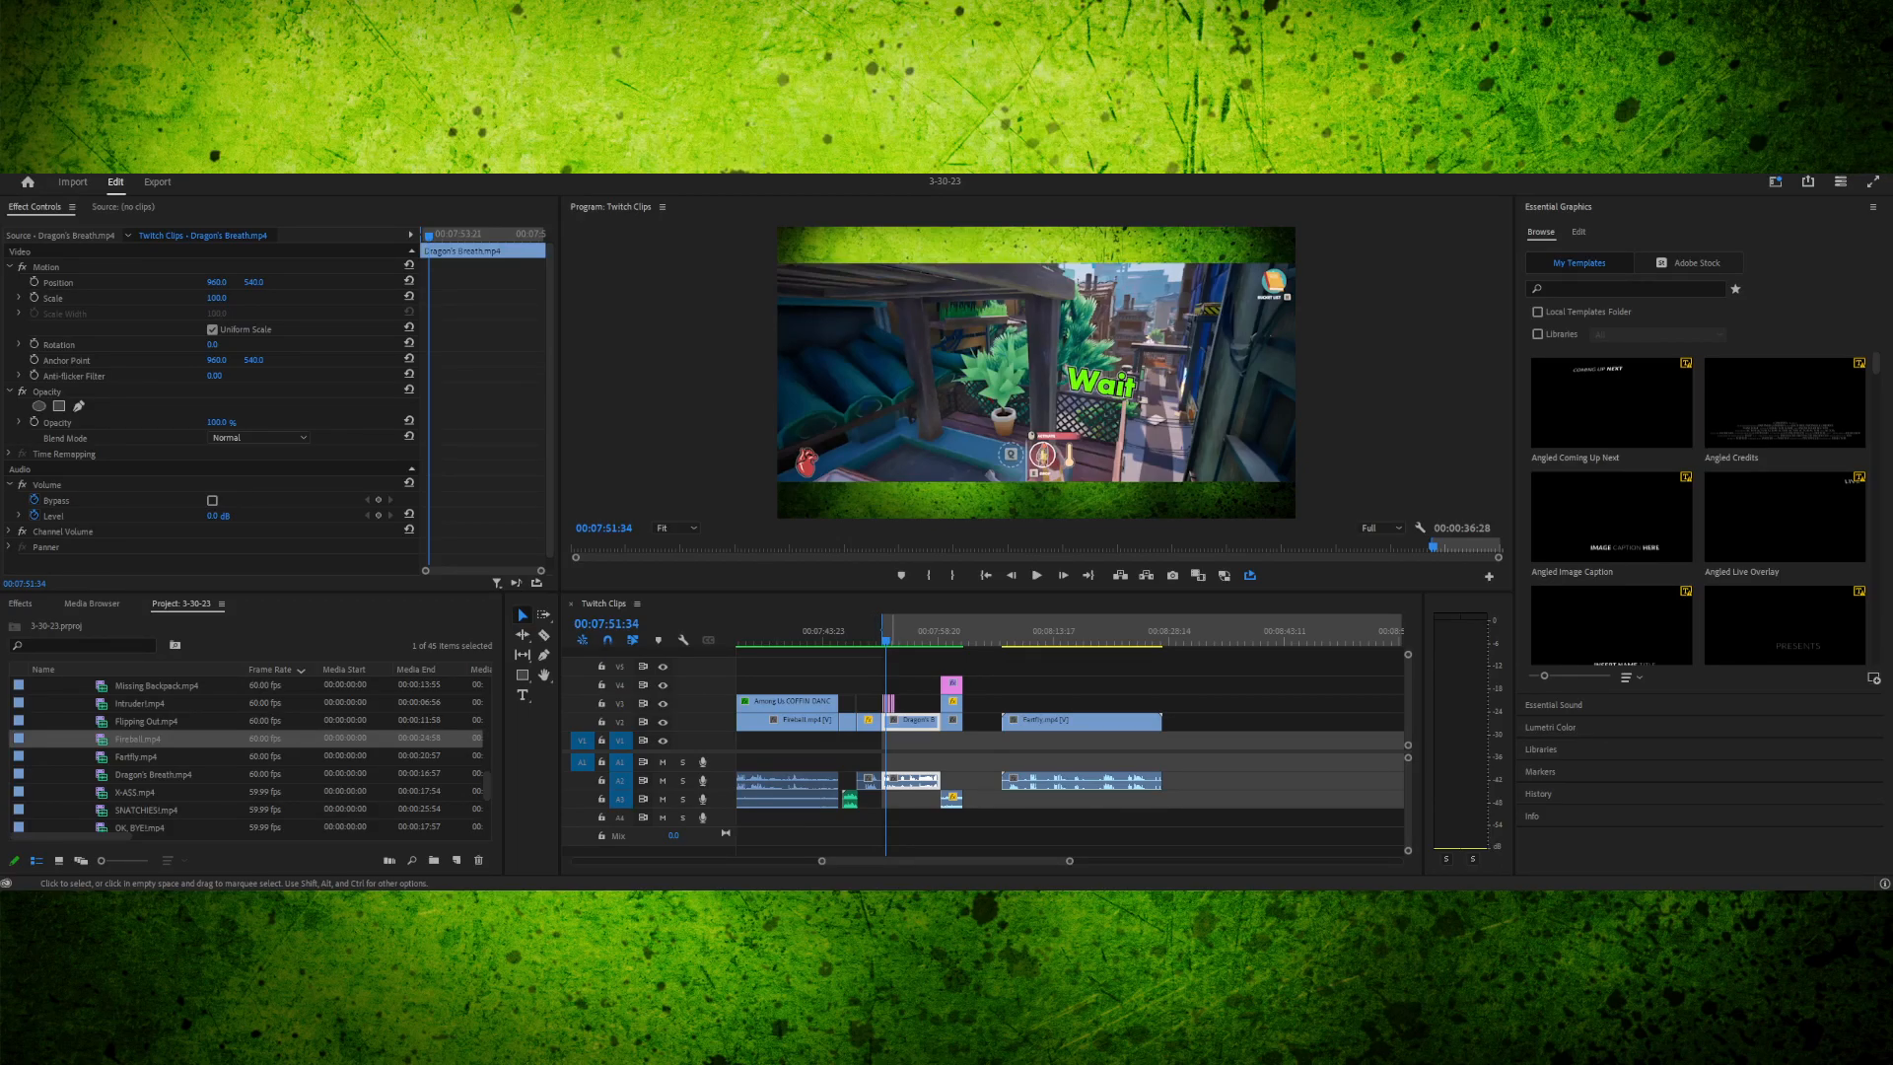
- Mark the sequence's out point at the end of the Dragon's Breath section, at 00:08:01:36
{"action": "left_click_drag", "start_coordinate": [1069, 861], "coordinate": [933, 861]}
{"action": "left_click_drag", "start_coordinate": [834, 640], "coordinate": [824, 639]}
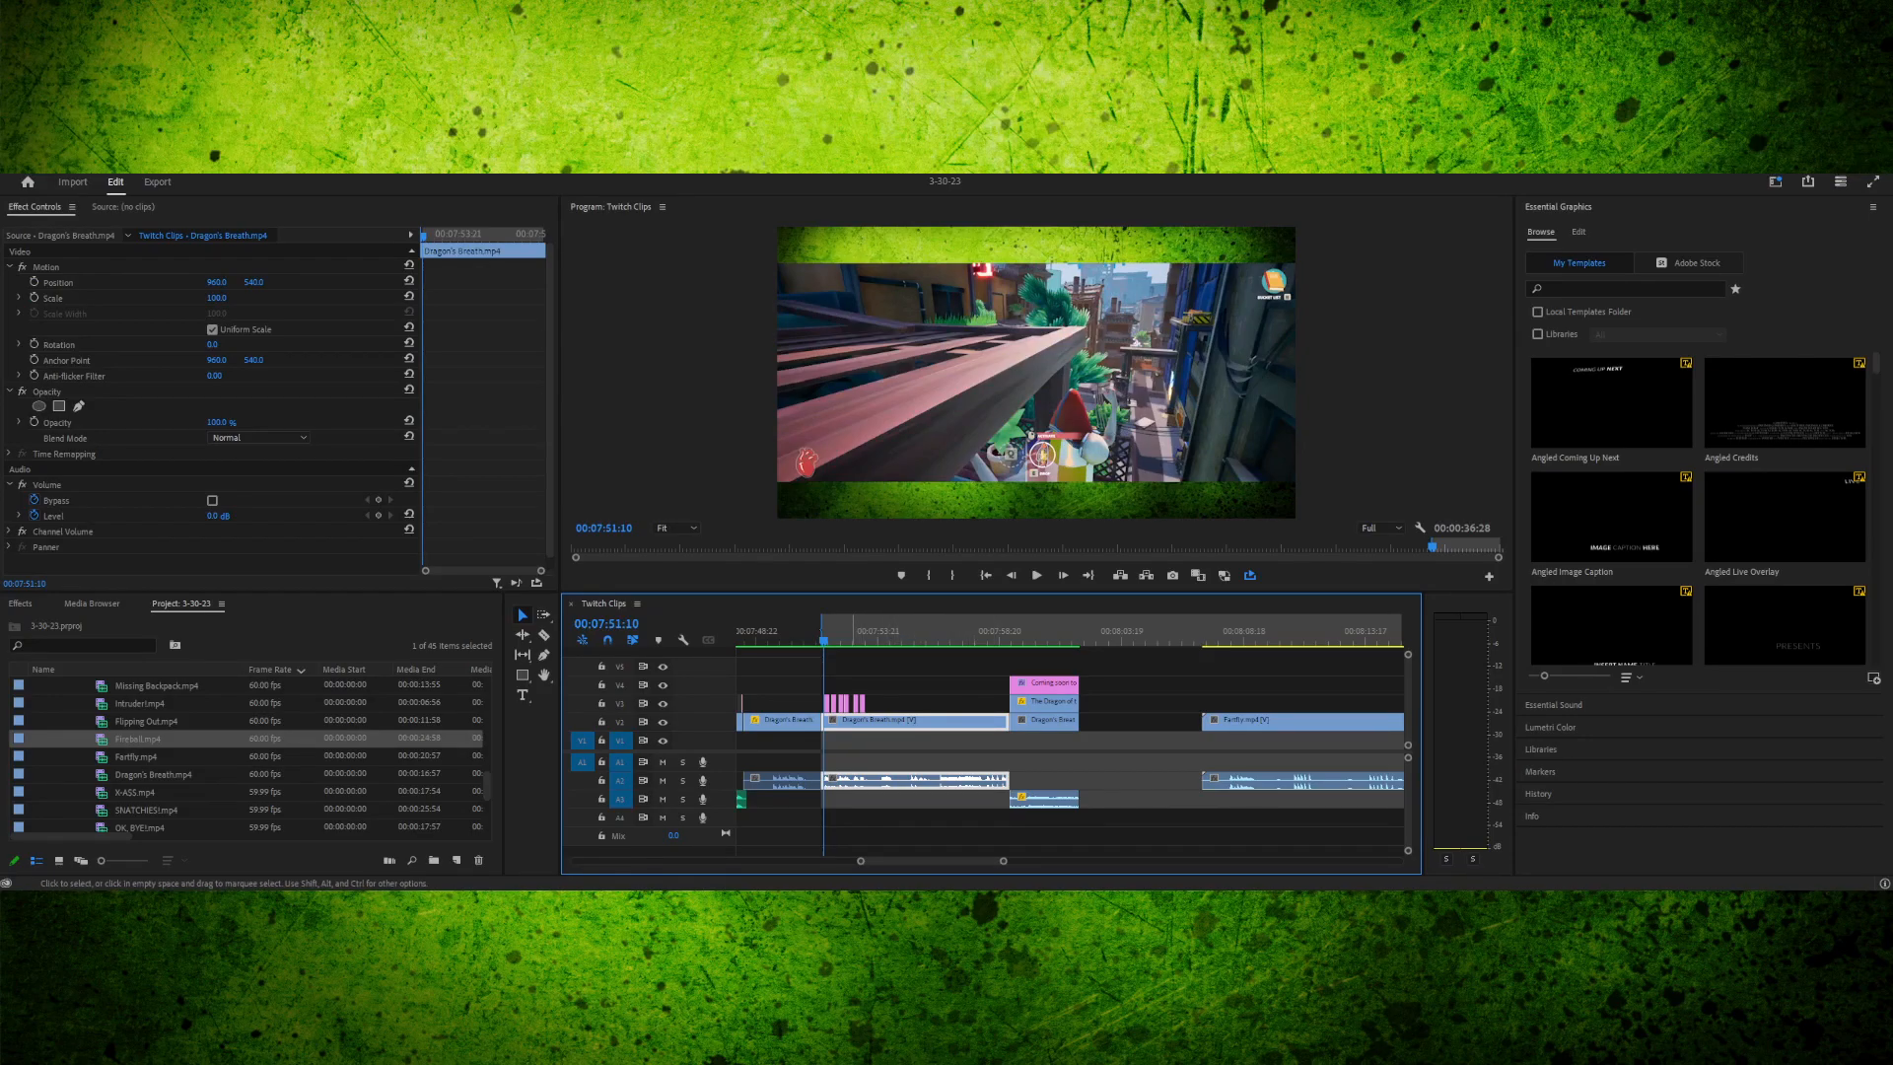
{"action": "left_click_drag", "start_coordinate": [1121, 636], "coordinate": [1079, 636]}
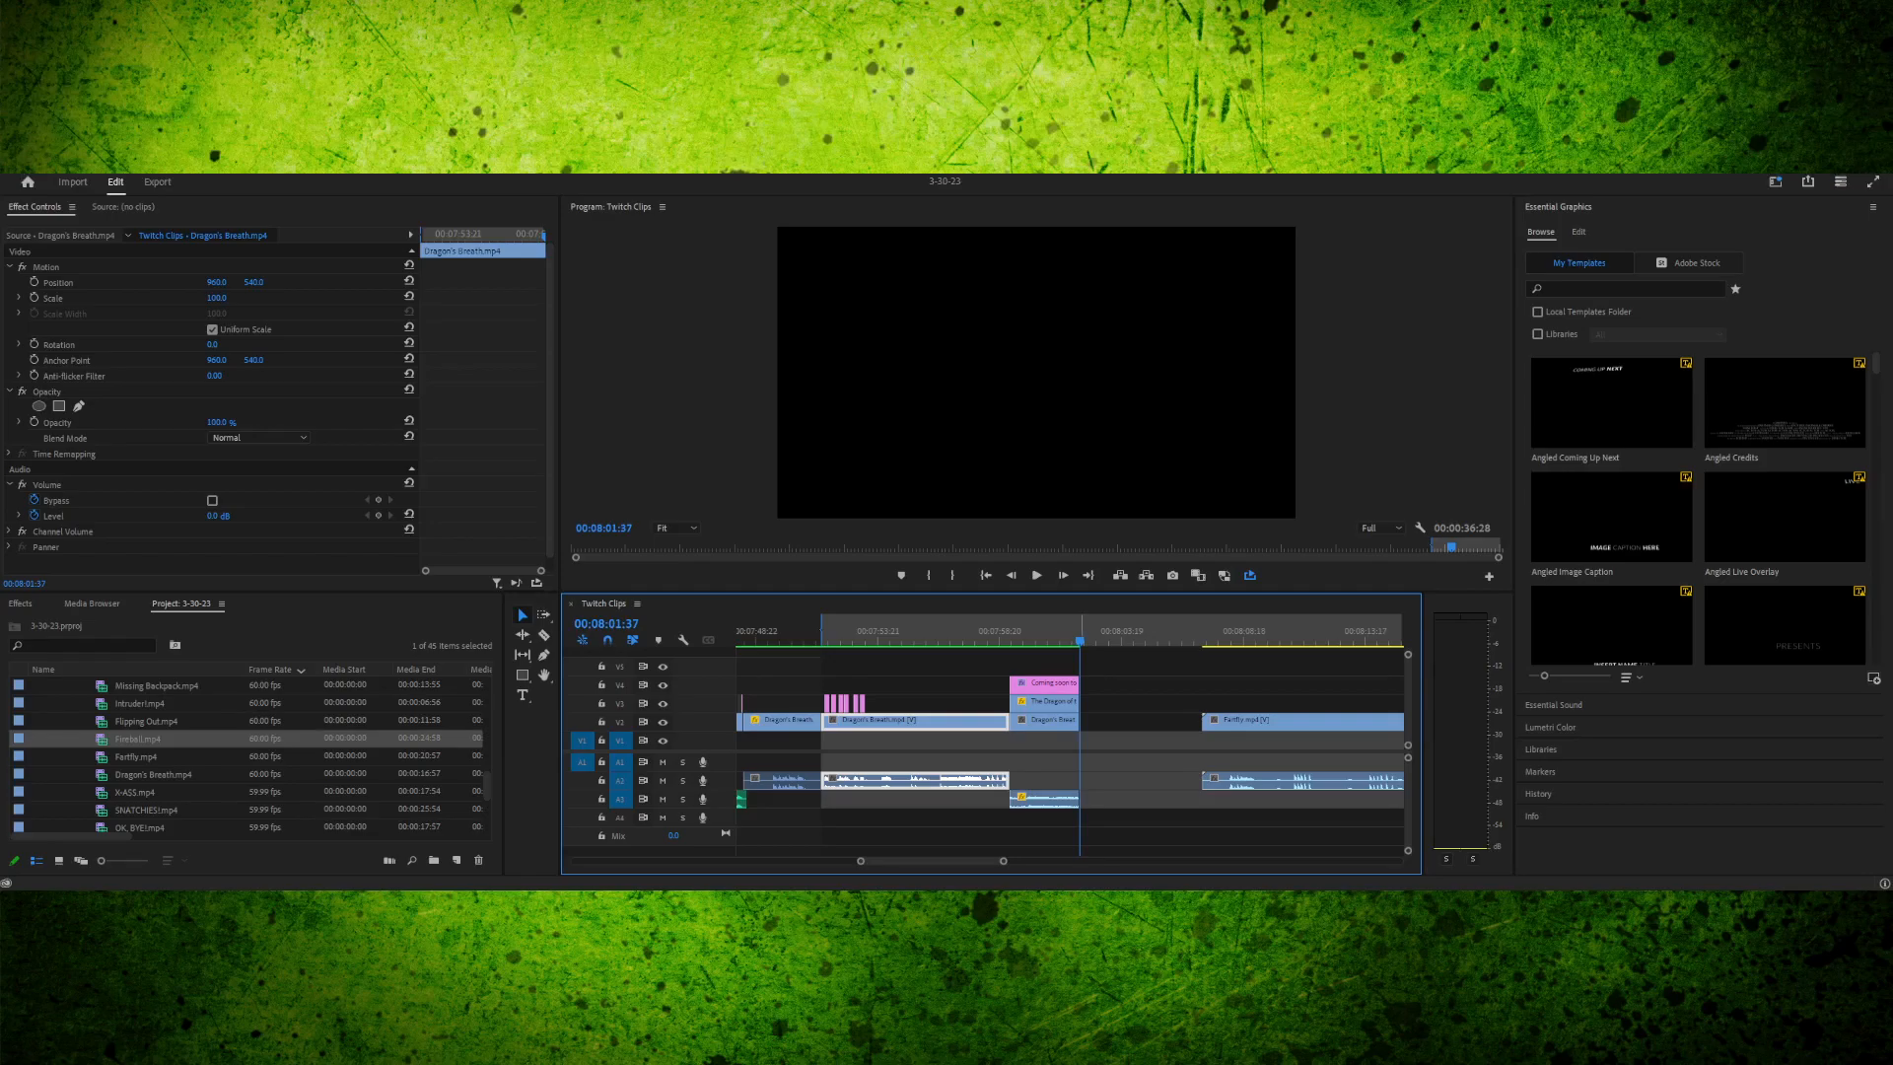
{"action": "key", "text": "o"}
{"action": "key", "text": "Left"}
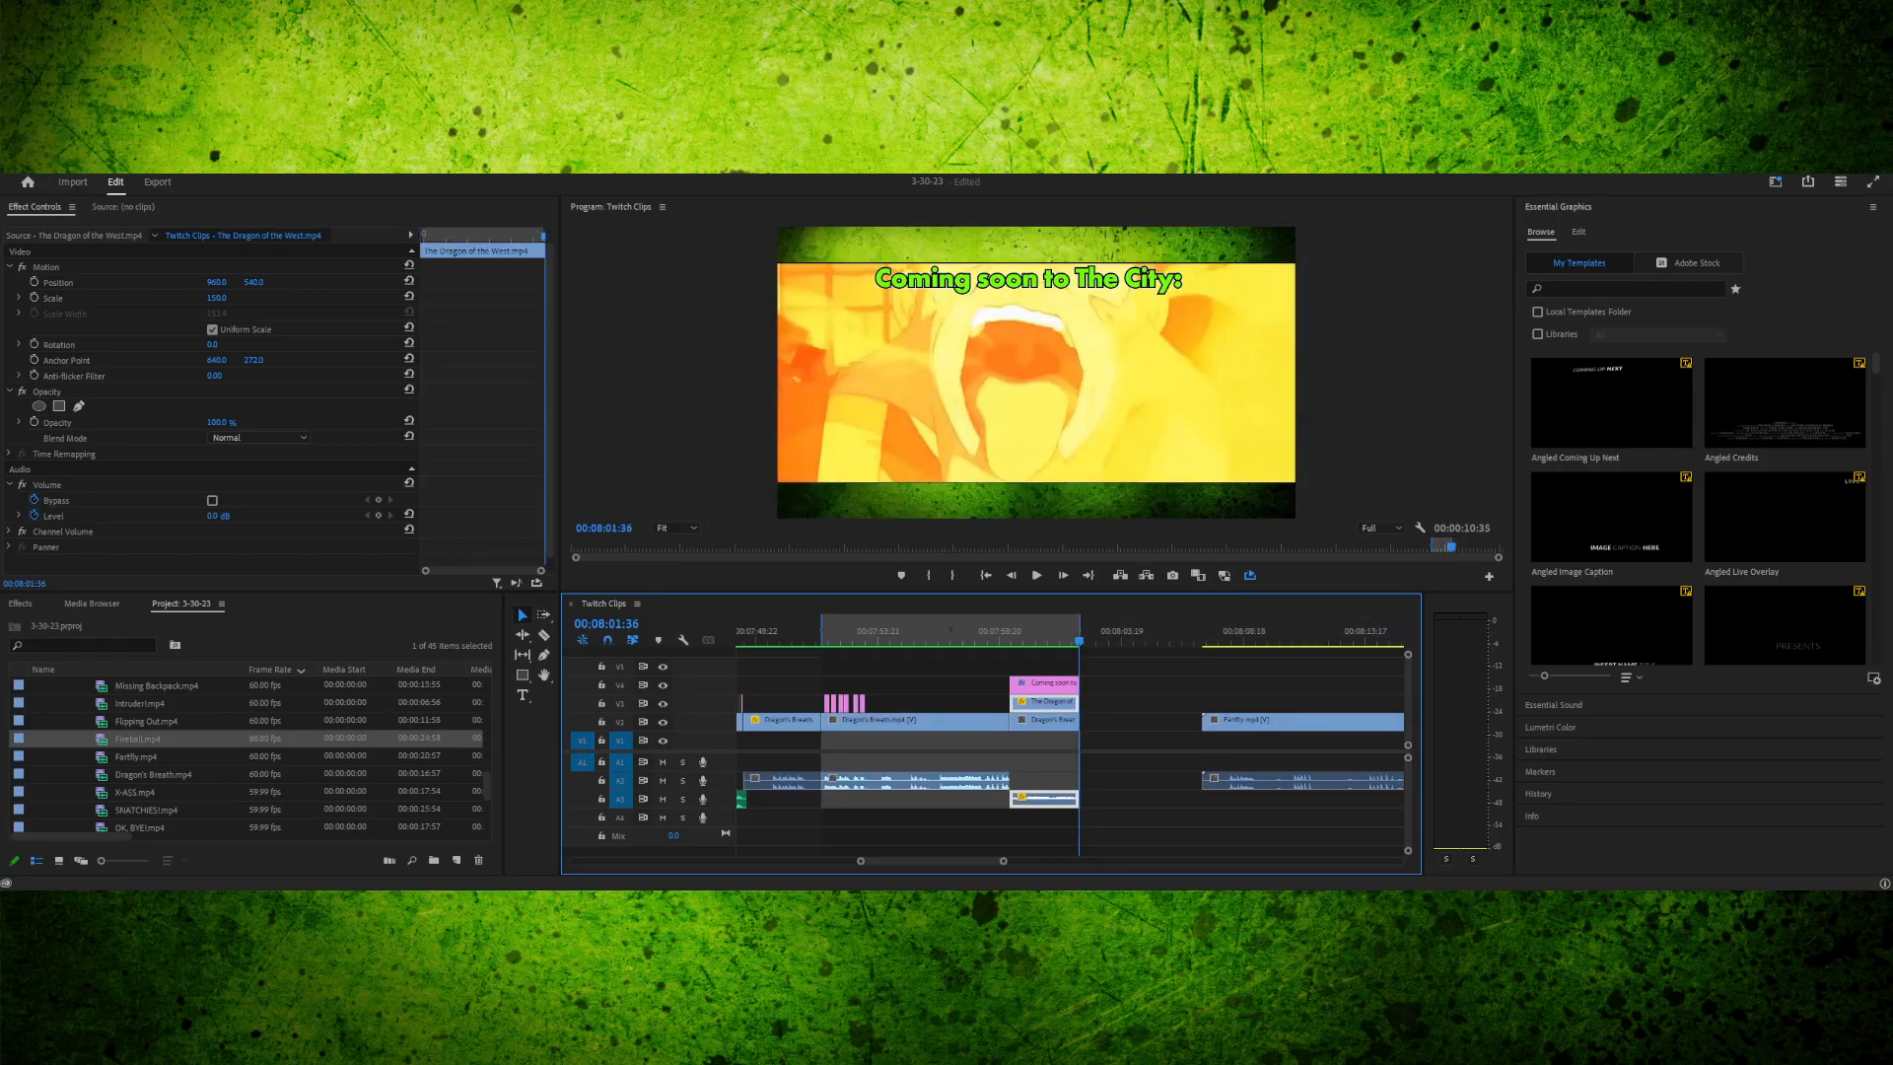
- Play back the marked Dragon's Breath section and undo its out point
{"action": "left_click", "coordinate": [1089, 631]}
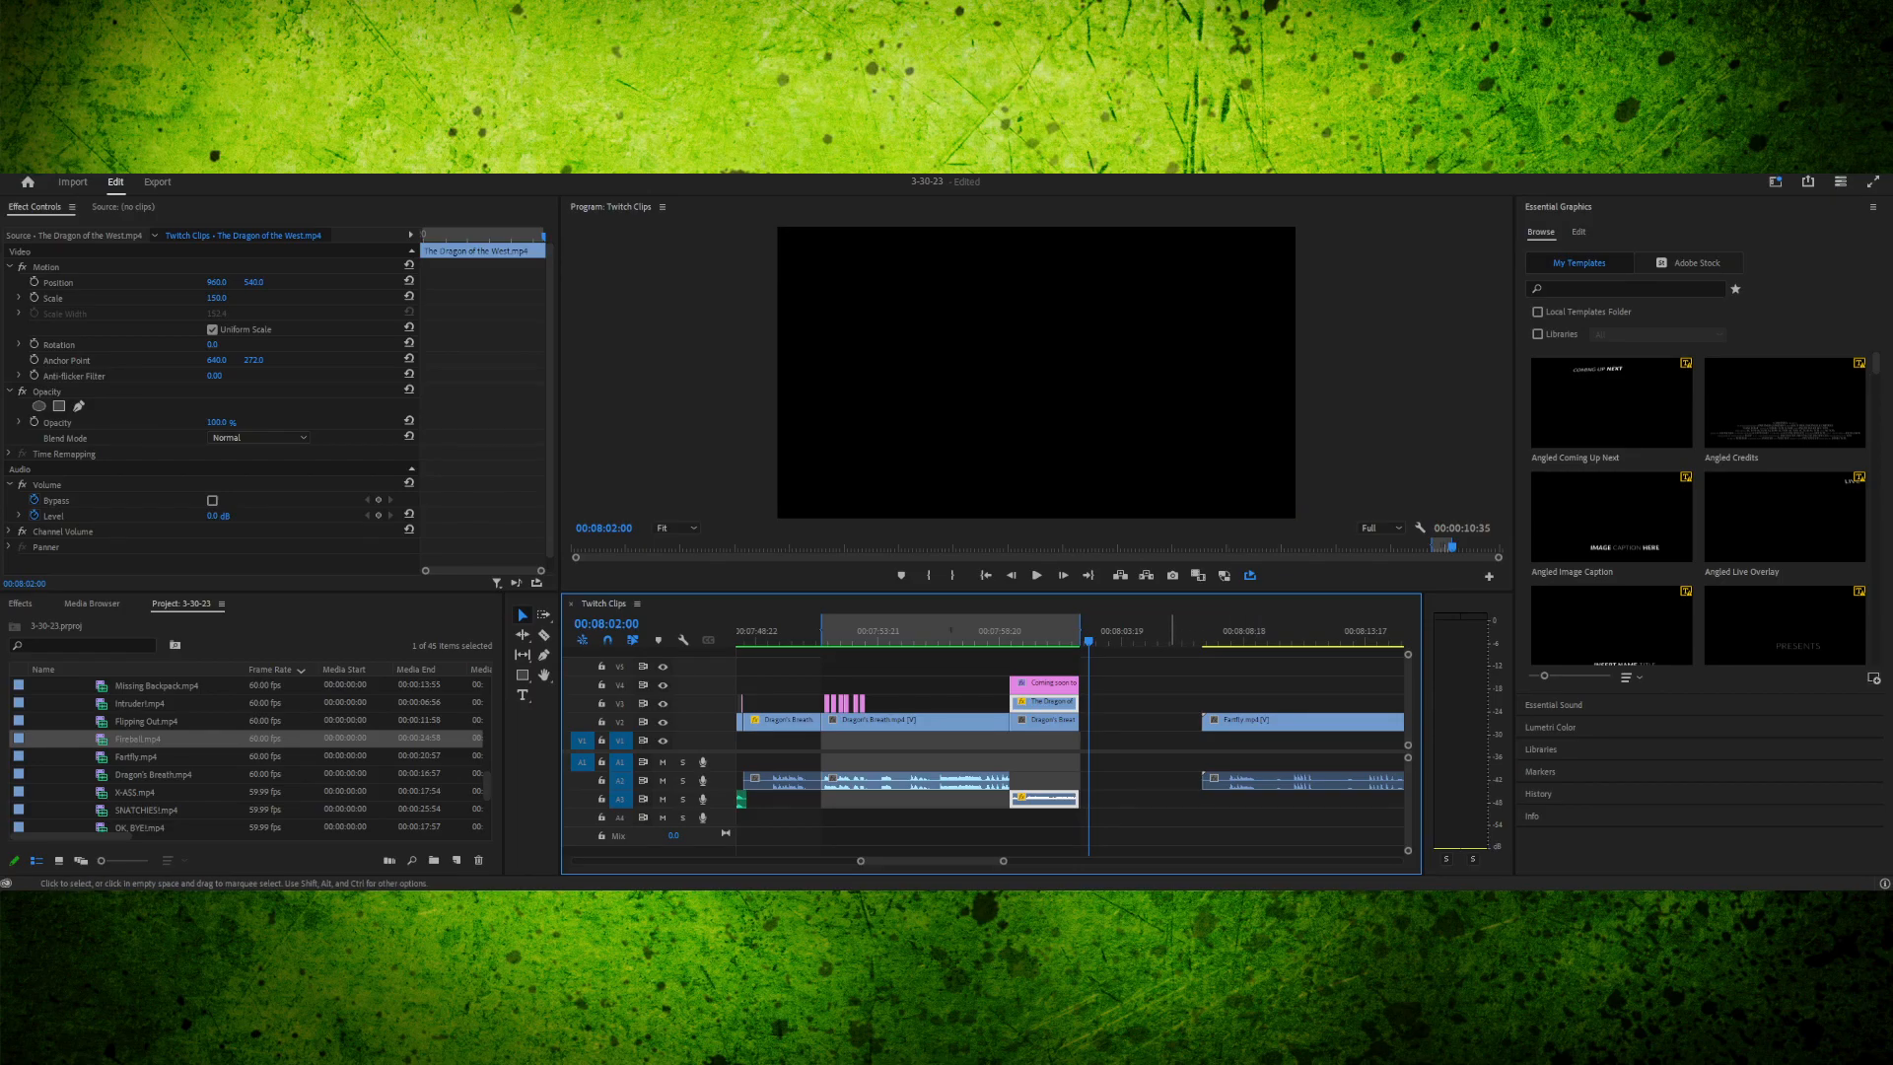
{"action": "key", "text": "space"}
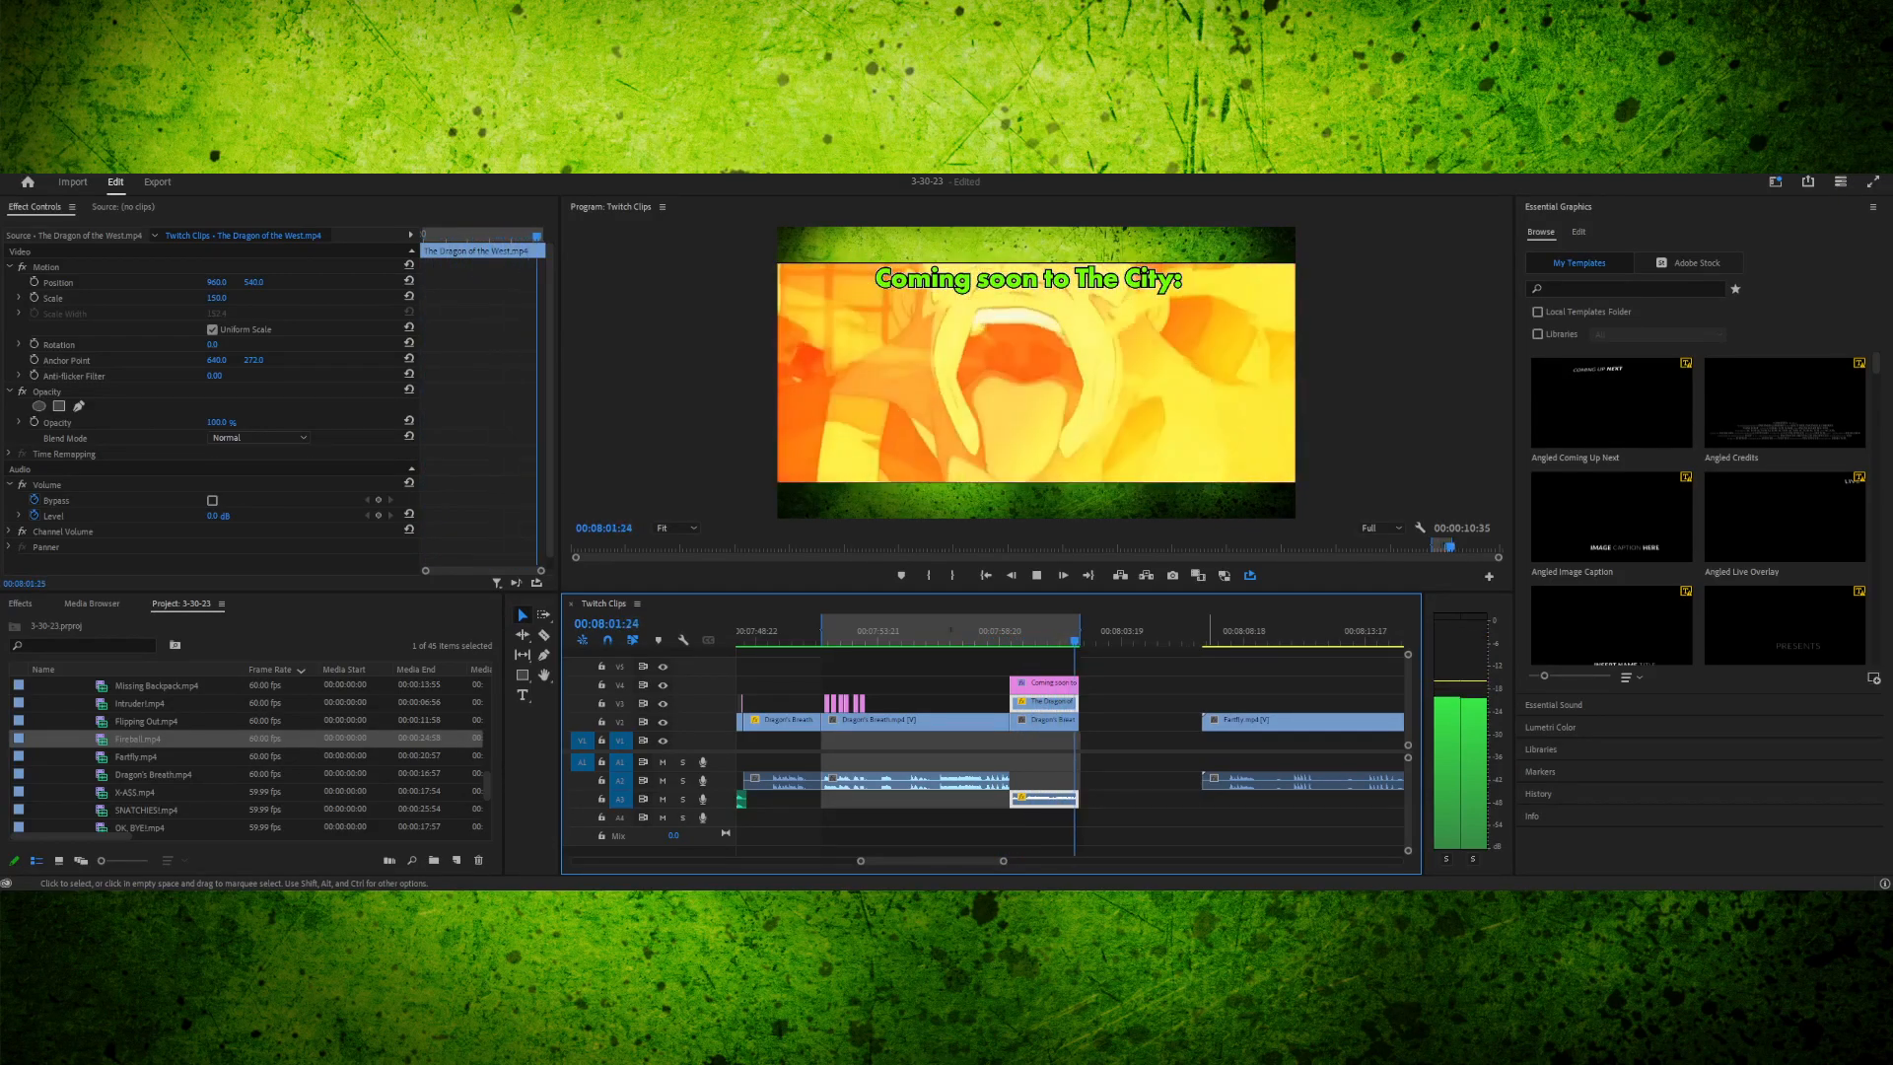
{"action": "key", "text": "space"}
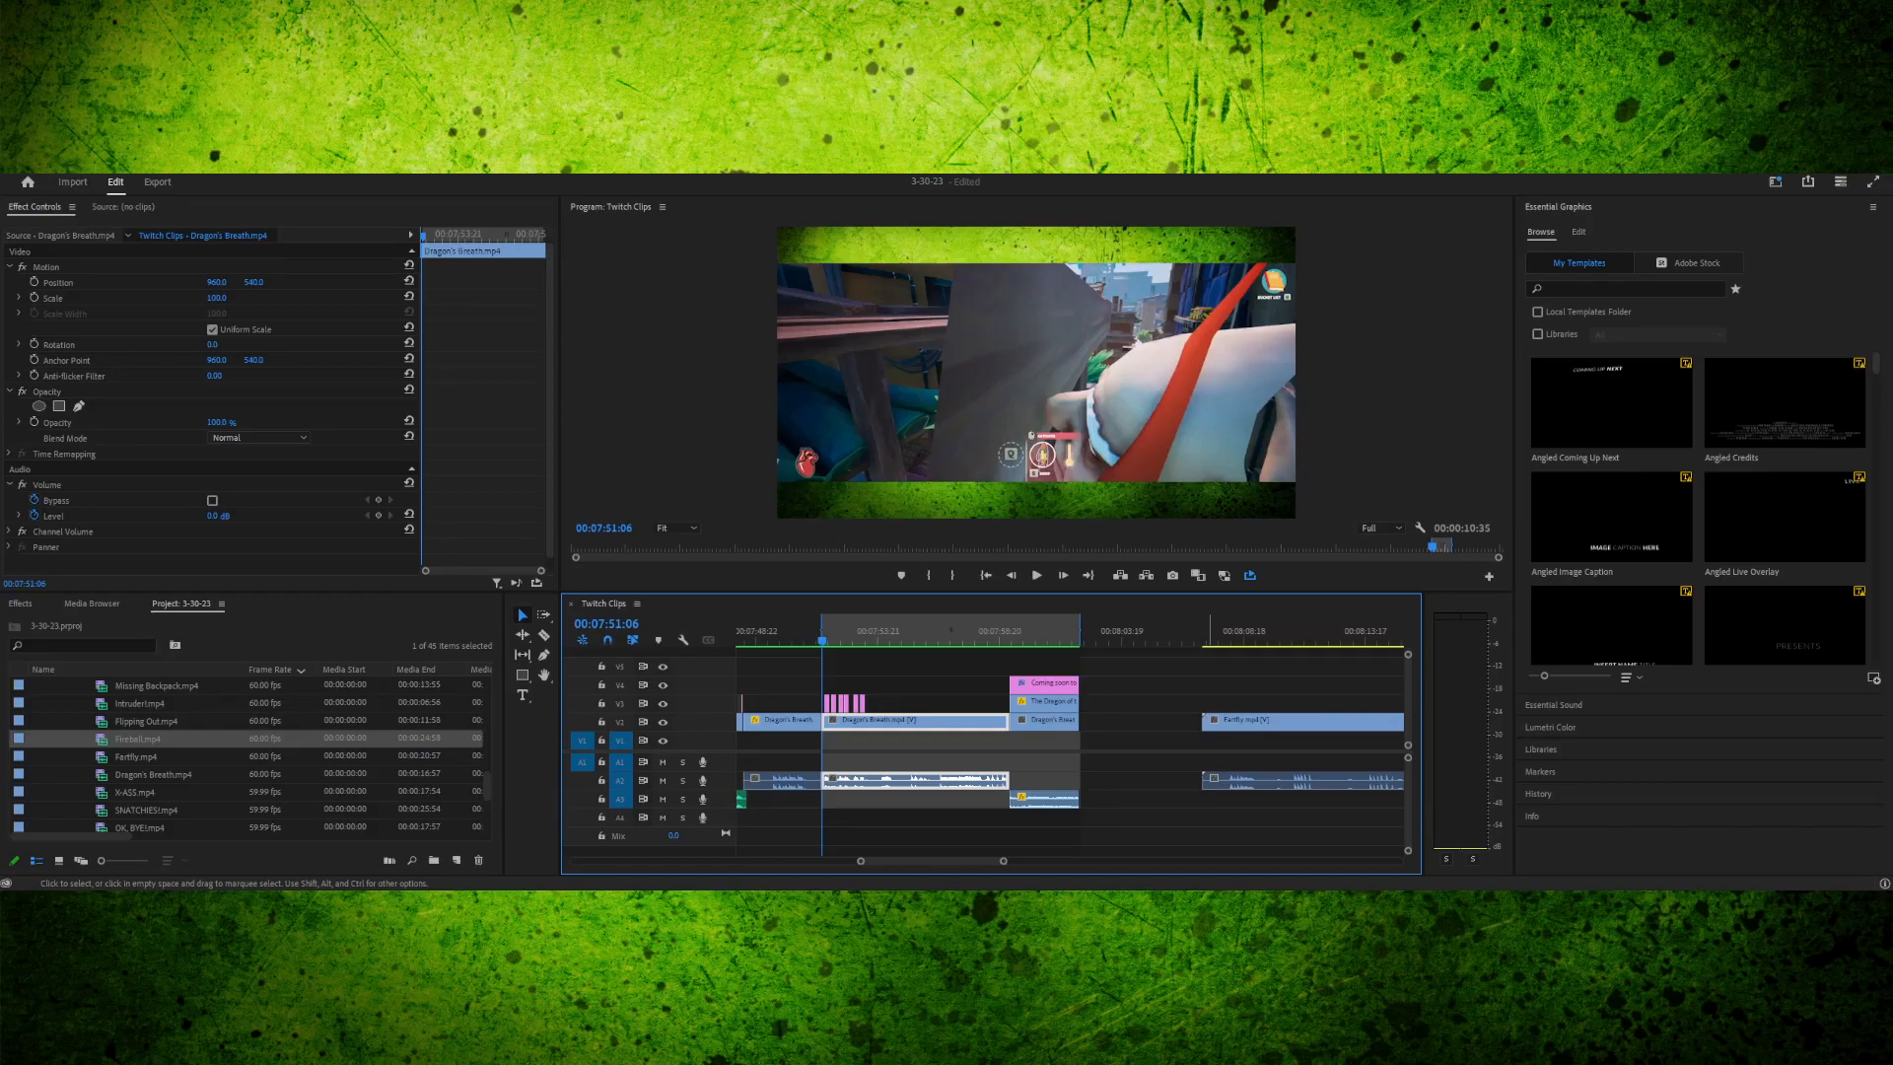
{"action": "key", "text": "ctrl+z"}
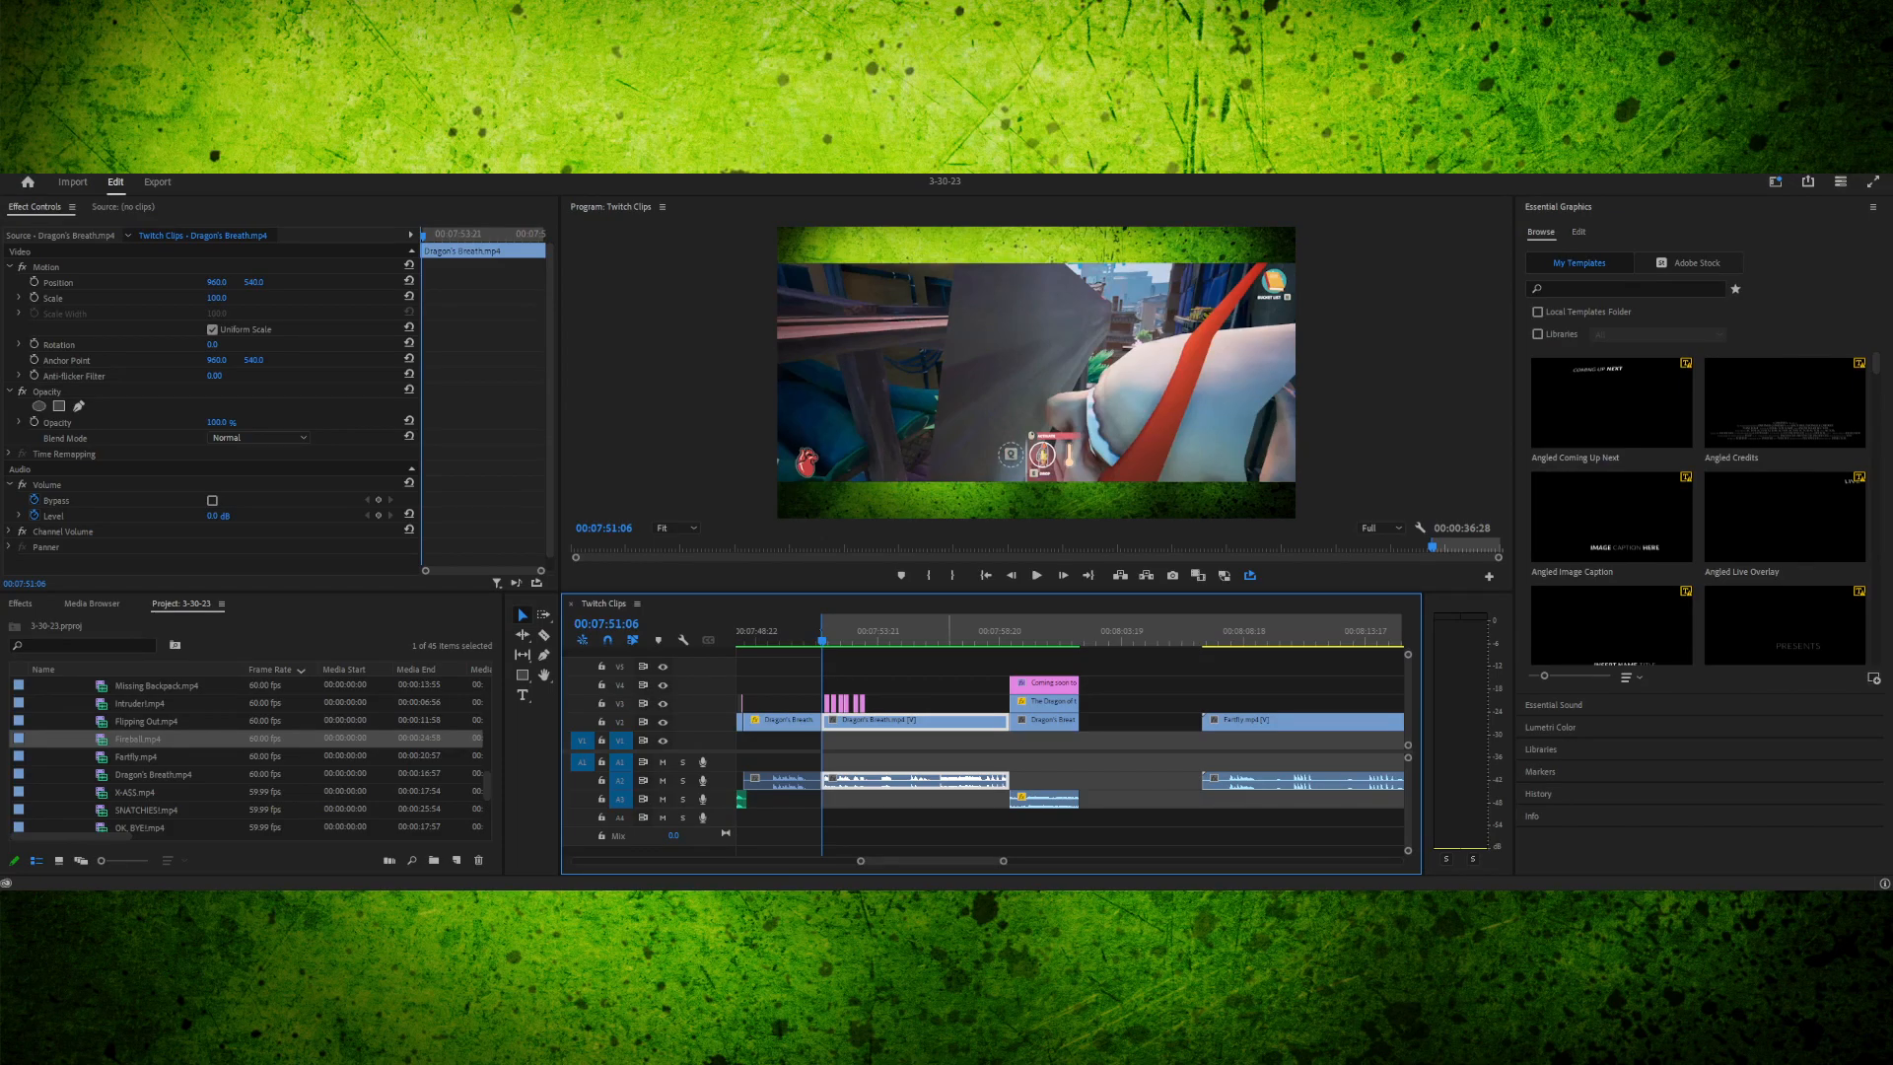
- Move the sequence's in point to the start of the Fartfly.mp4 clip
{"action": "left_click_drag", "start_coordinate": [824, 623], "coordinate": [1203, 623]}
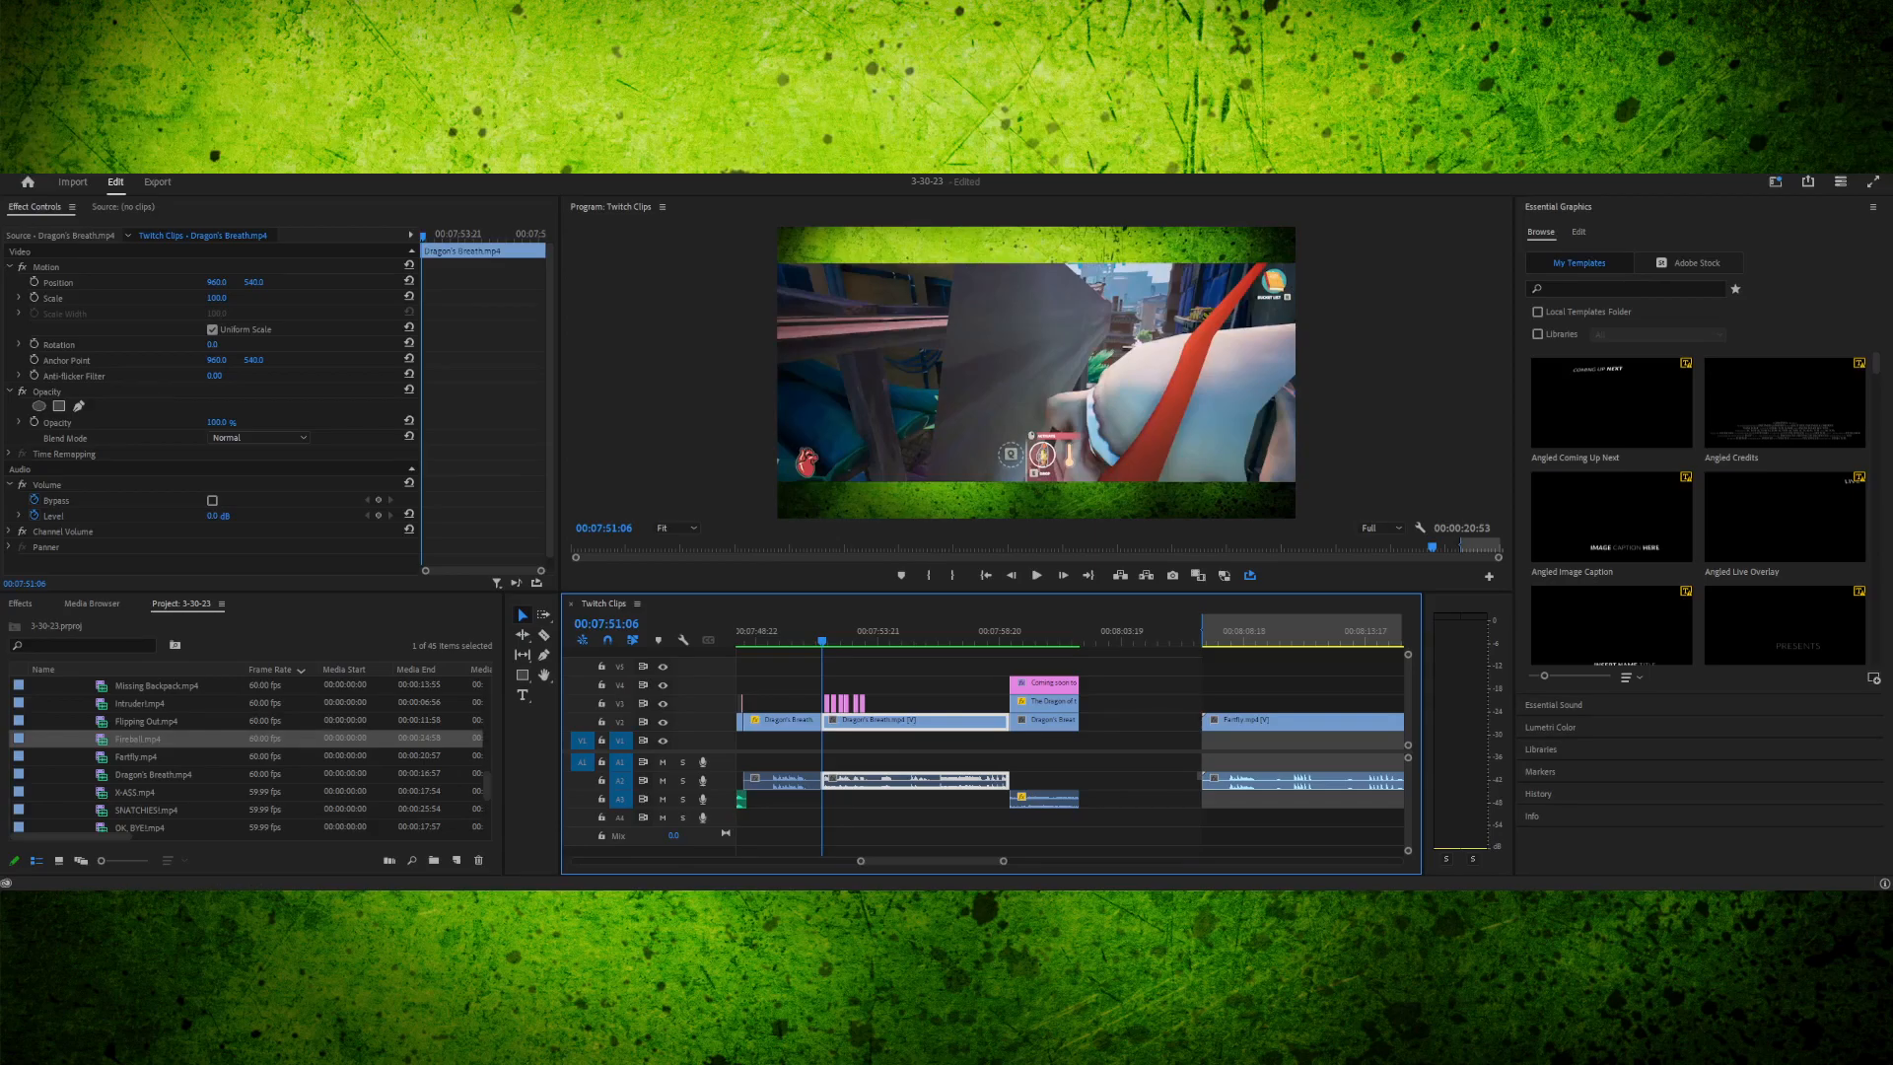
{"action": "scroll", "coordinate": [1203, 623], "scroll_direction": "down", "scroll_amount": 5}
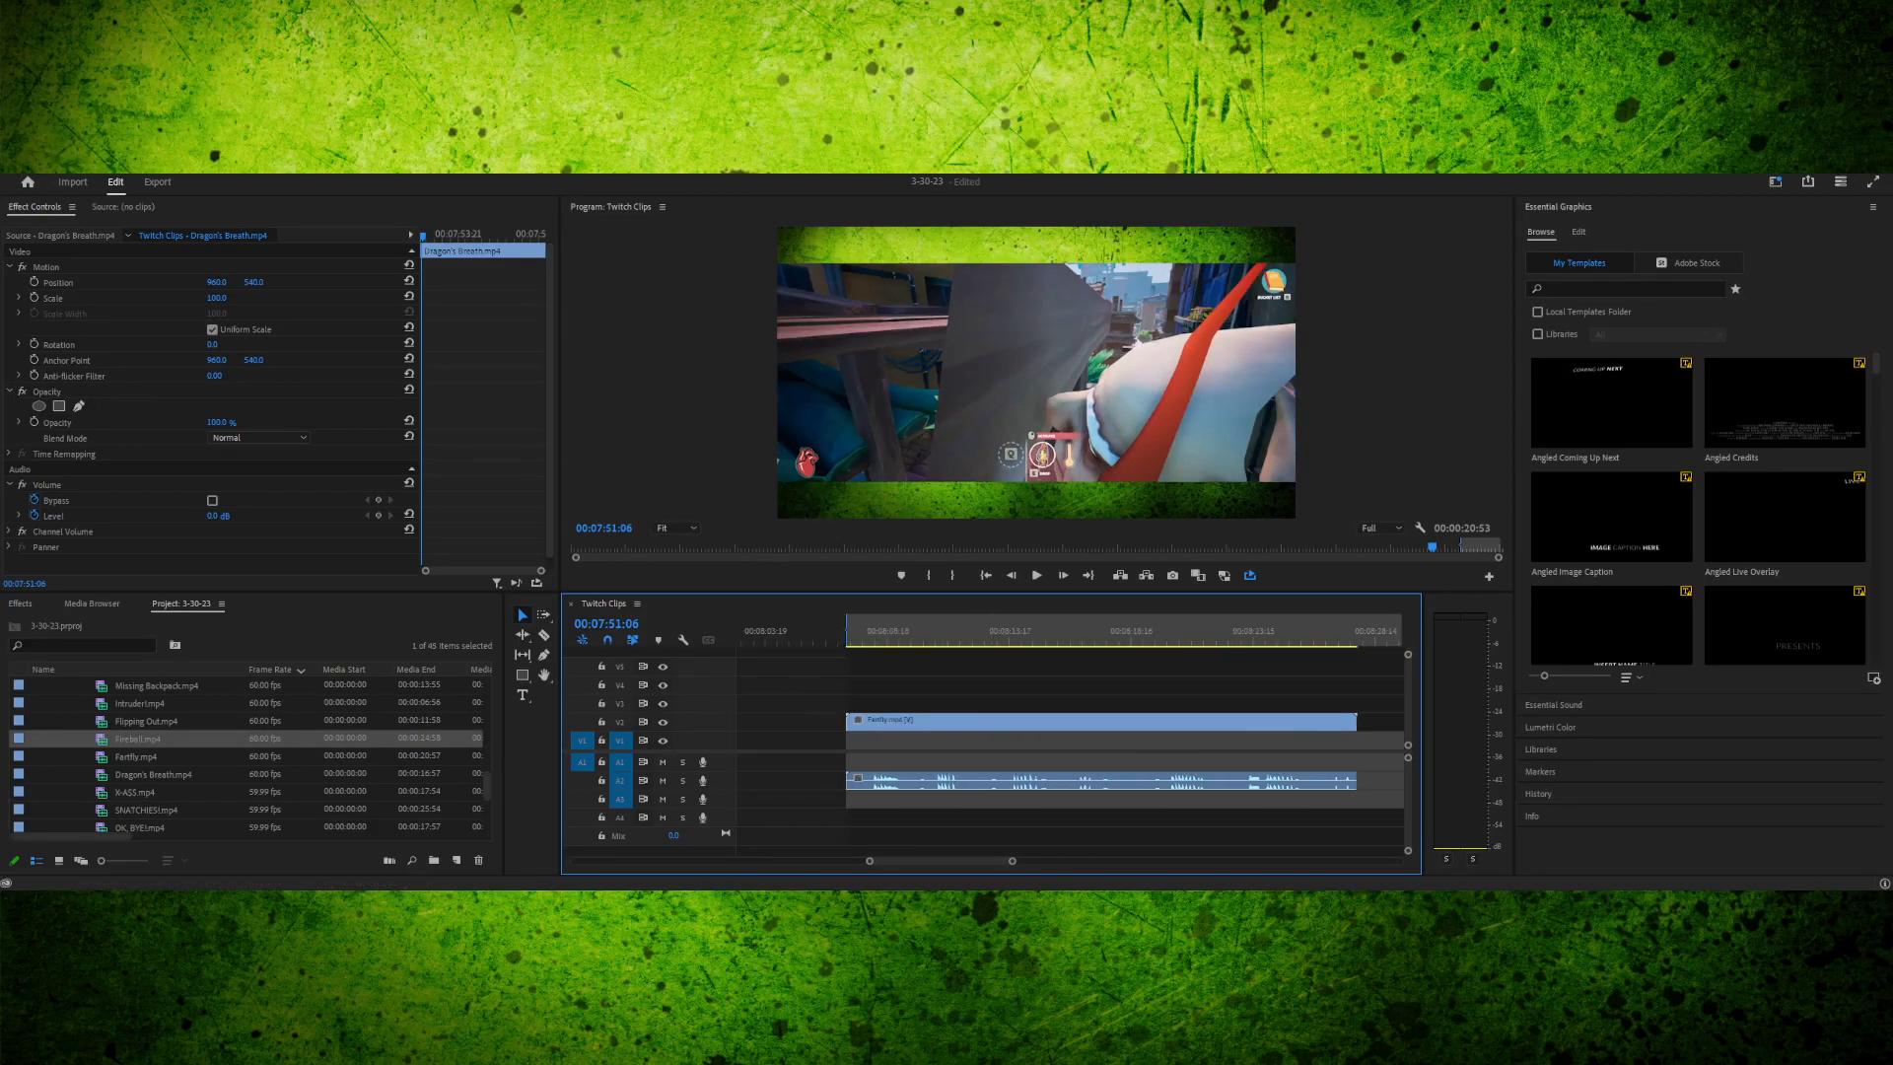
{"action": "scroll", "coordinate": [1202, 690], "scroll_direction": "down", "scroll_amount": 3}
- Play through the Fartfly.mp4 clip, stopping and reversing in places, to examine its action and find spots for effects
{"action": "left_click_drag", "start_coordinate": [956, 627], "coordinate": [964, 627]}
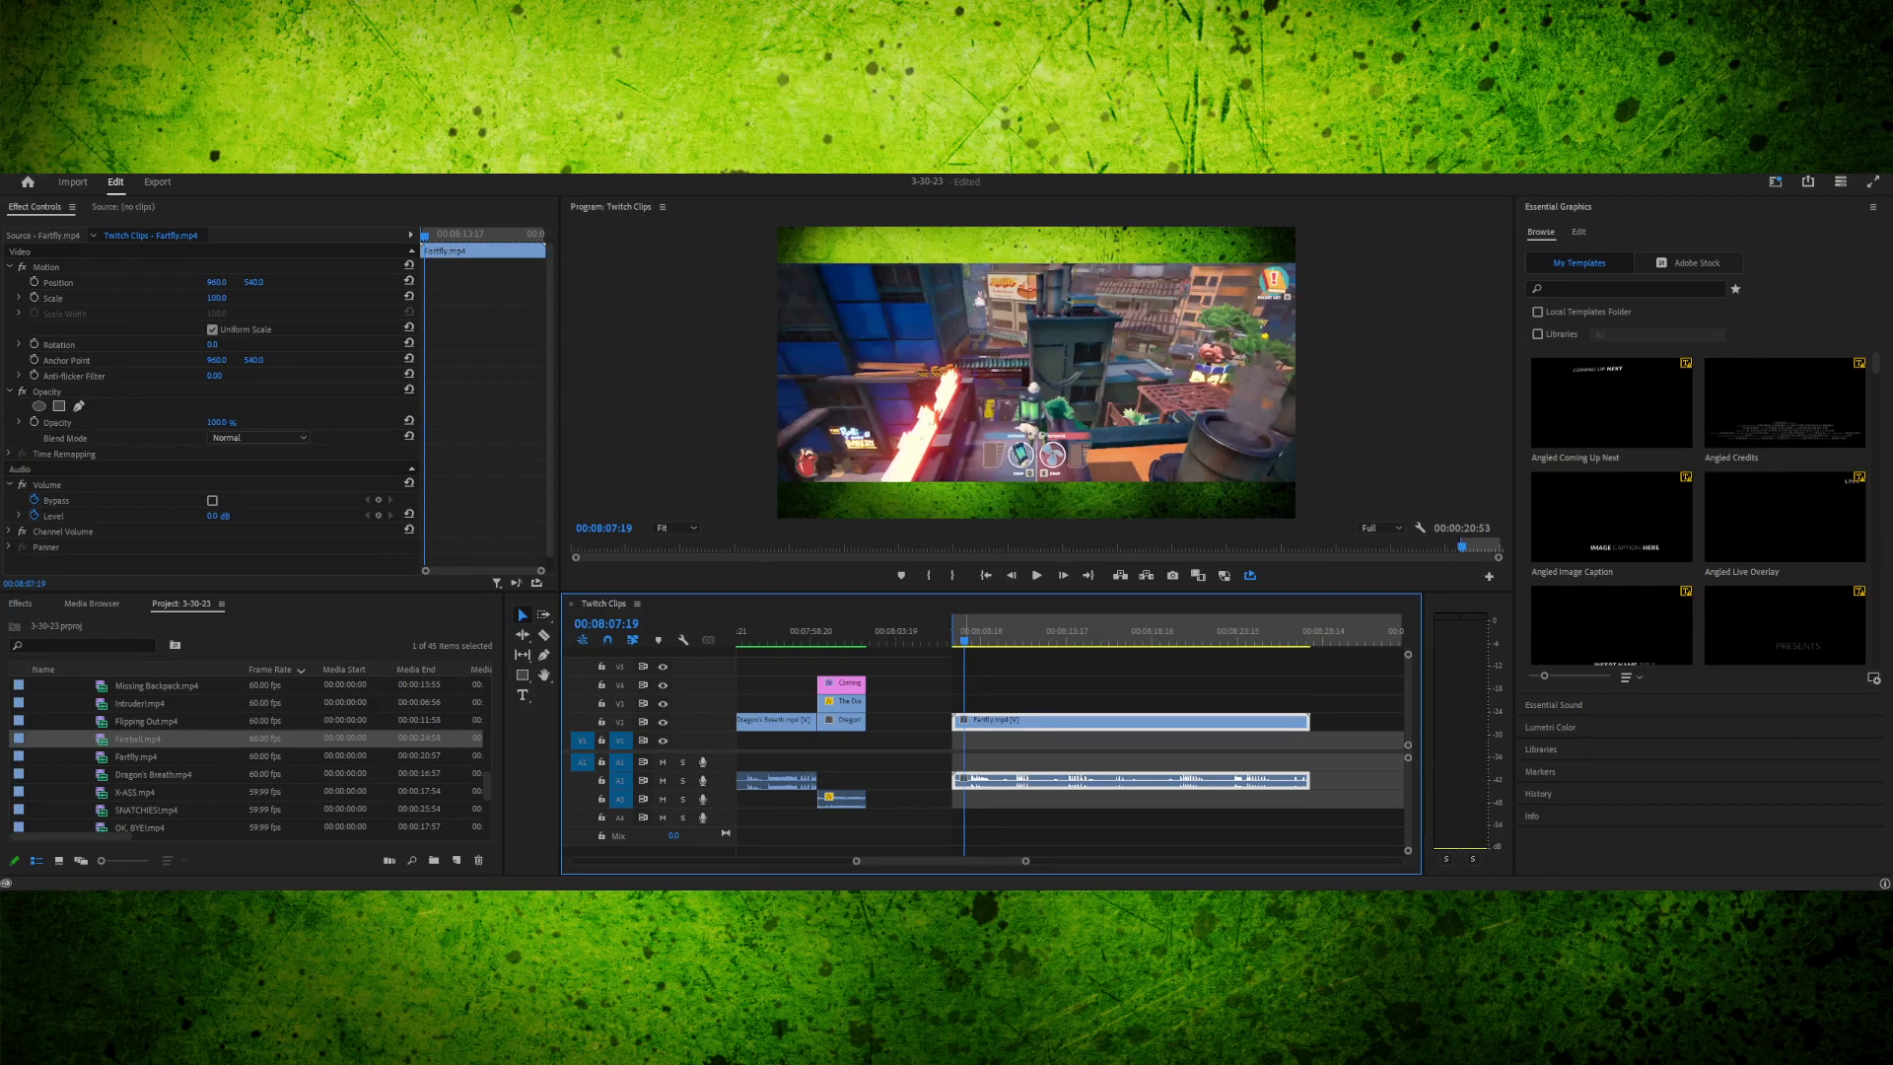
{"action": "key", "text": "space"}
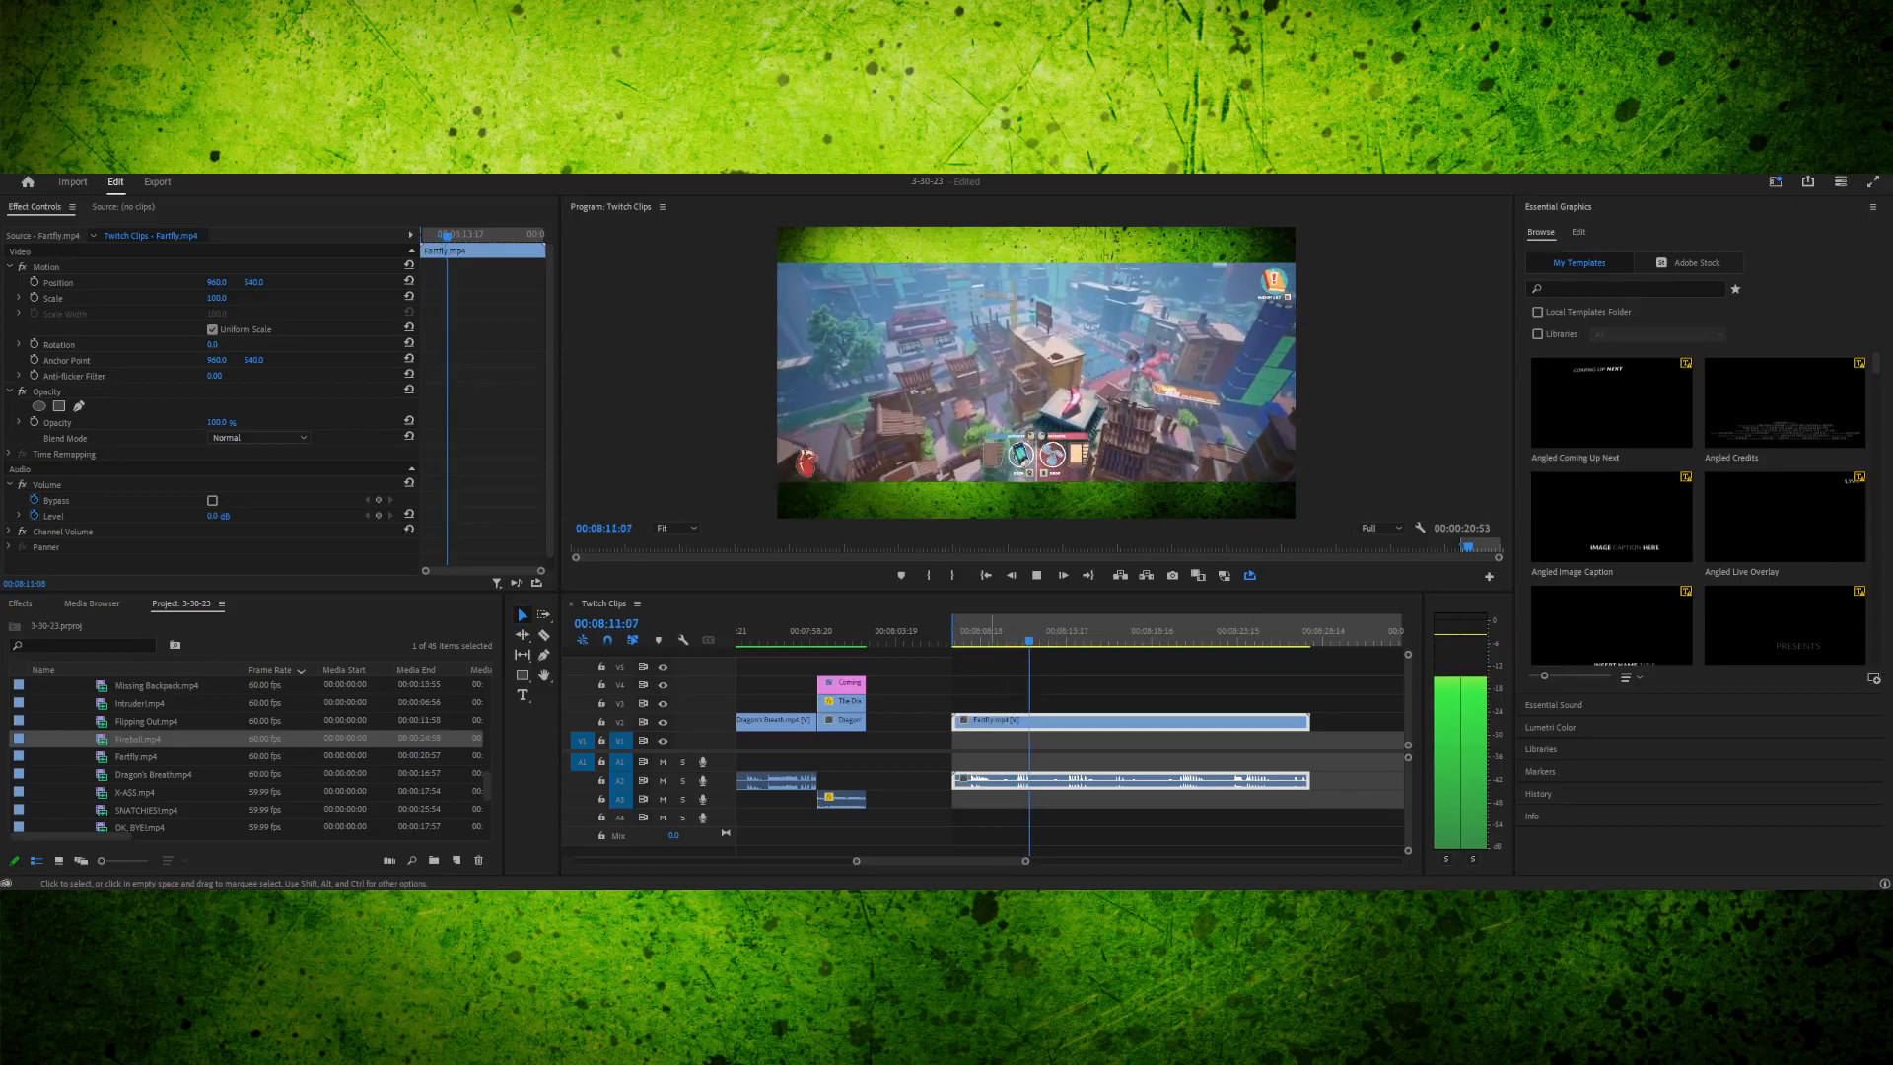
{"action": "key", "text": "space"}
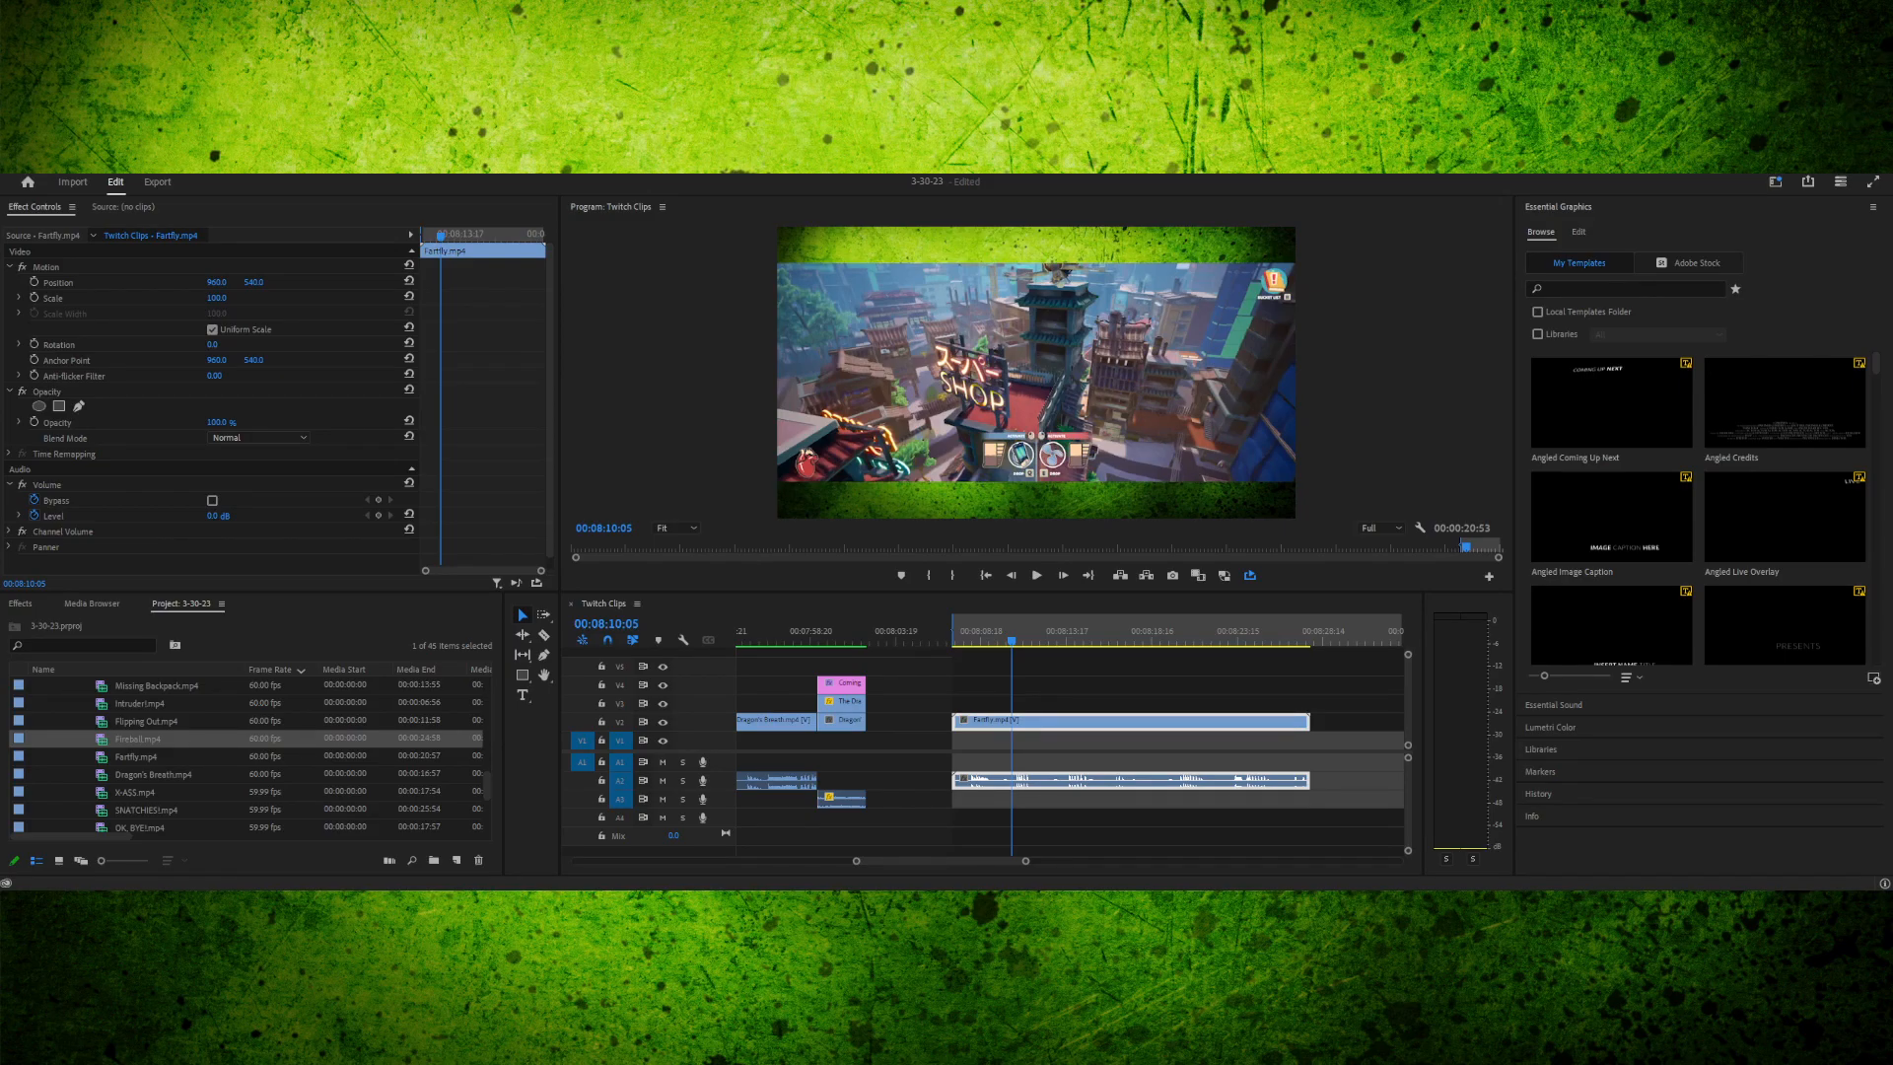
{"action": "left_click", "coordinate": [1006, 632]}
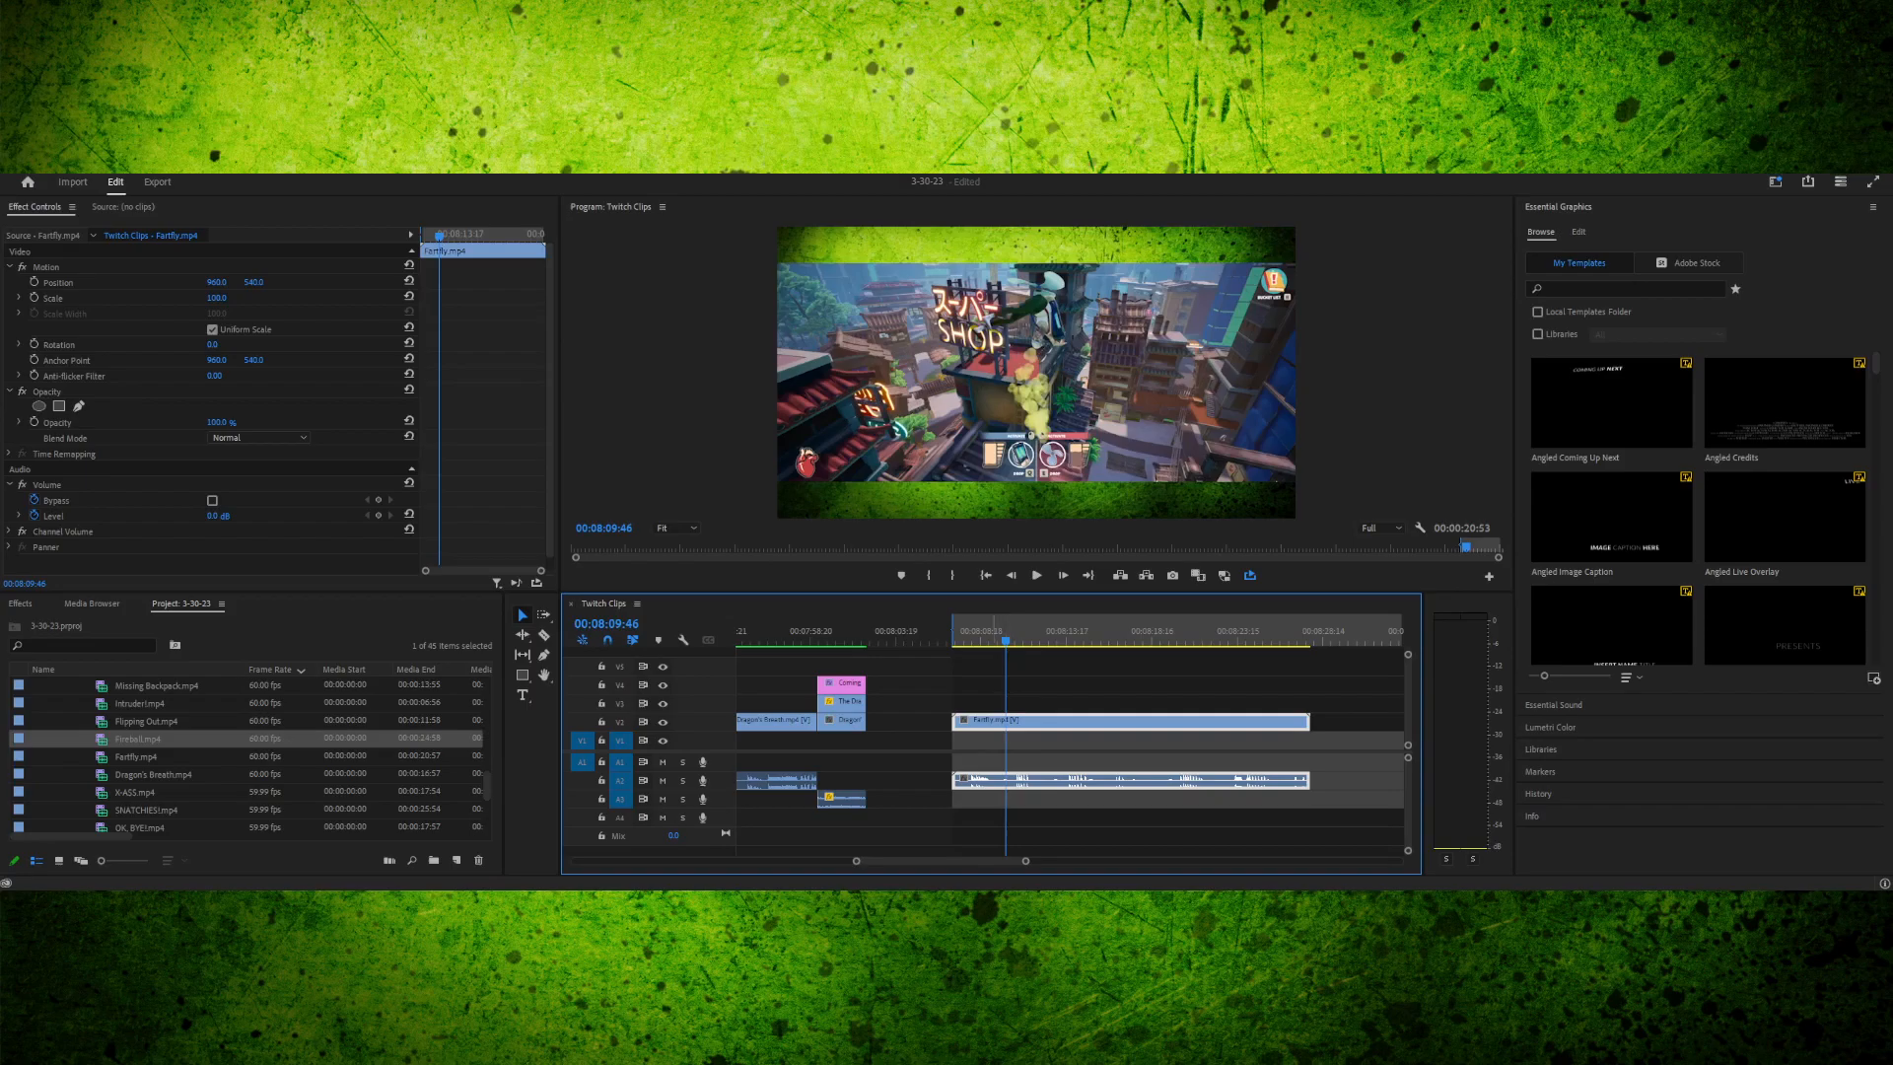
{"action": "left_click_drag", "start_coordinate": [994, 631], "coordinate": [964, 631]}
{"action": "key", "text": "space"}
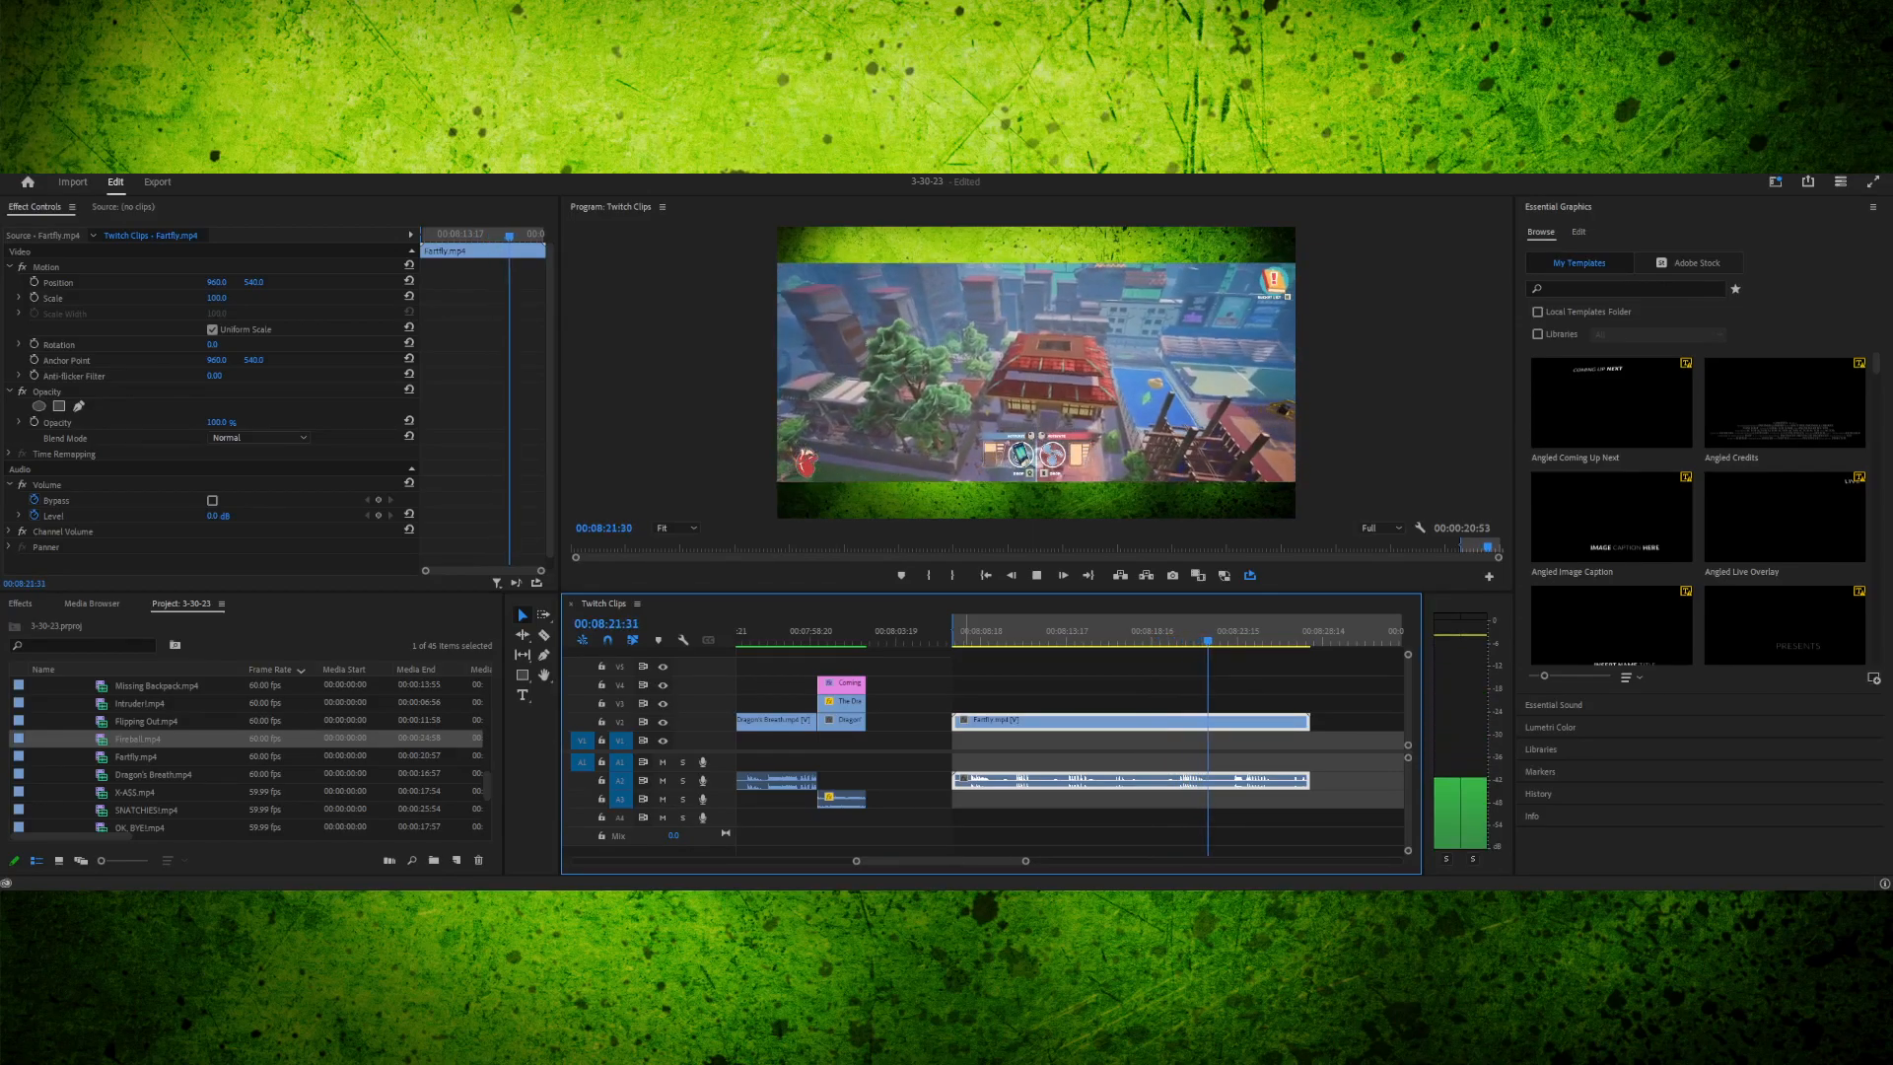
{"action": "key", "text": "space"}
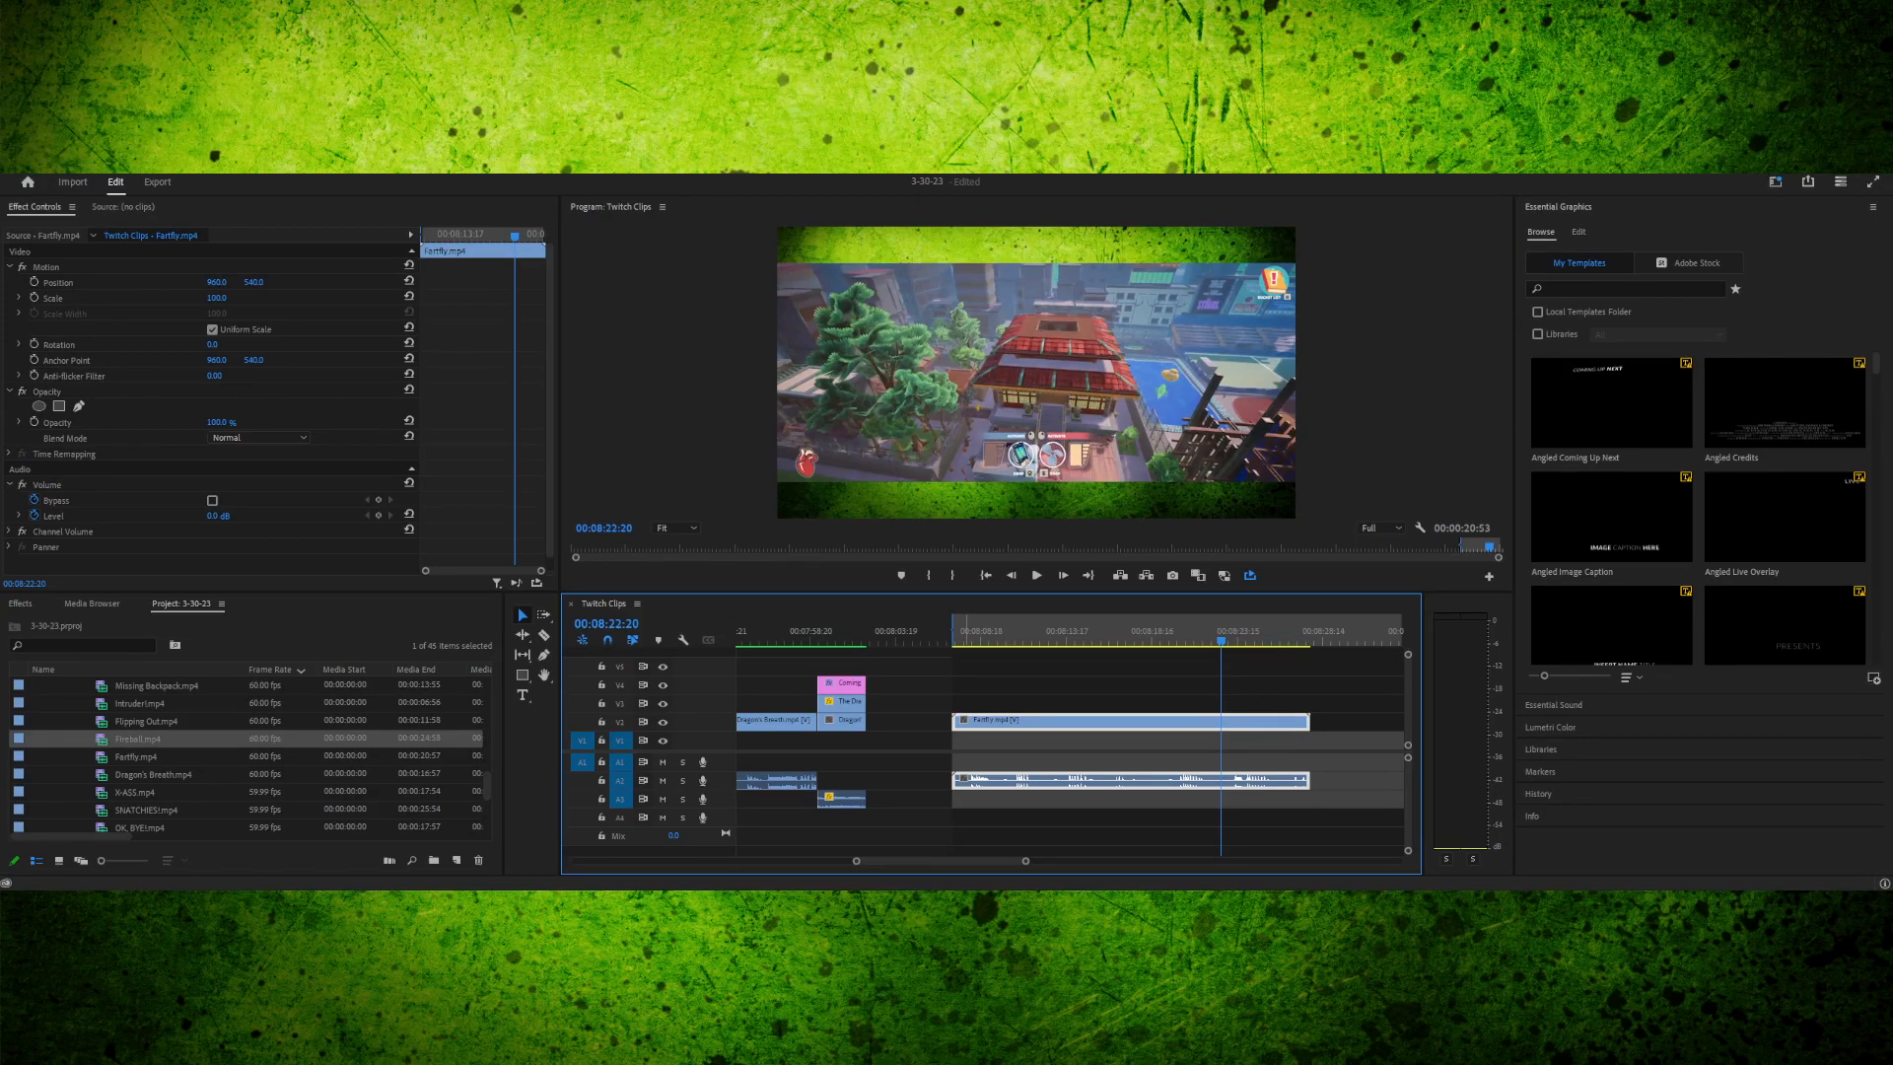
{"action": "key", "text": "space"}
{"action": "key", "text": "space"}
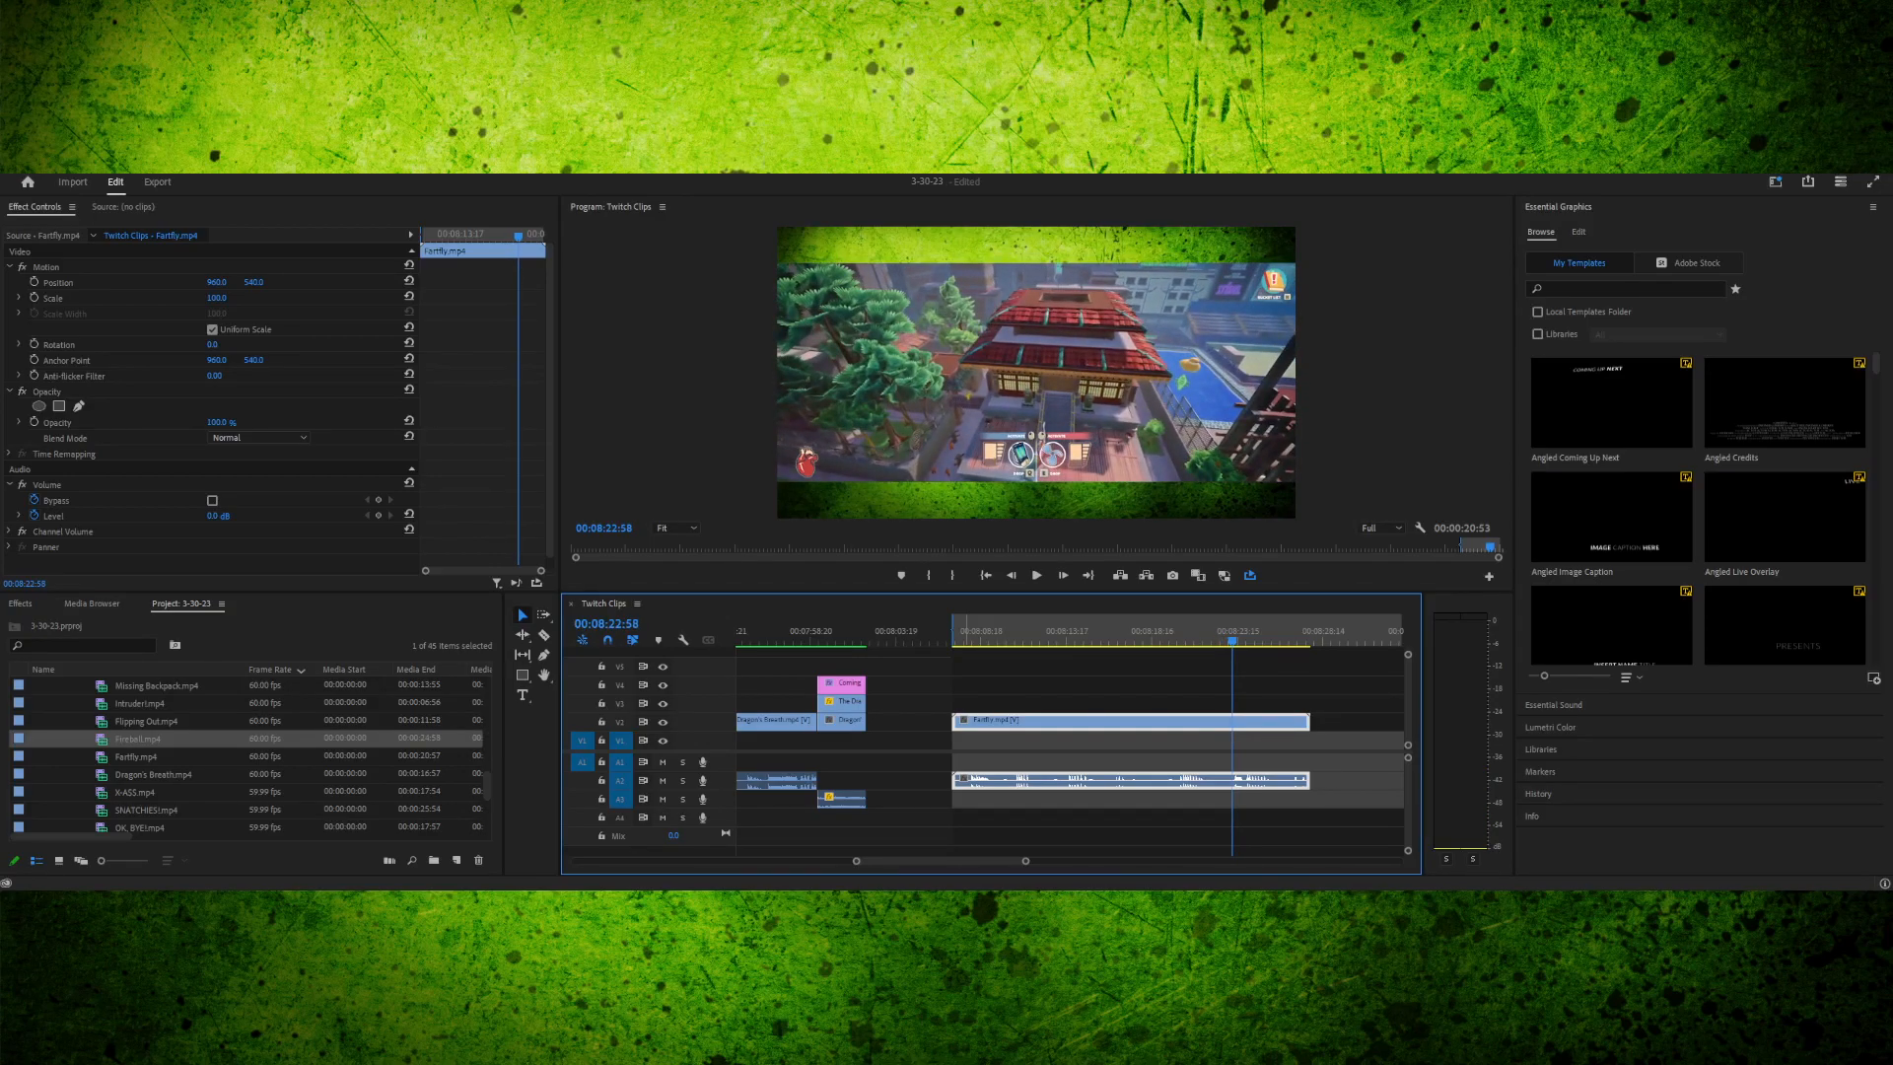
{"action": "key", "text": "space"}
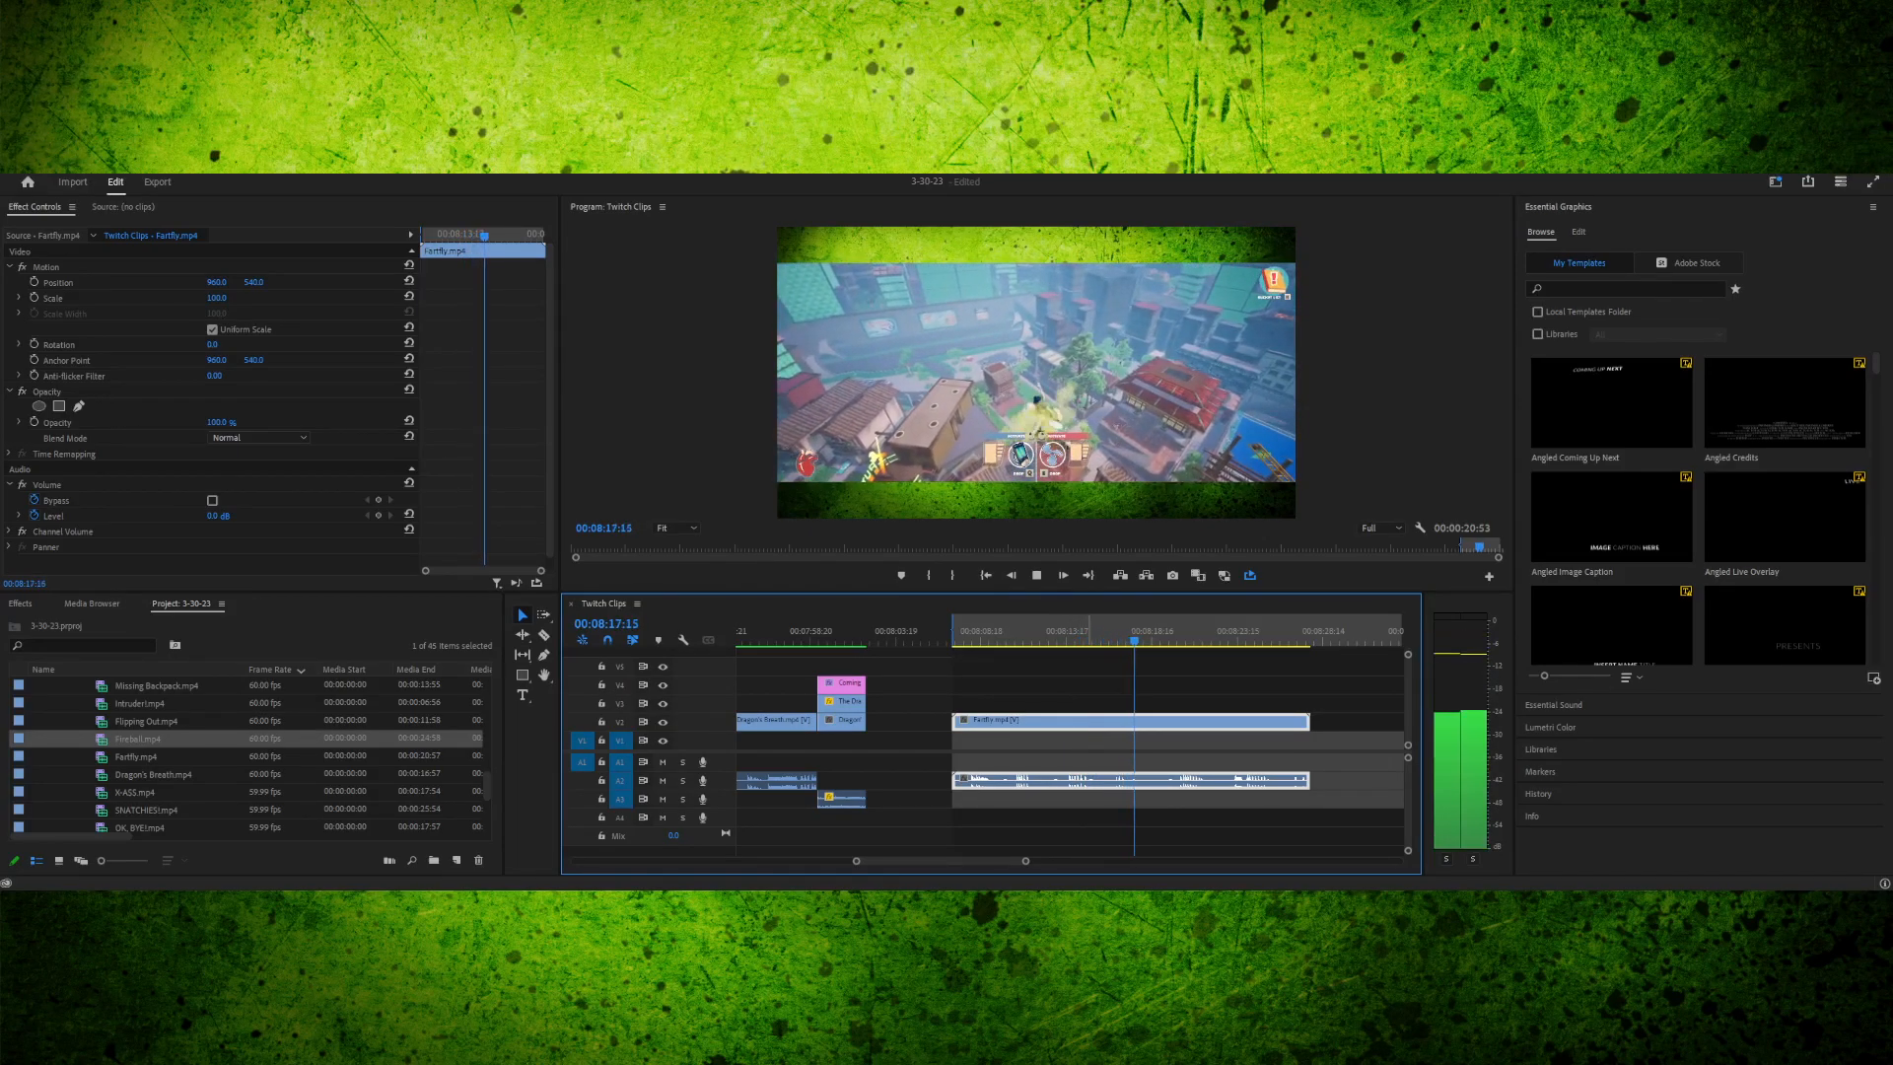
{"action": "key", "text": "space"}
{"action": "key", "text": "j"}
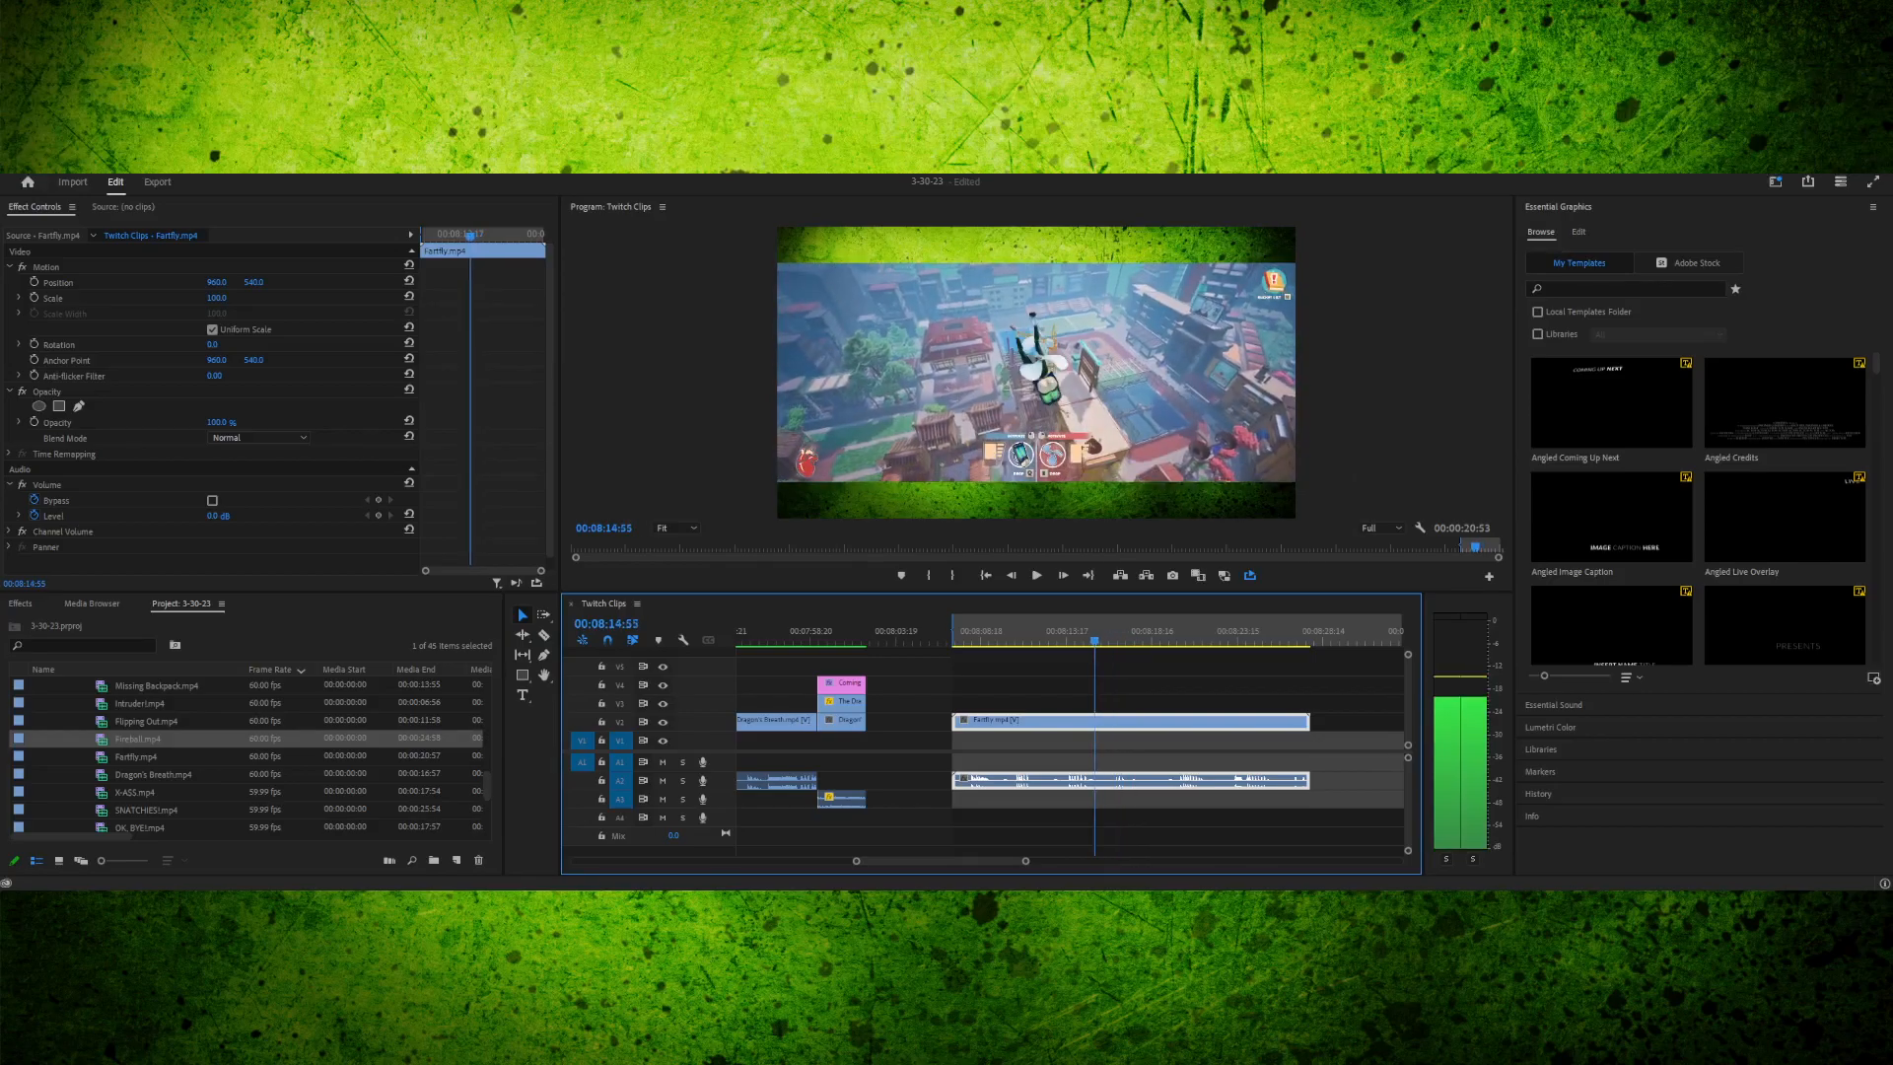
{"action": "key", "text": "l"}
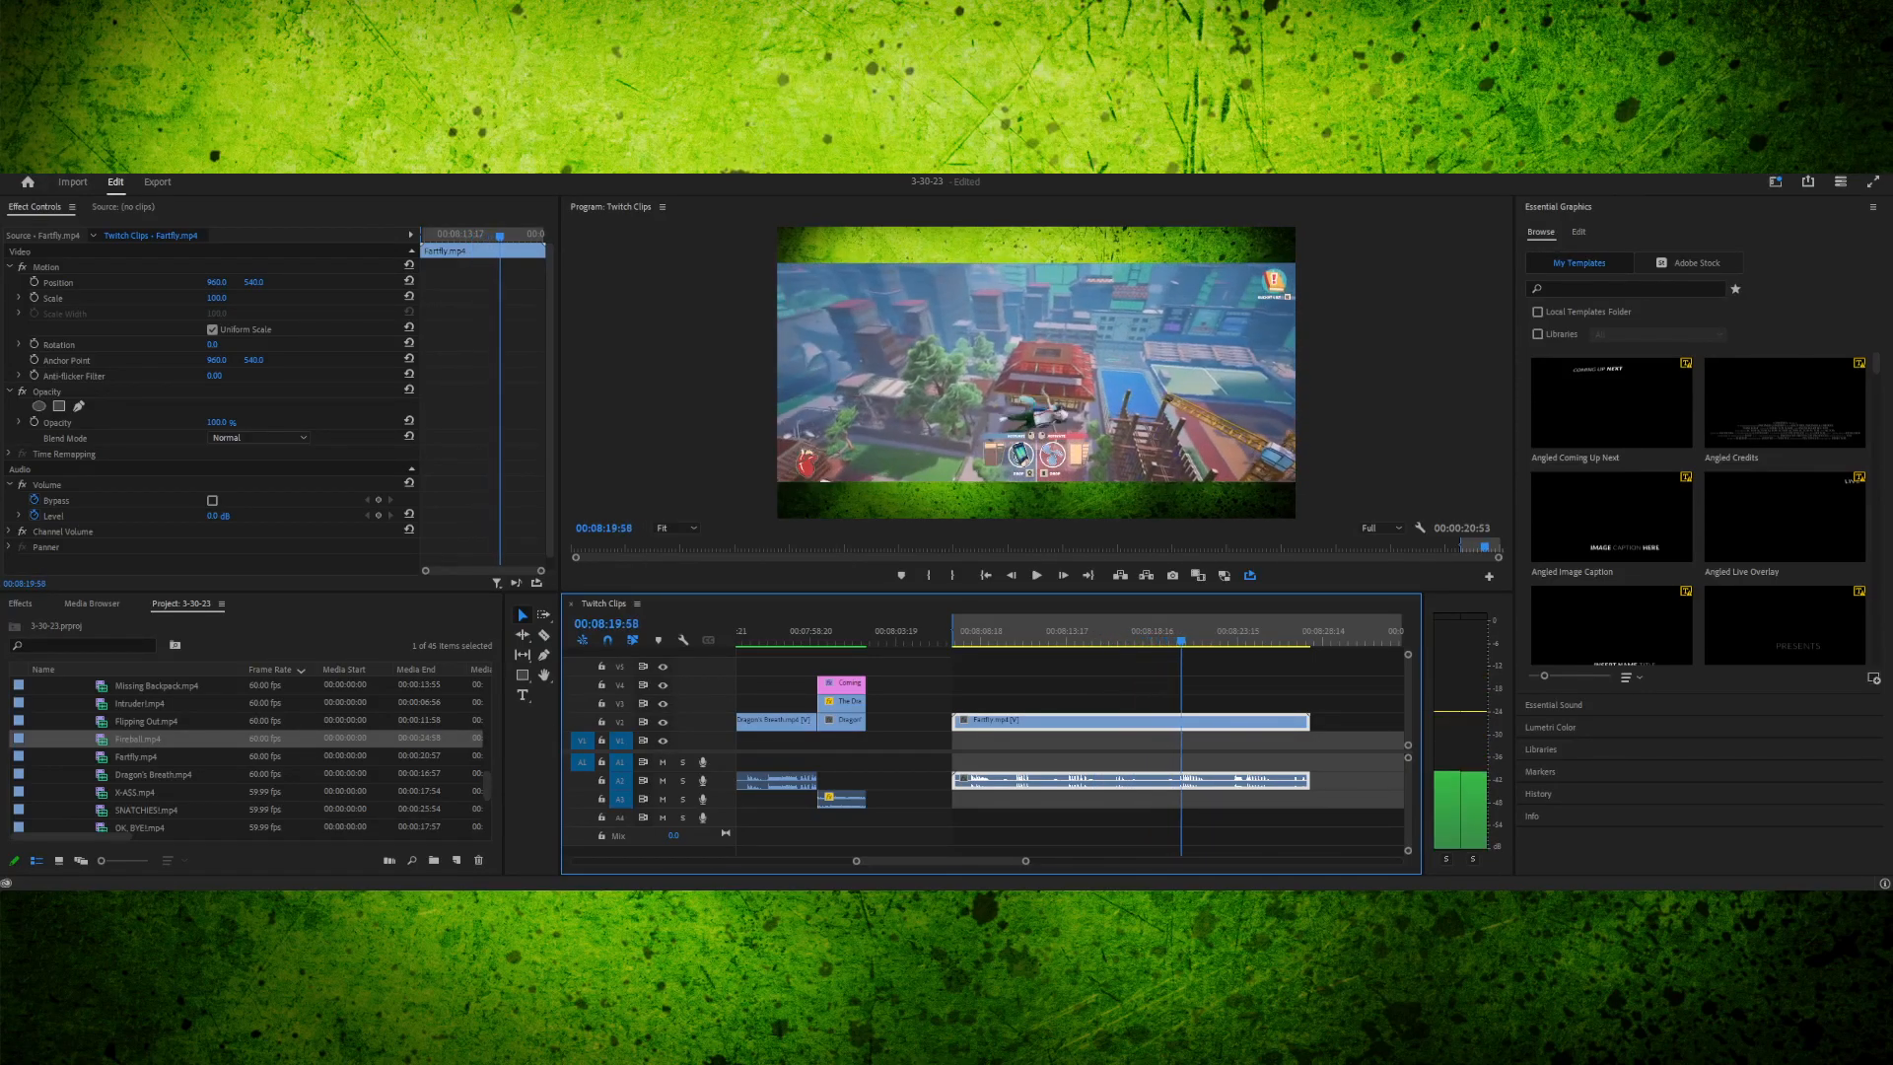
{"action": "key", "text": "k"}
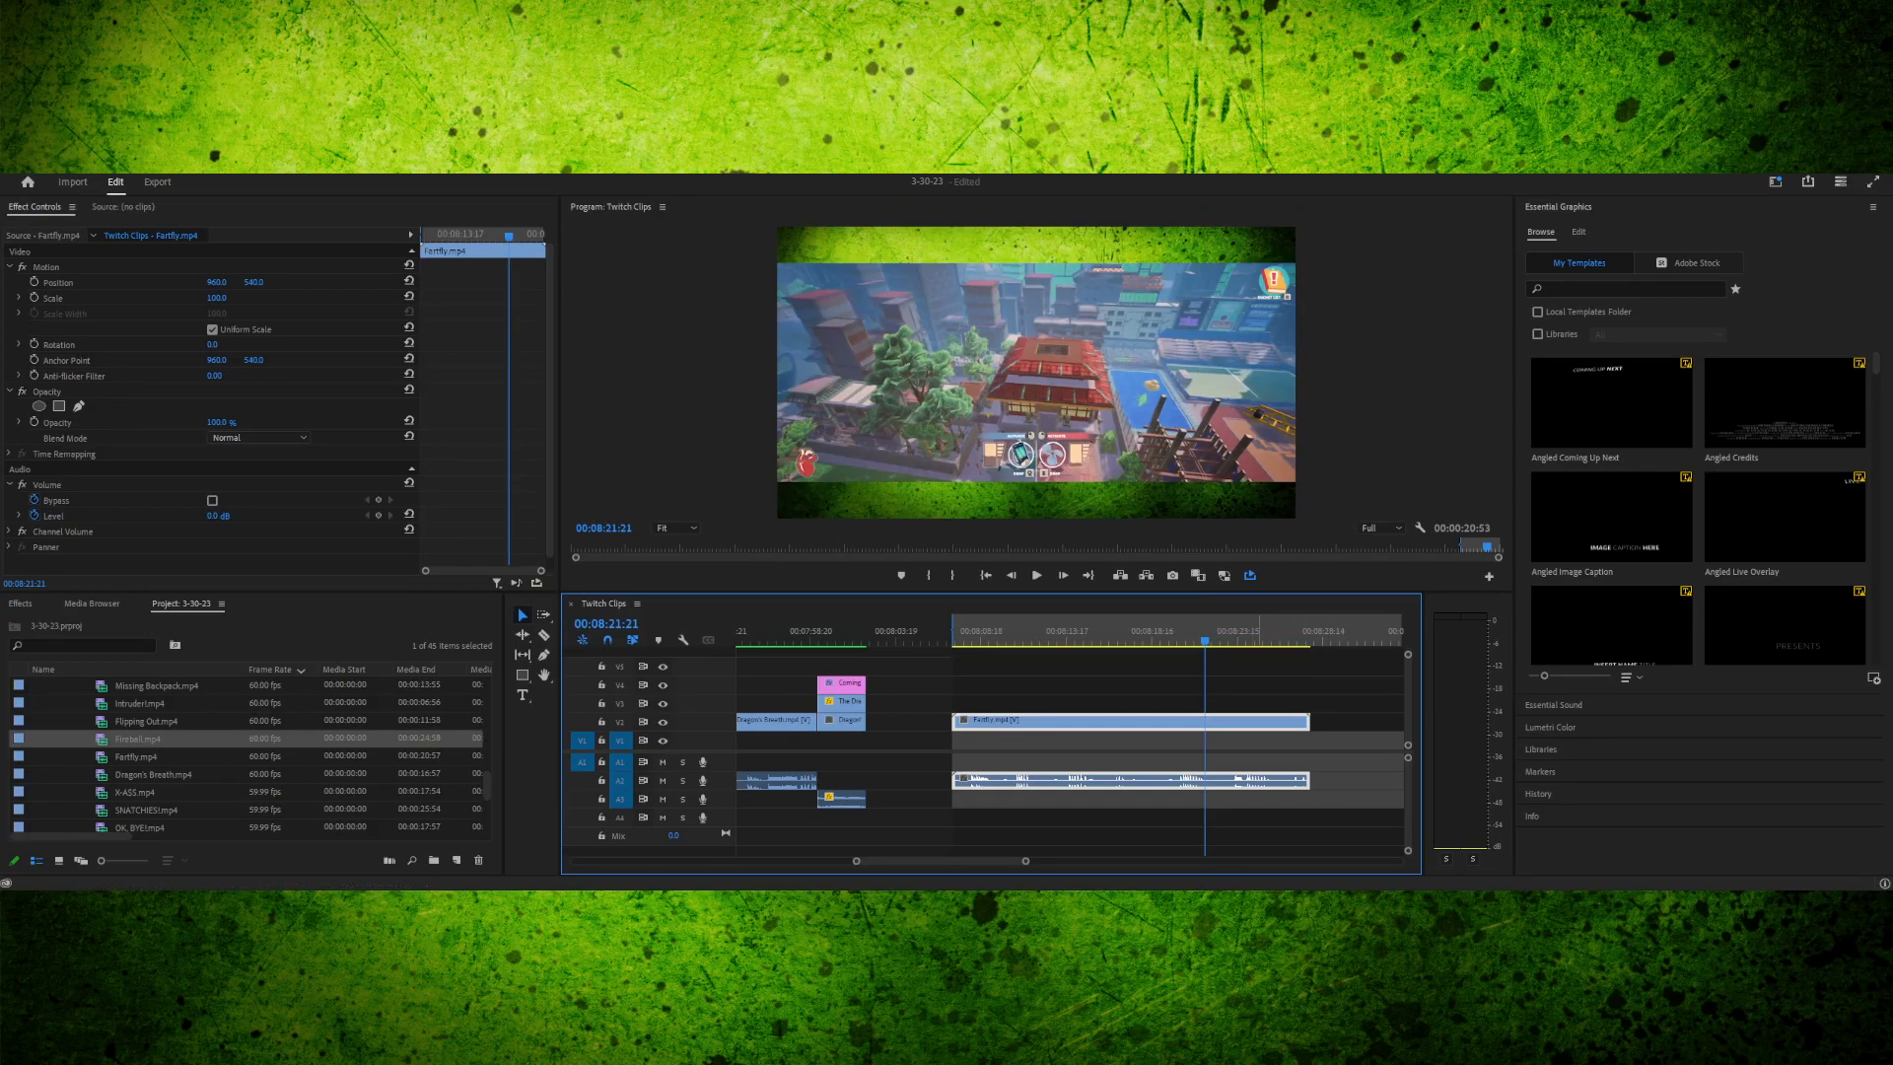
- Replay the Fartfly.mp4 clip from its opening jump up to the flight at about 00:08:18:48
{"action": "left_click", "coordinate": [997, 631]}
{"action": "key", "text": "j"}
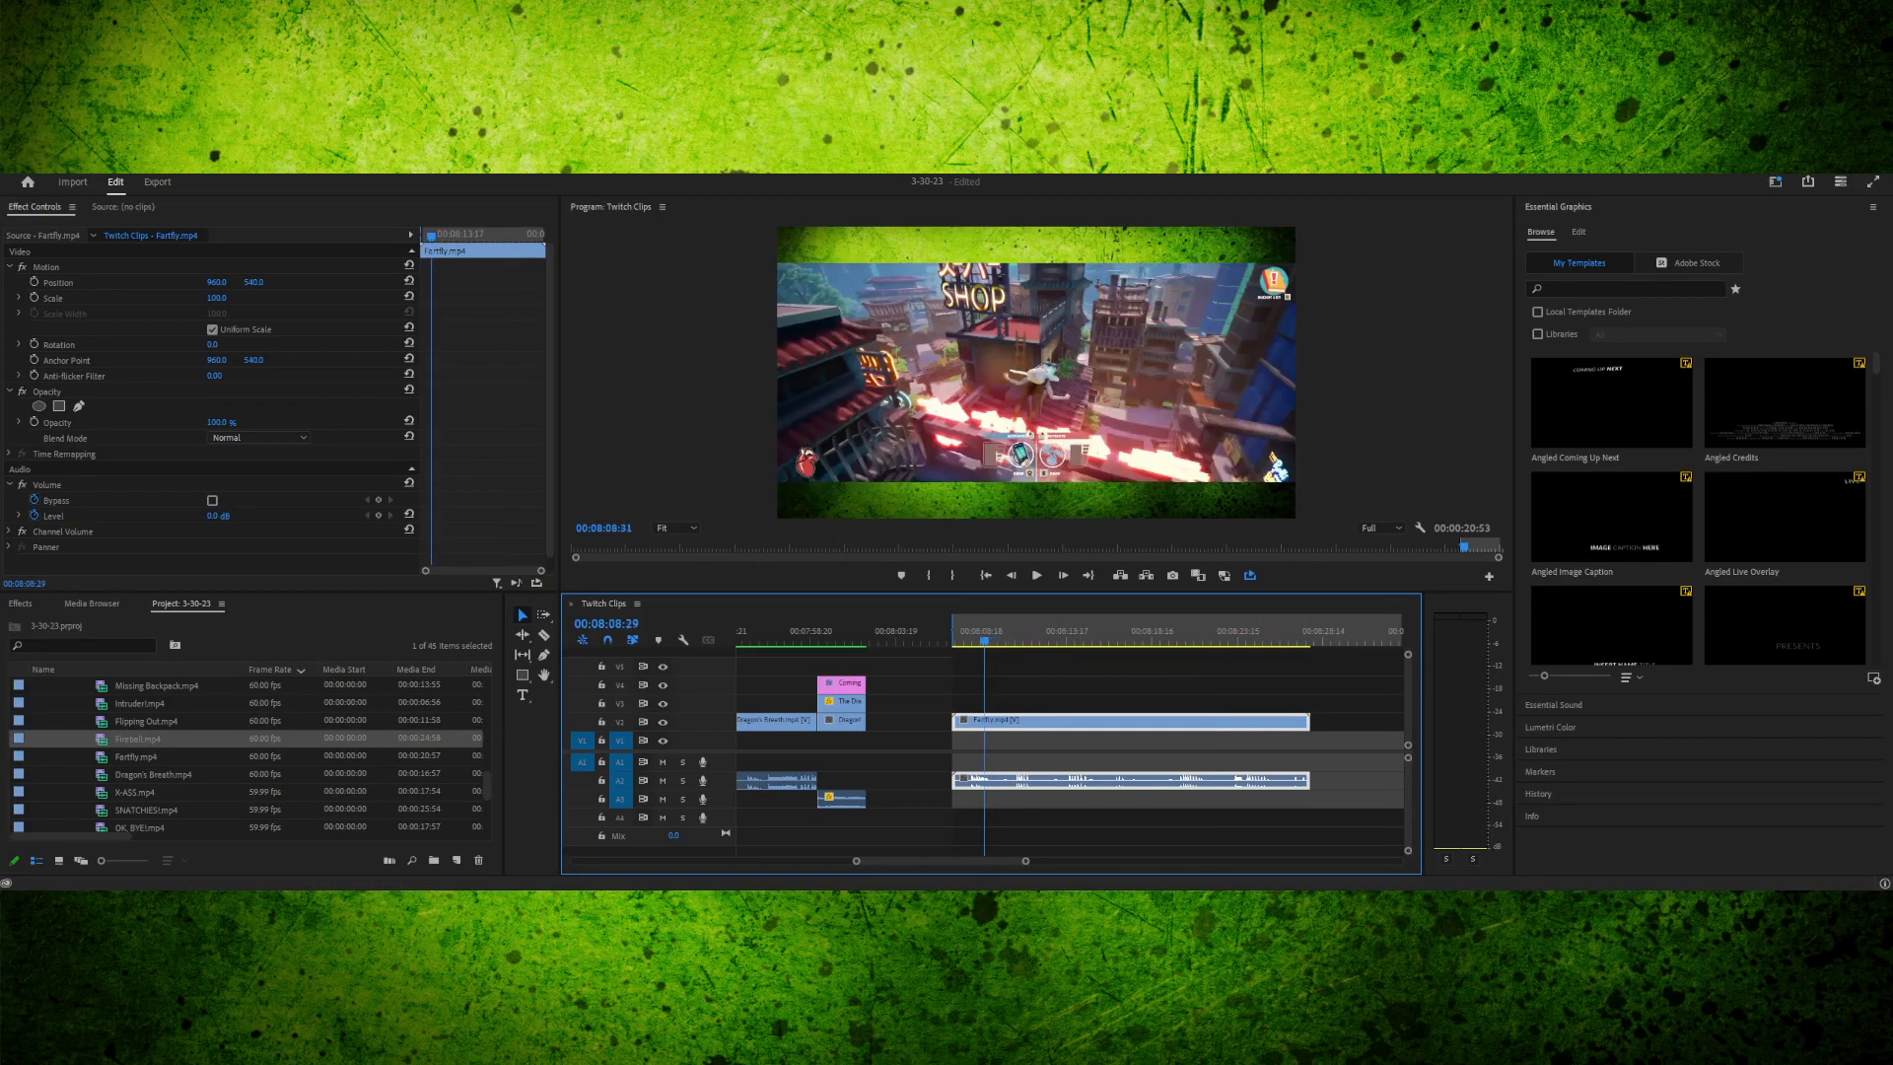
{"action": "key", "text": "l"}
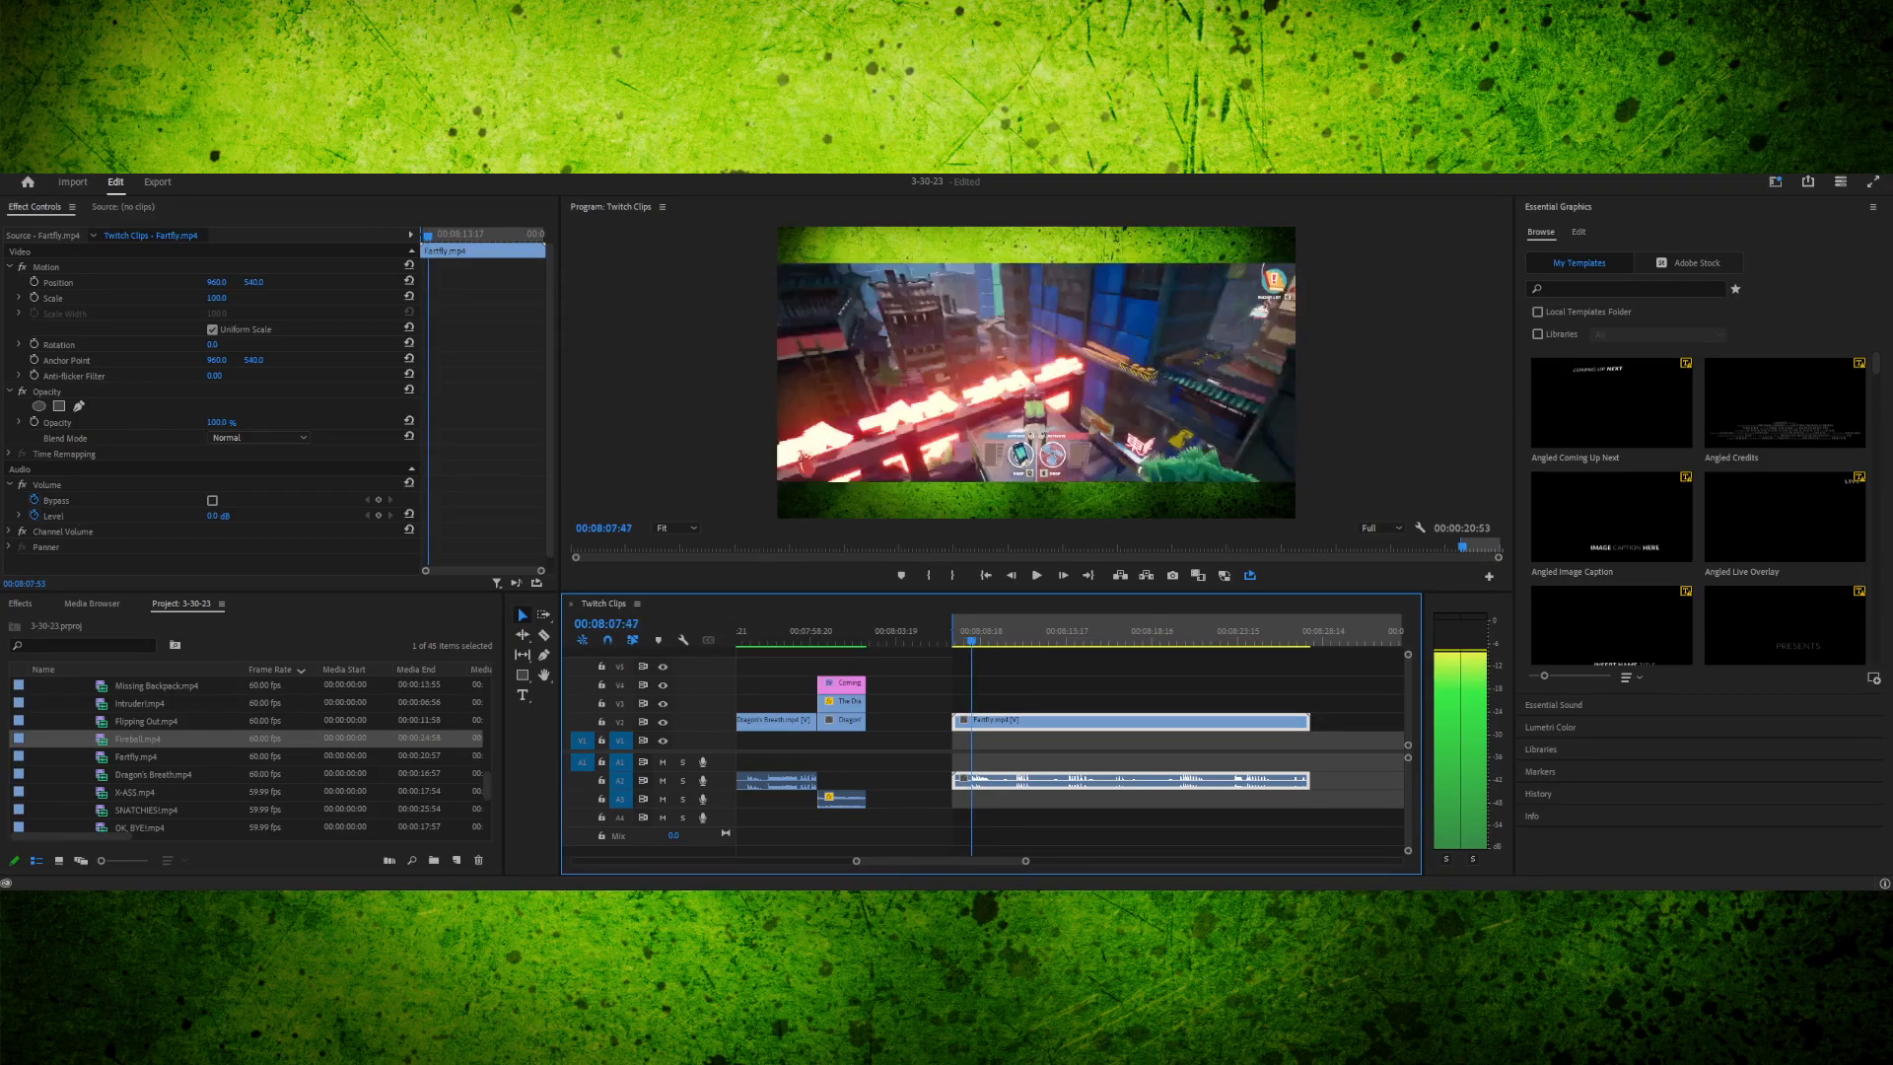
{"action": "key", "text": "l"}
{"action": "key", "text": "l"}
{"action": "key", "text": "k"}
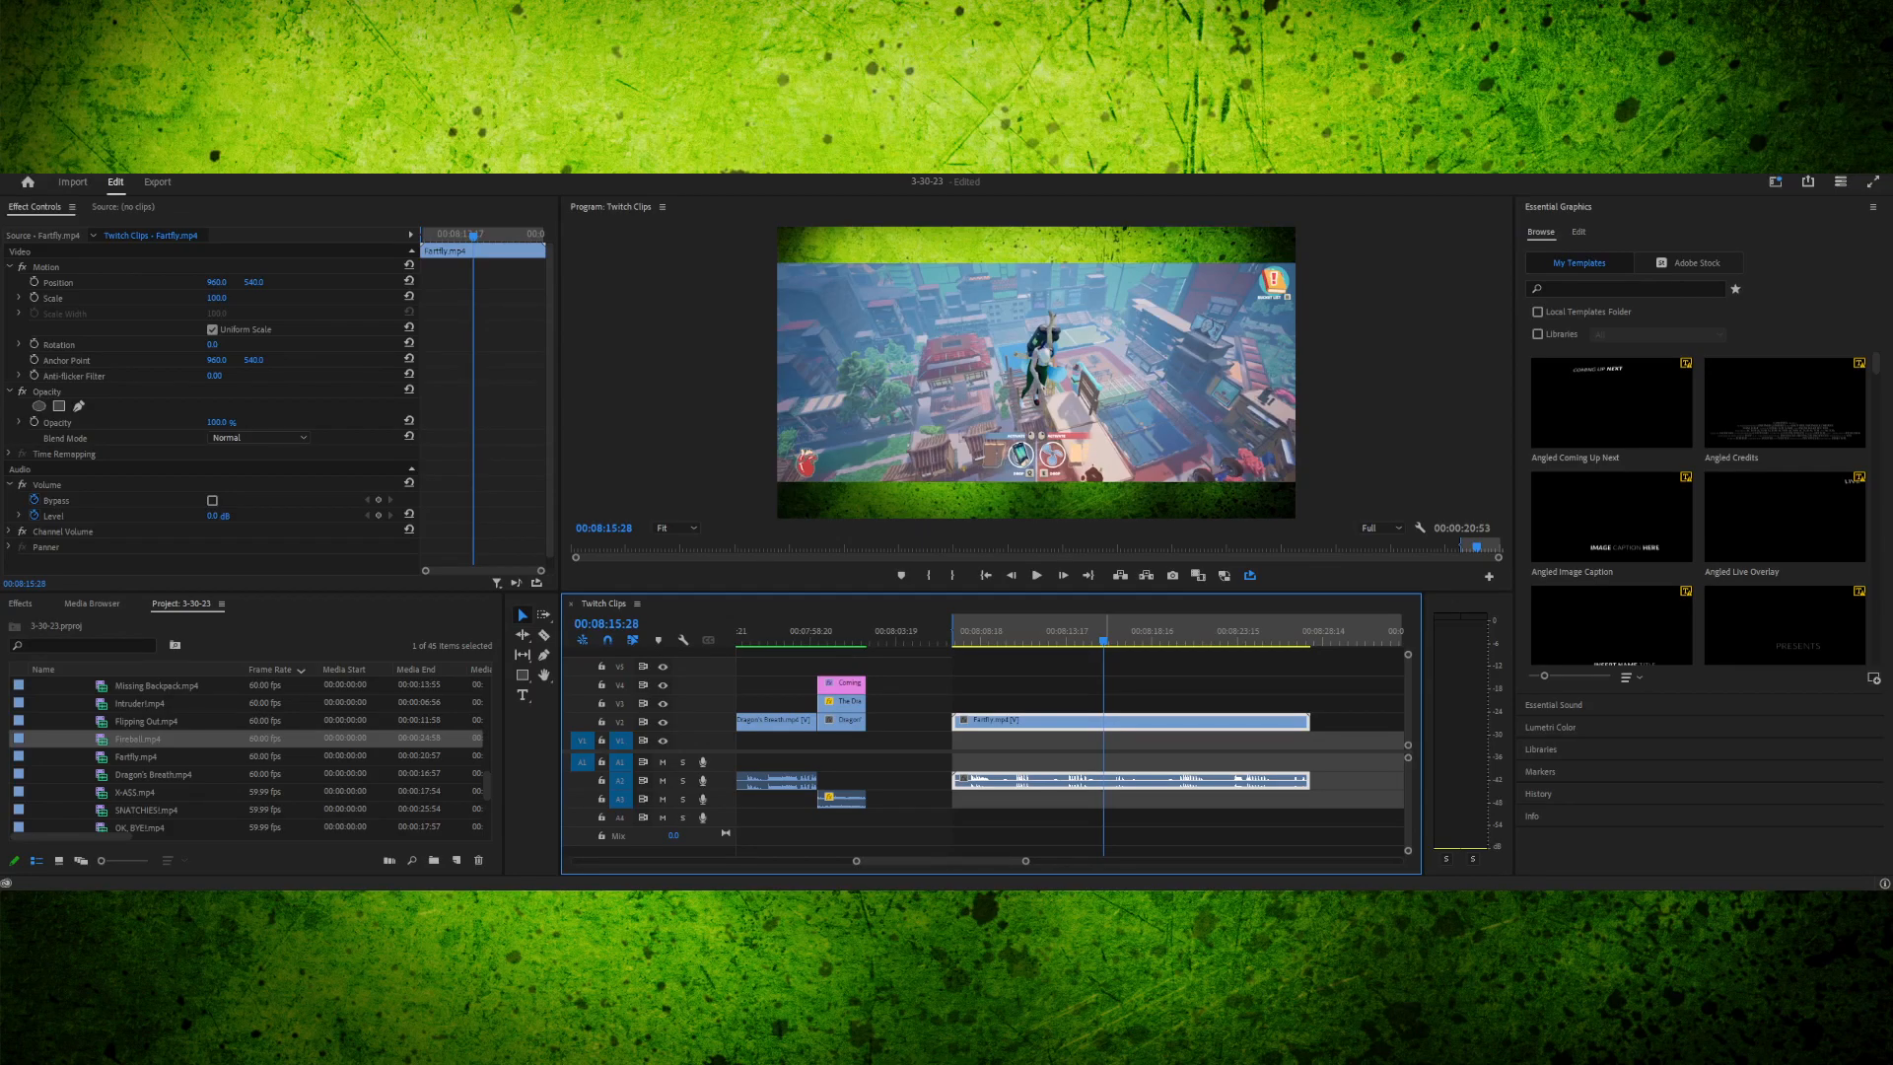
{"action": "key", "text": "space"}
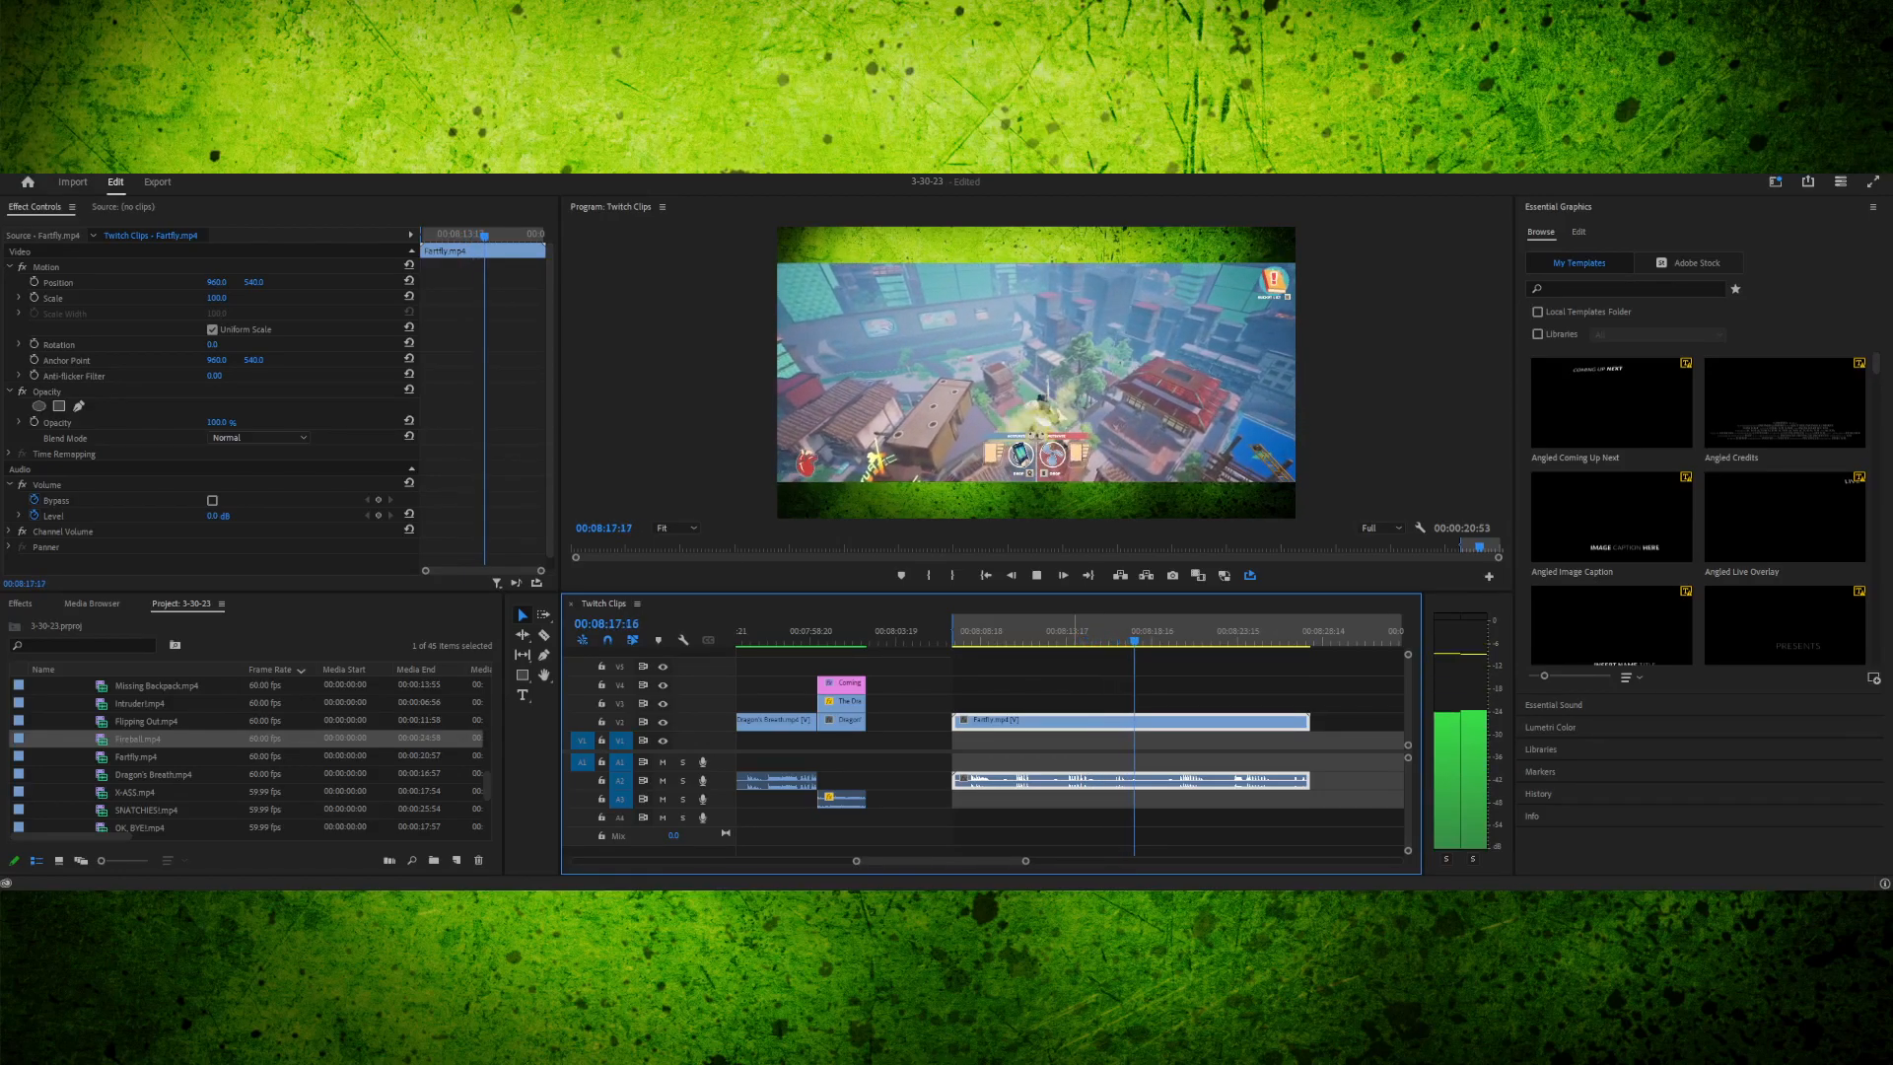
{"action": "key", "text": "space"}
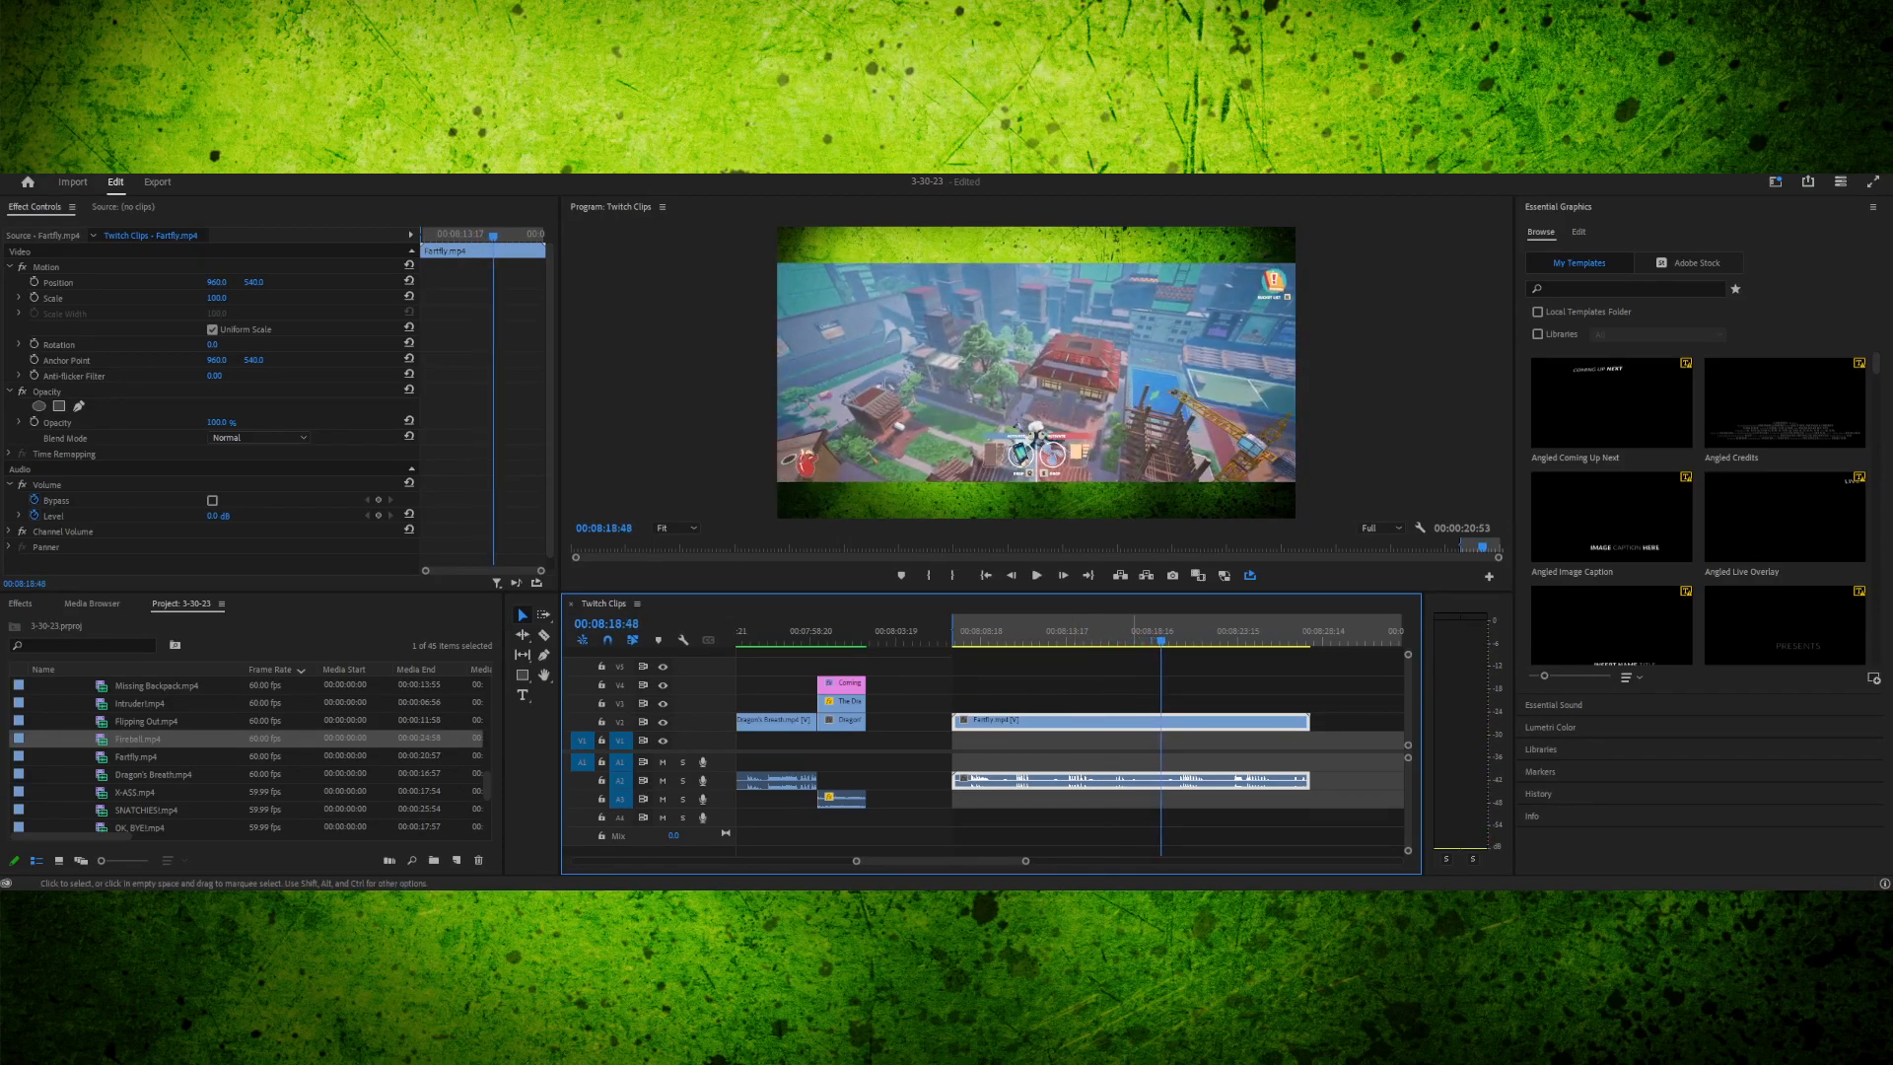
- Collapse the CLIPS bin and expand the MP4S bin inside ASSETS
{"action": "scroll", "coordinate": [247, 754], "scroll_direction": "up", "scroll_amount": 10}
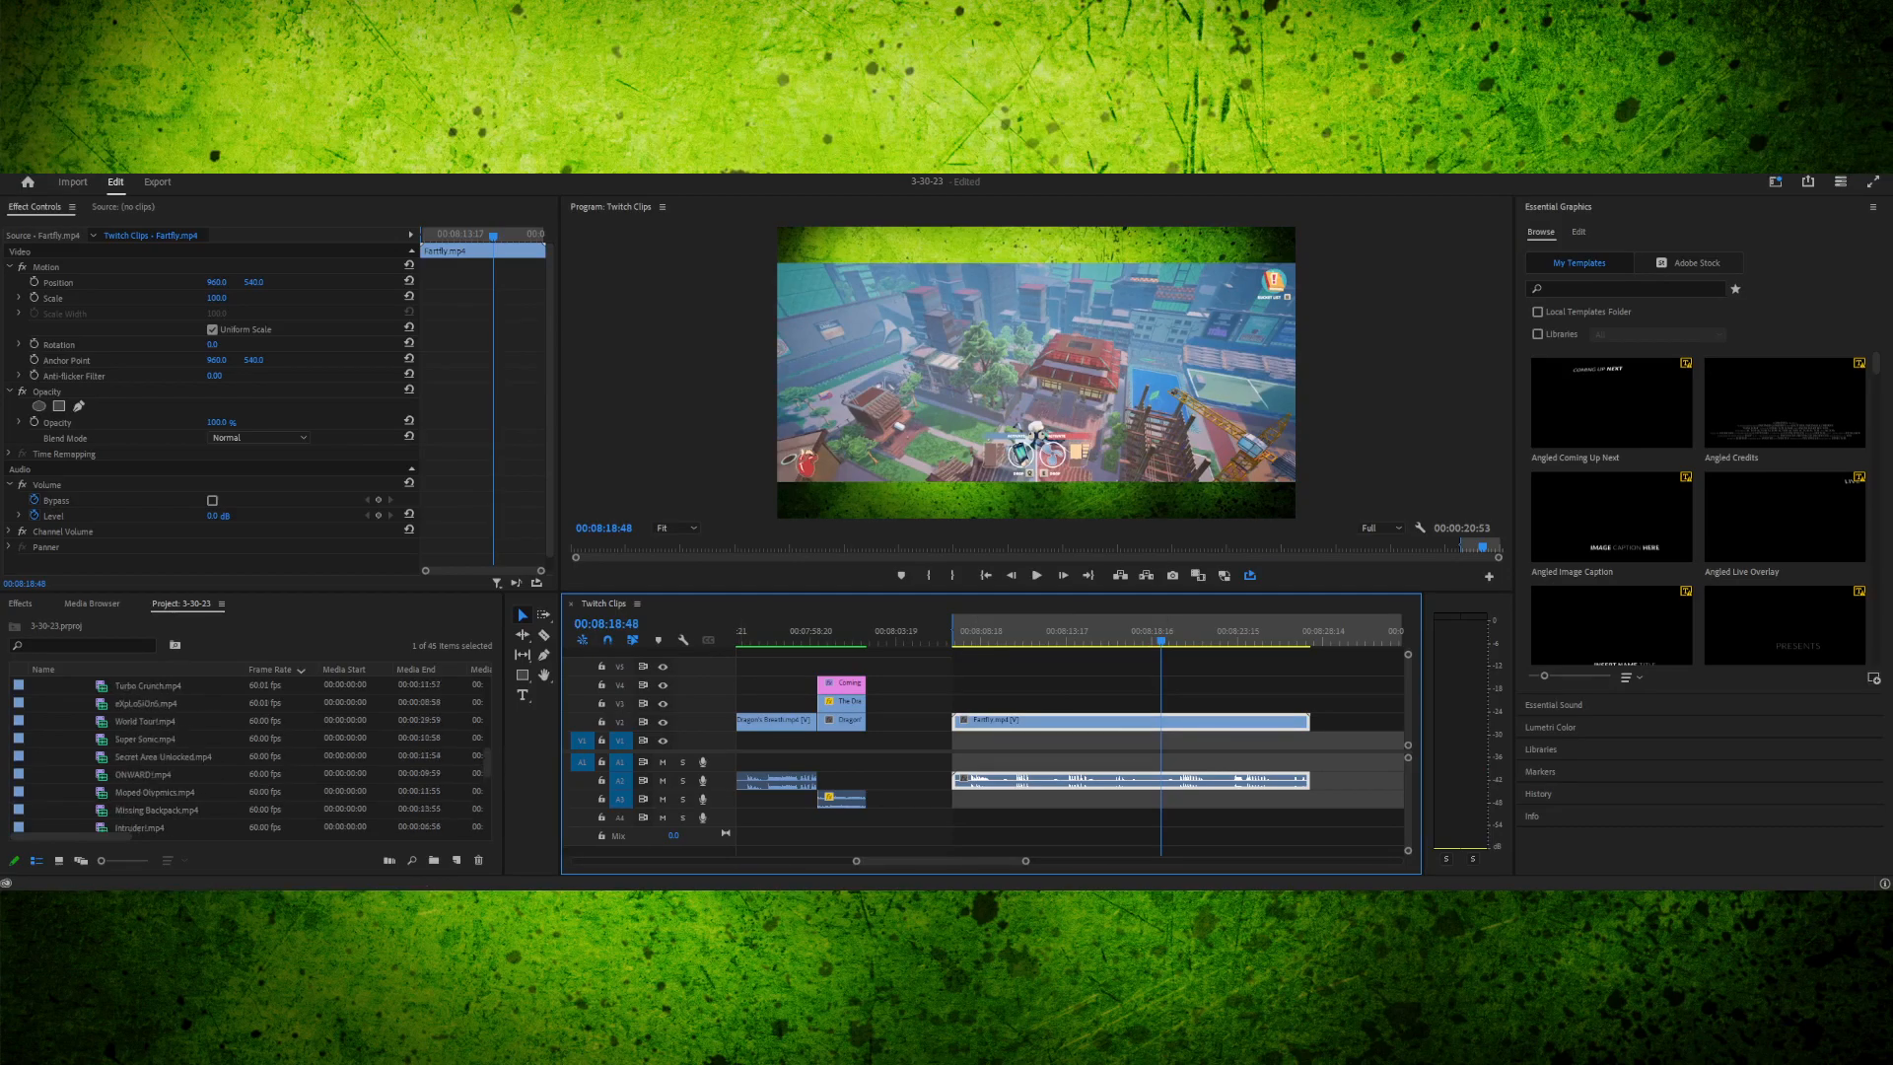
{"action": "left_click", "coordinate": [53, 739]}
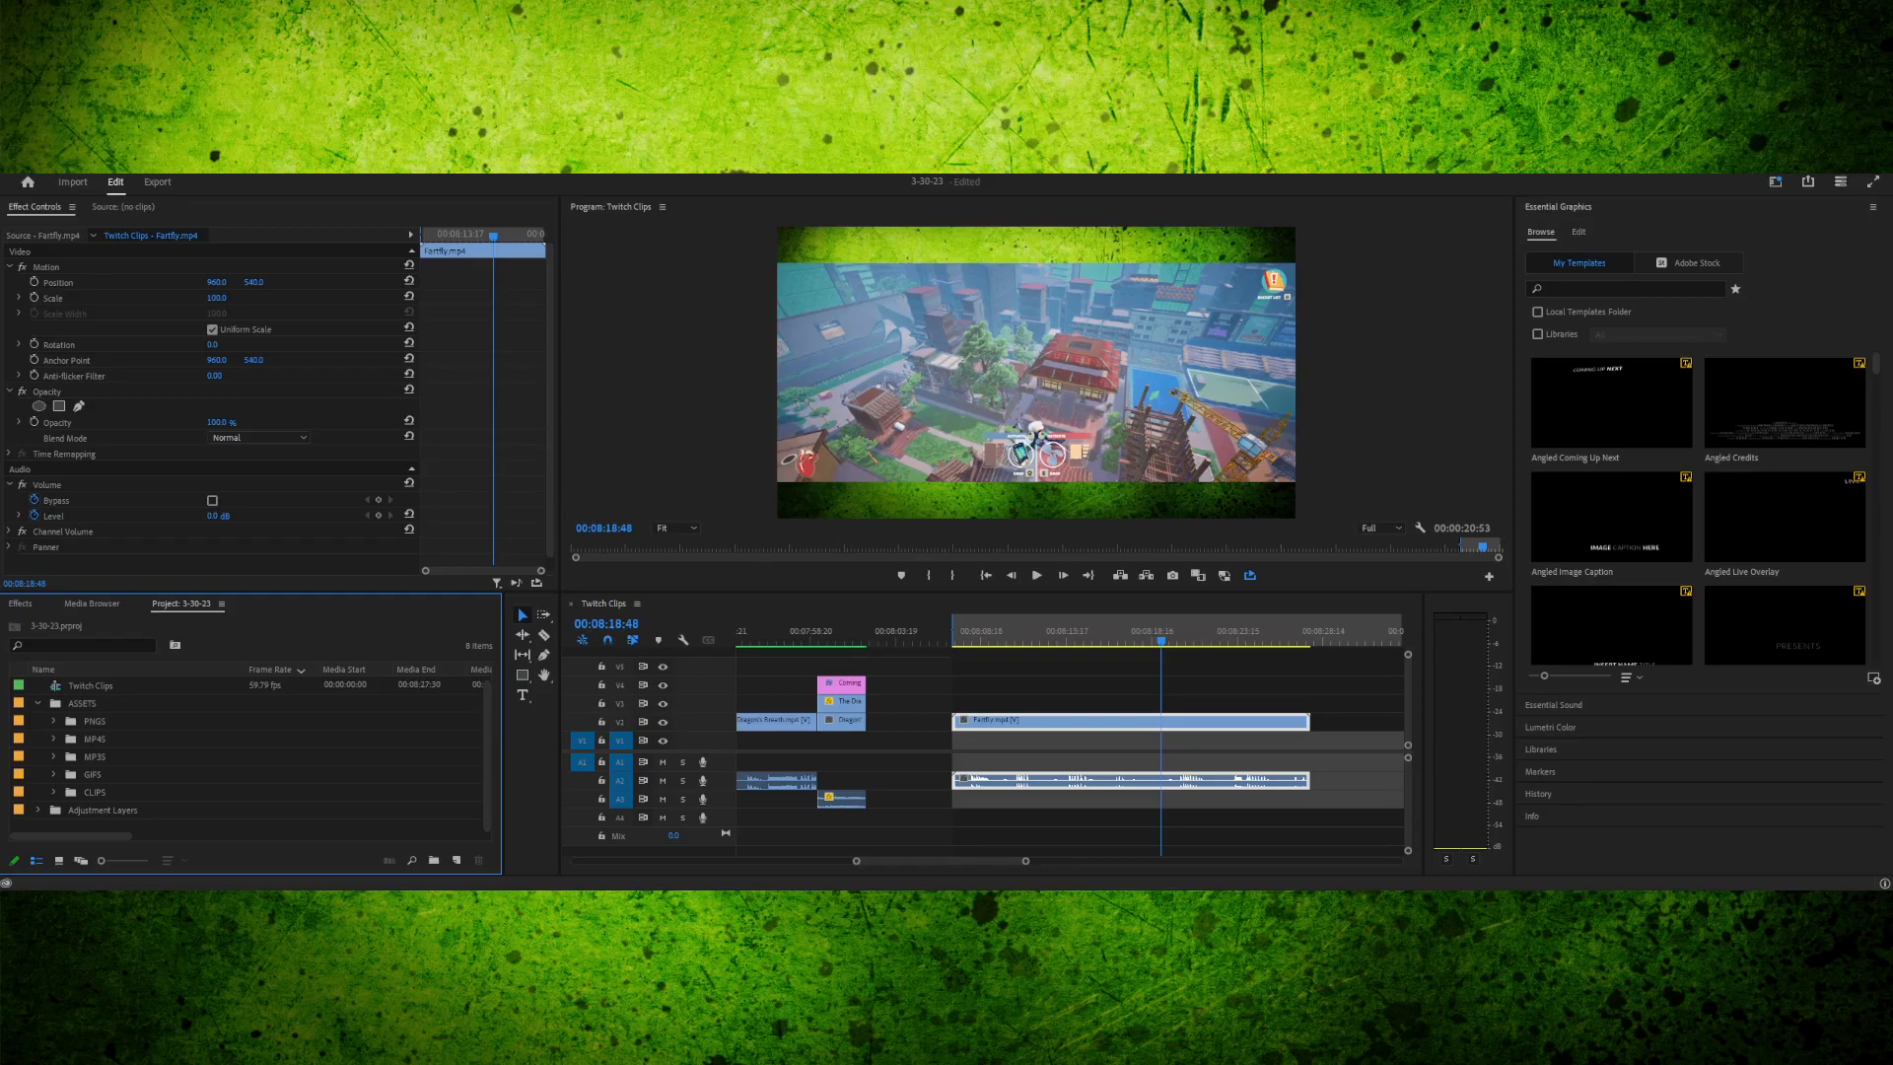
{"action": "left_click", "coordinate": [53, 738]}
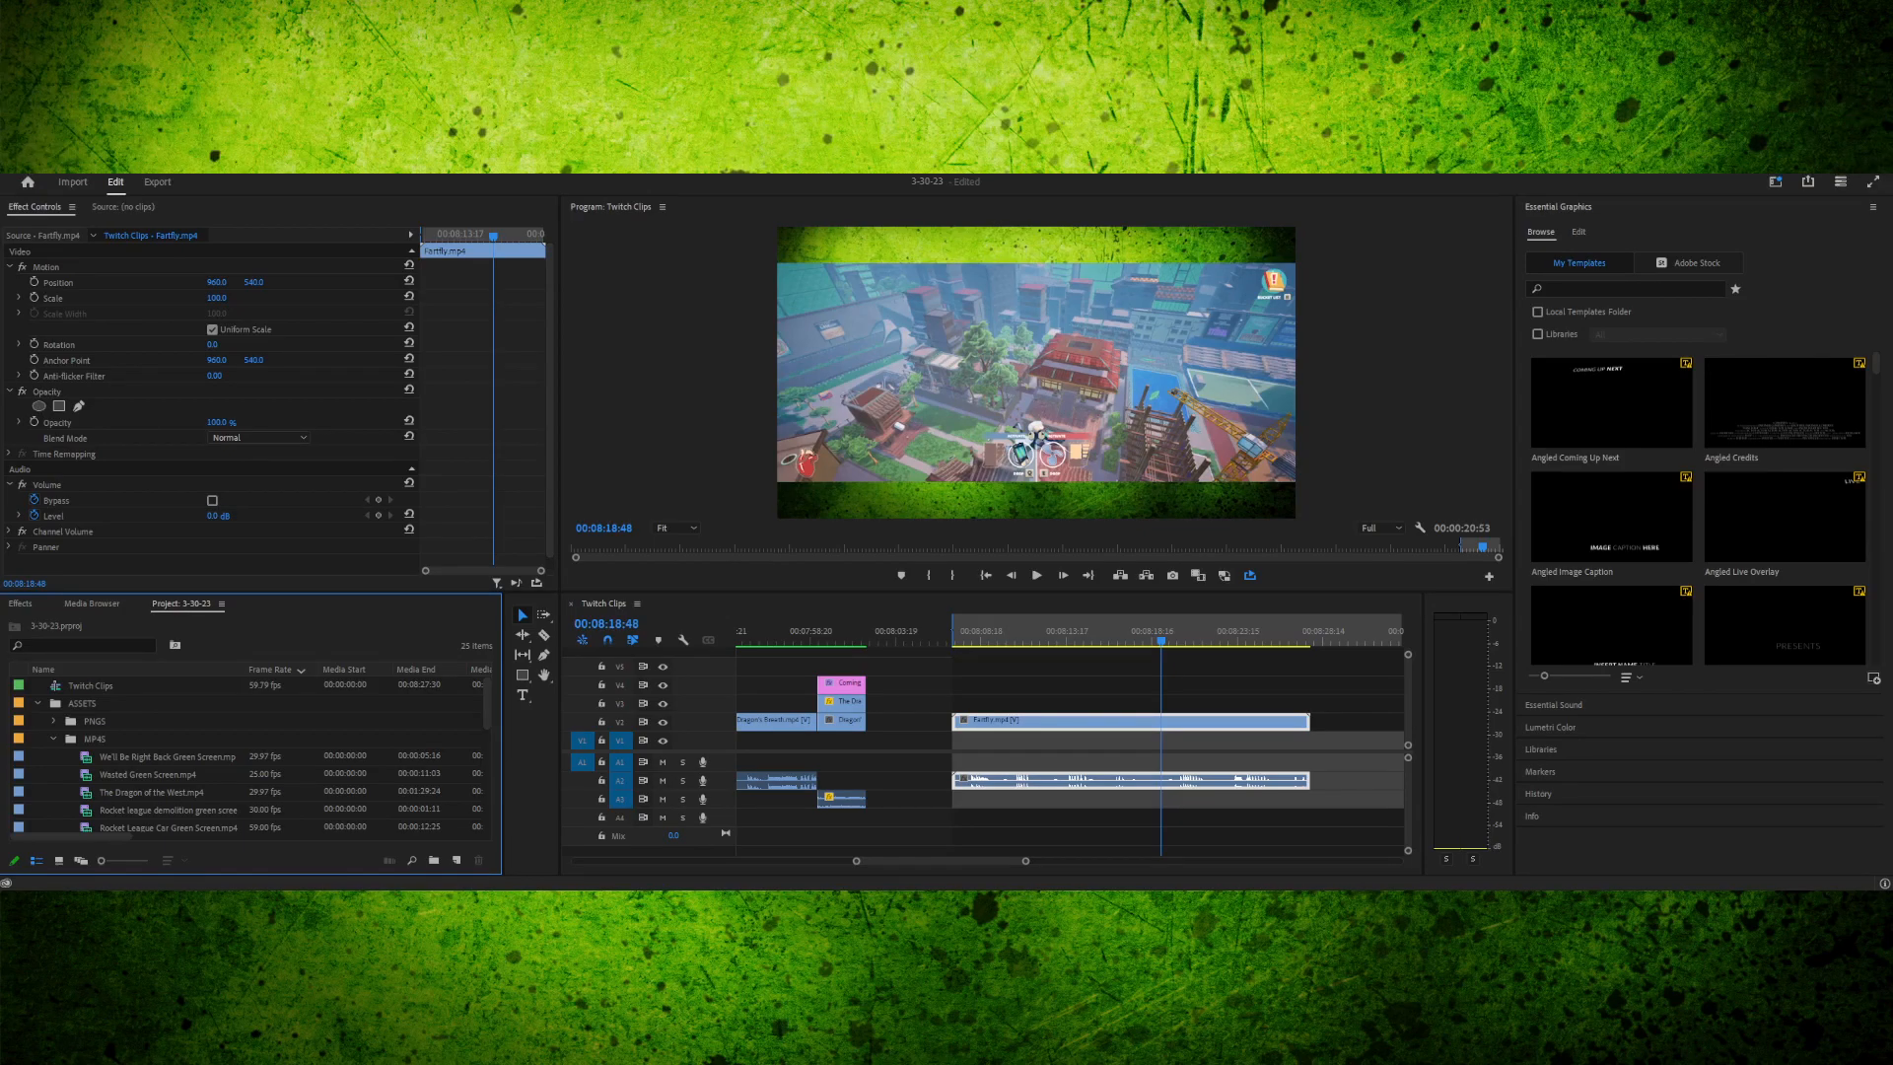
- Look through the green screen and effect videos in the MP4S bin for one to overlay on Fartfly.mp4
{"action": "scroll", "coordinate": [246, 754], "scroll_direction": "down", "scroll_amount": 1}
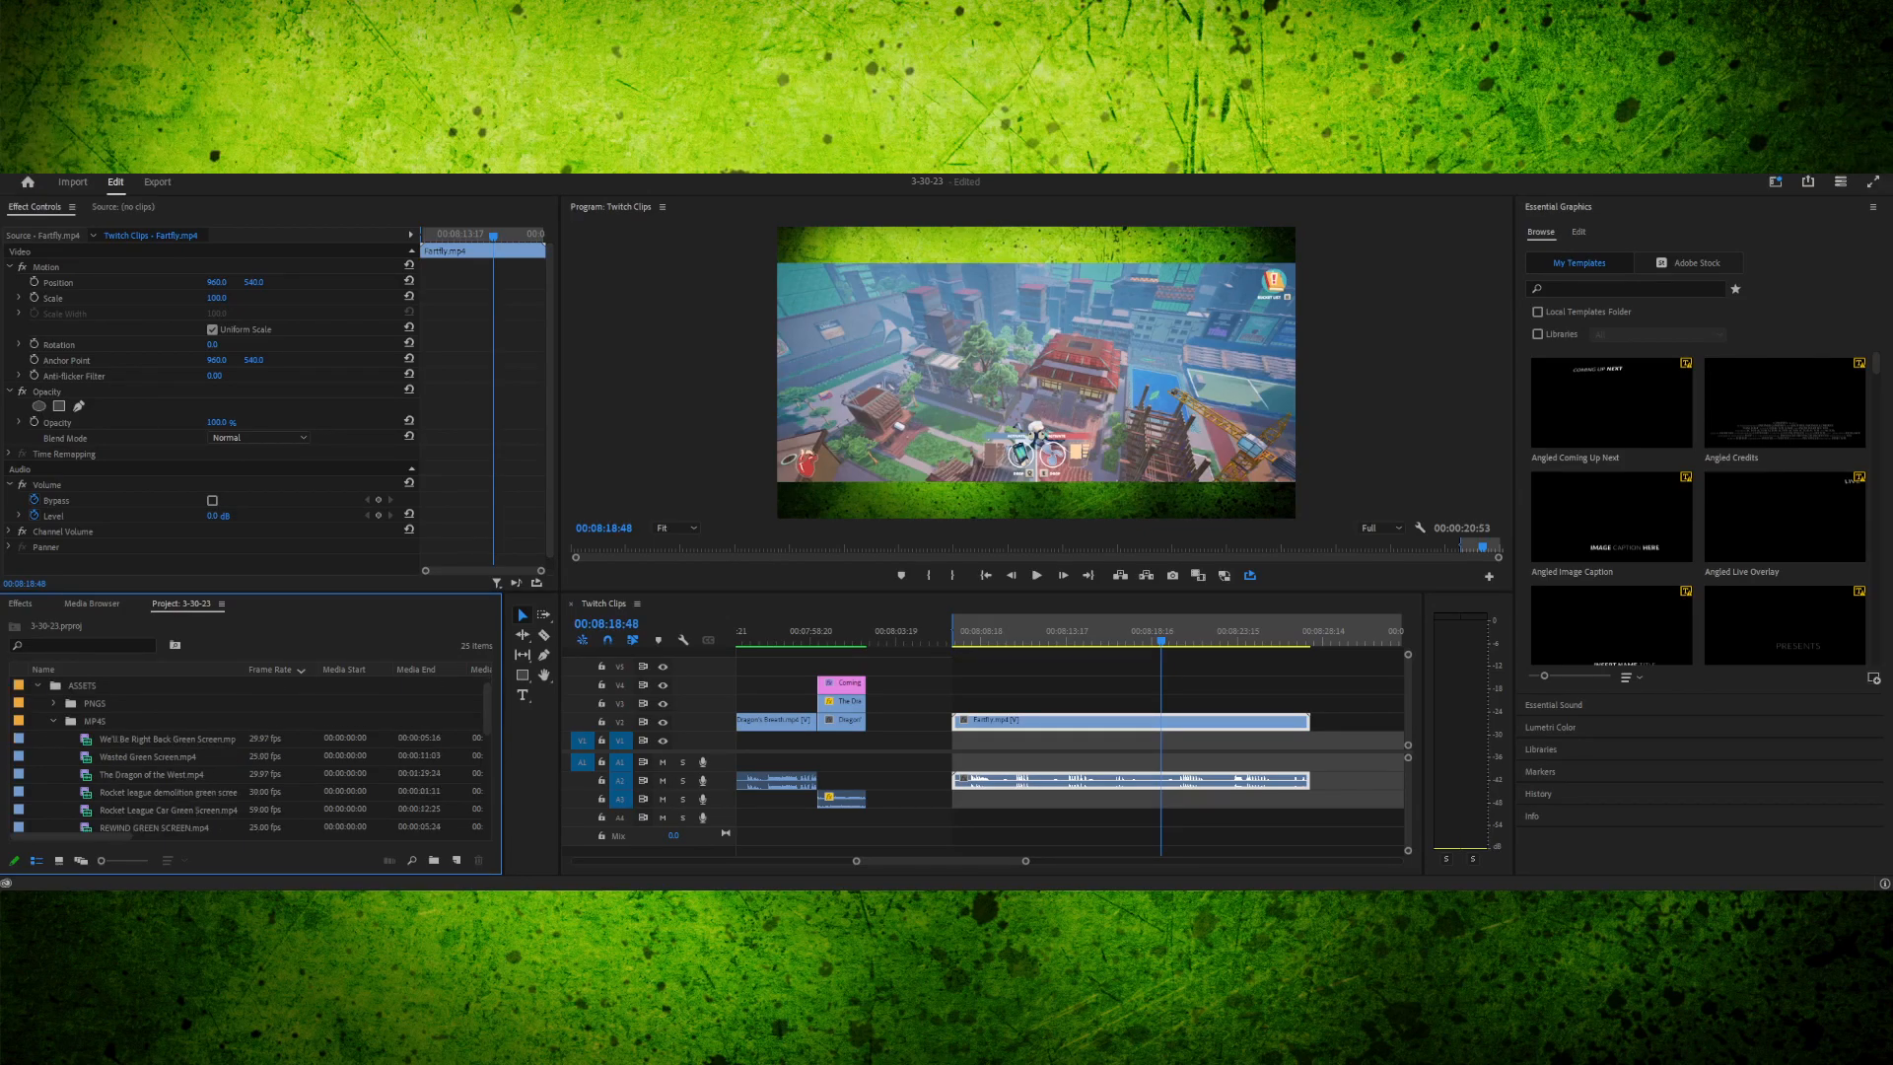
{"action": "scroll", "coordinate": [247, 754], "scroll_direction": "down", "scroll_amount": 1}
{"action": "left_click", "coordinate": [148, 792]}
{"action": "scroll", "coordinate": [148, 788], "scroll_direction": "down", "scroll_amount": 3}
{"action": "left_click", "coordinate": [123, 774]}
{"action": "scroll", "coordinate": [122, 774], "scroll_direction": "down", "scroll_amount": 1}
{"action": "left_click", "coordinate": [122, 774]}
{"action": "scroll", "coordinate": [123, 774], "scroll_direction": "down", "scroll_amount": 3}
{"action": "scroll", "coordinate": [246, 754], "scroll_direction": "down", "scroll_amount": 5}
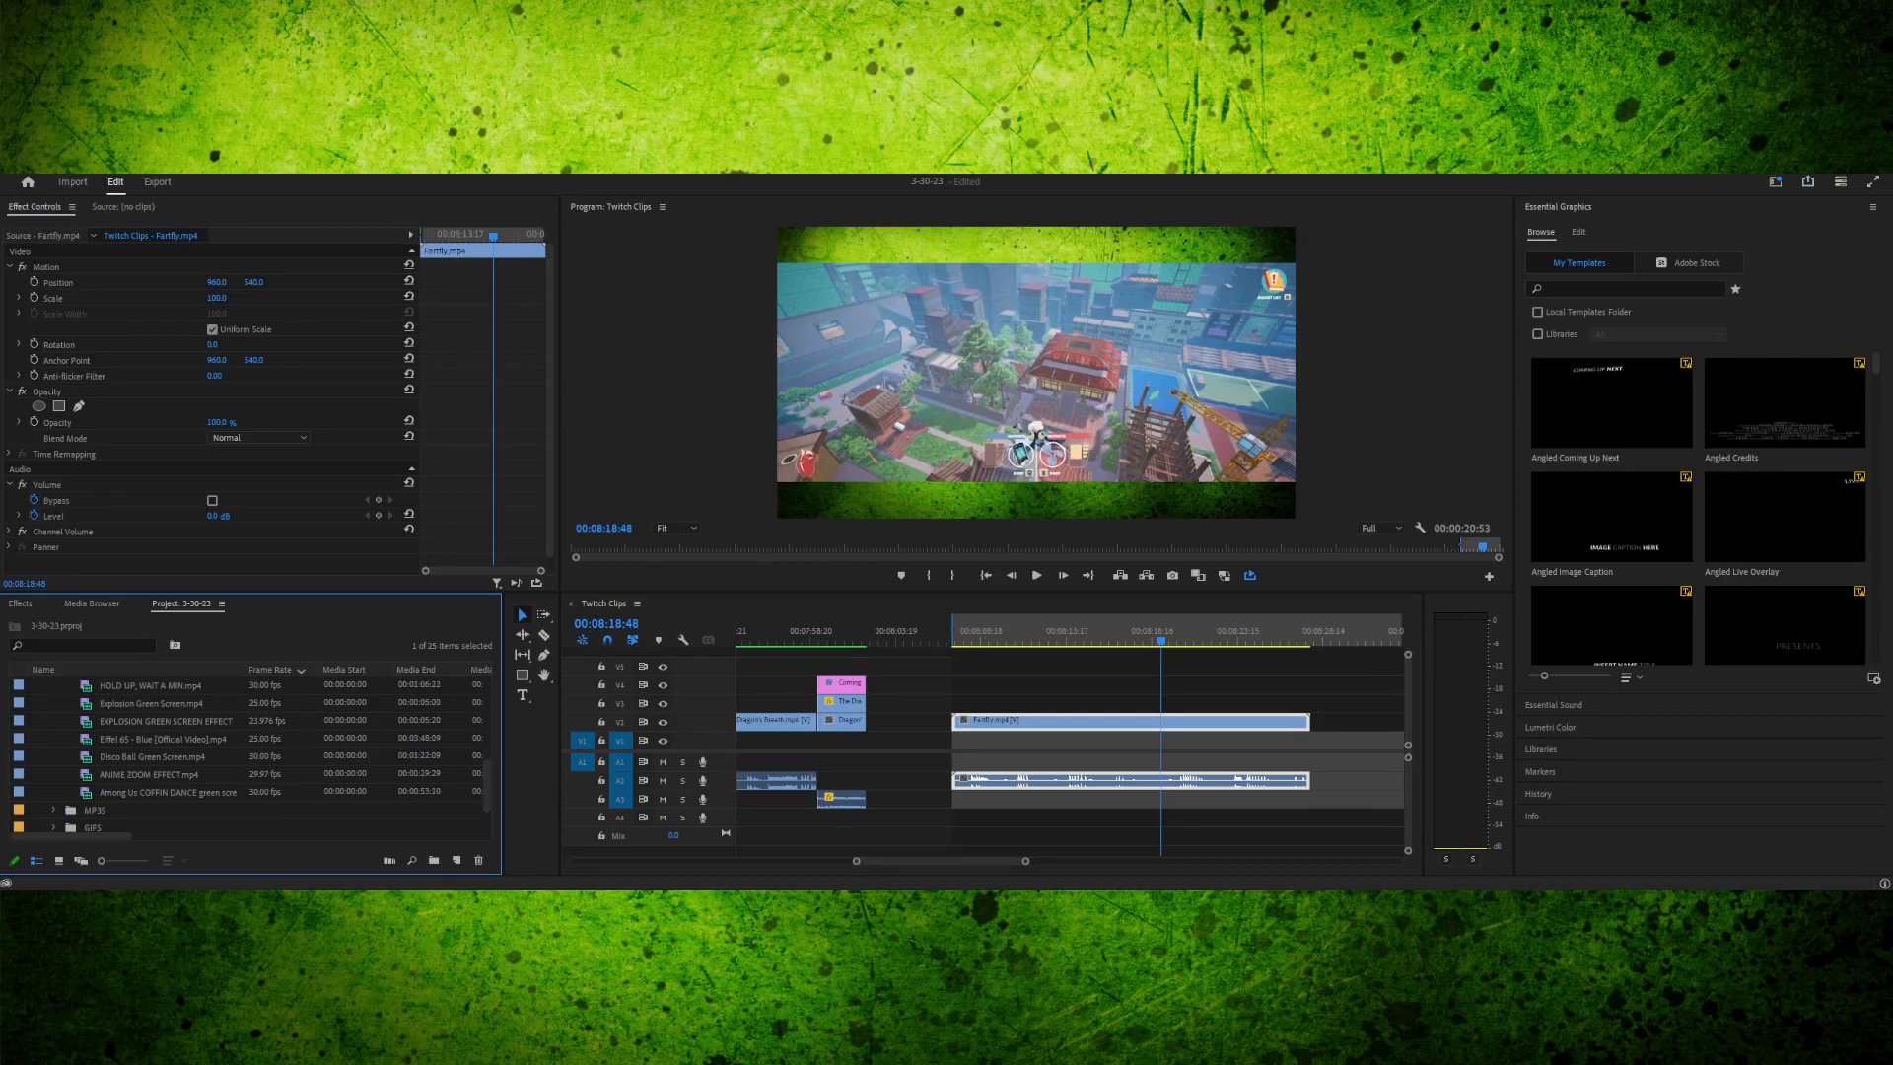
{"action": "left_click", "coordinate": [147, 774]}
{"action": "scroll", "coordinate": [147, 774], "scroll_direction": "up", "scroll_amount": 1}
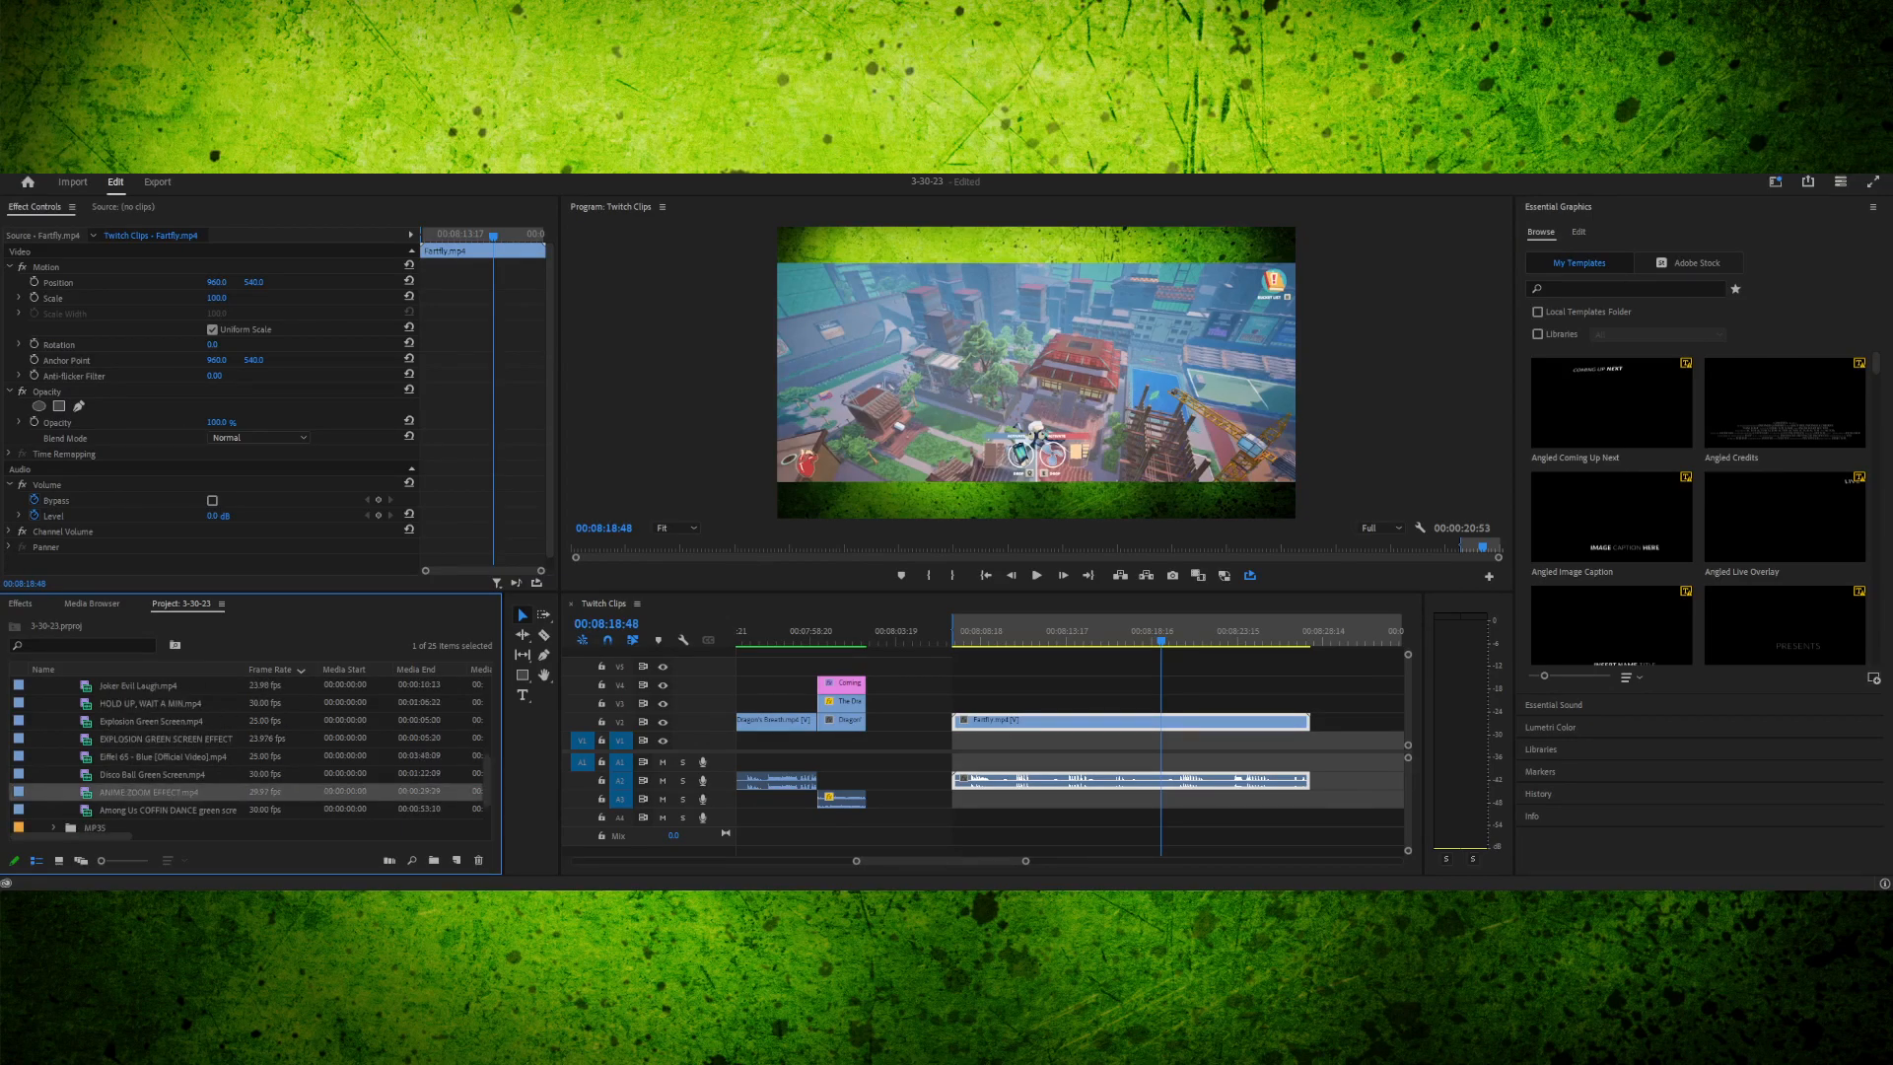
- Try Explosion Green Screen.mp4 on the track above Fartfly.mp4 and delete it from the timeline
{"action": "left_click", "coordinate": [151, 720]}
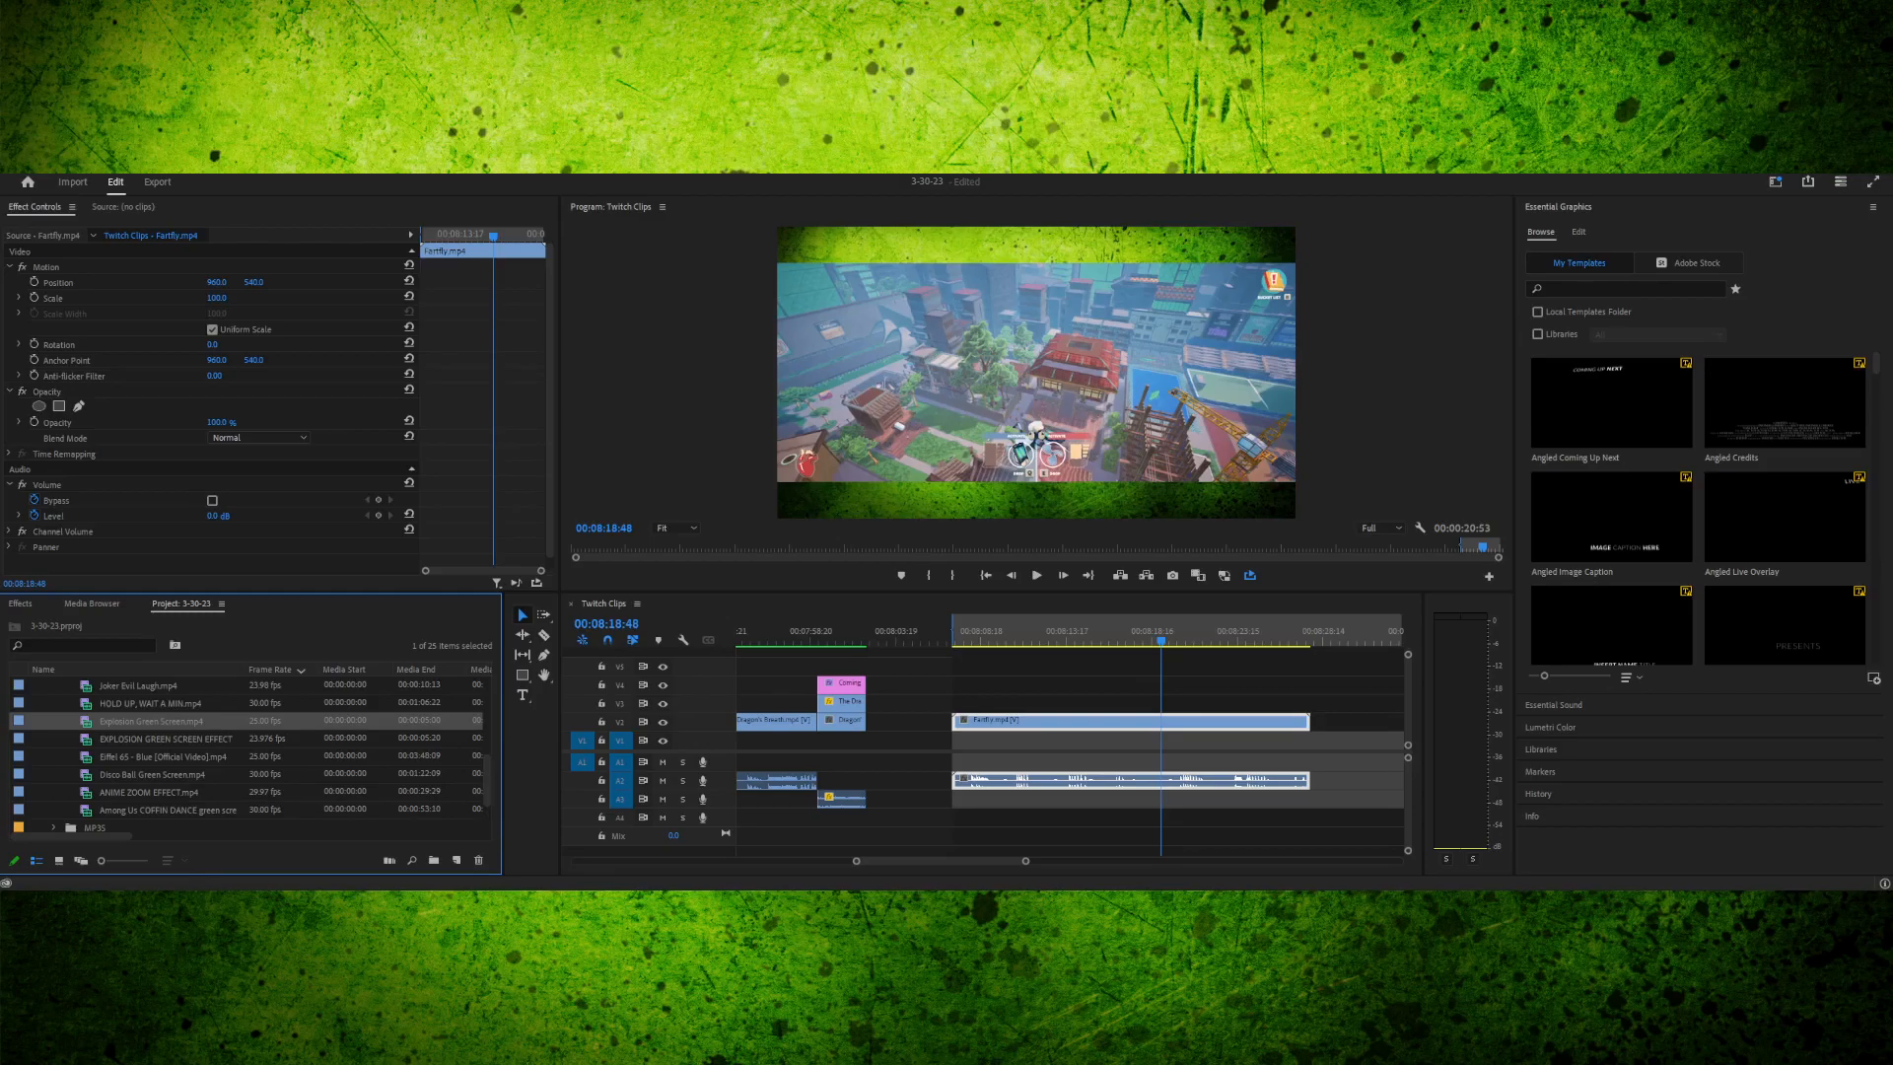
{"action": "left_click_drag", "start_coordinate": [150, 720], "coordinate": [1028, 701]}
{"action": "mouse_move", "coordinate": [1023, 633]}
{"action": "left_mouse_down"}
{"action": "mouse_move", "coordinate": [1082, 633]}
{"action": "mouse_move", "coordinate": [1047, 633]}
{"action": "left_mouse_up"}
{"action": "left_click", "coordinate": [1070, 703]}
{"action": "key", "text": "Delete"}
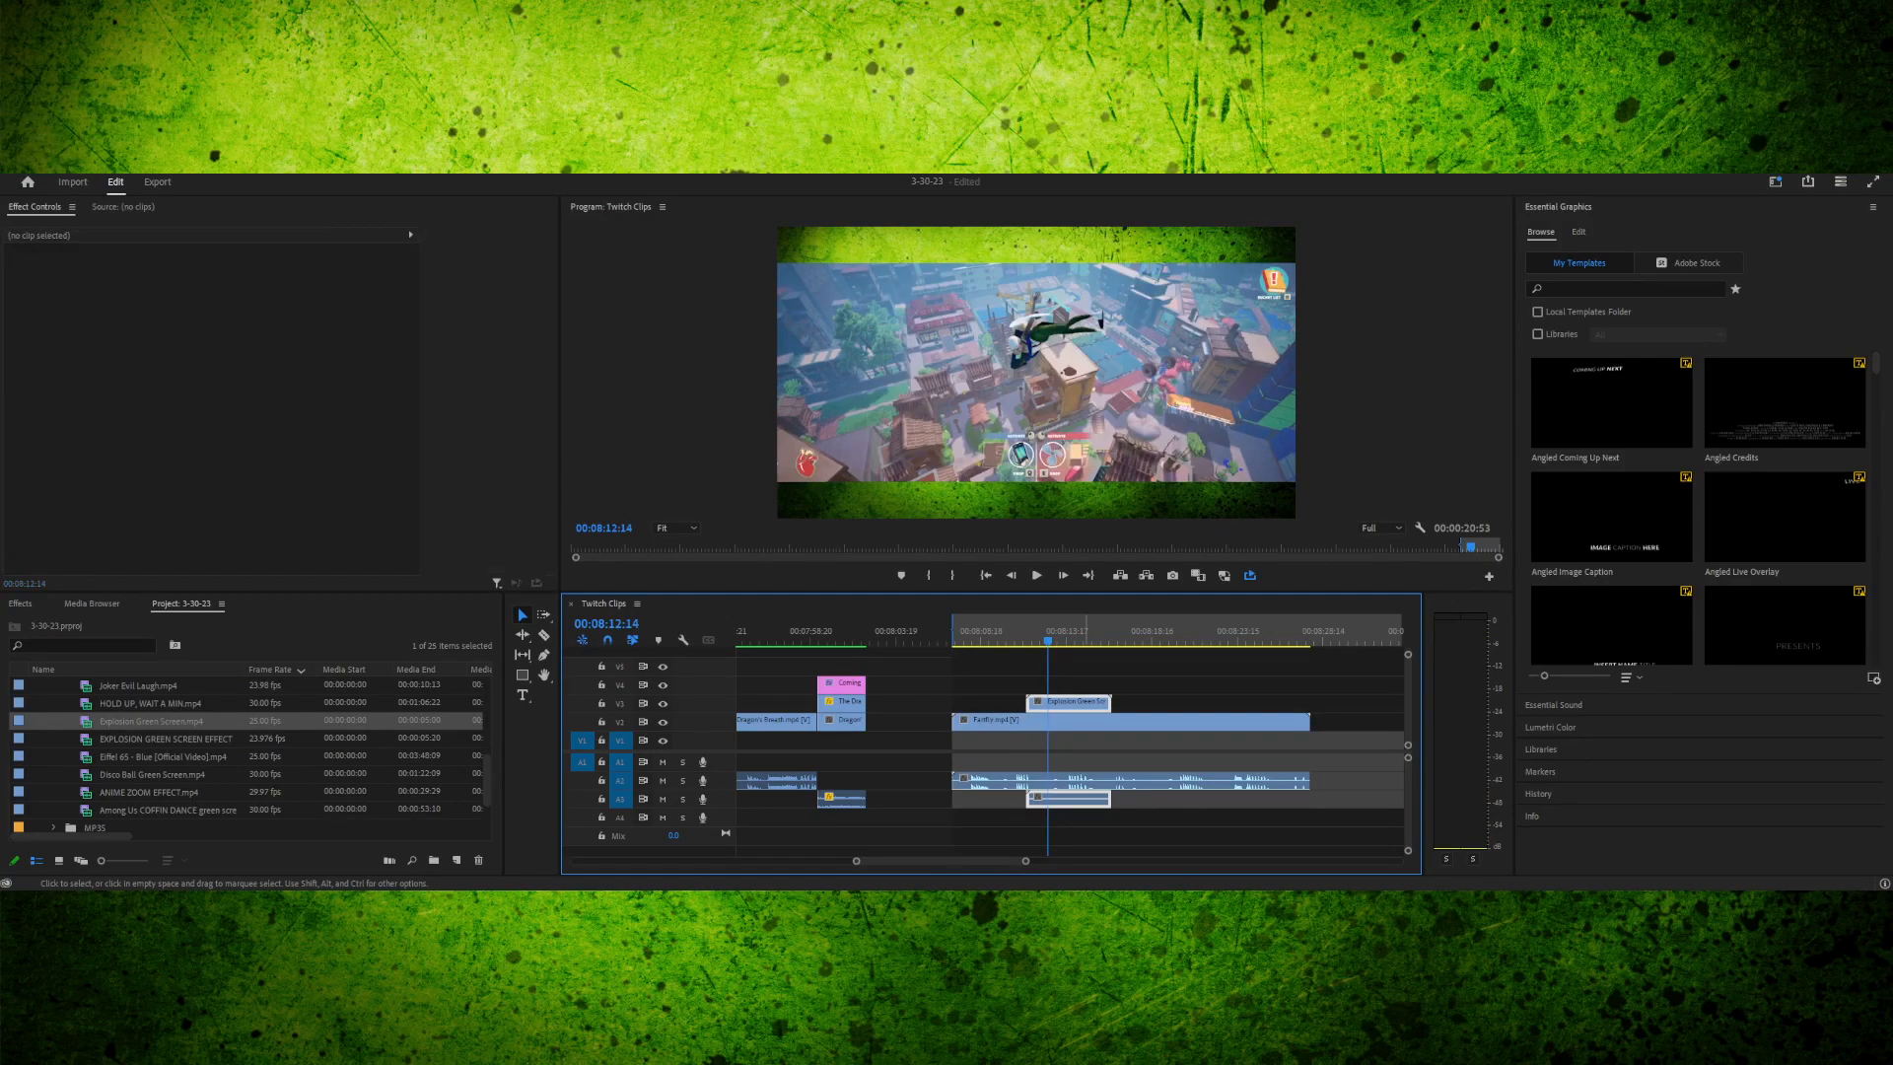
- Look through the green screen and effect videos in the MP4S bin again for another overlay for Fartfly.mp4
{"action": "scroll", "coordinate": [246, 749], "scroll_direction": "up", "scroll_amount": 1}
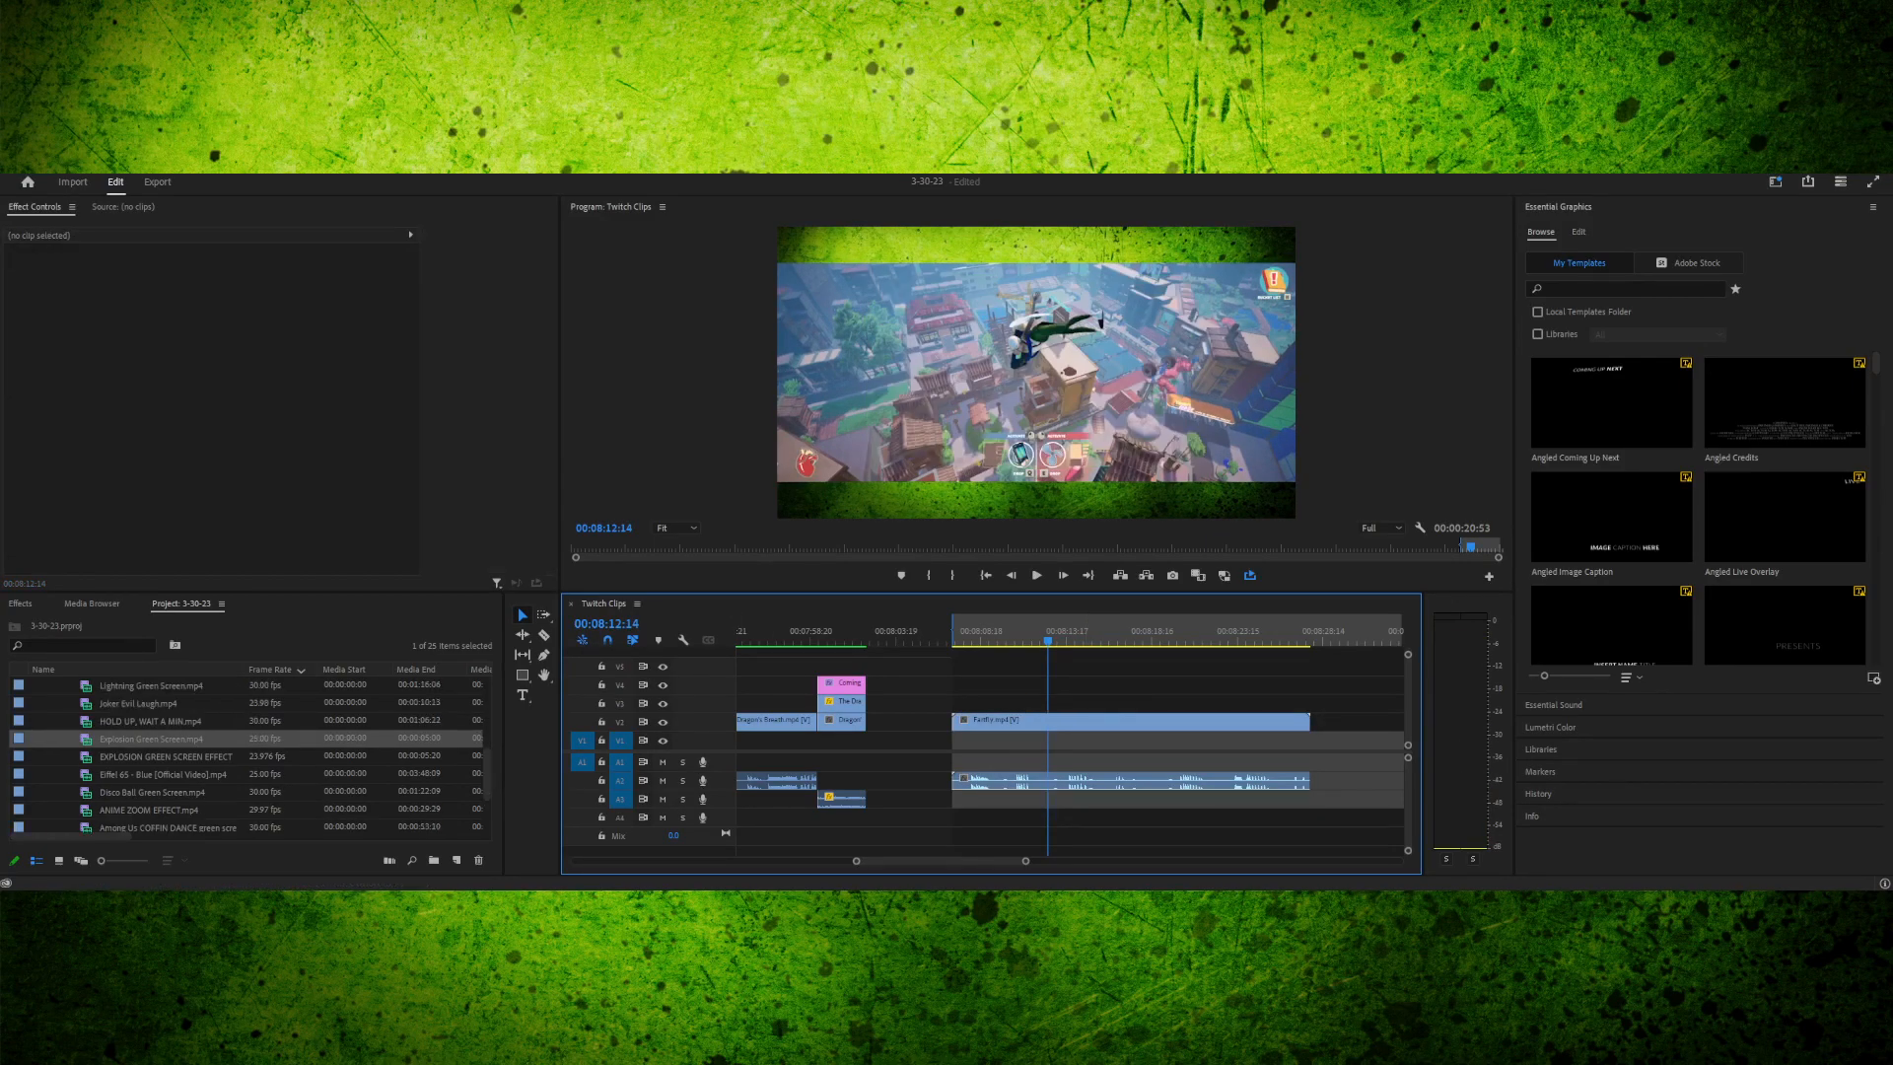
{"action": "left_click", "coordinate": [151, 792]}
{"action": "scroll", "coordinate": [151, 791], "scroll_direction": "down", "scroll_amount": 1}
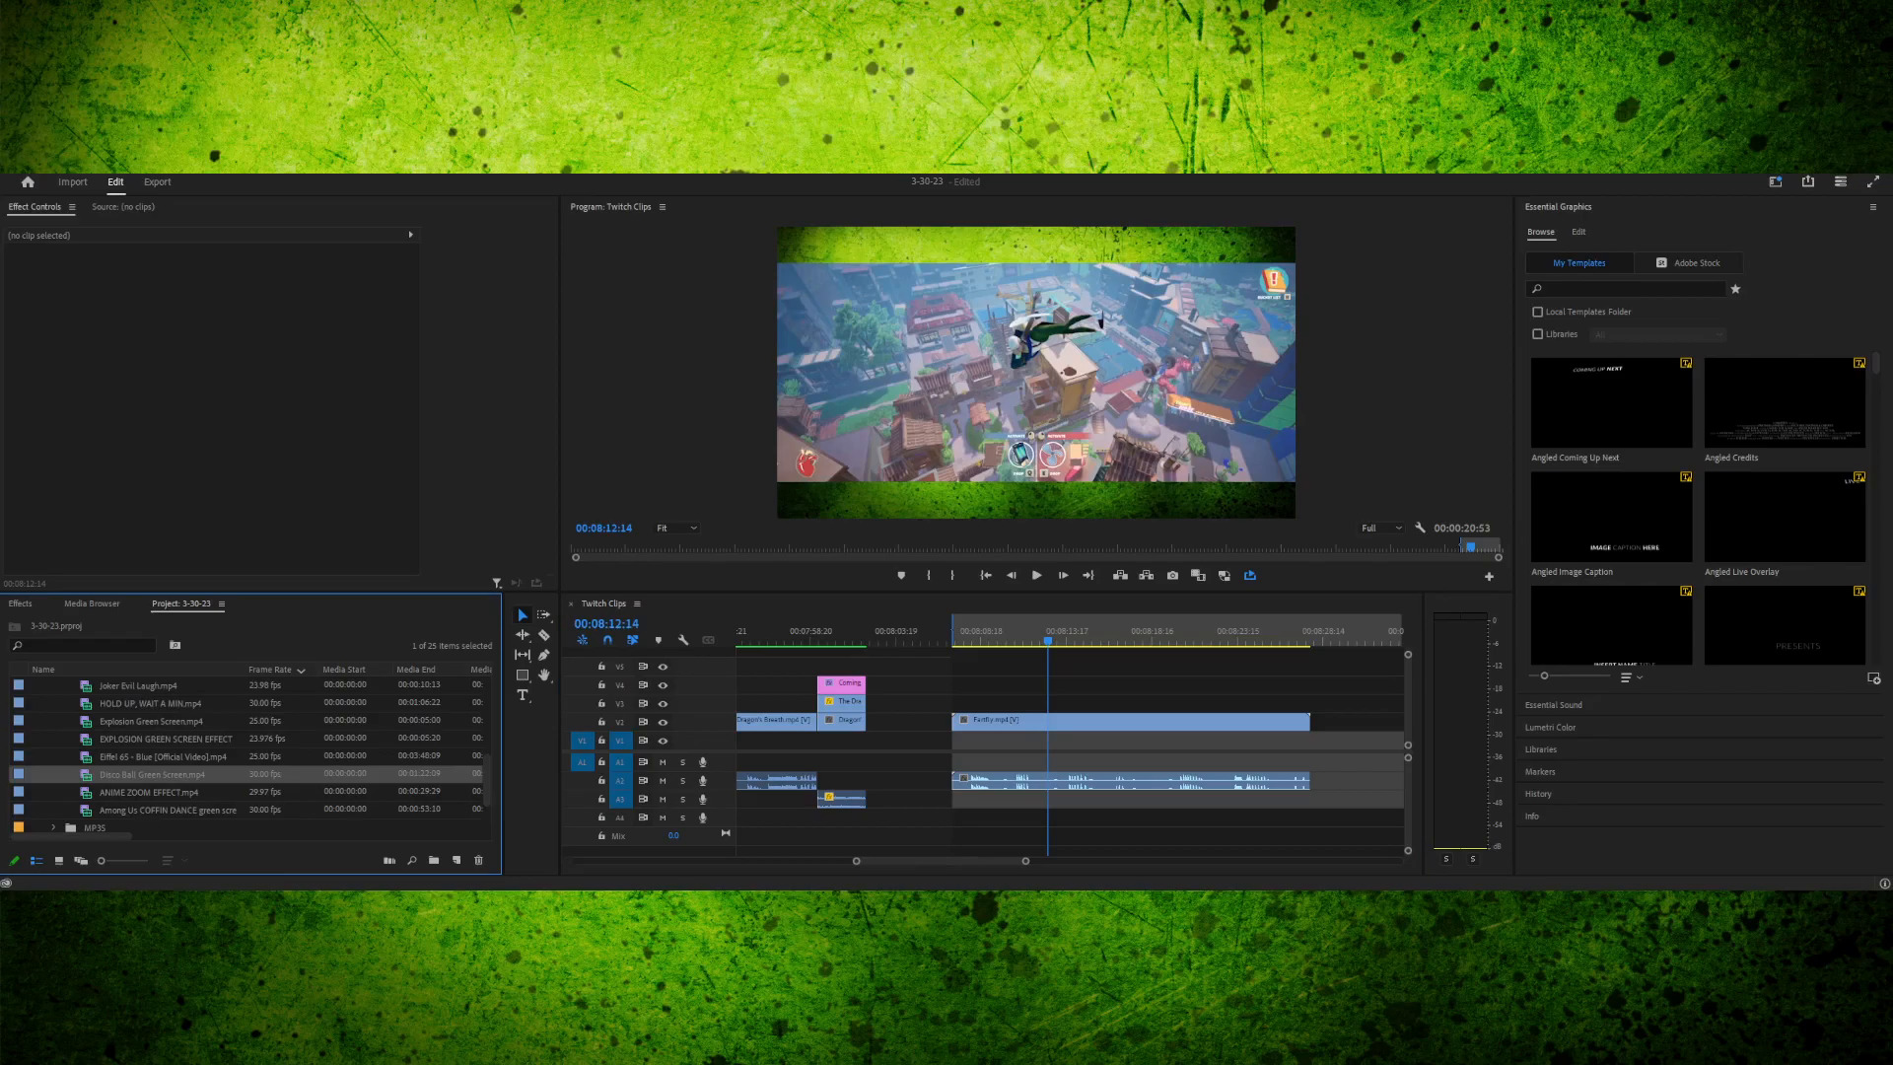
{"action": "scroll", "coordinate": [247, 749], "scroll_direction": "up", "scroll_amount": 6}
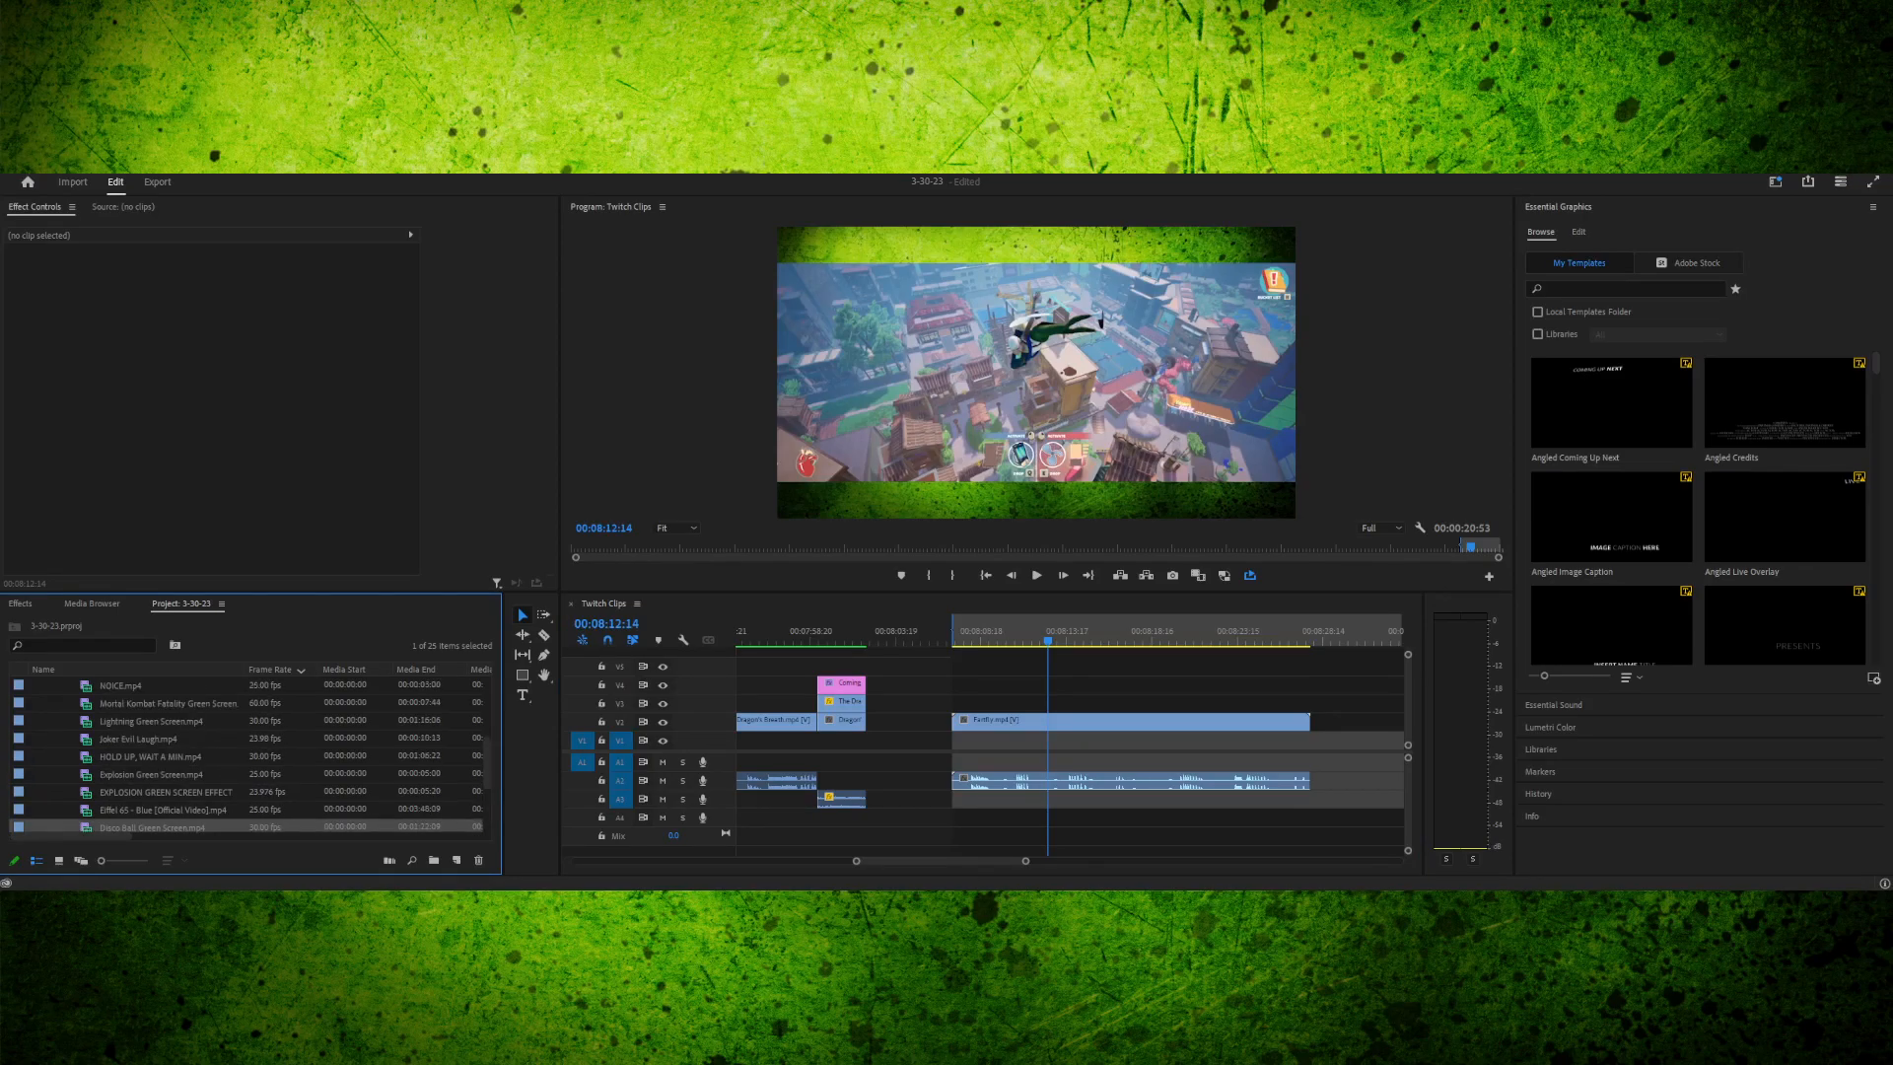
{"action": "scroll", "coordinate": [247, 754], "scroll_direction": "up", "scroll_amount": 4}
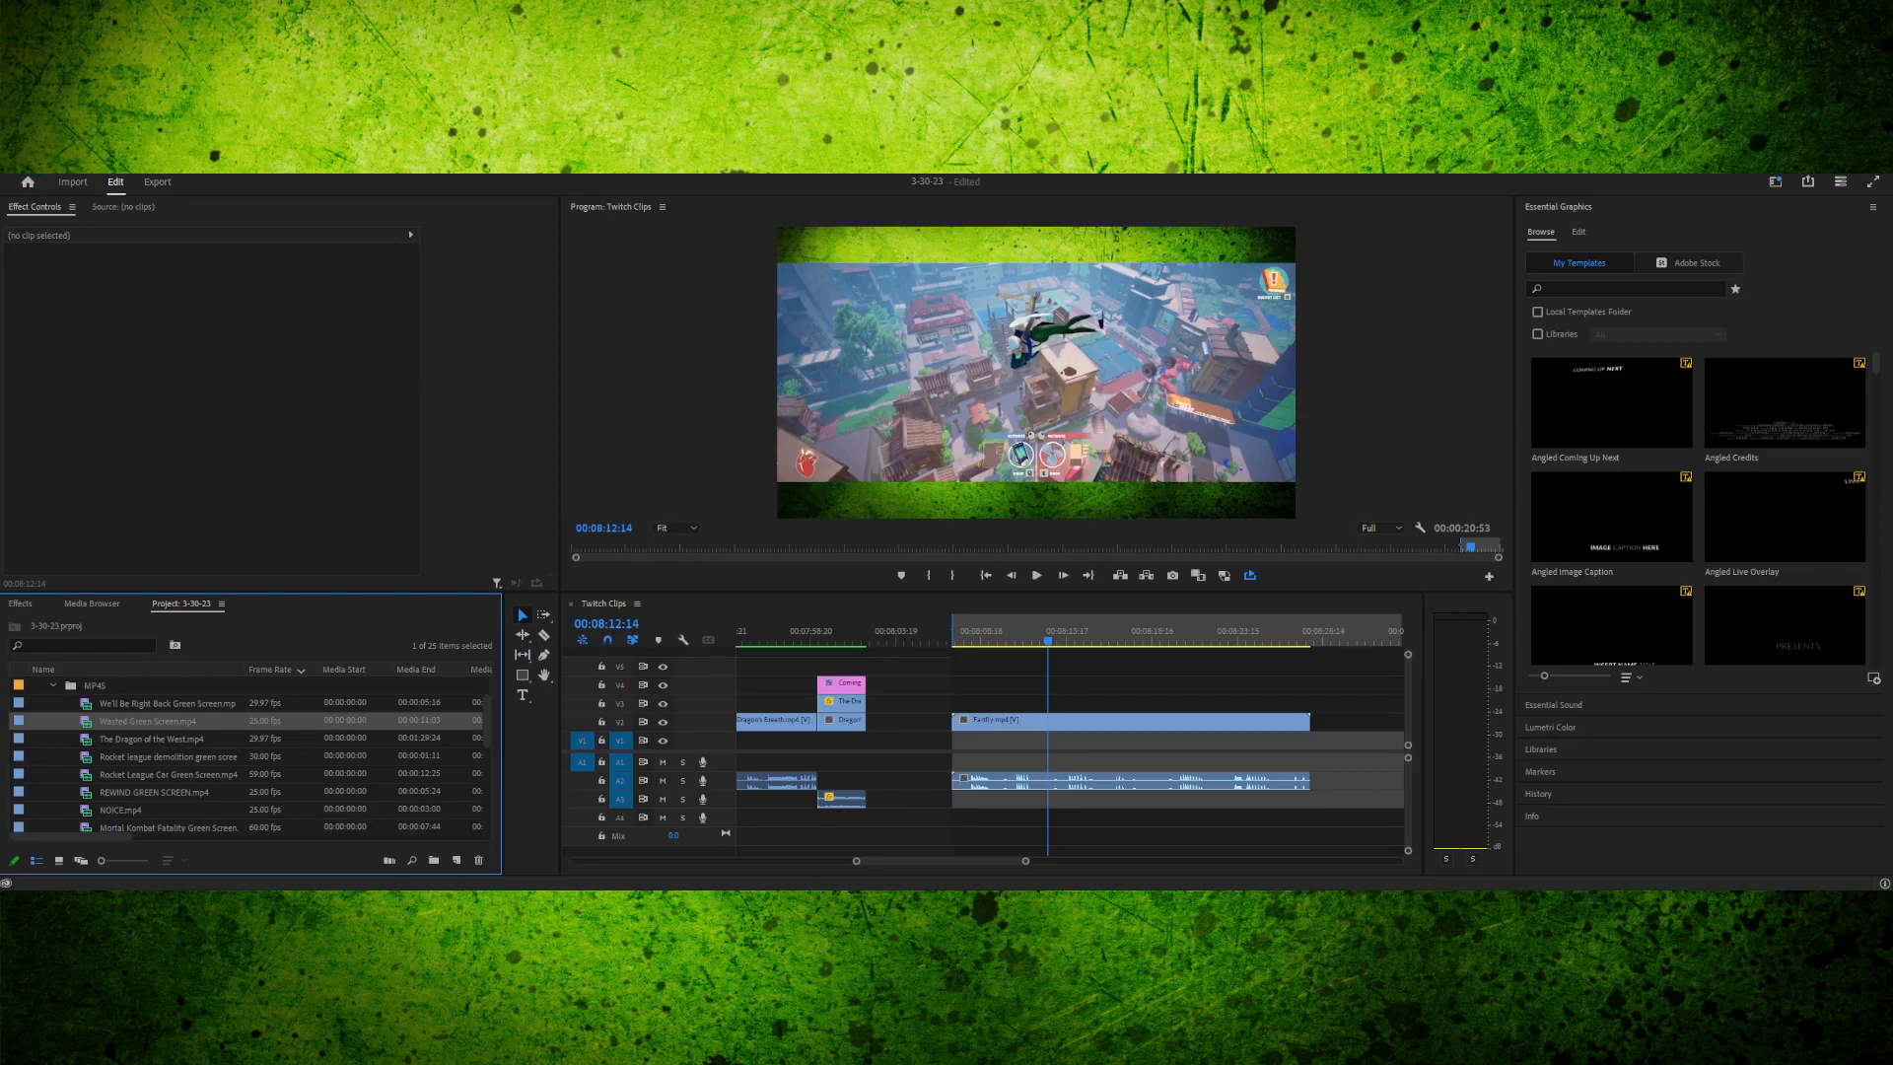
{"action": "scroll", "coordinate": [246, 759], "scroll_direction": "up", "scroll_amount": 1}
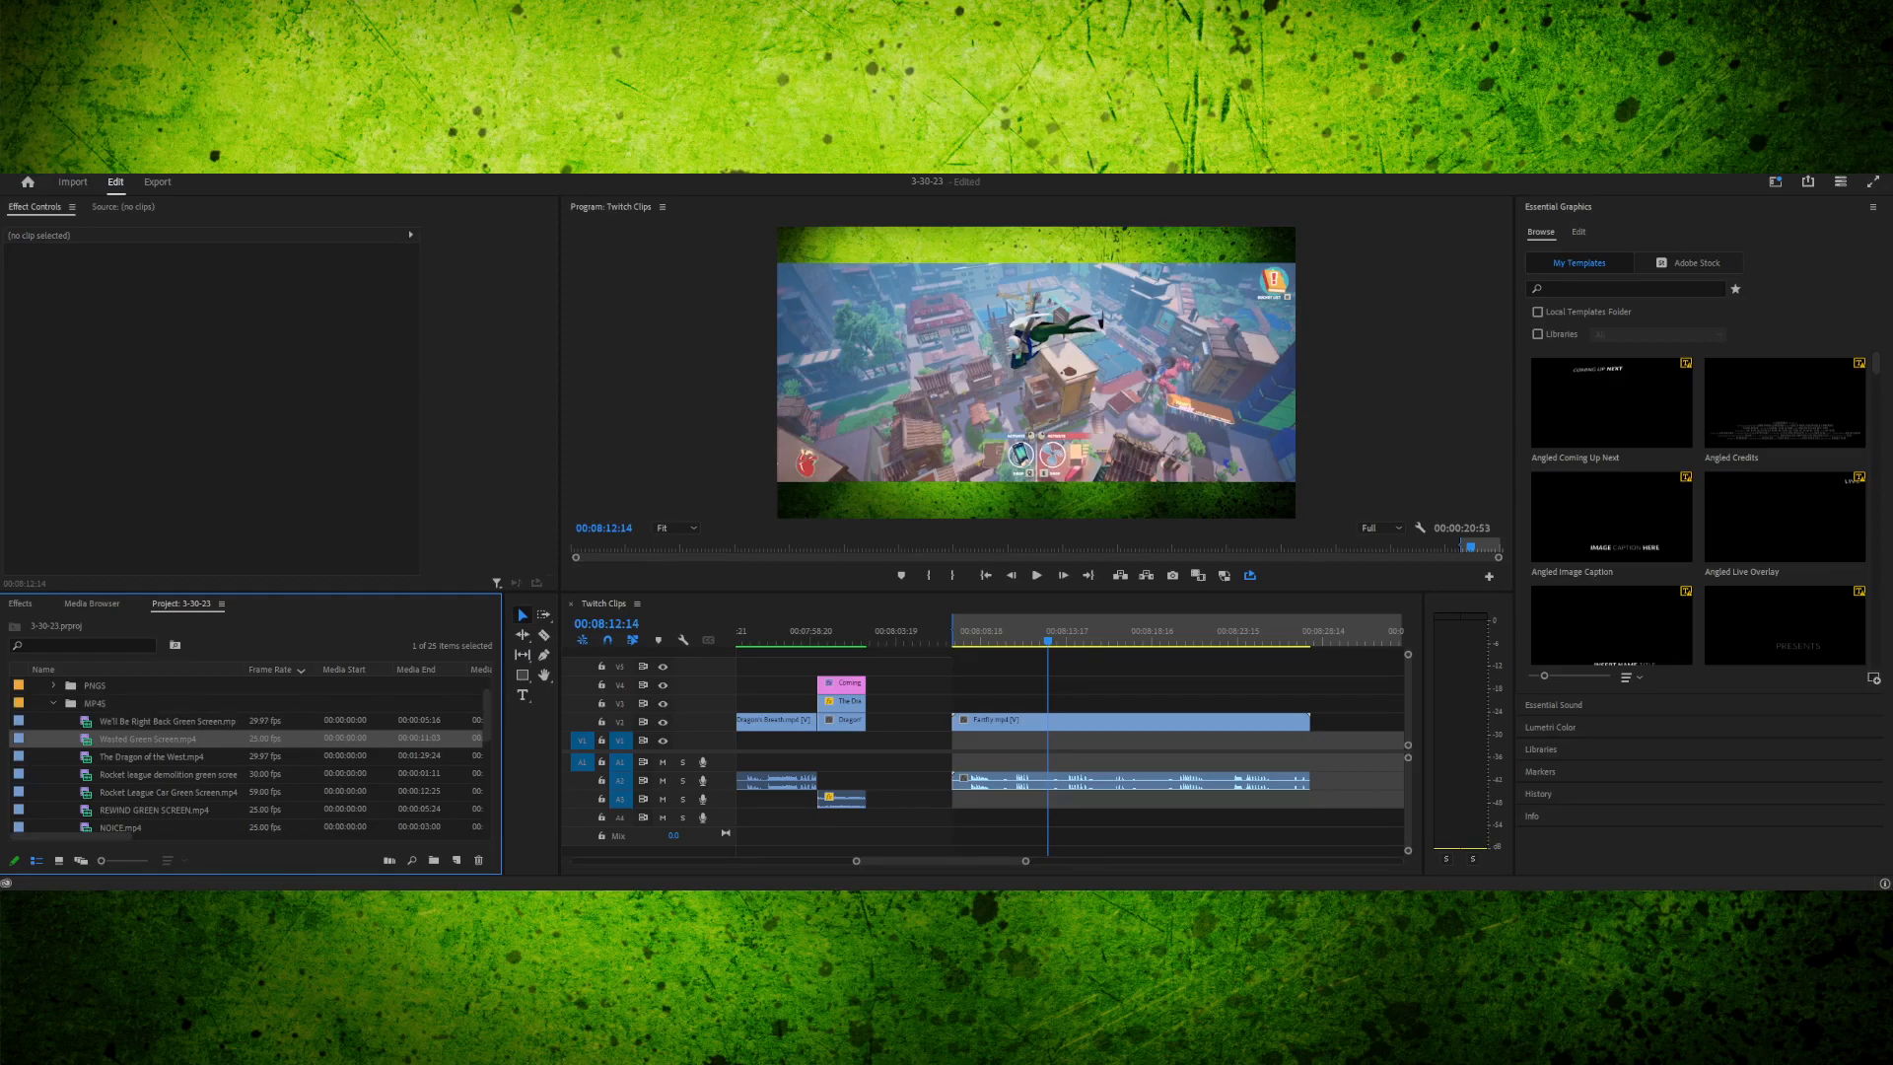
{"action": "left_click", "coordinate": [152, 757]}
{"action": "left_click", "coordinate": [166, 721]}
{"action": "scroll", "coordinate": [166, 720], "scroll_direction": "up", "scroll_amount": 2}
{"action": "left_click", "coordinate": [53, 720]}
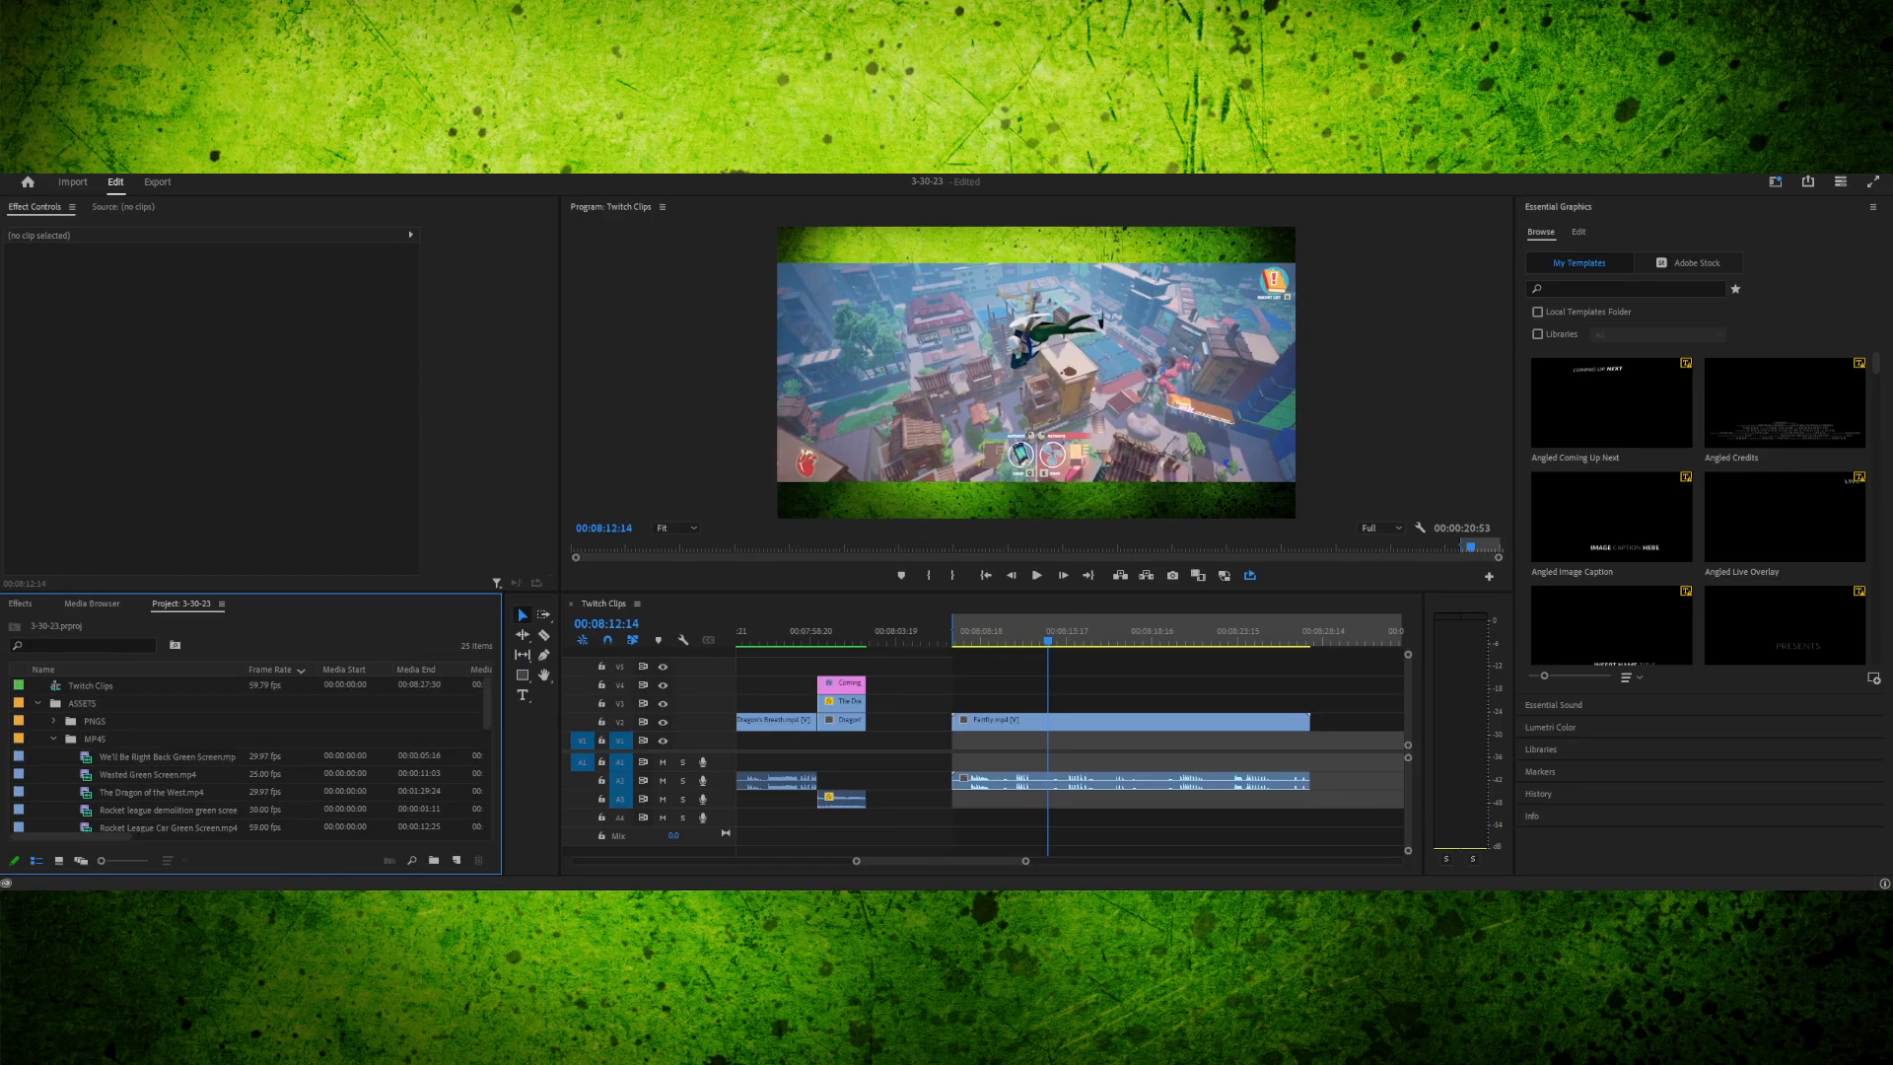
{"action": "left_click", "coordinate": [140, 738]}
{"action": "key", "text": "Delete"}
{"action": "left_click", "coordinate": [1014, 631]}
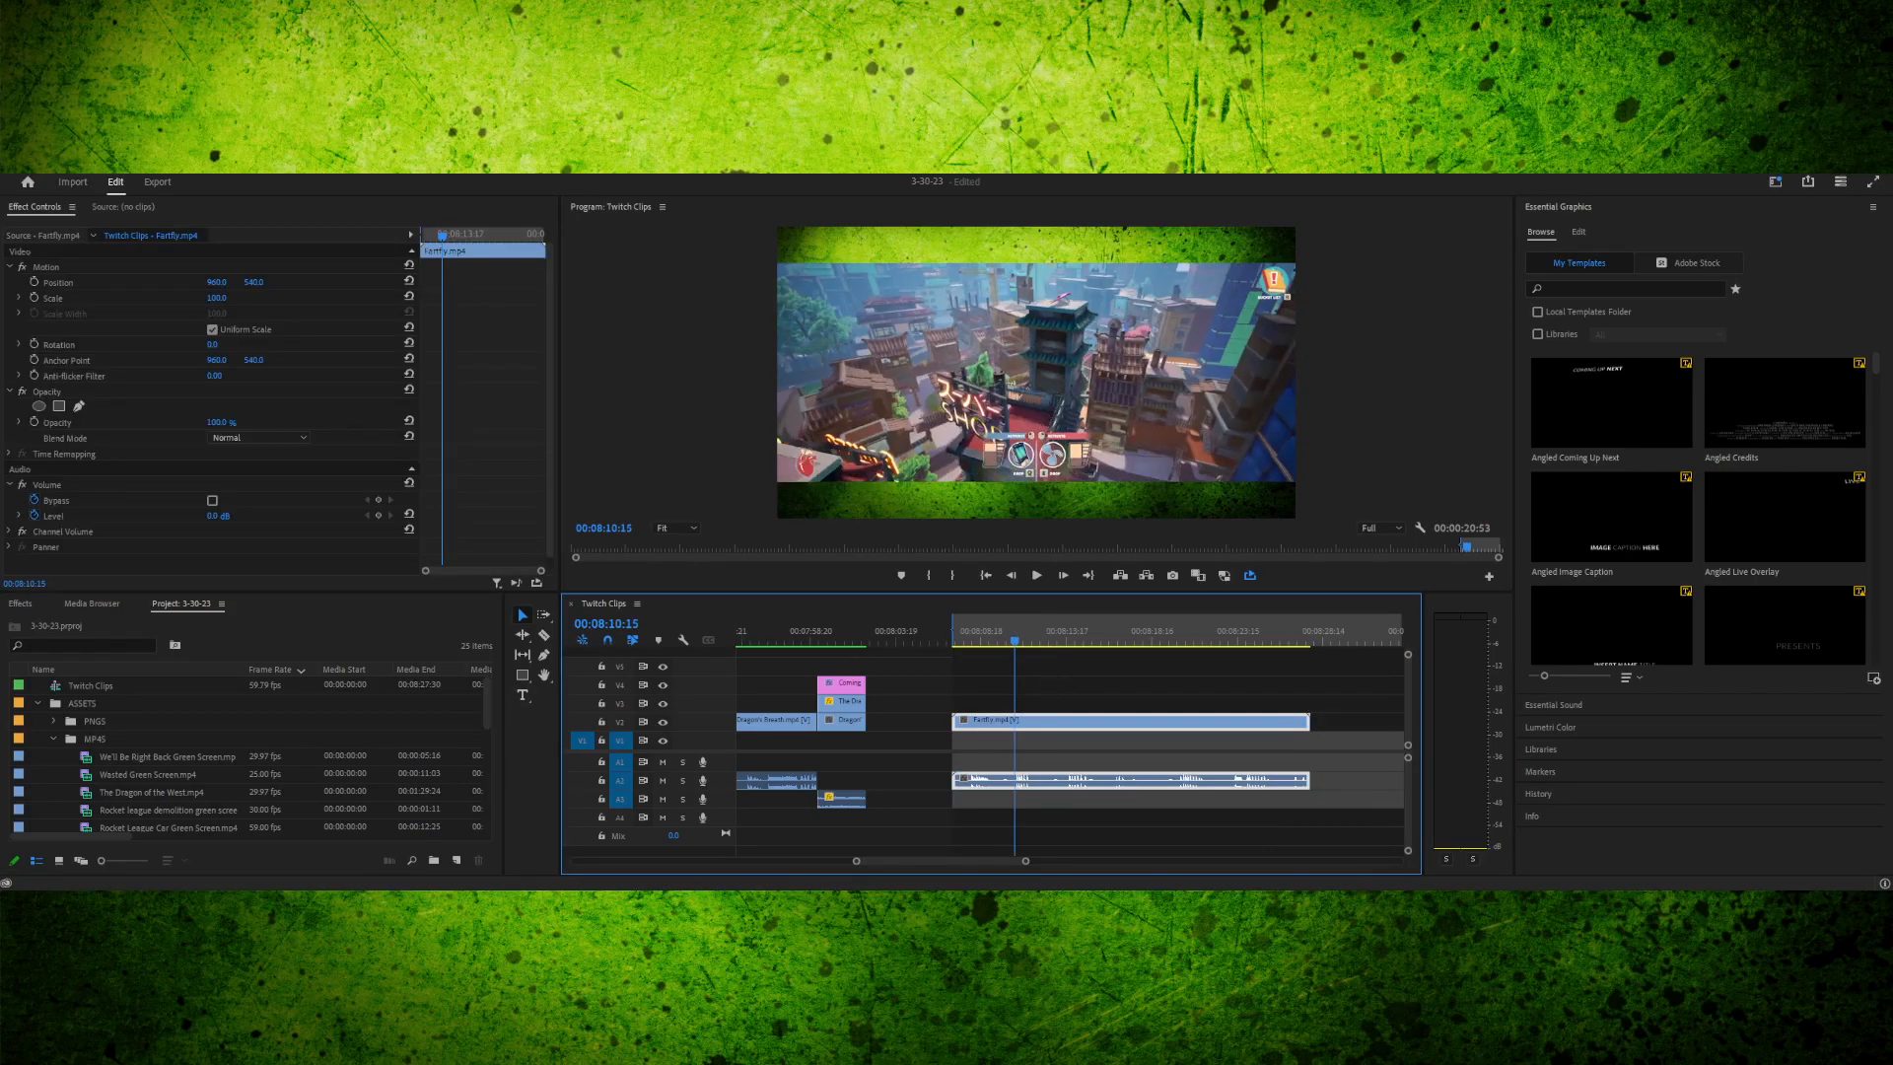
- Collapse the MP4S bin, expand the CLIPS bin and pick the X-A$$.mp4 clip
{"action": "left_click", "coordinate": [53, 739]}
{"action": "left_click", "coordinate": [53, 792]}
{"action": "scroll", "coordinate": [251, 757], "scroll_direction": "down", "scroll_amount": 5}
{"action": "scroll", "coordinate": [252, 756], "scroll_direction": "down", "scroll_amount": 2}
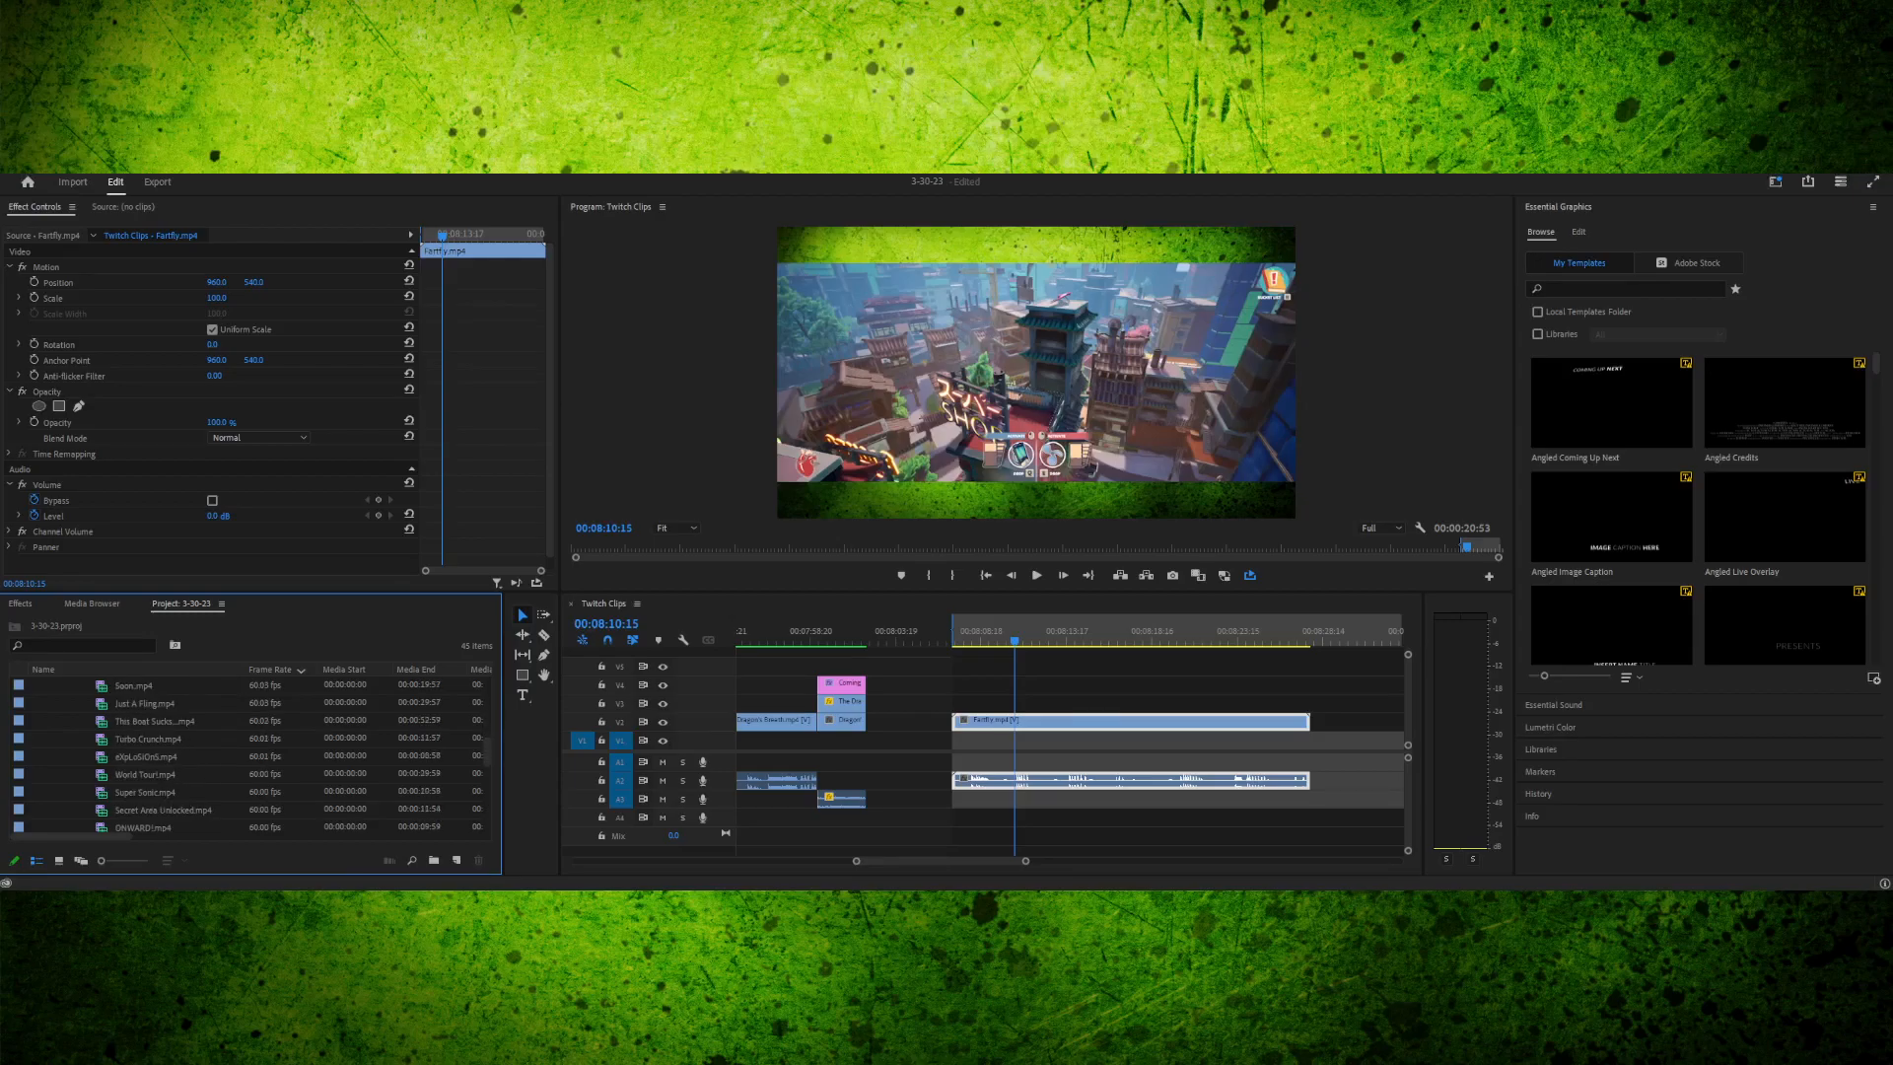
{"action": "scroll", "coordinate": [252, 756], "scroll_direction": "down", "scroll_amount": 5}
{"action": "left_click", "coordinate": [136, 774]}
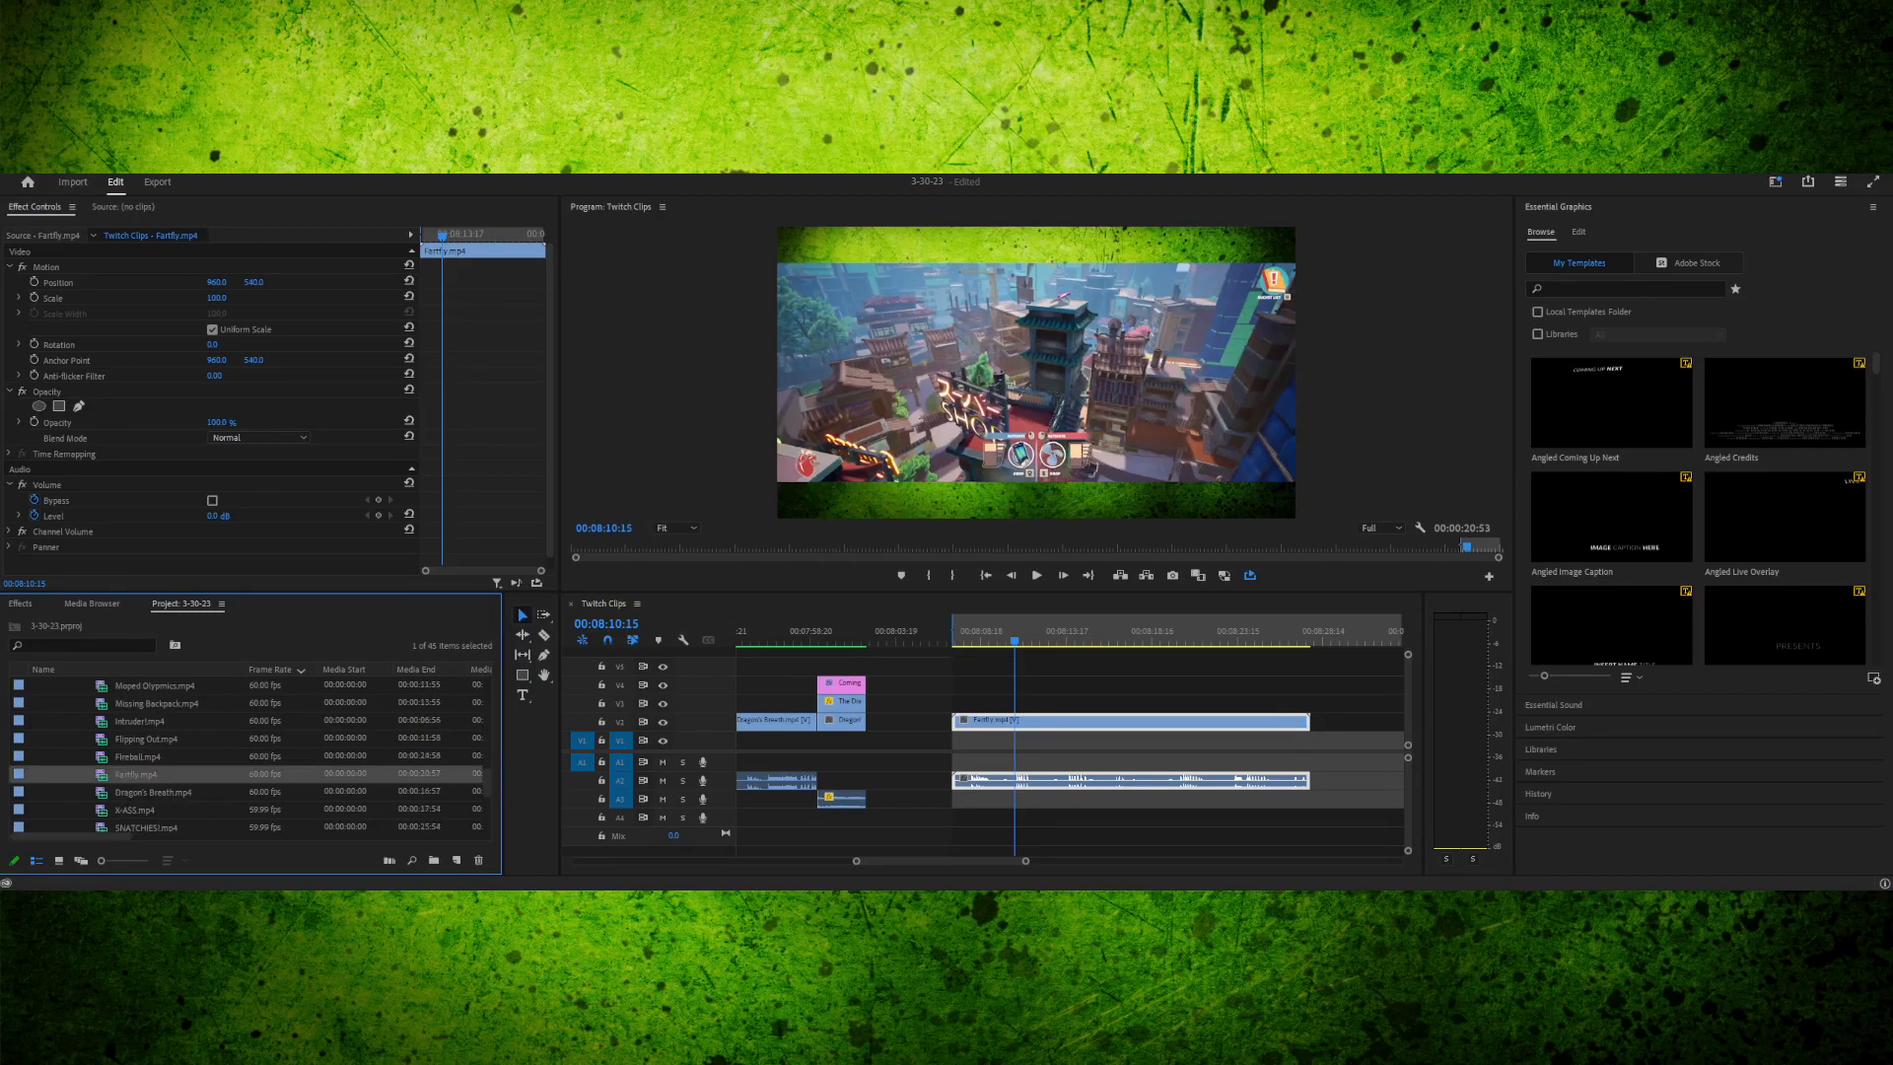
{"action": "left_click", "coordinate": [135, 810]}
- Place X-A$$.mp4 on track V2 a short gap after Fartfly.mp4, starting at 00:08:30:16
{"action": "left_click_drag", "start_coordinate": [941, 860], "coordinate": [953, 860]}
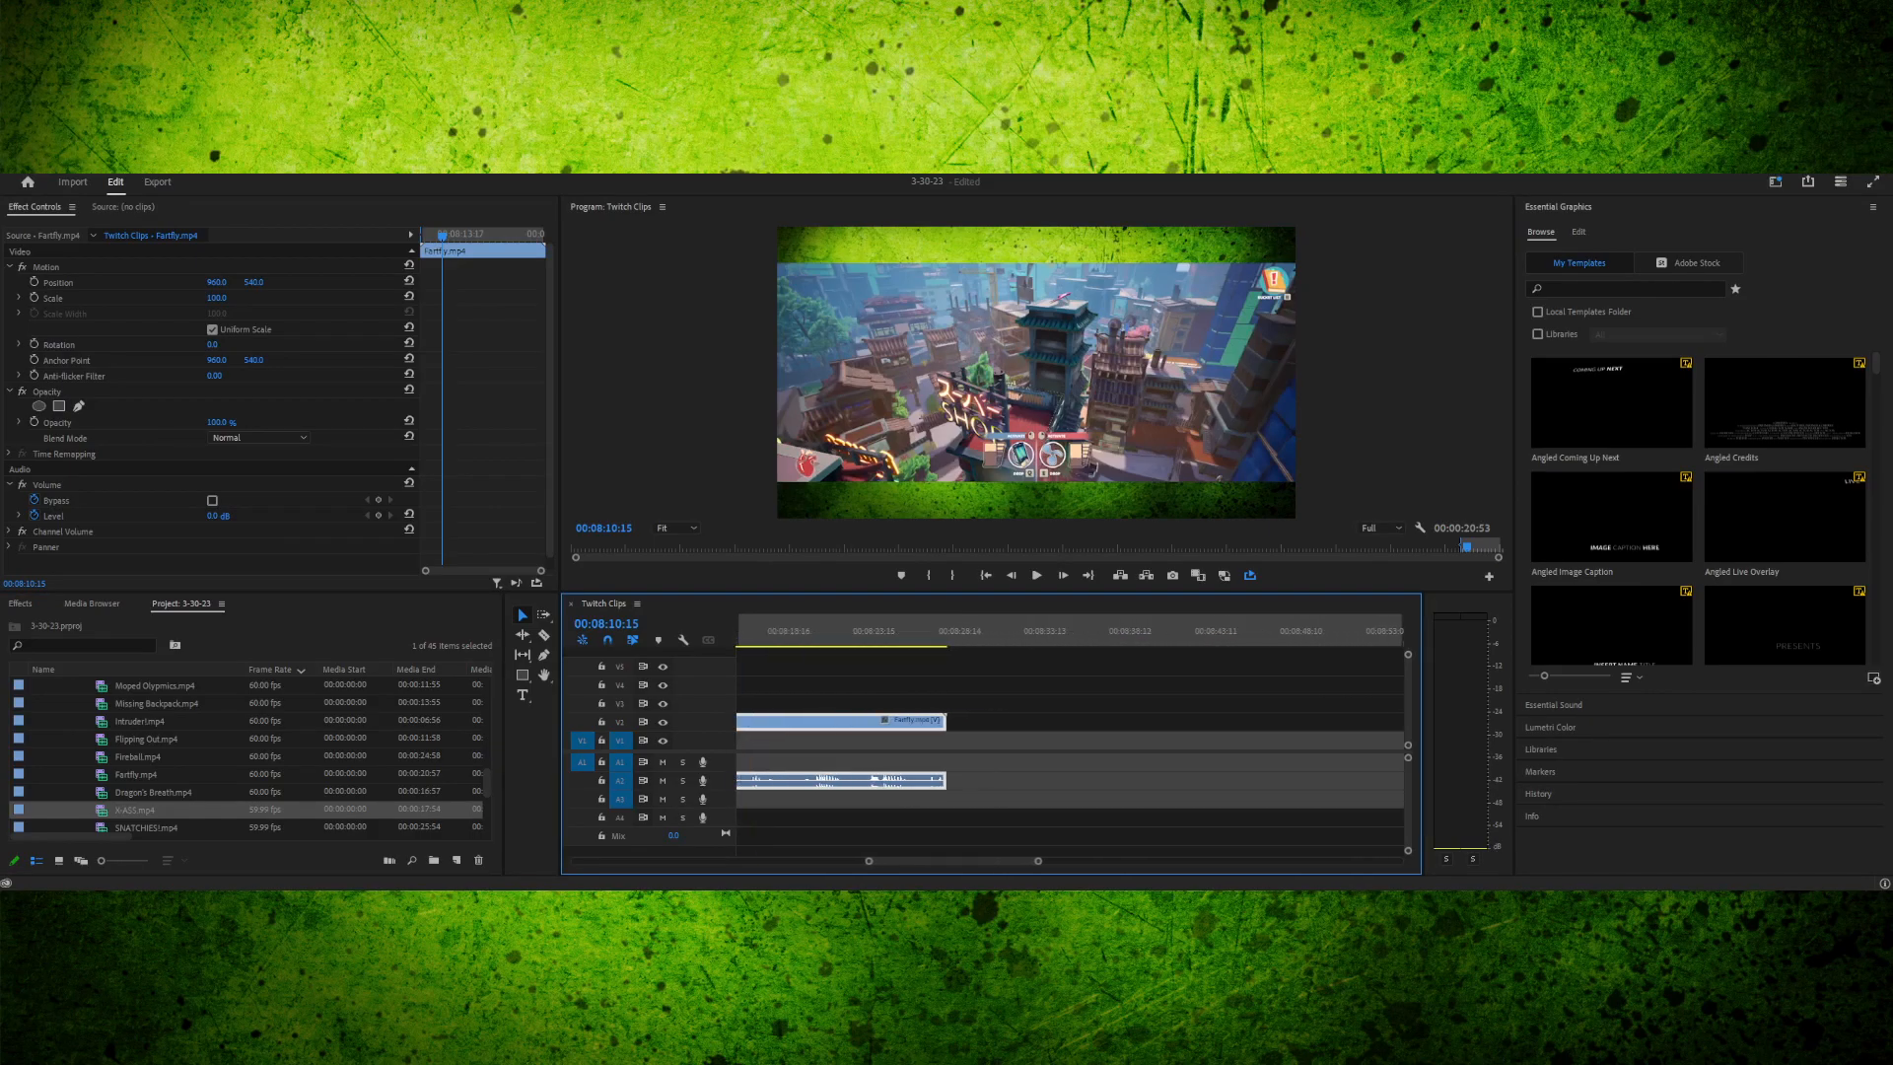
{"action": "left_click", "coordinate": [994, 631]}
{"action": "left_click_drag", "start_coordinate": [135, 809], "coordinate": [996, 720]}
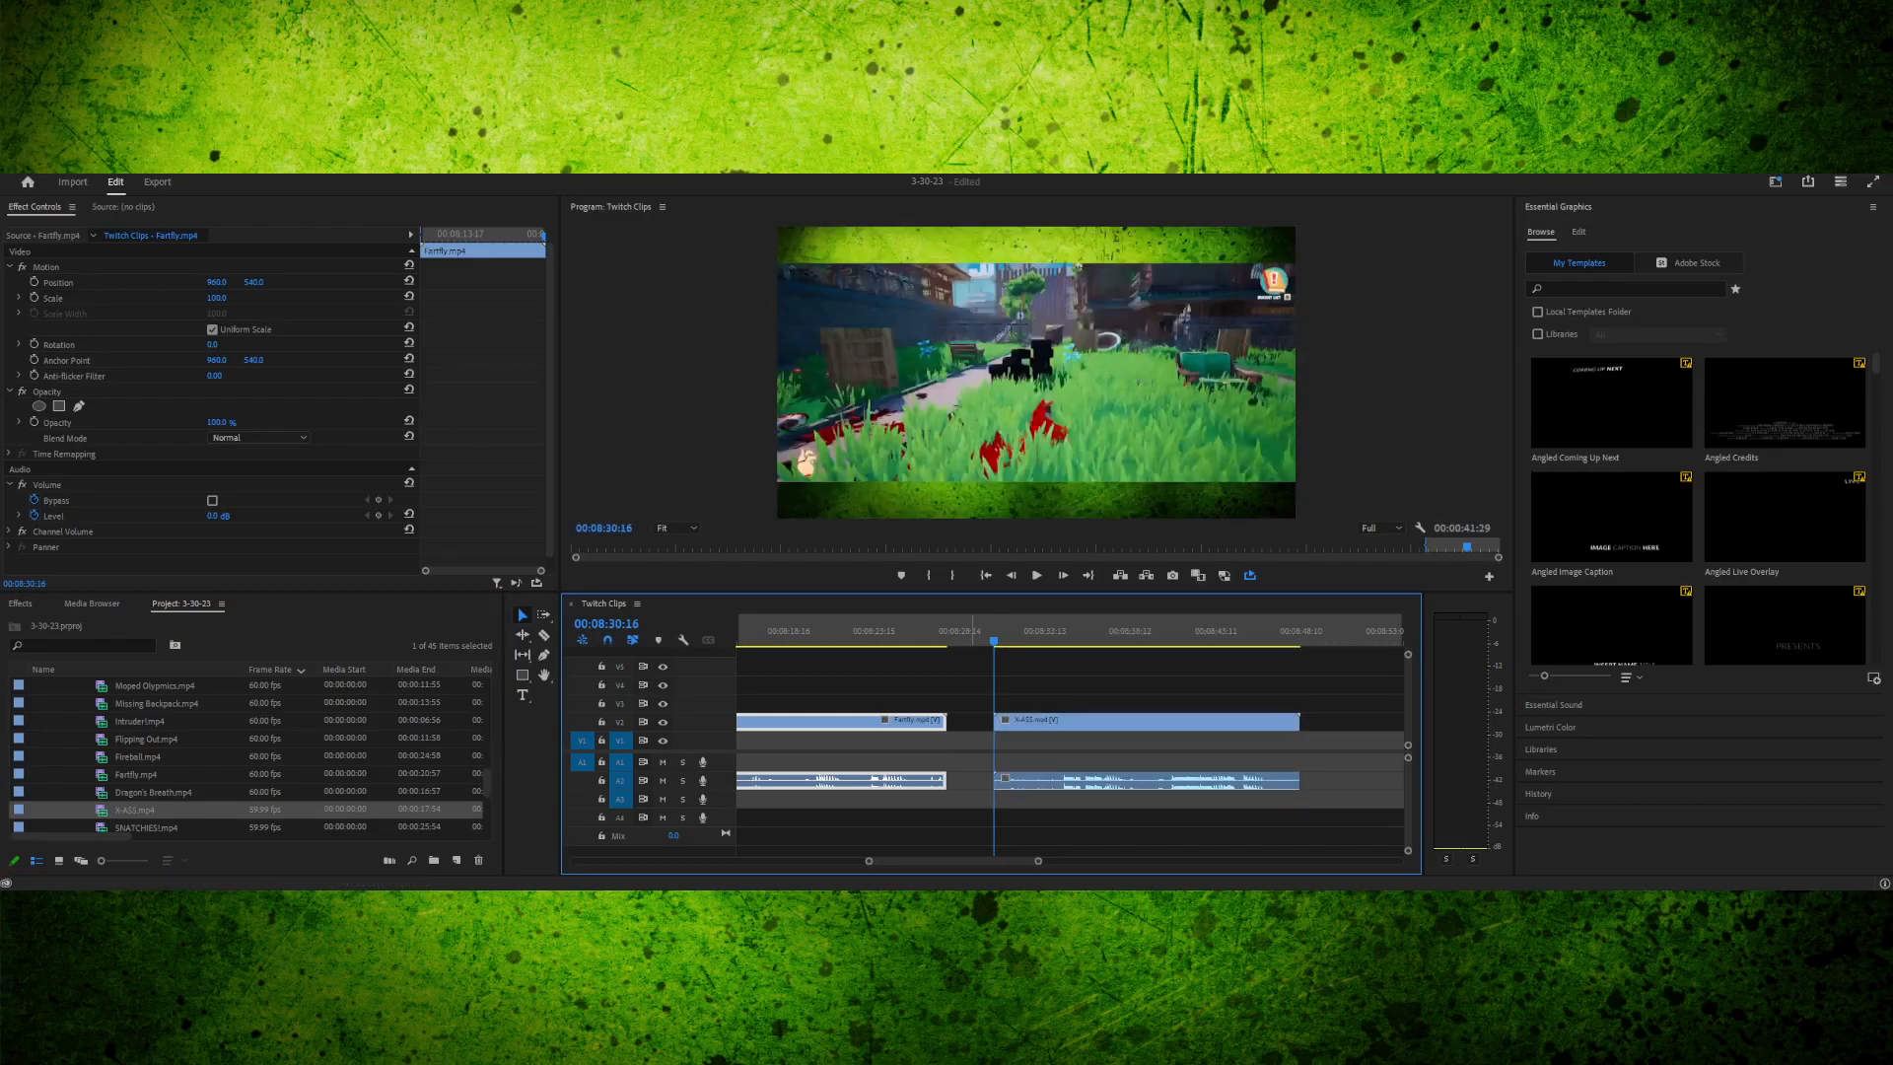
- Mark the sequence In point at 00:08:30:18, just inside the start of X-A$$.mp4
{"action": "key", "text": "Right"}
{"action": "key", "text": "Right"}
{"action": "key", "text": "i"}
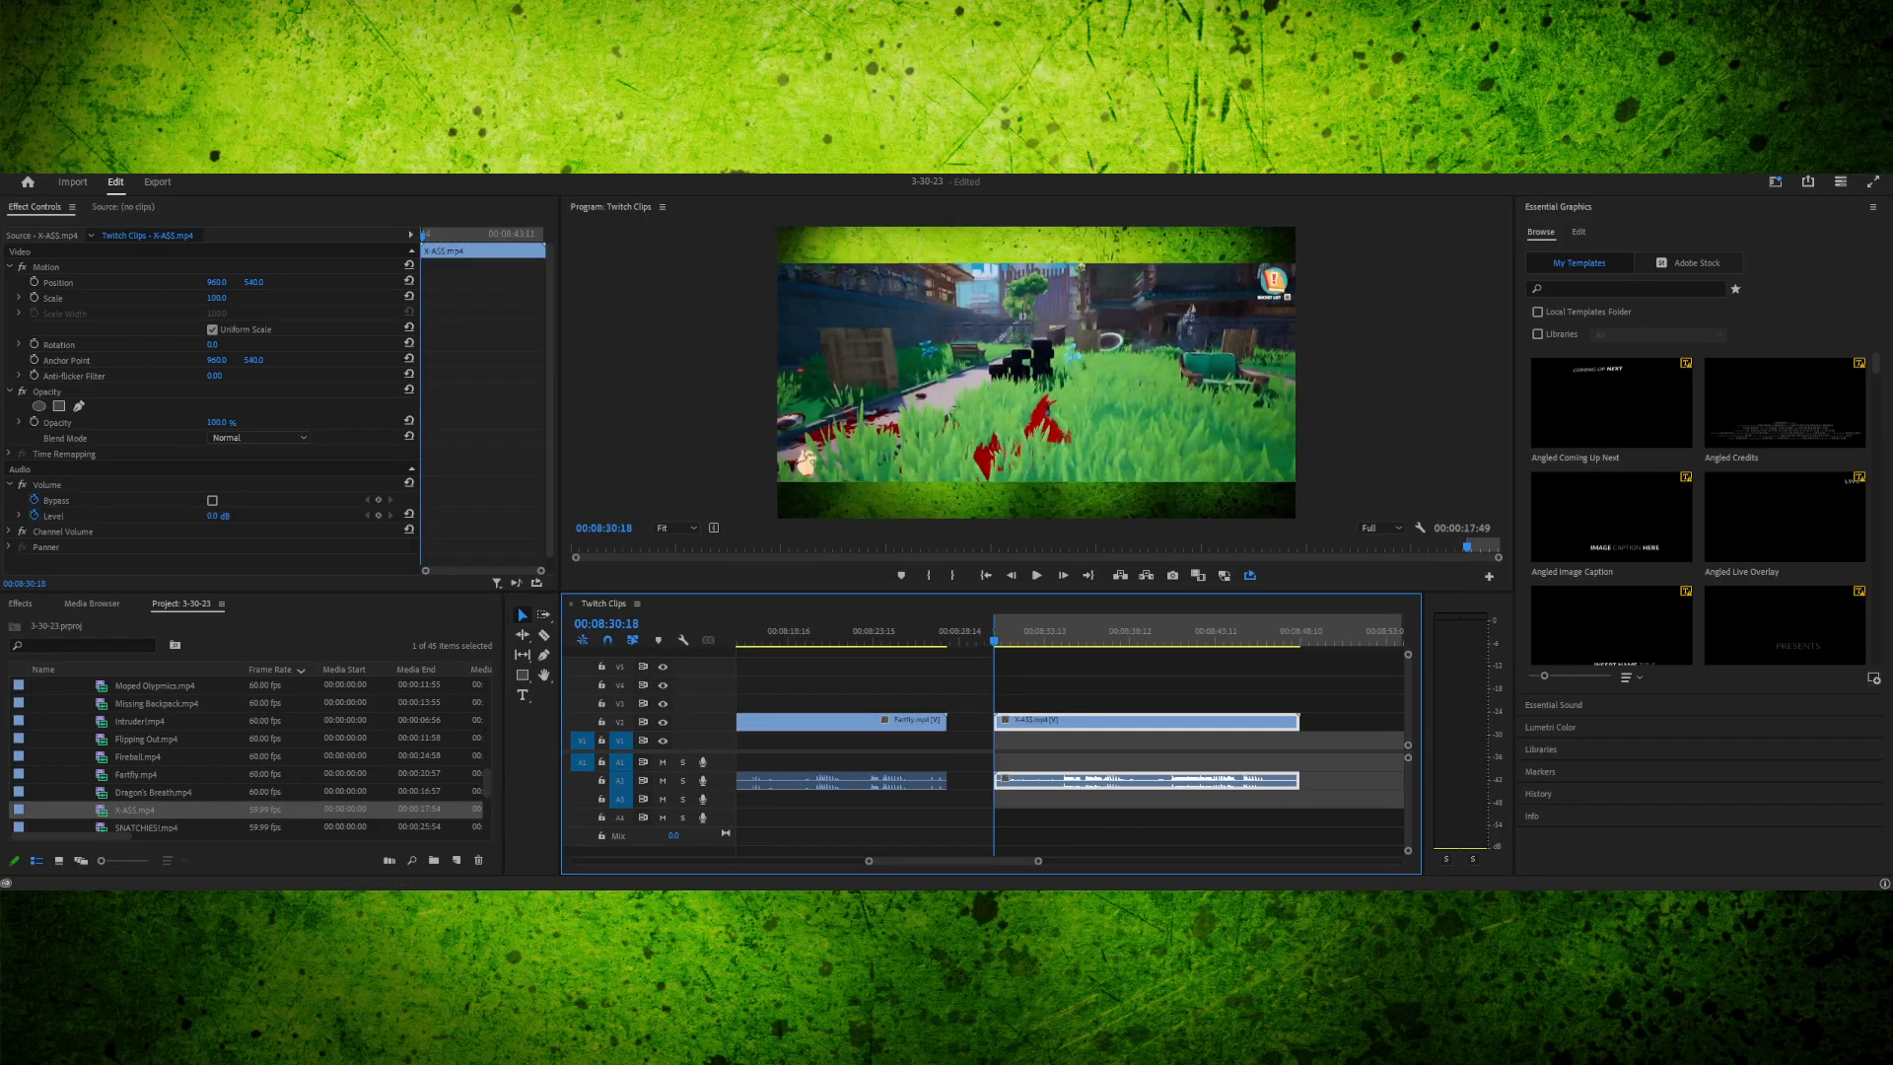
- Collapse the CLIPS bin and expand the MP3S bin inside ASSETS
{"action": "scroll", "coordinate": [247, 754], "scroll_direction": "up", "scroll_amount": 5}
{"action": "scroll", "coordinate": [246, 754], "scroll_direction": "up", "scroll_amount": 5}
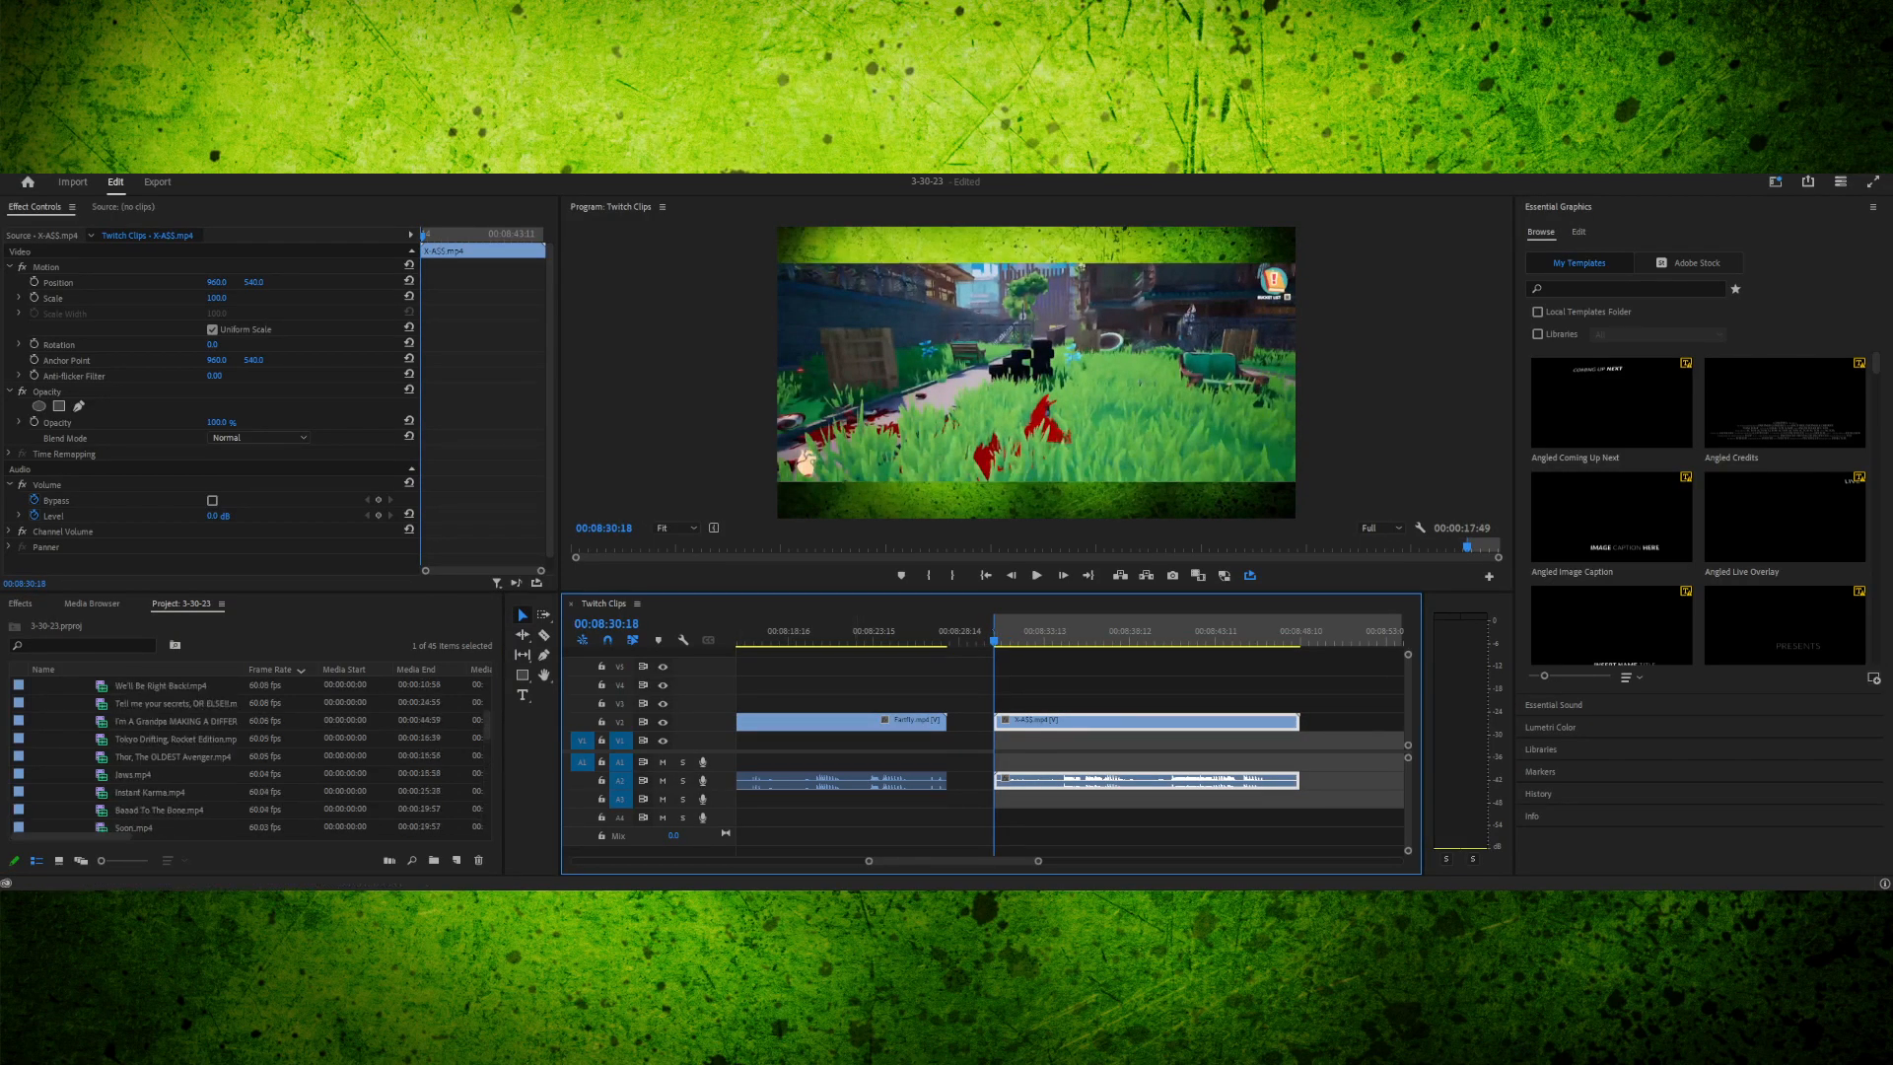
{"action": "left_click", "coordinate": [53, 774]}
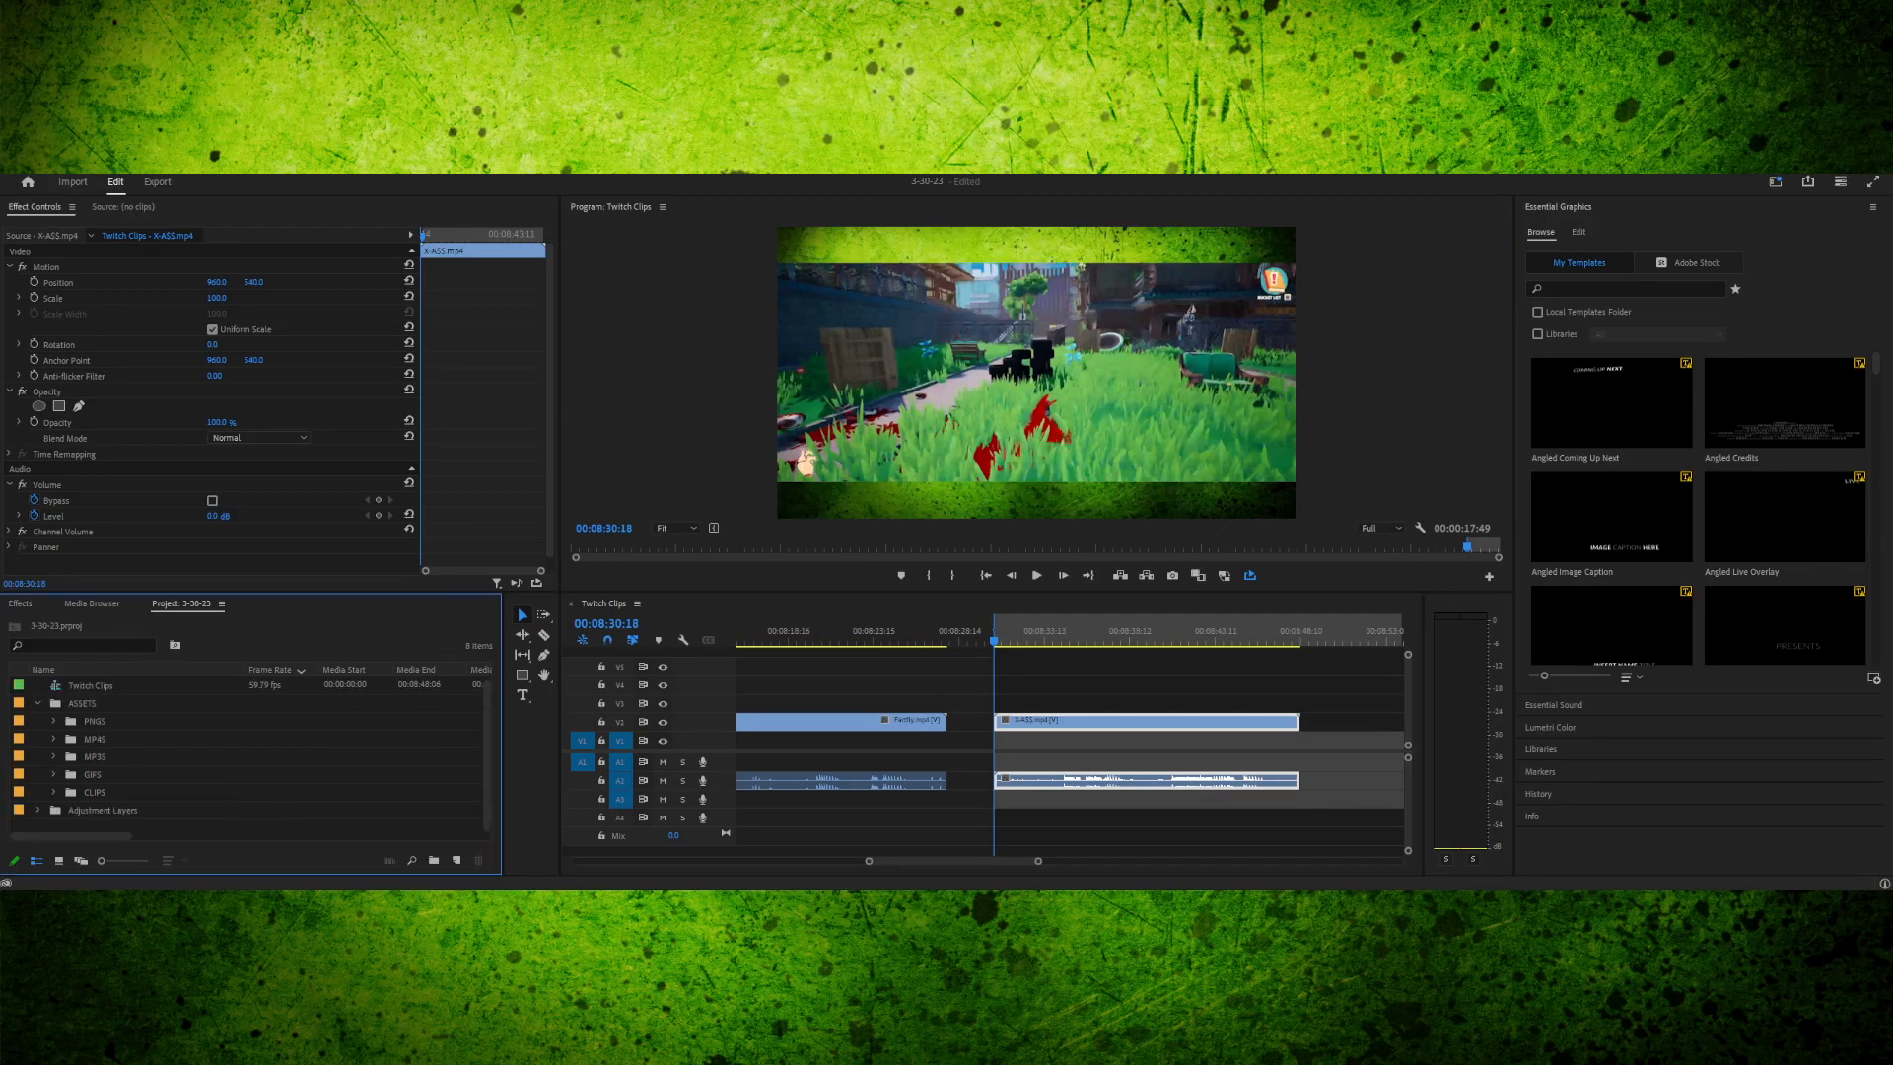
{"action": "left_click", "coordinate": [54, 757]}
- Find x-men theme.mp4 in the MP3S bin and place it on tracks V3 and A3, overlapping X-A$$.mp4 shortly after its start
{"action": "scroll", "coordinate": [246, 756], "scroll_direction": "down", "scroll_amount": 5}
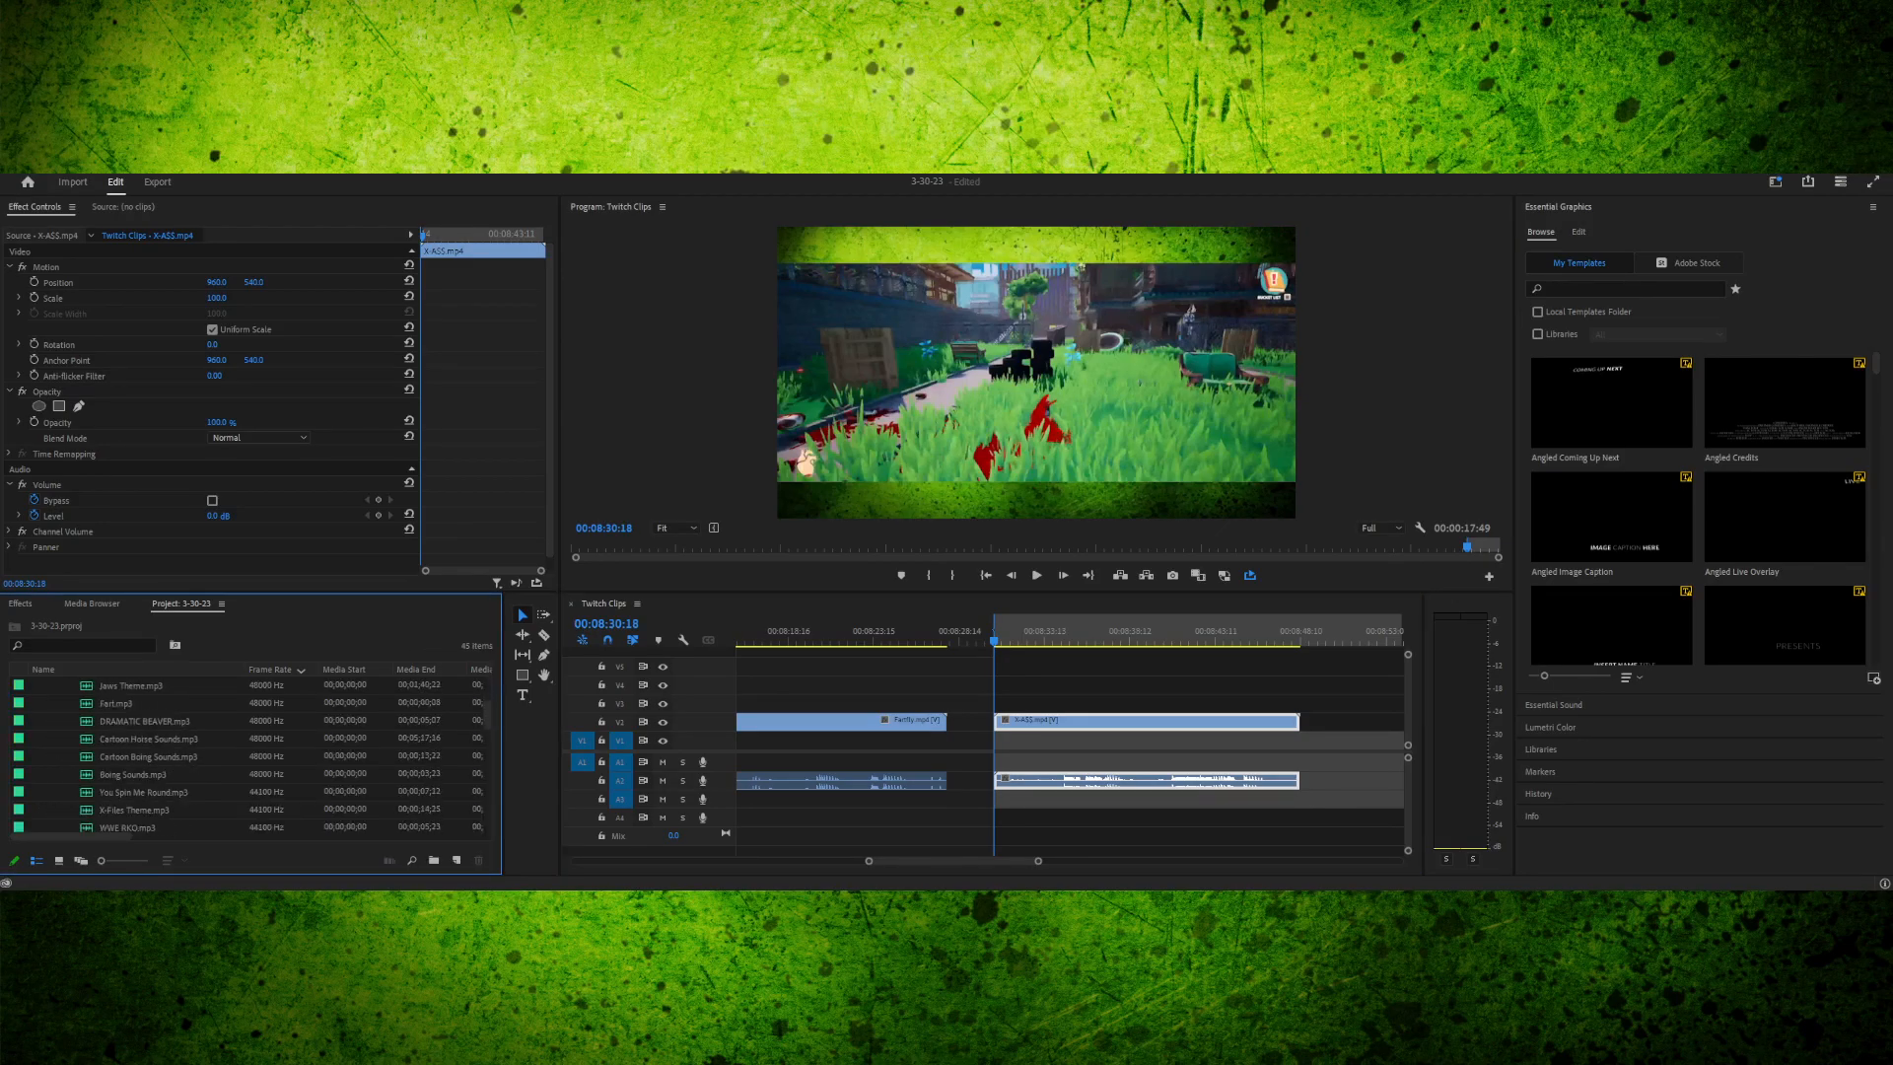
{"action": "left_click", "coordinate": [134, 774]}
{"action": "scroll", "coordinate": [246, 756], "scroll_direction": "down", "scroll_amount": 5}
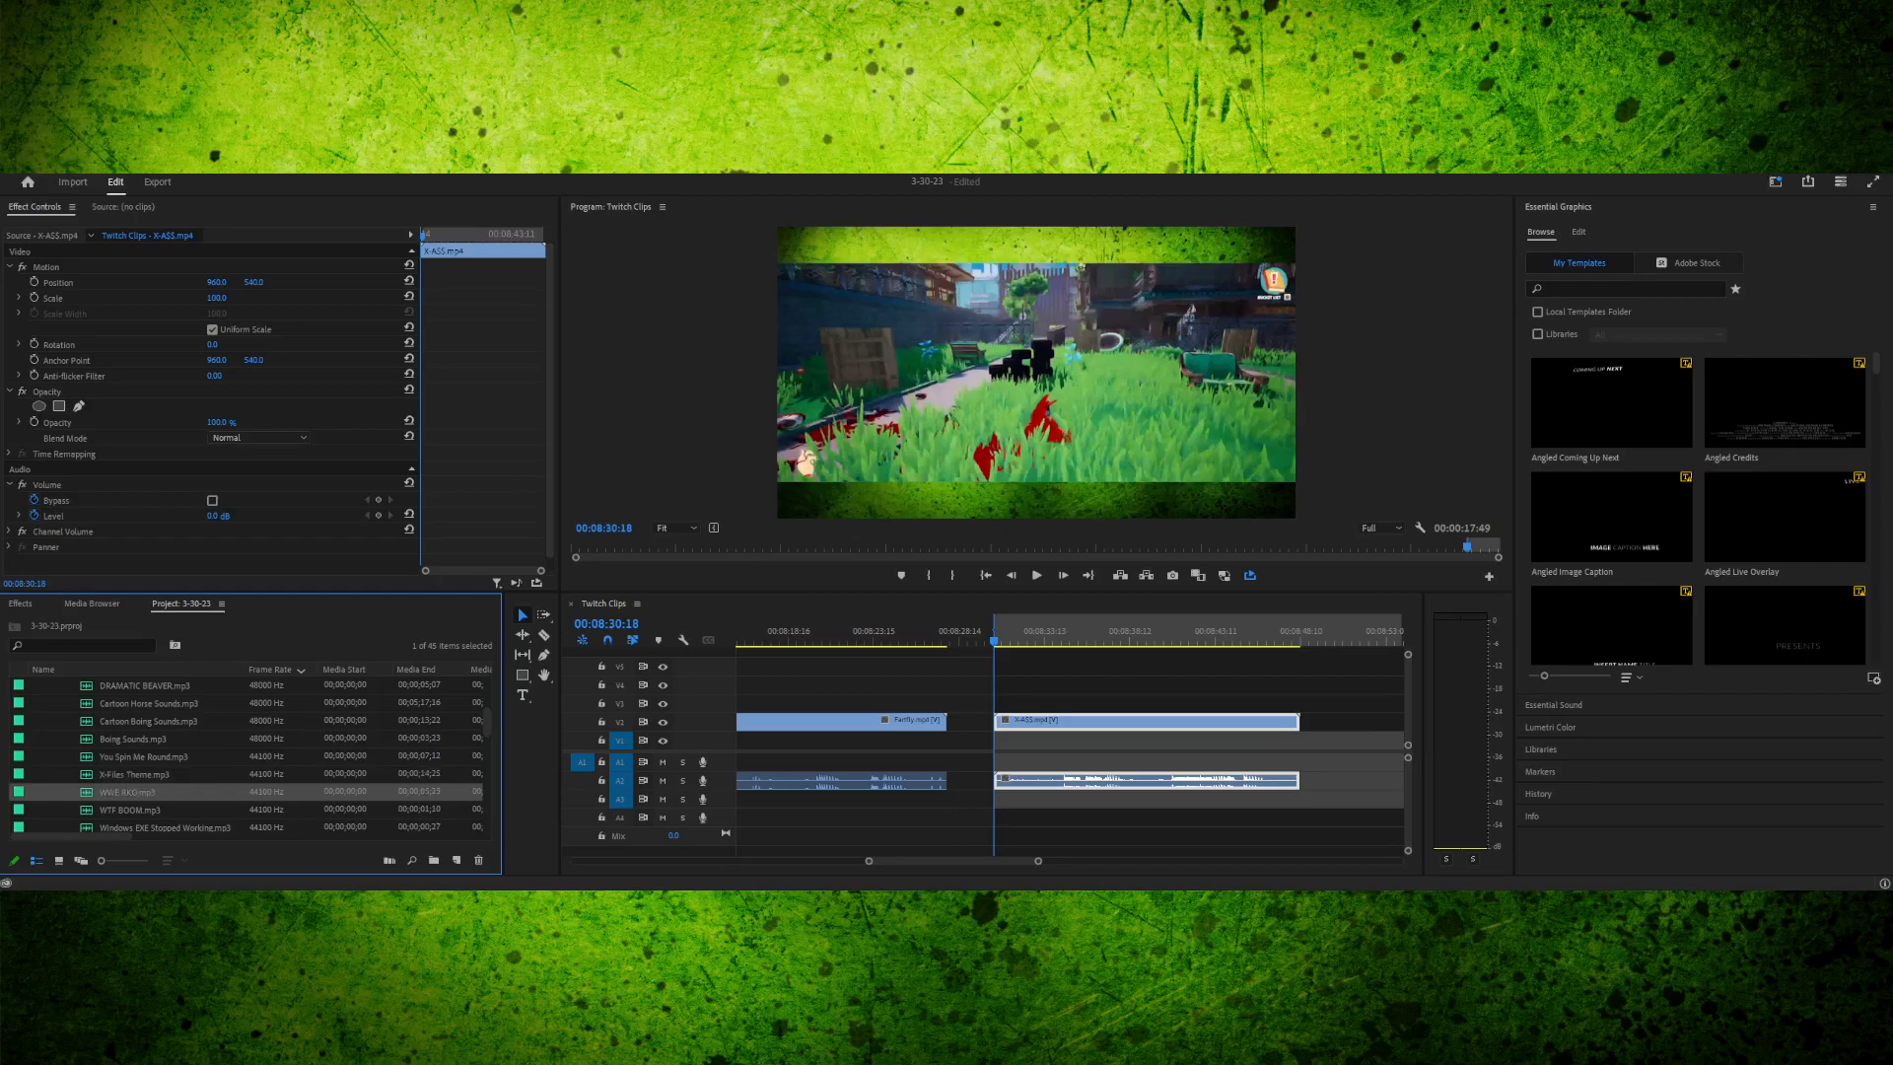
{"action": "scroll", "coordinate": [247, 756], "scroll_direction": "down", "scroll_amount": 5}
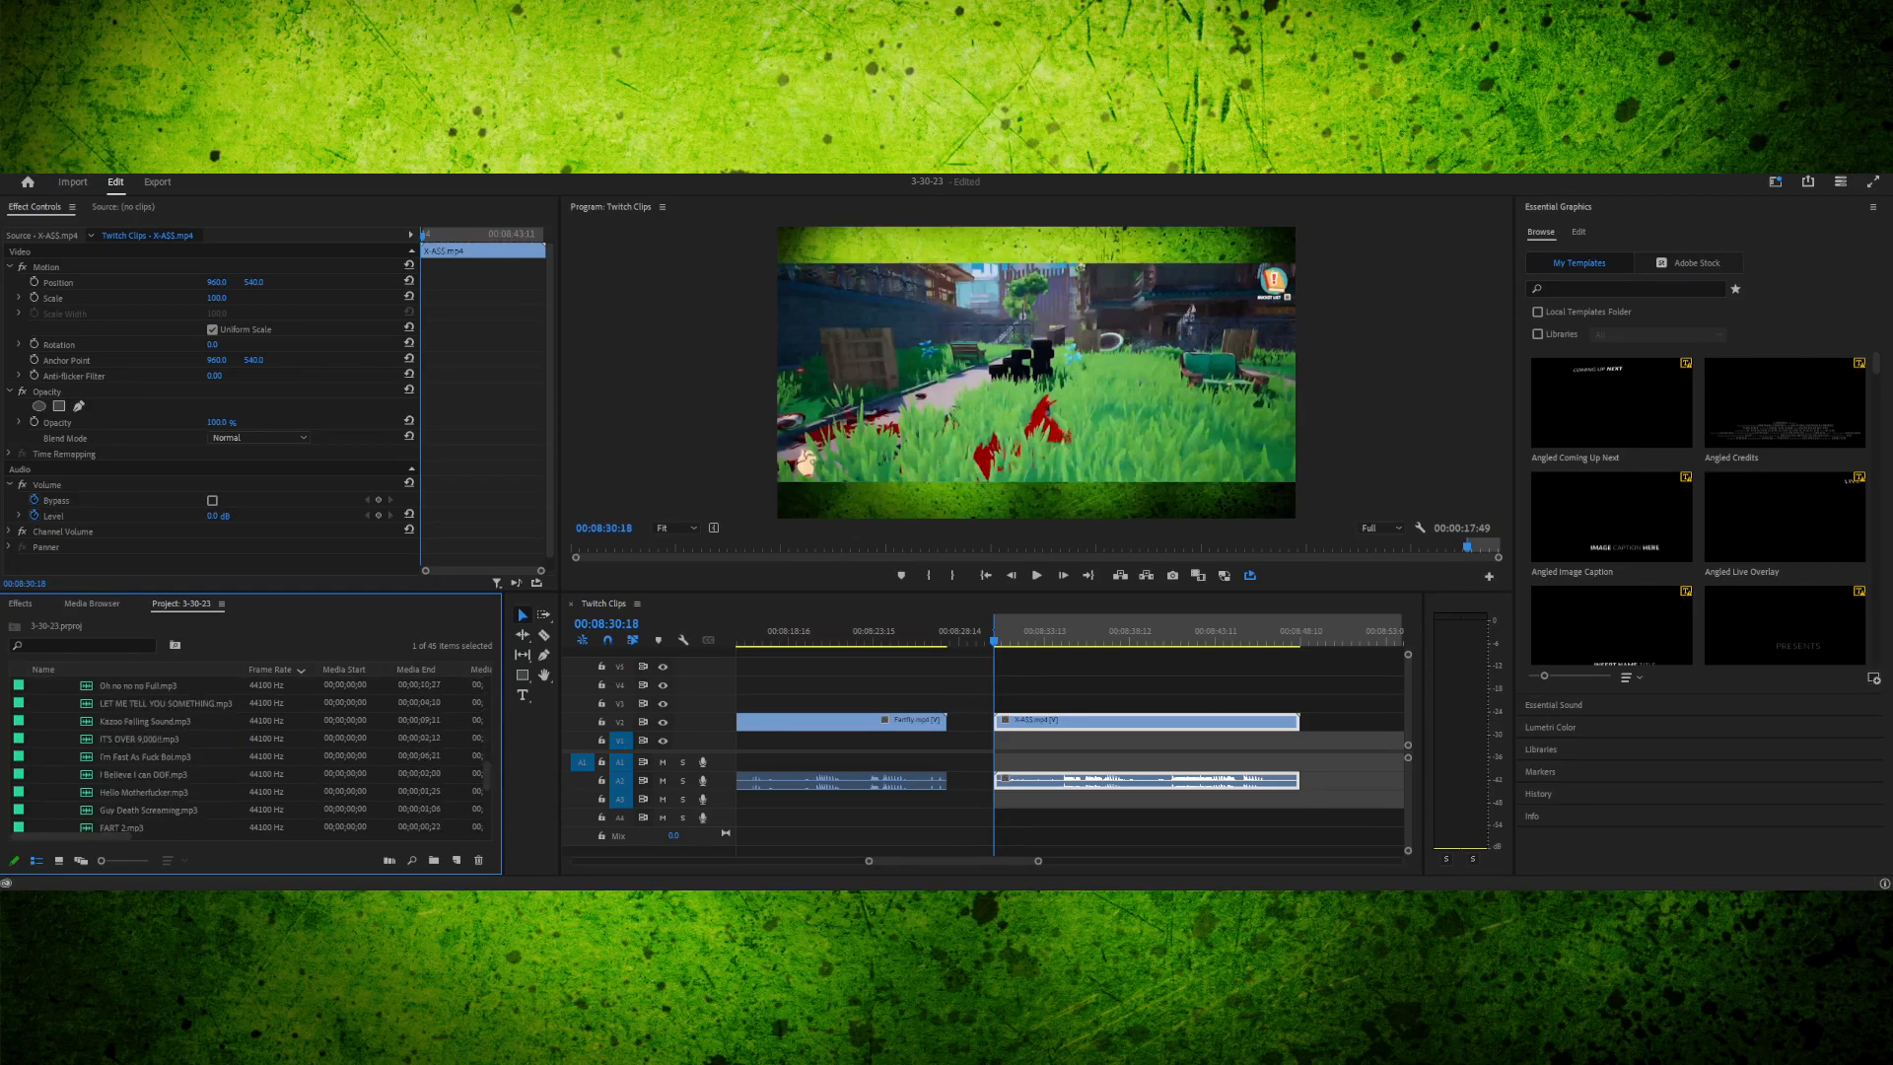
{"action": "left_click", "coordinate": [168, 791]}
{"action": "left_click", "coordinate": [134, 774]}
{"action": "left_click_drag", "start_coordinate": [134, 773], "coordinate": [1025, 702]}
{"action": "left_click", "coordinate": [1066, 703]}
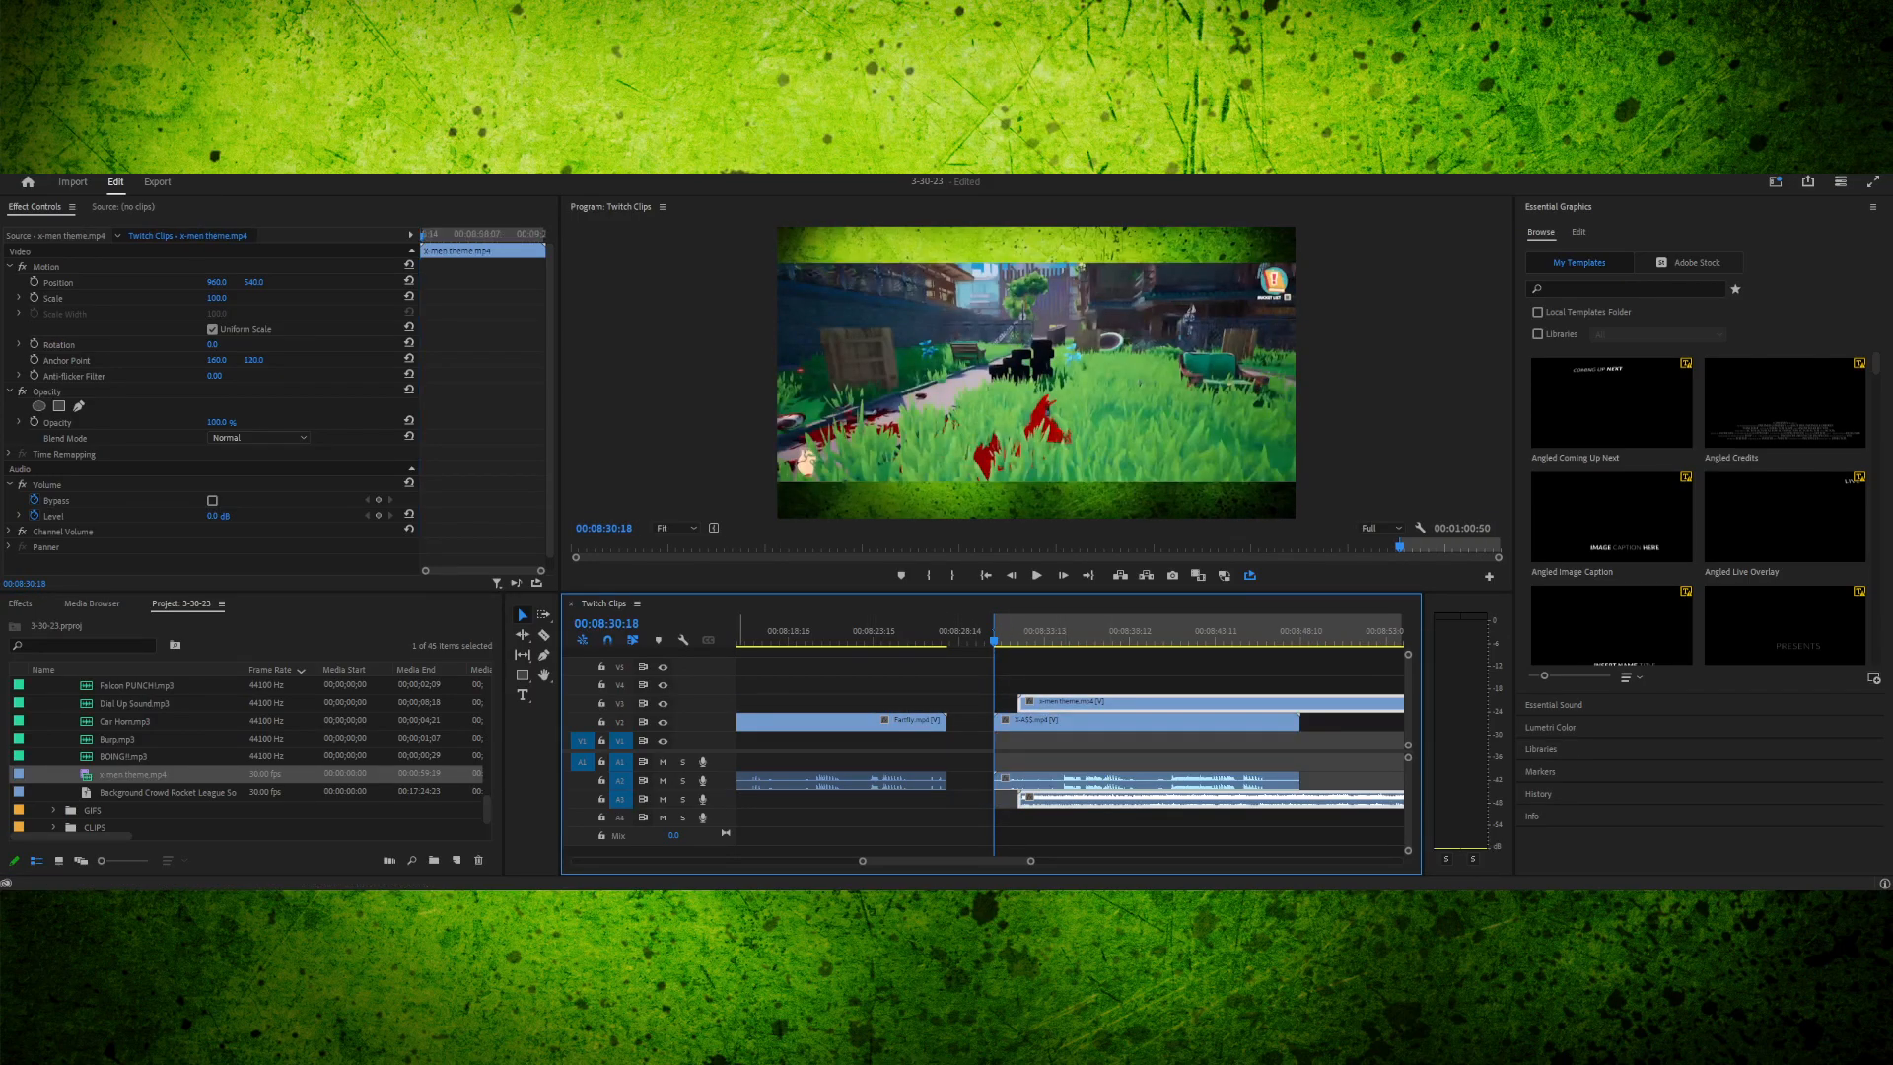
- Hide track V3, mute track A3 and play X-A$$.mp4 through to its end
{"action": "left_click", "coordinate": [662, 703]}
{"action": "left_click", "coordinate": [662, 799]}
{"action": "key", "text": "space"}
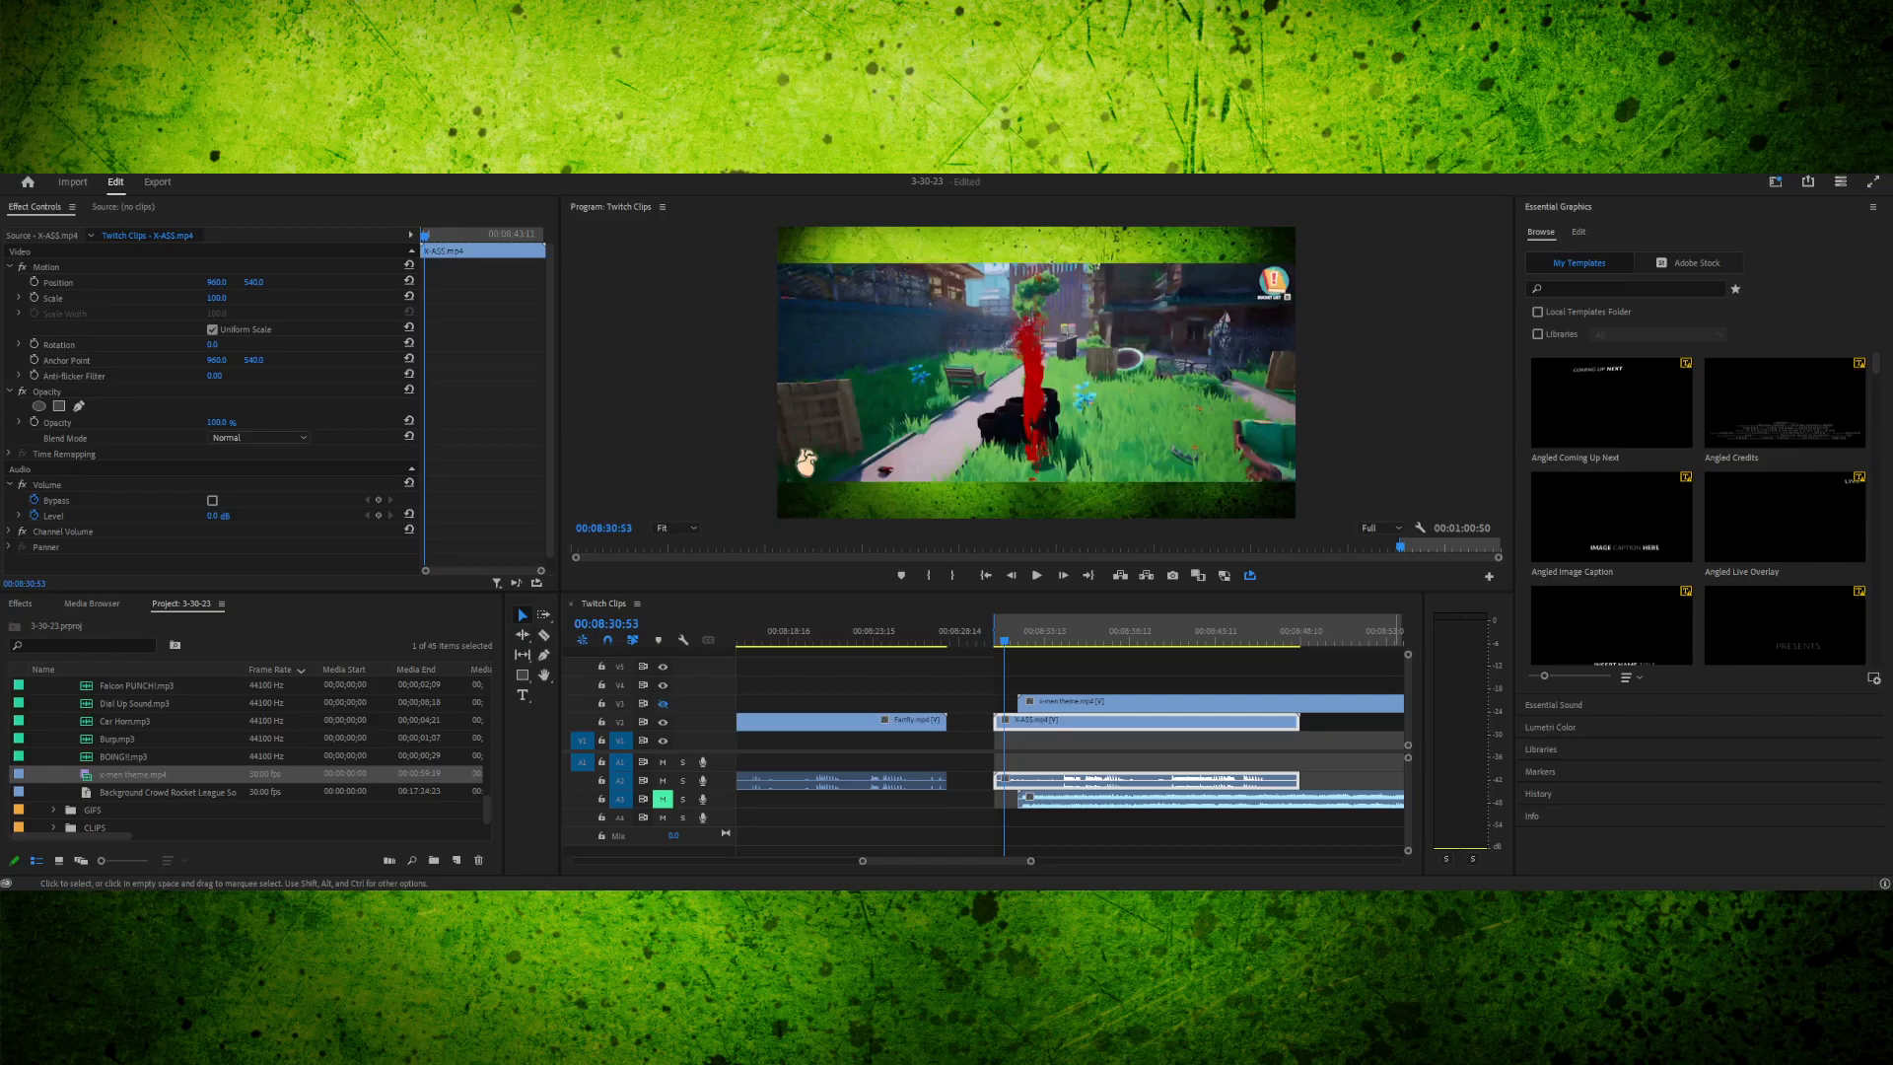
{"action": "key", "text": "space"}
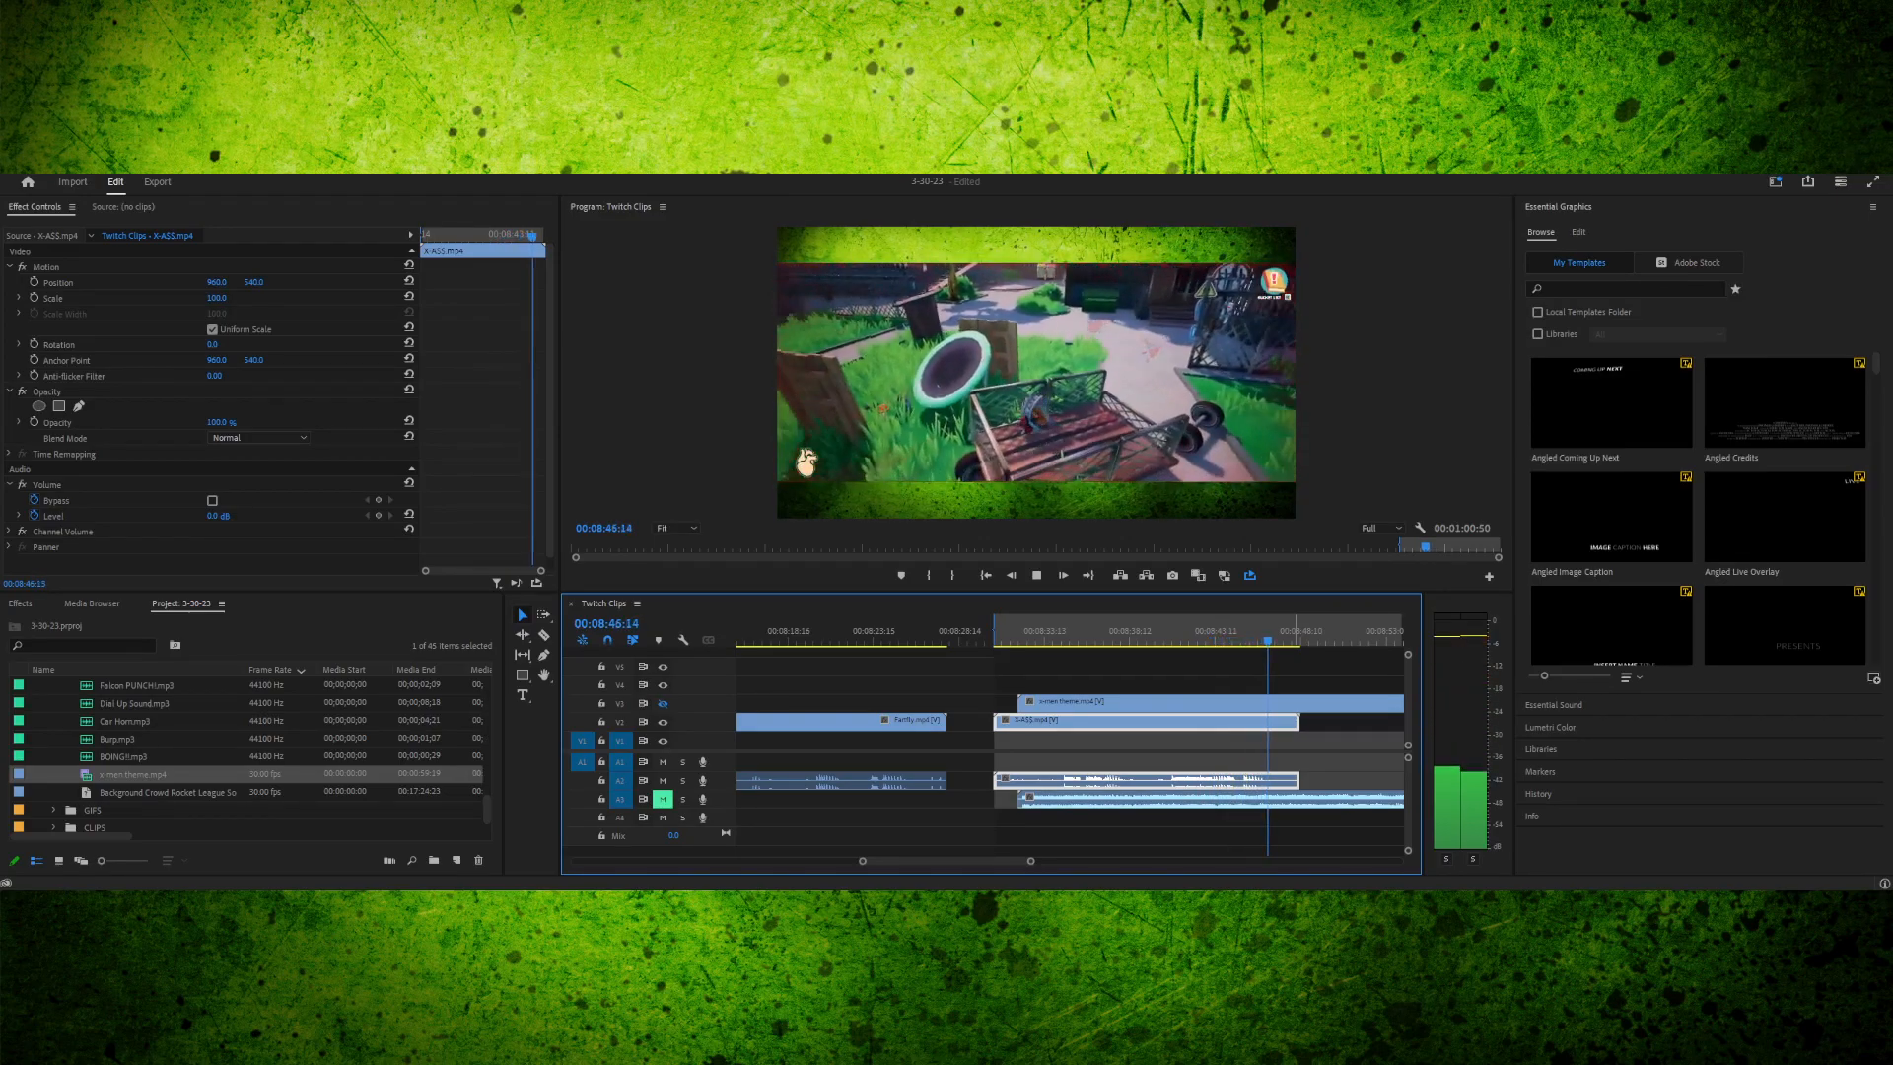
{"action": "key", "text": "space"}
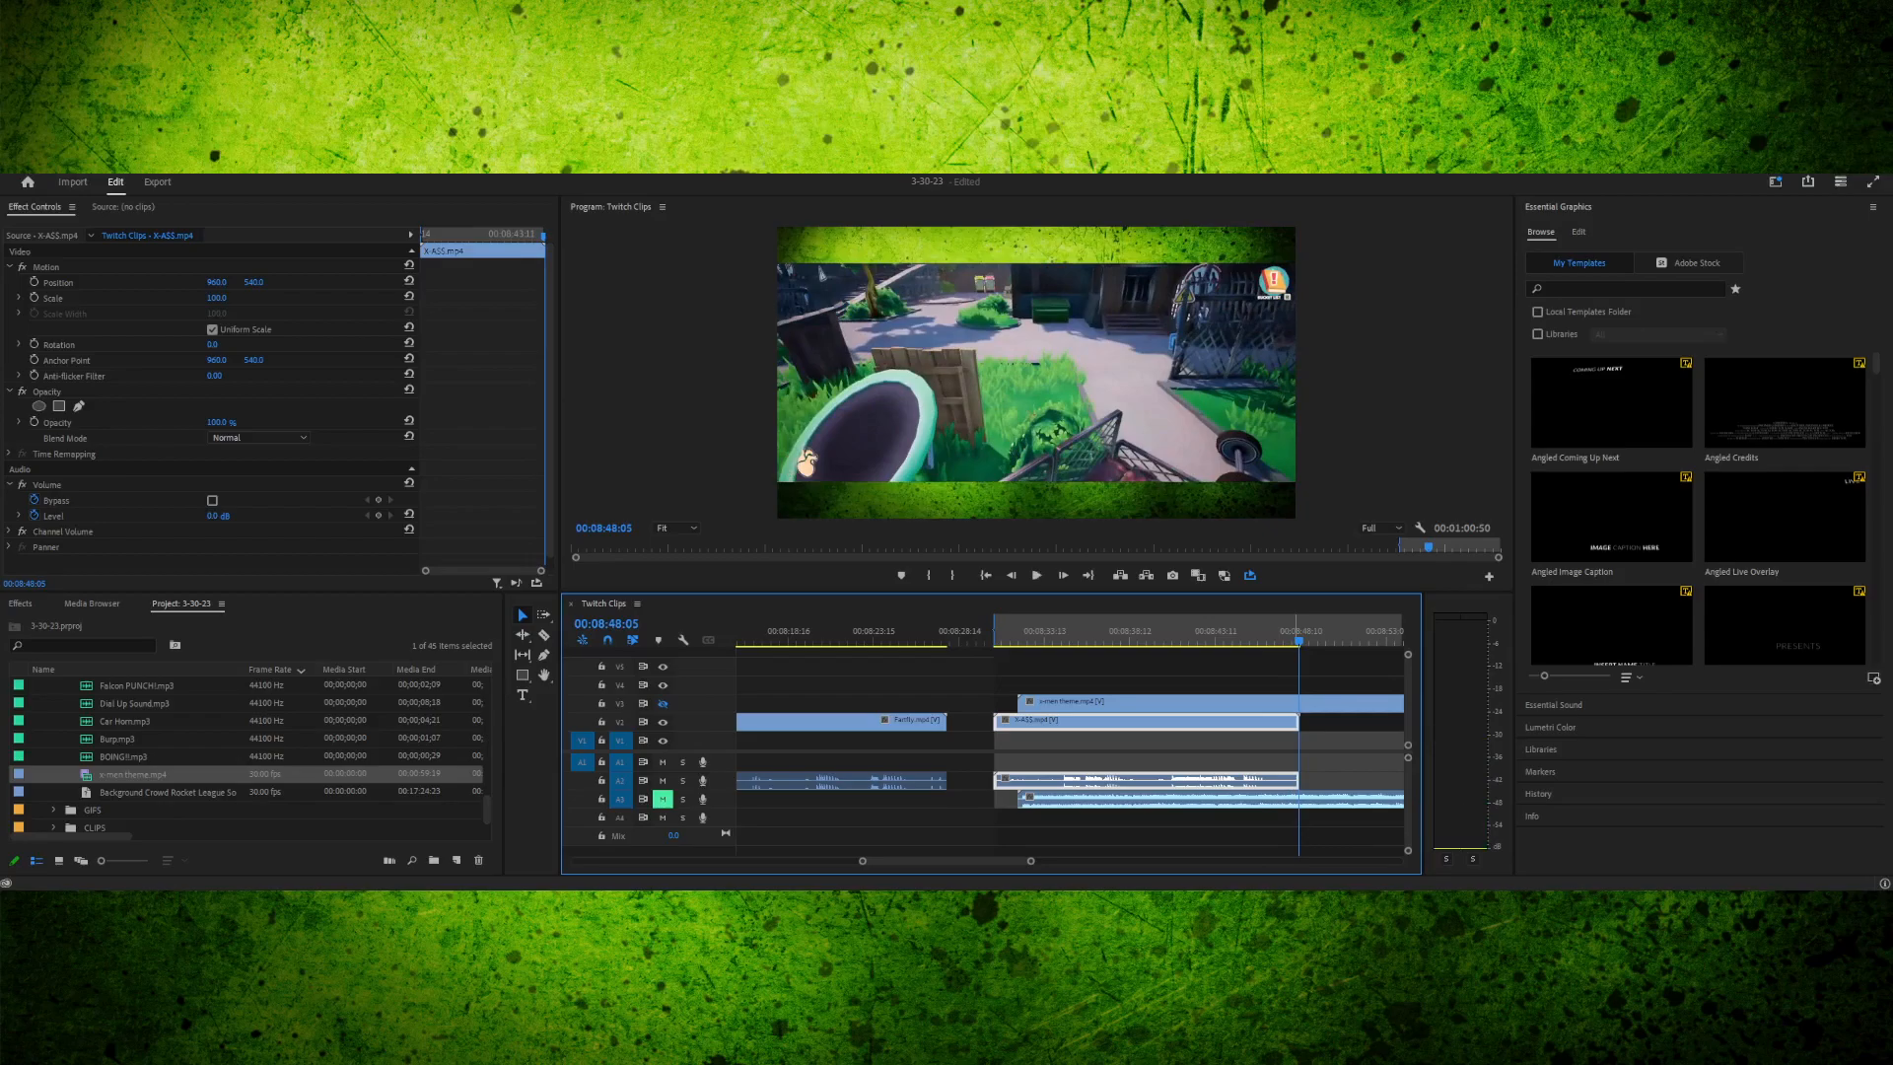
- Shift x-men theme.mp4 later over X-A$$.mp4 so that it starts at about 00:08:35
{"action": "left_click", "coordinate": [1065, 703]}
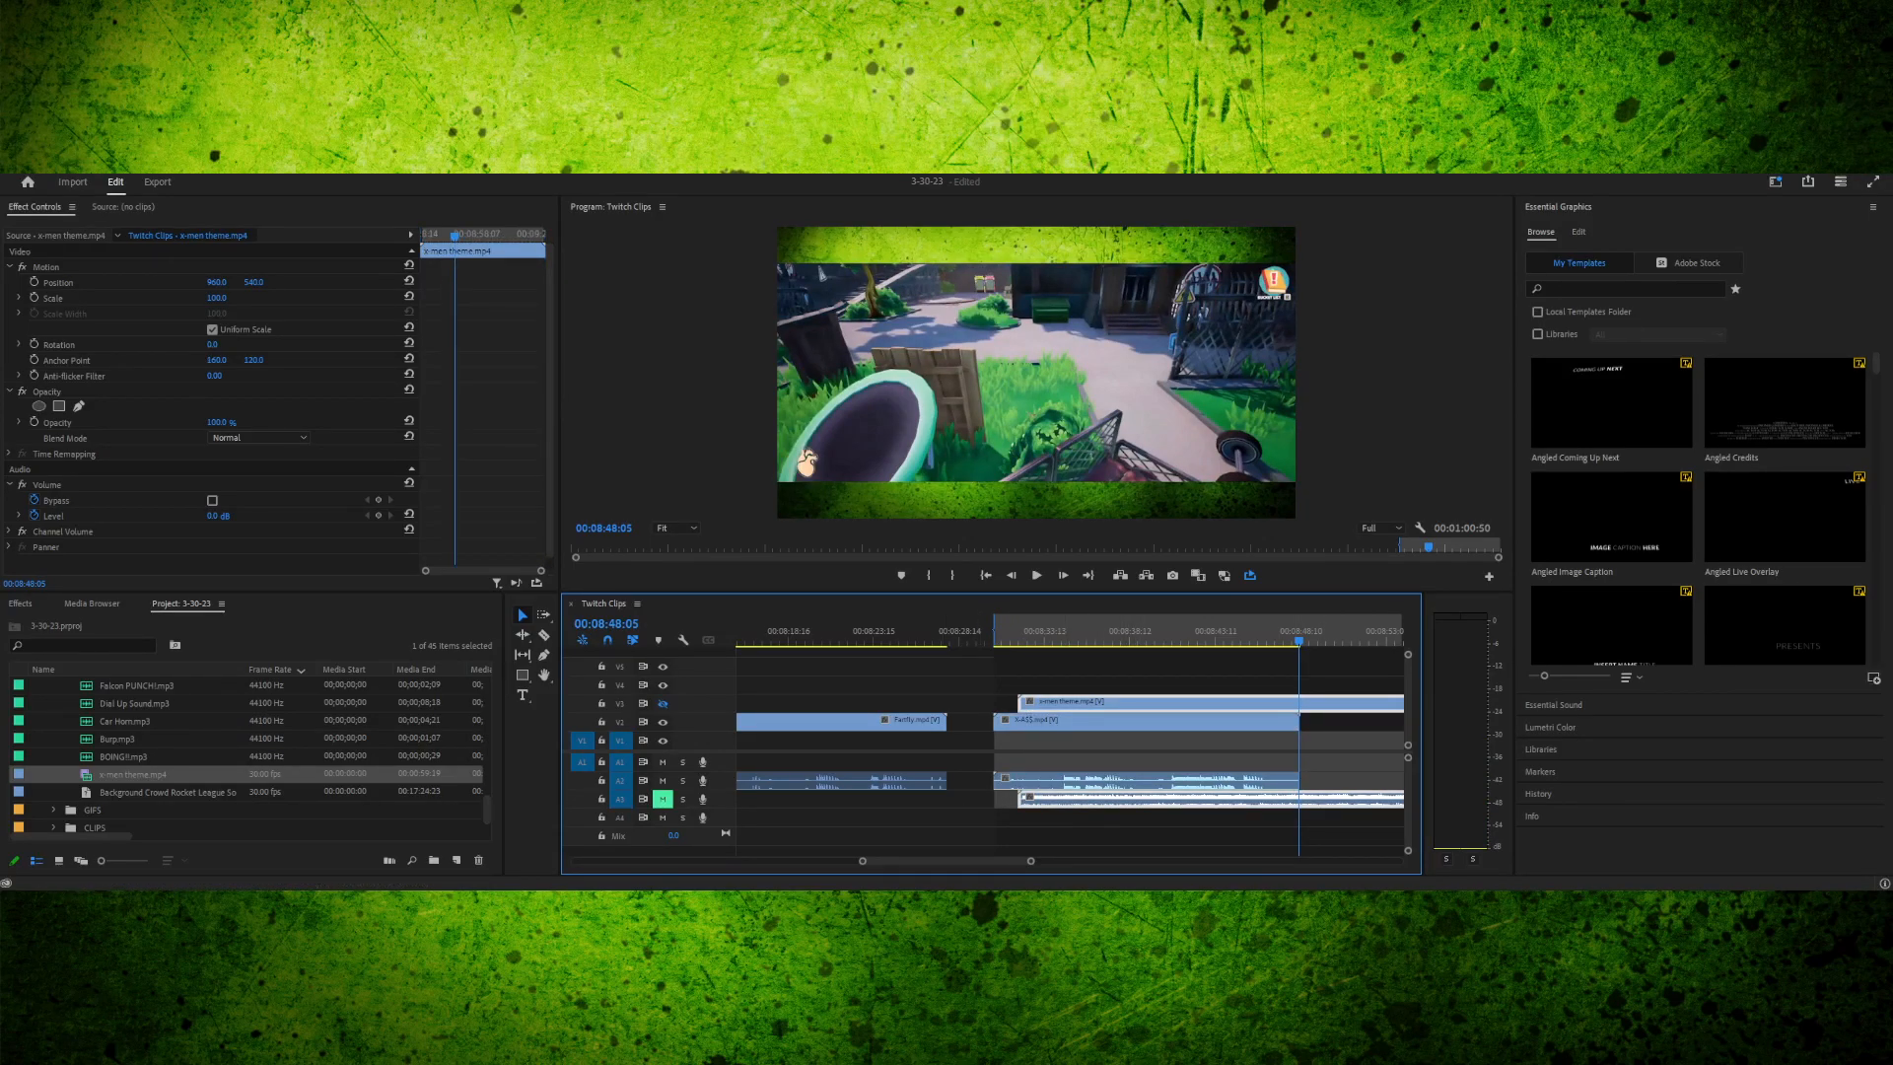
{"action": "scroll", "coordinate": [1070, 739], "scroll_direction": "down", "scroll_amount": 5}
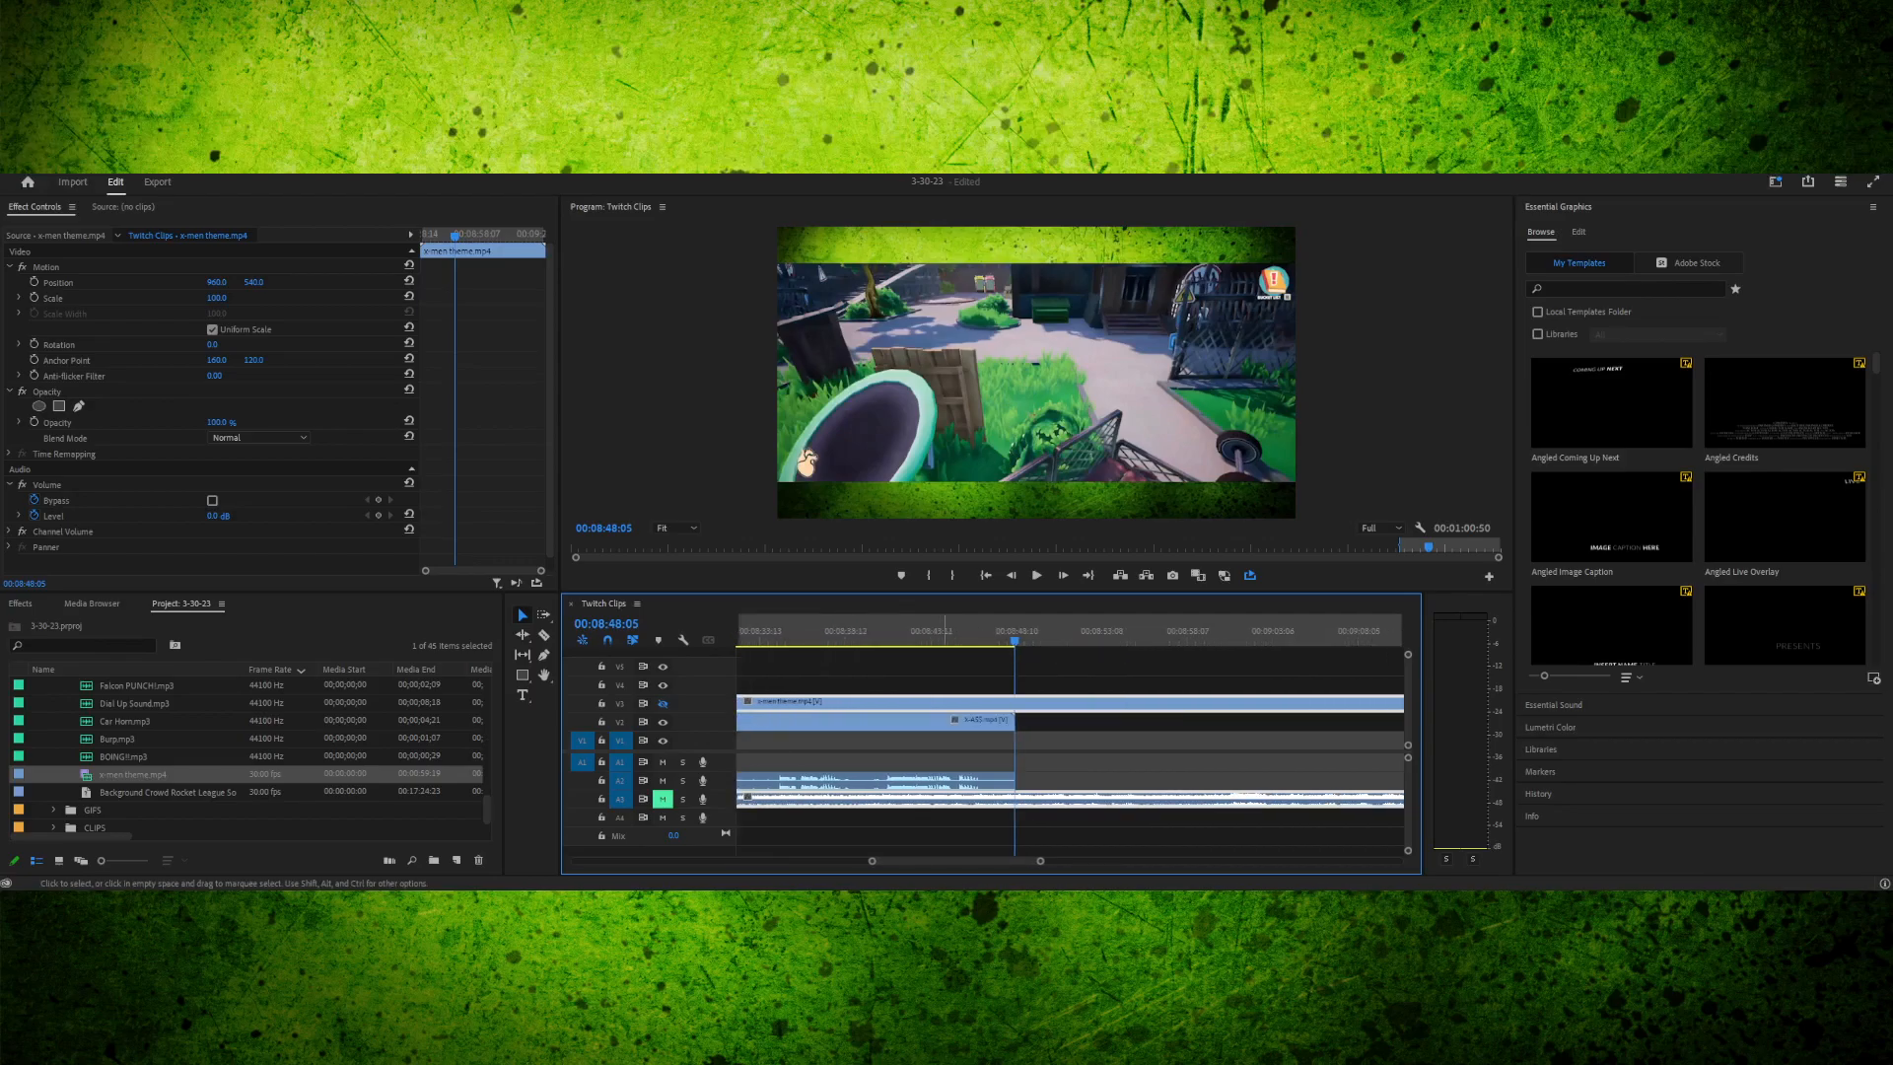
{"action": "key", "text": "minus"}
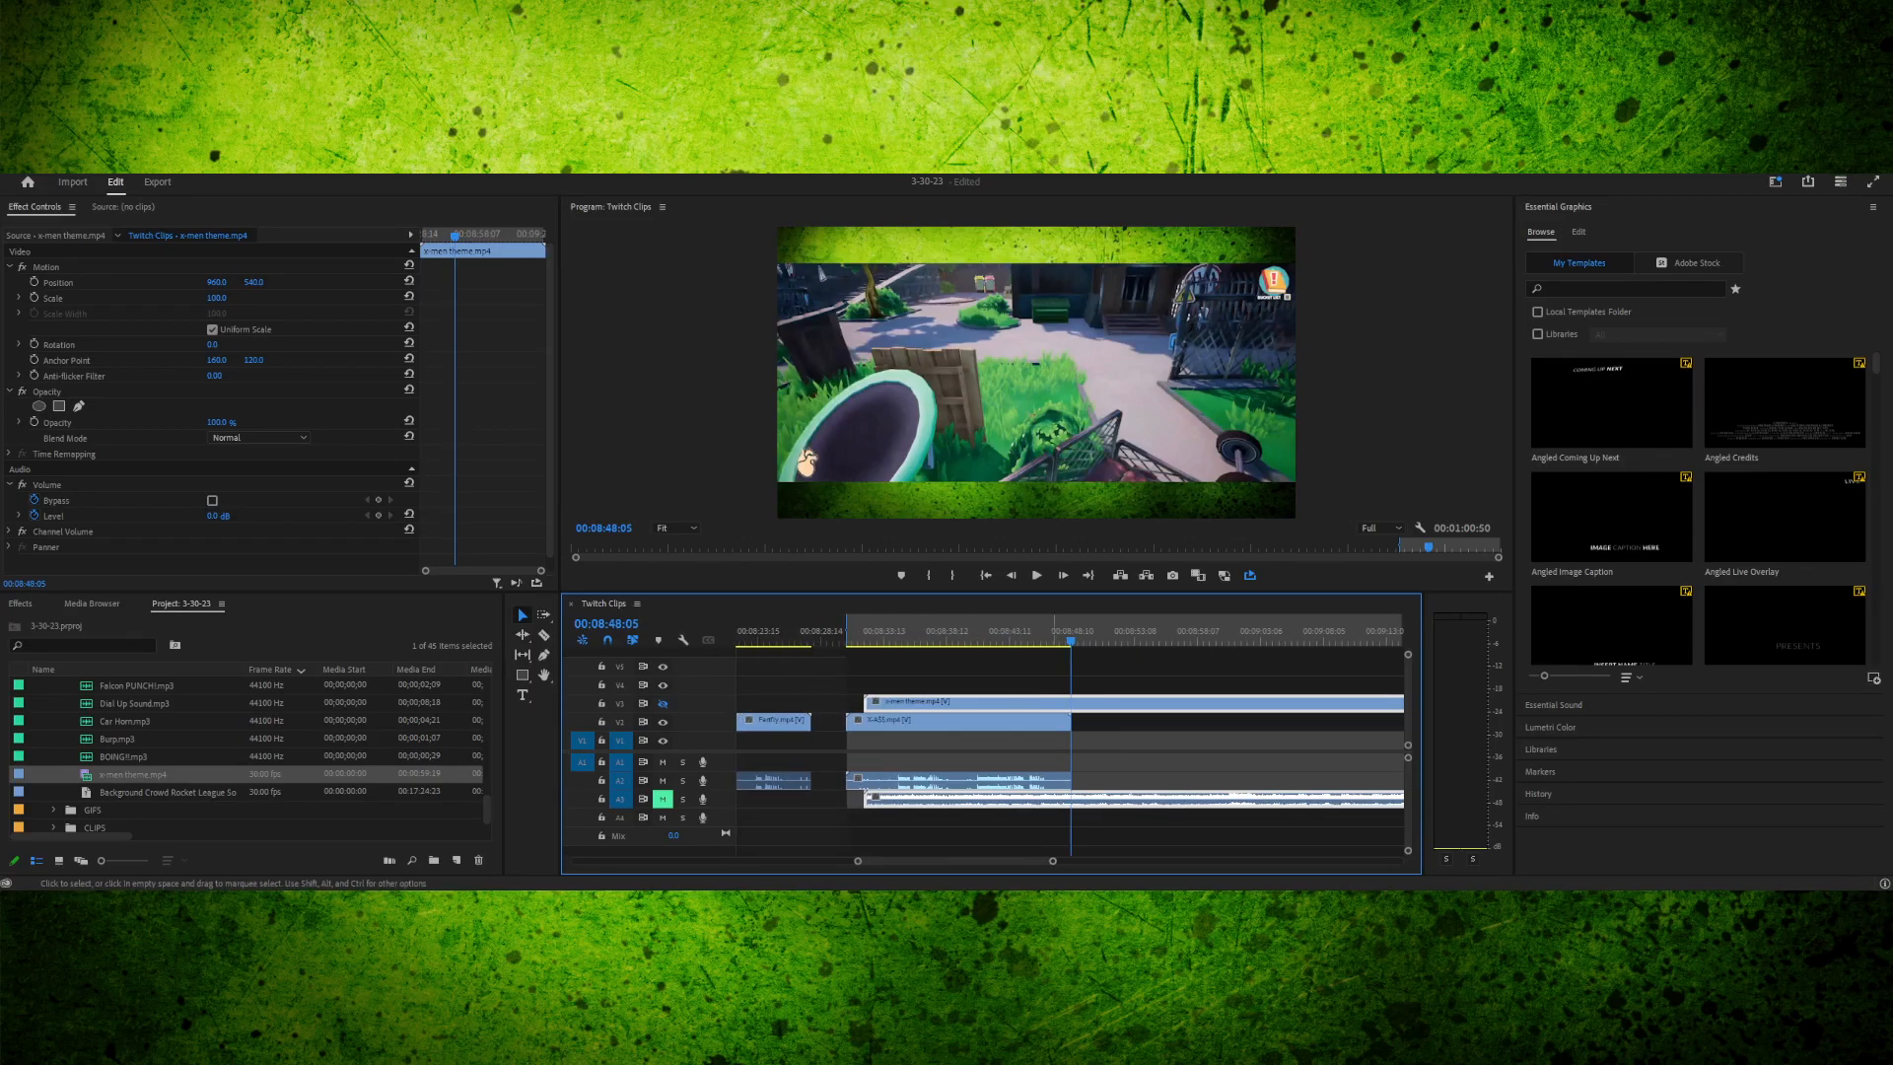
{"action": "left_click_drag", "start_coordinate": [911, 800], "coordinate": [954, 800]}
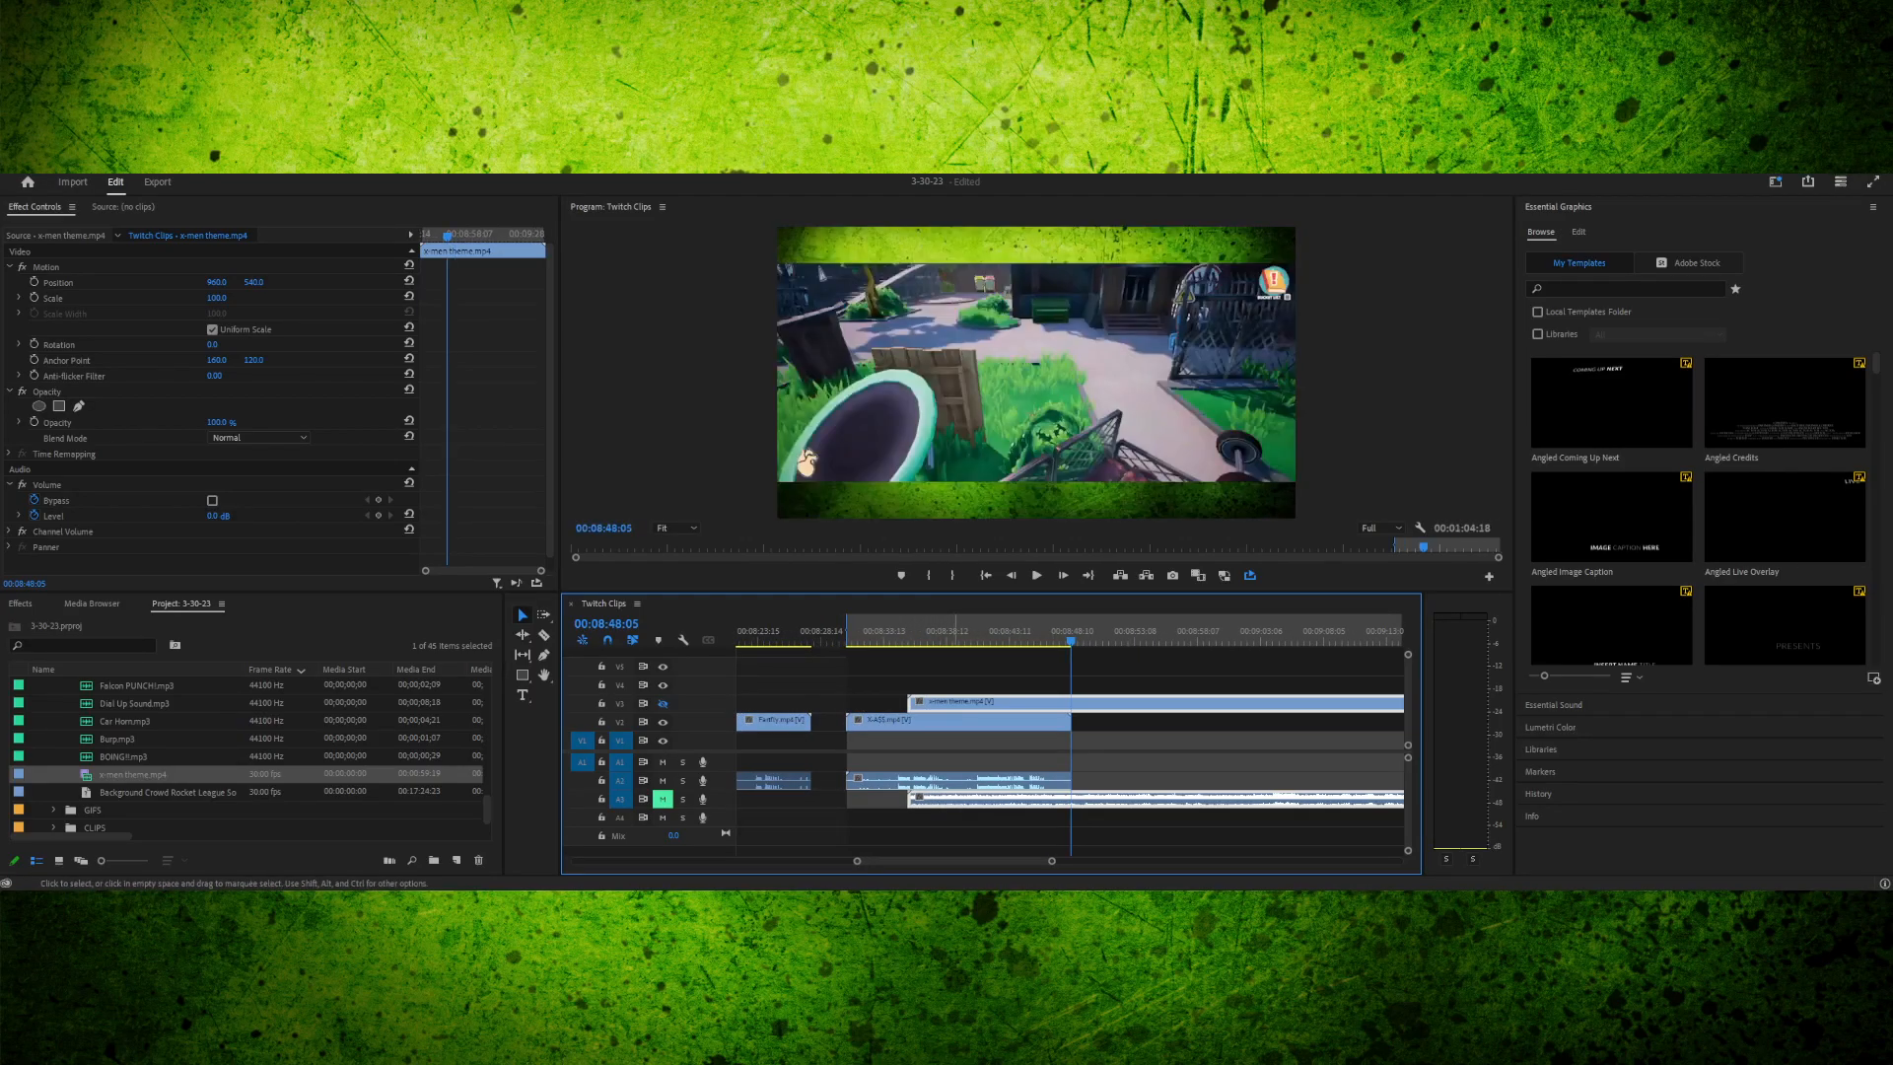
- Show track V3 again and play the gameplay from near the start of x-men theme.mp4 to 00:08:39:39
{"action": "left_click", "coordinate": [909, 799]}
{"action": "left_click", "coordinate": [920, 800]}
{"action": "key", "text": "Up"}
{"action": "key", "text": "space"}
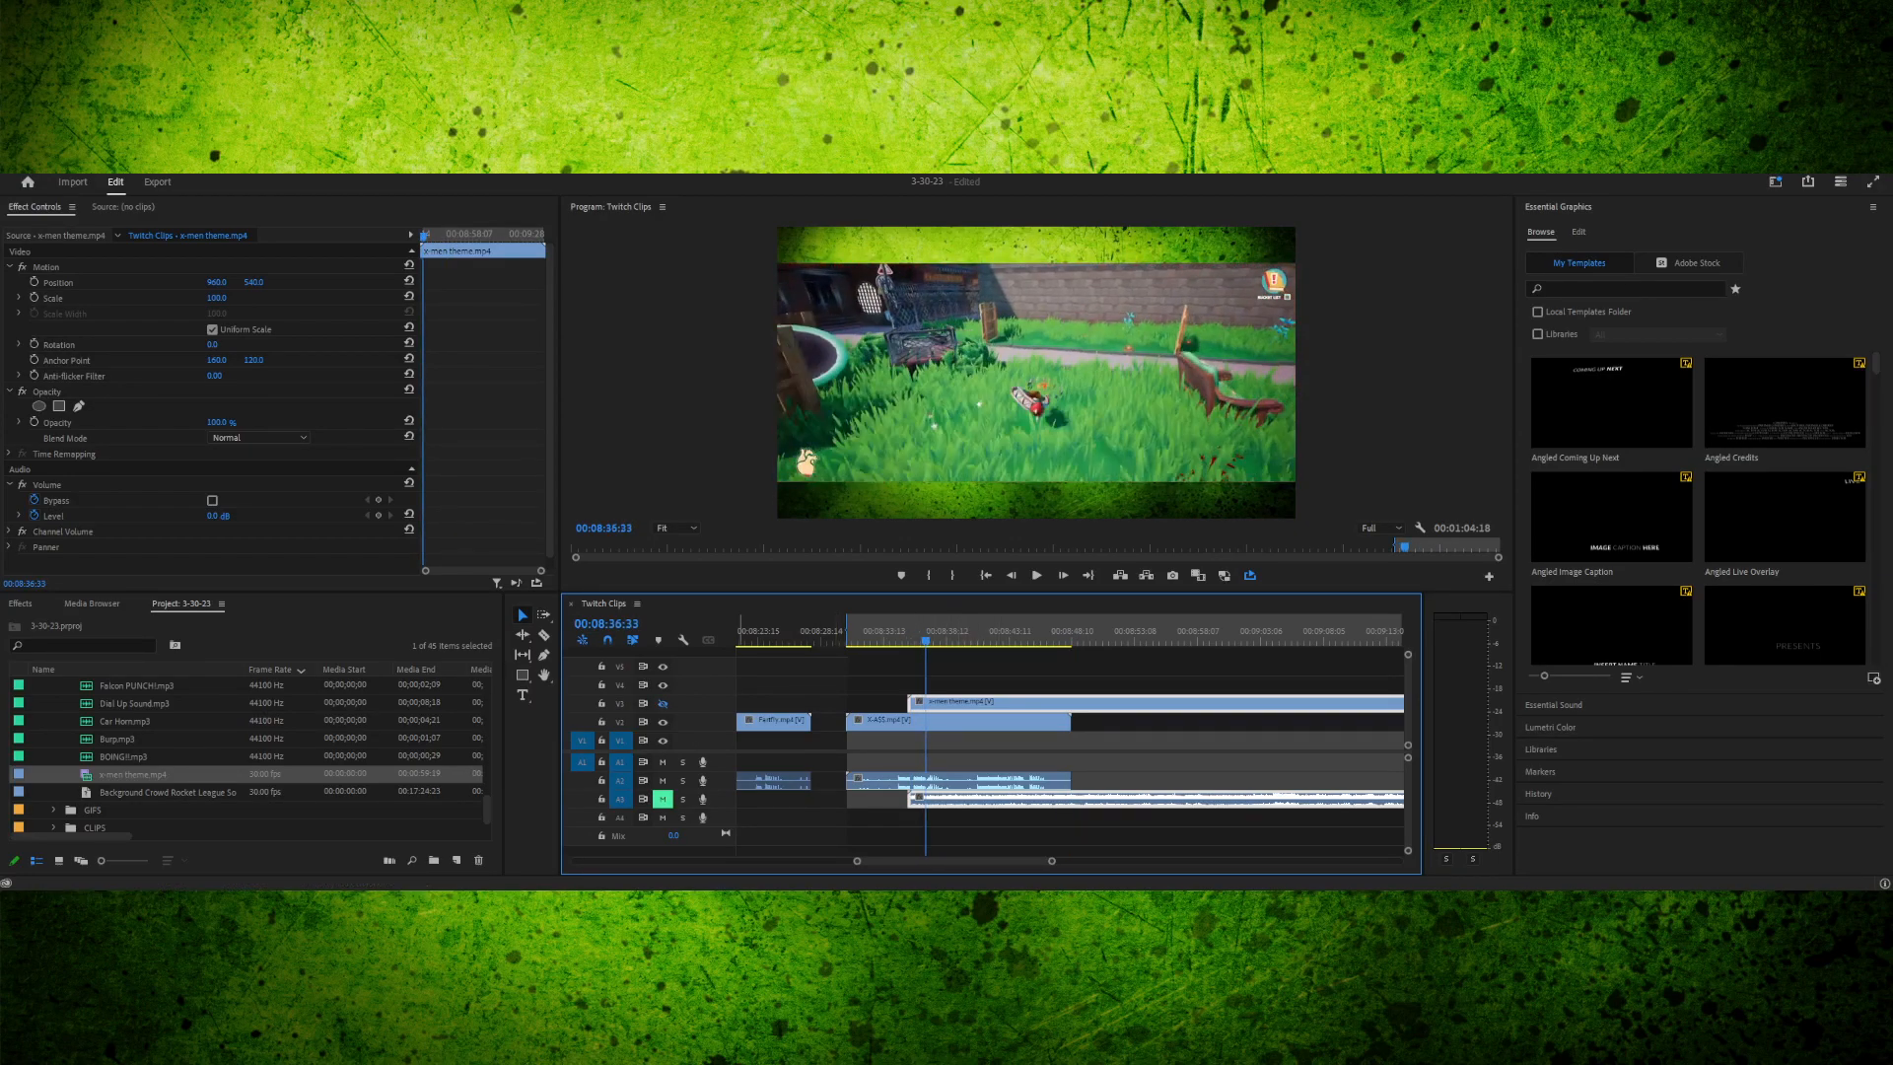
{"action": "left_click", "coordinate": [662, 704]}
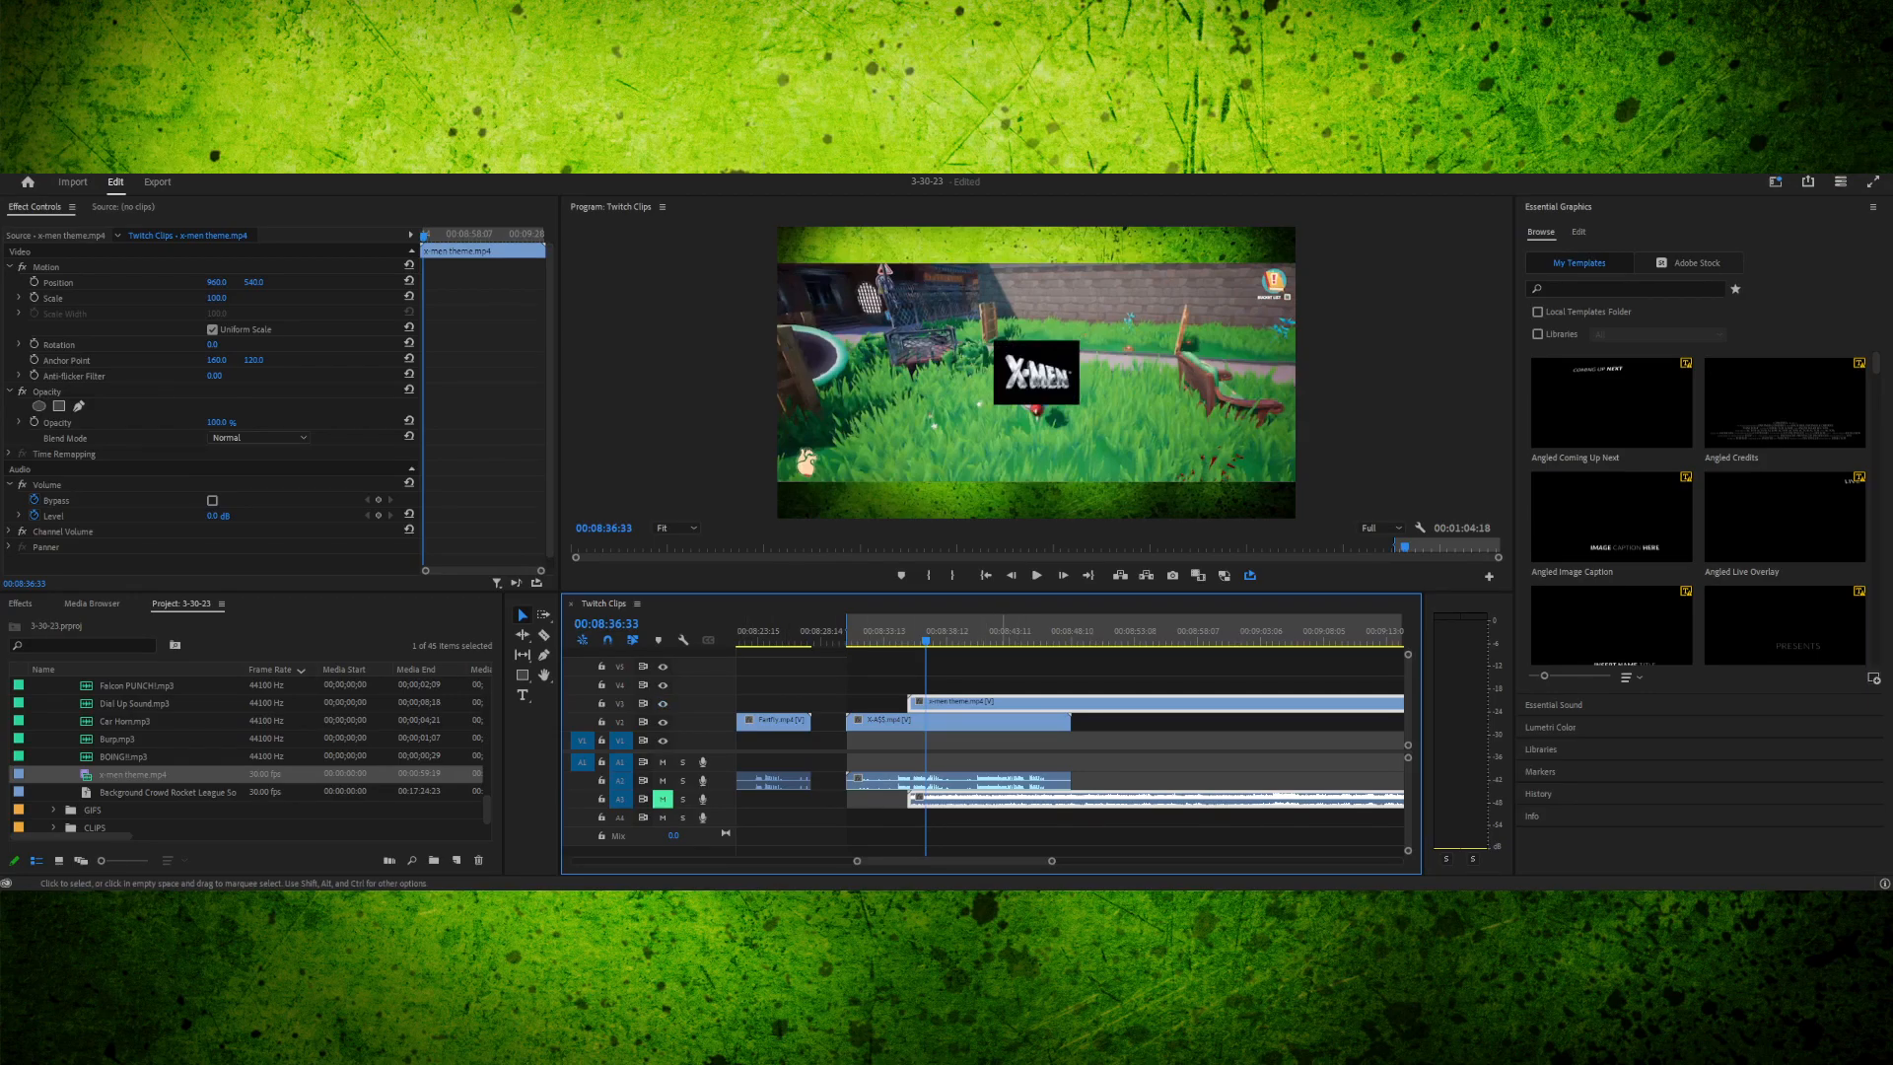
{"action": "key", "text": "space"}
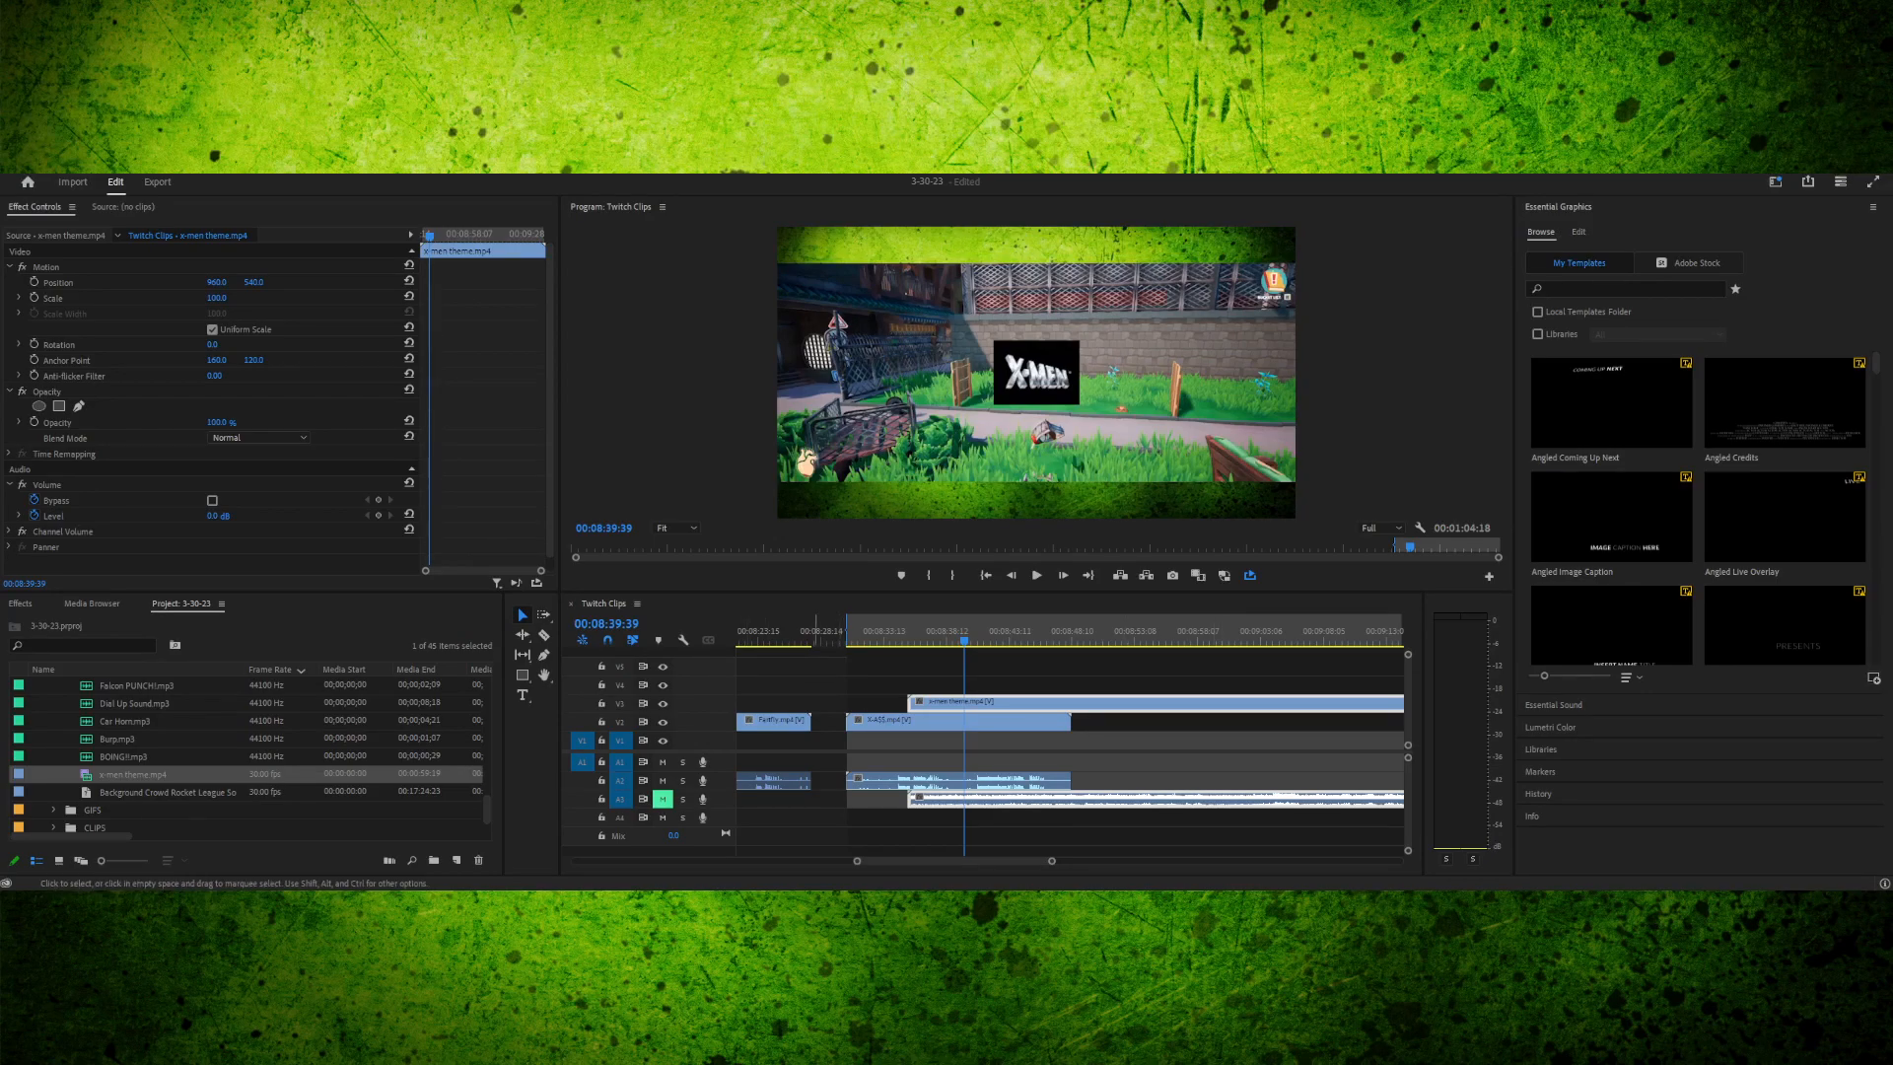
- Unlink the video and audio of x-men theme.mp4 and delete its video part from track V3
{"action": "left_click", "coordinate": [961, 703]}
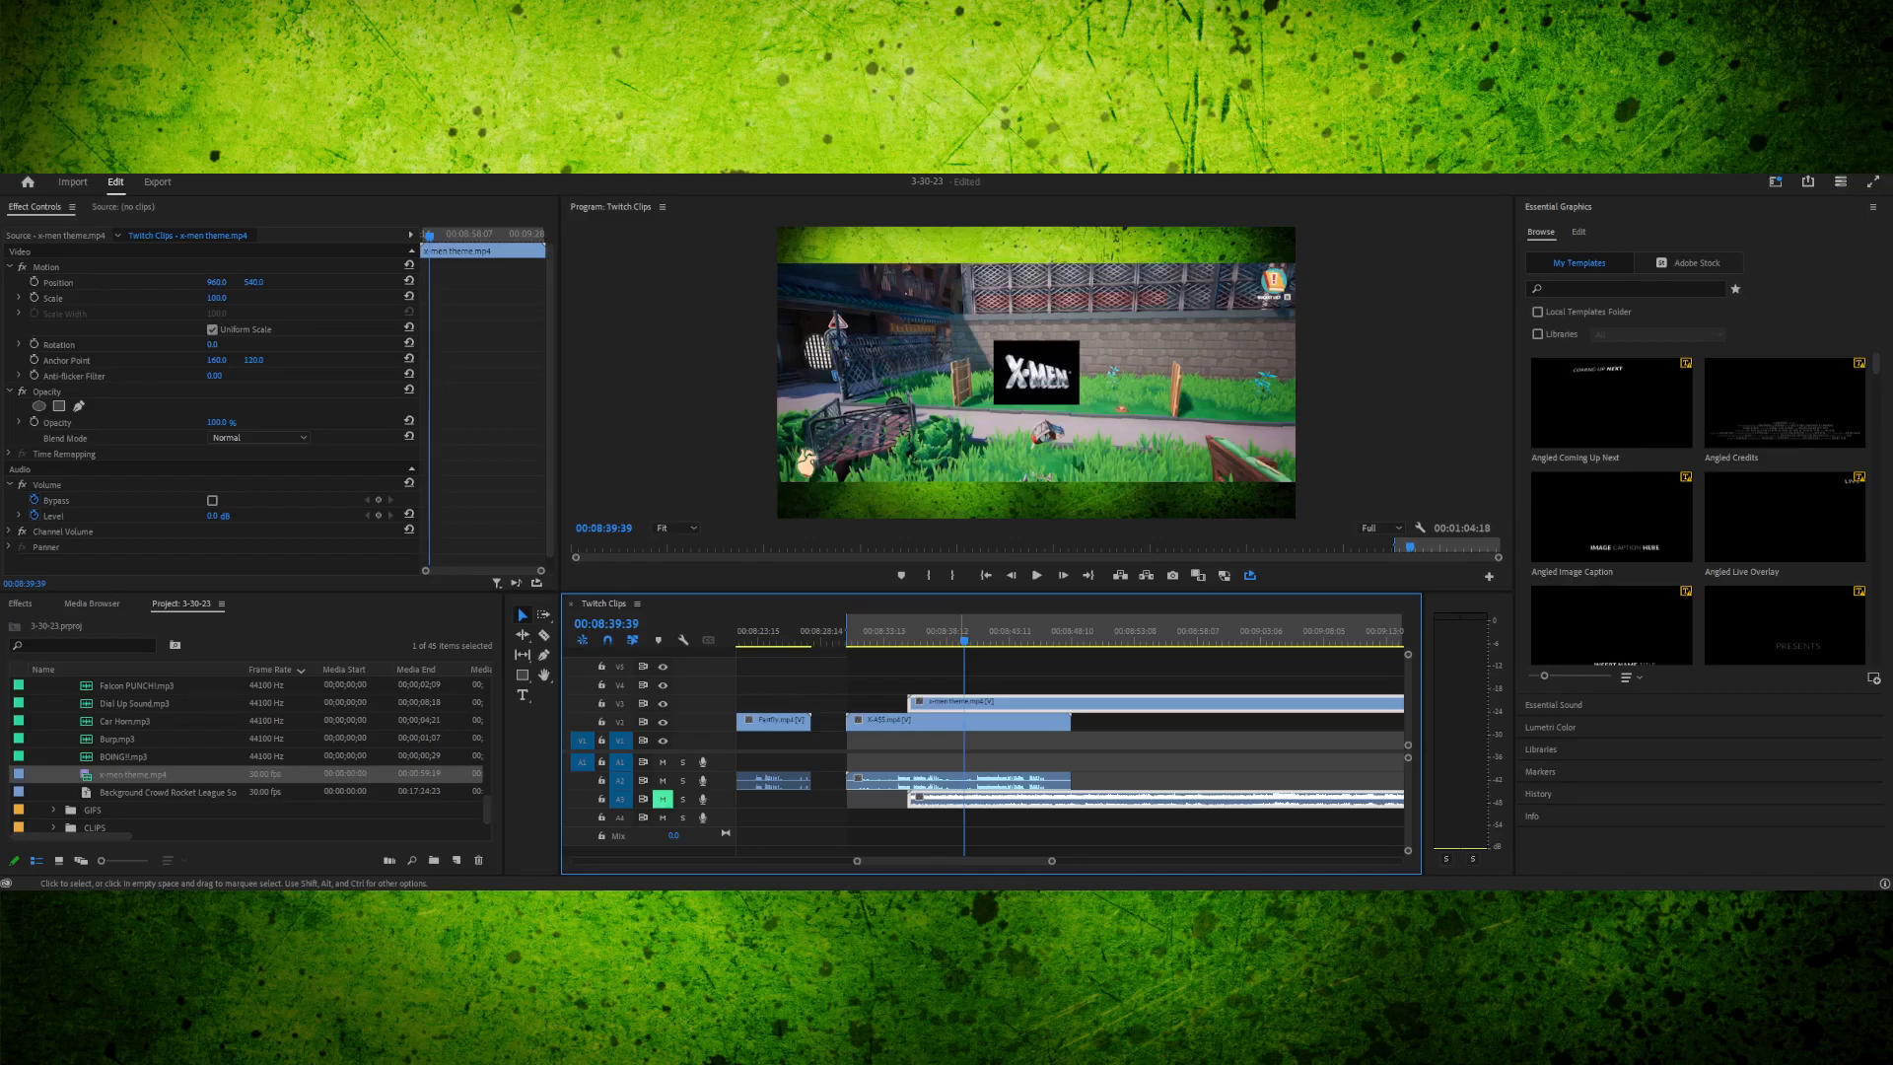
{"action": "key", "text": "ctrl+l"}
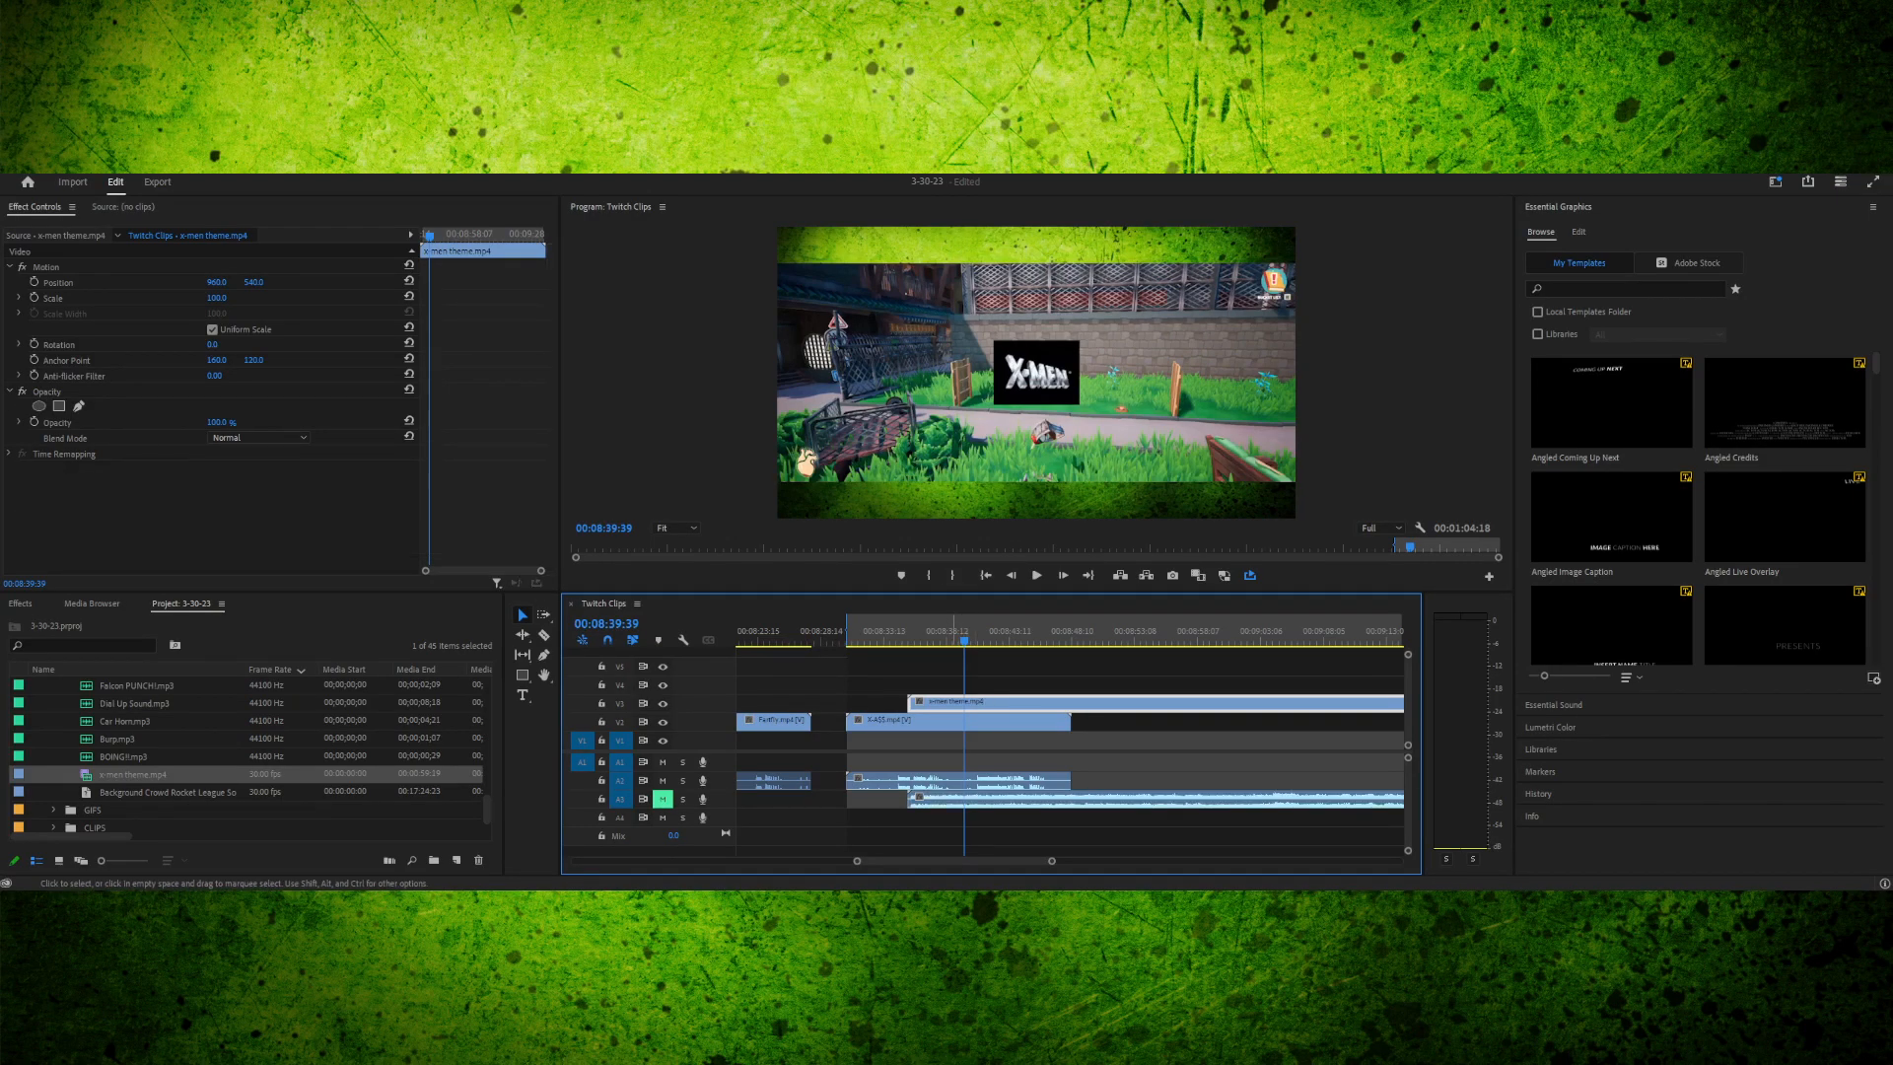
{"action": "left_click", "coordinate": [940, 799]}
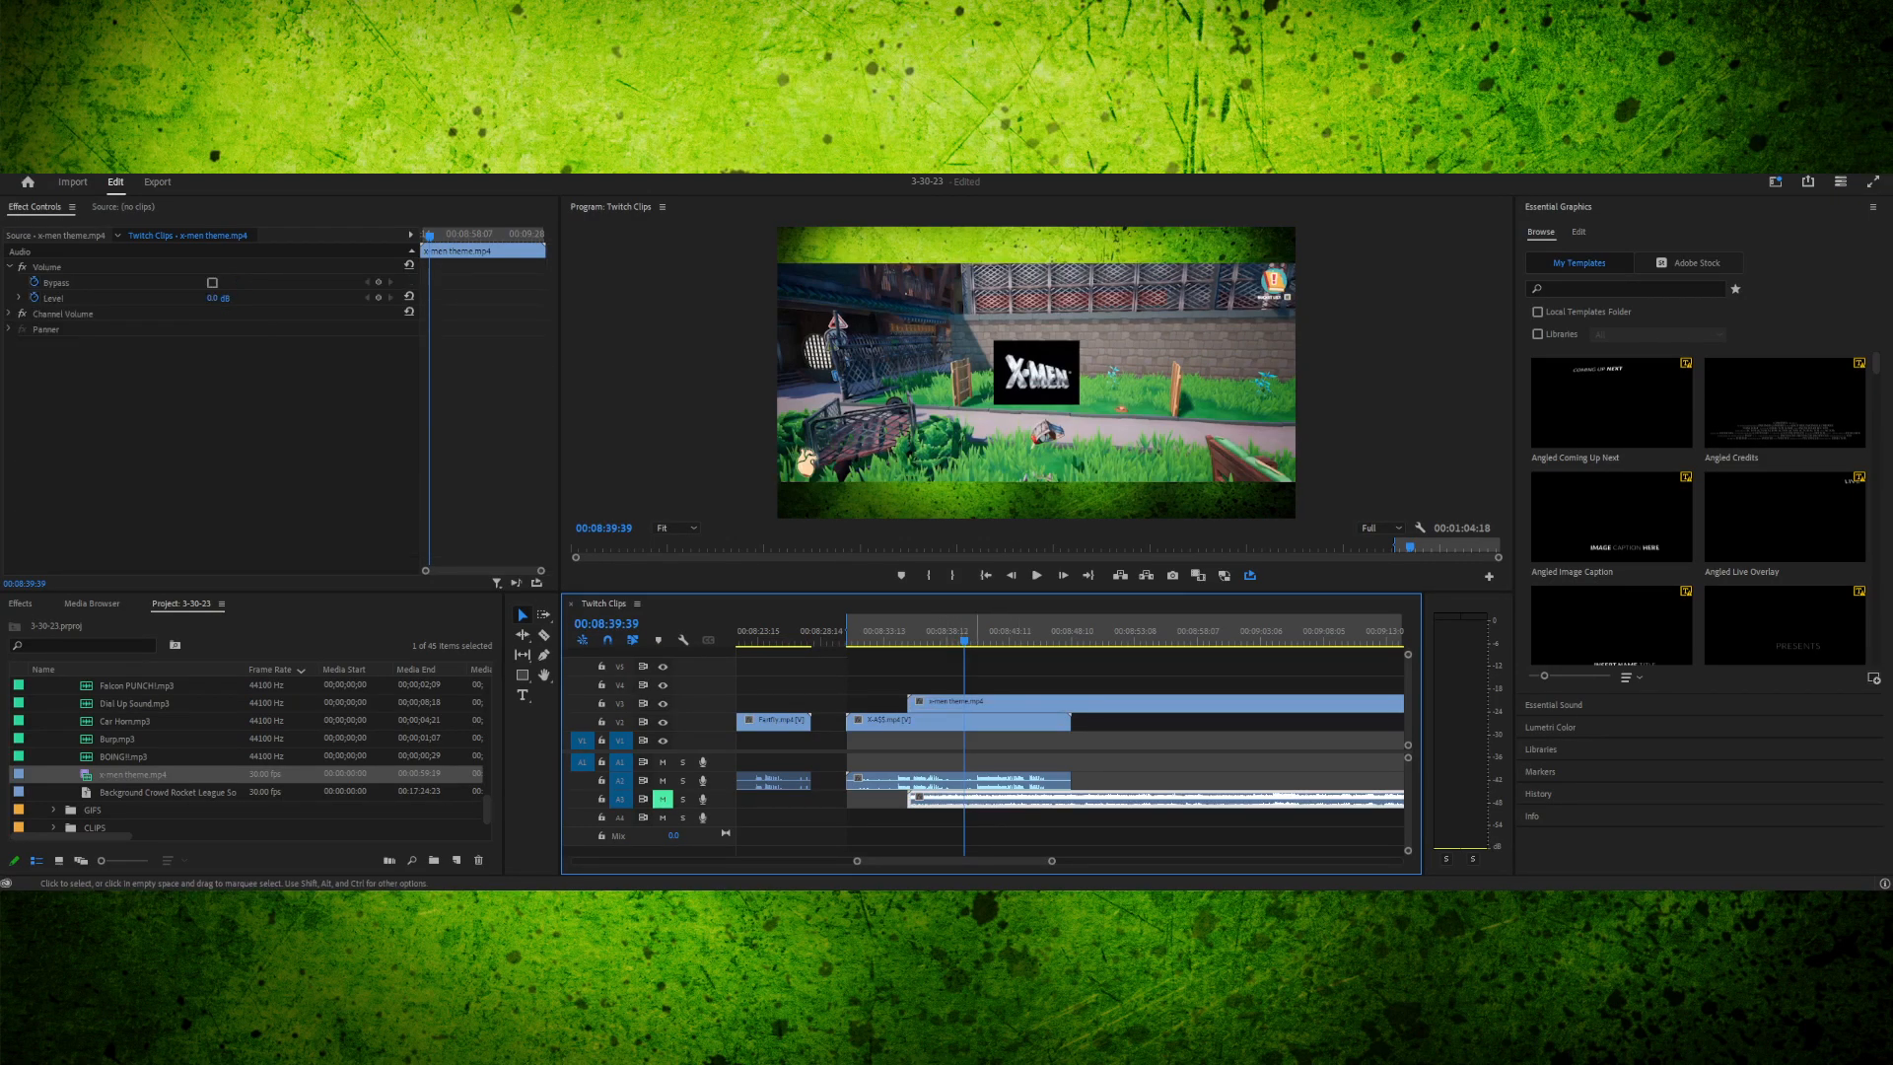
{"action": "left_click", "coordinate": [977, 703]}
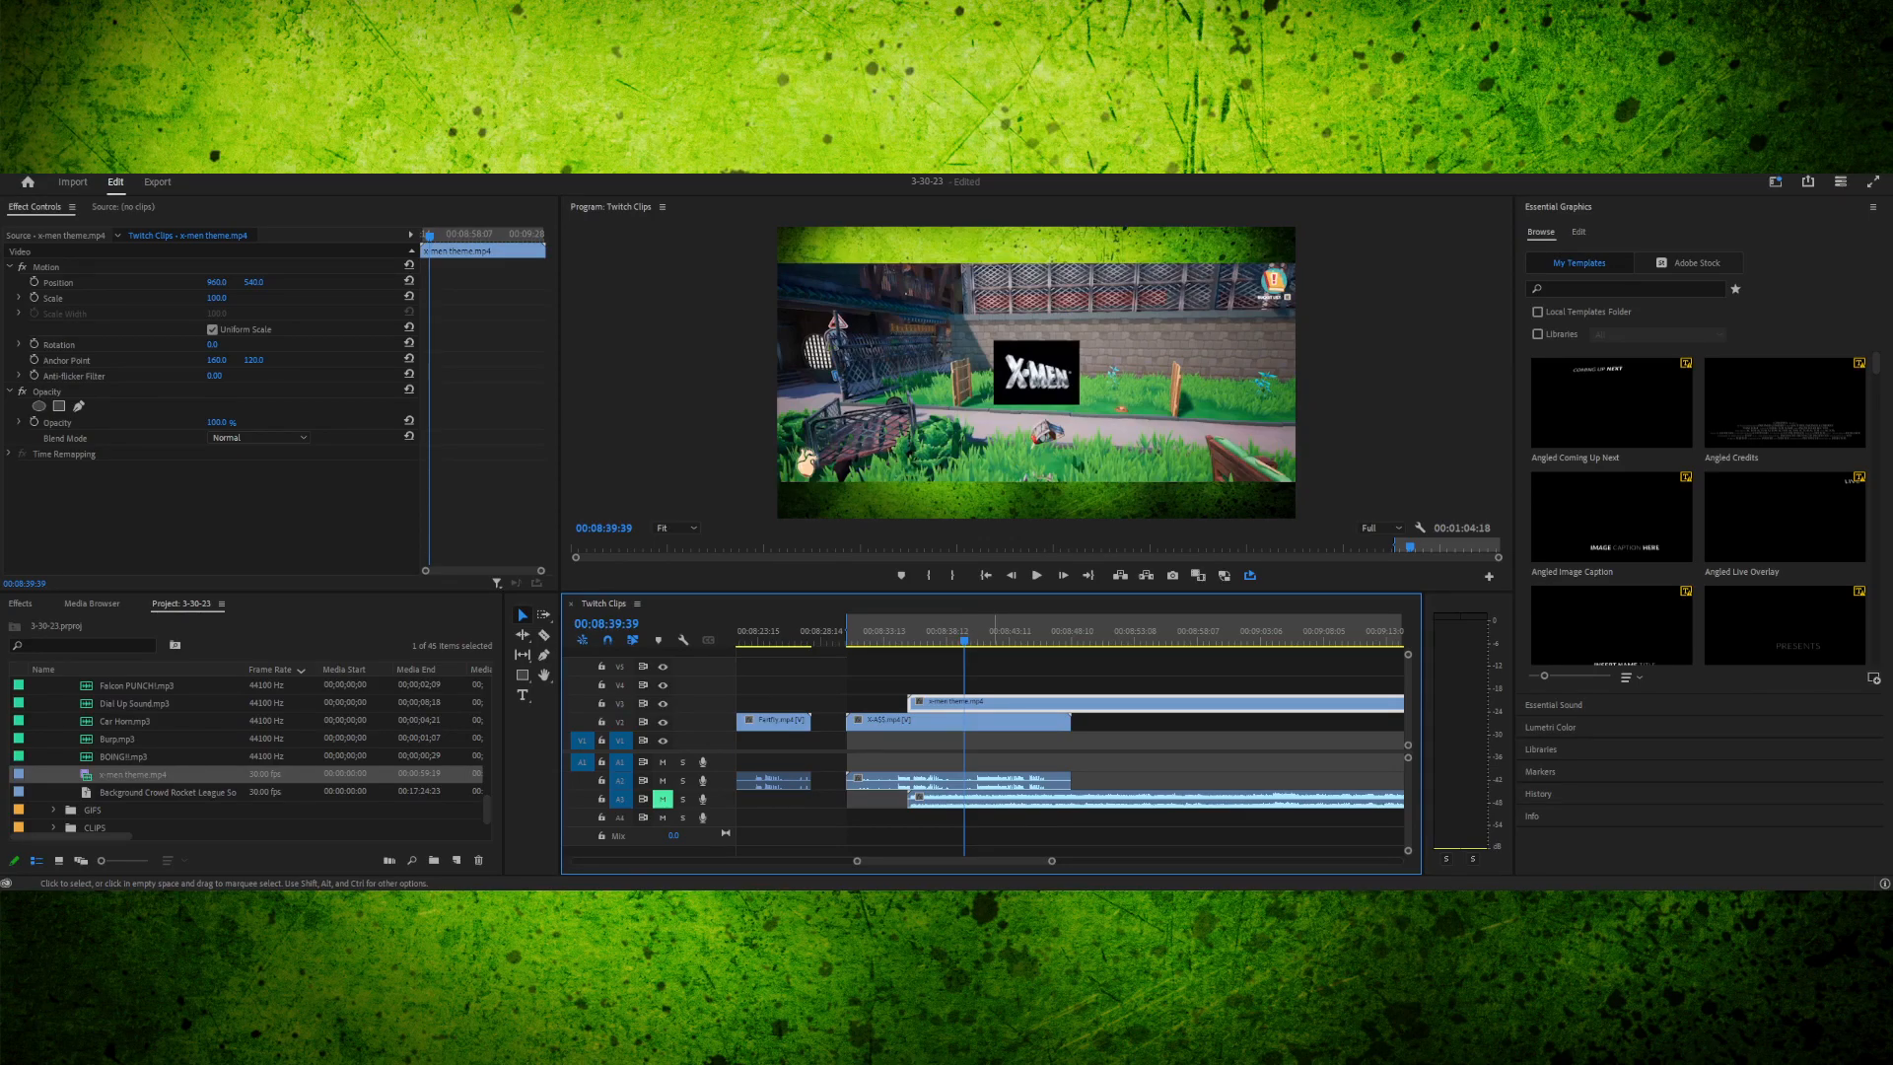
{"action": "key", "text": "Delete"}
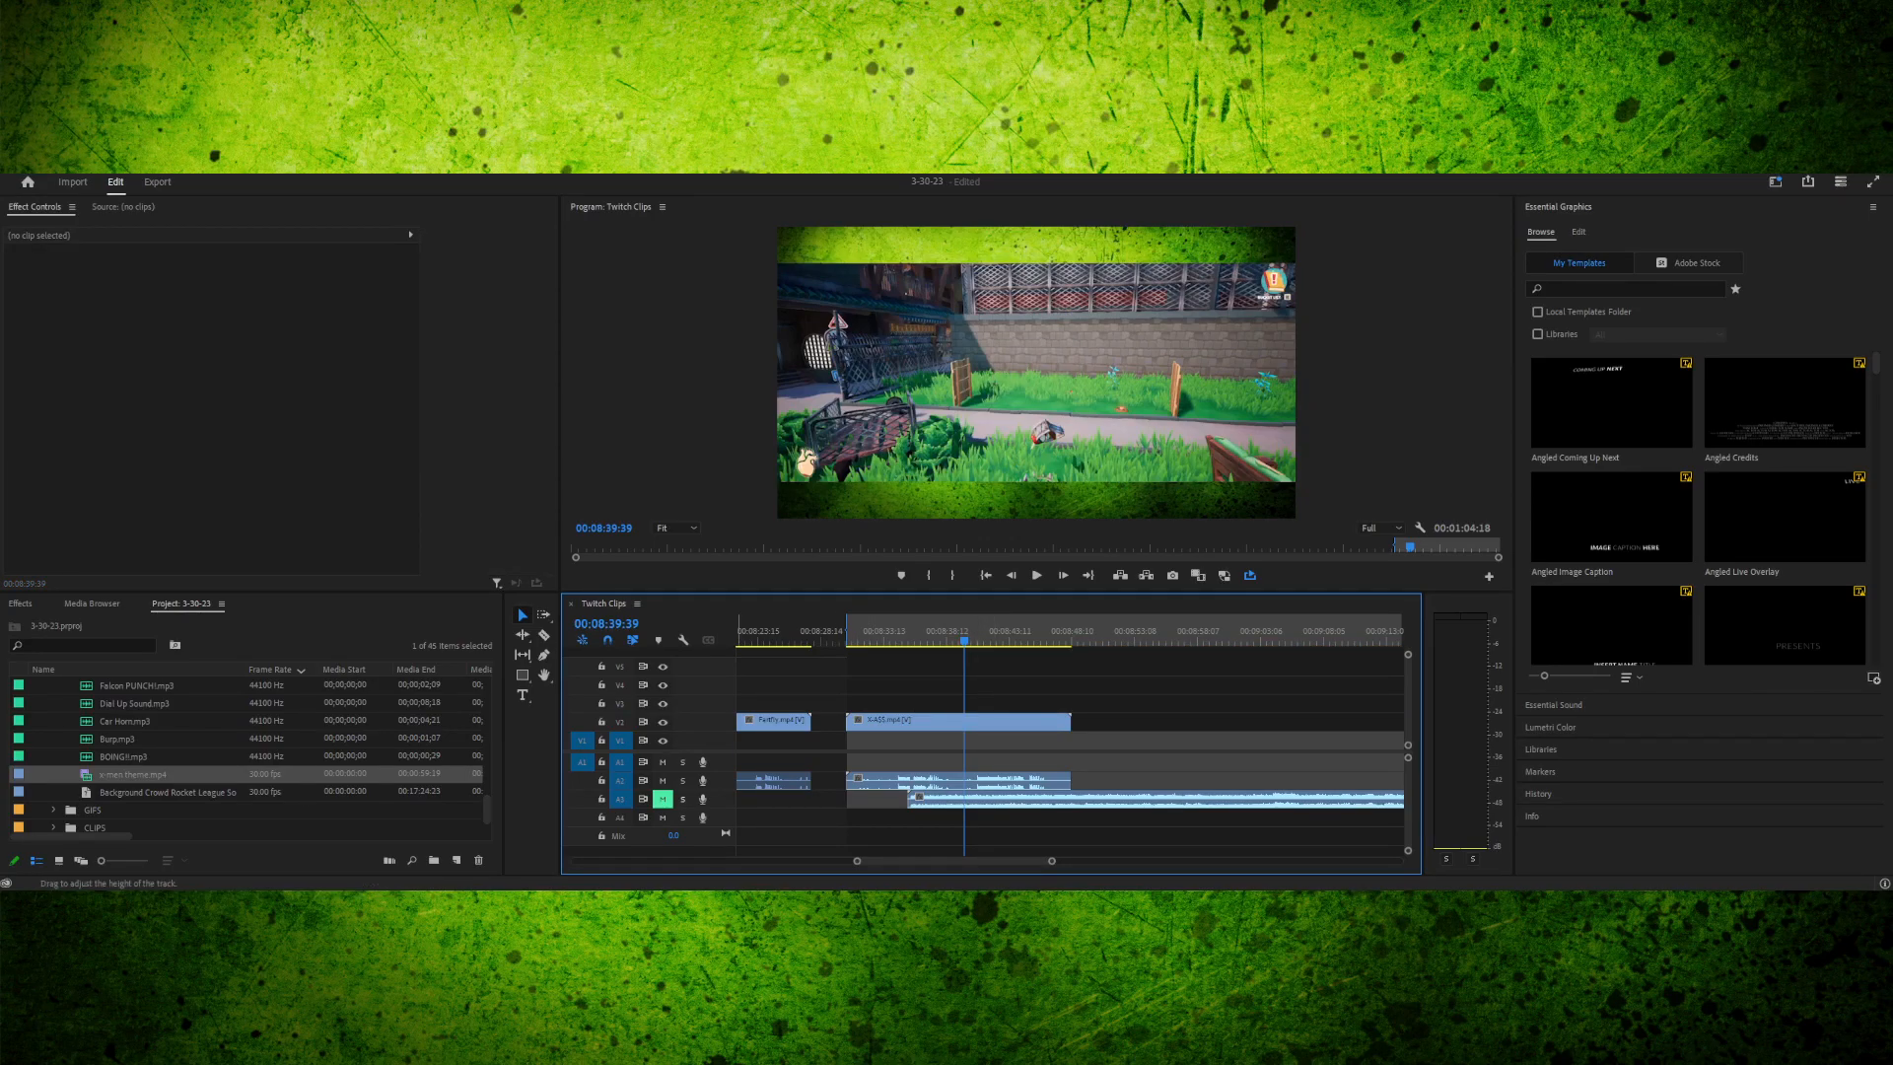
- Unmute track A3 and move the x-men theme.mp4 audio so it starts right at the end of X-A$$.mp4
{"action": "left_click", "coordinate": [663, 800]}
{"action": "left_click", "coordinate": [911, 721]}
{"action": "left_click_drag", "start_coordinate": [895, 632], "coordinate": [907, 632]}
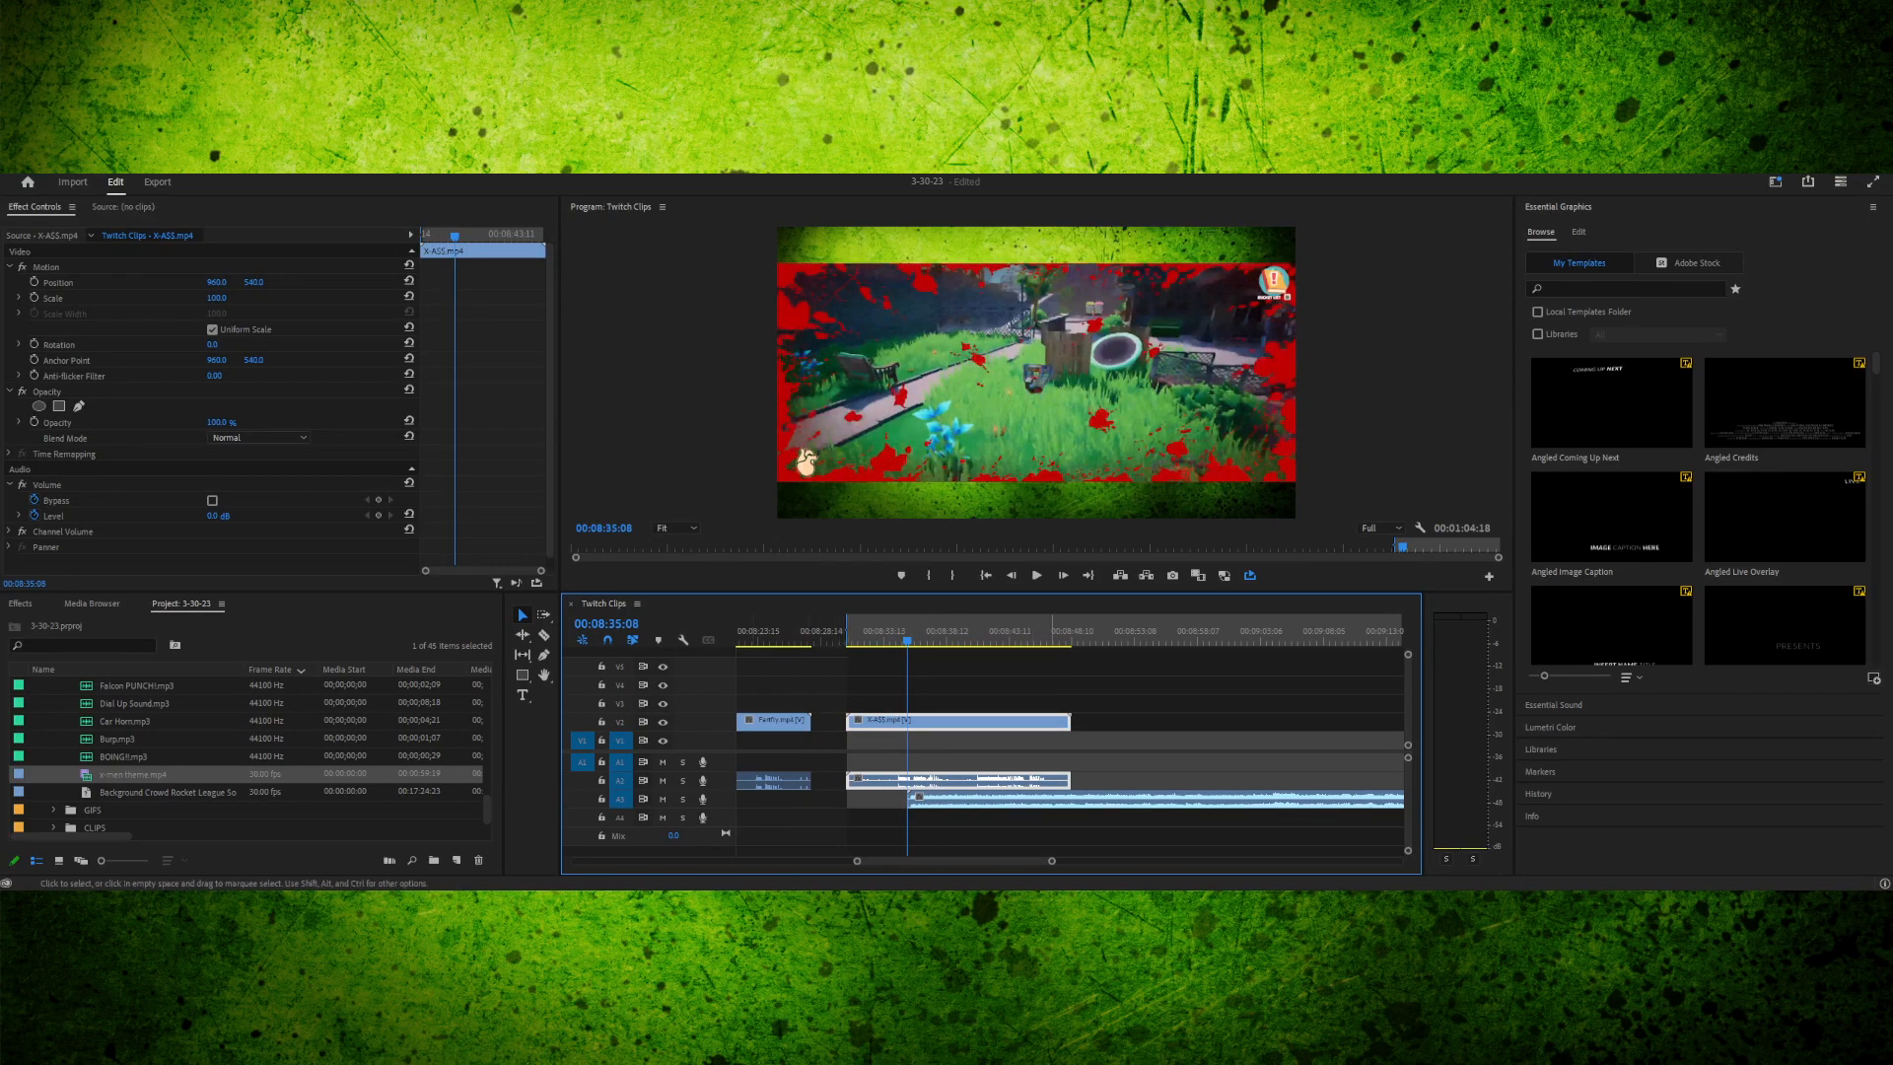
{"action": "left_click_drag", "start_coordinate": [1047, 800], "coordinate": [1209, 799]}
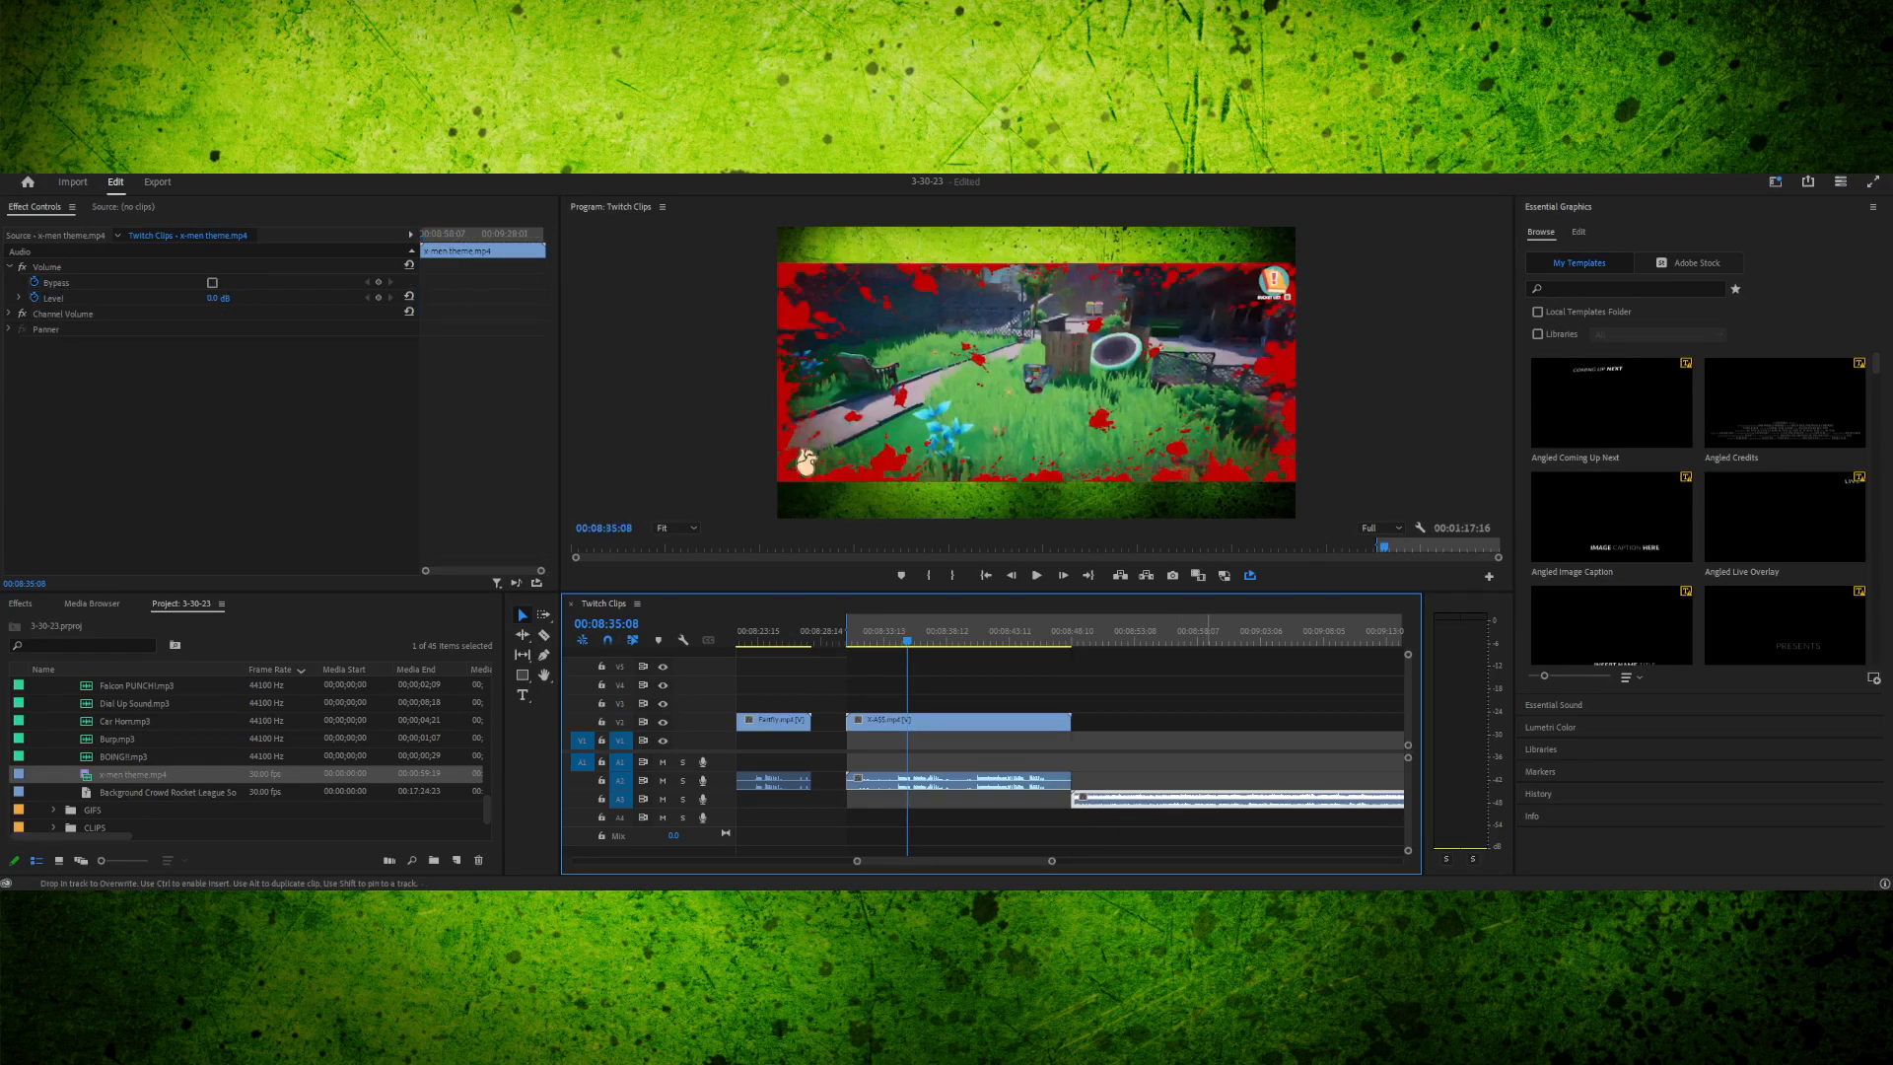
- Play the x-men theme.mp4 audio from the end of X-A$$.mp4, cut it at 00:08:59:24 and delete the remainder
{"action": "left_click", "coordinate": [1068, 635]}
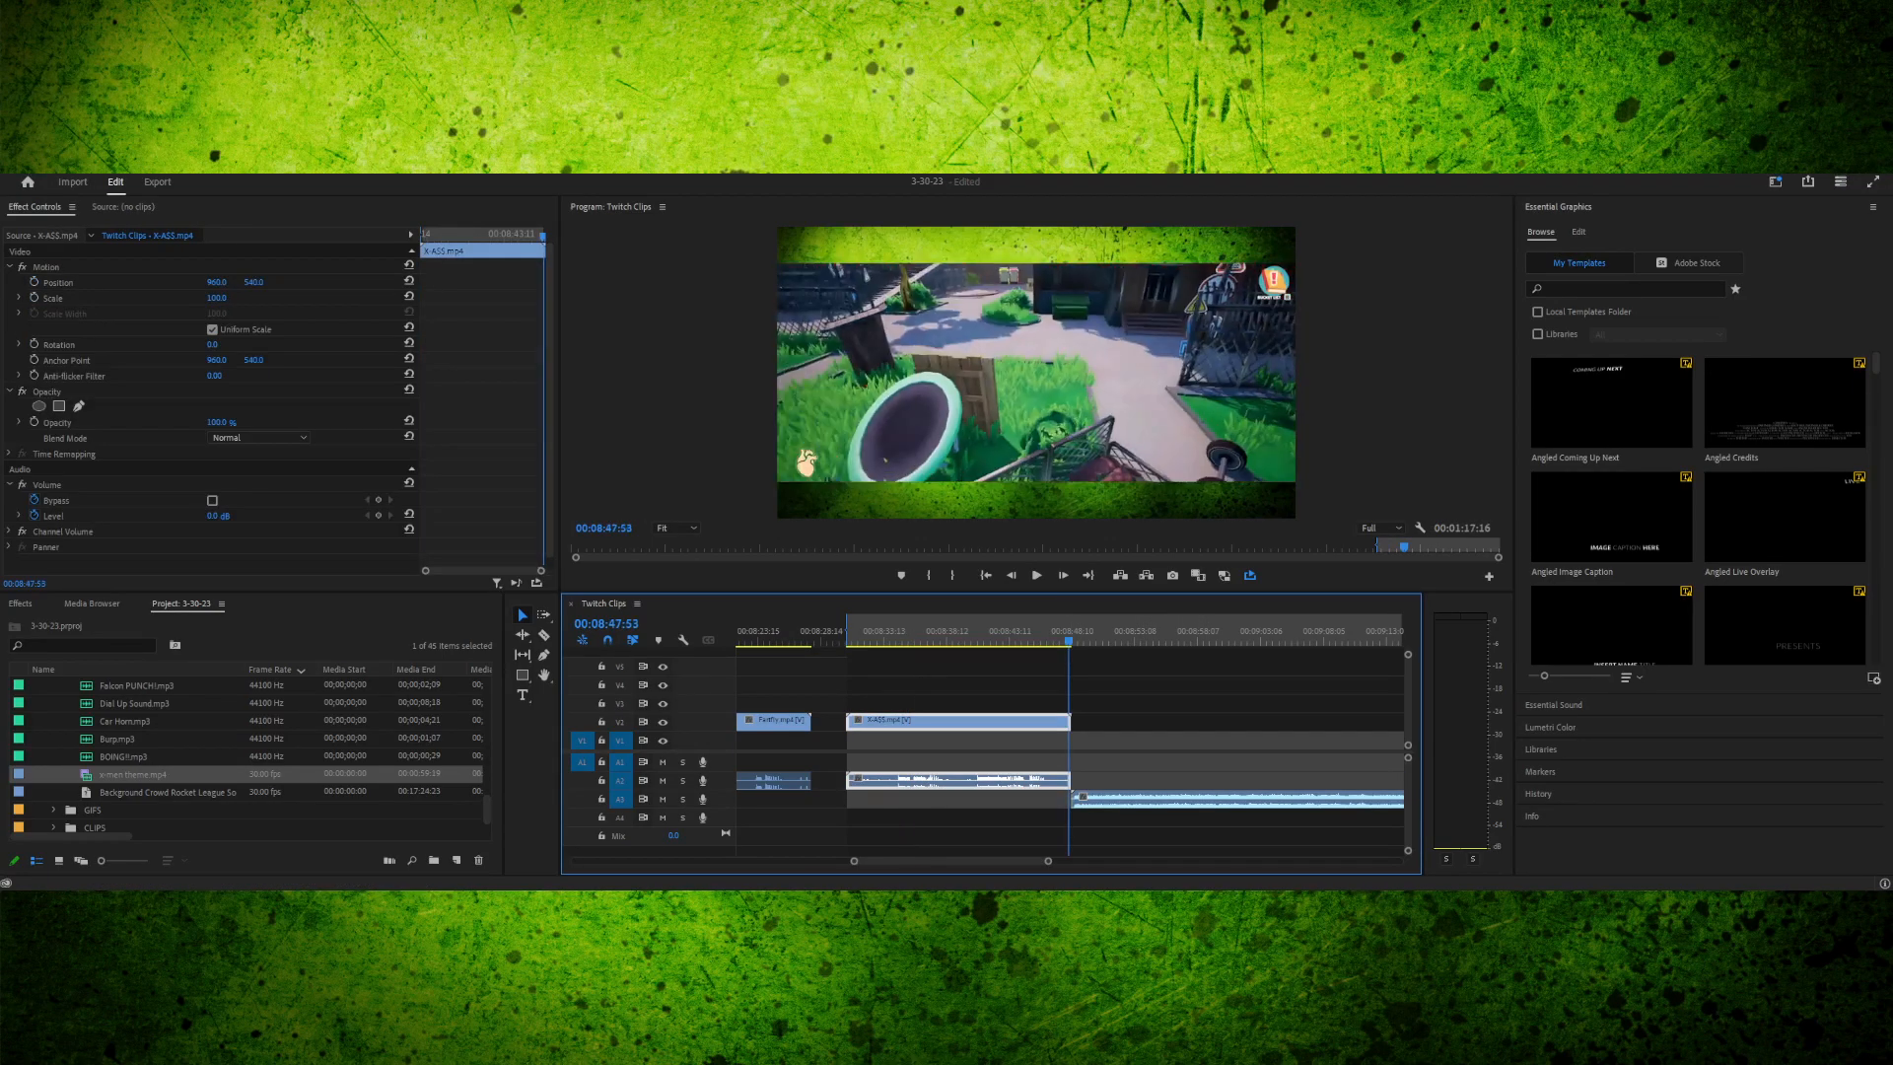
{"action": "key", "text": "space"}
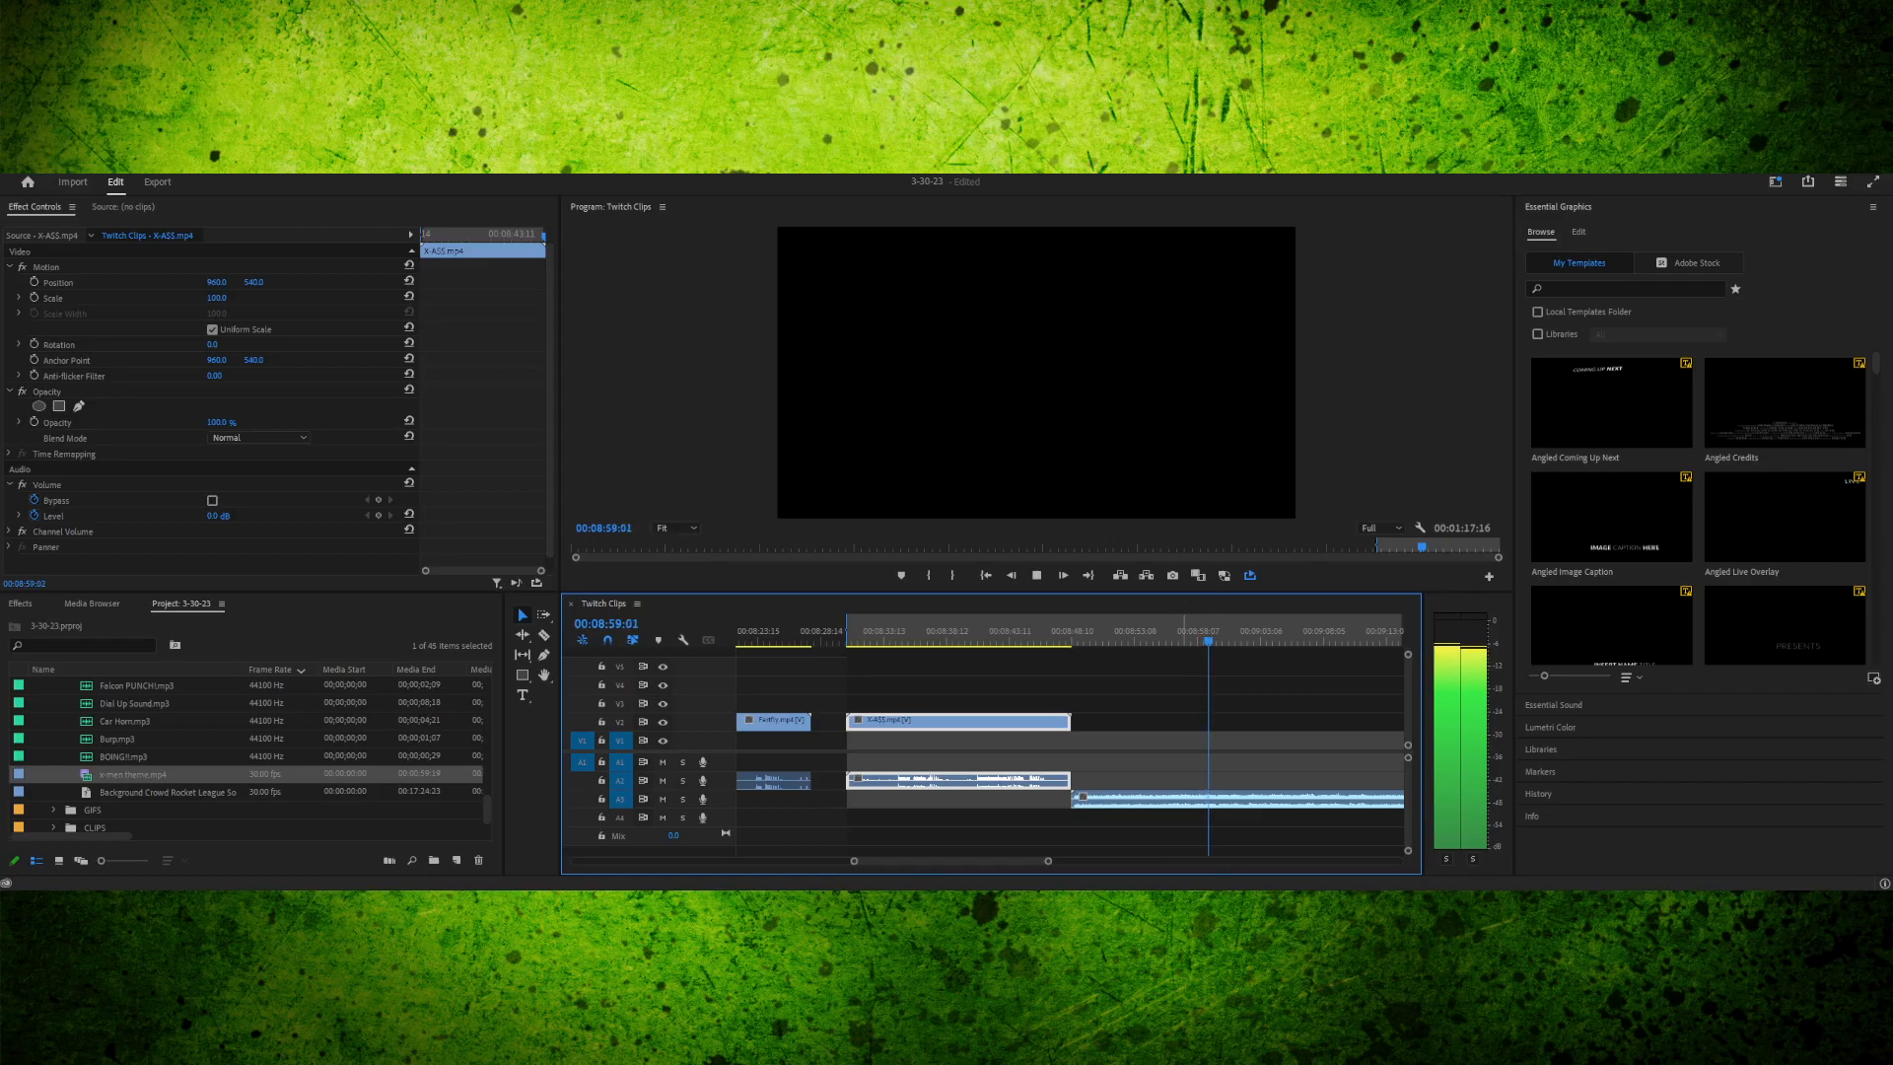
{"action": "left_click", "coordinate": [1184, 799]}
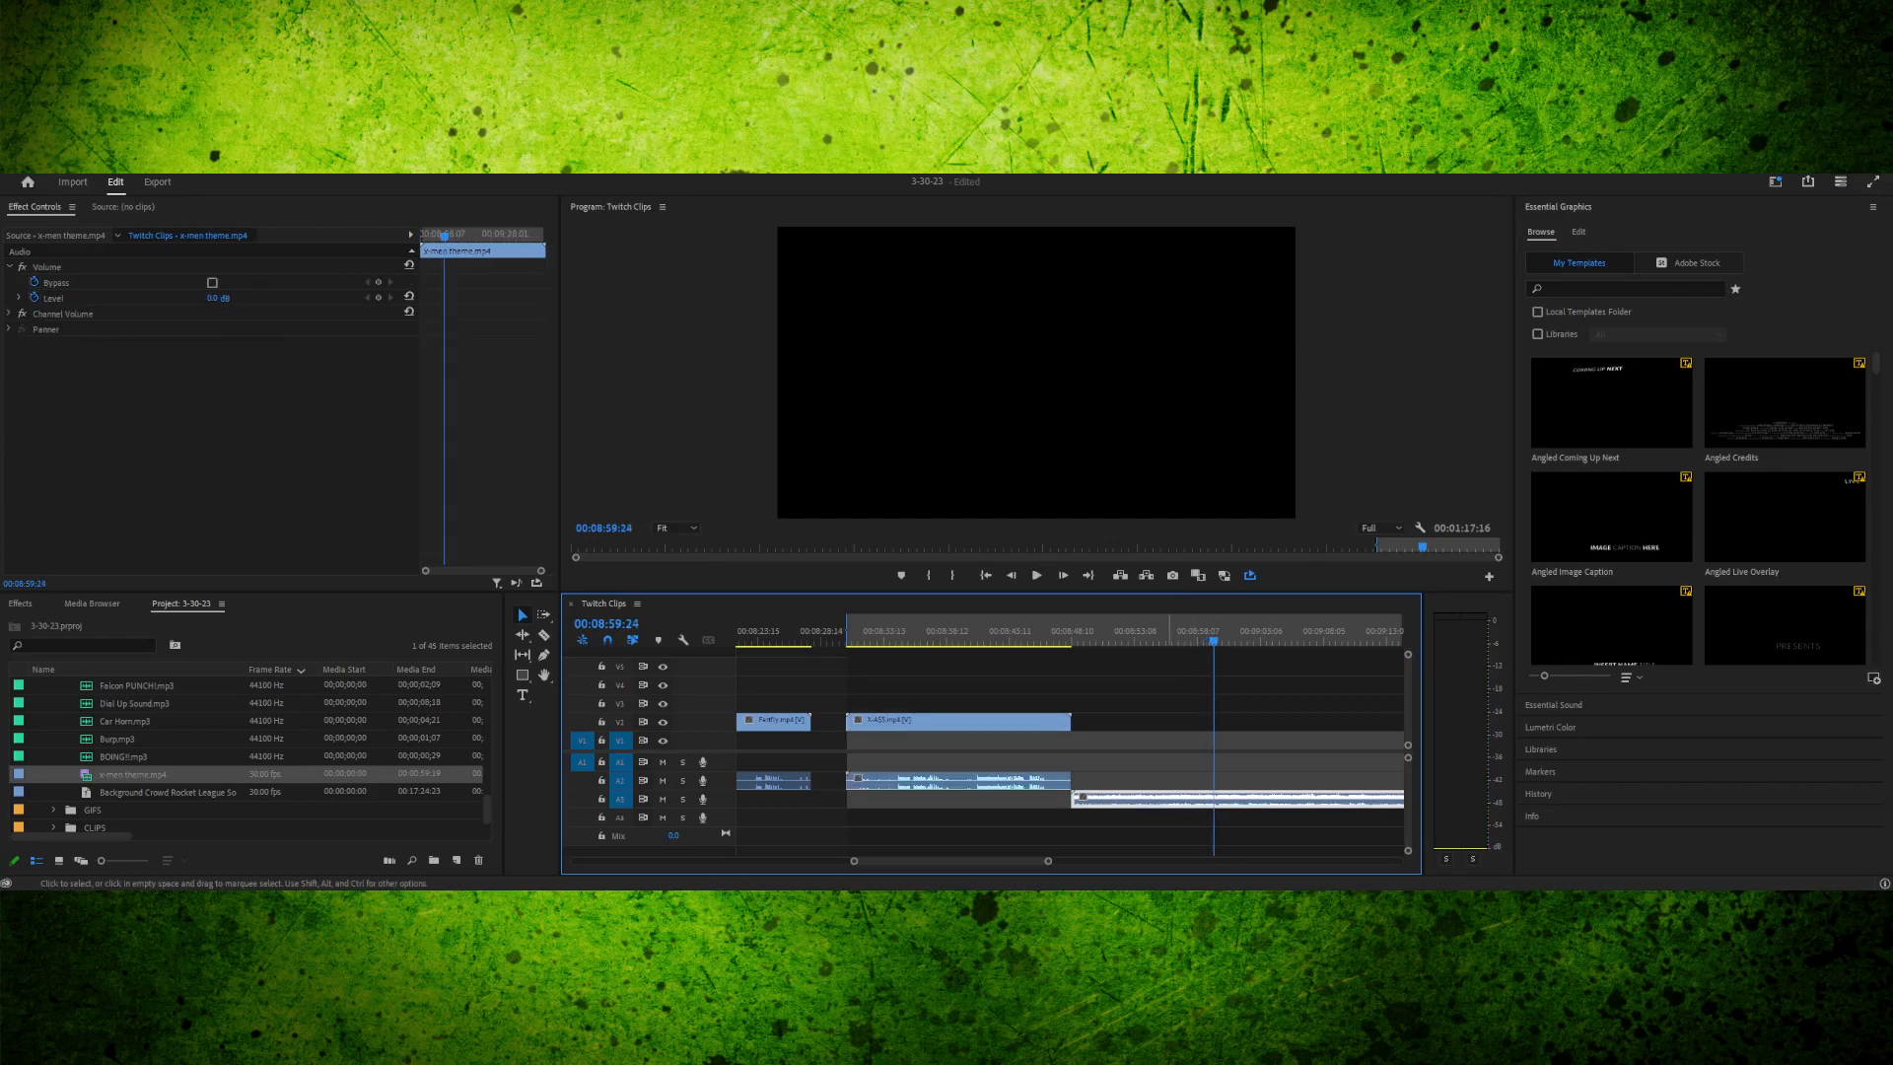
{"action": "left_click", "coordinate": [1216, 800]}
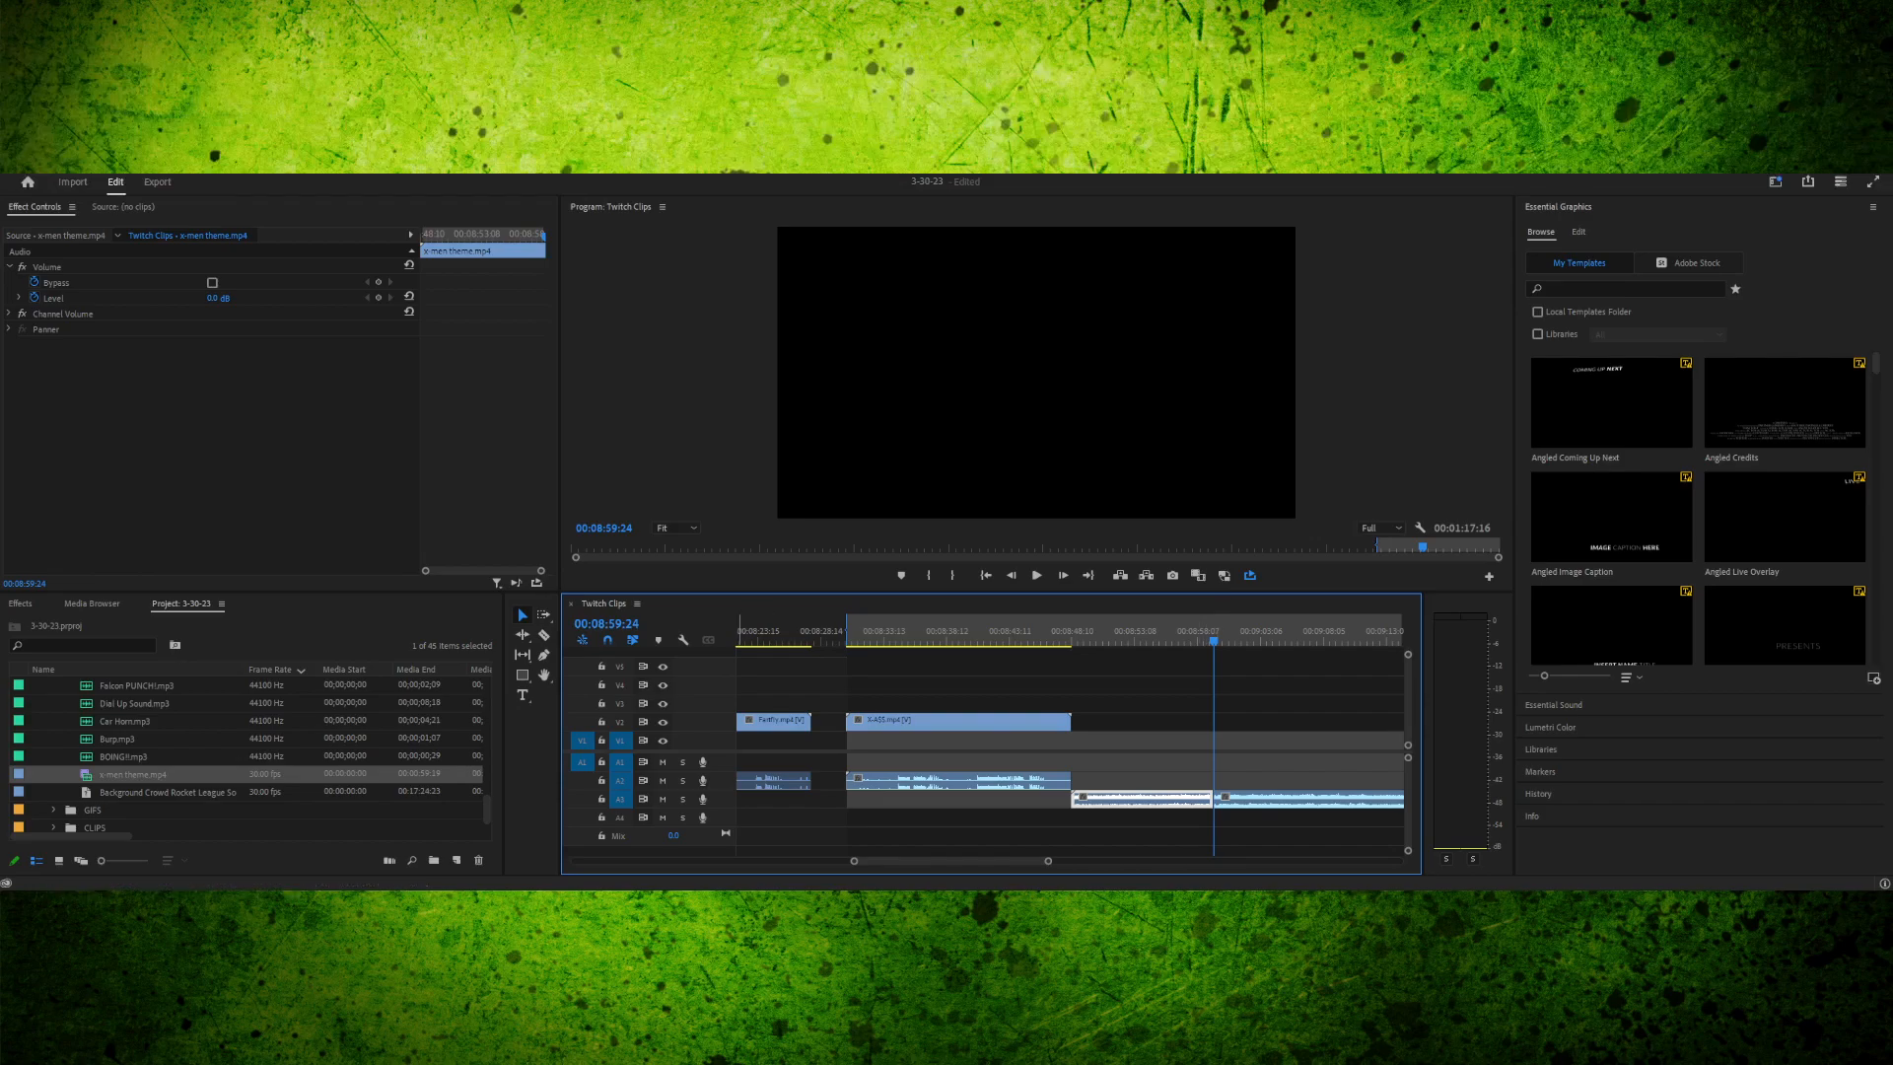
{"action": "left_click", "coordinate": [1295, 800]}
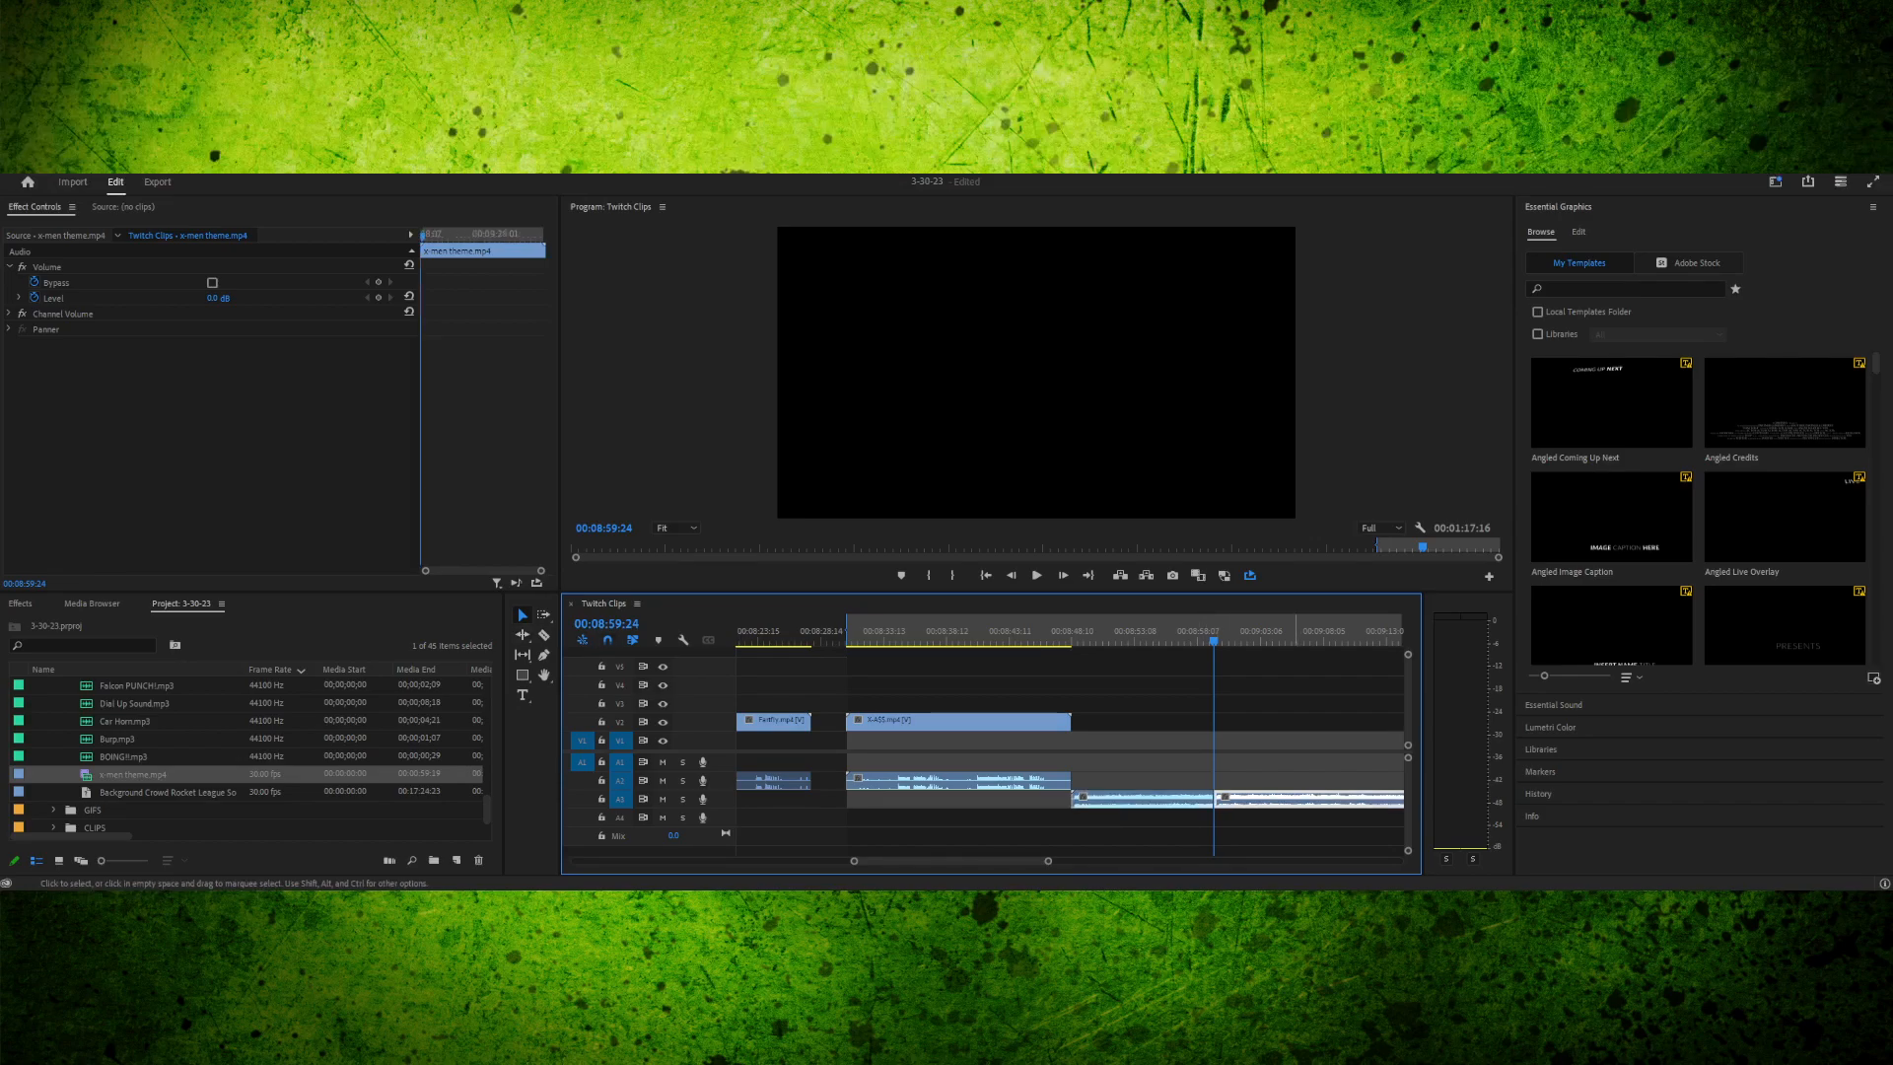
{"action": "key", "text": "Delete"}
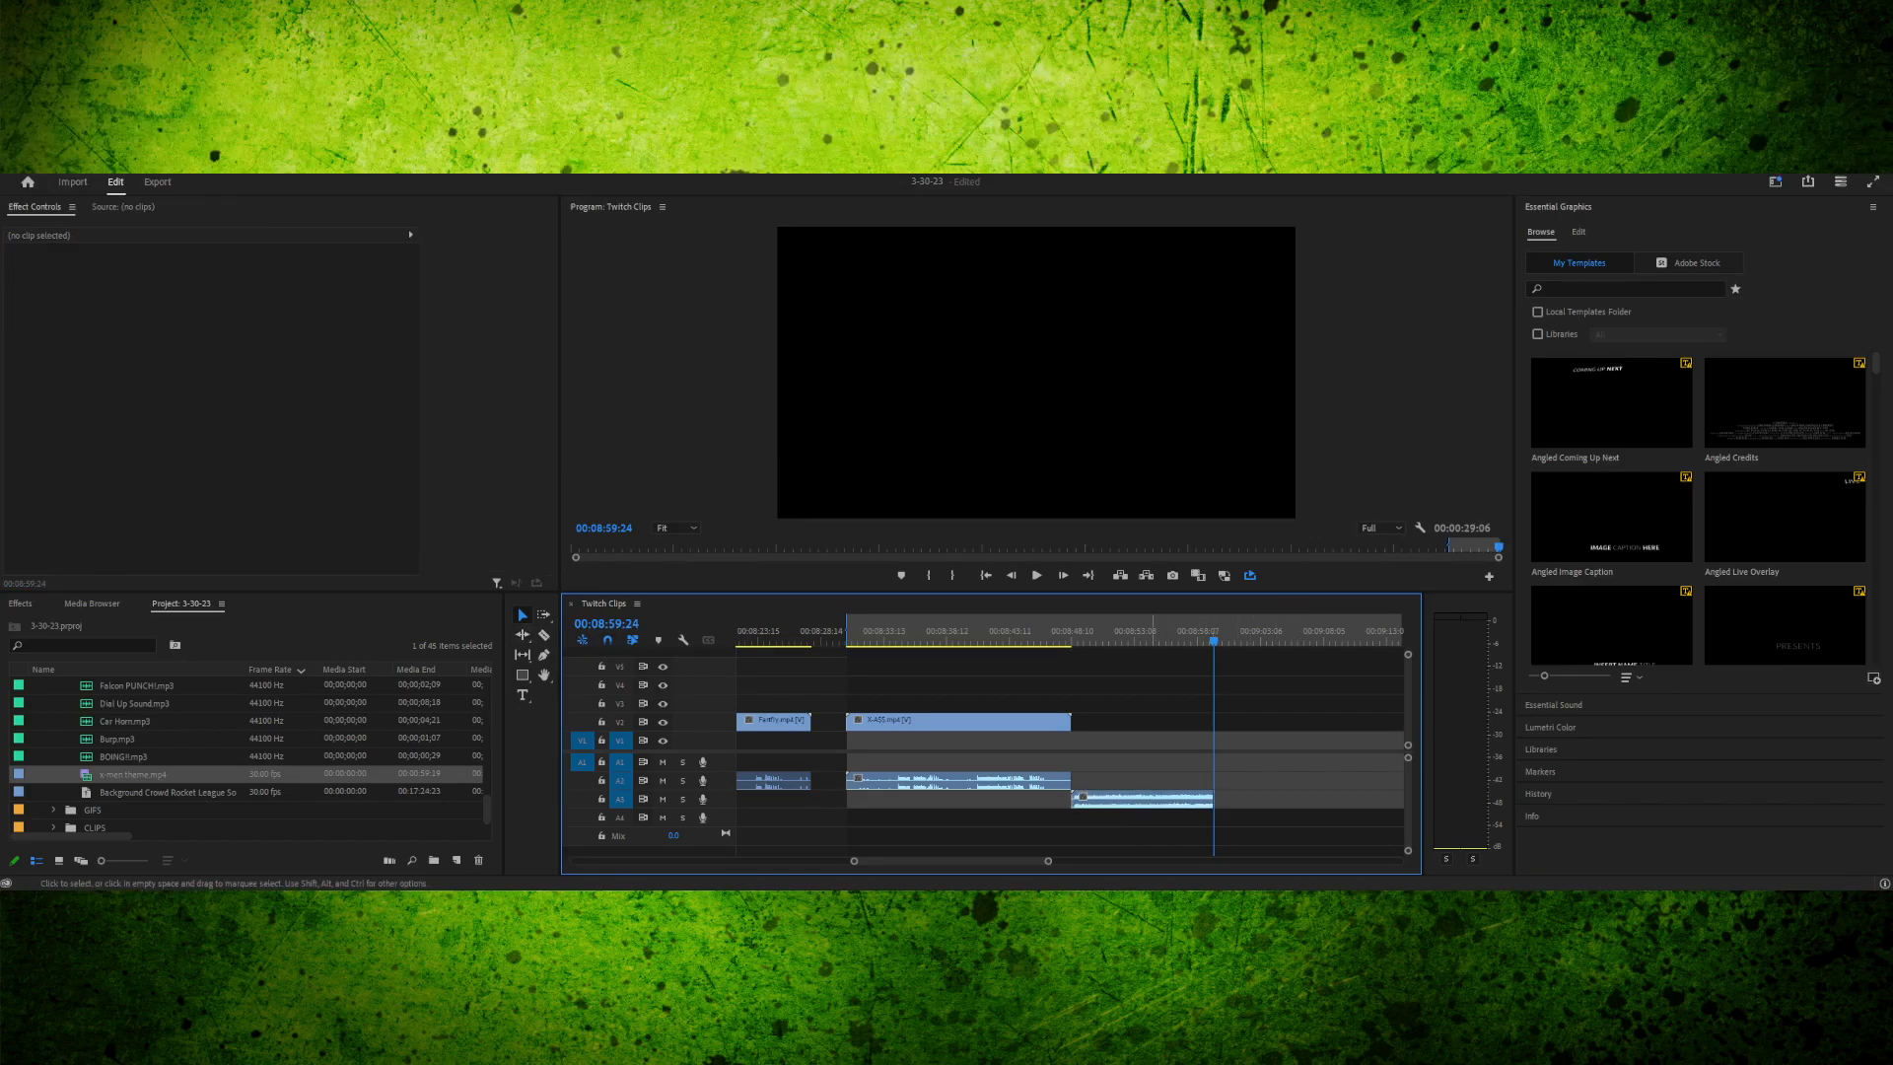
- Replay the shortened x-men theme.mp4 audio, cut it at 00:08:55:43 and delete the part before the cut
{"action": "left_click_drag", "start_coordinate": [1098, 635], "coordinate": [1072, 635]}
{"action": "key", "text": "space"}
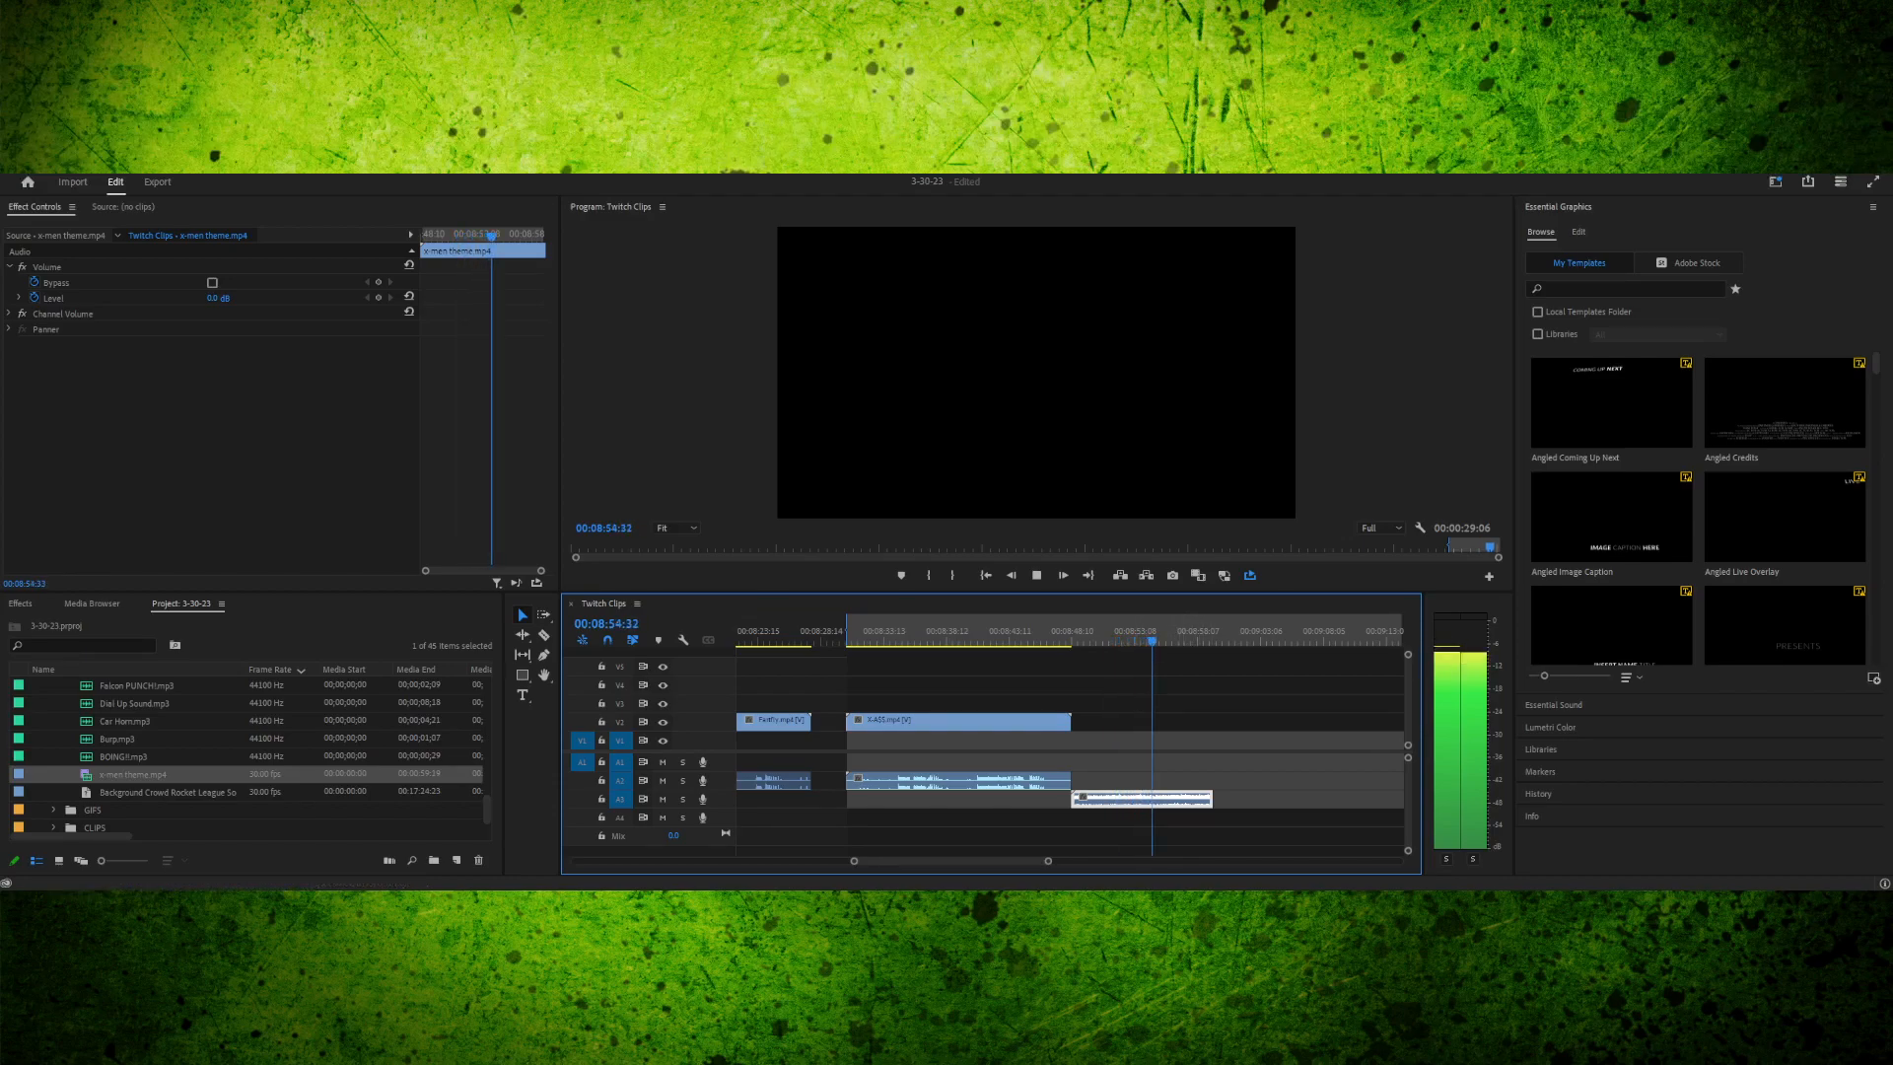
{"action": "key", "text": "space"}
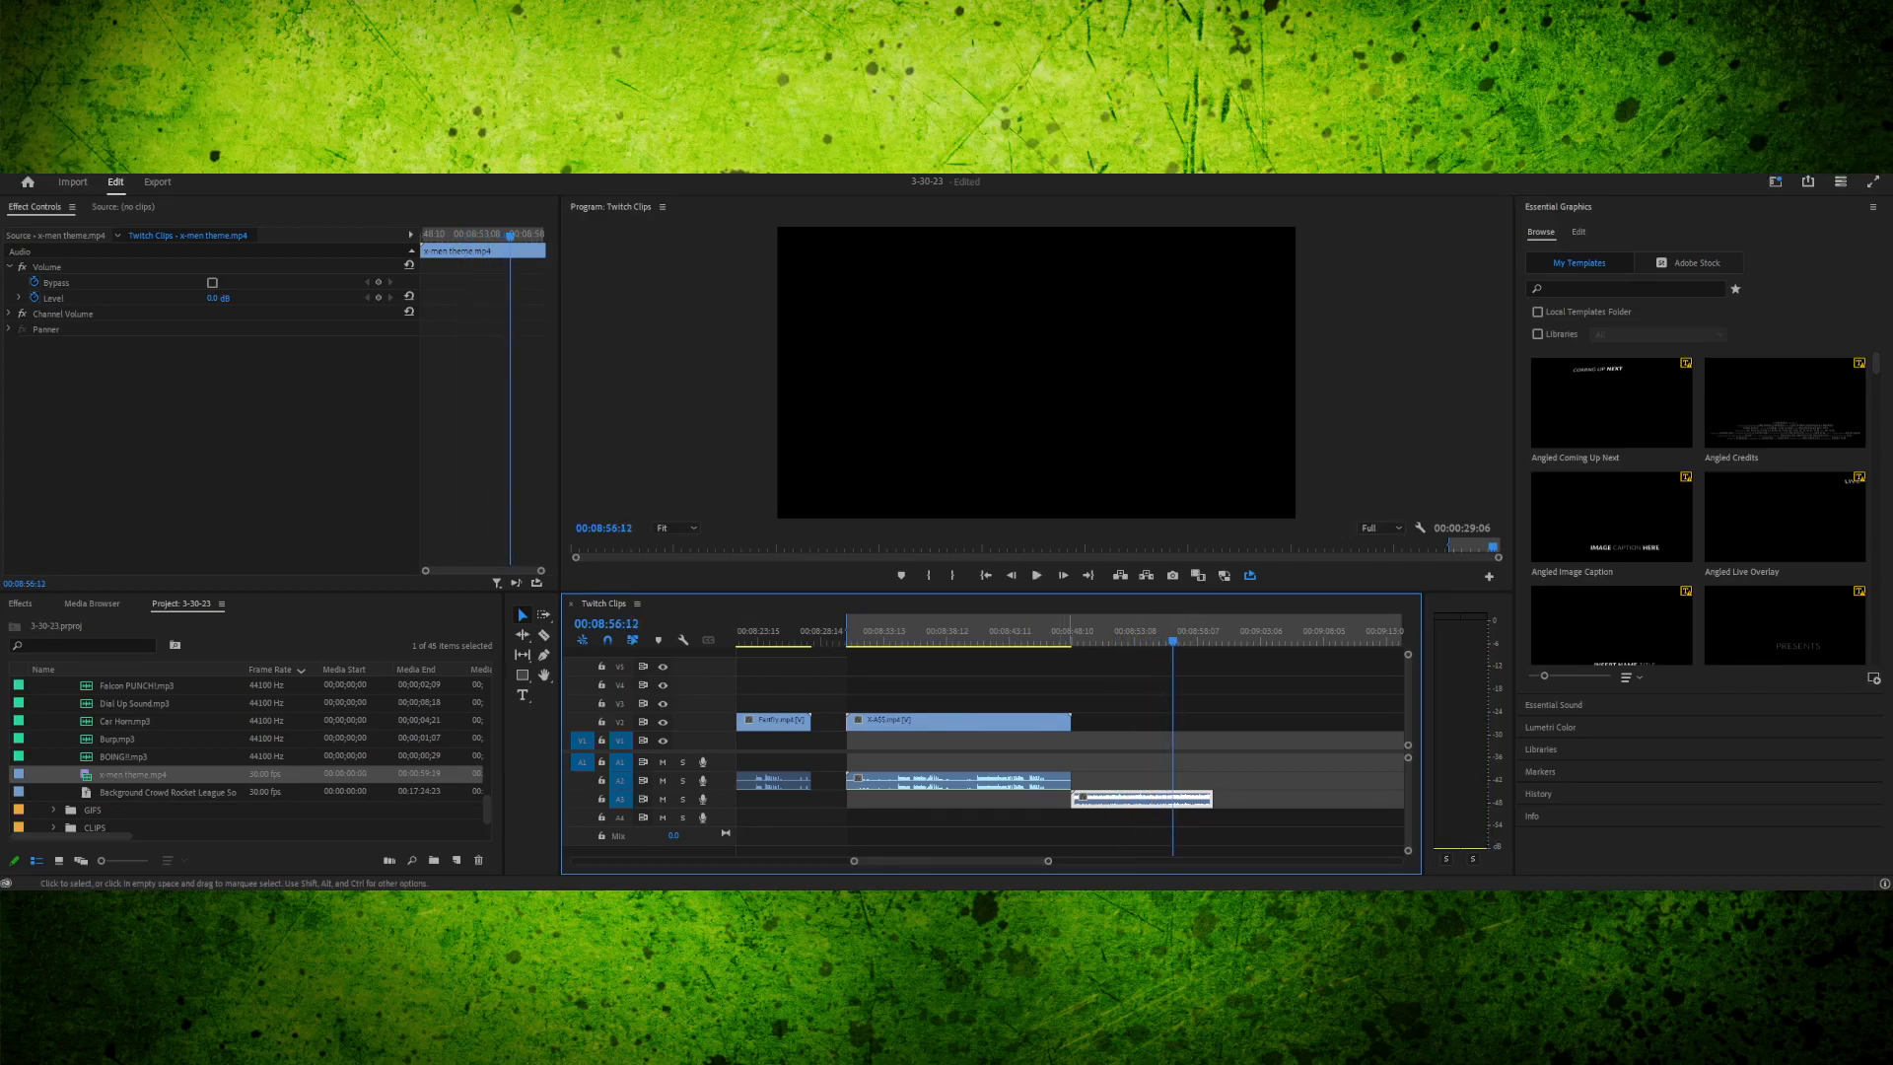
{"action": "left_click", "coordinate": [1163, 632]}
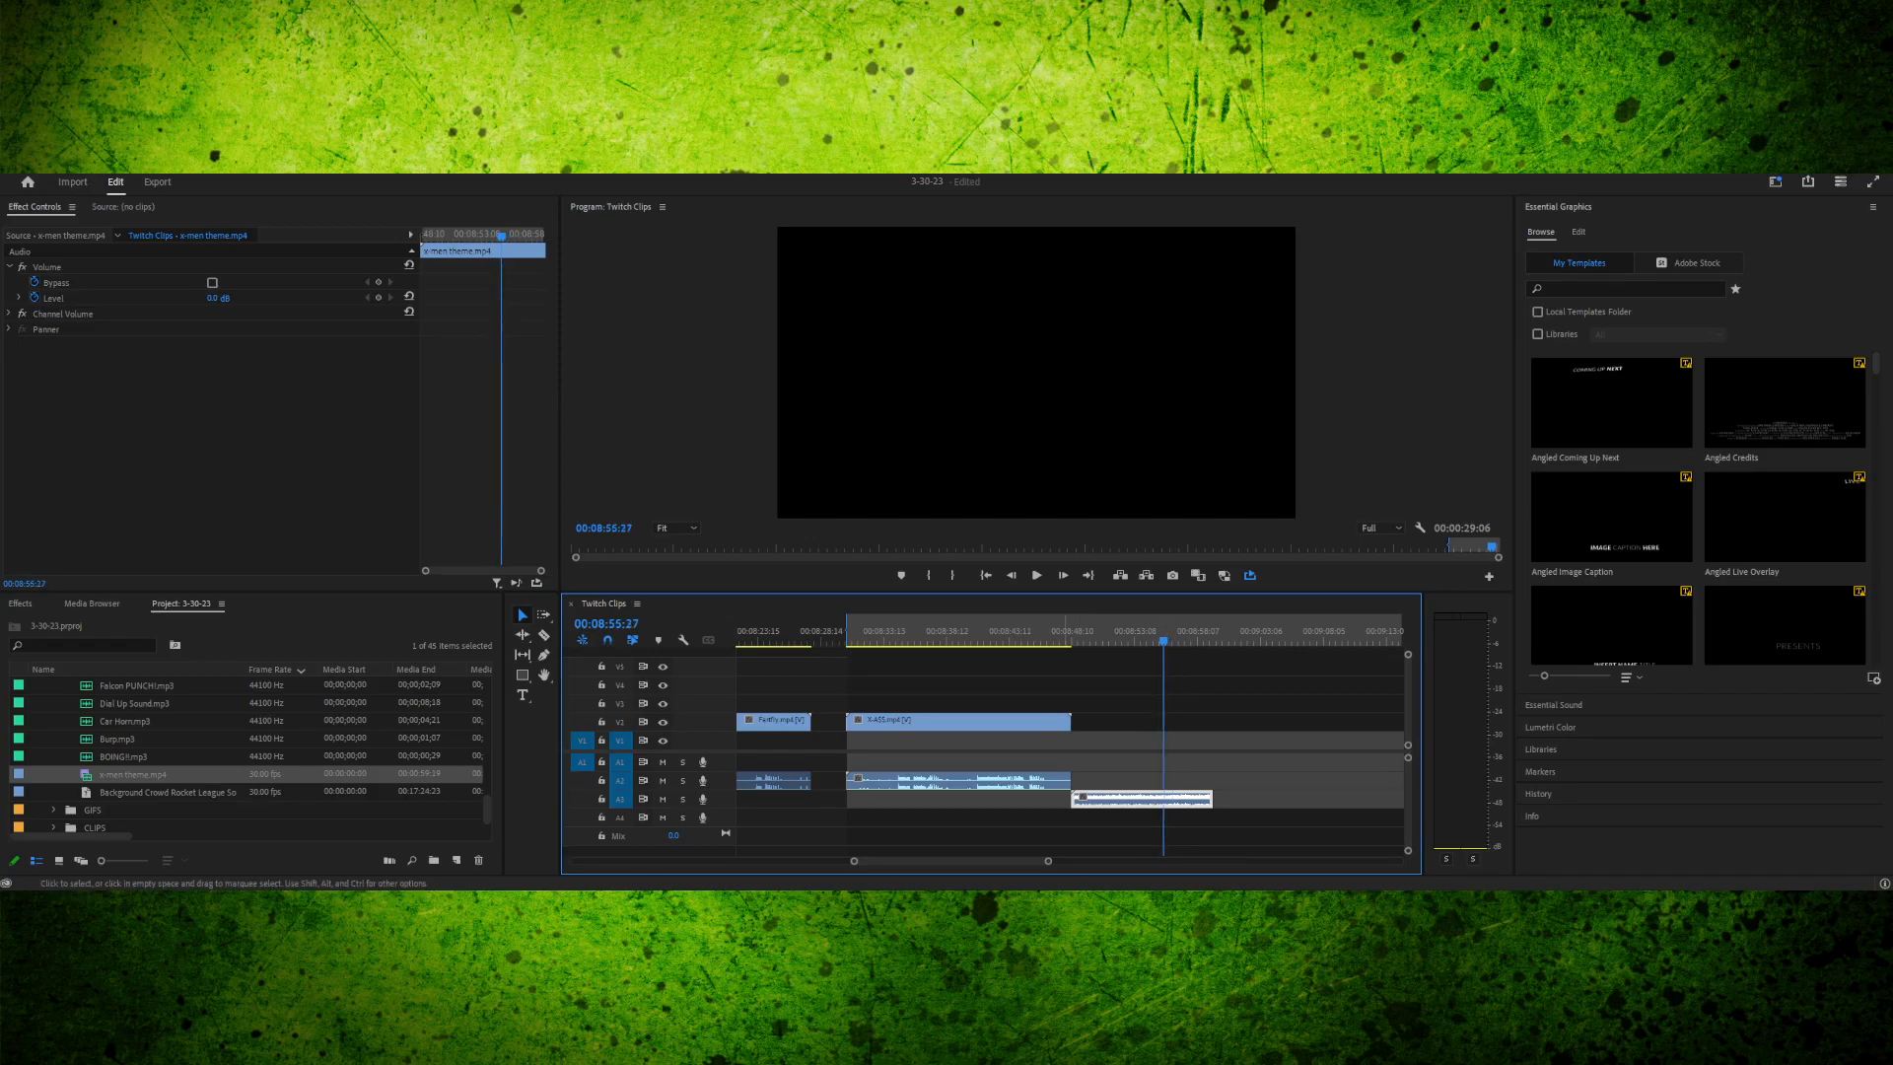
{"action": "left_click_drag", "start_coordinate": [1048, 861], "coordinate": [1000, 861]}
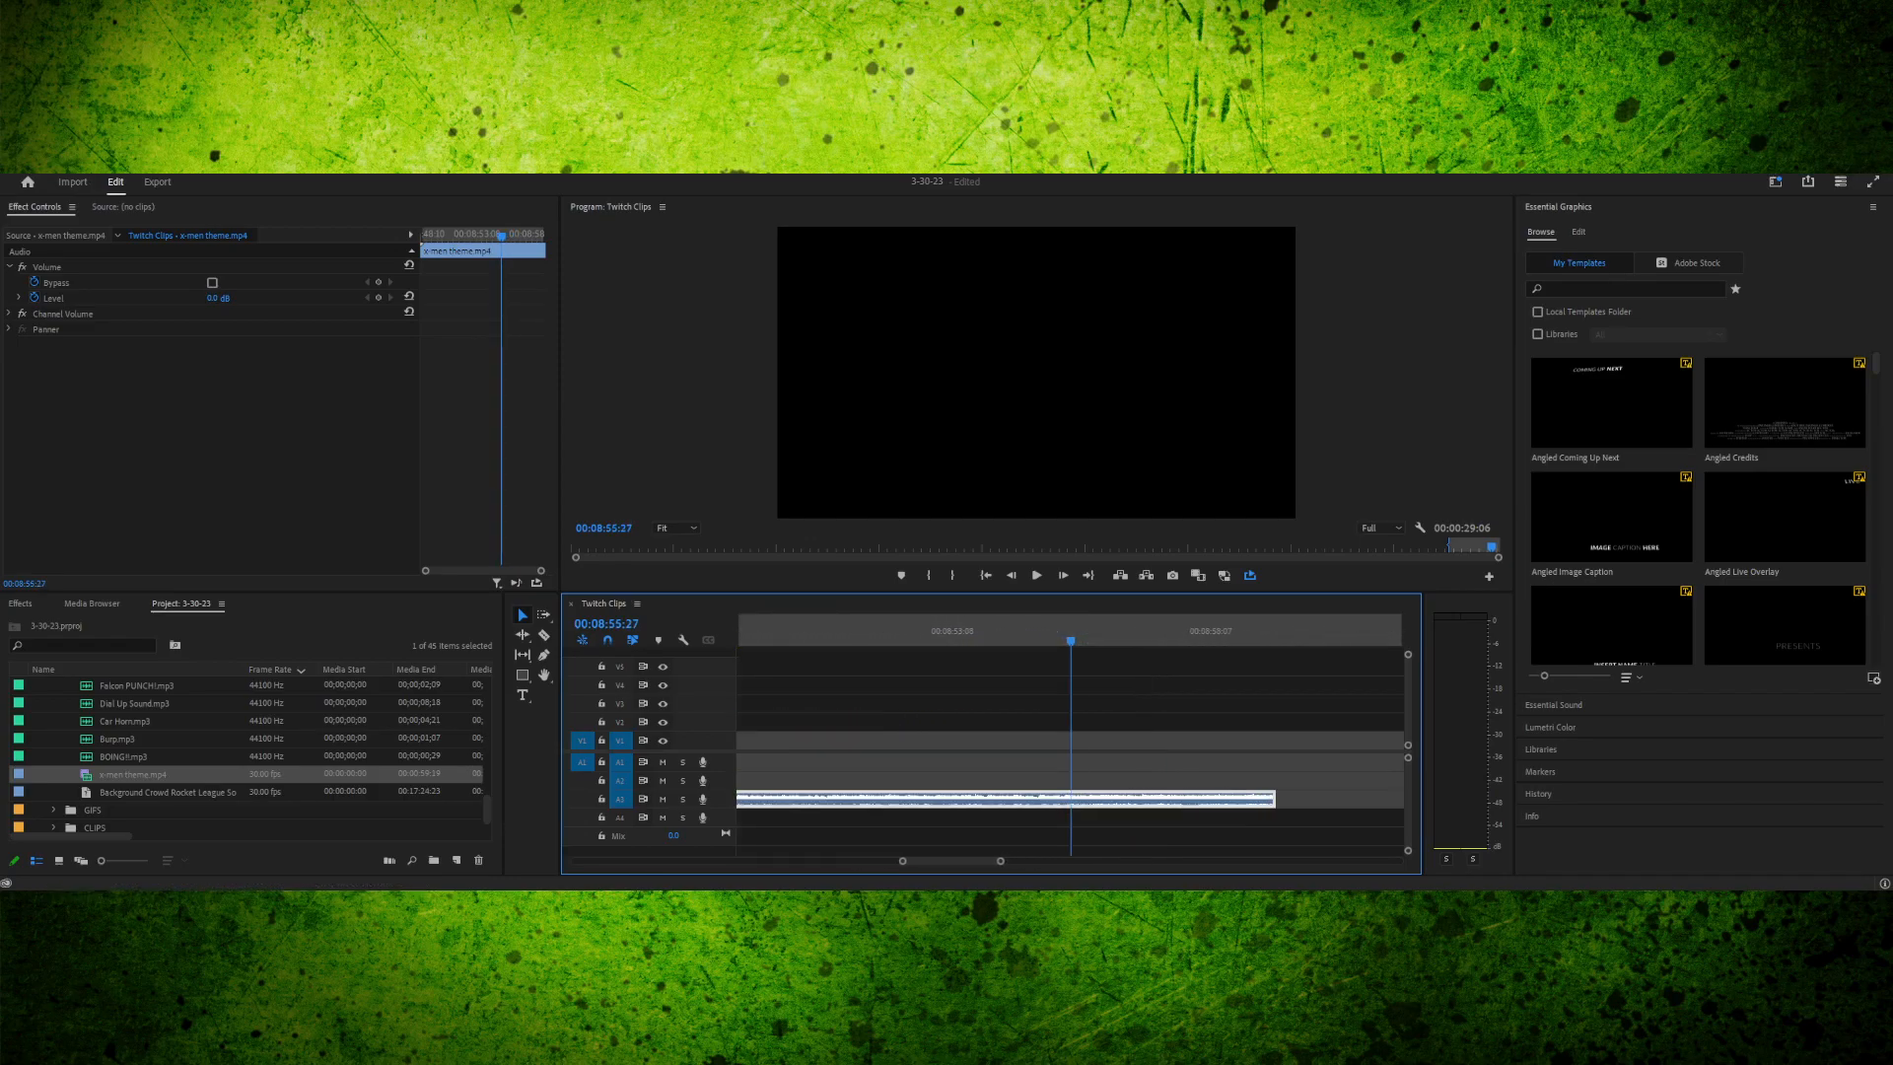
{"action": "key", "text": "space"}
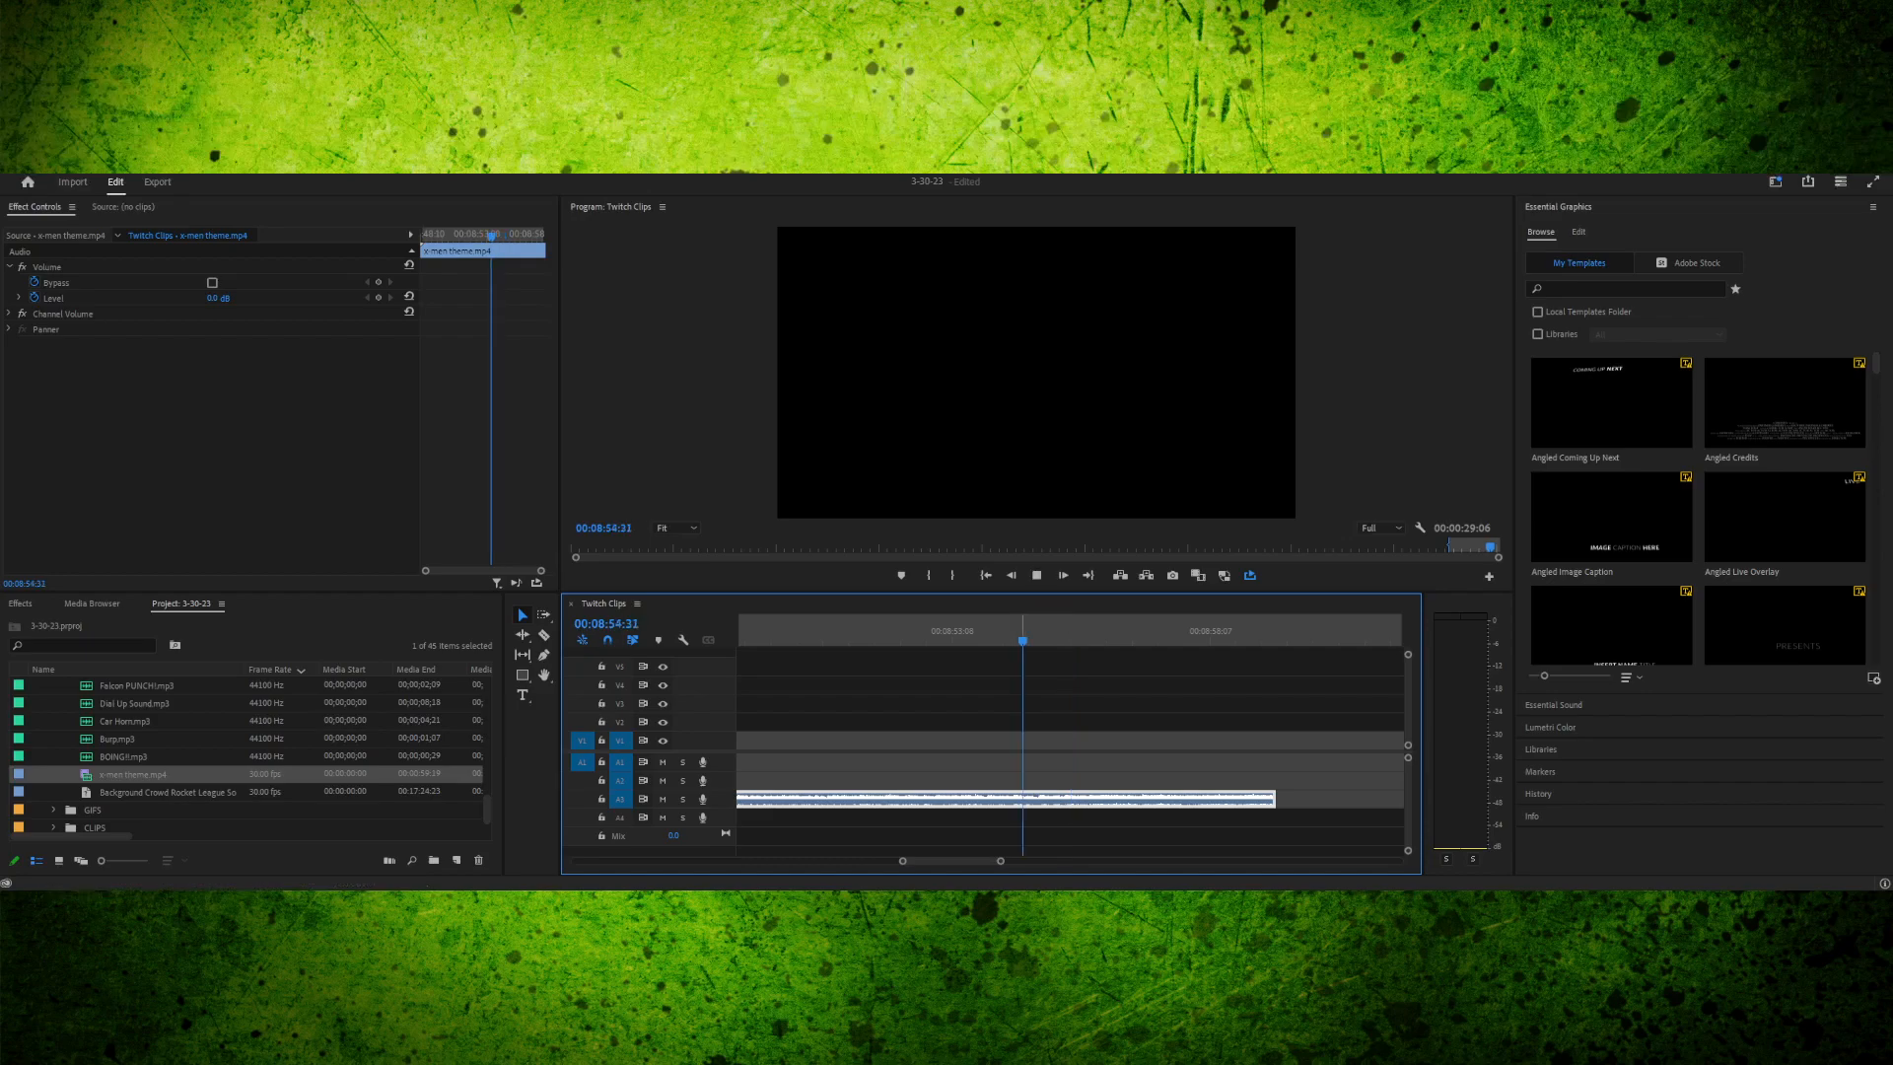
{"action": "key", "text": "space"}
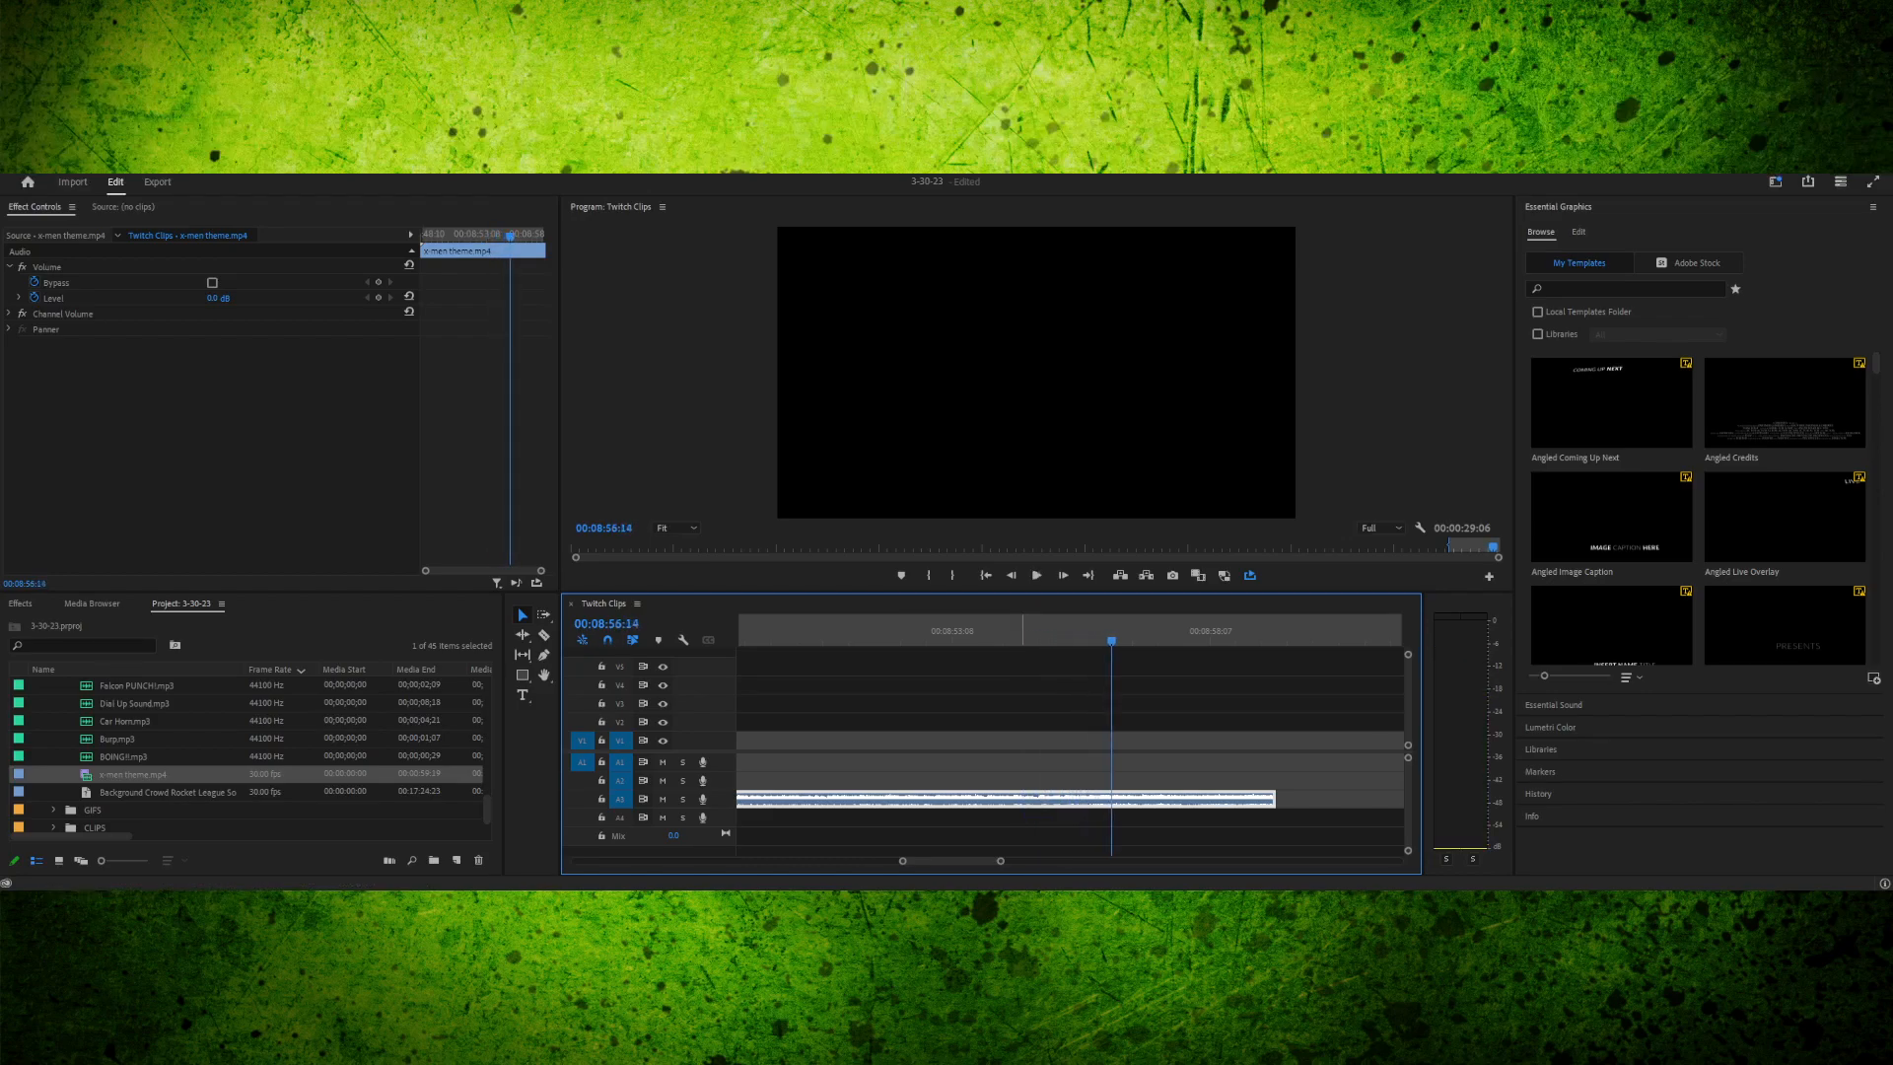
{"action": "key", "text": "j"}
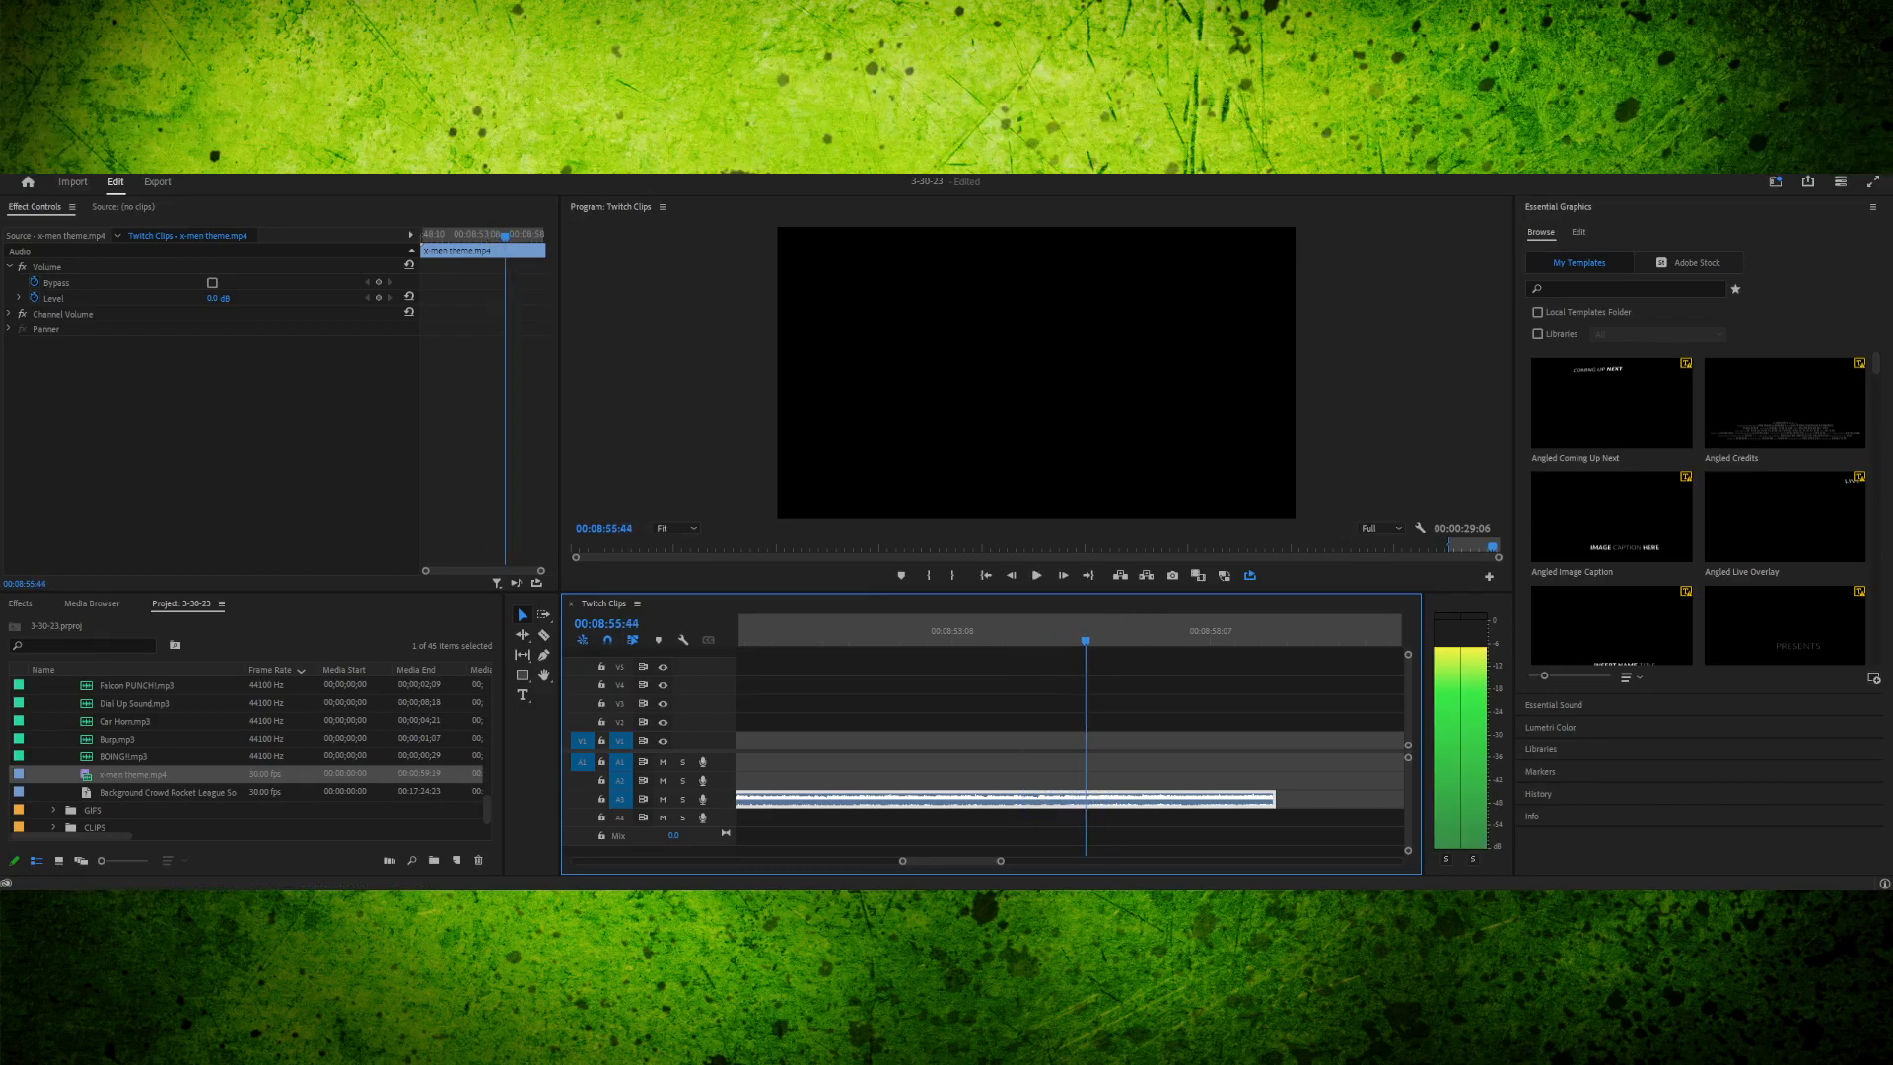
{"action": "key", "text": "k"}
{"action": "key", "text": "c"}
{"action": "left_click", "coordinate": [1090, 797]}
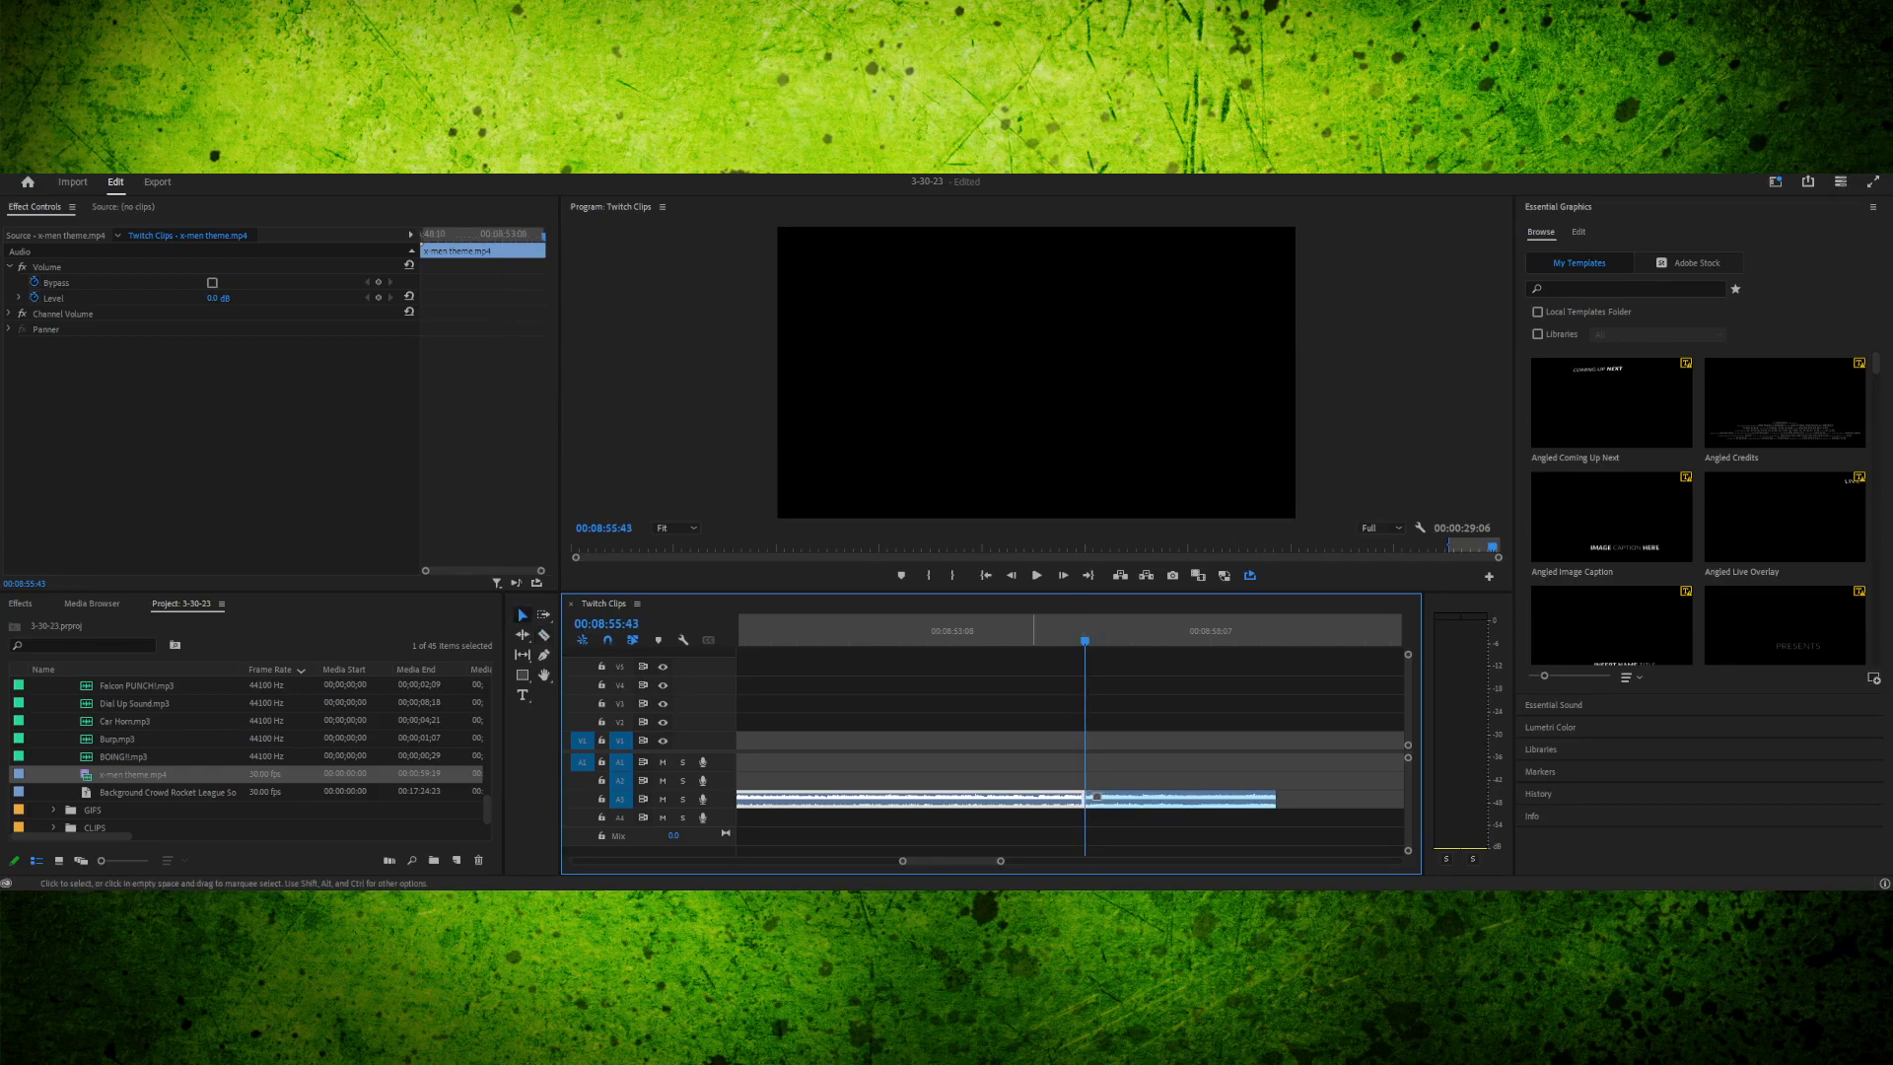
{"action": "key", "text": "Delete"}
{"action": "left_click", "coordinate": [1096, 797]}
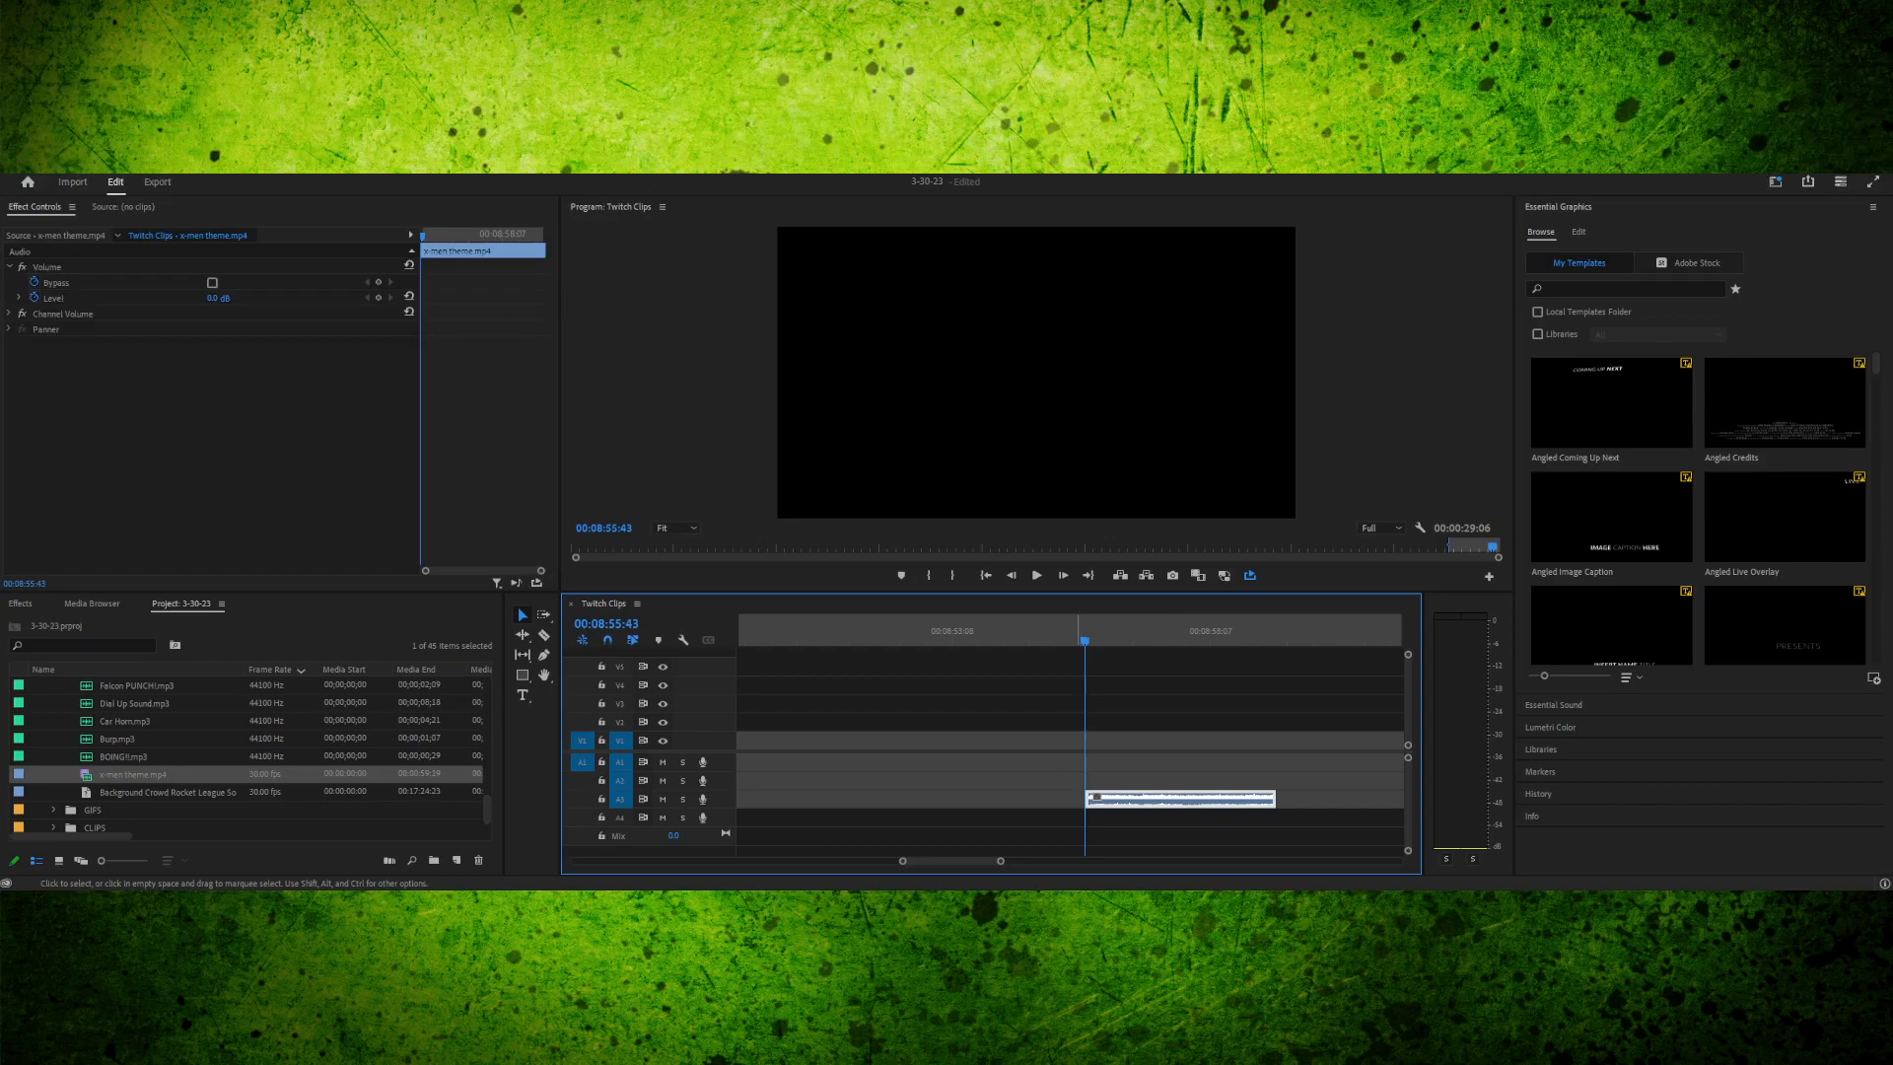
- Move the remaining x-men theme.mp4 audio on track A3 under X-A$$.mp4 so that both clips end together
{"action": "key", "text": "space"}
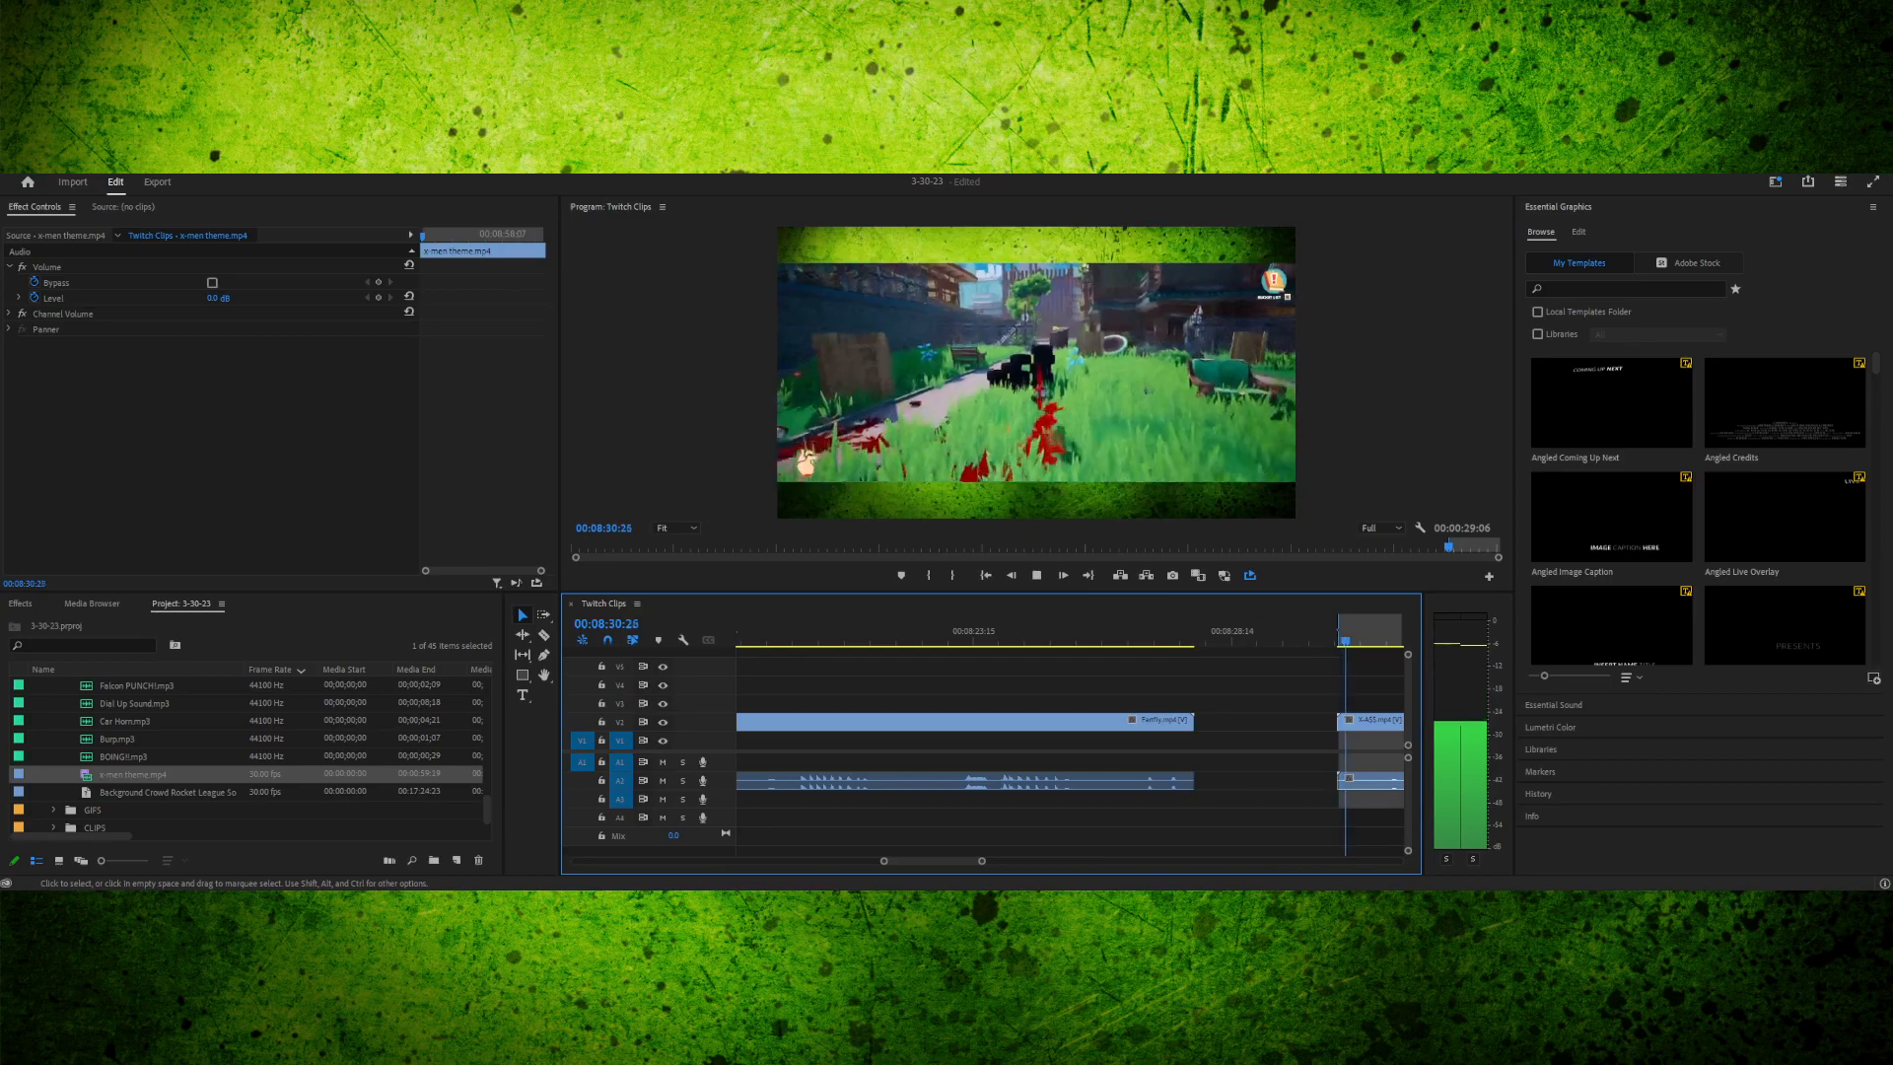
{"action": "key", "text": "space"}
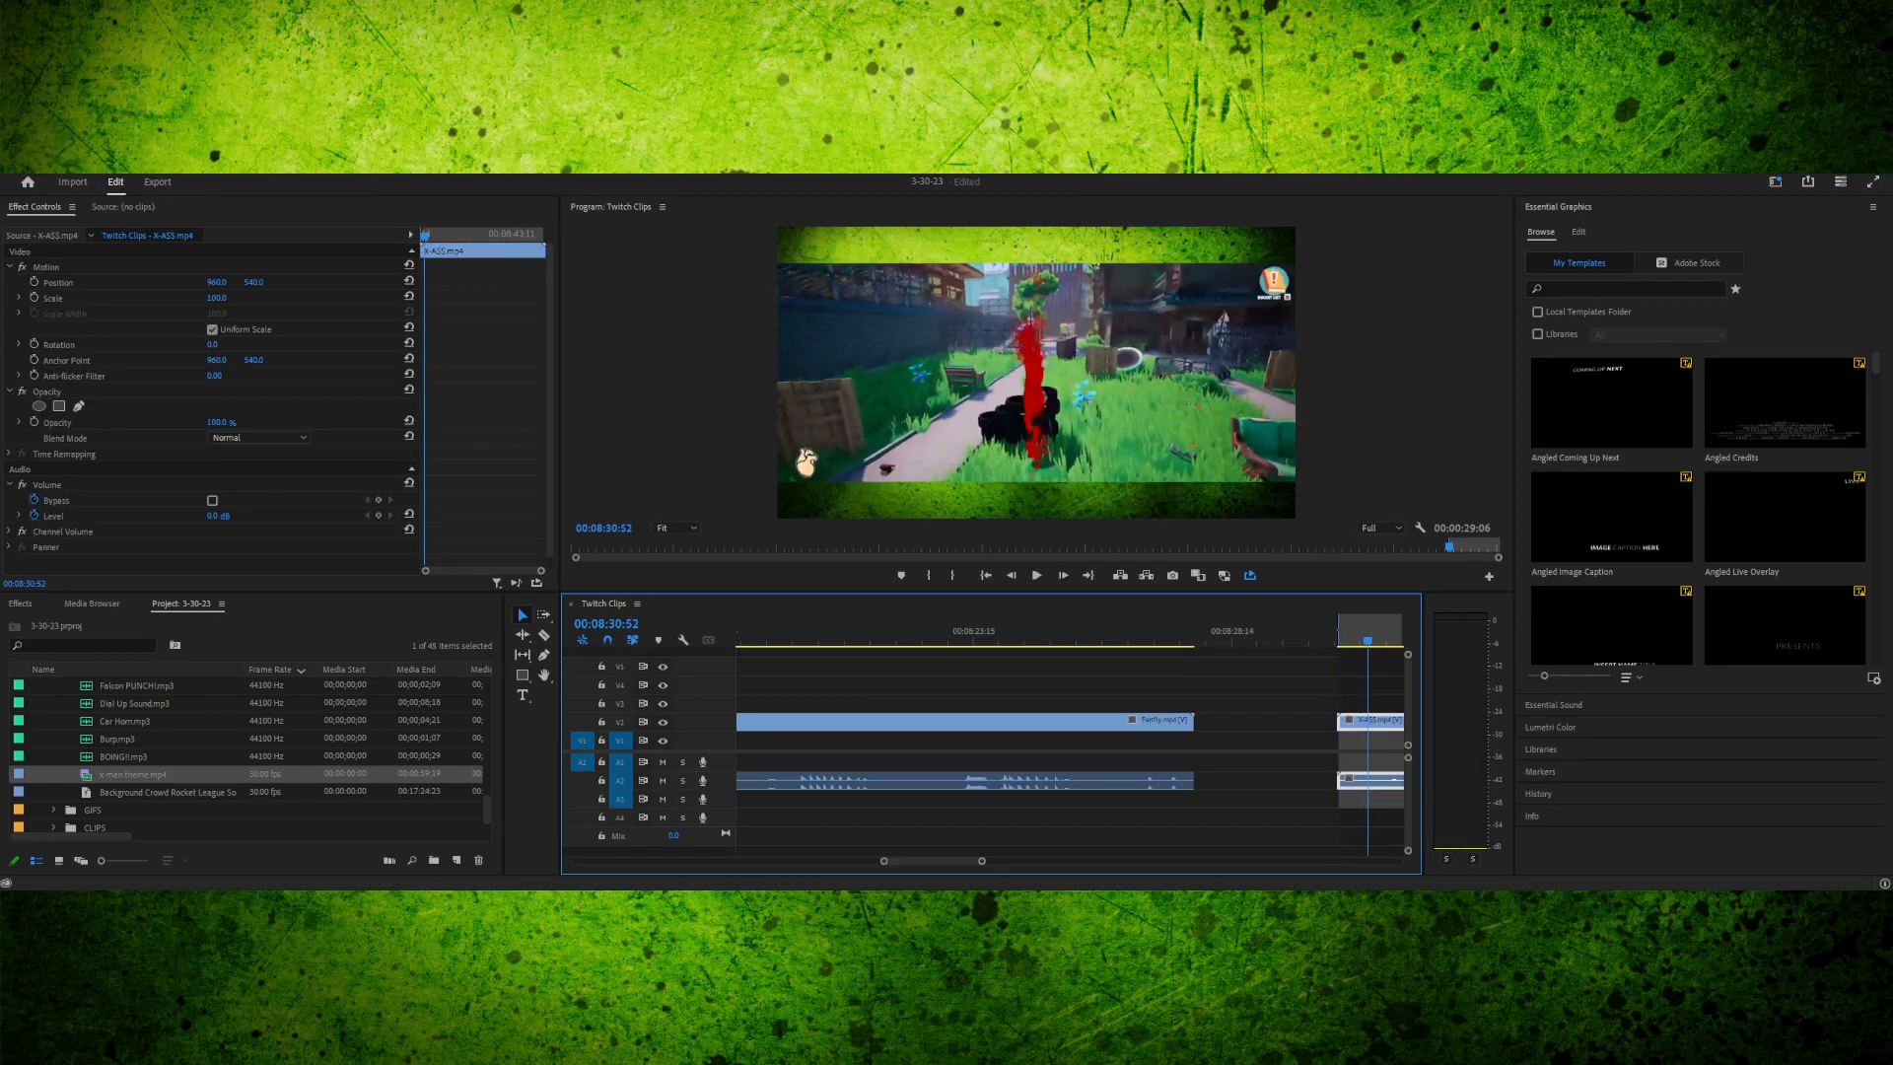
{"action": "key", "text": "minus"}
{"action": "key", "text": "minus"}
{"action": "key", "text": "minus"}
{"action": "key", "text": "minus"}
{"action": "key", "text": "minus"}
{"action": "left_click_drag", "start_coordinate": [1199, 799], "coordinate": [1145, 799]}
- Play X-A$$.mp4 with the theme audio from 00:08:40:37 to 00:08:47:04 to check the timing
{"action": "left_click", "coordinate": [1113, 633]}
{"action": "left_click_drag", "start_coordinate": [1114, 632], "coordinate": [1131, 633]}
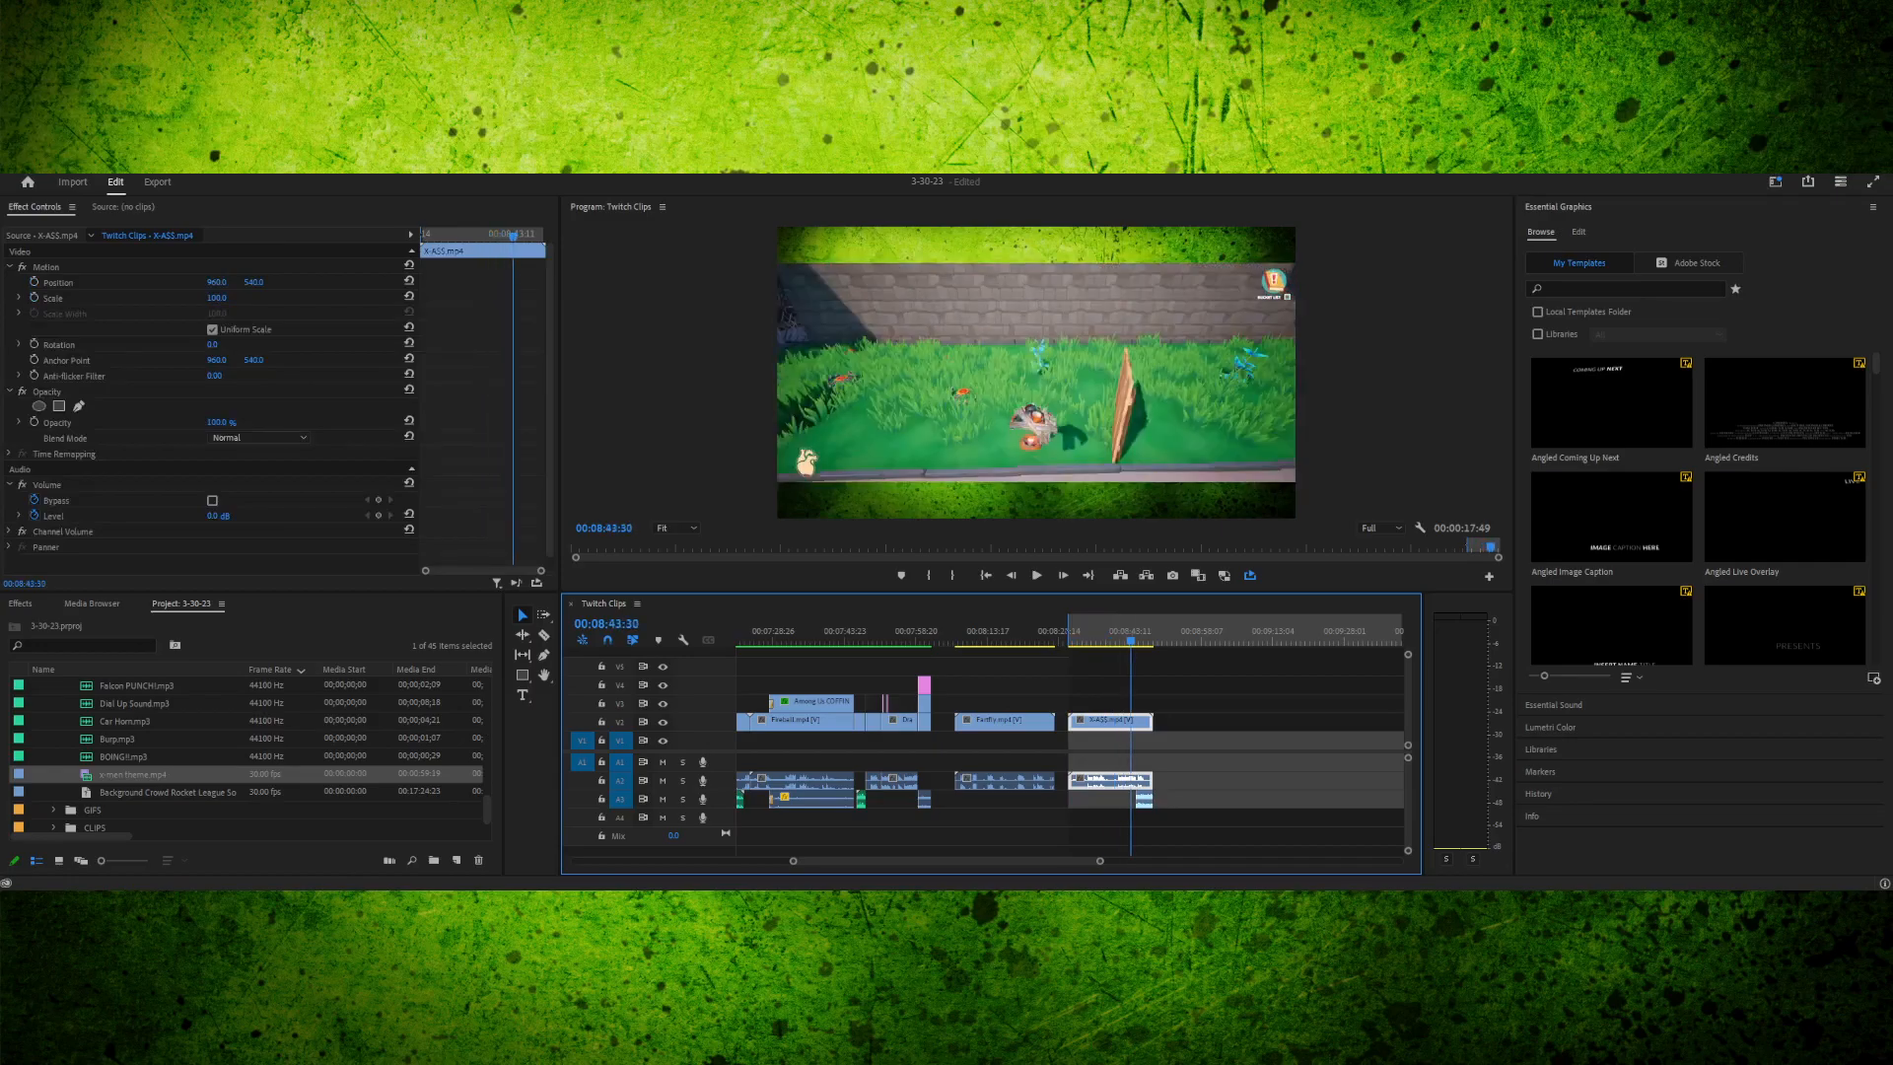
{"action": "key", "text": "equal"}
{"action": "key", "text": "equal"}
{"action": "key", "text": "equal"}
{"action": "key", "text": "equal"}
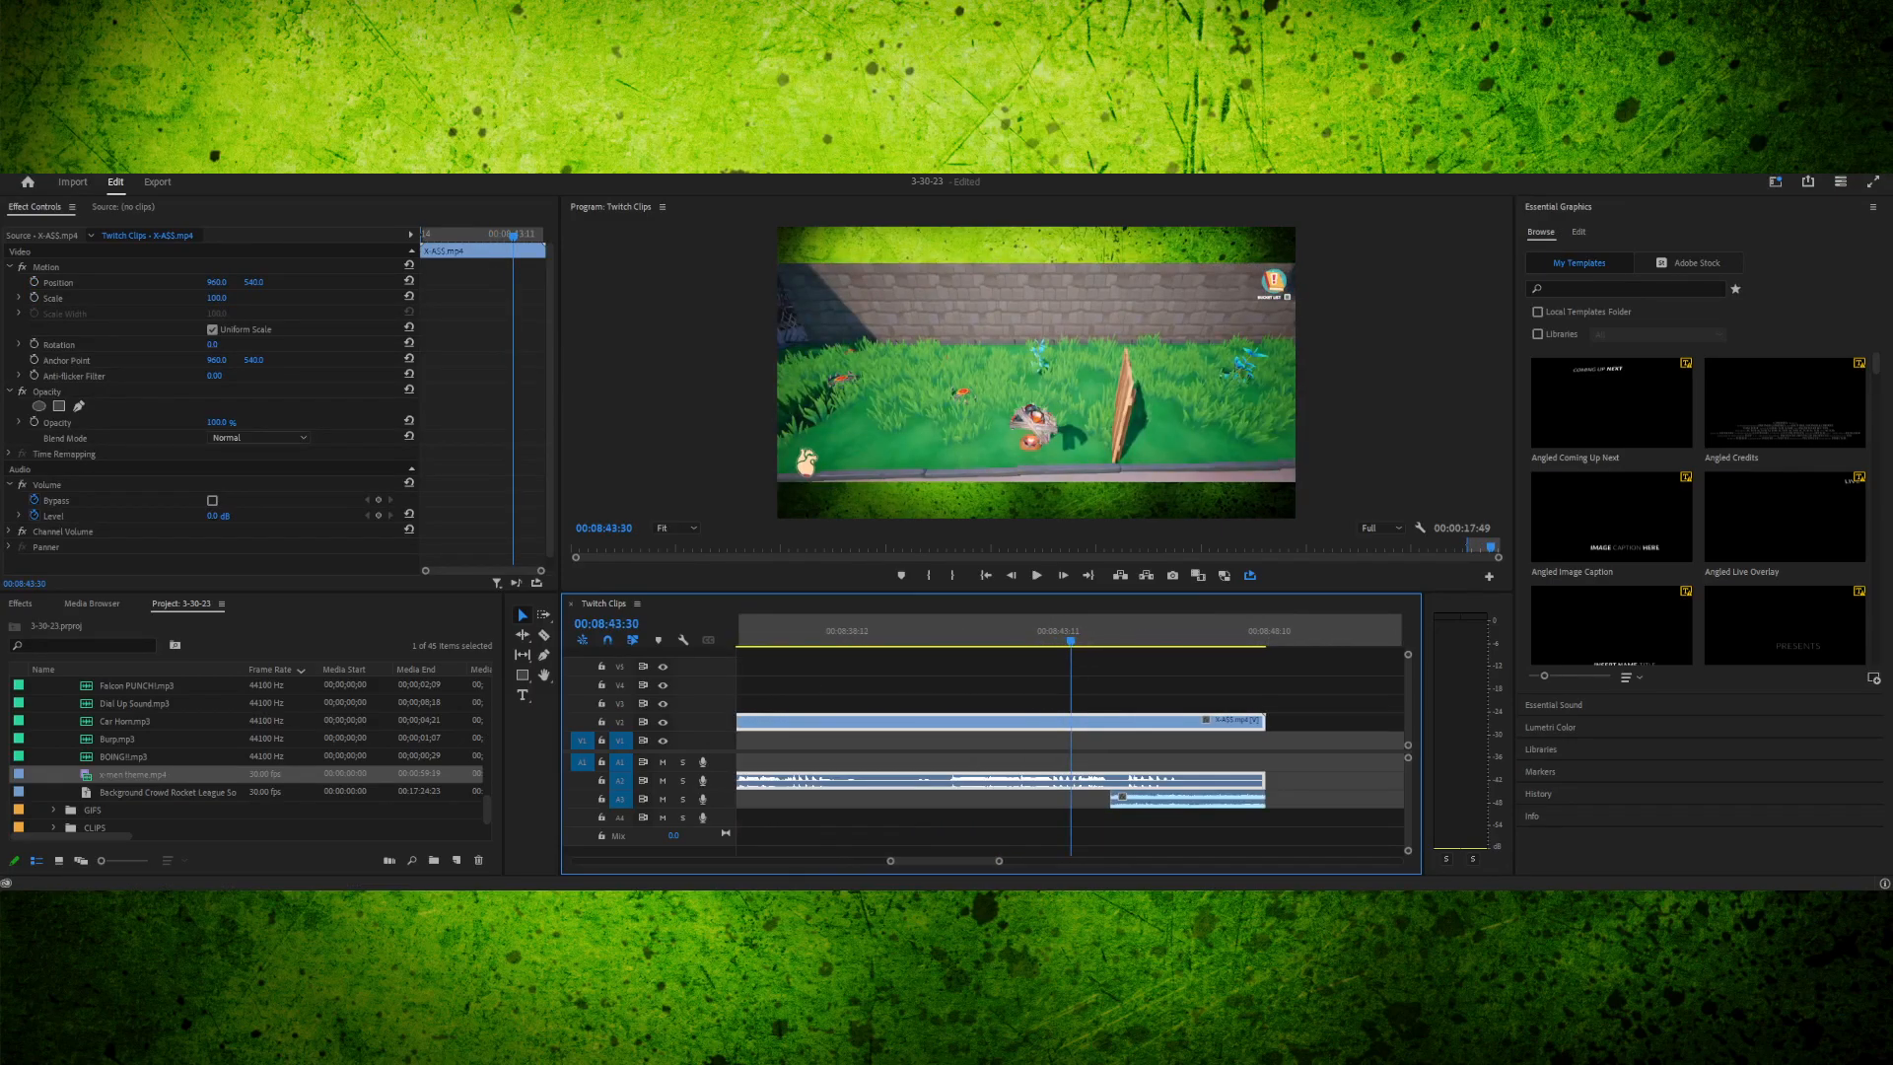
{"action": "left_click_drag", "start_coordinate": [968, 633], "coordinate": [948, 632]}
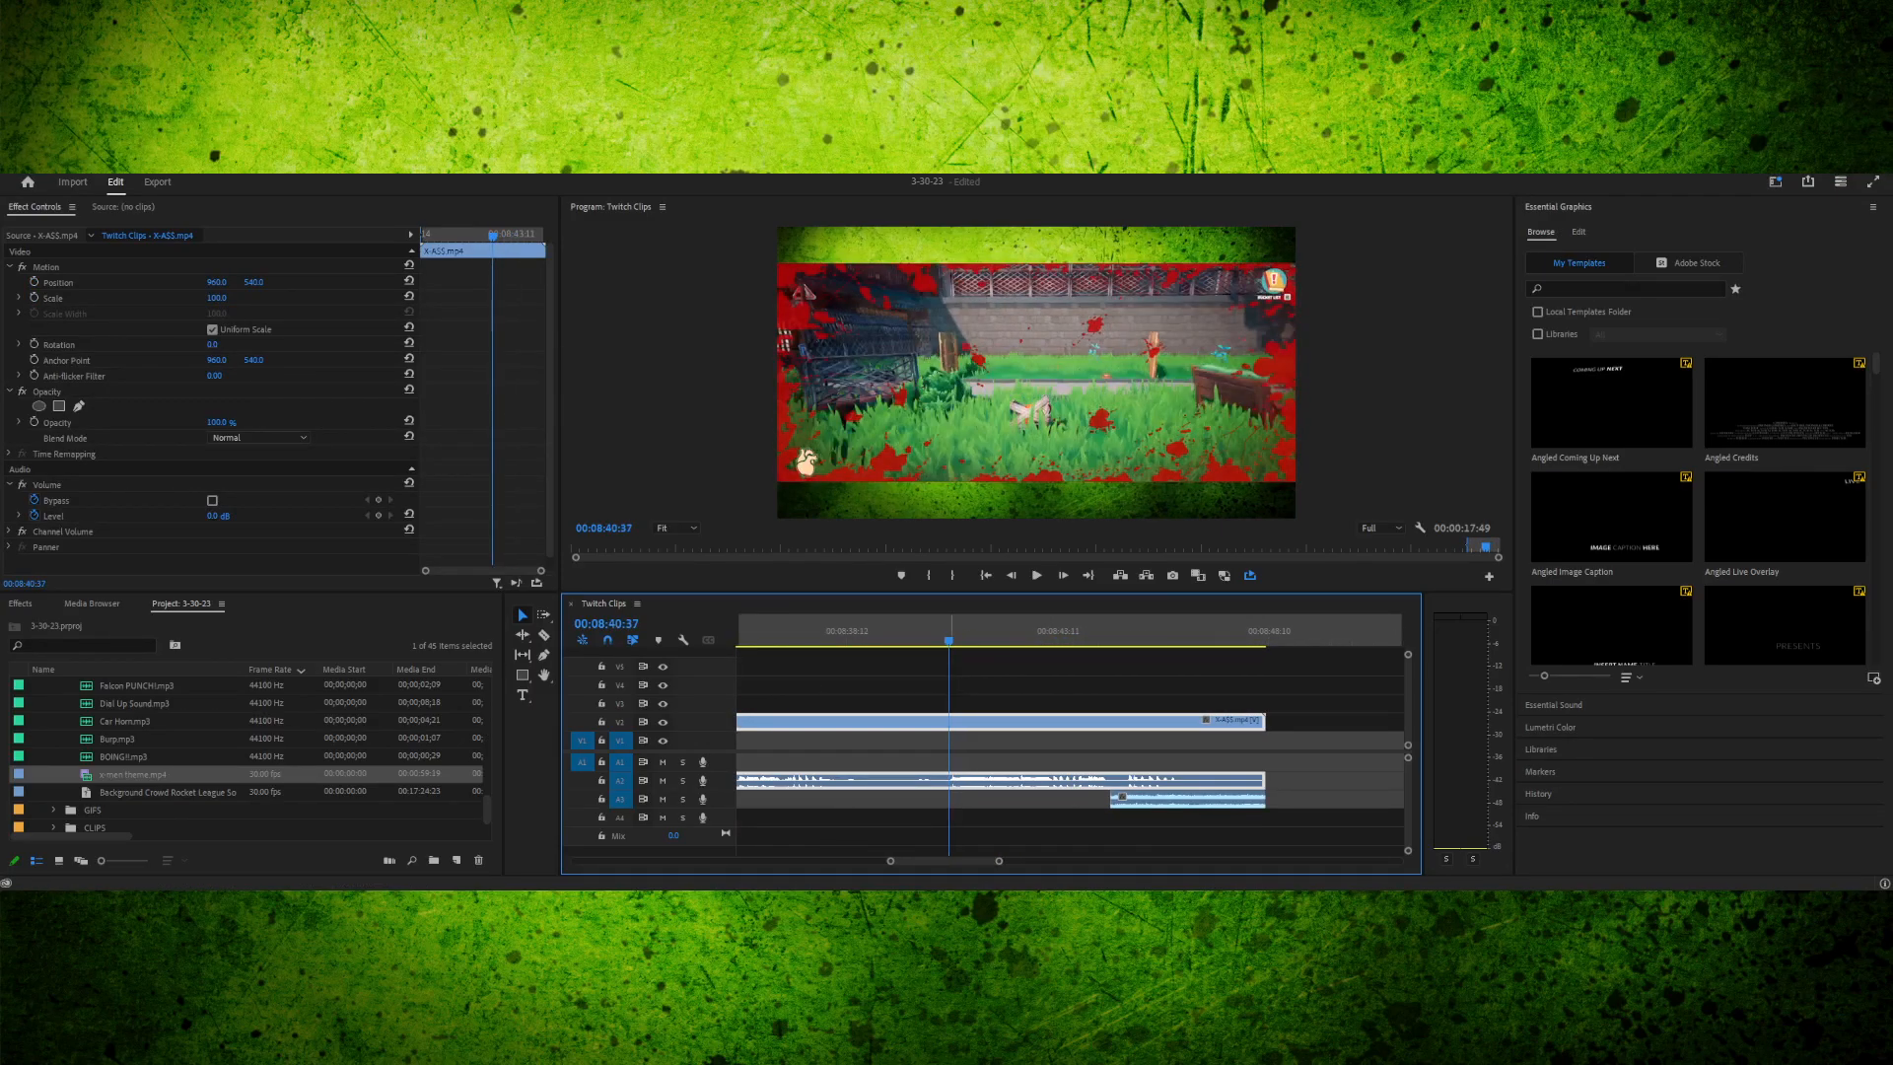
{"action": "key", "text": "space"}
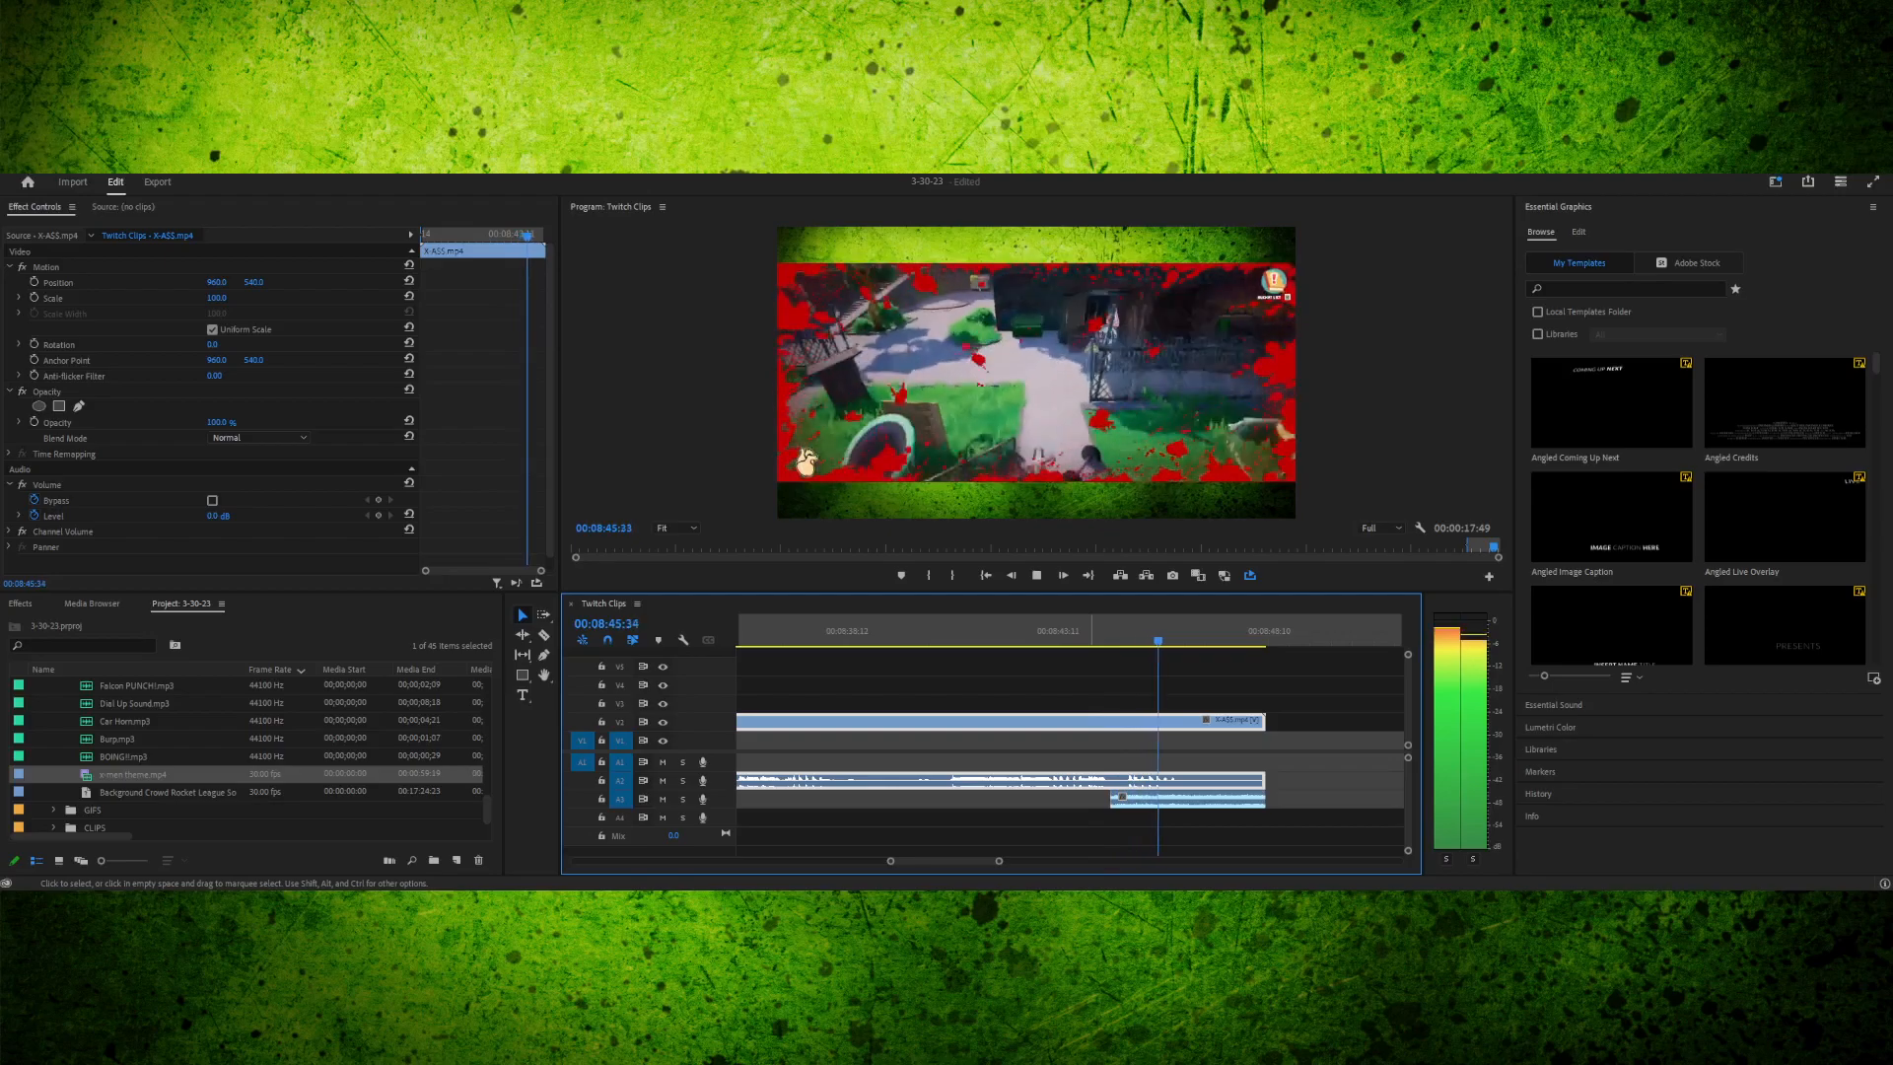
{"action": "key", "text": "space"}
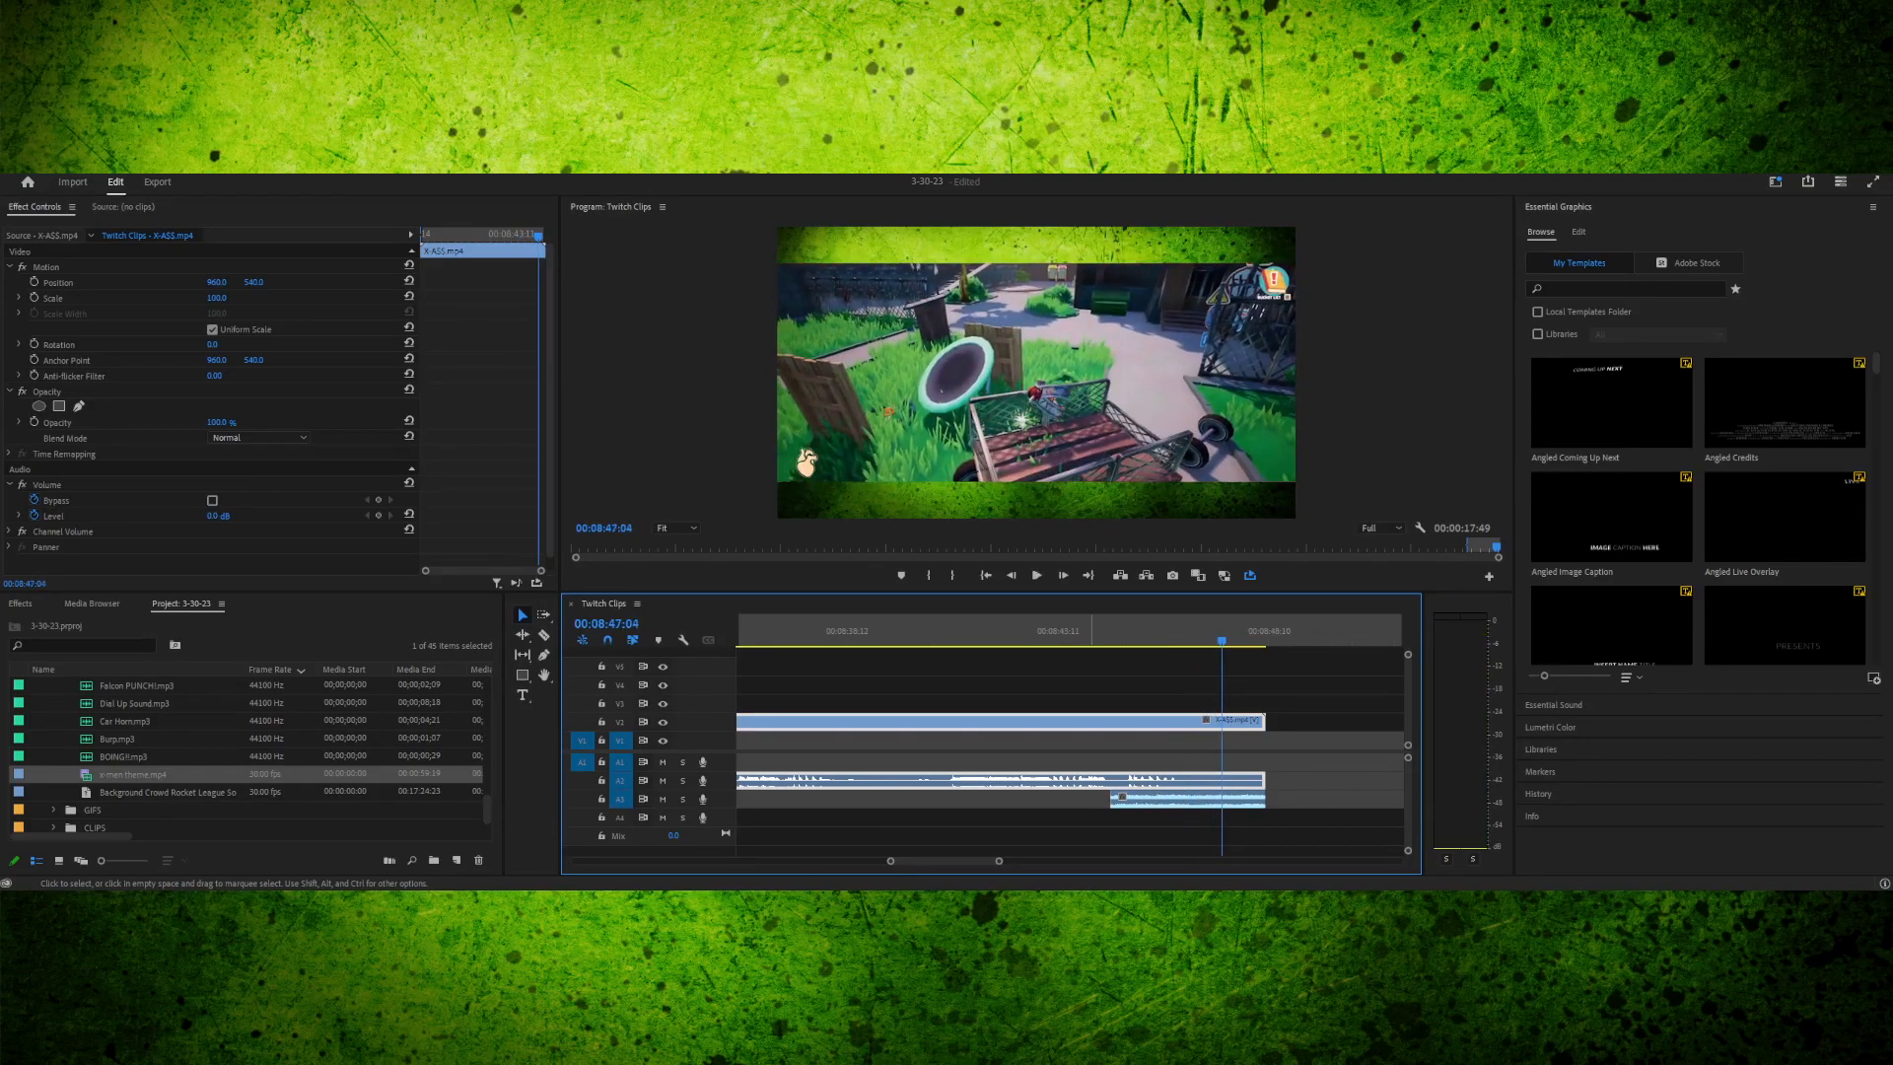
- Lower the audio gain of the x-men theme.mp4 piece on track A3 and play the clip from 00:08:40:53
{"action": "left_click_drag", "start_coordinate": [1095, 631], "coordinate": [960, 631]}
{"action": "left_click", "coordinate": [1150, 799]}
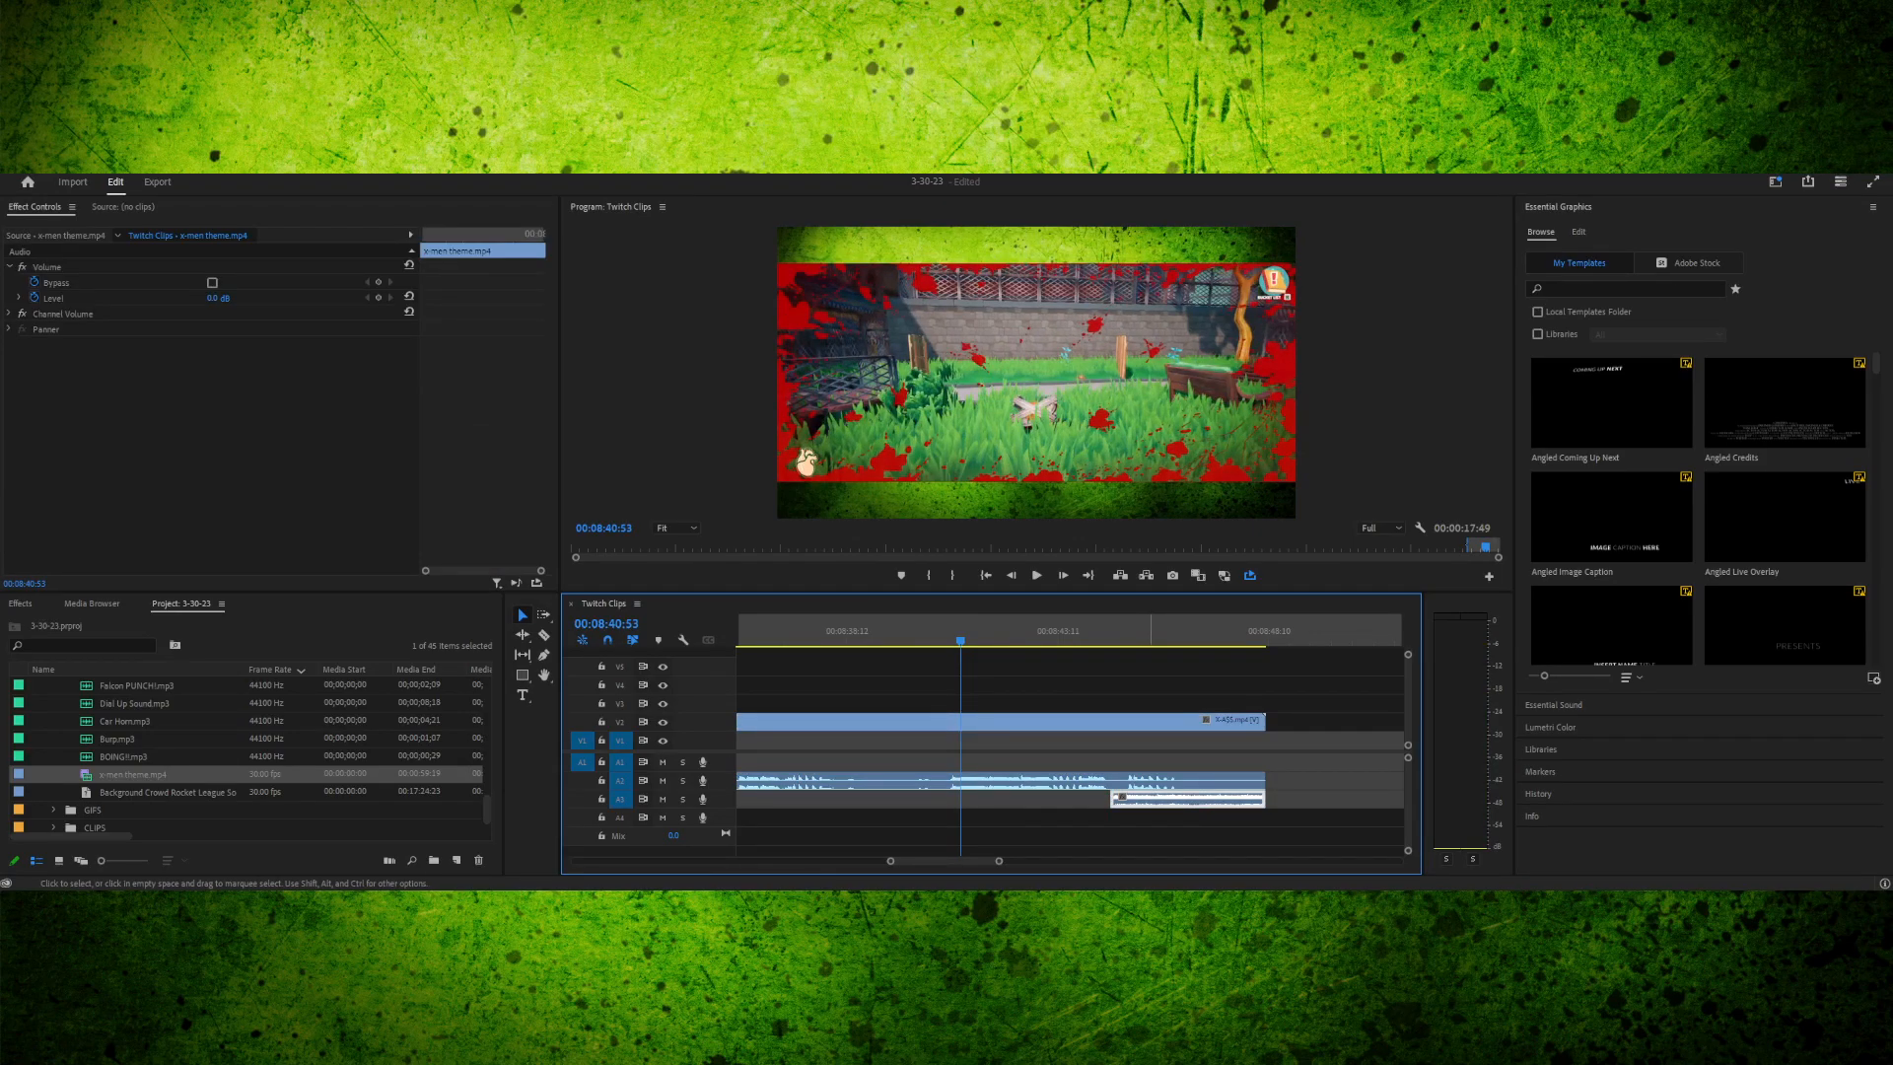
{"action": "key", "text": "g"}
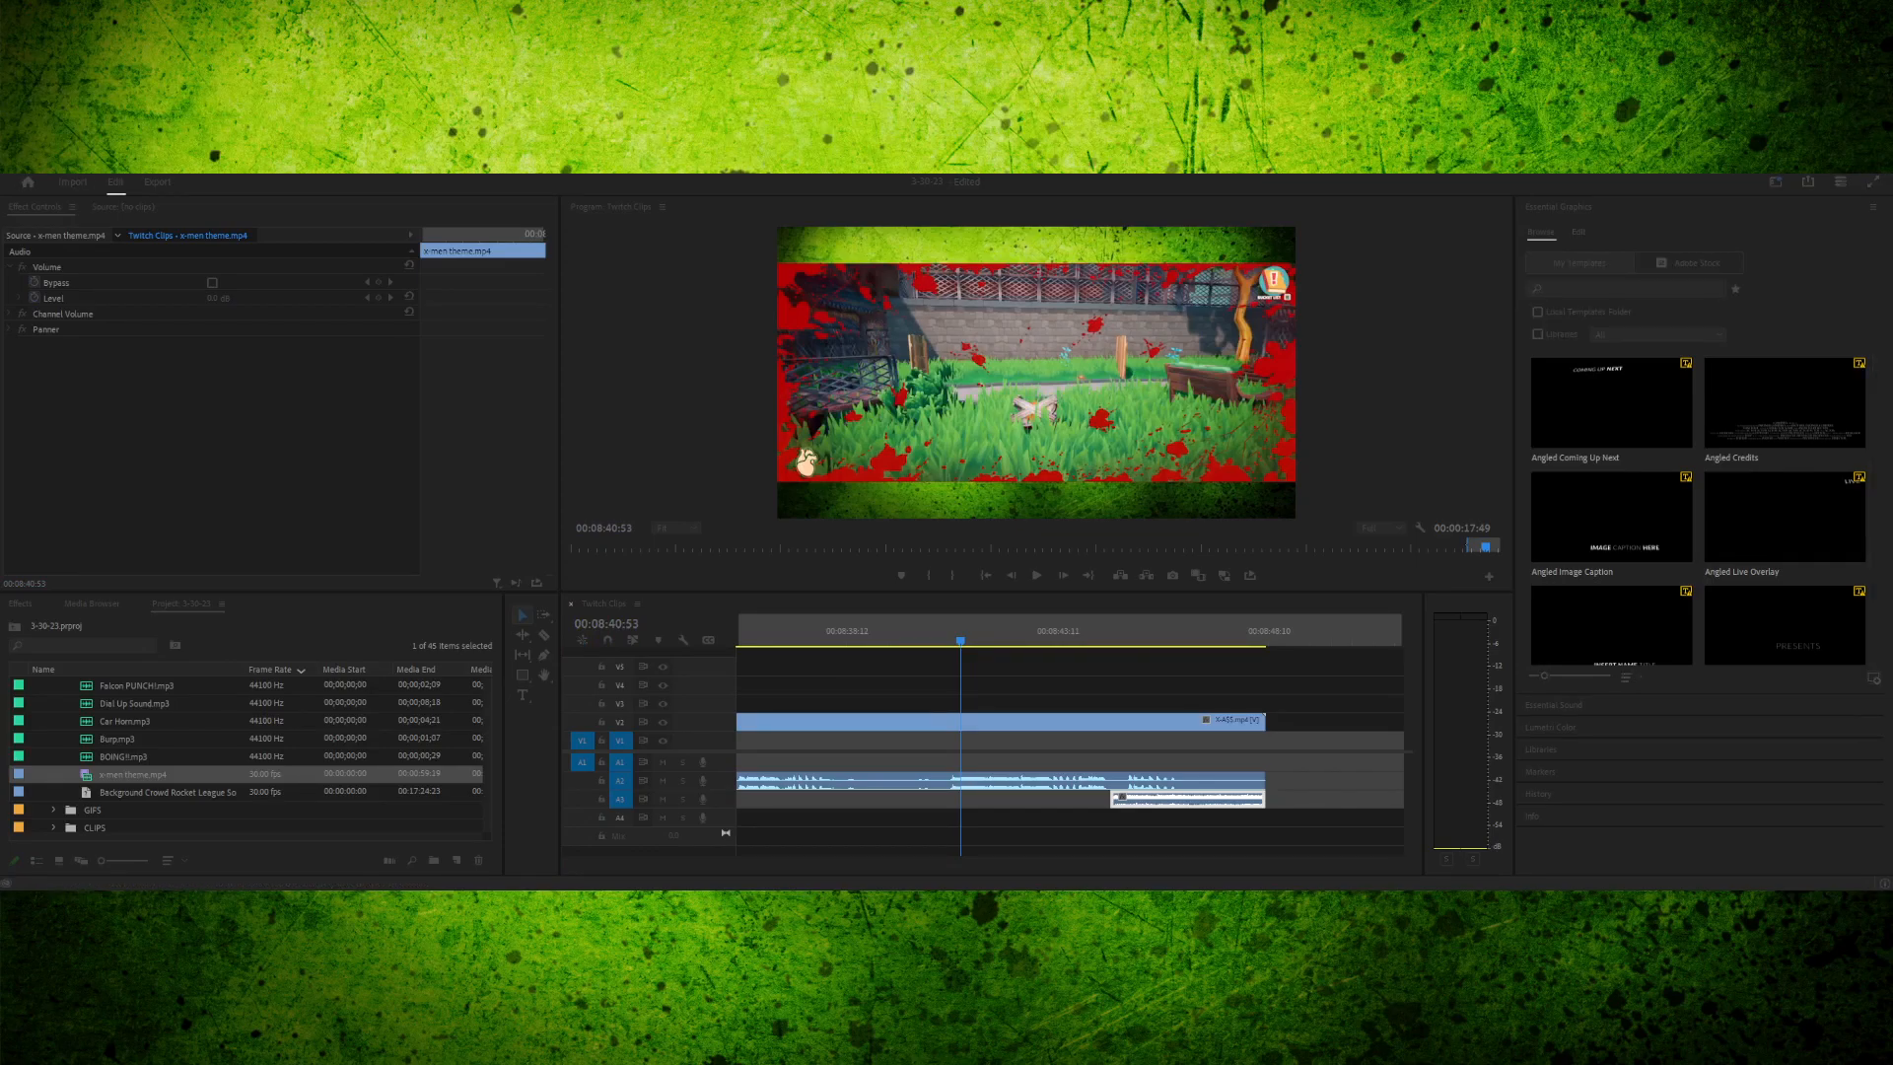
{"action": "key", "text": "Return"}
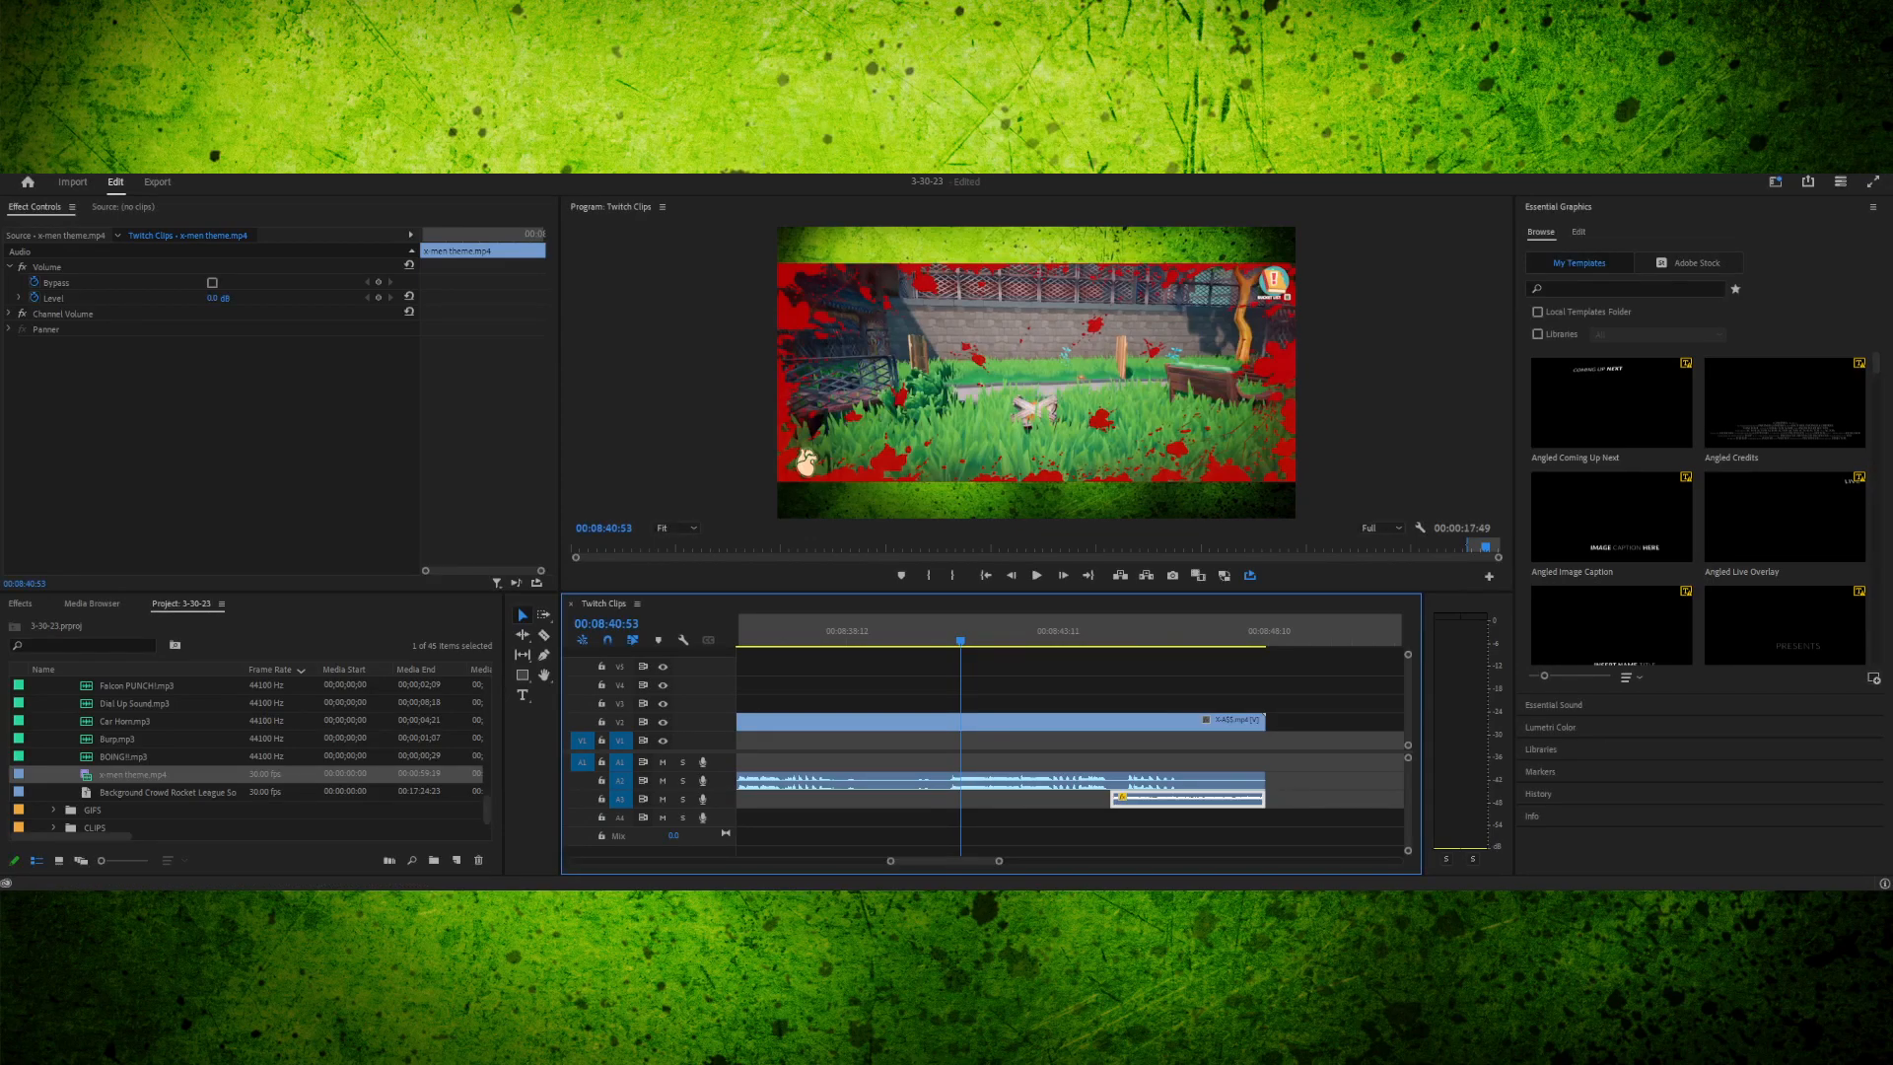
{"action": "key", "text": "space"}
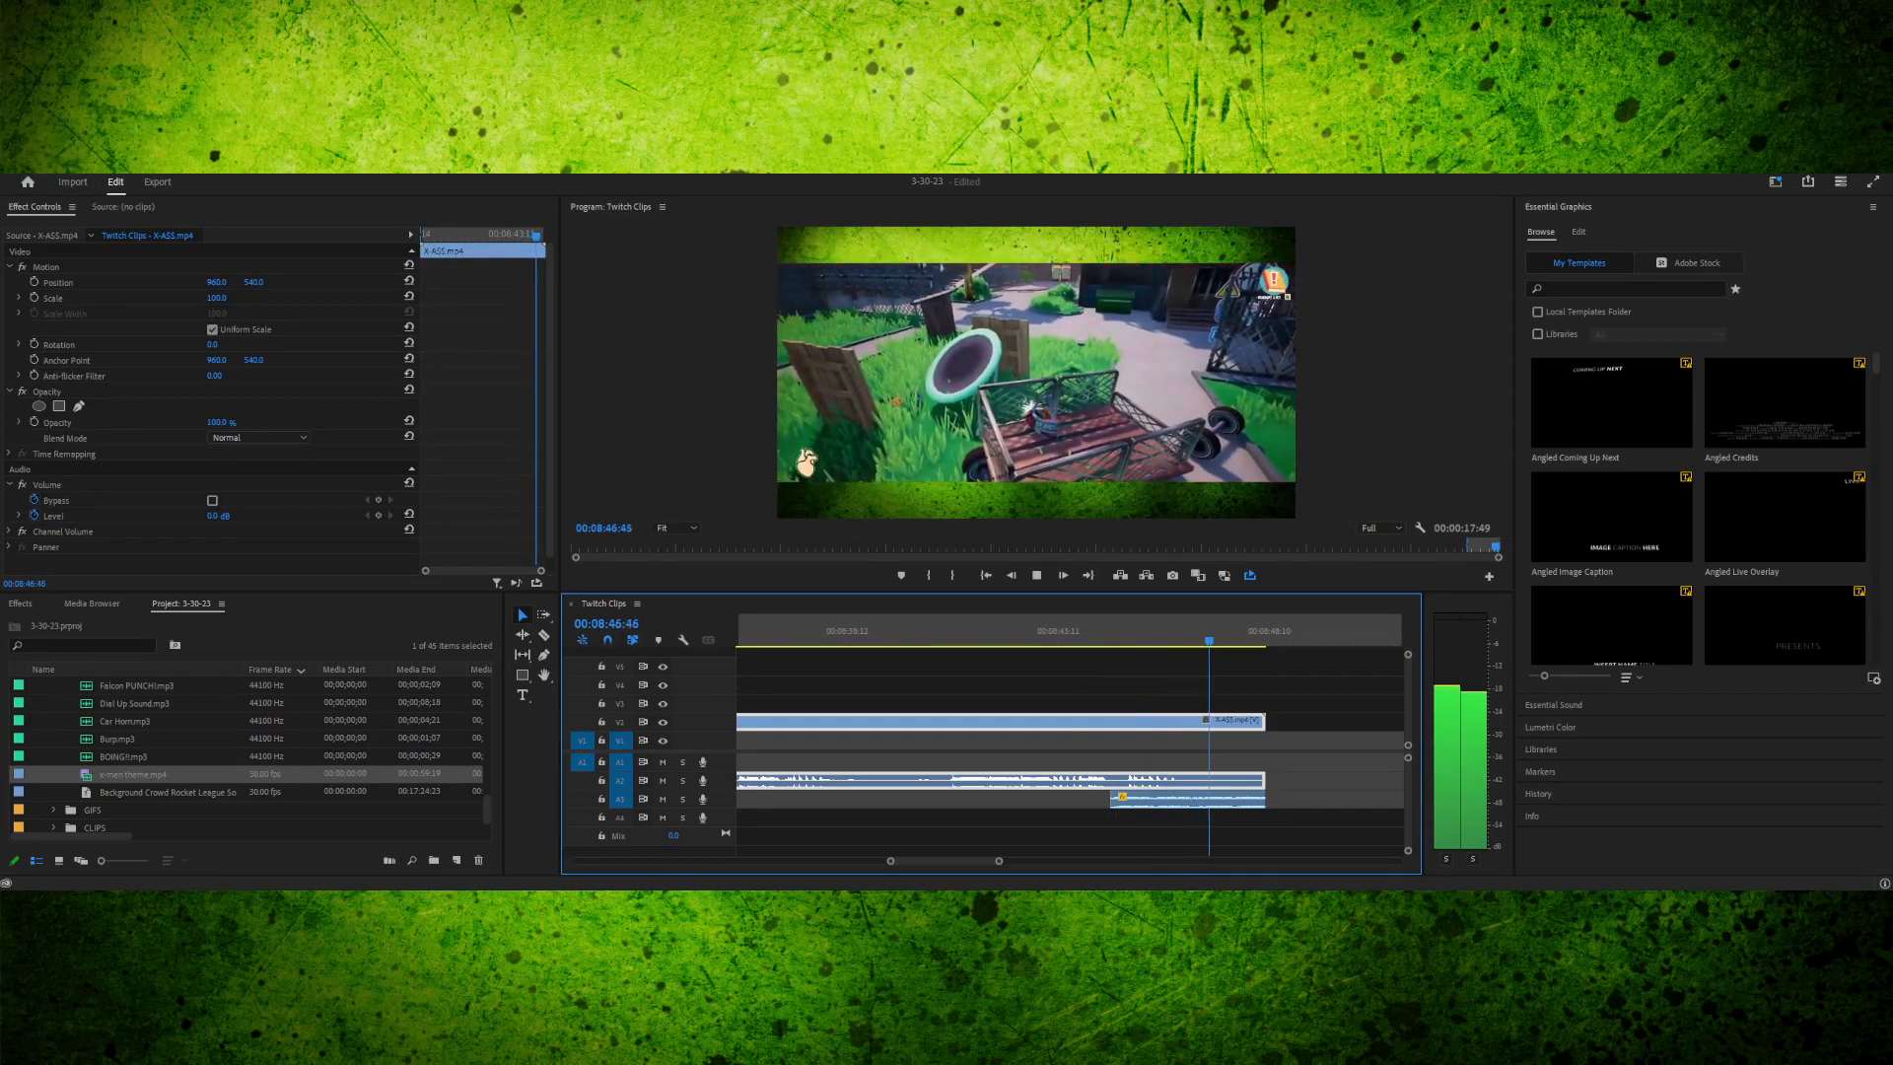
- Review the end of X-A$$.mp4 and move the x-men theme.mp4 audio earlier so that it starts at 00:08:43:02
{"action": "key", "text": "Up"}
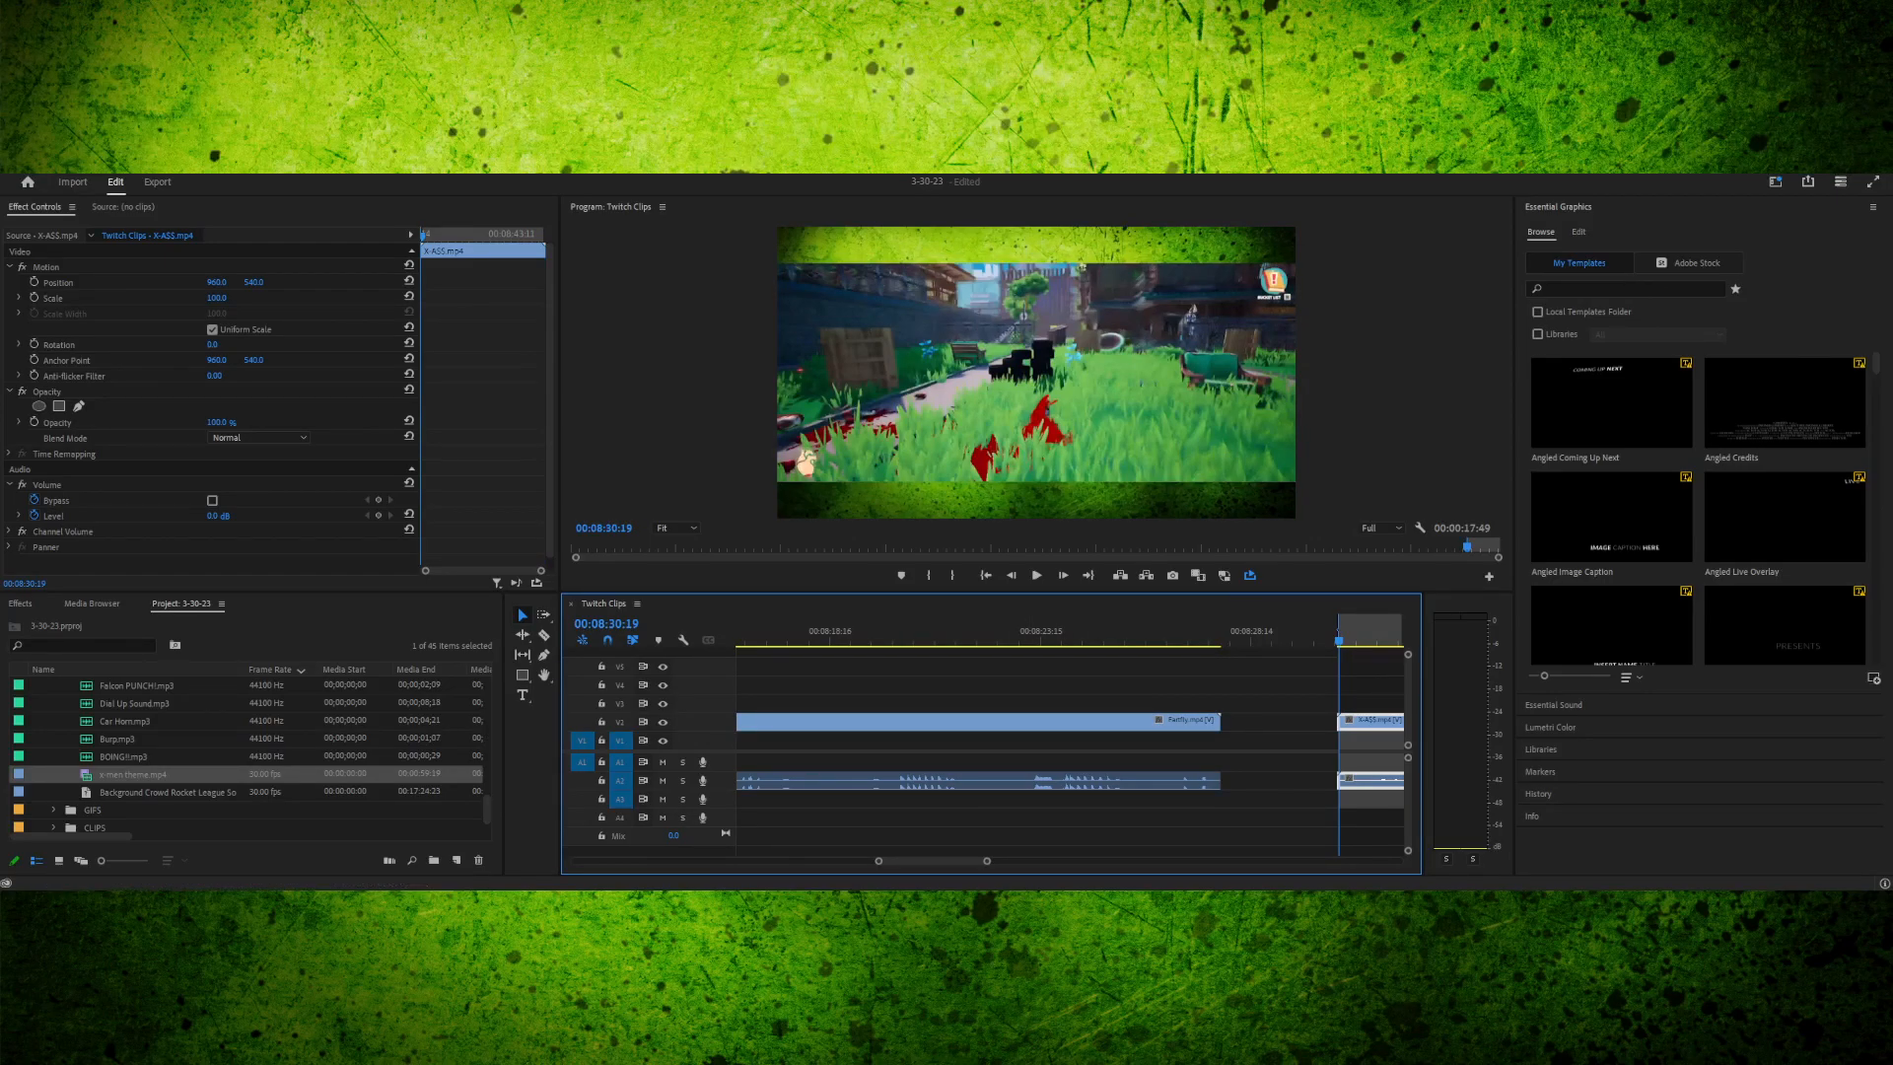
{"action": "scroll", "coordinate": [1069, 749], "scroll_direction": "down", "scroll_amount": 10}
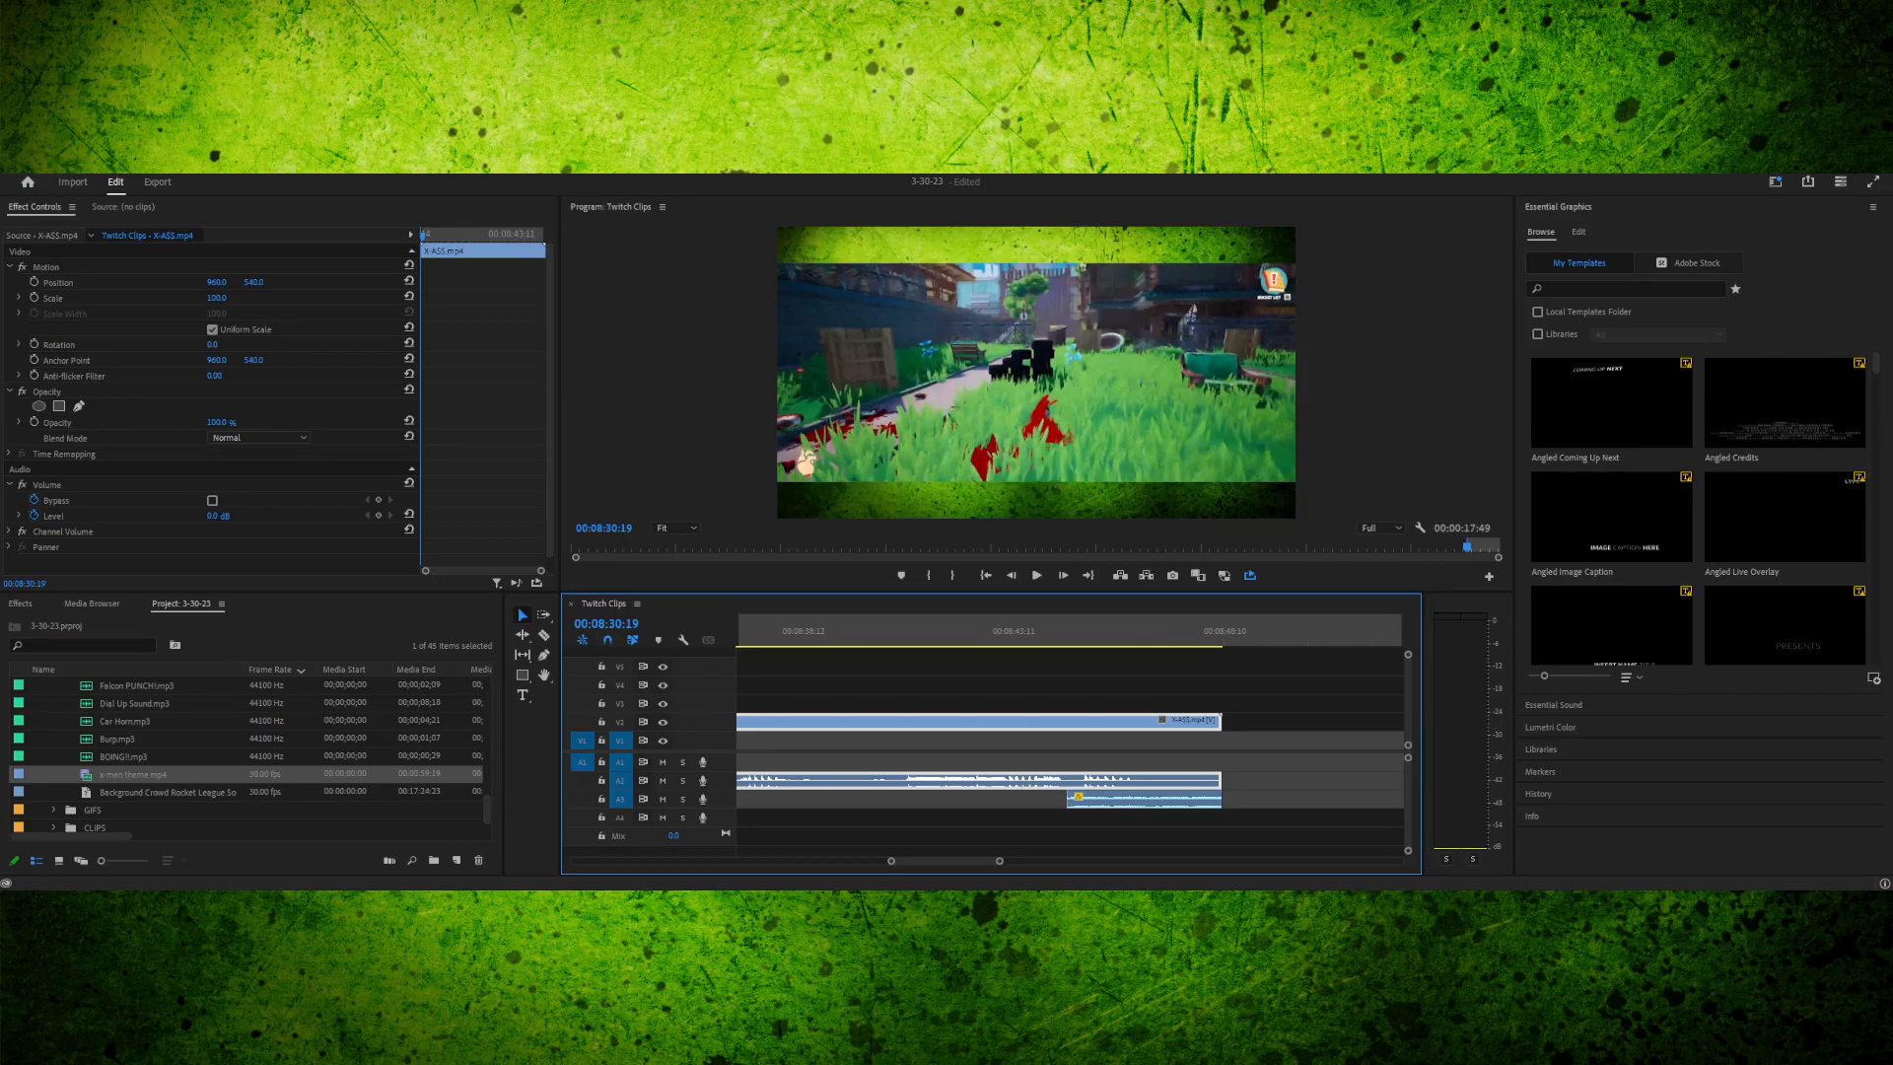
{"action": "left_click_drag", "start_coordinate": [1024, 631], "coordinate": [1058, 631]}
{"action": "key", "text": "space"}
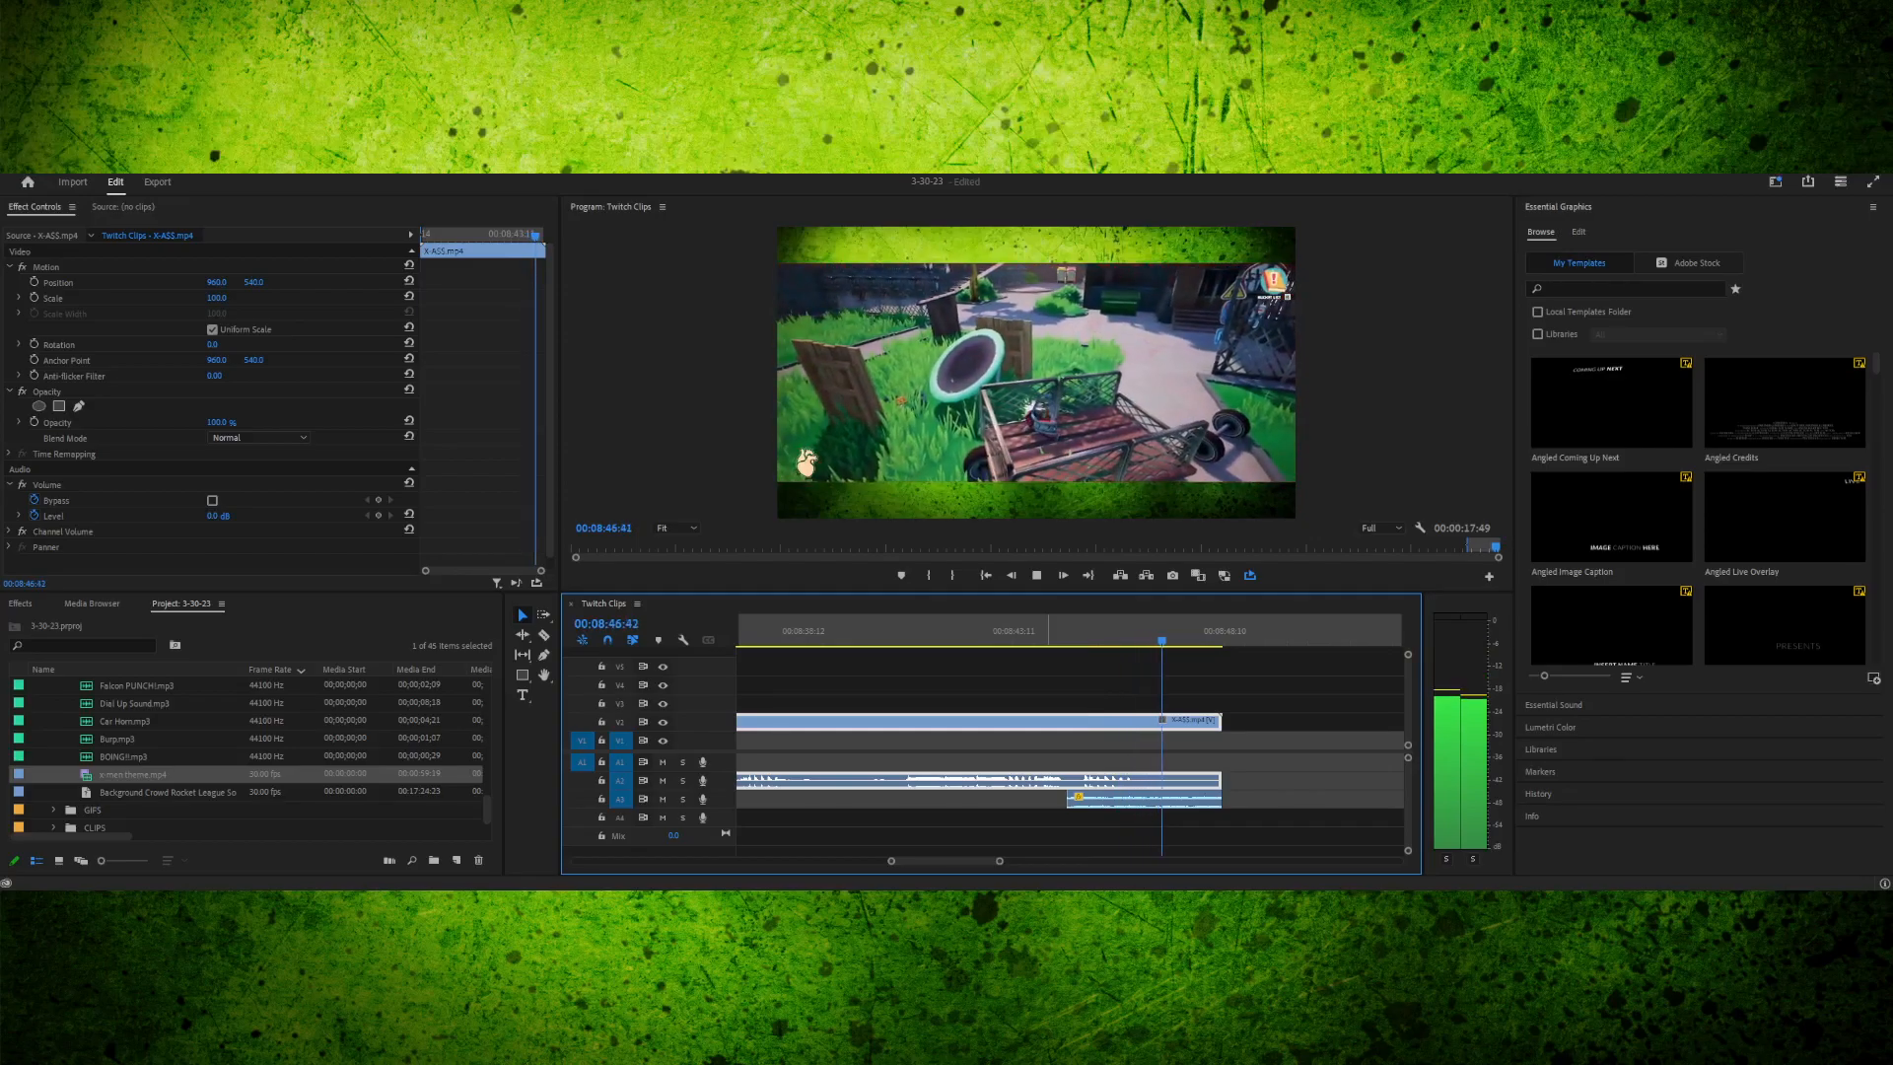
{"action": "key", "text": "space"}
{"action": "left_click_drag", "start_coordinate": [1063, 639], "coordinate": [920, 639]}
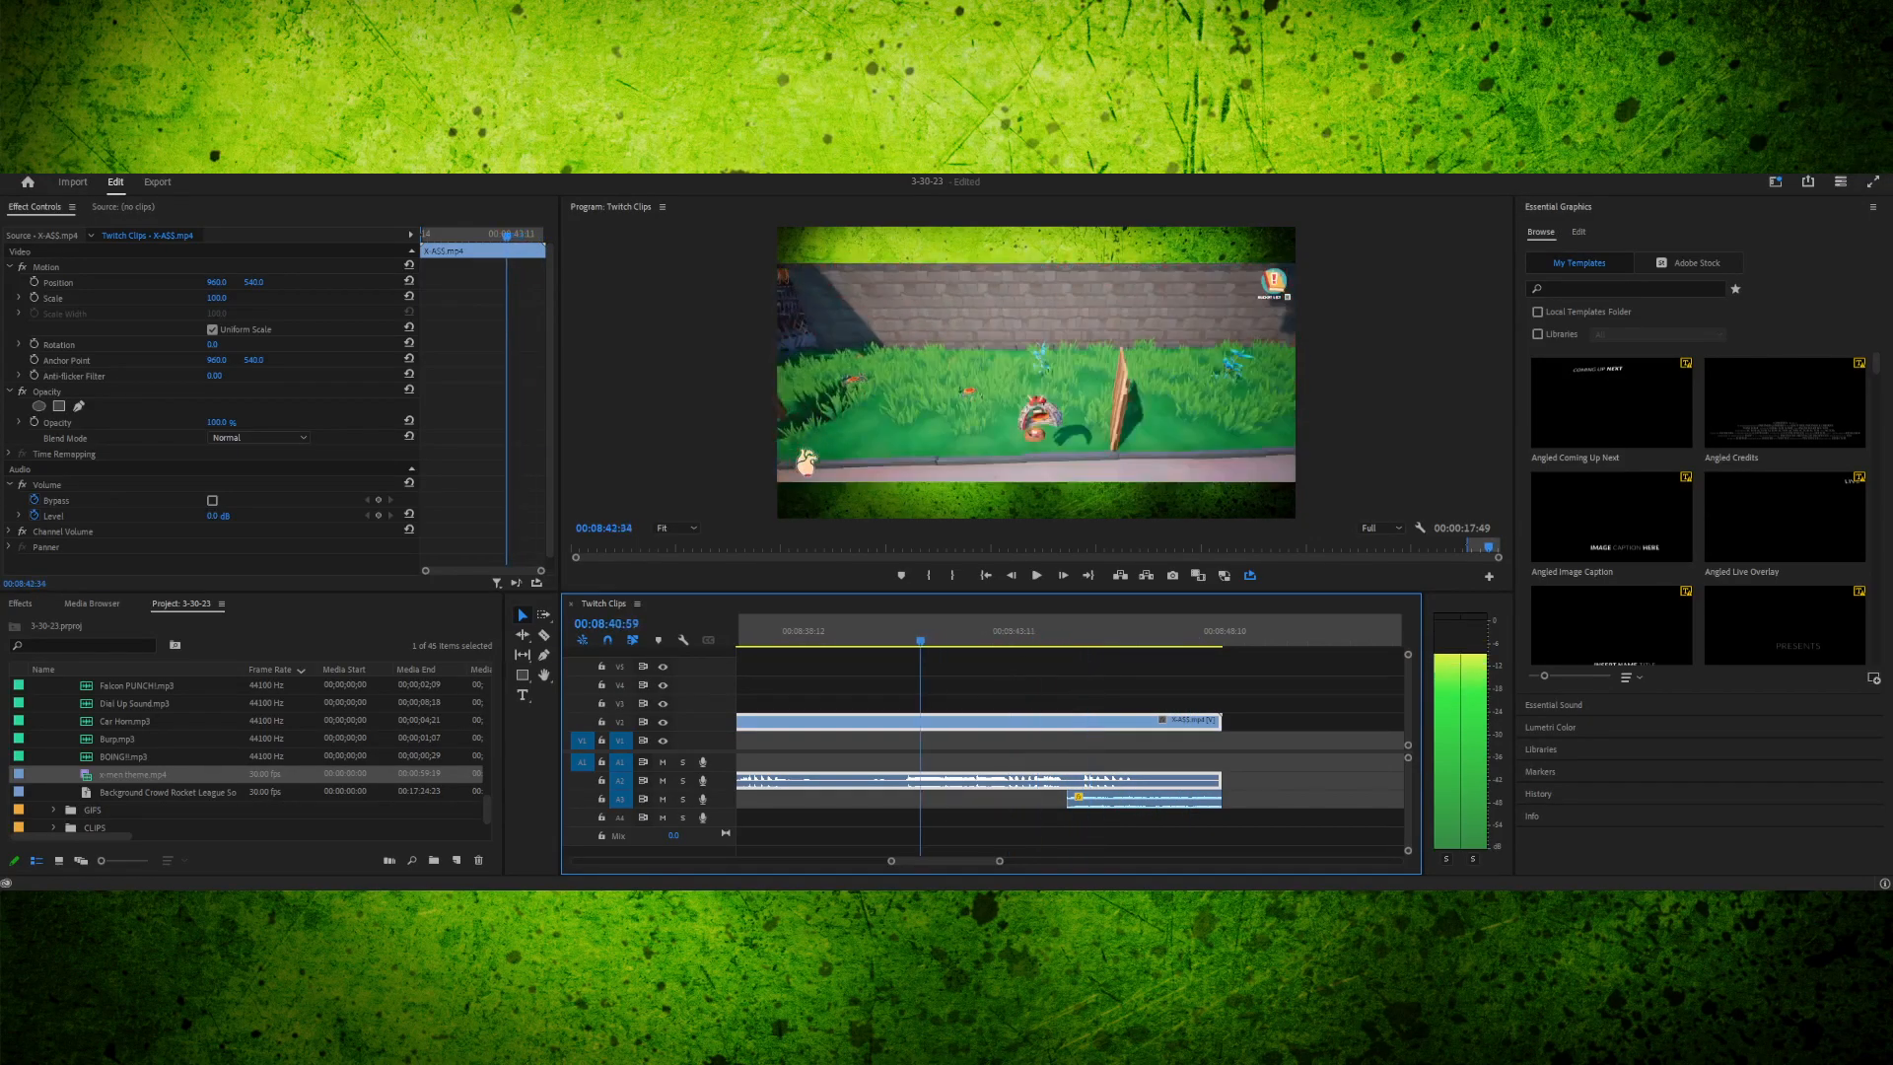
{"action": "key", "text": "space"}
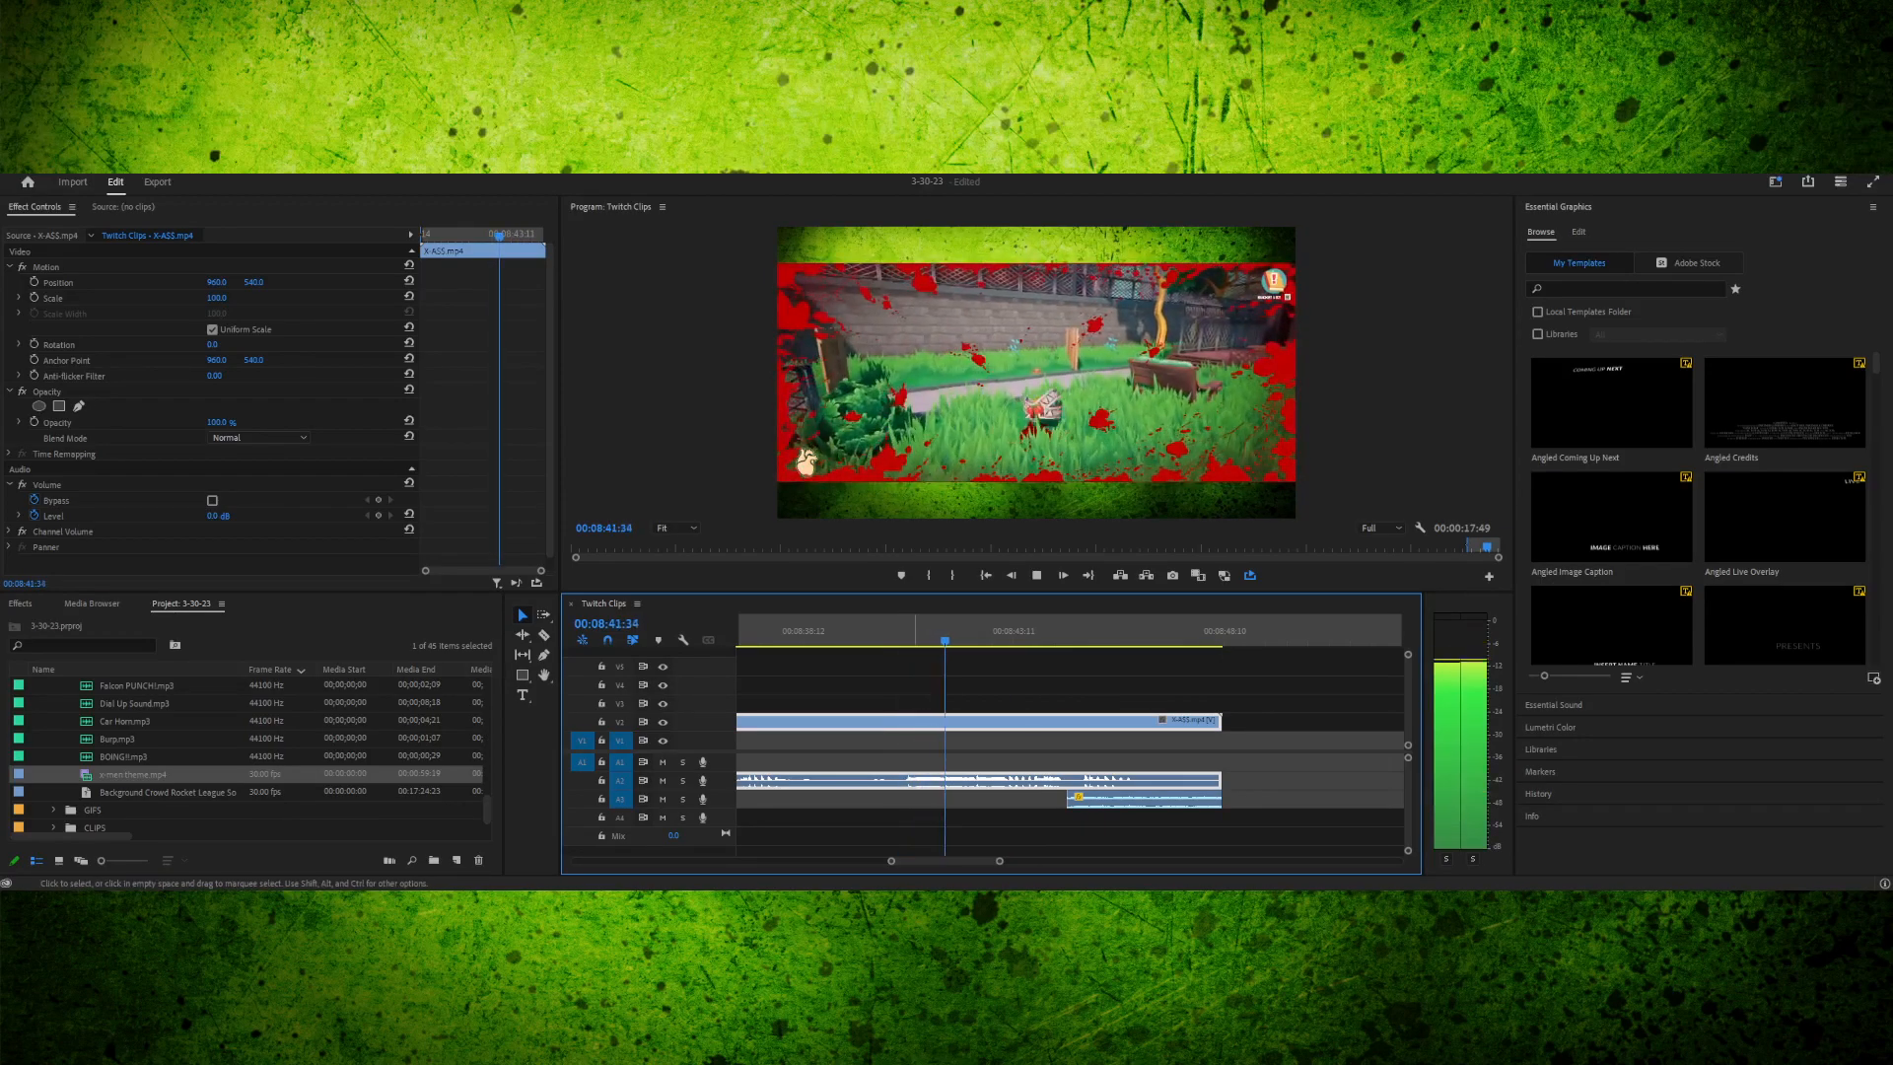
{"action": "key", "text": "space"}
{"action": "left_click_drag", "start_coordinate": [1007, 636], "coordinate": [1005, 636]}
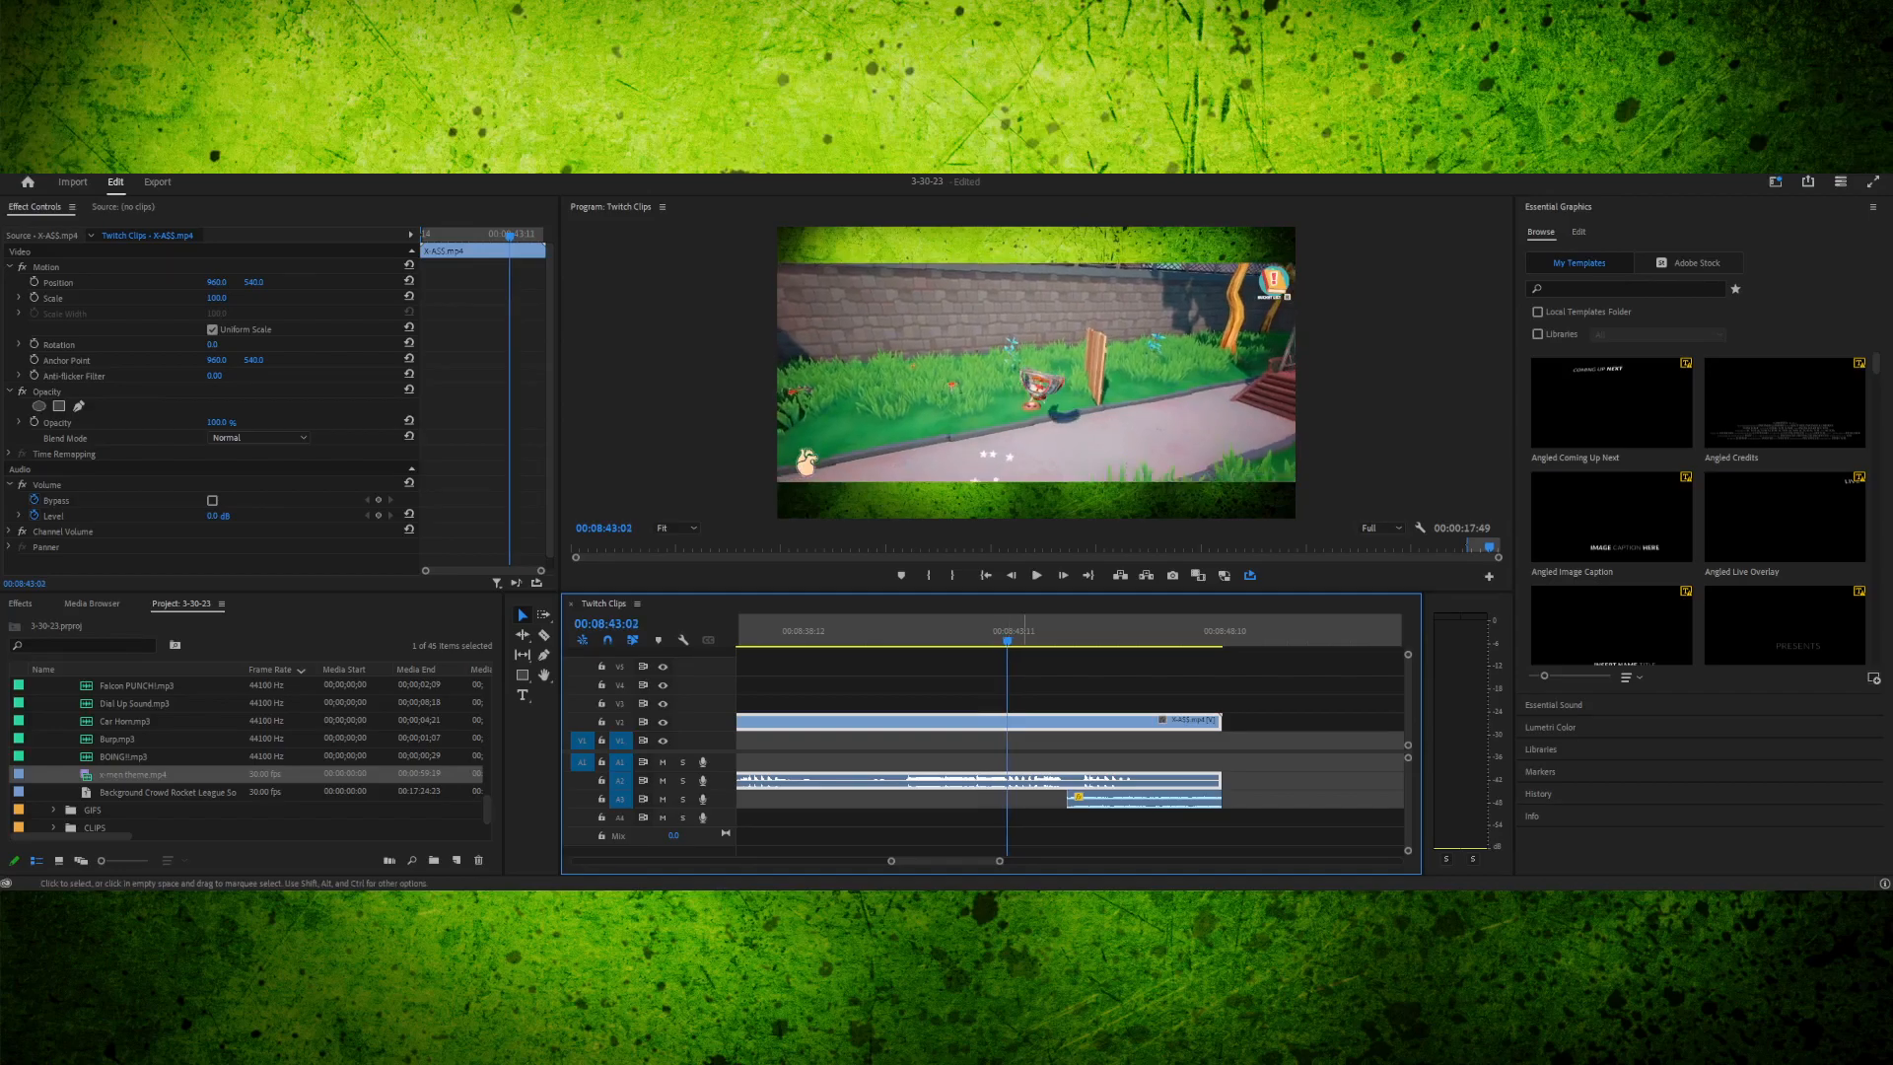
{"action": "left_click_drag", "start_coordinate": [1079, 801], "coordinate": [1019, 800]}
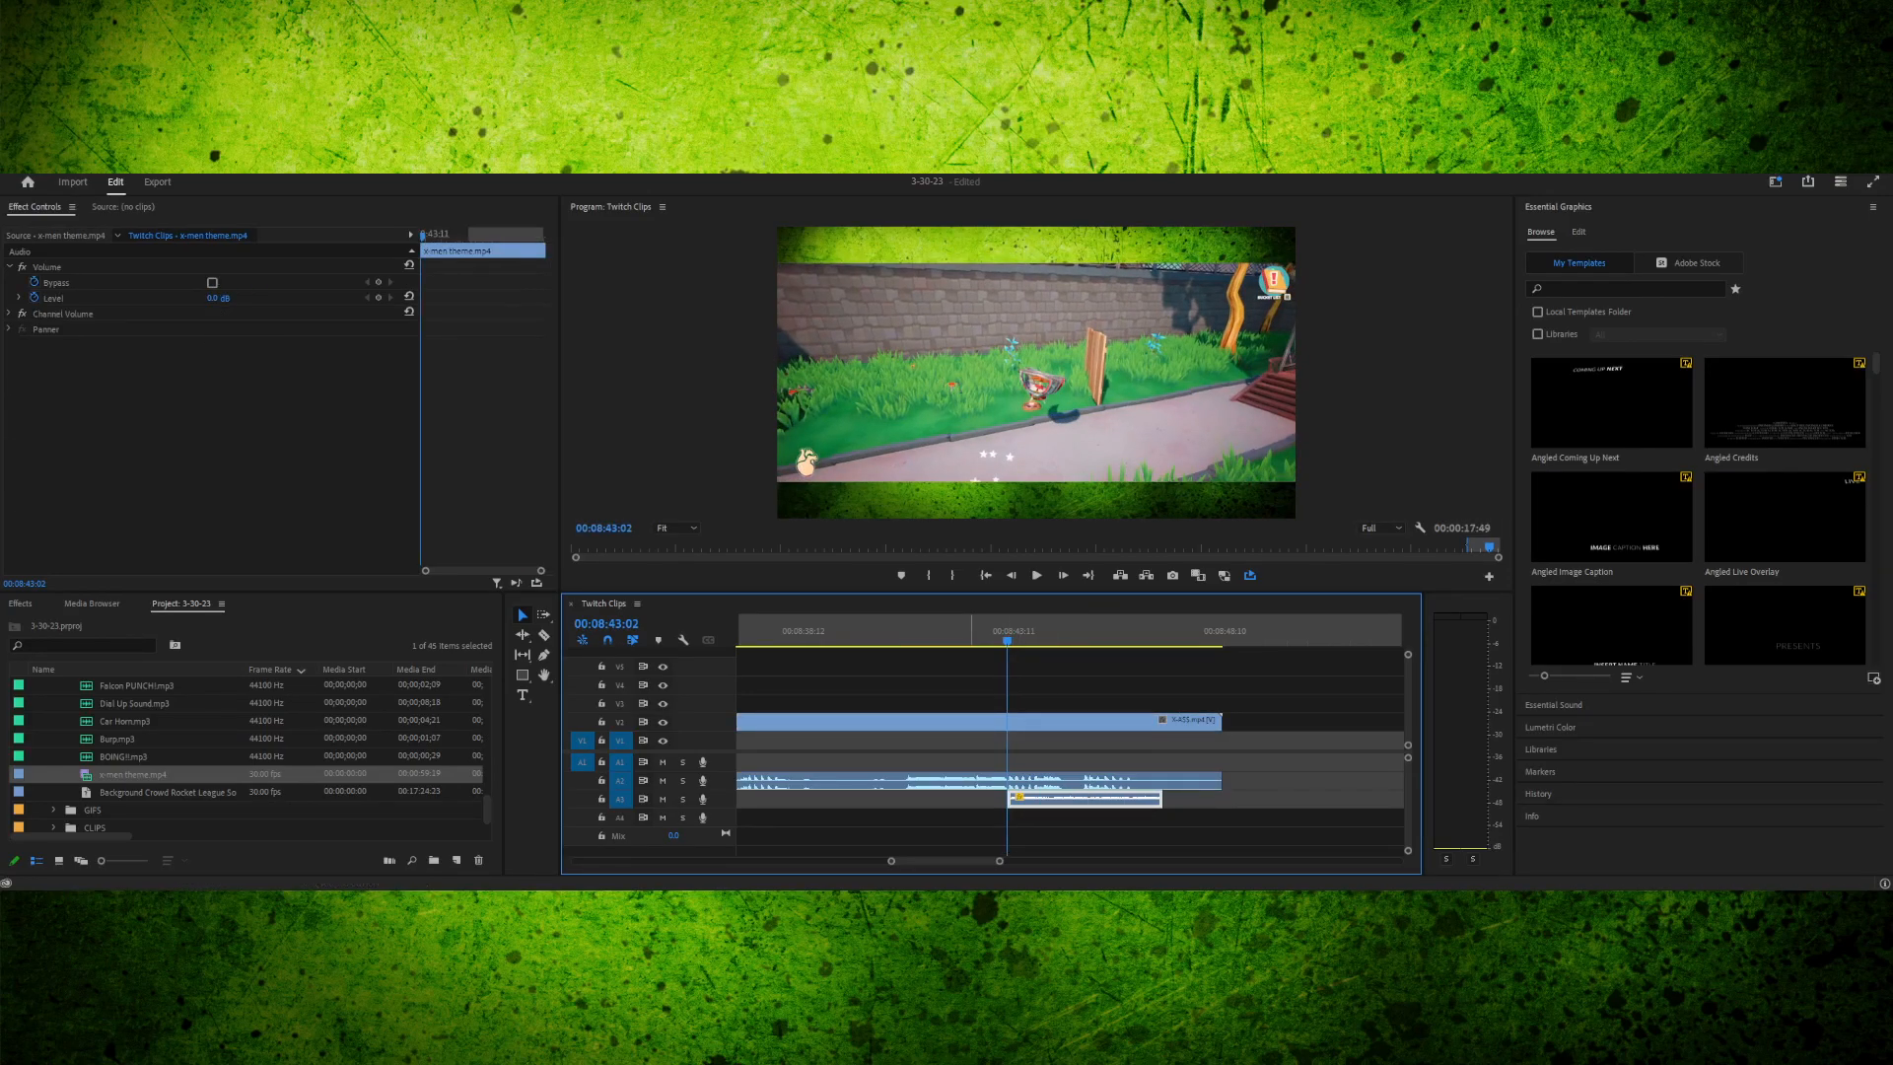
- Play X-A$$.mp4 with the repositioned theme audio and return the playhead to 00:08:40:42
{"action": "left_click", "coordinate": [971, 631]}
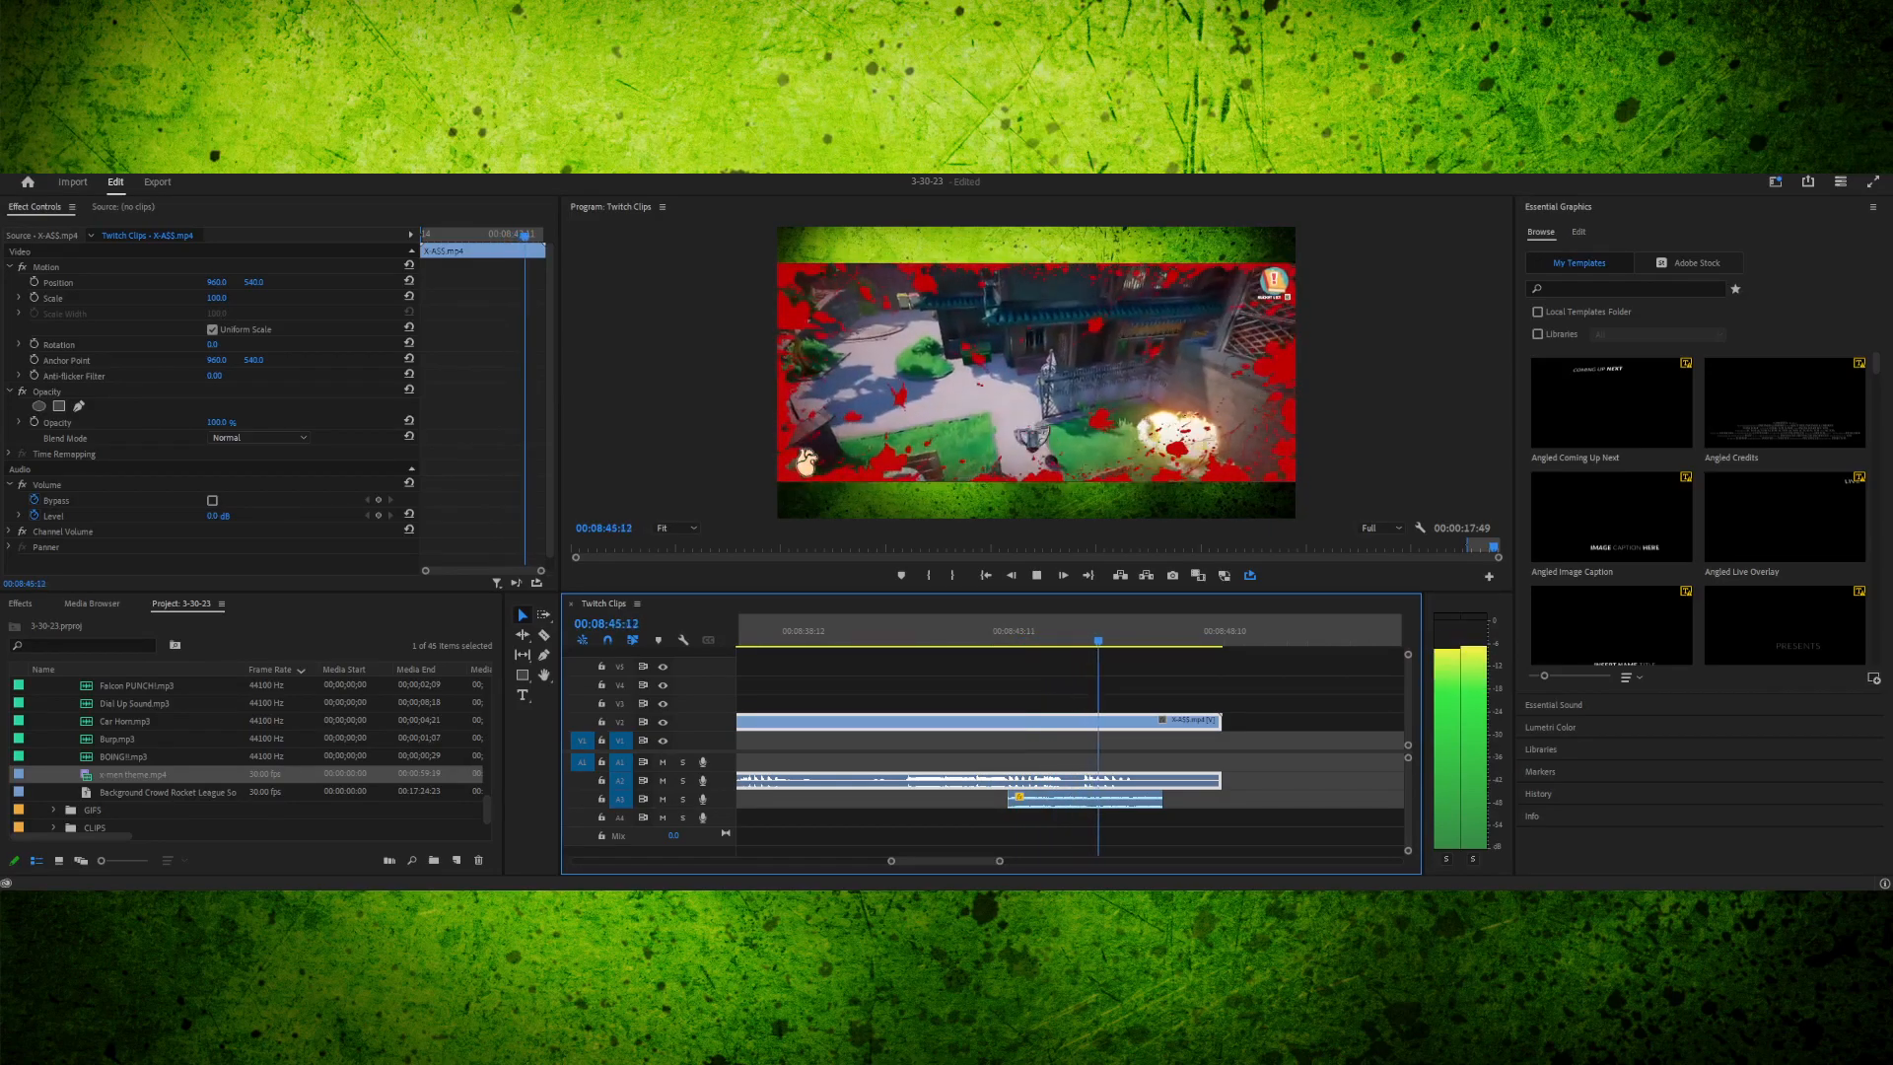
{"action": "key", "text": "space"}
{"action": "left_click_drag", "start_coordinate": [984, 631], "coordinate": [895, 631]}
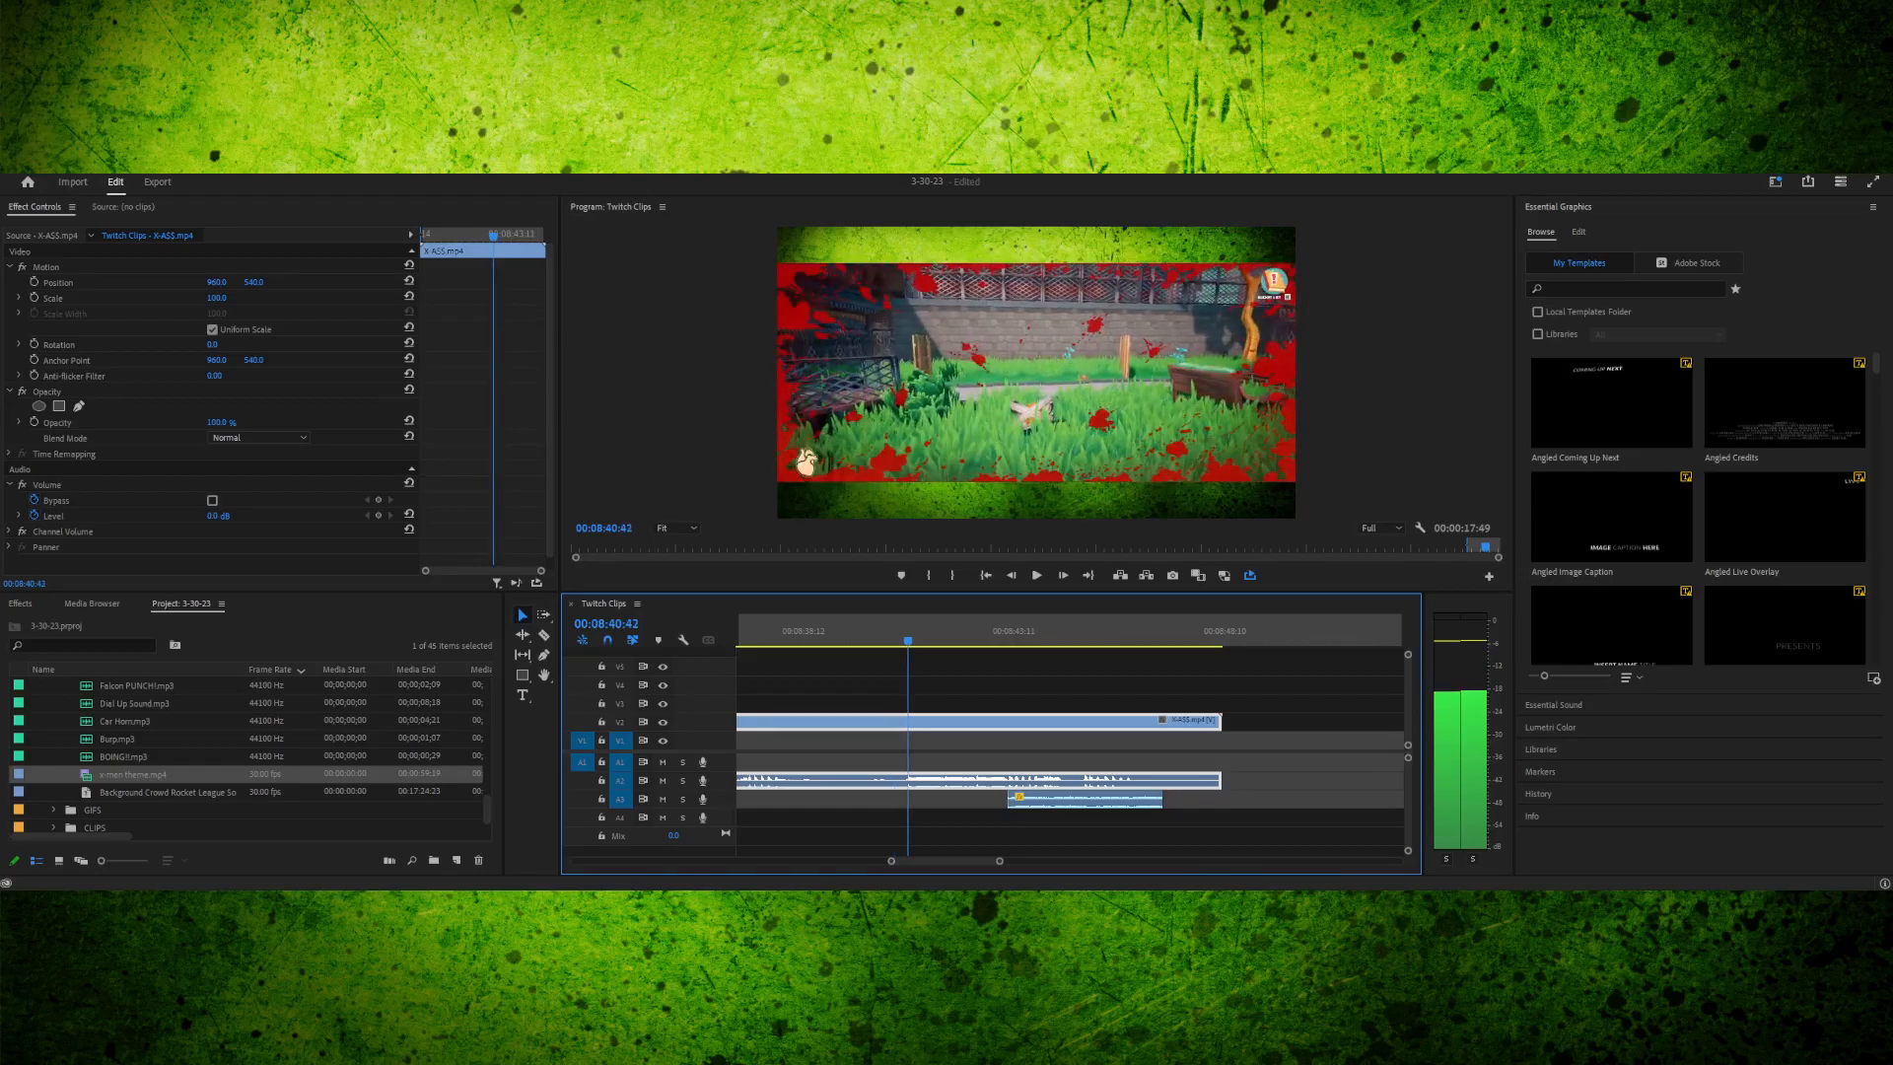
- Play X-A$$.mp4 with the theme audio from 00:08:40:42 and return the playhead to 00:08:43:03
{"action": "key", "text": "space"}
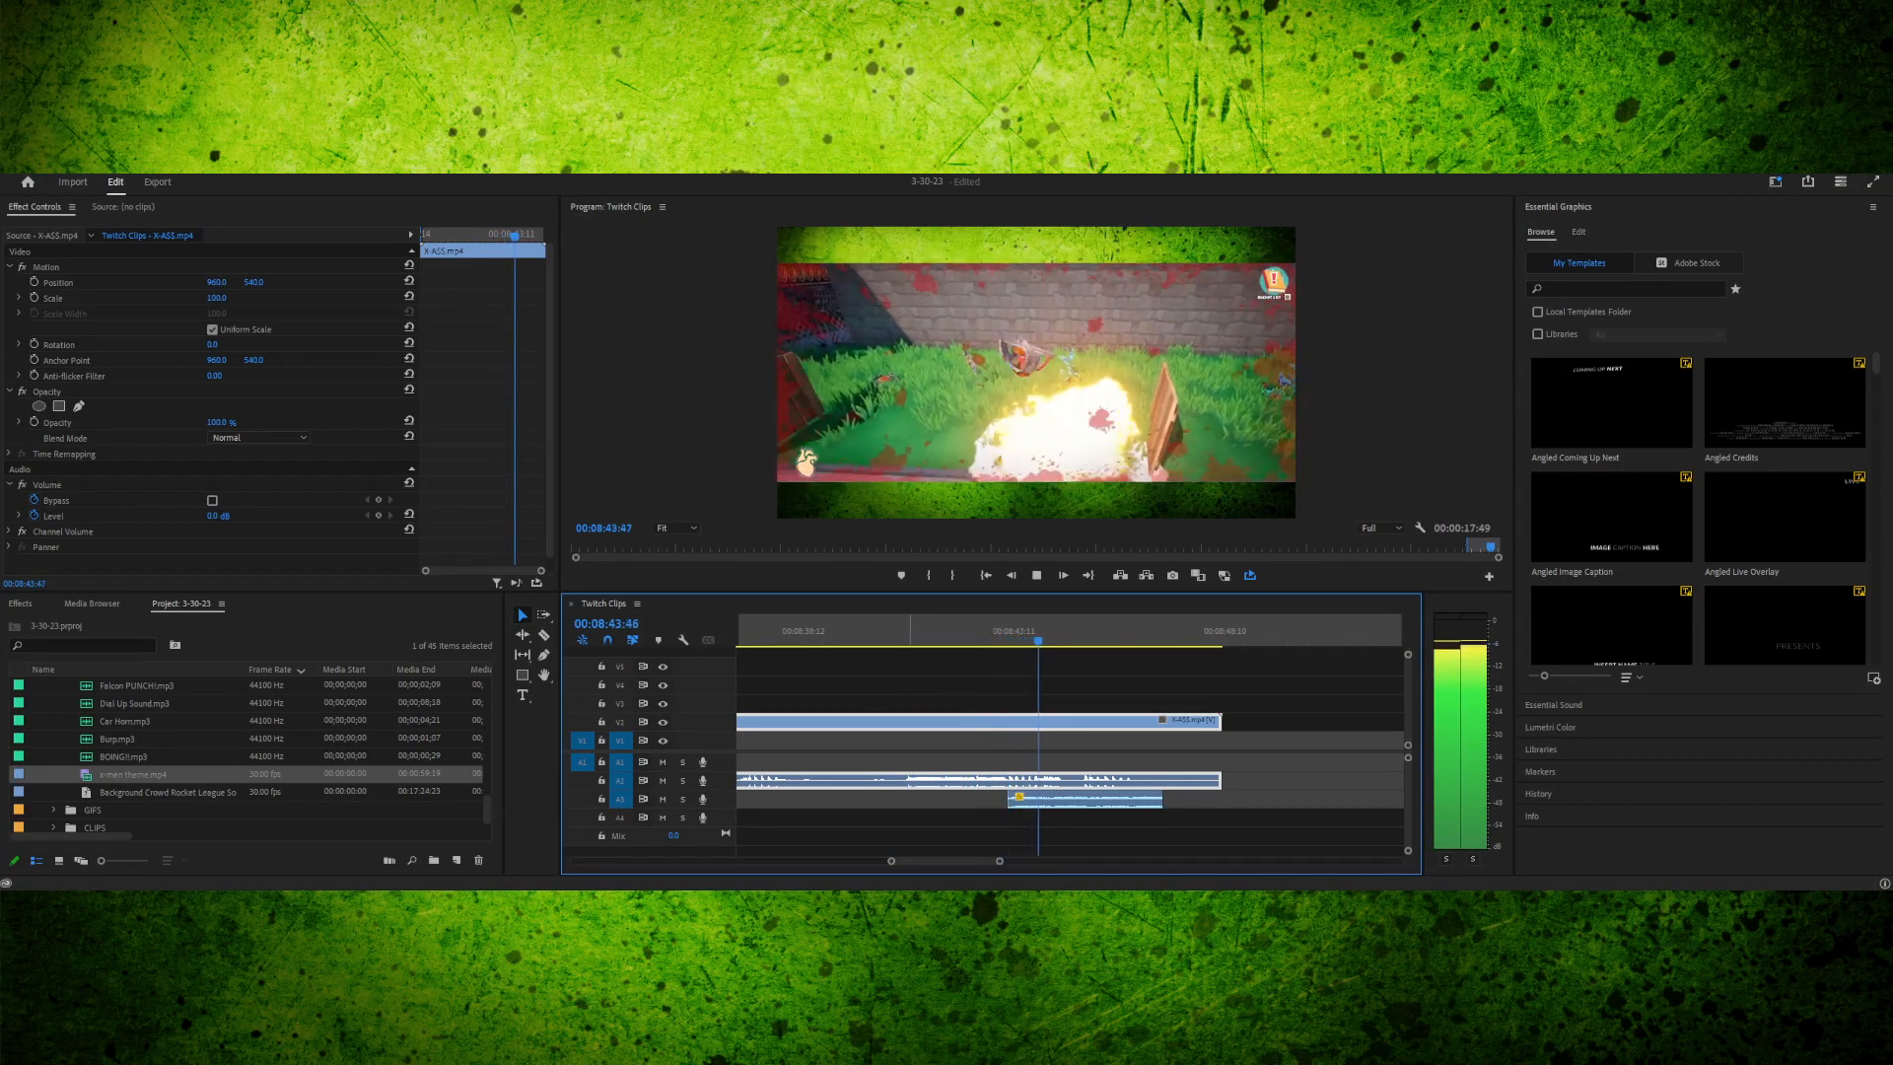
{"action": "key", "text": "space"}
{"action": "left_click_drag", "start_coordinate": [954, 631], "coordinate": [1006, 631]}
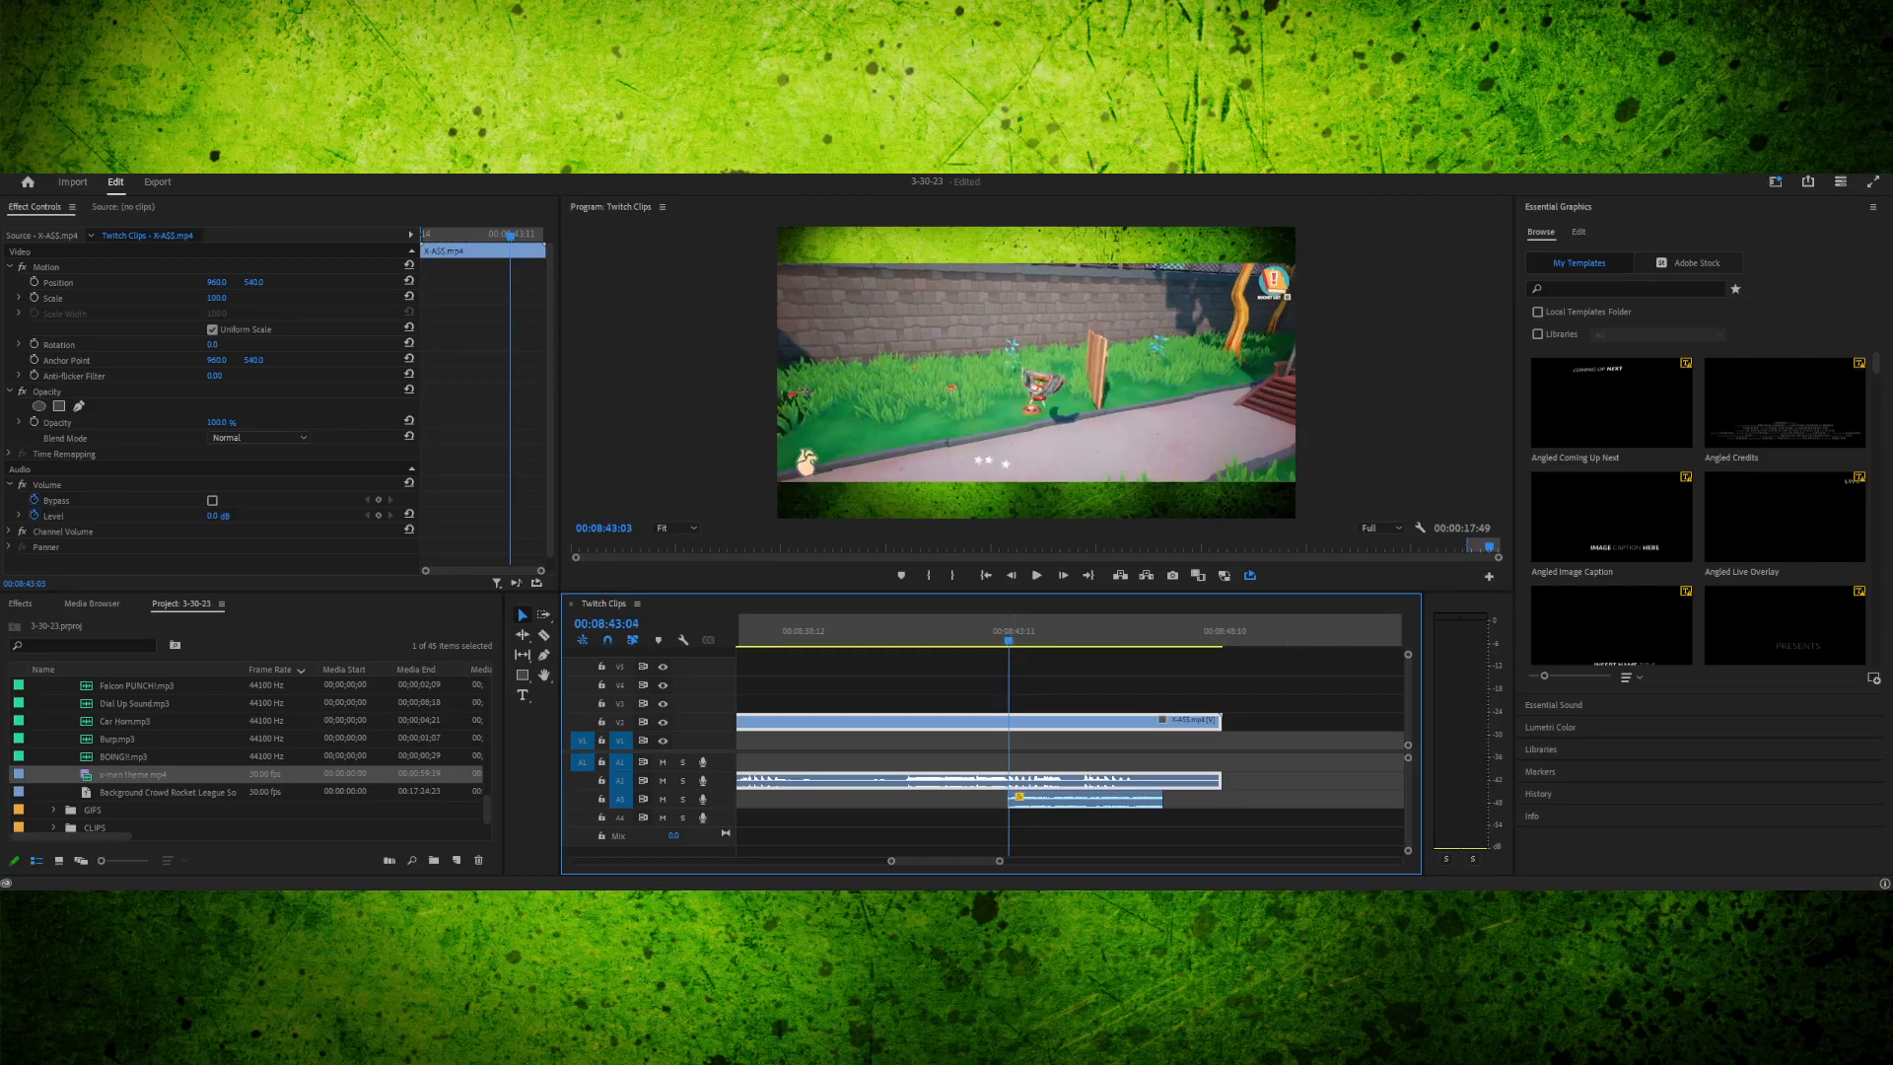
- Locate the start of the explosion at 00:08:43:39 and move the x-men theme.mp4 audio on A3 so that it starts there
{"action": "key", "text": "Right"}
{"action": "key", "text": "Right"}
{"action": "key", "text": "Right"}
{"action": "key", "text": "Right"}
{"action": "key", "text": "Right"}
{"action": "key", "text": "Right"}
{"action": "key", "text": "Right"}
{"action": "key", "text": "Right"}
{"action": "key", "text": "Right"}
{"action": "key", "text": "Right"}
{"action": "key", "text": "Right"}
{"action": "key", "text": "Right"}
{"action": "key", "text": "Right"}
{"action": "key", "text": "Right"}
{"action": "key", "text": "Right"}
{"action": "key", "text": "Right"}
{"action": "key", "text": "Right"}
{"action": "key", "text": "Right"}
{"action": "key", "text": "Right"}
{"action": "key", "text": "Right"}
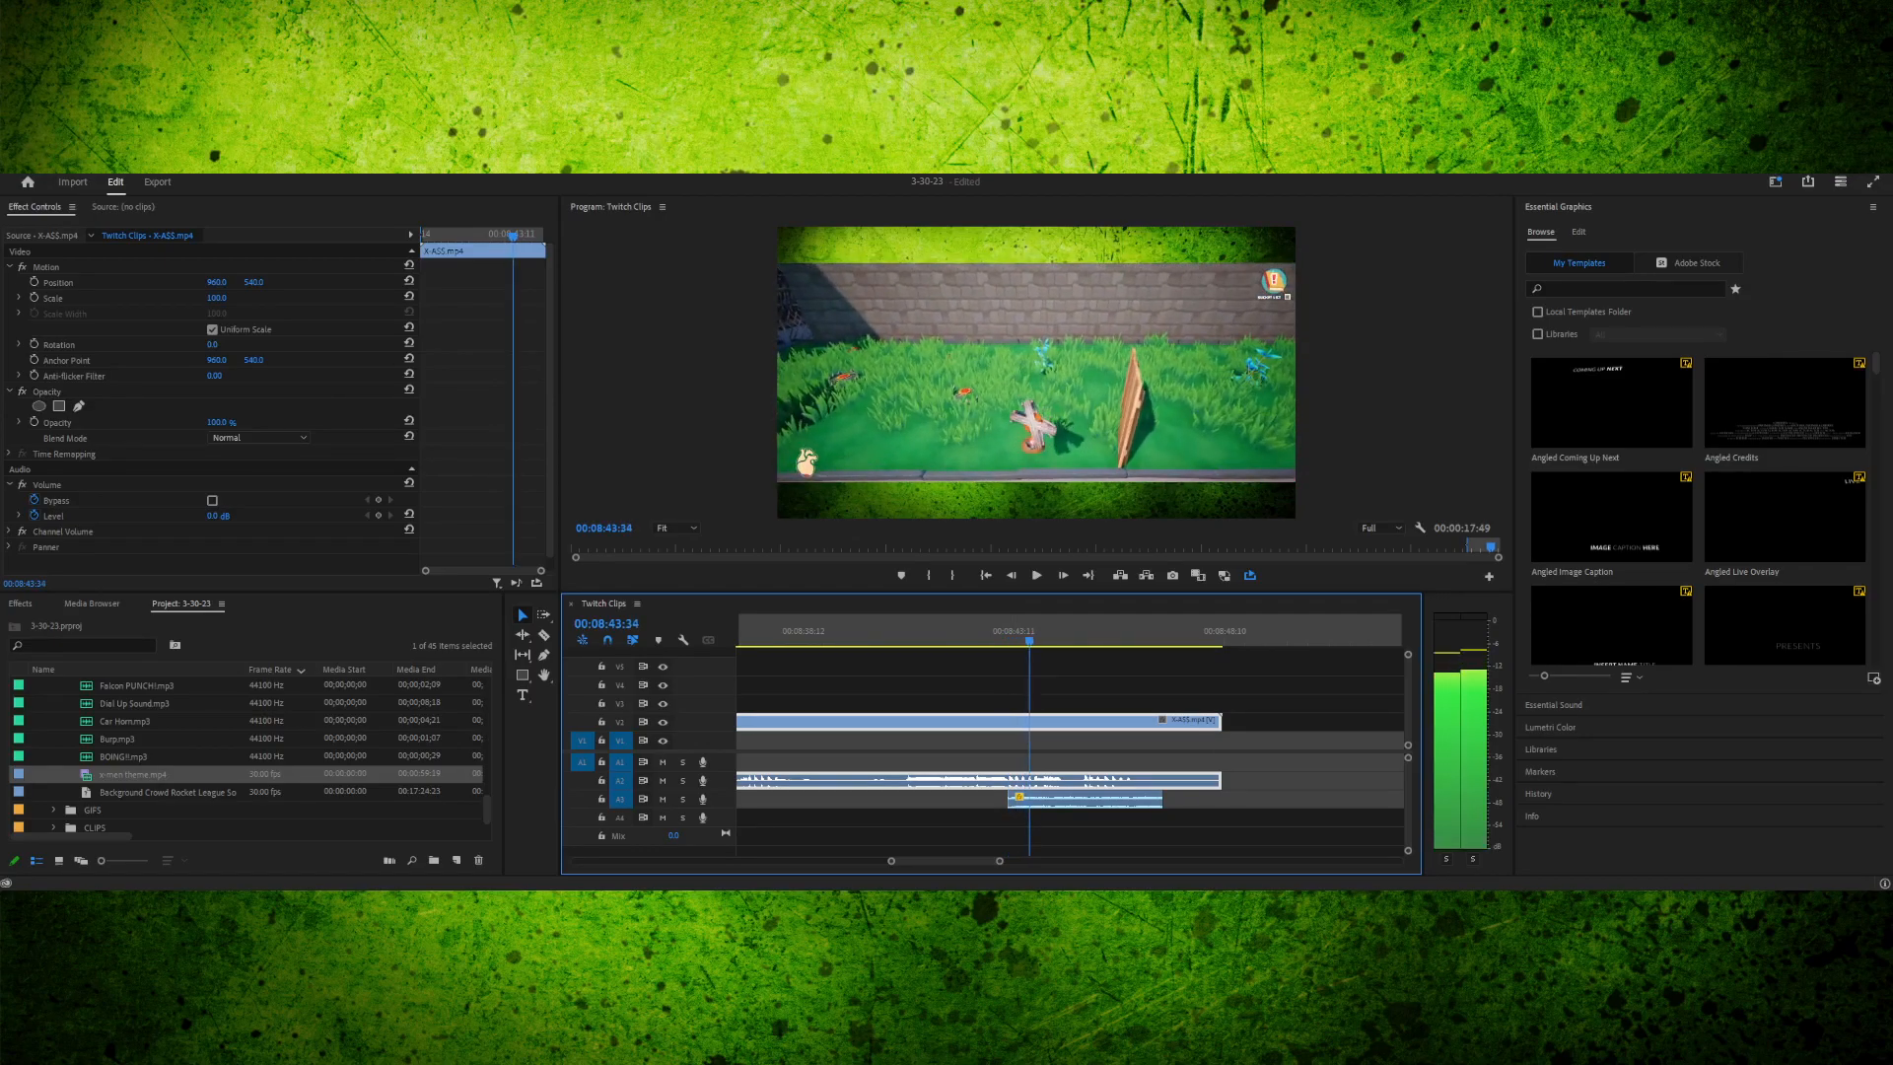
{"action": "key", "text": "Right"}
{"action": "key", "text": "Right"}
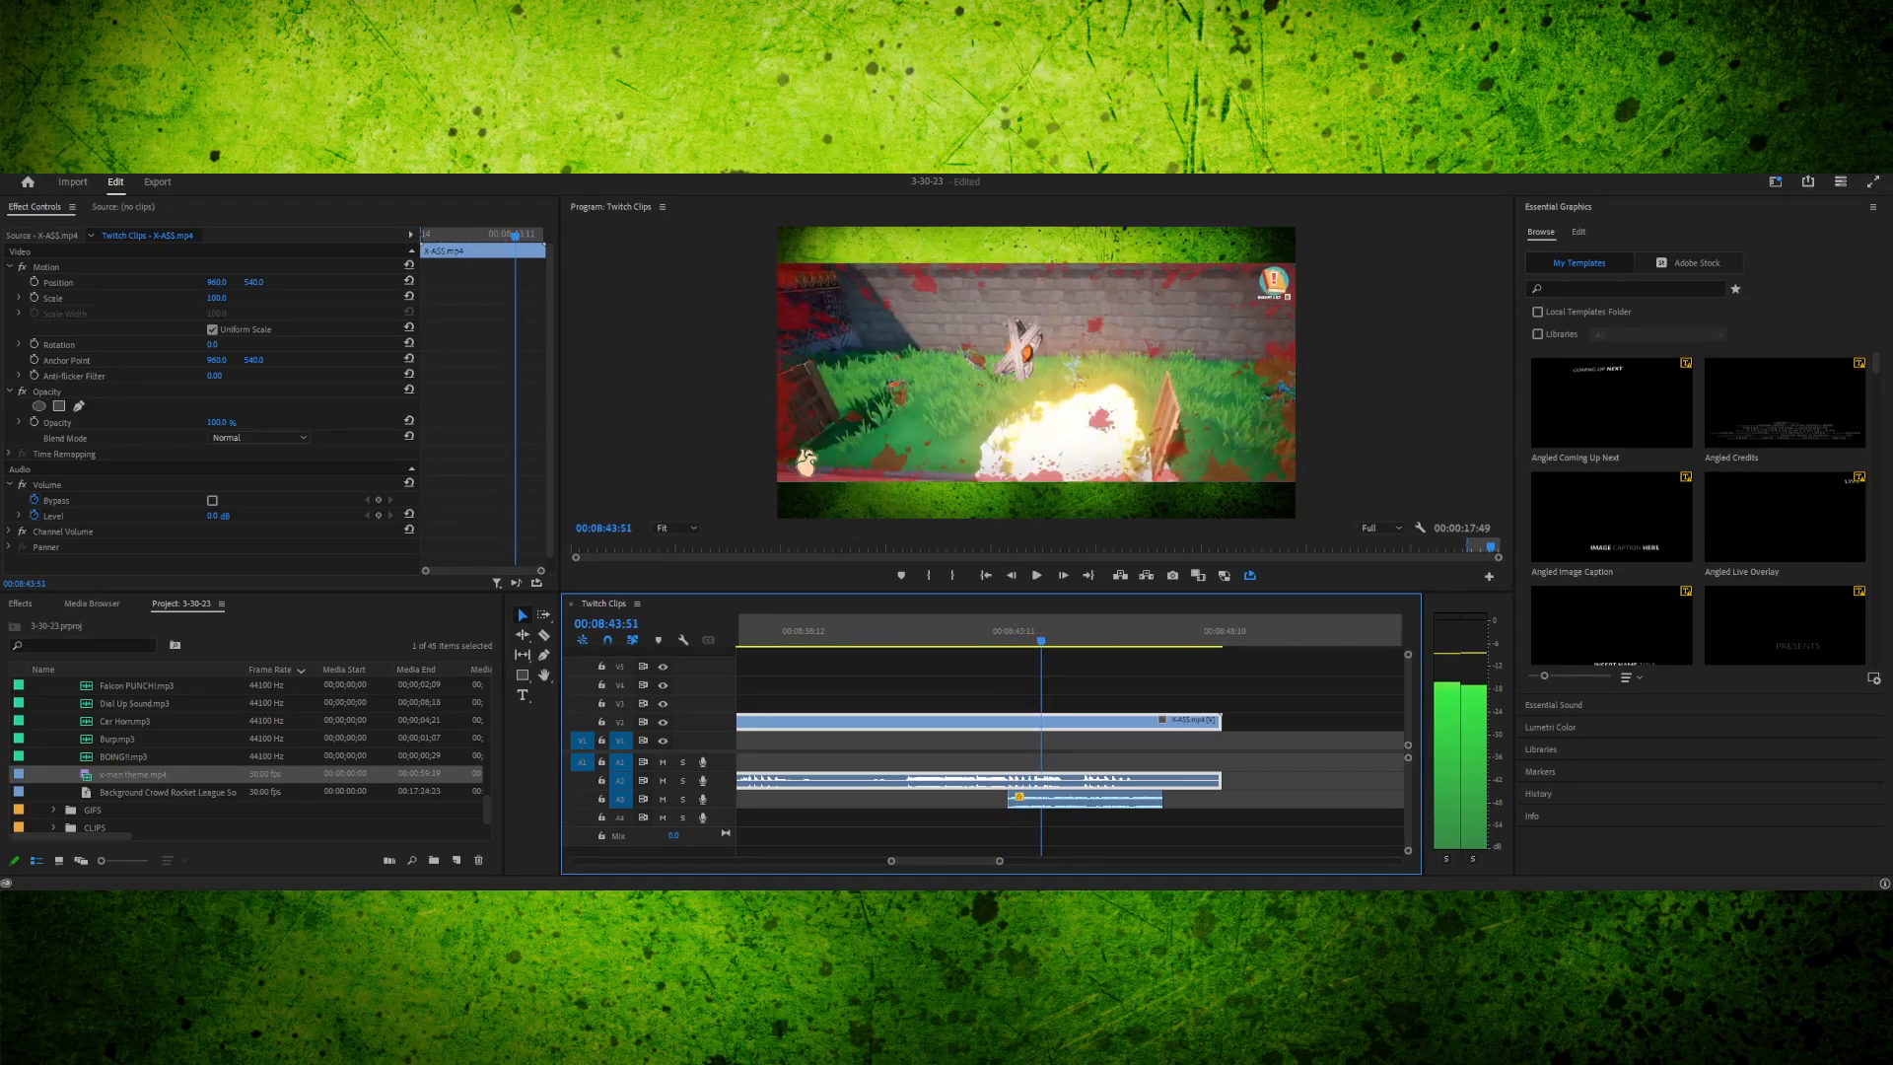
{"action": "key", "text": "Left"}
{"action": "key", "text": "Left"}
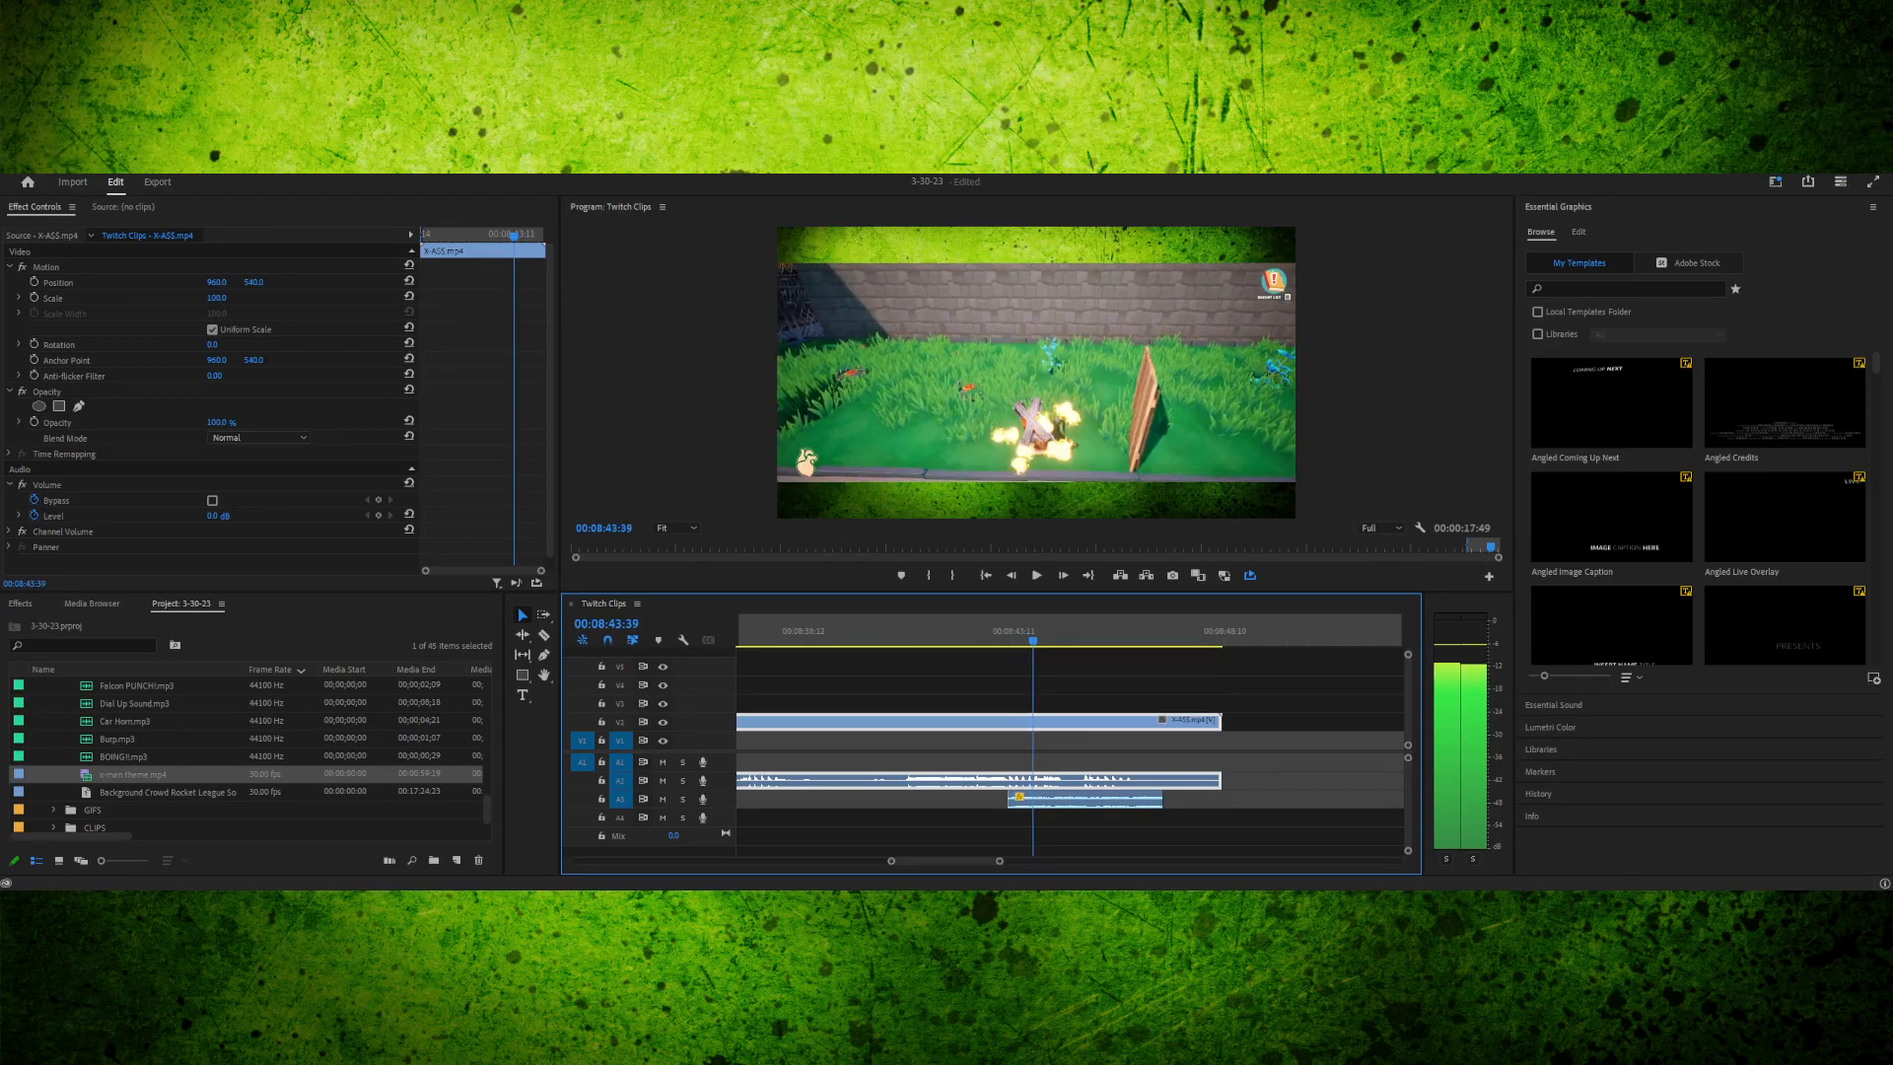
{"action": "left_click_drag", "start_coordinate": [1067, 800], "coordinate": [1094, 799]}
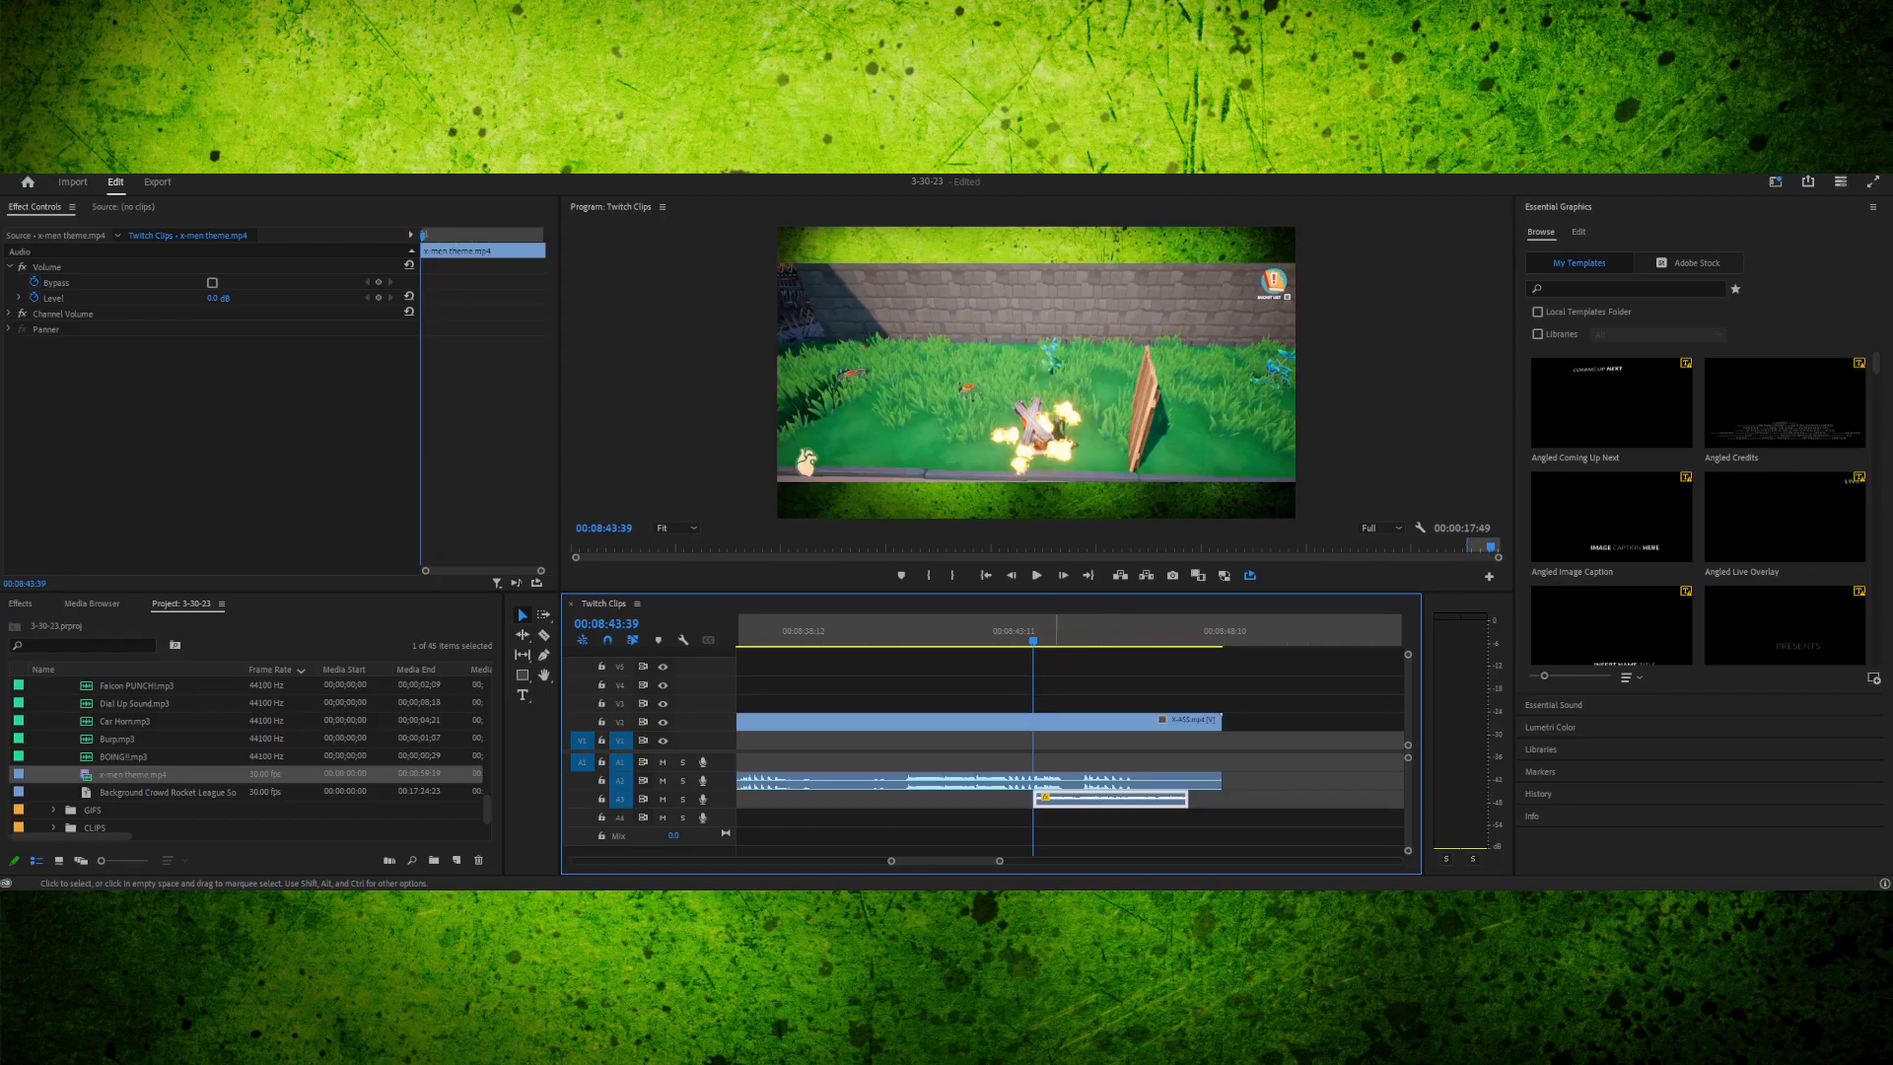
- Play the ending of X-A$$.mp4 with the repositioned theme audio through to 00:08:47:28
{"action": "left_click", "coordinate": [1013, 631]}
{"action": "key", "text": "space"}
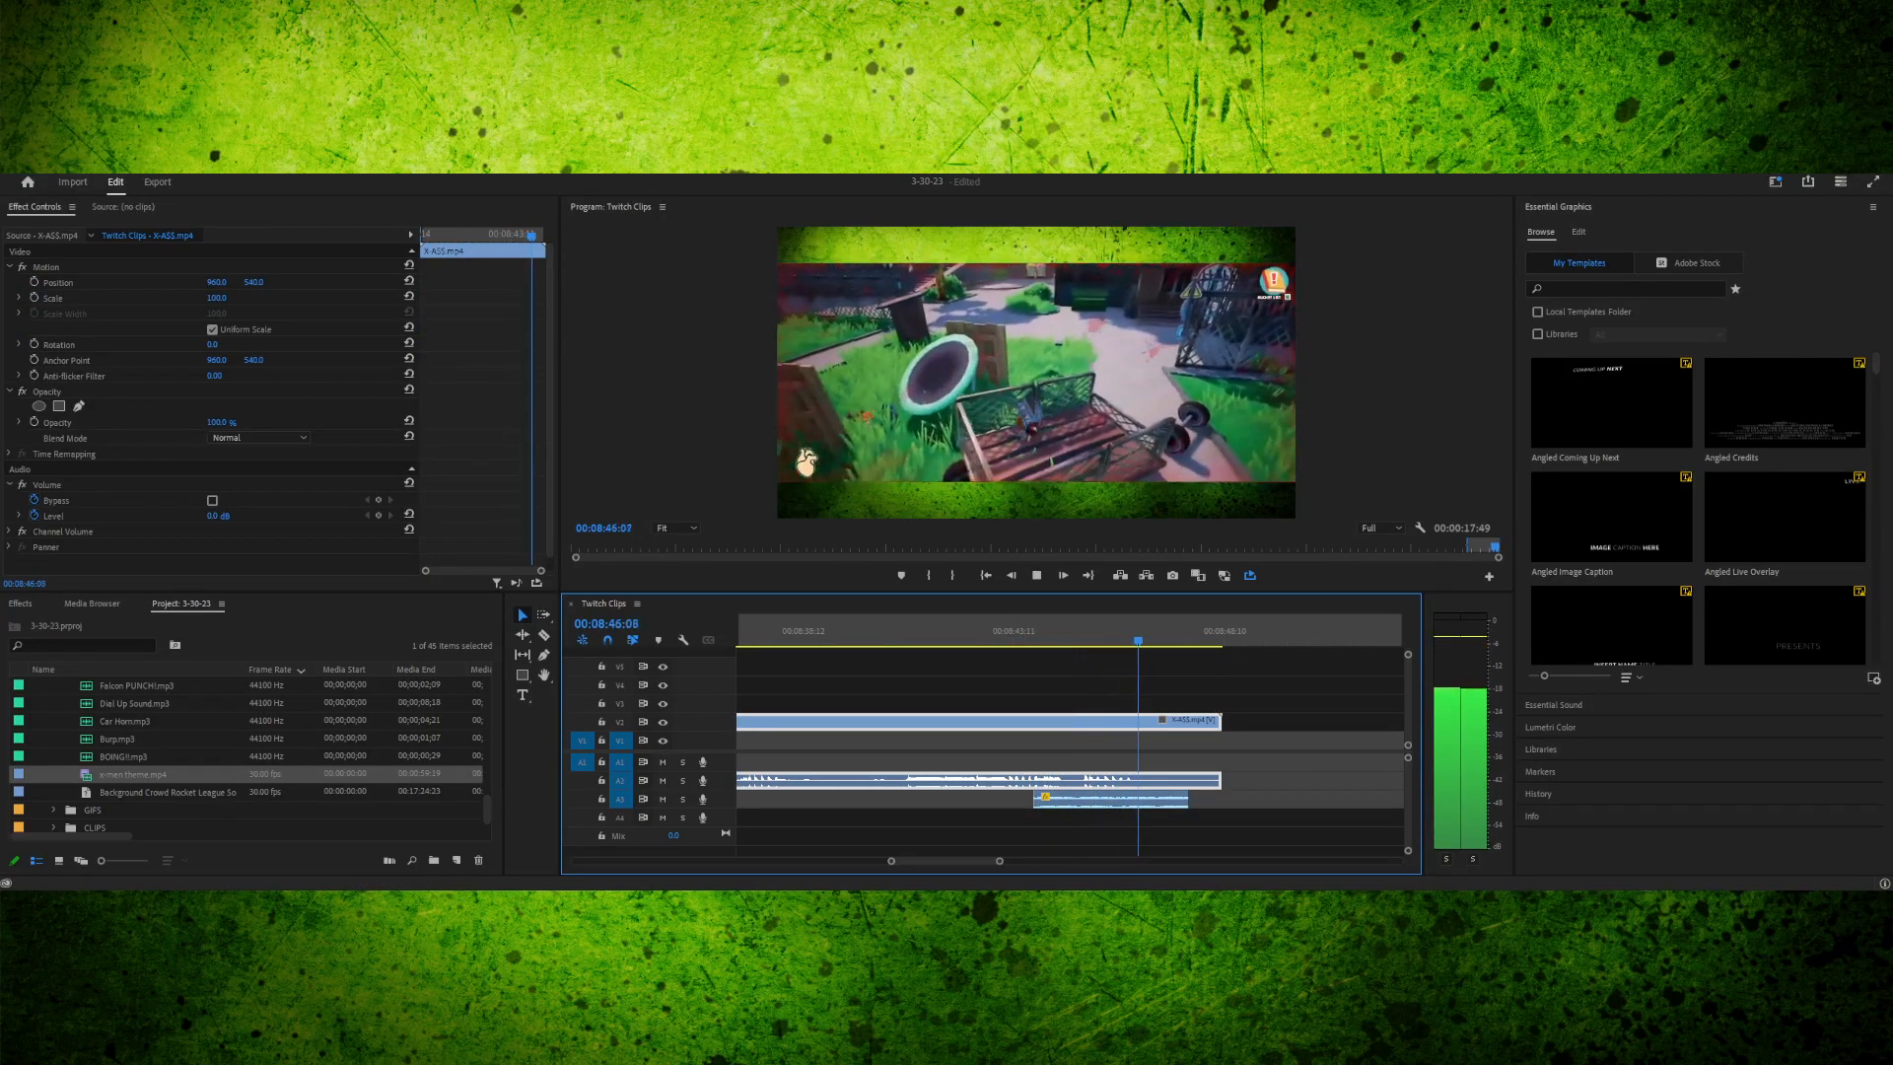
{"action": "key", "text": "space"}
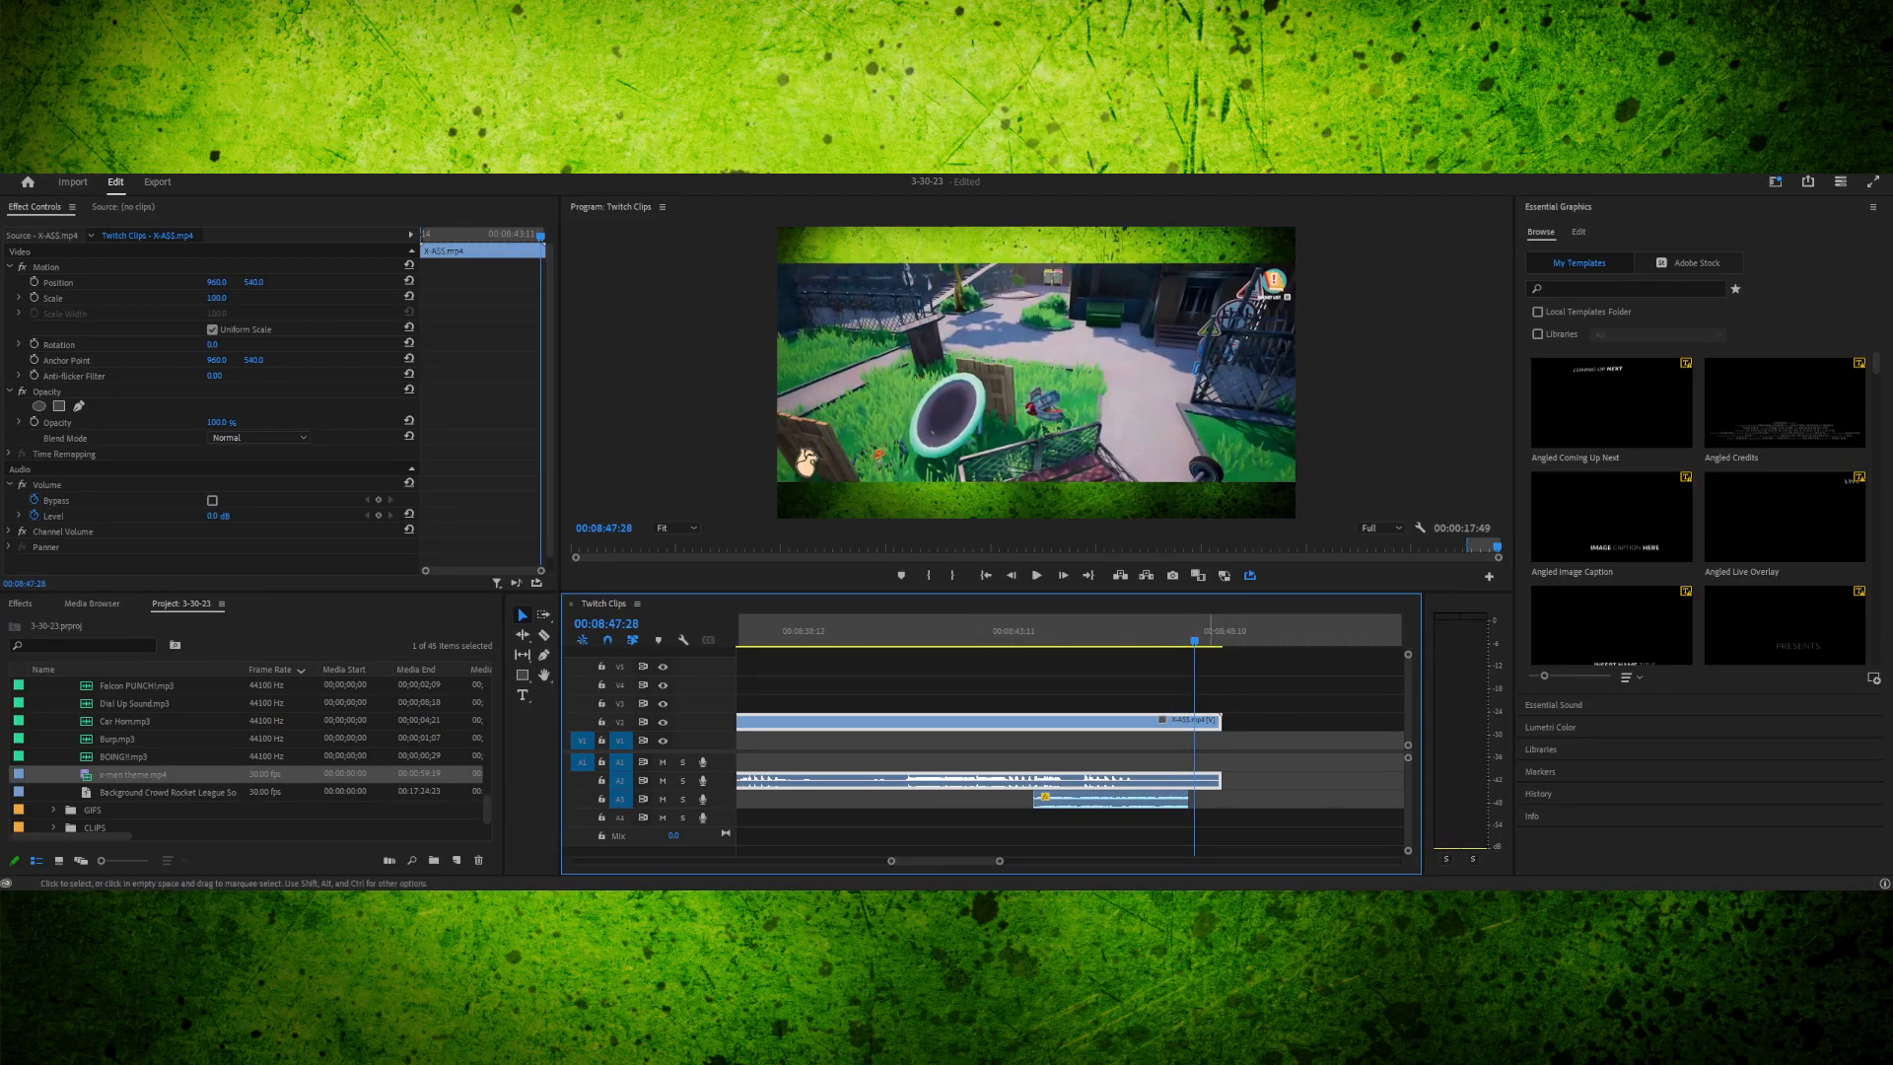
- Split X-A$$.mp4 at the end of the x-men theme.mp4 audio and delete the leftover tail
{"action": "key", "text": "ctrl+k"}
{"action": "key", "text": "v"}
{"action": "key", "text": "Delete"}
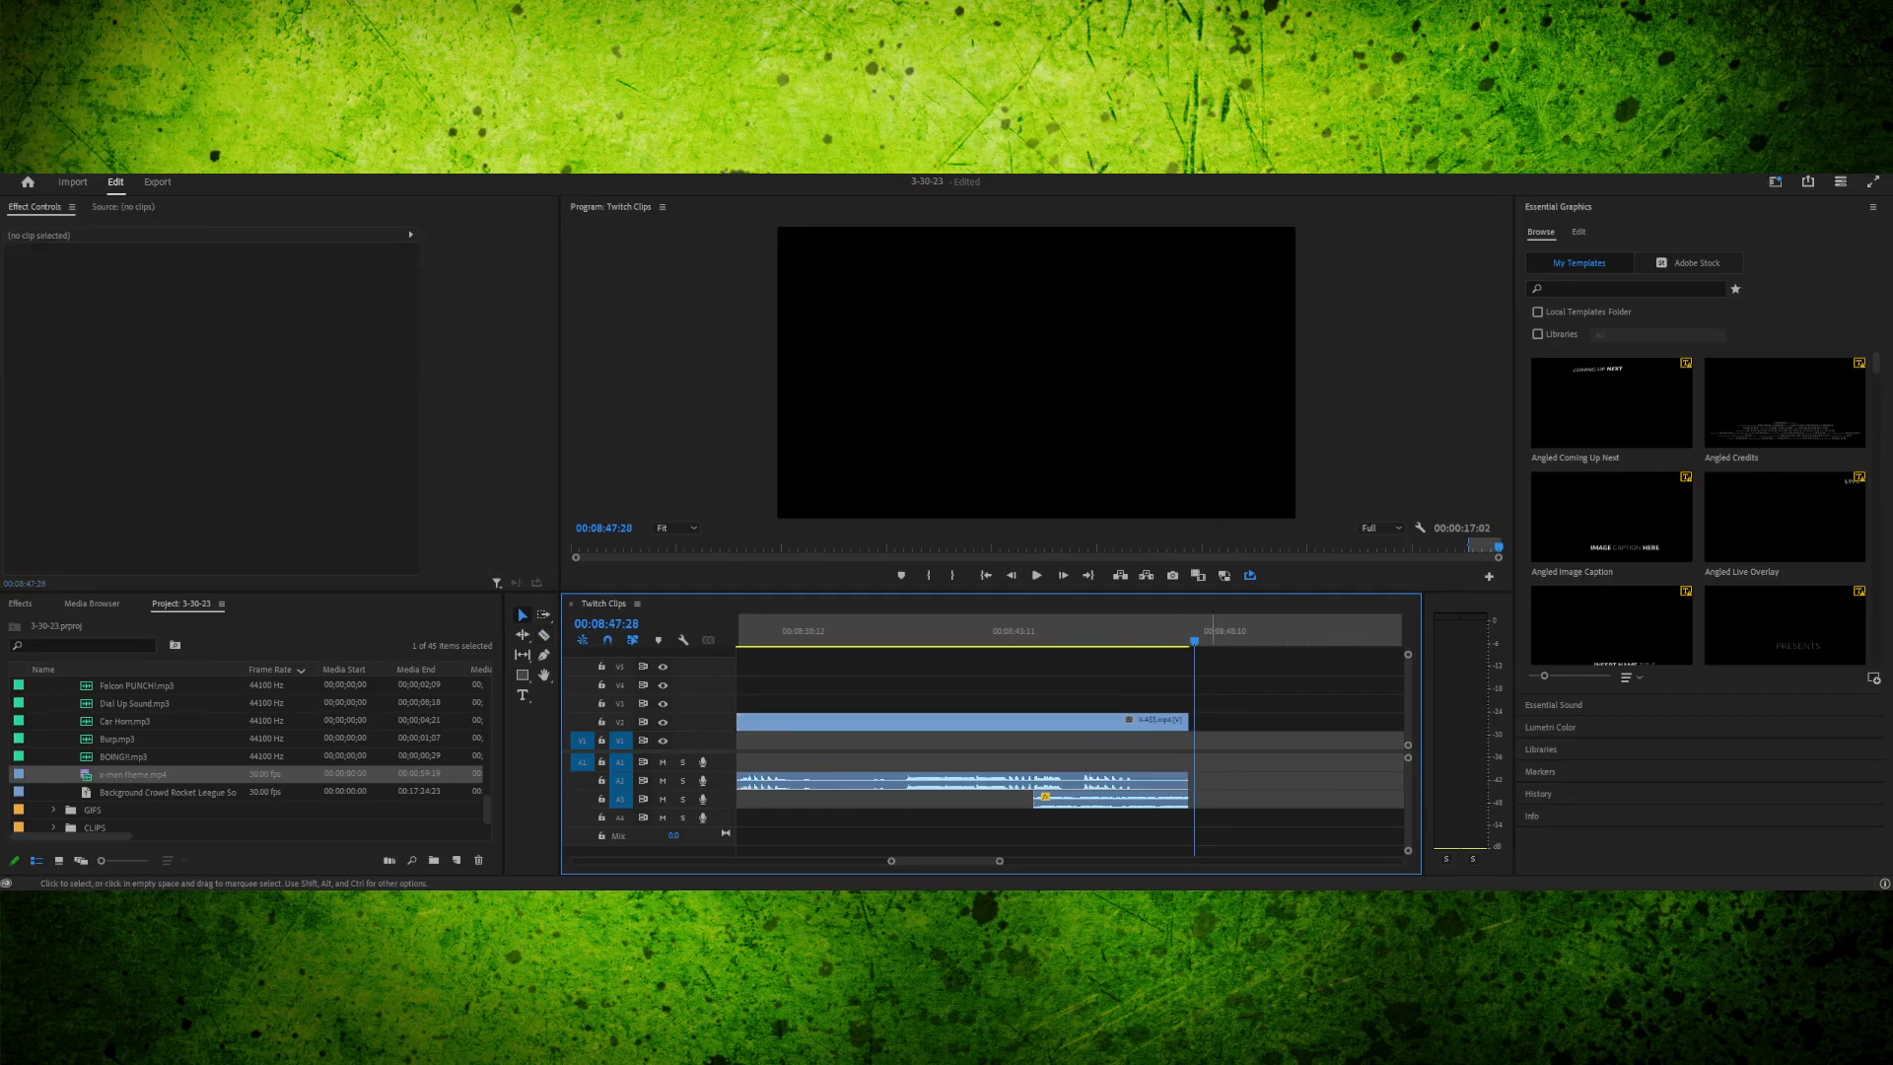
- Review the opening seconds of X-A$$.mp4, between about 00:08:30:39 and 00:08:34:00, for a later starting point
{"action": "left_click_drag", "start_coordinate": [1075, 631], "coordinate": [1036, 630]}
{"action": "key", "text": "space"}
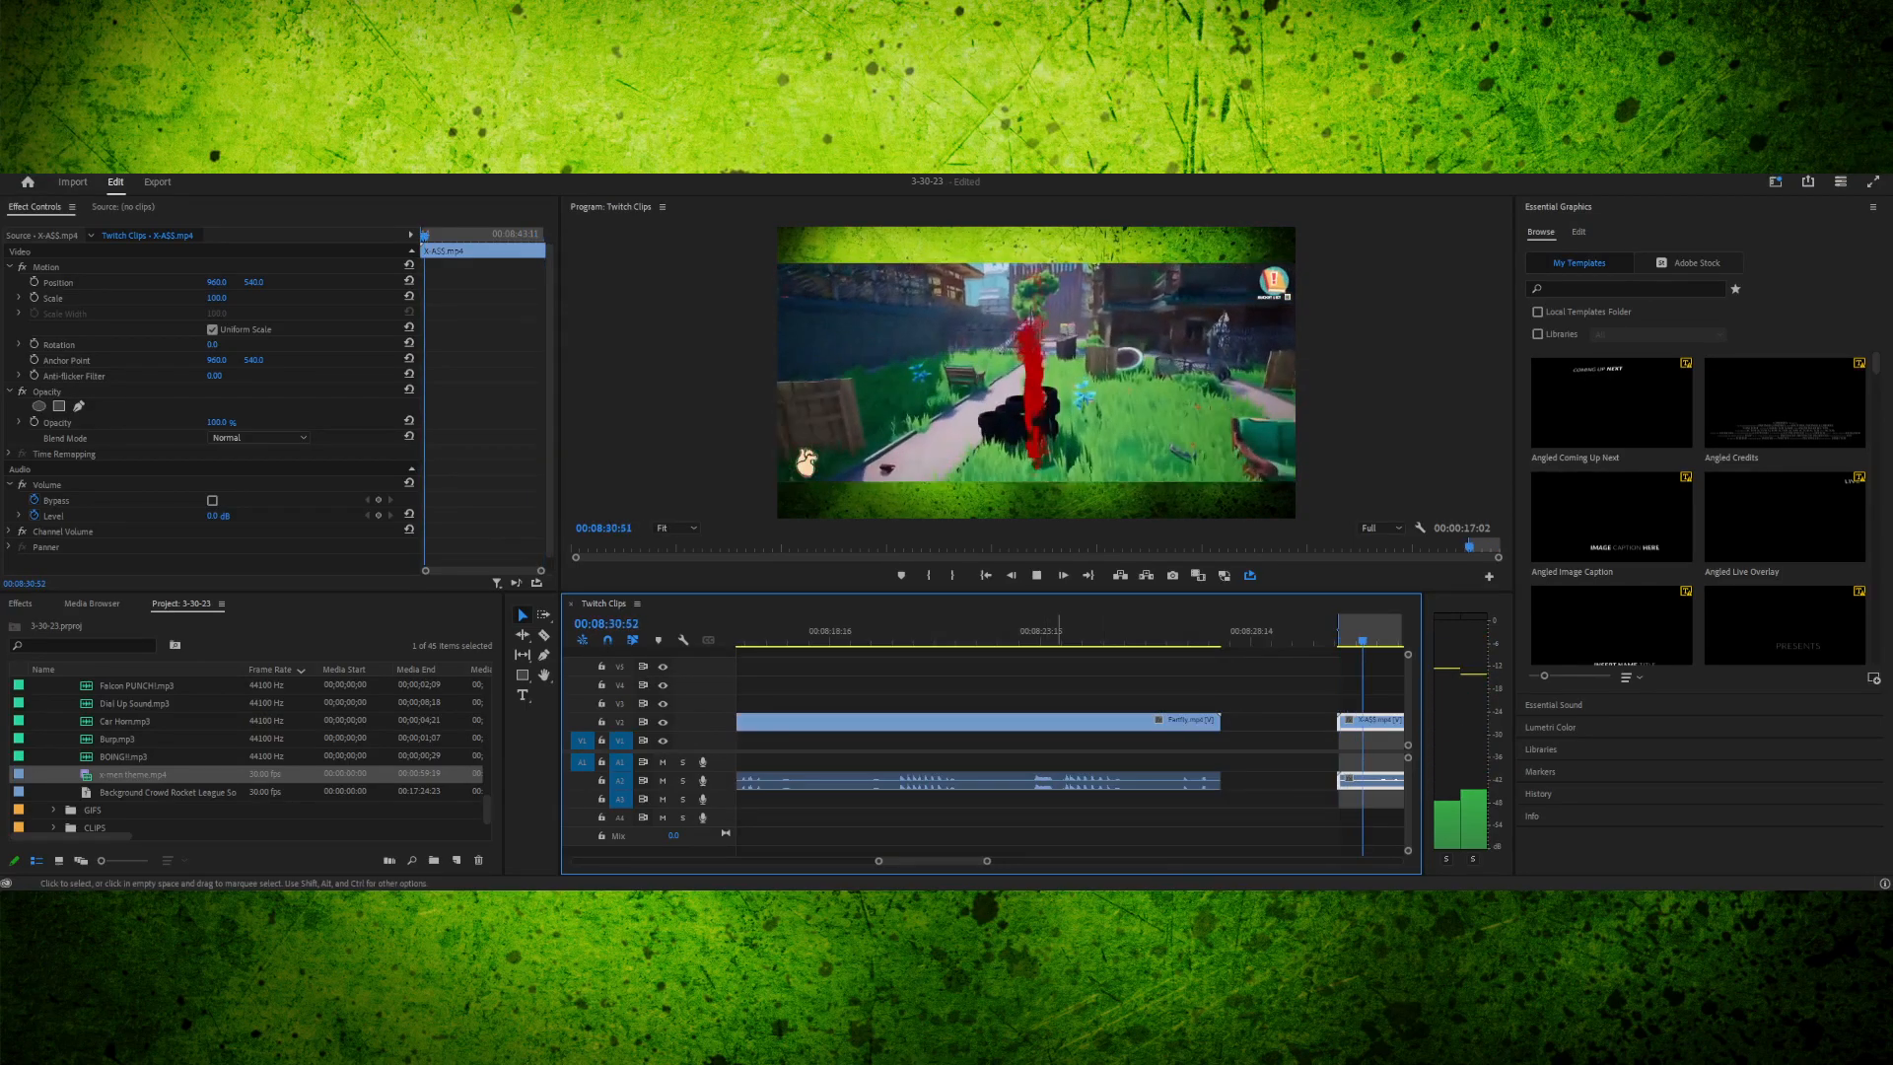
{"action": "key", "text": "space"}
{"action": "left_click_drag", "start_coordinate": [987, 861], "coordinate": [948, 860]}
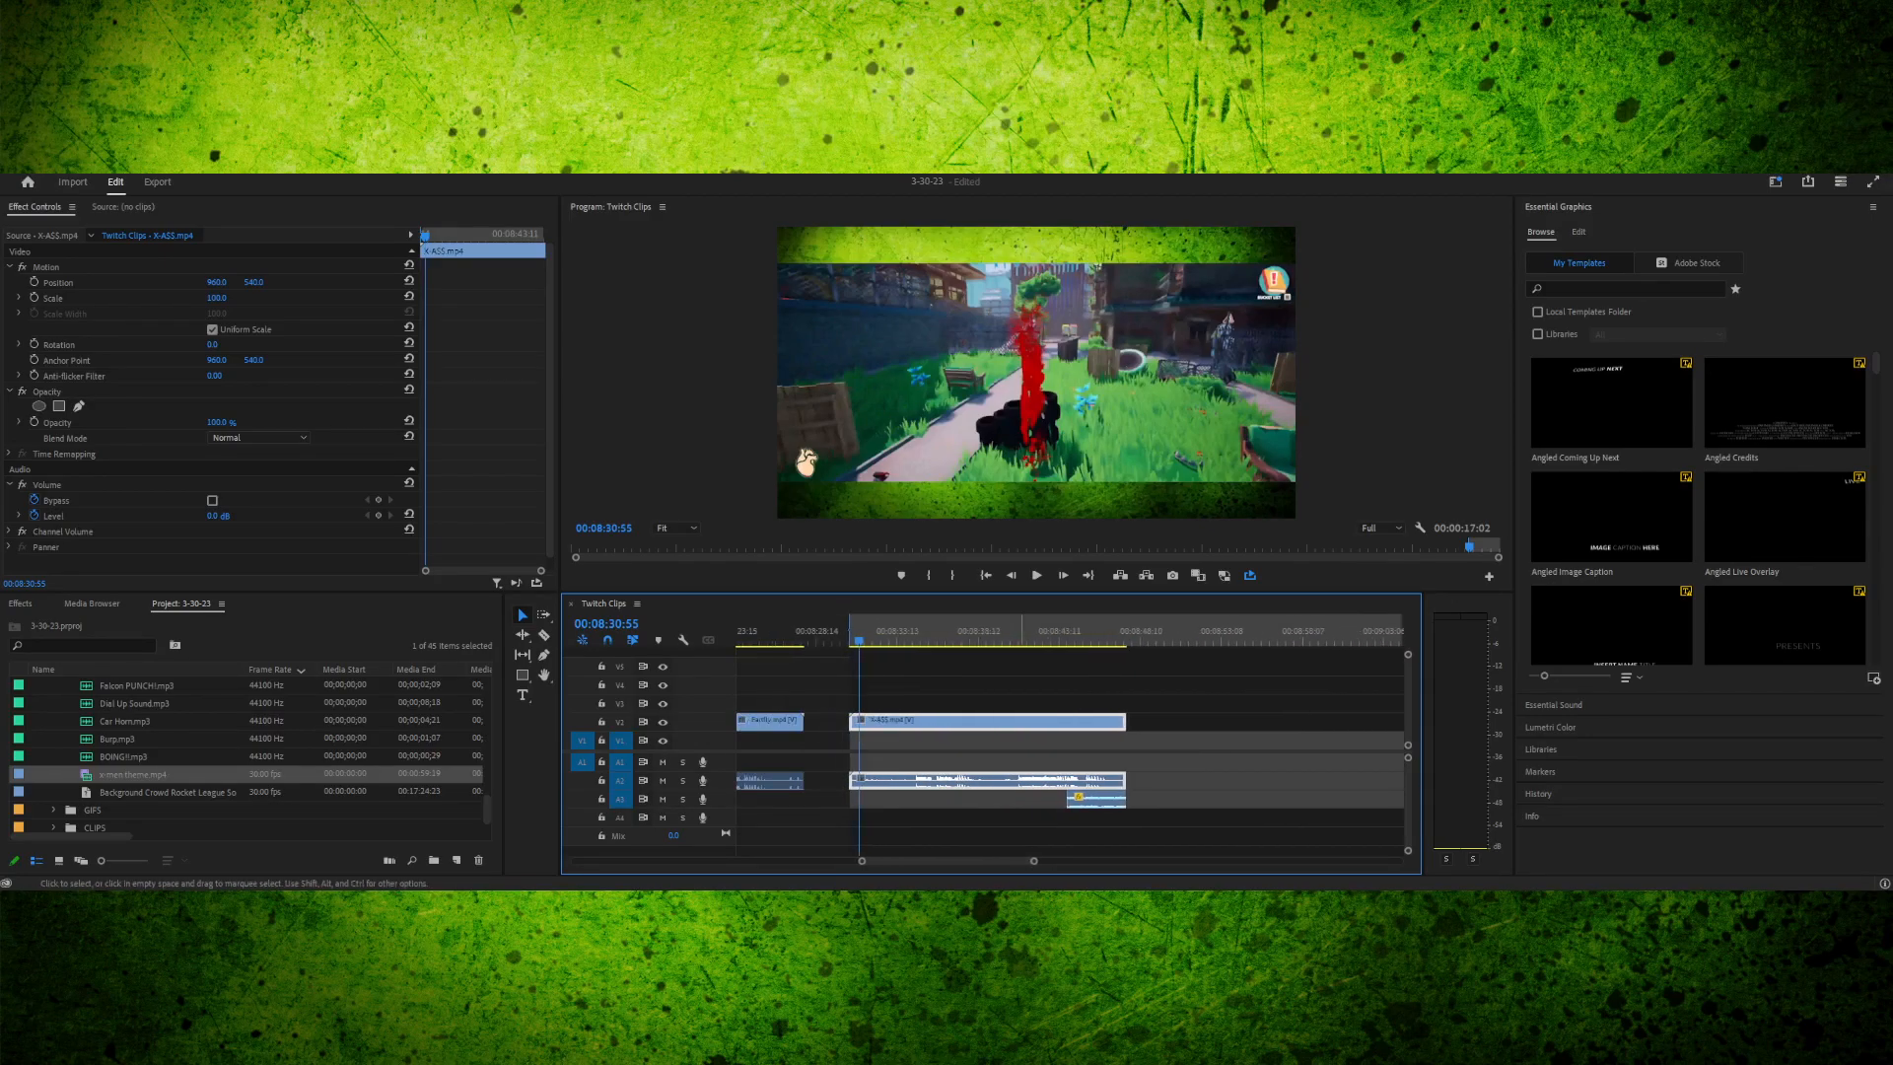
{"action": "left_click_drag", "start_coordinate": [880, 632], "coordinate": [856, 632]}
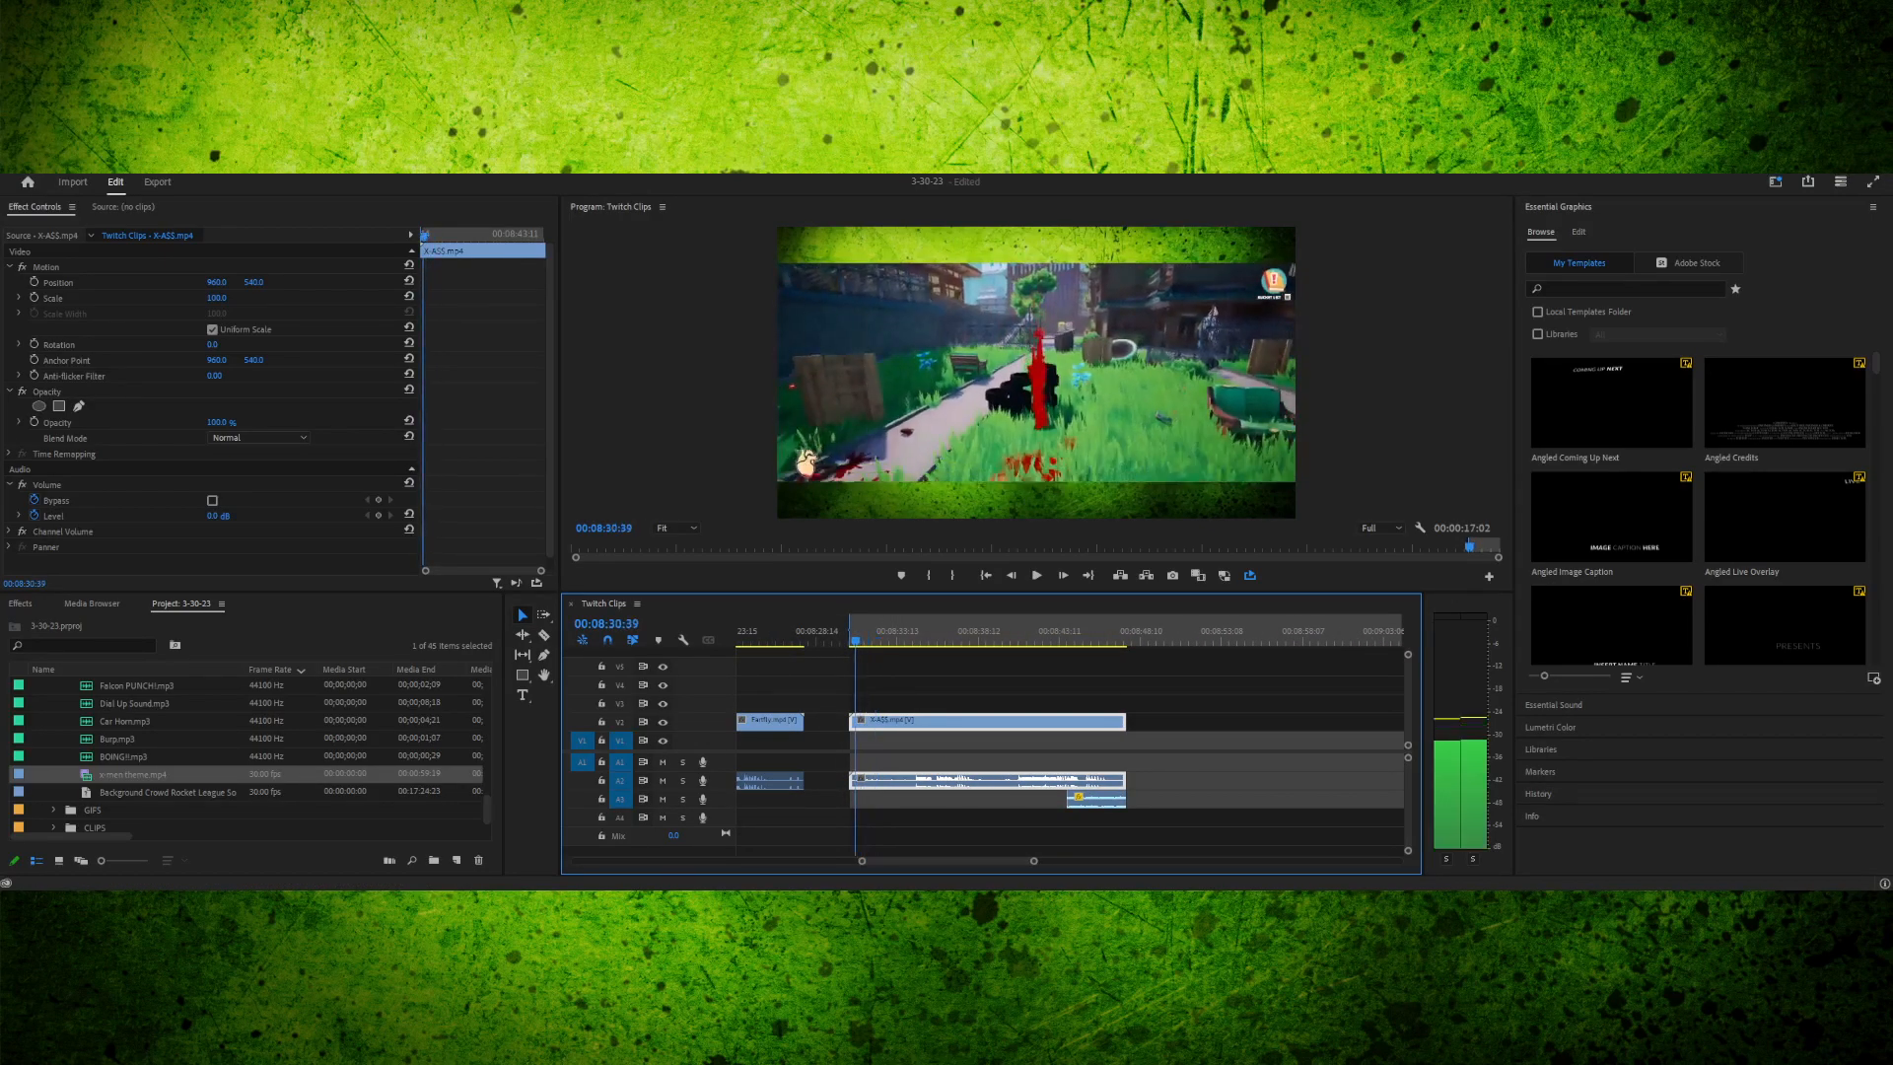
{"action": "key", "text": "space"}
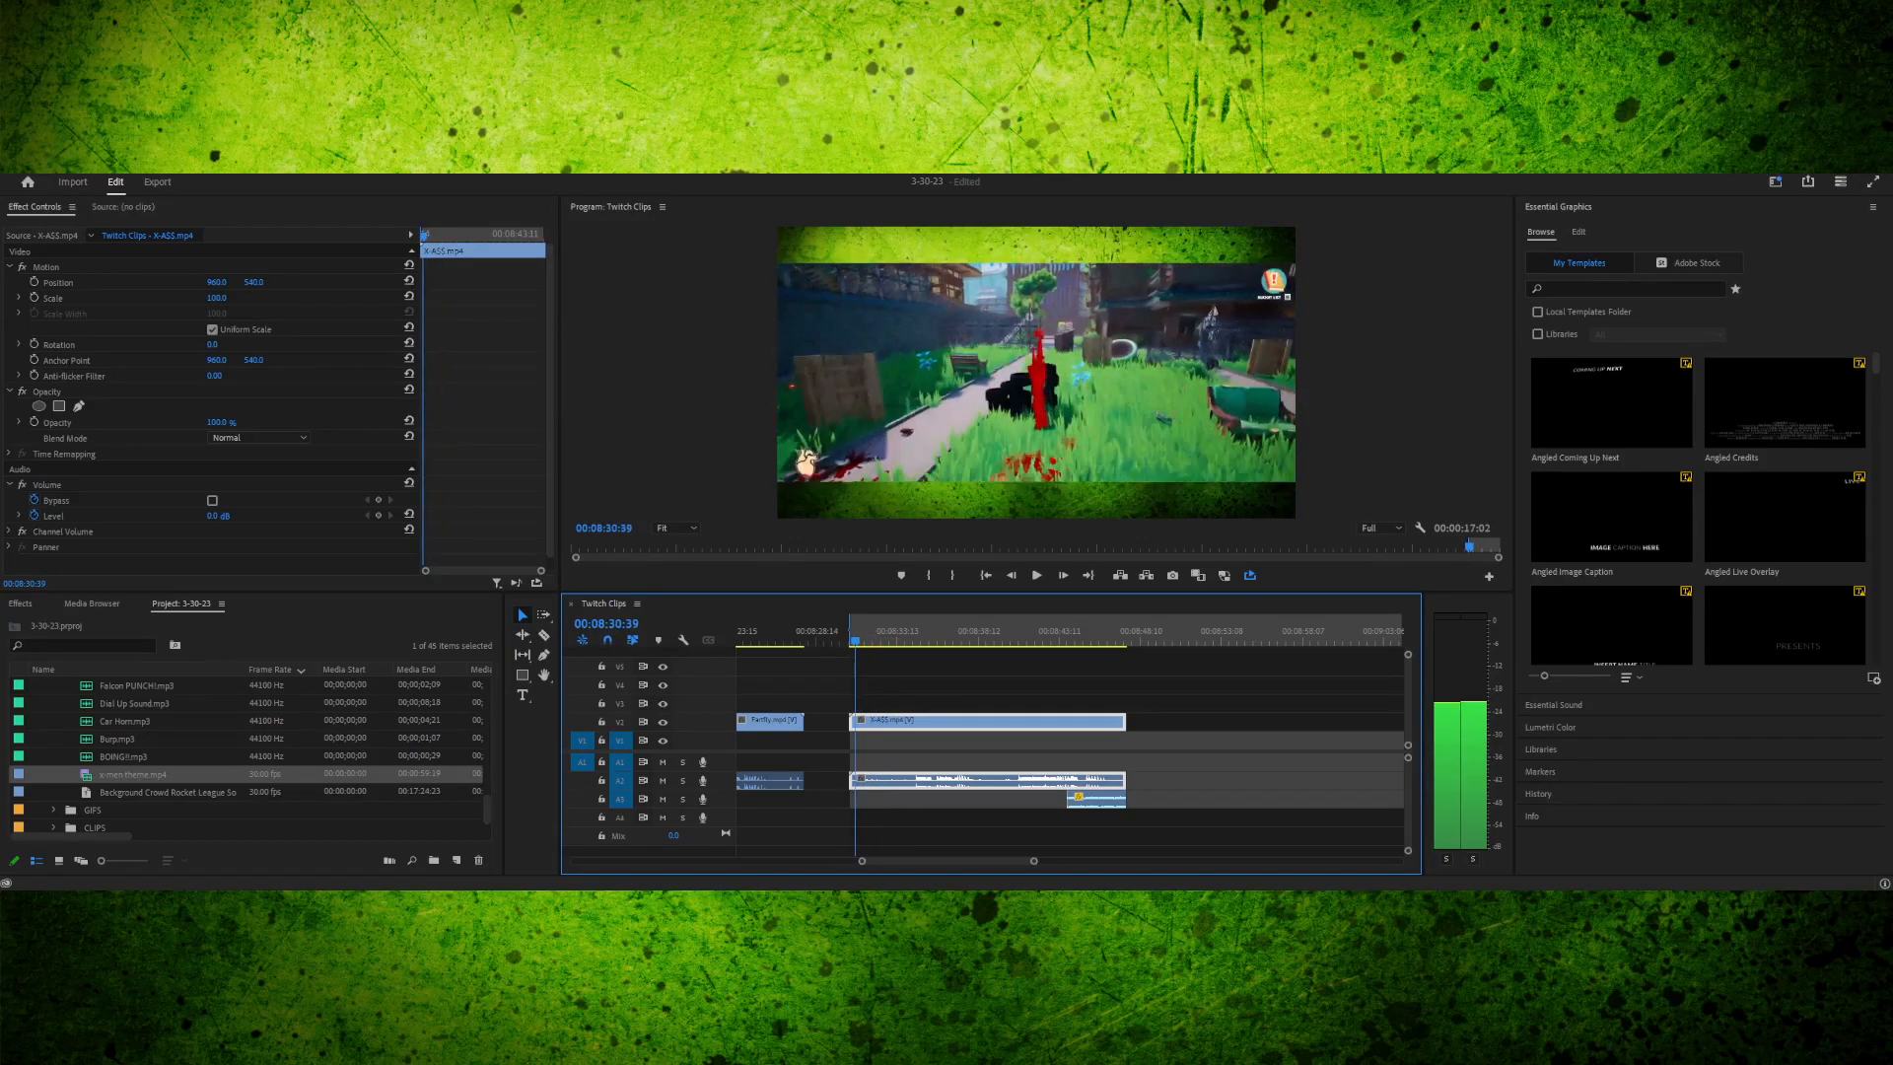
{"action": "key", "text": "space"}
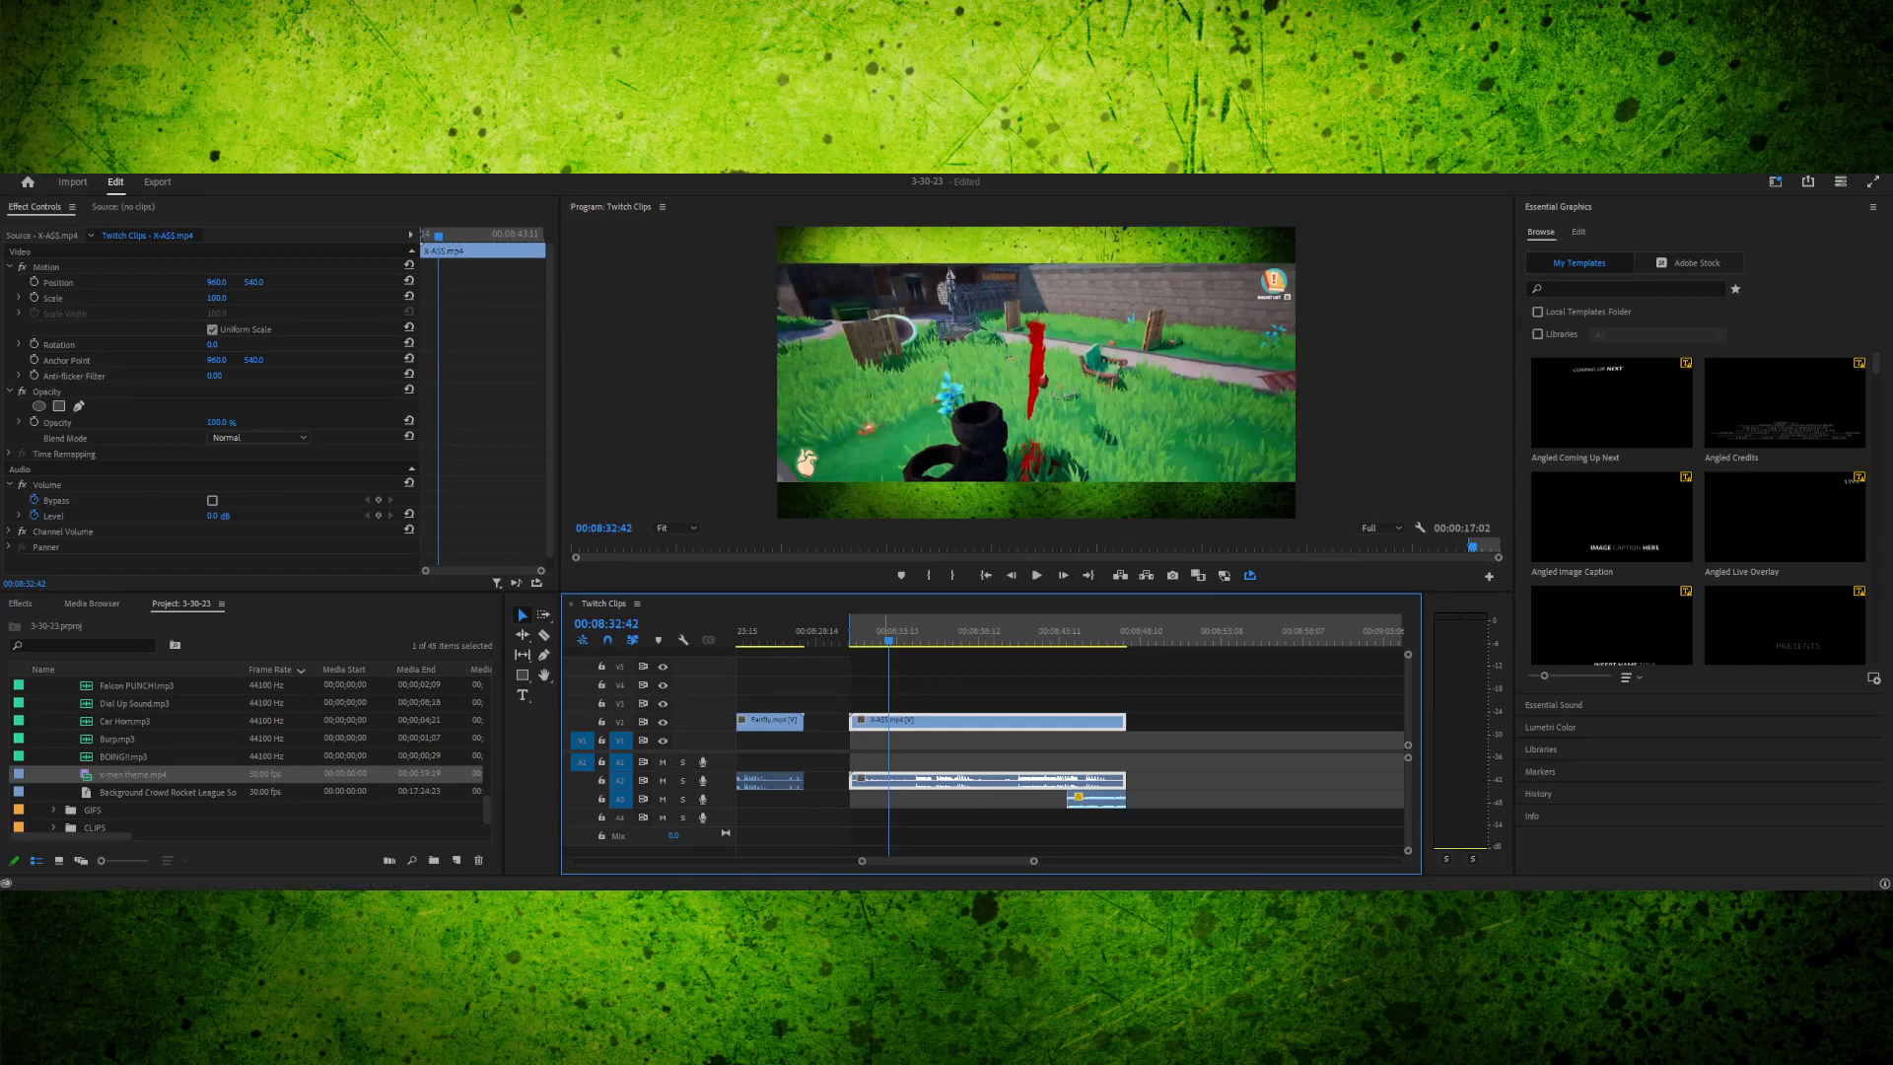
{"action": "key", "text": "space"}
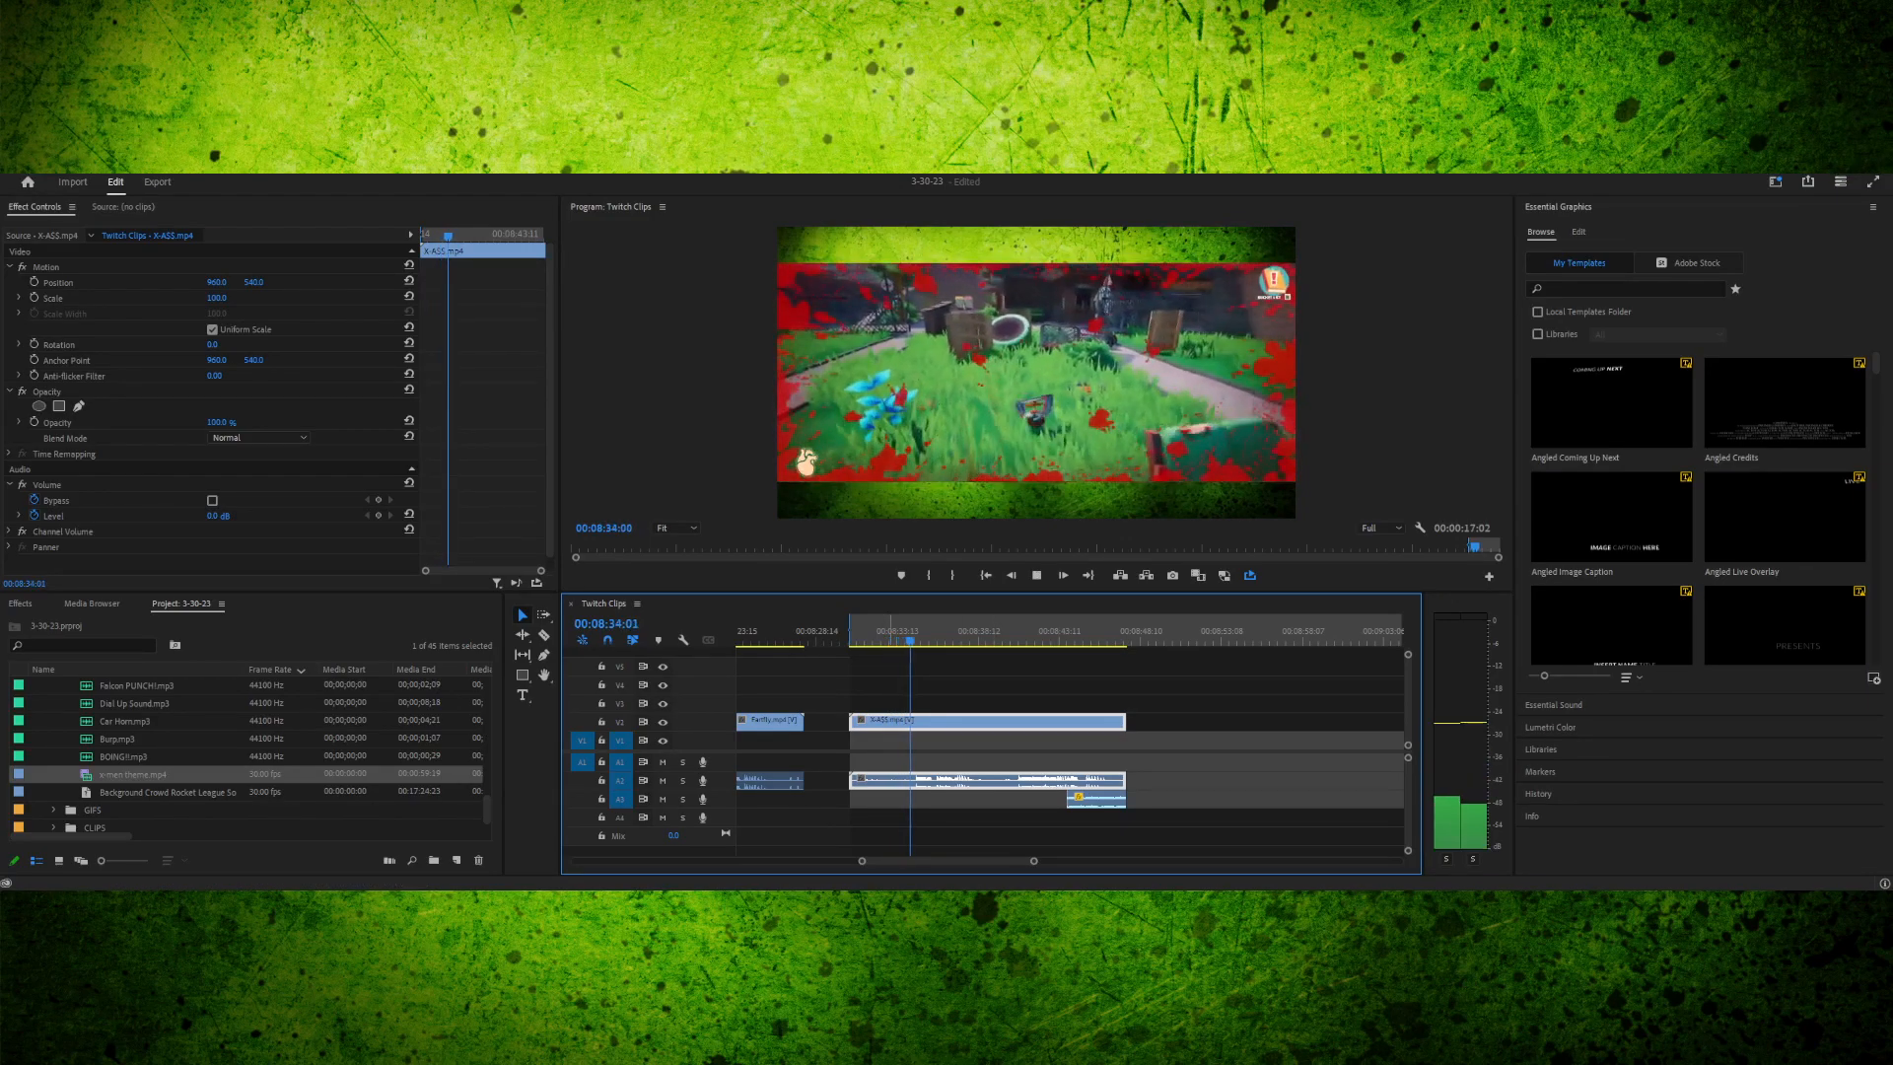
{"action": "left_click_drag", "start_coordinate": [896, 631], "coordinate": [887, 631]}
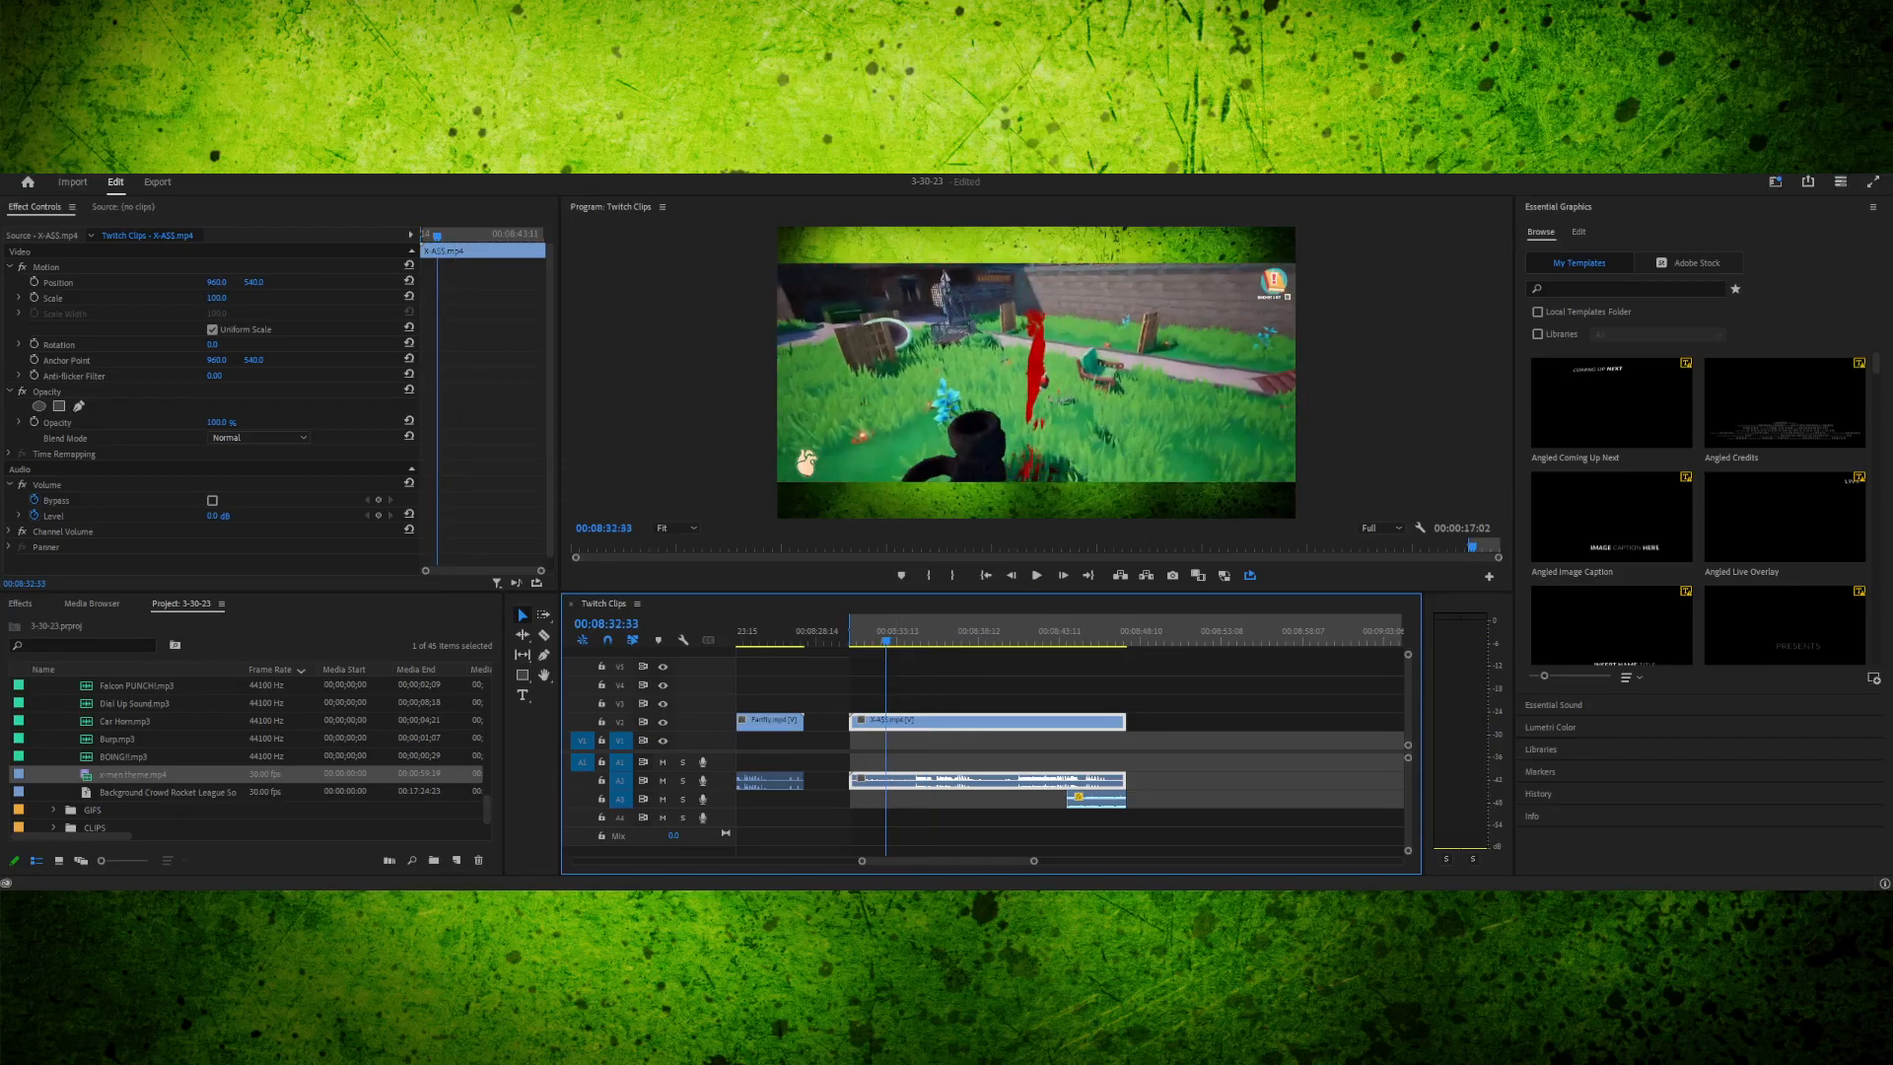
{"action": "key", "text": "space"}
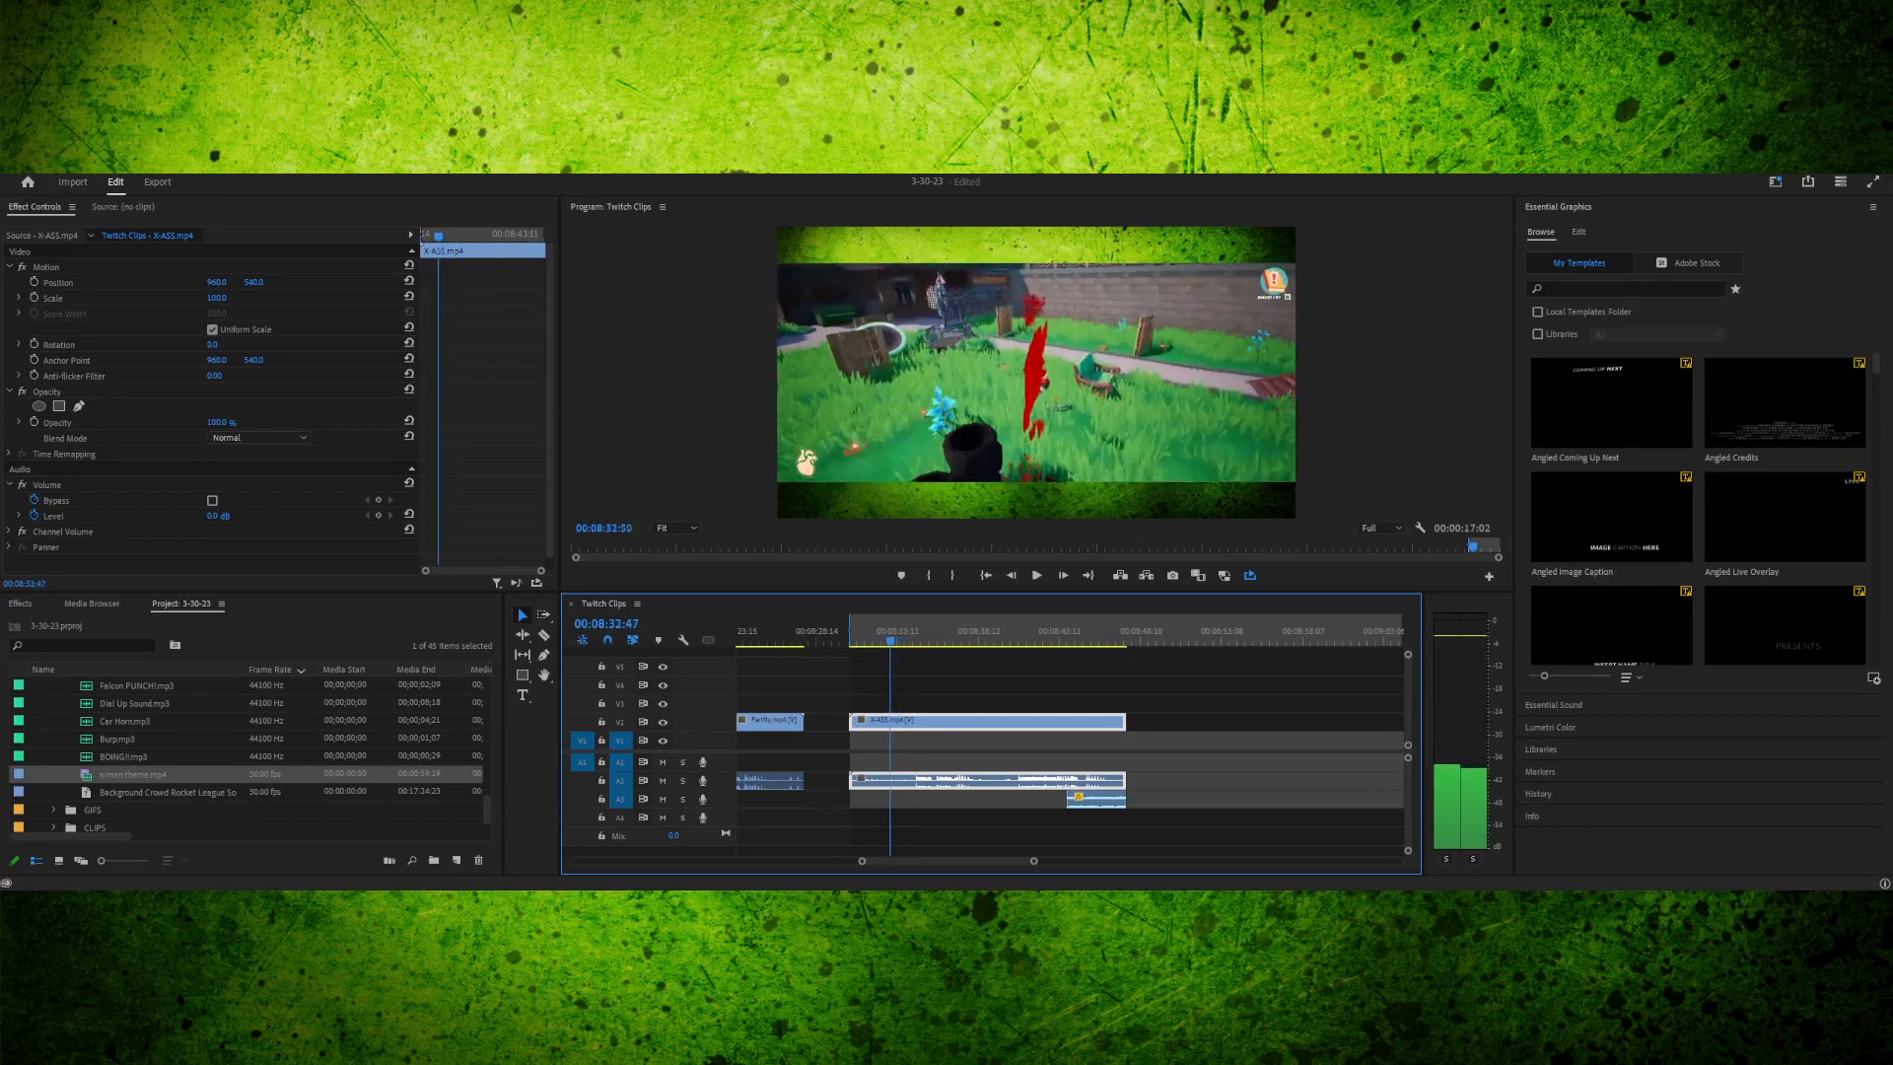
{"action": "left_click_drag", "start_coordinate": [890, 631], "coordinate": [883, 631]}
- Play X-A$$.mp4 from its first frame at 00:08:30:18 to about 00:08:32:50
{"action": "left_click_drag", "start_coordinate": [861, 861], "coordinate": [894, 861]}
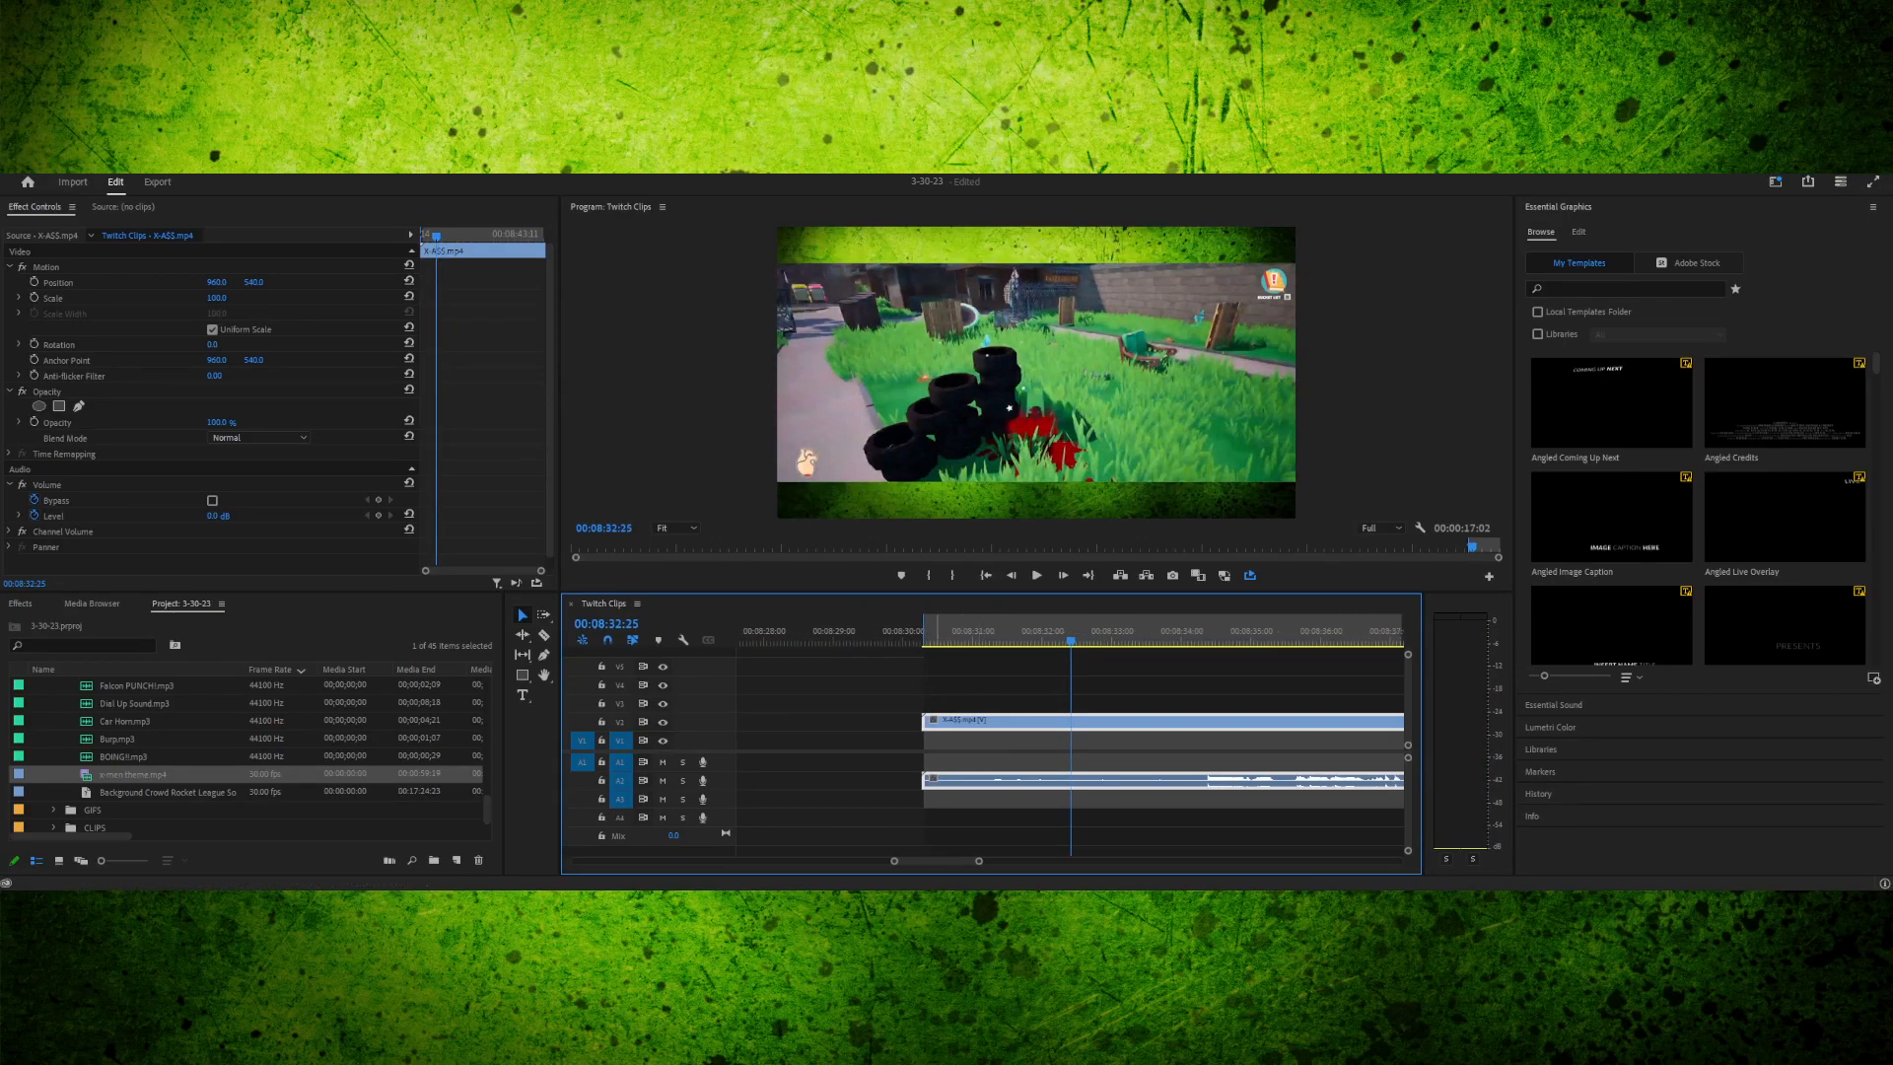
{"action": "left_click", "coordinate": [934, 631]}
{"action": "left_click_drag", "start_coordinate": [935, 631], "coordinate": [923, 631]}
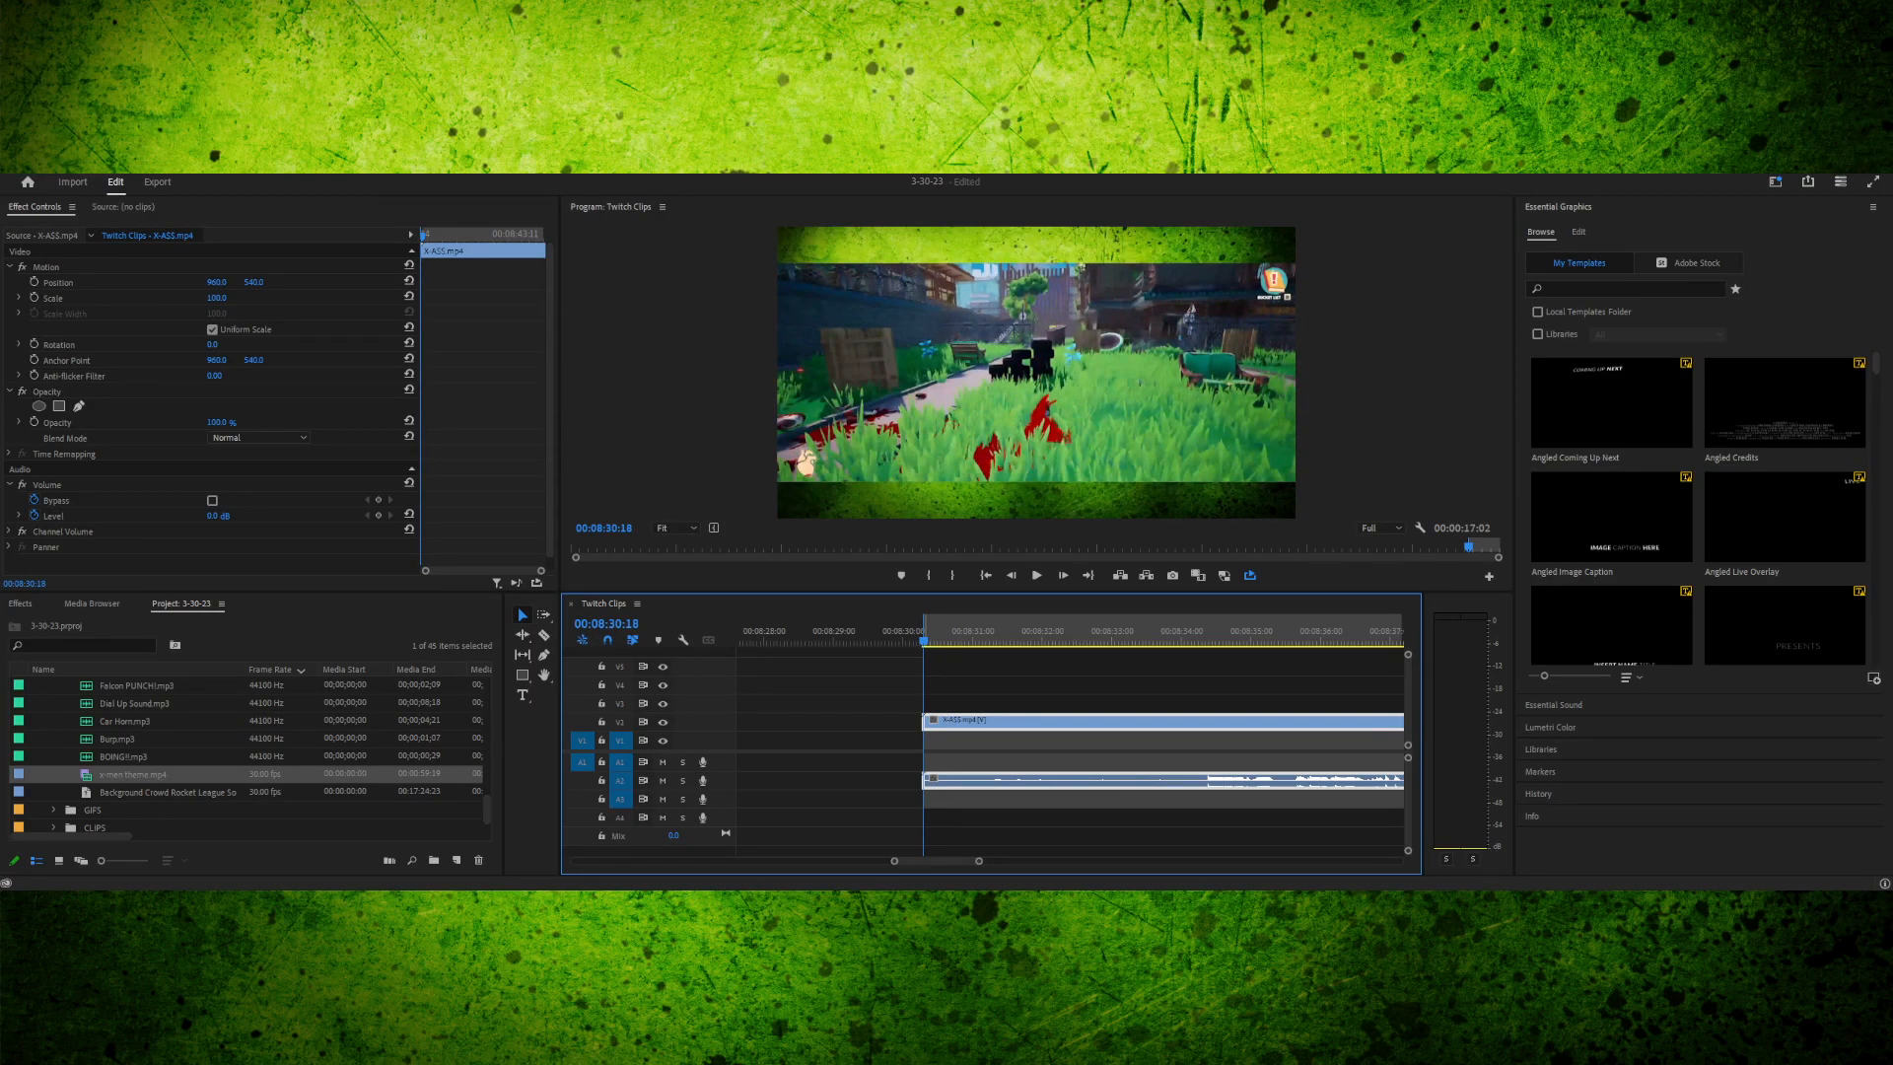
{"action": "key", "text": "space"}
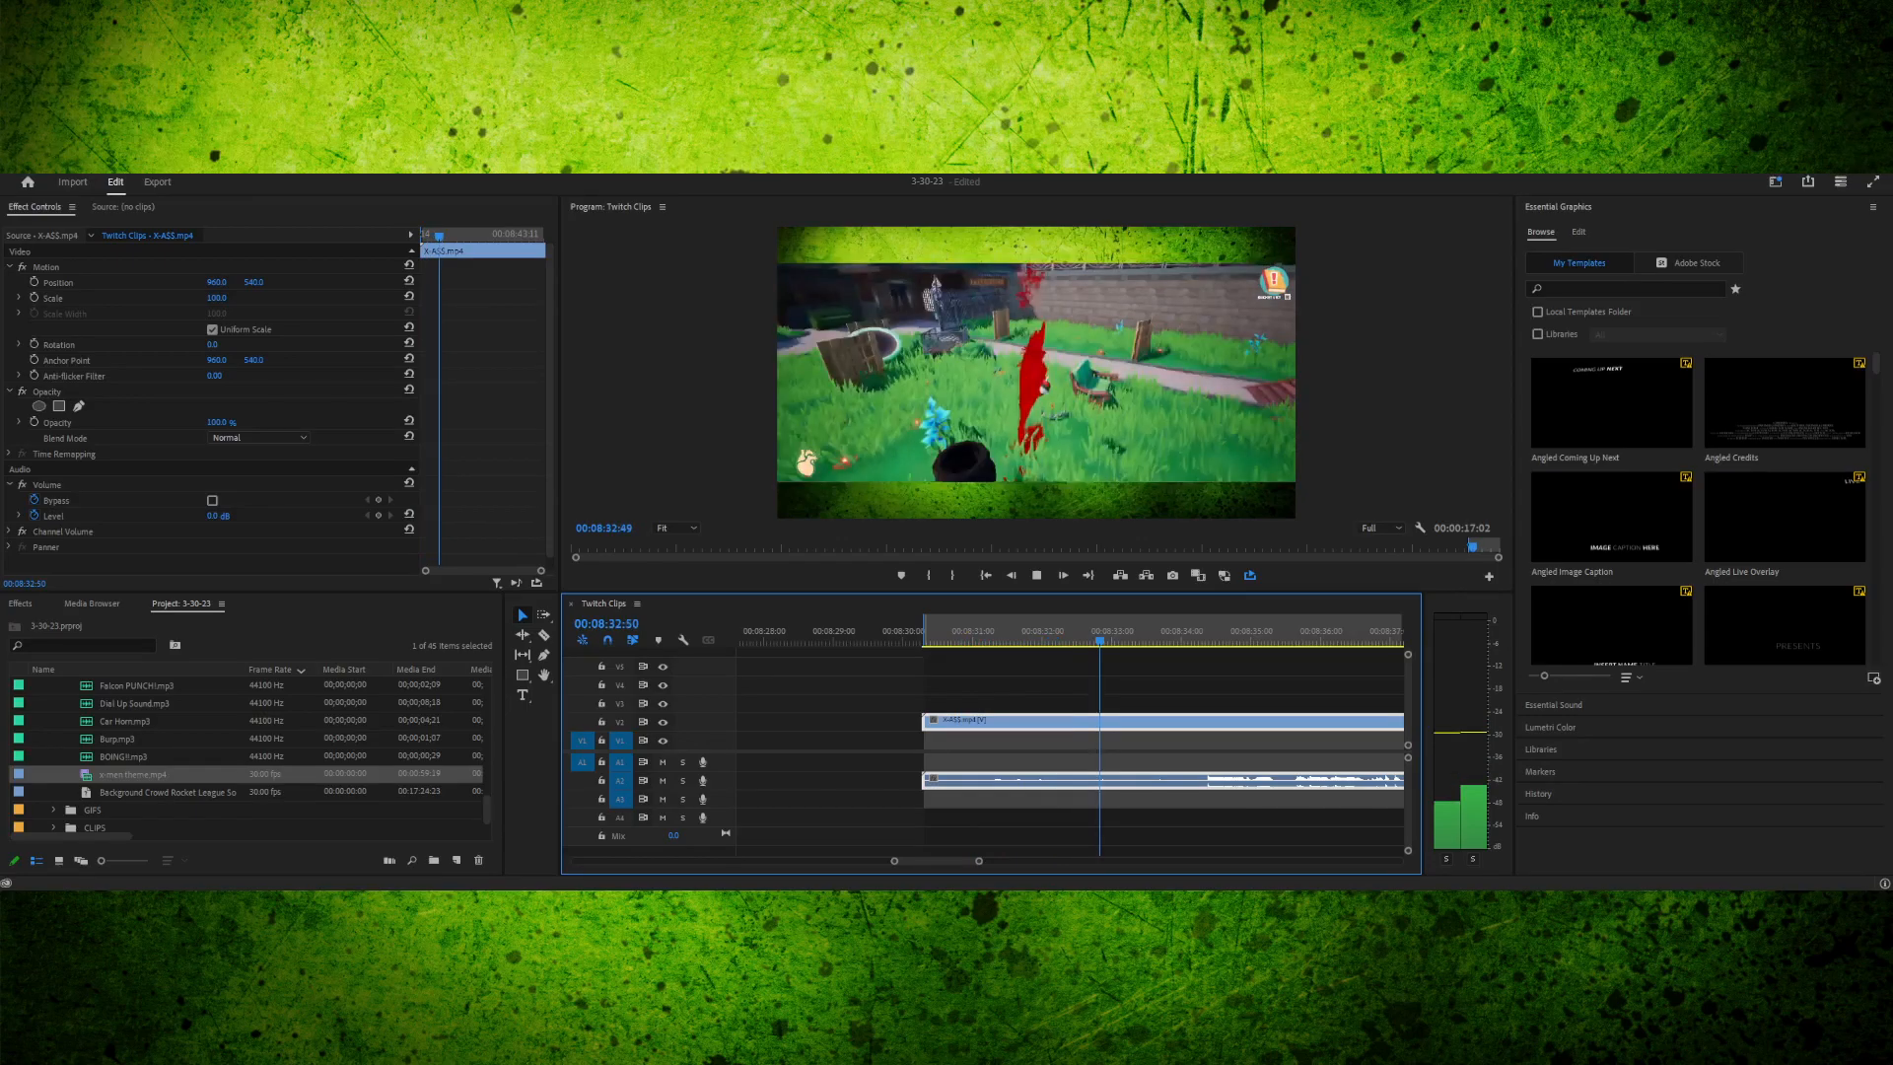
{"action": "key", "text": "space"}
- Split X-A$$.mp4 at 00:08:32:23, delete the part before the cut and mark the sequence In point there
{"action": "key", "text": "Left"}
{"action": "key", "text": "Left"}
{"action": "key", "text": "Left"}
{"action": "key", "text": "Left"}
{"action": "key", "text": "Left"}
{"action": "key", "text": "Left"}
{"action": "key", "text": "Left"}
{"action": "key", "text": "Left"}
{"action": "key", "text": "Left"}
{"action": "key", "text": "Left"}
{"action": "key", "text": "Left"}
{"action": "key", "text": "Left"}
{"action": "key", "text": "Left"}
{"action": "key", "text": "Left"}
{"action": "key", "text": "Left"}
{"action": "key", "text": "Left"}
{"action": "key", "text": "Left"}
{"action": "key", "text": "Left"}
{"action": "key", "text": "Left"}
{"action": "key", "text": "Left"}
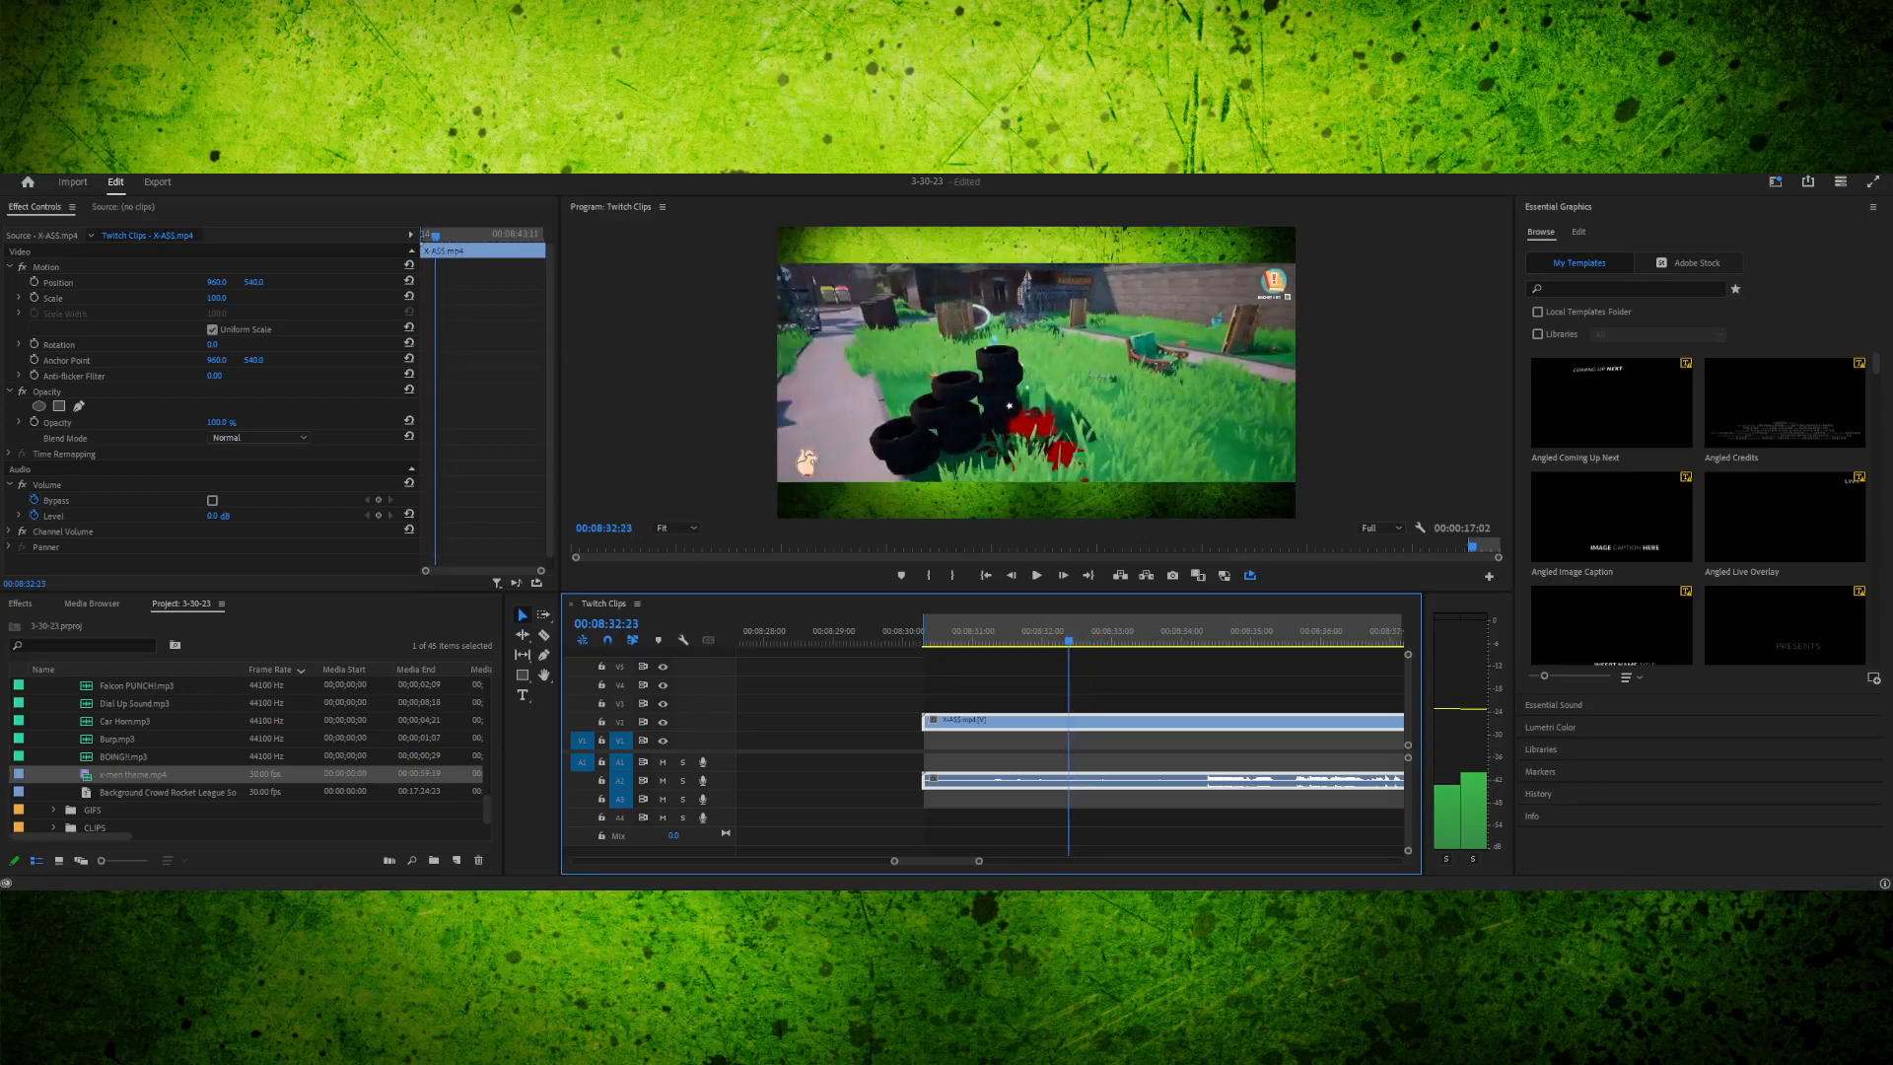
{"action": "key", "text": "Right"}
{"action": "key", "text": "Right"}
{"action": "key", "text": "Right"}
{"action": "key", "text": "Left"}
{"action": "key", "text": "Left"}
{"action": "key", "text": "Left"}
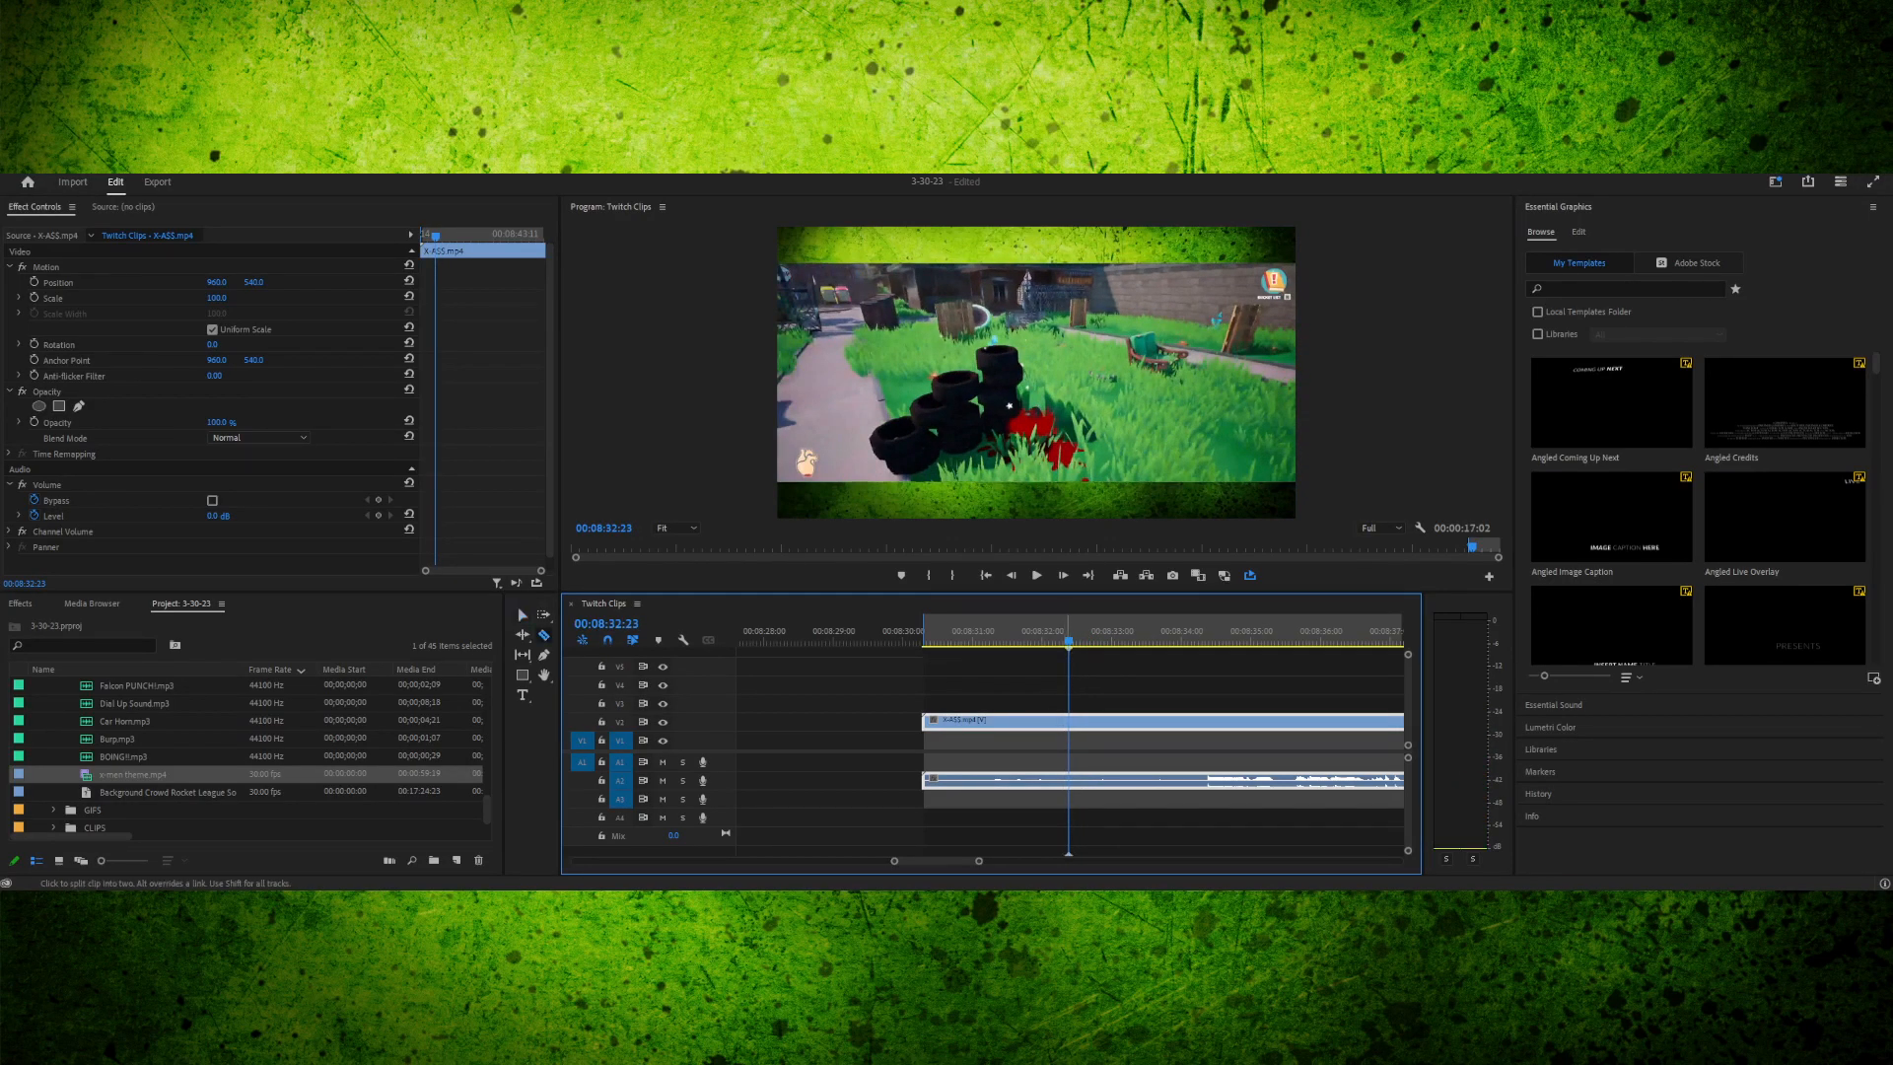
{"action": "key", "text": "ctrl+k"}
{"action": "key", "text": "v"}
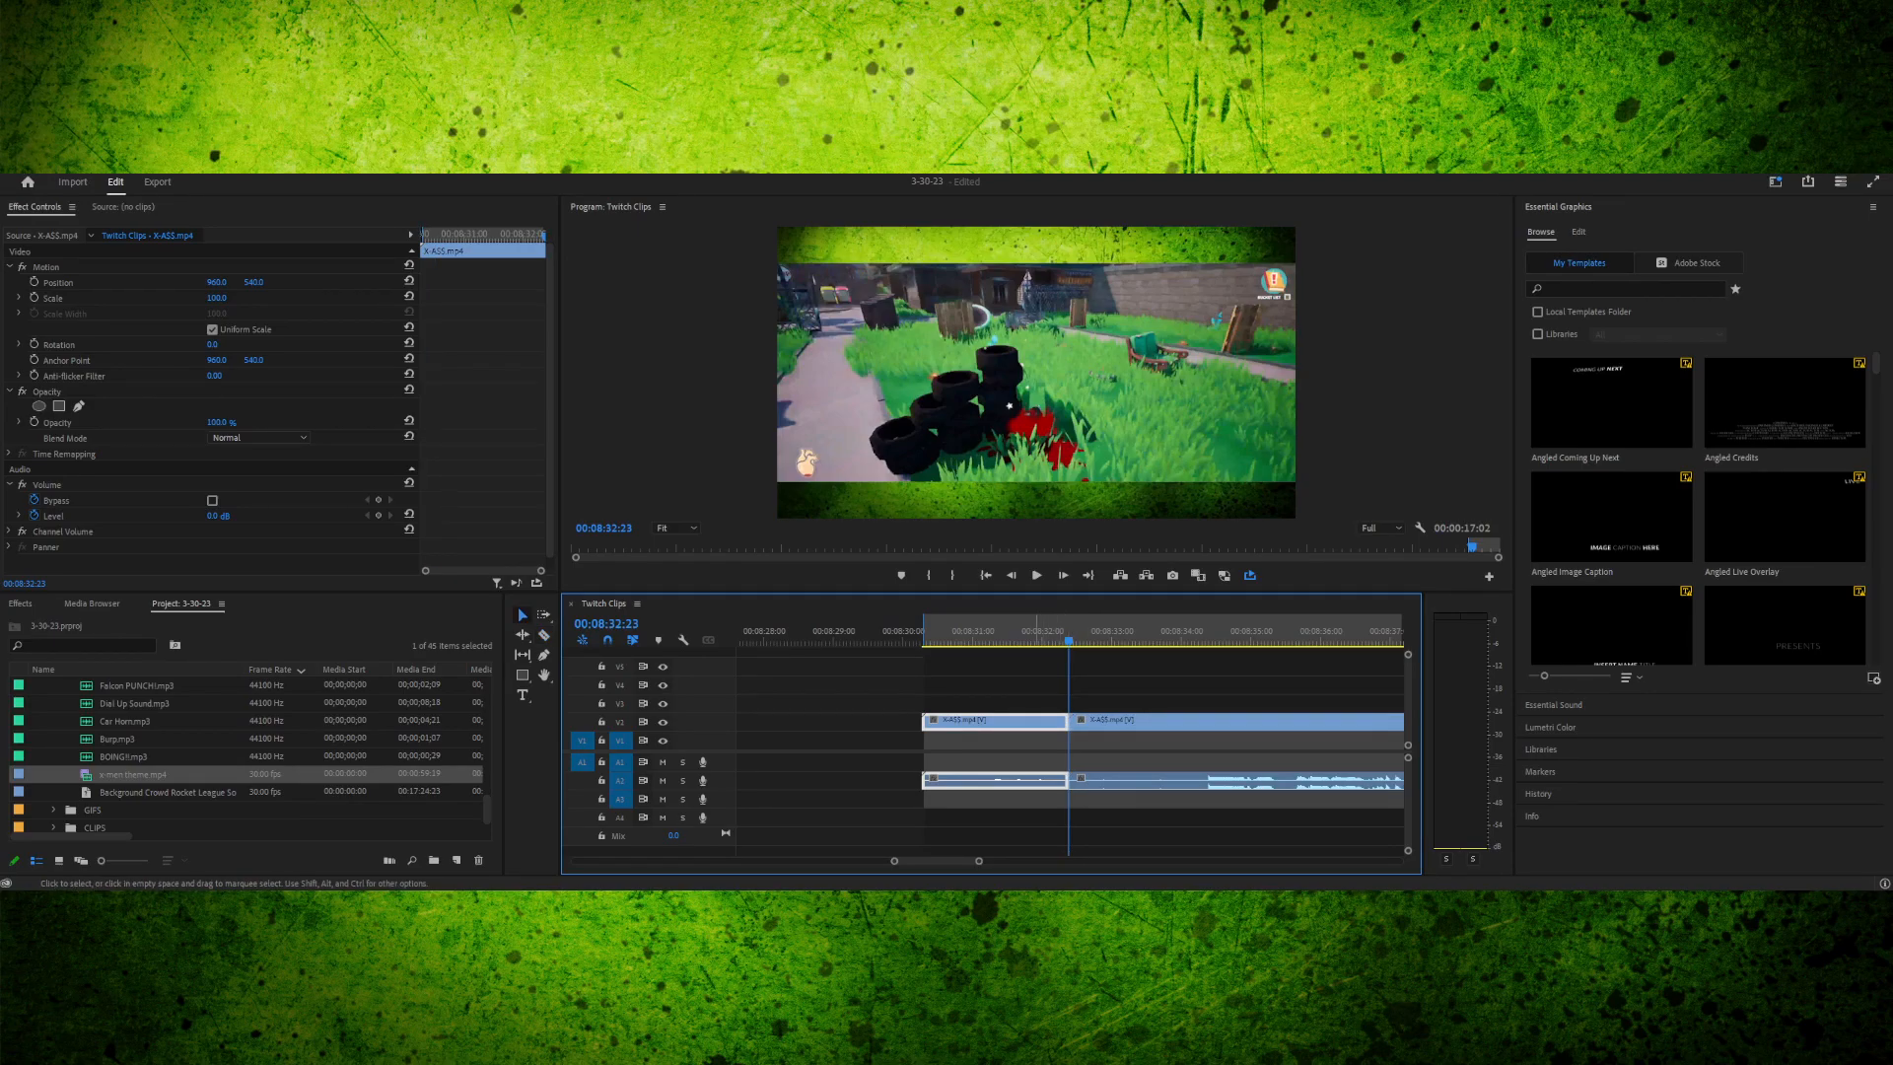
{"action": "key", "text": "Delete"}
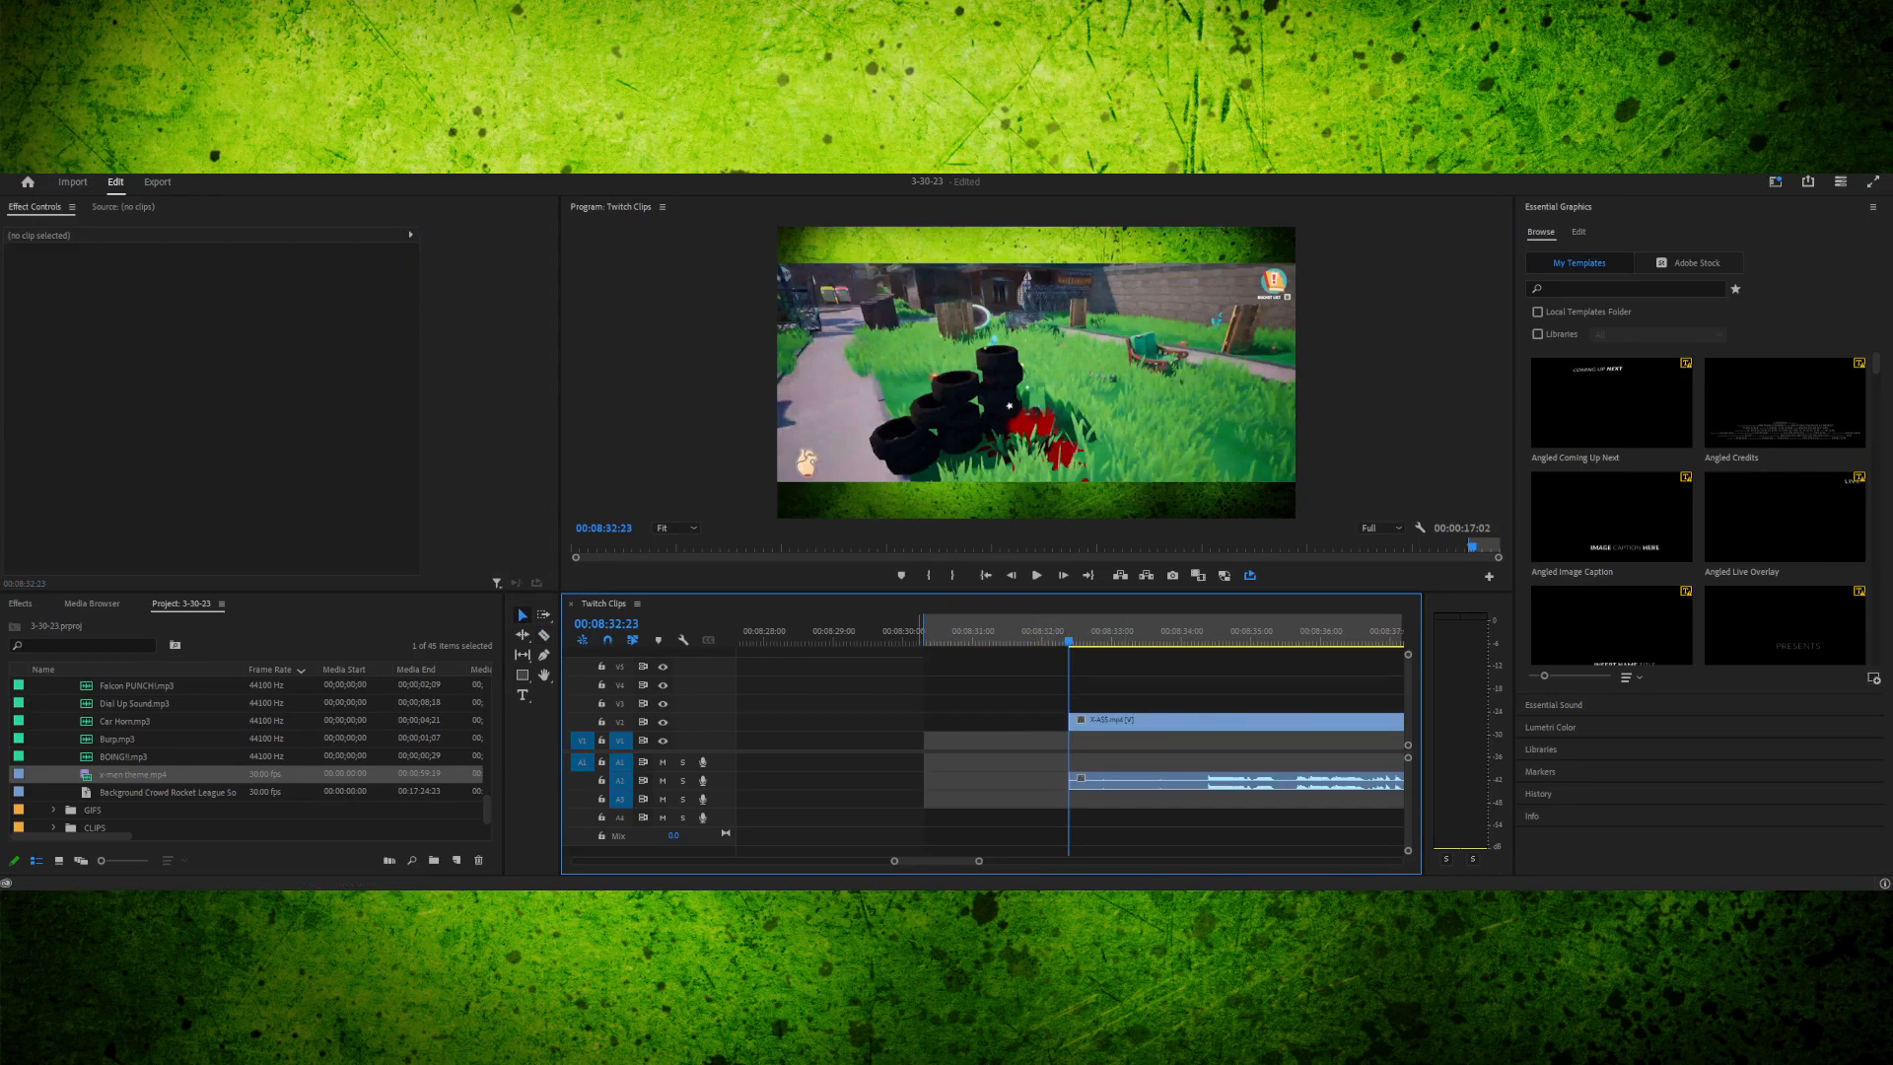
{"action": "key", "text": "i"}
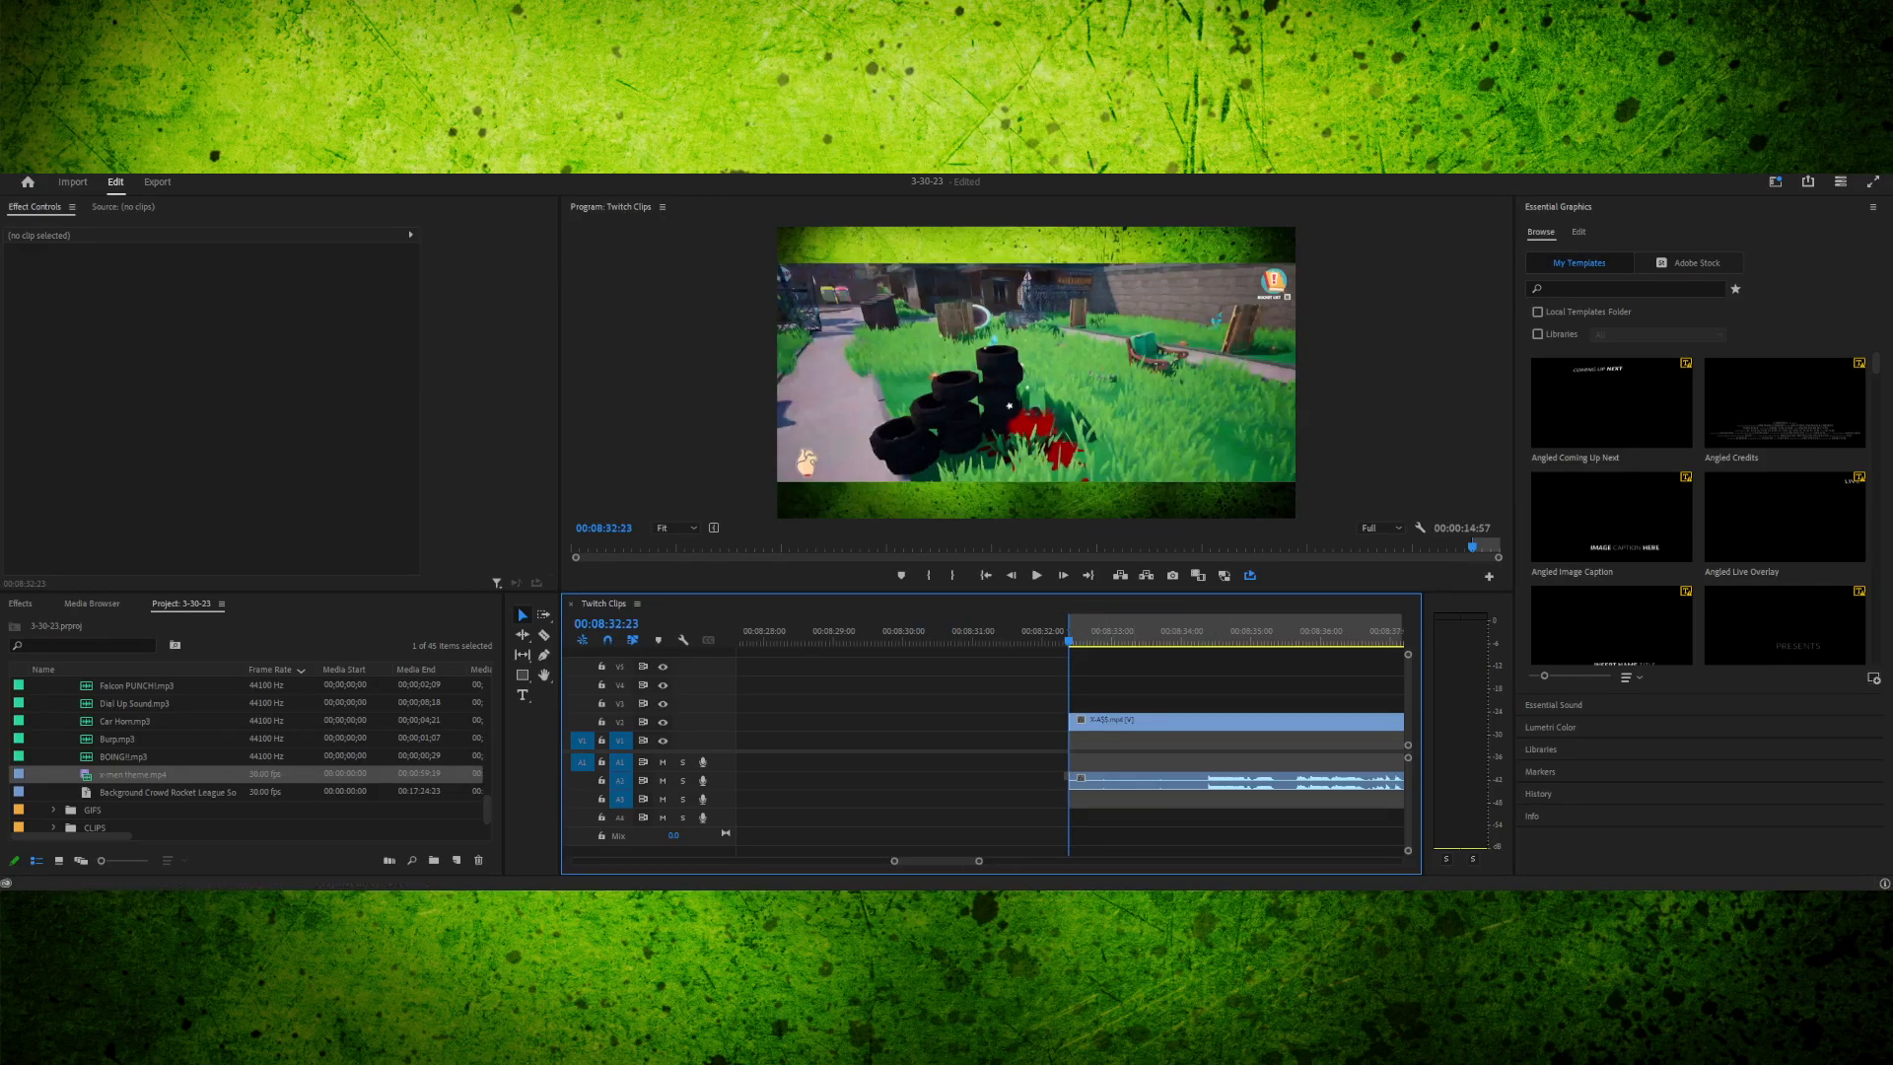
- Play the shortened X-A$$.mp4 from its start at 00:08:32:23 and stop at 00:08:38:36
{"action": "key", "text": "minus"}
{"action": "key", "text": "minus"}
{"action": "key", "text": "minus"}
{"action": "key", "text": "space"}
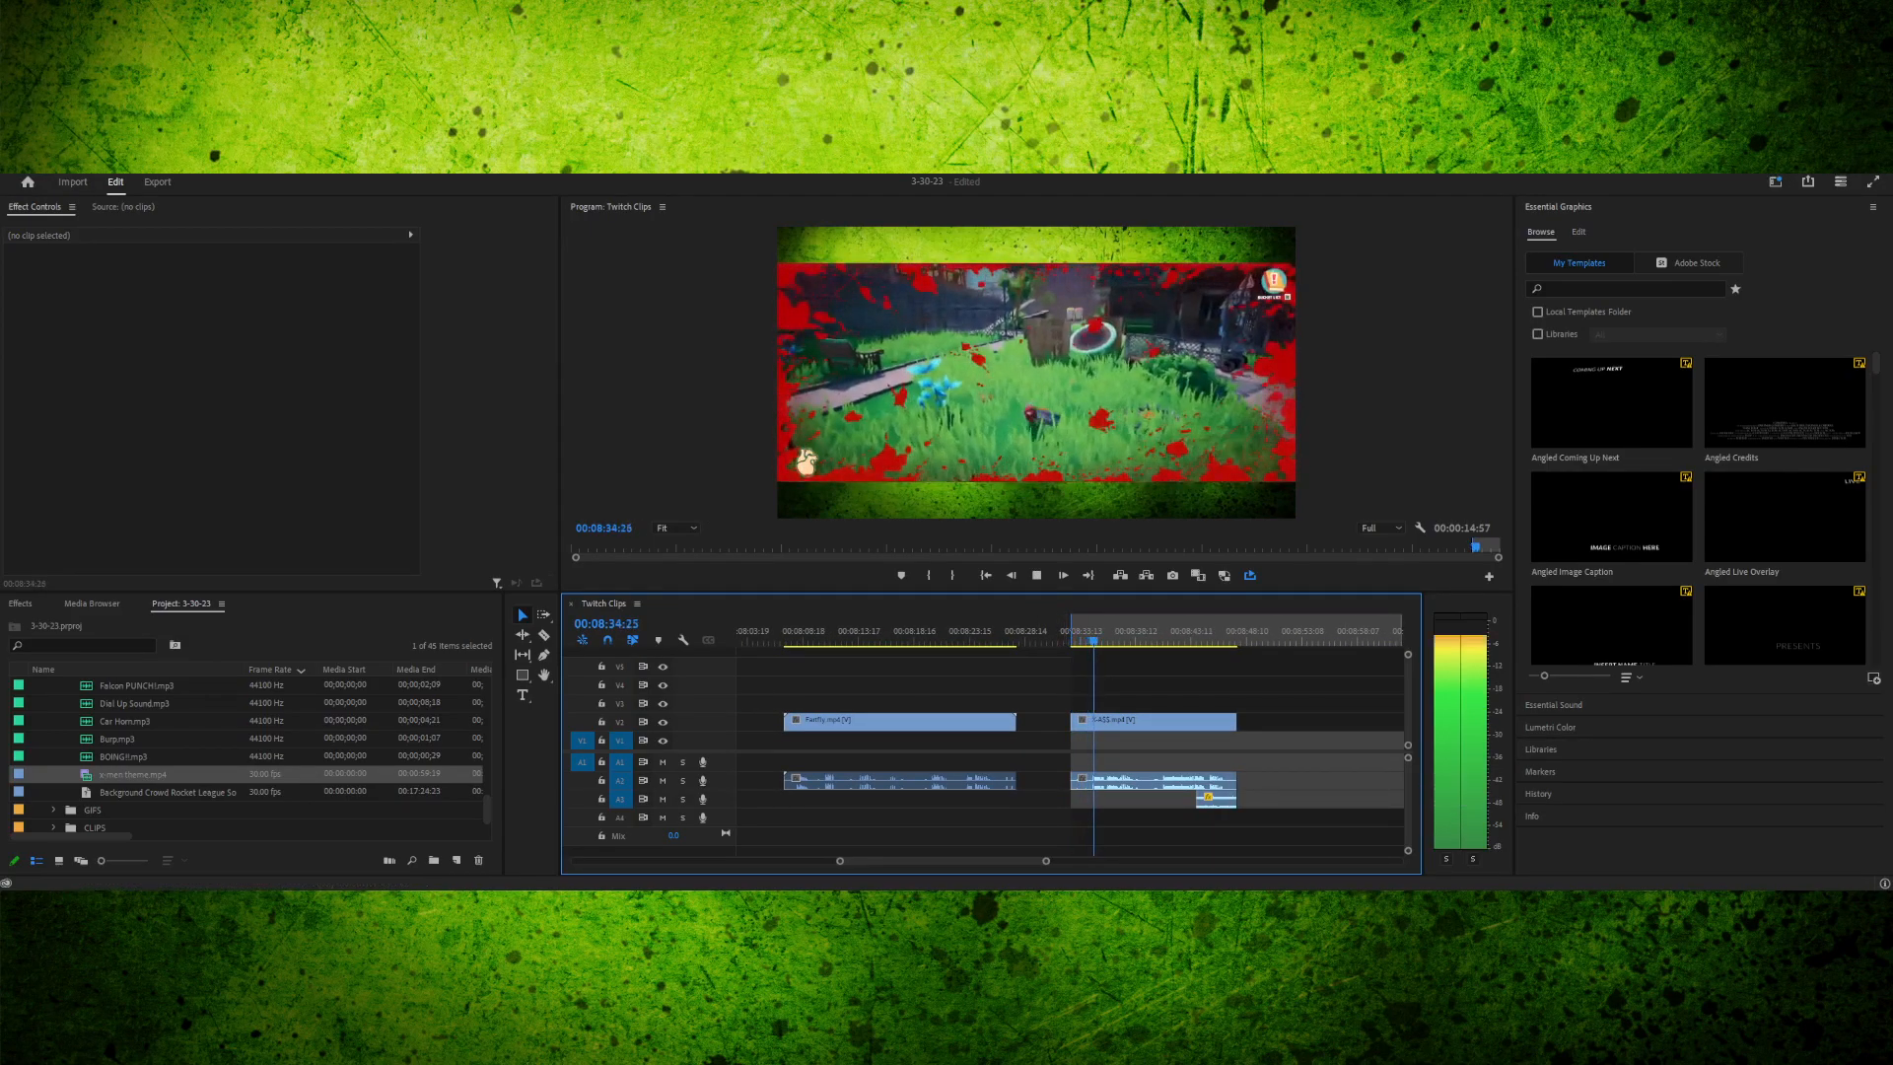
{"action": "key", "text": "space"}
{"action": "left_click", "coordinate": [1153, 723]}
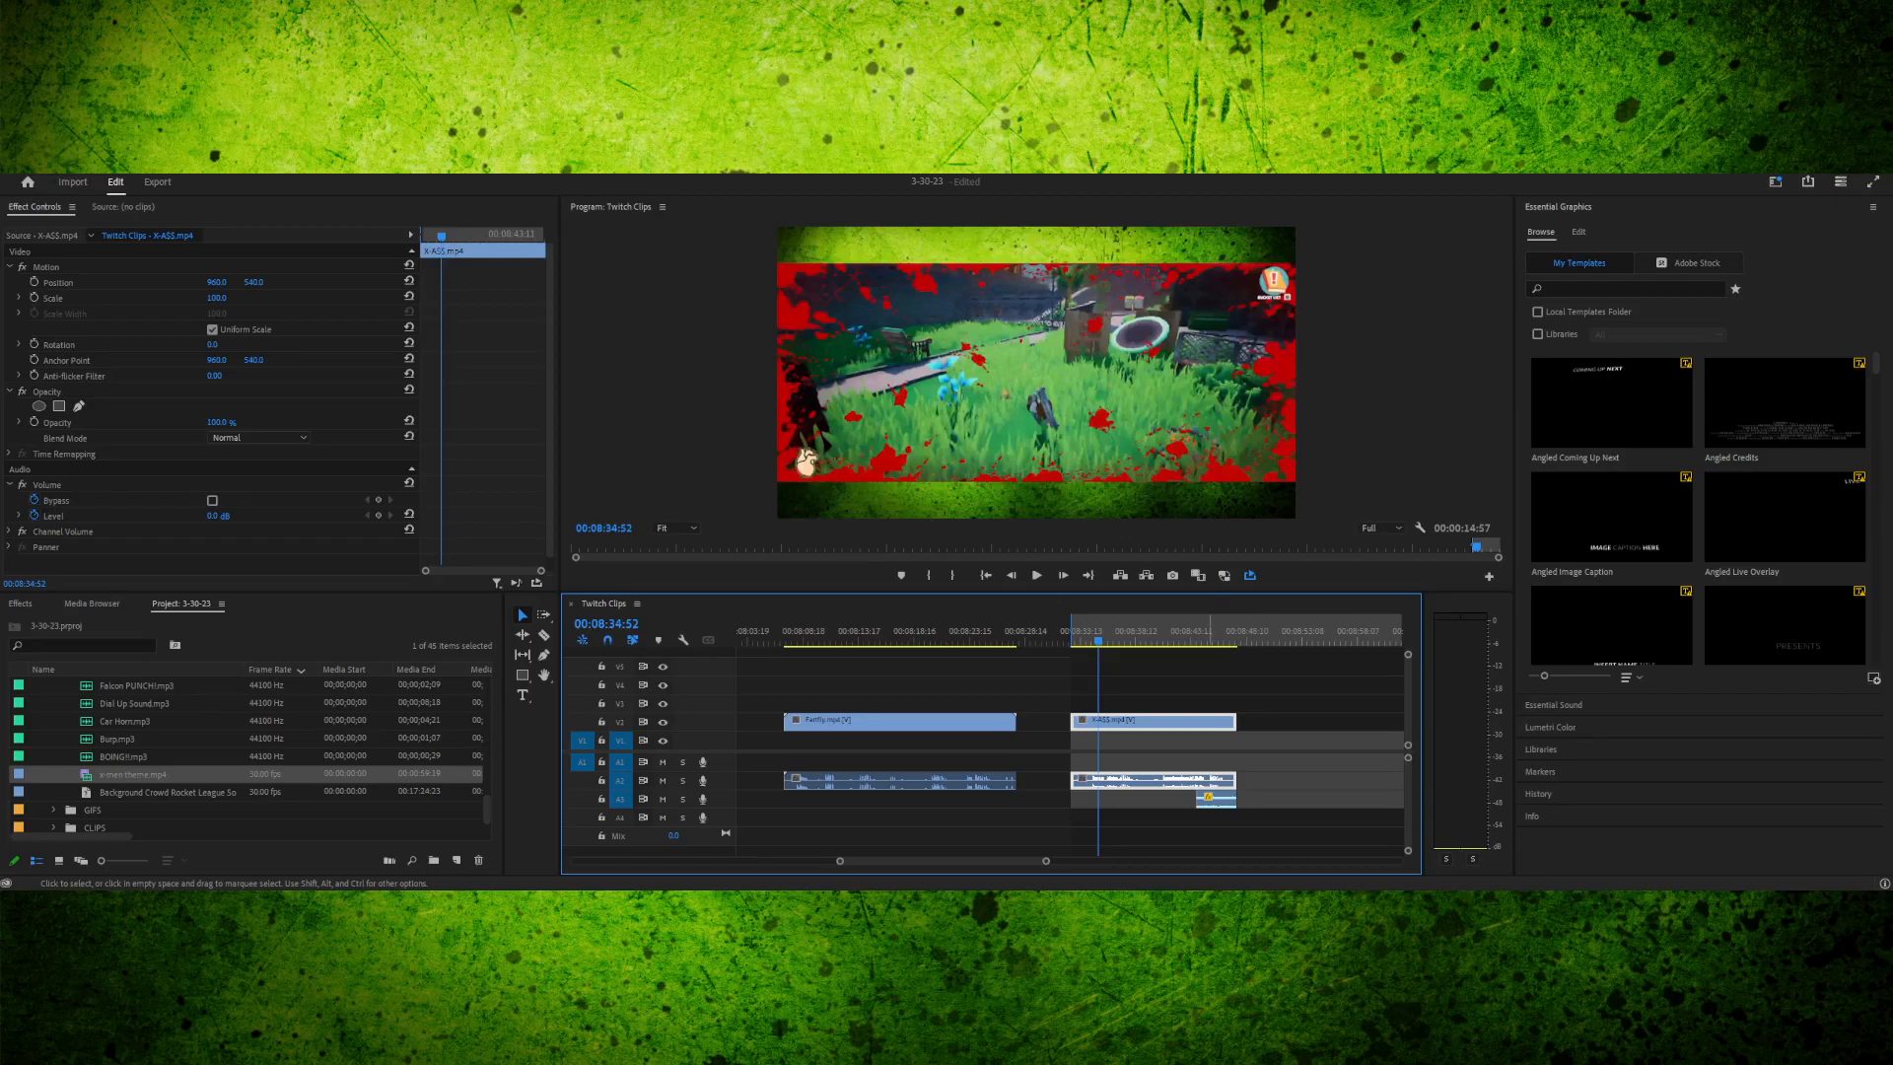
{"action": "key", "text": "Up"}
{"action": "key", "text": "space"}
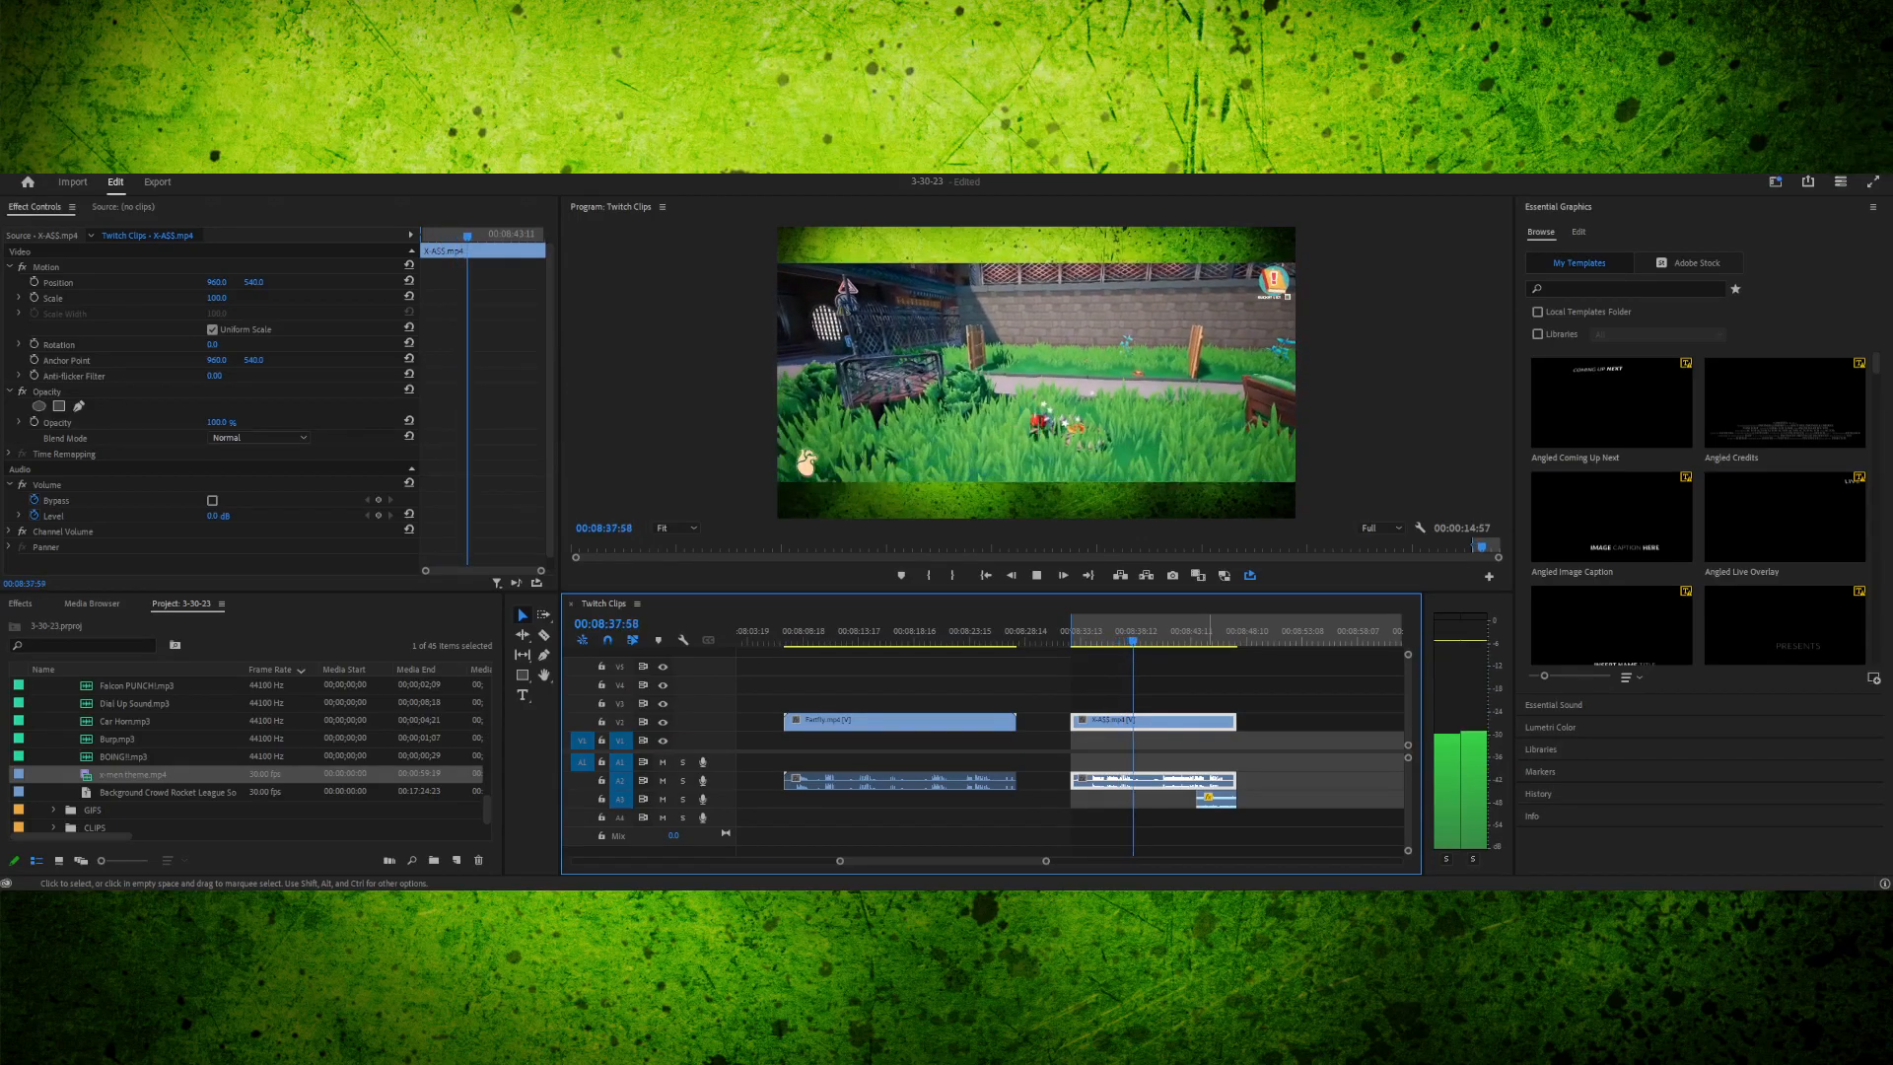
{"action": "key", "text": "space"}
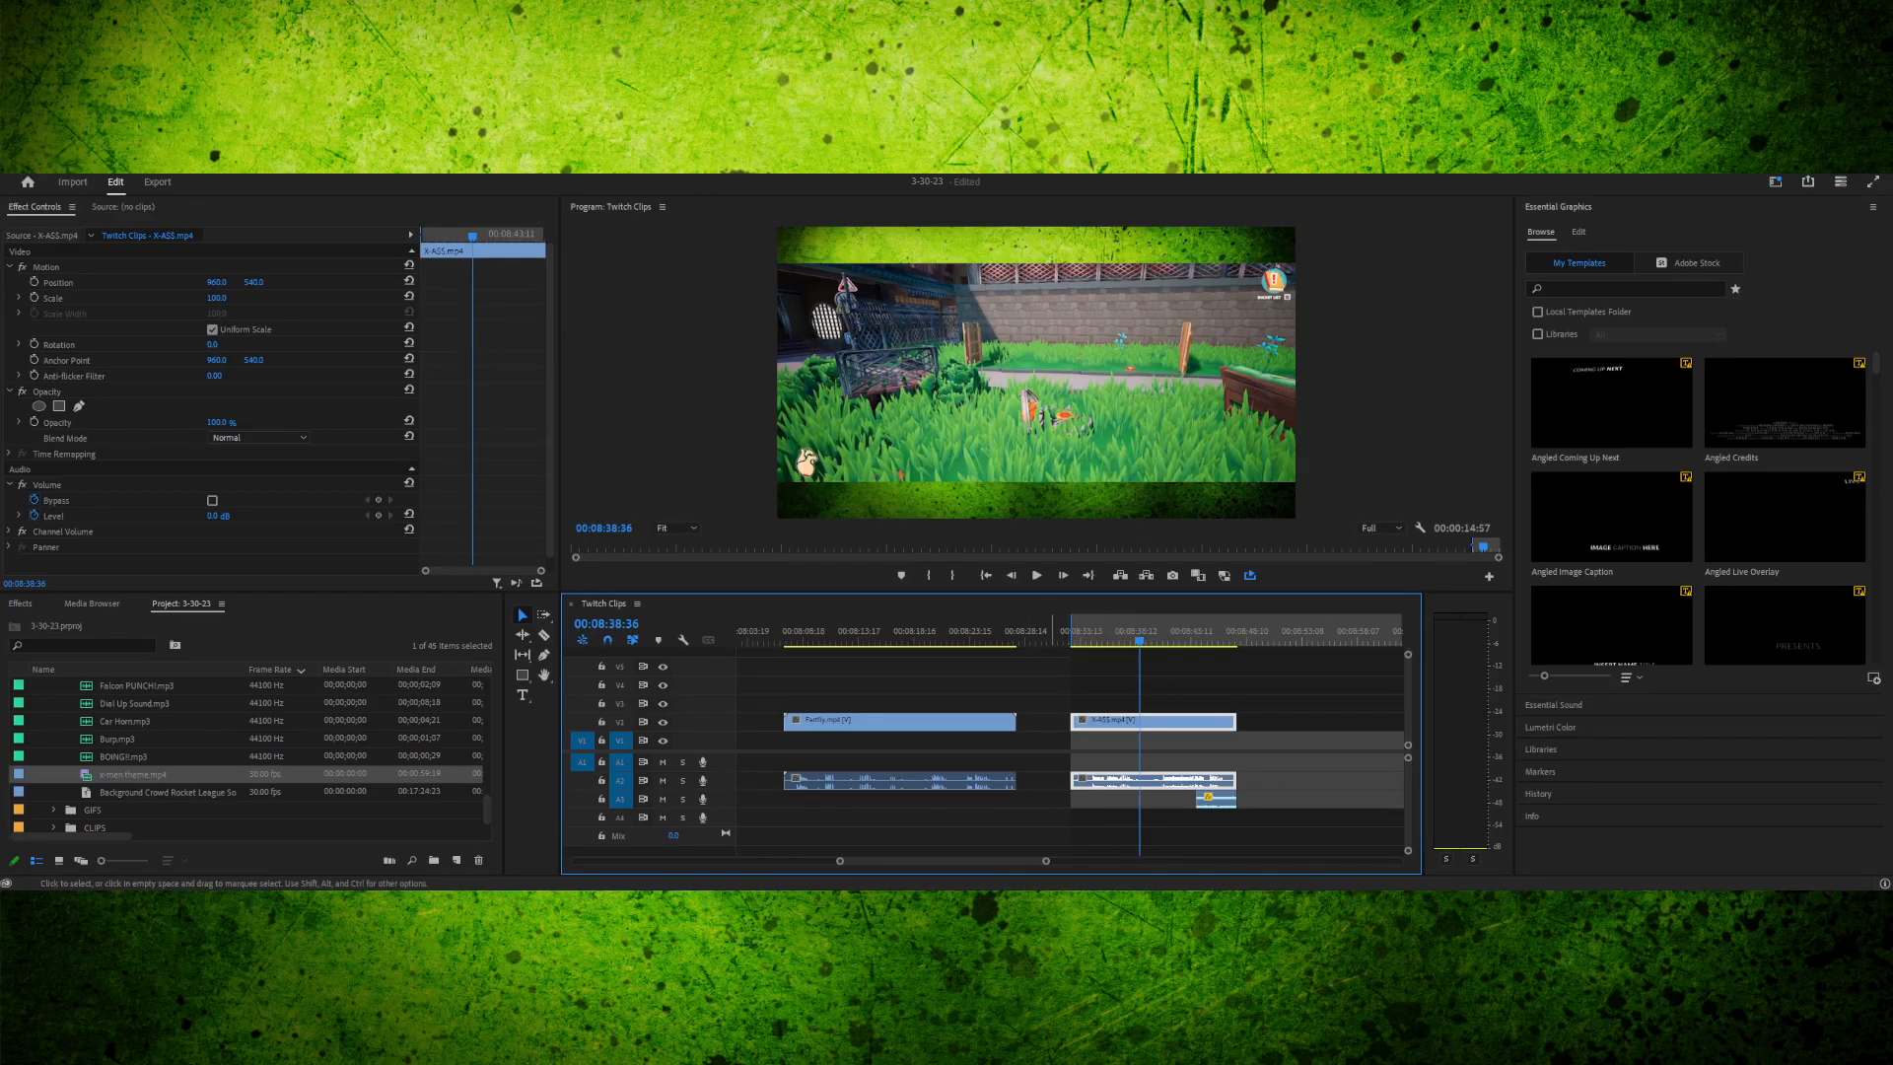
- Replay the middle section of X-A$$.mp4 up to about 00:08:39:08 to look for a section to cut
{"action": "left_click_drag", "start_coordinate": [1046, 861], "coordinate": [987, 861]}
{"action": "left_click", "coordinate": [1039, 632]}
{"action": "left_click_drag", "start_coordinate": [1041, 631], "coordinate": [939, 632]}
{"action": "key", "text": "space"}
{"action": "key", "text": "space"}
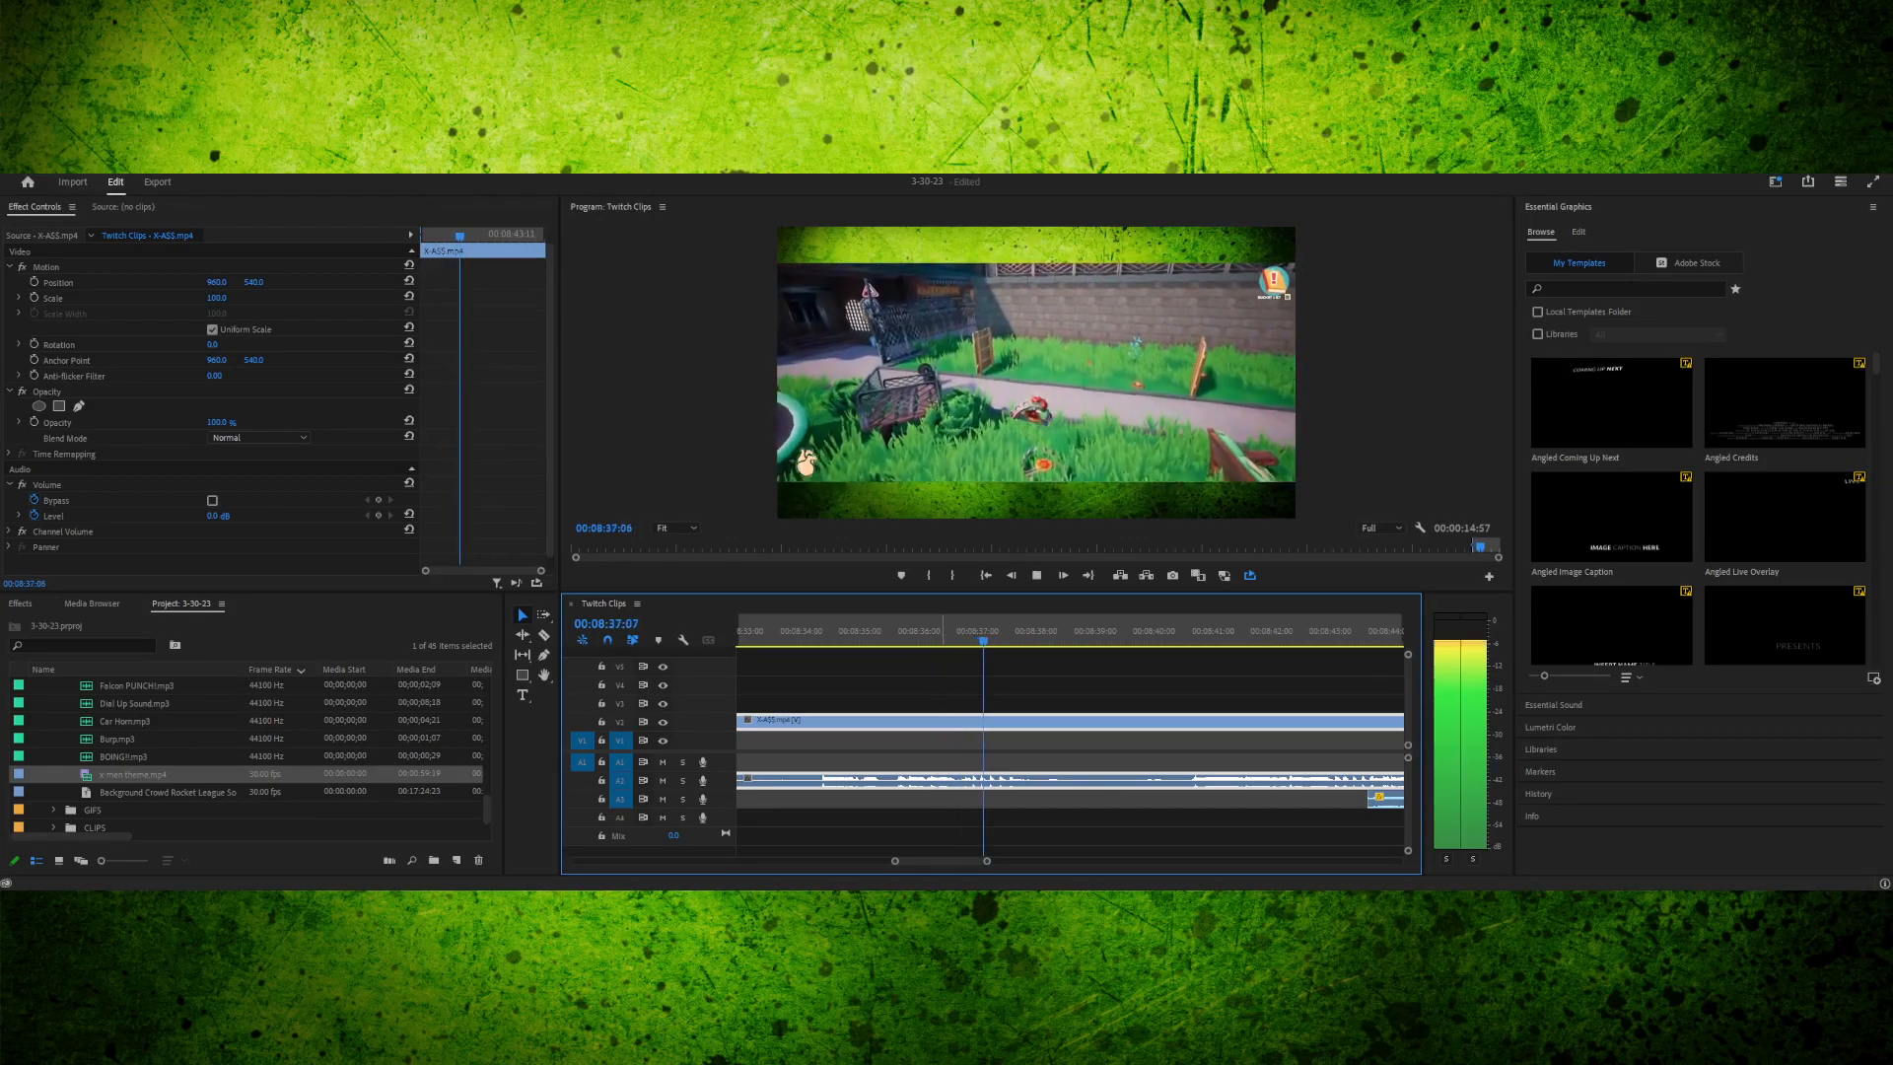
{"action": "left_click_drag", "start_coordinate": [971, 631], "coordinate": [1019, 632]}
{"action": "key", "text": "space"}
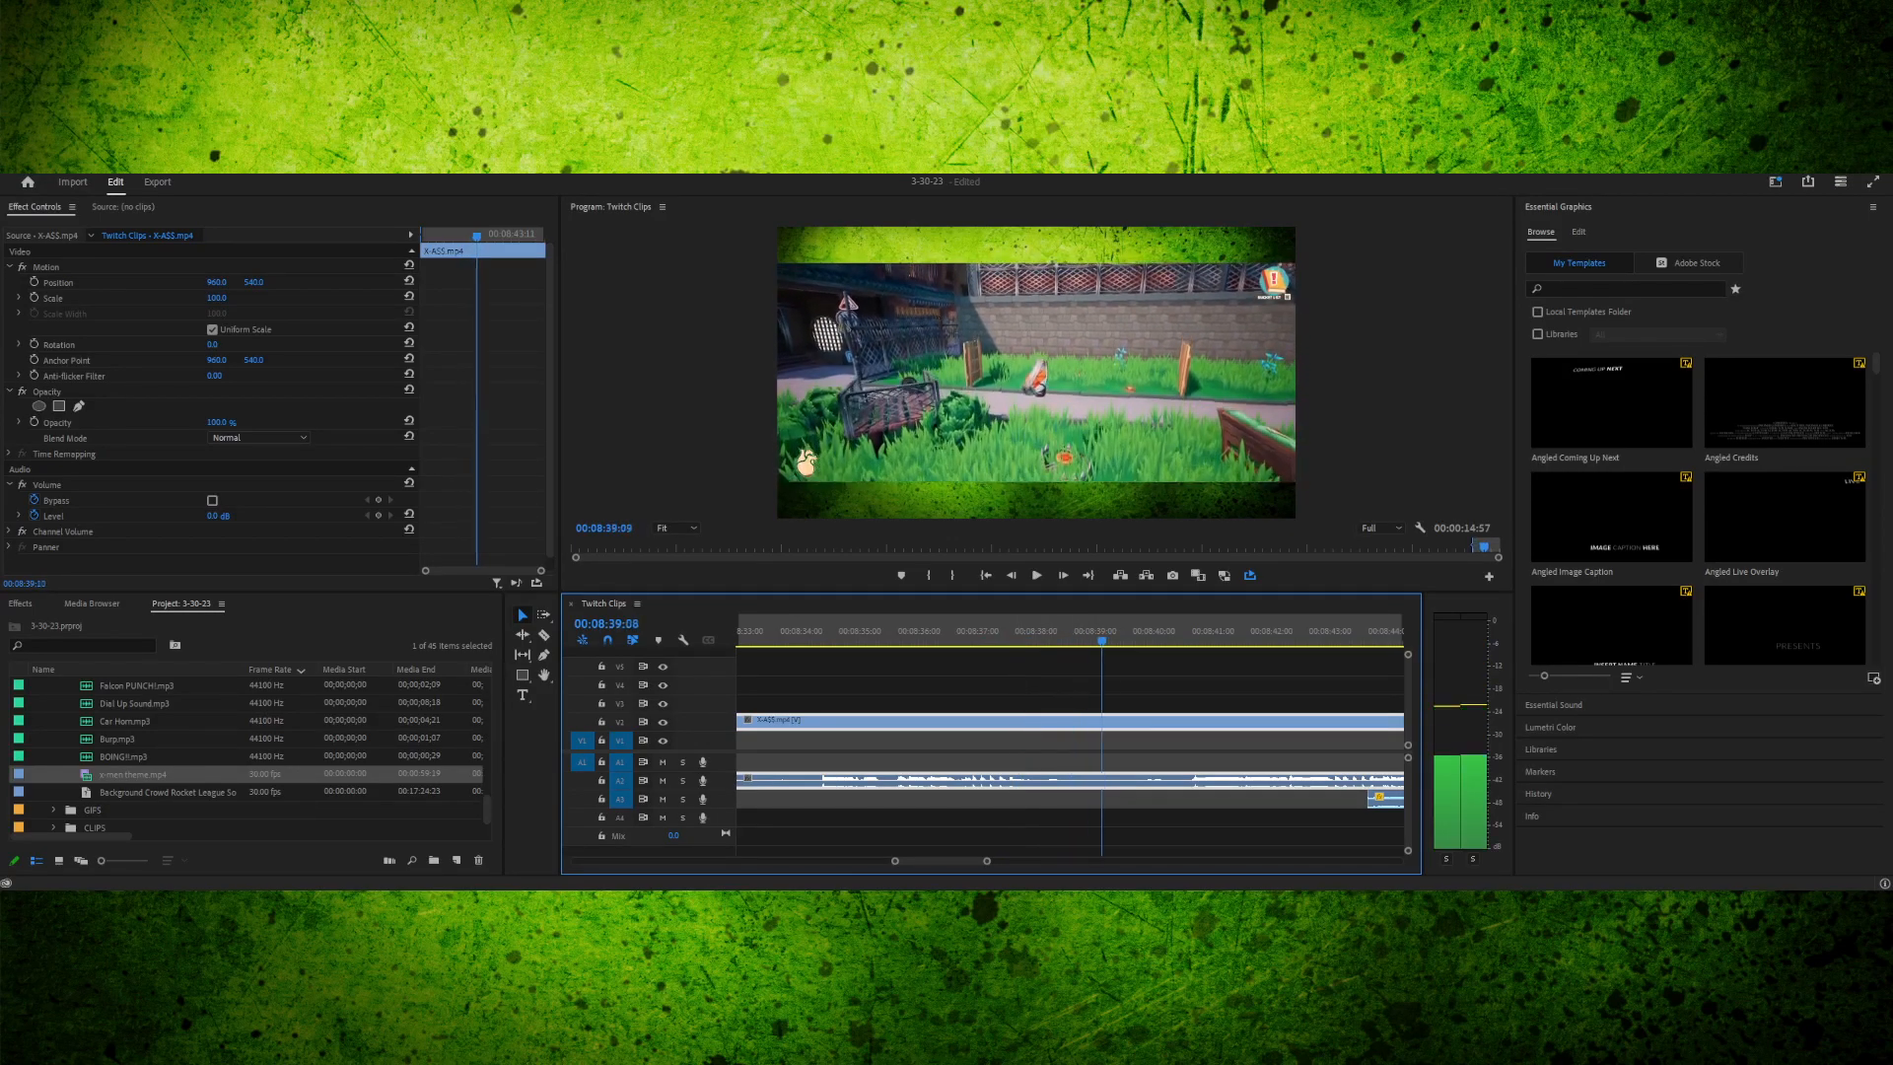
- Recheck the passage around 00:08:37:53 and split X-A$$.mp4 at 00:08:36:41
{"action": "left_click_drag", "start_coordinate": [1151, 632], "coordinate": [1028, 632]}
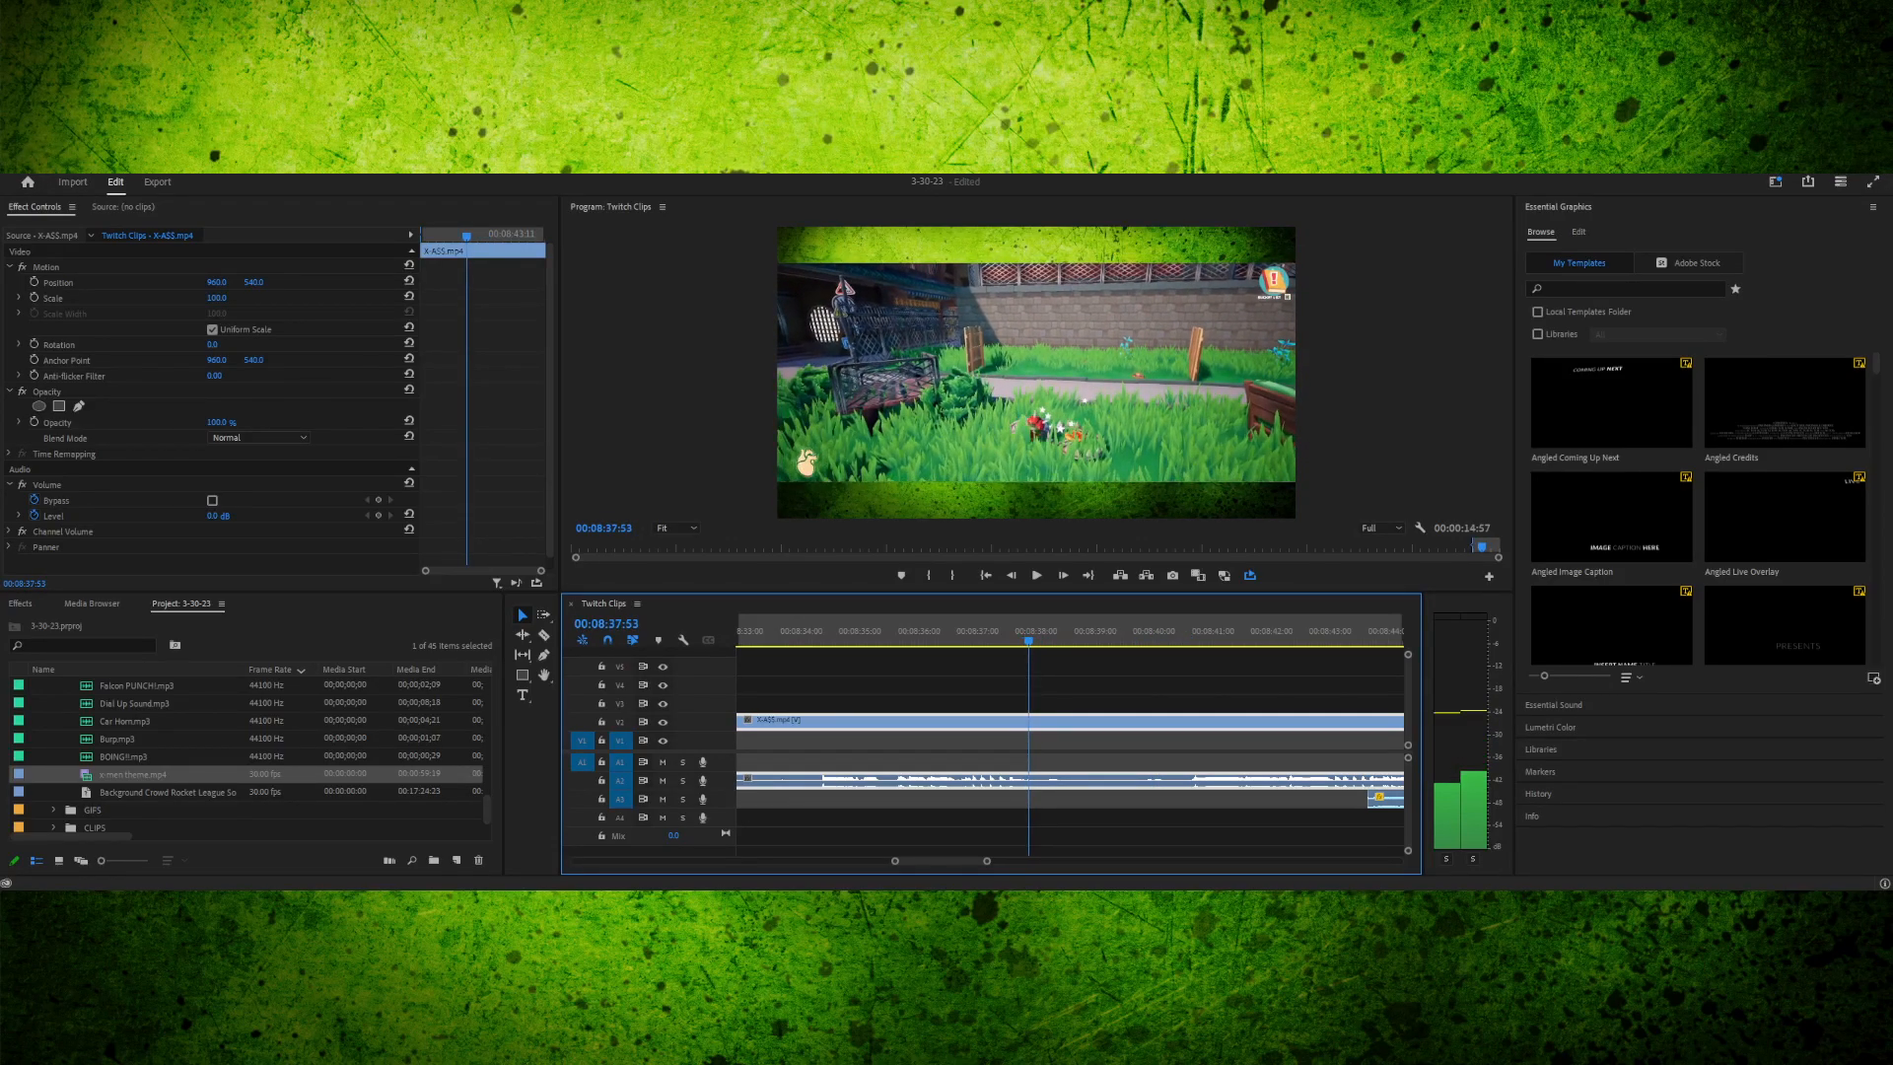
{"action": "key", "text": "space"}
{"action": "mouse_move", "coordinate": [983, 631]}
{"action": "left_mouse_down"}
{"action": "mouse_move", "coordinate": [891, 632]}
{"action": "mouse_move", "coordinate": [958, 632]}
{"action": "left_mouse_up"}
{"action": "key", "text": "ctrl+k"}
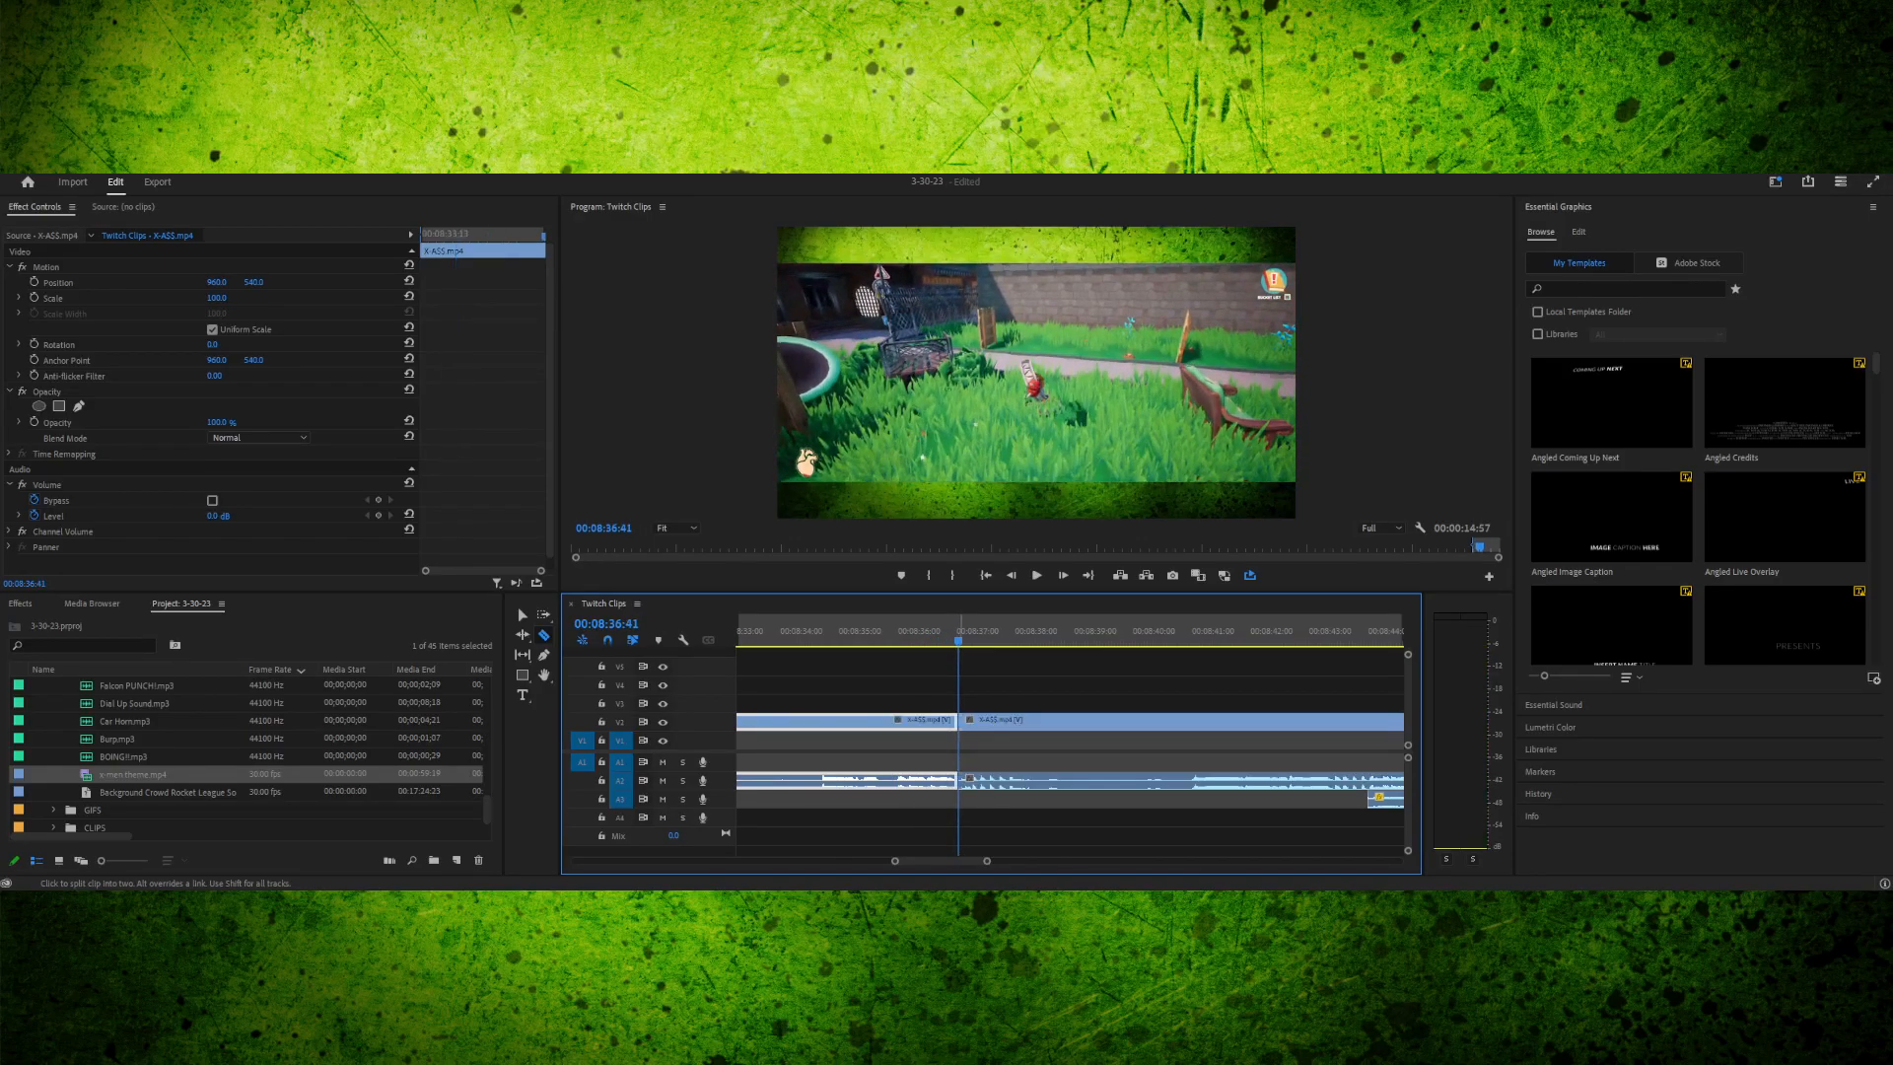
- Play on from the cut to find the end of the slow passage and split X-A$$.mp4 at 00:08:40:21
{"action": "key", "text": "space"}
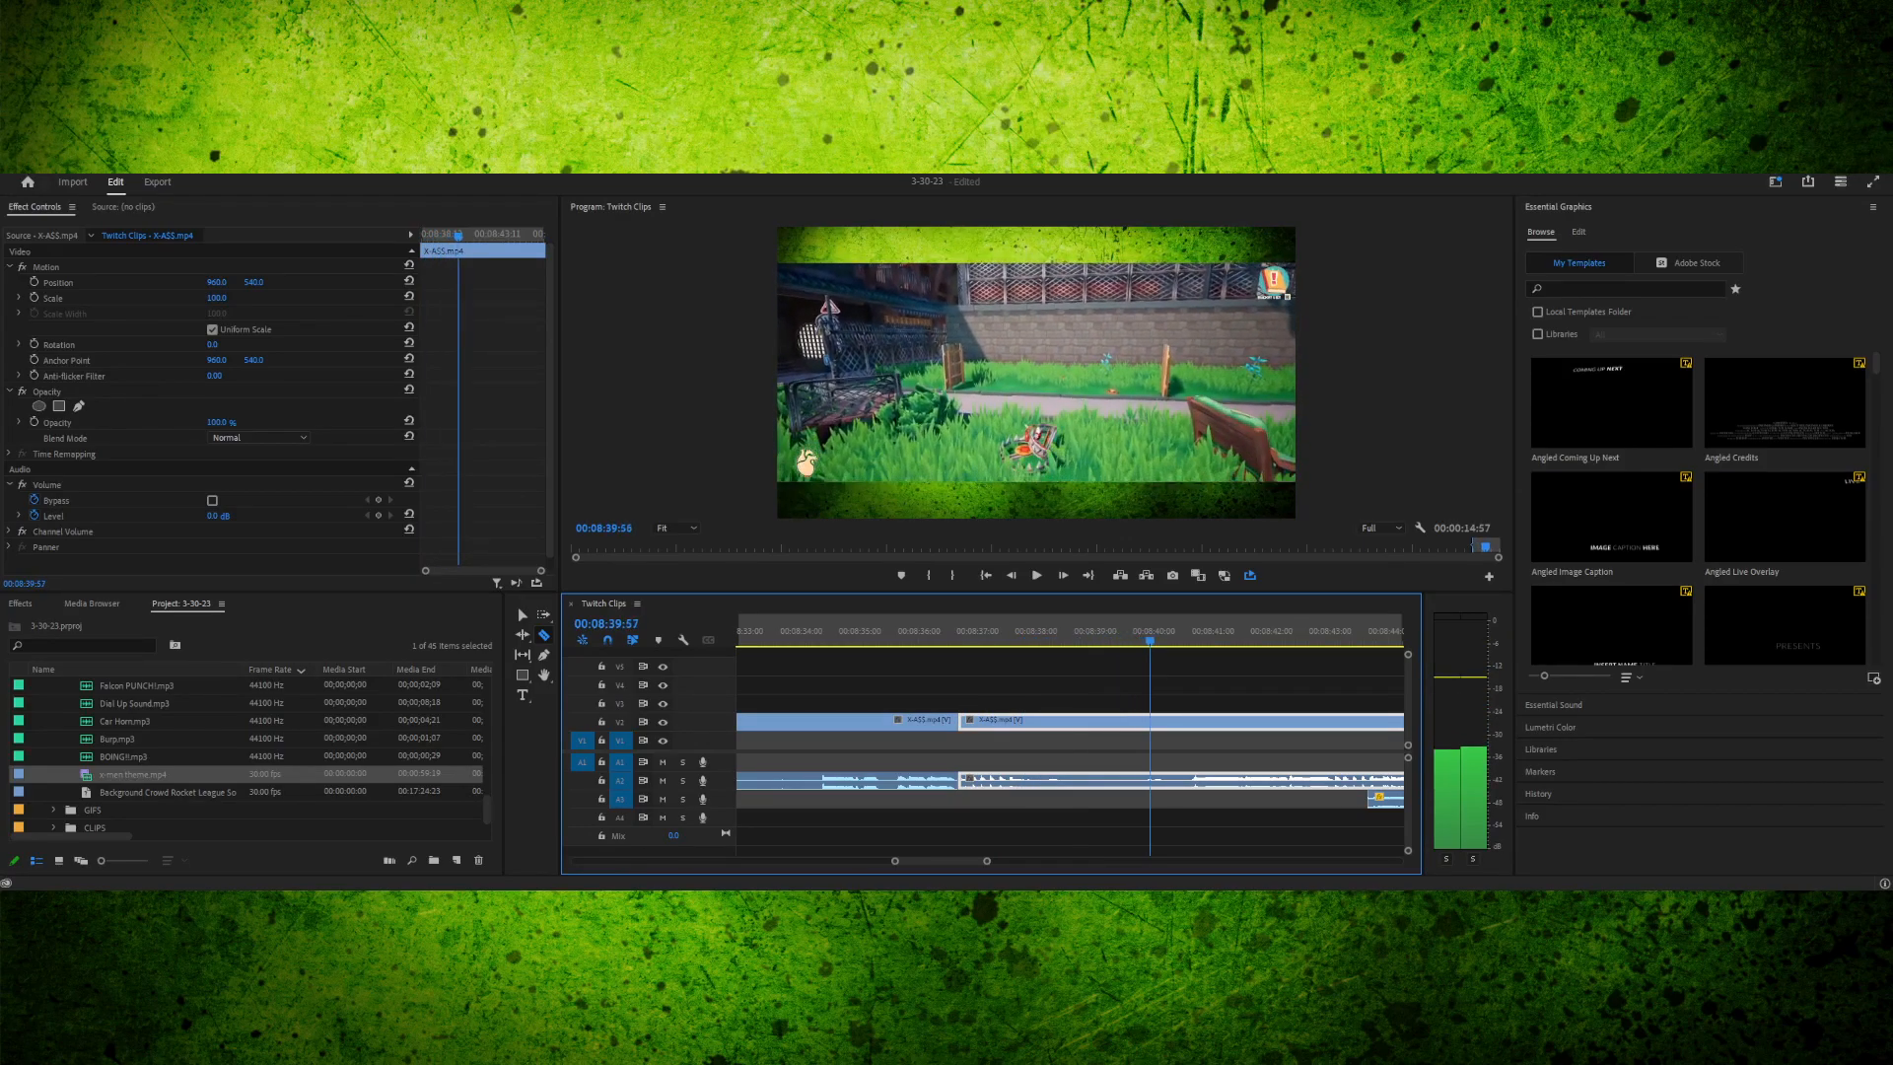
{"action": "key", "text": "space"}
{"action": "key", "text": "j"}
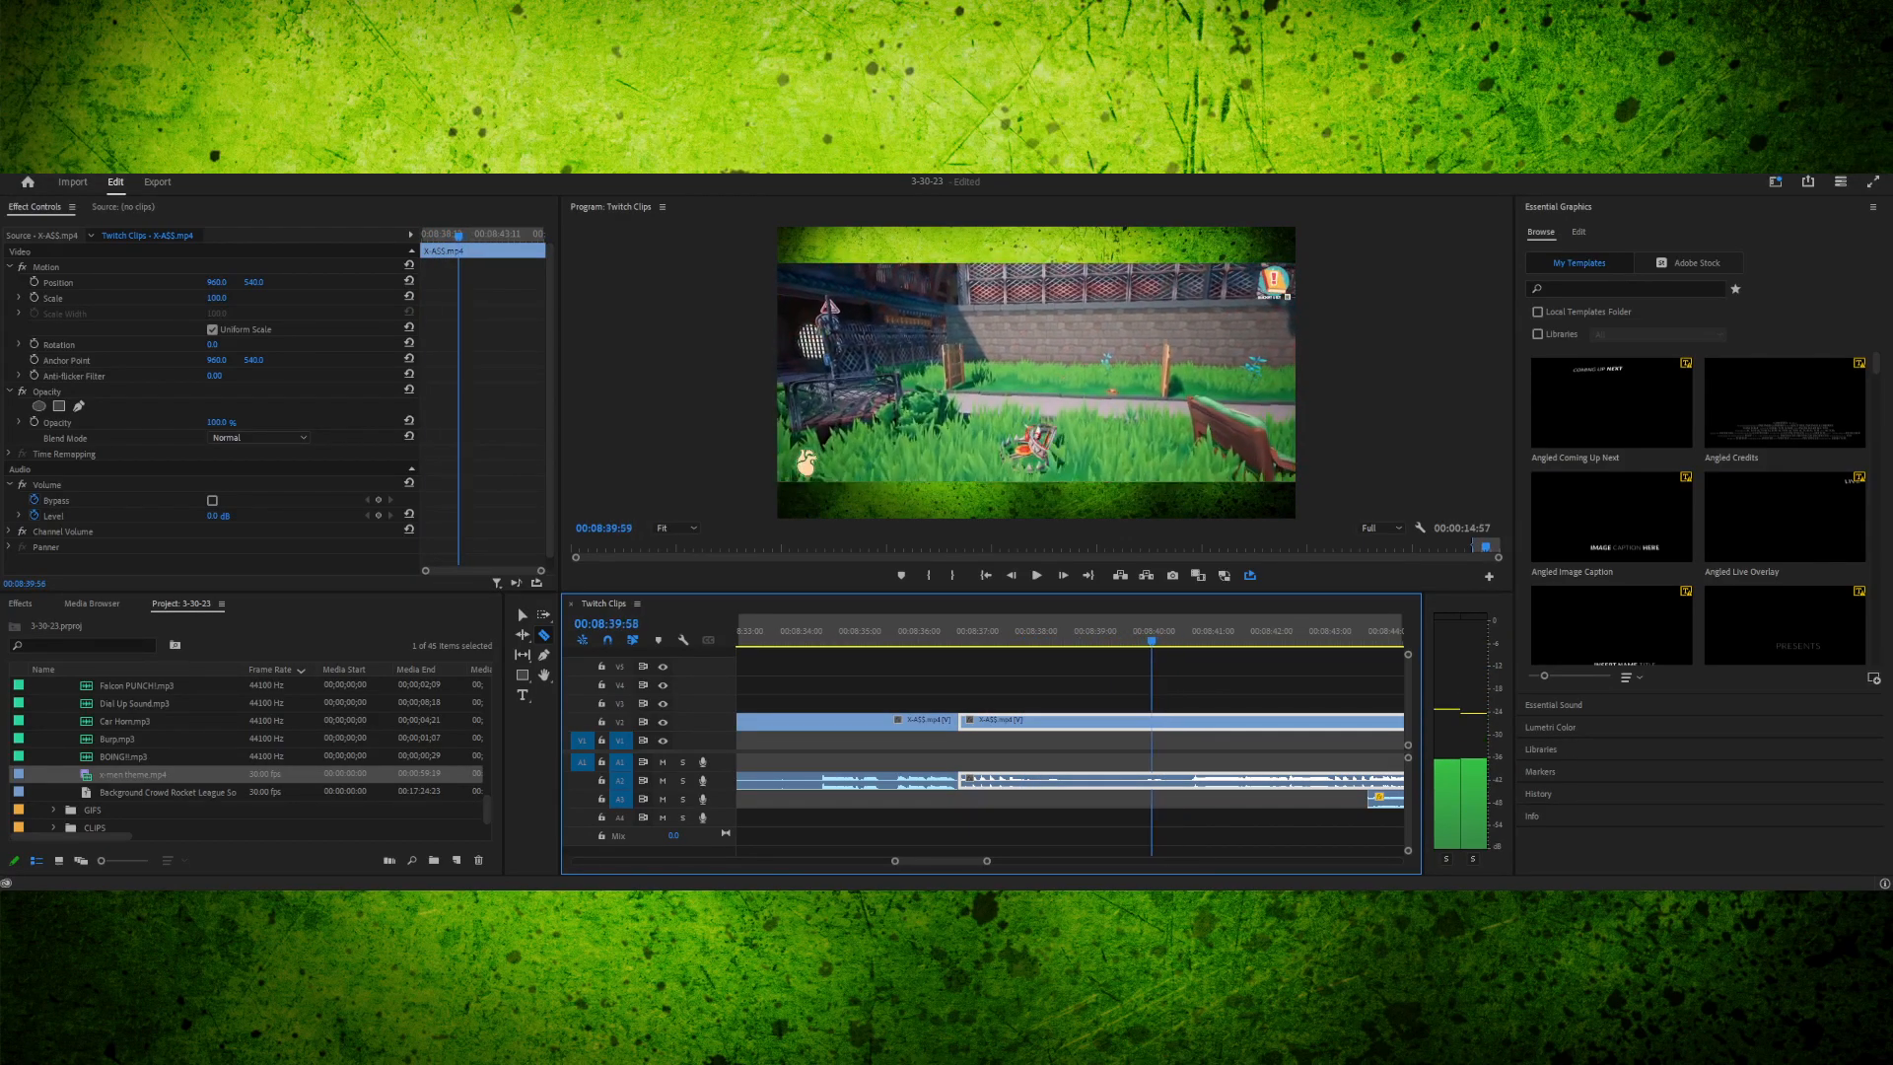
{"action": "key", "text": "space"}
{"action": "key", "text": "space"}
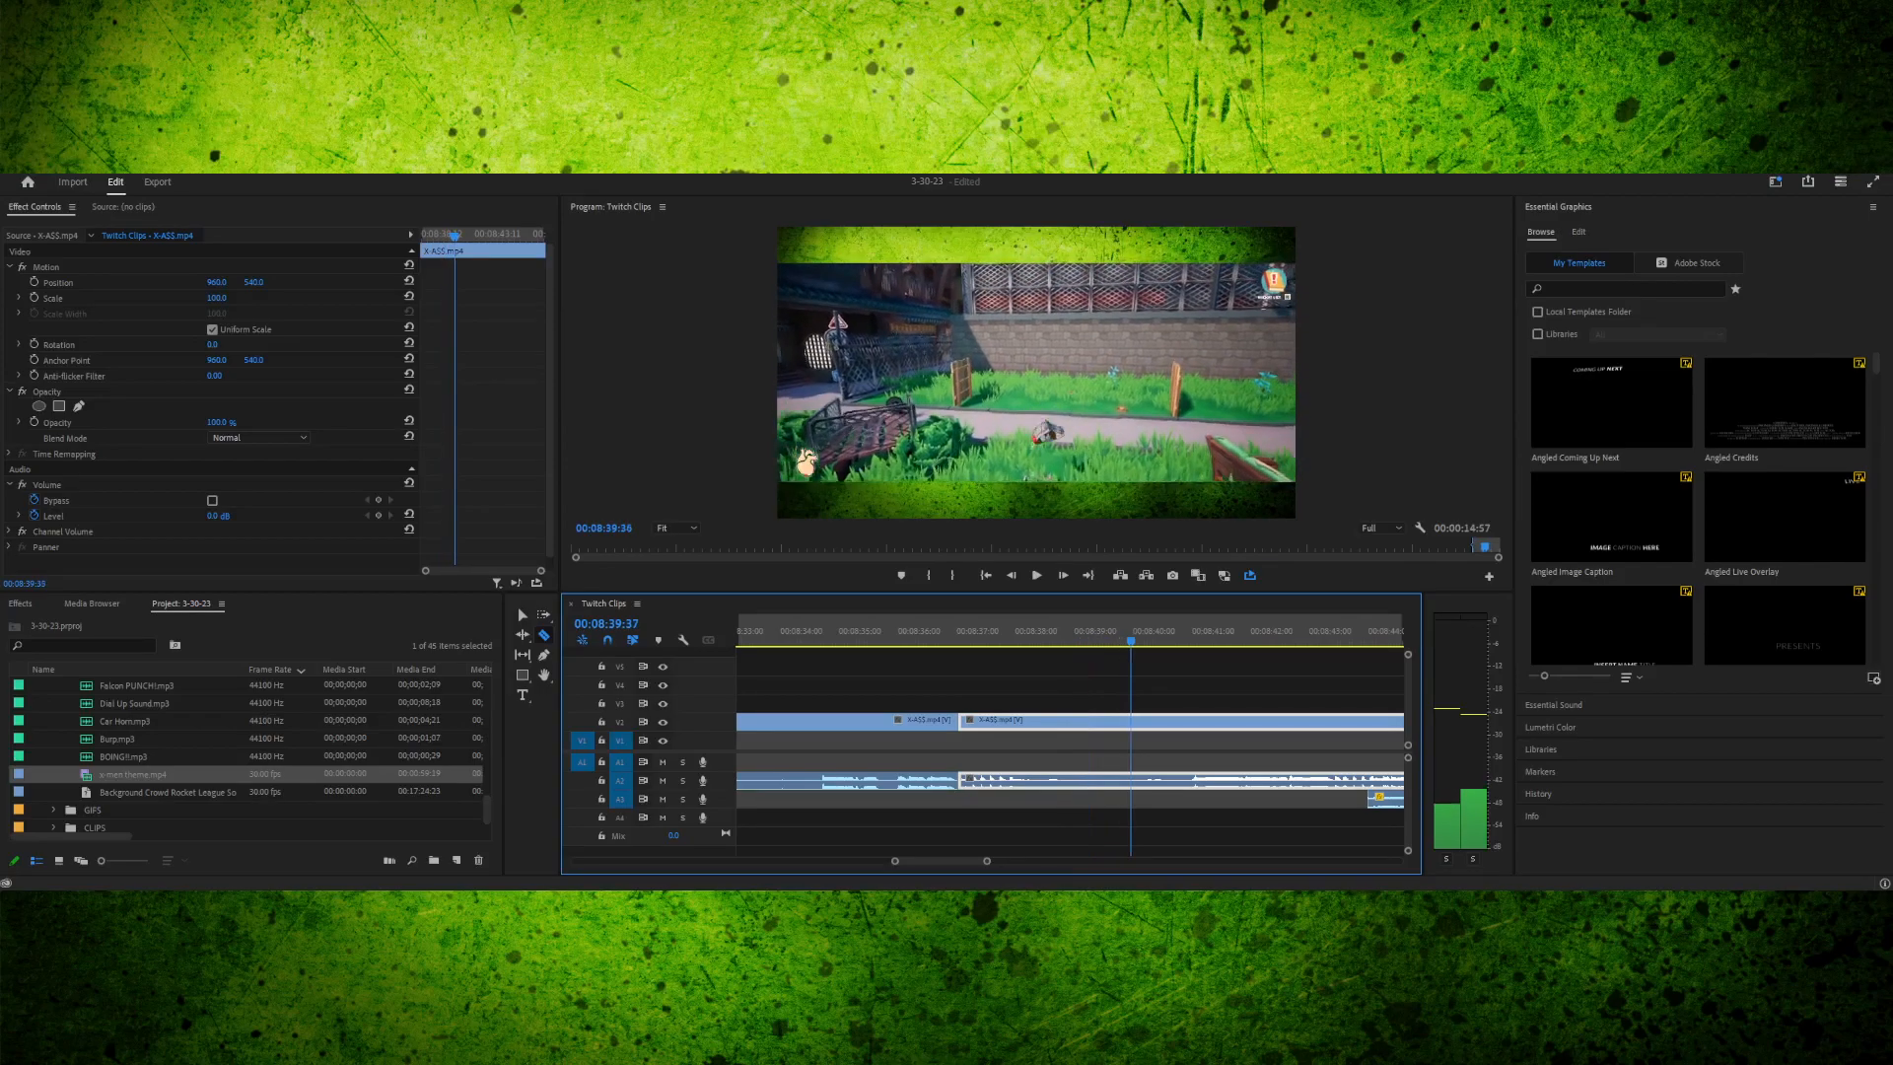
{"action": "key", "text": "space"}
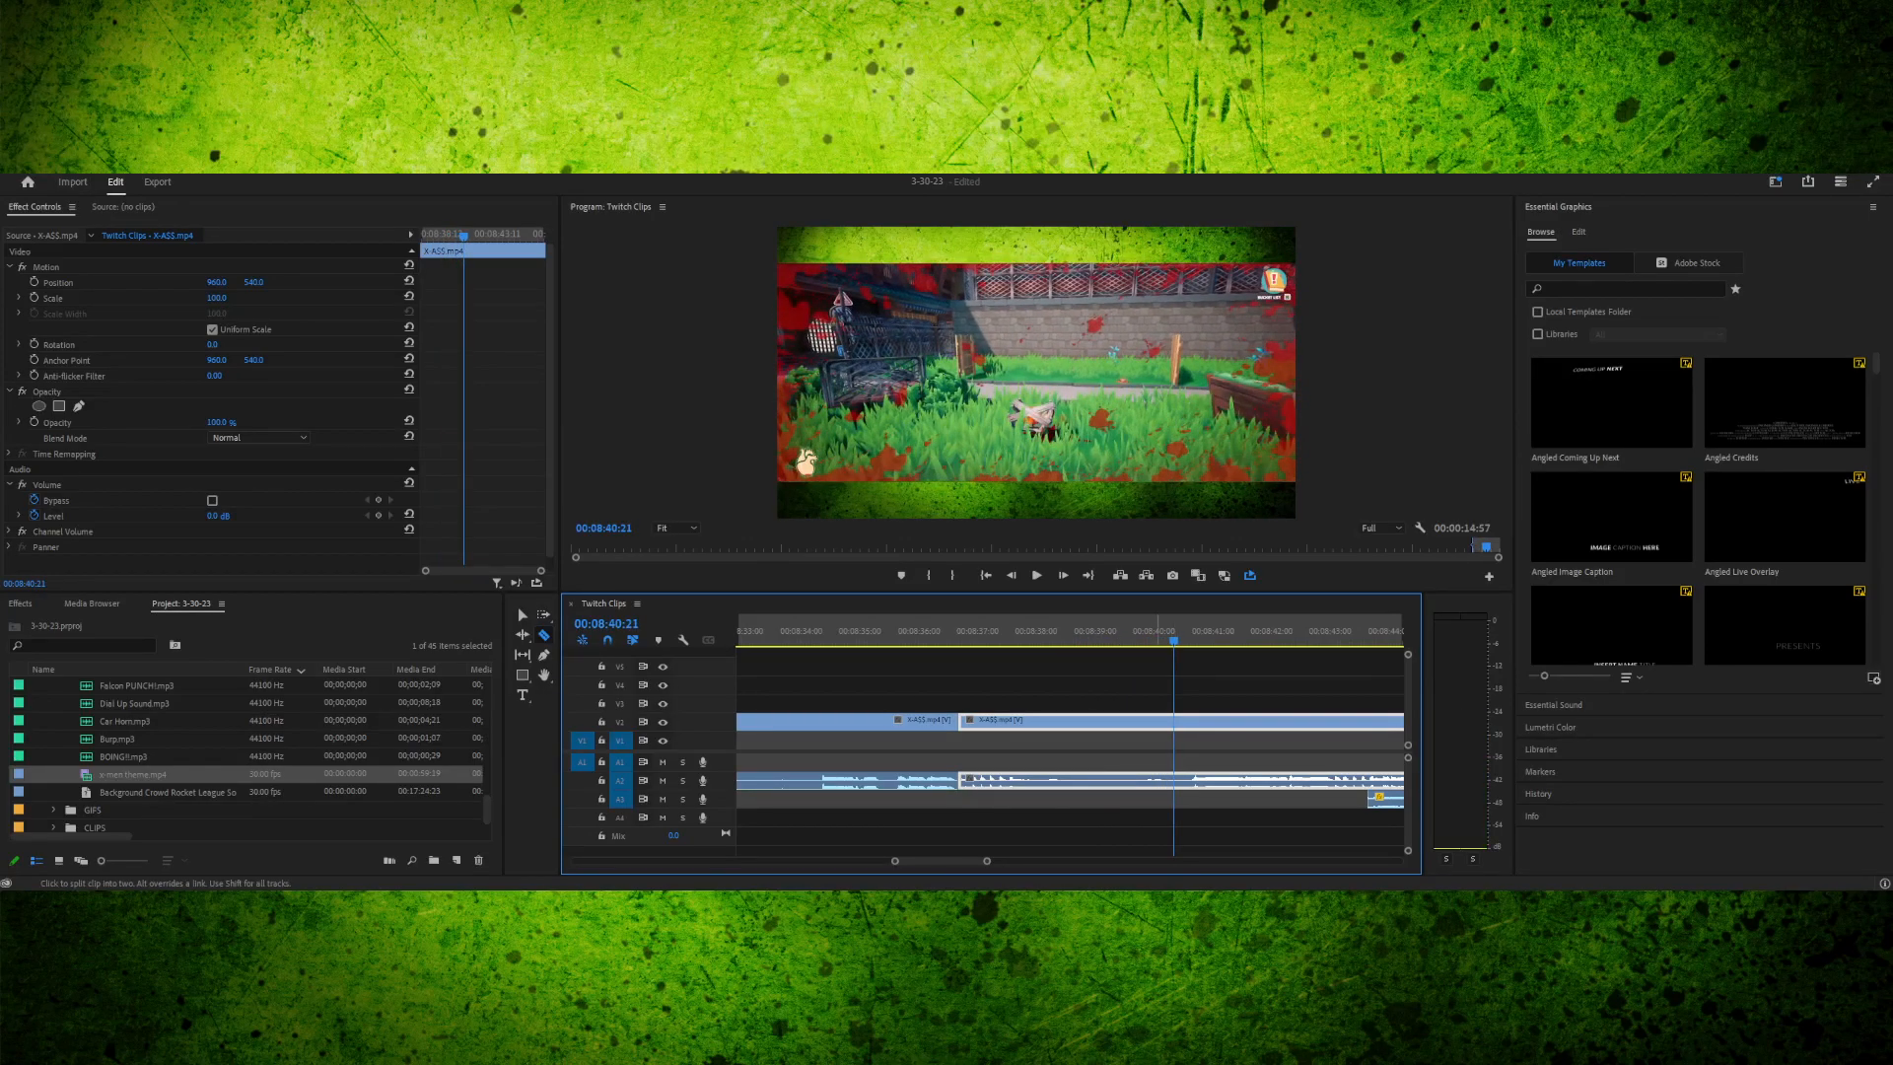
{"action": "key", "text": "ctrl+k"}
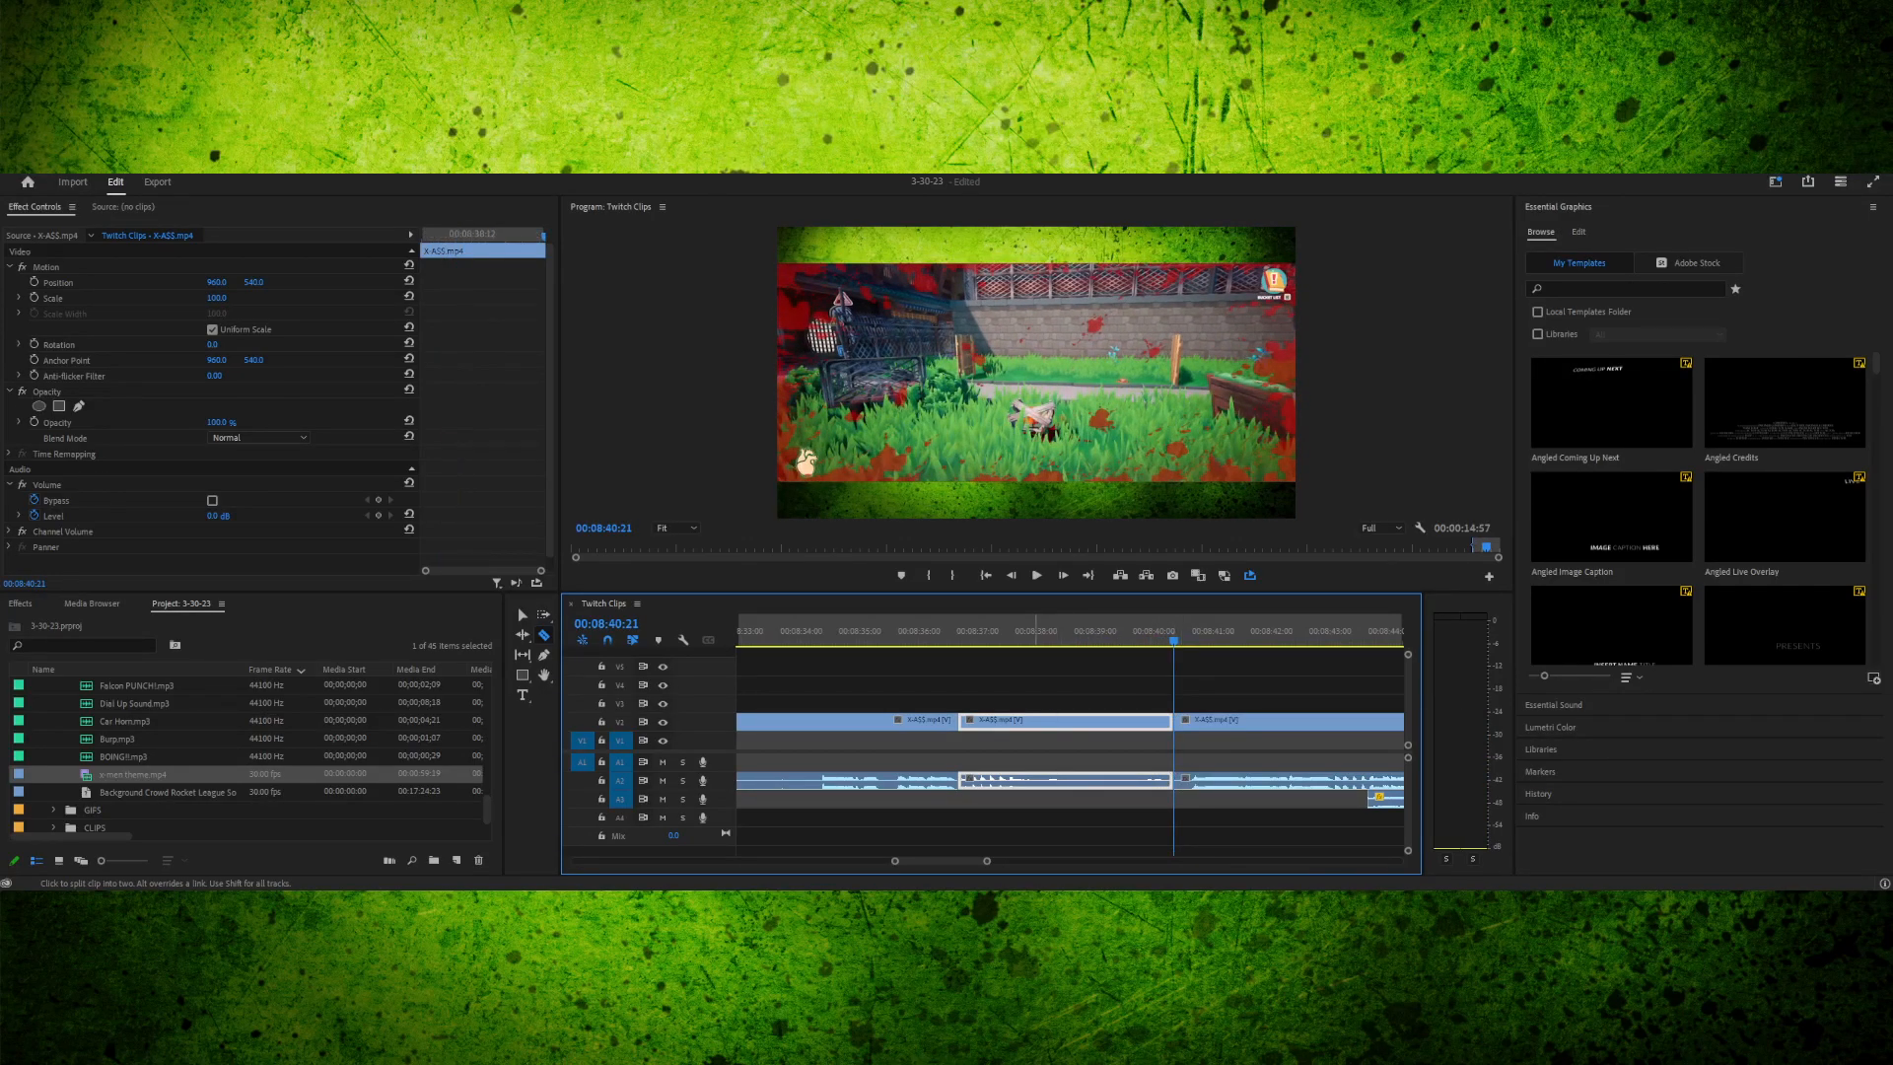
- Unlink the video and audio of the X-A$$.mp4 segment from 00:08:36:41 to 00:08:40:21 and select only its audio
{"action": "key", "text": "v"}
{"action": "key", "text": "ctrl+l"}
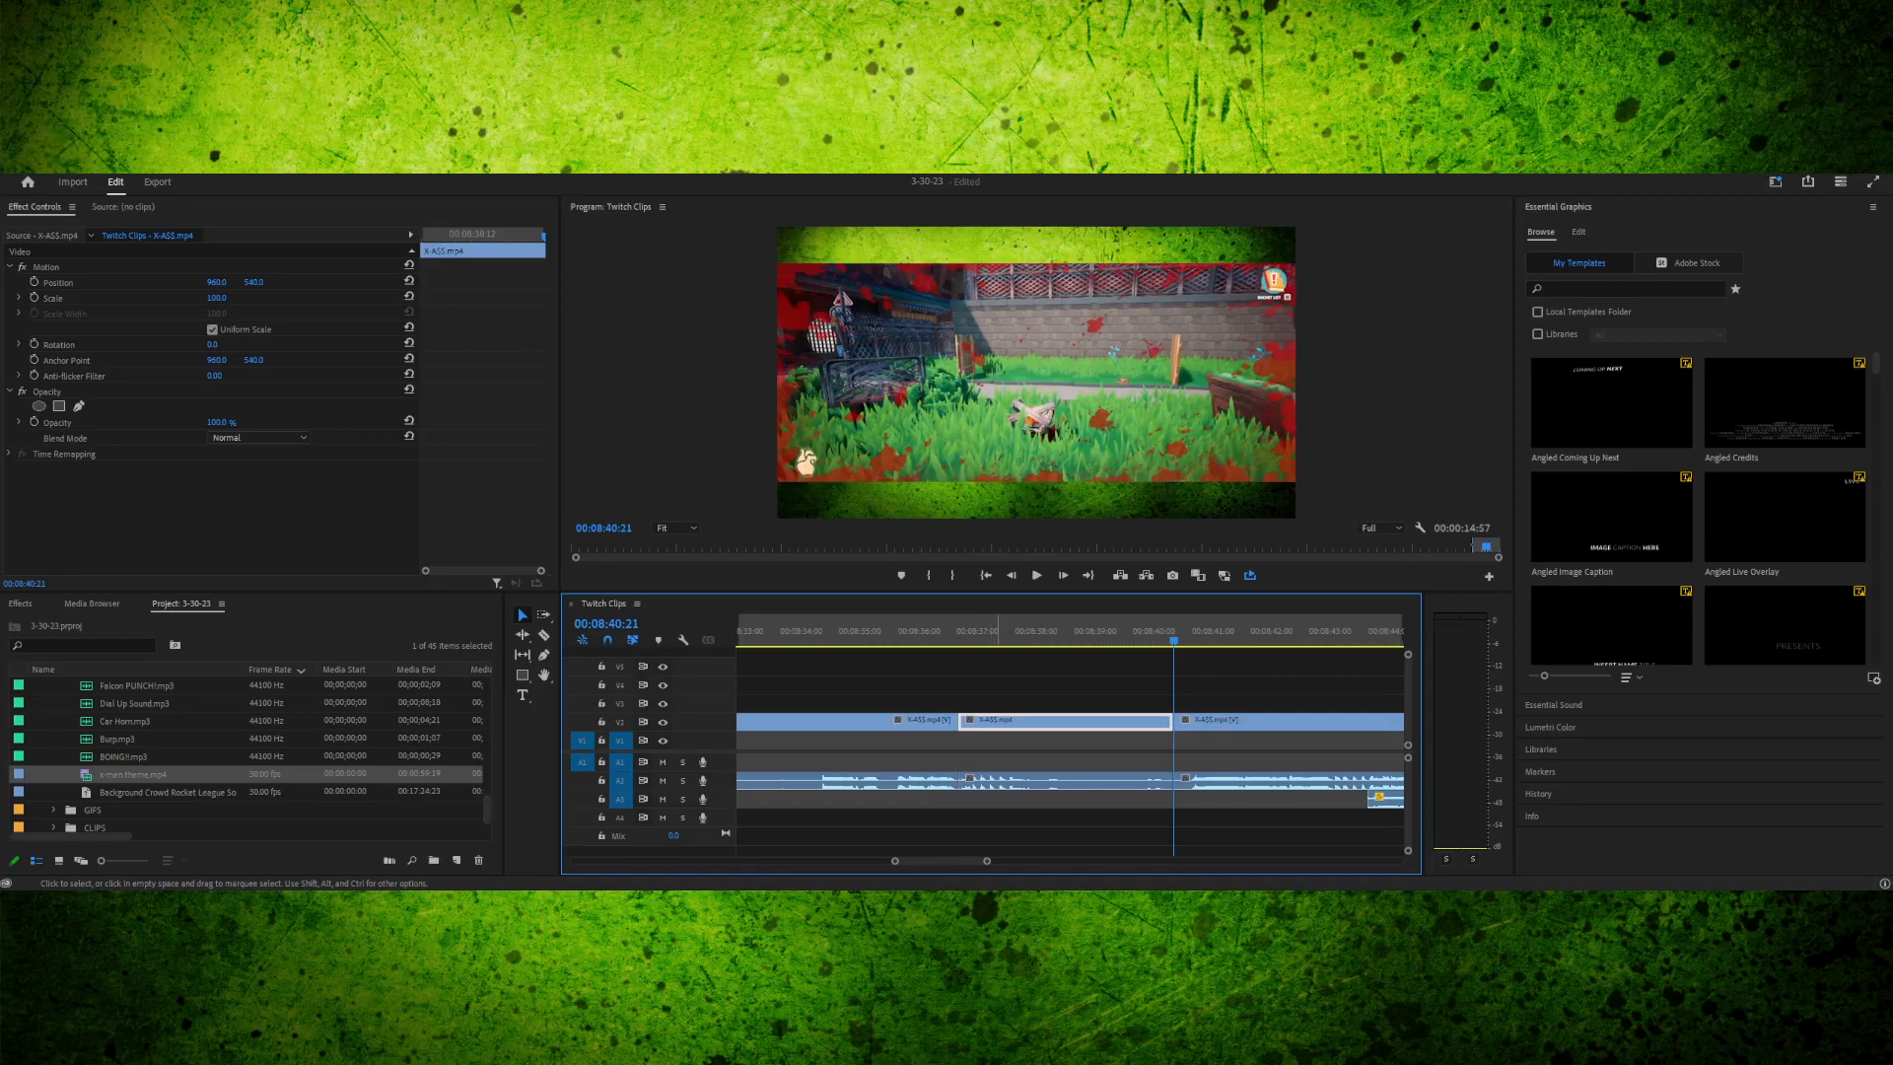
{"action": "left_click", "coordinate": [995, 780]}
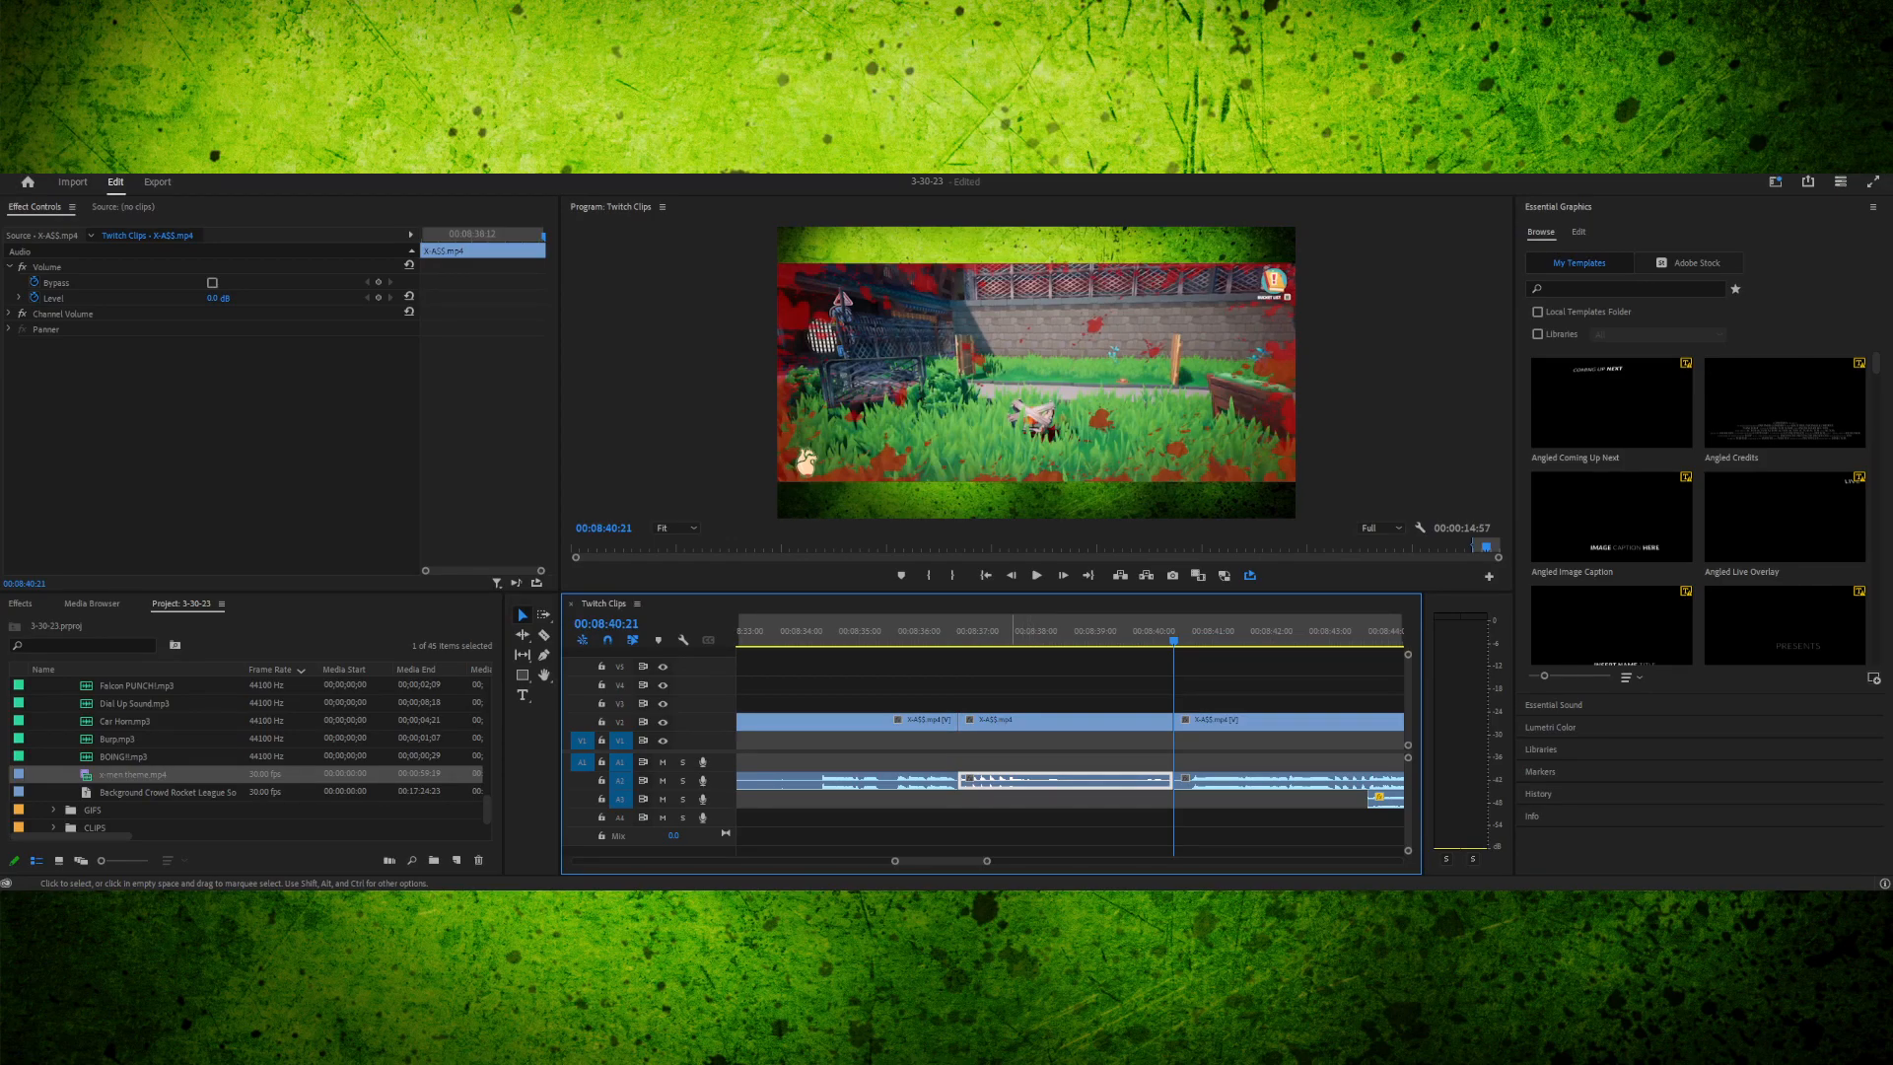
- Replay the unlinked segment from its start and stop at 00:08:39:54 to look for where to shorten it
{"action": "left_click_drag", "start_coordinate": [975, 631], "coordinate": [959, 631]}
{"action": "key", "text": "space"}
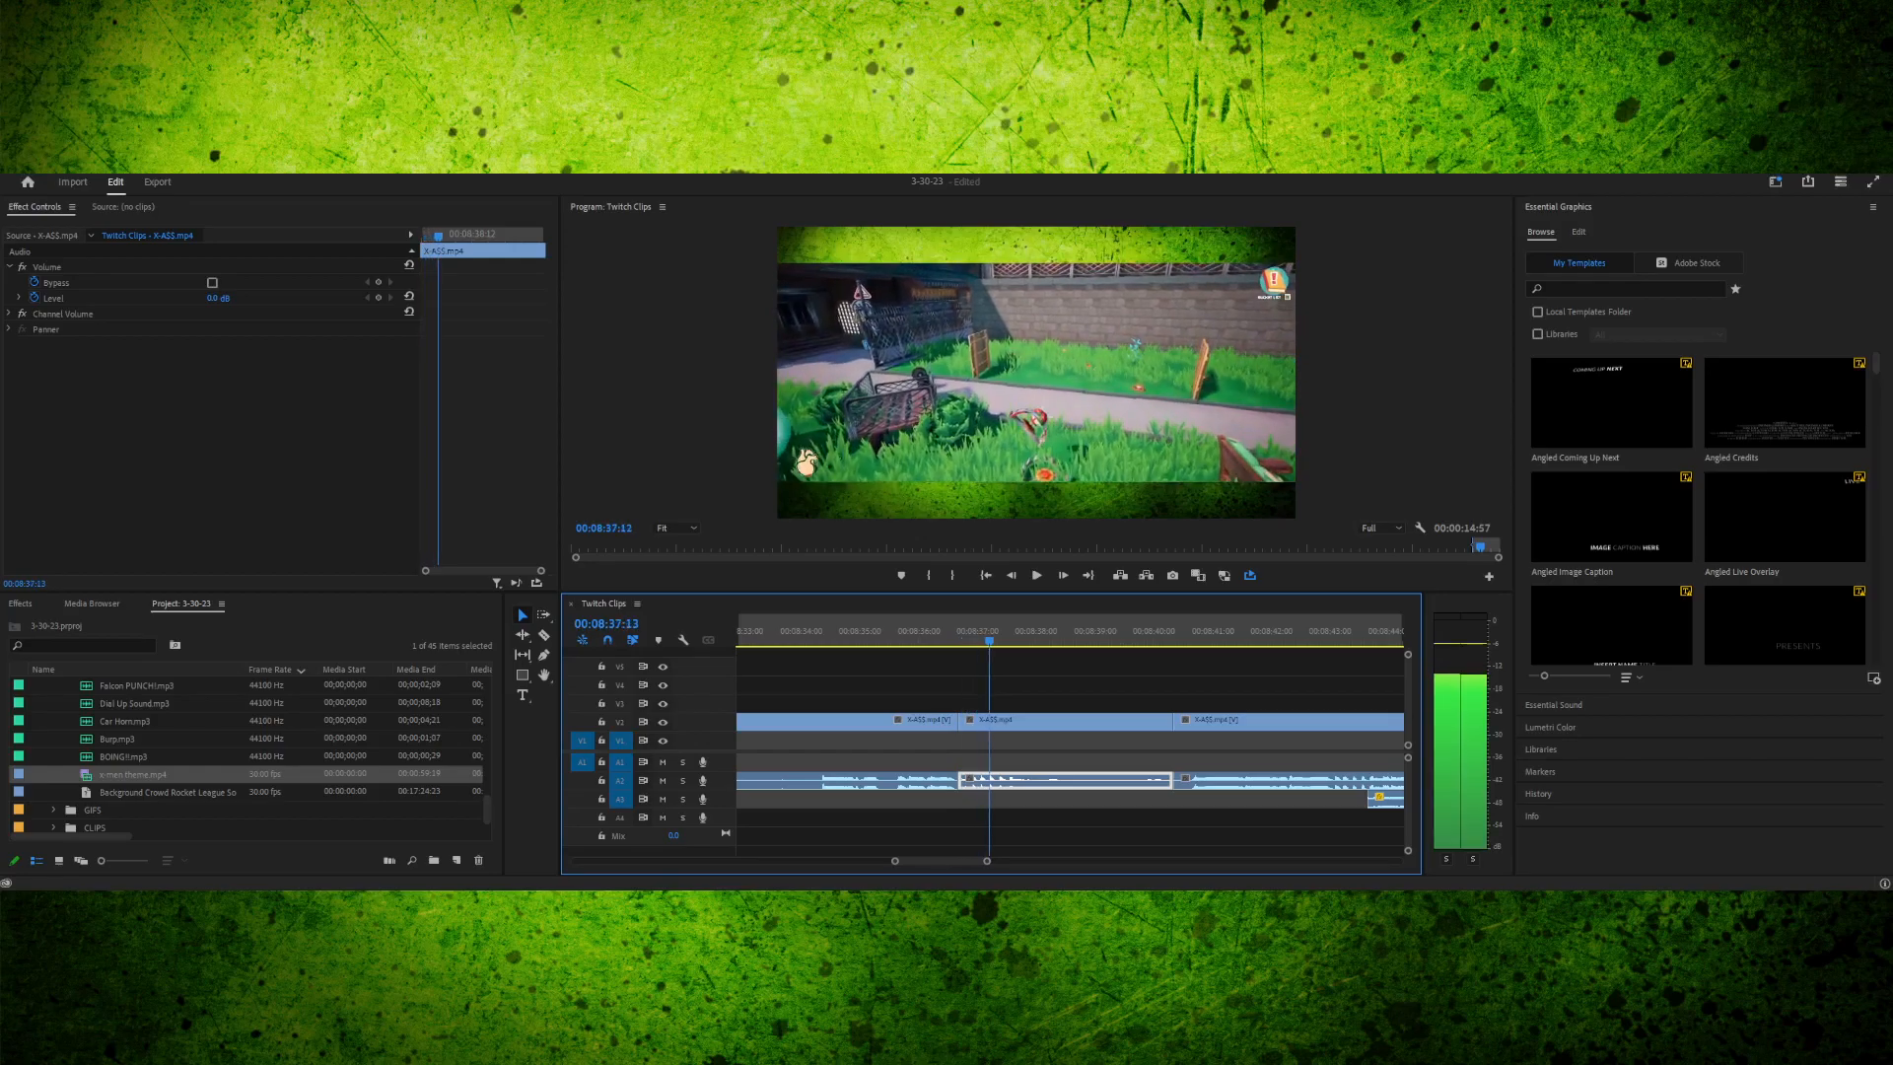
{"action": "key", "text": "space"}
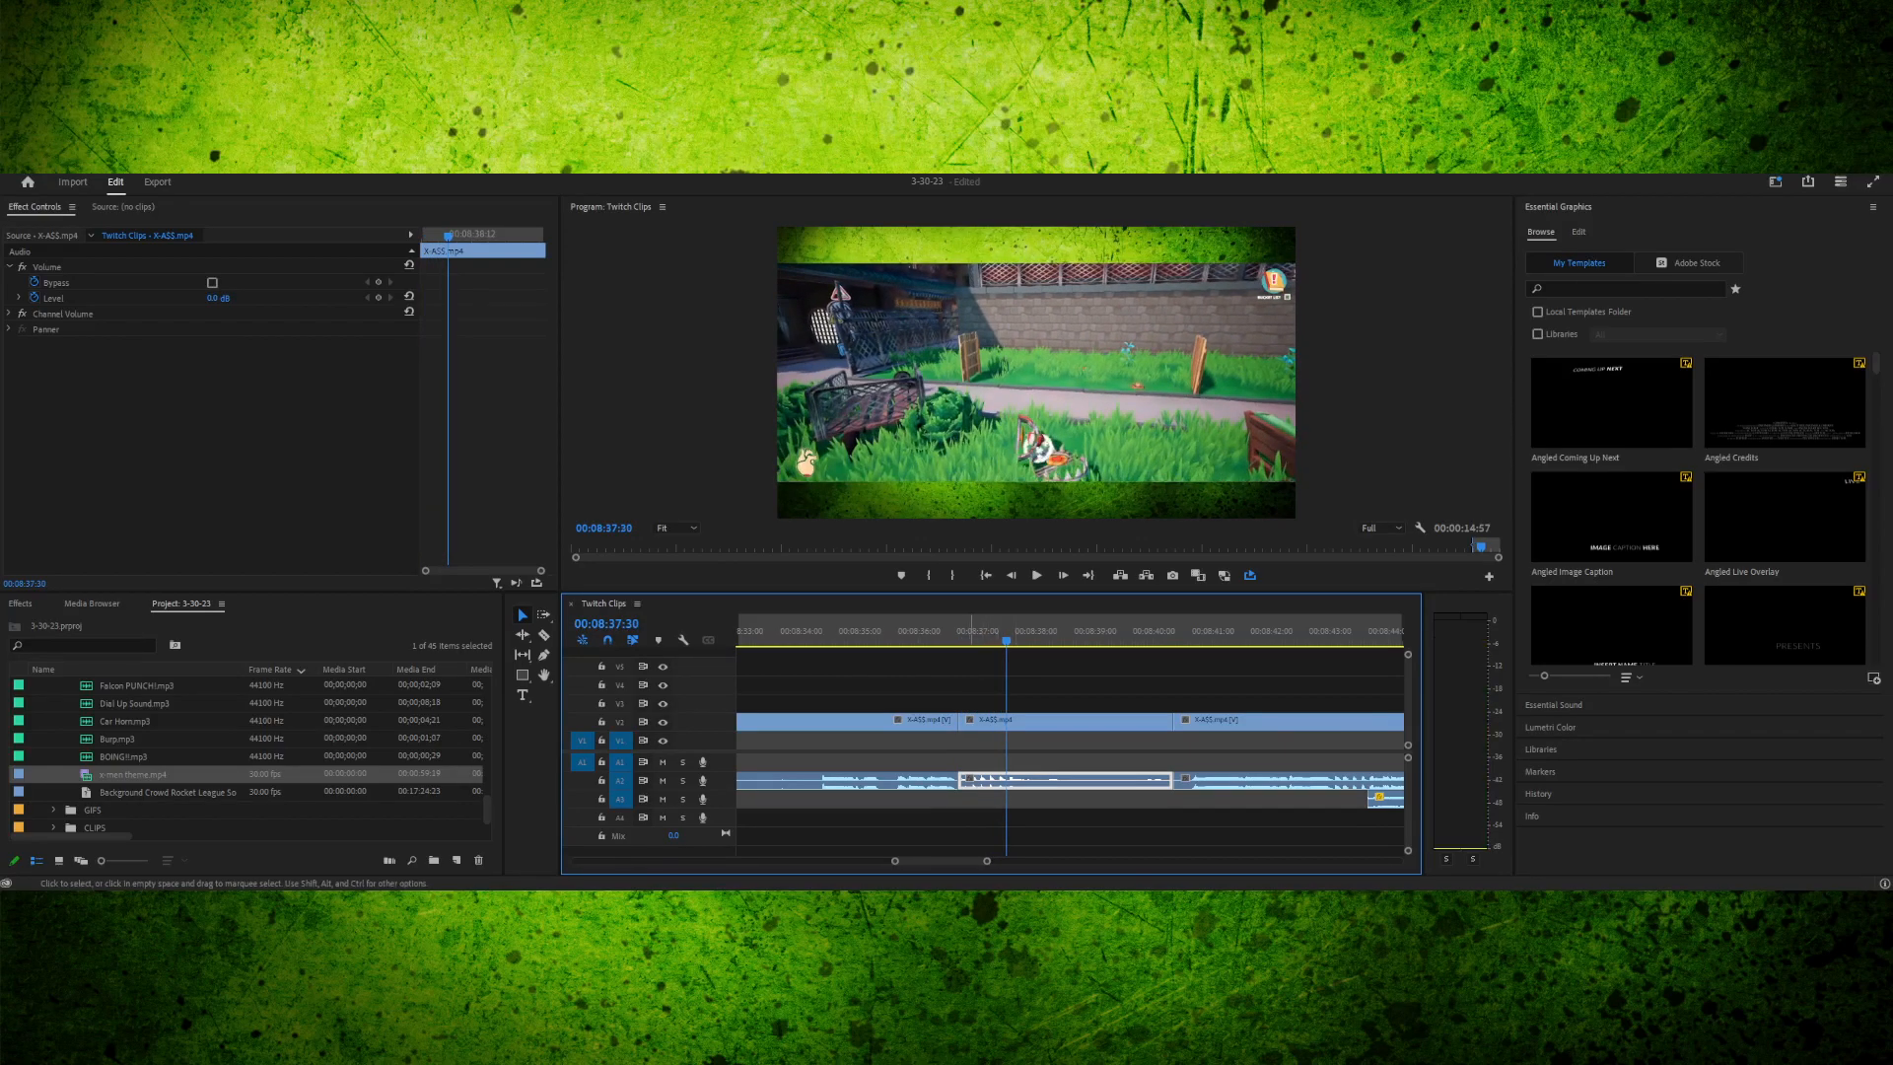
{"action": "left_click_drag", "start_coordinate": [965, 631], "coordinate": [961, 631]}
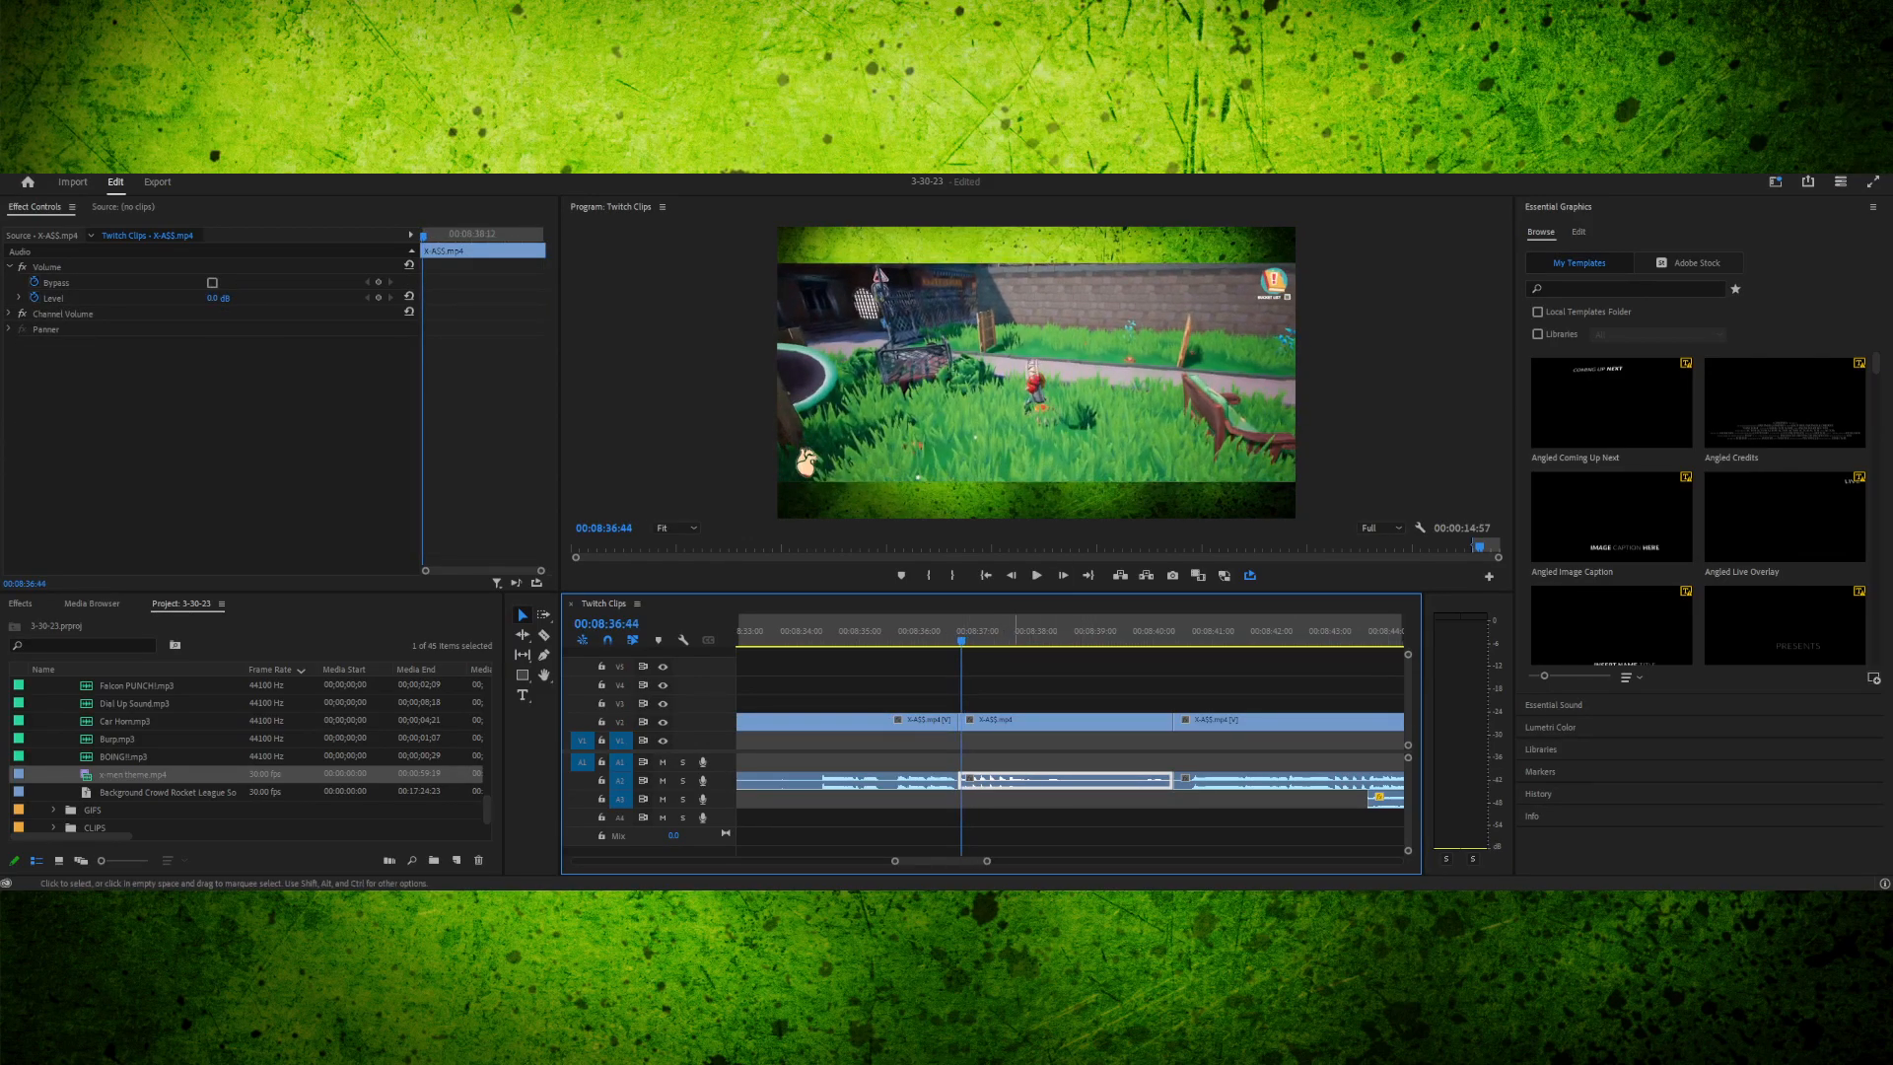
{"action": "key", "text": "space"}
{"action": "key", "text": "space"}
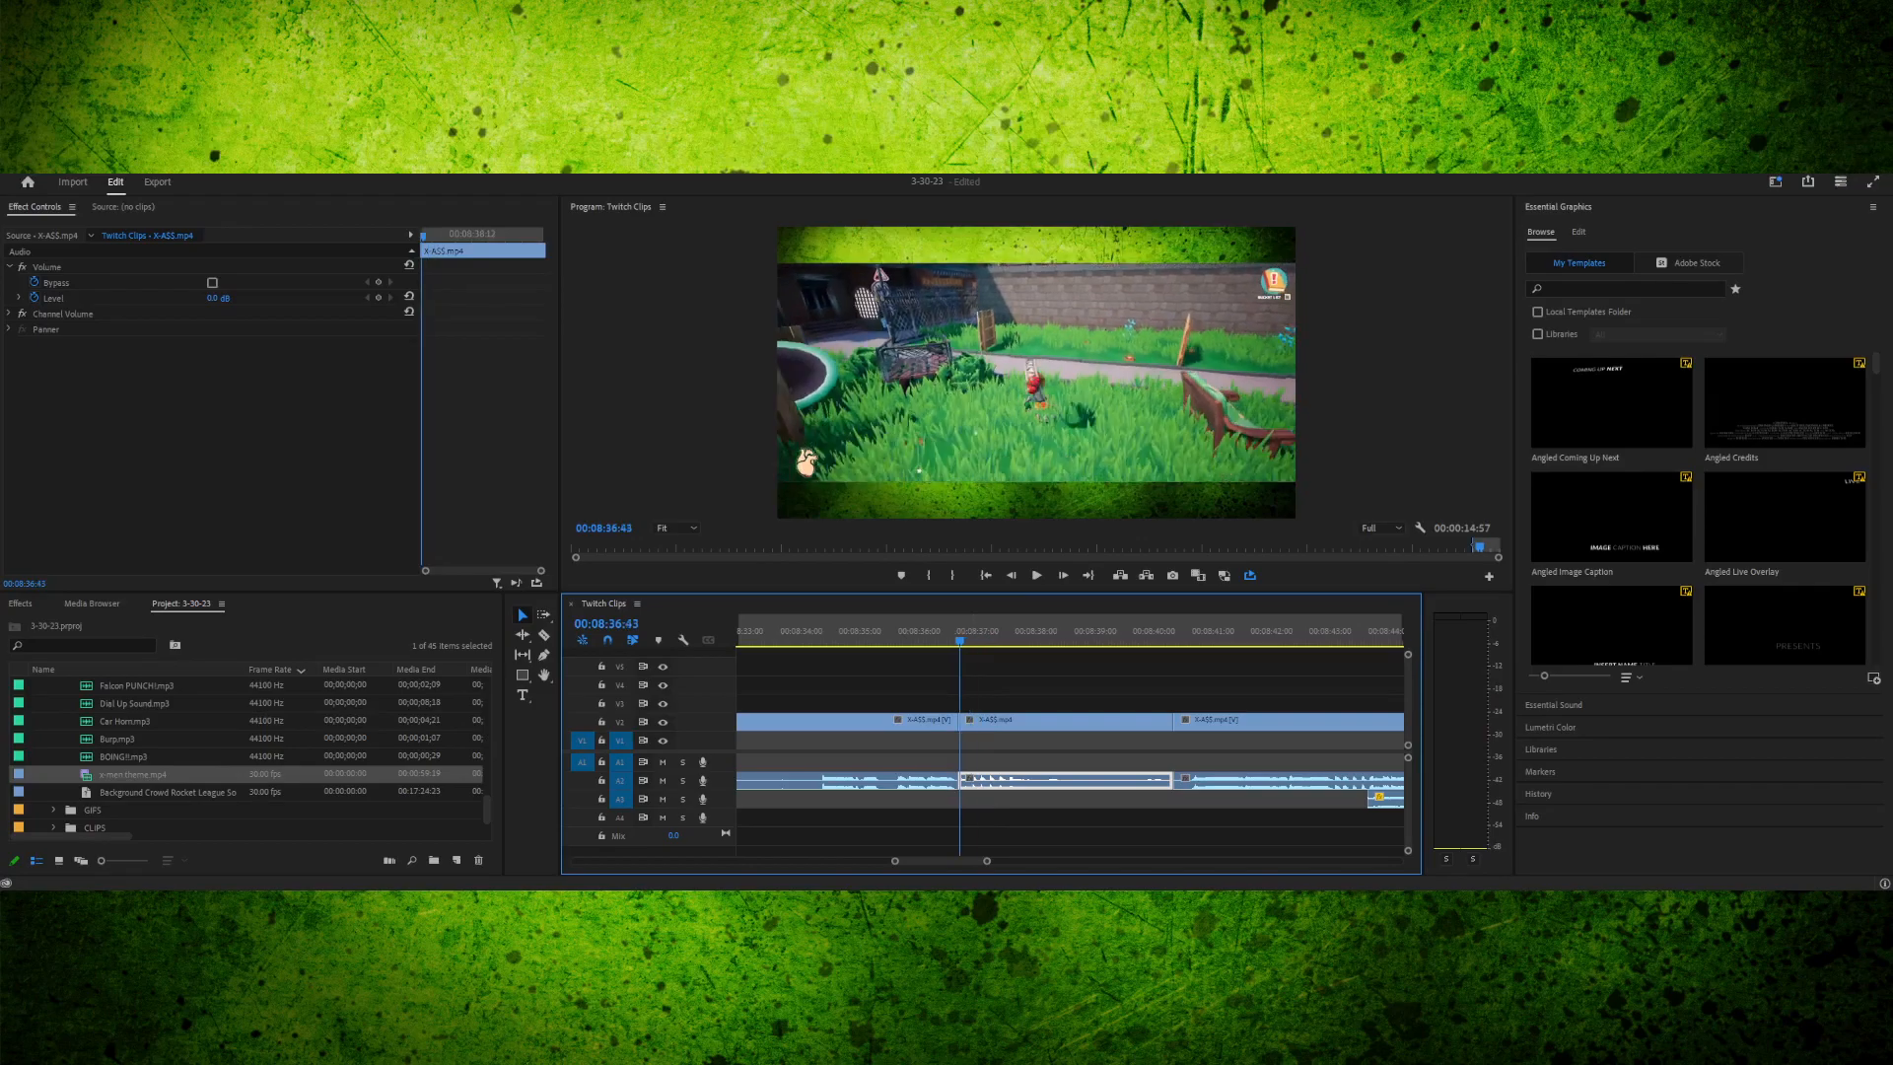
{"action": "key", "text": "space"}
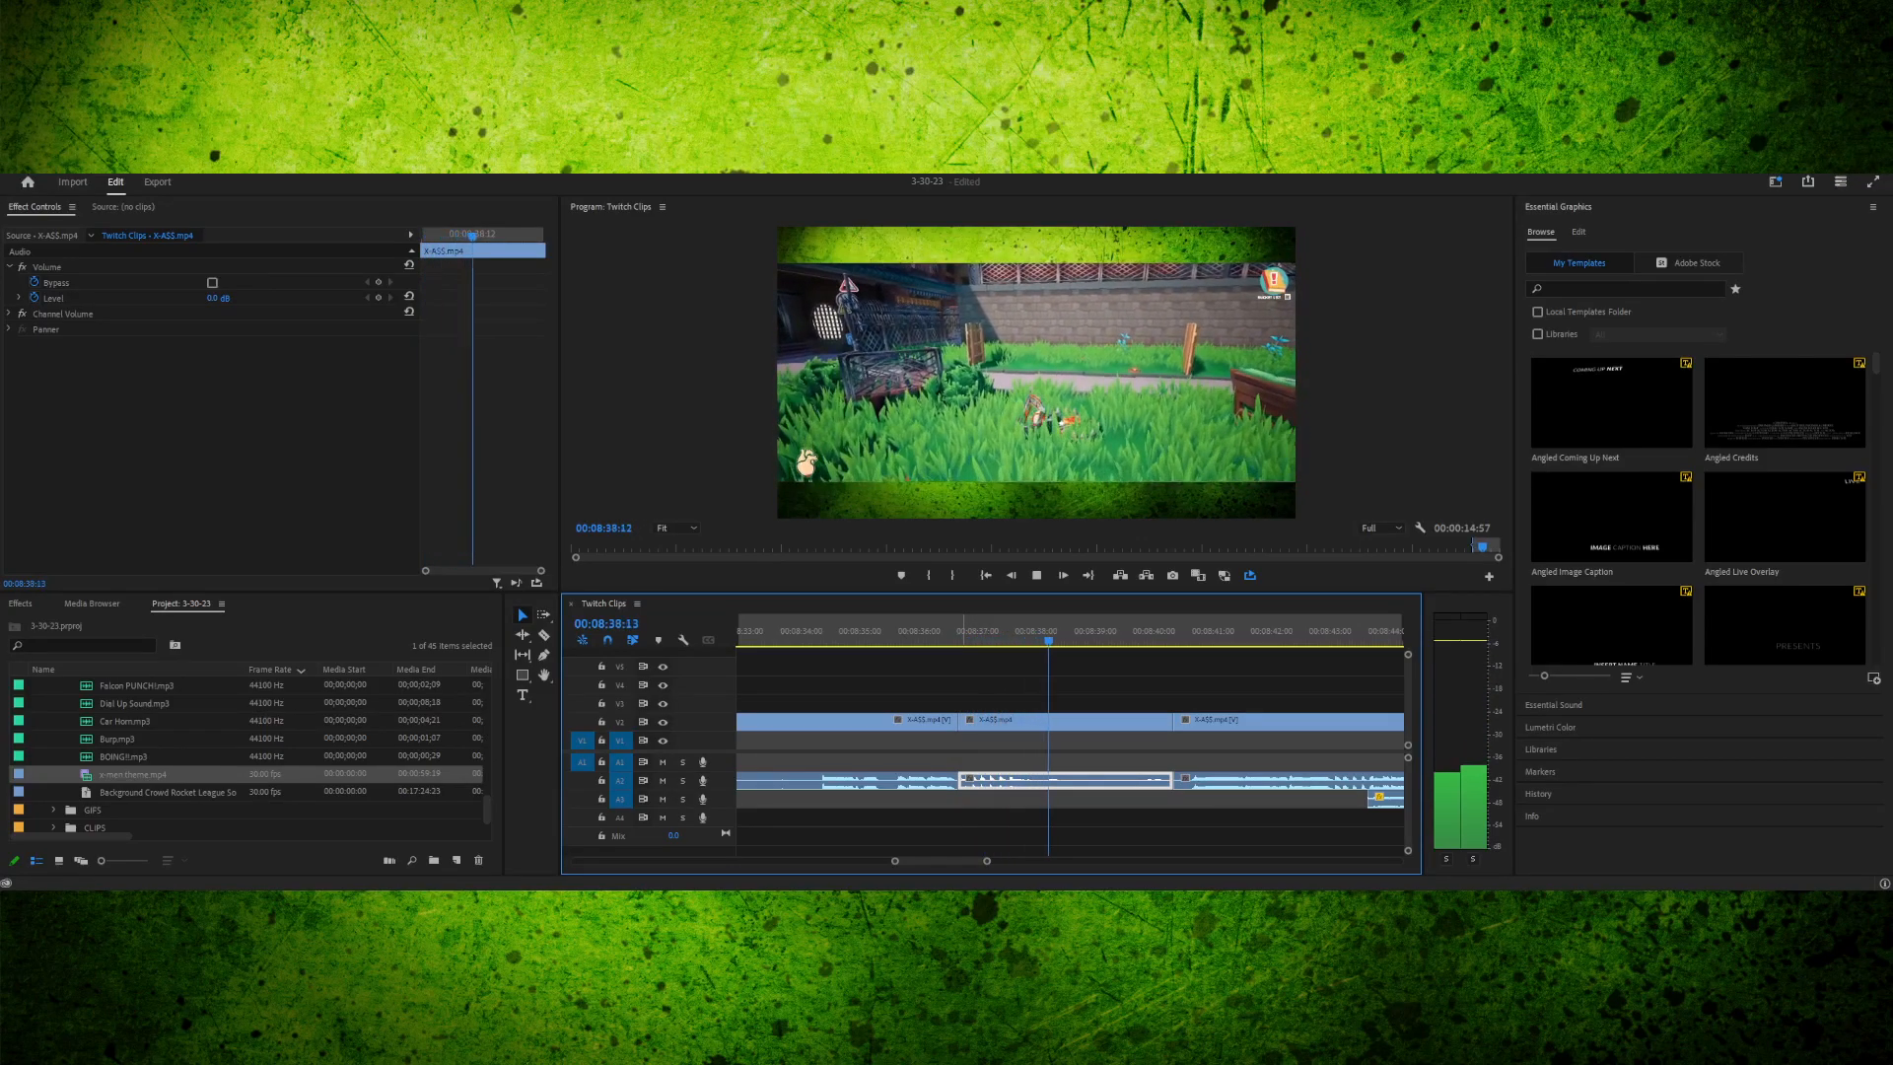
{"action": "key", "text": "space"}
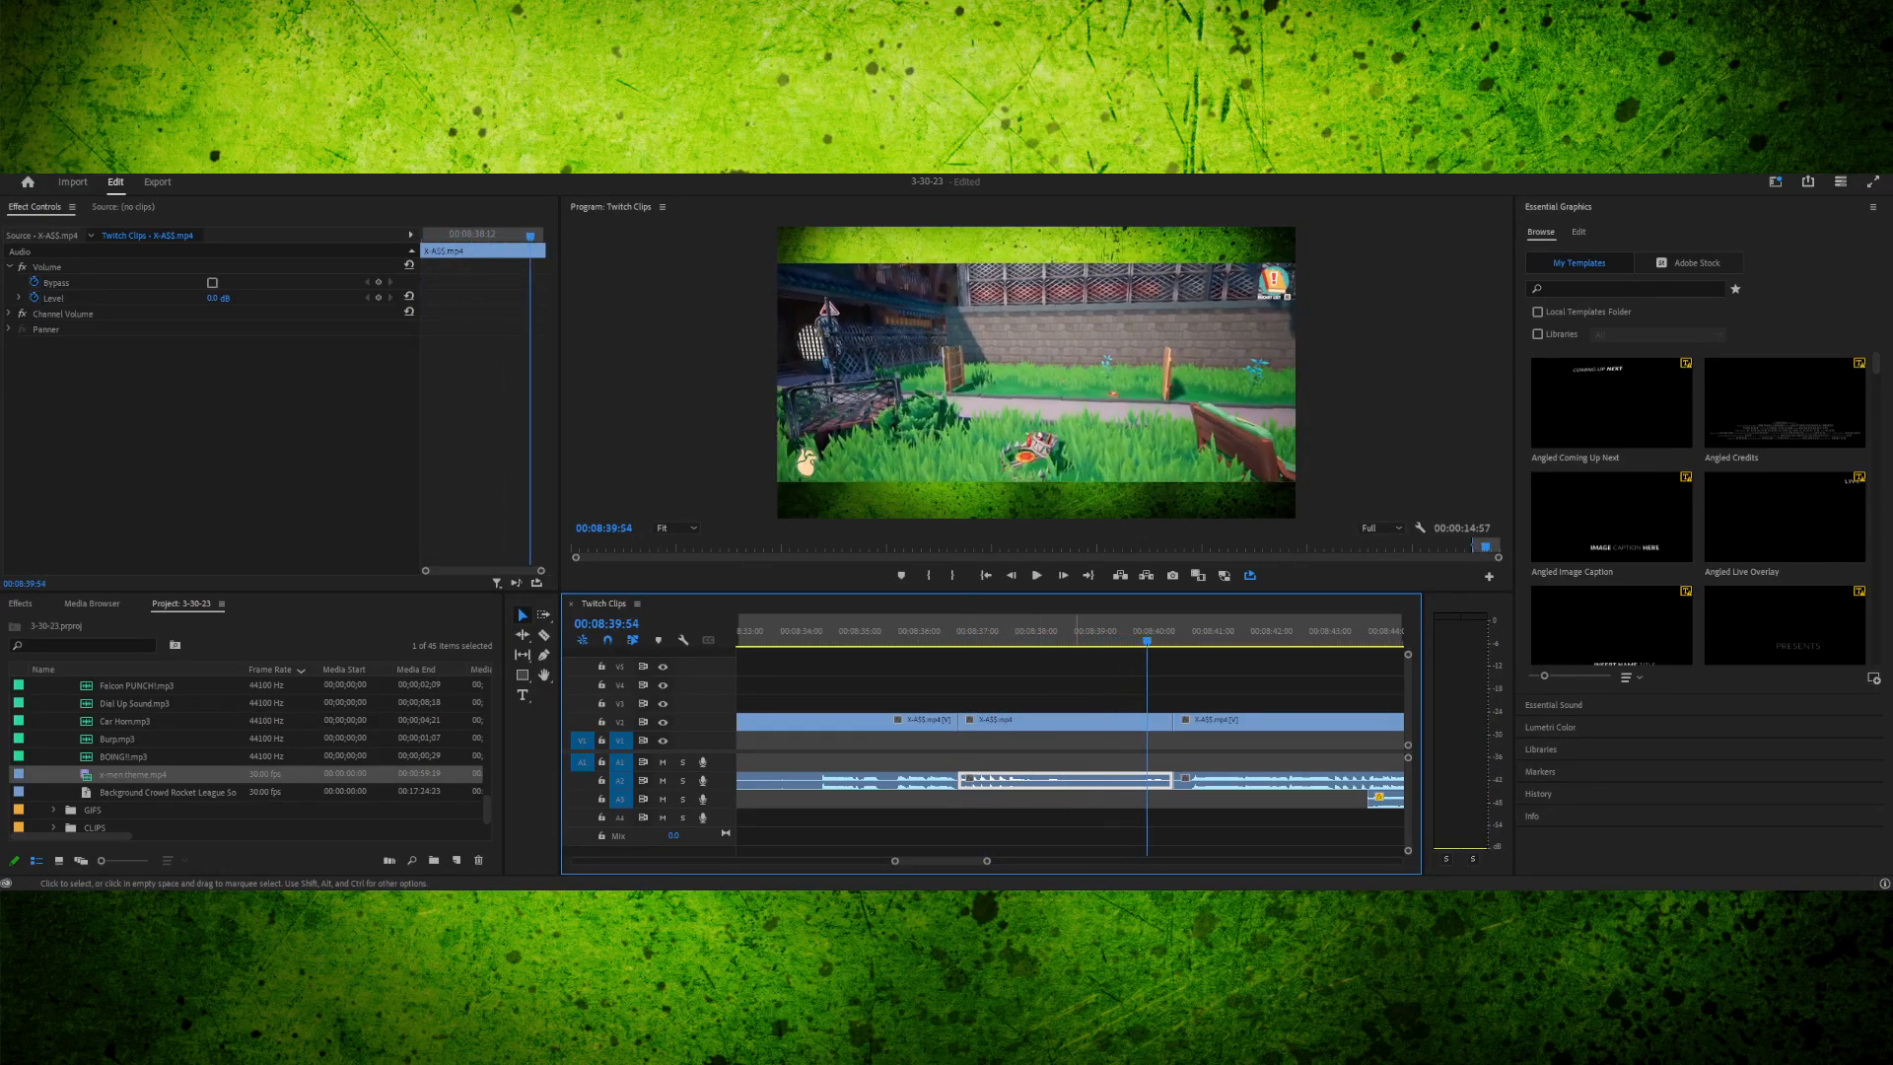
- Split the unlinked segment's video and audio at 00:08:38:38, deleting the video before the cut and the audio after it
{"action": "left_click_drag", "start_coordinate": [1146, 636], "coordinate": [1072, 636]}
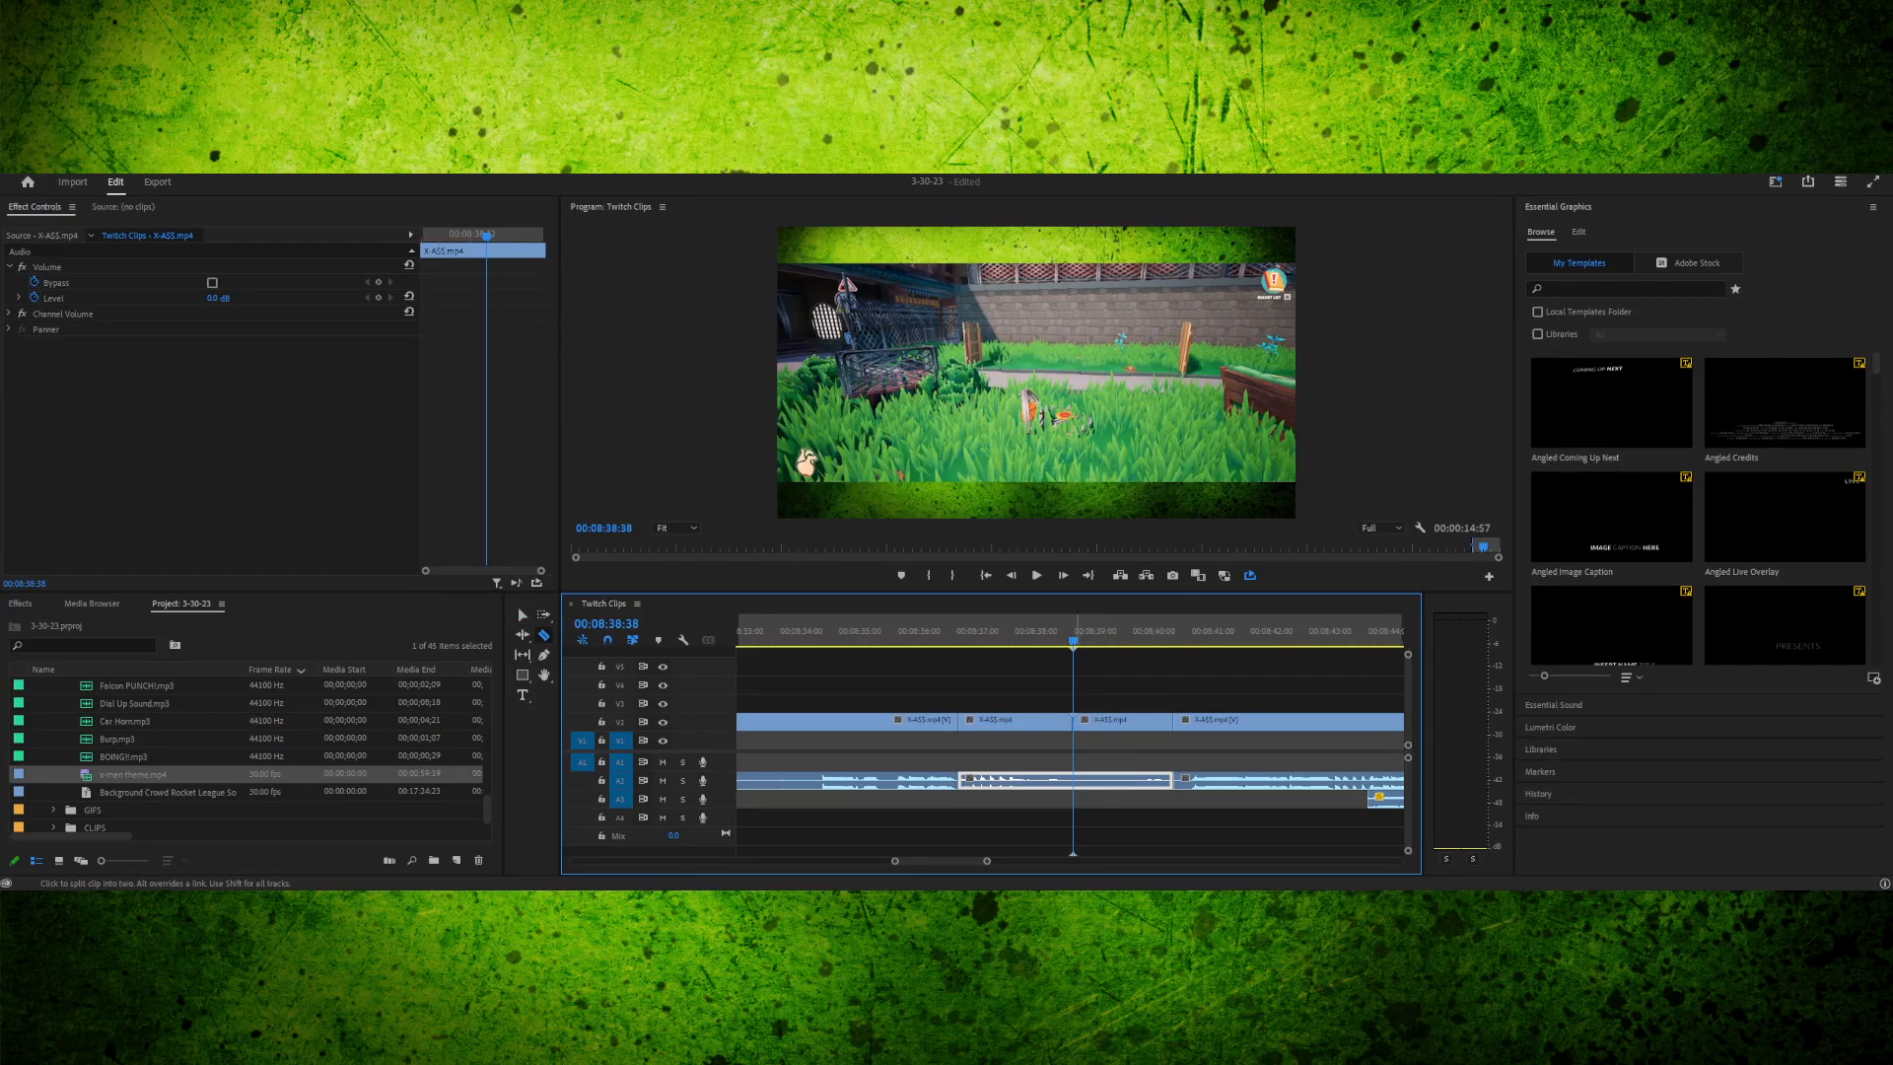
{"action": "left_click", "coordinate": [521, 613]}
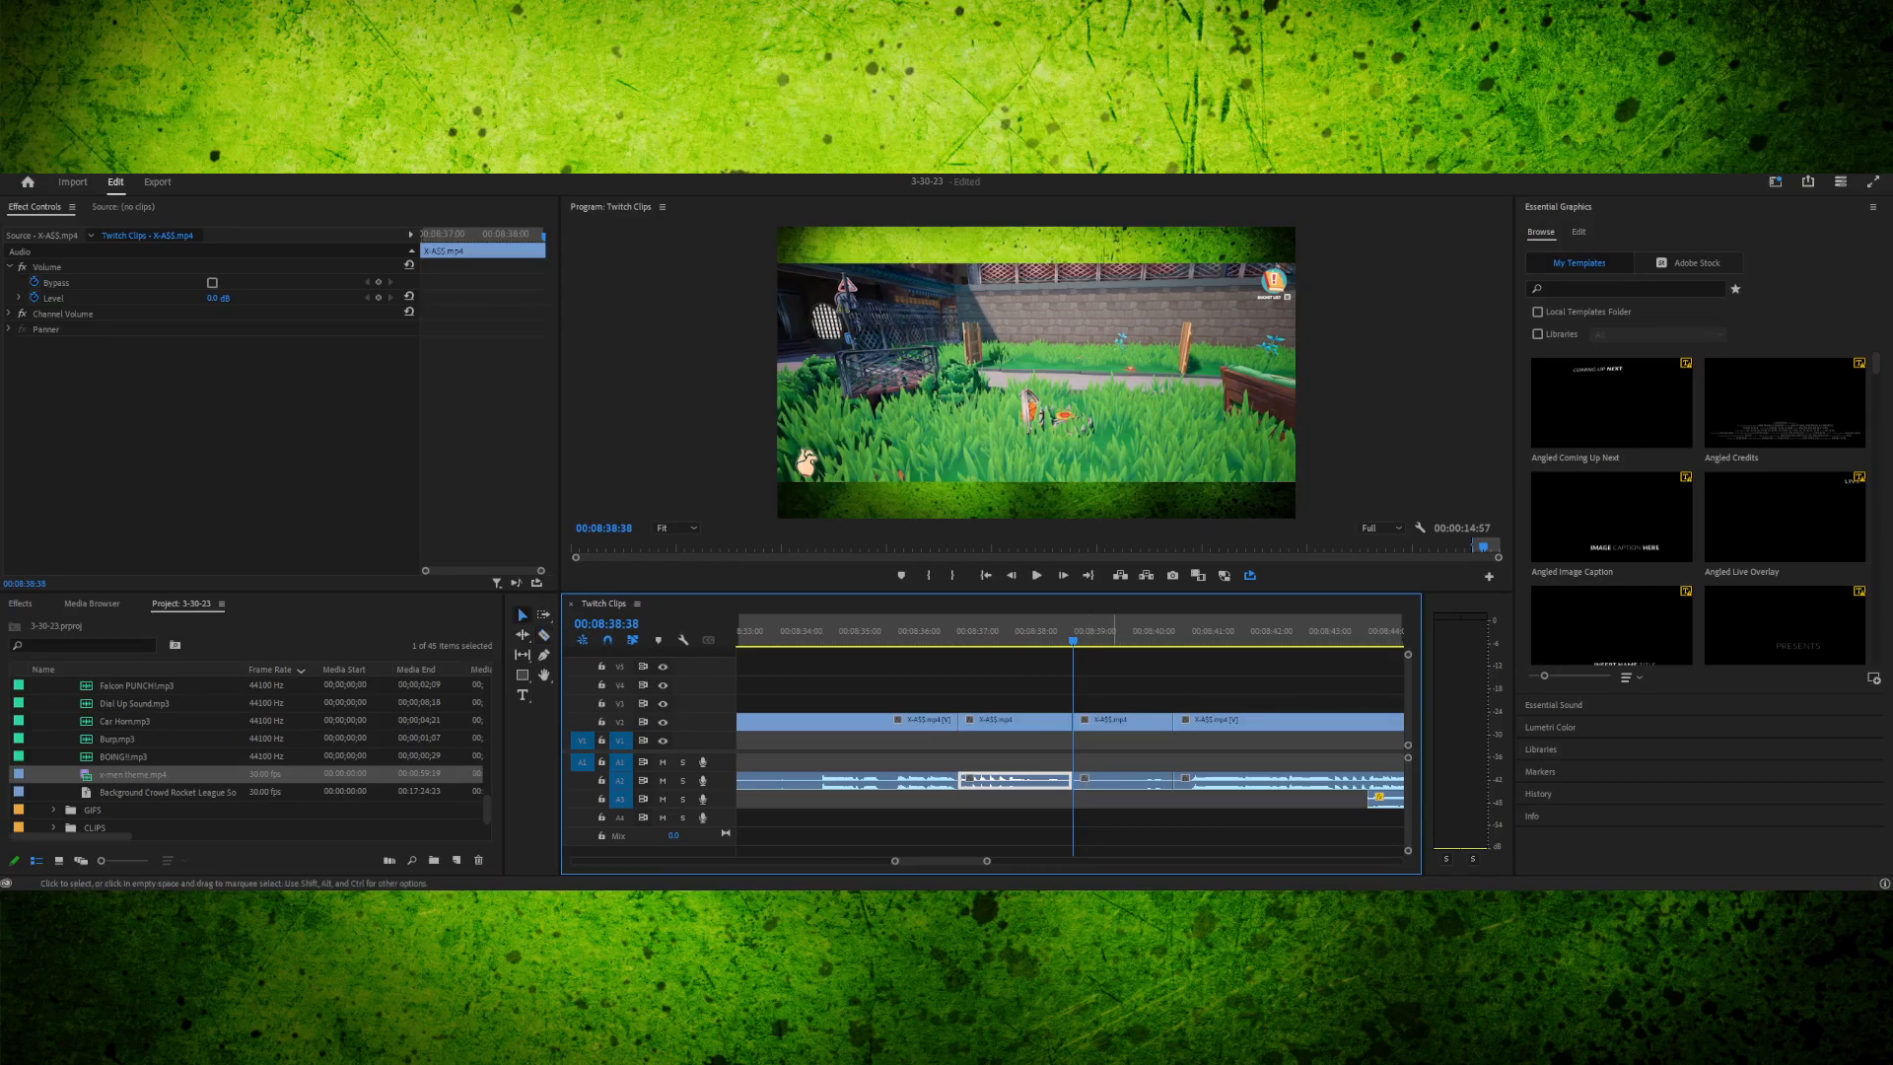
{"action": "left_click", "coordinate": [1023, 722]}
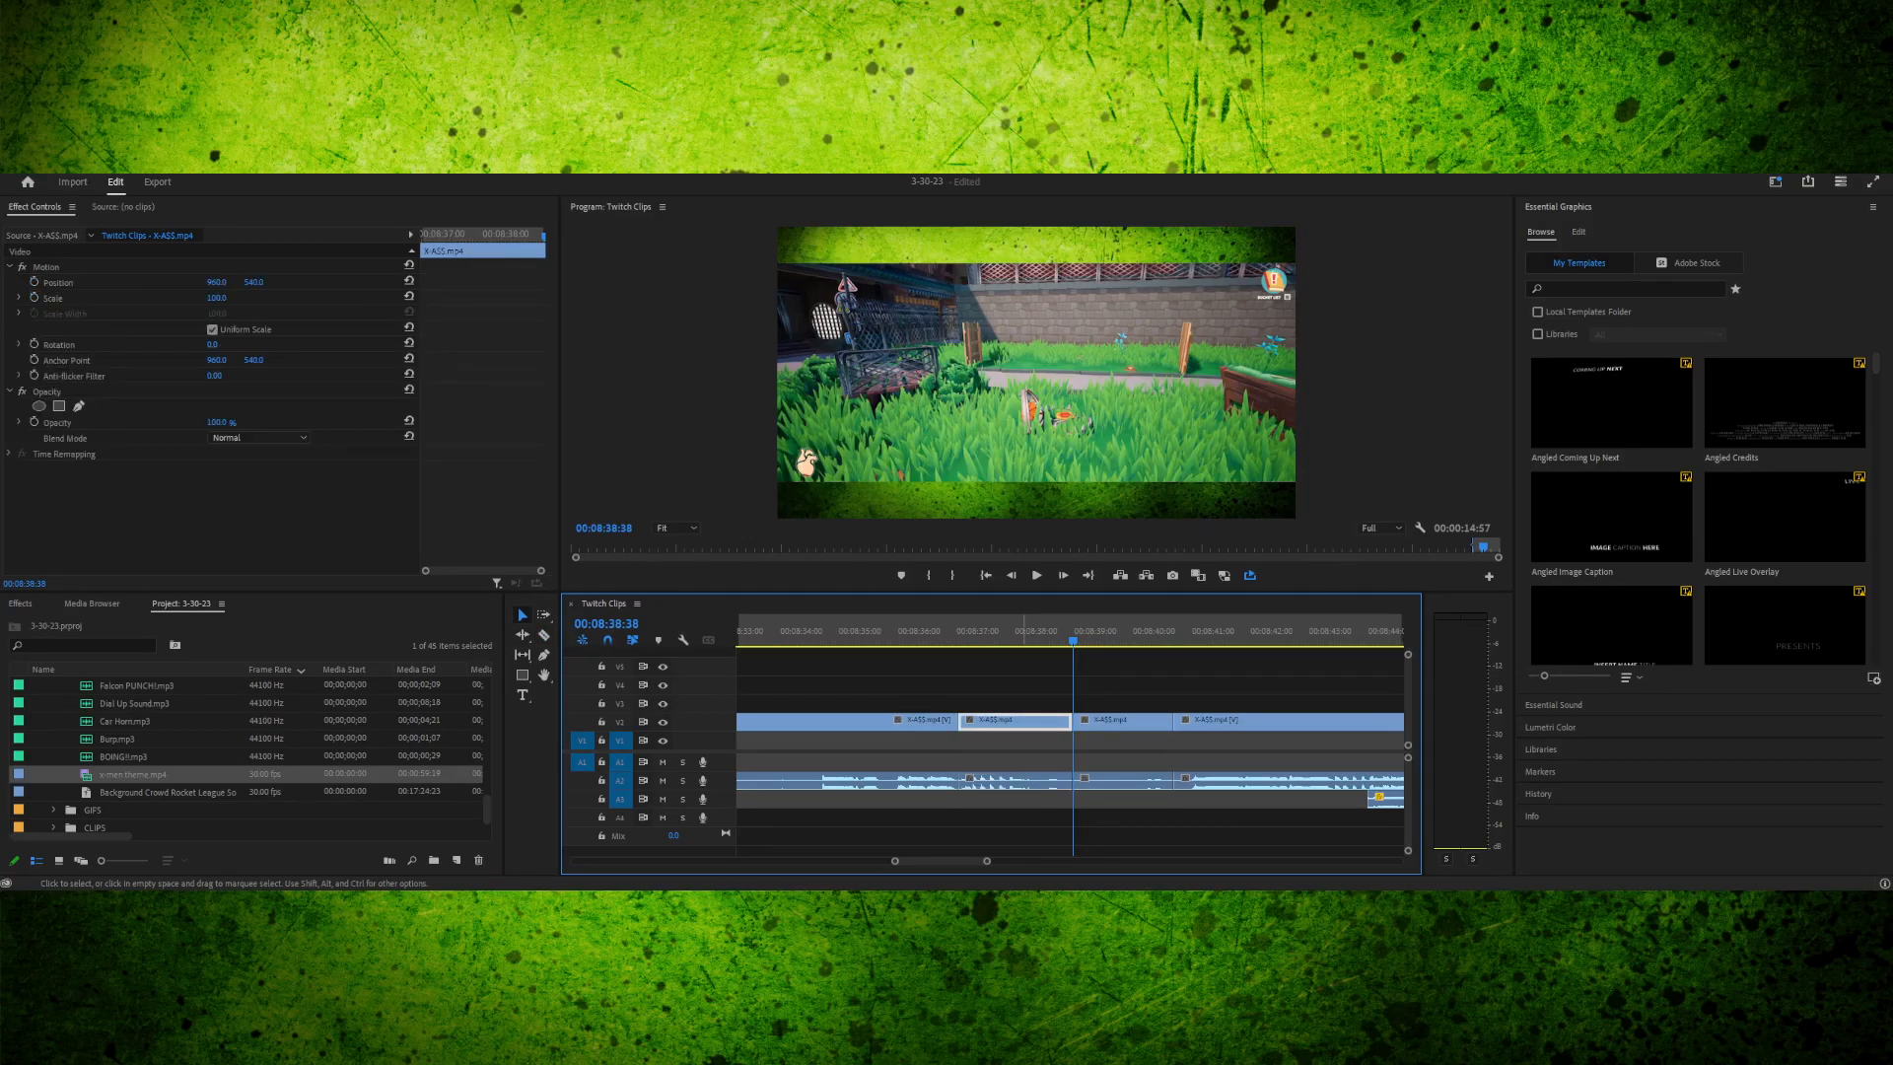
{"action": "key", "text": "Delete"}
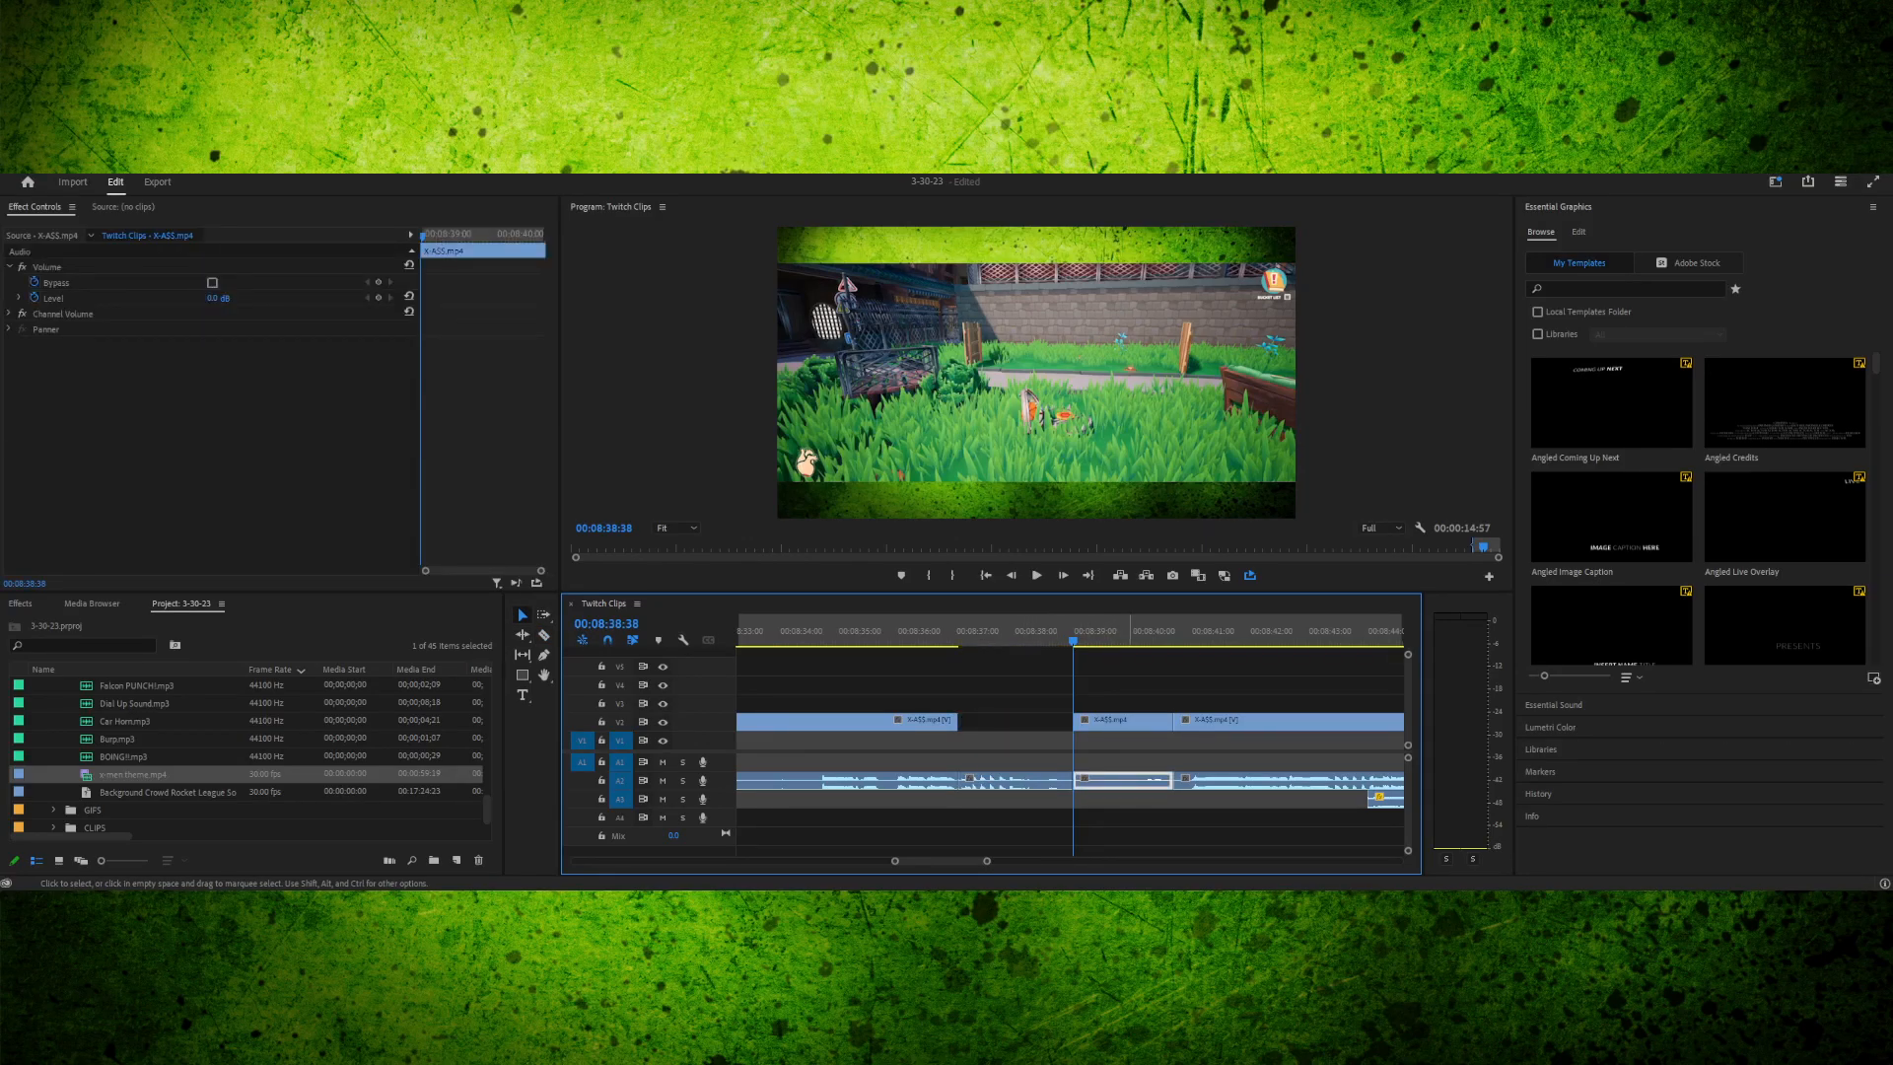
{"action": "key", "text": "Delete"}
- Ripple delete the gap and move the following X-A$$.mp4 pieces earlier so the video meets the cut at 00:08:36:41
{"action": "left_click", "coordinate": [1018, 722]}
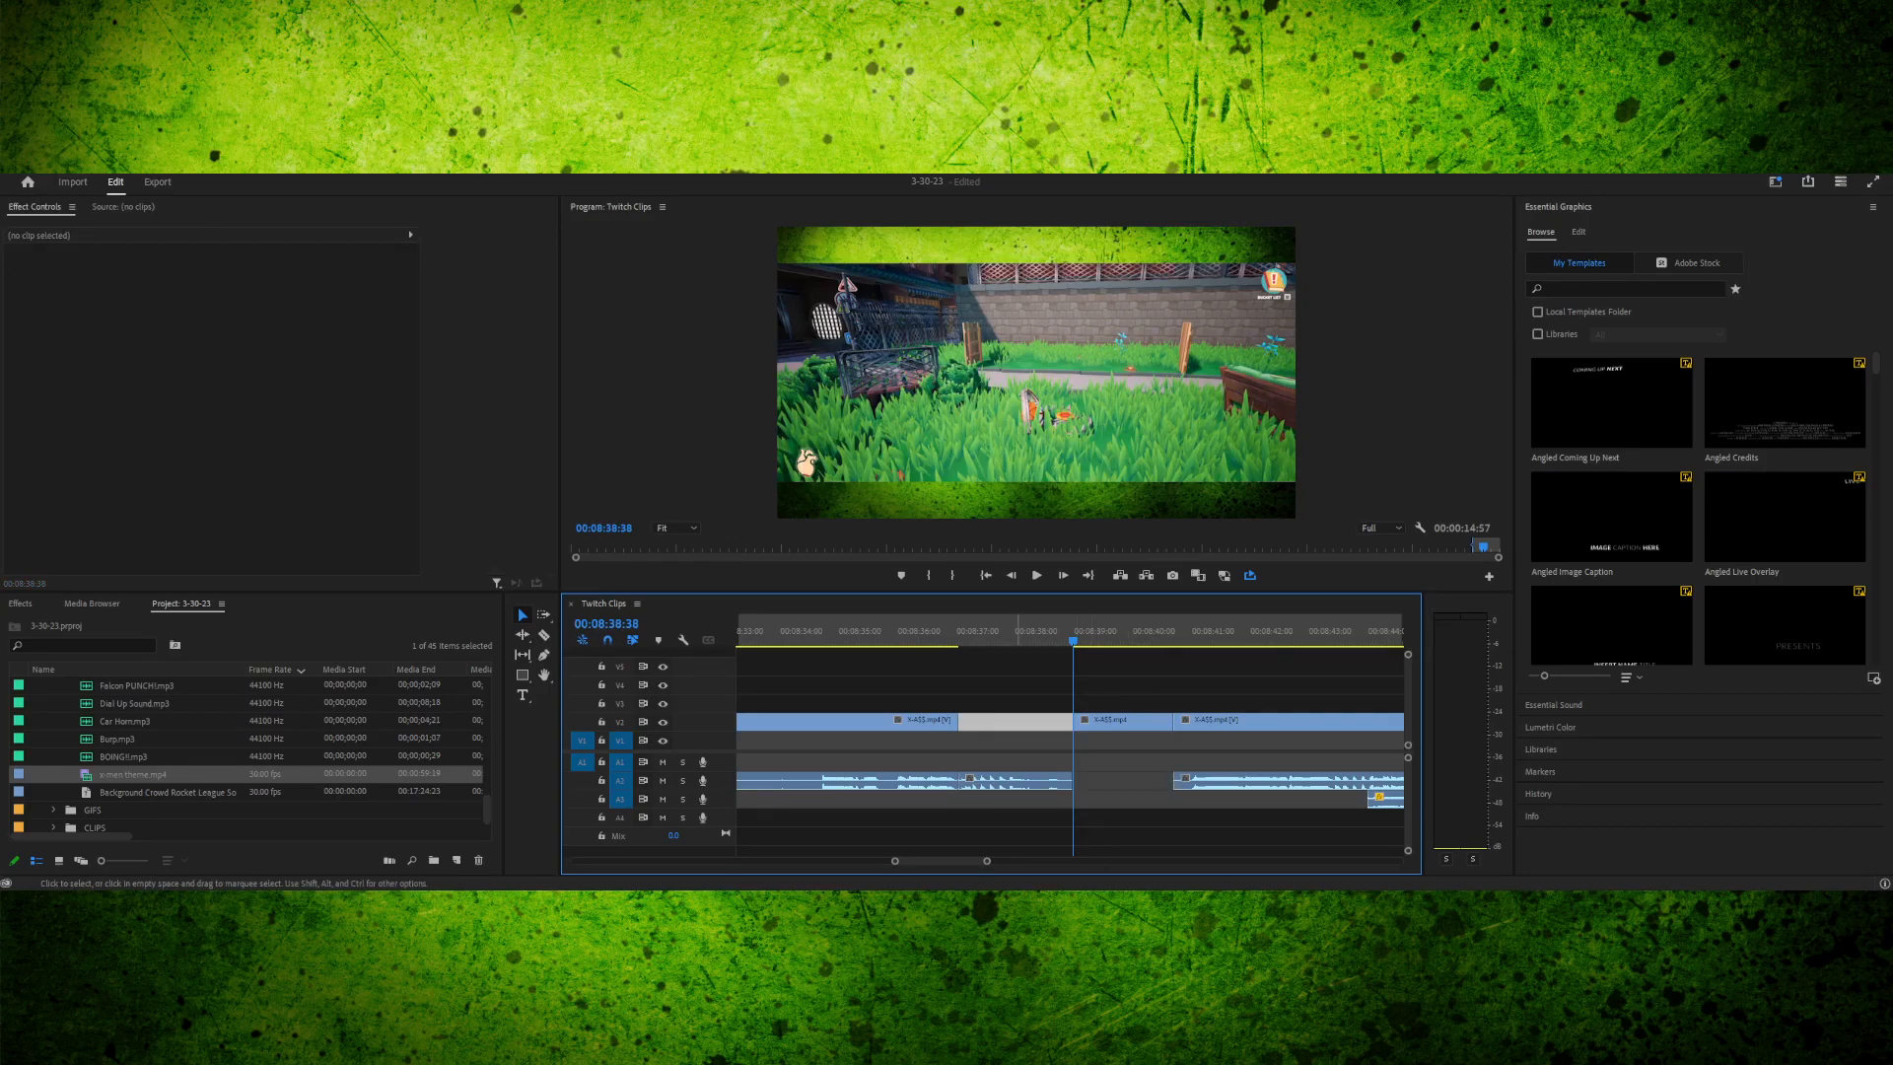
{"action": "left_click", "coordinate": [976, 697]}
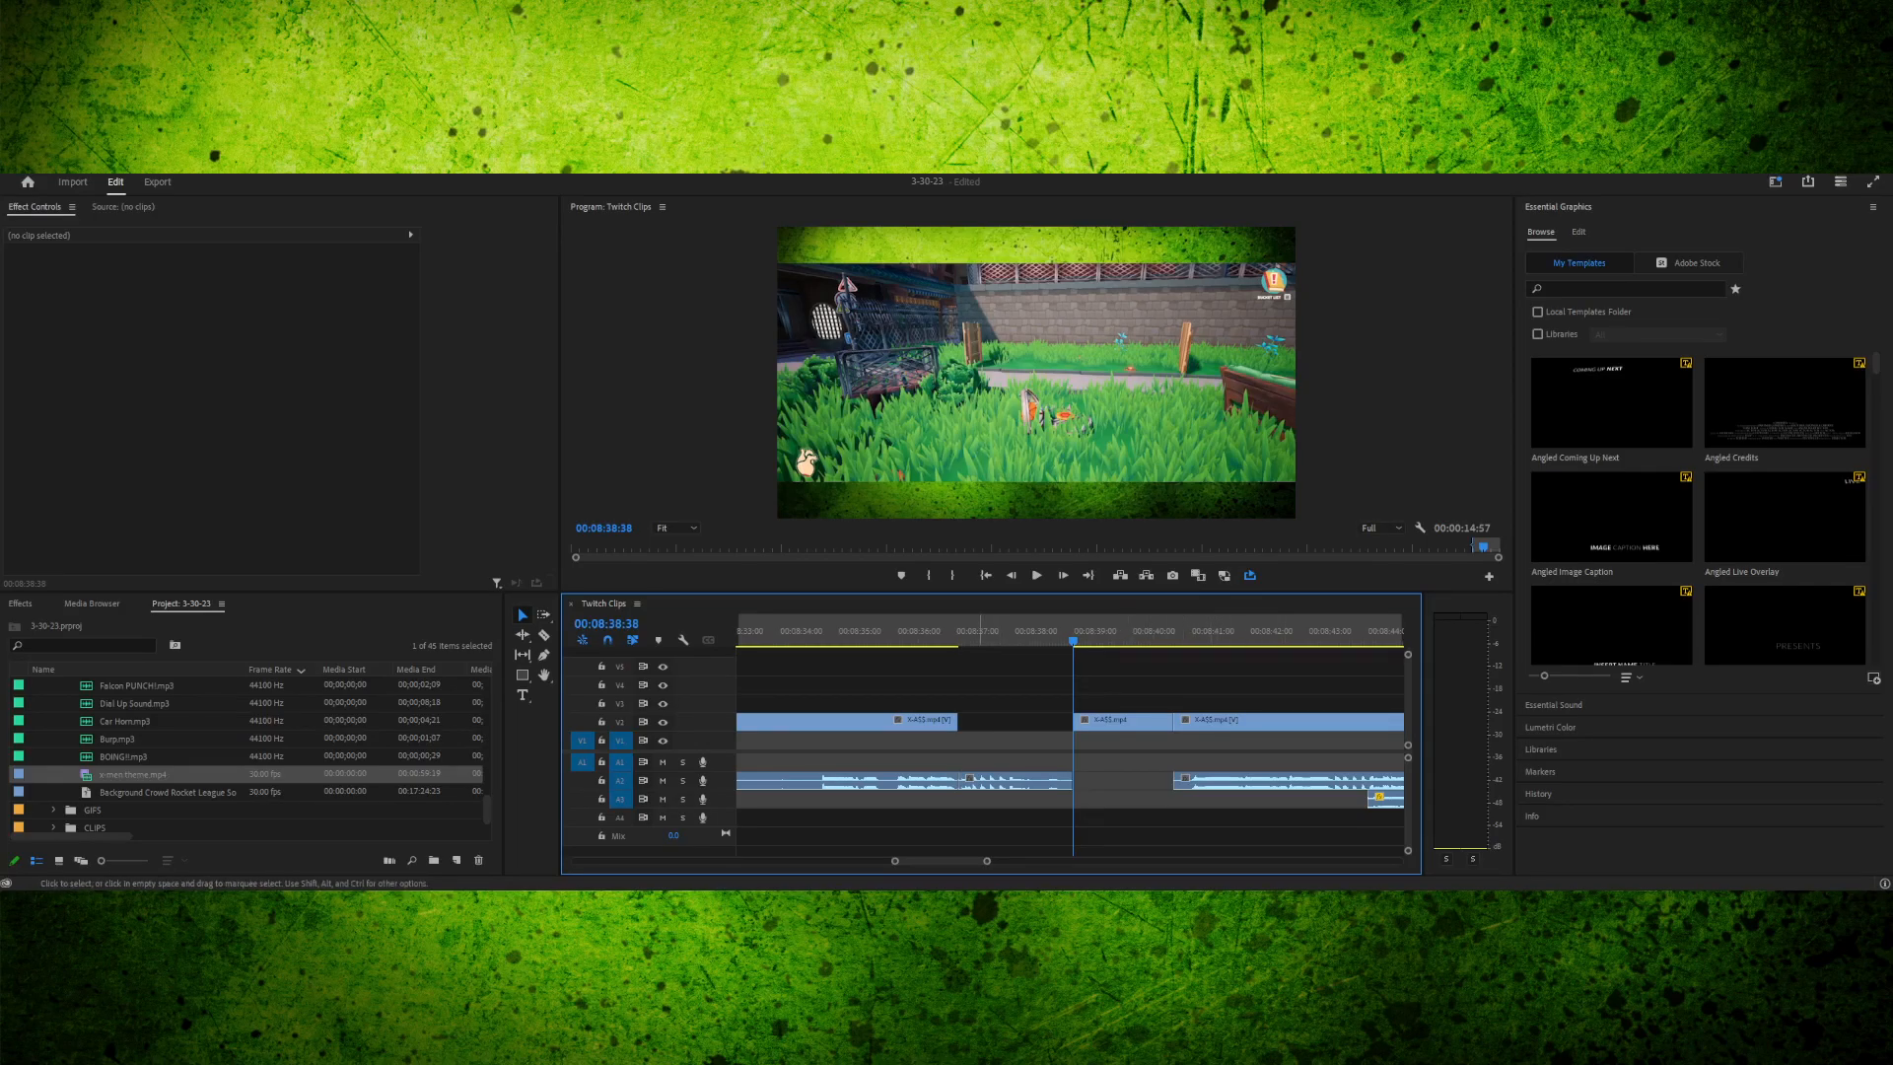
{"action": "left_click", "coordinate": [1008, 723]}
{"action": "key", "text": "Delete"}
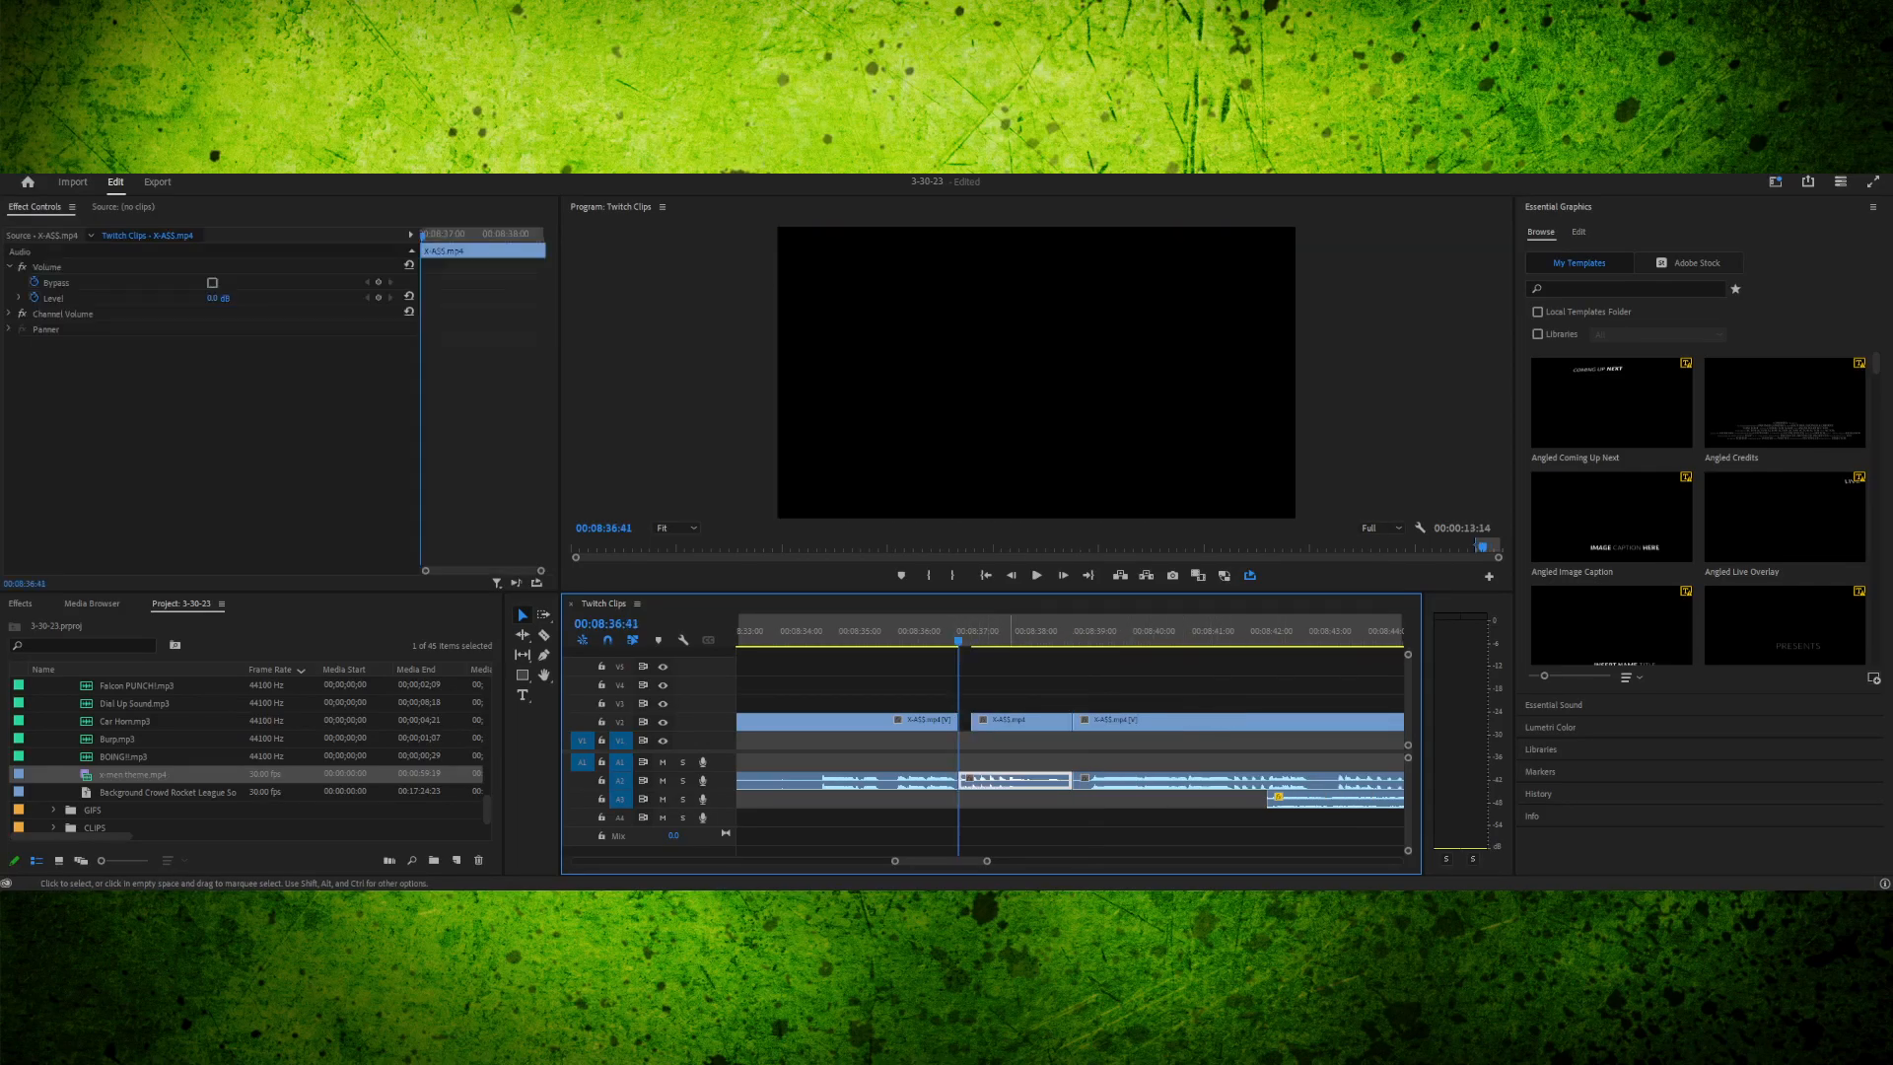
{"action": "left_click", "coordinate": [1030, 722]}
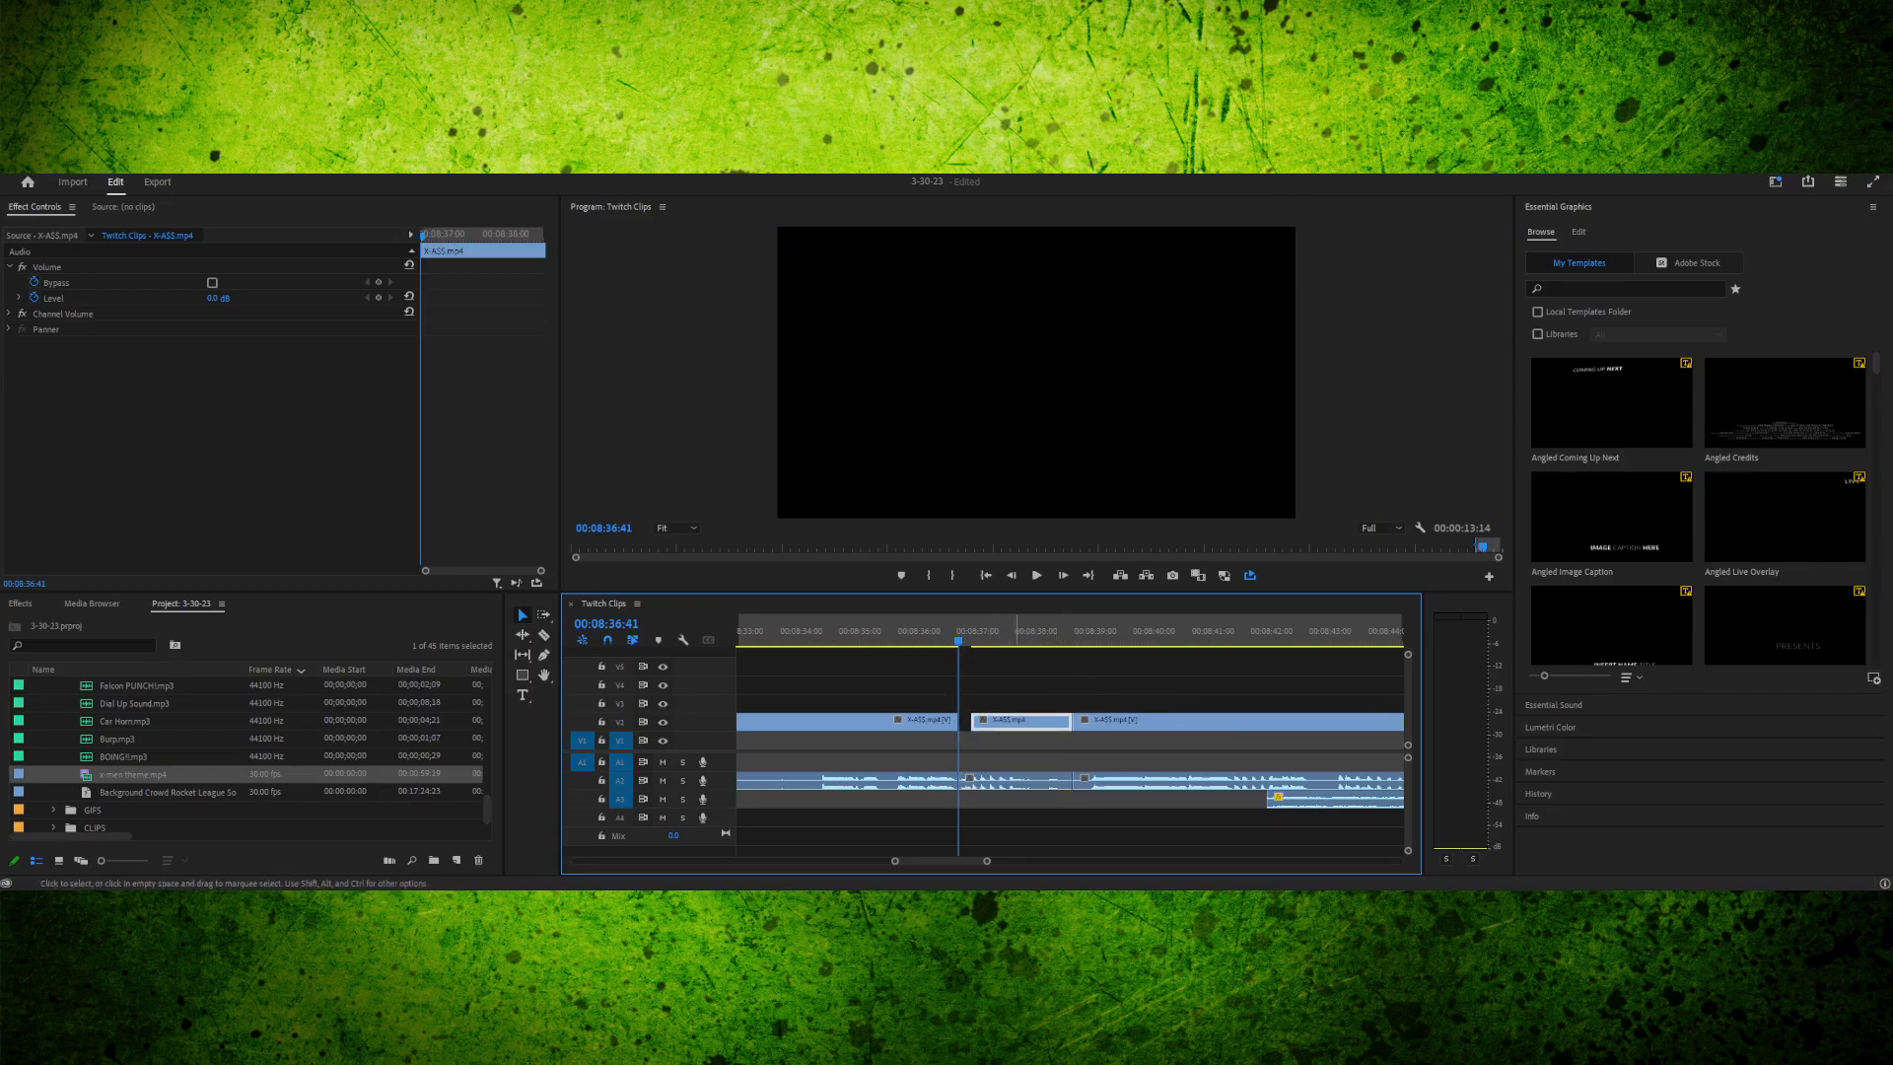
{"action": "left_click_drag", "start_coordinate": [1041, 681], "coordinate": [1117, 719]}
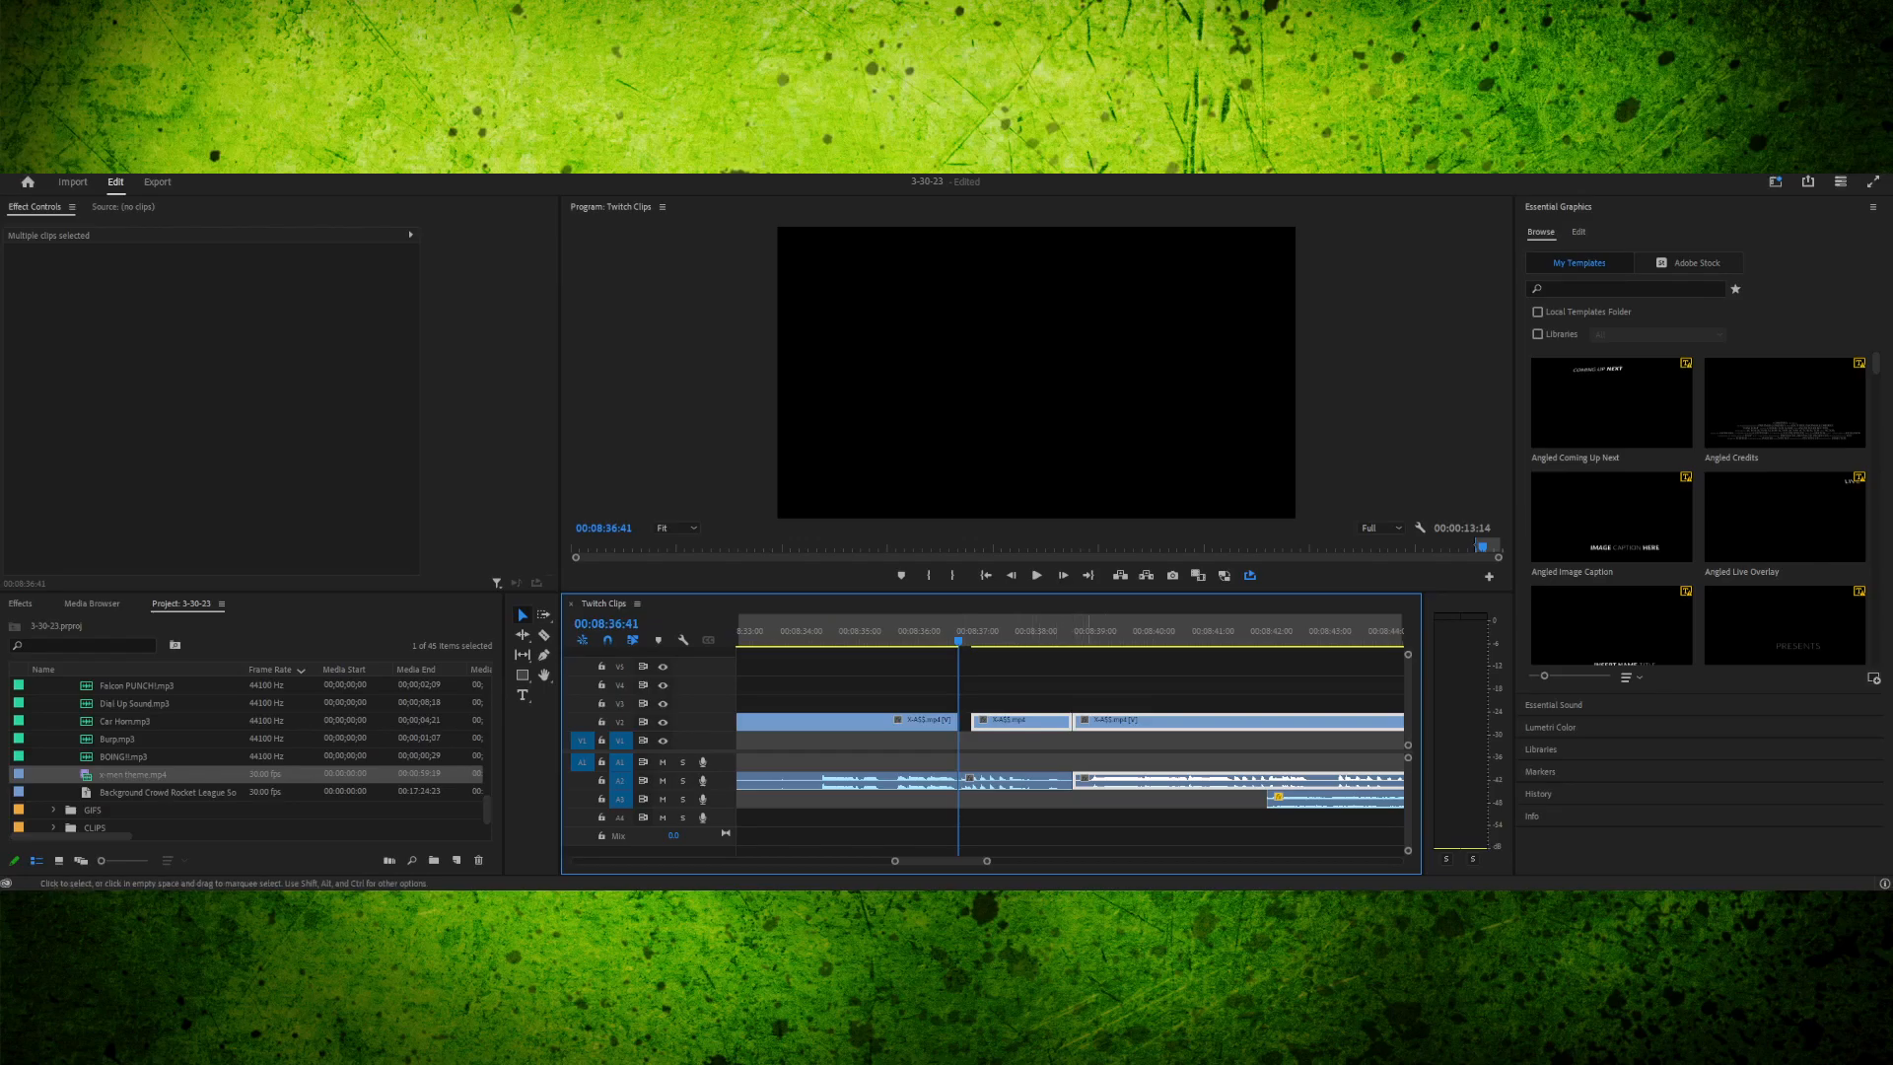
{"action": "left_click_drag", "start_coordinate": [1125, 721], "coordinate": [1112, 721]}
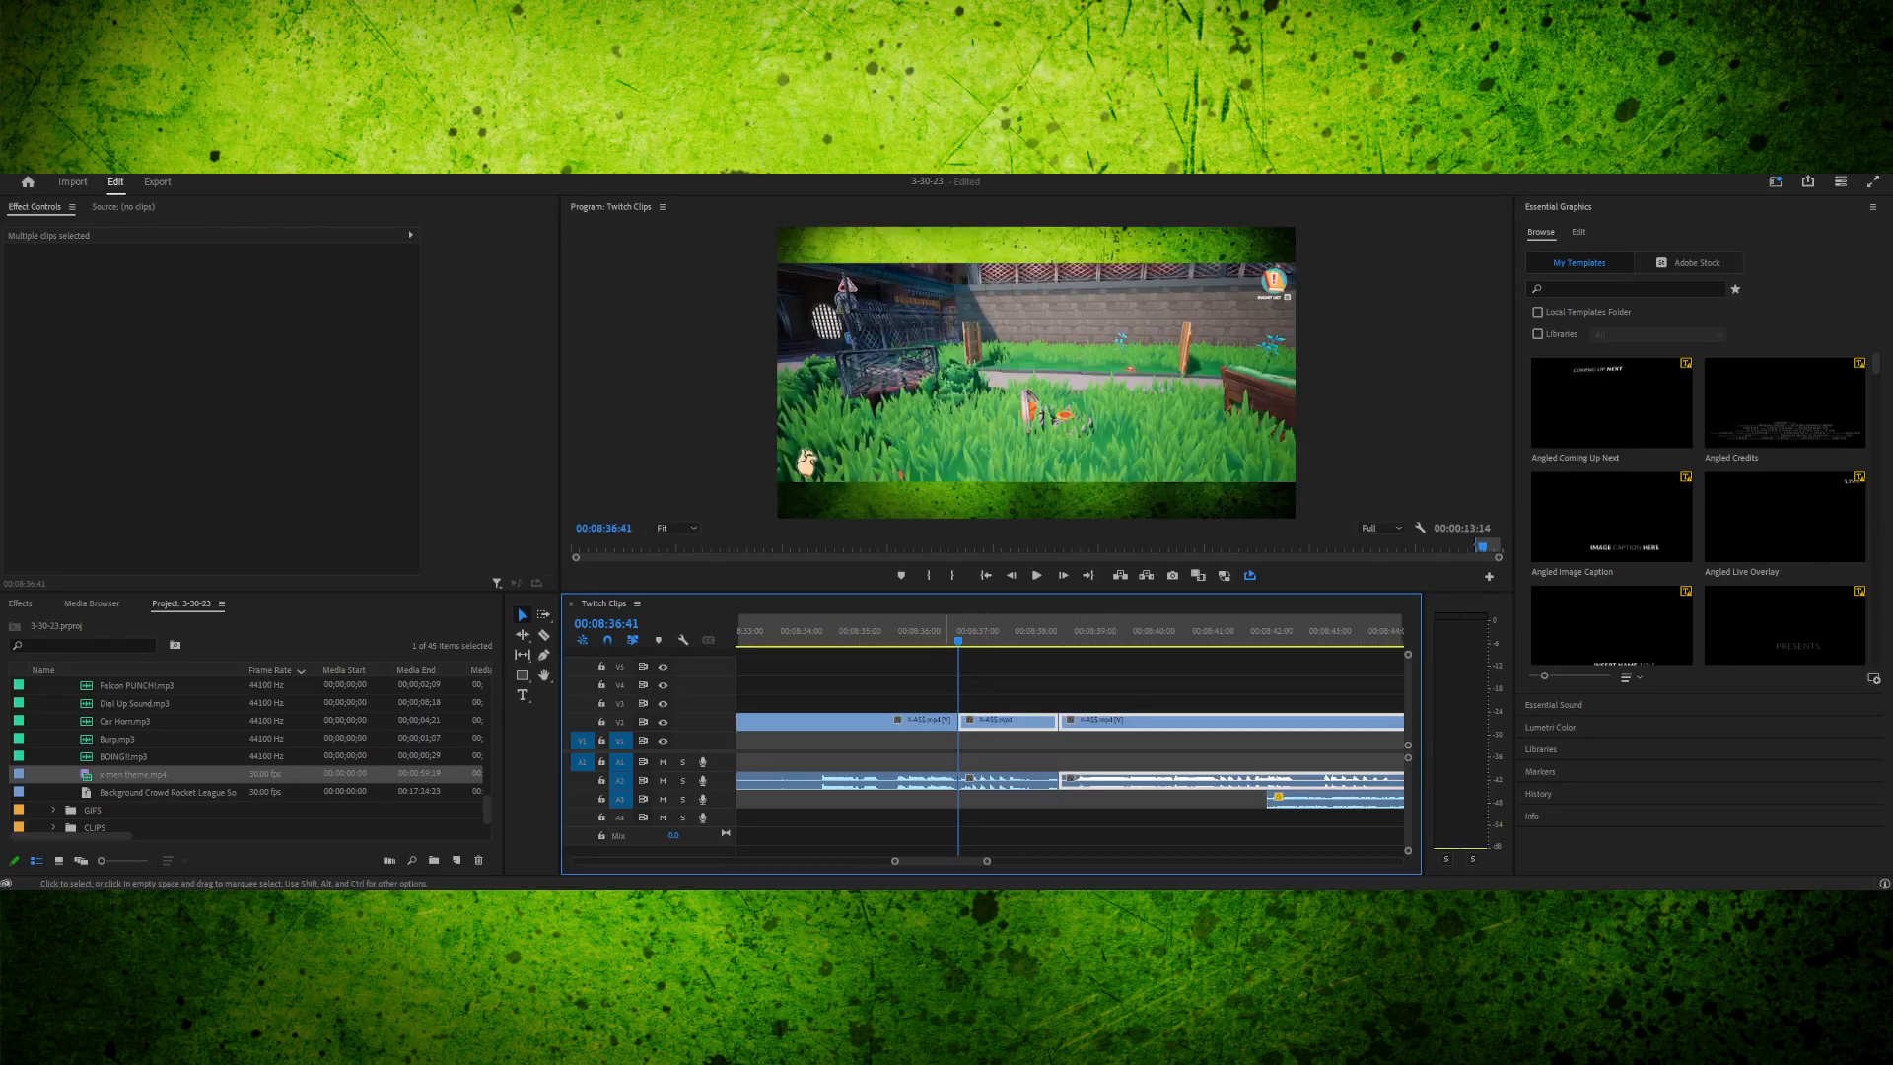
- Play across the new video join from 00:08:35:55 and return to the cut at 00:08:36:42
{"action": "left_click", "coordinate": [913, 631]}
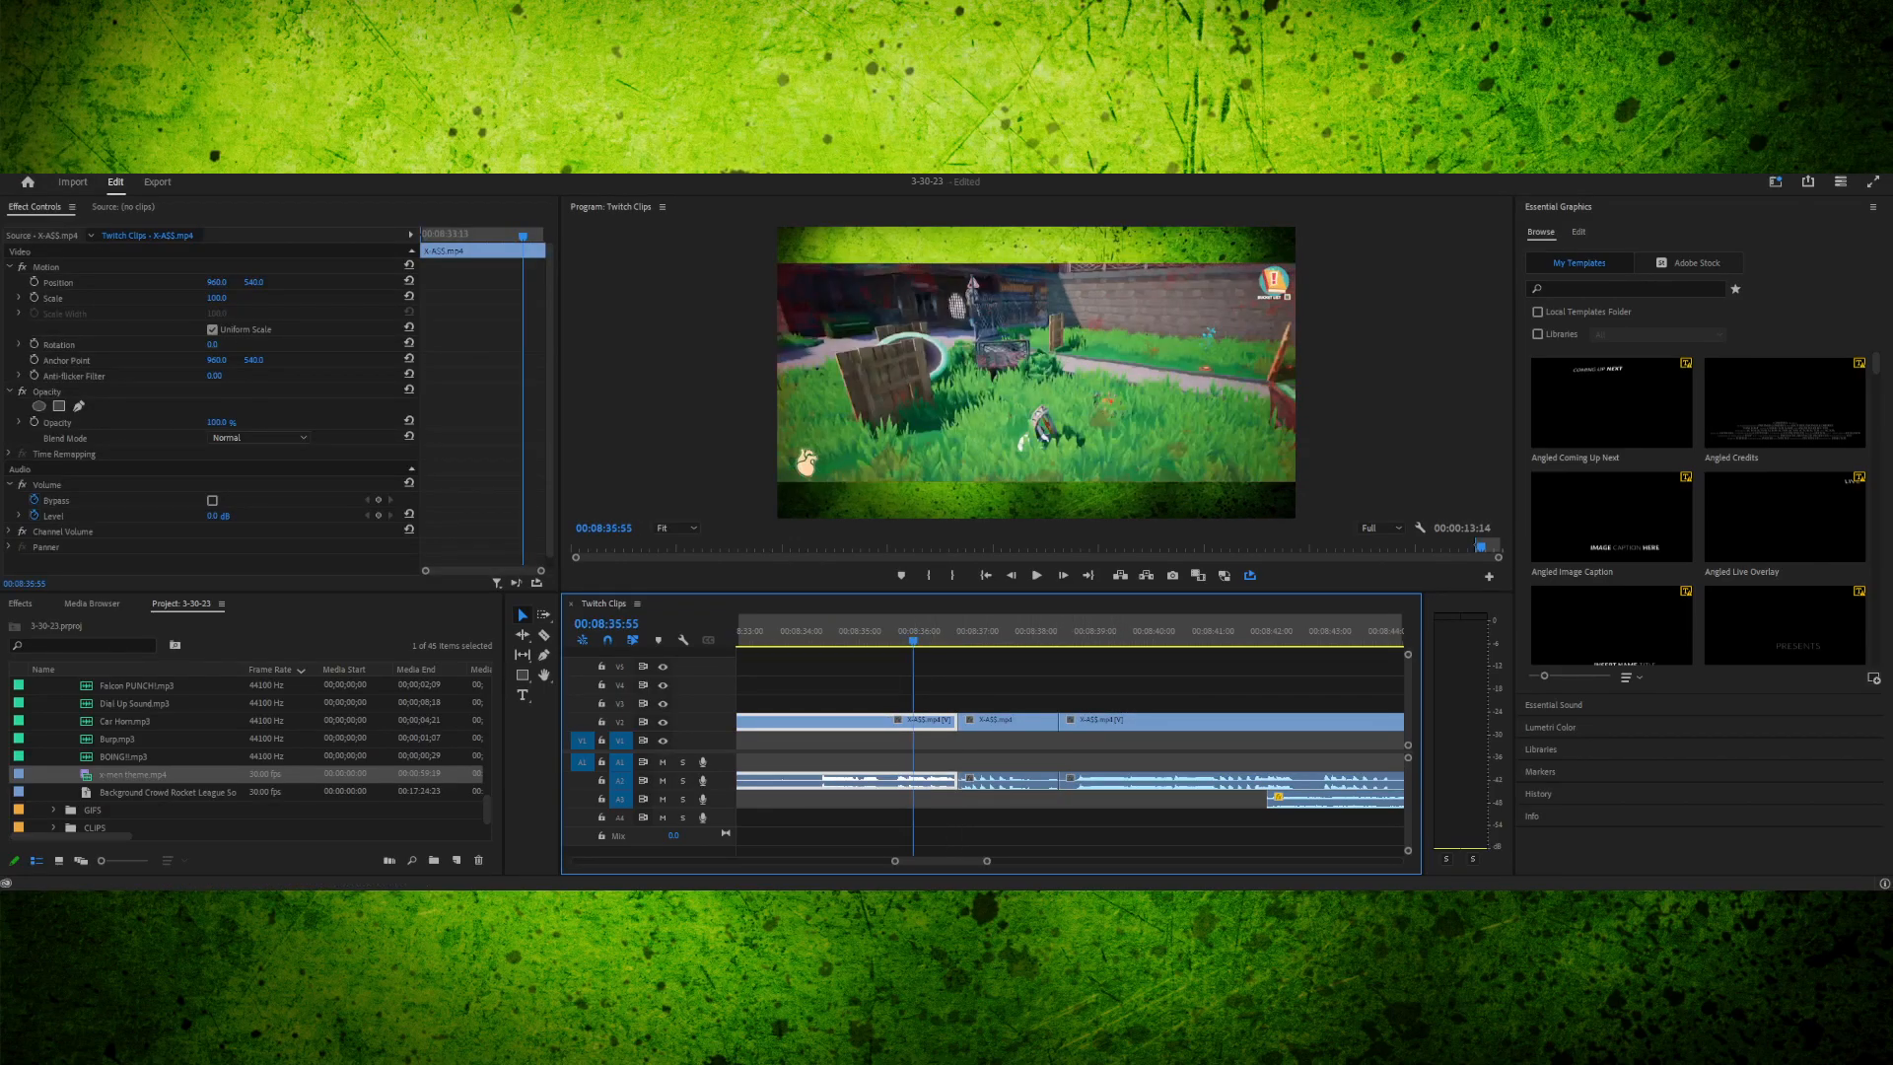
{"action": "key", "text": "space"}
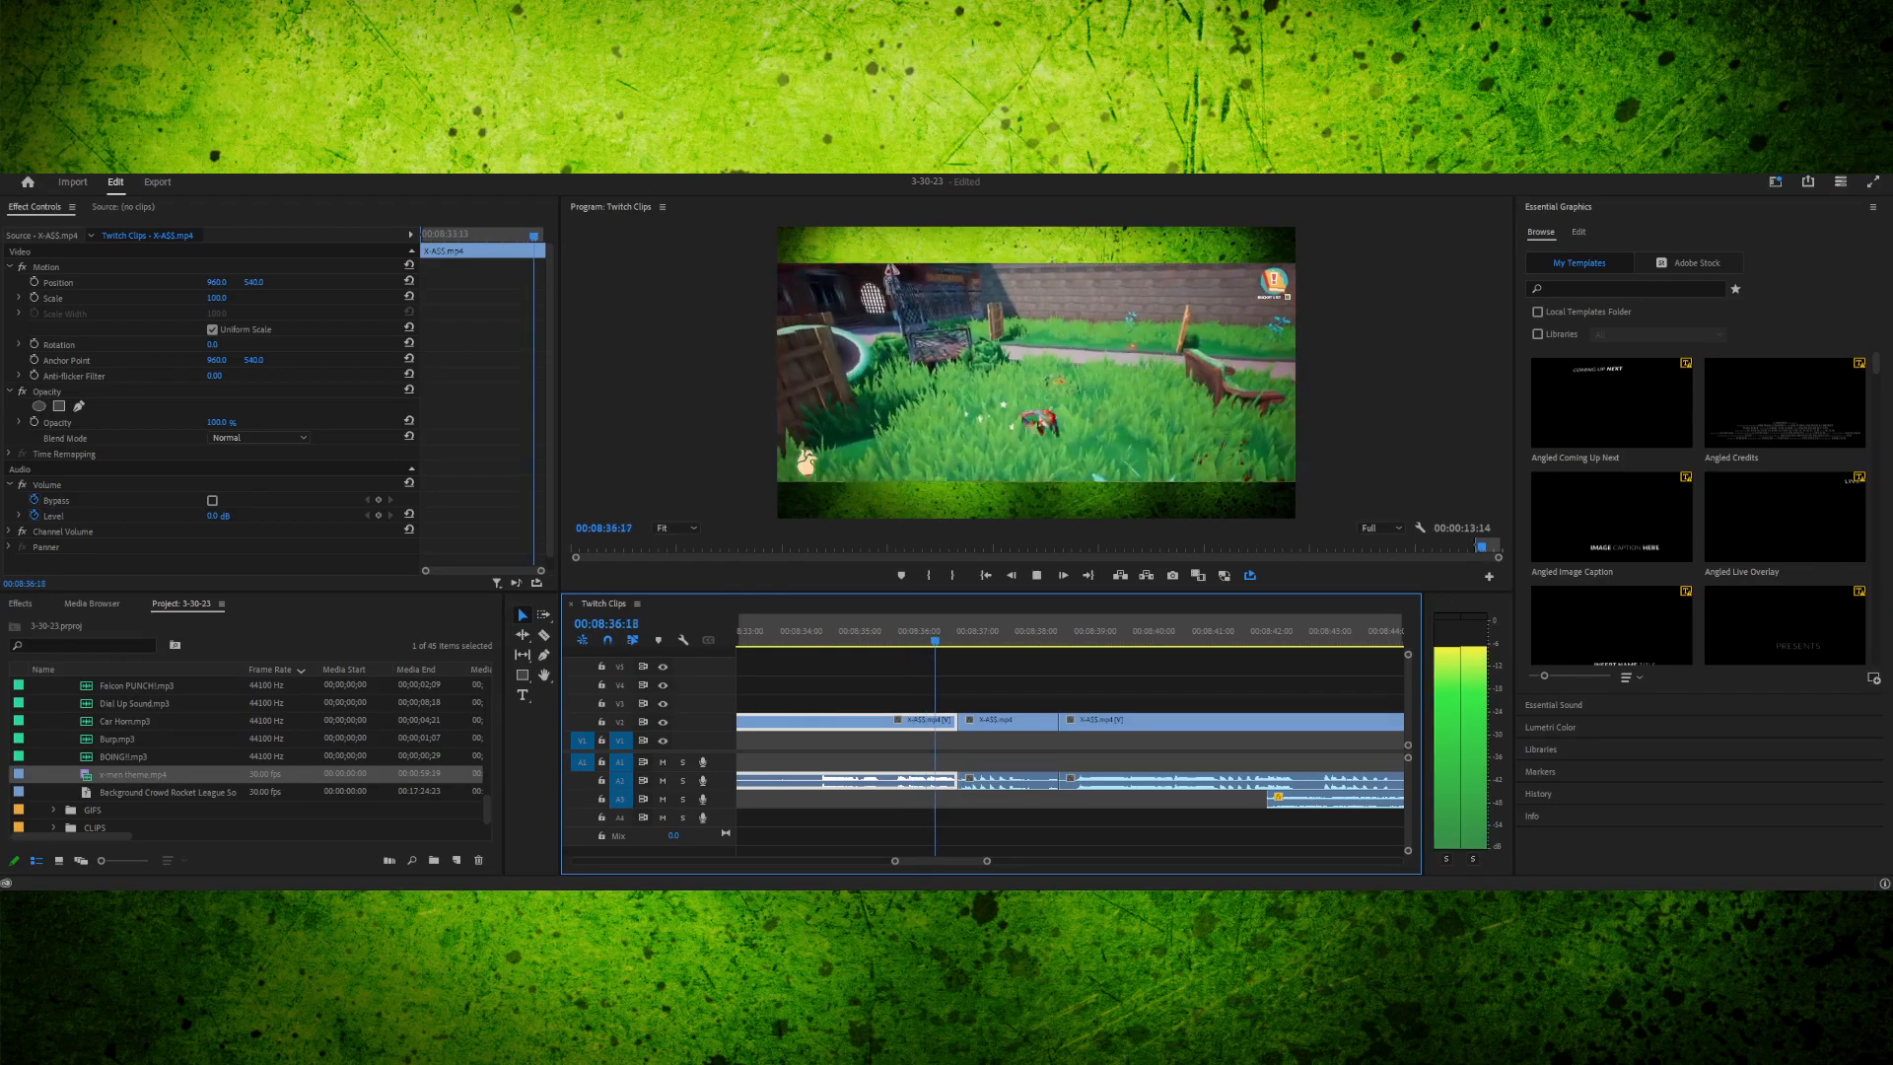
{"action": "left_click_drag", "start_coordinate": [921, 631], "coordinate": [959, 630]}
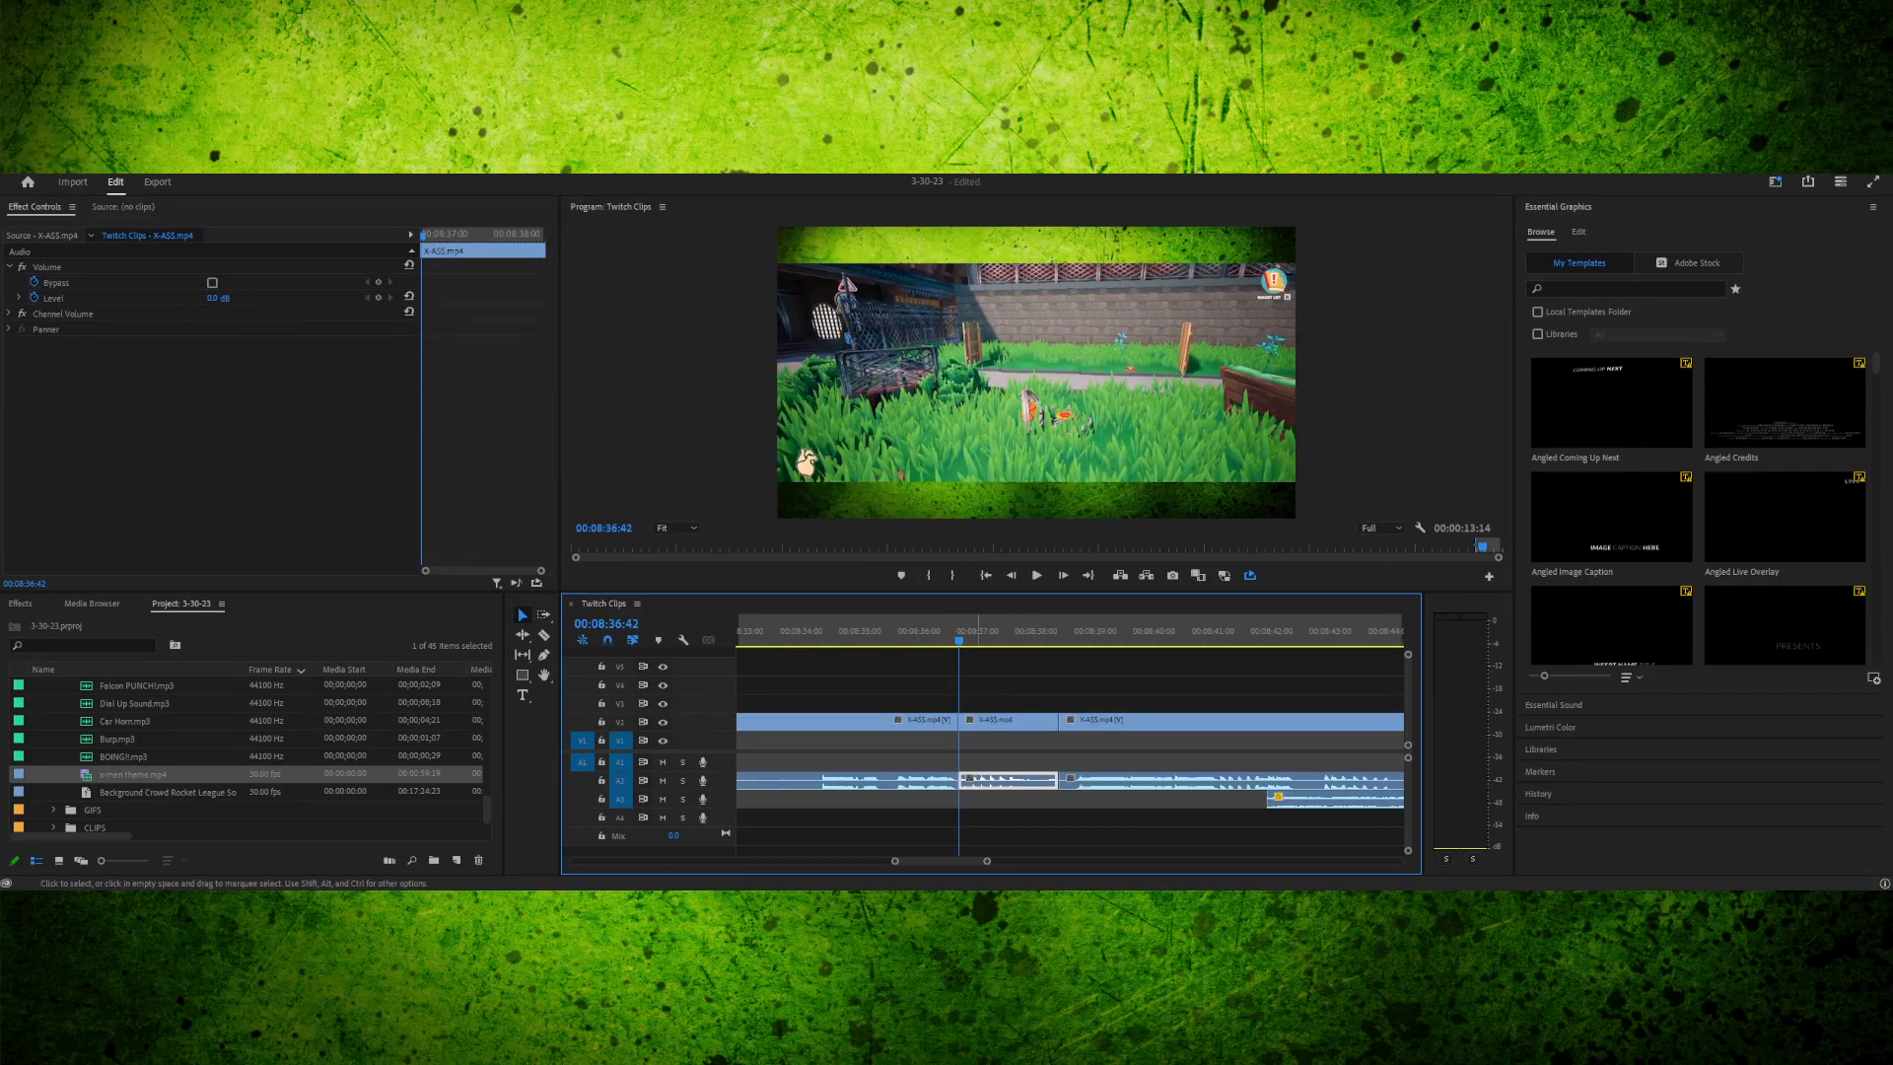
- Step frame by frame back and forth across the join at 00:08:36:41 to examine the picture change
{"action": "left_click_drag", "start_coordinate": [987, 860], "coordinate": [947, 861]}
{"action": "left_click_drag", "start_coordinate": [1026, 631], "coordinate": [1000, 631]}
{"action": "key", "text": "Right"}
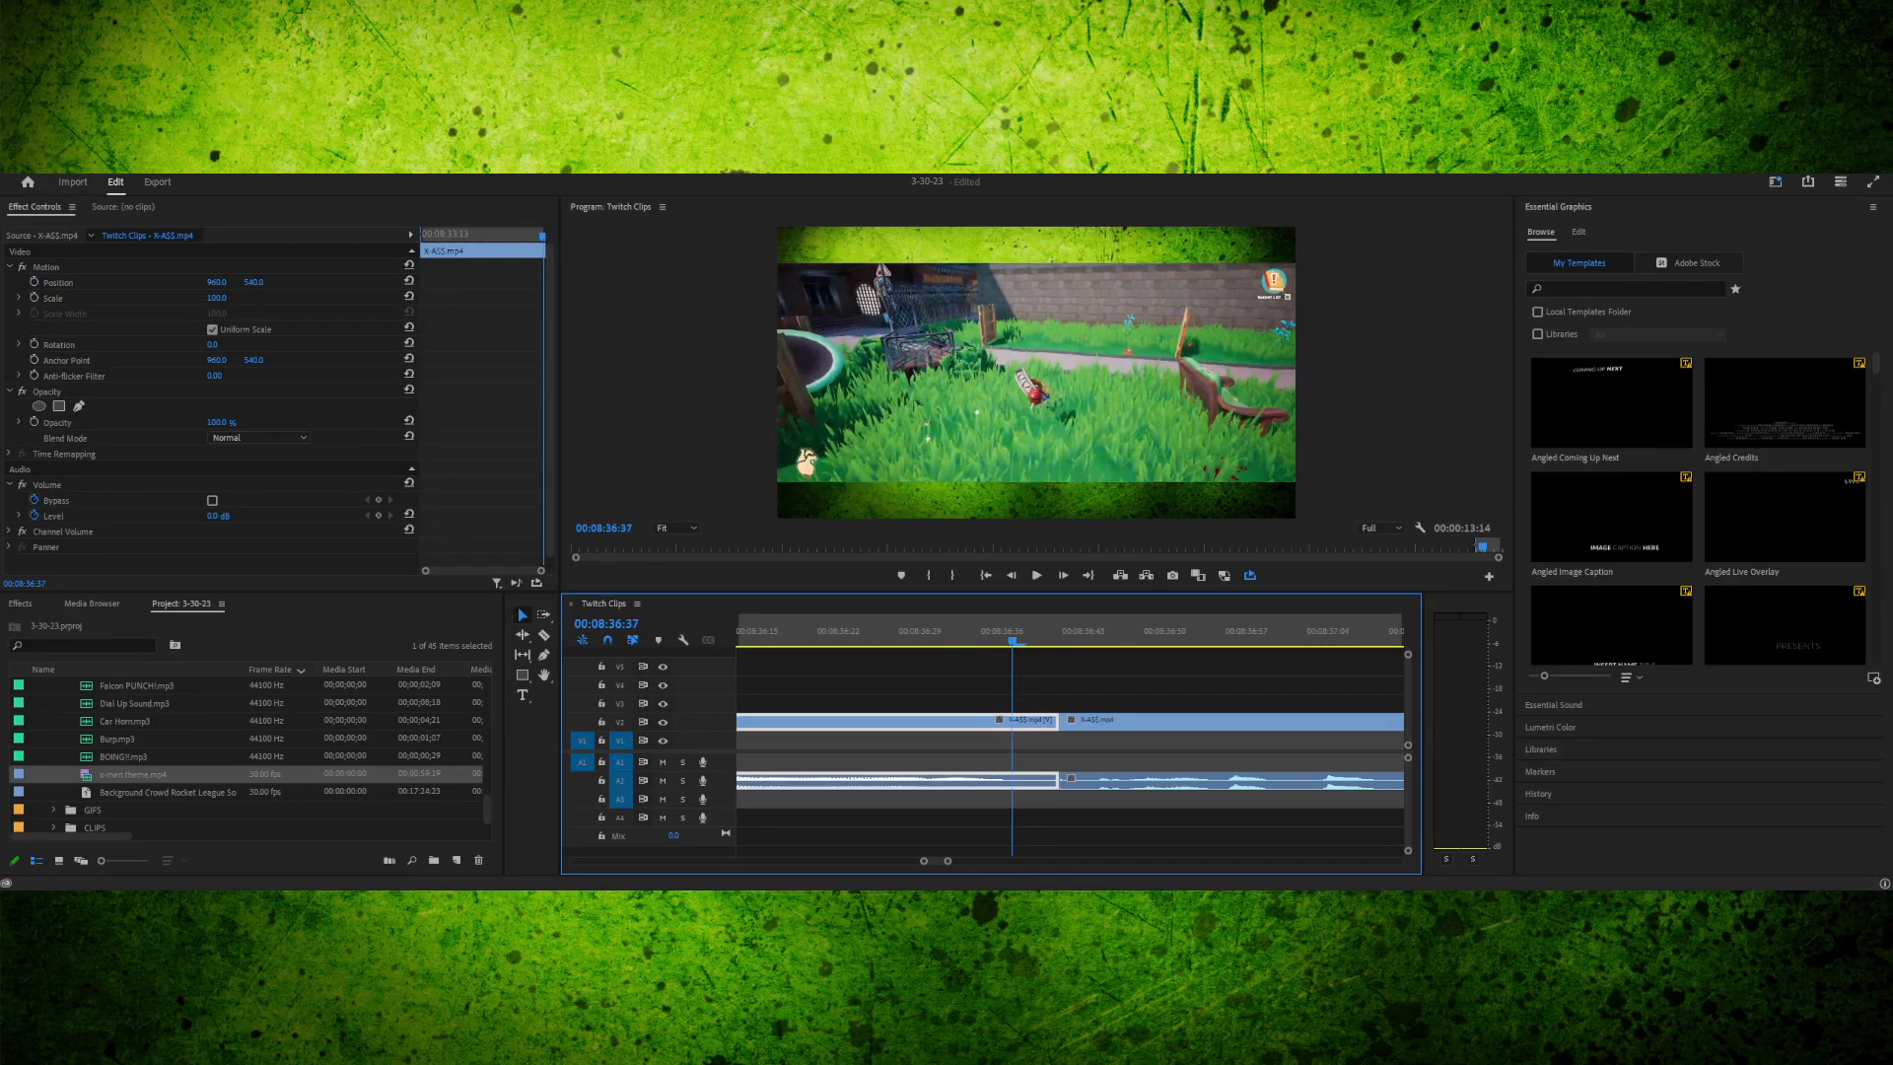
{"action": "key", "text": "Right"}
{"action": "key", "text": "Right"}
{"action": "key", "text": "Right"}
{"action": "key", "text": "Right"}
{"action": "key", "text": "Right"}
{"action": "key", "text": "Left"}
{"action": "key", "text": "Left"}
{"action": "key", "text": "Left"}
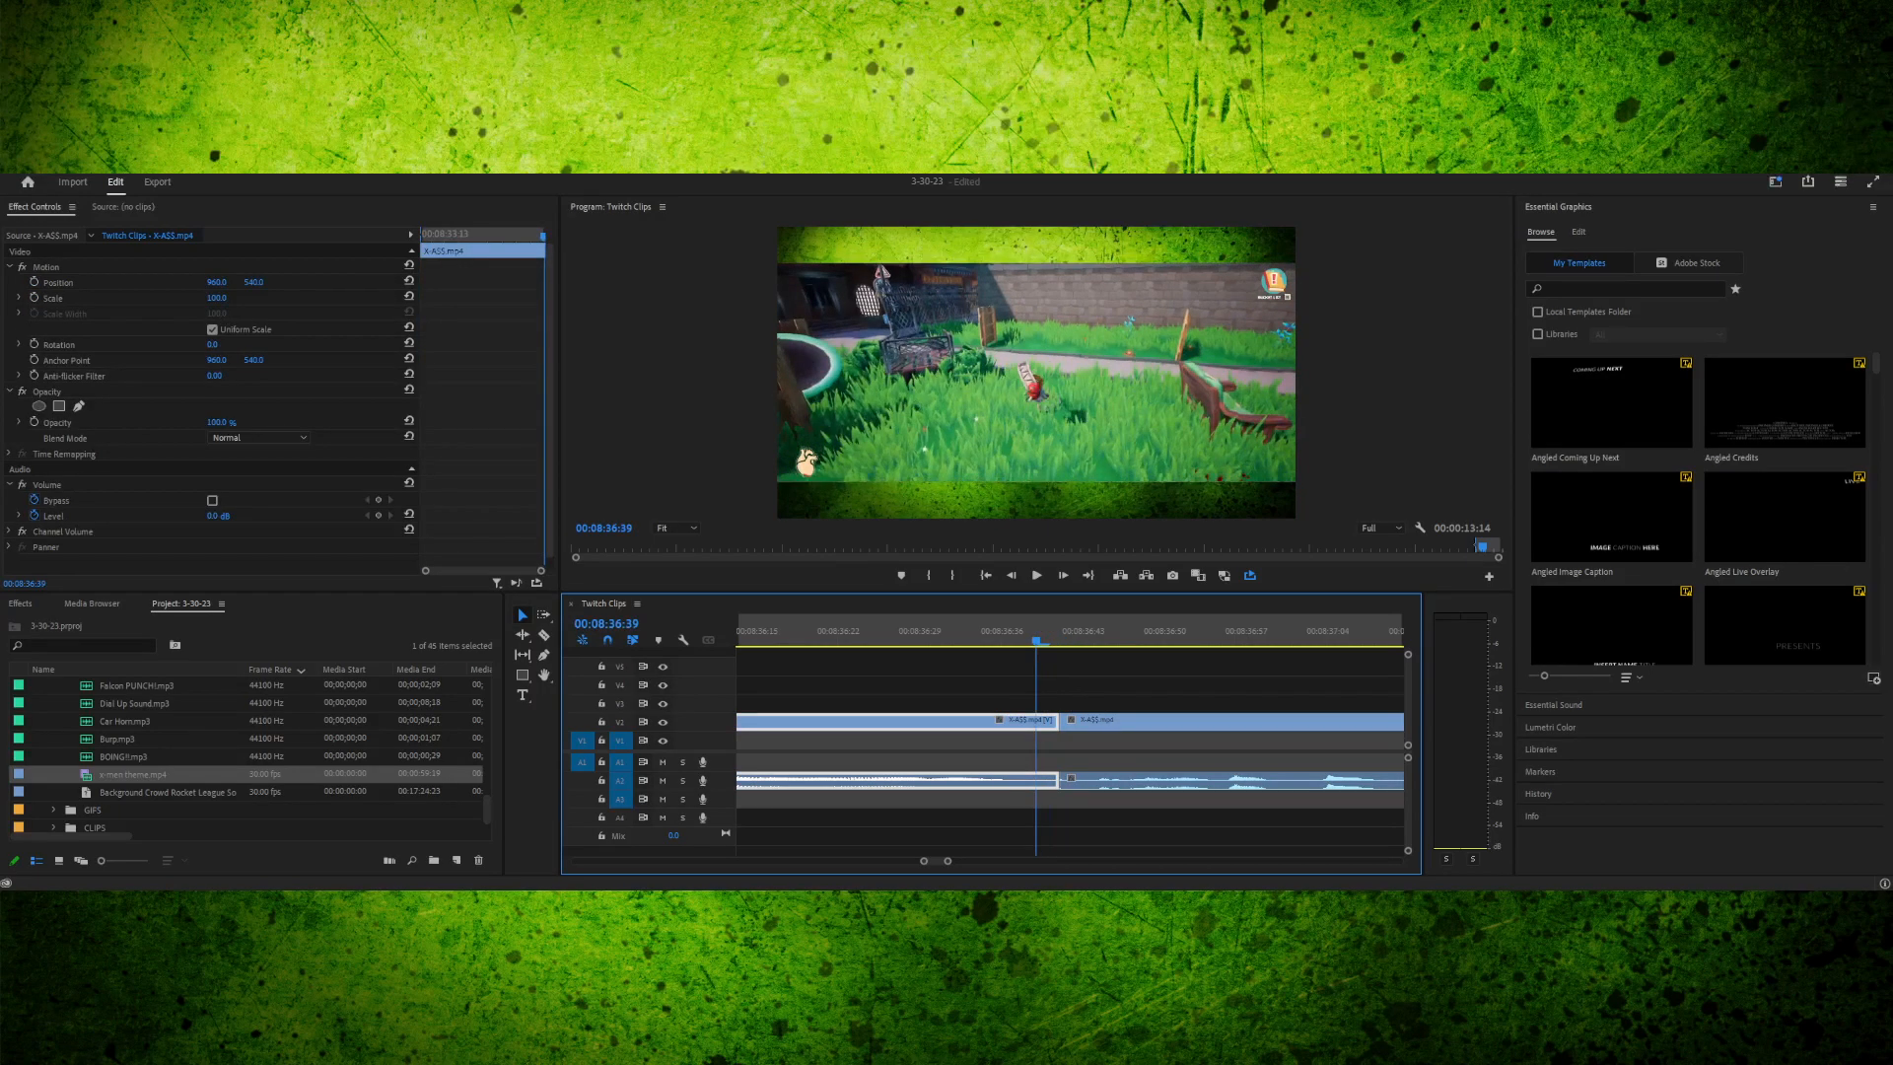
{"action": "key", "text": "Right"}
{"action": "key", "text": "Right"}
{"action": "key", "text": "Left"}
{"action": "key", "text": "Right"}
{"action": "key", "text": "Left"}
{"action": "key", "text": "Right"}
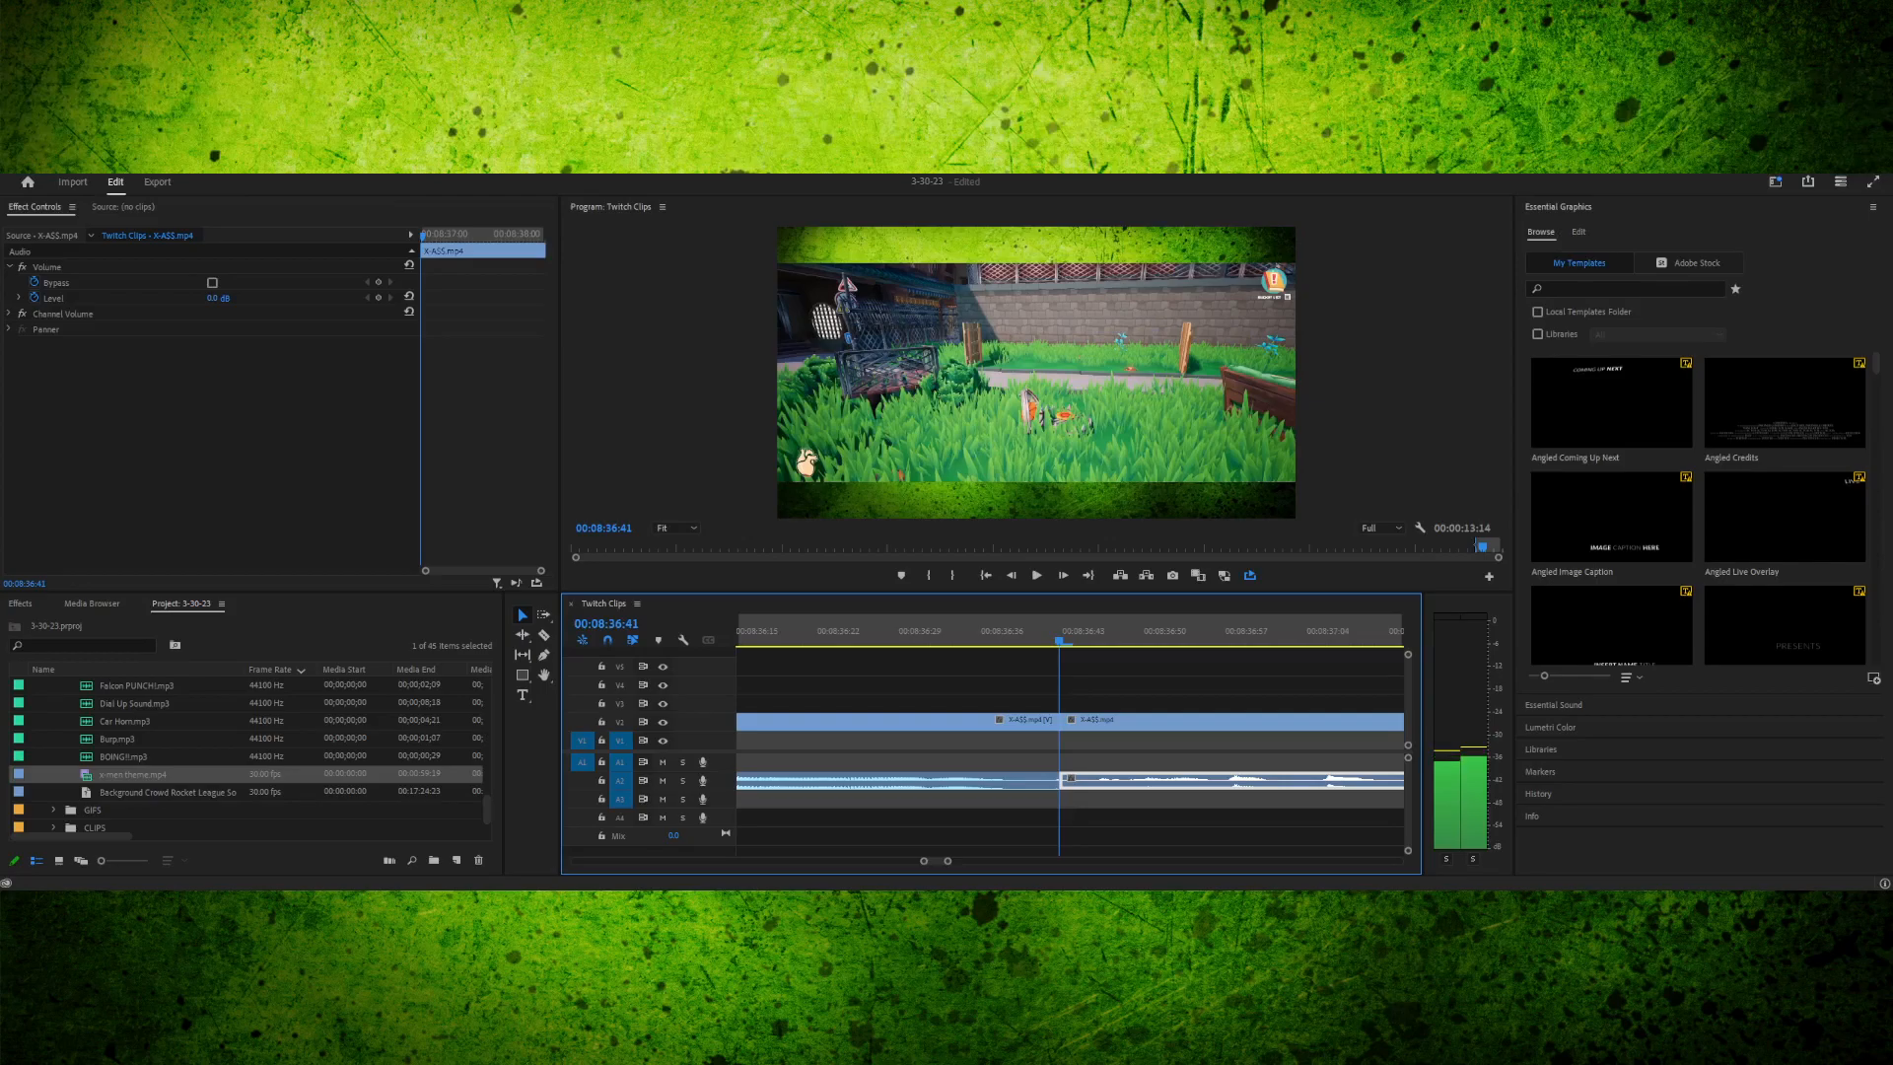
{"action": "key", "text": "Left"}
{"action": "key", "text": "Left"}
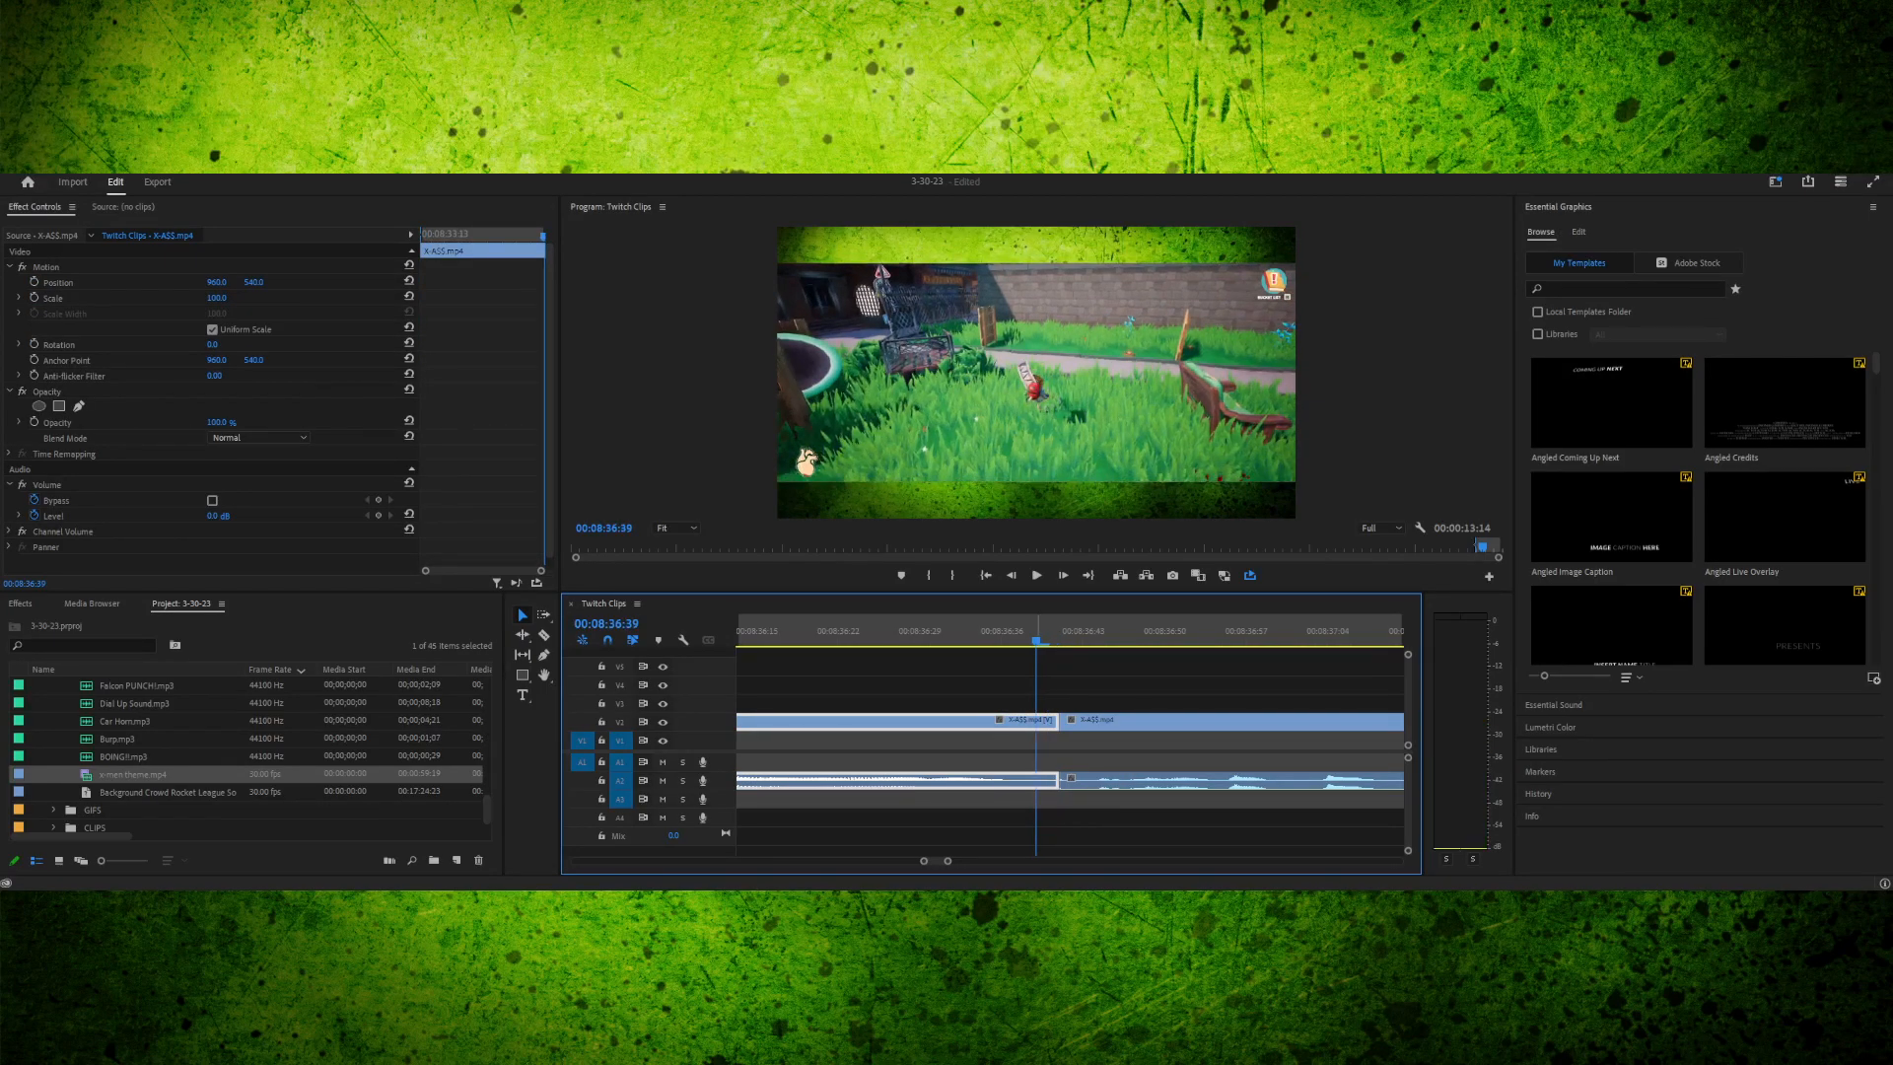
- Go back to 00:08:36:30 and replay the join up to 00:08:36:43
{"action": "key", "text": "Left"}
{"action": "key", "text": "Left"}
{"action": "key", "text": "Left"}
{"action": "key", "text": "Left"}
{"action": "key", "text": "Left"}
{"action": "key", "text": "Left"}
{"action": "key", "text": "Left"}
{"action": "key", "text": "Left"}
{"action": "key", "text": "Left"}
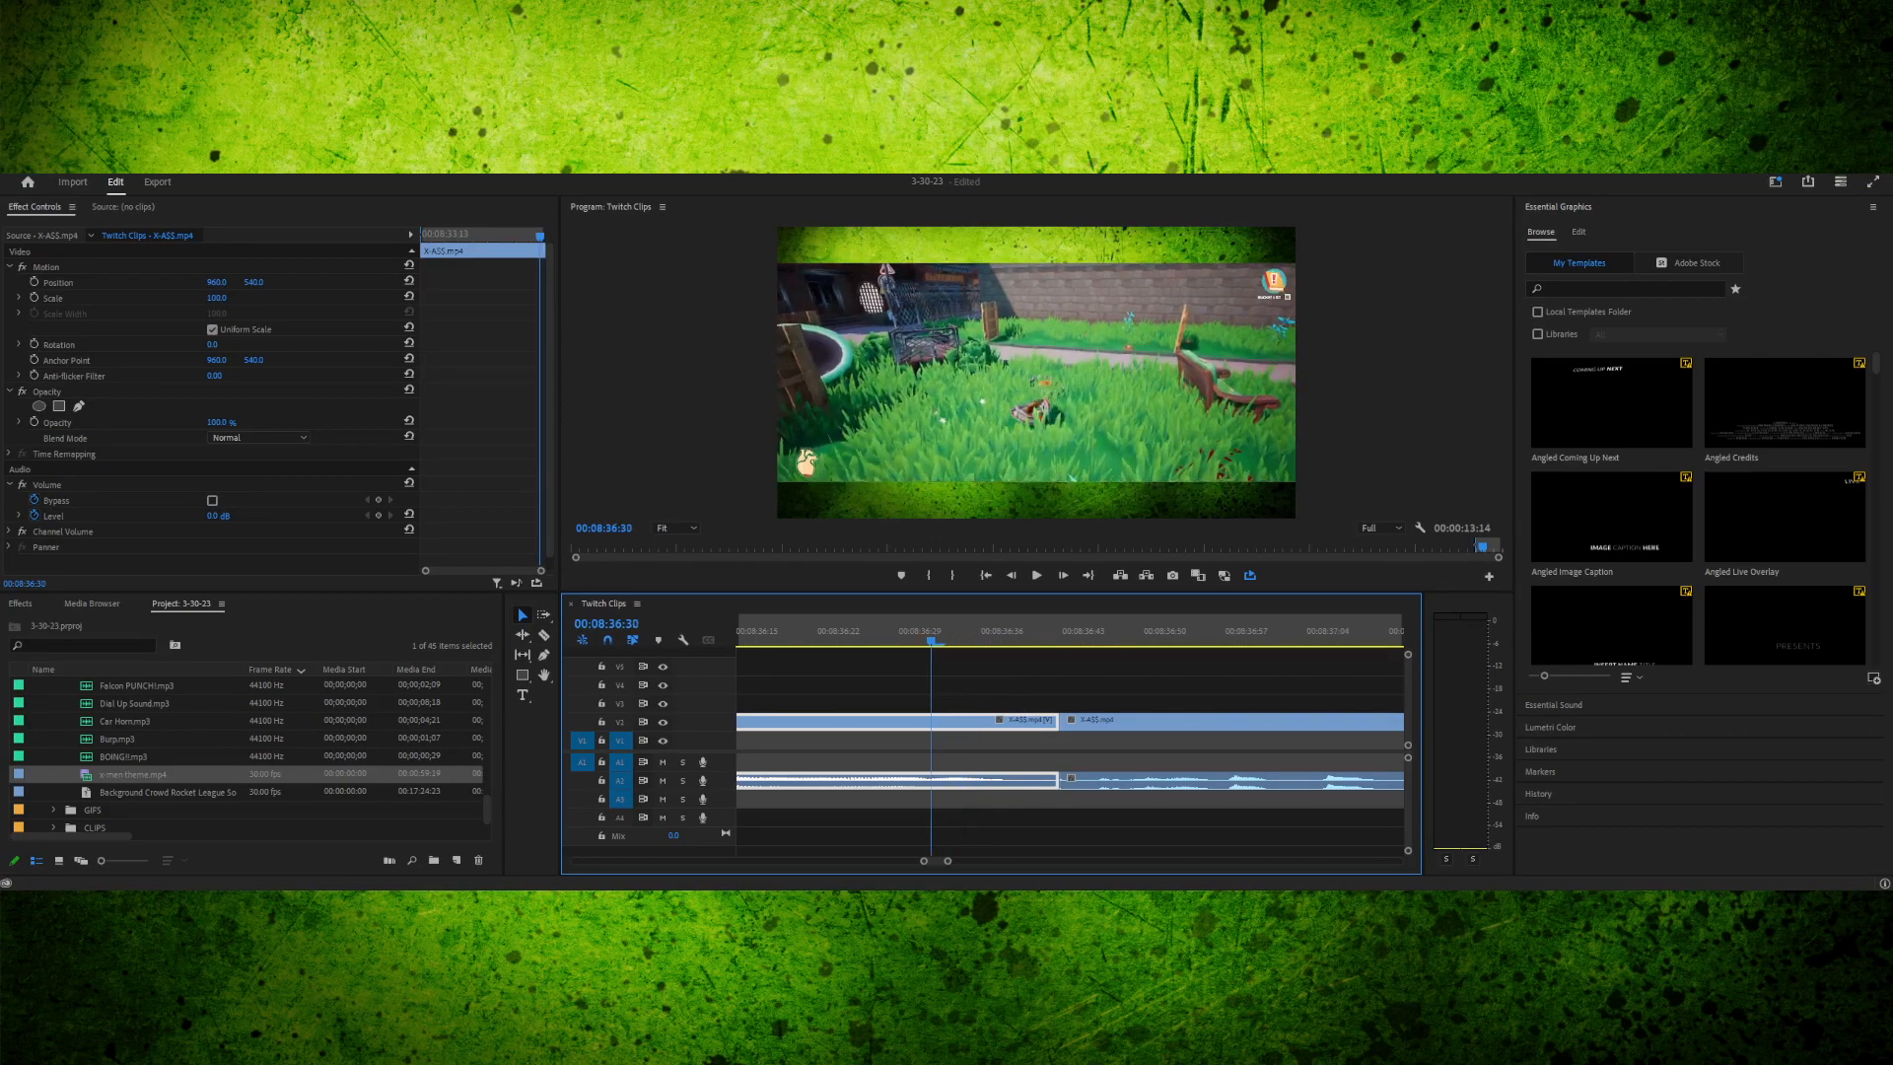
{"action": "key", "text": "space"}
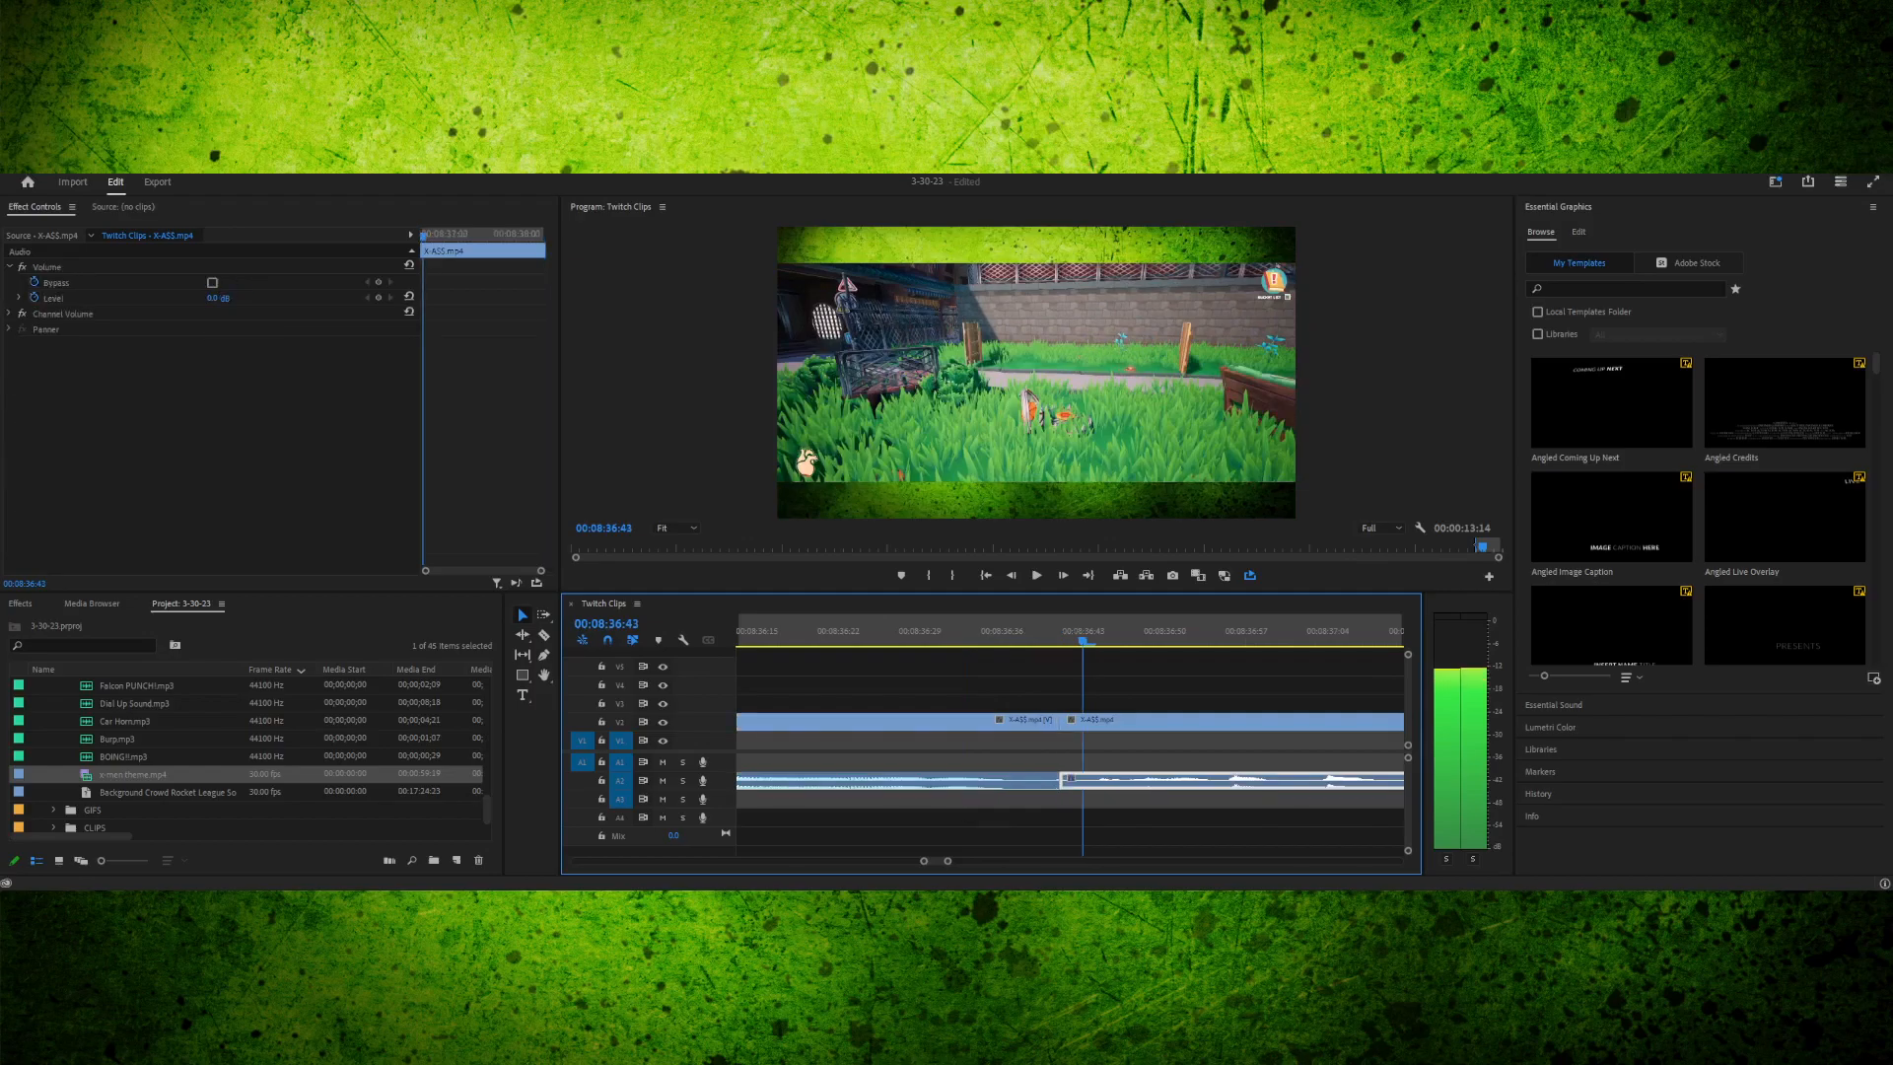
- Recheck the frames around 00:08:36:43 and play the shortened segment on to 00:08:37:22
{"action": "key", "text": "Right"}
{"action": "key", "text": "Right"}
{"action": "key", "text": "Right"}
{"action": "key", "text": "Left"}
{"action": "key", "text": "Left"}
{"action": "key", "text": "Left"}
{"action": "key", "text": "Left"}
{"action": "key", "text": "Left"}
{"action": "key", "text": "Left"}
{"action": "key", "text": "Left"}
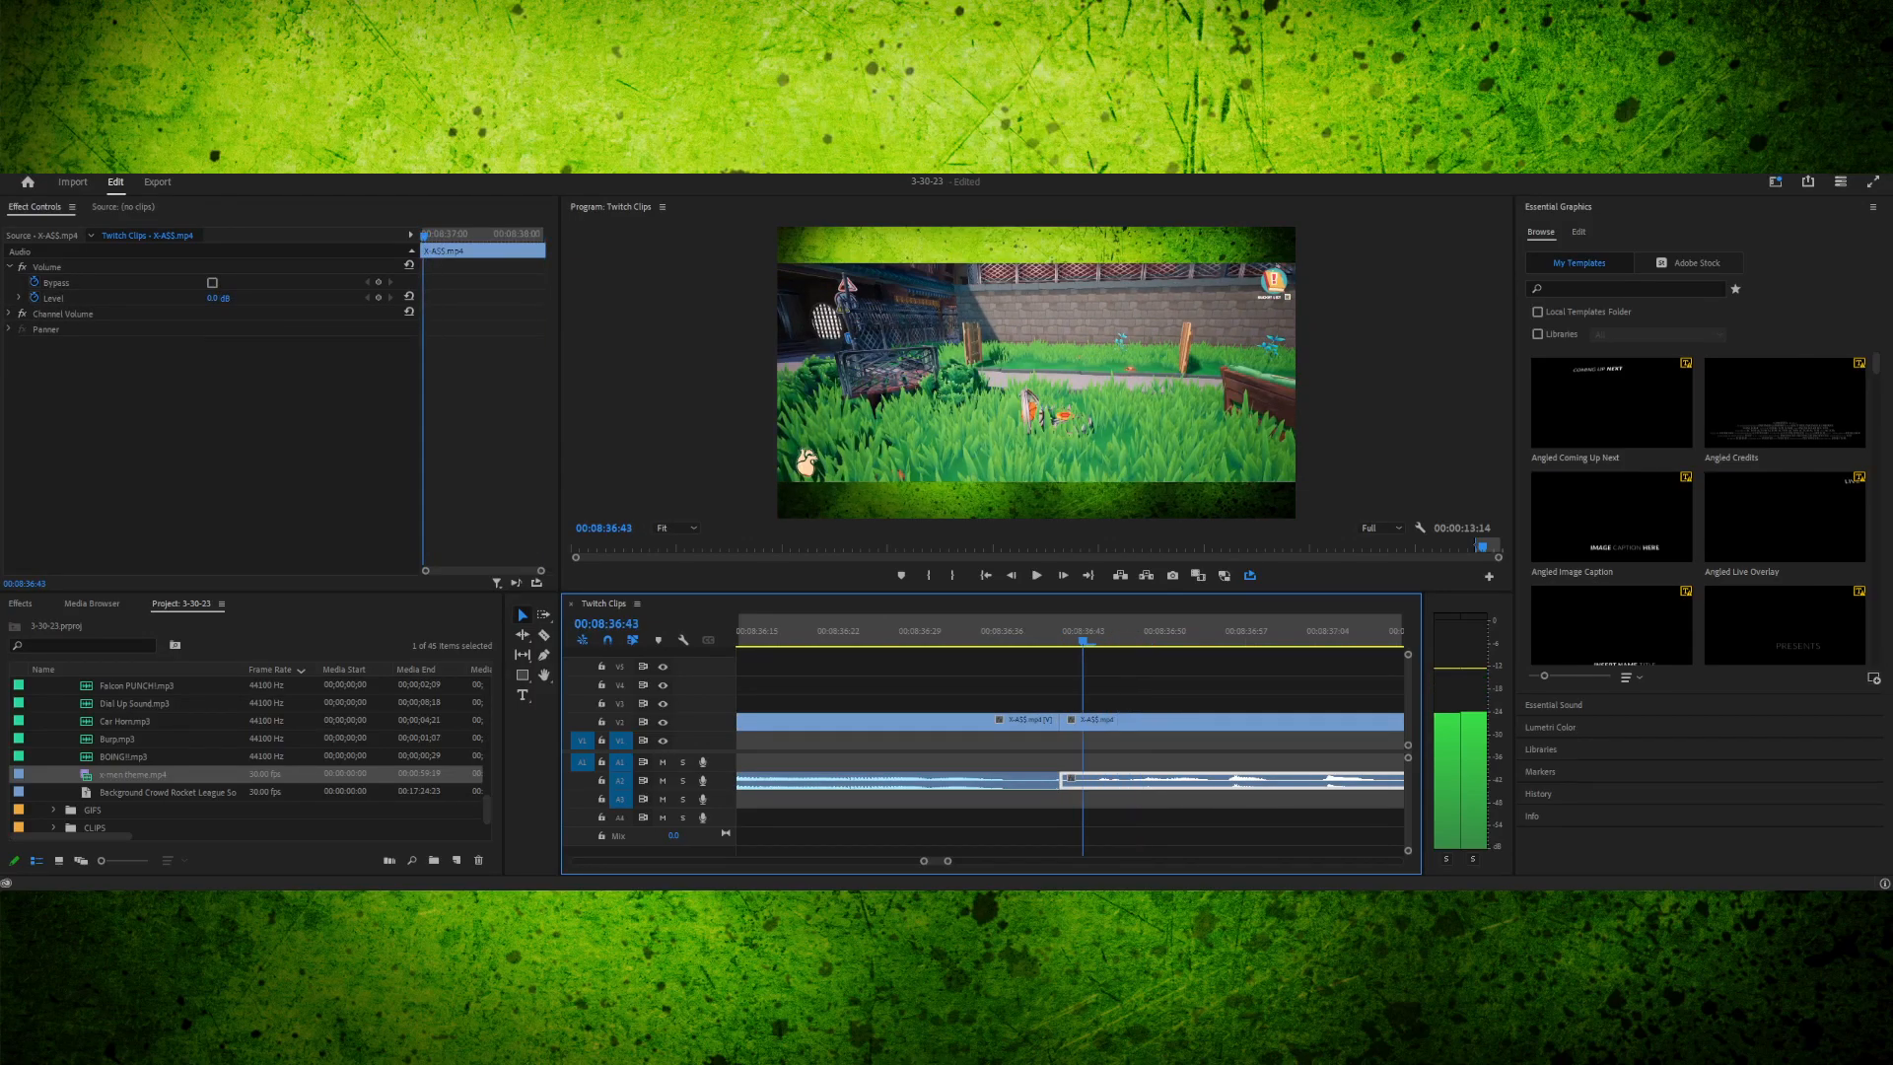
{"action": "key", "text": "space"}
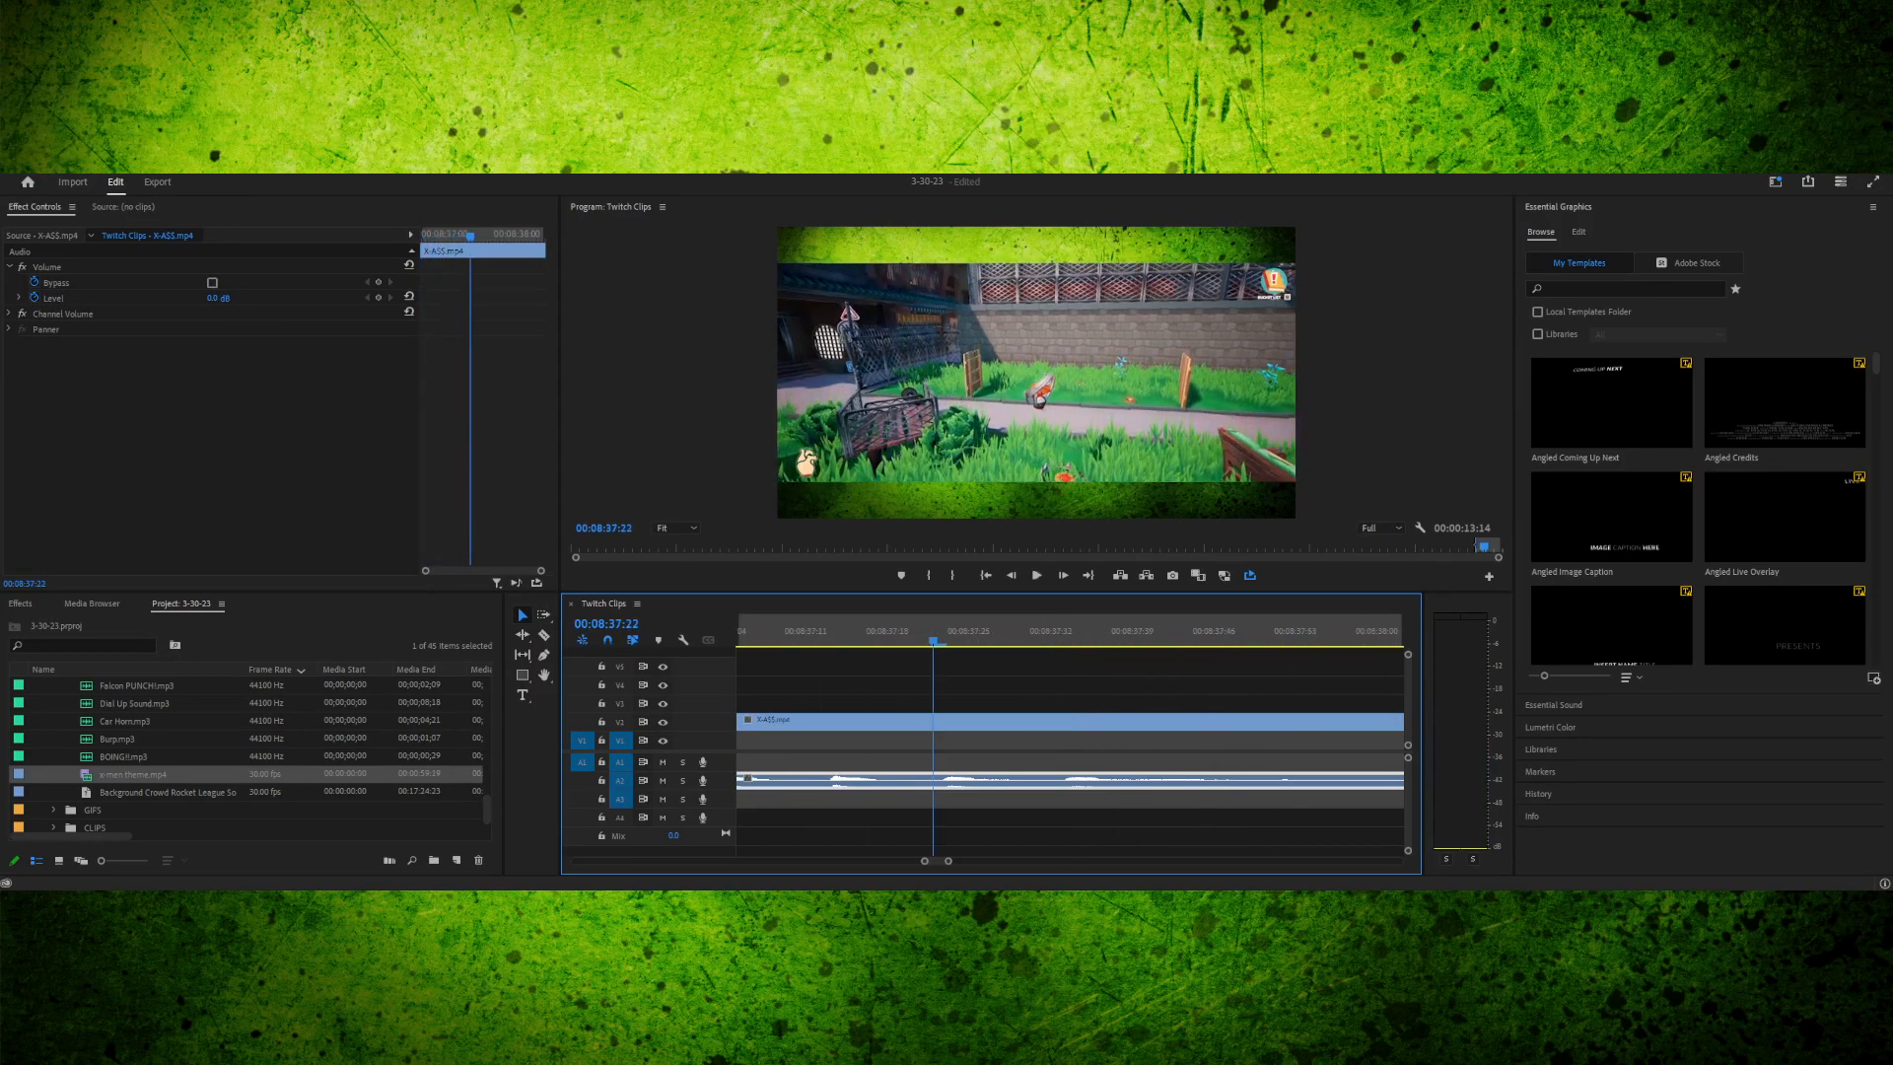
{"action": "key", "text": "minus"}
{"action": "key", "text": "minus"}
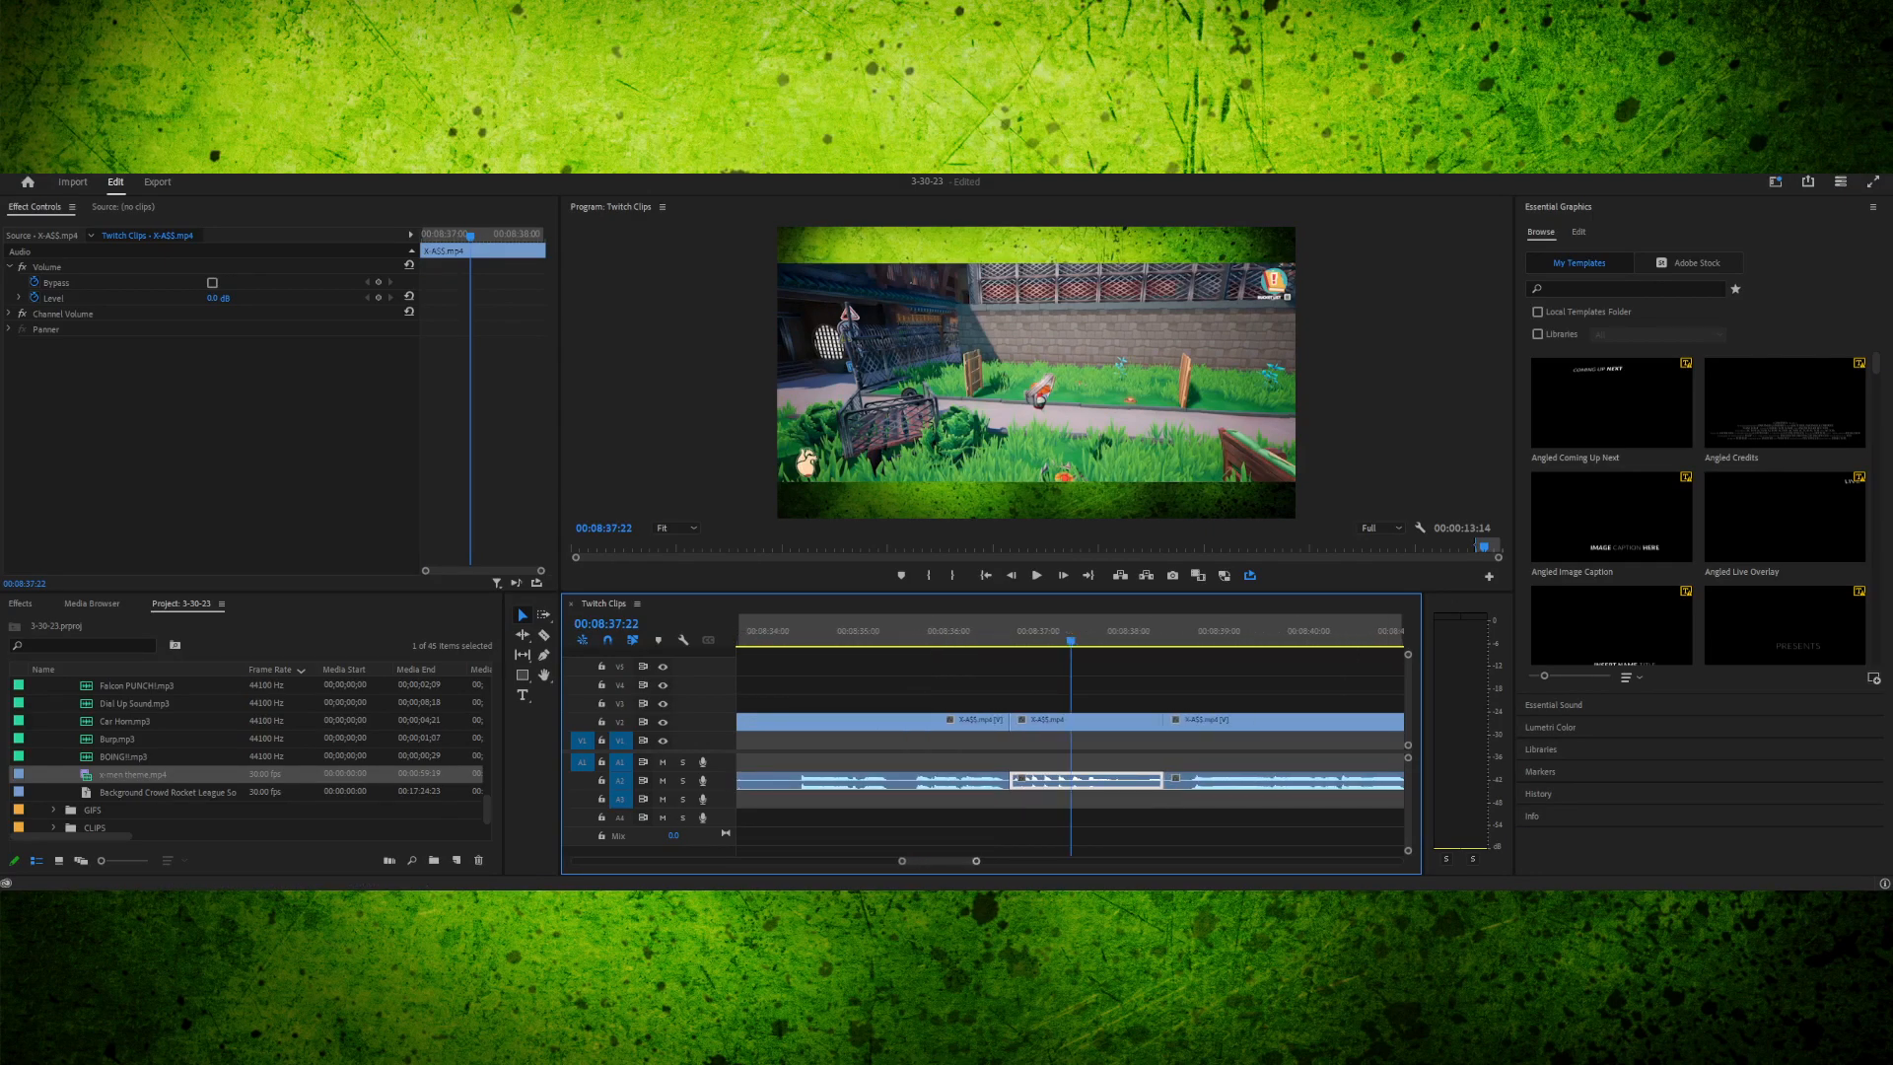
- Scrub and play the middle X-A$$.mp4 segment between 00:08:36:45 and 00:08:38:28, then return to 00:08:36:51
{"action": "mouse_move", "coordinate": [986, 631]}
{"action": "left_mouse_down"}
{"action": "mouse_move", "coordinate": [1035, 631]}
{"action": "mouse_move", "coordinate": [929, 631]}
{"action": "mouse_move", "coordinate": [1021, 631]}
{"action": "left_mouse_up"}
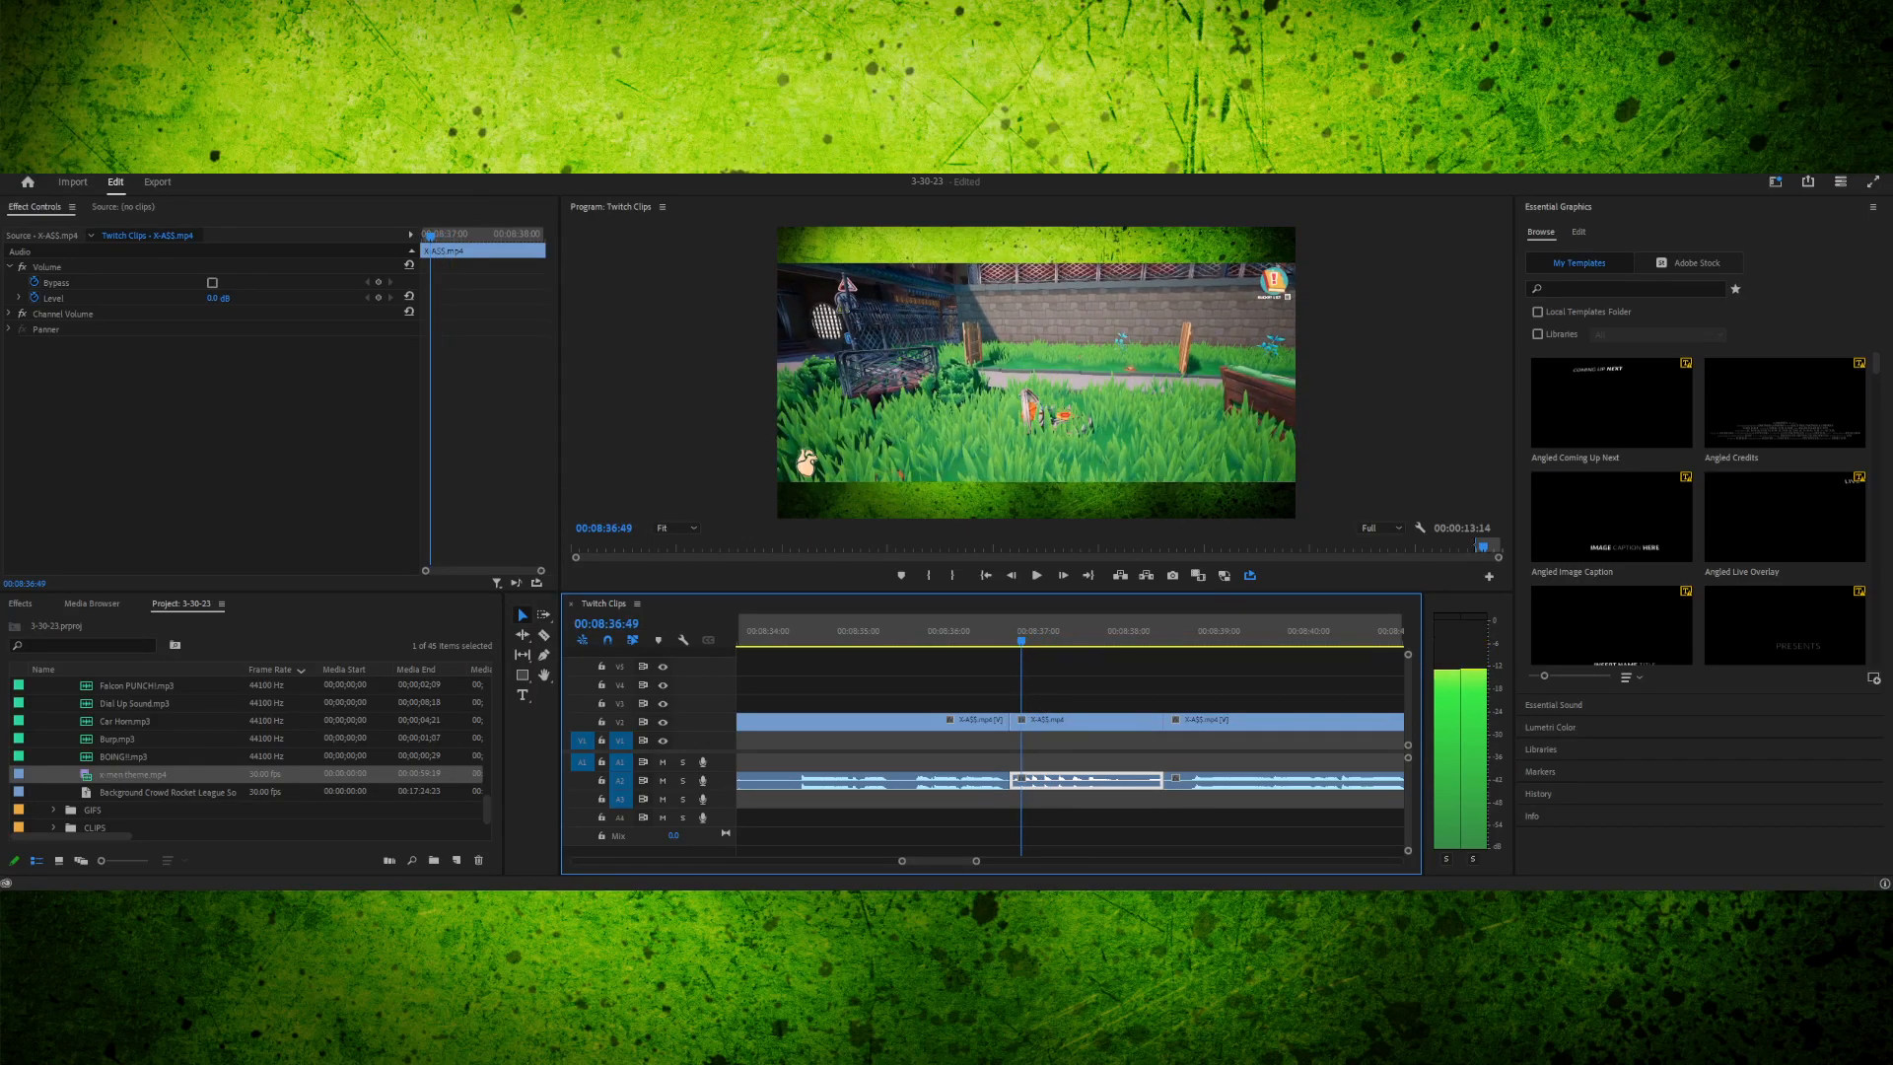
{"action": "left_click_drag", "start_coordinate": [1021, 631], "coordinate": [1075, 630]}
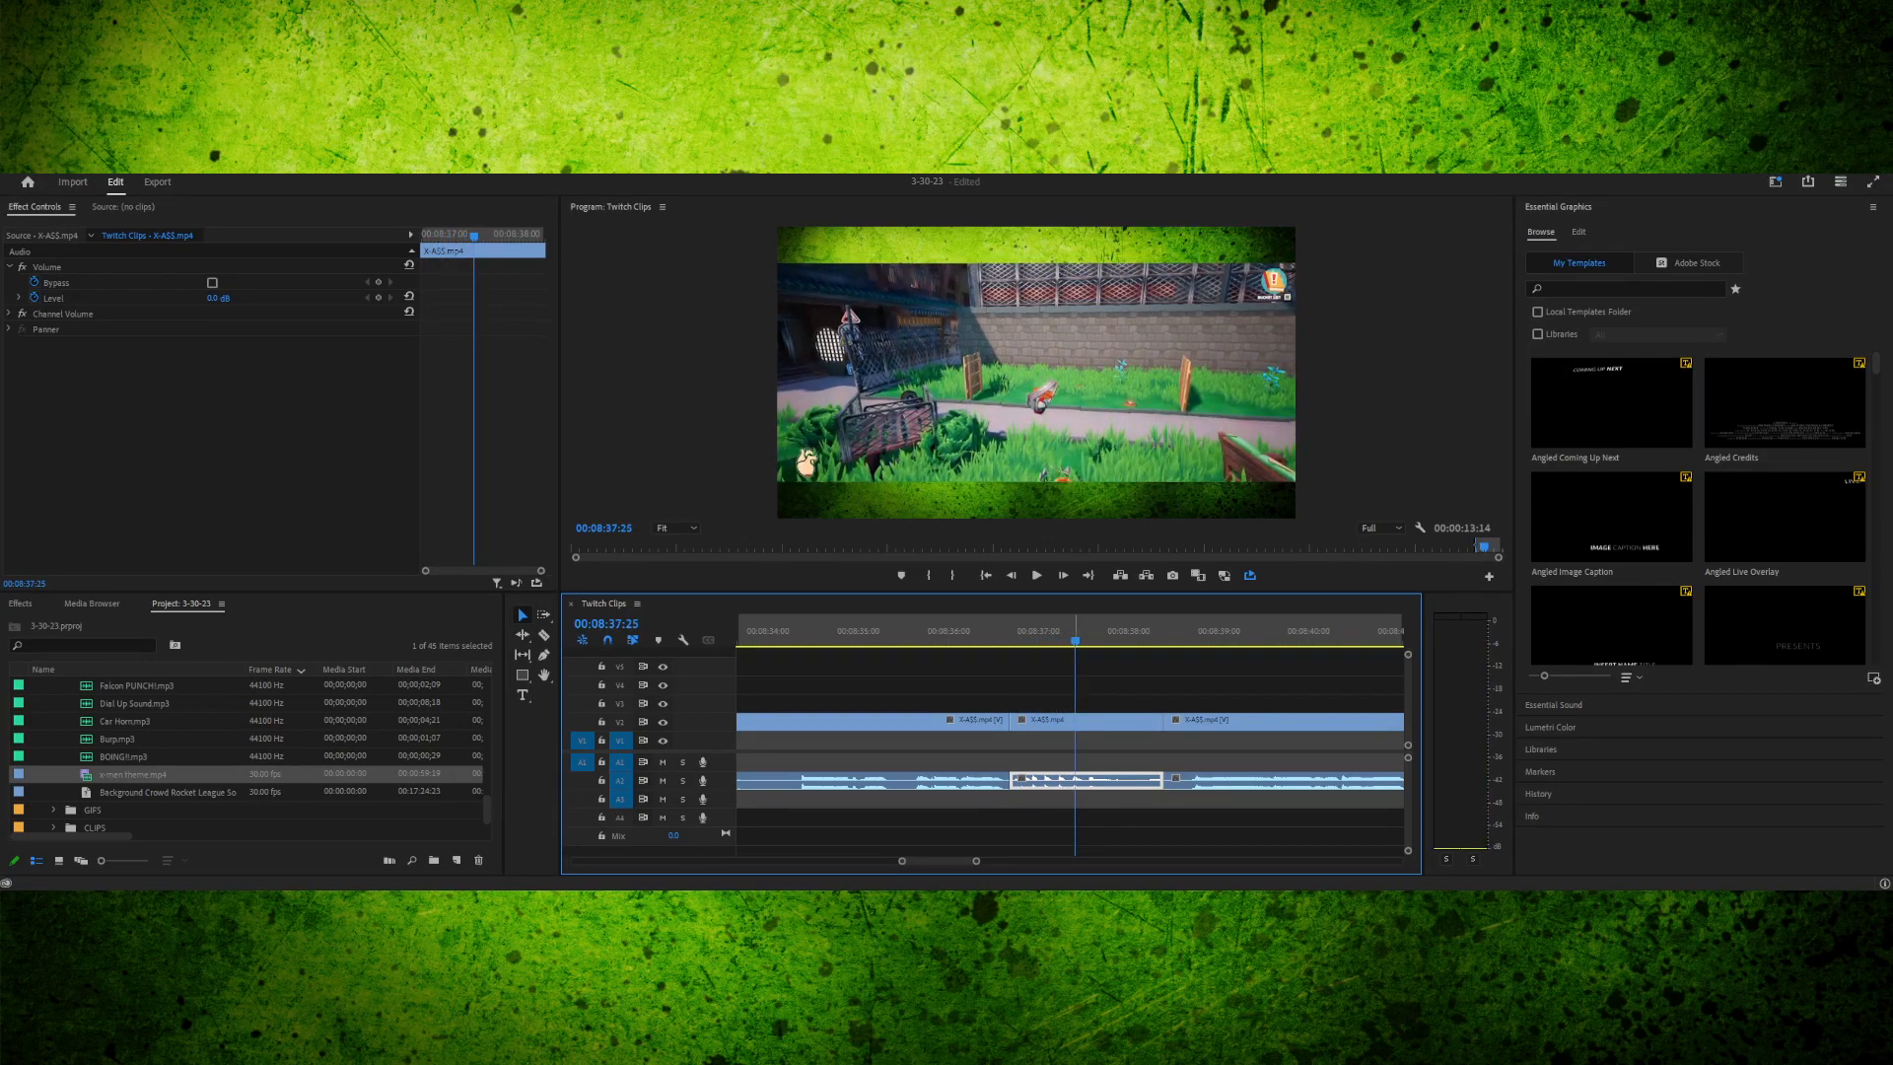
{"action": "left_click_drag", "start_coordinate": [1074, 631], "coordinate": [1015, 631]}
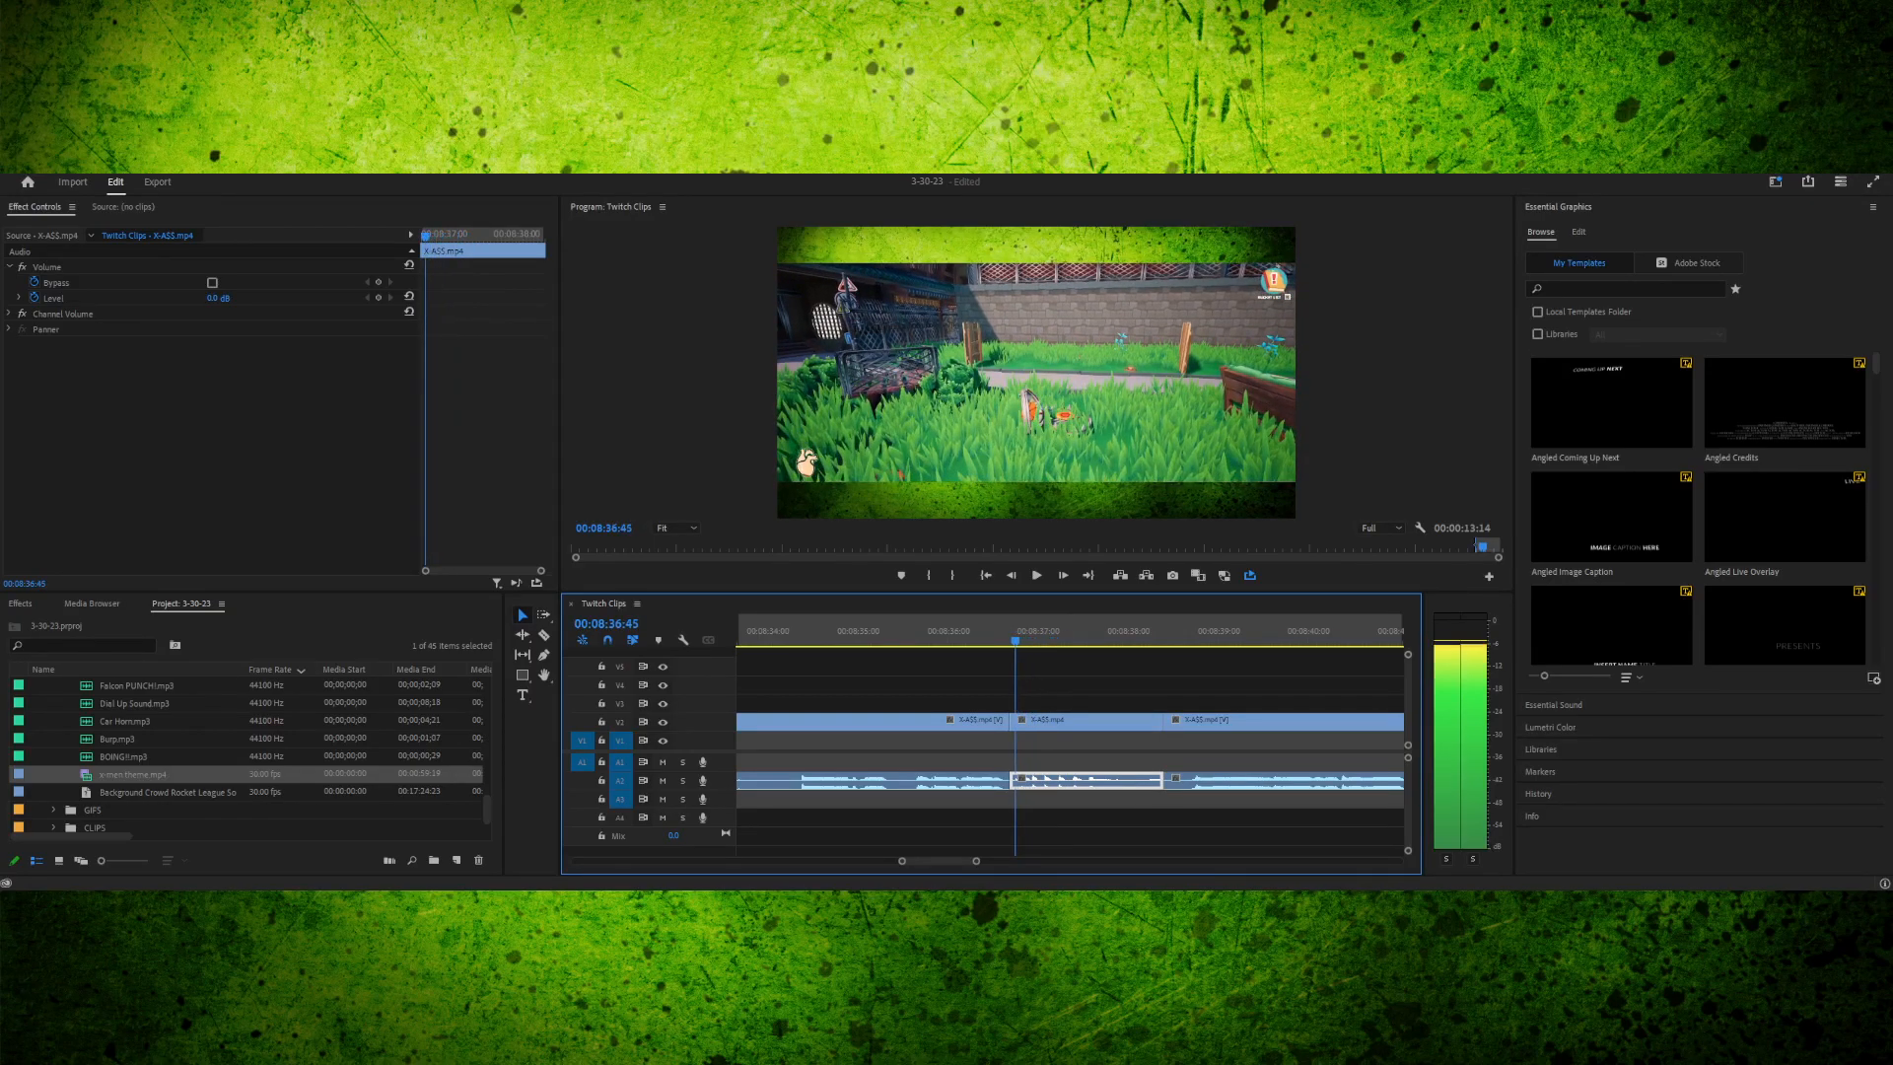
{"action": "key", "text": "space"}
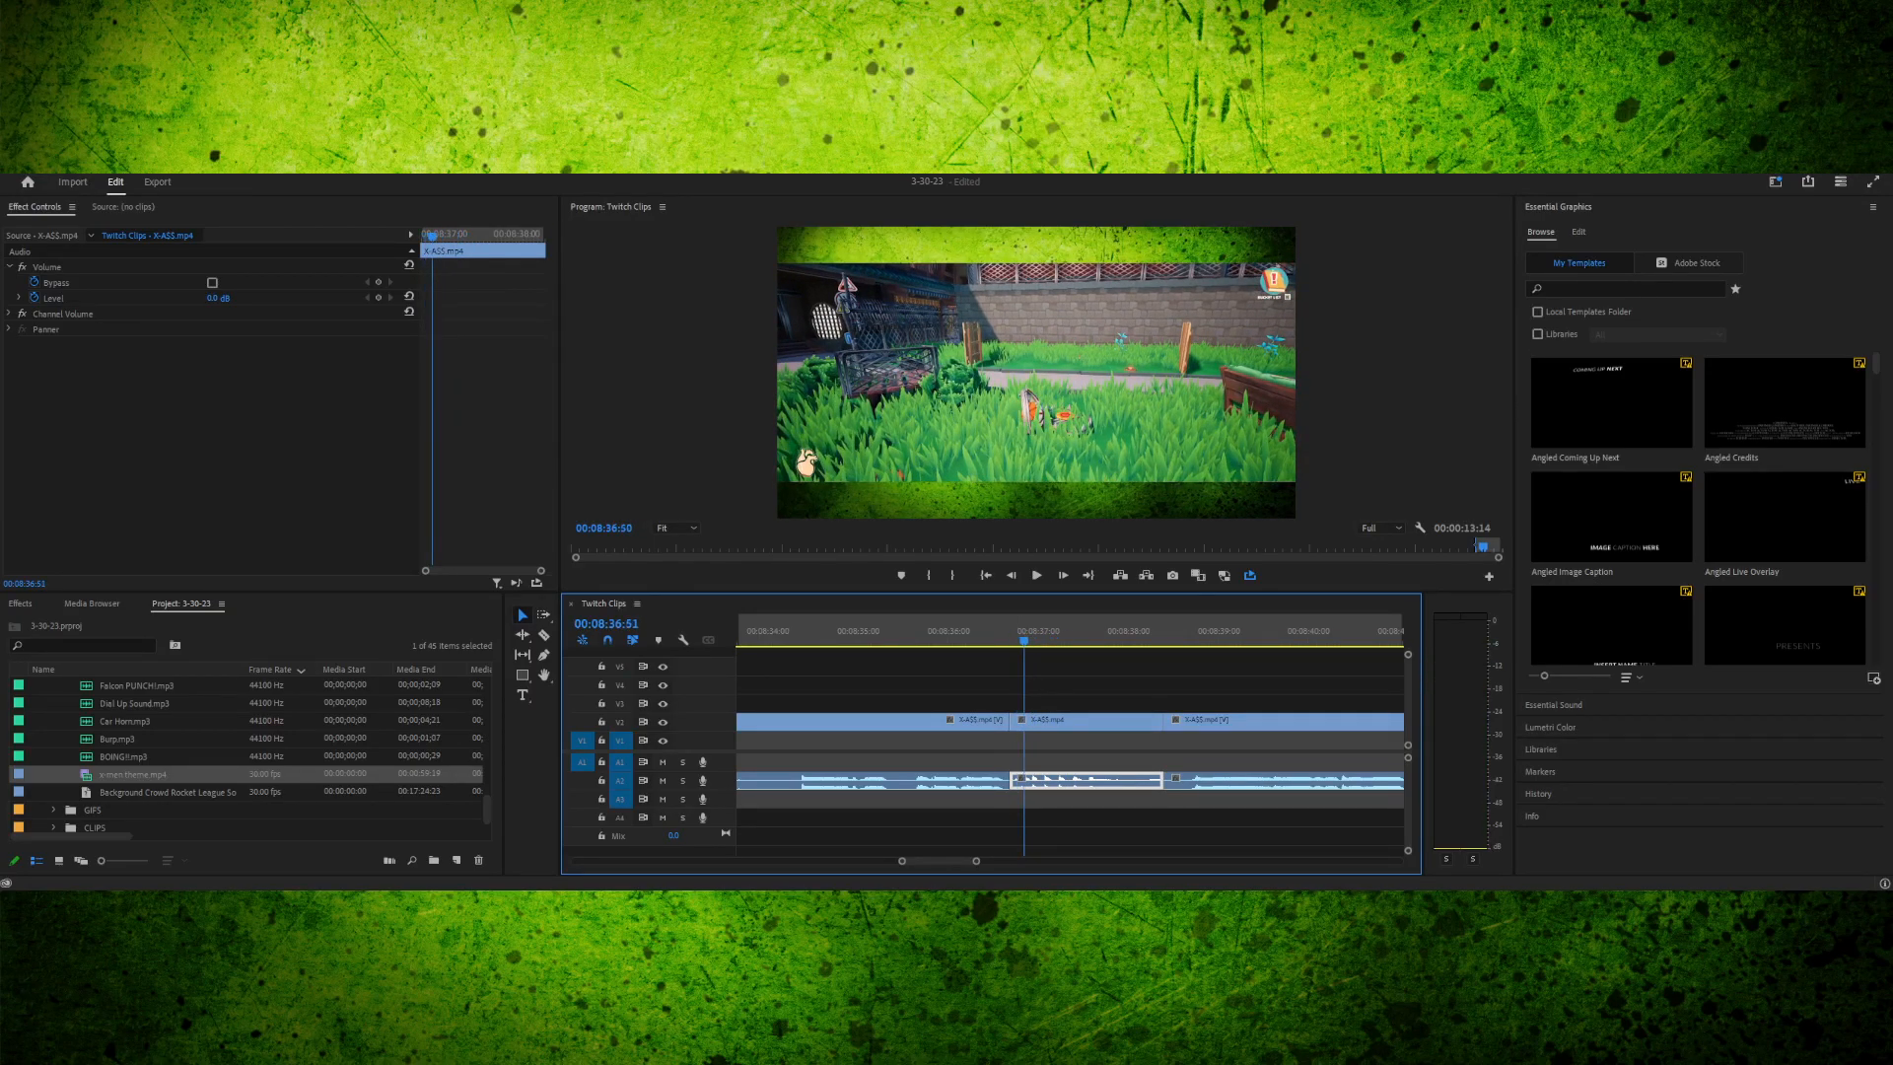
{"action": "key", "text": "space"}
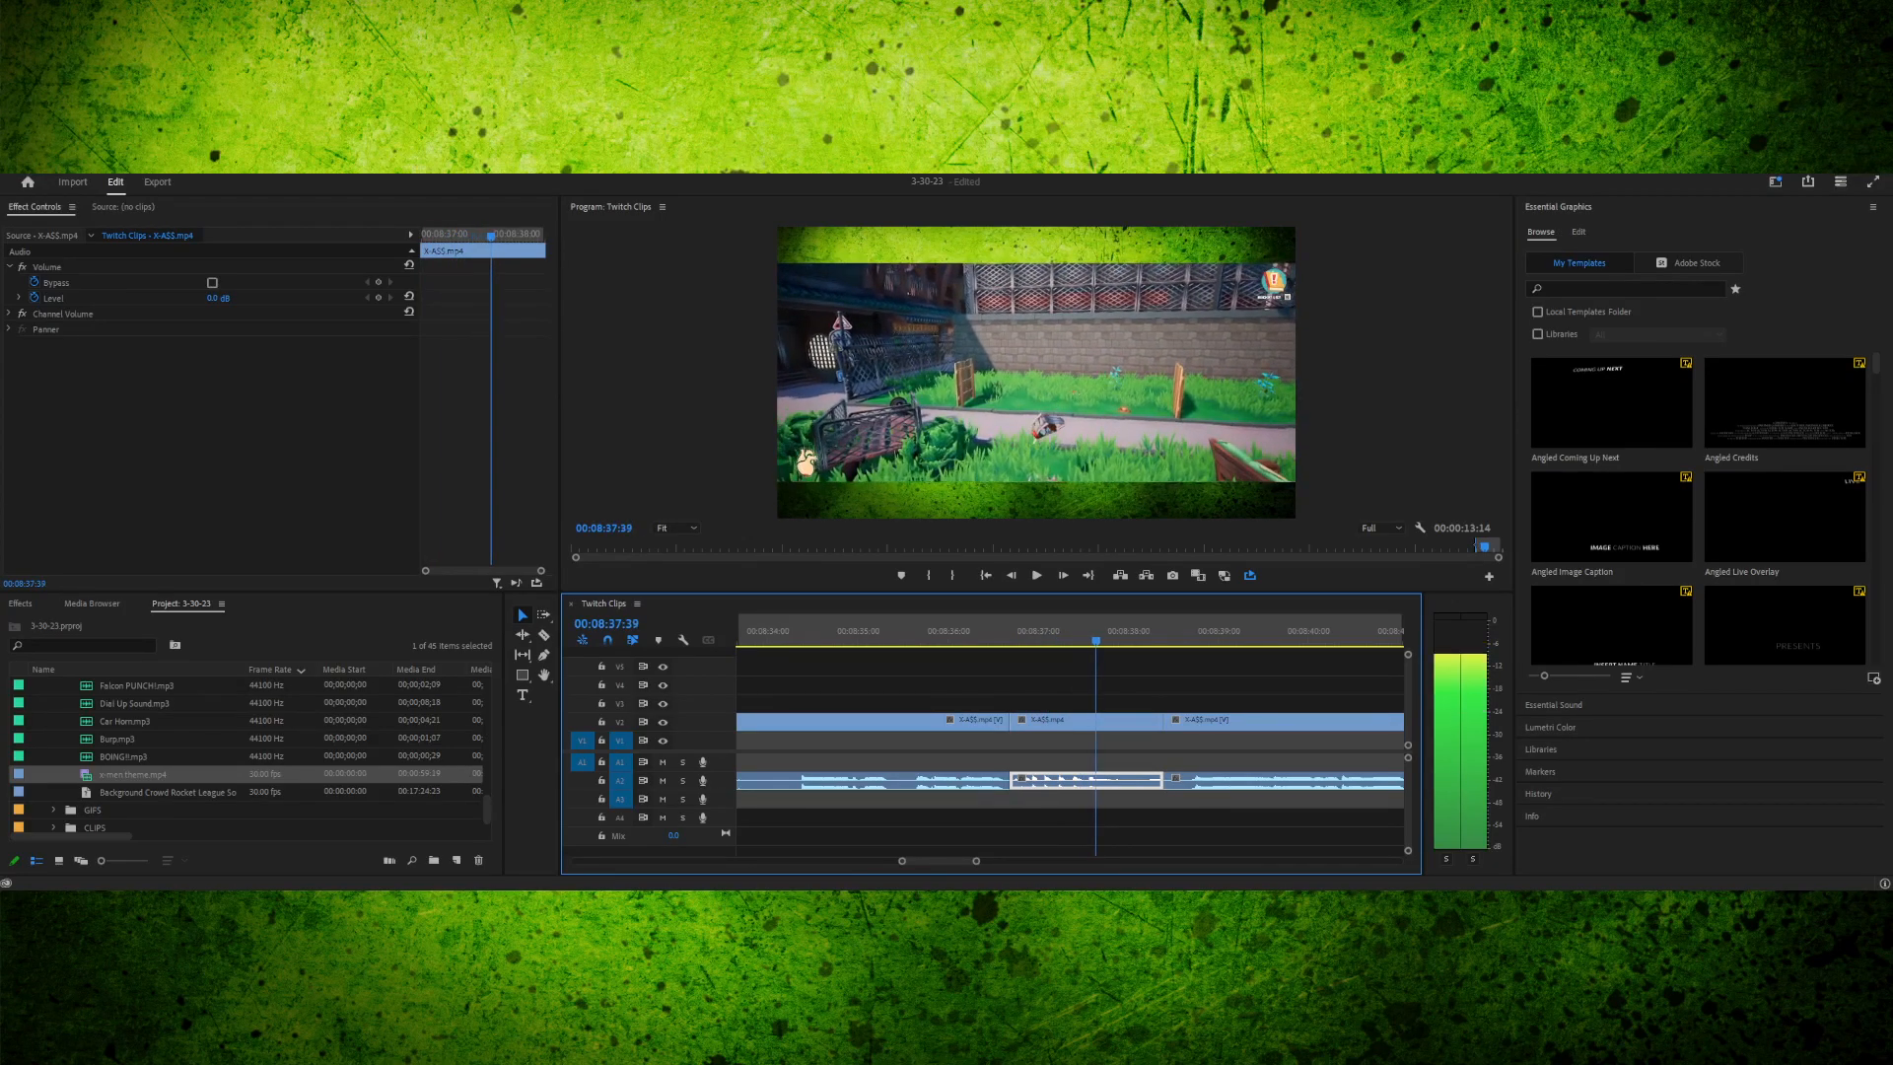
{"action": "key", "text": "space"}
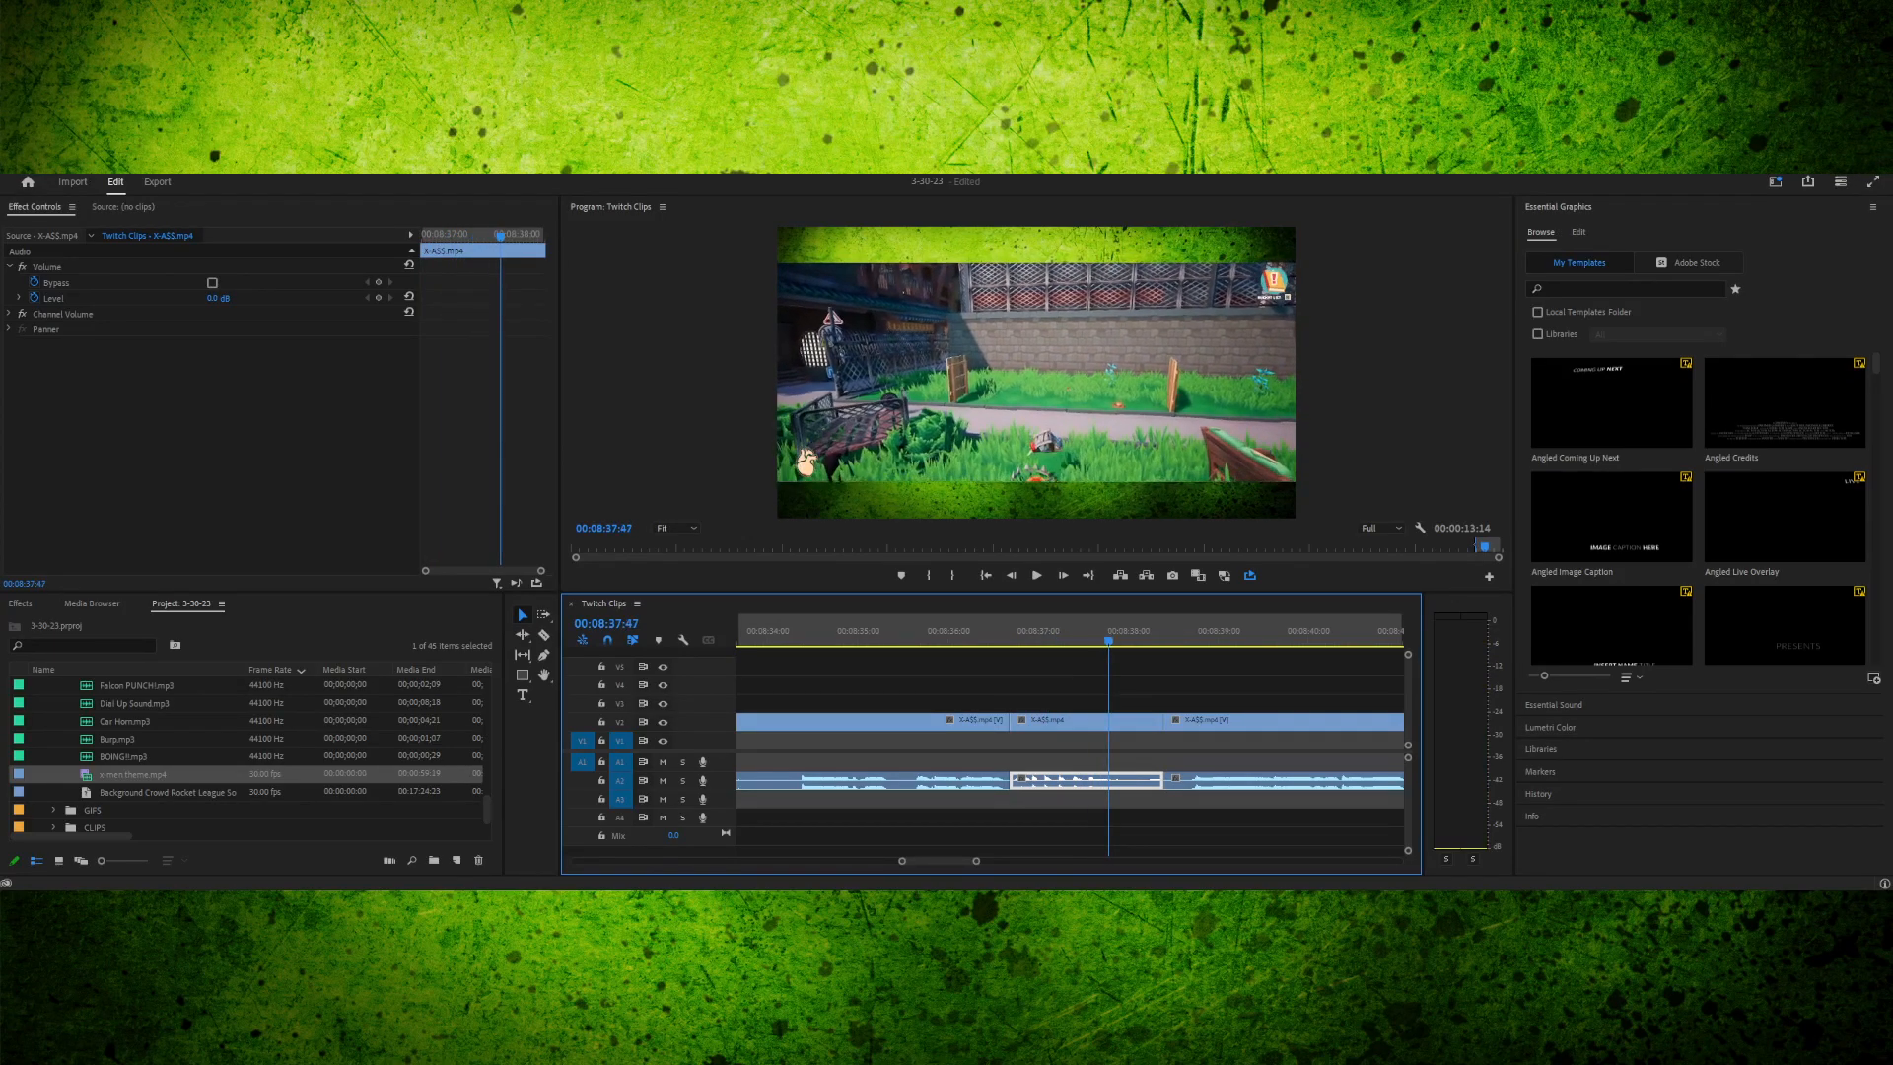
{"action": "key", "text": "space"}
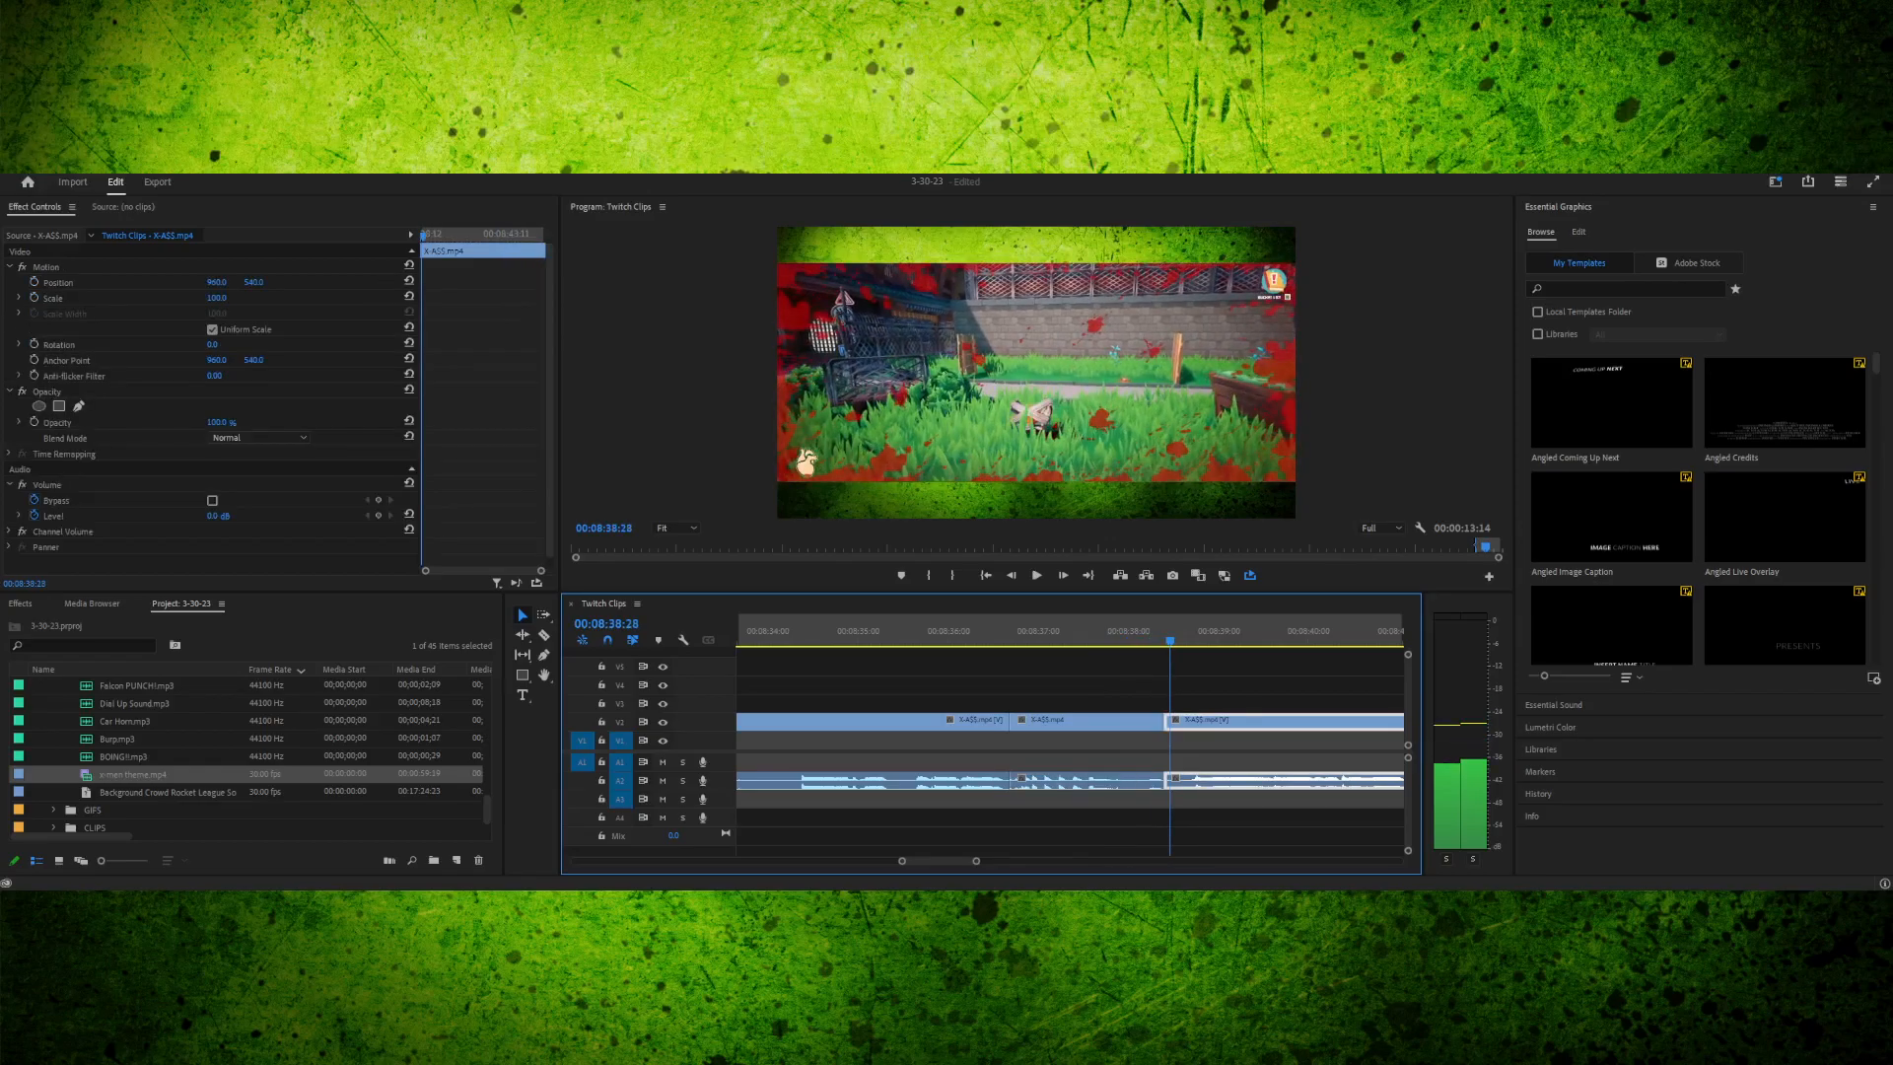
{"action": "key", "text": "j"}
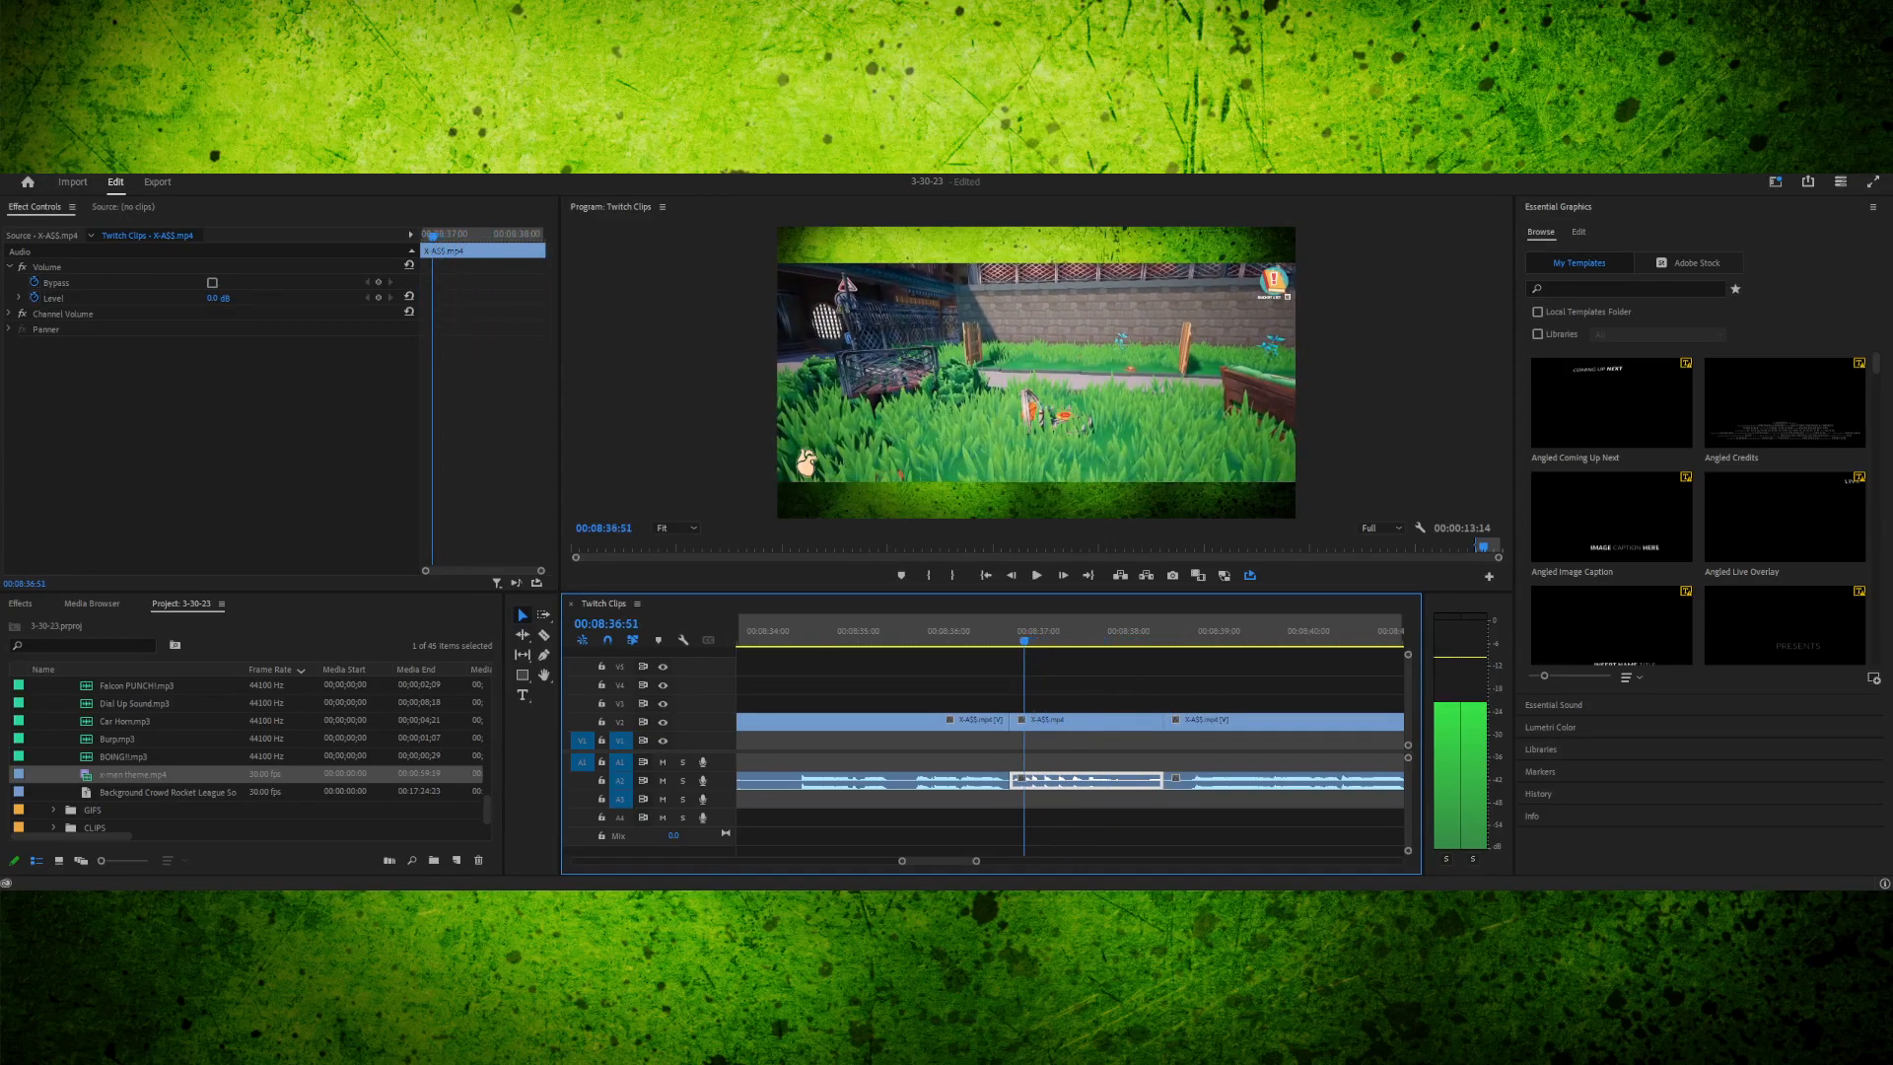
- Step frame by frame through the middle X-A$$.mp4 segment from 00:08:36:51 to 00:08:37:48 to examine the character's movement
{"action": "key", "text": "Right"}
{"action": "key", "text": "Right"}
{"action": "key", "text": "Right"}
{"action": "key", "text": "Right"}
{"action": "key", "text": "Right"}
{"action": "key", "text": "Right"}
{"action": "key", "text": "Right"}
{"action": "key", "text": "Right"}
{"action": "key", "text": "Right"}
{"action": "key", "text": "Right"}
{"action": "key", "text": "Right"}
{"action": "key", "text": "Right"}
{"action": "key", "text": "Up"}
{"action": "key", "text": "Left"}
{"action": "key", "text": "Right"}
{"action": "key", "text": "Right"}
{"action": "key", "text": "Left"}
{"action": "key", "text": "Left"}
{"action": "key", "text": "Left"}
{"action": "key", "text": "Right"}
{"action": "key", "text": "Right"}
{"action": "key", "text": "Right"}
{"action": "key", "text": "Right"}
{"action": "key", "text": "Right"}
{"action": "key", "text": "Right"}
{"action": "key", "text": "Right"}
{"action": "key", "text": "Right"}
{"action": "key", "text": "Right"}
{"action": "key", "text": "Right"}
{"action": "key", "text": "Right"}
{"action": "key", "text": "Right"}
{"action": "key", "text": "Right"}
{"action": "key", "text": "Right"}
{"action": "key", "text": "Right"}
{"action": "key", "text": "Right"}
{"action": "key", "text": "Right"}
{"action": "key", "text": "Right"}
{"action": "key", "text": "Right"}
{"action": "key", "text": "Right"}
{"action": "key", "text": "Right"}
{"action": "key", "text": "Right"}
{"action": "key", "text": "Right"}
{"action": "key", "text": "Right"}
{"action": "key", "text": "Right"}
{"action": "key", "text": "Right"}
{"action": "key", "text": "Right"}
{"action": "key", "text": "Right"}
{"action": "key", "text": "Right"}
{"action": "key", "text": "Right"}
{"action": "key", "text": "Right"}
{"action": "key", "text": "Right"}
{"action": "key", "text": "Right"}
{"action": "key", "text": "Right"}
{"action": "key", "text": "Right"}
{"action": "key", "text": "Right"}
{"action": "key", "text": "Right"}
{"action": "key", "text": "Right"}
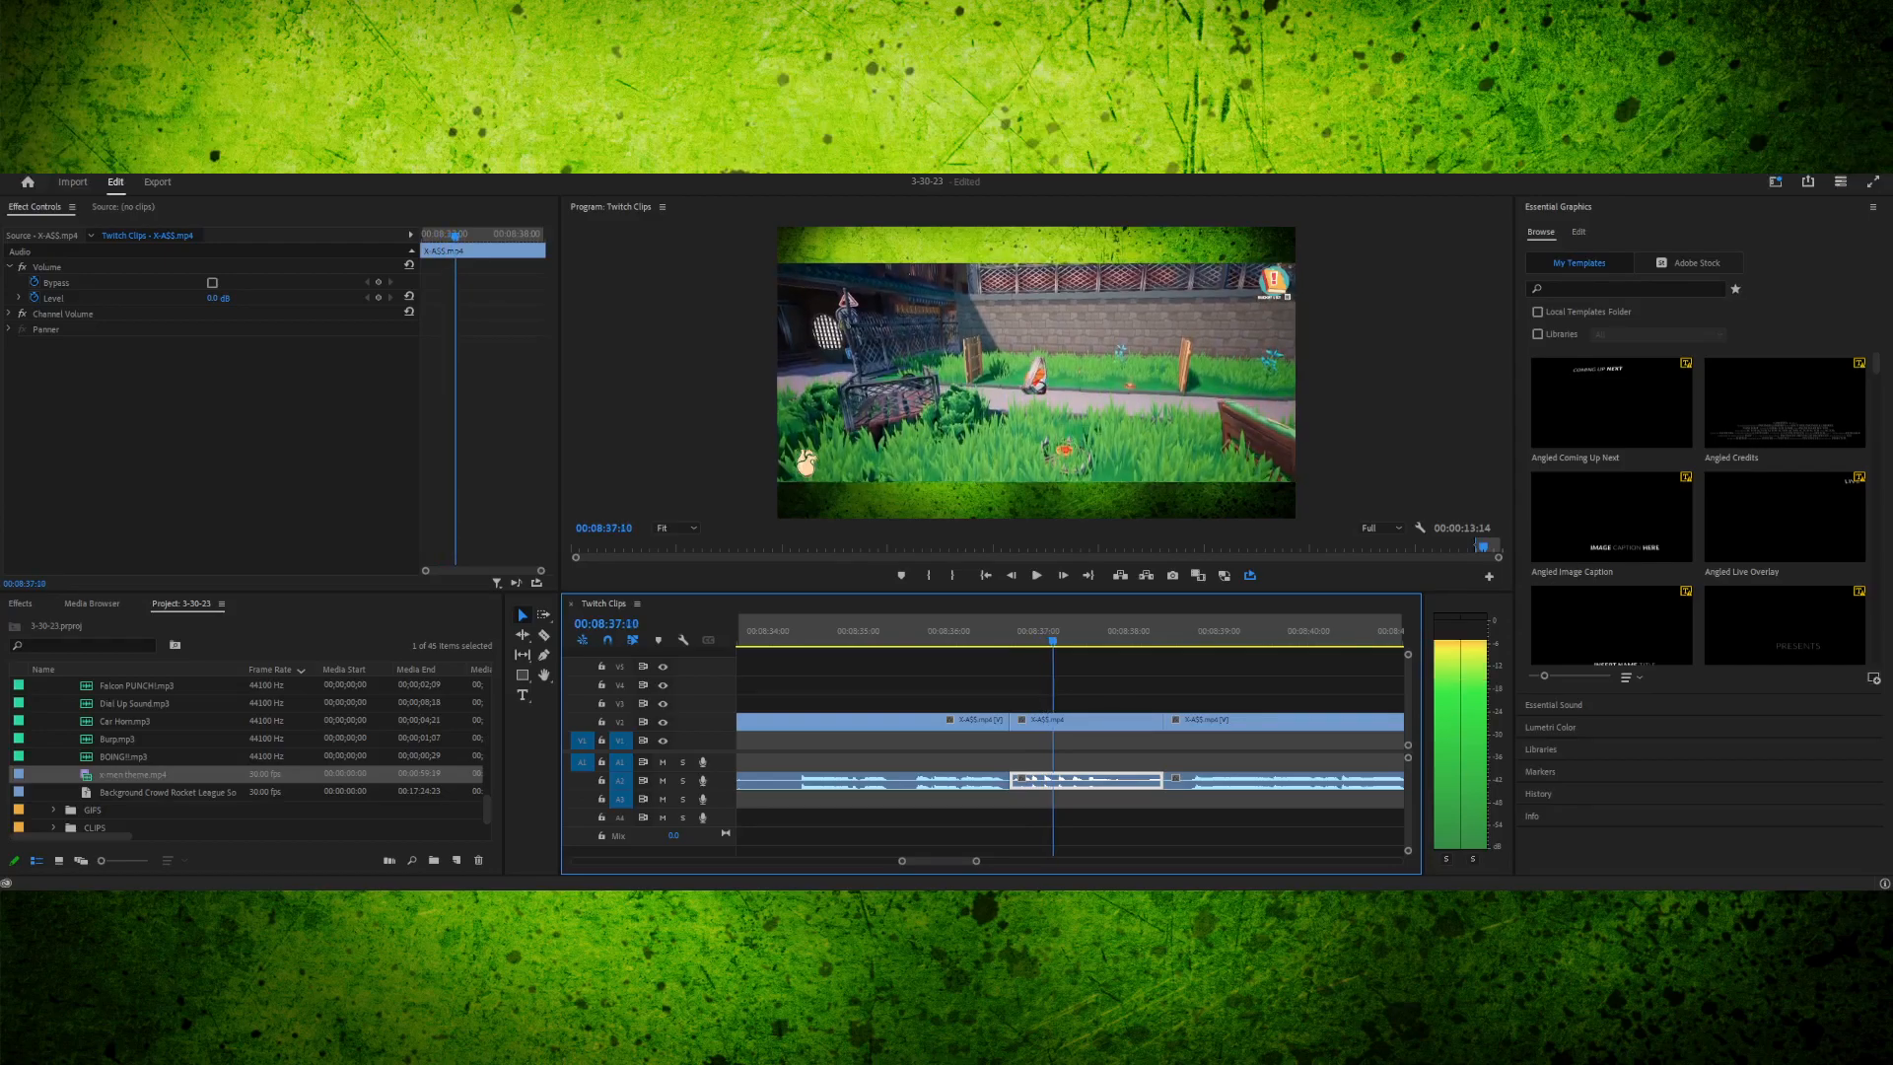
{"action": "key", "text": "Right"}
{"action": "key", "text": "Right"}
{"action": "key", "text": "Right"}
{"action": "key", "text": "Right"}
{"action": "key", "text": "Right"}
{"action": "key", "text": "Right"}
{"action": "key", "text": "Right"}
{"action": "key", "text": "Right"}
{"action": "key", "text": "Right"}
{"action": "key", "text": "Right"}
{"action": "key", "text": "Right"}
{"action": "key", "text": "Right"}
{"action": "key", "text": "Right"}
{"action": "key", "text": "Right"}
{"action": "key", "text": "Right"}
{"action": "key", "text": "Right"}
{"action": "key", "text": "Right"}
{"action": "key", "text": "Right"}
{"action": "key", "text": "Right"}
{"action": "key", "text": "Right"}
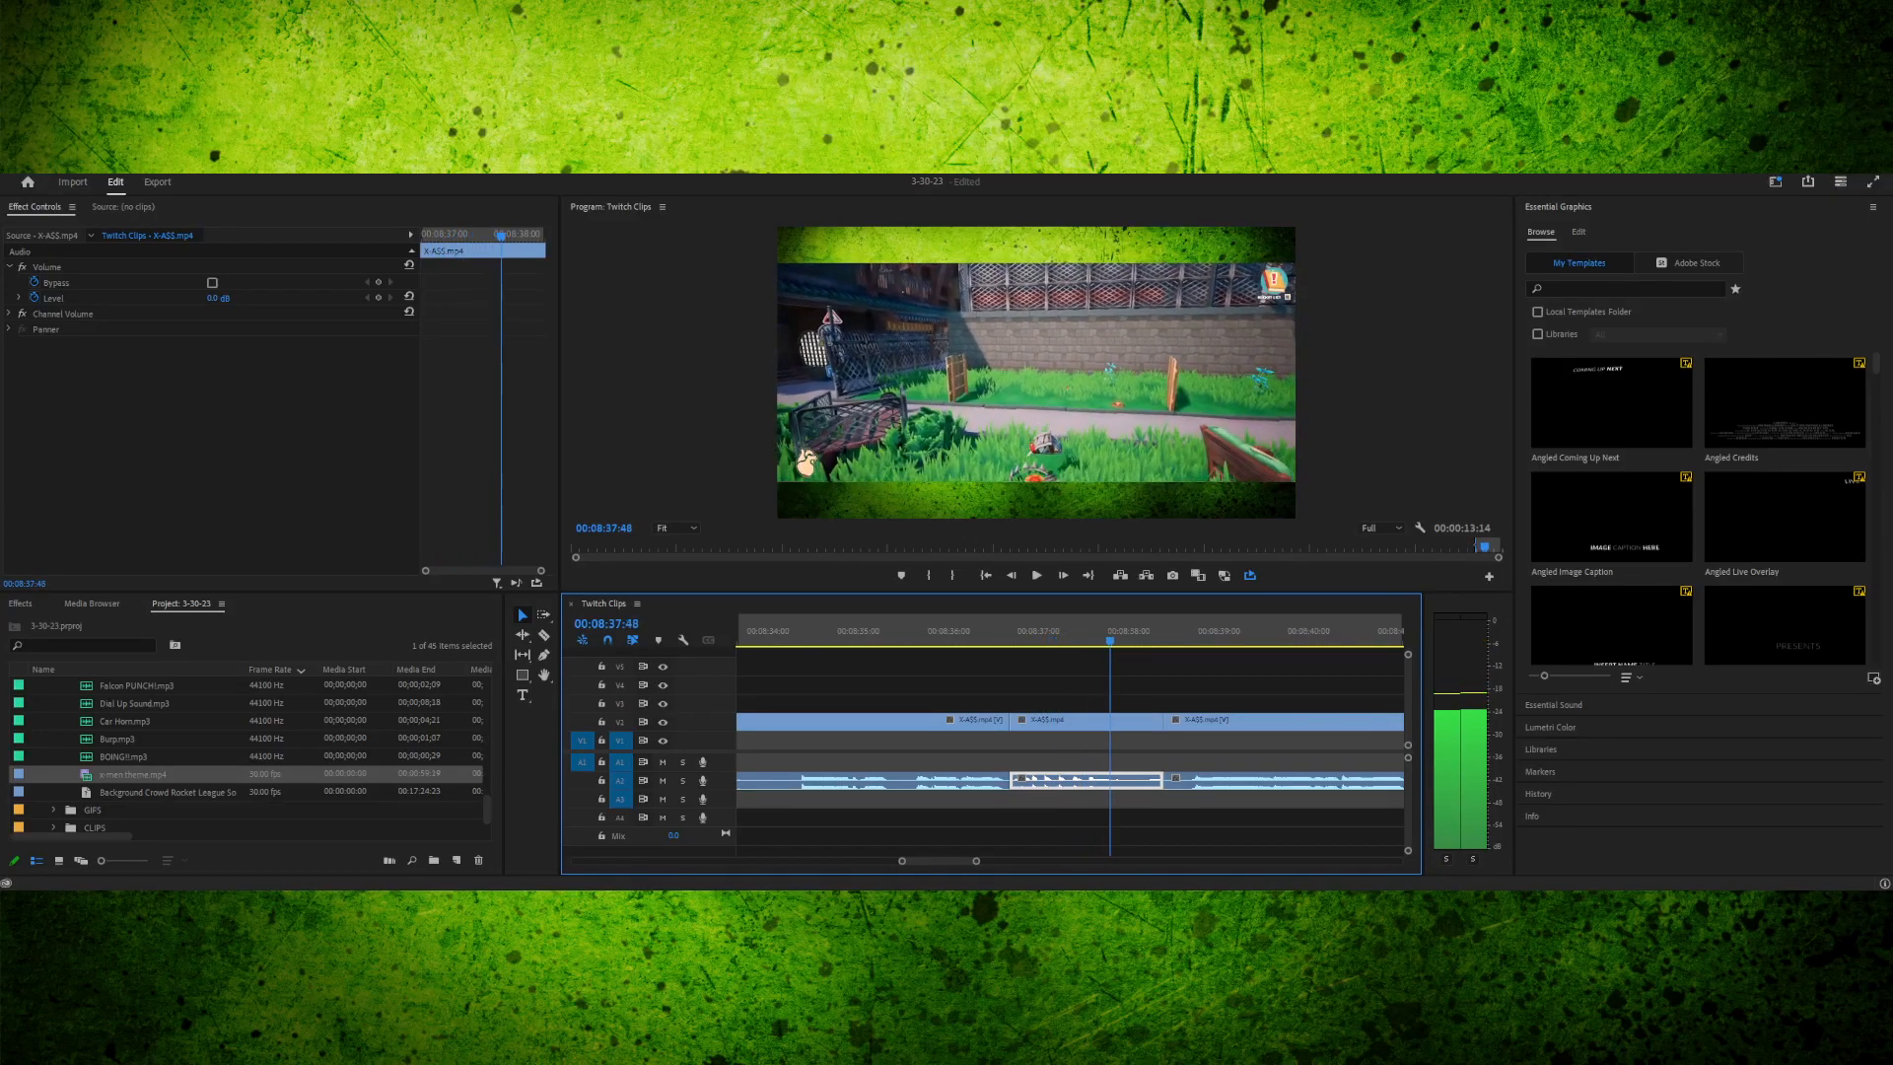
- Shift the middle and last X-A$$.mp4 segments forward in time, extend the middle video's start backward, and close the gap at the 00:08:36:41 join
{"action": "left_click_drag", "start_coordinate": [1137, 640], "coordinate": [1010, 640]}
{"action": "left_click_drag", "start_coordinate": [1115, 685], "coordinate": [1218, 726]}
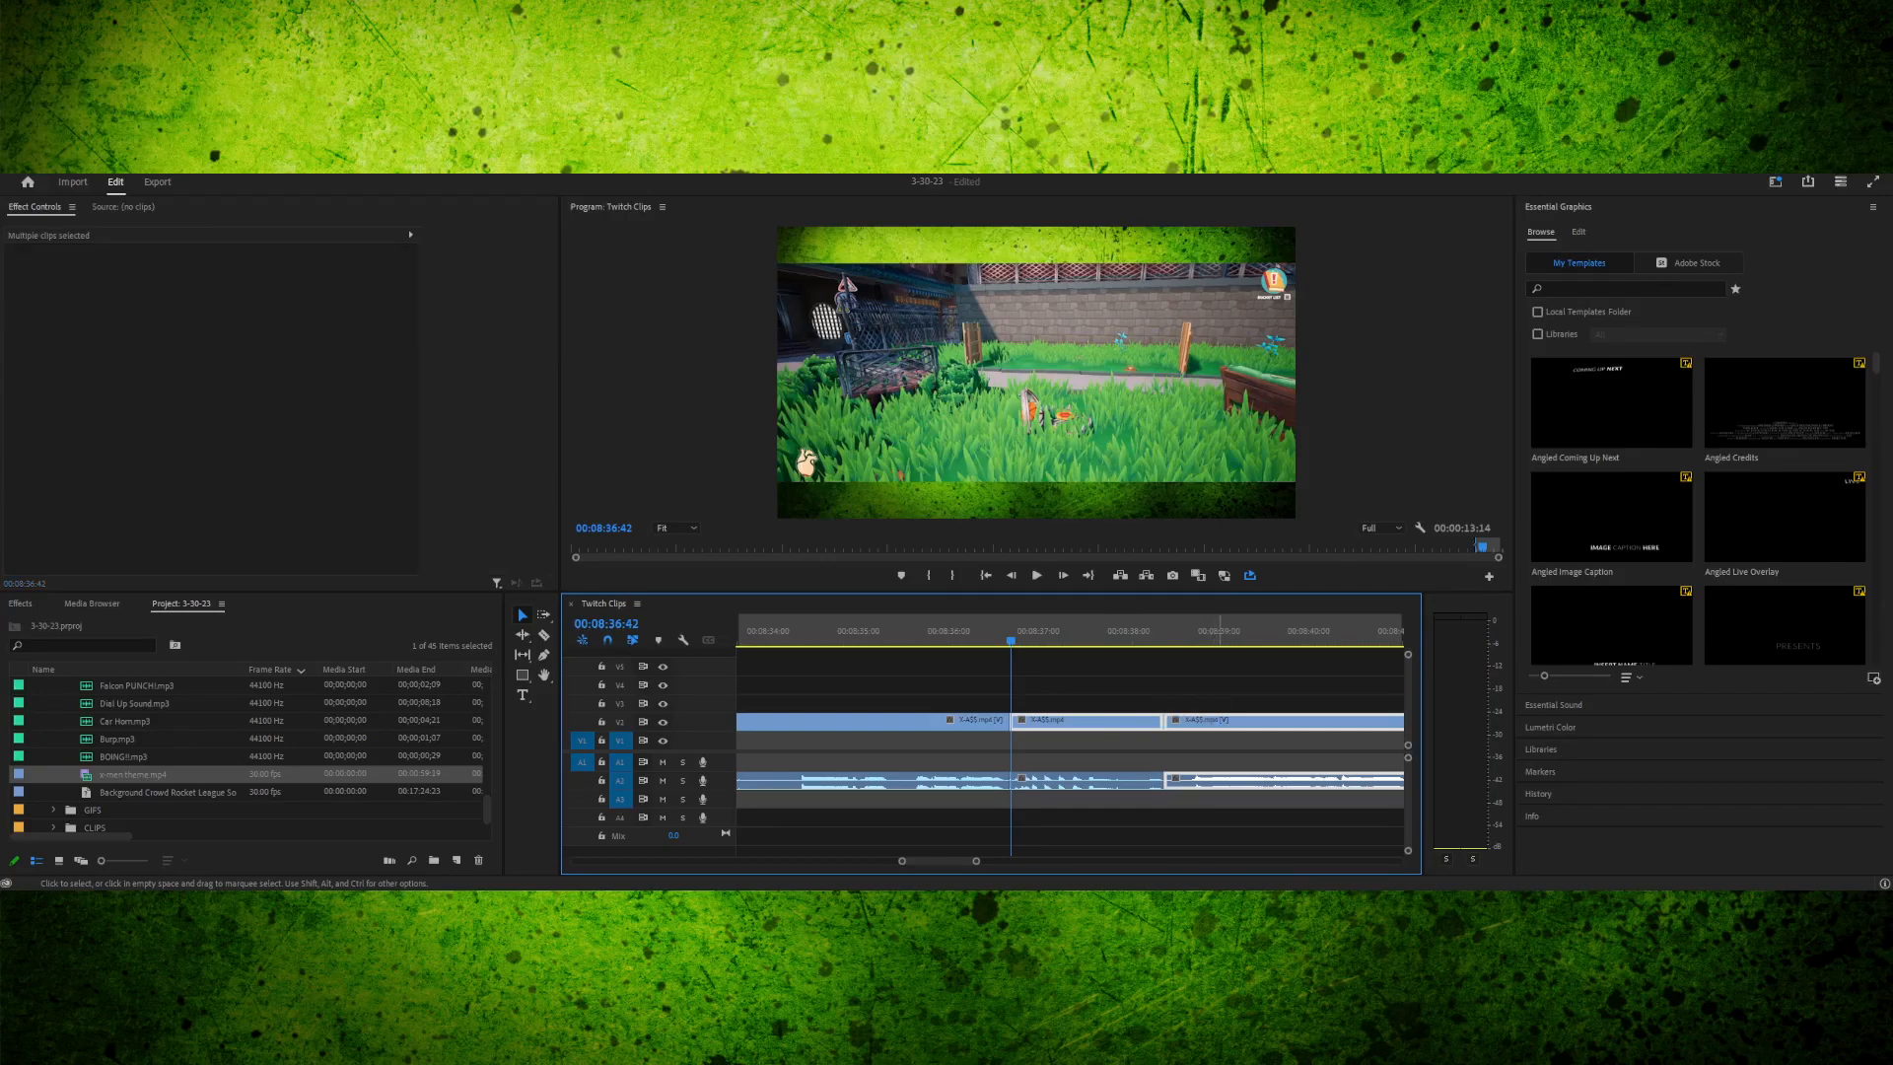
{"action": "mouse_move", "coordinate": [1087, 721]}
{"action": "left_mouse_down"}
{"action": "mouse_move", "coordinate": [1153, 722]}
{"action": "mouse_move", "coordinate": [1054, 721]}
{"action": "left_mouse_up"}
{"action": "mouse_move", "coordinate": [1042, 636]}
{"action": "left_mouse_down"}
{"action": "mouse_move", "coordinate": [1077, 635]}
{"action": "mouse_move", "coordinate": [1051, 636]}
{"action": "left_mouse_up"}
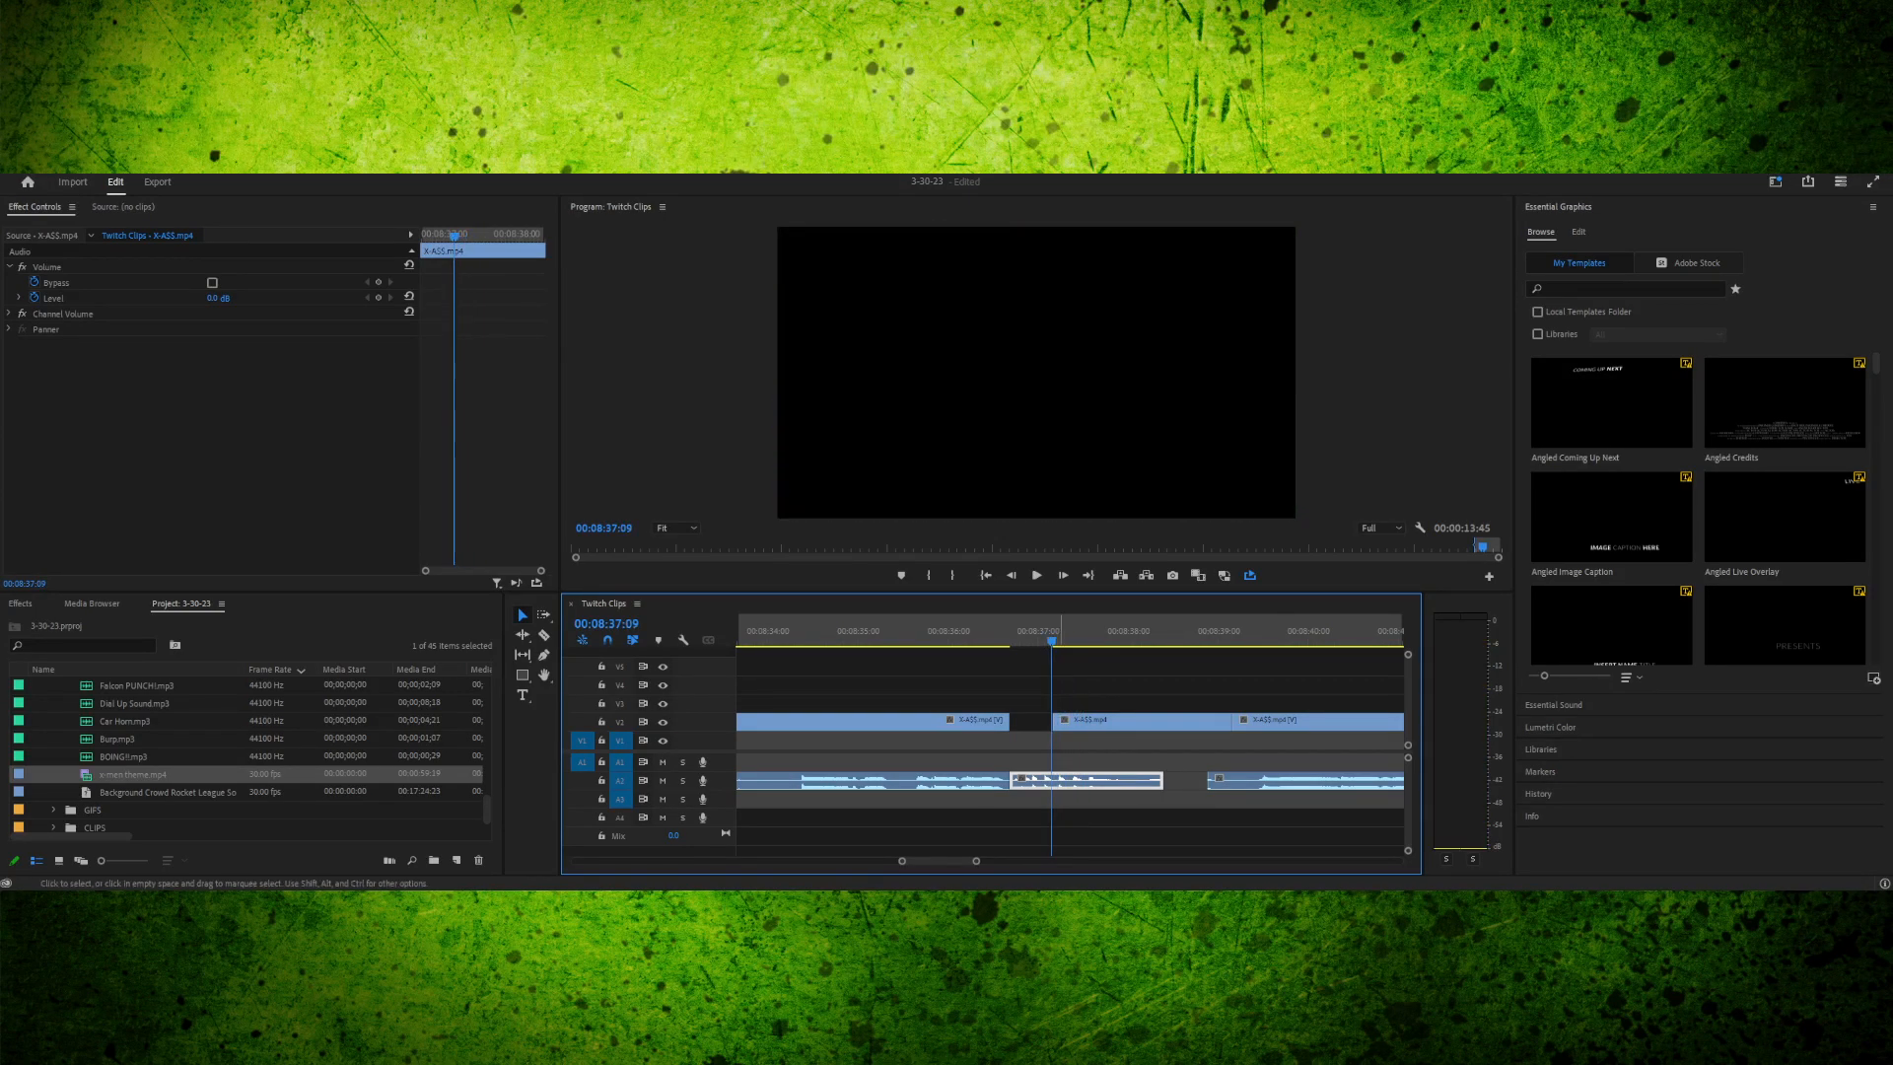
{"action": "left_click", "coordinate": [1026, 722]}
{"action": "key", "text": "Delete"}
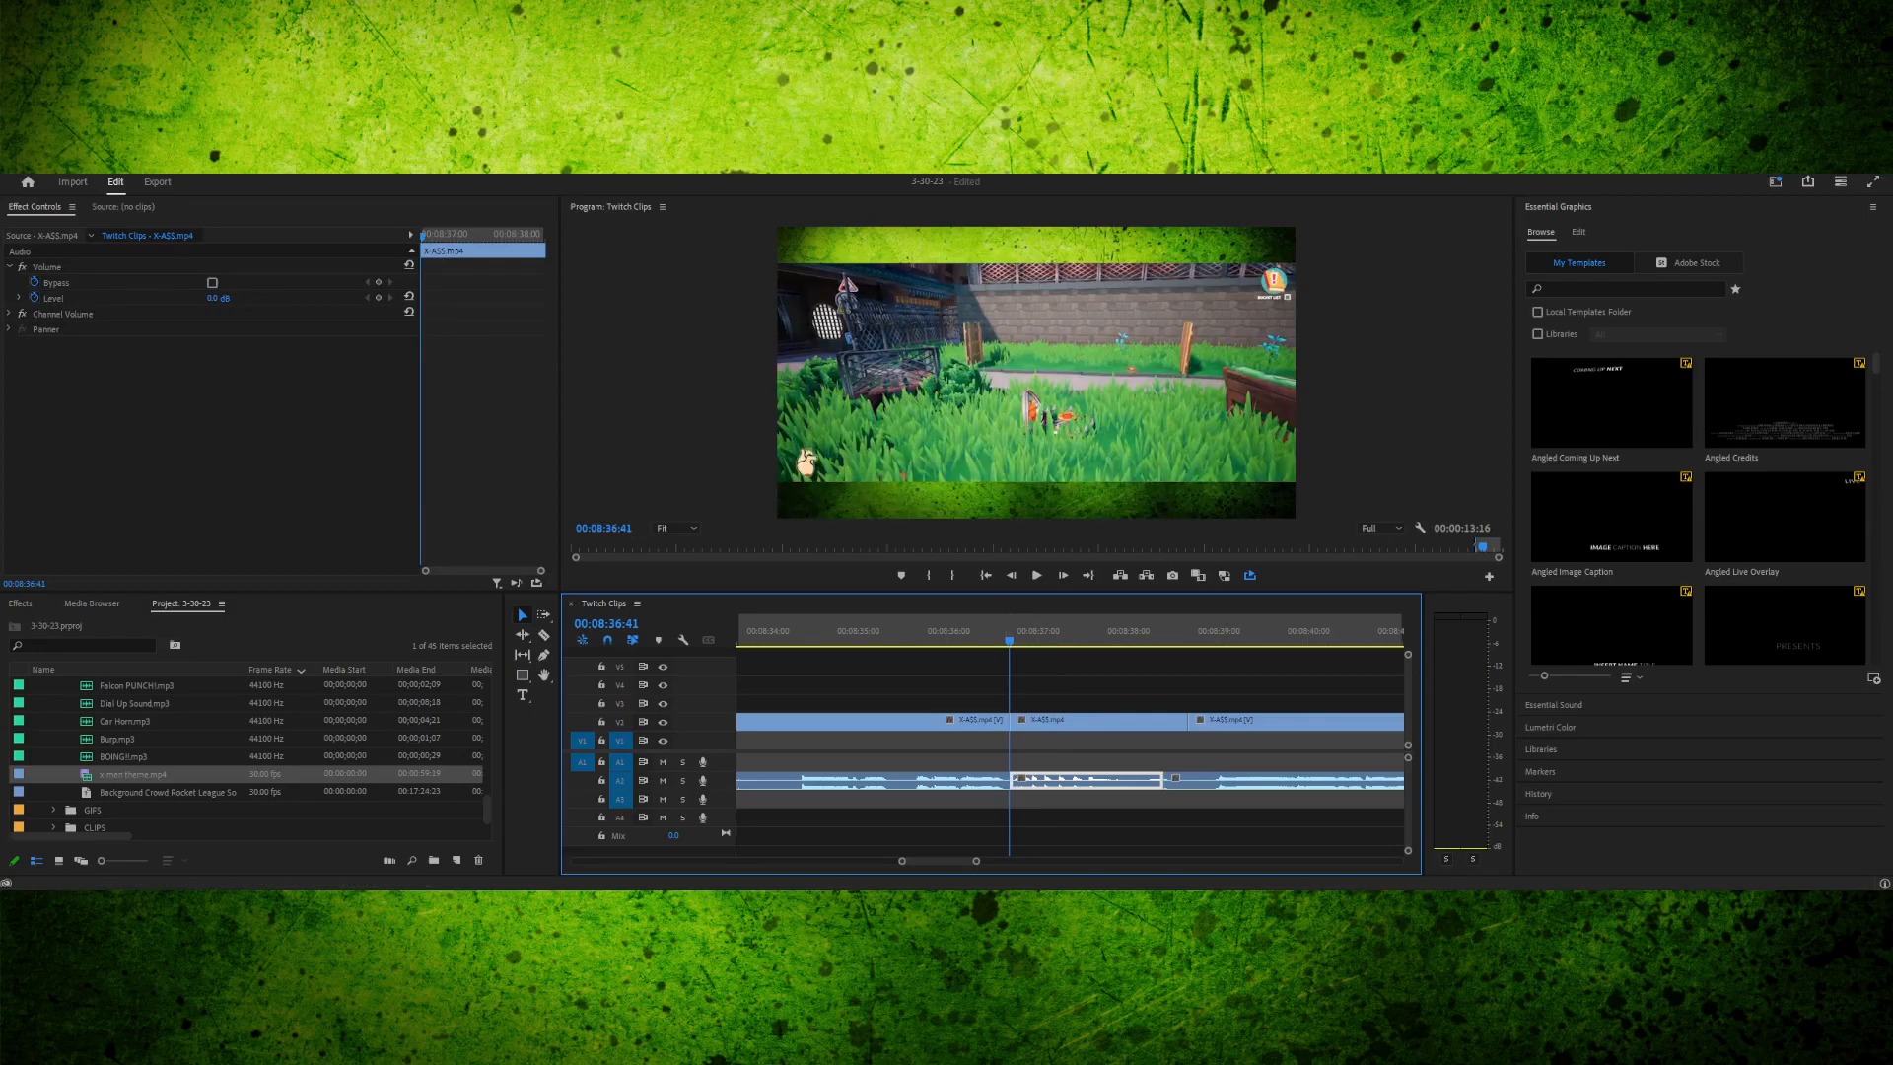
- Scrub and replay the footage from about 00:08:35:39 across the revised join at 00:08:36:41
{"action": "key", "text": "space"}
{"action": "left_click_drag", "start_coordinate": [1018, 636], "coordinate": [989, 636]}
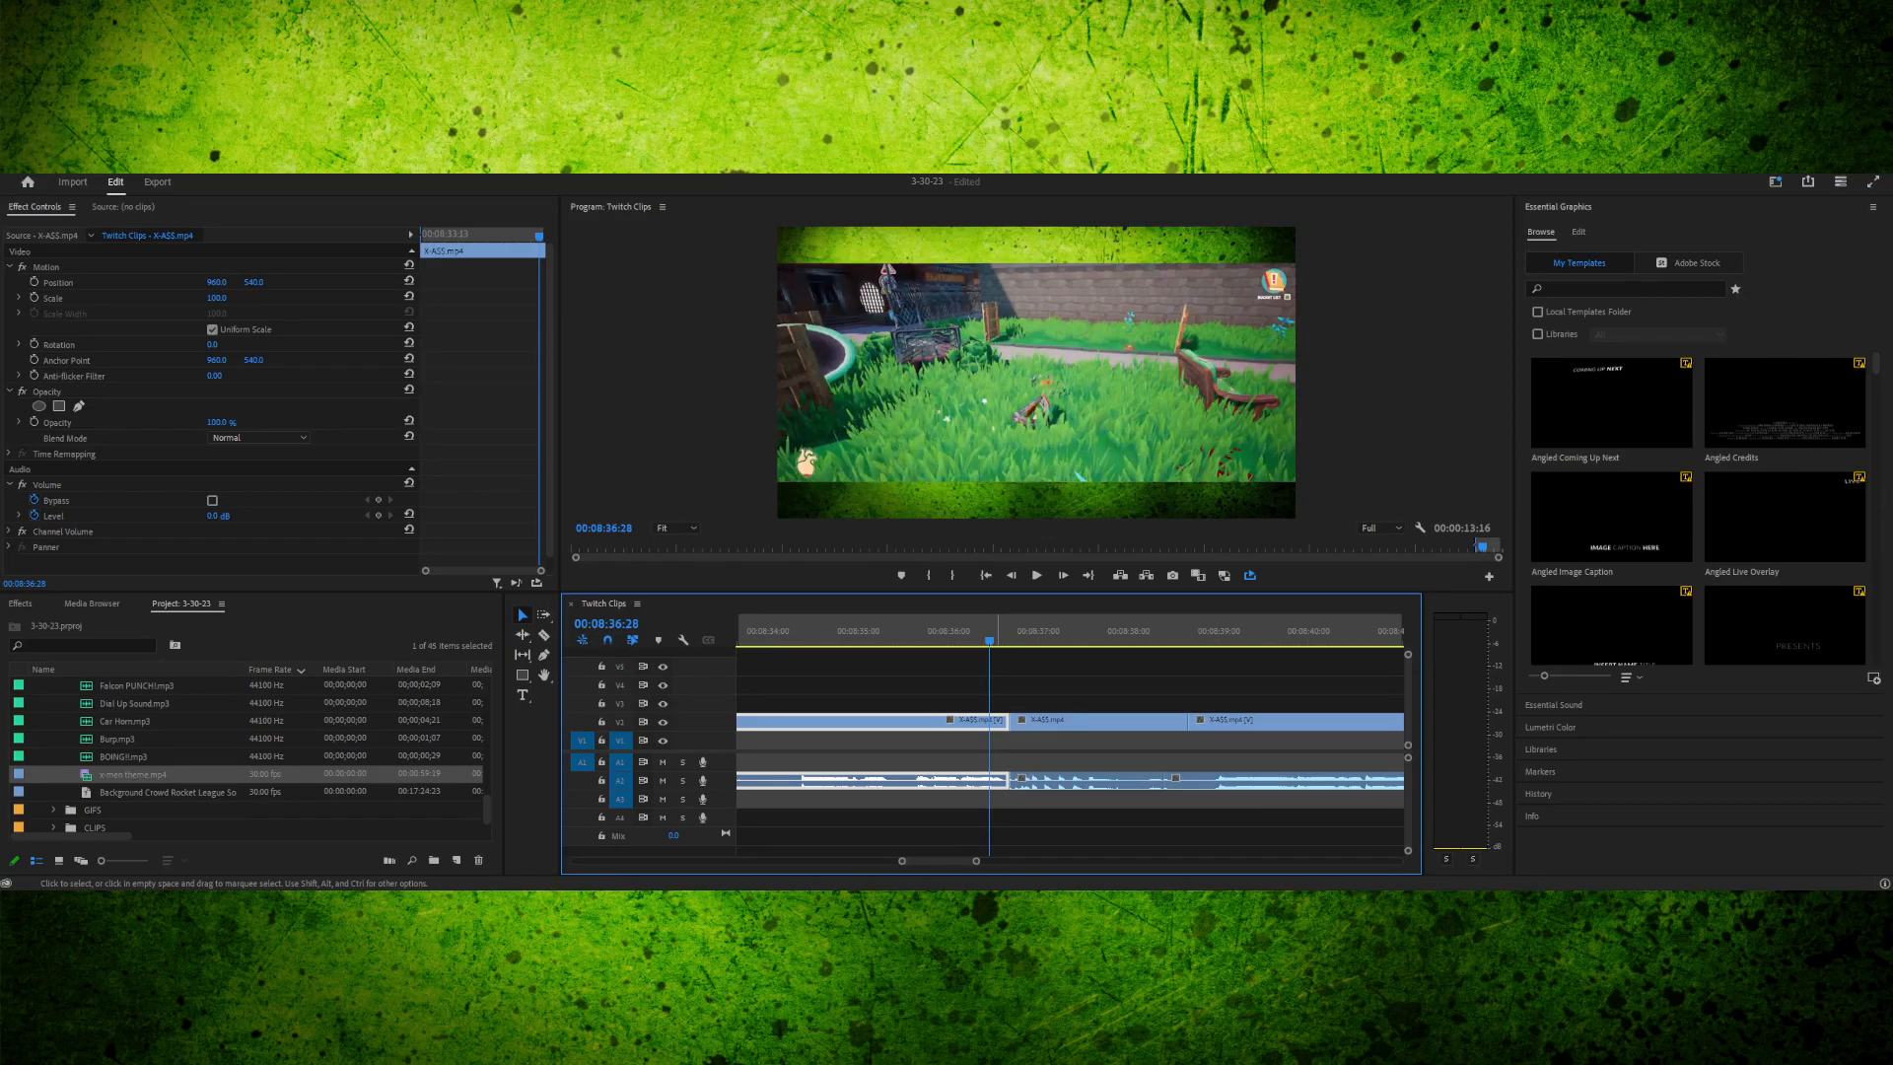
{"action": "left_click_drag", "start_coordinate": [990, 639], "coordinate": [971, 639]}
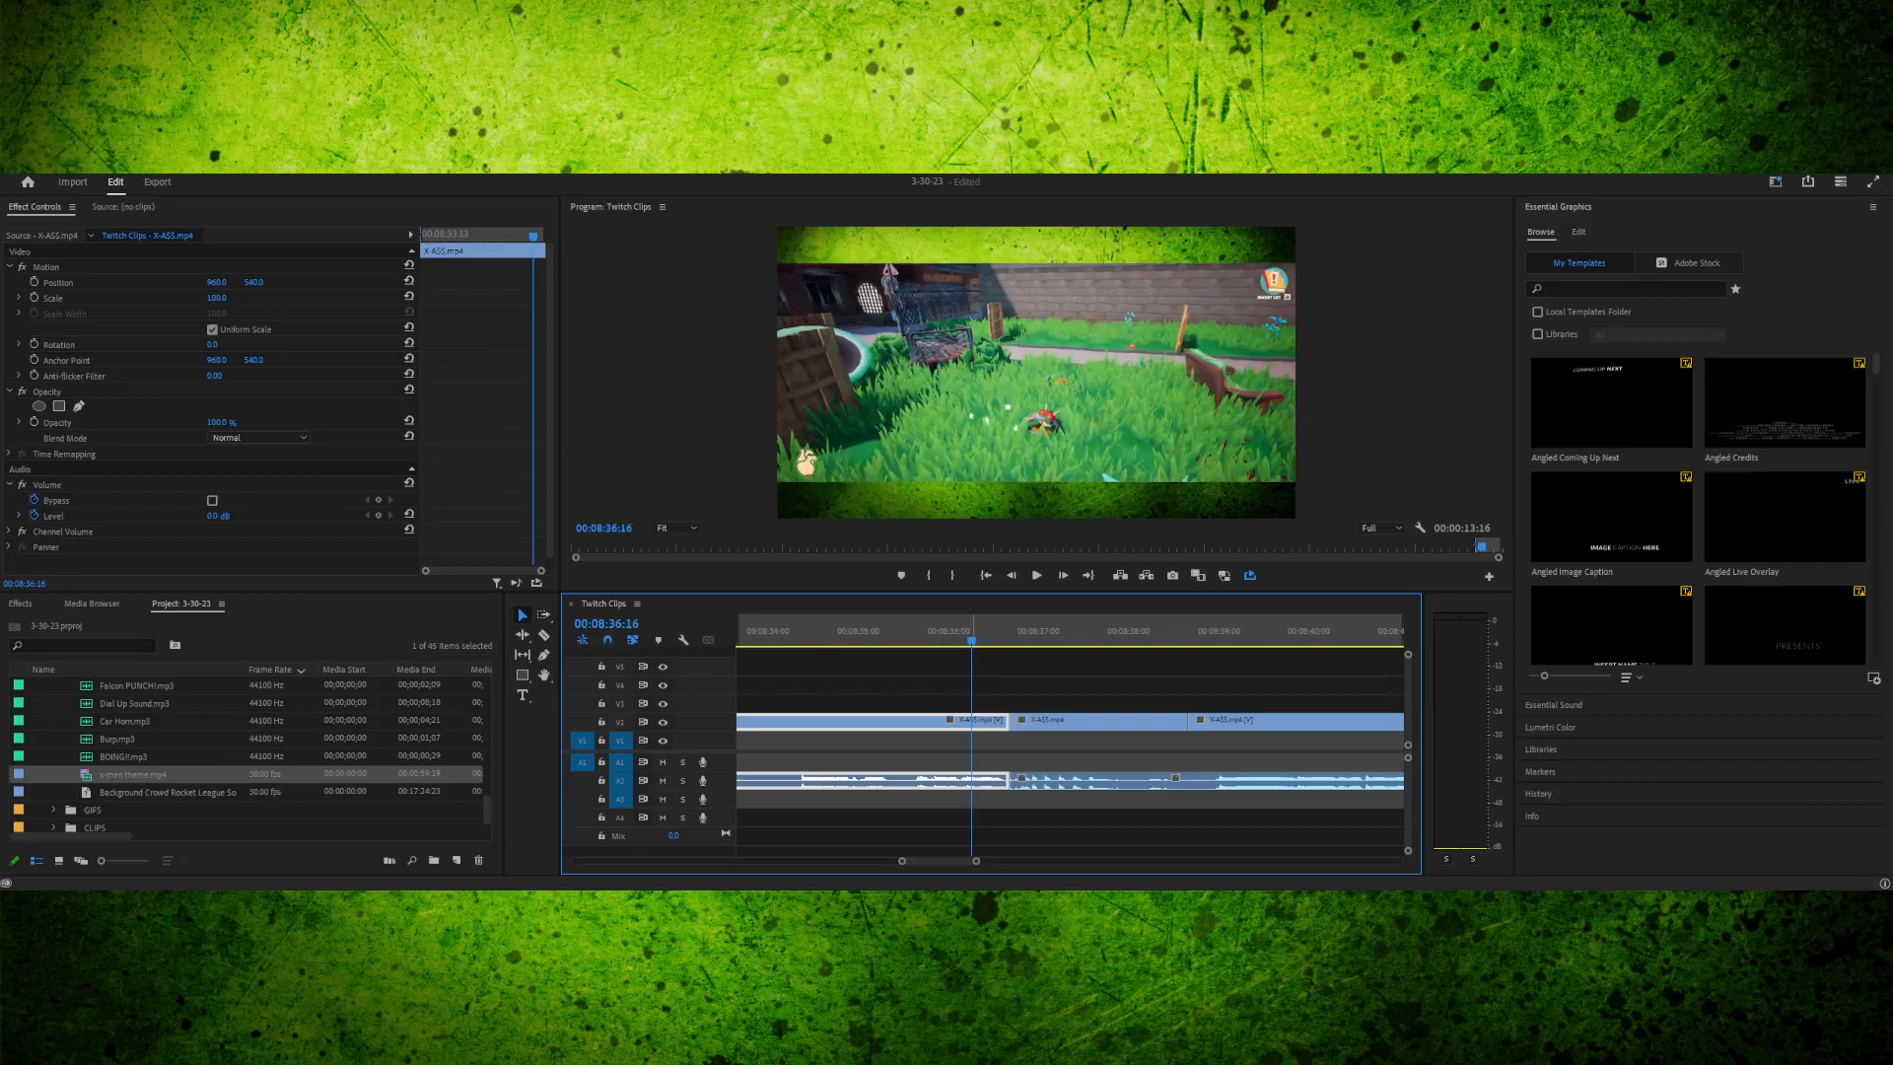
{"action": "left_click_drag", "start_coordinate": [973, 639], "coordinate": [997, 638]}
{"action": "key", "text": "space"}
{"action": "key", "text": "space"}
{"action": "left_click", "coordinate": [911, 639]}
{"action": "key", "text": "space"}
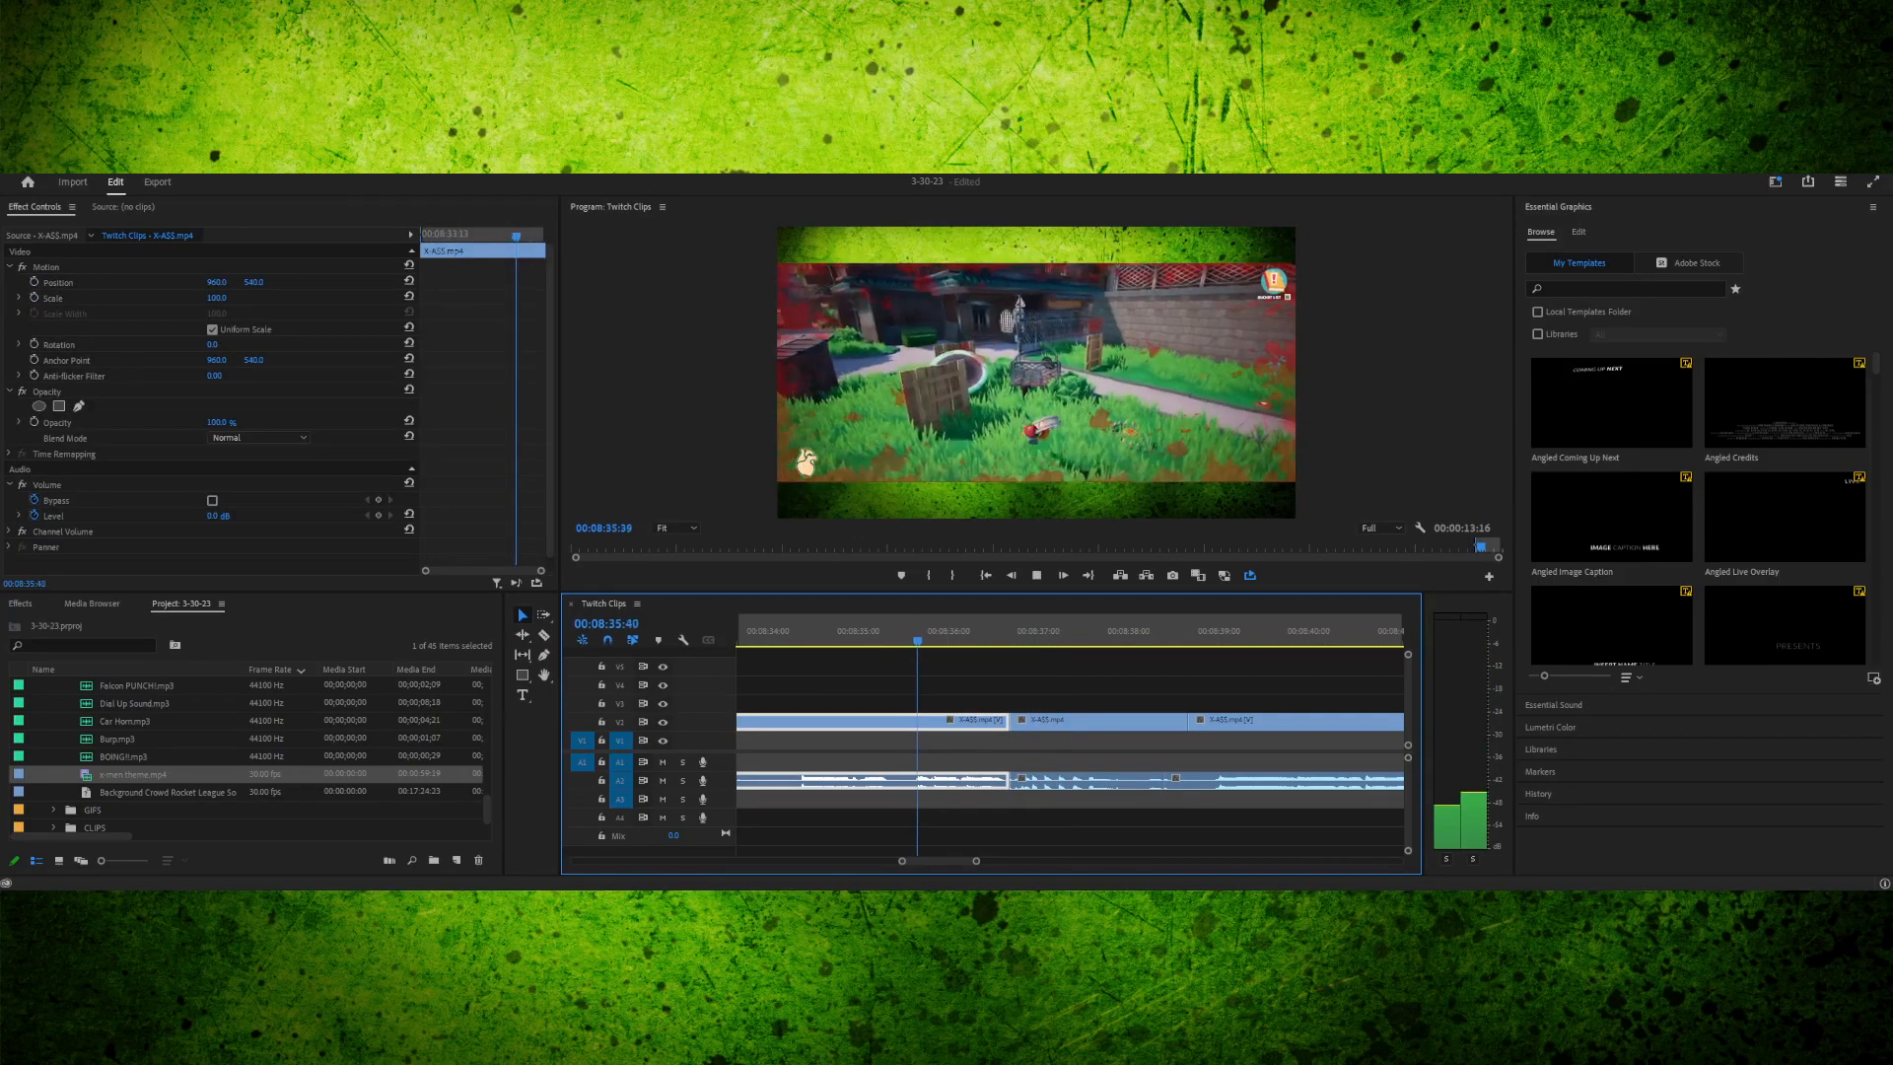
{"action": "key", "text": "space"}
{"action": "left_click", "coordinate": [926, 639]}
{"action": "key", "text": "space"}
{"action": "key", "text": "space"}
- Step back and forth between 00:08:36:34 and 00:08:36:47 to examine the picture change at the revised join
{"action": "key", "text": "Left"}
{"action": "key", "text": "Left"}
{"action": "key", "text": "Left"}
{"action": "key", "text": "Left"}
{"action": "key", "text": "Left"}
{"action": "key", "text": "Left"}
{"action": "key", "text": "Left"}
{"action": "key", "text": "Left"}
{"action": "key", "text": "Left"}
{"action": "key", "text": "Left"}
{"action": "key", "text": "Left"}
{"action": "key", "text": "Left"}
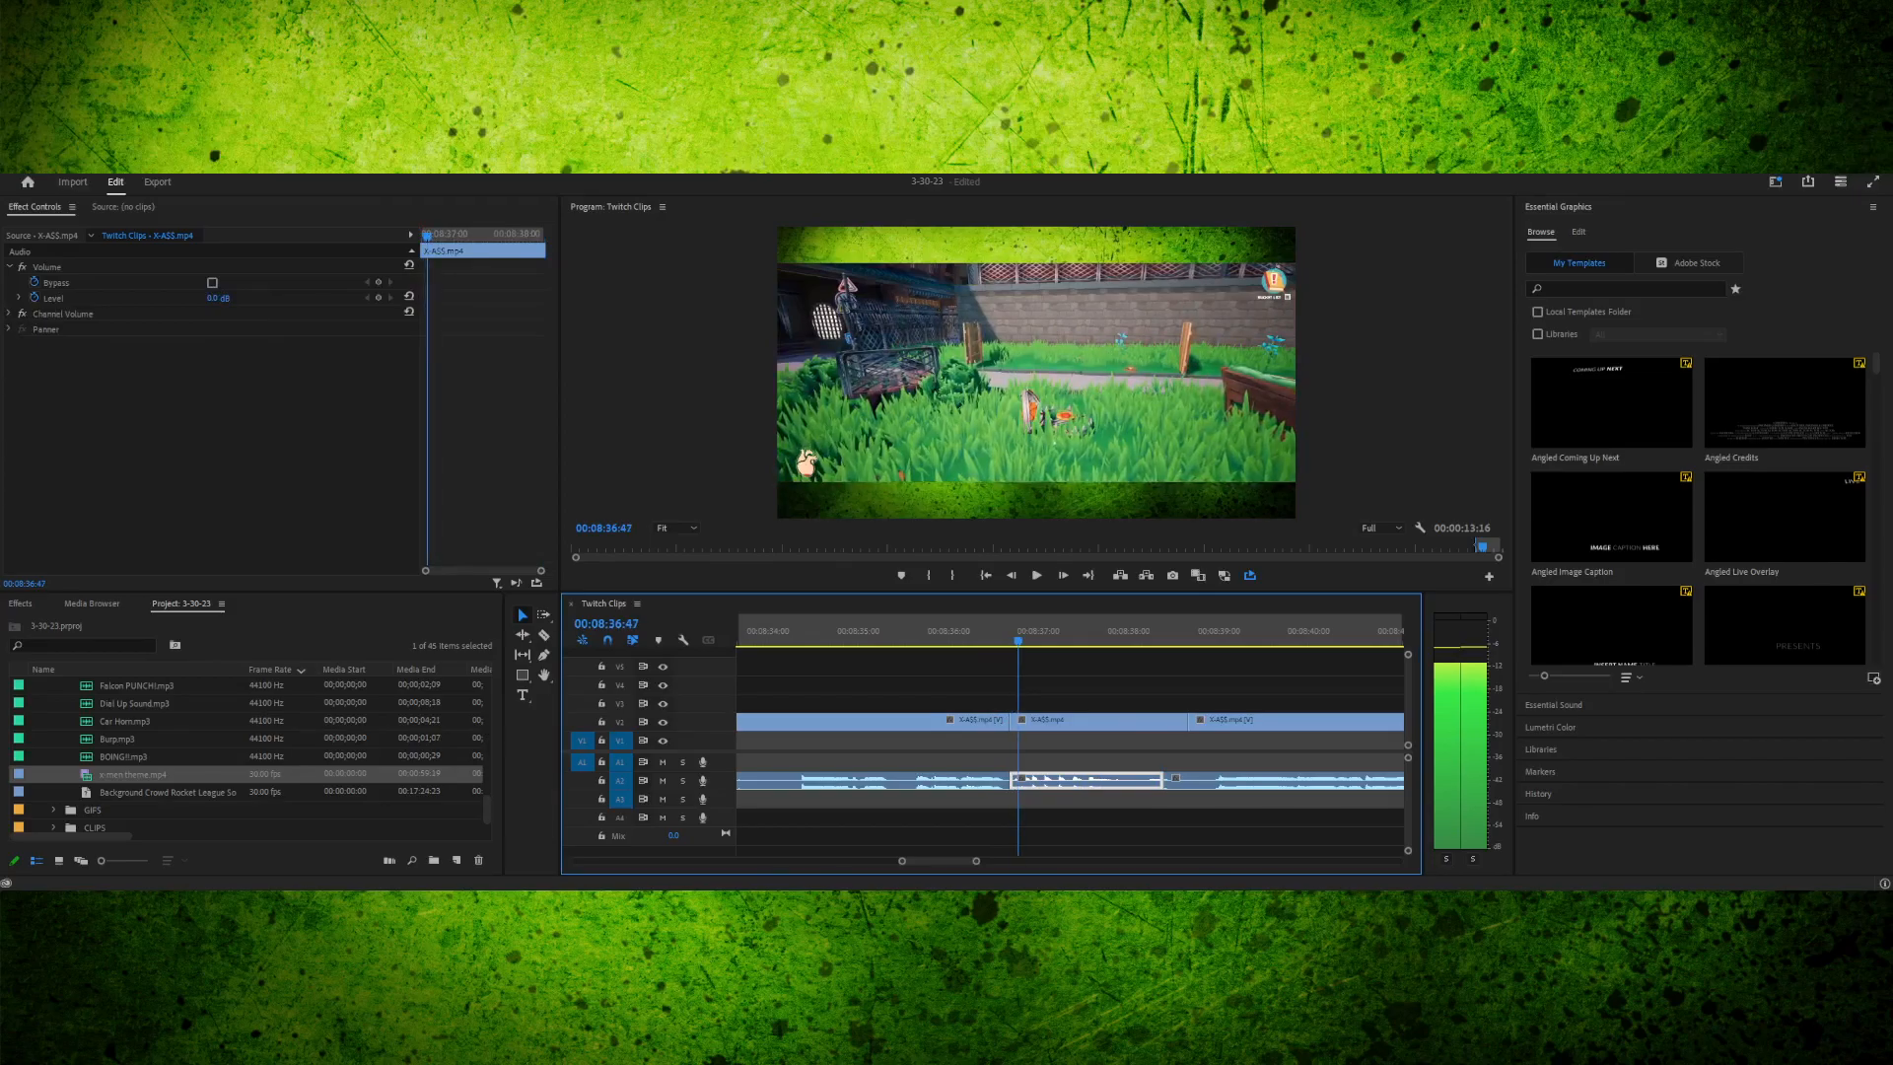
{"action": "key", "text": "Right"}
{"action": "key", "text": "Right"}
{"action": "key", "text": "Right"}
{"action": "key", "text": "Right"}
{"action": "key", "text": "Right"}
{"action": "key", "text": "Right"}
{"action": "key", "text": "Right"}
{"action": "key", "text": "Right"}
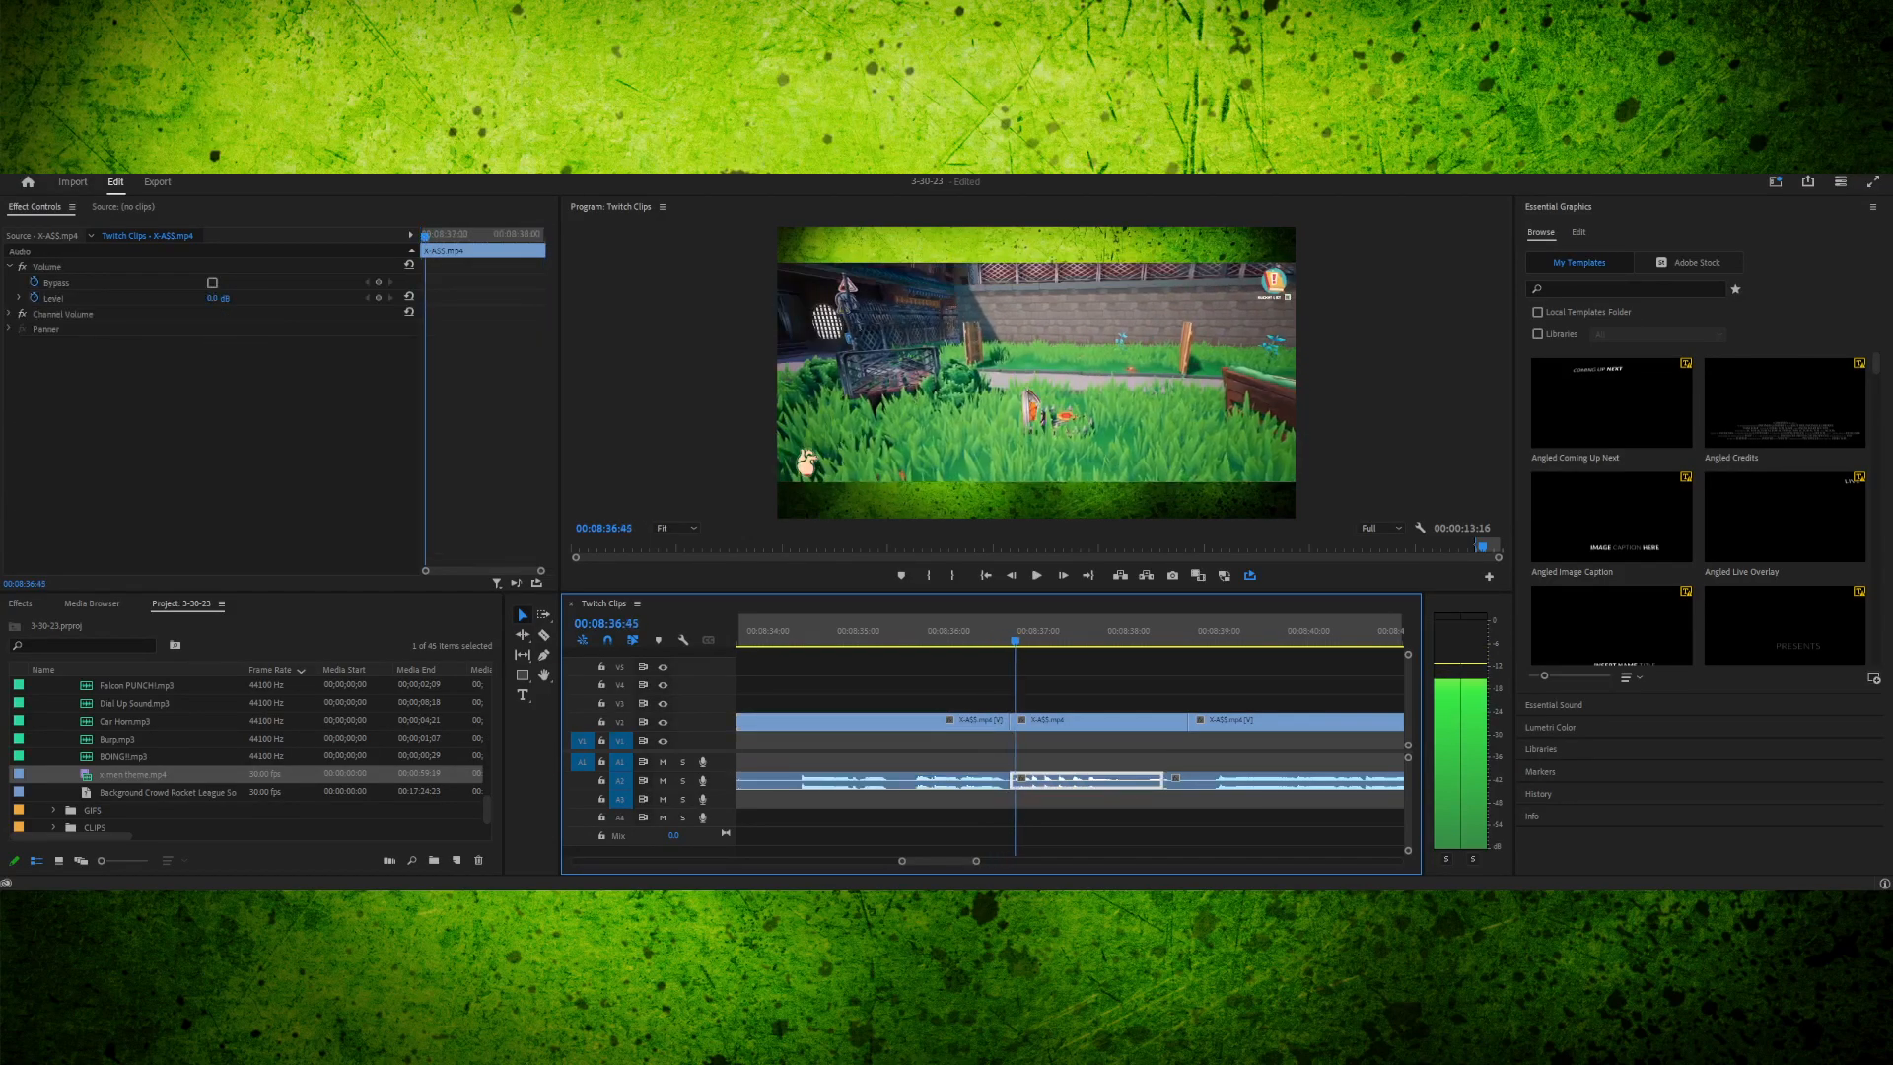
{"action": "key", "text": "Left"}
{"action": "key", "text": "Left"}
{"action": "key", "text": "Left"}
{"action": "key", "text": "Left"}
{"action": "key", "text": "Left"}
{"action": "key", "text": "Left"}
{"action": "key", "text": "Left"}
{"action": "key", "text": "Left"}
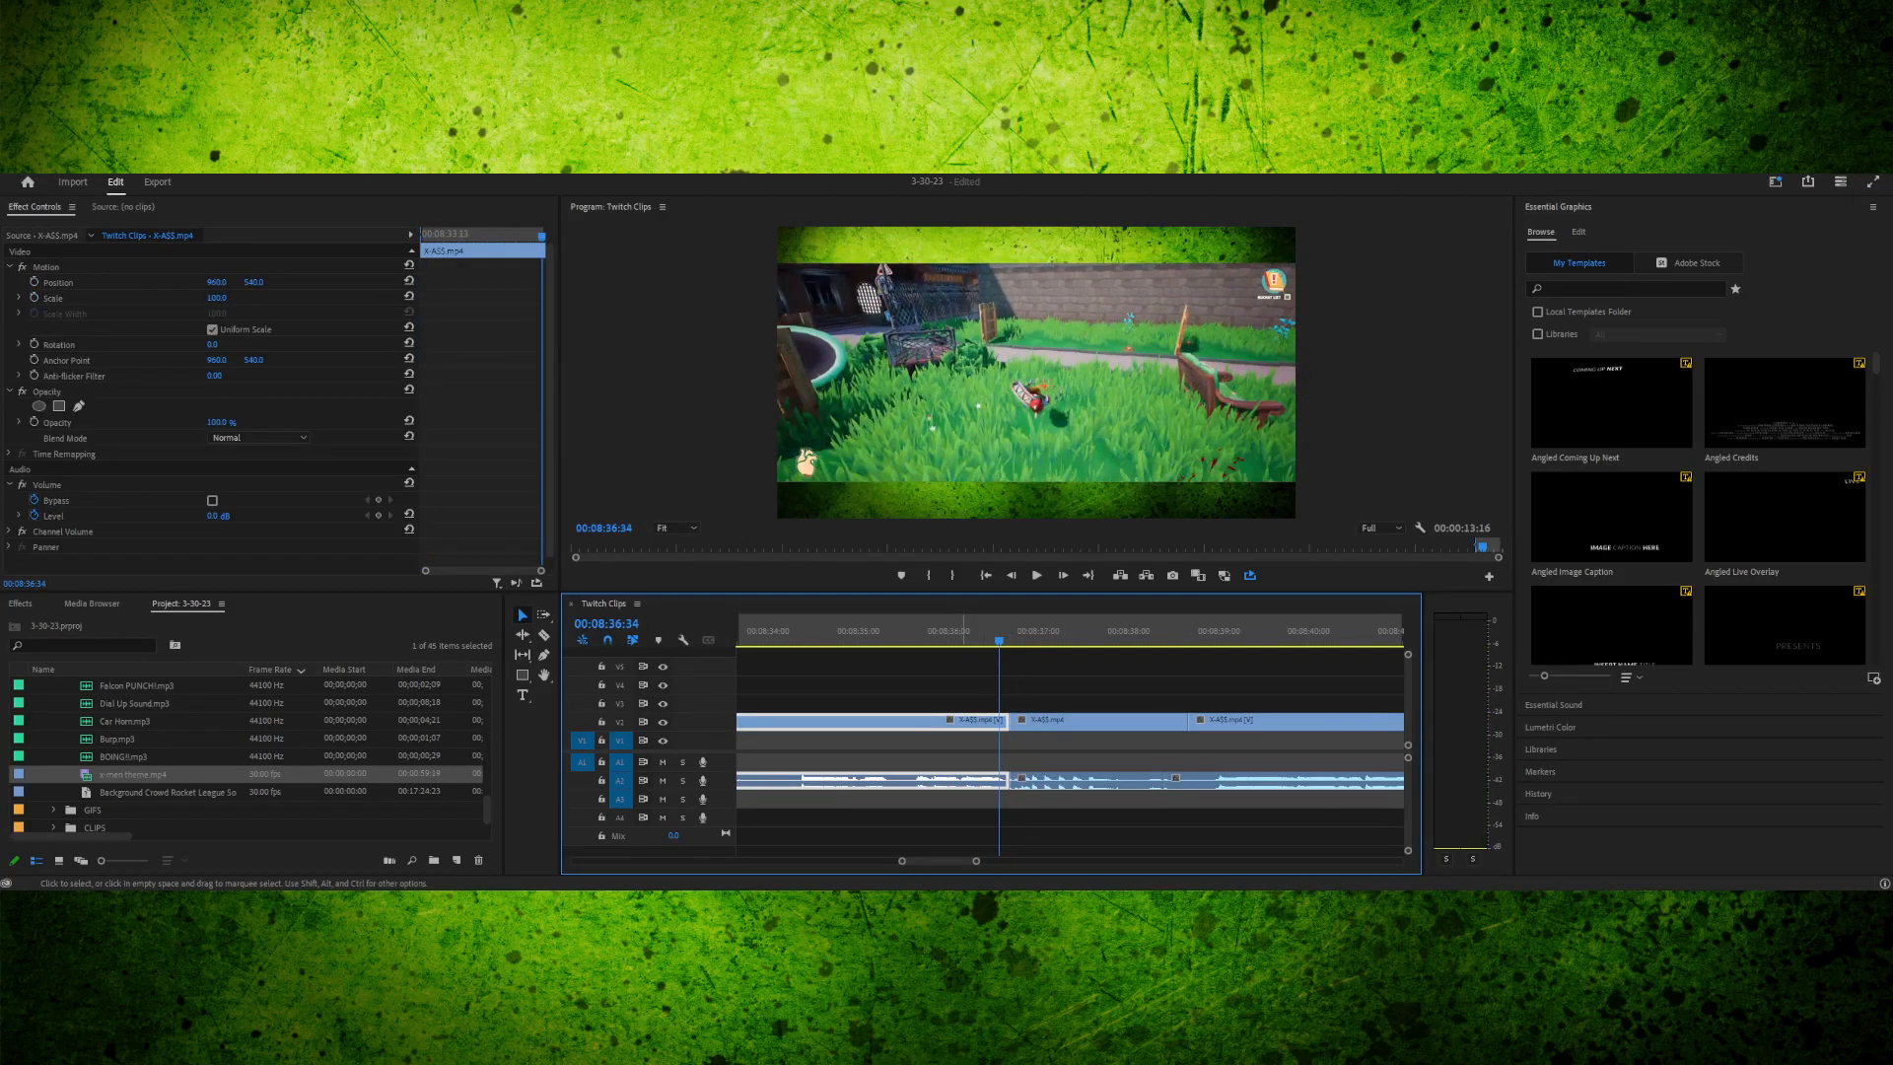
- Shift the middle and last X-A$$.mp4 segments forward in time and extend the first segment's end into the opened space
{"action": "left_click_drag", "start_coordinate": [1090, 688], "coordinate": [1239, 721]}
{"action": "left_click_drag", "start_coordinate": [1063, 723], "coordinate": [1169, 722]}
{"action": "left_click_drag", "start_coordinate": [1007, 723], "coordinate": [1144, 780]}
{"action": "left_click_drag", "start_coordinate": [1034, 723], "coordinate": [1082, 722]}
{"action": "left_click_drag", "start_coordinate": [999, 632], "coordinate": [1076, 632]}
- Step frame by frame around 00:08:37:24 to examine the end of the extended first segment for a matching cut frame
{"action": "key", "text": "Left"}
{"action": "key", "text": "Left"}
{"action": "key", "text": "Left"}
{"action": "key", "text": "Left"}
{"action": "key", "text": "Left"}
{"action": "key", "text": "Right"}
{"action": "key", "text": "Right"}
{"action": "key", "text": "Right"}
{"action": "key", "text": "Right"}
{"action": "key", "text": "Right"}
{"action": "key", "text": "Right"}
{"action": "key", "text": "Left"}
{"action": "key", "text": "Left"}
{"action": "key", "text": "Left"}
{"action": "key", "text": "Left"}
{"action": "key", "text": "Left"}
{"action": "key", "text": "Left"}
{"action": "key", "text": "Left"}
{"action": "key", "text": "Left"}
{"action": "key", "text": "Left"}
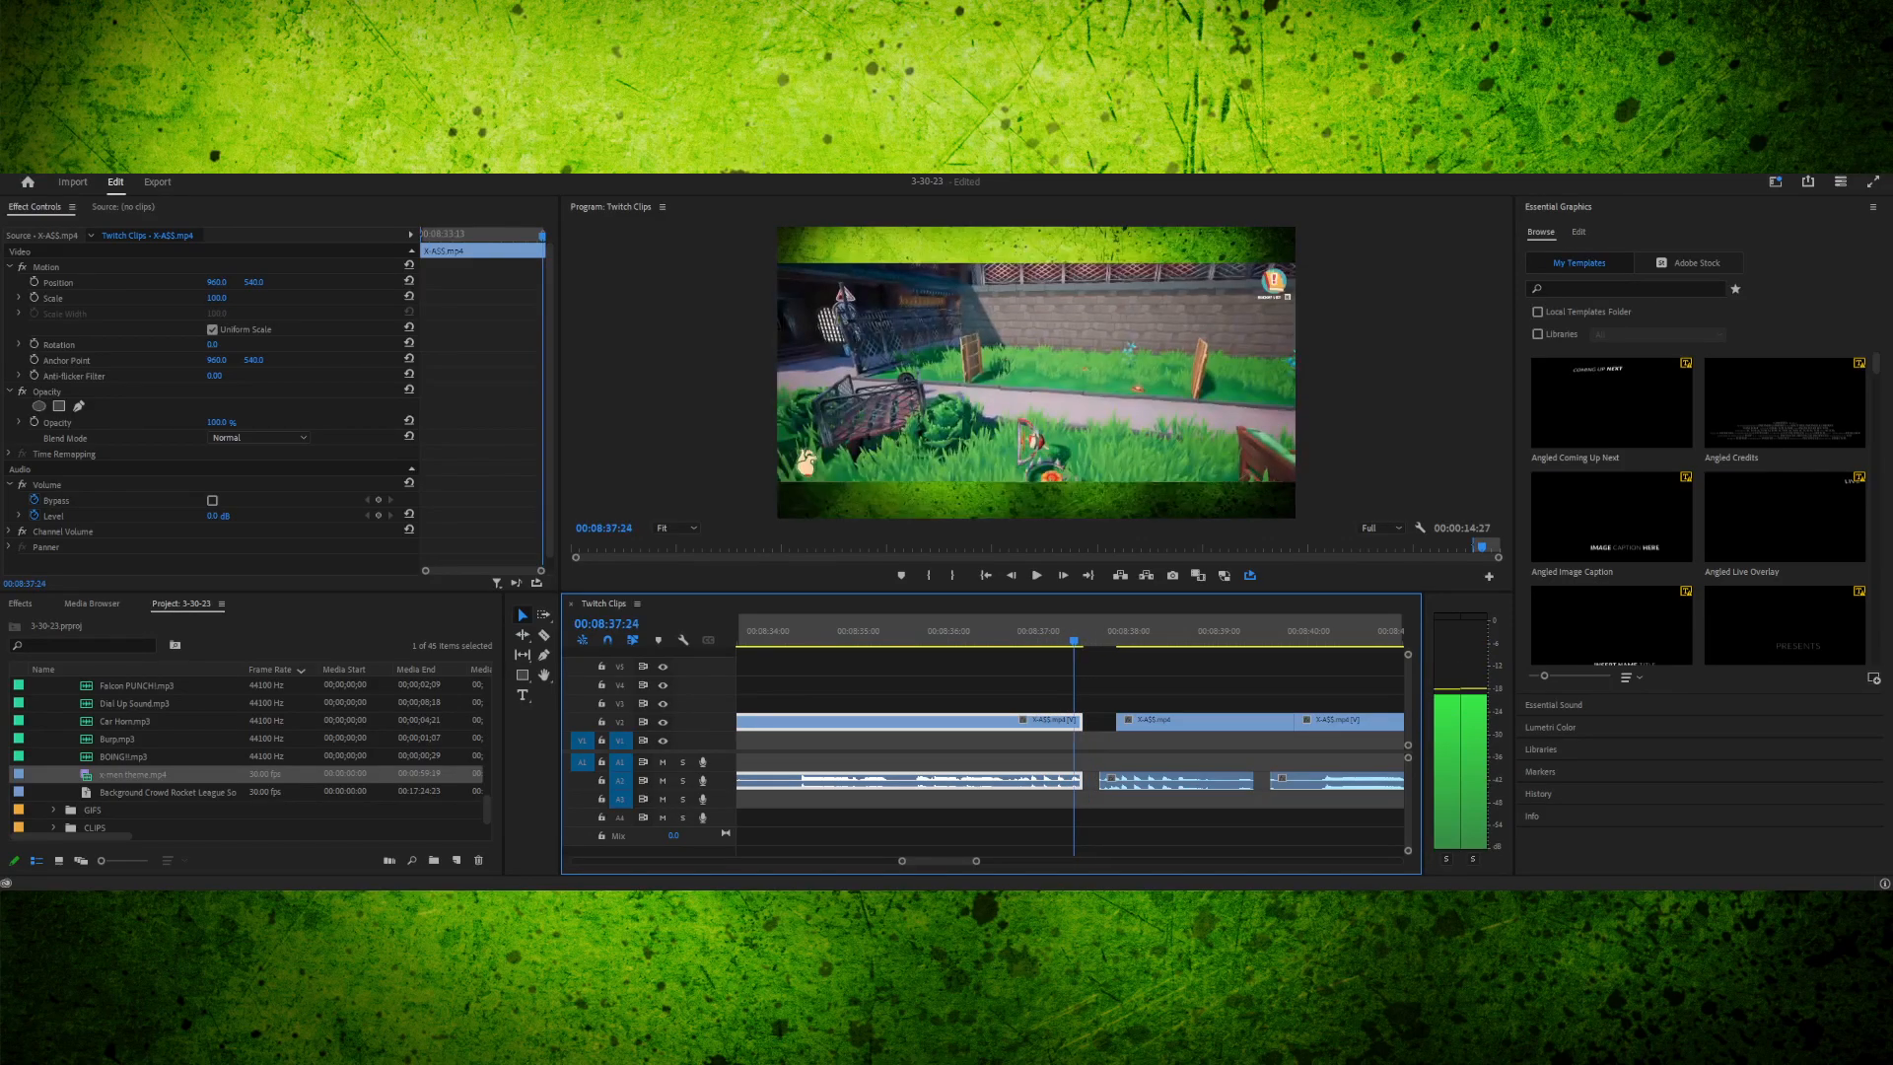
- Extend the first X-A$$.mp4 segment's end to about 00:08:37:40 and step through the frames leading up to its new end
{"action": "left_click_drag", "start_coordinate": [1081, 721], "coordinate": [1098, 722]}
{"action": "key", "text": "Left"}
{"action": "key", "text": "Left"}
{"action": "key", "text": "Left"}
{"action": "key", "text": "Left"}
{"action": "key", "text": "Left"}
{"action": "key", "text": "Left"}
{"action": "key", "text": "Left"}
{"action": "key", "text": "Left"}
{"action": "key", "text": "Left"}
{"action": "key", "text": "Left"}
{"action": "key", "text": "Left"}
{"action": "key", "text": "Left"}
{"action": "key", "text": "Right"}
{"action": "key", "text": "Right"}
{"action": "key", "text": "Right"}
{"action": "key", "text": "Right"}
{"action": "key", "text": "Right"}
{"action": "key", "text": "Right"}
{"action": "key", "text": "Right"}
{"action": "key", "text": "Right"}
{"action": "key", "text": "Right"}
{"action": "key", "text": "Right"}
{"action": "key", "text": "Right"}
{"action": "key", "text": "Right"}
{"action": "key", "text": "Right"}
{"action": "key", "text": "Right"}
{"action": "key", "text": "space"}
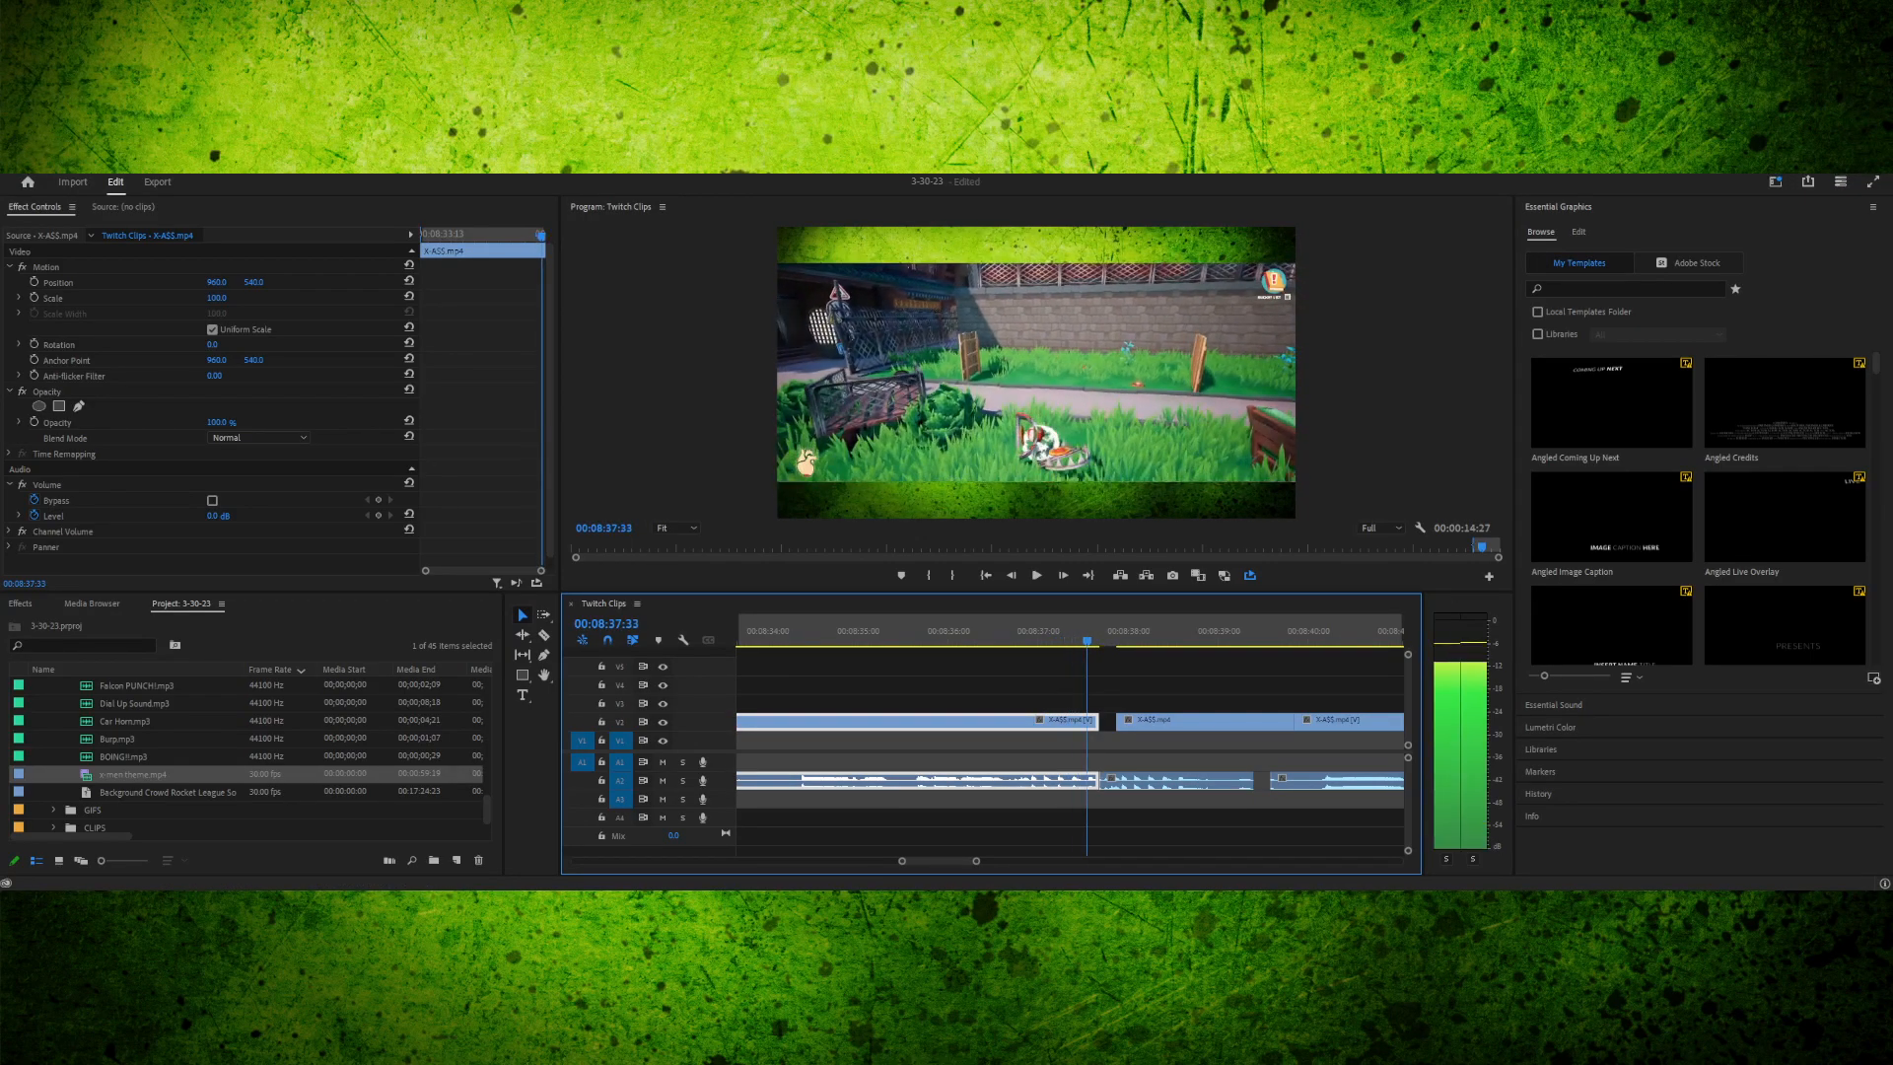
- Extend the first X-A$$.mp4 segment a few frames further and line up the middle segment's audio with the start of its video
{"action": "key", "text": "Right"}
{"action": "key", "text": "Right"}
{"action": "key", "text": "Right"}
{"action": "key", "text": "Right"}
{"action": "key", "text": "Right"}
{"action": "key", "text": "Right"}
{"action": "key", "text": "Right"}
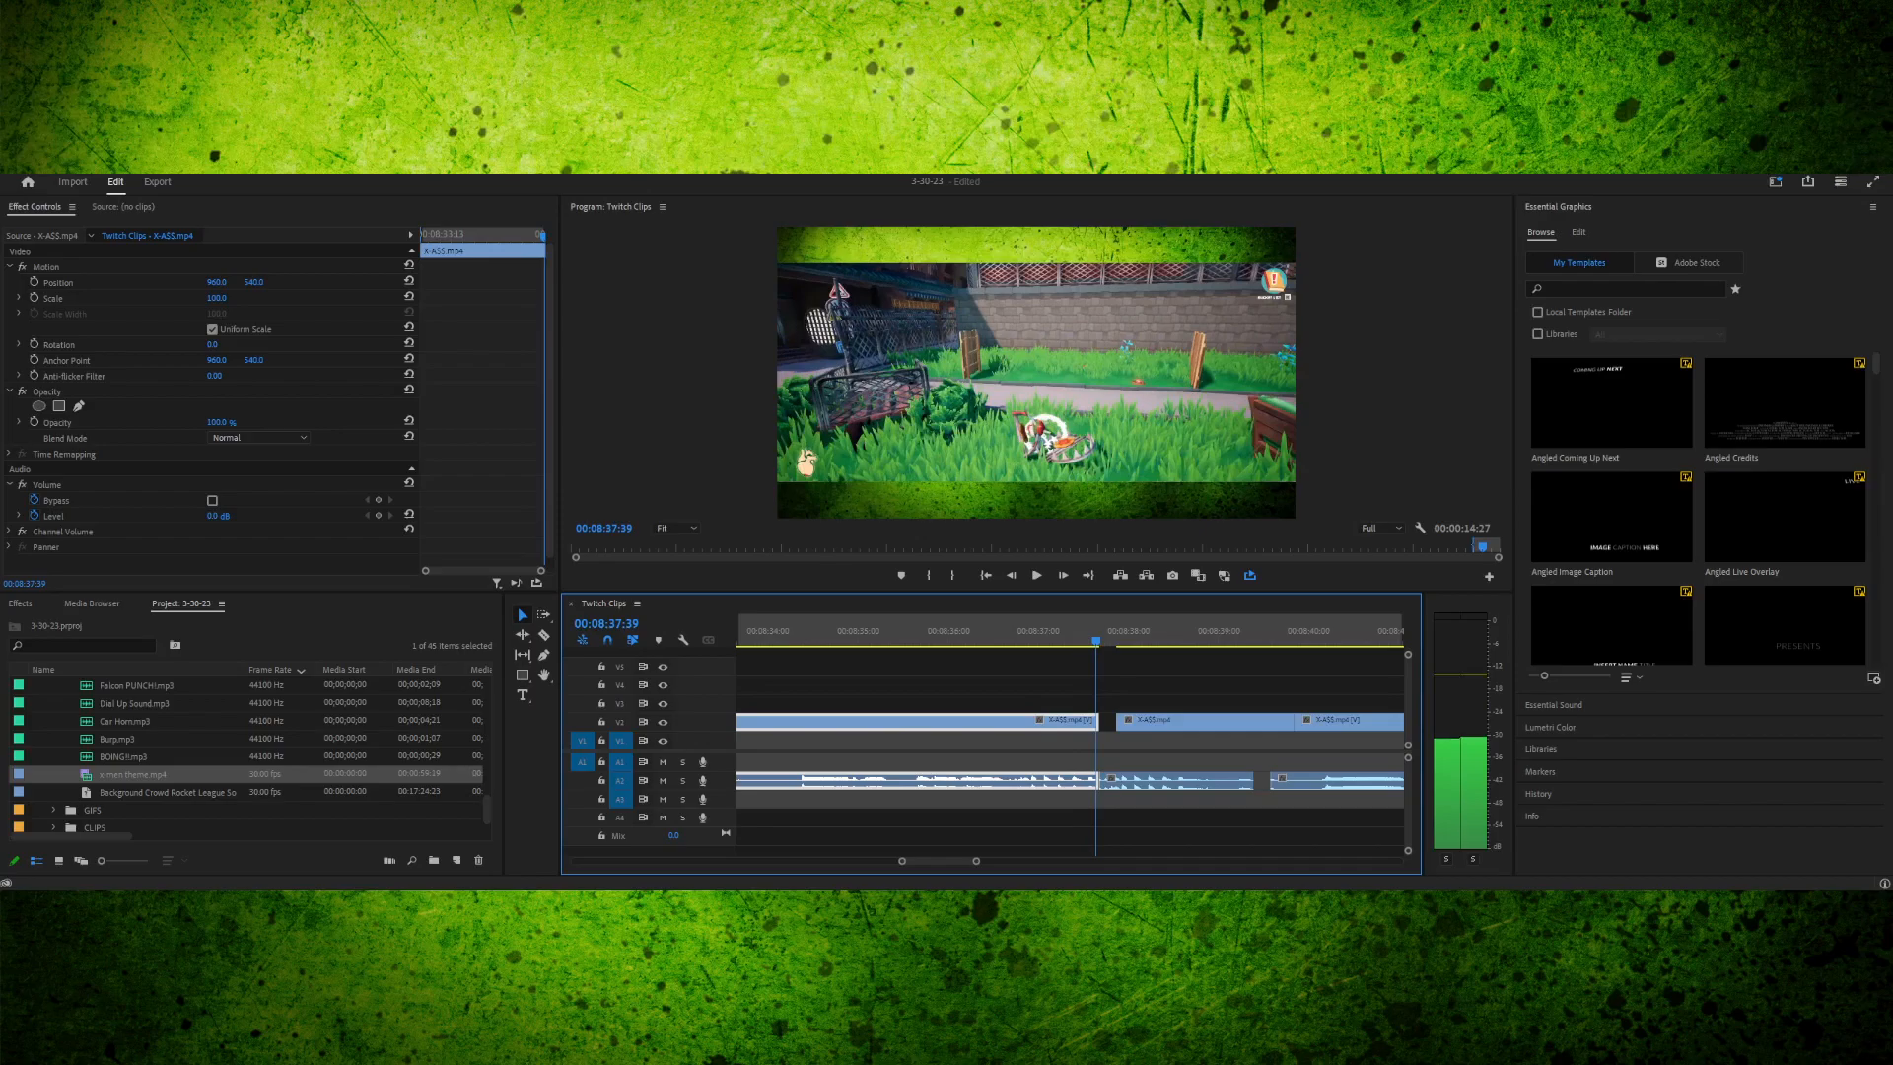
{"action": "key", "text": "Right"}
{"action": "key", "text": "Left"}
{"action": "mouse_move", "coordinate": [1143, 781]}
{"action": "left_mouse_down"}
{"action": "mouse_move", "coordinate": [1160, 781]}
{"action": "mouse_move", "coordinate": [1109, 781]}
{"action": "left_mouse_up"}
{"action": "key", "text": "Left"}
{"action": "key", "text": "Left"}
{"action": "key", "text": "Left"}
{"action": "key", "text": "Left"}
{"action": "key", "text": "Left"}
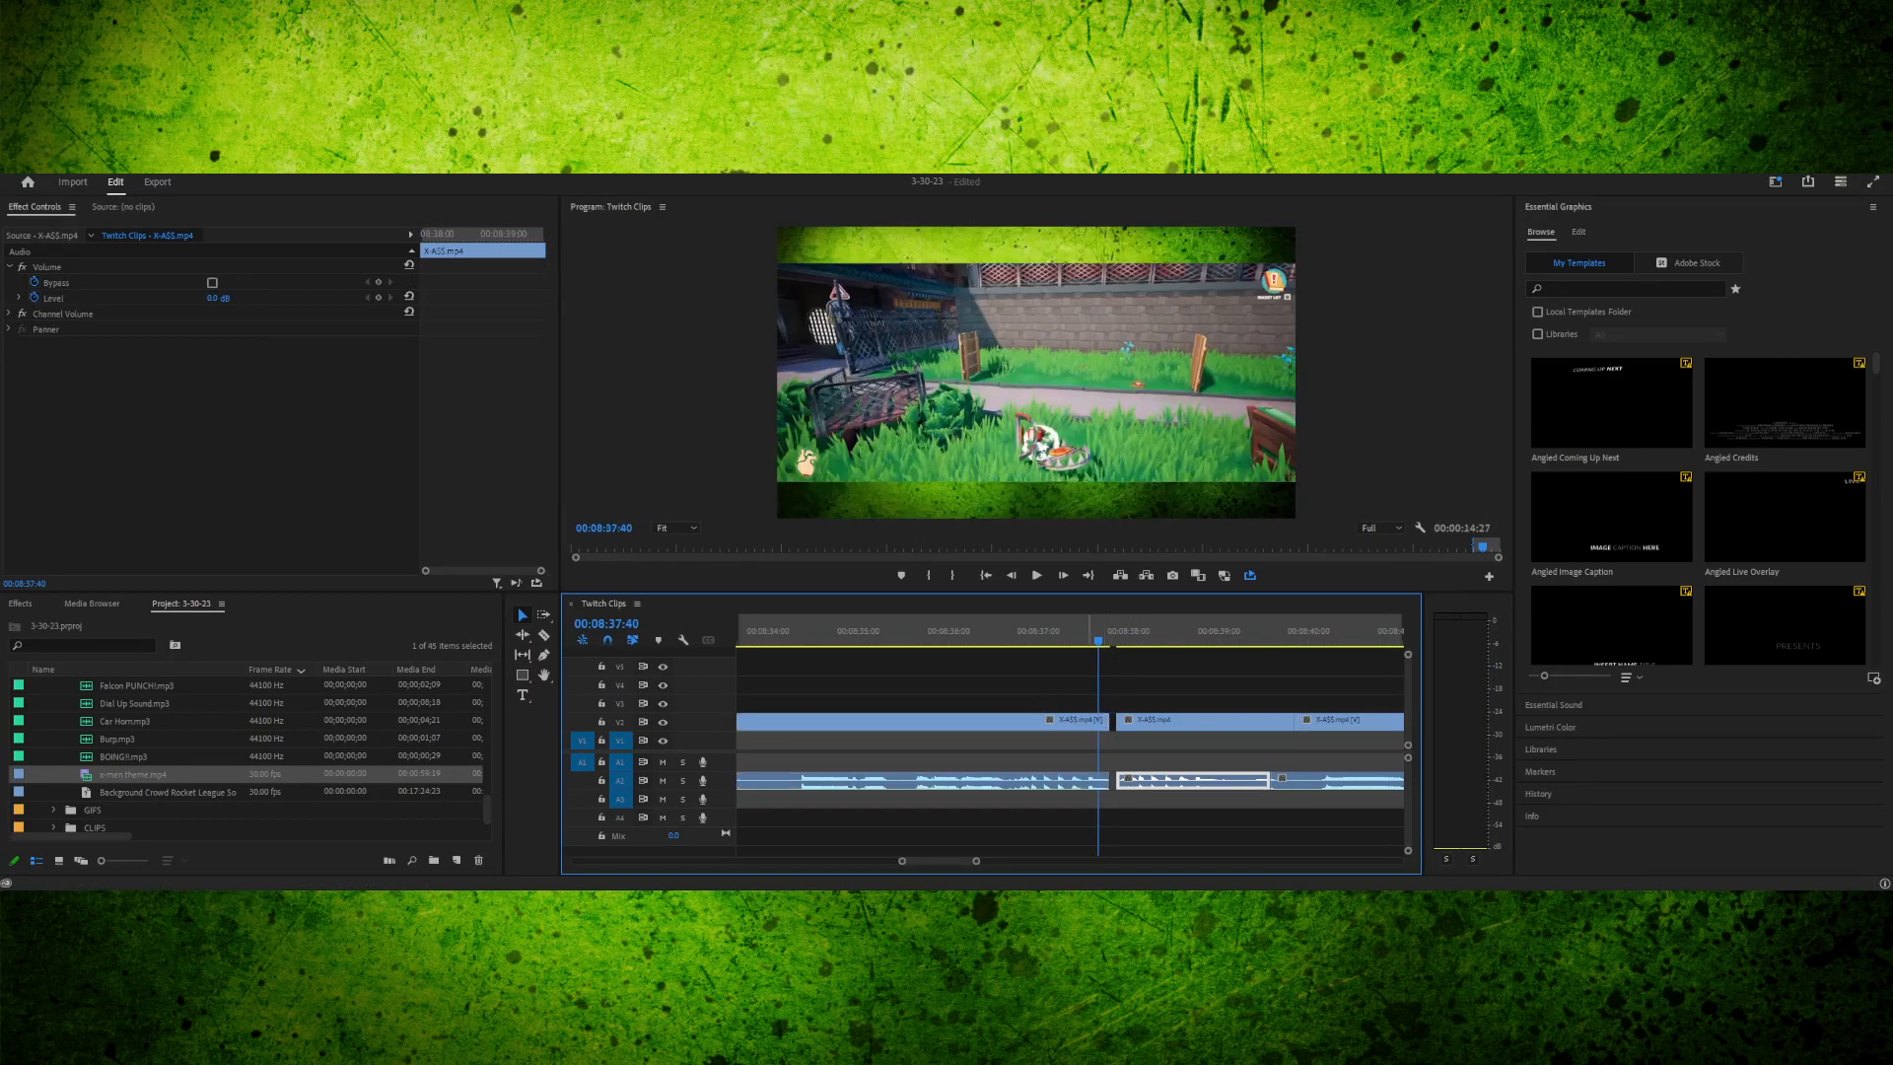
- Step frame by frame from 00:08:37:40 to examine the last frames of the extended first segment
{"action": "left_click", "coordinate": [1075, 781]}
{"action": "key", "text": "Right"}
{"action": "key", "text": "Right"}
{"action": "key", "text": "Right"}
{"action": "key", "text": "Right"}
{"action": "key", "text": "Right"}
{"action": "key", "text": "Right"}
{"action": "key", "text": "Right"}
{"action": "key", "text": "Right"}
{"action": "key", "text": "Right"}
{"action": "key", "text": "Right"}
{"action": "key", "text": "Right"}
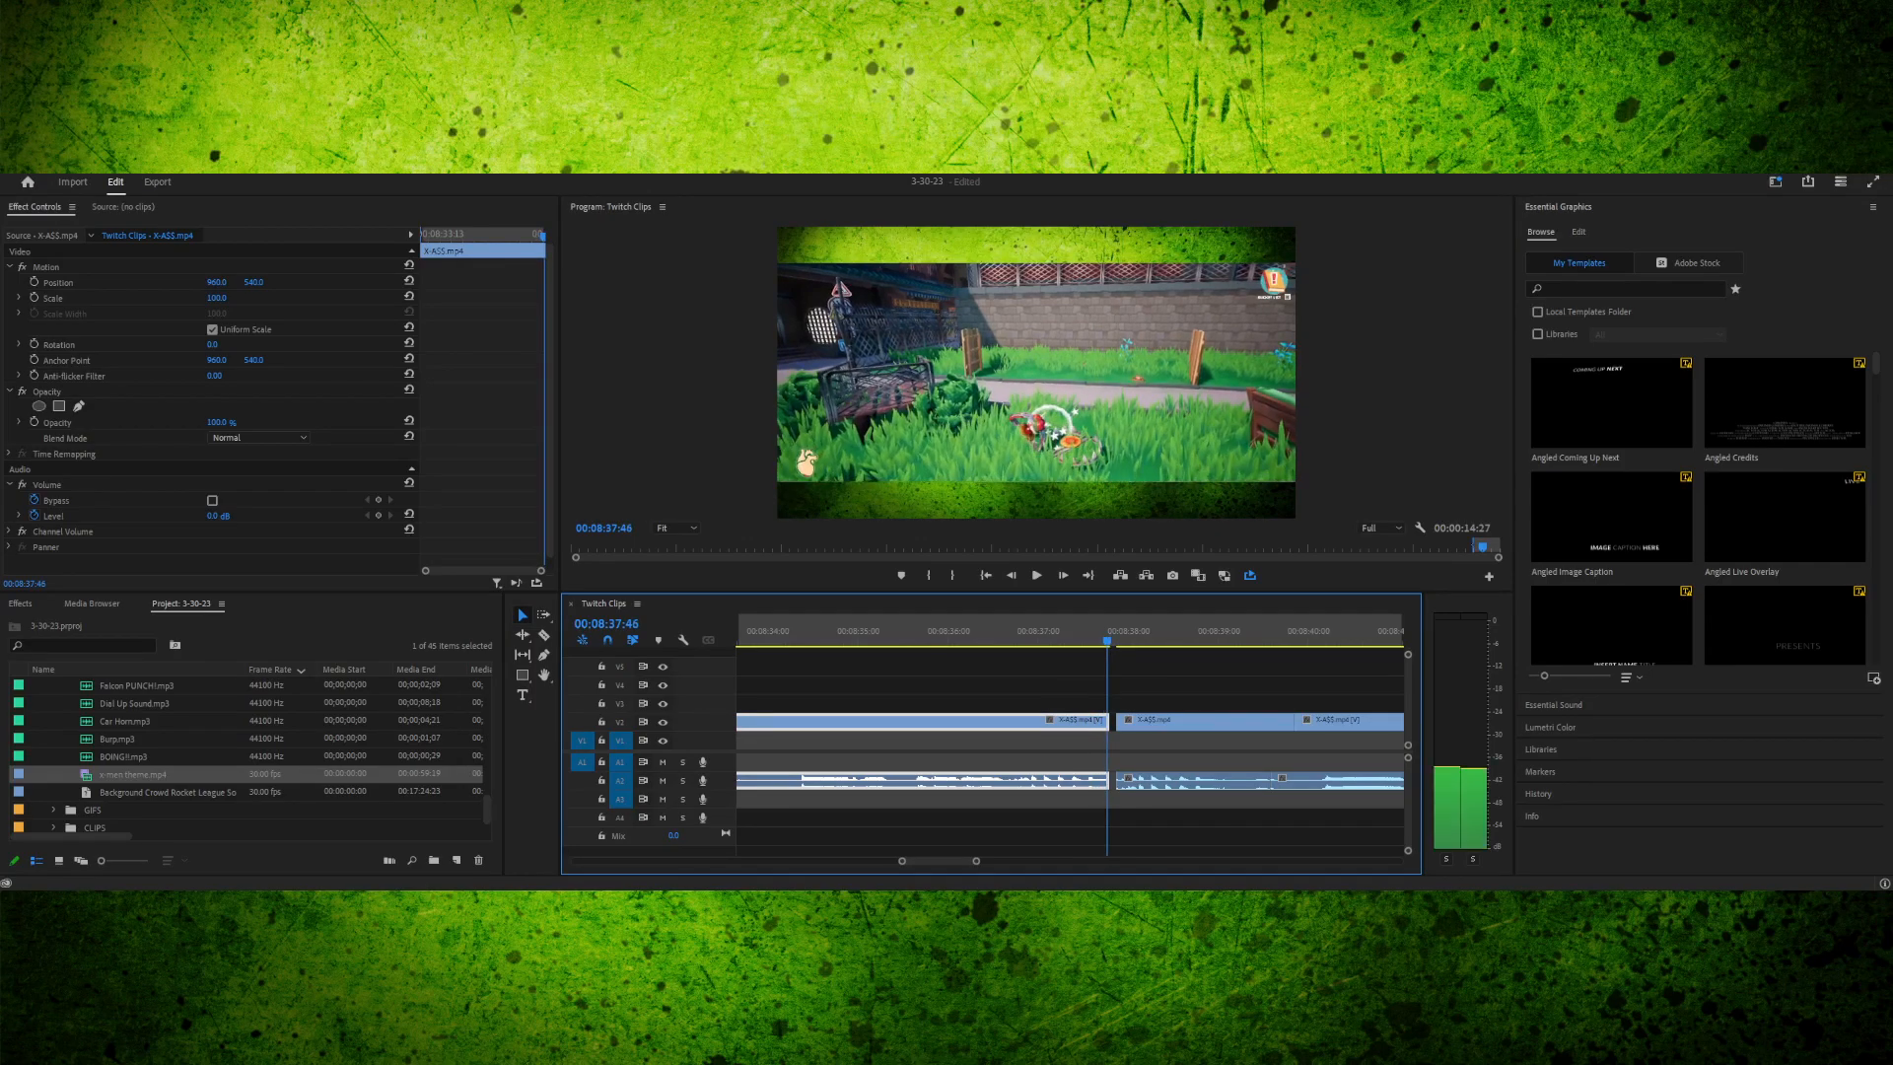
- Step through the opening frames of the middle X-A$$.mp4 segment for a matching picture and split its video at 00:08:38:18
{"action": "left_click", "coordinate": [1193, 781]}
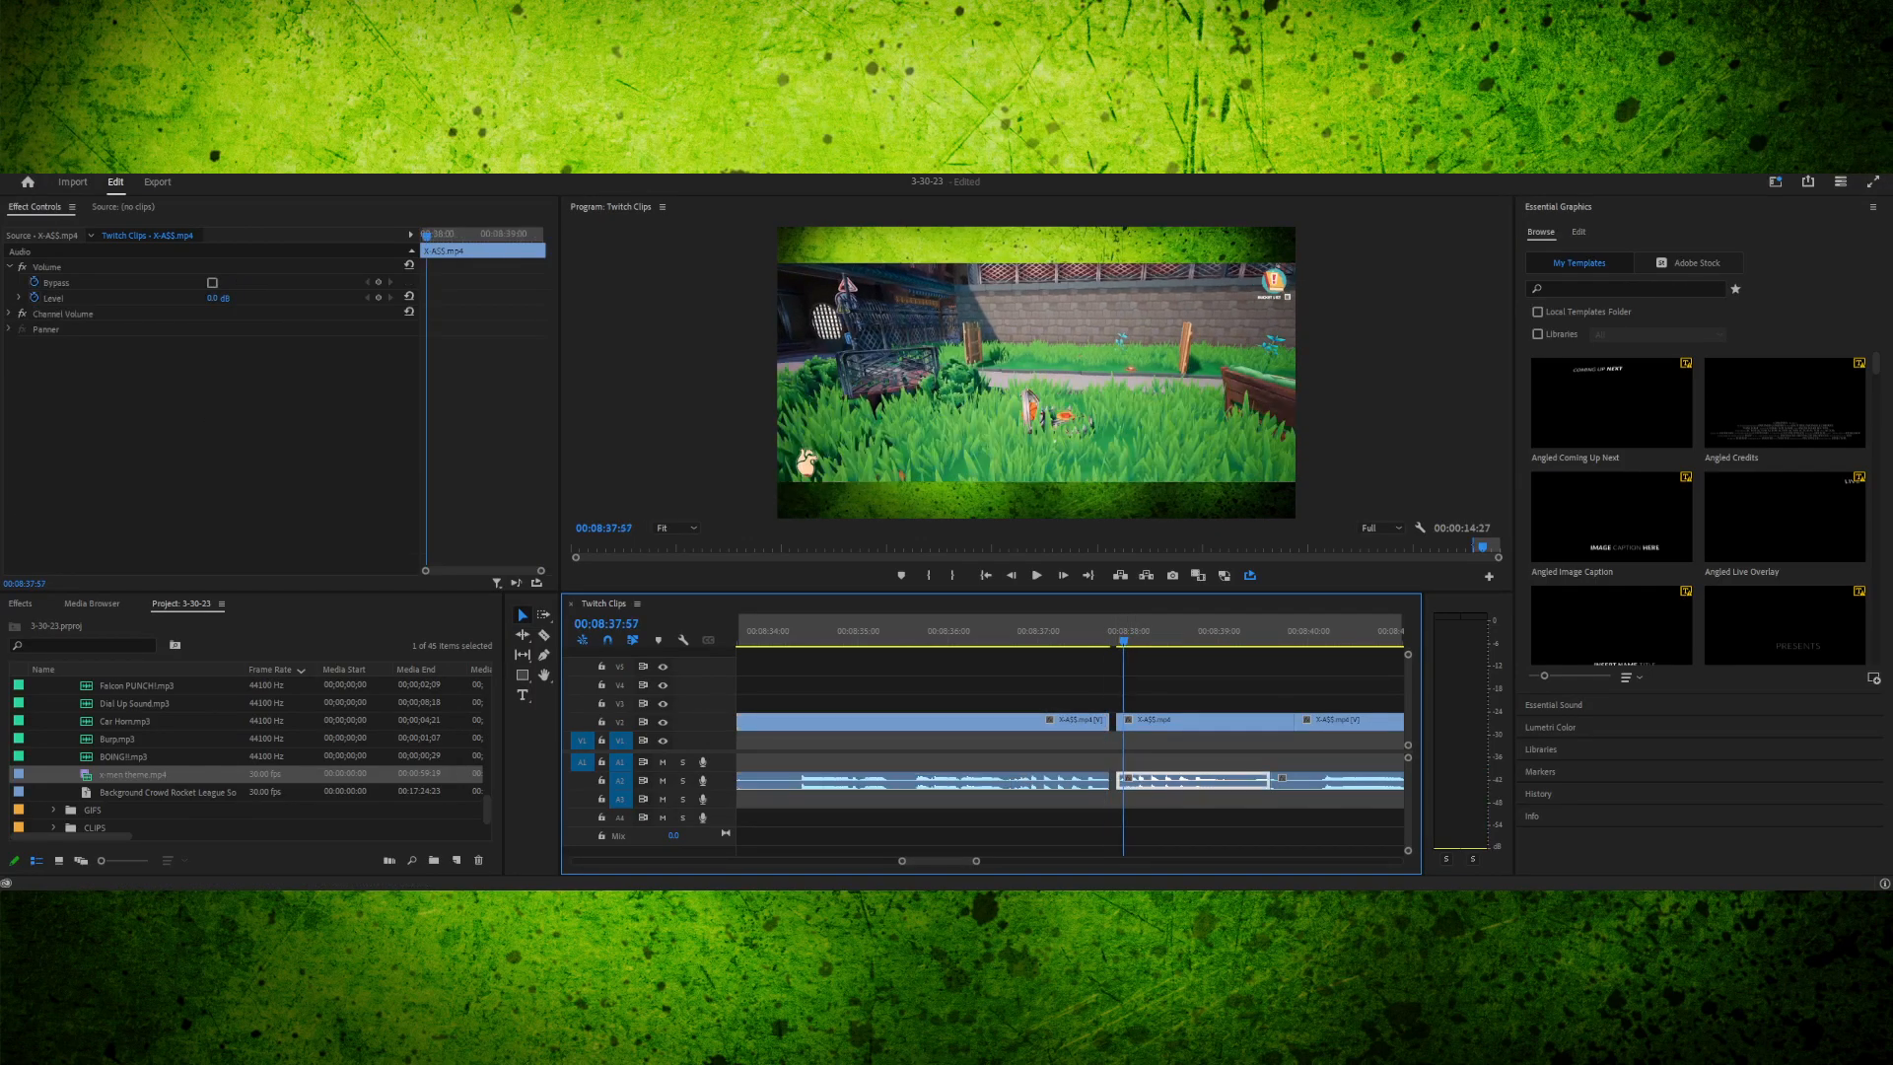
{"action": "key", "text": "Right"}
{"action": "key", "text": "Right"}
{"action": "key", "text": "Right"}
{"action": "key", "text": "Right"}
{"action": "key", "text": "Right"}
{"action": "key", "text": "Right"}
{"action": "key", "text": "Right"}
{"action": "key", "text": "Right"}
{"action": "key", "text": "Right"}
{"action": "key", "text": "Right"}
{"action": "key", "text": "Right"}
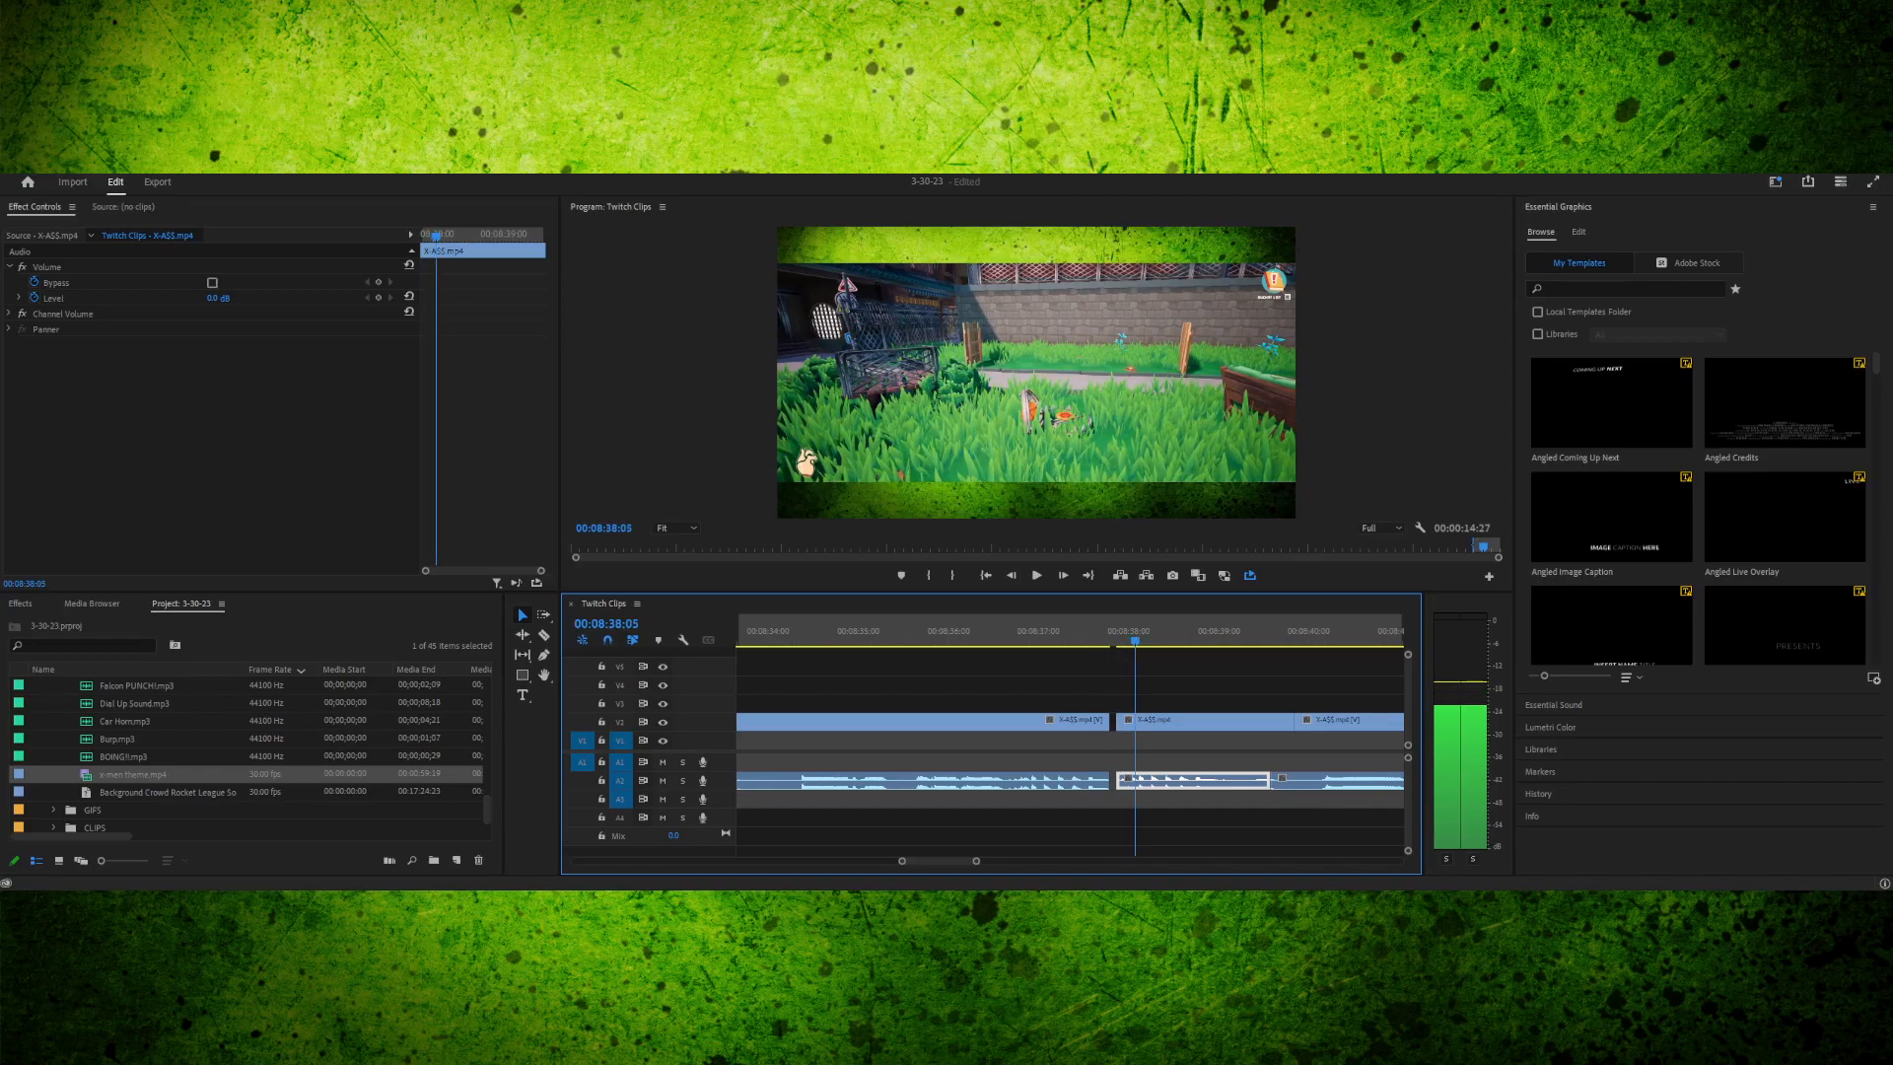
{"action": "key", "text": "Right"}
{"action": "key", "text": "Right"}
{"action": "key", "text": "Right"}
{"action": "key", "text": "Right"}
{"action": "key", "text": "Right"}
{"action": "key", "text": "Right"}
{"action": "key", "text": "Right"}
{"action": "key", "text": "Right"}
{"action": "key", "text": "Right"}
{"action": "key", "text": "Right"}
{"action": "key", "text": "Right"}
{"action": "key", "text": "Right"}
{"action": "key", "text": "Right"}
{"action": "key", "text": "Right"}
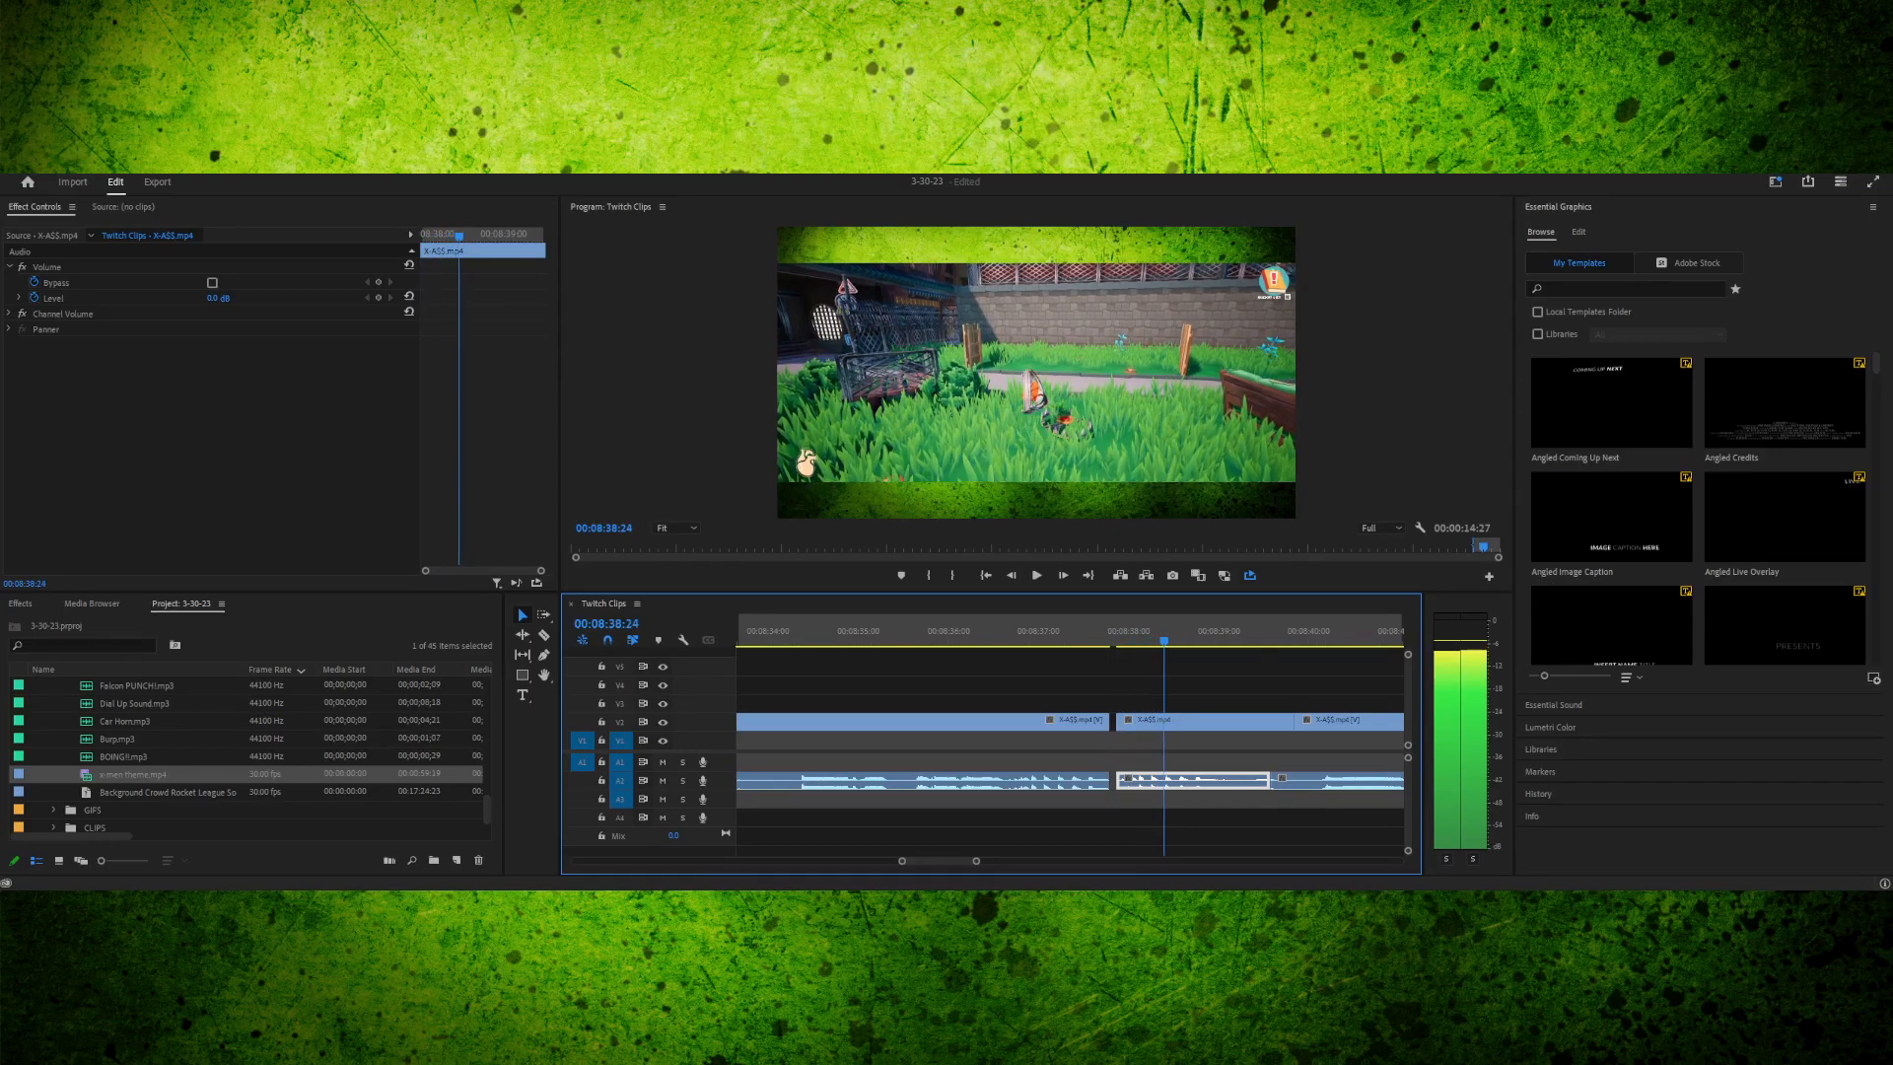
{"action": "key", "text": "Left"}
{"action": "key", "text": "Left"}
{"action": "key", "text": "Left"}
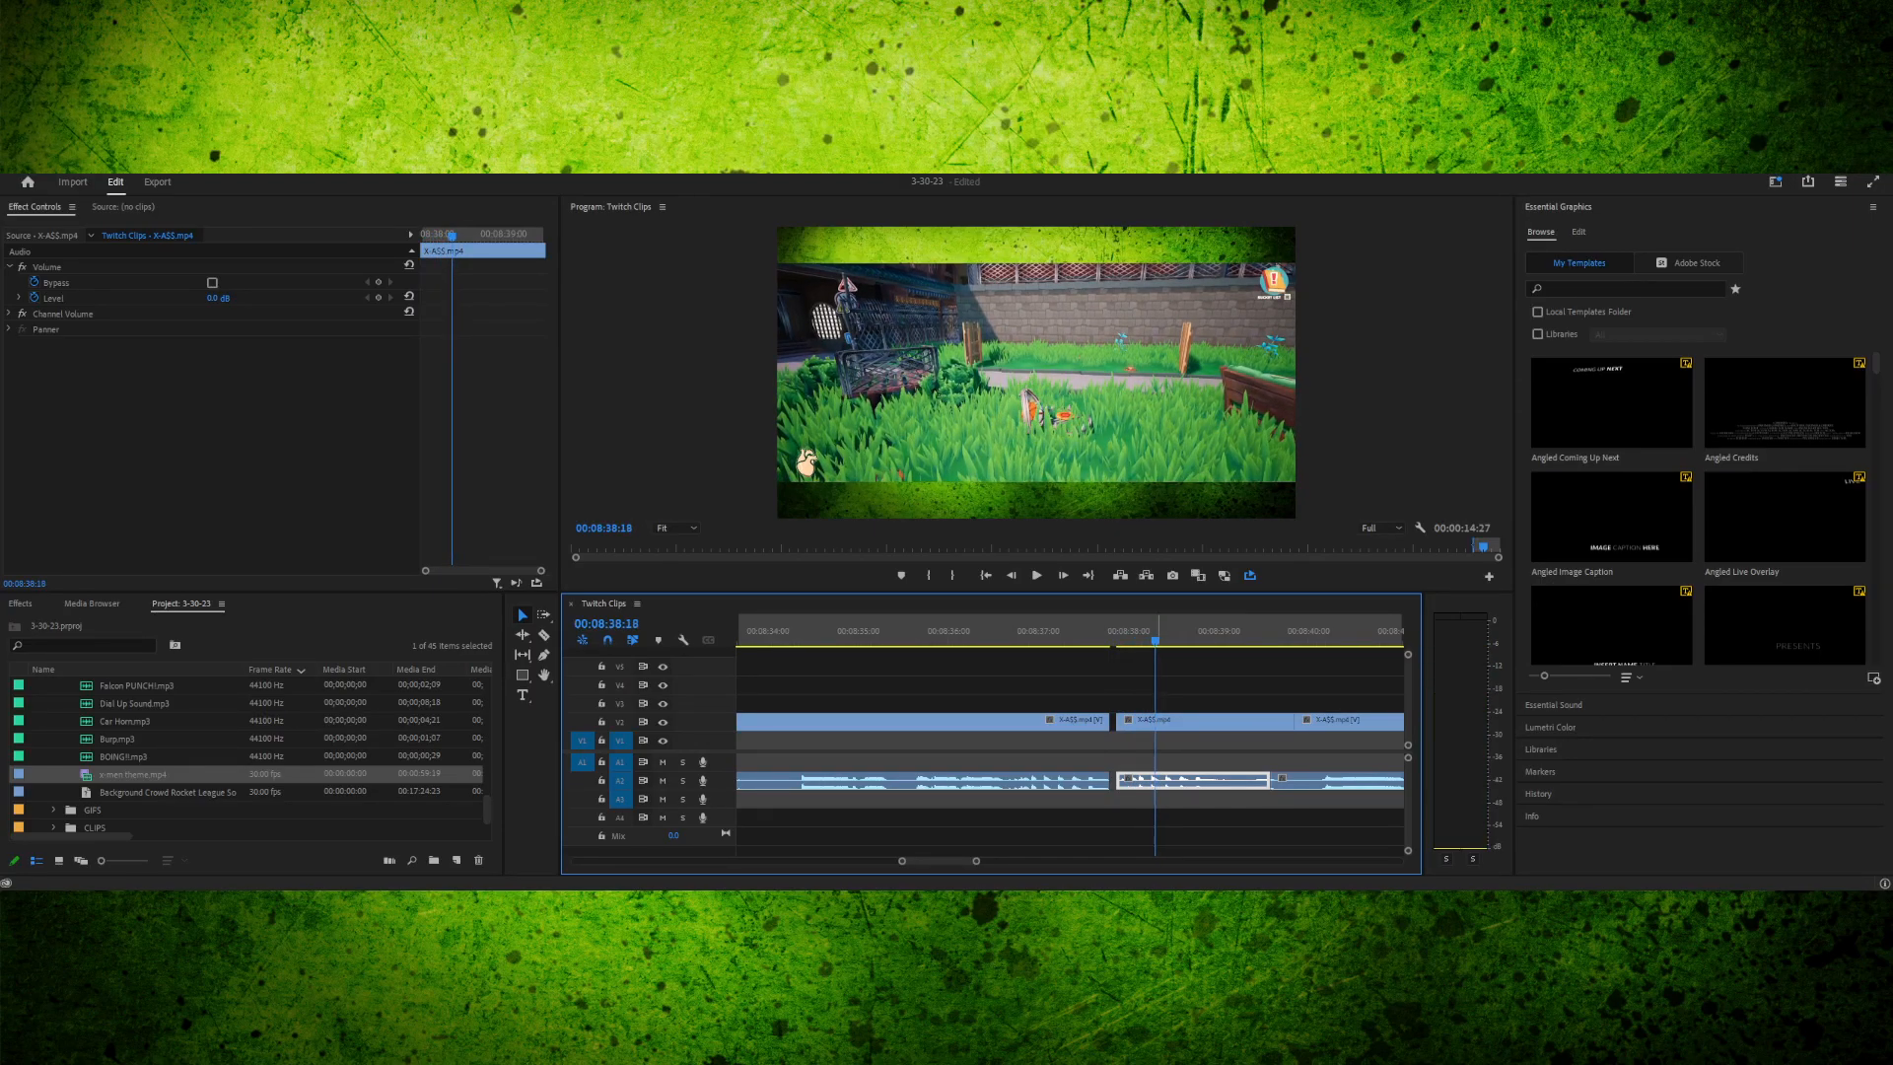
{"action": "key", "text": "c"}
{"action": "key", "text": "ctrl+k"}
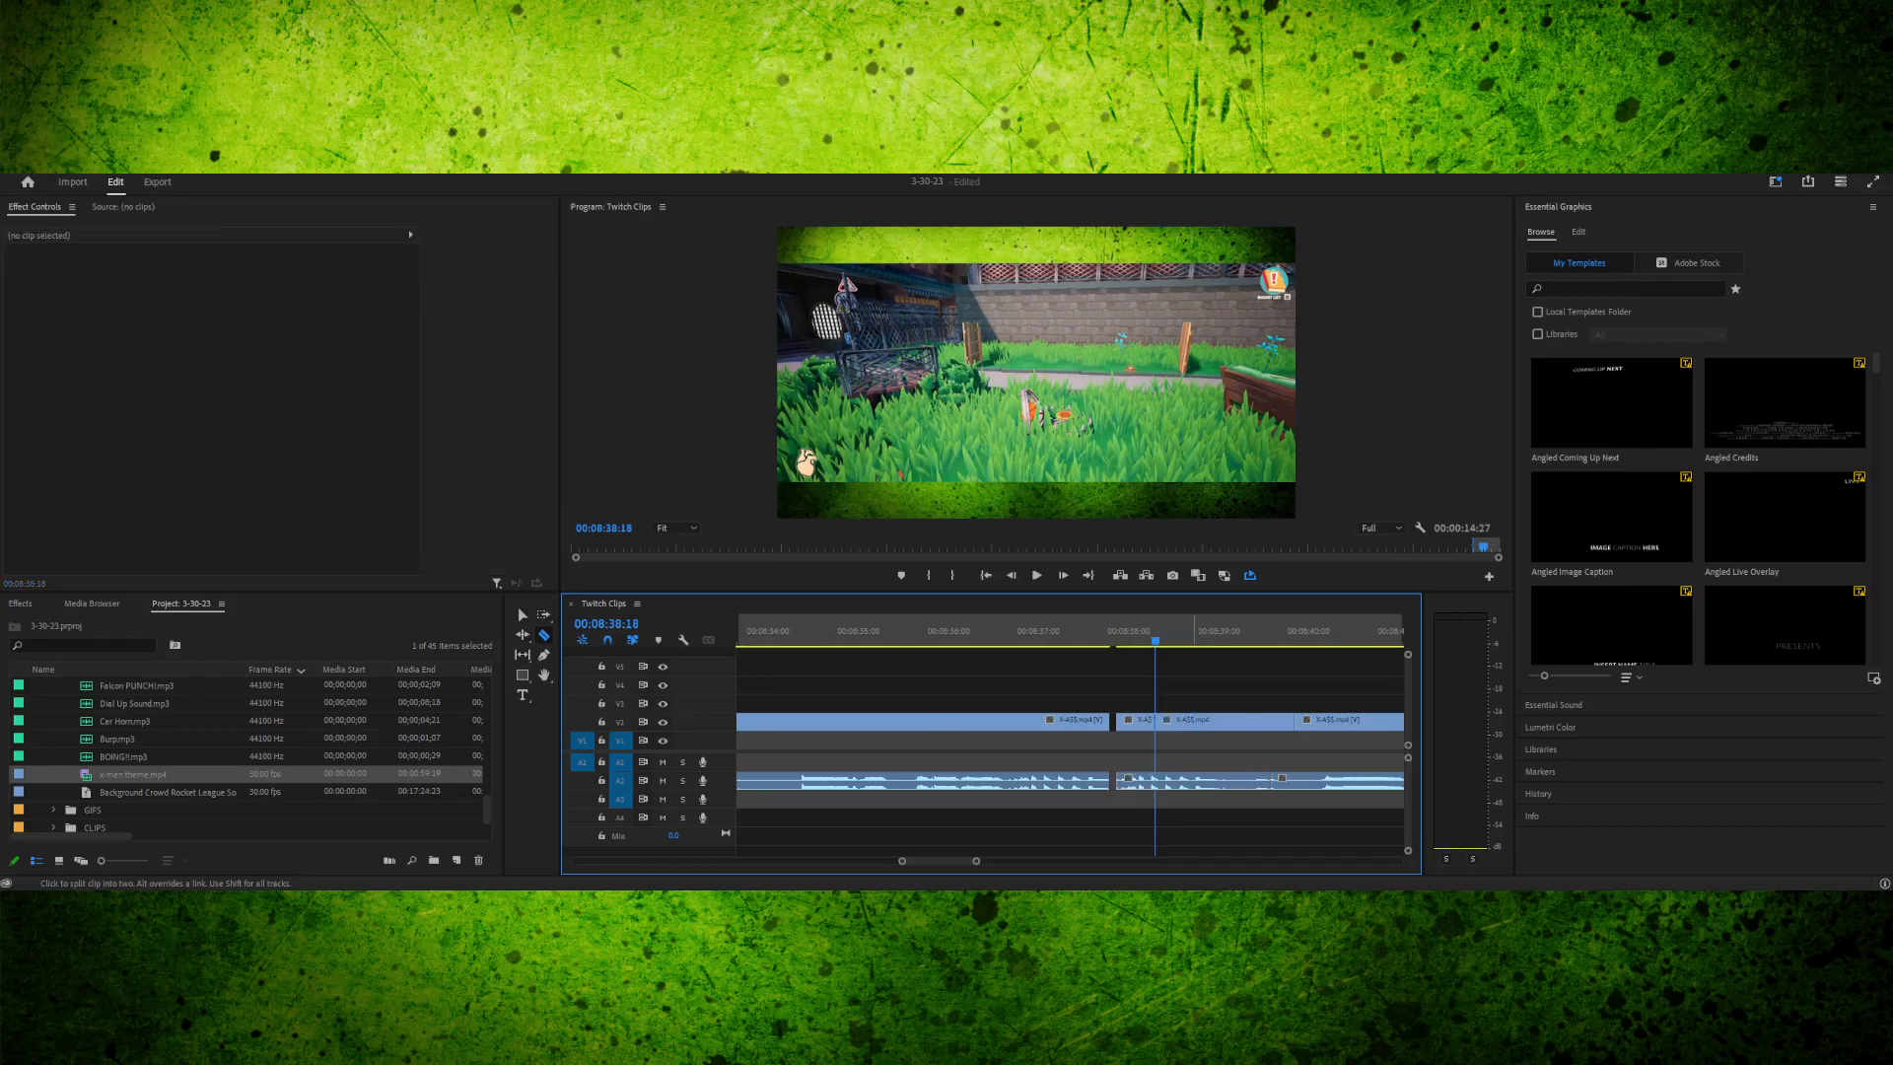
- Delete the short opening piece of the middle segment's video and move the remainder against the first segment at about 00:08:37:48
{"action": "key", "text": "v"}
{"action": "left_click", "coordinate": [1143, 722]}
{"action": "key", "text": "Delete"}
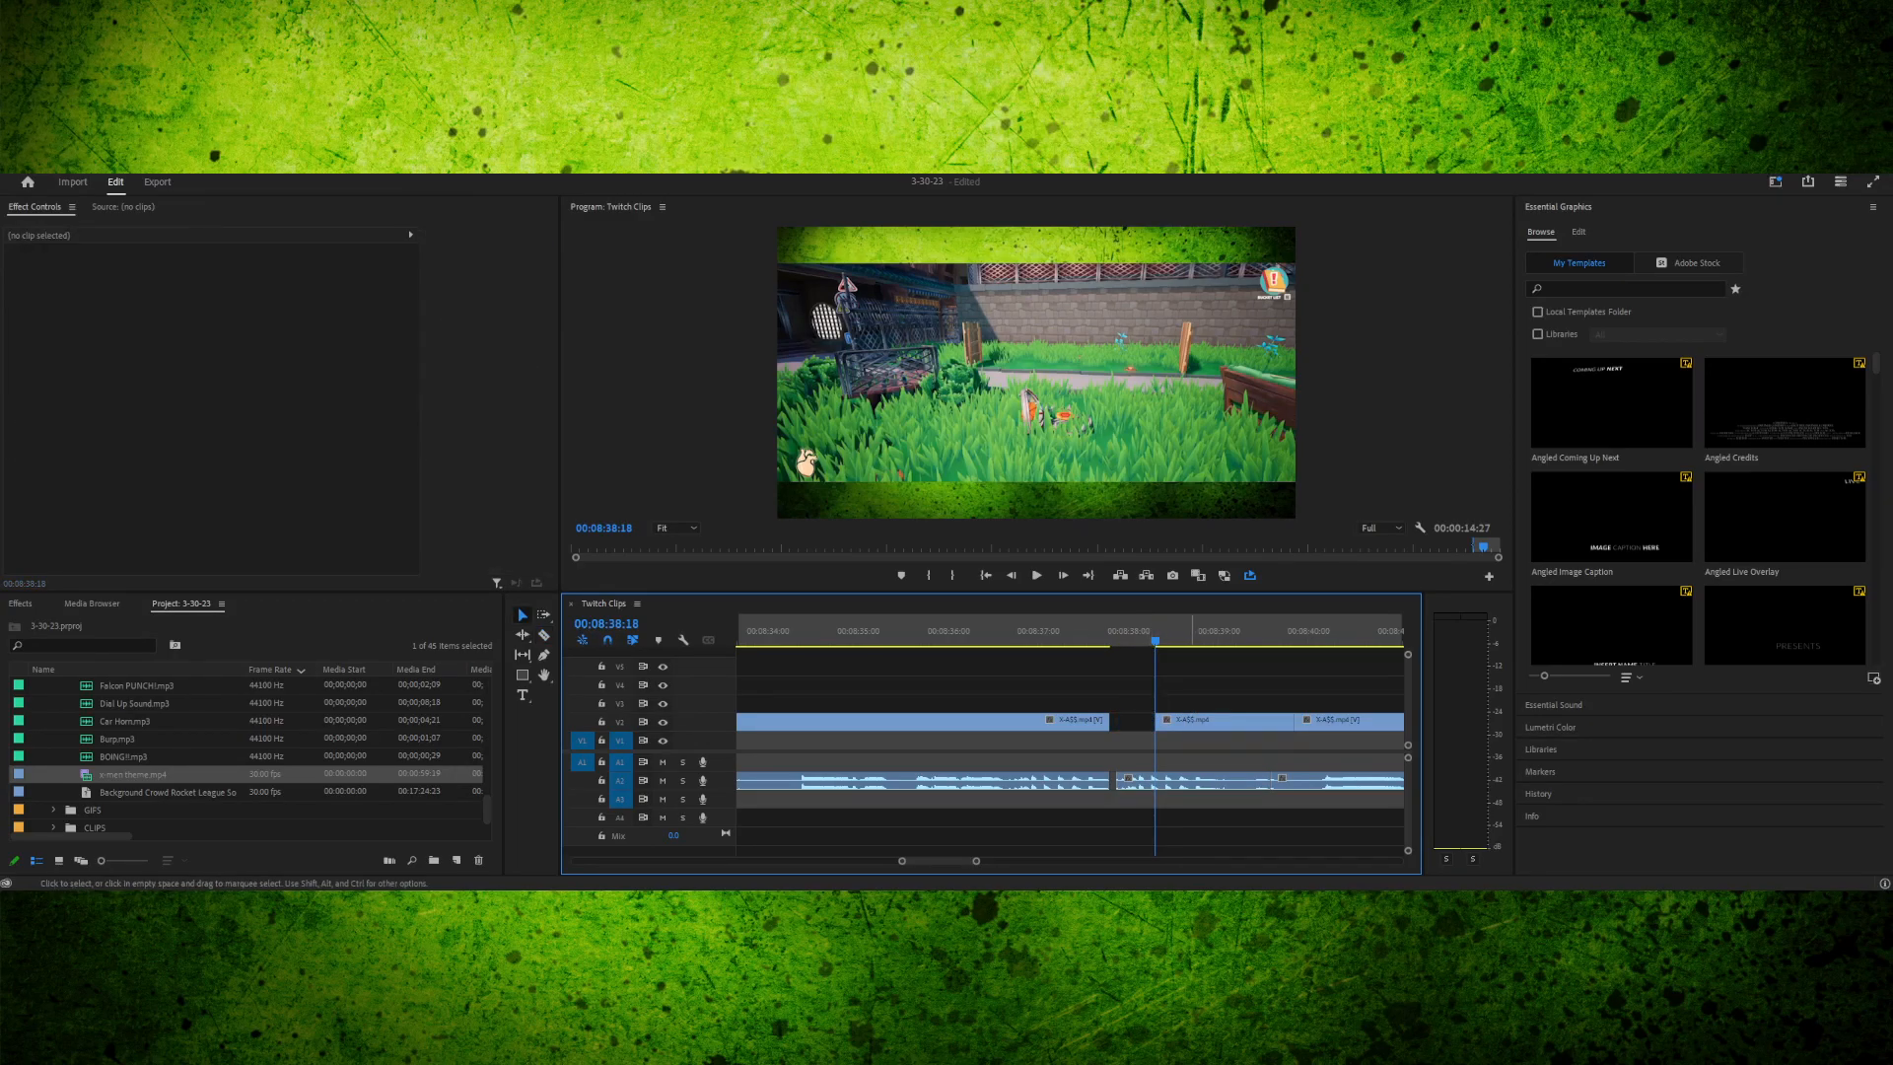
{"action": "left_click", "coordinate": [1131, 722]}
{"action": "key", "text": "Delete"}
{"action": "left_click", "coordinate": [1182, 781]}
{"action": "left_click_drag", "start_coordinate": [1200, 723], "coordinate": [1161, 723]}
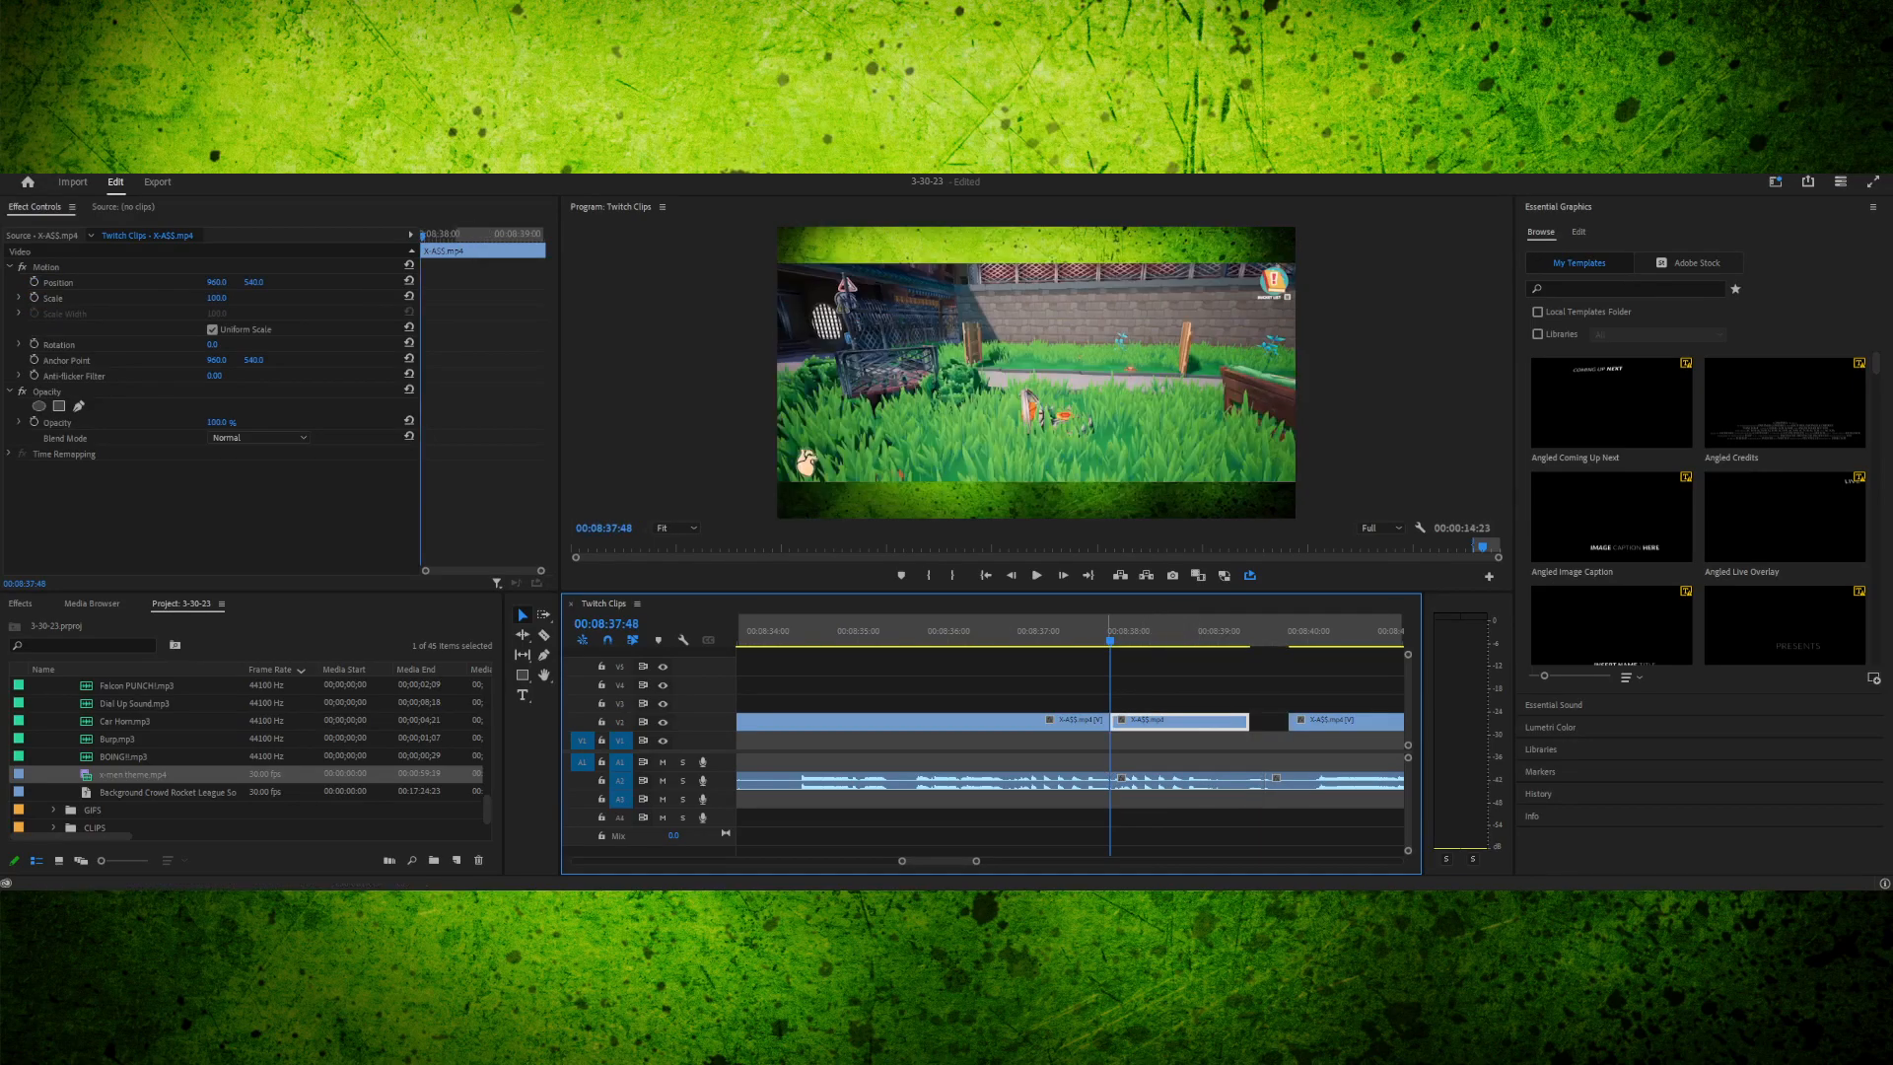
- Play across the gap before the last segment and extend the middle segment's video to the end of its audio at about 00:08:39:30
{"action": "left_click", "coordinate": [1274, 723]}
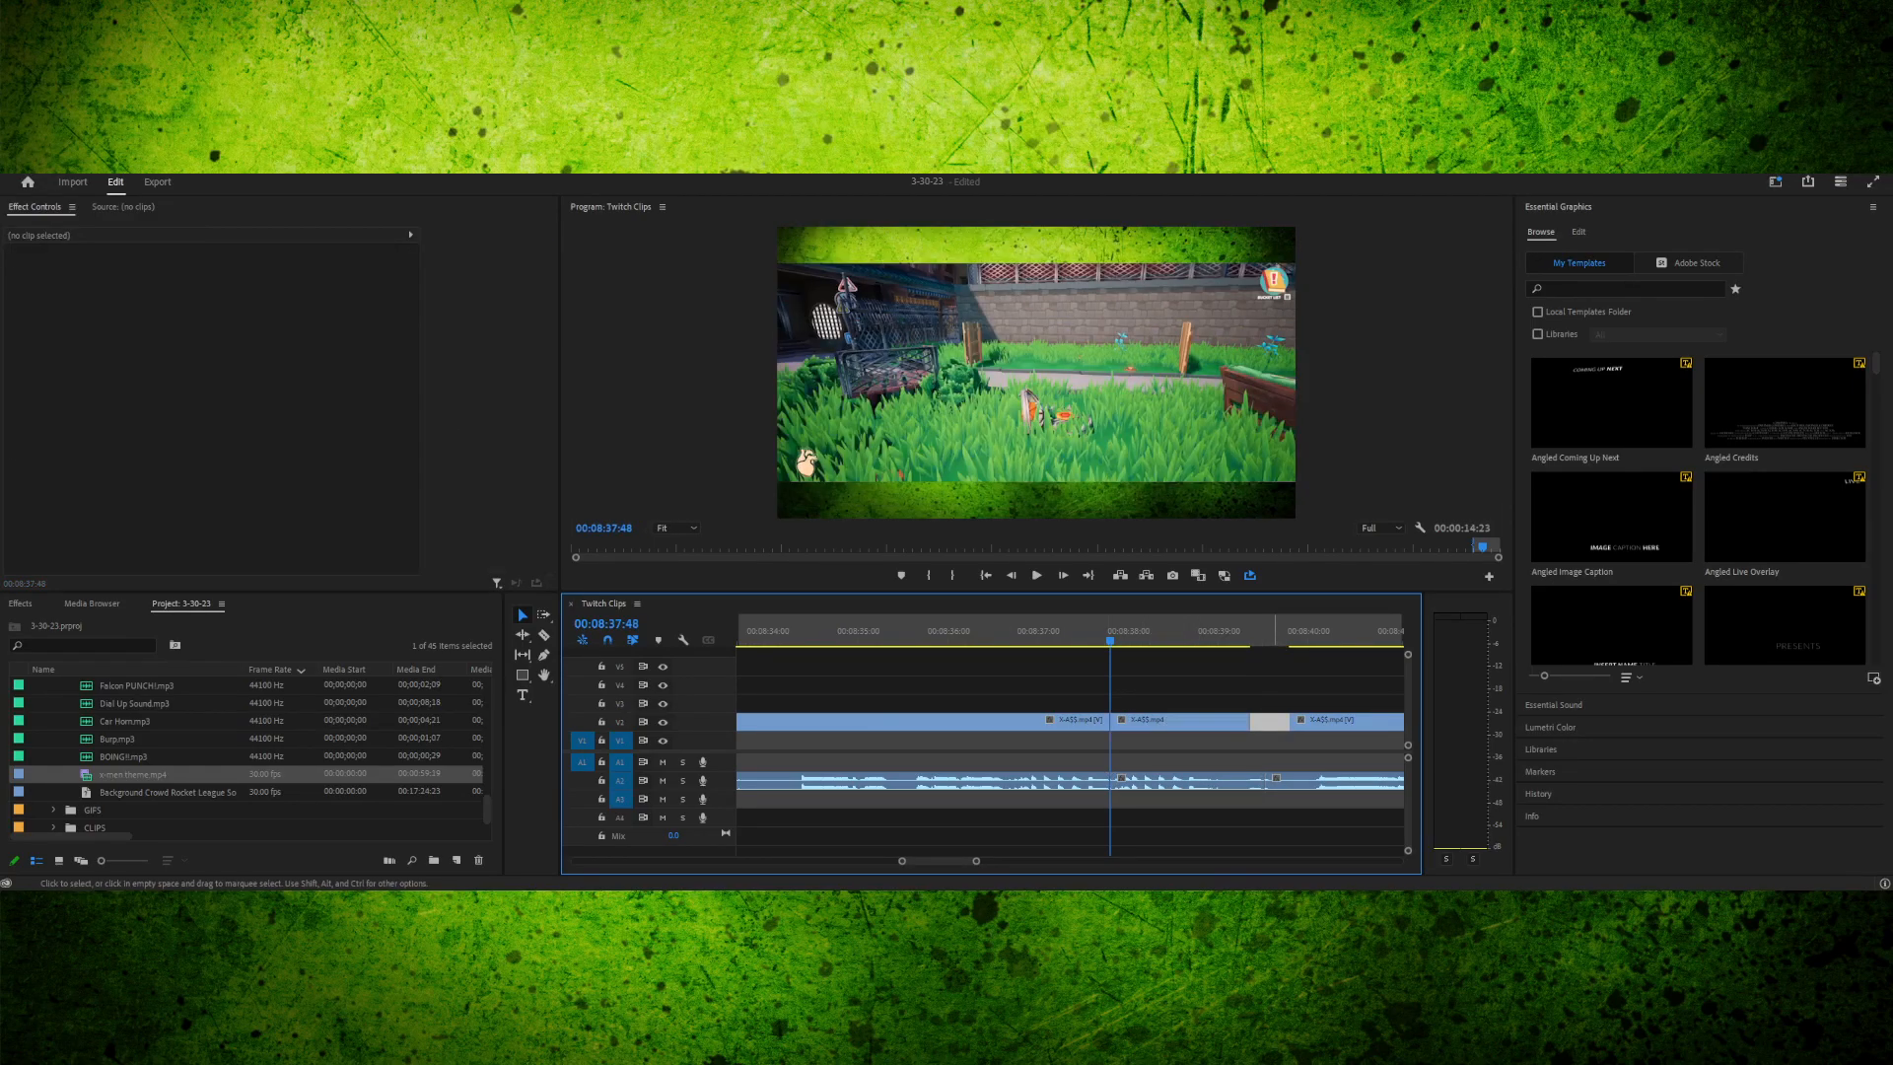
{"action": "left_click", "coordinate": [1229, 631]}
{"action": "left_click", "coordinate": [1230, 780]}
{"action": "left_click", "coordinate": [1269, 723]}
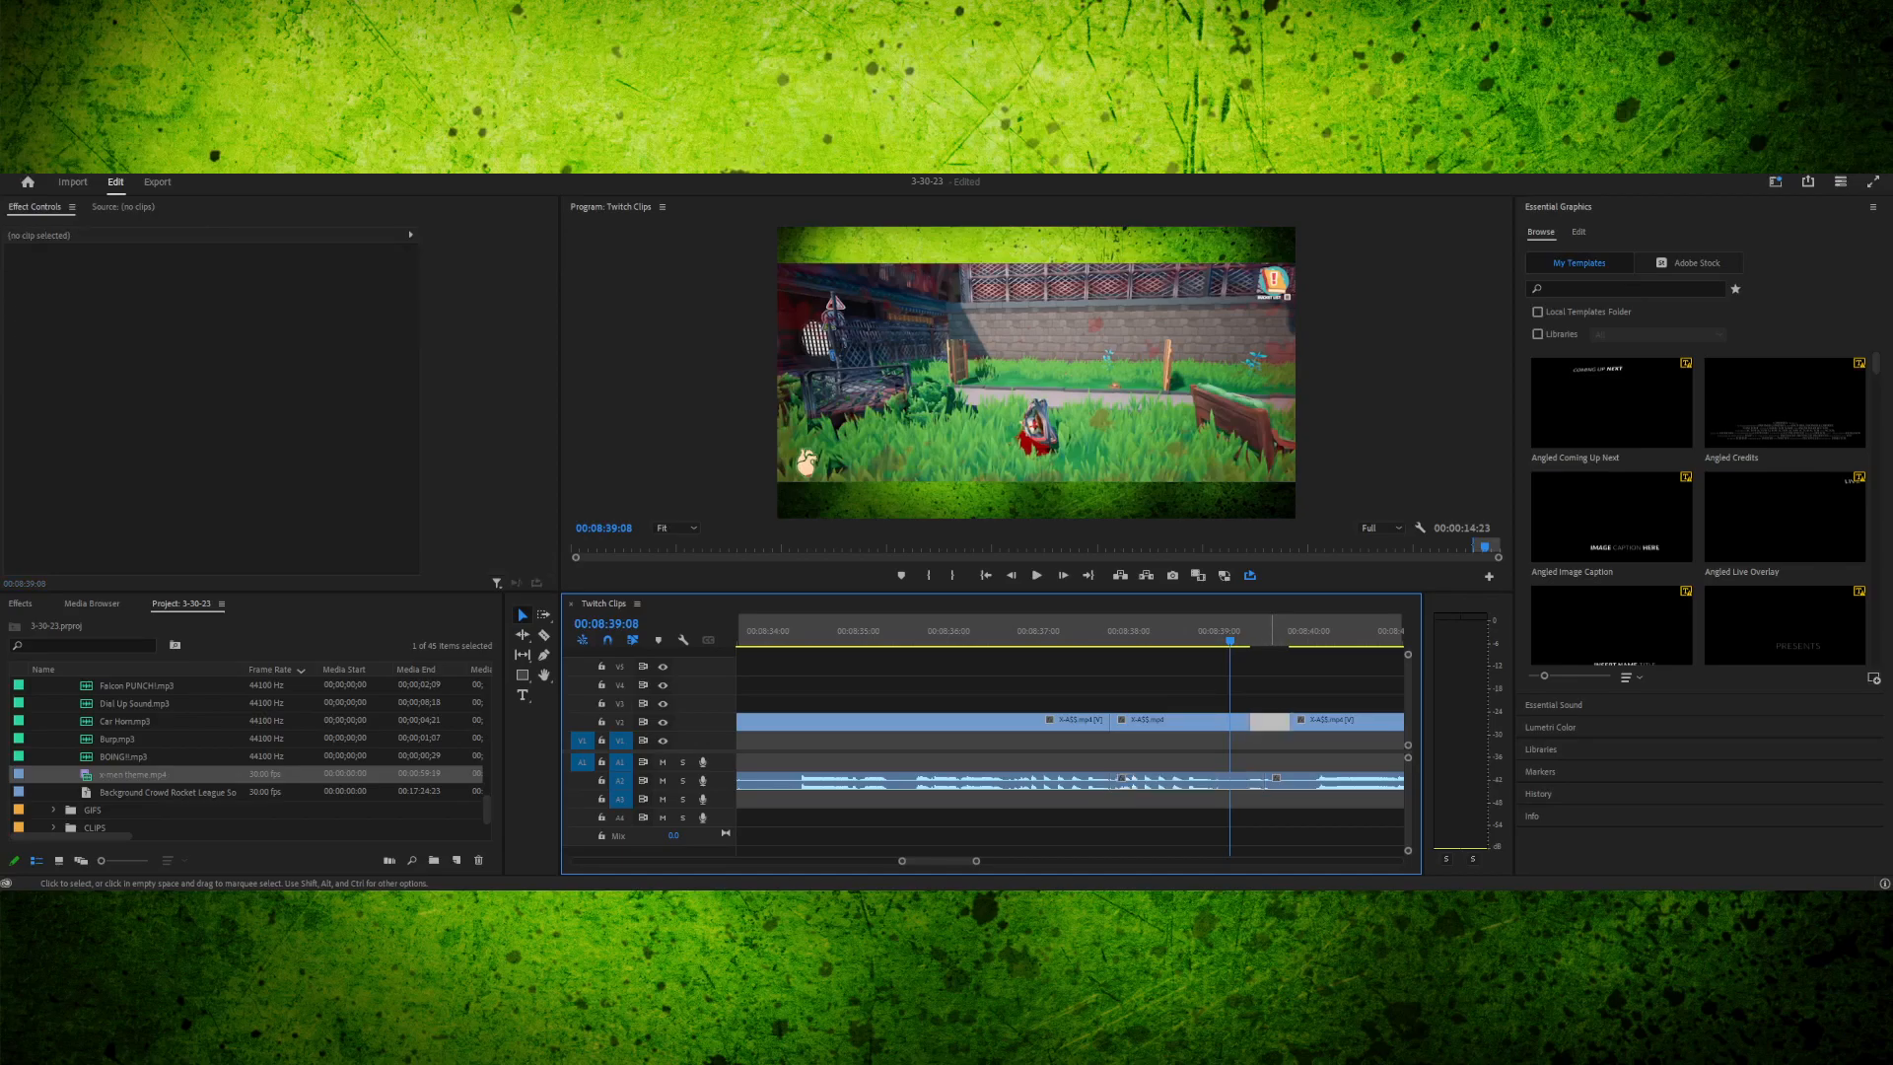
{"action": "left_click", "coordinate": [1321, 721]}
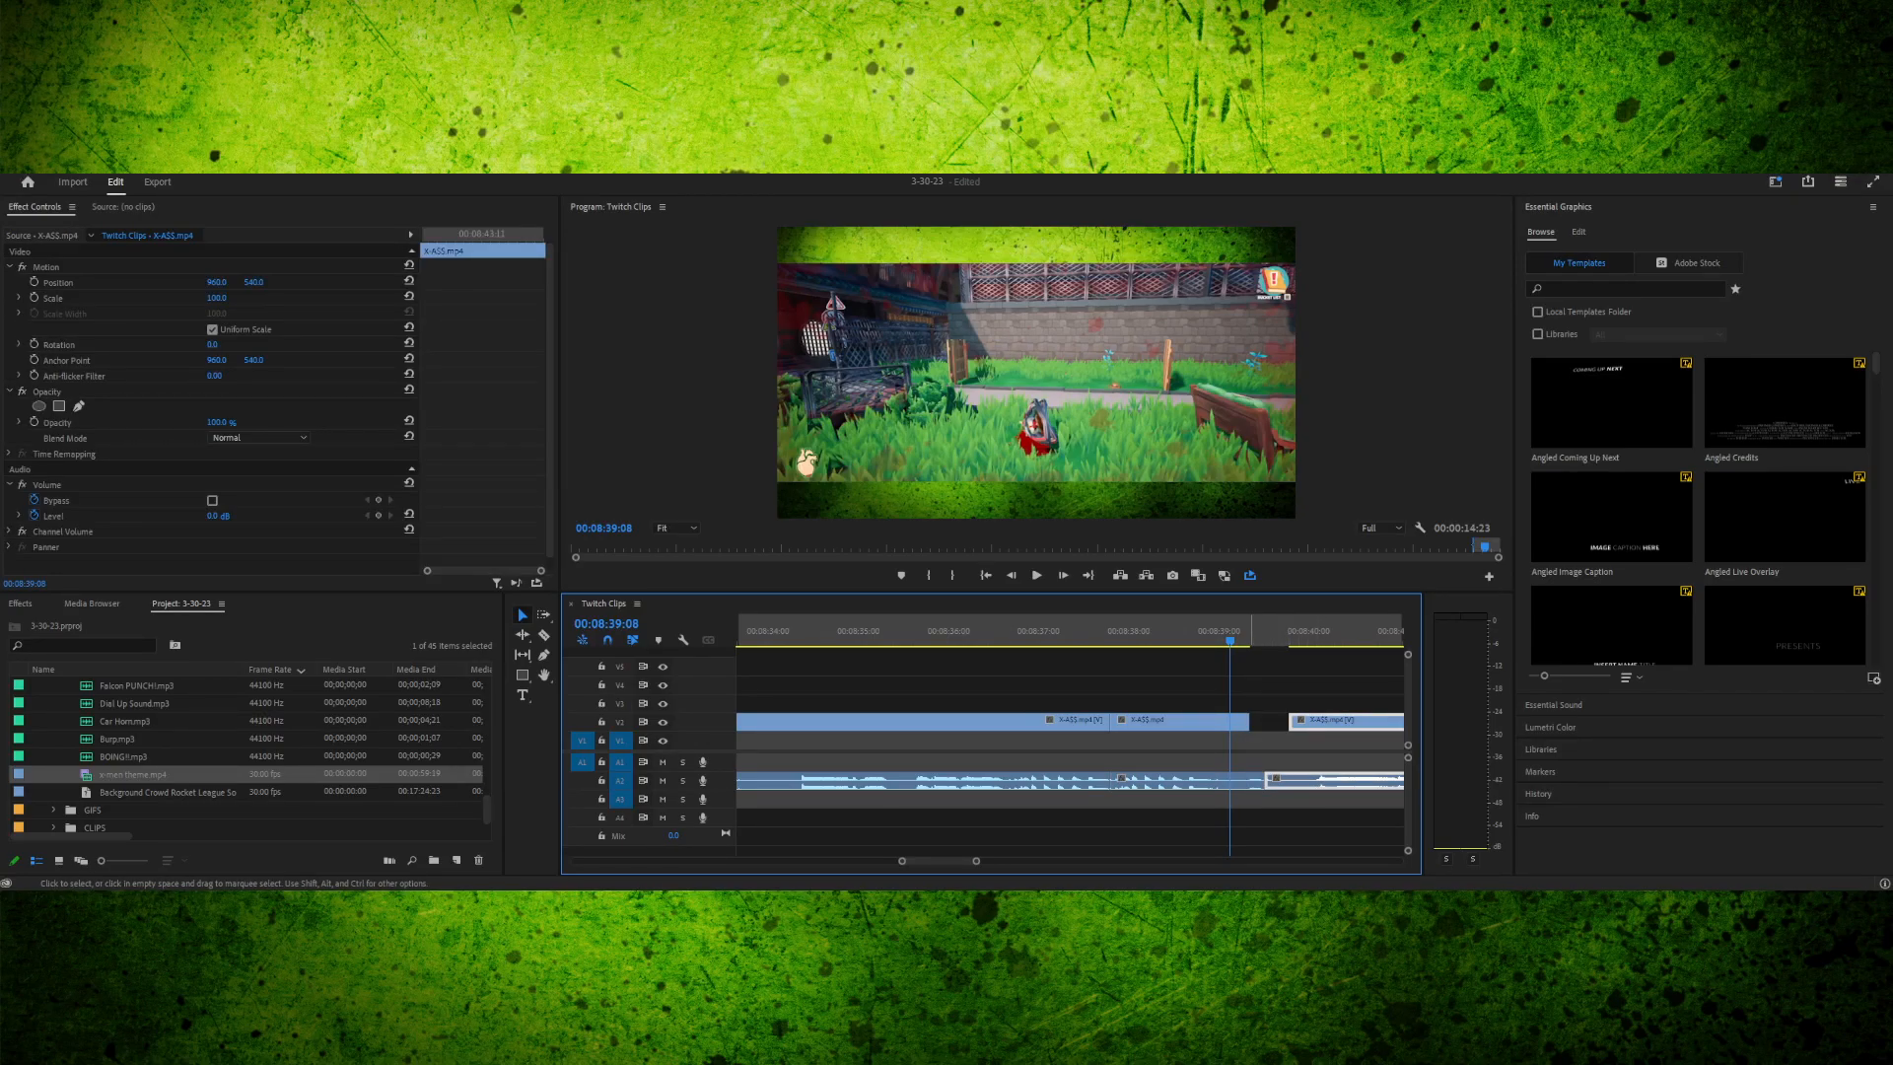
{"action": "key", "text": "space"}
{"action": "left_click", "coordinate": [1291, 722]}
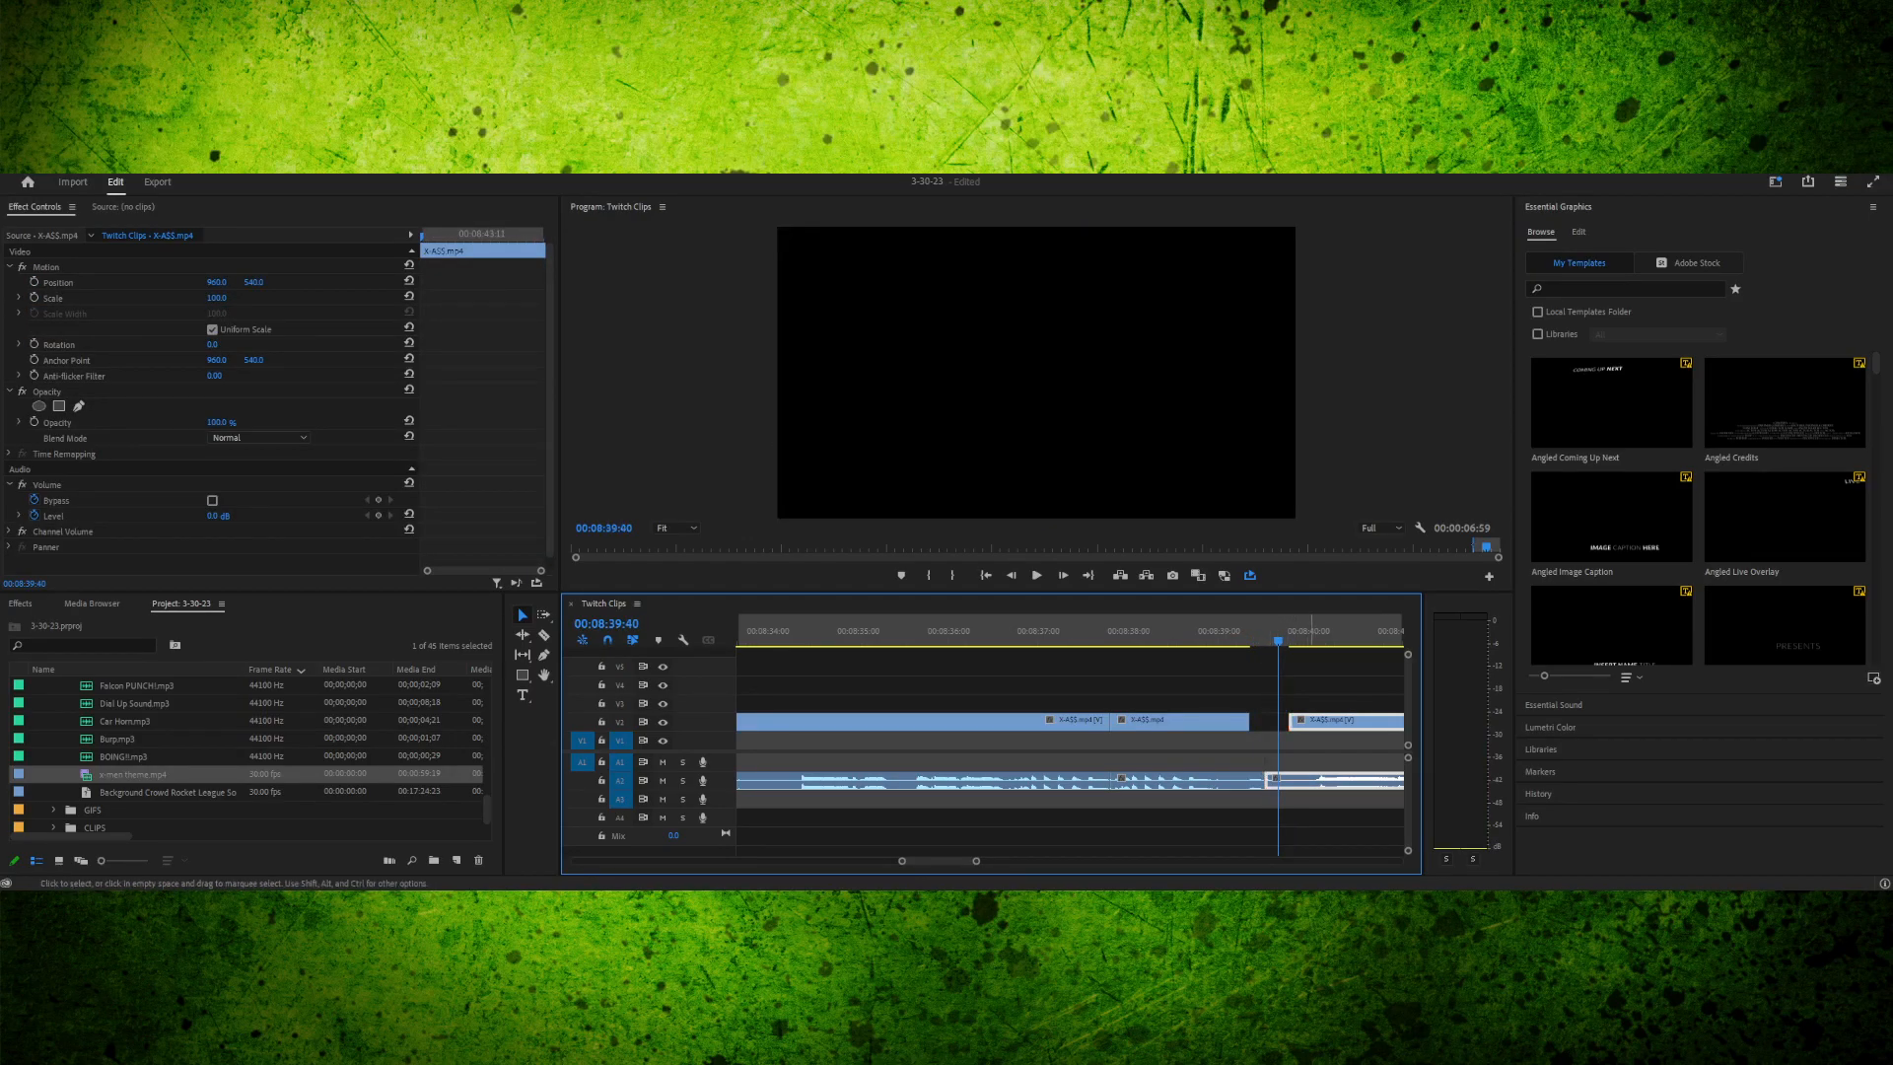
{"action": "left_click_drag", "start_coordinate": [1247, 722], "coordinate": [1264, 722]}
{"action": "key", "text": "space"}
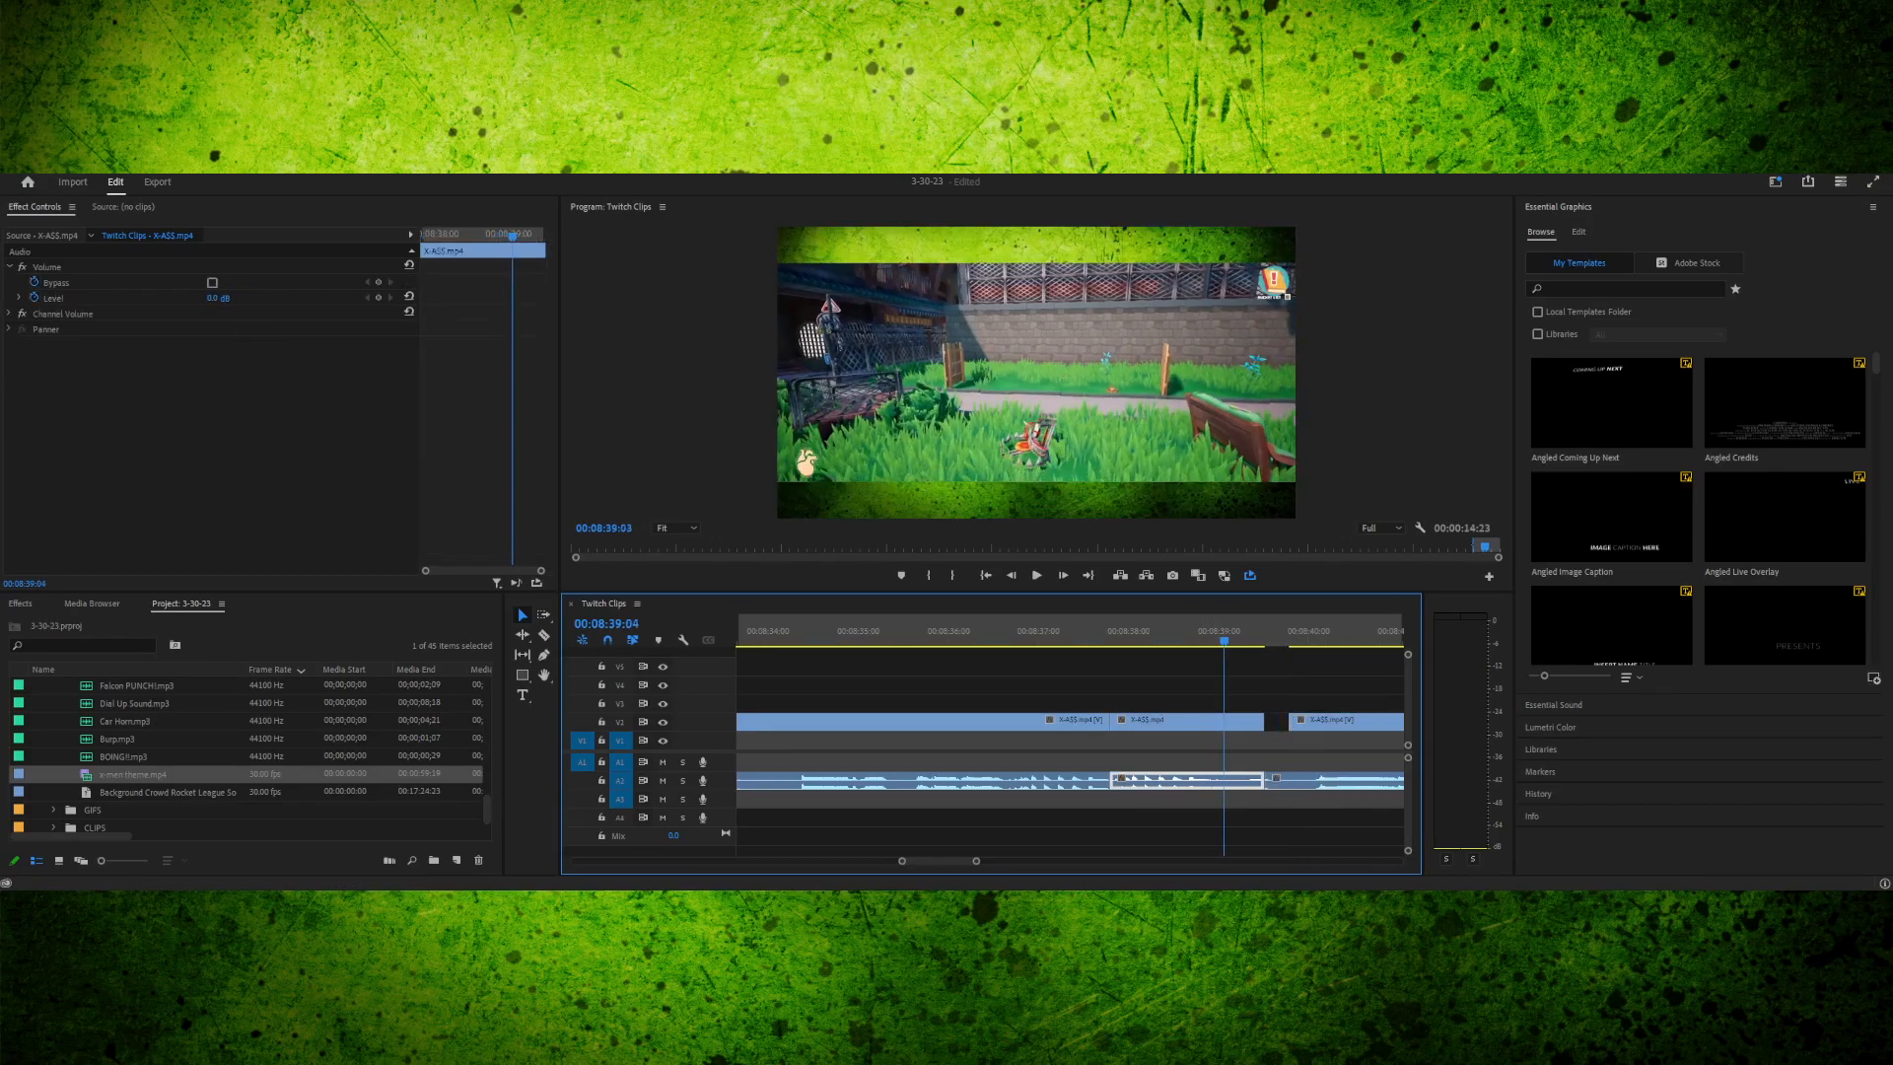
{"action": "key", "text": "space"}
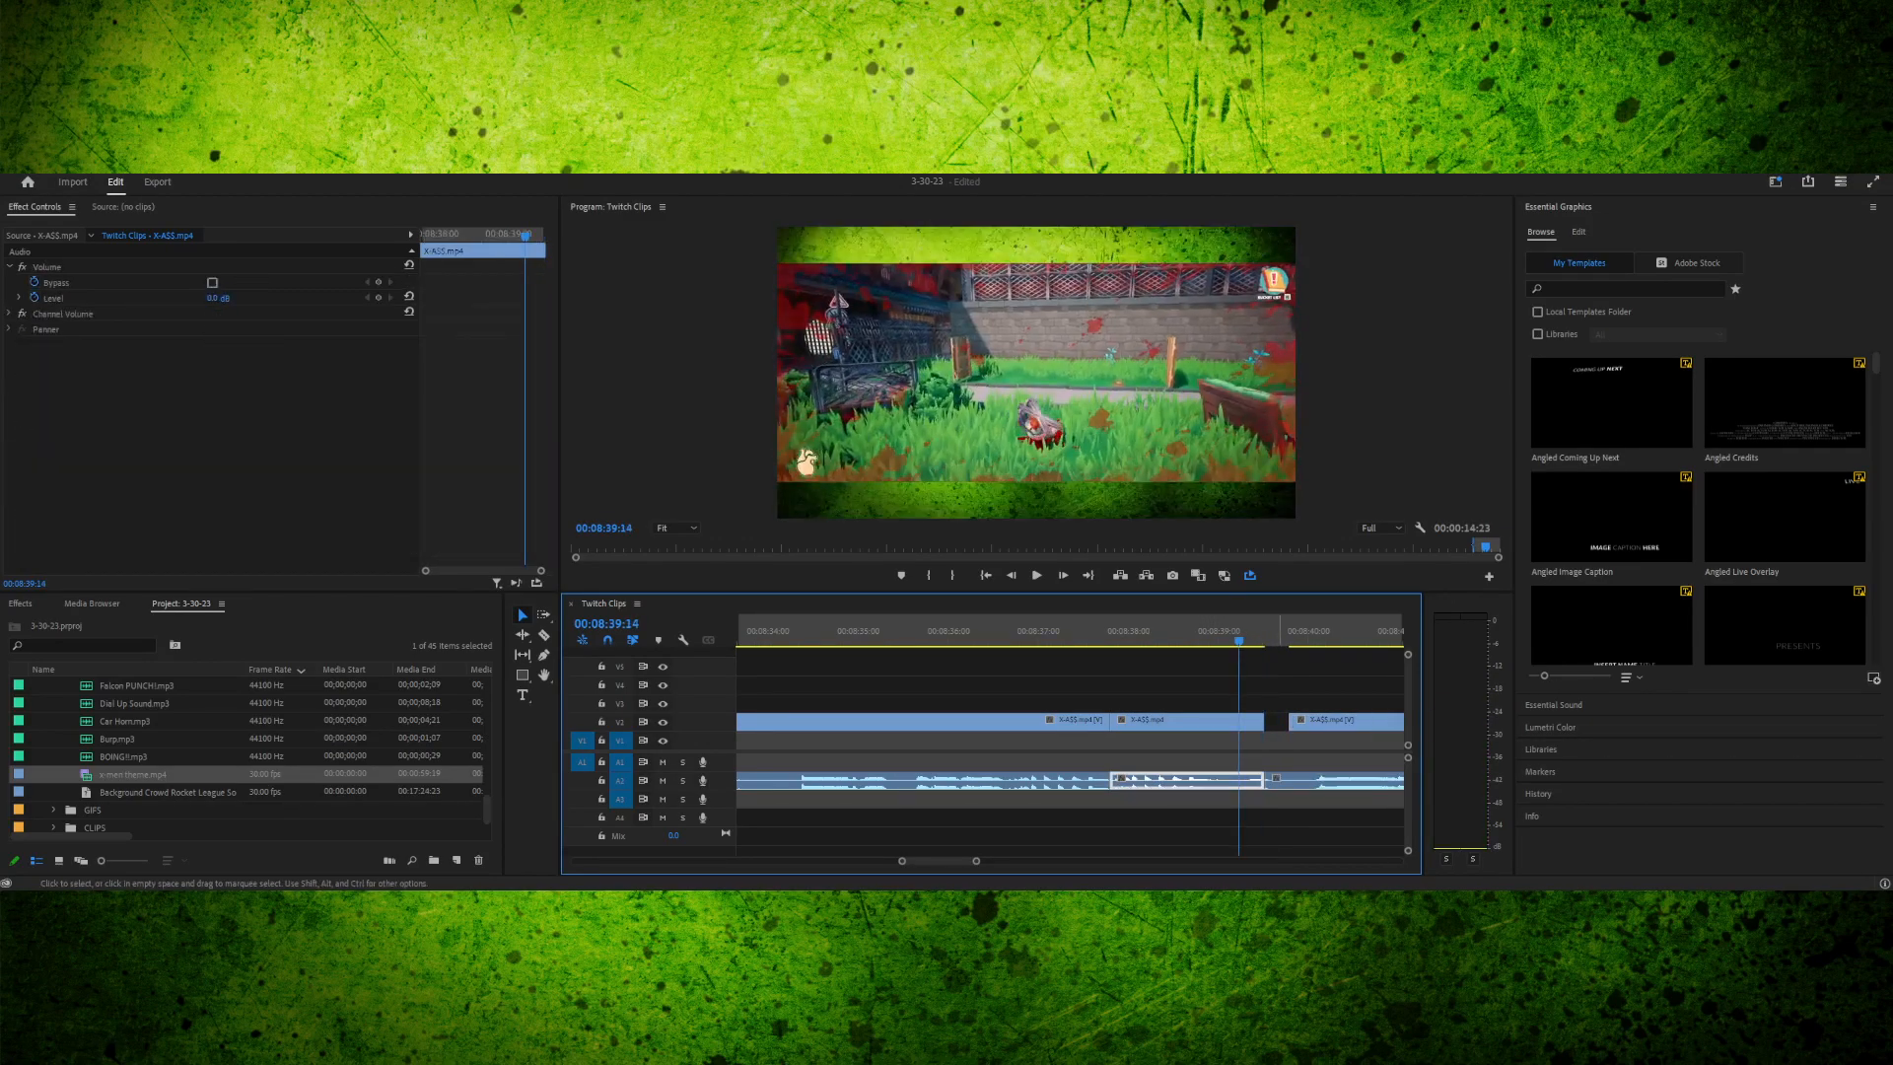
{"action": "mouse_move", "coordinate": [1276, 631]}
{"action": "left_mouse_down"}
{"action": "mouse_move", "coordinate": [1245, 631]}
{"action": "mouse_move", "coordinate": [1263, 631]}
{"action": "left_mouse_up"}
{"action": "key", "text": "space"}
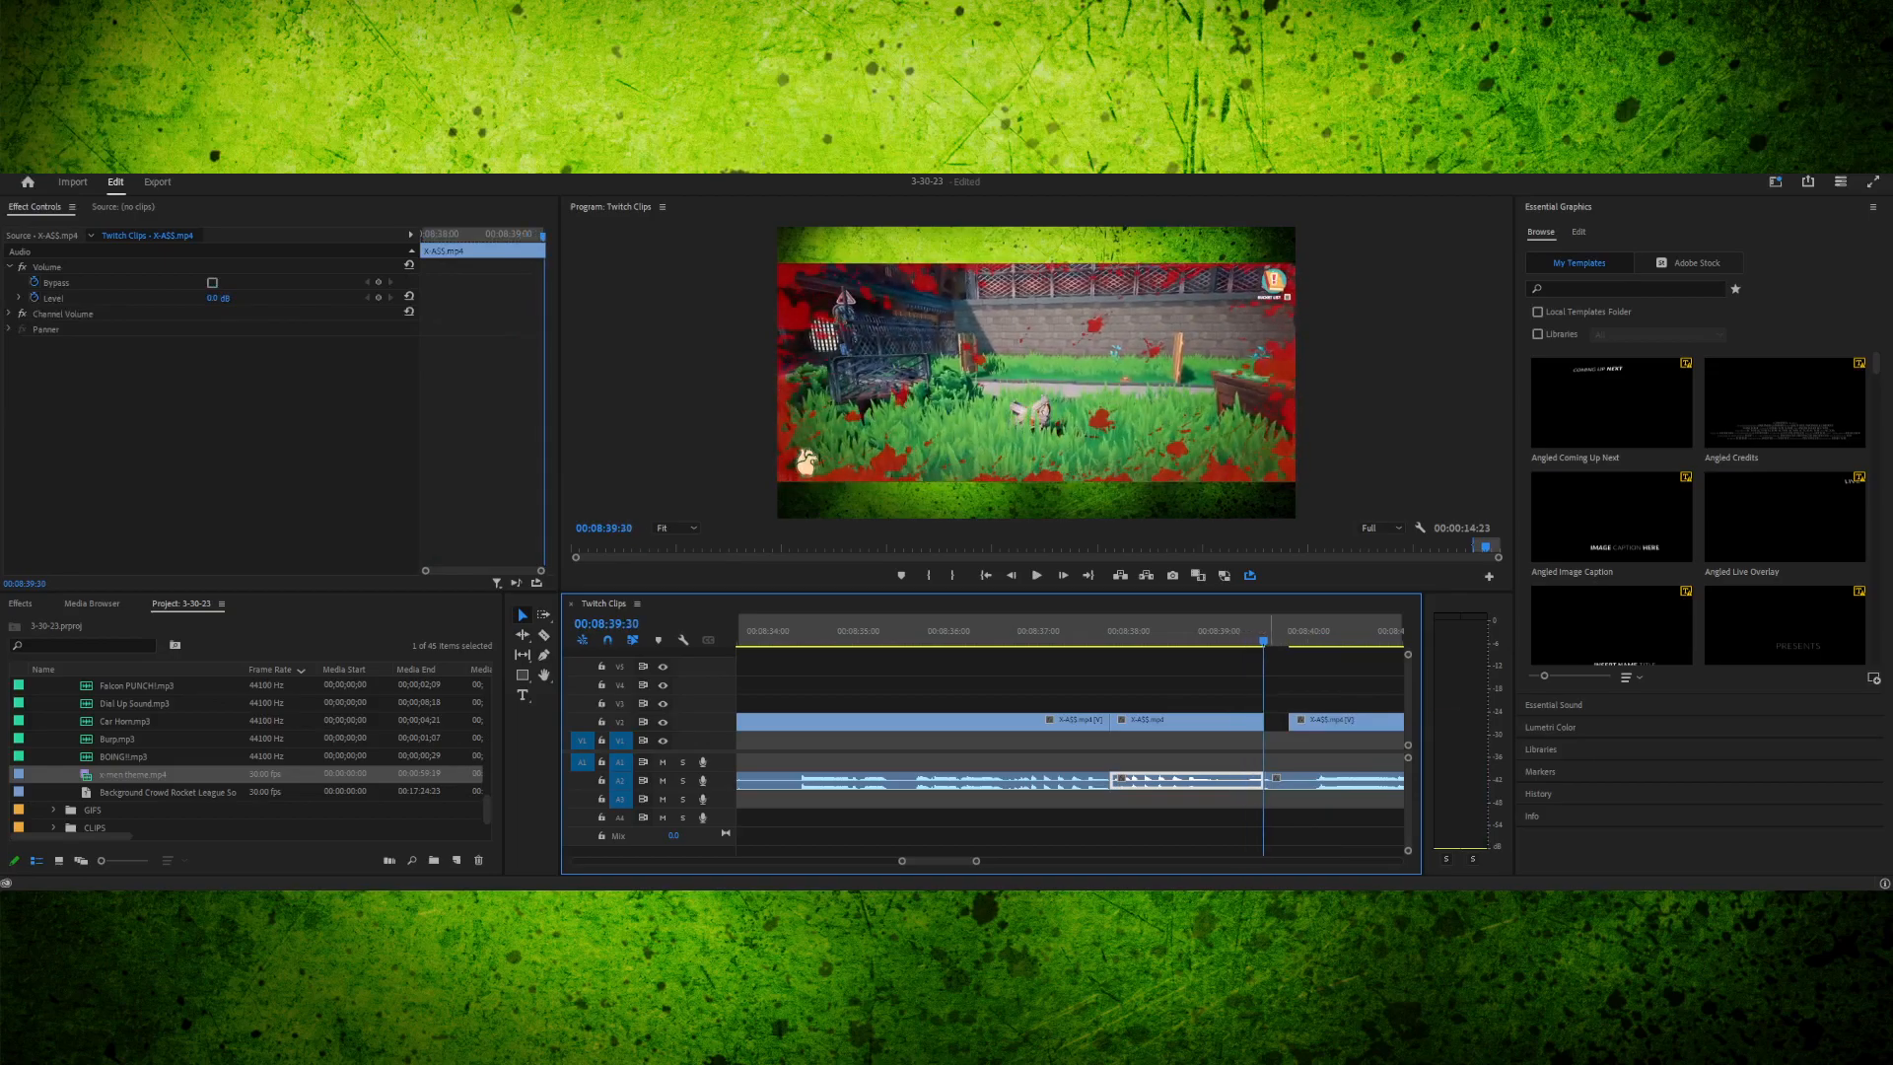
- Try to extend the start of the last X-A$$.mp4 segment back over the remaining gap
{"action": "left_click", "coordinate": [1326, 722]}
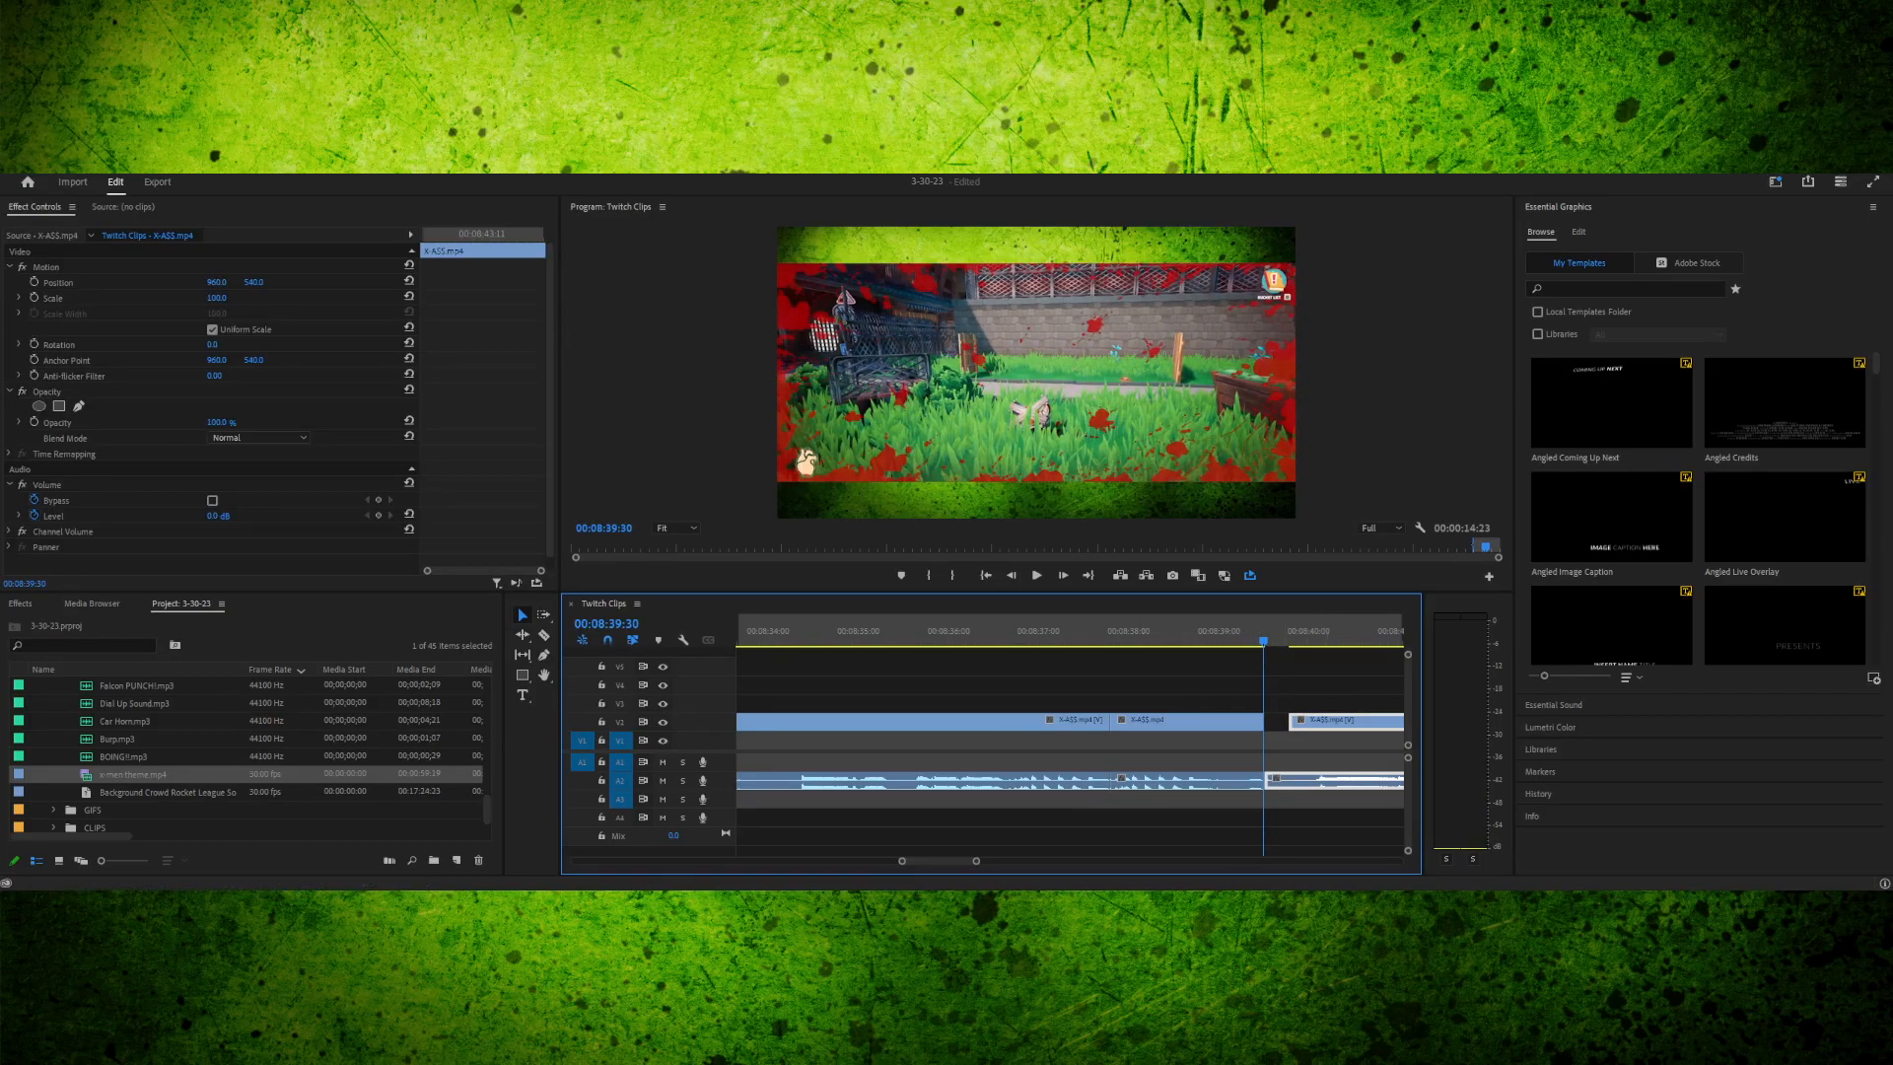
{"action": "scroll", "coordinate": [1143, 735], "scroll_direction": "down", "scroll_amount": 9}
{"action": "scroll", "coordinate": [1143, 734], "scroll_direction": "up", "scroll_amount": 7}
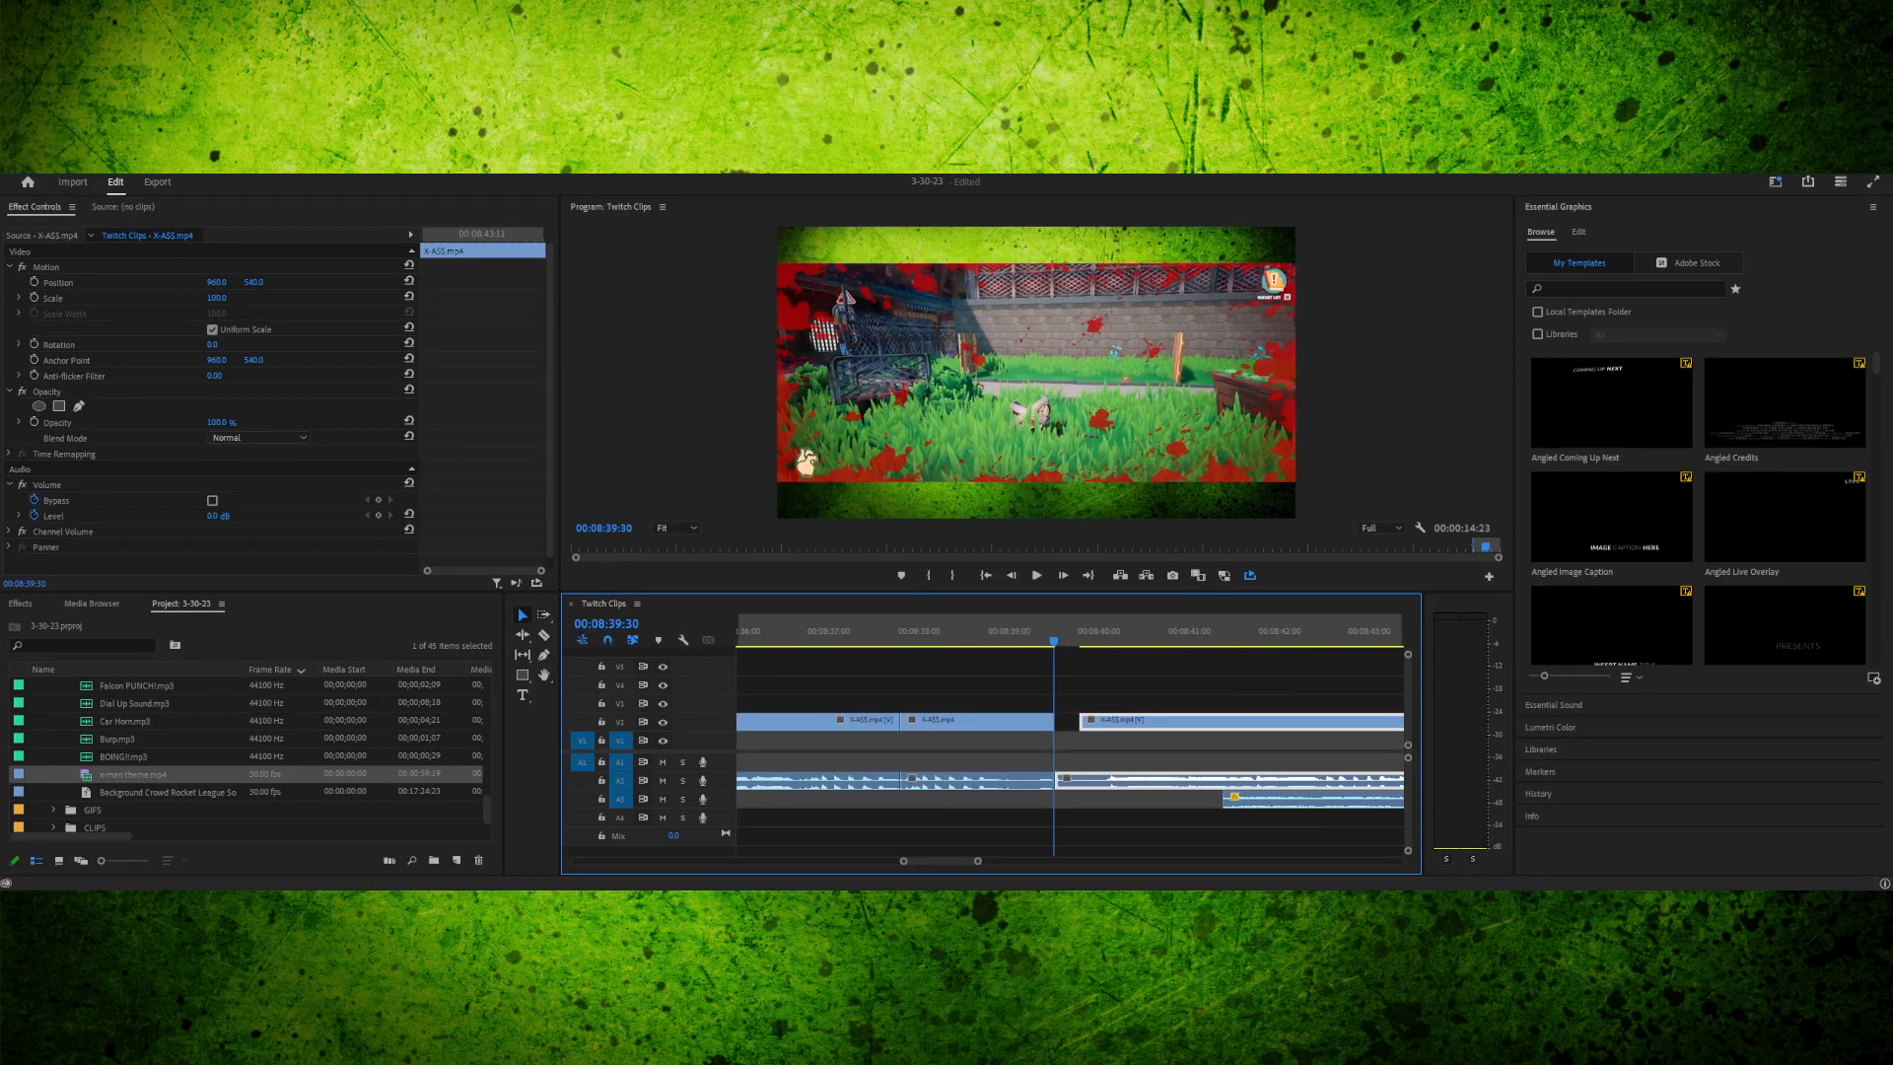
{"action": "mouse_move", "coordinate": [1083, 722]}
{"action": "left_mouse_down"}
{"action": "mouse_move", "coordinate": [1055, 721]}
{"action": "mouse_move", "coordinate": [1125, 722]}
{"action": "mouse_move", "coordinate": [1080, 721]}
{"action": "left_mouse_up"}
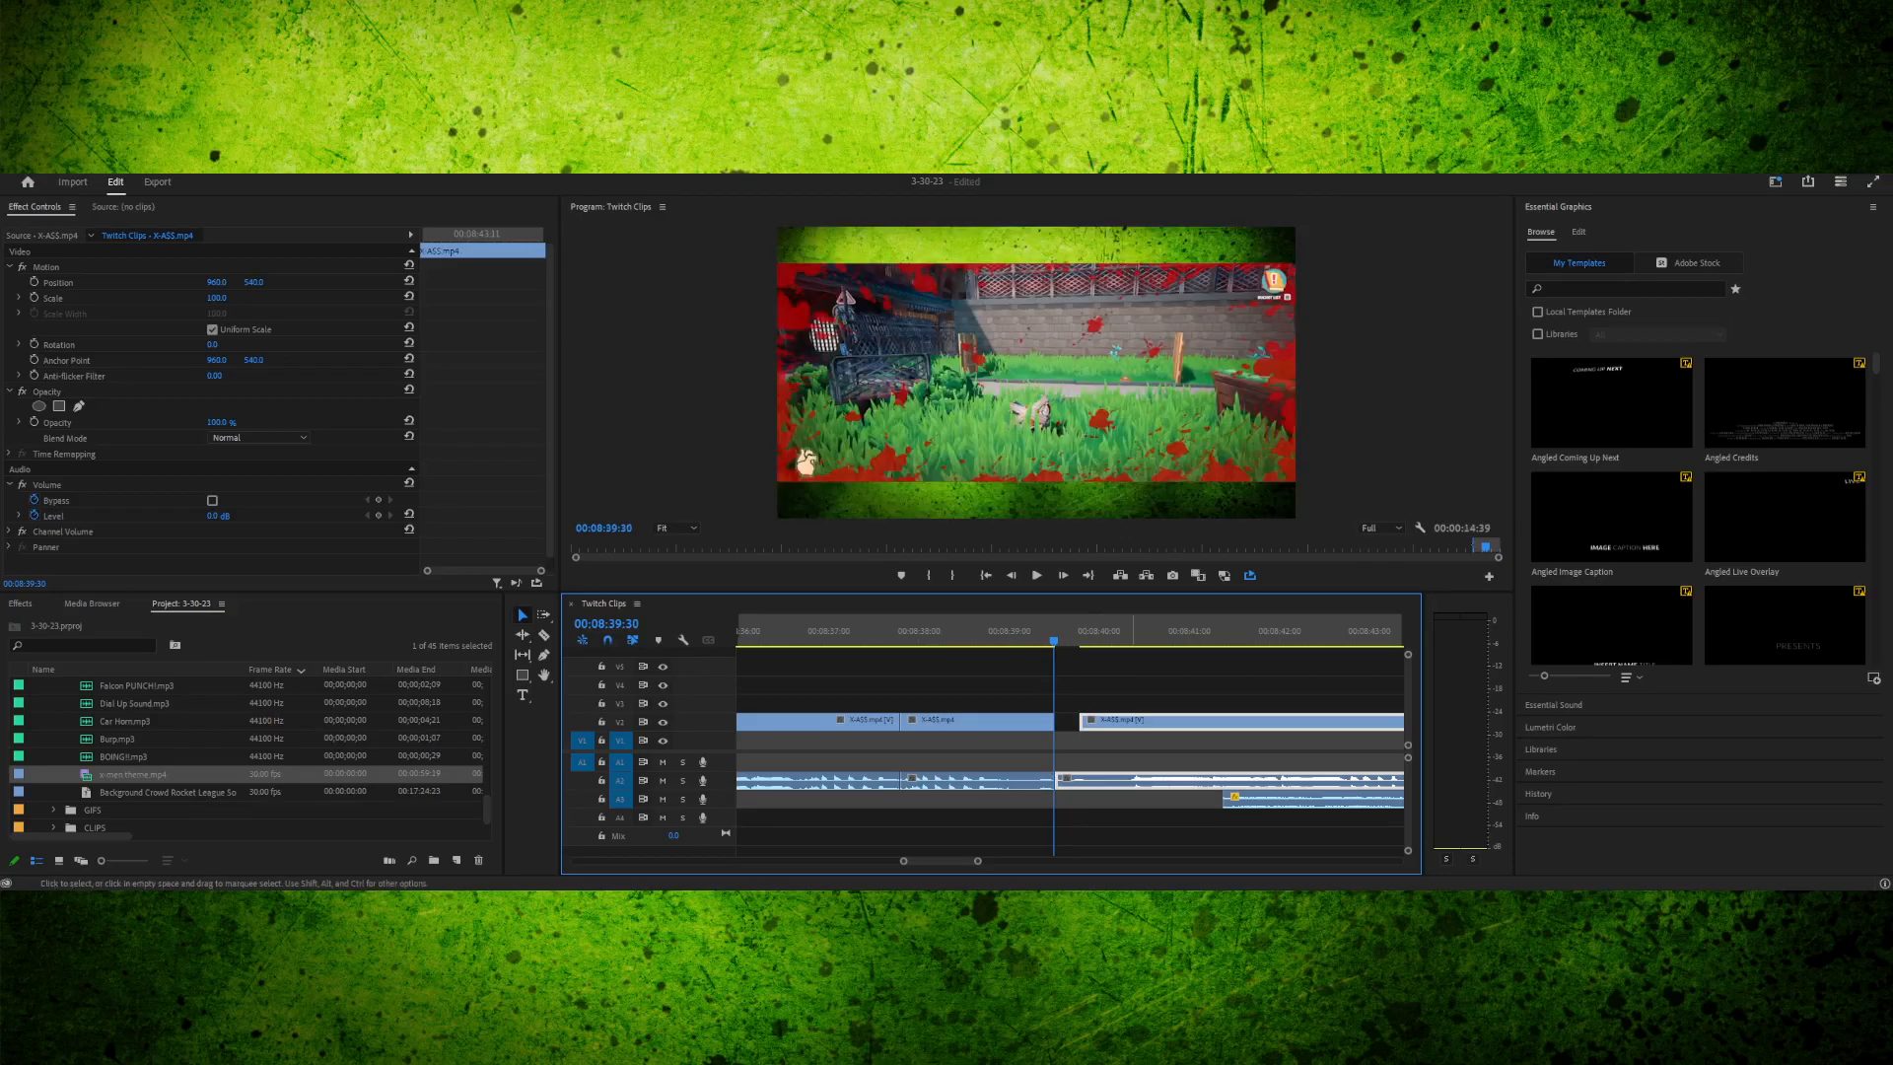
- Undo the recent trims, split, deletion and forward shifts of the X-A$$.mp4 segments, back to the earlier join at 00:08:36:41
{"action": "key", "text": "ctrl+z"}
{"action": "key", "text": "ctrl+z"}
{"action": "key", "text": "ctrl+z"}
{"action": "key", "text": "ctrl+z"}
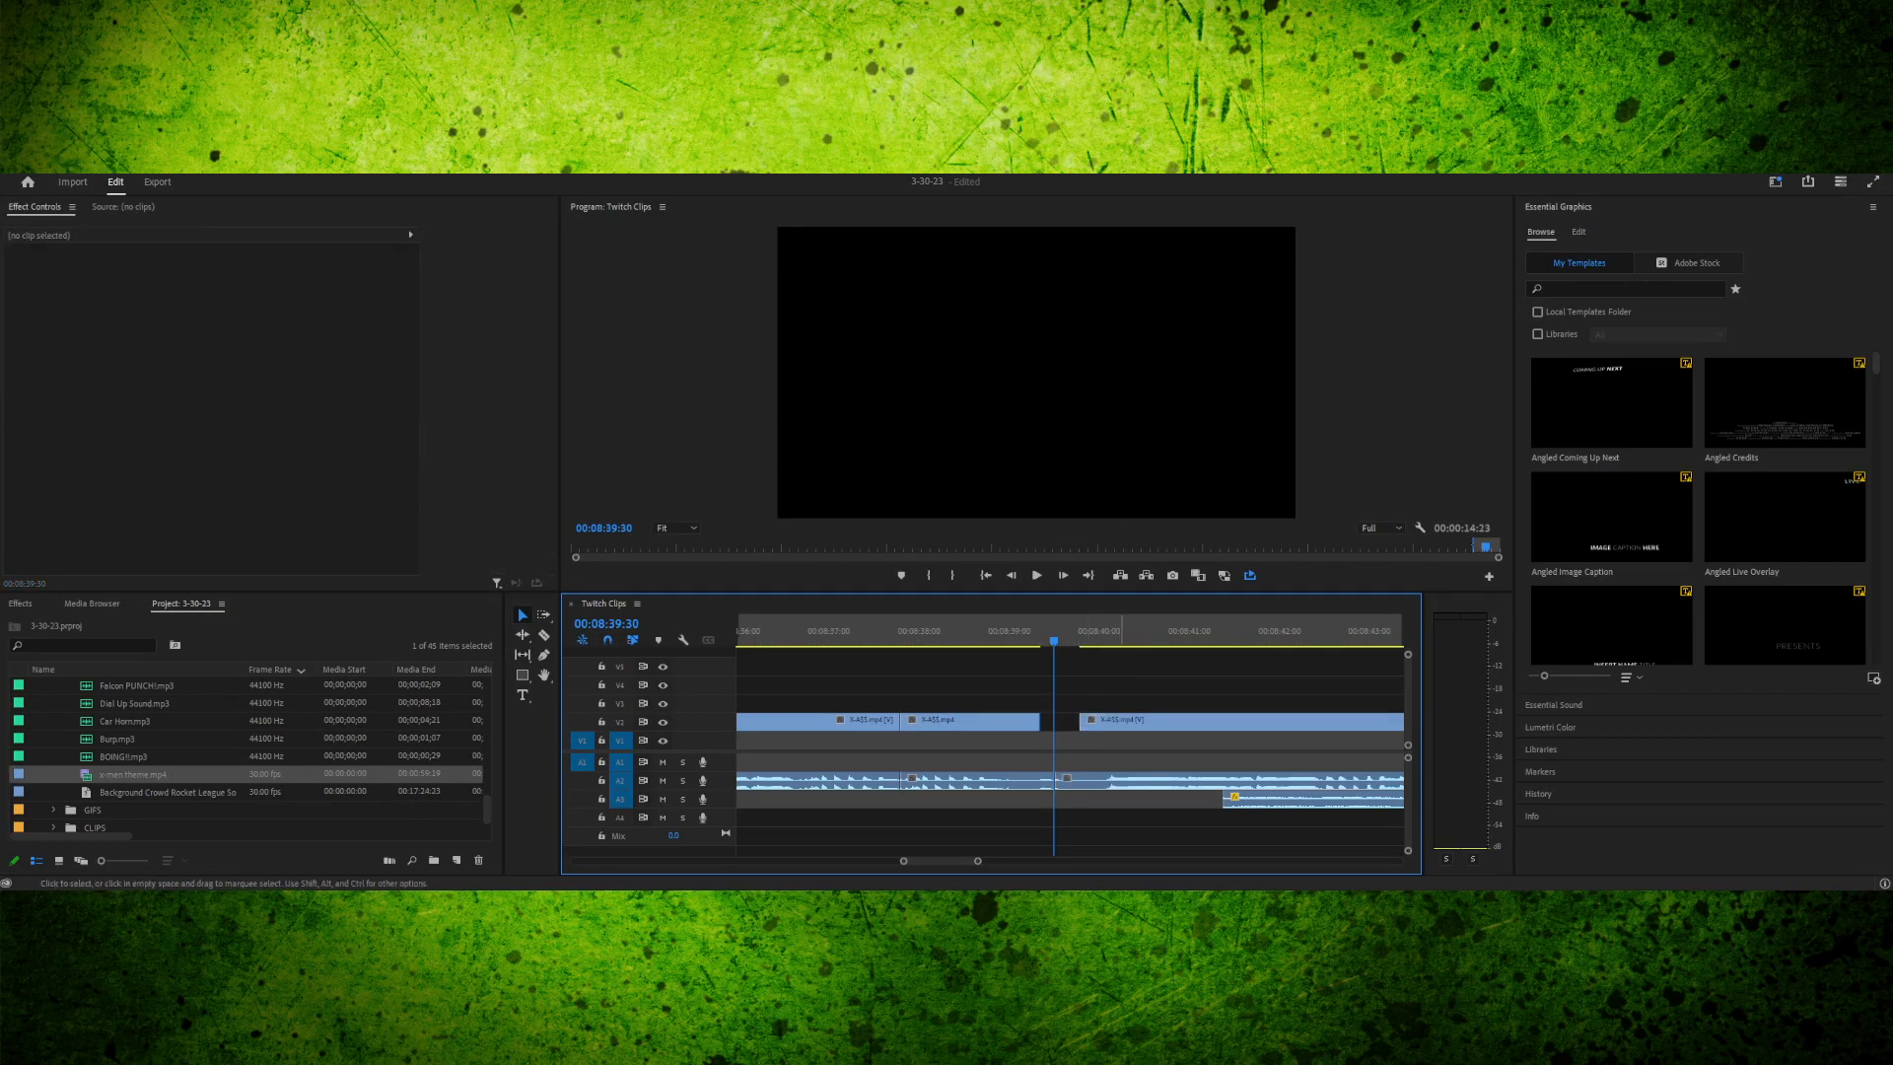
{"action": "key", "text": "ctrl+z"}
{"action": "key", "text": "ctrl+z"}
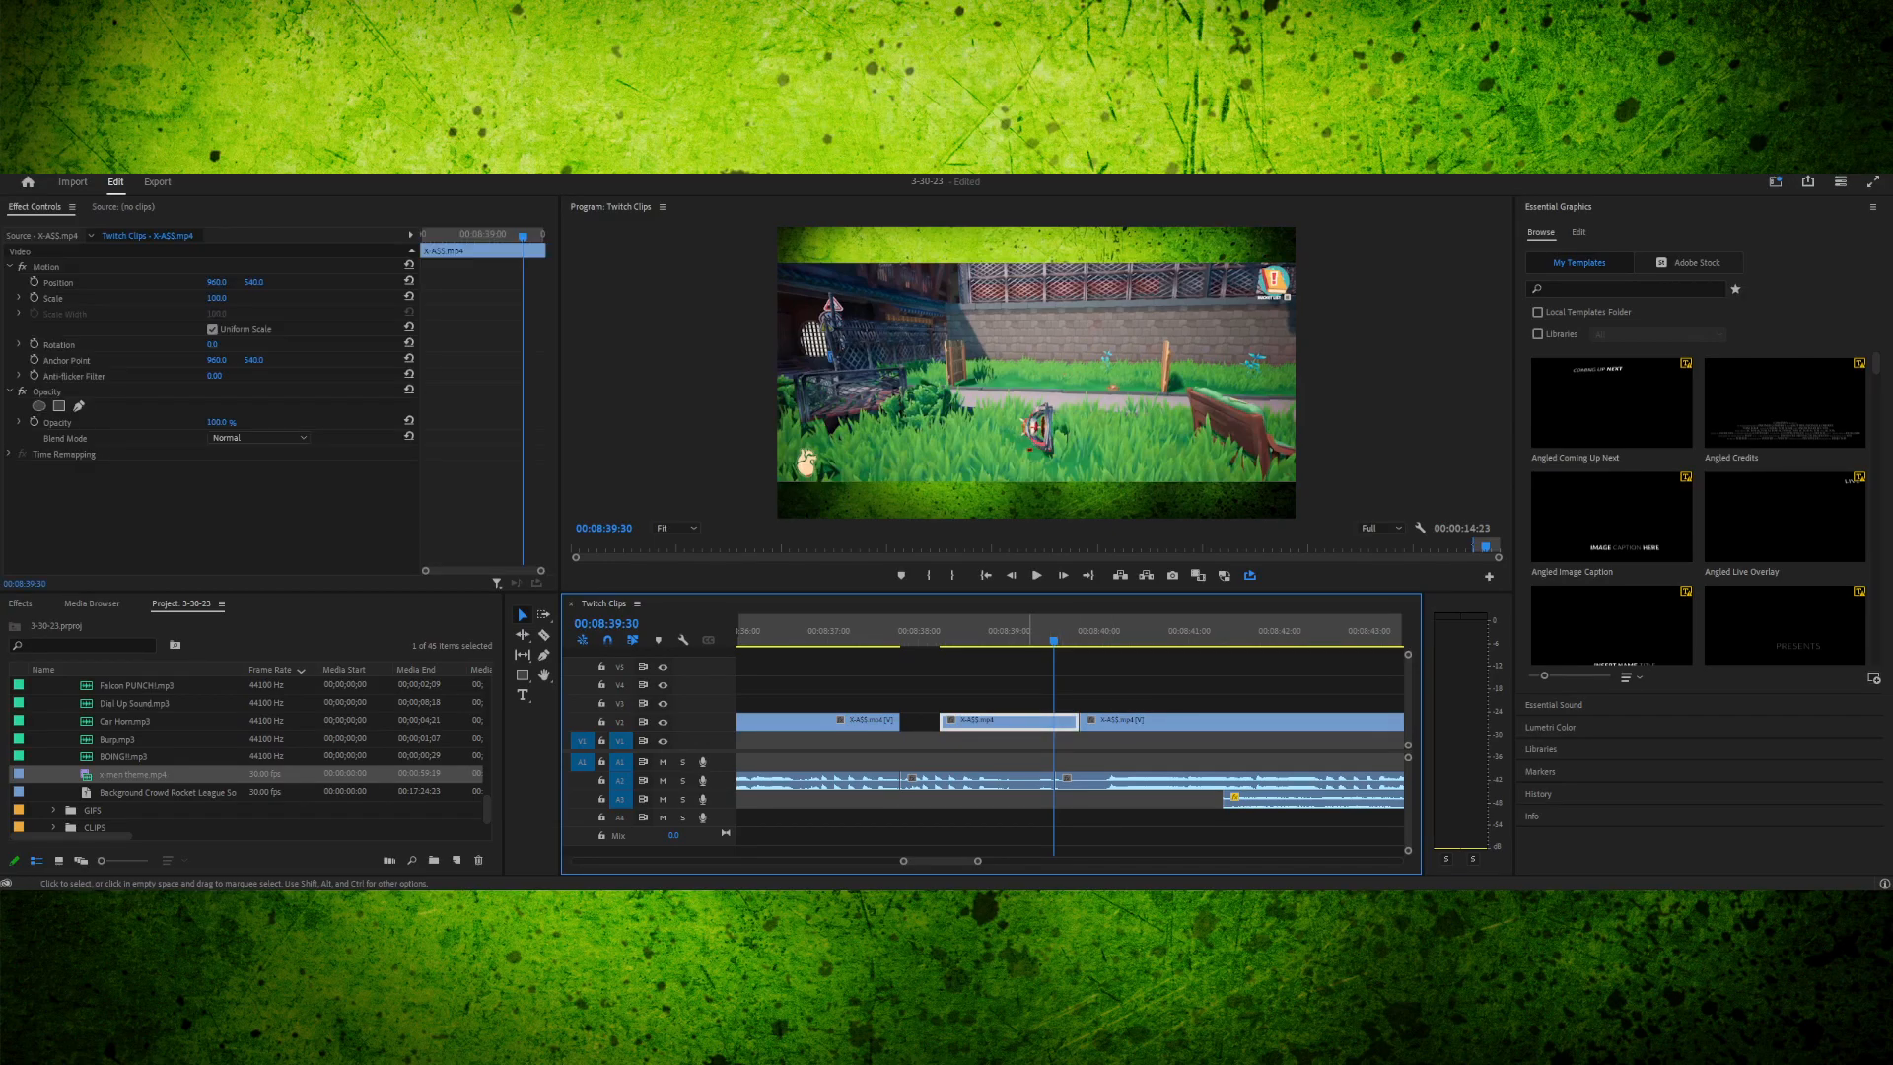
{"action": "key", "text": "ctrl+z"}
{"action": "key", "text": "ctrl+z"}
{"action": "key", "text": "ctrl+z"}
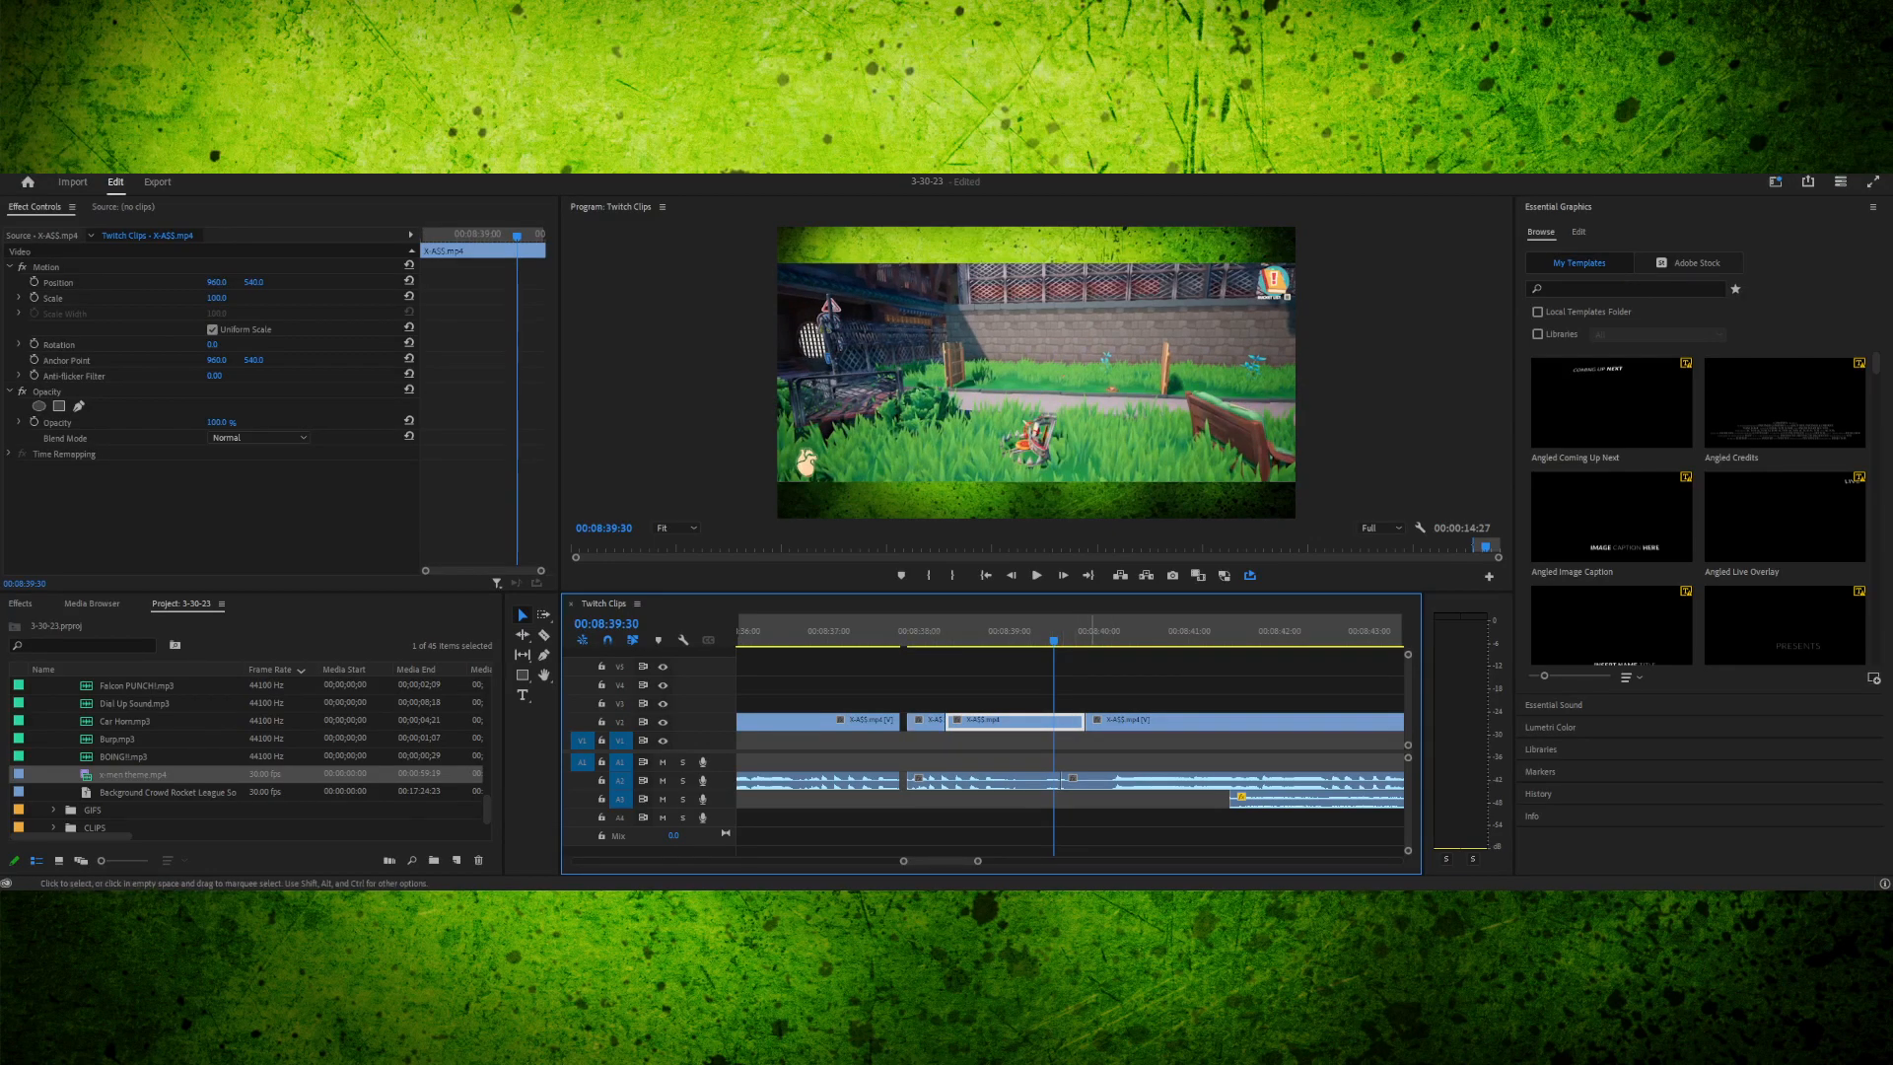
{"action": "key", "text": "ctrl+z"}
{"action": "key", "text": "ctrl+z"}
{"action": "key", "text": "ctrl+z"}
{"action": "key", "text": "ctrl+z"}
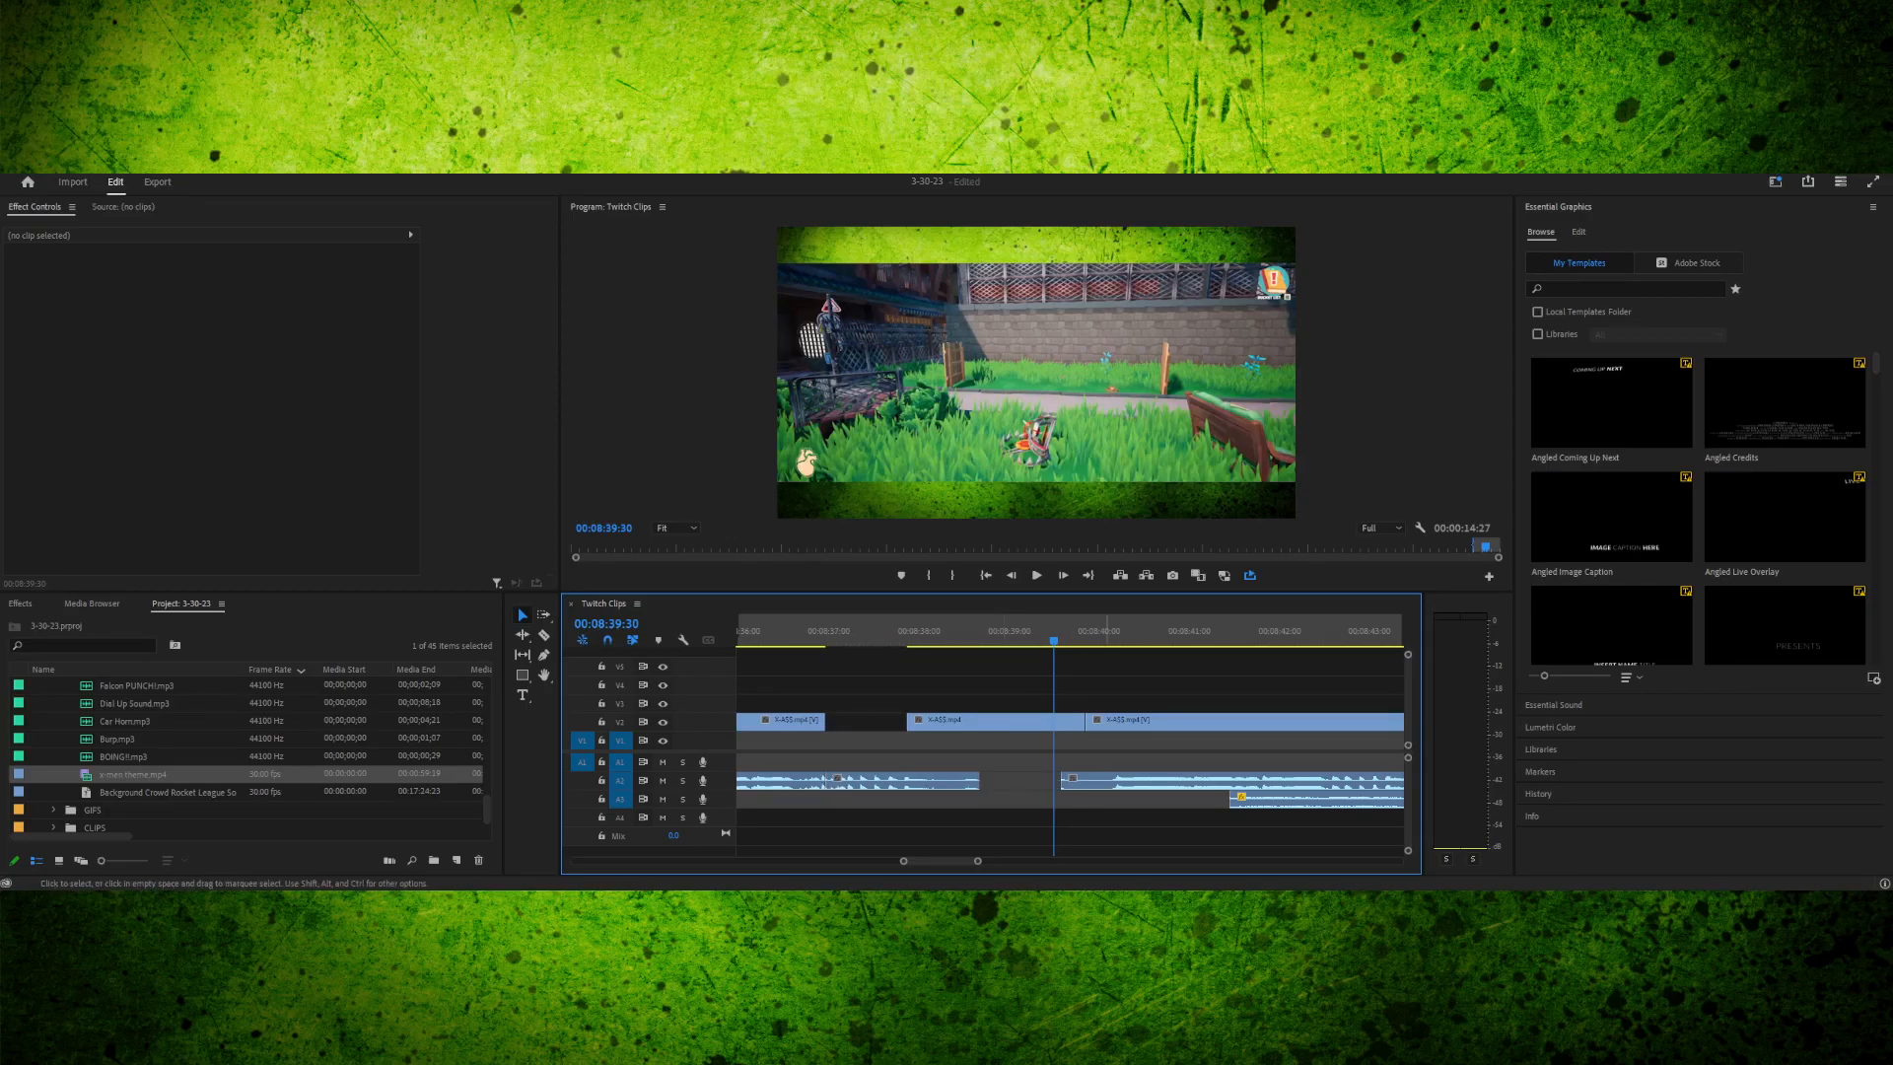
{"action": "key", "text": "ctrl+z"}
{"action": "key", "text": "ctrl+z"}
{"action": "key", "text": "ctrl+z"}
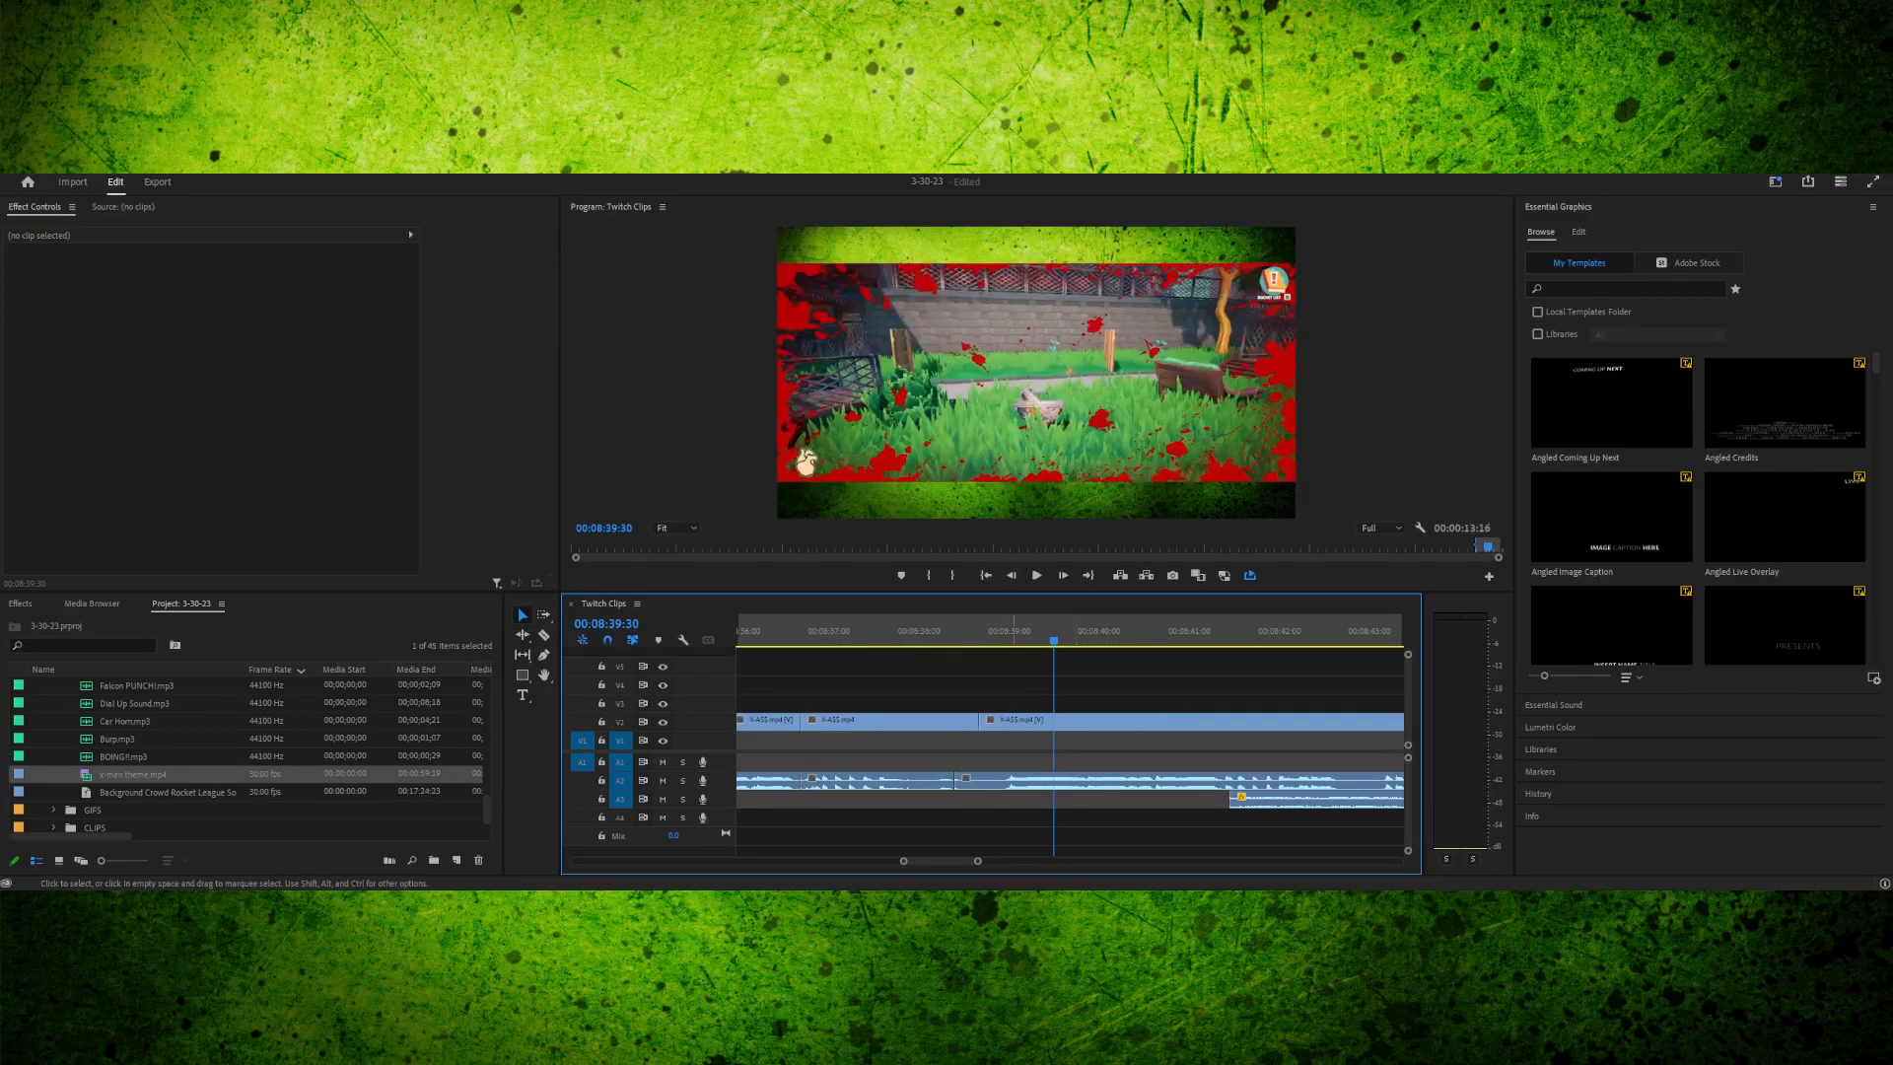
{"action": "key", "text": "ctrl+z"}
{"action": "key", "text": "ctrl+z"}
{"action": "key", "text": "ctrl+z"}
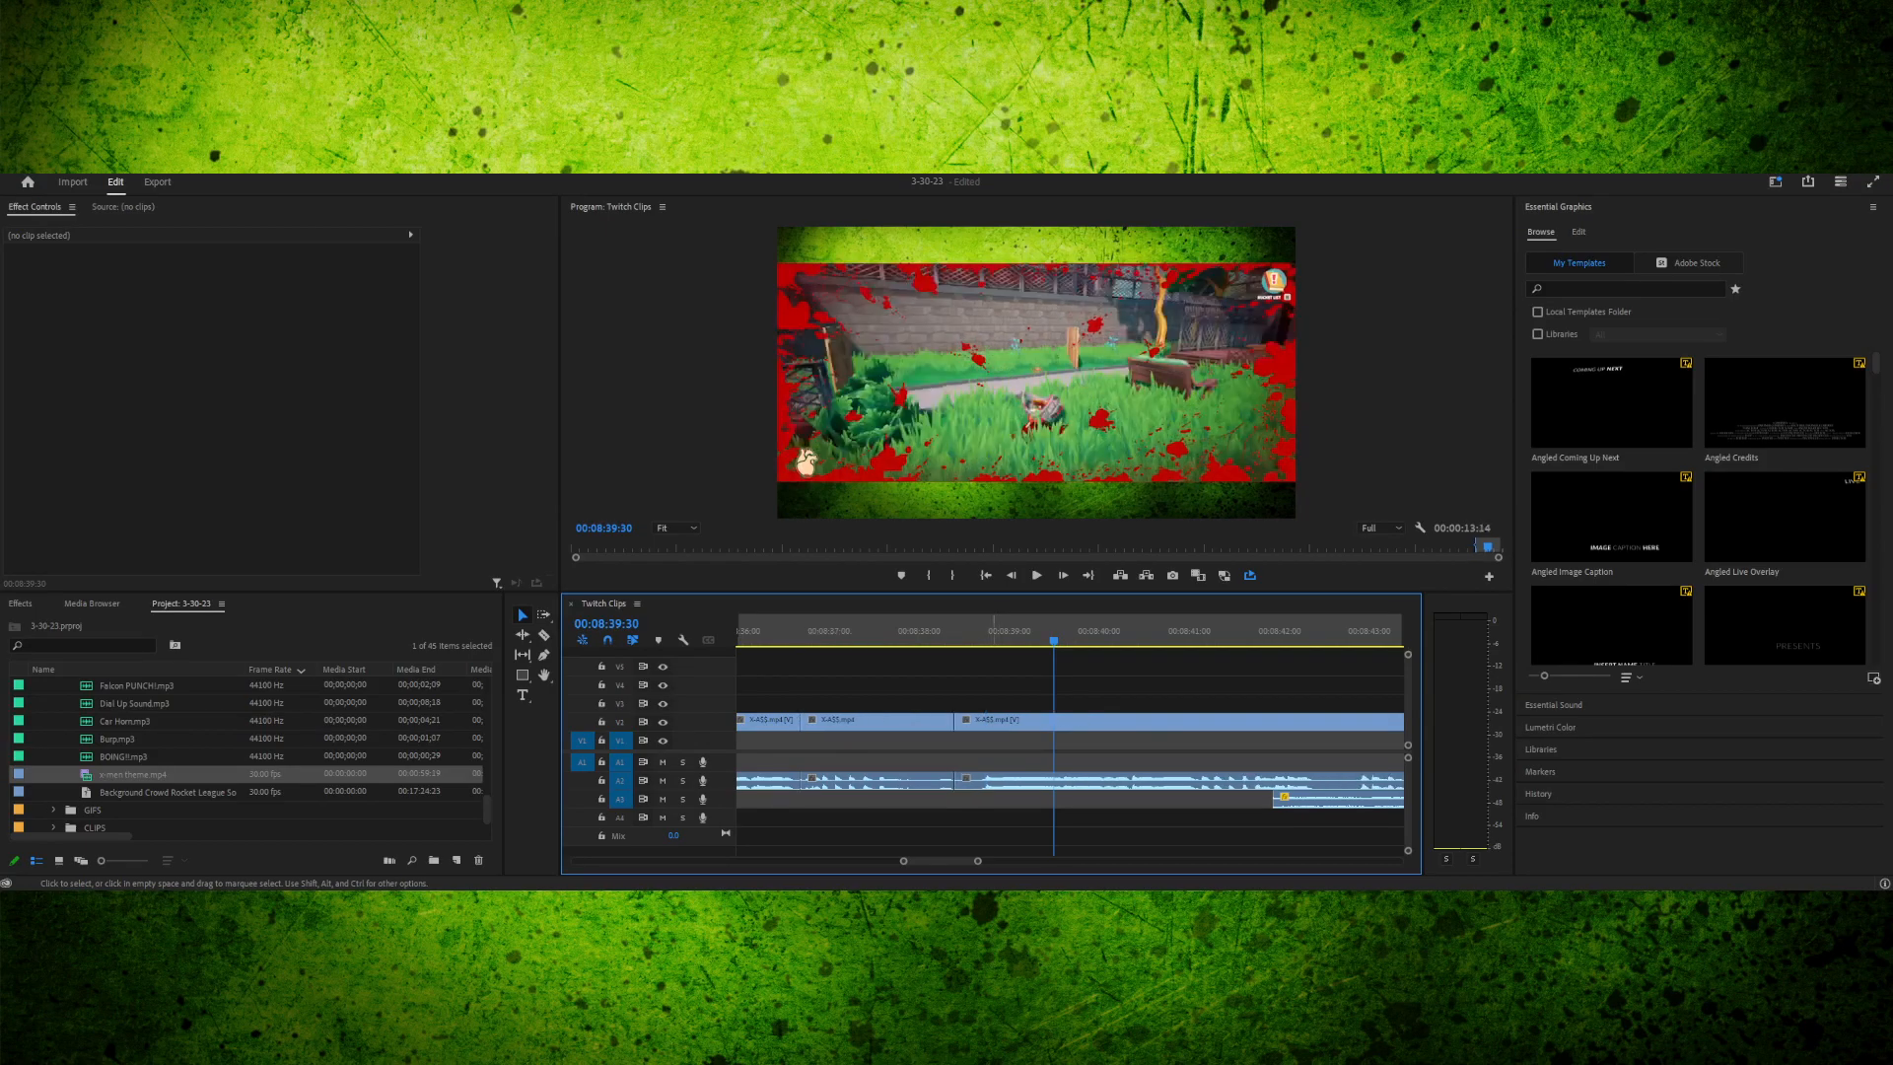
- Try to shift the video of the middle and last segments about half a second later in the timeline
{"action": "left_click_drag", "start_coordinate": [946, 631], "coordinate": [938, 631]}
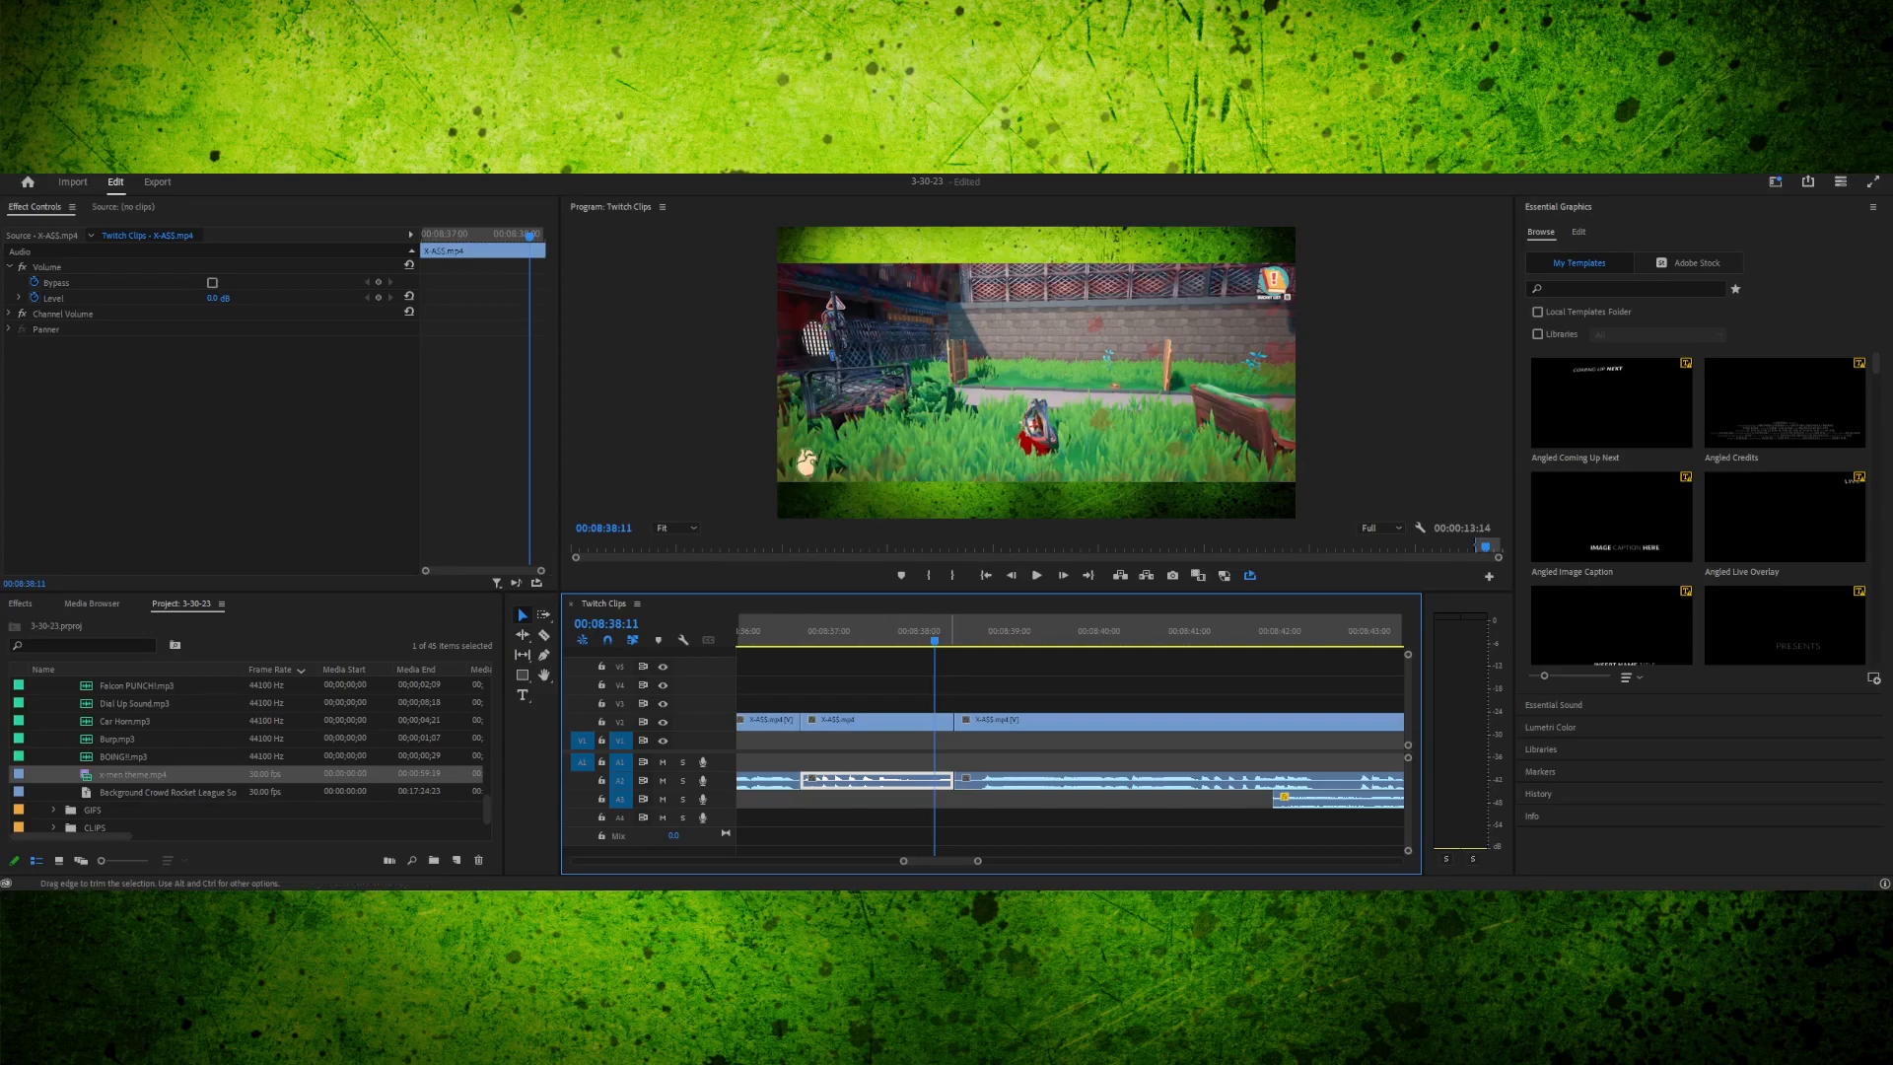
{"action": "left_click", "coordinate": [889, 722]}
{"action": "left_click_drag", "start_coordinate": [889, 722], "coordinate": [936, 723]}
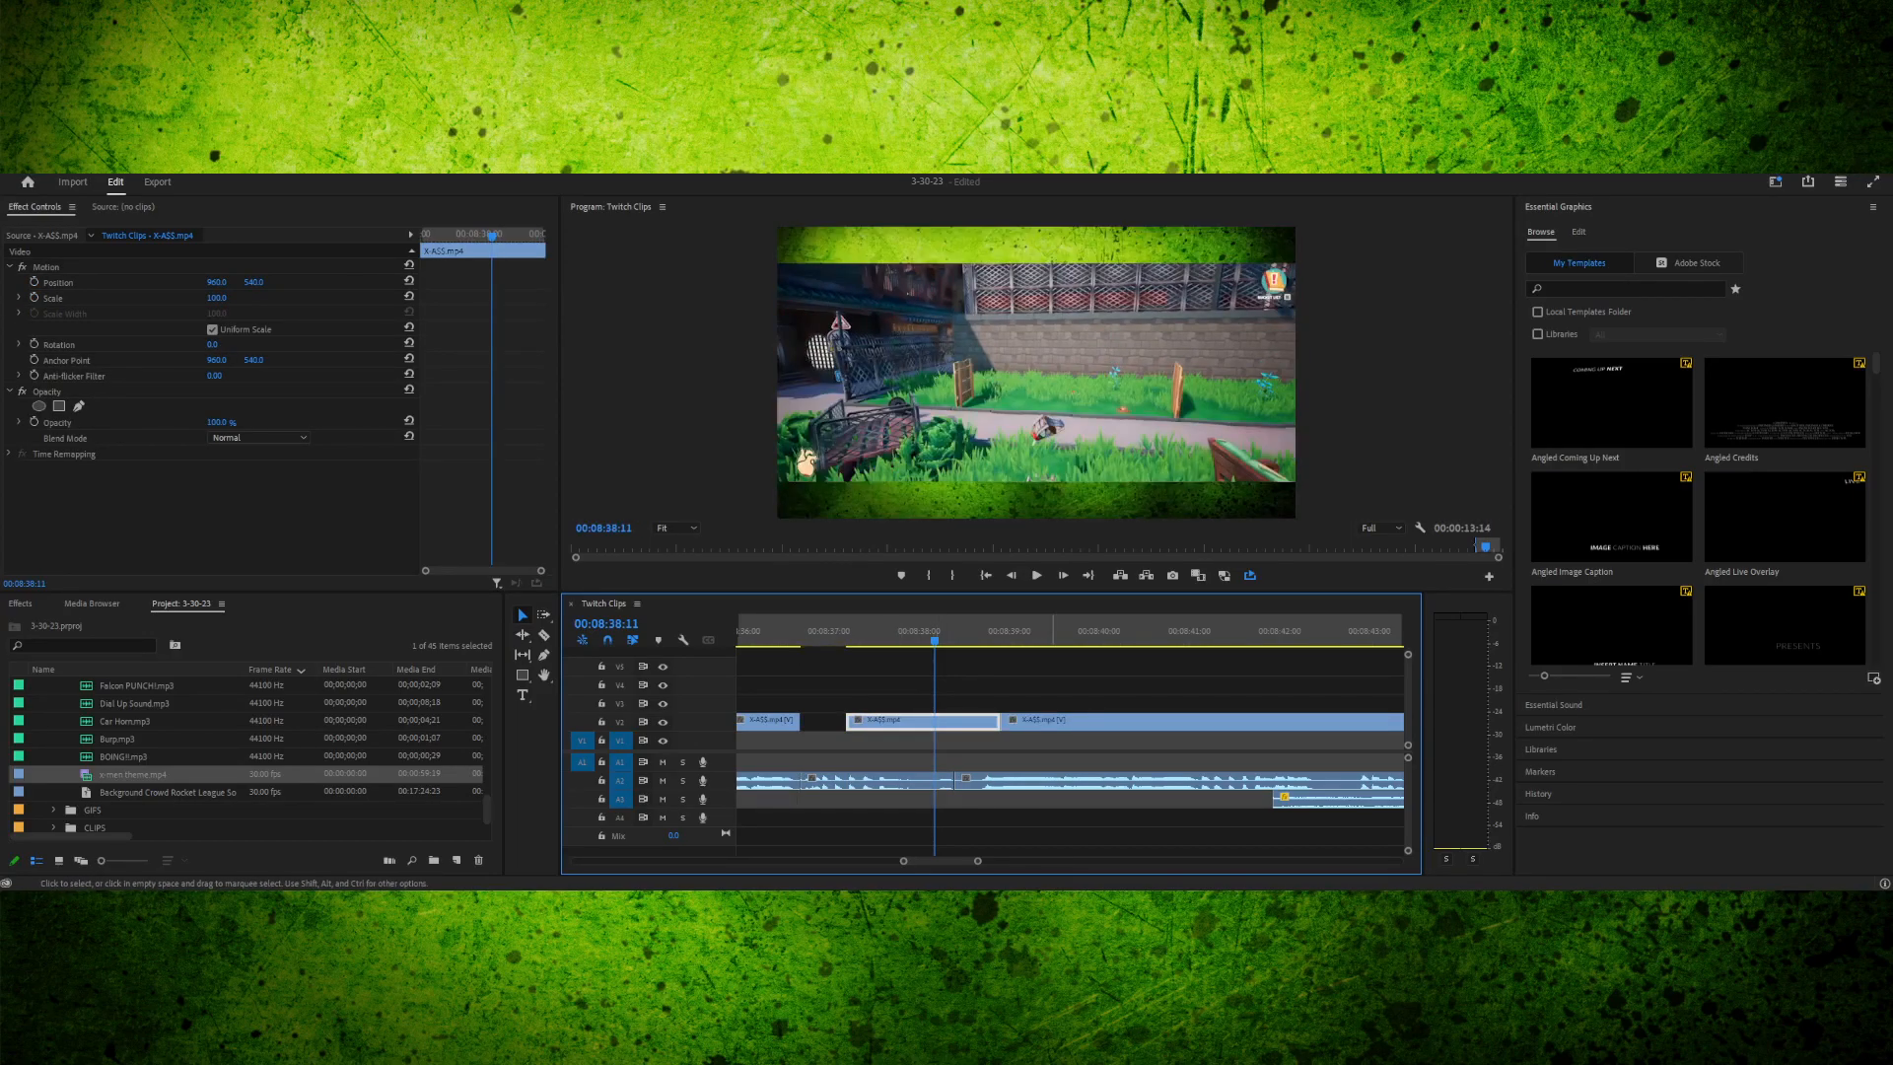
{"action": "key", "text": "ctrl+z"}
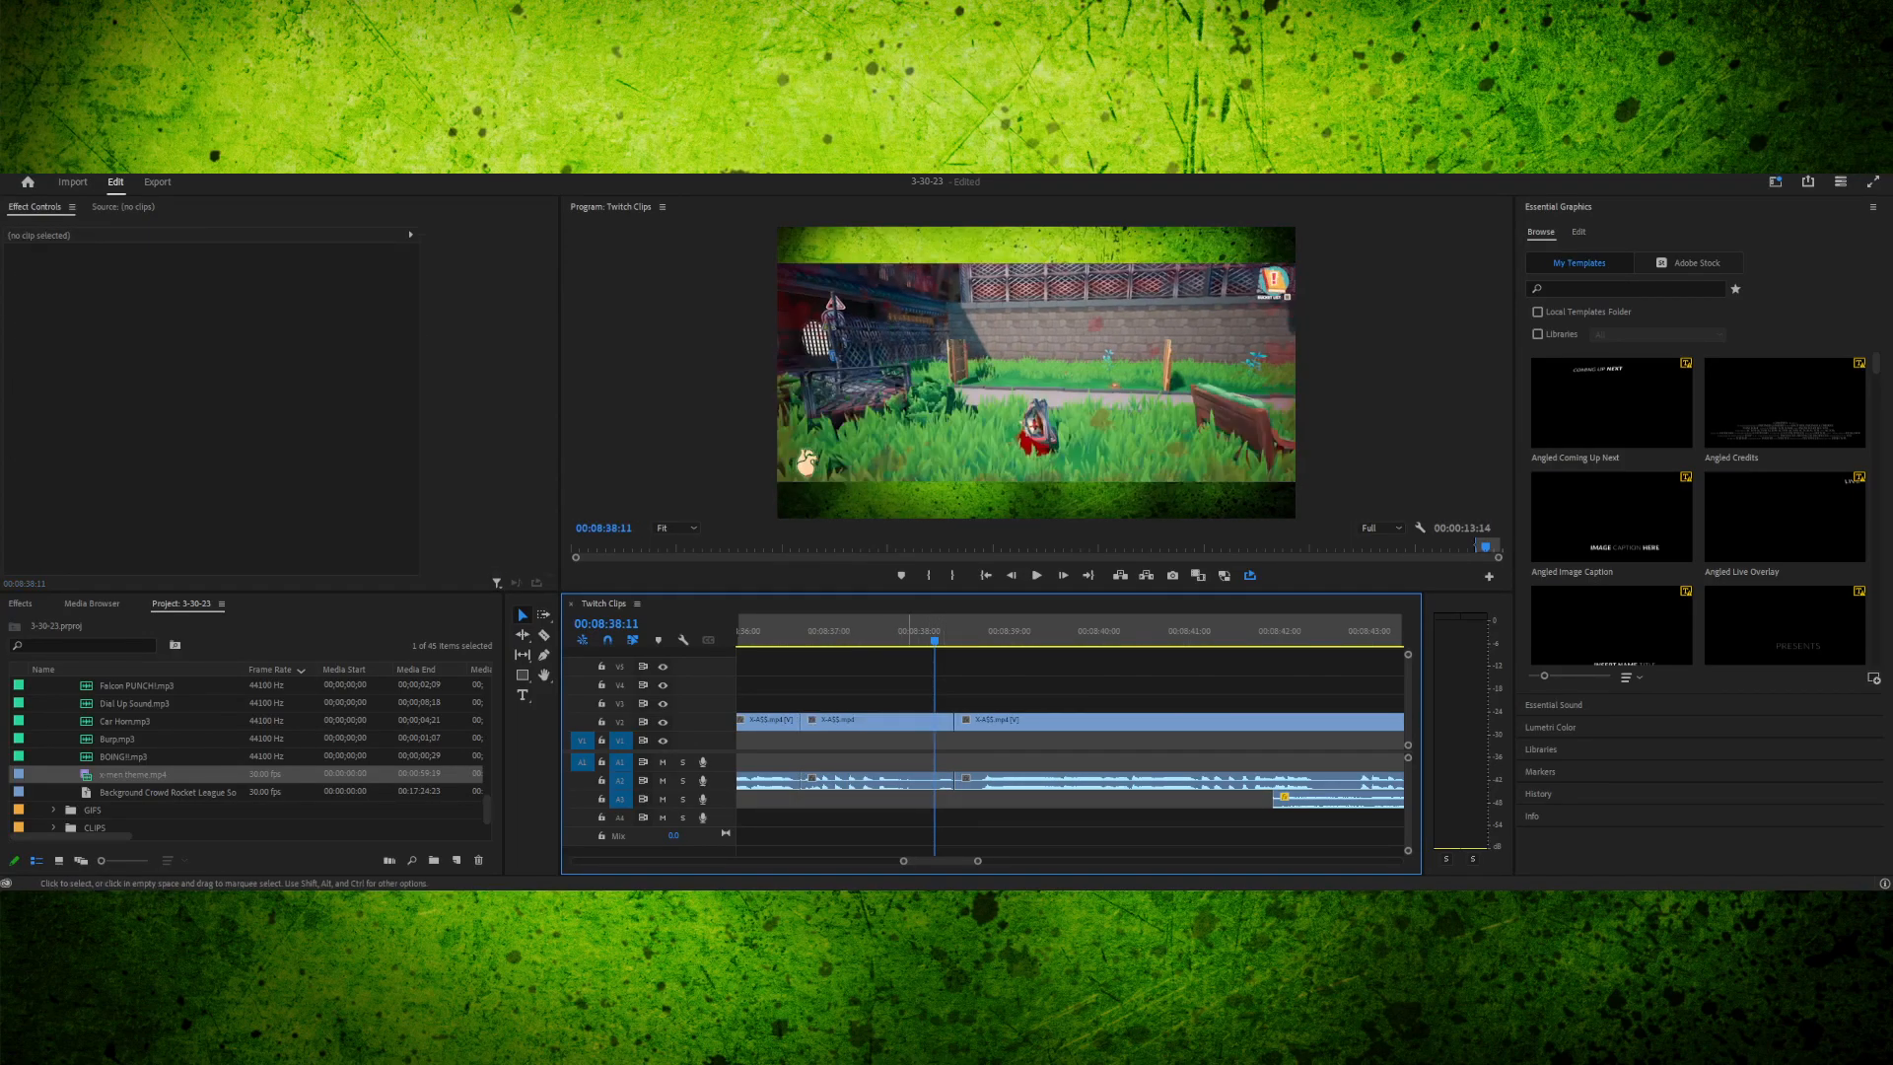
- Replay from 00:08:35:37 and scrub across the middle segment to re-examine its join with the first X-A$$.mp4 segment
{"action": "left_click_drag", "start_coordinate": [941, 860], "coordinate": [938, 861]}
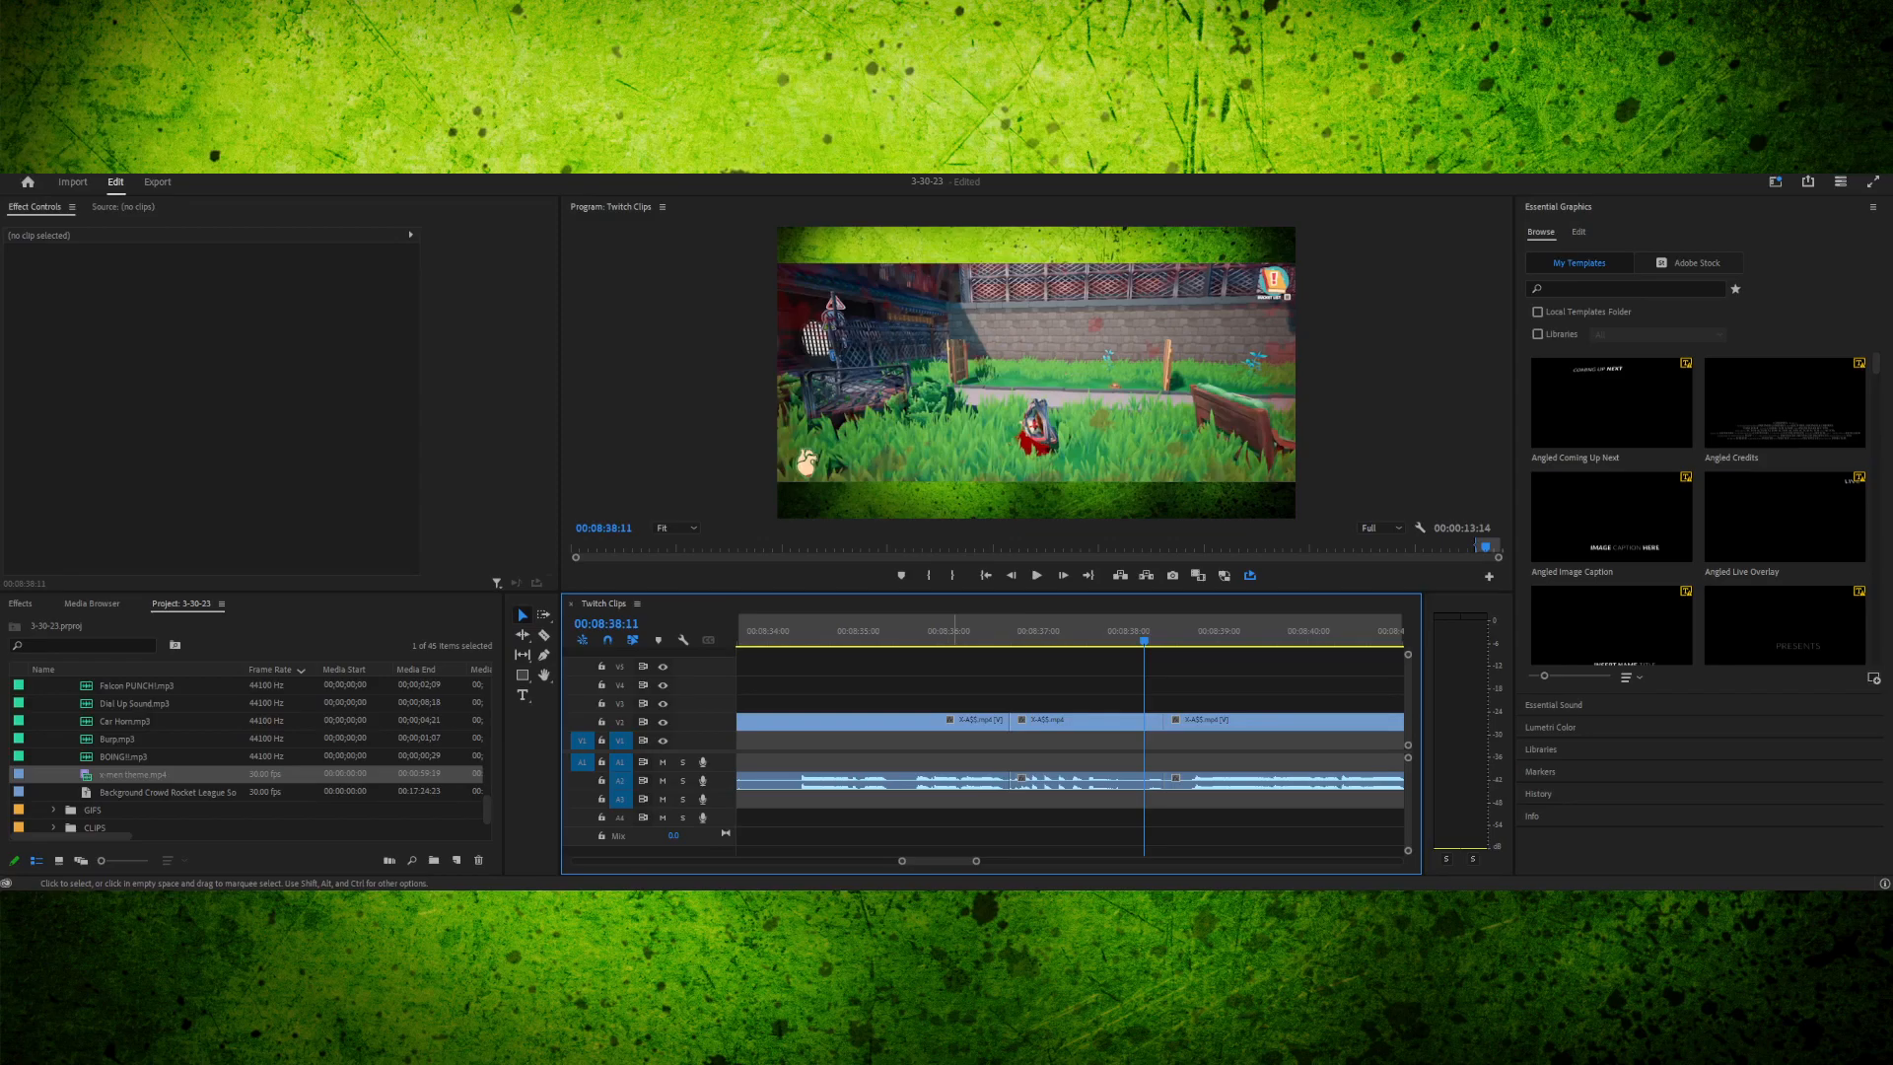
{"action": "left_click_drag", "start_coordinate": [952, 681], "coordinate": [1023, 719]}
{"action": "left_click_drag", "start_coordinate": [899, 631], "coordinate": [915, 631]}
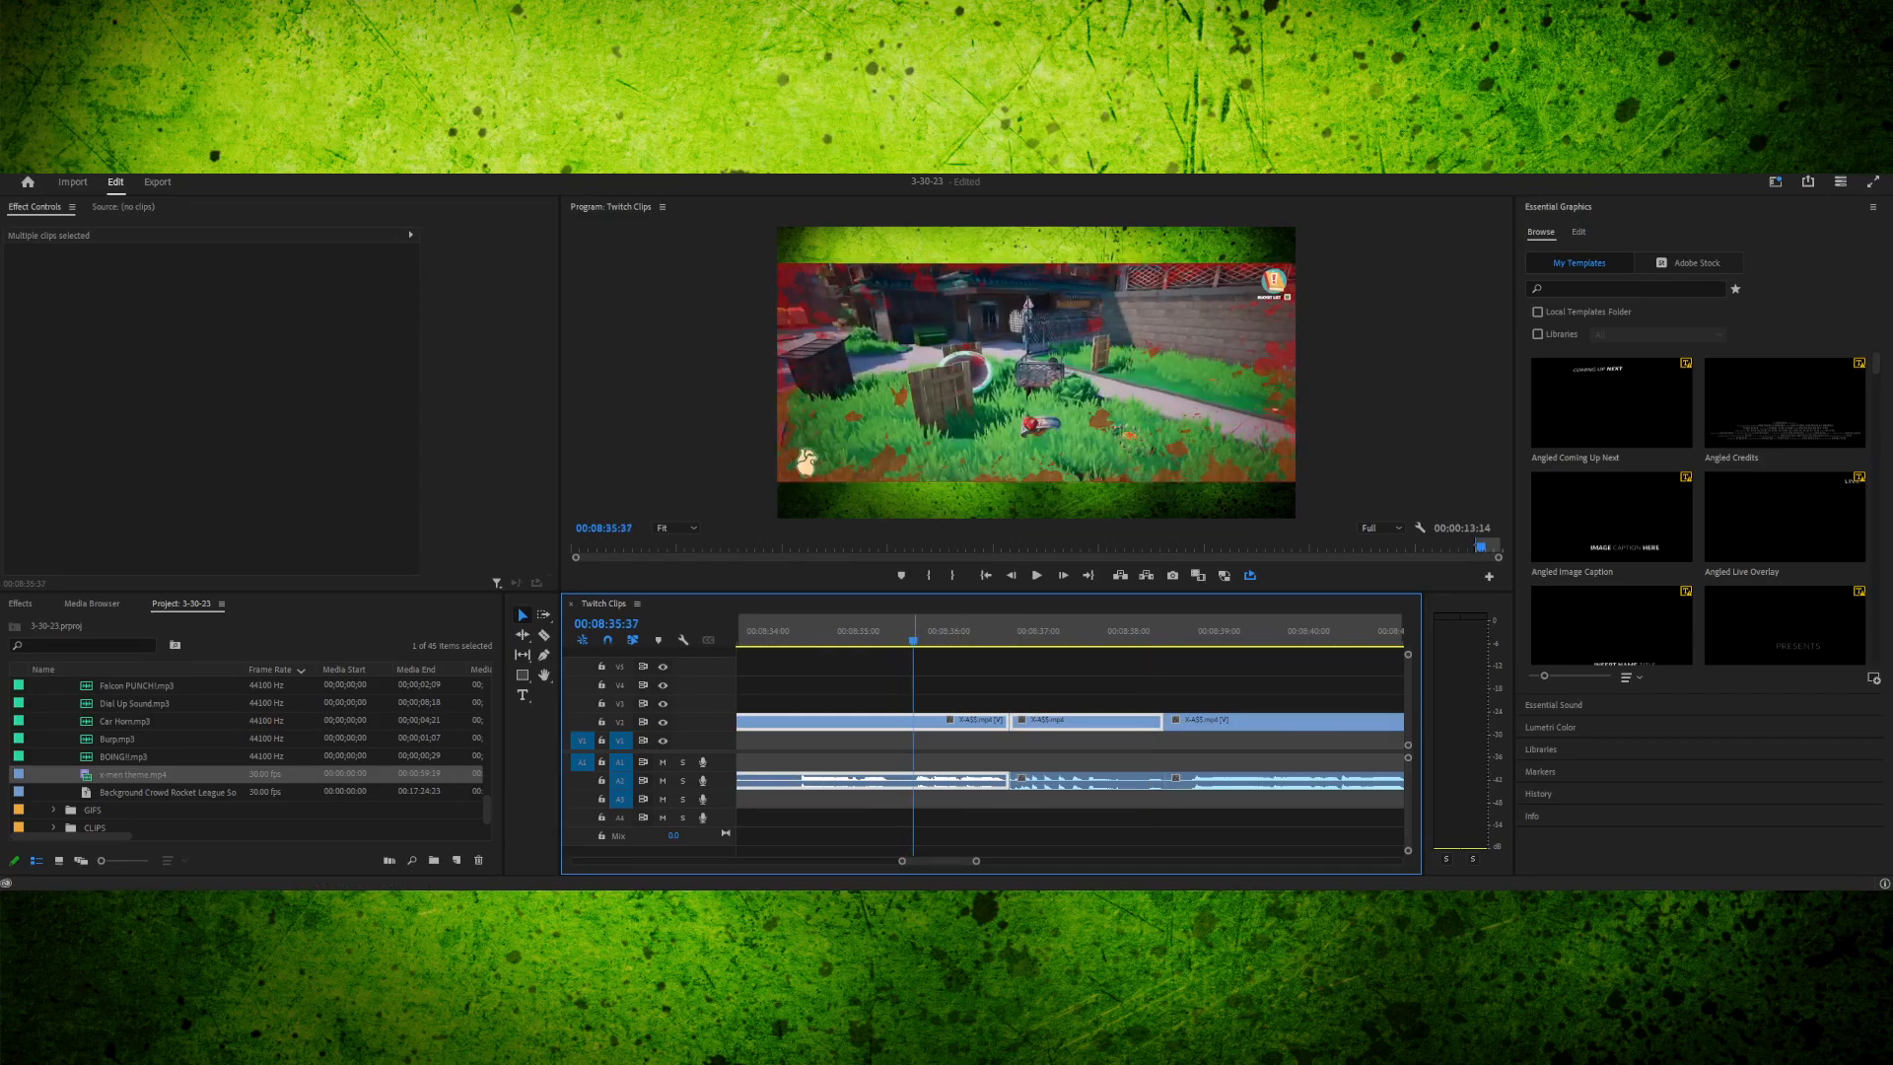
{"action": "key", "text": "space"}
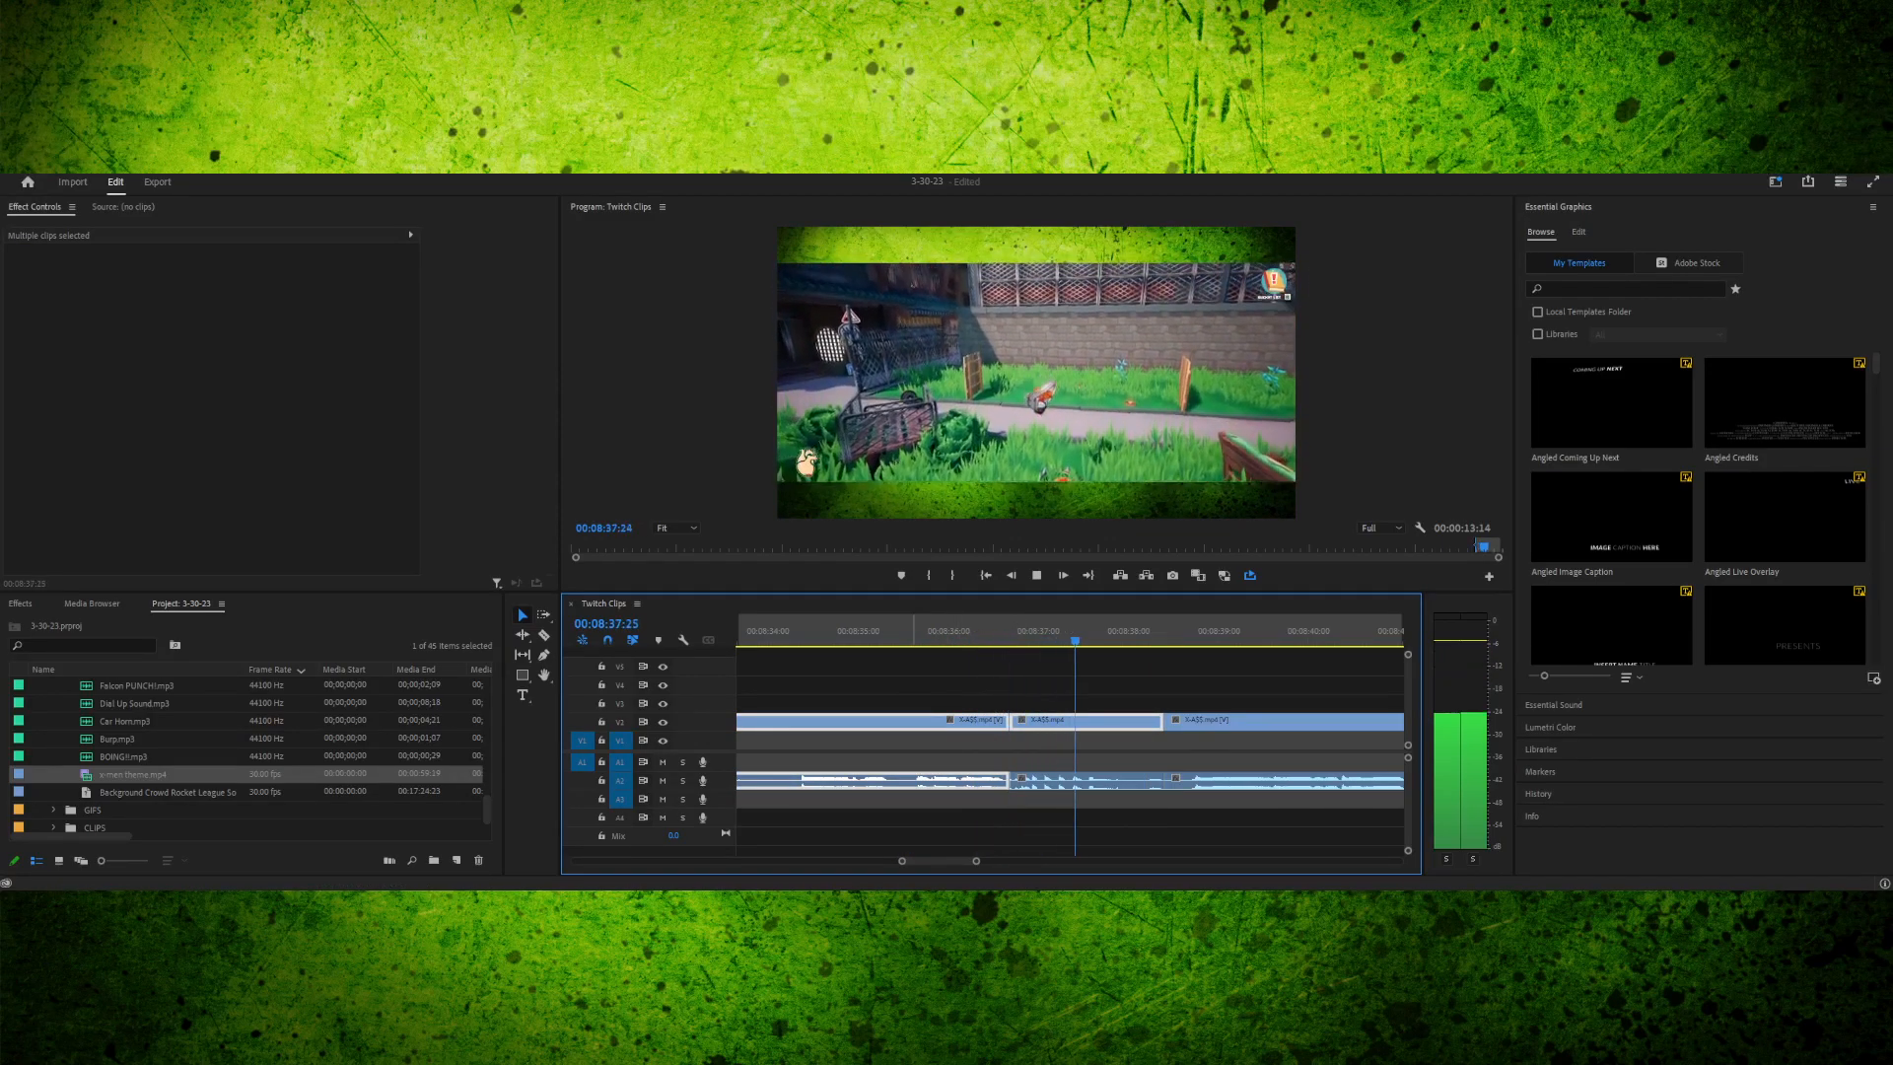
{"action": "key", "text": "space"}
{"action": "left_click", "coordinate": [1063, 781]}
{"action": "left_click_drag", "start_coordinate": [1019, 631], "coordinate": [1113, 639]}
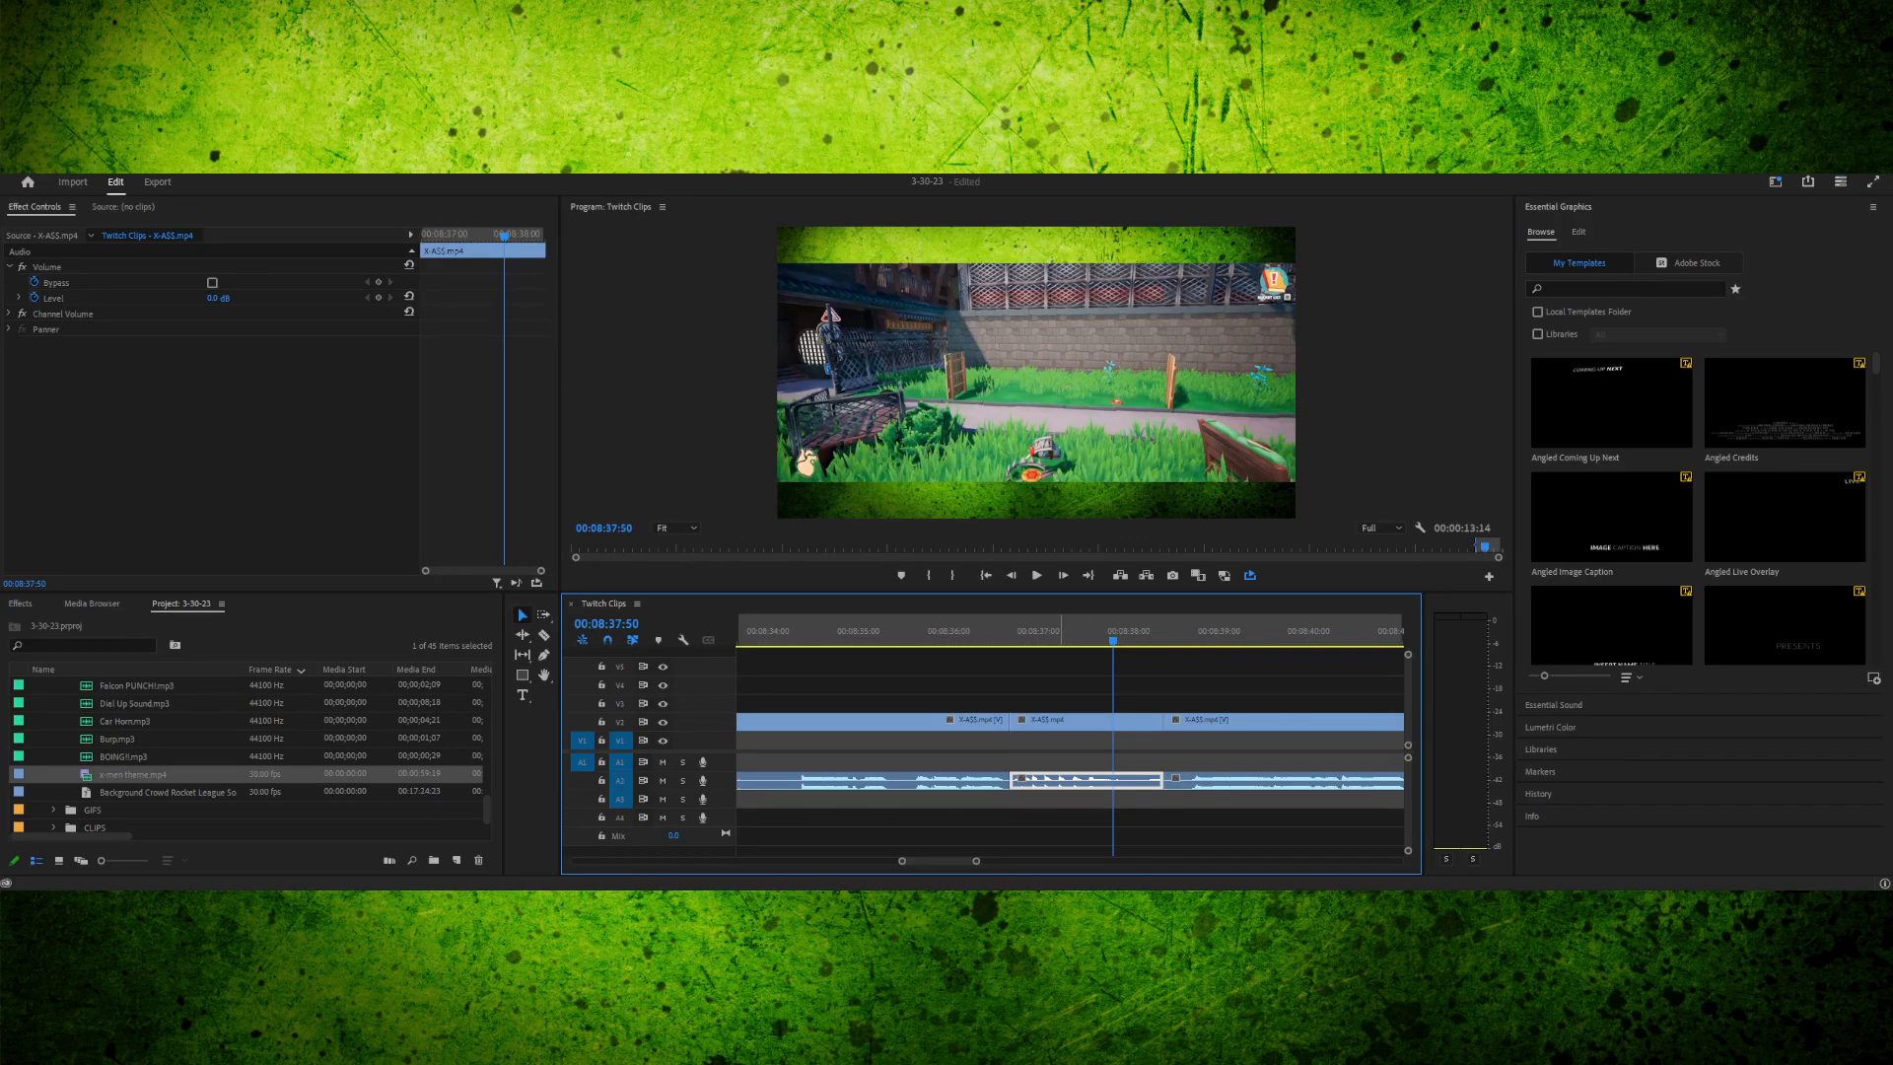
{"action": "left_click_drag", "start_coordinate": [1113, 640], "coordinate": [944, 640]}
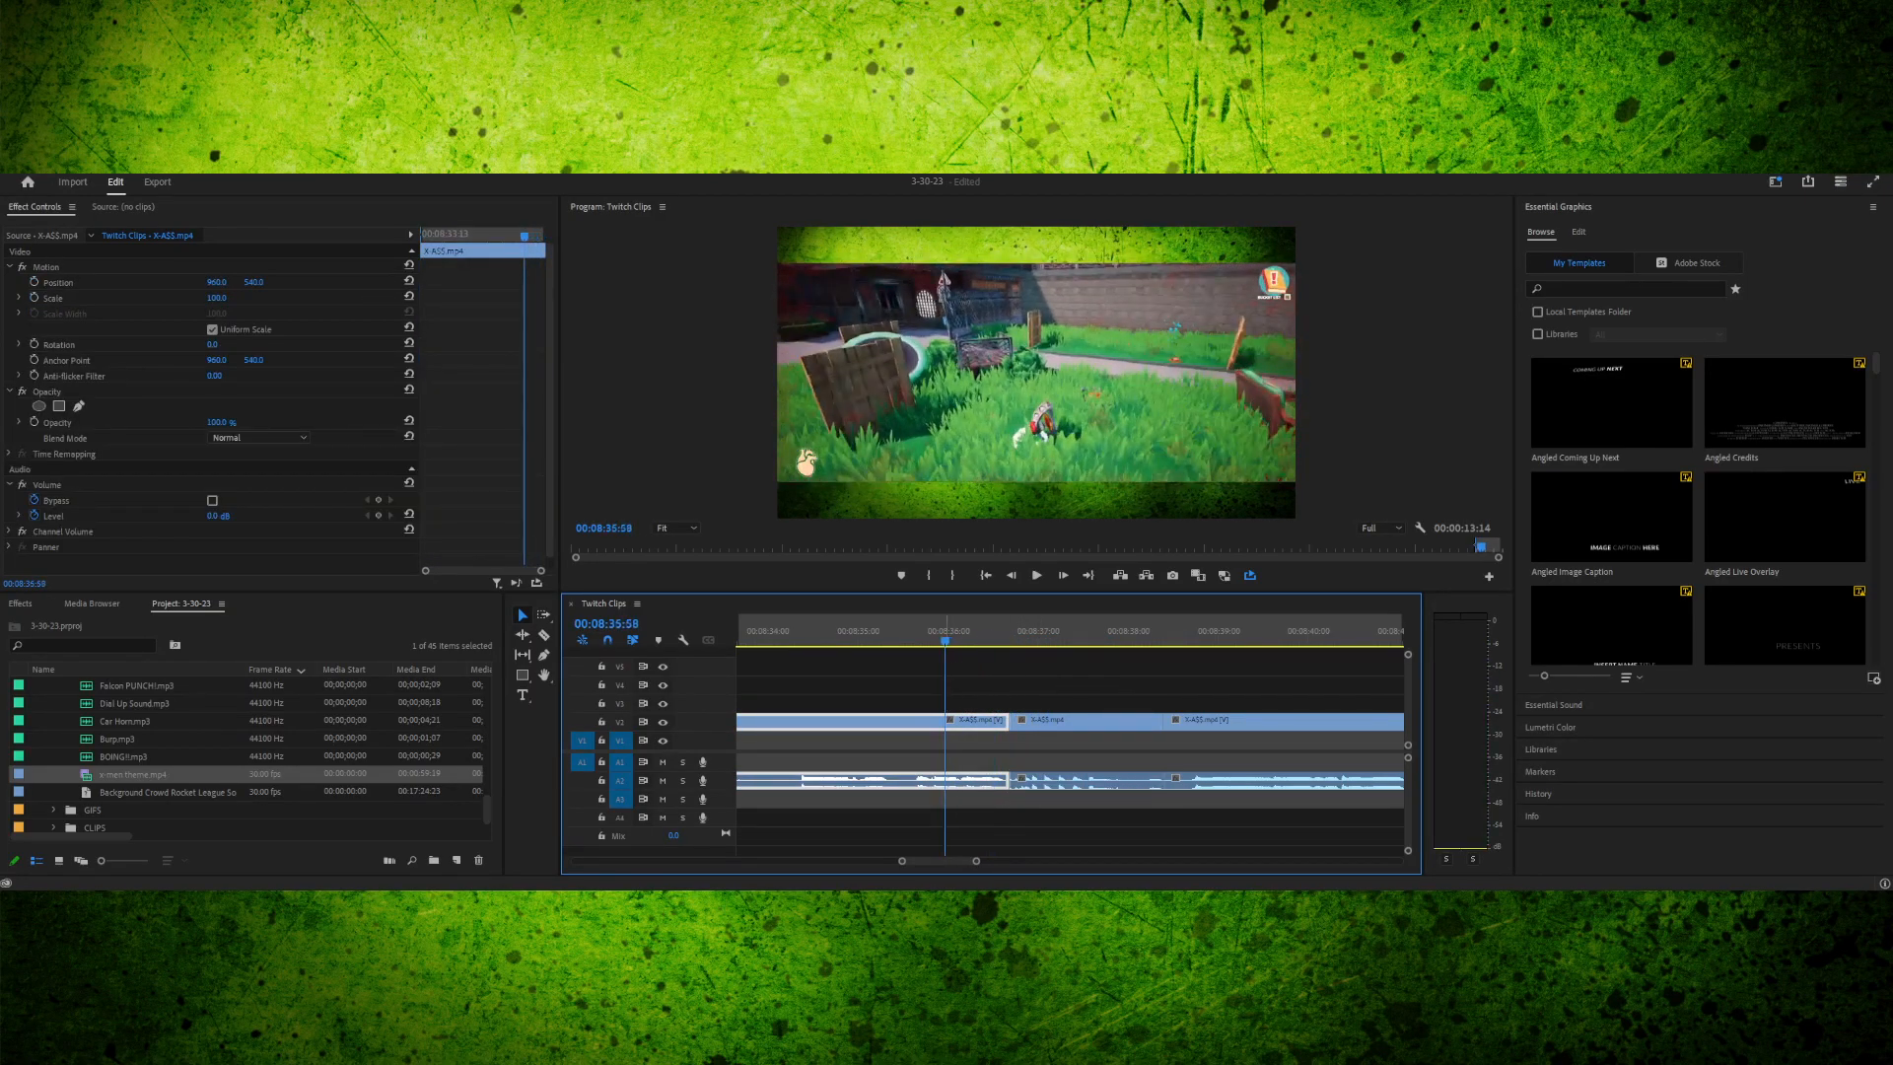
- Shift the middle and last X-A$$.mp4 segments about one second later, realigning the middle segment's separate audio under its video
{"action": "key", "text": "space"}
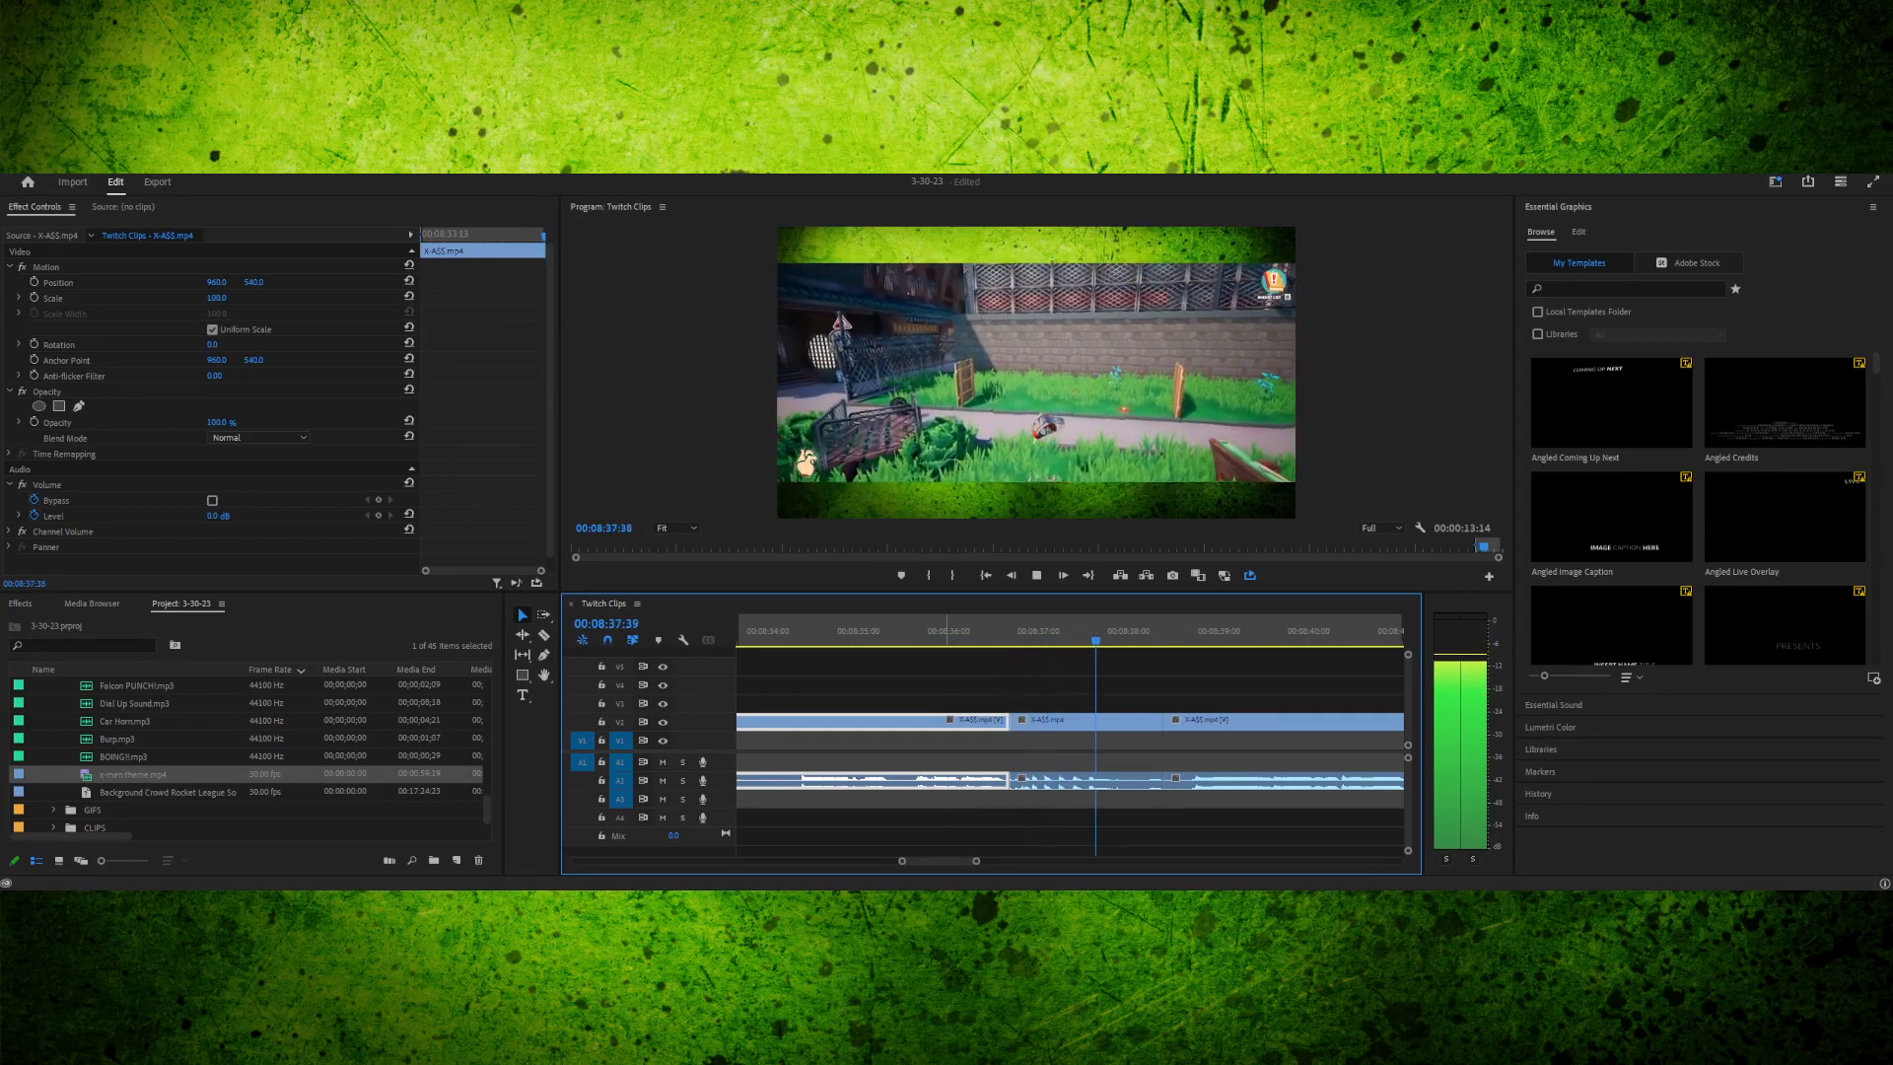
{"action": "key", "text": "space"}
{"action": "left_click_drag", "start_coordinate": [956, 640], "coordinate": [1003, 640]}
{"action": "left_click_drag", "start_coordinate": [1121, 695], "coordinate": [1232, 723]}
{"action": "left_click", "coordinate": [966, 780]}
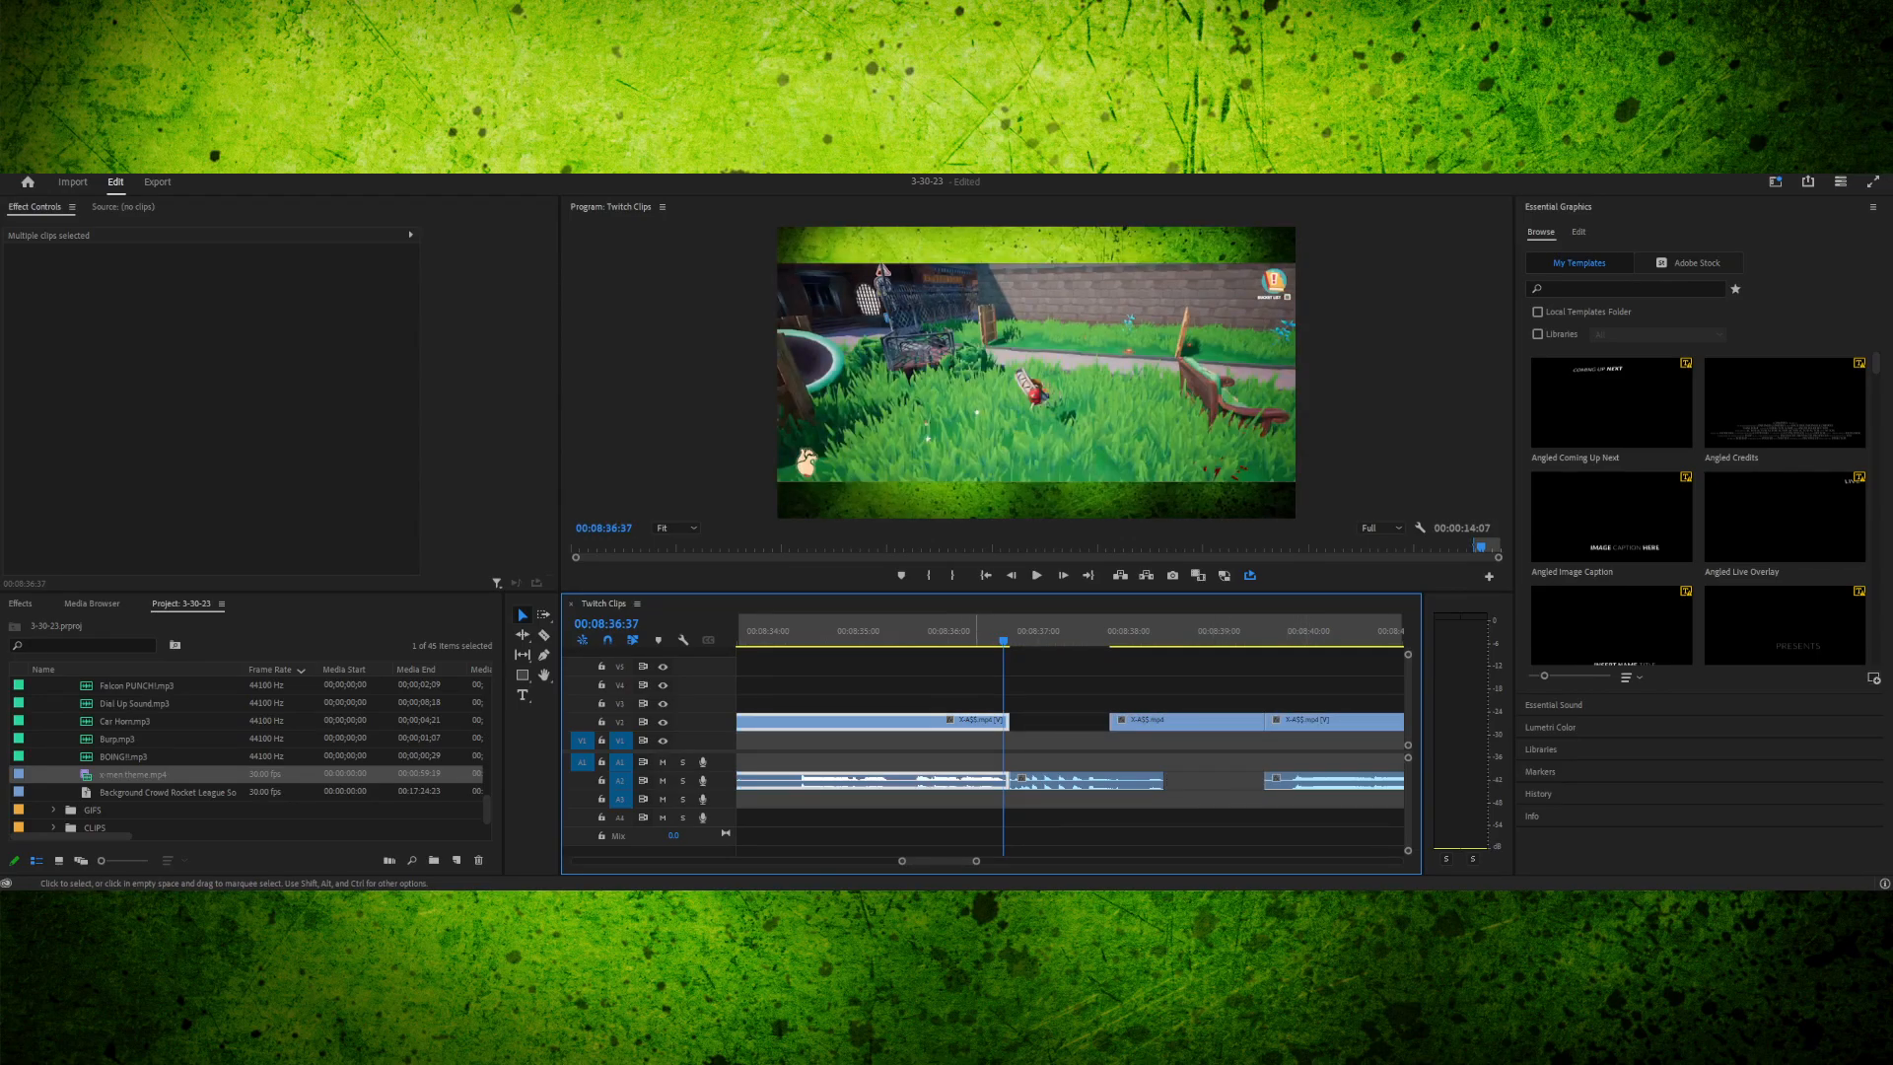
{"action": "left_click", "coordinate": [1080, 780]}
{"action": "left_click_drag", "start_coordinate": [1081, 780], "coordinate": [1162, 782]}
- Extend the end of the first X-A$$.mp4 segment by about one second into the gap, playing from about 00:08:36:40 to judge it
{"action": "left_click_drag", "start_coordinate": [1007, 780], "coordinate": [1085, 780]}
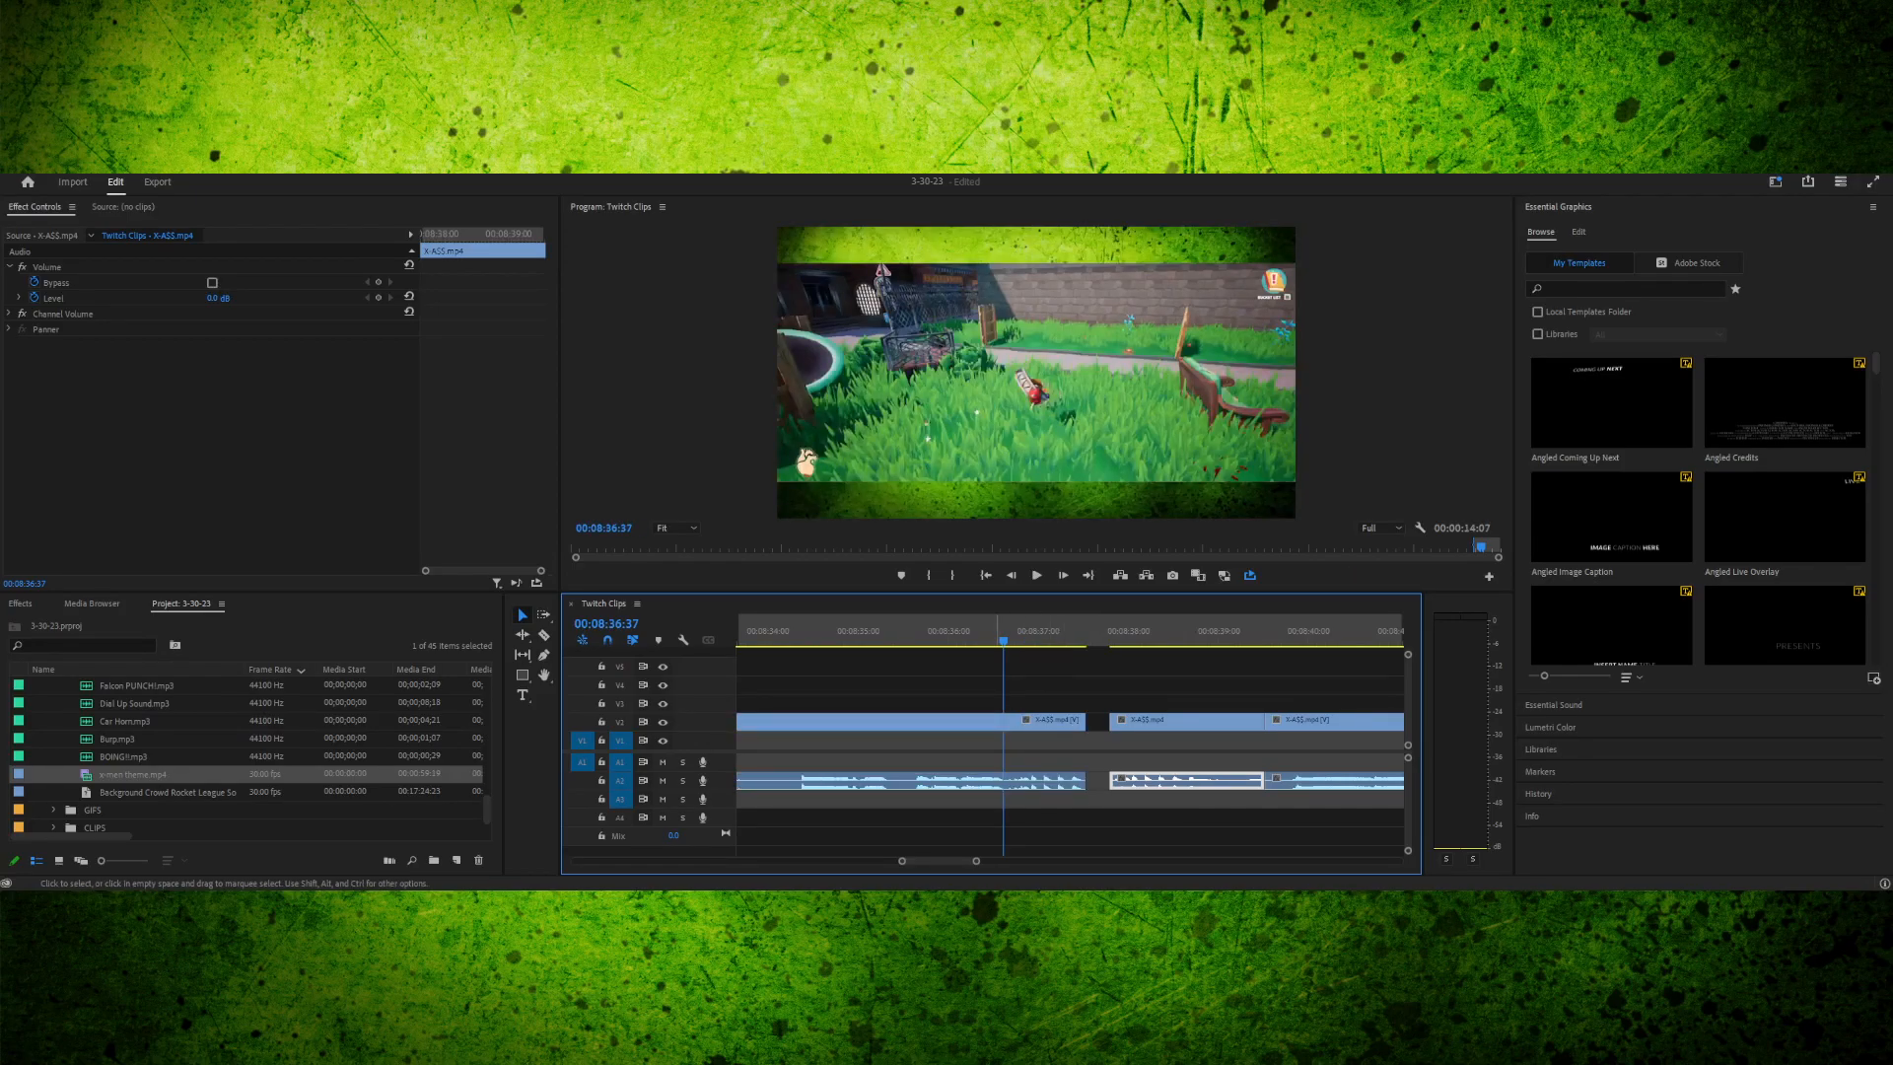
{"action": "left_click_drag", "start_coordinate": [939, 861], "coordinate": [934, 861]}
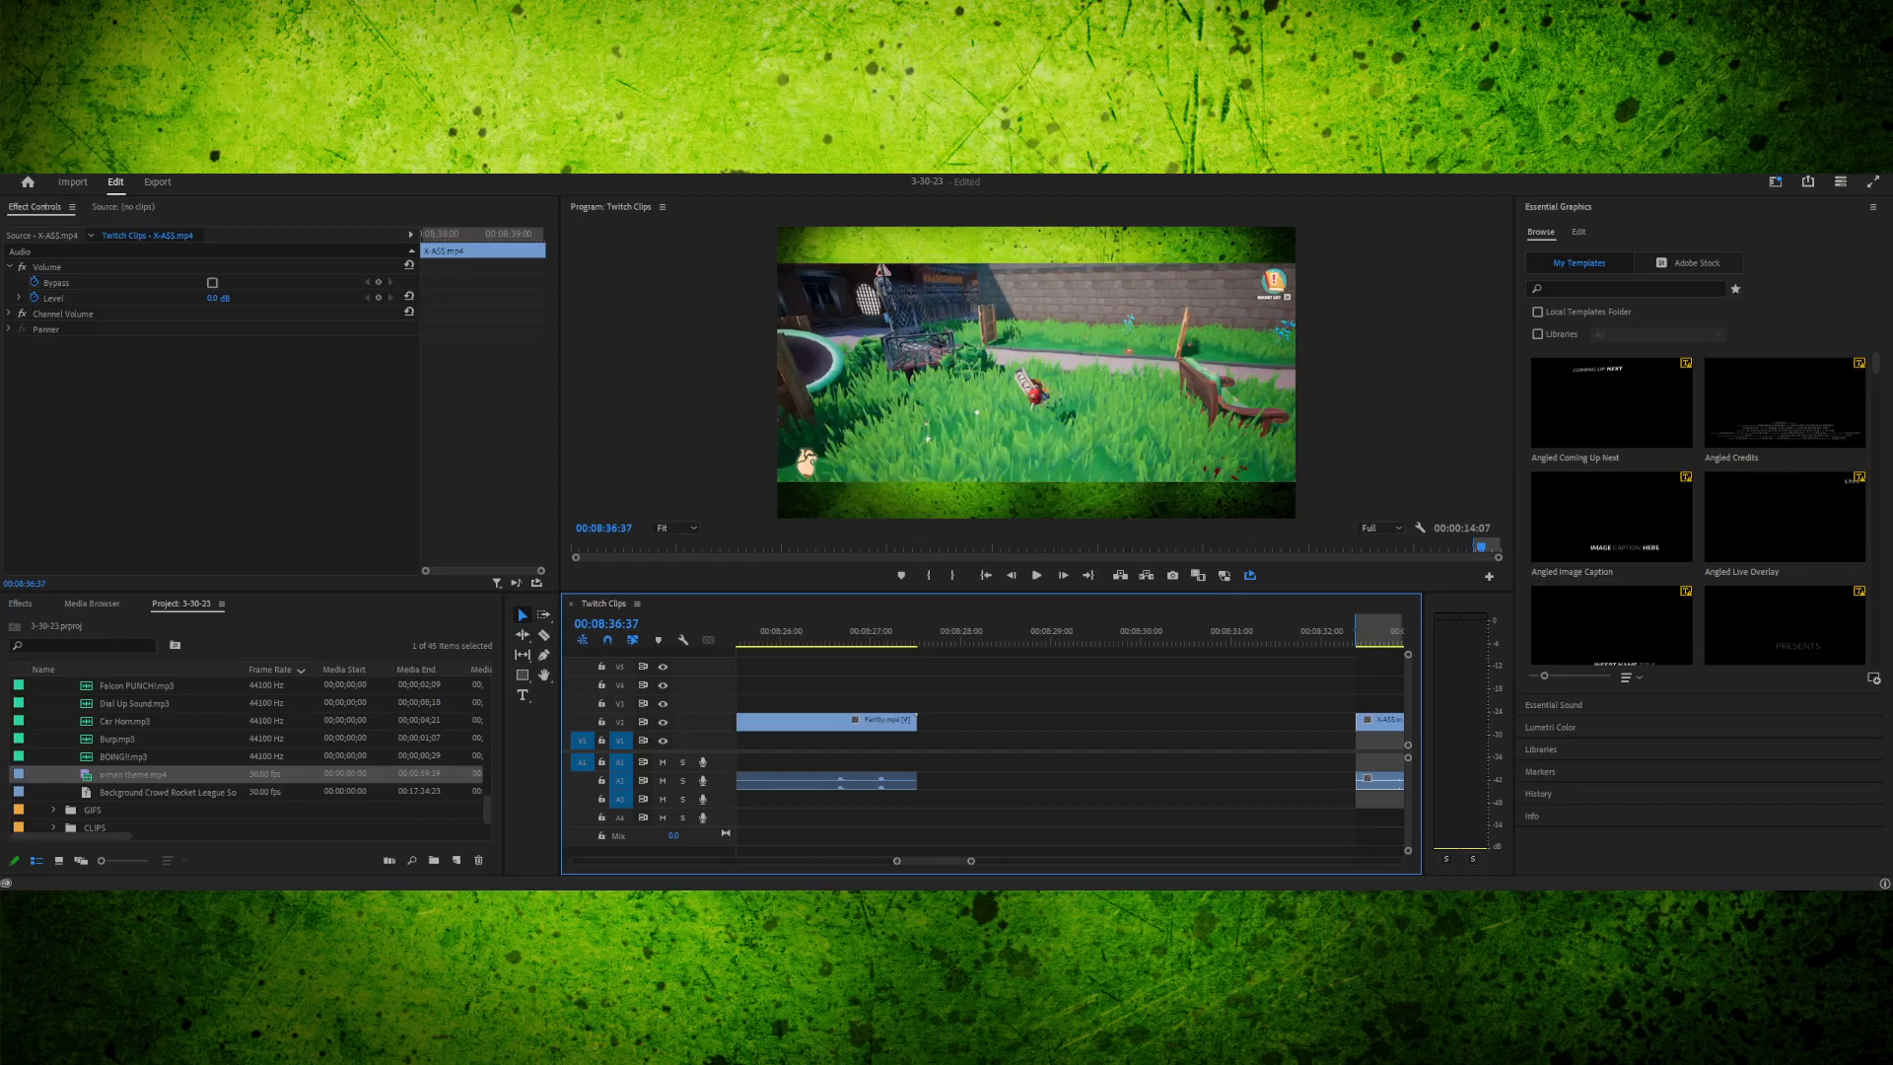
{"action": "left_click_drag", "start_coordinate": [933, 860], "coordinate": [938, 861]}
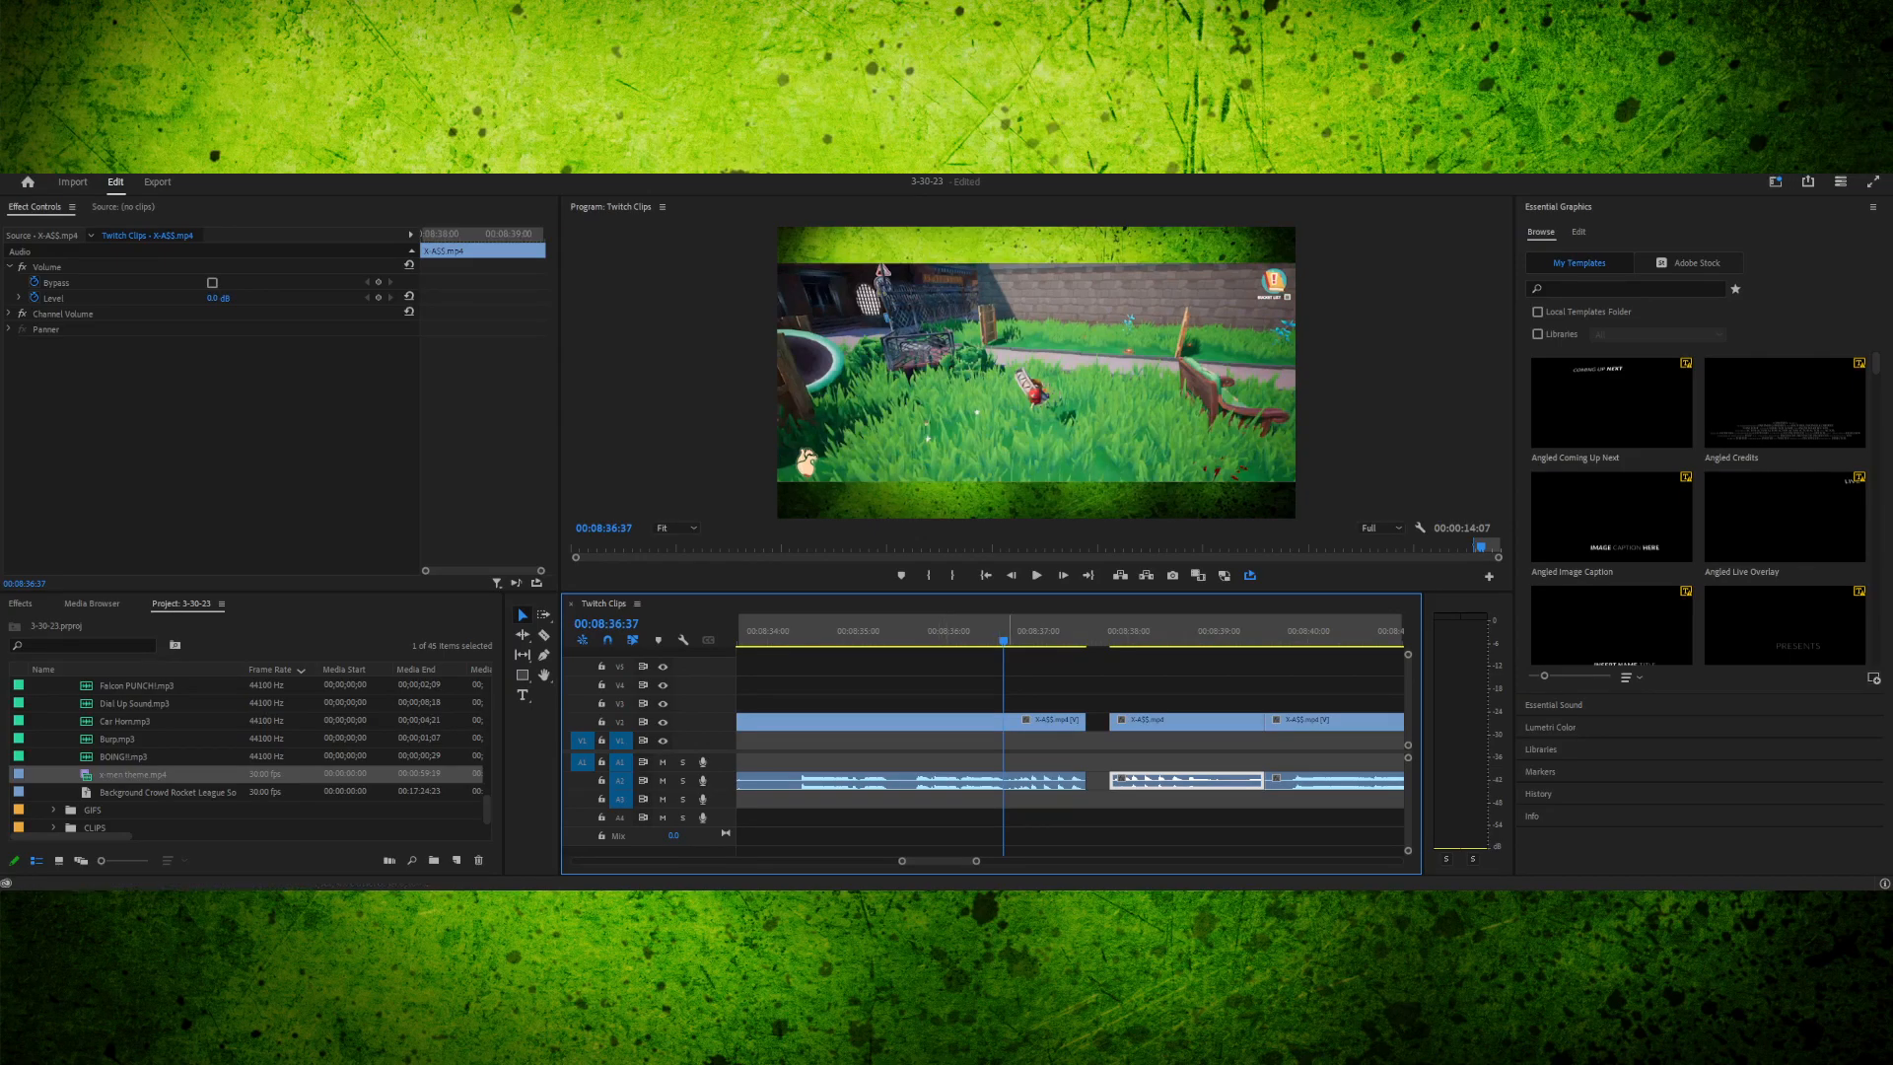
{"action": "left_click", "coordinate": [1008, 631]}
{"action": "key", "text": "space"}
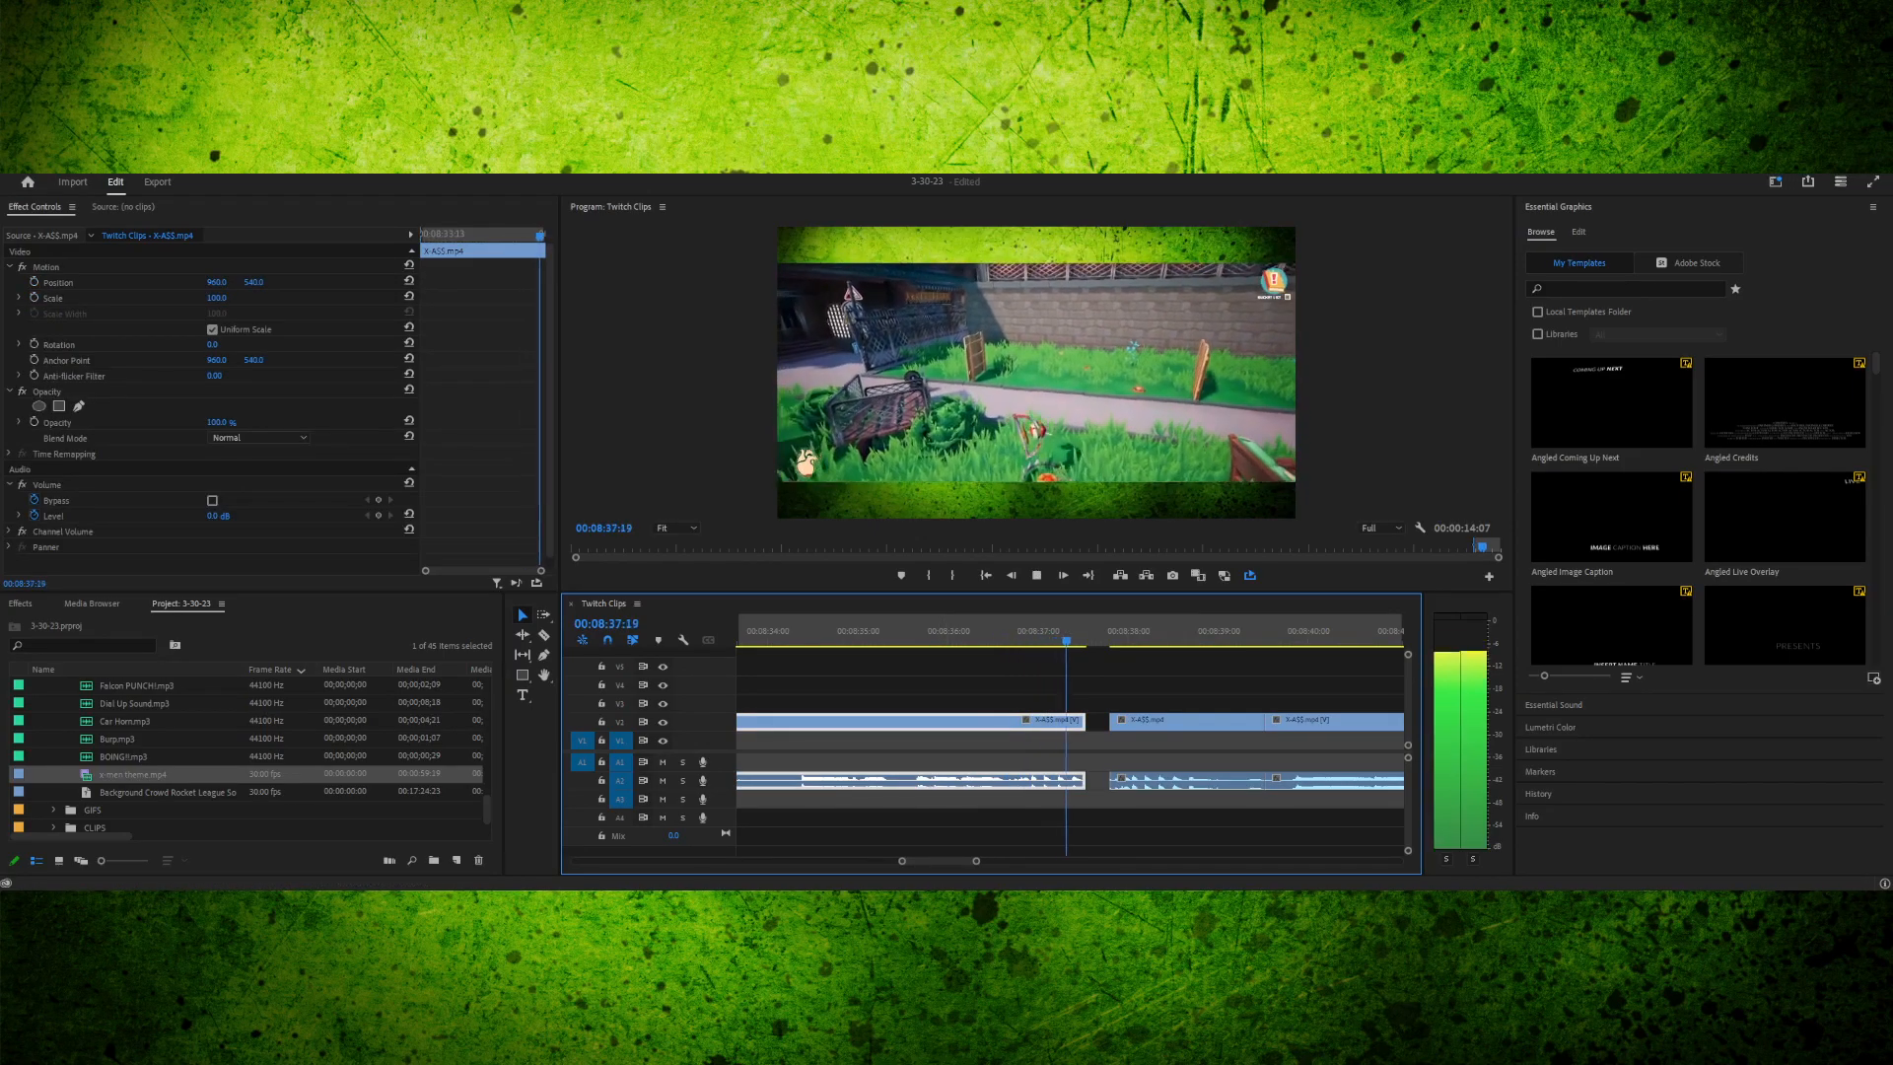
{"action": "key", "text": "space"}
{"action": "key", "text": "space"}
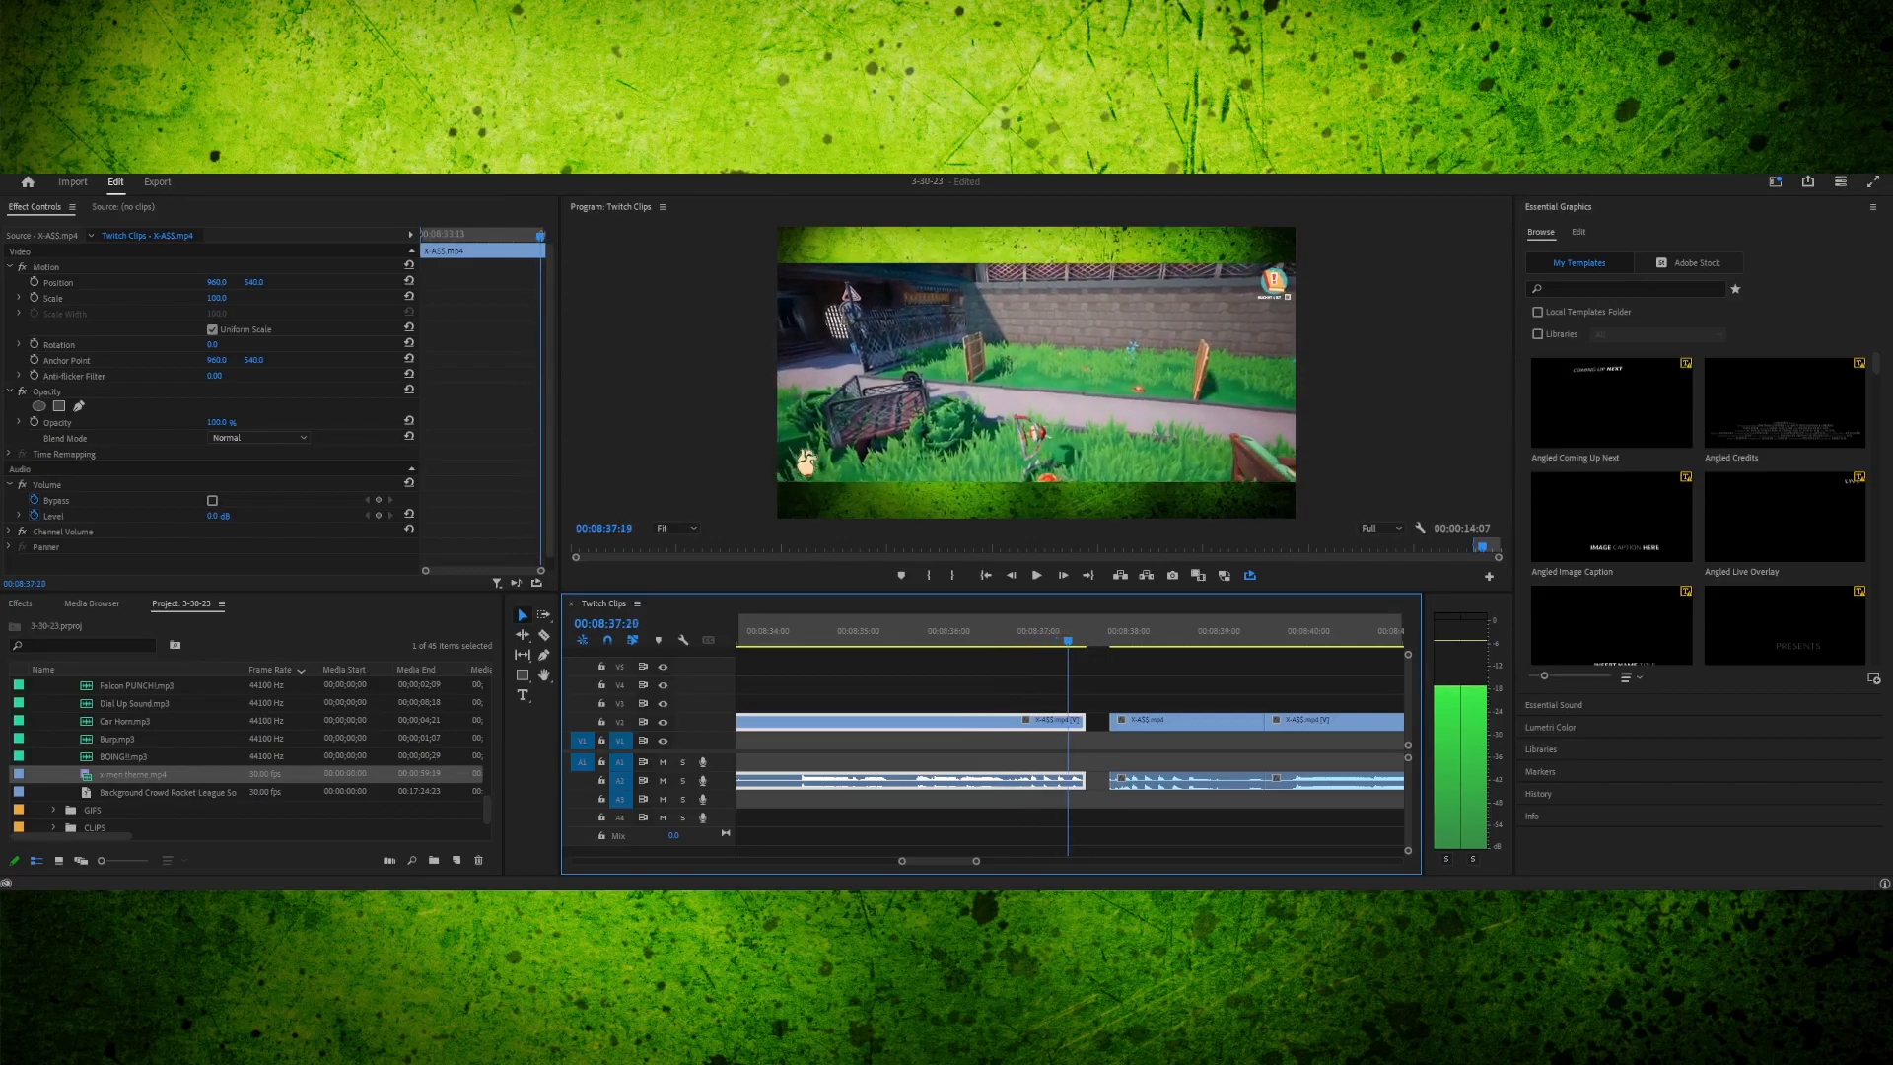
{"action": "key", "text": "Right"}
{"action": "key", "text": "Right"}
{"action": "left_click_drag", "start_coordinate": [1083, 722], "coordinate": [1092, 722]}
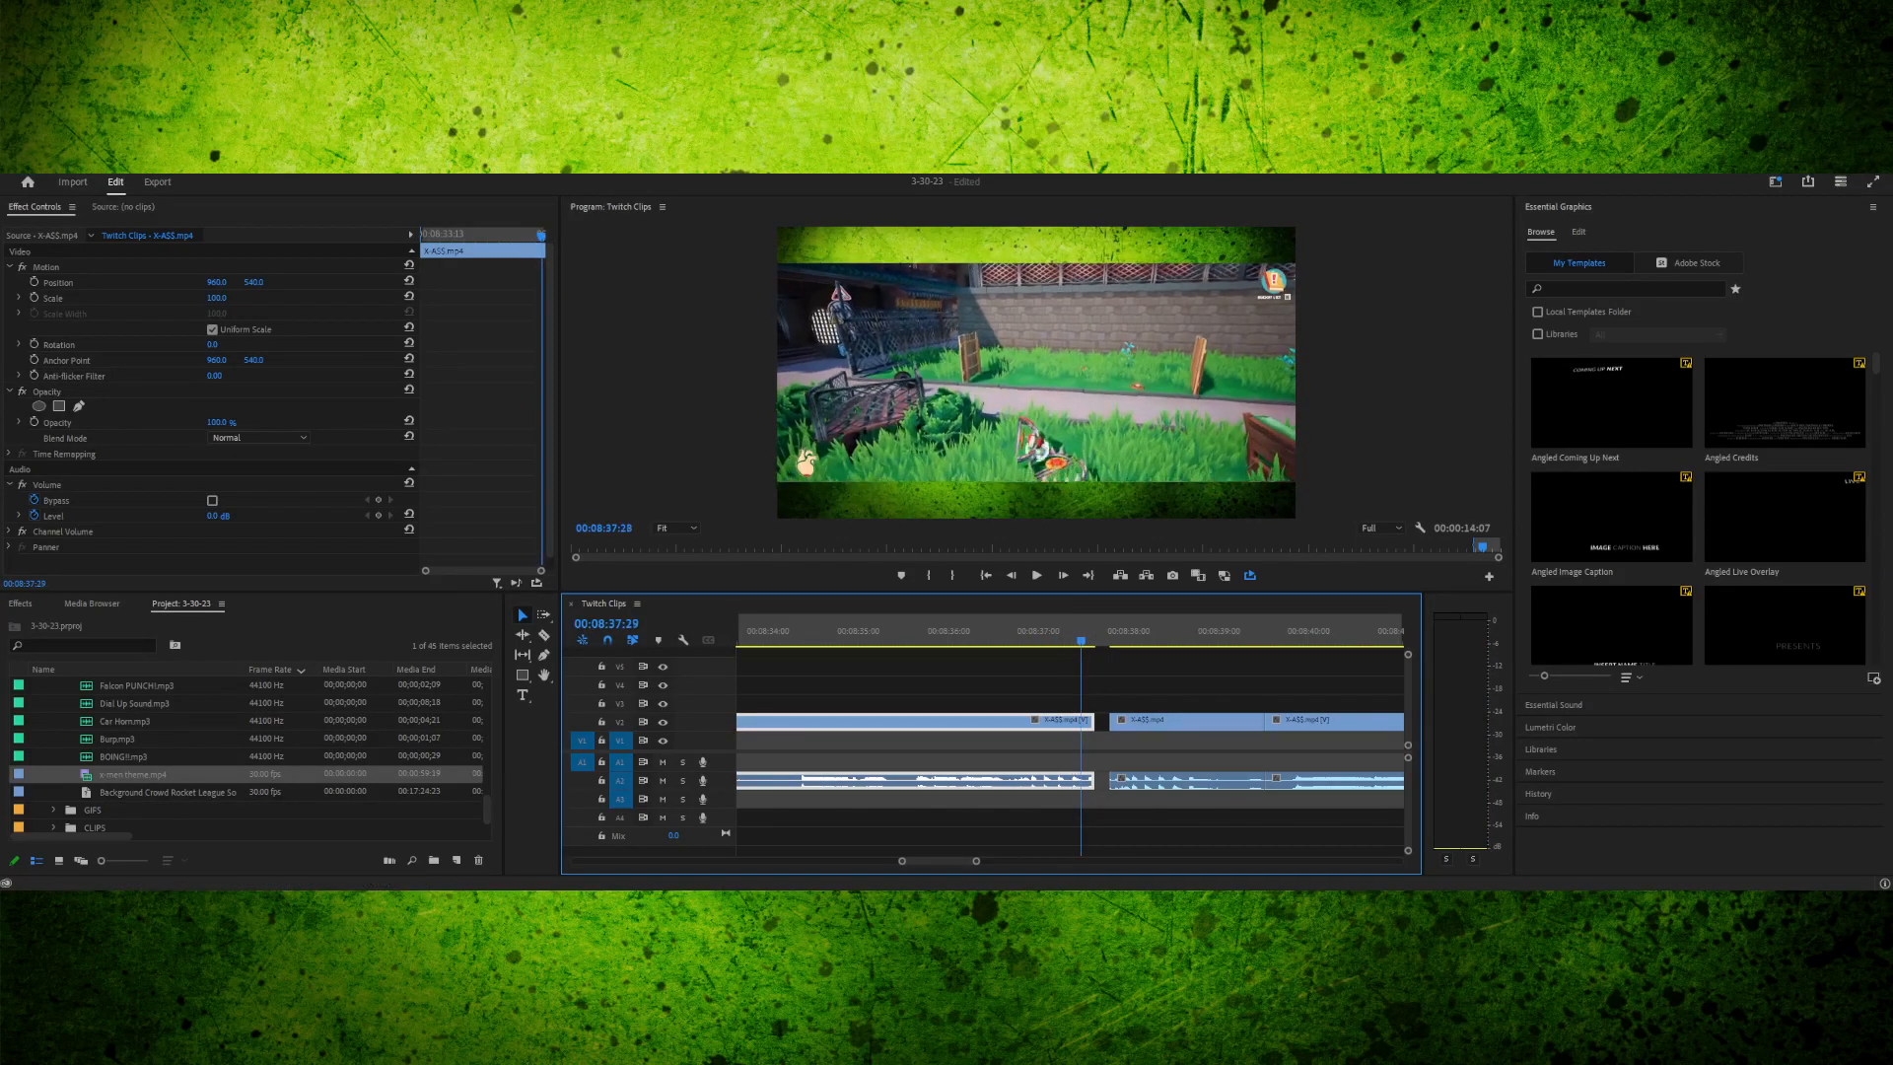
- Extend the end of the first X-A$$.mp4 segment up to the start of the middle one and play across the join
{"action": "key", "text": "space"}
{"action": "key", "text": "Left"}
{"action": "key", "text": "Left"}
{"action": "key", "text": "Left"}
{"action": "key", "text": "Left"}
{"action": "key", "text": "Left"}
{"action": "key", "text": "Left"}
{"action": "key", "text": "Left"}
{"action": "key", "text": "Left"}
{"action": "key", "text": "Left"}
{"action": "key", "text": "Left"}
{"action": "key", "text": "Left"}
{"action": "left_click_drag", "start_coordinate": [1092, 721], "coordinate": [1109, 721]}
{"action": "key", "text": "space"}
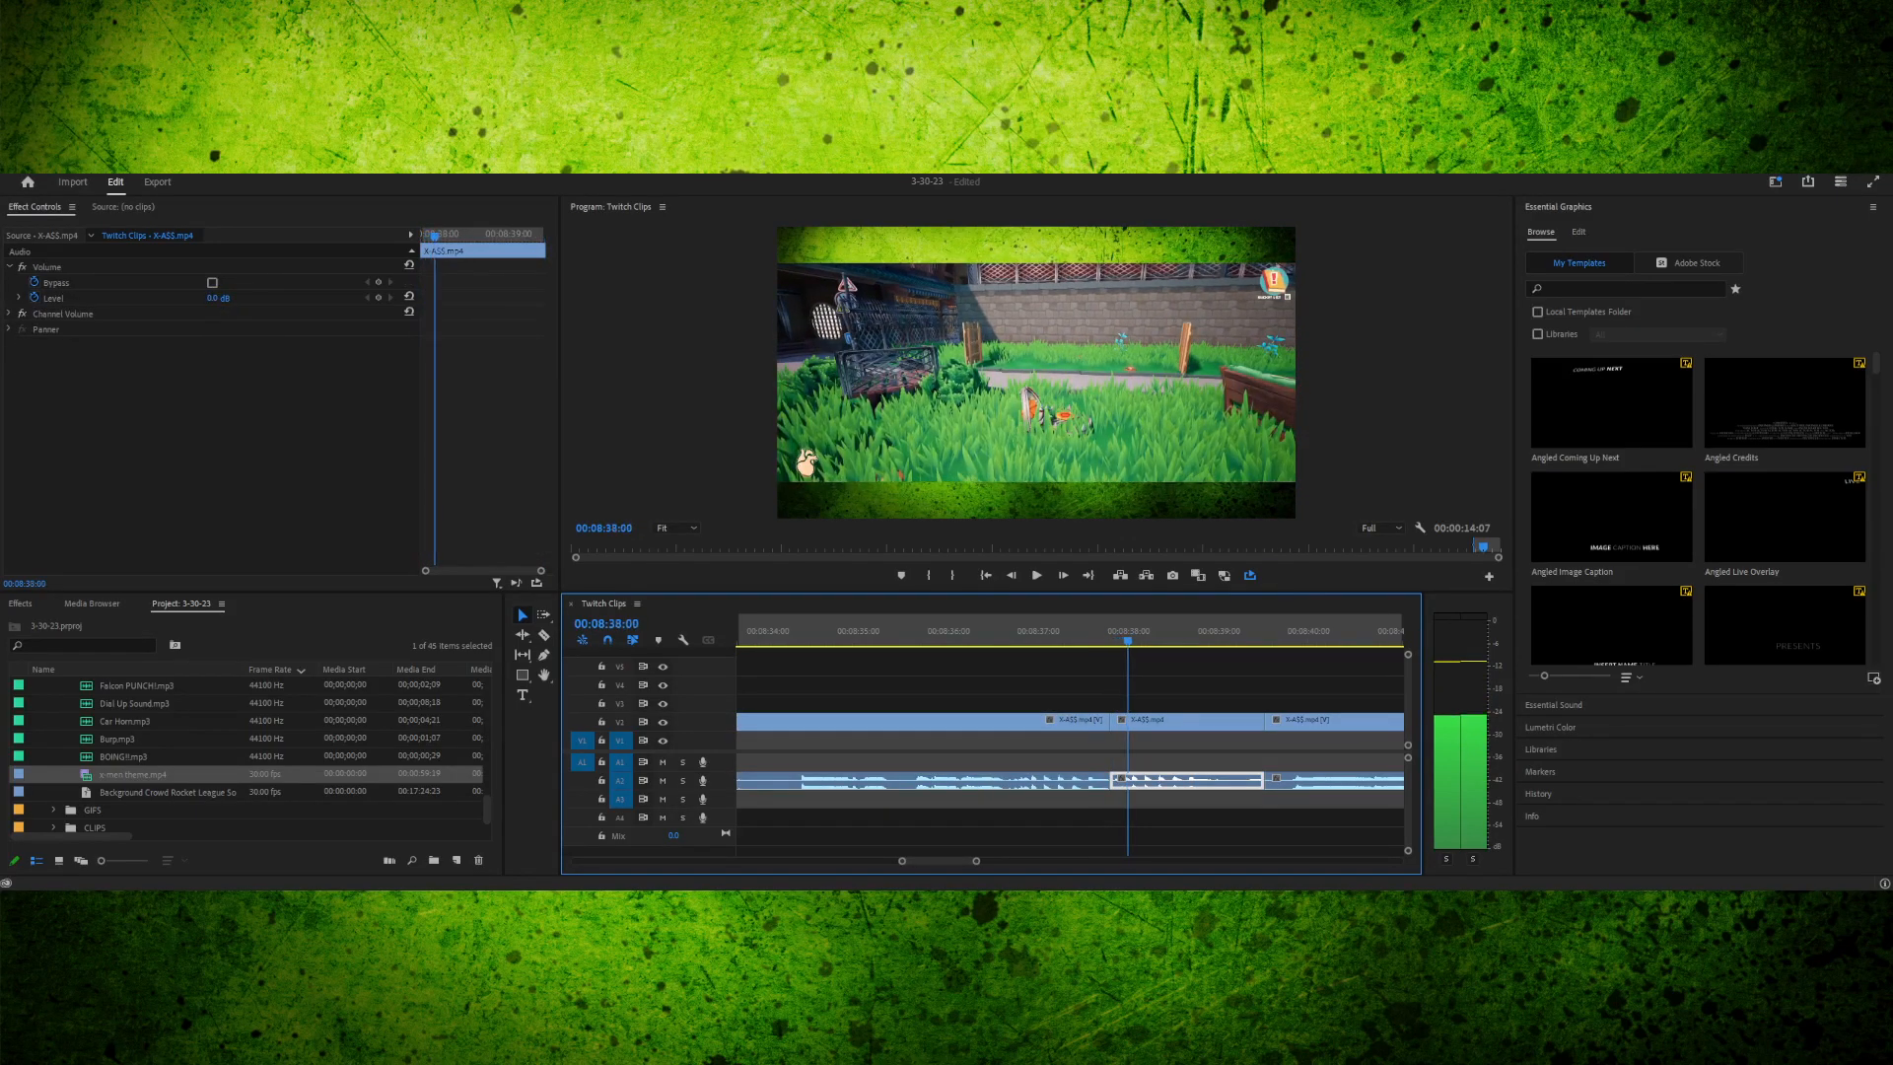
- Cut the frames before 00:08:38:01 from the middle segment's video and close it up against both neighbouring segments
{"action": "key", "text": "Left"}
{"action": "key", "text": "Left"}
{"action": "key", "text": "Left"}
{"action": "key", "text": "Left"}
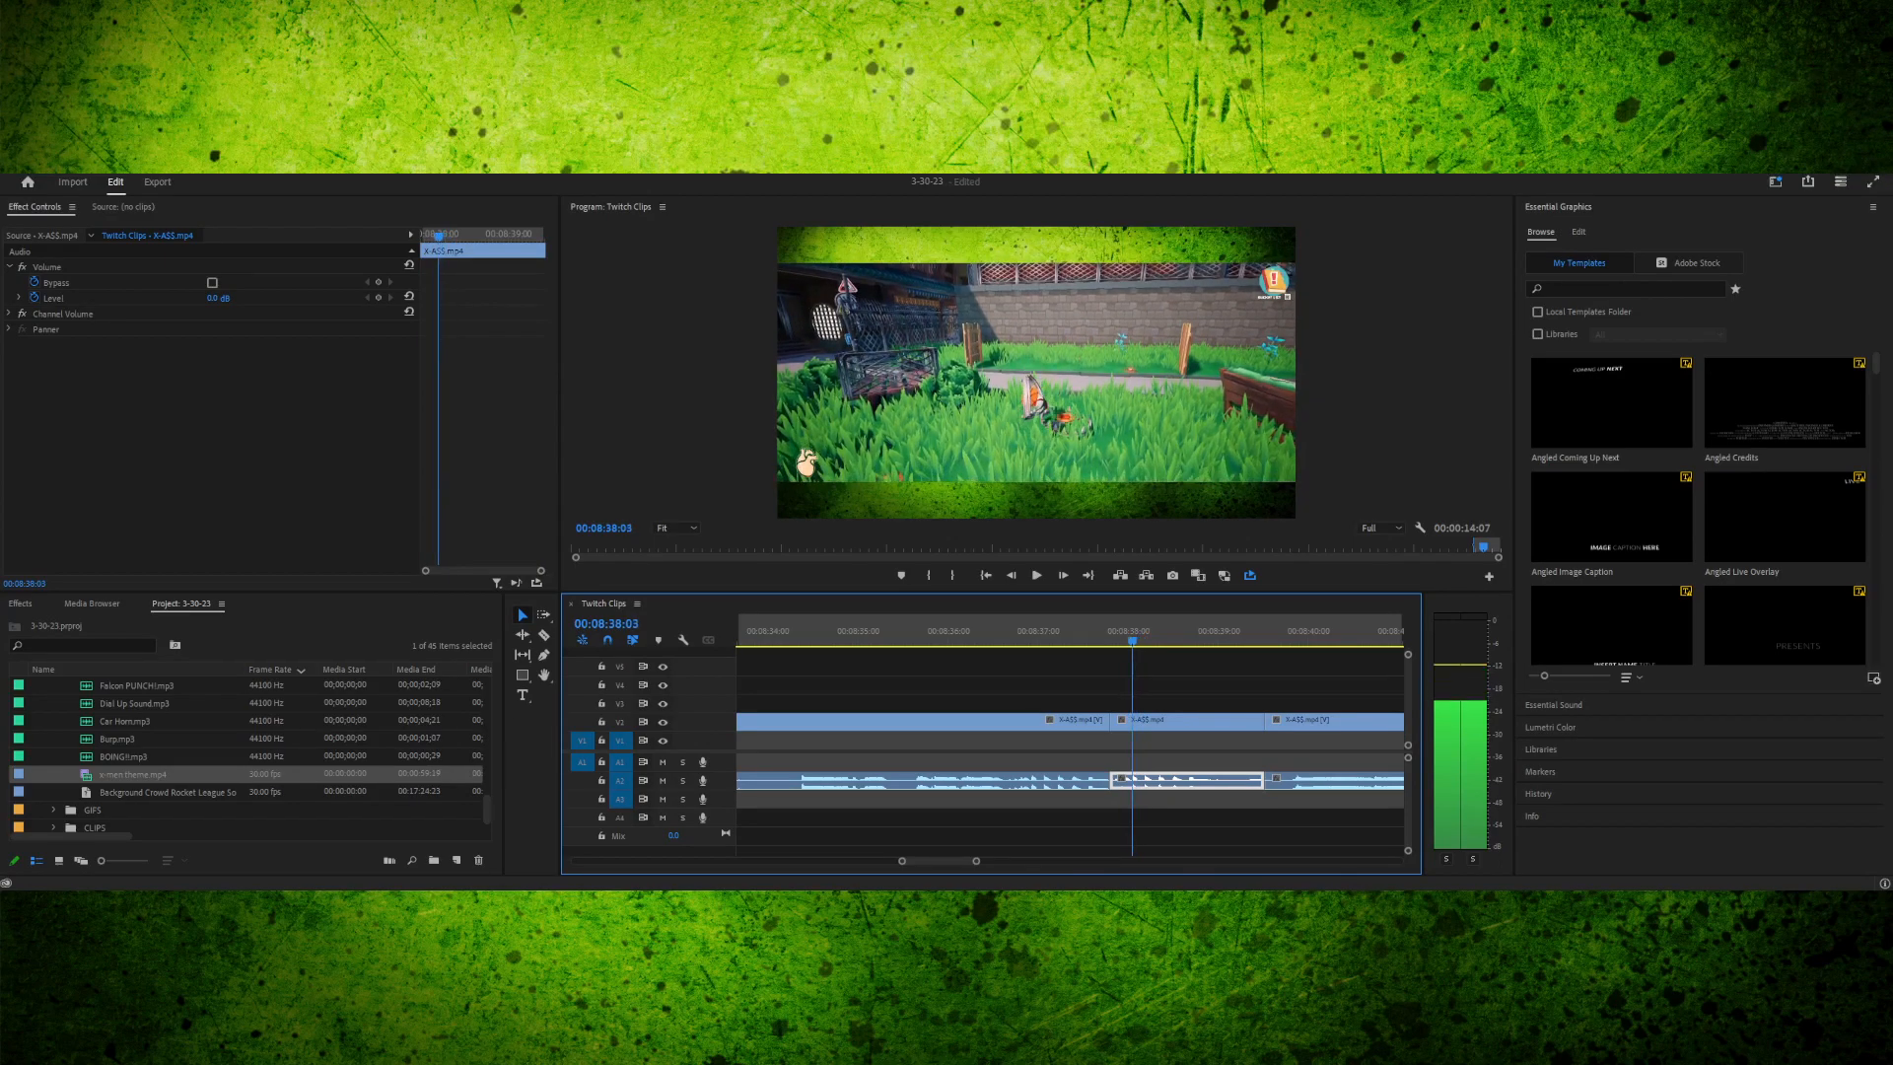
{"action": "key", "text": "Left"}
{"action": "key", "text": "c"}
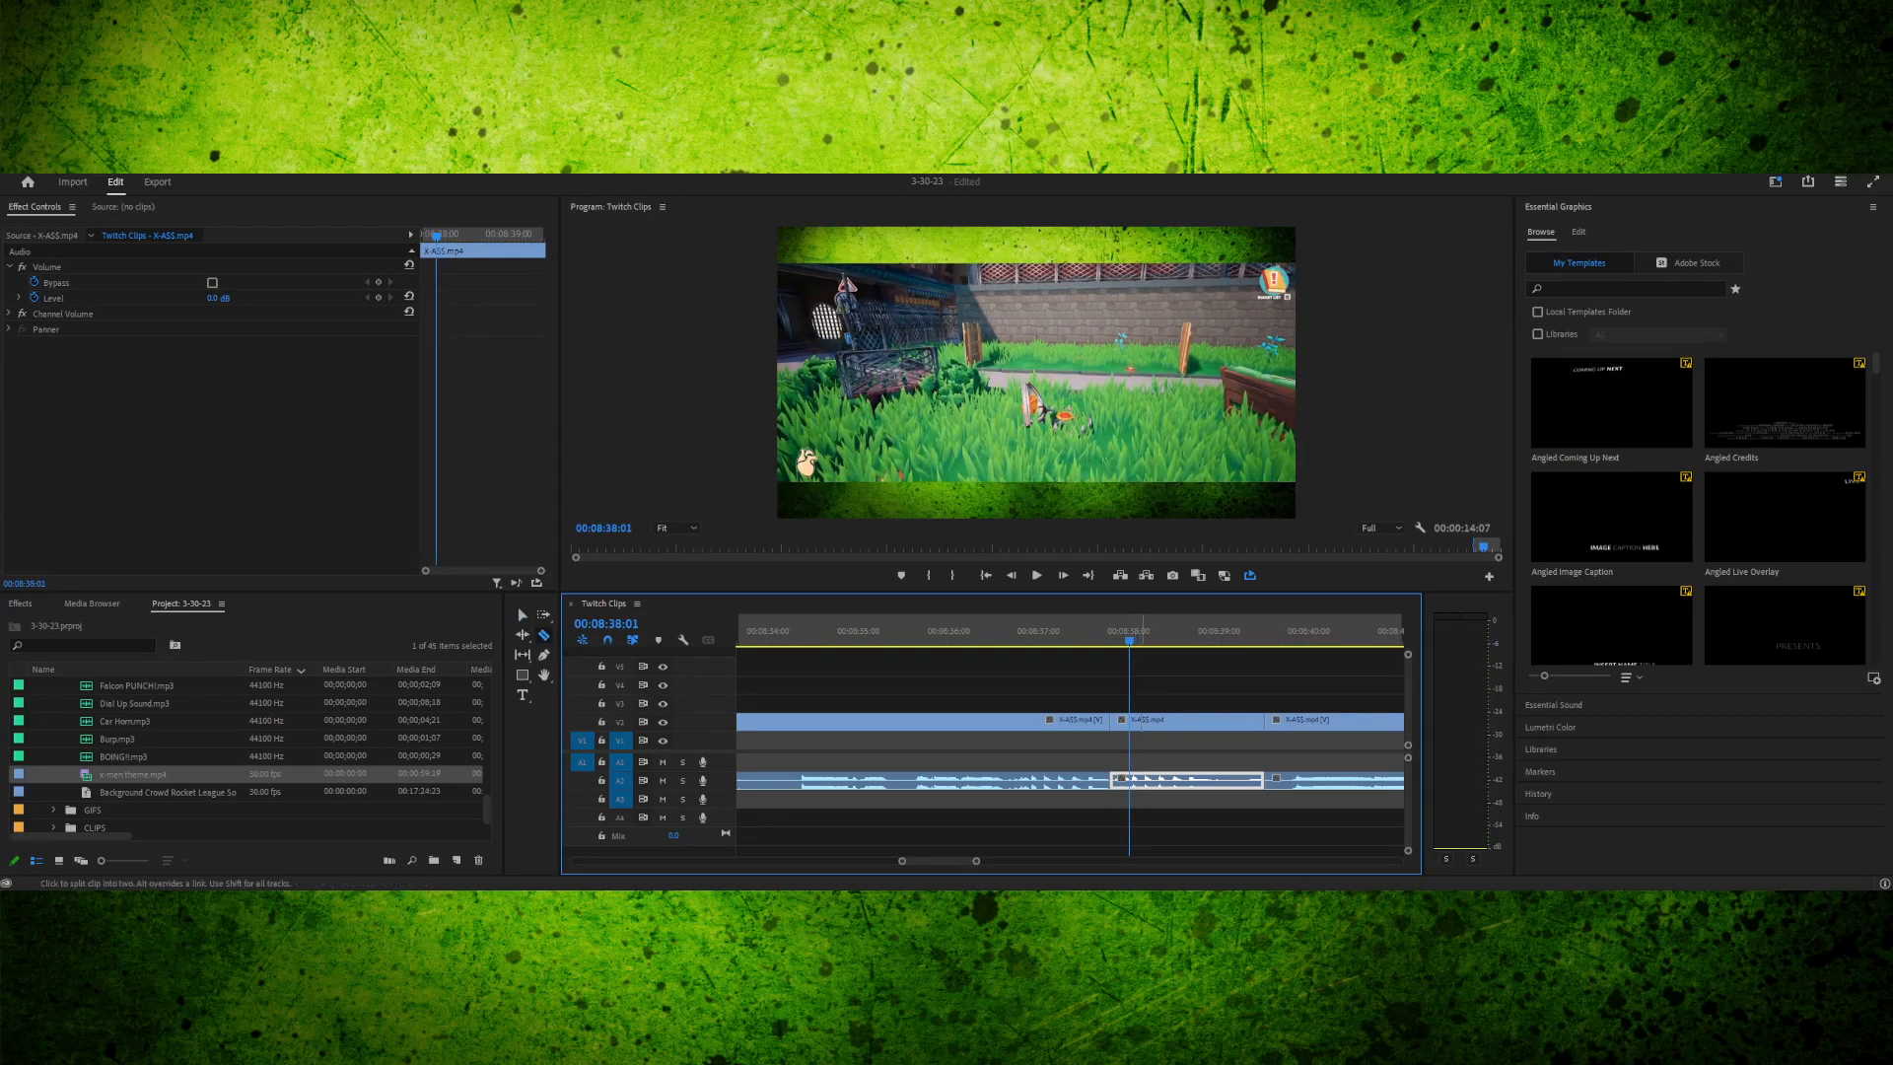
{"action": "left_click", "coordinate": [1128, 721]}
{"action": "key", "text": "v"}
{"action": "left_click", "coordinate": [1119, 722]}
{"action": "key", "text": "Delete"}
{"action": "left_click_drag", "start_coordinate": [1177, 722], "coordinate": [1264, 722]}
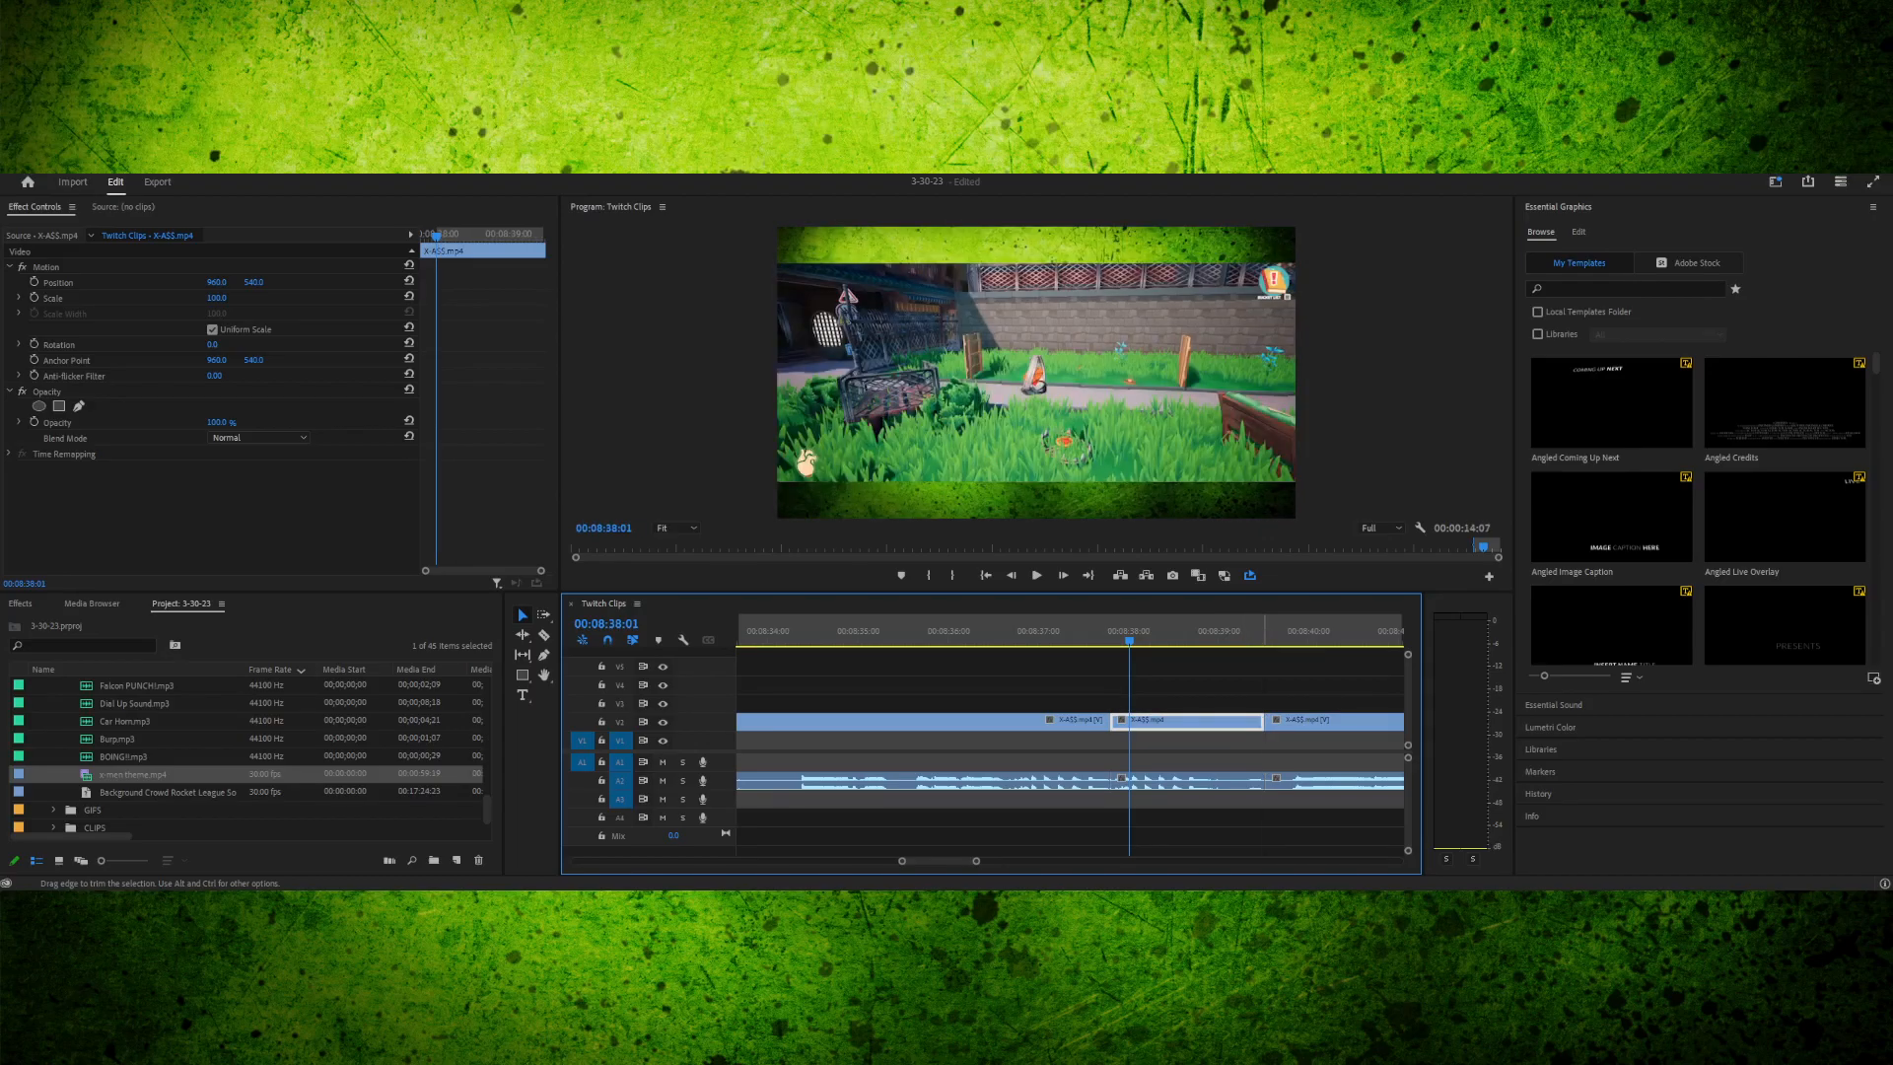
- Replay the first join from about 00:08:37:29 and step frame by frame through the middle segment to examine its motion near 00:08:38:55
{"action": "left_click", "coordinate": [1081, 632]}
{"action": "key", "text": "space"}
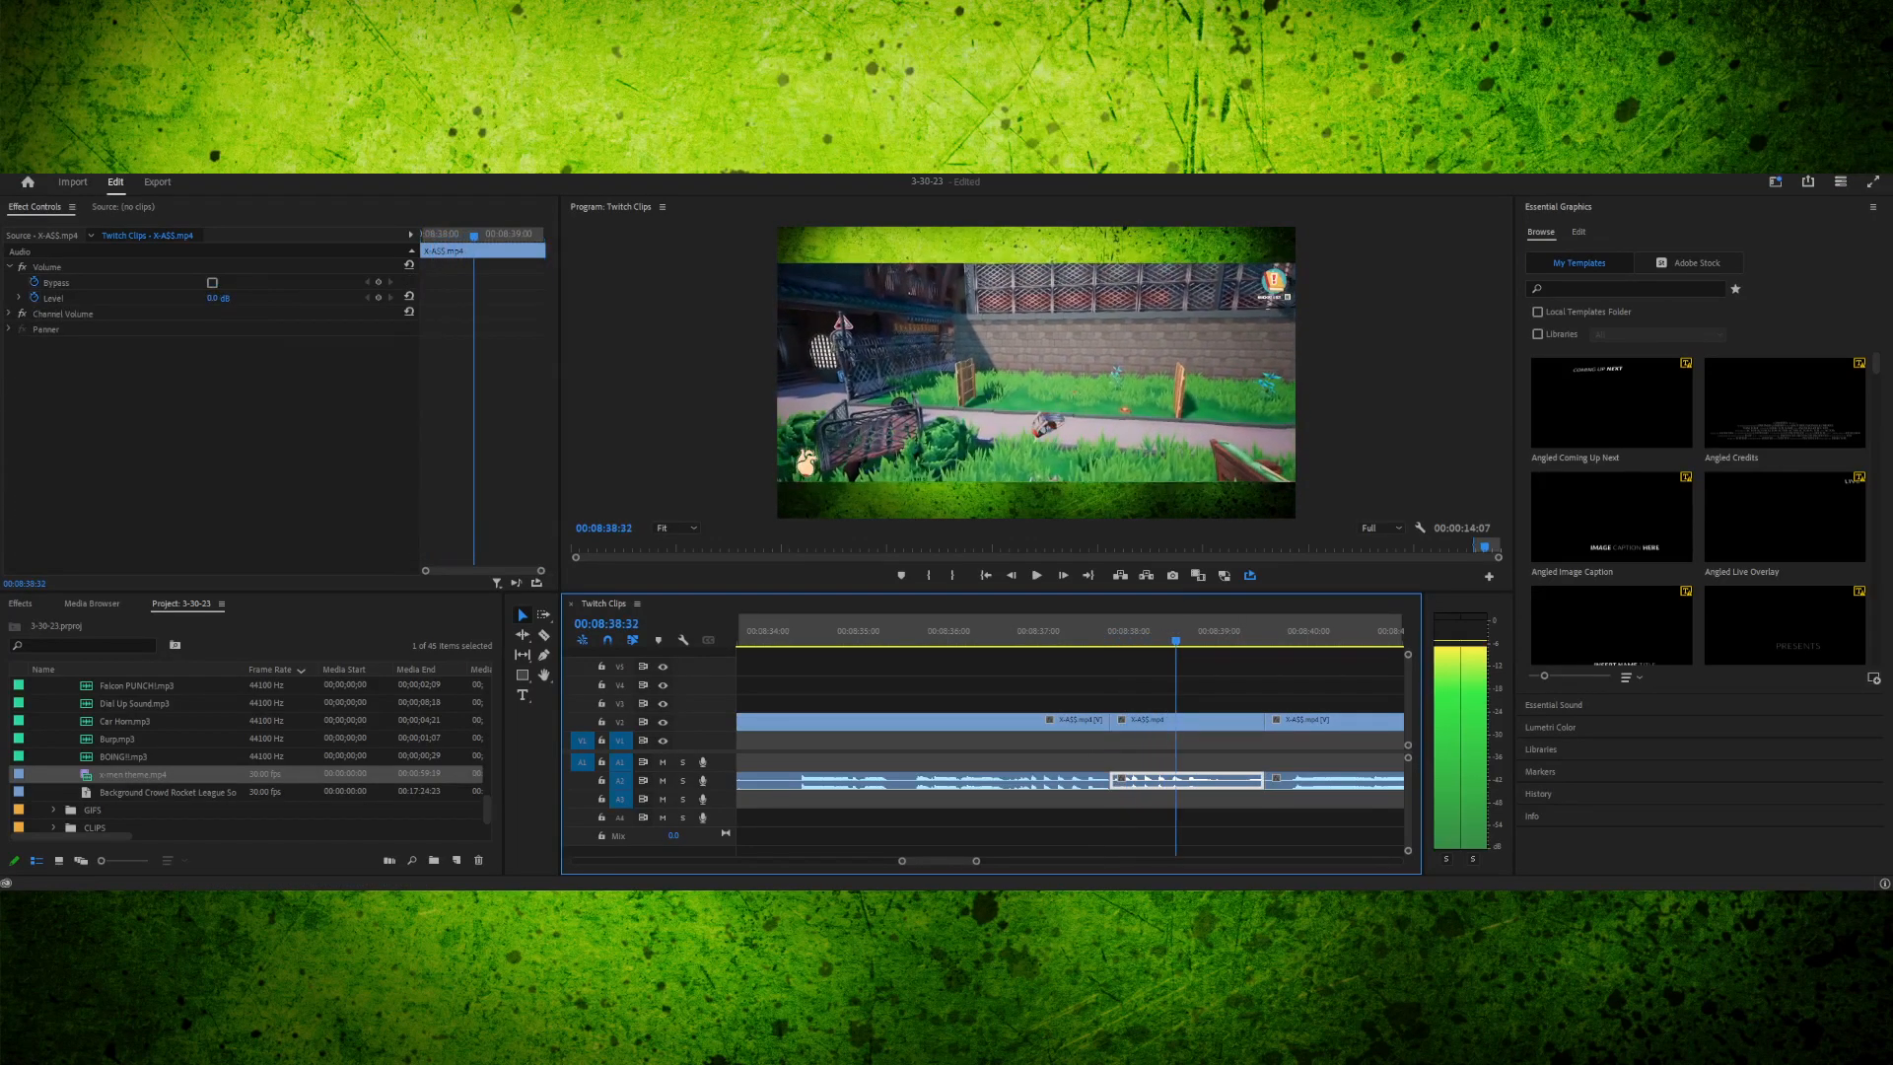
{"action": "key", "text": "Left"}
{"action": "key", "text": "Left"}
{"action": "key", "text": "Left"}
{"action": "key", "text": "Left"}
{"action": "key", "text": "Left"}
{"action": "key", "text": "Left"}
{"action": "key", "text": "Left"}
{"action": "key", "text": "Left"}
{"action": "key", "text": "Left"}
{"action": "key", "text": "Left"}
{"action": "key", "text": "Left"}
{"action": "key", "text": "Left"}
{"action": "key", "text": "Left"}
{"action": "key", "text": "Left"}
{"action": "key", "text": "Left"}
{"action": "key", "text": "Left"}
{"action": "key", "text": "Left"}
{"action": "key", "text": "Left"}
{"action": "key", "text": "Left"}
{"action": "key", "text": "Left"}
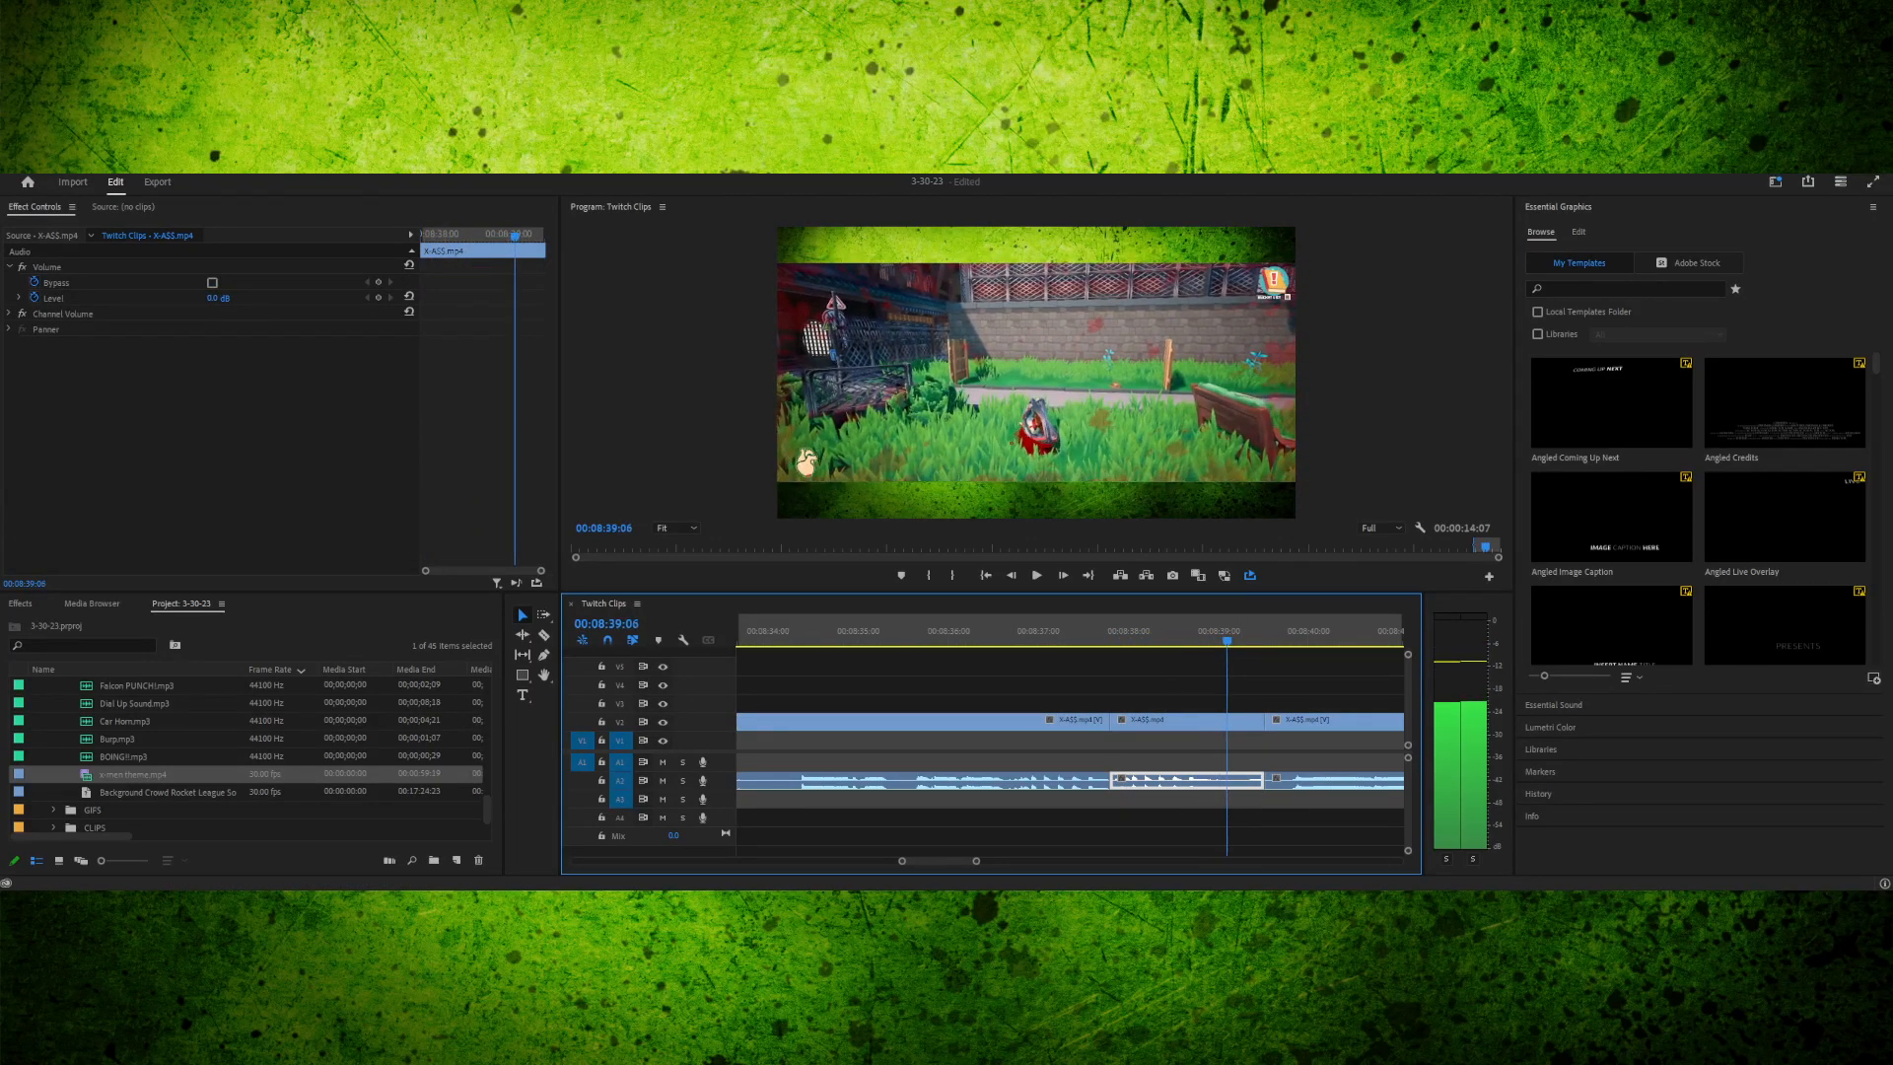
{"action": "key", "text": "Right"}
{"action": "key", "text": "Right"}
{"action": "key", "text": "Right"}
{"action": "key", "text": "Right"}
{"action": "key", "text": "Right"}
{"action": "key", "text": "Right"}
{"action": "key", "text": "Right"}
{"action": "key", "text": "Right"}
{"action": "key", "text": "Right"}
{"action": "key", "text": "Right"}
{"action": "key", "text": "Right"}
{"action": "key", "text": "Right"}
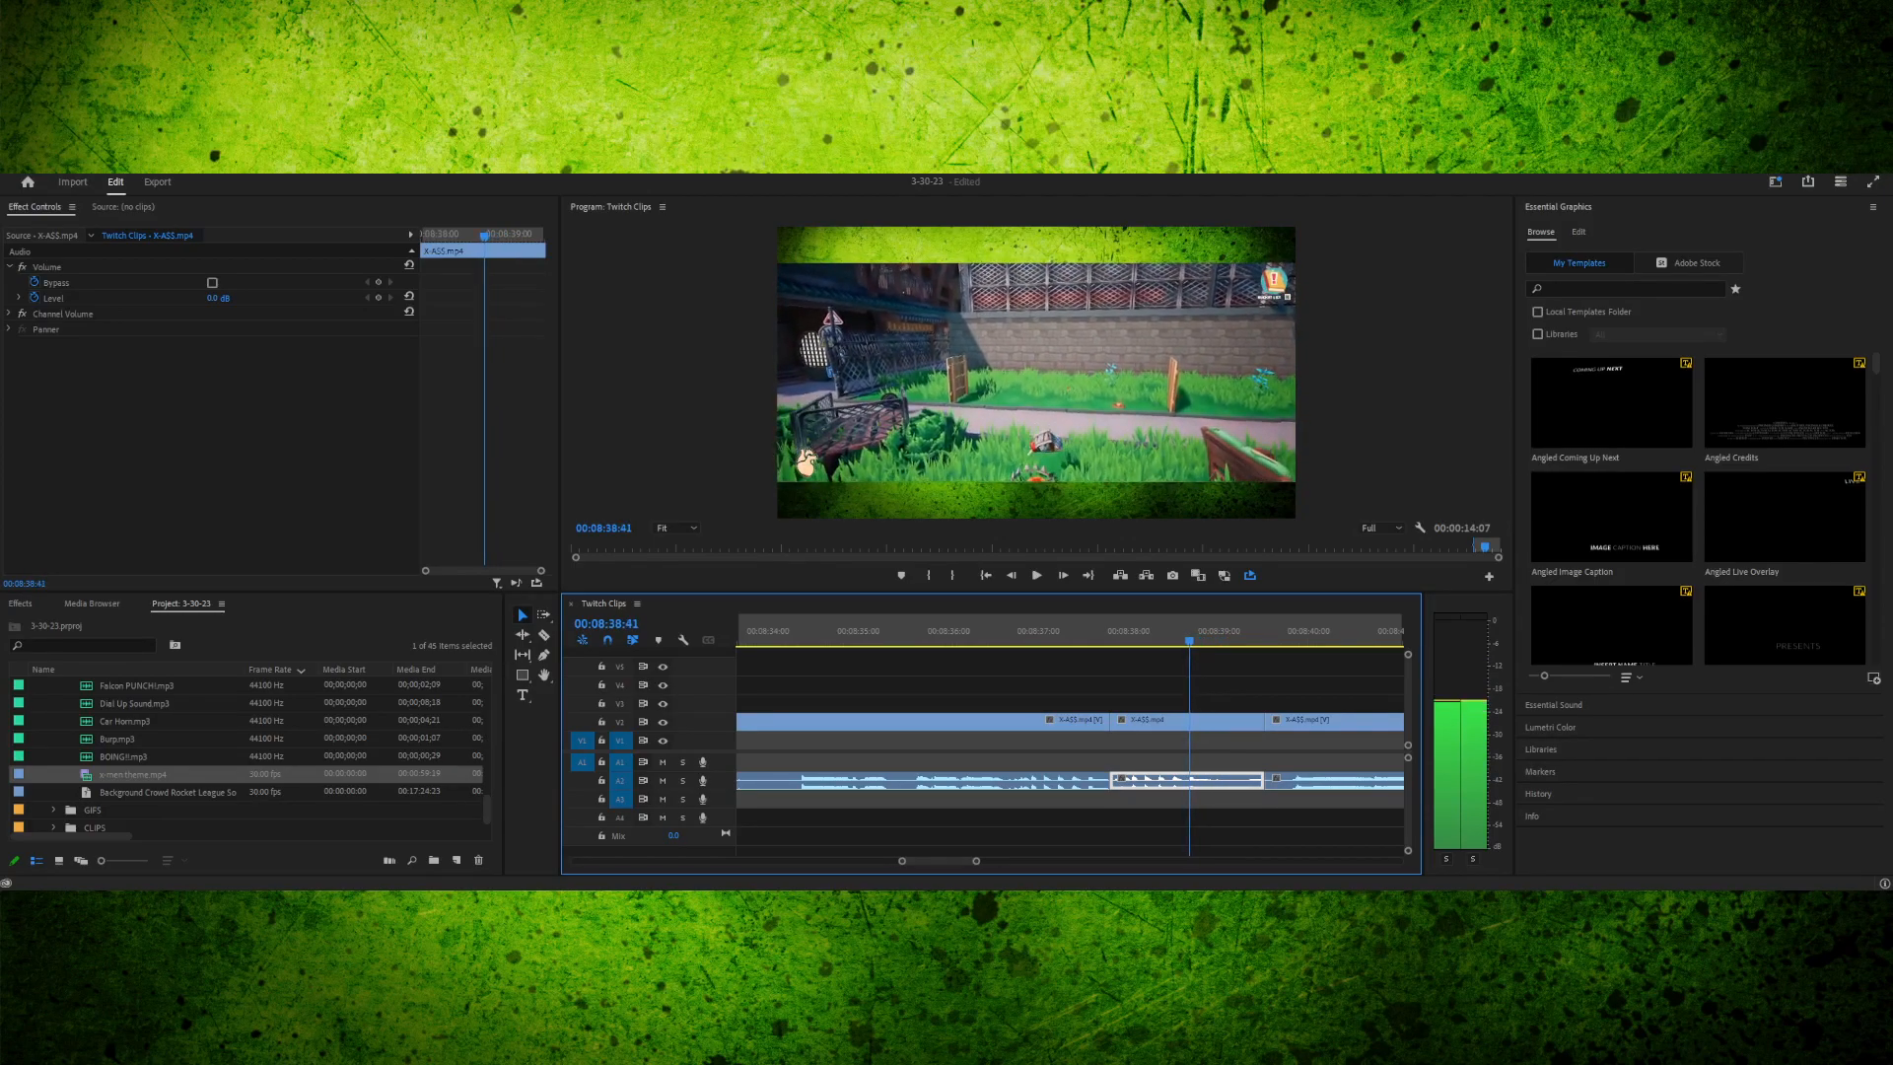
{"action": "key", "text": "Right"}
{"action": "key", "text": "Right"}
{"action": "key", "text": "Right"}
{"action": "key", "text": "Right"}
{"action": "key", "text": "Right"}
{"action": "key", "text": "Right"}
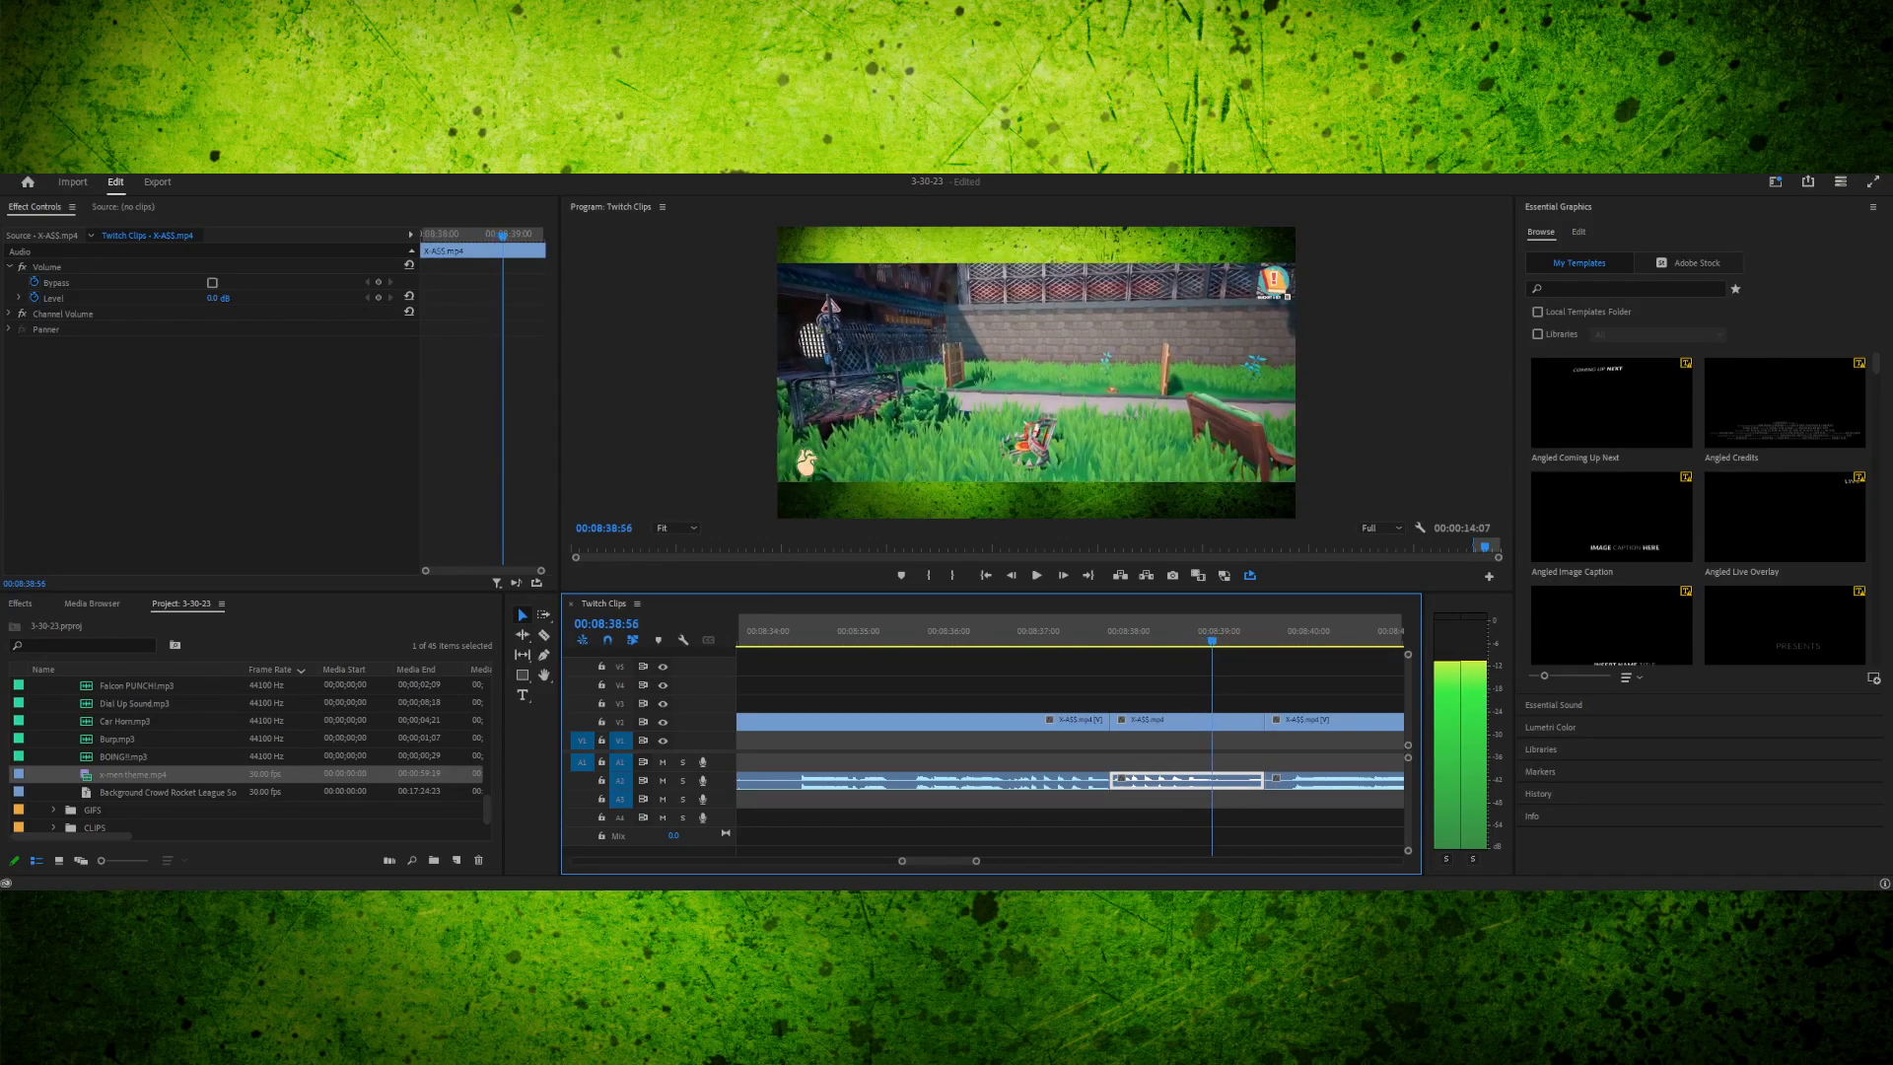
{"action": "key", "text": "Left"}
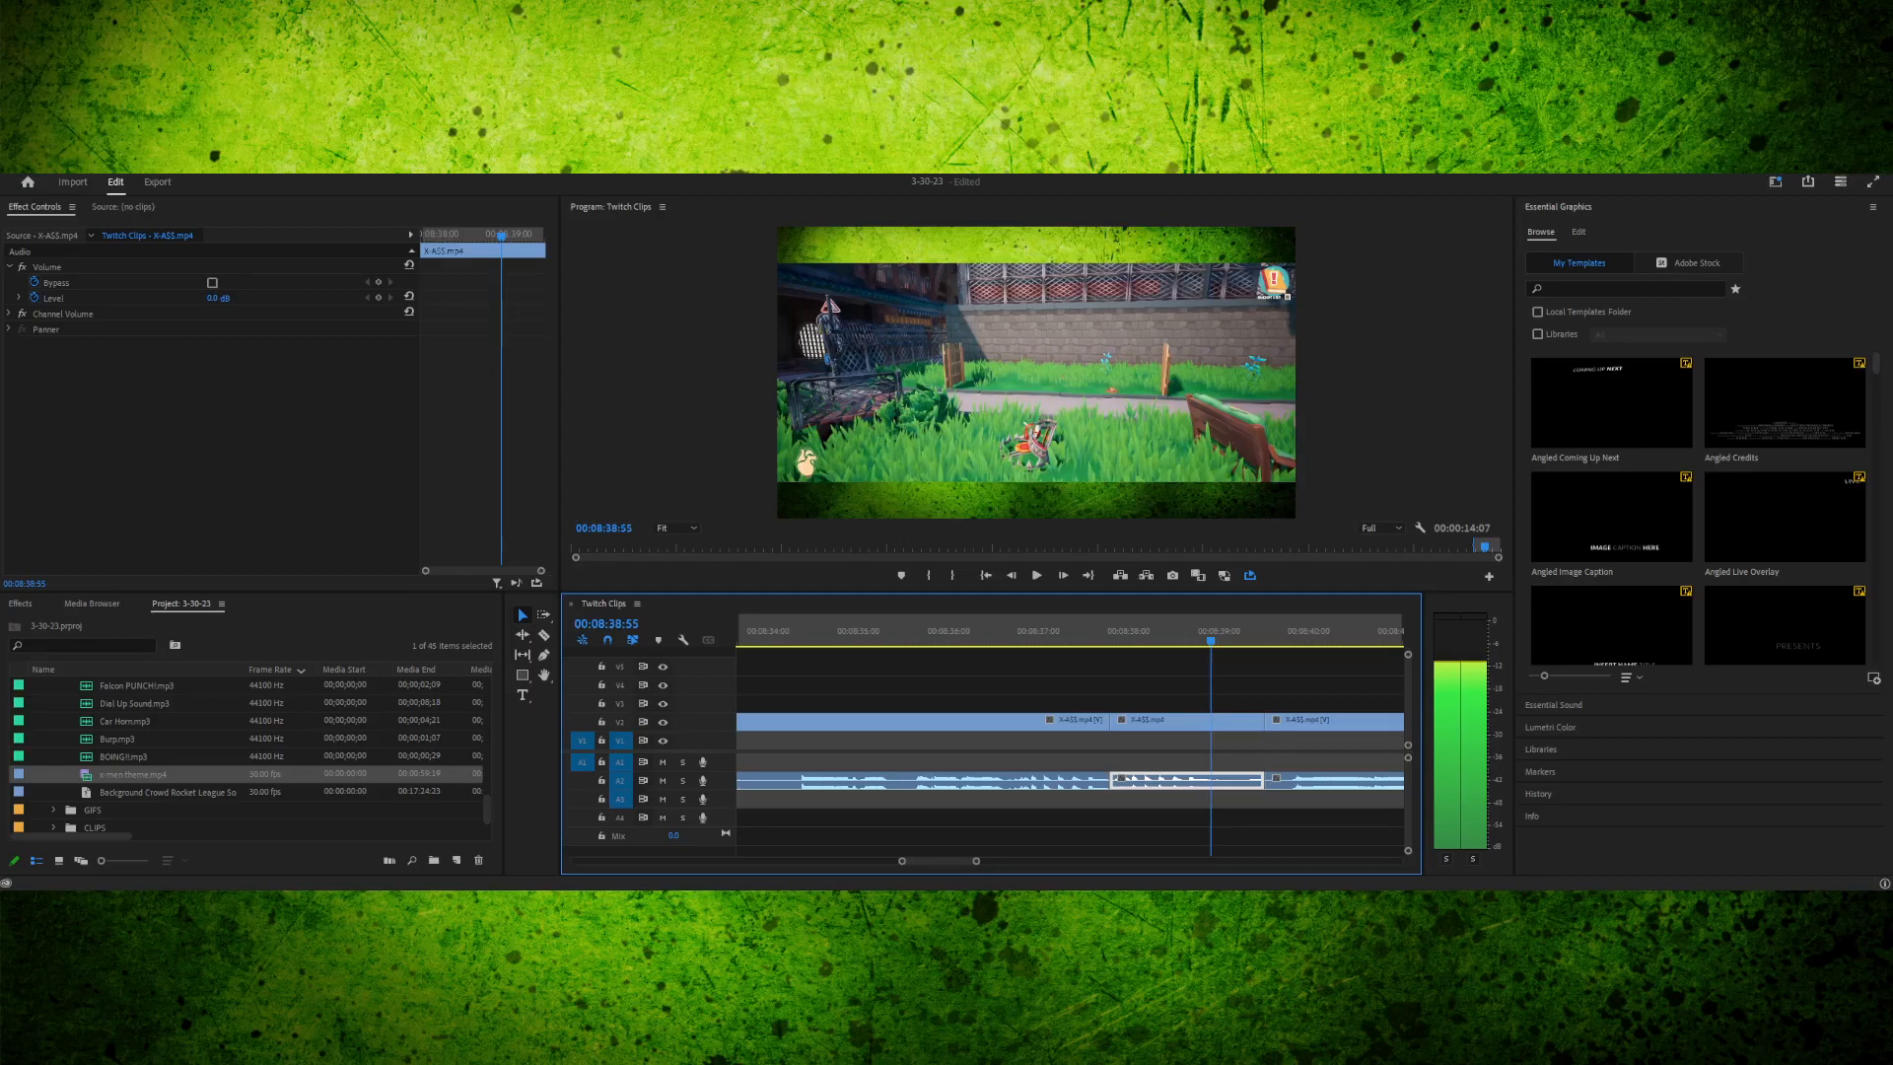
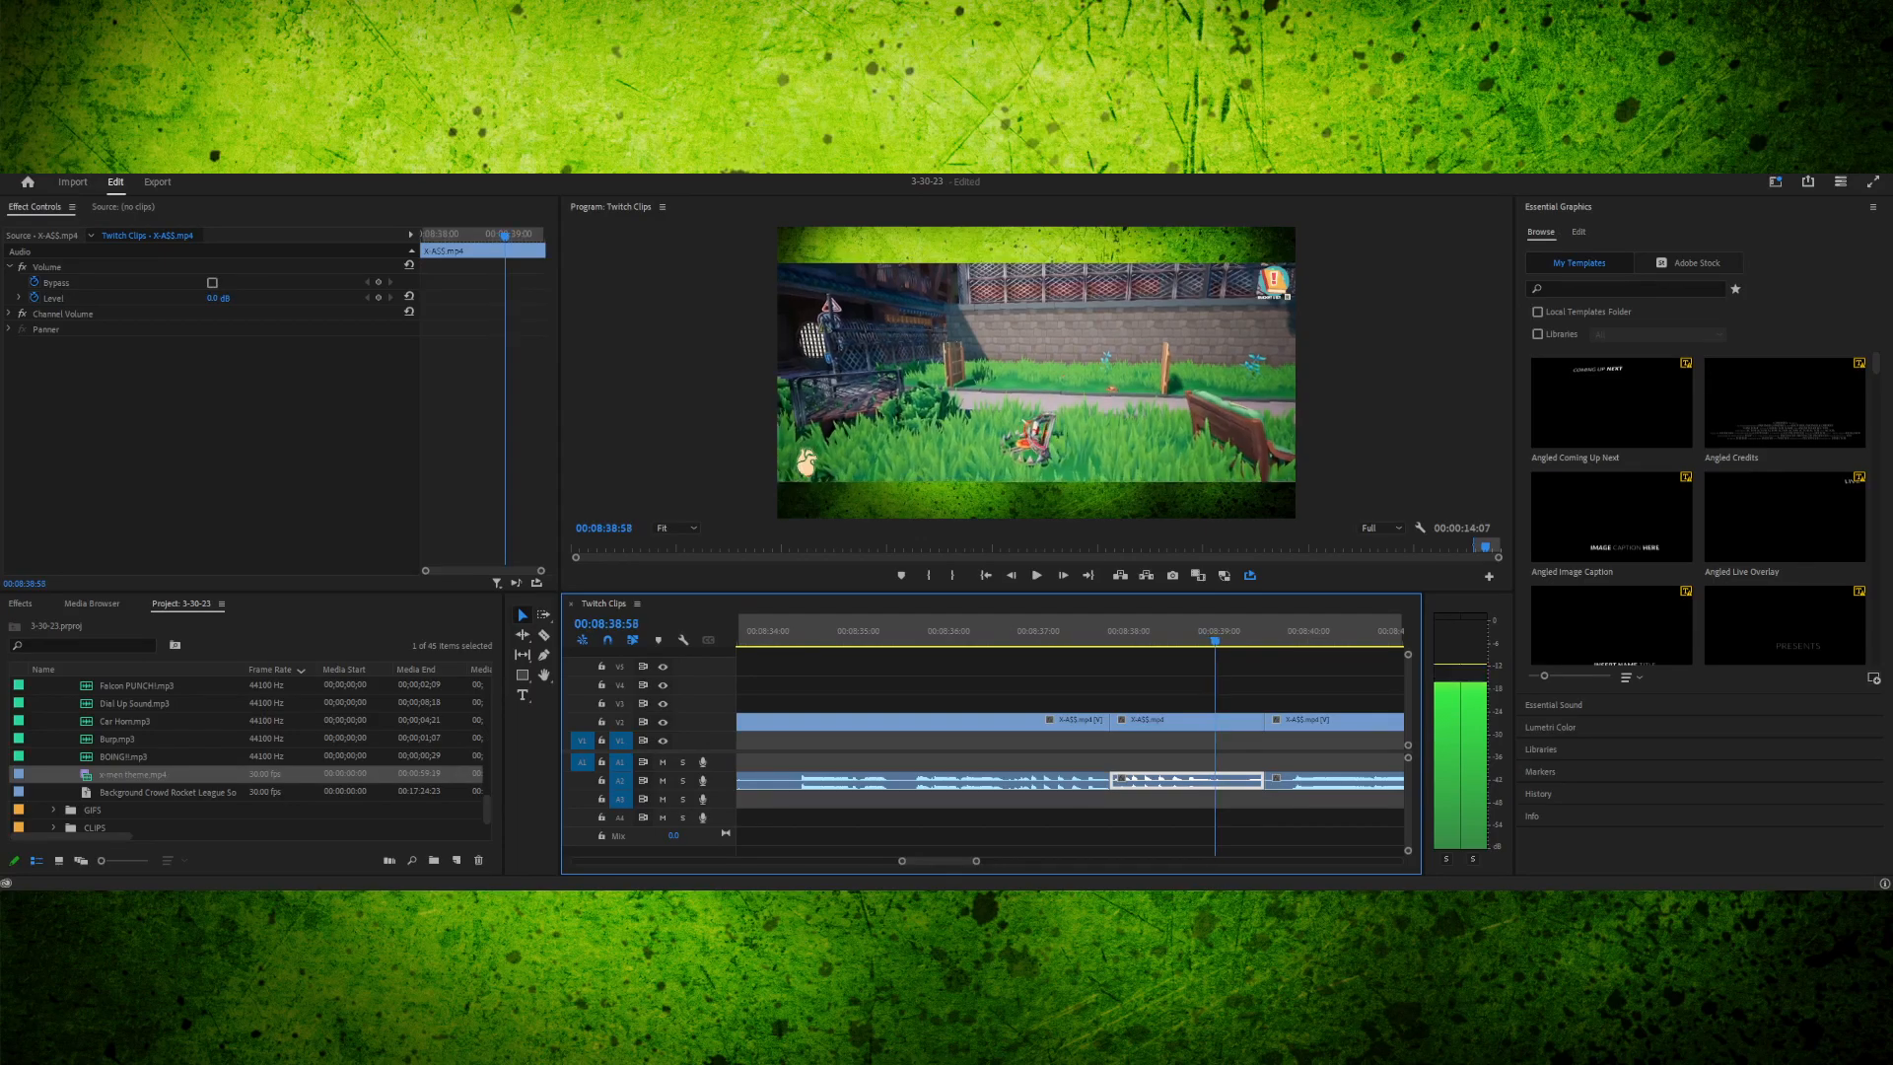
- Replay the second half of the middle segment from about 00:08:38:36 into the last segment to check their join
{"action": "left_click_drag", "start_coordinate": [1219, 633], "coordinate": [1182, 632]}
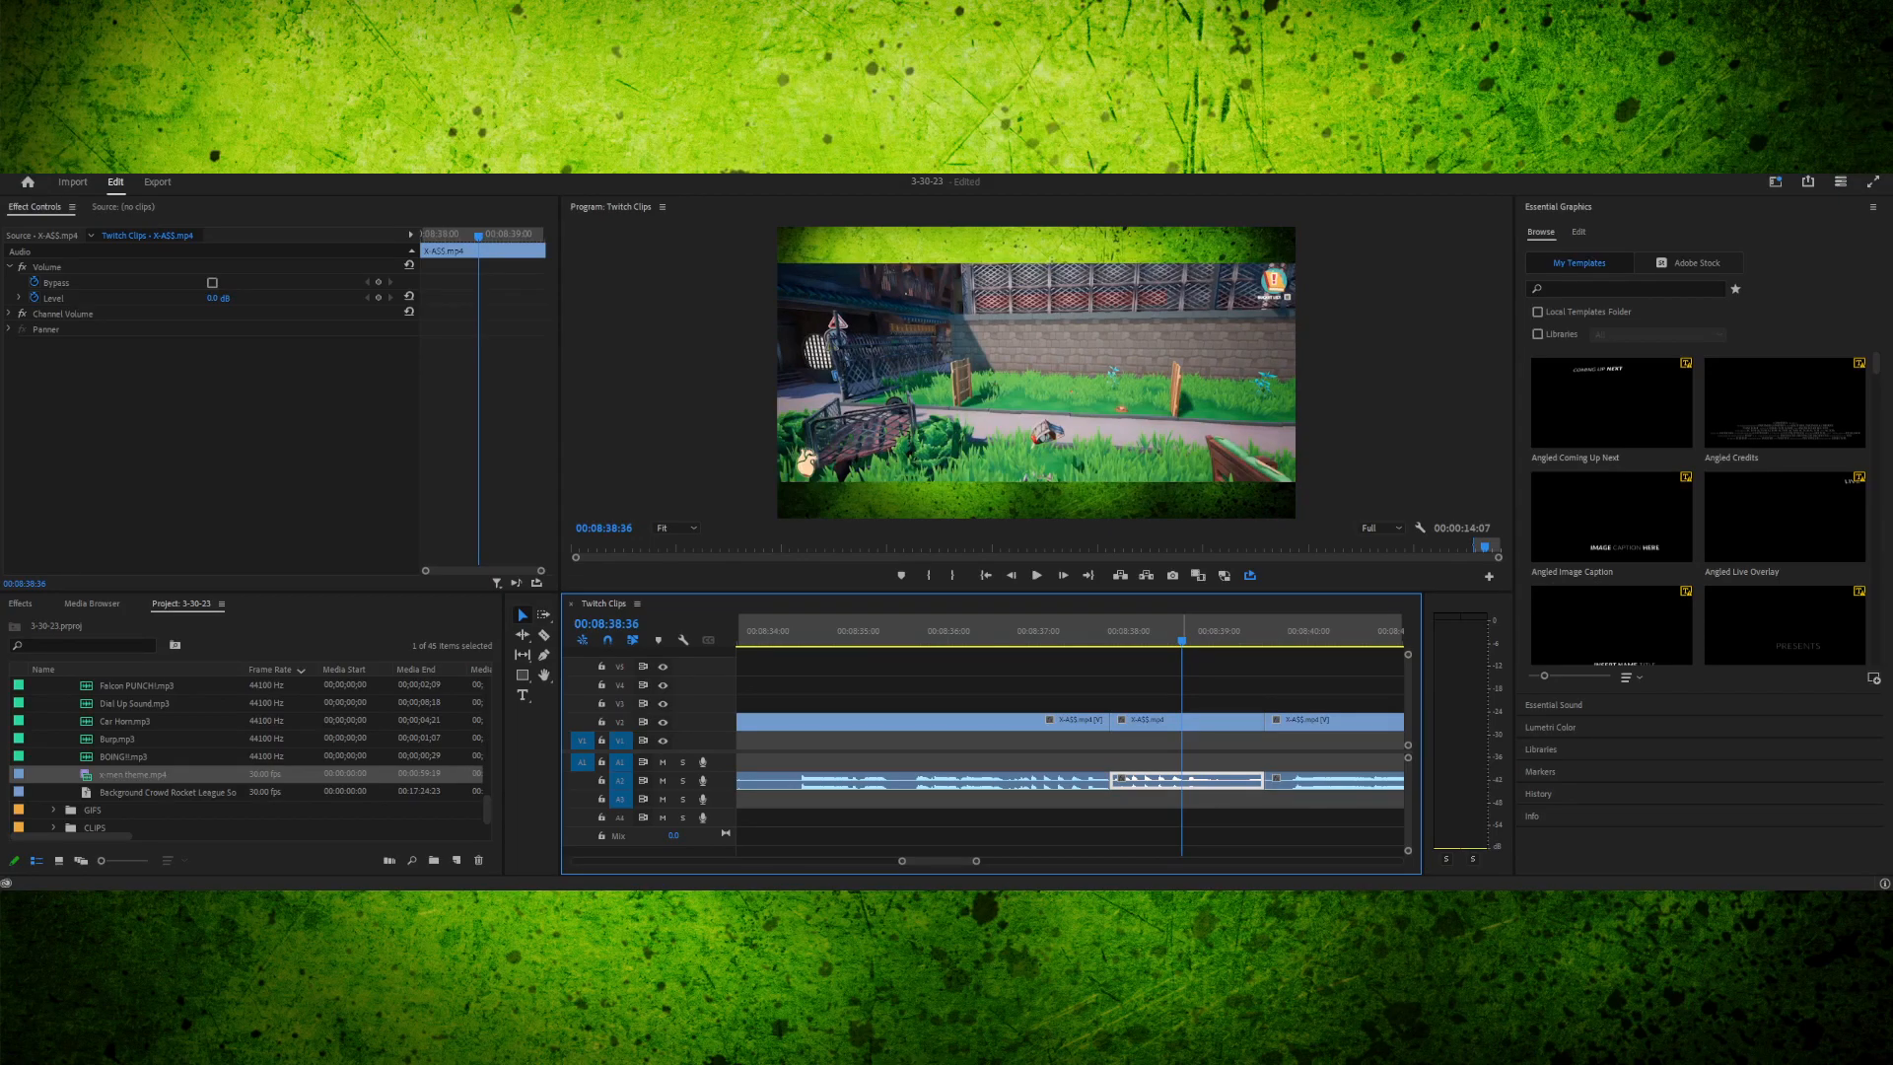
{"action": "key", "text": "space"}
{"action": "key", "text": "space"}
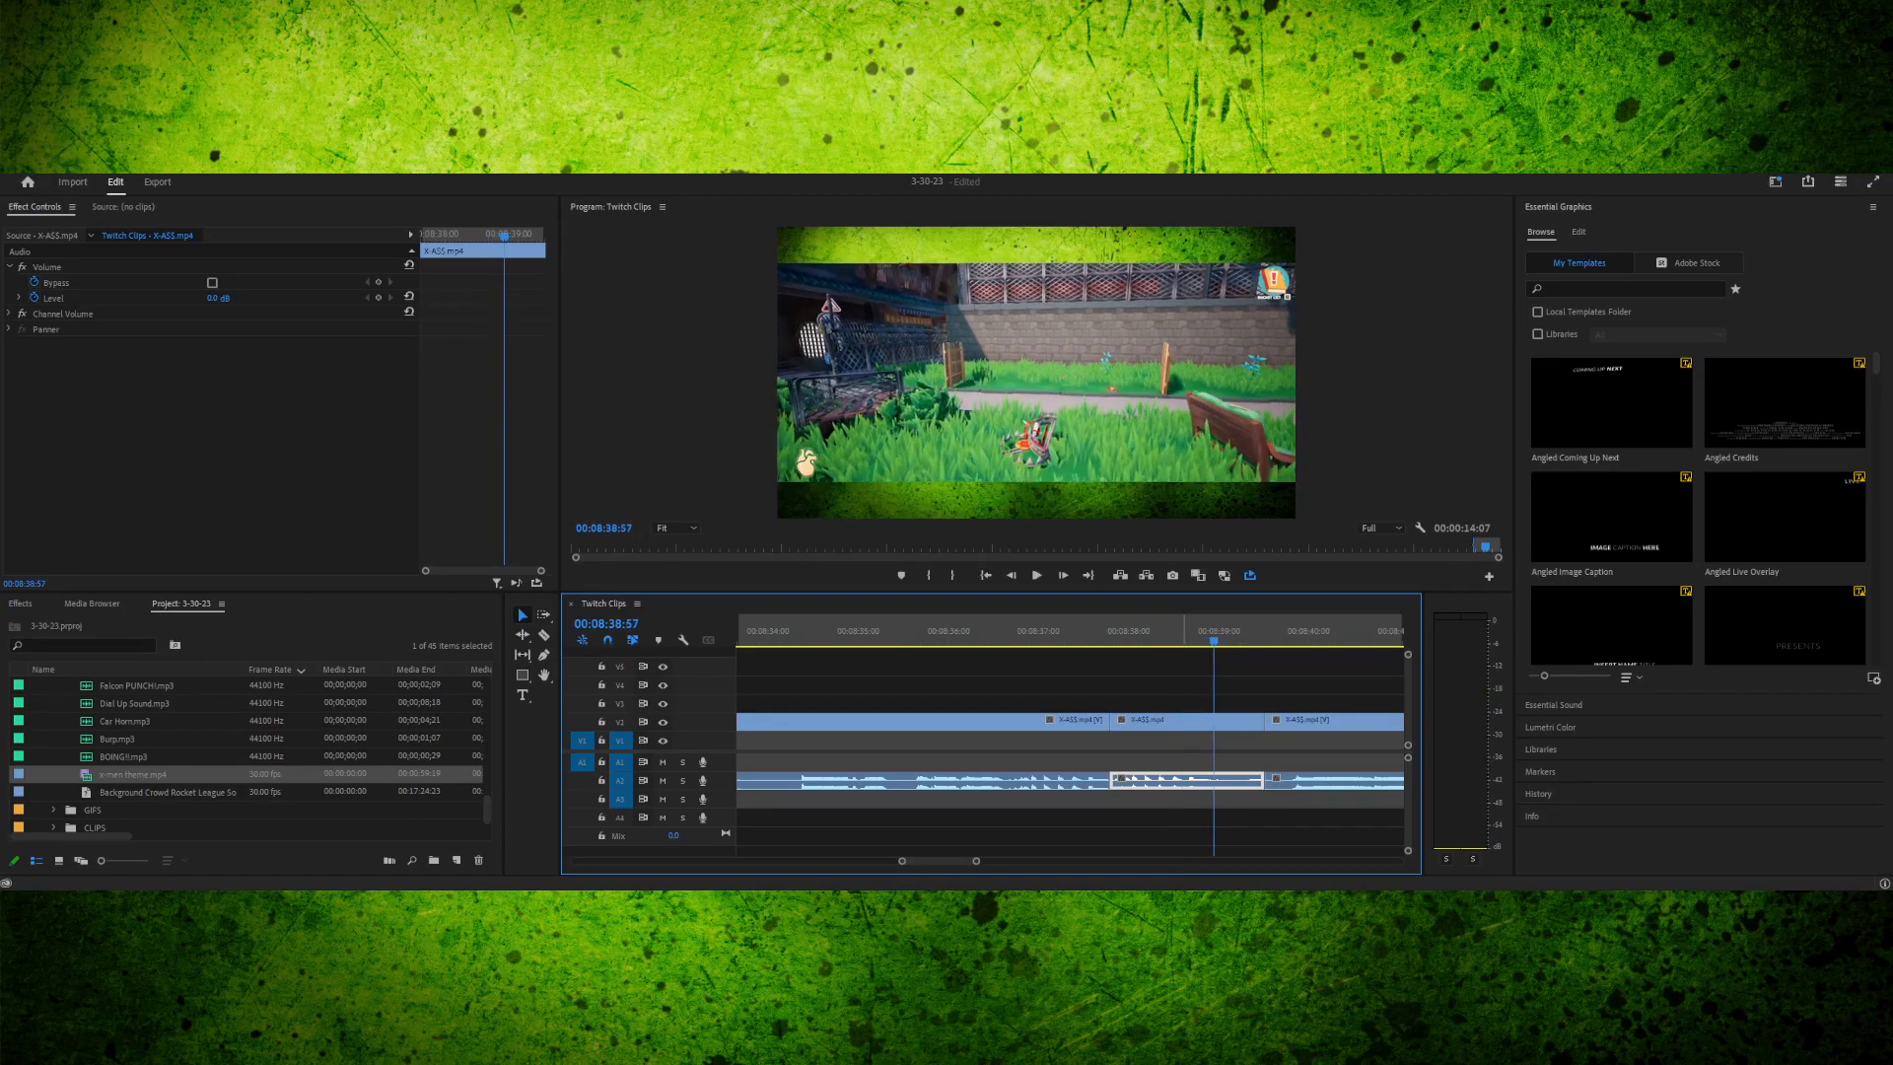
{"action": "mouse_move", "coordinate": [1185, 633]}
{"action": "left_mouse_down"}
{"action": "mouse_move", "coordinate": [1228, 633]}
{"action": "mouse_move", "coordinate": [1173, 633]}
{"action": "left_mouse_up"}
{"action": "key", "text": "space"}
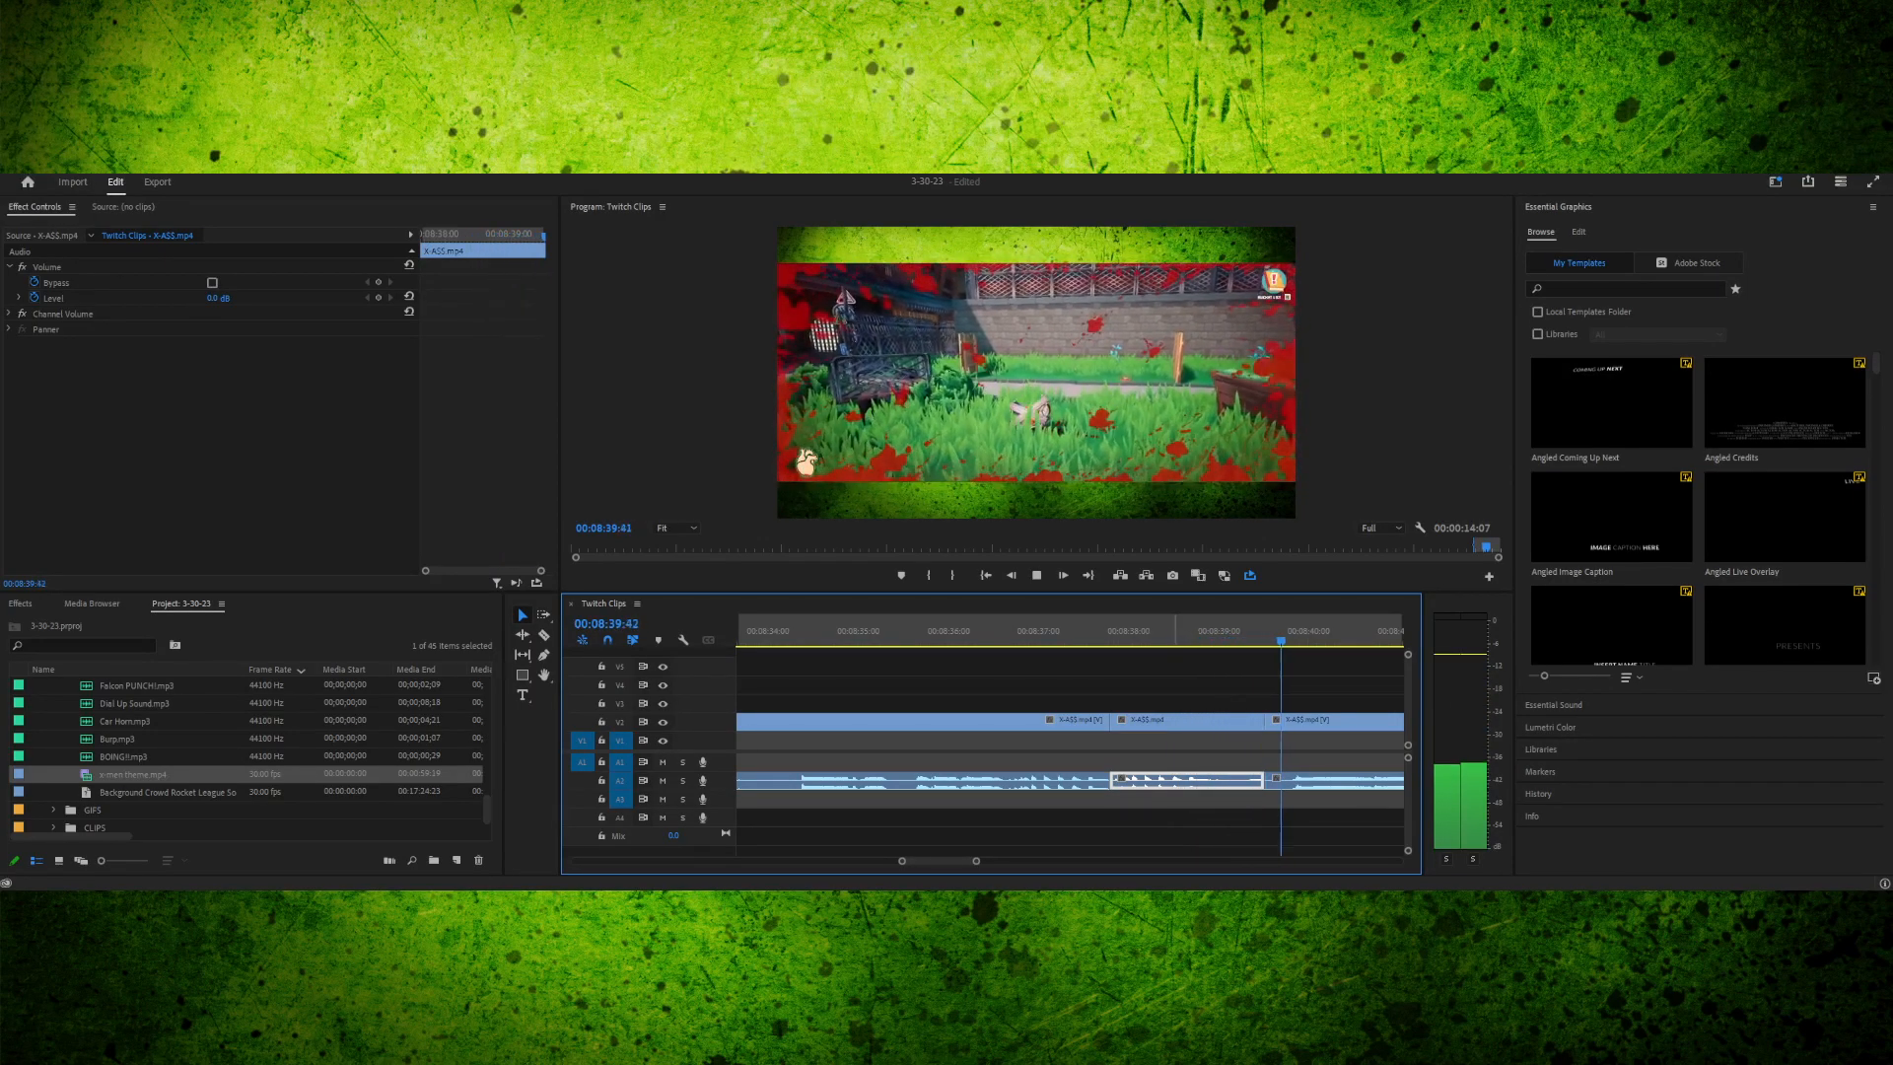
{"action": "key", "text": "space"}
{"action": "left_click", "coordinate": [1180, 633]}
{"action": "key", "text": "space"}
{"action": "key", "text": "space"}
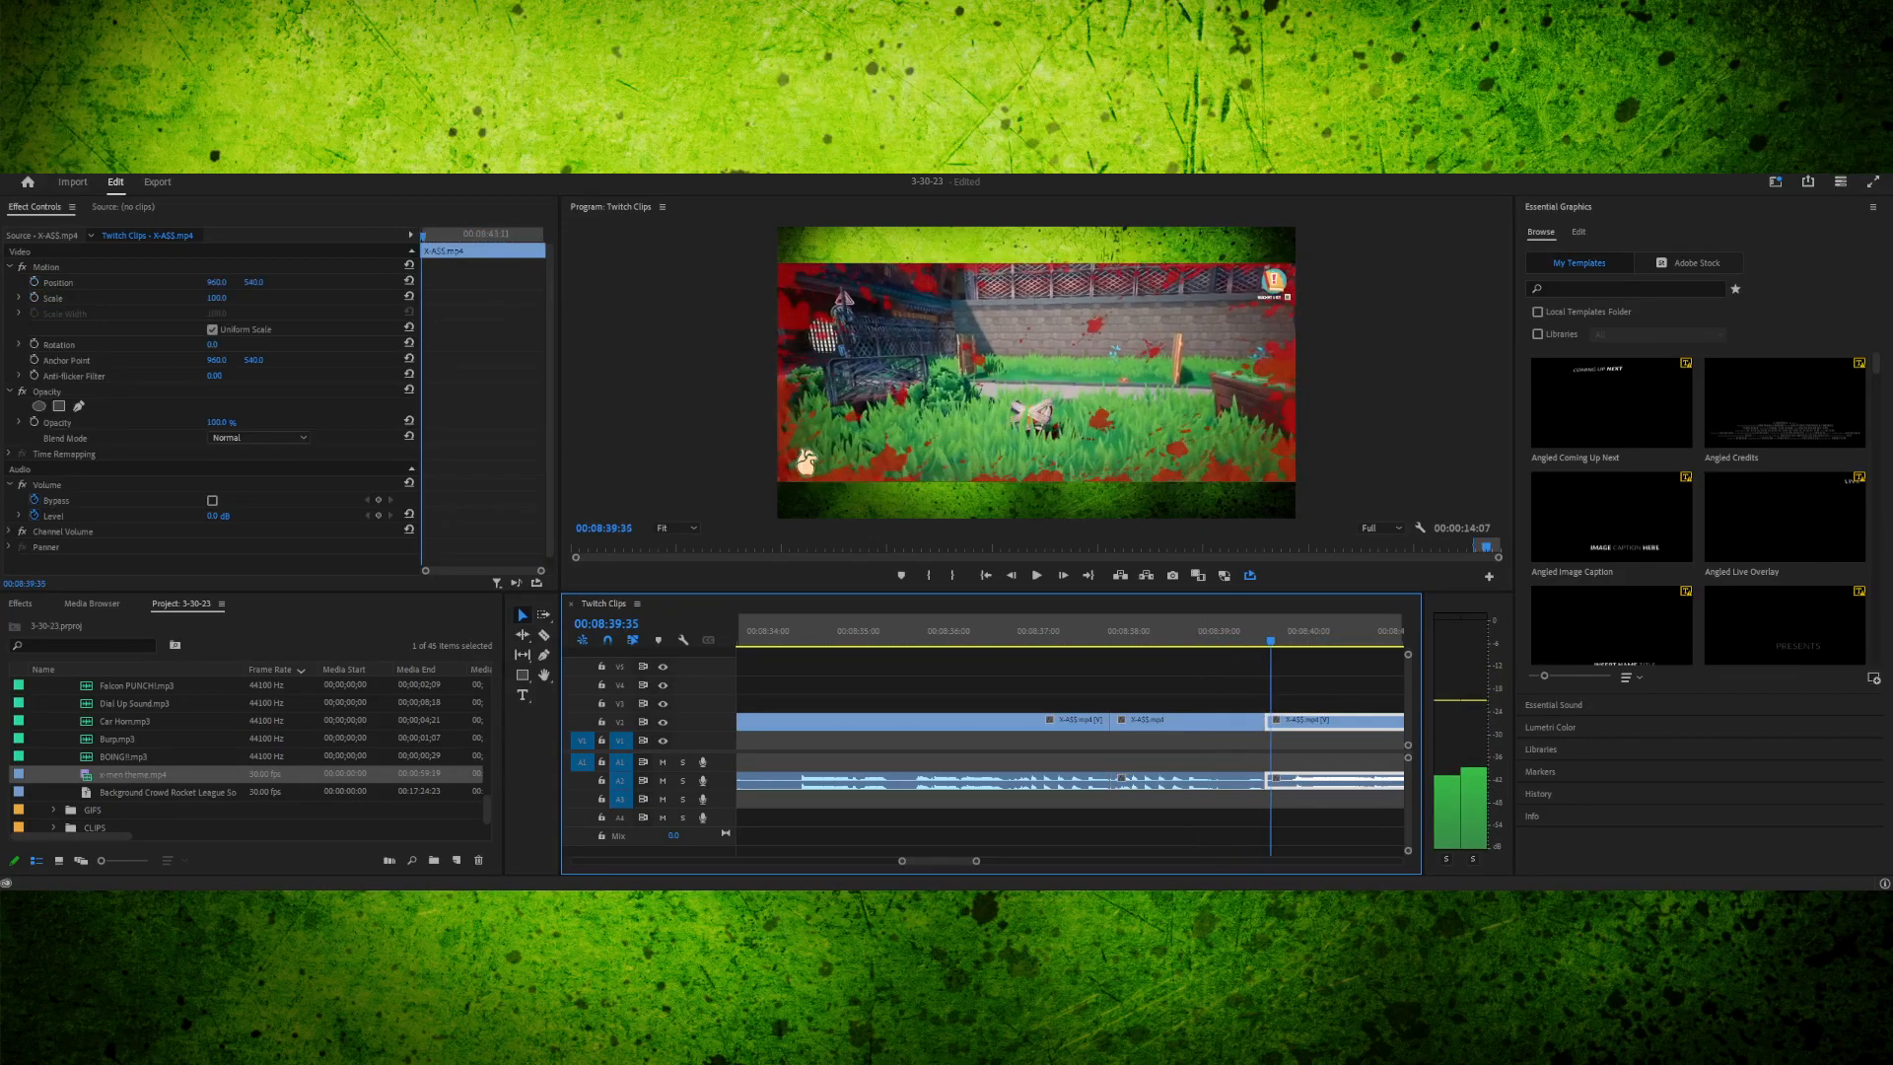
- Step frame by frame back and forth between 00:08:38:57 and the start of the last segment to compare frames for a smoother join
{"action": "key", "text": "Left"}
{"action": "key", "text": "Left"}
{"action": "key", "text": "Left"}
{"action": "key", "text": "Left"}
{"action": "key", "text": "Left"}
{"action": "key", "text": "Left"}
{"action": "key", "text": "Left"}
{"action": "key", "text": "Left"}
{"action": "key", "text": "Right"}
{"action": "key", "text": "Right"}
{"action": "key", "text": "Right"}
{"action": "key", "text": "Right"}
{"action": "key", "text": "Right"}
{"action": "key", "text": "Right"}
{"action": "key", "text": "Right"}
{"action": "key", "text": "Right"}
{"action": "key", "text": "Right"}
{"action": "key", "text": "Right"}
{"action": "key", "text": "Right"}
{"action": "key", "text": "Right"}
{"action": "key", "text": "Left"}
{"action": "key", "text": "Left"}
{"action": "key", "text": "Left"}
{"action": "key", "text": "Left"}
{"action": "key", "text": "Left"}
{"action": "key", "text": "Left"}
{"action": "key", "text": "Left"}
{"action": "key", "text": "Right"}
{"action": "key", "text": "Right"}
{"action": "key", "text": "Right"}
{"action": "key", "text": "Right"}
{"action": "key", "text": "Right"}
{"action": "key", "text": "Right"}
{"action": "key", "text": "Right"}
{"action": "key", "text": "Left"}
{"action": "key", "text": "Left"}
{"action": "key", "text": "Left"}
{"action": "key", "text": "Left"}
{"action": "key", "text": "Left"}
{"action": "key", "text": "Left"}
{"action": "key", "text": "Left"}
{"action": "key", "text": "Left"}
{"action": "key", "text": "Left"}
{"action": "key", "text": "Left"}
{"action": "key", "text": "Left"}
{"action": "key", "text": "Left"}
{"action": "key", "text": "Left"}
{"action": "key", "text": "Left"}
{"action": "key", "text": "Left"}
{"action": "key", "text": "Left"}
{"action": "key", "text": "Left"}
{"action": "key", "text": "Left"}
{"action": "key", "text": "Left"}
{"action": "key", "text": "Left"}
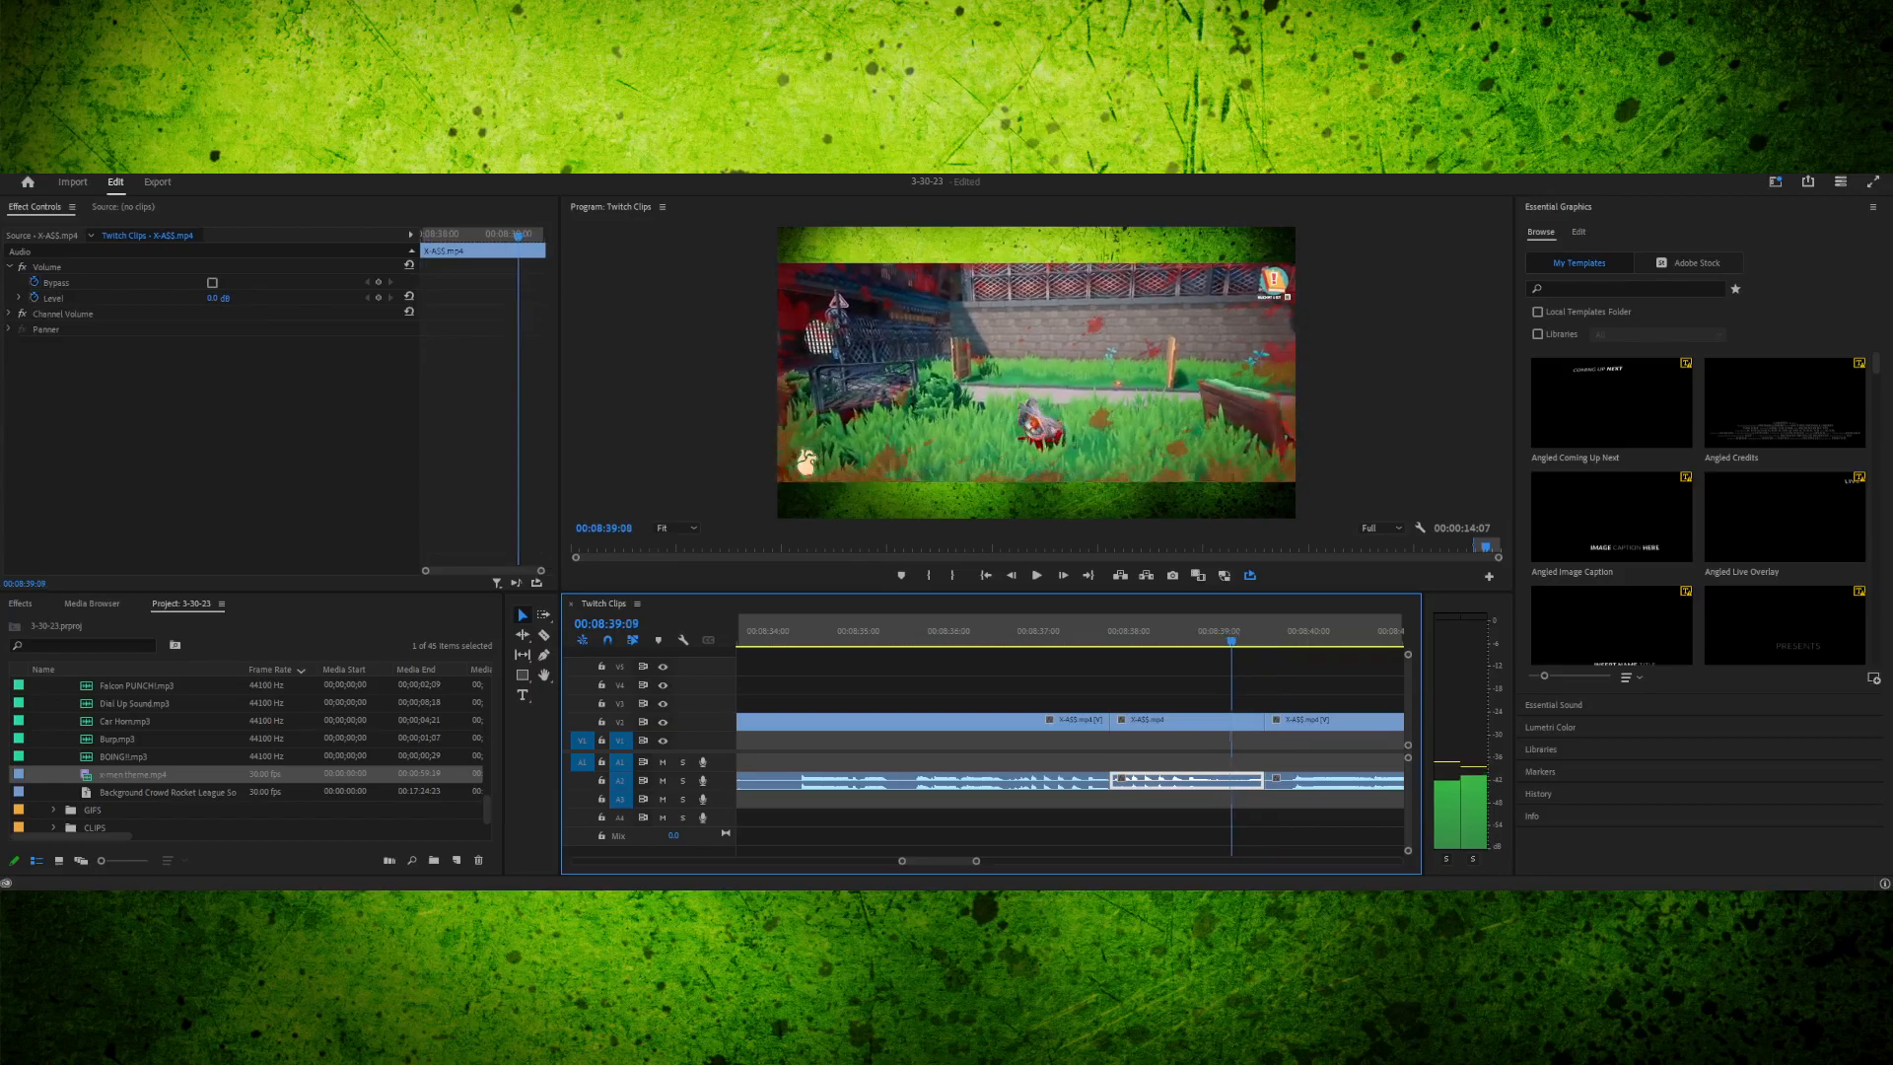
{"action": "key", "text": "Right"}
{"action": "key", "text": "Right"}
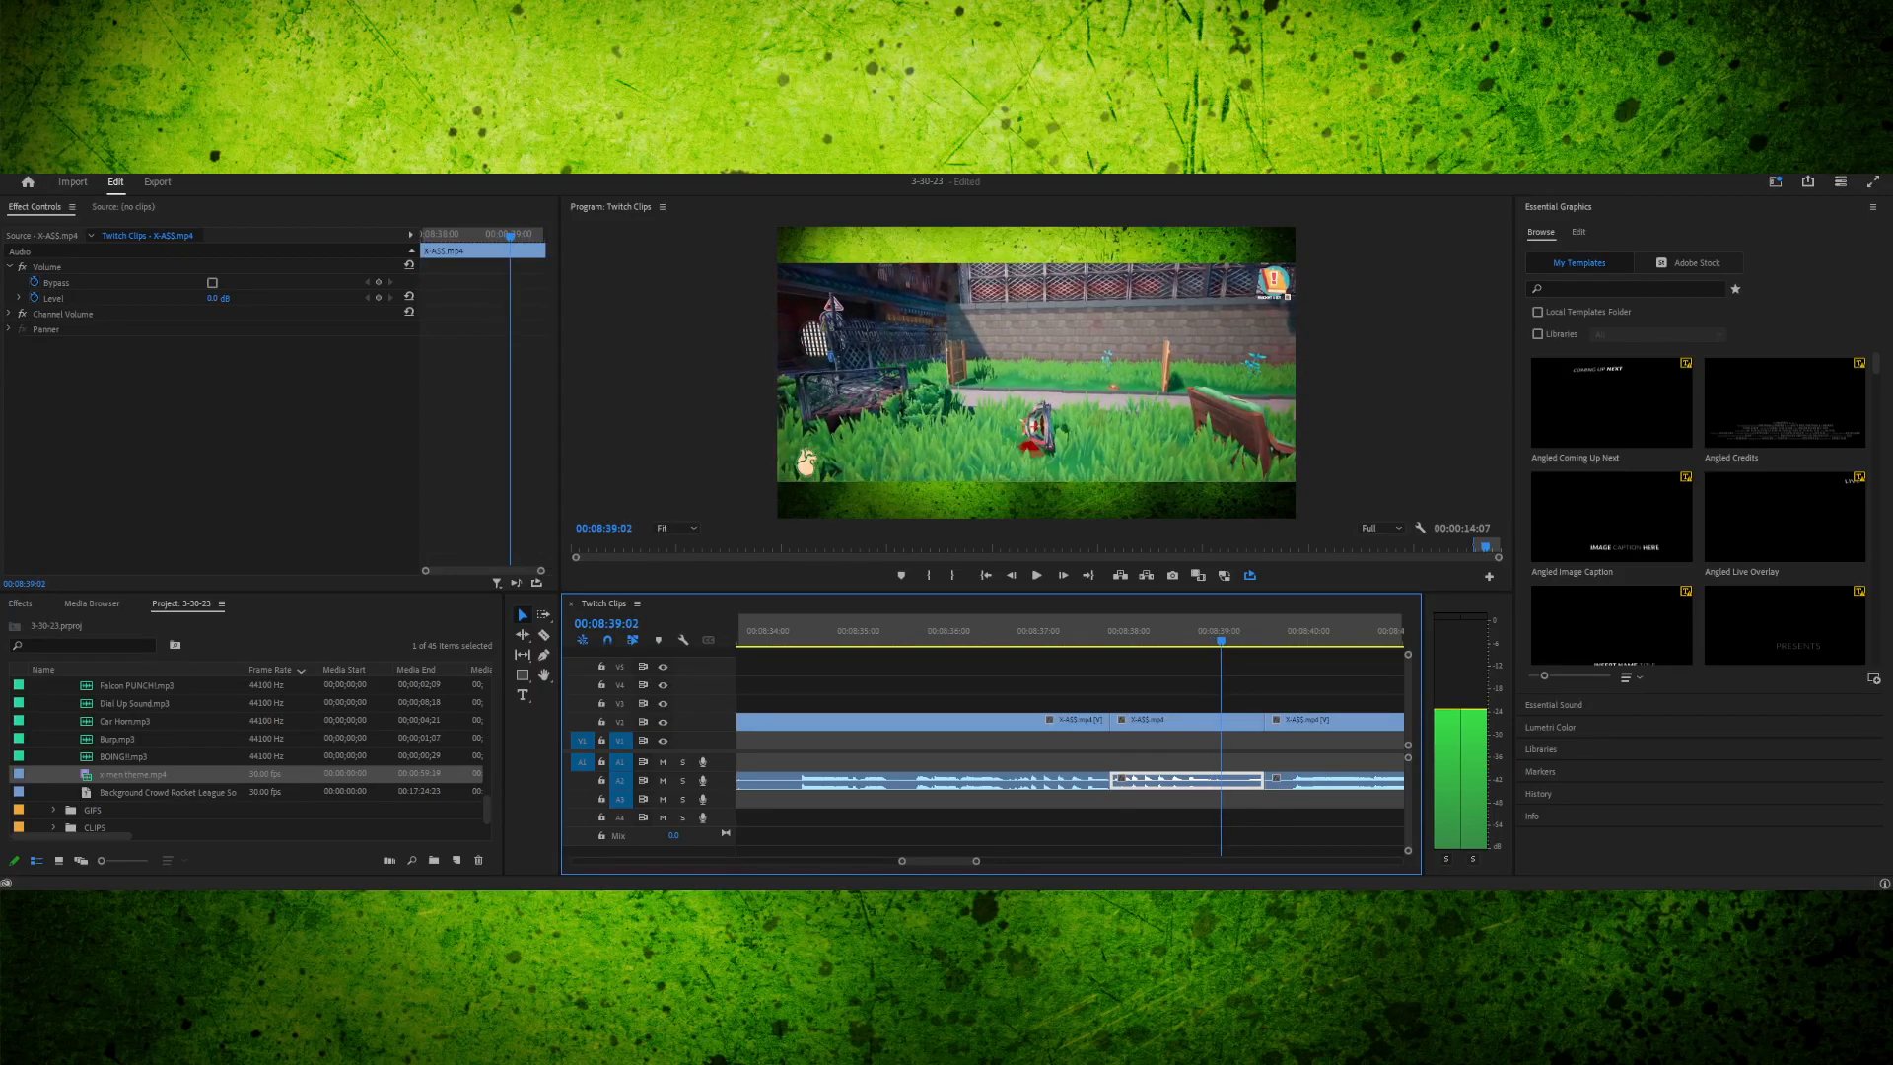
{"action": "key", "text": "Right"}
{"action": "key", "text": "Right"}
{"action": "key", "text": "Right"}
{"action": "key", "text": "Right"}
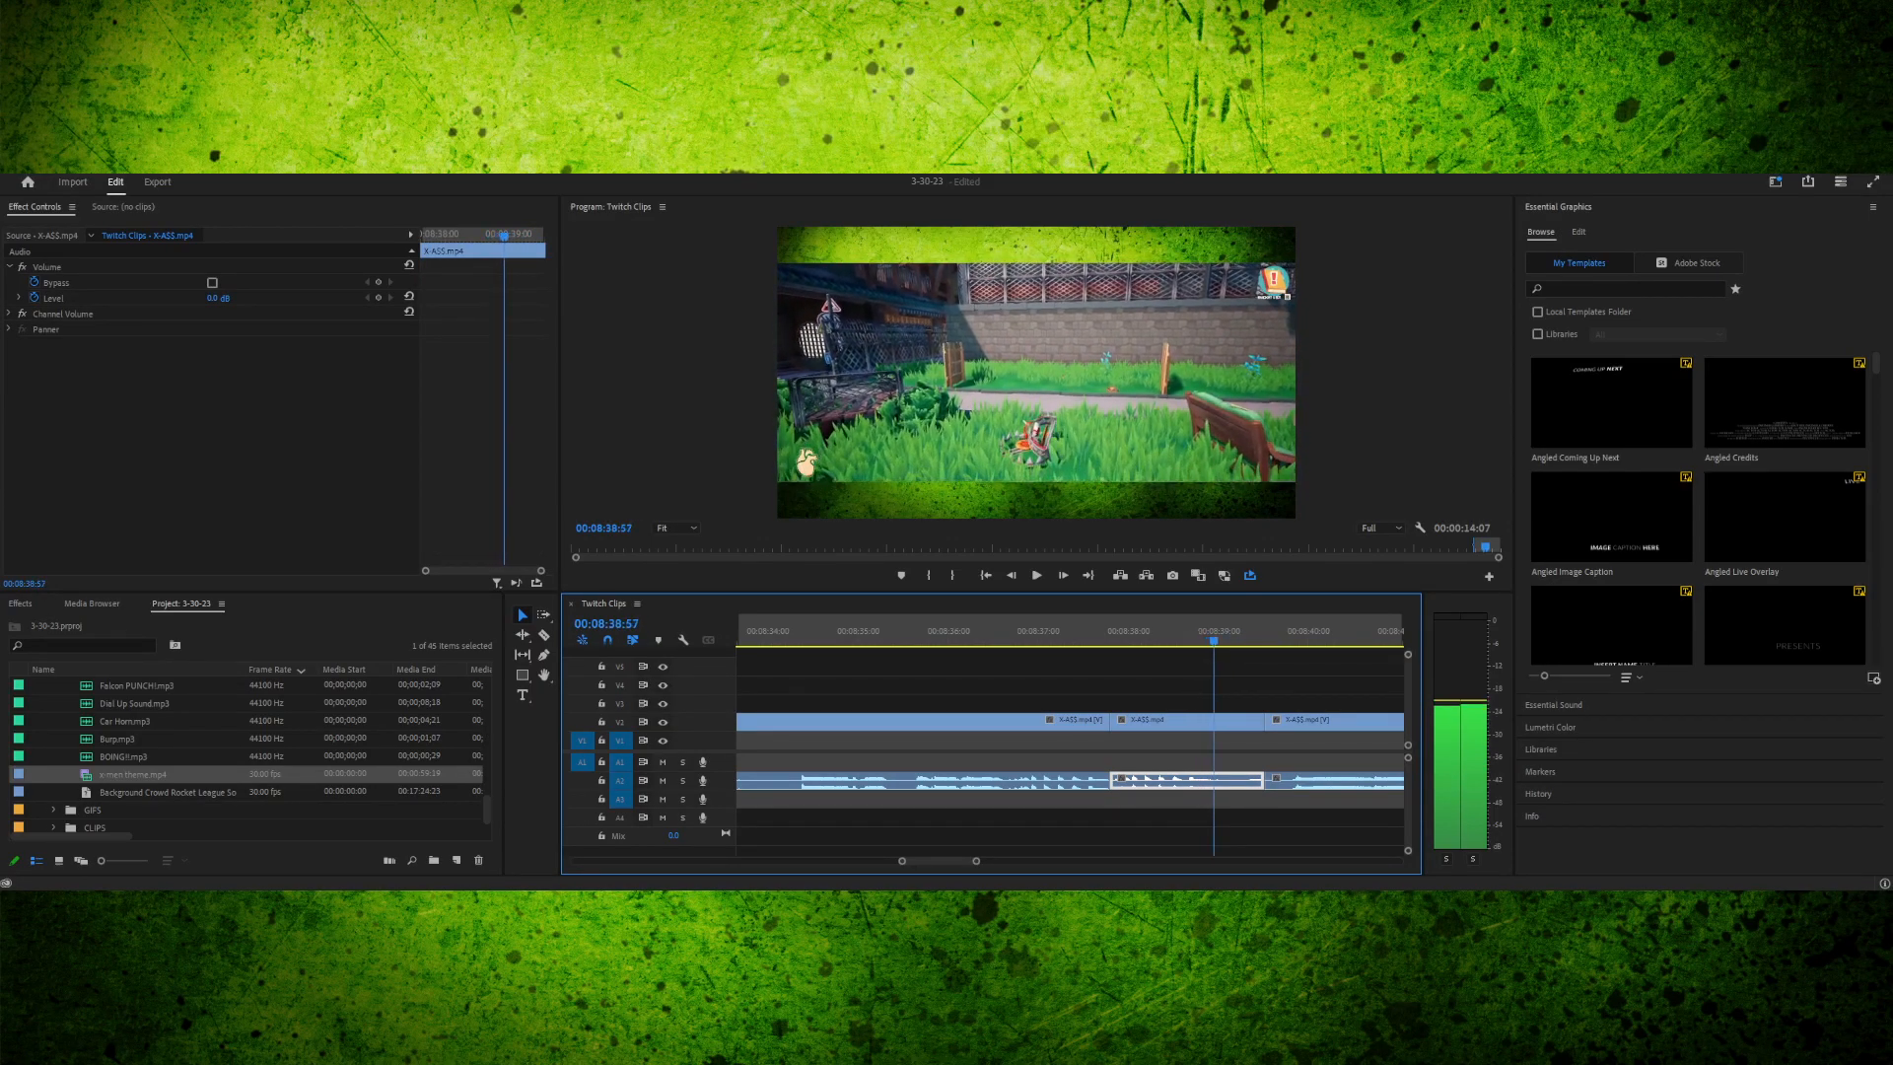
- Split the middle segment of X-A$$.mp4 at 00:08:39:21, delete the piece after the cut and close the gap before the last segment
{"action": "key", "text": "Right"}
{"action": "key", "text": "Right"}
{"action": "key", "text": "Right"}
{"action": "key", "text": "Right"}
{"action": "key", "text": "Right"}
{"action": "key", "text": "Right"}
{"action": "key", "text": "Right"}
{"action": "key", "text": "Right"}
{"action": "key", "text": "Right"}
{"action": "key", "text": "Right"}
{"action": "key", "text": "Right"}
{"action": "key", "text": "Right"}
{"action": "key", "text": "Right"}
{"action": "key", "text": "Right"}
{"action": "key", "text": "Right"}
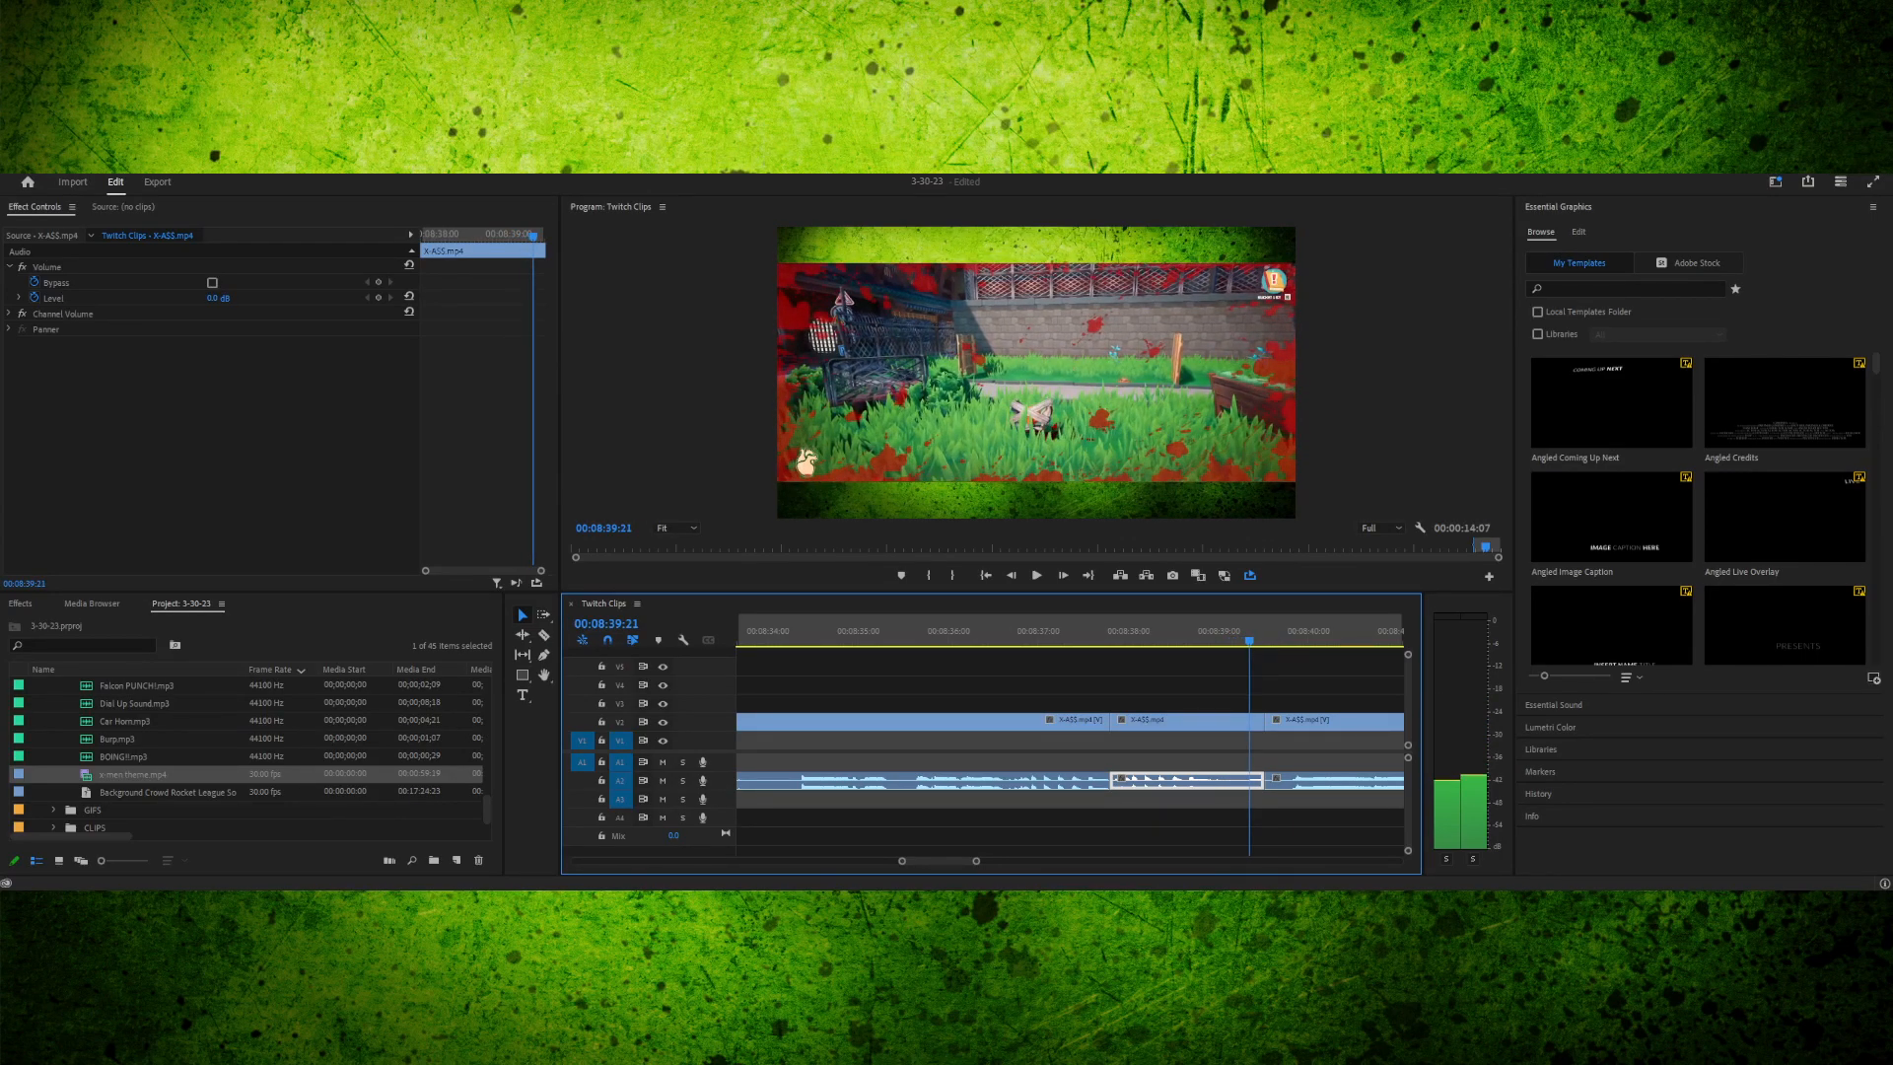
{"action": "key", "text": "c"}
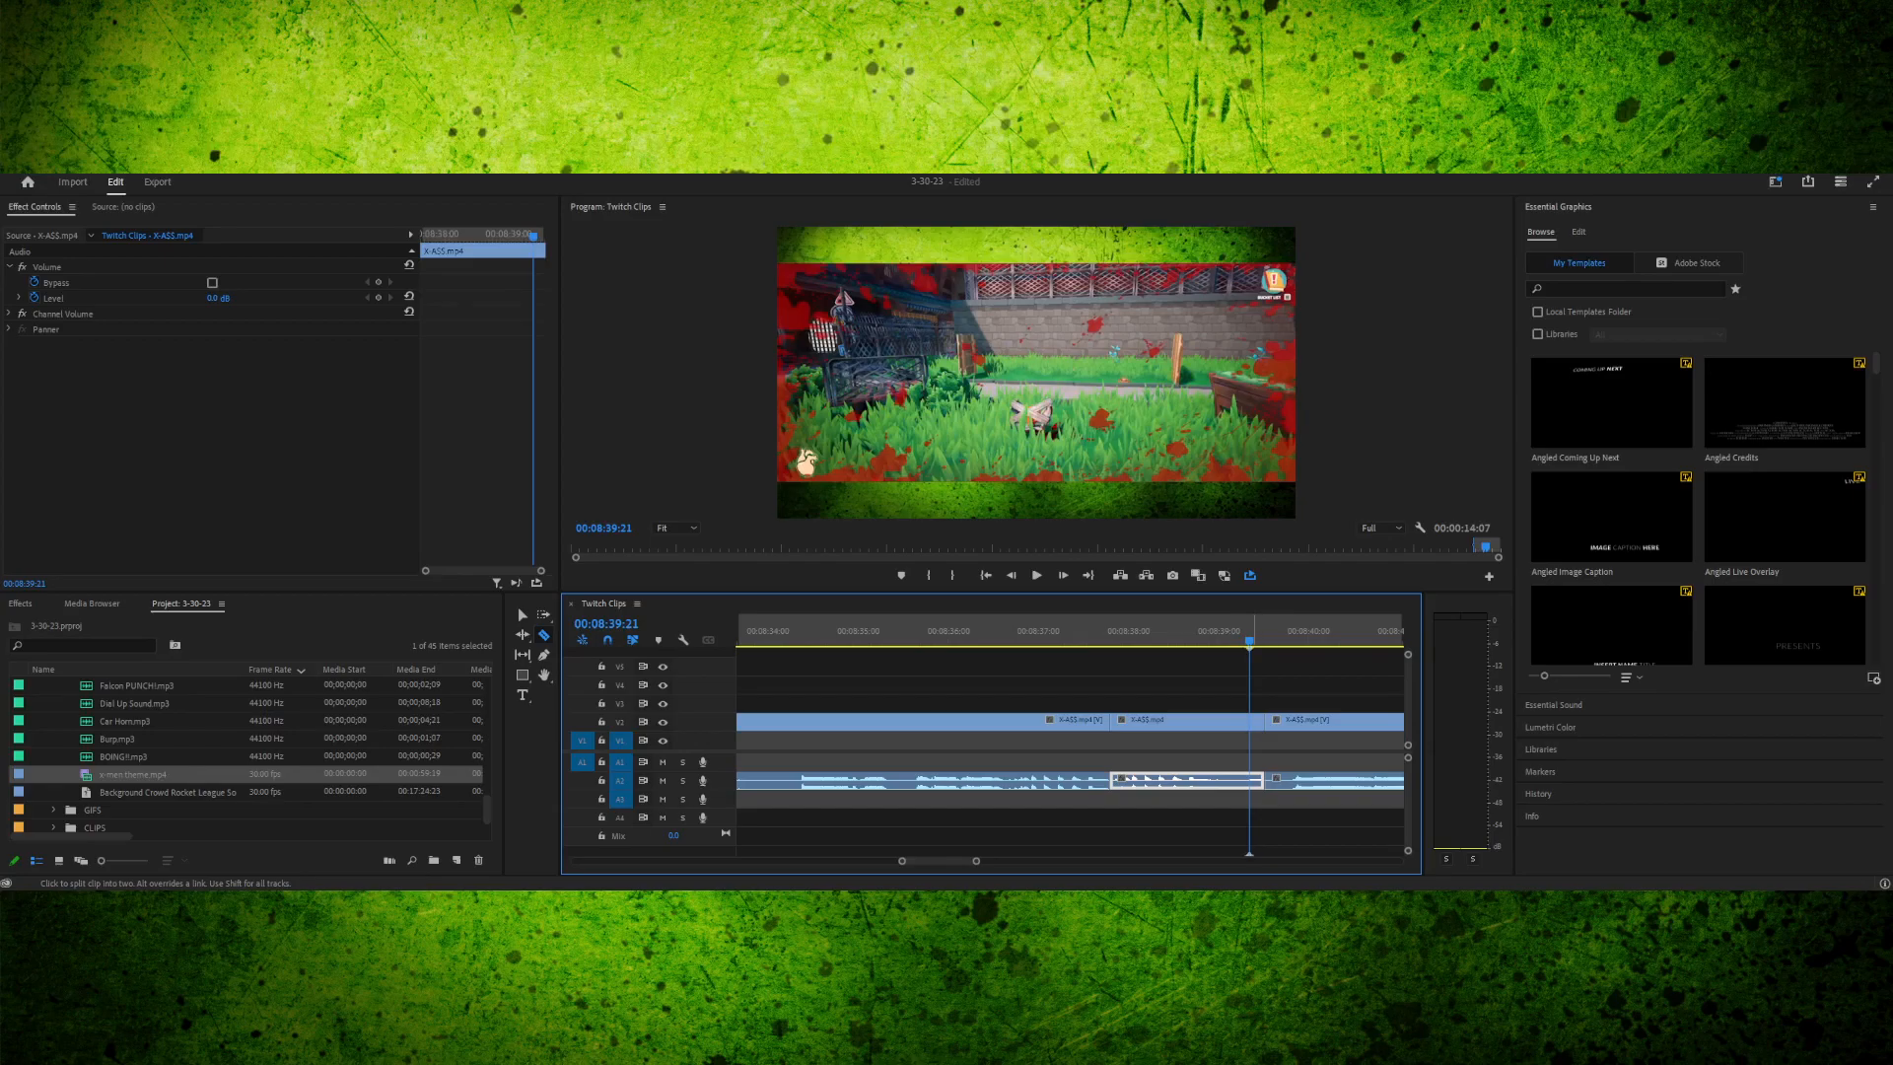
{"action": "left_click", "coordinate": [1251, 722]}
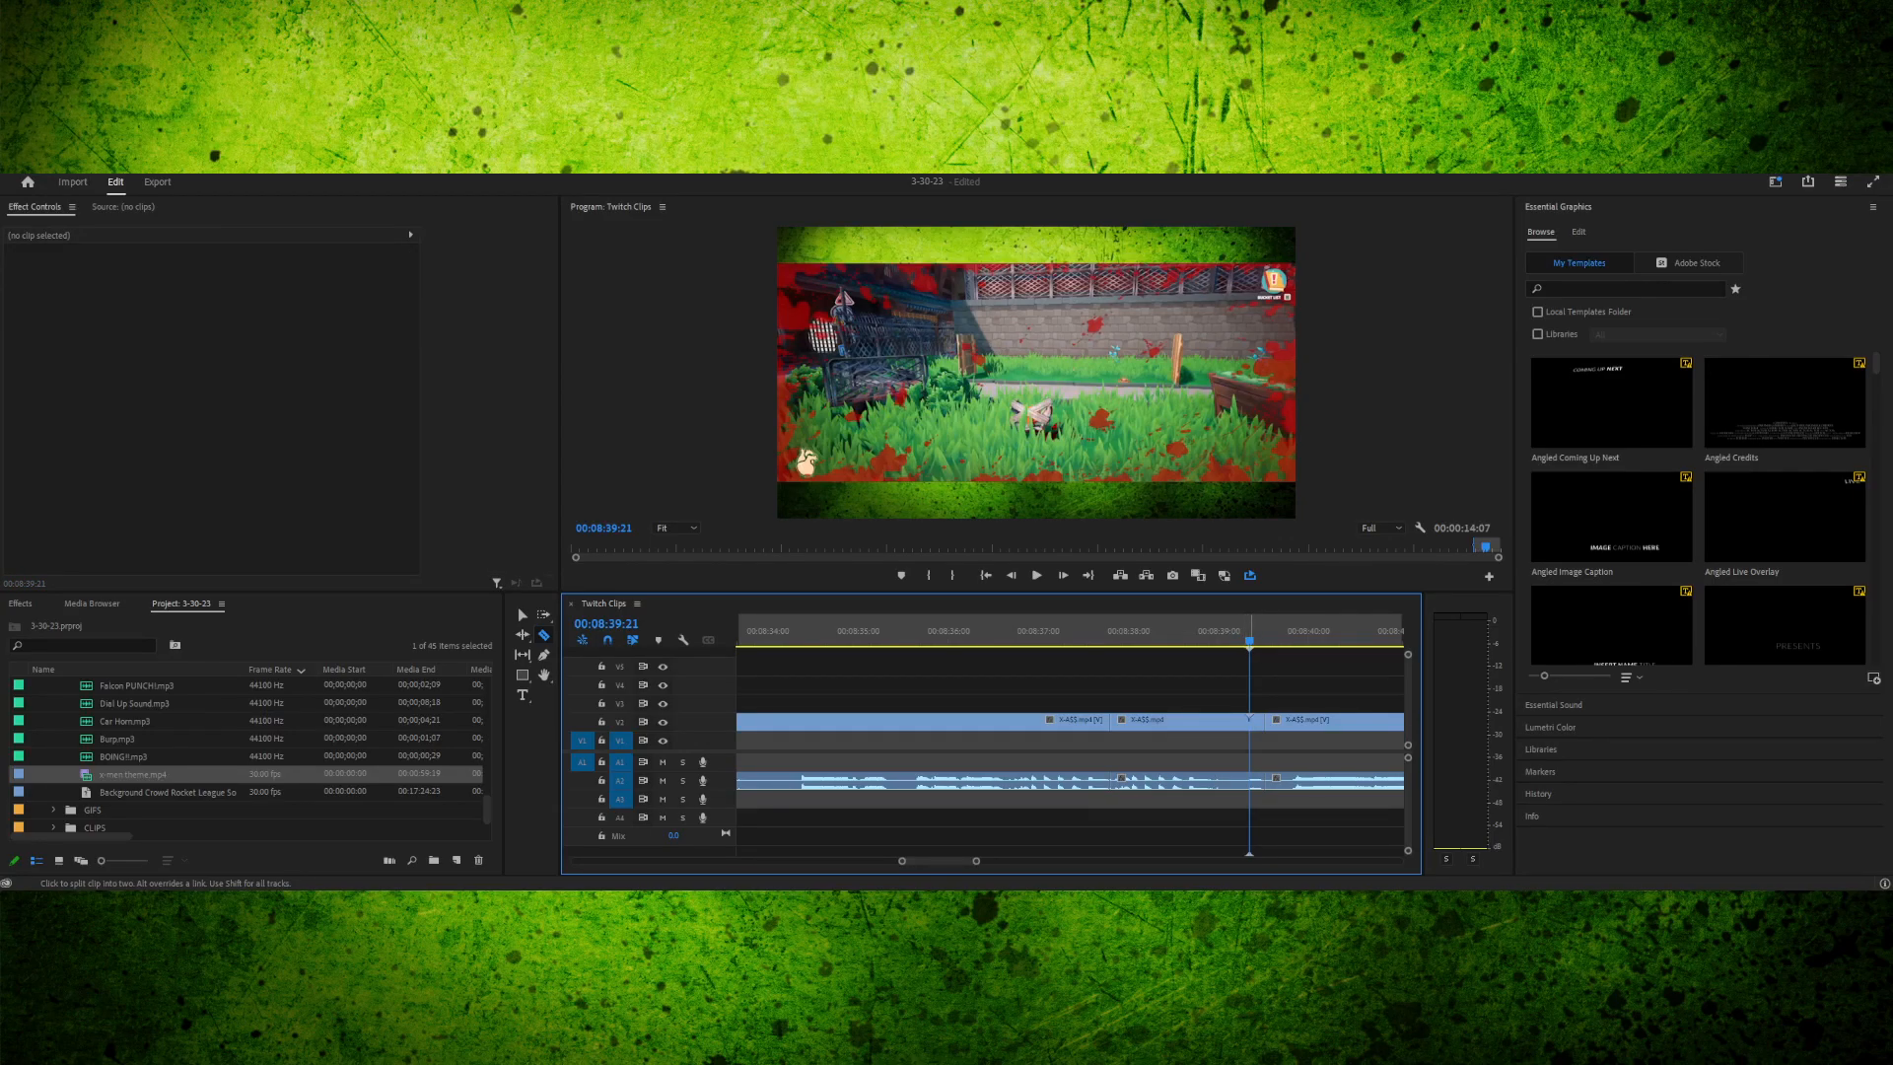
{"action": "key", "text": "v"}
{"action": "left_click", "coordinate": [1257, 722]}
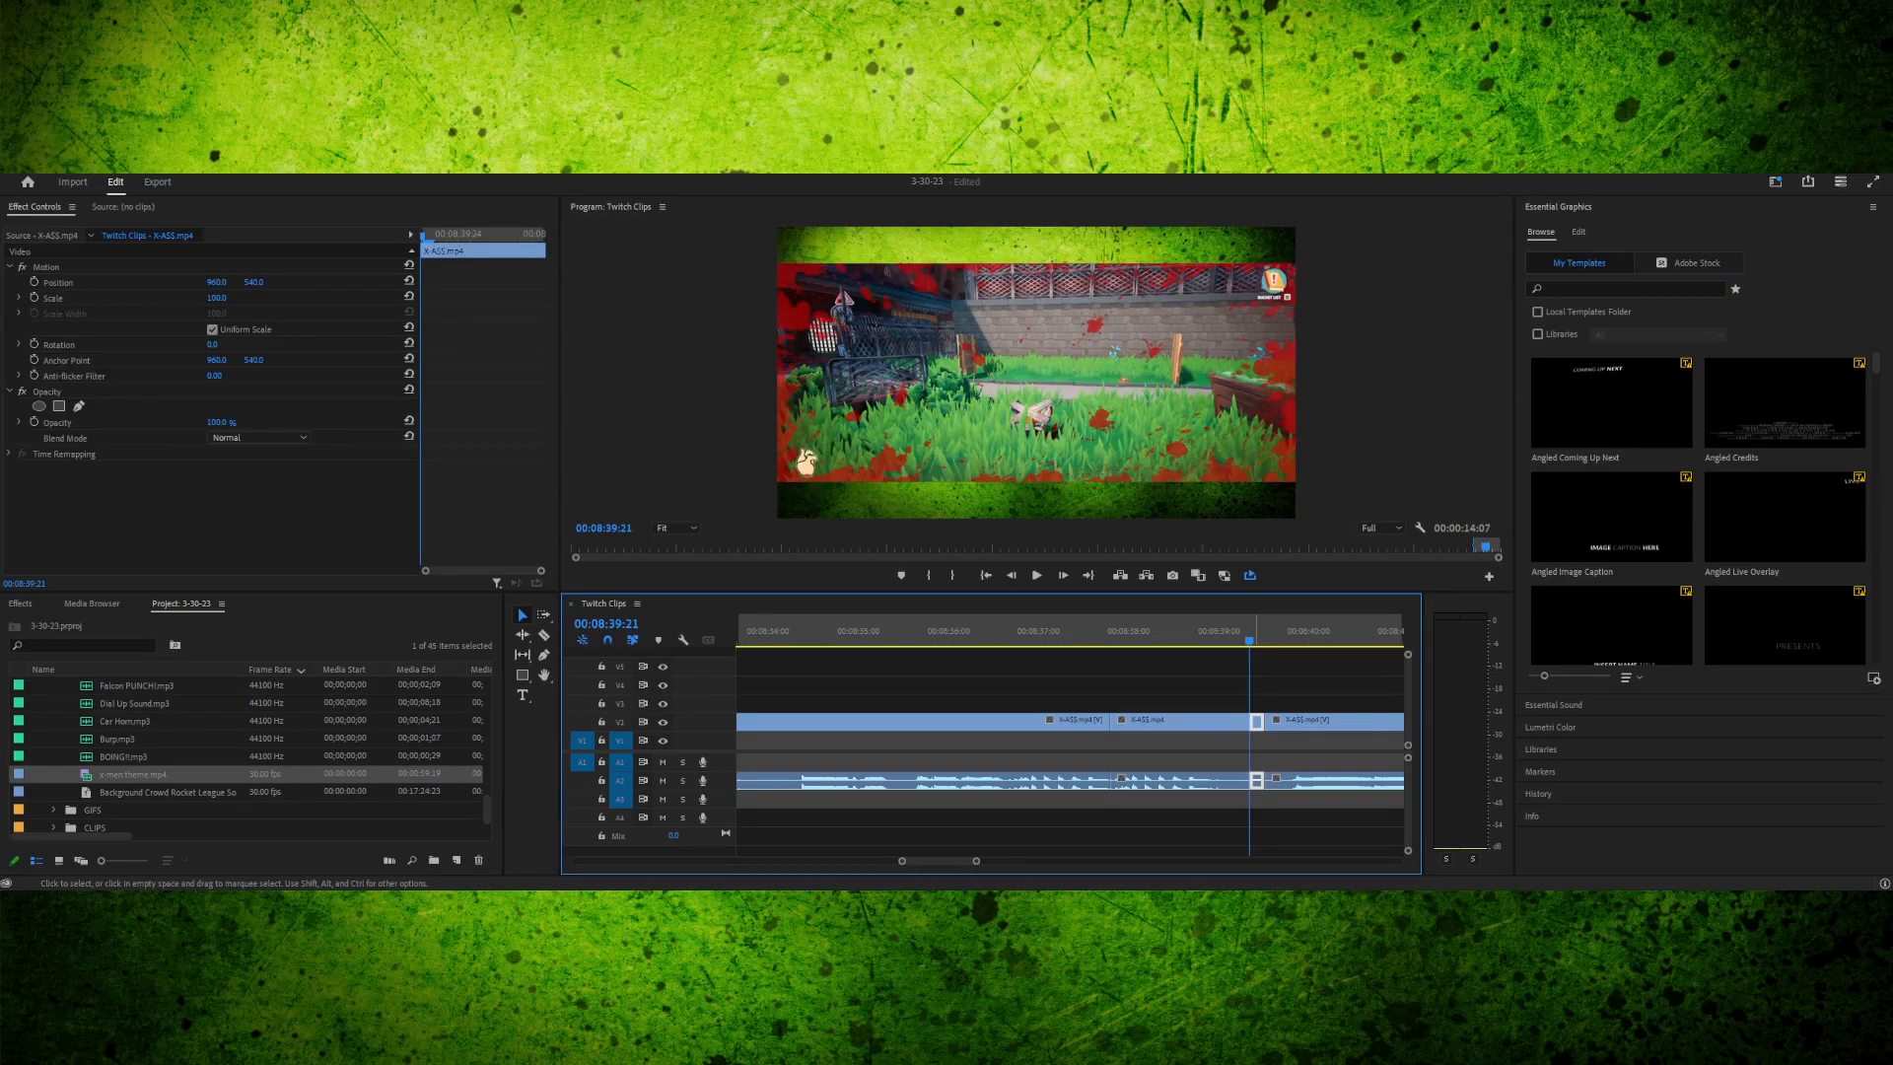
{"action": "key", "text": "Delete"}
{"action": "left_click", "coordinate": [1256, 722]}
{"action": "key", "text": "Delete"}
- Step frame by frame across the new join near 00:08:39:24 and back to 00:08:39:03 to compare the two segments' motion
{"action": "left_click", "coordinate": [1227, 781]}
{"action": "key", "text": "shift+Left"}
{"action": "key", "text": "Right"}
{"action": "key", "text": "Right"}
{"action": "key", "text": "Right"}
{"action": "key", "text": "Right"}
{"action": "key", "text": "Right"}
{"action": "key", "text": "Right"}
{"action": "key", "text": "Right"}
{"action": "key", "text": "Right"}
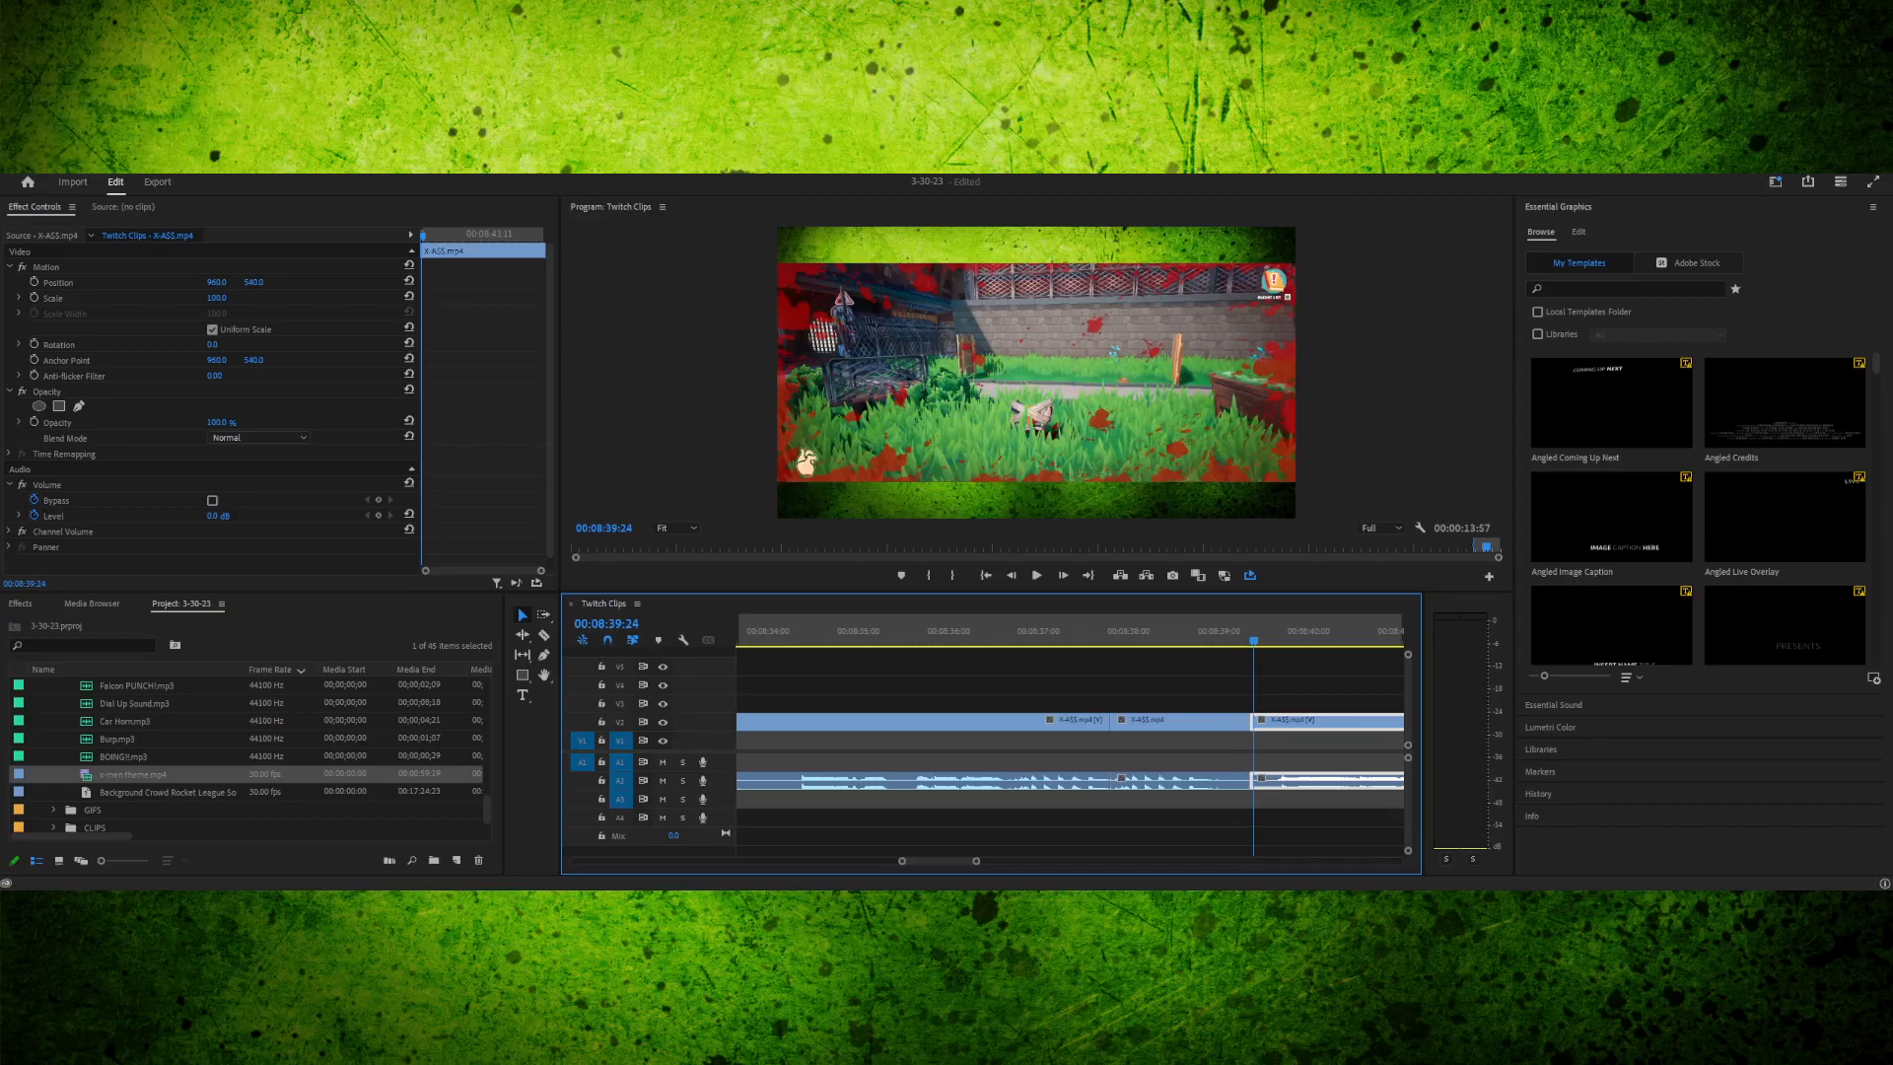
{"action": "key", "text": "Left"}
{"action": "key", "text": "Left"}
{"action": "key", "text": "Left"}
{"action": "key", "text": "Left"}
{"action": "key", "text": "Left"}
{"action": "key", "text": "Left"}
{"action": "key", "text": "Left"}
{"action": "key", "text": "Left"}
{"action": "key", "text": "Left"}
{"action": "key", "text": "Left"}
{"action": "key", "text": "Left"}
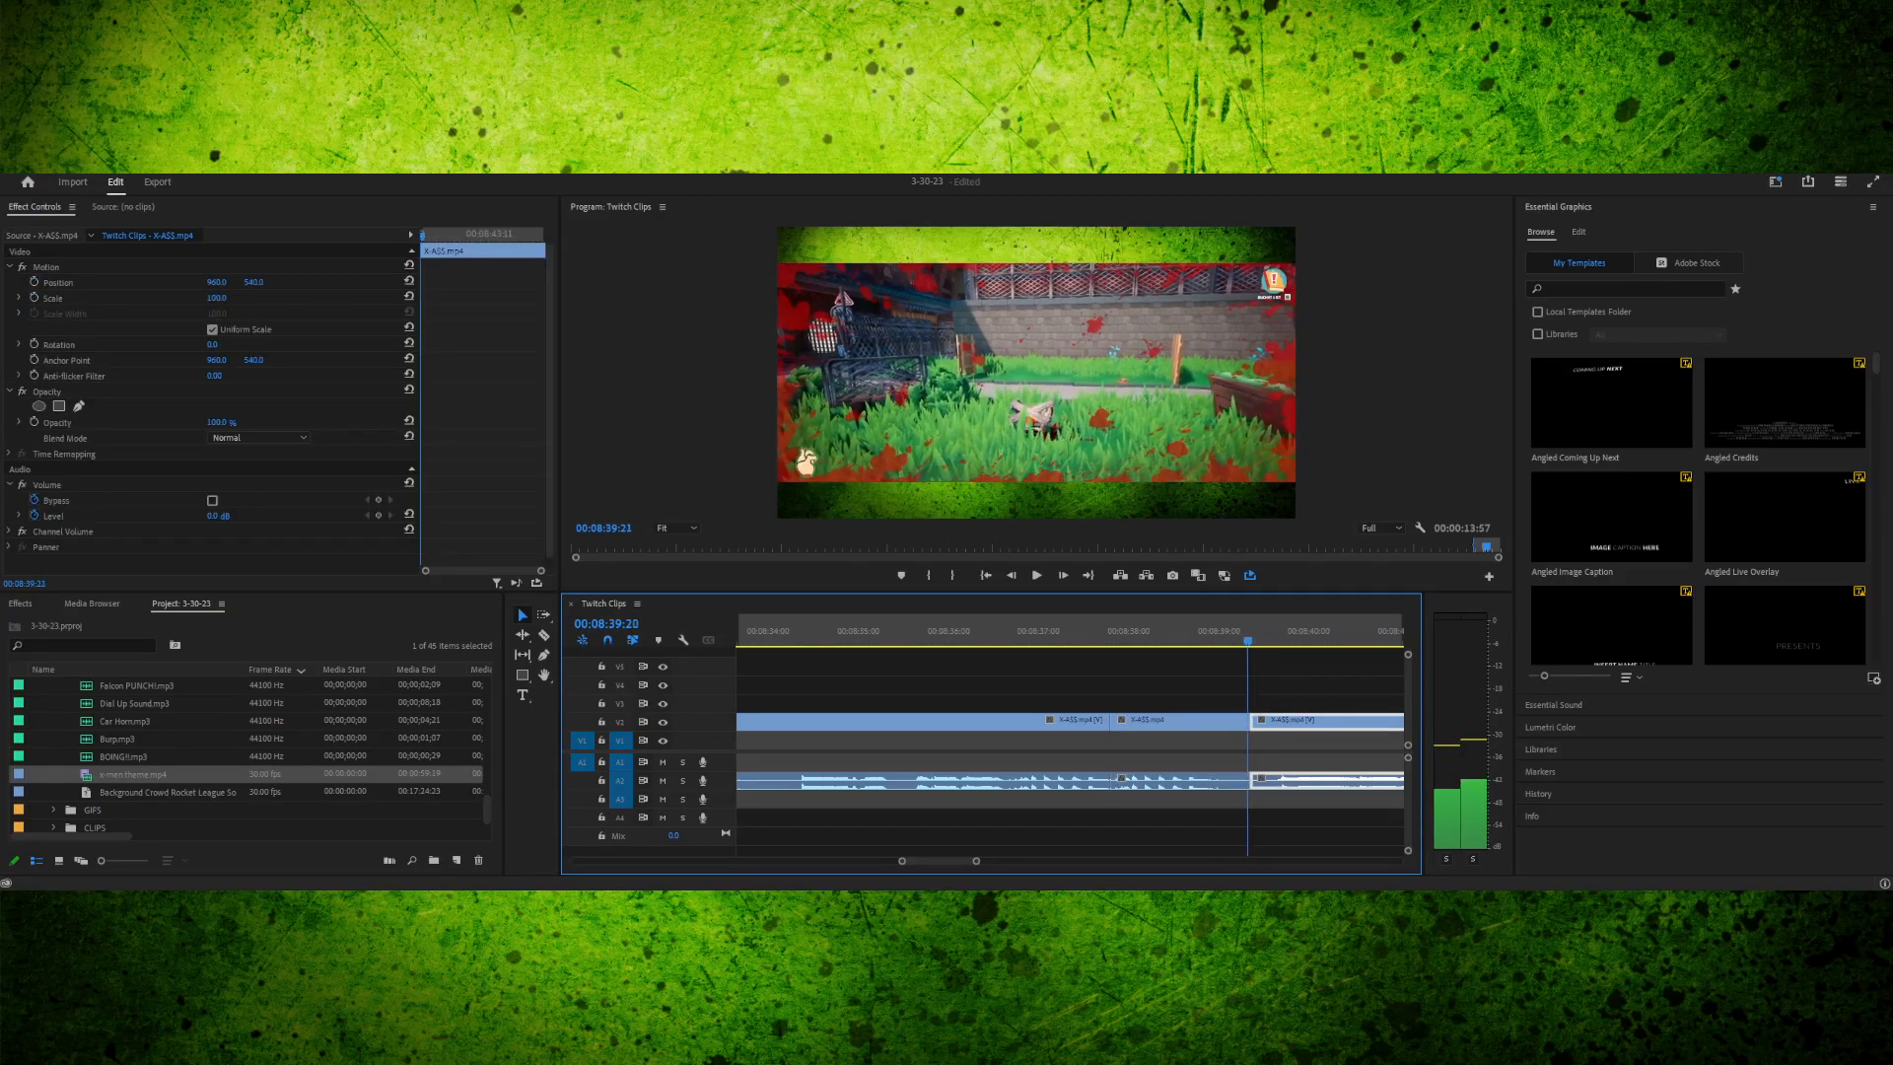
{"action": "key", "text": "Left"}
{"action": "key", "text": "Left"}
{"action": "key", "text": "Left"}
{"action": "key", "text": "Left"}
{"action": "key", "text": "Left"}
{"action": "key", "text": "Left"}
{"action": "key", "text": "Left"}
{"action": "key", "text": "Left"}
{"action": "key", "text": "Left"}
{"action": "key", "text": "Left"}
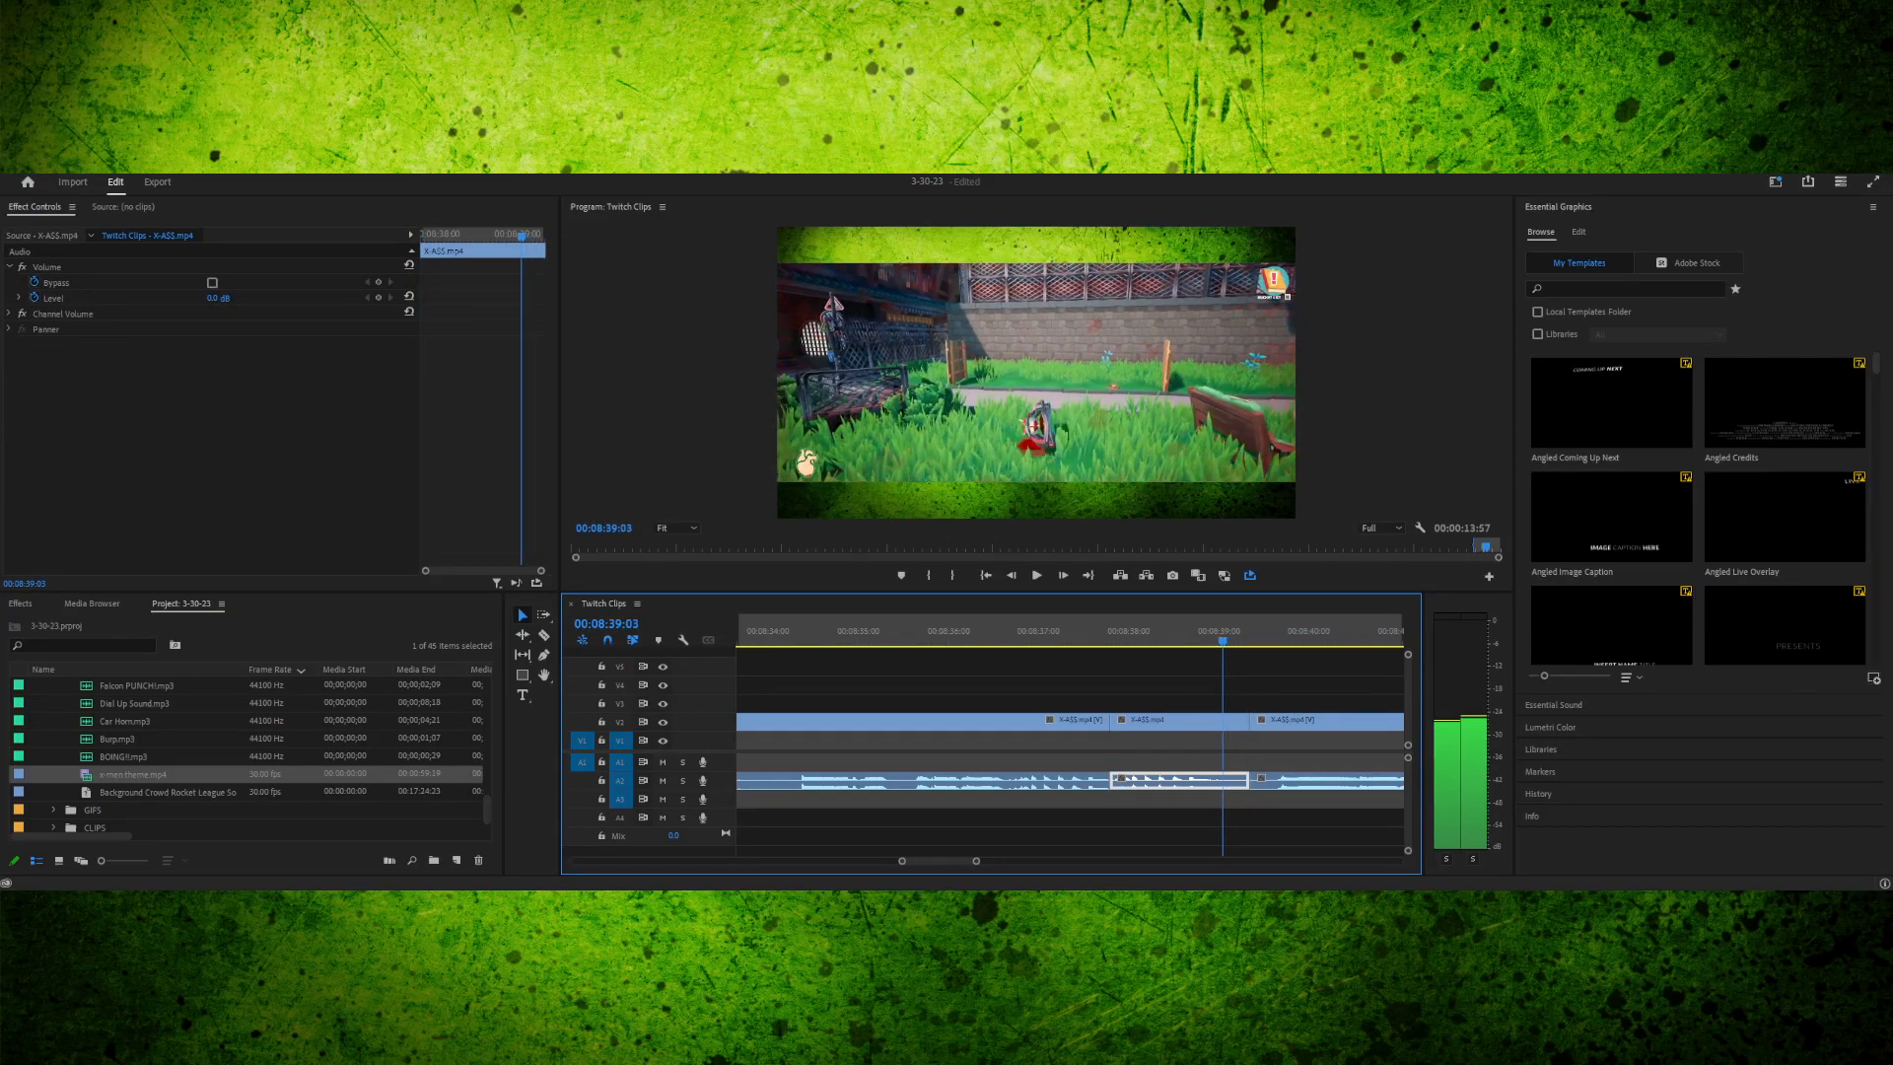
- Trim about 7 frames off the start of the last segment, keeping it closed up against the middle segment
{"action": "key", "text": "Right"}
{"action": "left_click", "coordinate": [1257, 721]}
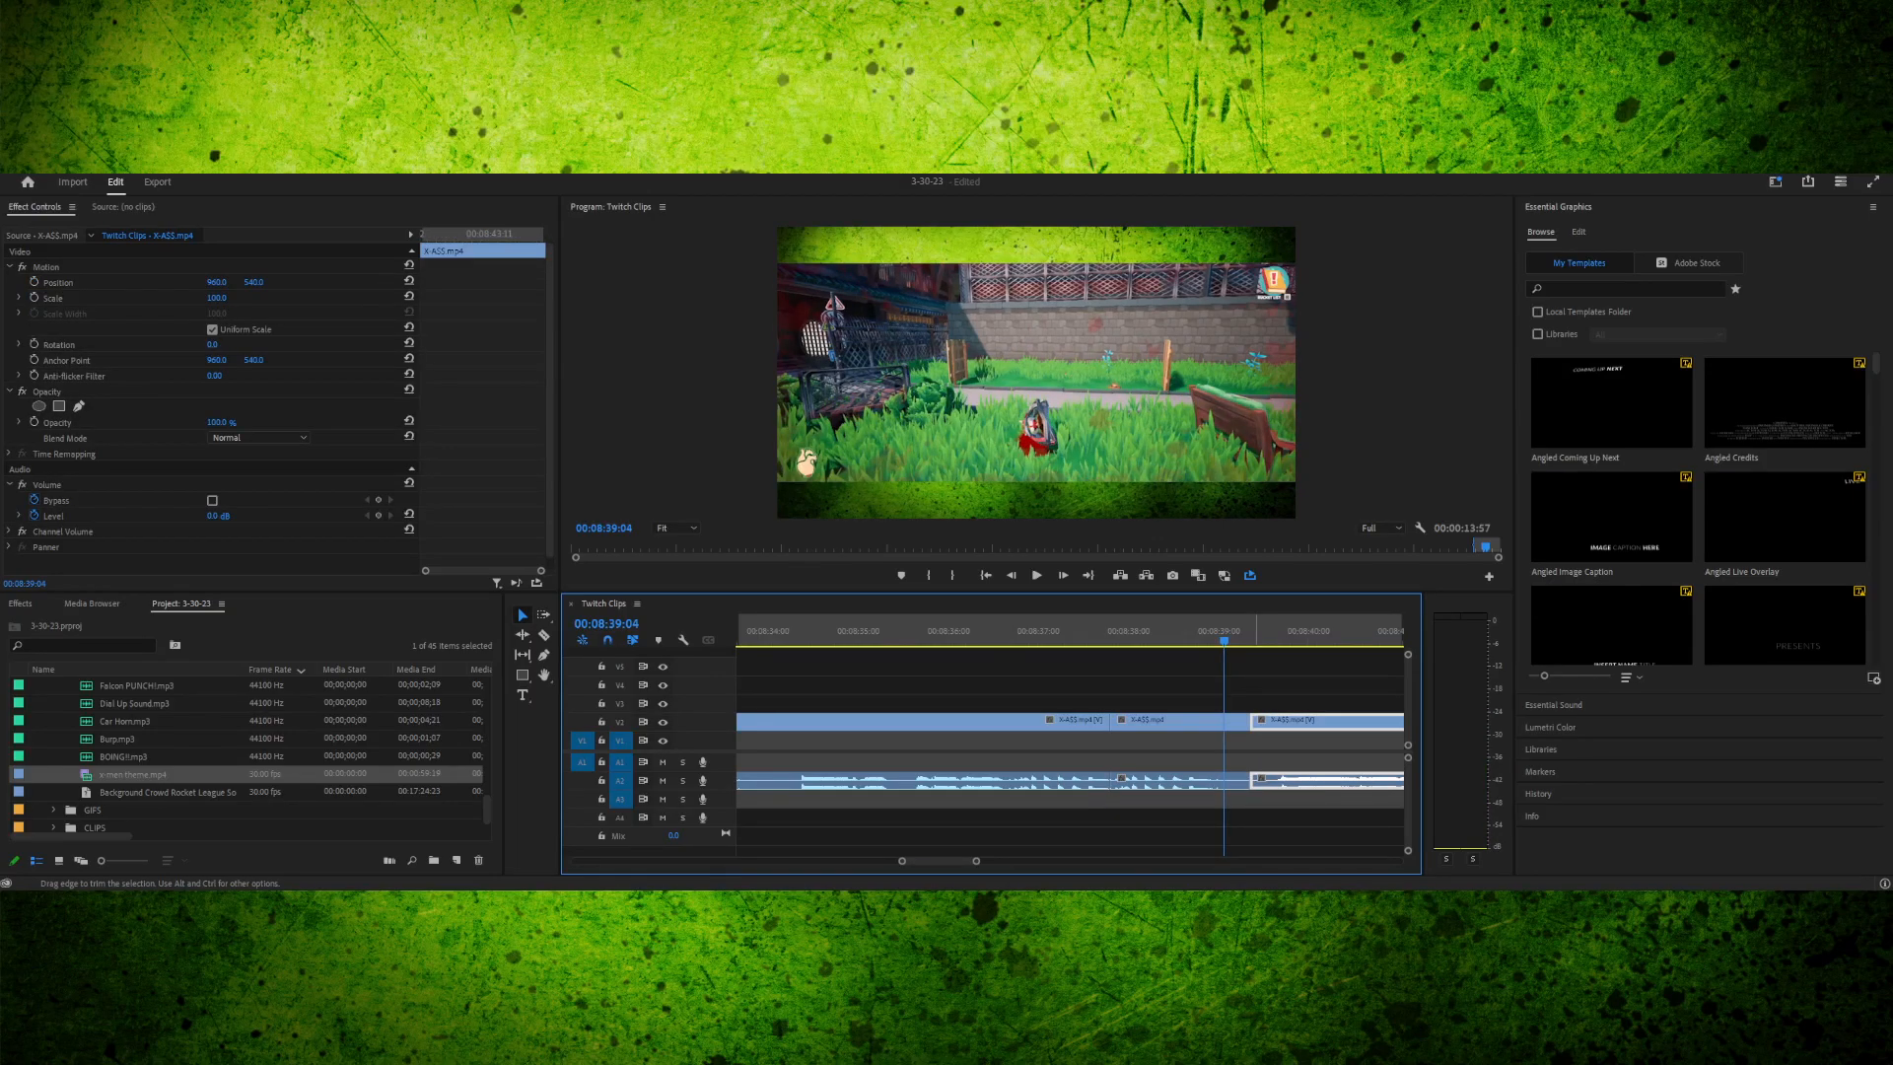
{"action": "left_click_drag", "start_coordinate": [1251, 721], "coordinate": [1251, 721]}
- Step frame by frame from 00:08:39:04 across the trimmed join and back and forth around 00:08:39:20 to check its continuity
{"action": "key", "text": "Right"}
{"action": "key", "text": "Right"}
{"action": "key", "text": "Right"}
{"action": "key", "text": "Right"}
{"action": "key", "text": "Right"}
{"action": "key", "text": "Right"}
{"action": "key", "text": "Right"}
{"action": "key", "text": "Right"}
{"action": "key", "text": "Right"}
{"action": "key", "text": "Right"}
{"action": "key", "text": "Right"}
{"action": "key", "text": "Right"}
{"action": "key", "text": "Right"}
{"action": "key", "text": "Right"}
{"action": "key", "text": "Right"}
{"action": "key", "text": "Right"}
{"action": "key", "text": "Right"}
{"action": "key", "text": "Right"}
{"action": "key", "text": "Right"}
{"action": "key", "text": "Left"}
{"action": "key", "text": "Left"}
{"action": "key", "text": "Left"}
{"action": "key", "text": "Left"}
{"action": "key", "text": "Right"}
{"action": "key", "text": "Right"}
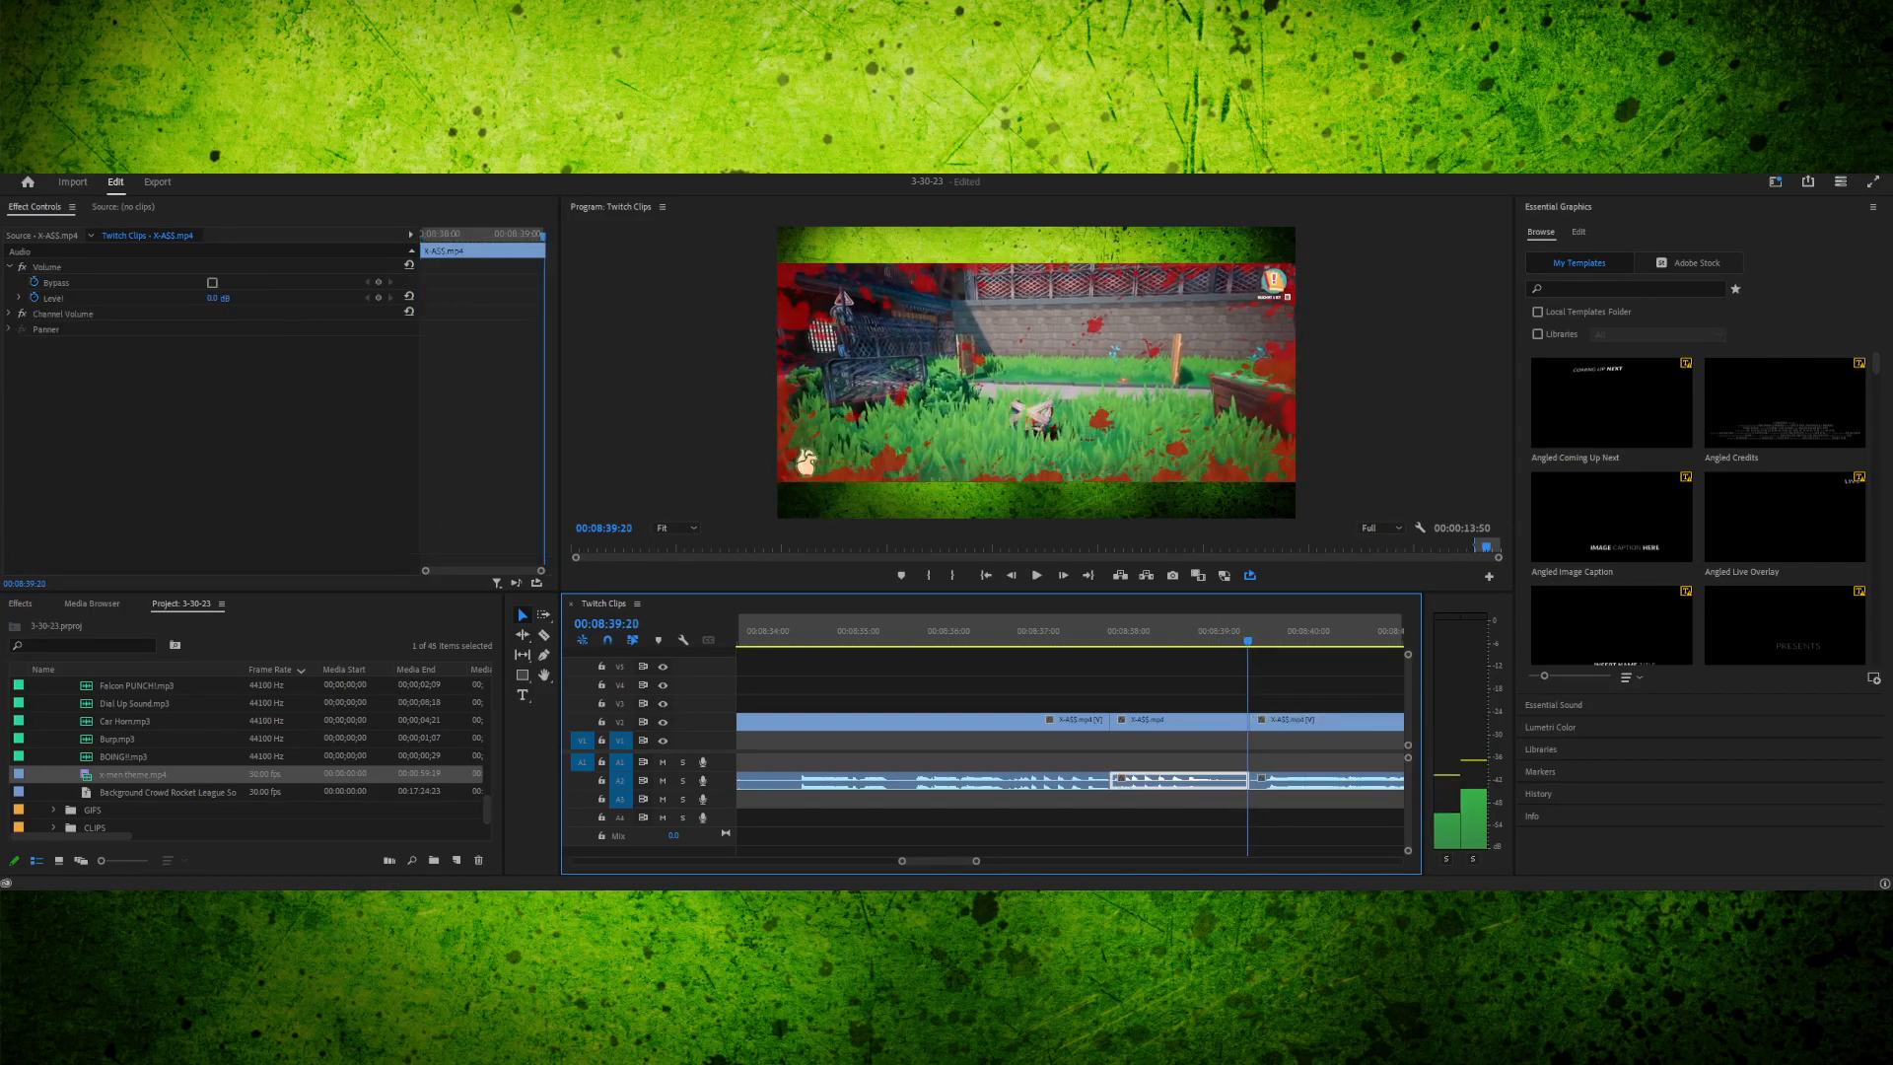
{"action": "key", "text": "Left"}
{"action": "key", "text": "Right"}
{"action": "key", "text": "Left"}
- Replay the join into the last segment, including a run from about 00:08:38:34, to check that it plays smoothly
{"action": "left_click_drag", "start_coordinate": [1248, 639], "coordinate": [1209, 639]}
{"action": "key", "text": "space"}
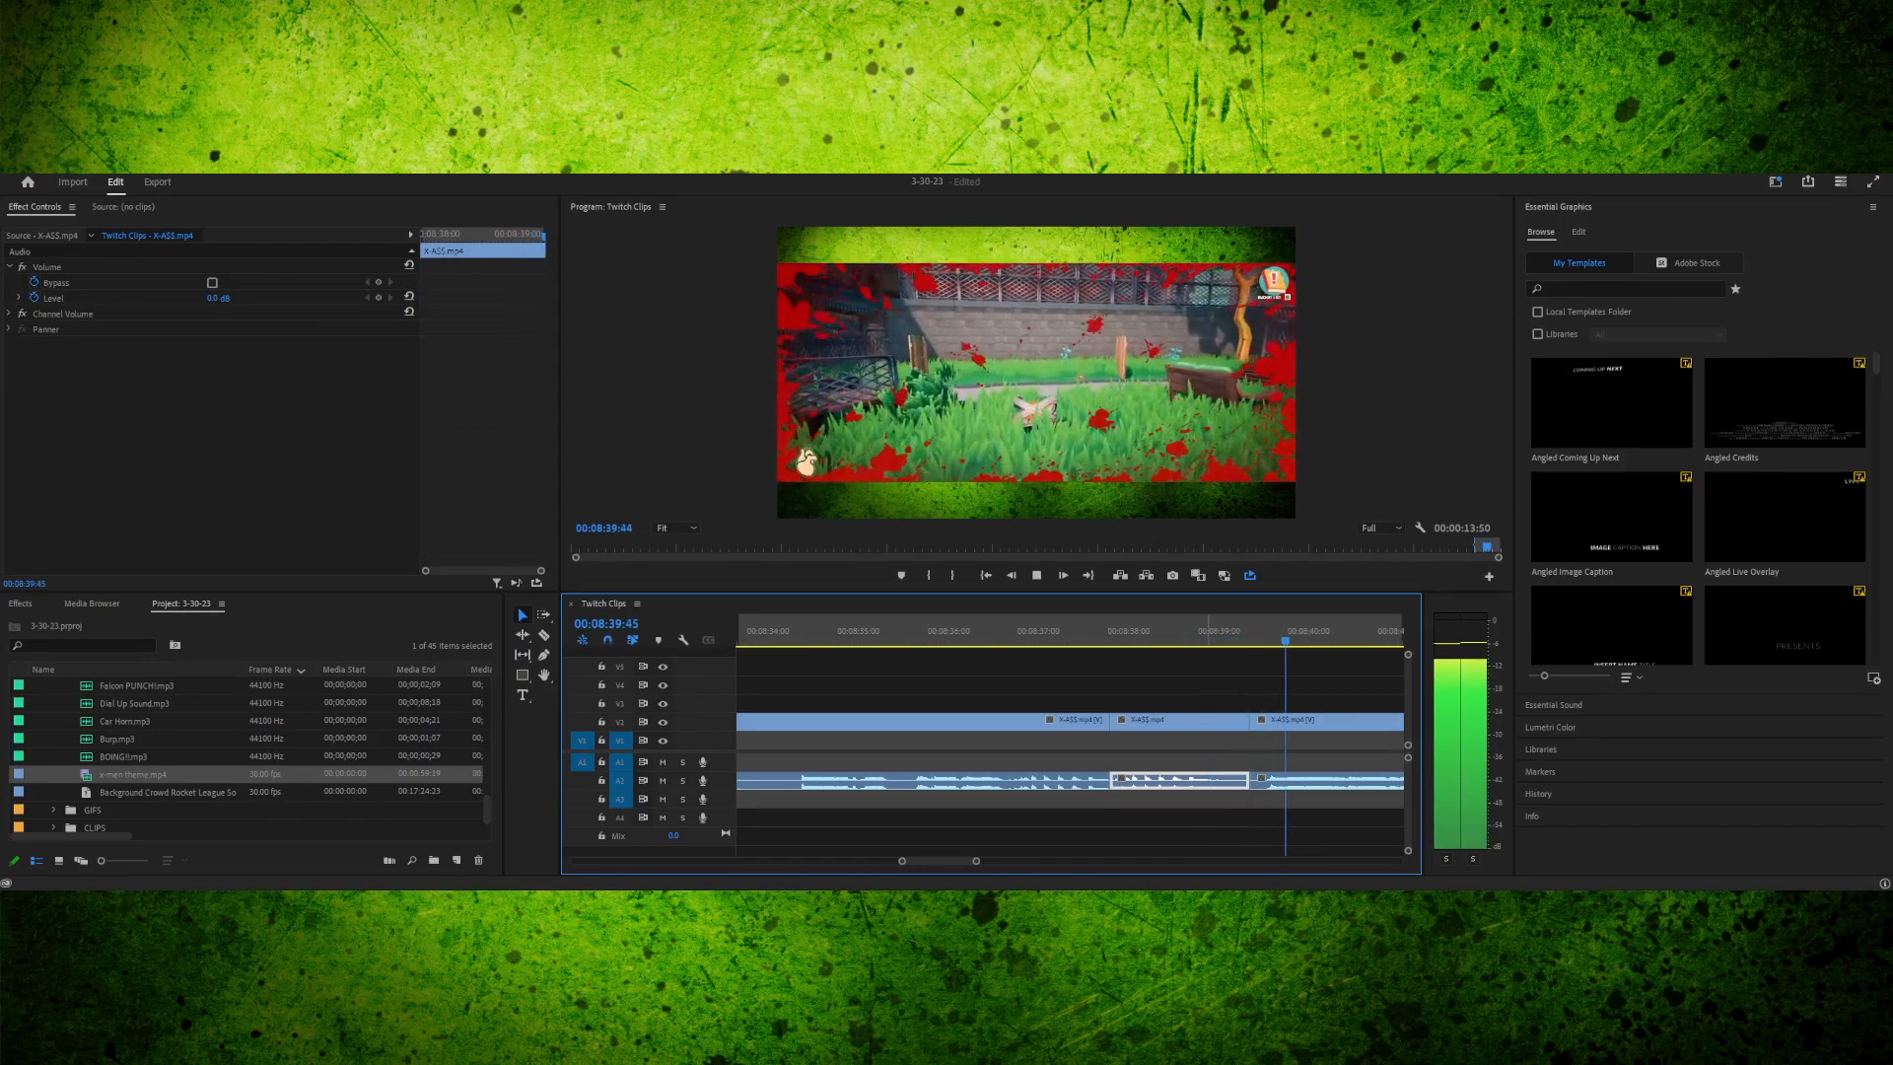
{"action": "key", "text": "space"}
{"action": "key", "text": "space"}
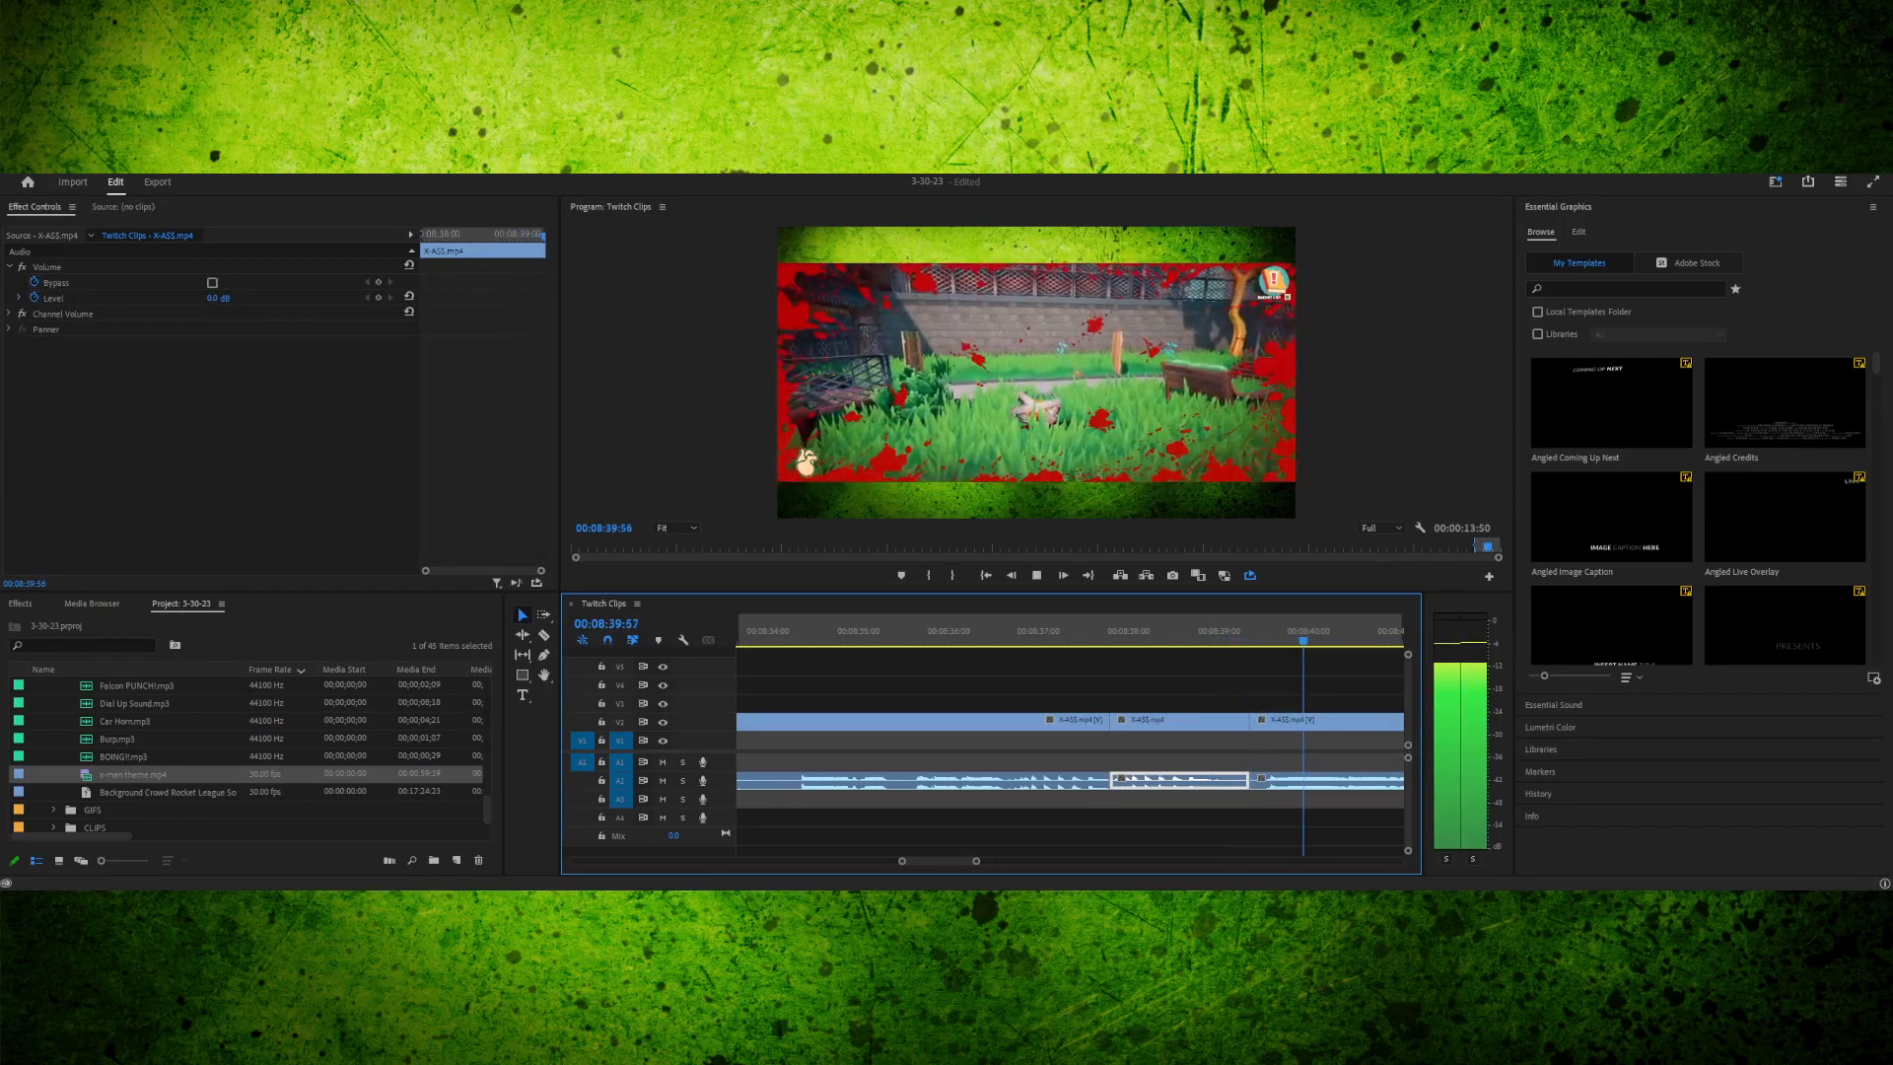
{"action": "key", "text": "space"}
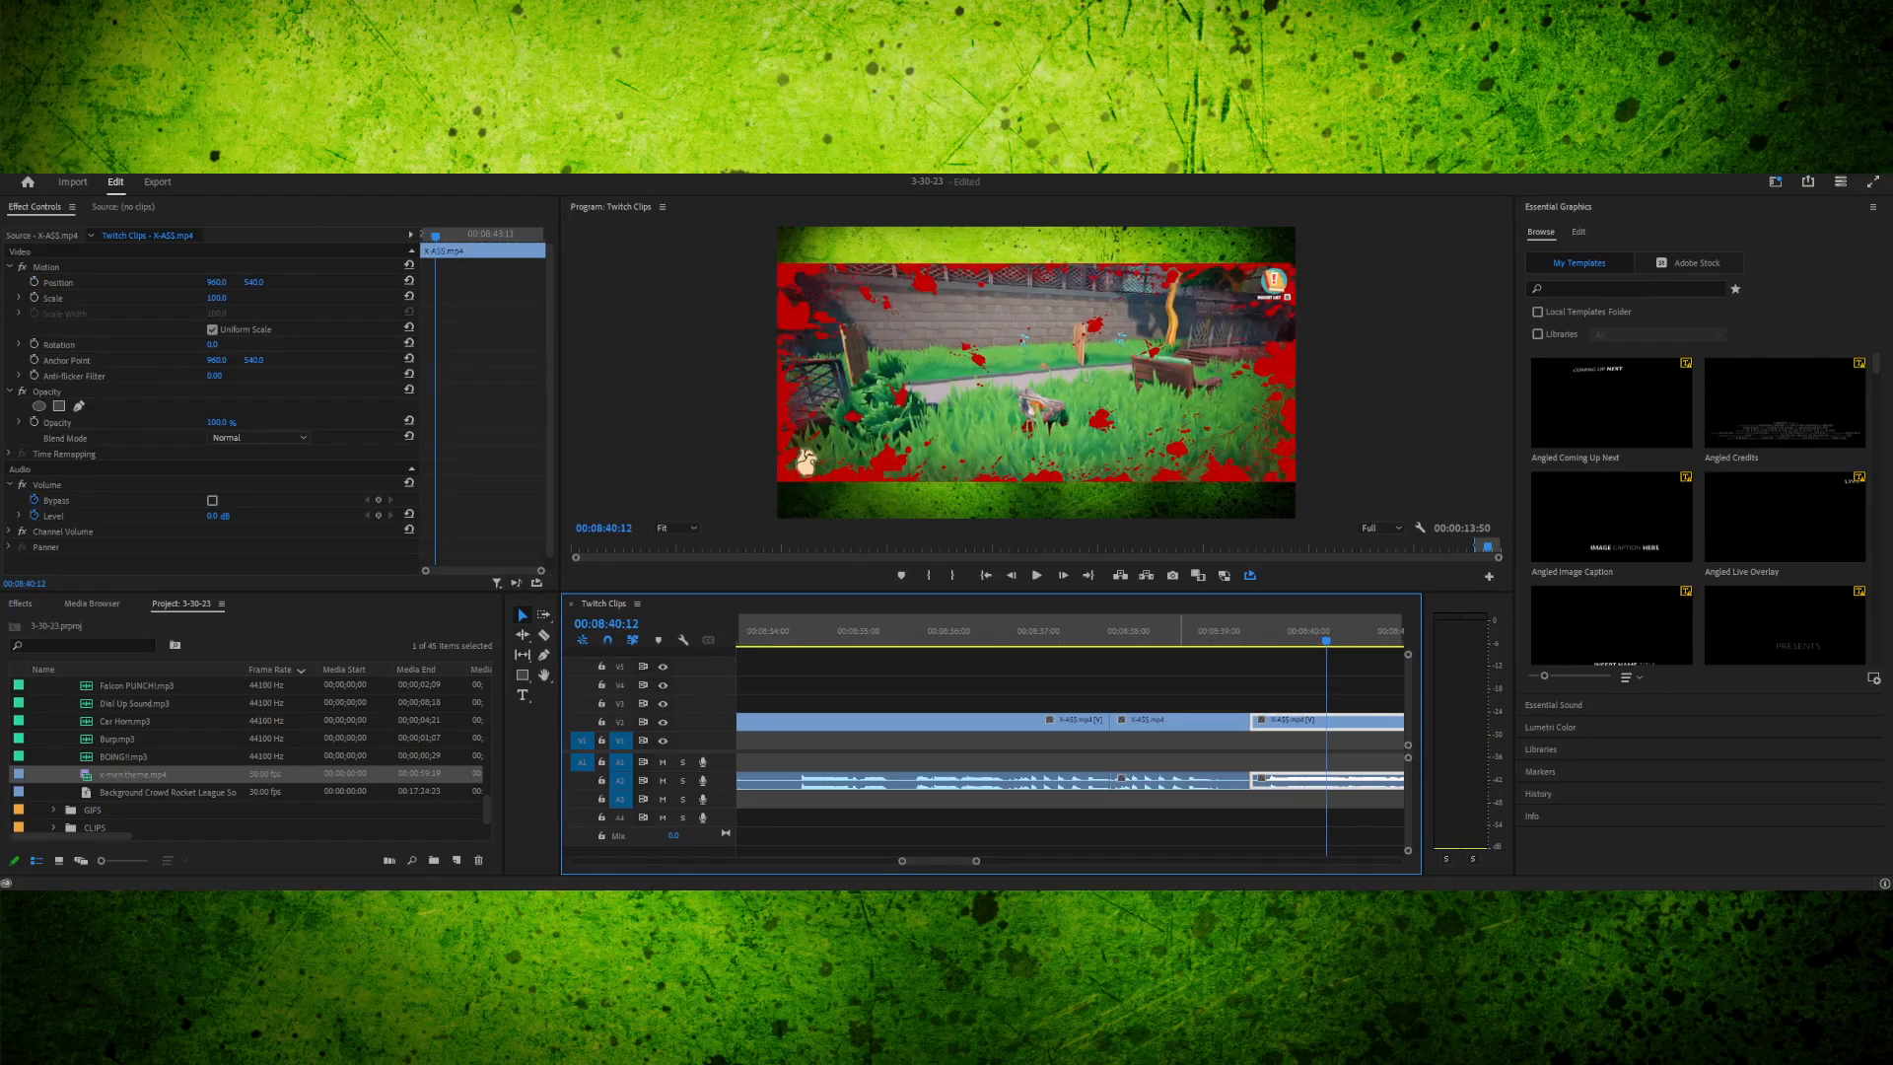
{"action": "left_click", "coordinate": [1181, 631]}
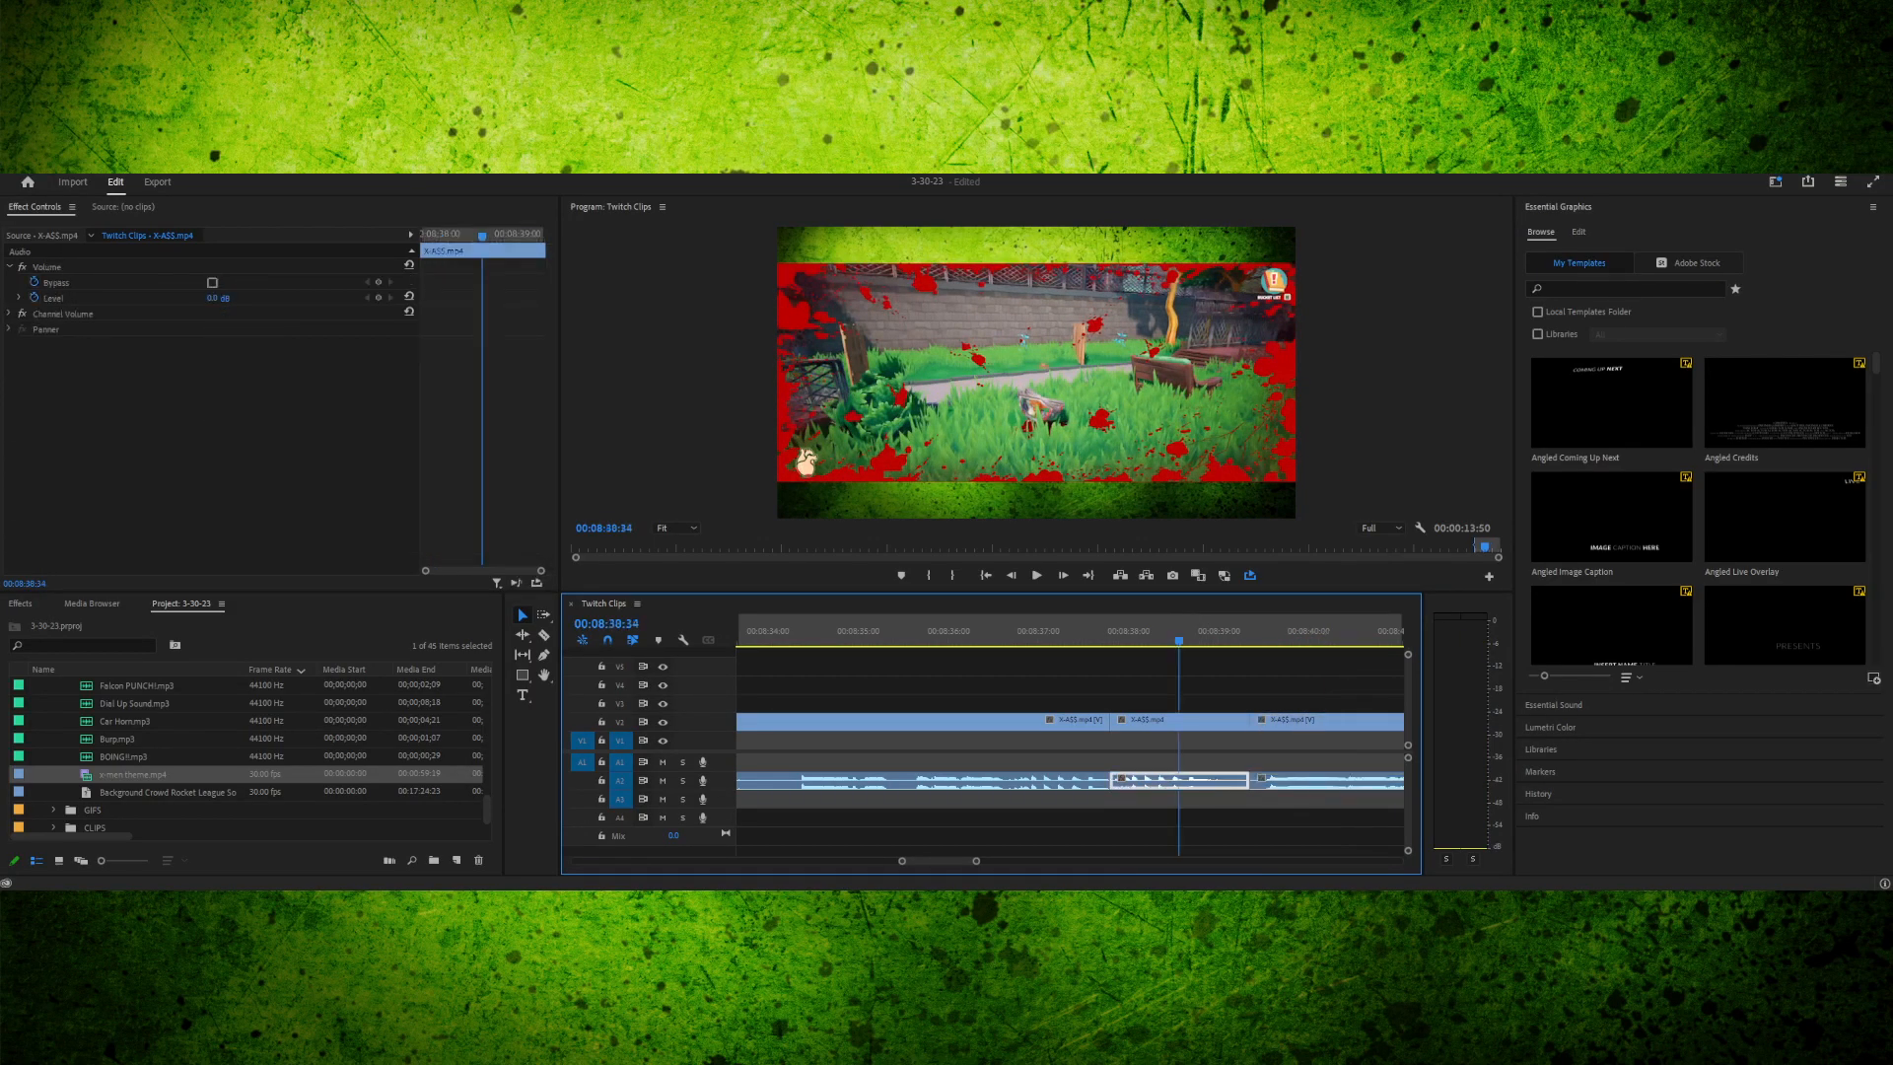
{"action": "key", "text": "space"}
{"action": "key", "text": "space"}
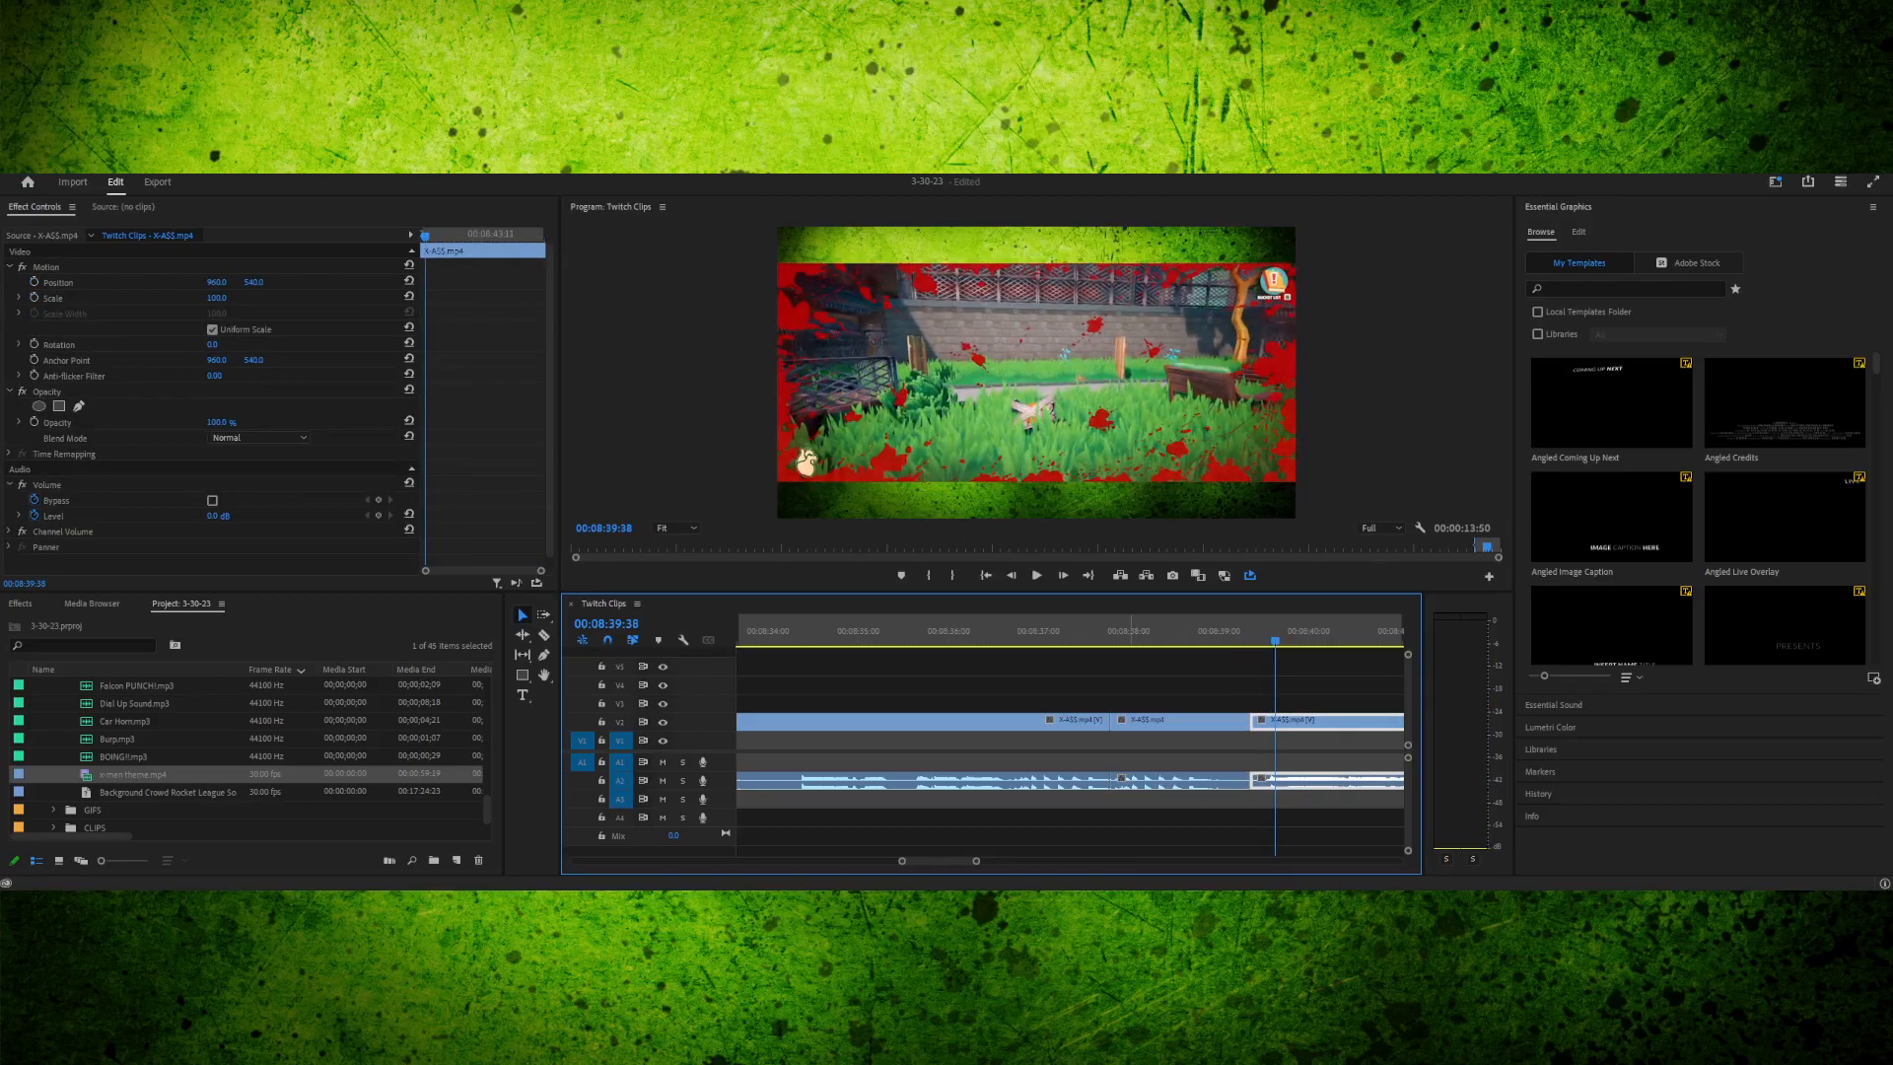
- Replay from the end of the first segment into the middle segment, including from 00:08:37:42, to check the first join
{"action": "mouse_move", "coordinate": [1098, 630]}
{"action": "left_mouse_down"}
{"action": "mouse_move", "coordinate": [1122, 631]}
{"action": "mouse_move", "coordinate": [1096, 631]}
{"action": "left_mouse_up"}
{"action": "key", "text": "space"}
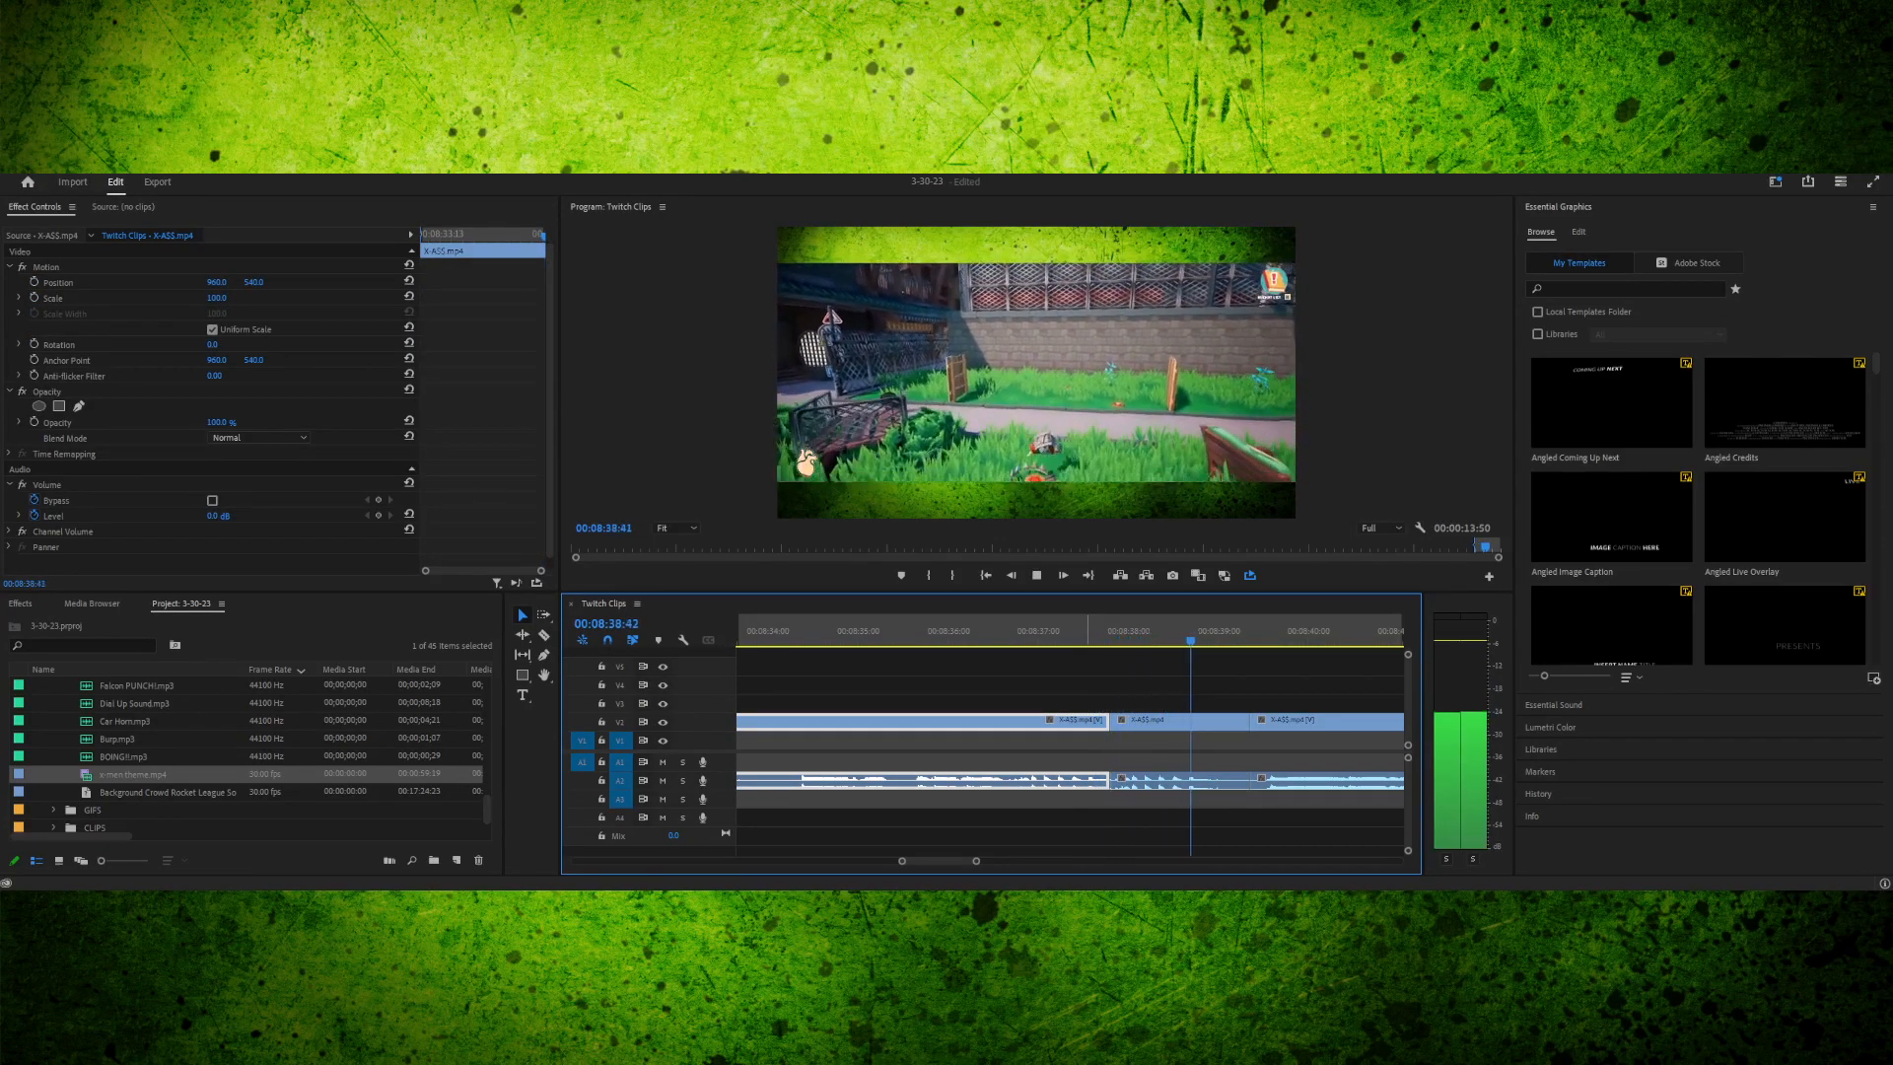
{"action": "key", "text": "space"}
{"action": "left_click_drag", "start_coordinate": [1005, 631], "coordinate": [1030, 631]}
{"action": "key", "text": "space"}
{"action": "key", "text": "space"}
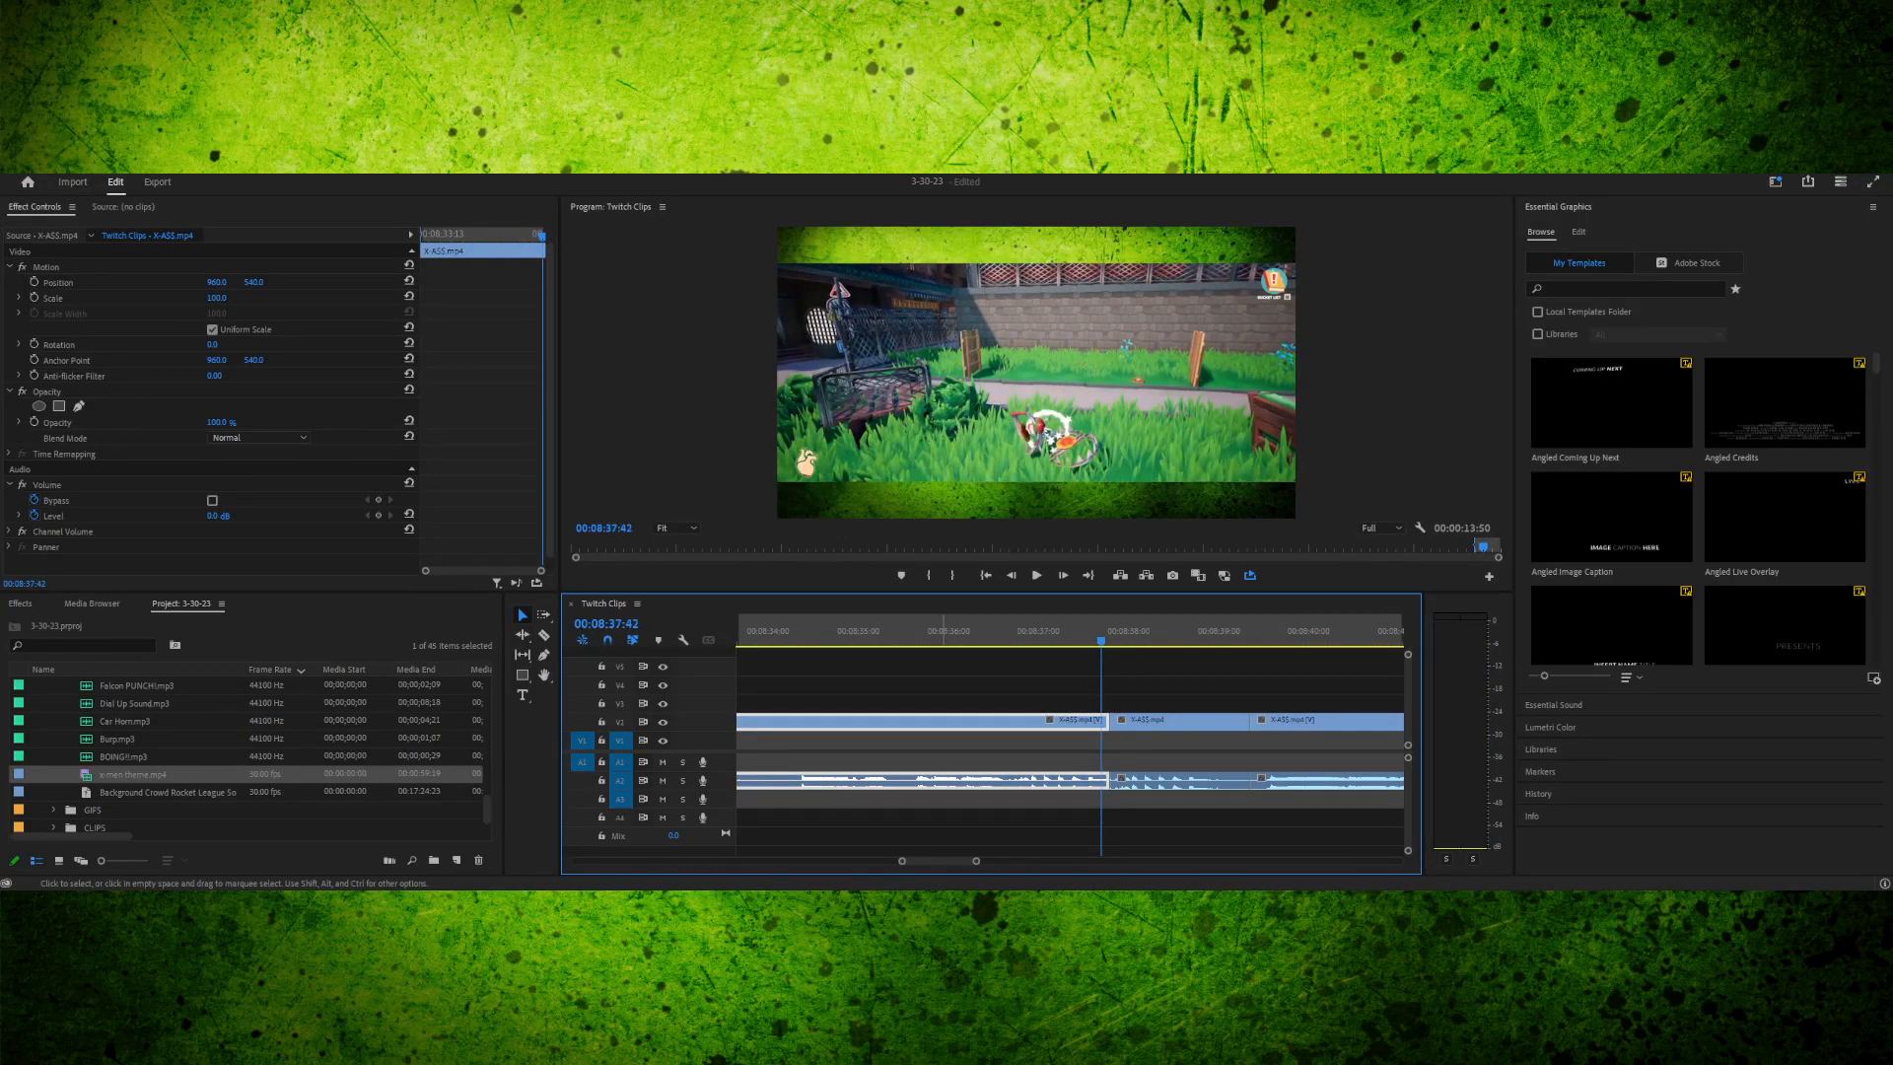
{"action": "scroll", "coordinate": [926, 739], "scroll_direction": "down", "scroll_amount": 3}
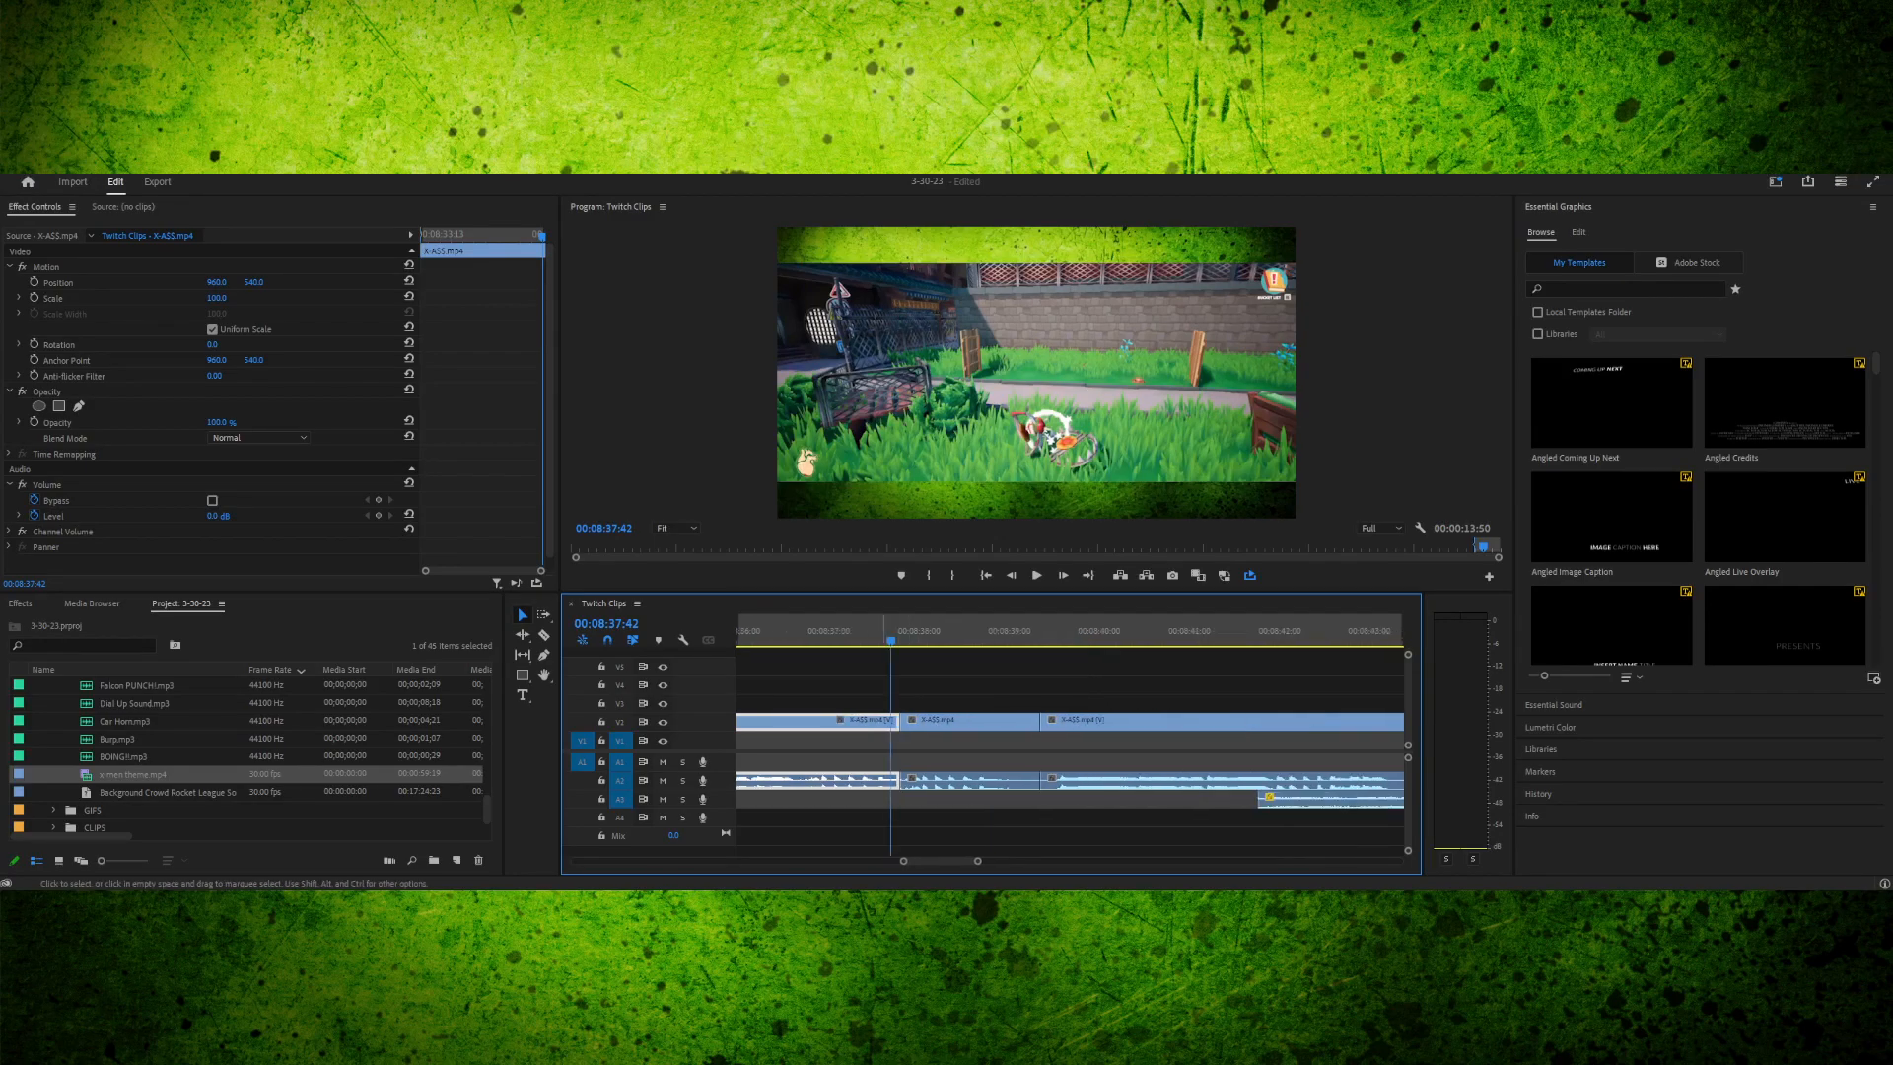
{"action": "key", "text": "space"}
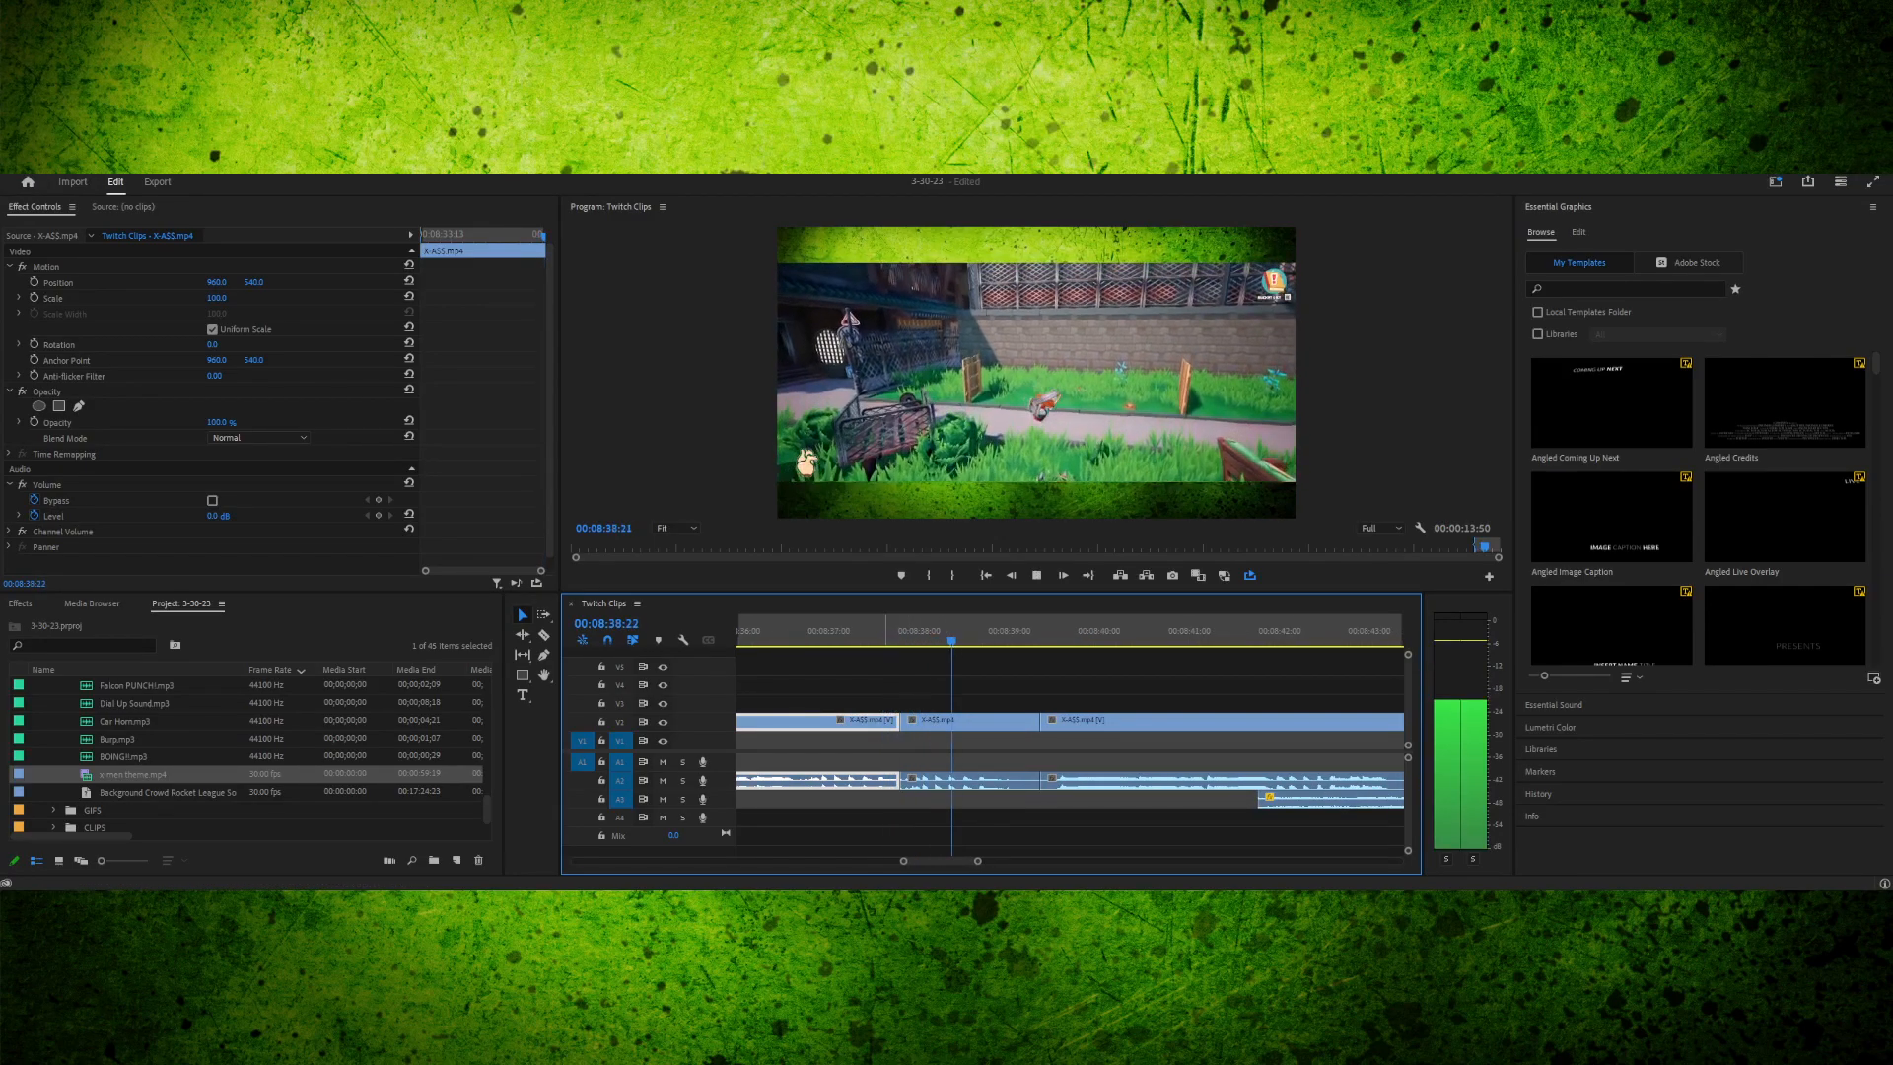
{"action": "key", "text": "space"}
- Step frame by frame through the middle segment from about 00:08:38:44 to 00:08:39:20 to examine the motion leading into the last segment
{"action": "left_click_drag", "start_coordinate": [917, 633], "coordinate": [984, 633]}
{"action": "key", "text": "Right"}
{"action": "key", "text": "Right"}
{"action": "key", "text": "Right"}
{"action": "key", "text": "Right"}
{"action": "key", "text": "Right"}
{"action": "key", "text": "Right"}
{"action": "key", "text": "Right"}
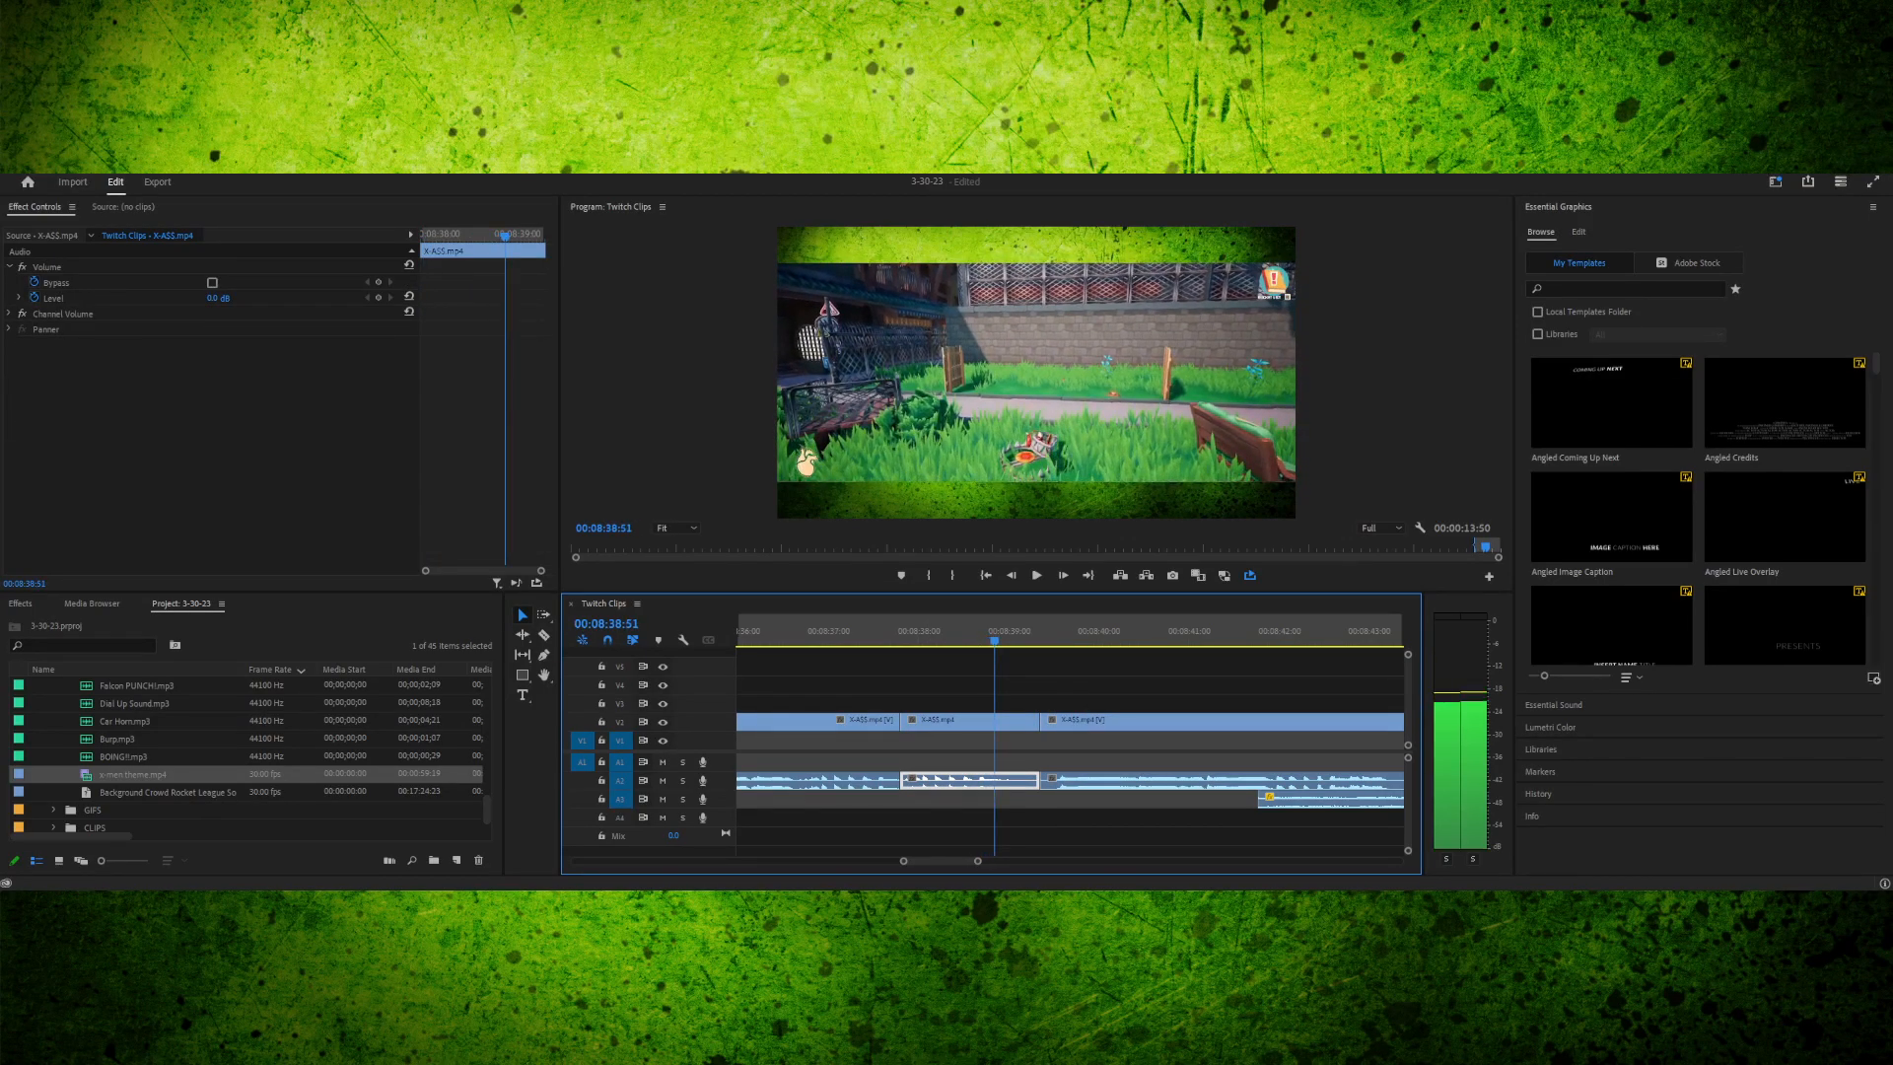
{"action": "key", "text": "Right"}
{"action": "key", "text": "Right"}
{"action": "key", "text": "Right"}
{"action": "key", "text": "Right"}
{"action": "key", "text": "Right"}
{"action": "key", "text": "Right"}
{"action": "key", "text": "Right"}
{"action": "key", "text": "Right"}
{"action": "key", "text": "Right"}
{"action": "key", "text": "Right"}
{"action": "key", "text": "Right"}
{"action": "key", "text": "Right"}
{"action": "key", "text": "Right"}
{"action": "key", "text": "Right"}
{"action": "key", "text": "Right"}
{"action": "key", "text": "Right"}
{"action": "key", "text": "Right"}
{"action": "key", "text": "Right"}
{"action": "key", "text": "Right"}
{"action": "key", "text": "Right"}
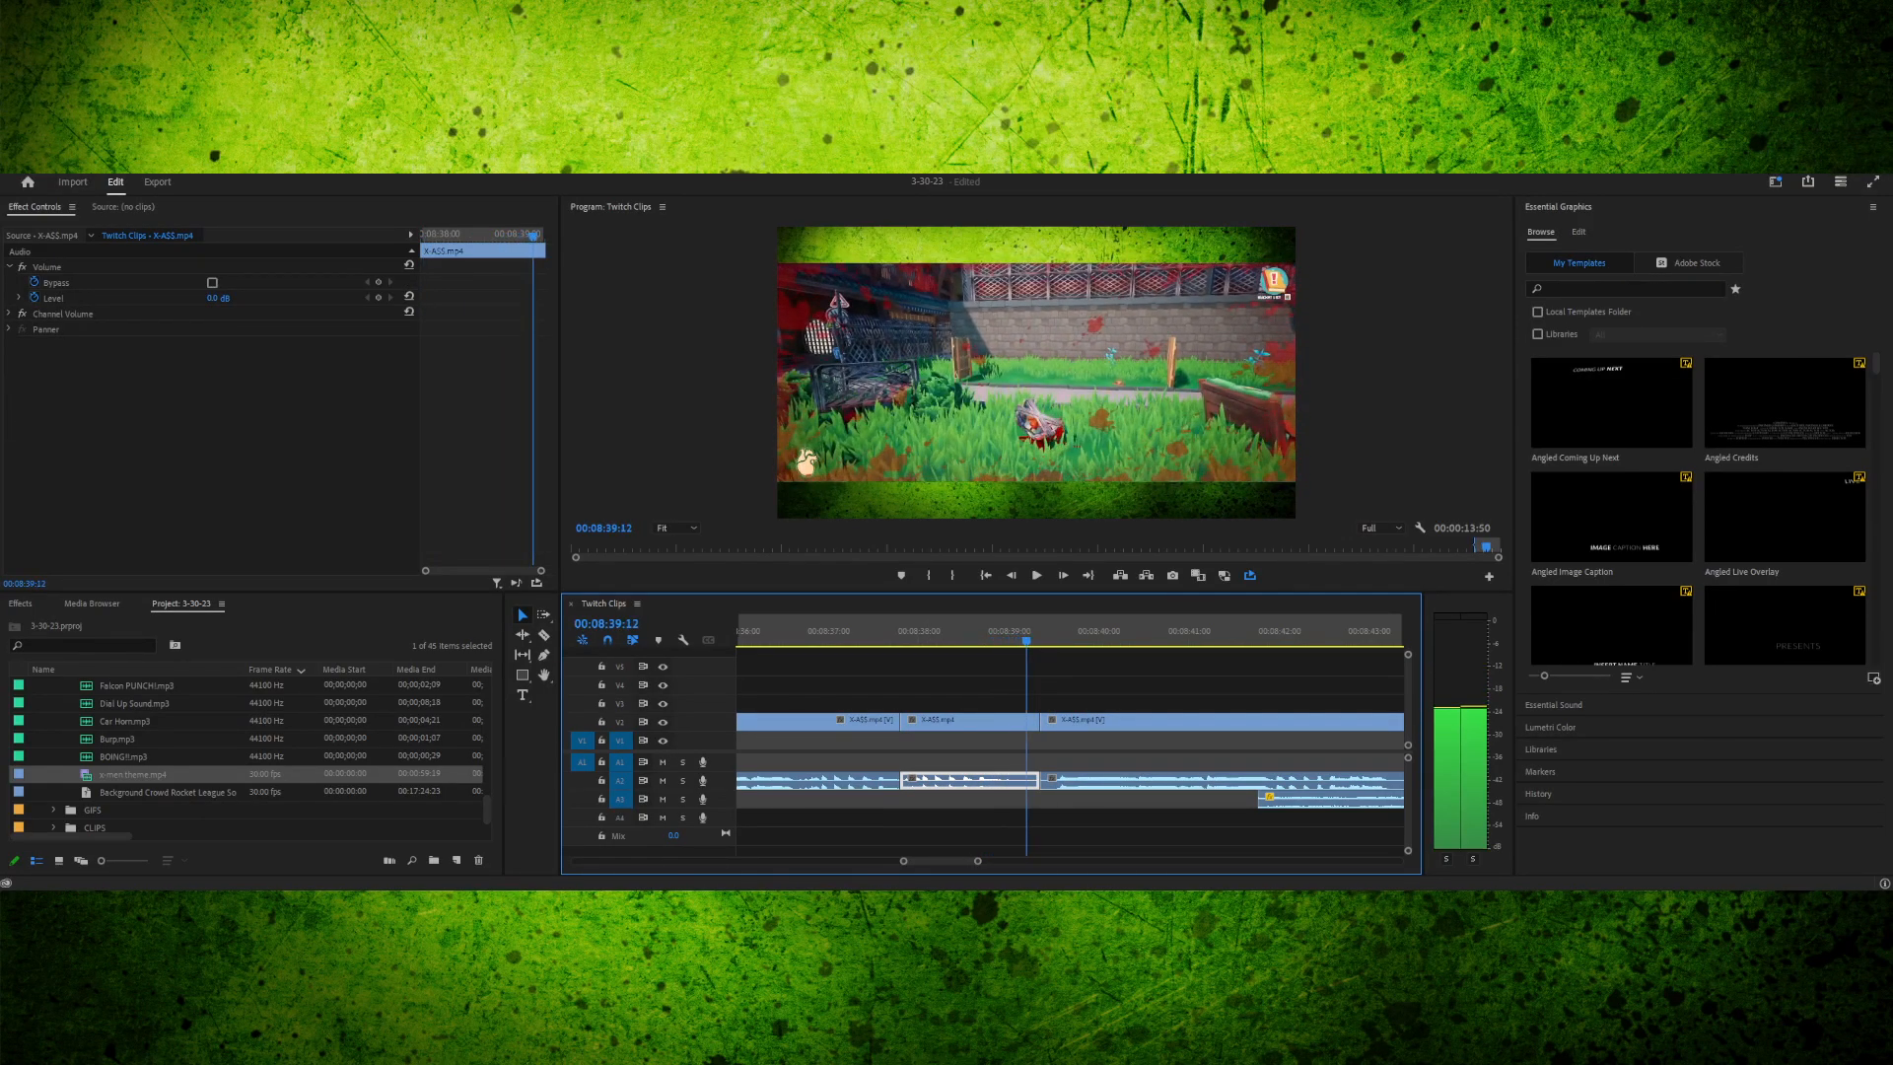
{"action": "key", "text": "Right"}
{"action": "key", "text": "Right"}
{"action": "key", "text": "Right"}
{"action": "key", "text": "Right"}
{"action": "key", "text": "Right"}
{"action": "key", "text": "Right"}
{"action": "key", "text": "Right"}
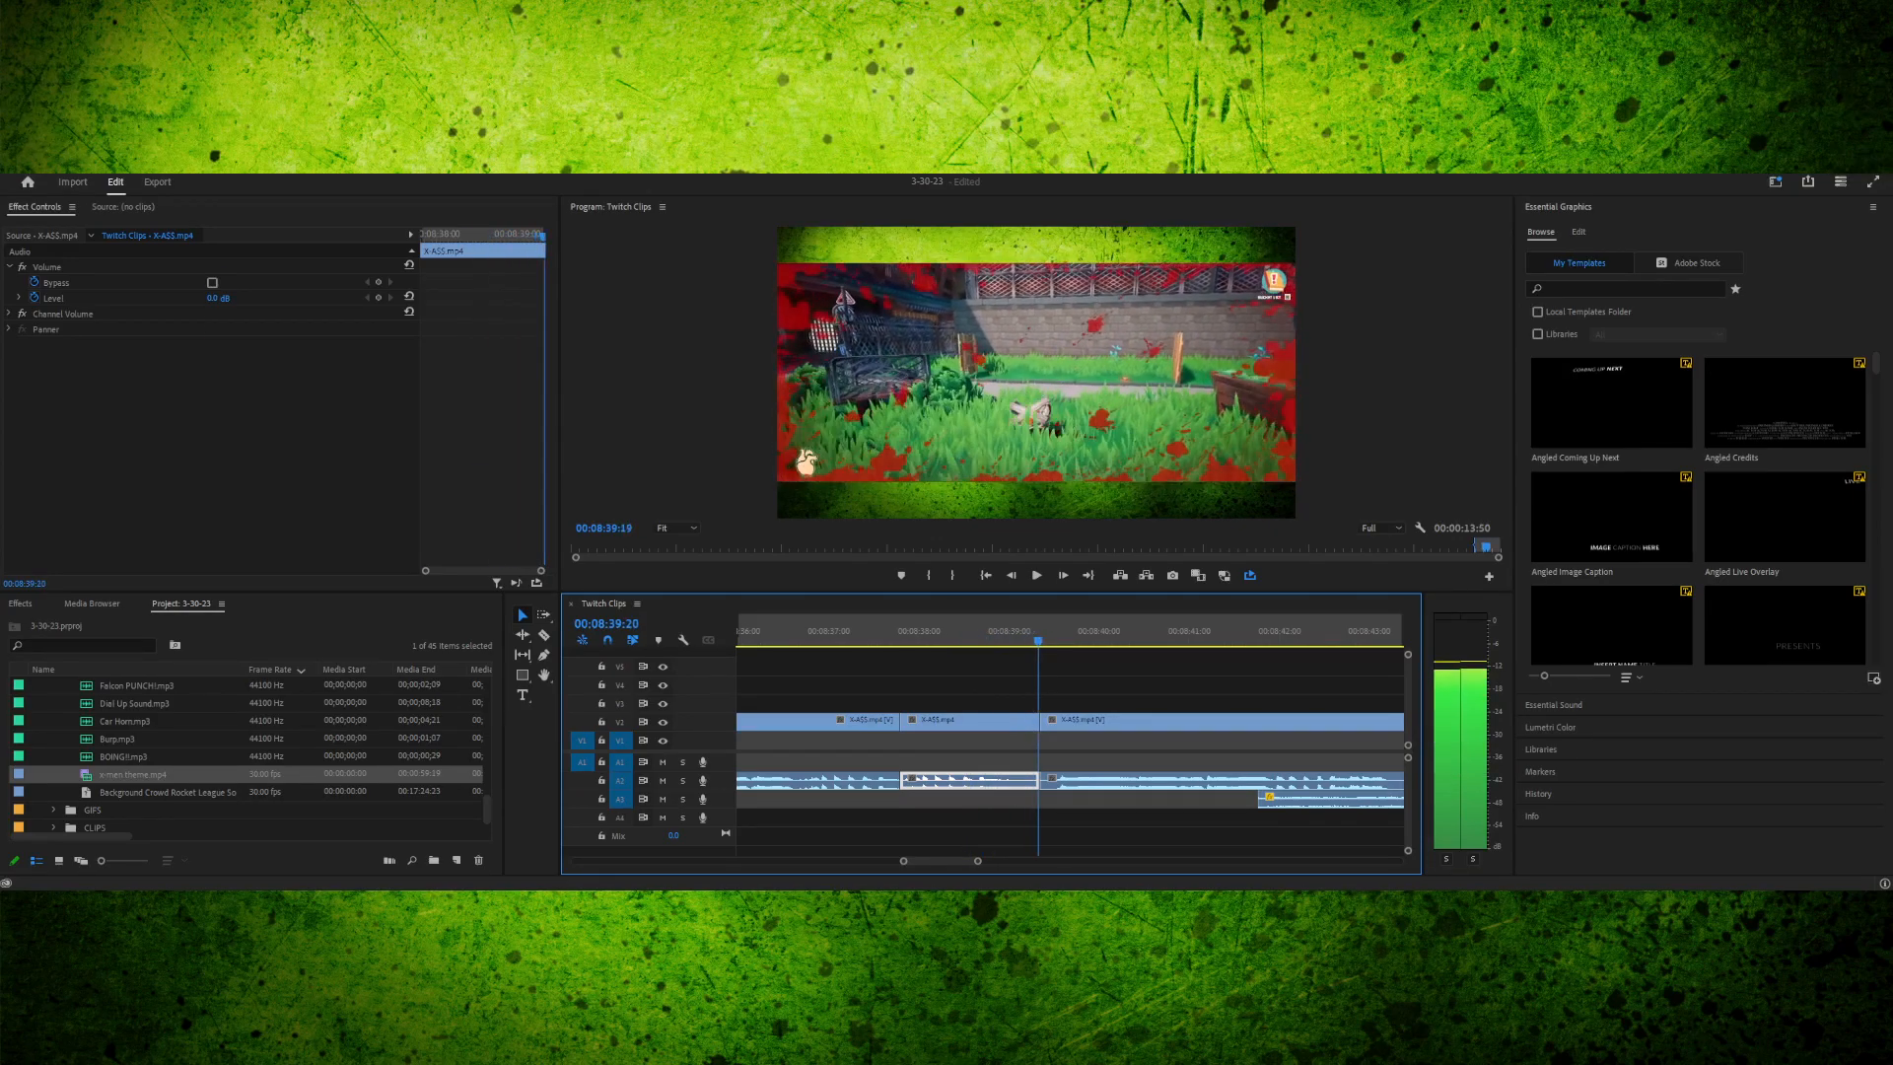
- Step back and forth frame by frame between about 00:08:38:59 and 00:08:39:28 to examine the join into the last segment
{"action": "key", "text": "Left"}
{"action": "key", "text": "Left"}
{"action": "key", "text": "Left"}
{"action": "key", "text": "Left"}
{"action": "key", "text": "Left"}
{"action": "key", "text": "Left"}
{"action": "key", "text": "Left"}
{"action": "key", "text": "Left"}
{"action": "key", "text": "Left"}
{"action": "key", "text": "Left"}
{"action": "key", "text": "Left"}
{"action": "key", "text": "Left"}
{"action": "key", "text": "Left"}
{"action": "key", "text": "Left"}
{"action": "key", "text": "Left"}
{"action": "key", "text": "Left"}
{"action": "key", "text": "Left"}
{"action": "key", "text": "Left"}
{"action": "key", "text": "Left"}
{"action": "key", "text": "Left"}
{"action": "key", "text": "Right"}
{"action": "key", "text": "Right"}
{"action": "key", "text": "Right"}
{"action": "key", "text": "Right"}
{"action": "key", "text": "Right"}
{"action": "key", "text": "Right"}
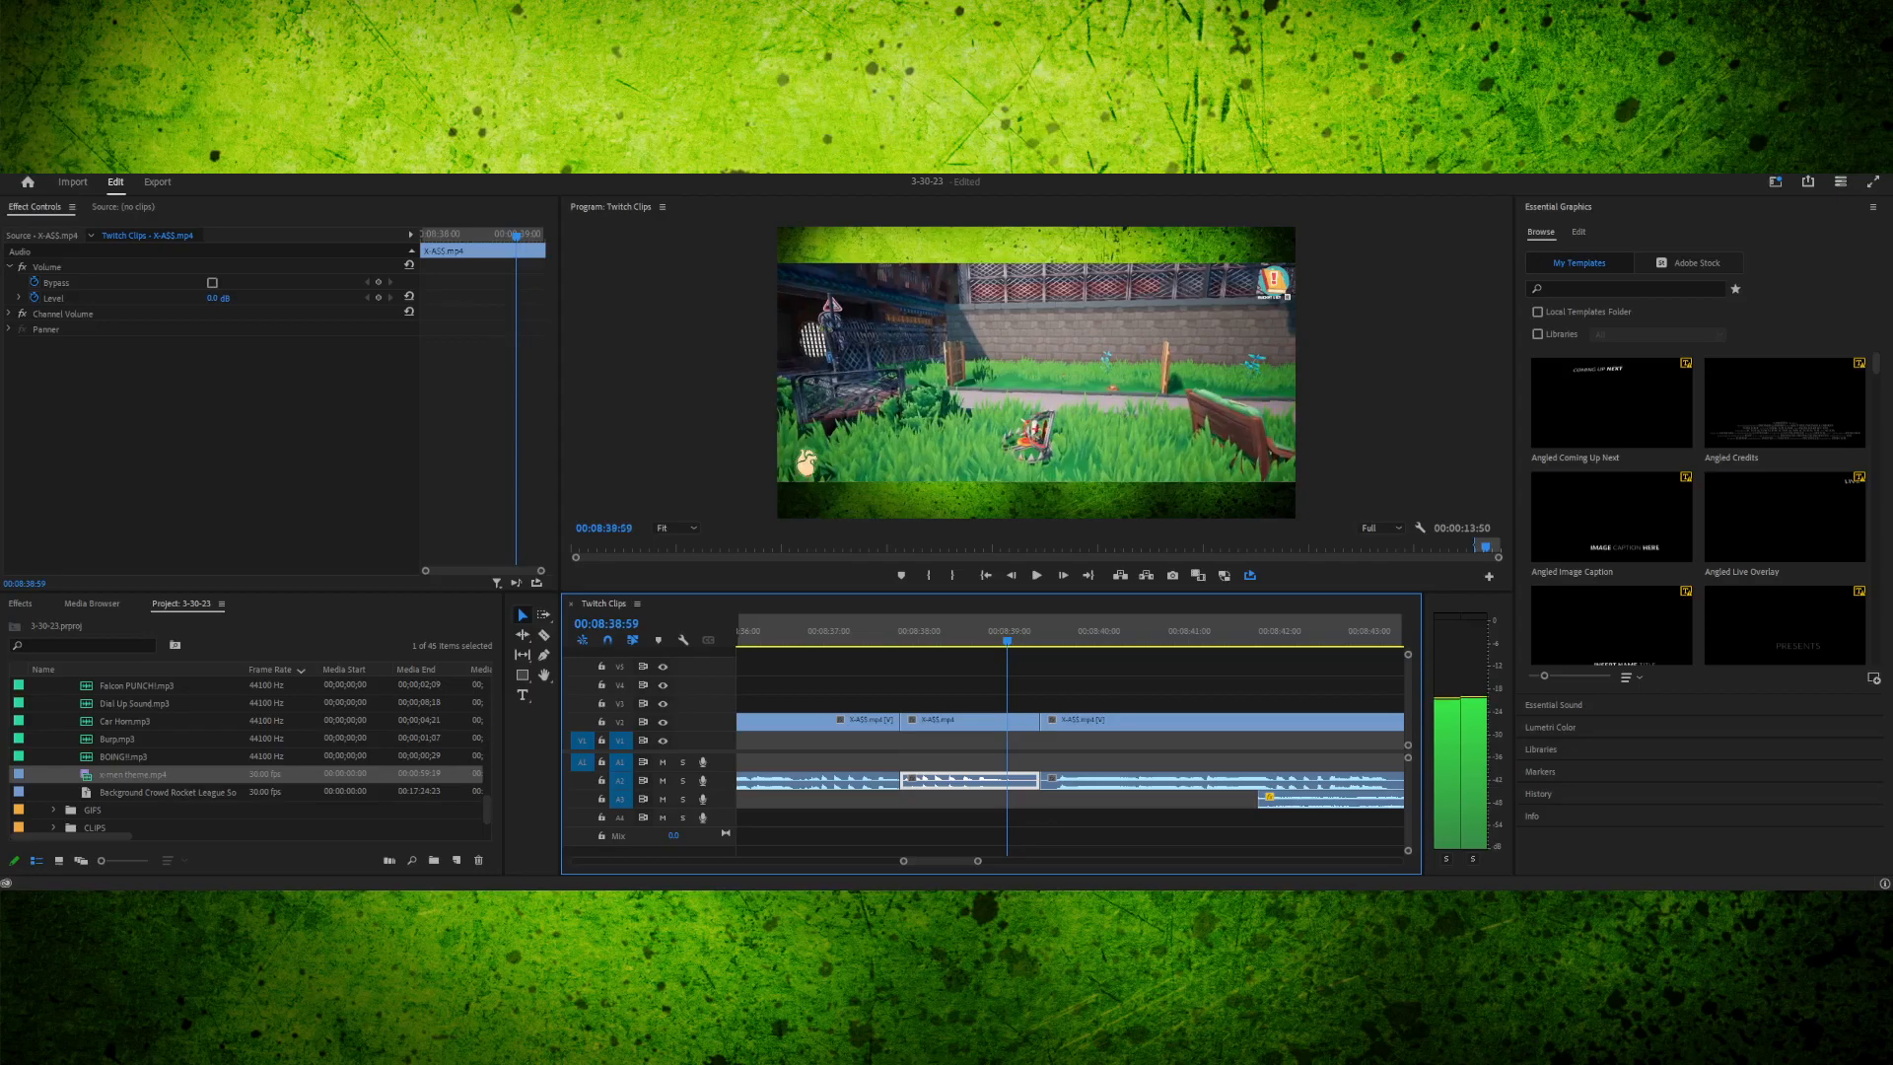
{"action": "key", "text": "Right"}
{"action": "key", "text": "Right"}
{"action": "key", "text": "Right"}
{"action": "key", "text": "Right"}
{"action": "key", "text": "Right"}
{"action": "key", "text": "Right"}
{"action": "key", "text": "Right"}
{"action": "key", "text": "Right"}
{"action": "key", "text": "Right"}
{"action": "key", "text": "Right"}
{"action": "key", "text": "Right"}
{"action": "key", "text": "Right"}
{"action": "key", "text": "Right"}
{"action": "key", "text": "Right"}
{"action": "key", "text": "Right"}
{"action": "key", "text": "Right"}
{"action": "key", "text": "Right"}
{"action": "key", "text": "Right"}
{"action": "key", "text": "Right"}
{"action": "key", "text": "Right"}
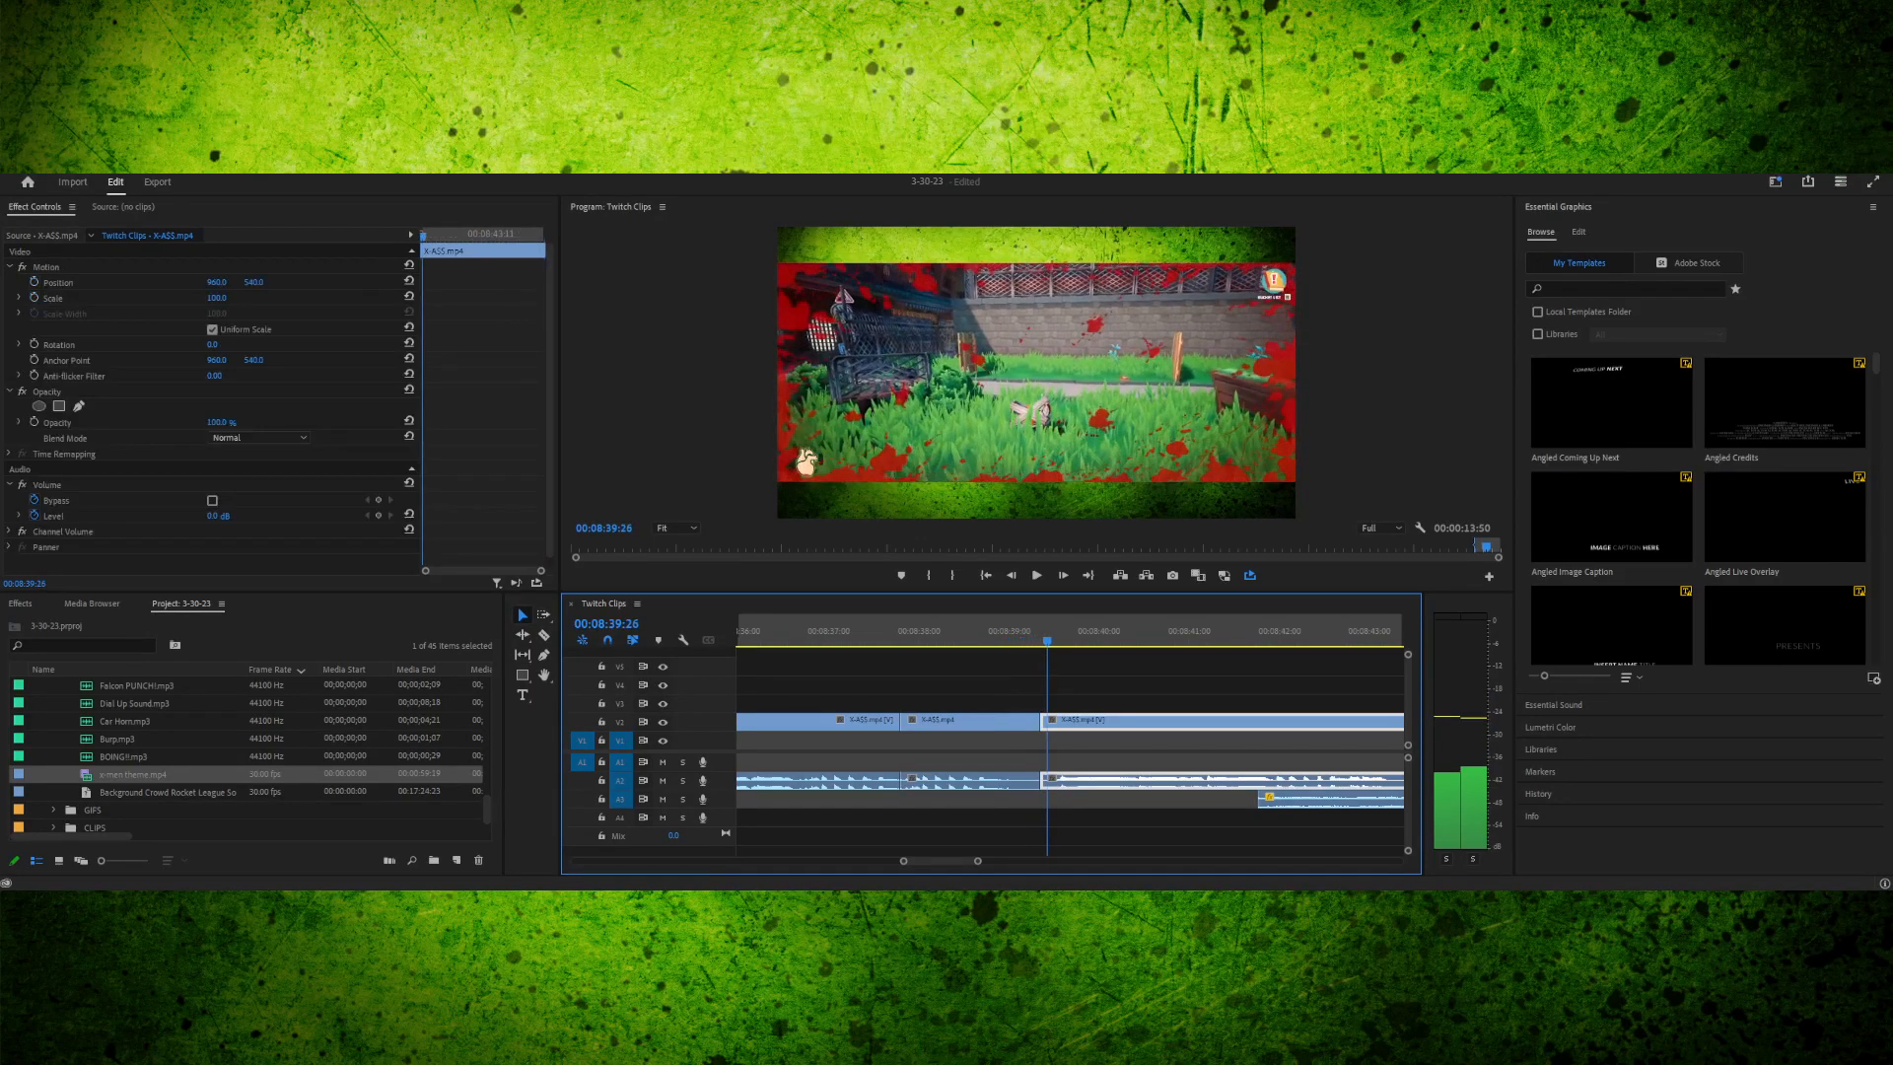
{"action": "key", "text": "Left"}
{"action": "key", "text": "Left"}
{"action": "key", "text": "Left"}
{"action": "key", "text": "Left"}
{"action": "key", "text": "Left"}
{"action": "key", "text": "Left"}
{"action": "key", "text": "Left"}
{"action": "key", "text": "Left"}
{"action": "key", "text": "Left"}
{"action": "key", "text": "Left"}
{"action": "key", "text": "Left"}
{"action": "key", "text": "Left"}
{"action": "key", "text": "Left"}
{"action": "key", "text": "Left"}
{"action": "key", "text": "Left"}
{"action": "key", "text": "Left"}
{"action": "key", "text": "Left"}
{"action": "key", "text": "Left"}
{"action": "key", "text": "Left"}
{"action": "key", "text": "Left"}
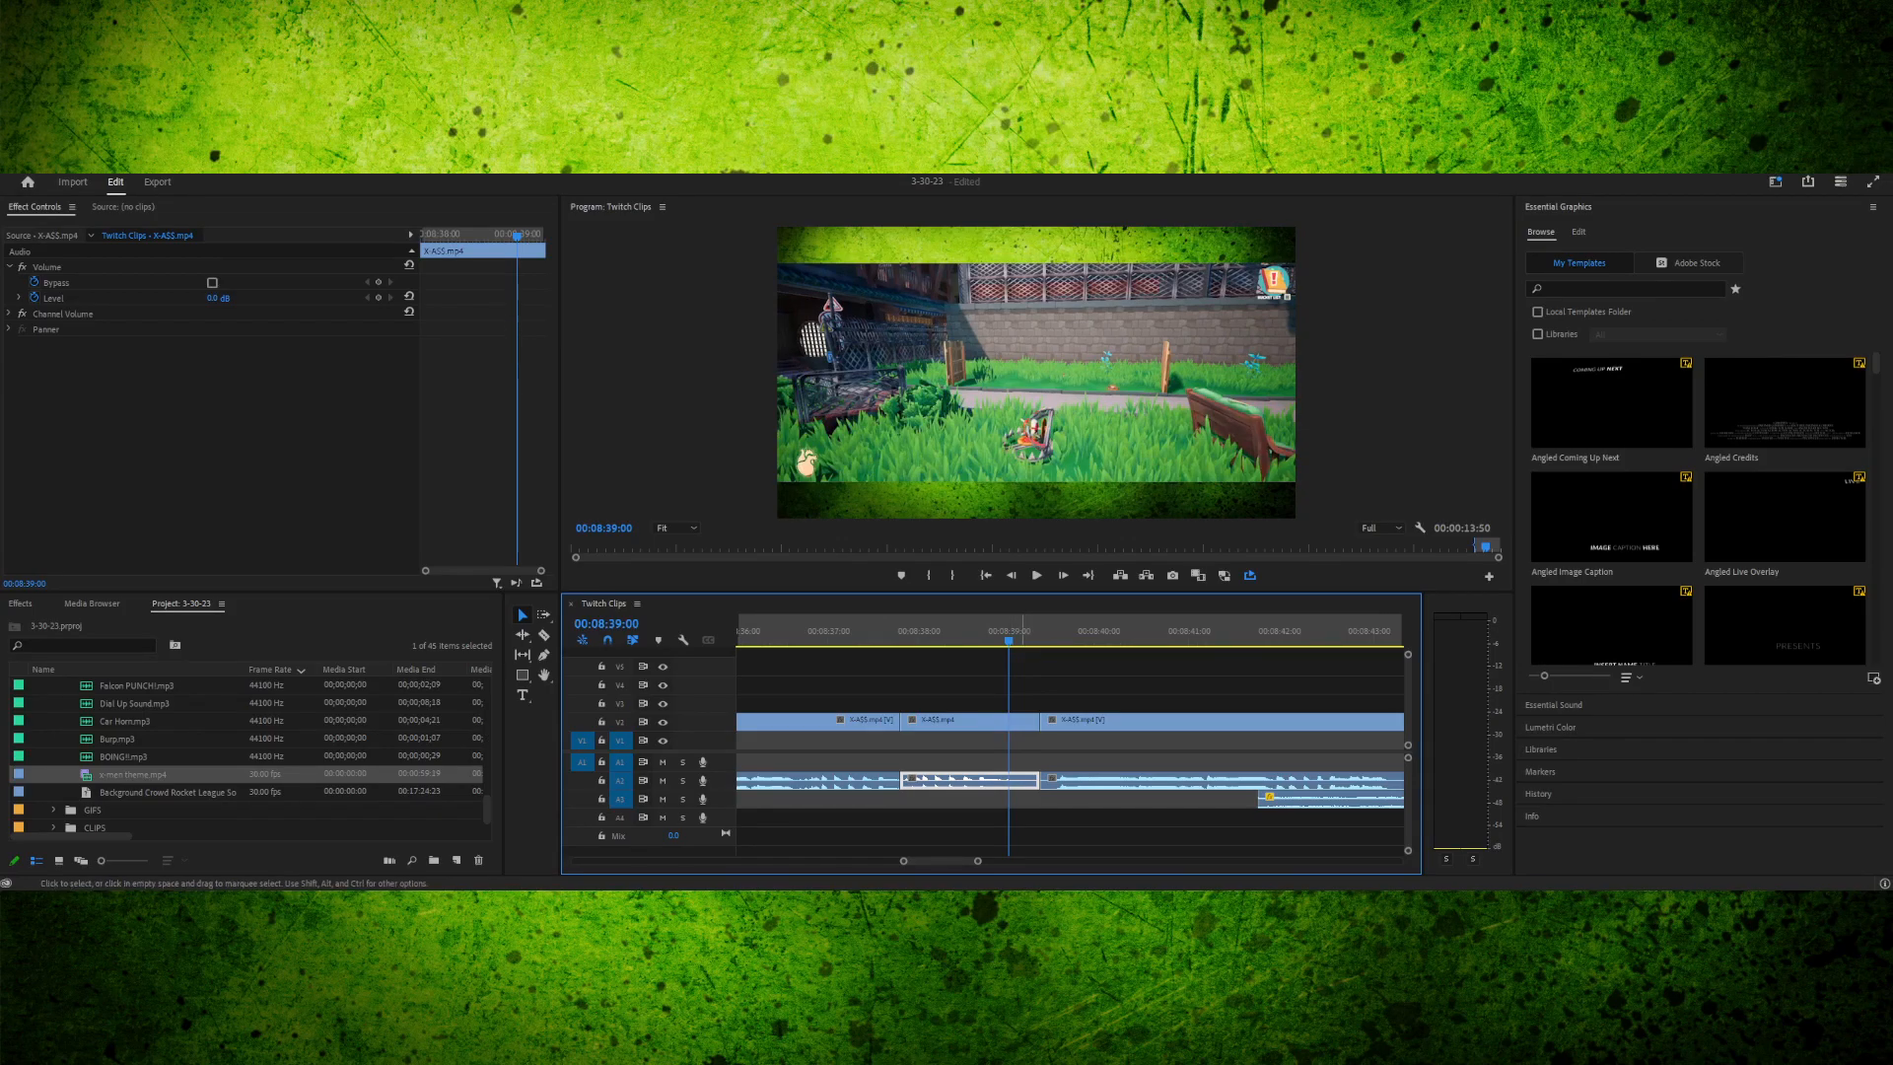
{"action": "key", "text": "Right"}
{"action": "key", "text": "Right"}
{"action": "key", "text": "Right"}
{"action": "key", "text": "Right"}
{"action": "key", "text": "Right"}
{"action": "key", "text": "Right"}
{"action": "key", "text": "Right"}
{"action": "key", "text": "Right"}
{"action": "key", "text": "Right"}
{"action": "key", "text": "Right"}
{"action": "key", "text": "Right"}
{"action": "key", "text": "Right"}
{"action": "key", "text": "Right"}
{"action": "key", "text": "Right"}
{"action": "key", "text": "Right"}
{"action": "key", "text": "Right"}
{"action": "key", "text": "Right"}
{"action": "key", "text": "Right"}
{"action": "key", "text": "Right"}
{"action": "key", "text": "Right"}
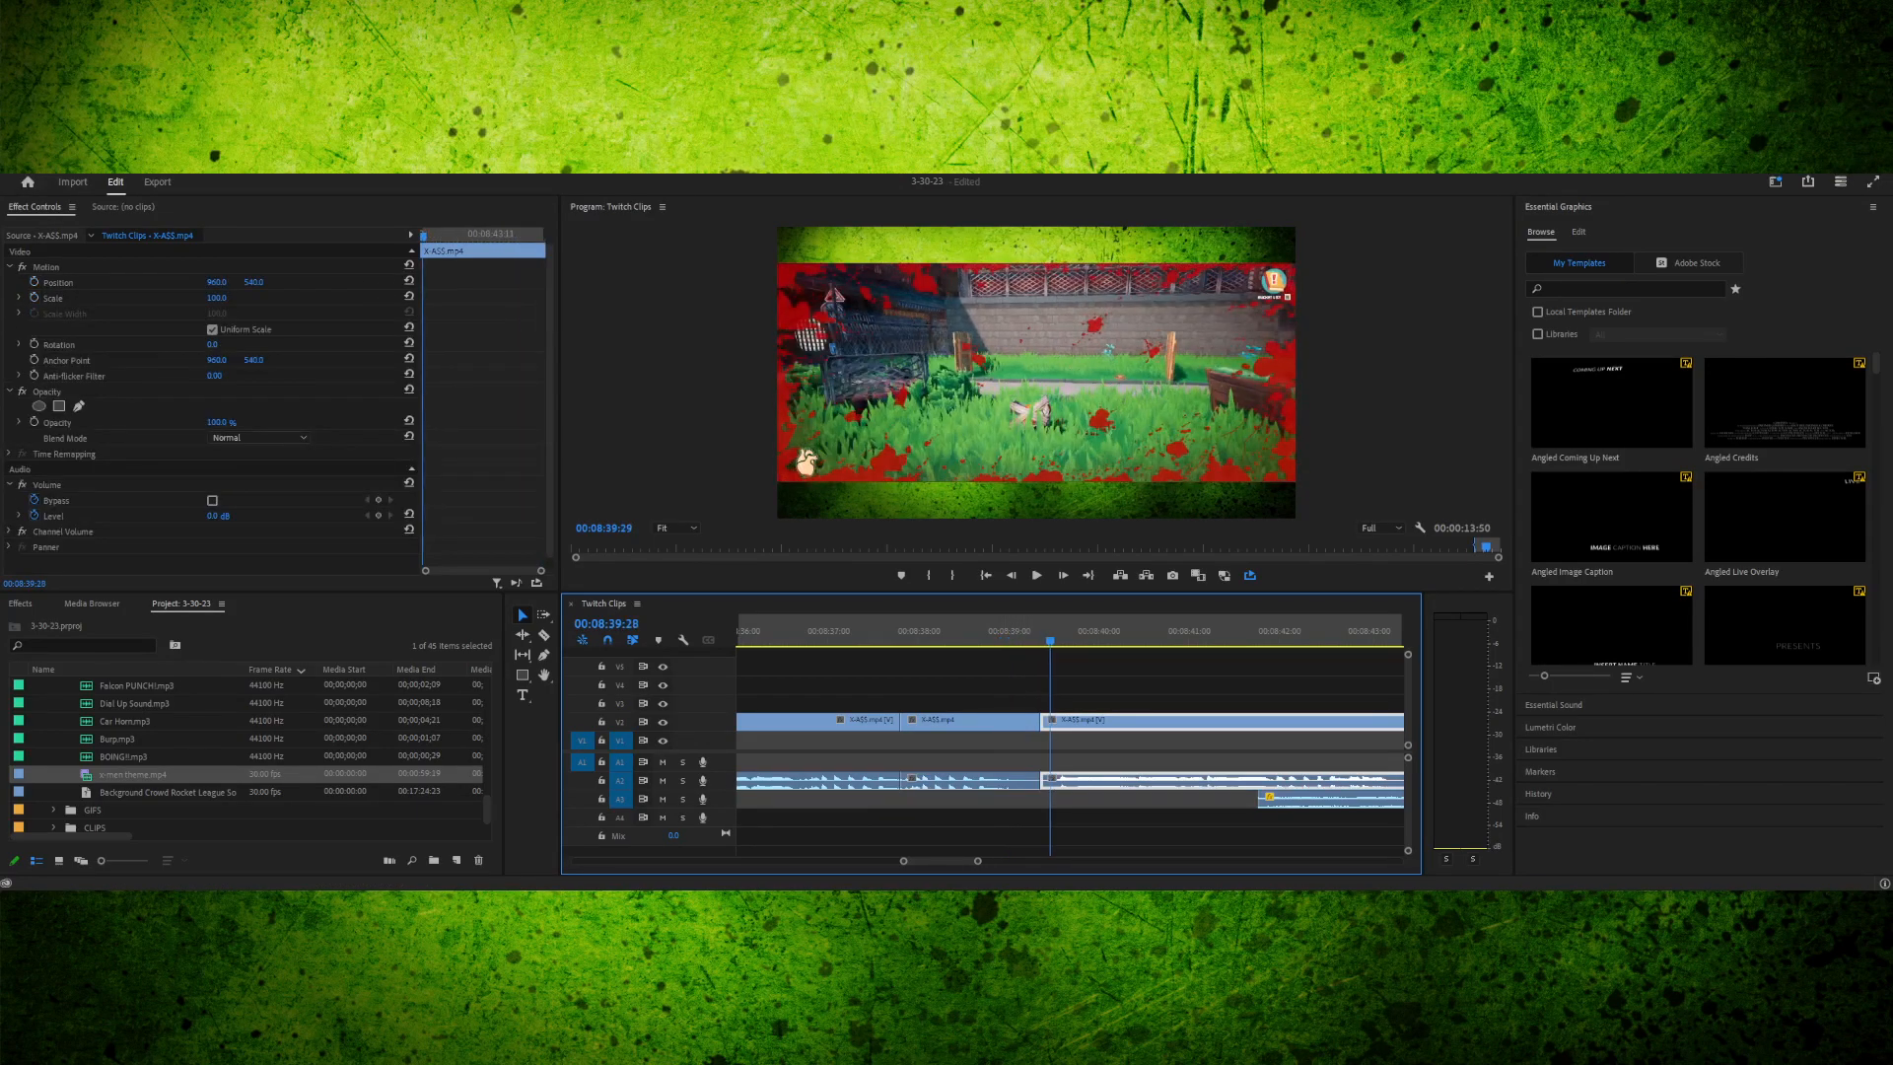
- Play the last segment from 00:08:39:28 to about 00:08:43:38 to check how the X-Men theme falls against the action
{"action": "key", "text": "space"}
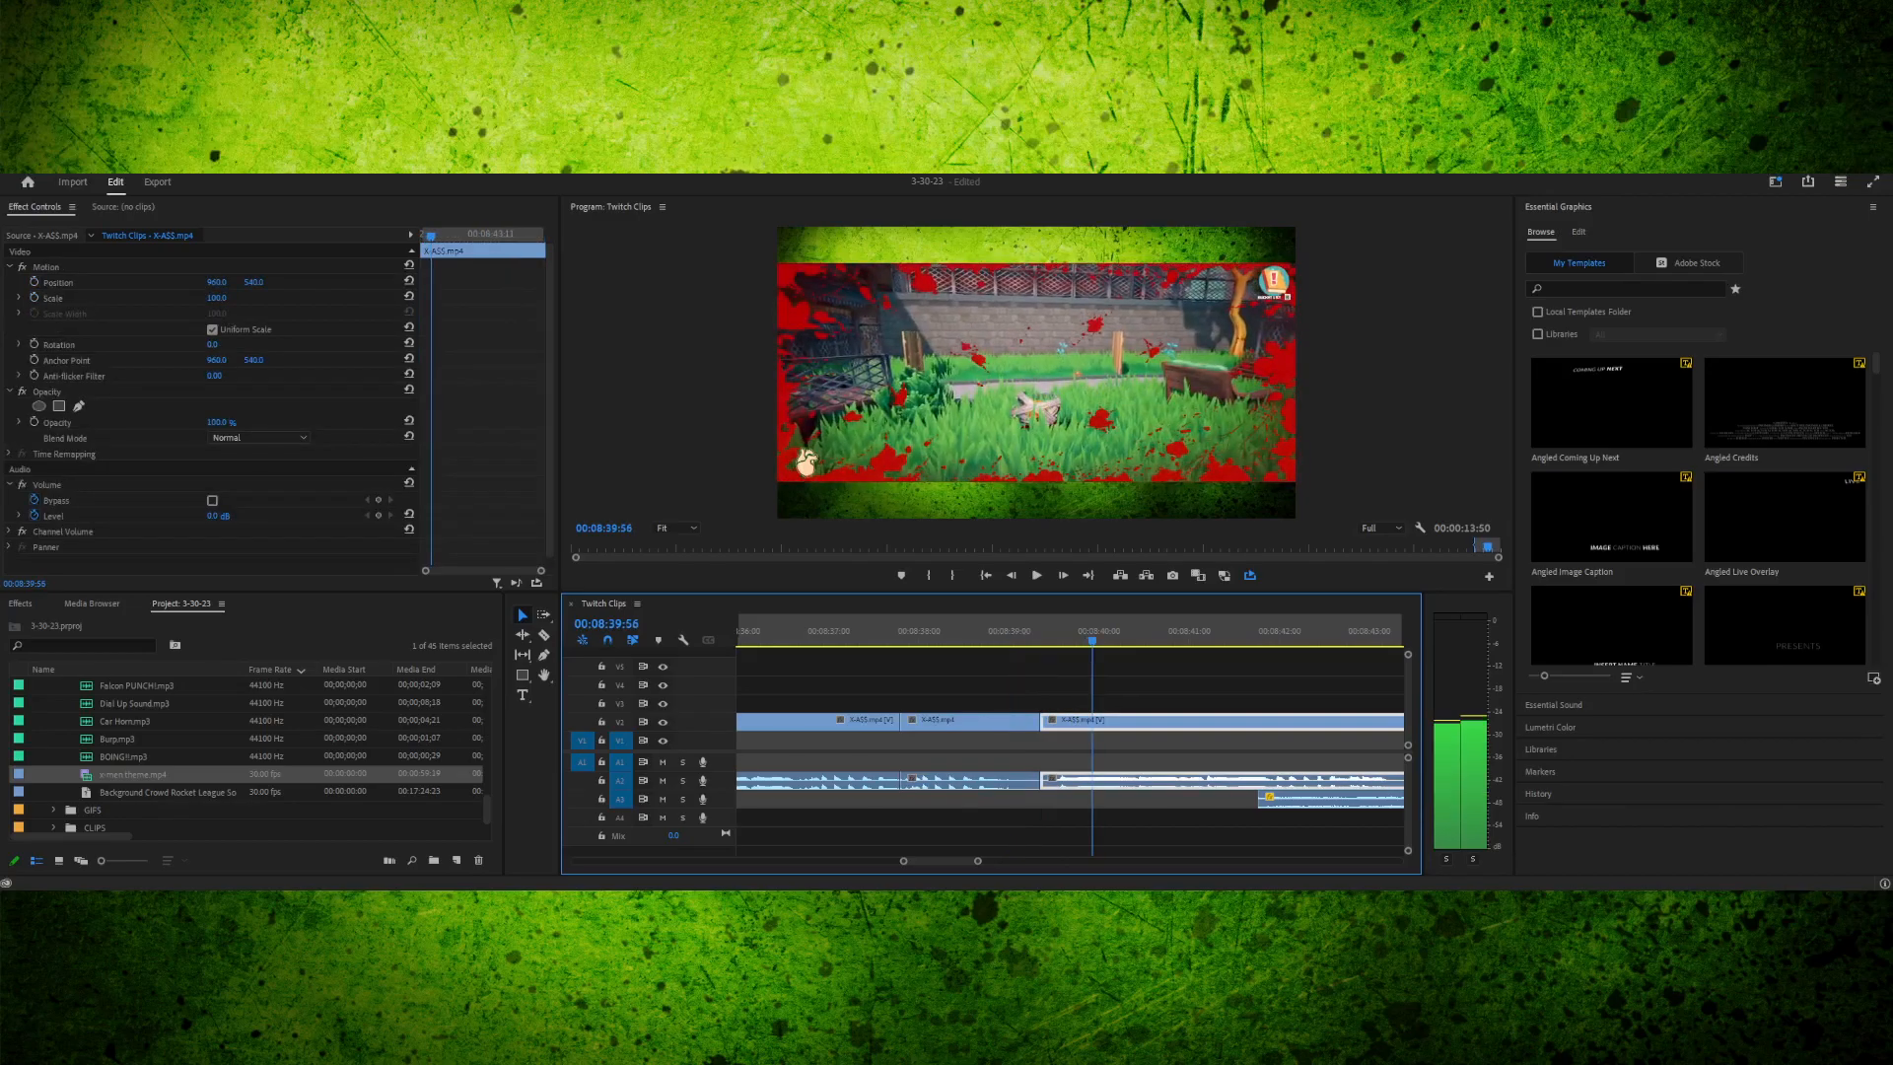
{"action": "key", "text": "space"}
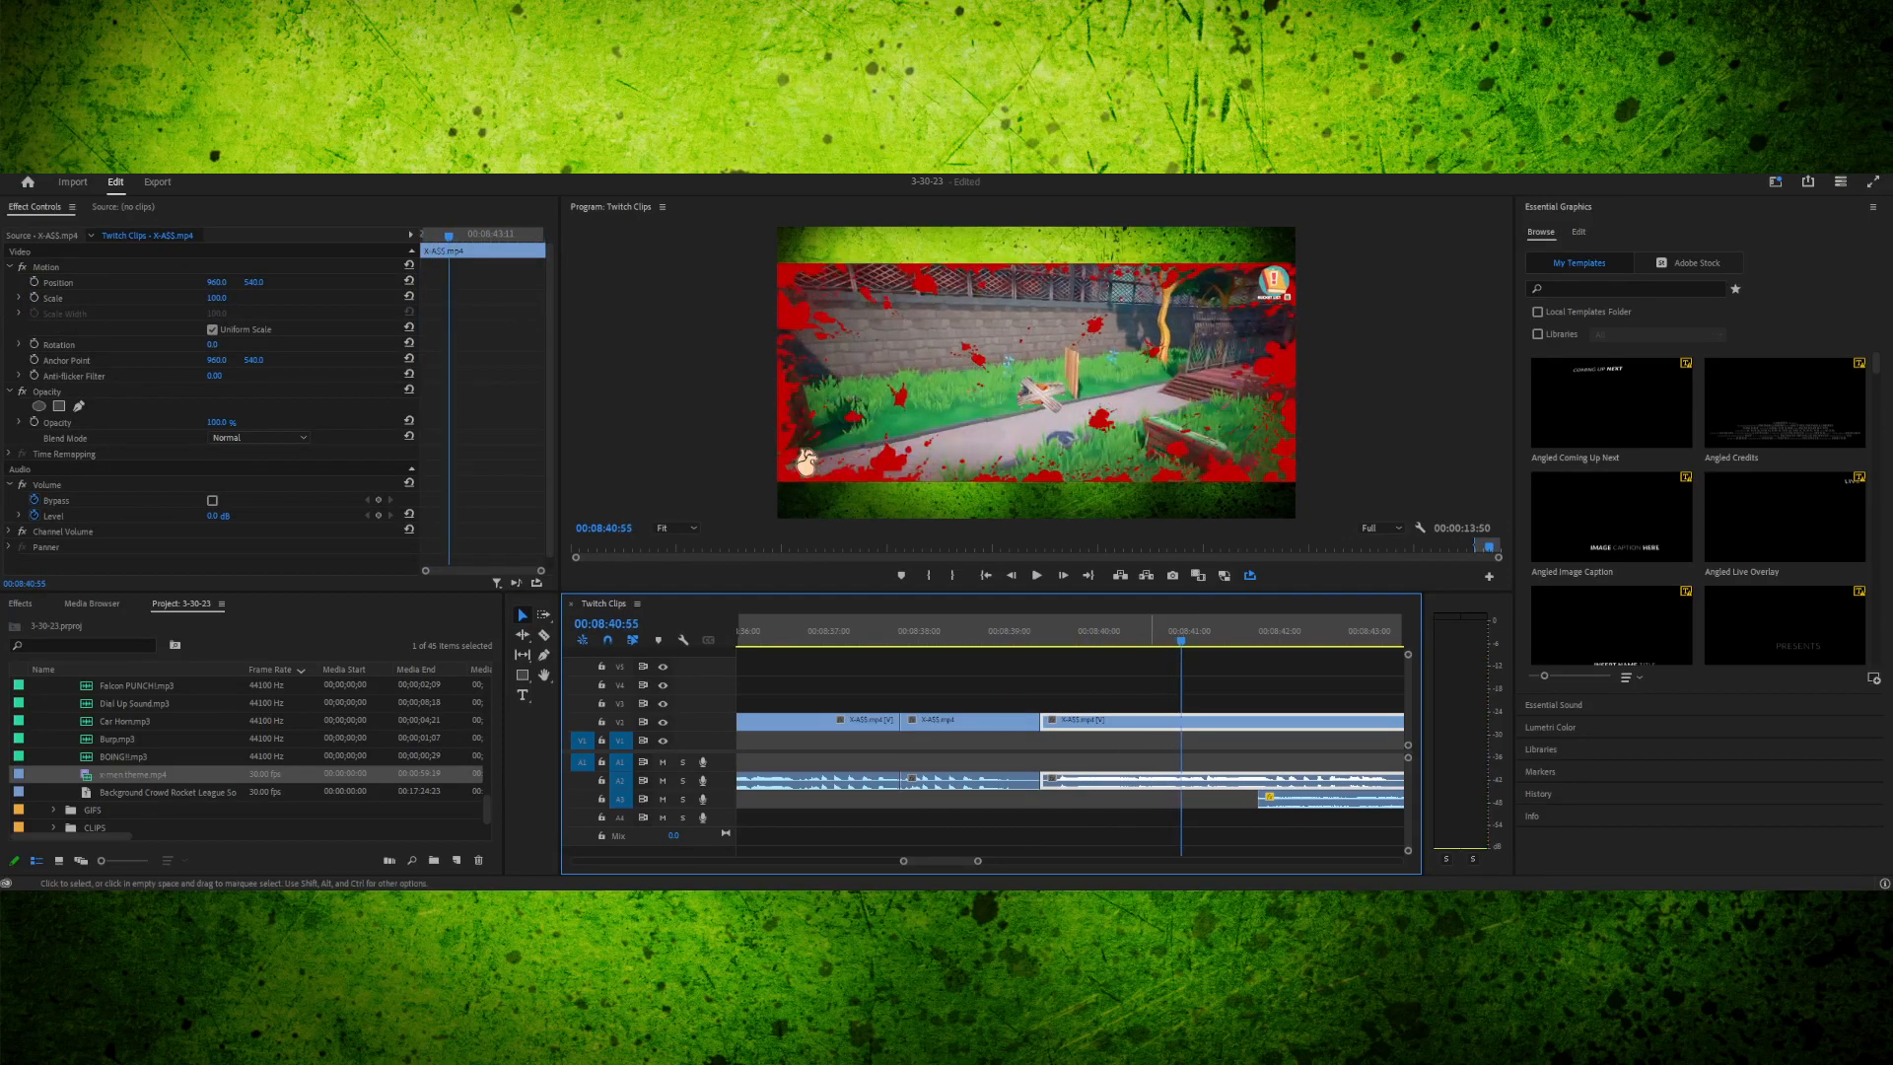
{"action": "key", "text": "minus"}
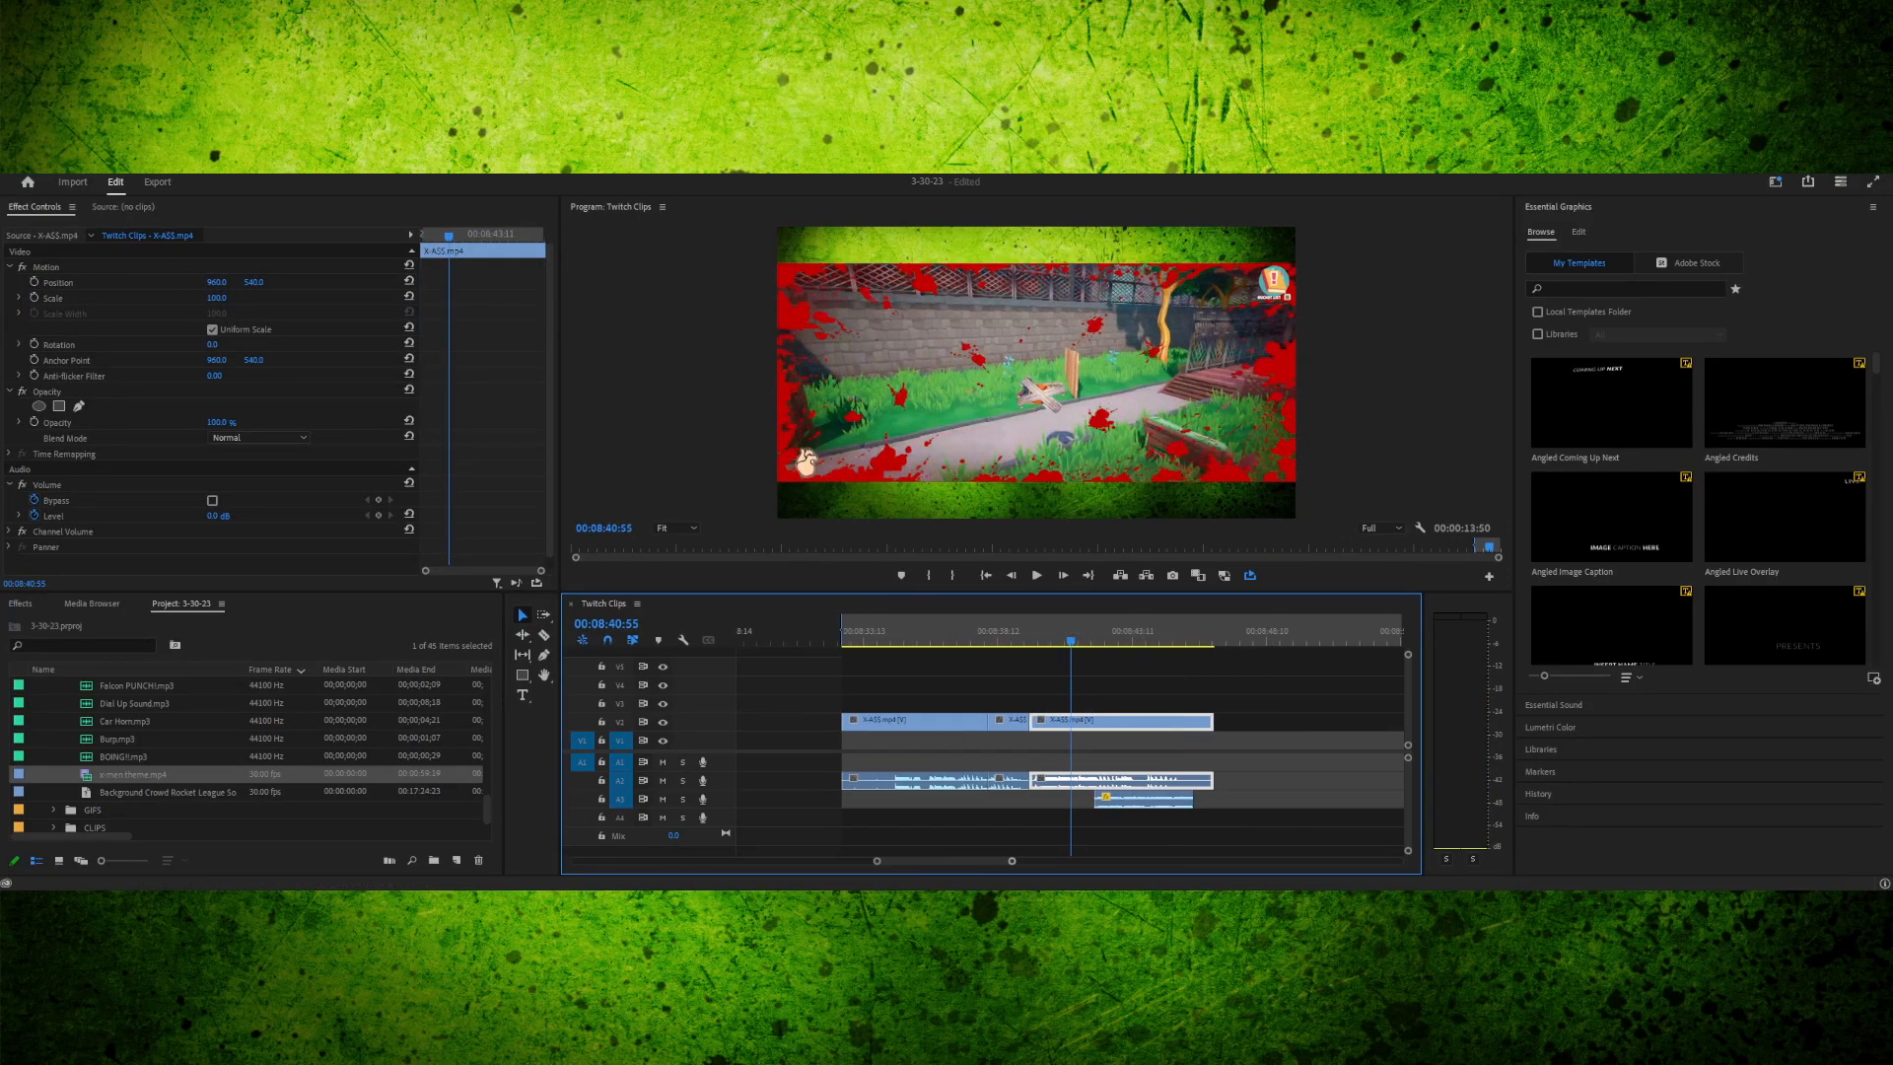
{"action": "key", "text": "space"}
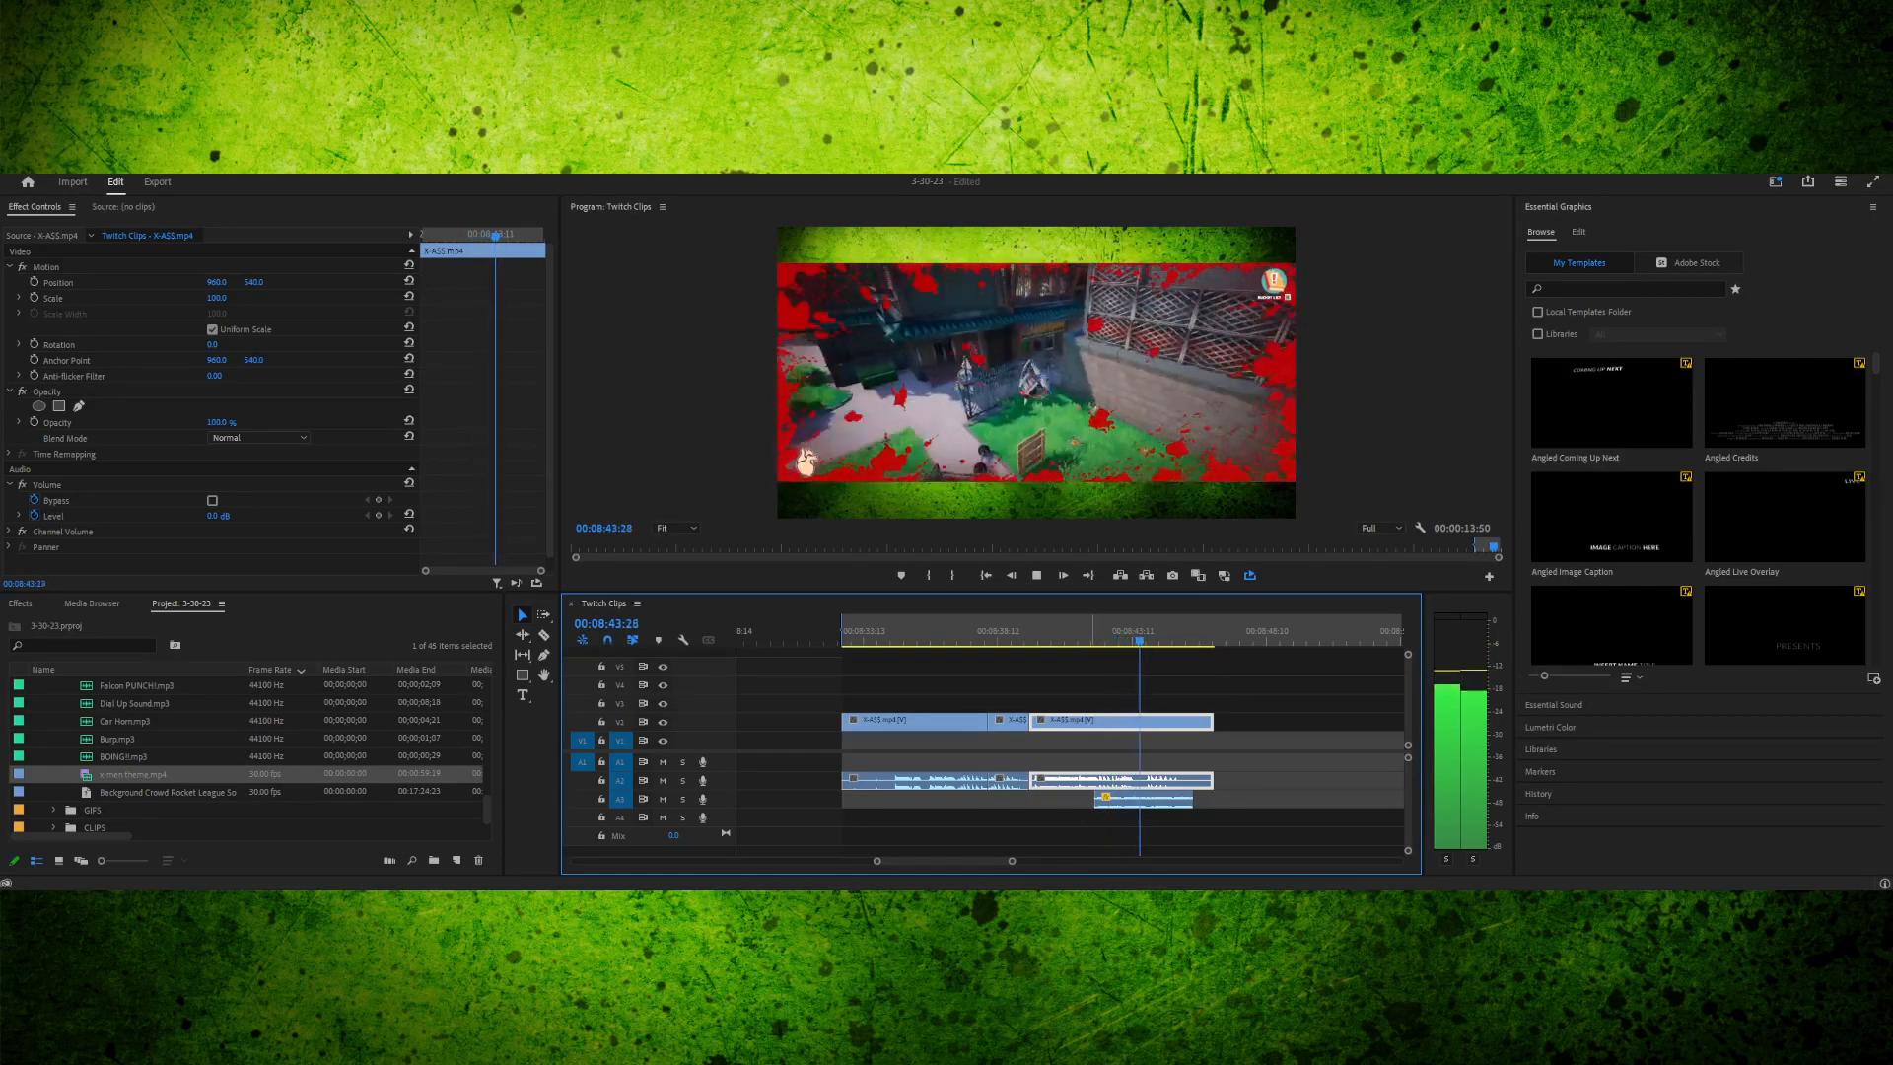
{"action": "key", "text": "space"}
- Move the X-Men theme clip later so it ends together with the last segment, and replay from 00:08:41:16 to check the timing
{"action": "left_click", "coordinate": [1144, 800]}
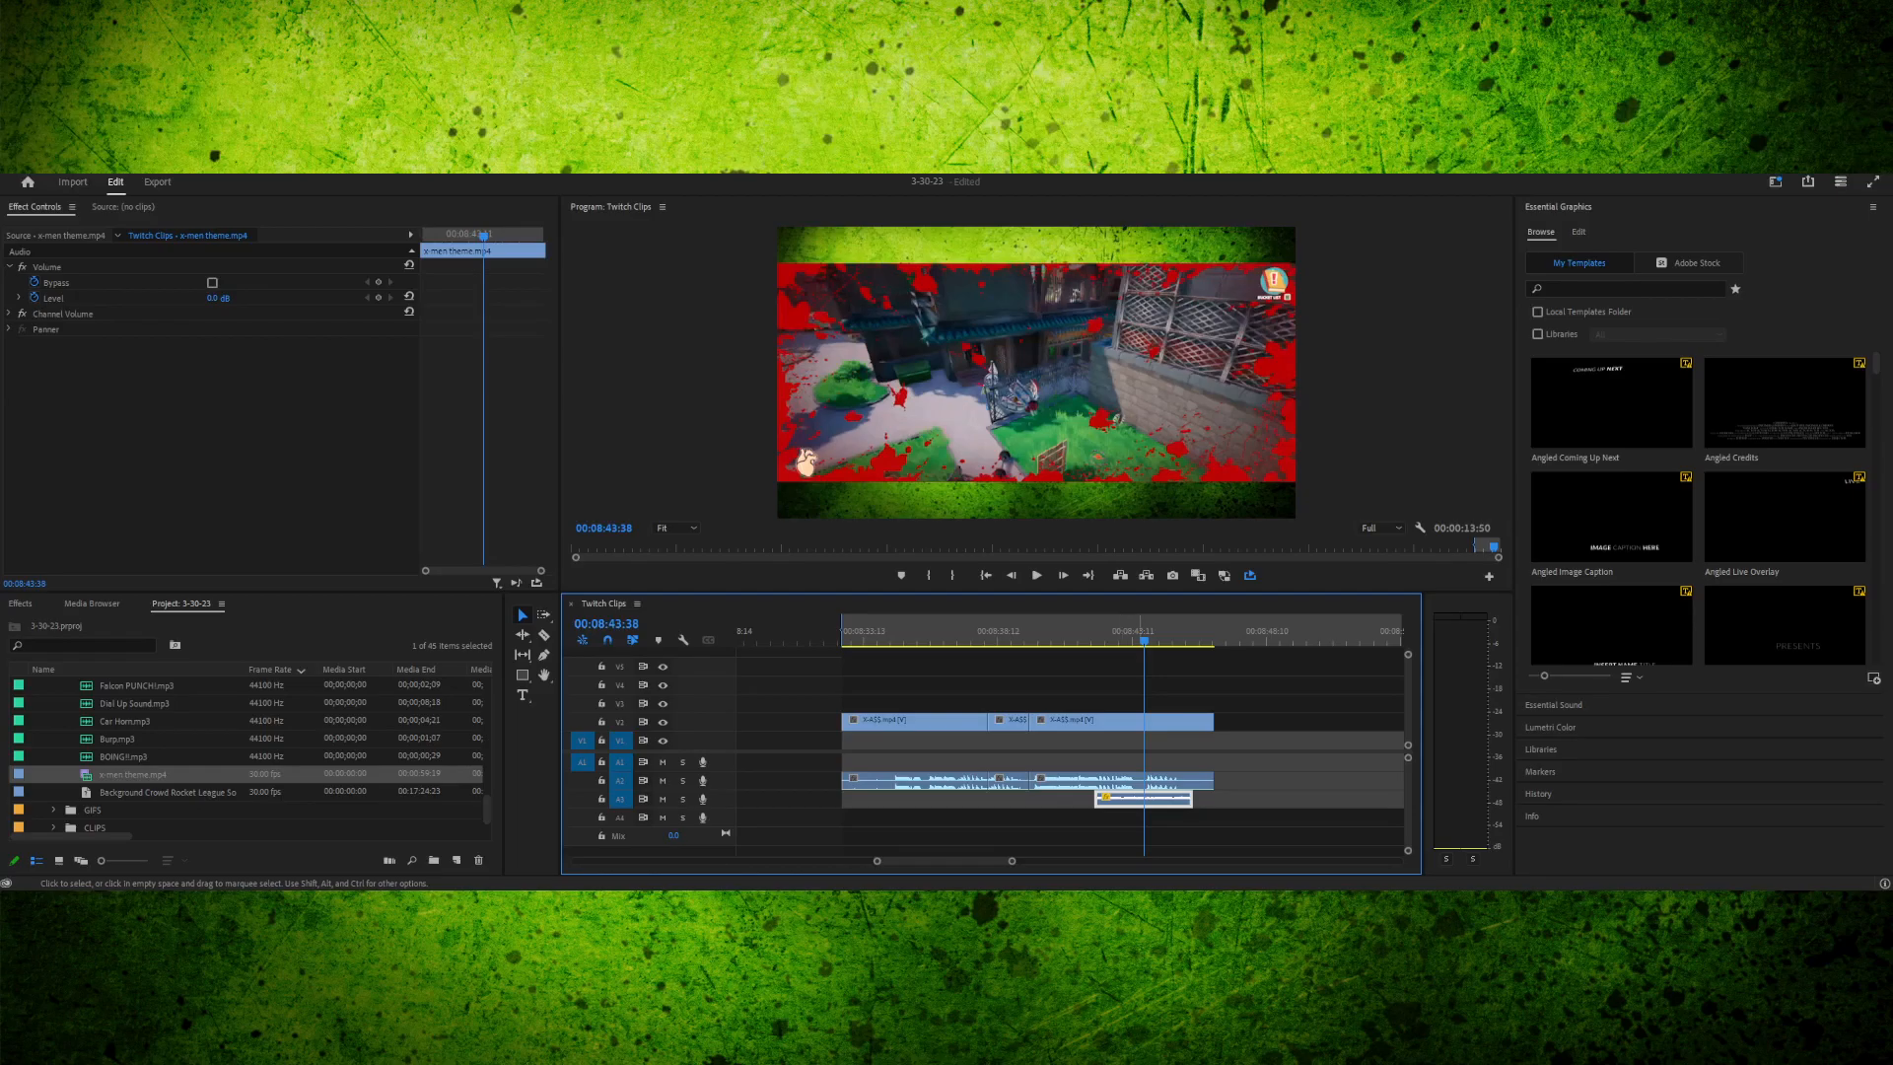
{"action": "left_click_drag", "start_coordinate": [1143, 800], "coordinate": [1164, 799]}
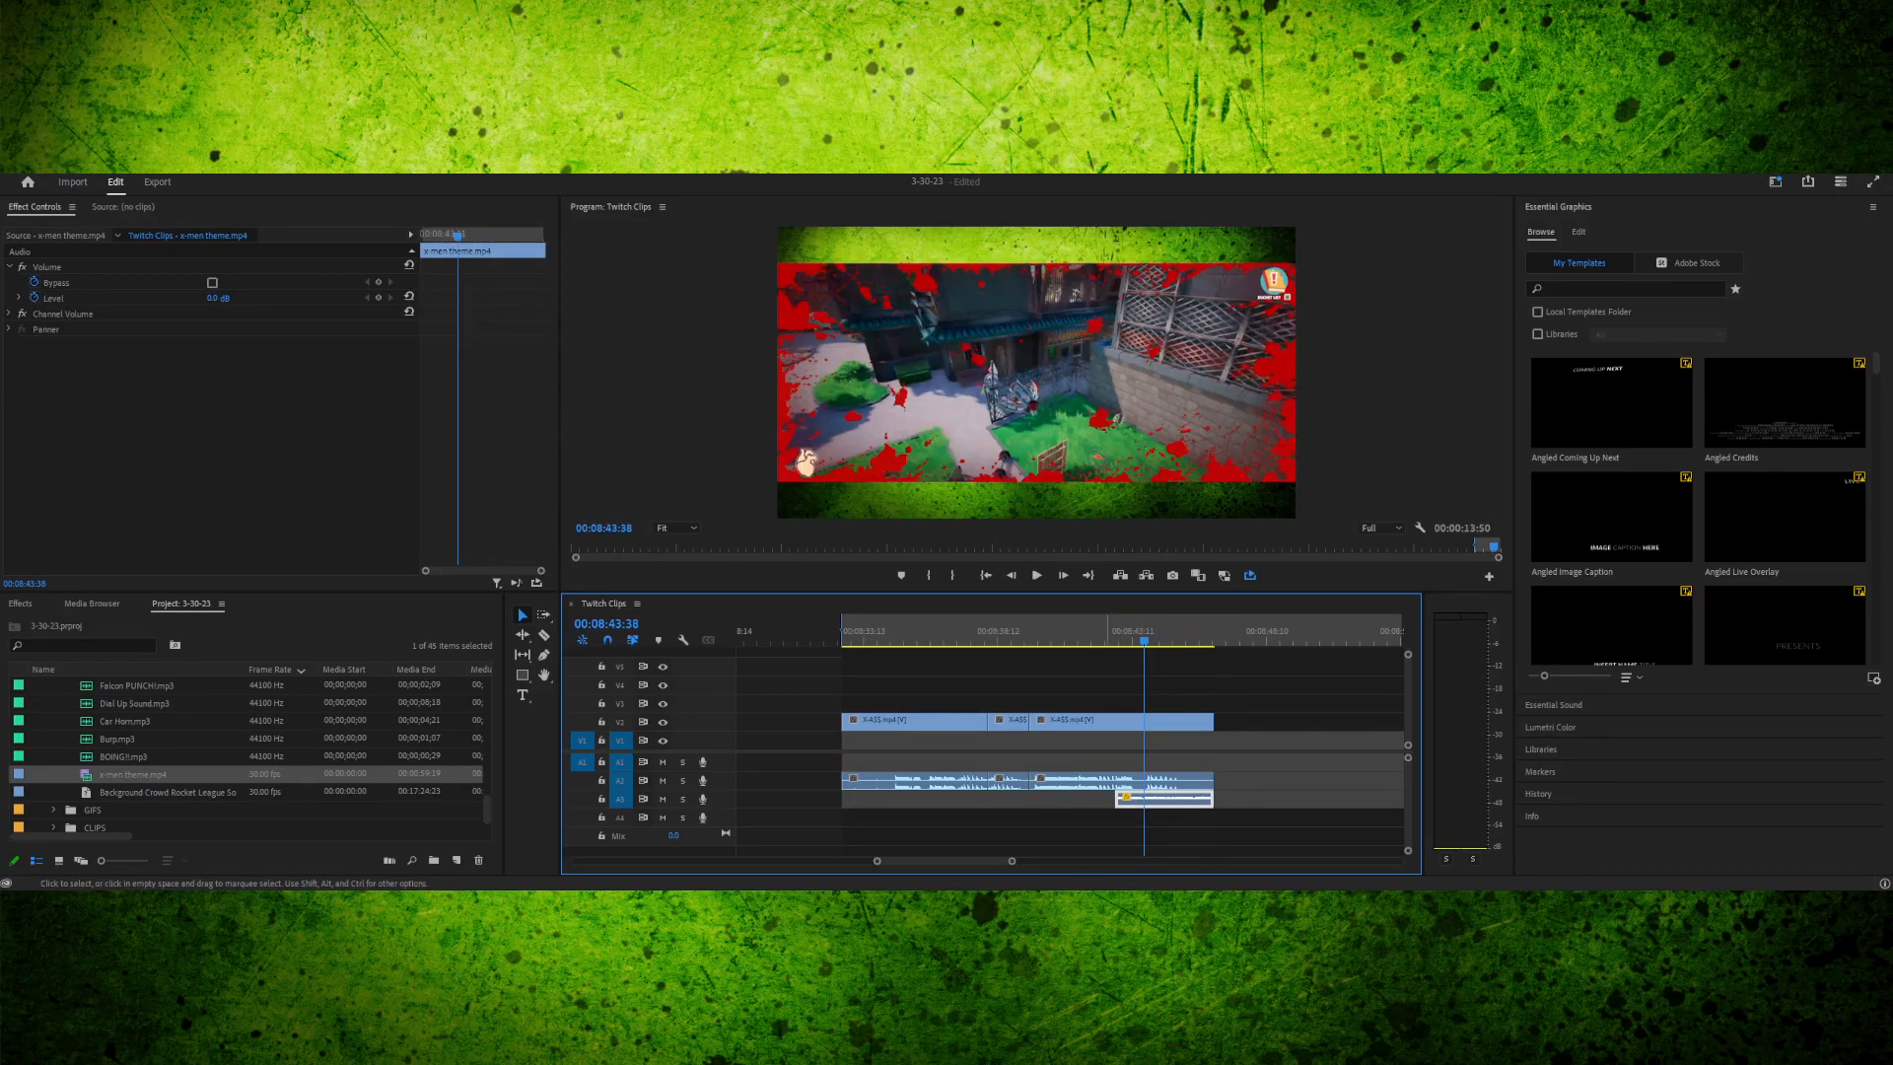
{"action": "left_click", "coordinate": [1096, 632]}
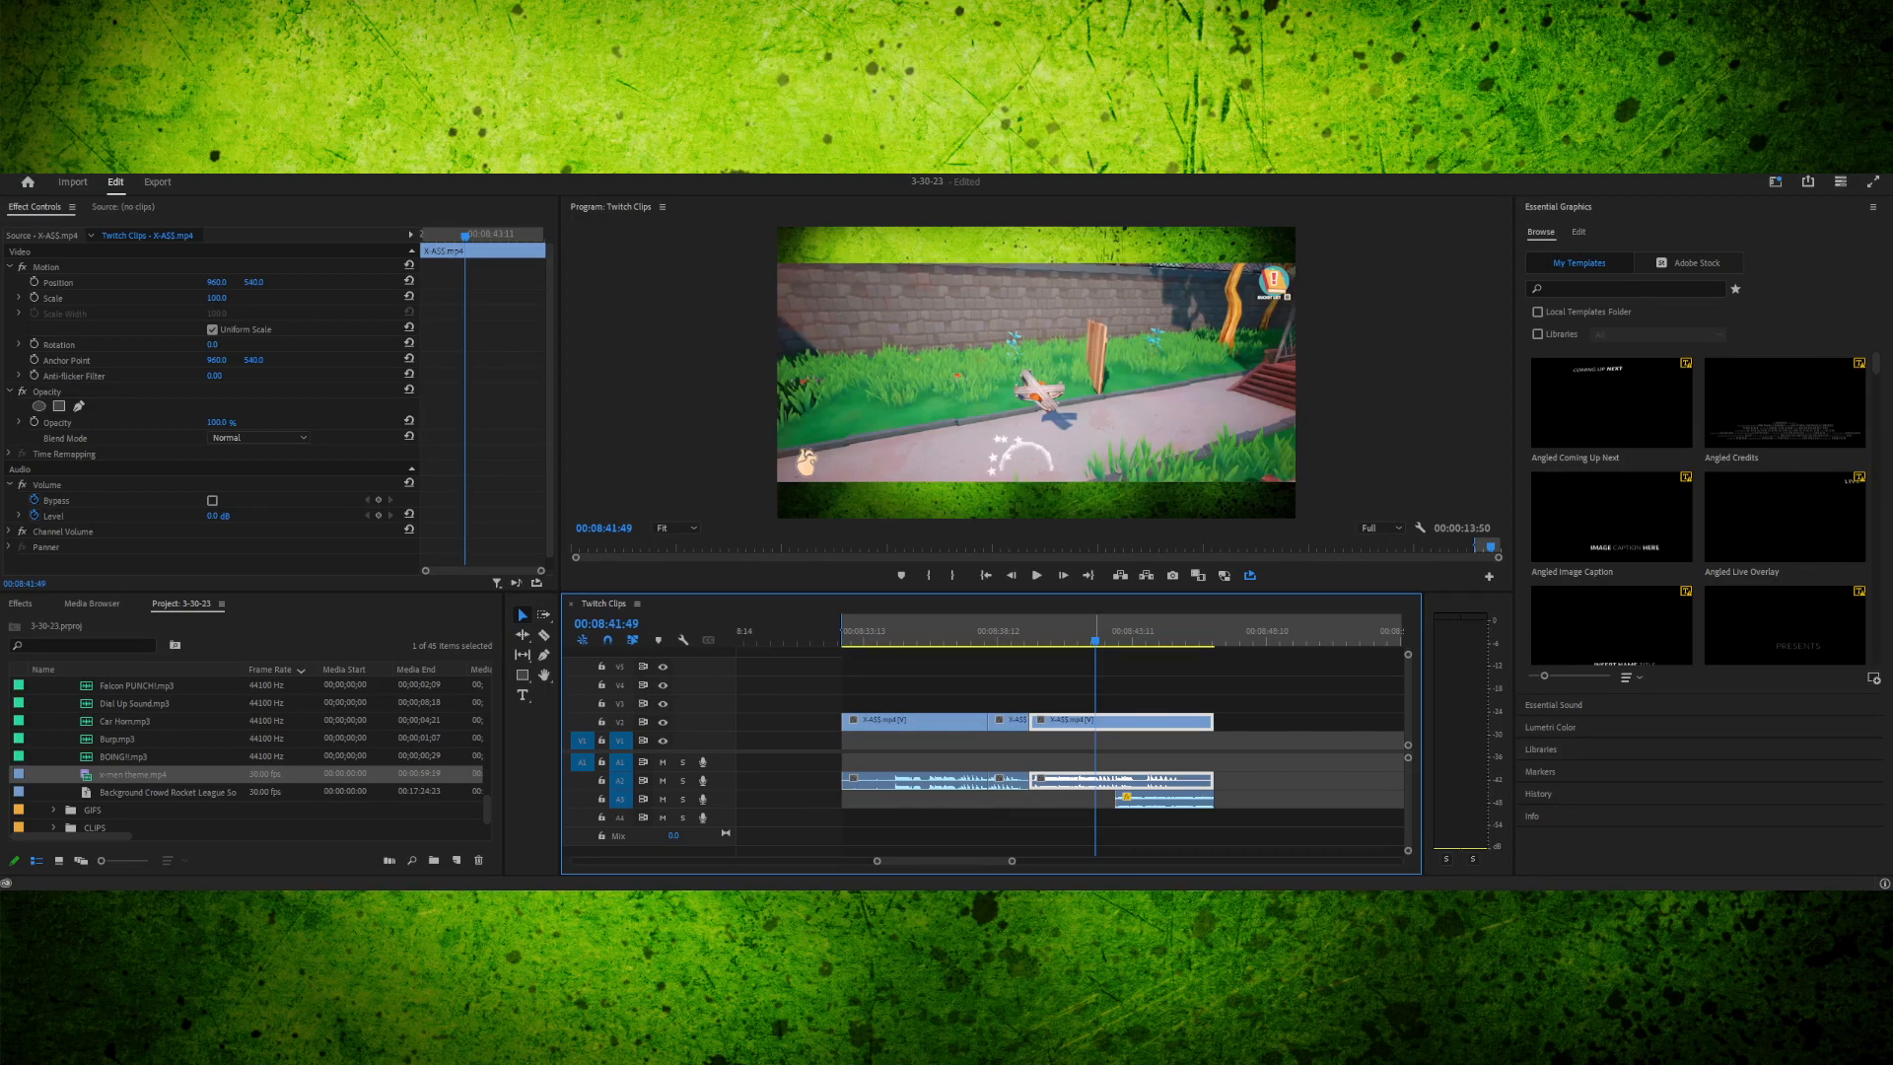
{"action": "left_click", "coordinate": [1067, 632]}
{"action": "left_click", "coordinate": [1080, 631]}
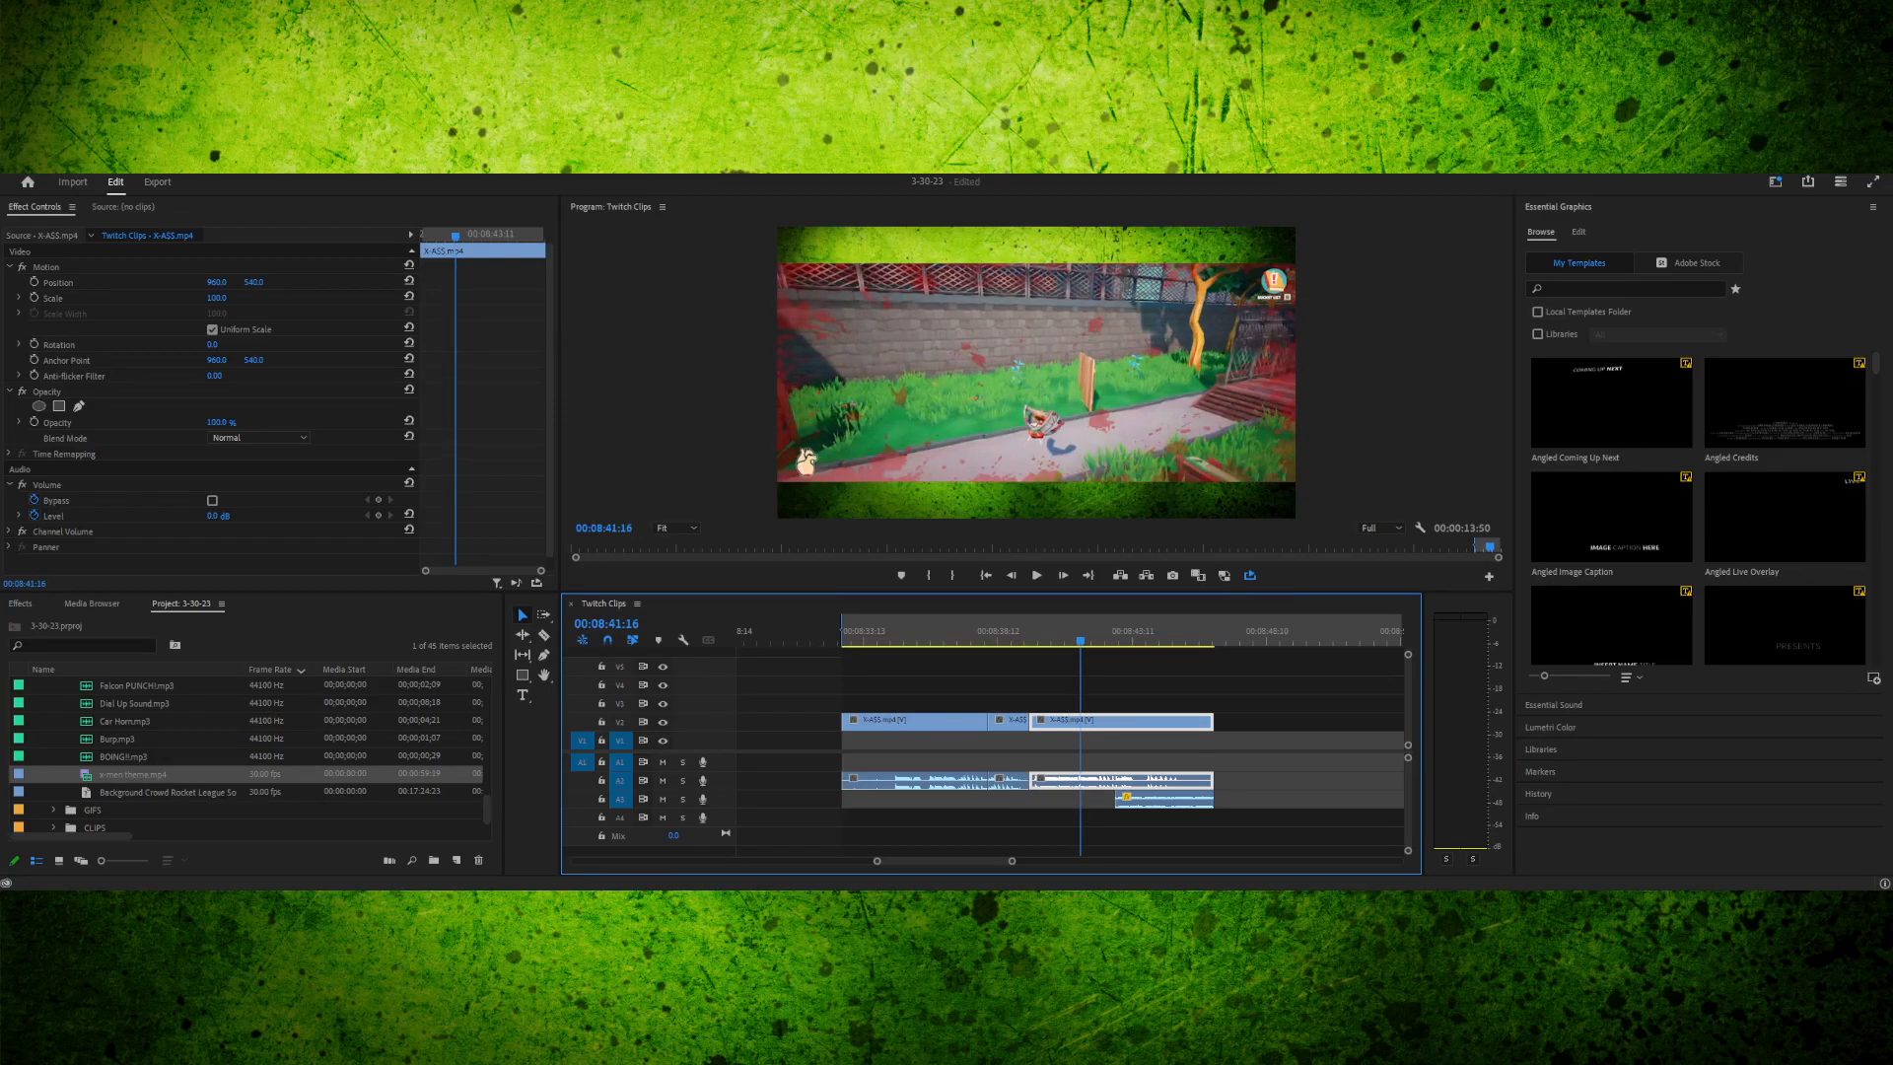
{"action": "key", "text": "space"}
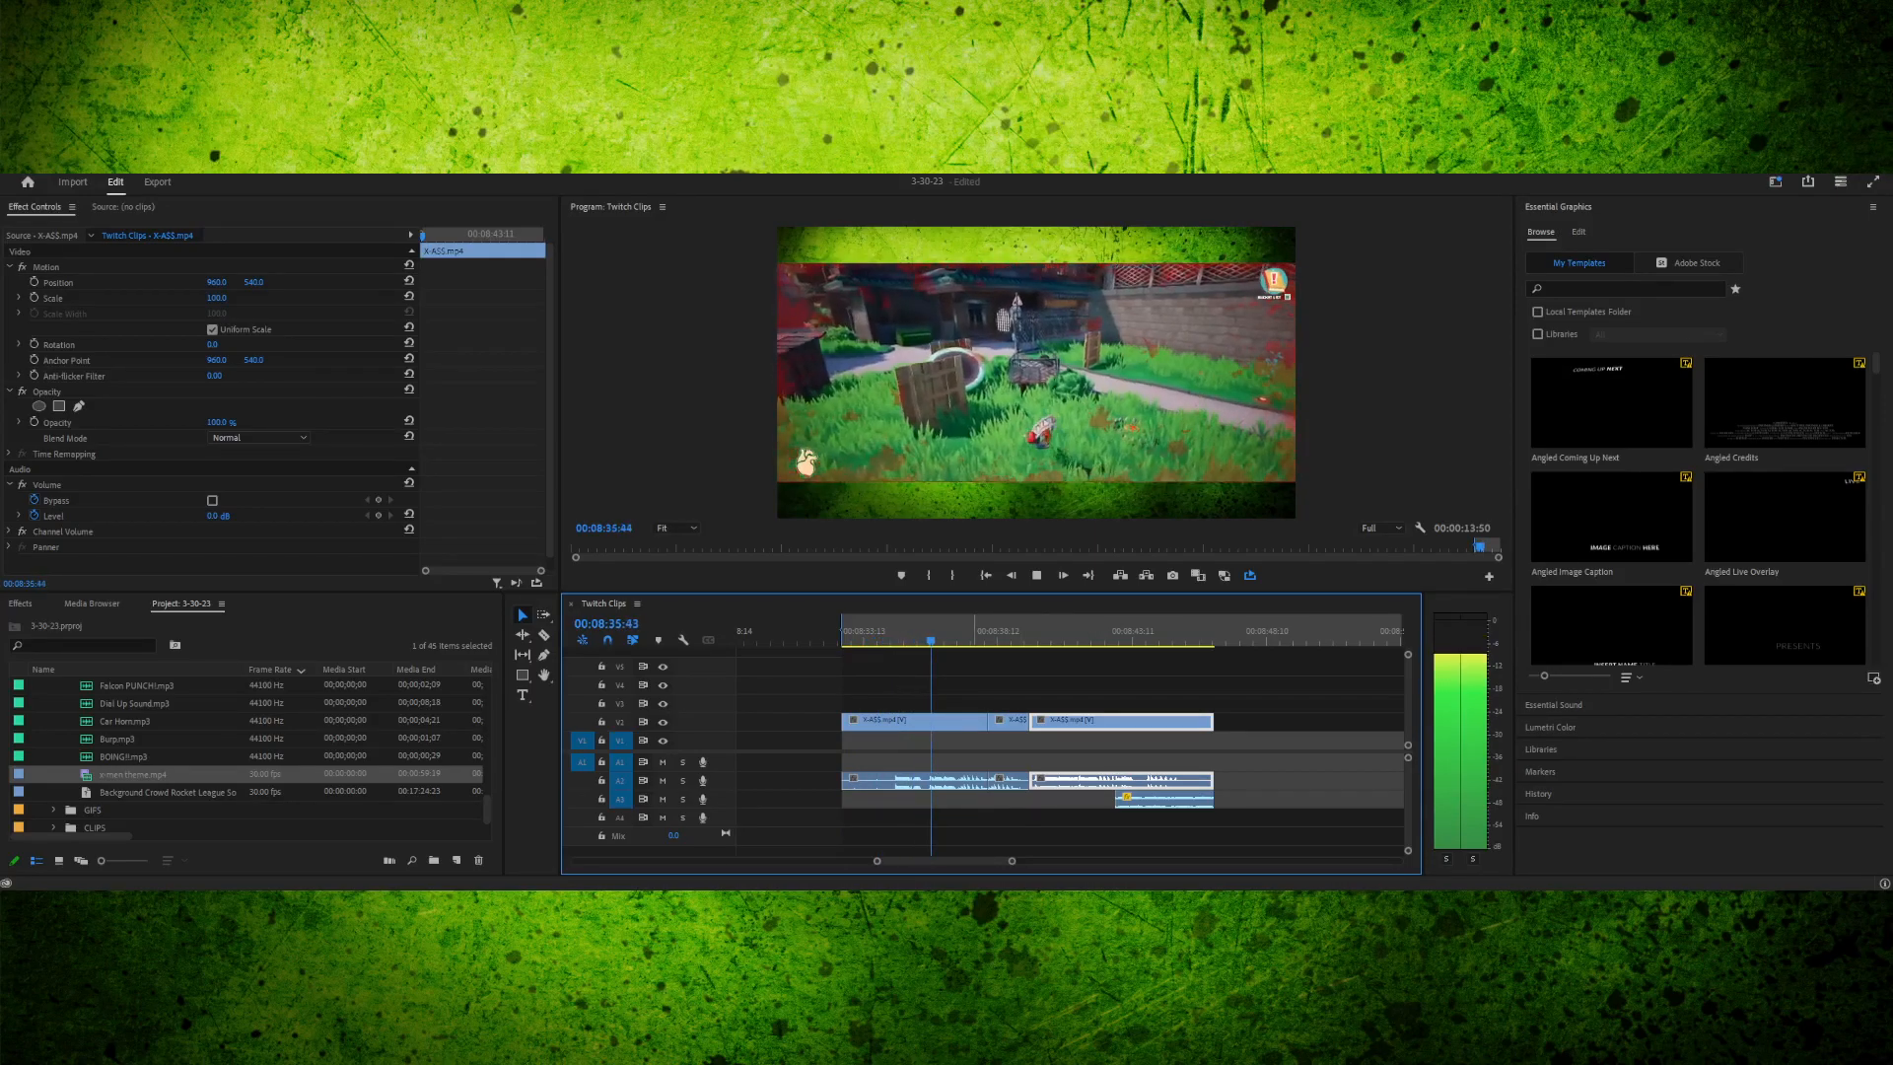
- Replay the later part of the first segment and place the playhead on its join with the middle segment at 00:08:37:48
{"action": "key", "text": "space"}
{"action": "key", "text": "space"}
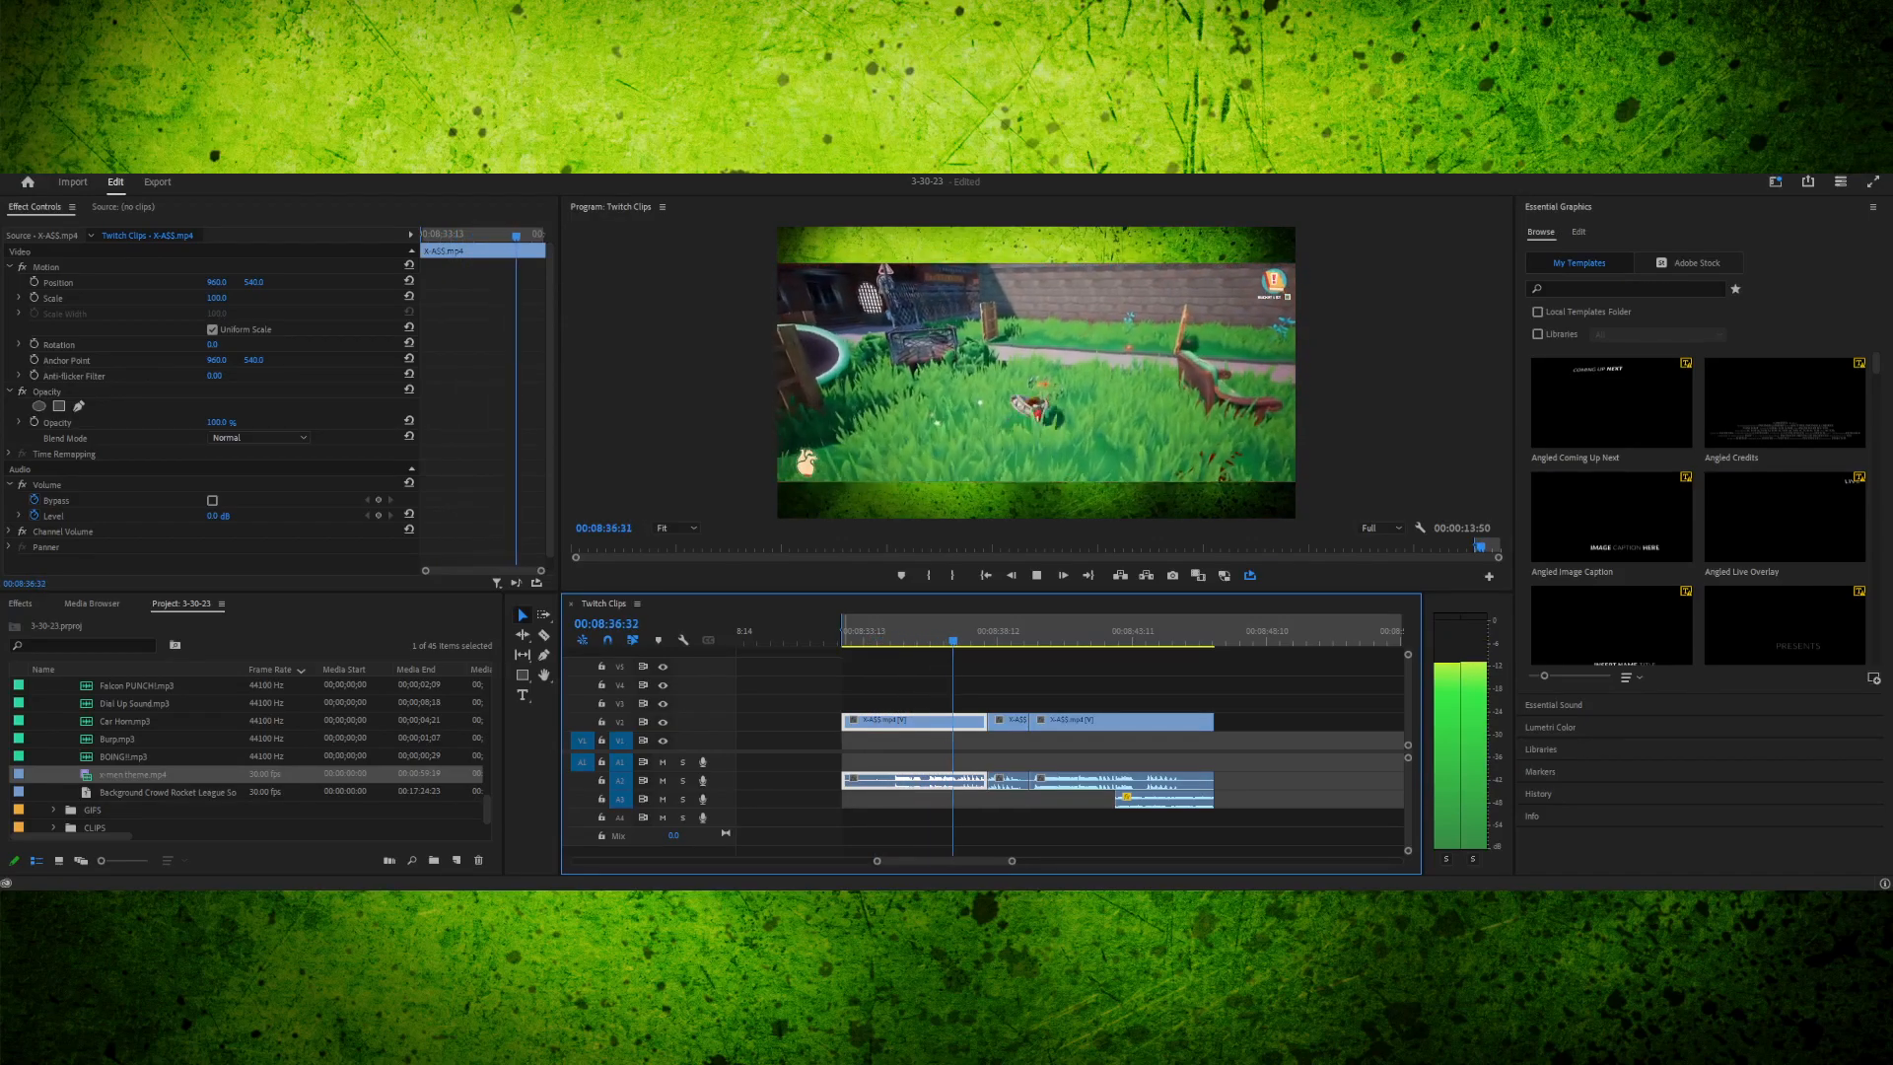
{"action": "left_click", "coordinate": [1008, 781], "text": "alt"}
{"action": "left_click_drag", "start_coordinate": [974, 631], "coordinate": [988, 631]}
{"action": "left_click", "coordinate": [998, 781], "text": "alt"}
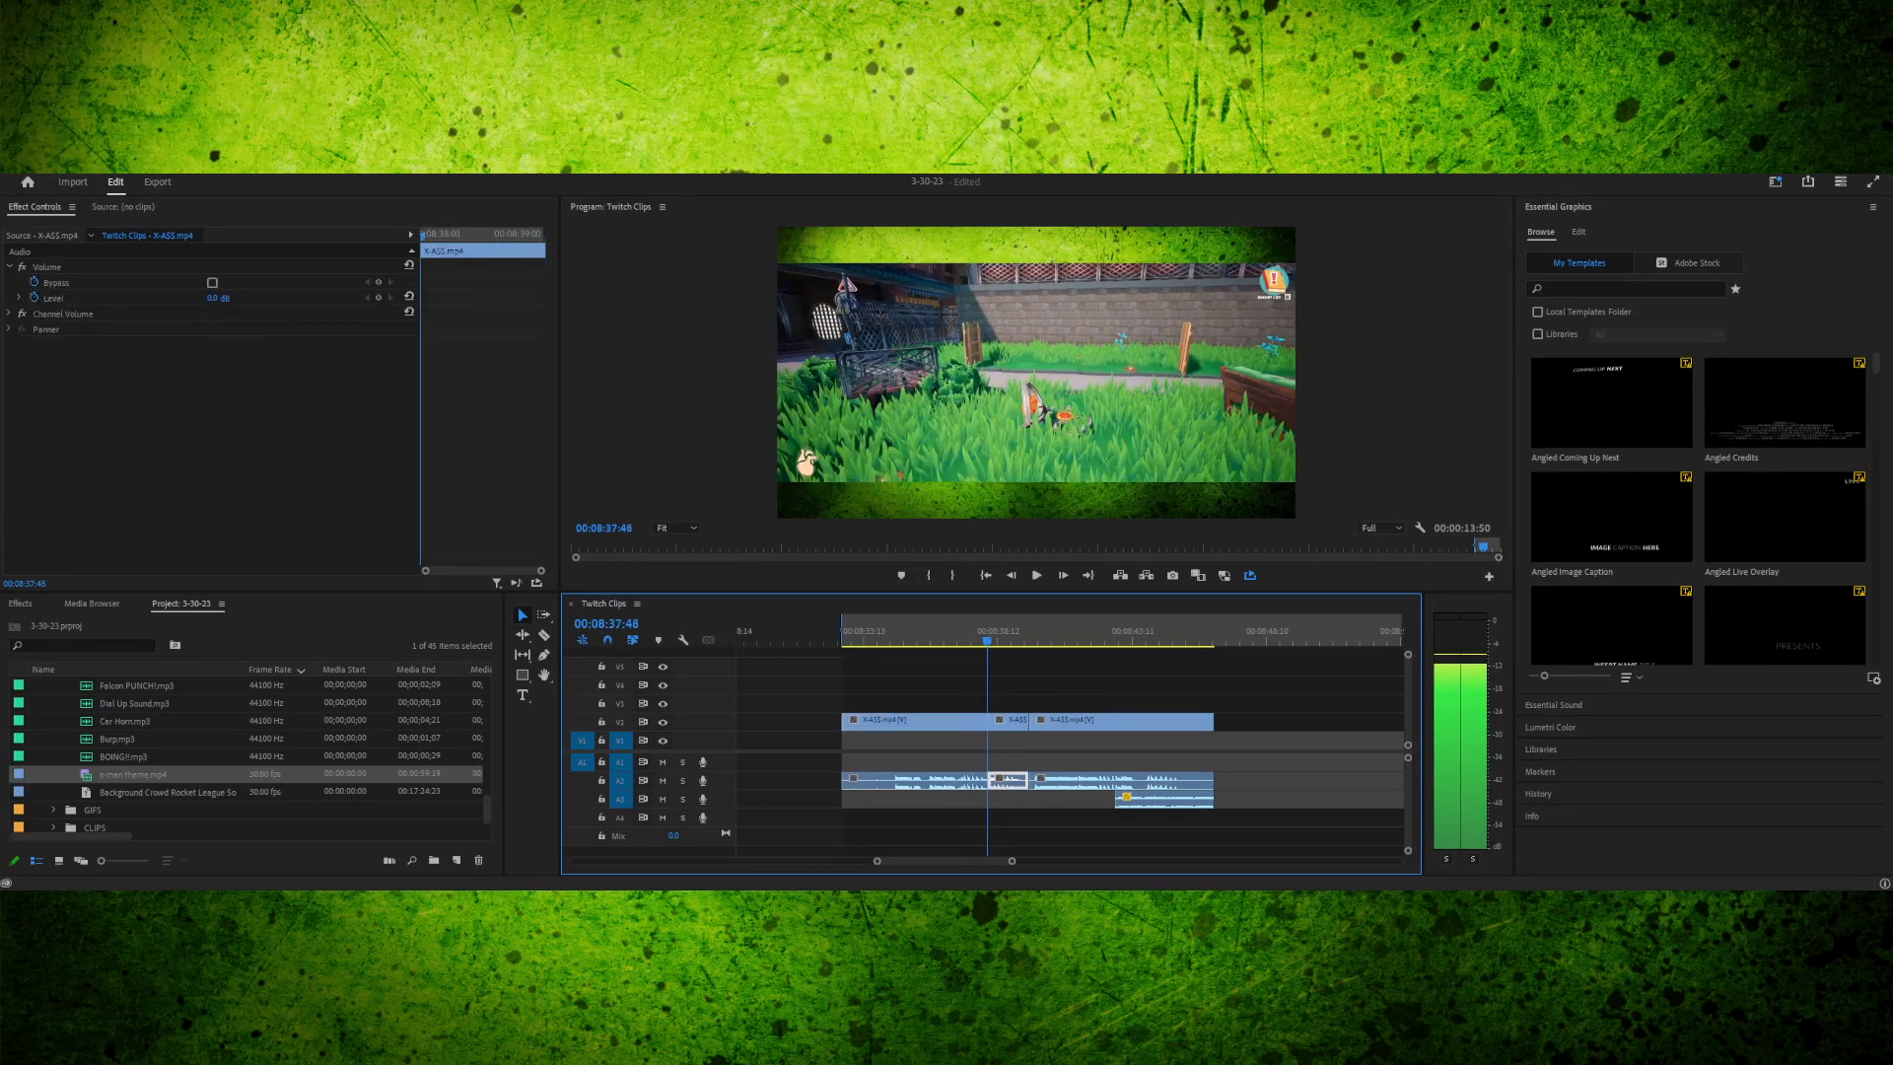
- Step back and forth frame by frame across the first join at 00:08:37:48 to compare the frames on either side
{"action": "left_click_drag", "start_coordinate": [1011, 860], "coordinate": [944, 860]}
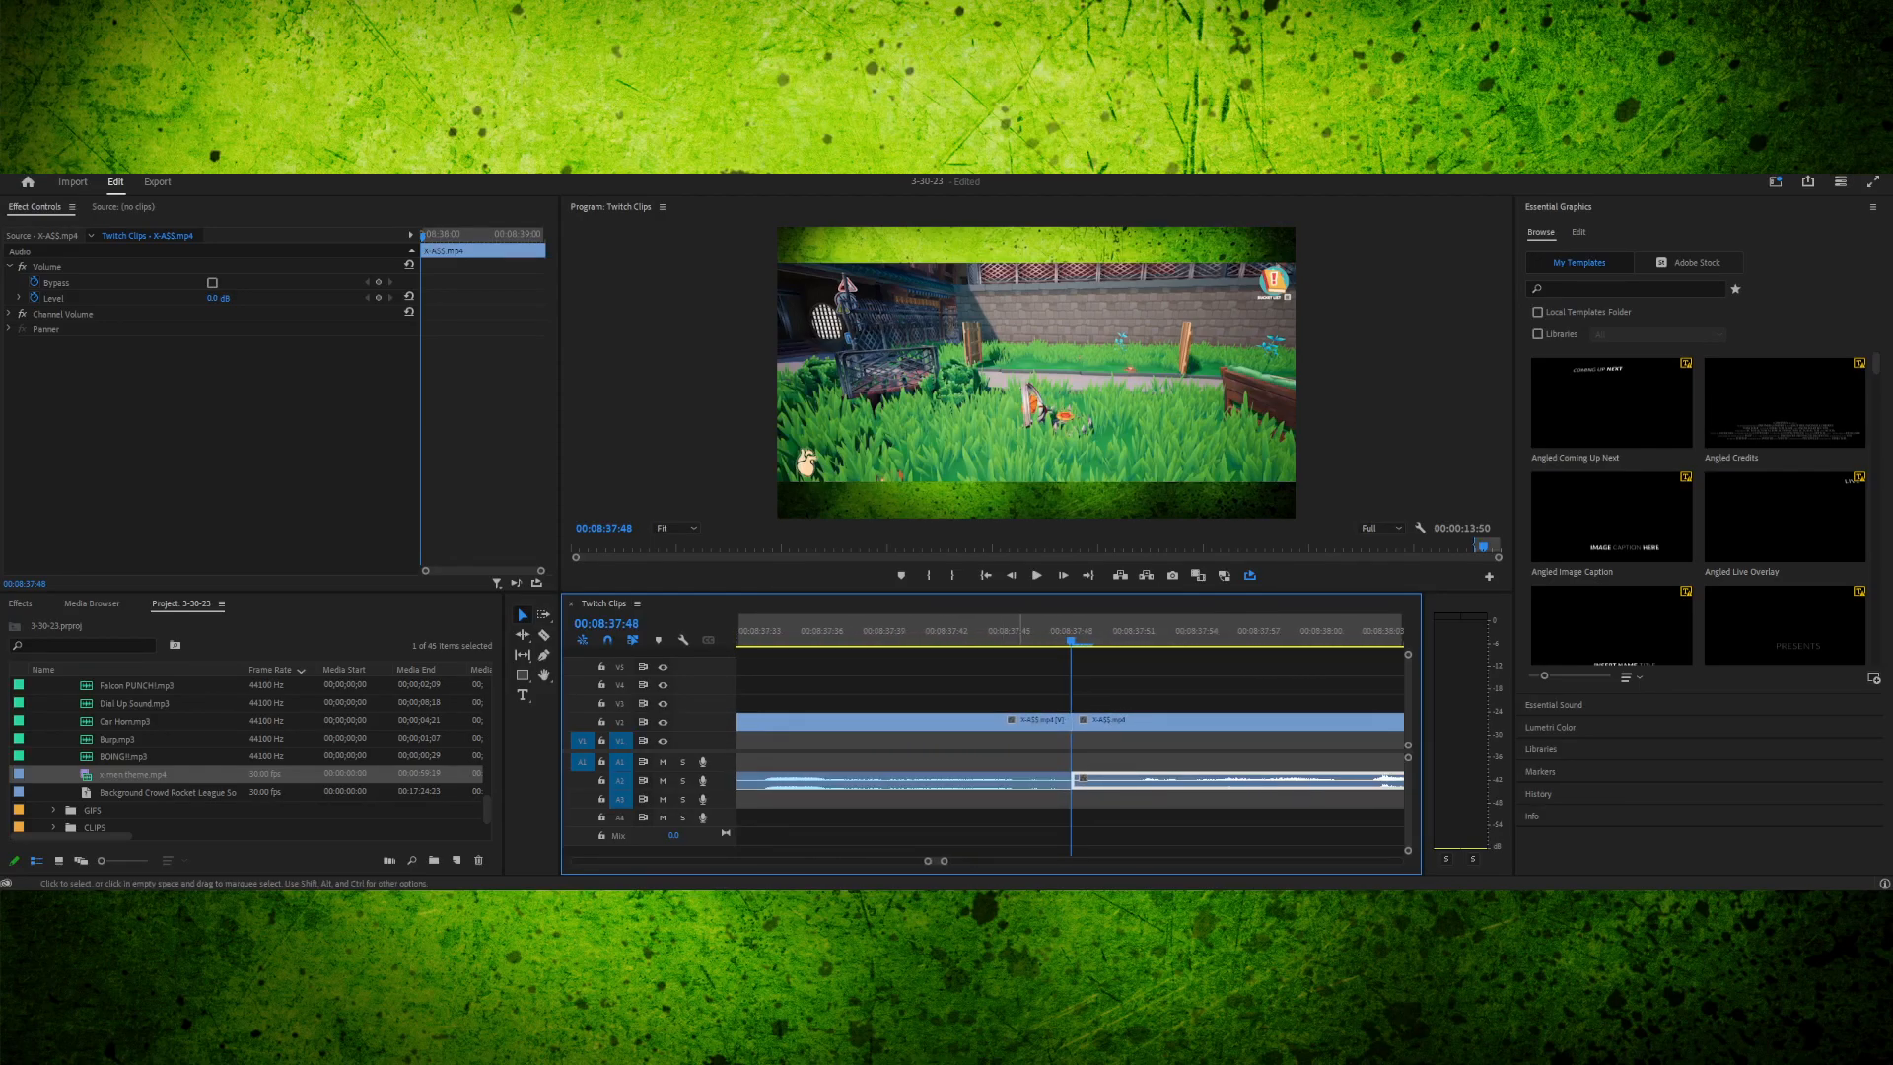
{"action": "key", "text": "Left"}
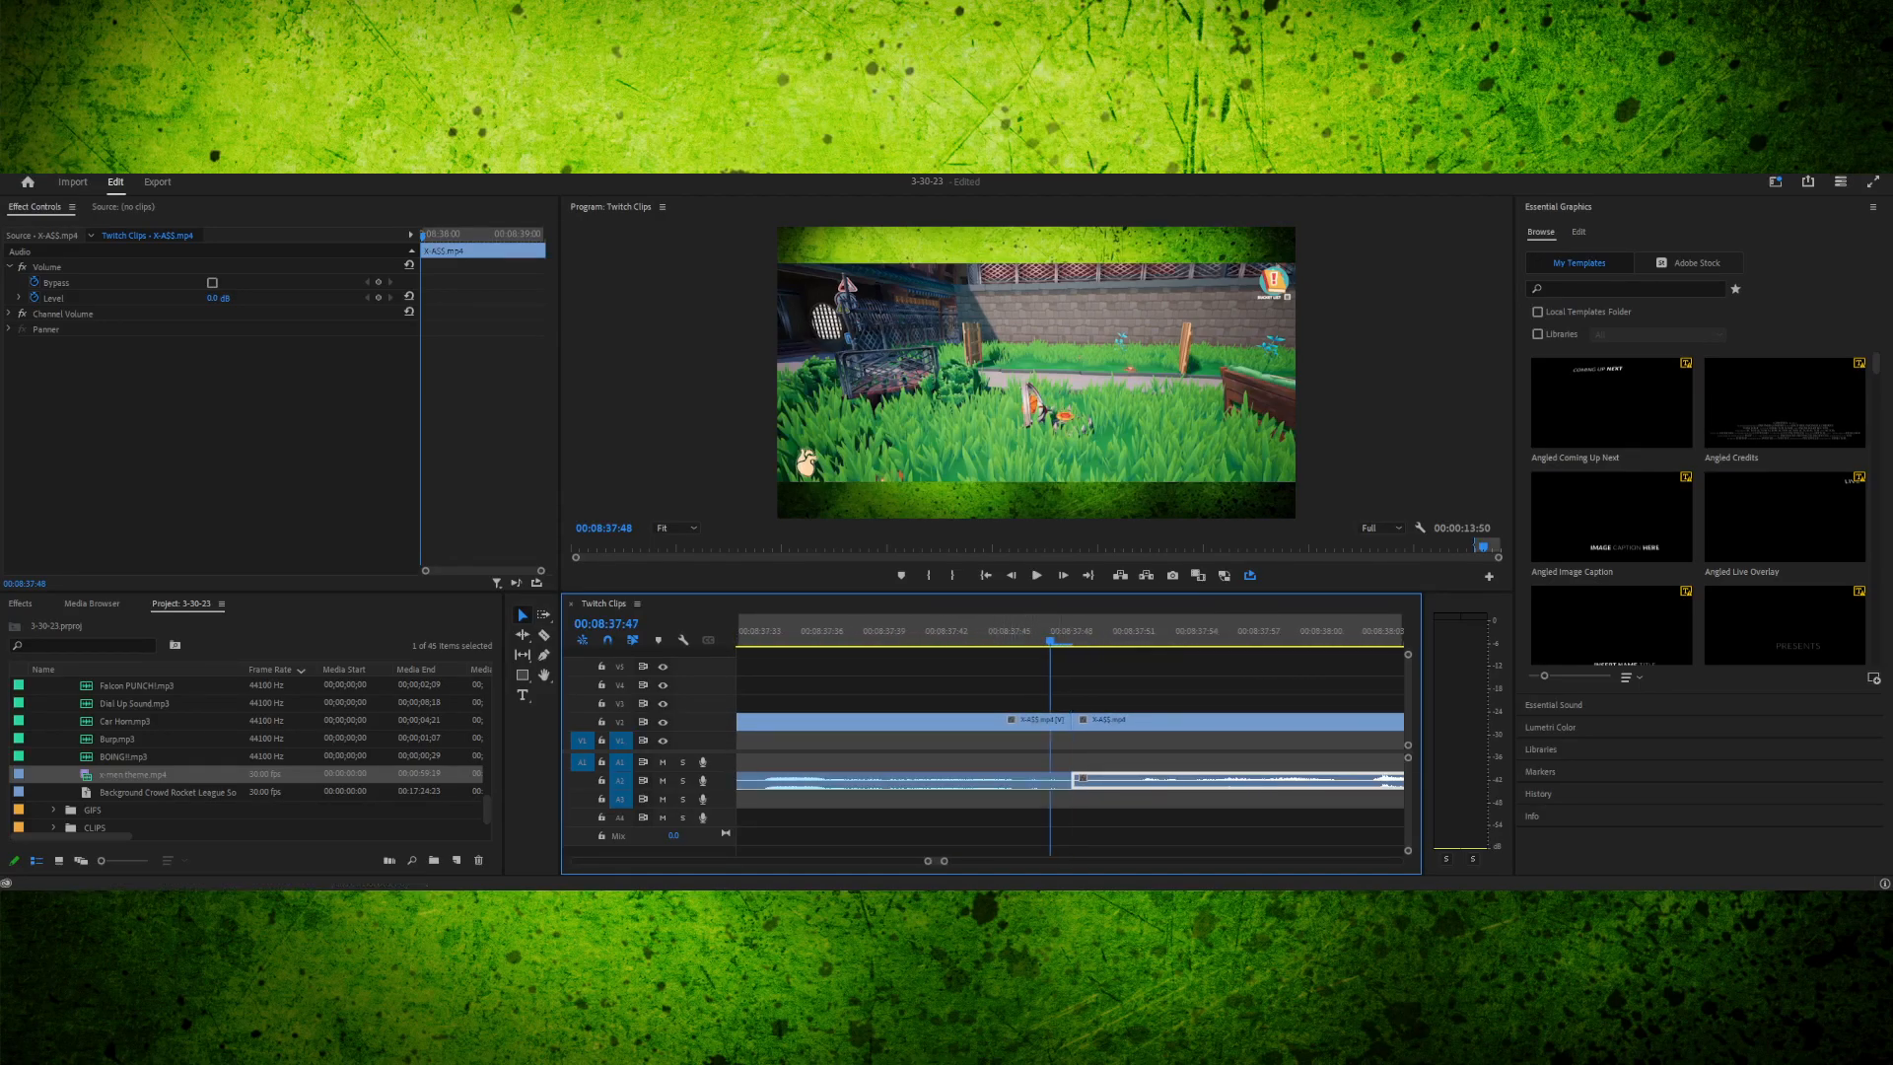
{"action": "key", "text": "Right"}
{"action": "key", "text": "Left"}
{"action": "key", "text": "Left"}
{"action": "key", "text": "Right"}
{"action": "key", "text": "Right"}
{"action": "key", "text": "Left"}
{"action": "key", "text": "Right"}
{"action": "key", "text": "Left"}
{"action": "key", "text": "Right"}
{"action": "key", "text": "Left"}
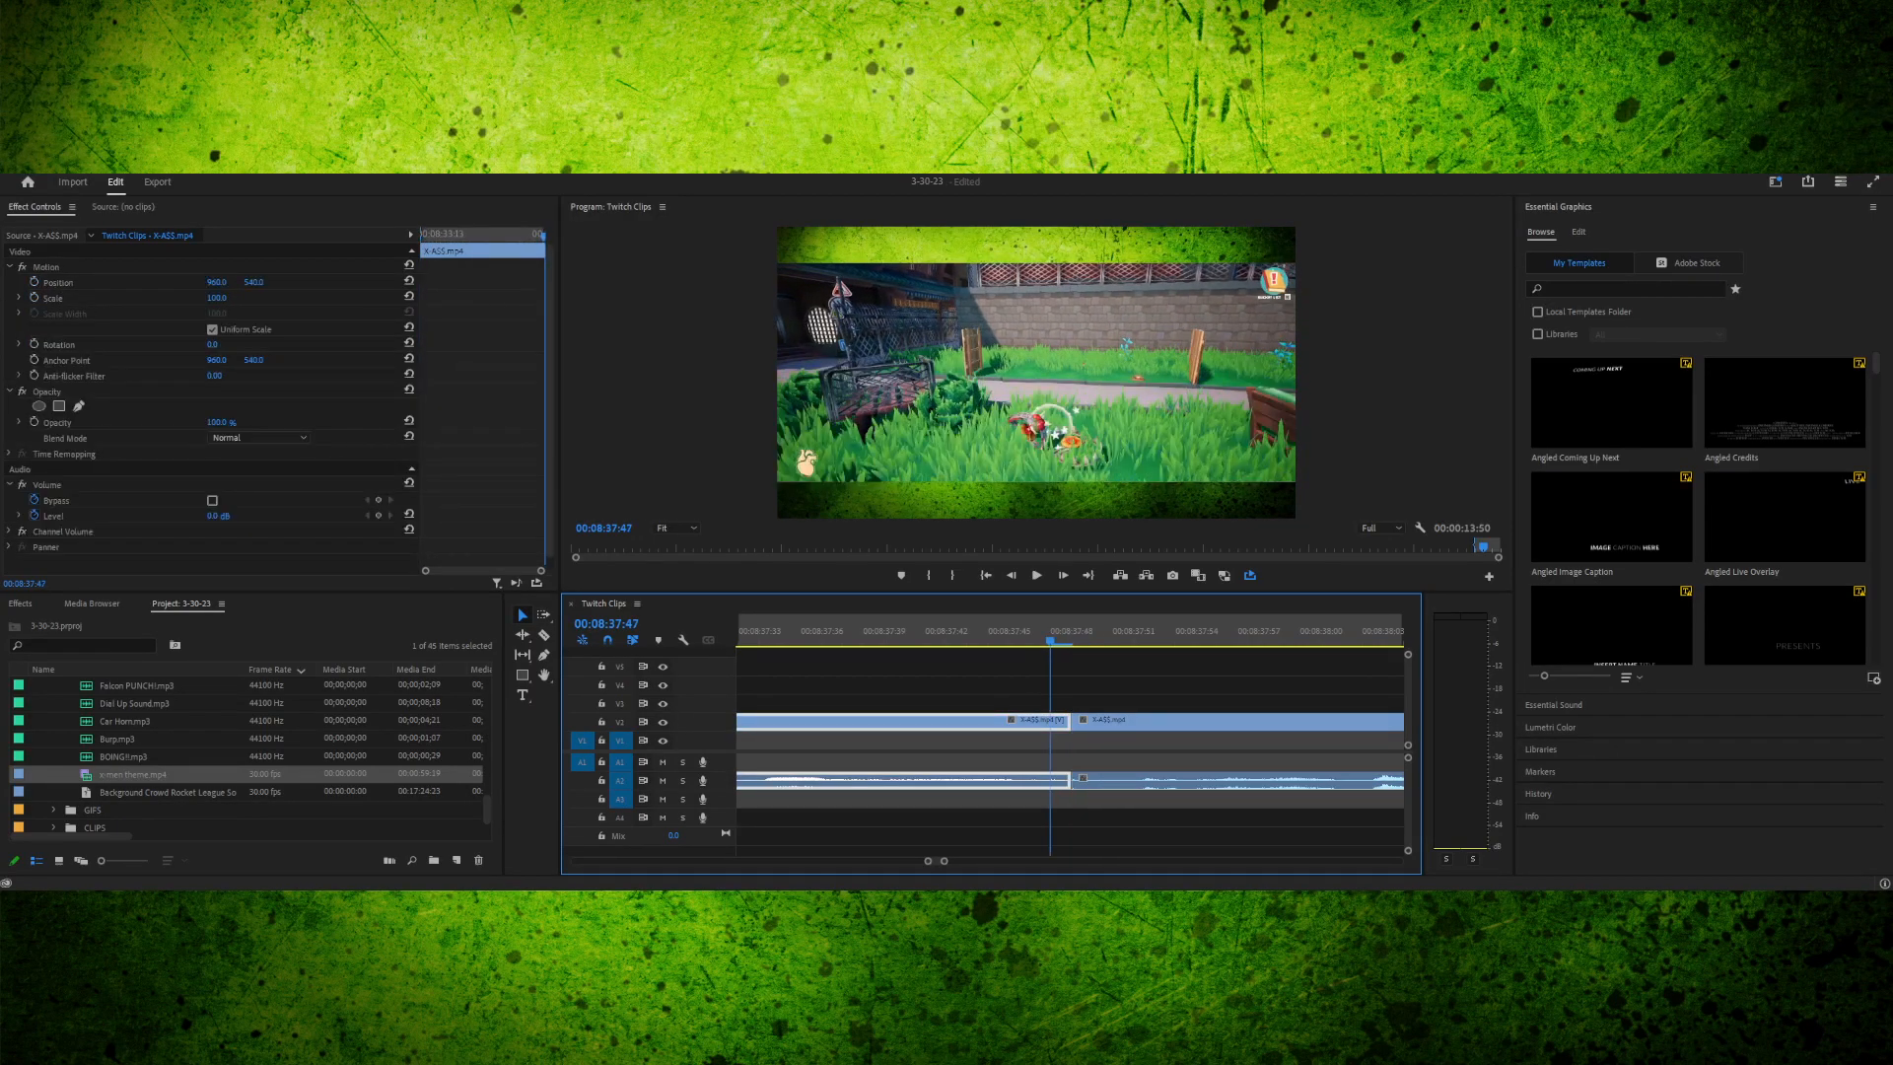
{"action": "key", "text": "Right"}
{"action": "key", "text": "Left"}
{"action": "key", "text": "Right"}
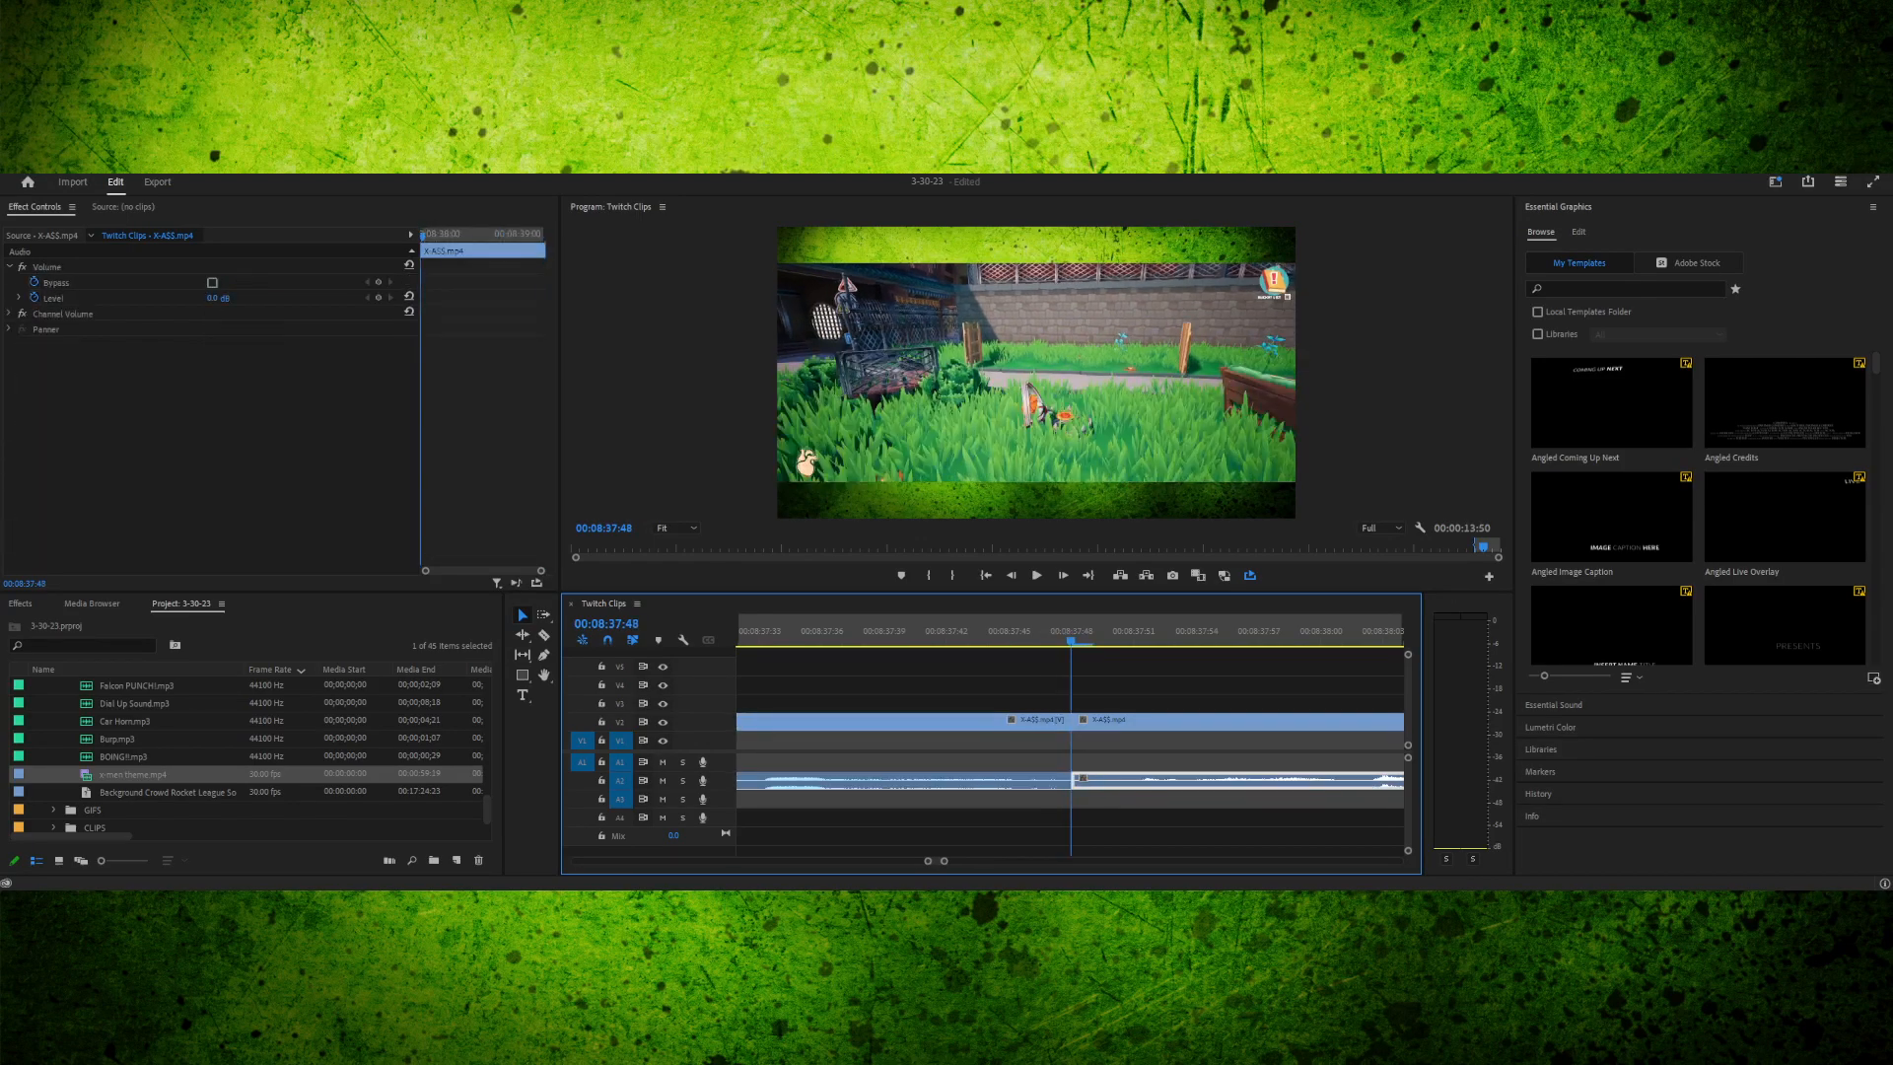
{"action": "key", "text": "Right"}
{"action": "key", "text": "Left"}
{"action": "key", "text": "Left"}
{"action": "key", "text": "Right"}
{"action": "key", "text": "Right"}
{"action": "key", "text": "Left"}
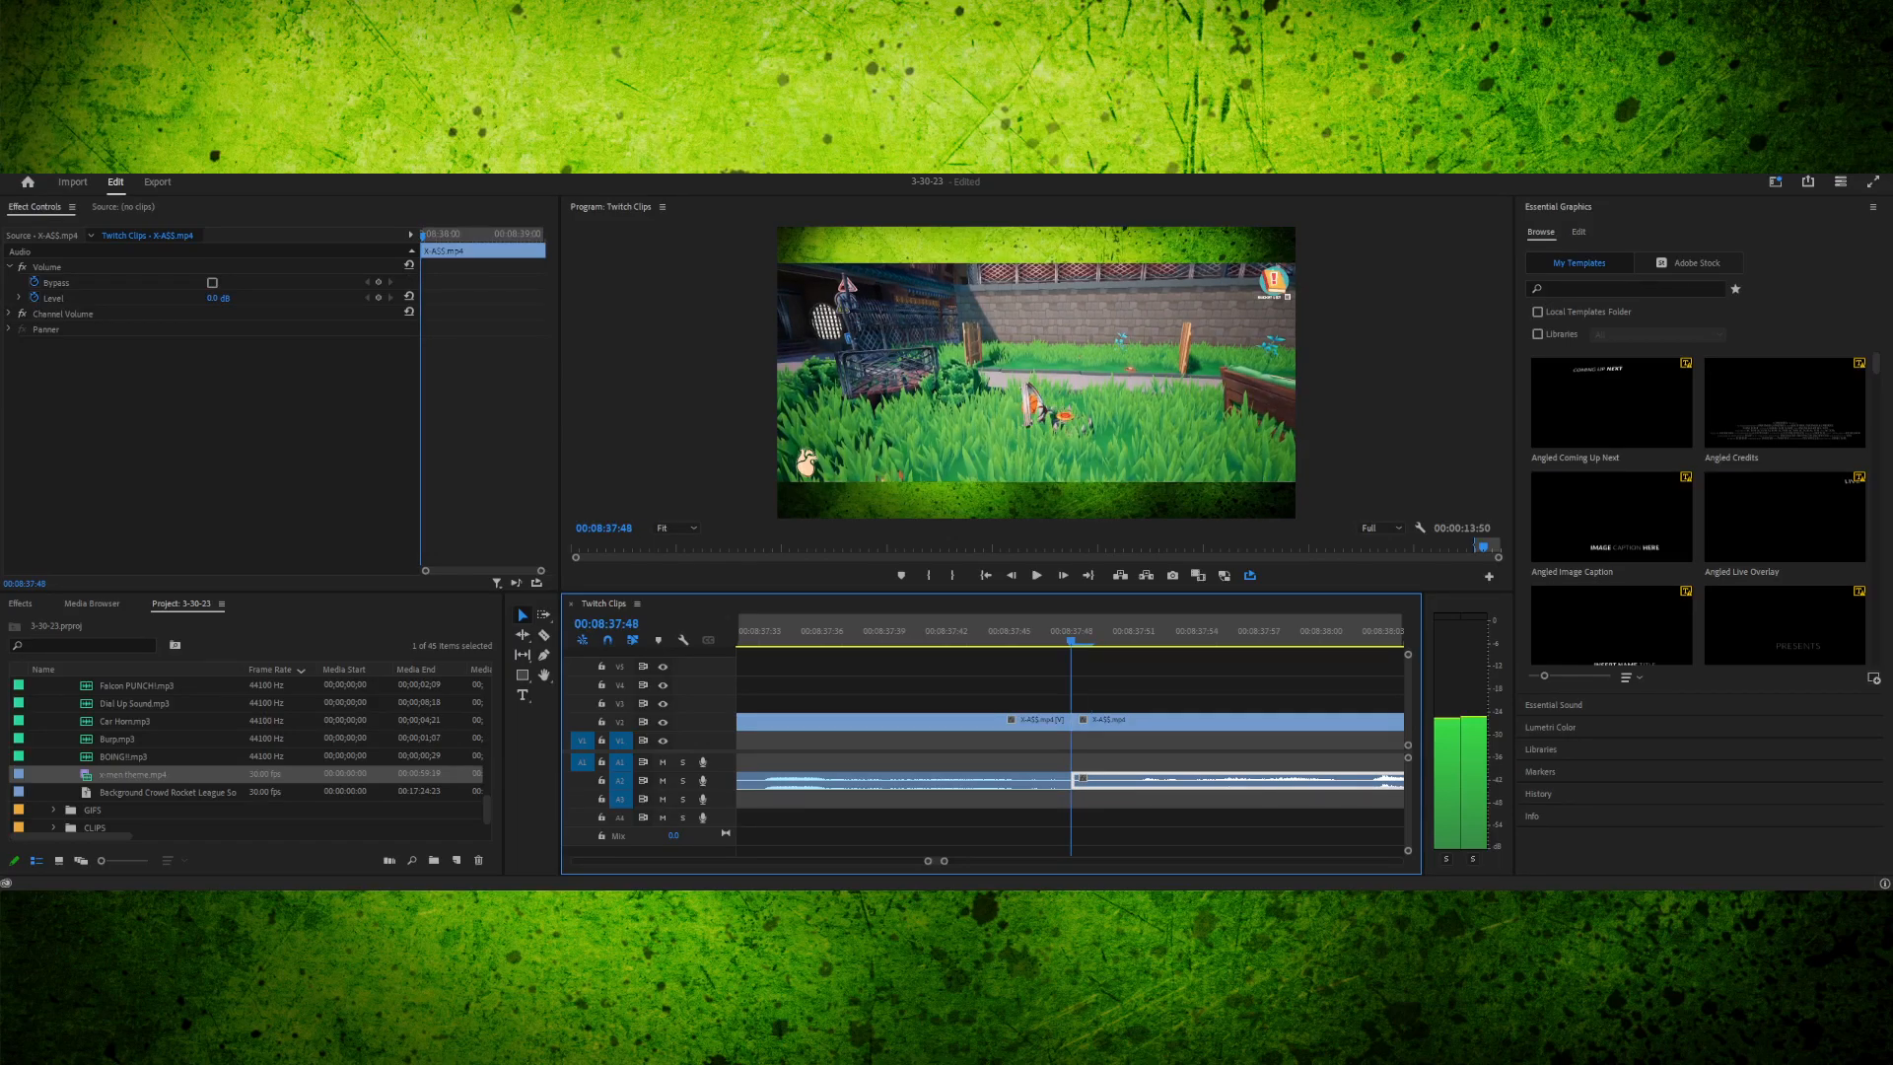
{"action": "key", "text": "Left"}
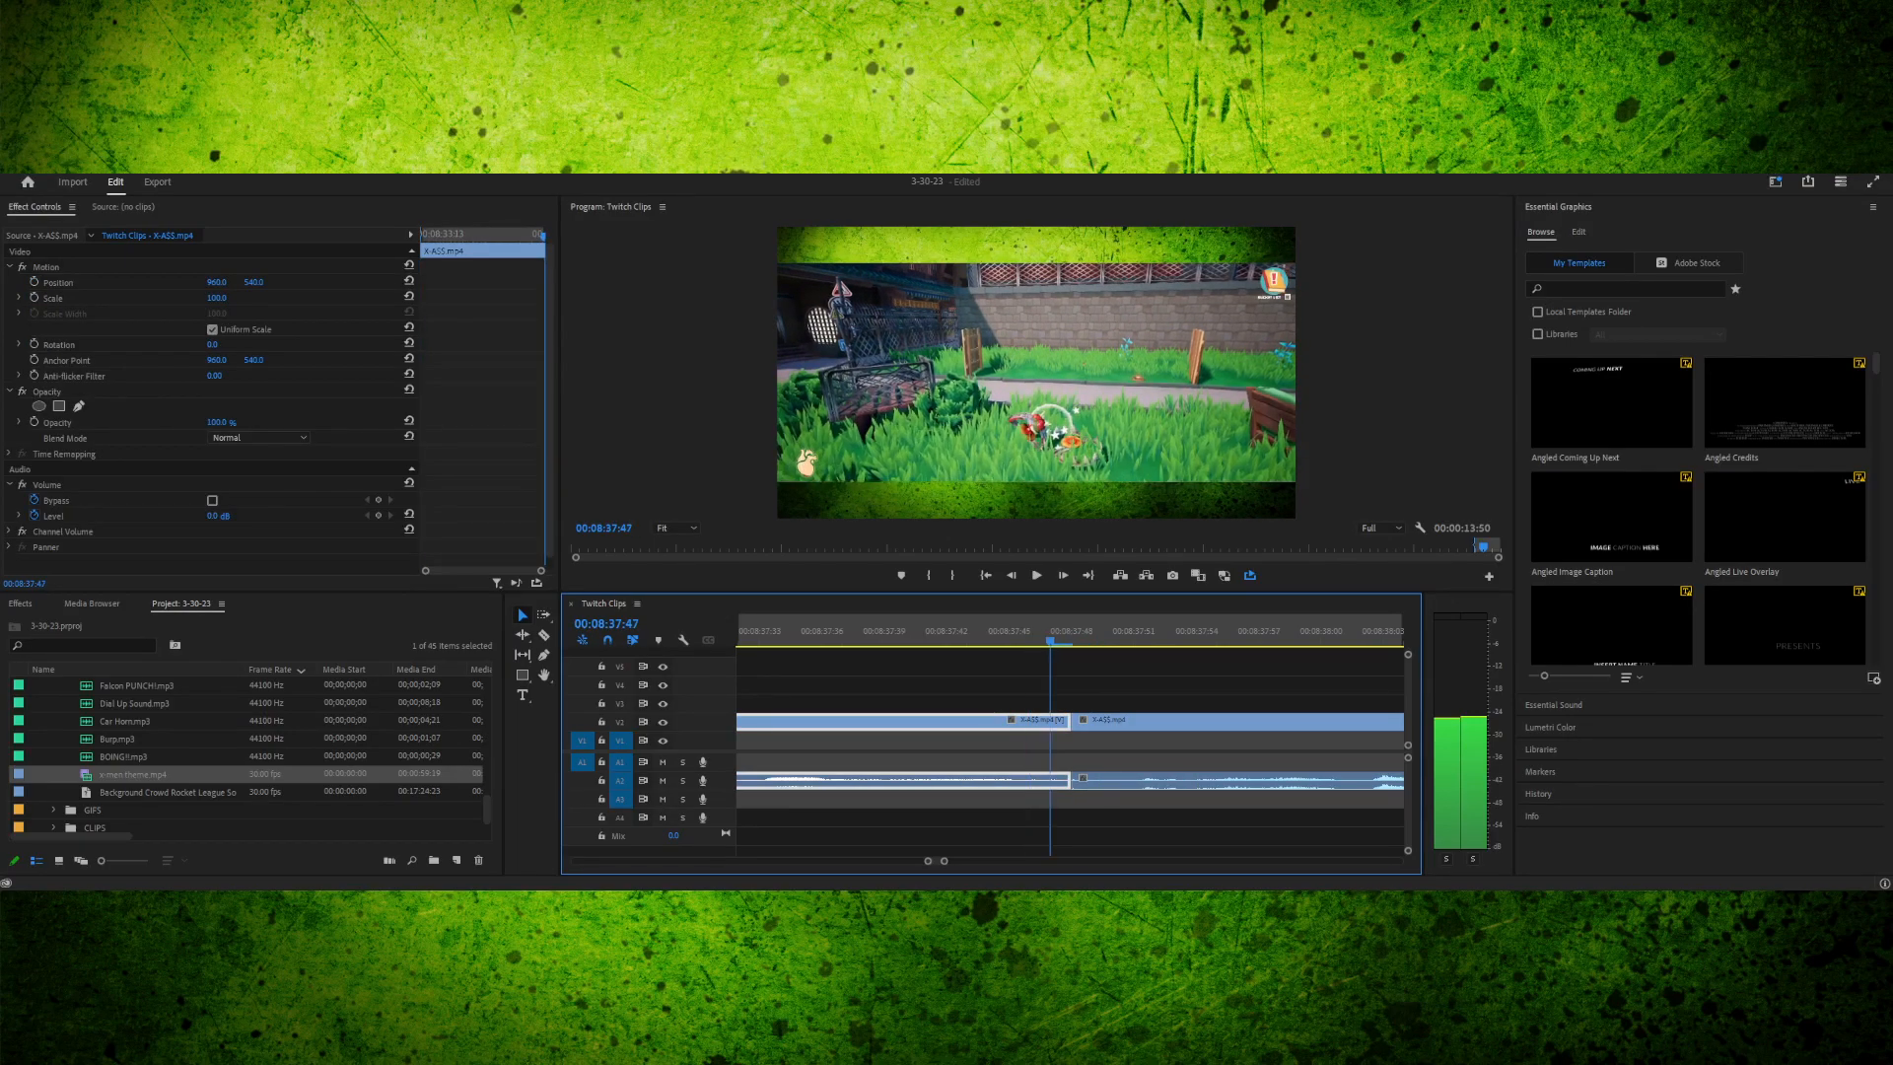
{"action": "key", "text": "Right"}
{"action": "key", "text": "Left"}
{"action": "key", "text": "Right"}
{"action": "key", "text": "Left"}
{"action": "key", "text": "Left"}
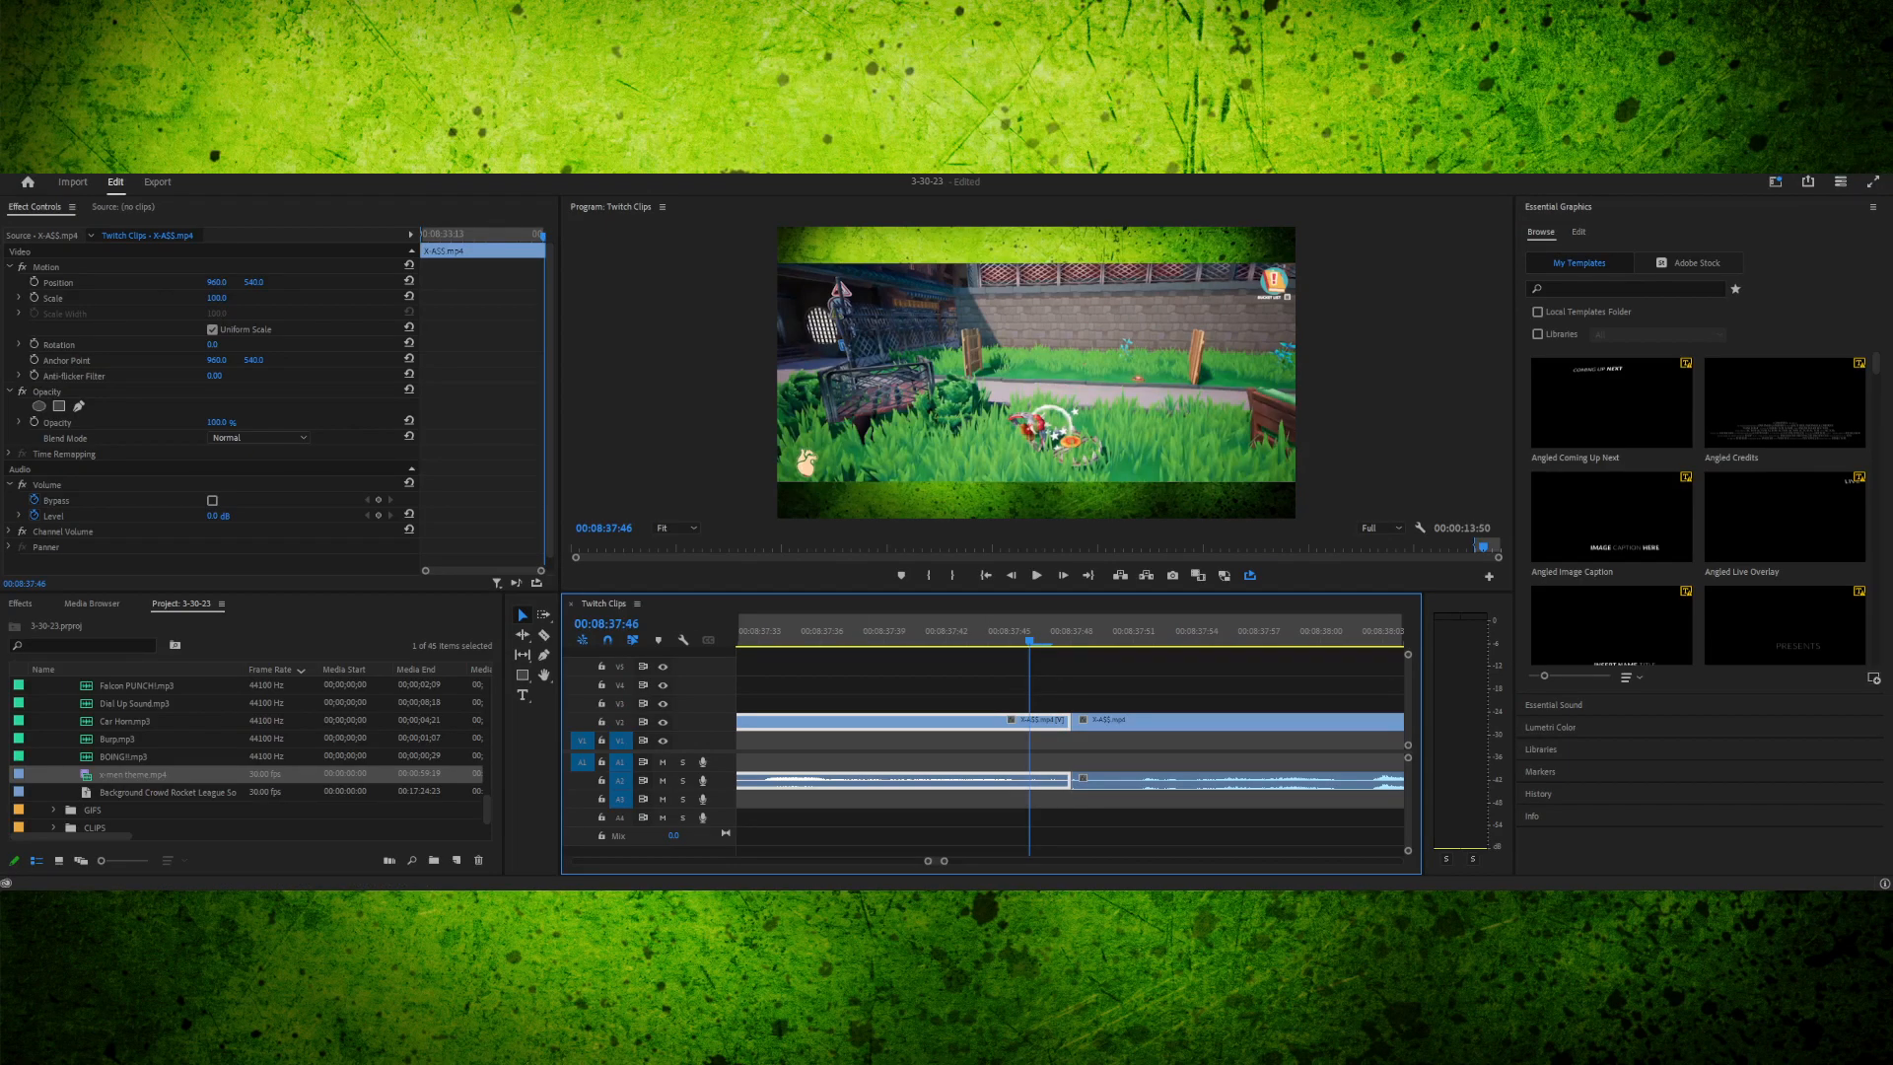
- Apply a Cross Dissolve video transition to the cut between the first and middle X-A$$.mp4 segments
{"action": "key", "text": "shift+7"}
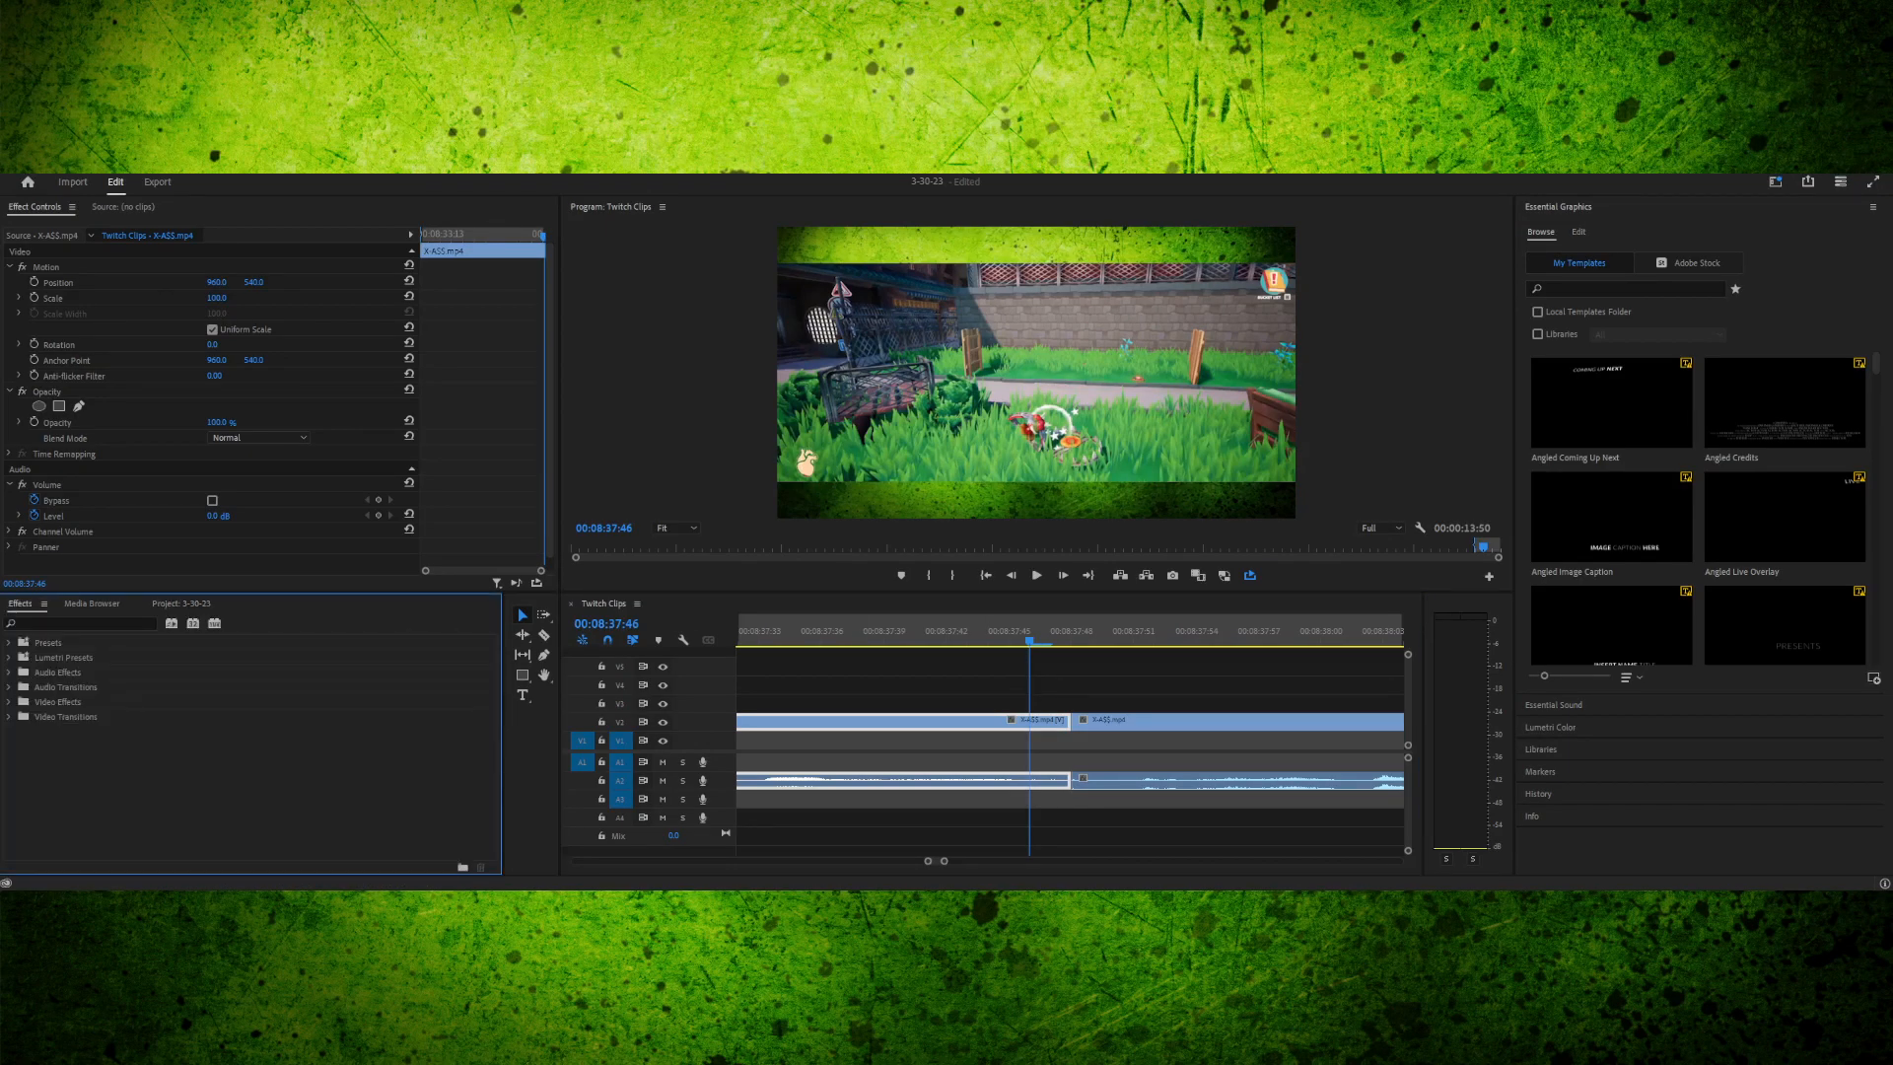
{"action": "left_click", "coordinate": [66, 687]}
{"action": "left_click", "coordinate": [58, 702]}
{"action": "left_click", "coordinate": [8, 717]}
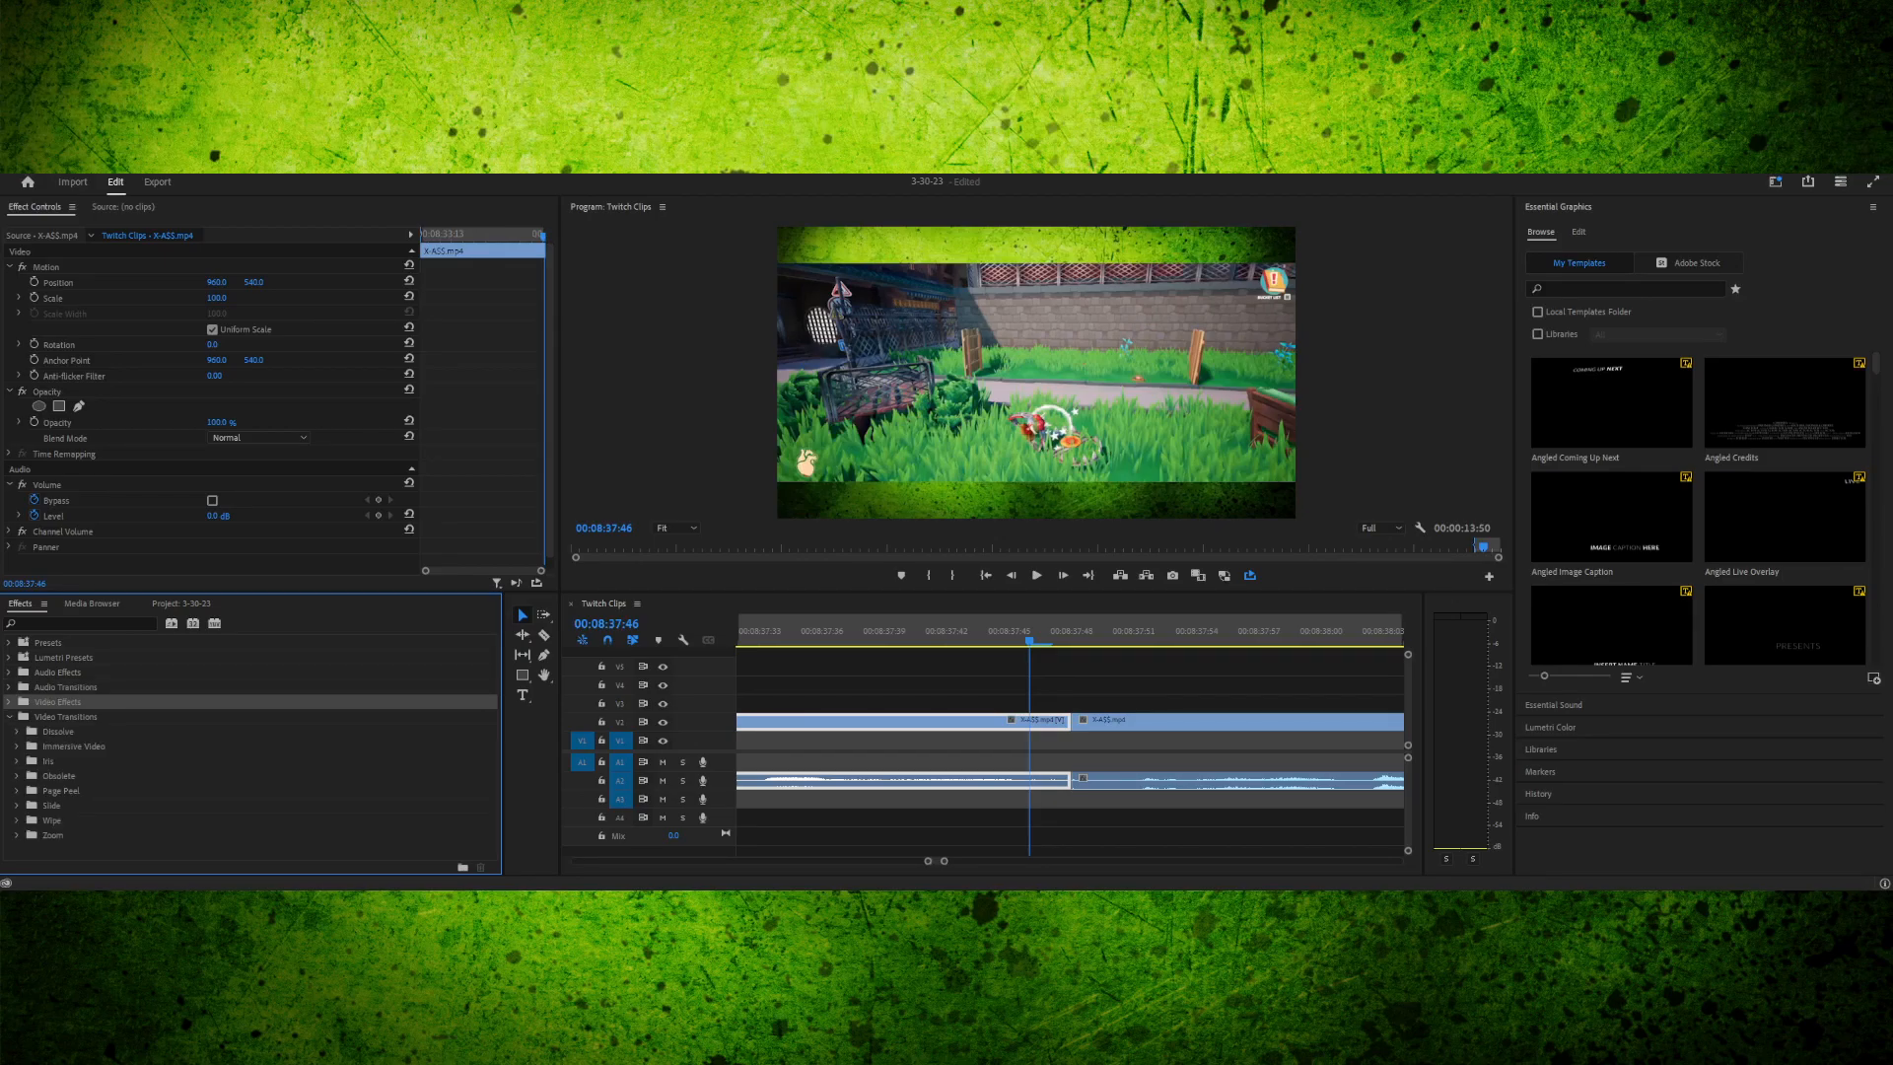
{"action": "left_click", "coordinate": [58, 731]}
{"action": "left_click", "coordinate": [17, 732]}
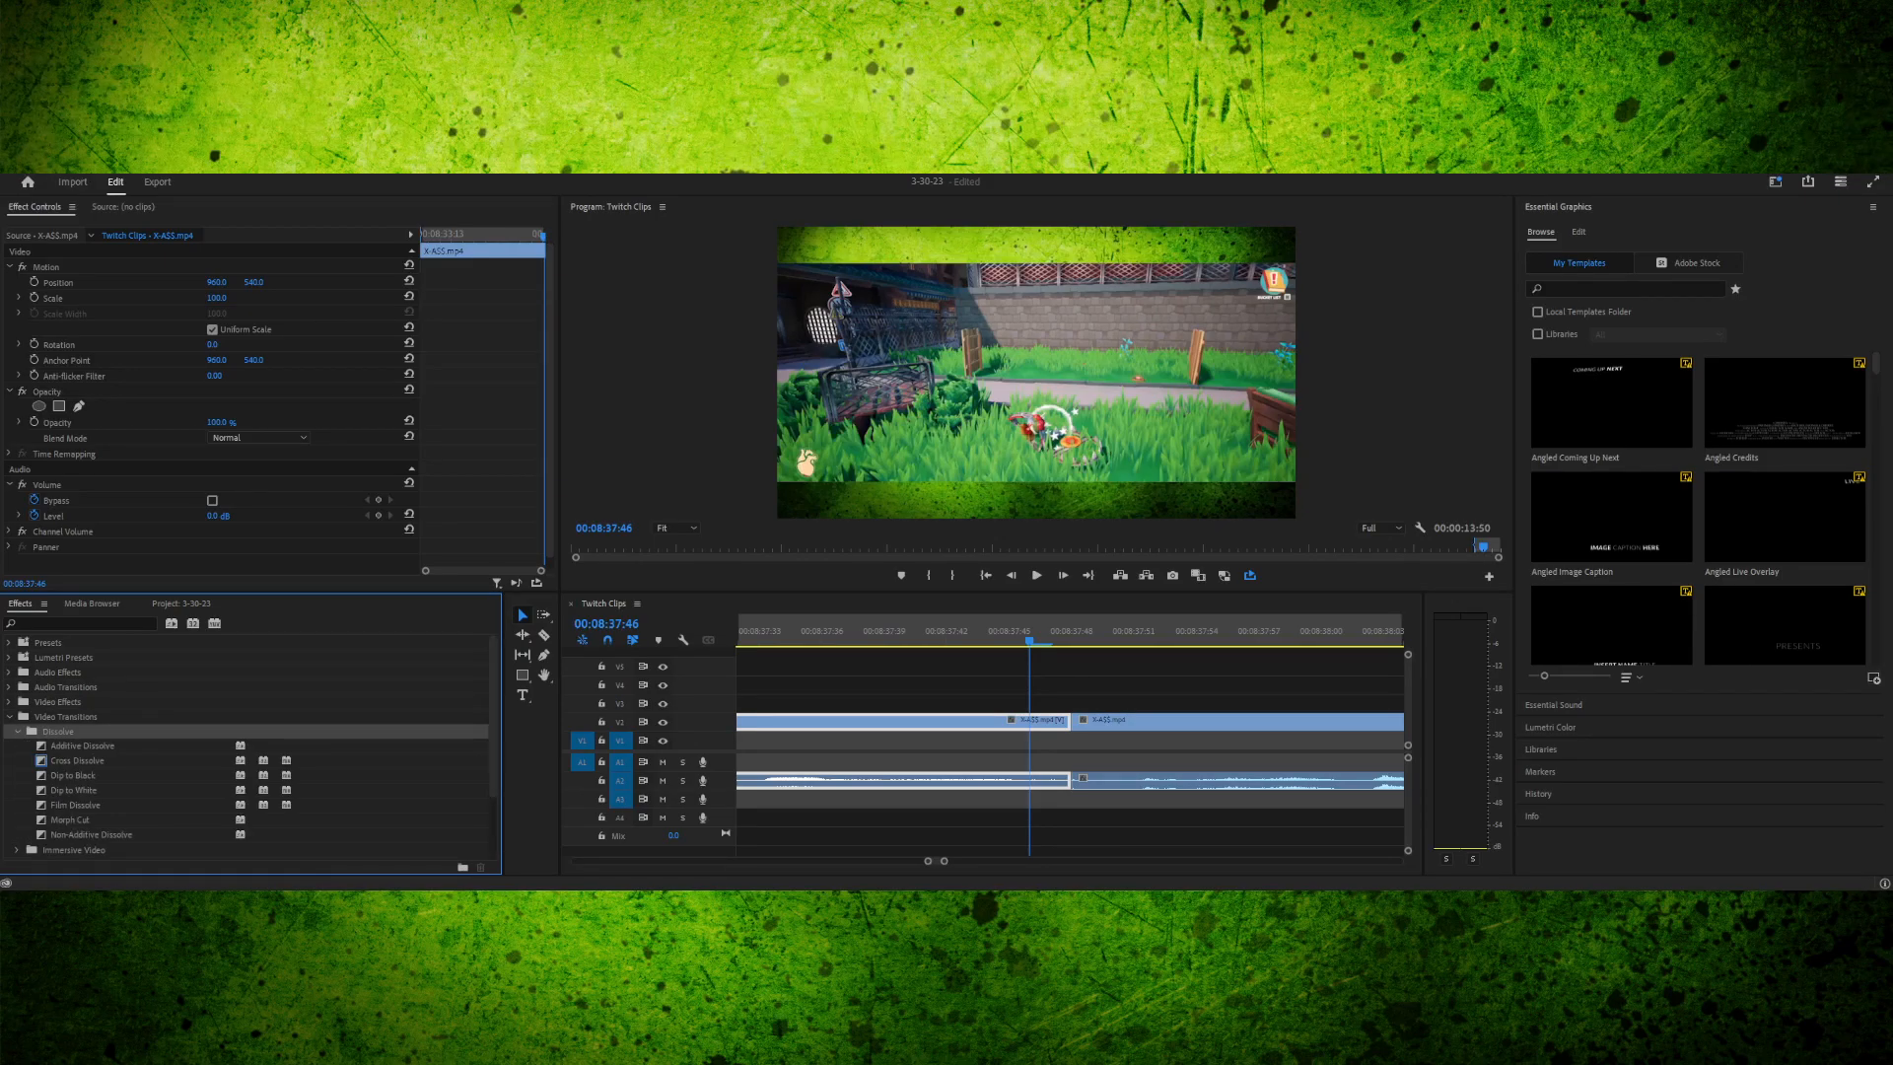
{"action": "left_click", "coordinate": [77, 761]}
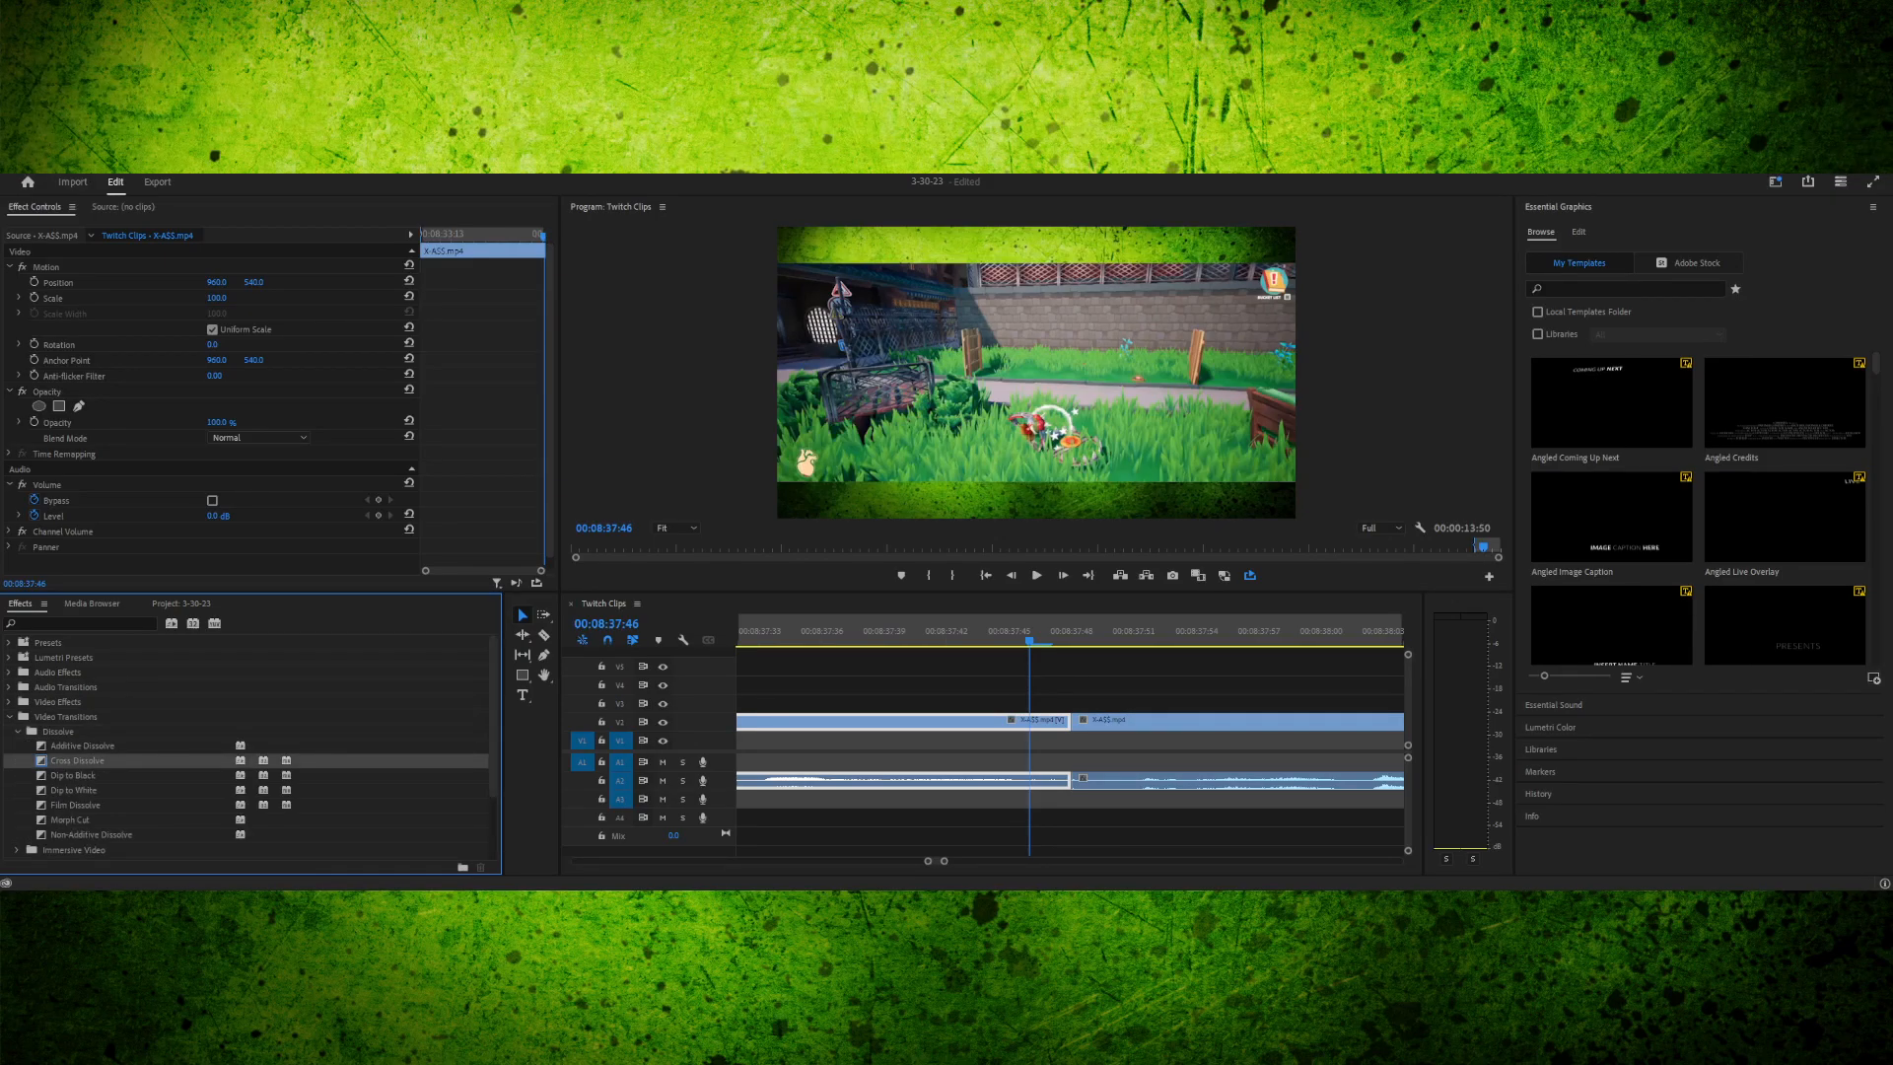
{"action": "left_click_drag", "start_coordinate": [1044, 725], "coordinate": [1070, 723]}
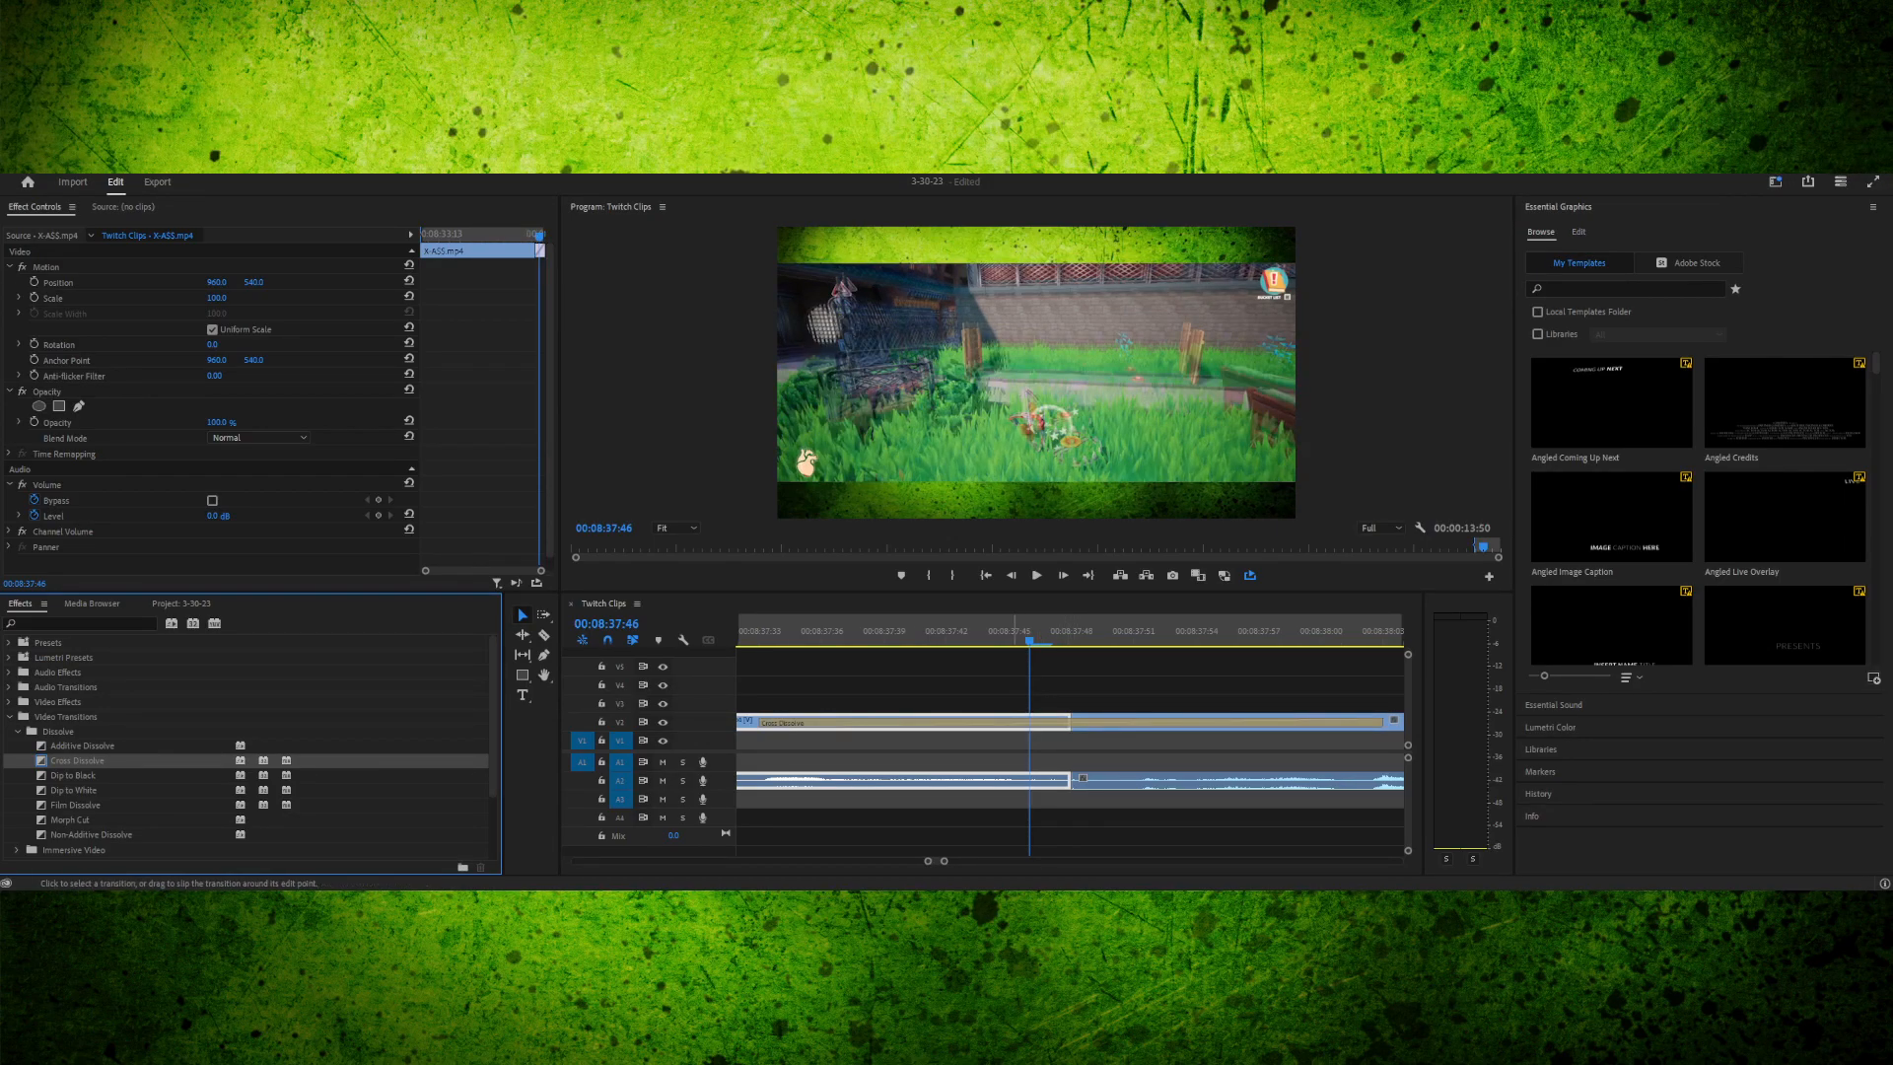
- Set the Cross Dissolve's duration to 00:00:00:10
{"action": "left_click", "coordinate": [1015, 723]}
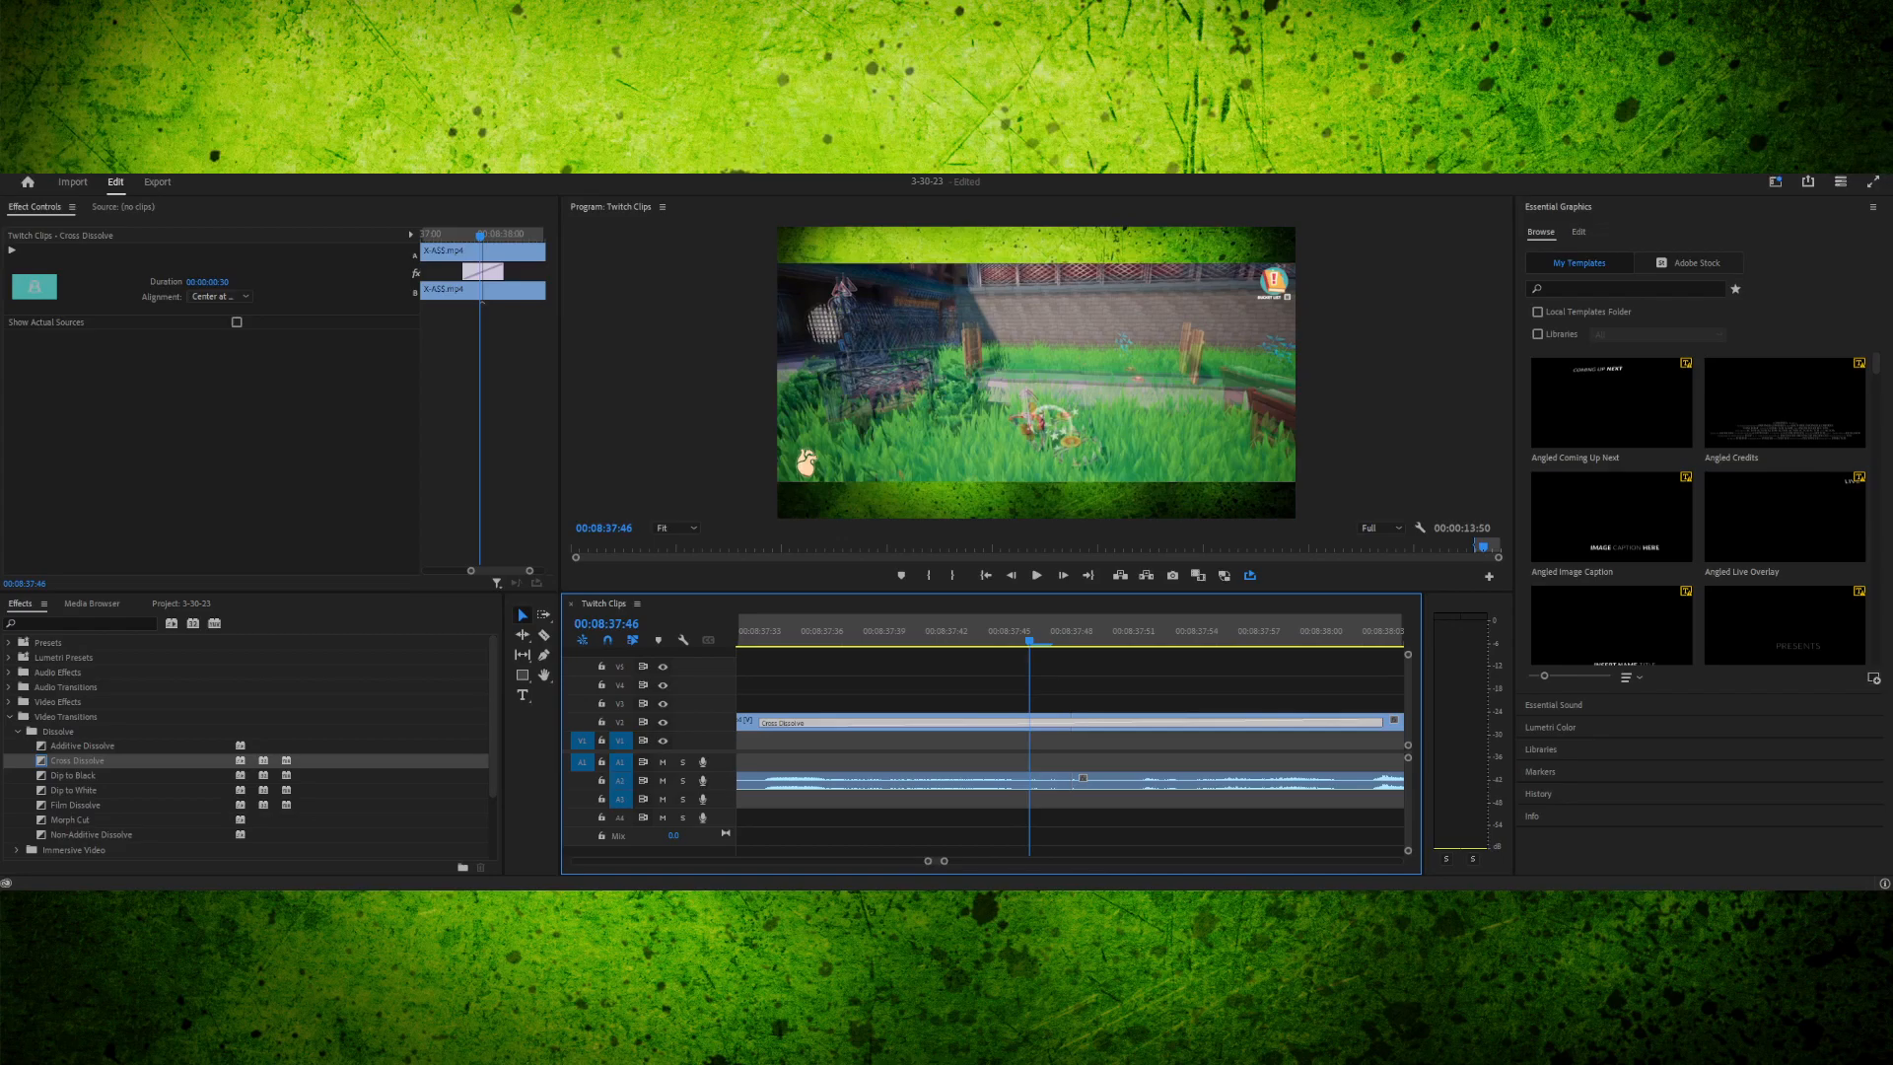
{"action": "left_click", "coordinate": [219, 296]}
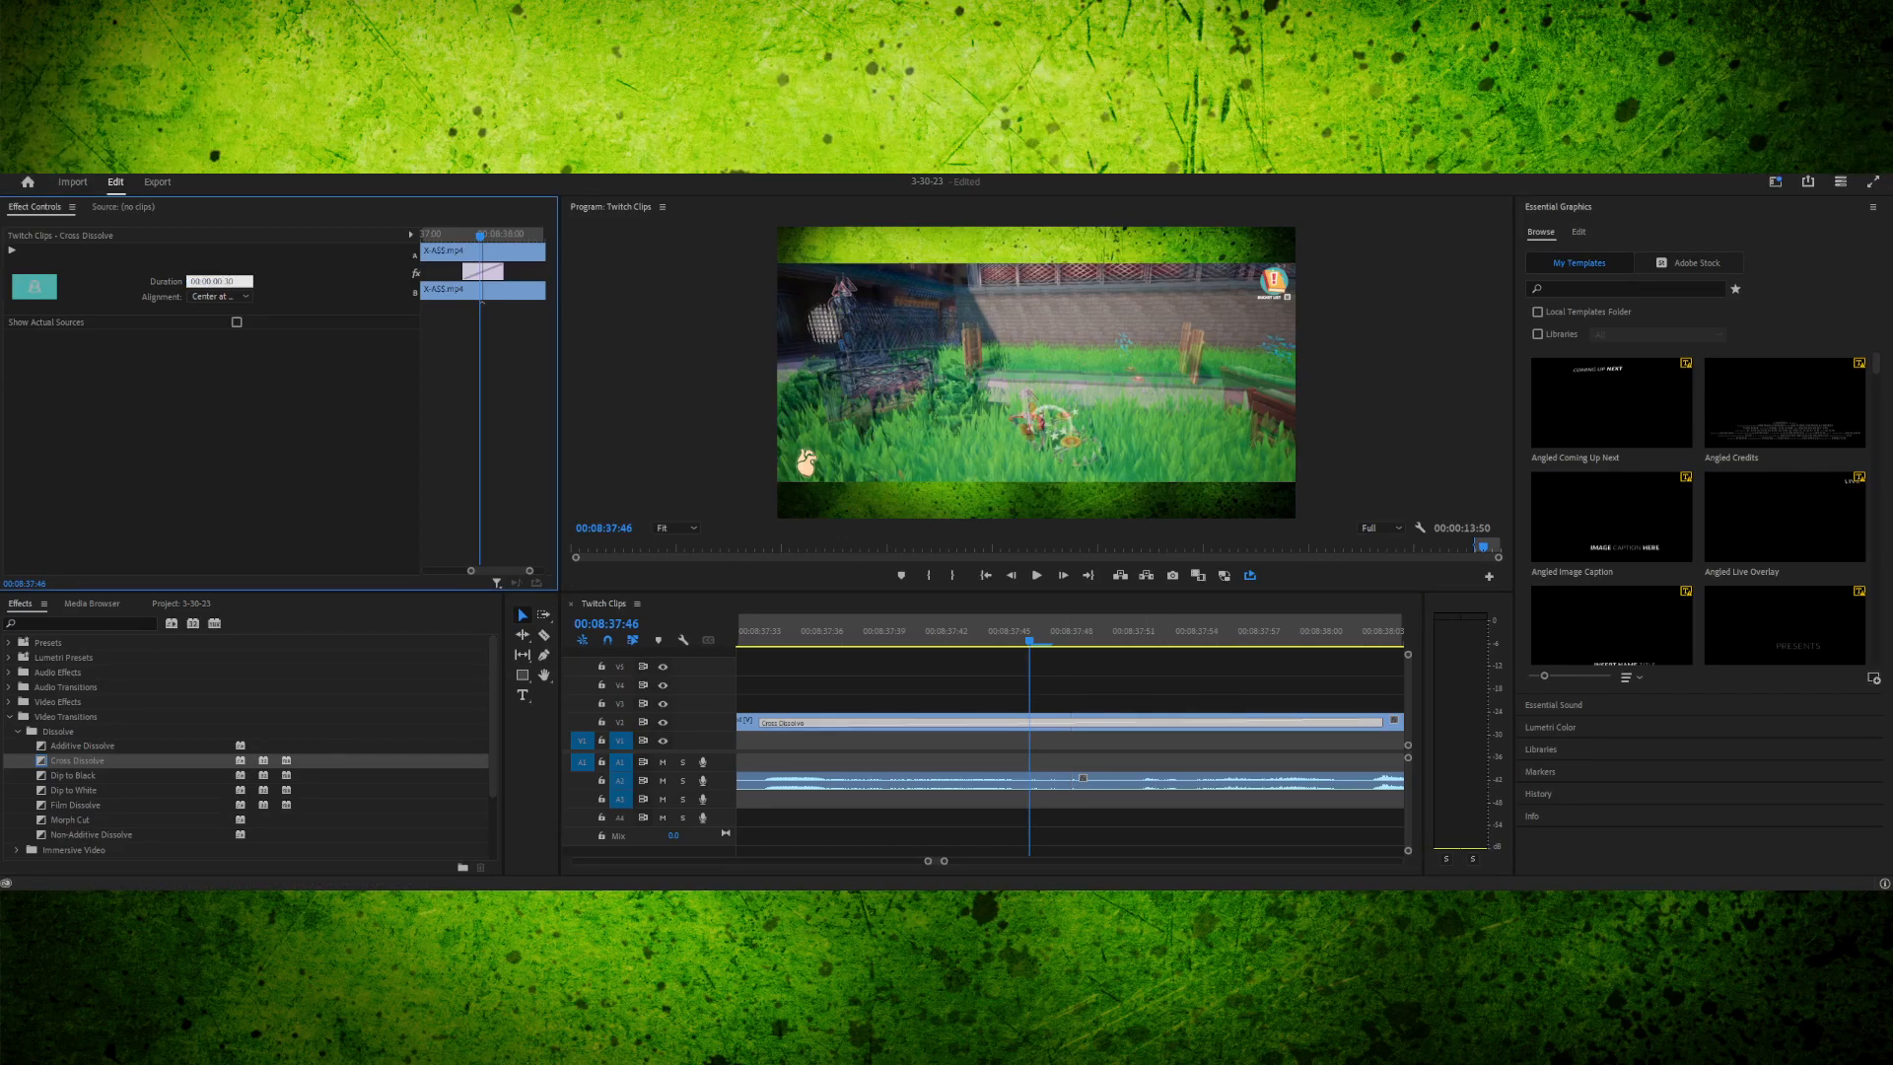
{"action": "key", "text": "Return"}
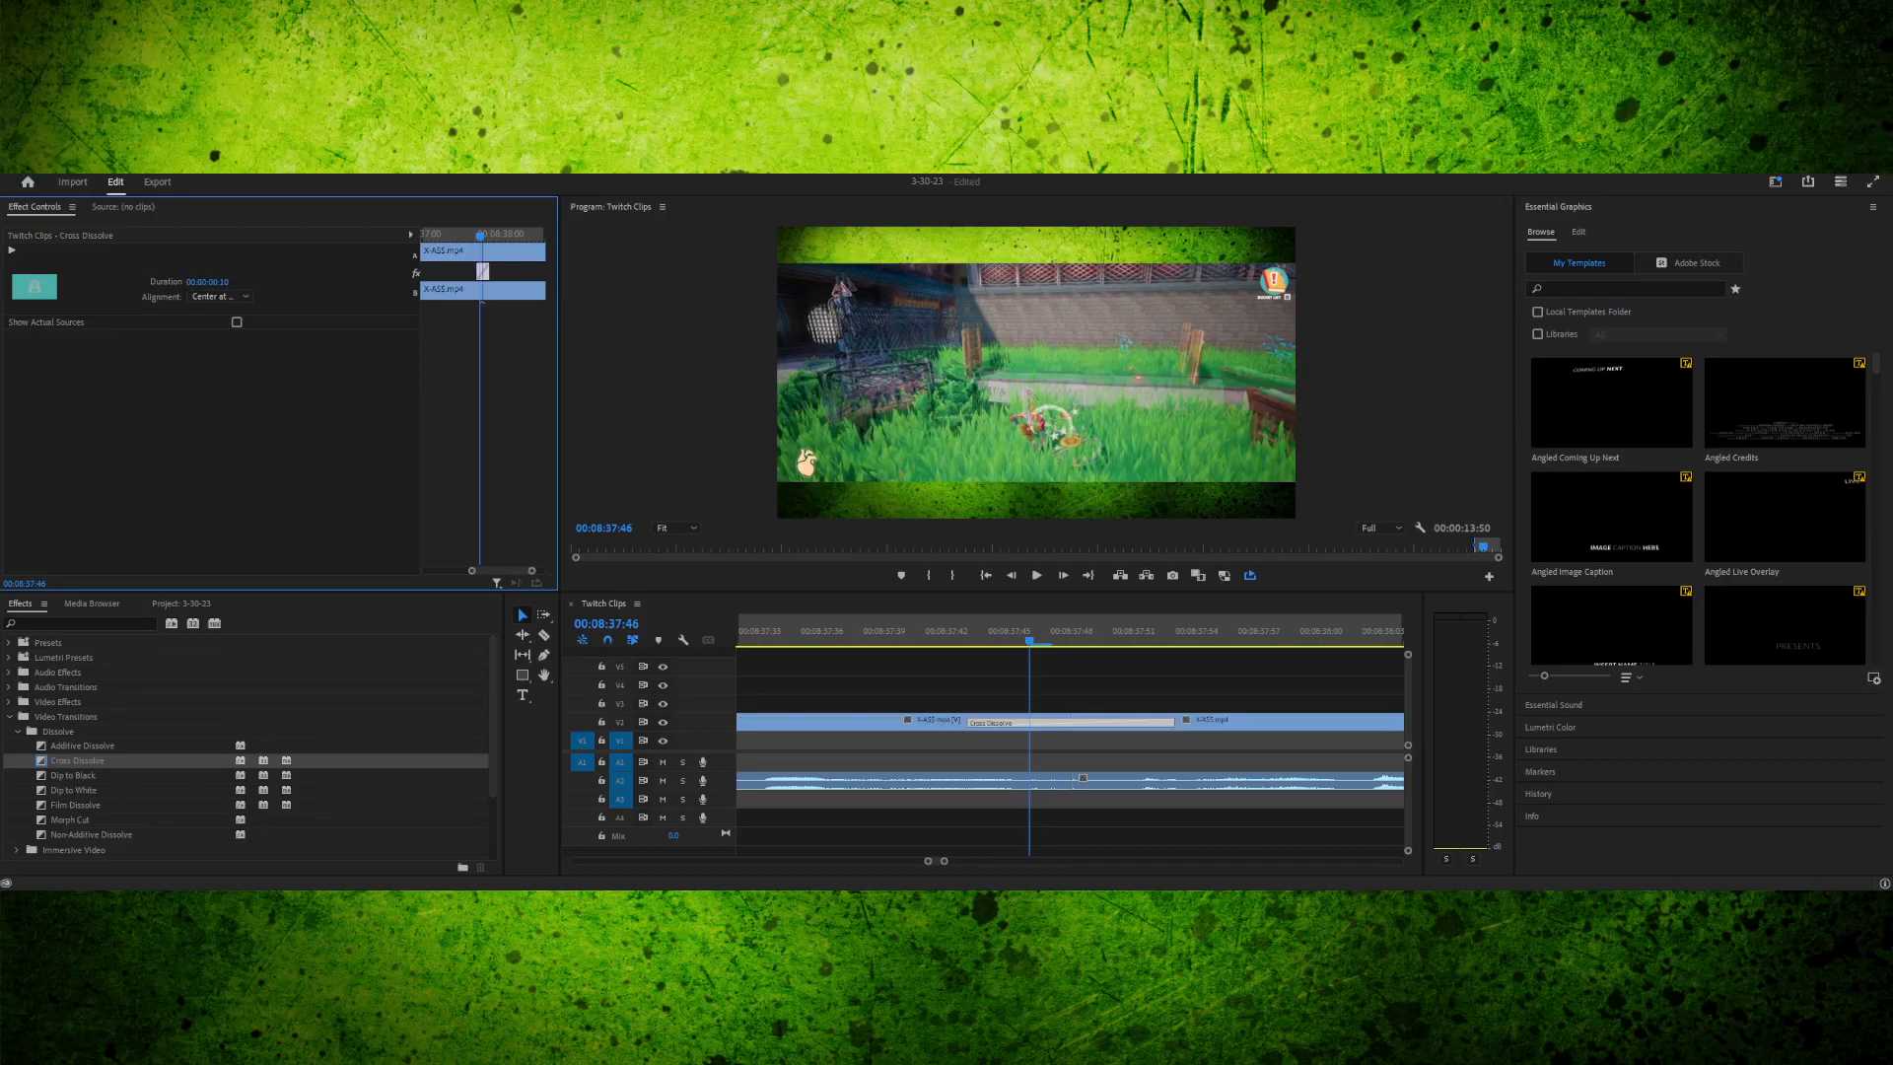
- Play across the shortened Cross Dissolve from just before it to check the blend between the first and middle segments
{"action": "left_click", "coordinate": [969, 631]}
{"action": "key", "text": "space"}
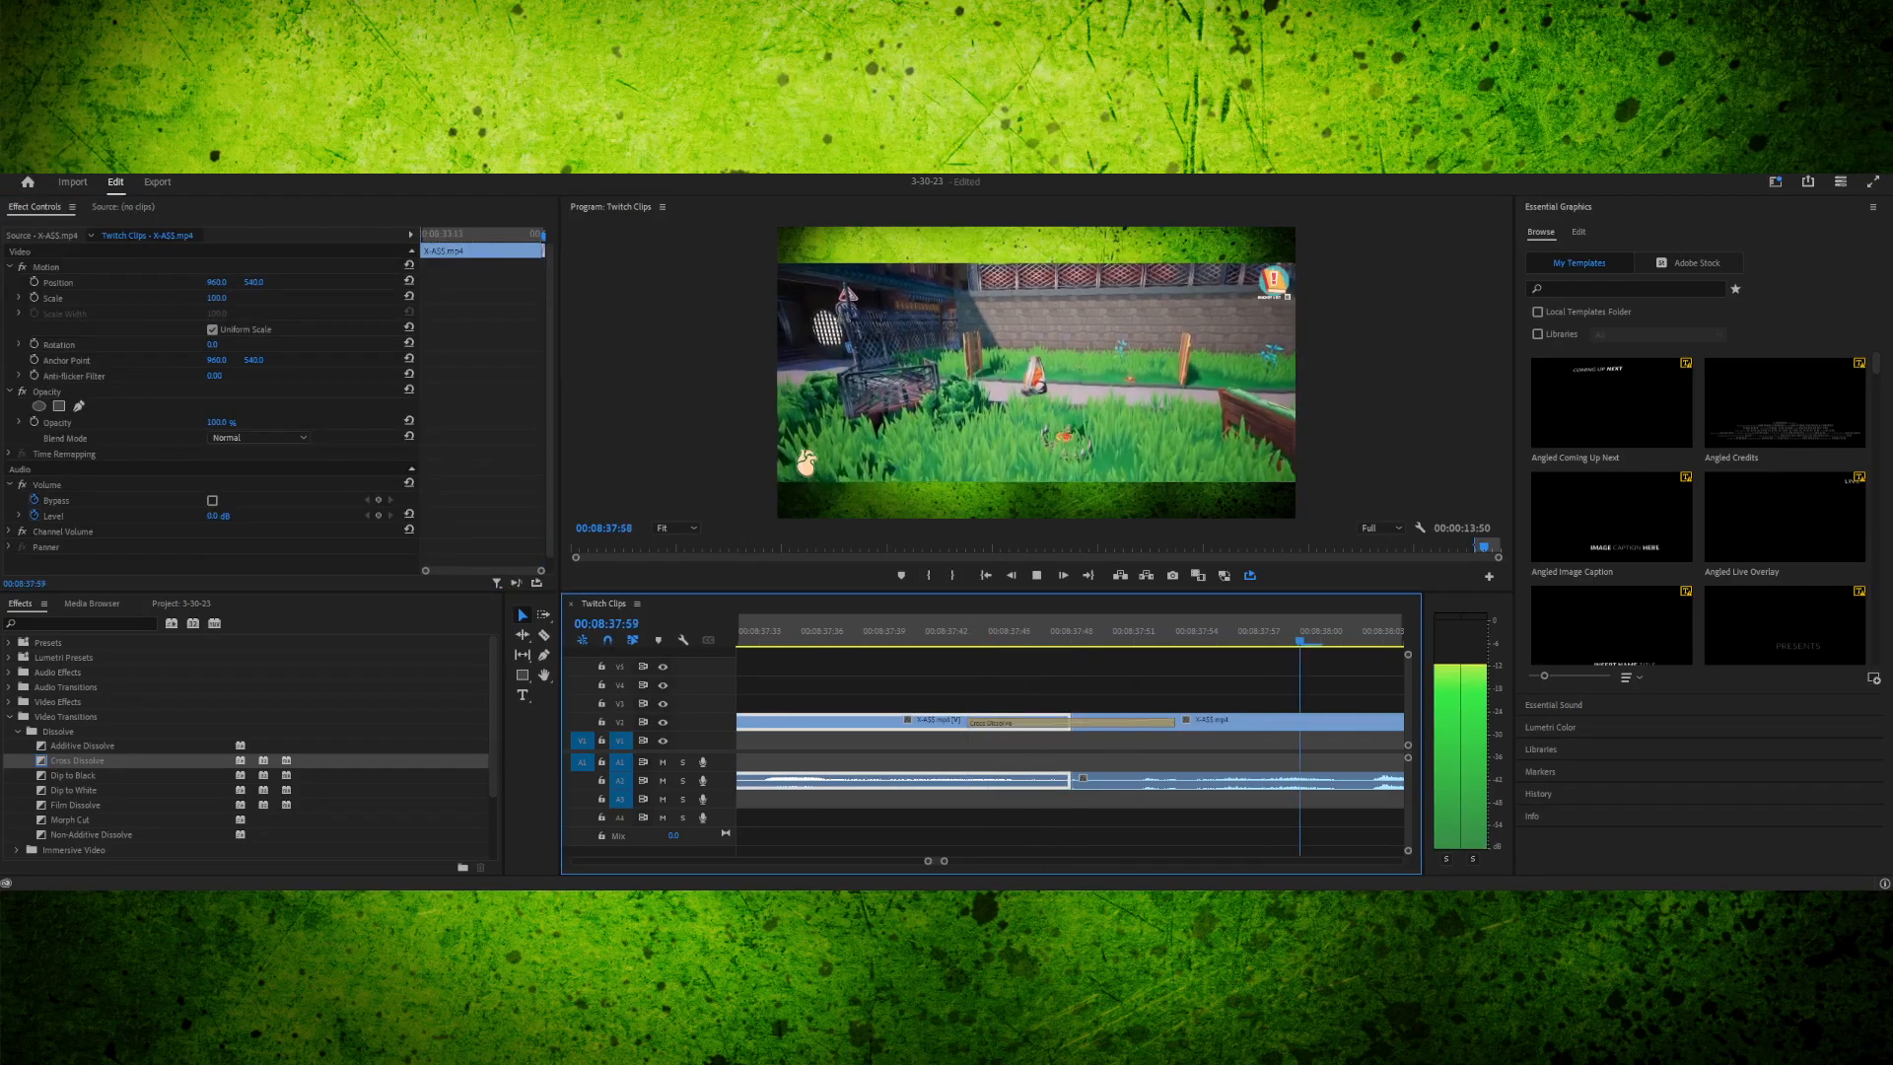
{"action": "key", "text": "space"}
{"action": "key", "text": "minus"}
{"action": "key", "text": "minus"}
{"action": "key", "text": "minus"}
{"action": "key", "text": "minus"}
{"action": "key", "text": "minus"}
{"action": "key", "text": "minus"}
{"action": "key", "text": "minus"}
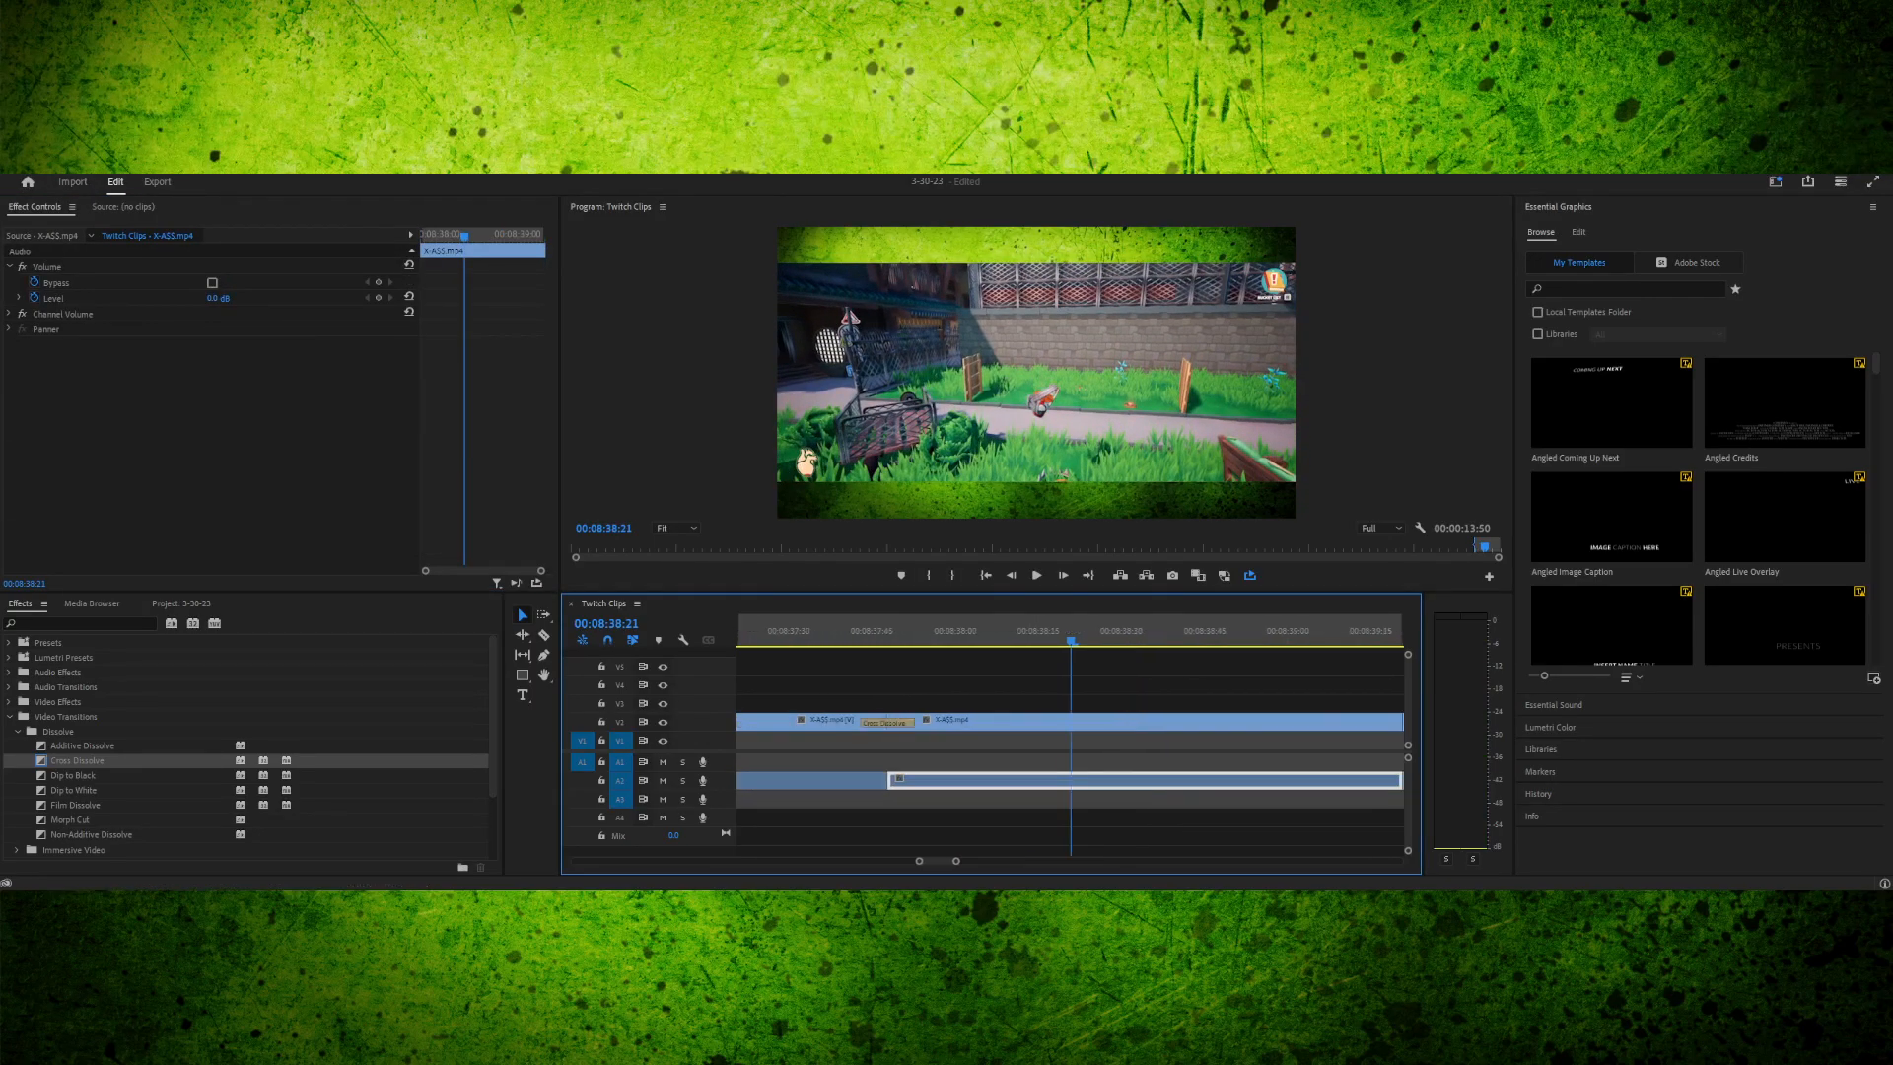
- Replay the lead-in to the first join from several points before the Cross Dissolve to find where the audio mismatch begins
{"action": "left_click", "coordinate": [977, 631]}
{"action": "key", "text": "space"}
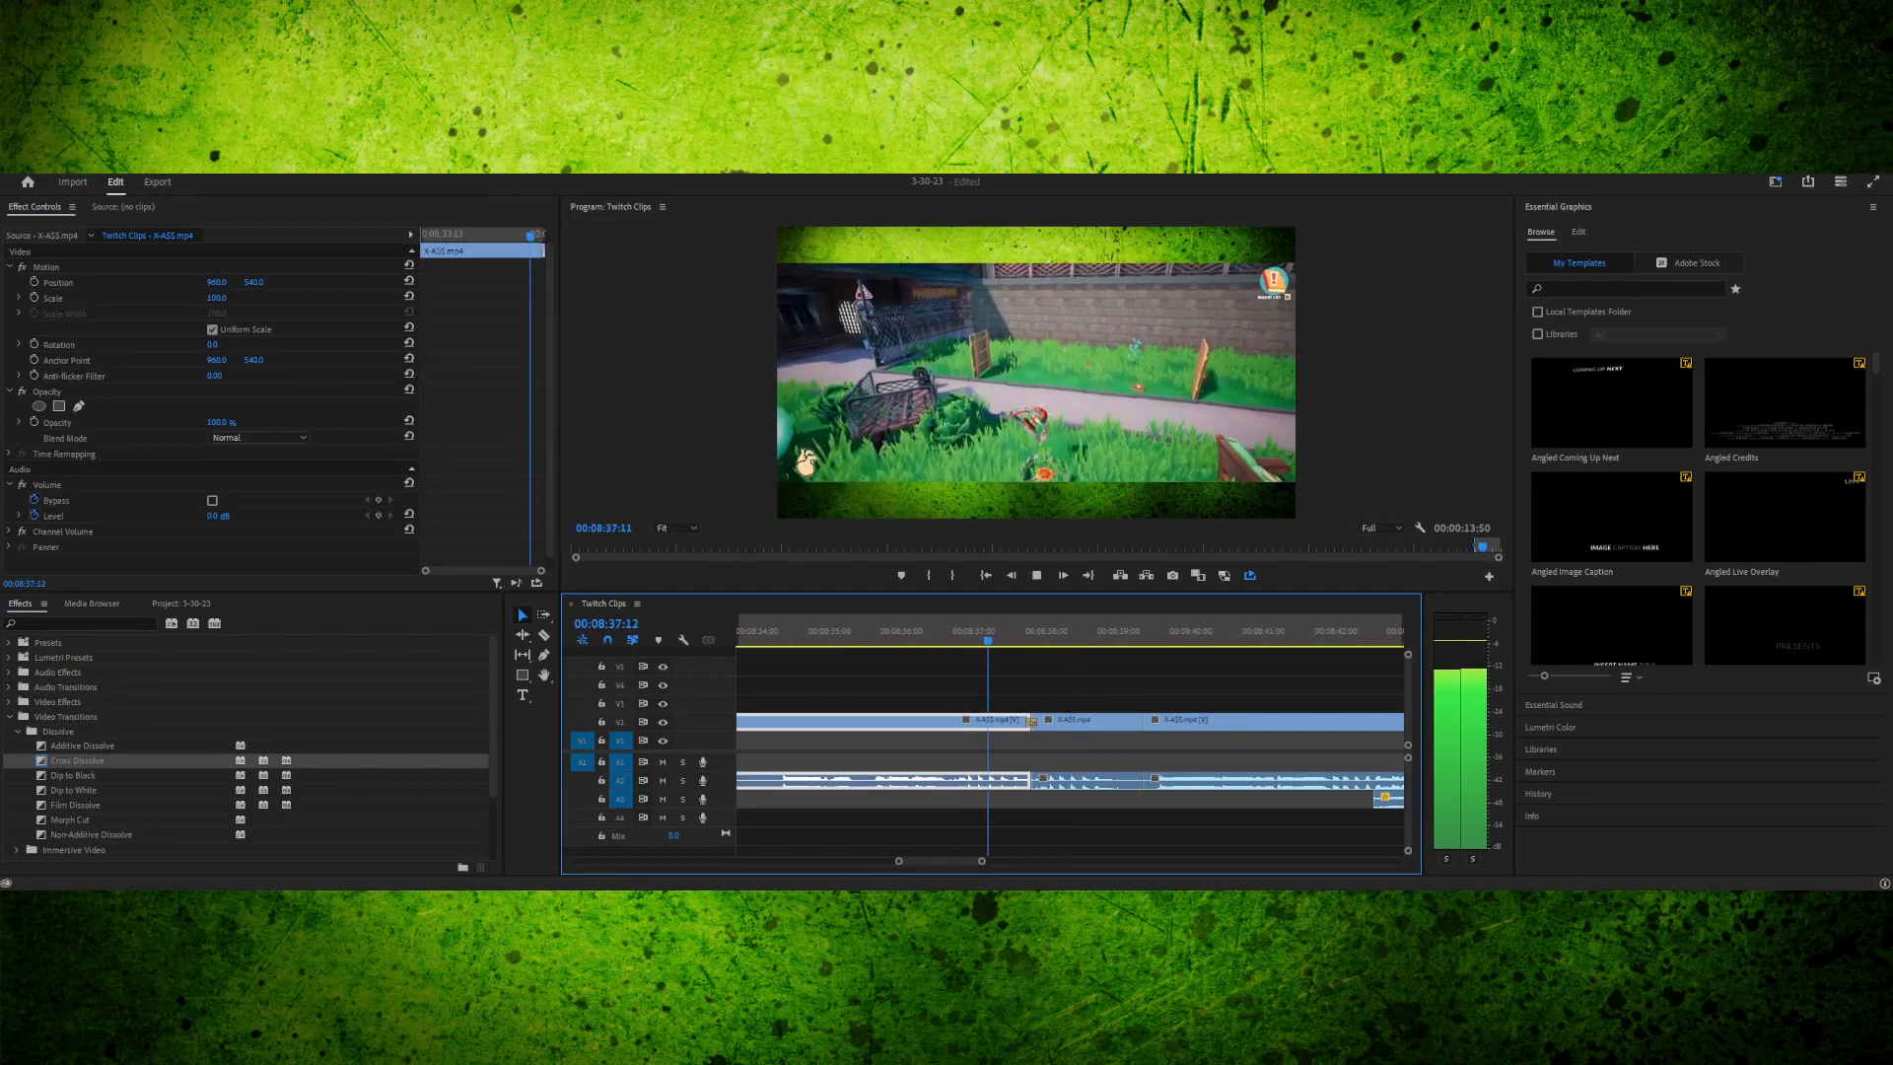
{"action": "key", "text": "space"}
{"action": "mouse_move", "coordinate": [1000, 631]}
{"action": "left_mouse_down"}
{"action": "mouse_move", "coordinate": [1028, 630]}
{"action": "mouse_move", "coordinate": [1001, 631]}
{"action": "left_mouse_up"}
{"action": "key", "text": "space"}
{"action": "key", "text": "space"}
{"action": "left_click", "coordinate": [992, 631]}
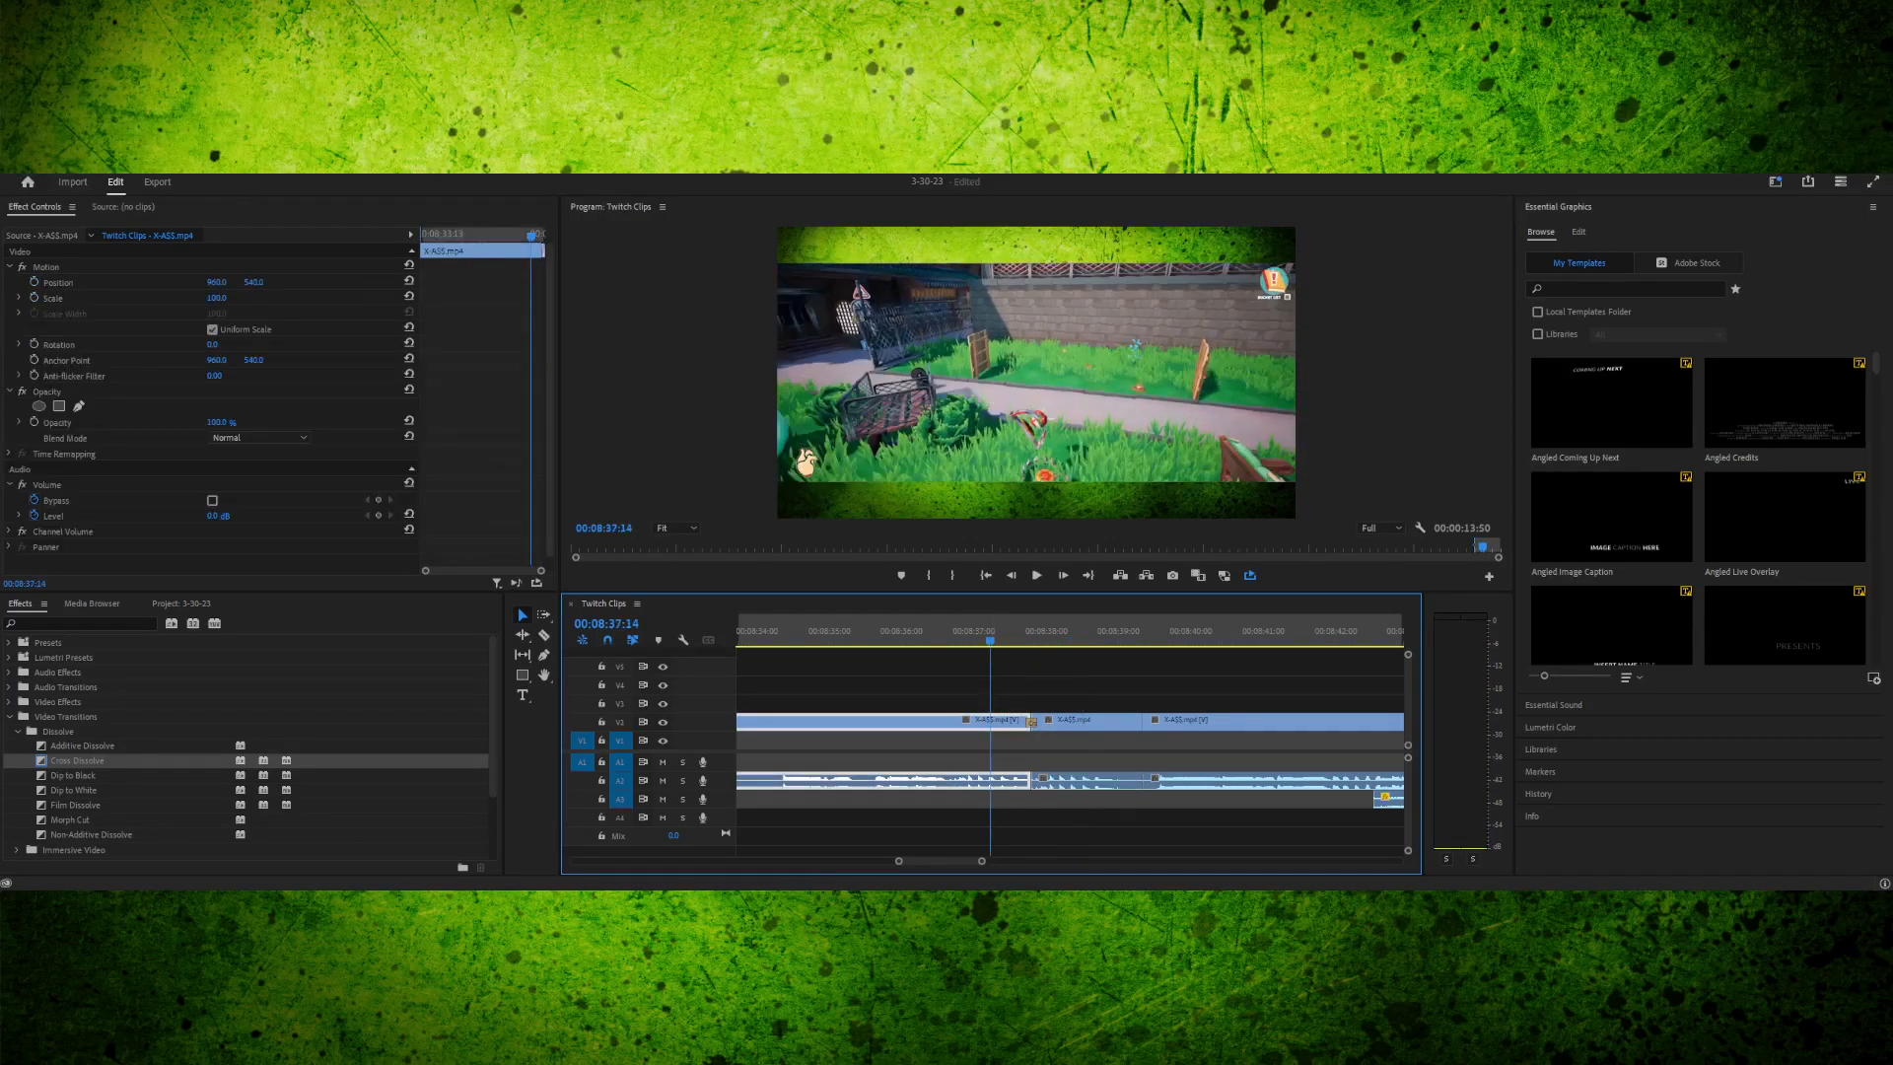
{"action": "key", "text": "space"}
{"action": "key", "text": "space"}
{"action": "left_click_drag", "start_coordinate": [994, 631], "coordinate": [950, 631]}
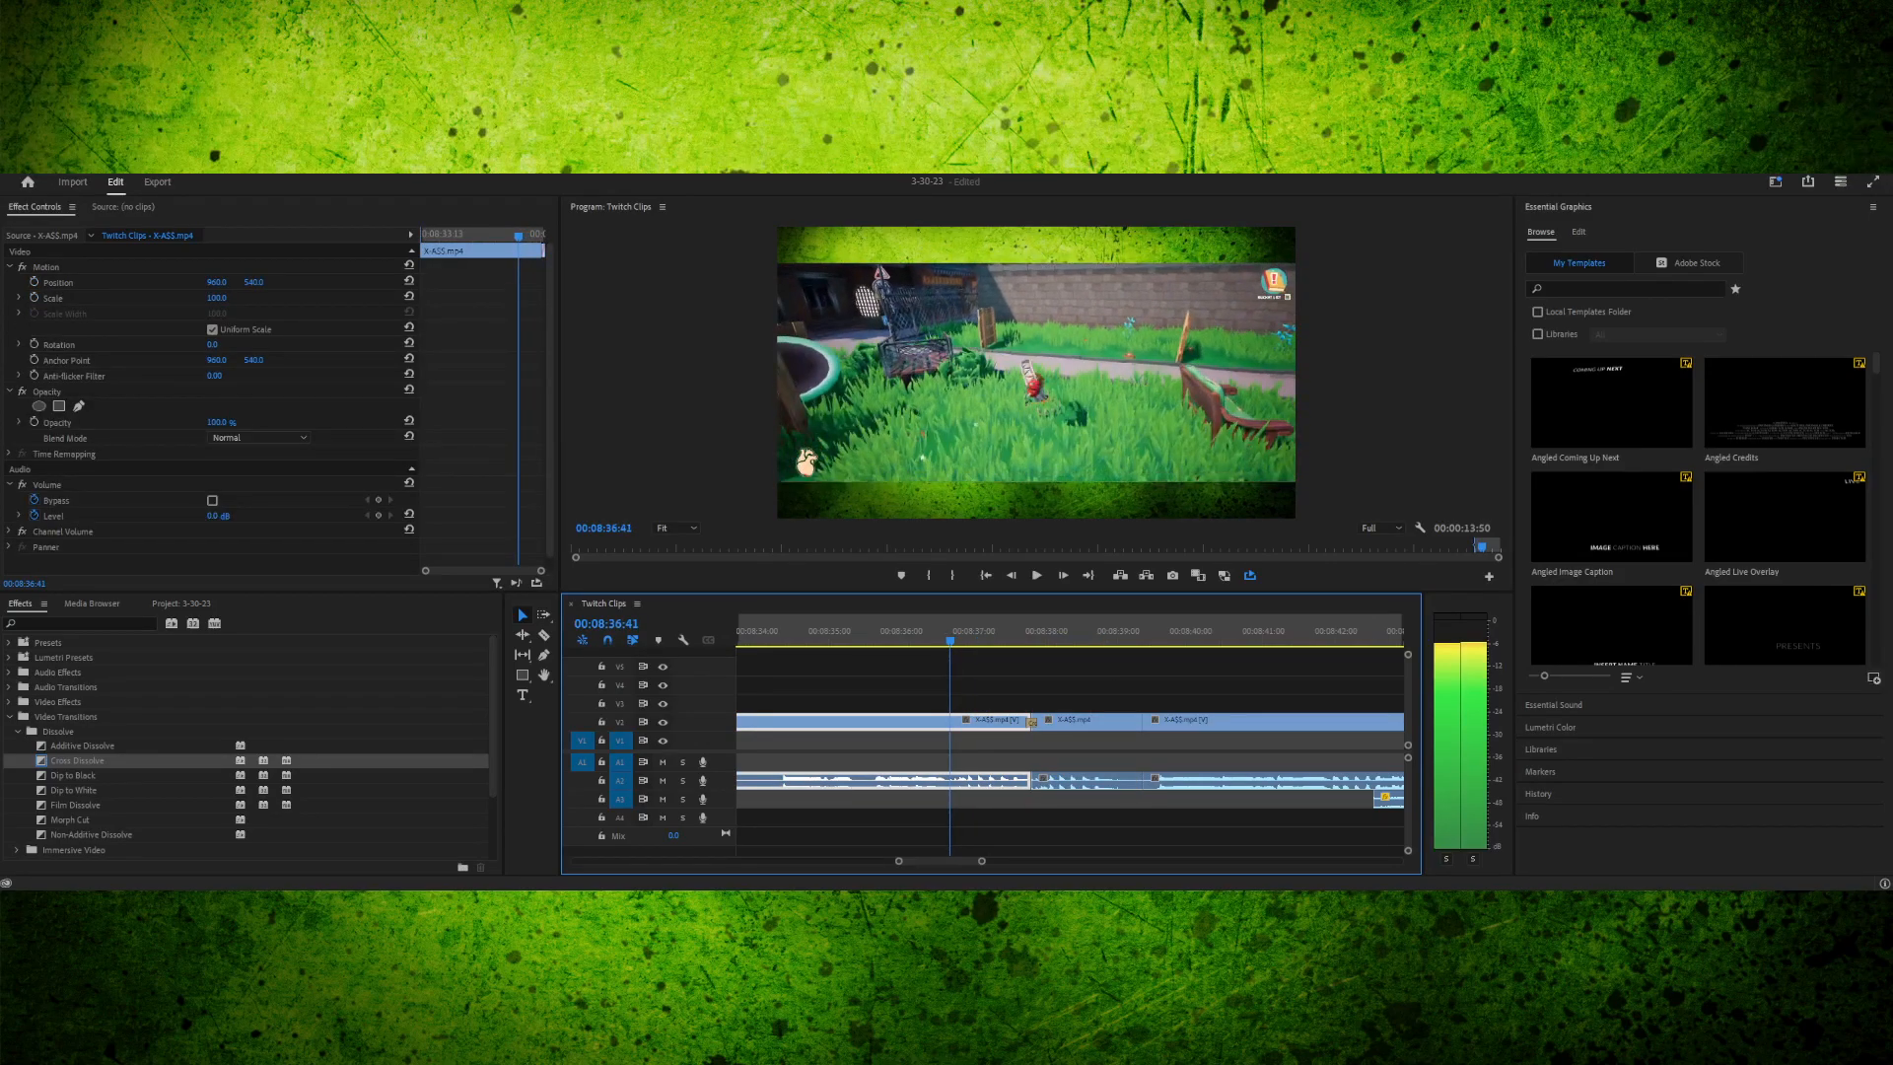
{"action": "key", "text": "Left"}
{"action": "key", "text": "Left"}
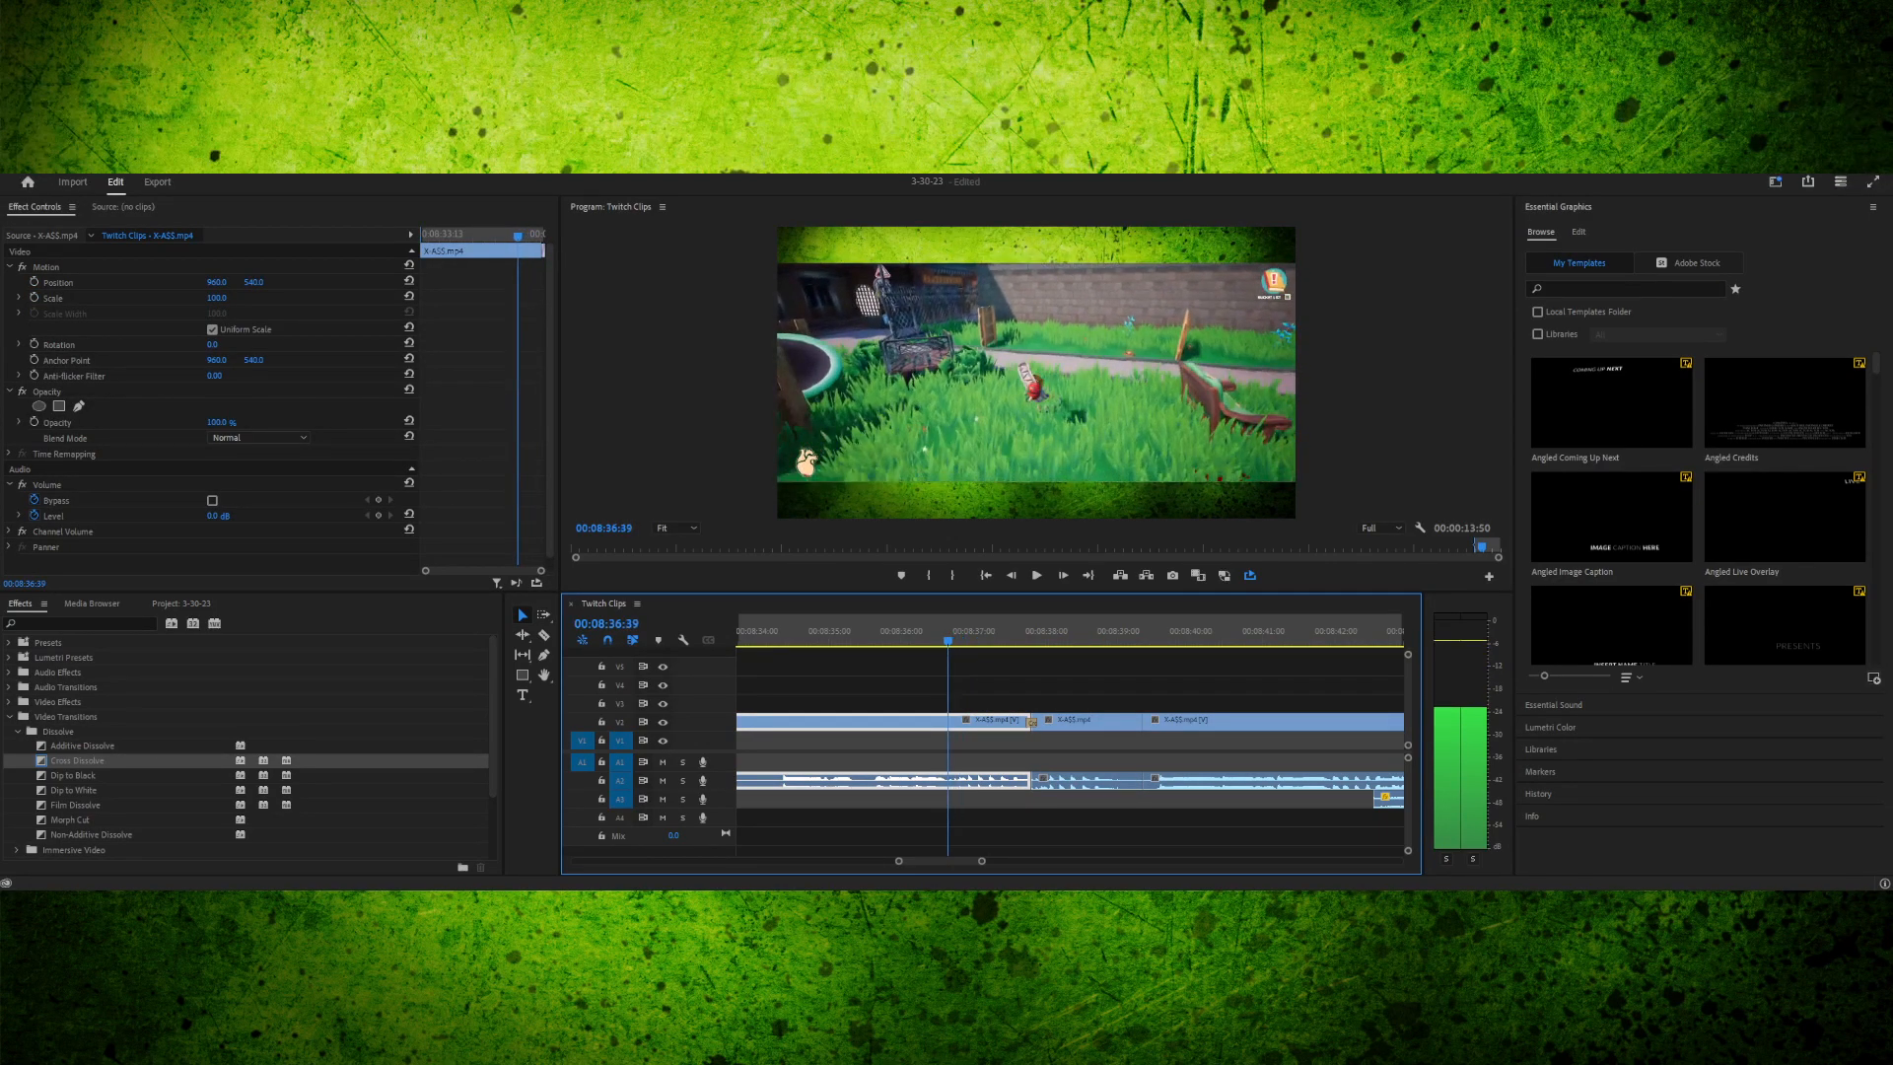
{"action": "key", "text": "space"}
{"action": "left_click", "coordinate": [965, 631]}
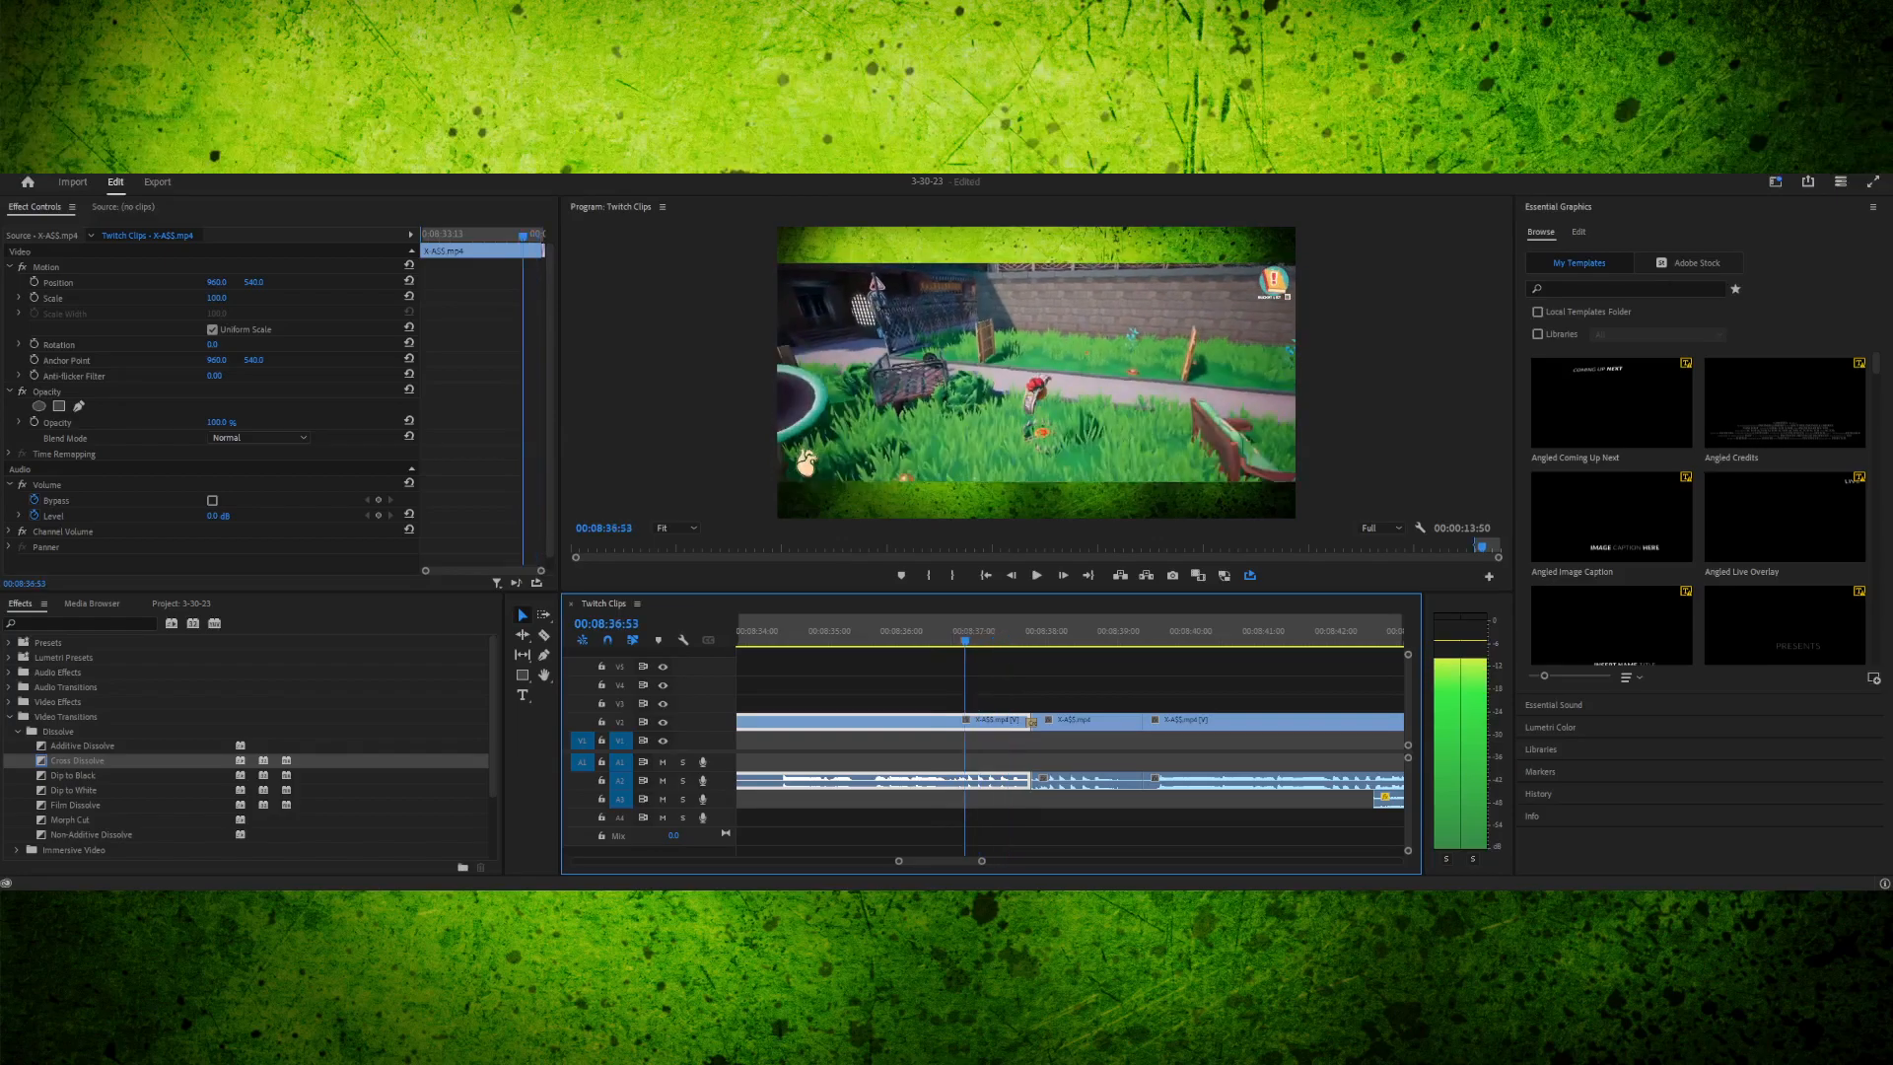
- Mark an in-out range from just before the Cross Dissolve to the last segment's start at 00:08:39:20 and play that range
{"action": "key", "text": "Left"}
{"action": "key", "text": "Left"}
{"action": "key", "text": "Left"}
{"action": "key", "text": "Left"}
{"action": "key", "text": "Left"}
{"action": "key", "text": "Left"}
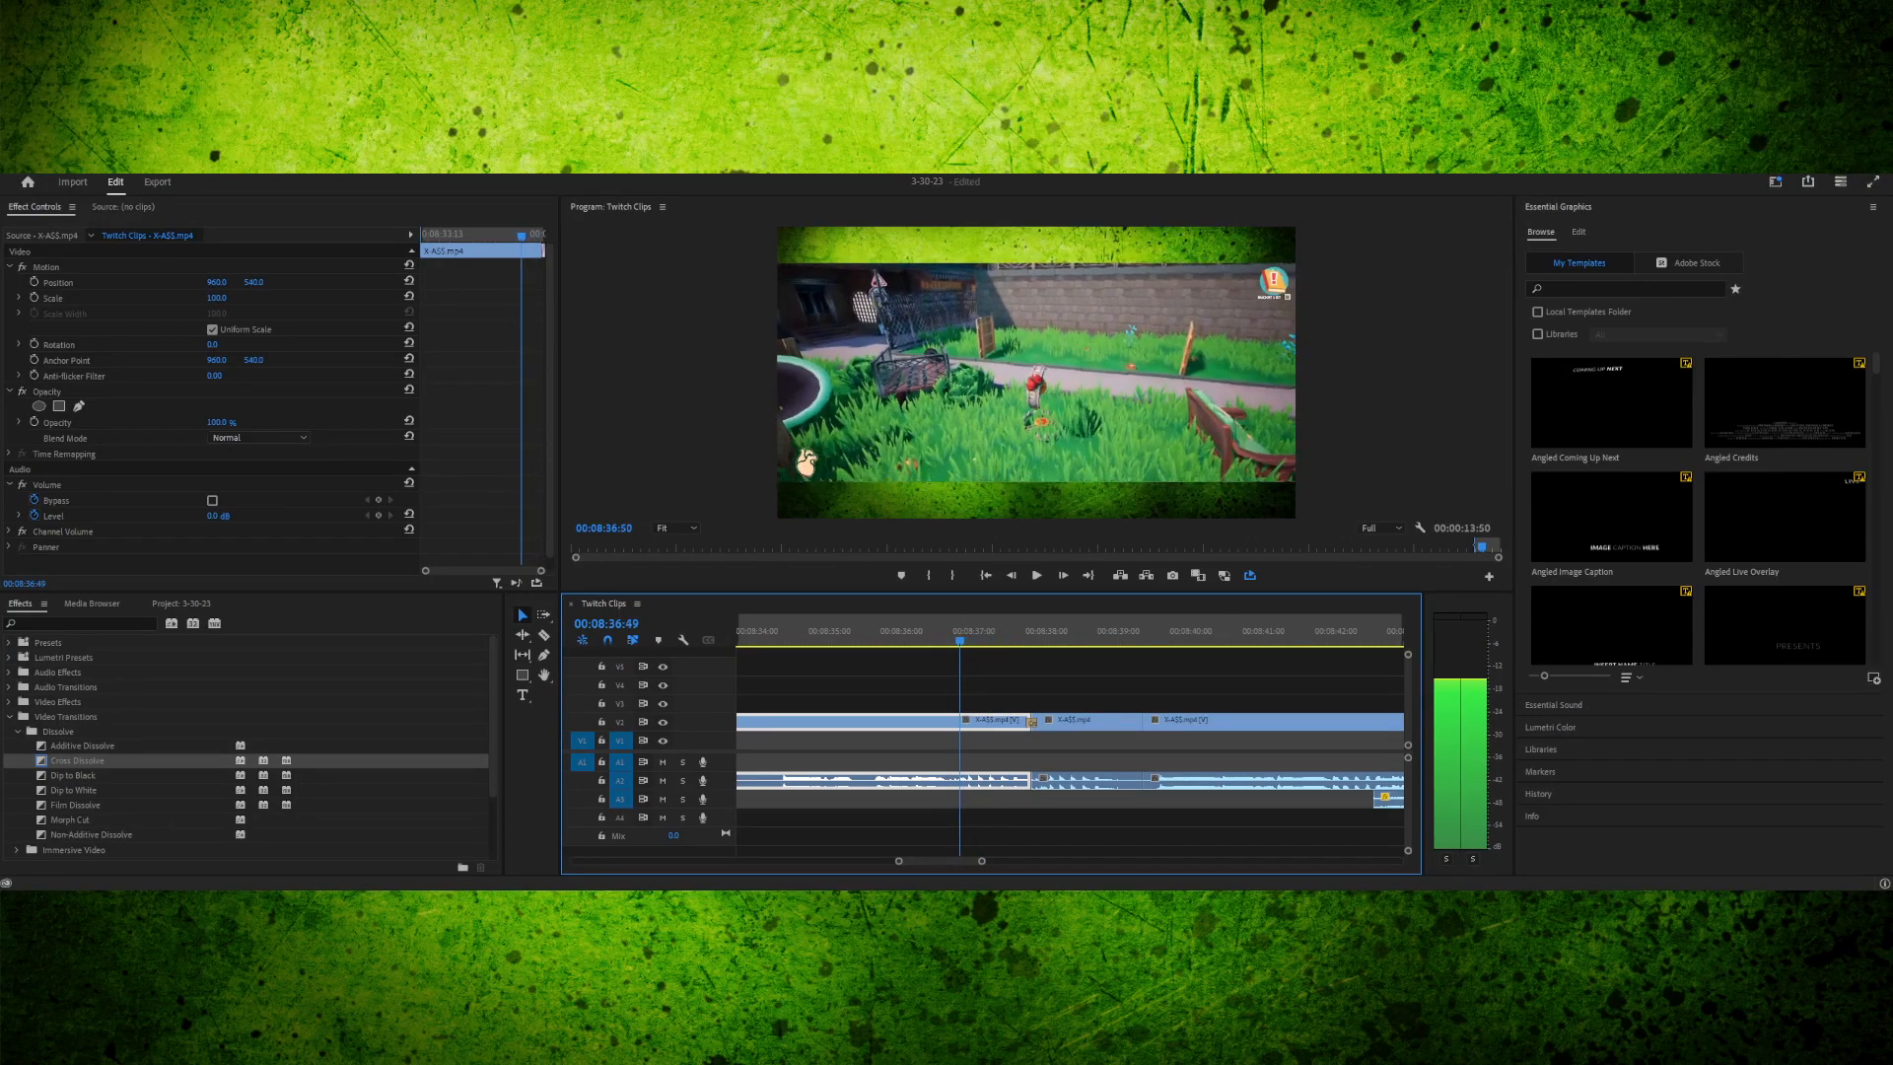
{"action": "key", "text": "i"}
{"action": "left_click_drag", "start_coordinate": [958, 636], "coordinate": [1142, 635]}
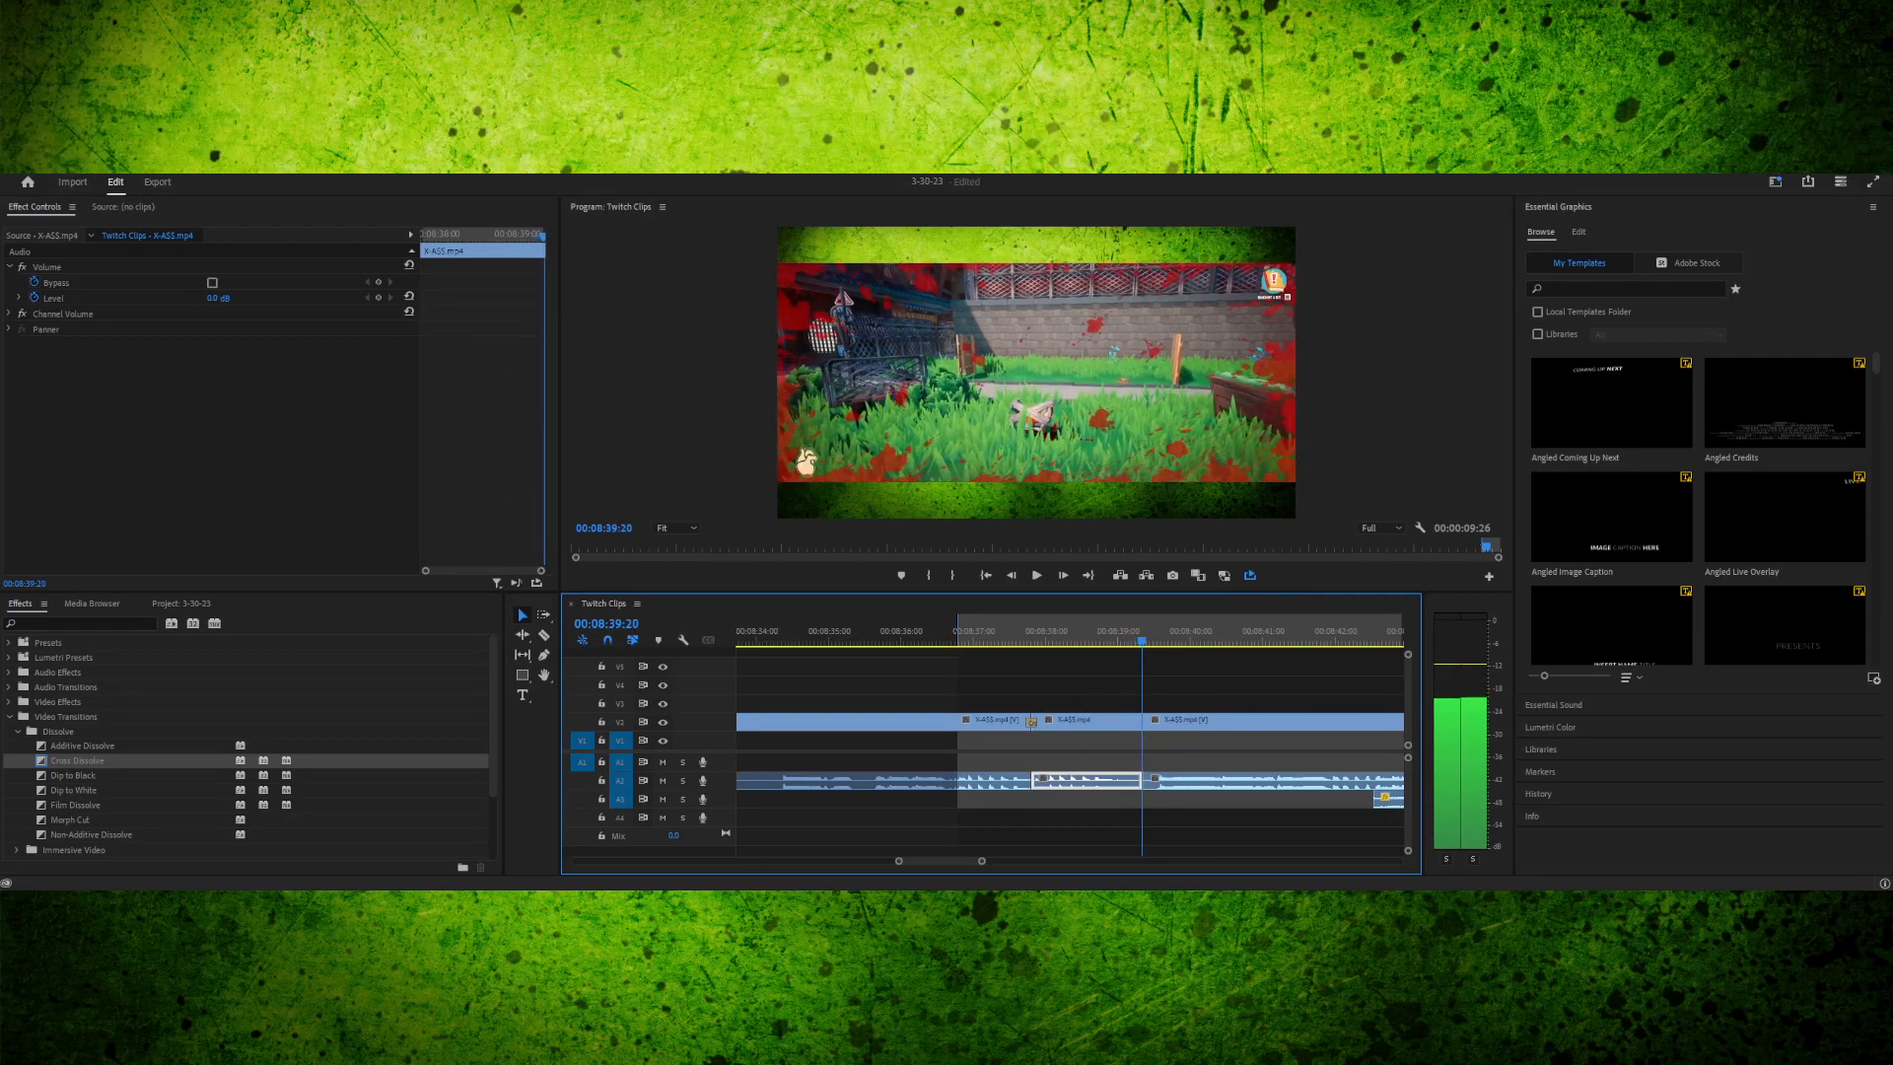
{"action": "key", "text": "o"}
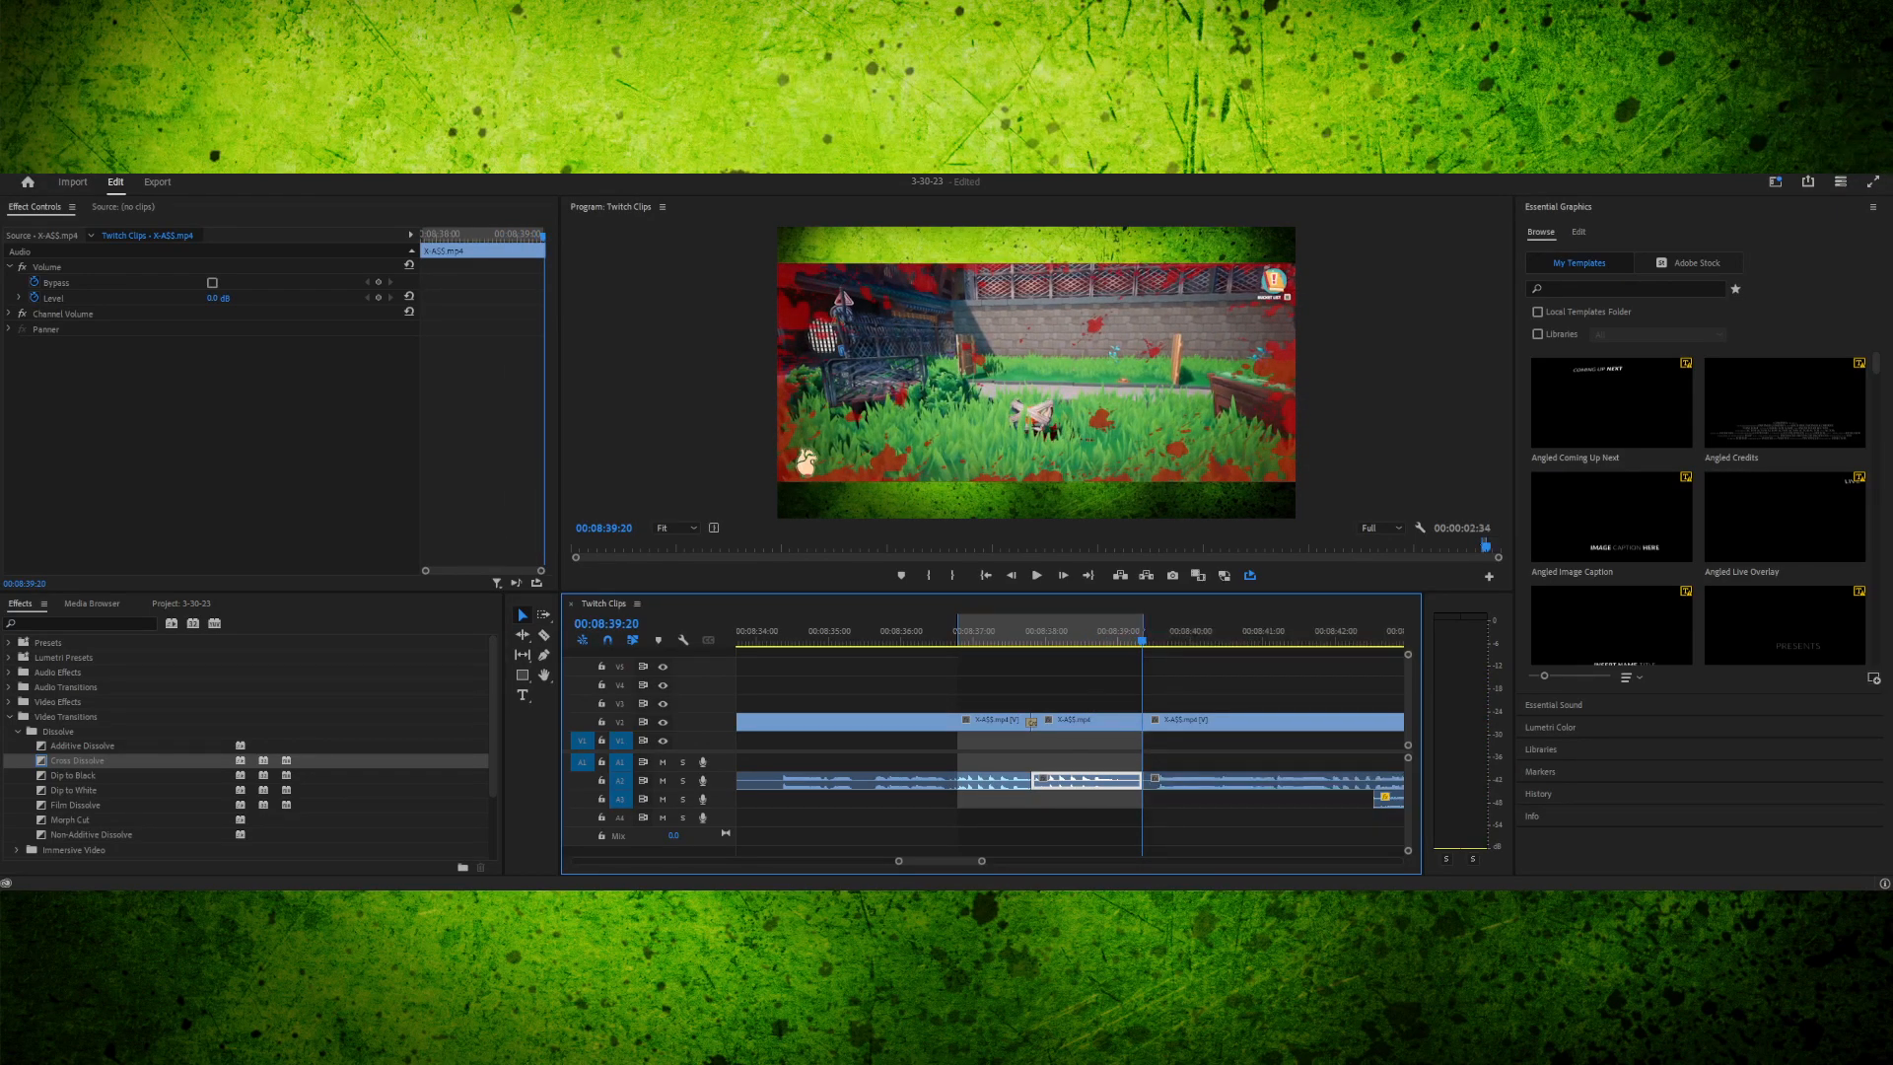
{"action": "key", "text": "ctrl+shift+space"}
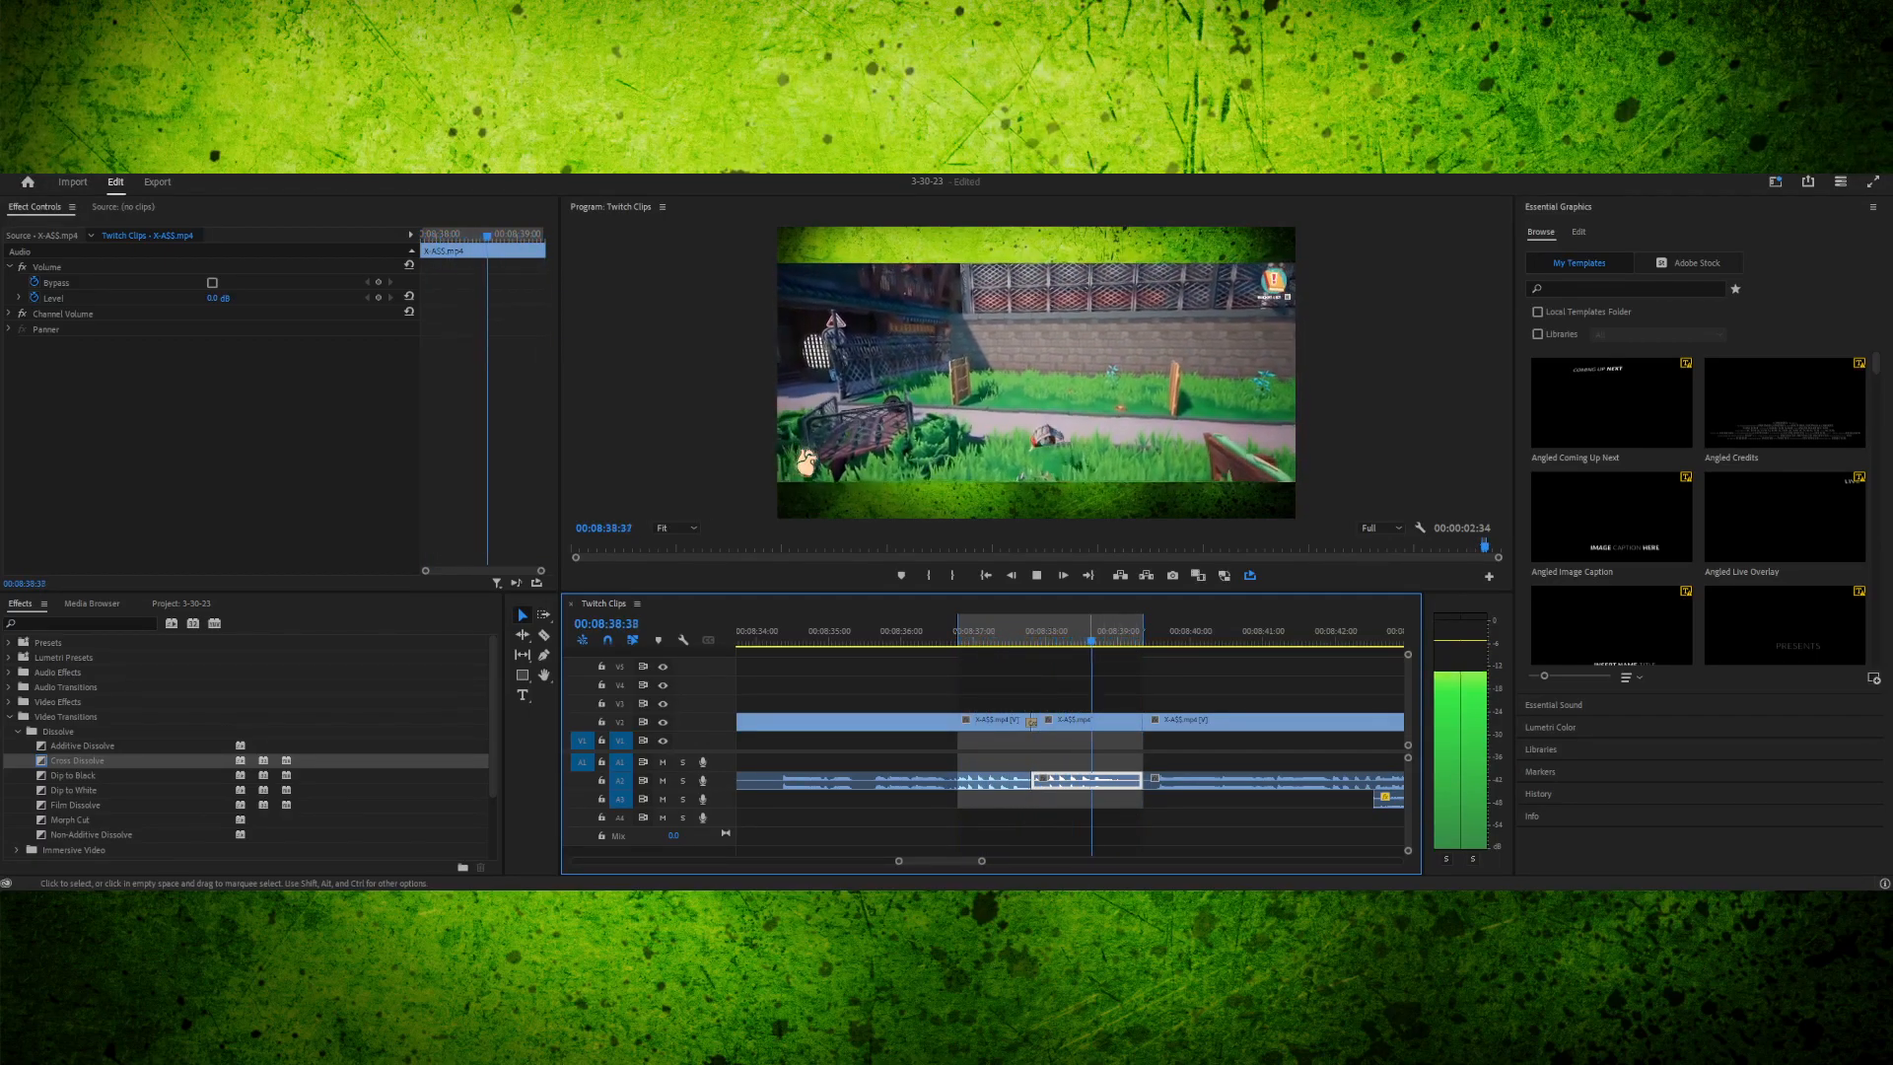
- Delete the middle X-A$$.mp4 segment's audio and extend the first segment's audio to the start of the last segment
{"action": "key", "text": "space"}
{"action": "key", "text": "Delete"}
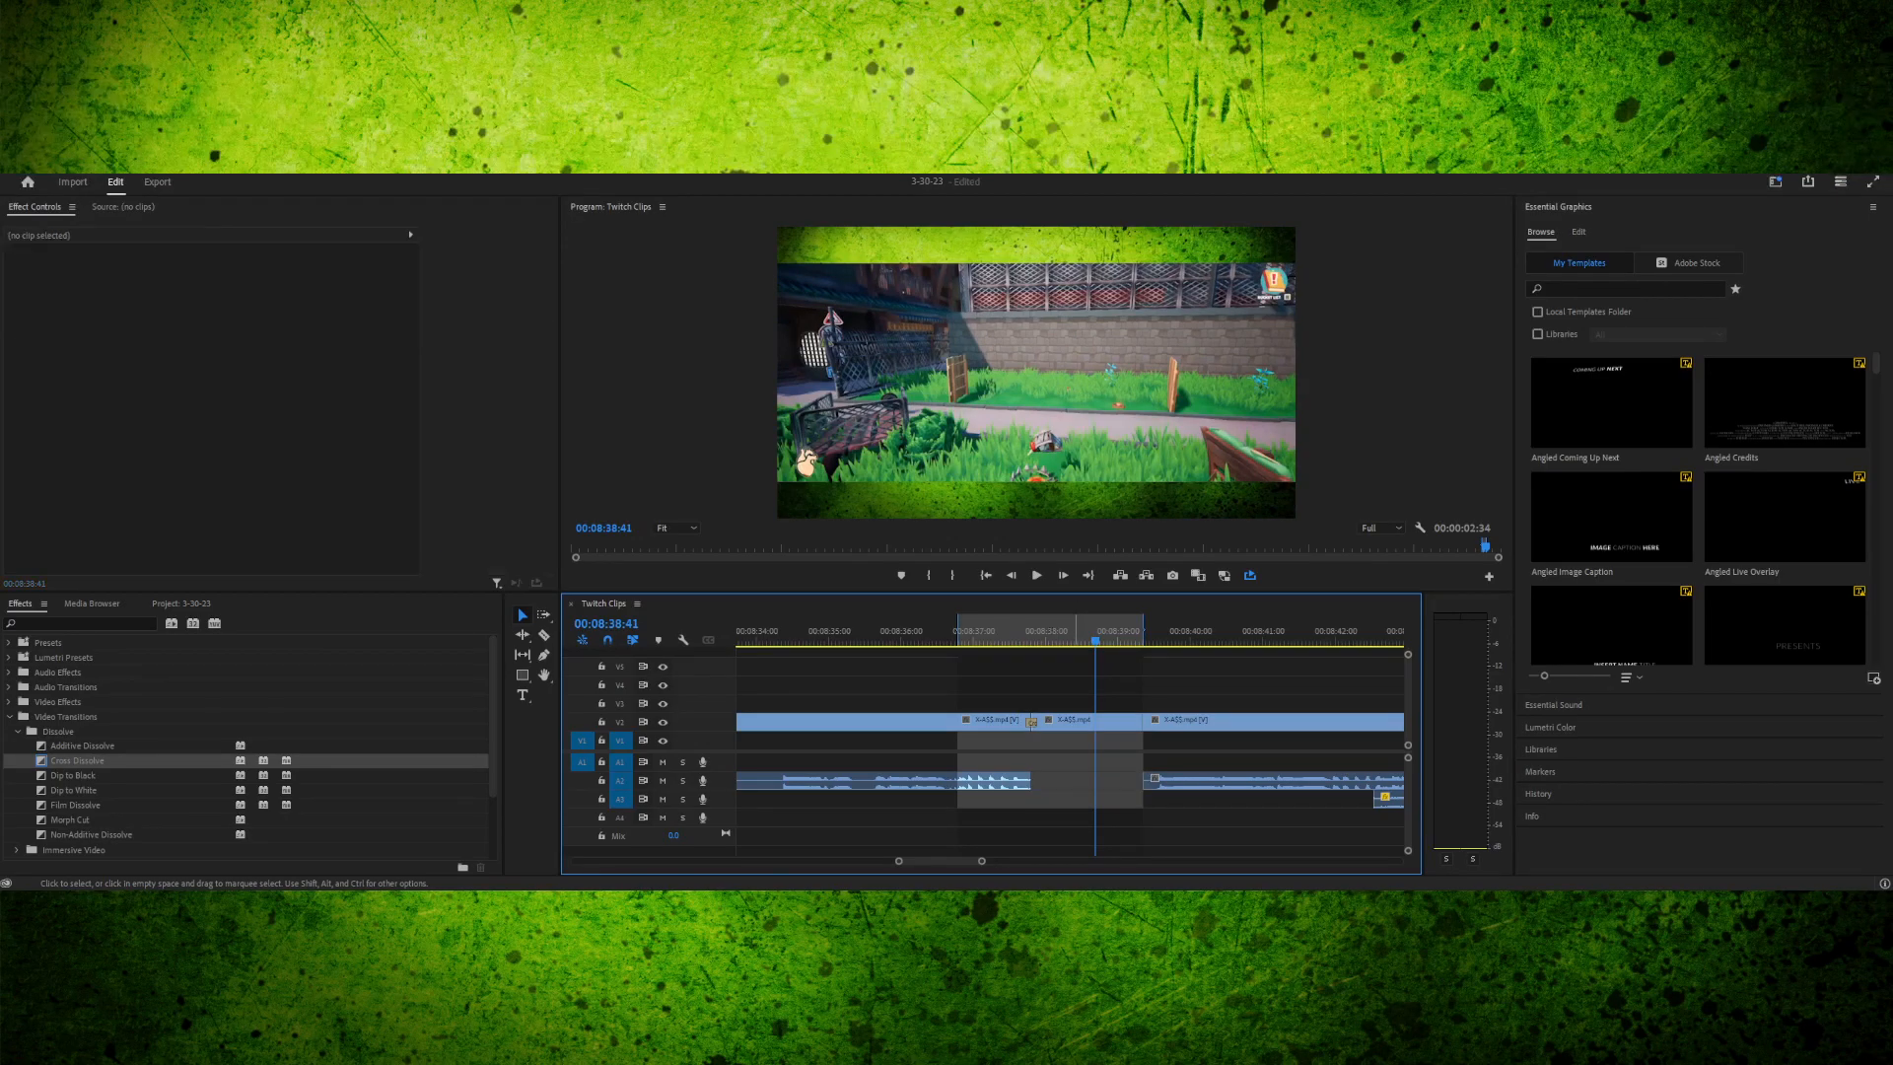
{"action": "left_click_drag", "start_coordinate": [1030, 780], "coordinate": [1141, 780]}
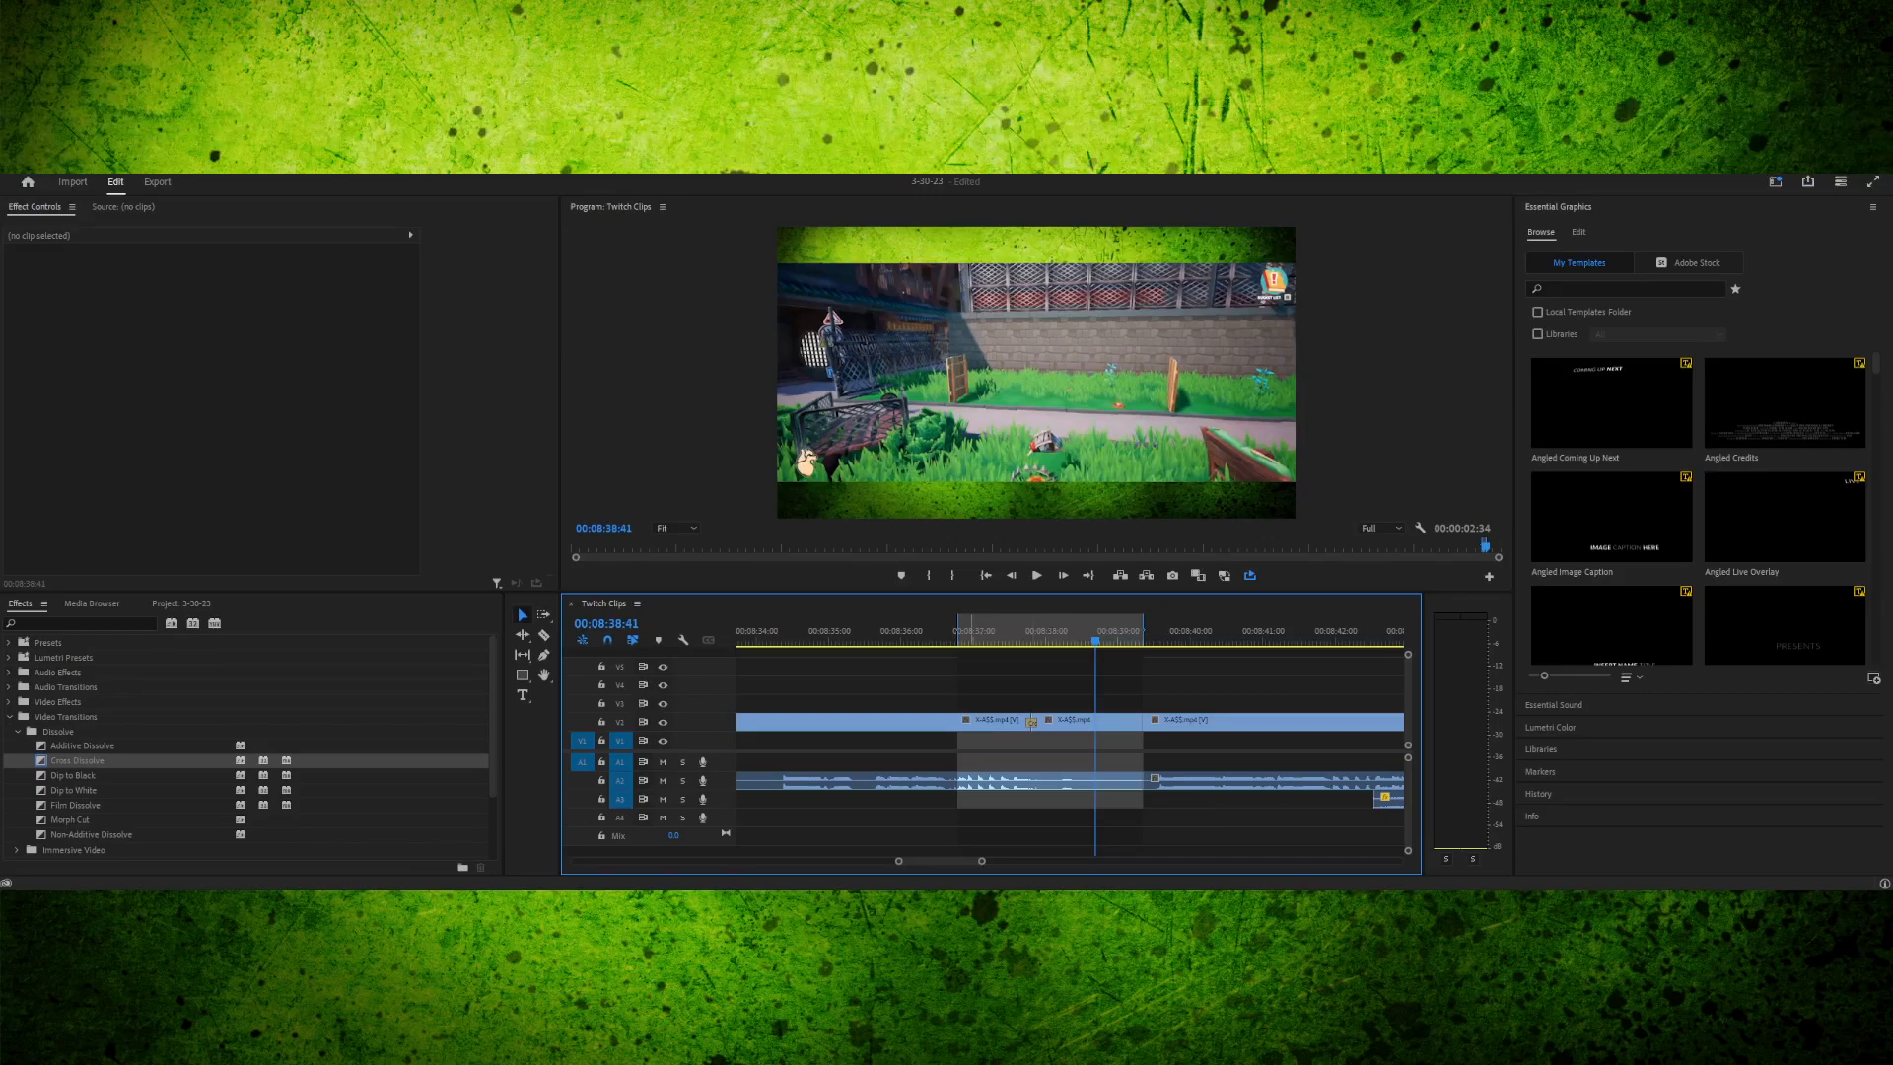
- Play the marked range to check the first segment's extended audio beneath the middle segment's video
{"action": "key", "text": "space"}
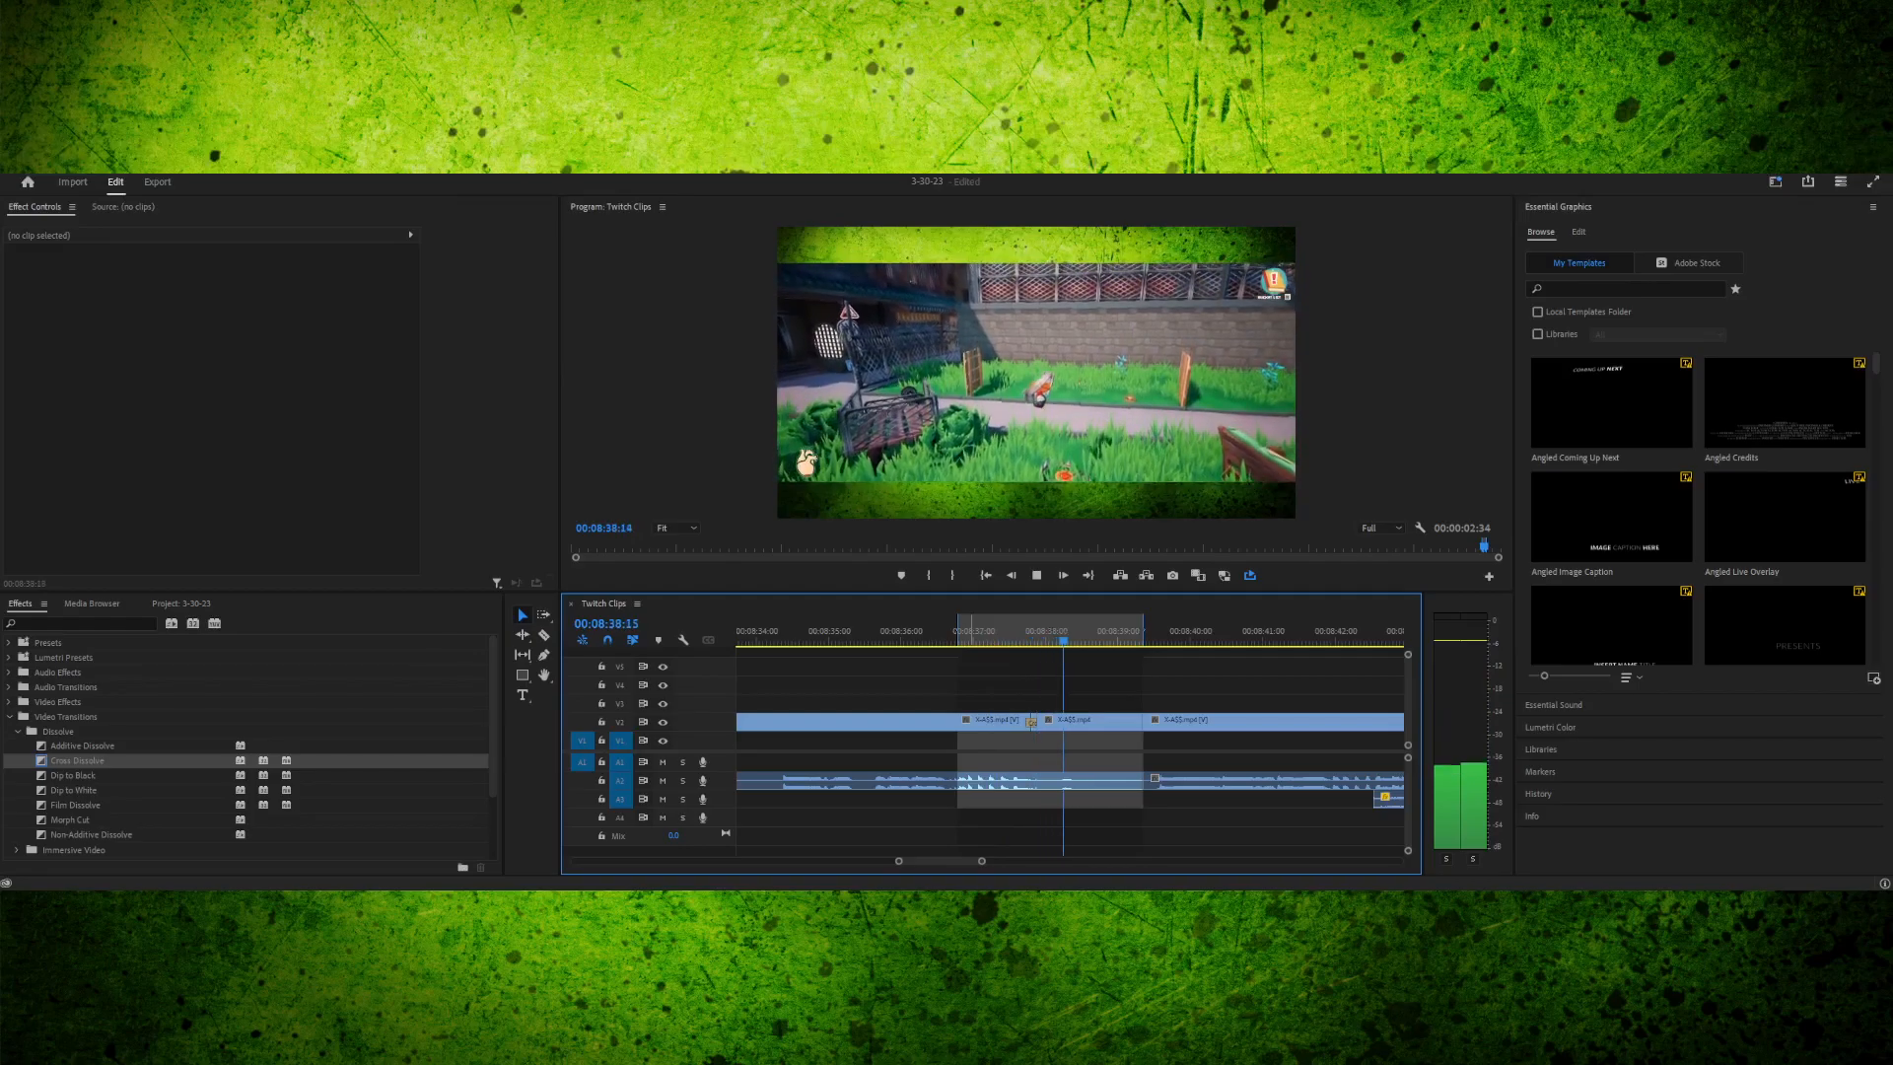
{"action": "key", "text": "space"}
{"action": "left_click", "coordinate": [1042, 780]}
{"action": "left_click_drag", "start_coordinate": [1031, 631], "coordinate": [1045, 632]}
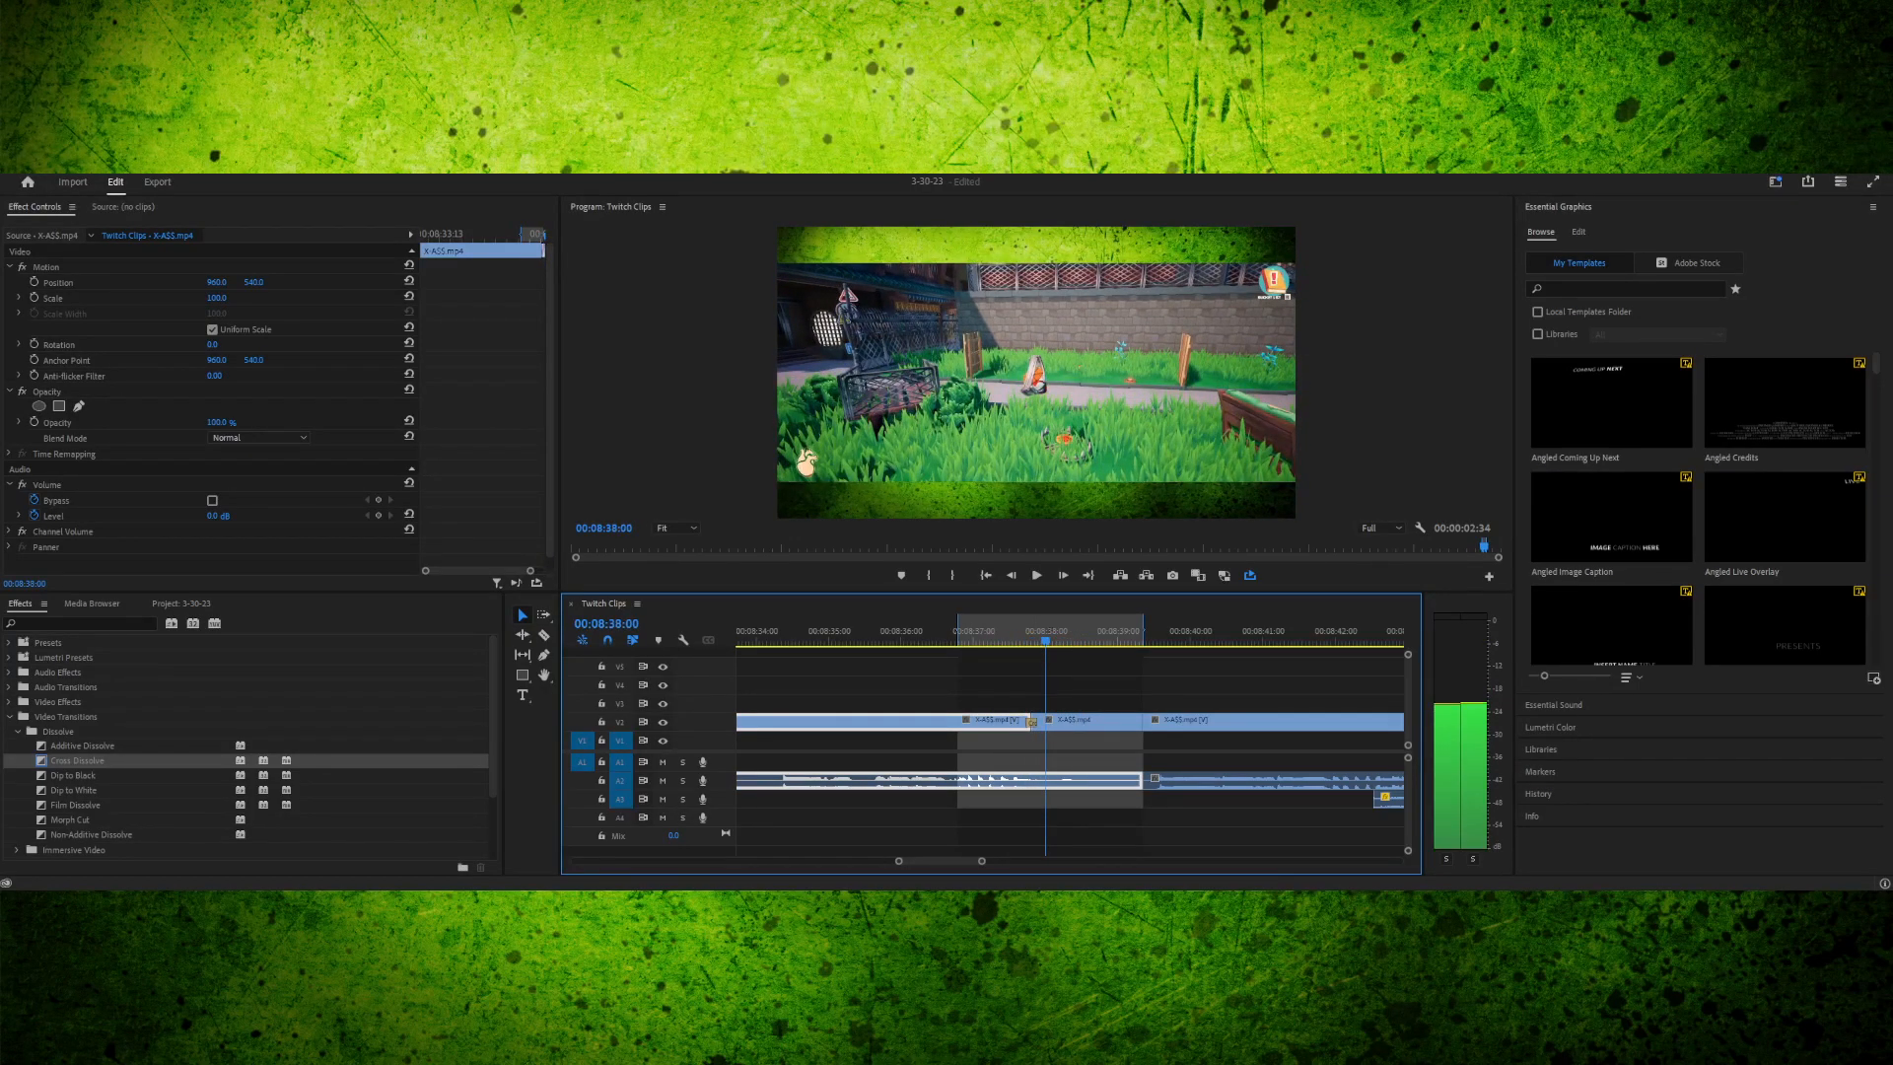
{"action": "key", "text": "space"}
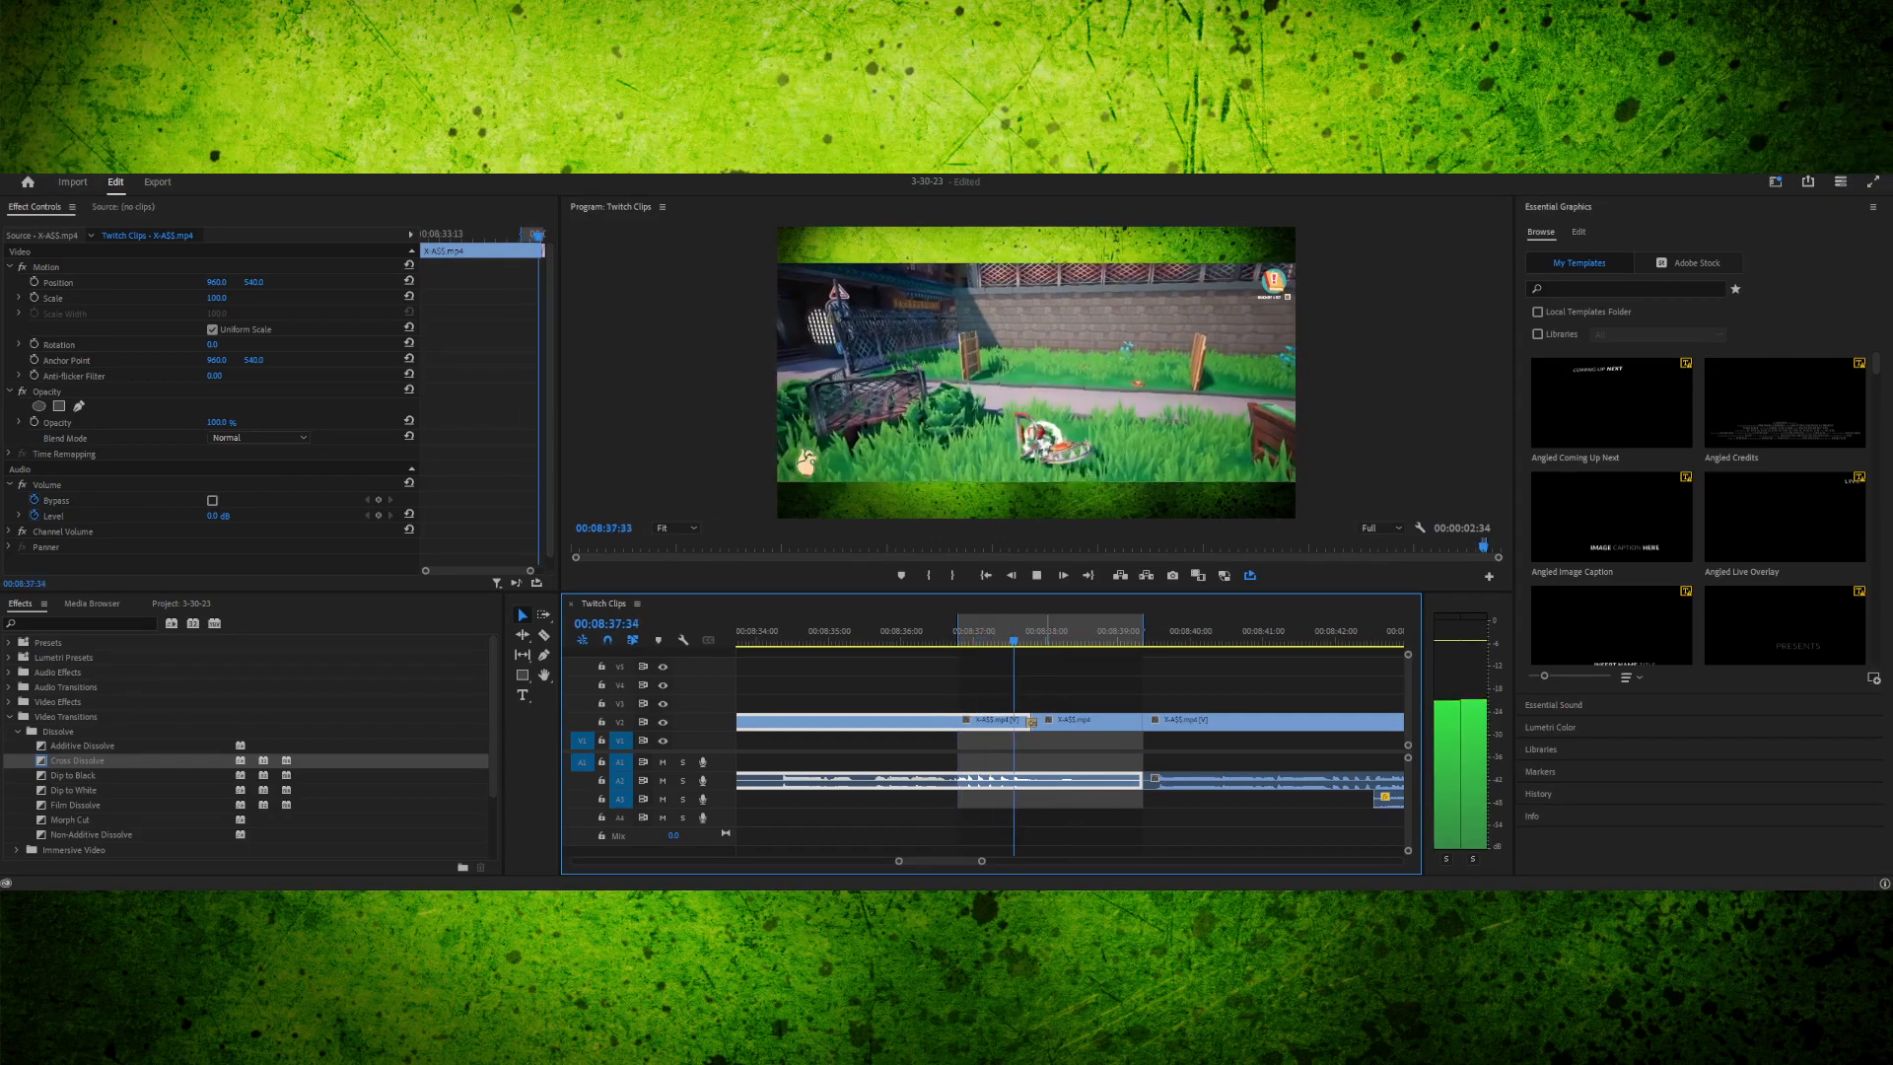
- Move the in point earlier into the first segment and play the longer range across the Cross Dissolve
{"action": "left_click_drag", "start_coordinate": [958, 631], "coordinate": [920, 631]}
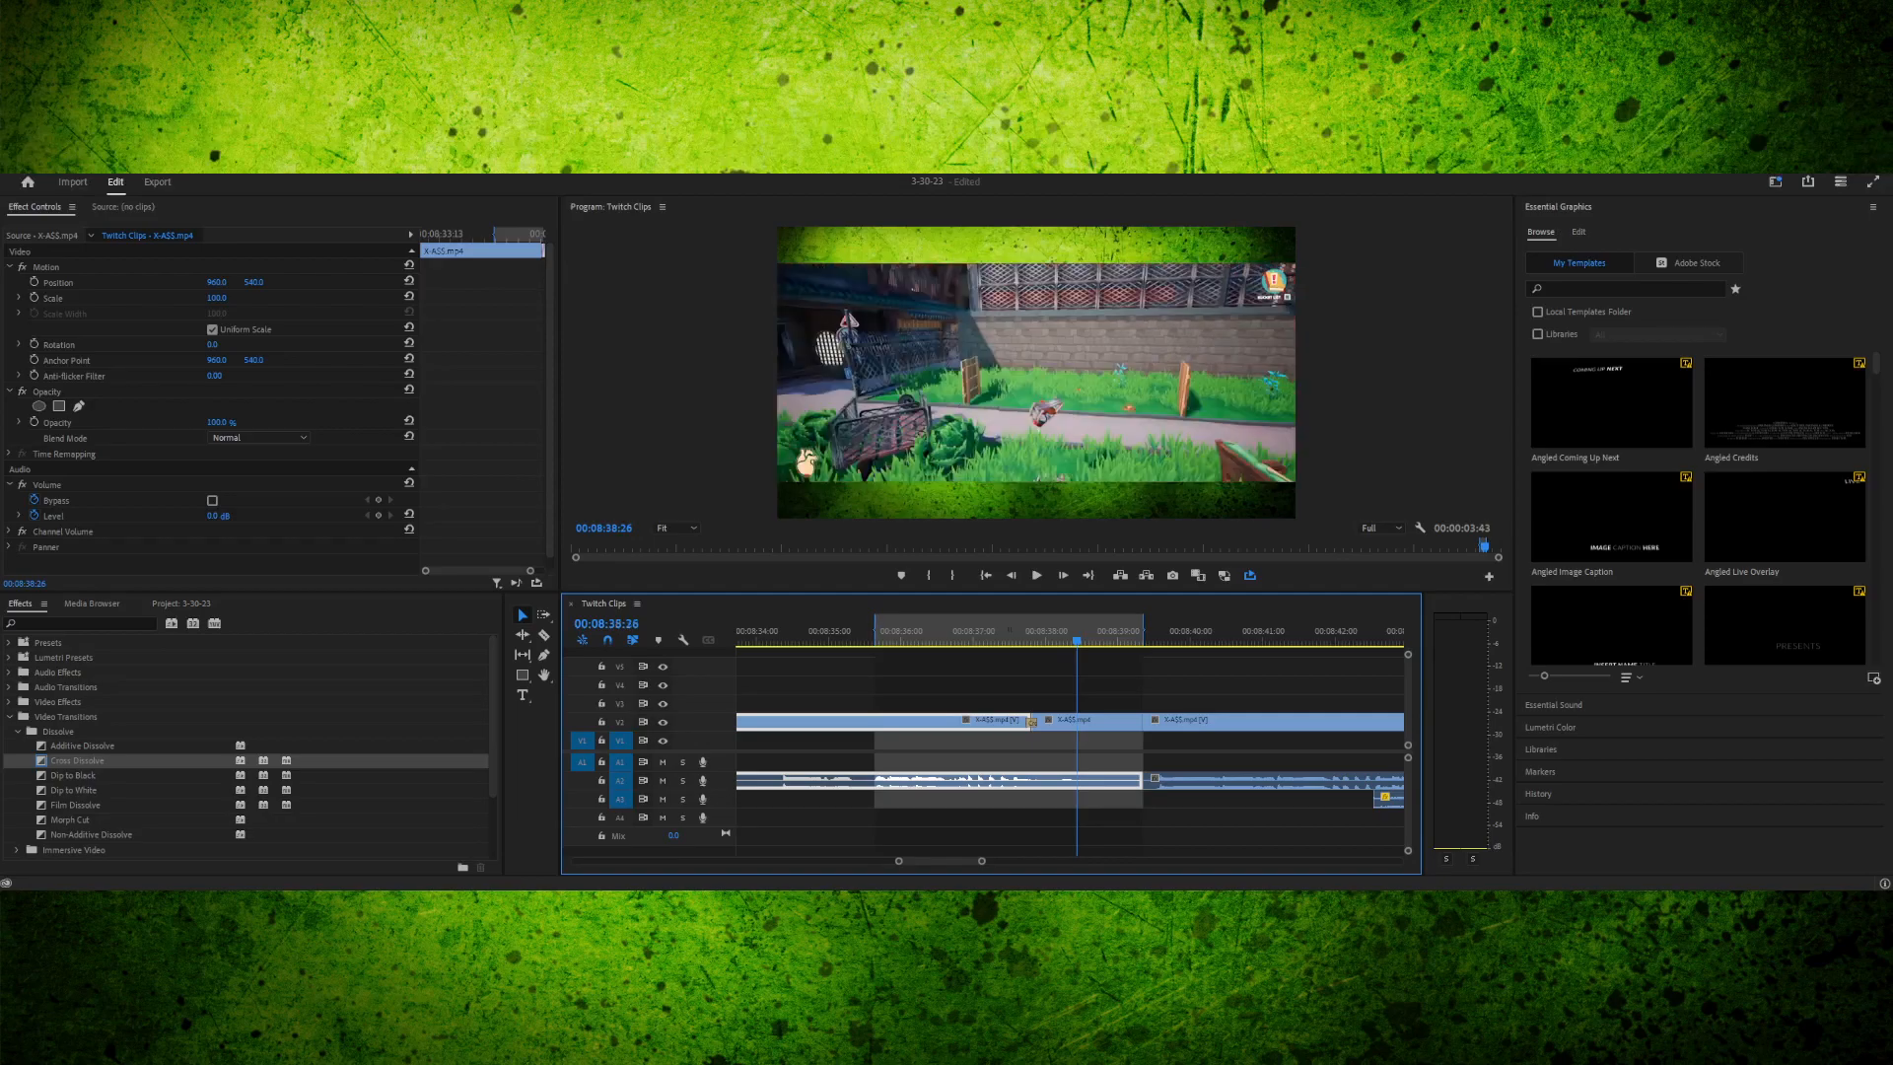
{"action": "key", "text": "Return"}
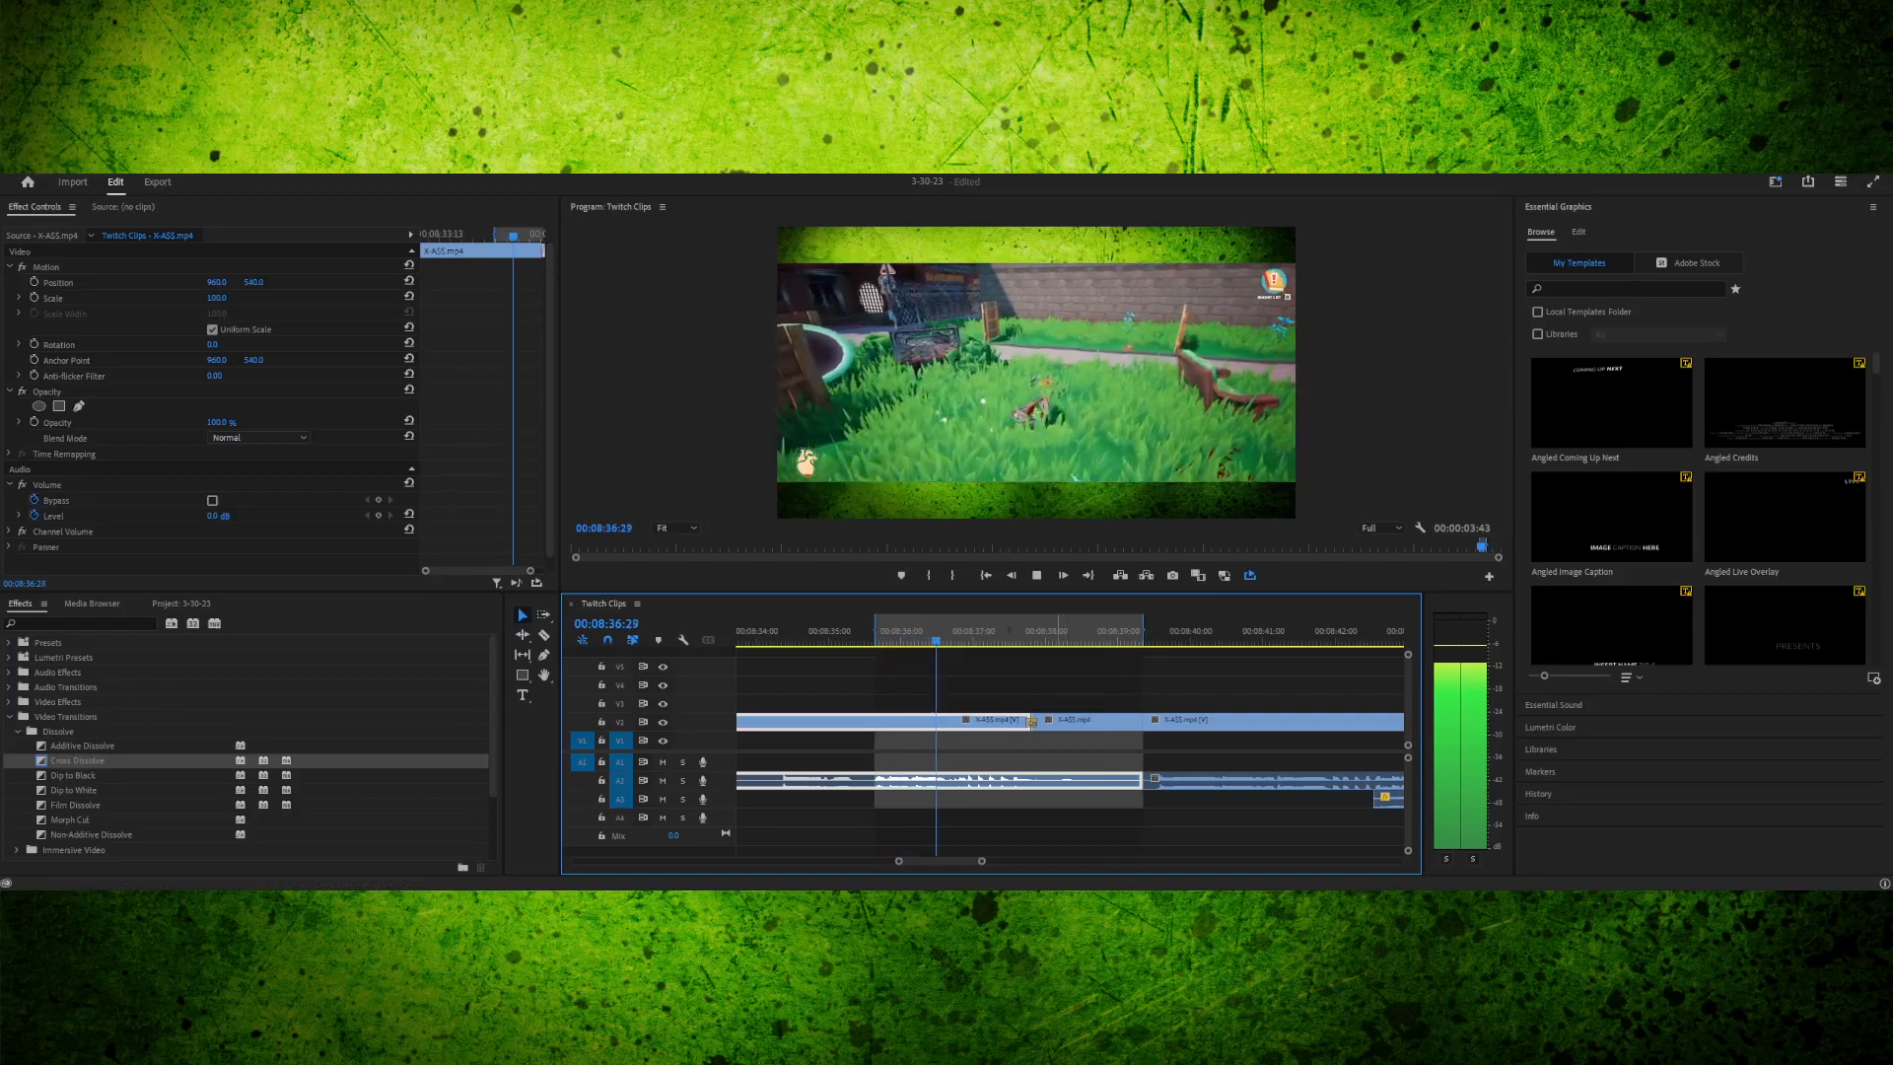
{"action": "key", "text": "space"}
{"action": "key", "text": "space"}
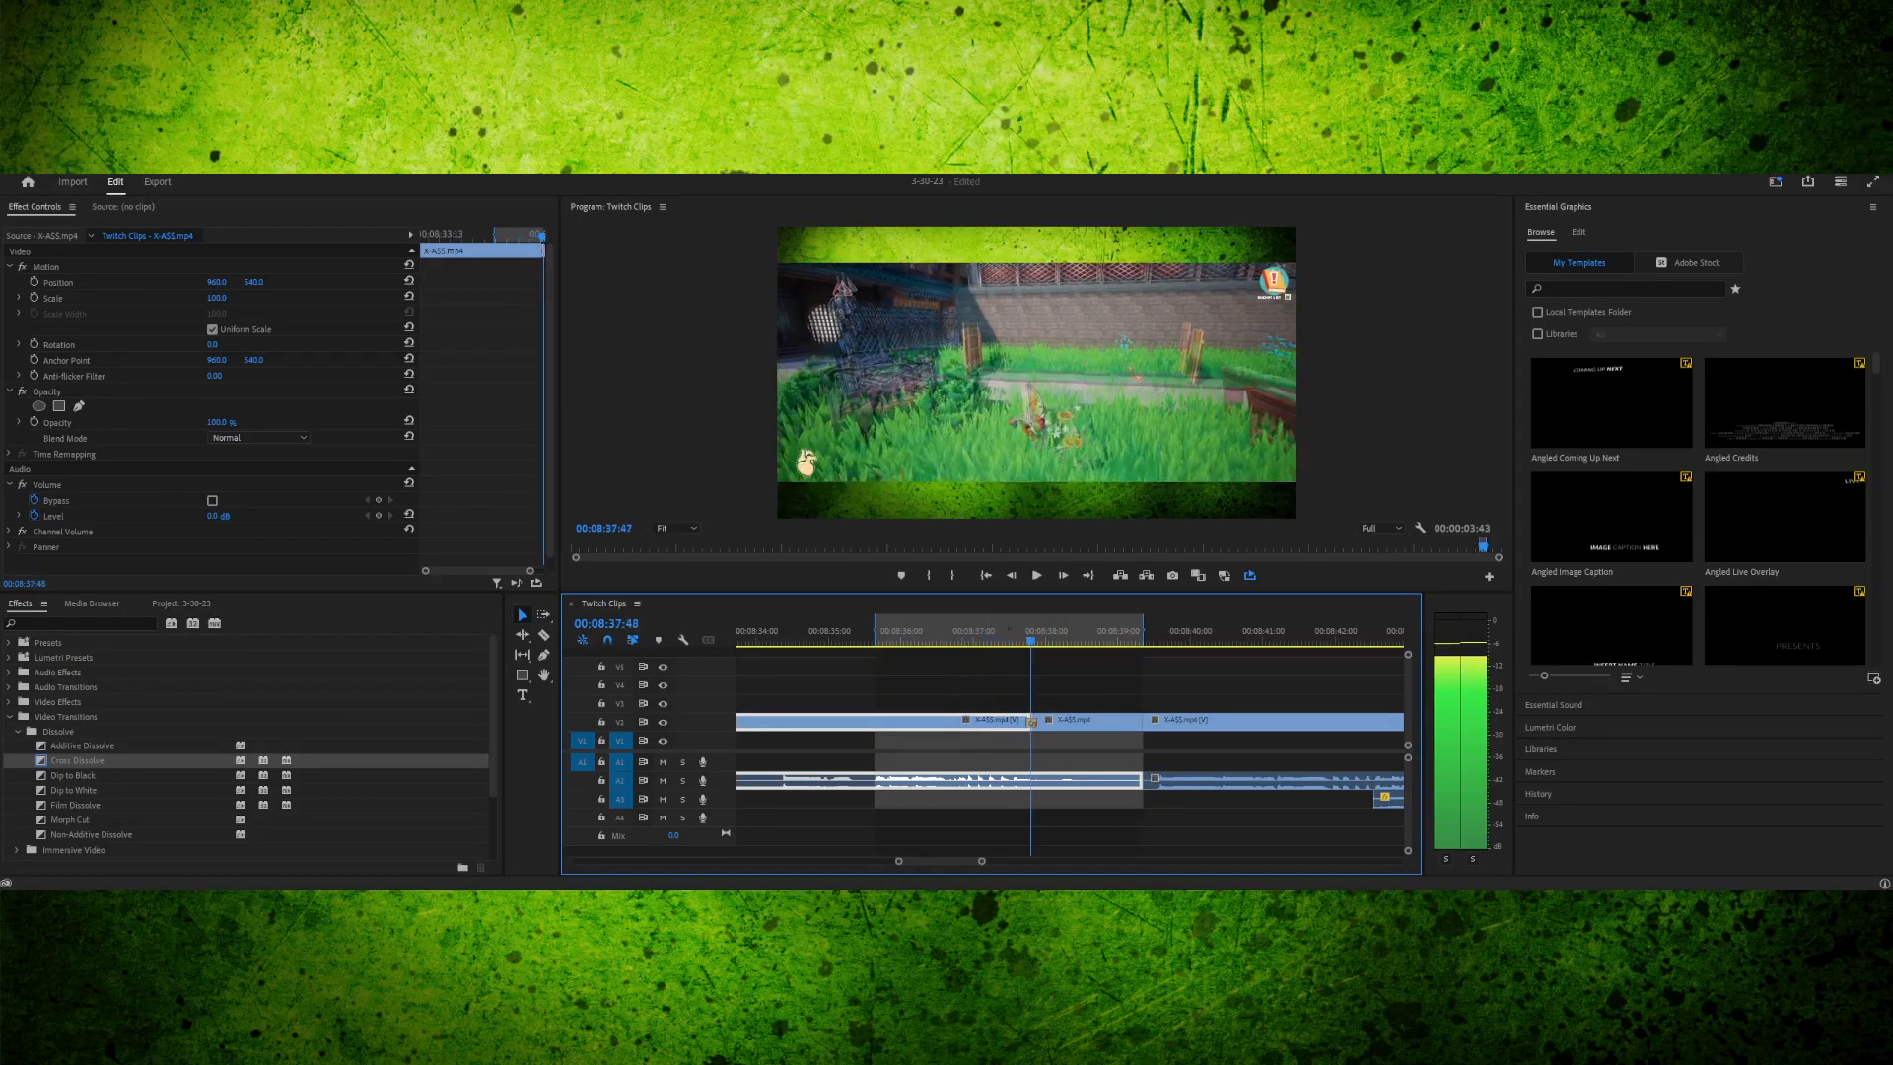
{"action": "key", "text": "space"}
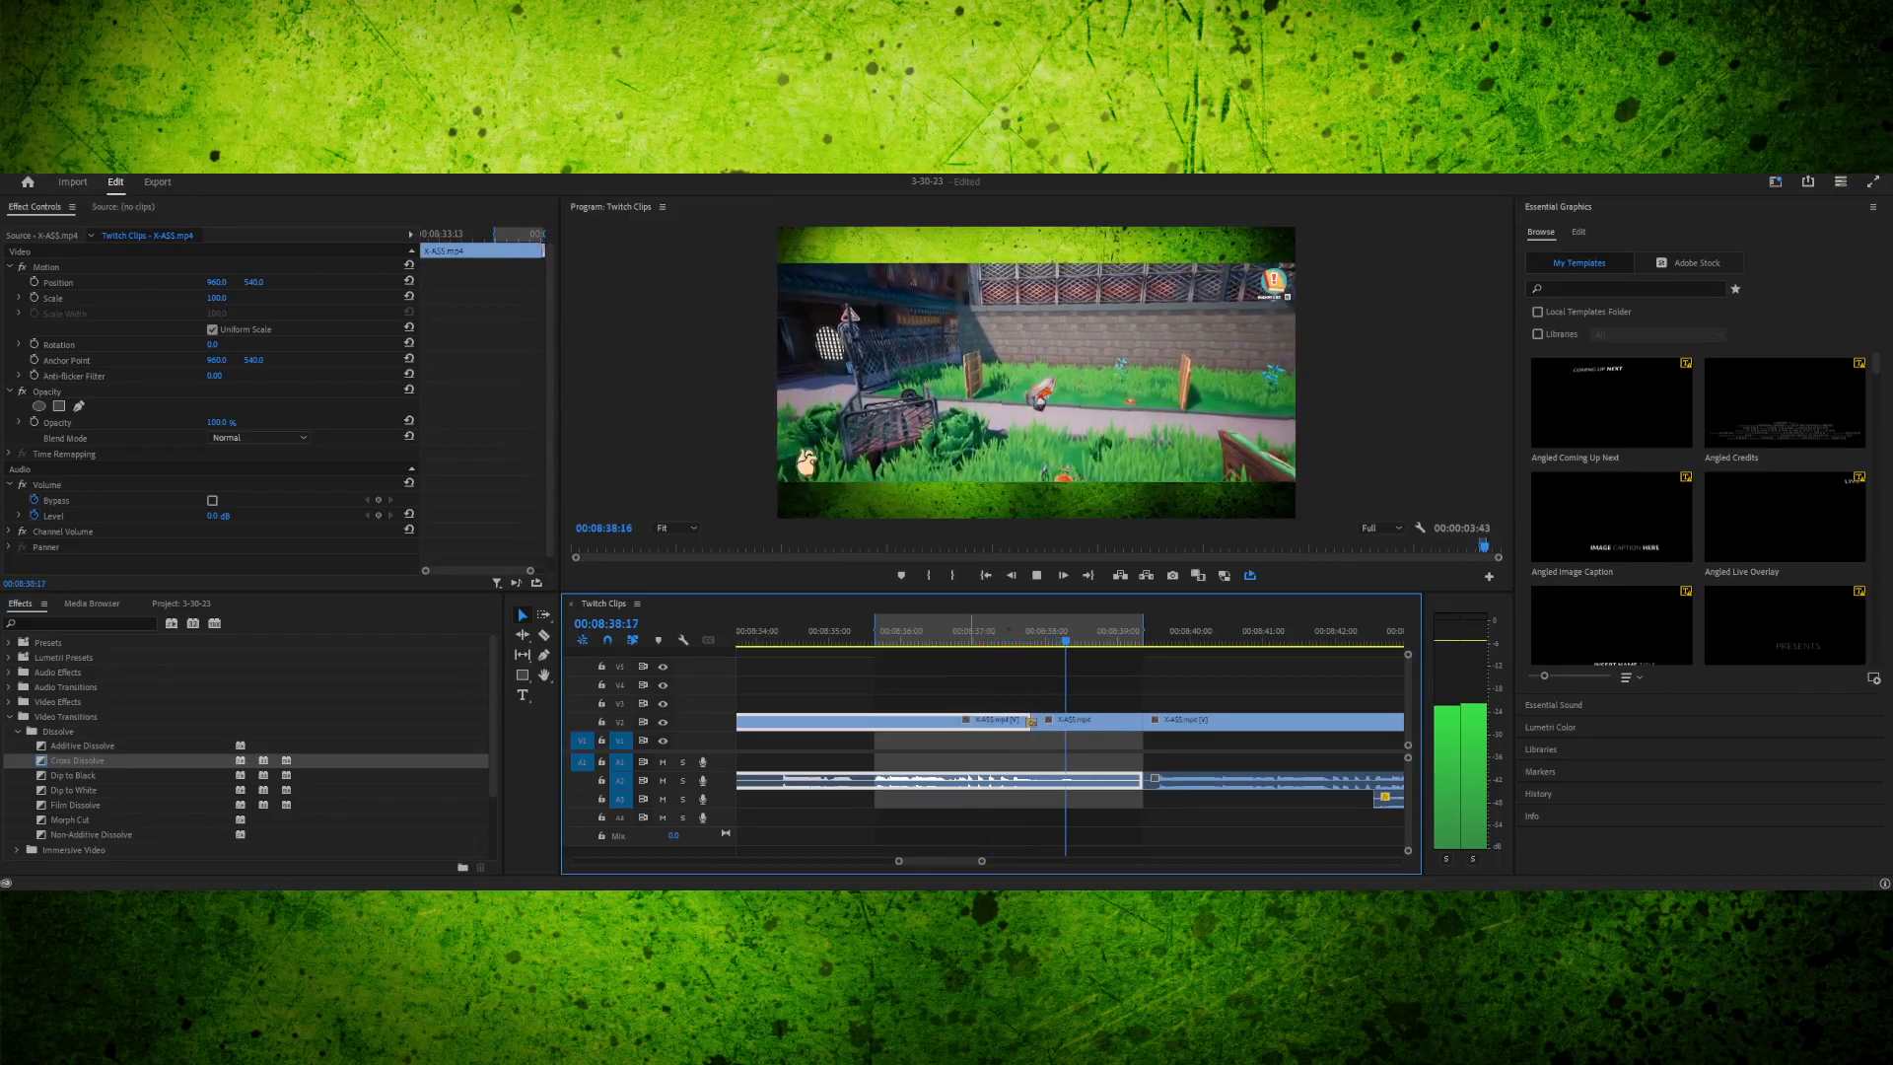
{"action": "key", "text": "space"}
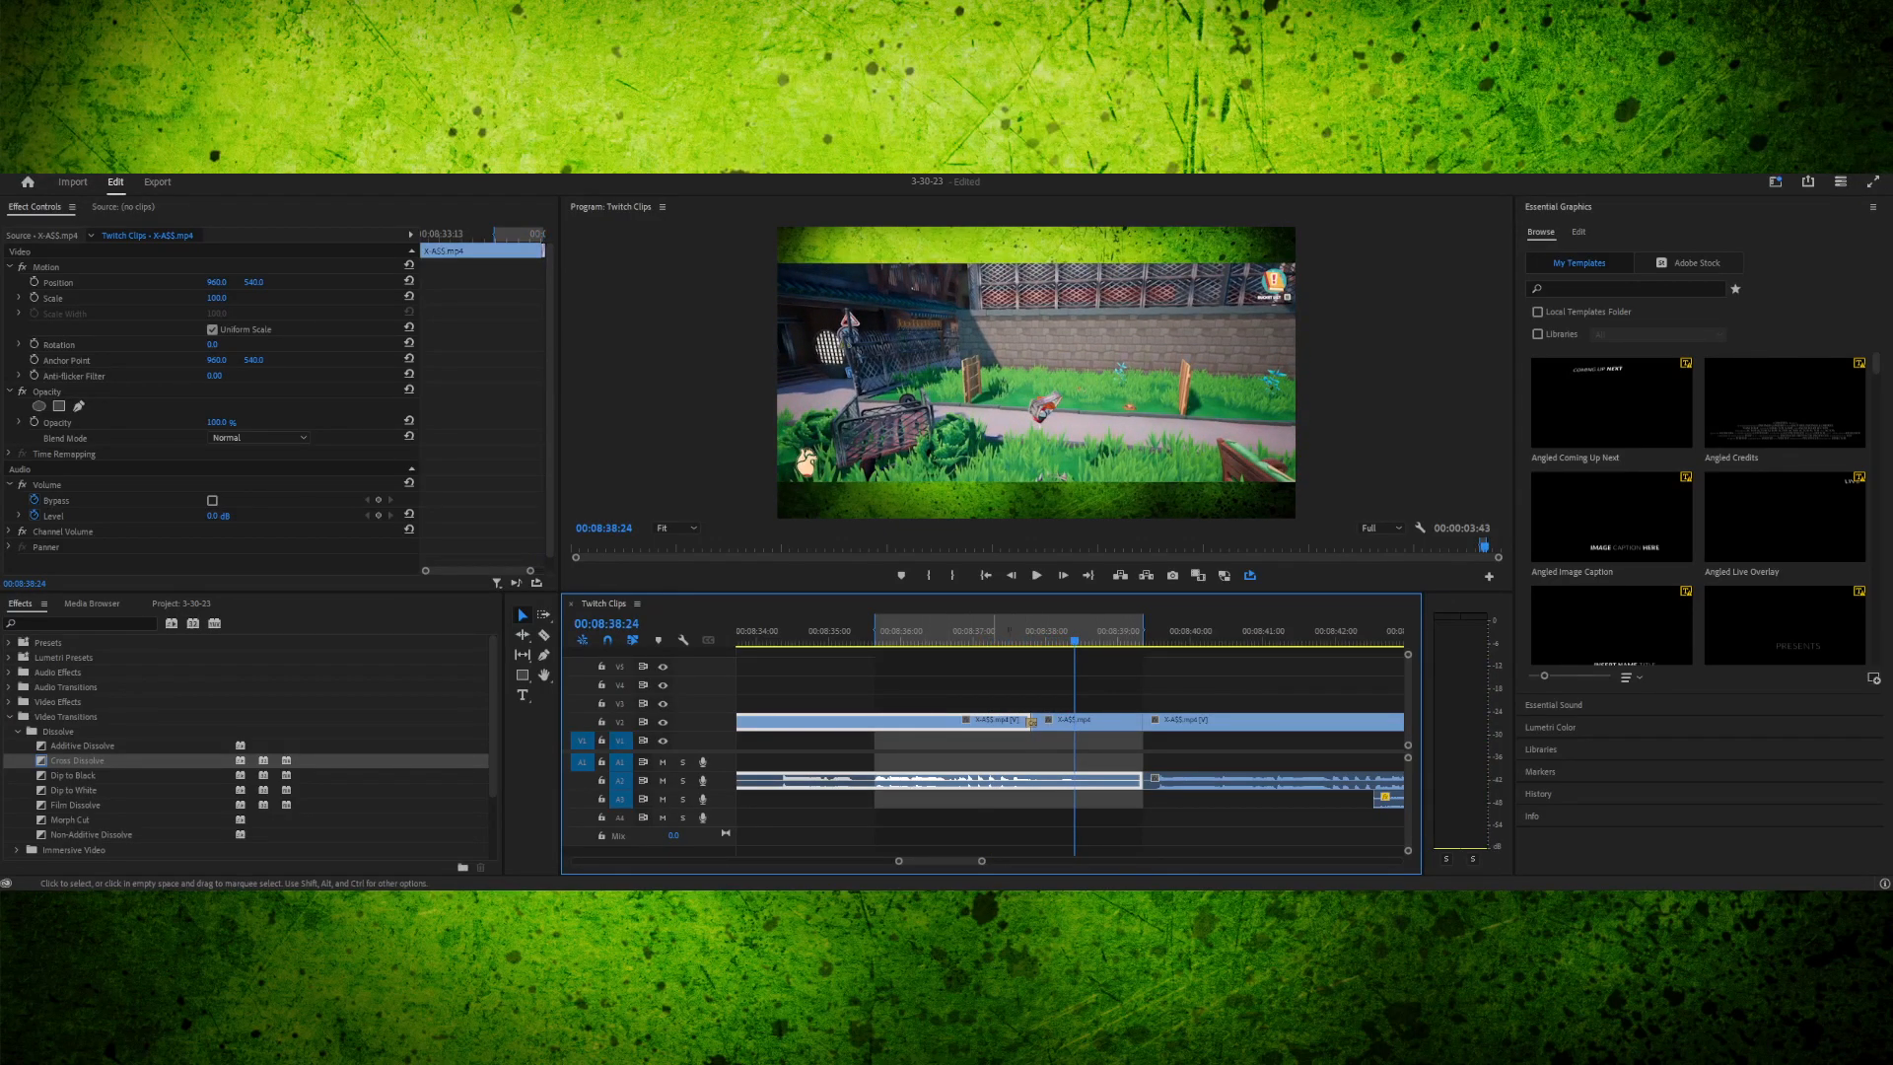
- Extend the in-out range from the start of the first X-A$$.mp4 segment to the end of the last one
{"action": "left_click_drag", "start_coordinate": [982, 861], "coordinate": [1007, 861]}
{"action": "left_click_drag", "start_coordinate": [988, 629], "coordinate": [888, 629]}
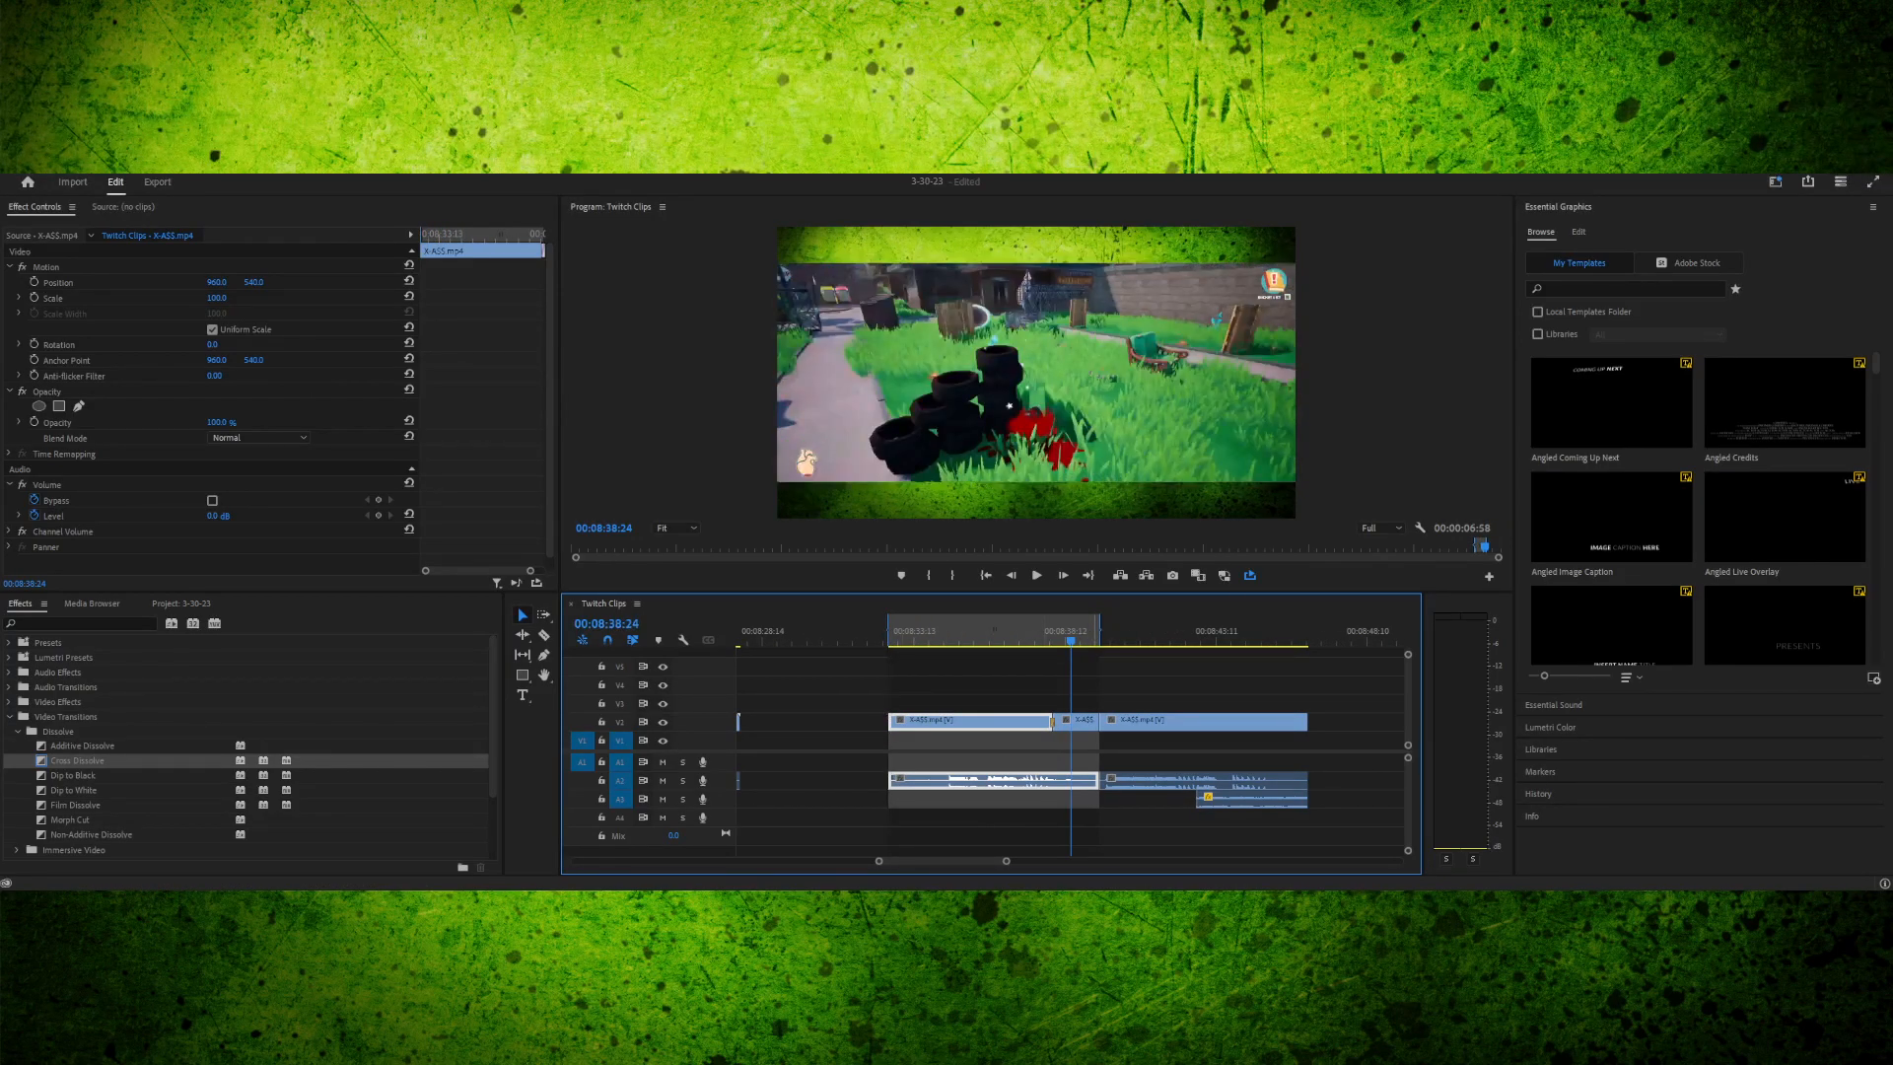
{"action": "left_click_drag", "start_coordinate": [1099, 629], "coordinate": [1308, 629]}
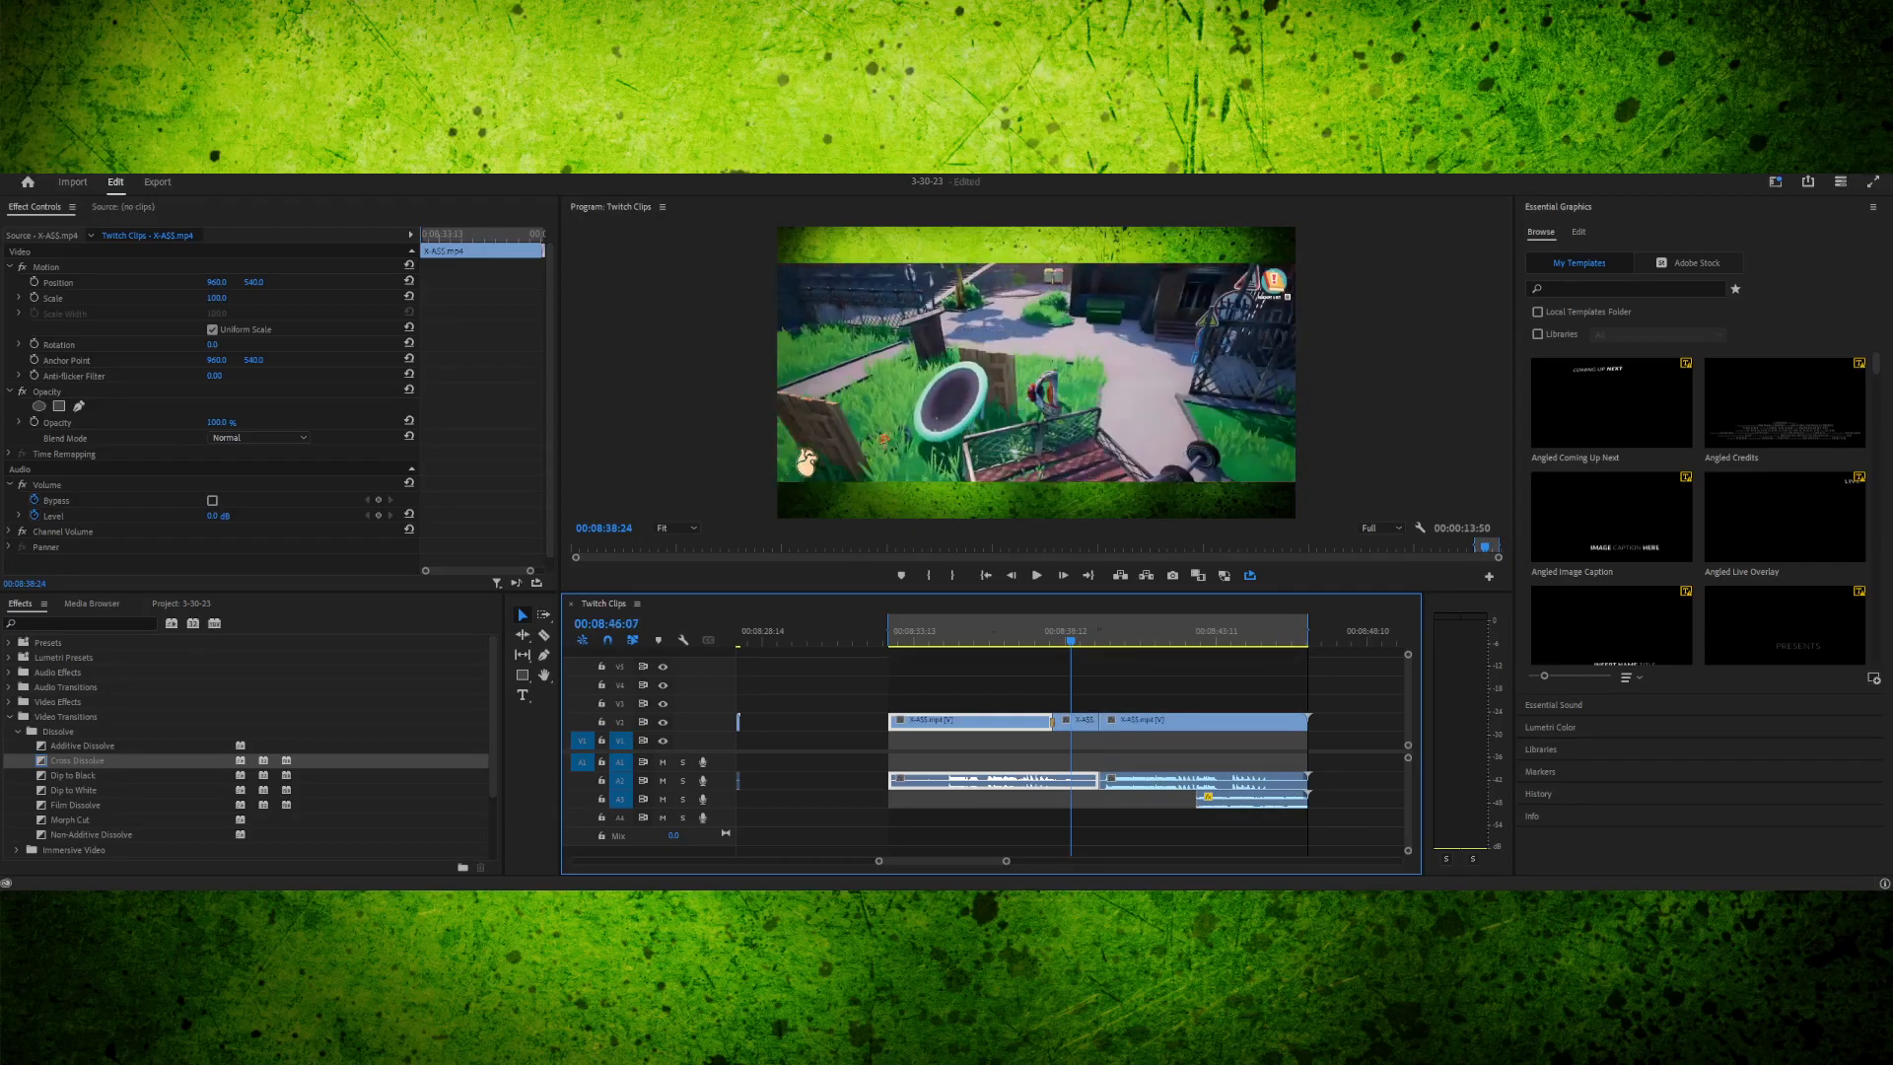
- Play through the joined segments into the explosion to check the dissolve, the extended audio and the X-Men theme's timing
{"action": "left_click_drag", "start_coordinate": [1071, 640], "coordinate": [1045, 640]}
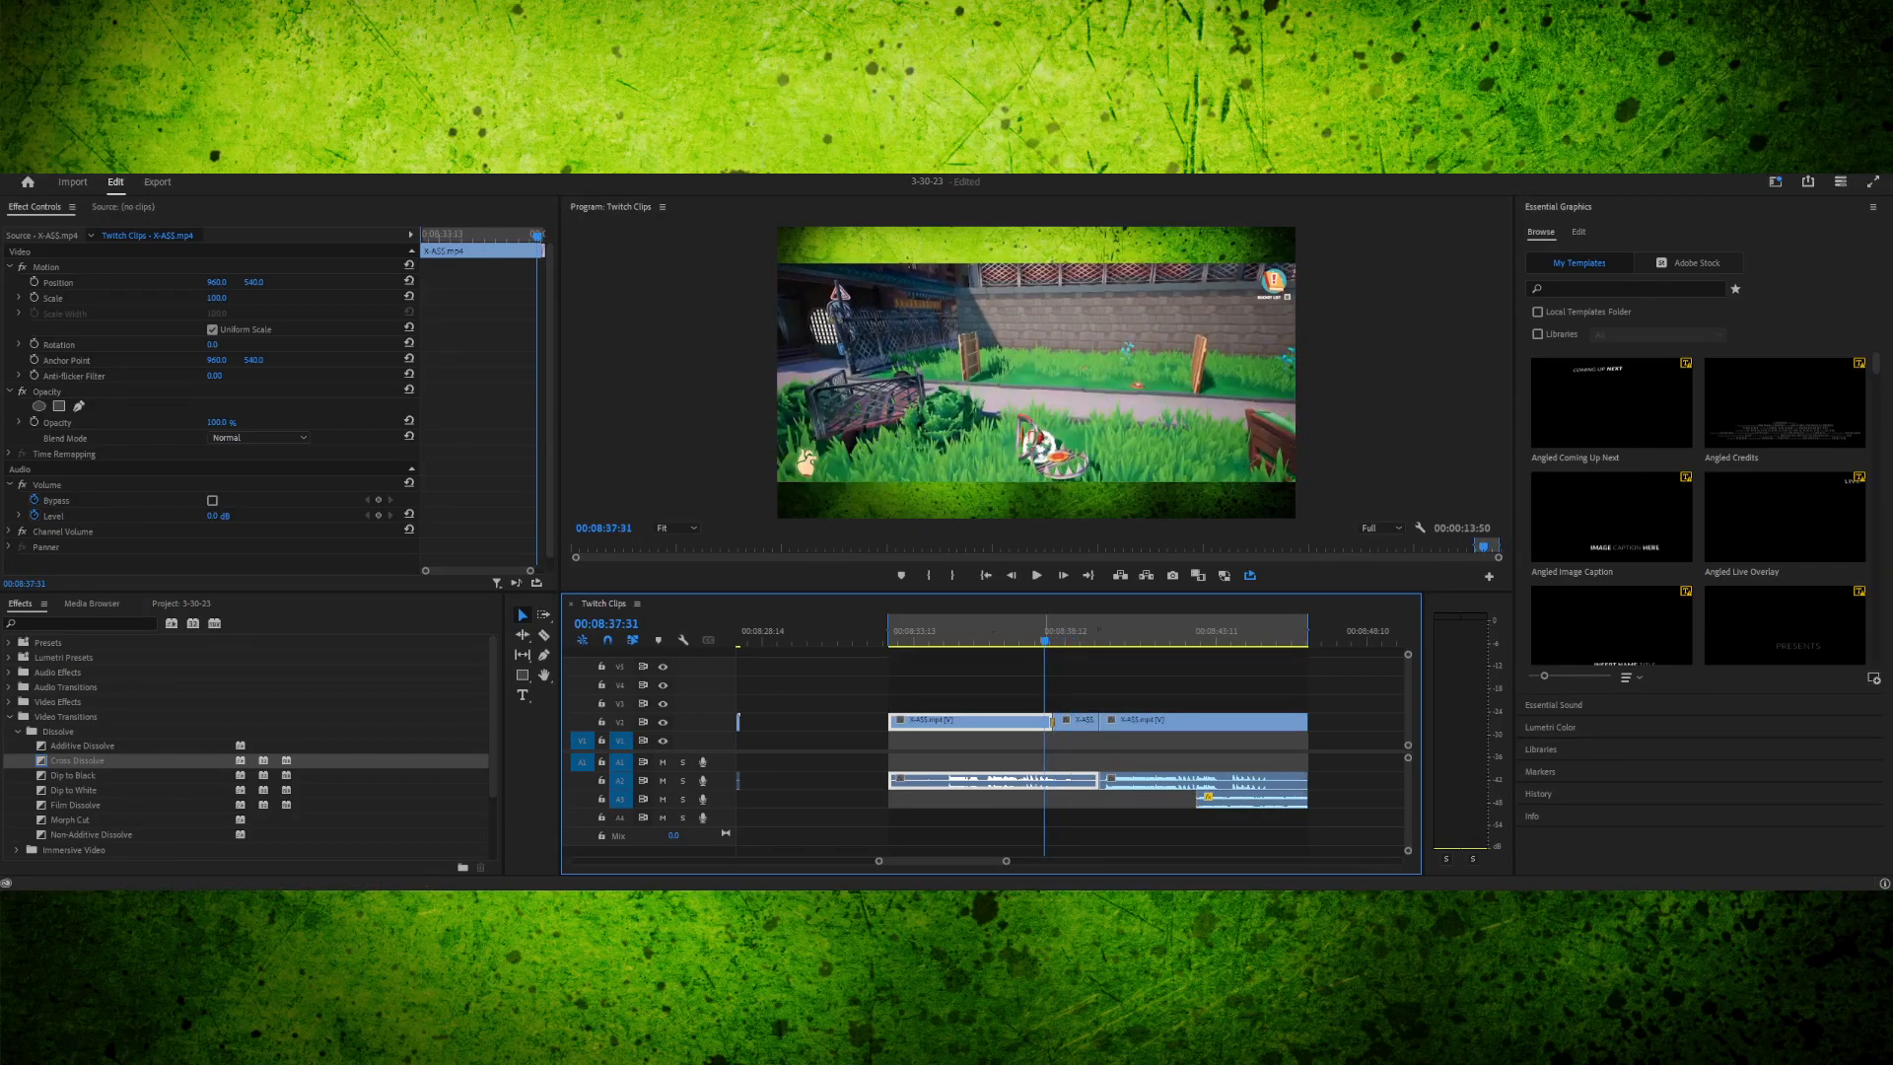
{"action": "key", "text": "space"}
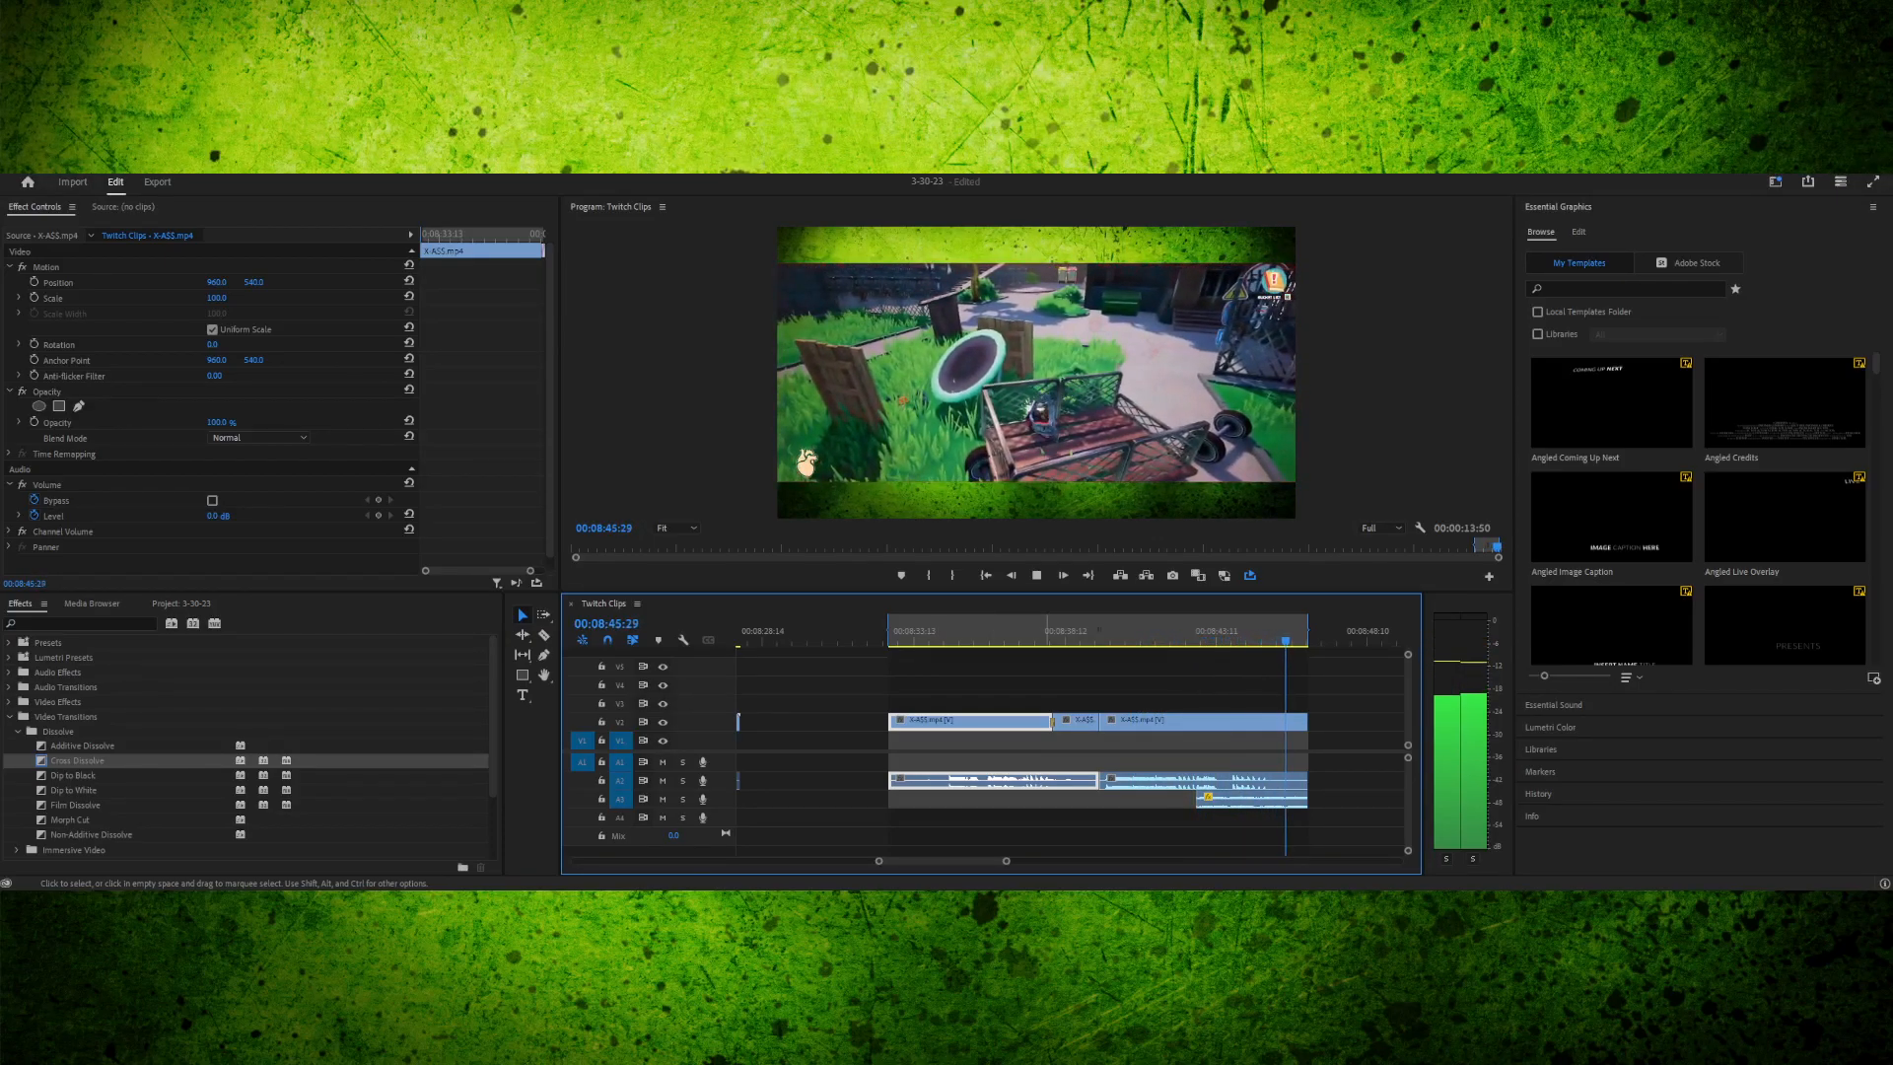
{"action": "left_click_drag", "start_coordinate": [949, 641], "coordinate": [926, 641]}
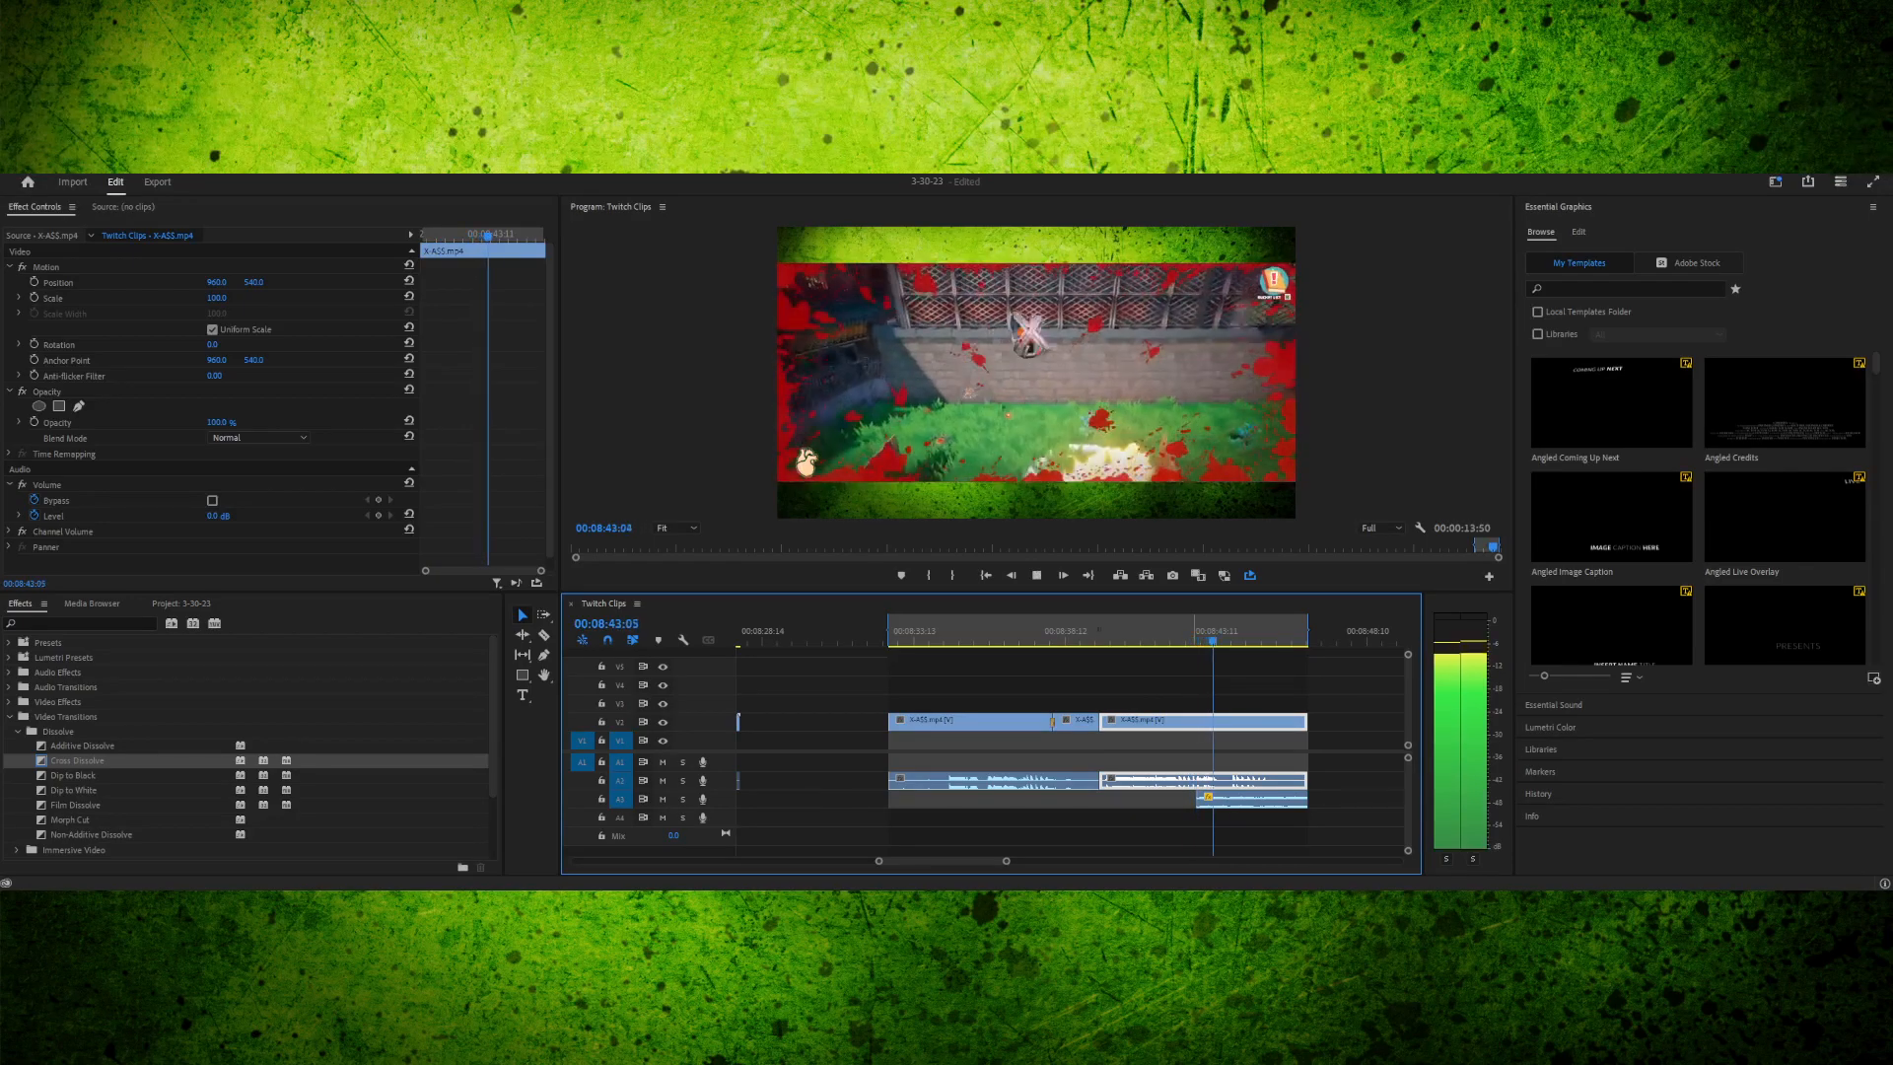
{"action": "key", "text": "space"}
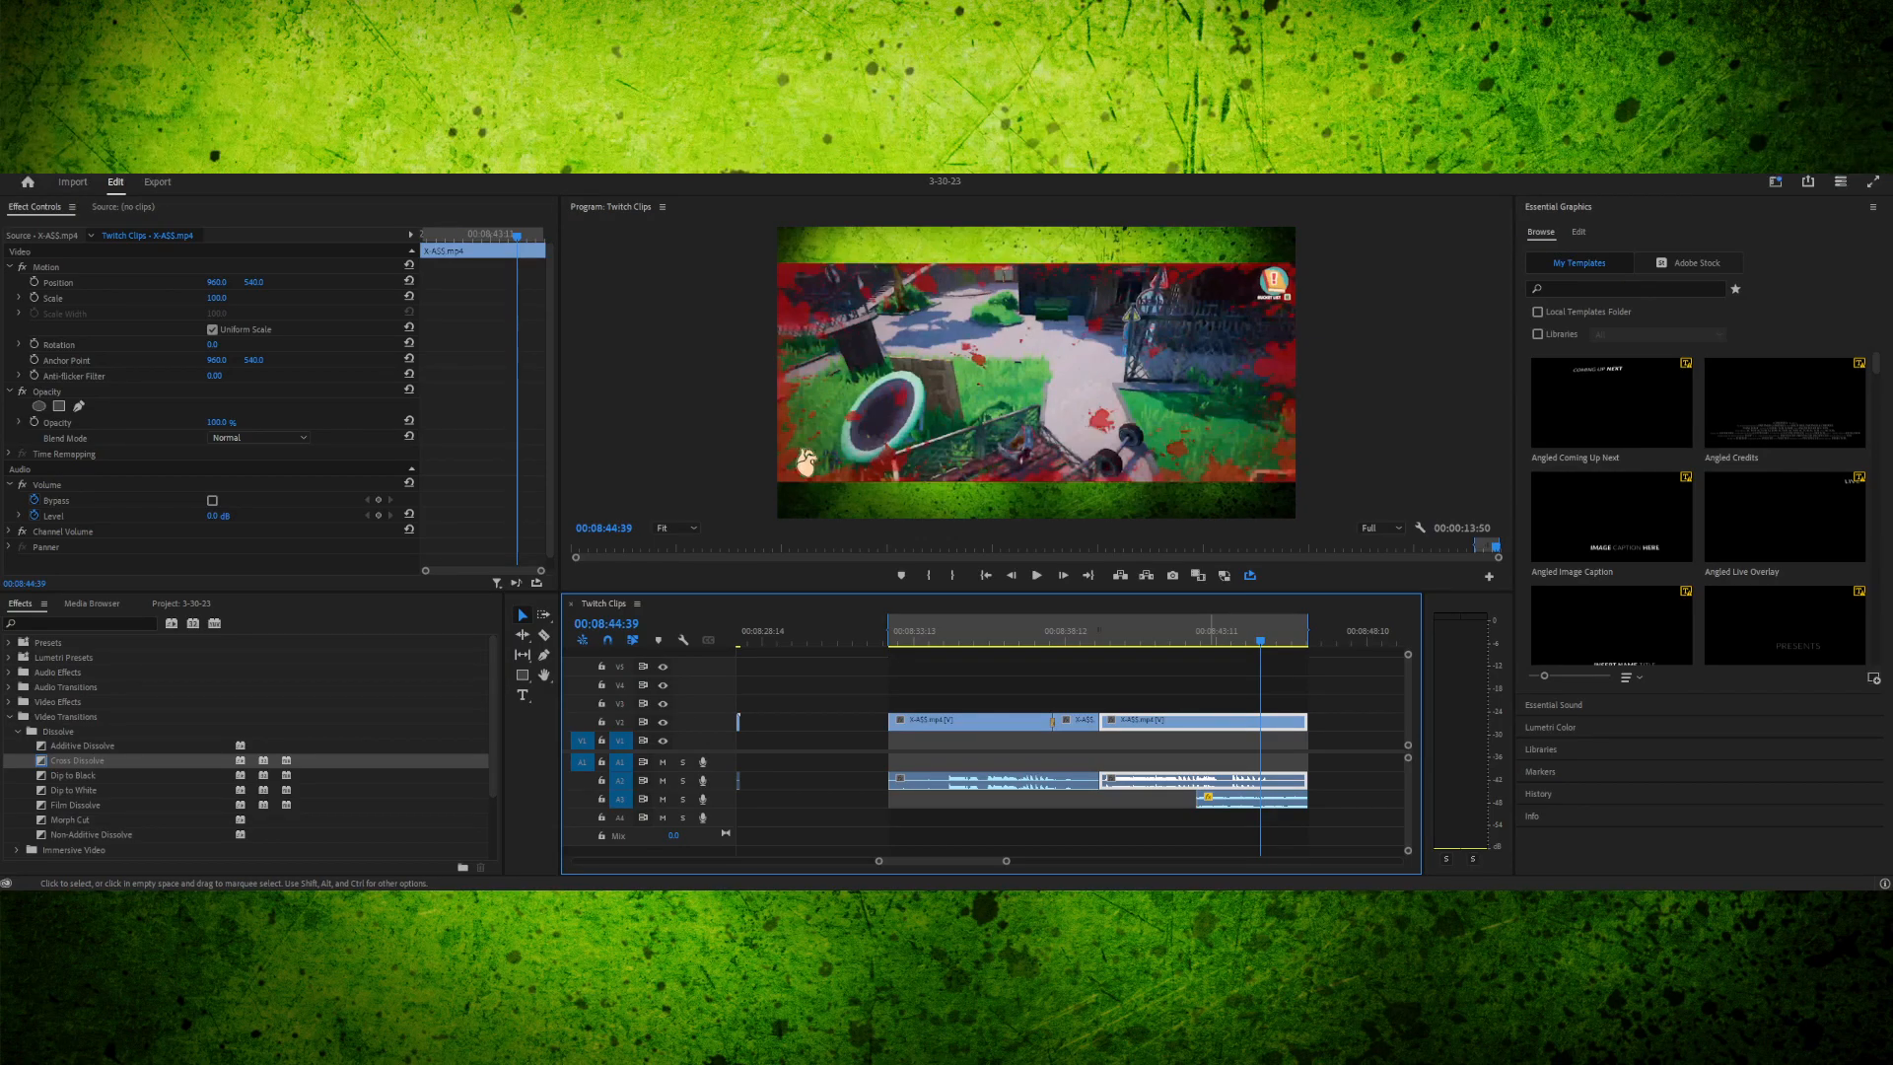
{"action": "left_click", "coordinate": [1023, 631]}
{"action": "key", "text": "space"}
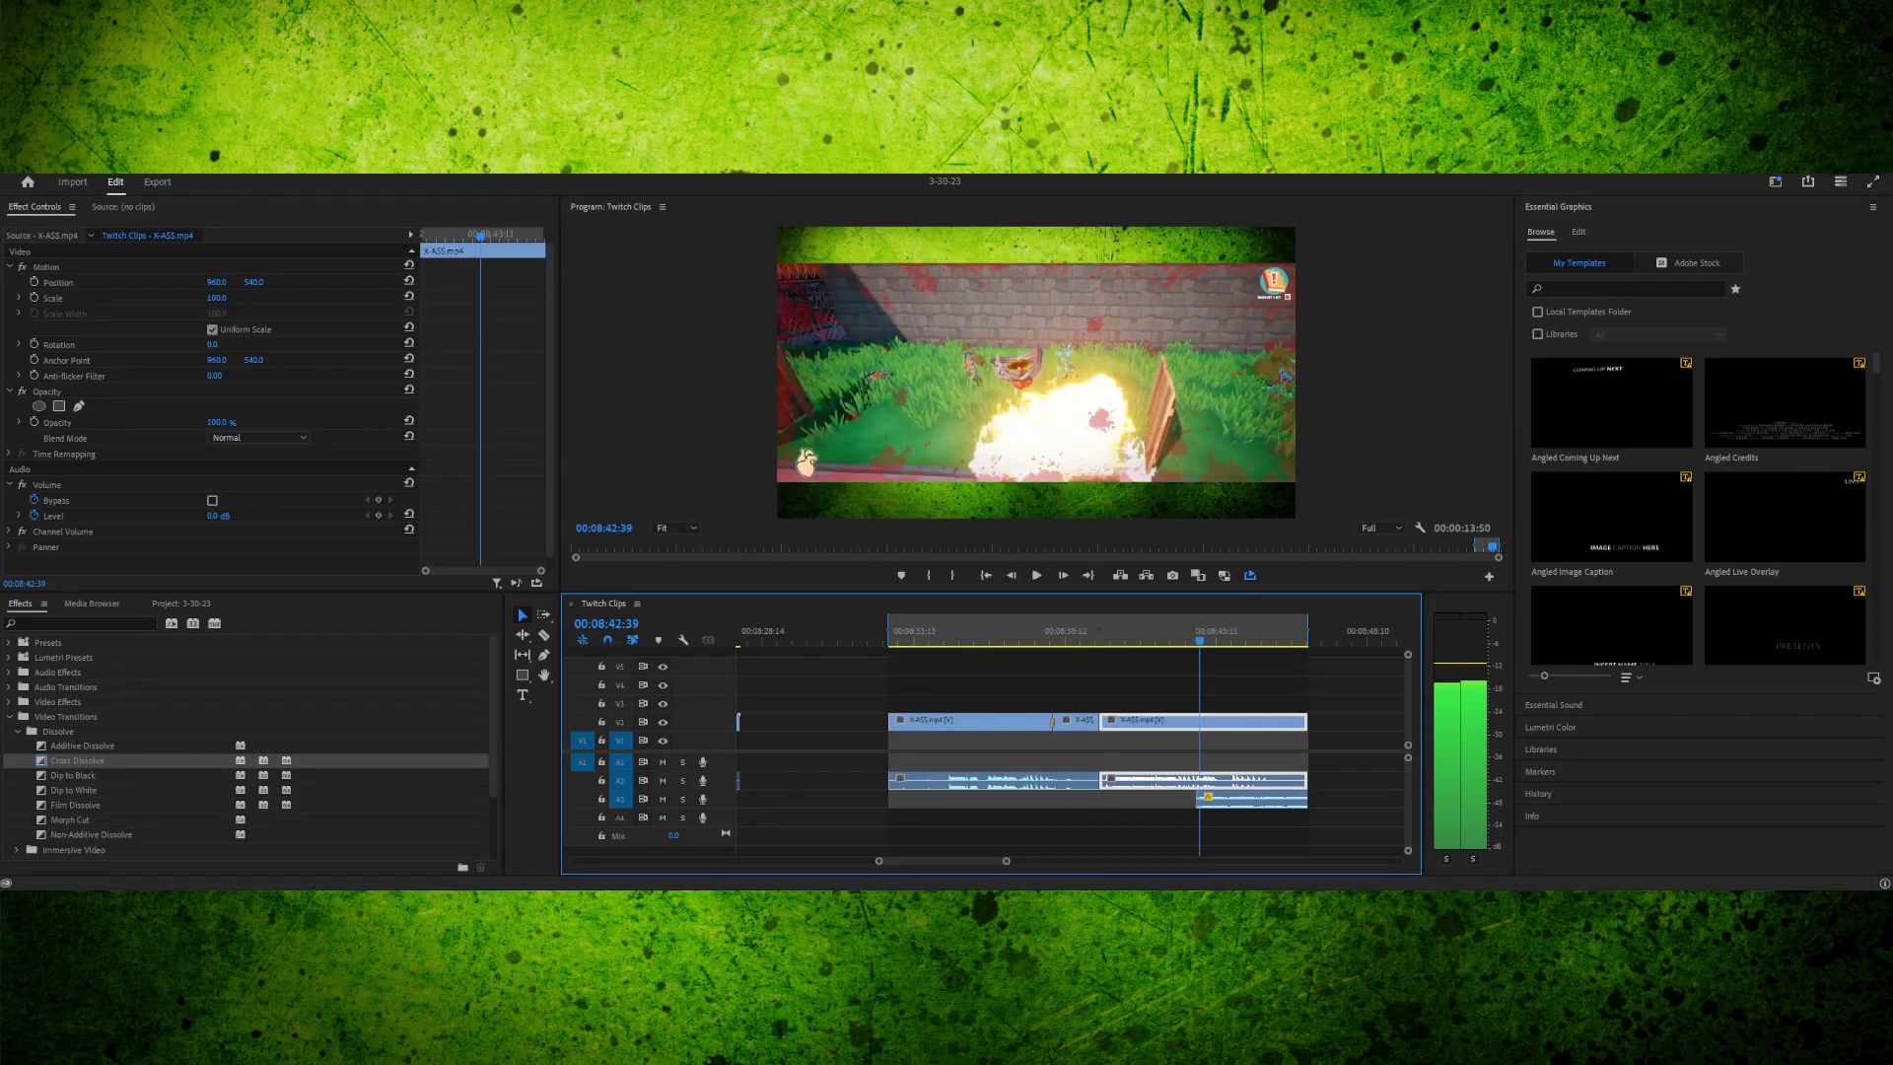
{"action": "key", "text": "space"}
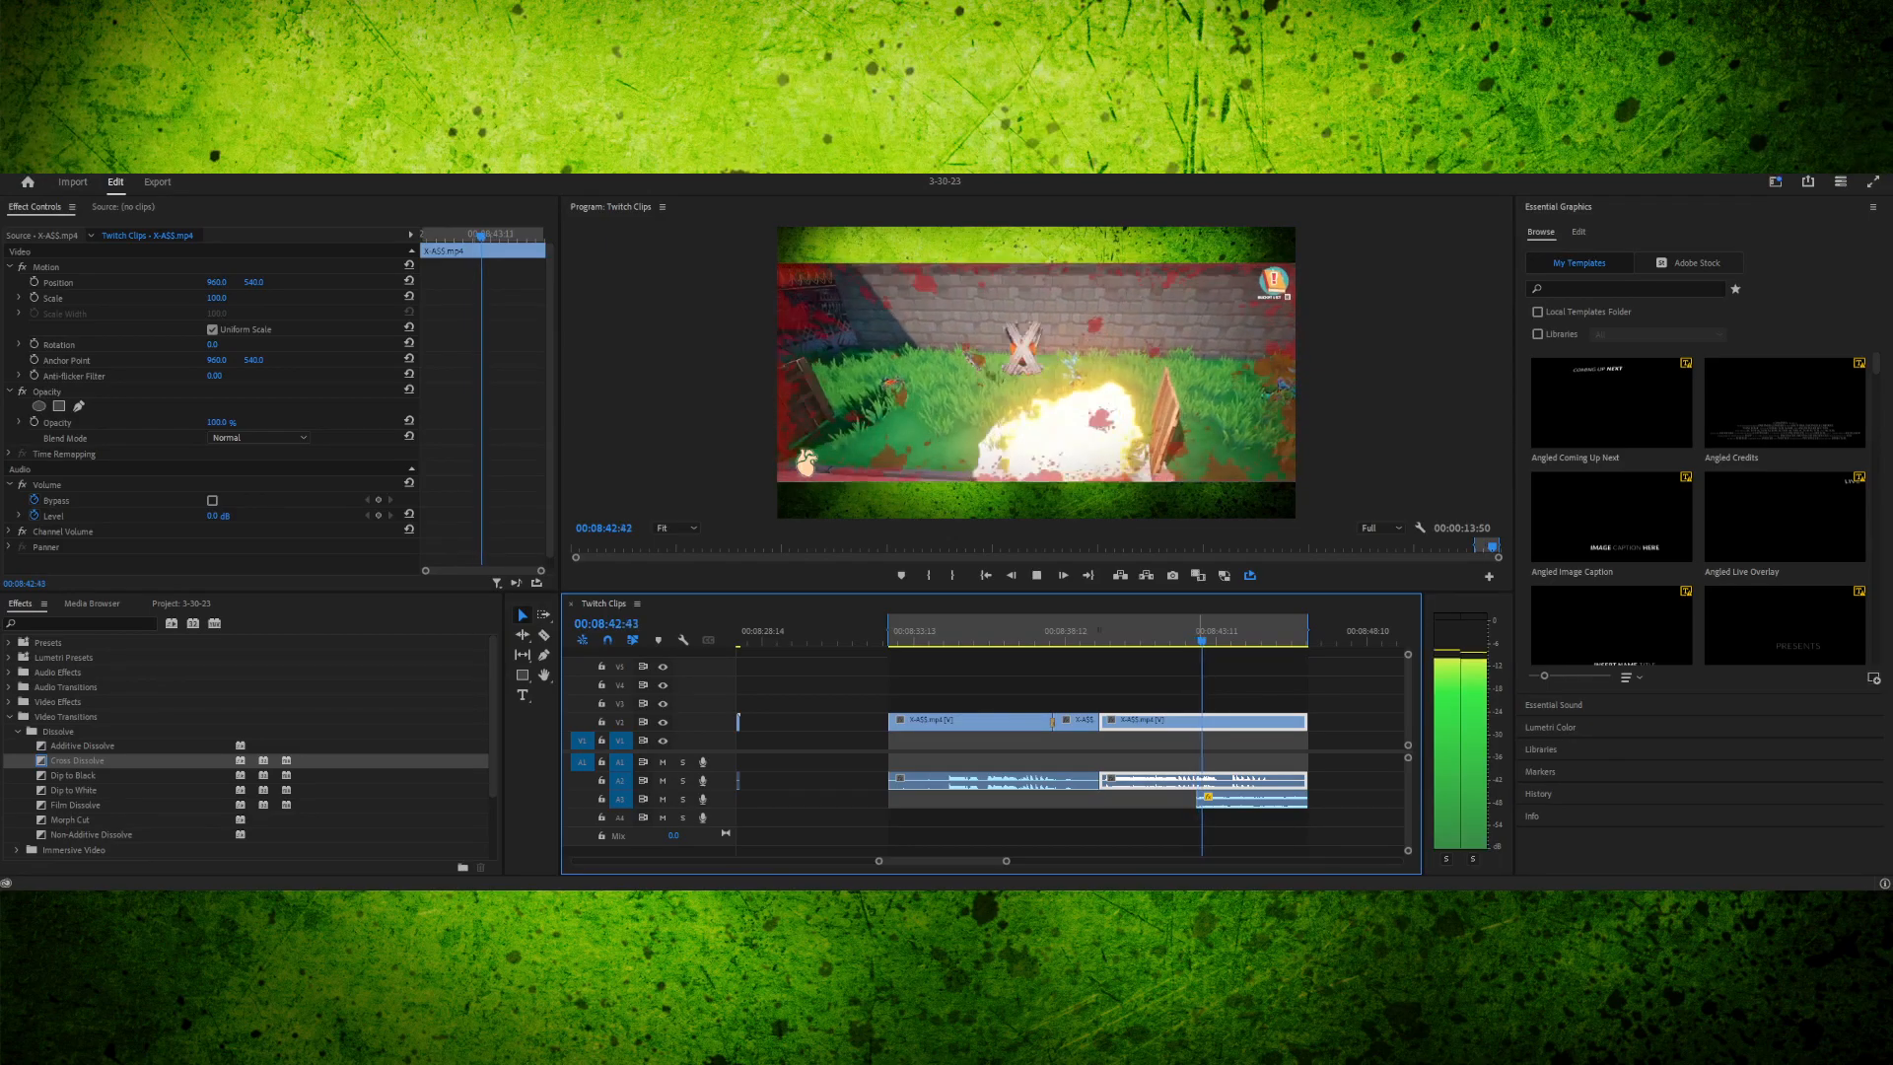
{"action": "key", "text": "space"}
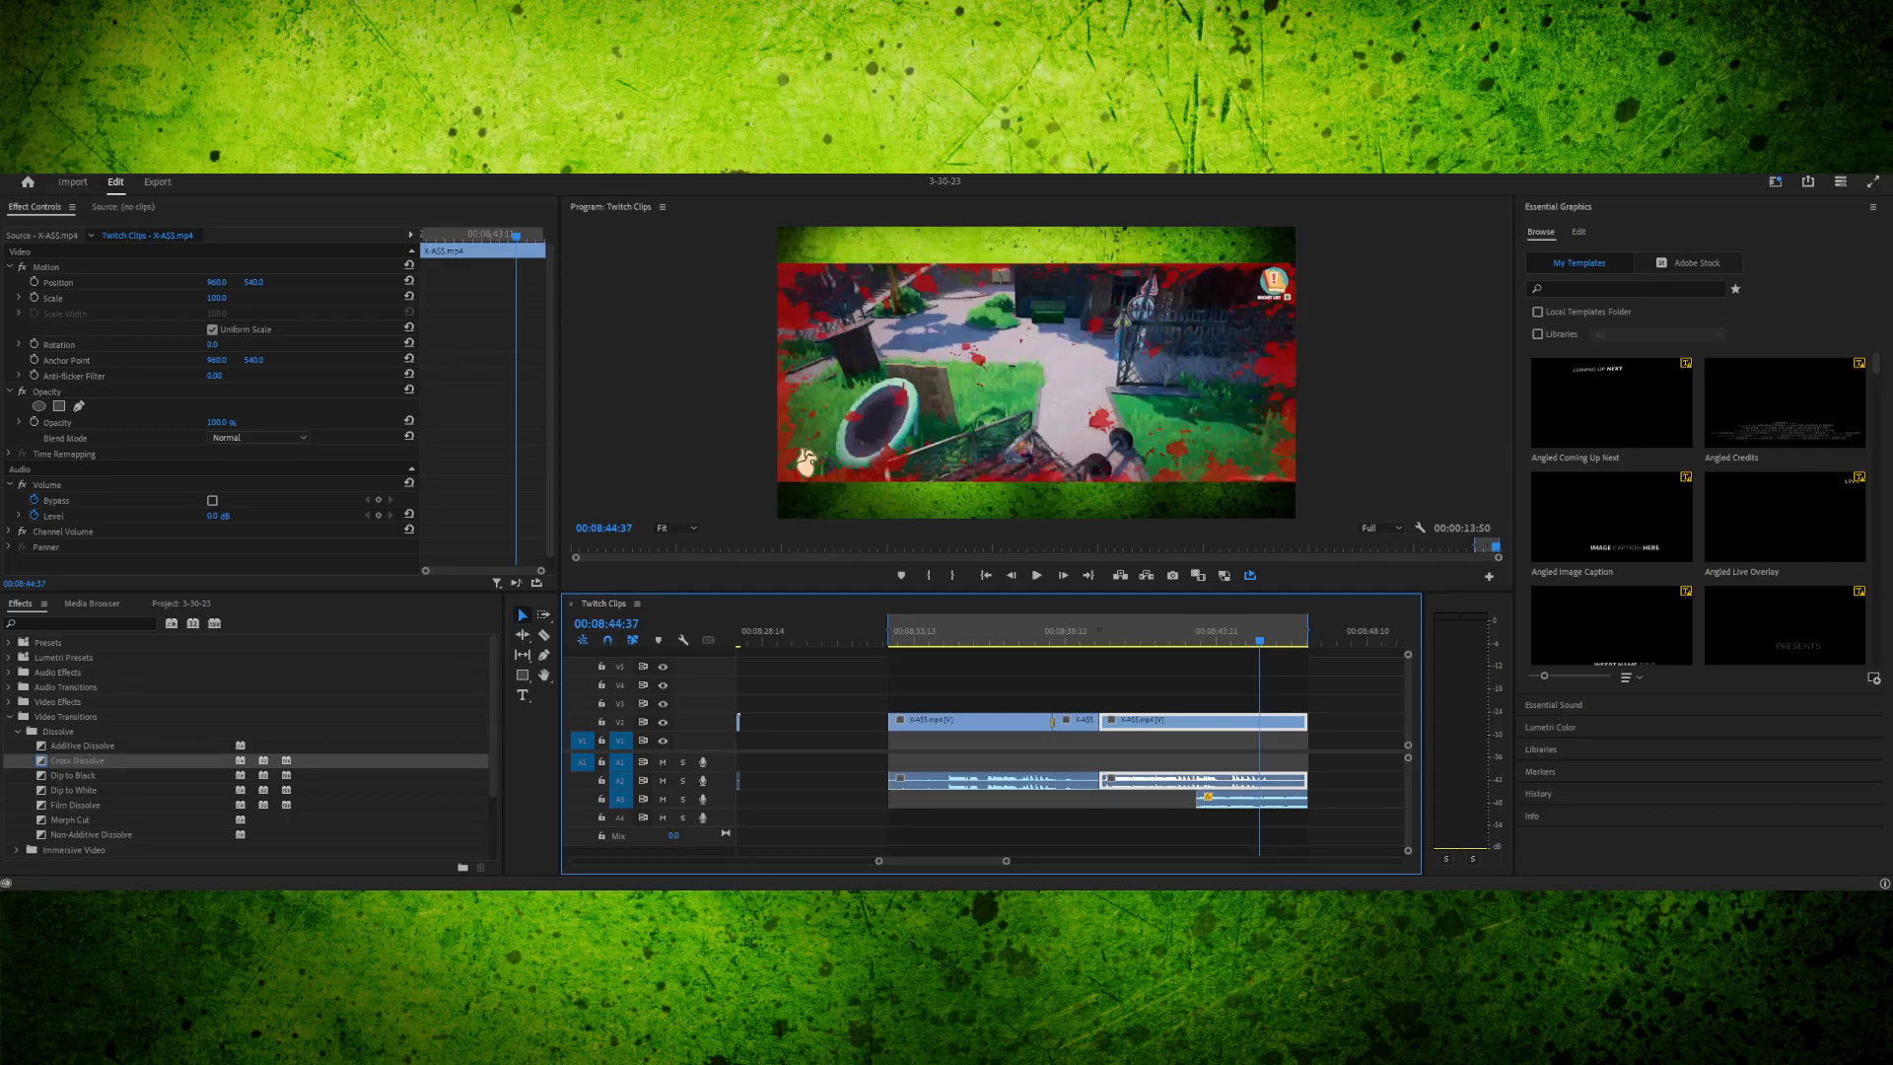
- Look over the video transition groups and the Distort video effects for a suitable ending effect
{"action": "left_click", "coordinate": [17, 732]}
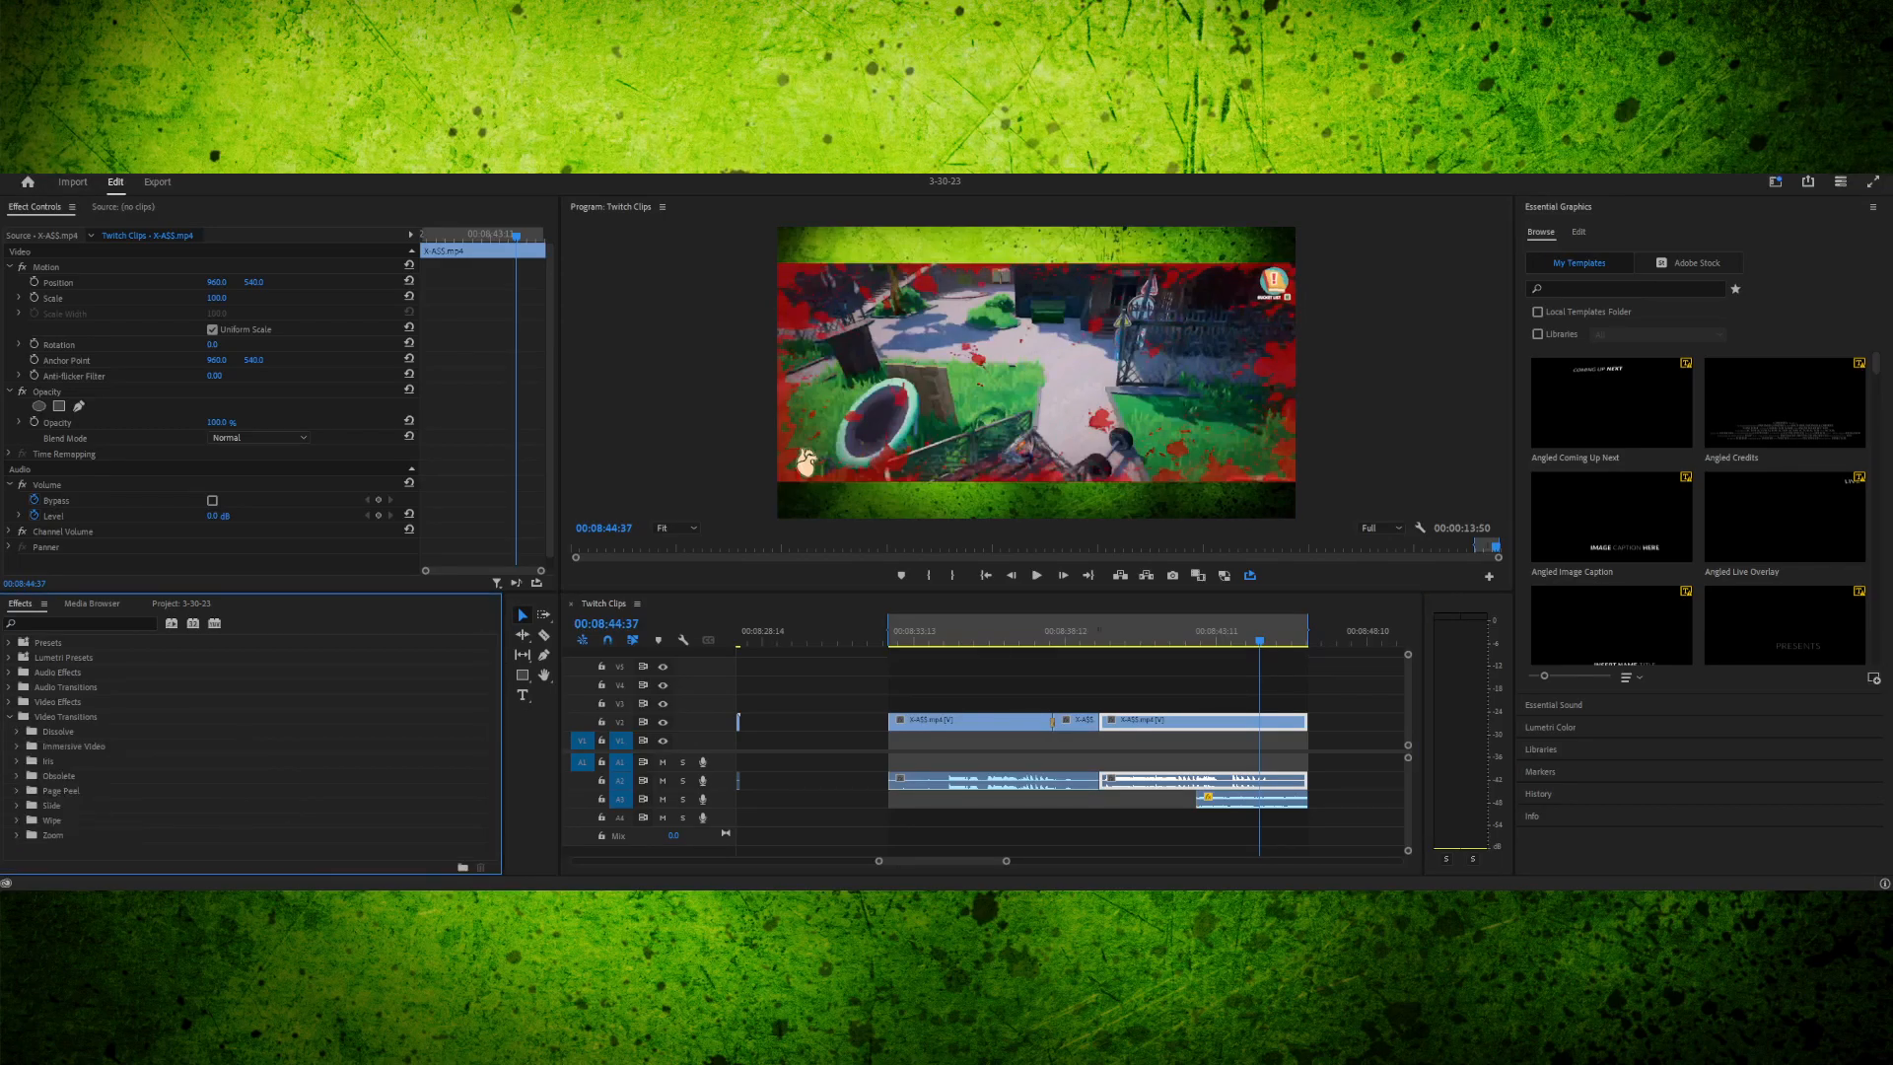
{"action": "left_click", "coordinate": [60, 791]}
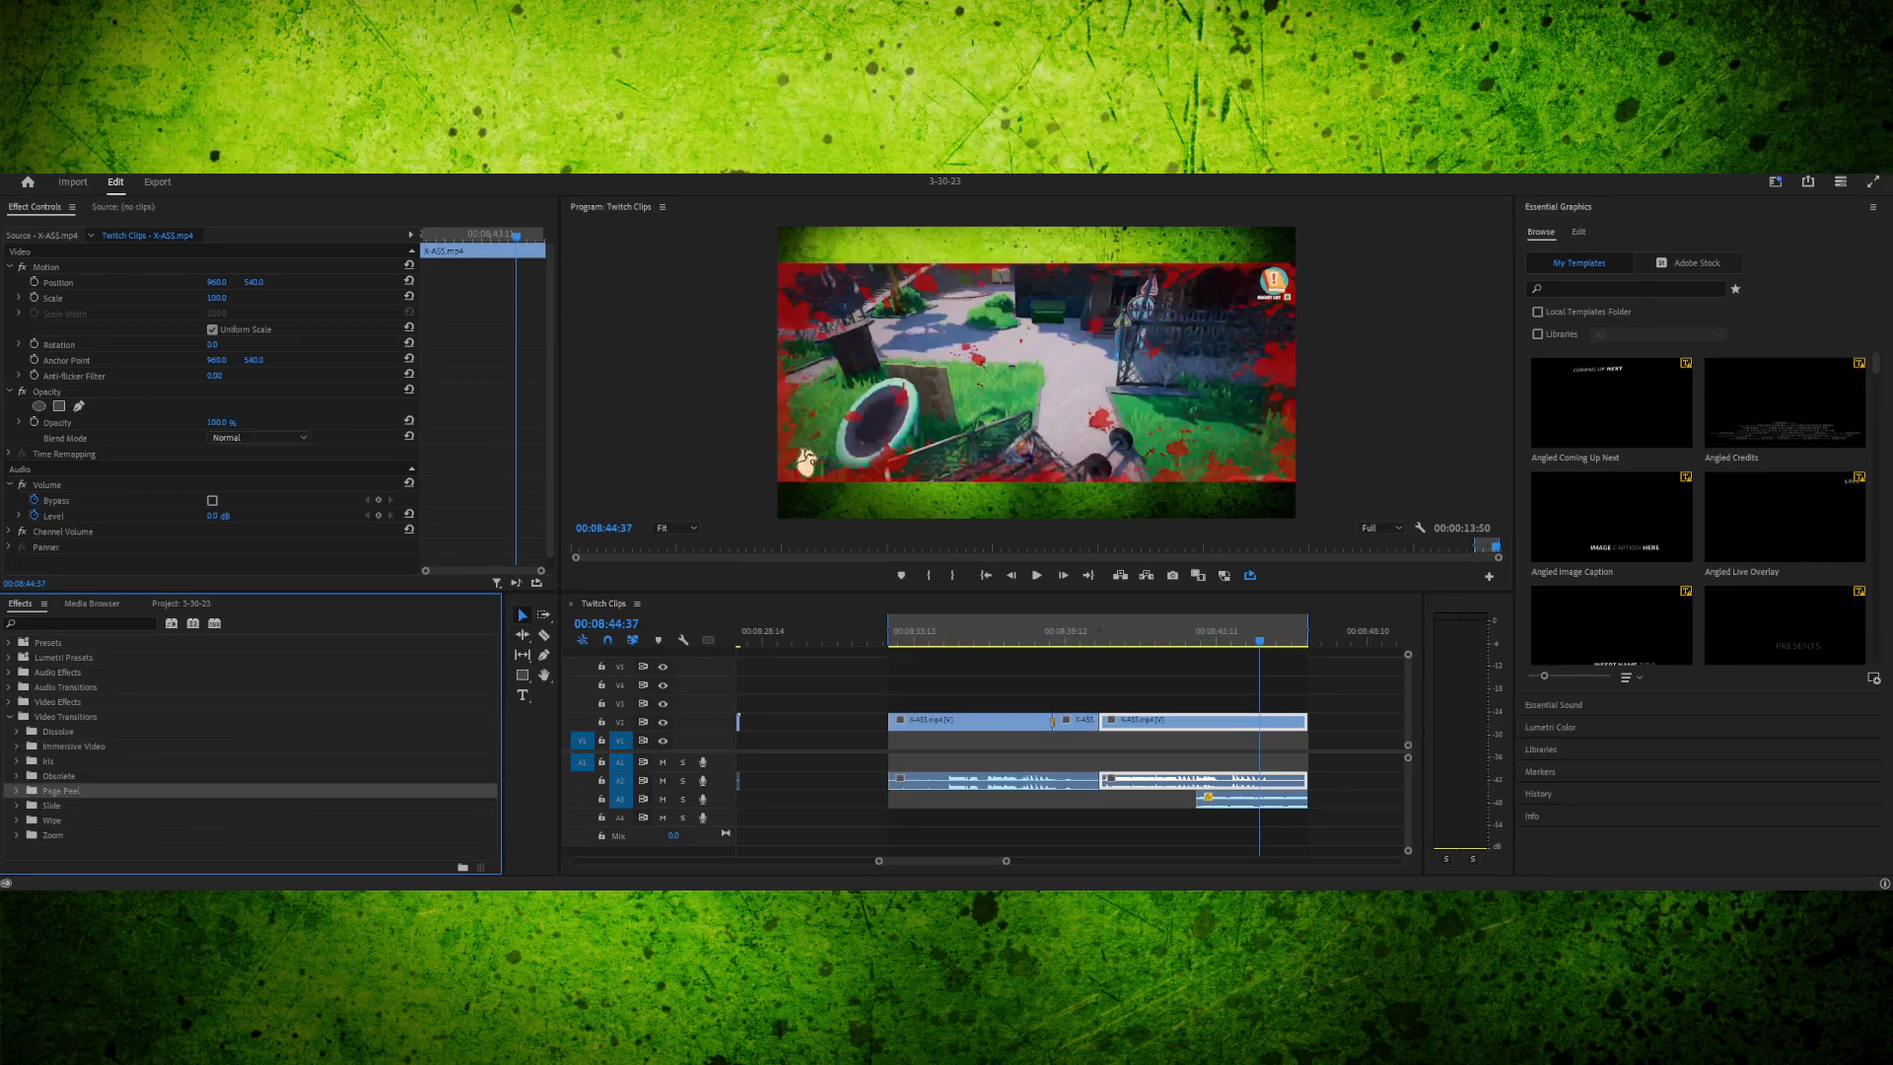
{"action": "left_click", "coordinate": [10, 717]}
{"action": "left_click", "coordinate": [10, 702]}
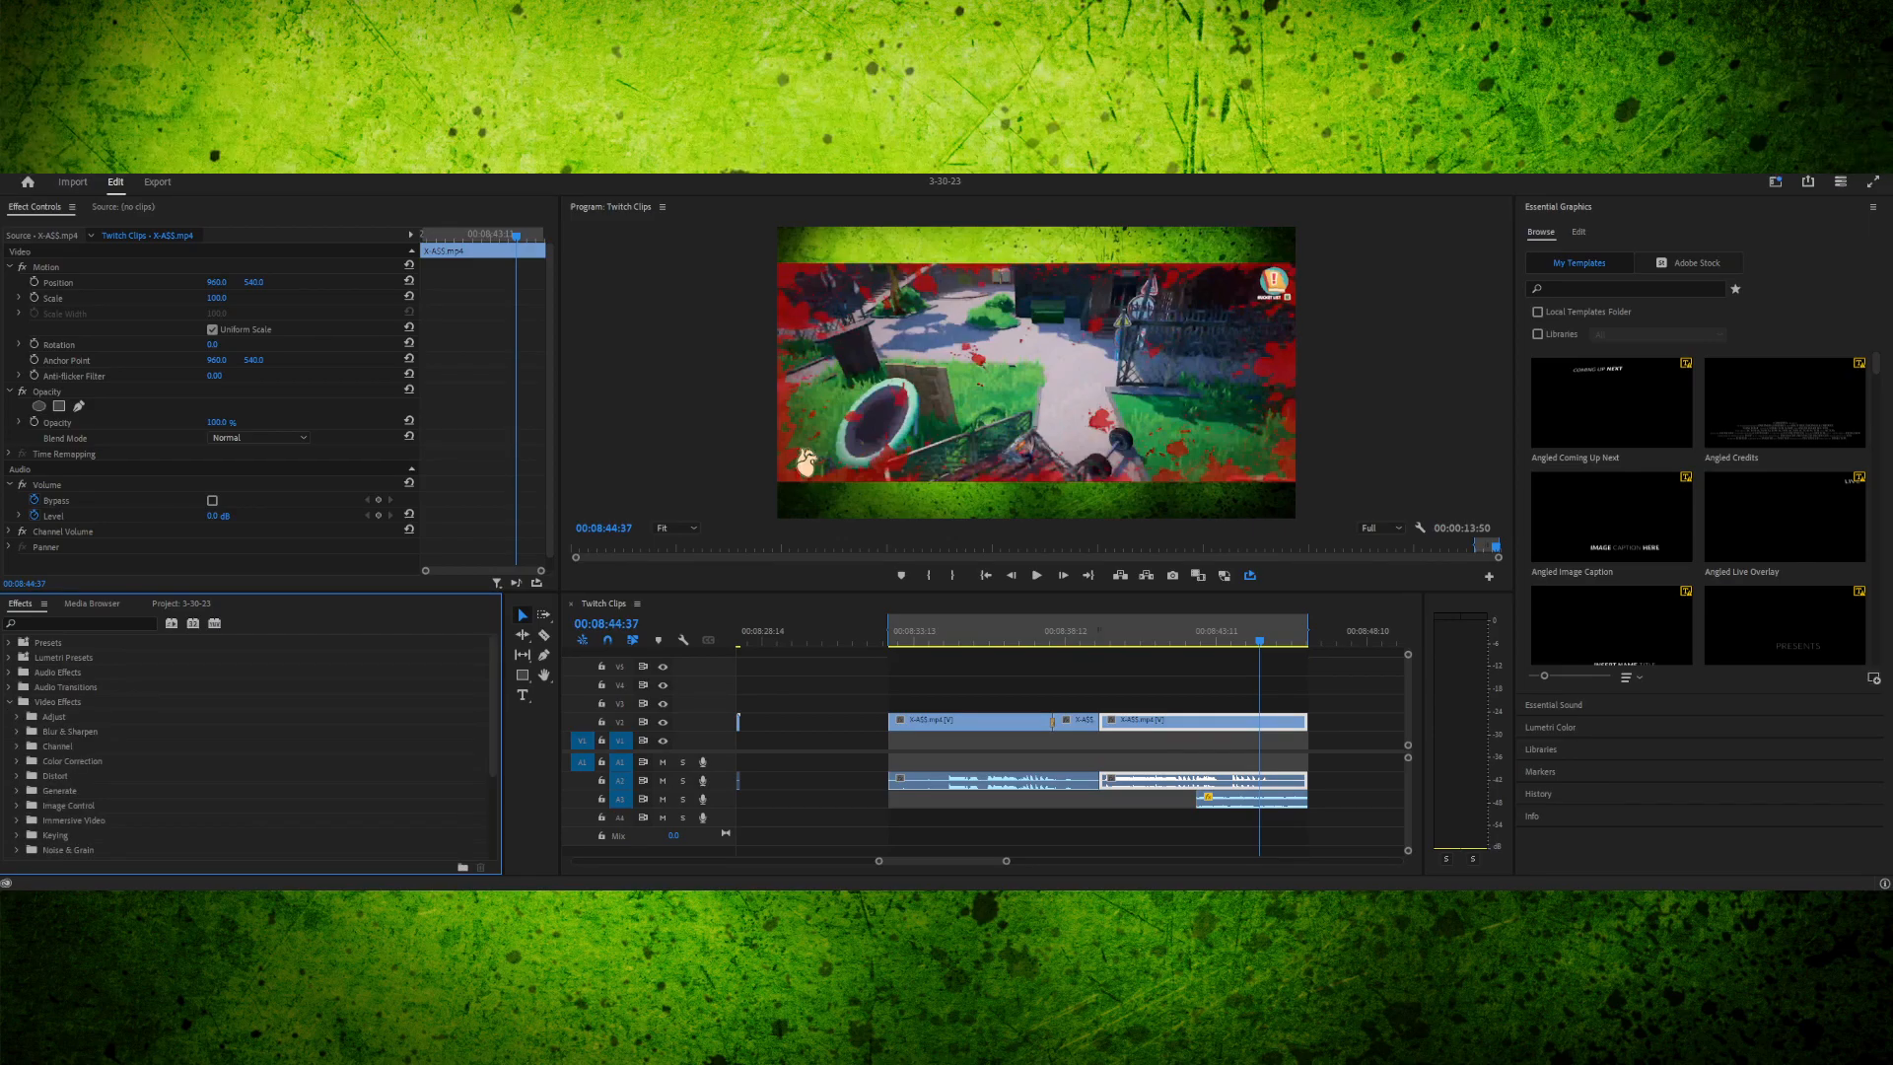
{"action": "left_click", "coordinate": [56, 776]}
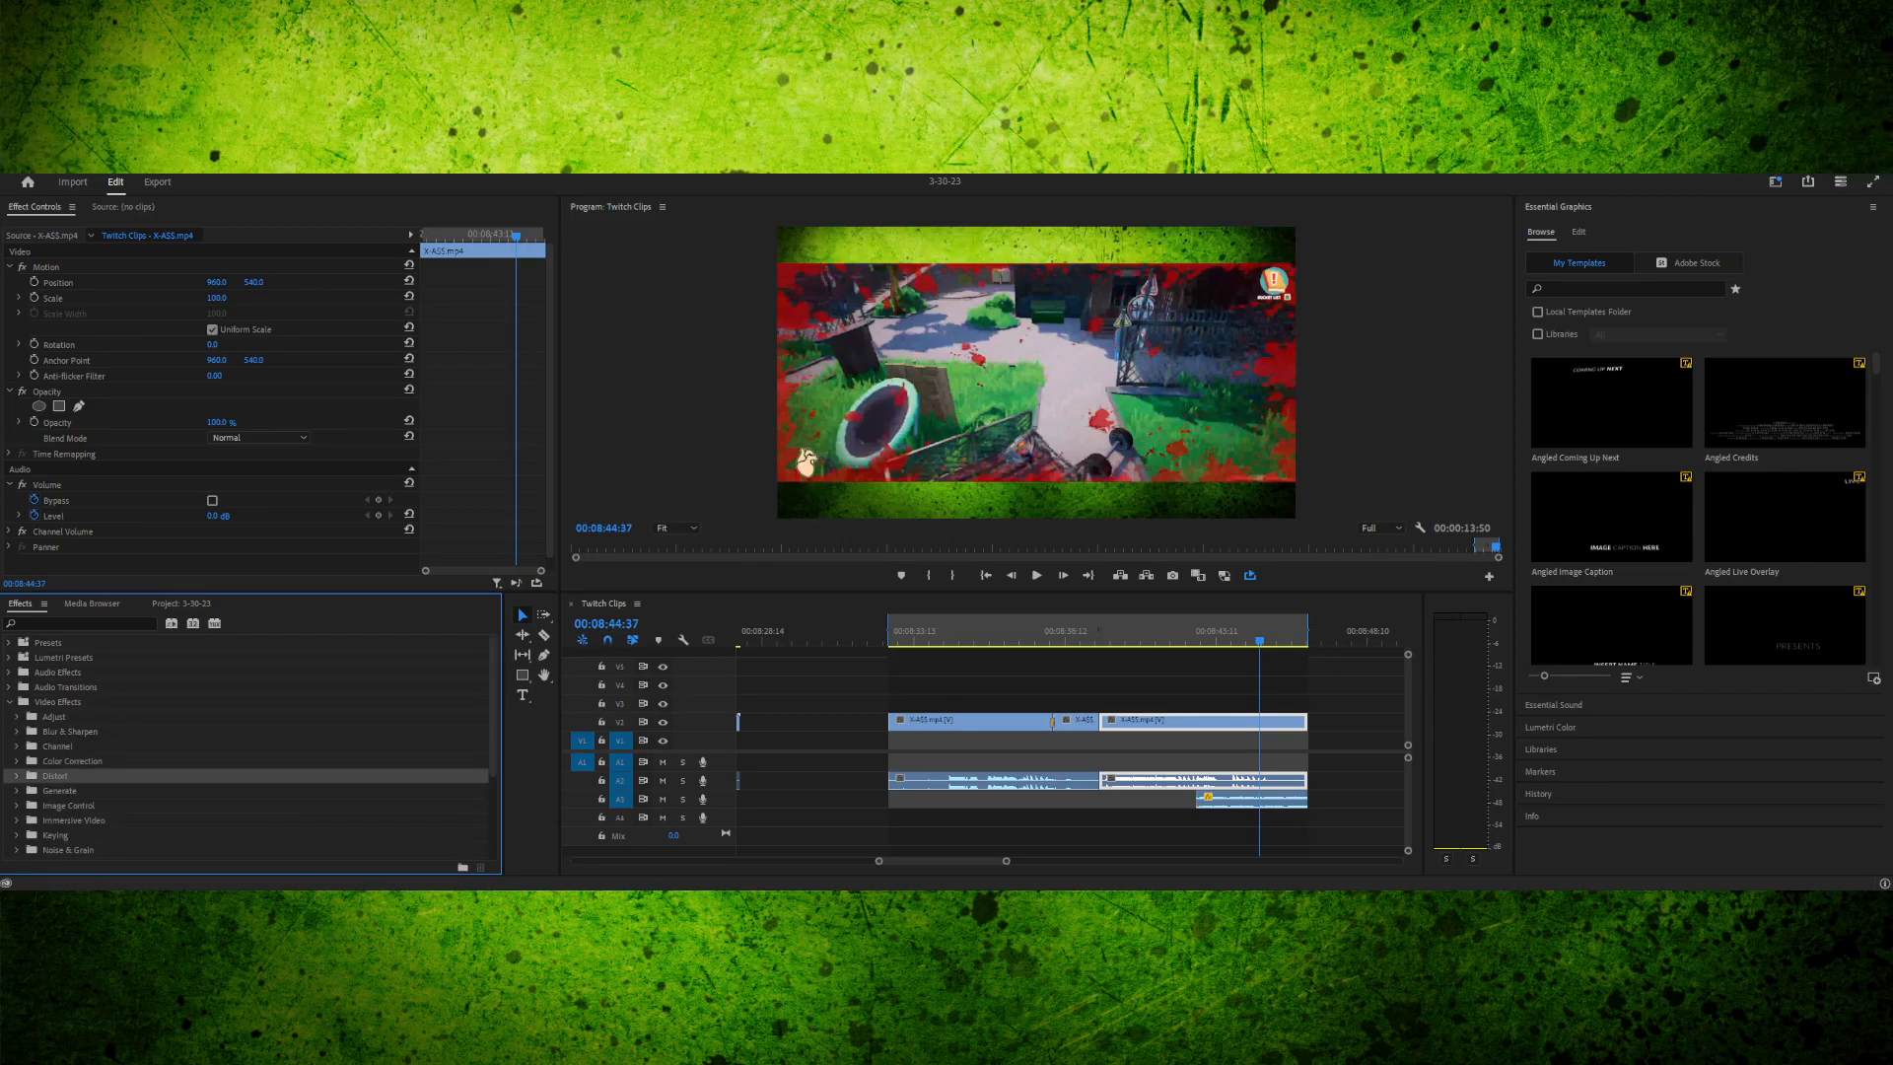
{"action": "left_click", "coordinate": [17, 776]}
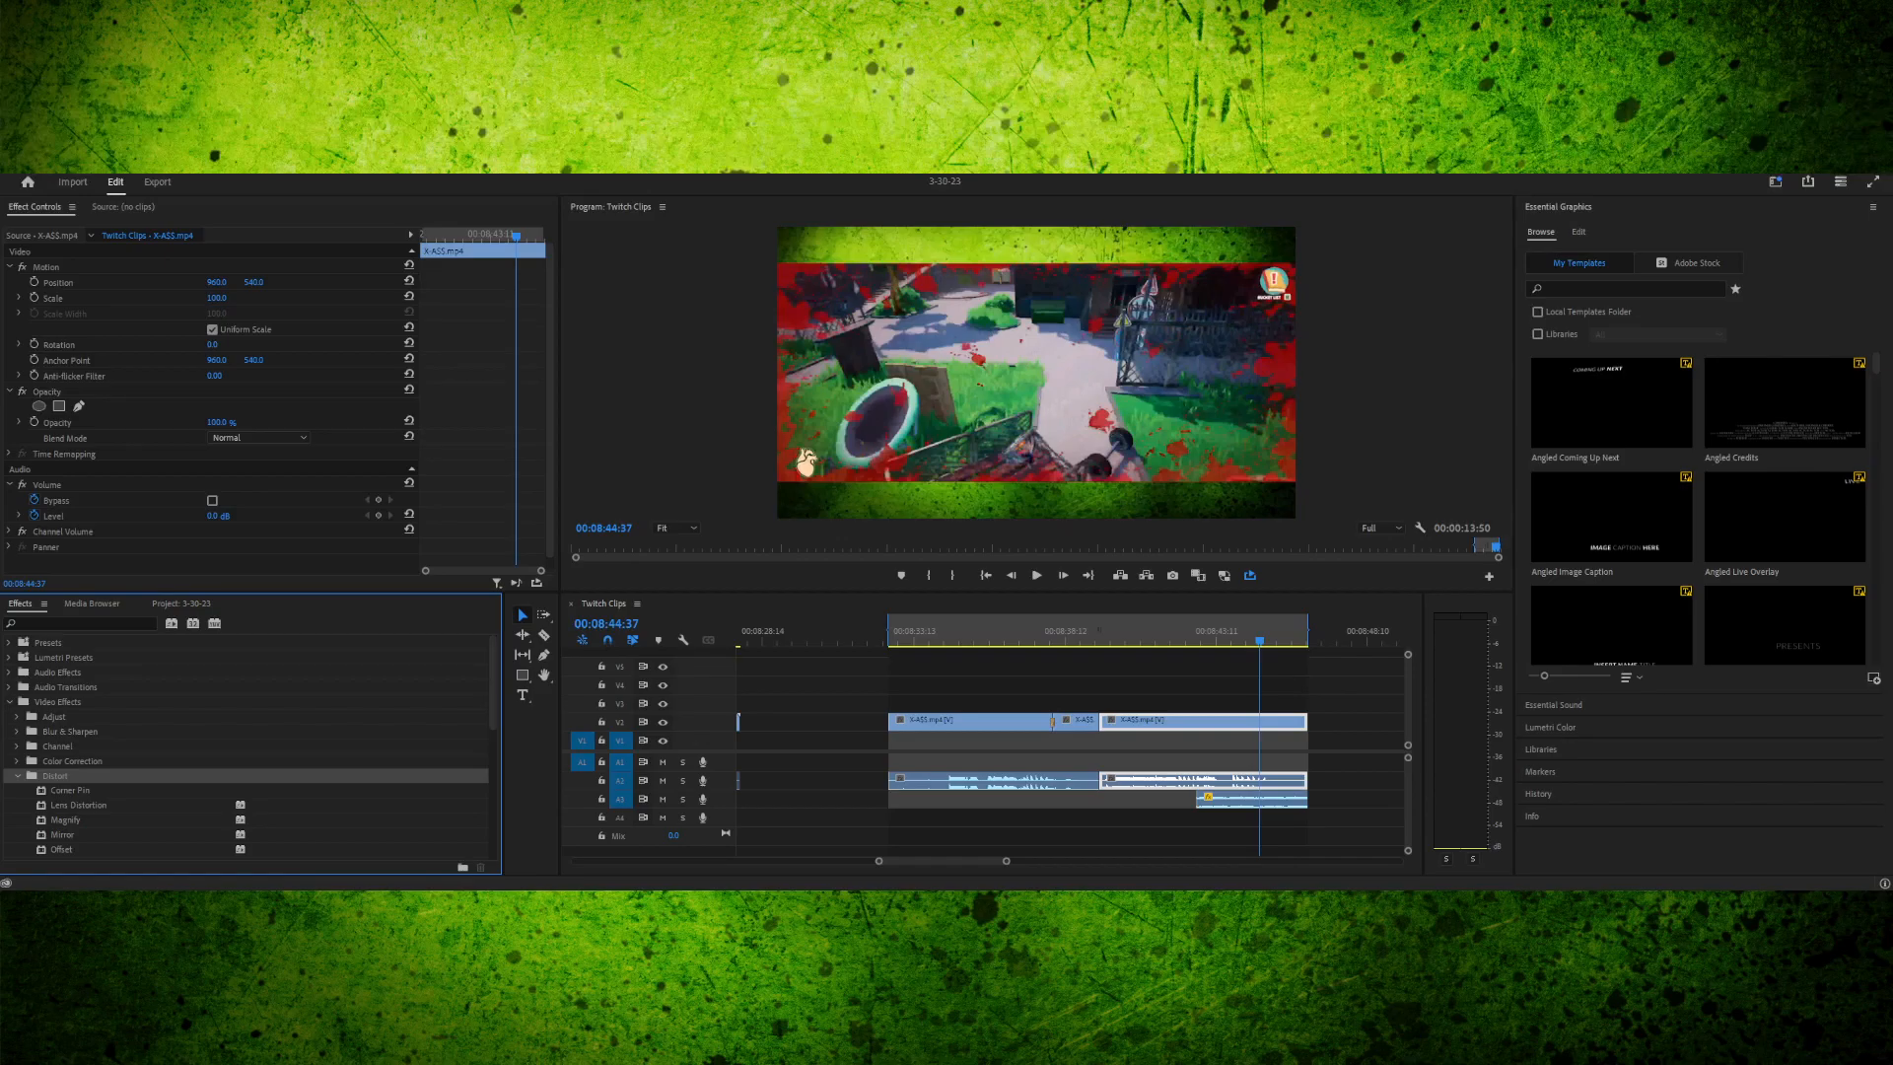
{"action": "scroll", "coordinate": [247, 747], "scroll_direction": "down", "scroll_amount": 4}
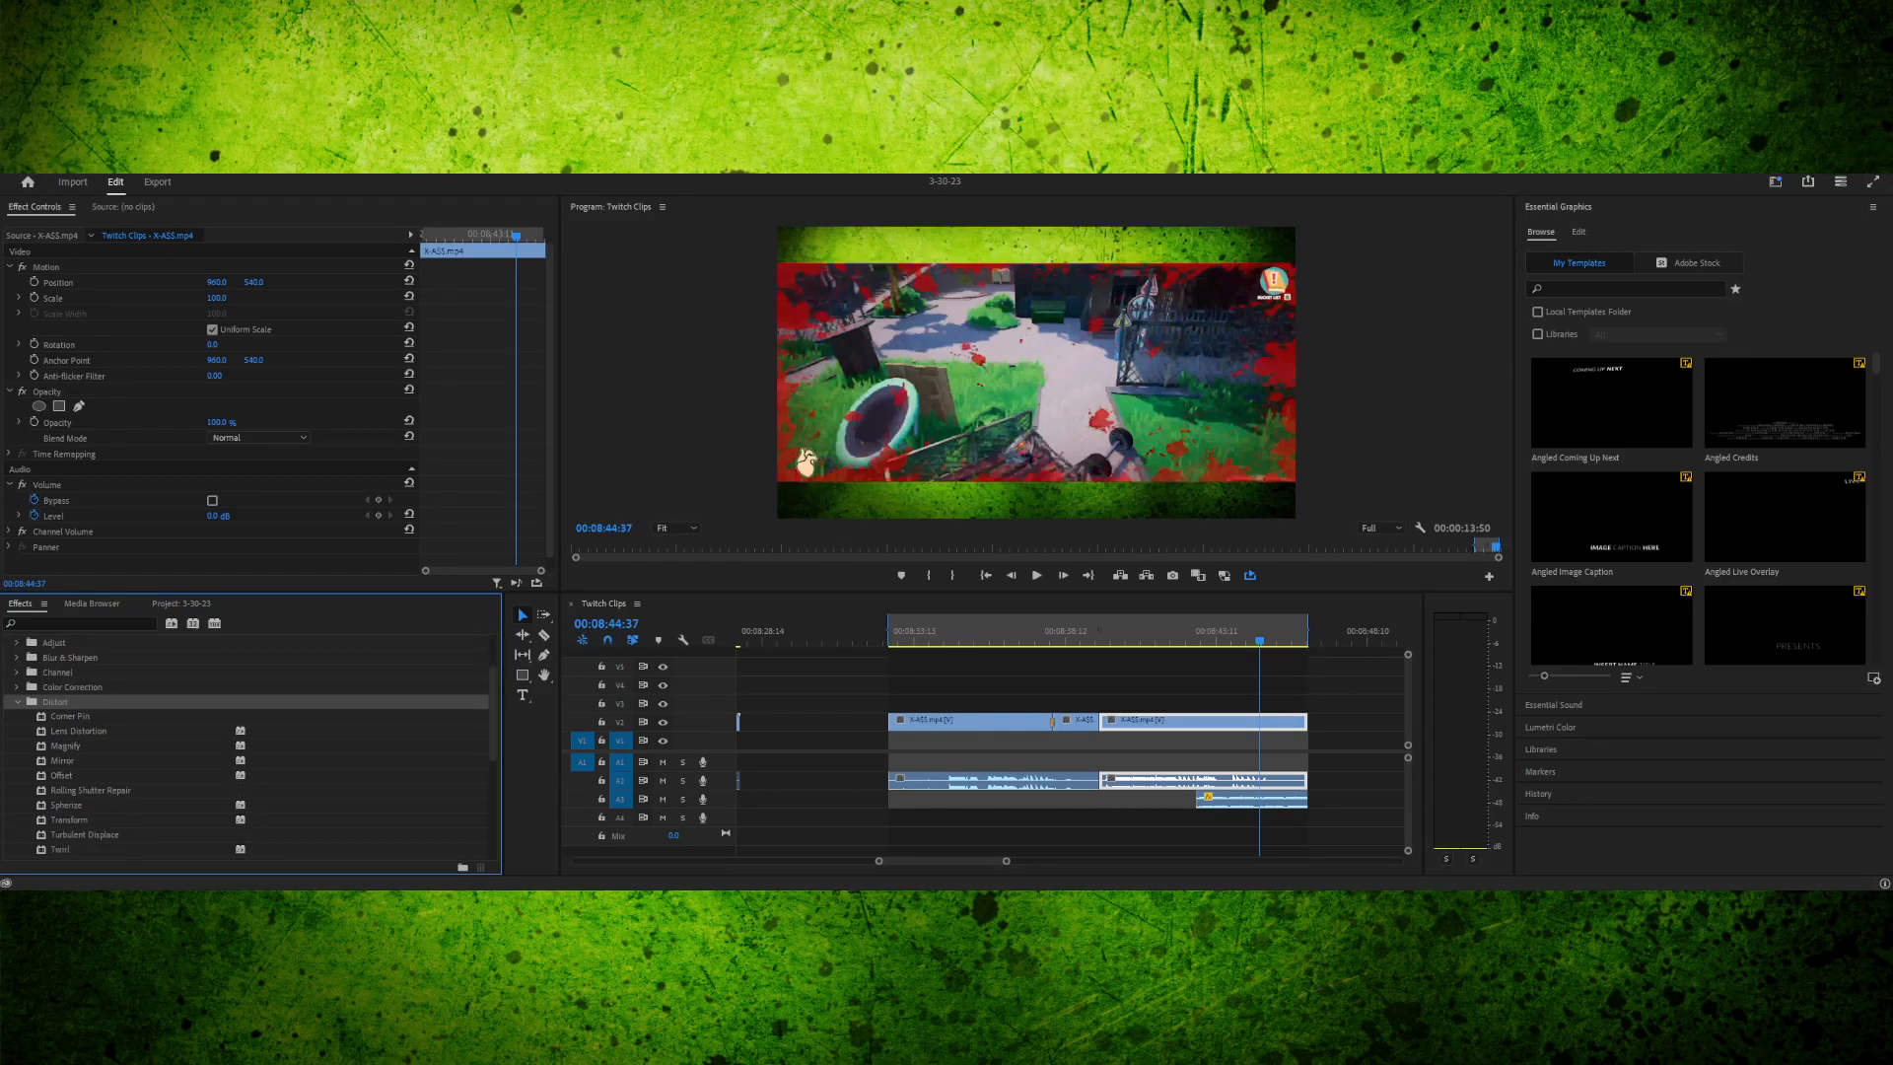
{"action": "left_click", "coordinate": [16, 702]}
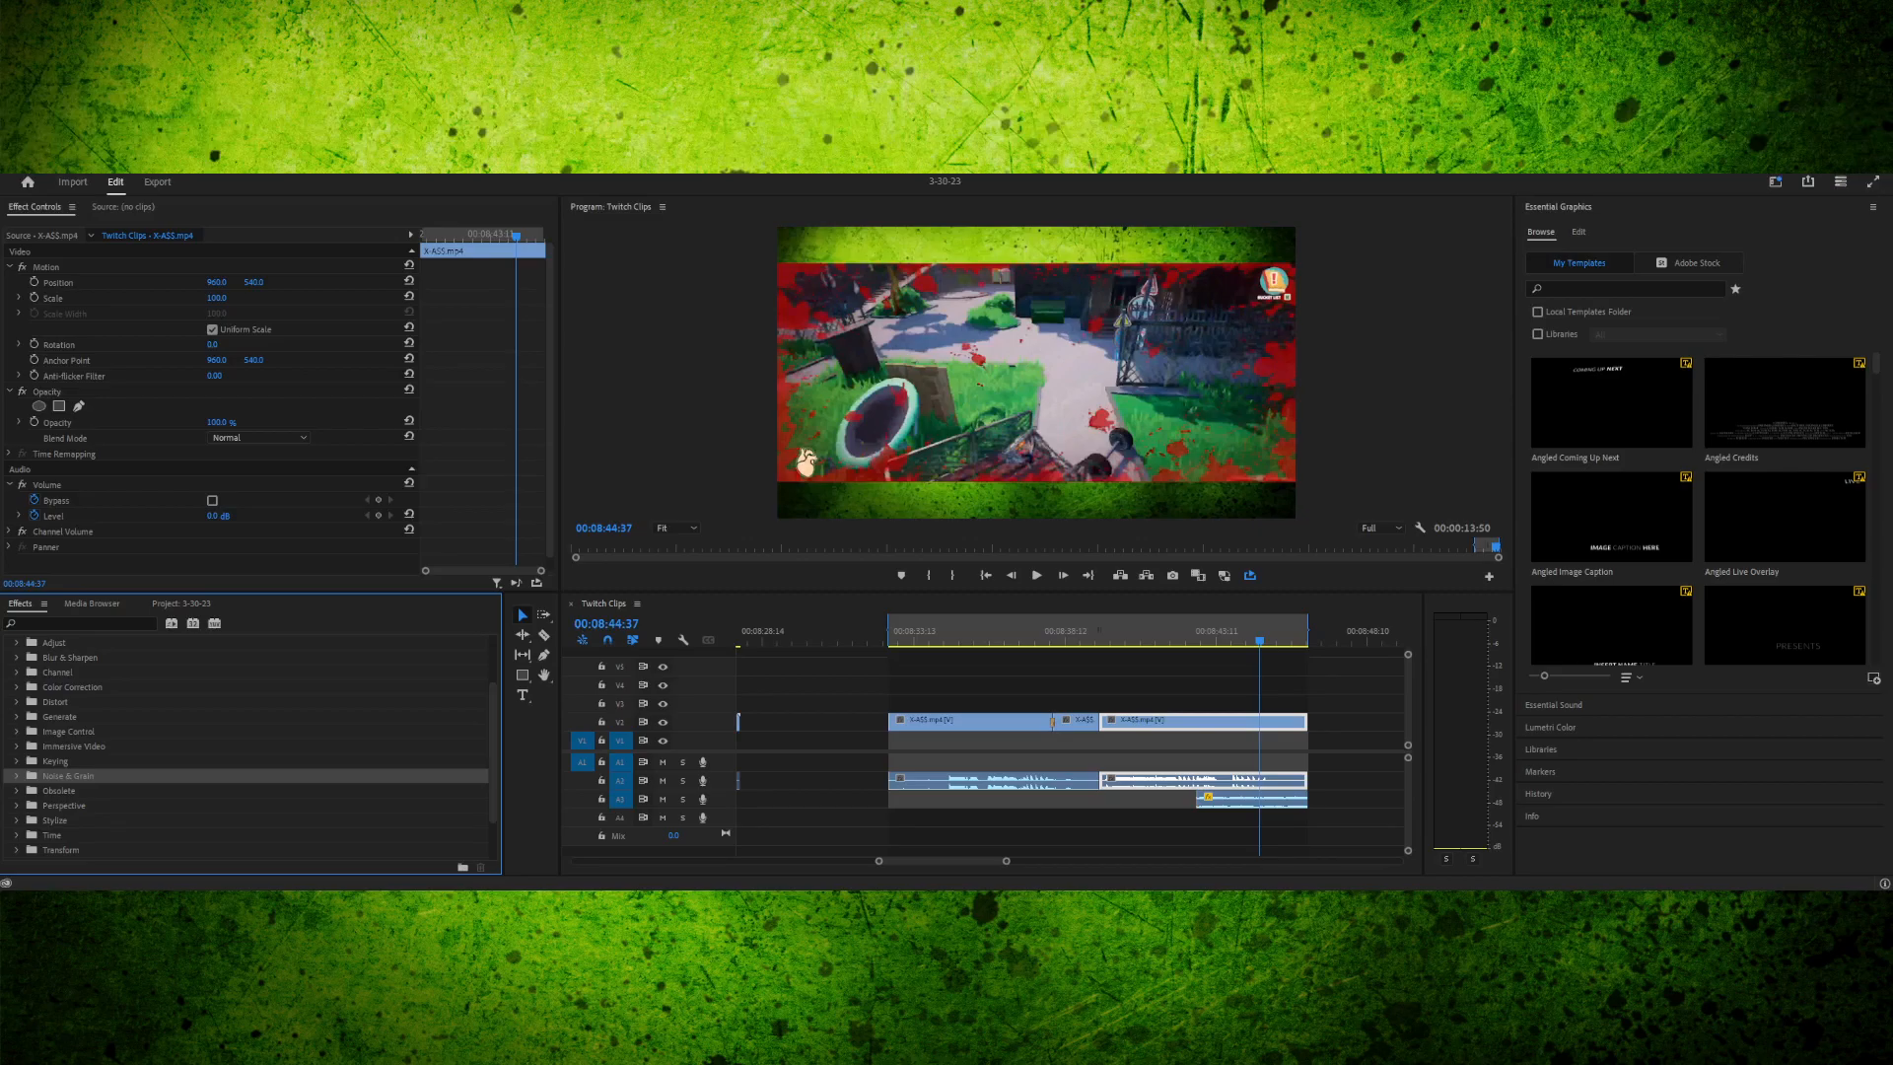
- Examine the effects in the Noise & Grain, Keying, Color Correction, Adjust and Blur & Sharpen groups
{"action": "left_click", "coordinate": [17, 790]}
{"action": "left_click", "coordinate": [16, 791]}
{"action": "left_click", "coordinate": [16, 776]}
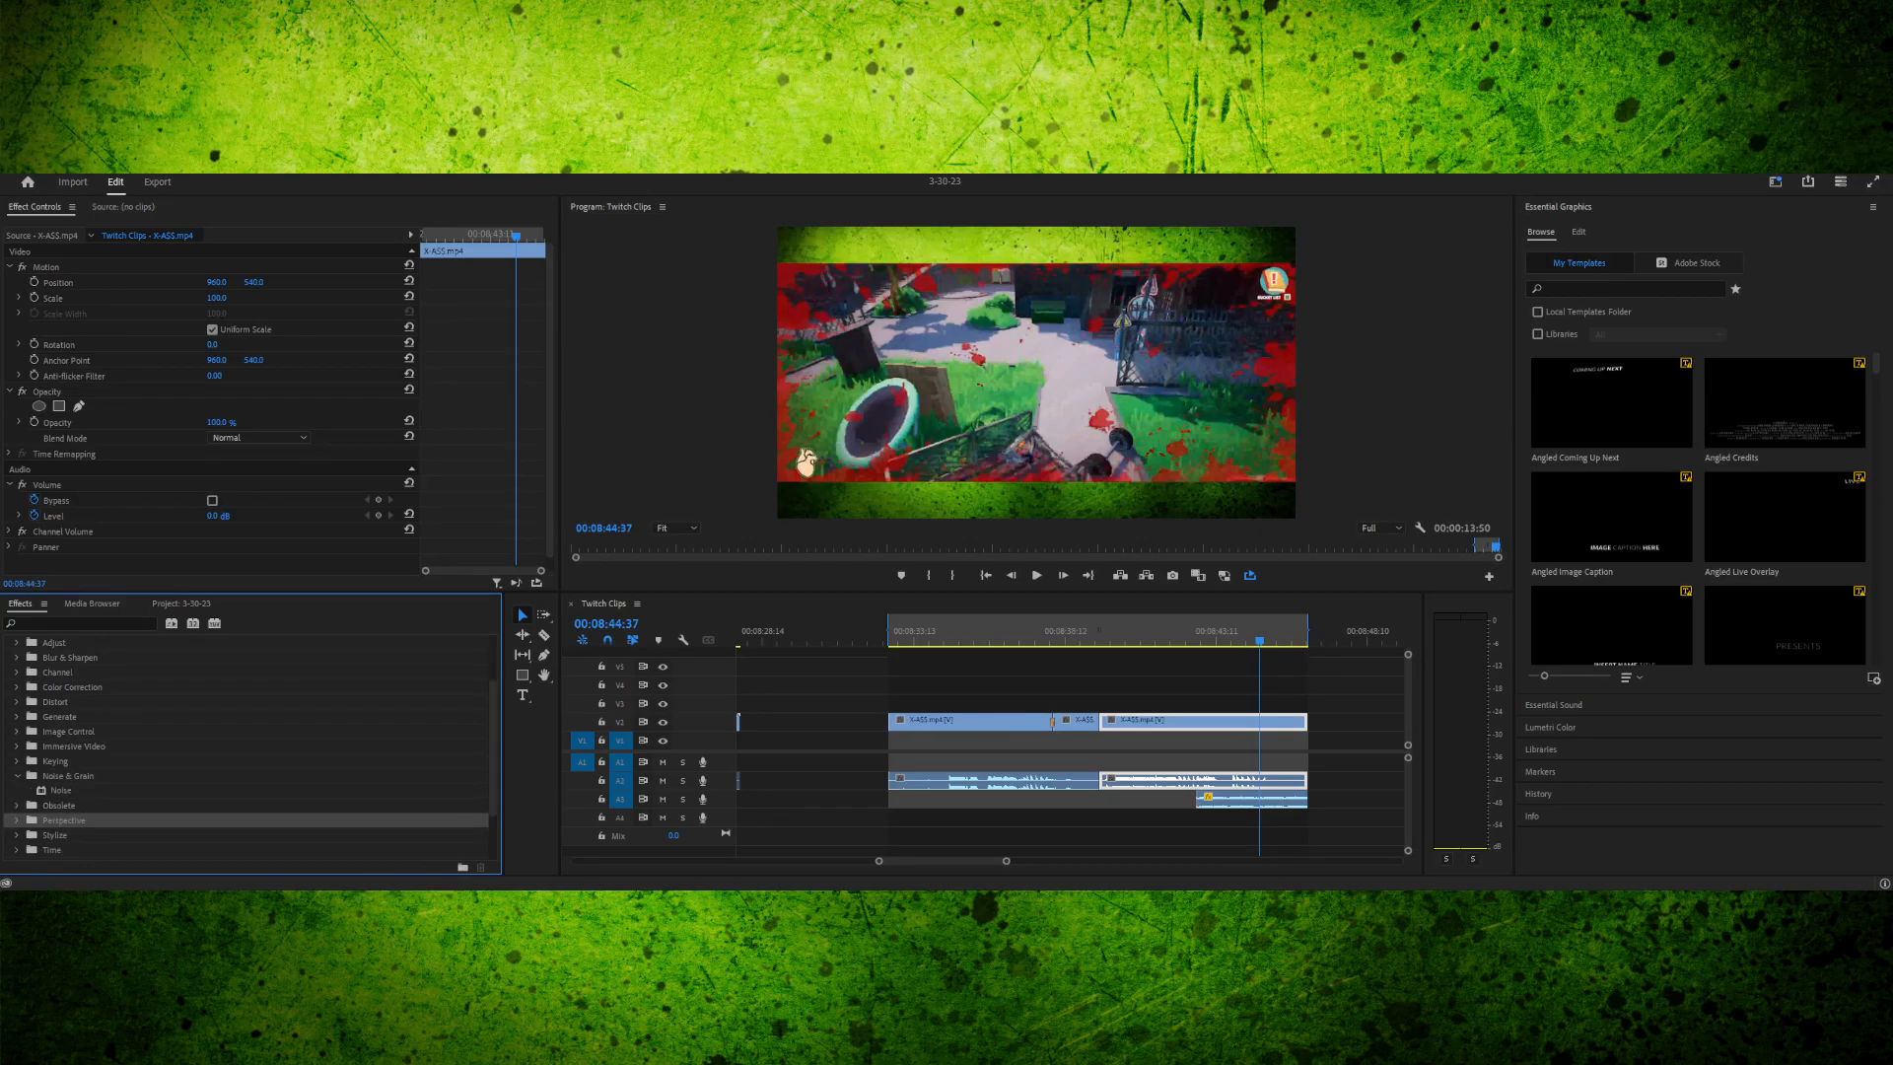
{"action": "left_click", "coordinate": [17, 776]}
{"action": "left_click", "coordinate": [17, 762]}
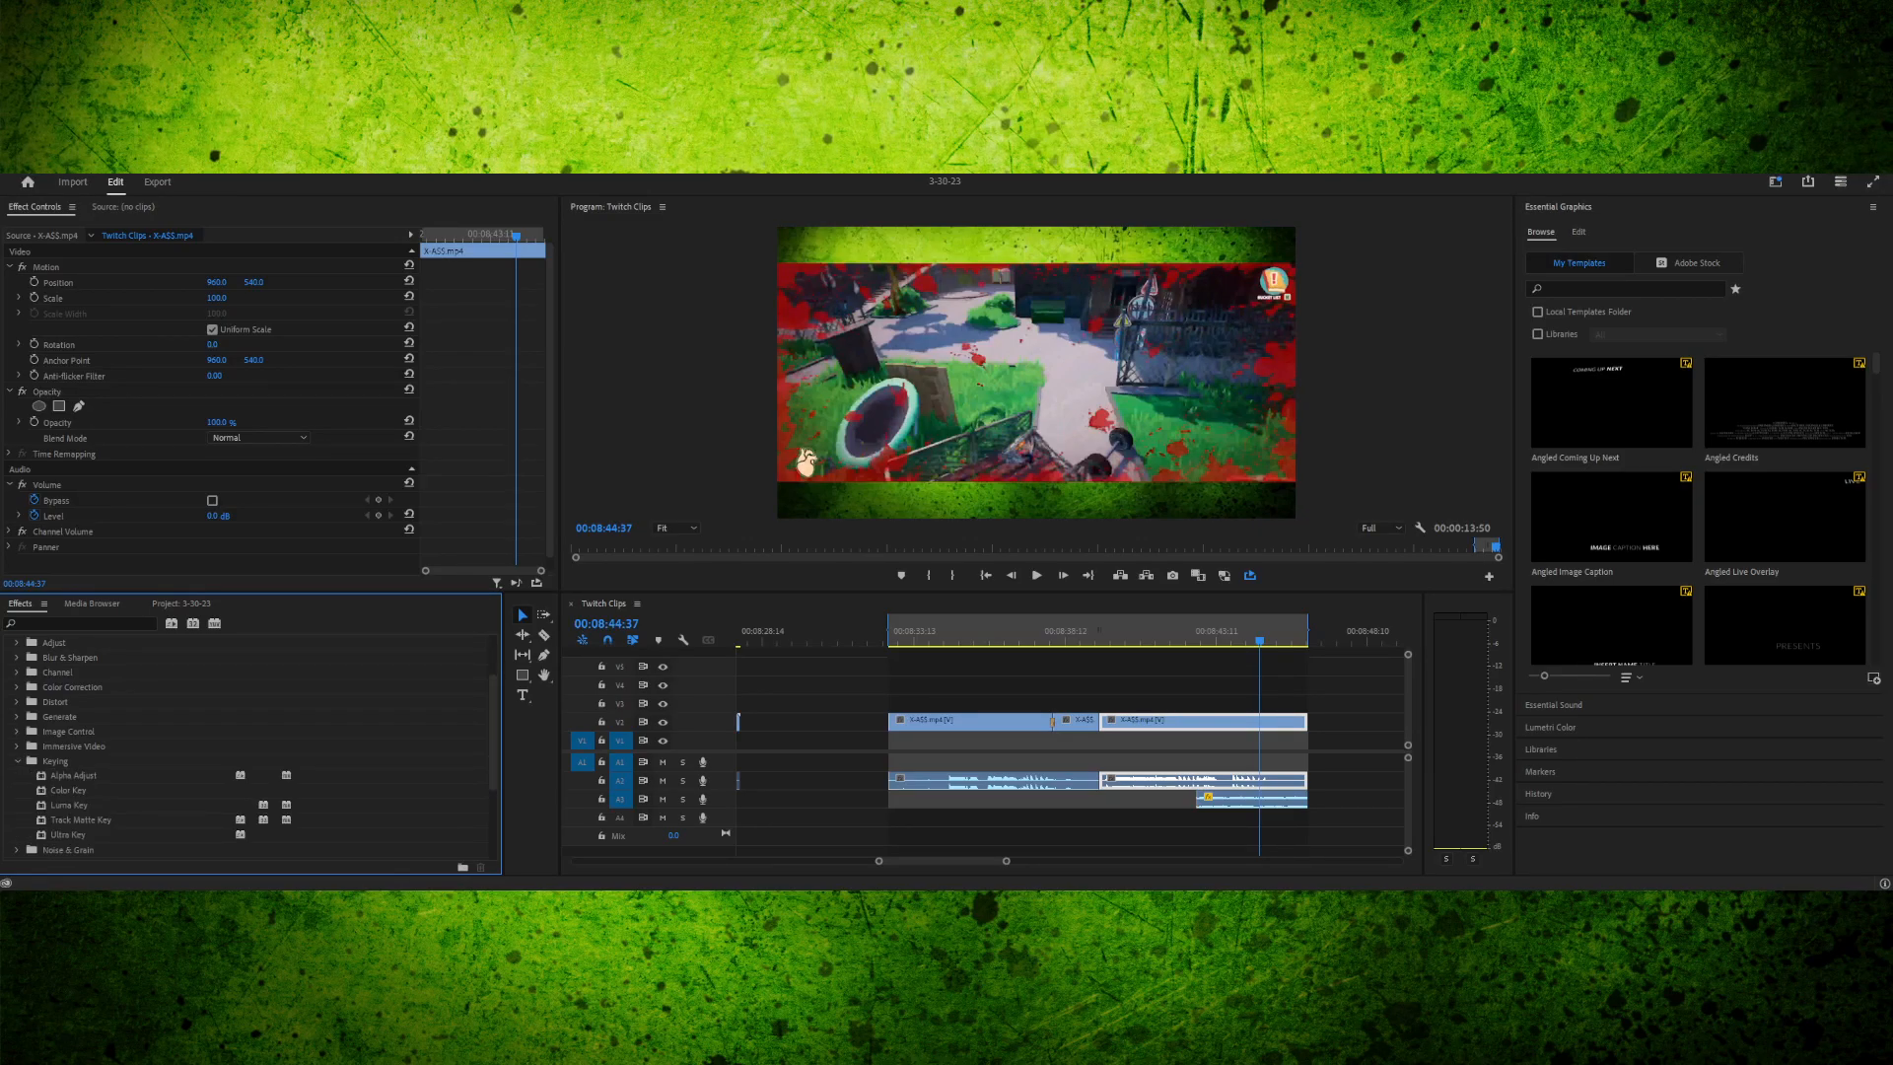
{"action": "left_click", "coordinate": [17, 761]}
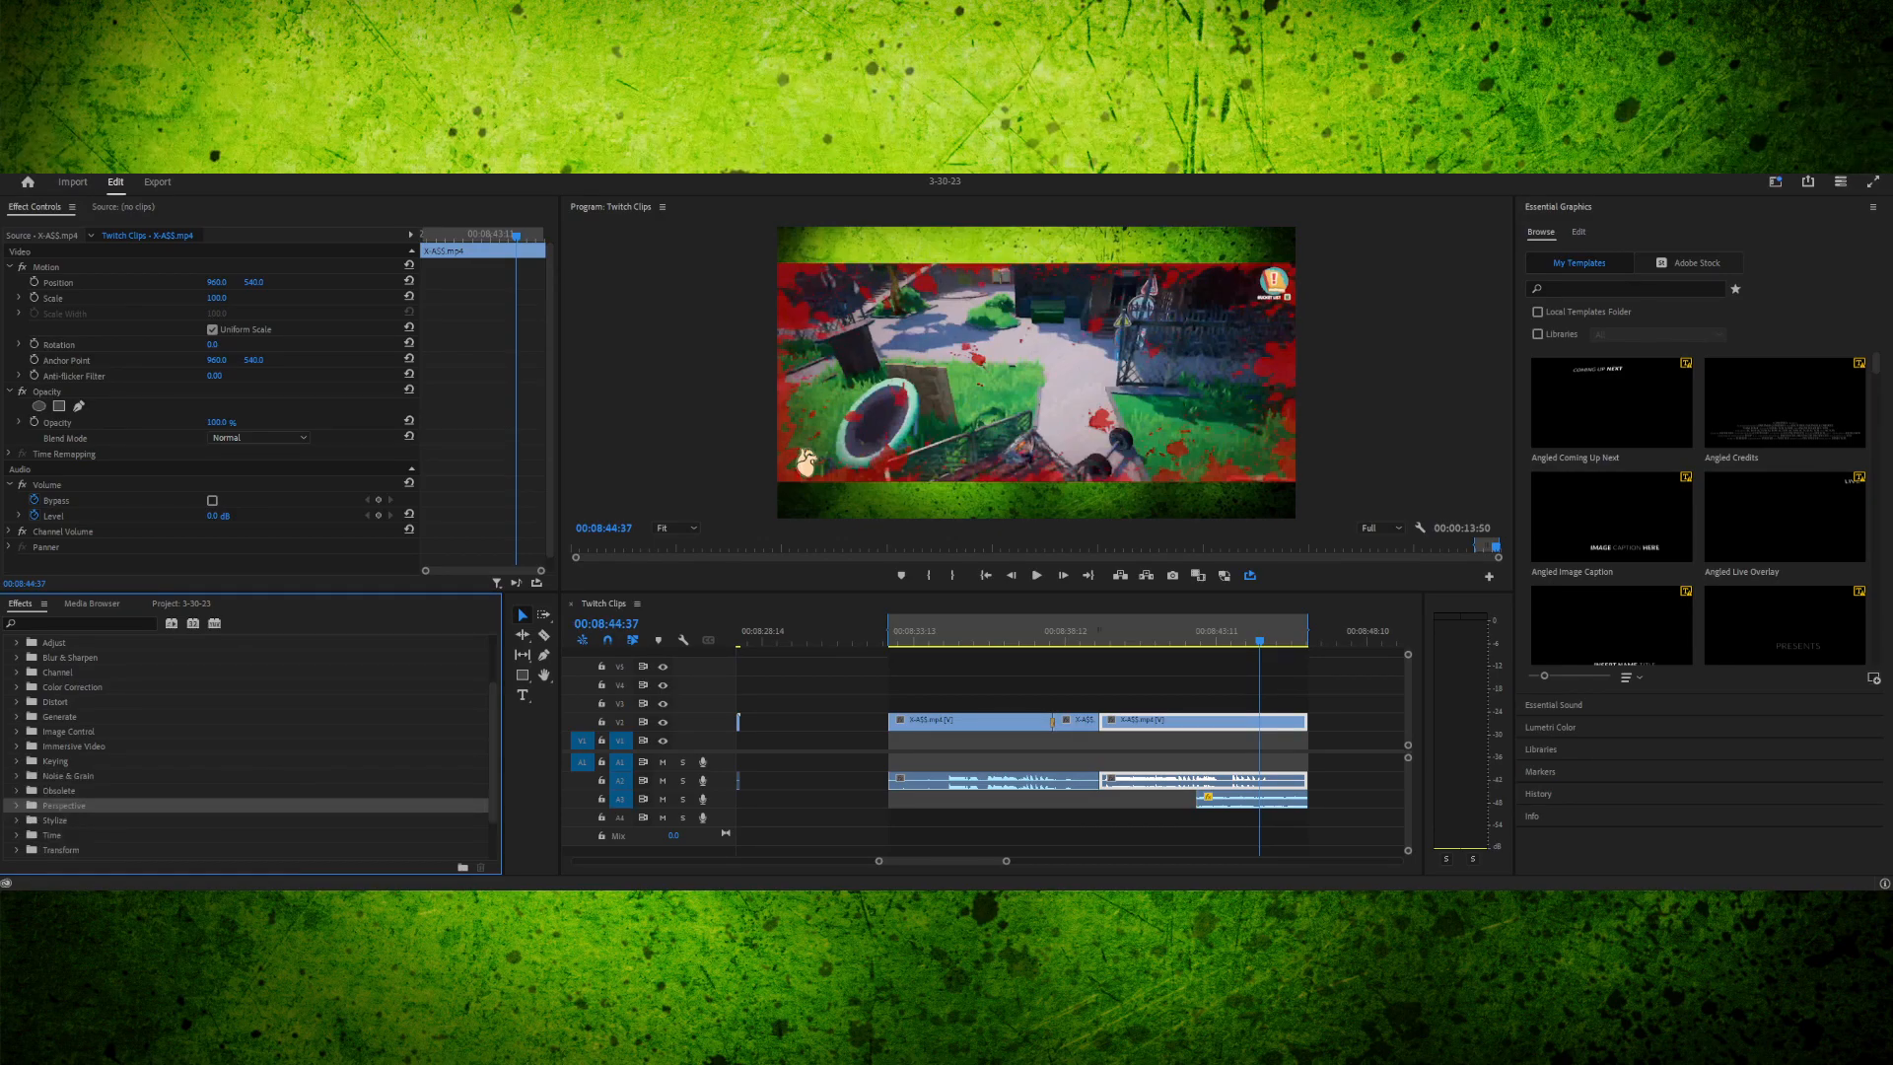
{"action": "left_click", "coordinate": [16, 687]}
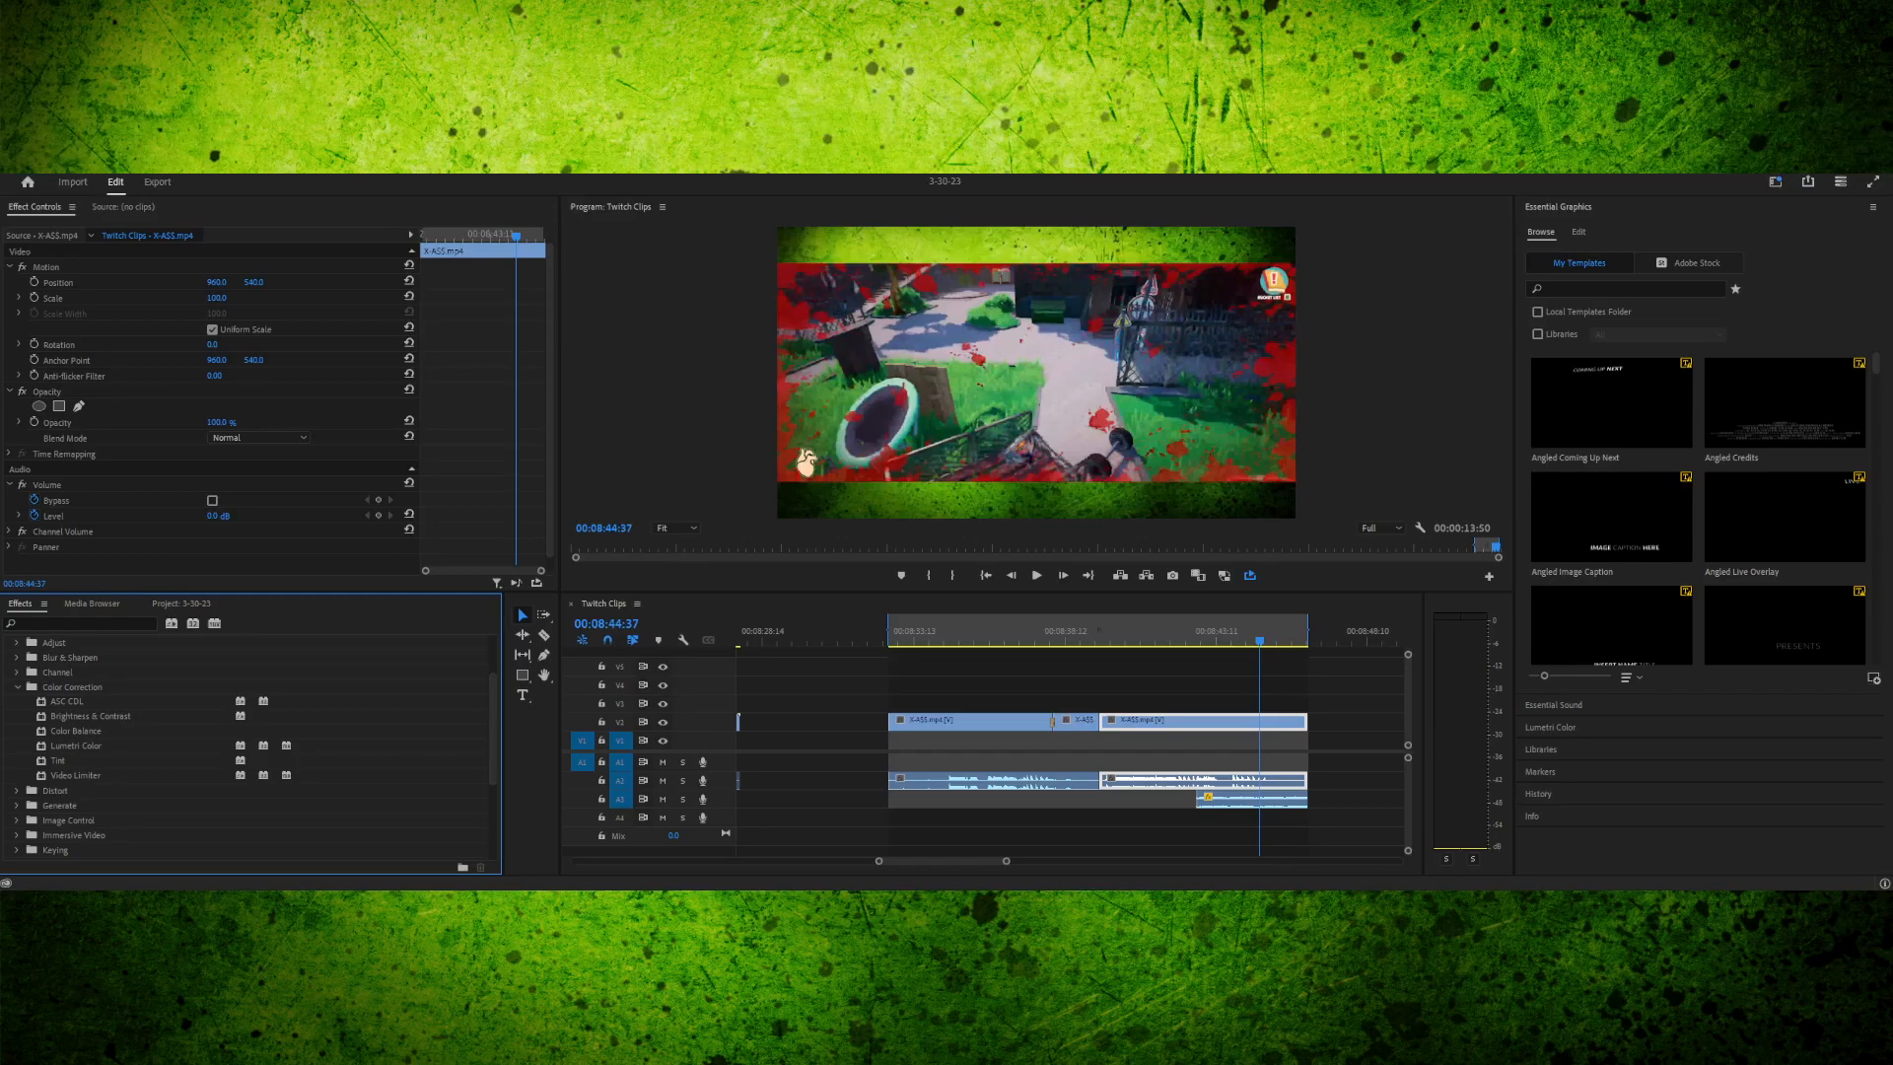
{"action": "left_click", "coordinate": [17, 688]}
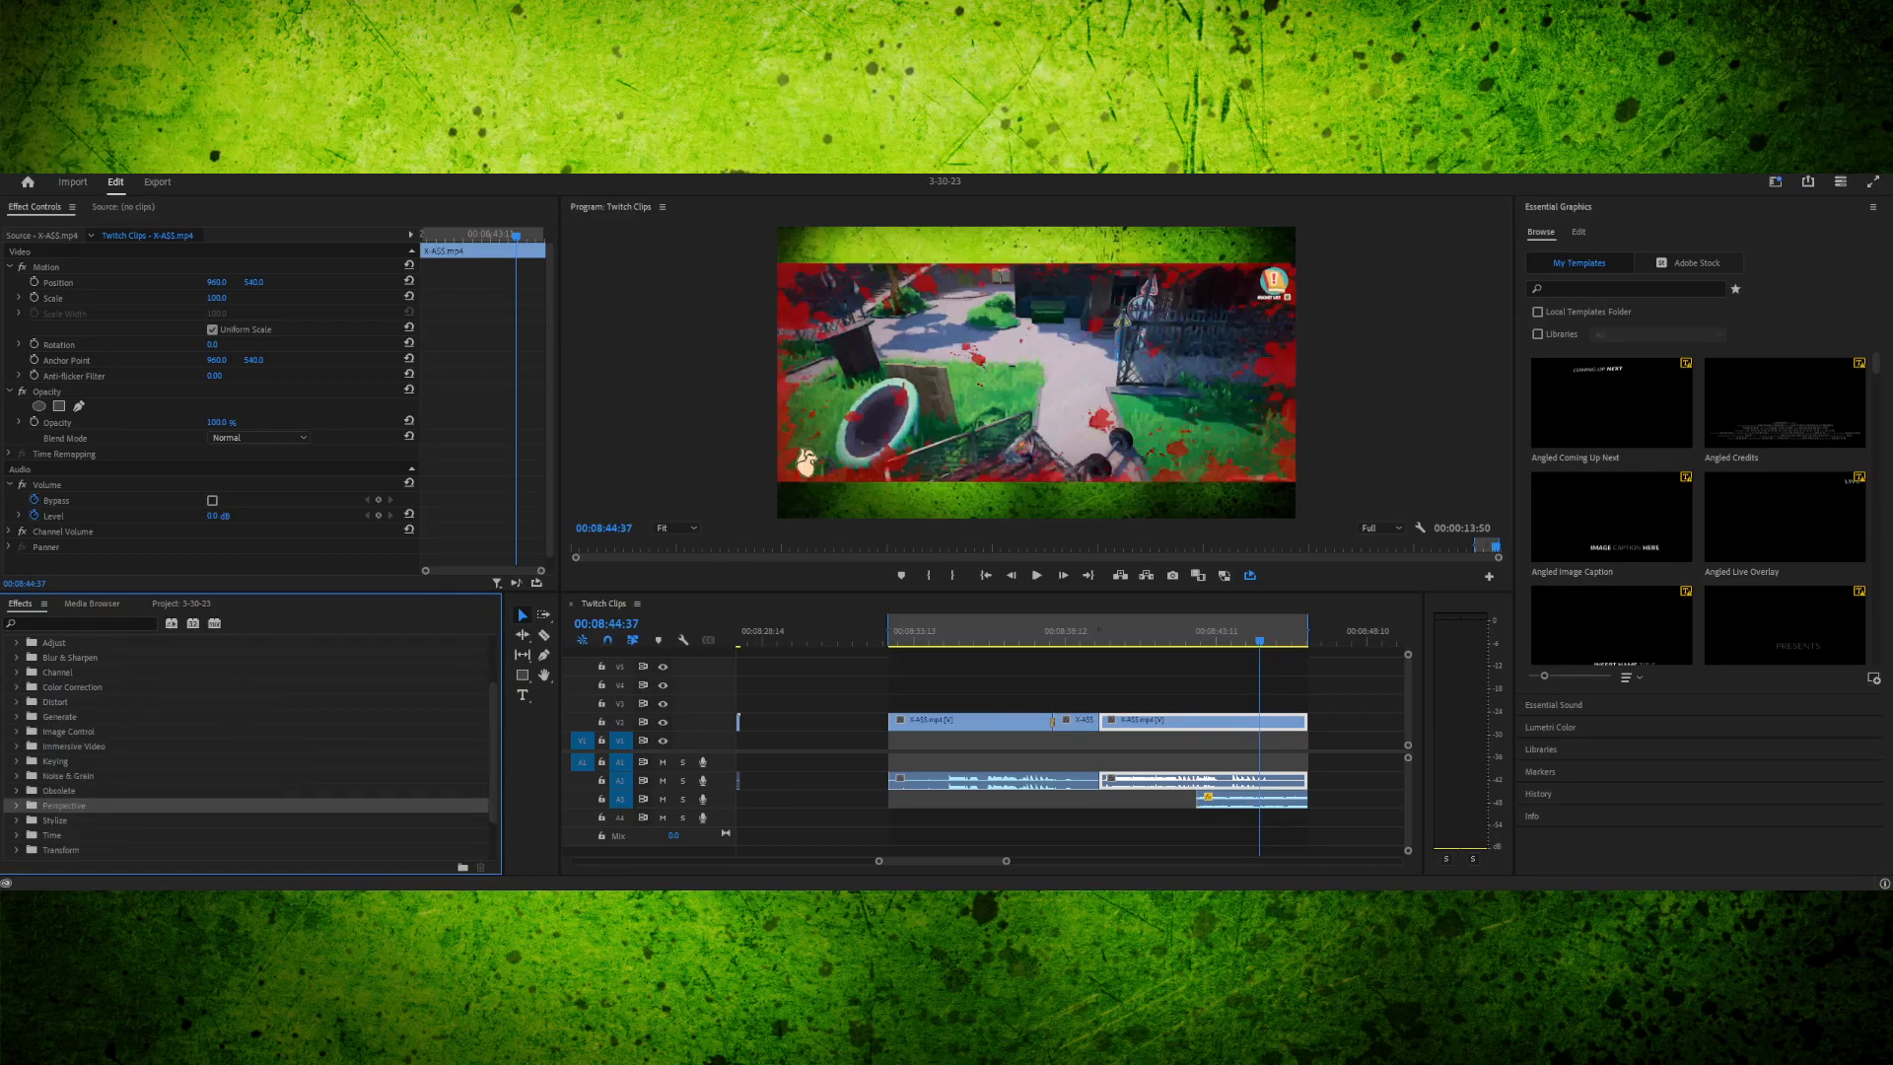
{"action": "left_click", "coordinate": [17, 643]}
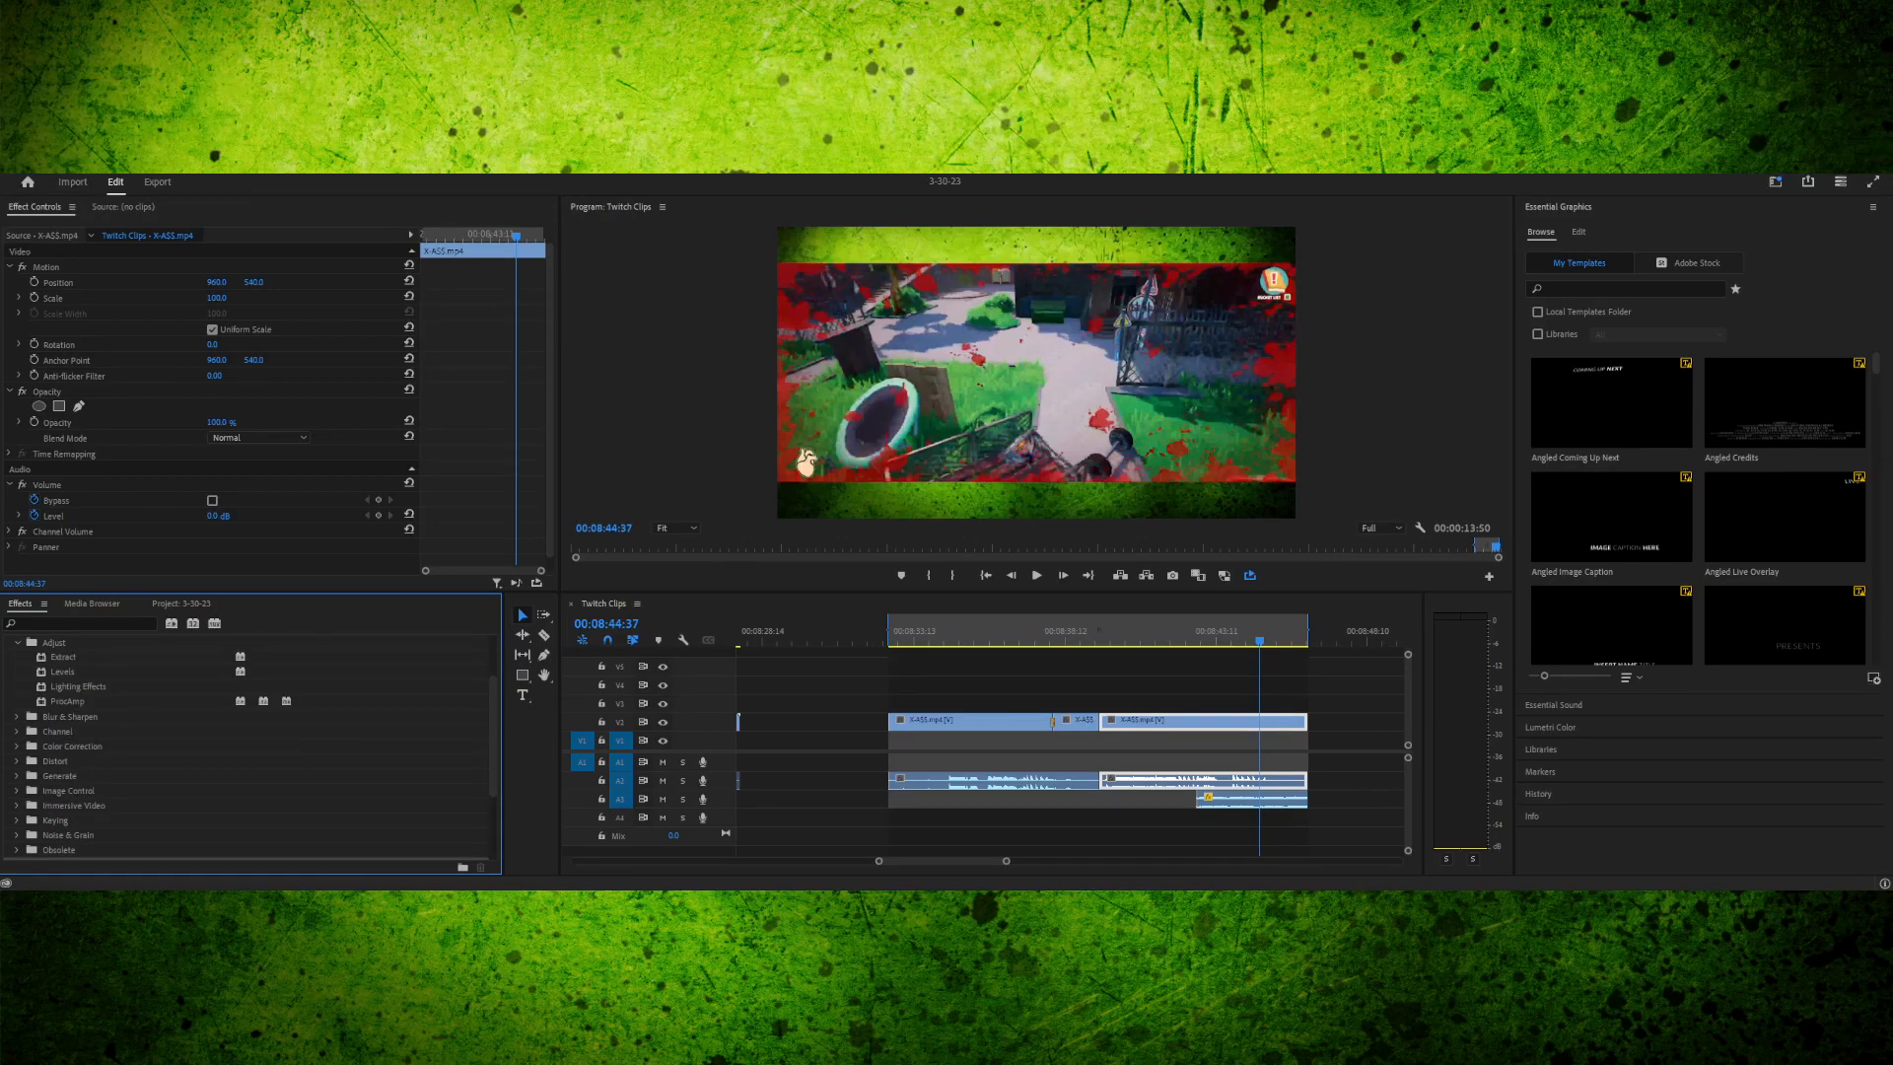
{"action": "left_click", "coordinate": [17, 643]}
{"action": "left_click", "coordinate": [16, 657]}
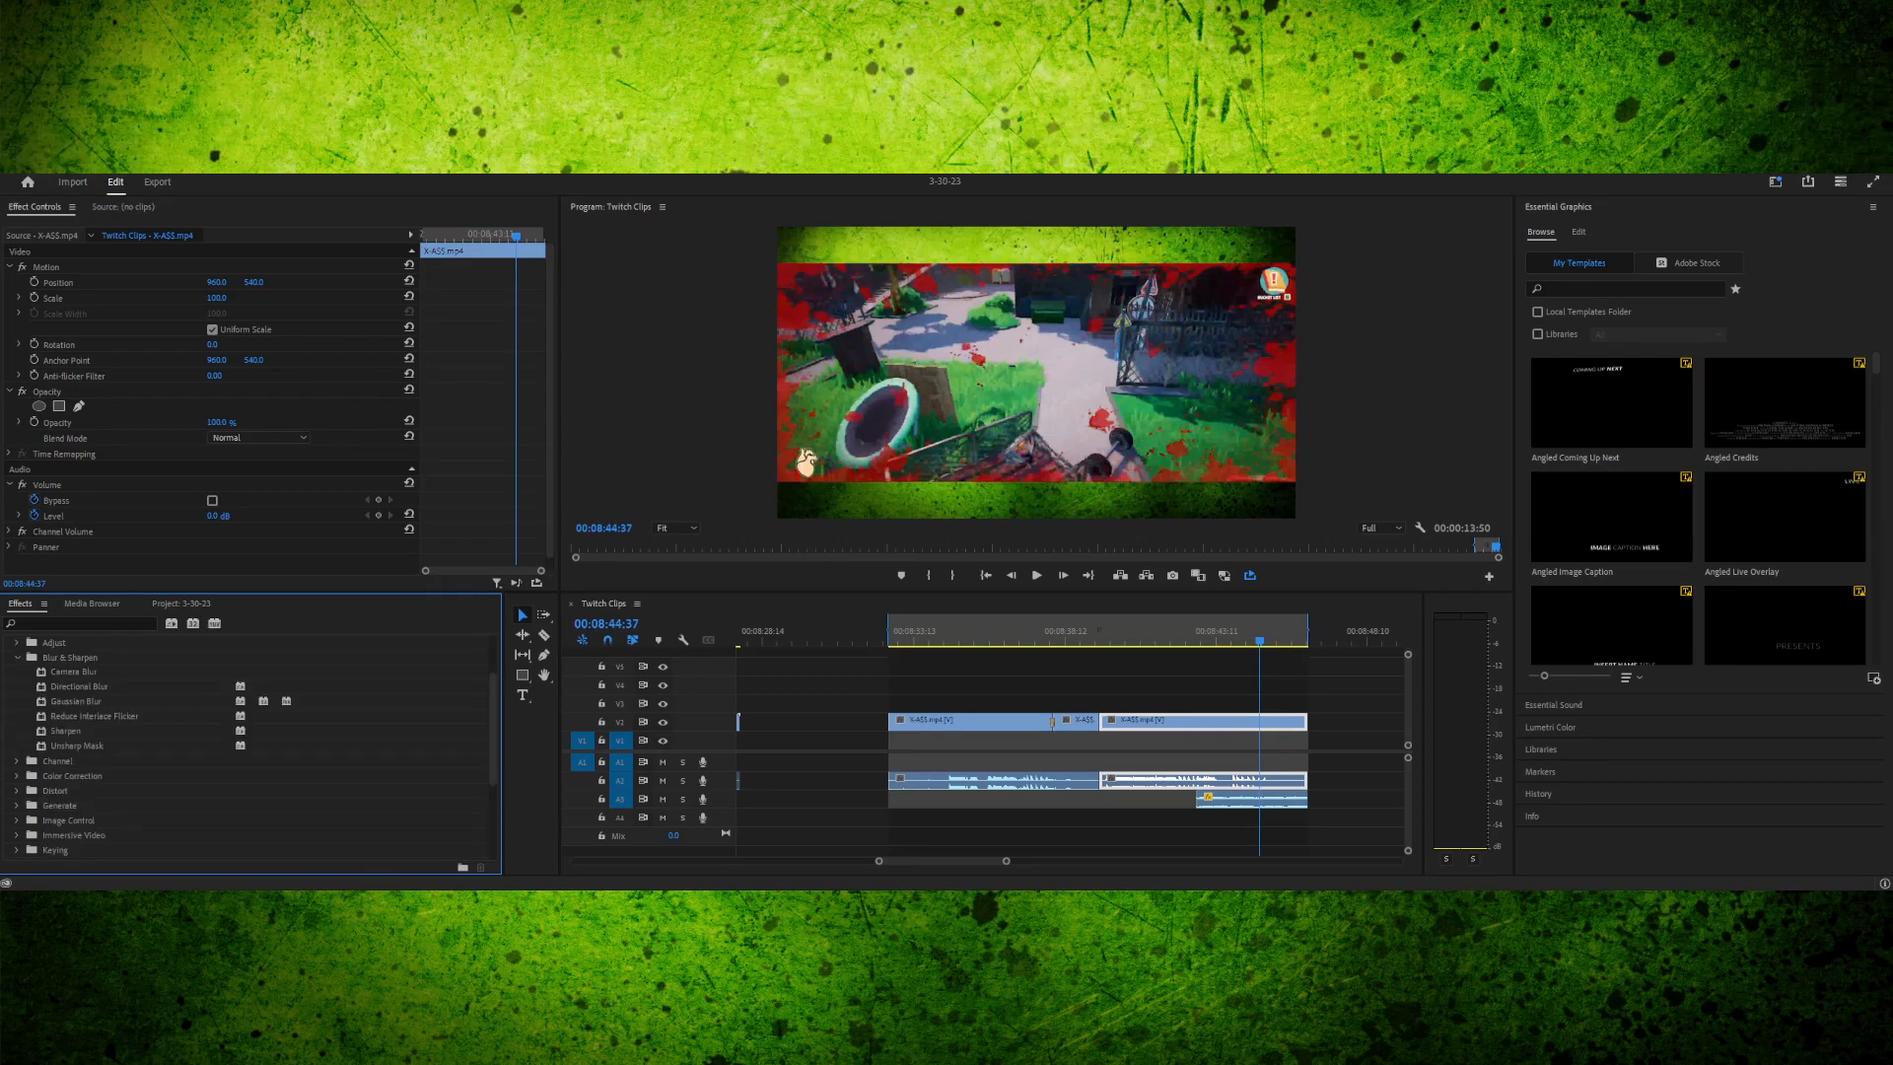
{"action": "left_click", "coordinate": [17, 657]}
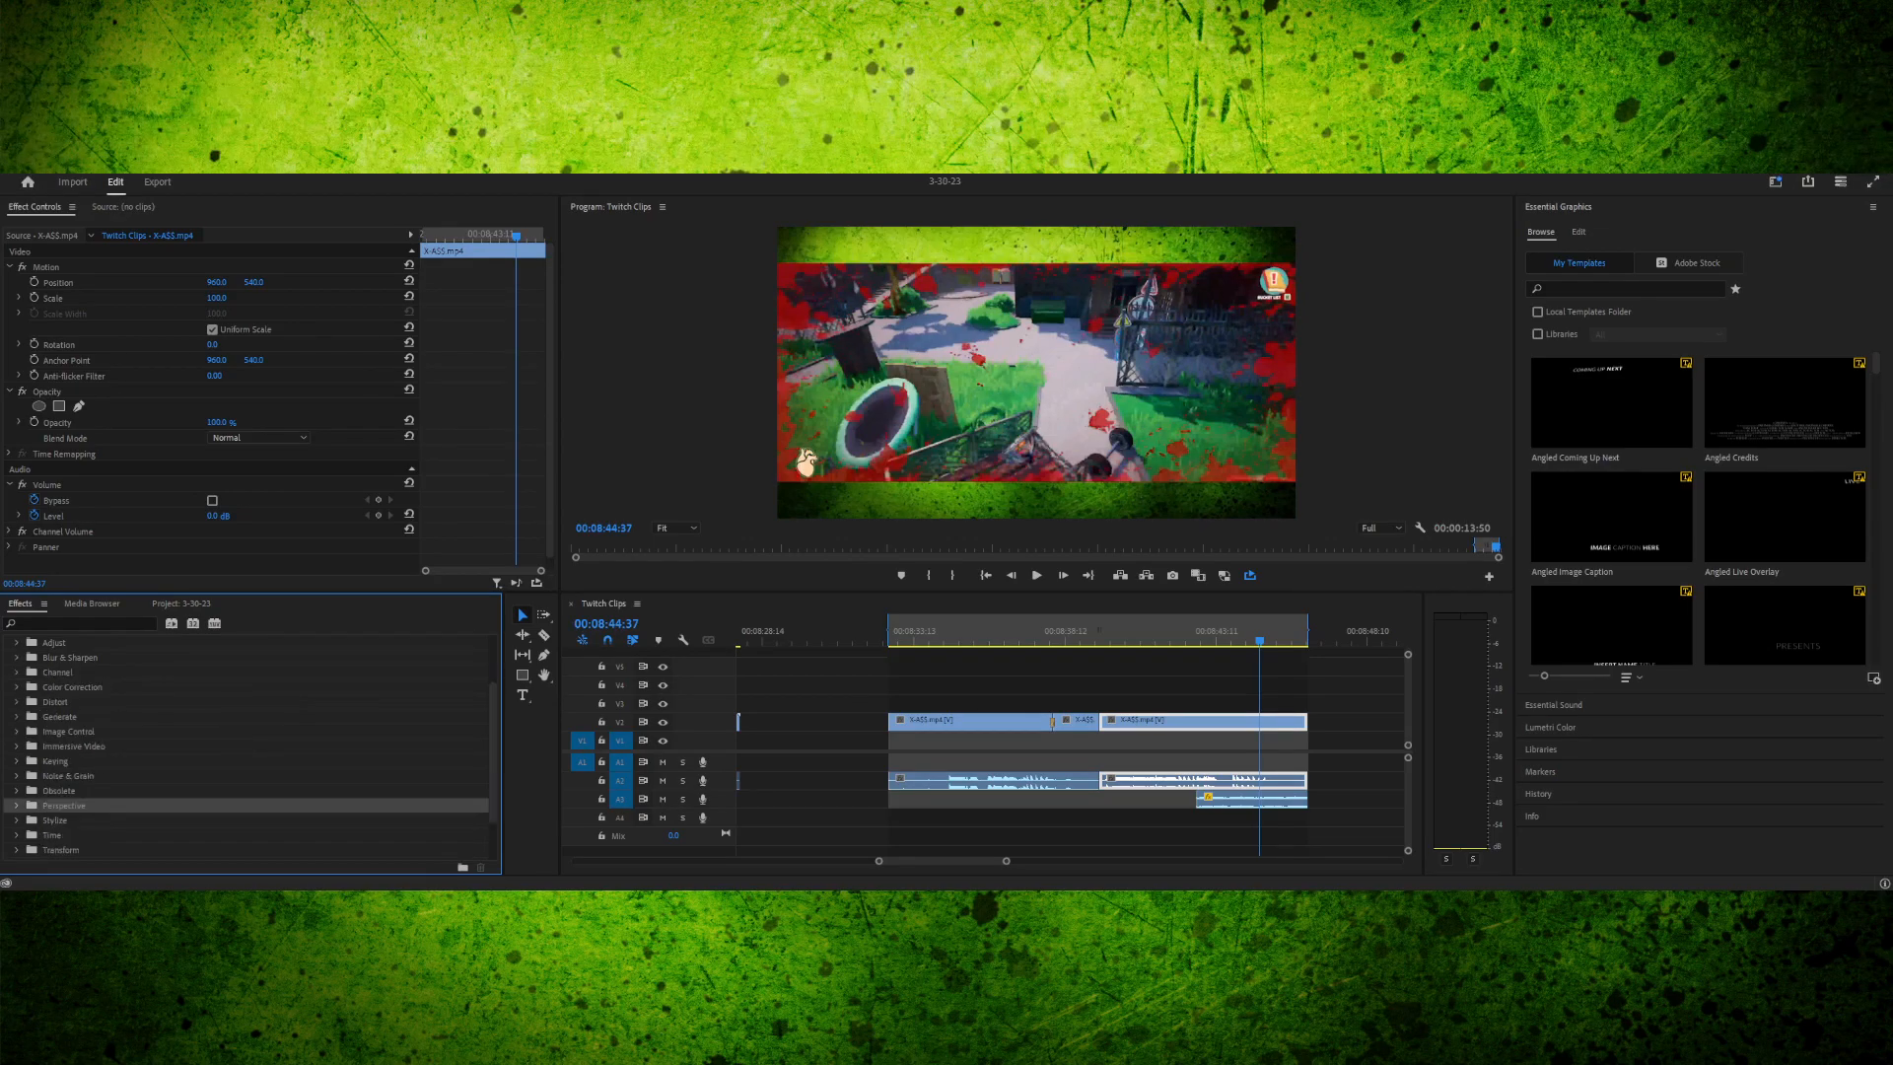
- Try the Channel group's Invert effect on the last X-A$$.mp4 segment, preview it through the explosion and undo it
{"action": "left_click", "coordinate": [17, 672]}
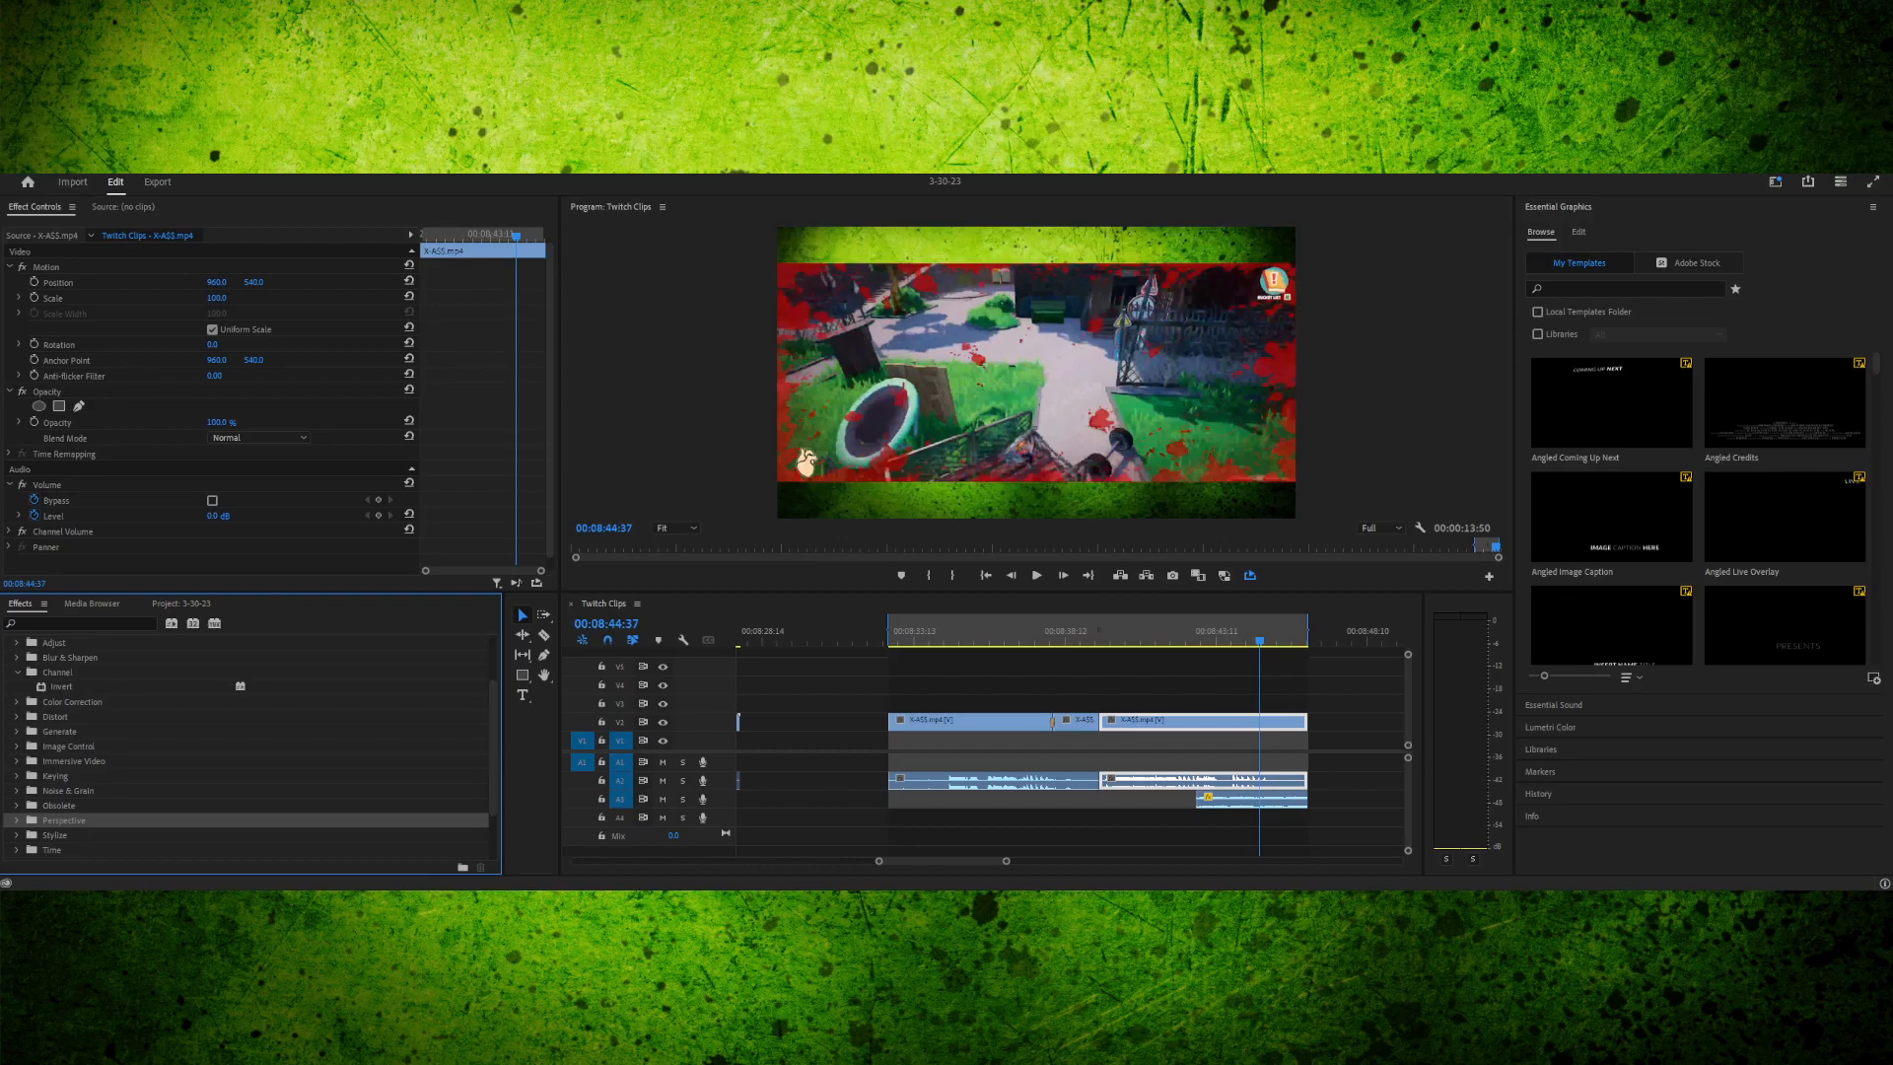
{"action": "left_click", "coordinate": [61, 688]}
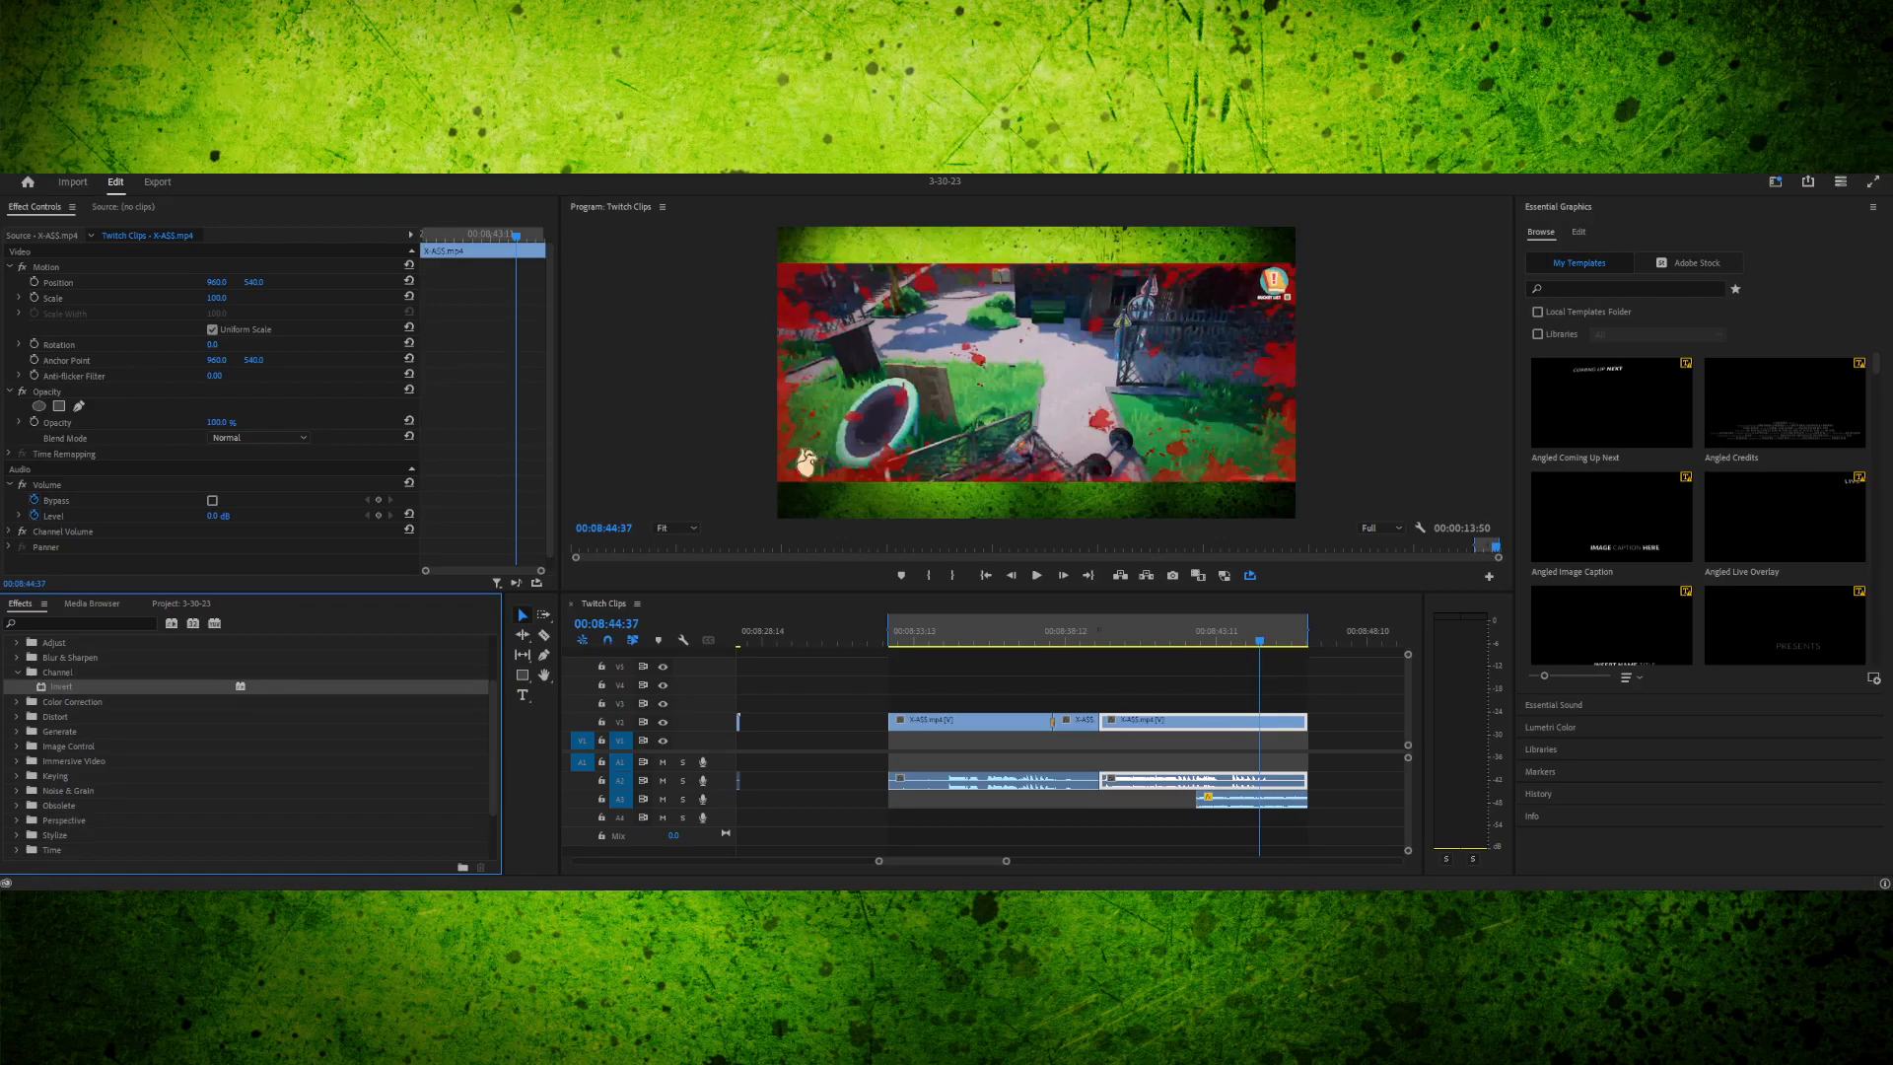
{"action": "left_click_drag", "start_coordinate": [62, 687], "coordinate": [1203, 721]}
{"action": "left_click", "coordinate": [1167, 631]}
{"action": "key", "text": "space"}
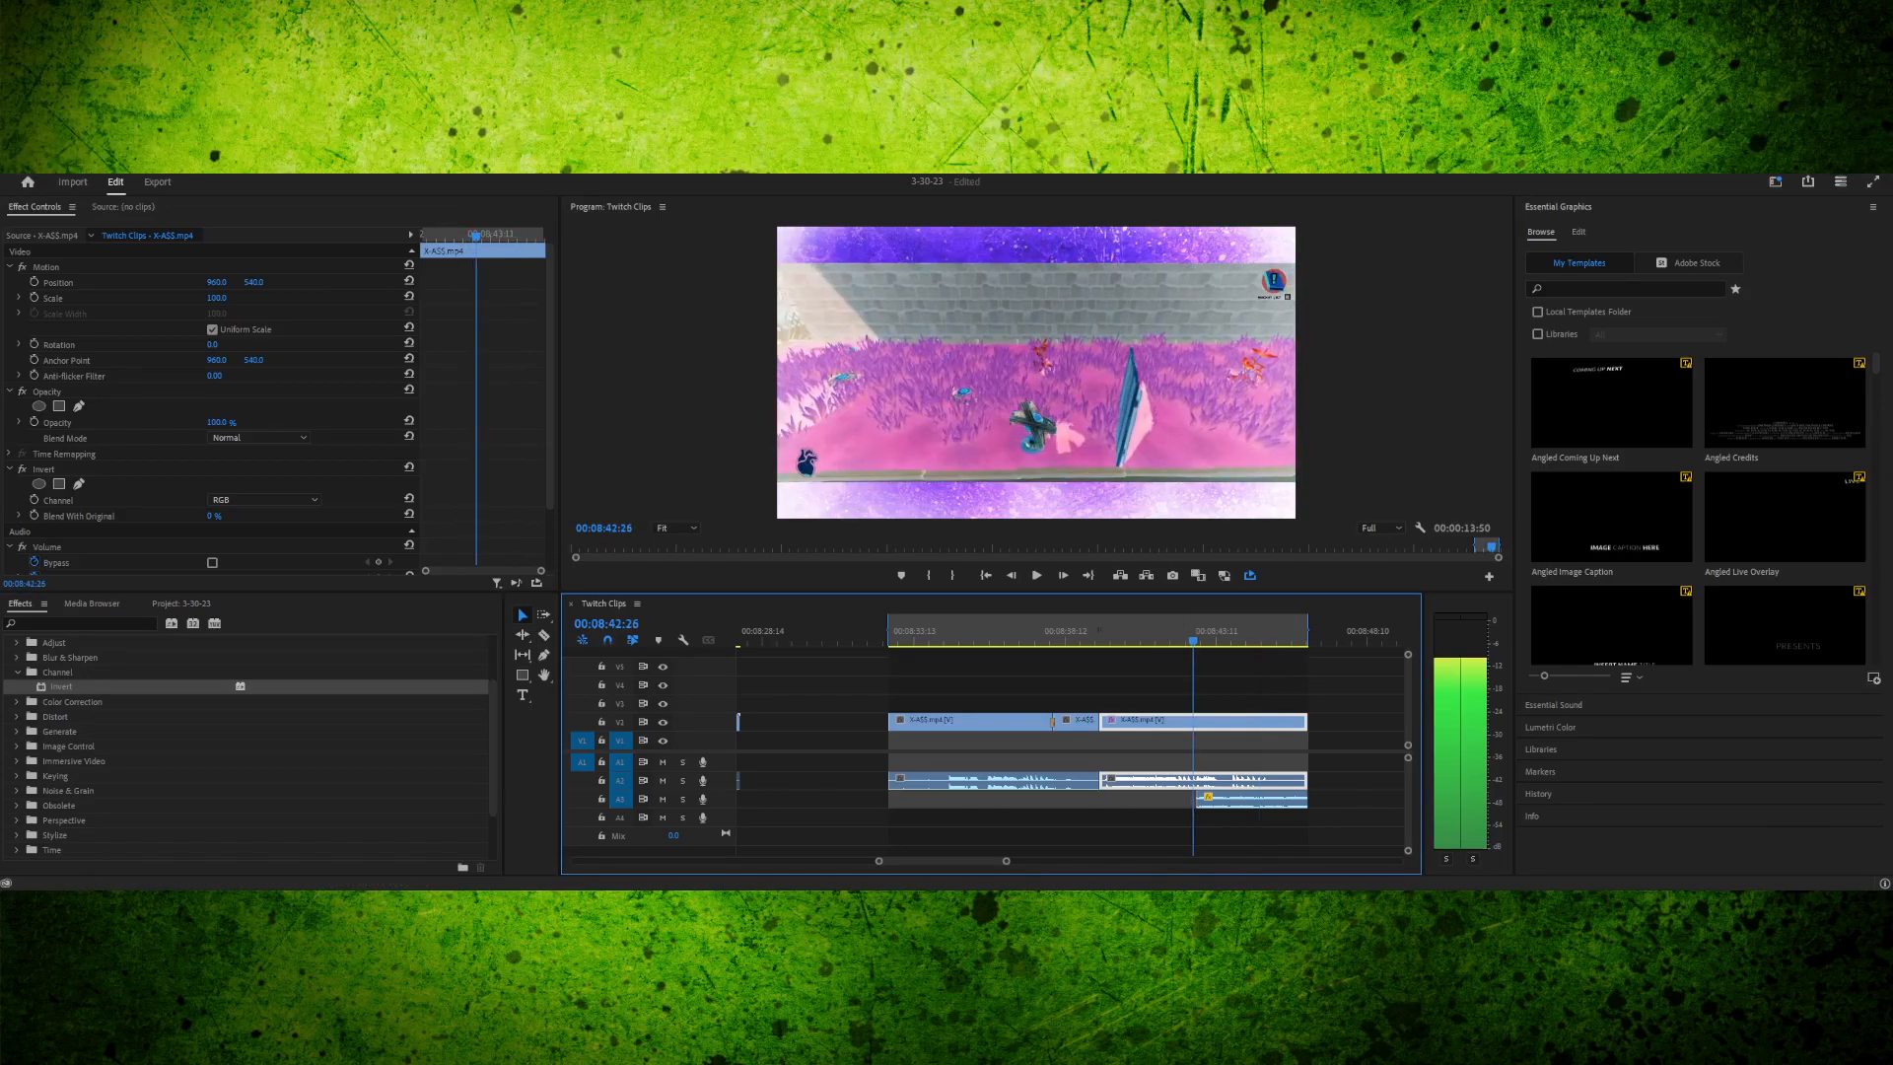
{"action": "mouse_move", "coordinate": [1196, 630]}
{"action": "left_mouse_down"}
{"action": "mouse_move", "coordinate": [1227, 630]}
{"action": "mouse_move", "coordinate": [1185, 631]}
{"action": "left_mouse_up"}
{"action": "key", "text": "space"}
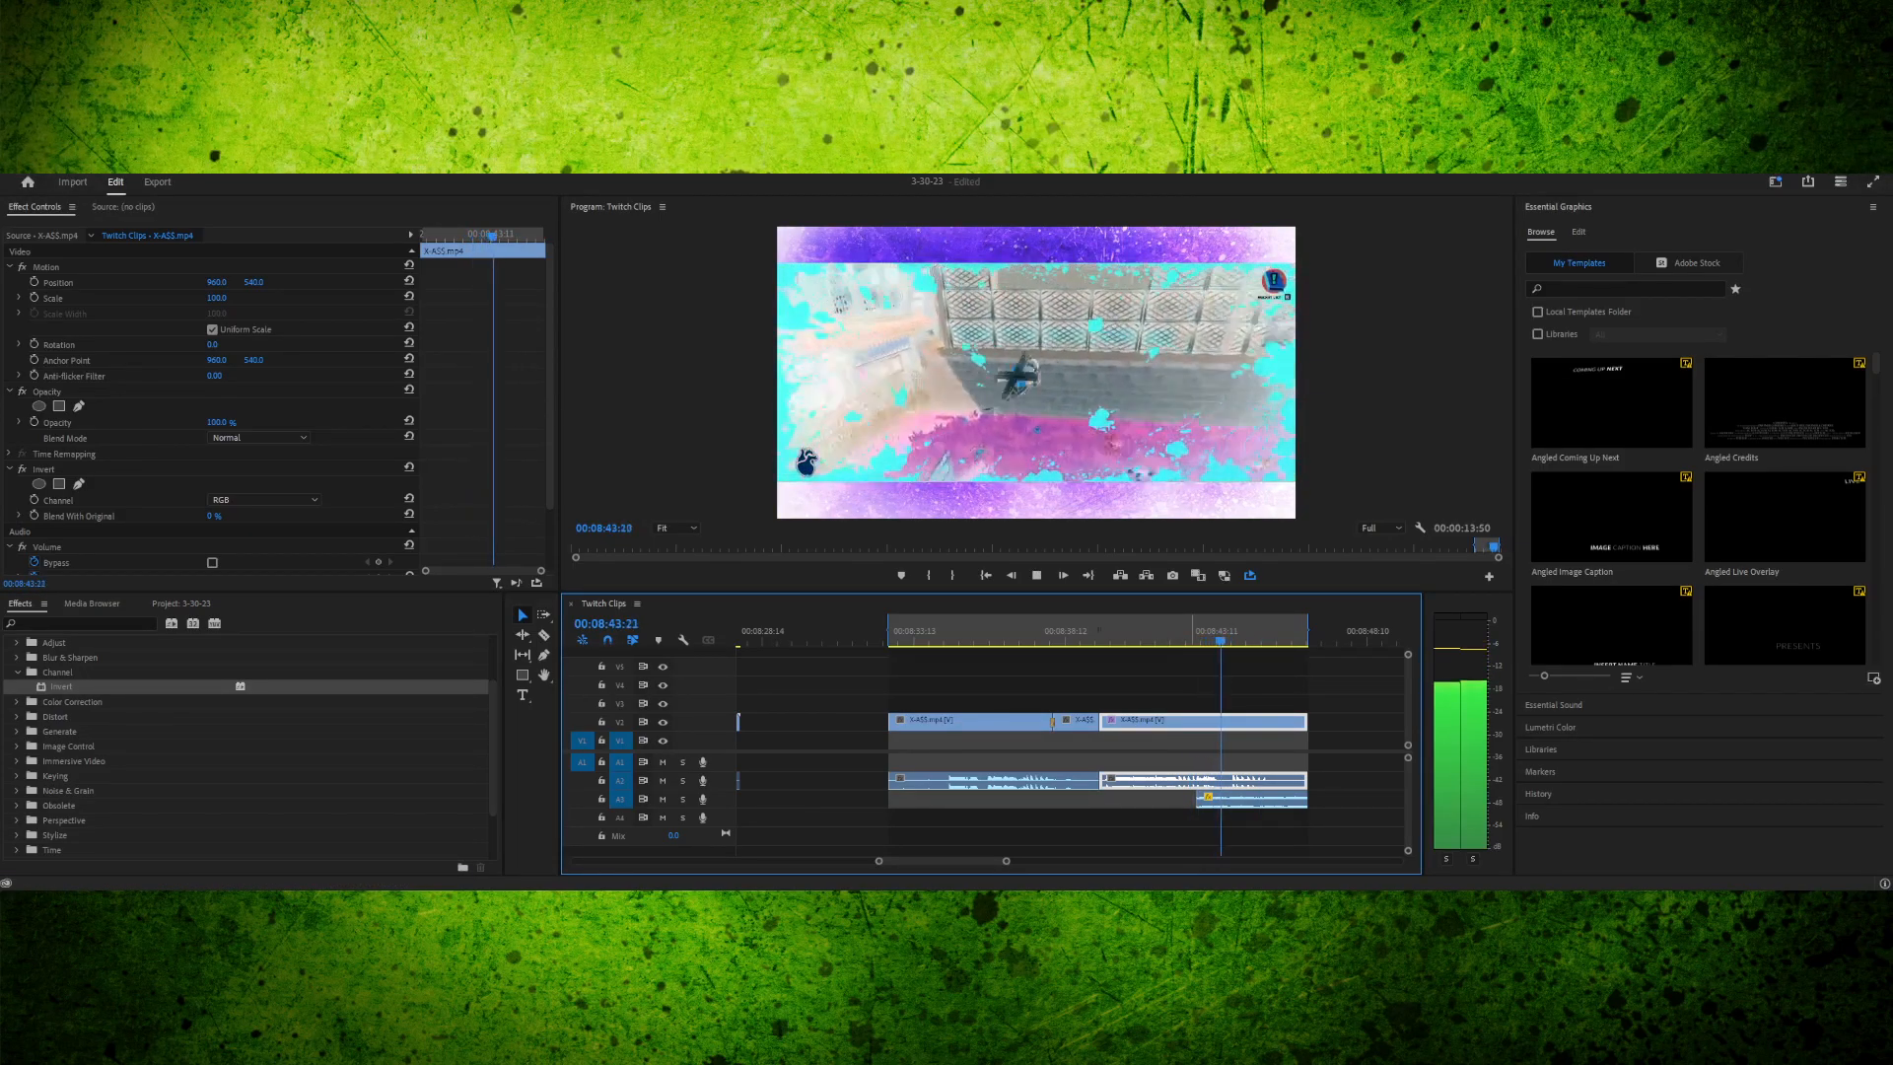
{"action": "key", "text": "space"}
{"action": "key", "text": "ctrl+z"}
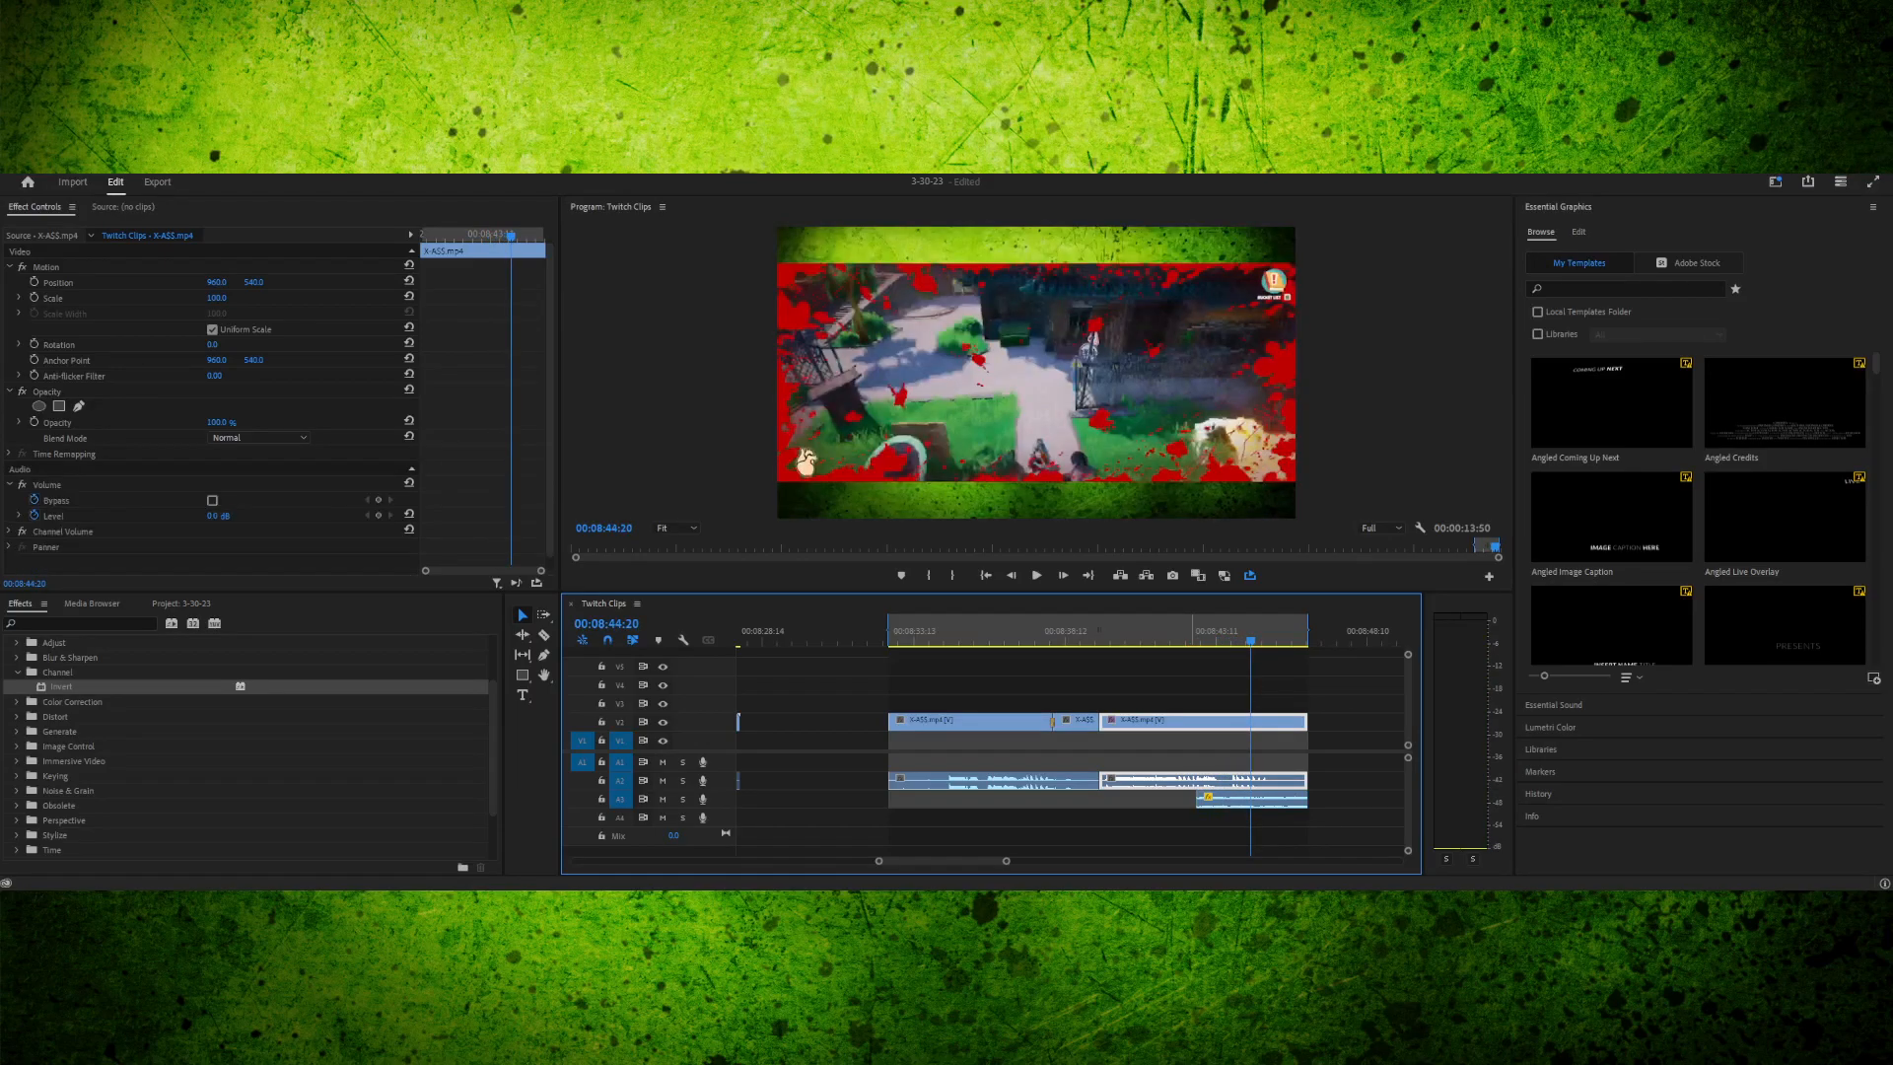
- Return to the Distort video effects and consider Transform for the last segment
{"action": "left_click", "coordinate": [17, 673]}
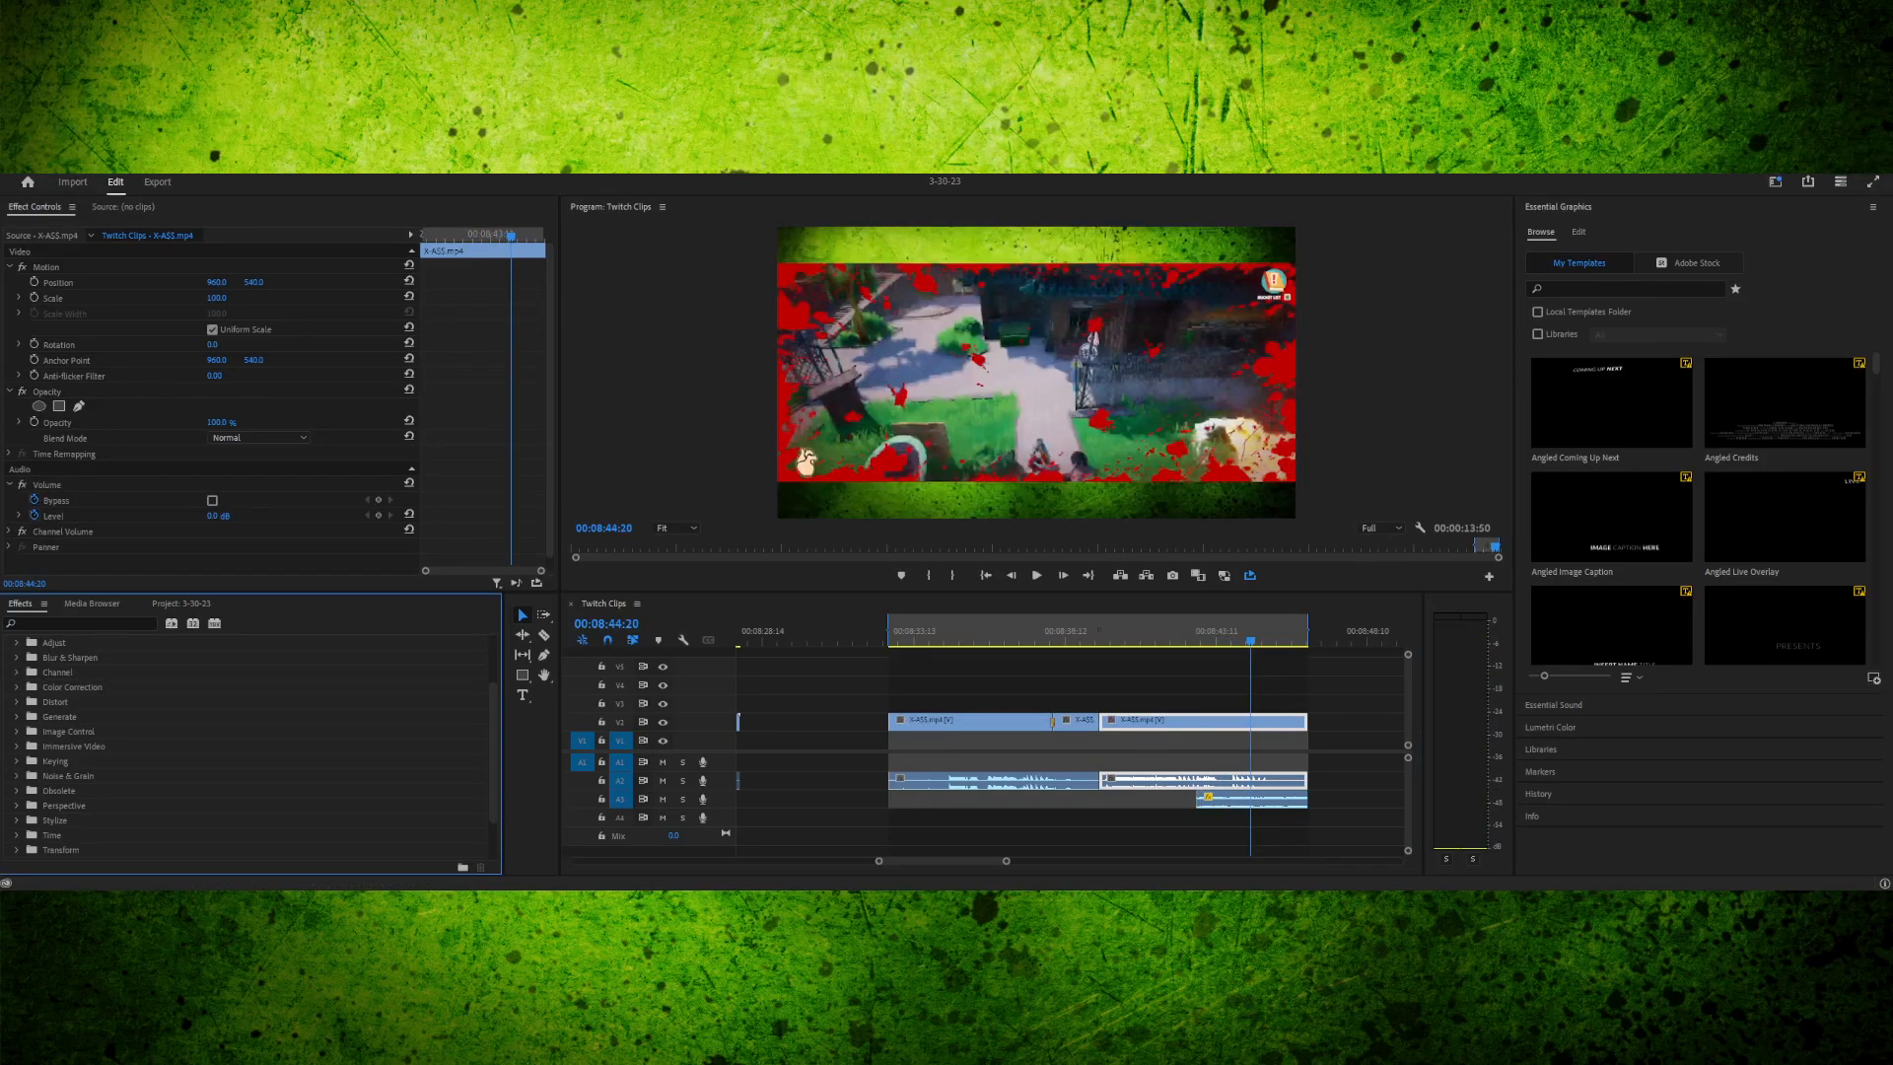
{"action": "left_click", "coordinate": [17, 702]}
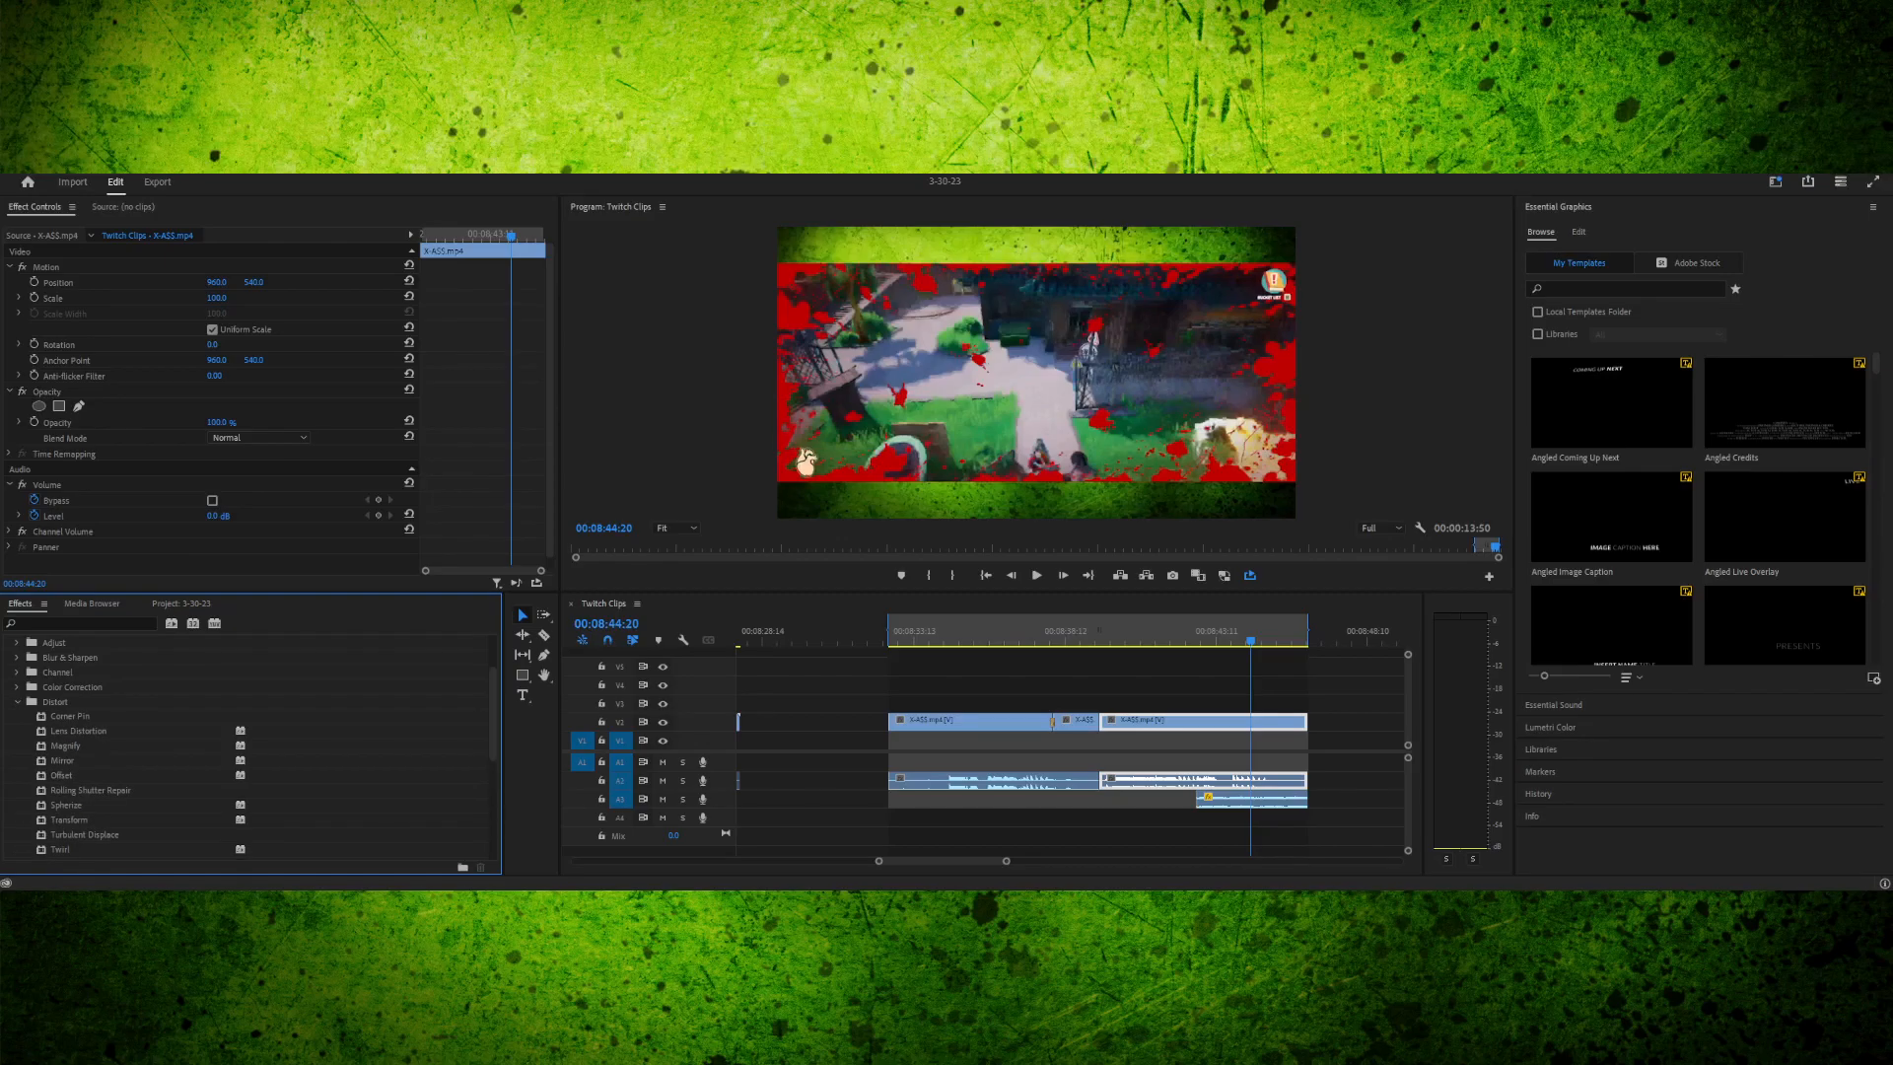
{"action": "scroll", "coordinate": [246, 745], "scroll_direction": "down", "scroll_amount": 1}
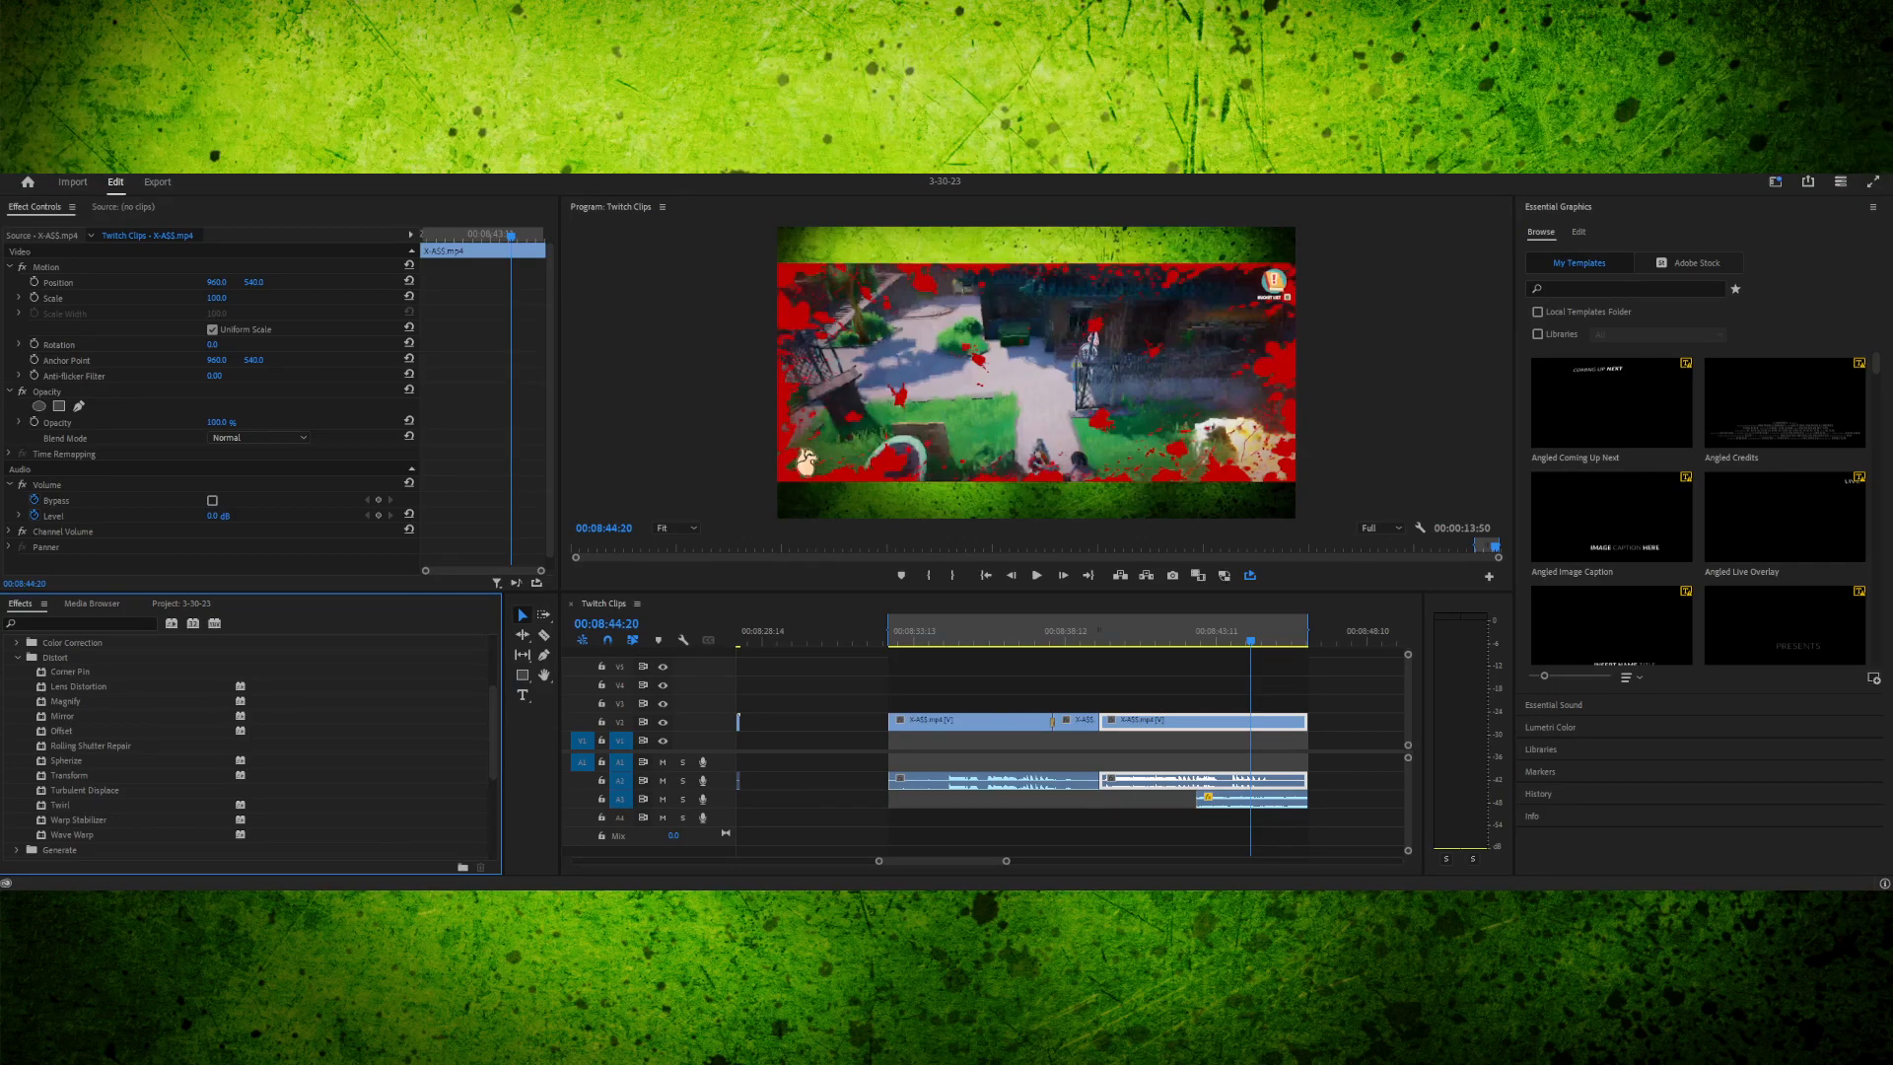
{"action": "left_click", "coordinate": [69, 776]}
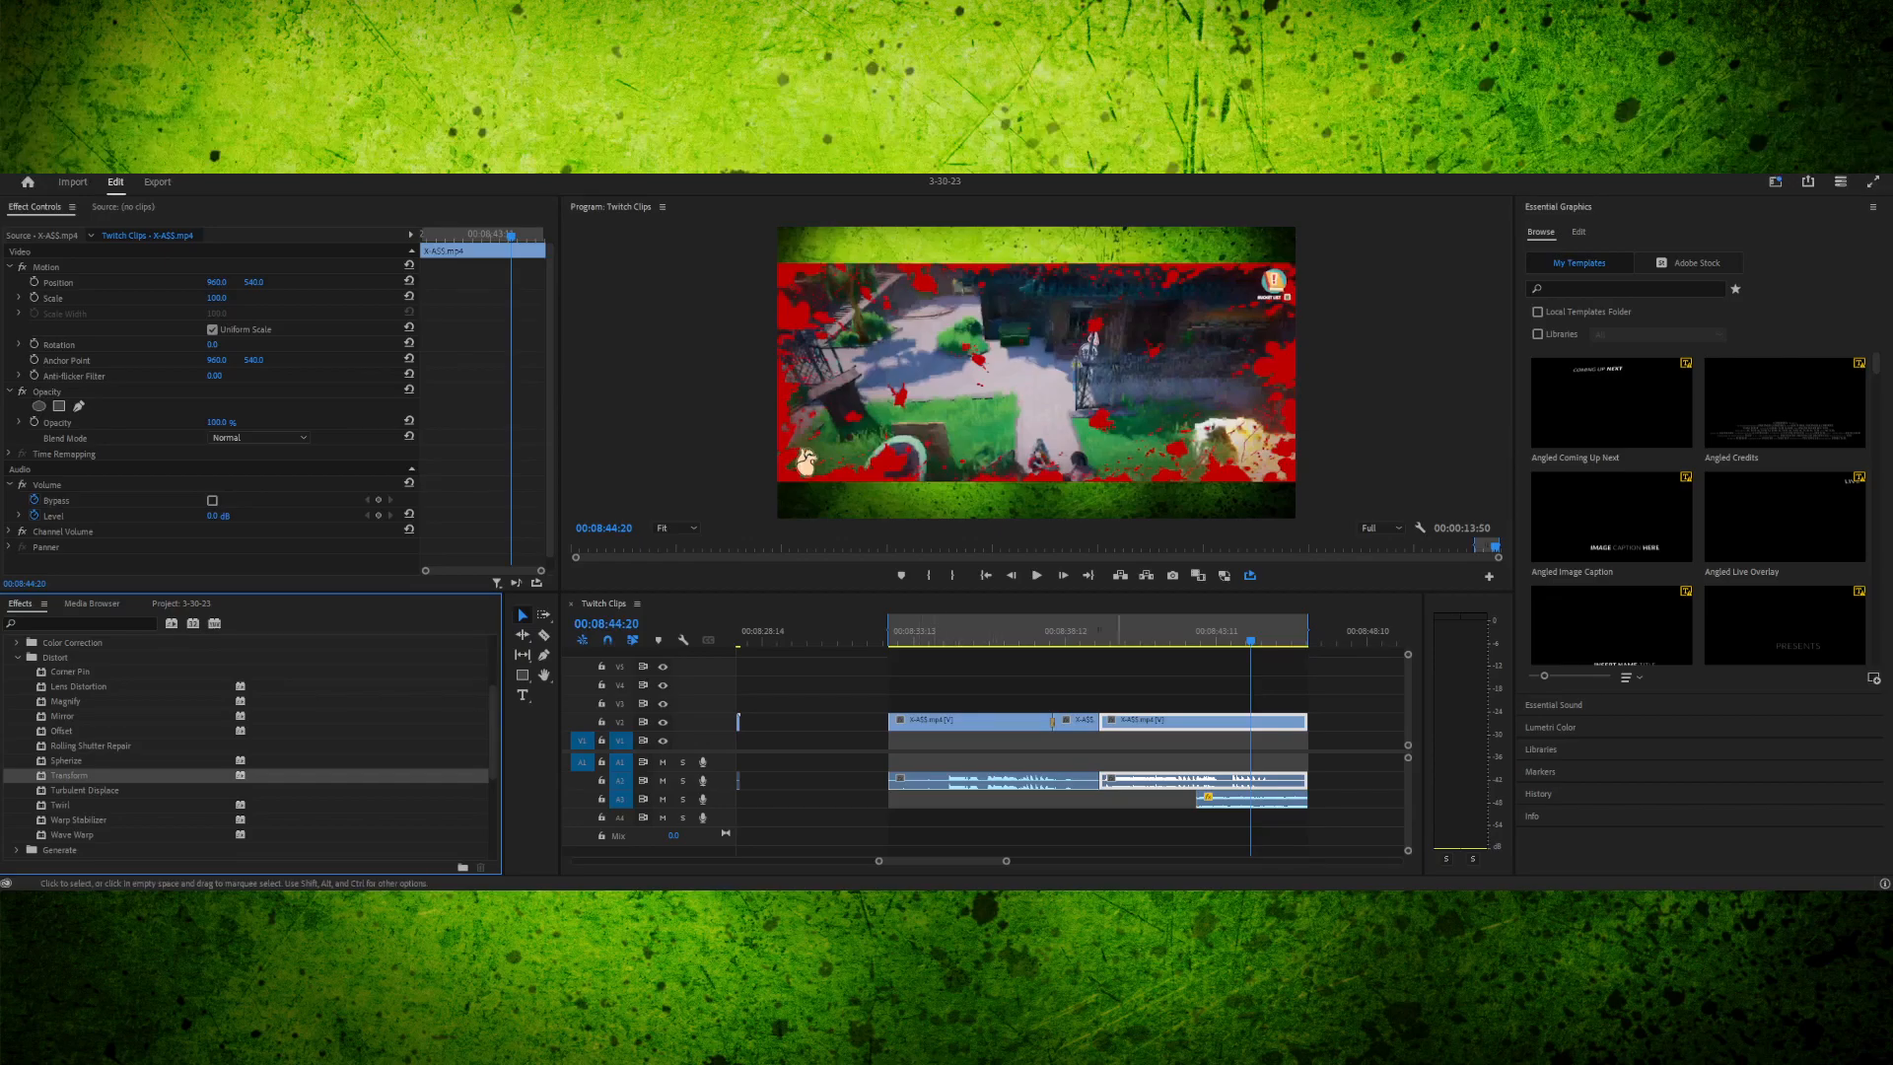
- Park the playhead on the frame where the explosion starts, at 00:08:42:32
{"action": "left_click", "coordinate": [1193, 632]}
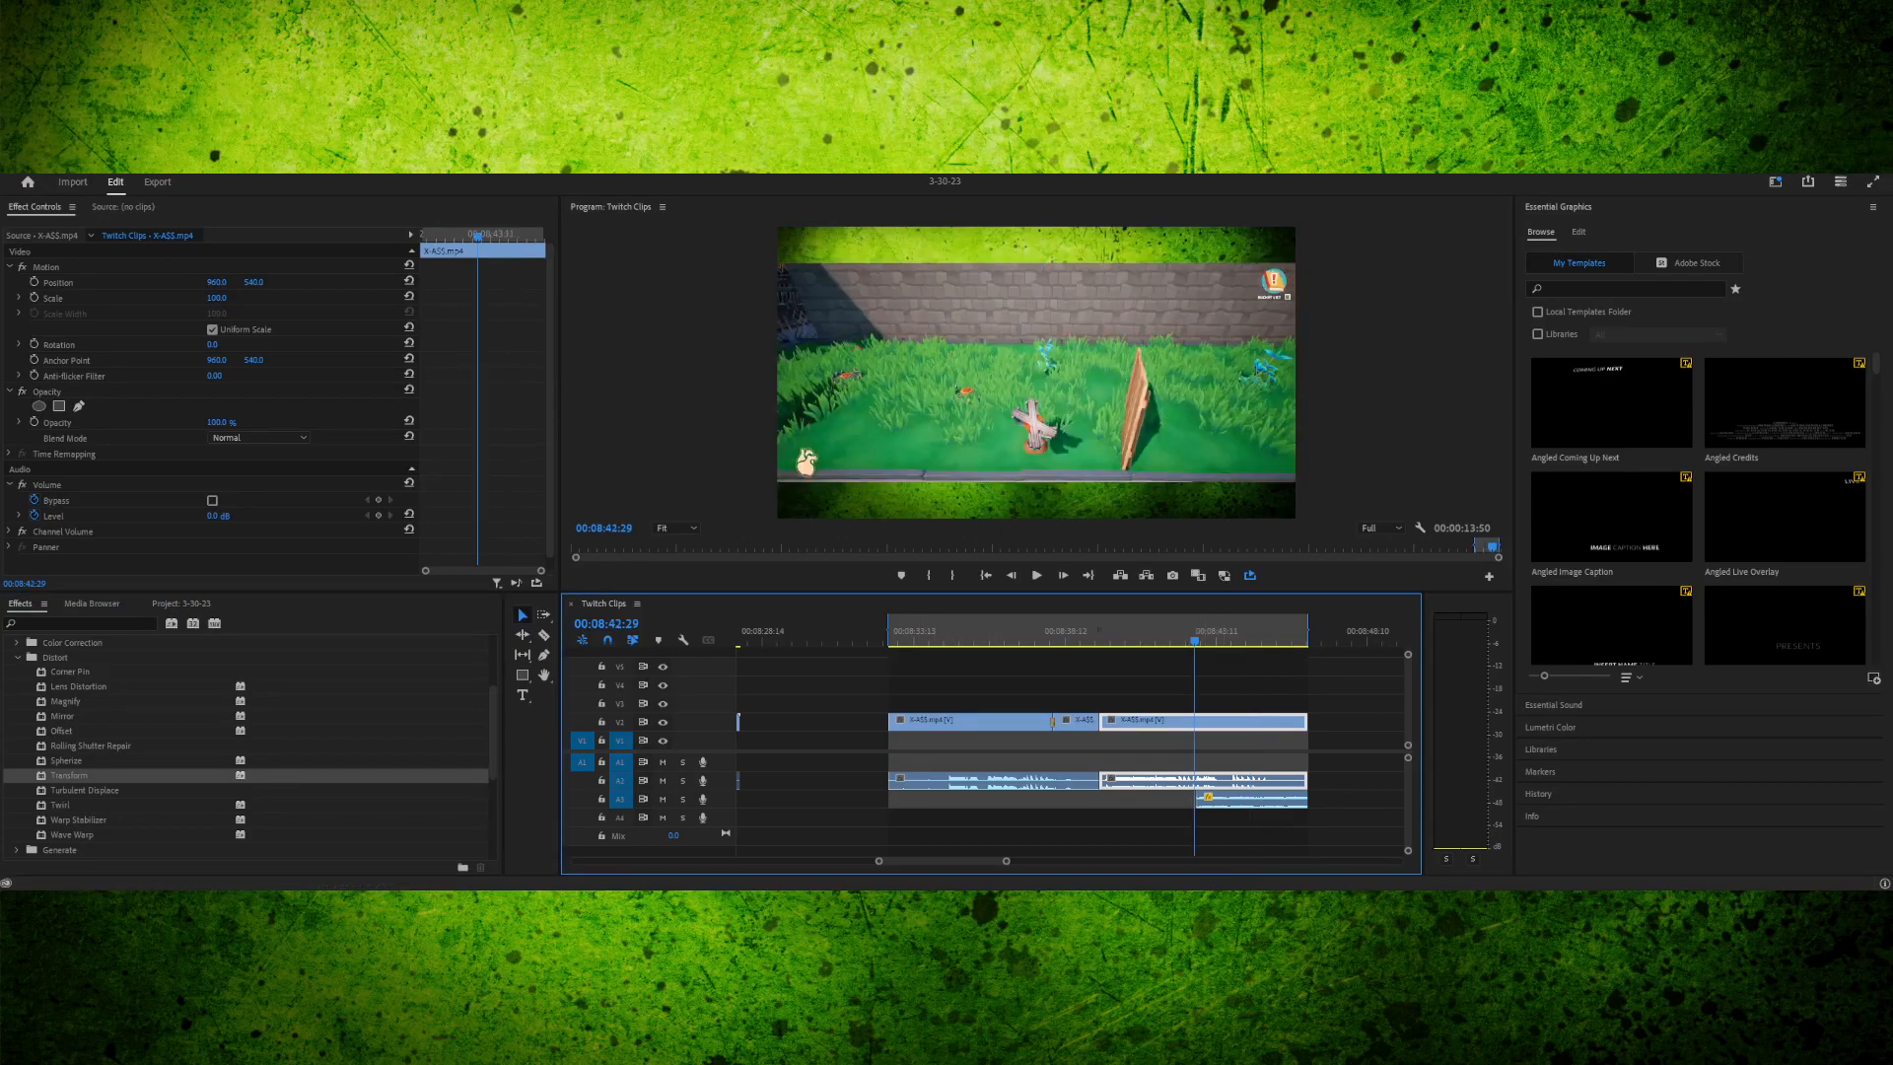
{"action": "key", "text": "Right"}
{"action": "key", "text": "Right"}
{"action": "key", "text": "Right"}
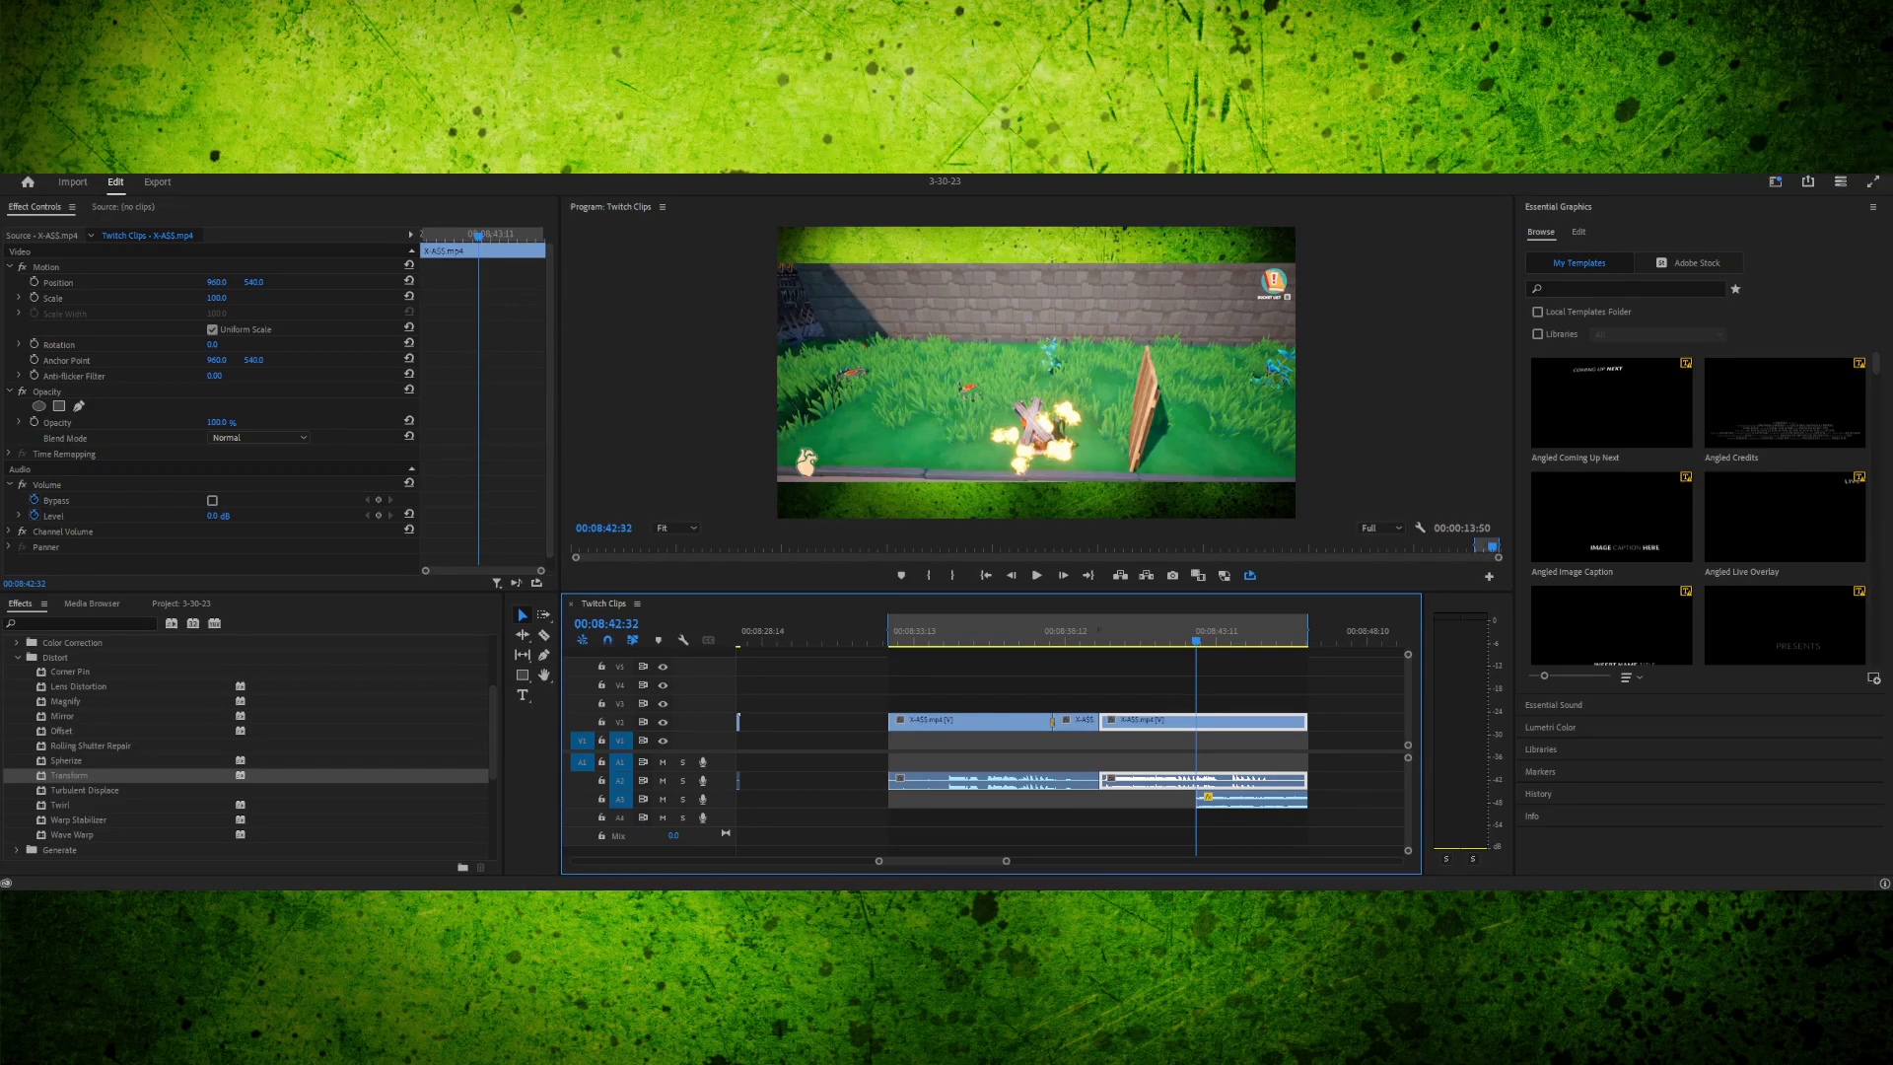
- Look through the Distort, Generate and Image Control video effects for one that suits the explosion
{"action": "left_click", "coordinate": [85, 790]}
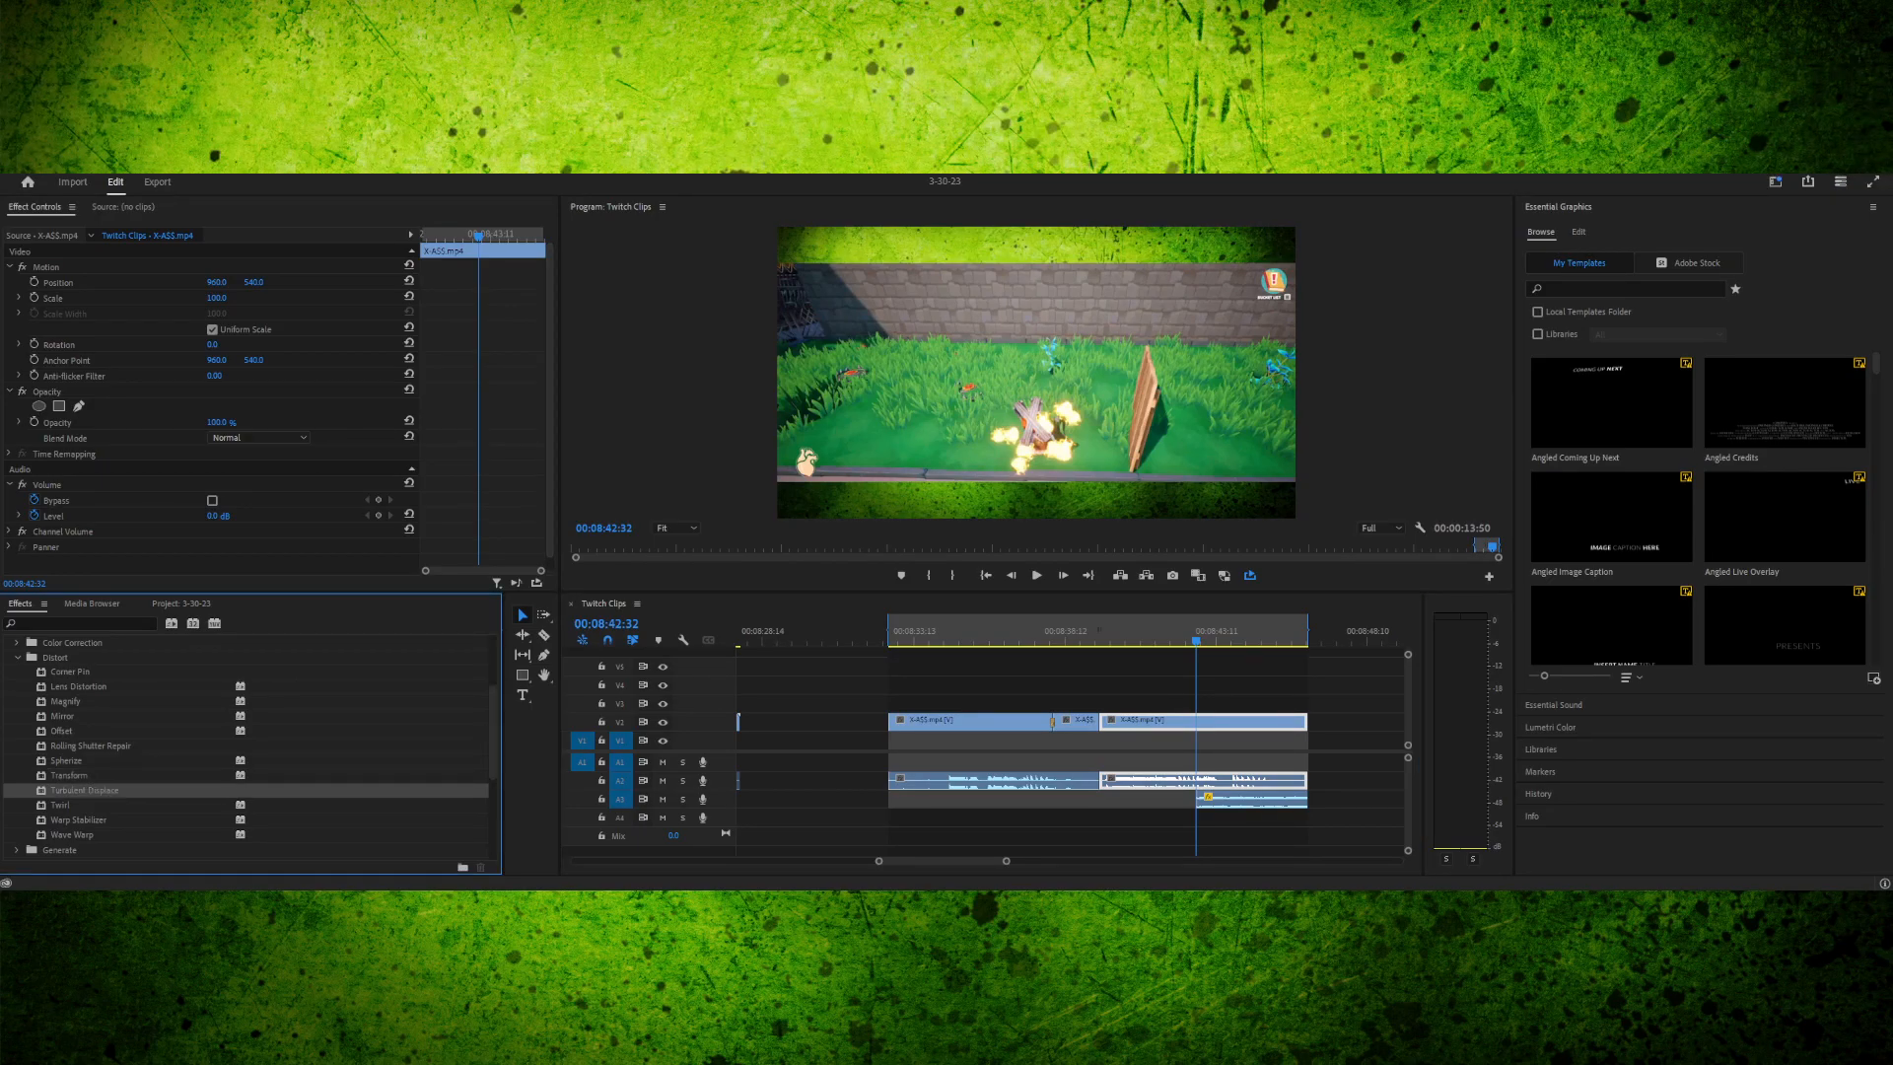
{"action": "left_click", "coordinate": [60, 805]}
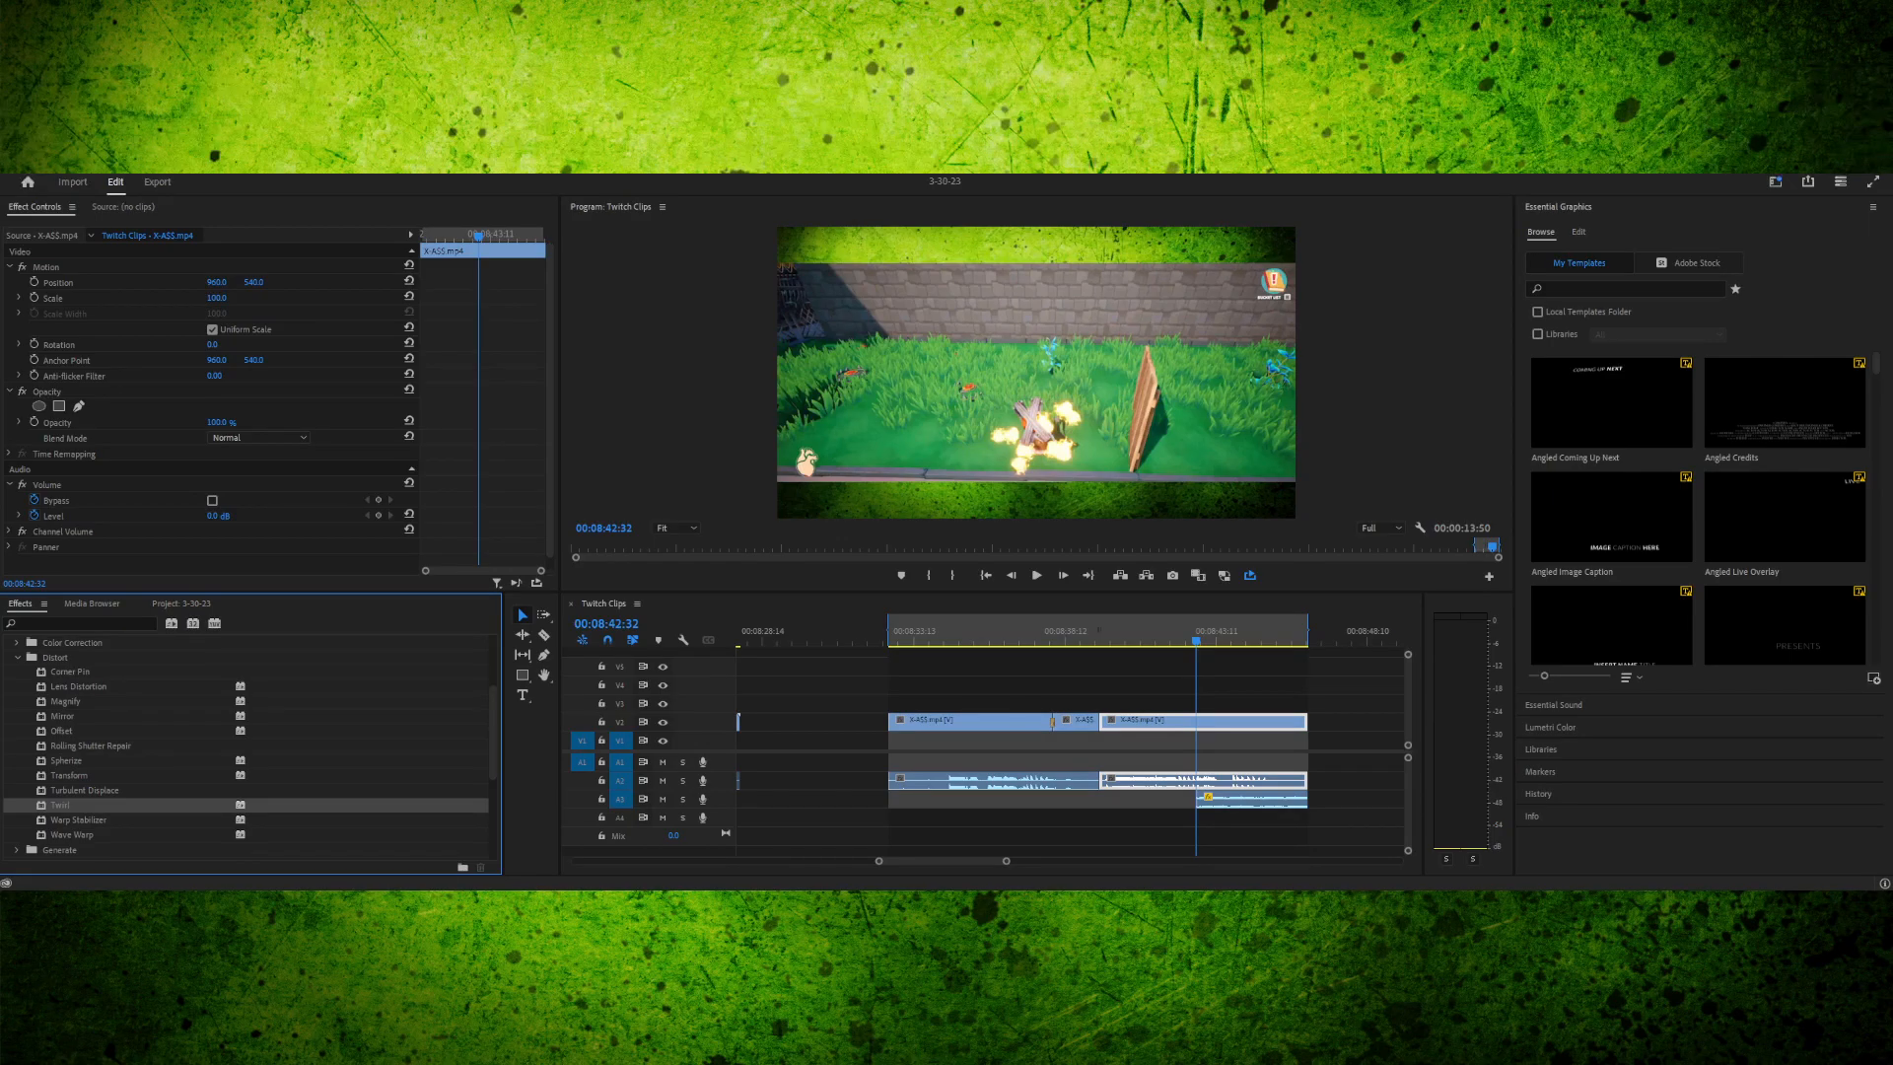
{"action": "left_click", "coordinate": [79, 687]}
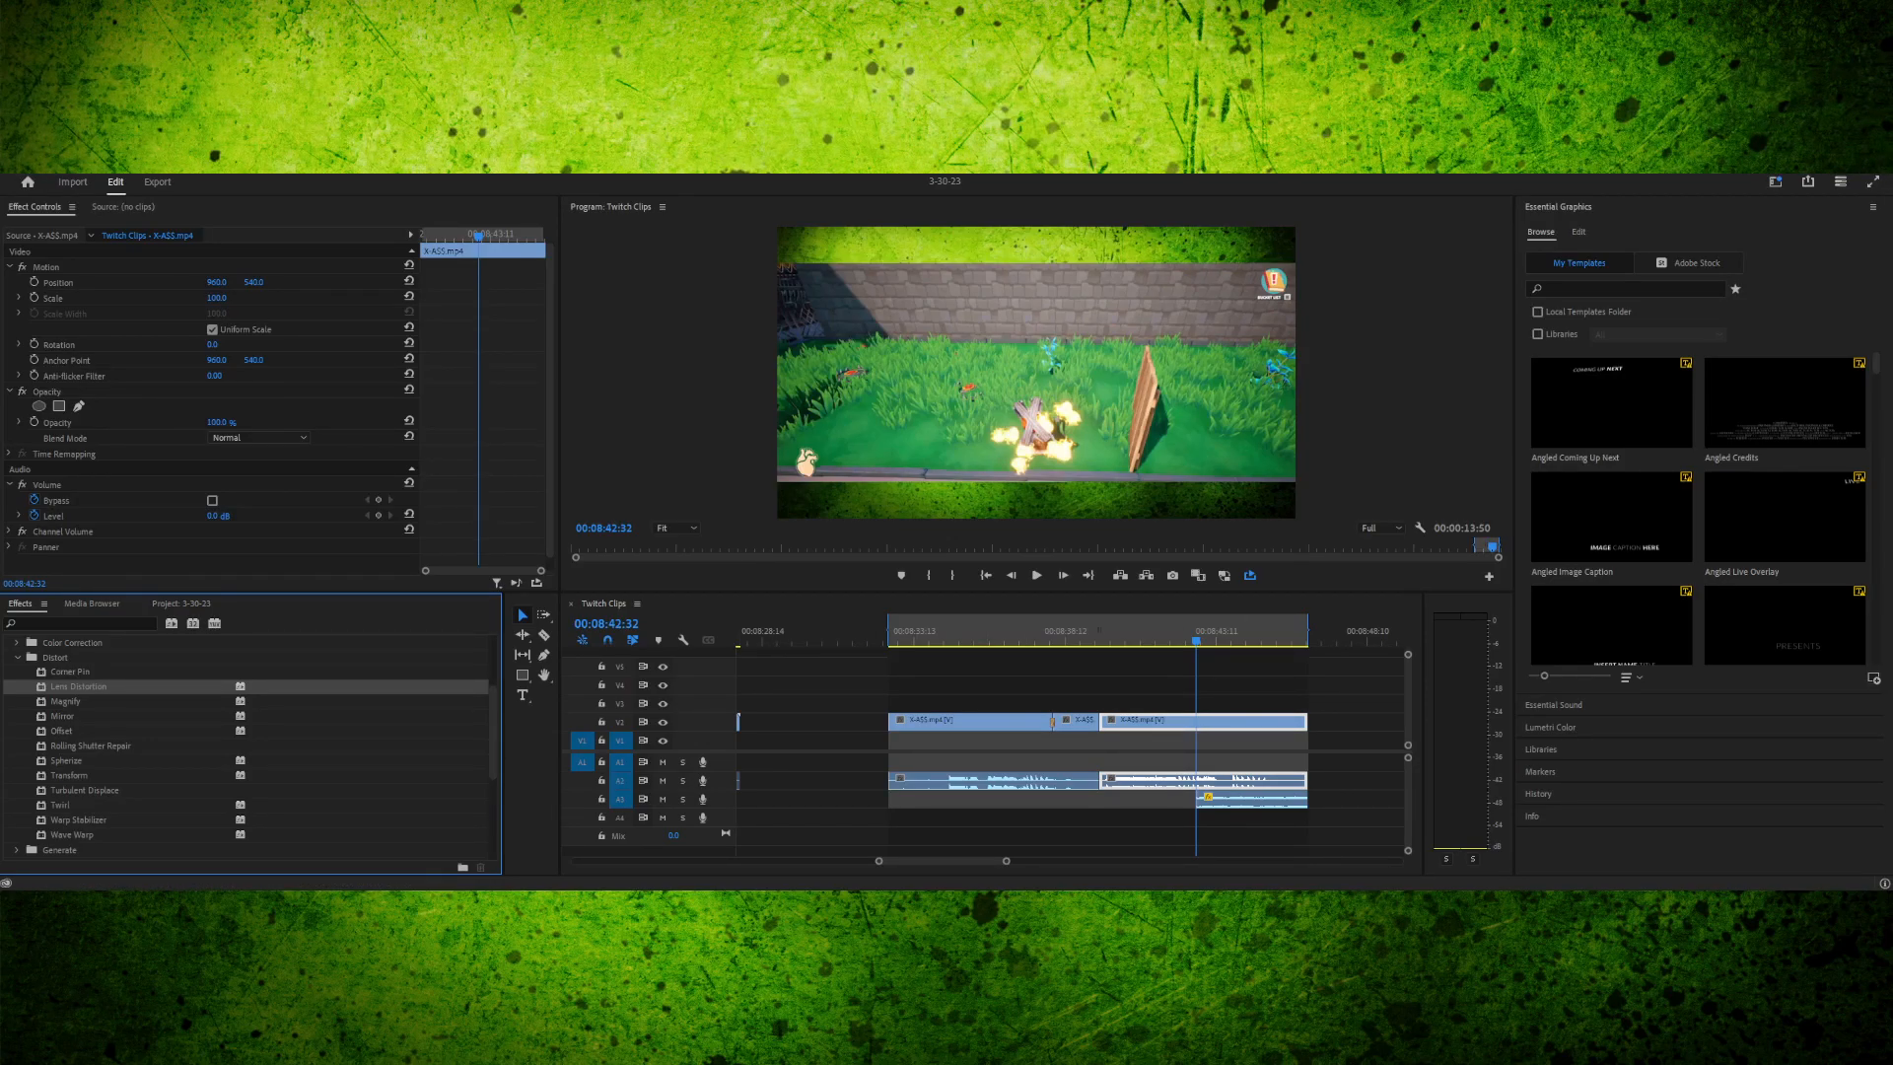
{"action": "left_click", "coordinate": [64, 717]}
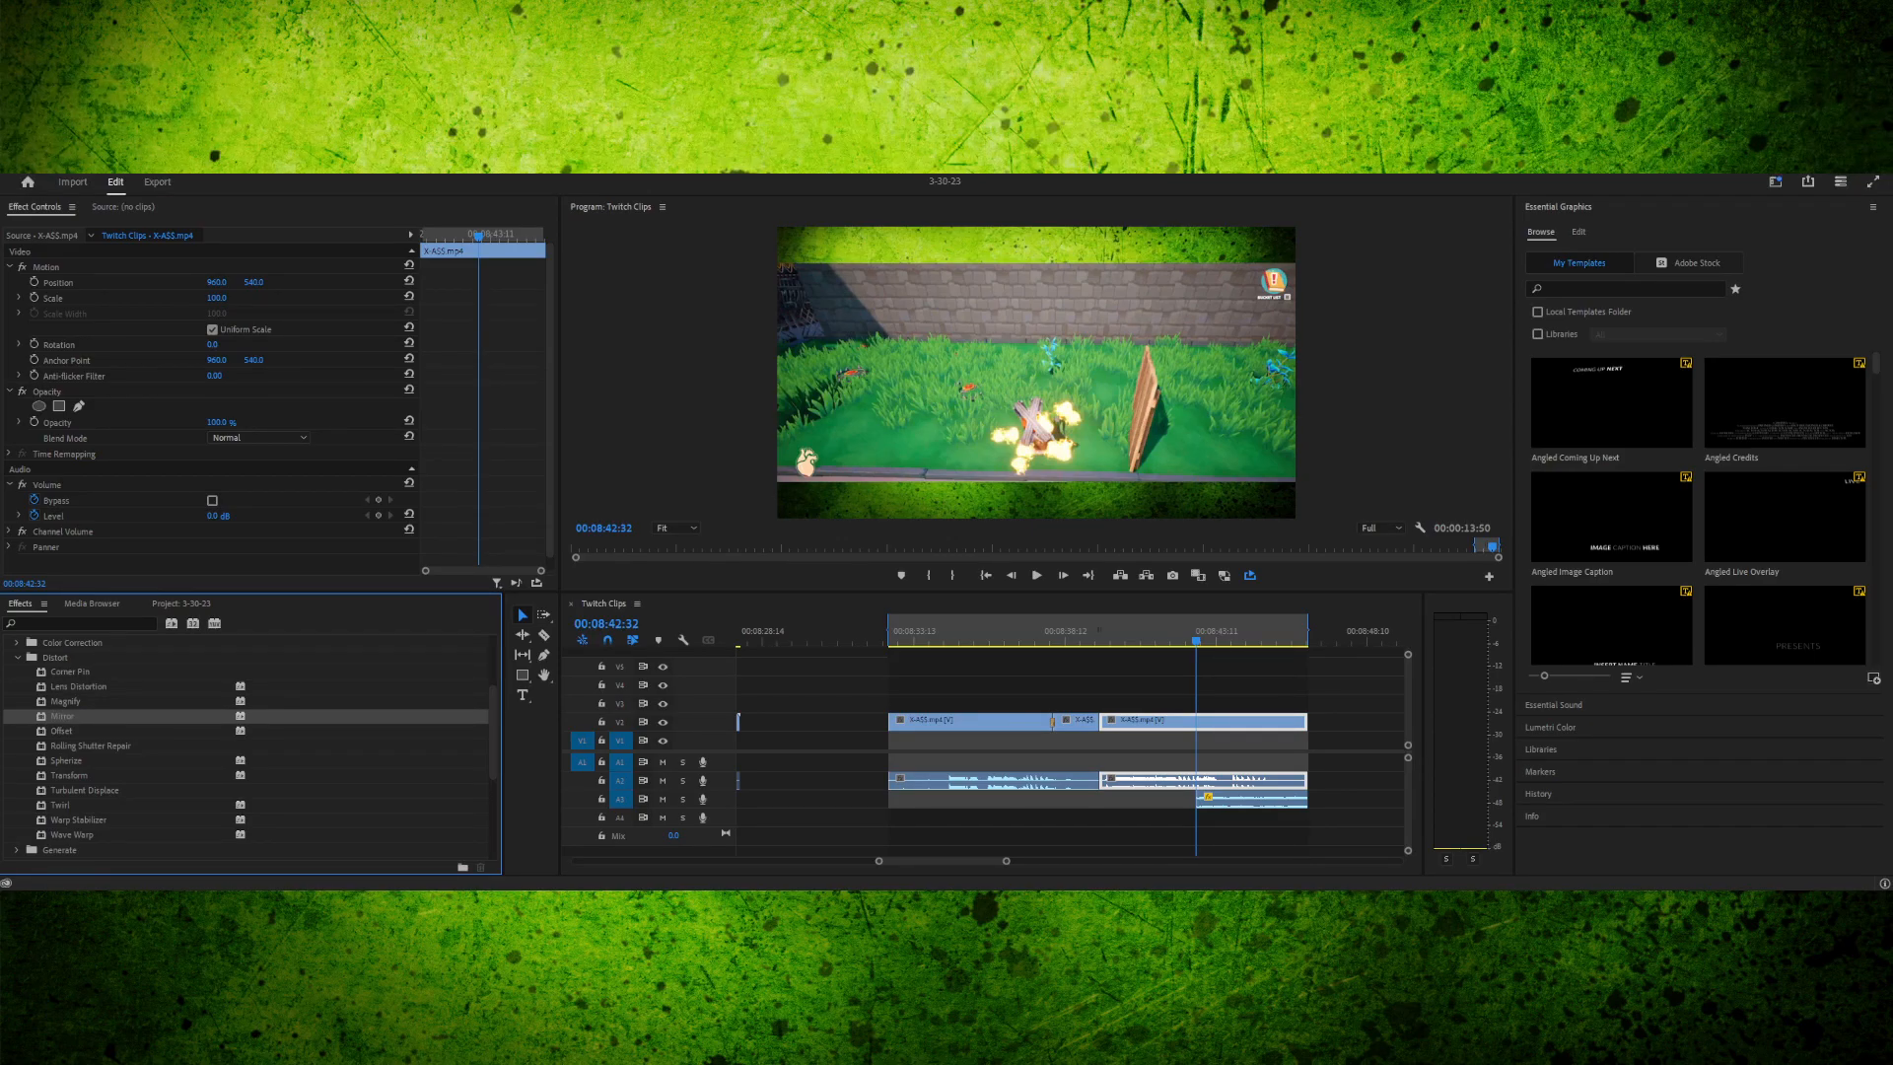
{"action": "left_click", "coordinate": [18, 658]}
{"action": "left_click", "coordinate": [18, 672]}
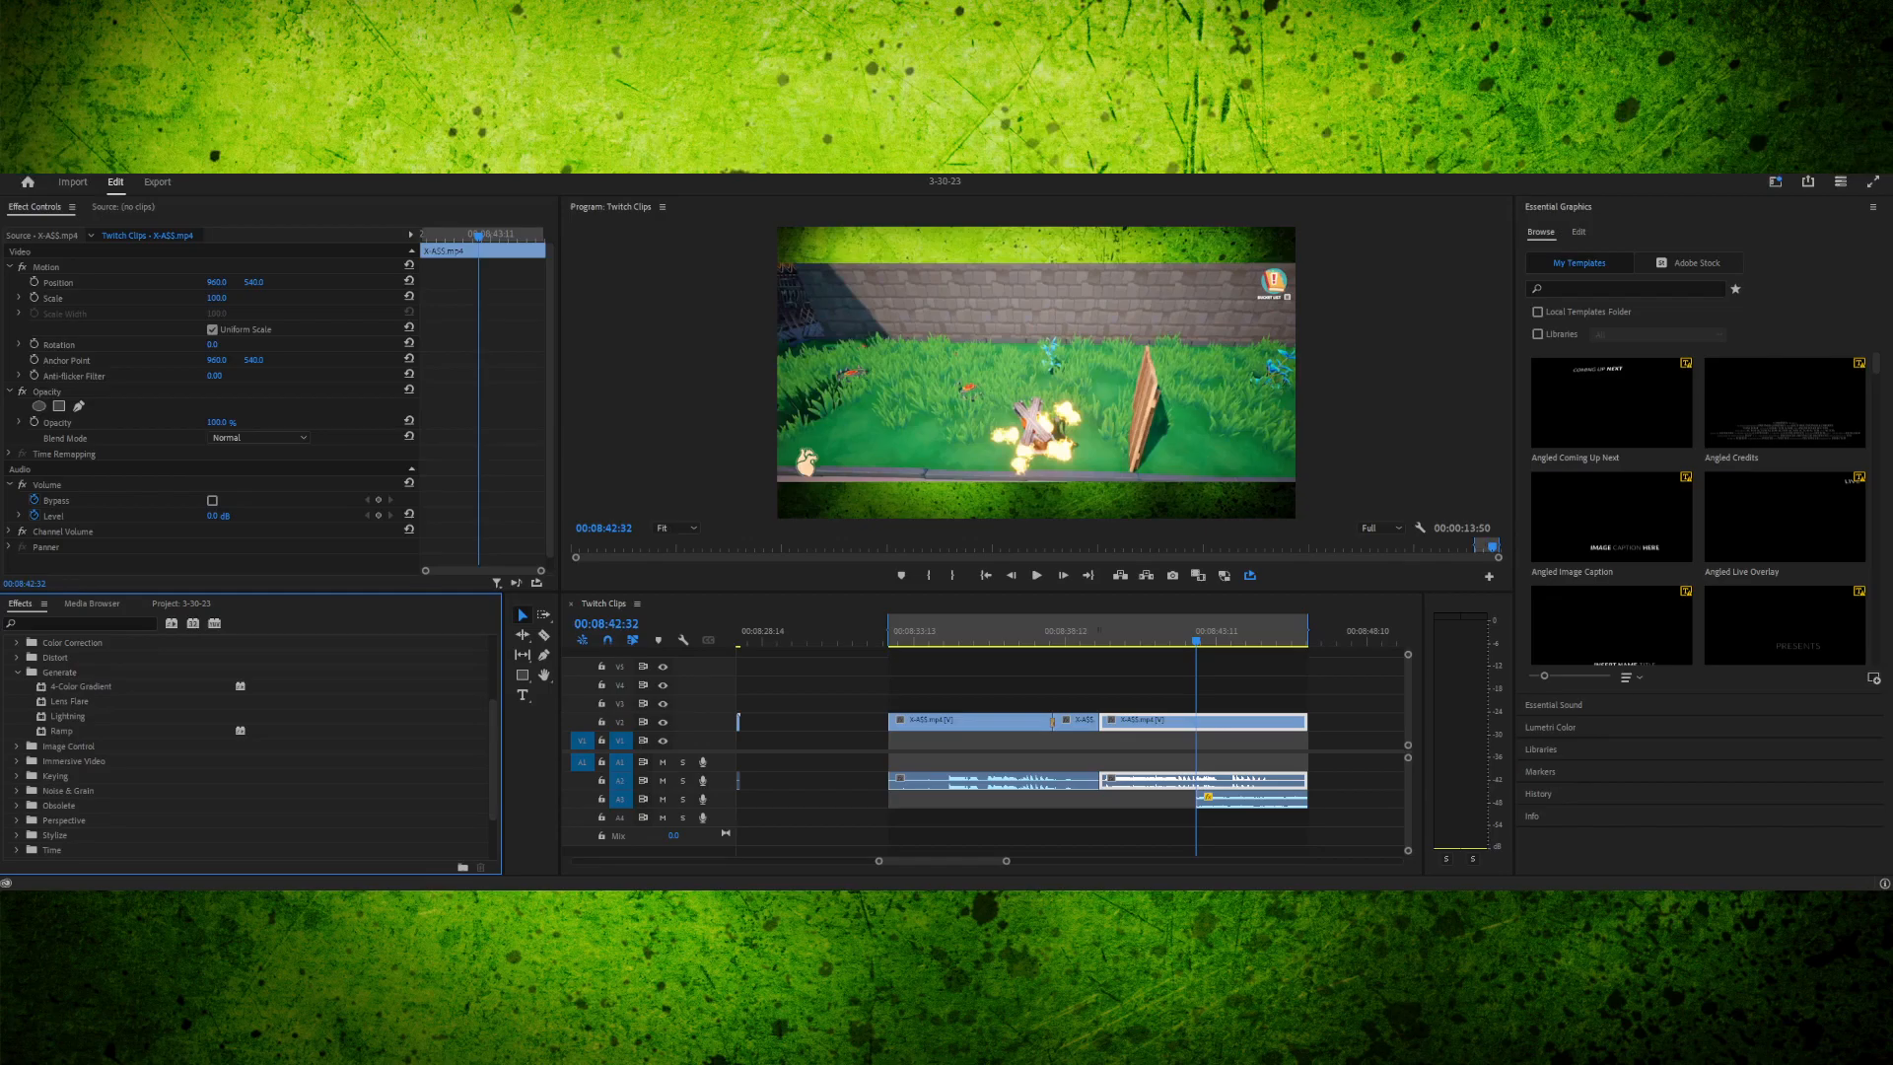
{"action": "left_click", "coordinate": [62, 732]}
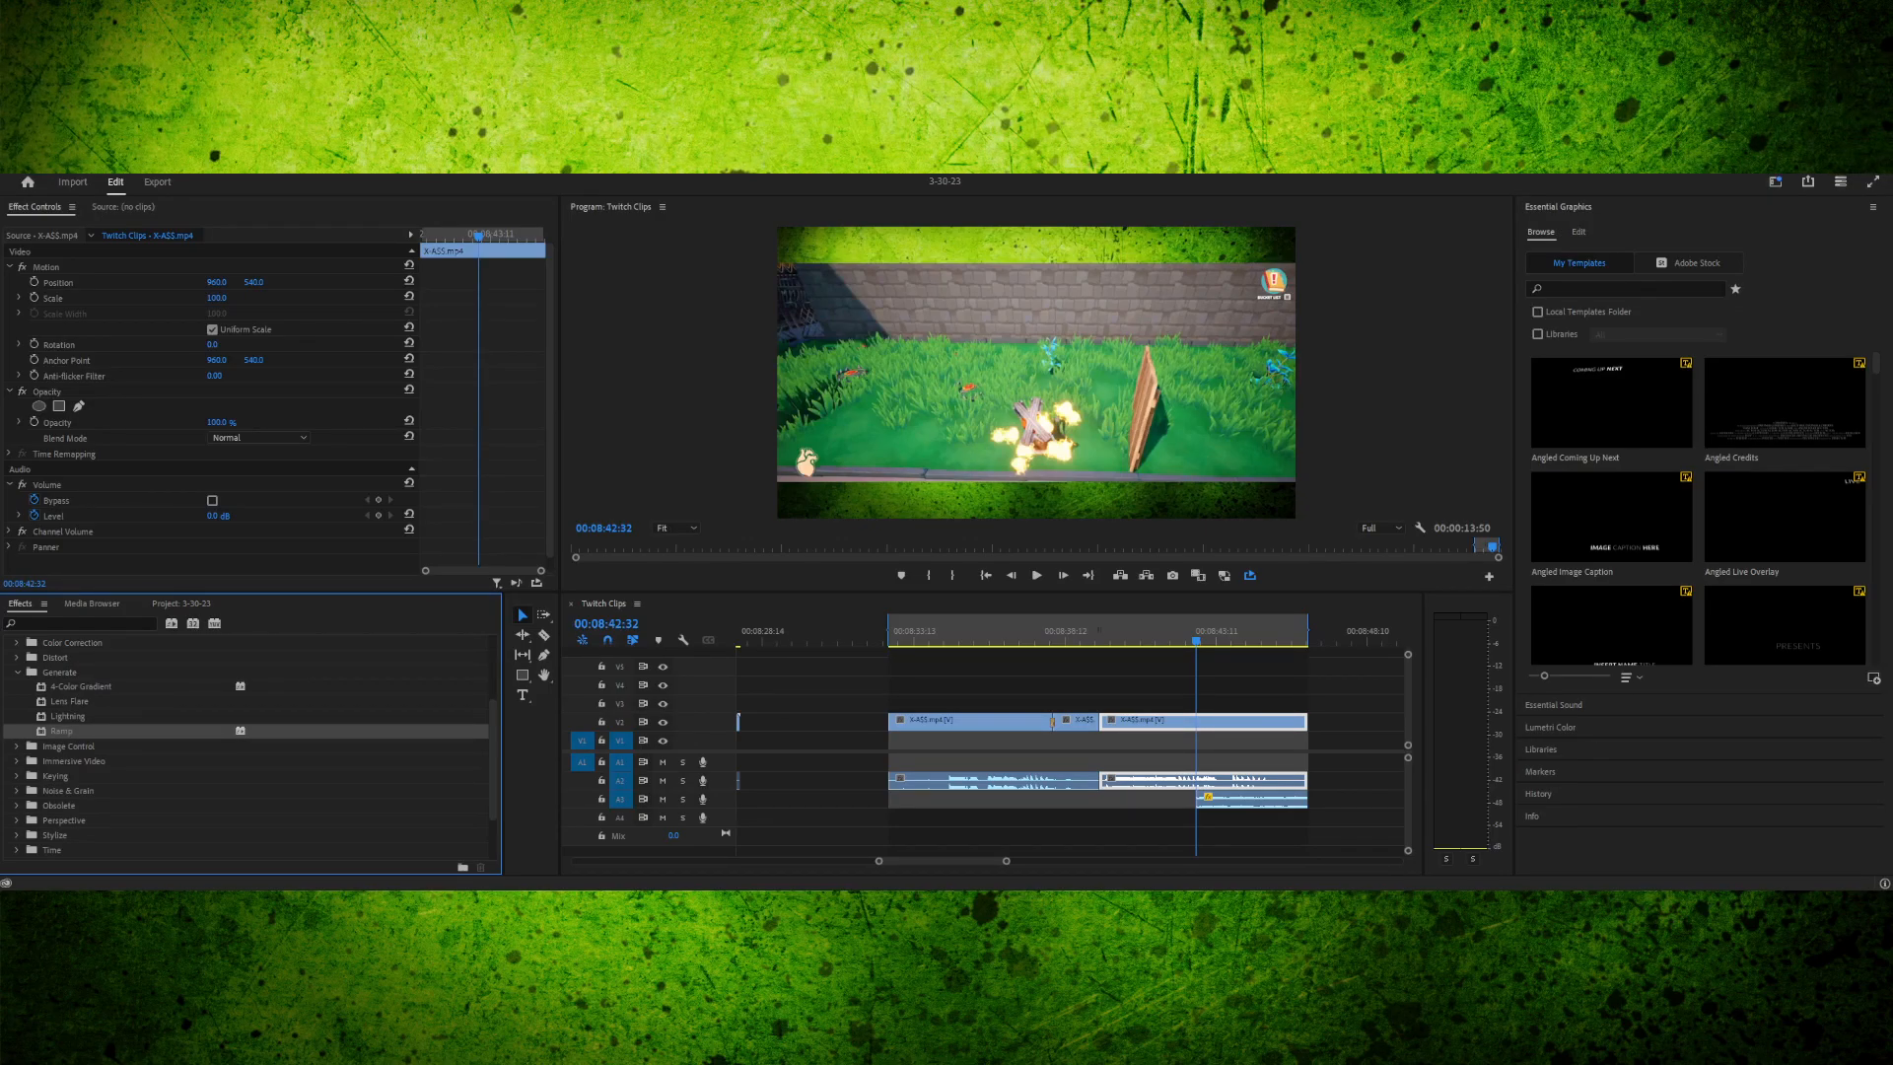
{"action": "left_click", "coordinate": [17, 672]}
{"action": "left_click", "coordinate": [68, 687]}
{"action": "left_click", "coordinate": [17, 687]}
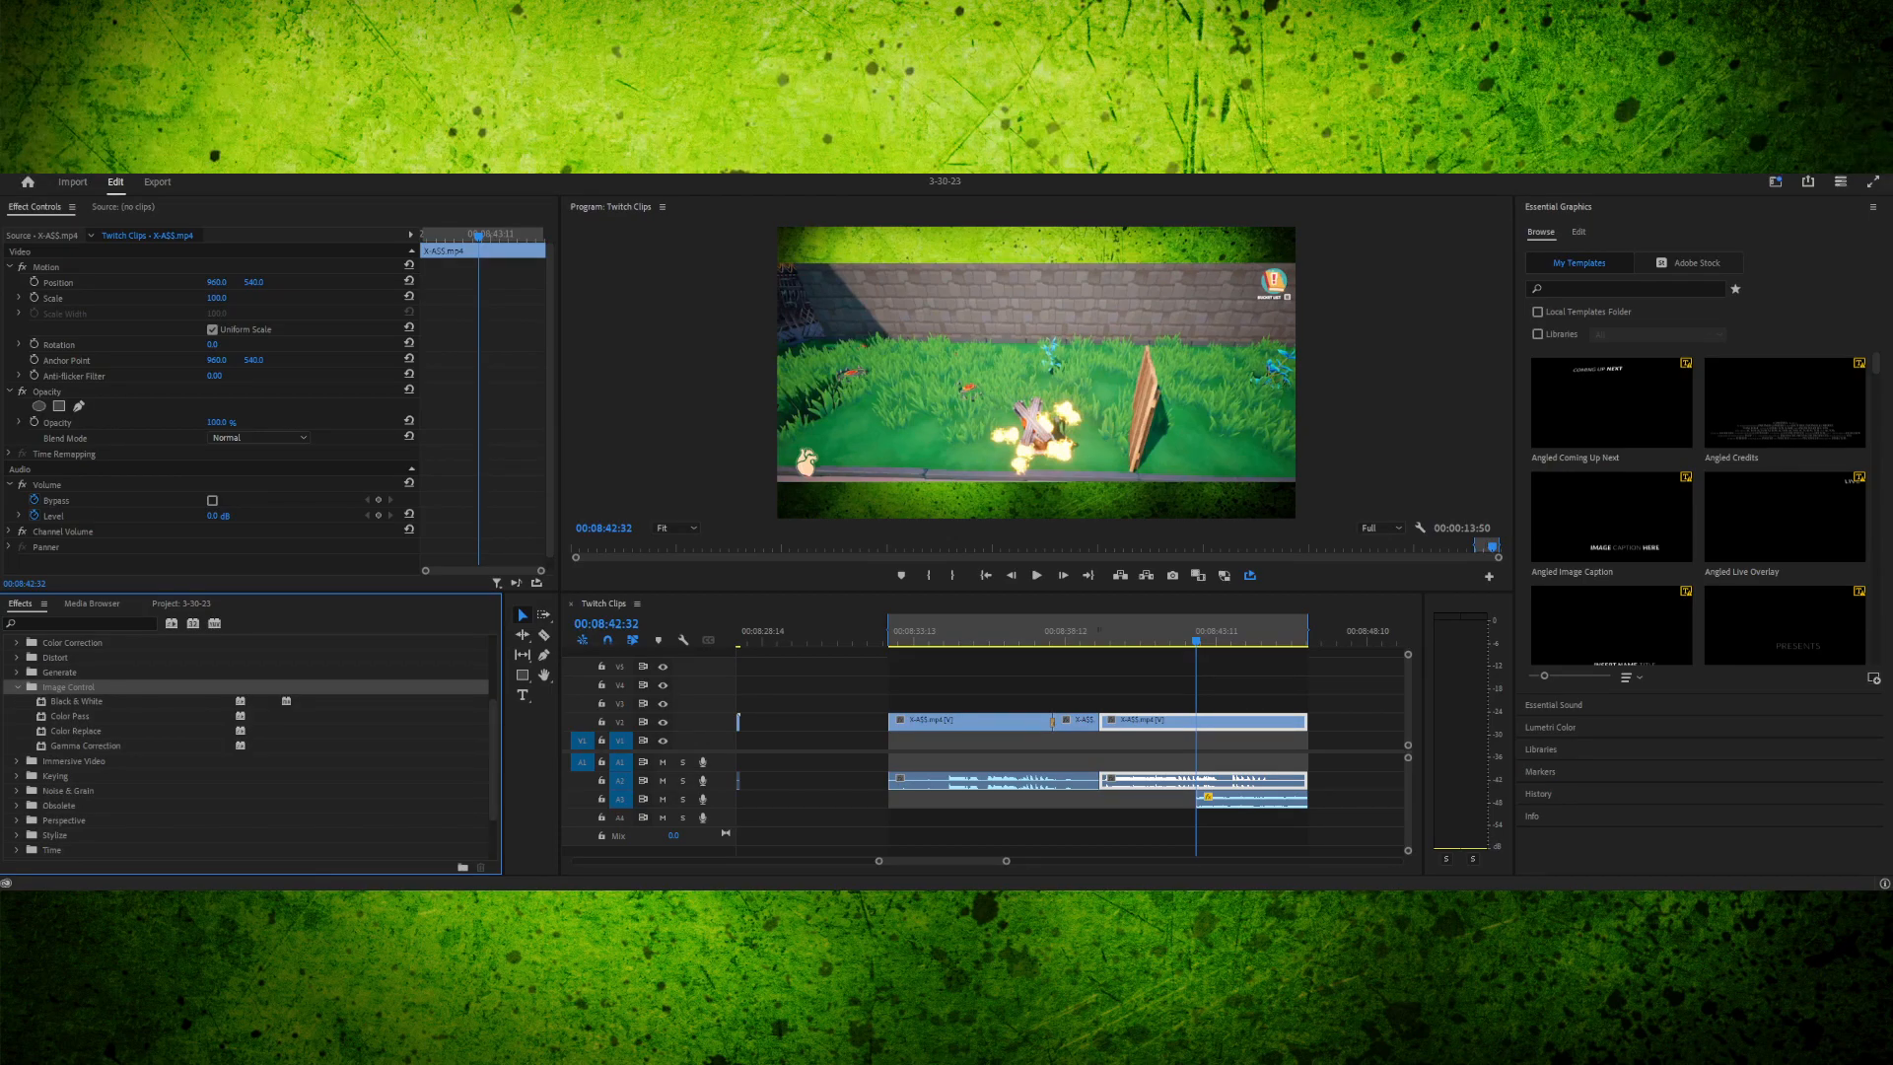
{"action": "left_click", "coordinate": [70, 717]}
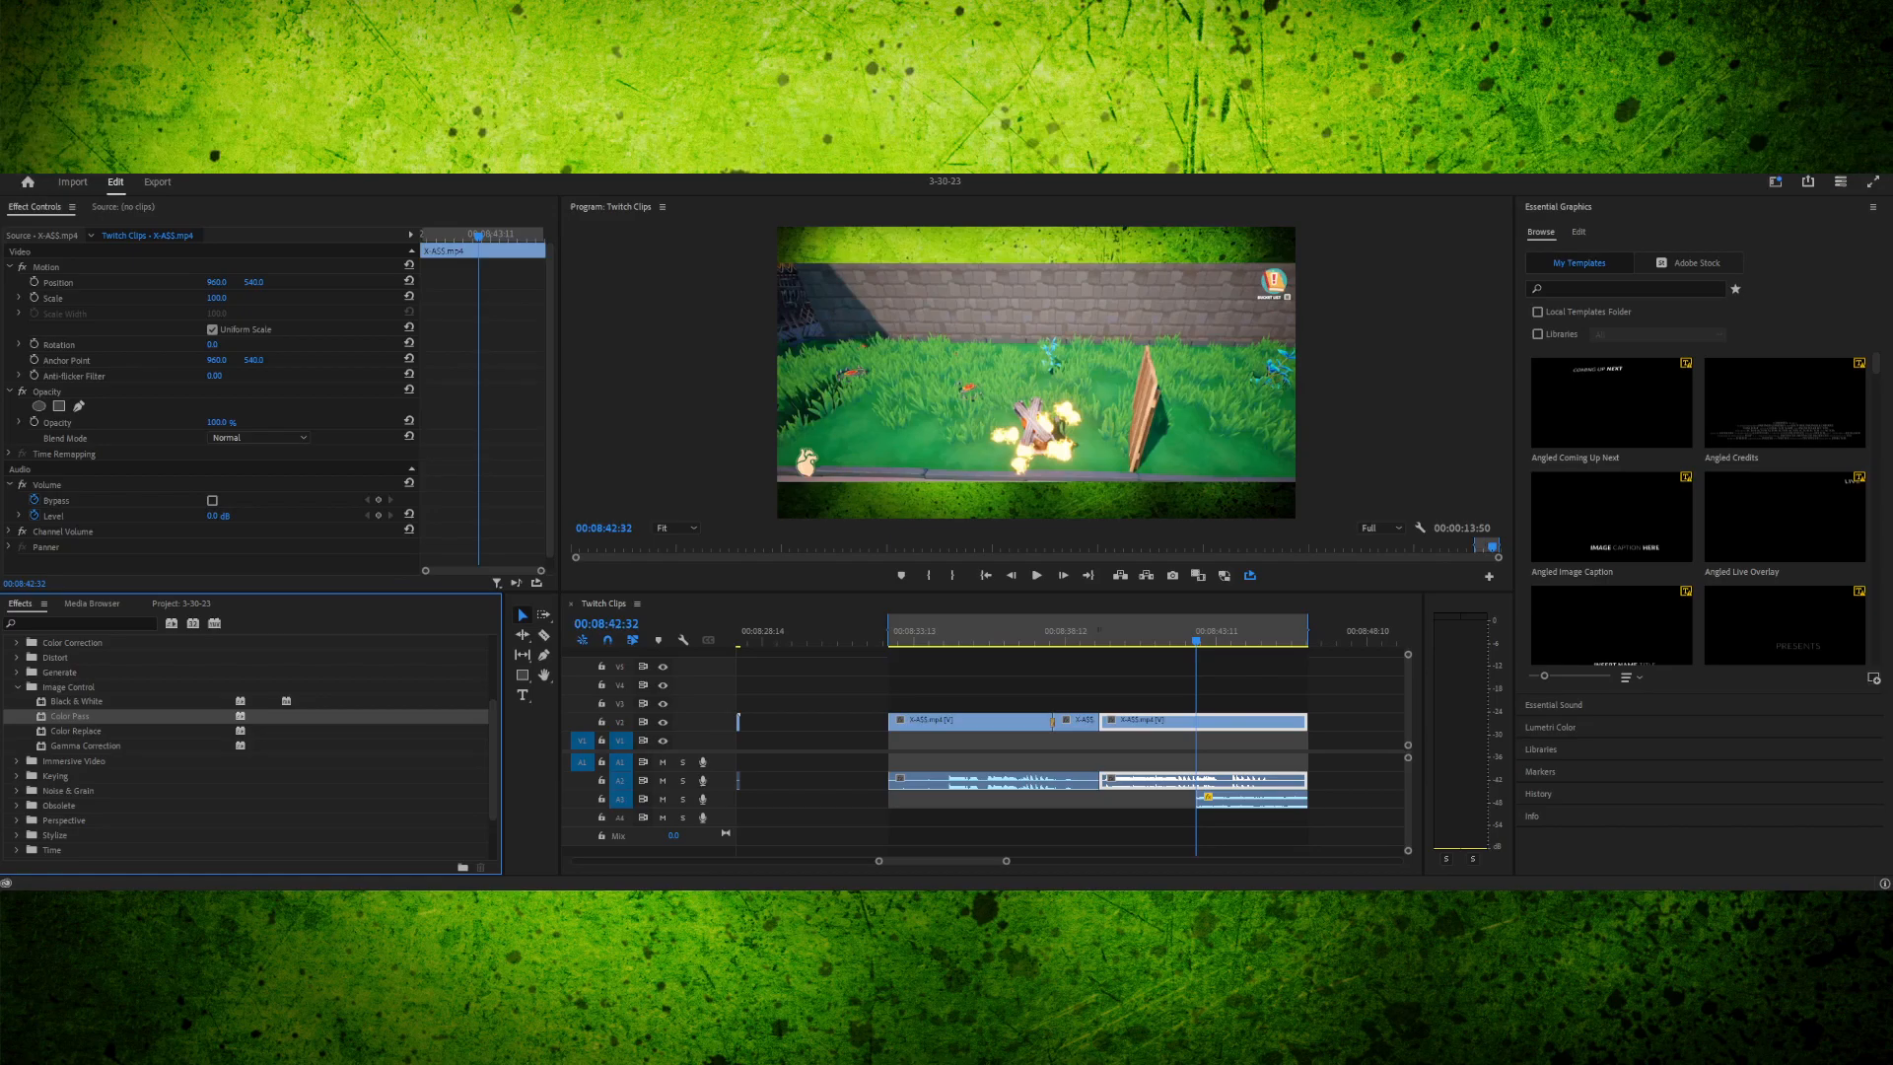
{"action": "left_click", "coordinate": [76, 731]}
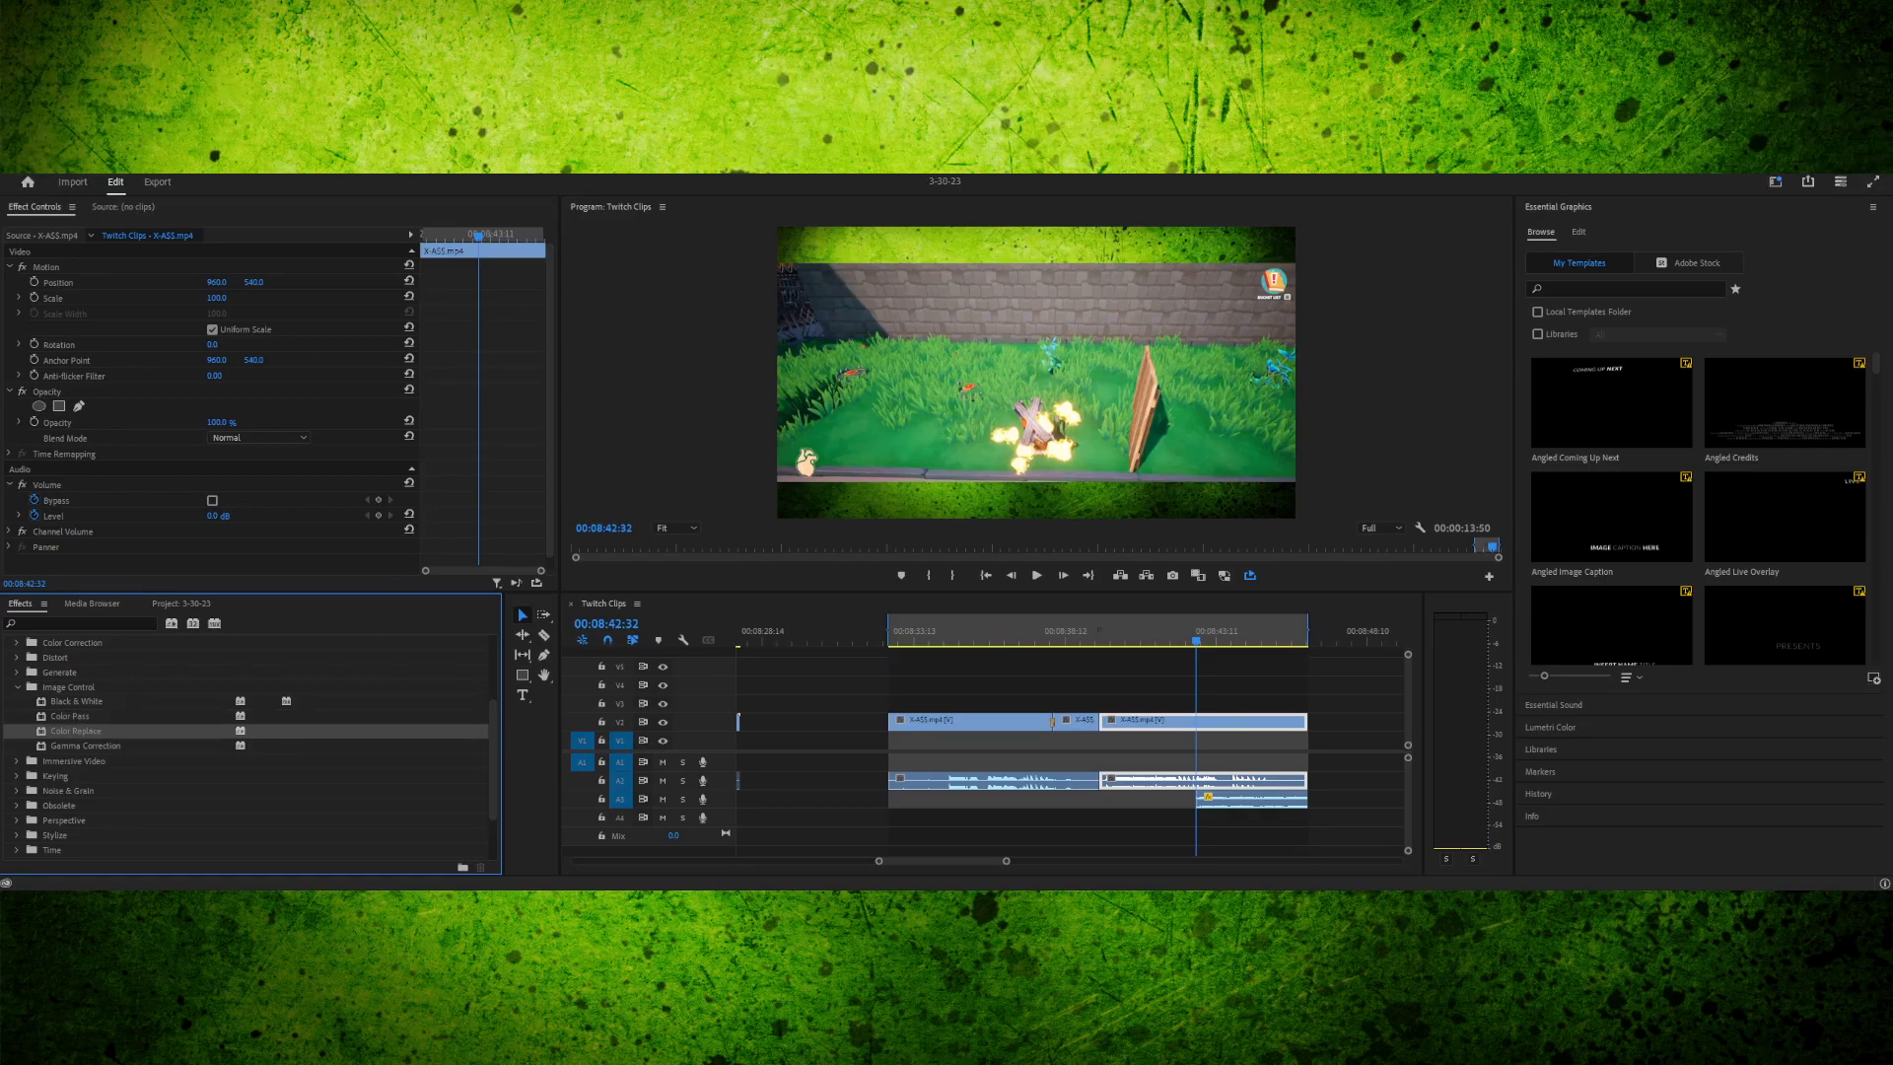
- Check the Immersive Video and Keying video effects for one that suits the ending
{"action": "left_click", "coordinate": [17, 687]}
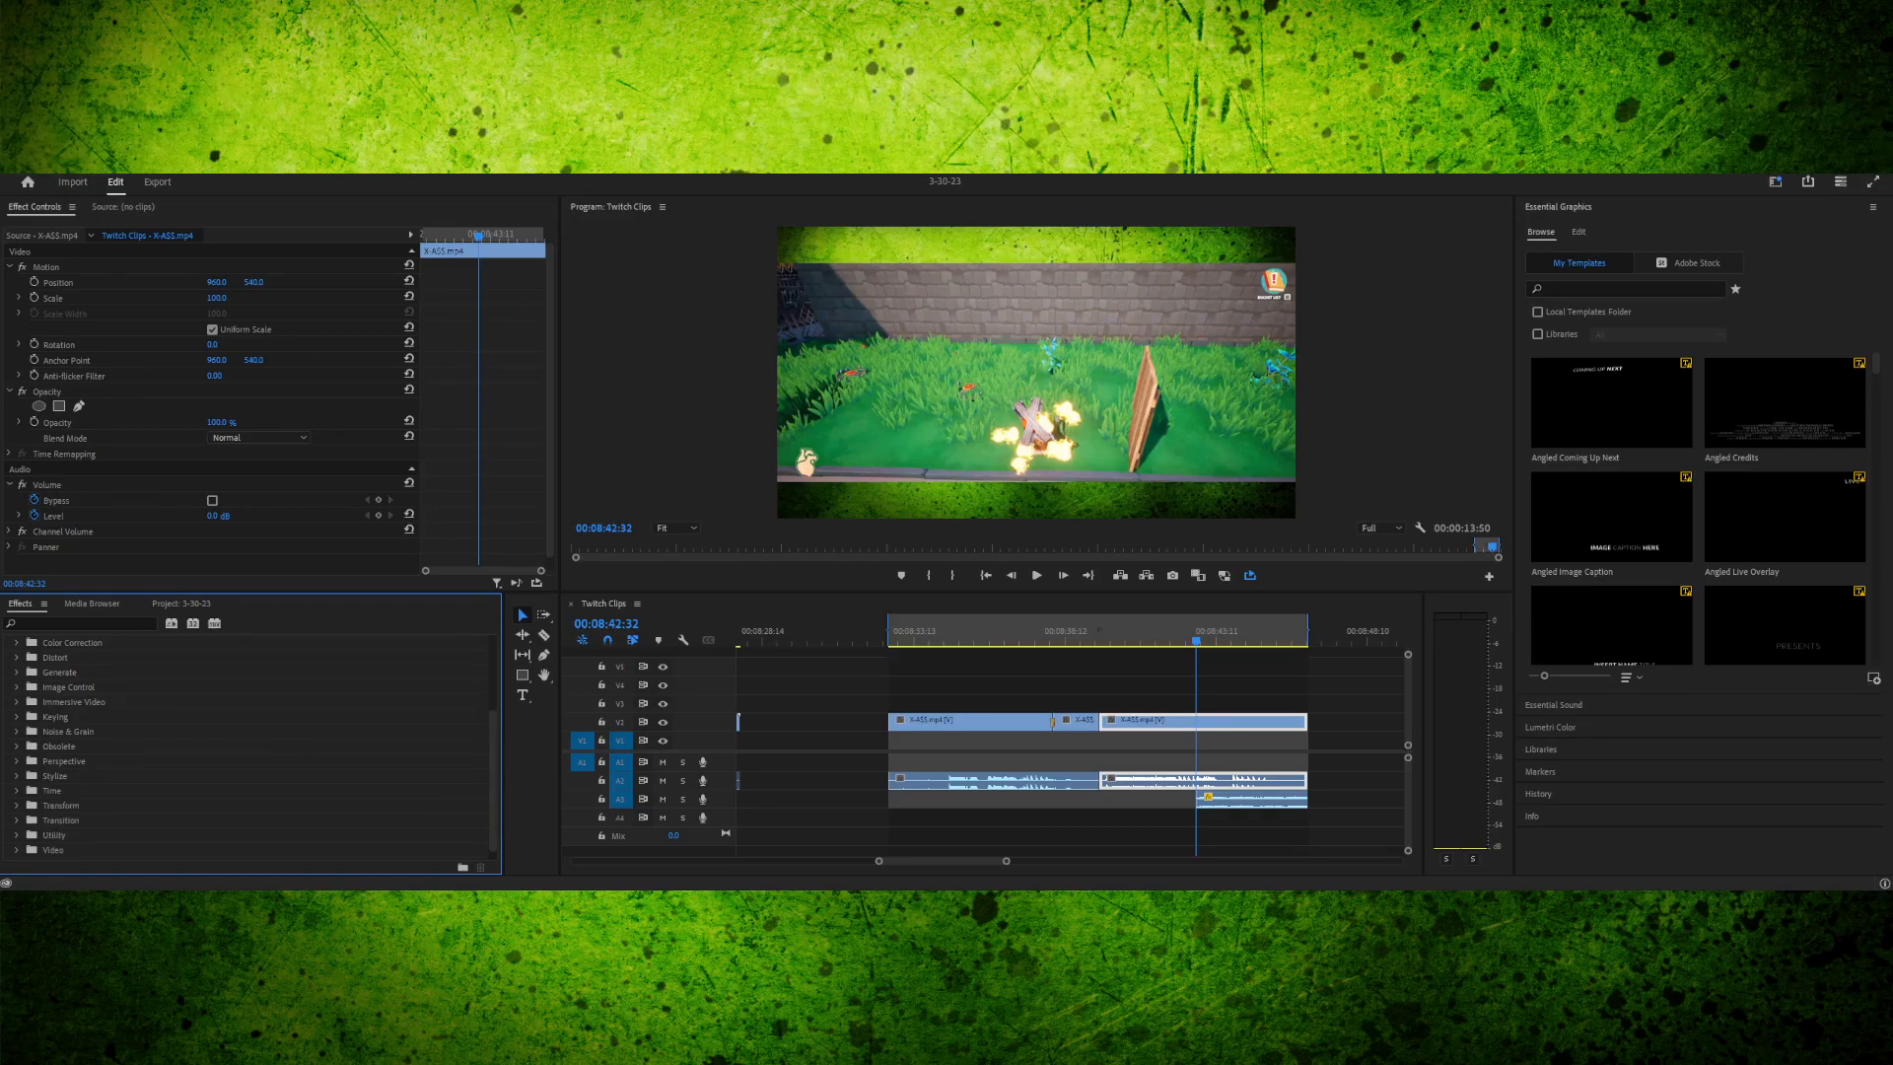
{"action": "left_click", "coordinate": [17, 702]}
{"action": "left_click", "coordinate": [16, 702]}
{"action": "left_click", "coordinate": [17, 717]}
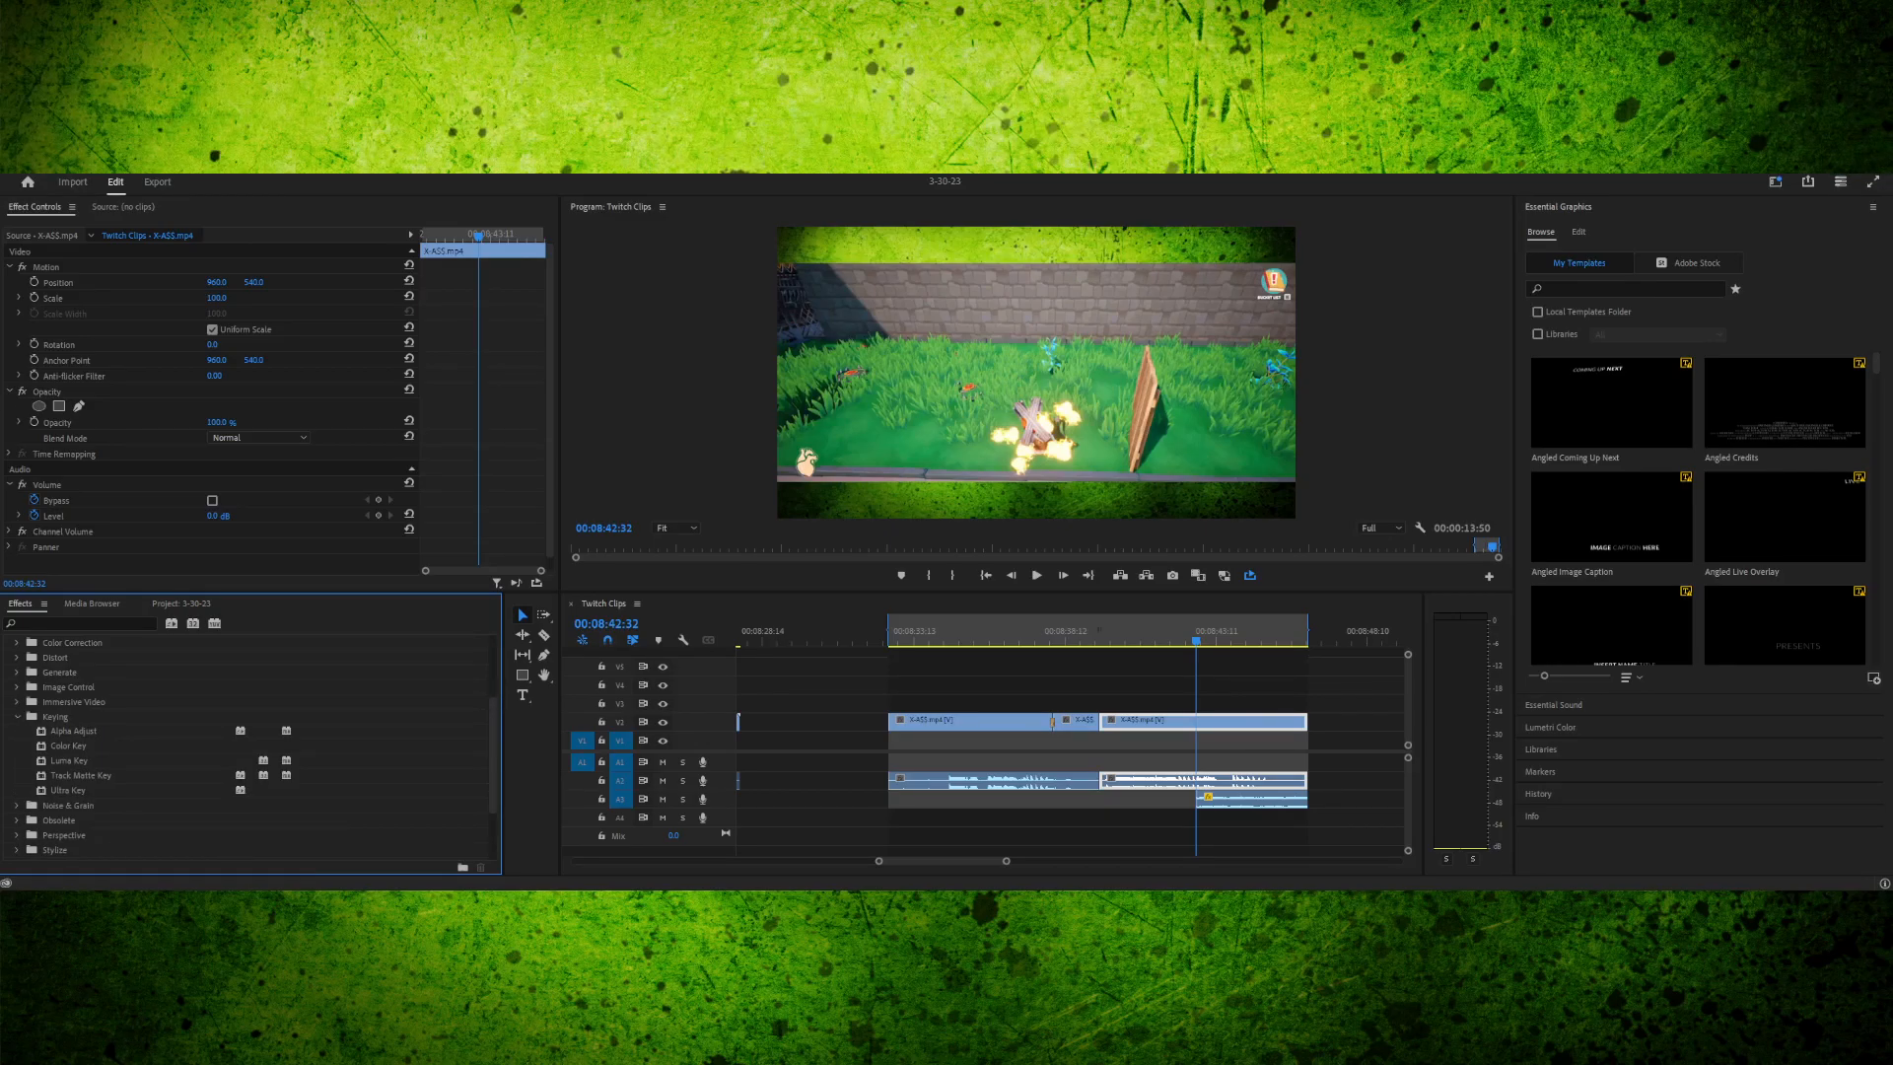
{"action": "left_click", "coordinate": [16, 717]}
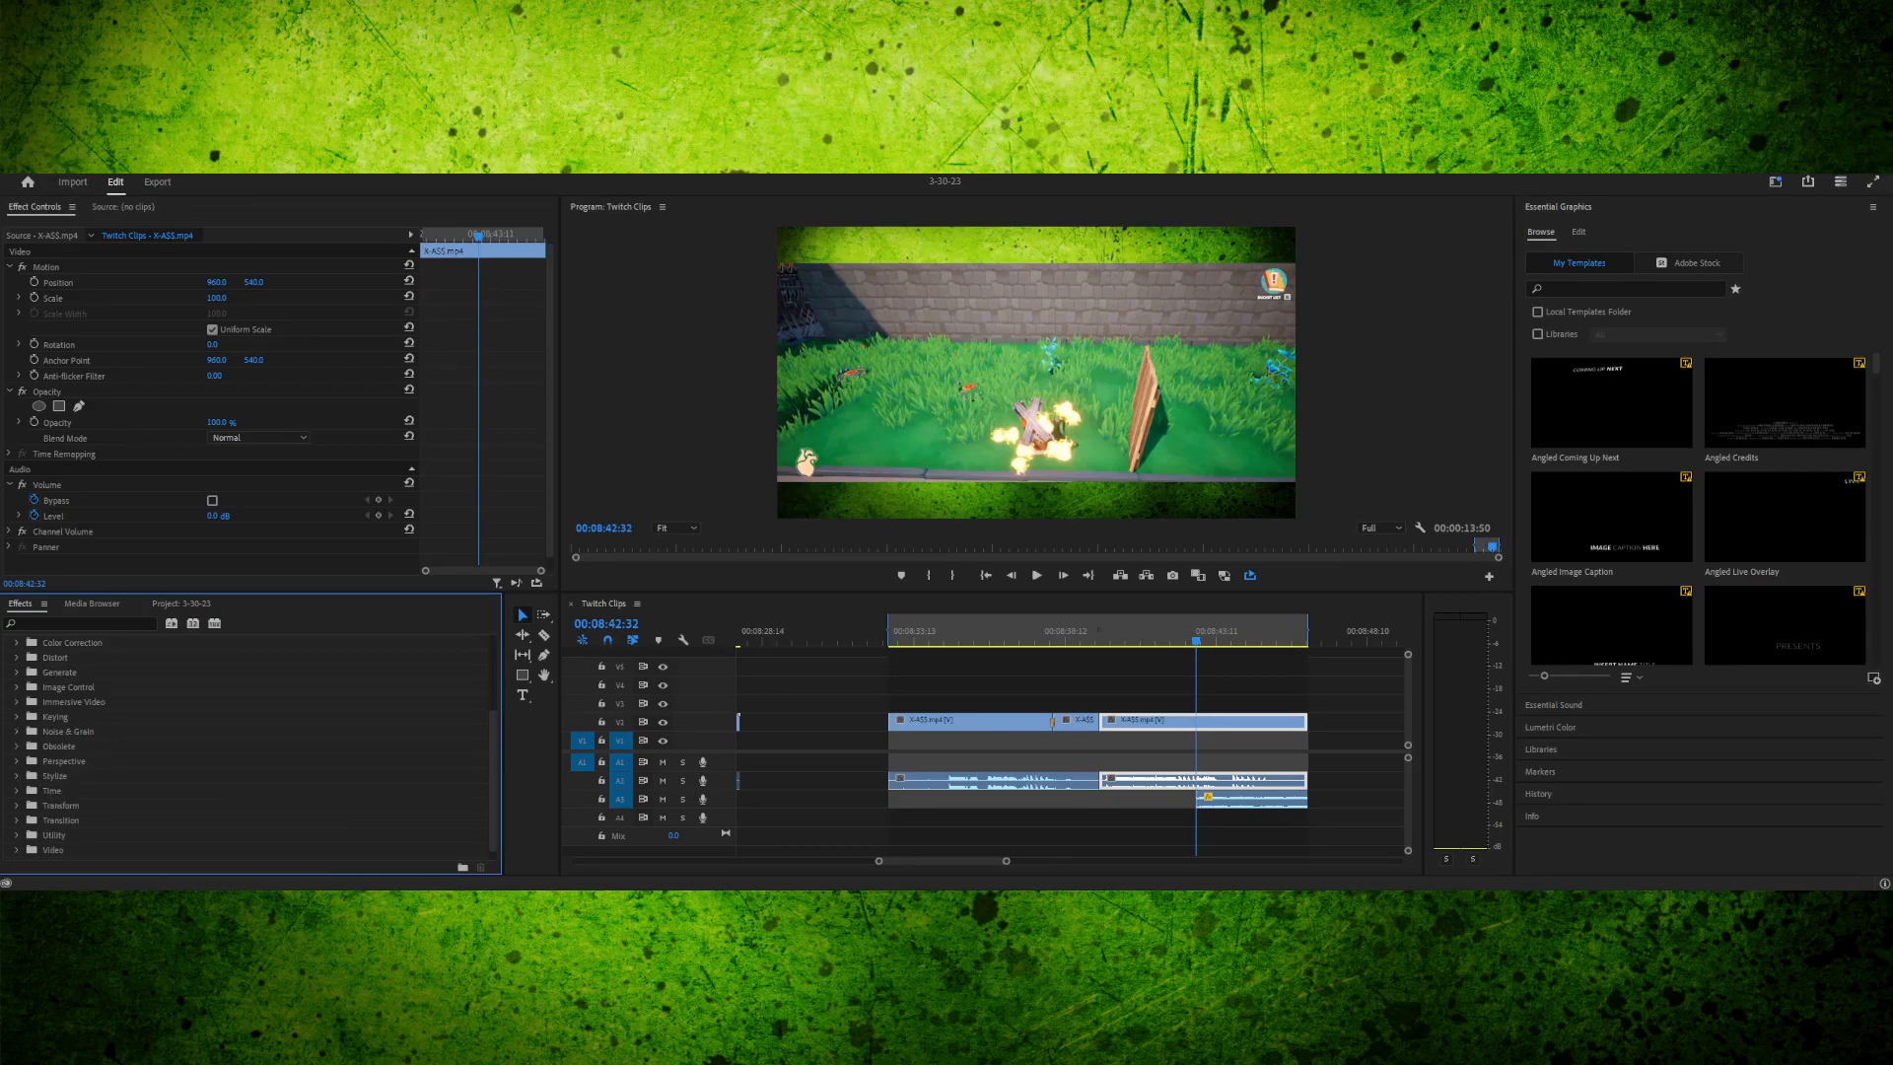
- Look through the Obsolete video effects, from Antialias to Write-on, for one that suits the explosion
{"action": "left_click", "coordinate": [17, 746]}
{"action": "scroll", "coordinate": [247, 746], "scroll_direction": "down", "scroll_amount": 4}
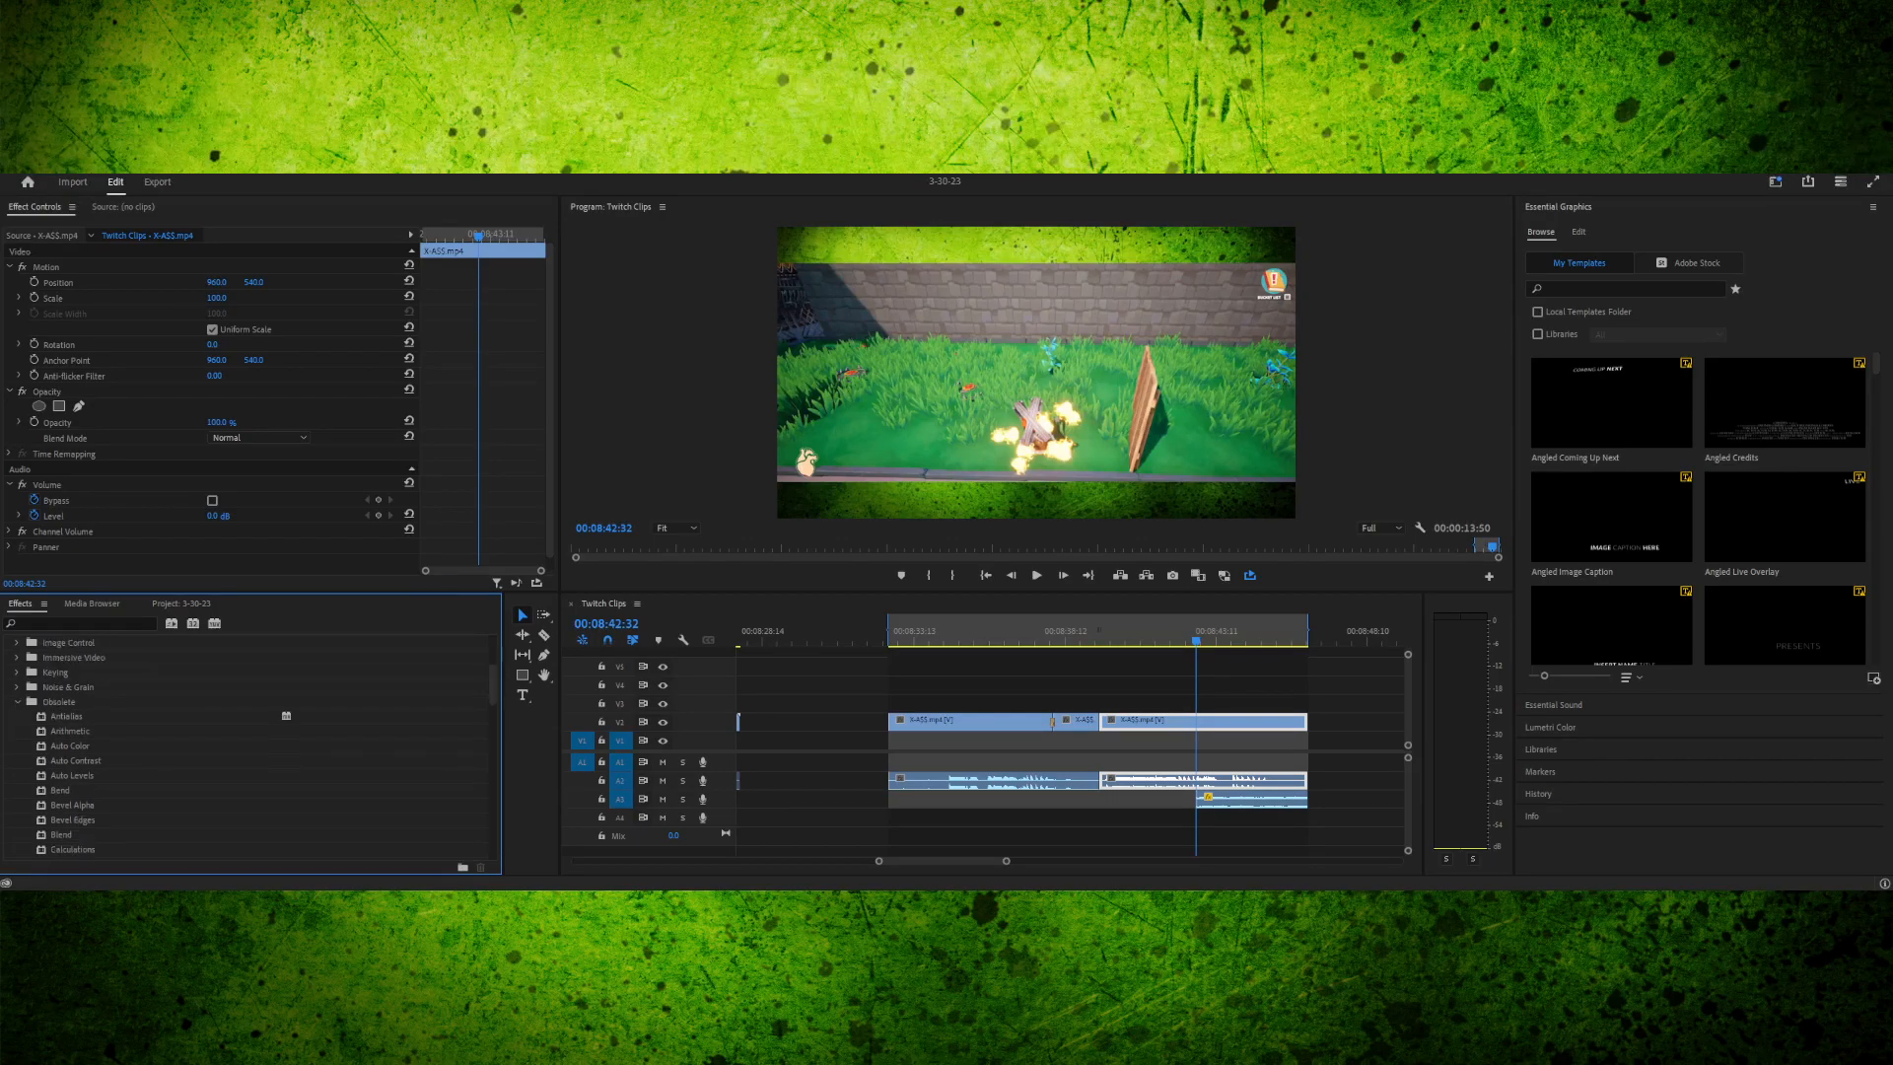
{"action": "scroll", "coordinate": [246, 746], "scroll_direction": "down", "scroll_amount": 4}
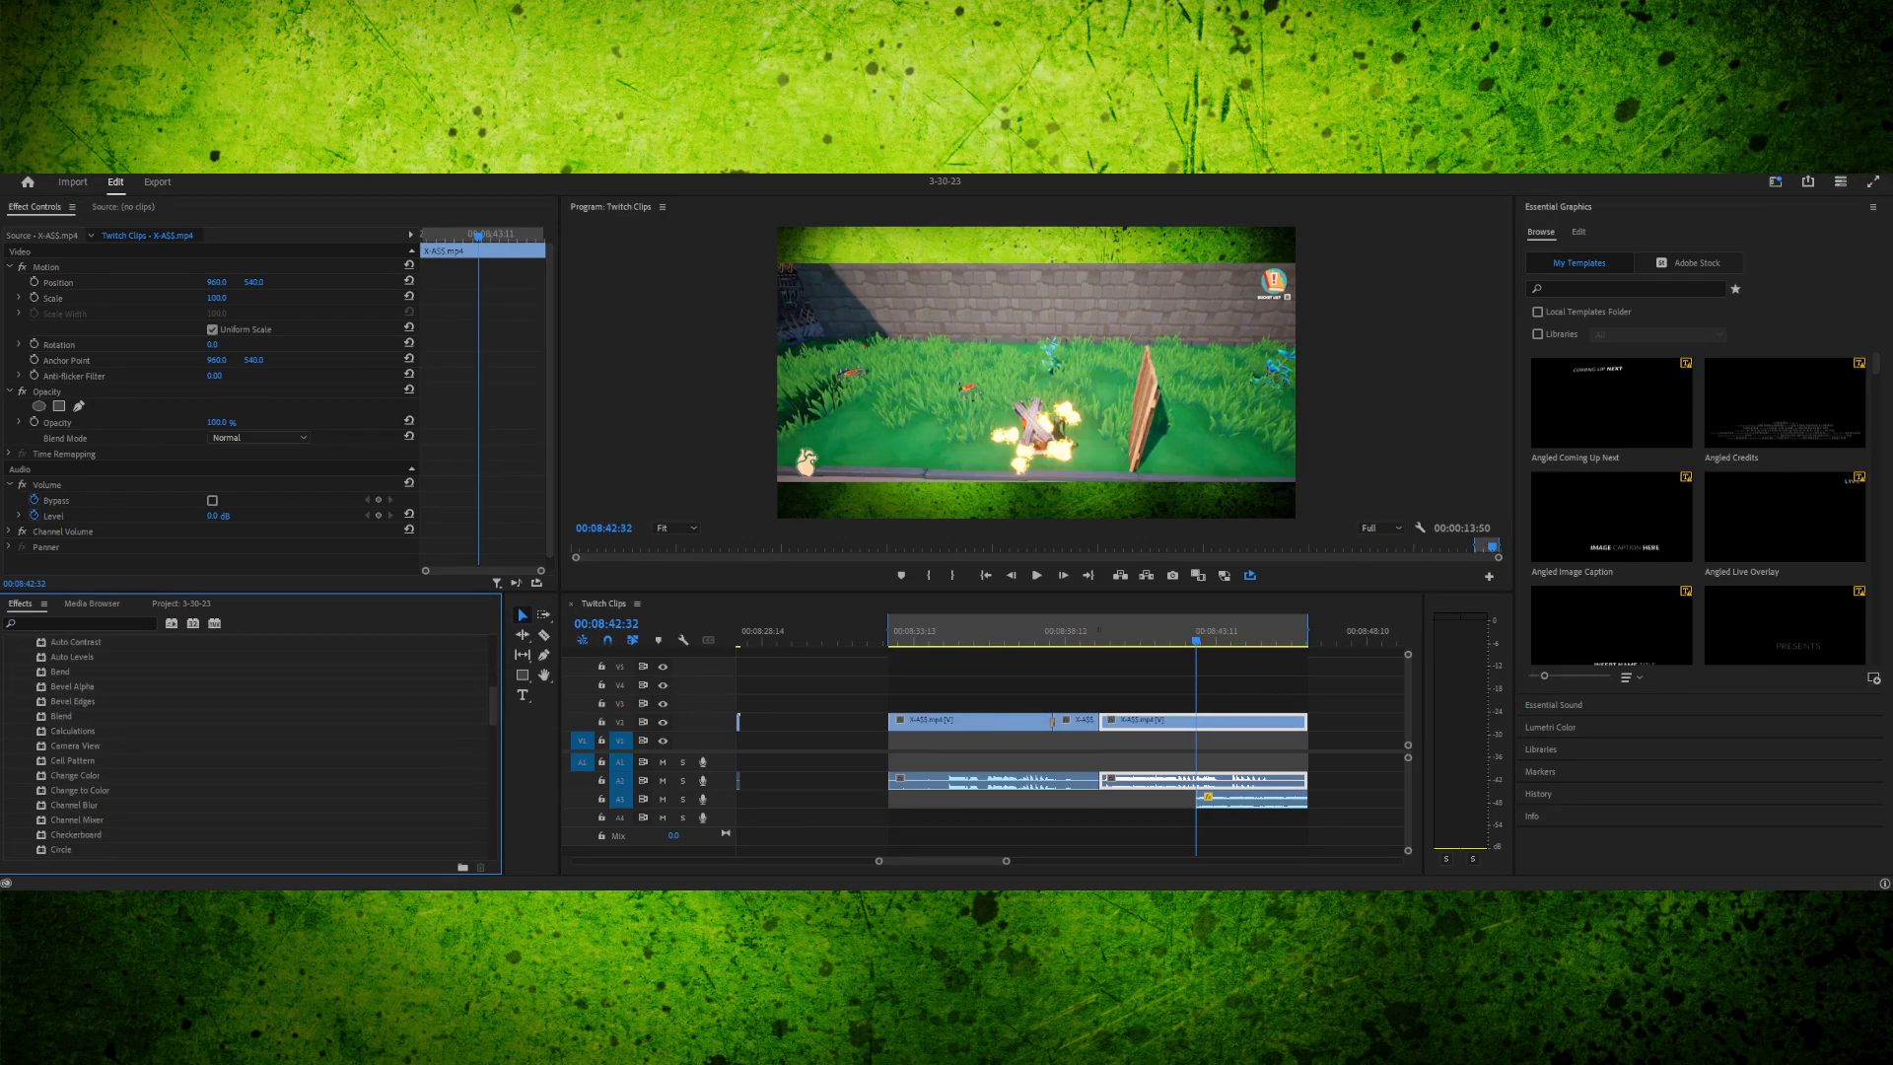
{"action": "left_click", "coordinate": [79, 776]}
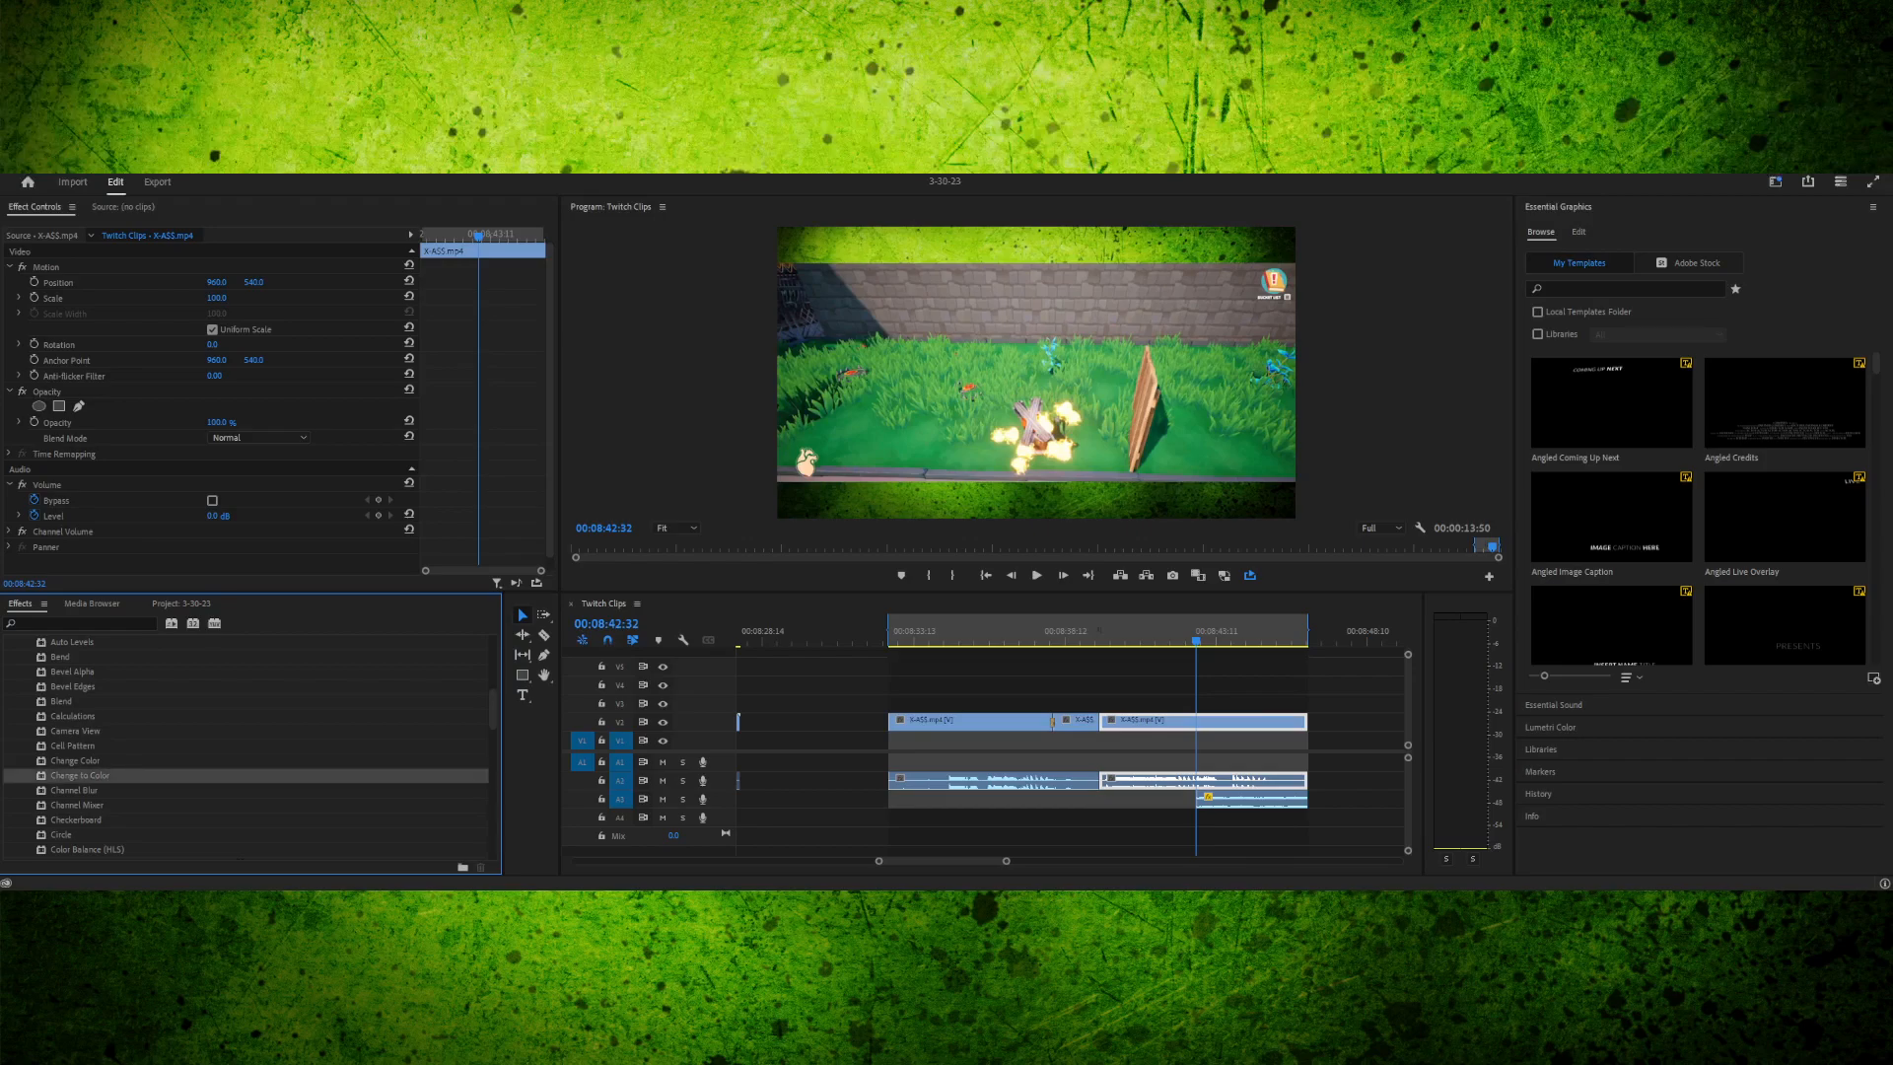
{"action": "scroll", "coordinate": [240, 769], "scroll_direction": "down", "scroll_amount": 4}
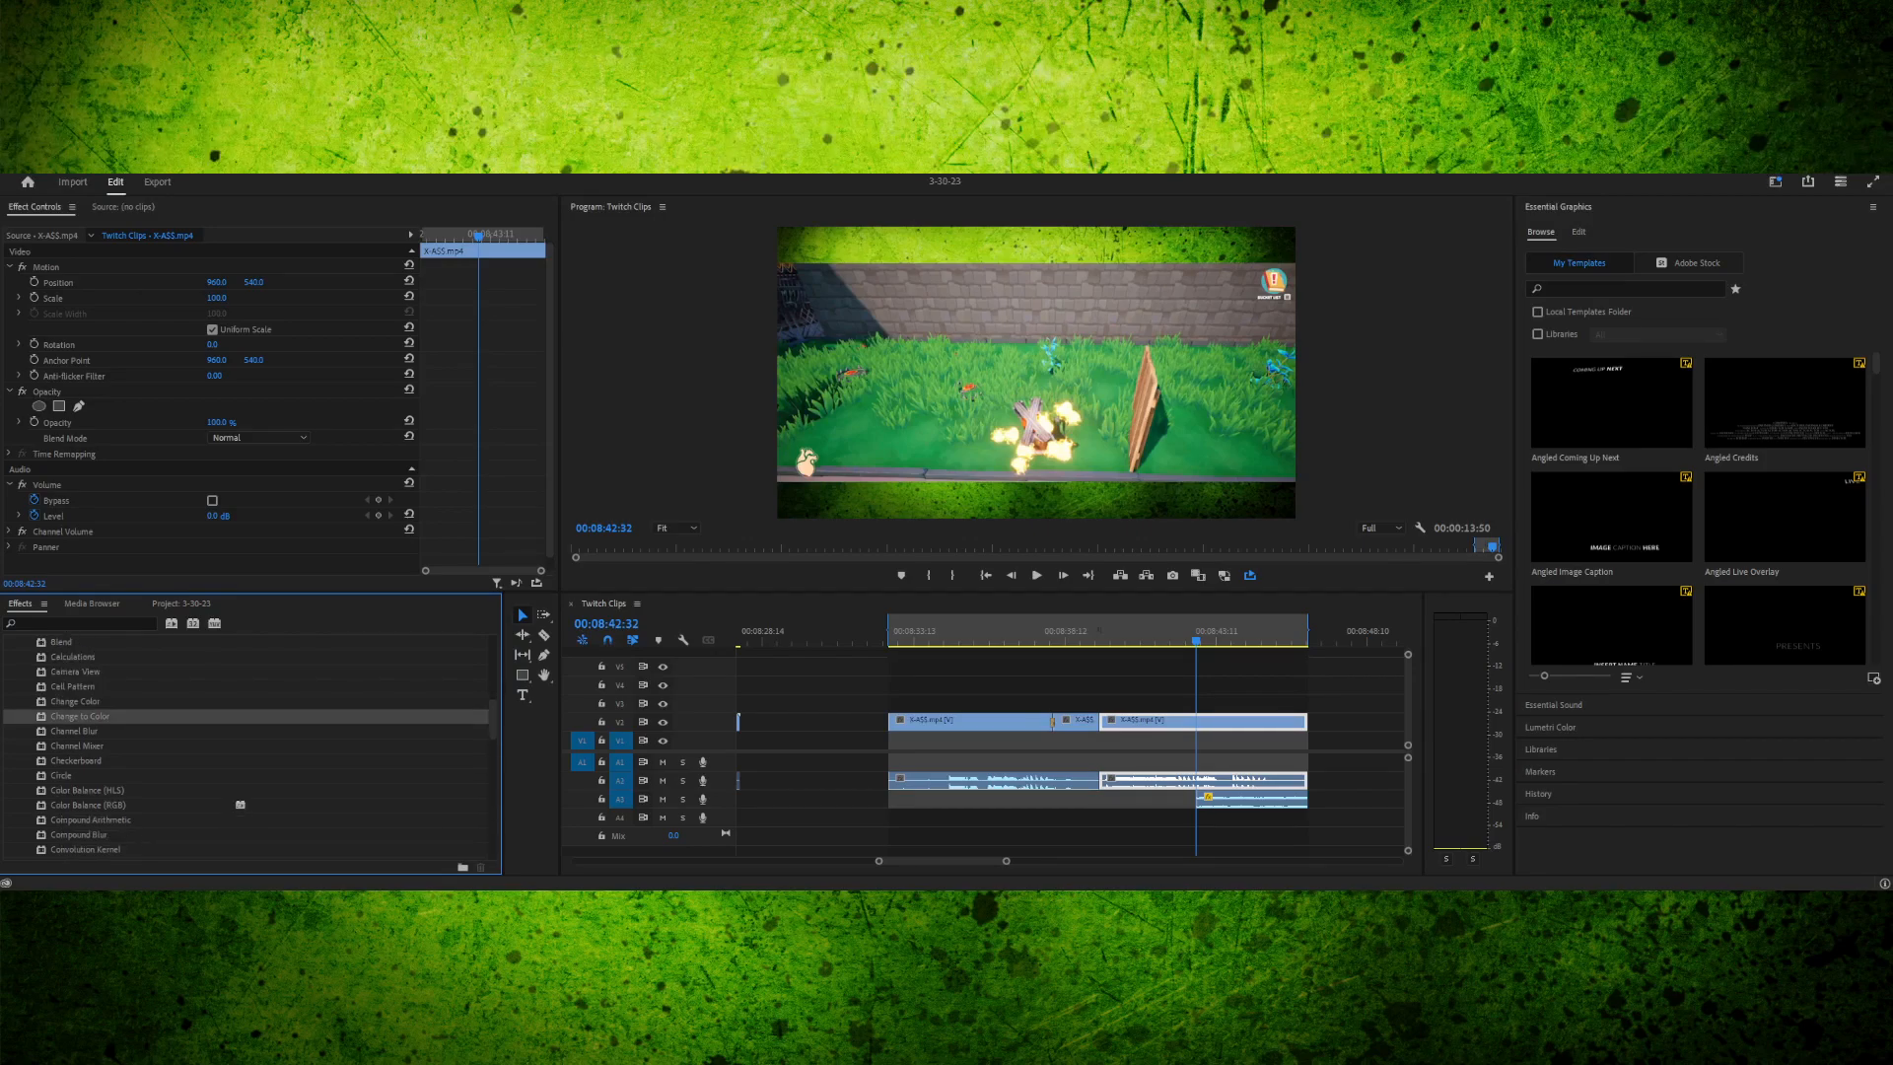
{"action": "scroll", "coordinate": [247, 746], "scroll_direction": "down", "scroll_amount": 3}
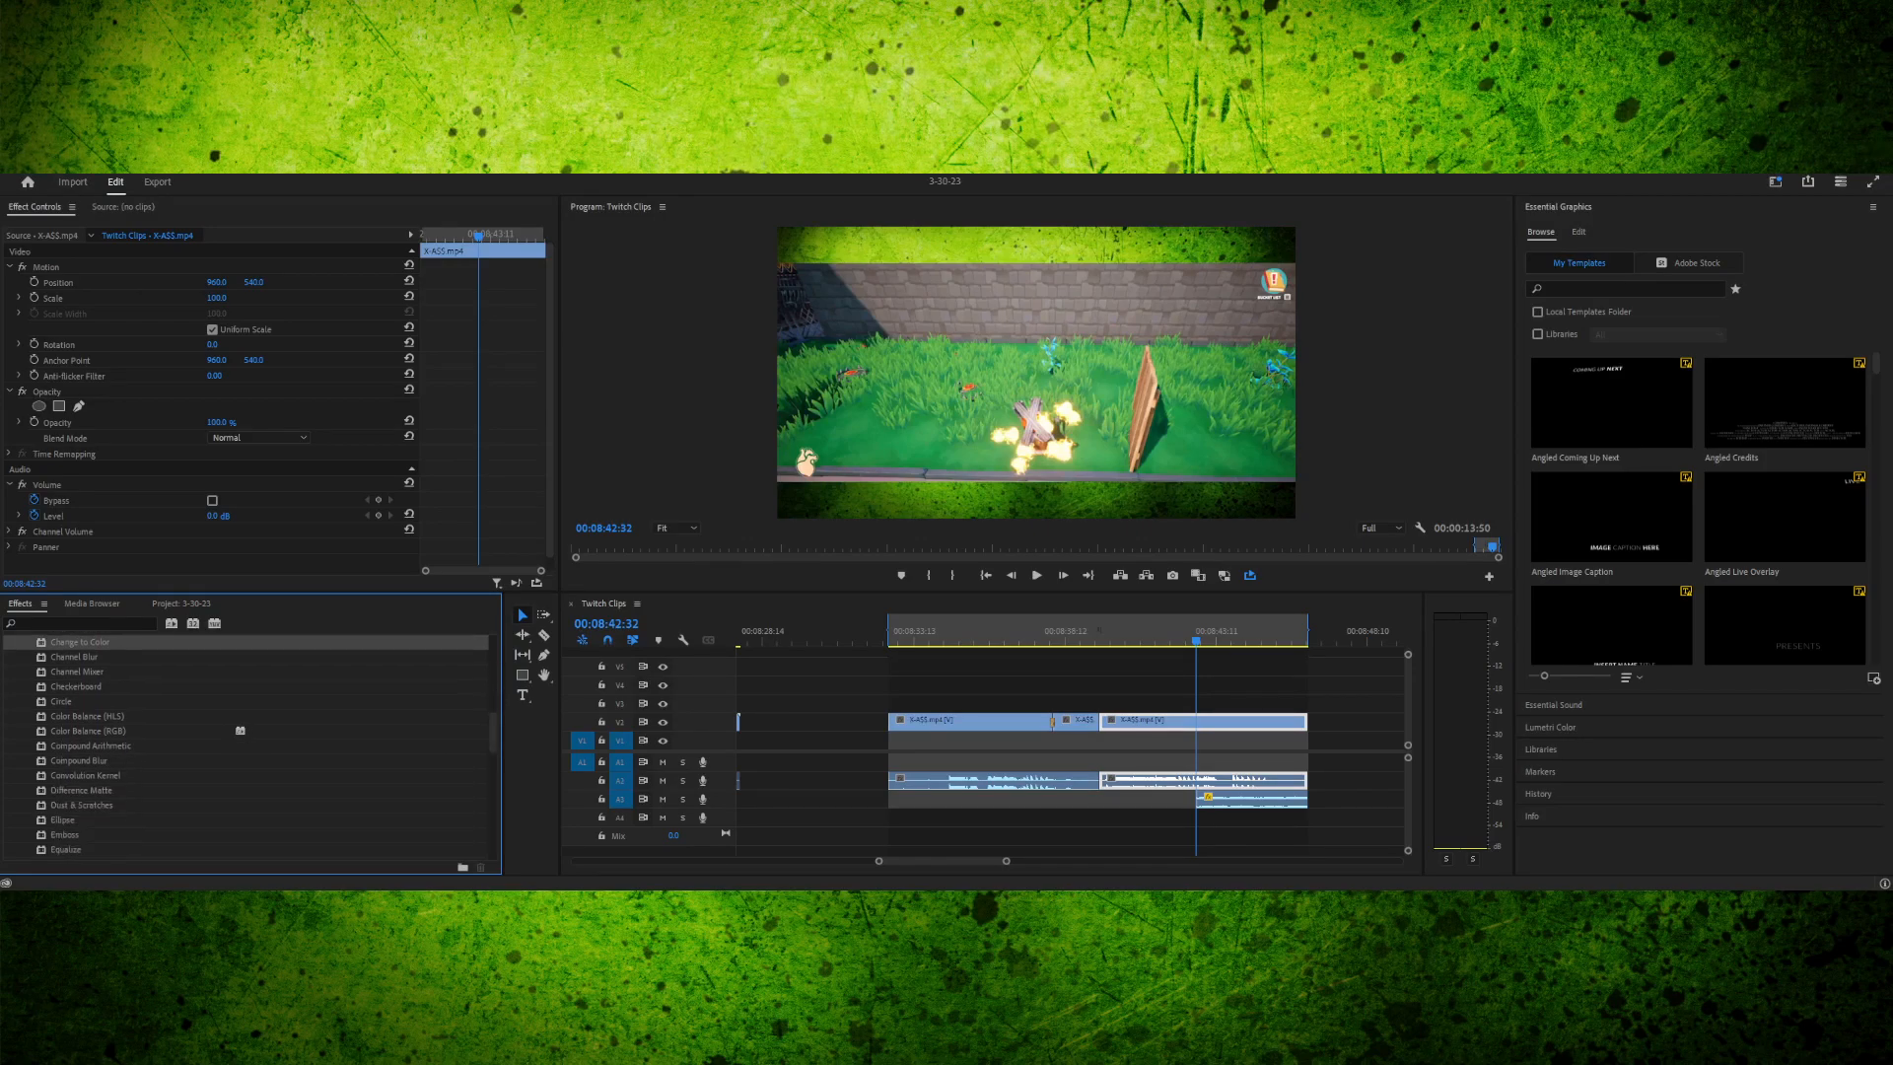
{"action": "scroll", "coordinate": [246, 747], "scroll_direction": "down", "scroll_amount": 2}
{"action": "scroll", "coordinate": [246, 746], "scroll_direction": "down", "scroll_amount": 3}
{"action": "scroll", "coordinate": [247, 746], "scroll_direction": "down", "scroll_amount": 5}
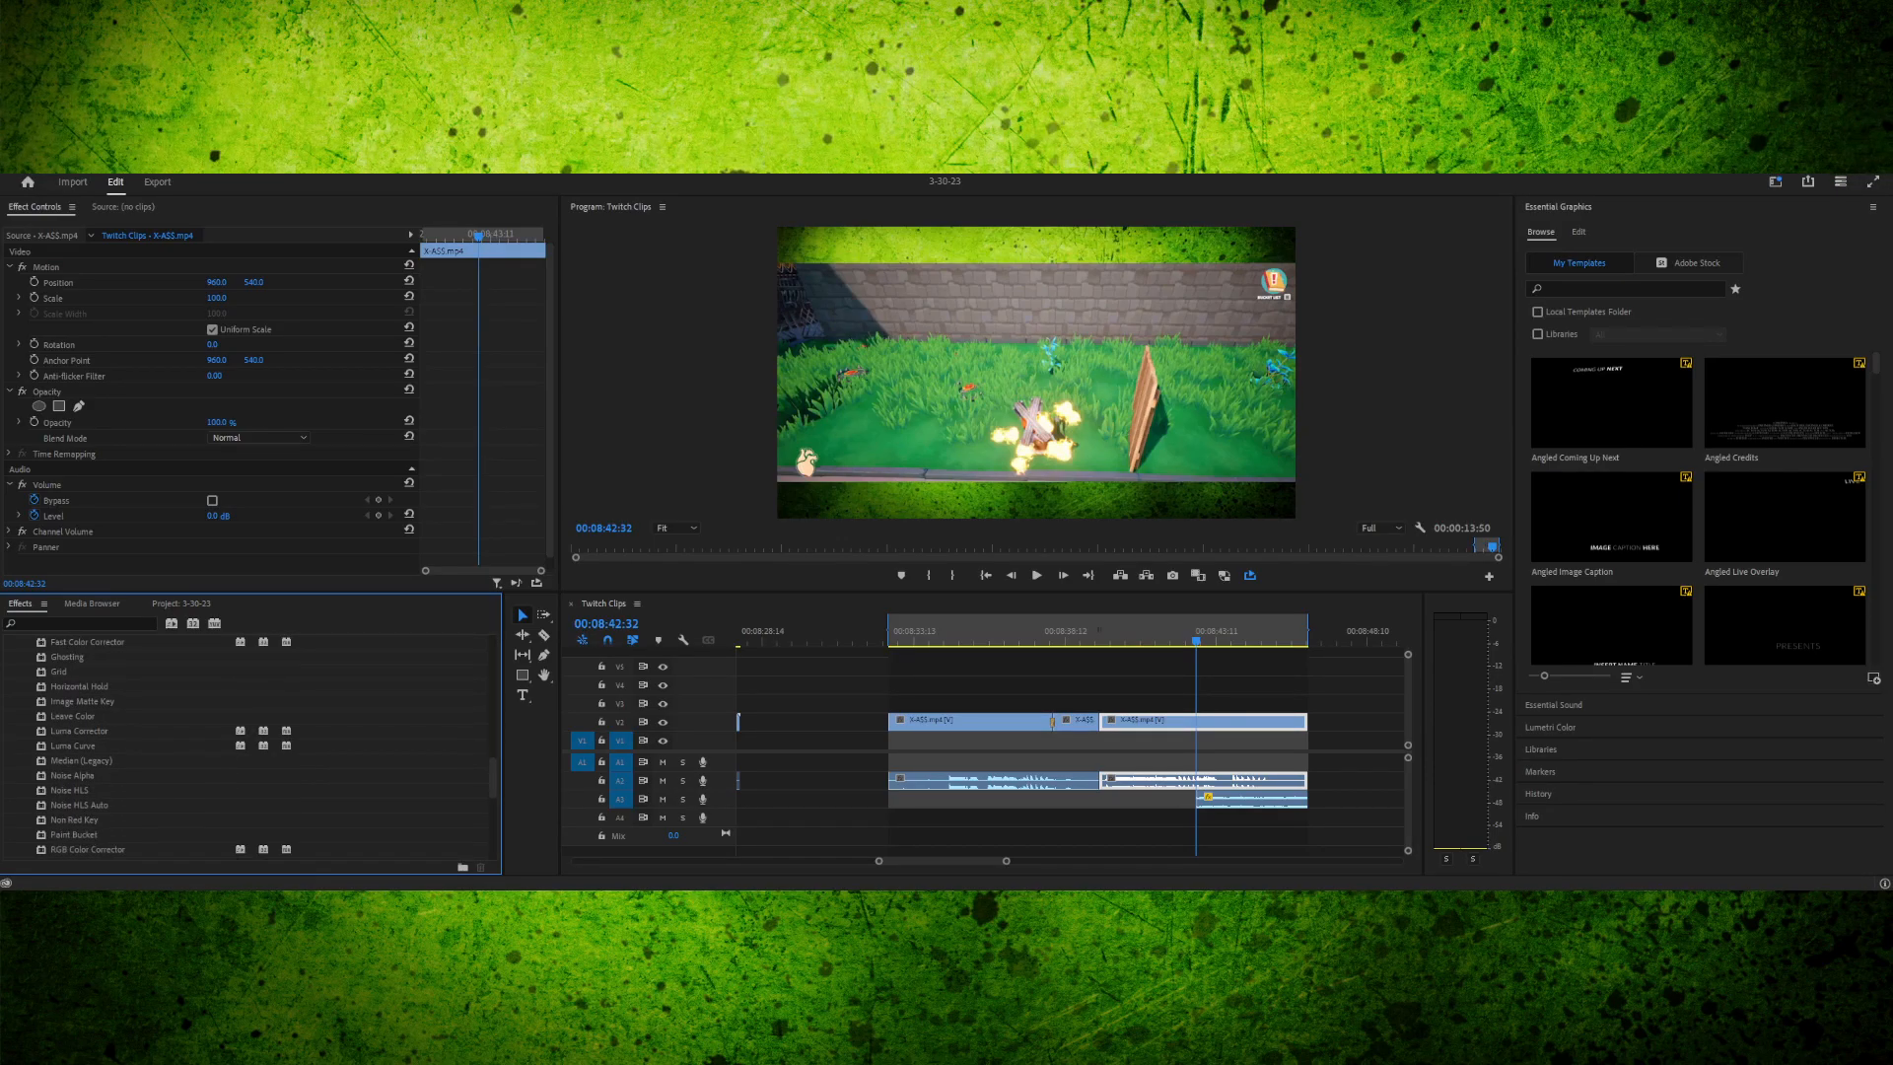
{"action": "scroll", "coordinate": [246, 746], "scroll_direction": "down", "scroll_amount": 6}
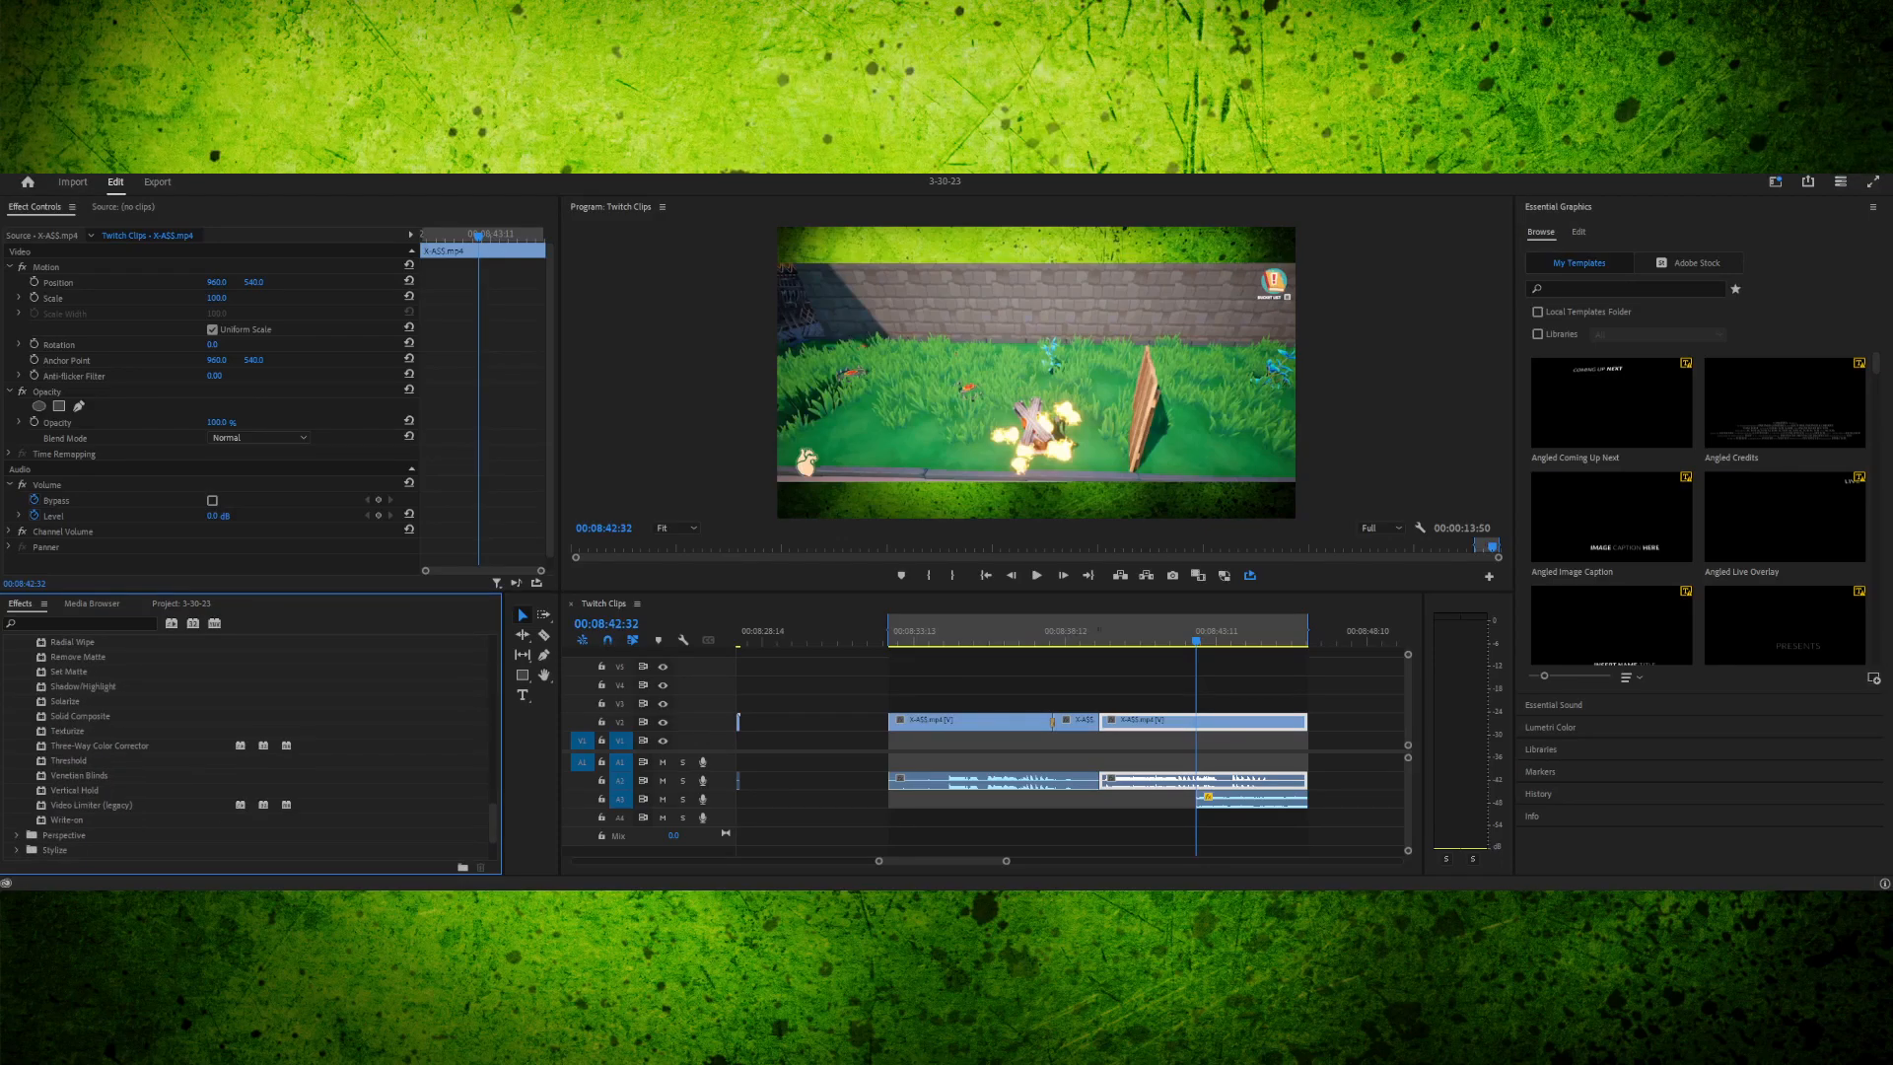
{"action": "left_click", "coordinate": [75, 790]}
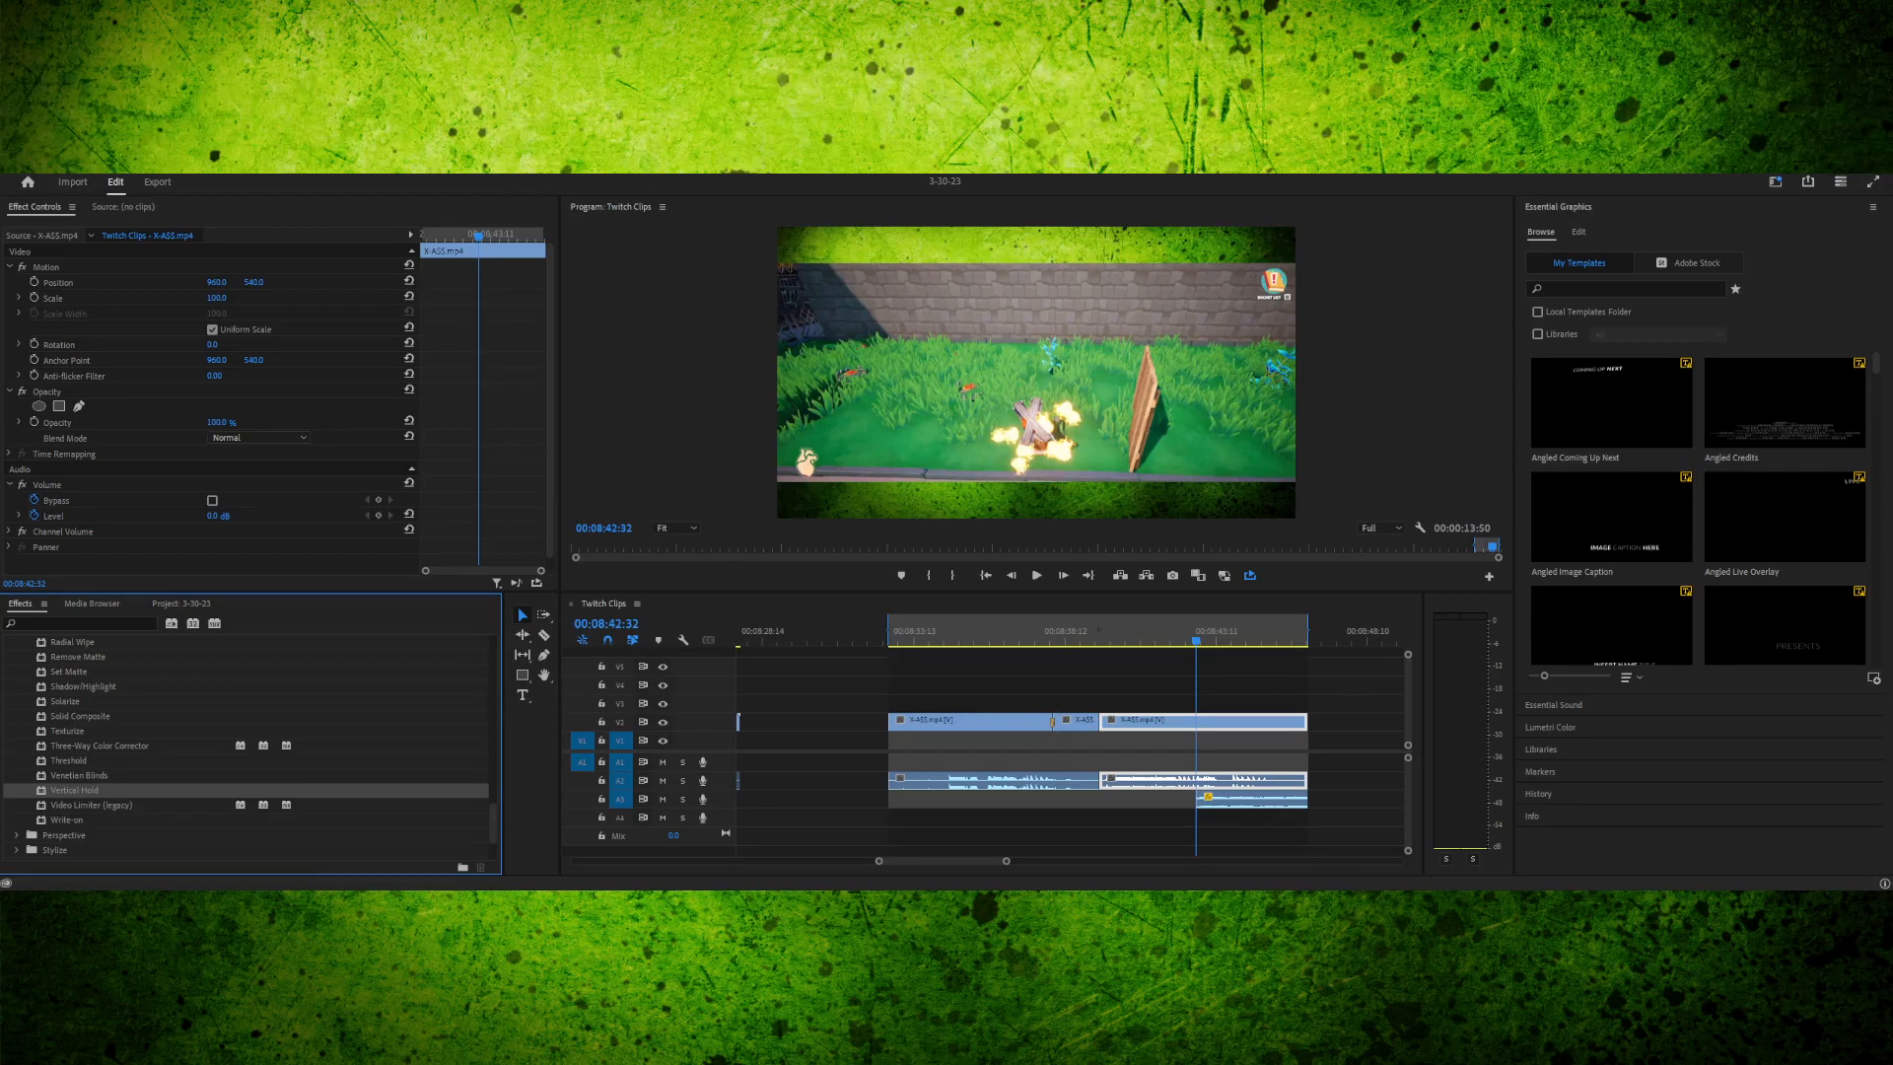
{"action": "left_click", "coordinate": [80, 716]}
{"action": "scroll", "coordinate": [80, 717], "scroll_direction": "down", "scroll_amount": 1}
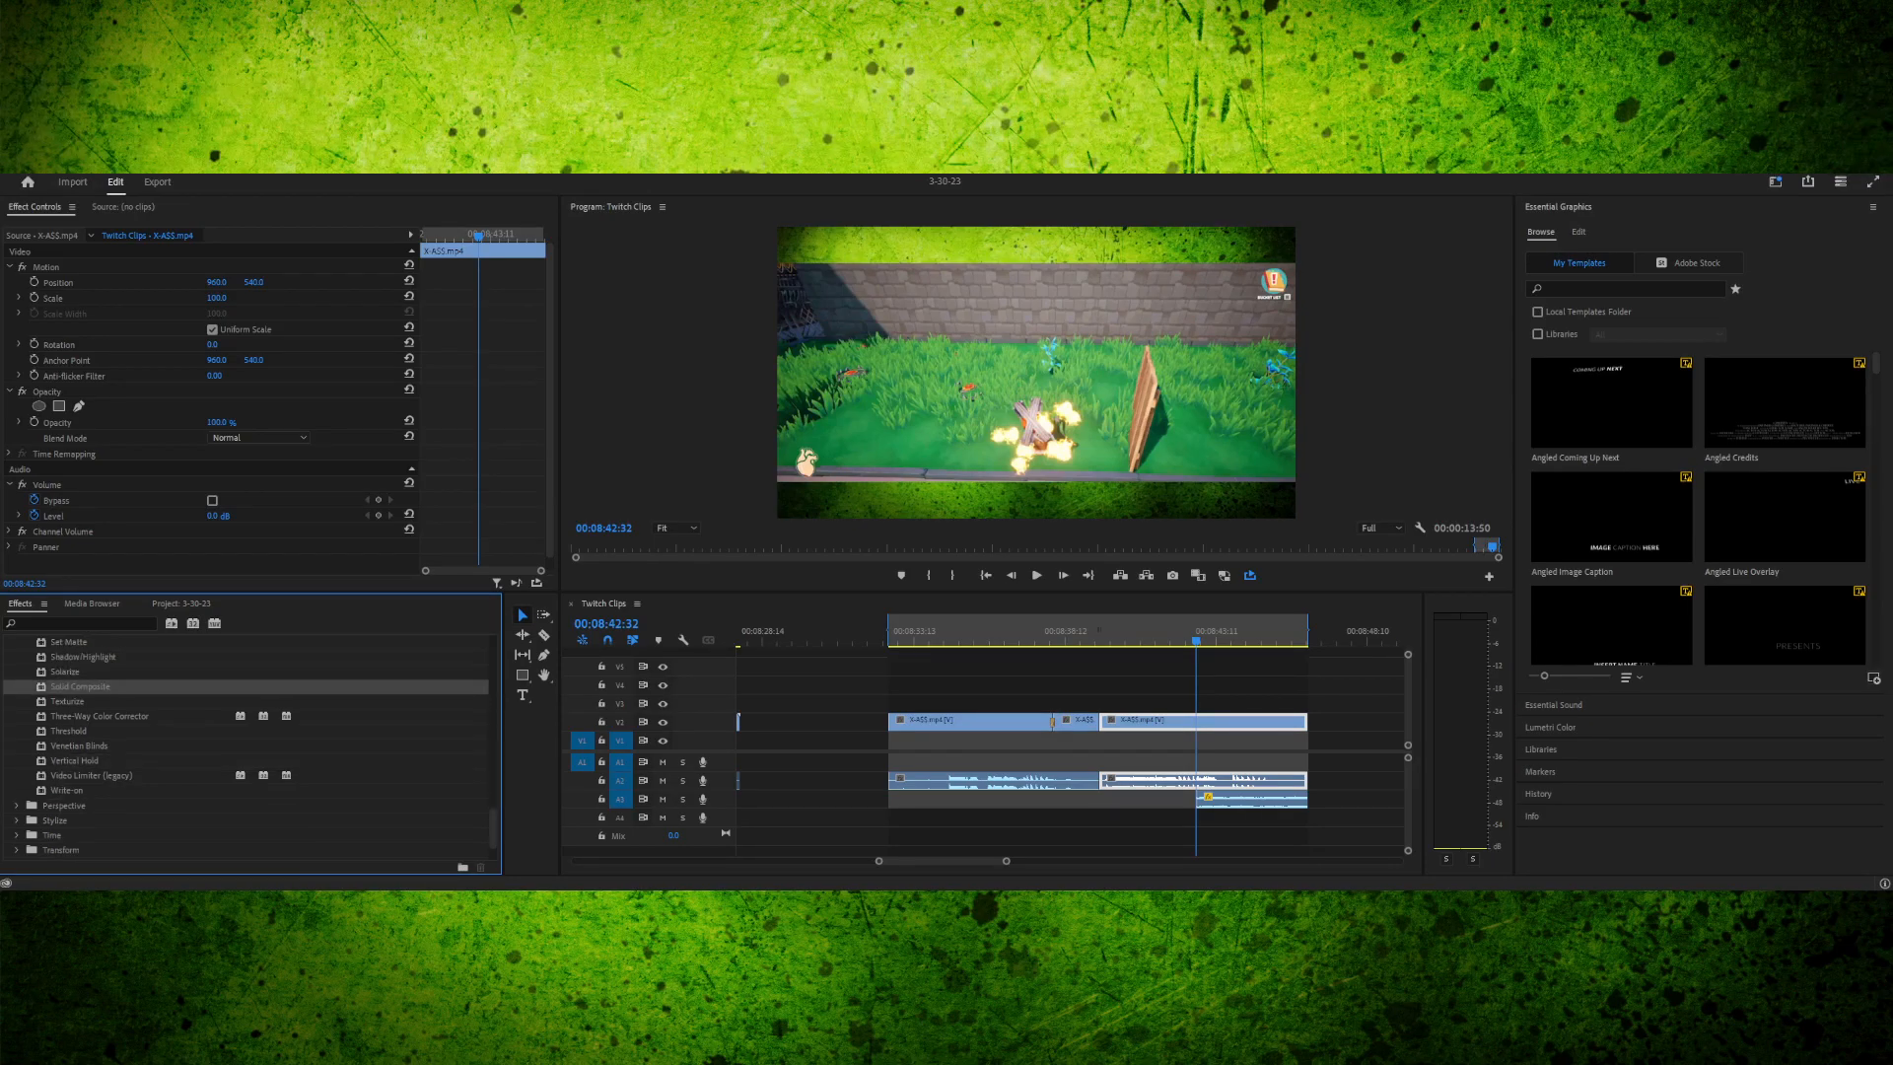
{"action": "scroll", "coordinate": [247, 746], "scroll_direction": "up", "scroll_amount": 10}
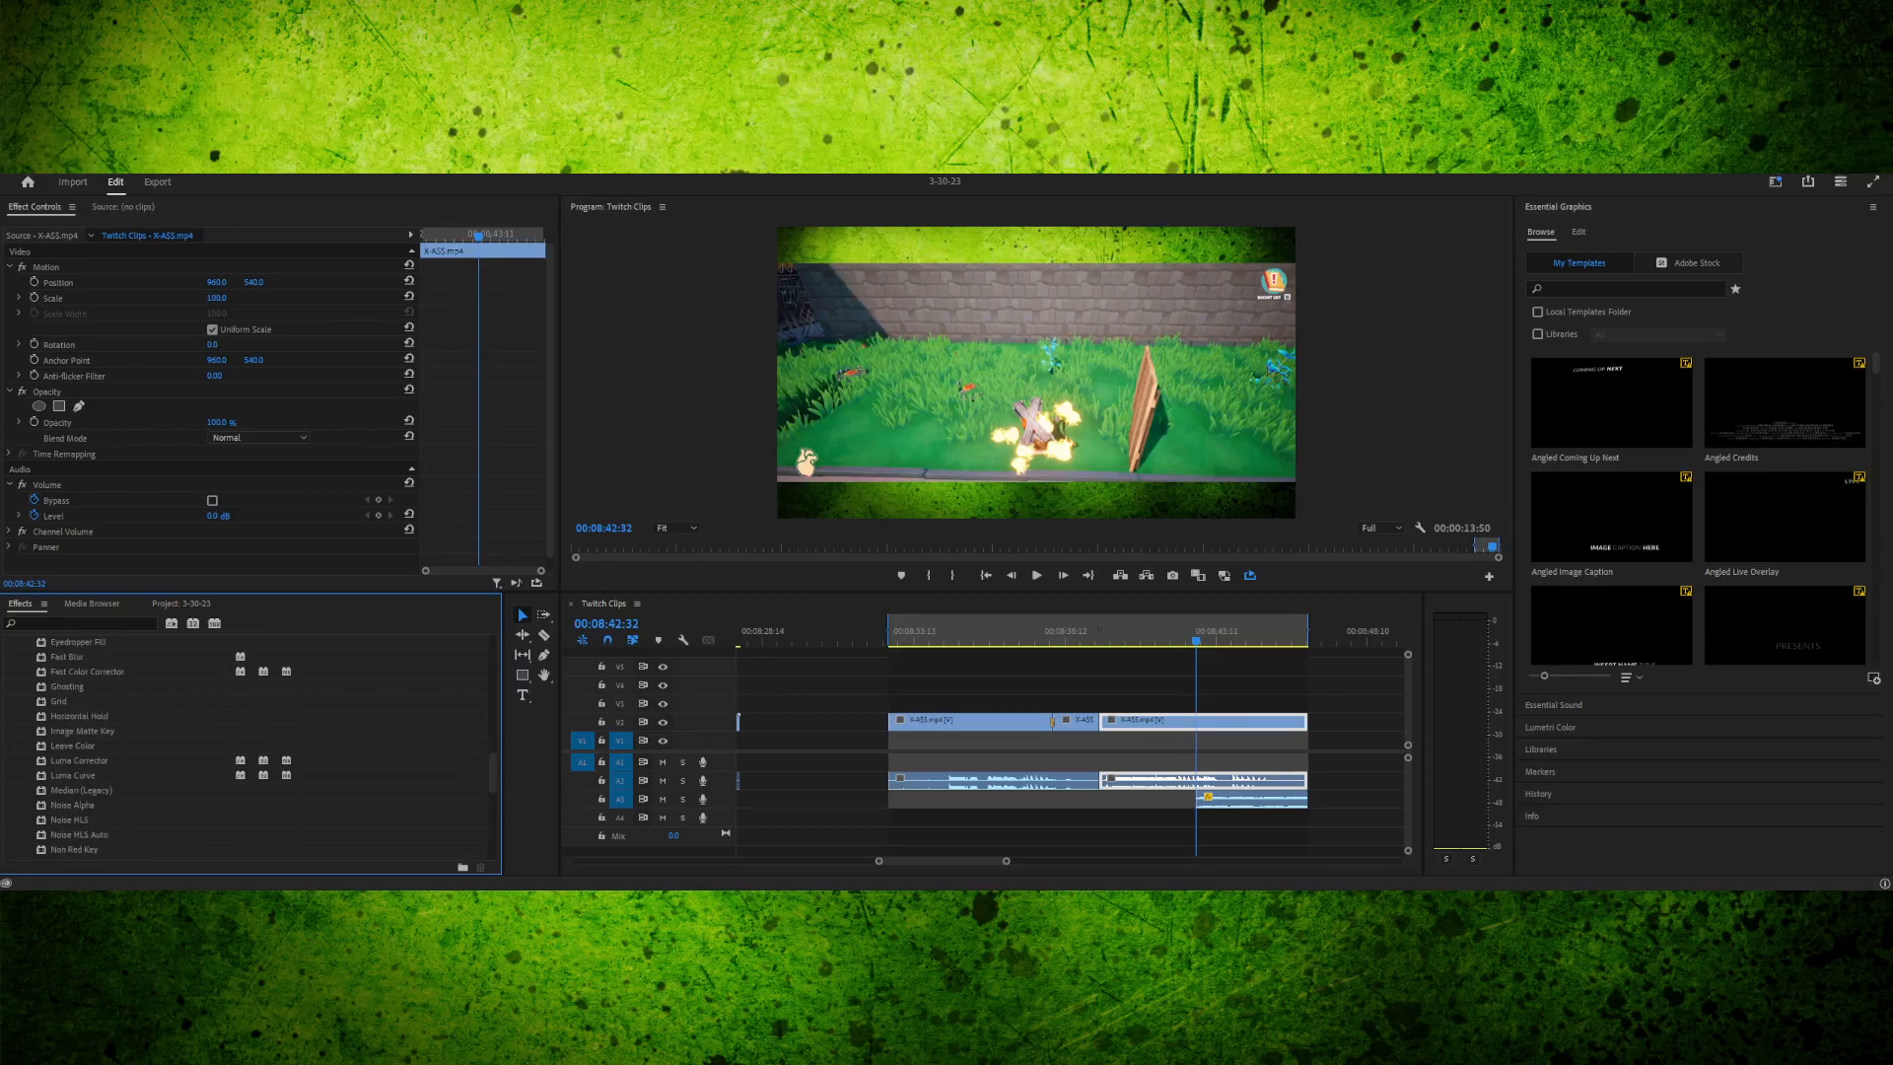
{"action": "scroll", "coordinate": [247, 746], "scroll_direction": "up", "scroll_amount": 8}
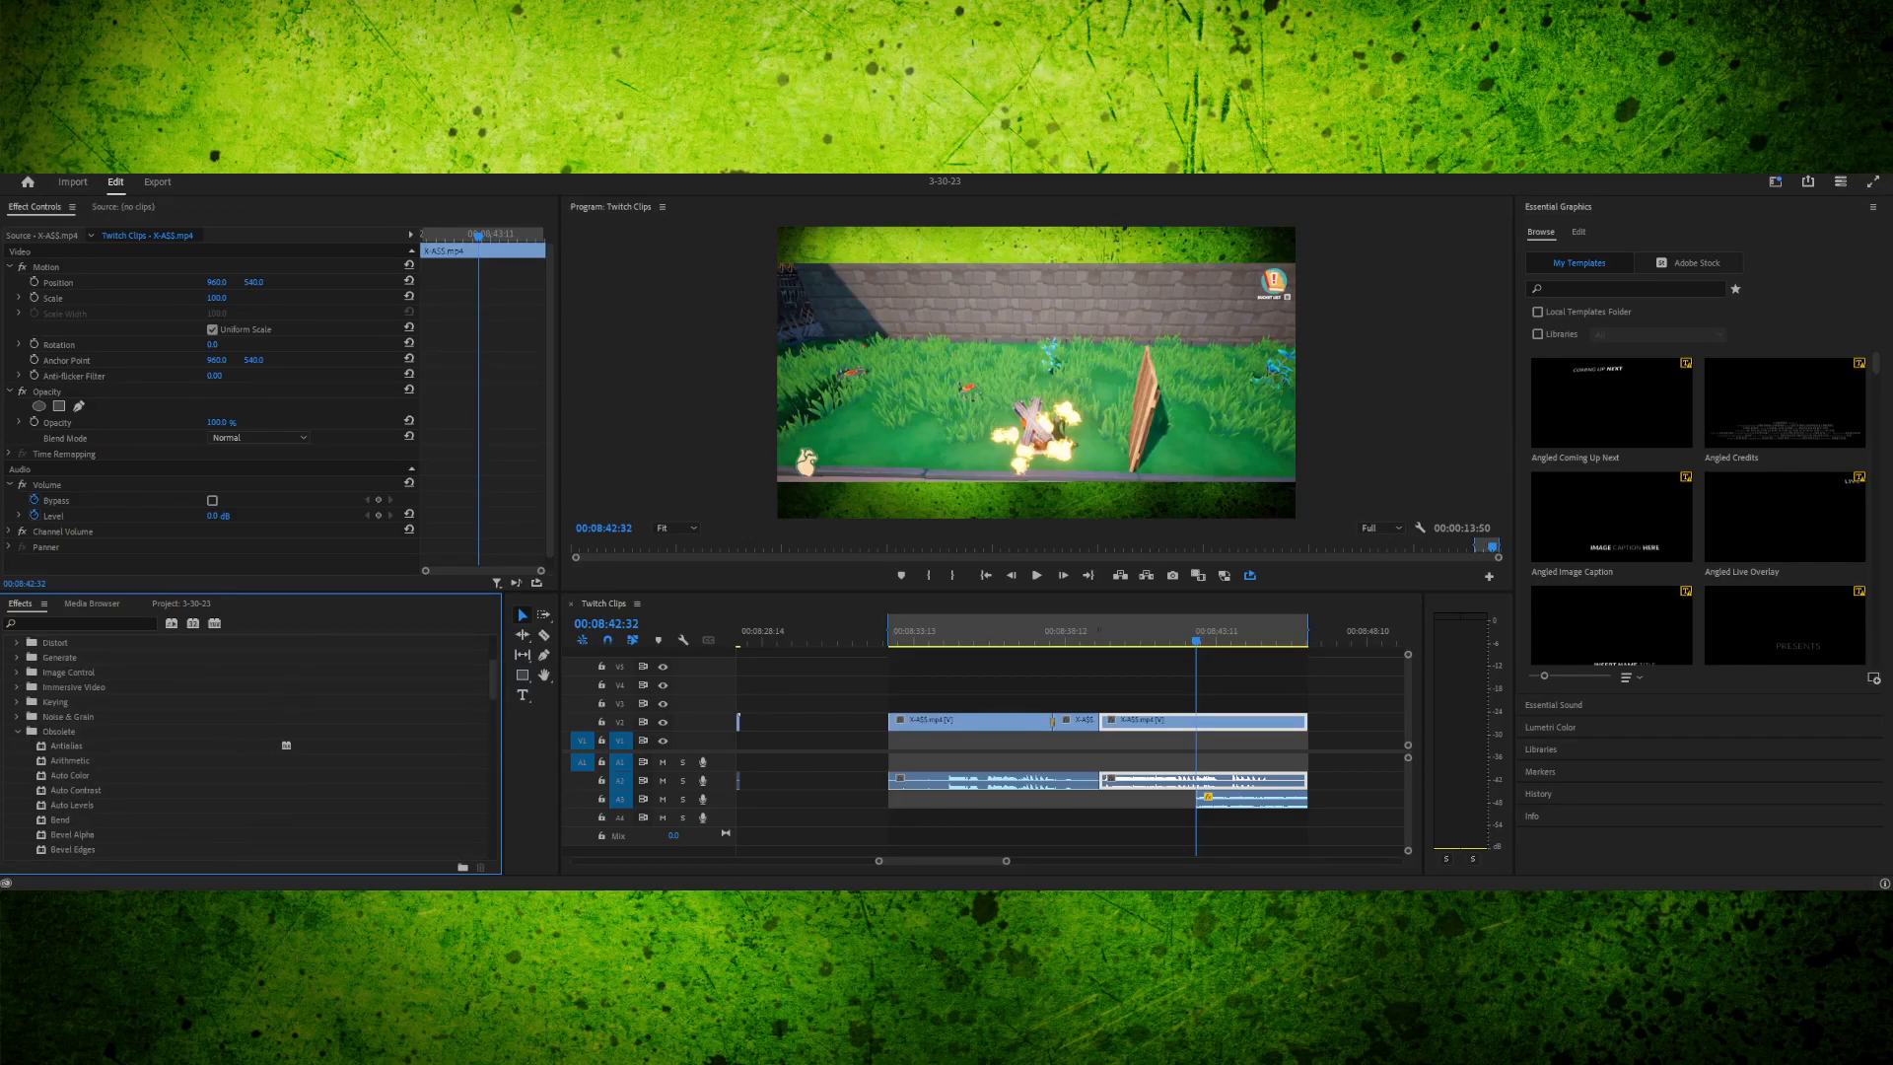
{"action": "left_click", "coordinate": [18, 732]}
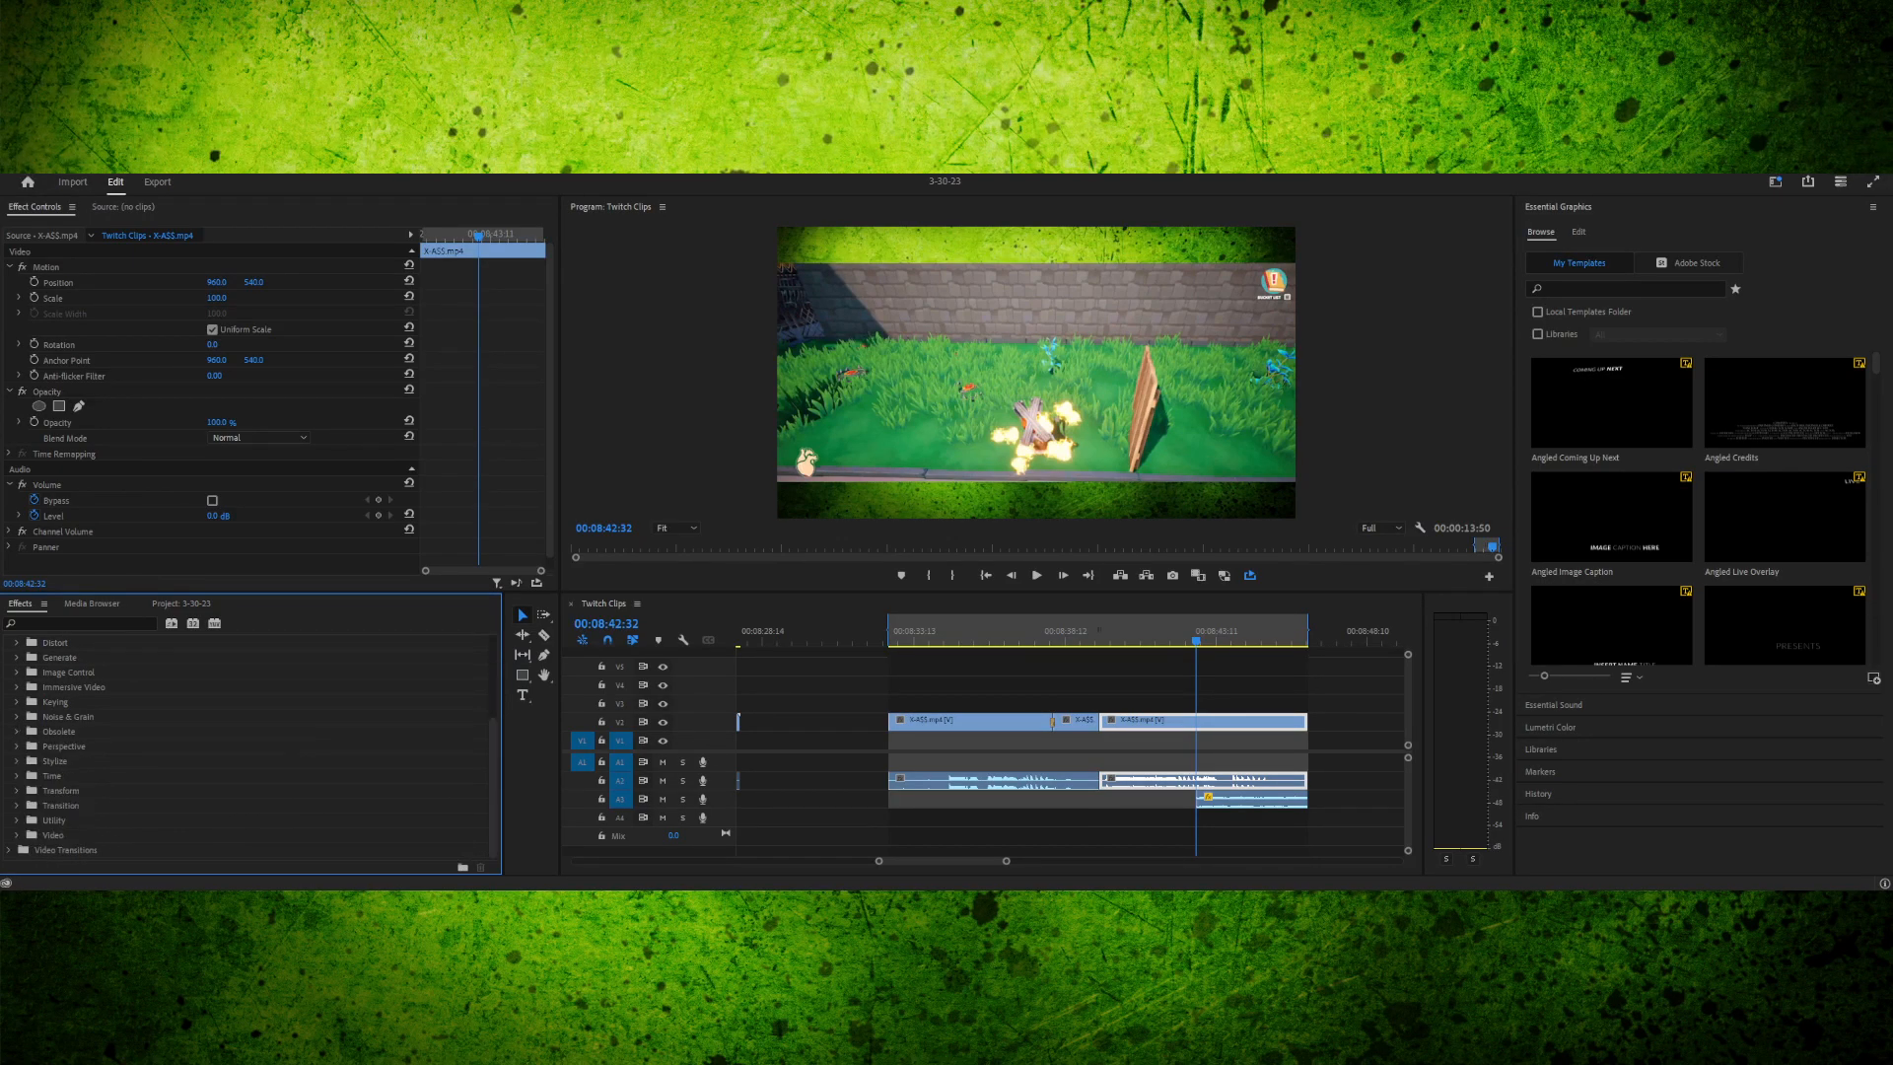
- Find Color Emboss among the Stylize effects, try it on the last X-A$$.mp4 segment, check an earlier frame and undo it
{"action": "left_click", "coordinate": [63, 746]}
{"action": "left_click", "coordinate": [17, 761]}
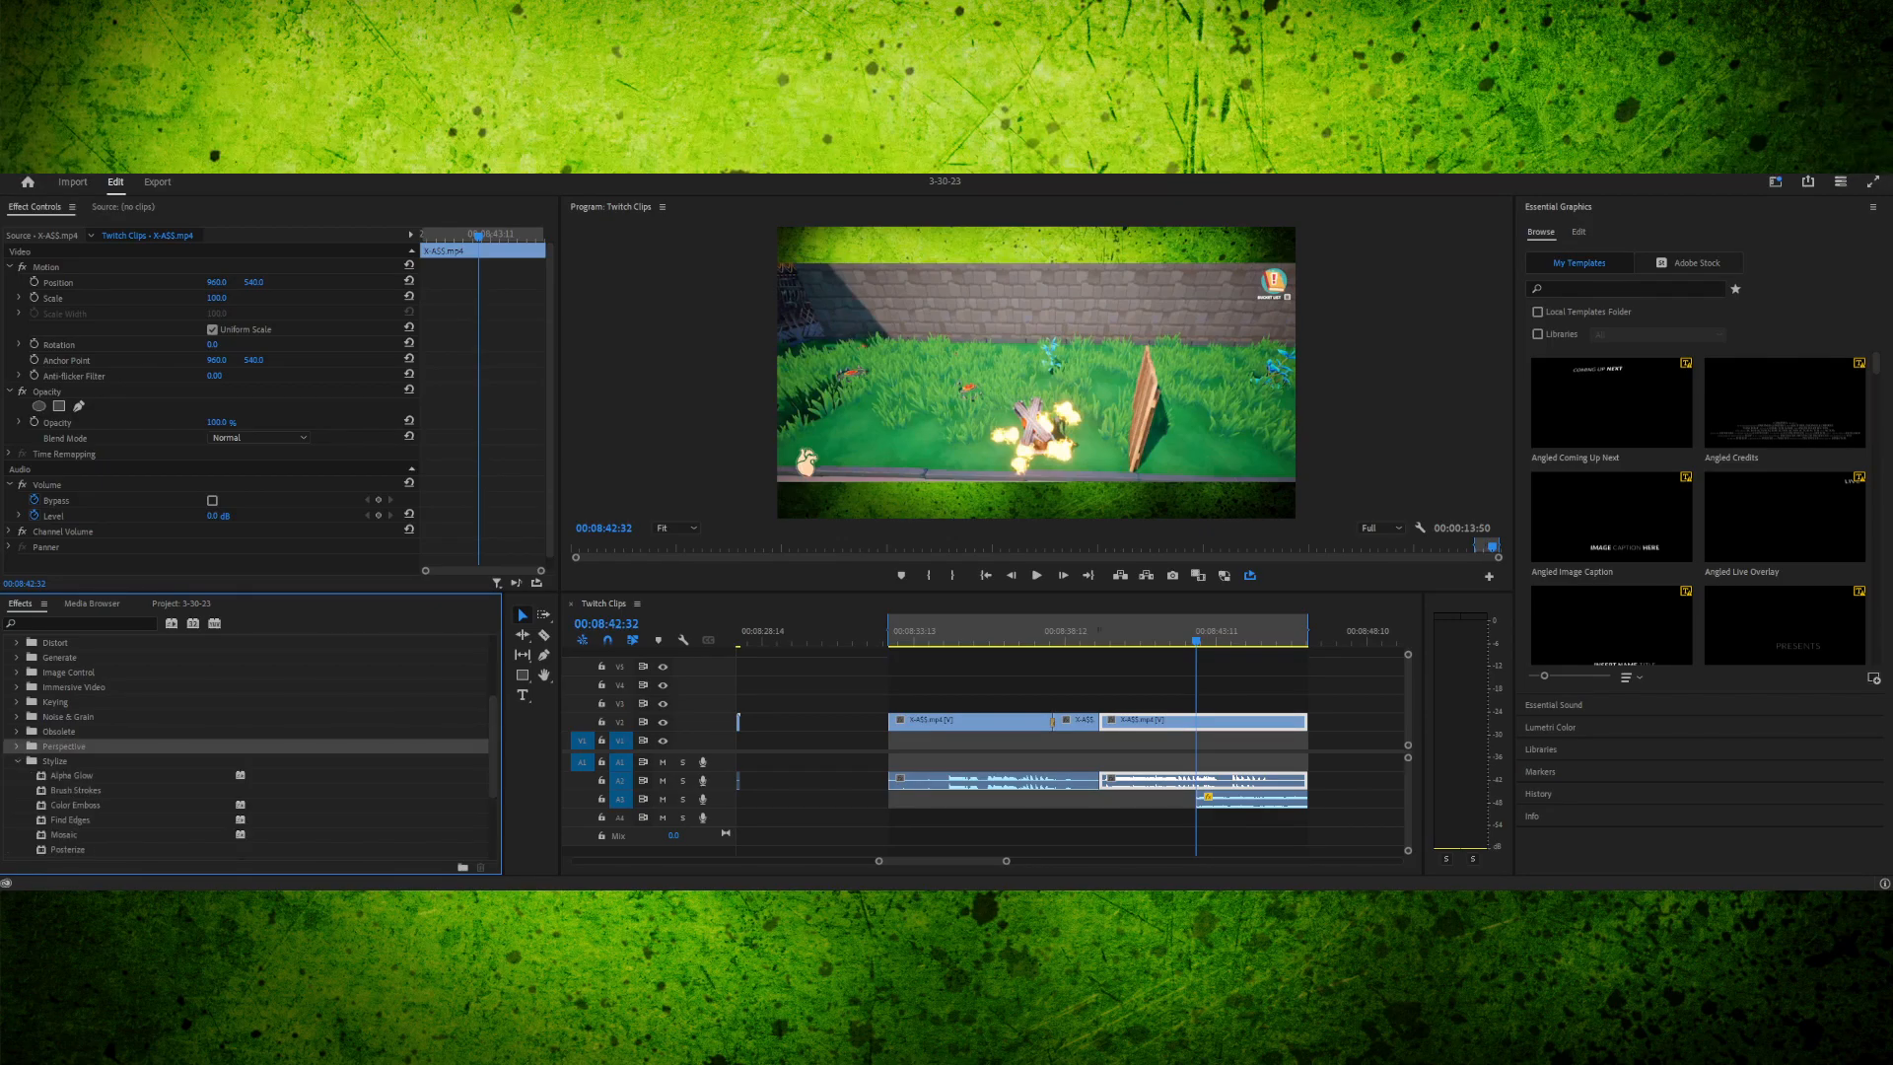
{"action": "scroll", "coordinate": [246, 748], "scroll_direction": "down", "scroll_amount": 1}
{"action": "scroll", "coordinate": [246, 748], "scroll_direction": "down", "scroll_amount": 2}
{"action": "left_click", "coordinate": [75, 763]}
{"action": "scroll", "coordinate": [246, 749], "scroll_direction": "down", "scroll_amount": 1}
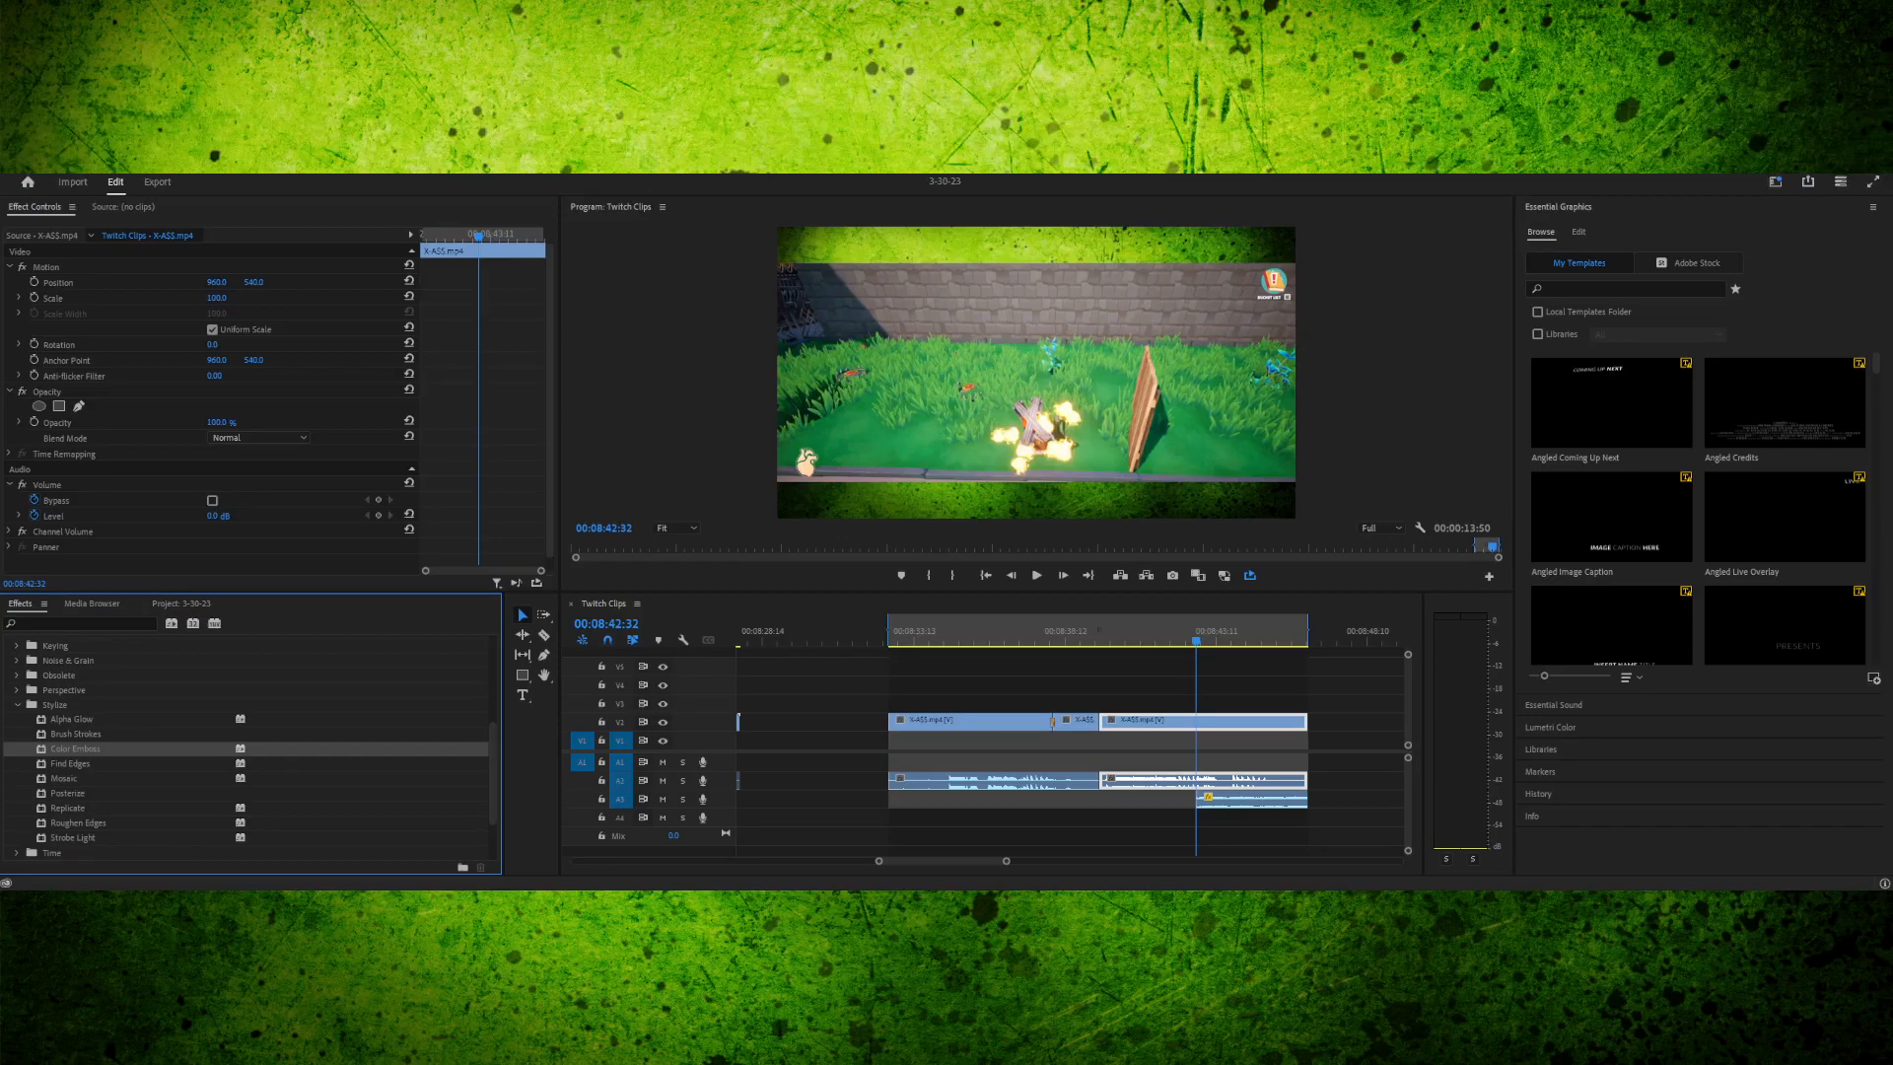
{"action": "left_click_drag", "start_coordinate": [75, 749], "coordinate": [1193, 722]}
{"action": "mouse_move", "coordinate": [1196, 640]}
{"action": "left_mouse_down"}
{"action": "mouse_move", "coordinate": [1212, 640]}
{"action": "mouse_move", "coordinate": [1098, 640]}
{"action": "mouse_move", "coordinate": [1173, 639]}
{"action": "left_mouse_up"}
{"action": "key", "text": "ctrl+z"}
- Try the Stylize group's Mosaic effect on the last X-A$$.mp4 segment and undo it
{"action": "left_click", "coordinate": [70, 763]}
{"action": "left_click_drag", "start_coordinate": [64, 778], "coordinate": [1173, 721]}
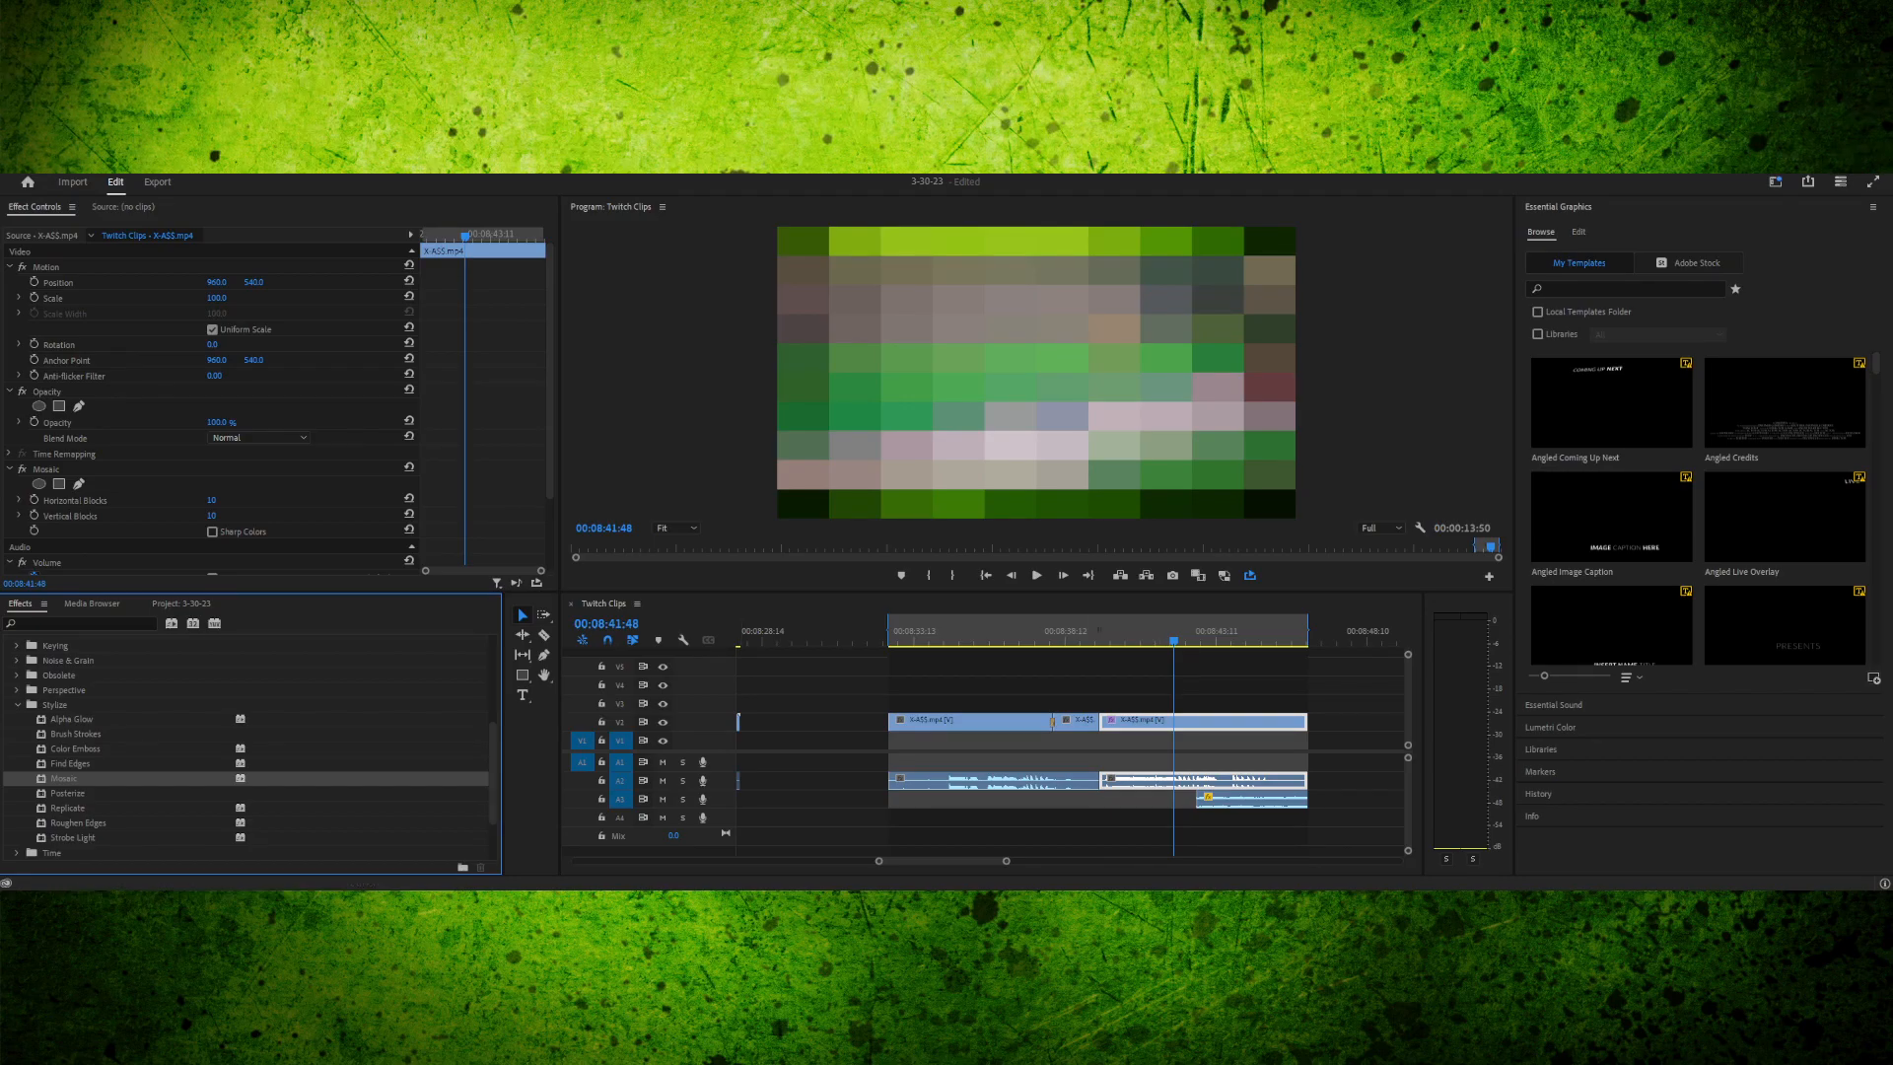
{"action": "key", "text": "ctrl+z"}
- Apply the Posterize effect to the last X-A$$.mp4 segment and preview the playback across the cut leading into it
{"action": "left_click_drag", "start_coordinate": [68, 793], "coordinate": [1173, 722]}
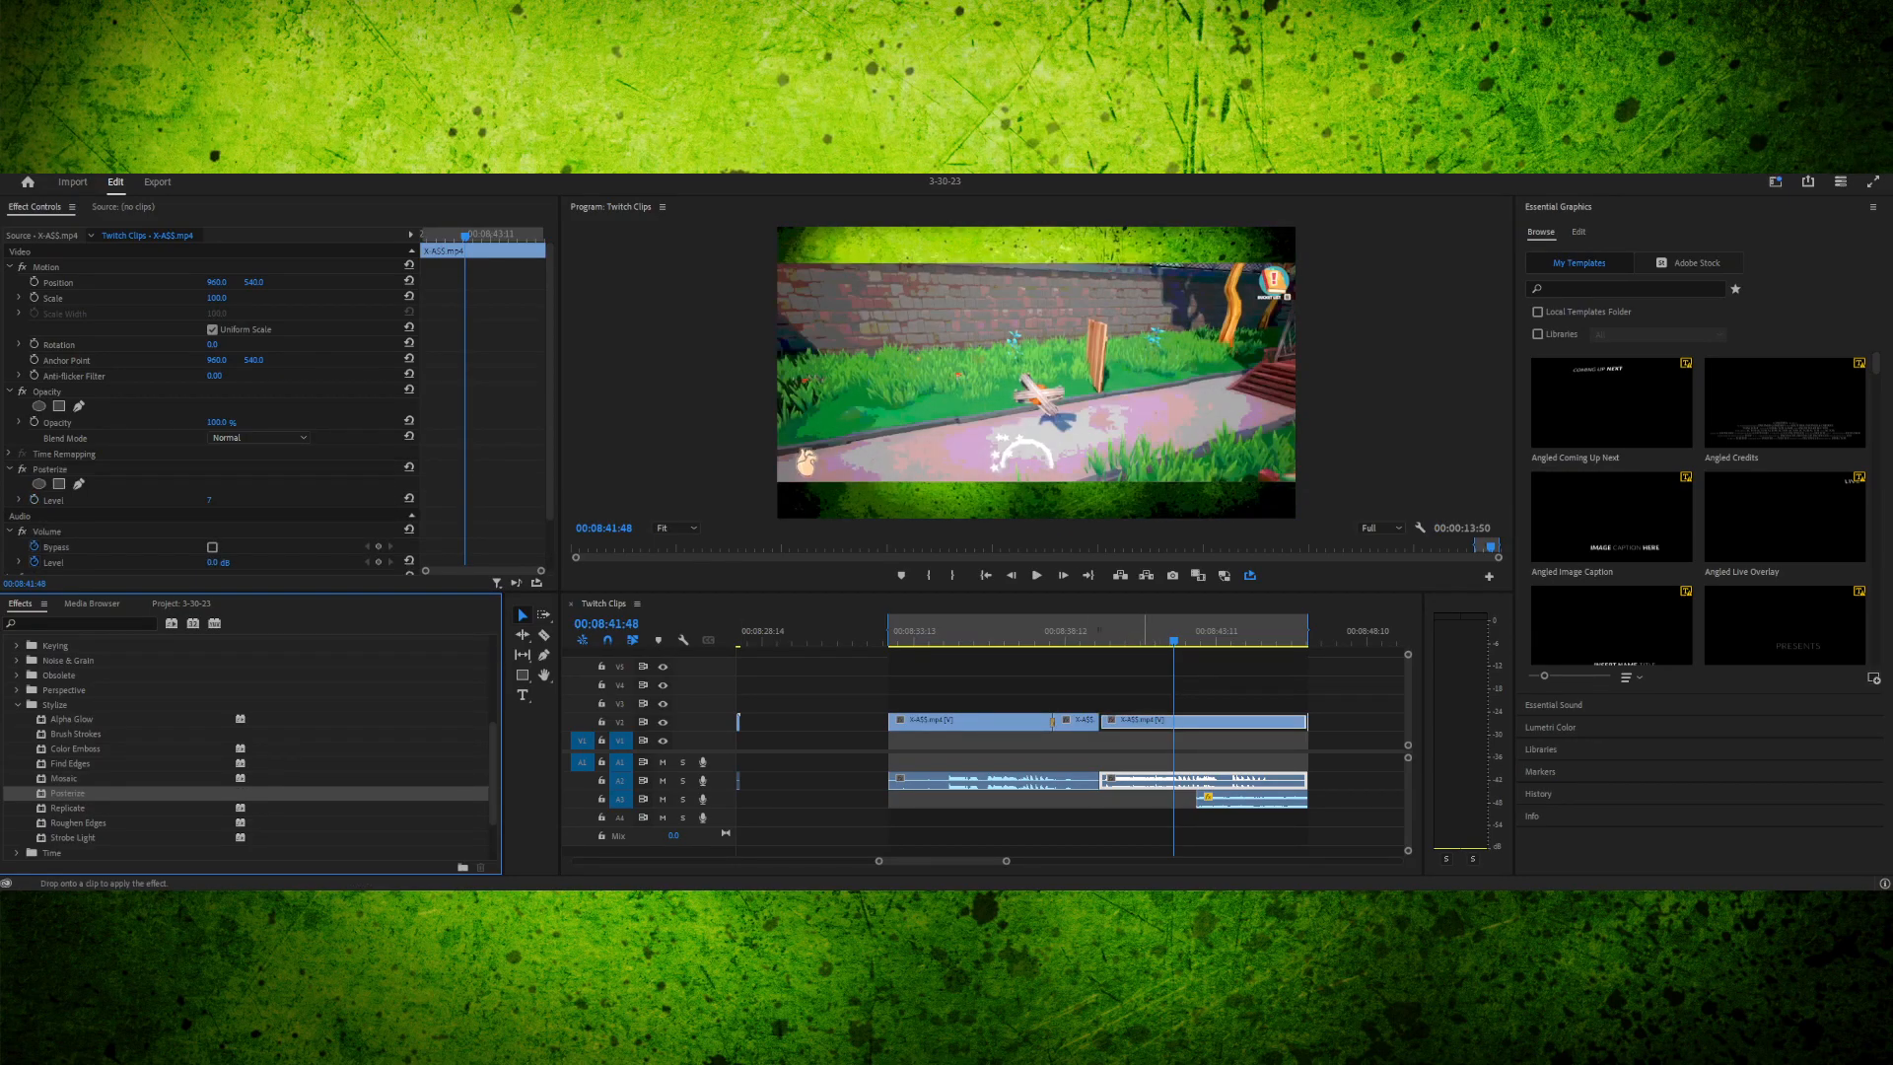
{"action": "left_click_drag", "start_coordinate": [1159, 641], "coordinate": [1099, 641]}
{"action": "key", "text": "space"}
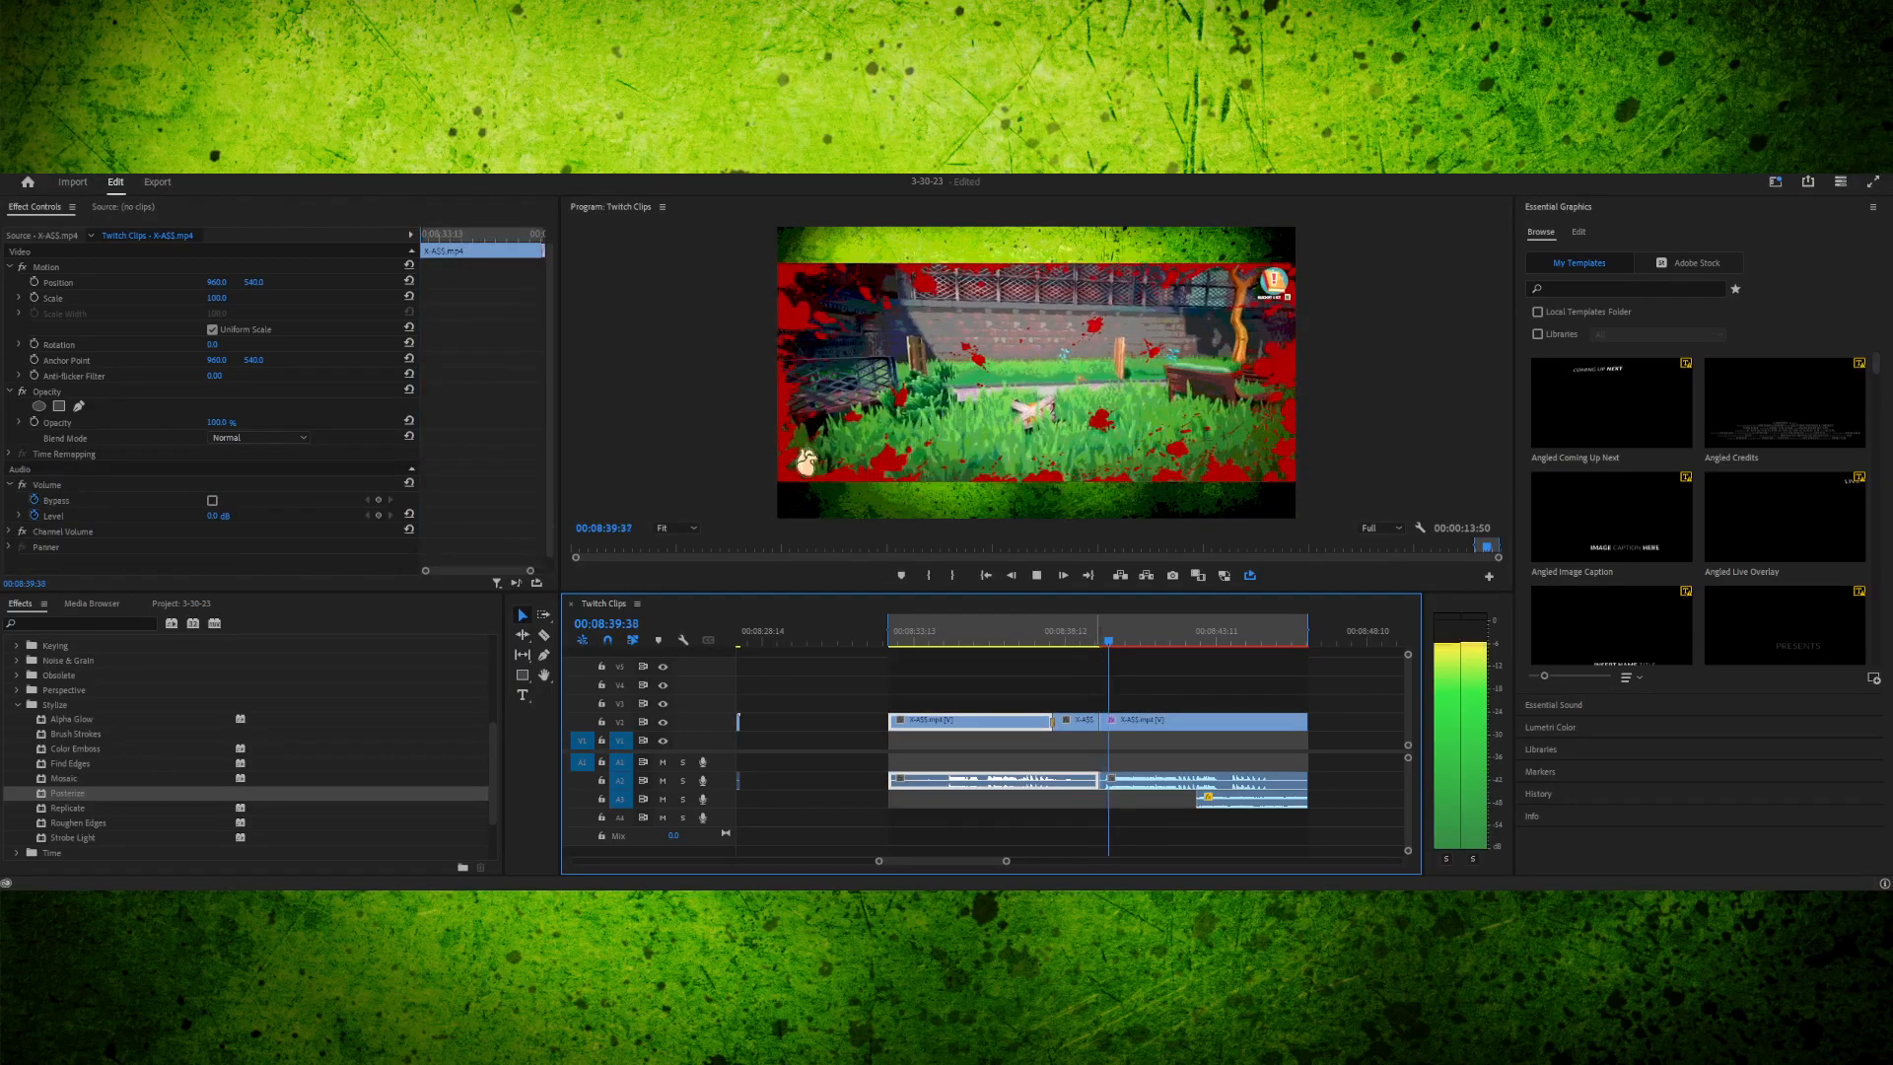
{"action": "key", "text": "space"}
{"action": "left_click", "coordinate": [1079, 636]}
{"action": "key", "text": "space"}
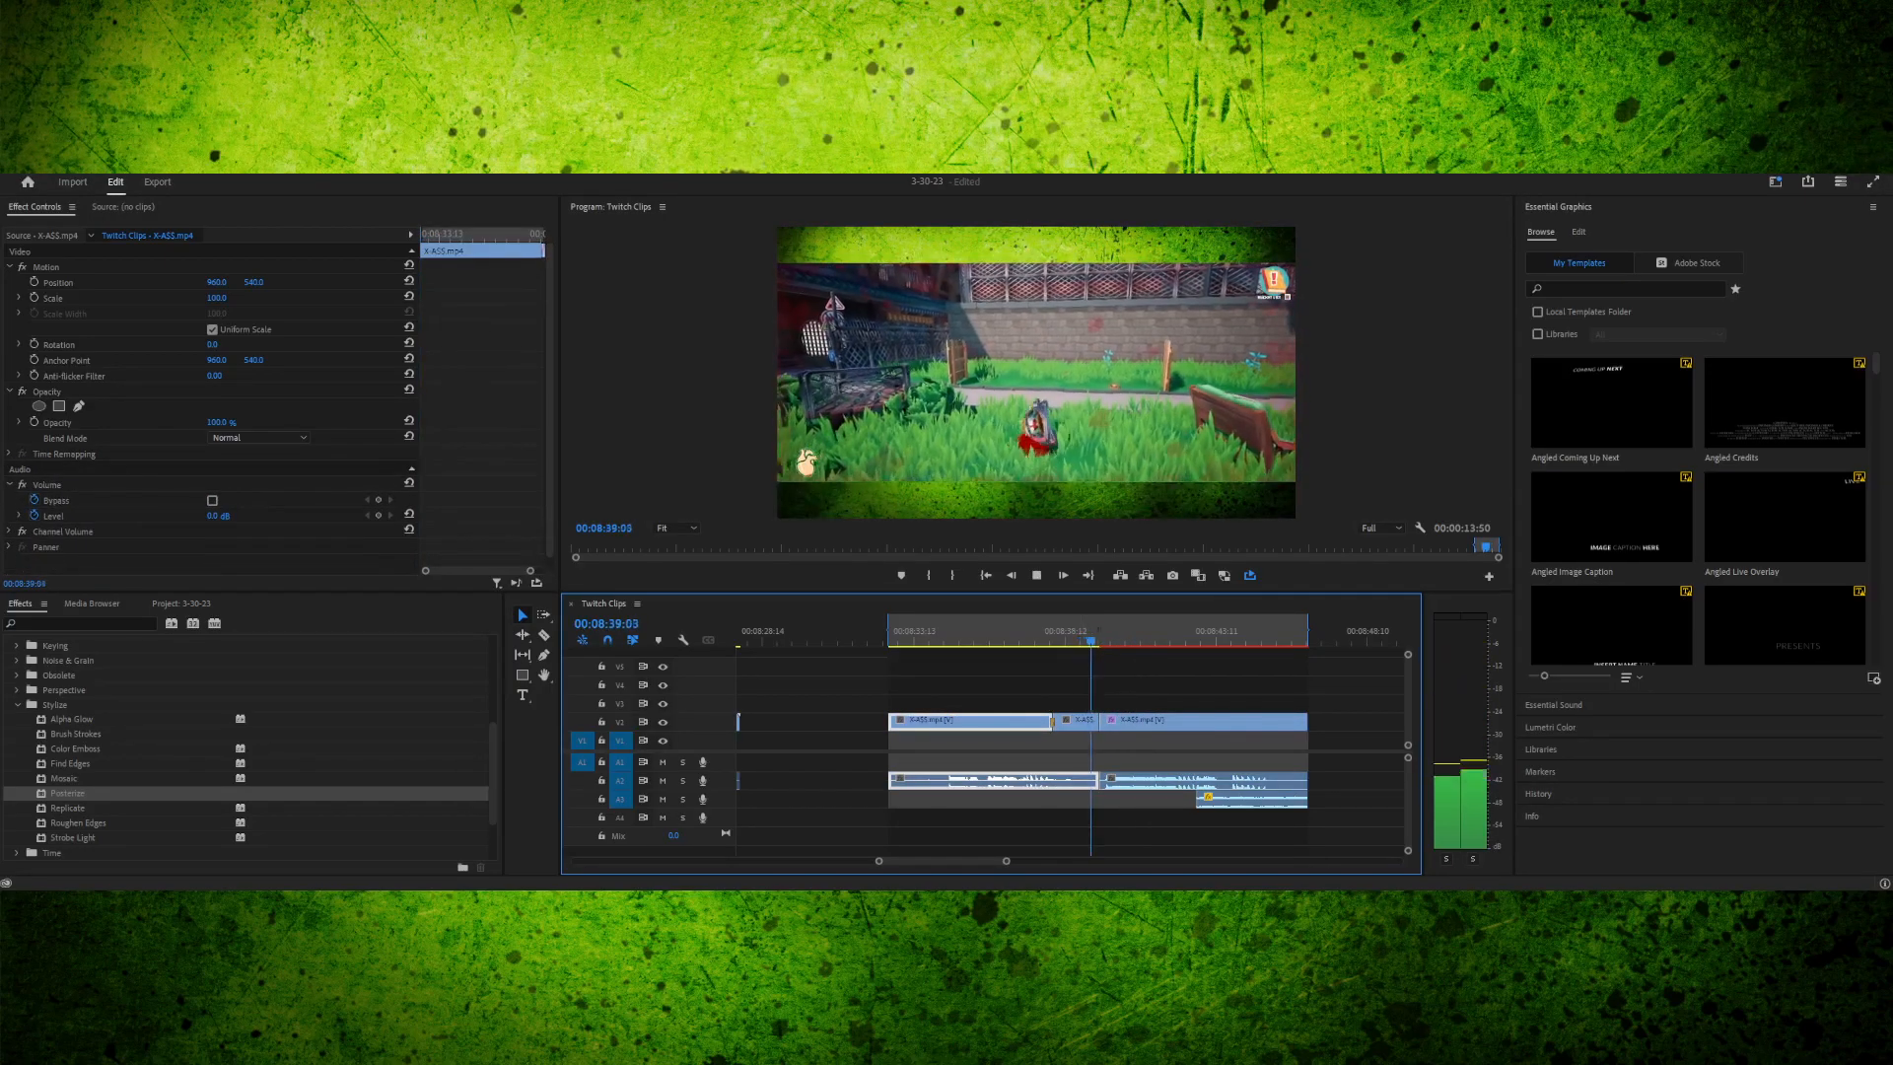
{"action": "key", "text": "space"}
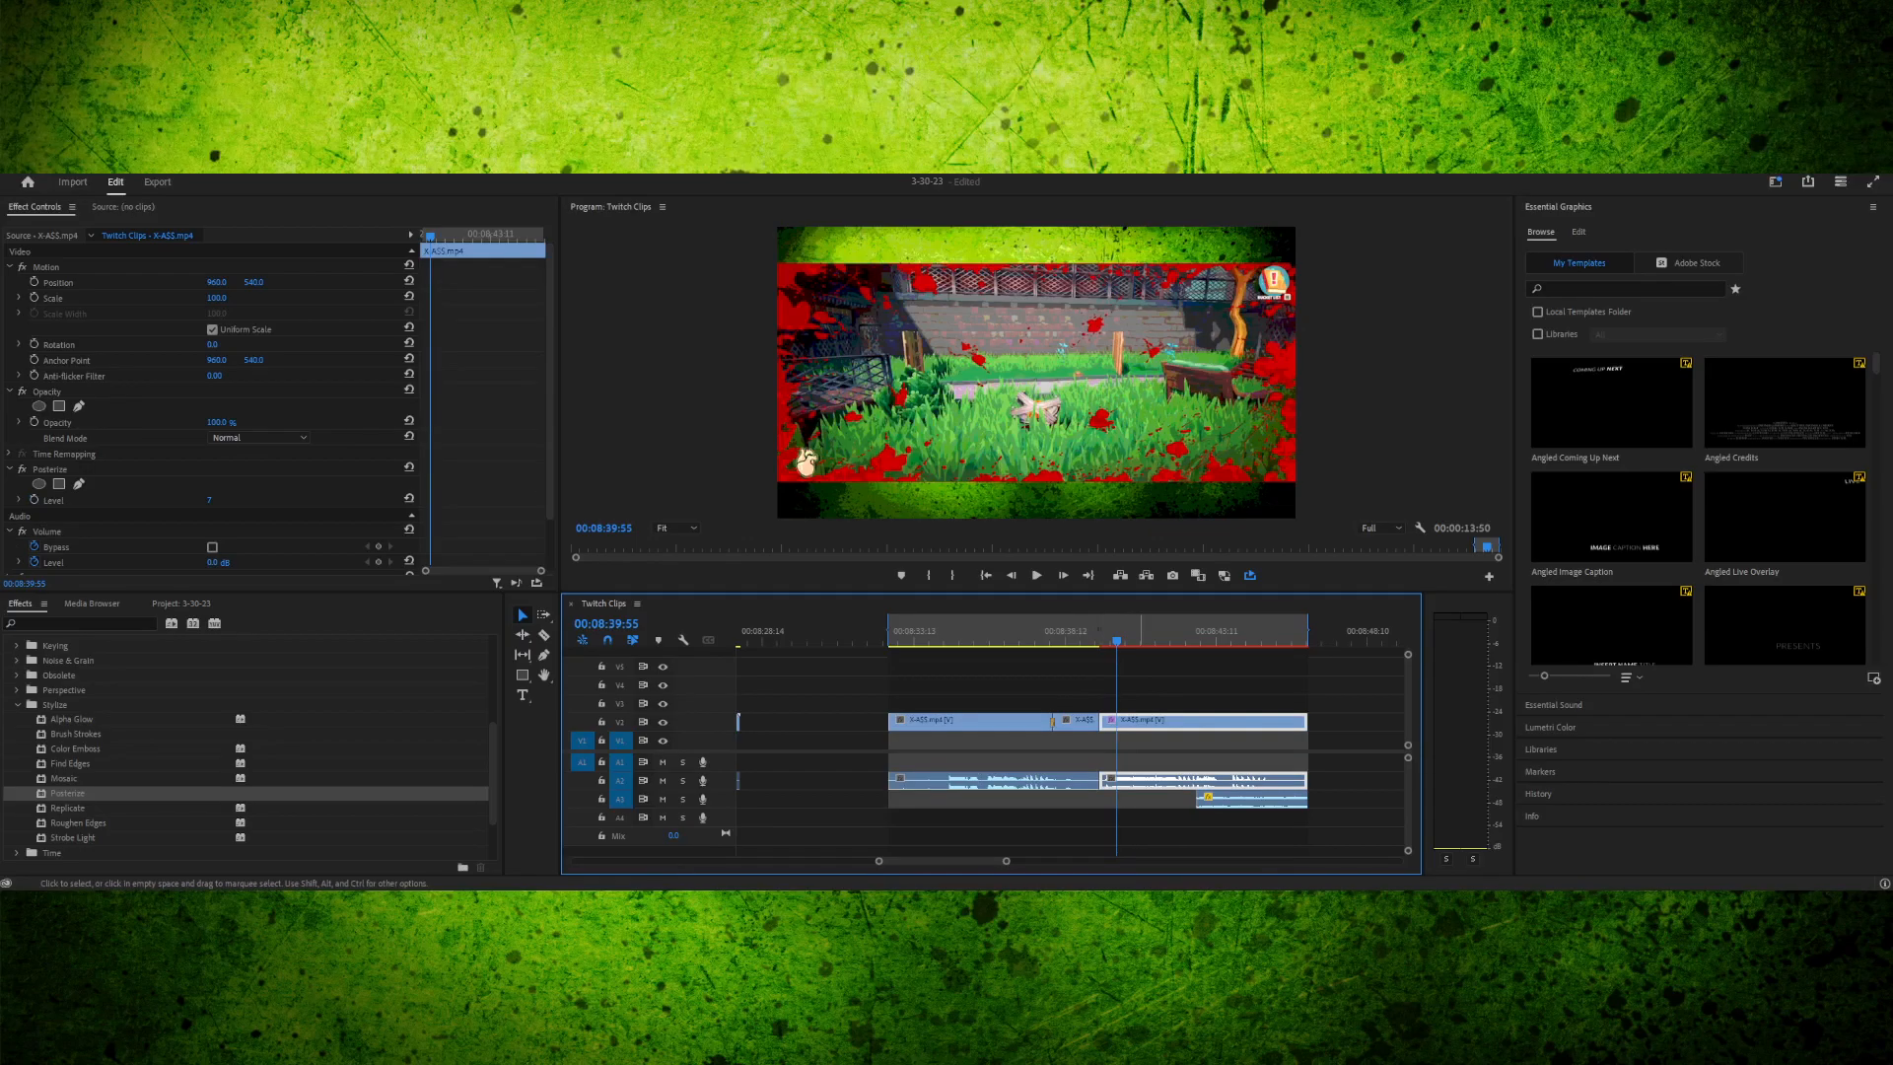
{"action": "key", "text": "space"}
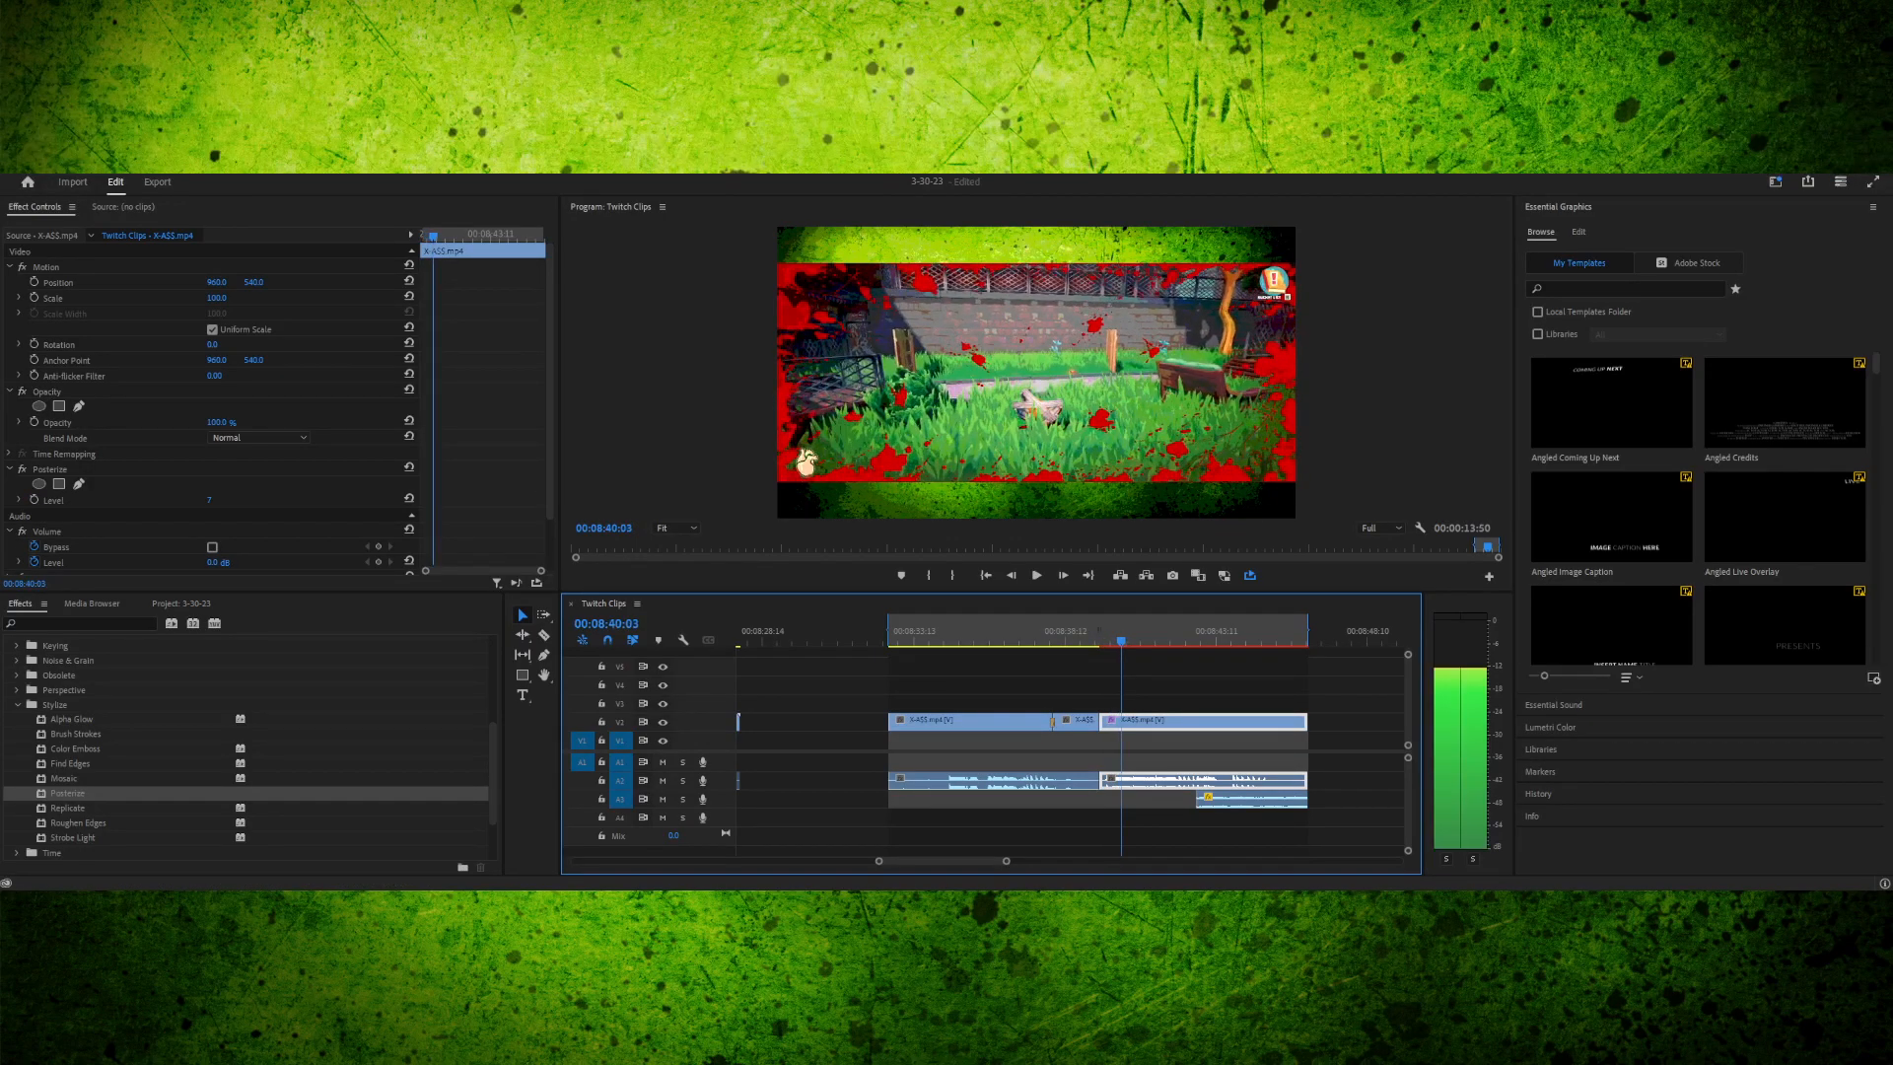
- Undo the Posterize effect on the selected gameplay clip and play on to just before the explosion
{"action": "left_click_drag", "start_coordinate": [1107, 636], "coordinate": [1118, 636]}
{"action": "key", "text": "space"}
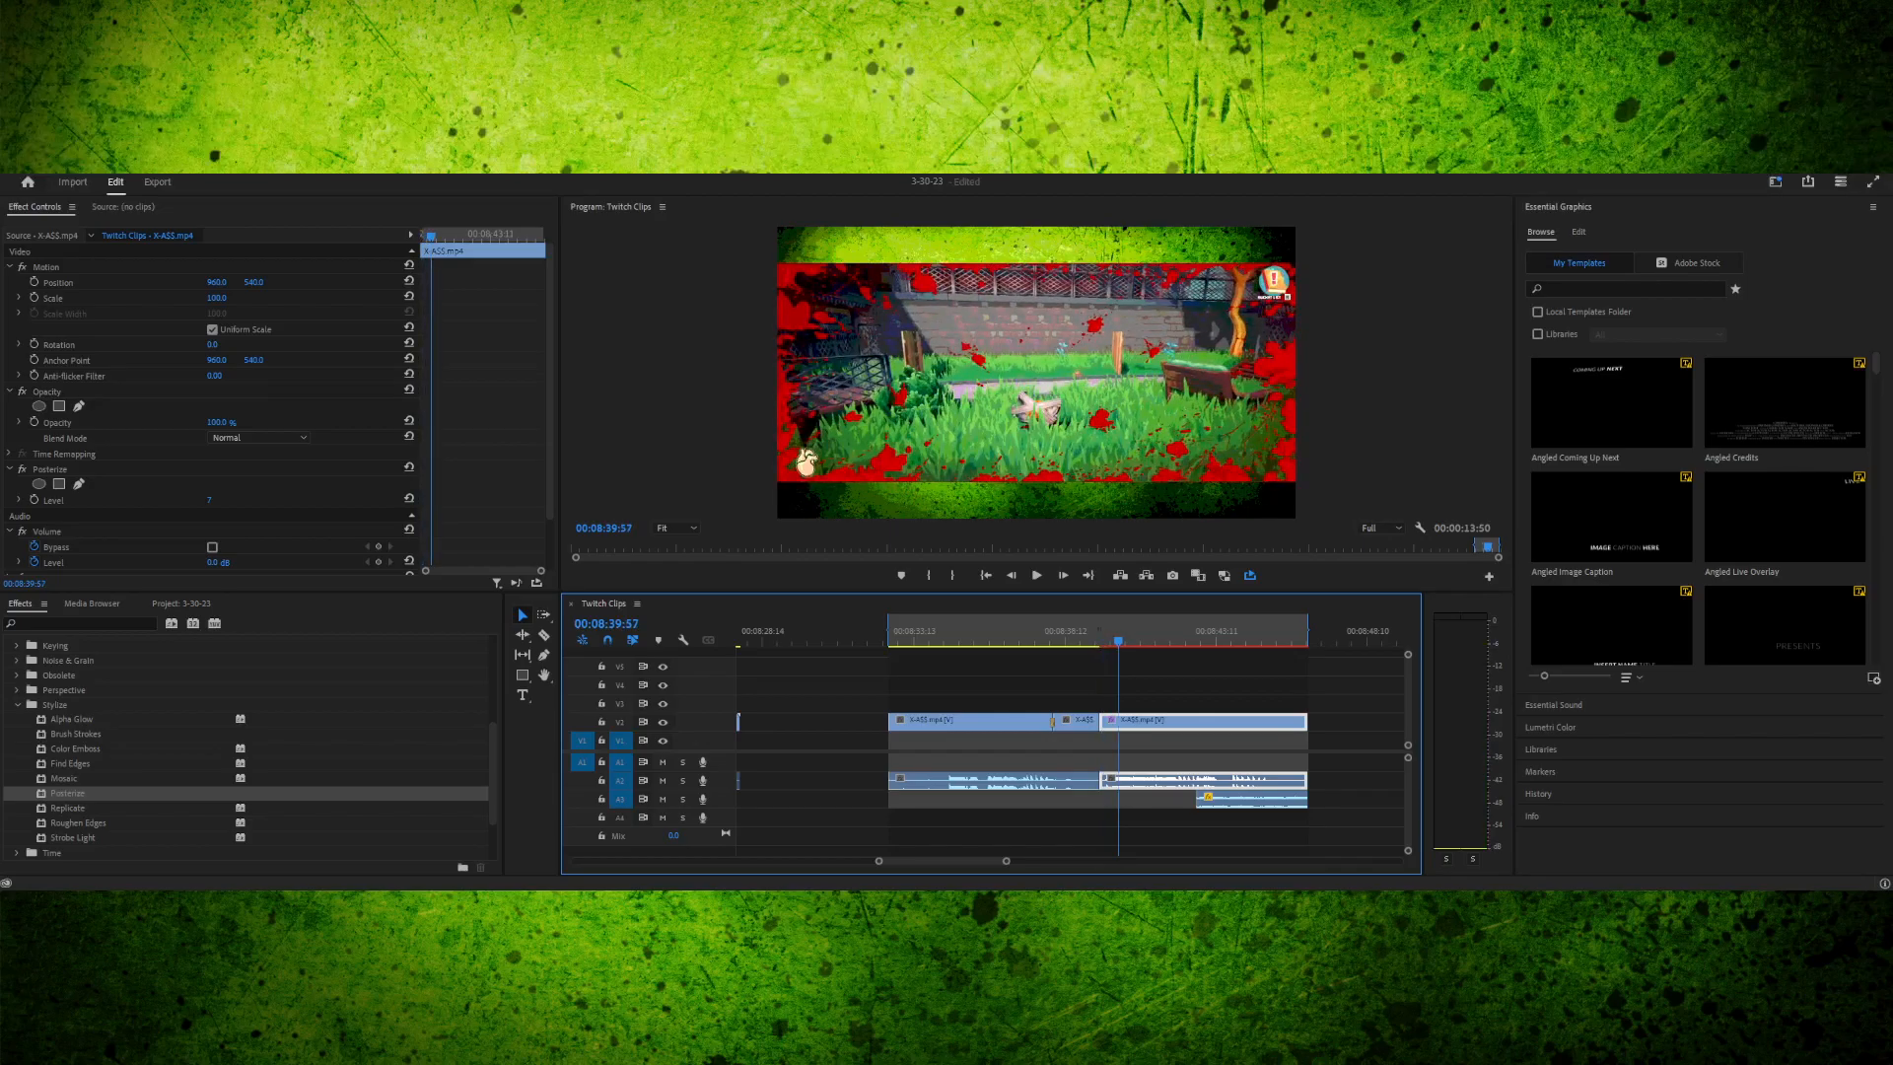
{"action": "key", "text": "ctrl+z"}
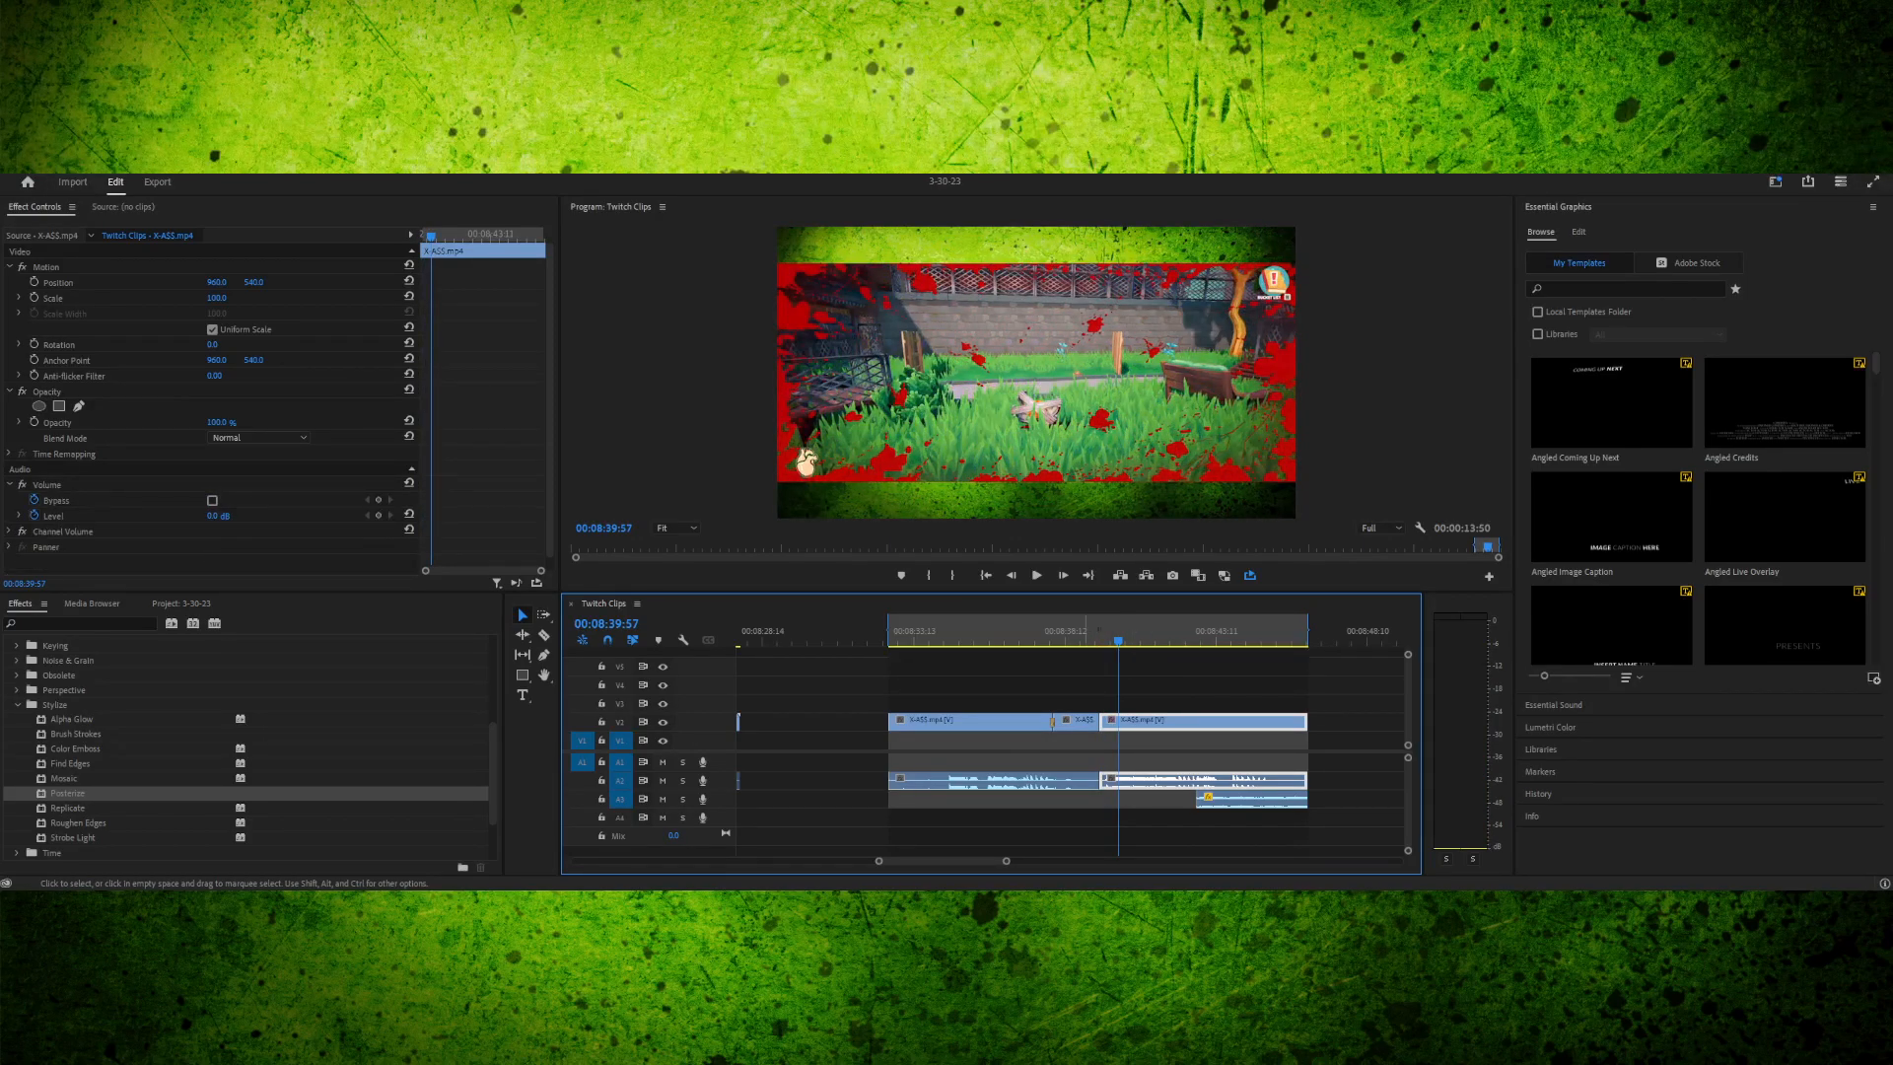
{"action": "left_click", "coordinate": [68, 792]}
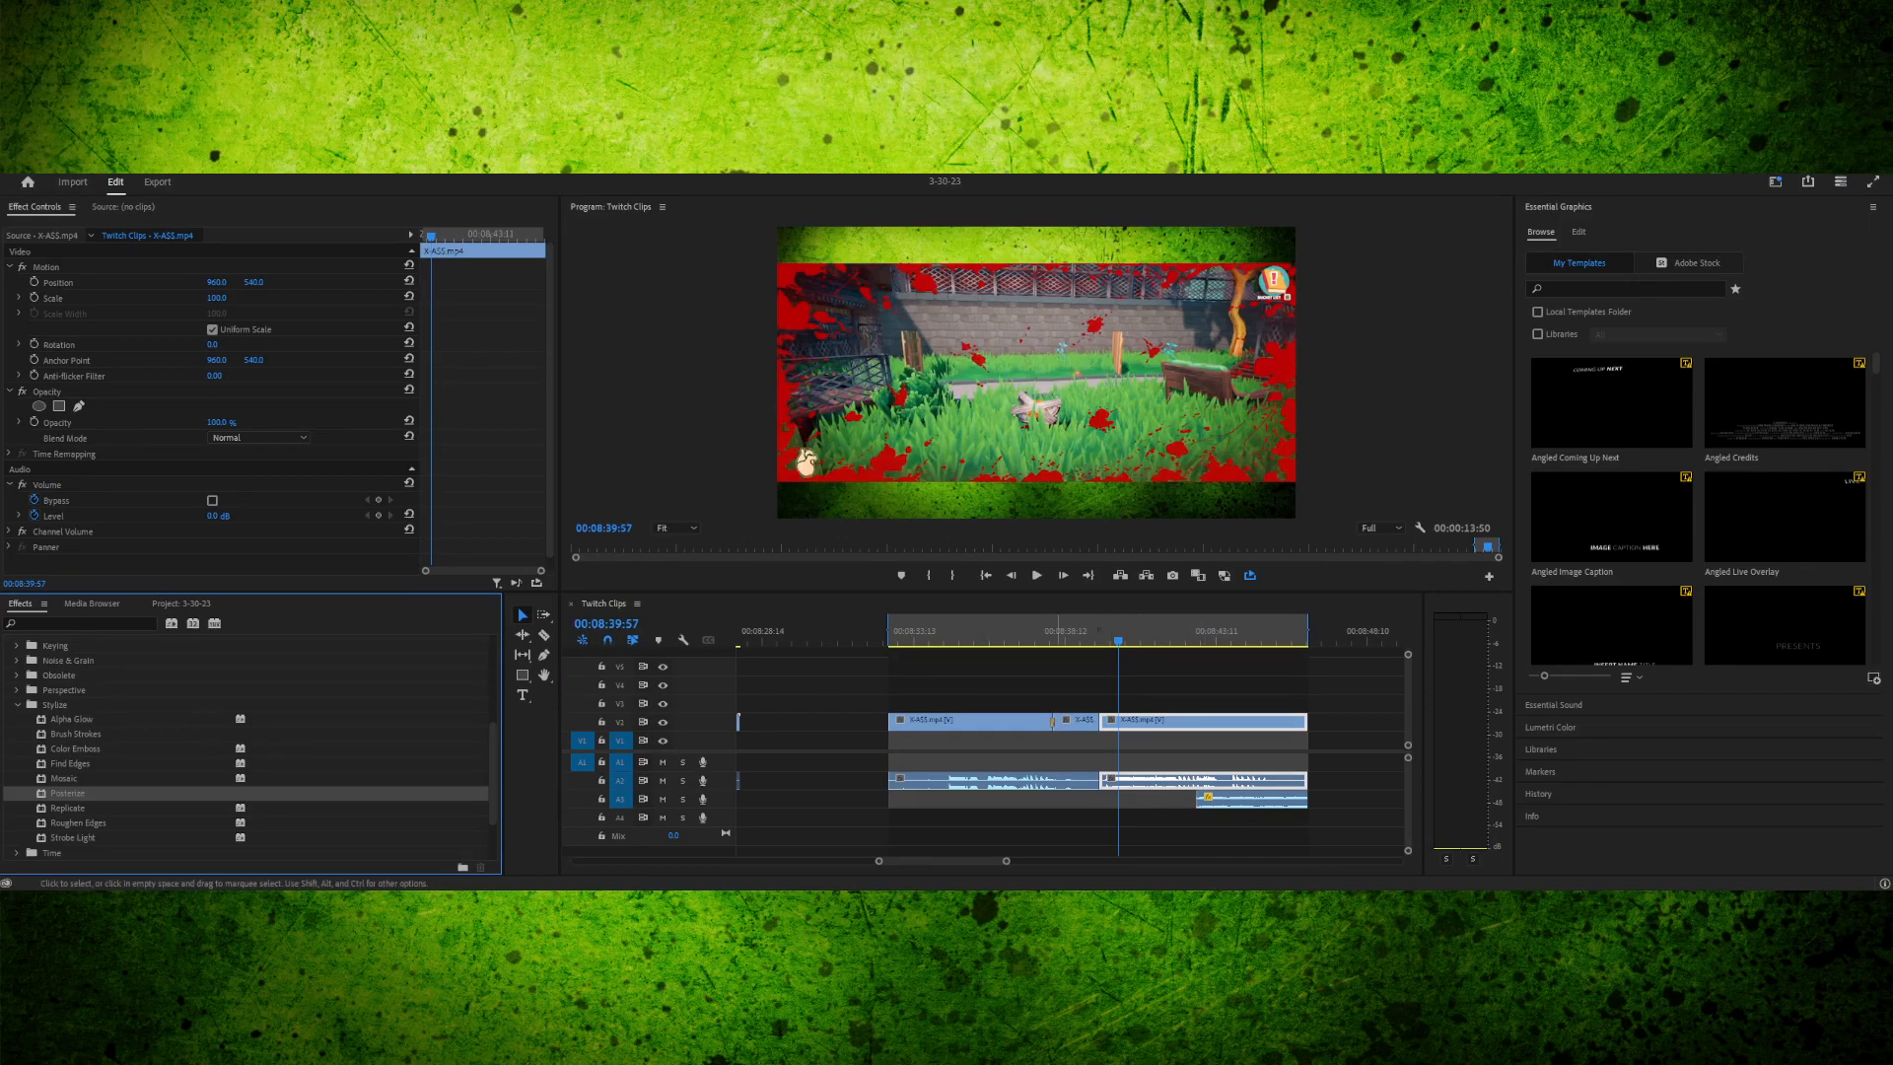
{"action": "key", "text": "space"}
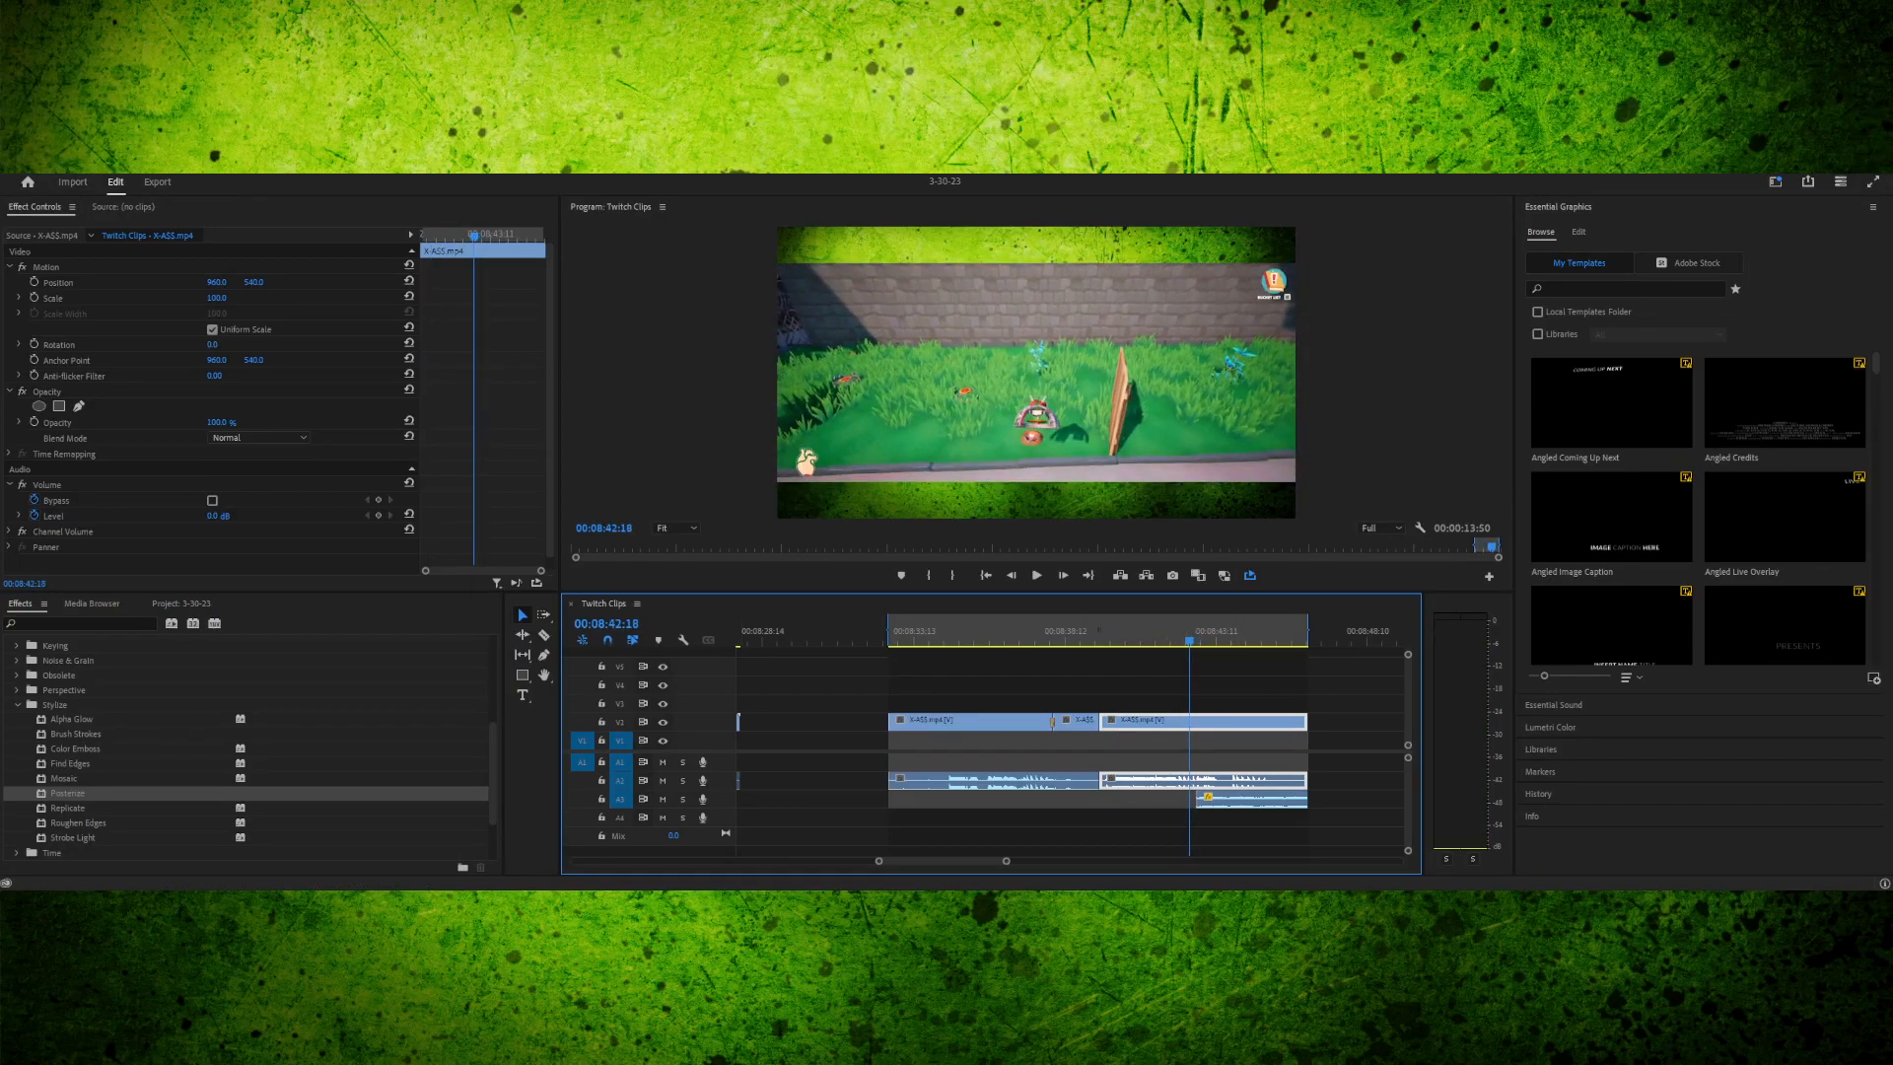
- Create a new adjustment layer inside the project's Adjustment Layers bin
{"action": "key", "text": "shift+1"}
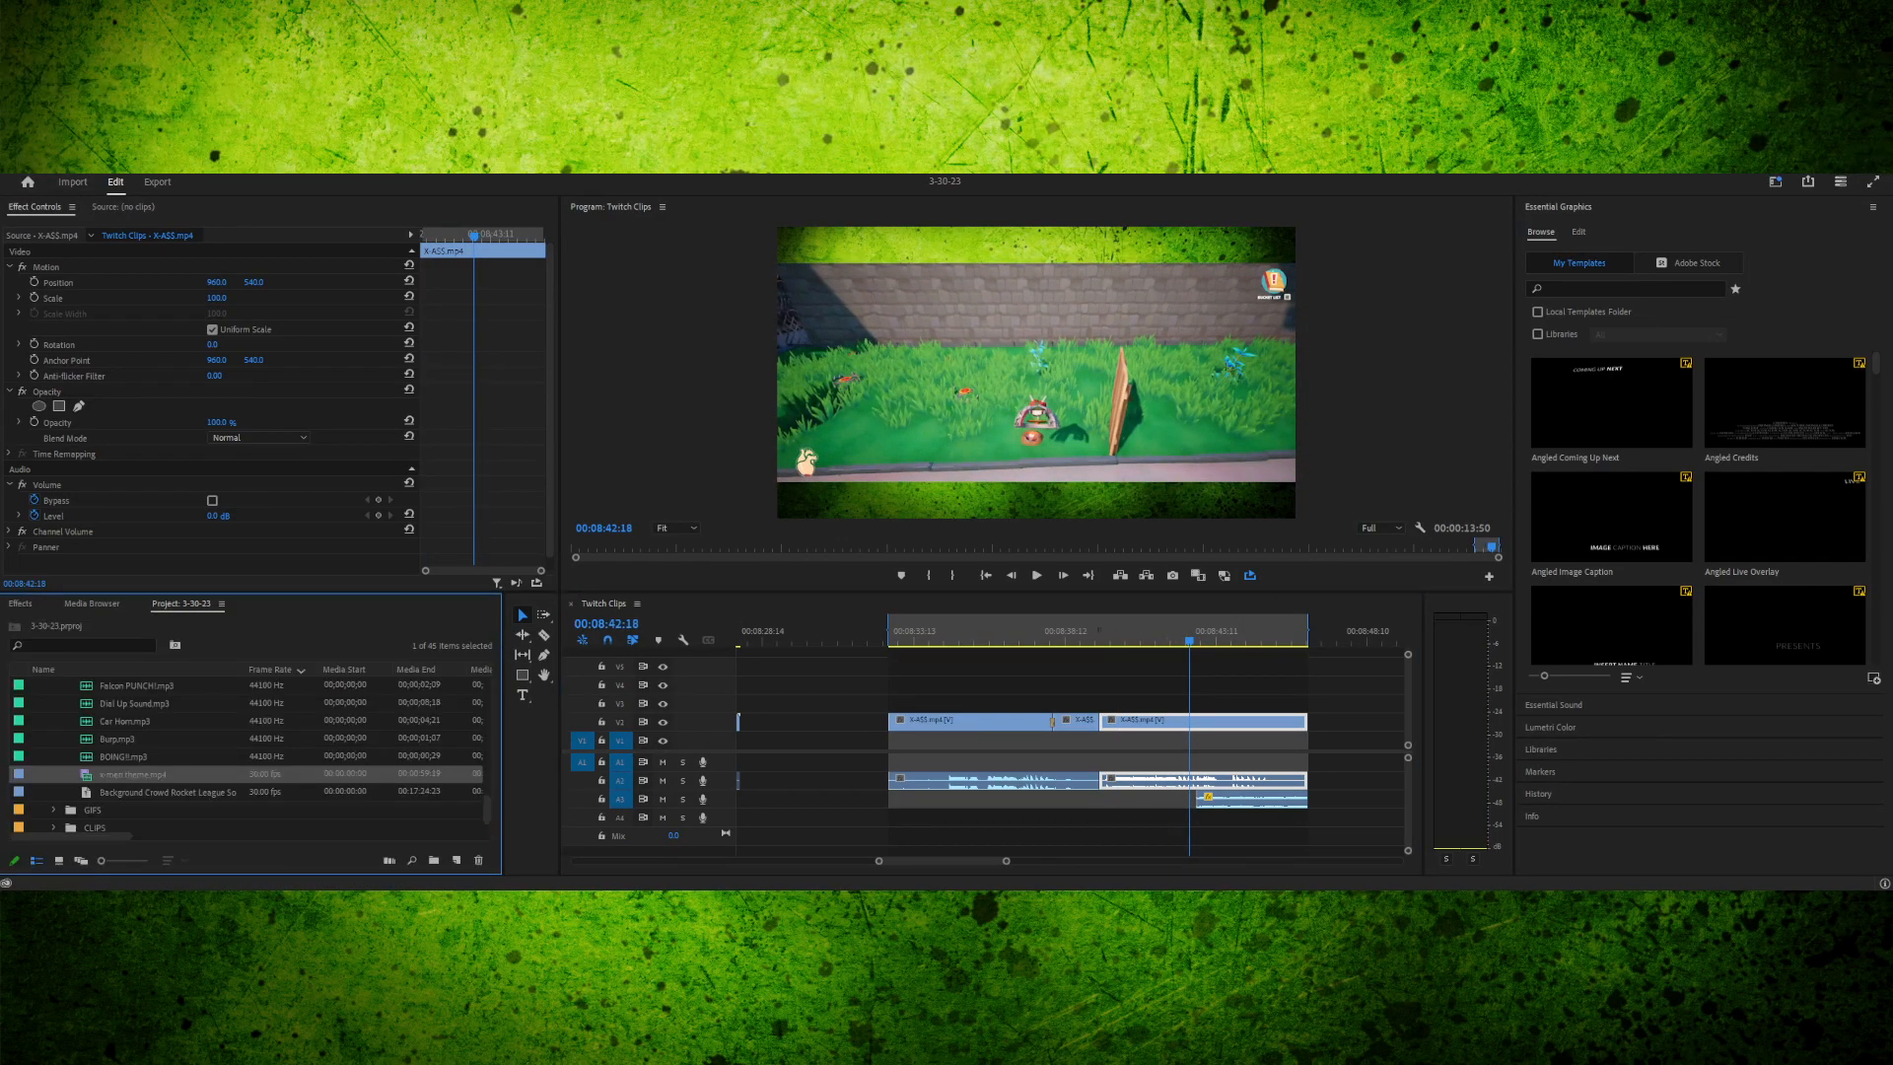
{"action": "scroll", "coordinate": [247, 755], "scroll_direction": "up", "scroll_amount": 10}
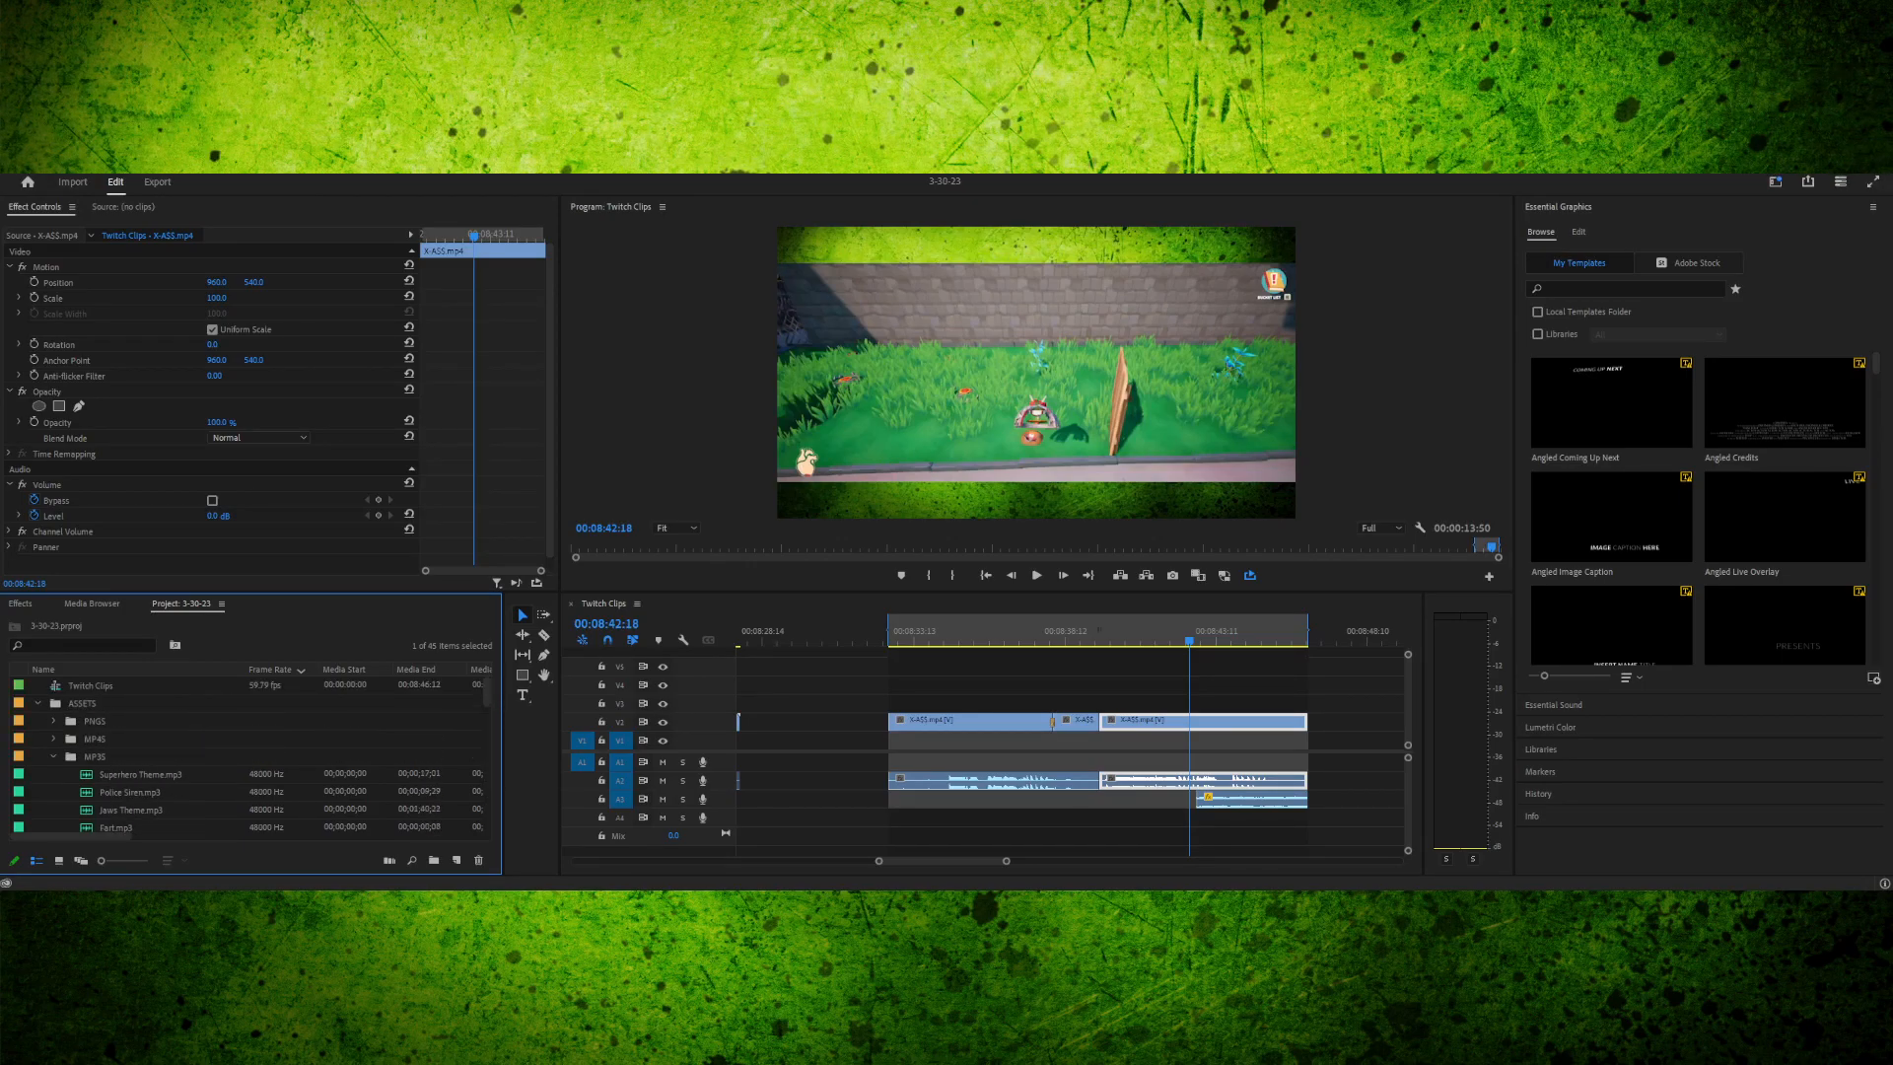
{"action": "key", "text": "ctrl+shift+a"}
{"action": "left_click", "coordinate": [53, 756]}
{"action": "left_click", "coordinate": [37, 810]}
{"action": "scroll", "coordinate": [103, 792], "scroll_direction": "down", "scroll_amount": 1}
{"action": "left_click", "coordinate": [102, 792]}
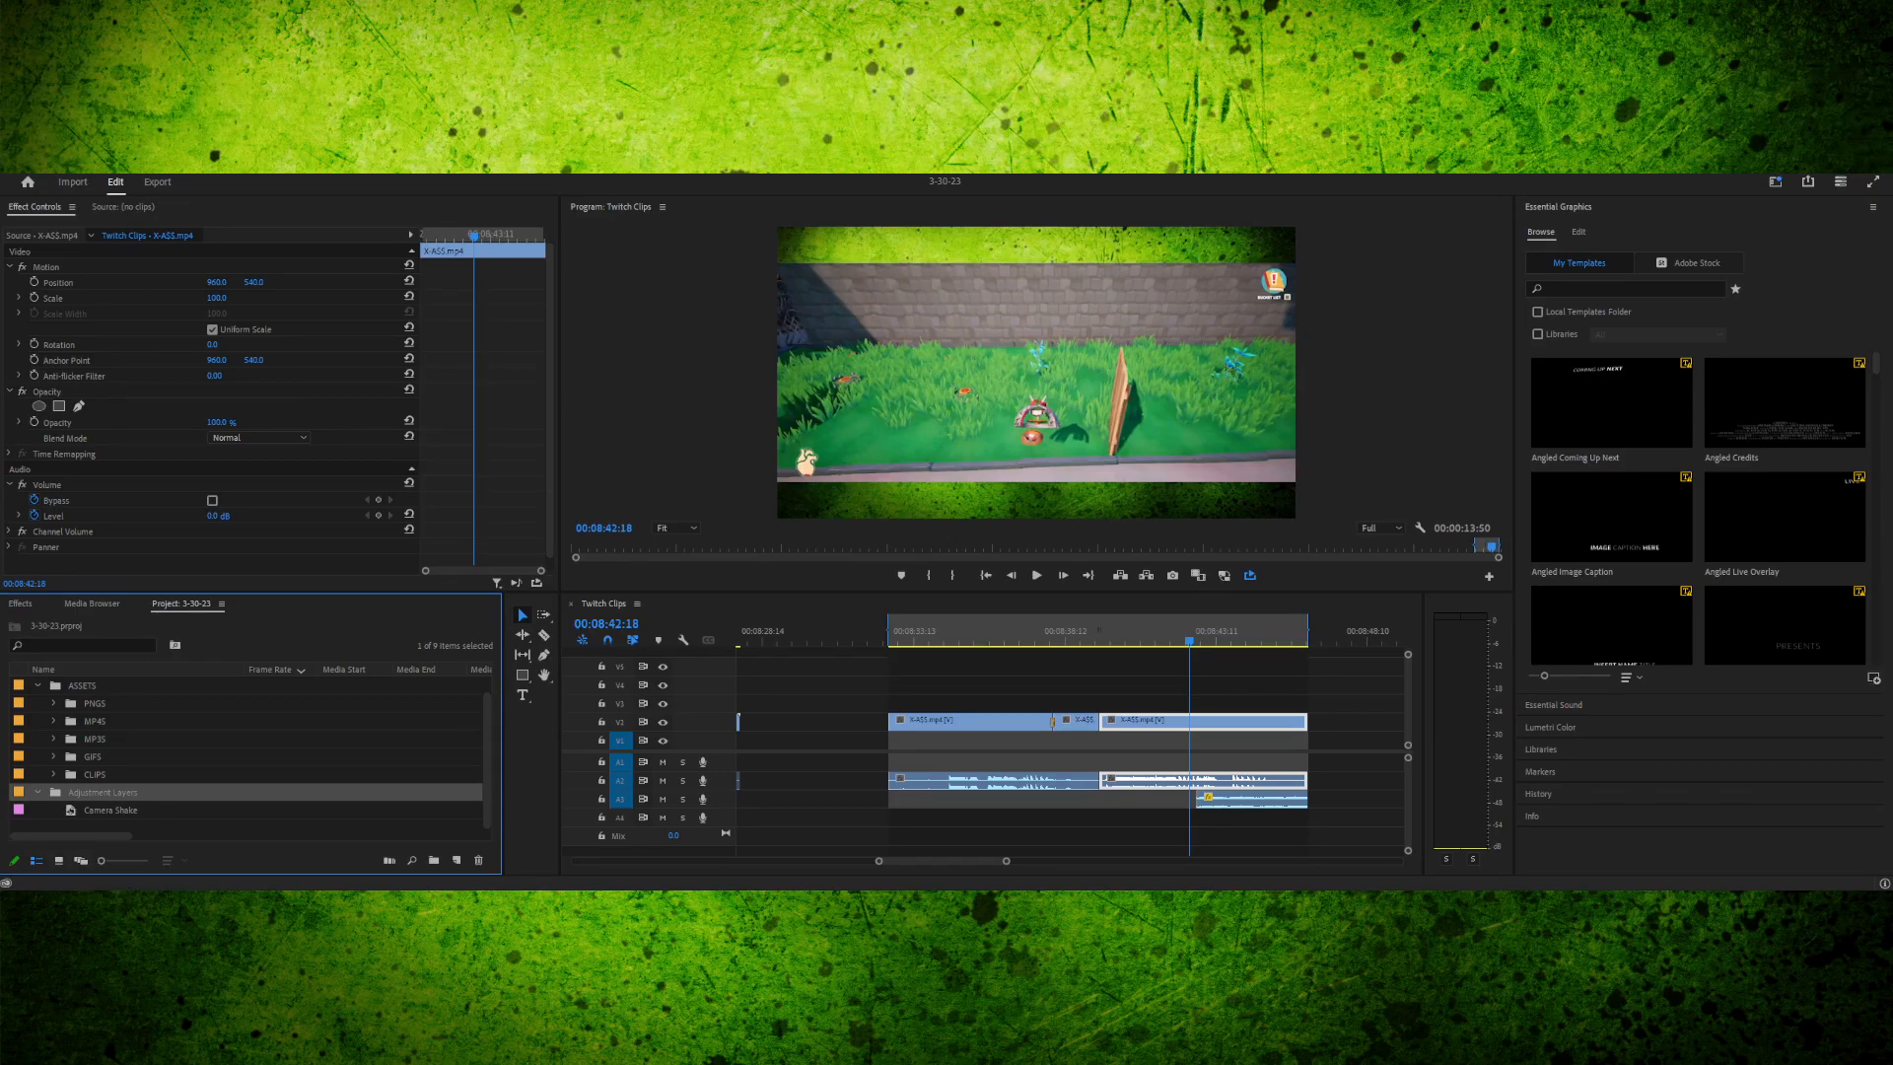
{"action": "left_click", "coordinate": [457, 860]}
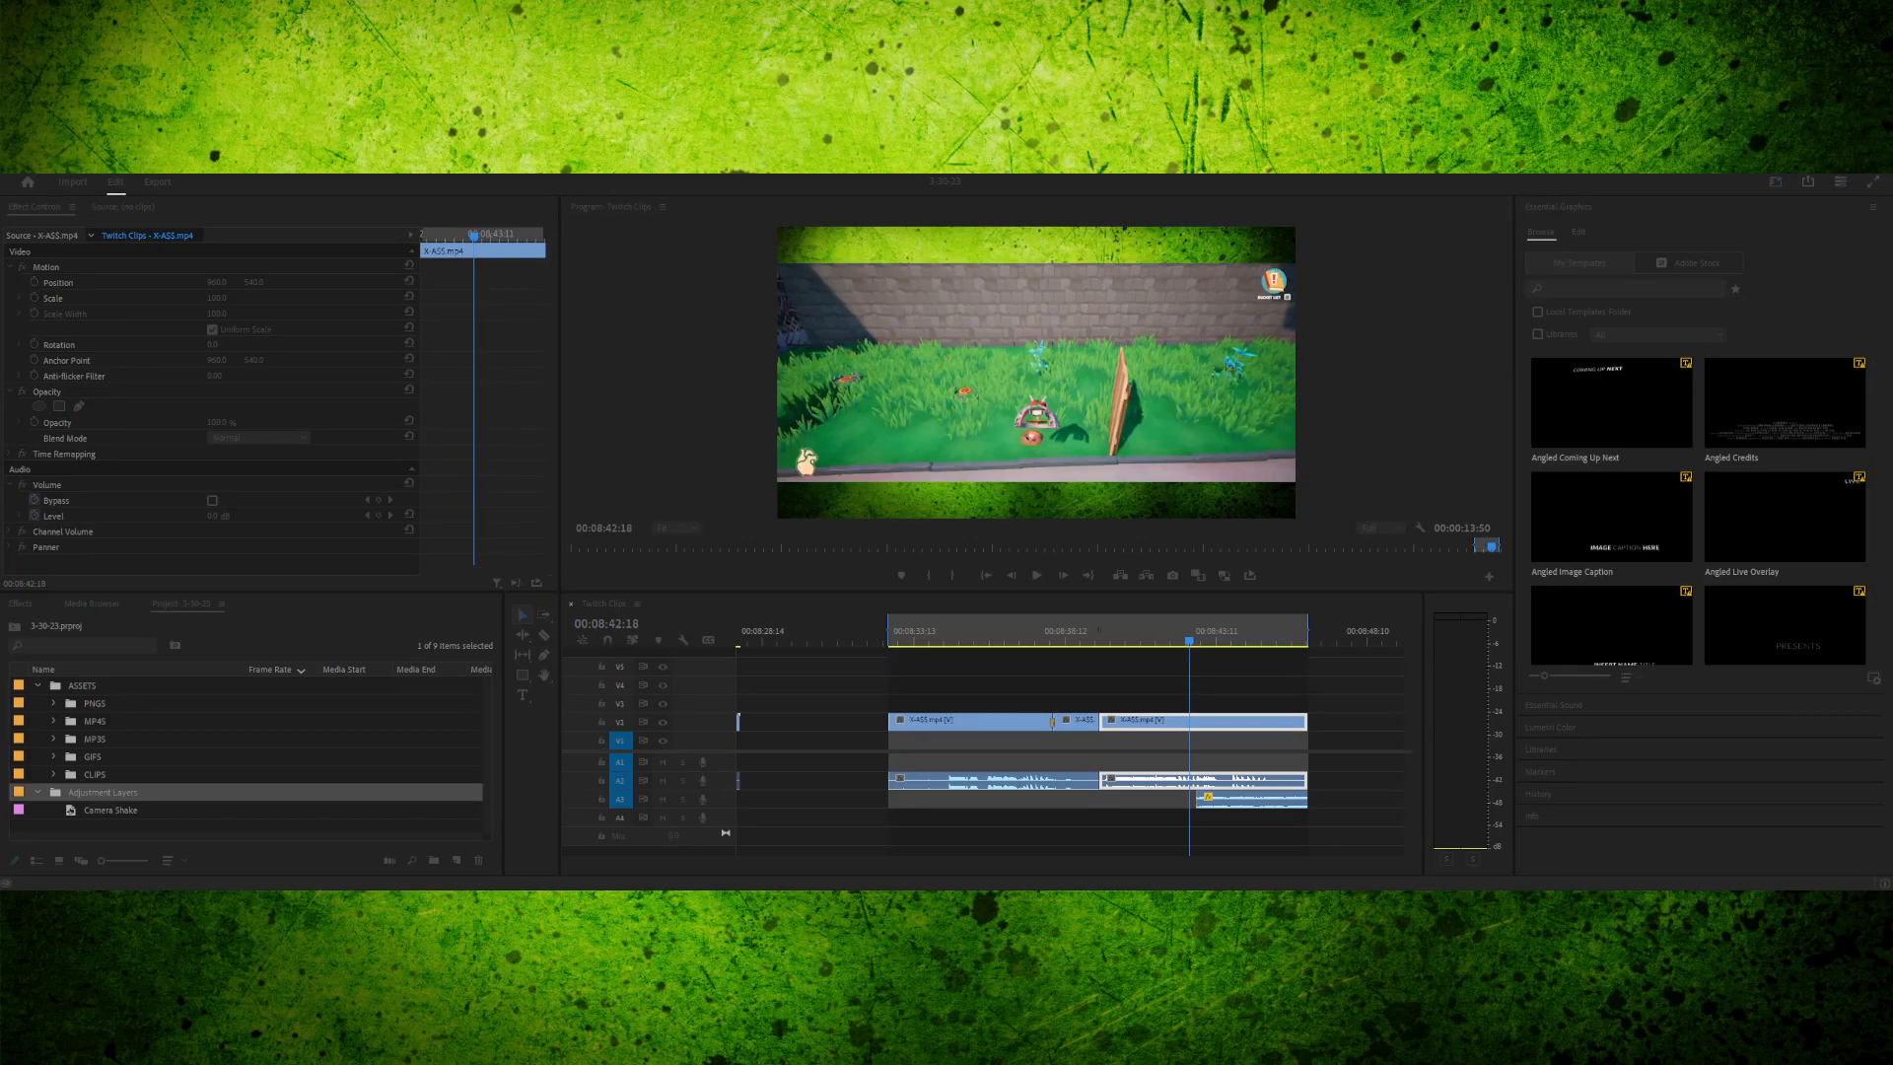
{"action": "key", "text": "Return"}
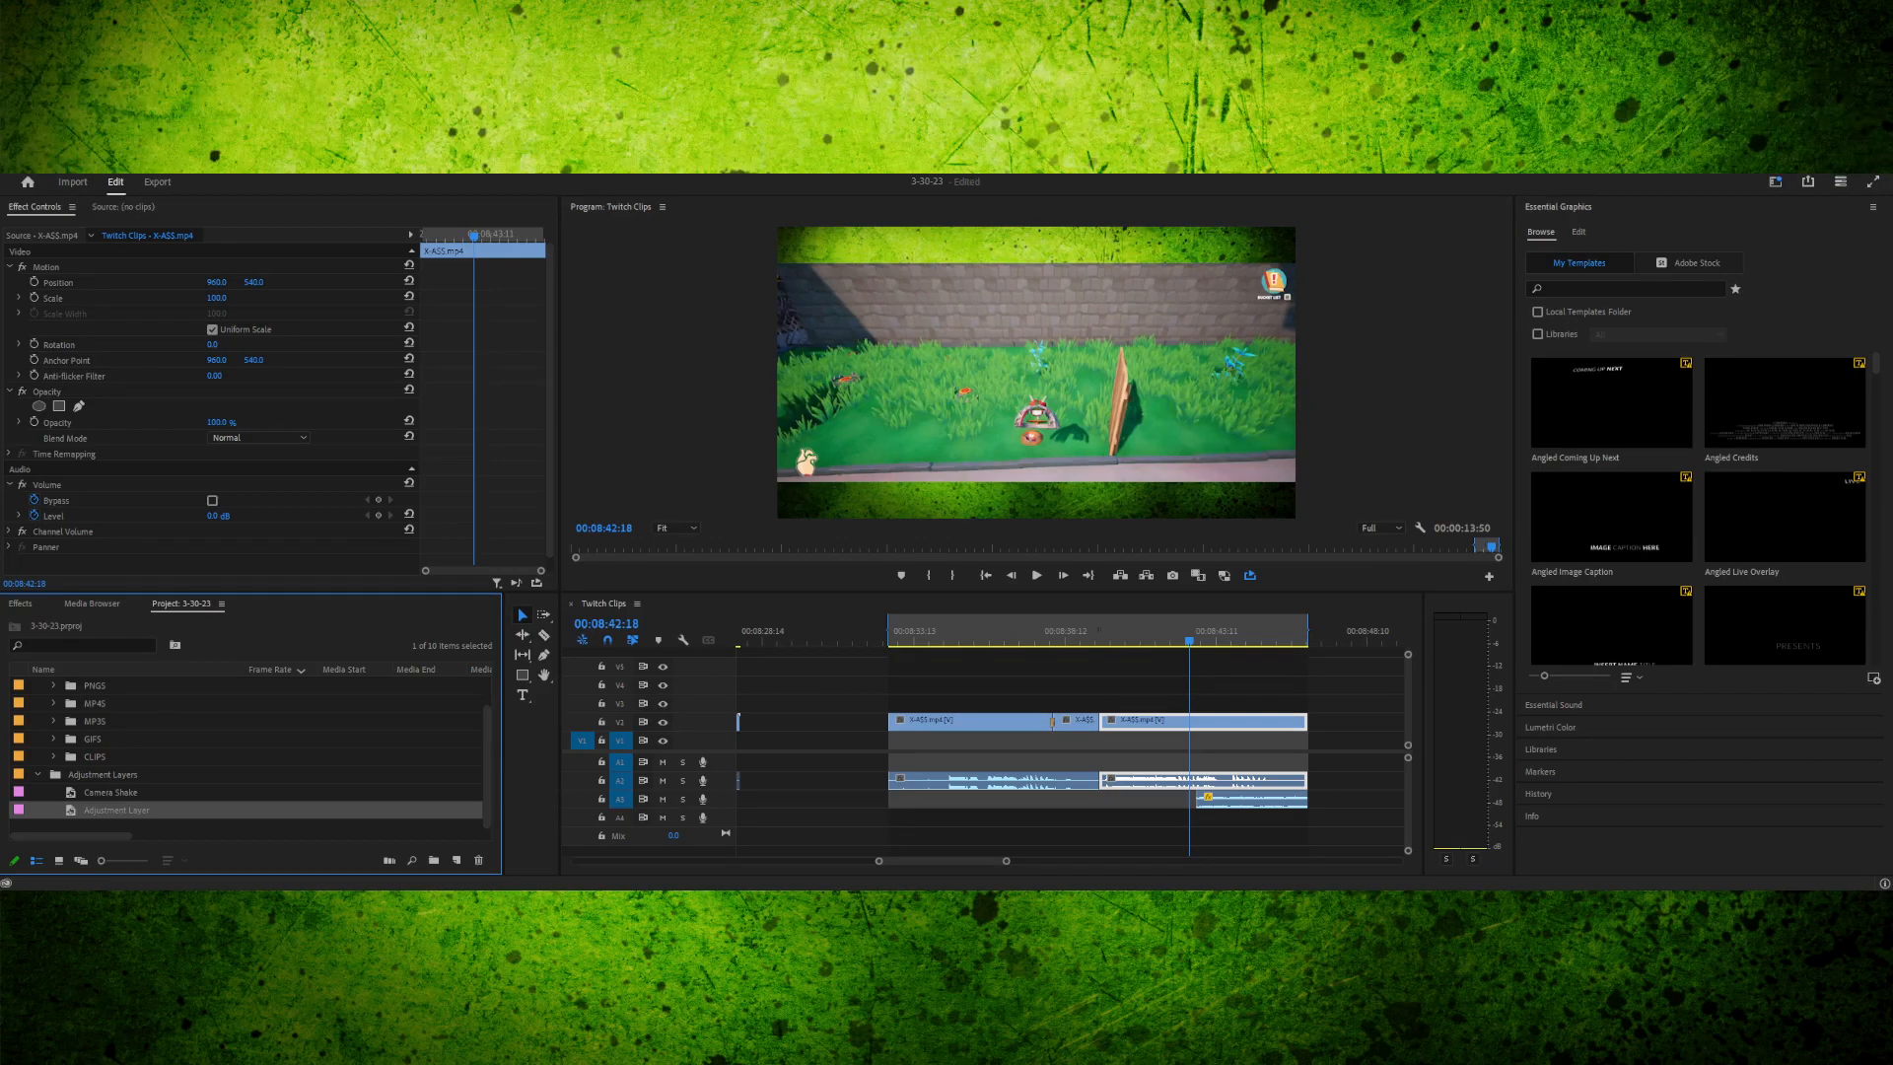
- Rename the new adjustment layer to Posterize
{"action": "left_click", "coordinate": [117, 811]}
{"action": "type", "text": "F"}
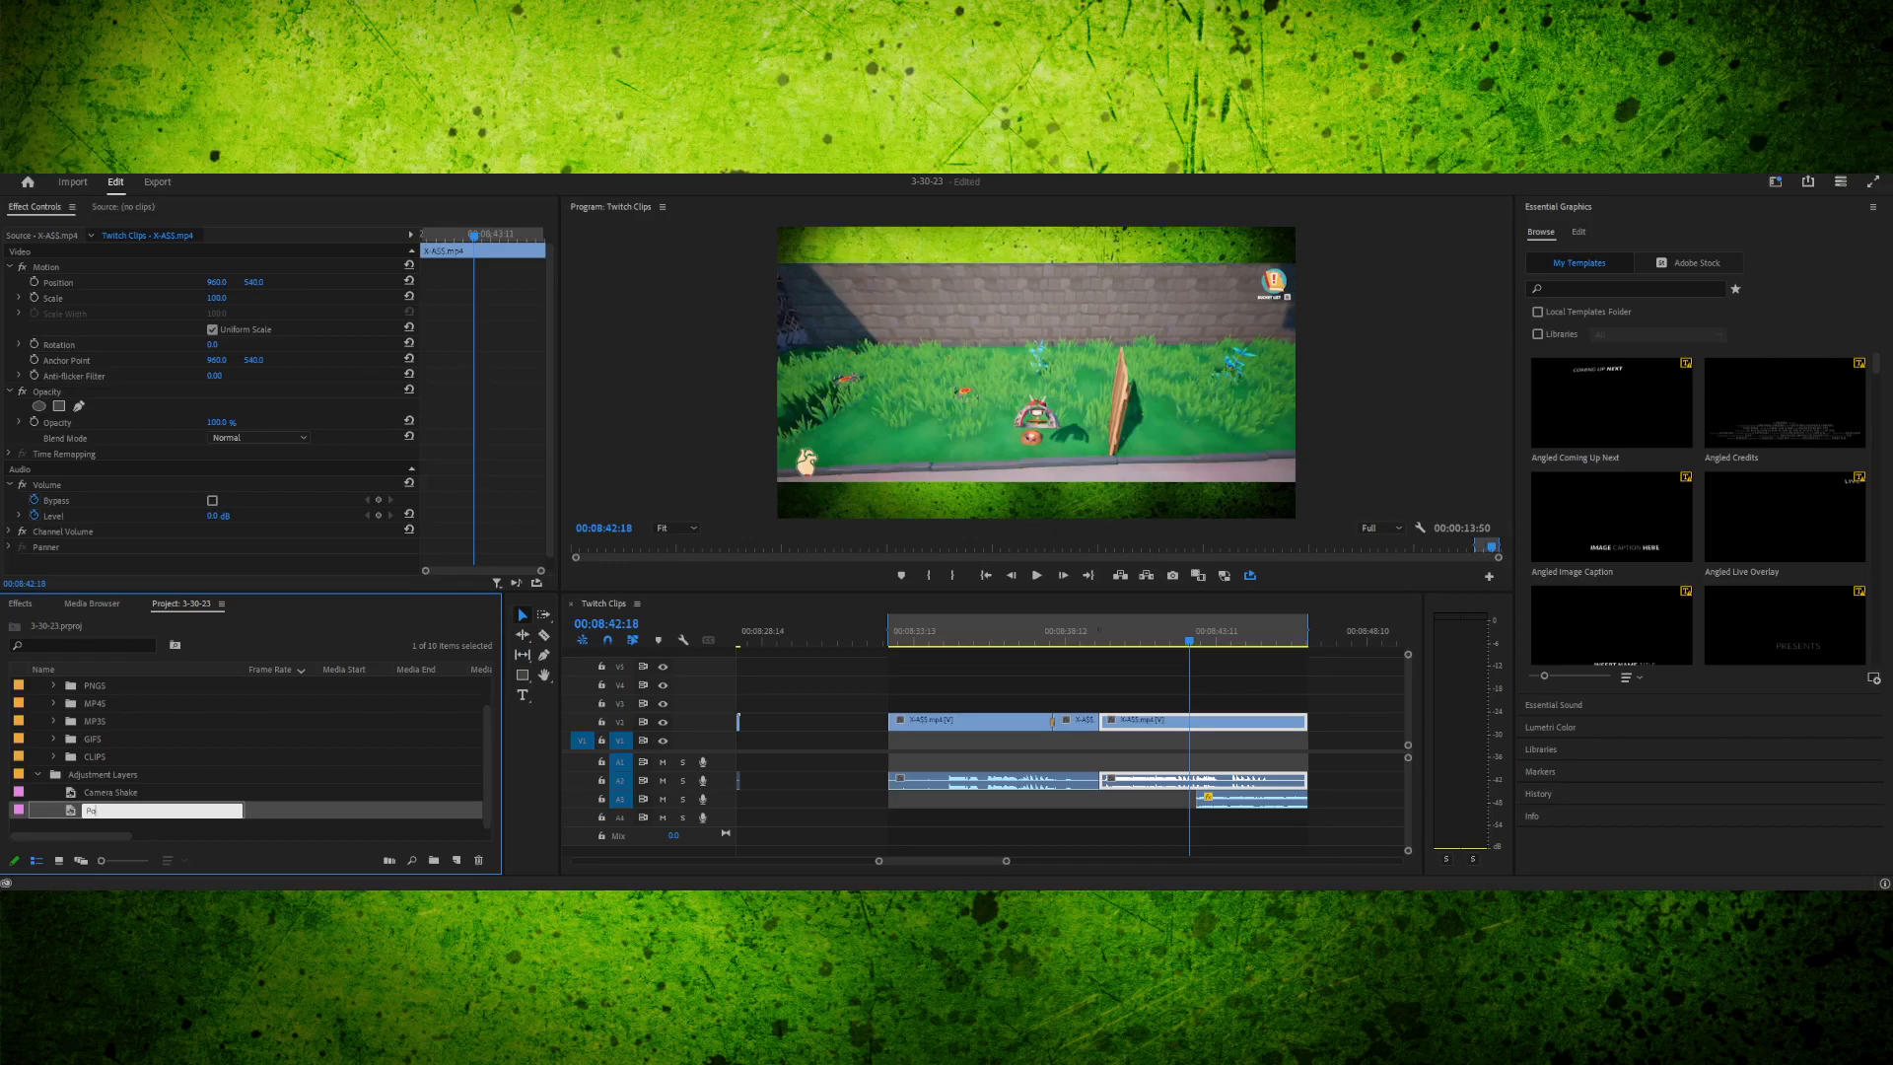
{"action": "type", "text": "oste"}
{"action": "key", "text": "Return"}
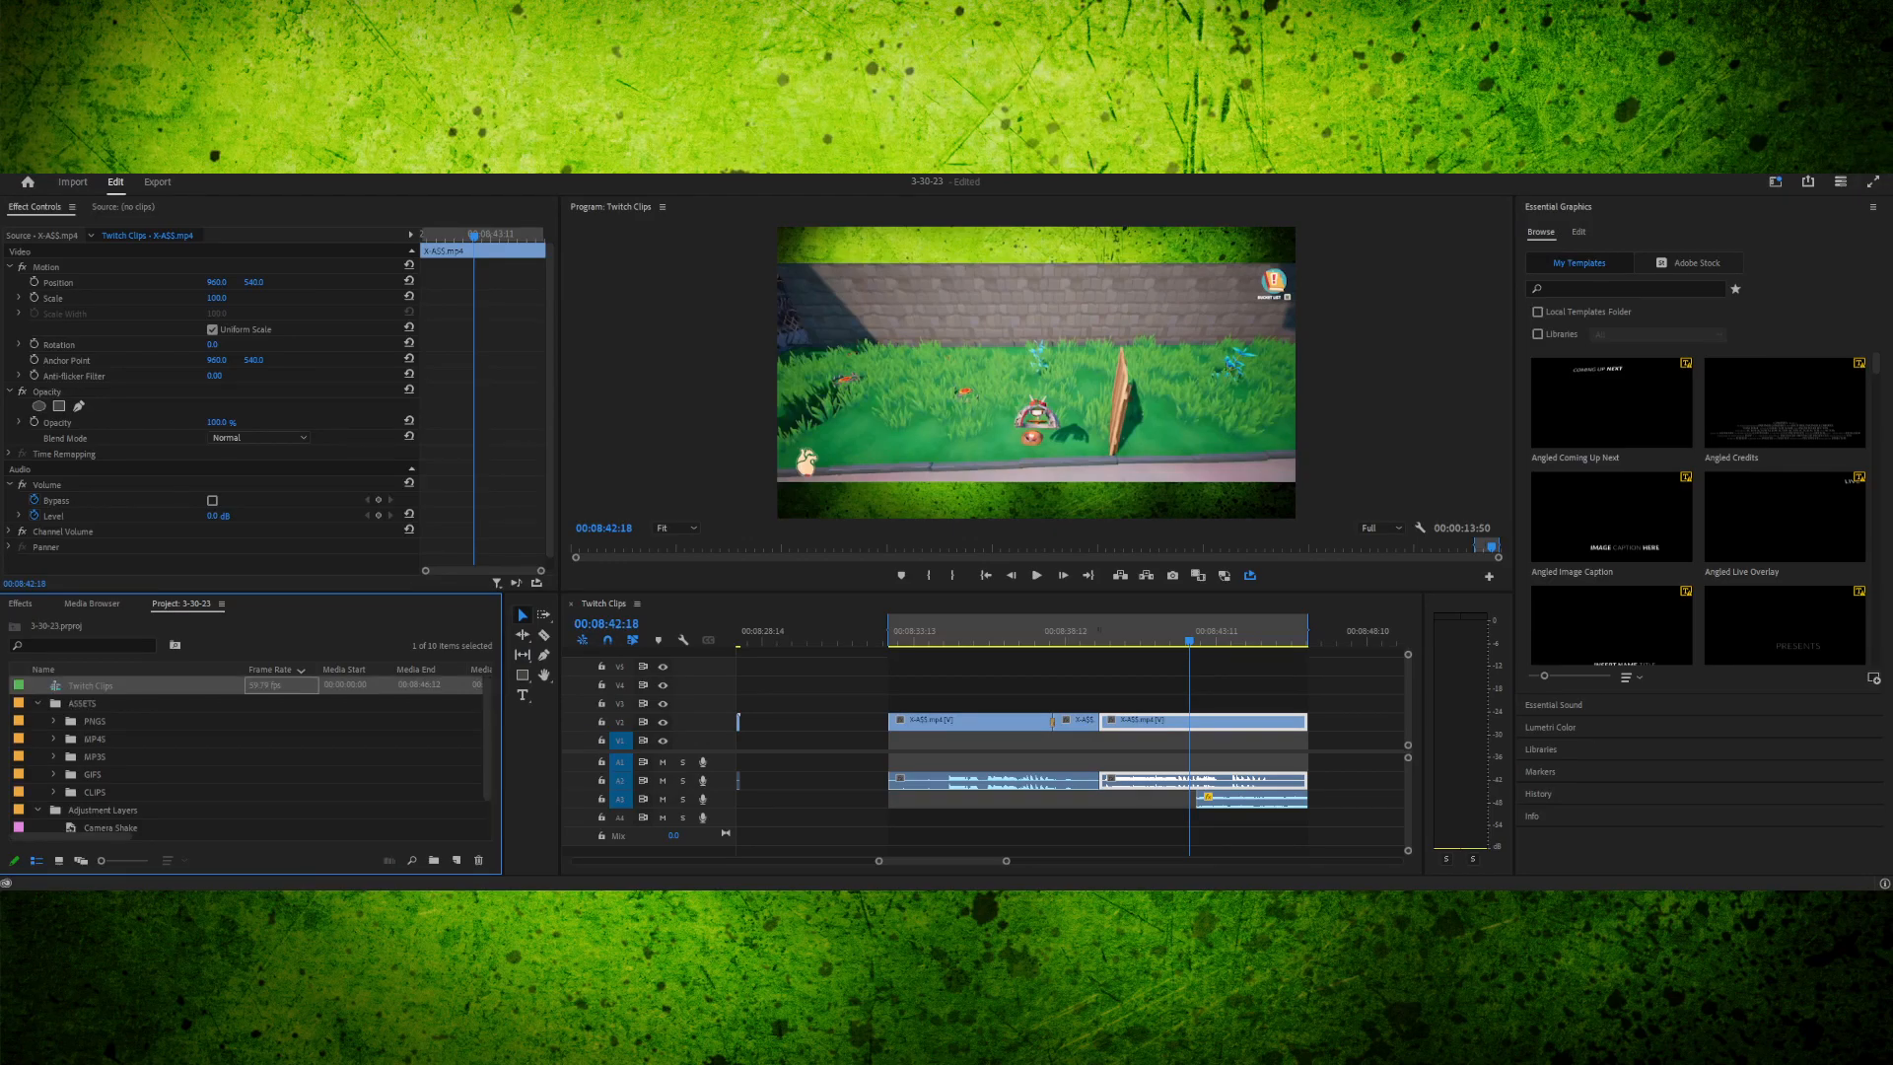
- Place the Posterize adjustment layer on the track above the gameplay clip, starting at 00:08:42:32 where the lower audio clip begins
{"action": "scroll", "coordinate": [247, 757], "scroll_direction": "down", "scroll_amount": 2}
{"action": "left_click", "coordinate": [100, 810]}
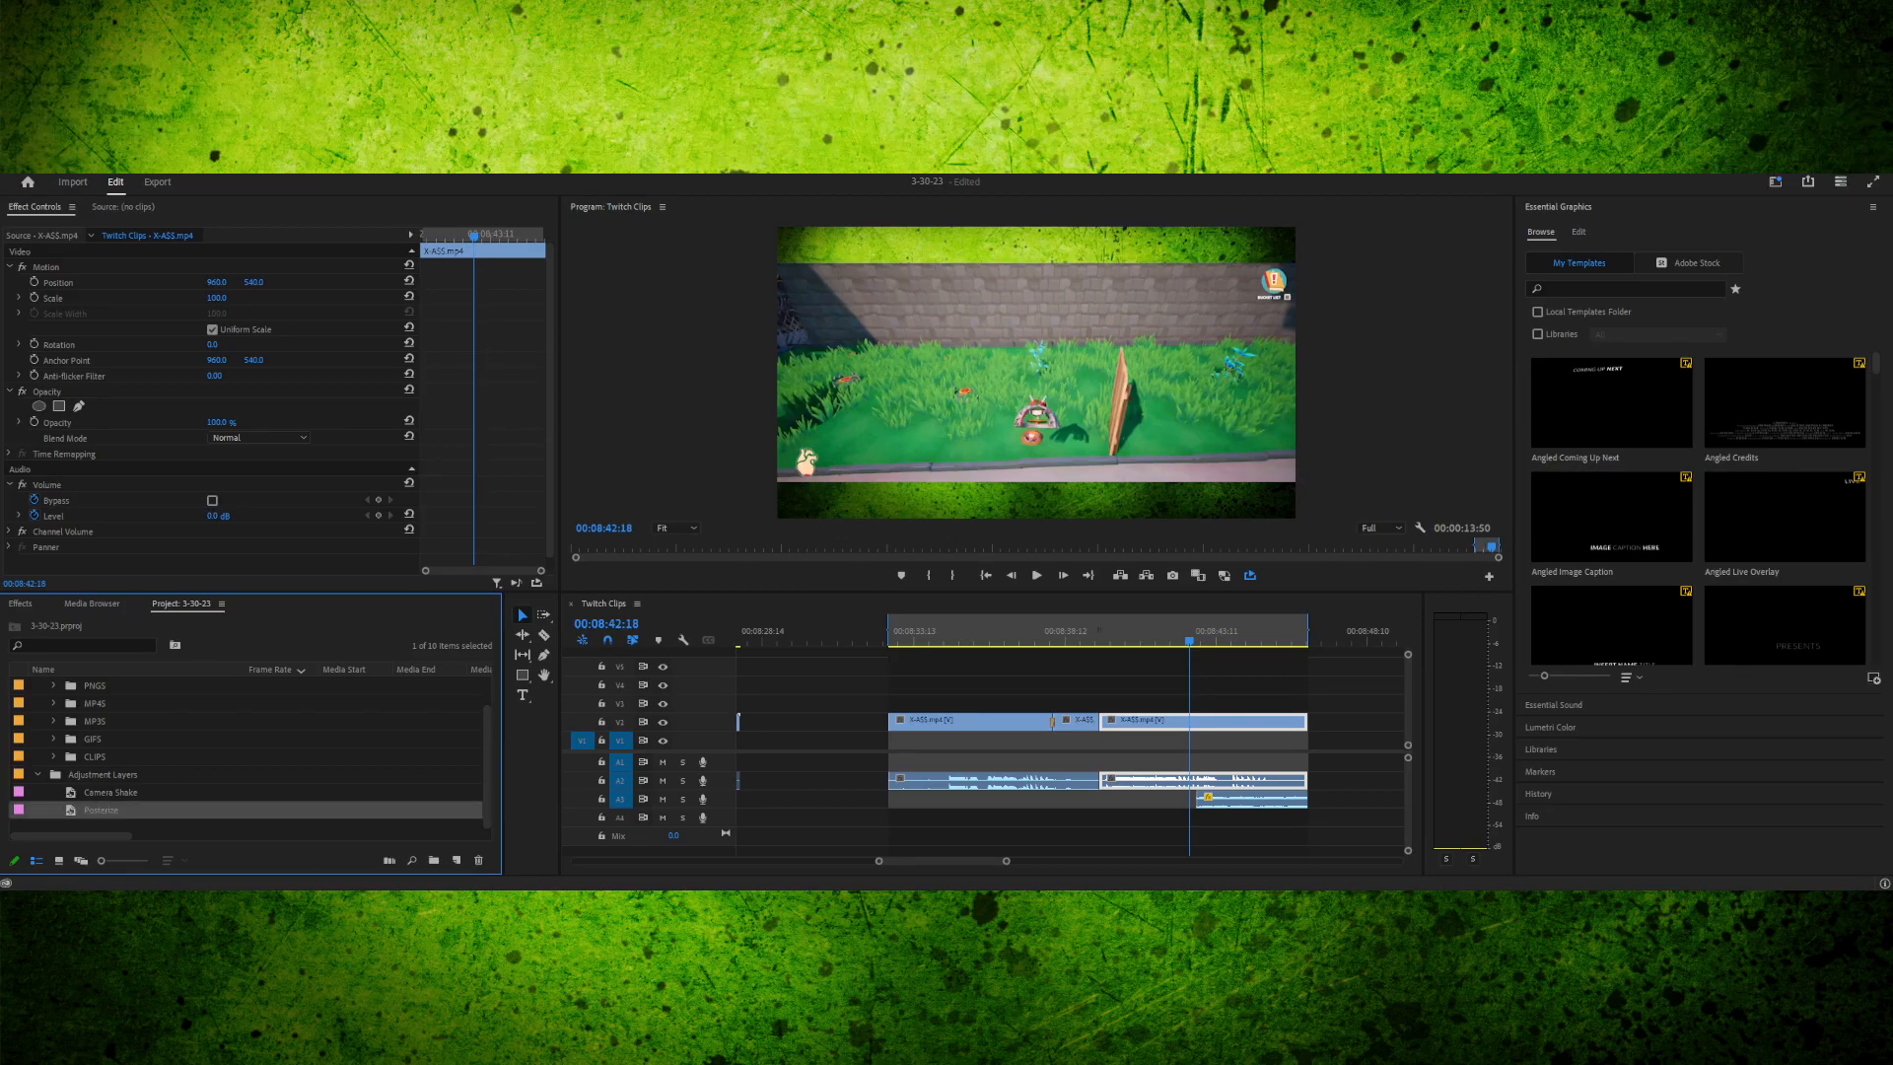
{"action": "left_click_drag", "start_coordinate": [101, 810], "coordinate": [1197, 703]}
{"action": "left_click_drag", "start_coordinate": [1190, 639], "coordinate": [1196, 639]}
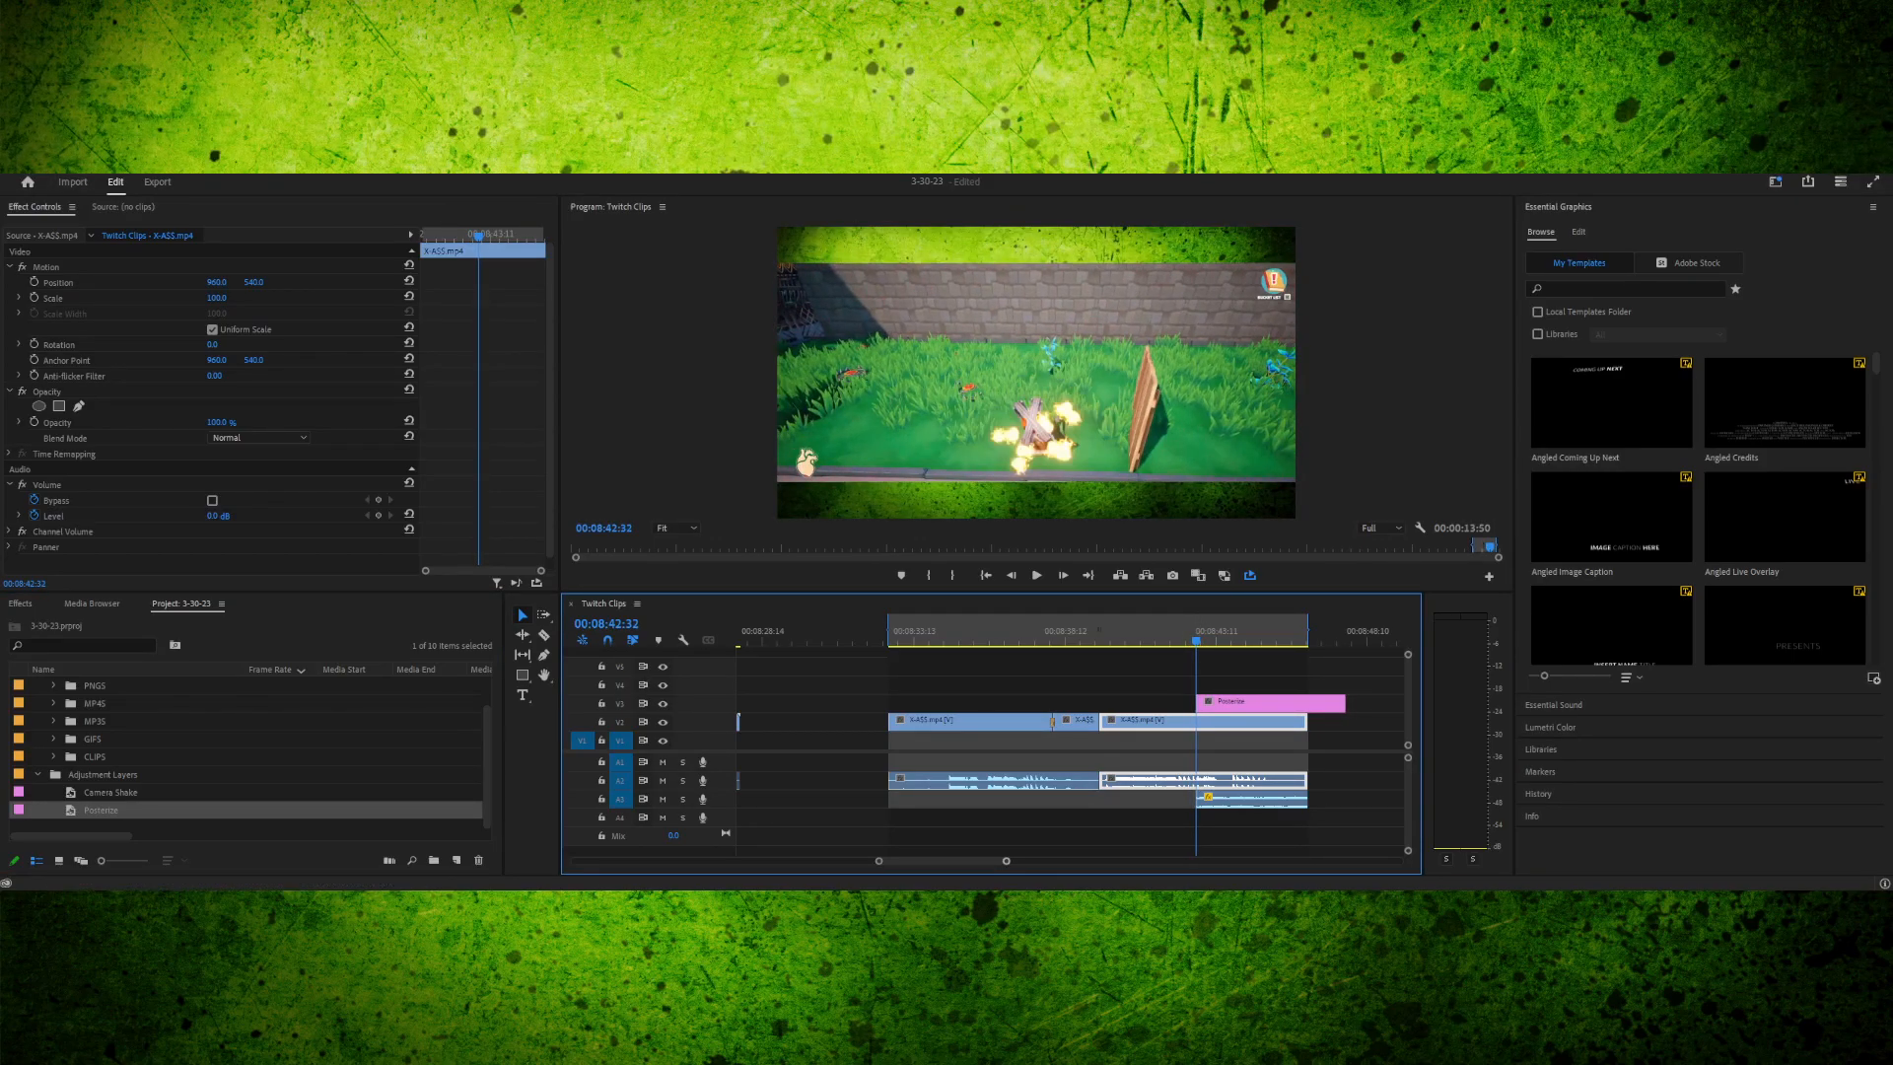
- Check the Posterize layer's start against the explosion and the audio clip below, and play from that point
{"action": "key", "text": "equal"}
{"action": "key", "text": "equal"}
{"action": "key", "text": "equal"}
{"action": "key", "text": "equal"}
{"action": "key", "text": "equal"}
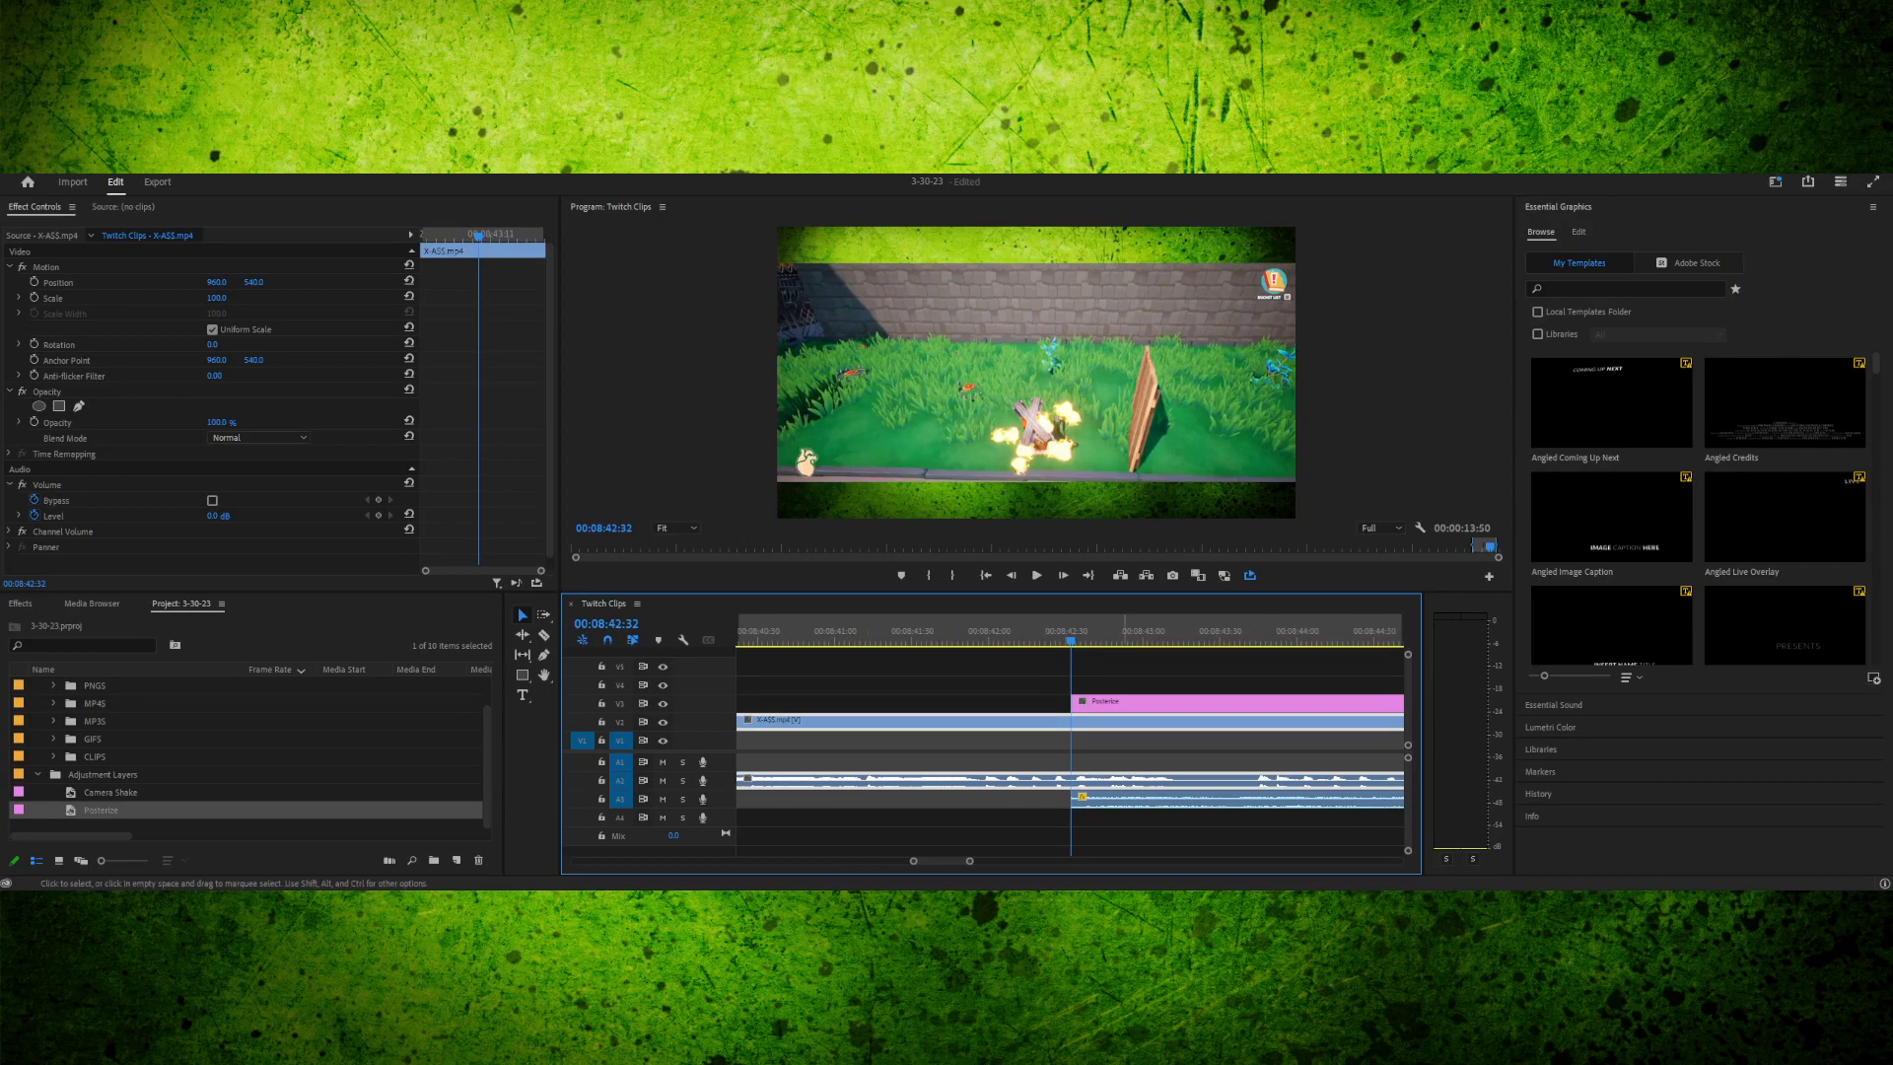
{"action": "left_click", "coordinate": [1084, 703]}
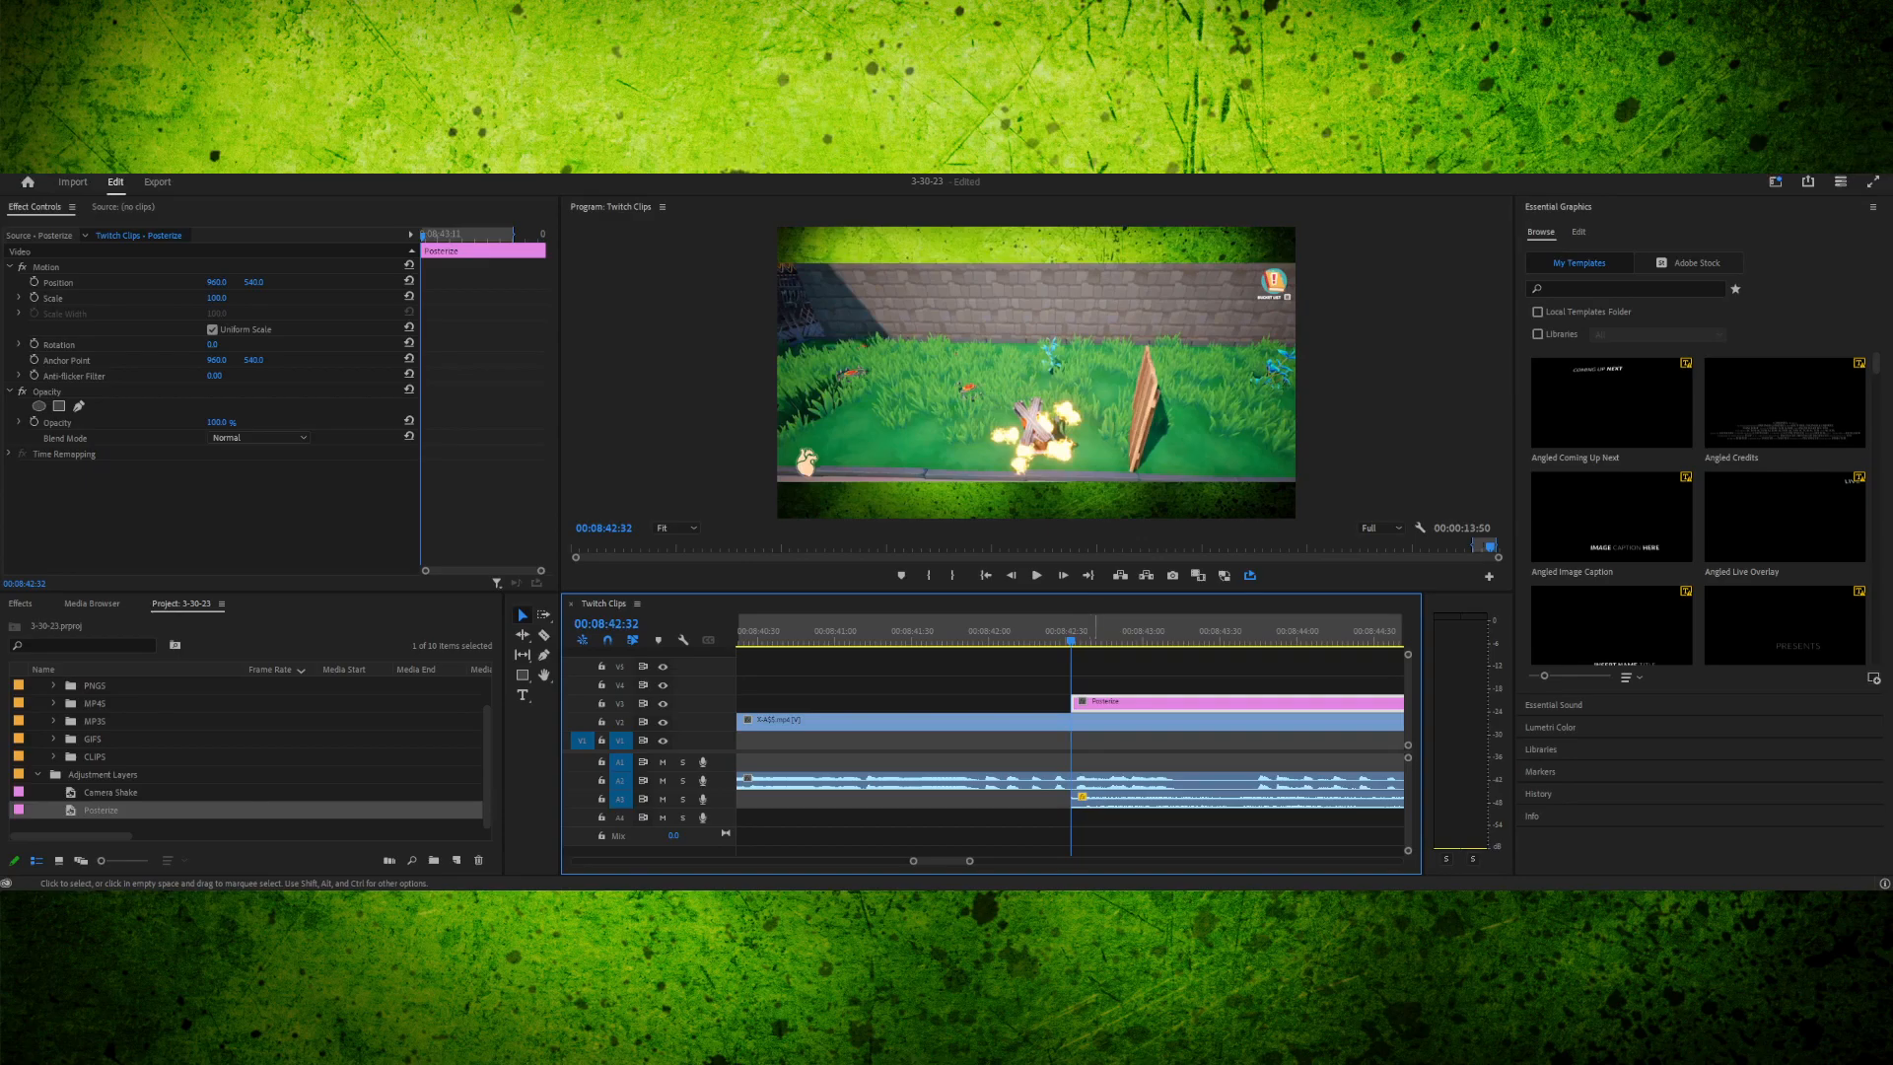
{"action": "left_click", "coordinate": [1091, 800]}
{"action": "left_click_drag", "start_coordinate": [1082, 633], "coordinate": [1068, 633]}
{"action": "key", "text": "Right"}
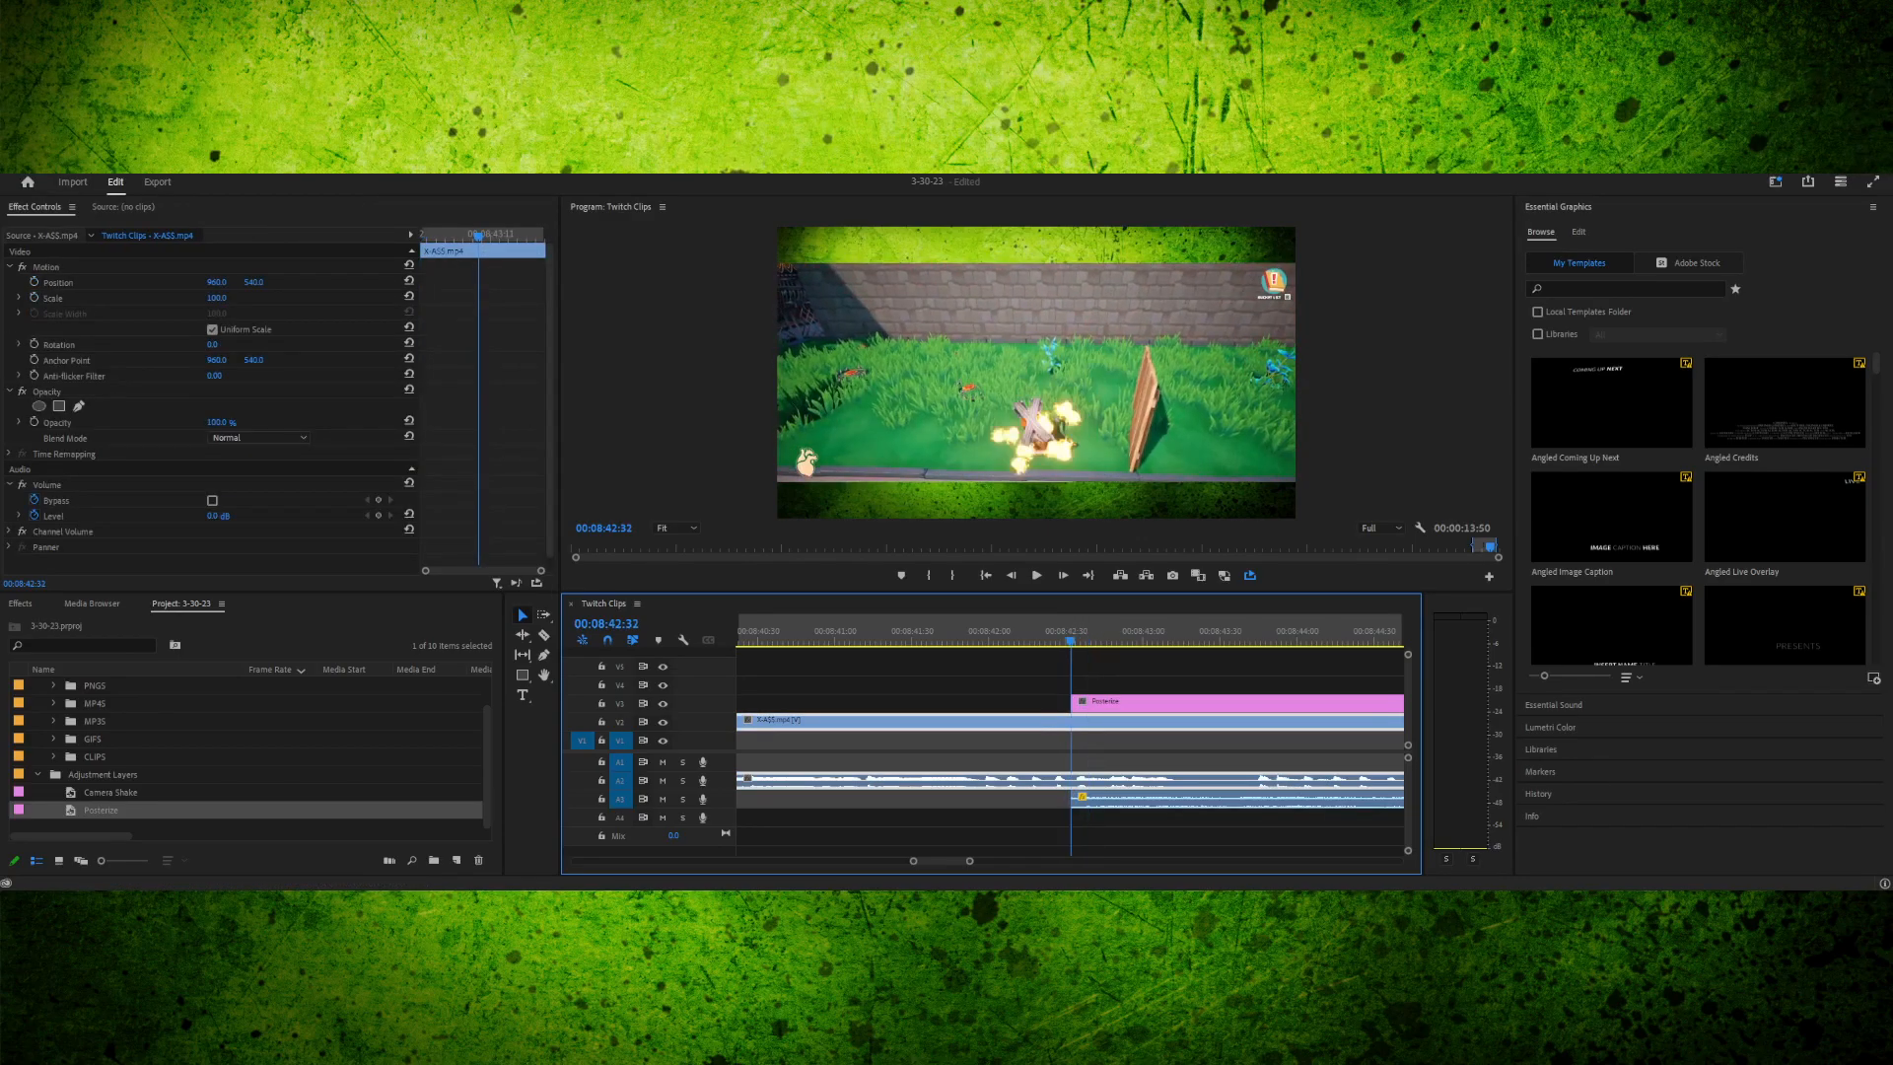
{"action": "key", "text": "space"}
{"action": "key", "text": "space"}
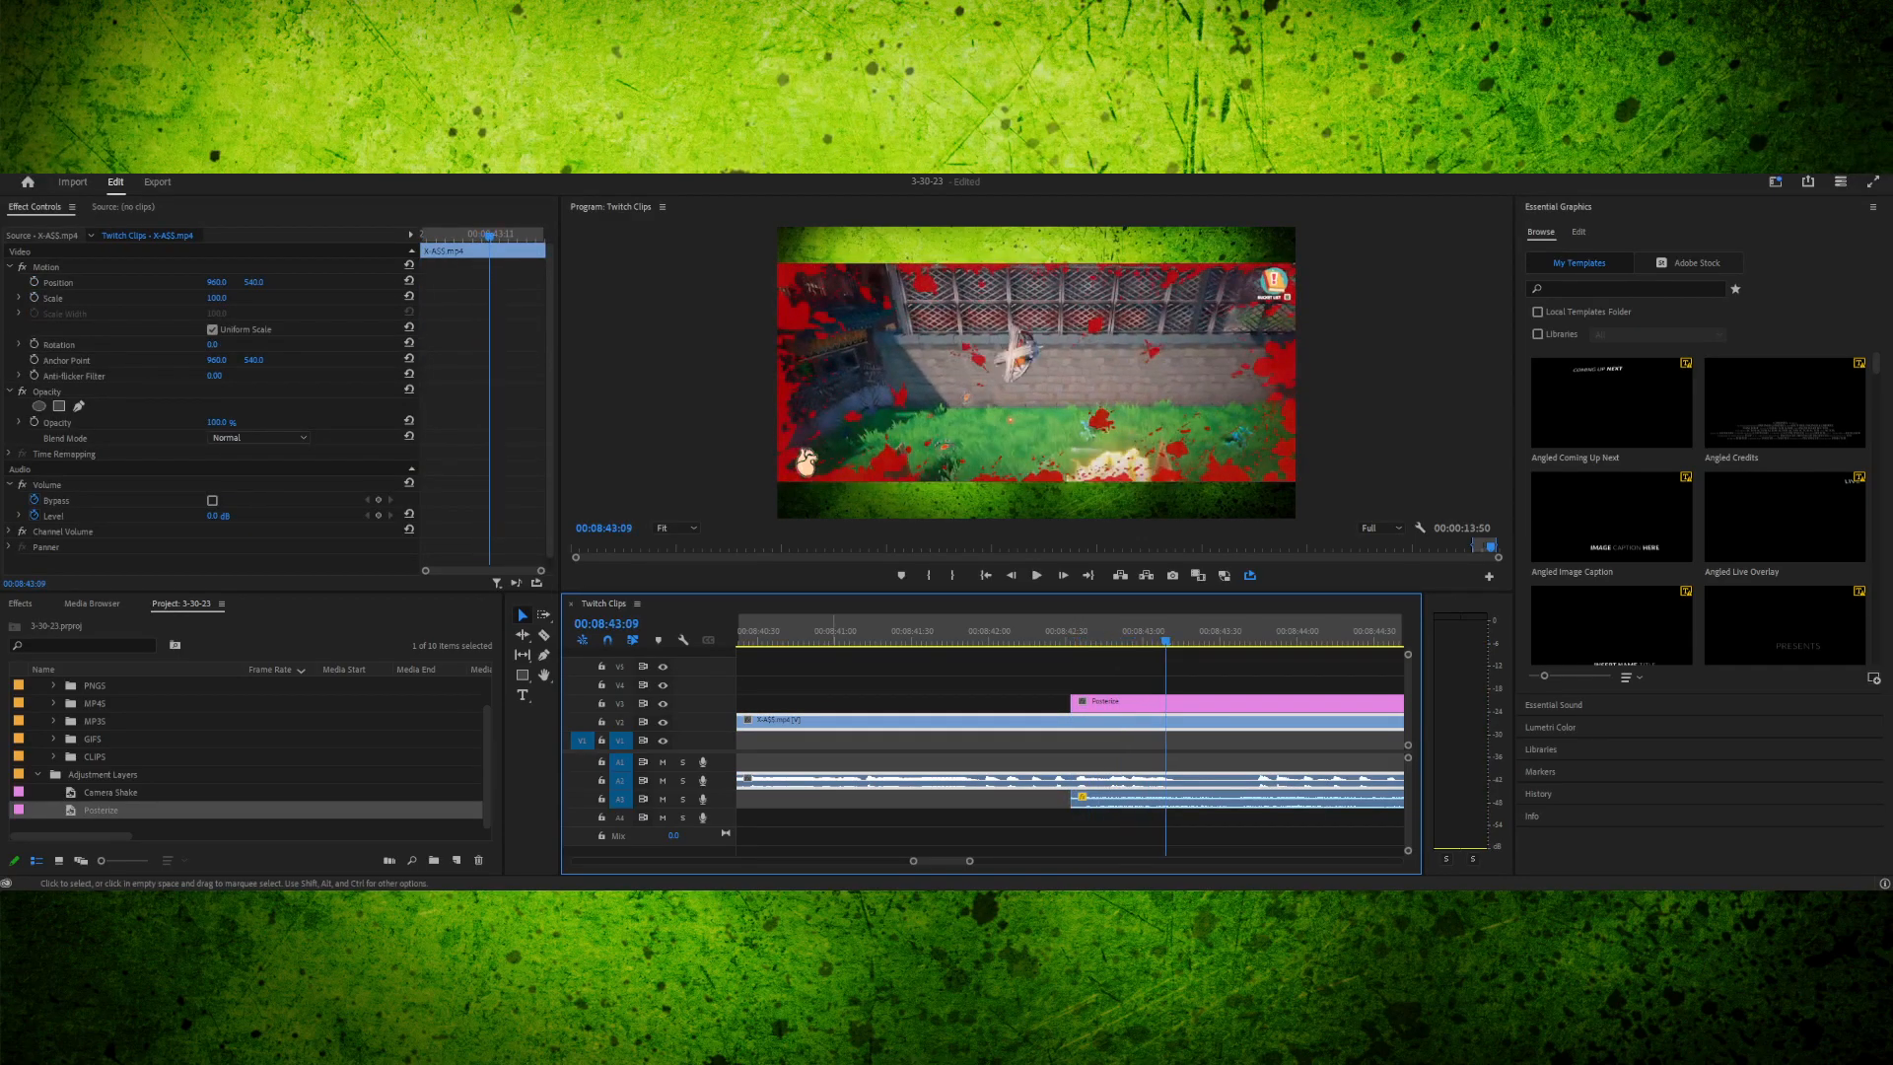
- Trim the end of the Posterize adjustment layer to match the end of the gameplay clip
{"action": "key", "text": "minus"}
{"action": "key", "text": "minus"}
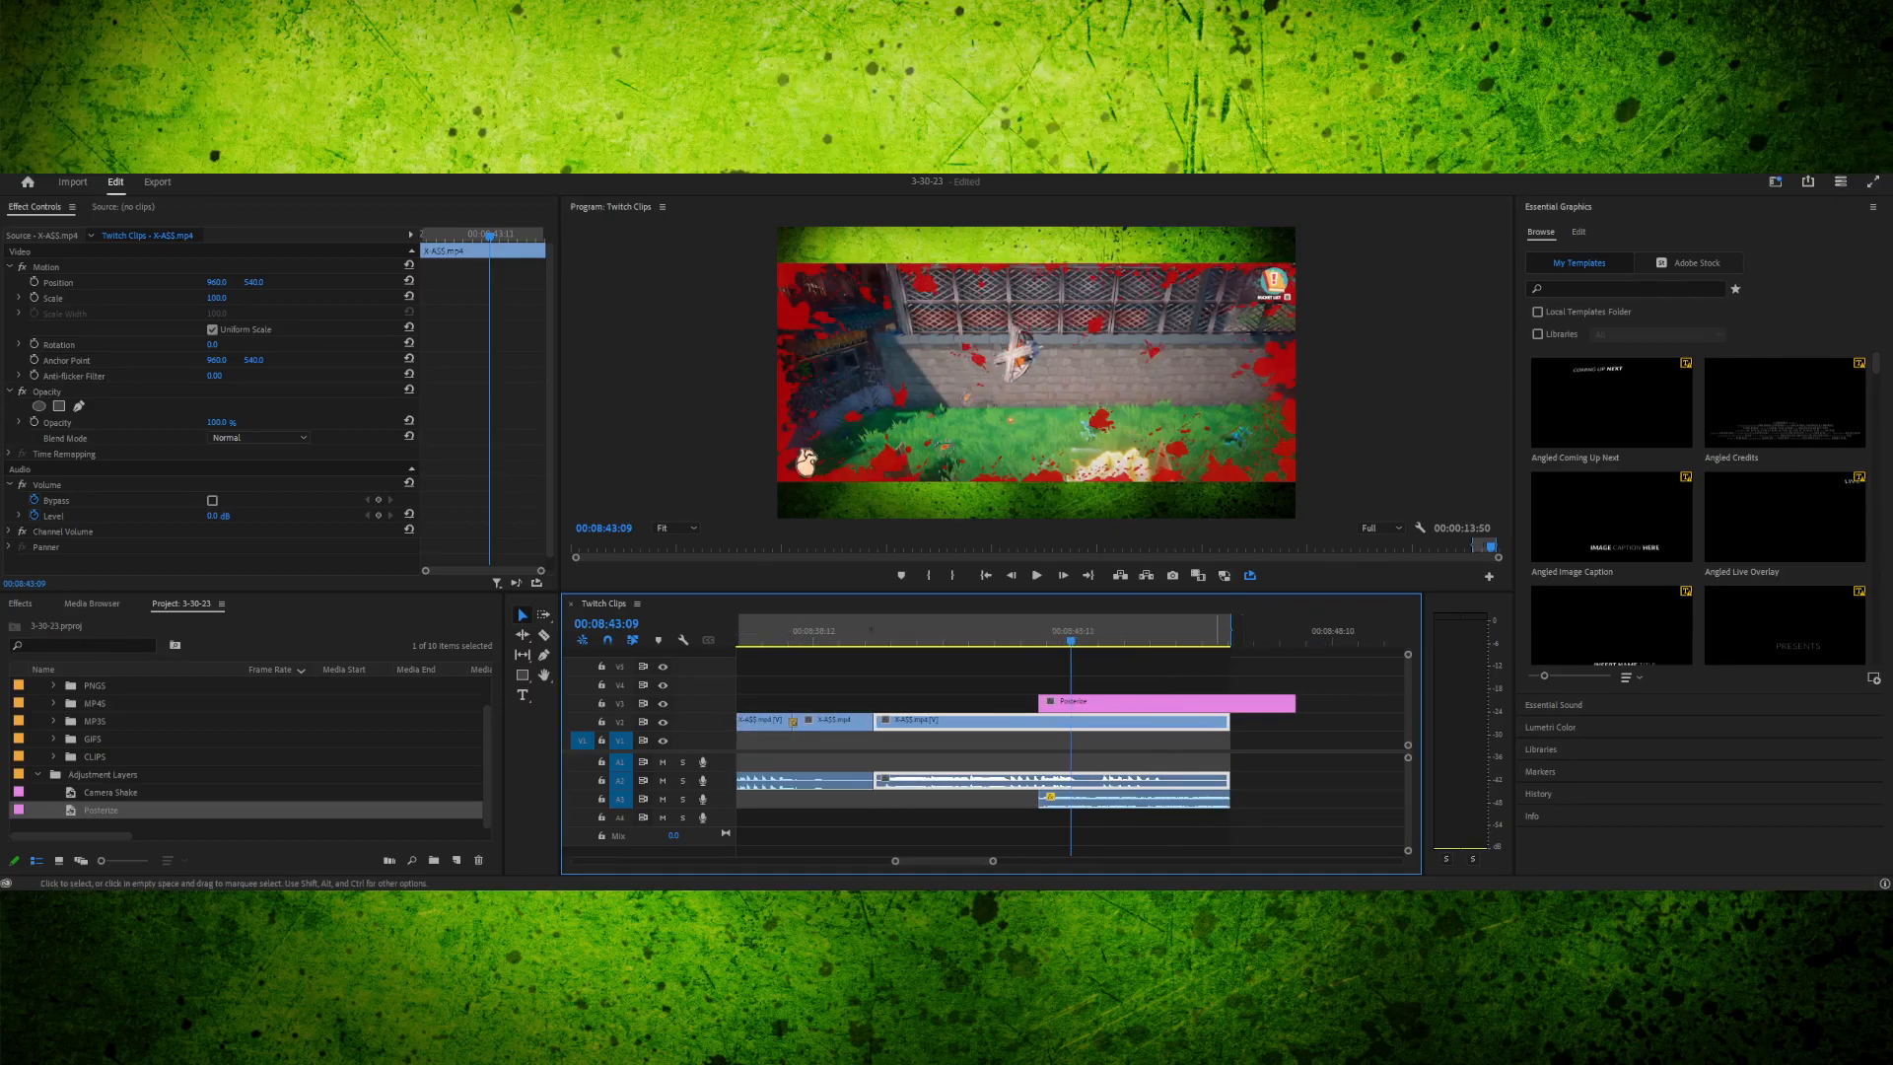
{"action": "left_click_drag", "start_coordinate": [1295, 702], "coordinate": [1229, 702]}
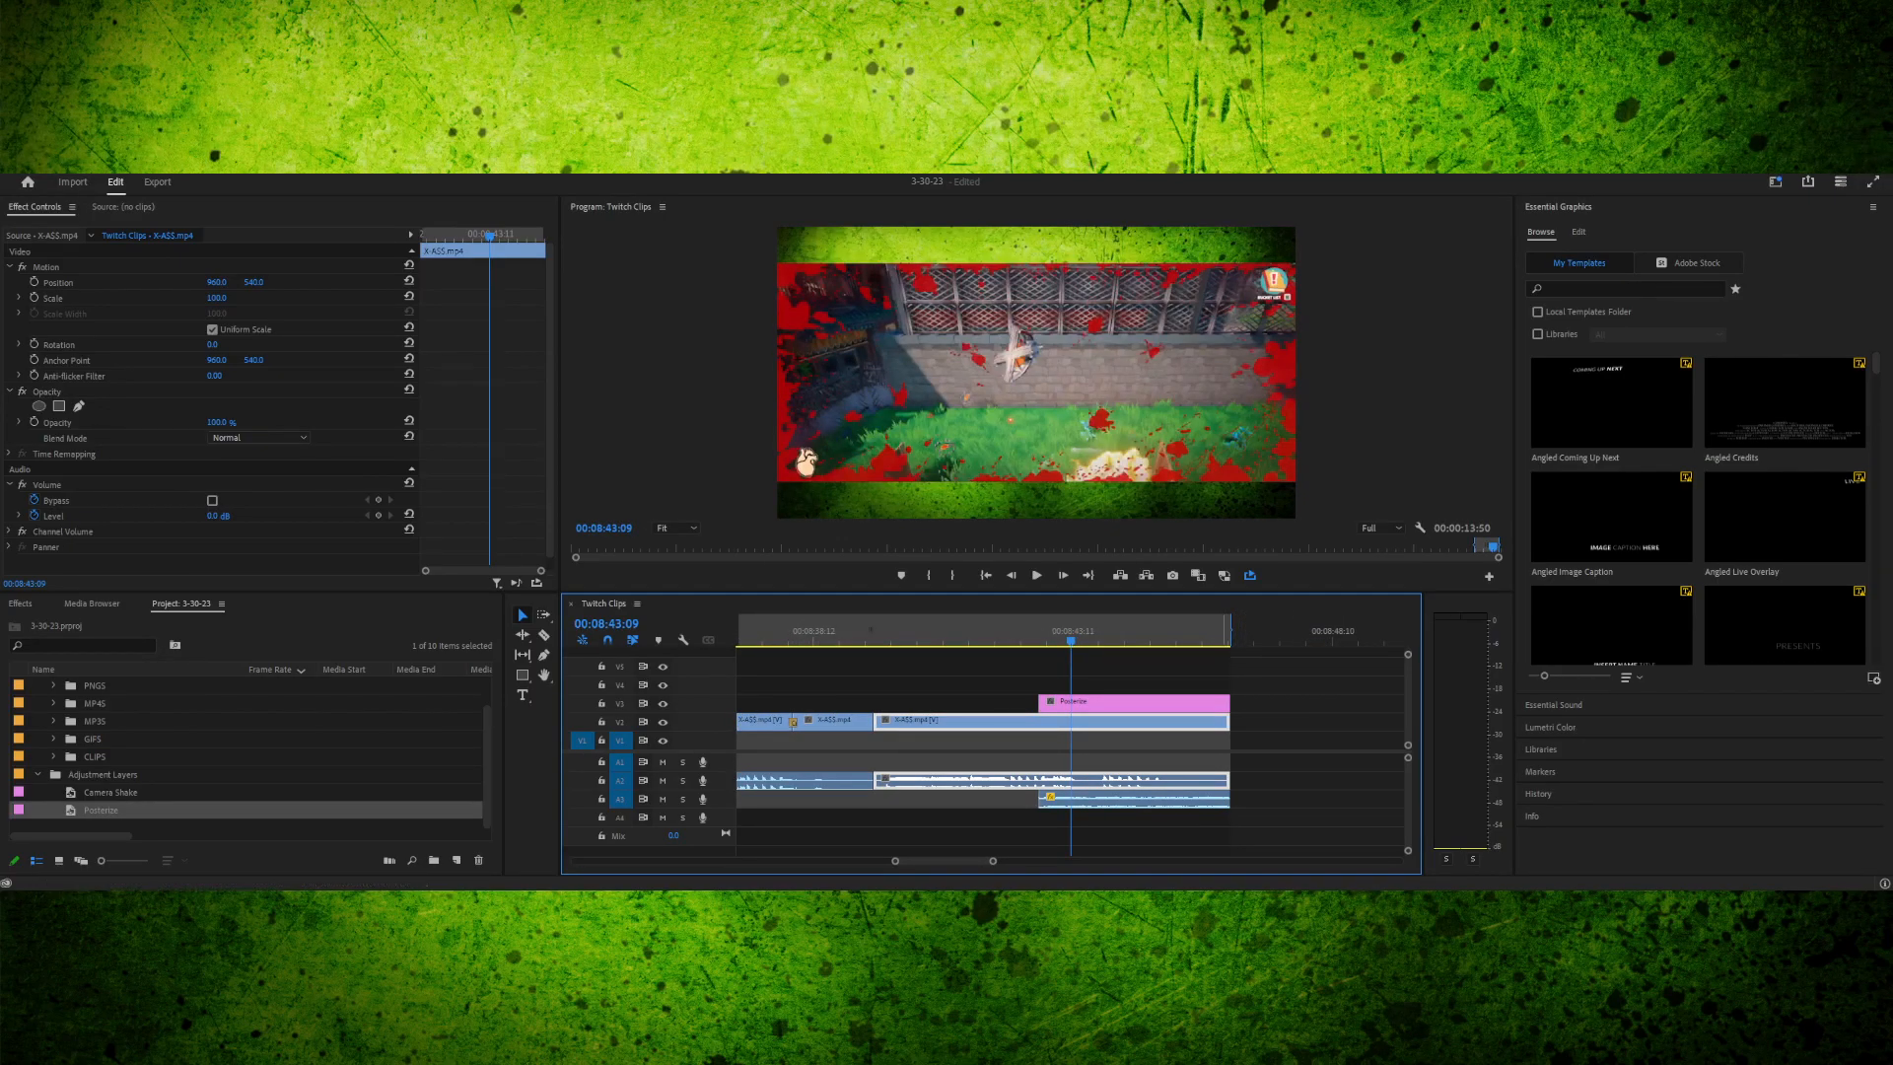
- Apply the Posterize video effect to the Posterize adjustment layer and briefly play the result
{"action": "left_click", "coordinate": [20, 603]}
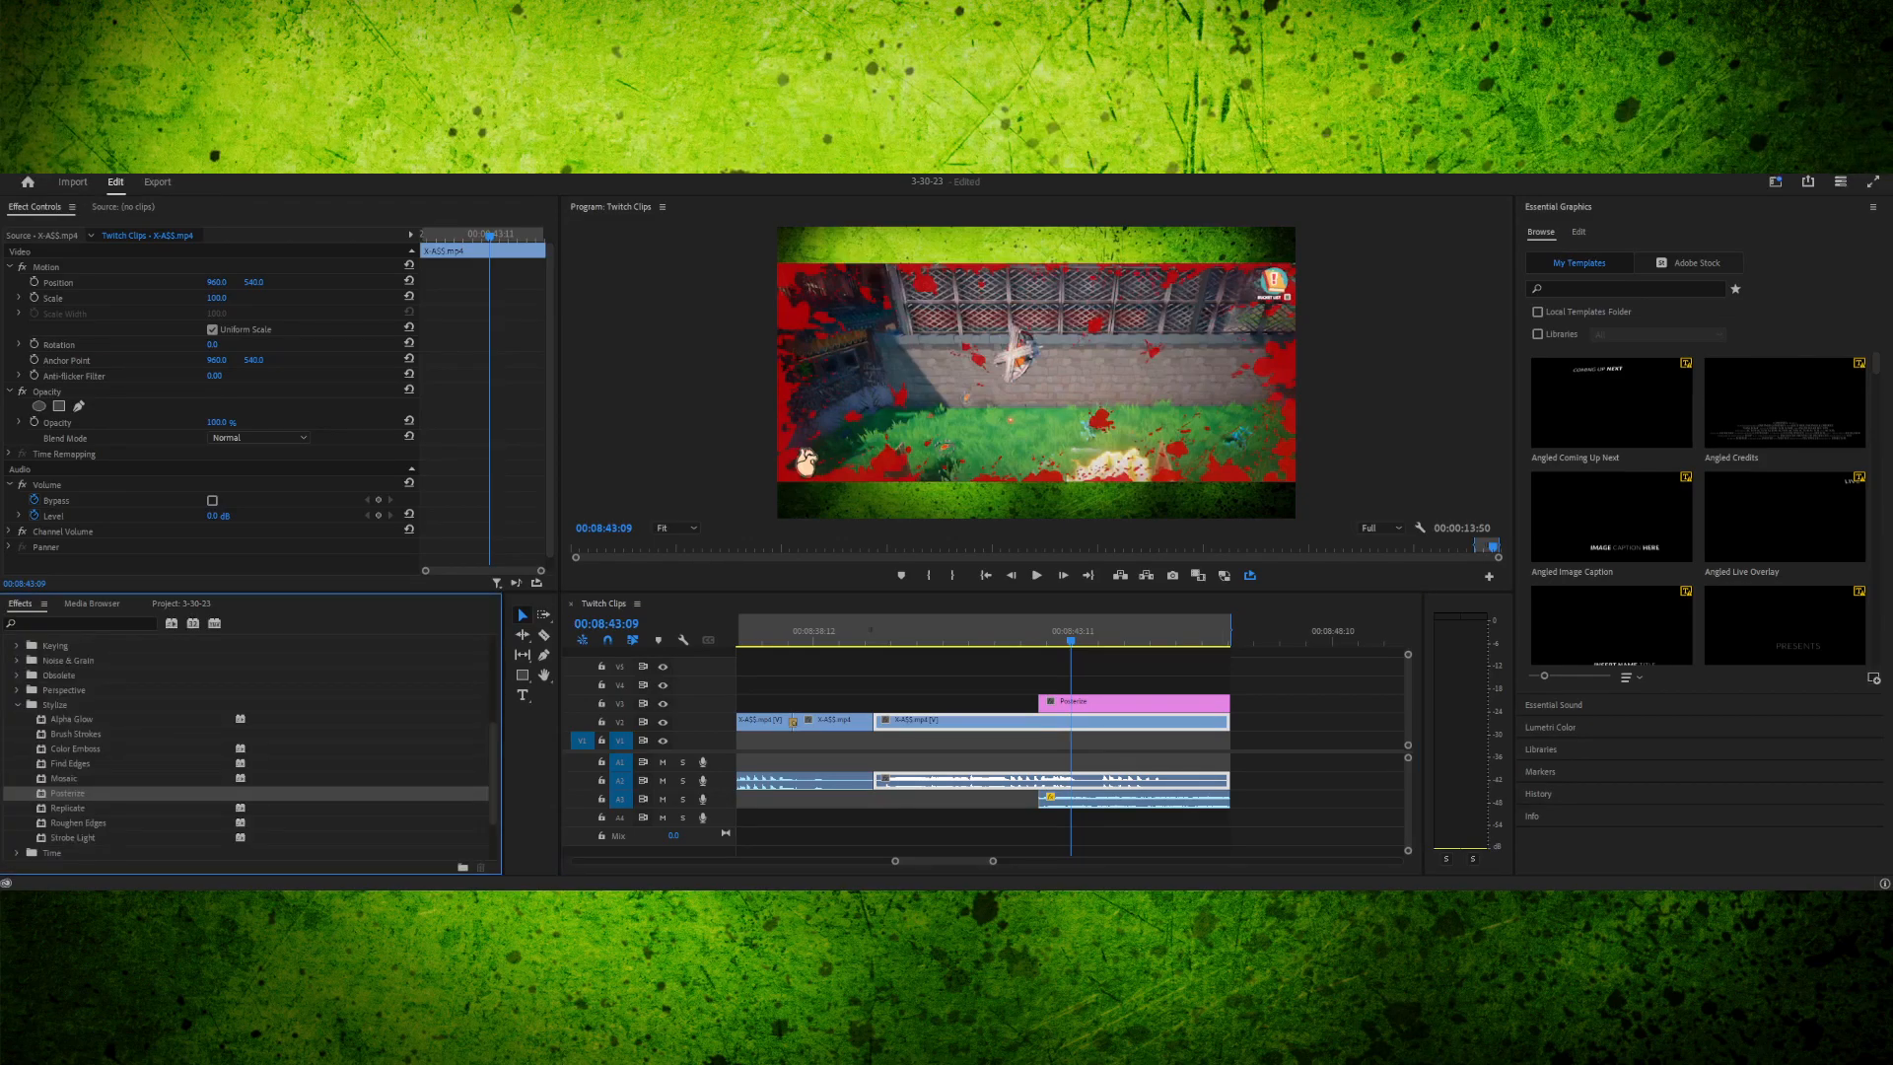
{"action": "left_click_drag", "start_coordinate": [68, 793], "coordinate": [1093, 703]}
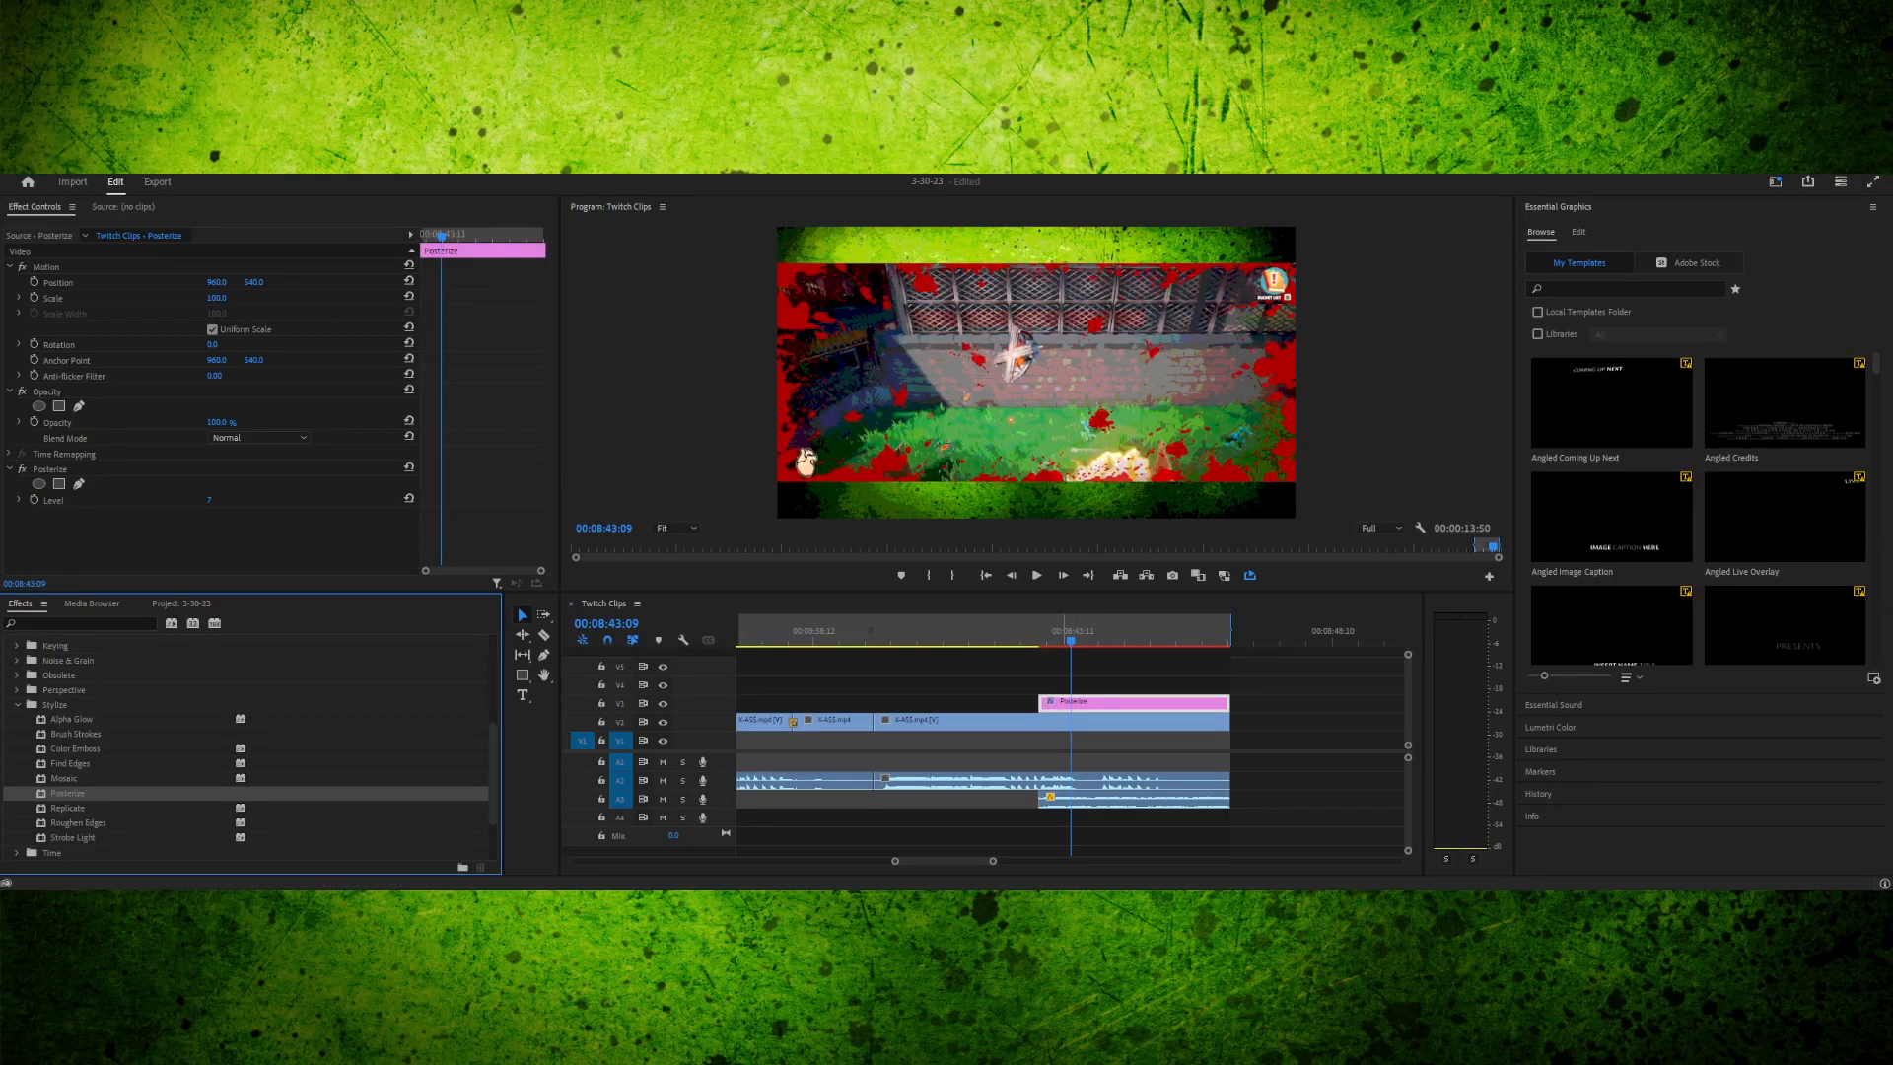
{"action": "key", "text": "space"}
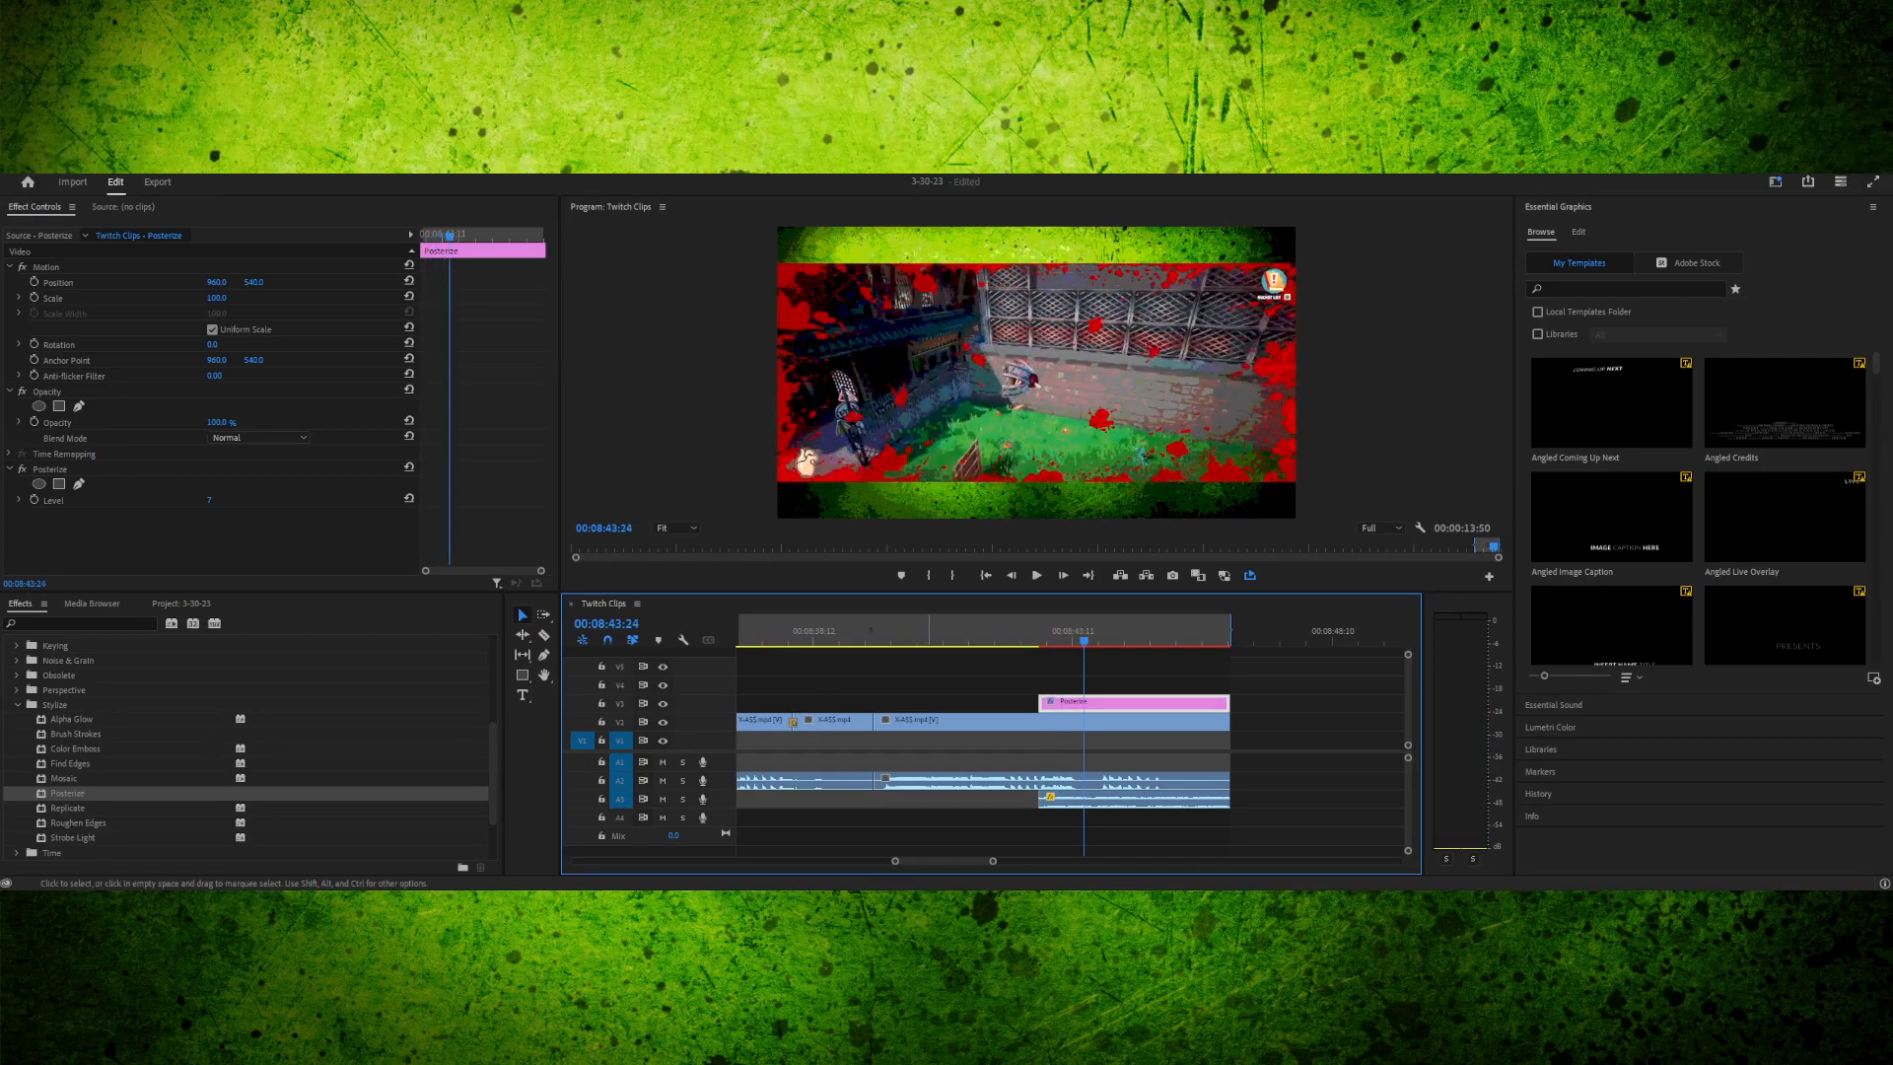
- Play from the start of the Posterize layer and compare the effect settings of the gameplay clip and the adjustment layer
{"action": "left_click", "coordinate": [909, 721]}
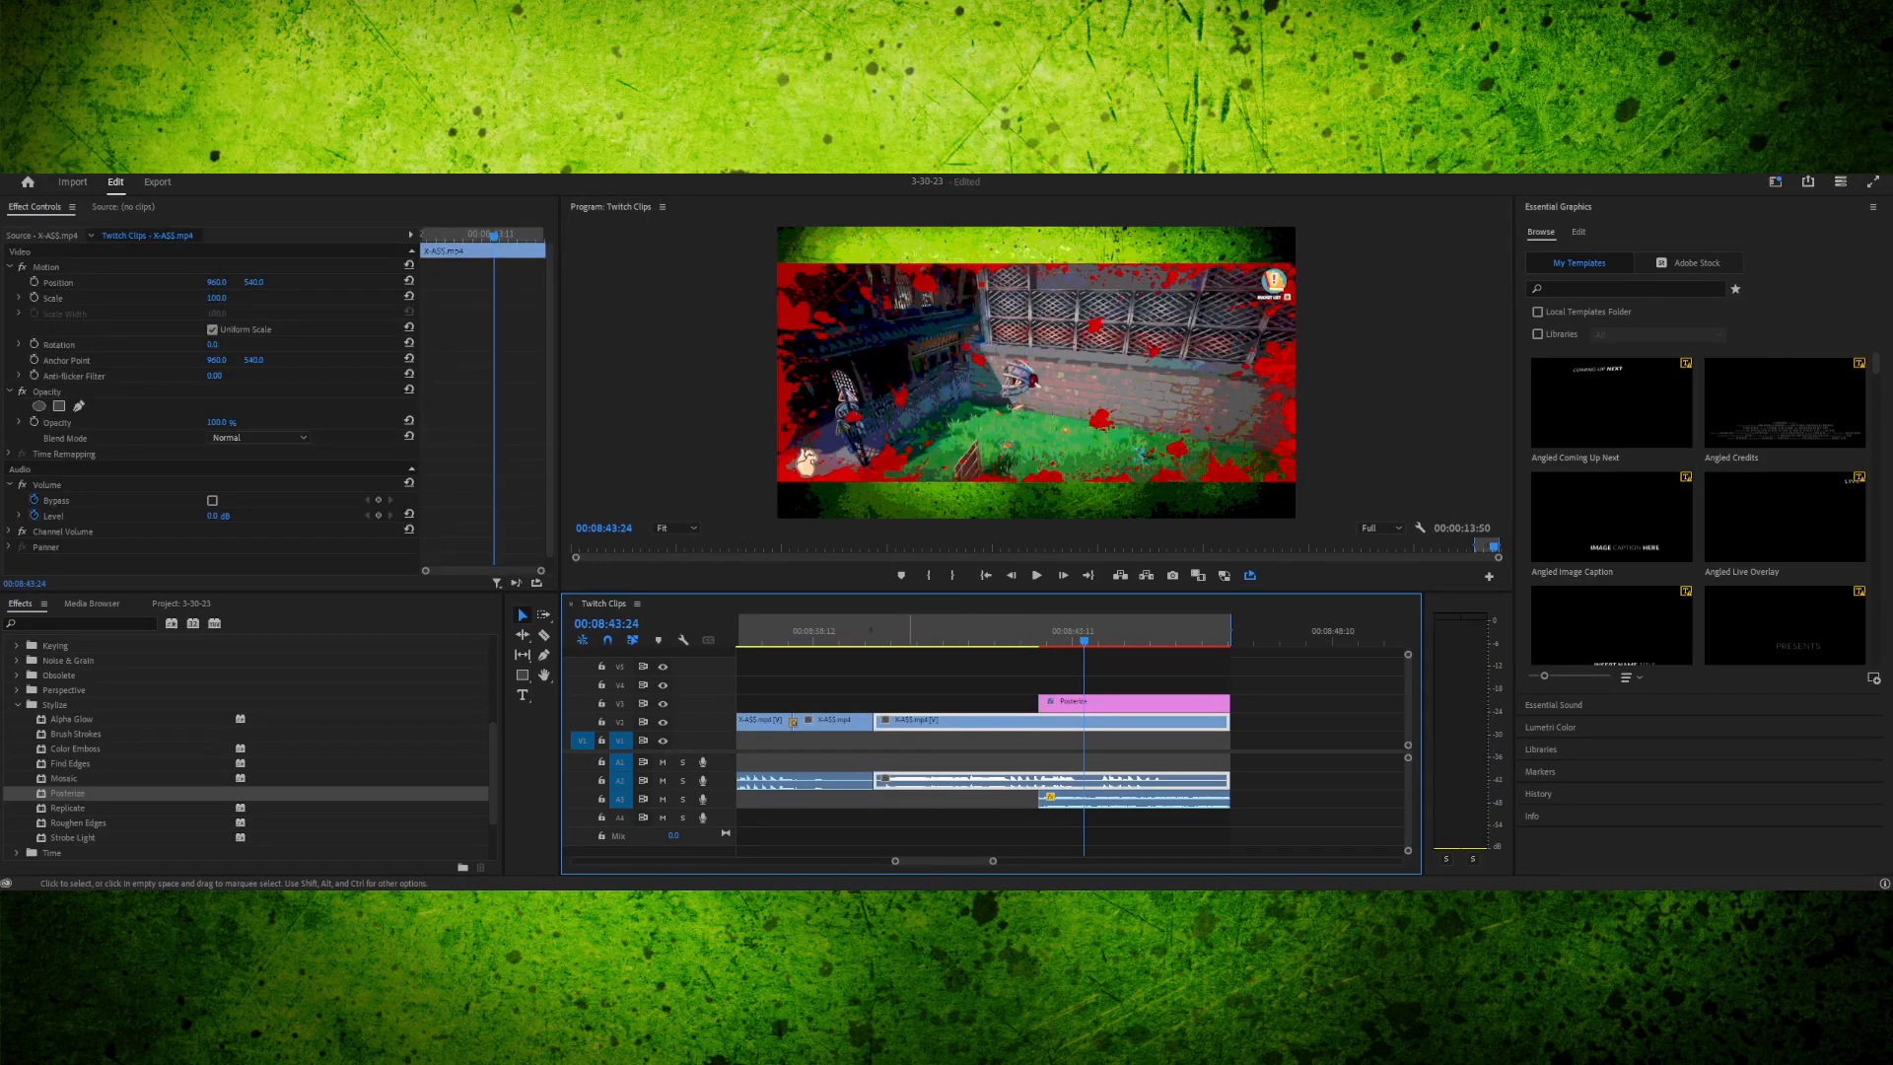
{"action": "left_click_drag", "start_coordinate": [1084, 640], "coordinate": [1039, 640]}
{"action": "key", "text": "space"}
{"action": "left_click", "coordinate": [1088, 703]}
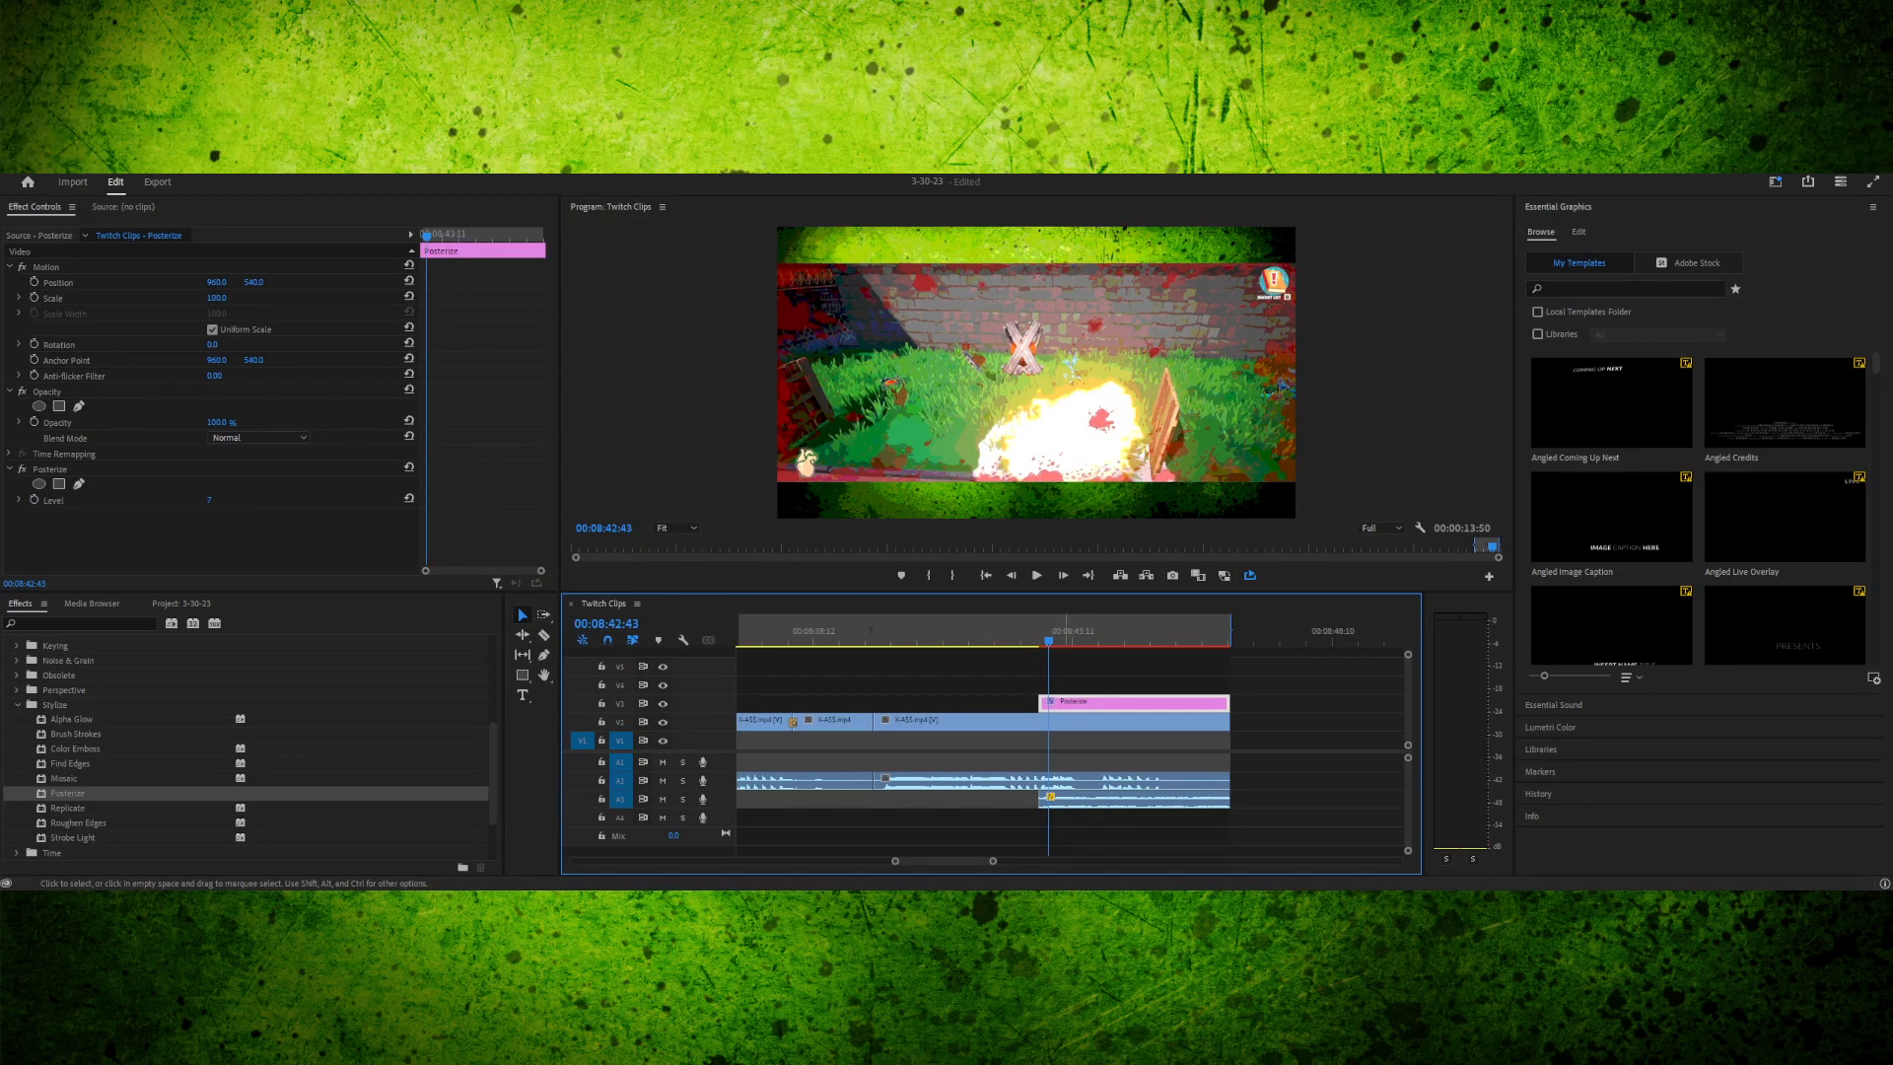
{"action": "left_click", "coordinate": [968, 721]}
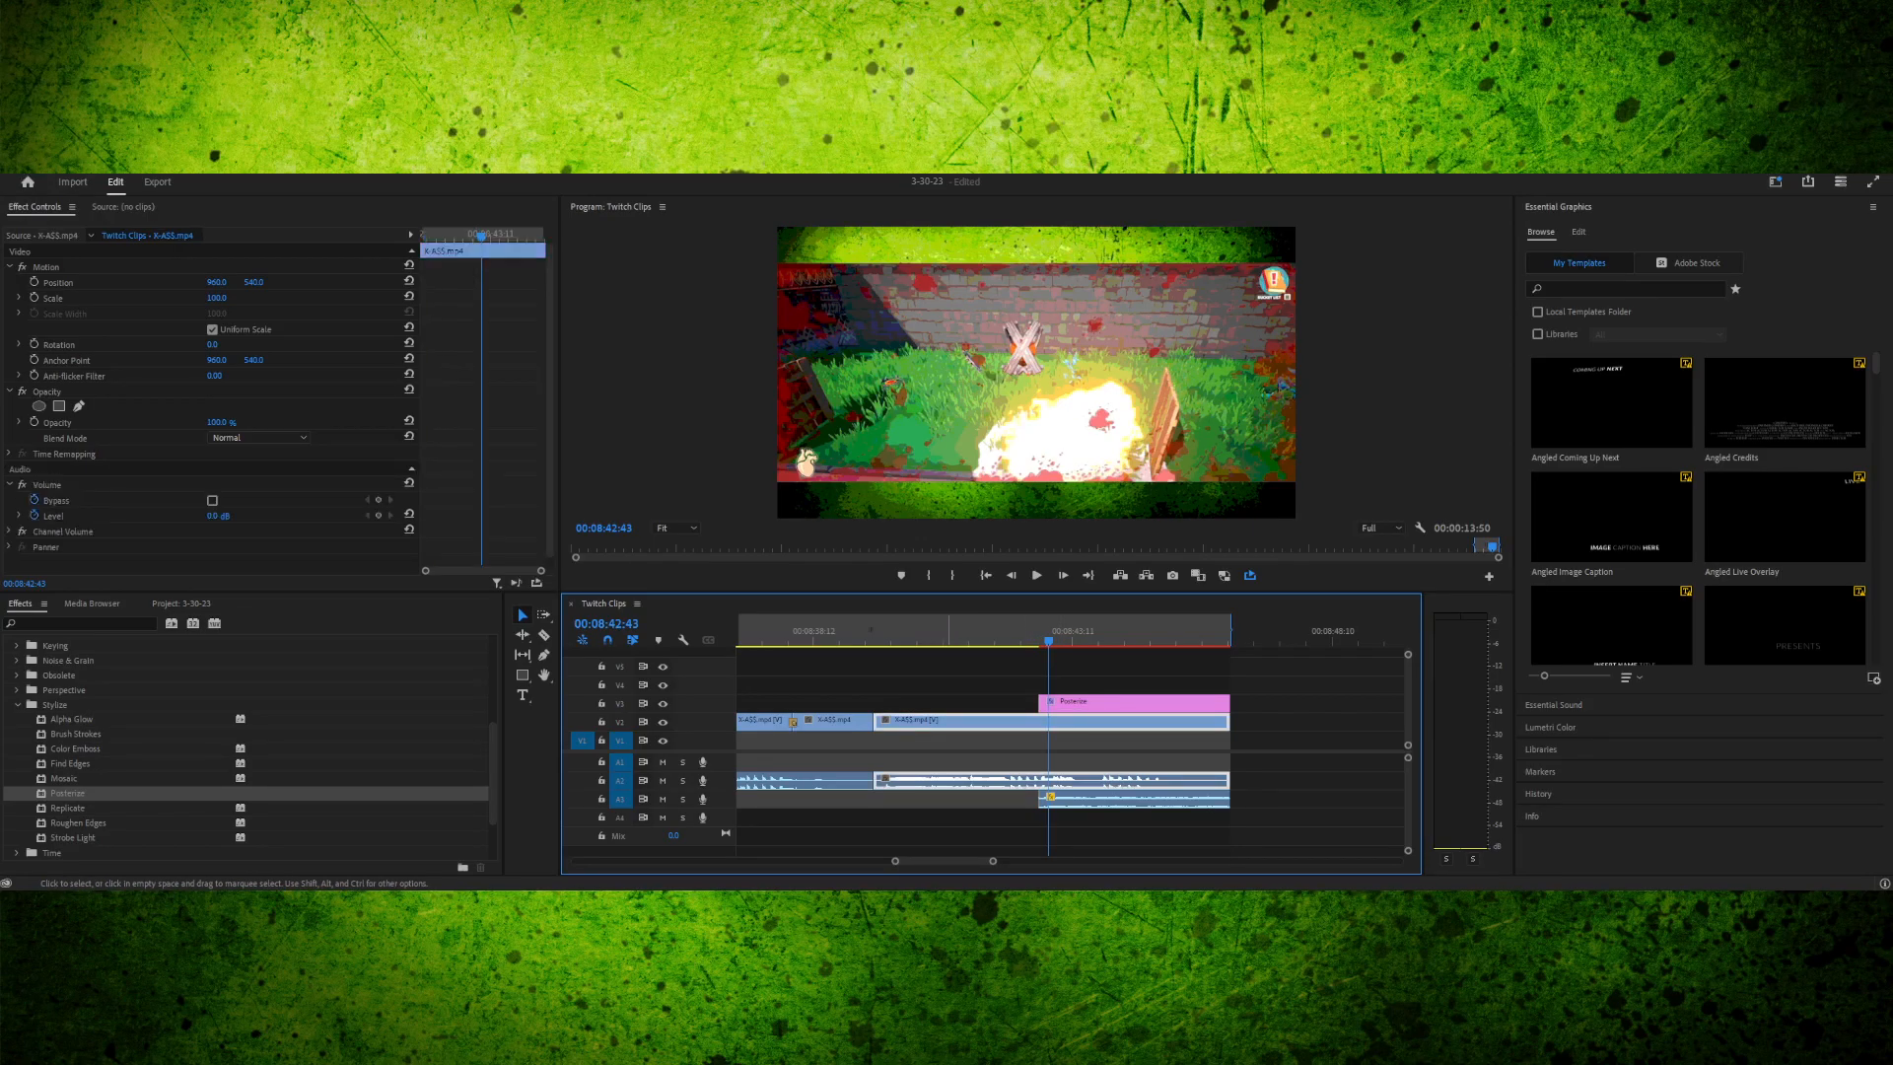
{"action": "left_click", "coordinate": [1106, 703]}
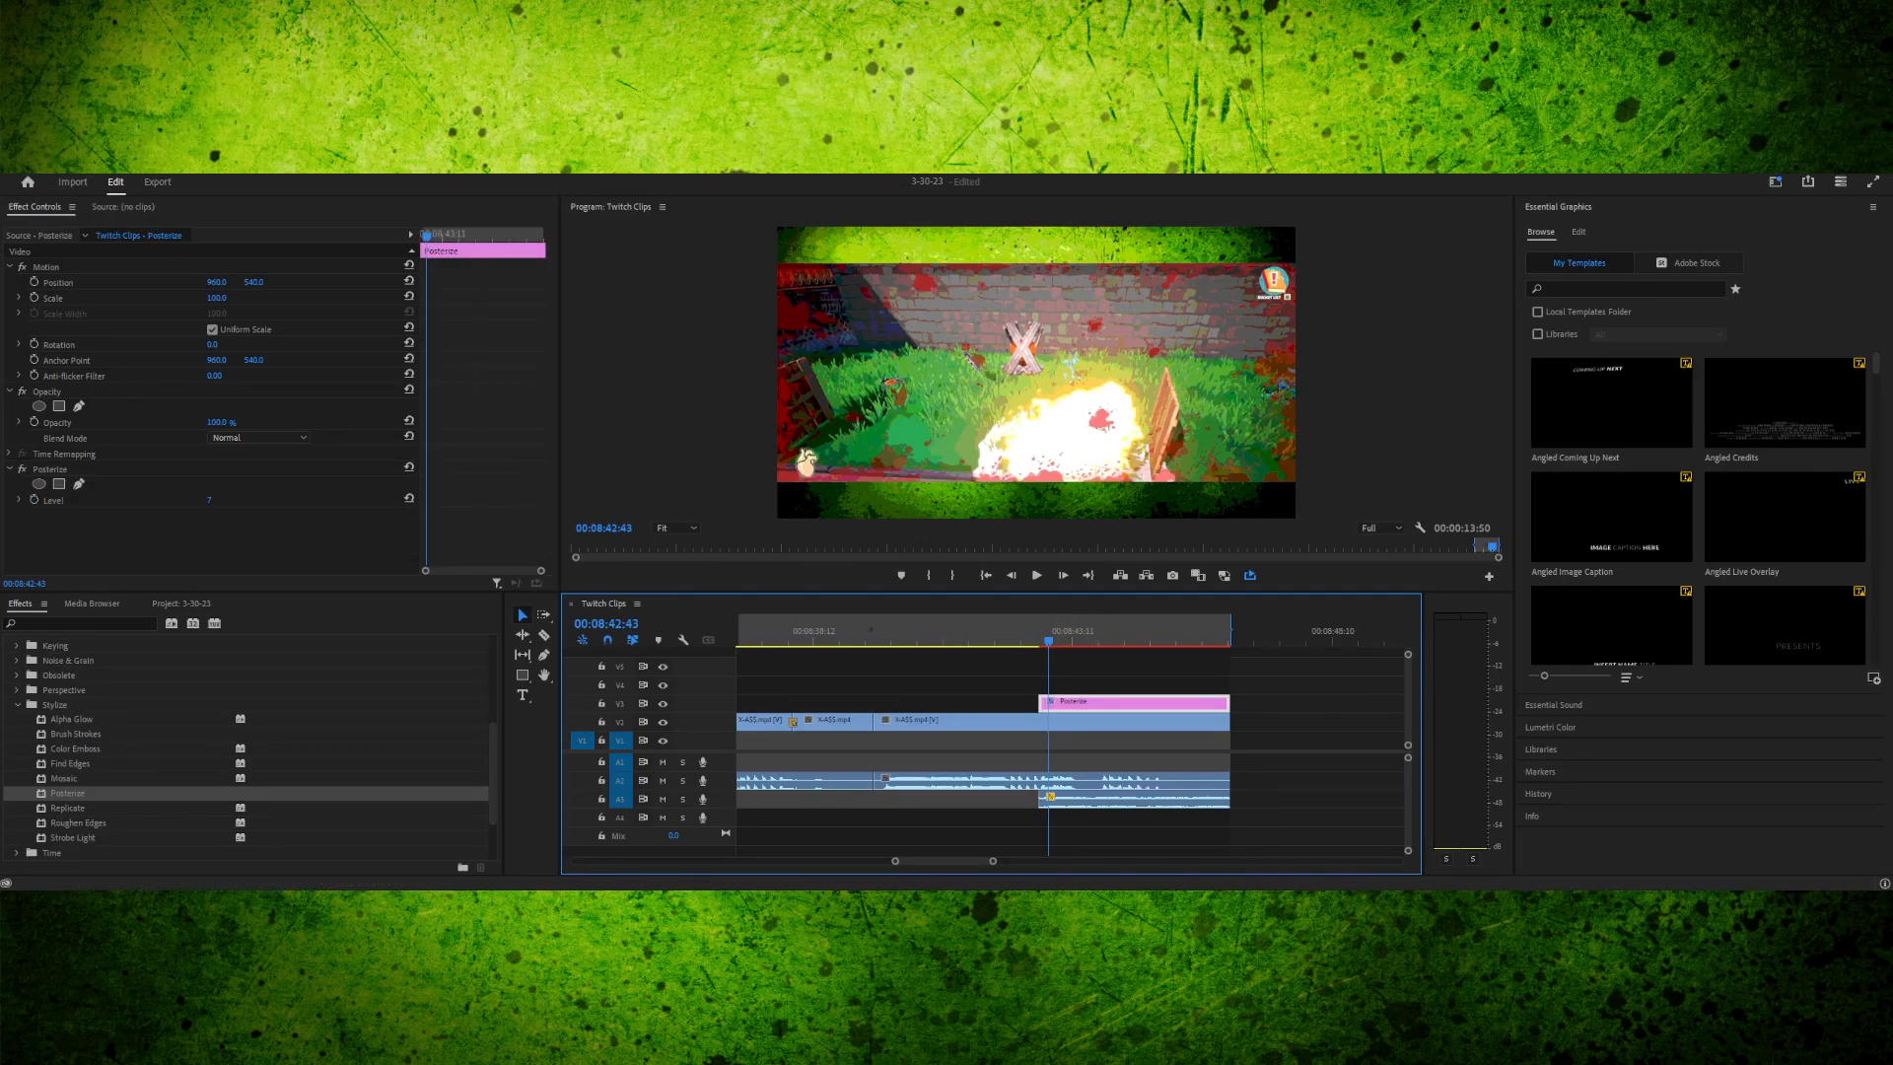
- Set the level of the Posterize effect on the adjustment layer to 10
{"action": "left_click", "coordinate": [49, 469]}
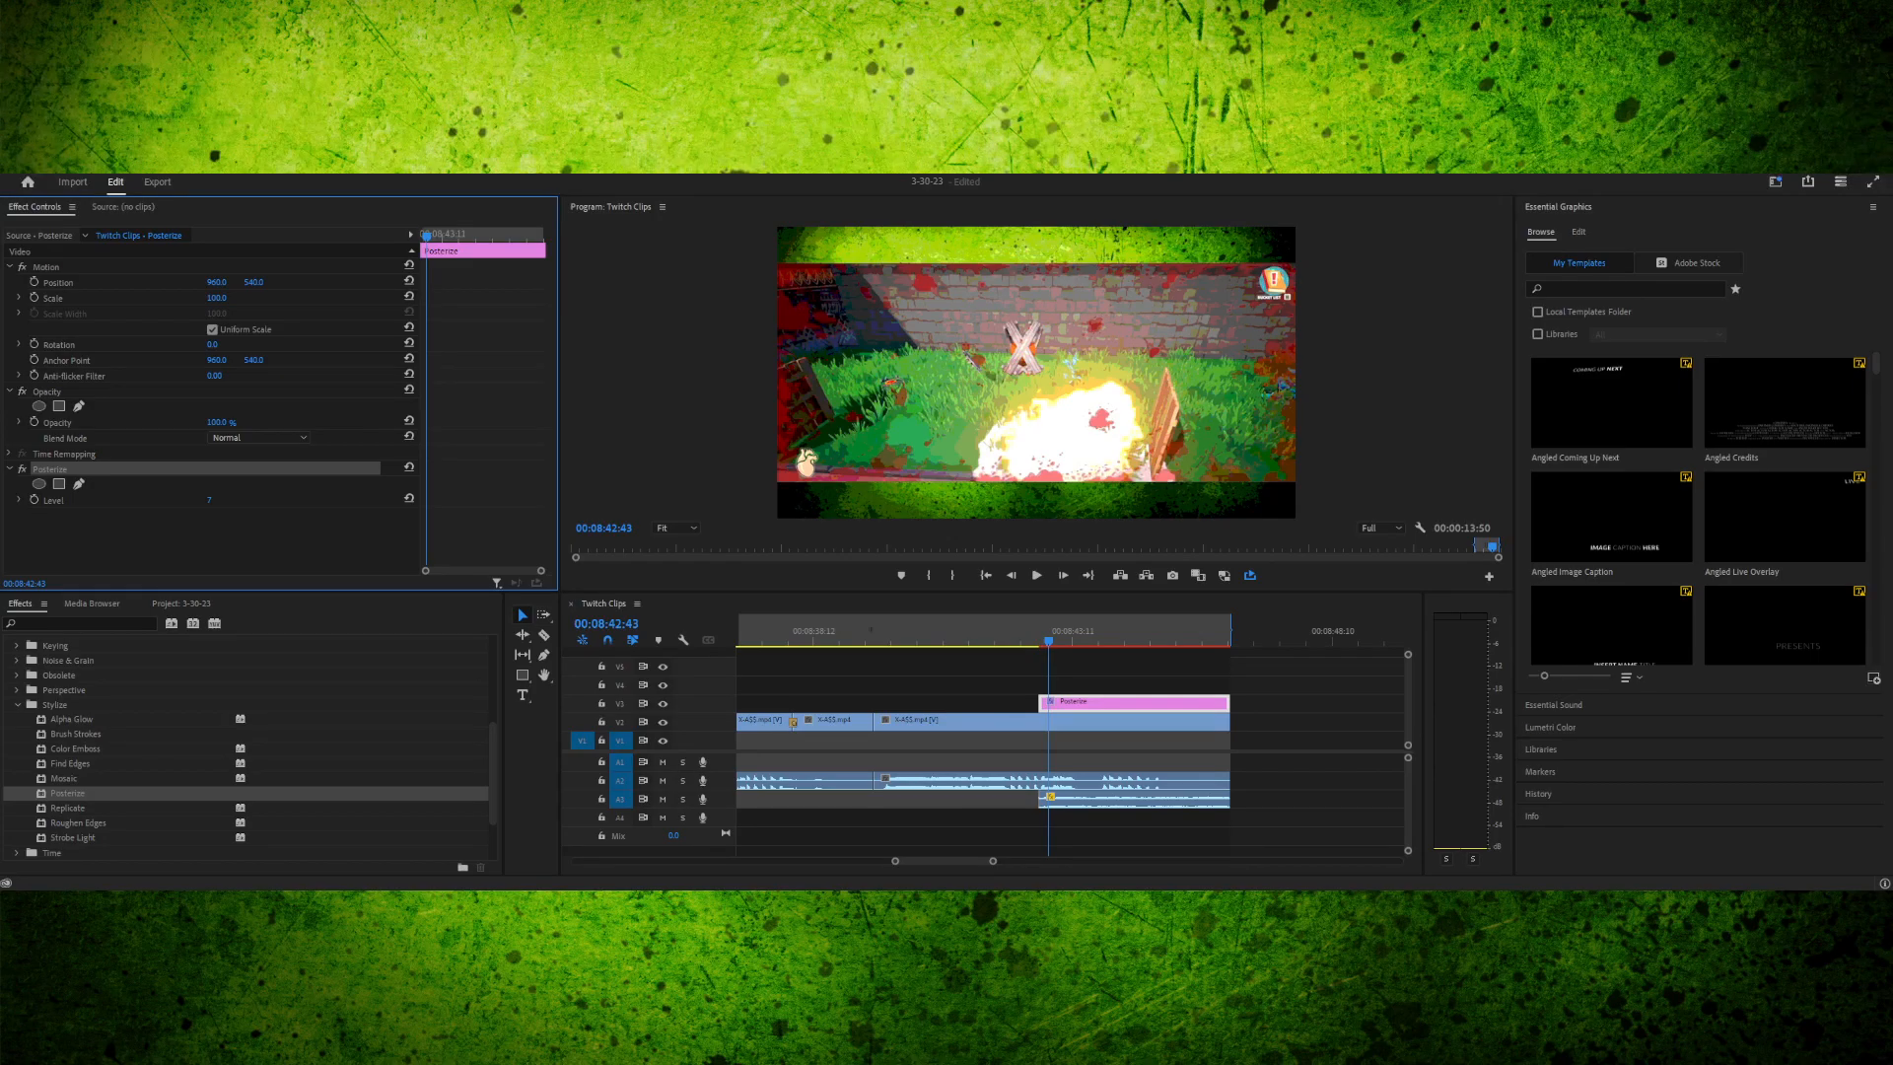
{"action": "left_click", "coordinate": [210, 500]}
{"action": "type", "text": "10"}
{"action": "key", "text": "Return"}
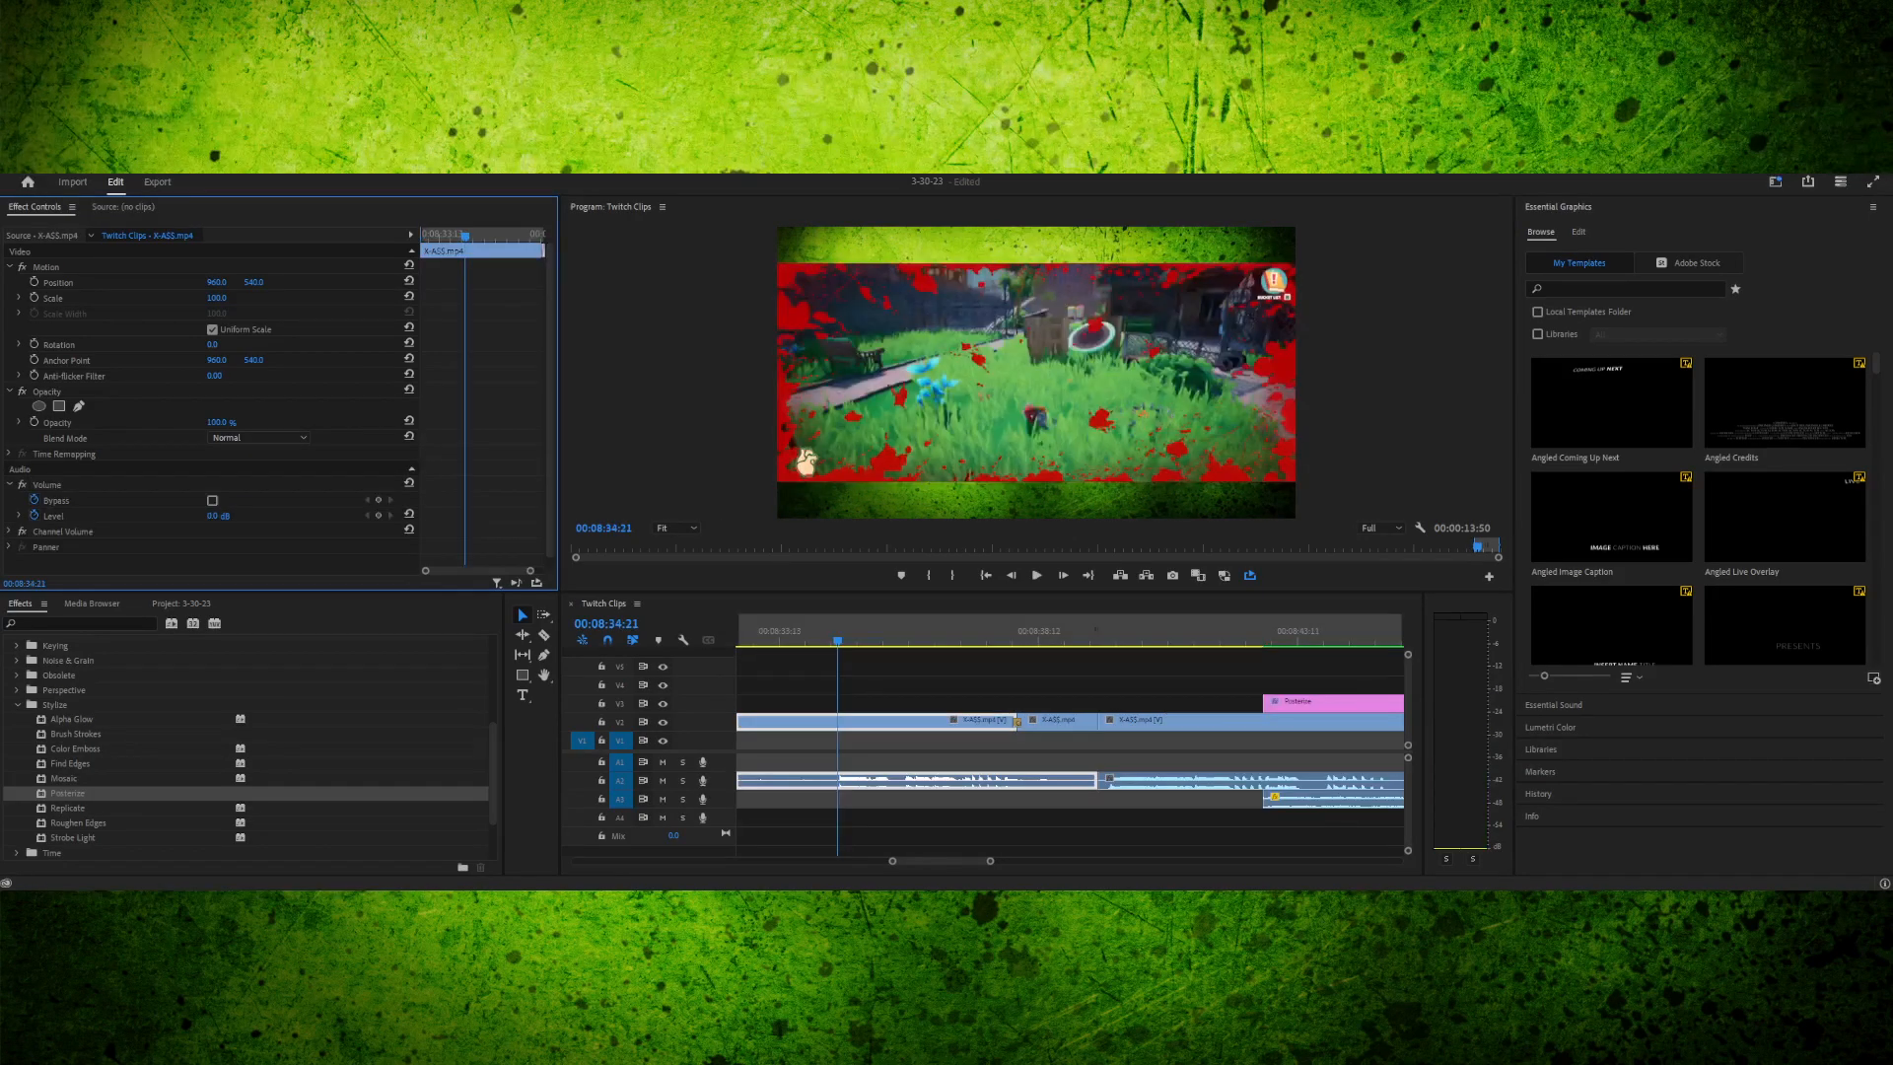
- Mark a new sequence in point at 00:08:41:51, shortly before the Posterize layer starts
{"action": "left_click_drag", "start_coordinate": [990, 861], "coordinate": [1020, 860]}
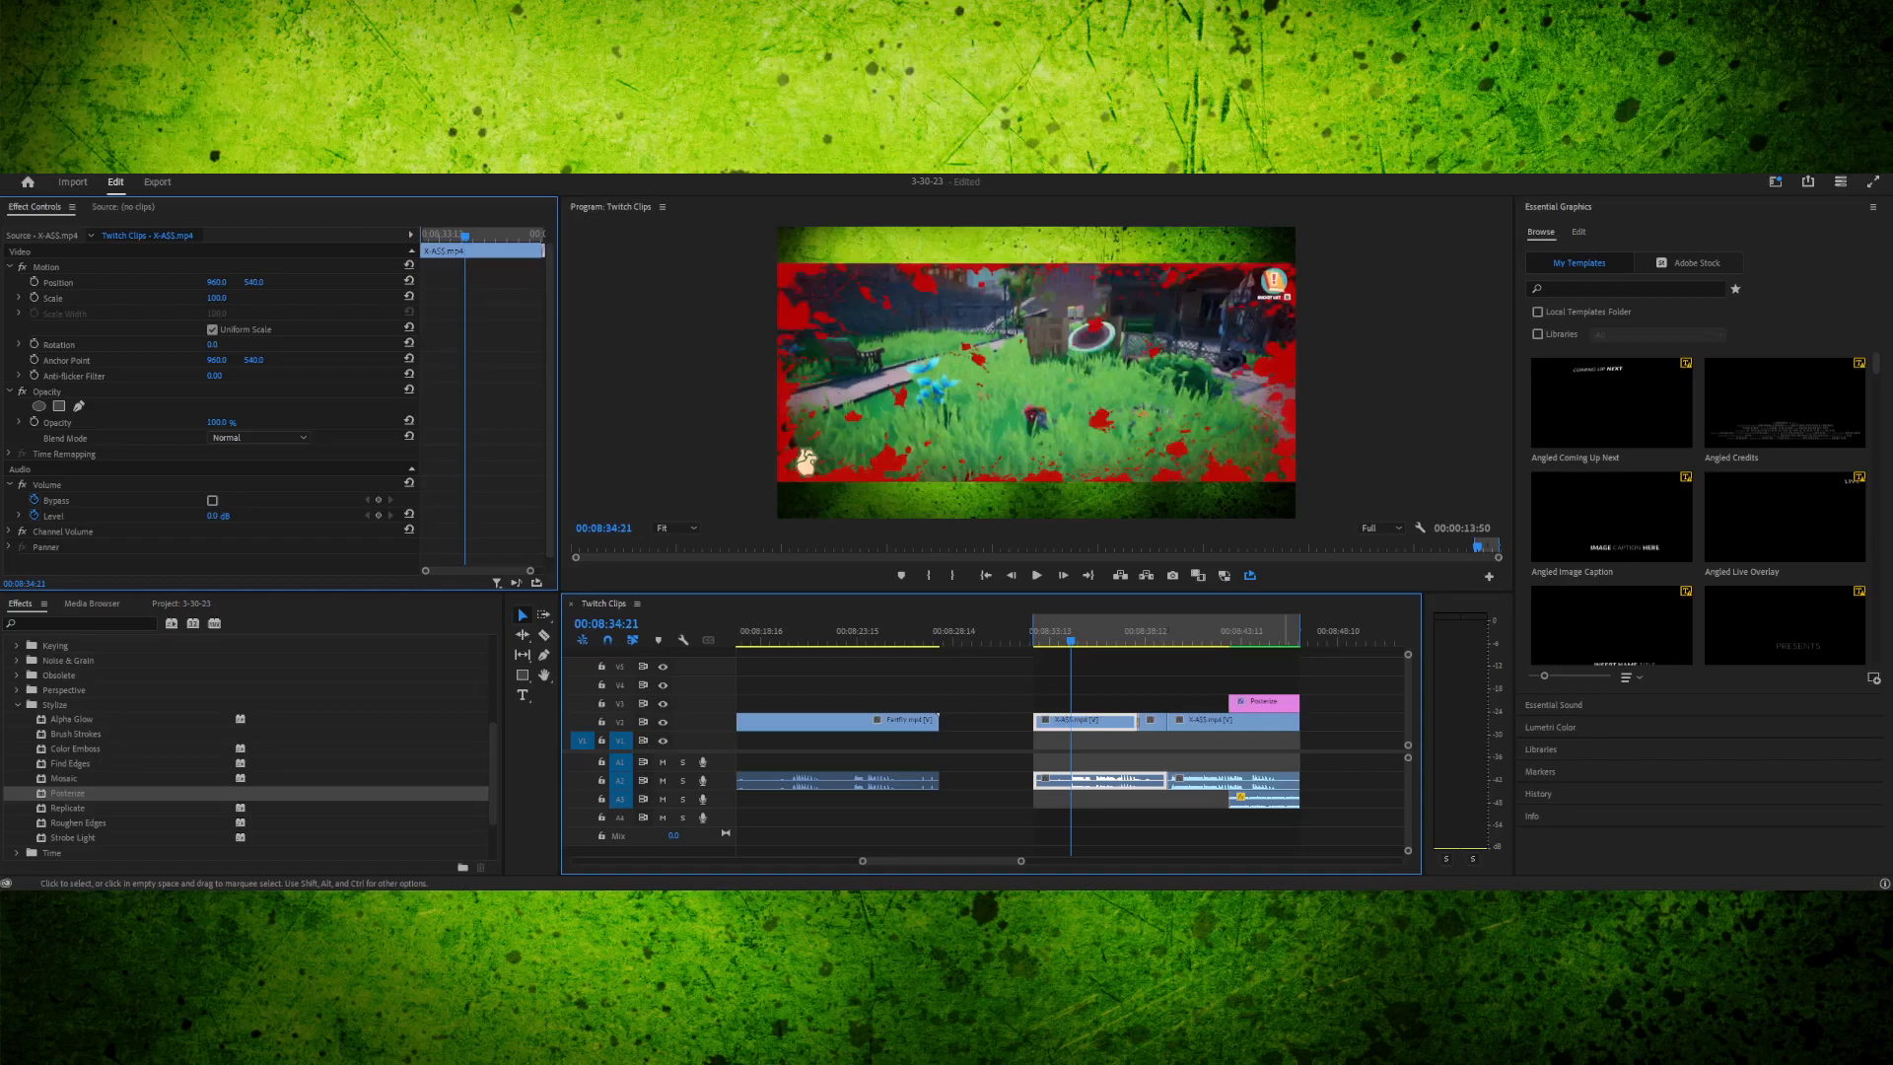
{"action": "left_click", "coordinate": [1232, 631]}
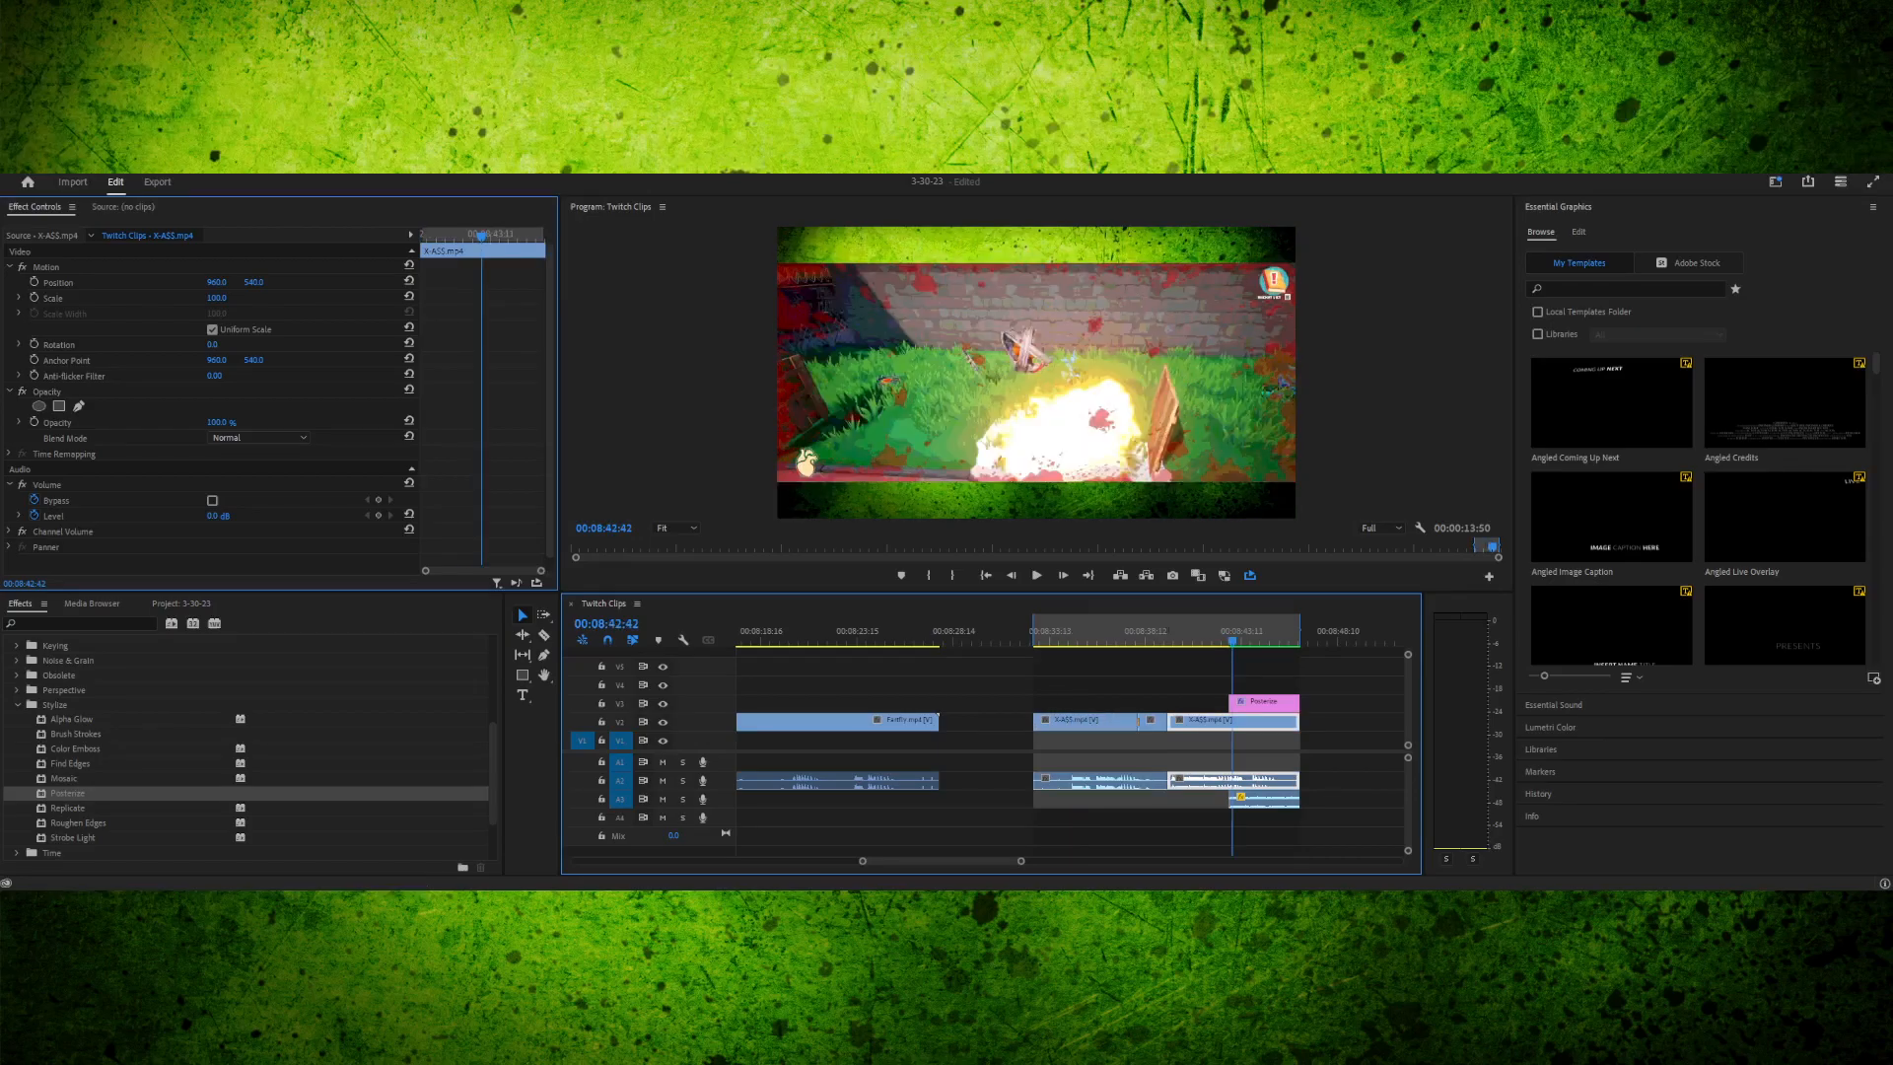
{"action": "left_click", "coordinate": [1216, 632]}
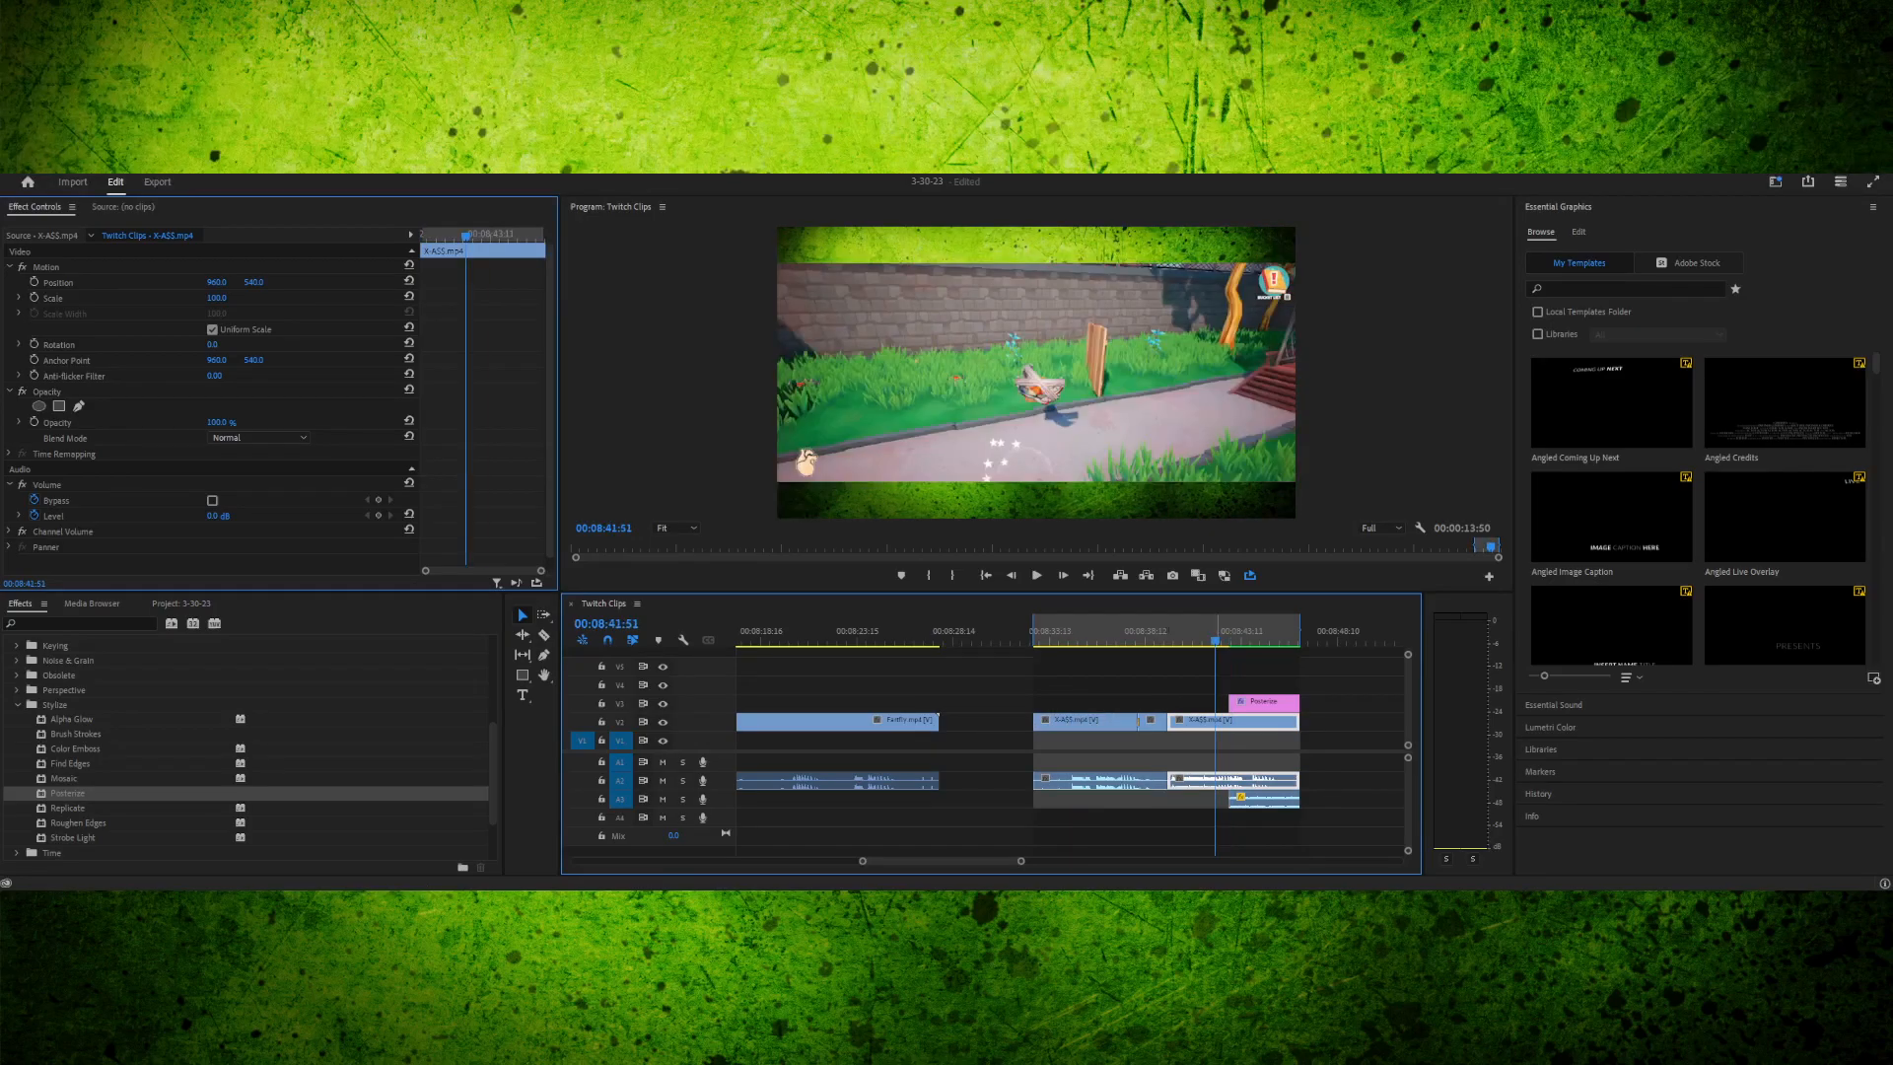
{"action": "key", "text": "i"}
{"action": "key", "text": "minus"}
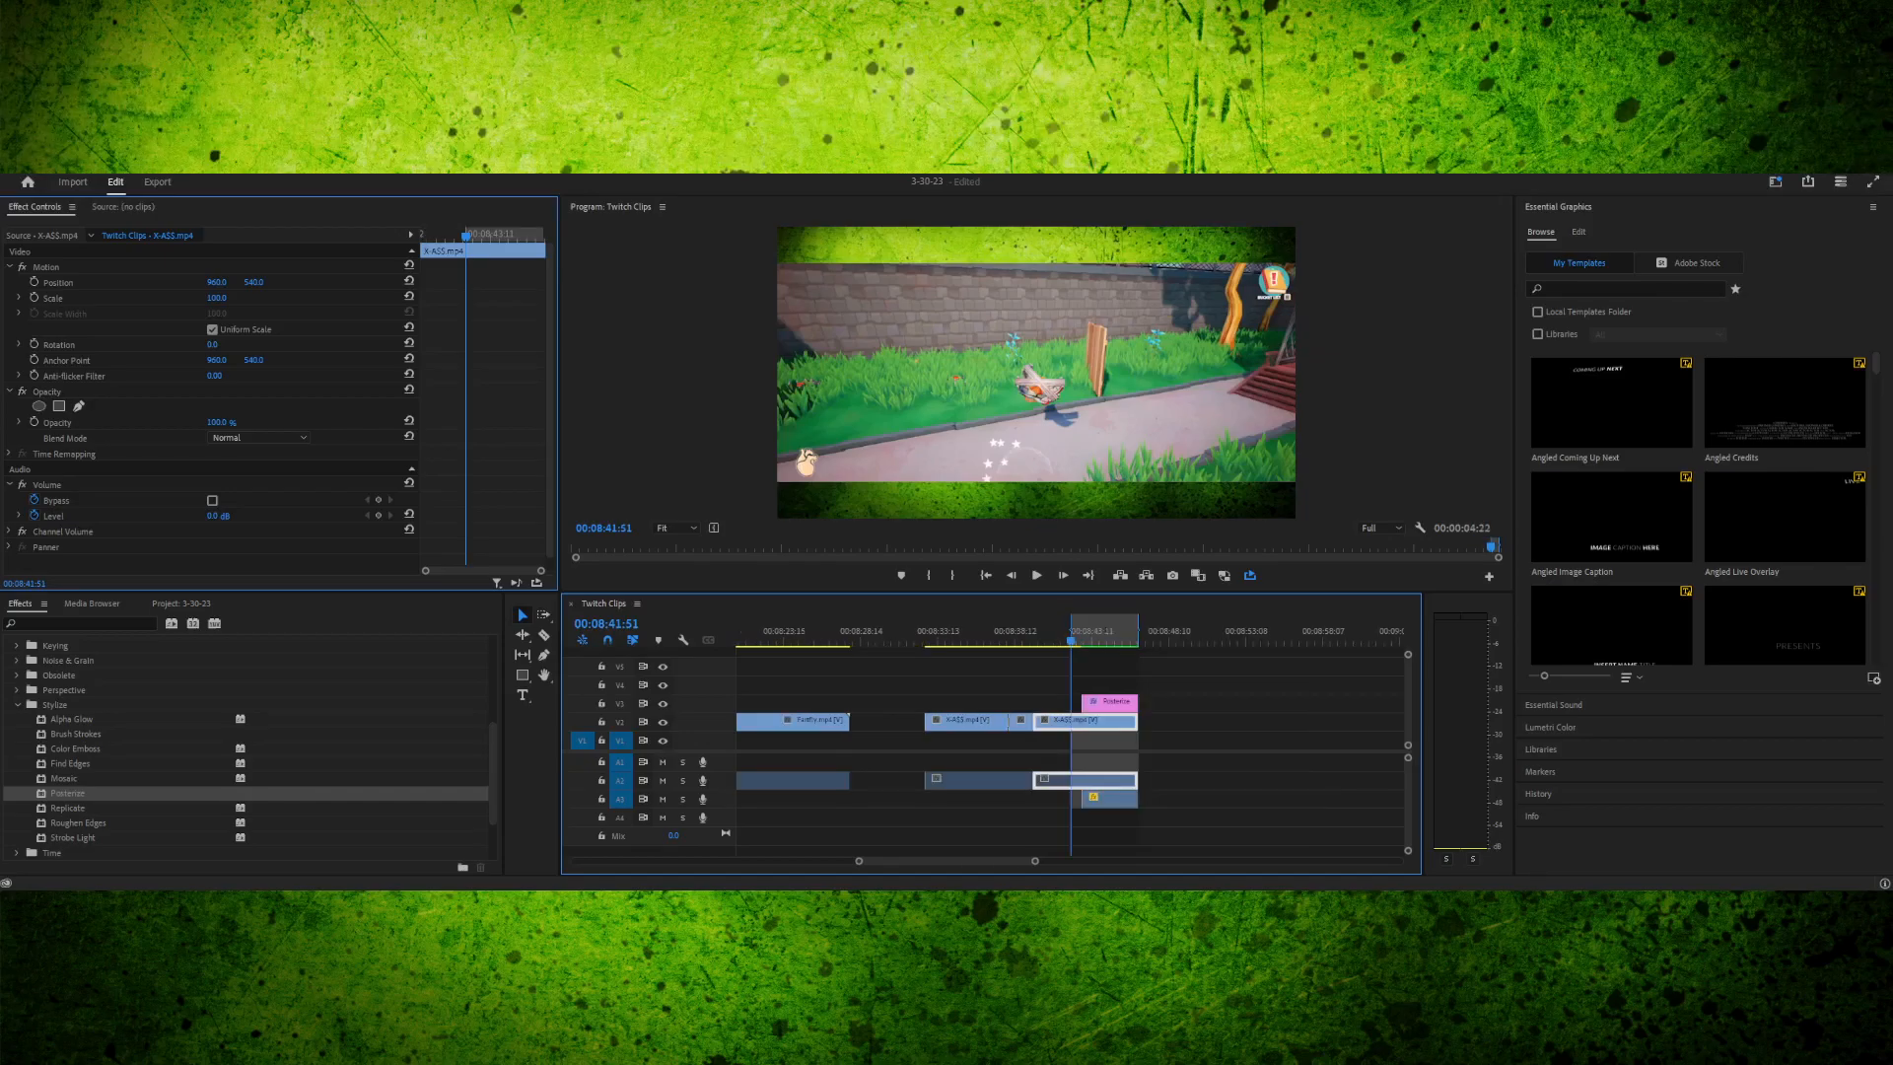
- Play back the marked range to review the posterized explosion
{"action": "scroll", "coordinate": [1167, 722], "scroll_direction": "up", "scroll_amount": 4}
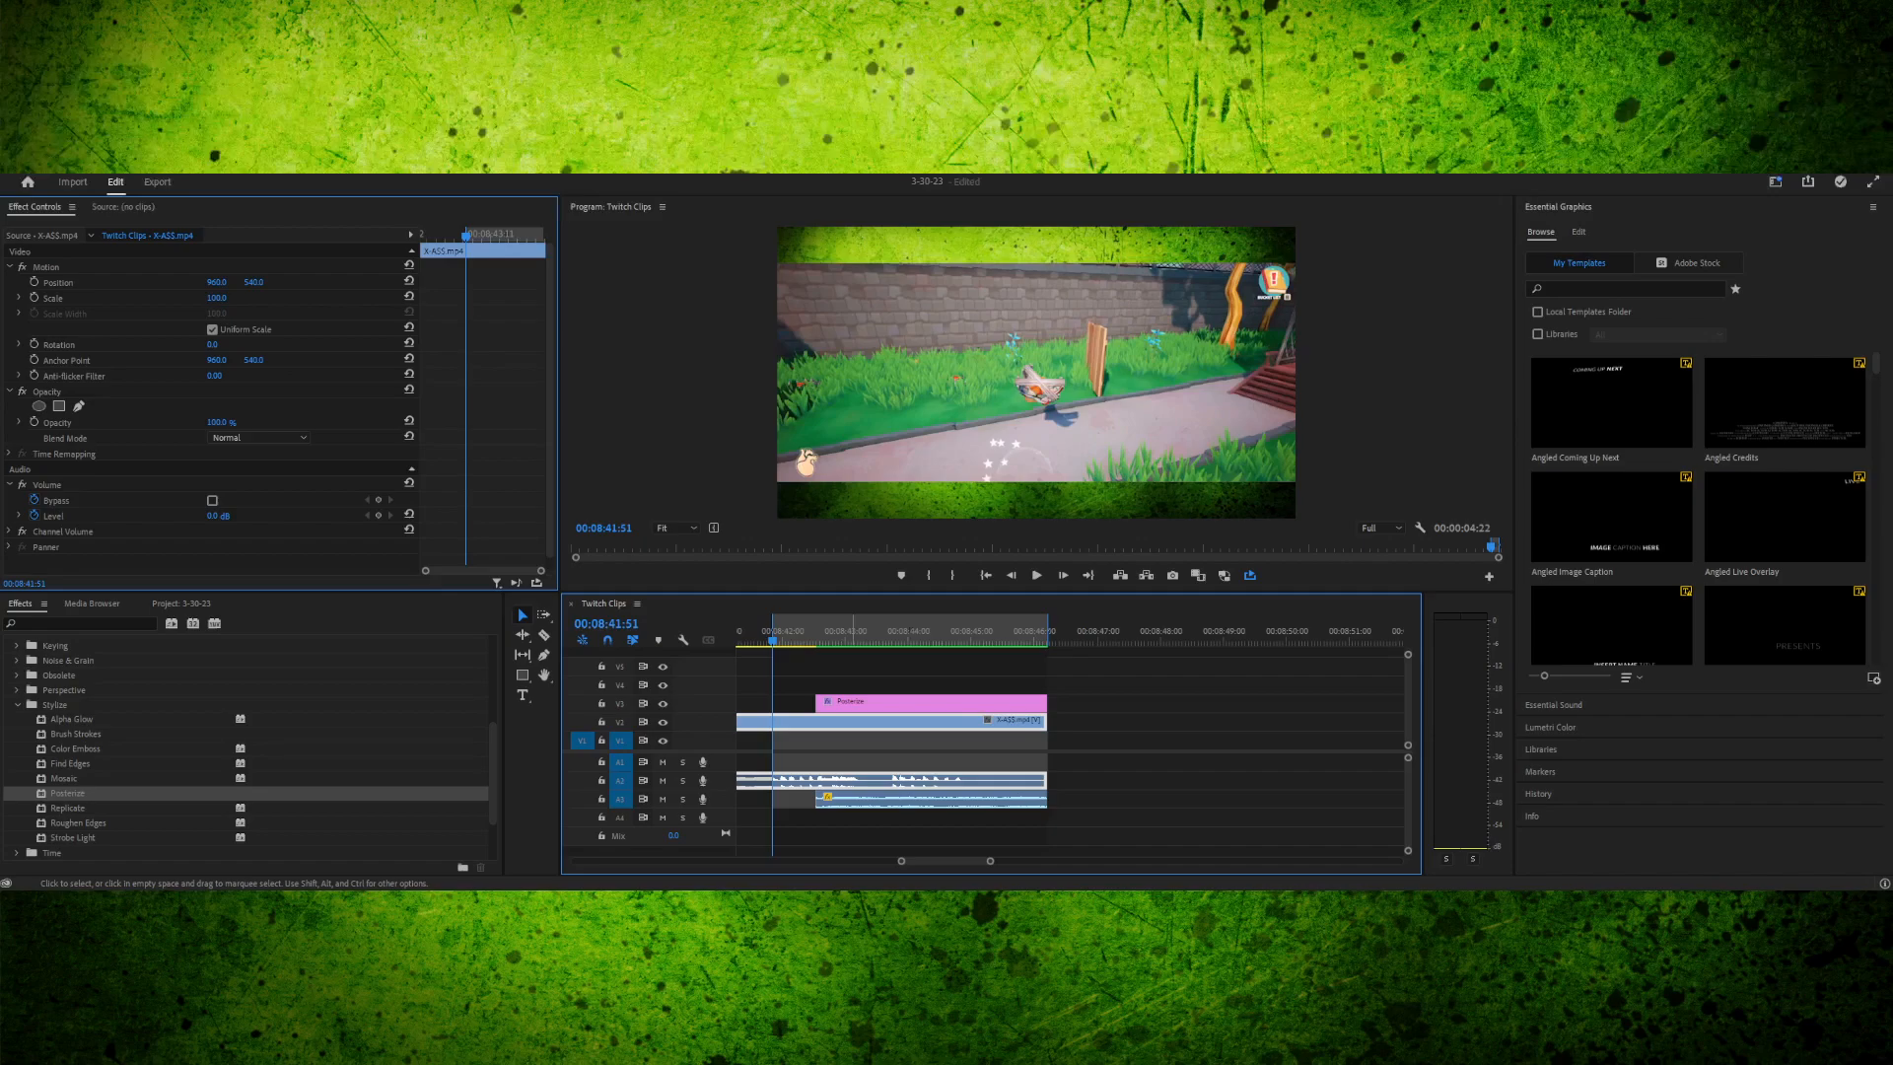
{"action": "key", "text": "space"}
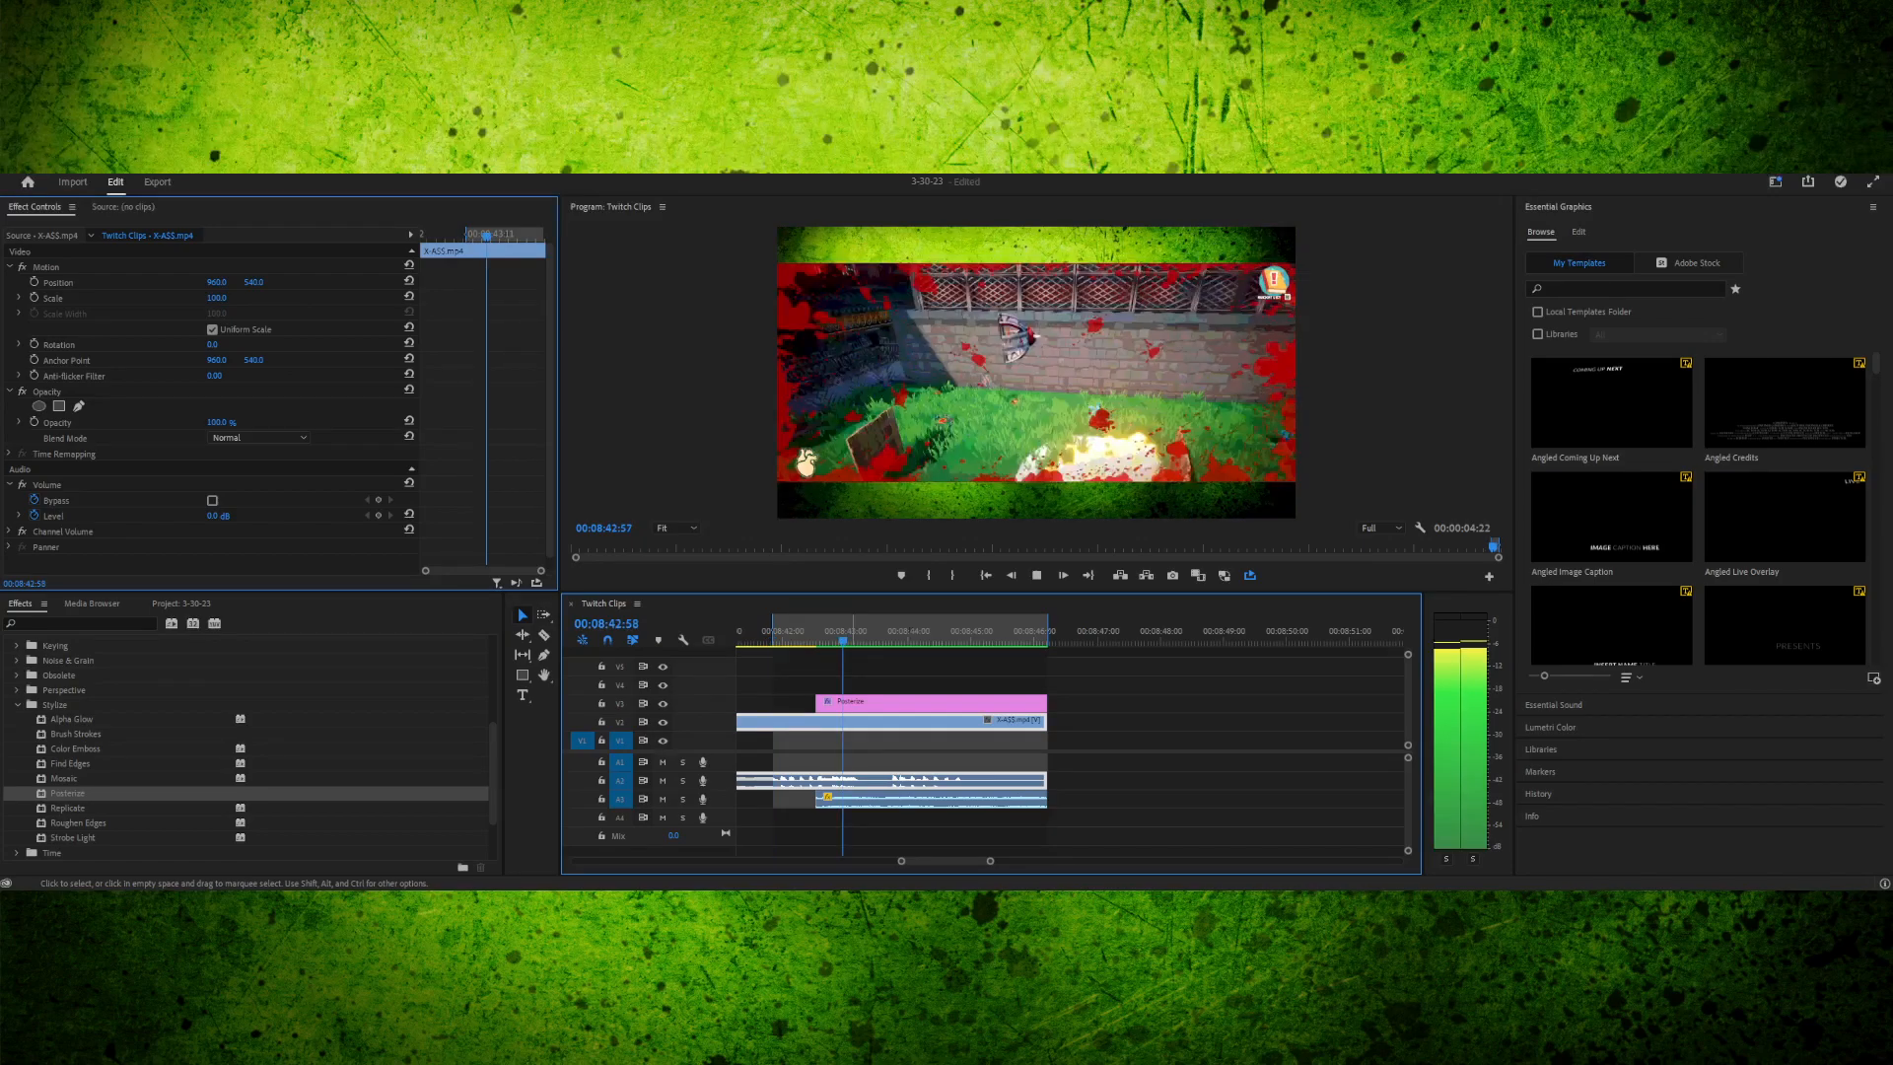
{"action": "key", "text": "space"}
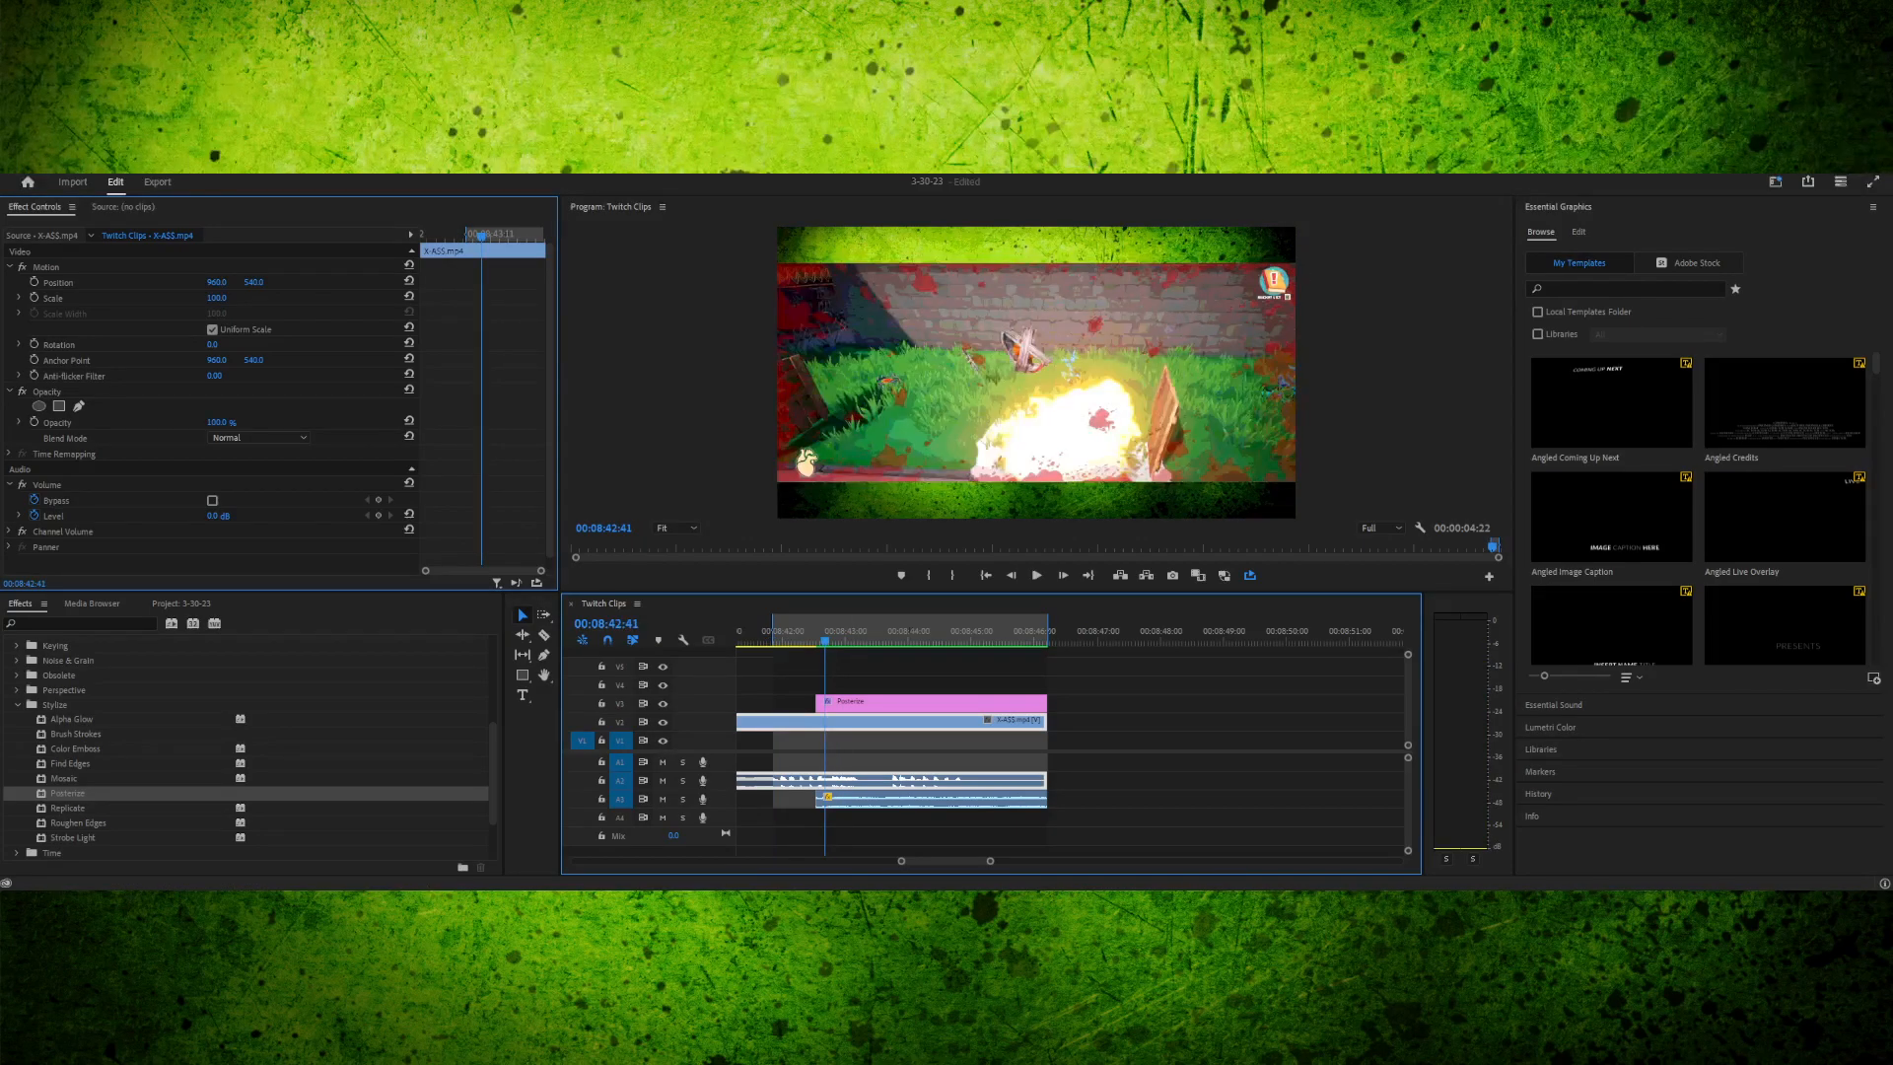
- Play and step through the posterized footage around 00:08:44 to examine the look of the effect
{"action": "key", "text": "j"}
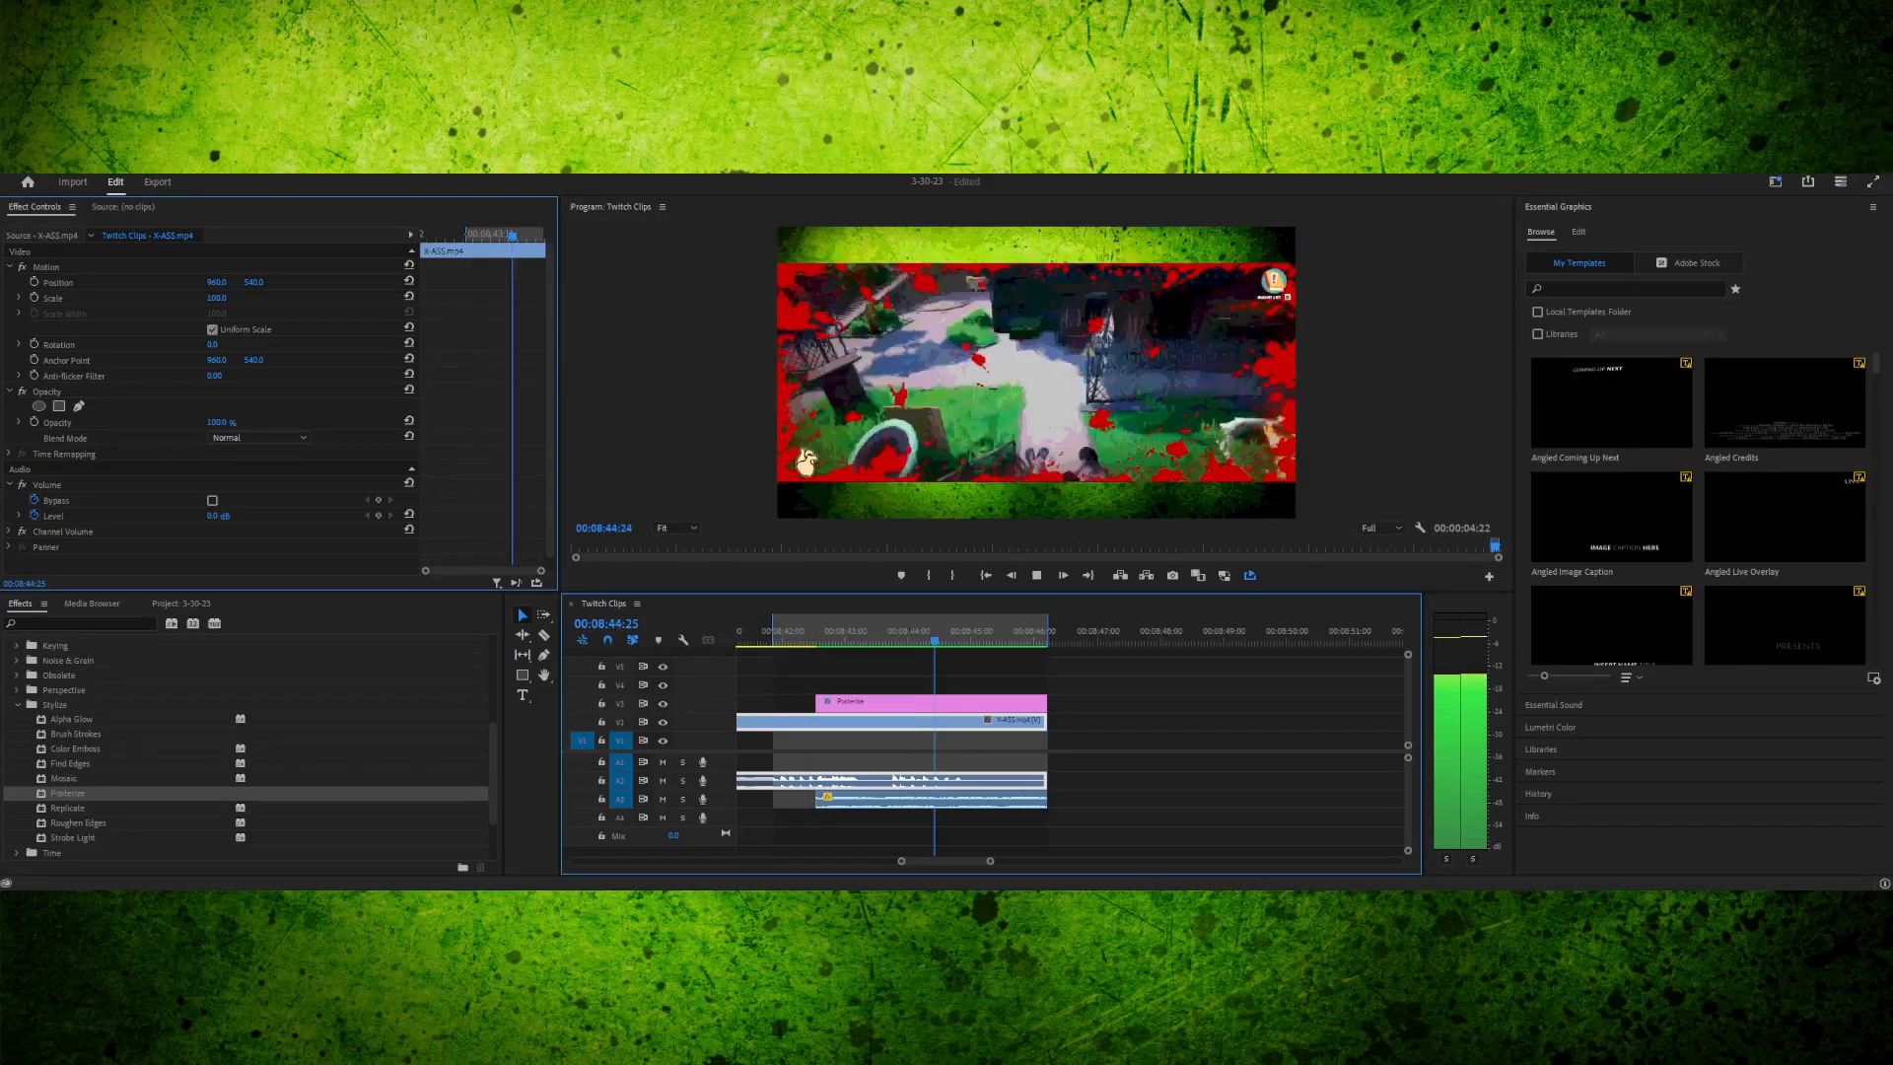
{"action": "key", "text": "space"}
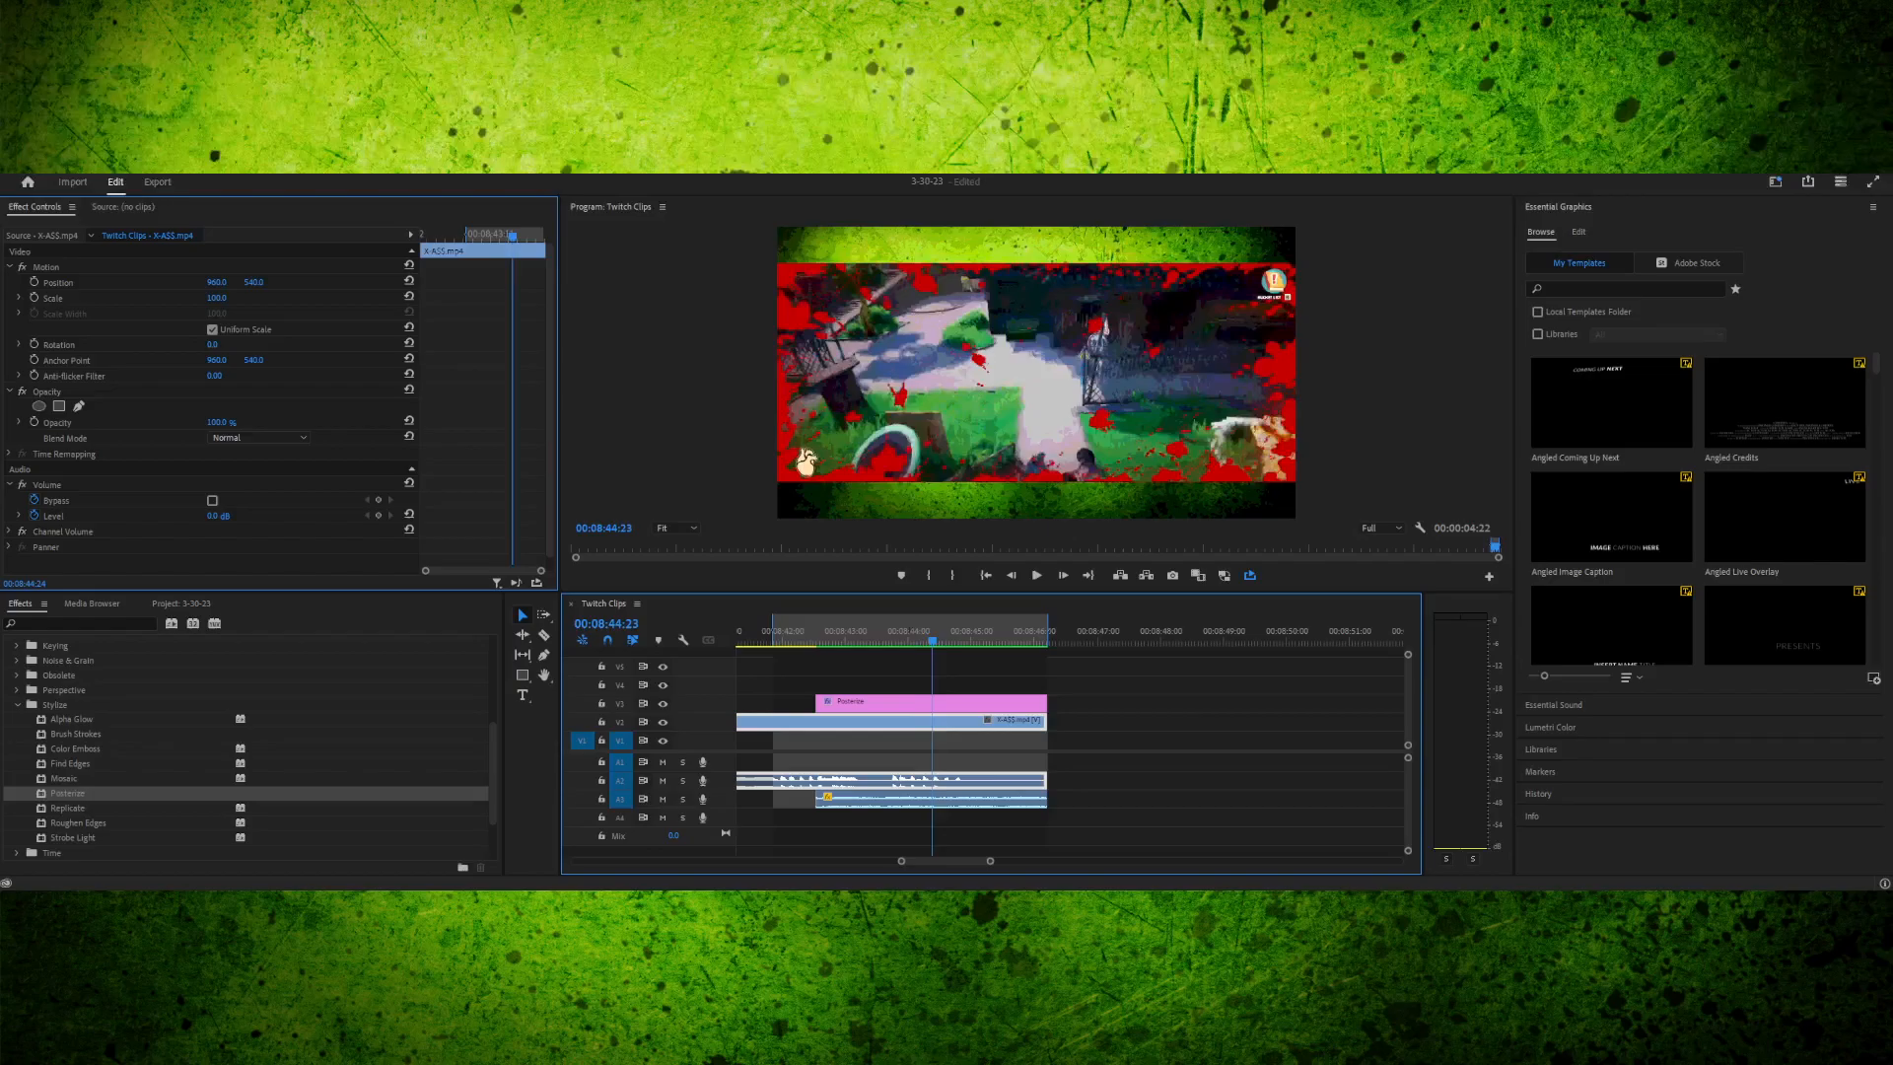
{"action": "key", "text": "j"}
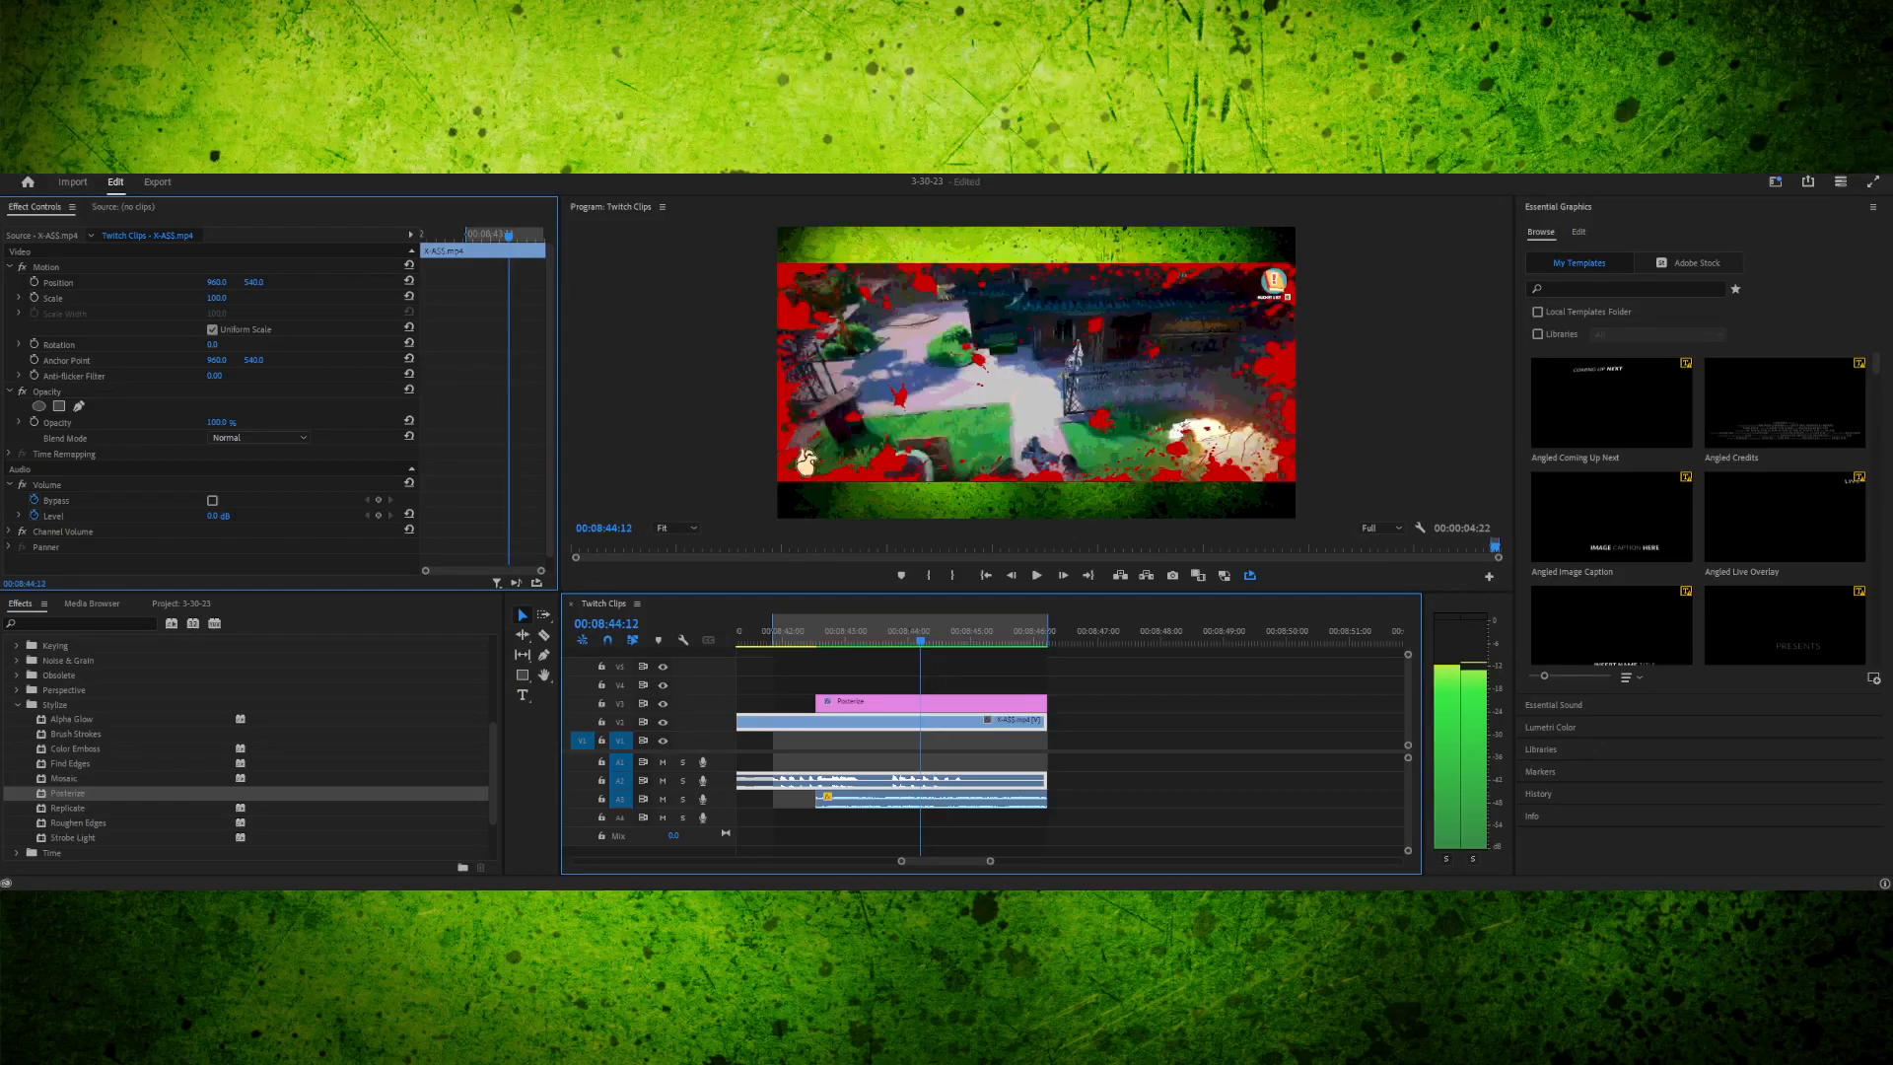
{"action": "key", "text": "Right"}
{"action": "key", "text": "Right"}
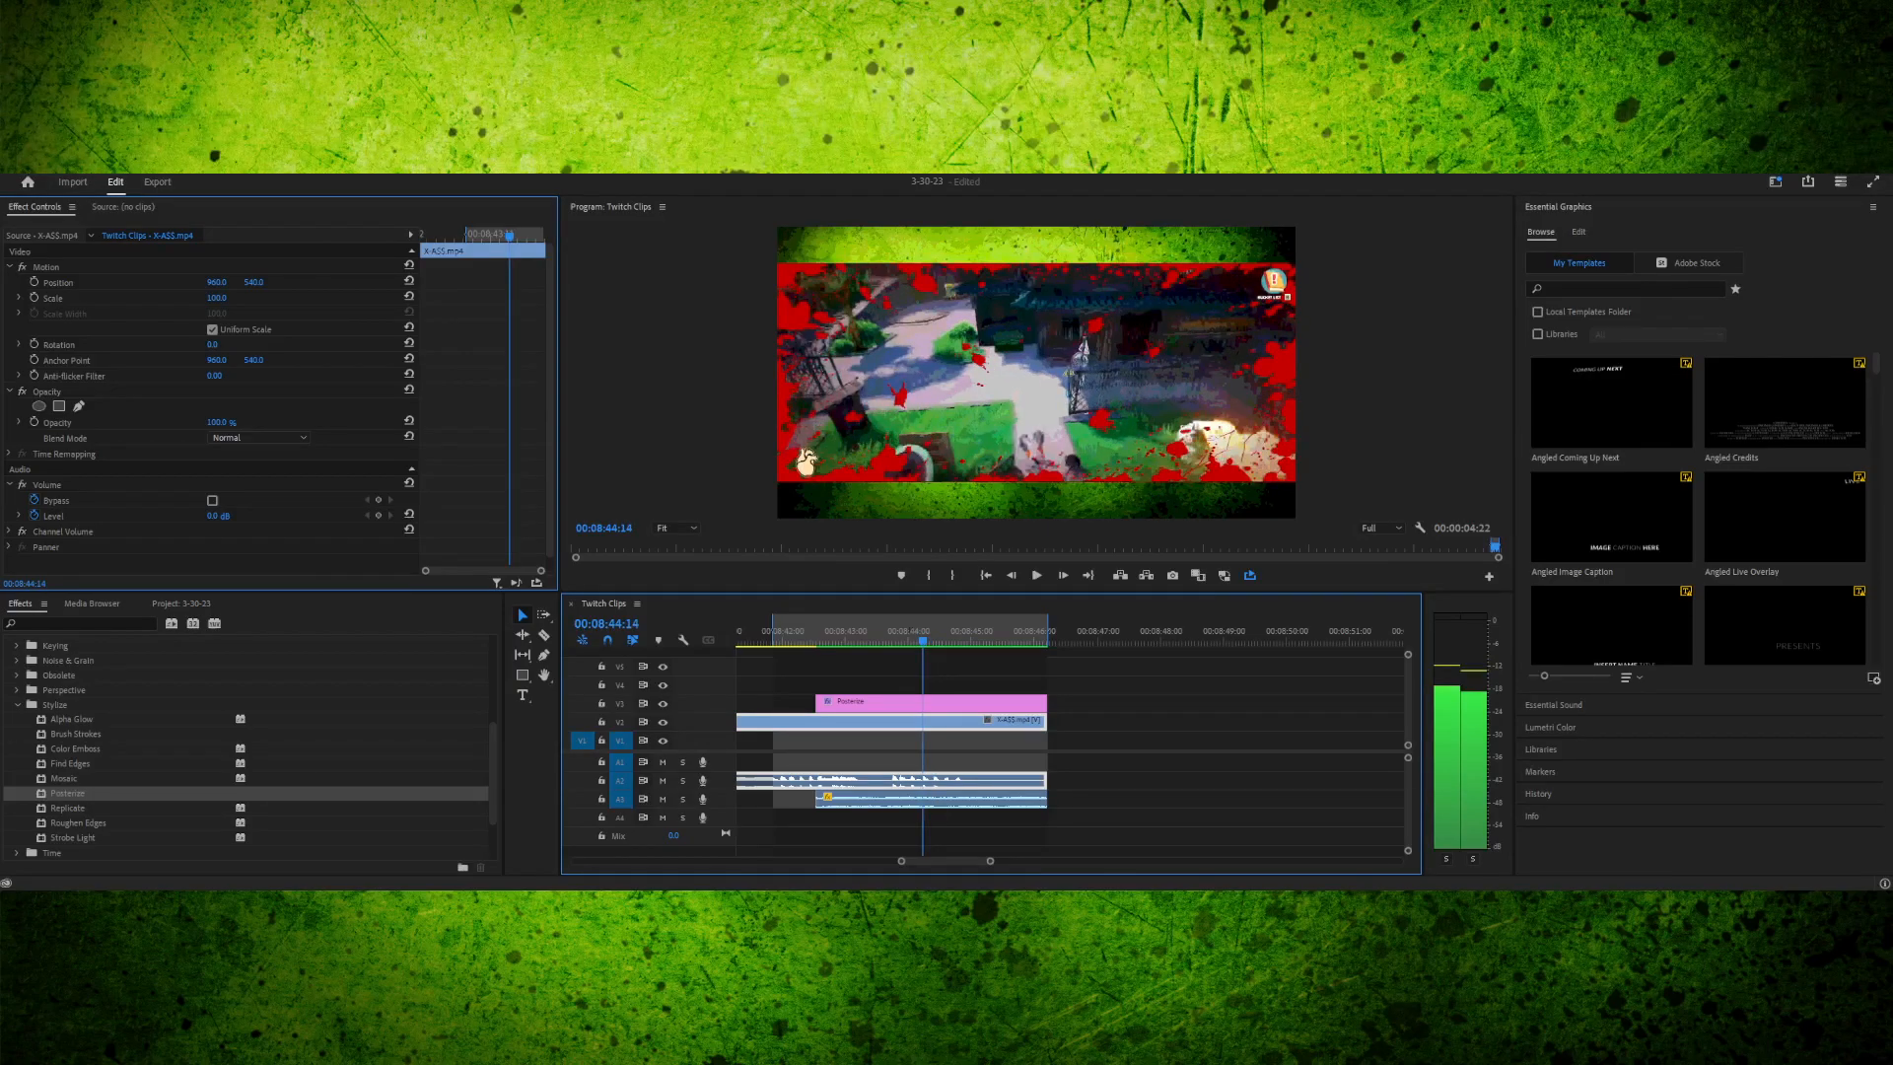
{"action": "mouse_move", "coordinate": [923, 641]}
{"action": "left_mouse_down"}
{"action": "mouse_move", "coordinate": [997, 641]}
{"action": "mouse_move", "coordinate": [898, 641]}
{"action": "left_mouse_up"}
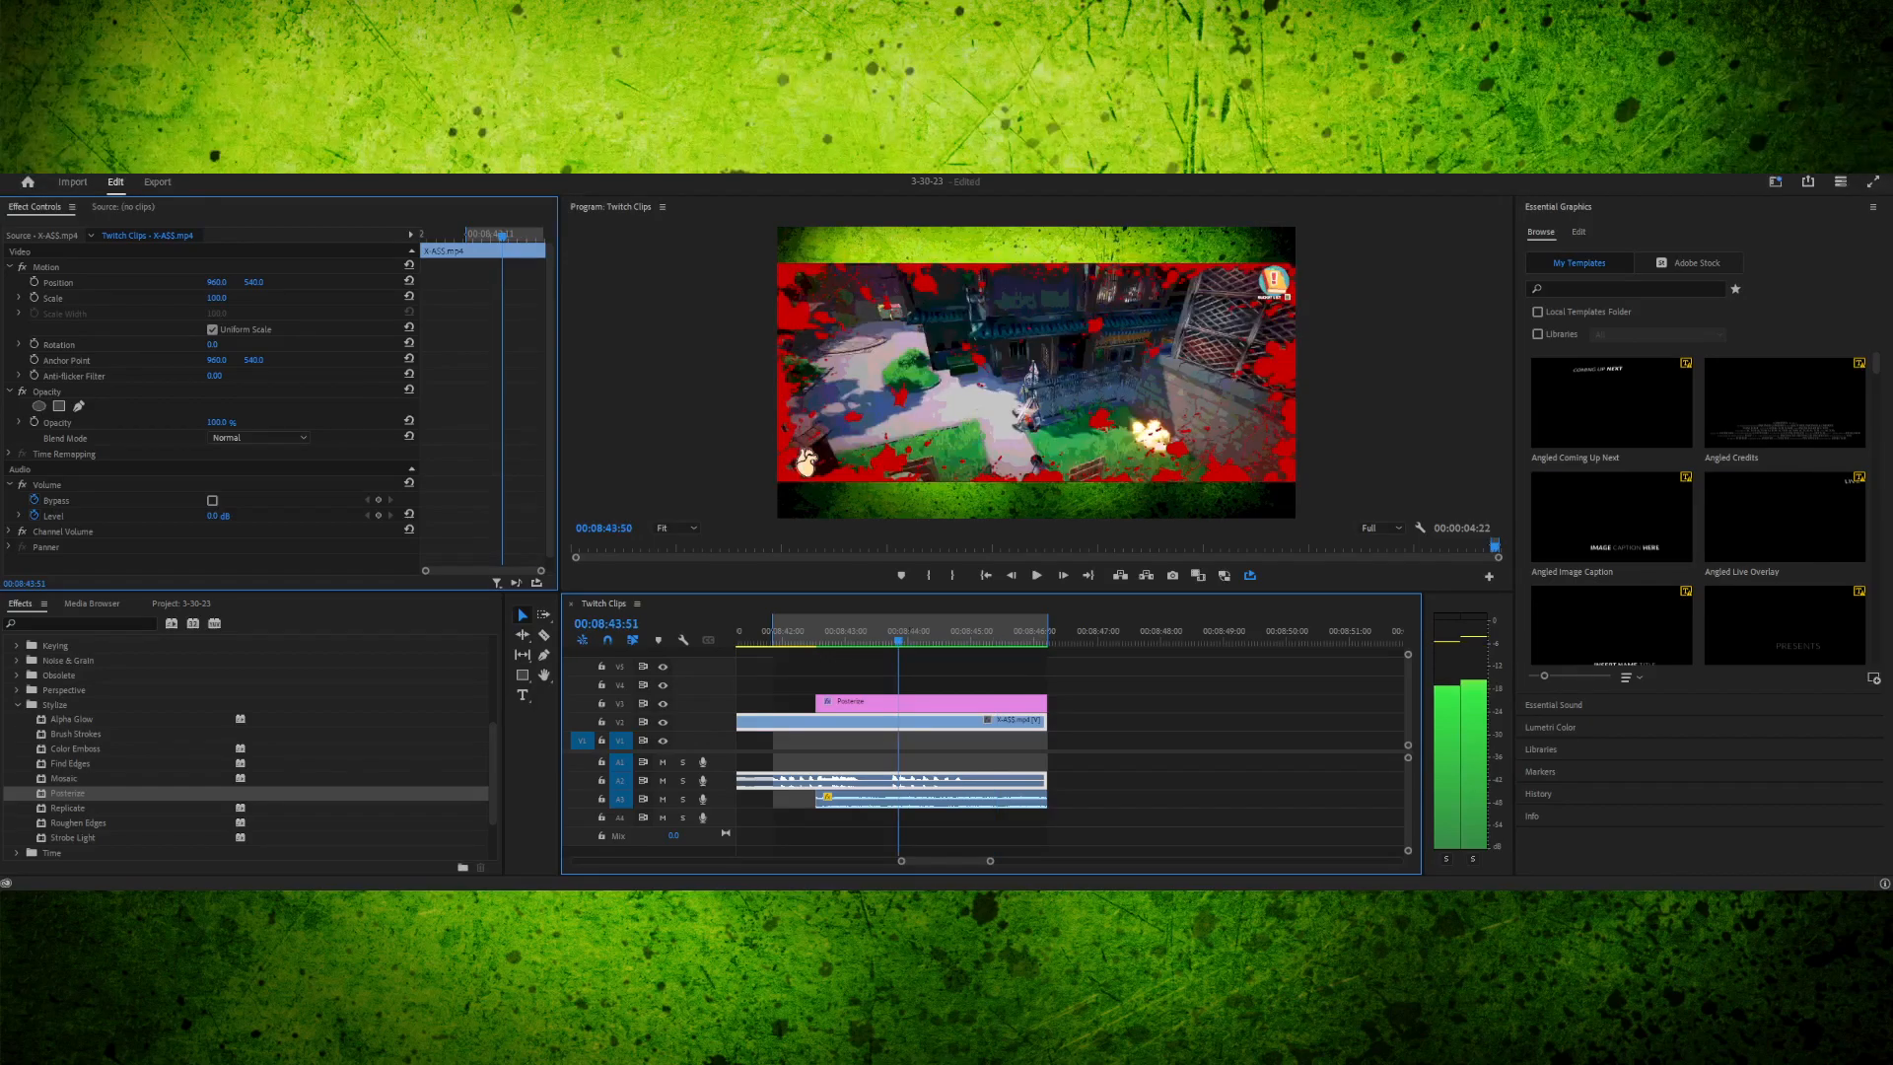
- Try the lowest Posterize level on the adjustment layer and set the level to 4
{"action": "left_click", "coordinate": [927, 703]}
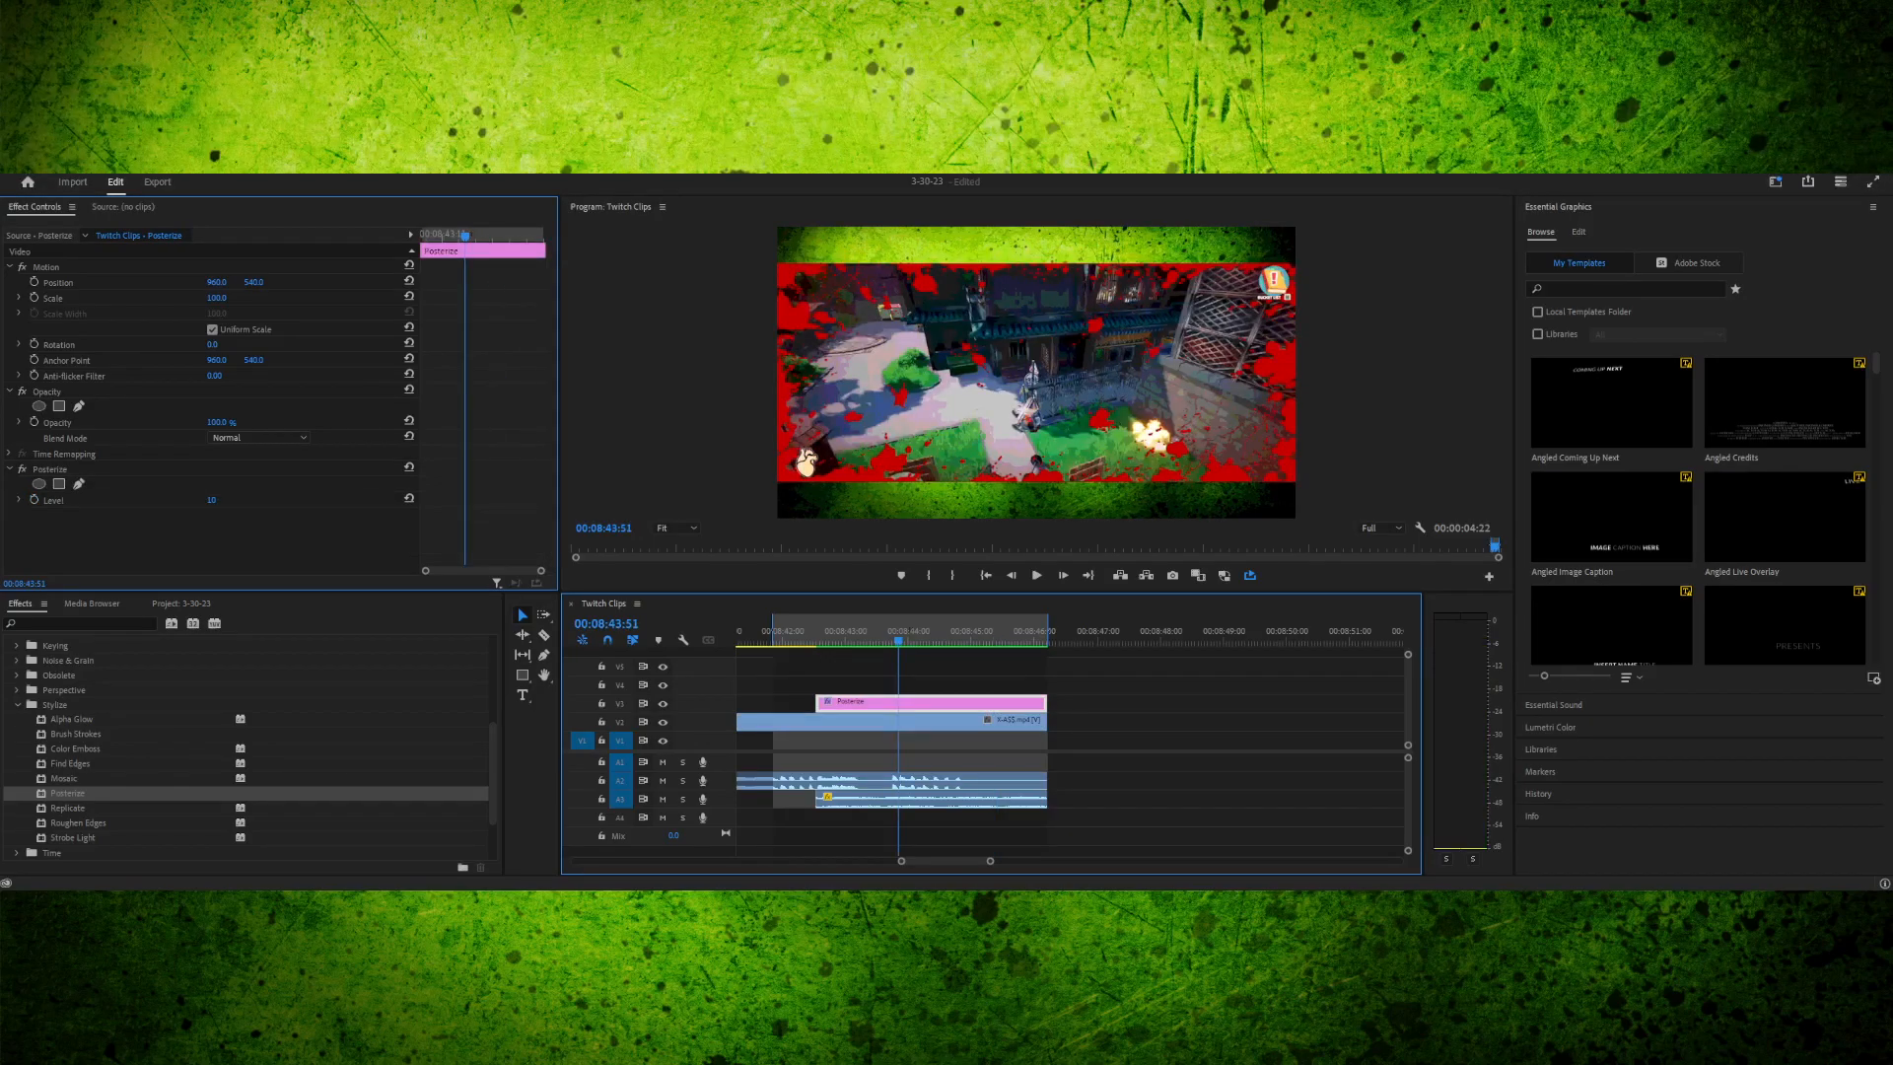
{"action": "left_click_drag", "start_coordinate": [211, 500], "coordinate": [193, 500]}
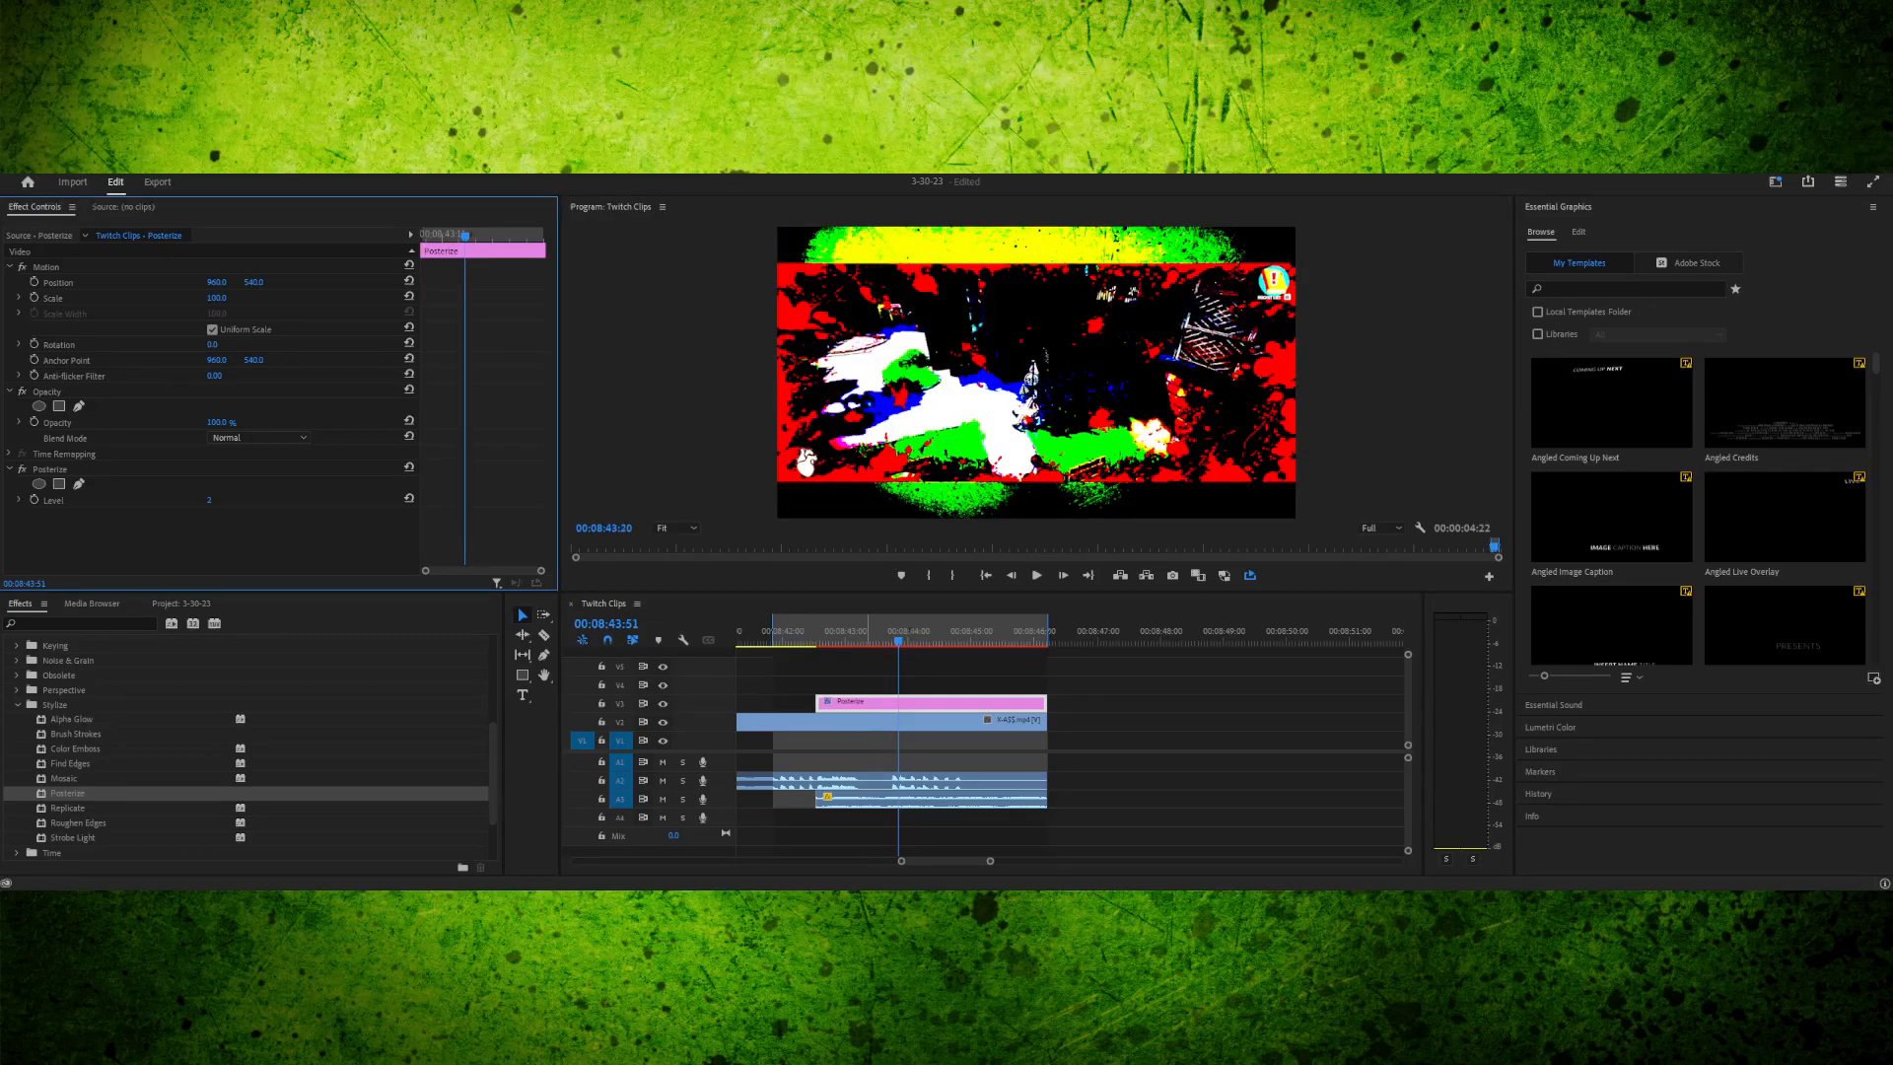
{"action": "mouse_move", "coordinate": [867, 632]}
{"action": "left_mouse_down"}
{"action": "mouse_move", "coordinate": [943, 632]}
{"action": "mouse_move", "coordinate": [874, 632]}
{"action": "left_mouse_up"}
{"action": "left_click", "coordinate": [209, 501]}
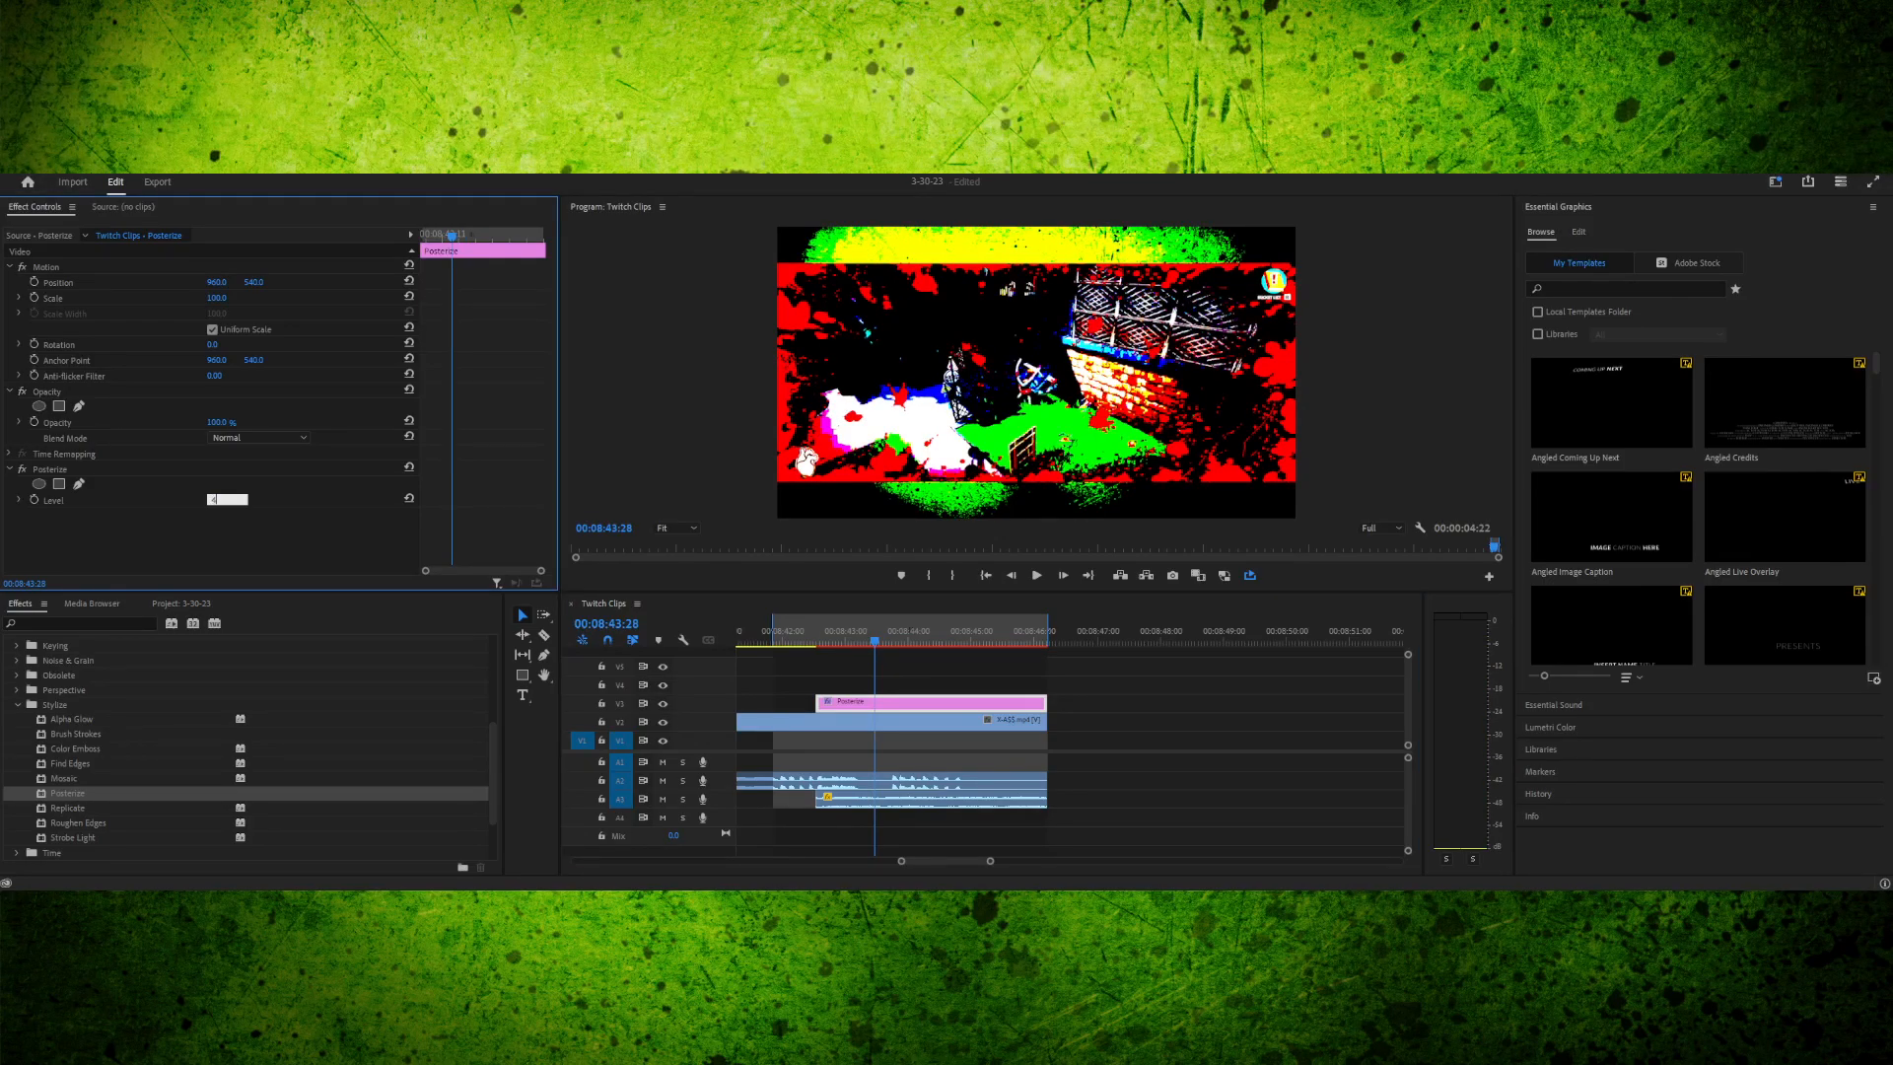
{"action": "key", "text": "Return"}
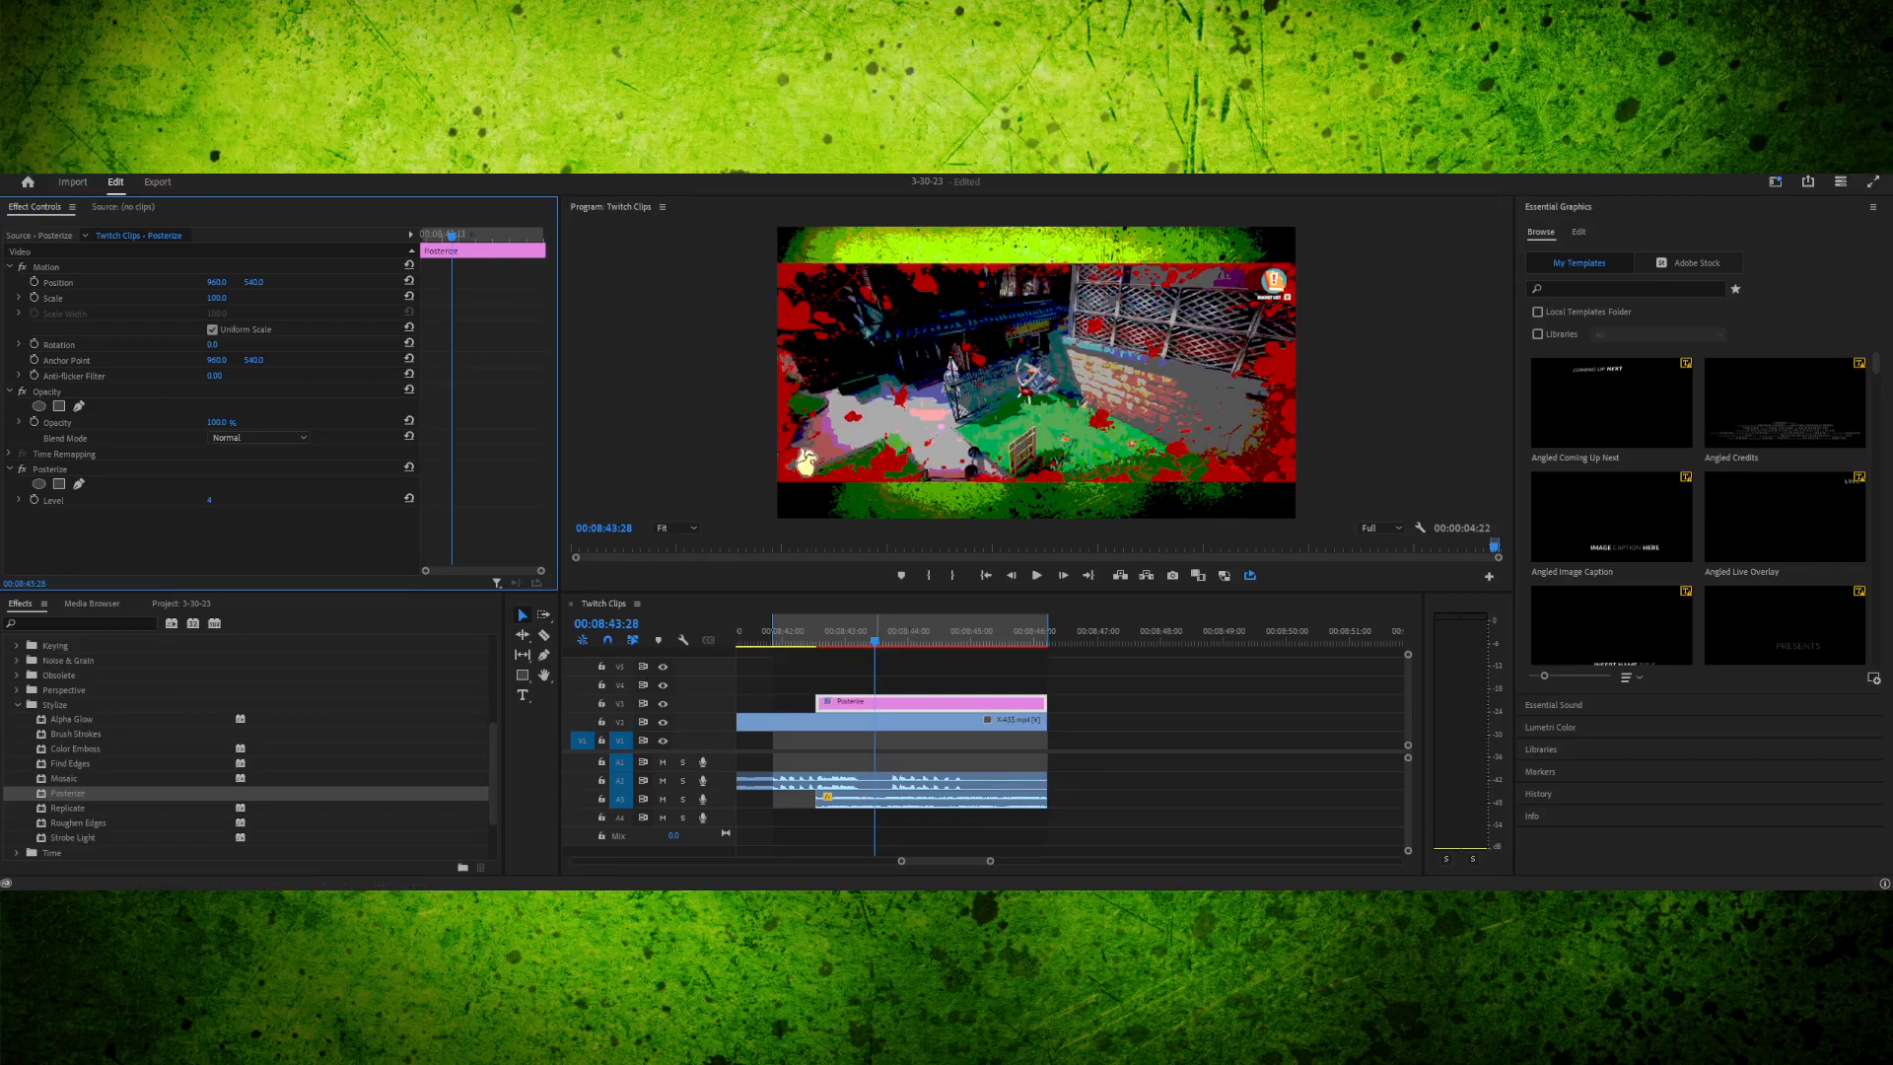
- Play from just before the Posterize layer and render previews for the marked in-to-out range
{"action": "key", "text": "space"}
{"action": "left_click_drag", "start_coordinate": [887, 641], "coordinate": [800, 641]}
{"action": "key", "text": "space"}
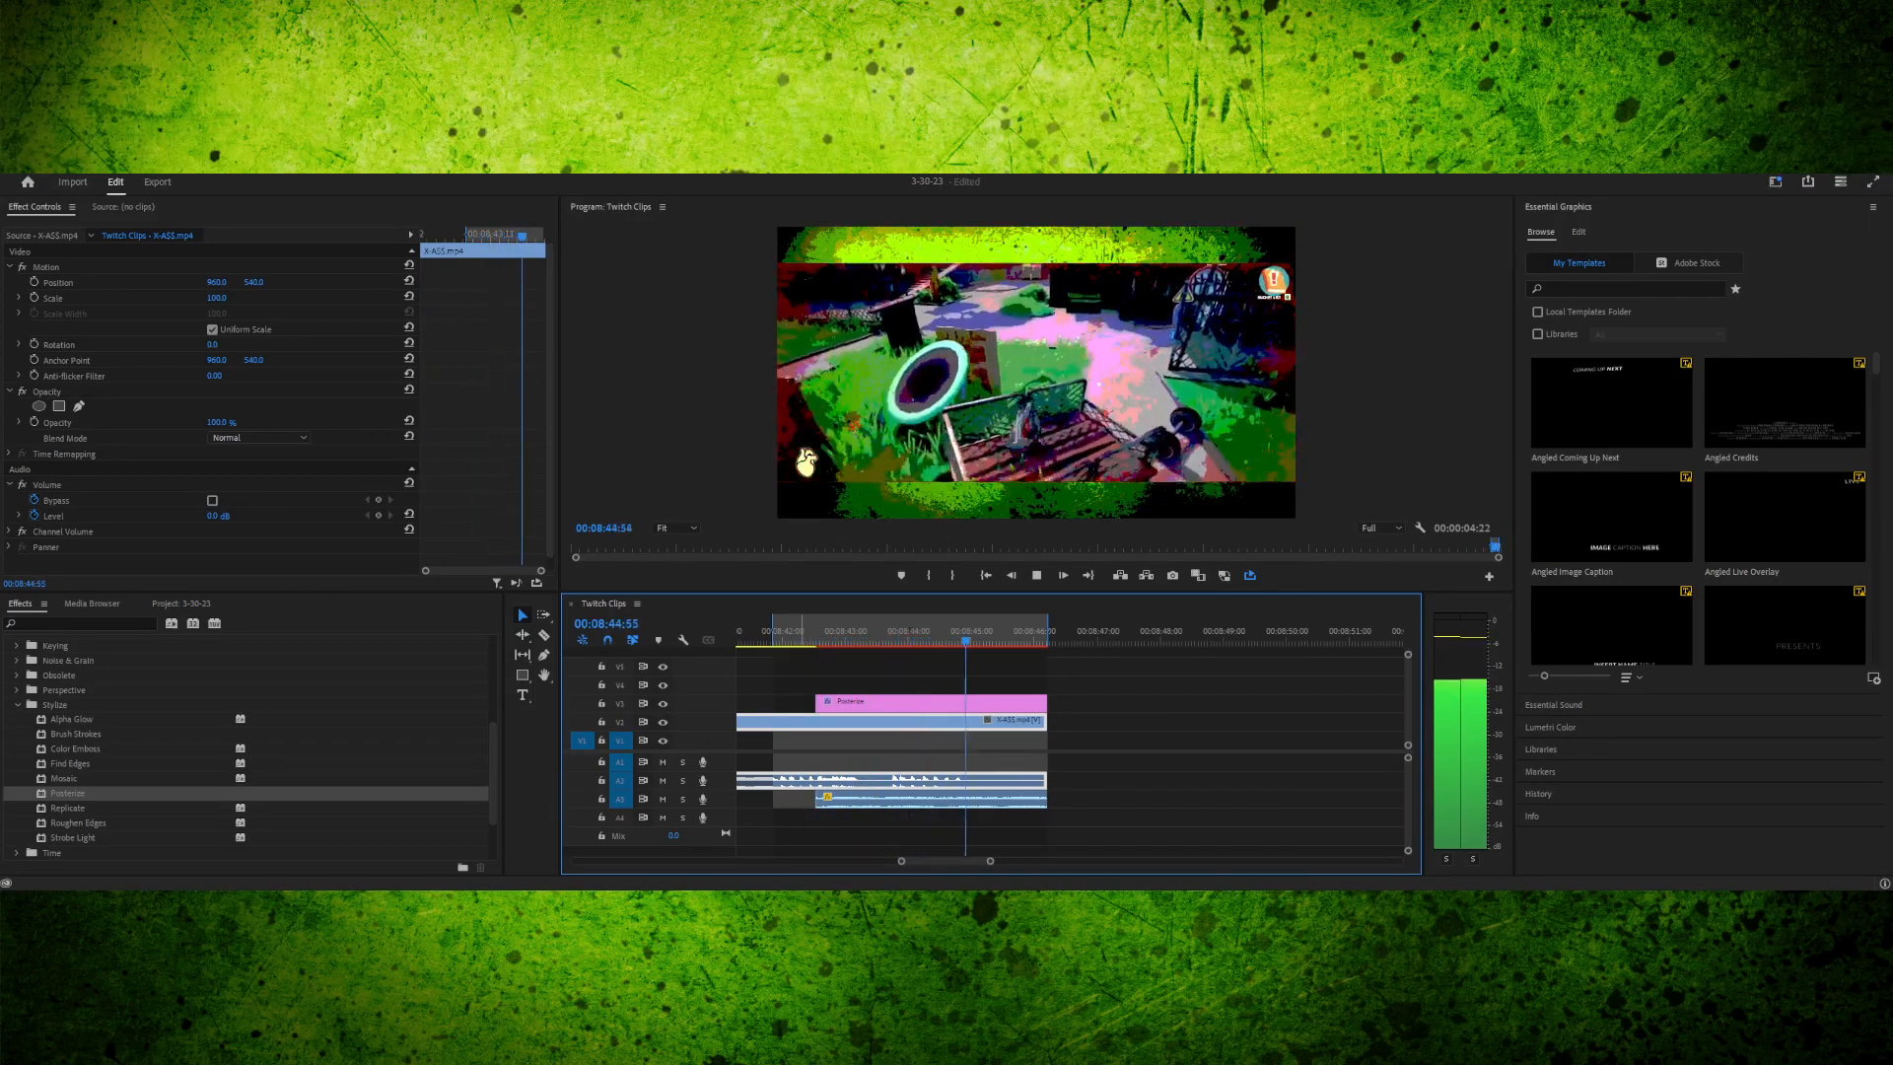
{"action": "key", "text": "Return"}
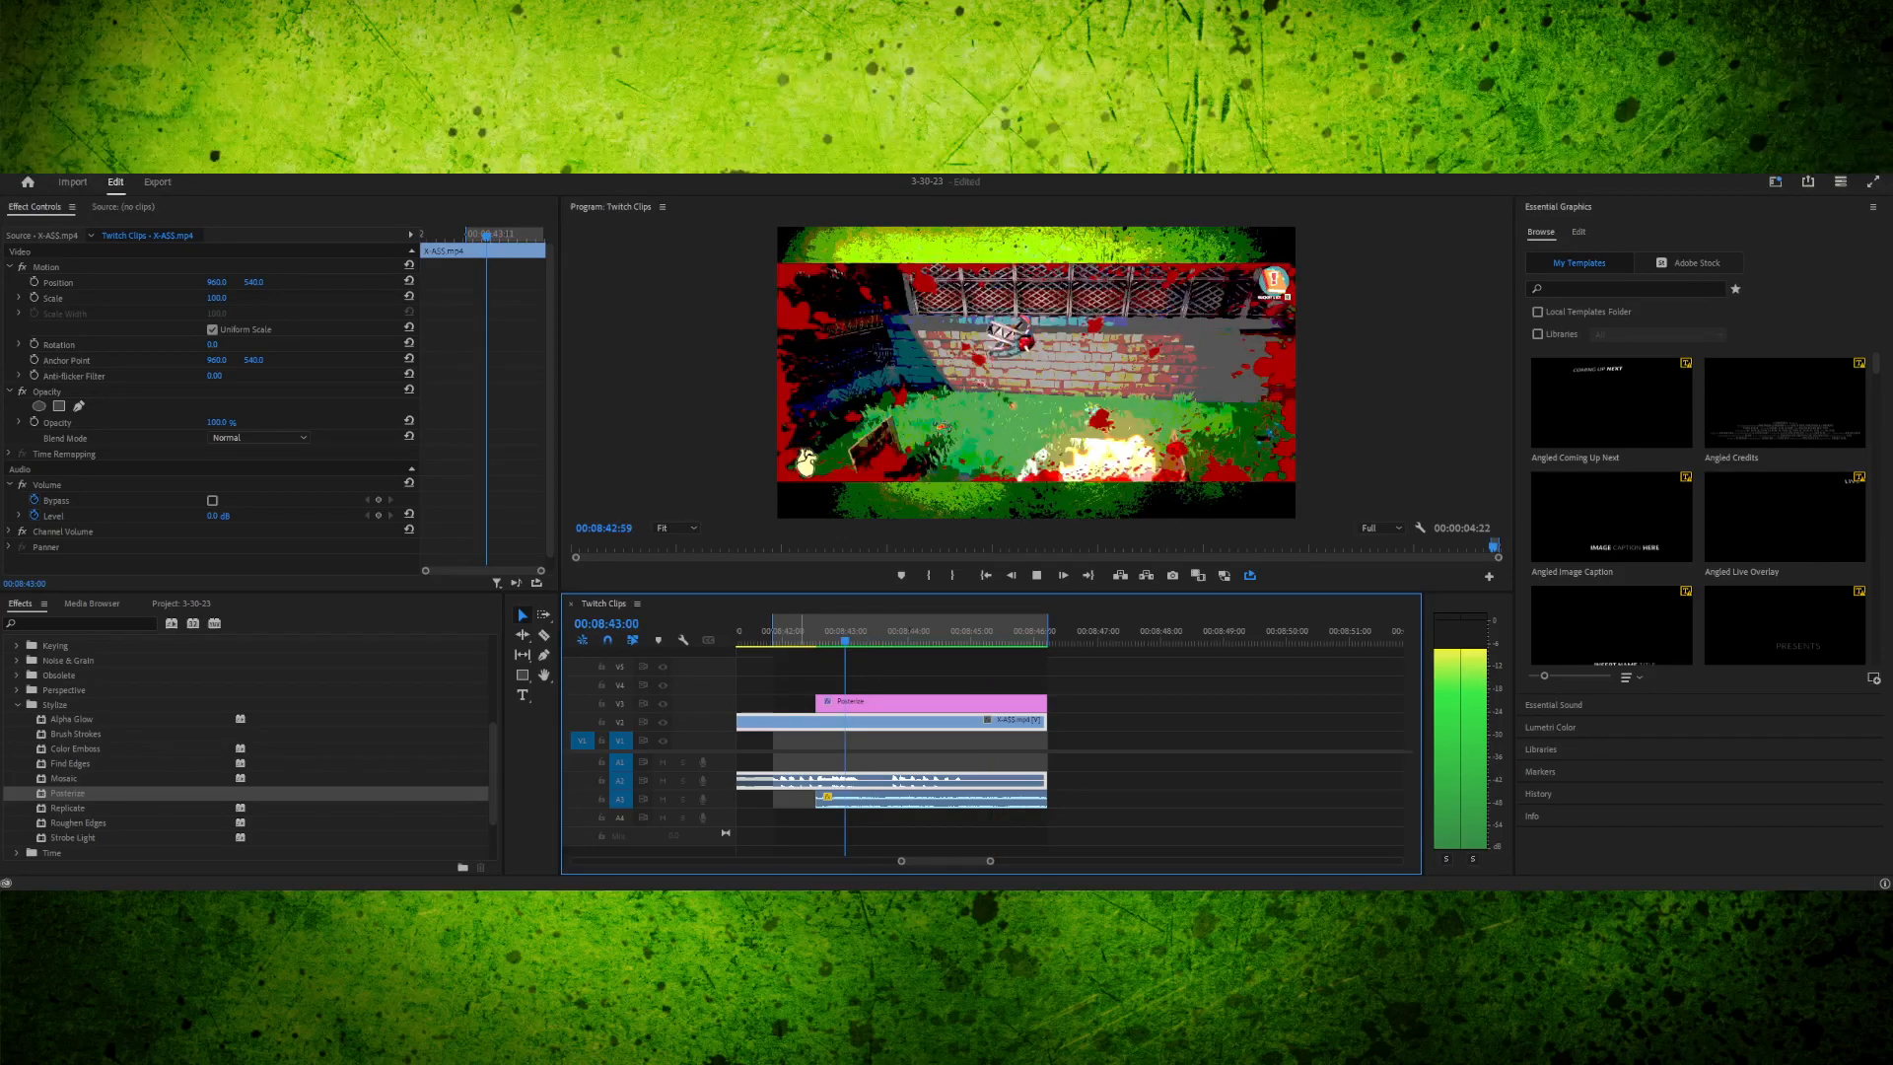
- Play back the rendered range from shortly before the Posterize layer to examine the stronger effect on the explosion
{"action": "key", "text": "space"}
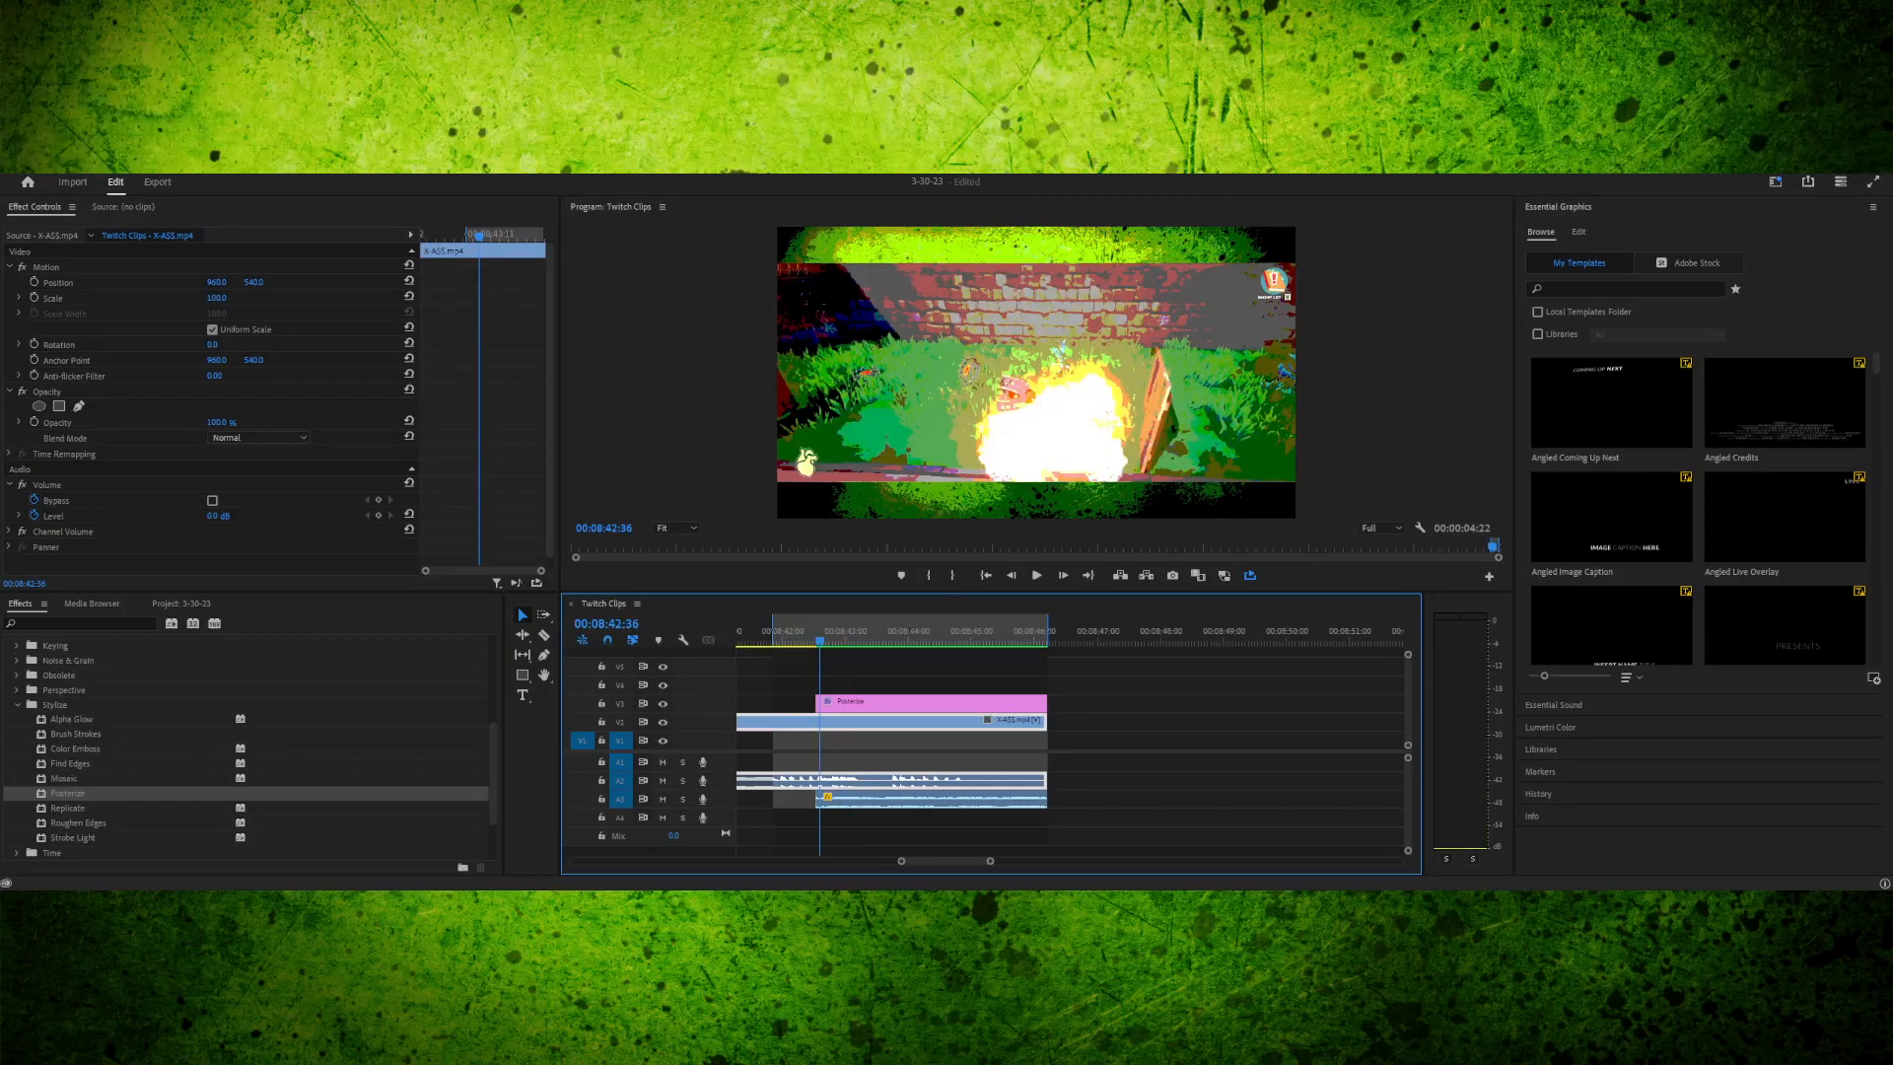
{"action": "key", "text": "space"}
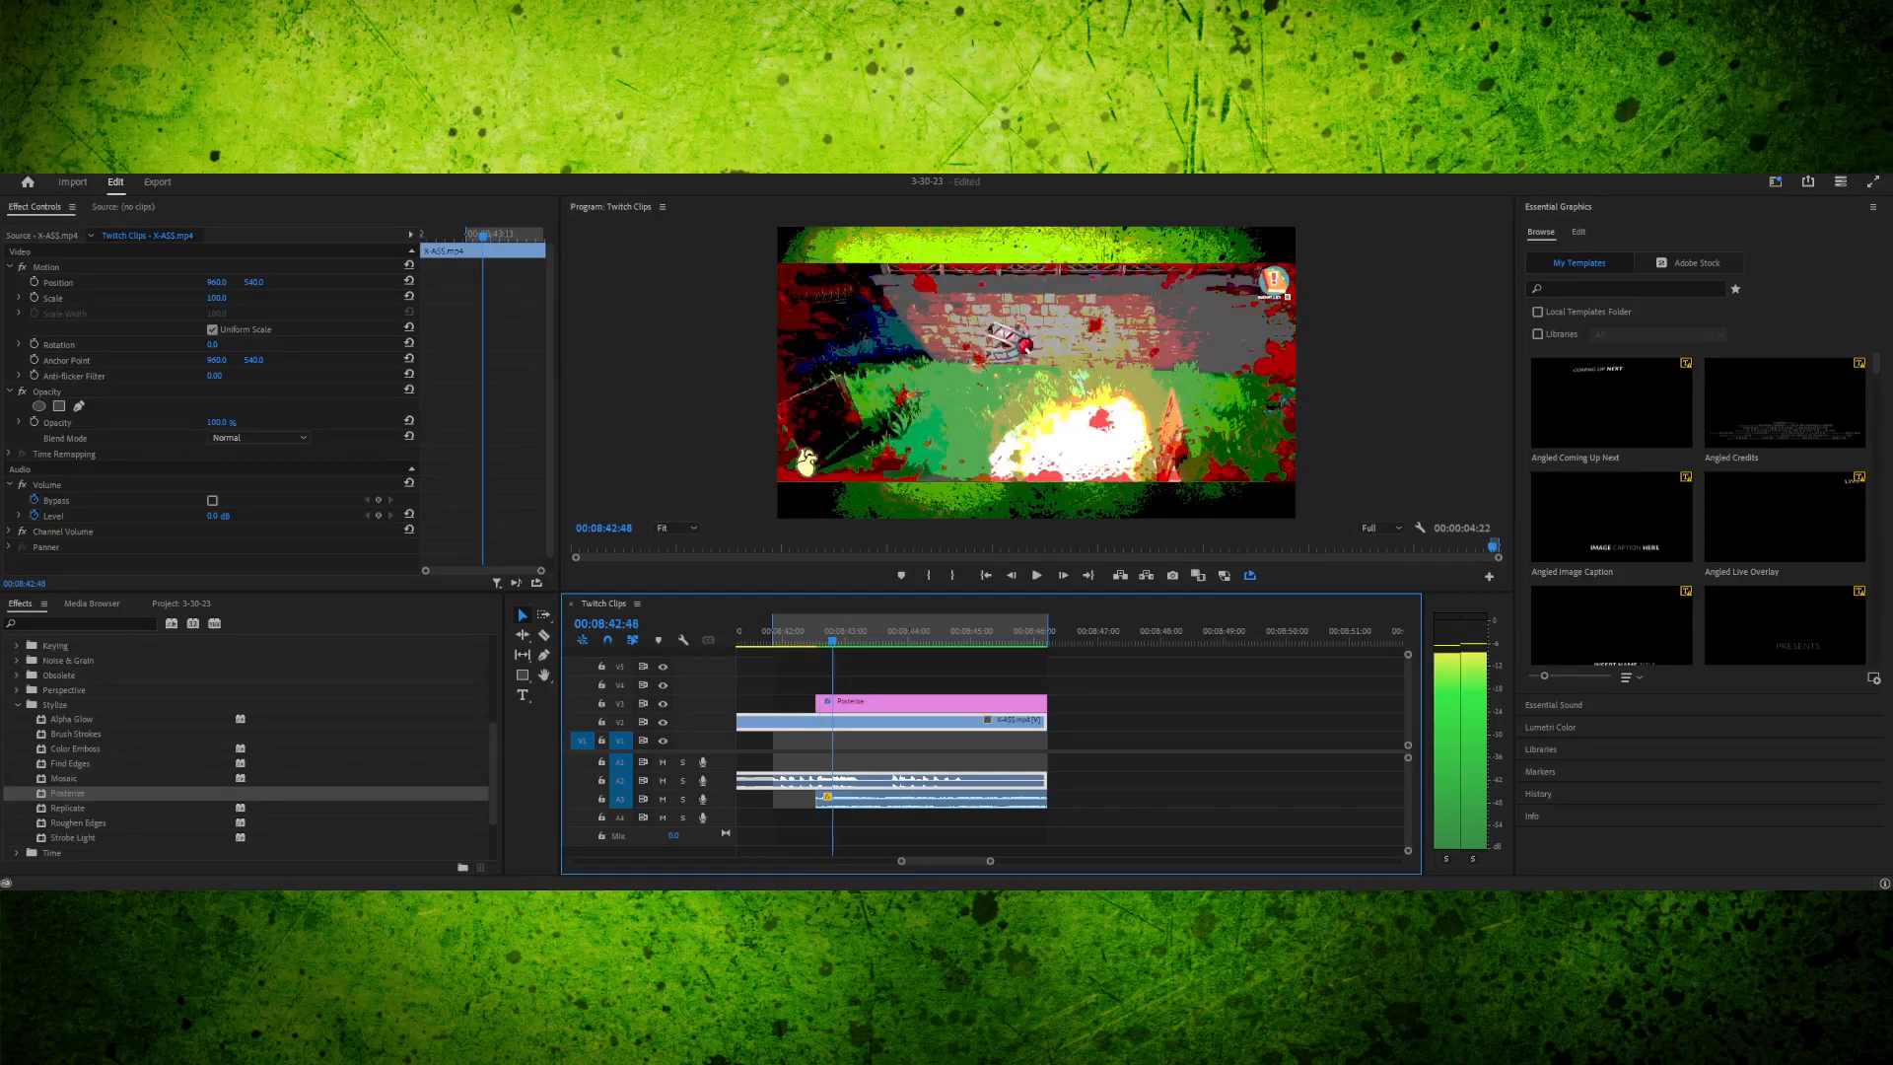
{"action": "key", "text": "space"}
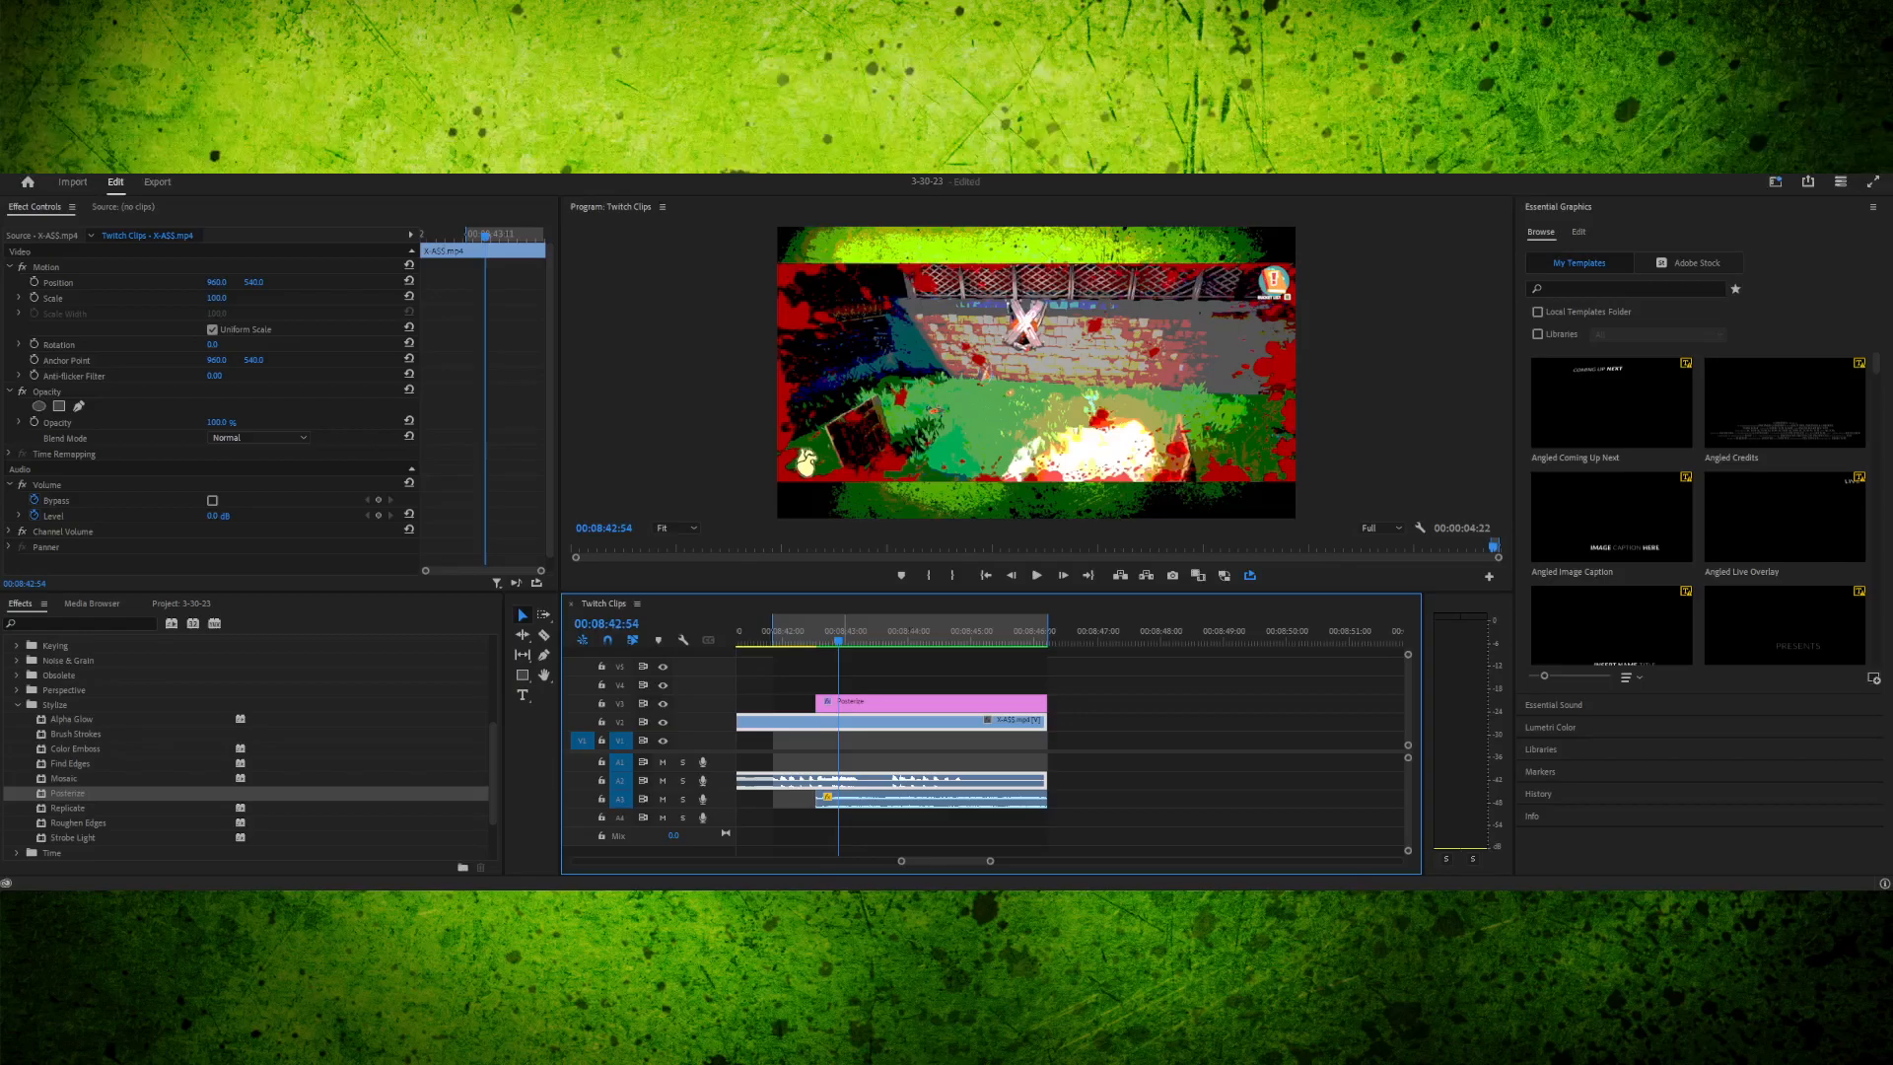
{"action": "left_click", "coordinate": [812, 631]}
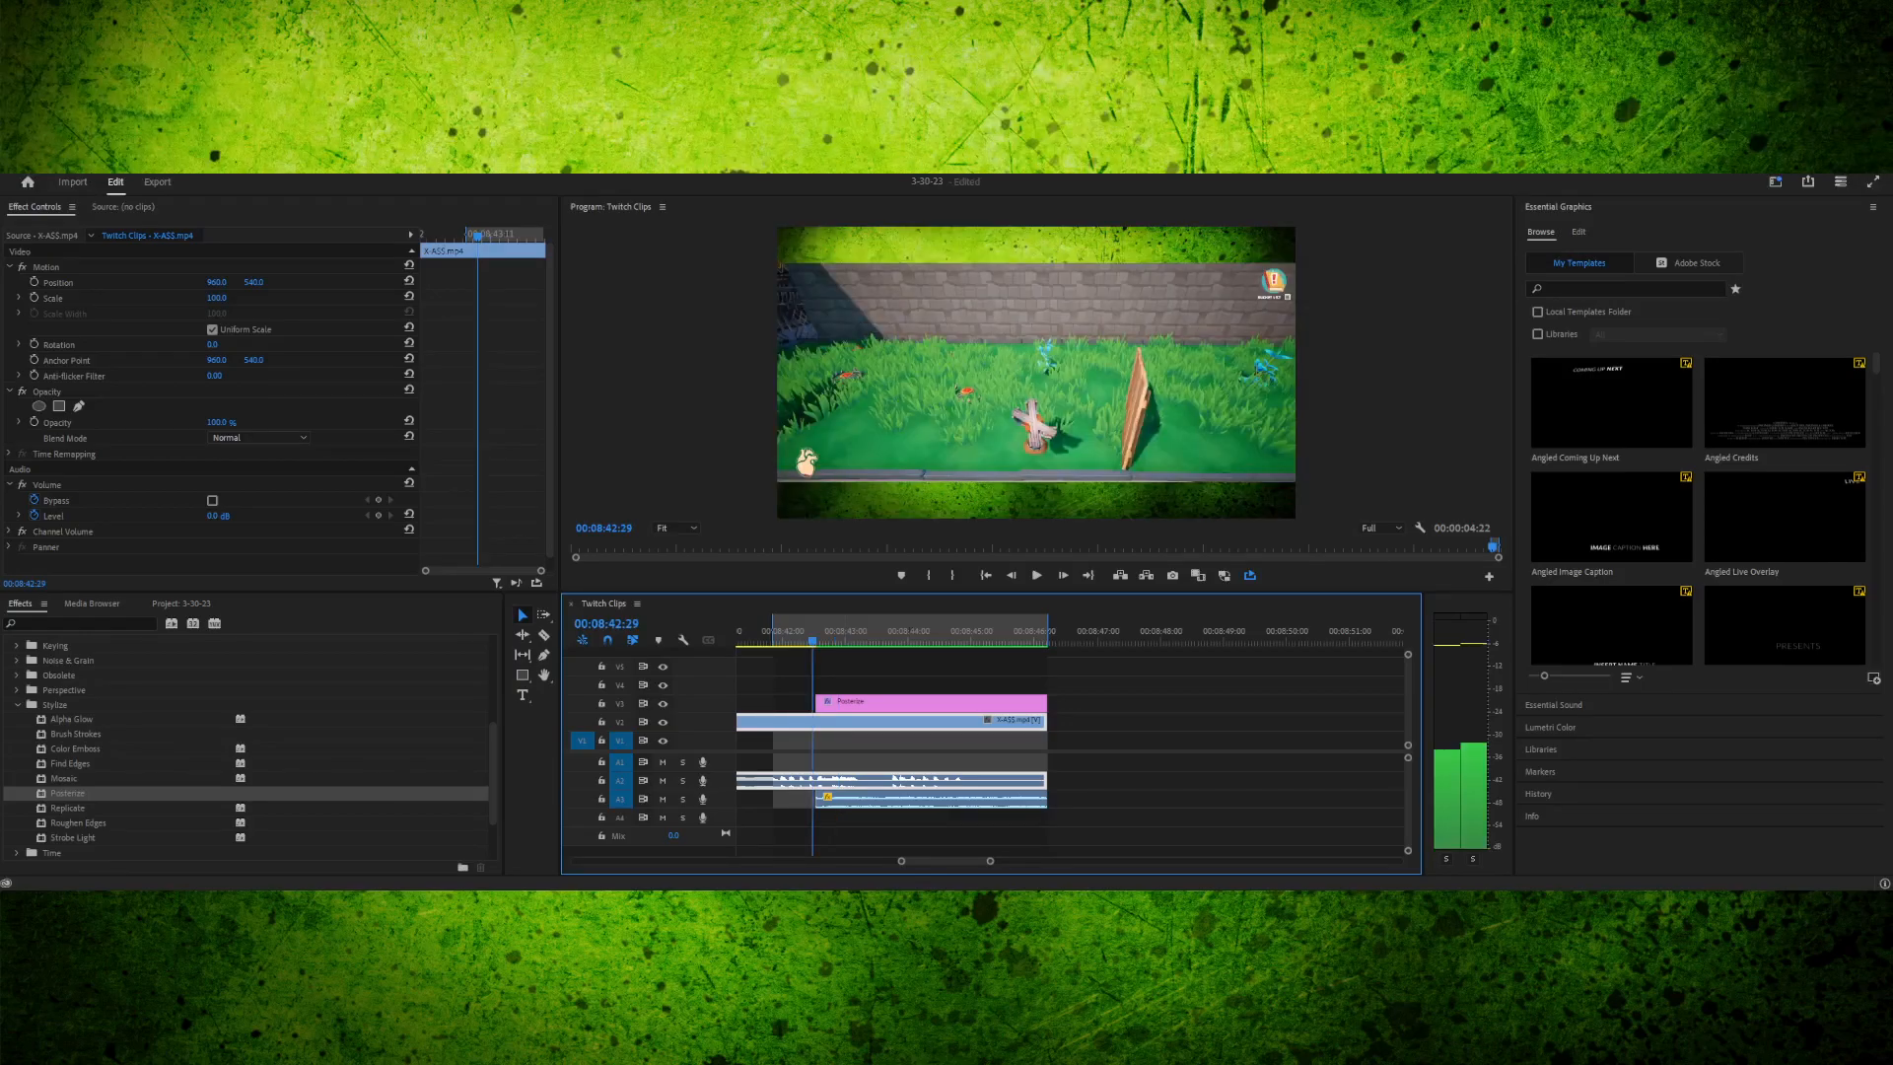
{"action": "left_click", "coordinate": [801, 631]}
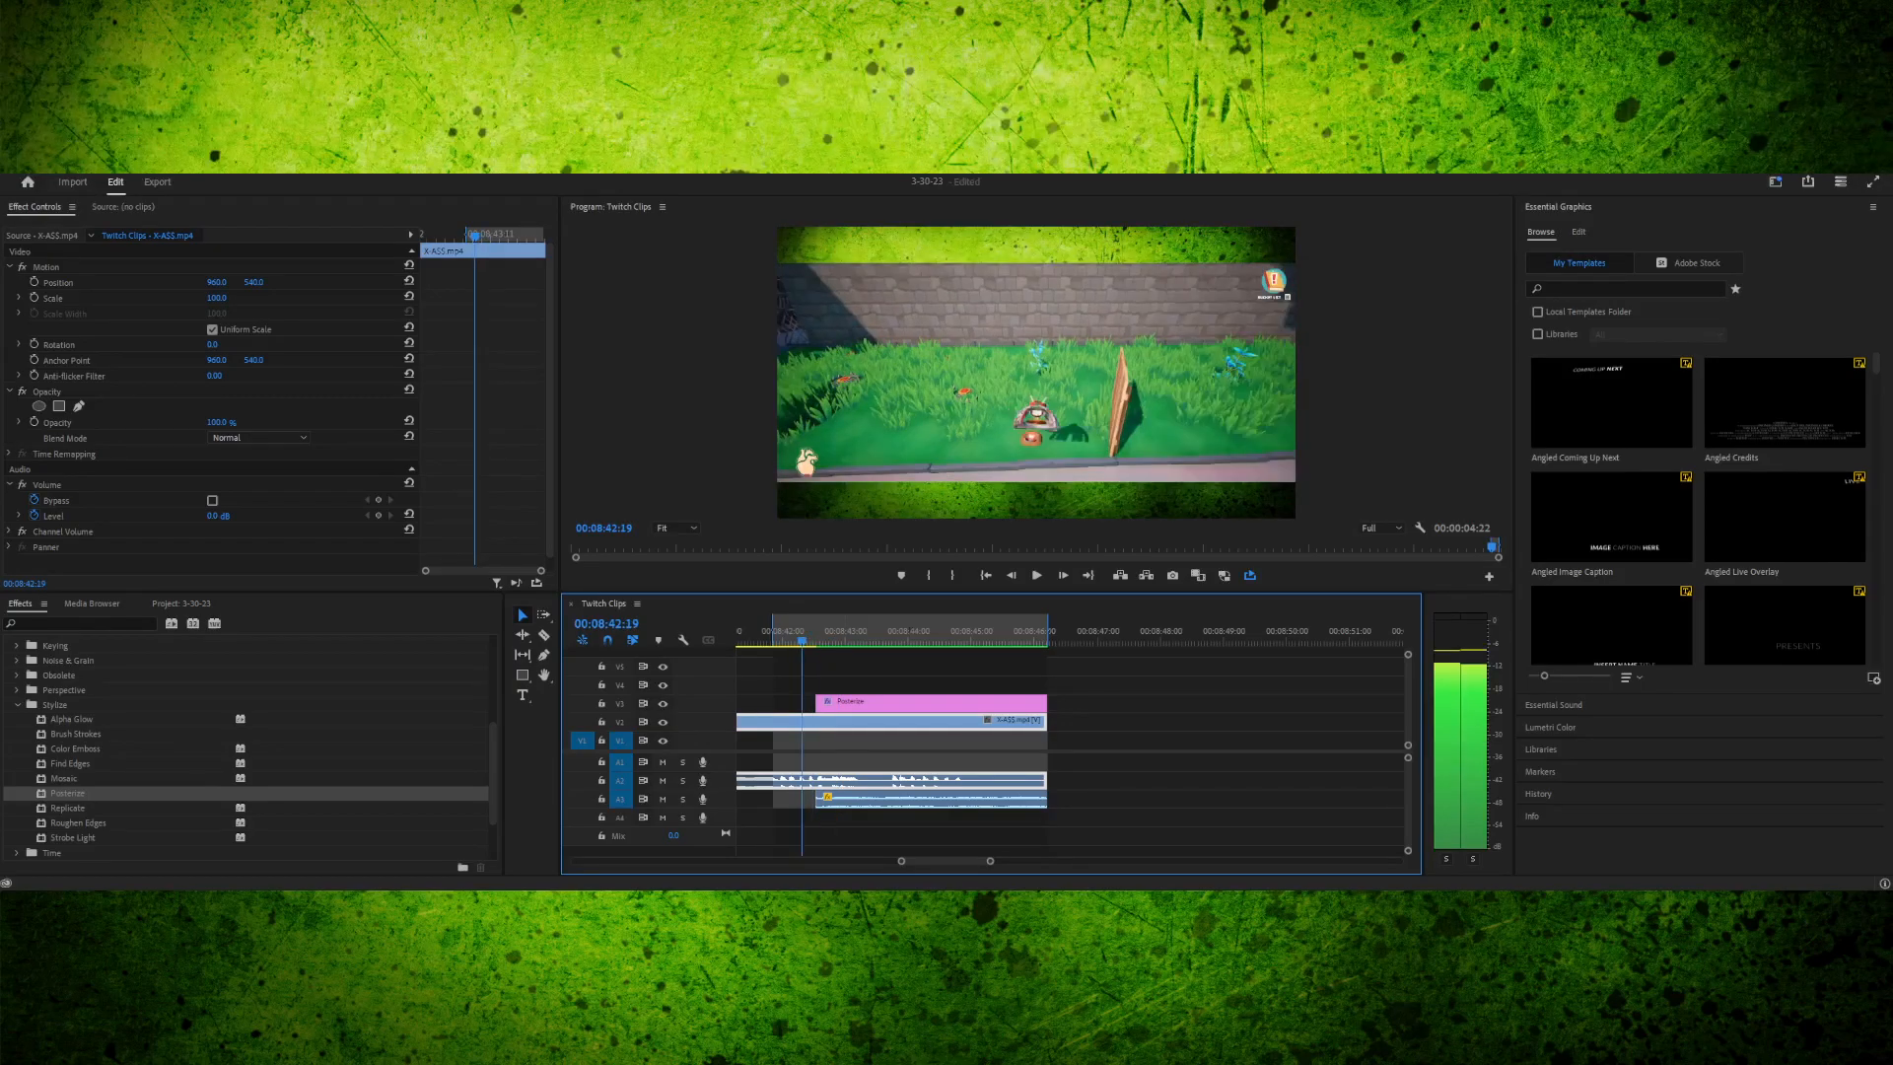
{"action": "key", "text": "space"}
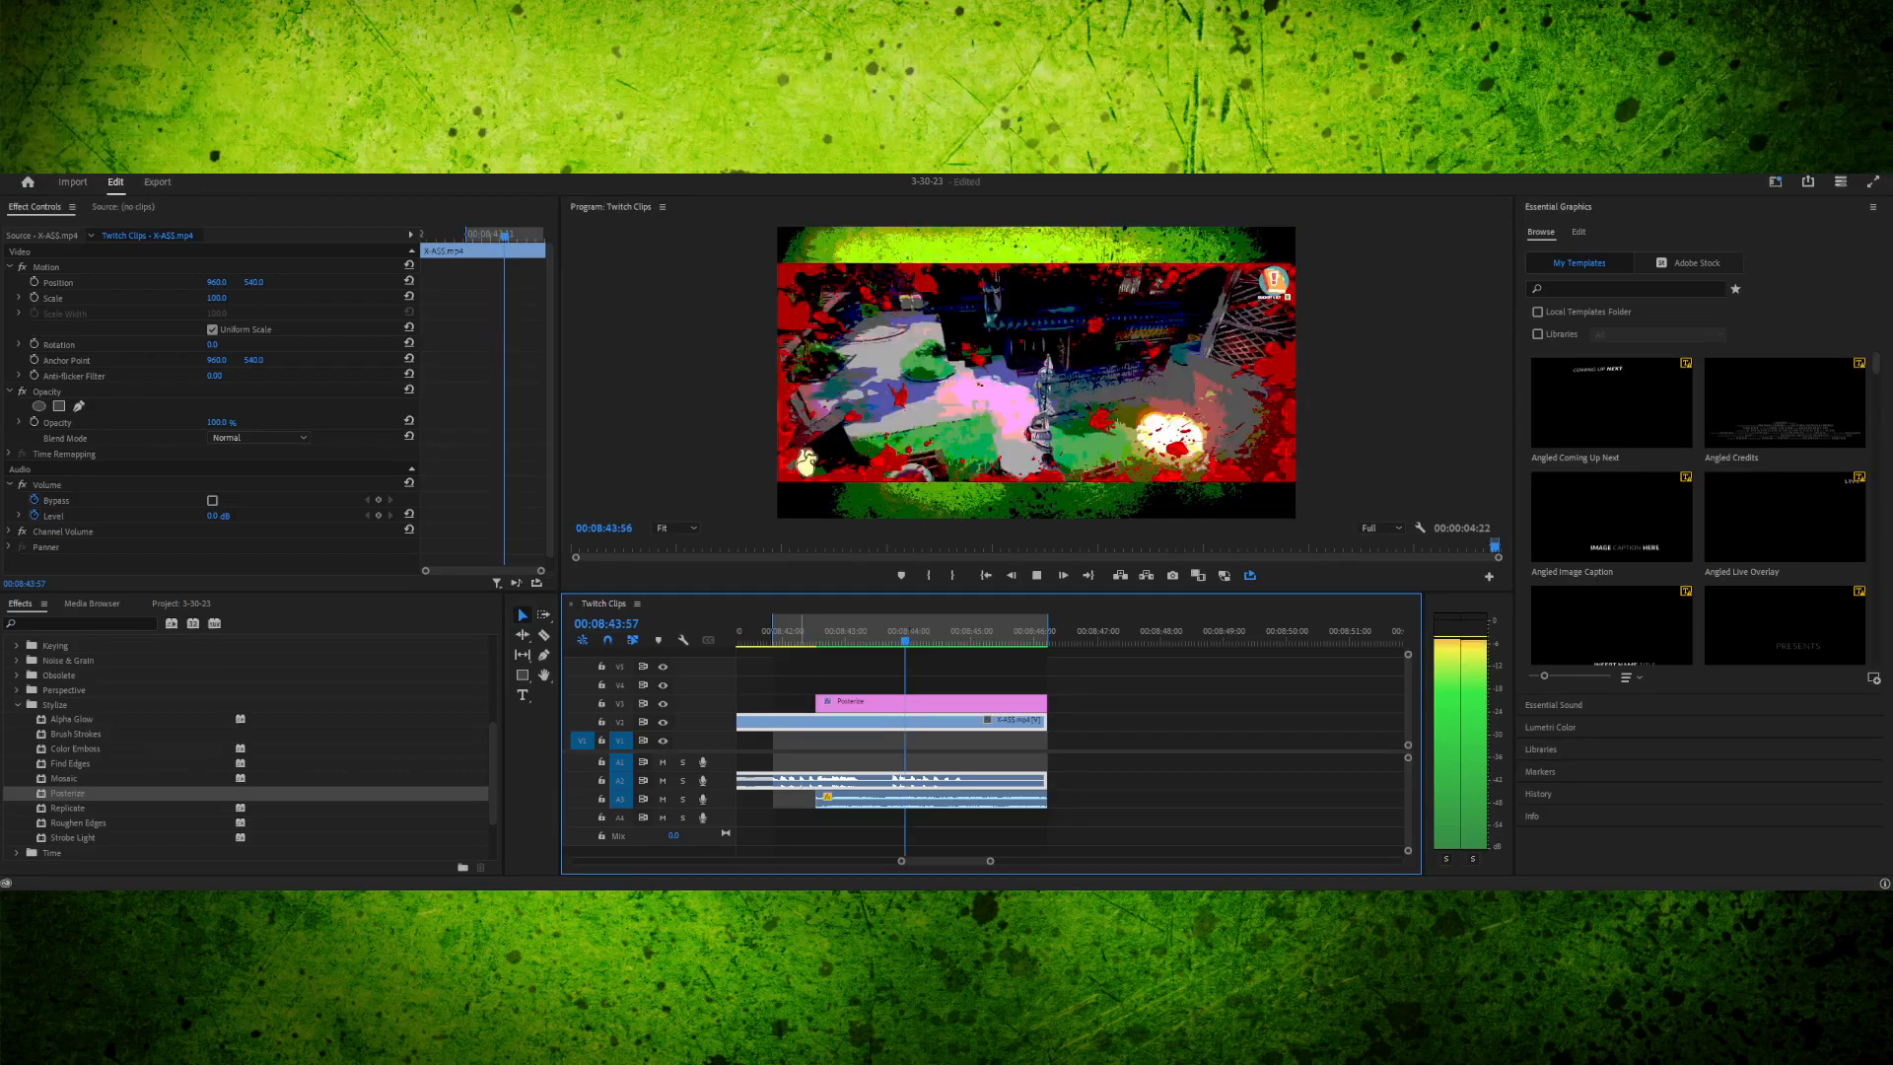
{"action": "key", "text": "space"}
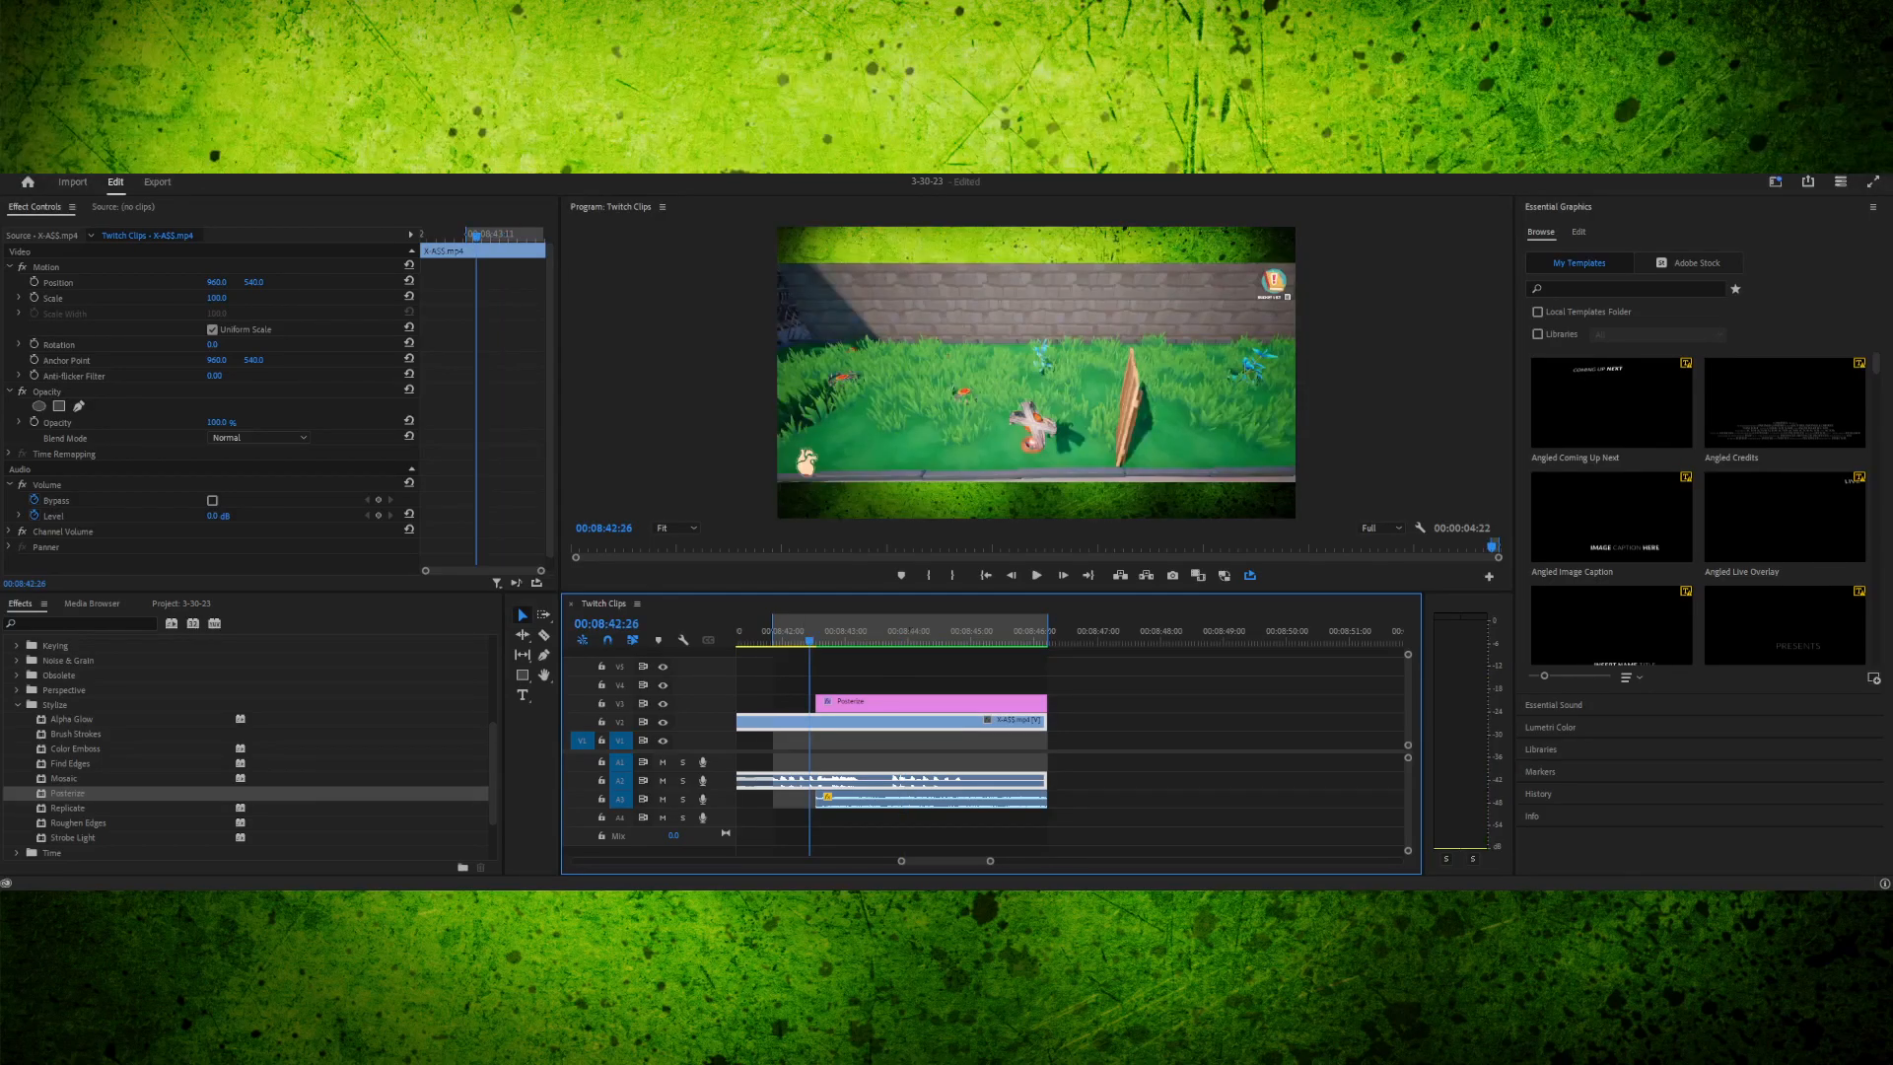
- Replay the change from normal to posterized footage, starting from 00:08:42:14, to examine where the effect begins
{"action": "left_click", "coordinate": [800, 633]}
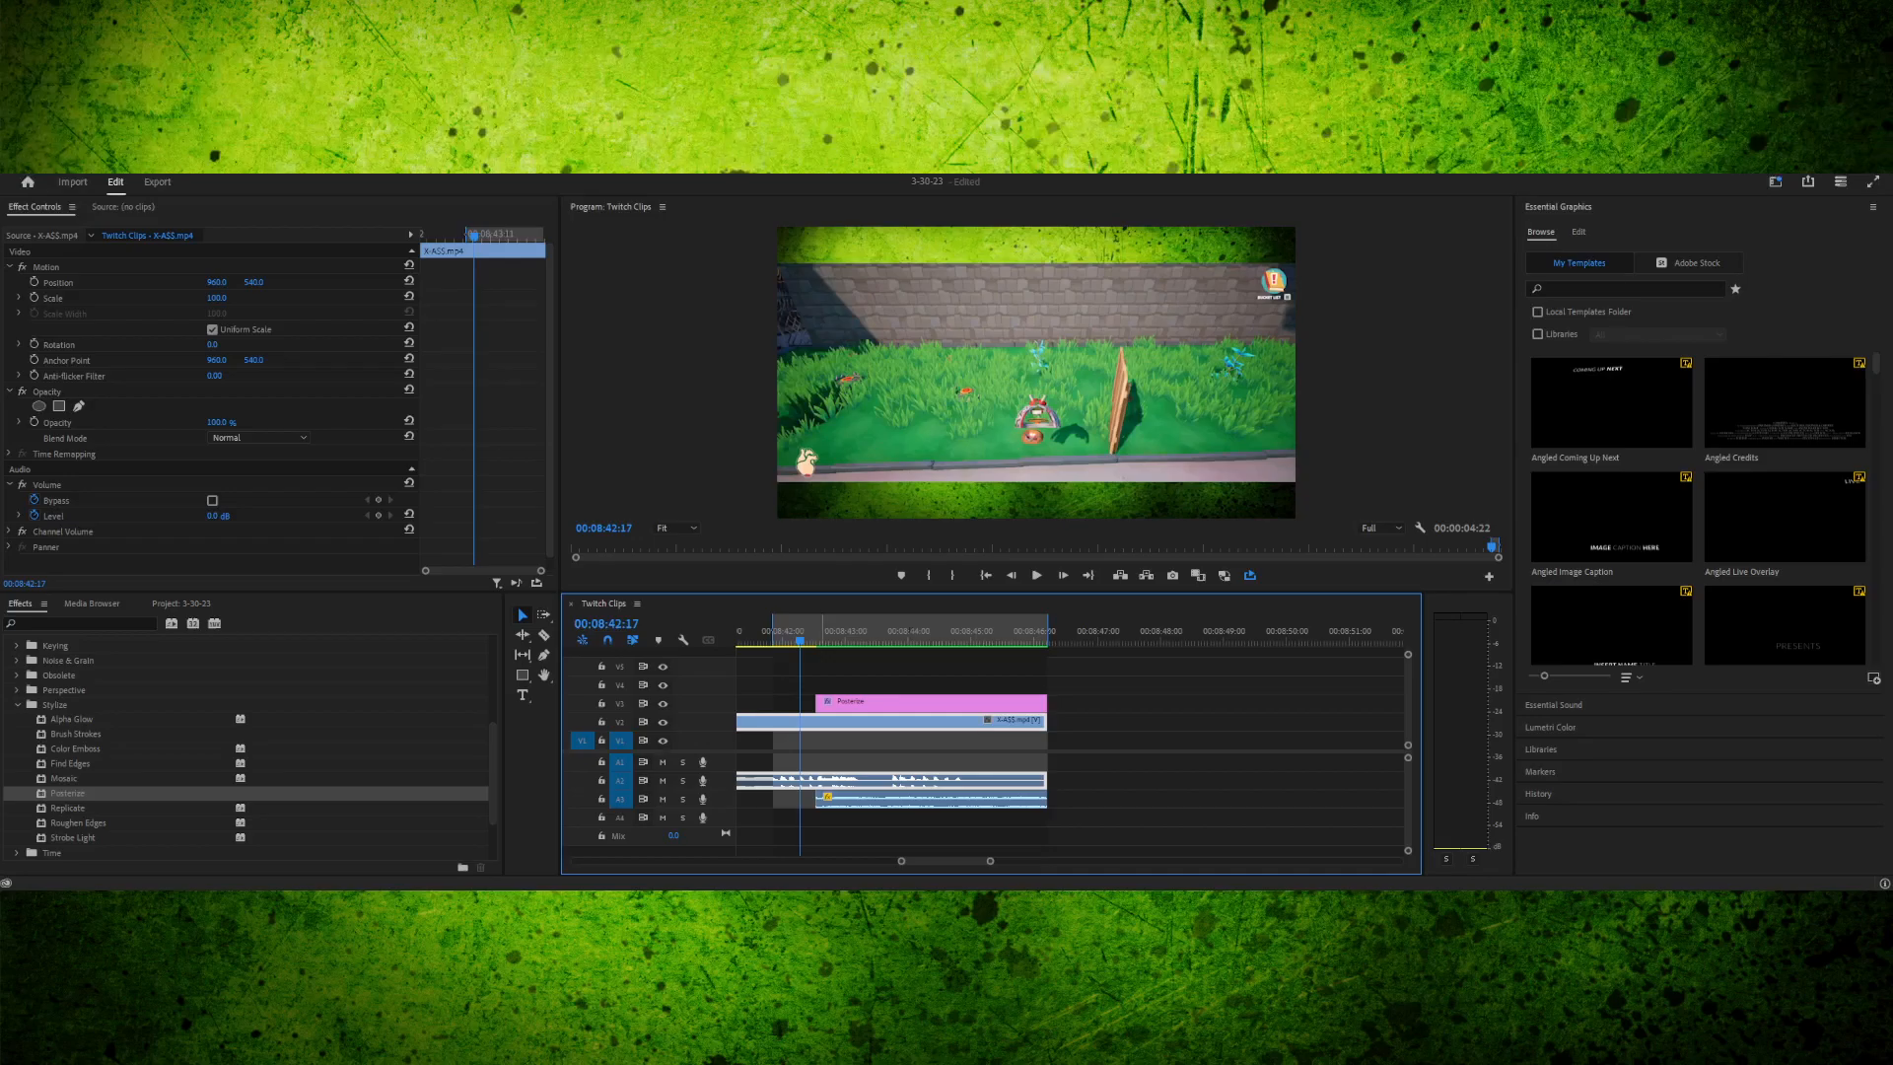
{"action": "key", "text": "Left"}
{"action": "key", "text": "Left"}
{"action": "key", "text": "Left"}
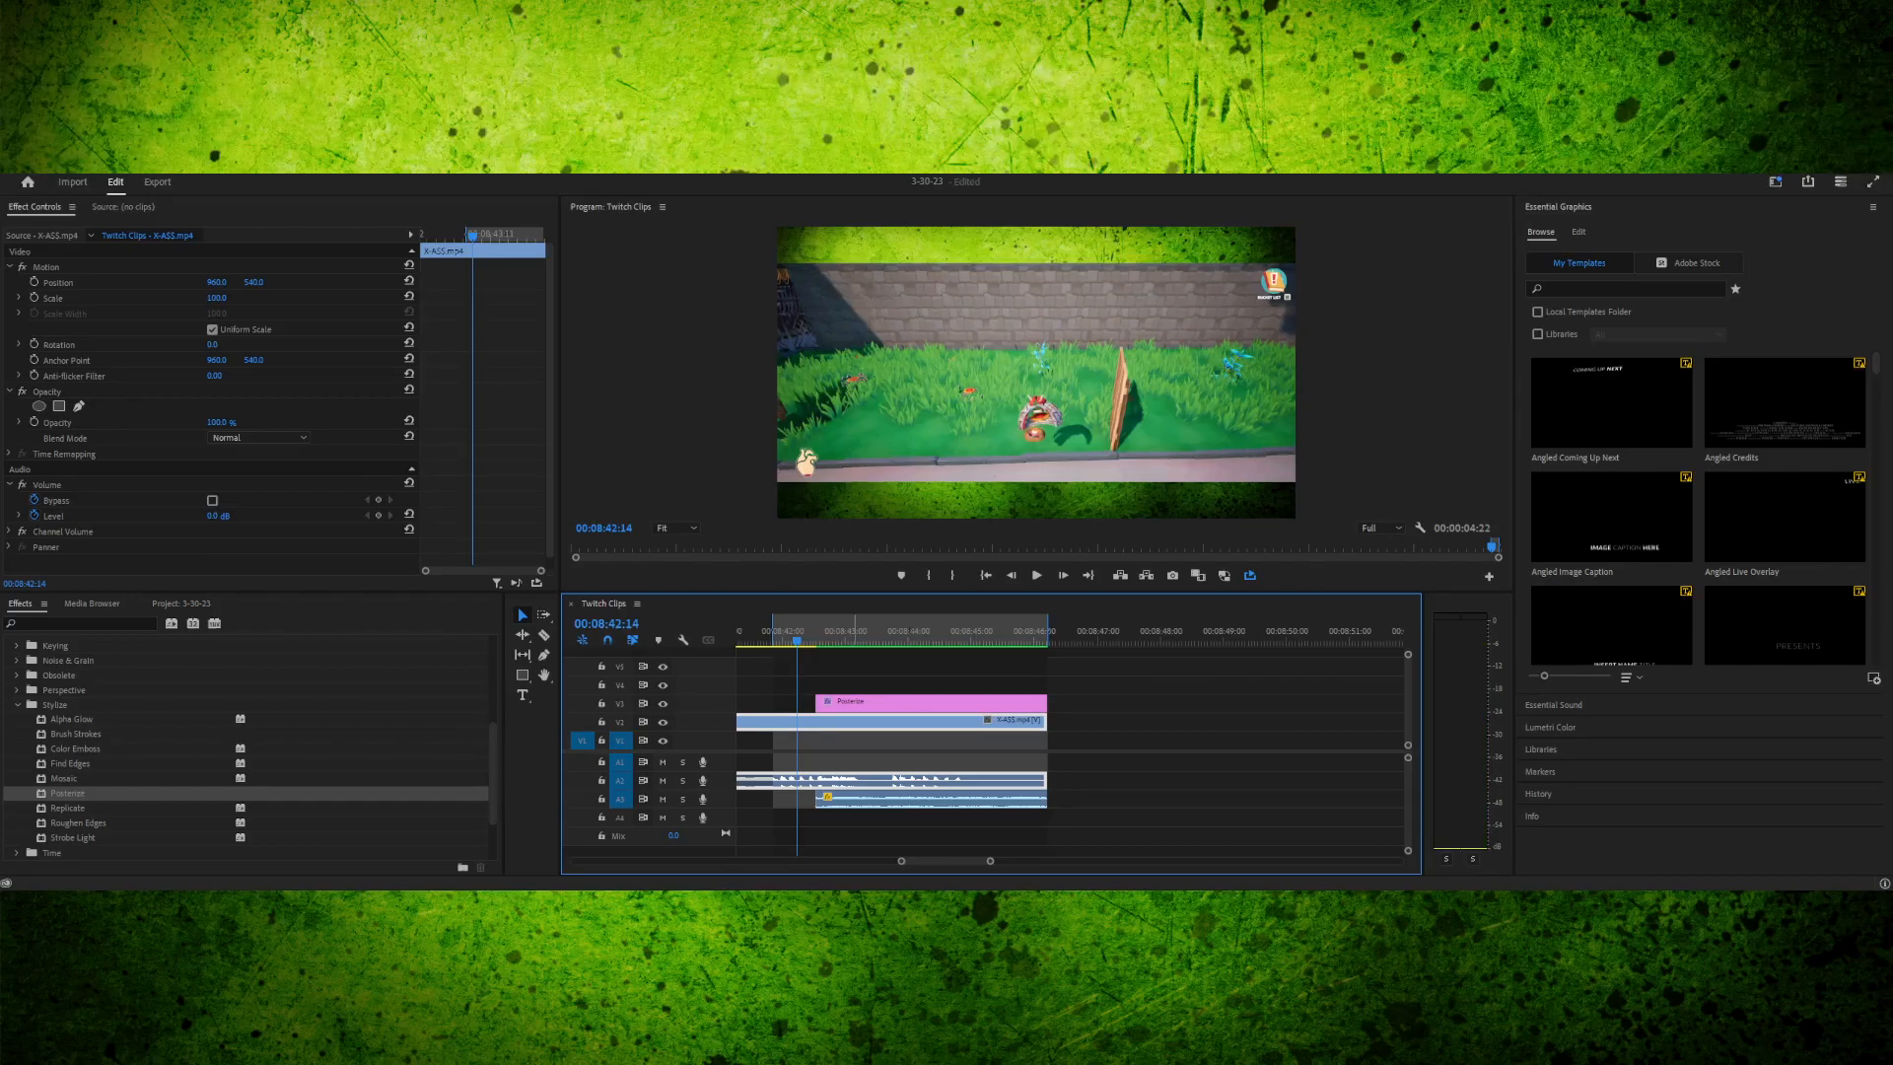
{"action": "key", "text": "space"}
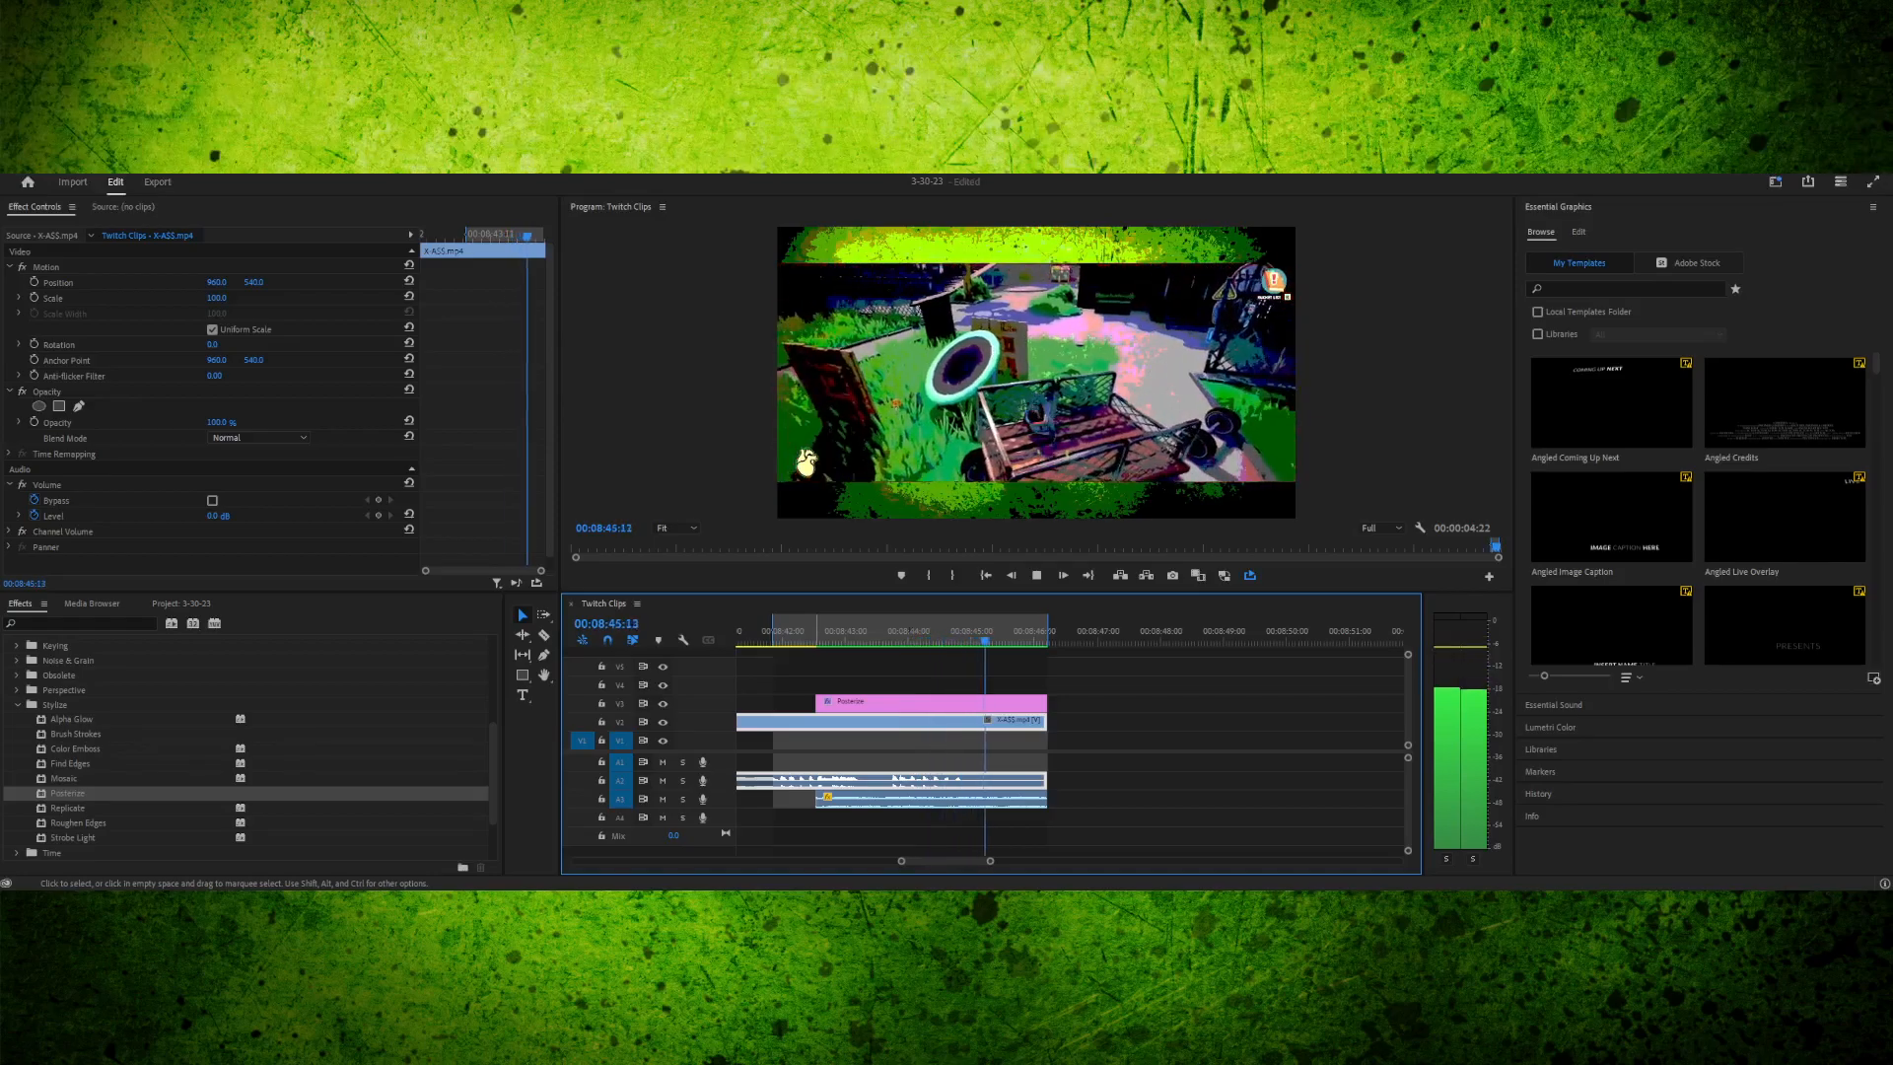
{"action": "key", "text": "space"}
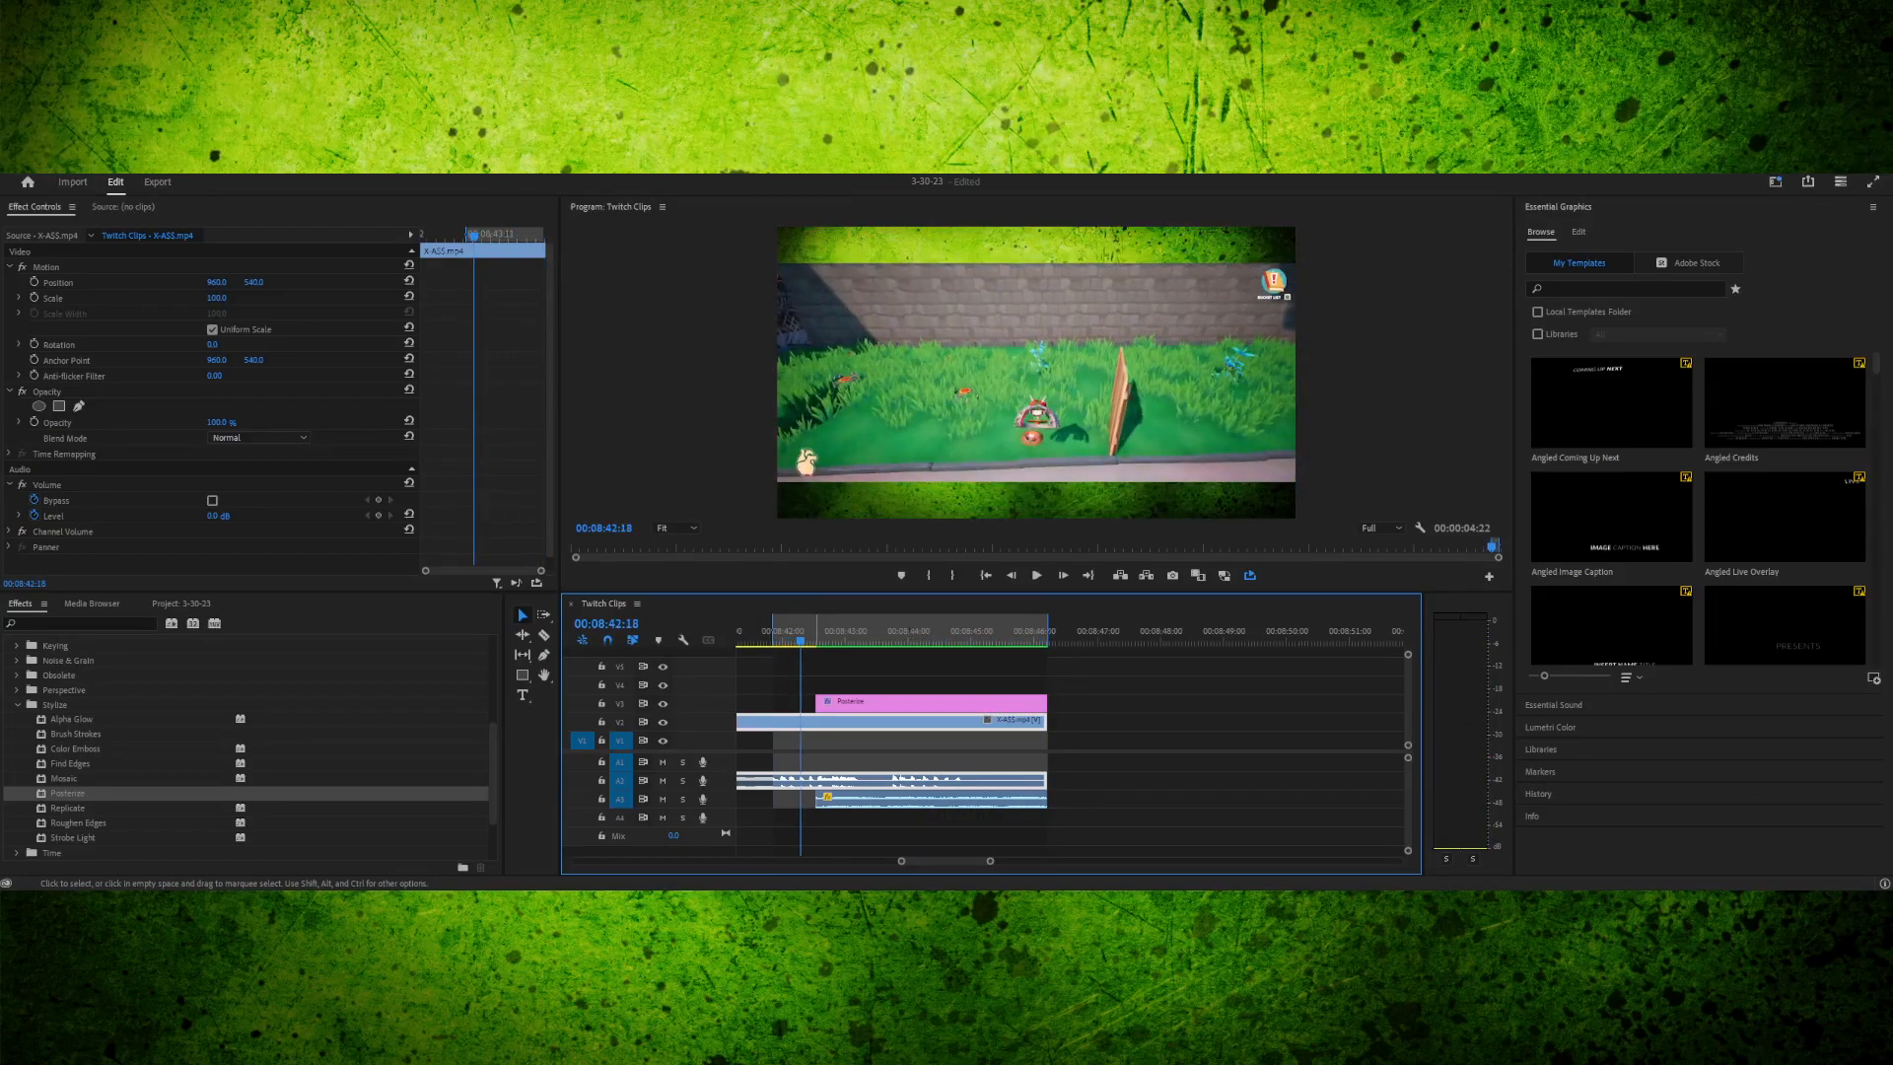
{"action": "key", "text": "space"}
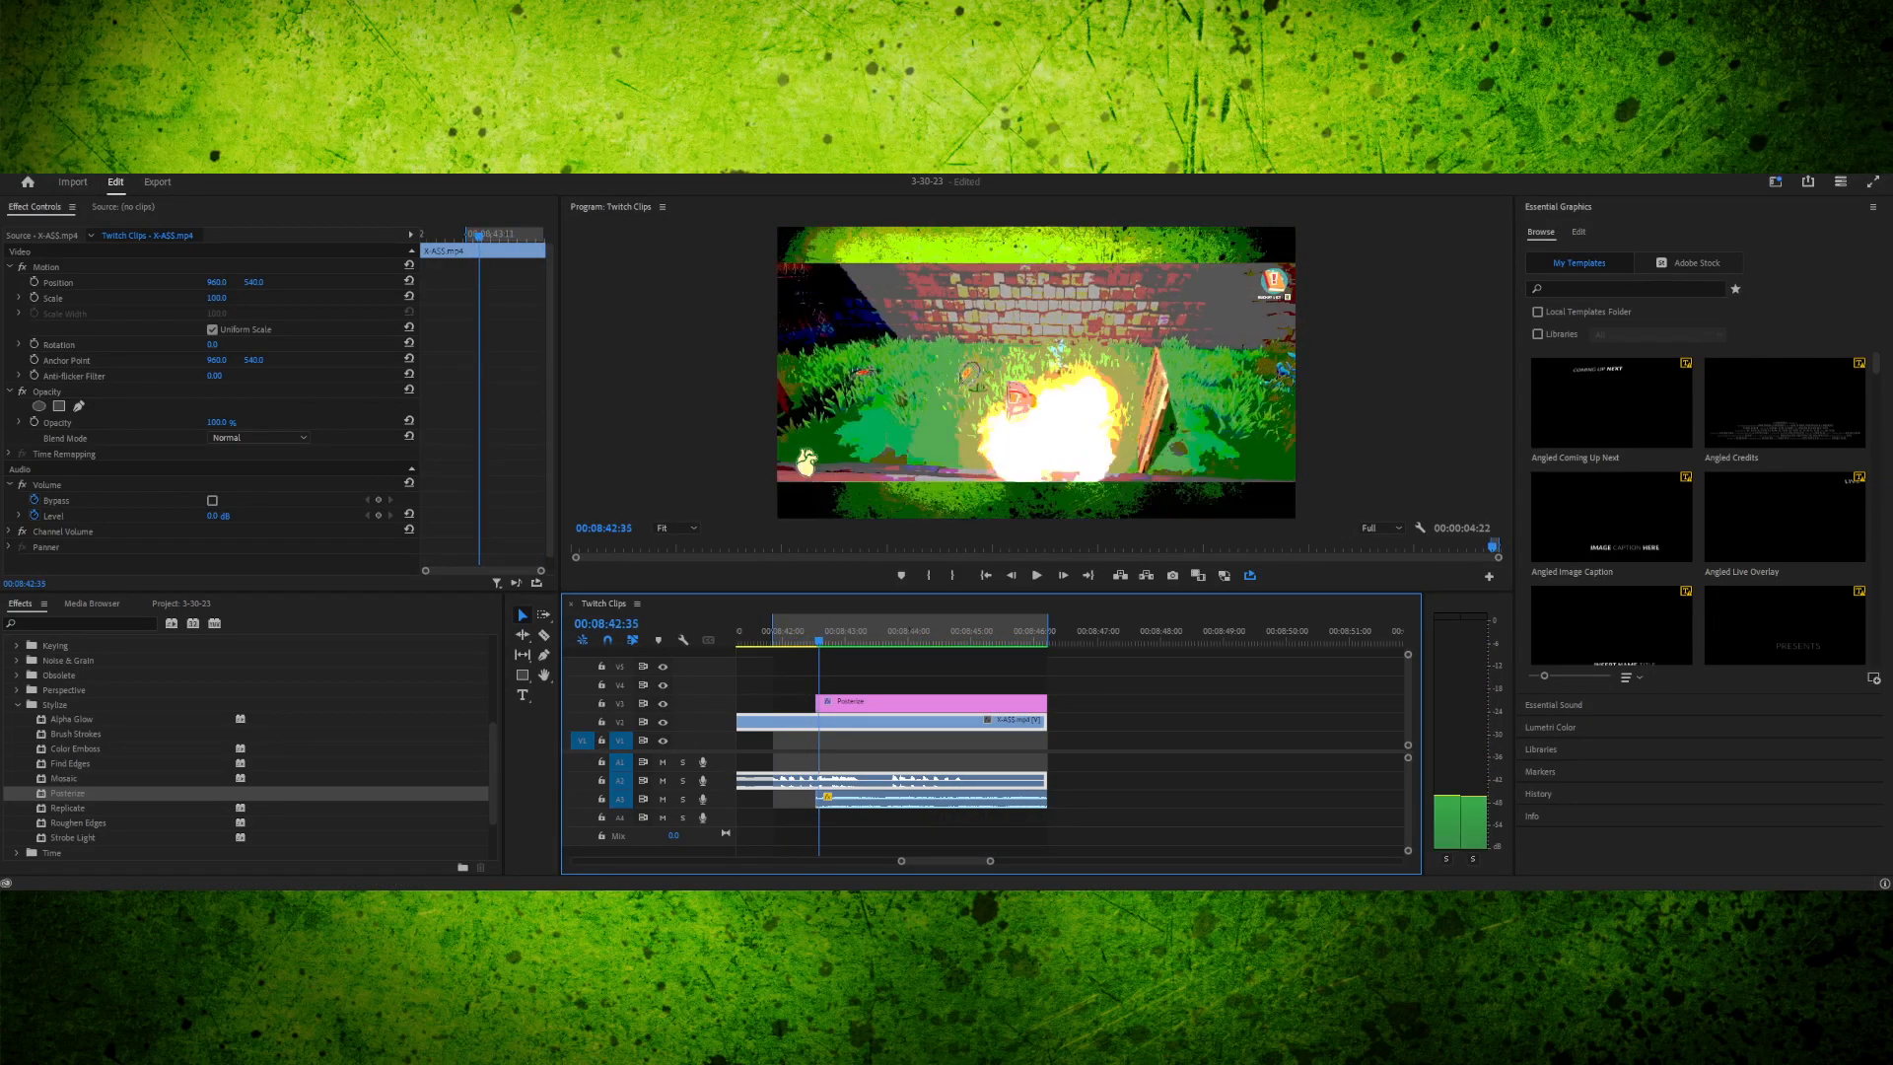
{"action": "mouse_move", "coordinate": [824, 641]}
{"action": "left_mouse_down"}
{"action": "mouse_move", "coordinate": [842, 641]}
{"action": "mouse_move", "coordinate": [809, 641]}
{"action": "left_mouse_up"}
{"action": "key", "text": "space"}
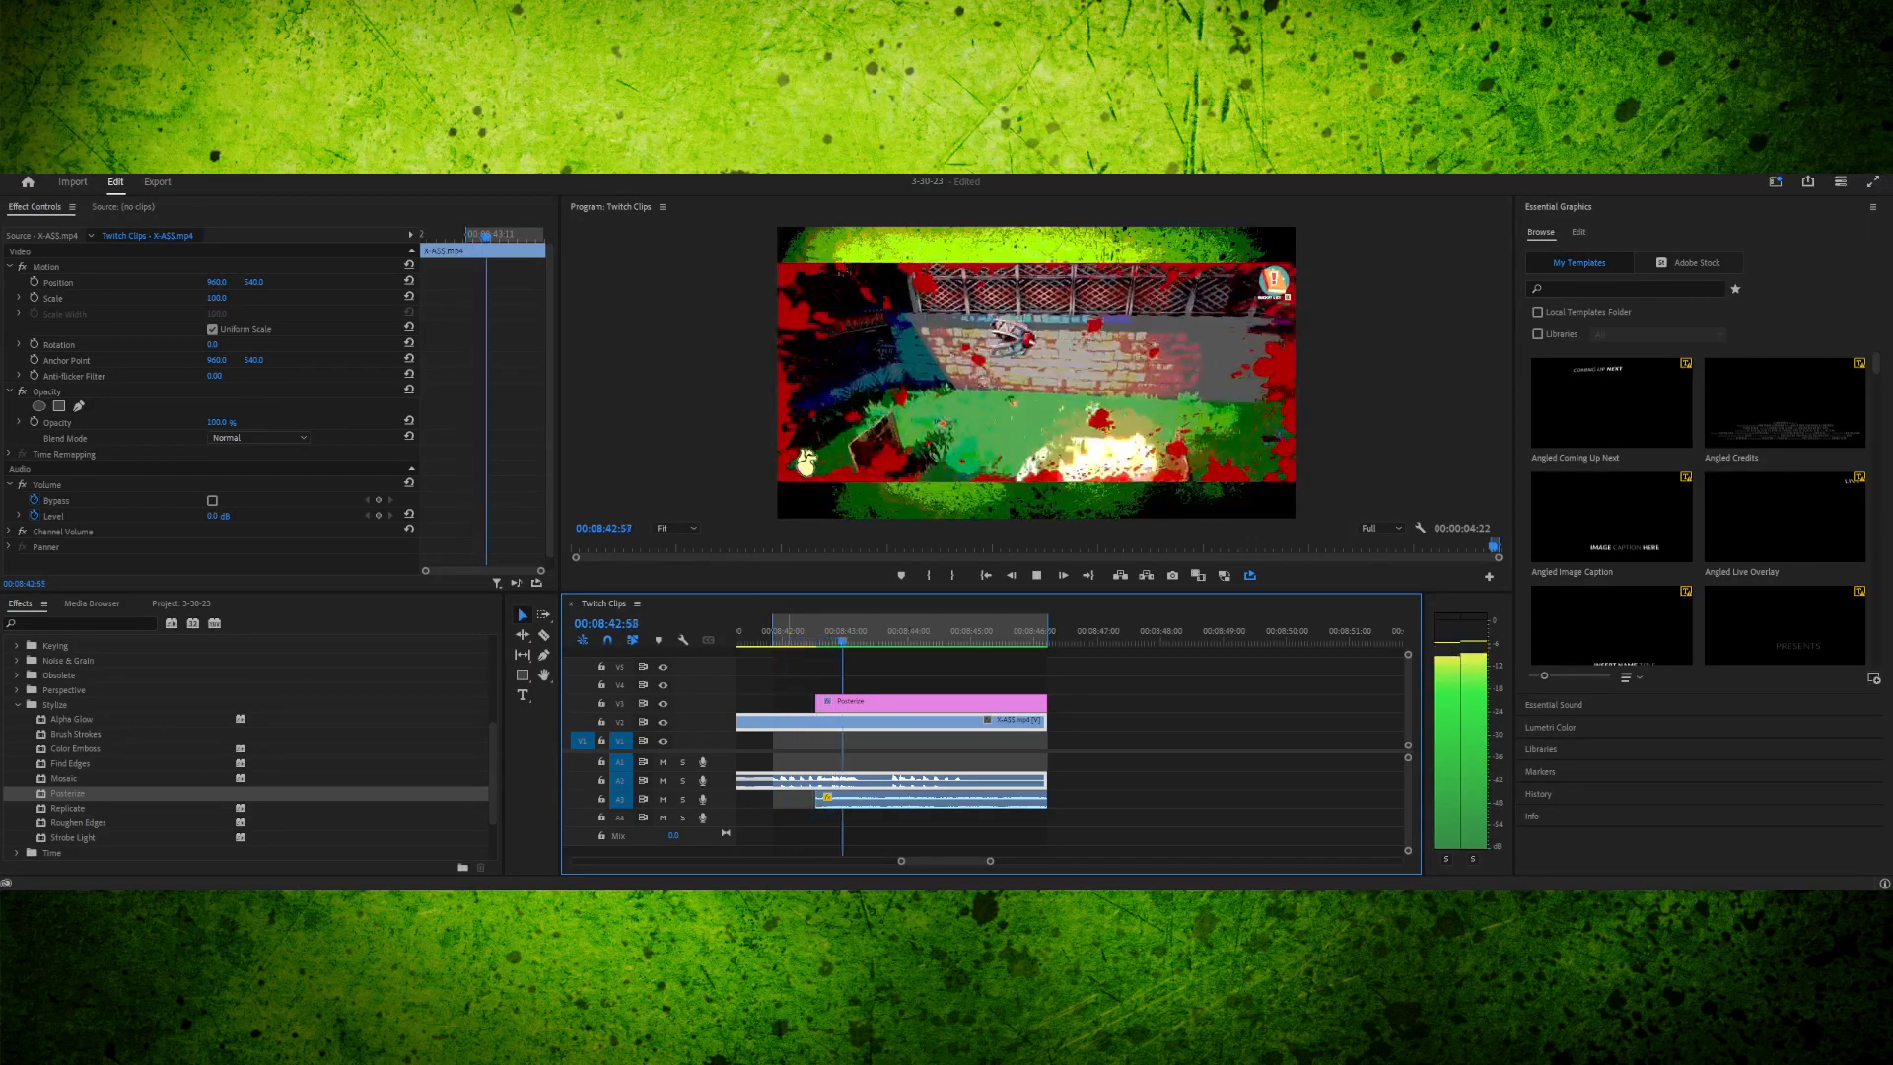
{"action": "key", "text": "space"}
- Add a four-point opacity mask to the Posterize adjustment layer and stretch its corners around the gameplay picture, excluding the green background
{"action": "left_click", "coordinate": [865, 703]}
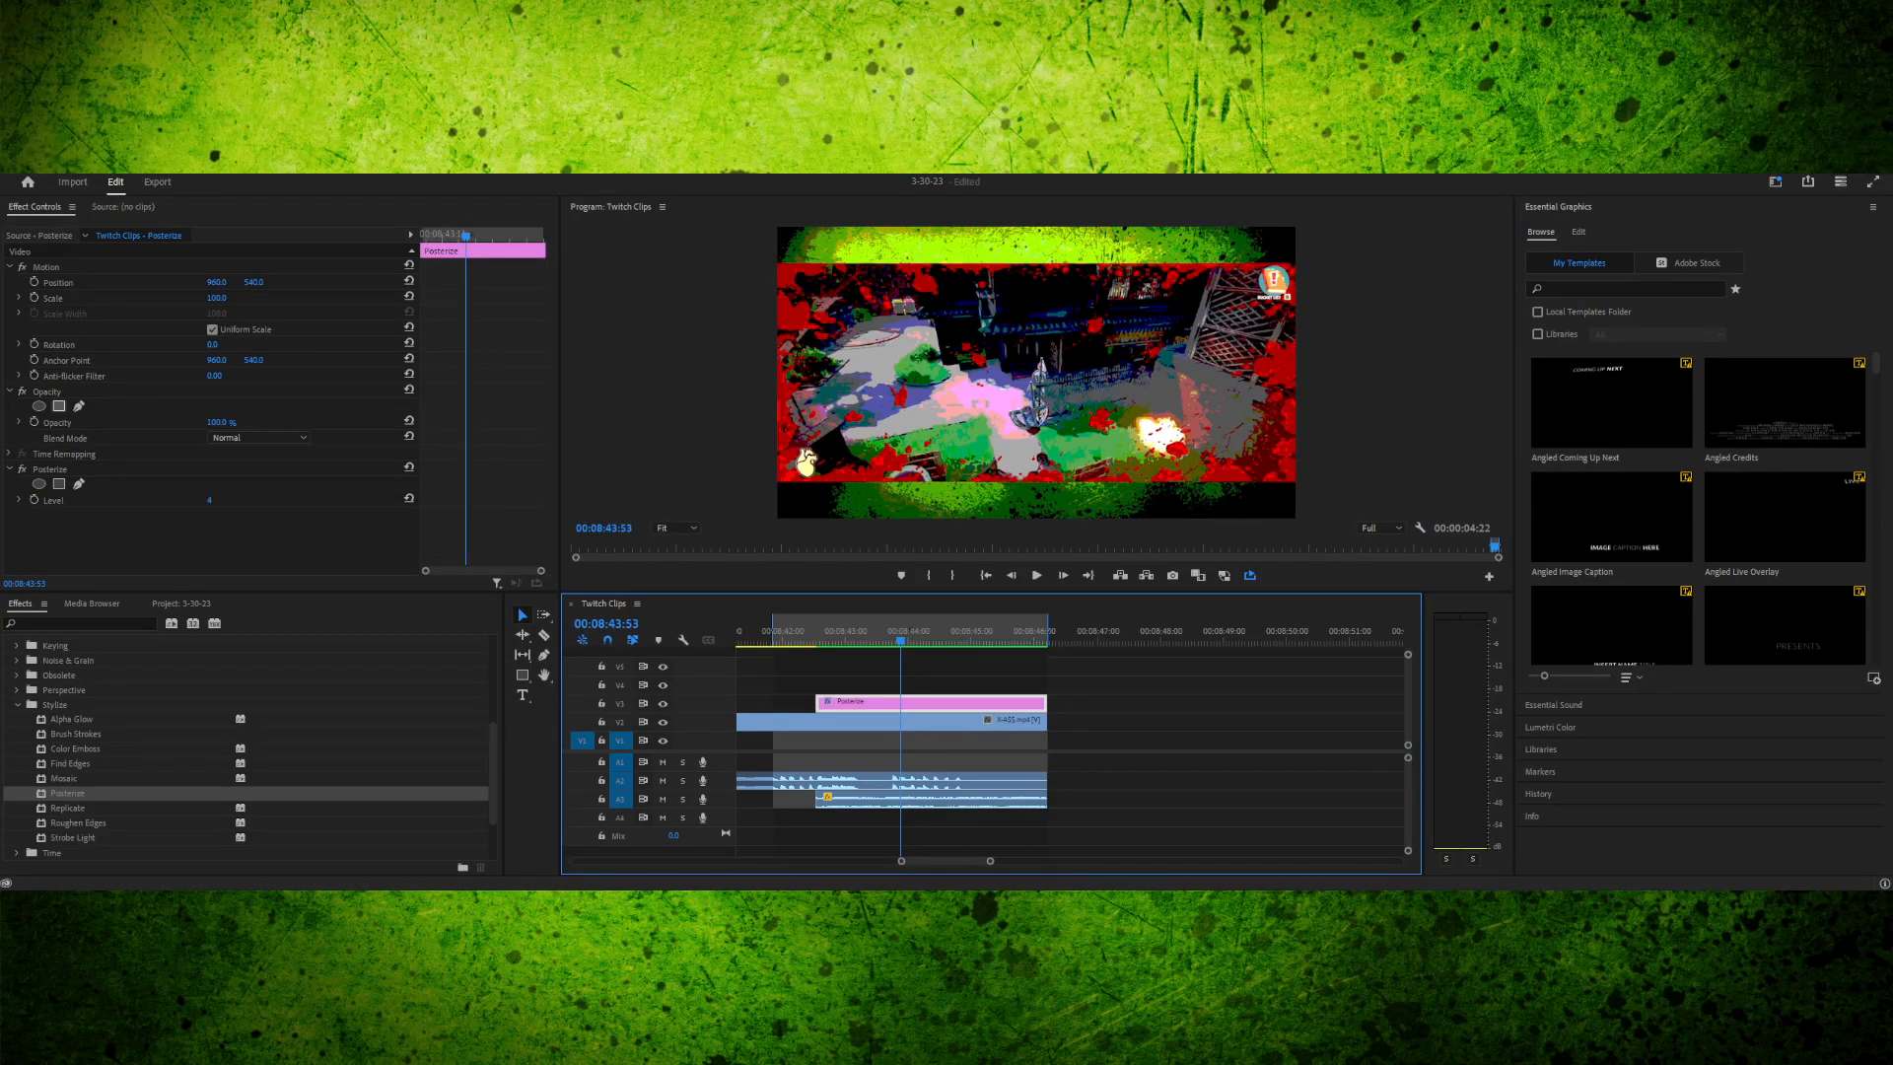
{"action": "left_click", "coordinate": [59, 405]}
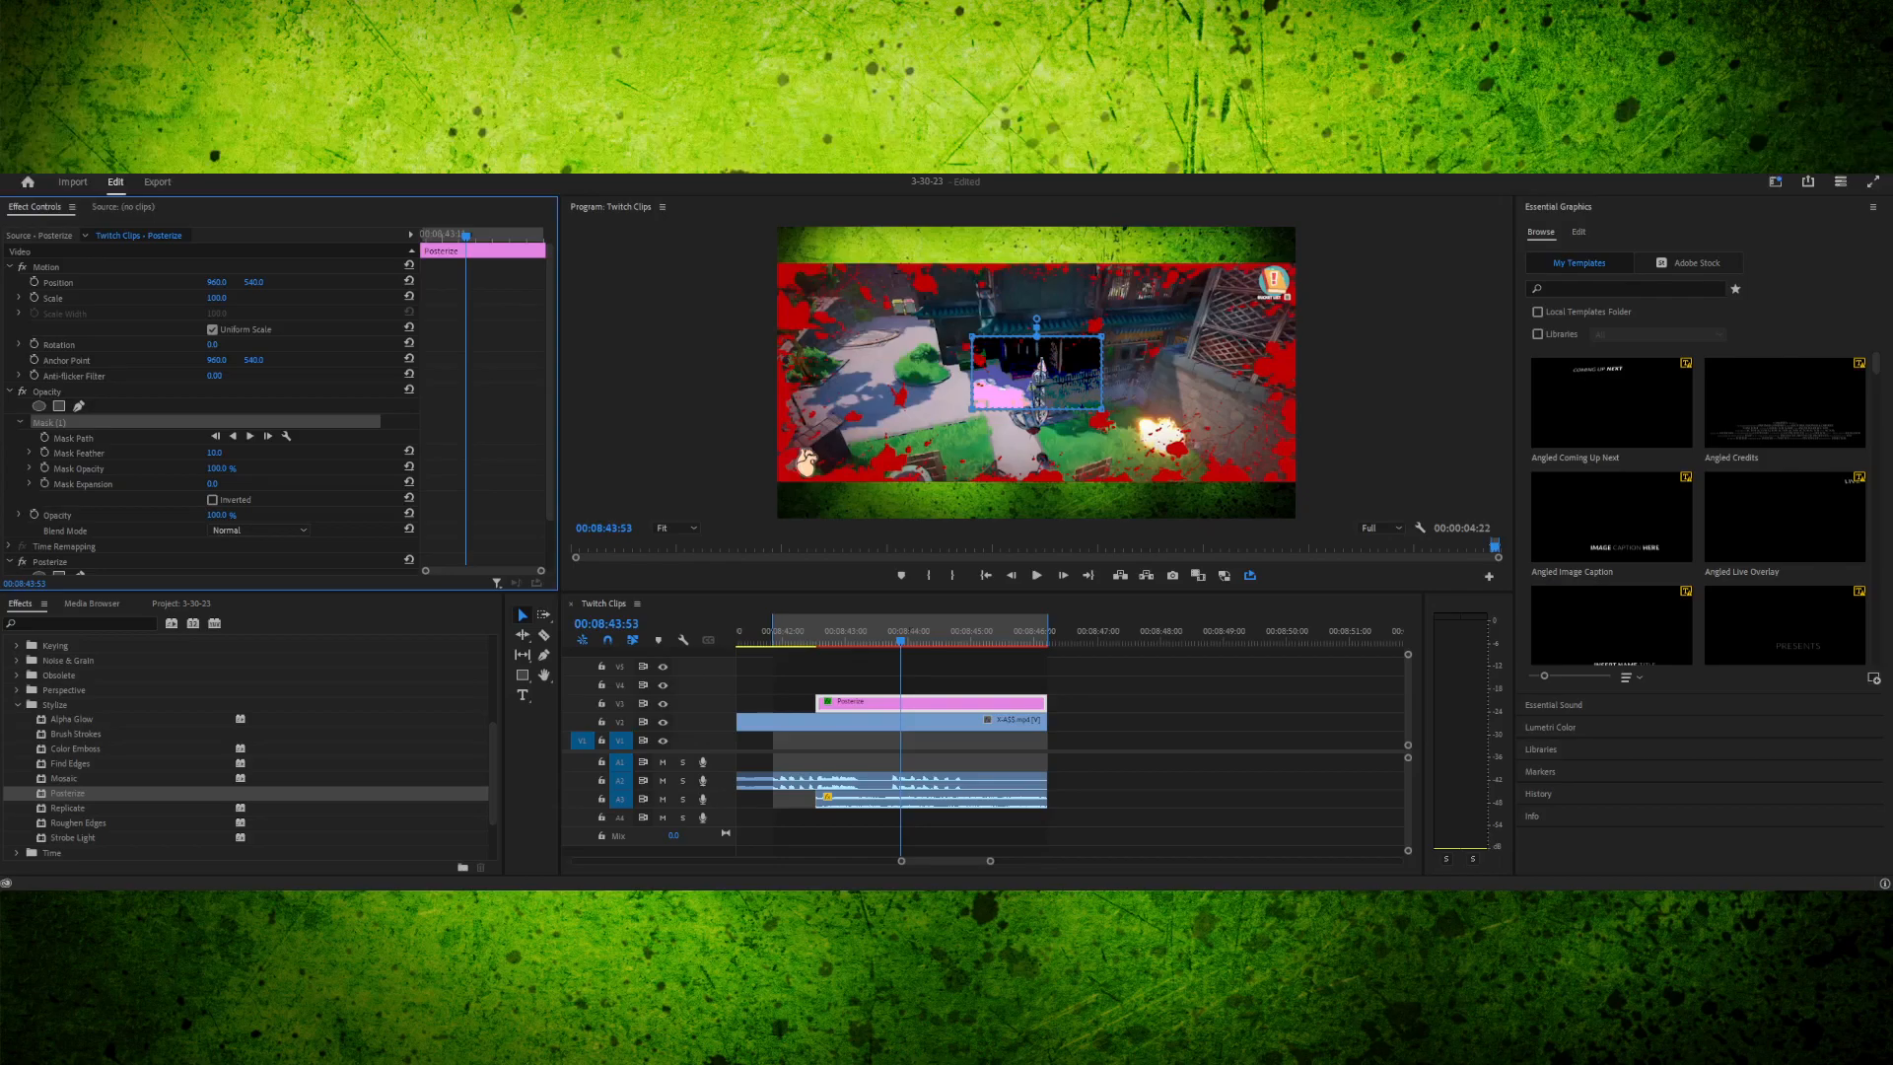
{"action": "left_click_drag", "start_coordinate": [972, 406], "coordinate": [779, 483]}
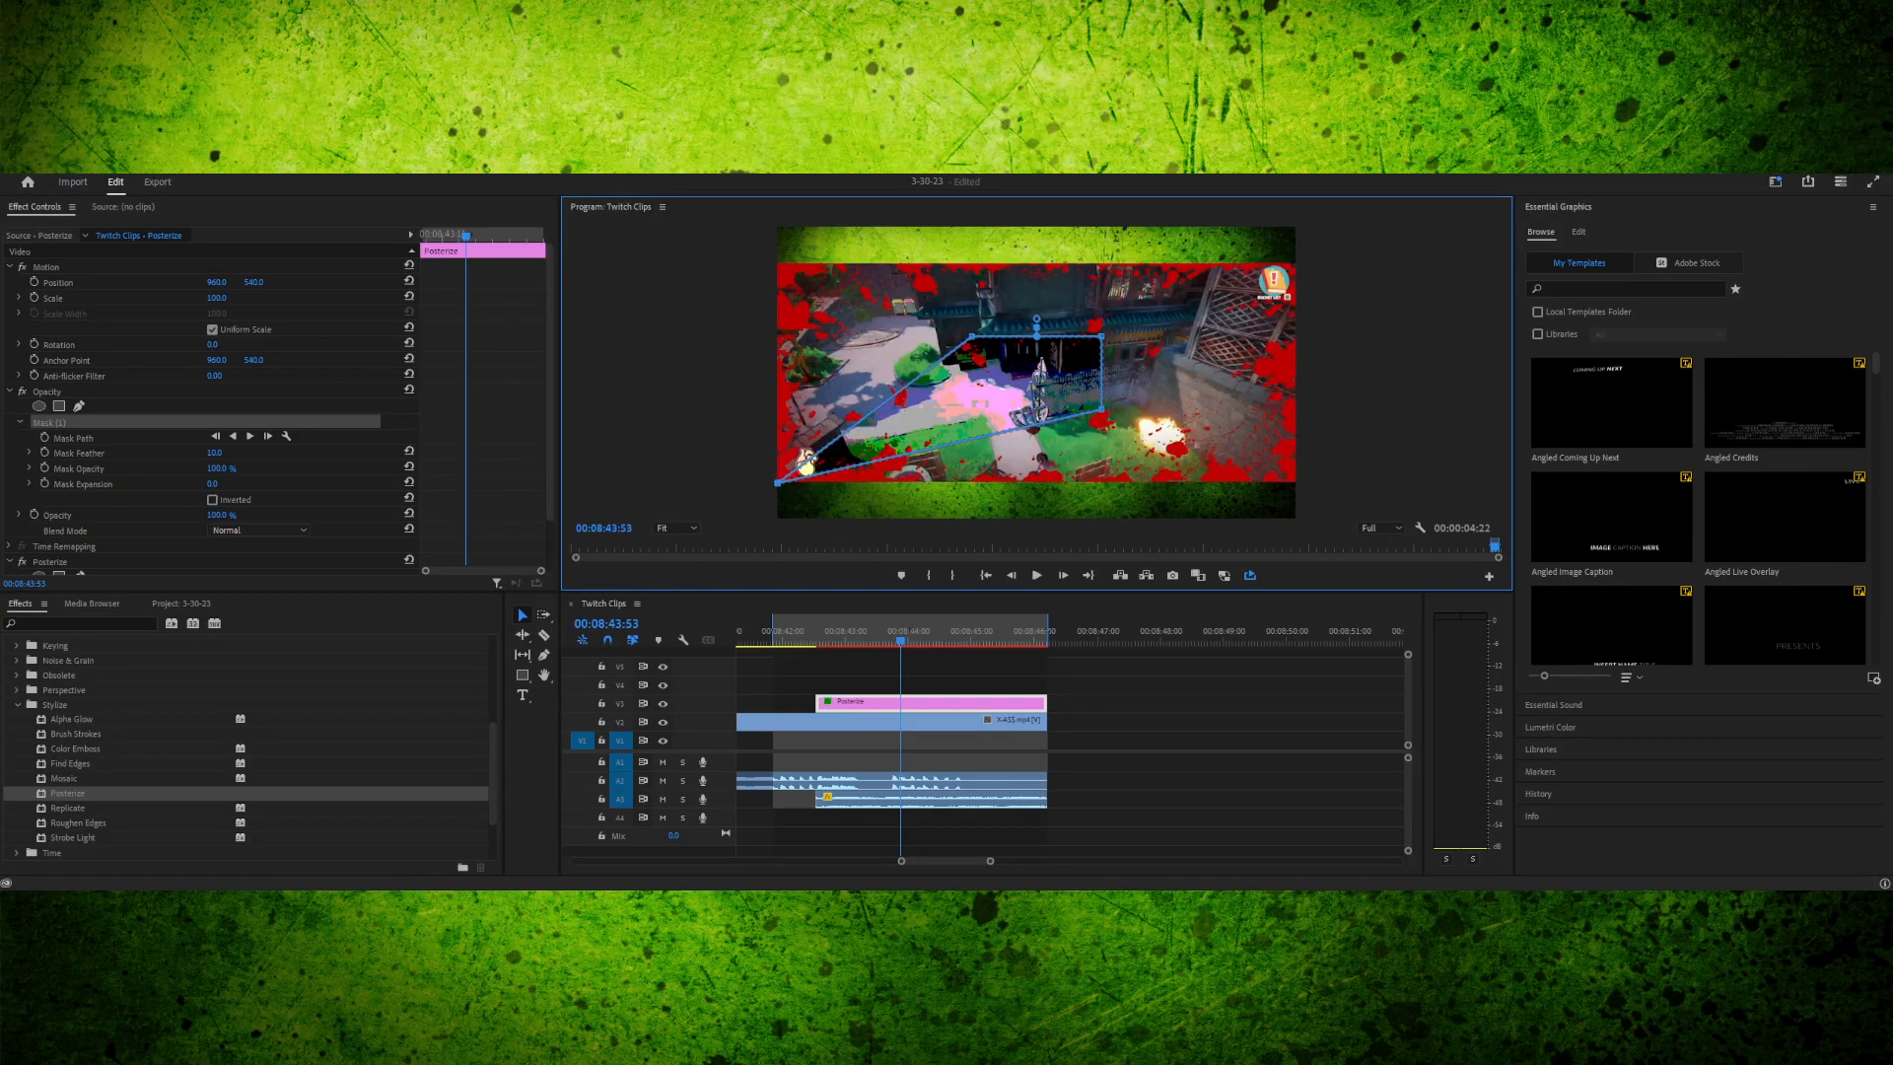
{"action": "left_click_drag", "start_coordinate": [1101, 407], "coordinate": [1320, 483]}
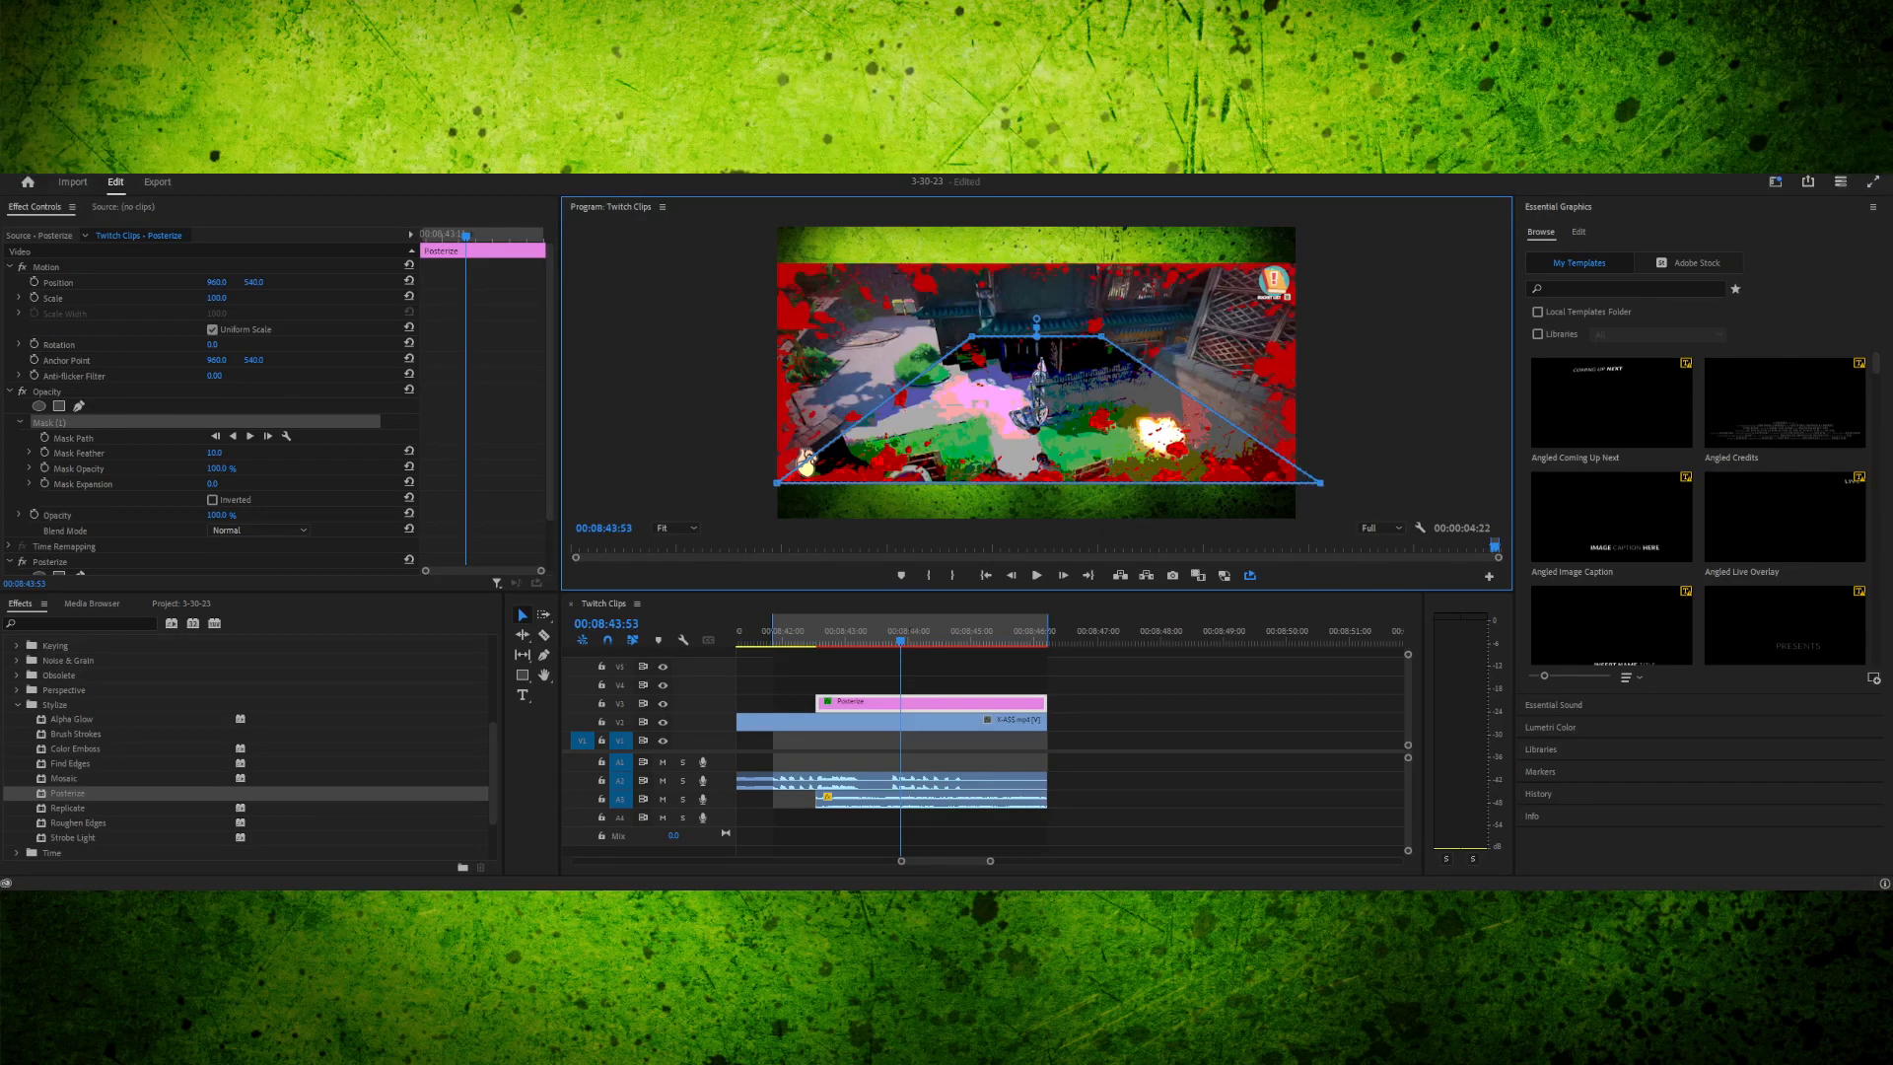
{"action": "left_click_drag", "start_coordinate": [1101, 337], "coordinate": [1321, 257]}
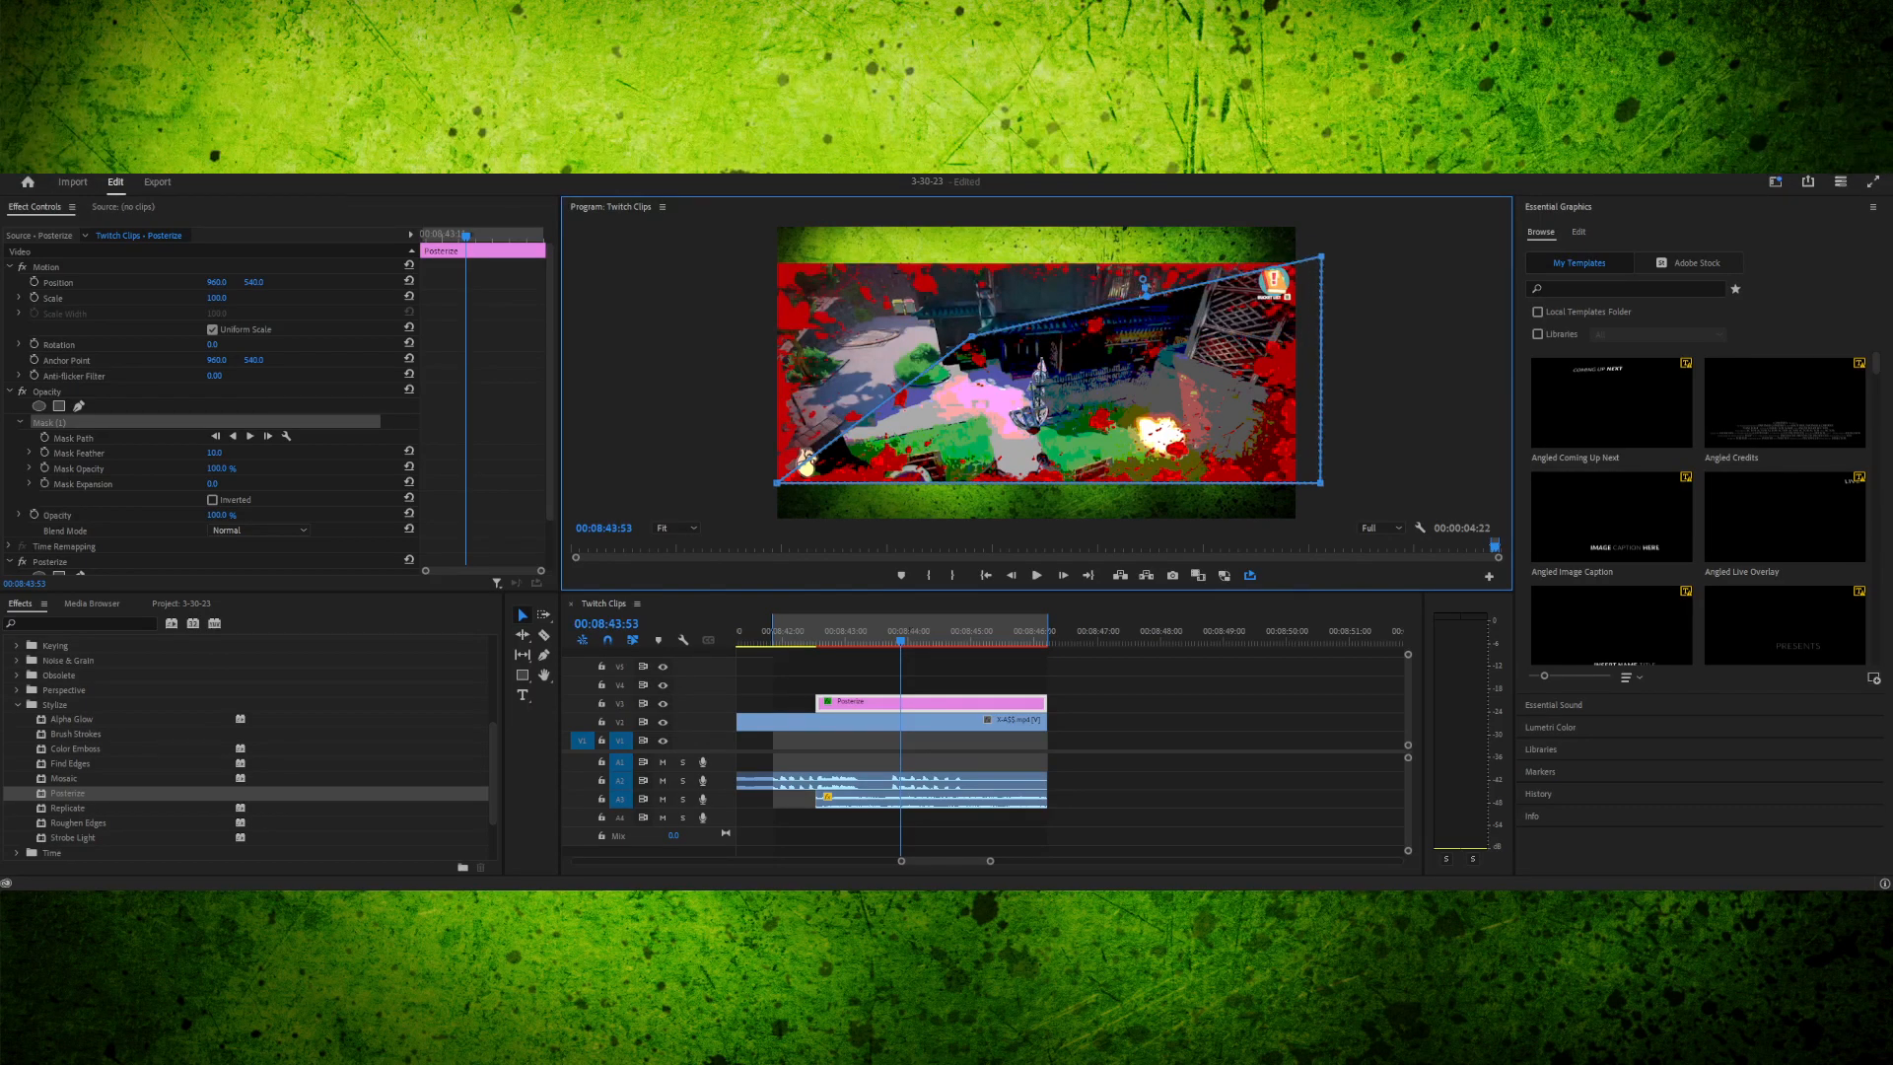
{"action": "left_click_drag", "start_coordinate": [972, 336], "coordinate": [767, 264]}
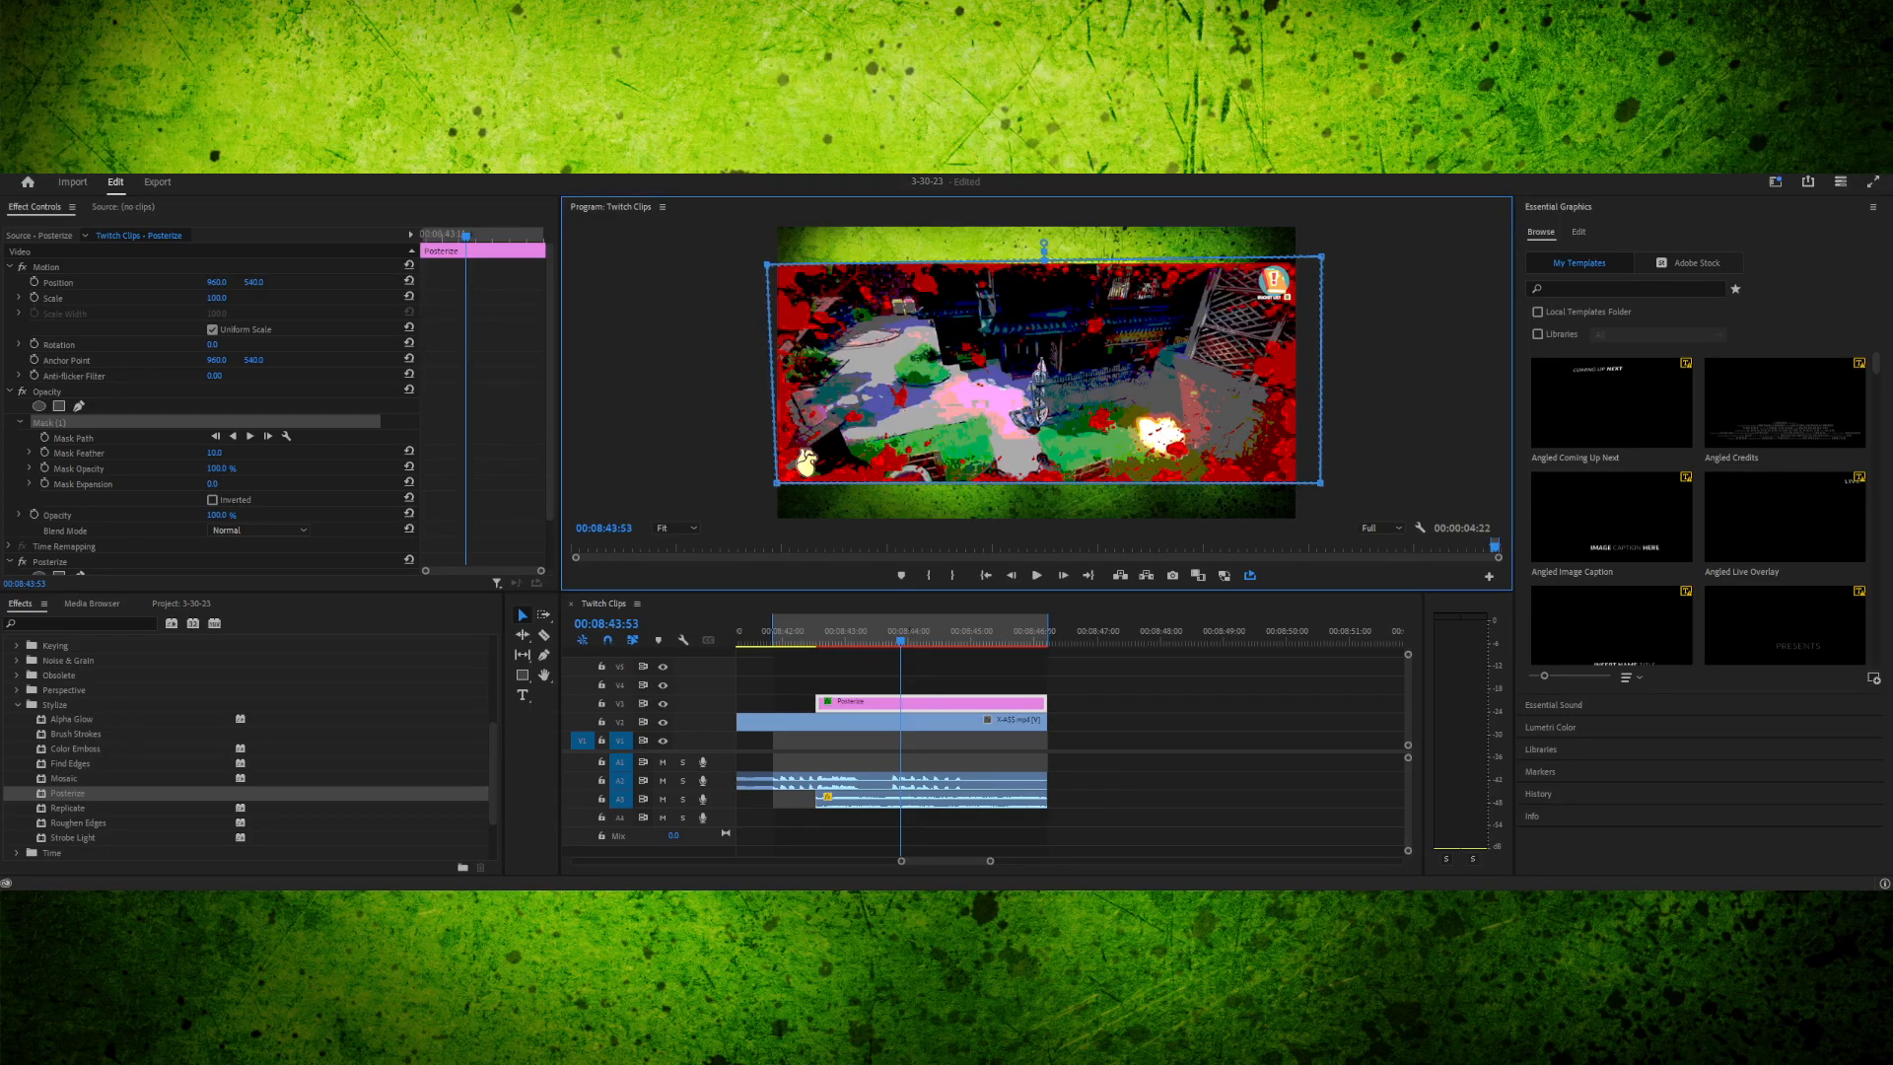
{"action": "left_click_drag", "start_coordinate": [1321, 257], "coordinate": [1321, 262]}
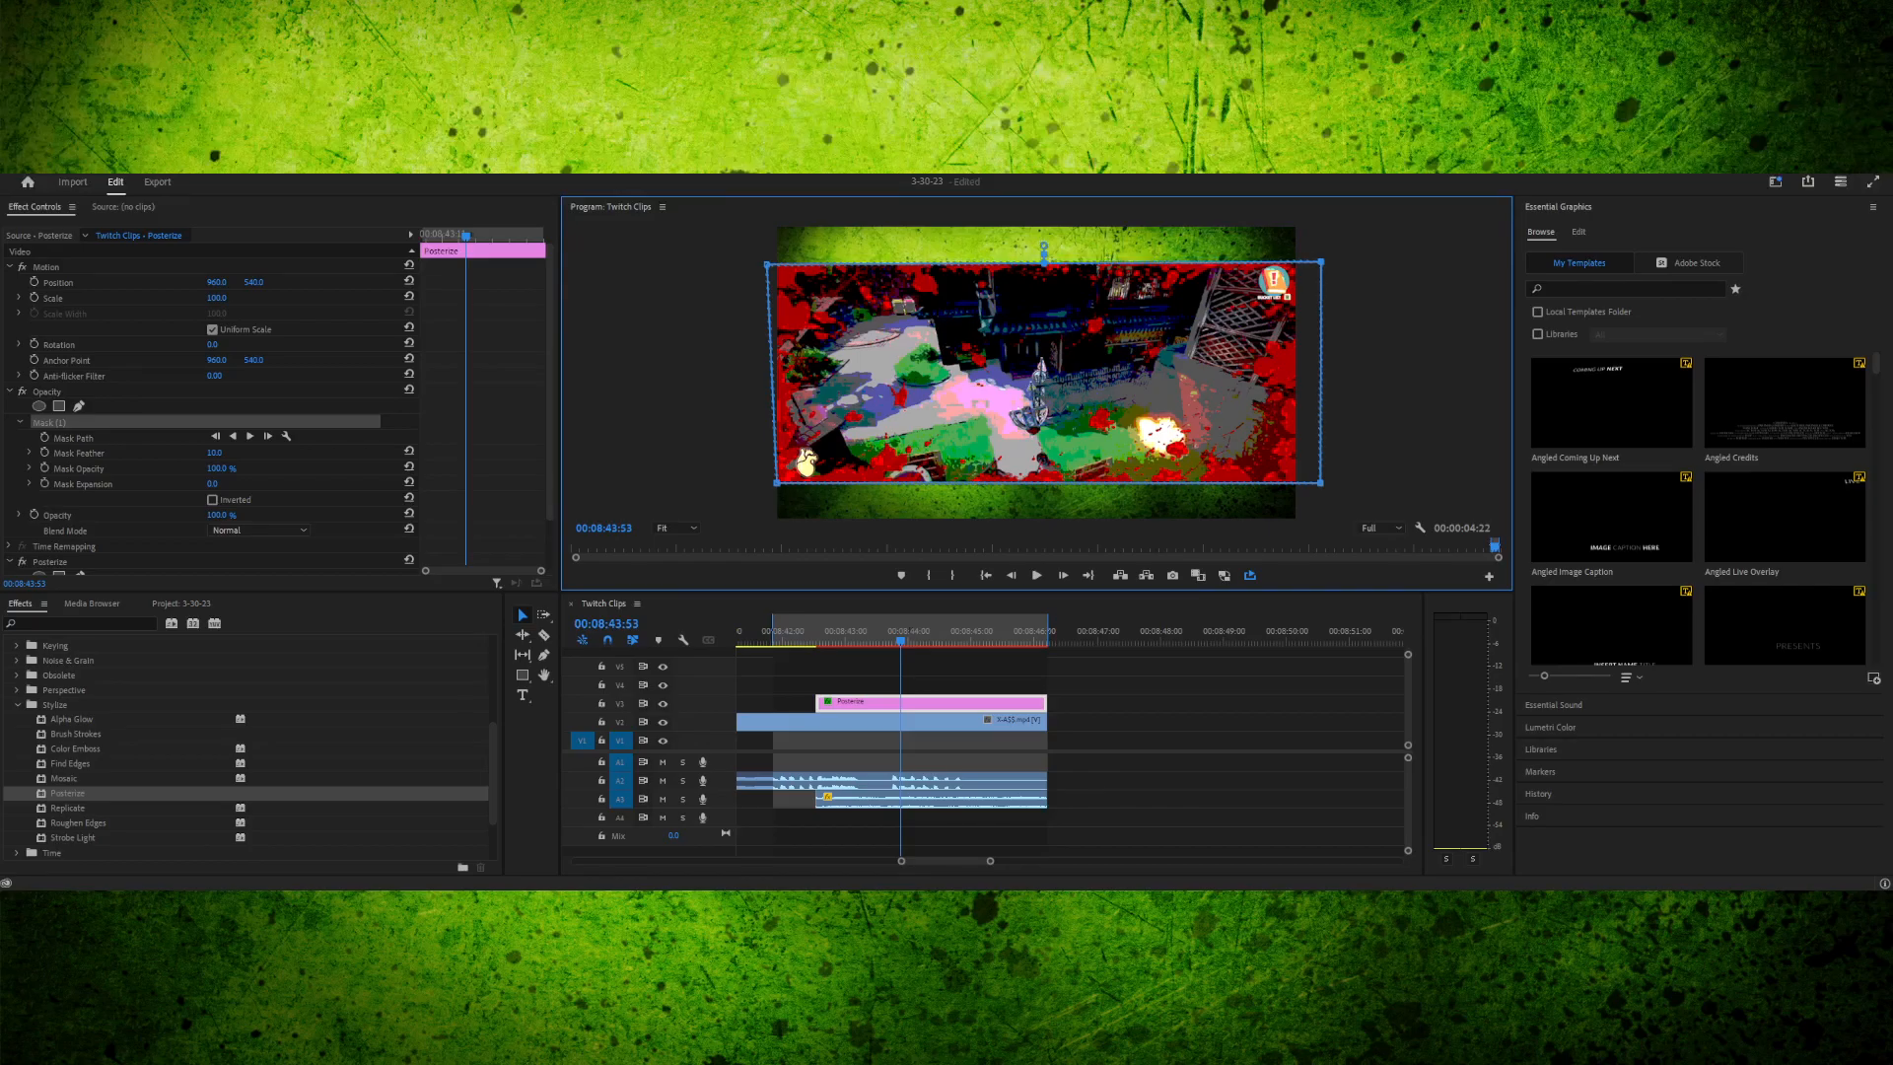
{"action": "left_click_drag", "start_coordinate": [777, 483], "coordinate": [767, 482]}
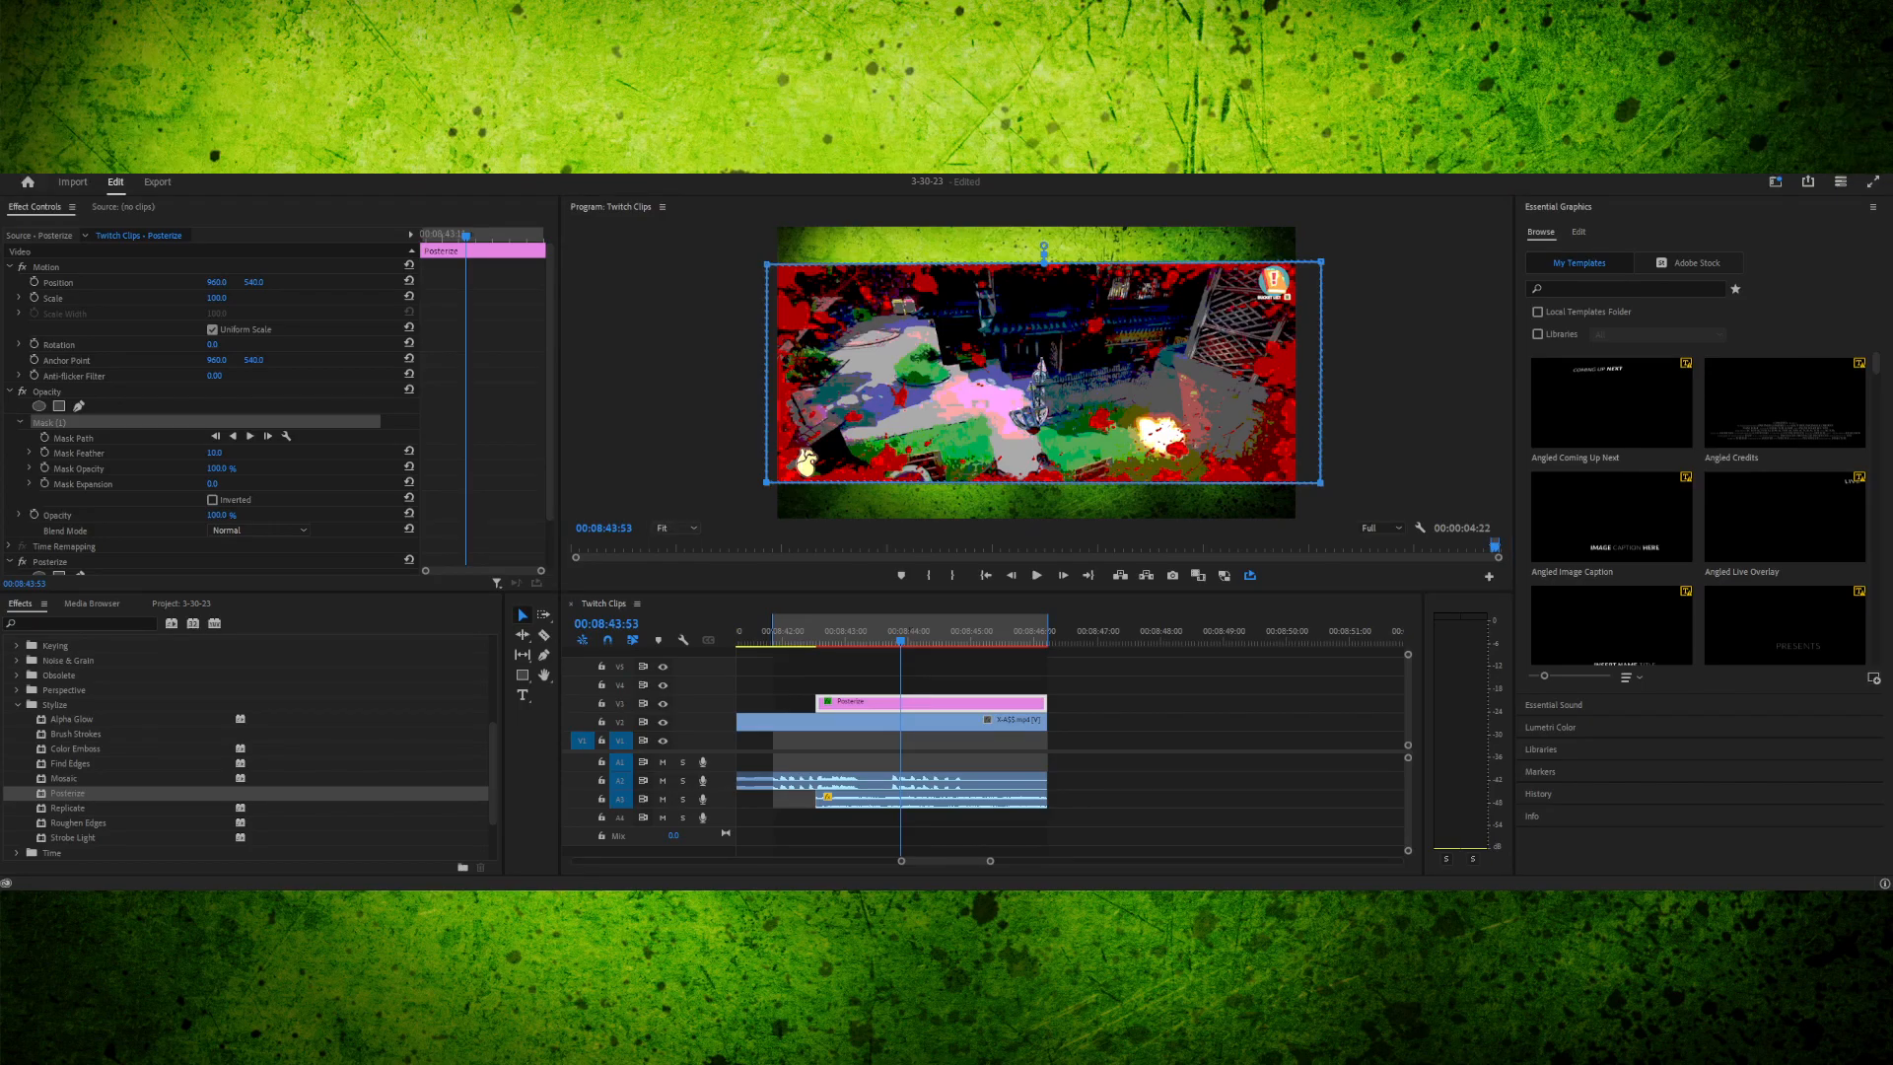
- Raise the upper-left corner of the Posterize layer's mask to line up with the gameplay picture's top edge
{"action": "left_click", "coordinate": [676, 640]}
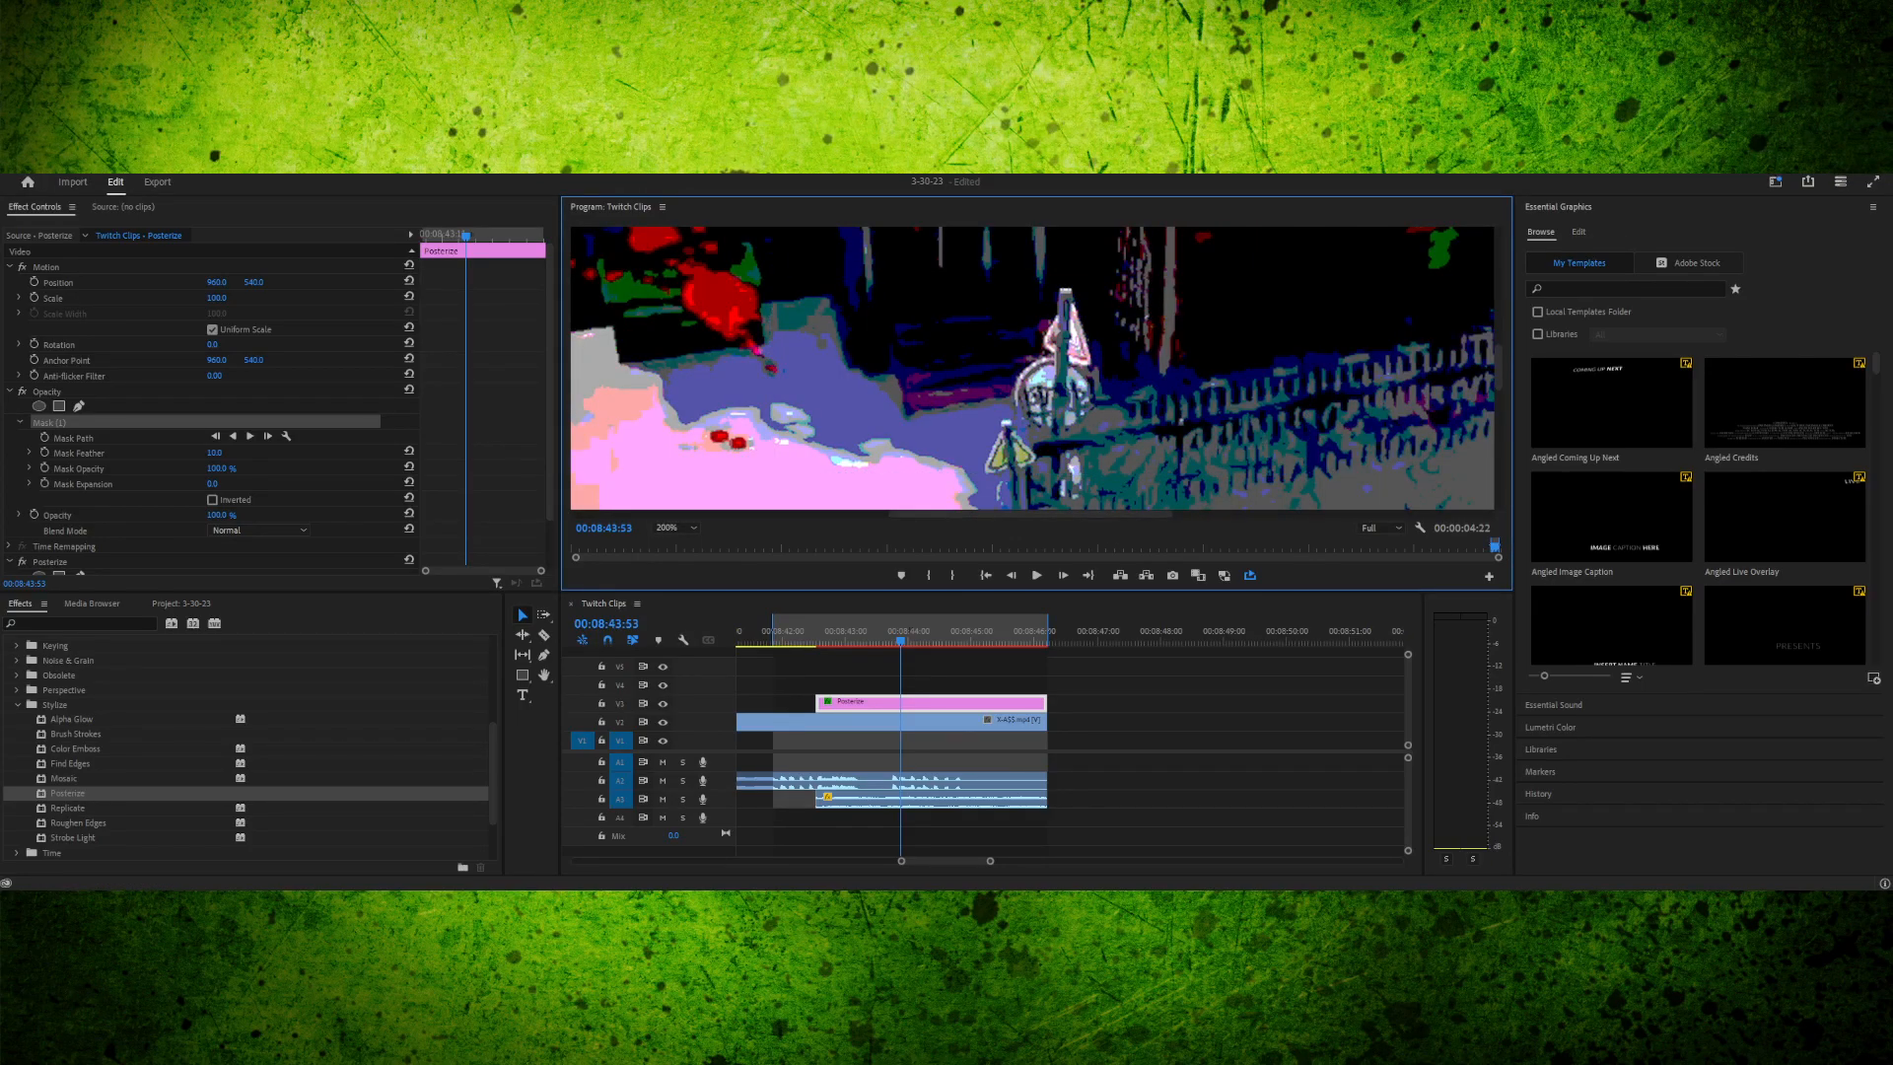
{"action": "scroll", "coordinate": [1032, 367], "scroll_direction": "up", "scroll_amount": 8}
{"action": "scroll", "coordinate": [1032, 367], "scroll_direction": "down", "scroll_amount": 4}
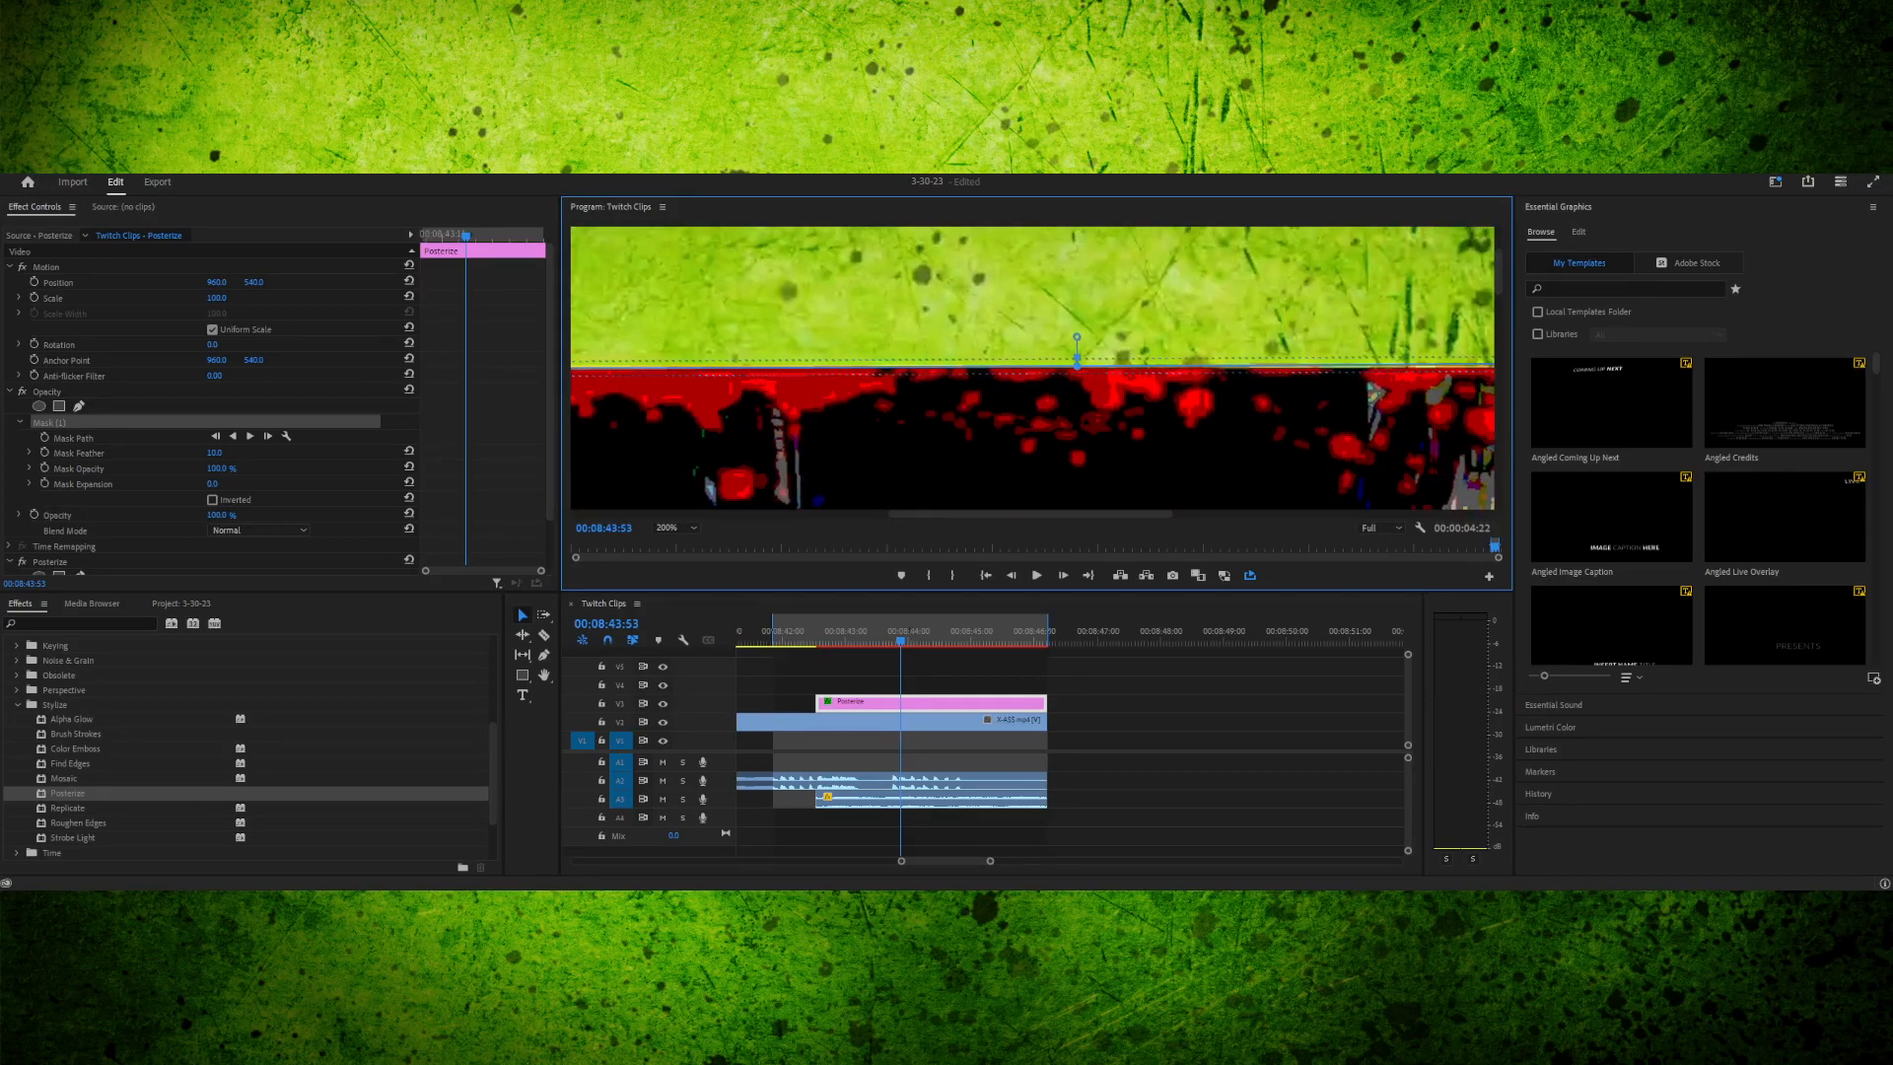
{"action": "left_click_drag", "start_coordinate": [1031, 513], "coordinate": [713, 514]}
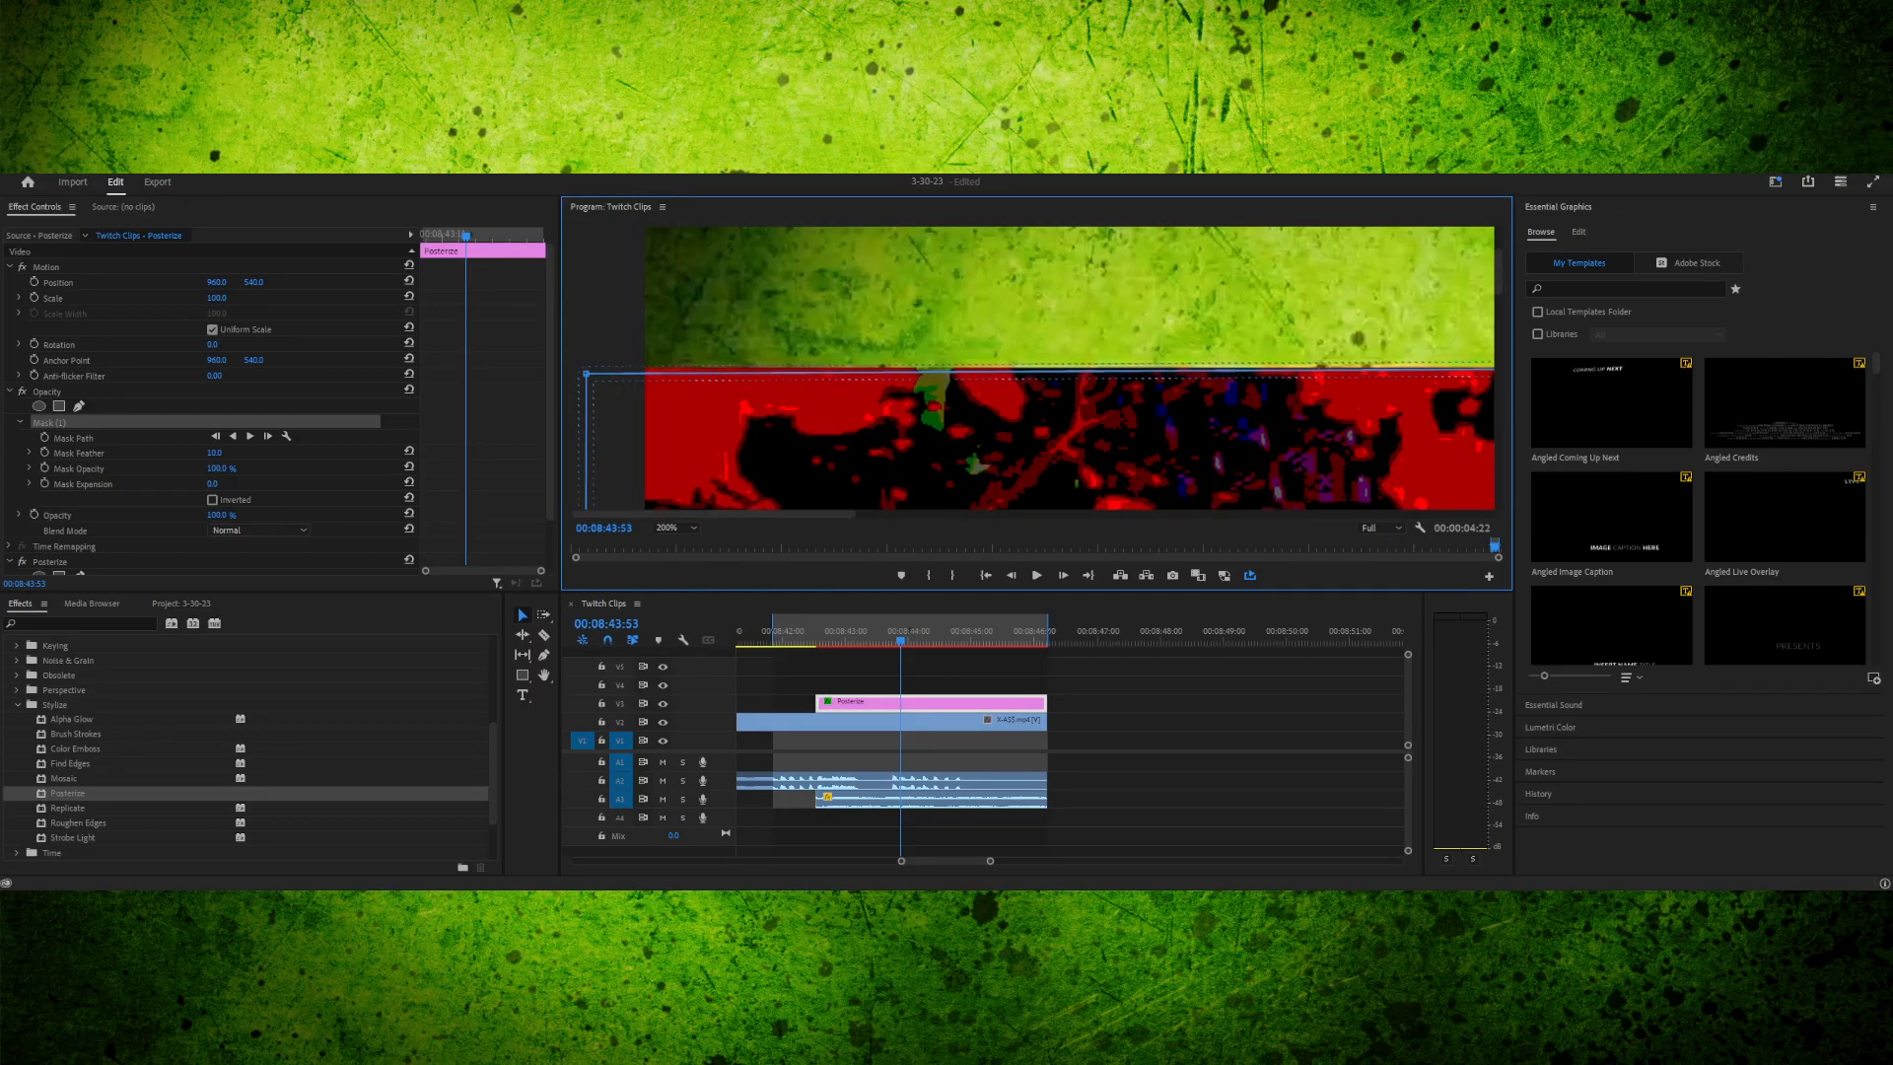
{"action": "left_click_drag", "start_coordinate": [587, 374], "coordinate": [585, 367]}
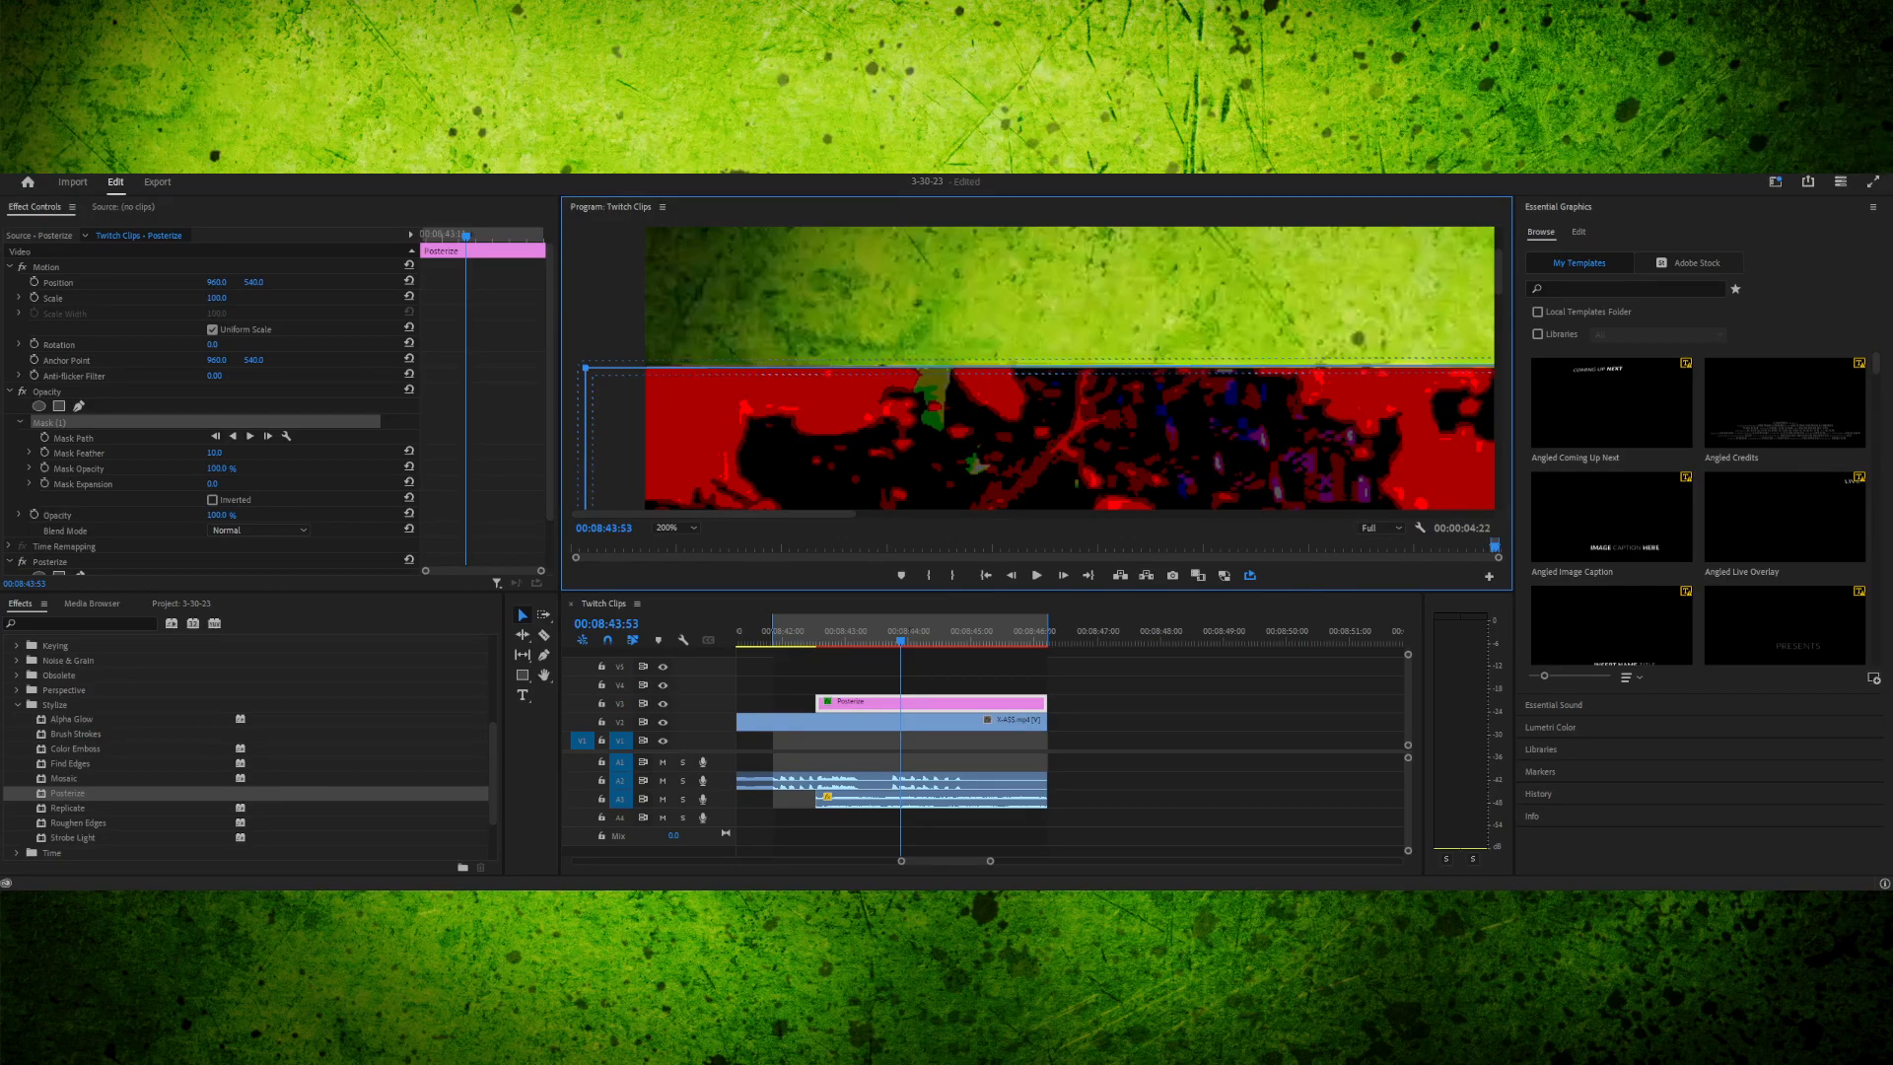
- Set the Mask Feather of the Posterize layer's opacity mask to 0 for a hard edge
{"action": "left_click", "coordinate": [213, 452]}
{"action": "type", "text": "0"}
{"action": "key", "text": "Return"}
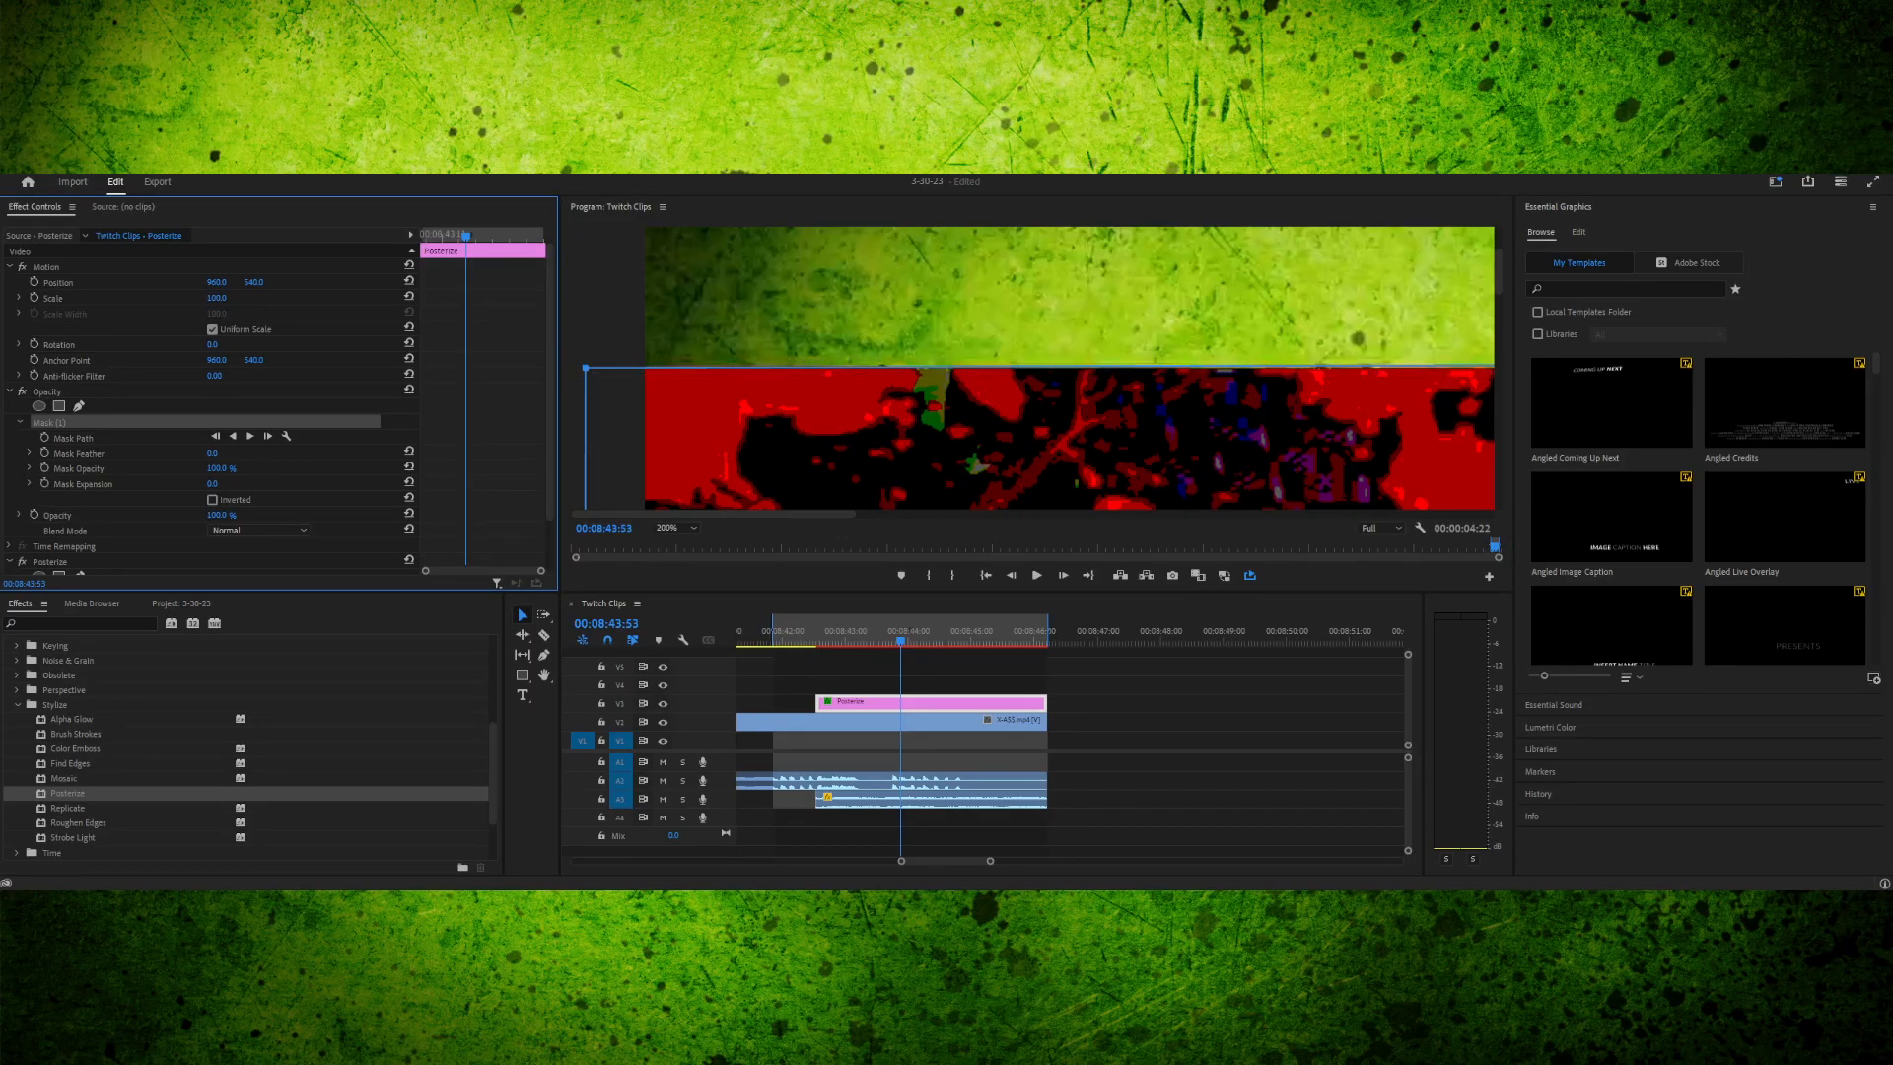
- Move the mask's upper-right corner inward to just outside the frame, aligned with the gameplay picture's top edge
{"action": "left_click_drag", "start_coordinate": [719, 514], "coordinate": [1050, 513]}
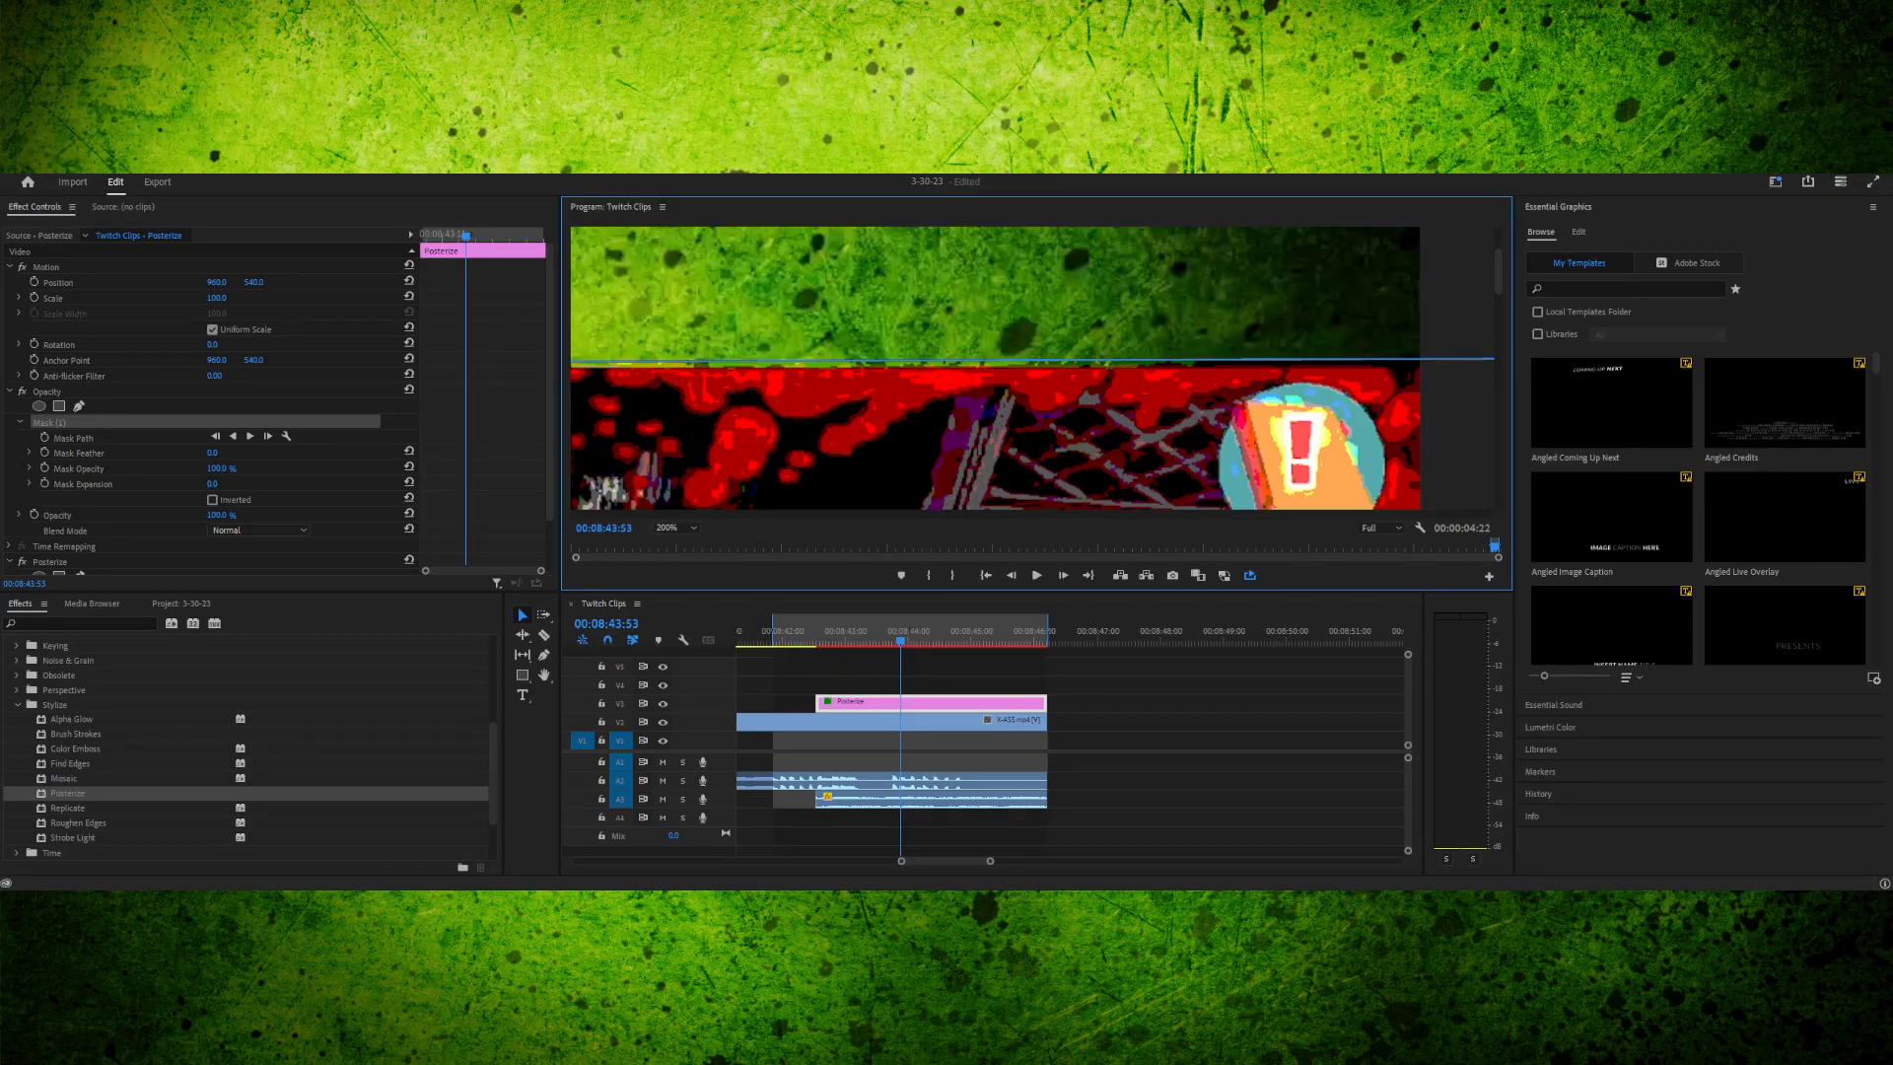
{"action": "left_click", "coordinate": [677, 527]}
{"action": "left_click", "coordinate": [670, 544]}
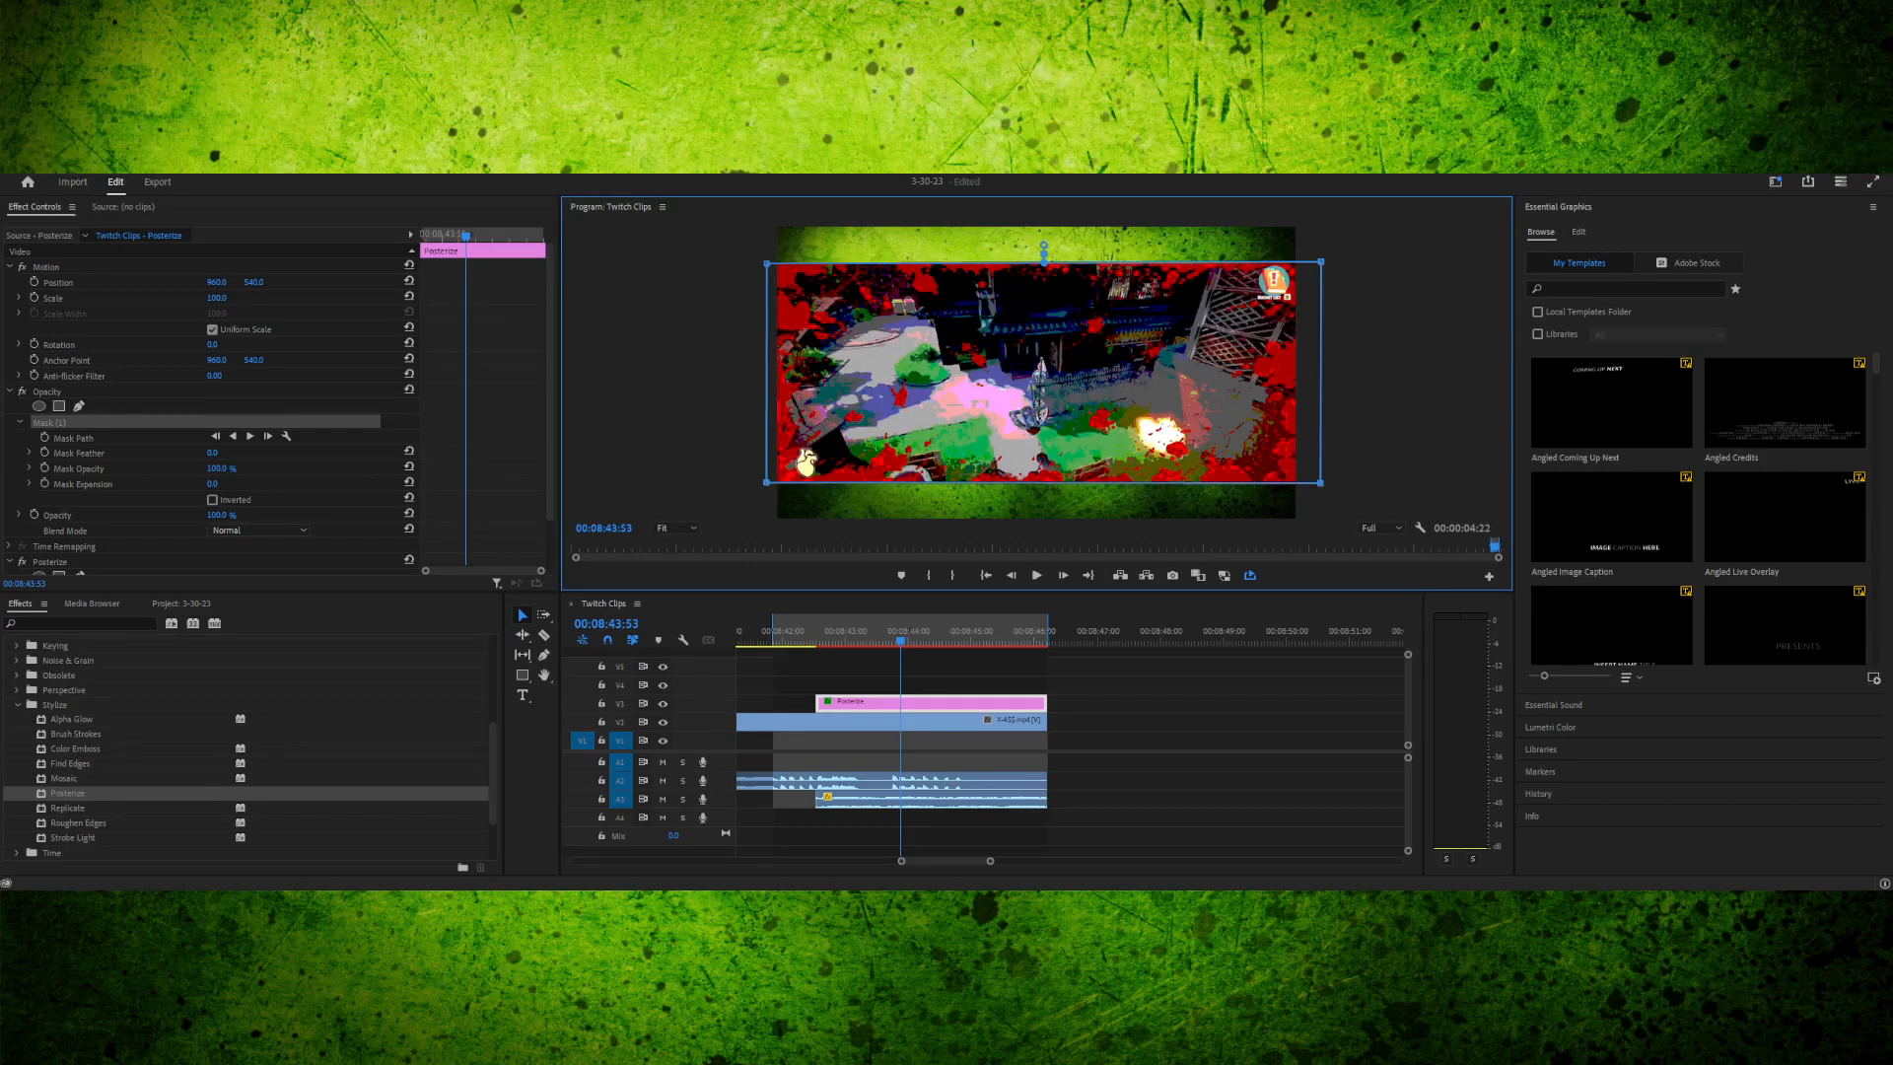
{"action": "left_click_drag", "start_coordinate": [1320, 263], "coordinate": [1306, 263]}
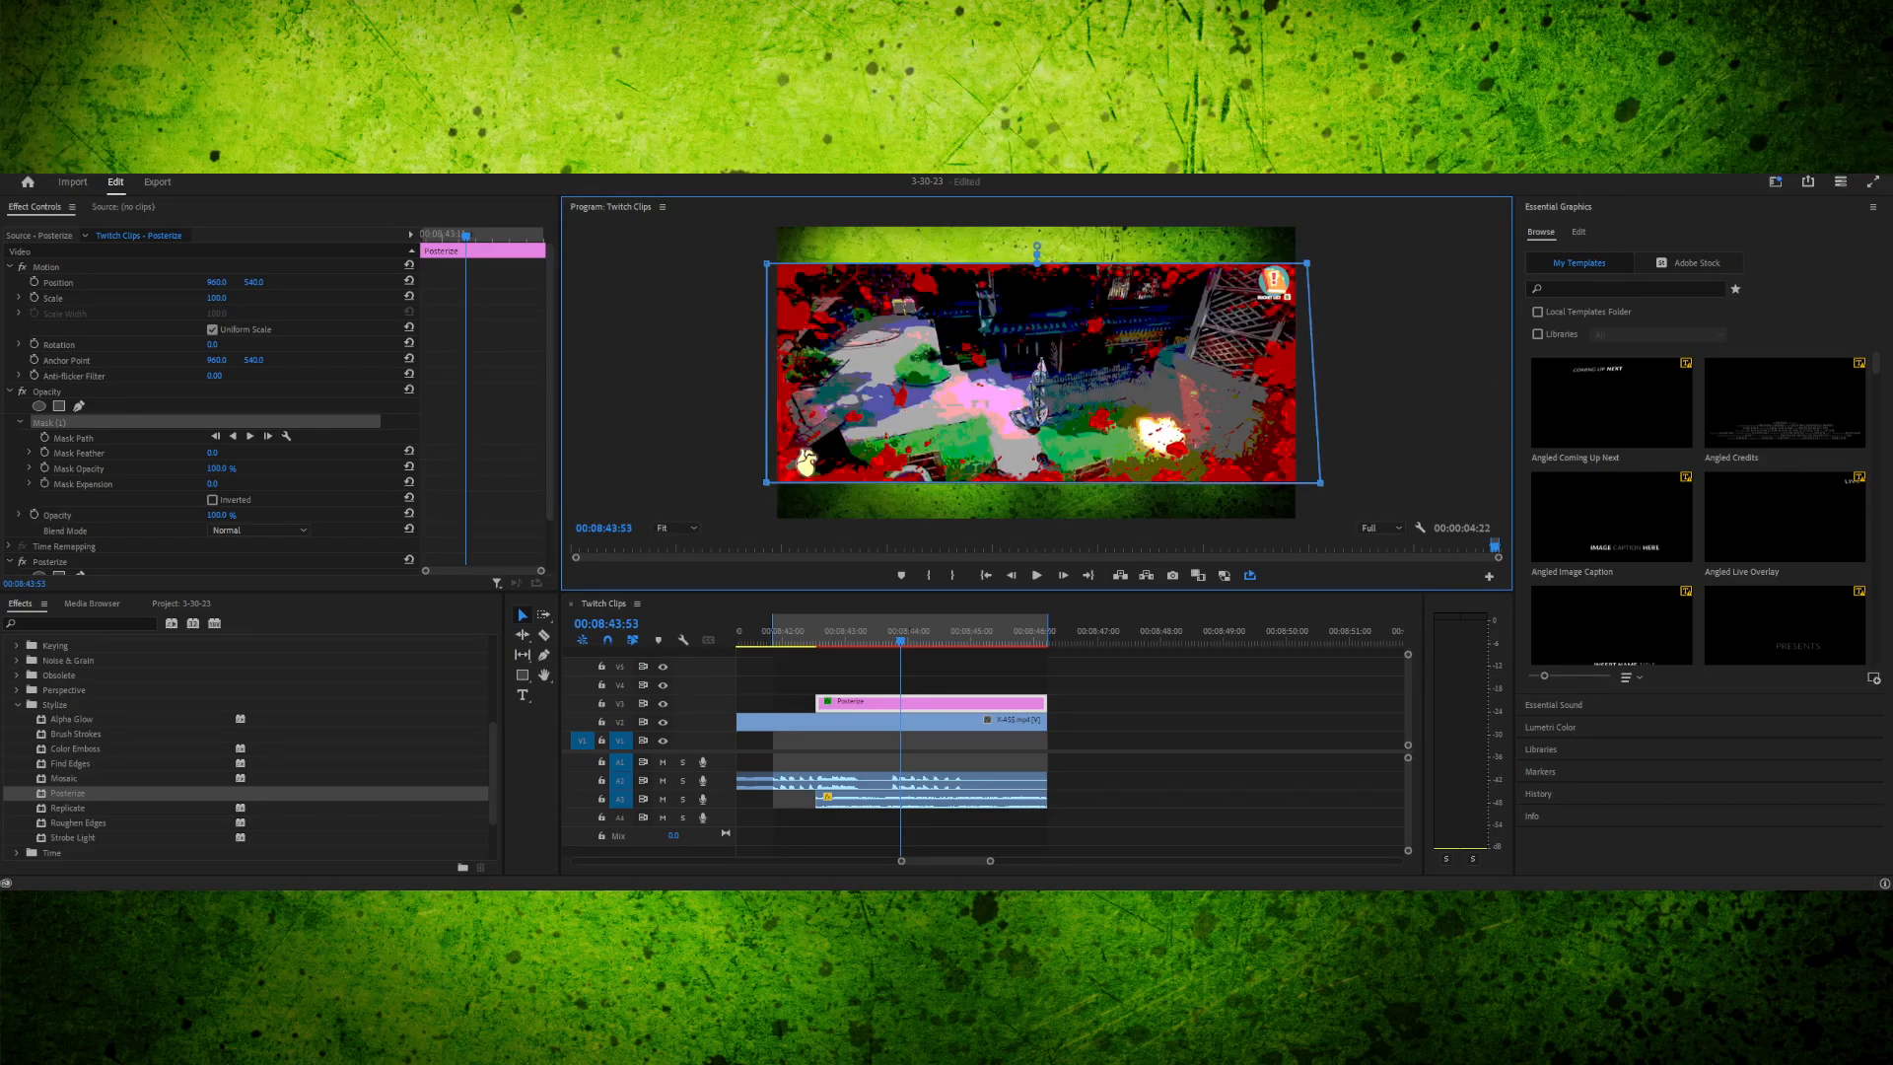
{"action": "left_click", "coordinate": [677, 528]}
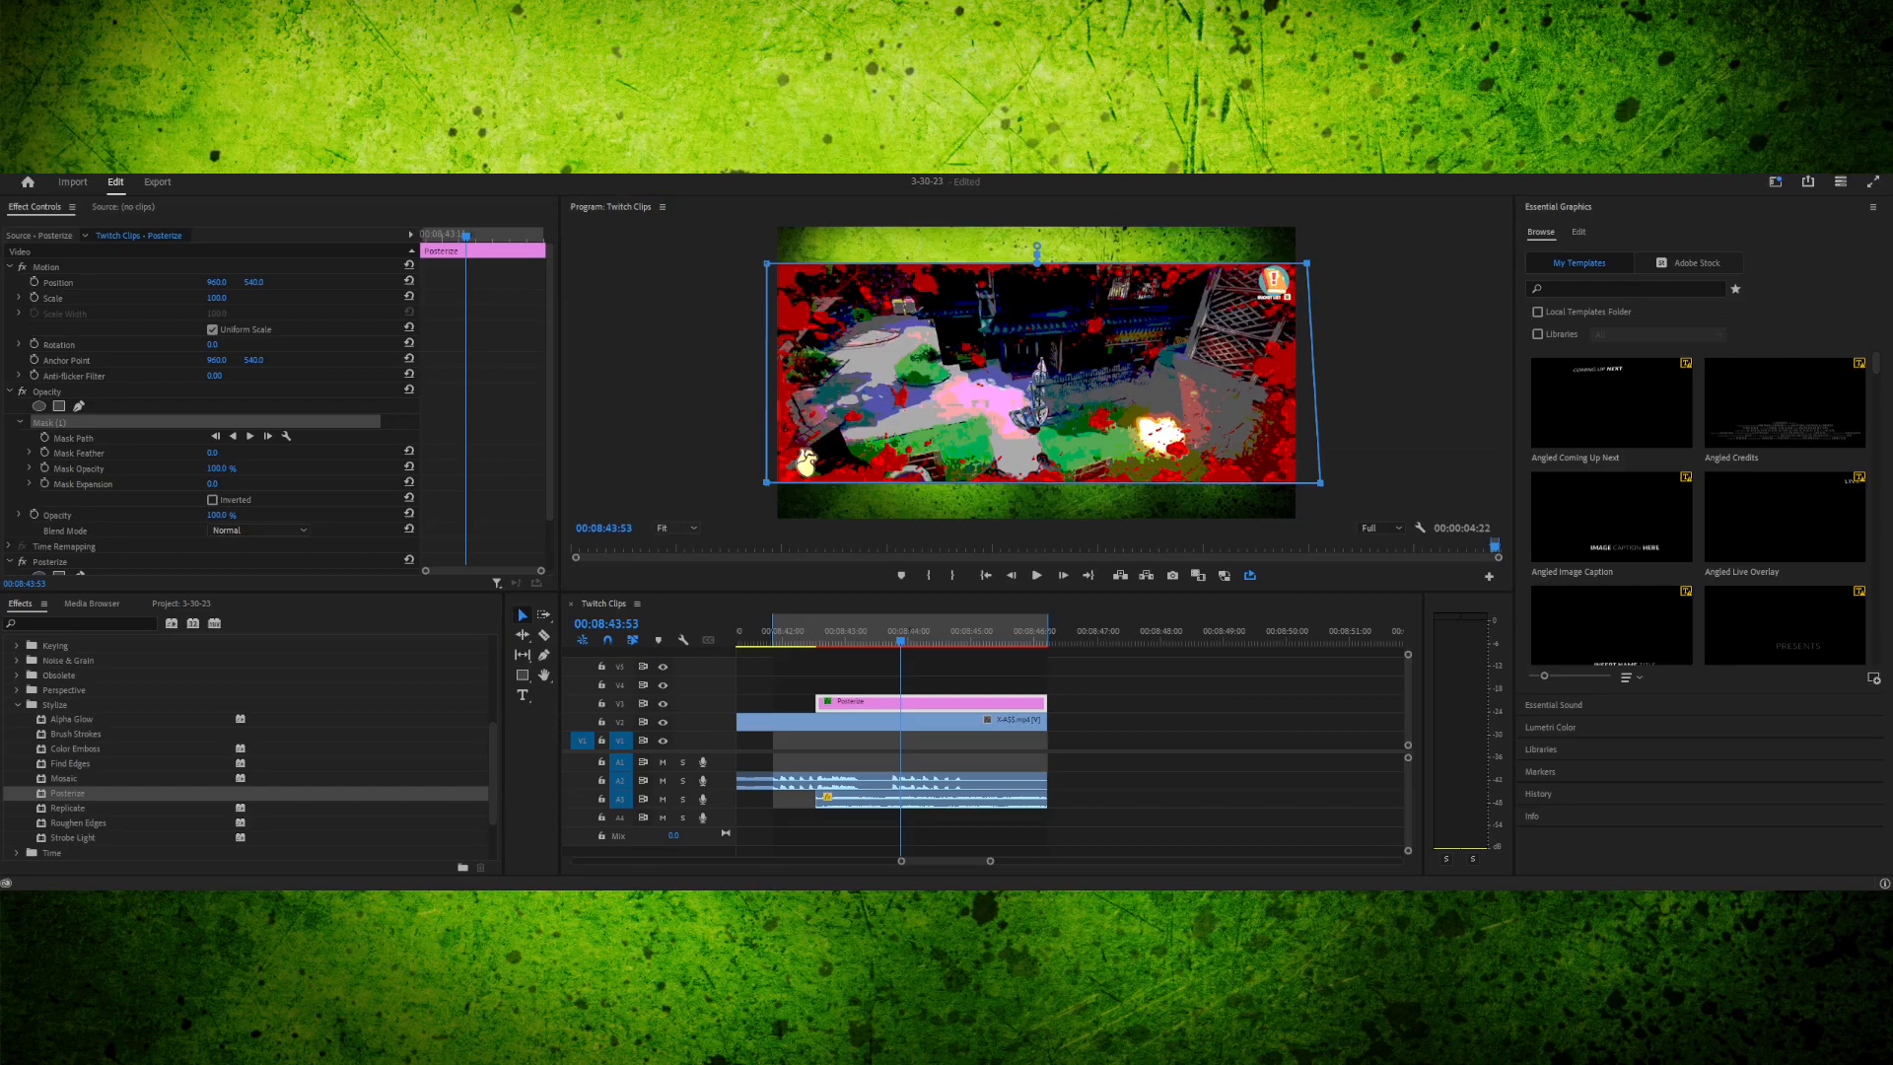
{"action": "left_click", "coordinate": [681, 640]}
{"action": "left_click_drag", "start_coordinate": [1030, 513], "coordinate": [1298, 514]}
{"action": "left_click", "coordinate": [1499, 326]}
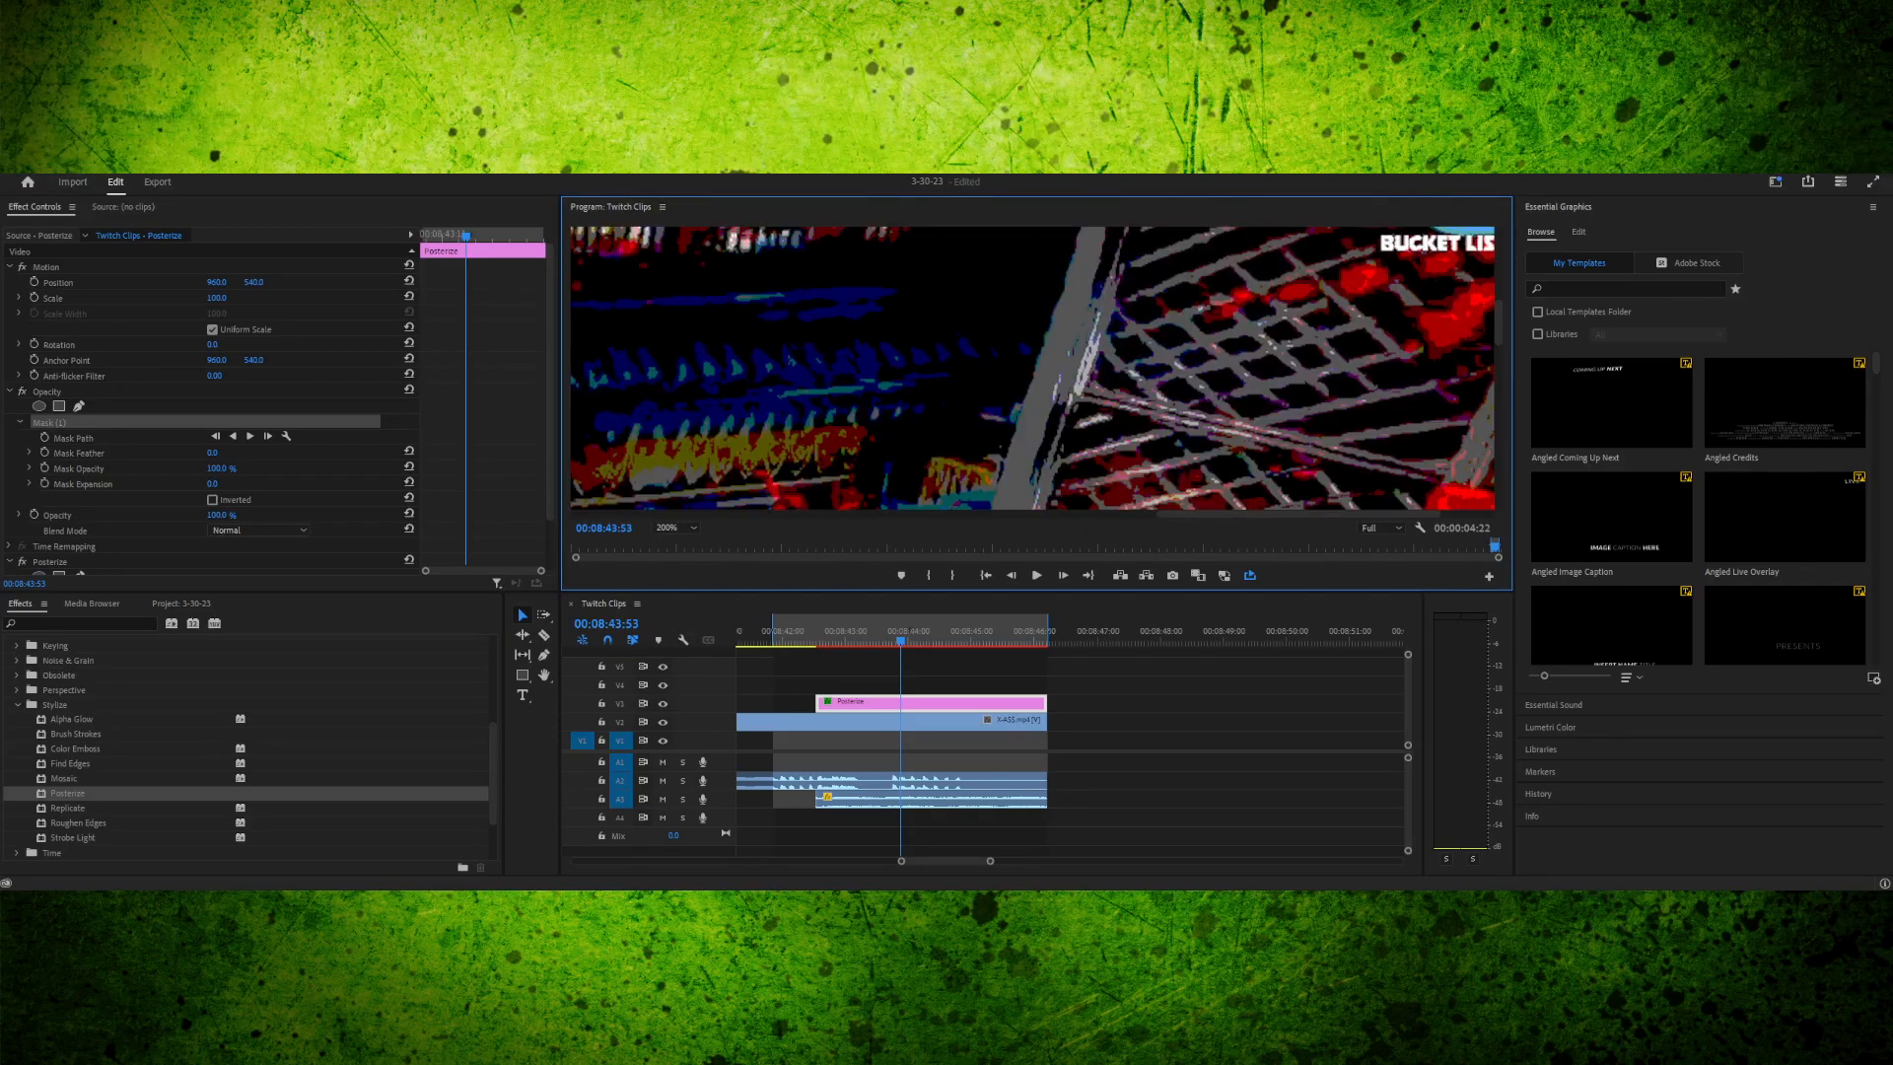
{"action": "left_click", "coordinate": [1498, 284]}
{"action": "left_click_drag", "start_coordinate": [1298, 514], "coordinate": [1351, 514]}
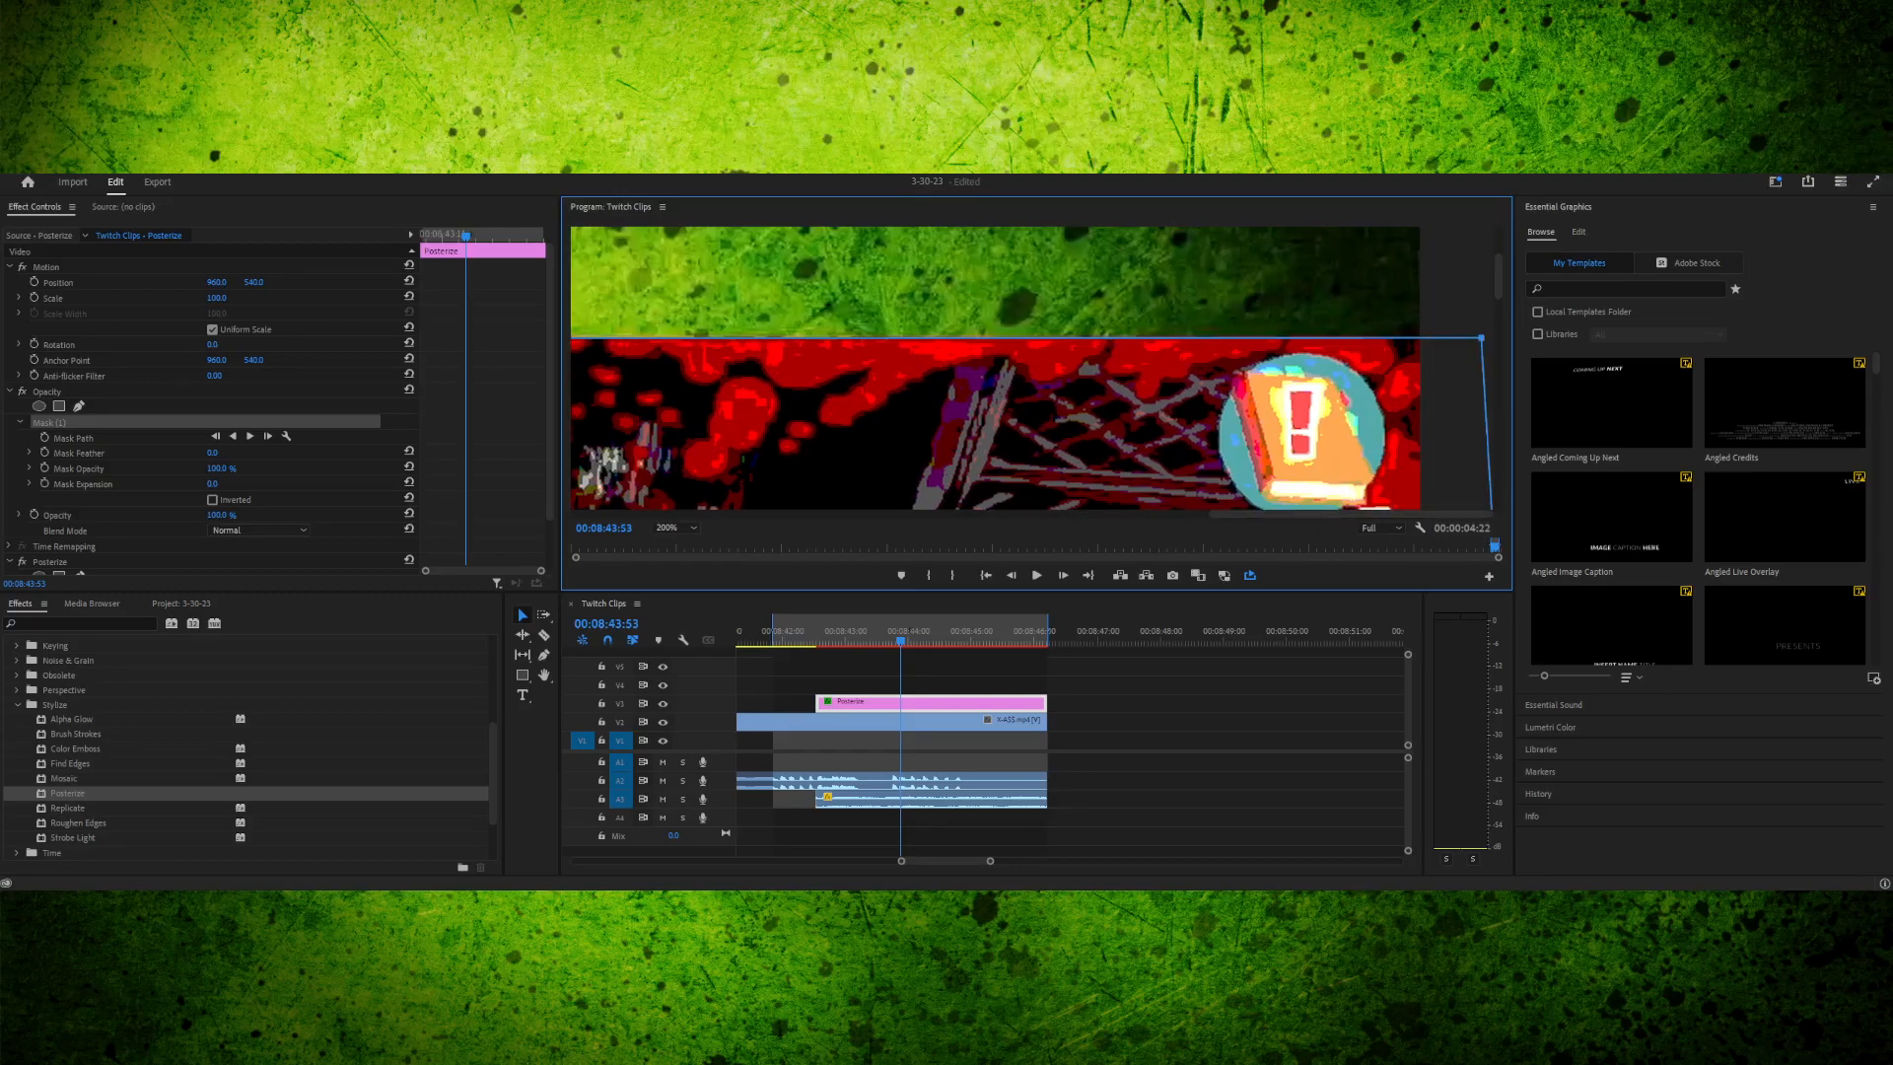
{"action": "left_click_drag", "start_coordinate": [1481, 338], "coordinate": [1457, 337]}
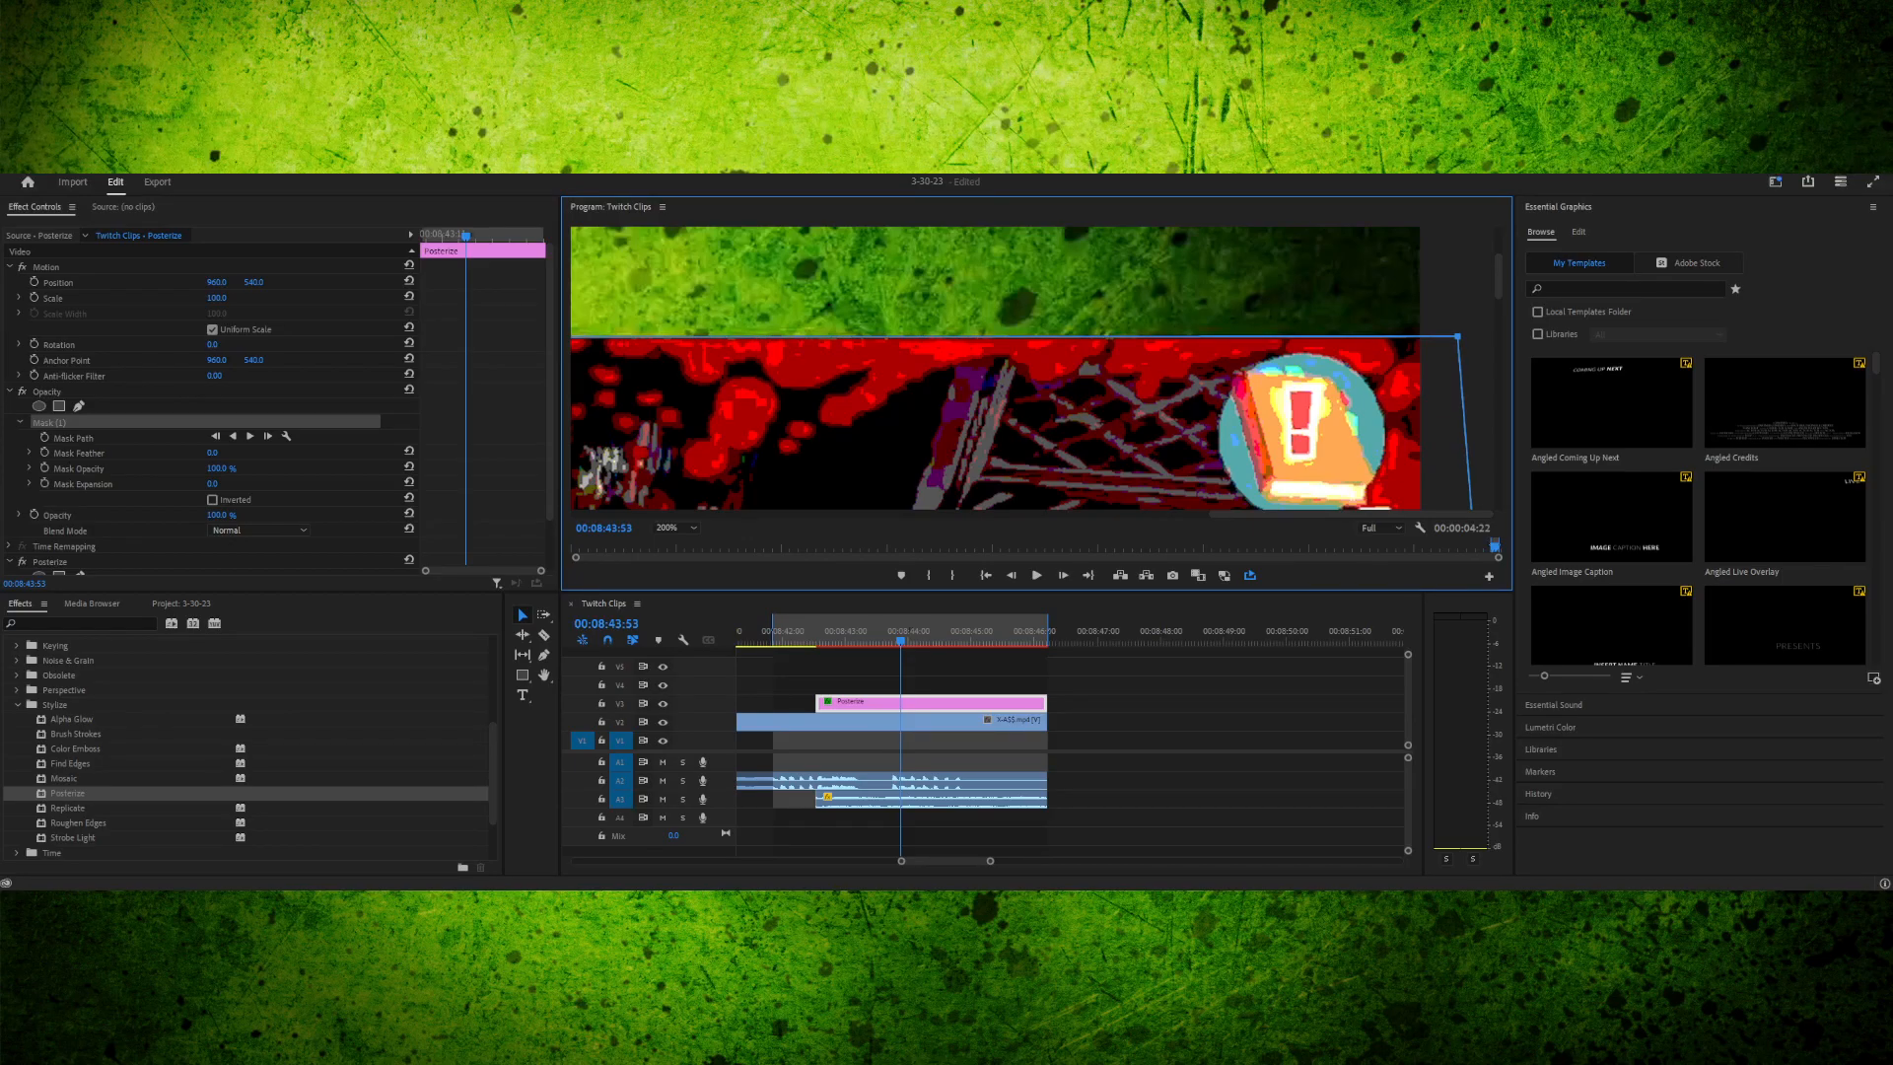
- Move the mask's lower-right corner inward below the upper-right one and align it with the gameplay picture's bottom edge
{"action": "scroll", "coordinate": [994, 367], "scroll_direction": "down", "scroll_amount": 10}
{"action": "scroll", "coordinate": [993, 368], "scroll_direction": "up", "scroll_amount": 3}
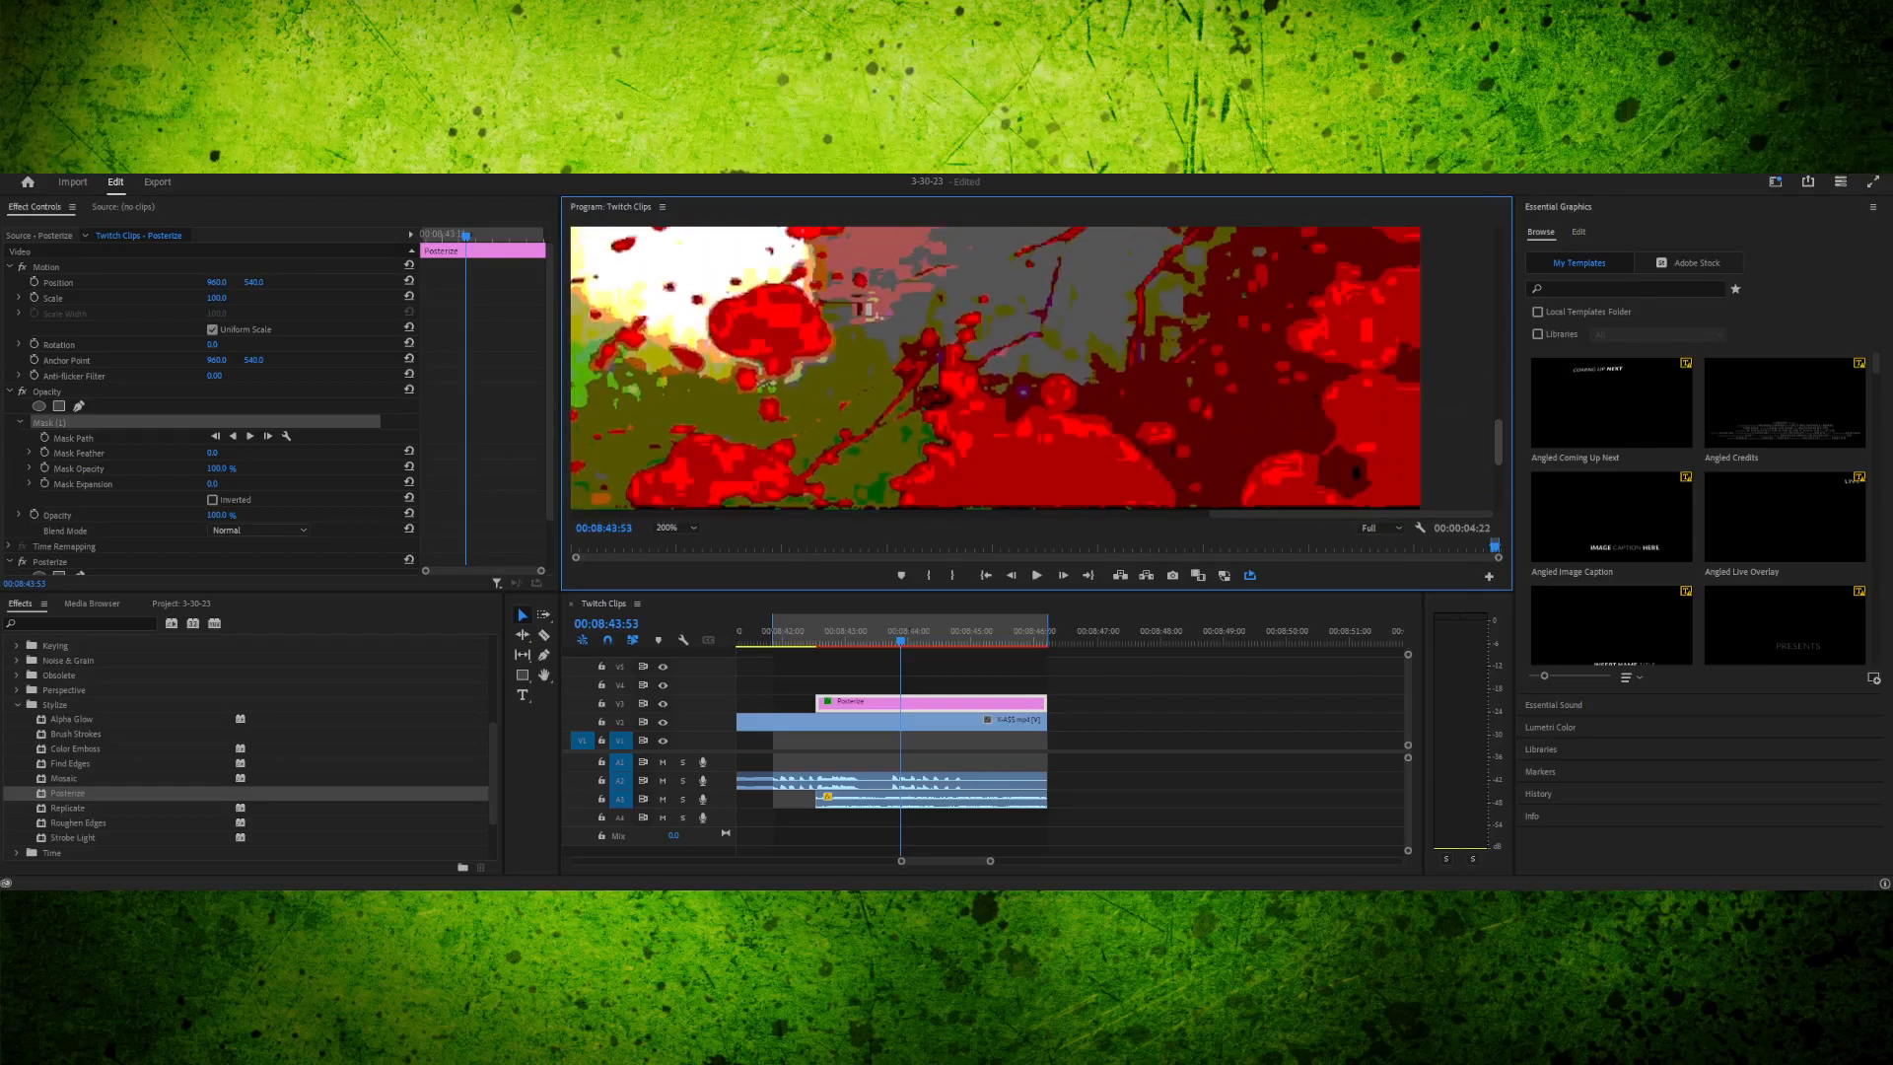
{"action": "left_click", "coordinate": [678, 527]}
{"action": "left_click", "coordinate": [670, 541]}
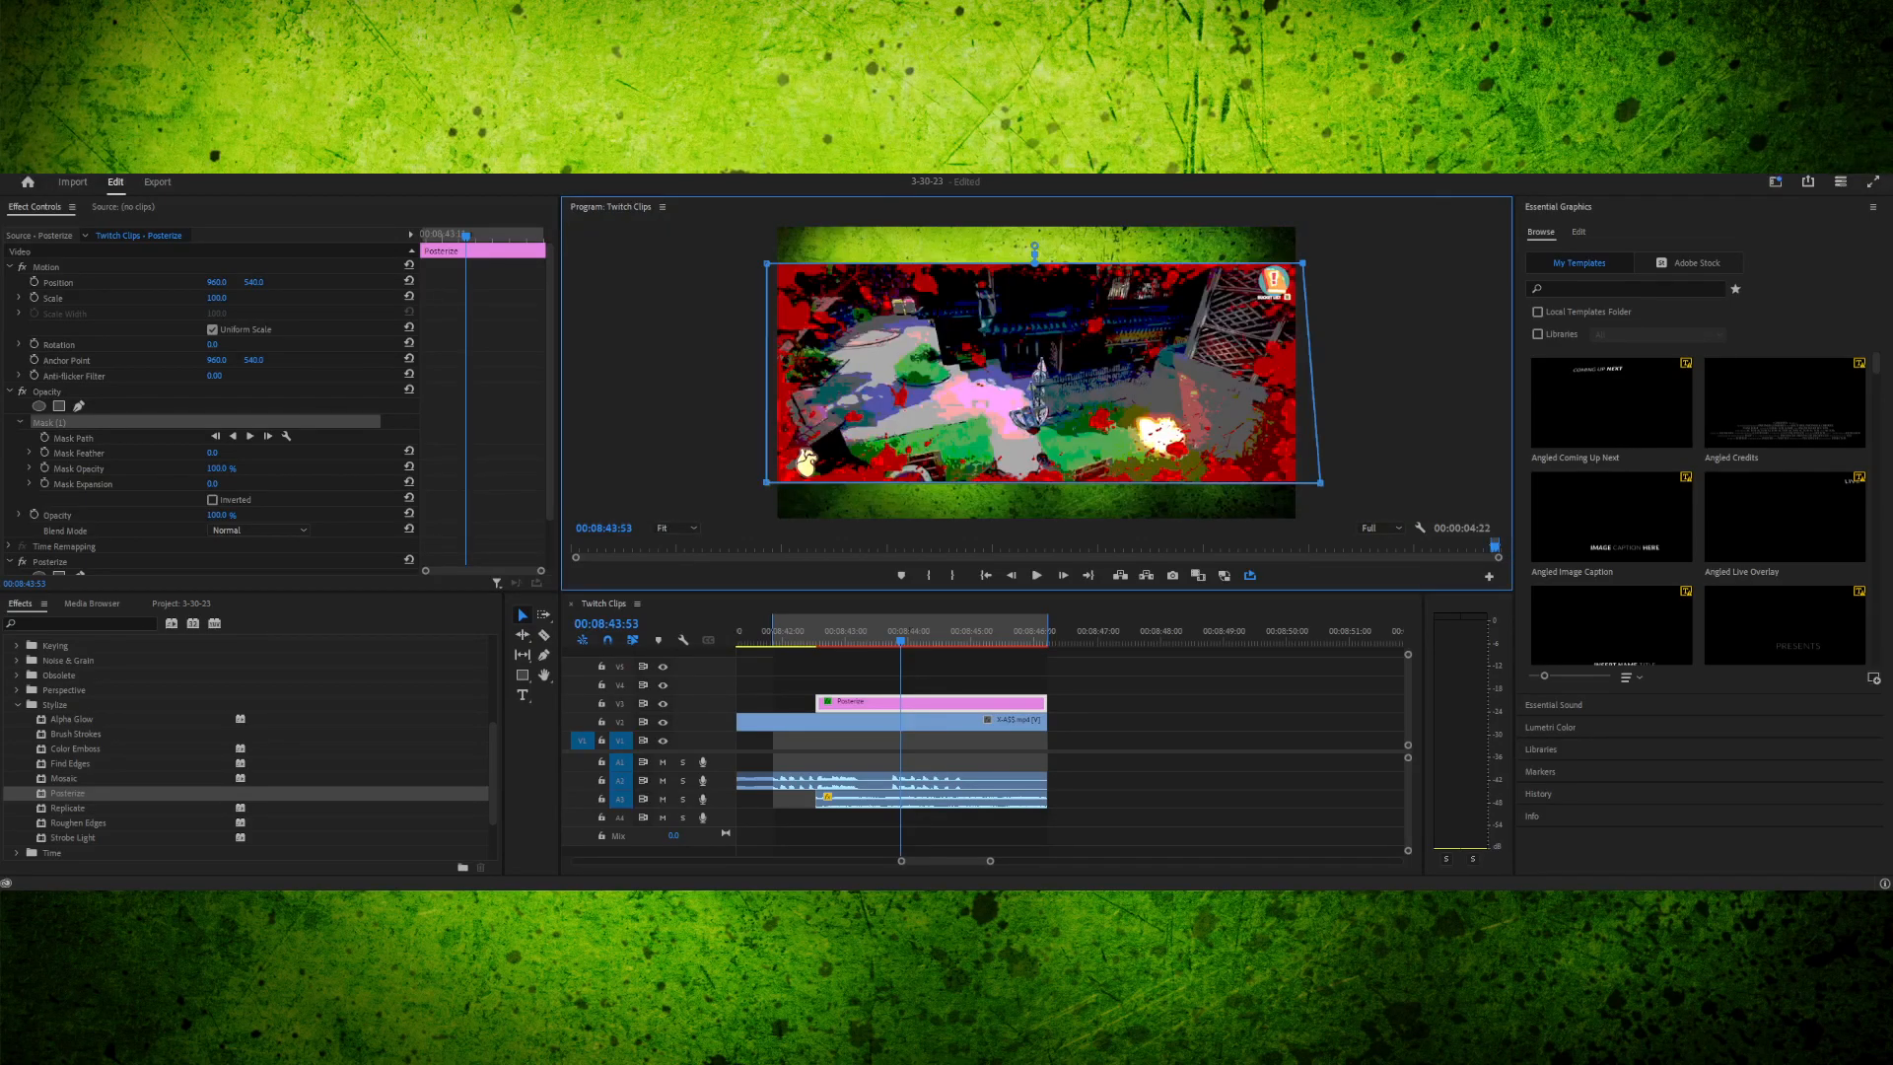
{"action": "left_click_drag", "start_coordinate": [1320, 483], "coordinate": [1303, 481]}
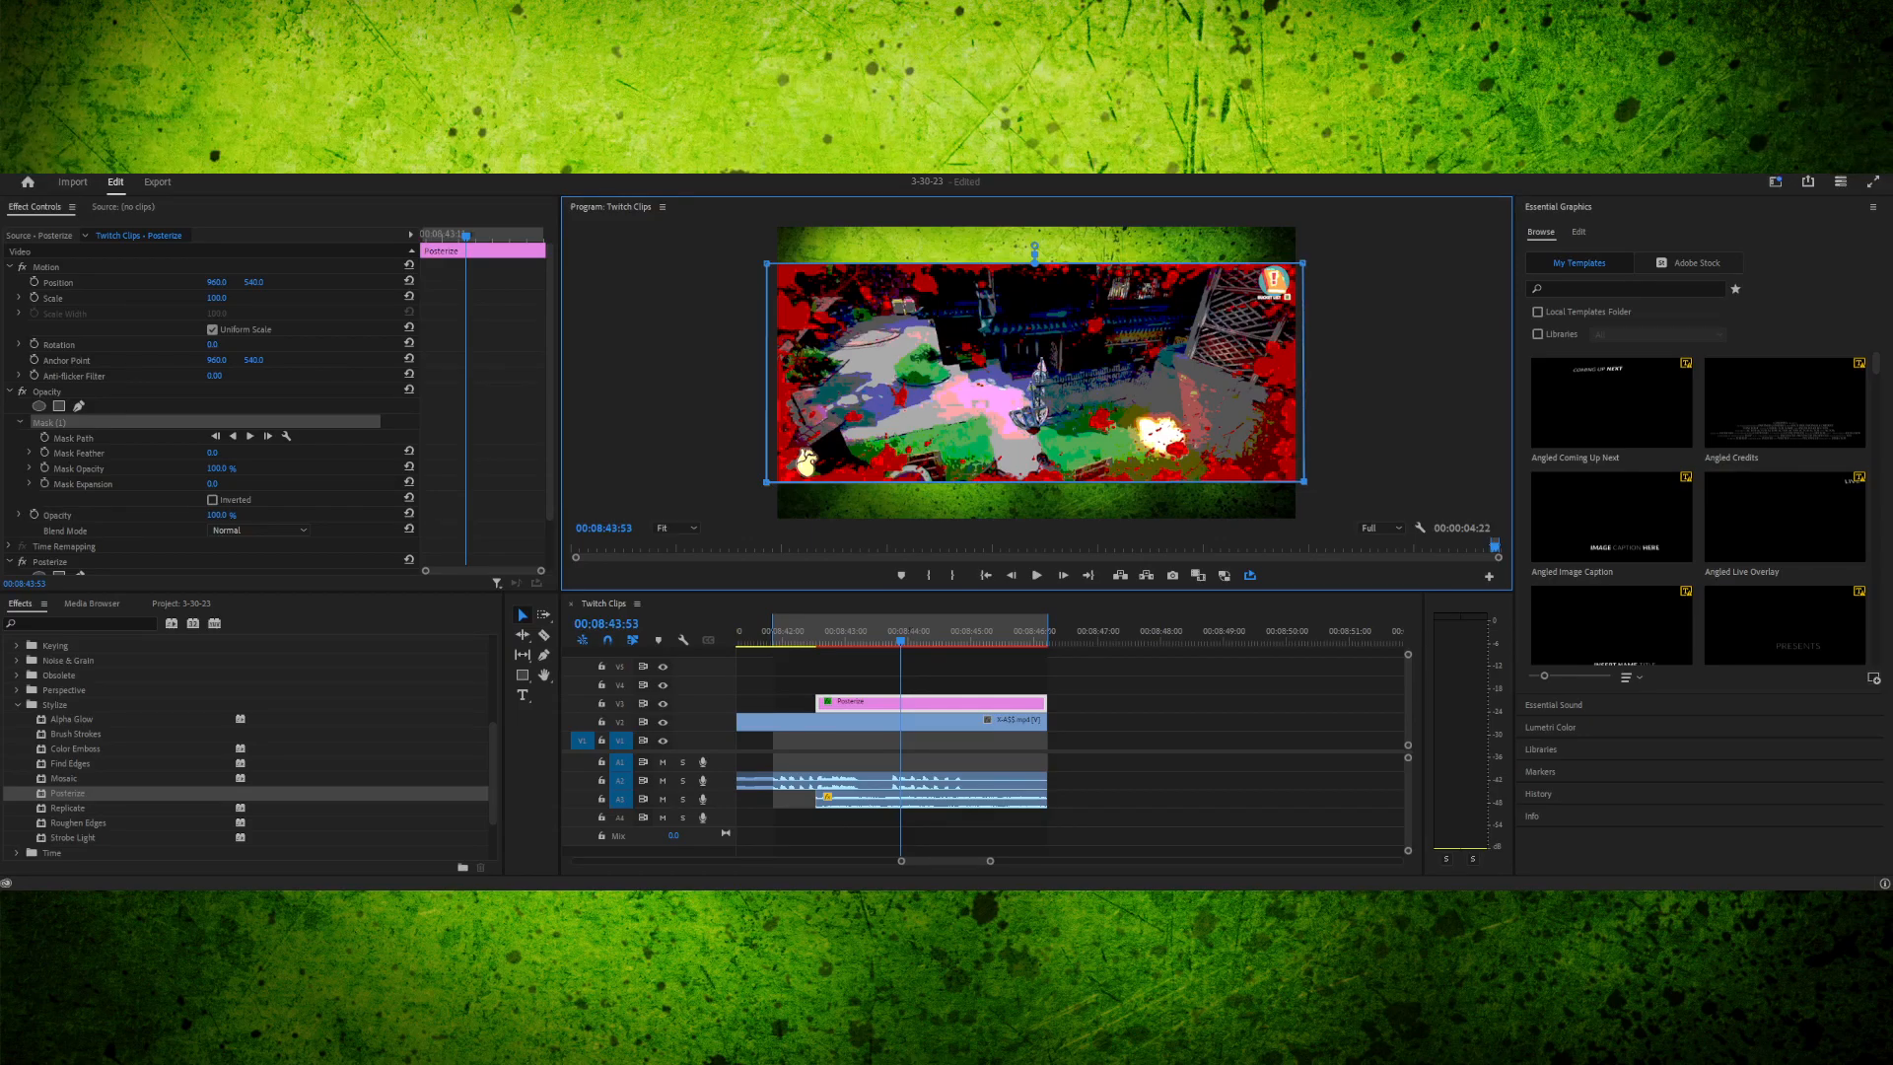
{"action": "left_click", "coordinate": [676, 528]}
{"action": "left_click", "coordinate": [670, 642]}
{"action": "scroll", "coordinate": [1033, 368], "scroll_direction": "down", "scroll_amount": 5}
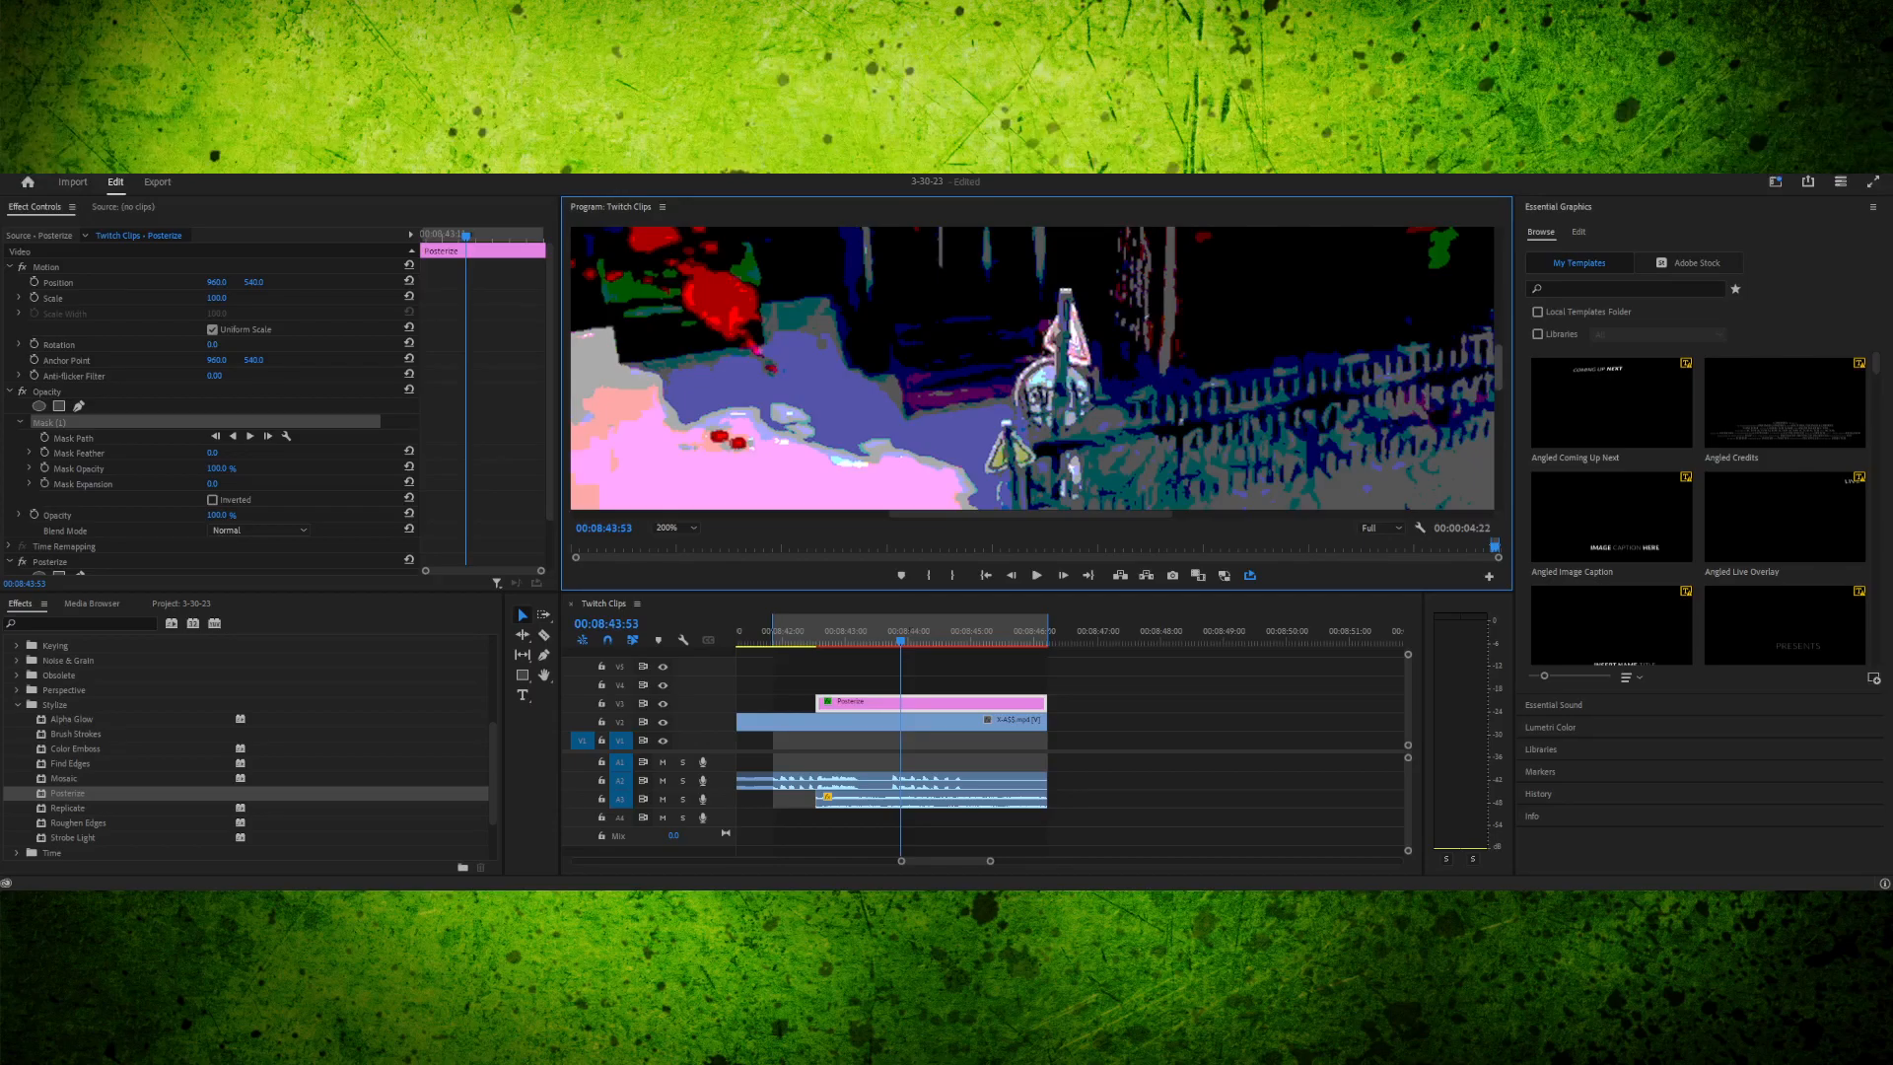
{"action": "scroll", "coordinate": [1032, 368], "scroll_direction": "right", "scroll_amount": 5}
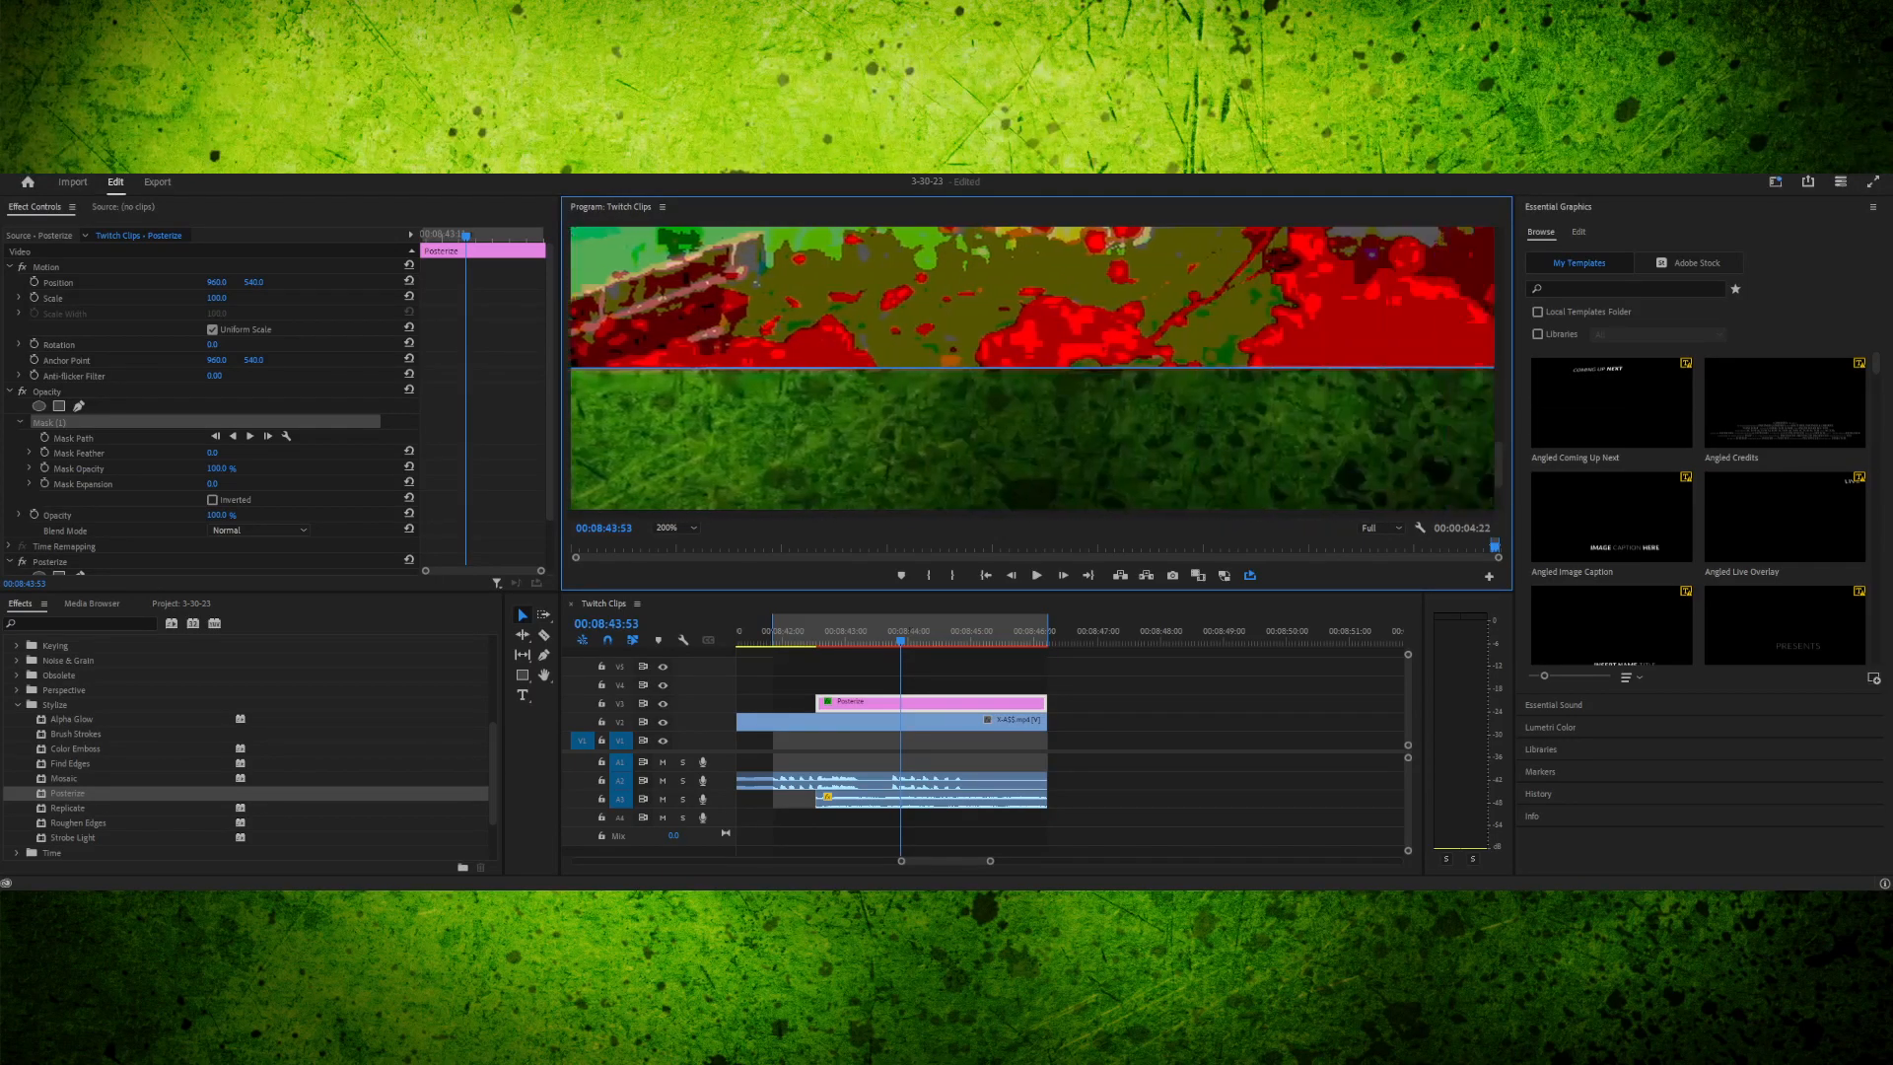
{"action": "left_click_drag", "start_coordinate": [1464, 366], "coordinate": [1464, 369]}
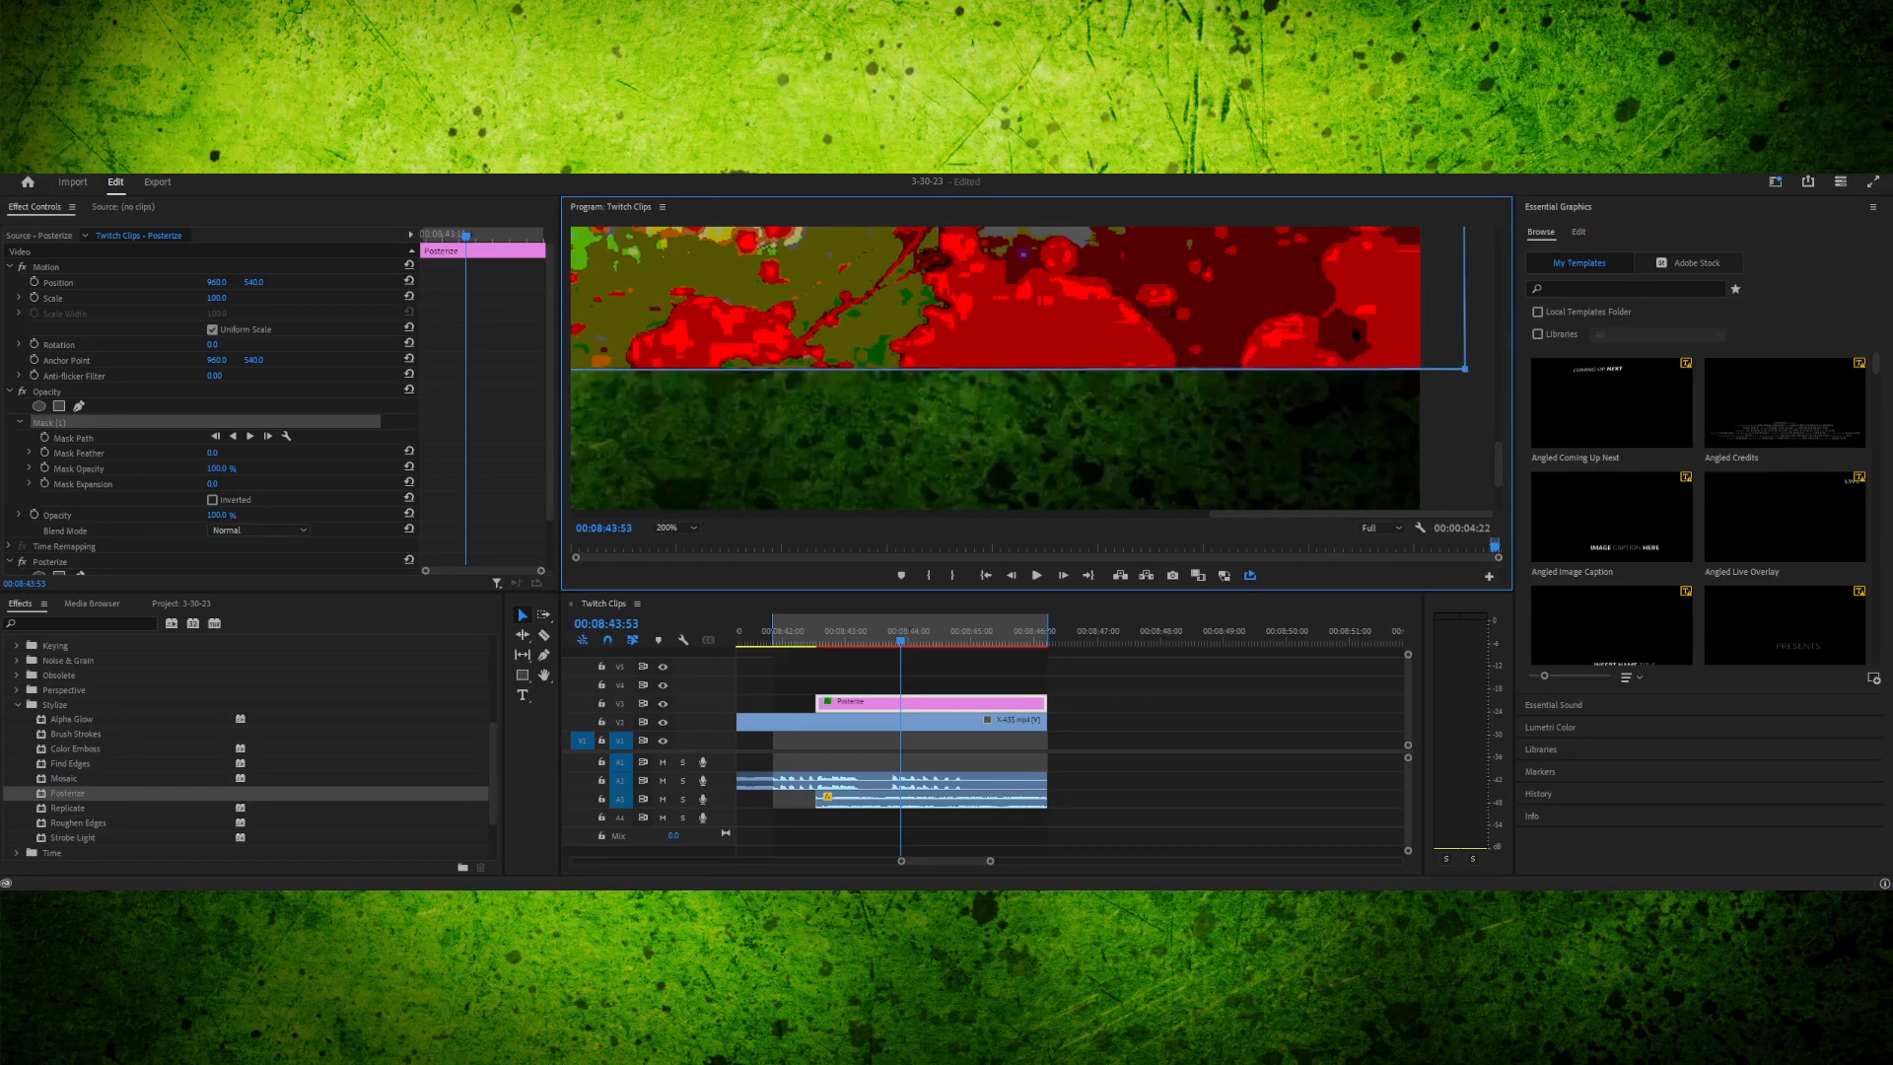
- Nudge the mask's lower-left corner onto the gameplay picture's bottom edge and fit the whole frame in the preview
{"action": "scroll", "coordinate": [1032, 367], "scroll_direction": "left", "scroll_amount": 5}
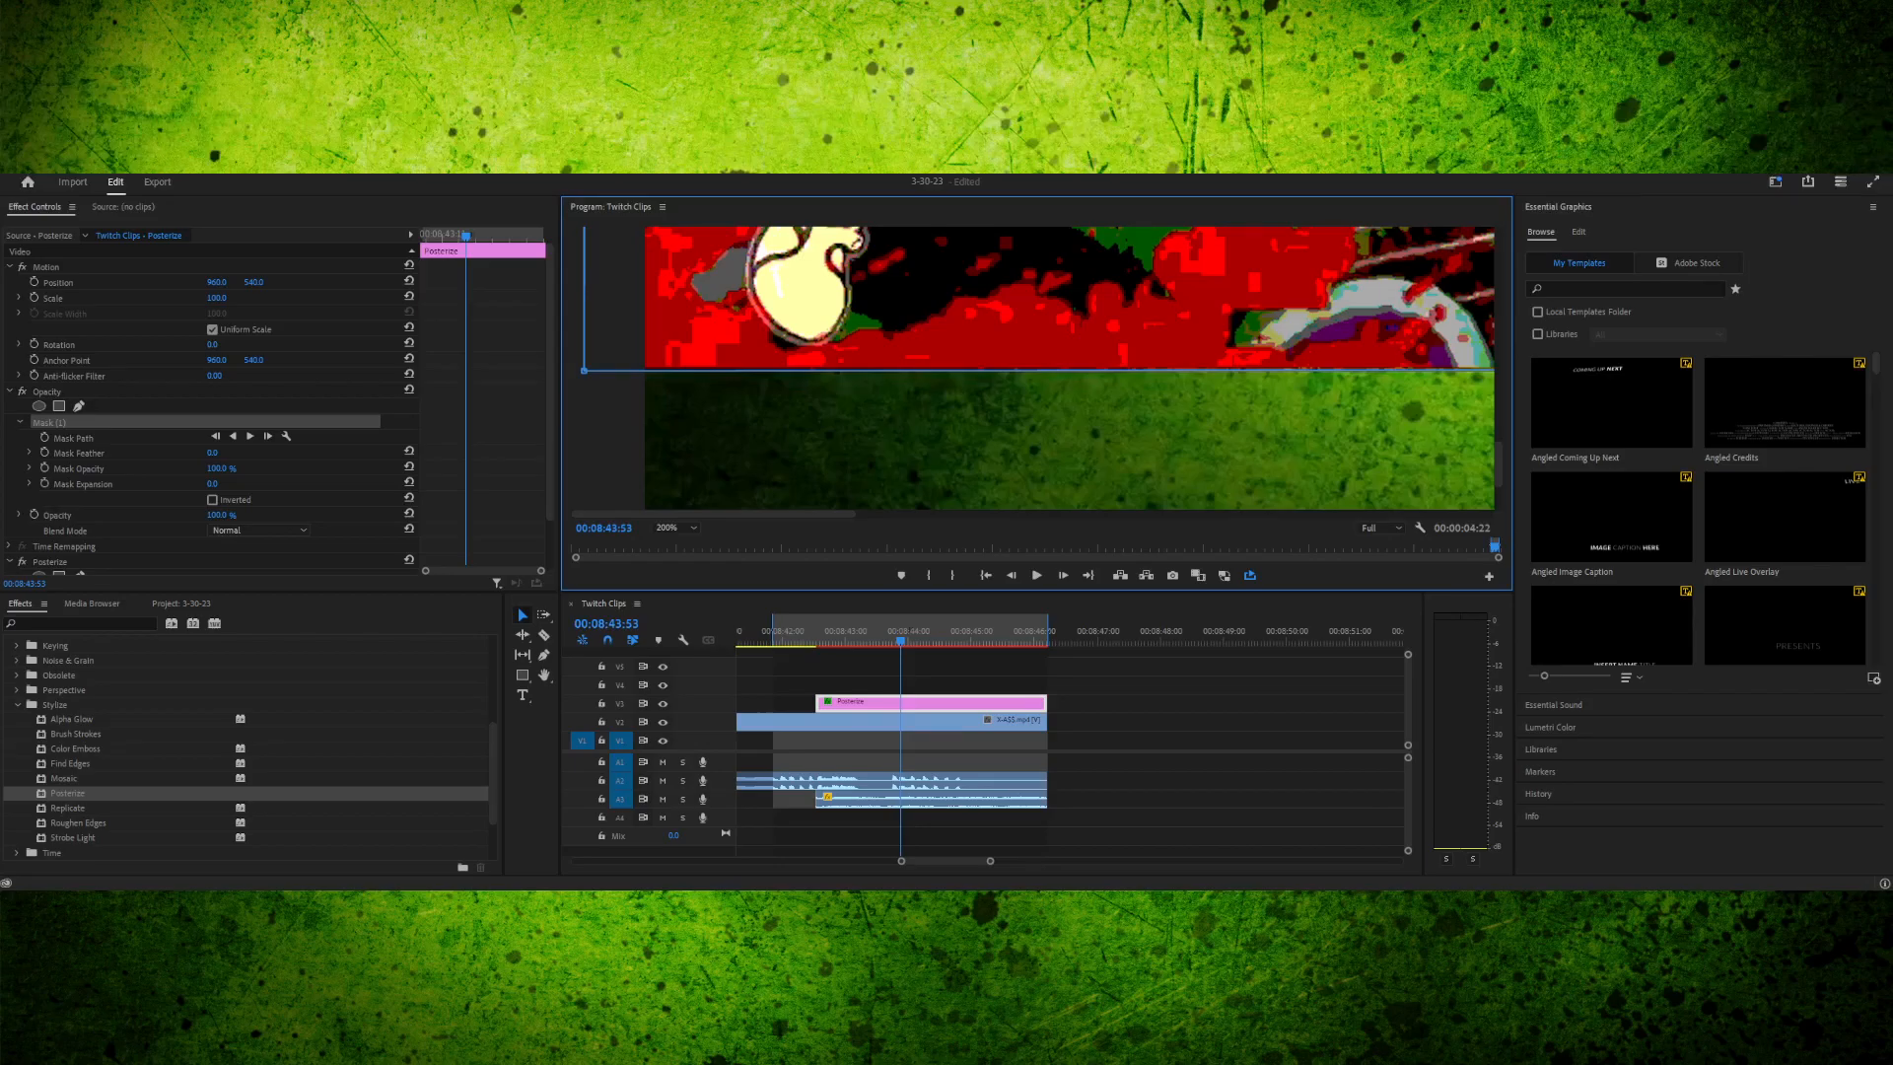
{"action": "left_click_drag", "start_coordinate": [583, 370], "coordinate": [582, 367]}
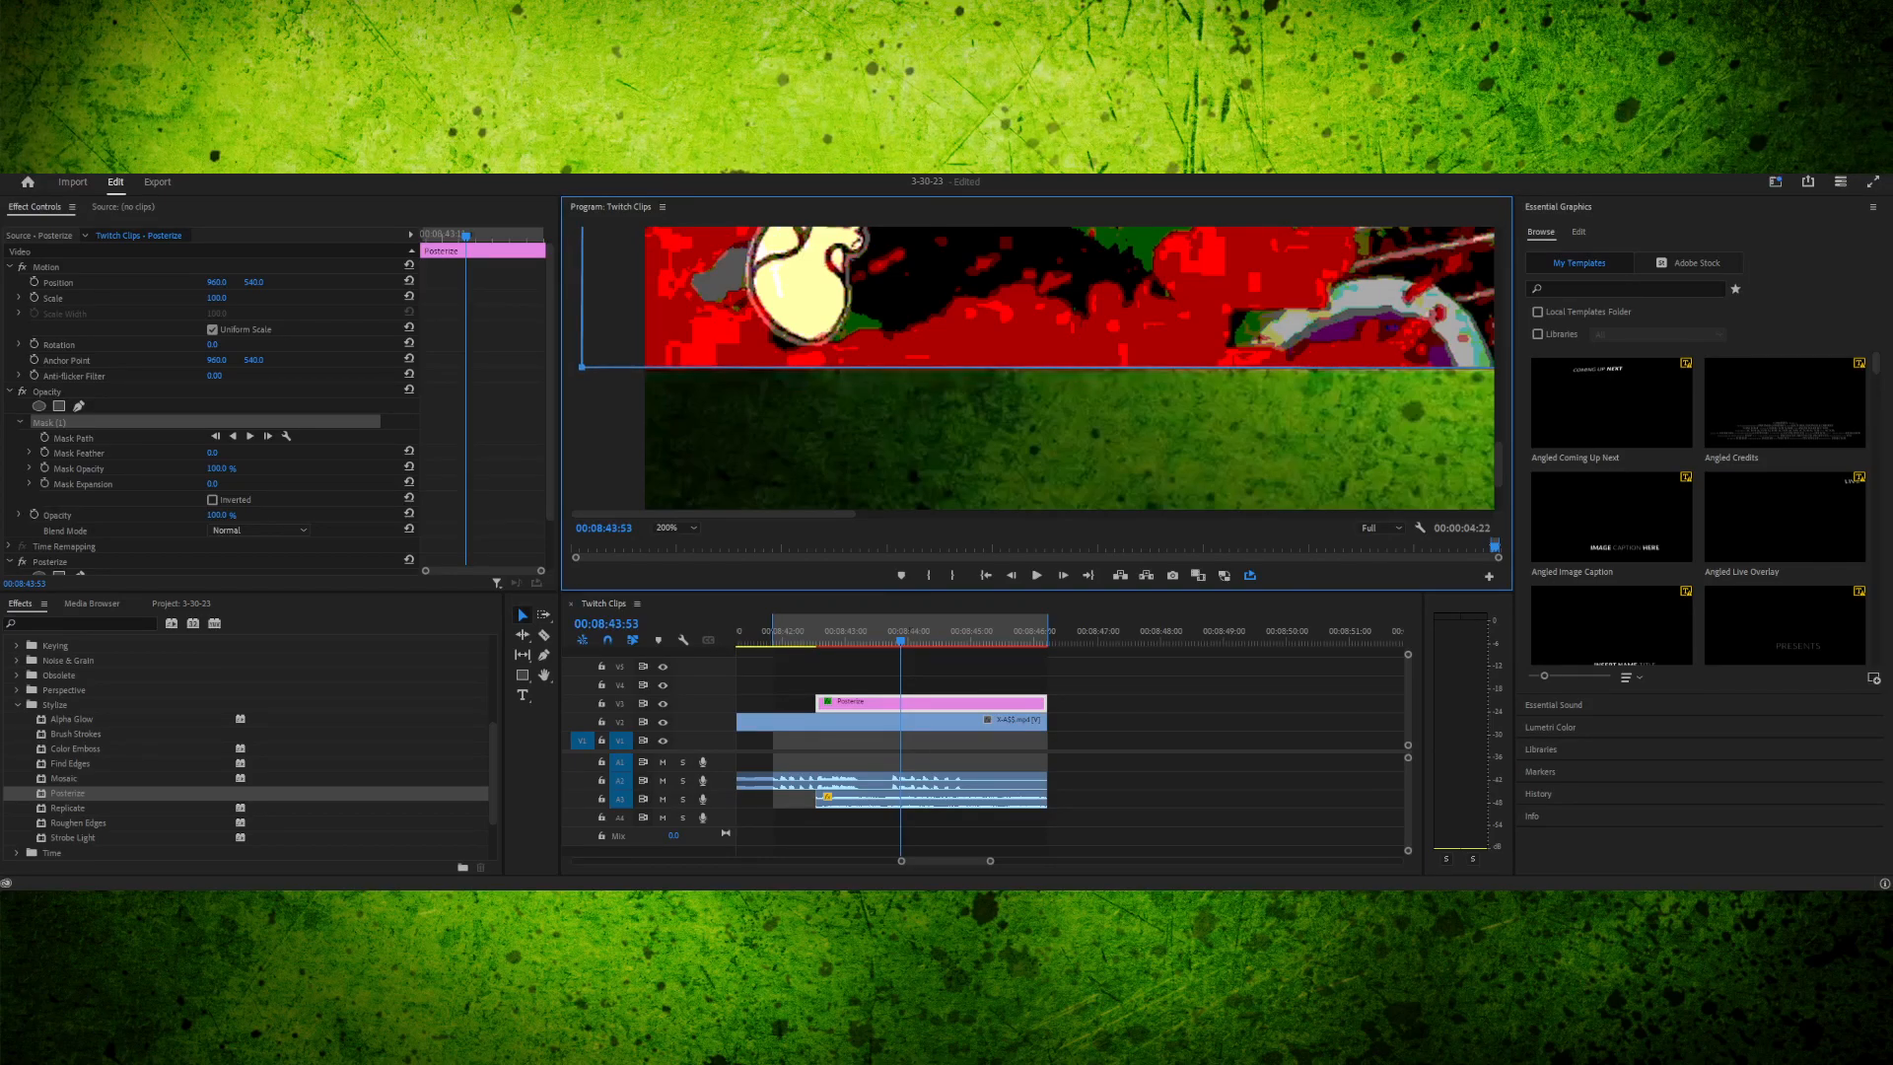
{"action": "left_click", "coordinate": [676, 528]}
{"action": "left_click", "coordinate": [670, 543]}
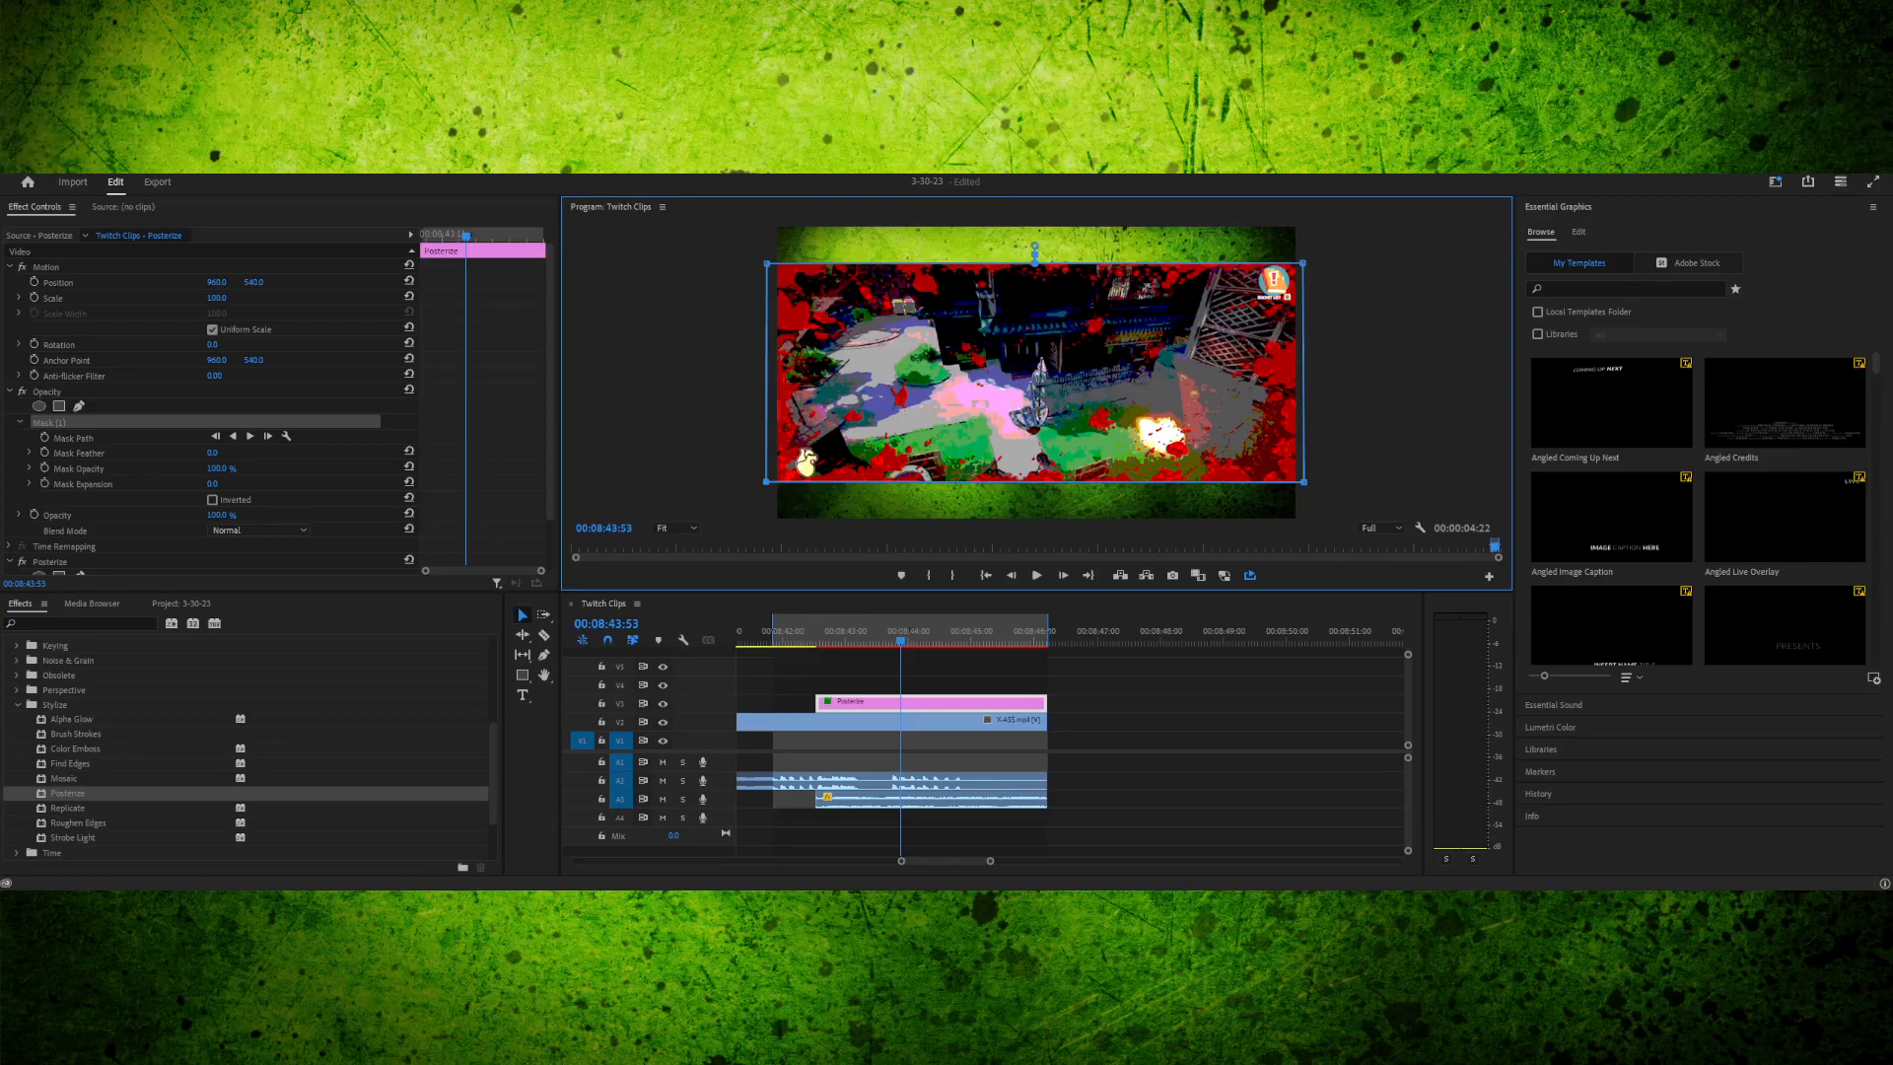
- Render previews for the marked range, play the masked Posterize footage, and pause at 00:08:43:41
{"action": "left_click", "coordinate": [809, 631]}
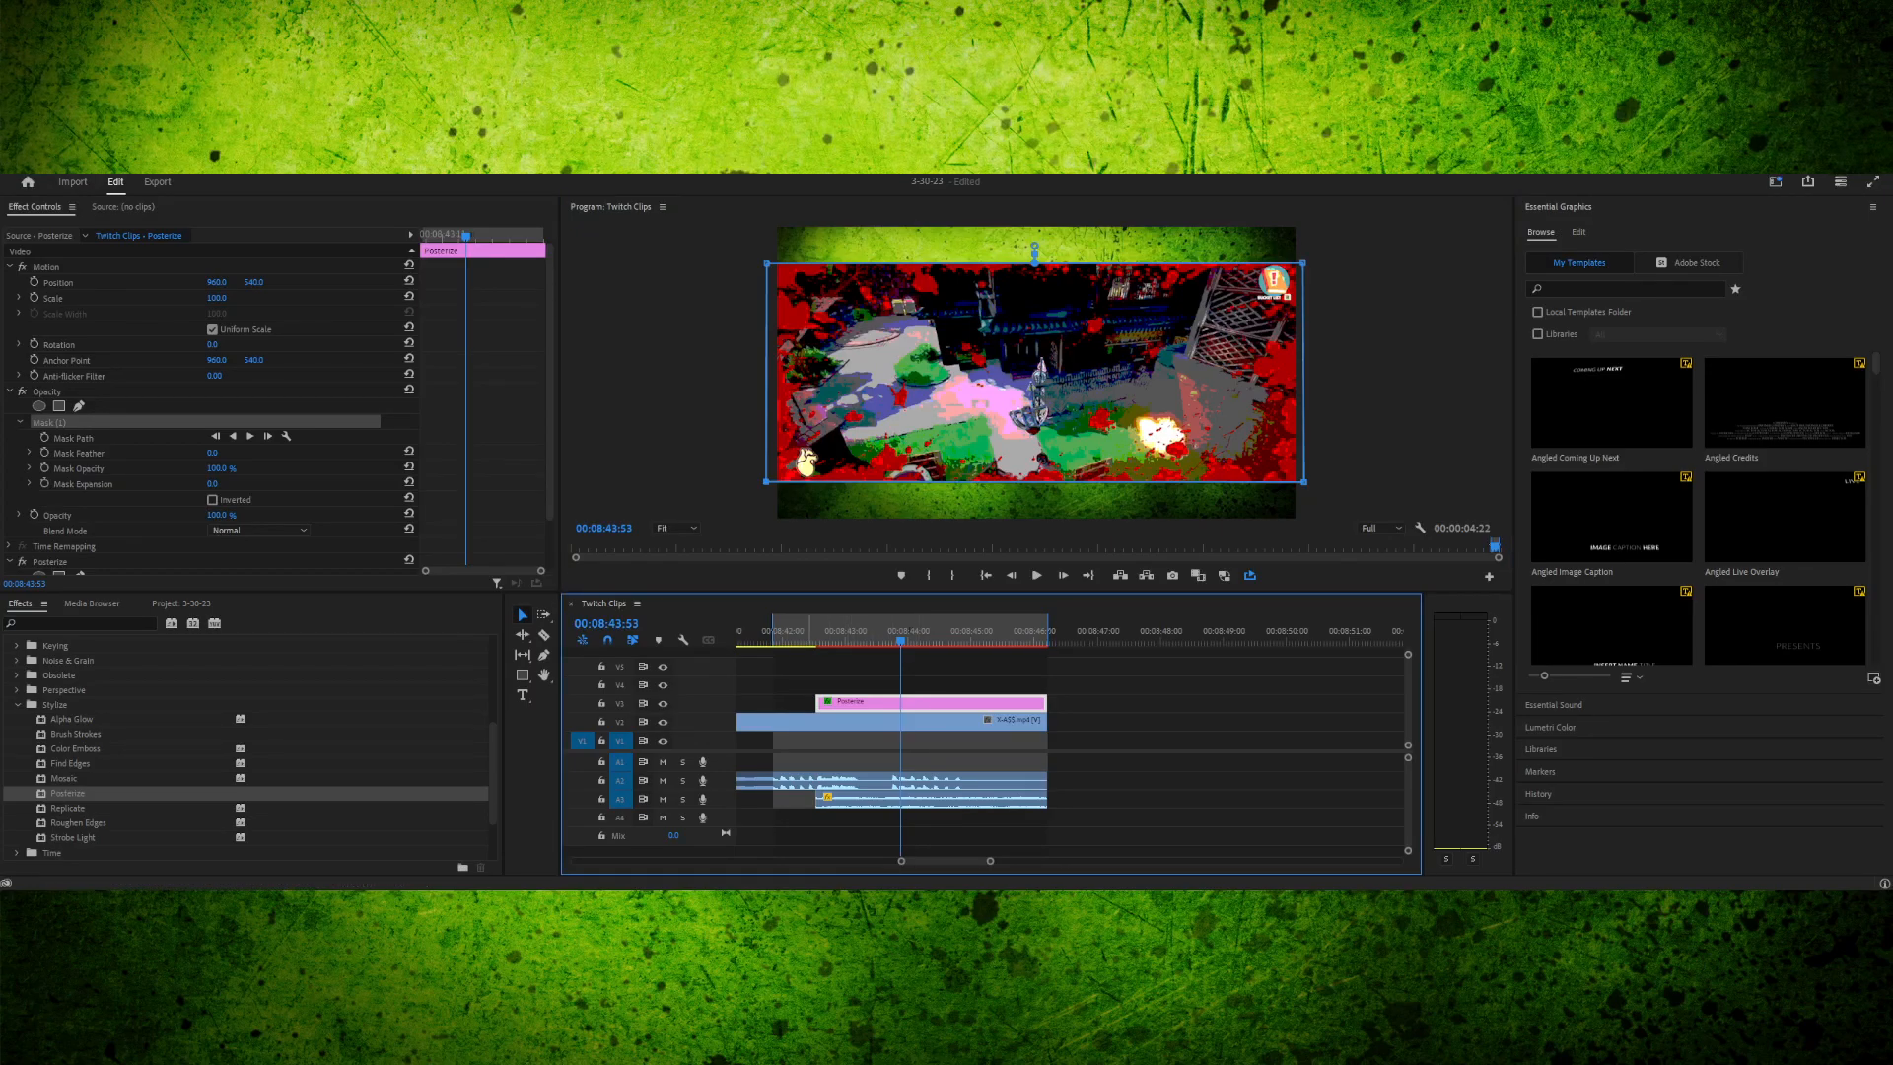
{"action": "key", "text": "Return"}
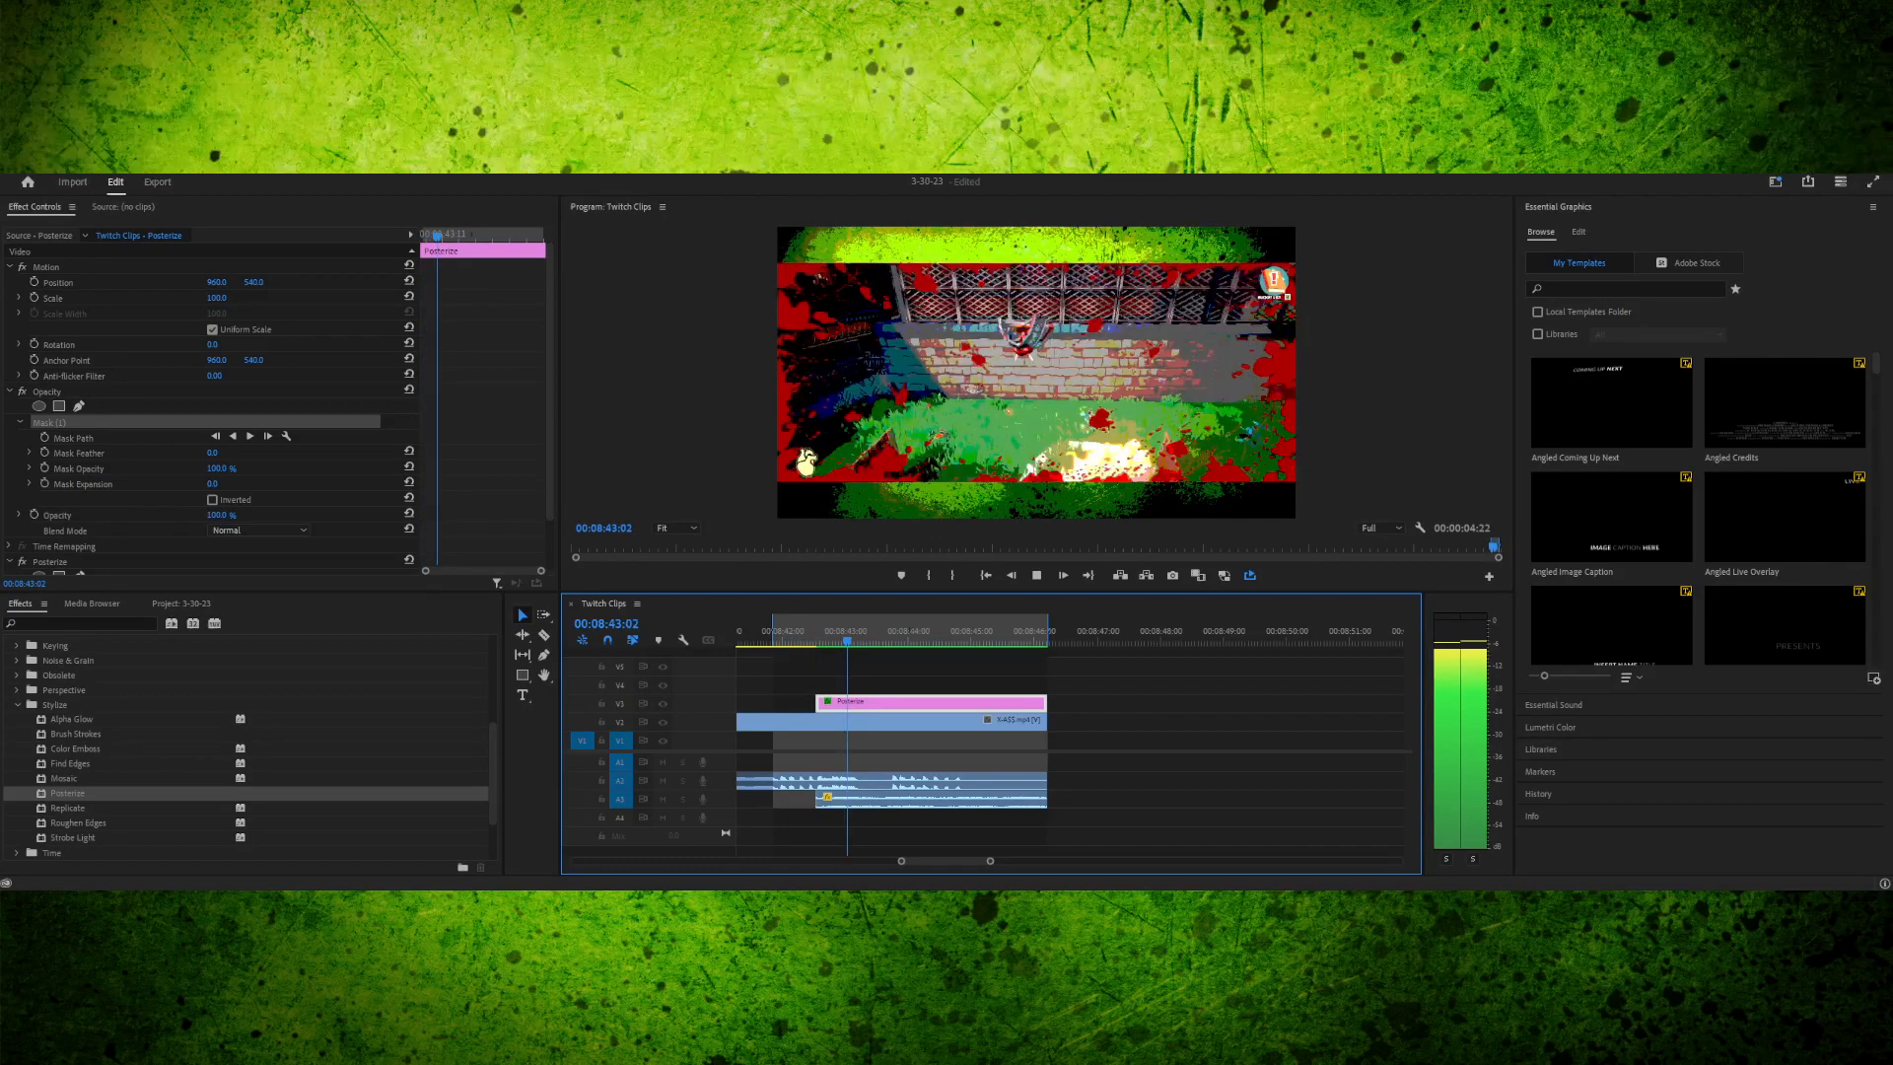
{"action": "key", "text": "space"}
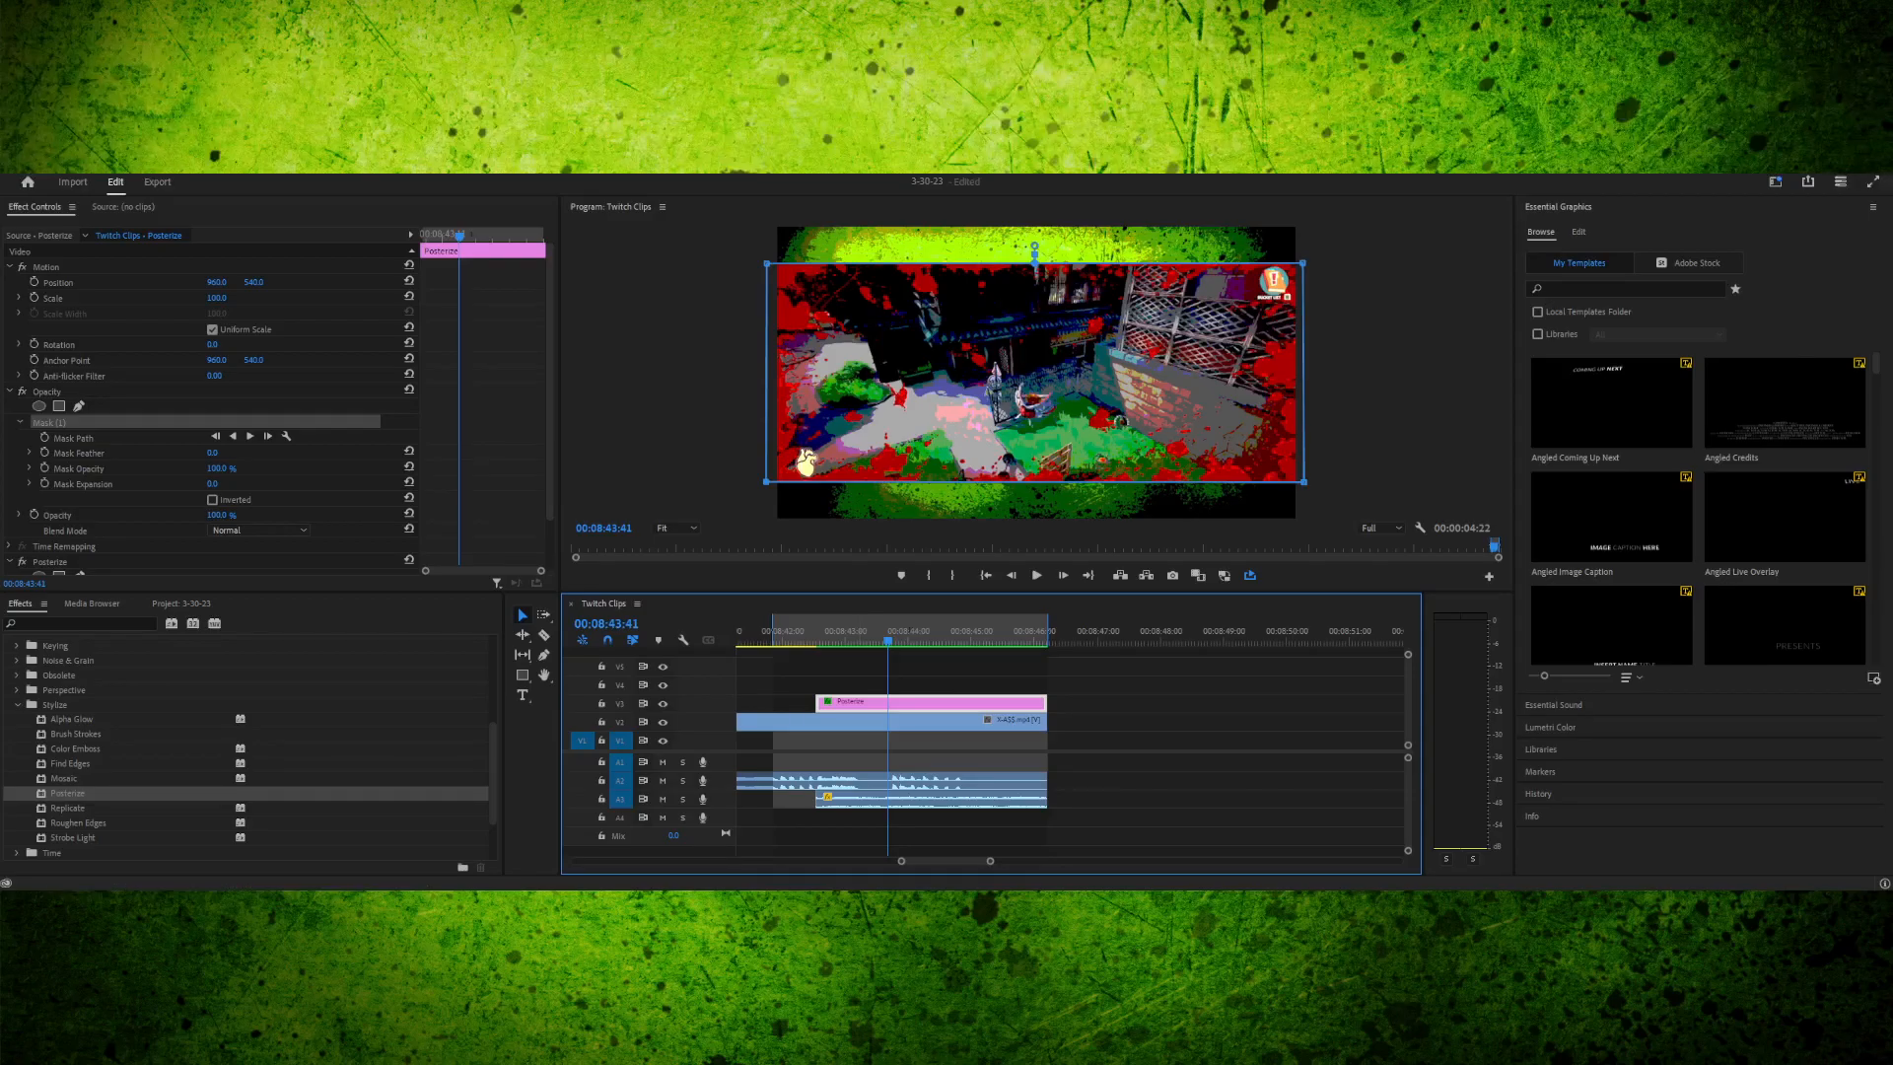
- Try inverting the Posterize layer's opacity mask, and switch the inversion back off
{"action": "left_click", "coordinate": [212, 499]}
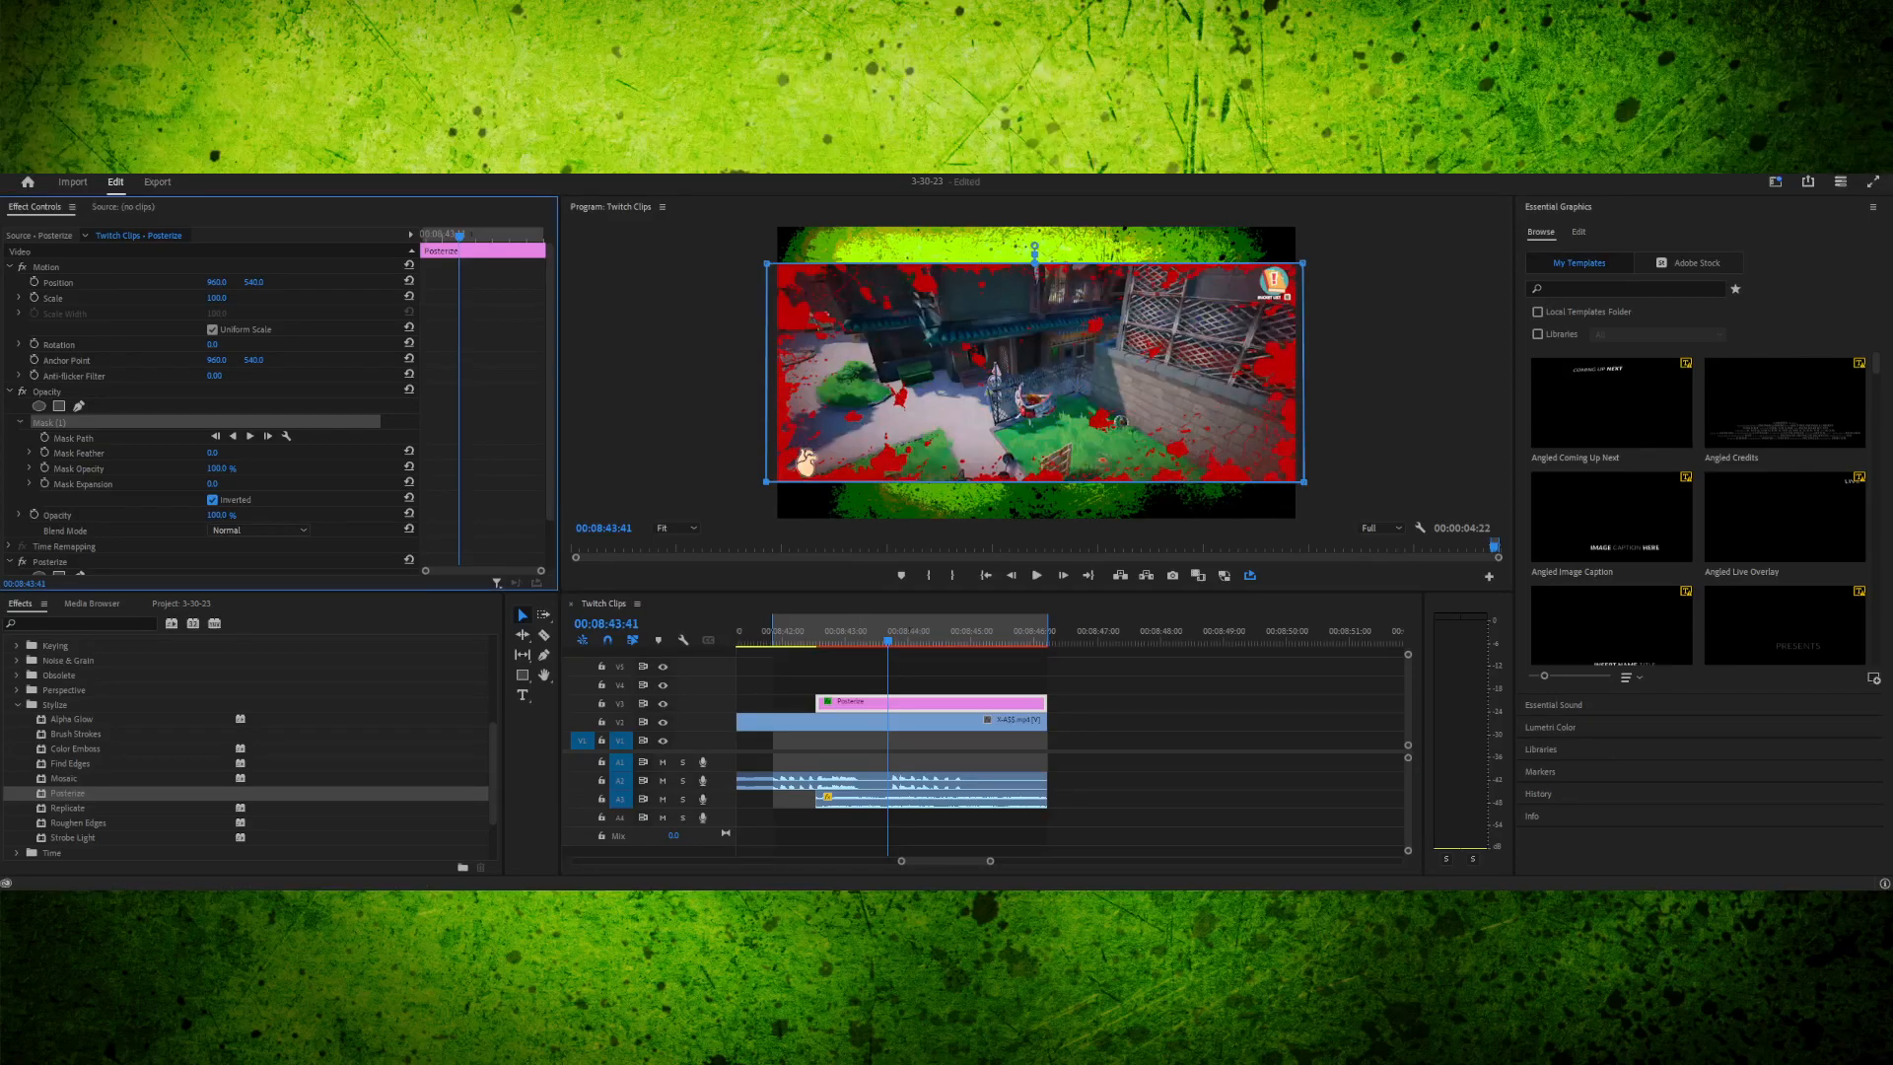
{"action": "left_click", "coordinate": [212, 499]}
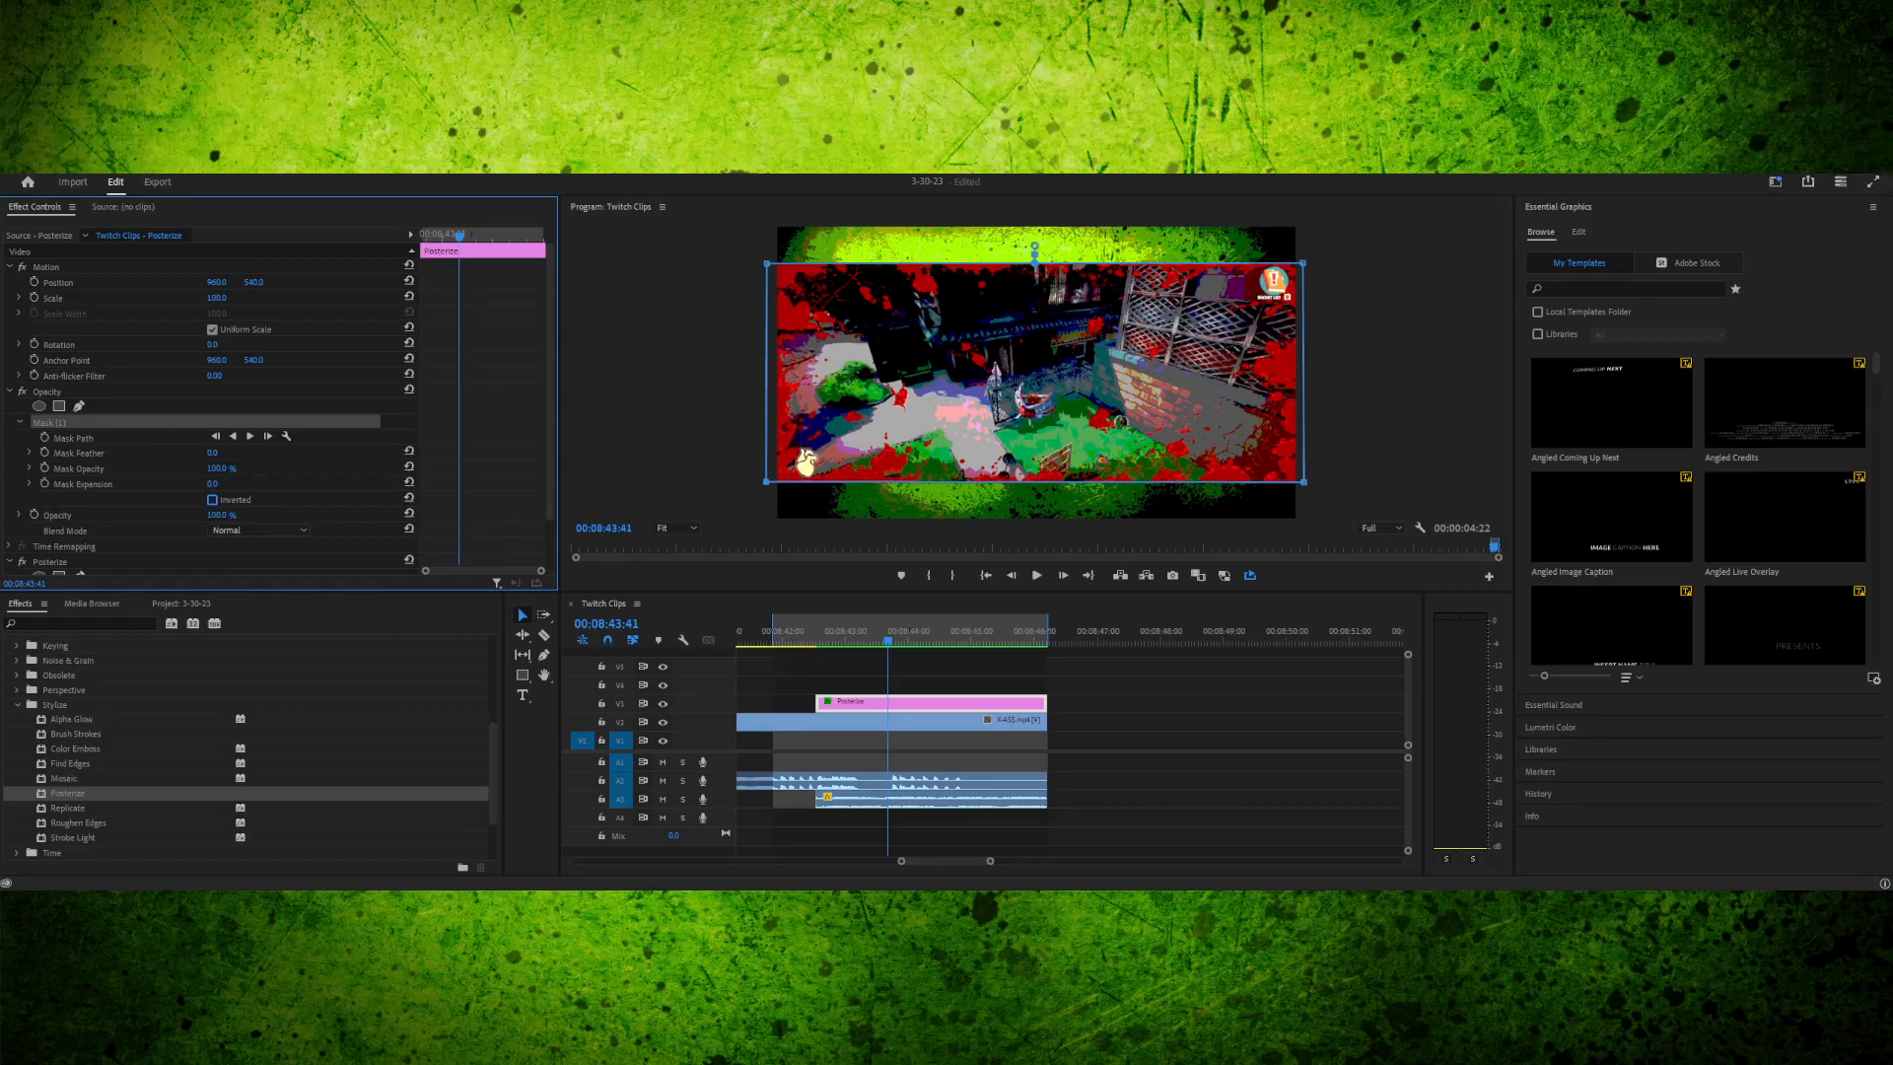
- Play from 00:08:42:24 into the Posterize layer to examine the green background, and return the playhead to 00:08:42:39
{"action": "left_click", "coordinate": [856, 703]}
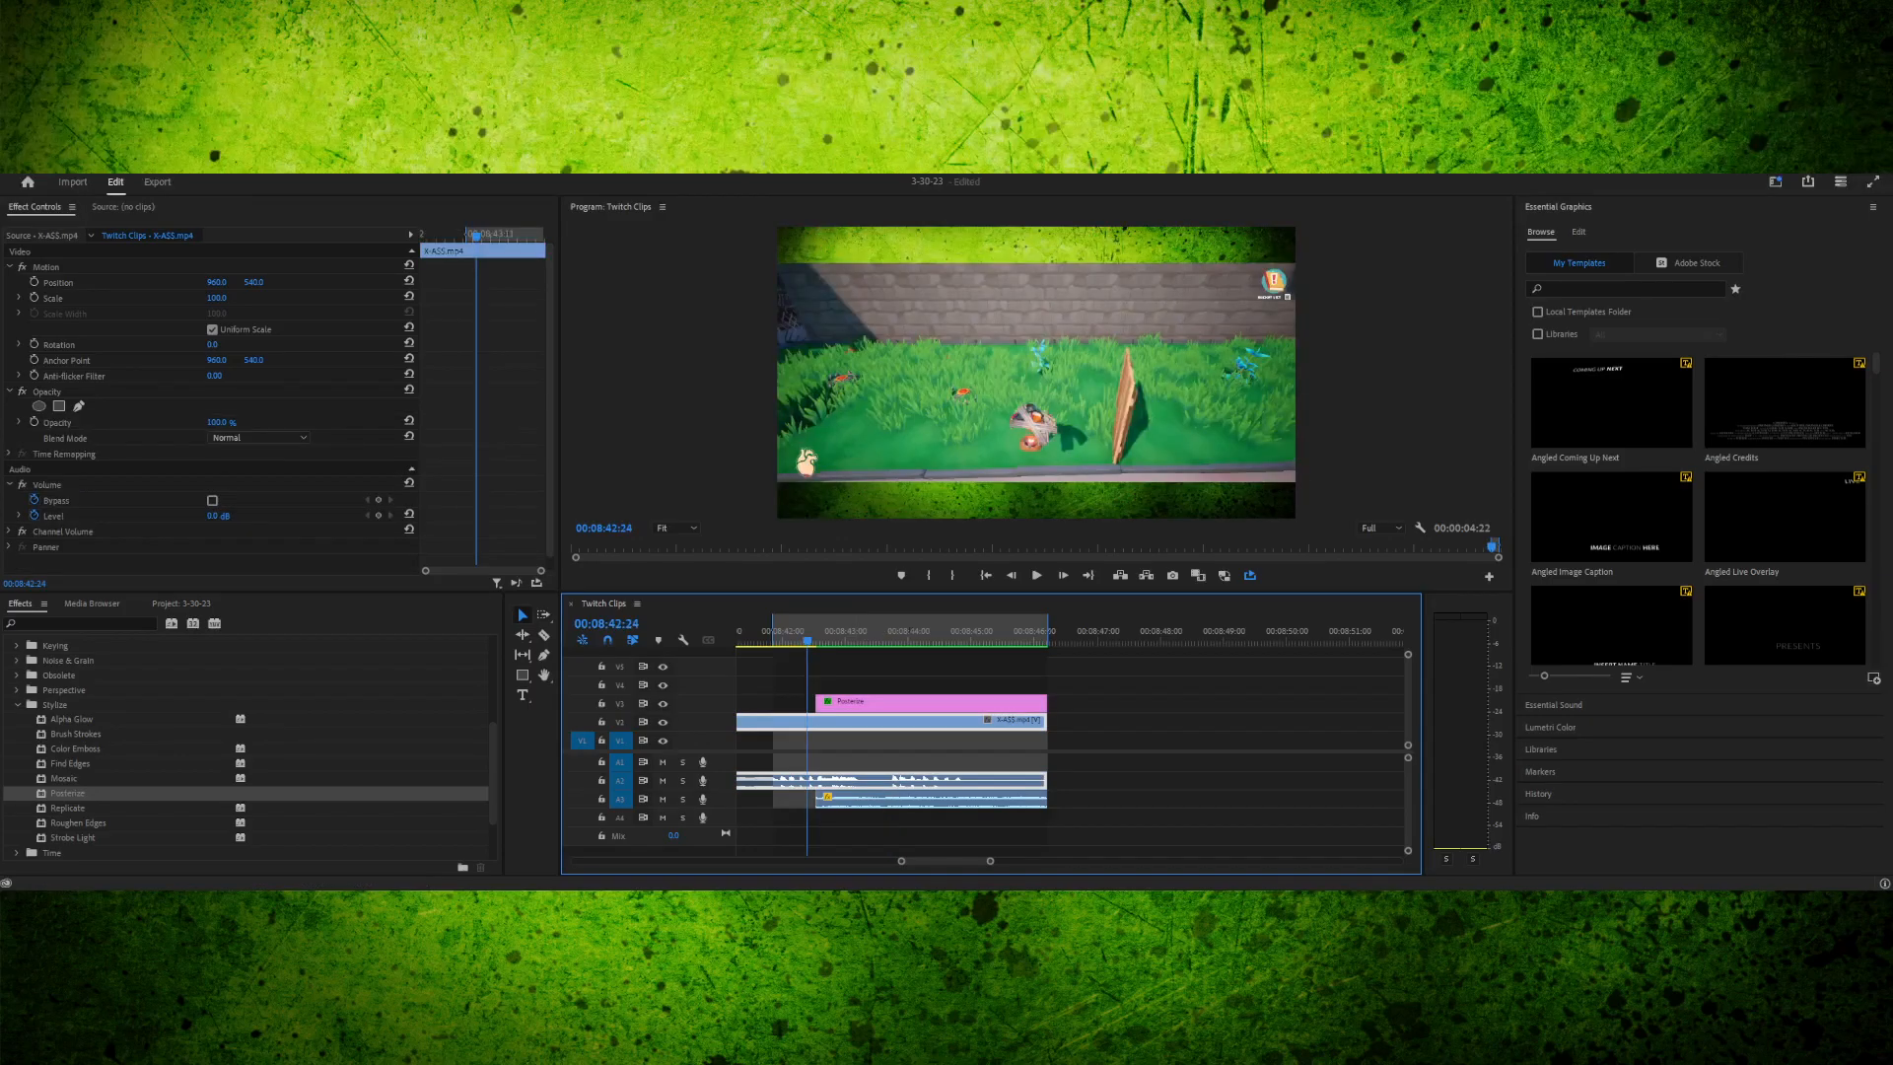
{"action": "key", "text": "space"}
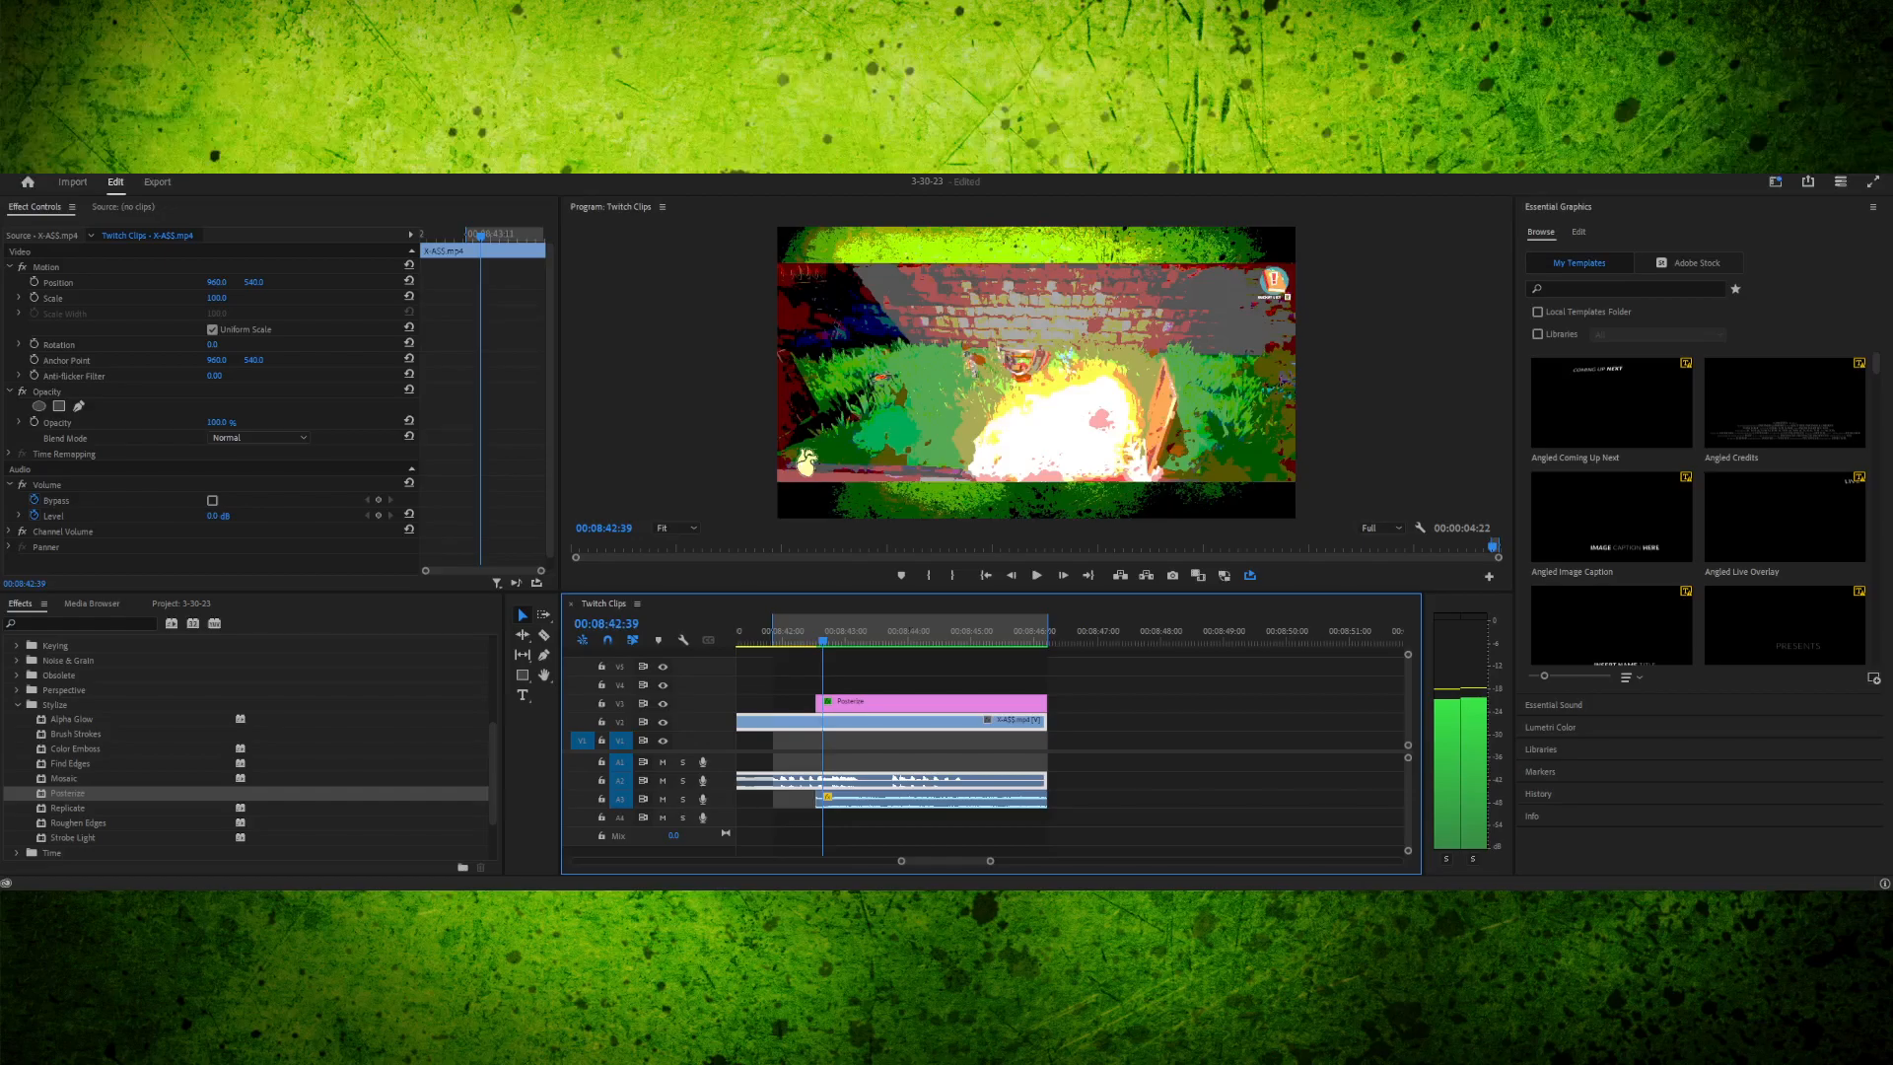
{"action": "key", "text": "space"}
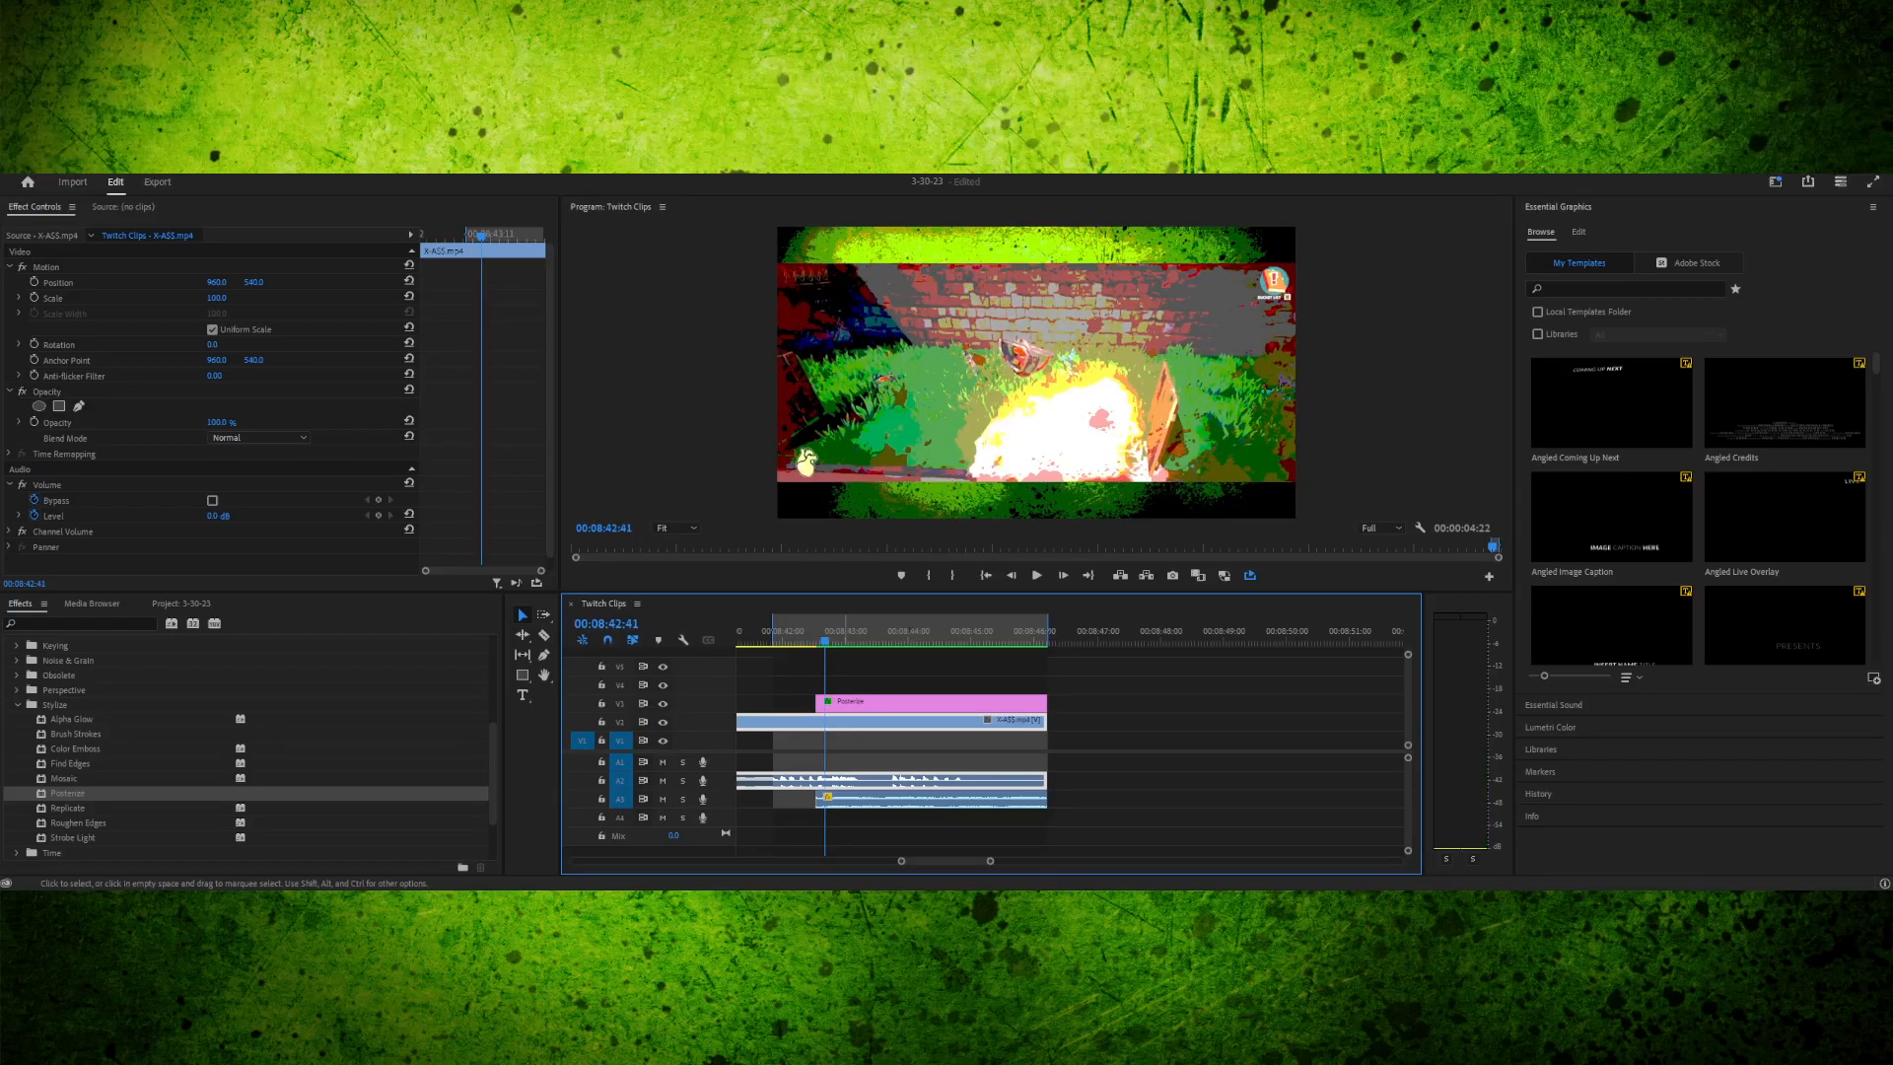
{"action": "left_click", "coordinate": [930, 702]}
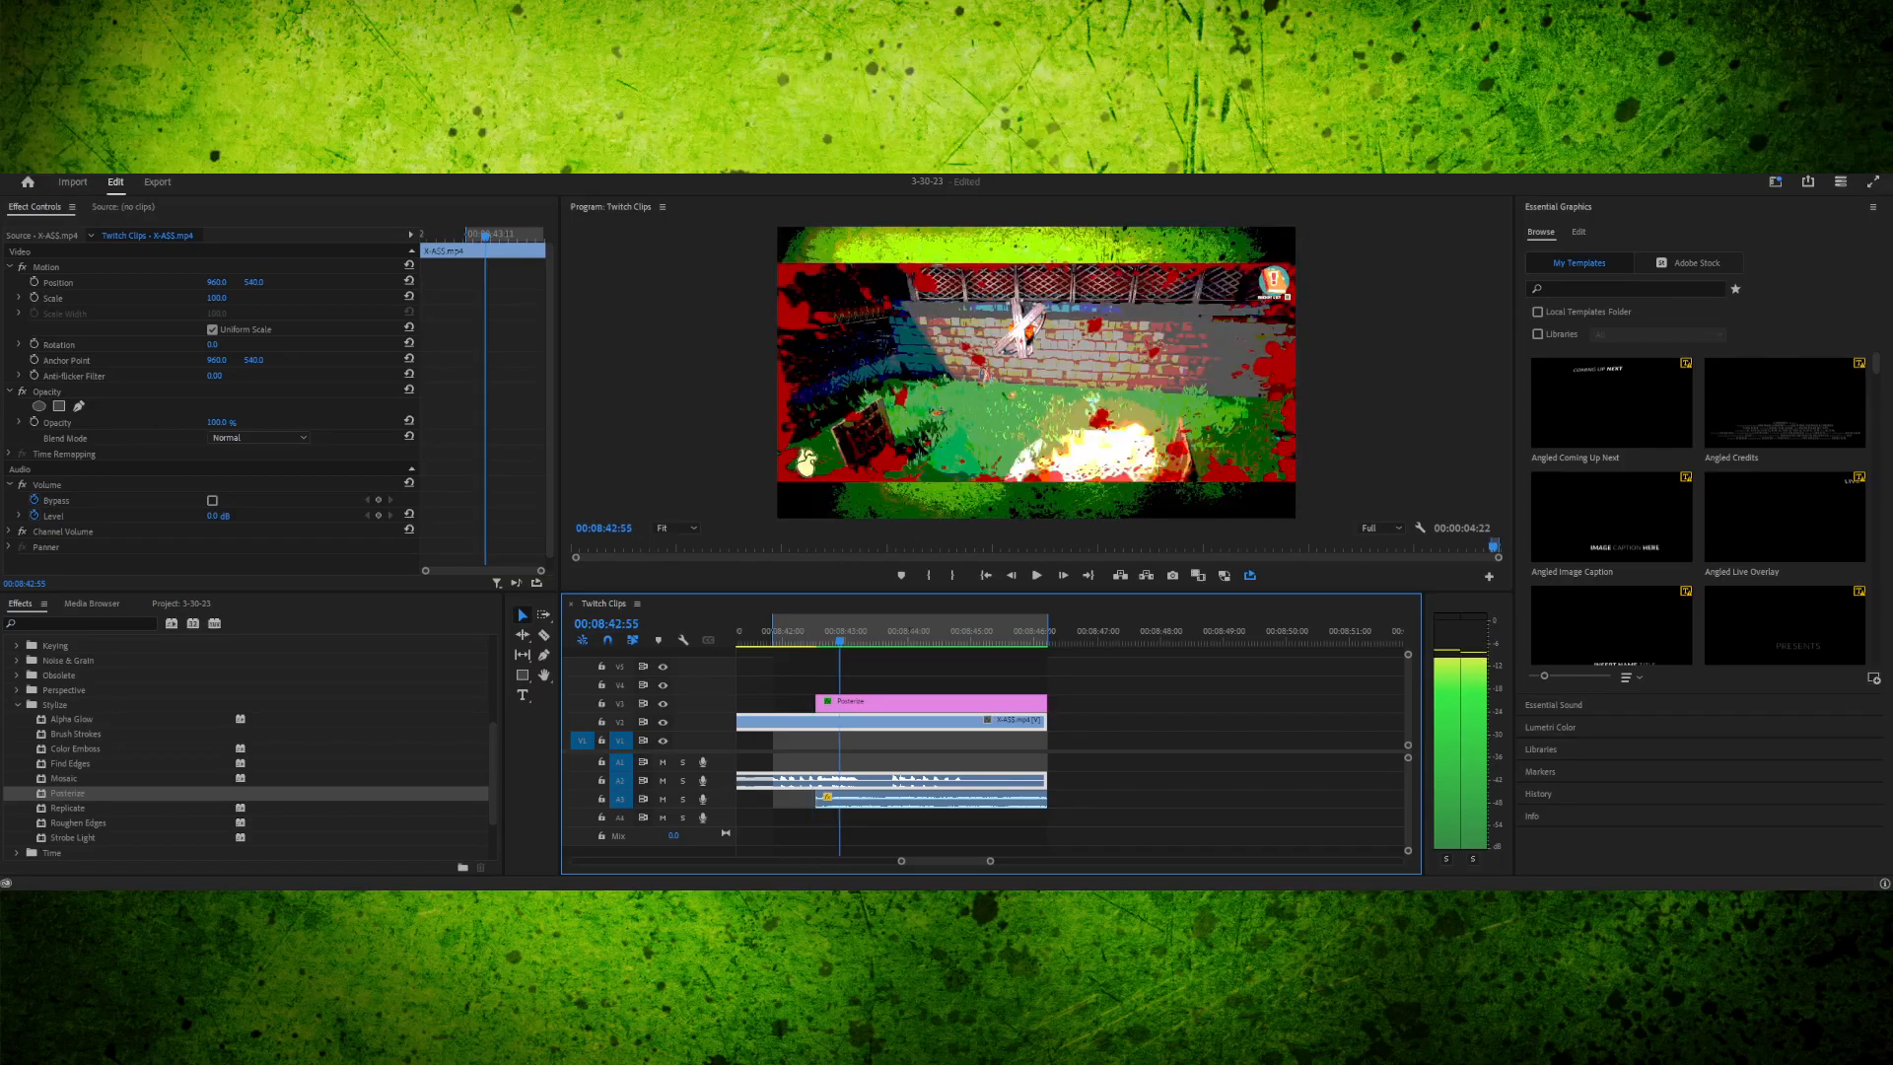
{"action": "left_click_drag", "start_coordinate": [839, 639], "coordinate": [823, 639]}
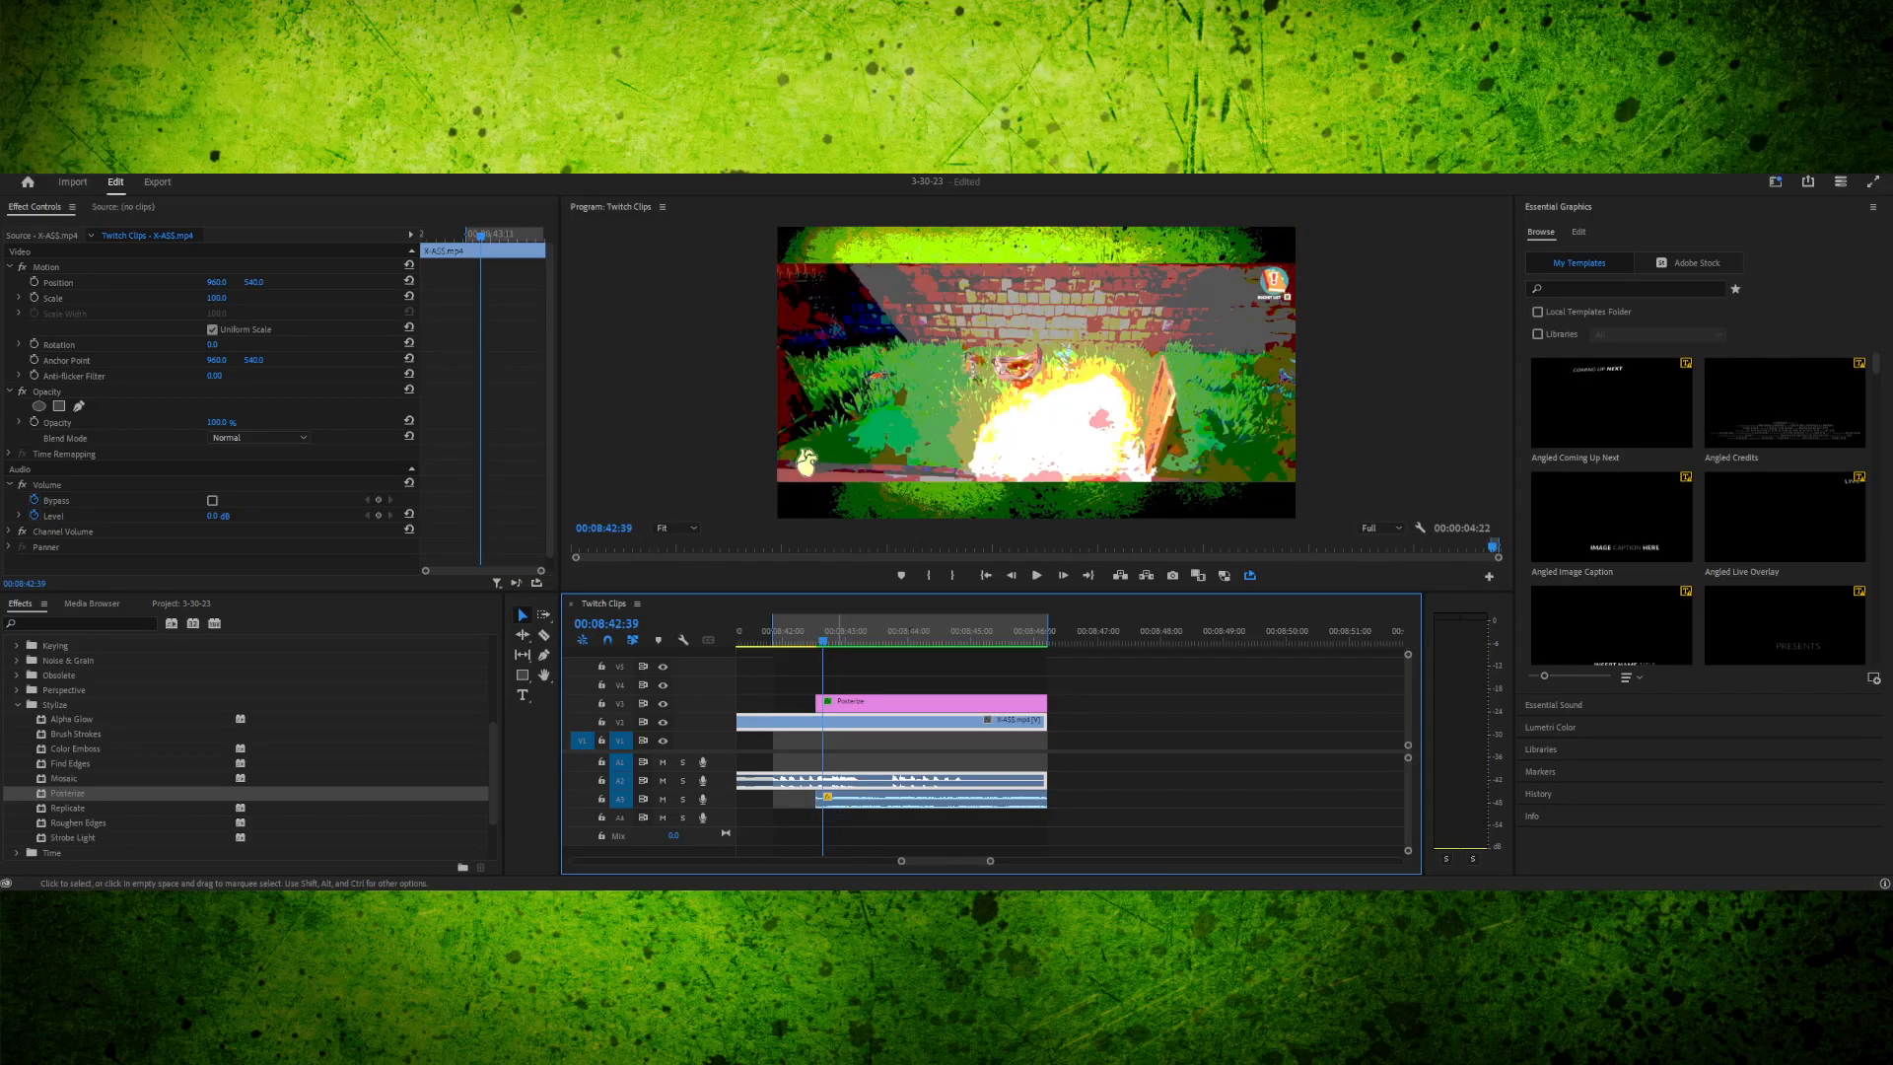
- Select the Posterize layer, play the explosion, step back to 00:08:42:51, and replay to examine the background around the mask
{"action": "left_click", "coordinate": [830, 703]}
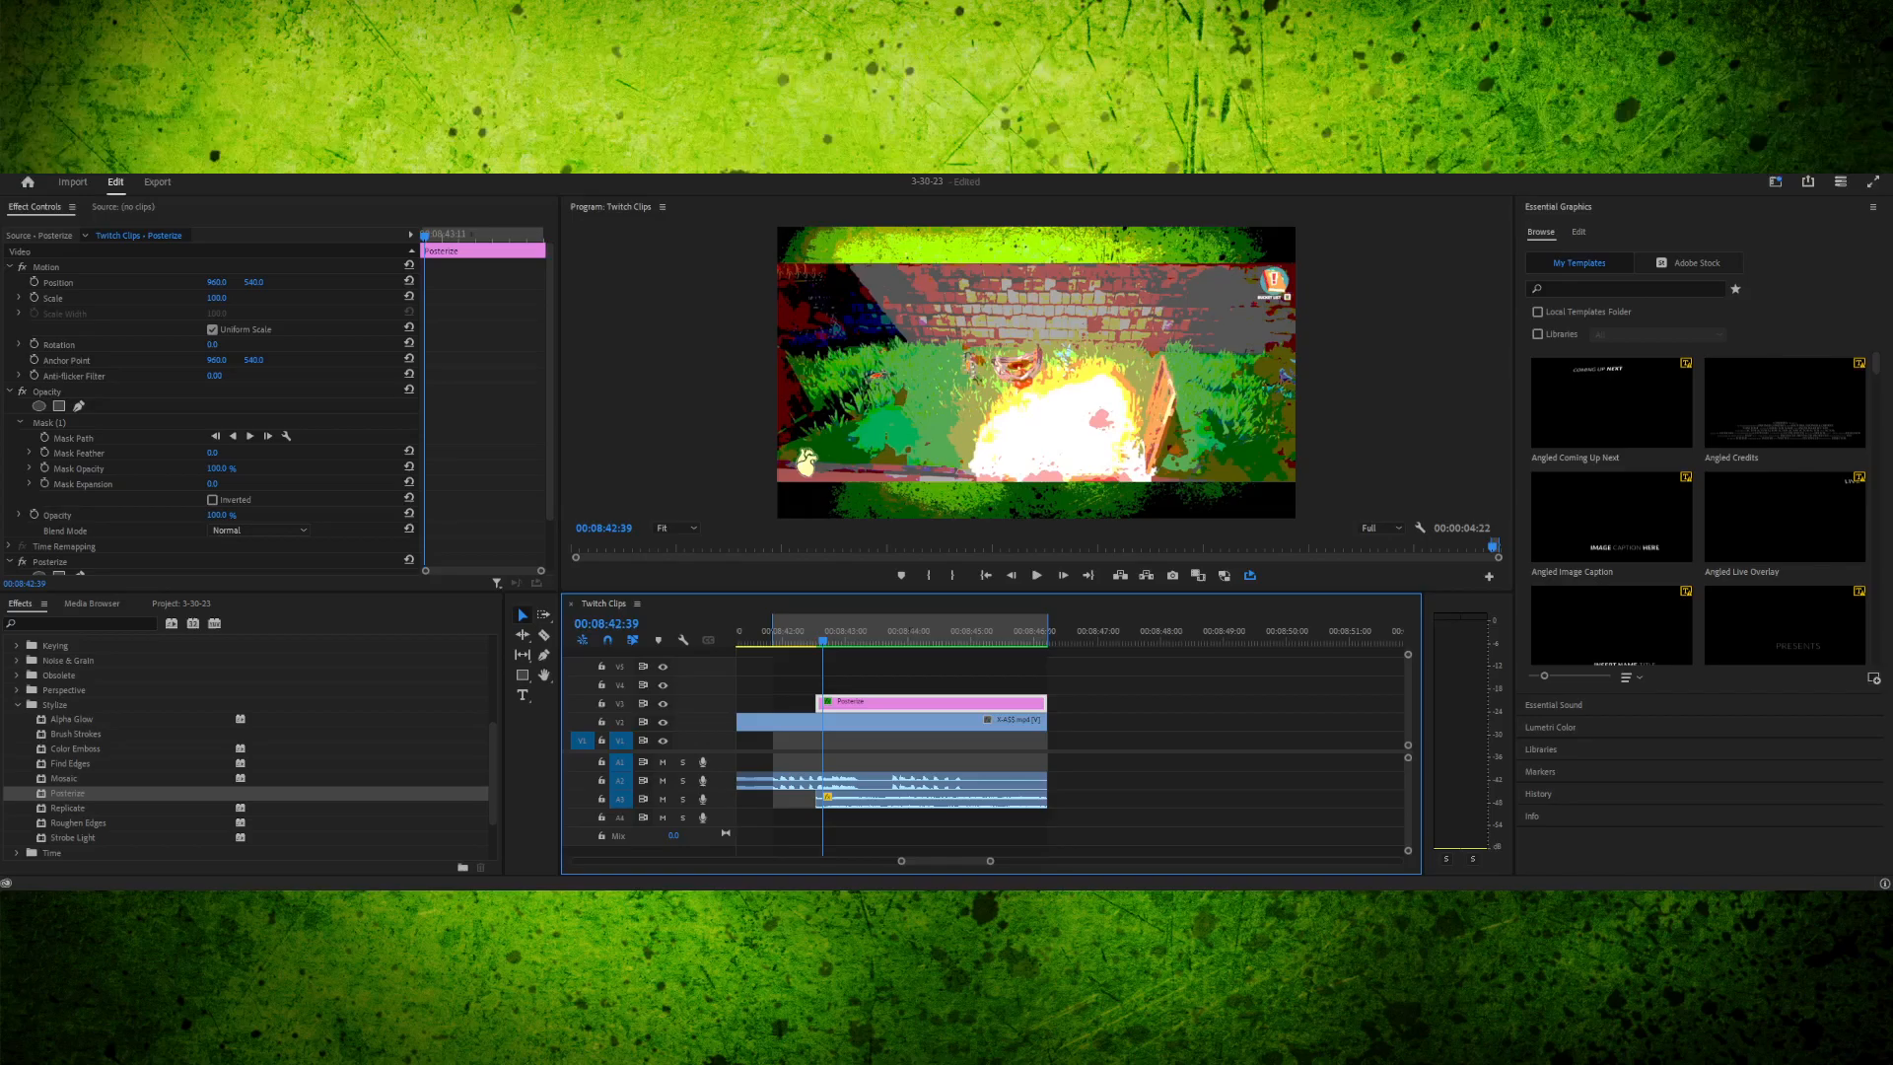
{"action": "key", "text": "space"}
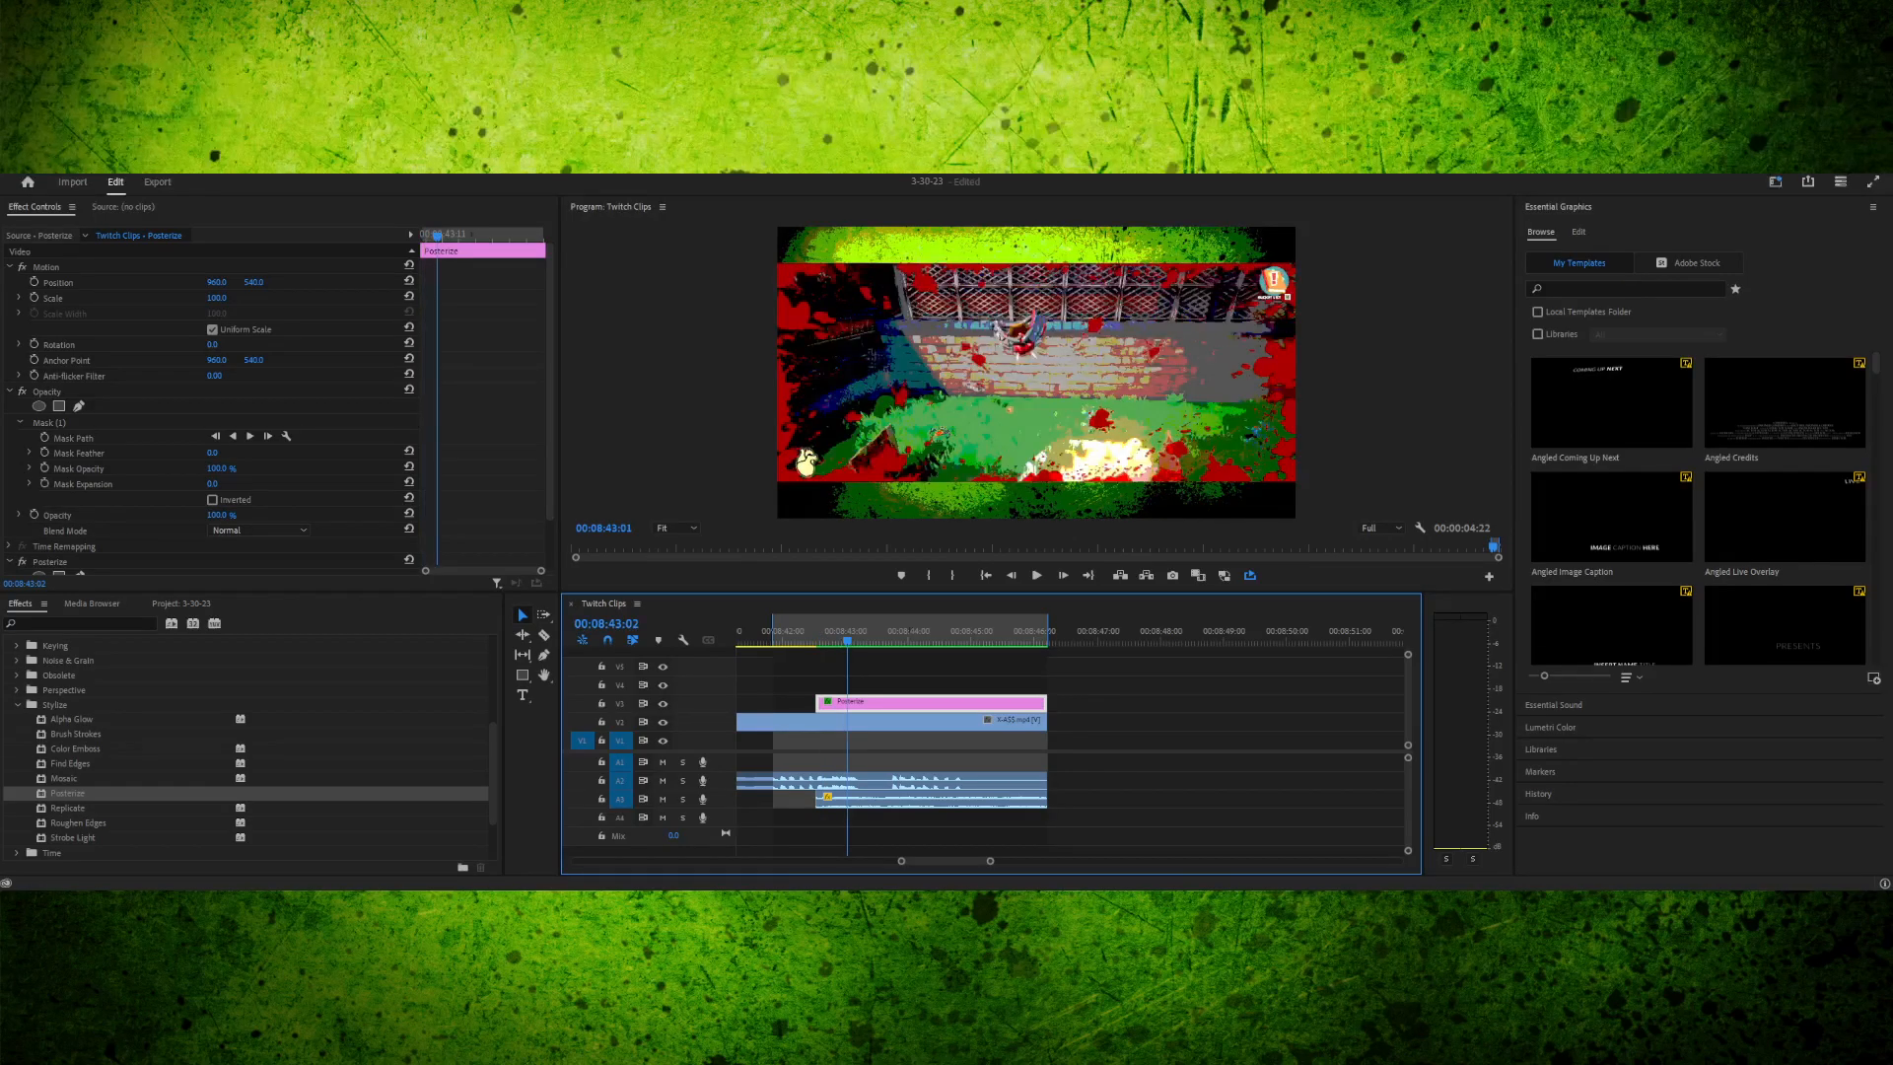
{"action": "key", "text": "Left"}
{"action": "key", "text": "Left"}
{"action": "key", "text": "Left"}
{"action": "key", "text": "Left"}
{"action": "key", "text": "Left"}
{"action": "key", "text": "Left"}
{"action": "key", "text": "Left"}
{"action": "key", "text": "Left"}
{"action": "key", "text": "Left"}
{"action": "key", "text": "Left"}
{"action": "key", "text": "Left"}
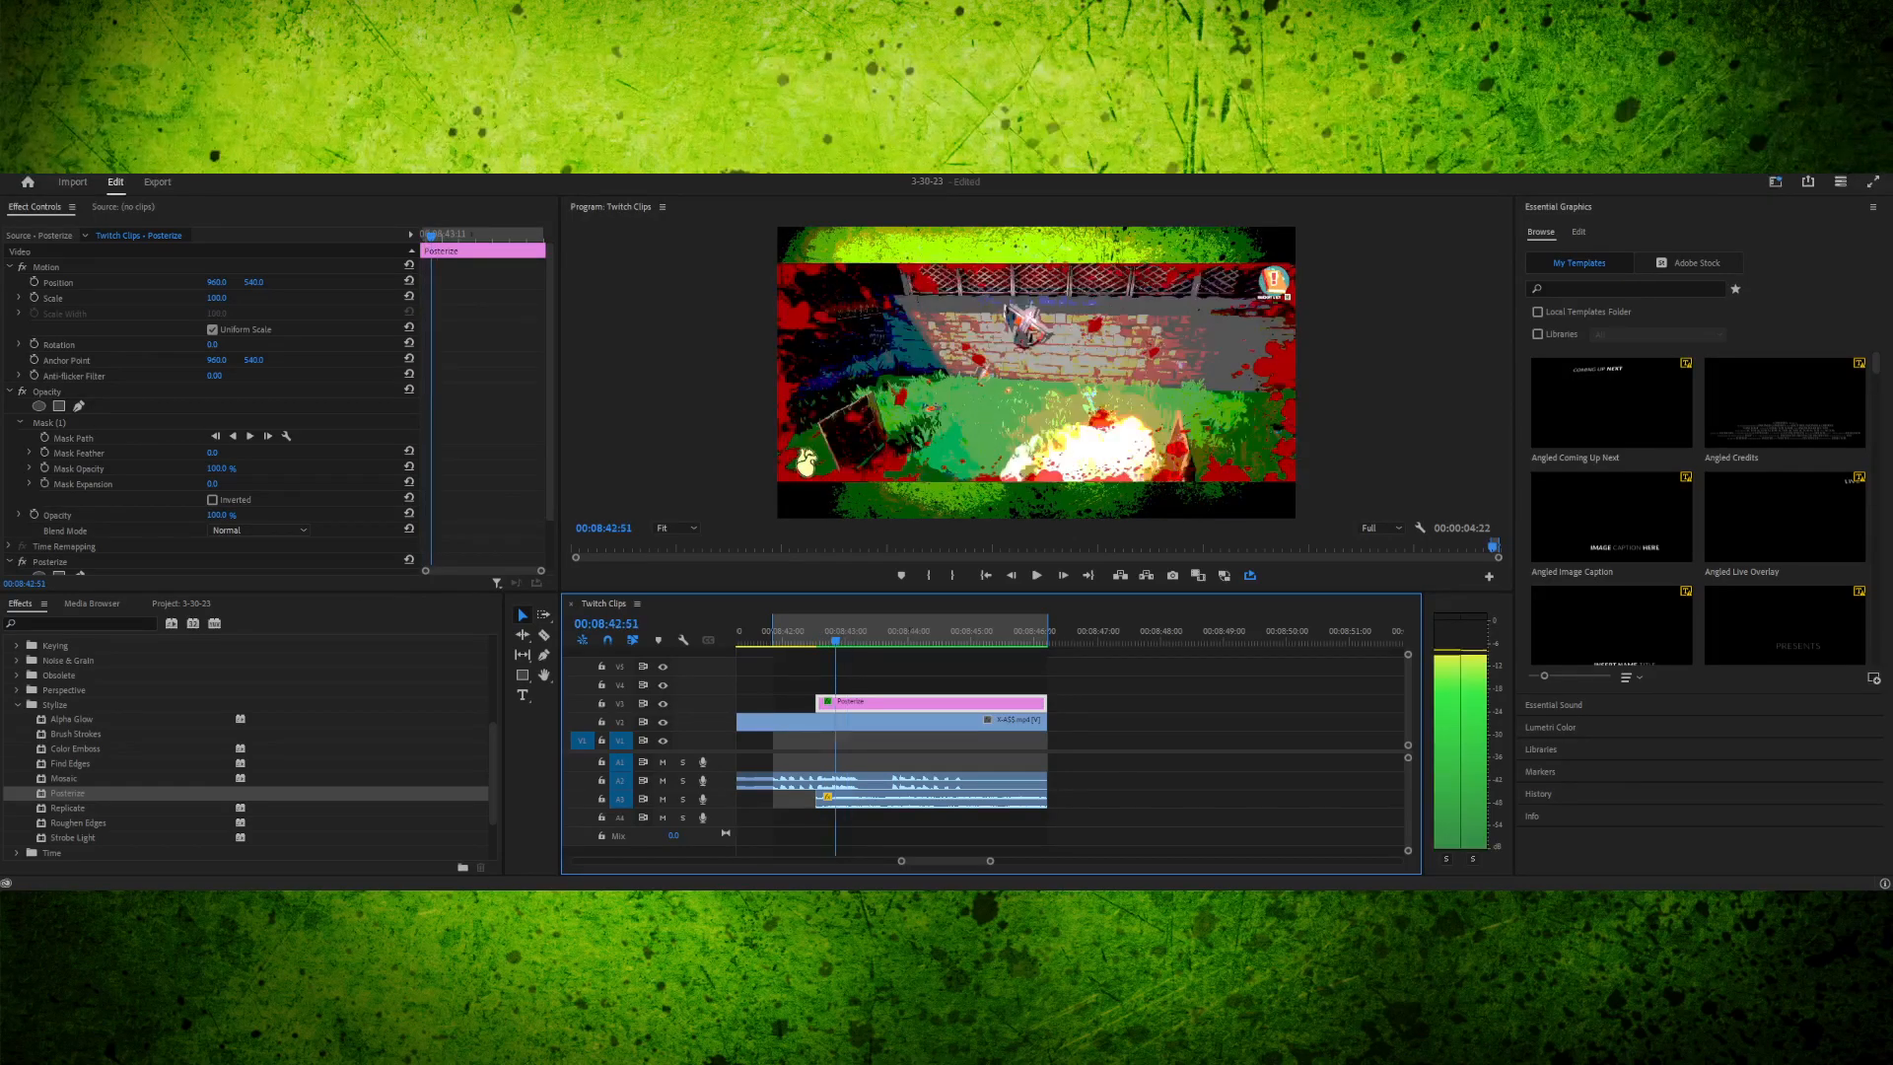
{"action": "key", "text": "space"}
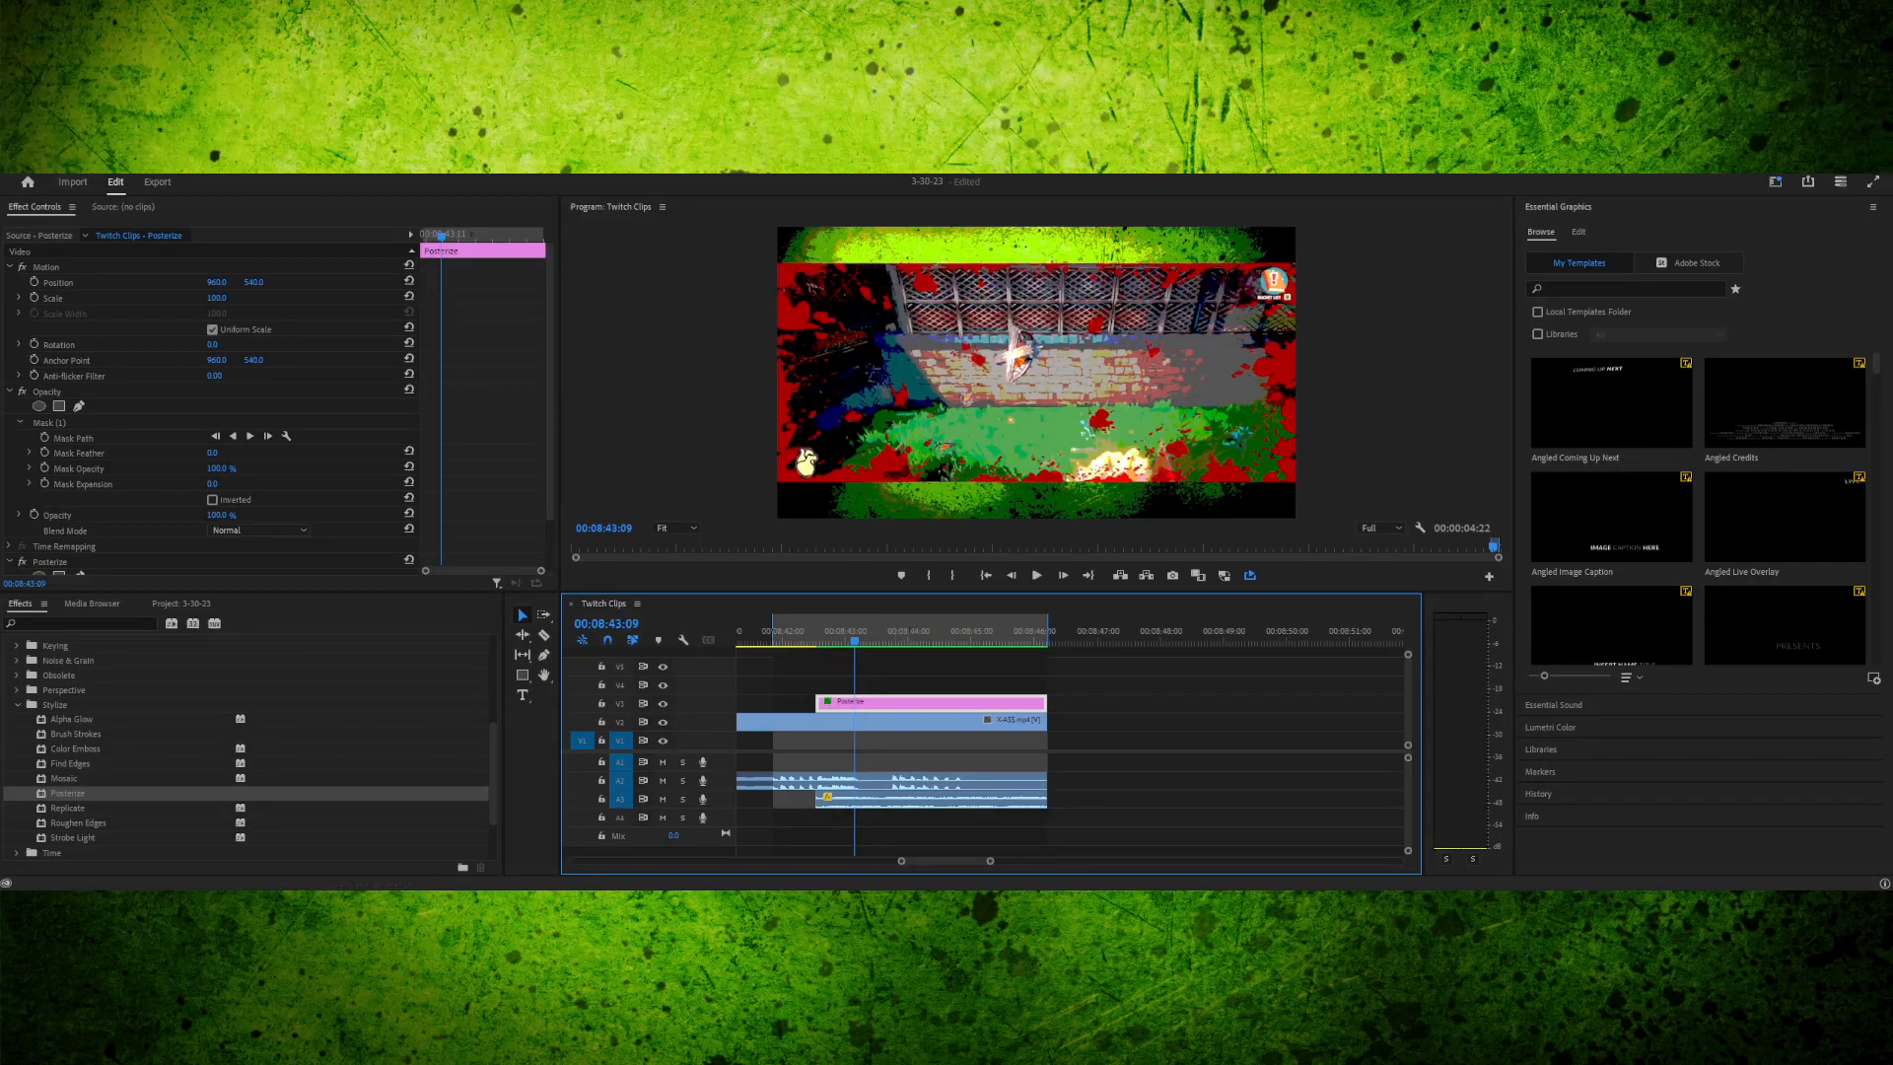
- Review the Posterize layer's opacity mask settings, move the playhead to 00:08:45:29, and select the gameplay clip beneath the layer
{"action": "scroll", "coordinate": [281, 405], "scroll_direction": "down", "scroll_amount": 1}
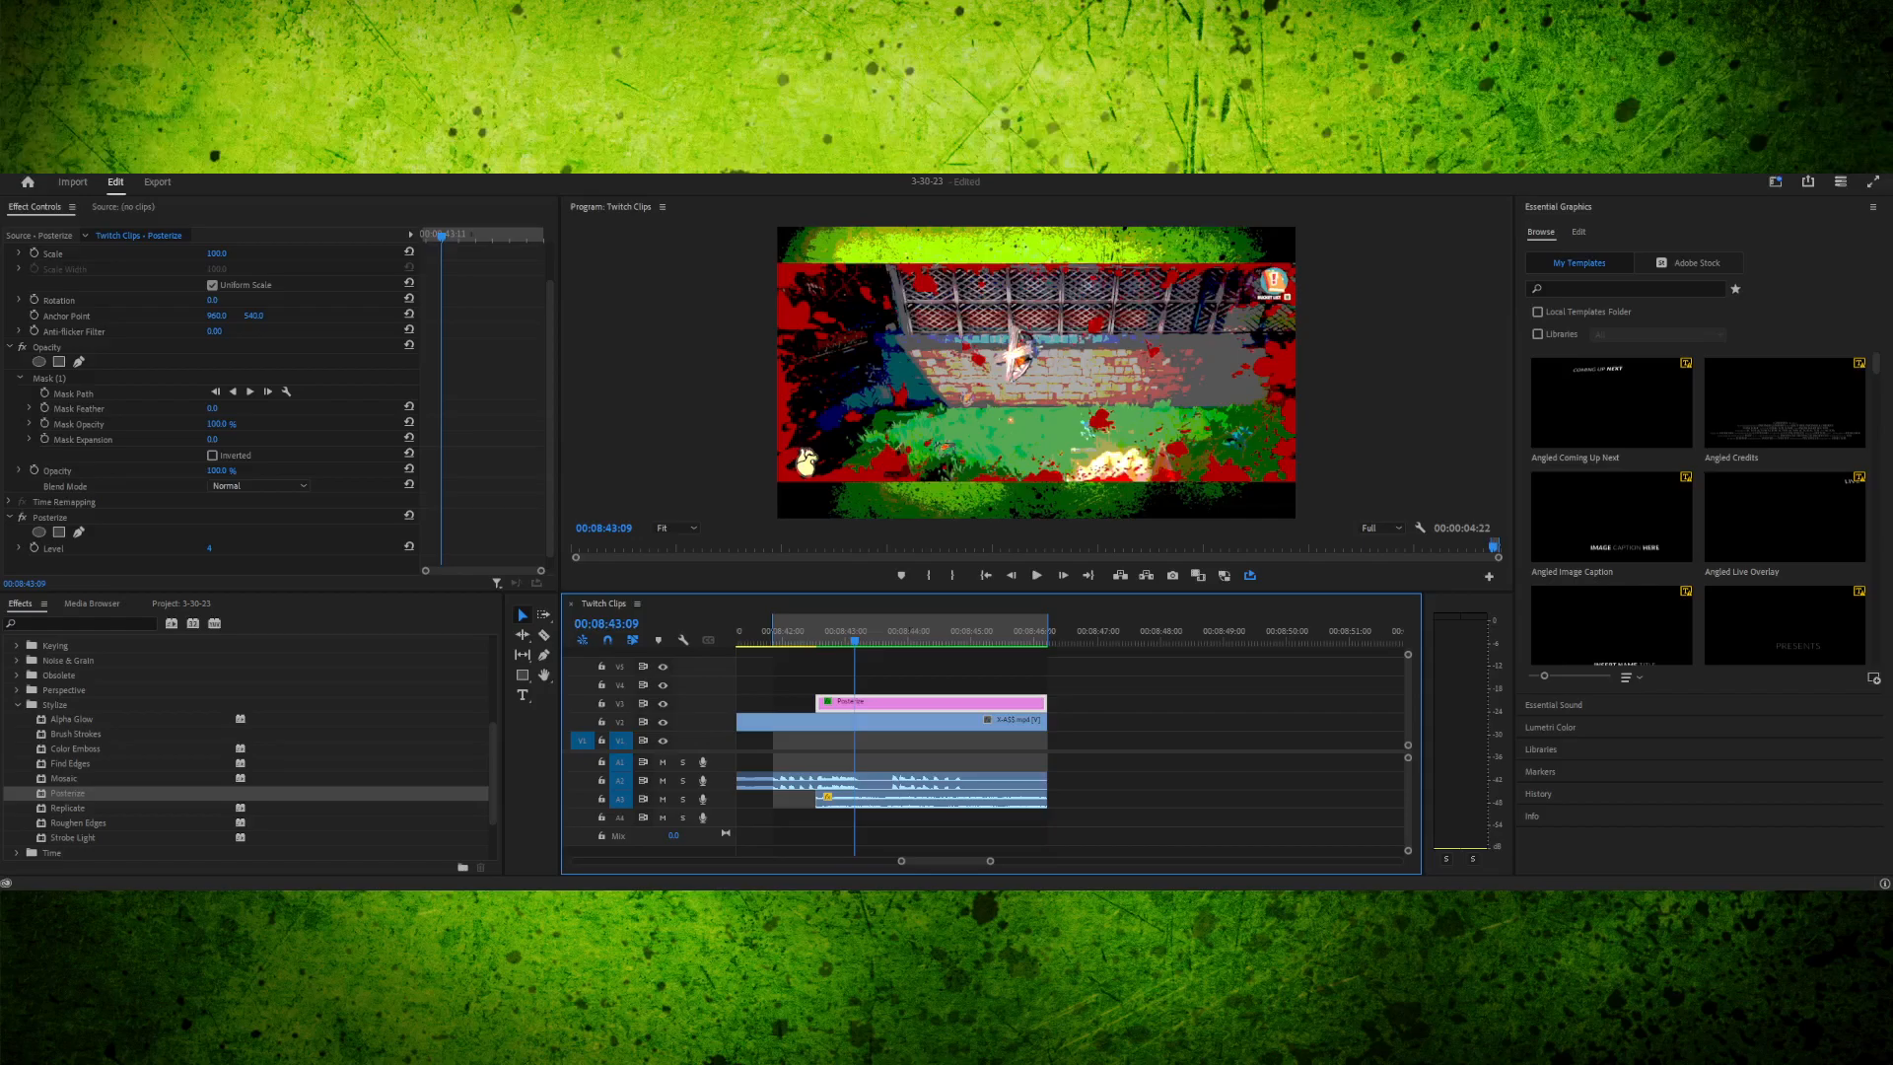
{"action": "scroll", "coordinate": [222, 400], "scroll_direction": "down", "scroll_amount": 1}
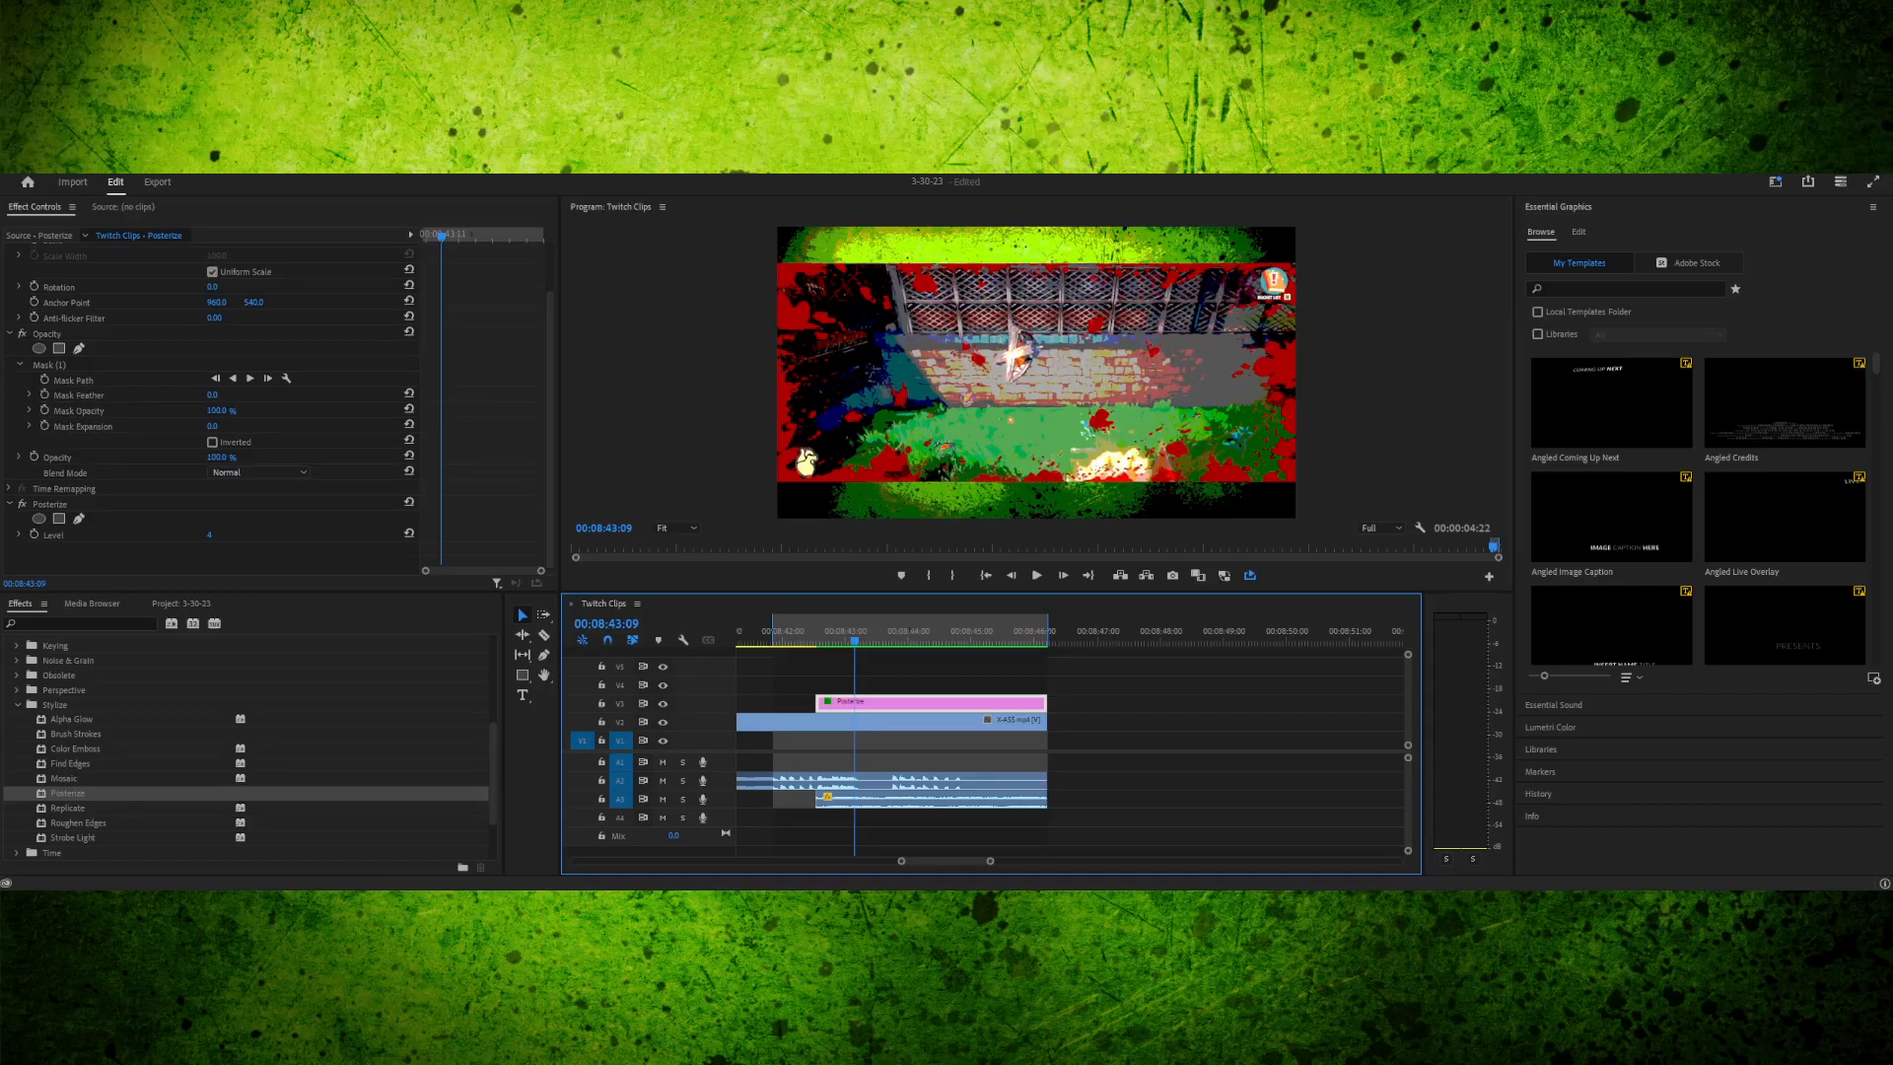
{"action": "left_click", "coordinate": [249, 378]}
{"action": "left_click_drag", "start_coordinate": [854, 634], "coordinate": [1001, 633]}
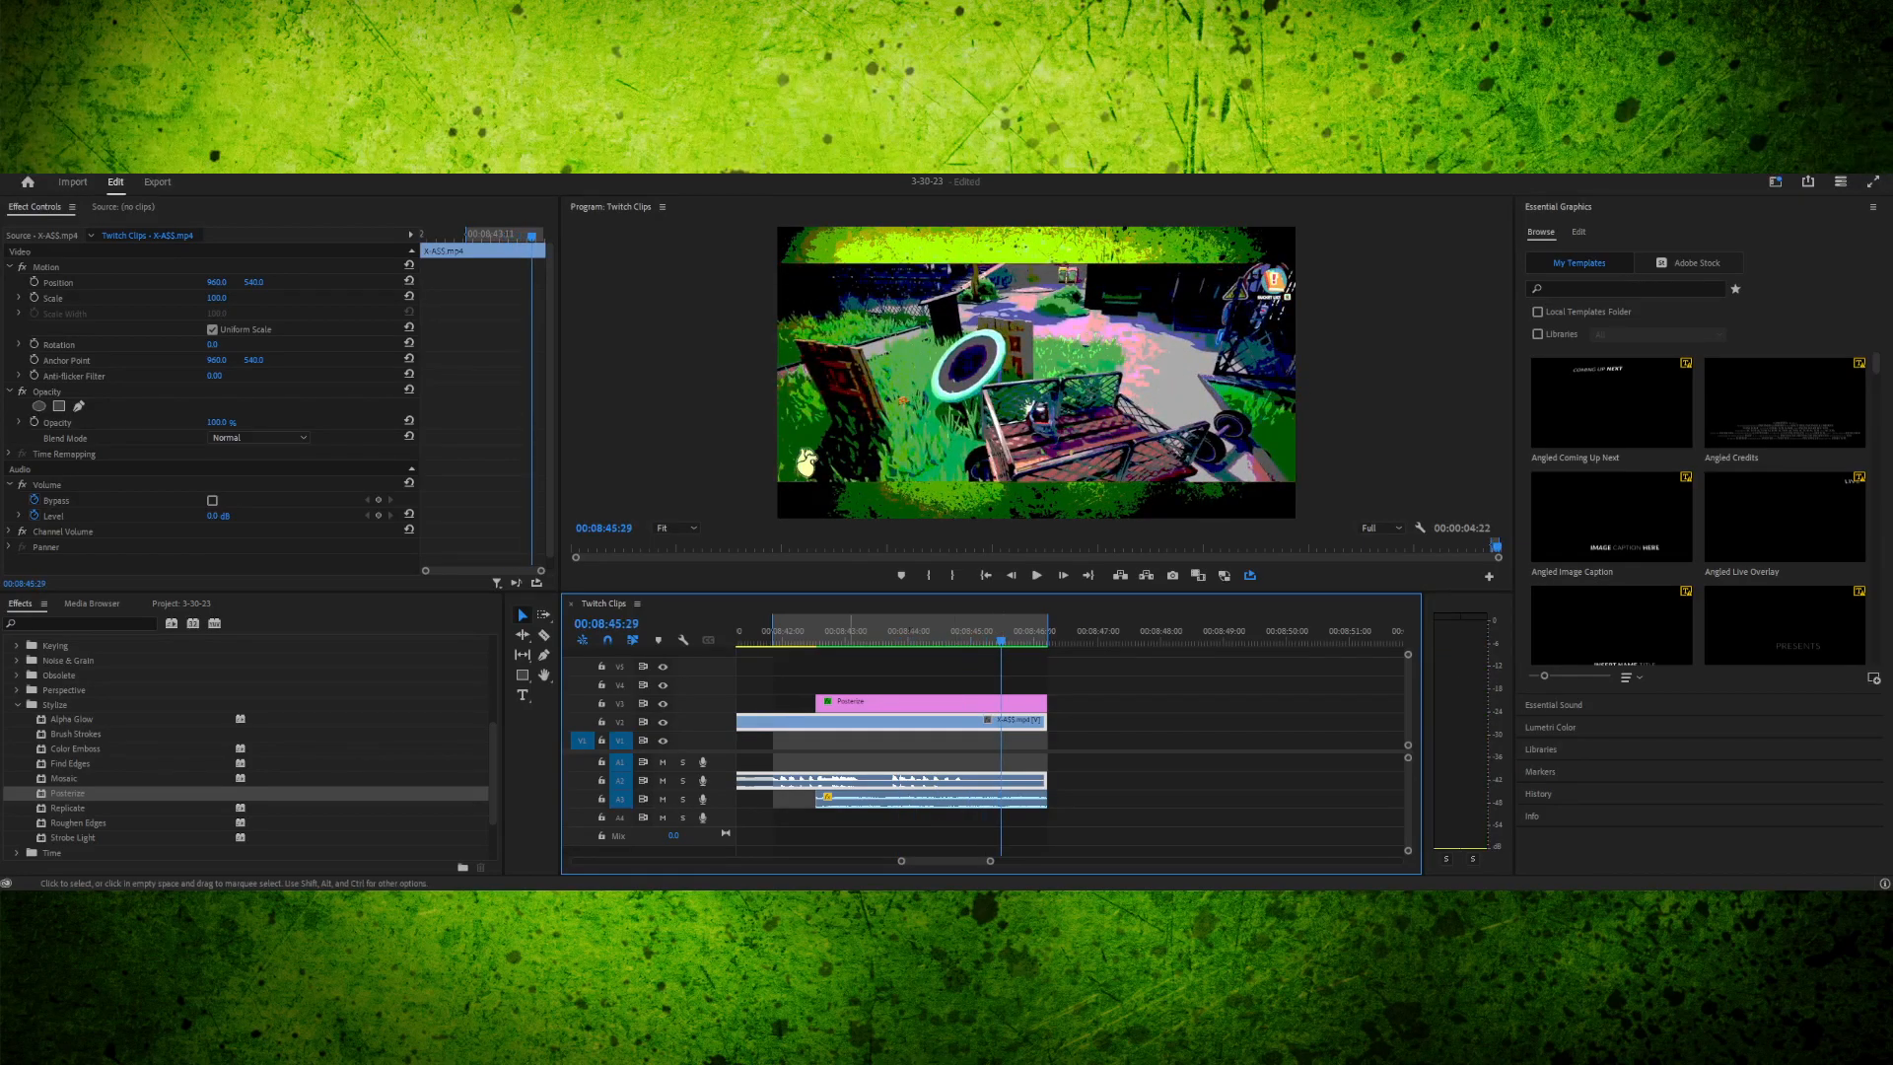
{"action": "left_click", "coordinate": [862, 703]}
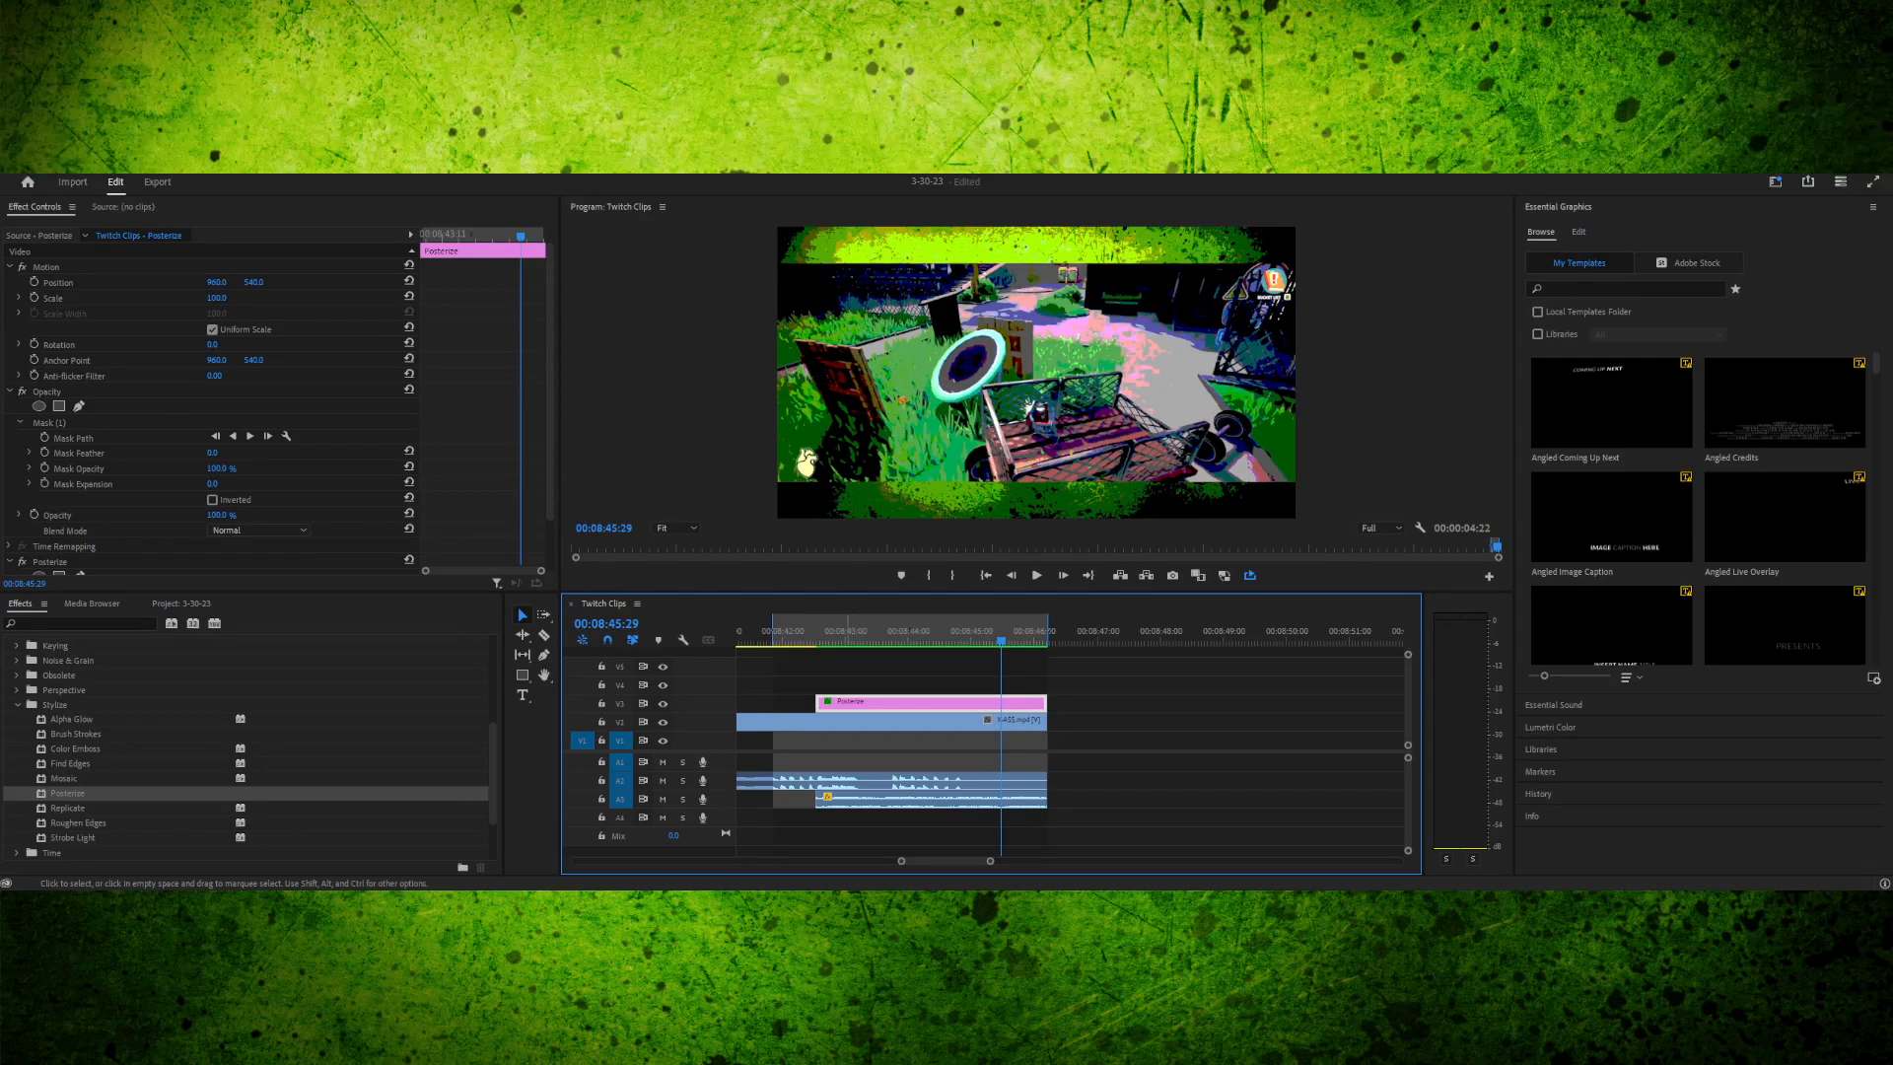
{"action": "left_click", "coordinate": [872, 722]}
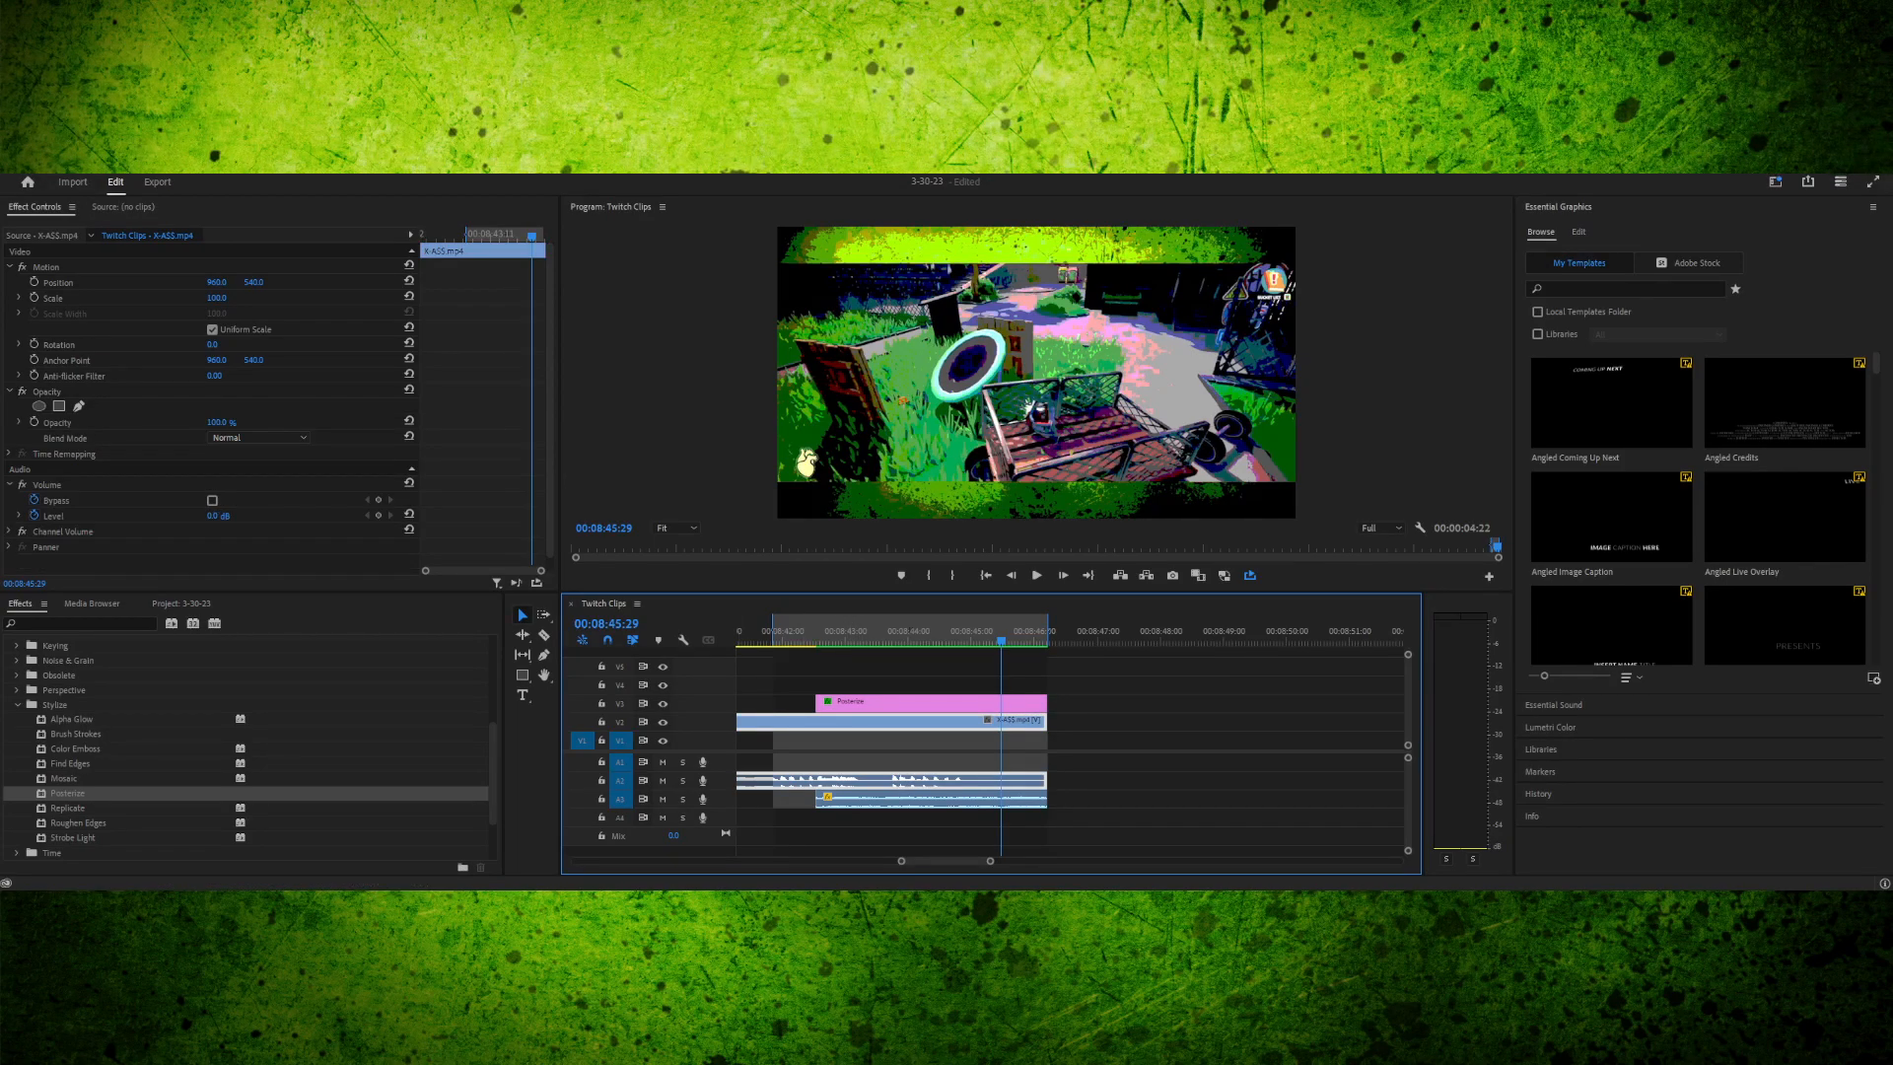
- Play from just before the explosion into the Posterize layer and step forward through the frames to examine the green background
{"action": "left_click", "coordinate": [803, 634]}
{"action": "key", "text": "space"}
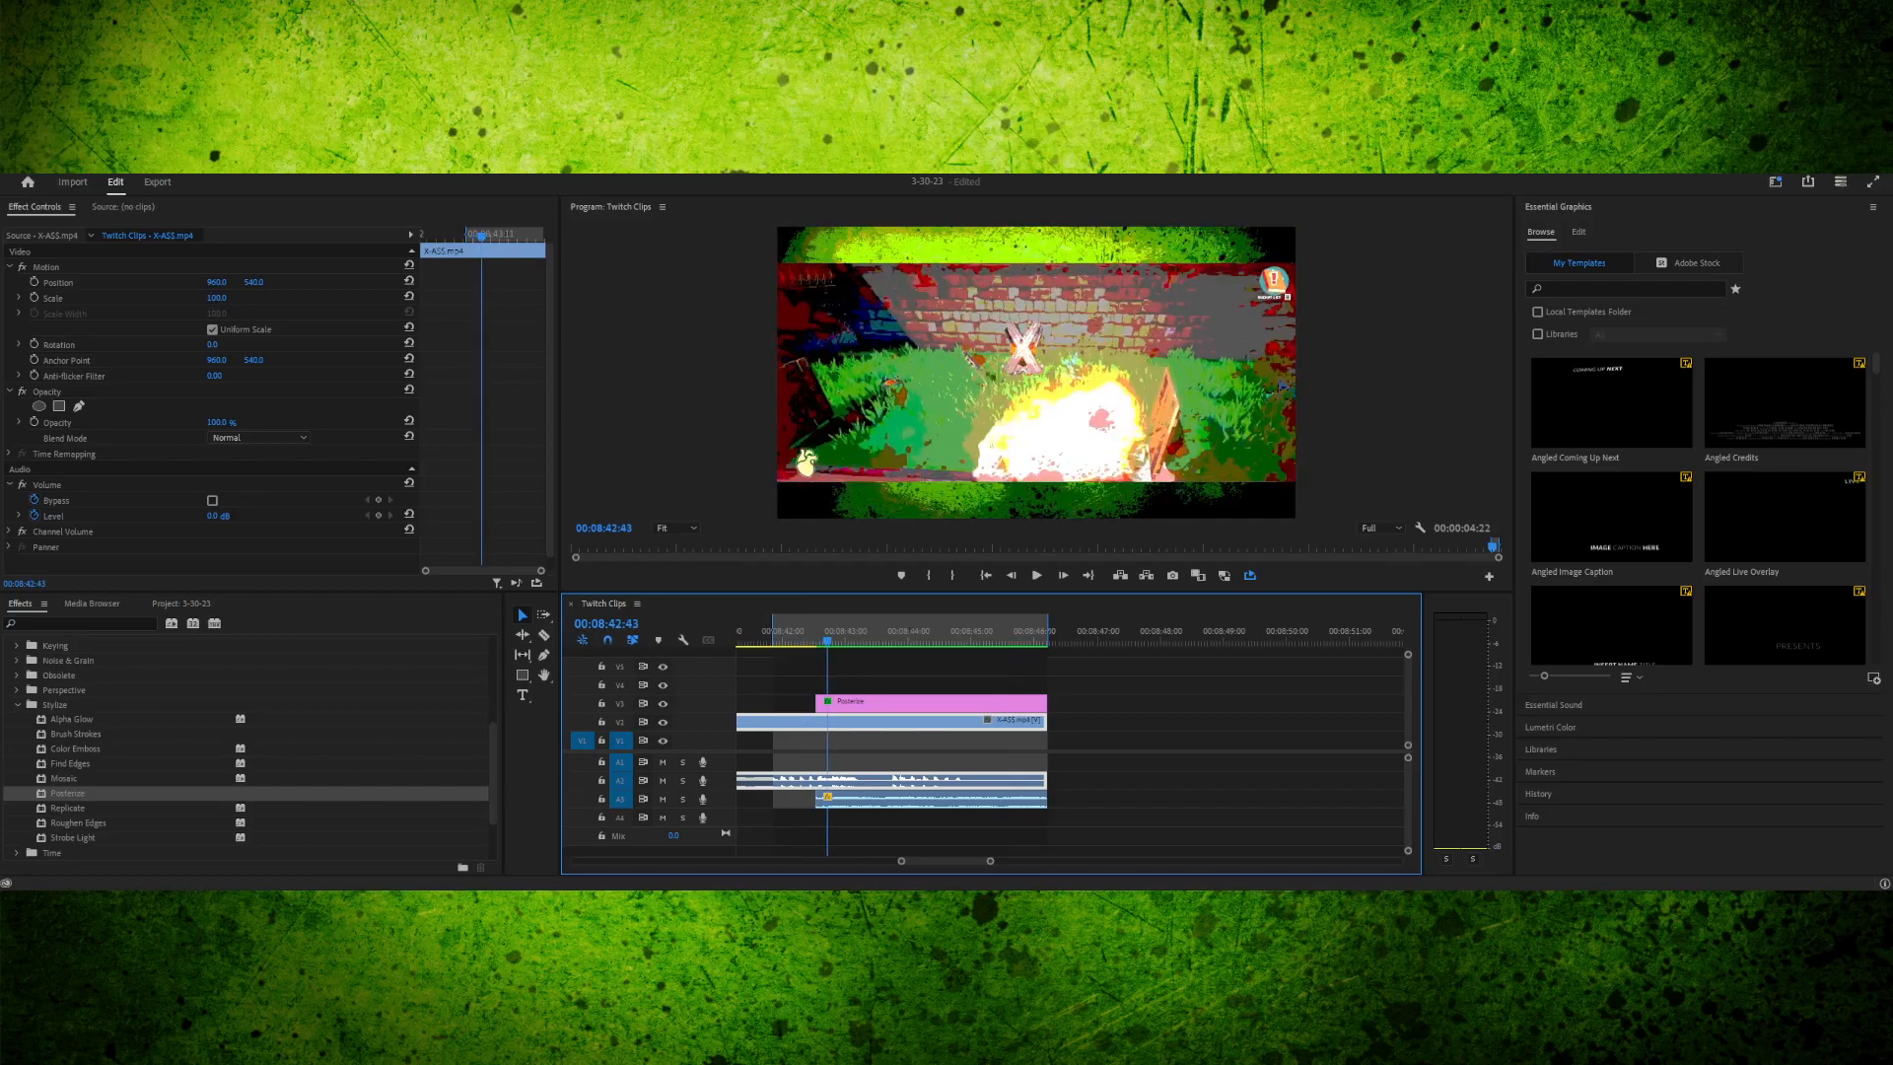
{"action": "key", "text": "space"}
{"action": "key", "text": "Right"}
{"action": "key", "text": "Right"}
{"action": "key", "text": "Right"}
{"action": "key", "text": "Right"}
{"action": "key", "text": "Right"}
{"action": "key", "text": "Right"}
{"action": "key", "text": "Right"}
{"action": "key", "text": "Right"}
{"action": "key", "text": "Right"}
{"action": "key", "text": "Right"}
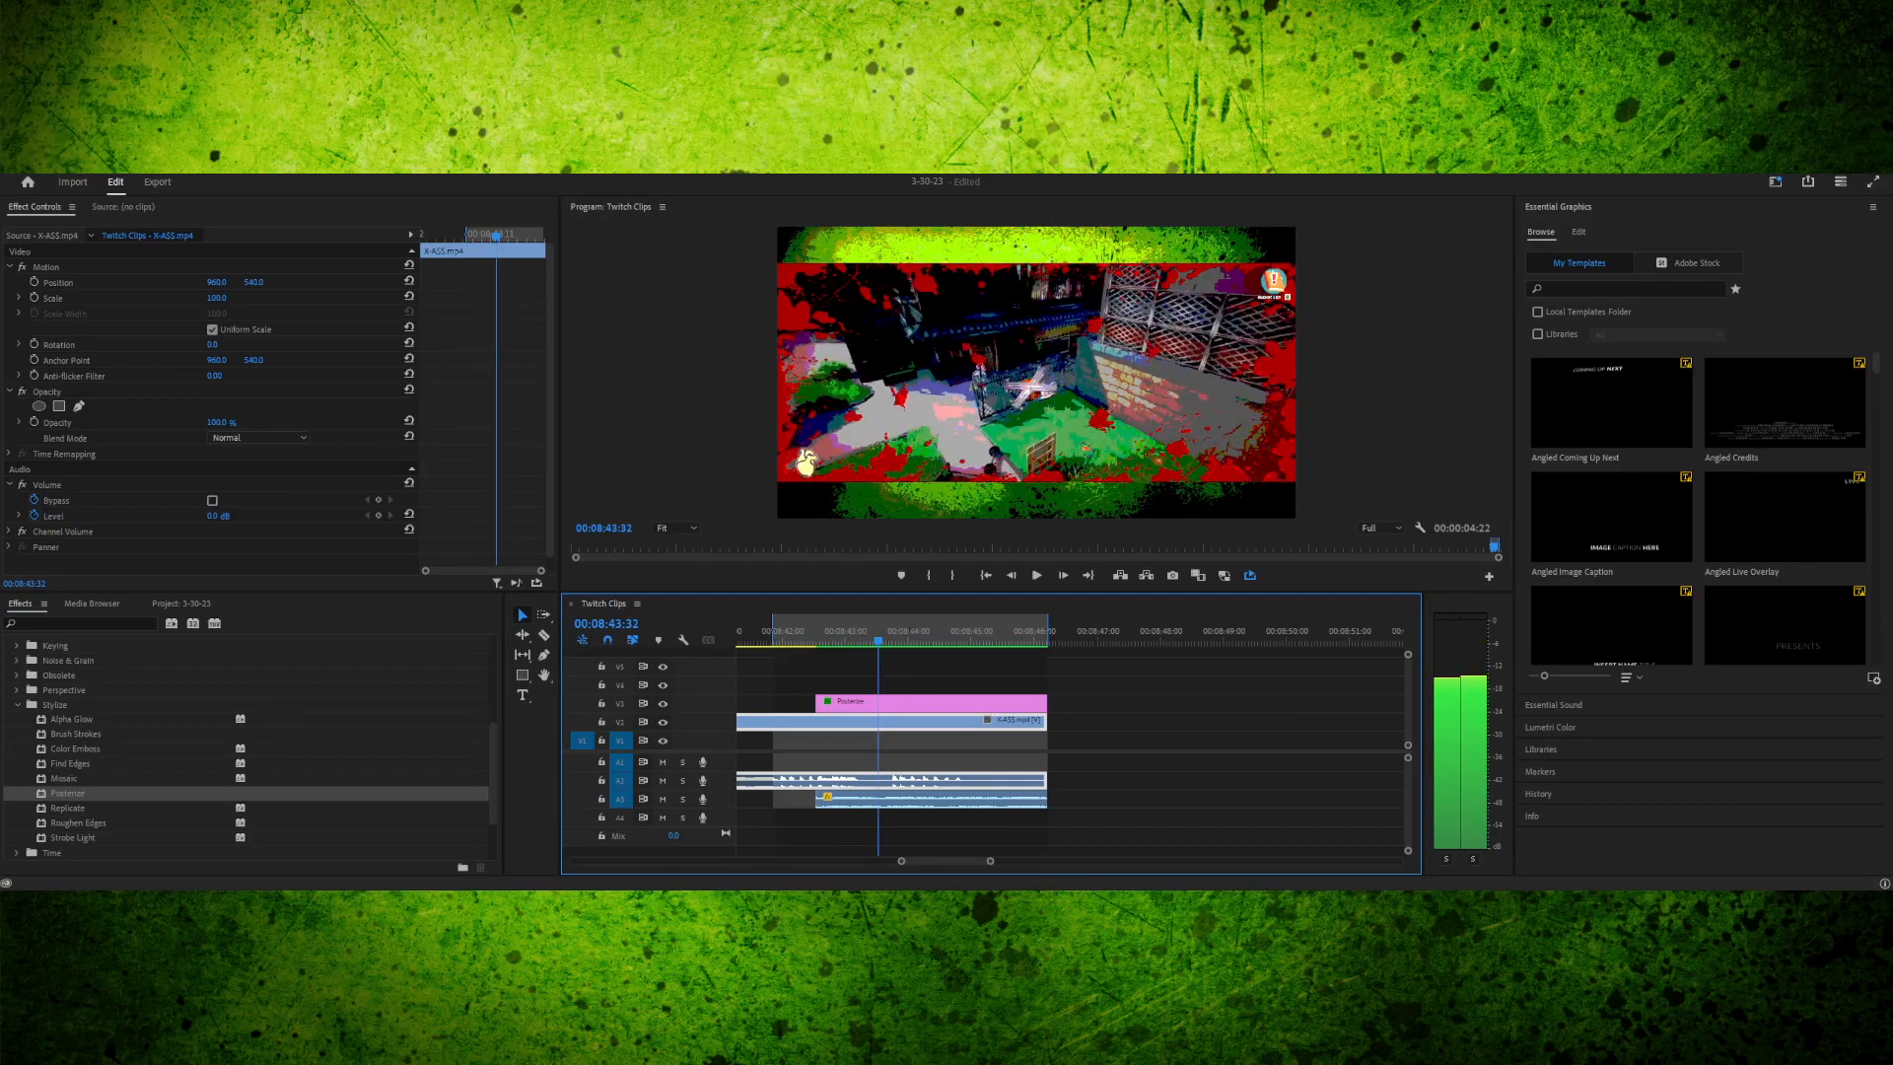
- Select the Posterize layer, collapse the Stylize effects group, and show the project's adjustment layers
{"action": "left_click", "coordinate": [839, 703]}
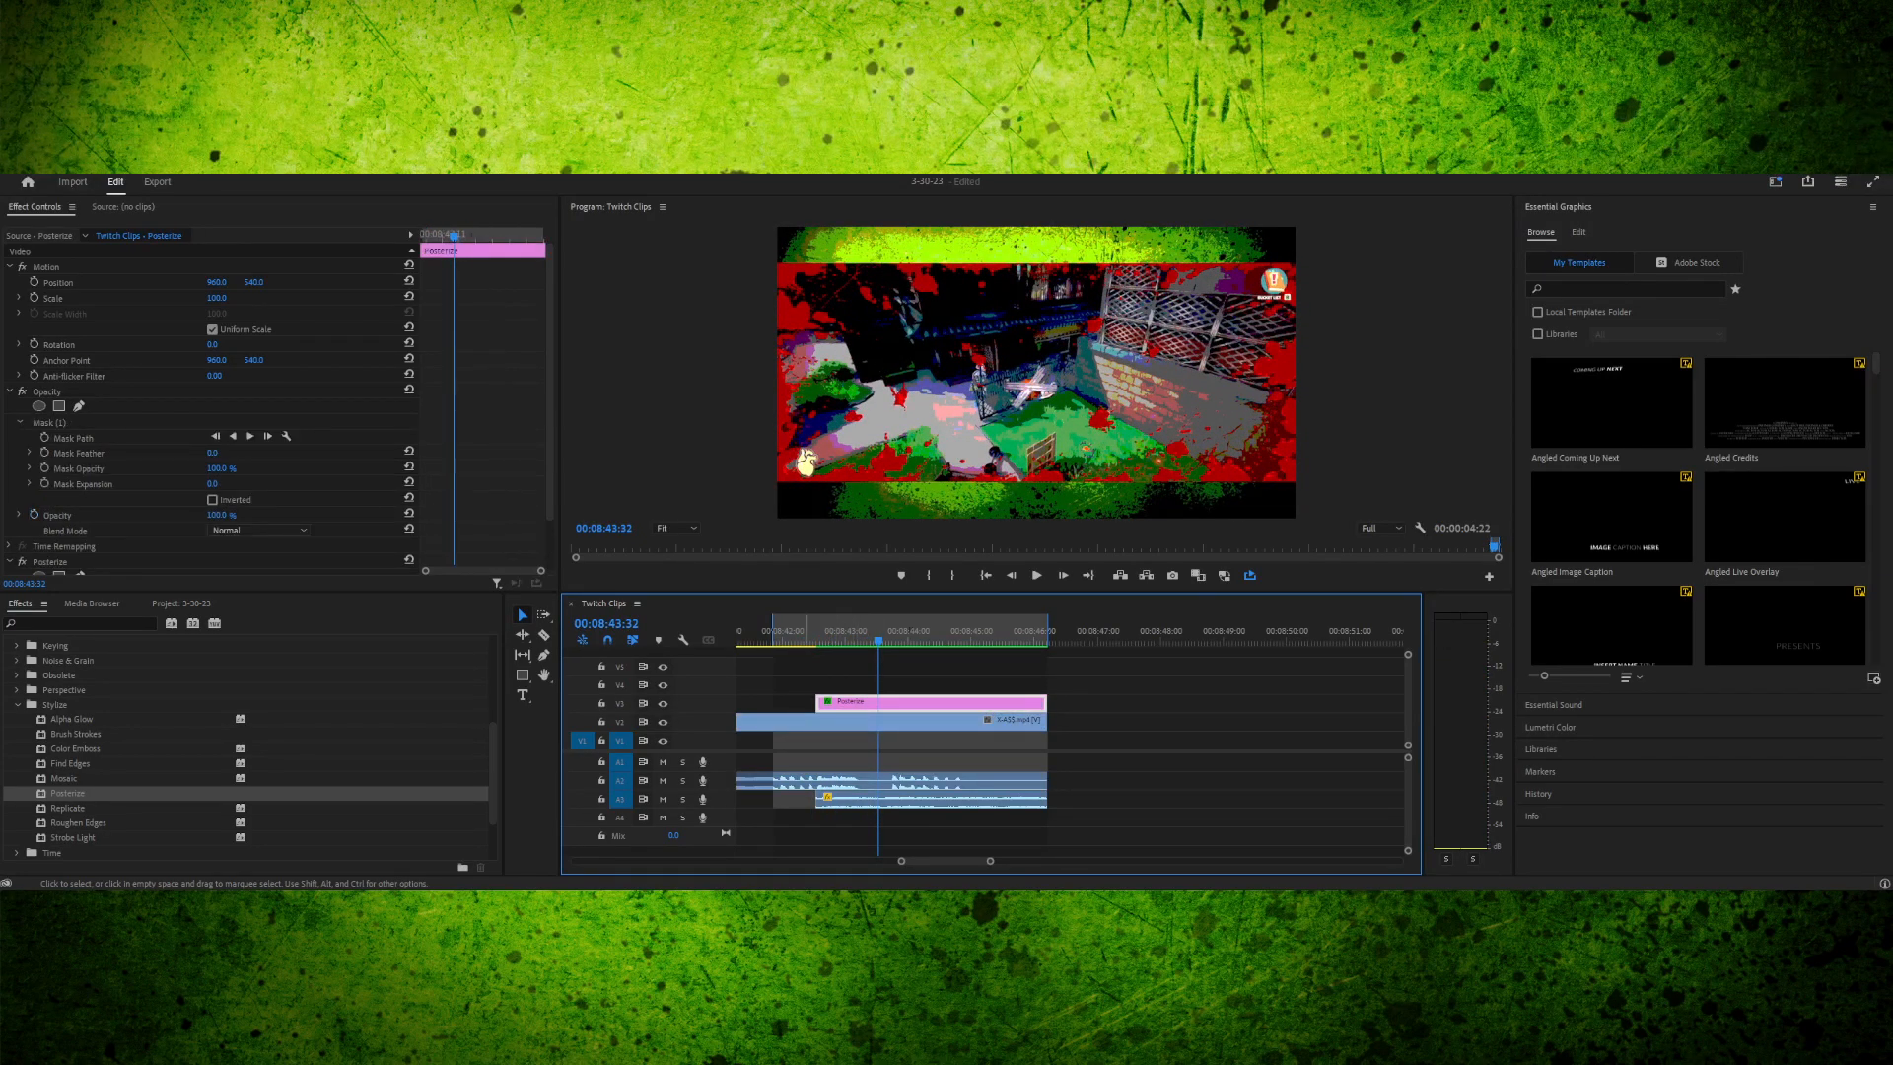
{"action": "left_click", "coordinate": [18, 705]}
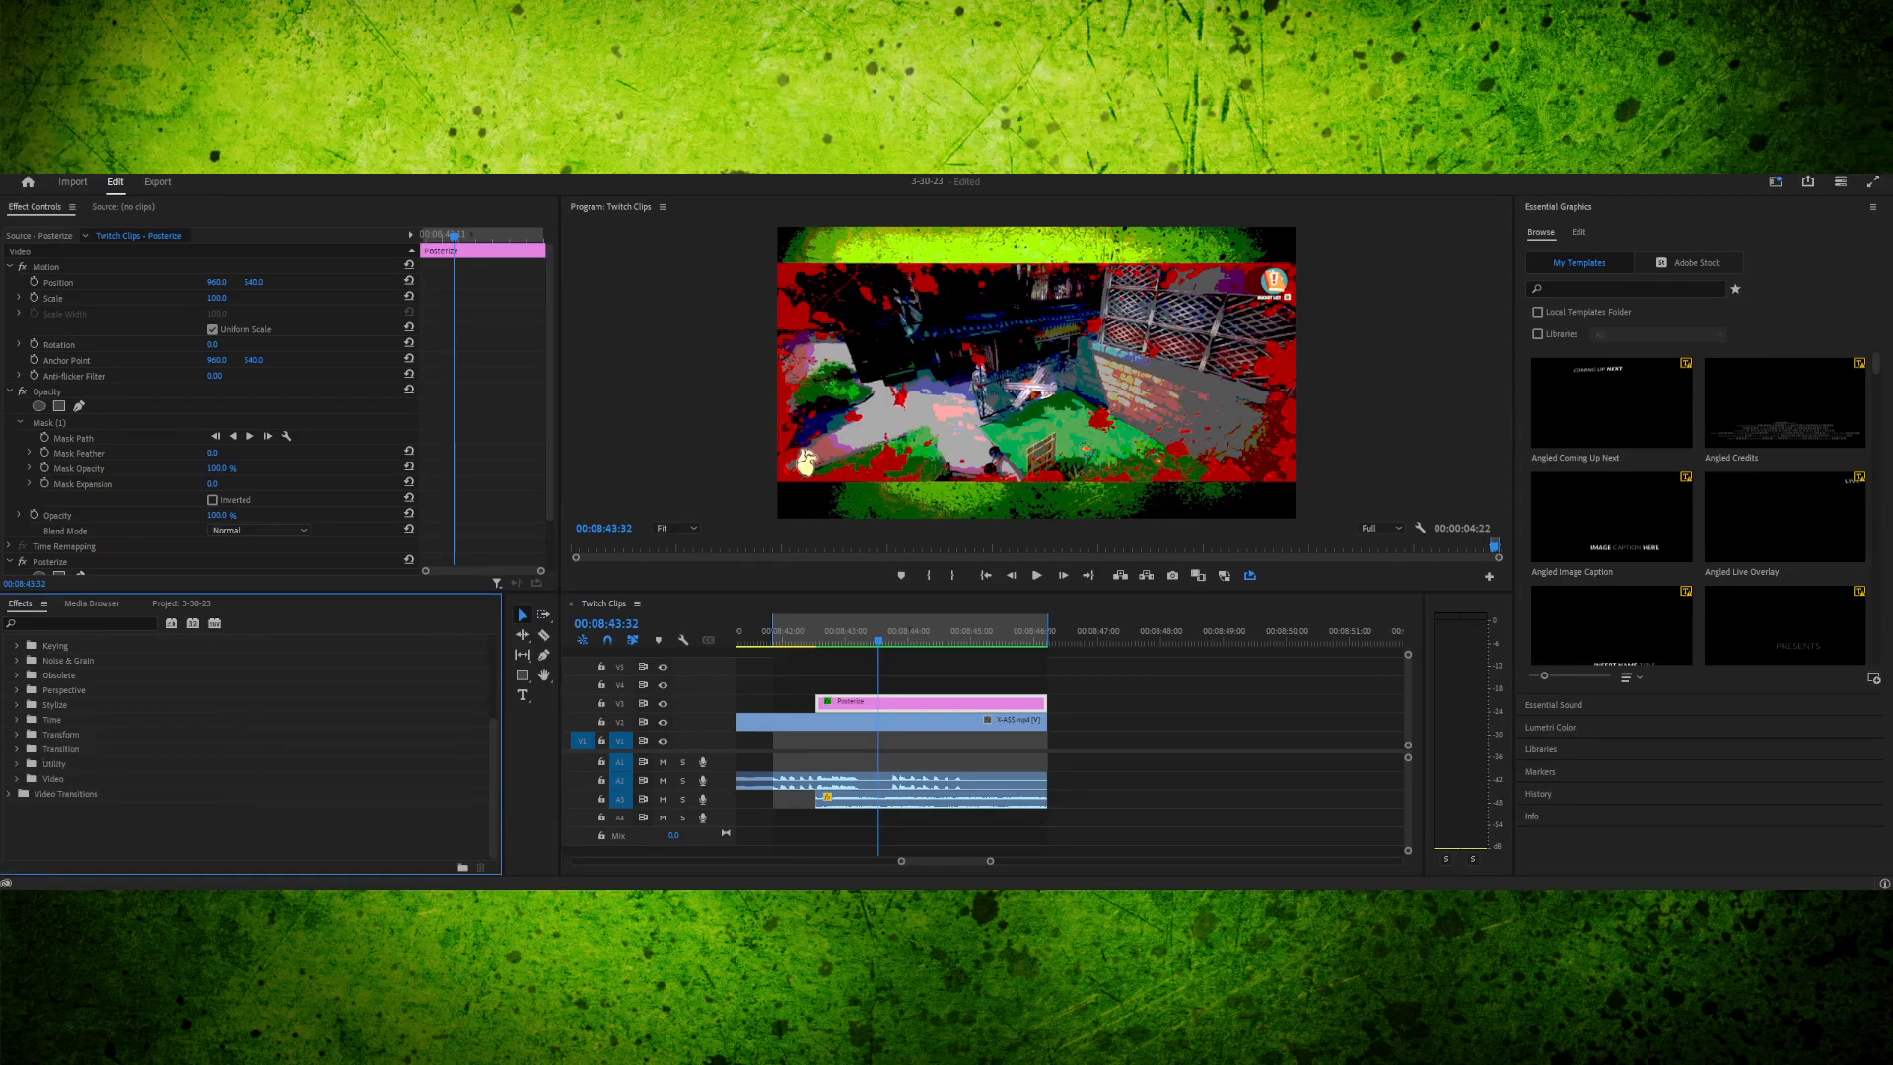
{"action": "left_click", "coordinate": [182, 603]}
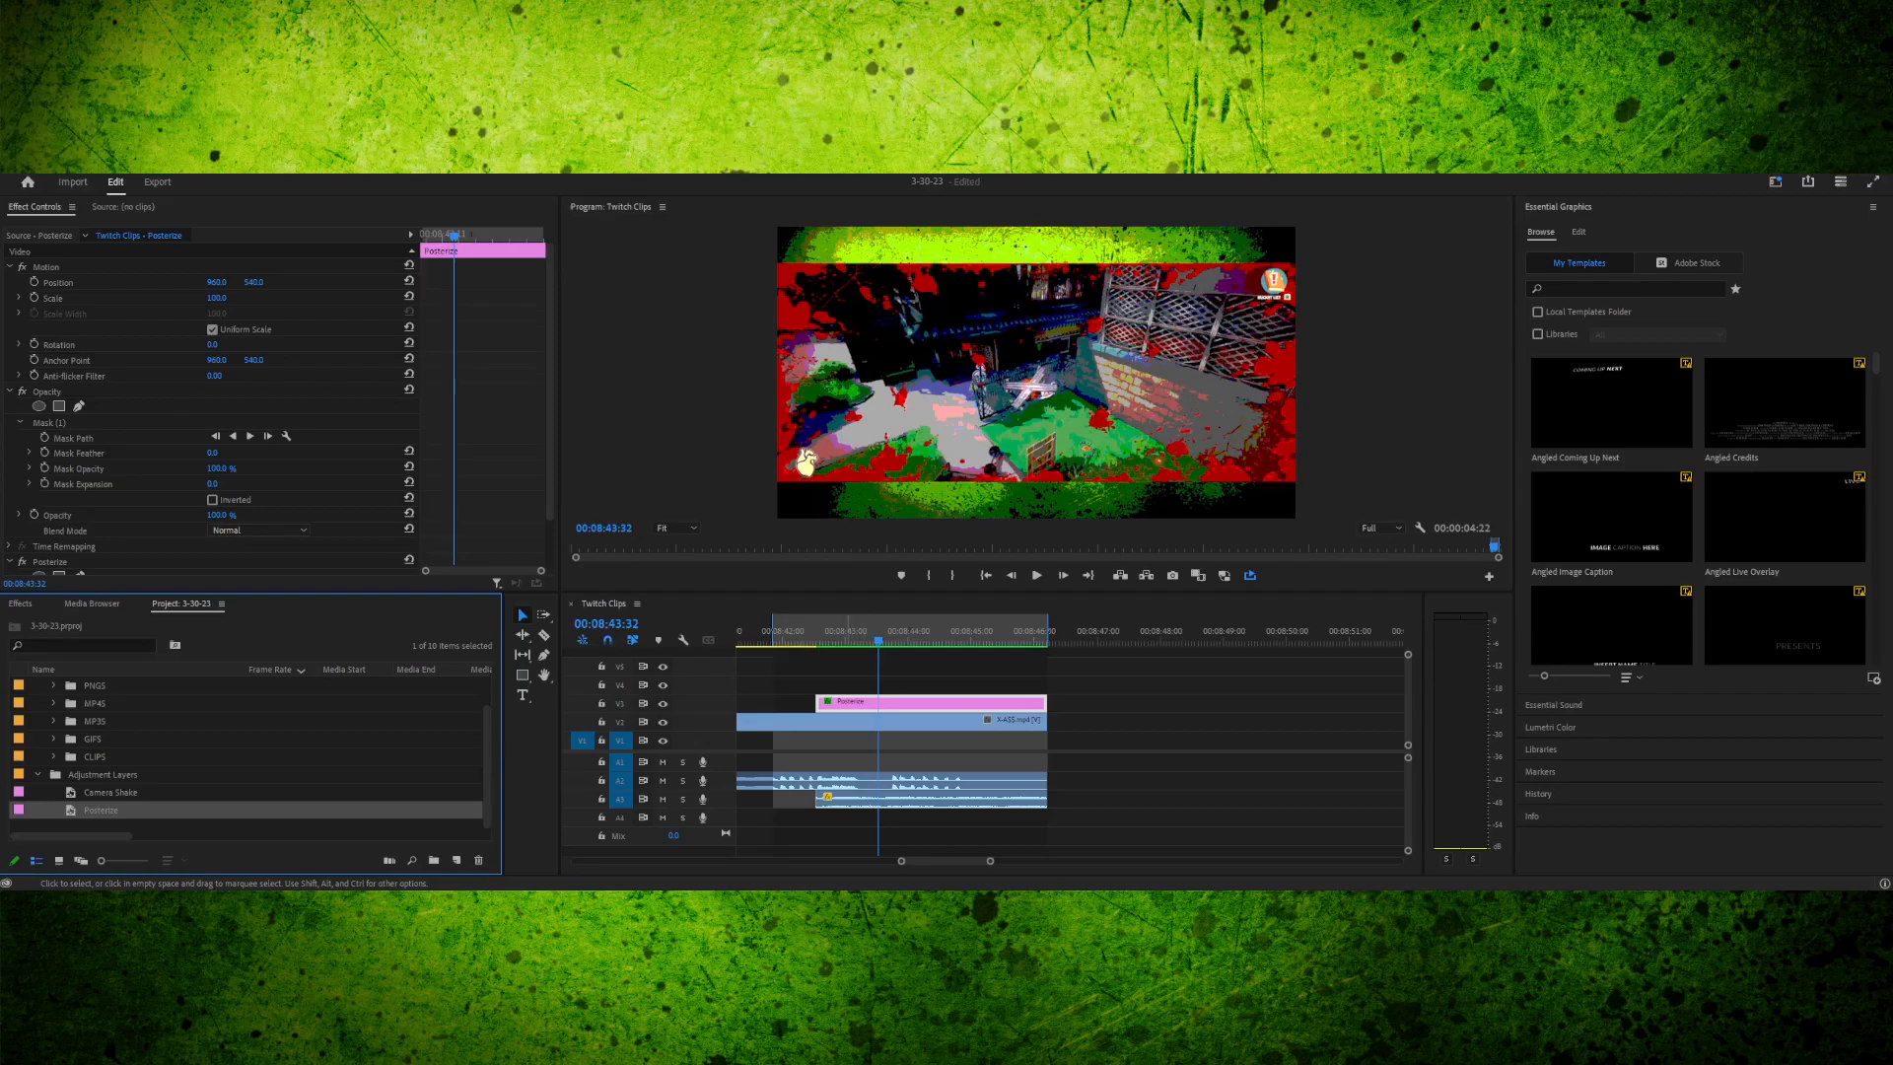
- Return the playhead to 00:08:42:39, play the masked explosion, and pause at 00:08:43:12 to examine the background
{"action": "left_click_drag", "start_coordinate": [824, 632], "coordinate": [840, 632]}
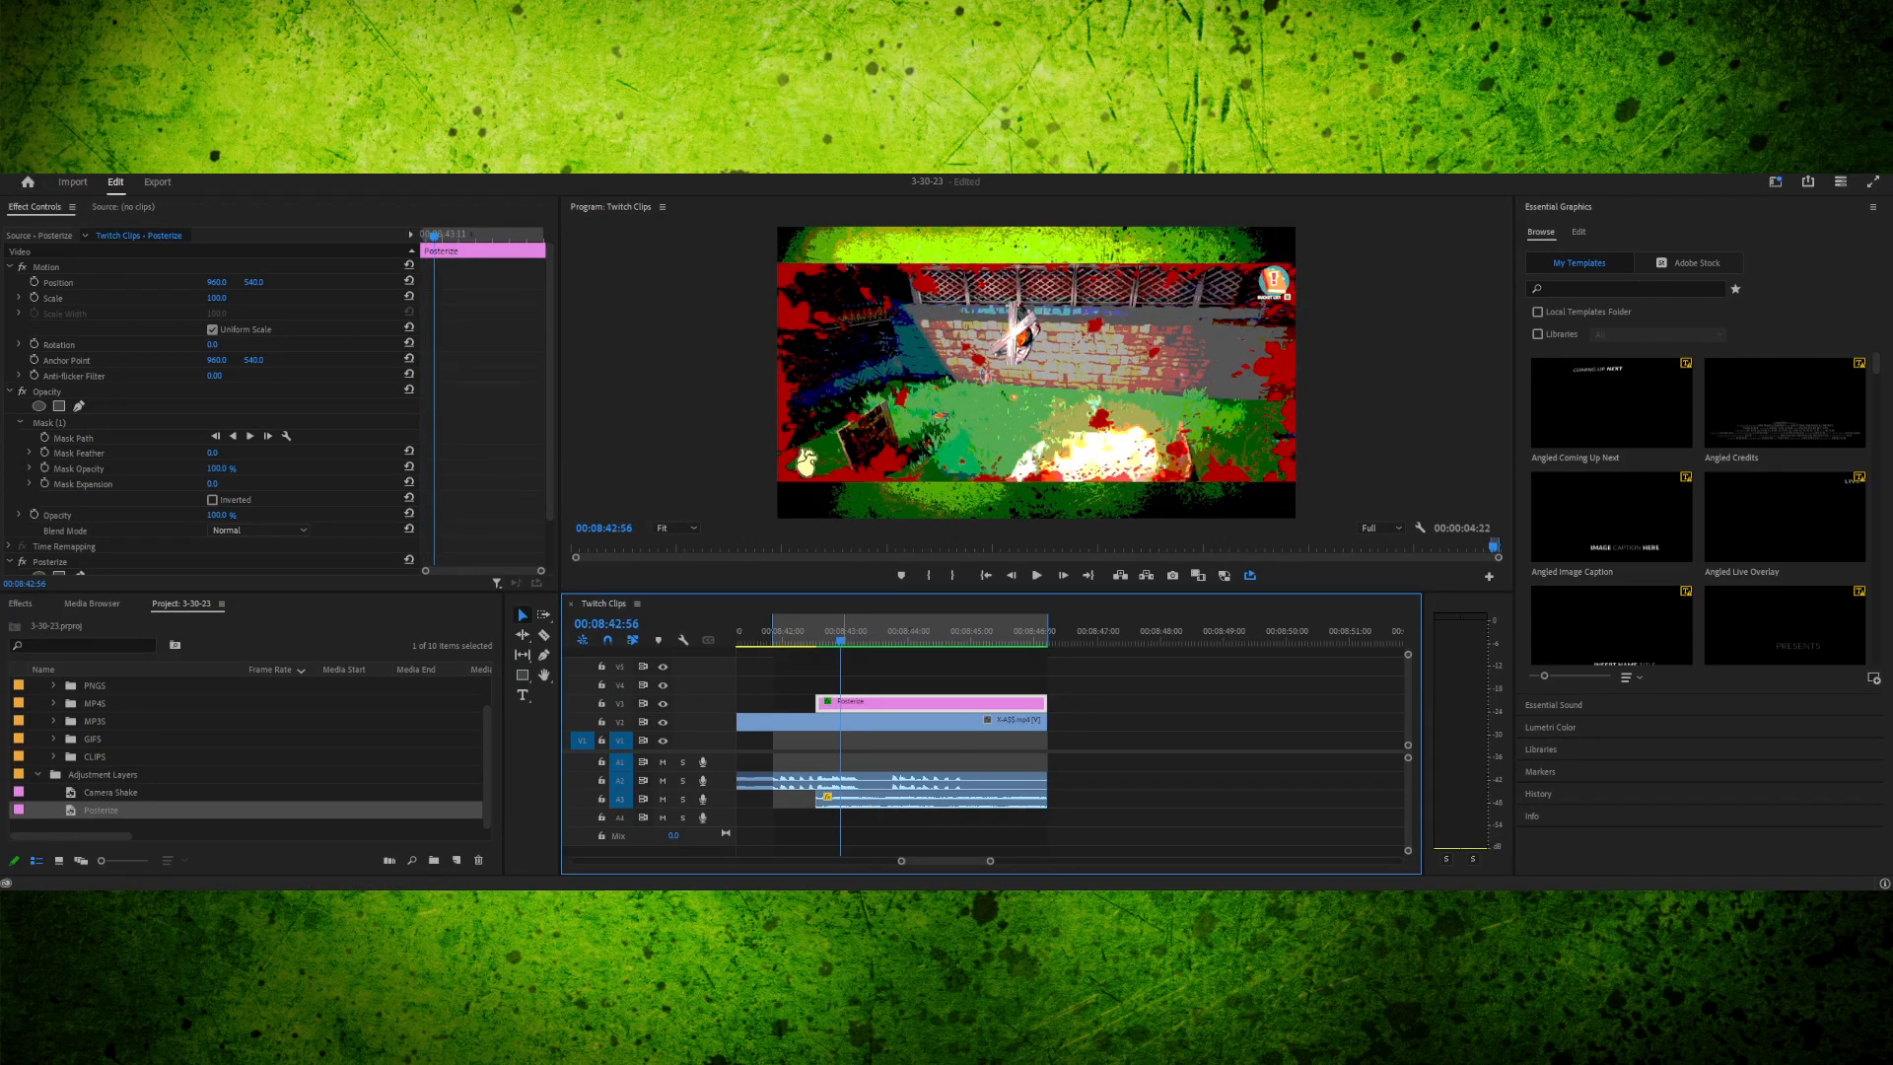
{"action": "left_click", "coordinate": [822, 632]}
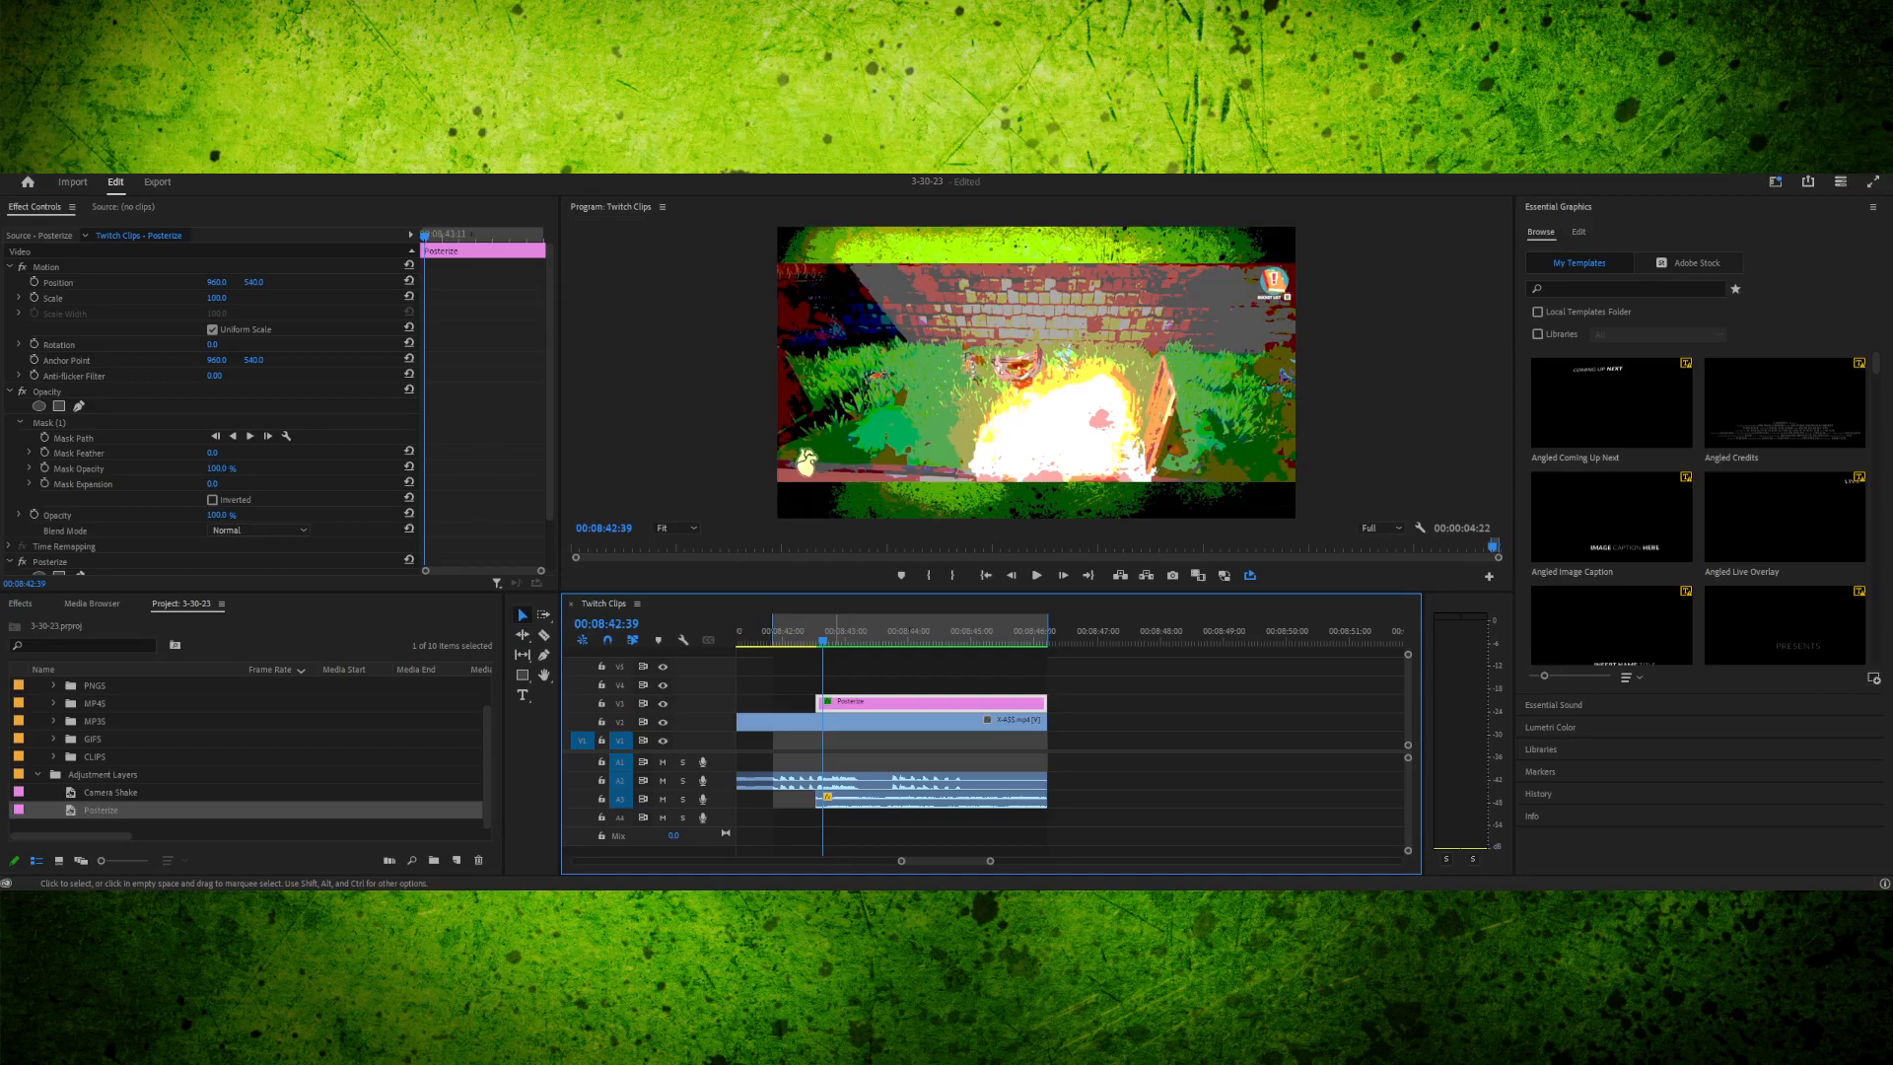
{"action": "left_click", "coordinate": [853, 680]}
{"action": "left_click", "coordinate": [869, 703]}
{"action": "key", "text": "space"}
{"action": "key", "text": "space"}
{"action": "key", "text": "space"}
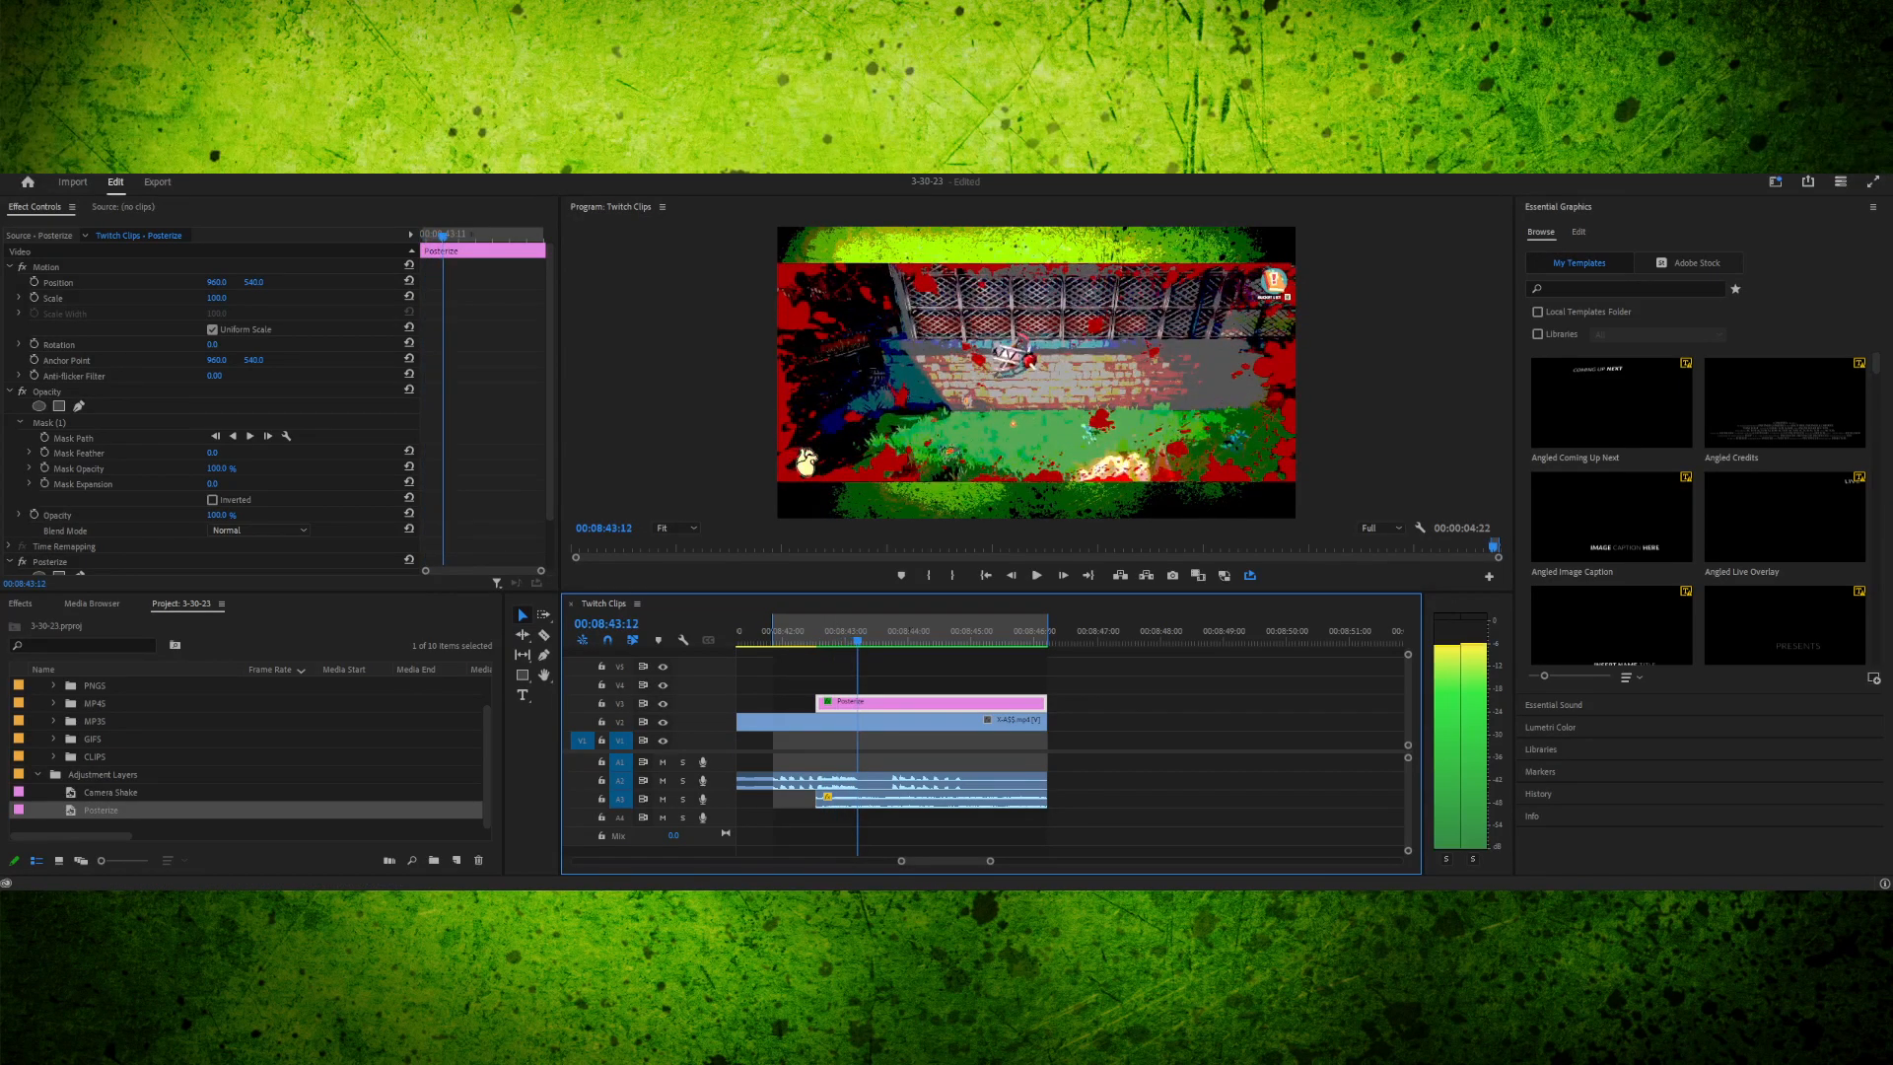
- Move the rectangular mask on the adjustment layer from Opacity to the Posterize effect
{"action": "scroll", "coordinate": [212, 404], "scroll_direction": "down", "scroll_amount": 3}
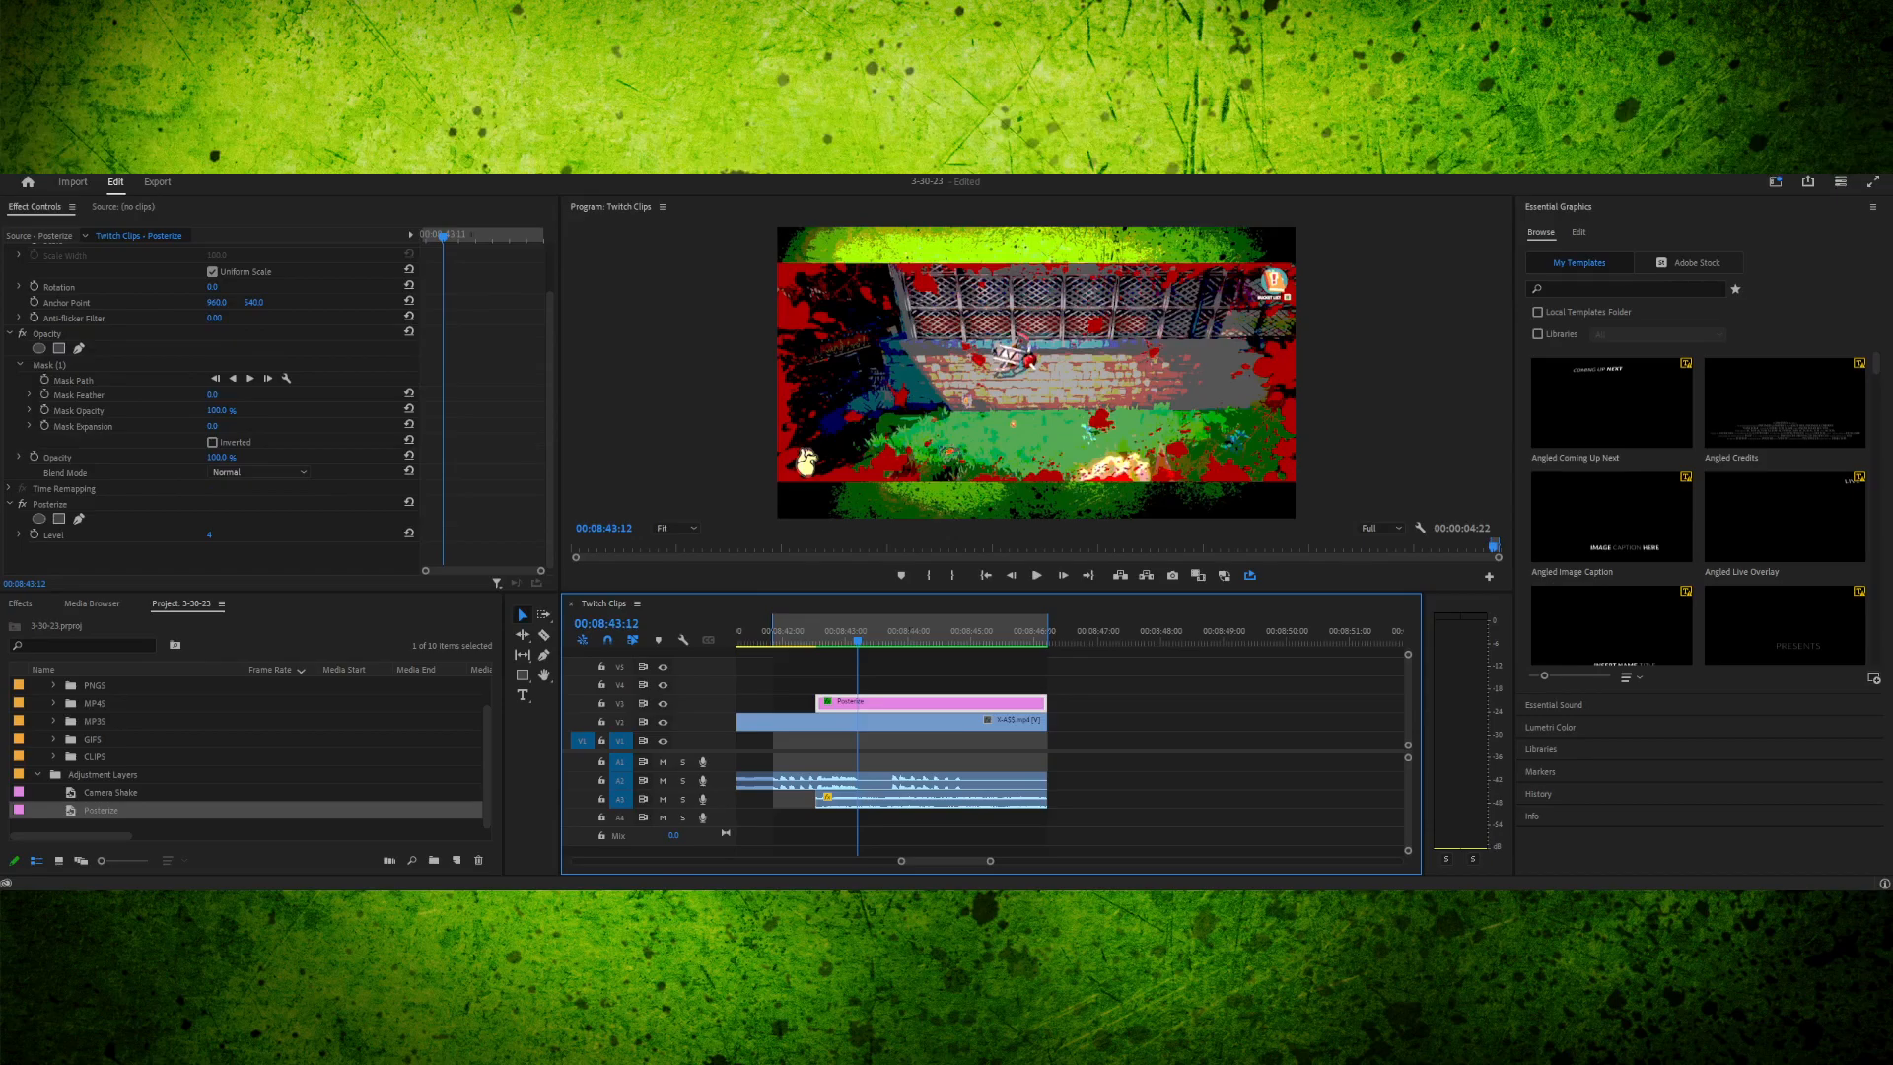
{"action": "left_click", "coordinate": [49, 365]}
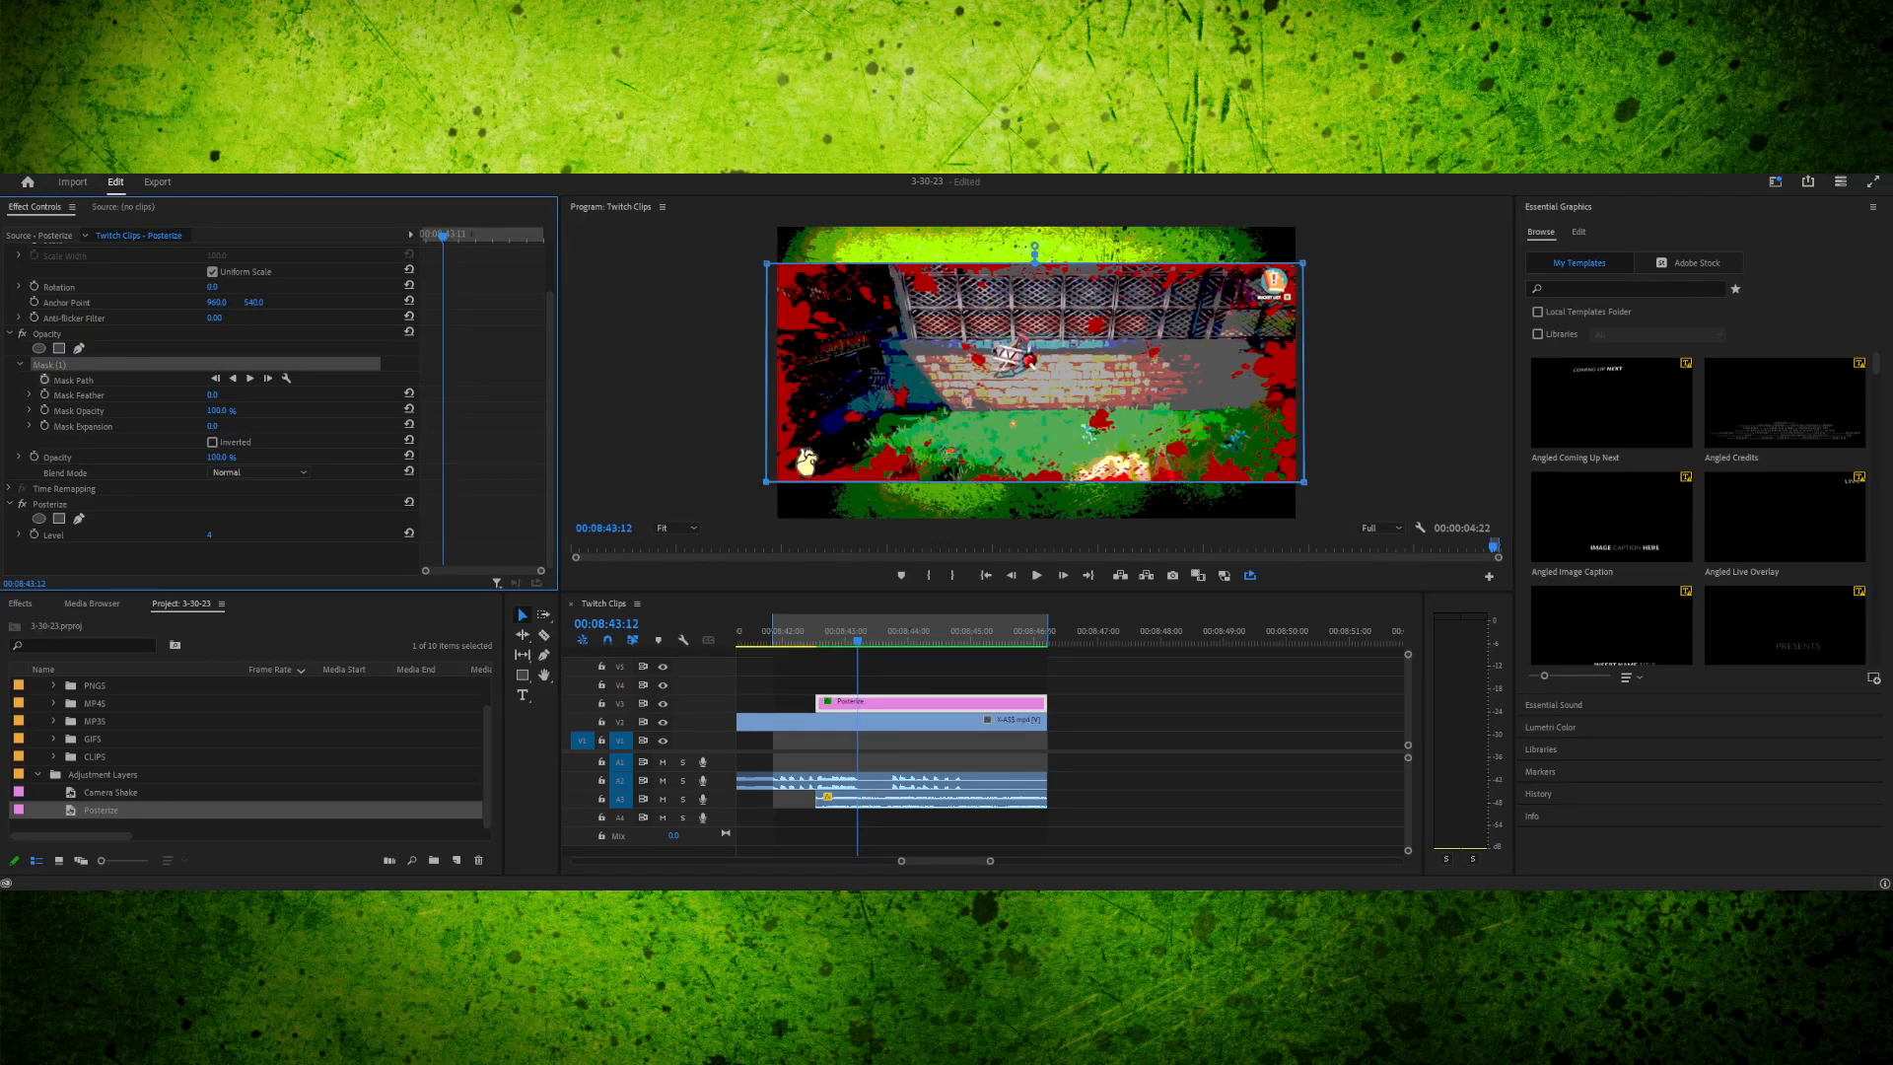
{"action": "key", "text": "Delete"}
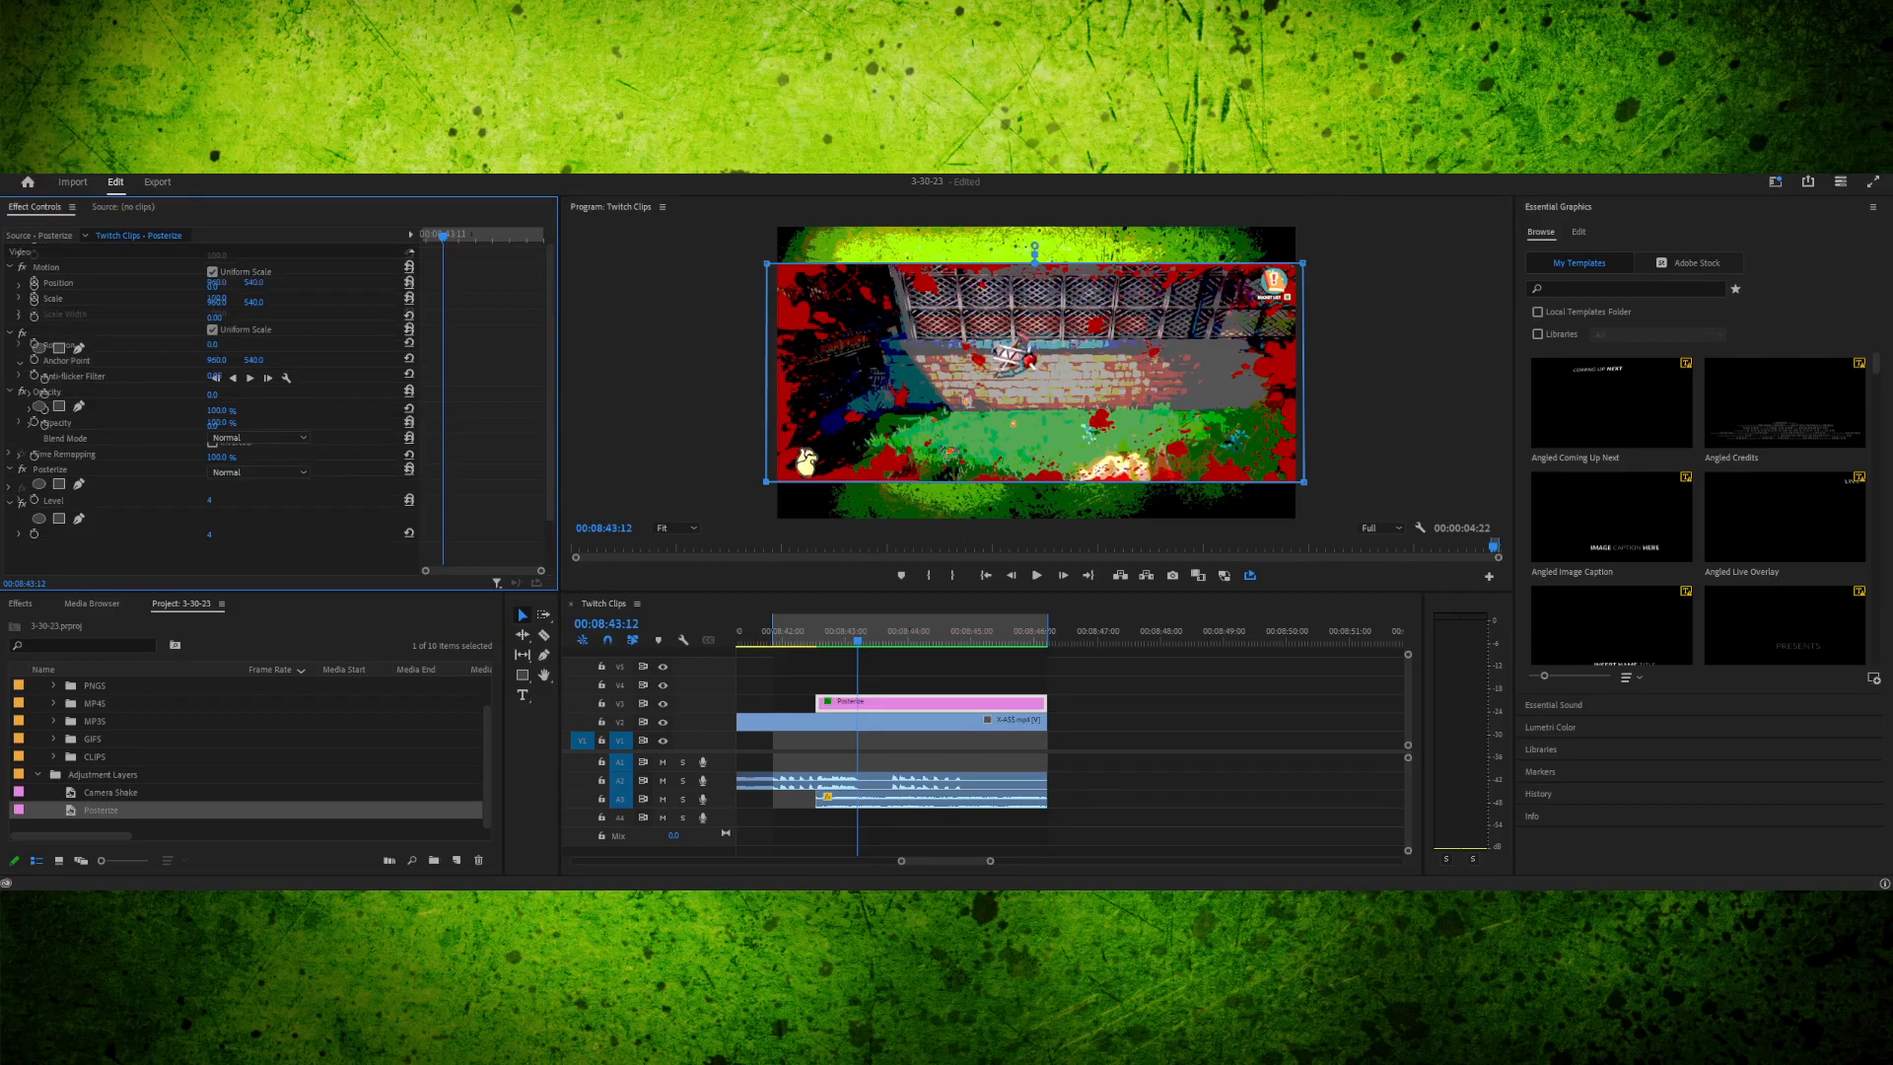
{"action": "left_click", "coordinate": [49, 470]}
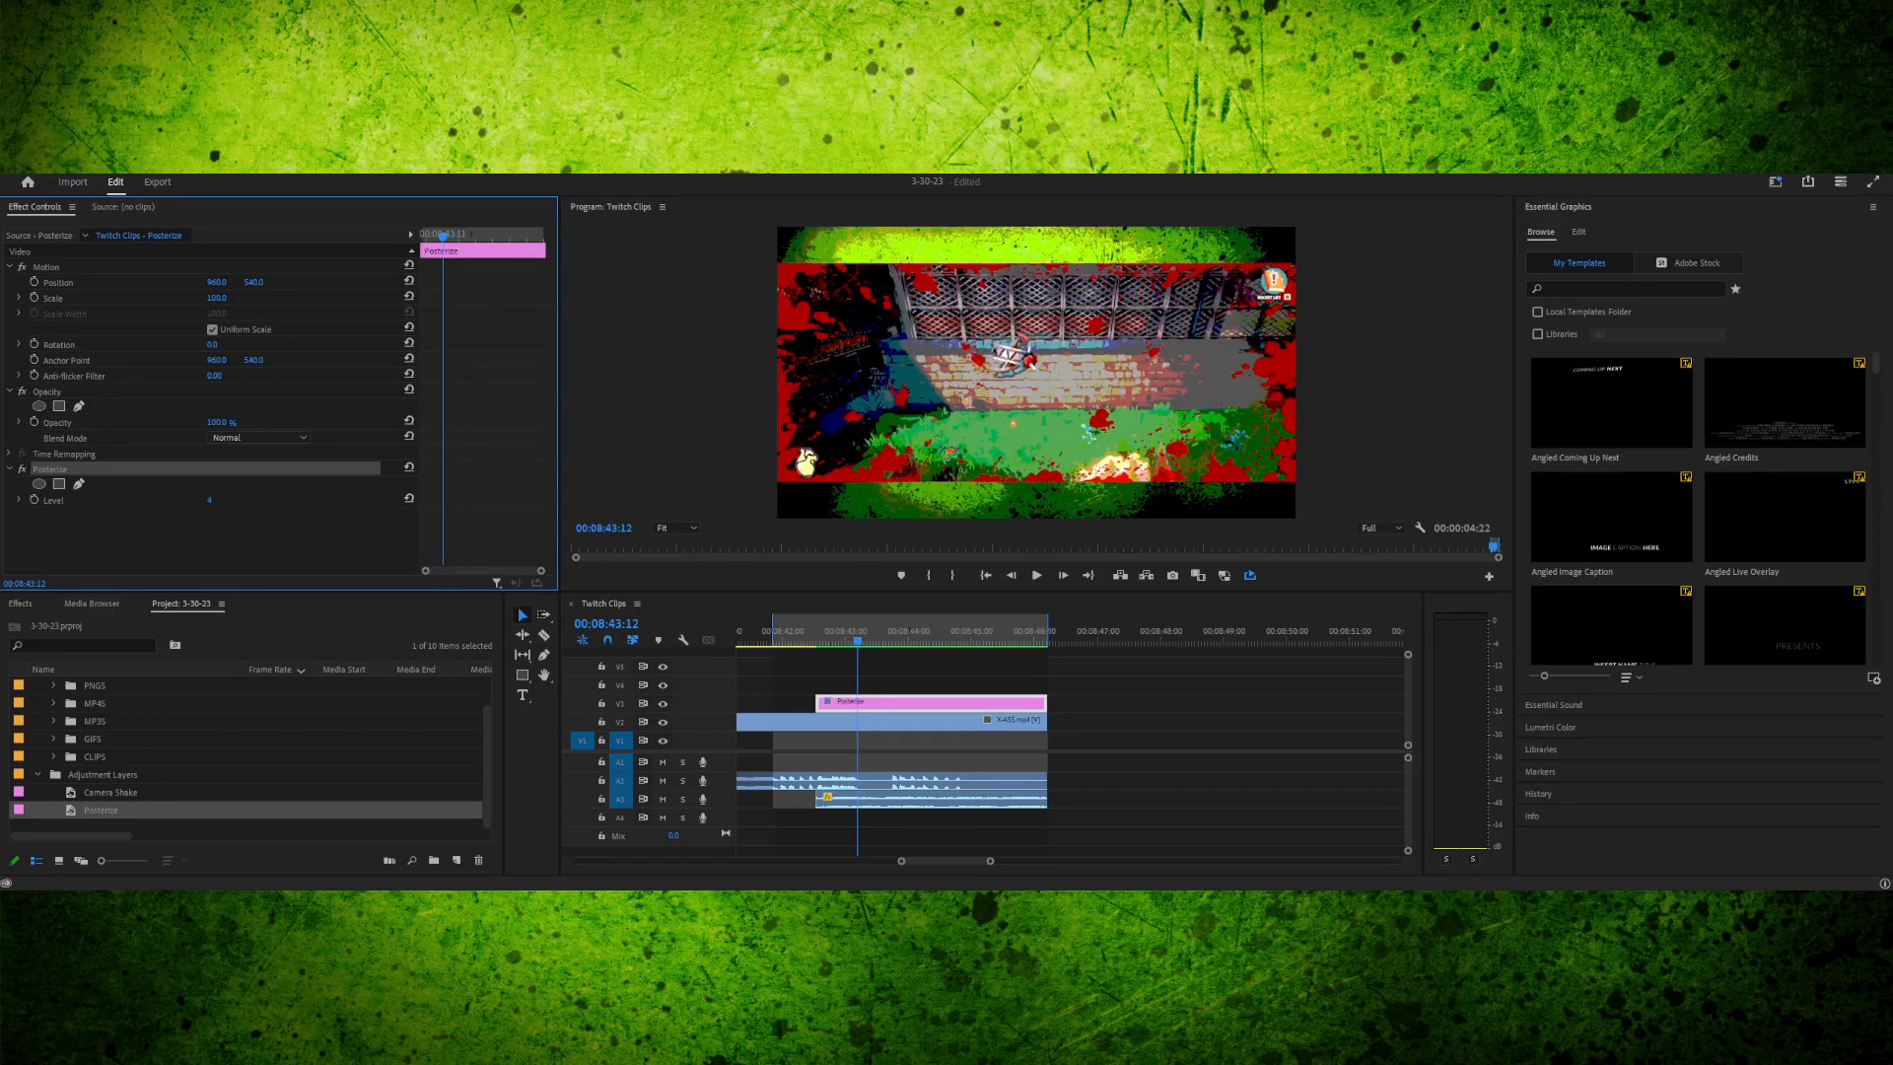
{"action": "key", "text": "ctrl+z"}
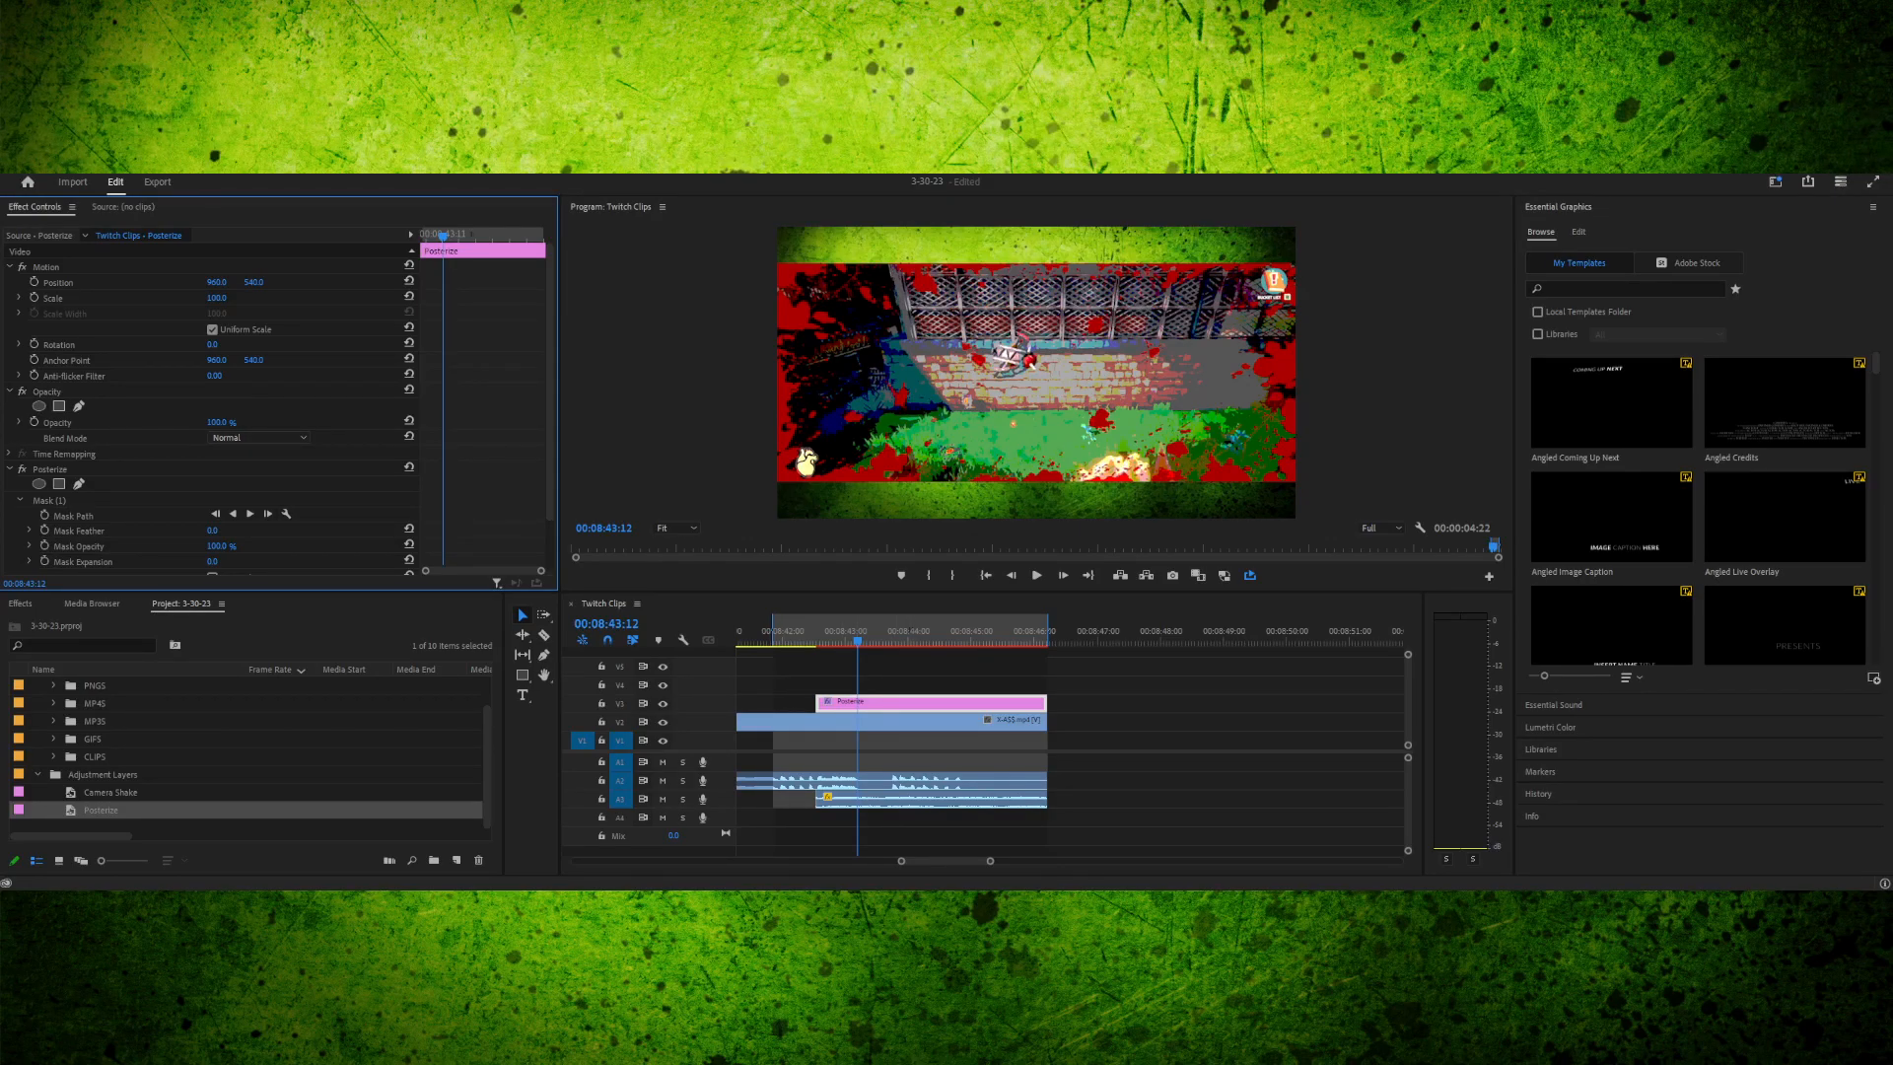
{"action": "left_click", "coordinate": [47, 392]}
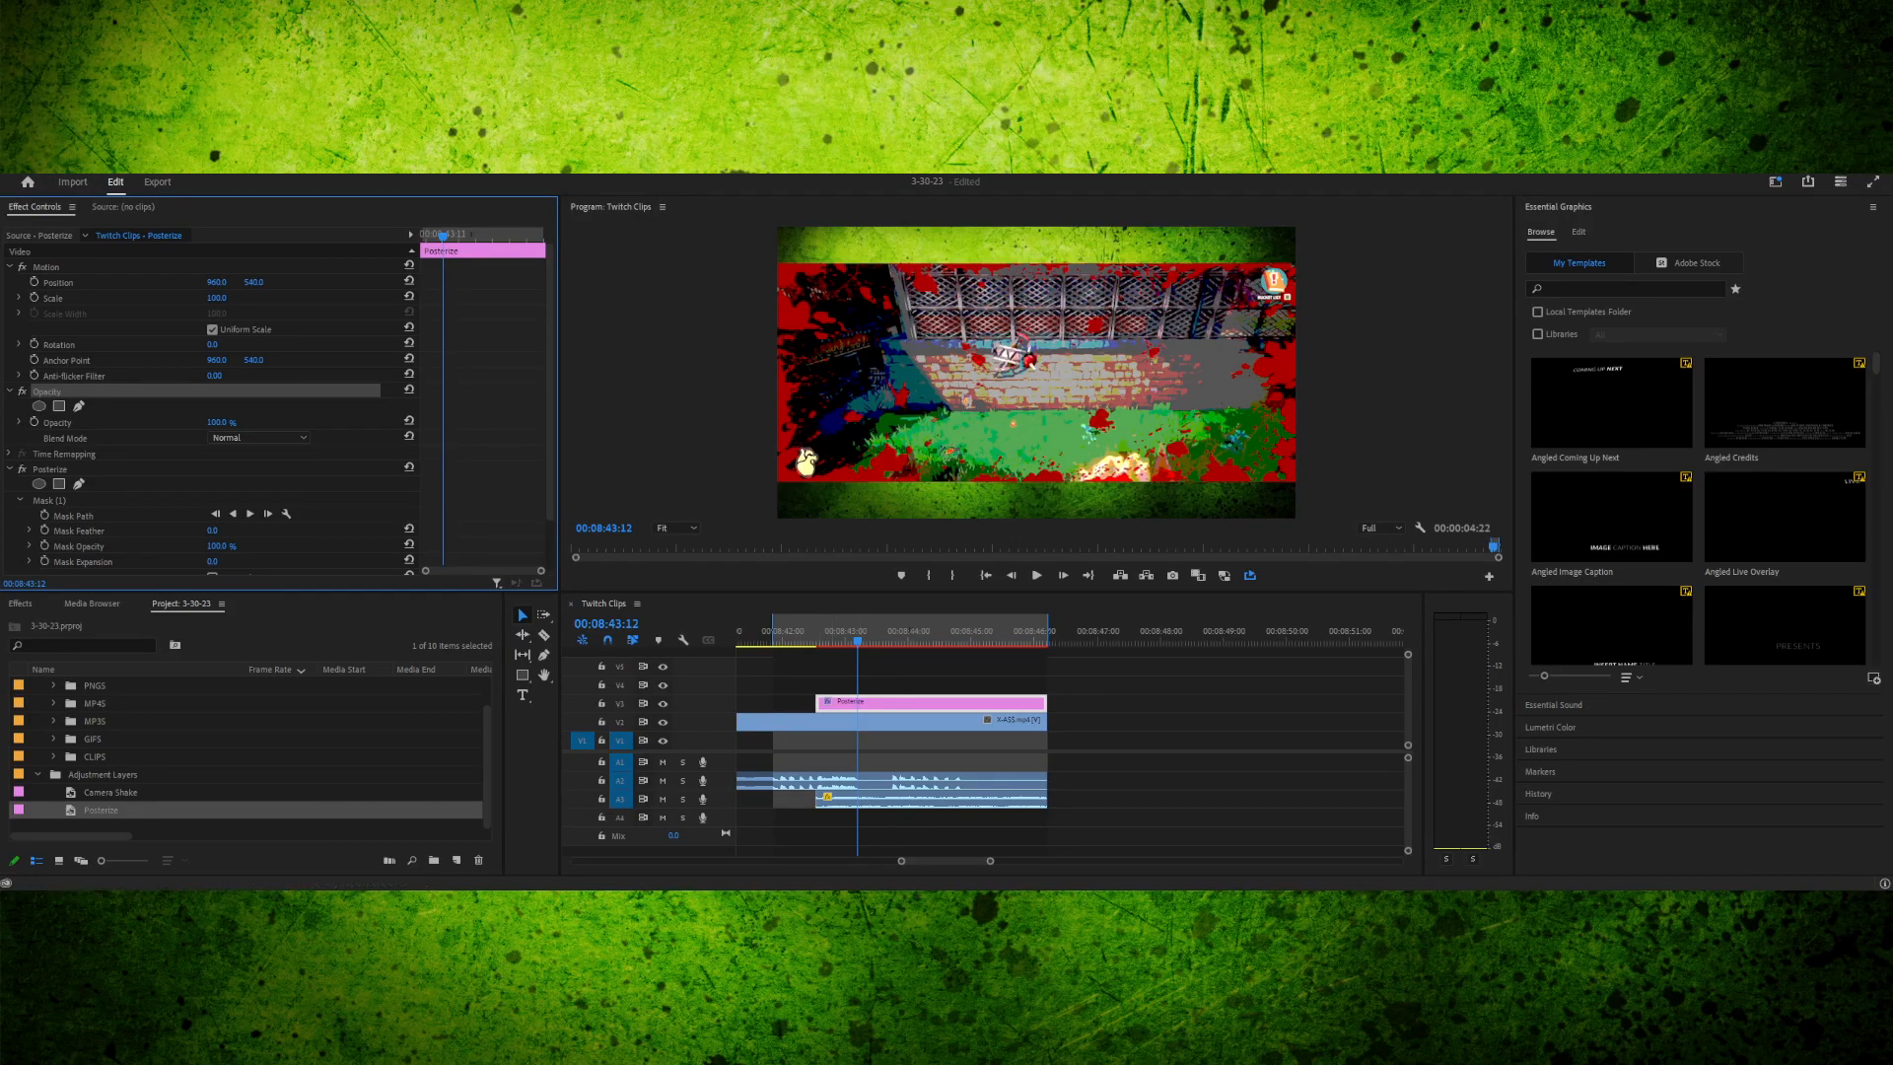
{"action": "left_click", "coordinate": [51, 469]}
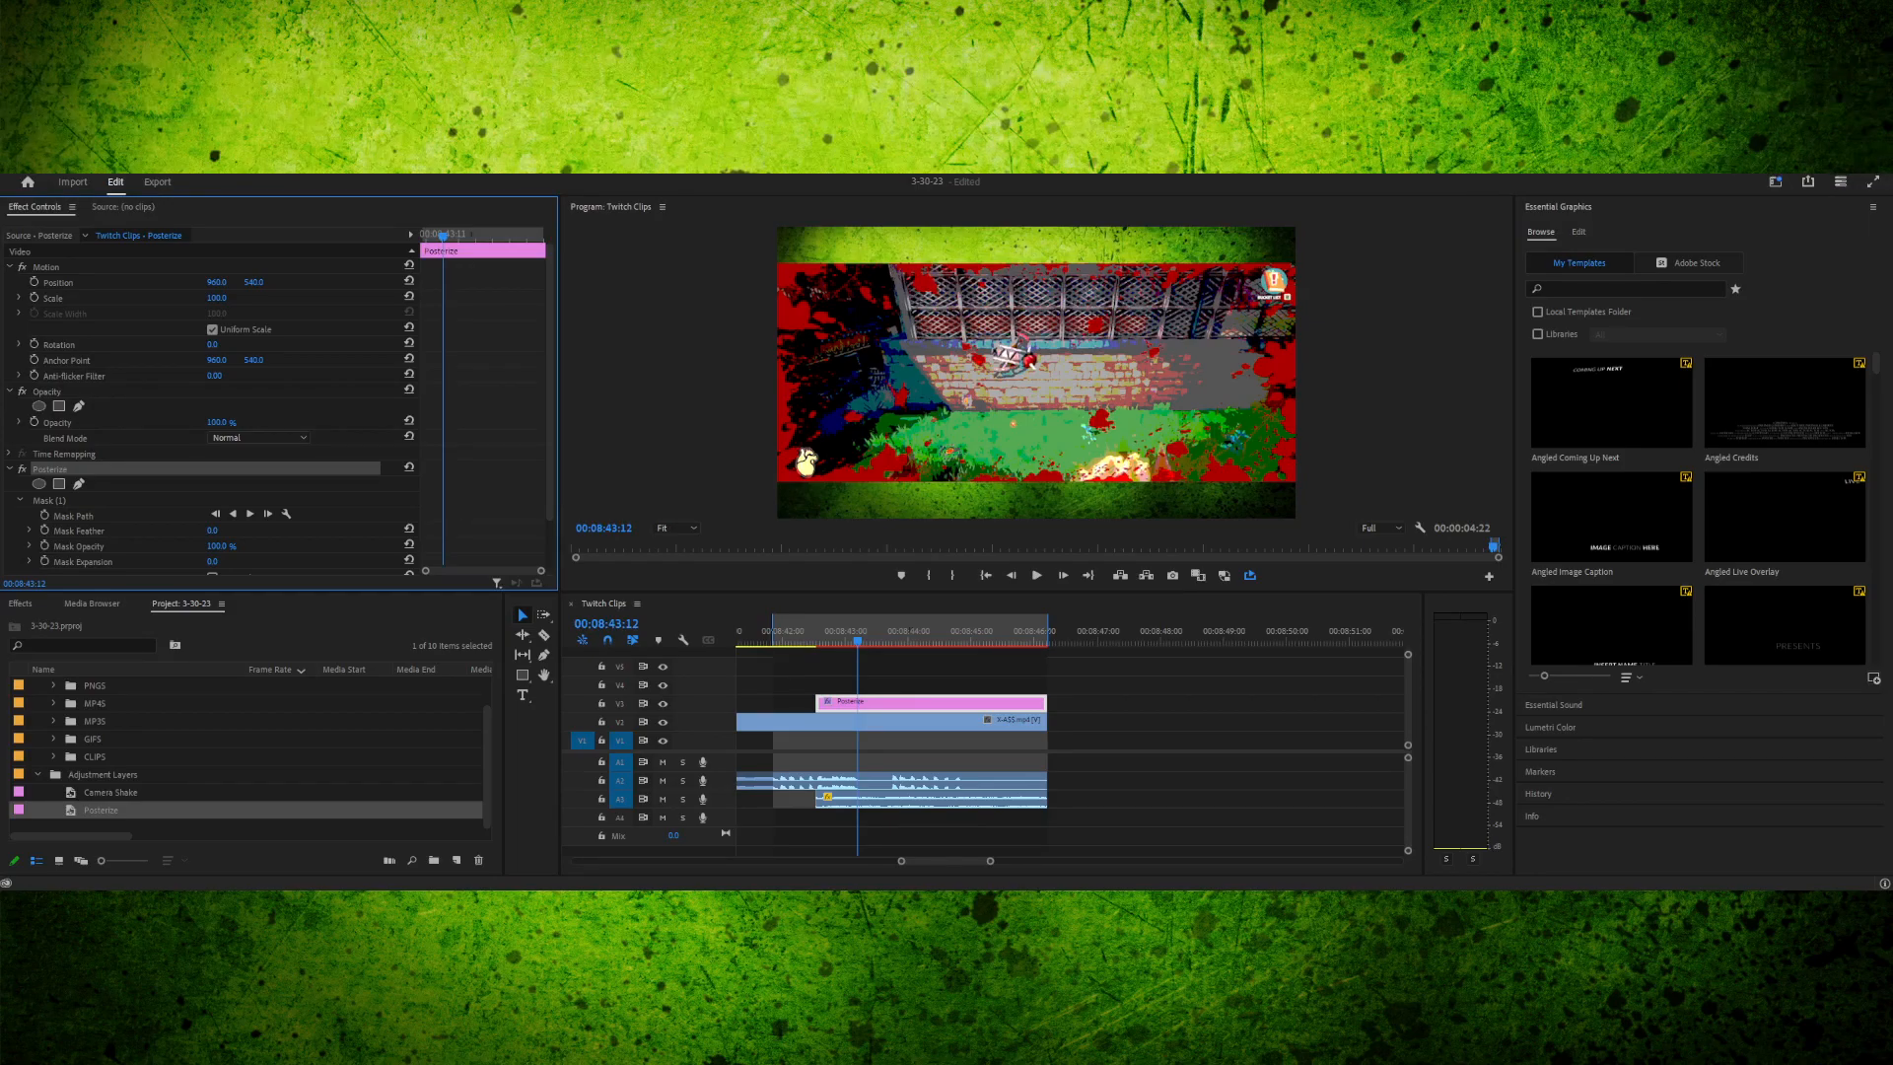
- Play the explosion with the effect-level mask, return the playhead to 00:08:42:26, and render previews for the marked range
{"action": "left_click_drag", "start_coordinate": [857, 639], "coordinate": [815, 639]}
{"action": "left_click", "coordinate": [819, 721]}
{"action": "key", "text": "space"}
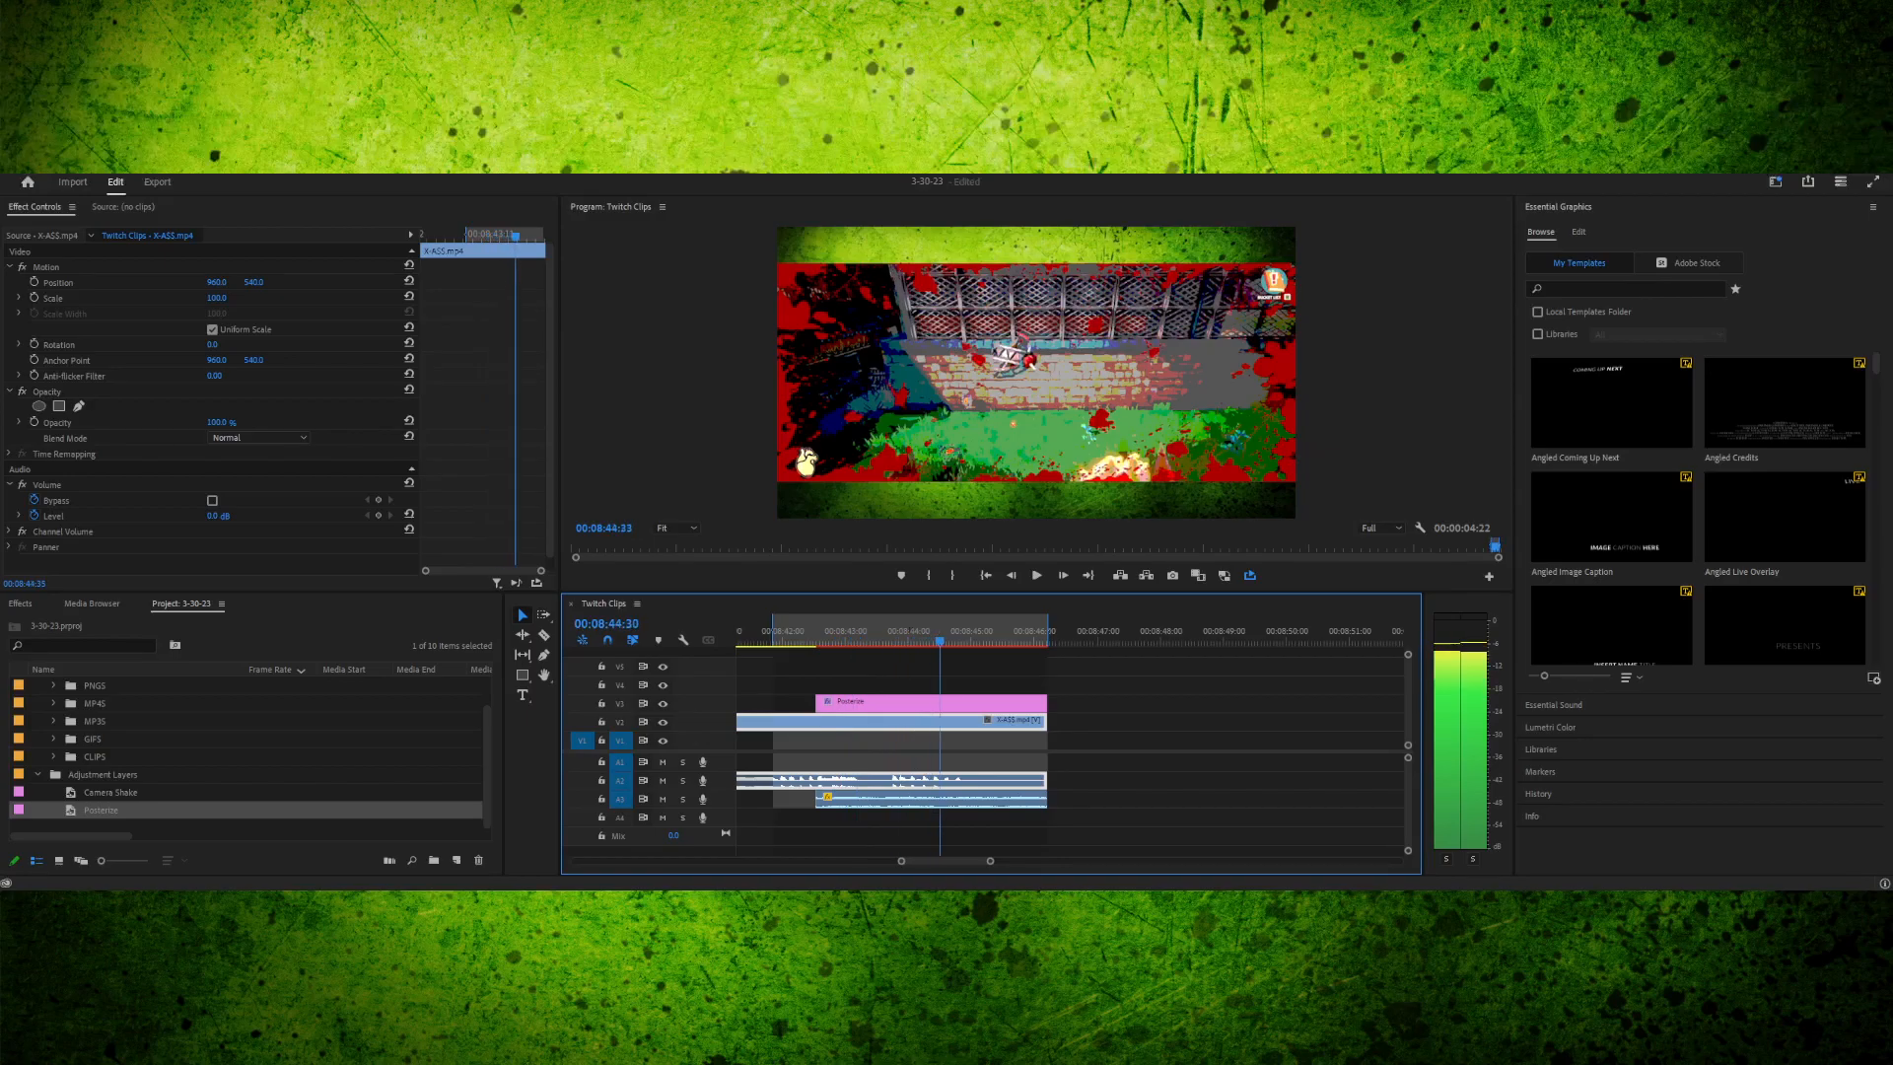
{"action": "left_click", "coordinate": [810, 639]}
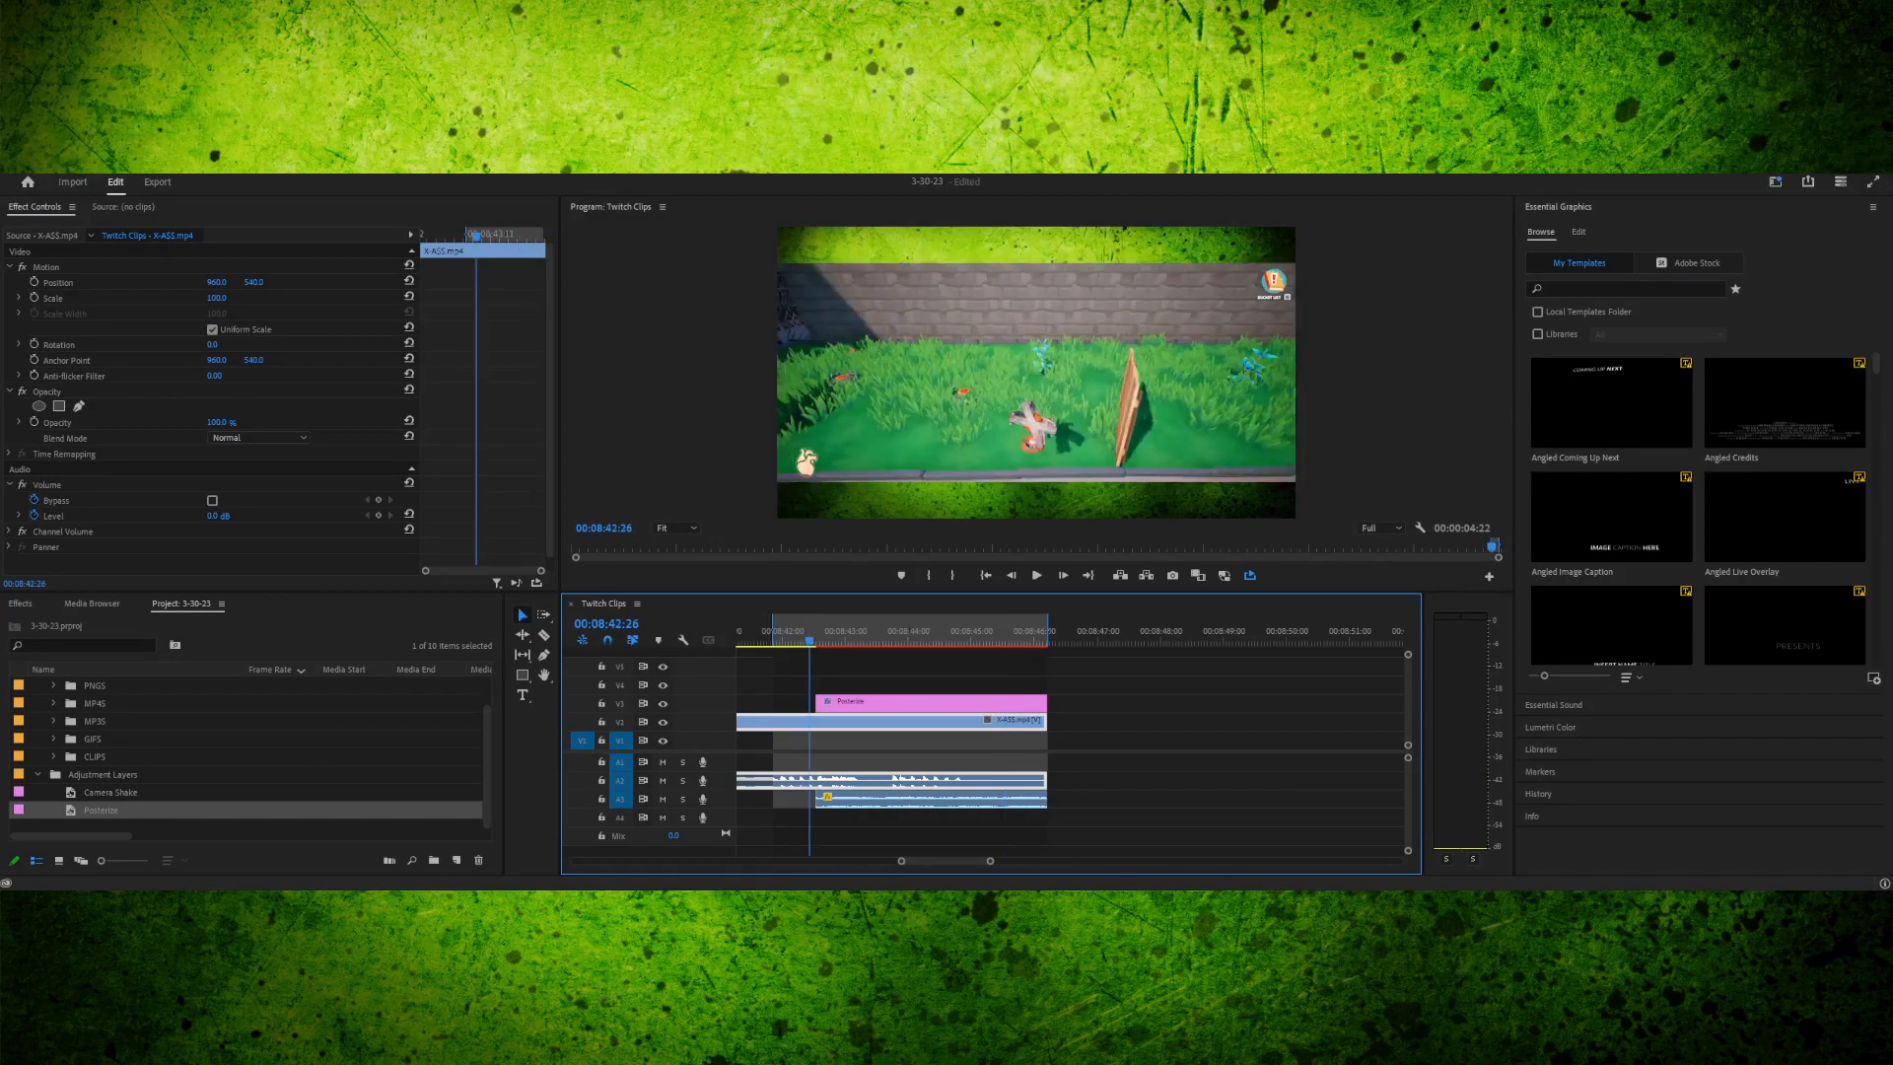
{"action": "key", "text": "Return"}
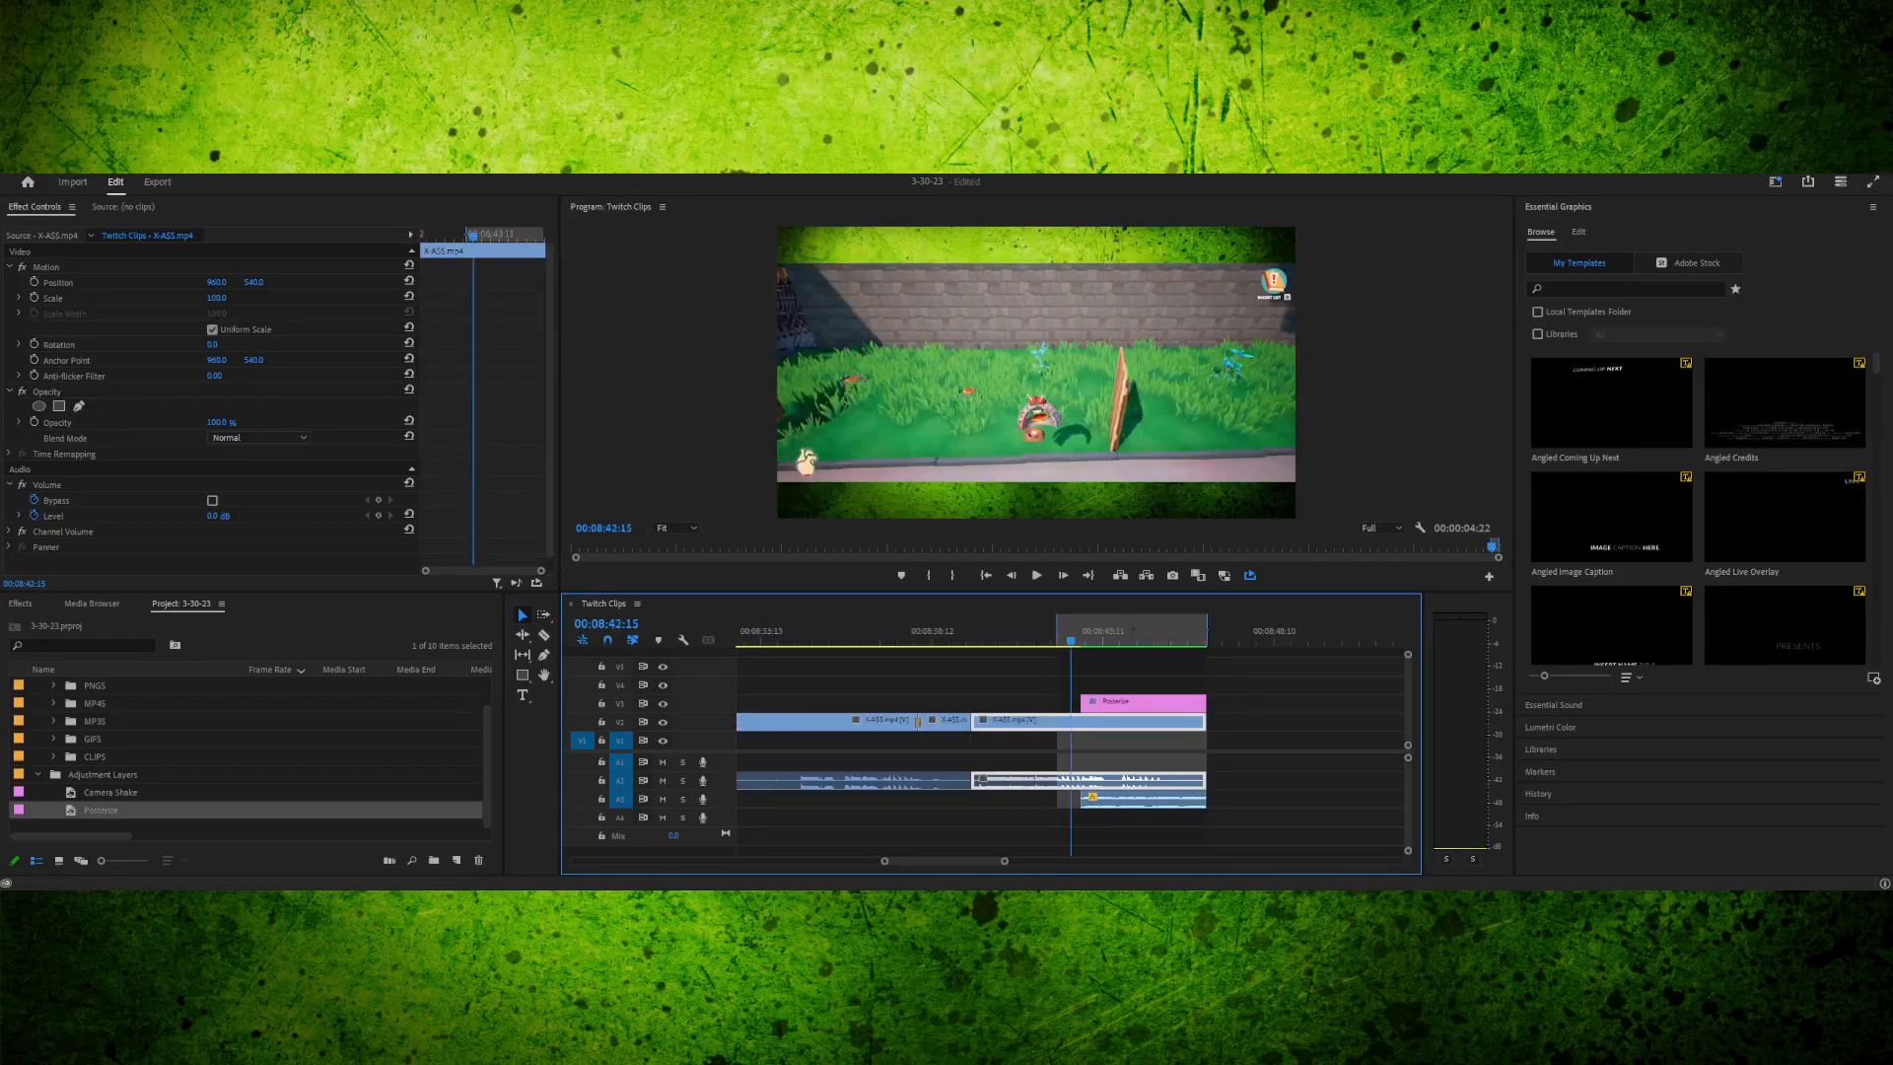
- Extend the marked range back to the start of the first gameplay clip and render its previews, pausing playback at 00:08:34:34
{"action": "key", "text": "minus"}
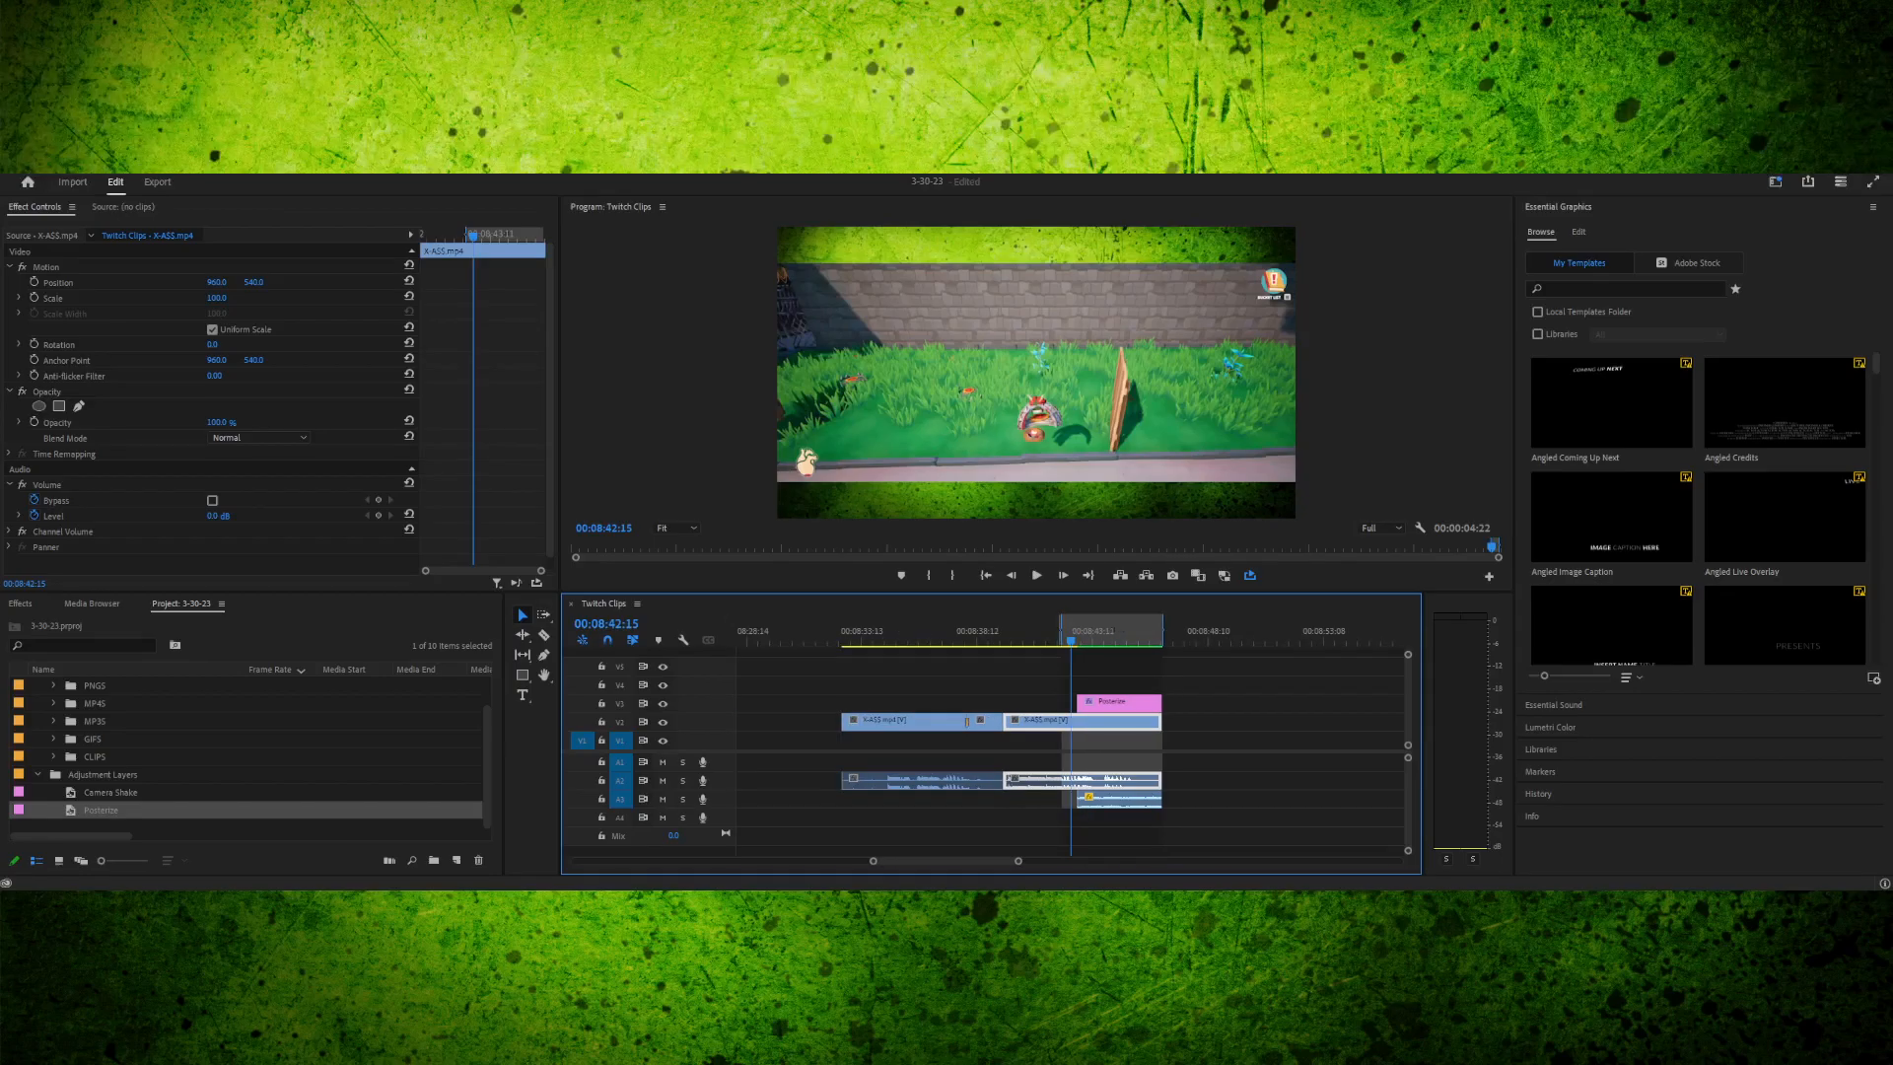
{"action": "left_click_drag", "start_coordinate": [1062, 629], "coordinate": [842, 629]}
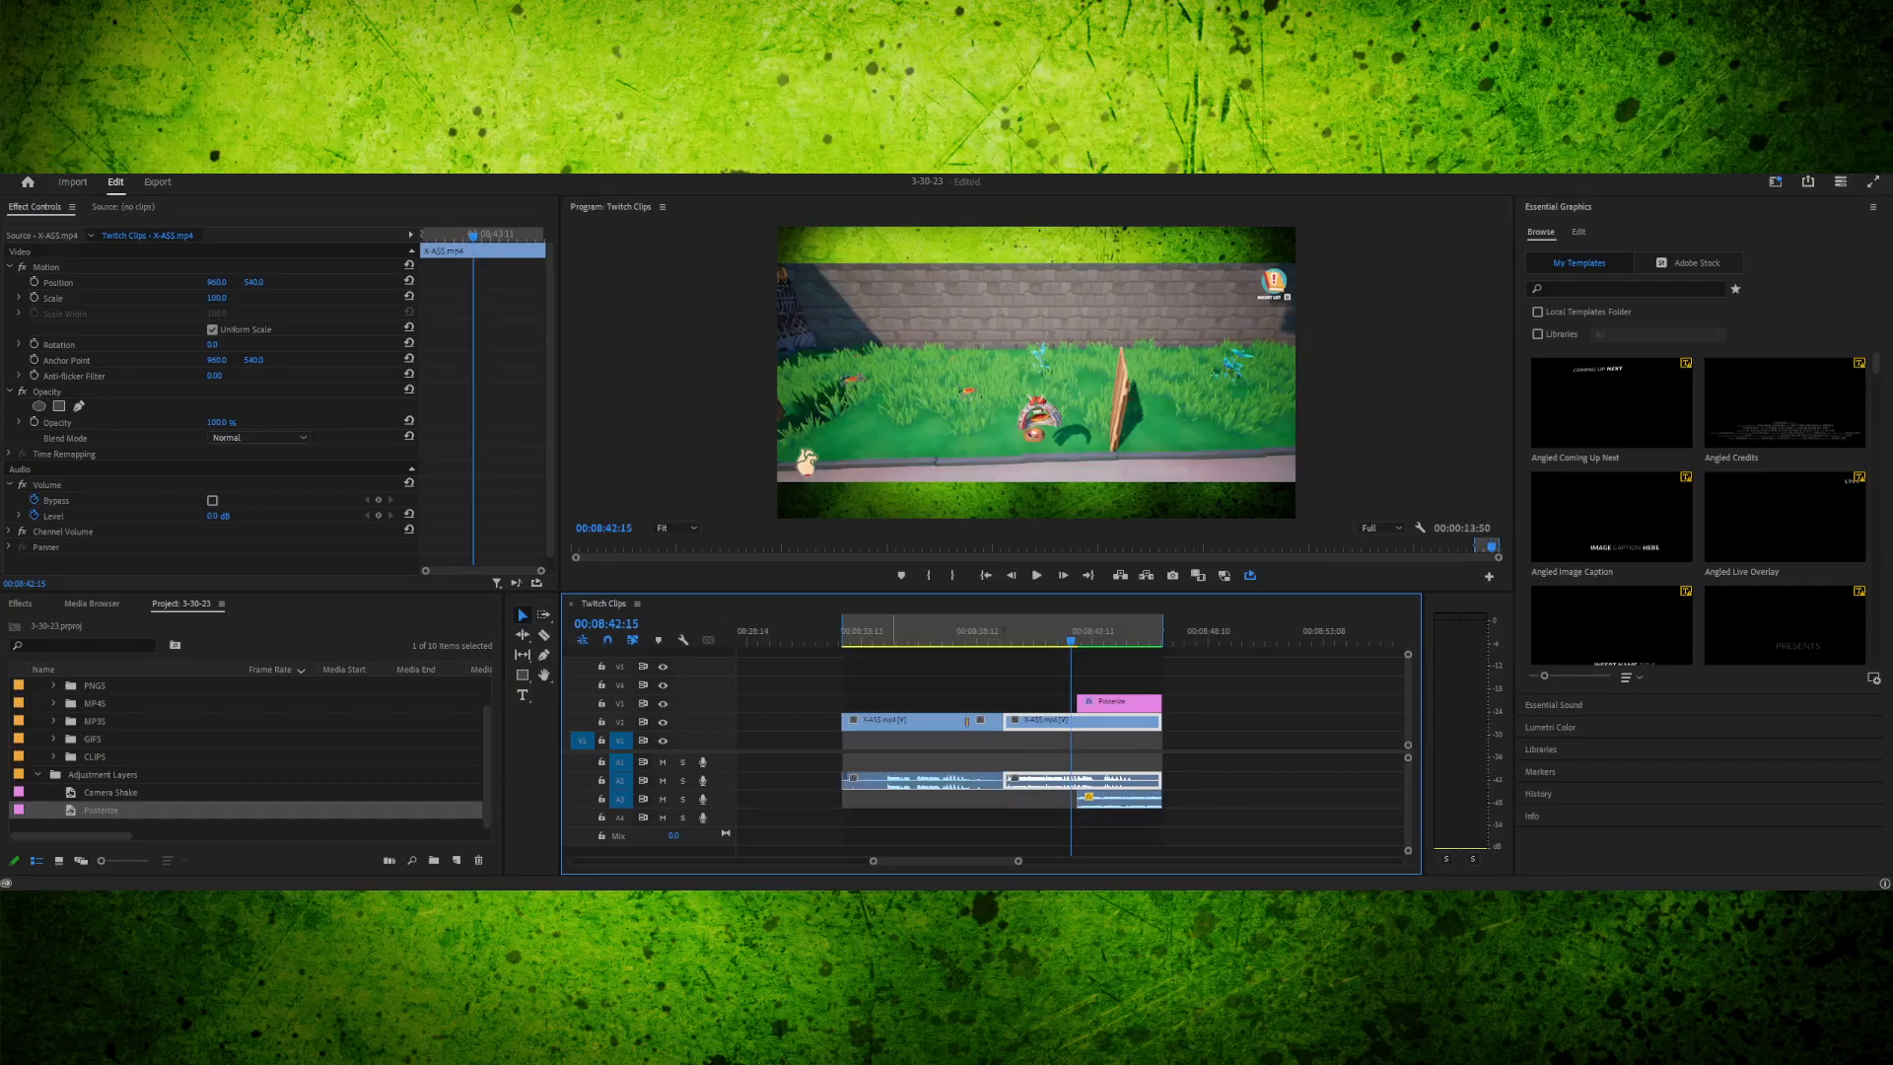
{"action": "left_click", "coordinate": [929, 631]}
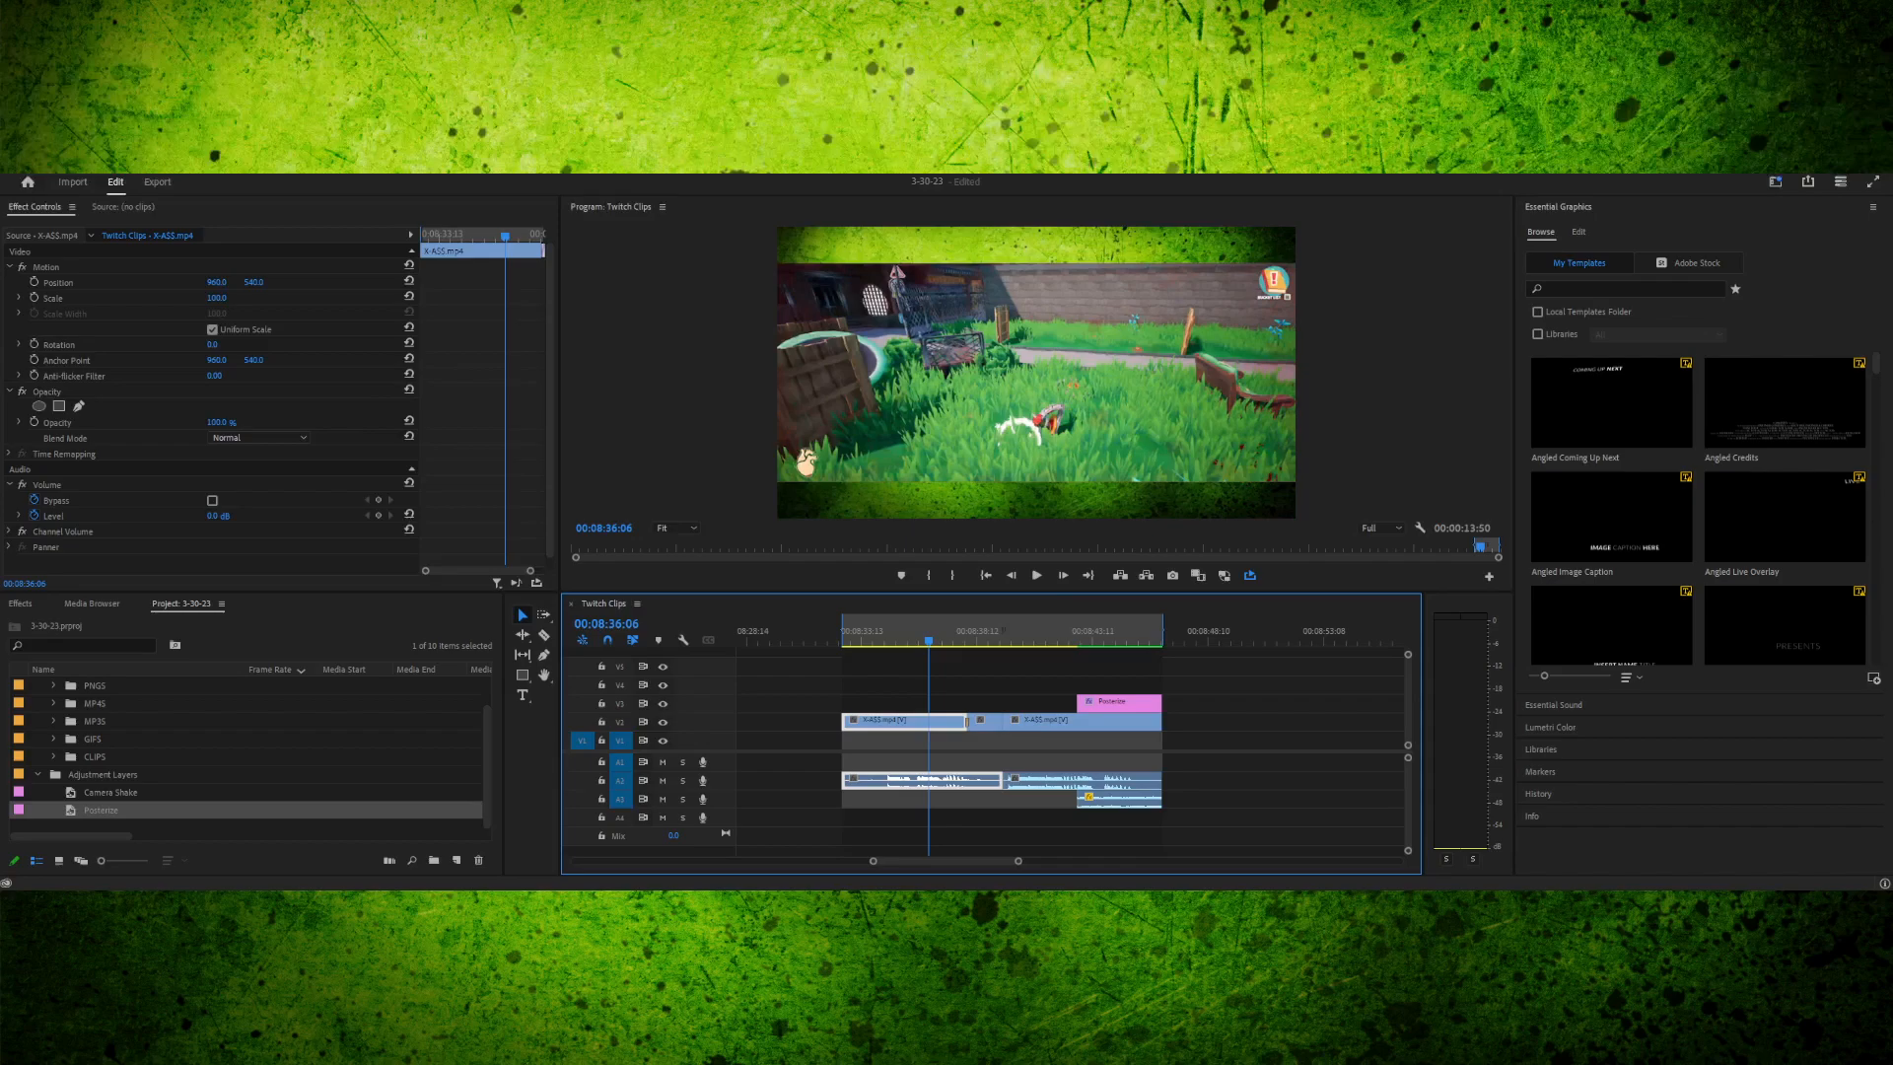
{"action": "key", "text": "ctrl+s"}
{"action": "key", "text": "ctrl+m"}
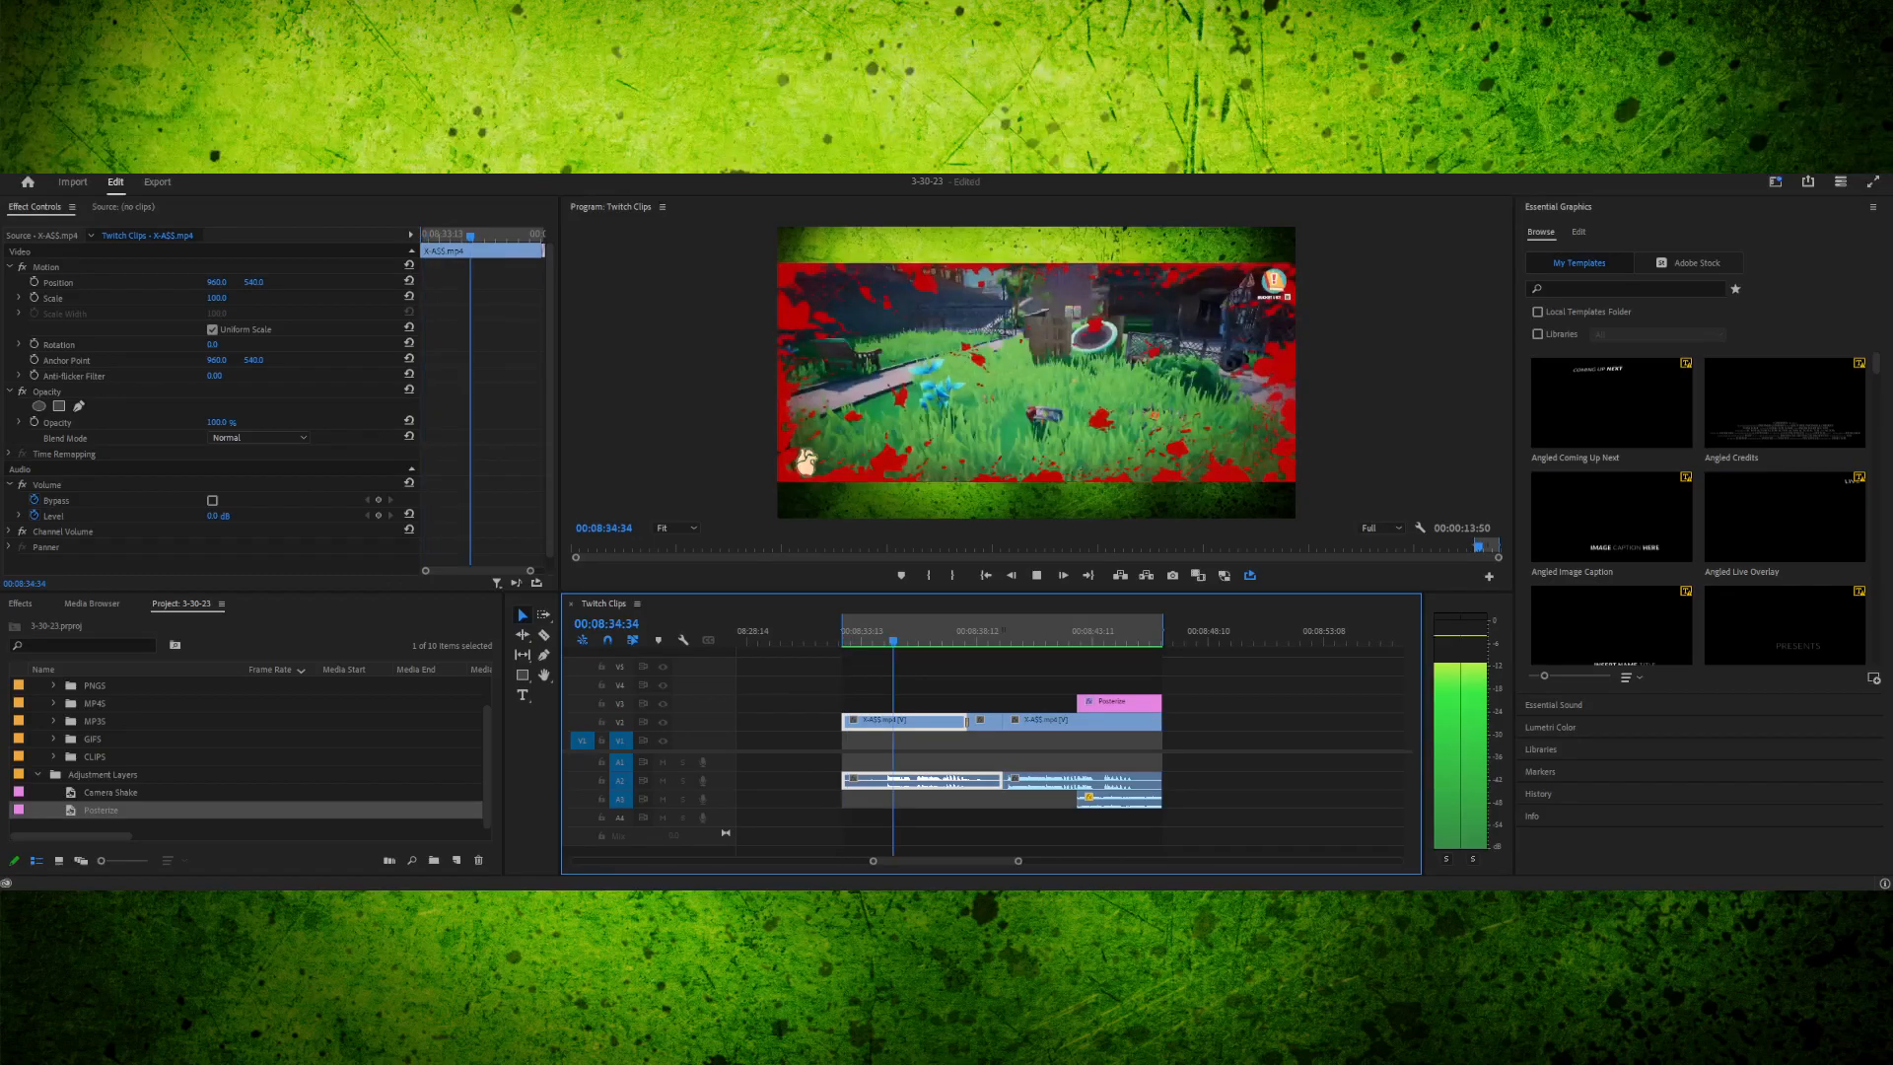
{"action": "key", "text": "space"}
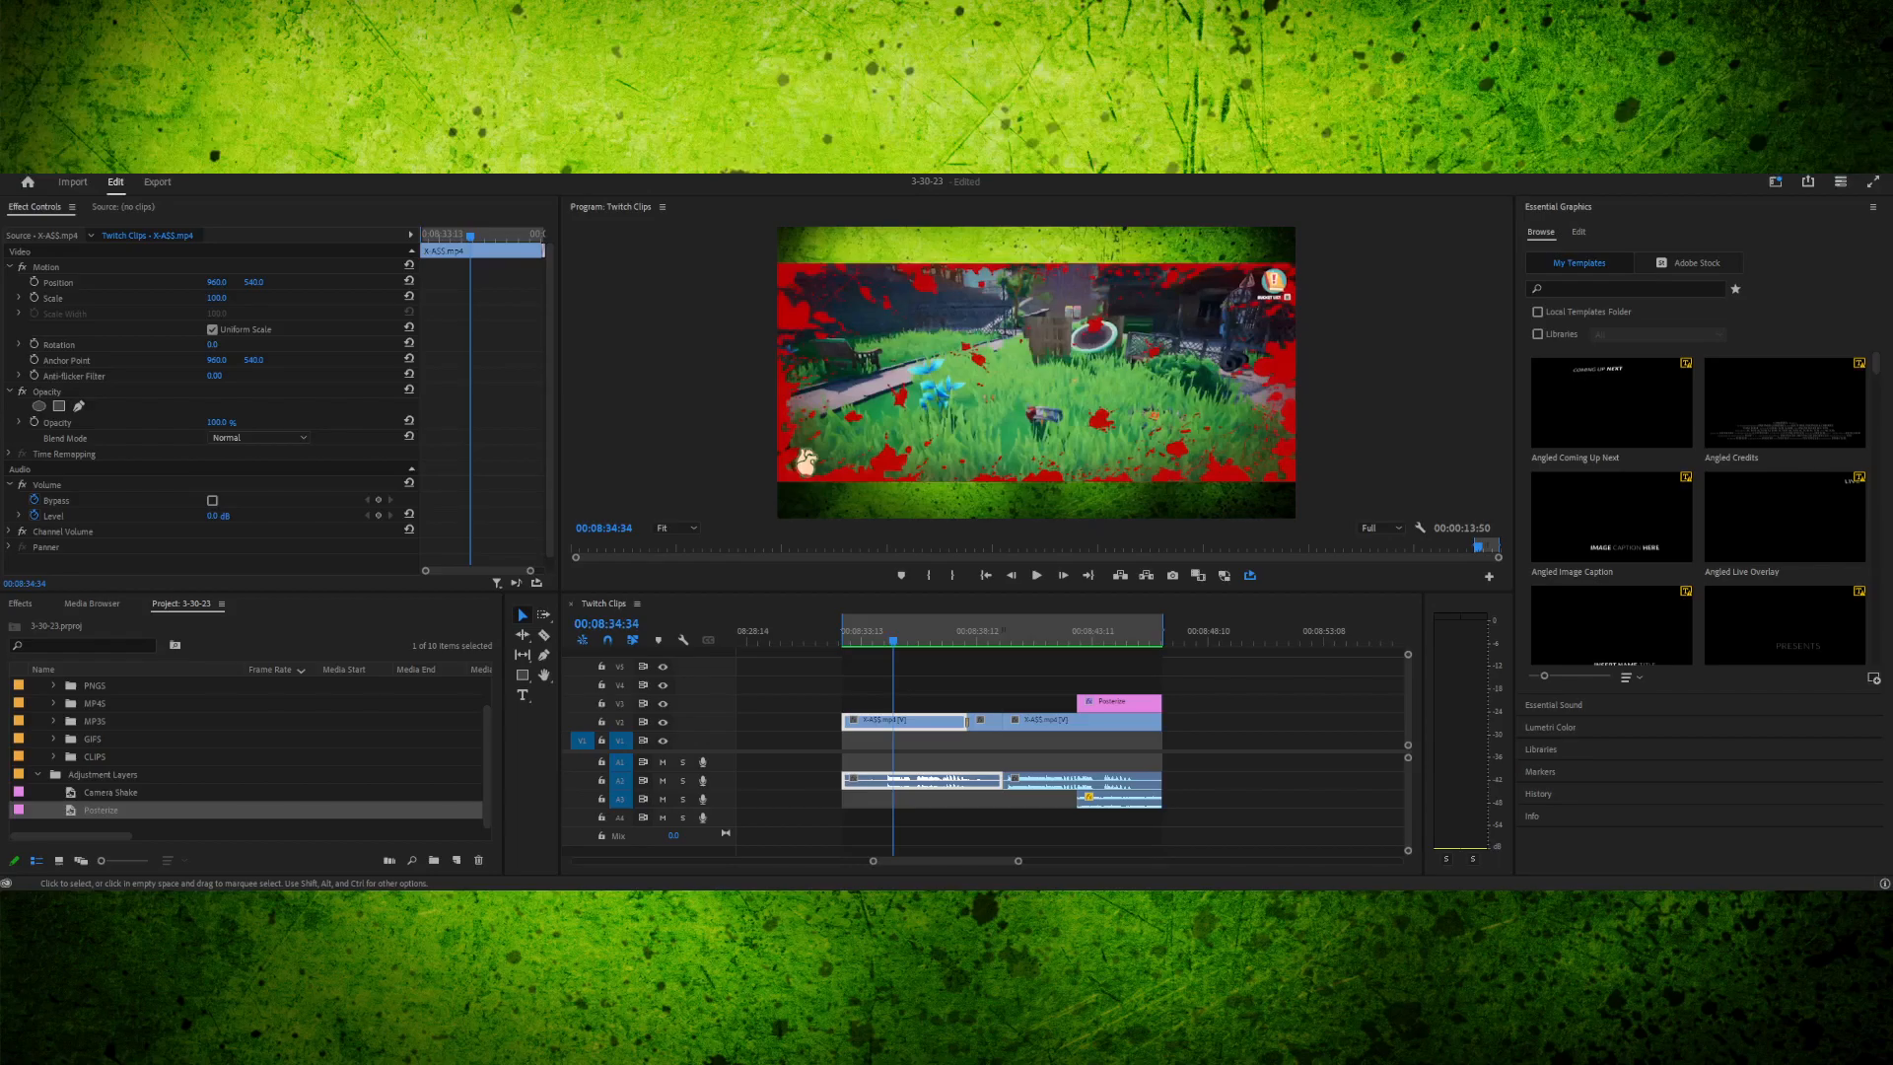
- Play the rendered clip from 00:08:34:03 and pause at 00:08:34:32
{"action": "left_click", "coordinate": [880, 632]}
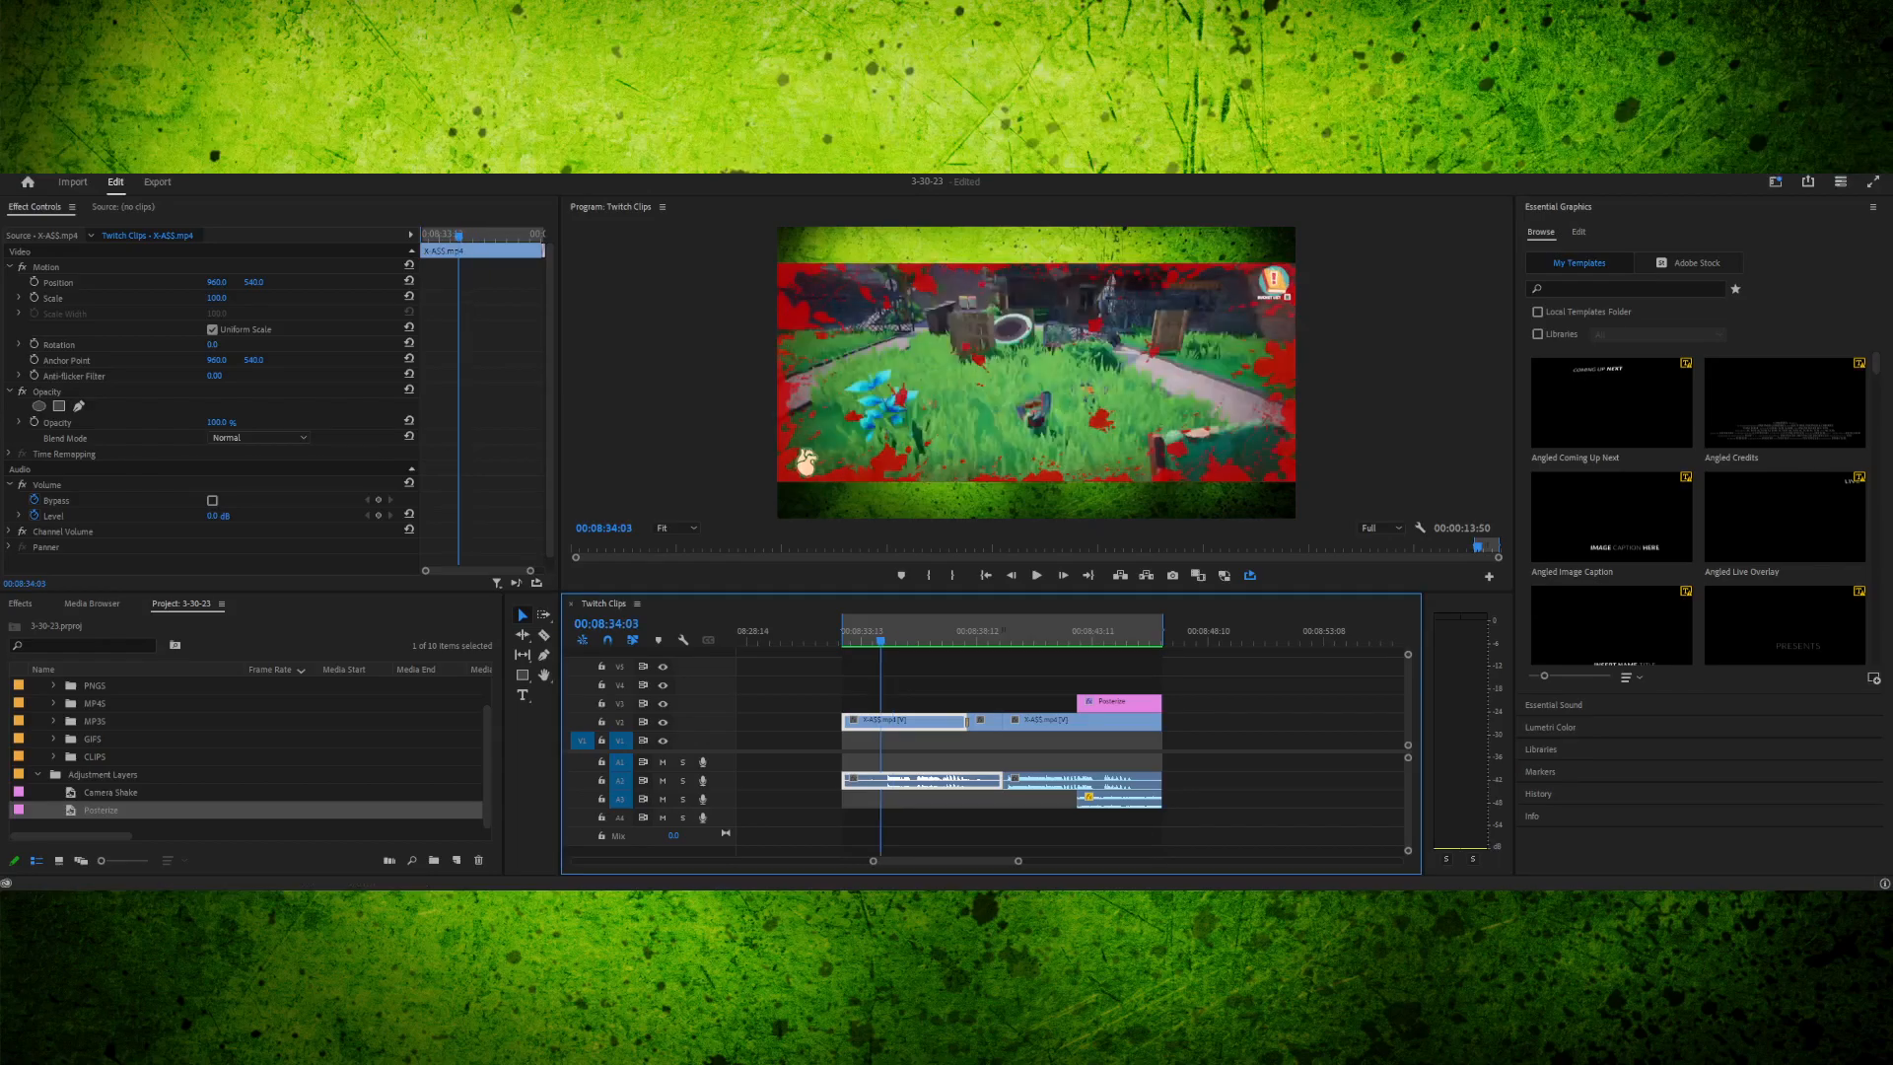
{"action": "left_click", "coordinate": [1036, 373]}
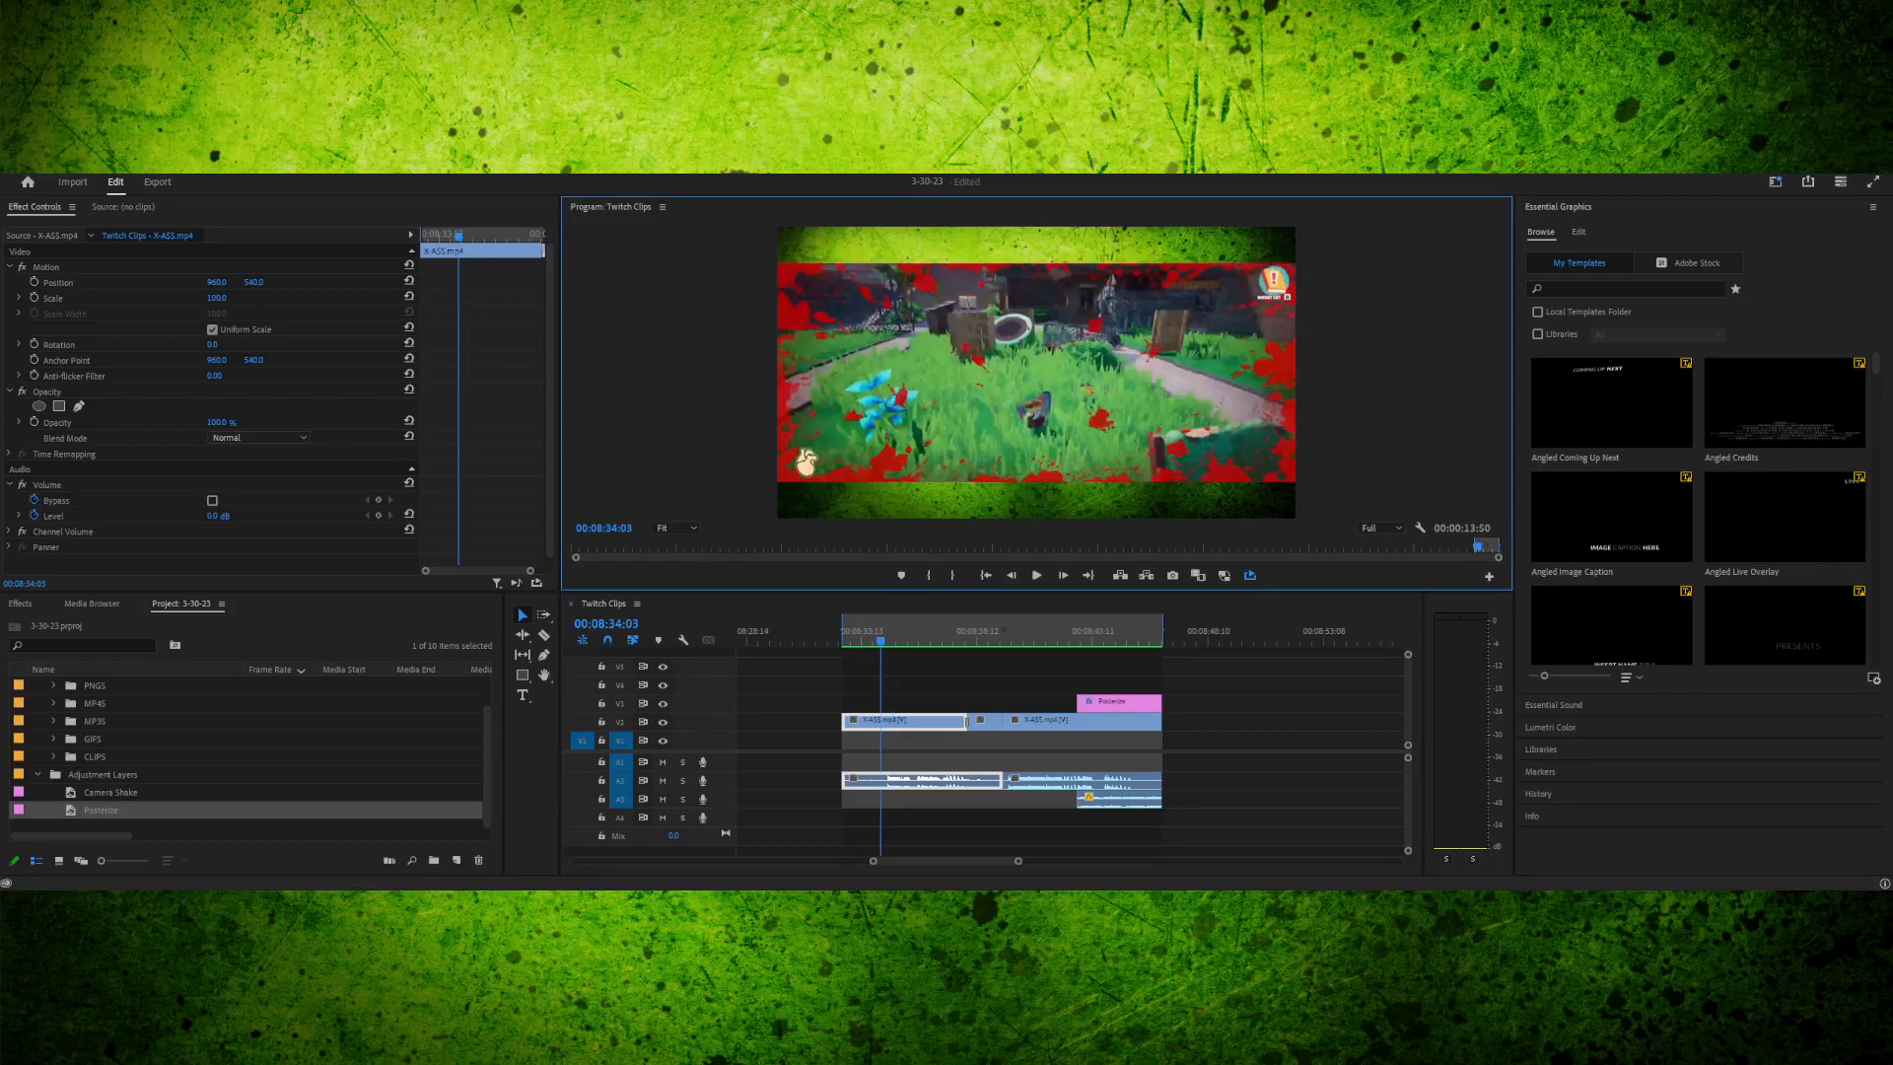
{"action": "key", "text": "j"}
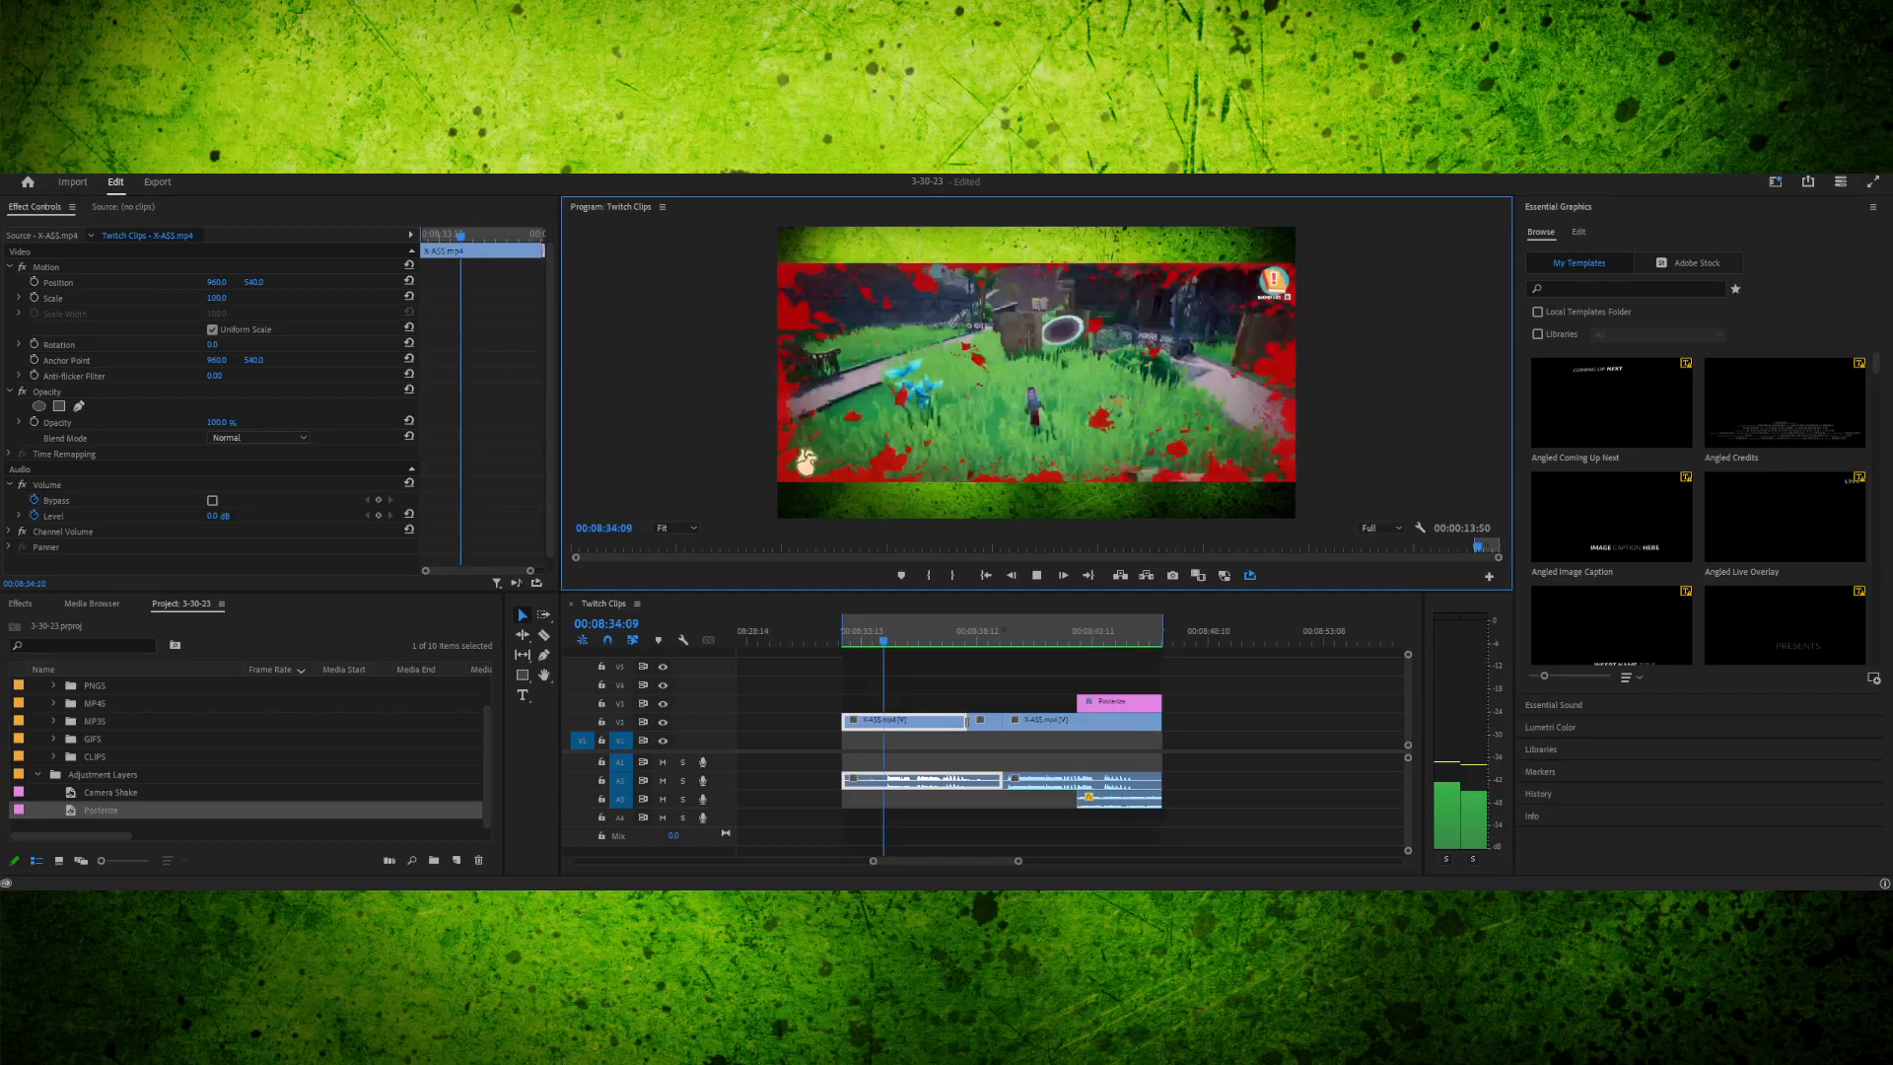
{"action": "key", "text": "space"}
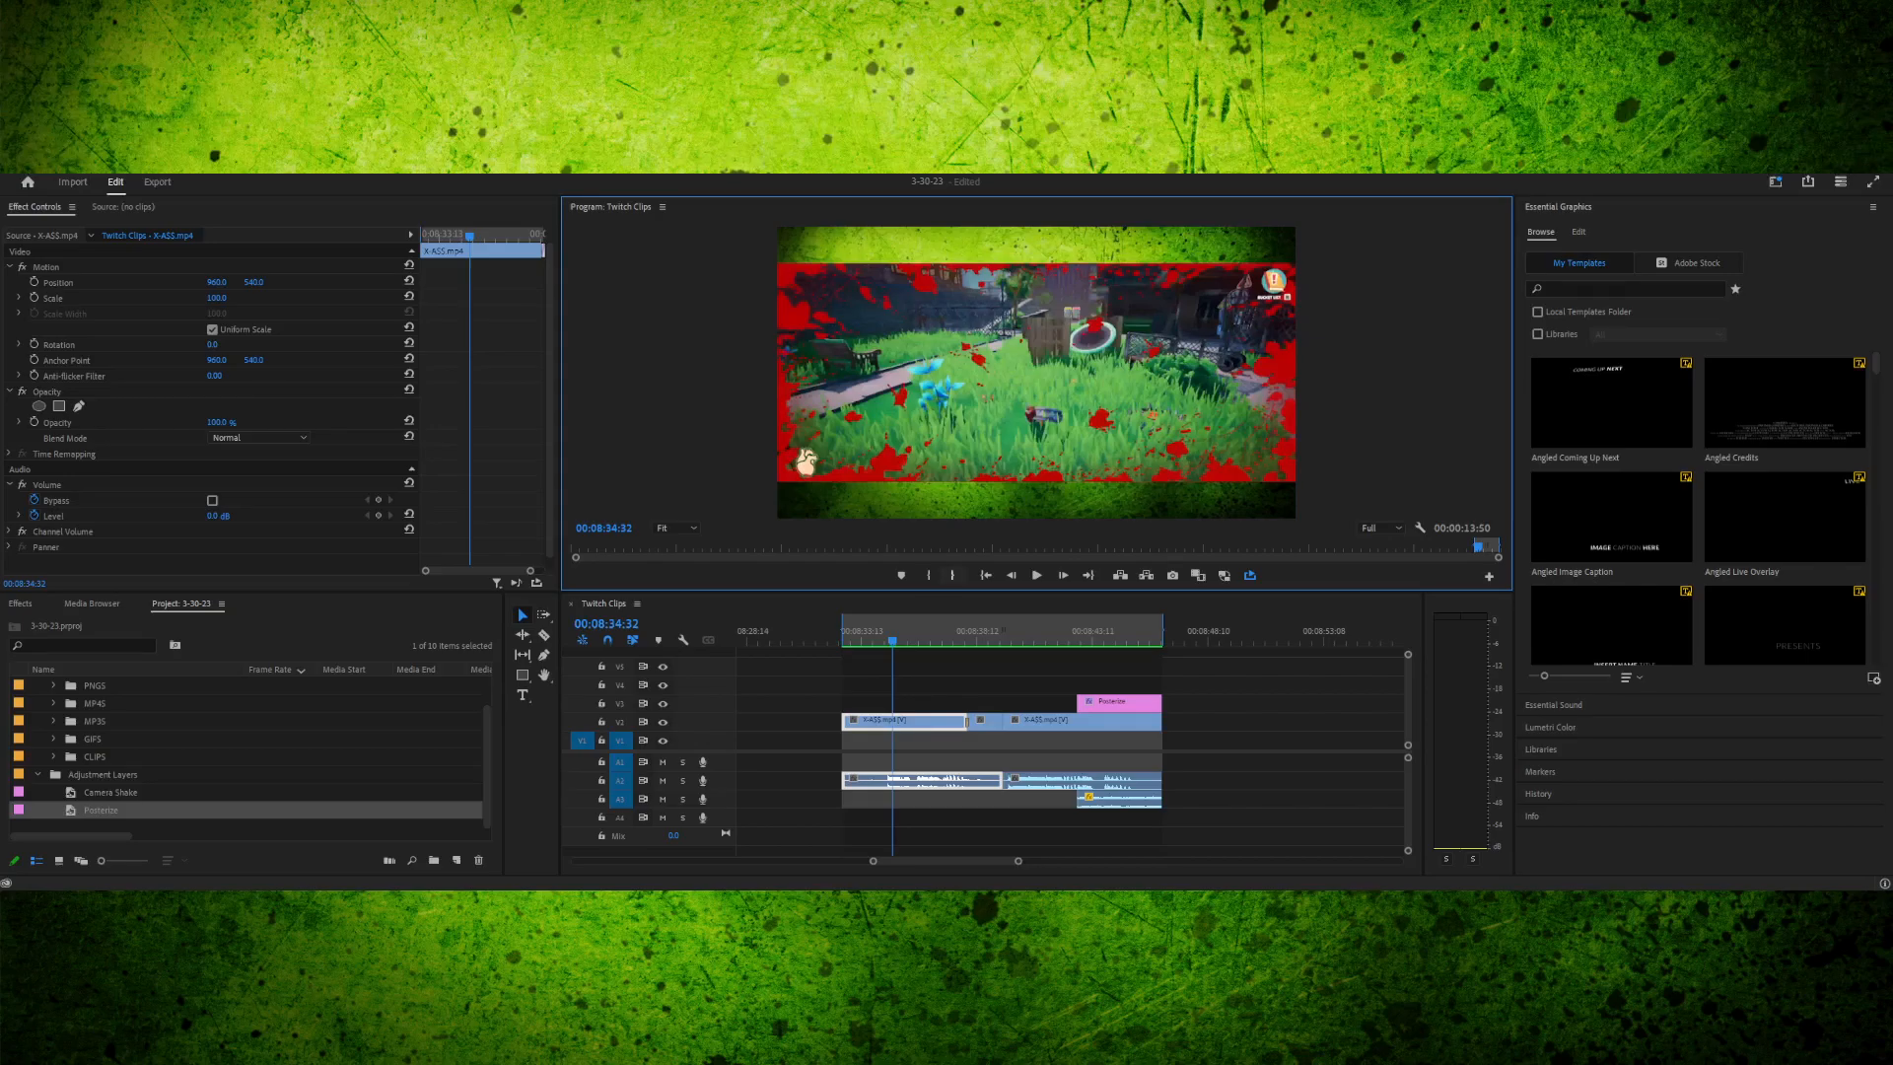
- Save the project, open the media export settings for the Twitch Clips sequence, and name the output file X-A$$
{"action": "key", "text": "ctrl+s"}
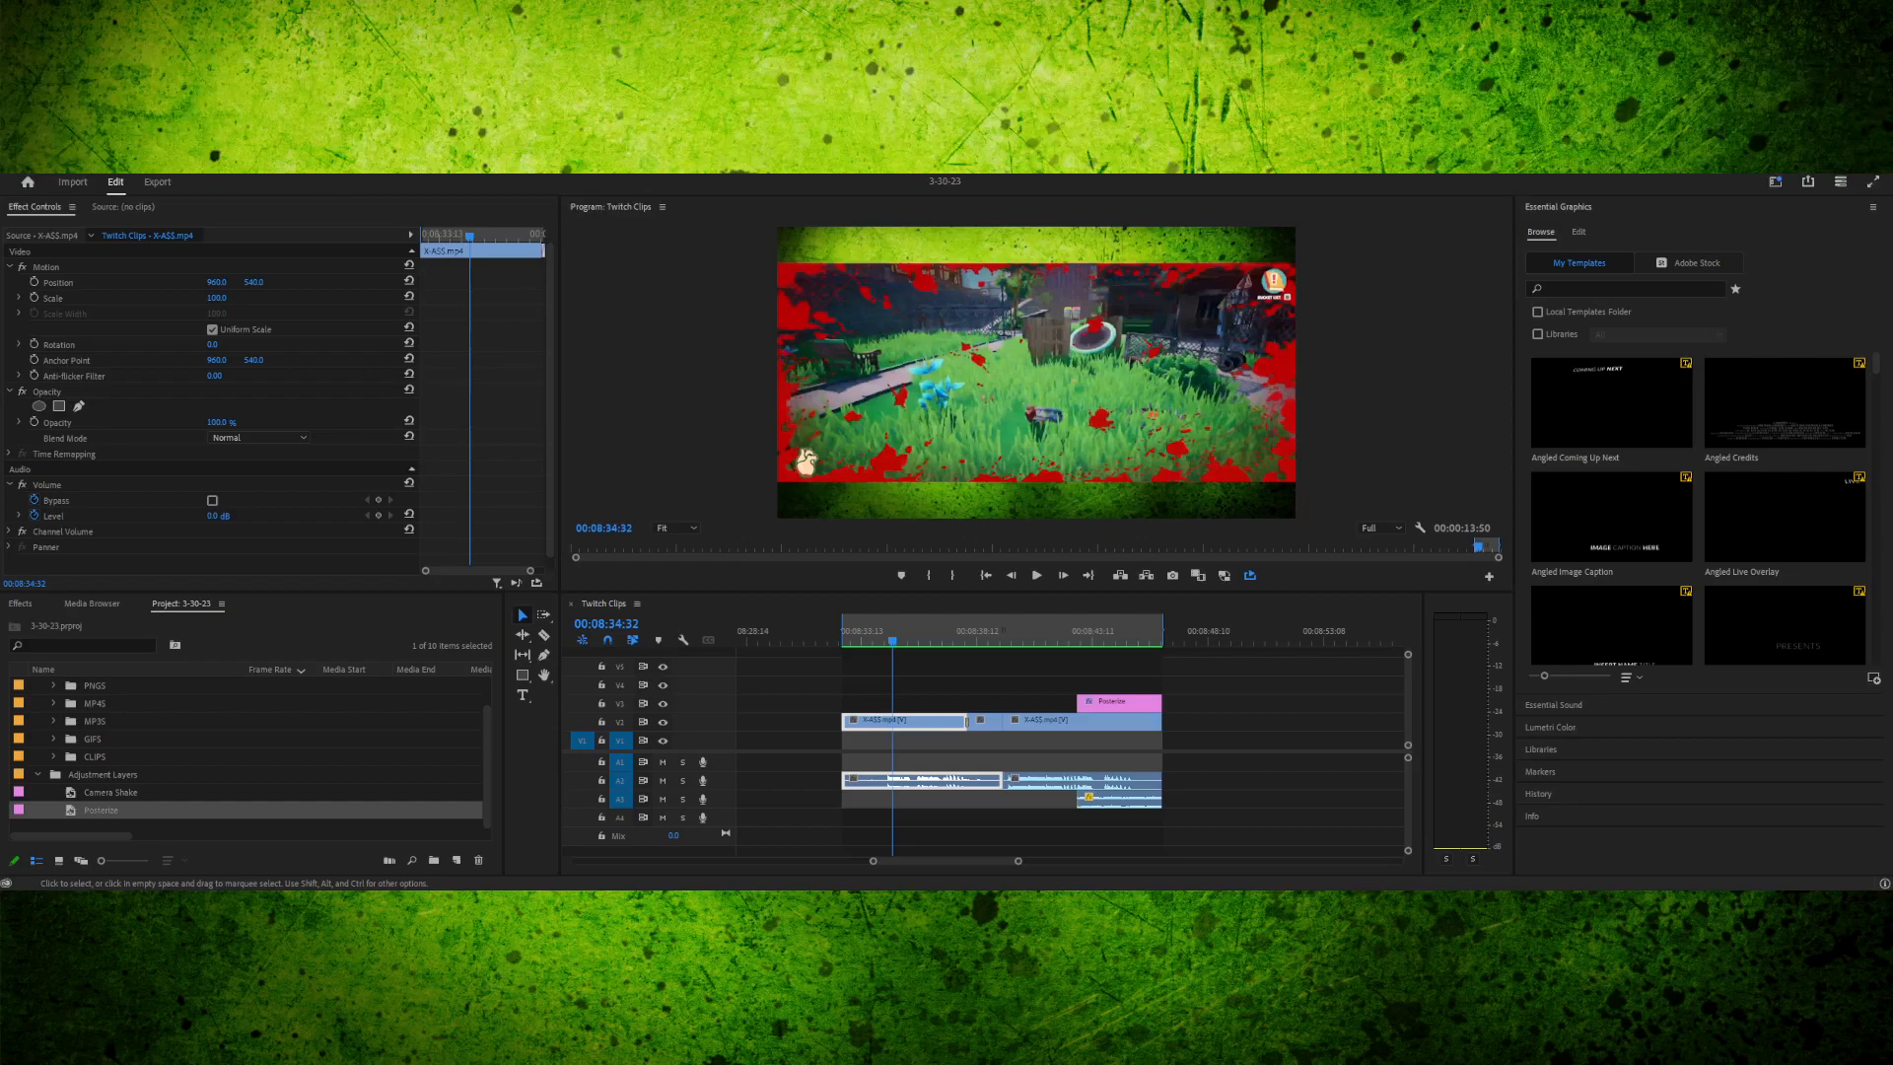
{"action": "key", "text": "ctrl+m"}
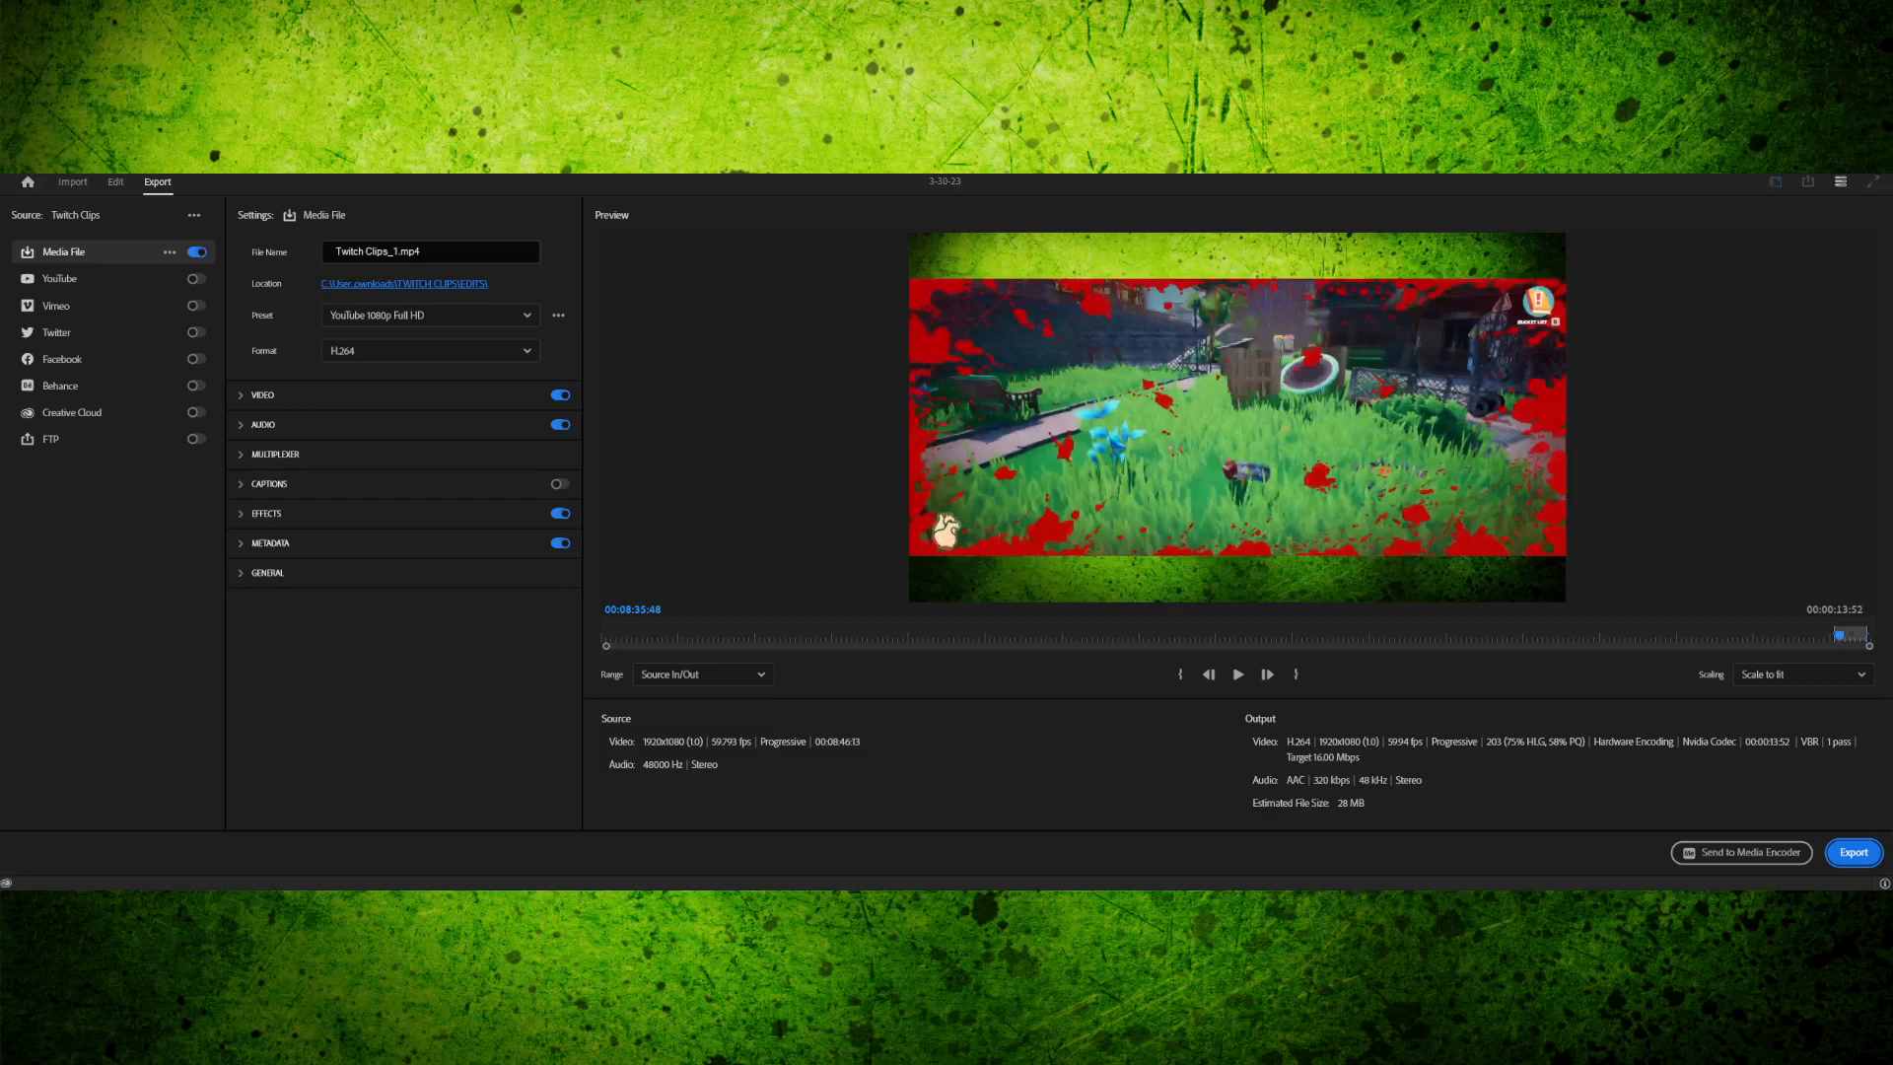
{"action": "left_click", "coordinate": [400, 253]}
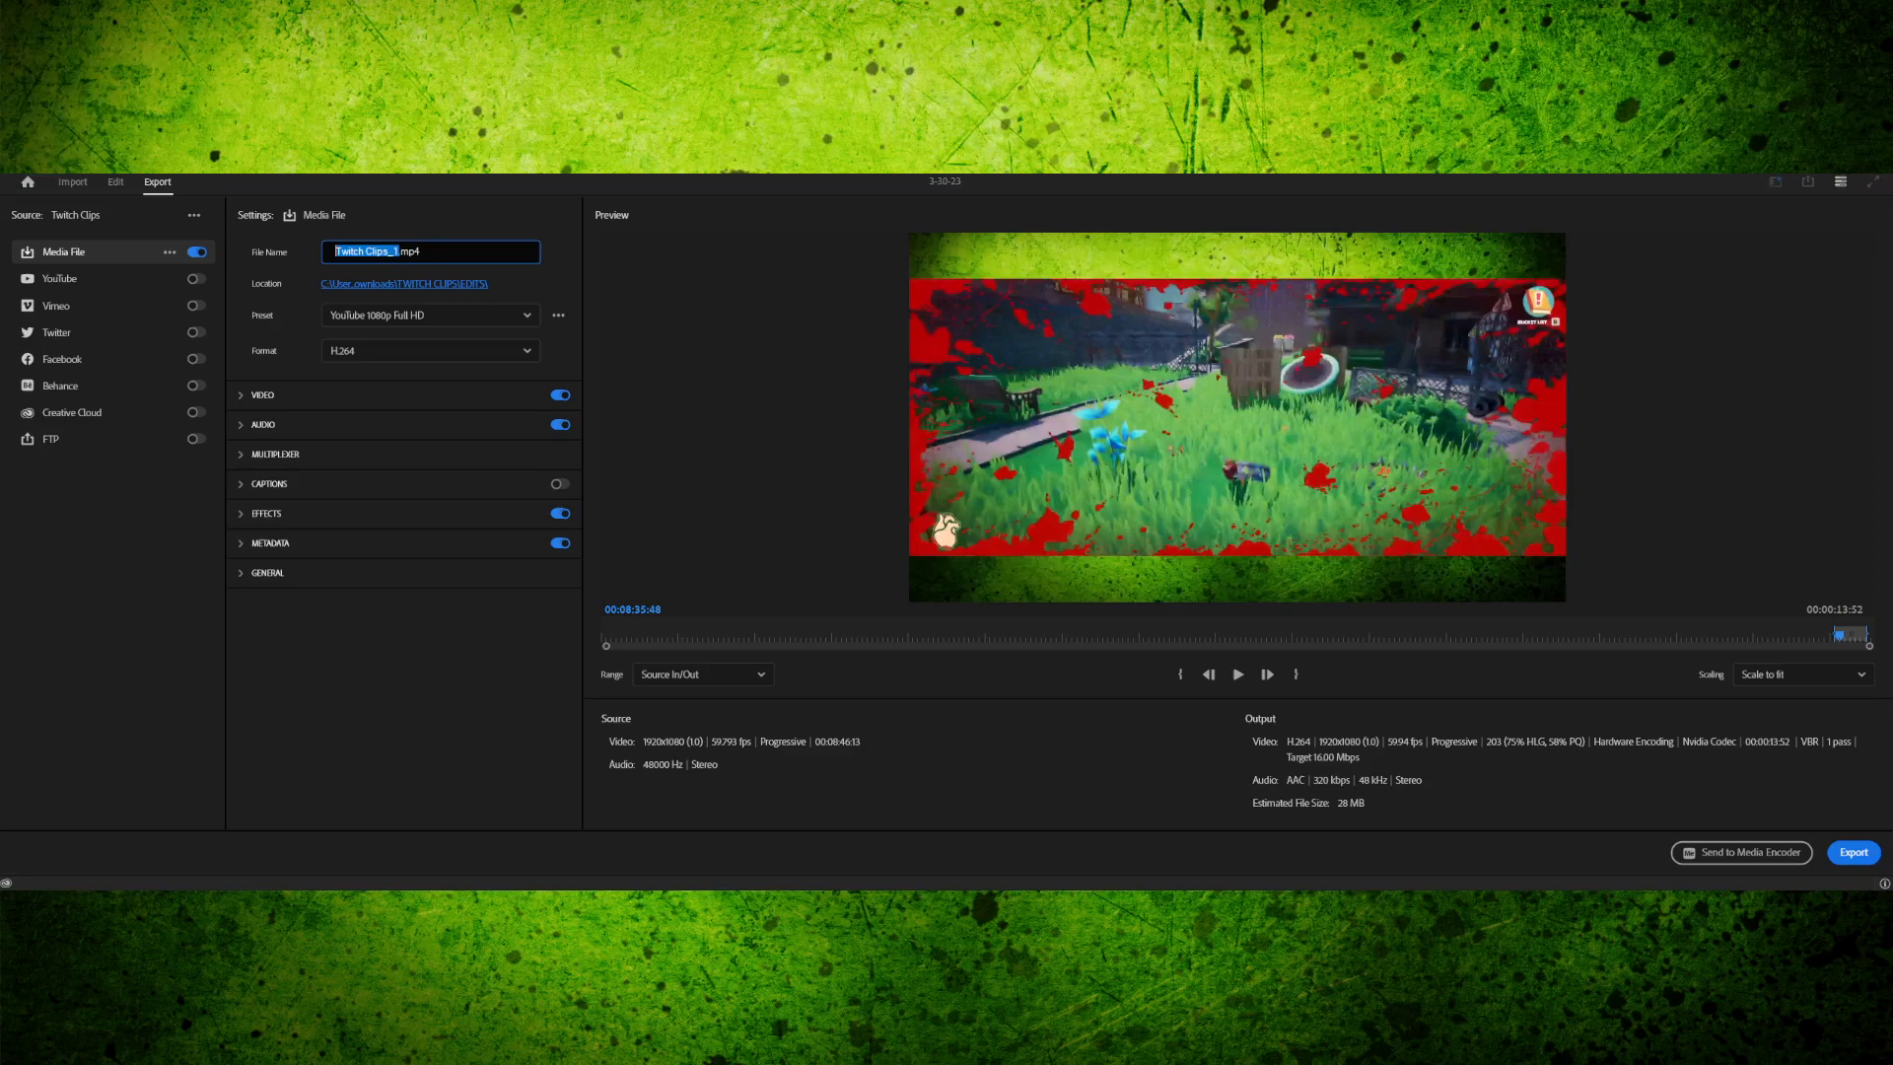
{"action": "type", "text": "X-A$$"}
- Check the export's range and scaling options and play the export preview
{"action": "left_click", "coordinate": [703, 674]}
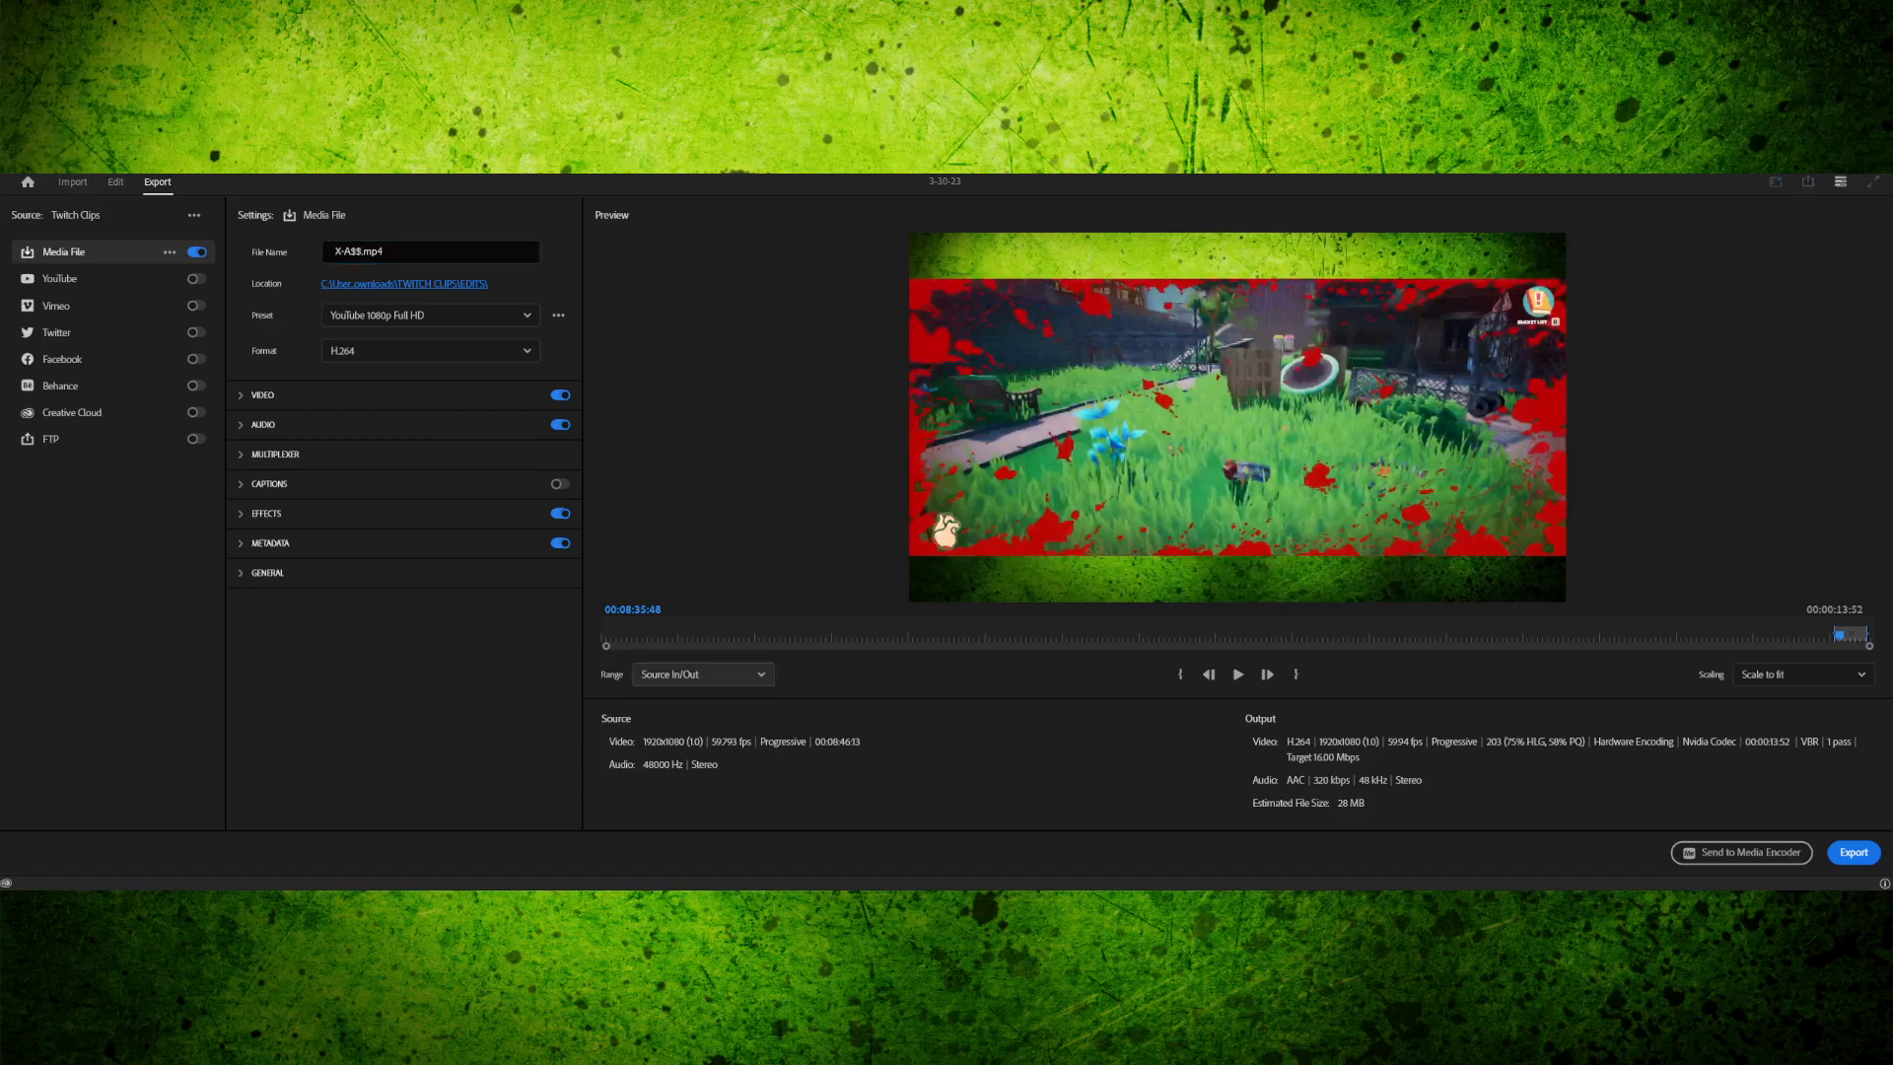
{"action": "left_click", "coordinate": [1803, 674]}
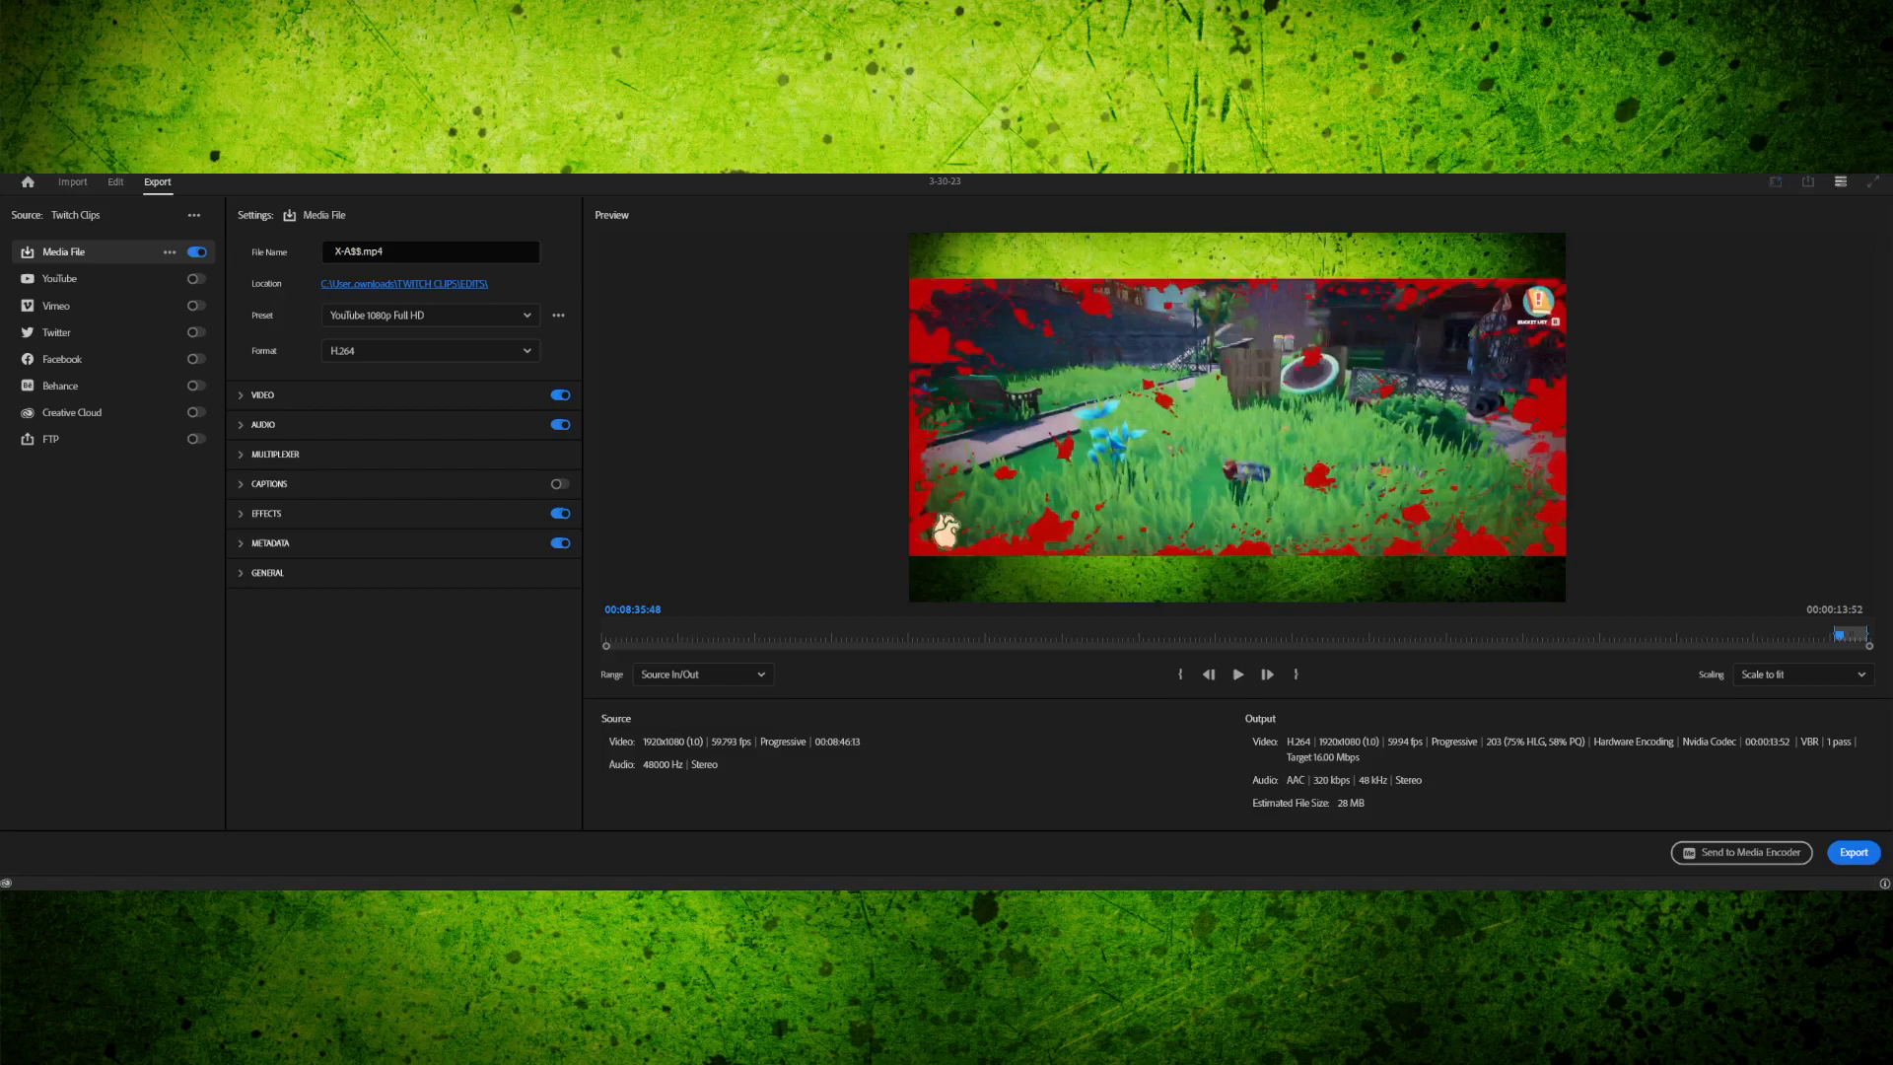
{"action": "key", "text": "space"}
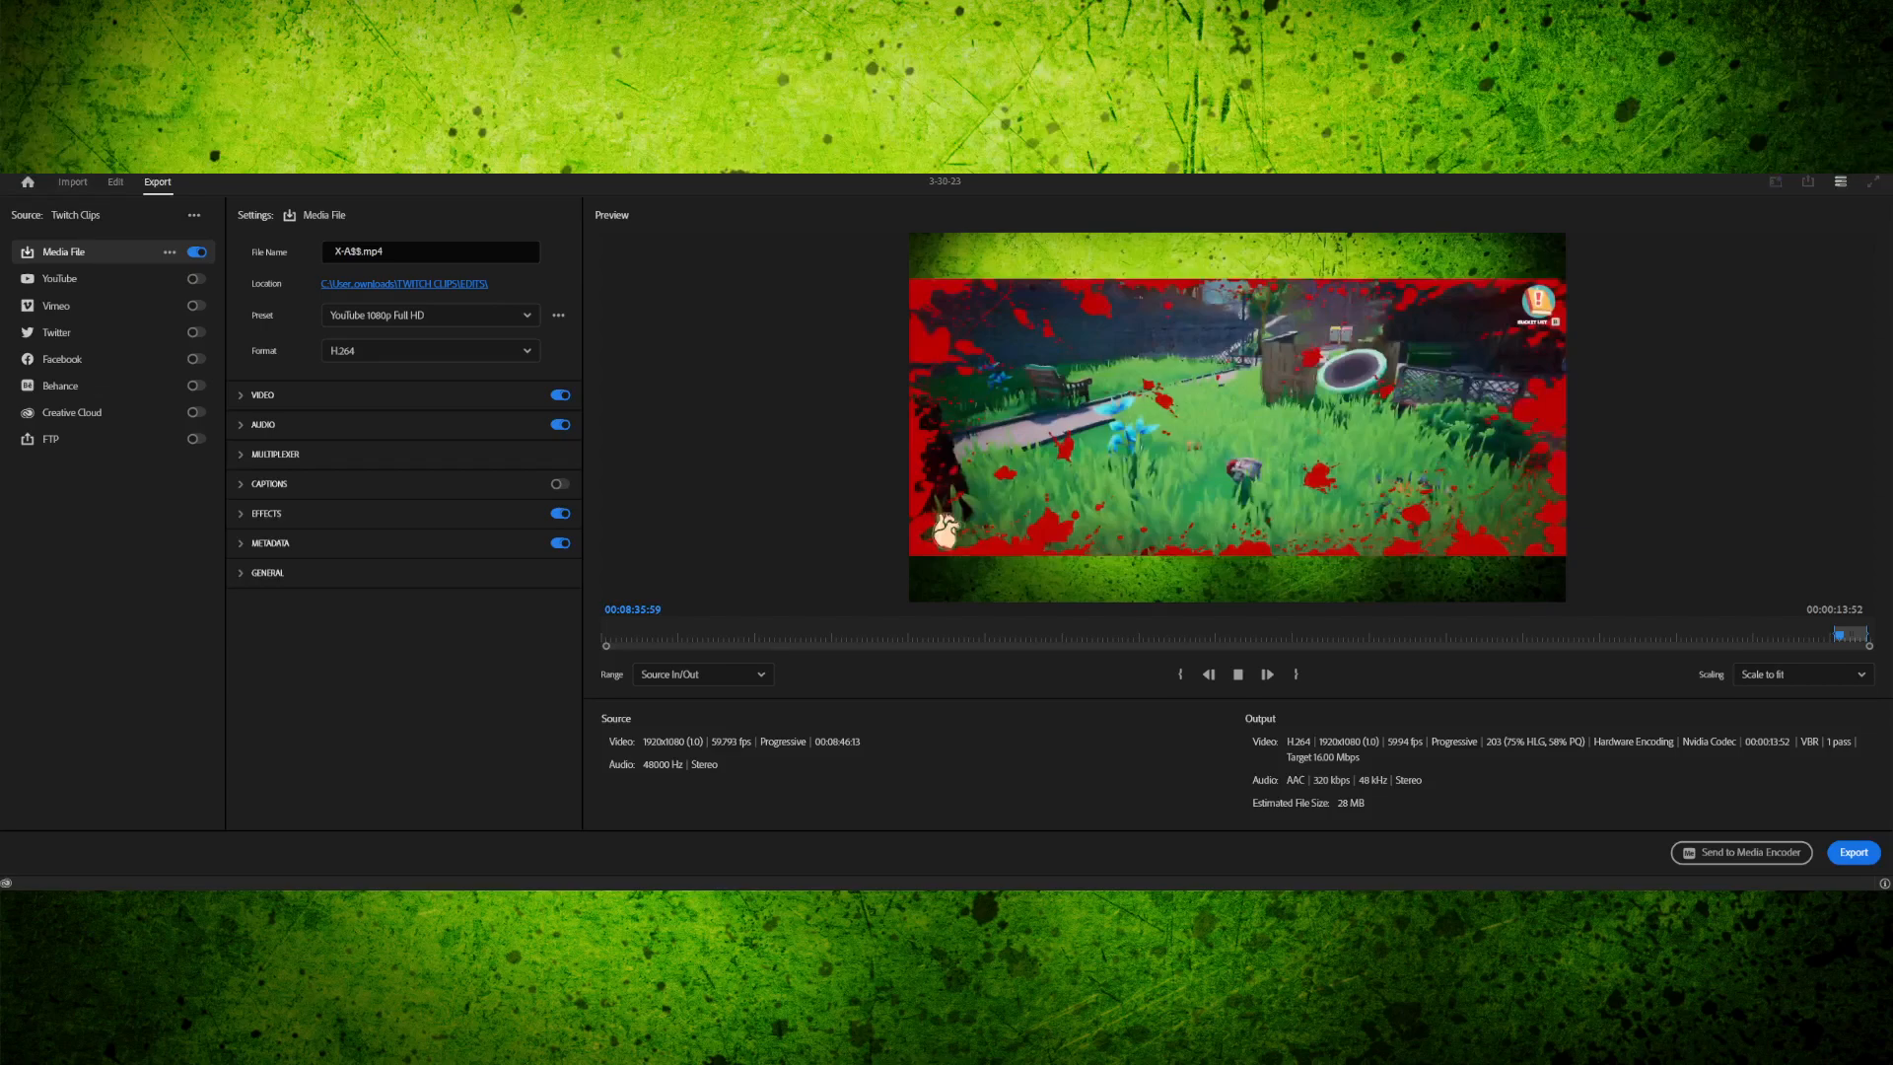
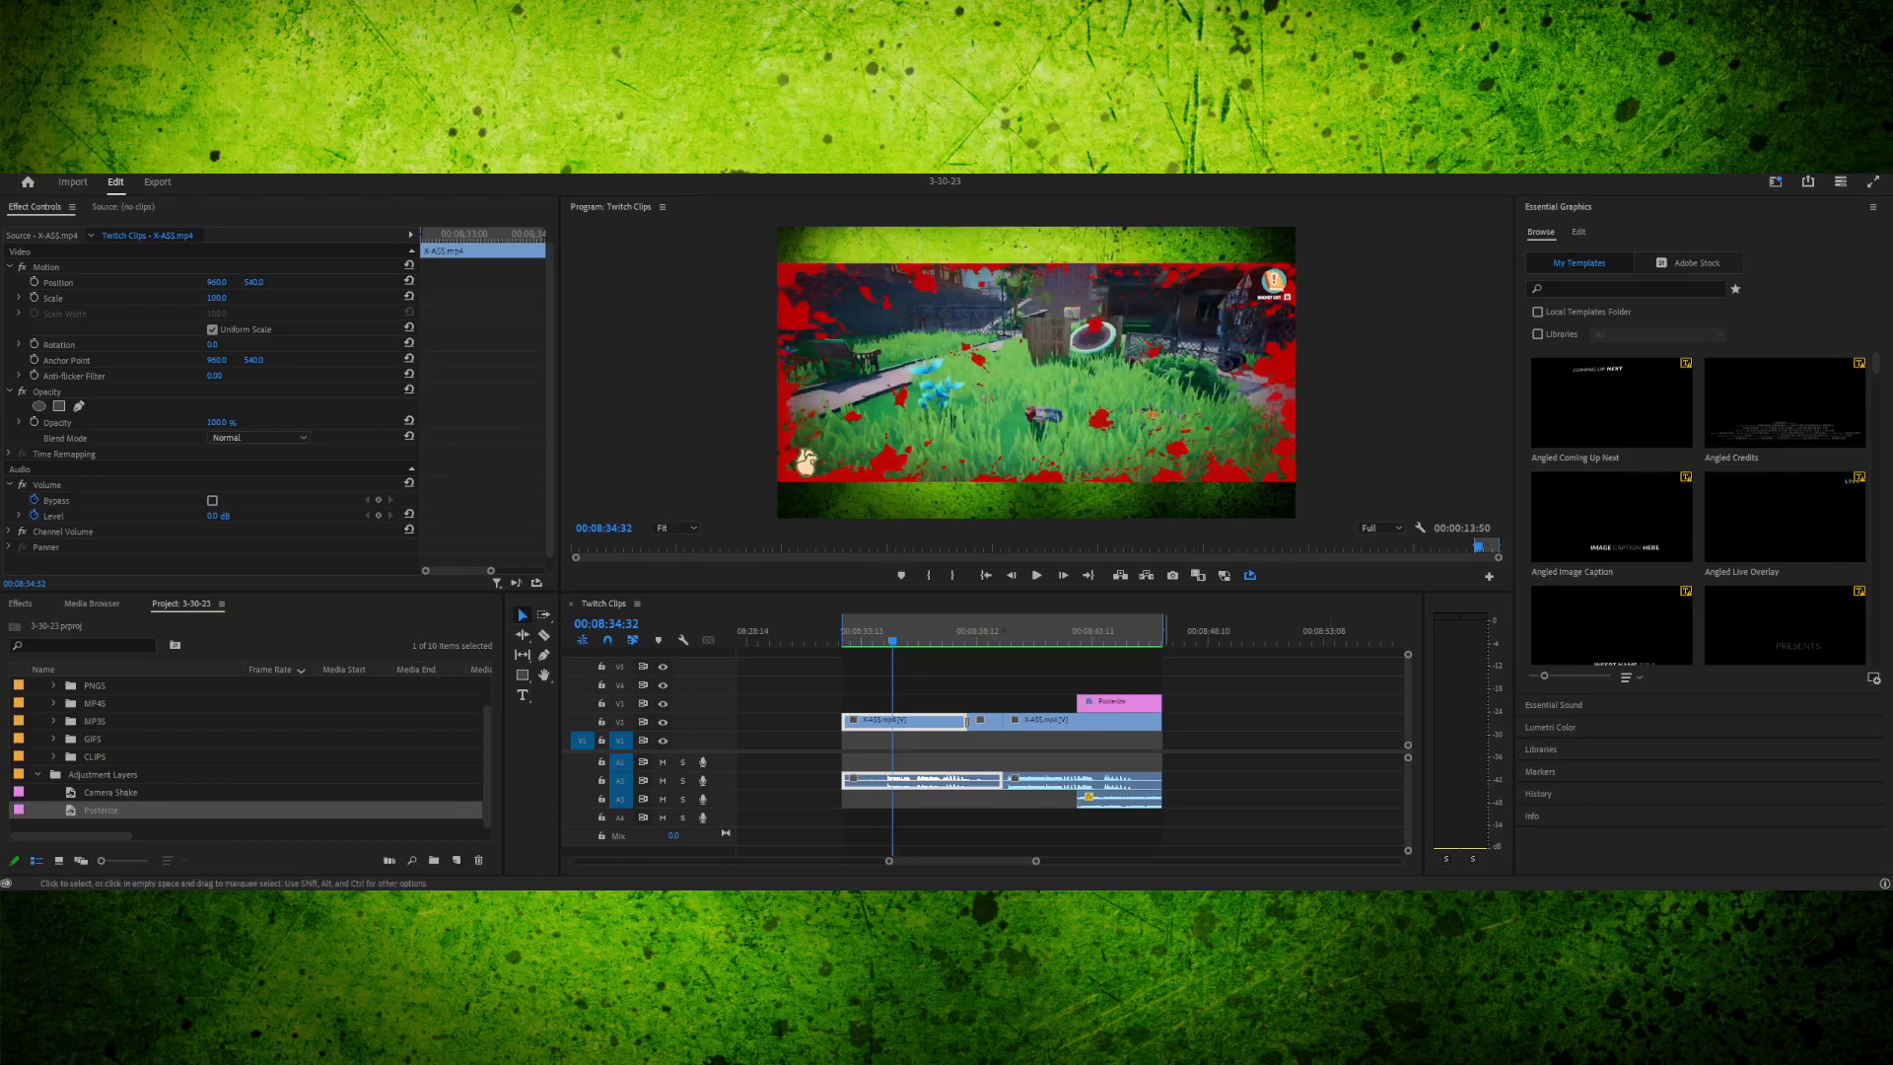
- Clear the sequence's Out point and park the playhead in the empty area after the last clip, at 00:08:49:08
{"action": "left_click_drag", "start_coordinate": [931, 631], "coordinate": [1064, 631]}
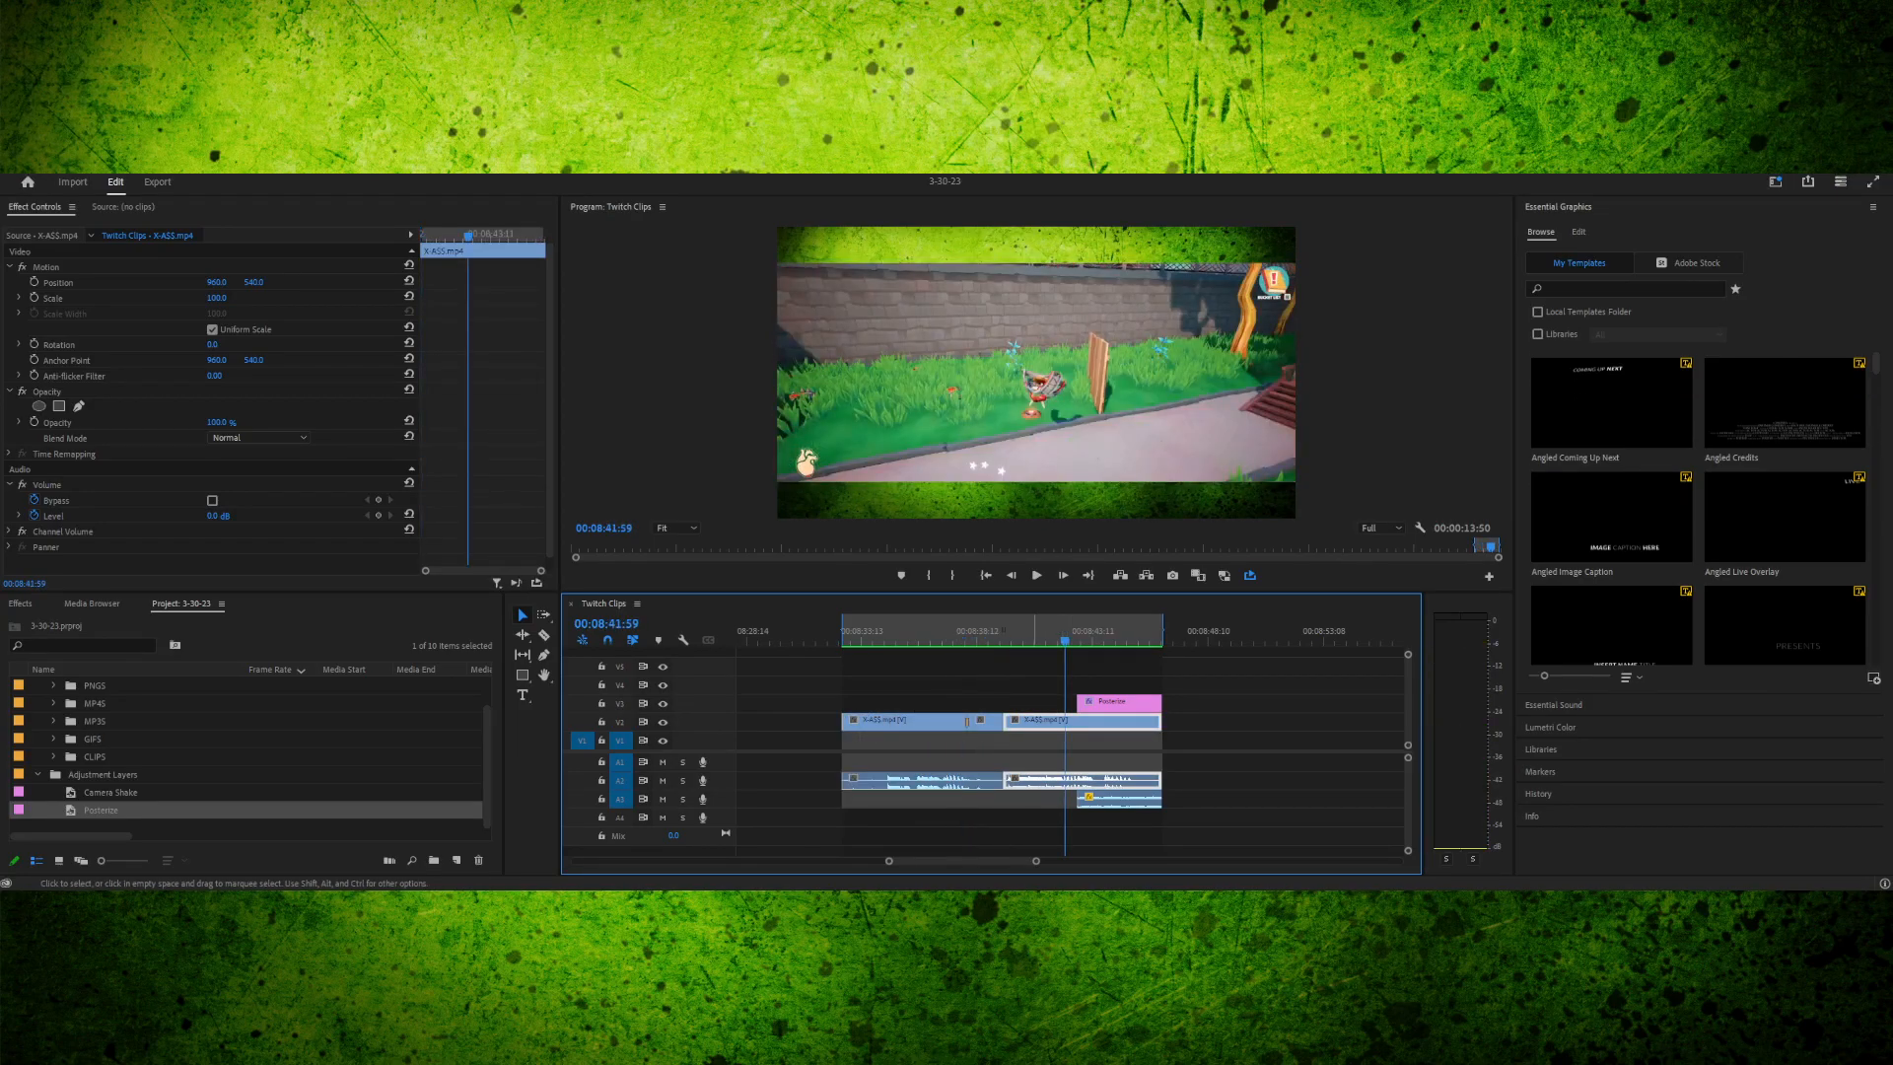
{"action": "key", "text": "minus"}
{"action": "key", "text": "minus"}
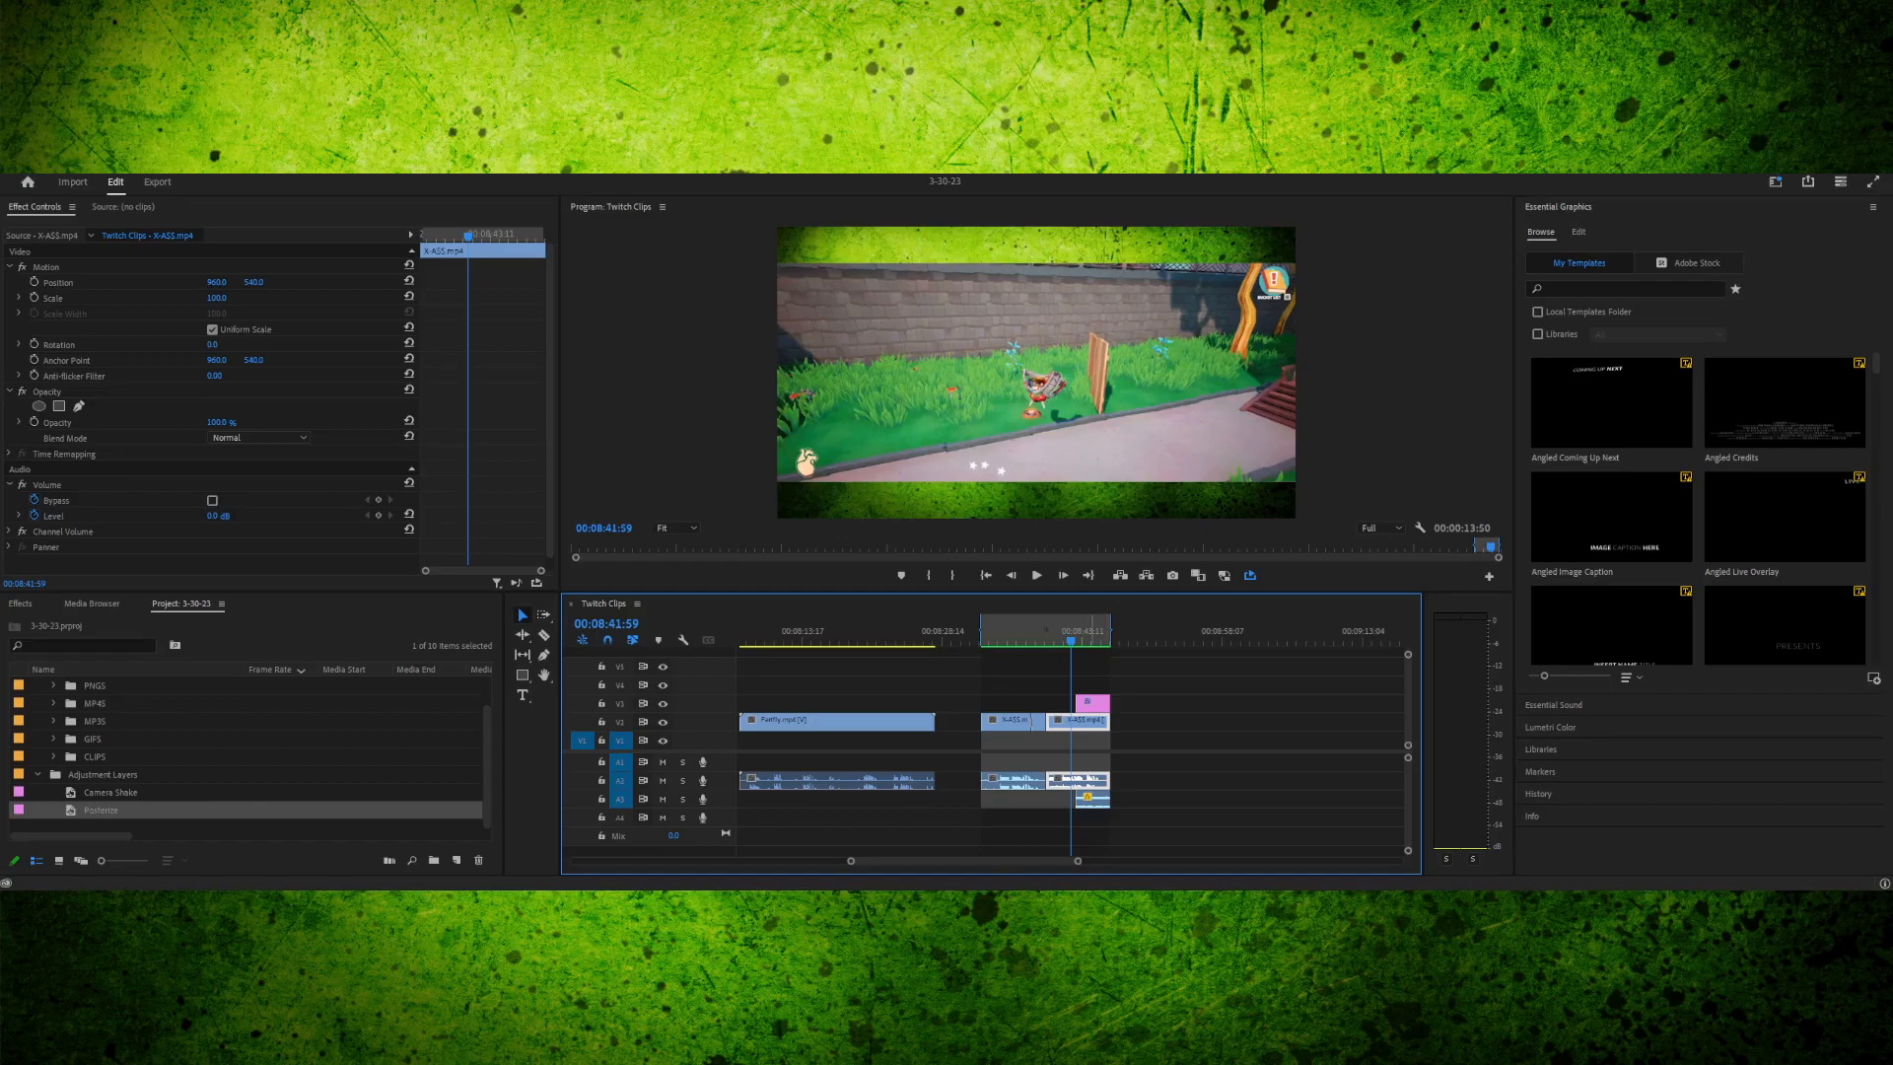
{"action": "key", "text": "ctrl+shift+o"}
{"action": "left_click_drag", "start_coordinate": [1070, 639], "coordinate": [1138, 639]}
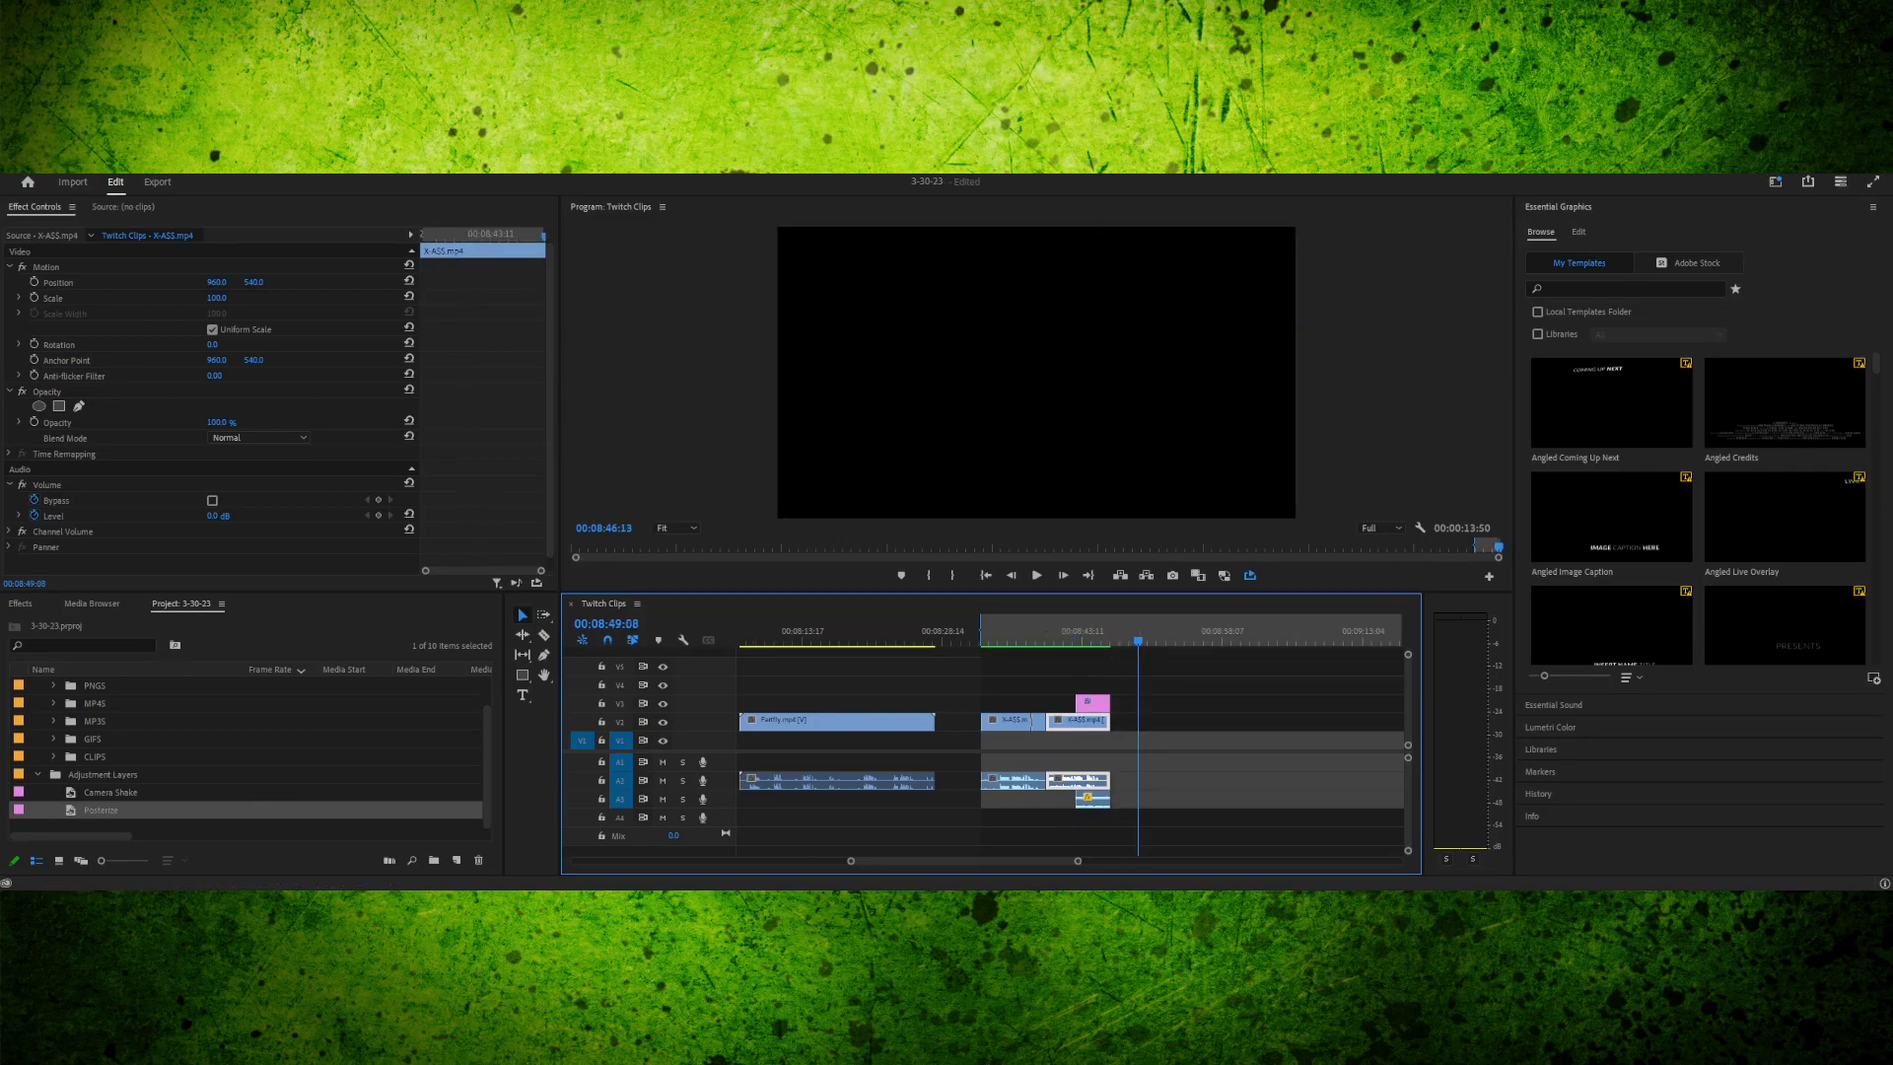
- Collapse the Adjustment Layers bin and expand the CLIPS bin to reach its gameplay videos
{"action": "left_click", "coordinate": [246, 825]}
{"action": "left_click", "coordinate": [38, 773]}
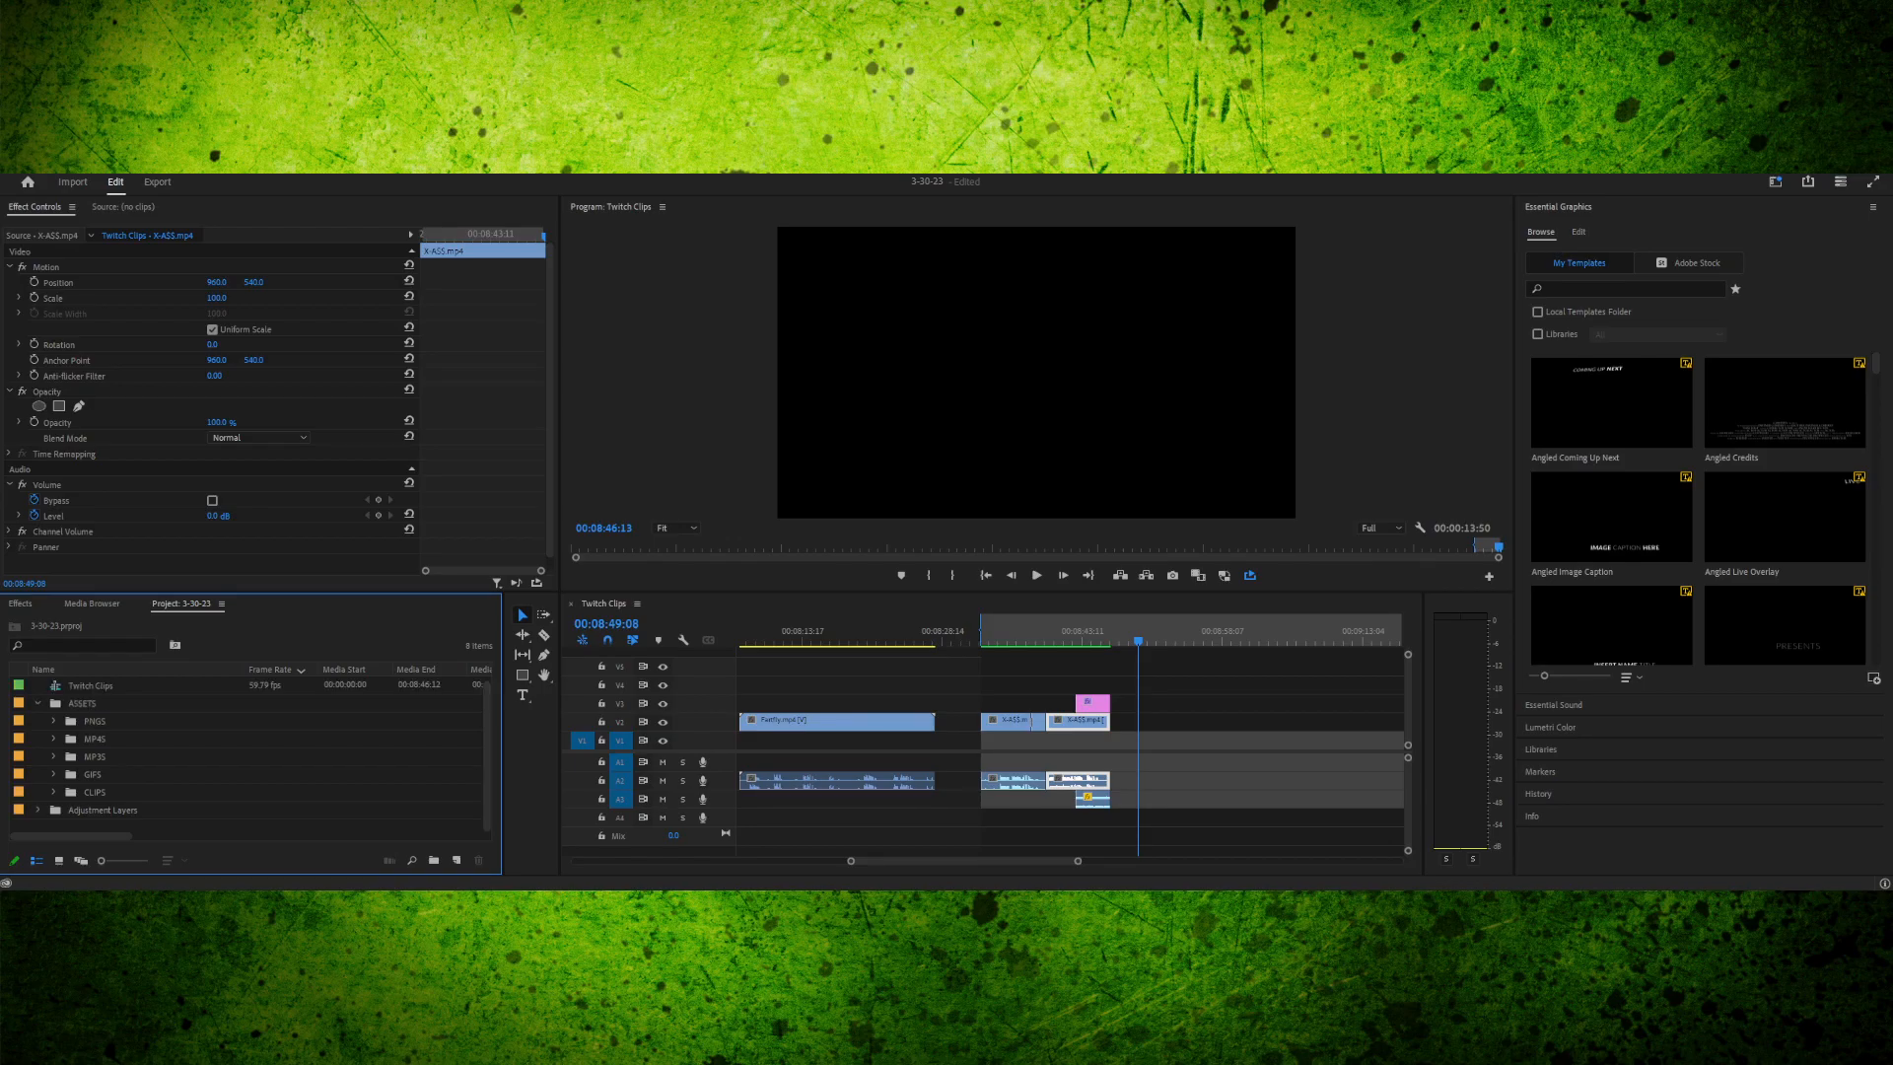
{"action": "left_click", "coordinate": [53, 792]}
{"action": "scroll", "coordinate": [246, 754], "scroll_direction": "down", "scroll_amount": 10}
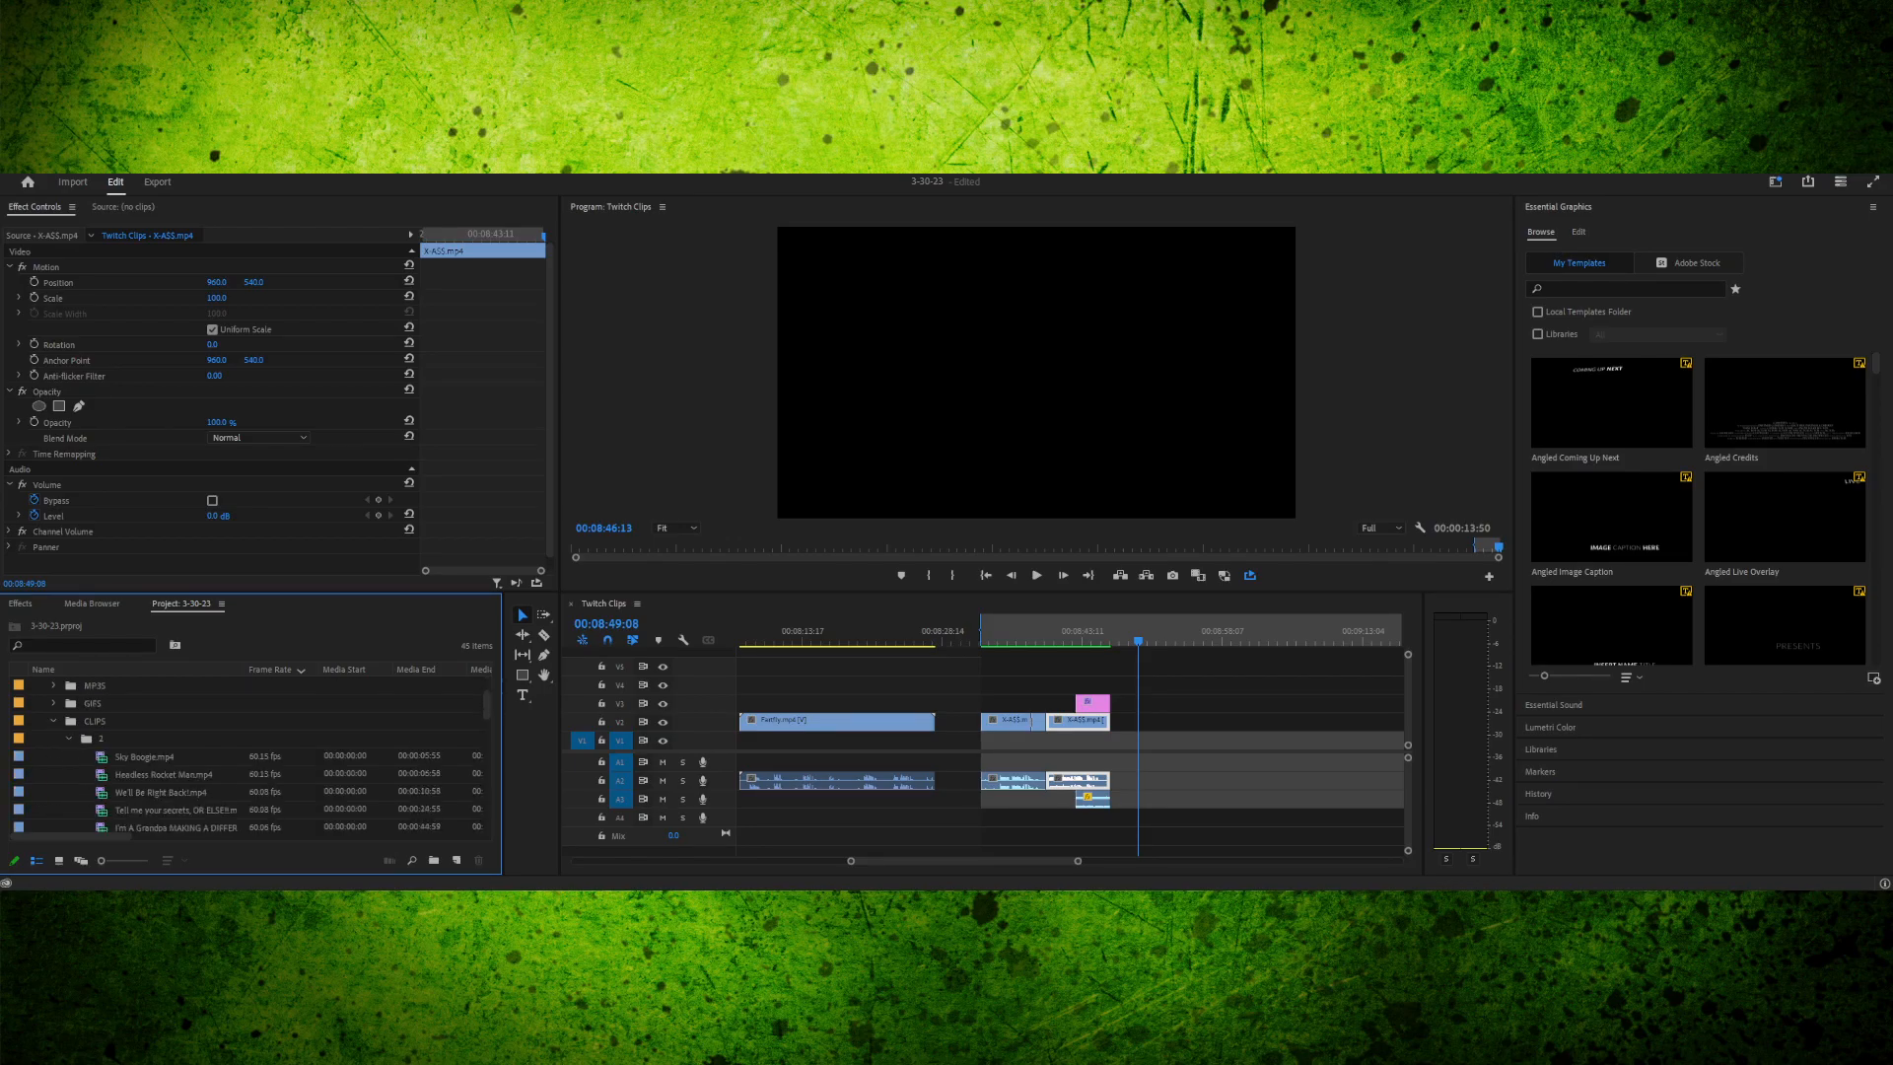
{"action": "scroll", "coordinate": [138, 773], "scroll_direction": "down", "scroll_amount": 1}
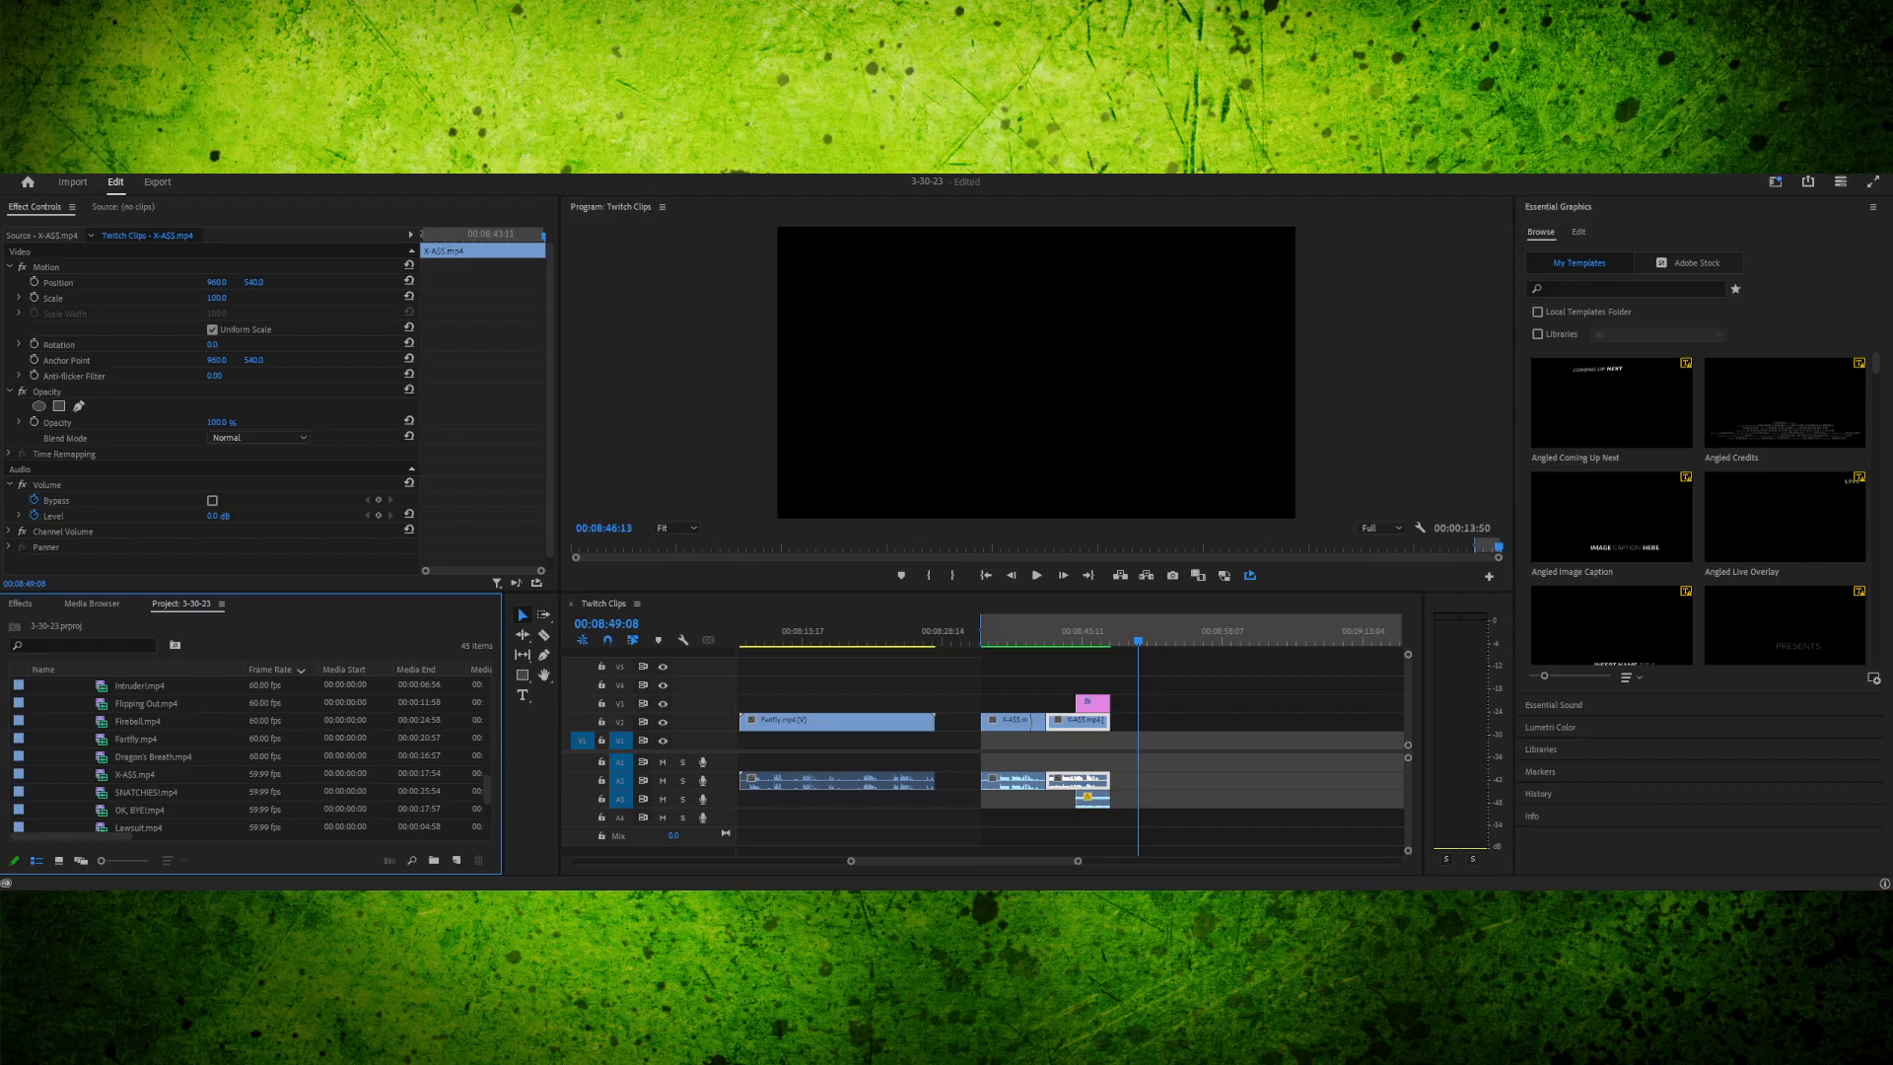
- Look through the gameplay videos in the CLIPS bin to choose the next one to edit
{"action": "left_click", "coordinate": [135, 774]}
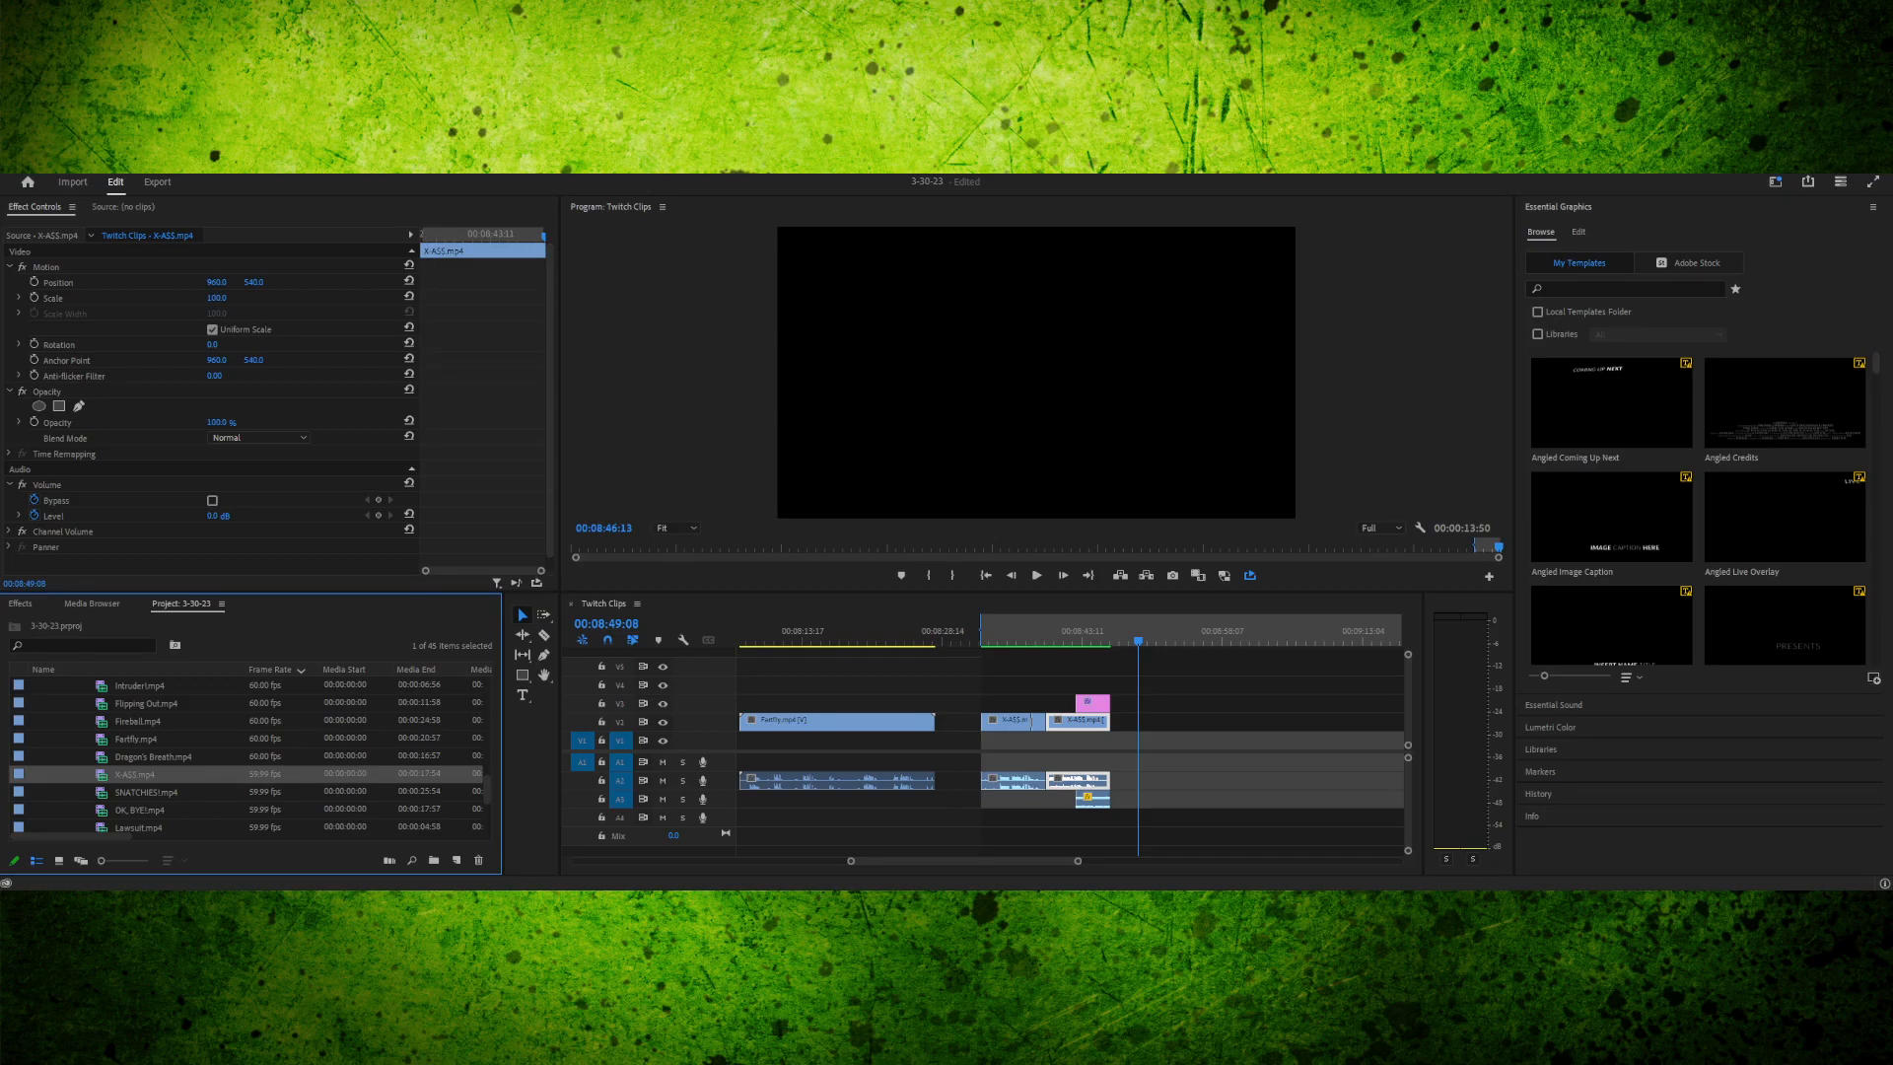
{"action": "left_click", "coordinate": [146, 792]}
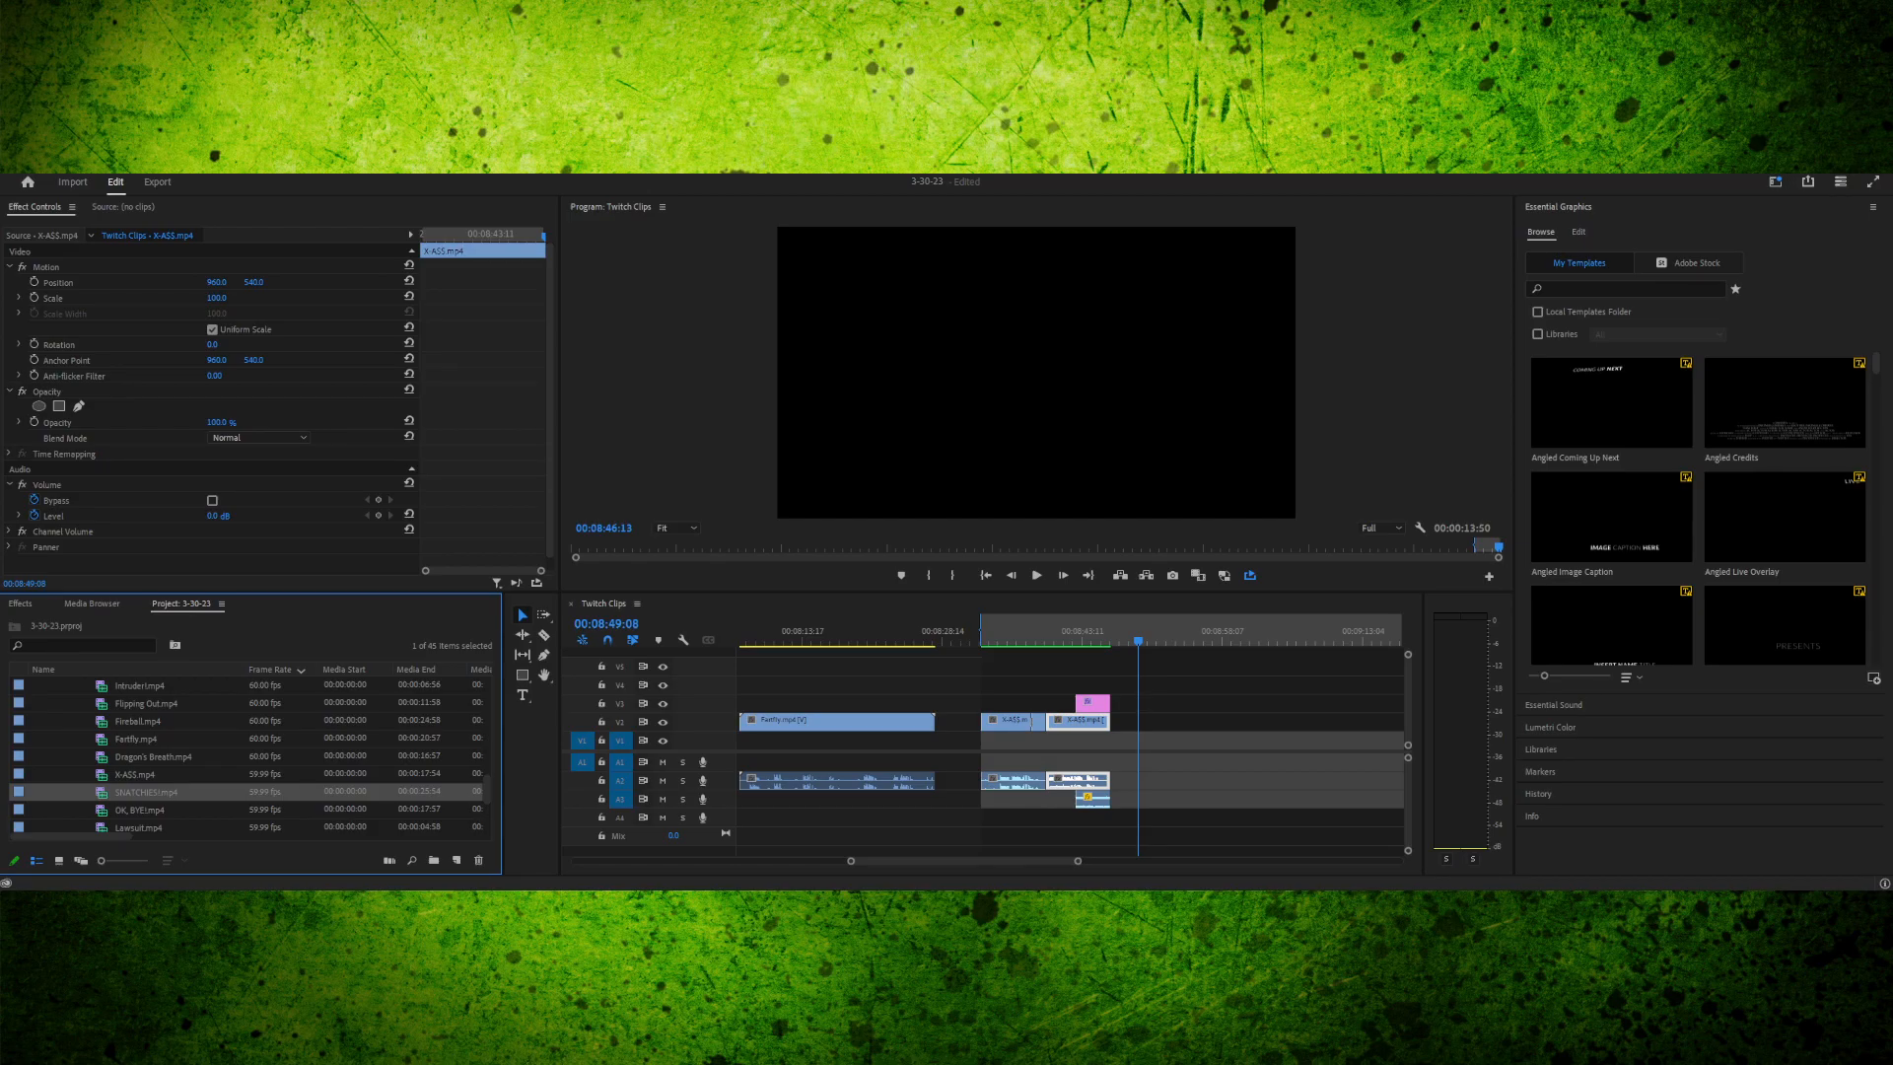
{"action": "left_click", "coordinate": [140, 810]}
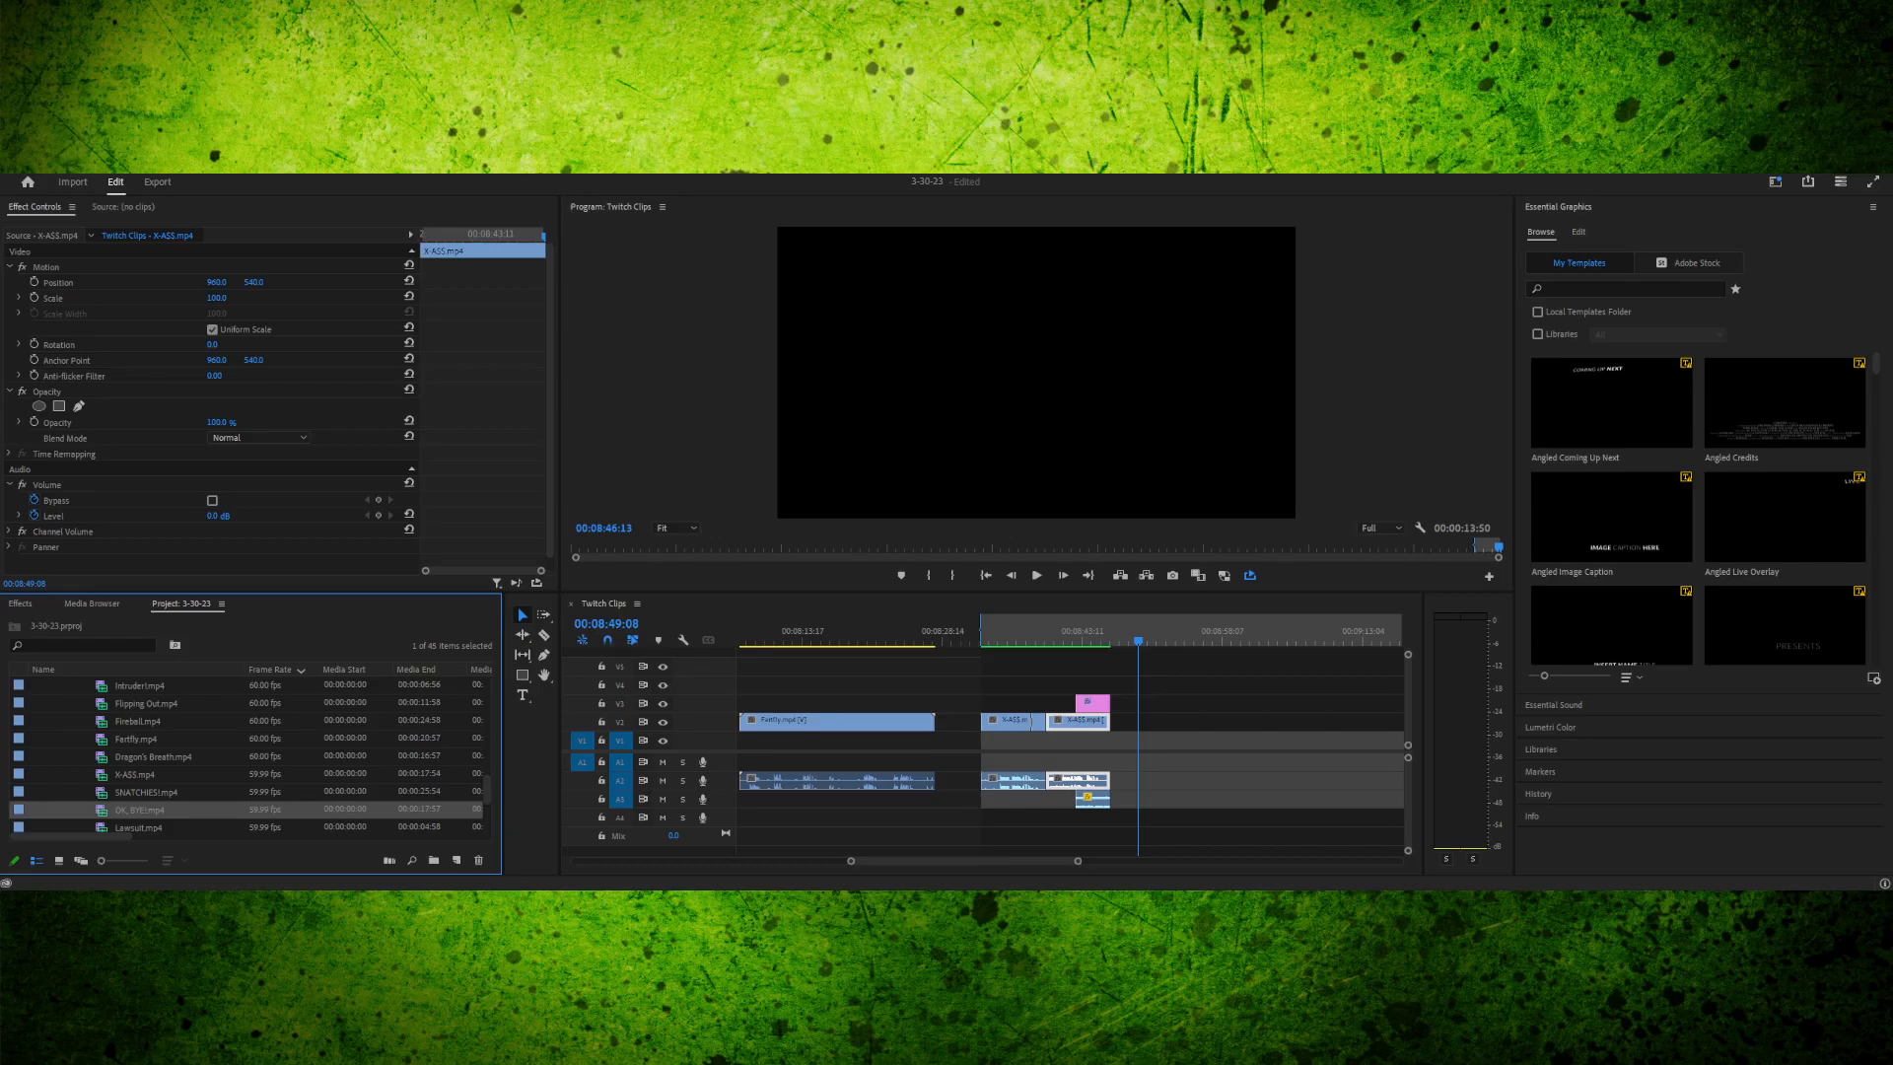
{"action": "left_click", "coordinate": [135, 775]}
{"action": "left_click", "coordinate": [153, 757]}
{"action": "left_click", "coordinate": [135, 739]}
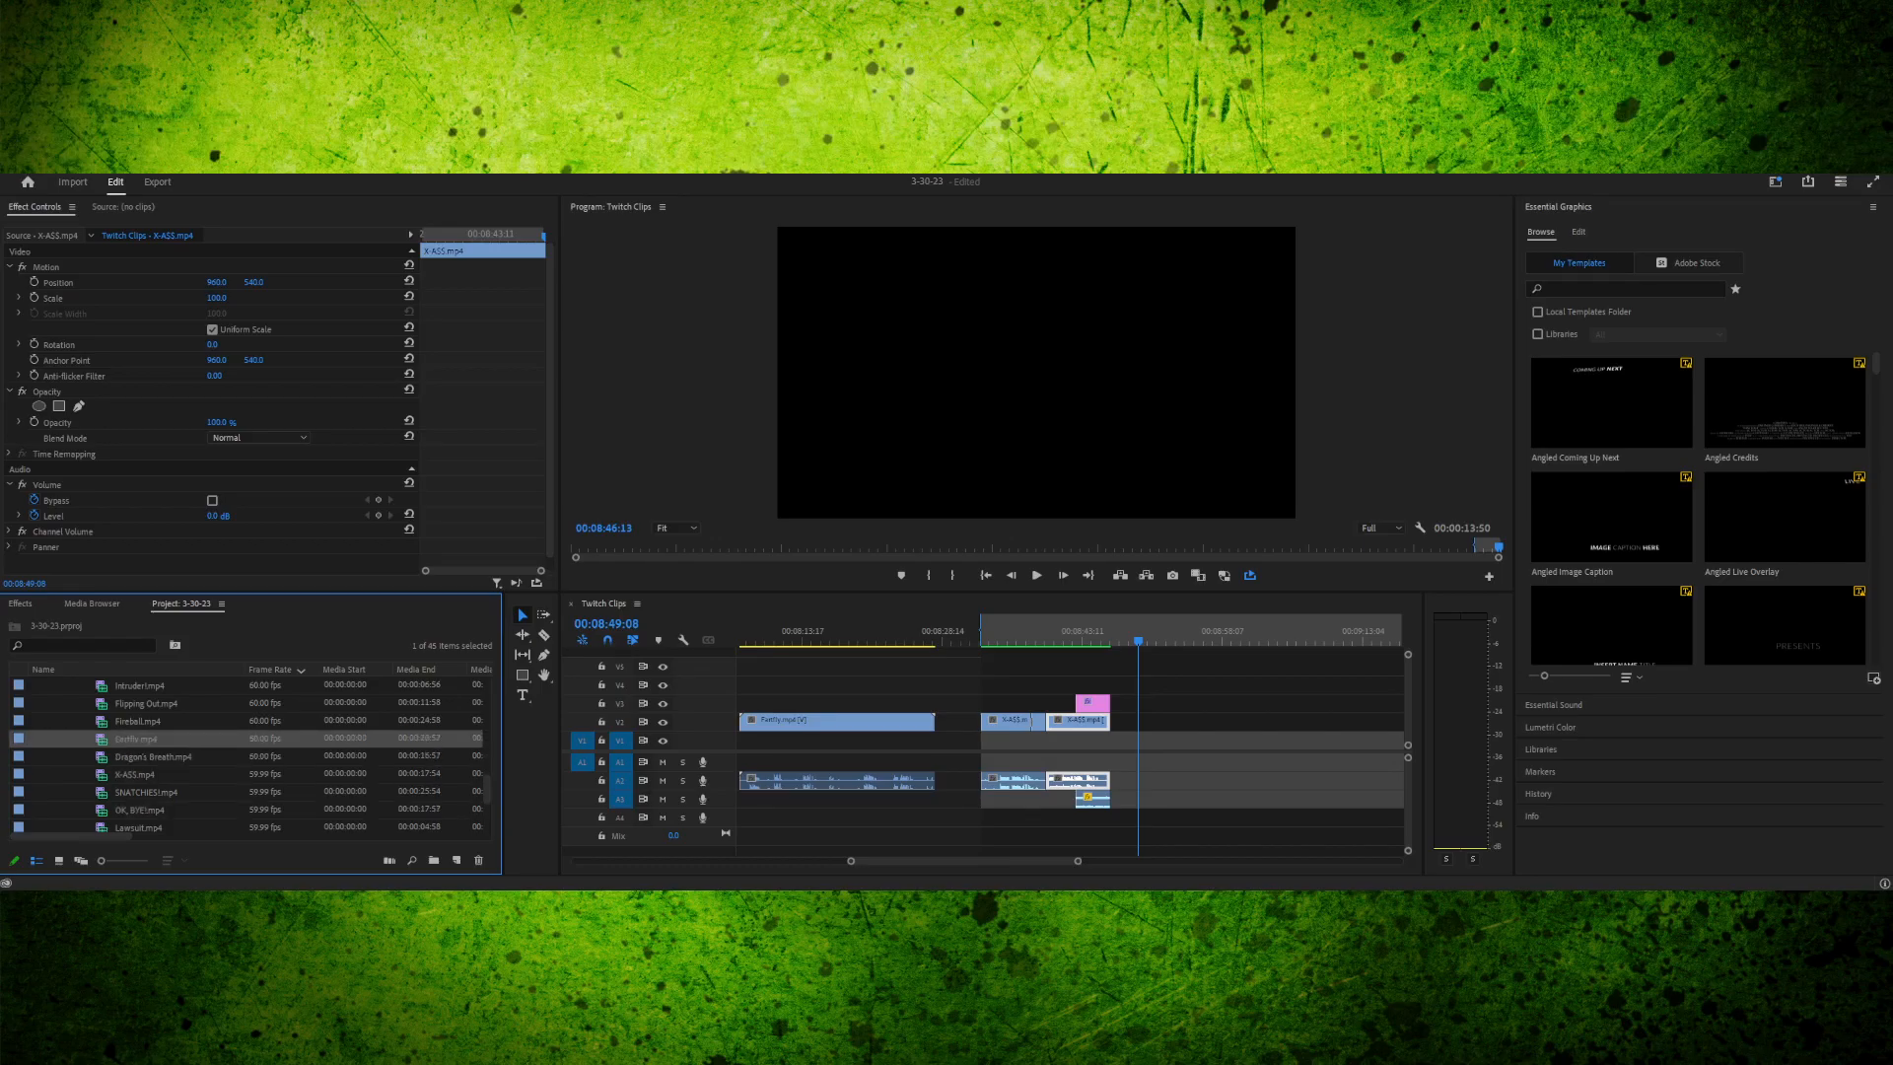
{"action": "left_click", "coordinate": [138, 722]}
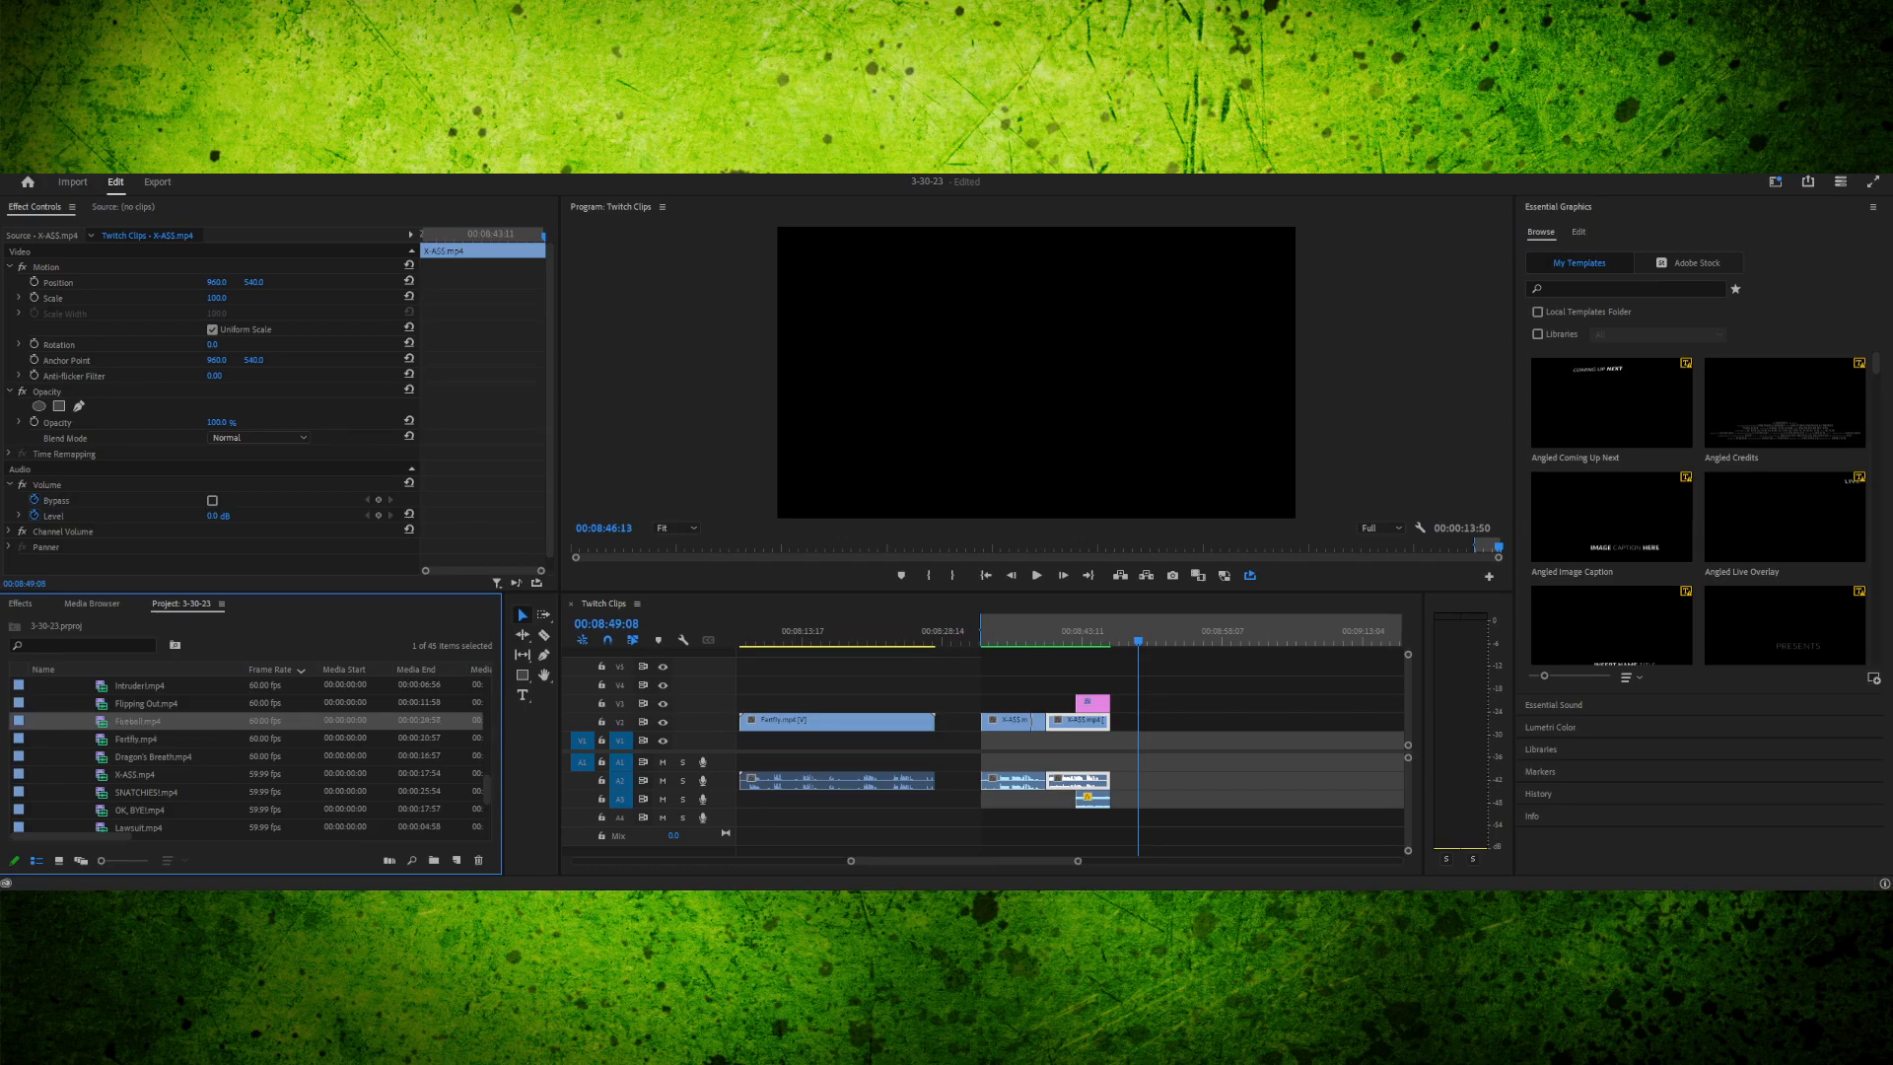
{"action": "scroll", "coordinate": [138, 721], "scroll_direction": "down", "scroll_amount": 1}
{"action": "left_click", "coordinate": [140, 793]}
{"action": "scroll", "coordinate": [140, 793], "scroll_direction": "down", "scroll_amount": 2}
{"action": "left_click", "coordinate": [145, 792]}
{"action": "left_click", "coordinate": [139, 775]}
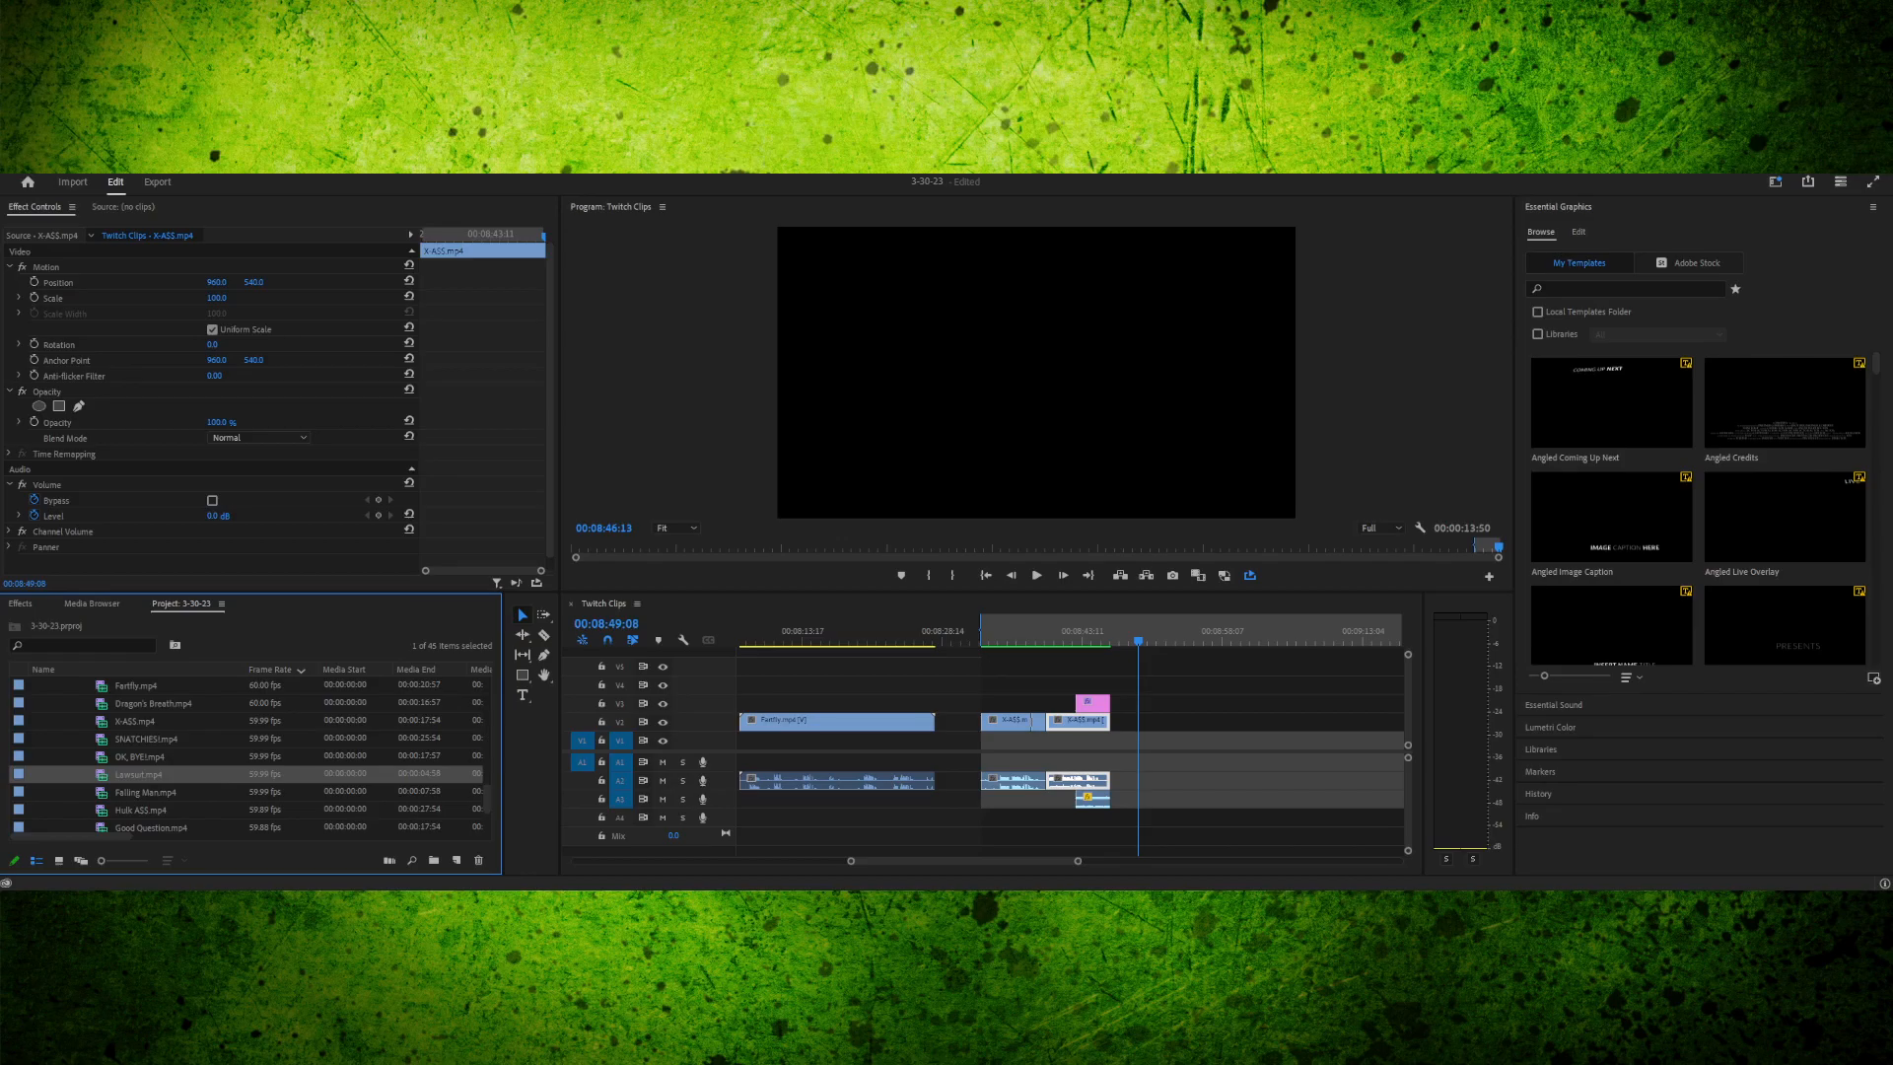
{"action": "left_click", "coordinate": [135, 722]}
{"action": "left_click", "coordinate": [140, 757]}
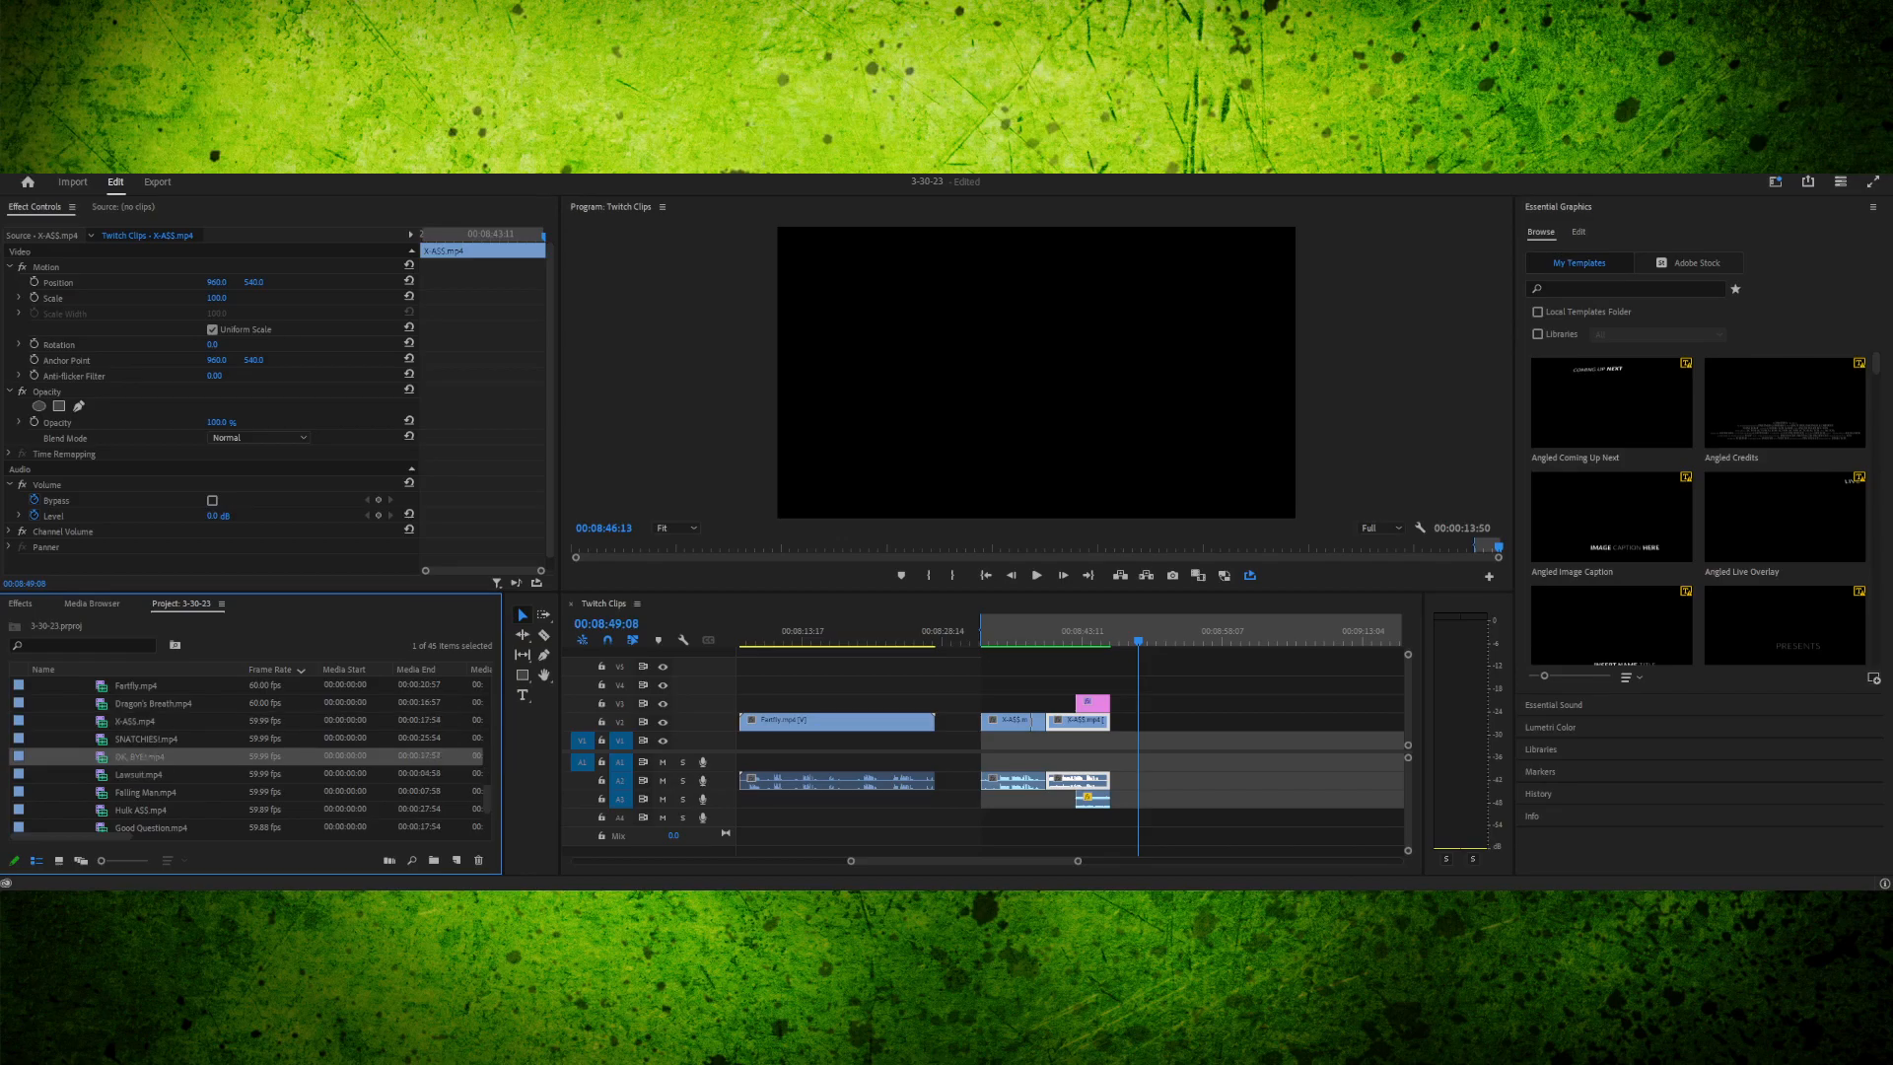
{"action": "left_click", "coordinate": [139, 775]}
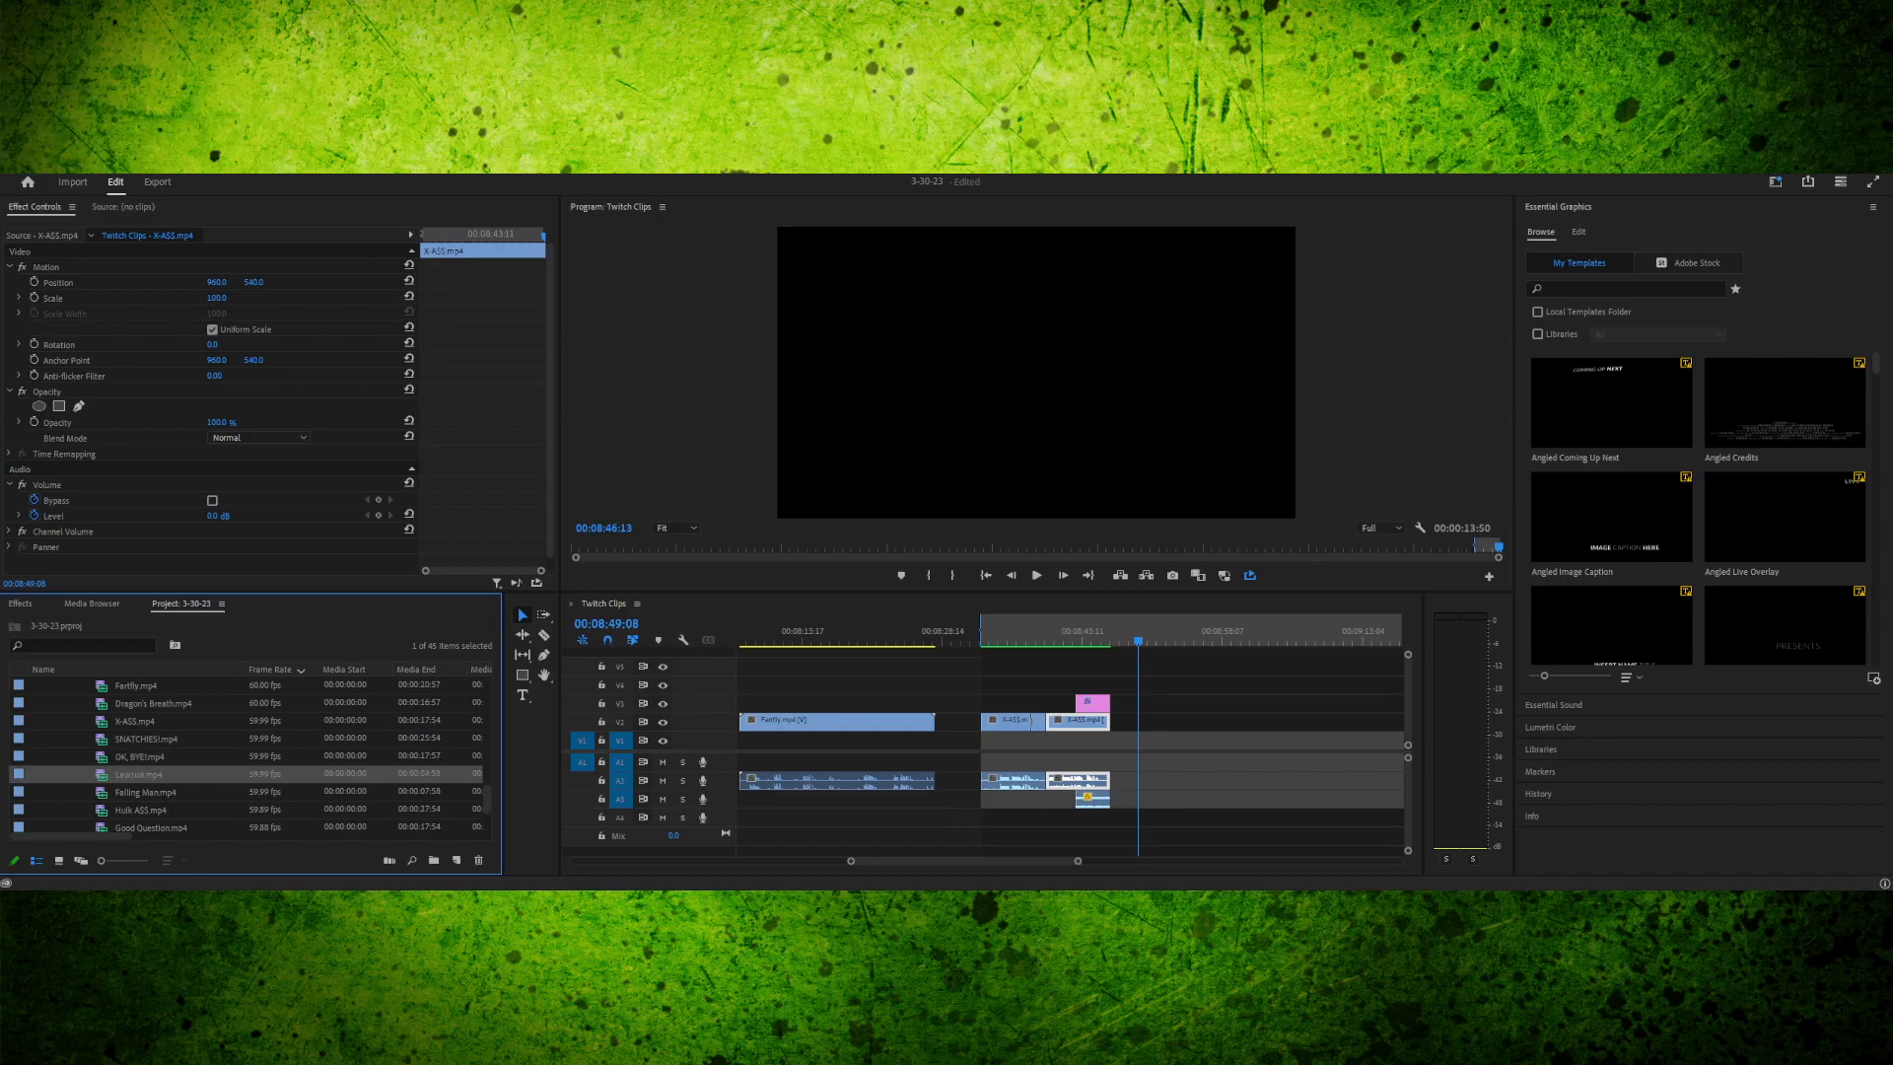
{"action": "left_click", "coordinate": [140, 811]}
- Place Falling Man.mp4 on track V2 at 00:08:49:08 and move the sequence's In point to the clip's start
{"action": "left_click", "coordinate": [144, 792]}
{"action": "scroll", "coordinate": [144, 792], "scroll_direction": "down", "scroll_amount": 1}
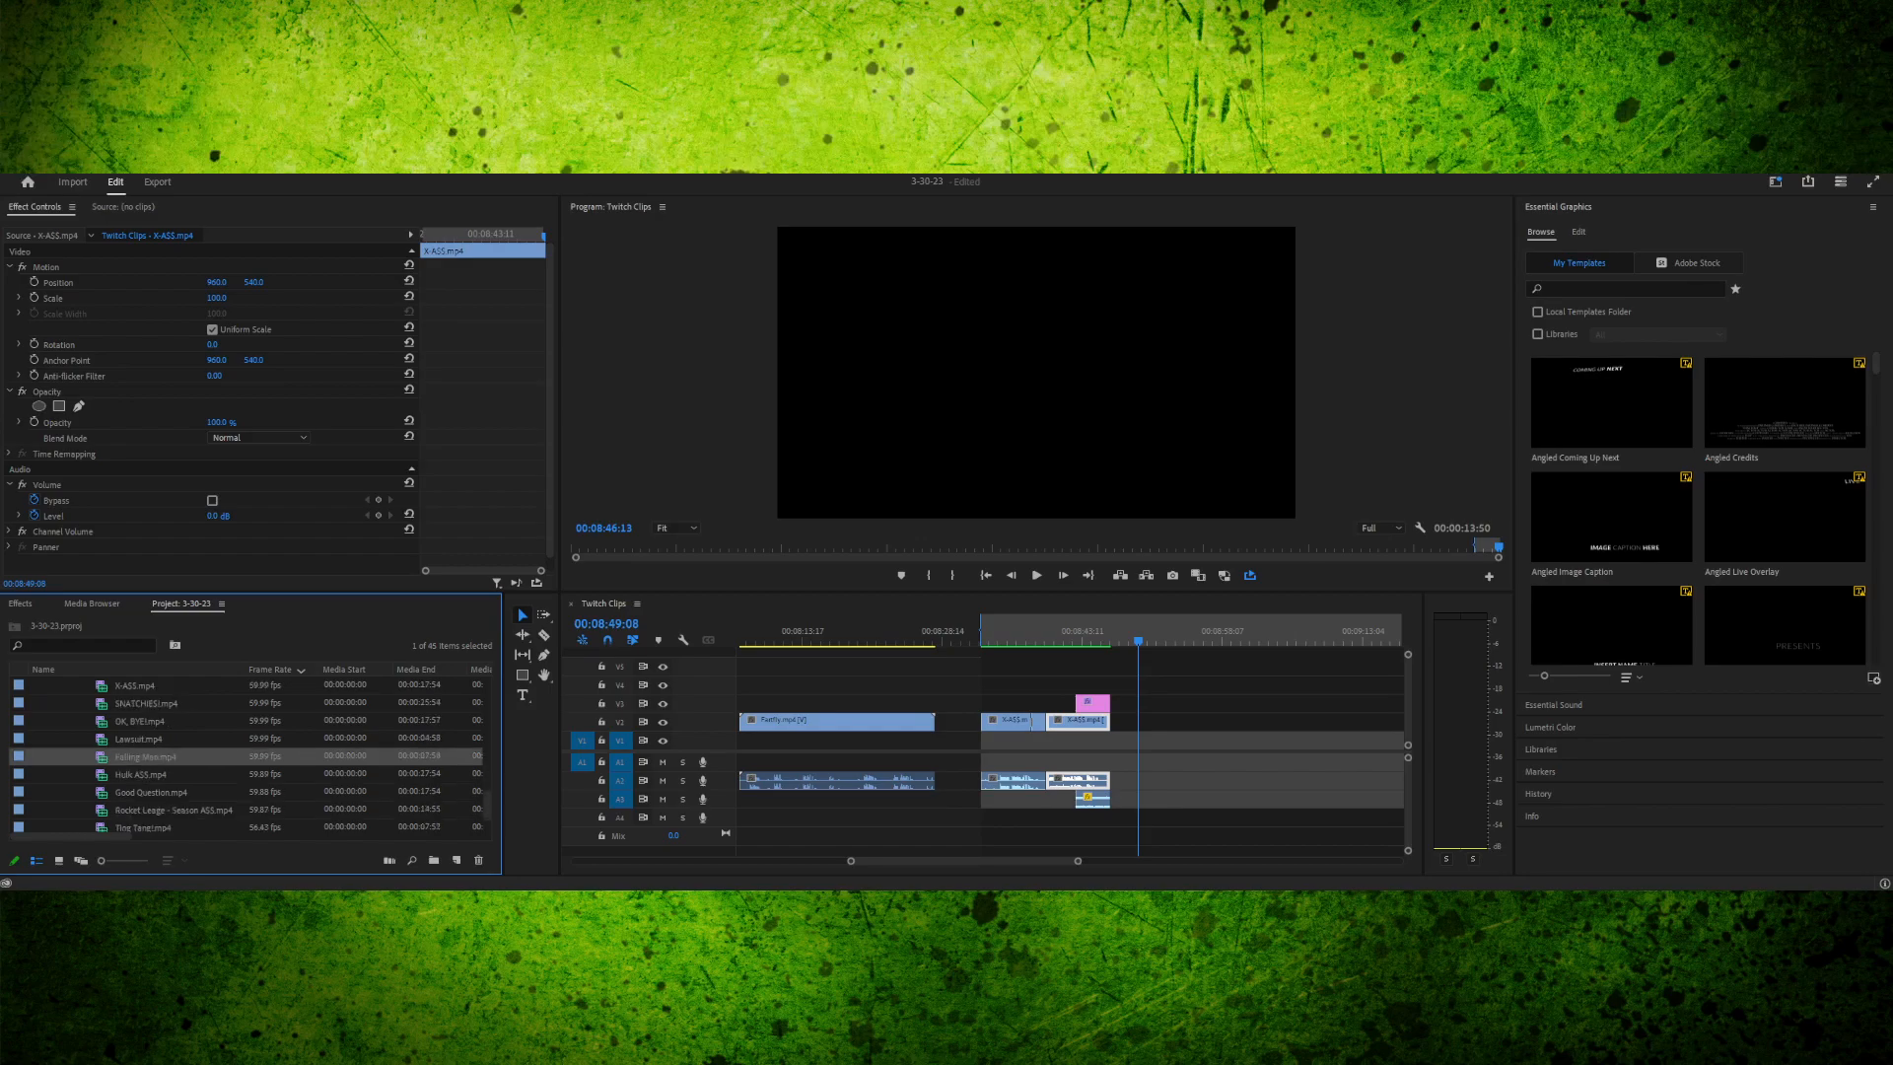
{"action": "left_click_drag", "start_coordinate": [145, 756], "coordinate": [1144, 722]}
{"action": "left_click", "coordinate": [1132, 631]}
{"action": "left_click_drag", "start_coordinate": [982, 631], "coordinate": [1139, 630]}
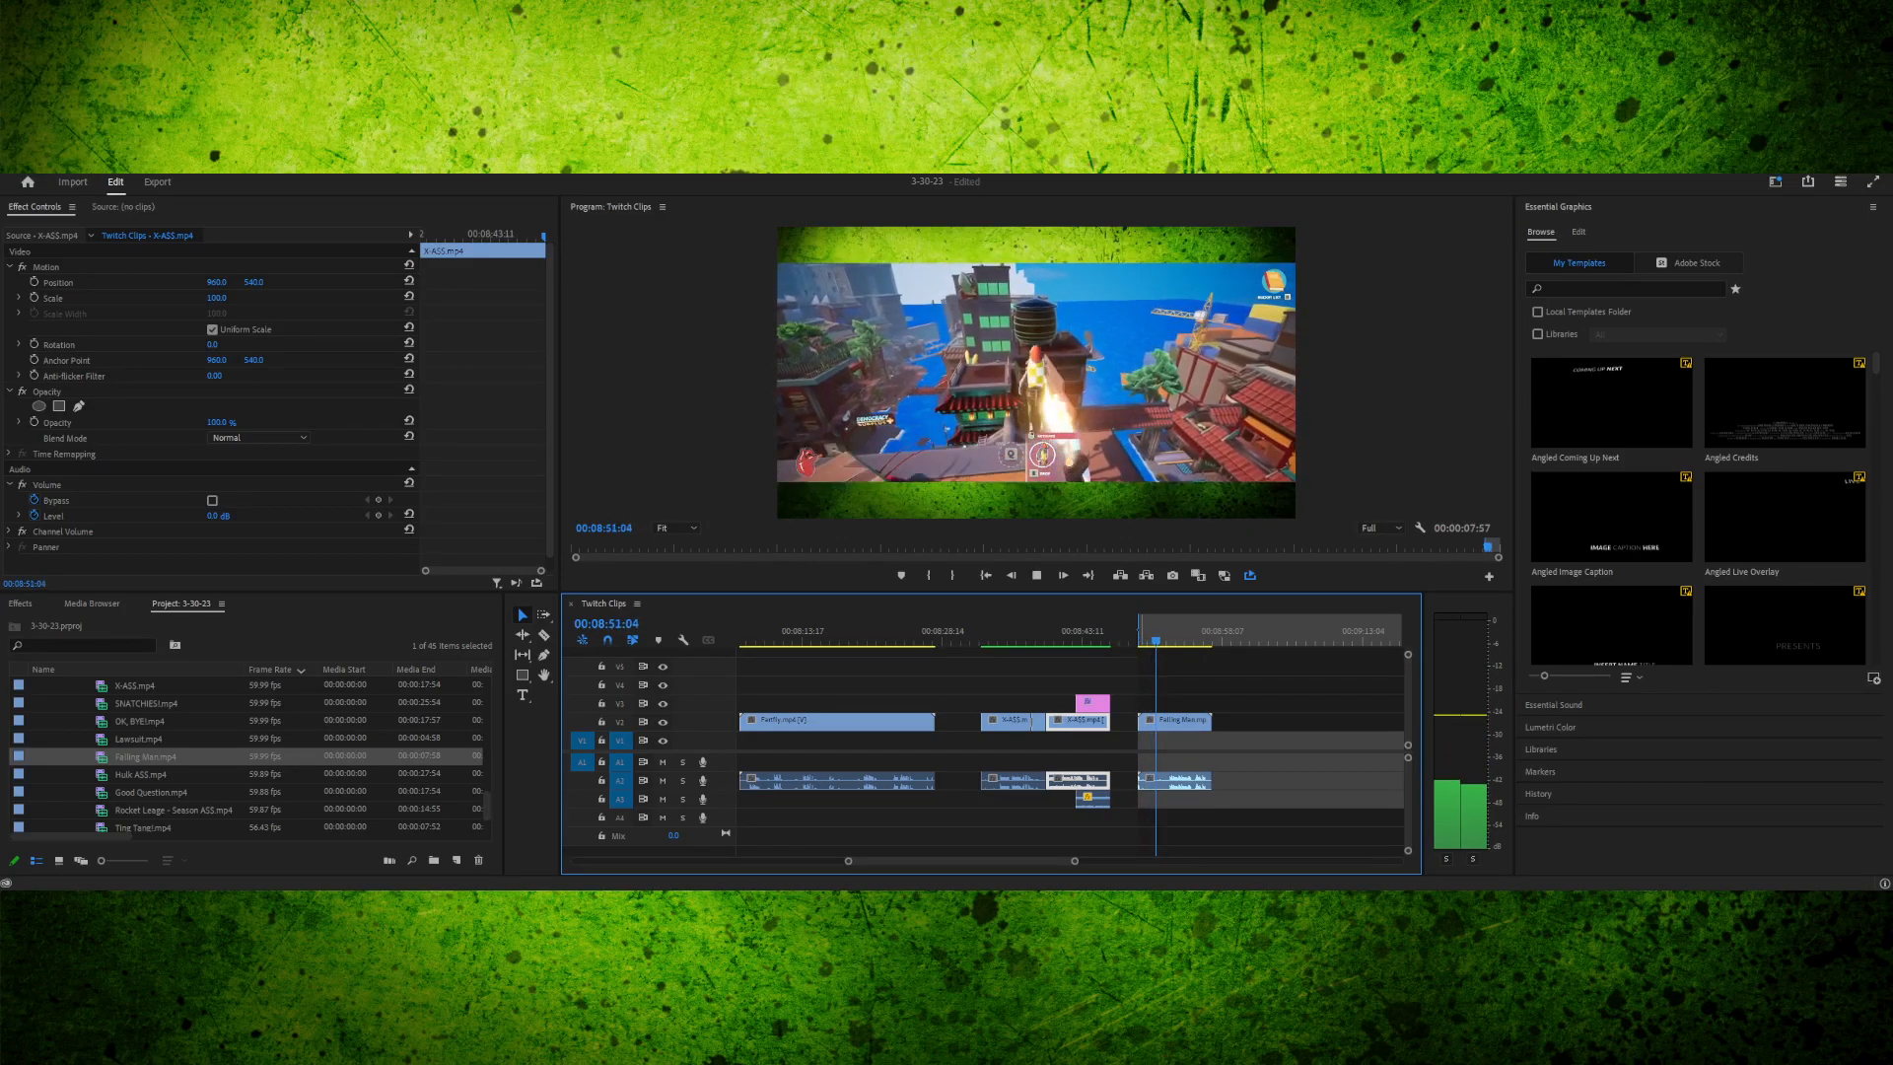
- Review the start of the Falling Man clip, save the project, and pause a replay at 00:08:50:57
{"action": "key", "text": "space"}
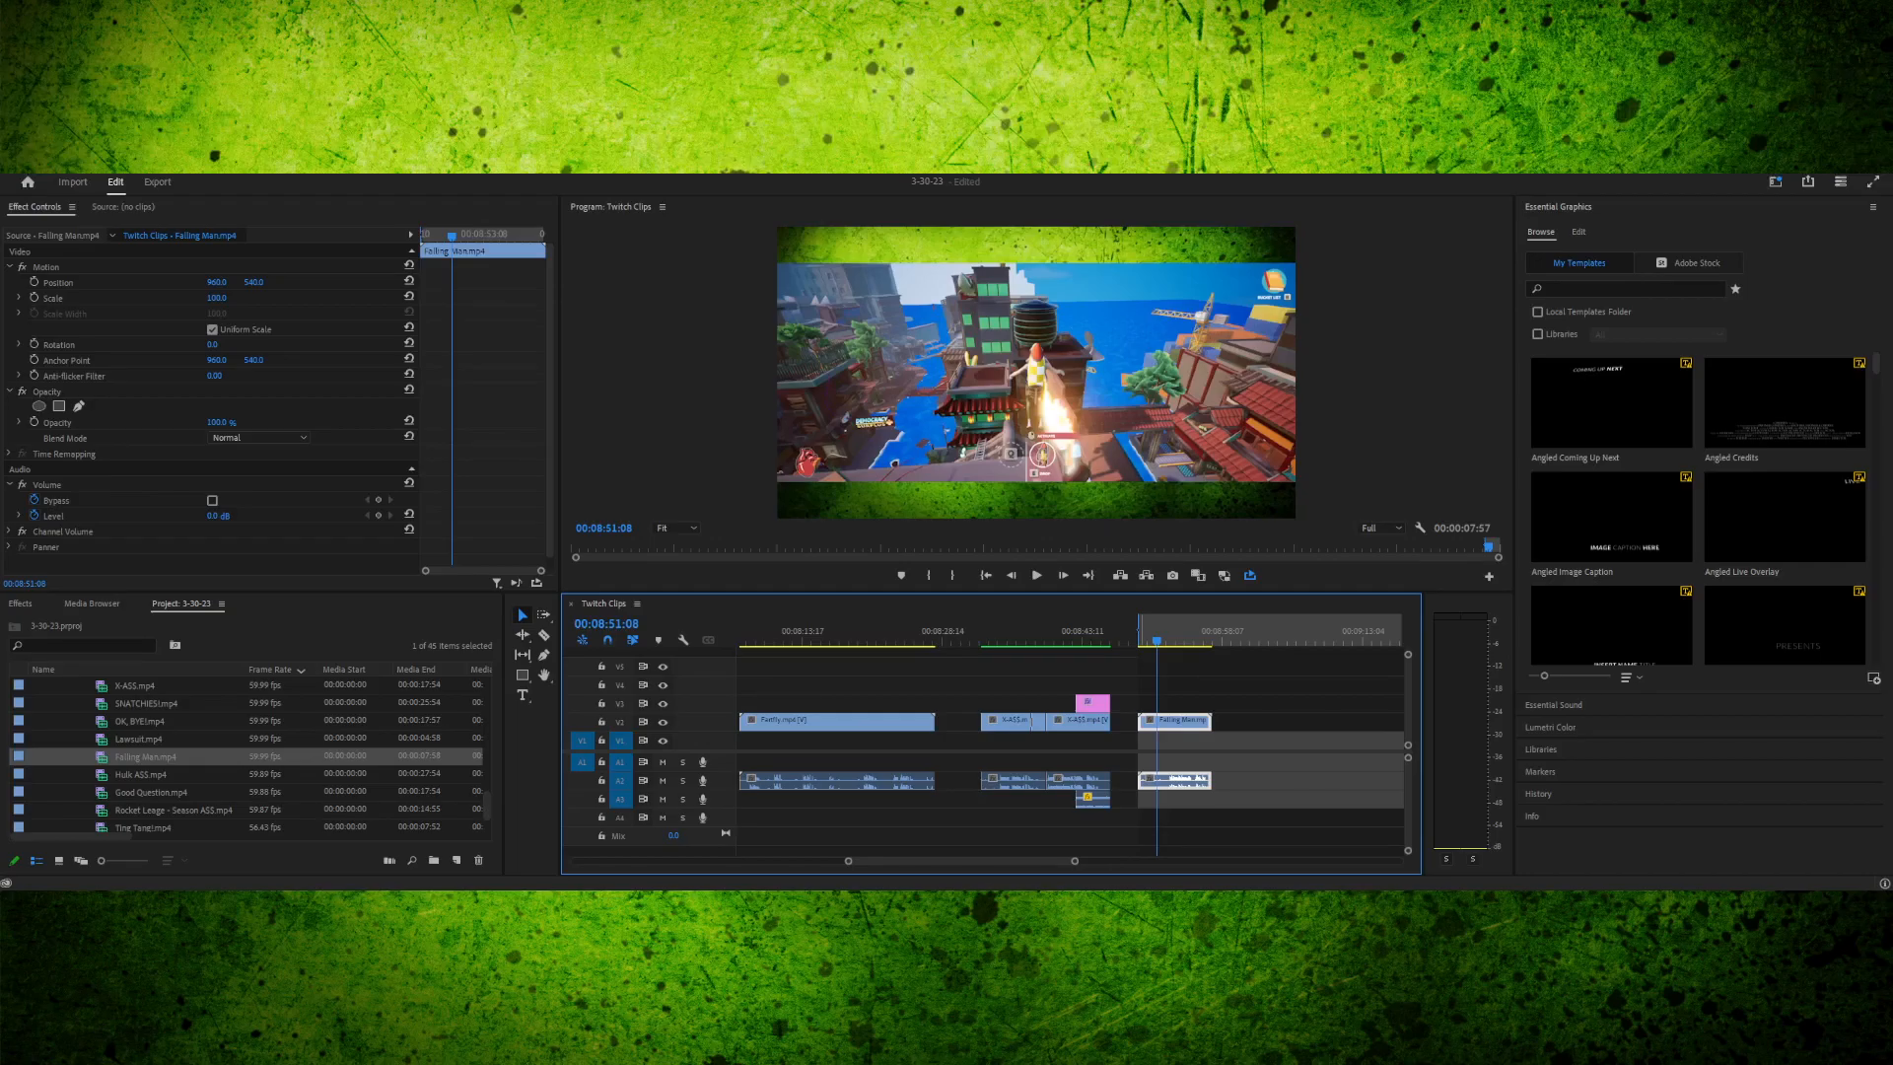
{"action": "key", "text": "ctrl+s"}
{"action": "key", "text": "space"}
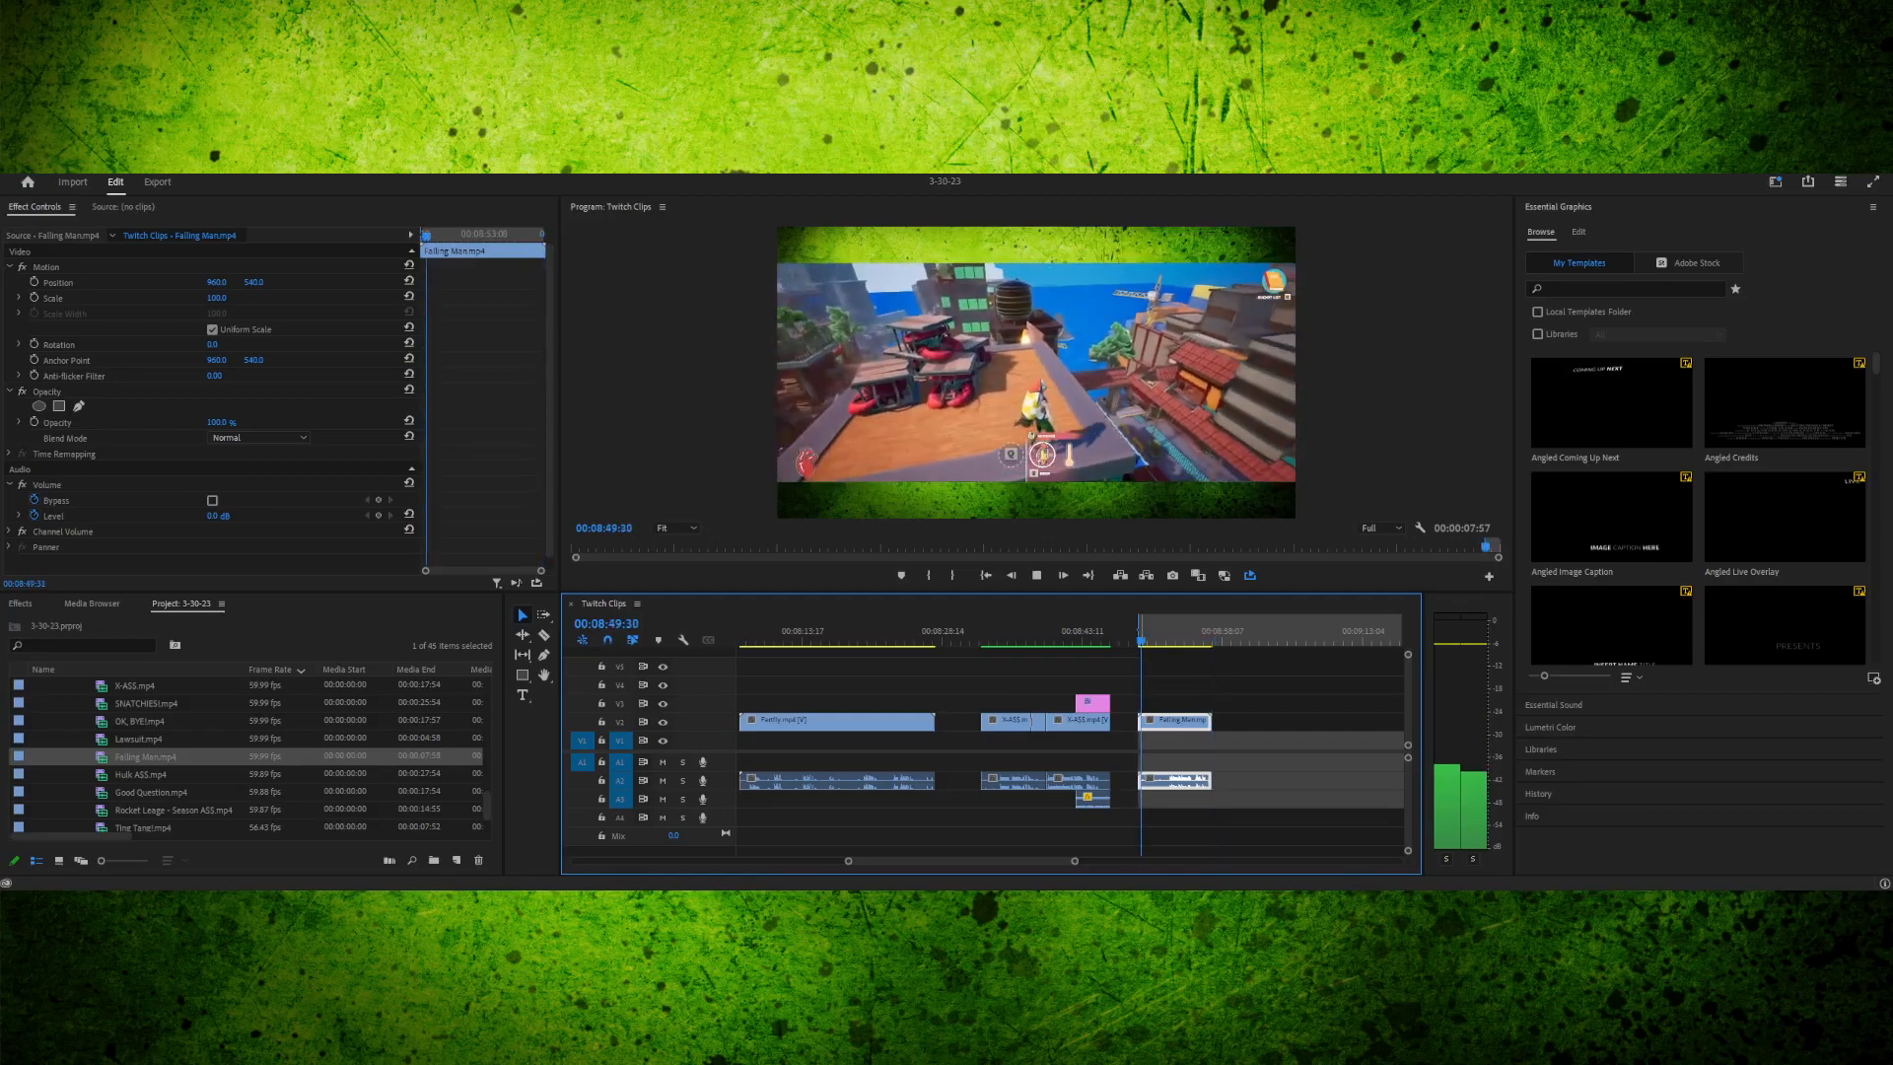
{"action": "key", "text": "space"}
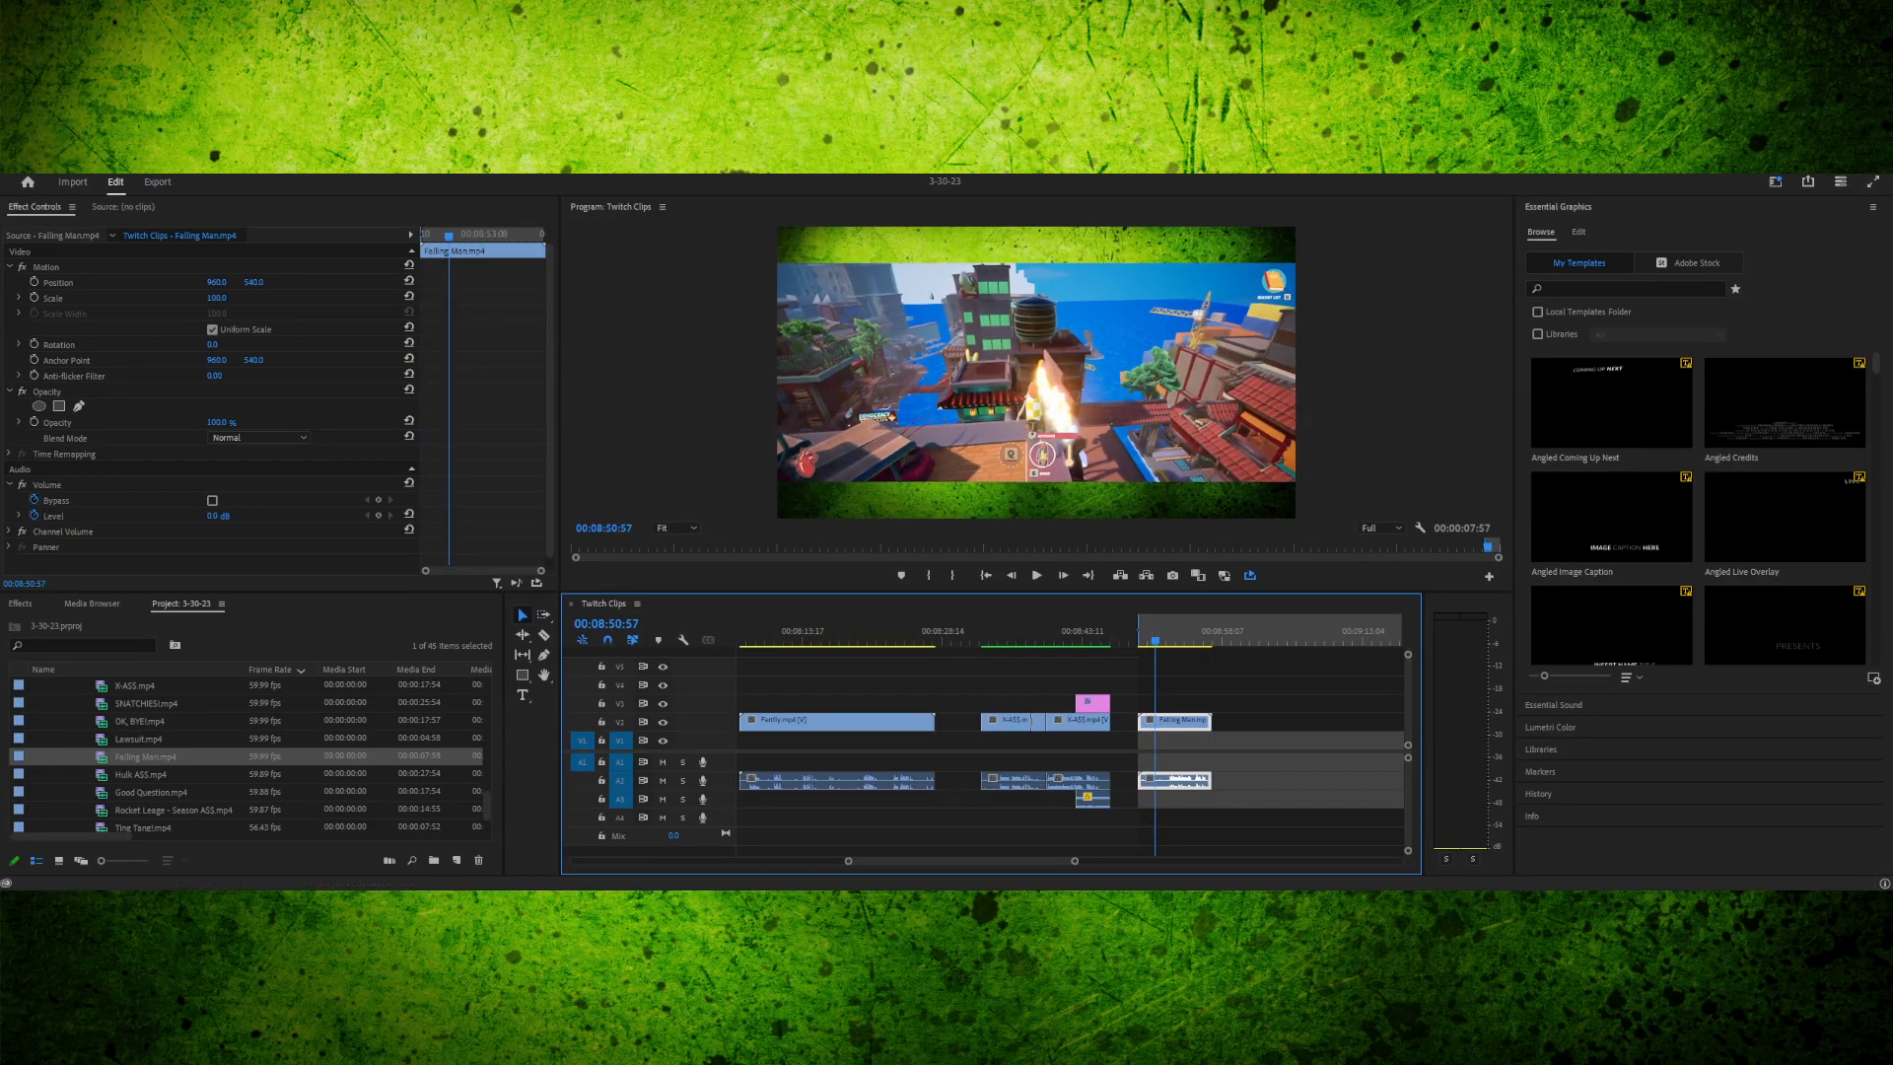
- Play the Falling Man clip from its beginning in a magnified timeline and stop at 00:08:49:59
{"action": "scroll", "coordinate": [1070, 735], "scroll_direction": "up", "scroll_amount": 4}
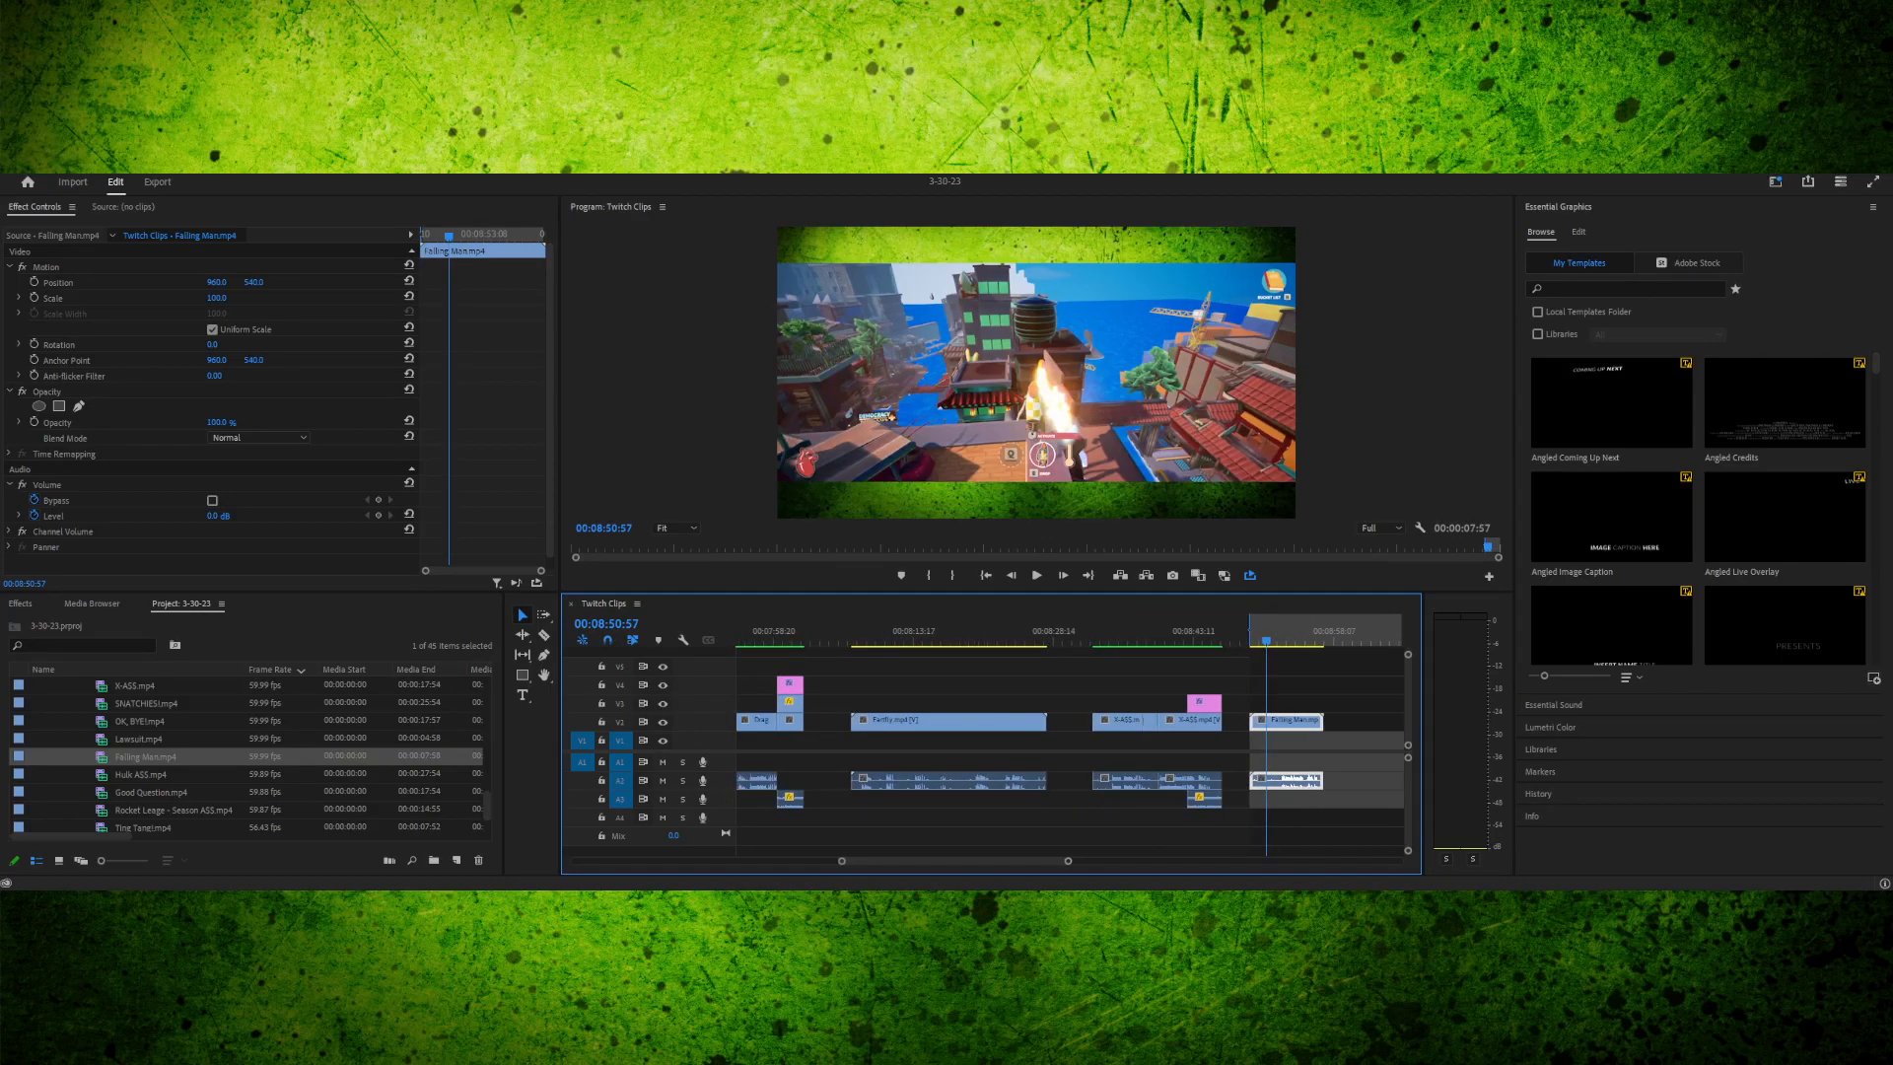
{"action": "scroll", "coordinate": [1071, 734], "scroll_direction": "down", "scroll_amount": 10}
{"action": "left_click_drag", "start_coordinate": [1085, 861], "coordinate": [1001, 861]}
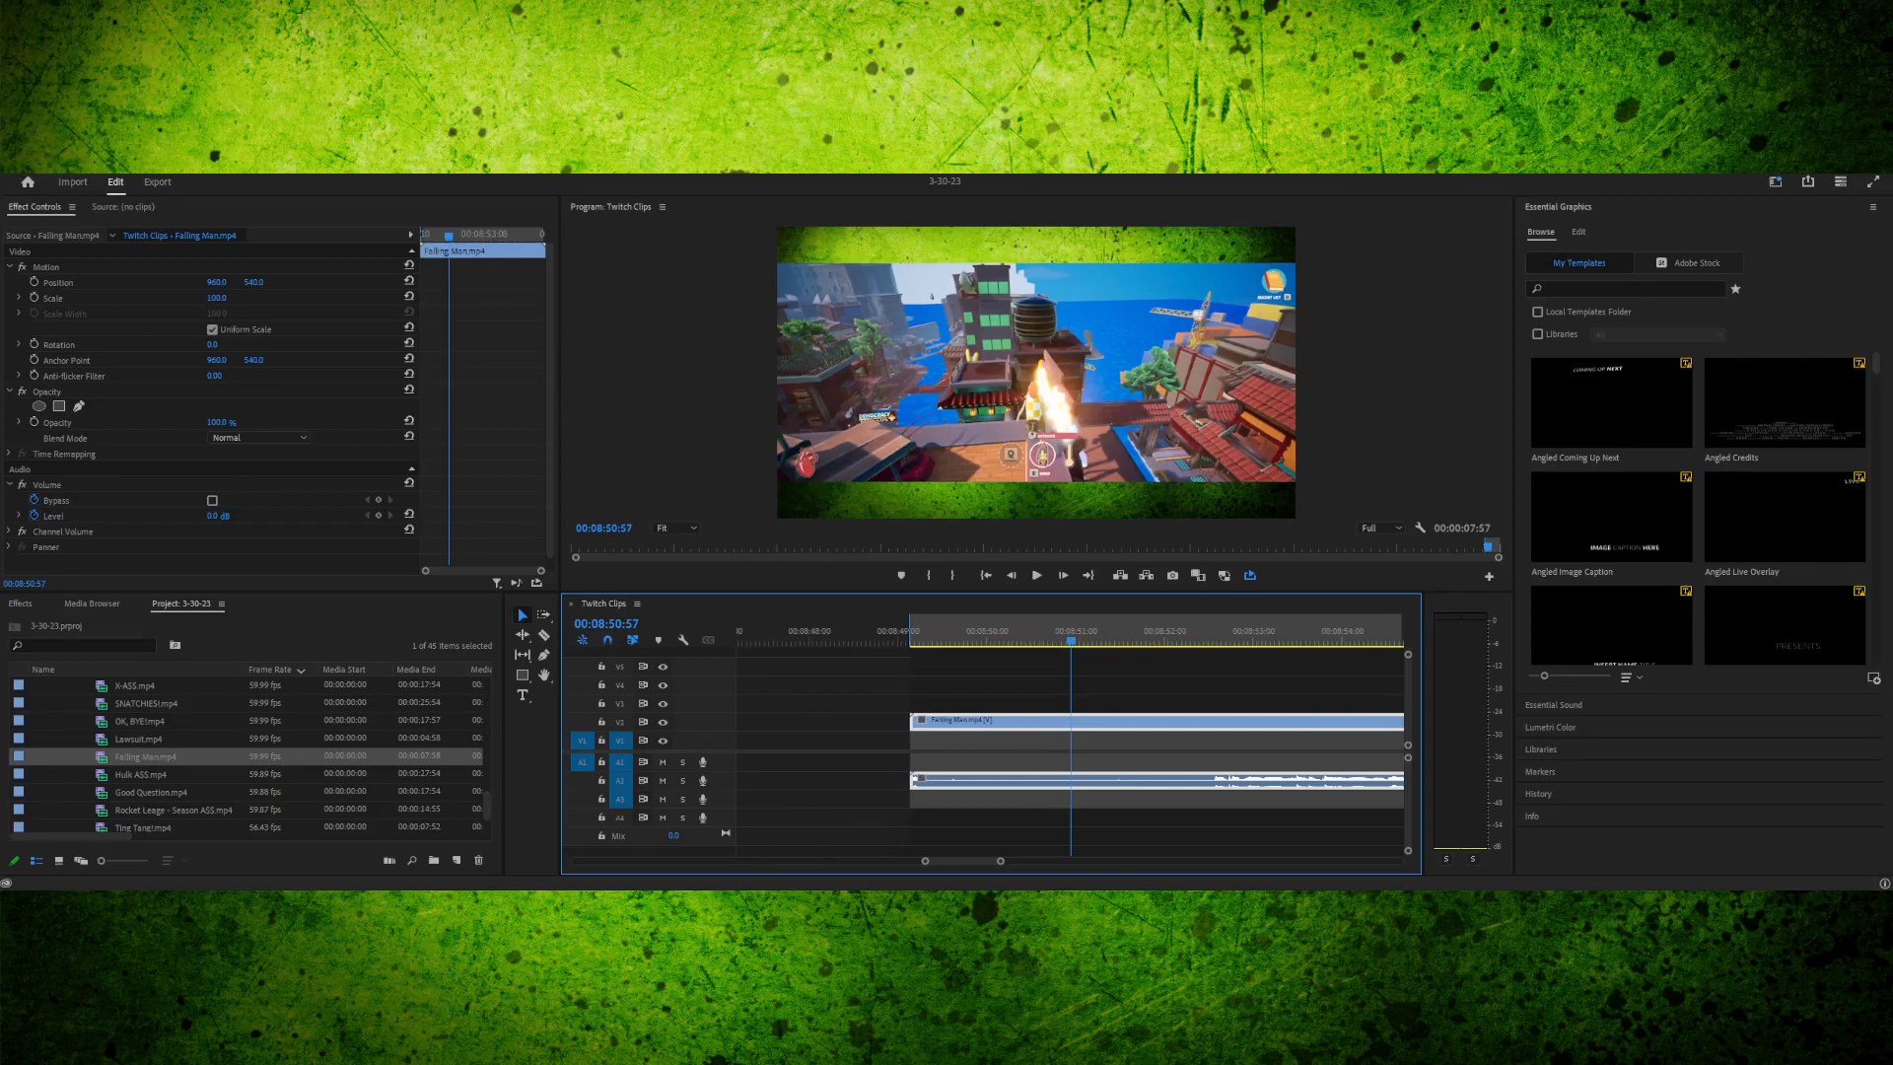
{"action": "left_click_drag", "start_coordinate": [936, 632], "coordinate": [909, 632]}
{"action": "key", "text": "space"}
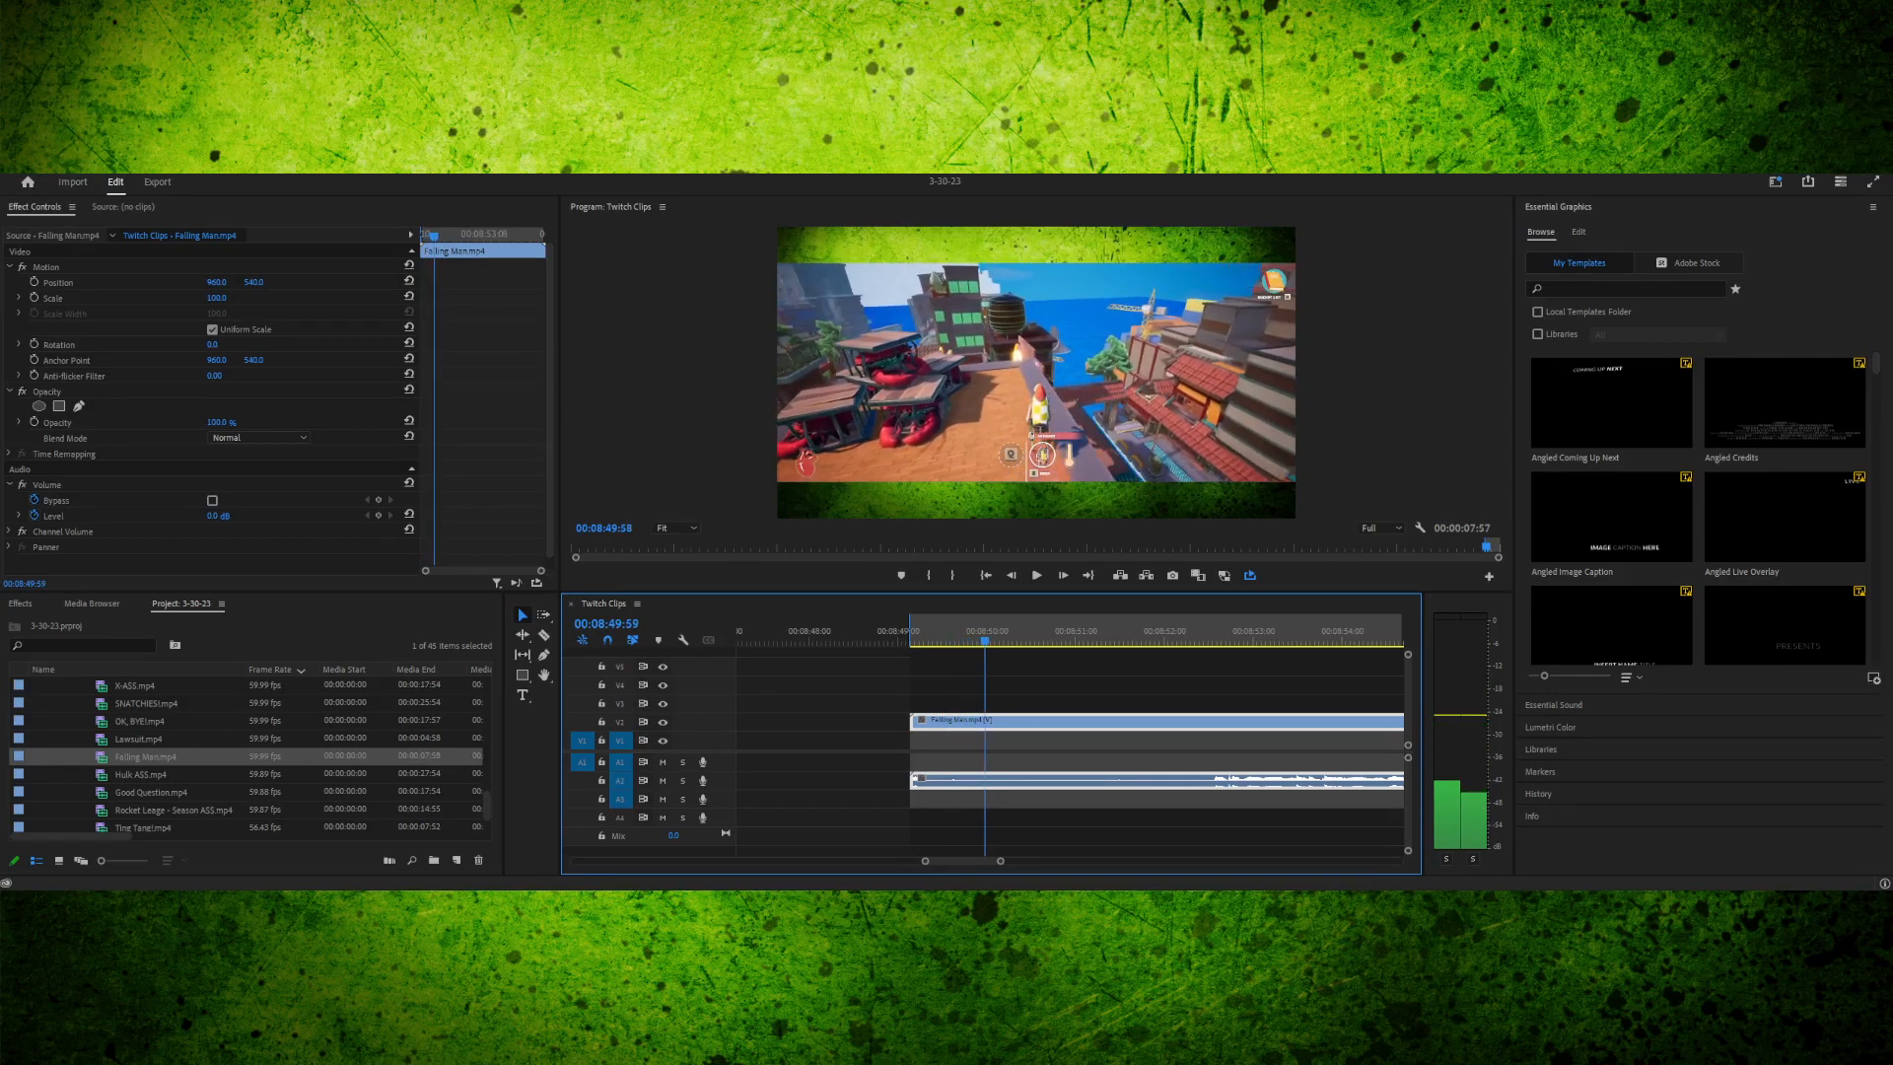
- Step frame by frame around the start of the character's launch and split the Falling Man clip at 00:08:49:59
{"action": "key", "text": "Right"}
{"action": "key", "text": "Right"}
{"action": "key", "text": "Right"}
{"action": "key", "text": "Right"}
{"action": "key", "text": "Right"}
{"action": "key", "text": "Right"}
{"action": "key", "text": "Right"}
{"action": "key", "text": "Right"}
{"action": "key", "text": "Left"}
{"action": "key", "text": "Left"}
{"action": "key", "text": "Left"}
{"action": "key", "text": "Left"}
{"action": "key", "text": "Left"}
{"action": "key", "text": "Left"}
{"action": "key", "text": "Left"}
{"action": "key", "text": "Left"}
{"action": "key", "text": "Left"}
{"action": "key", "text": "Left"}
{"action": "key", "text": "Left"}
{"action": "key", "text": "Left"}
{"action": "key", "text": "Left"}
{"action": "key", "text": "Left"}
{"action": "key", "text": "Left"}
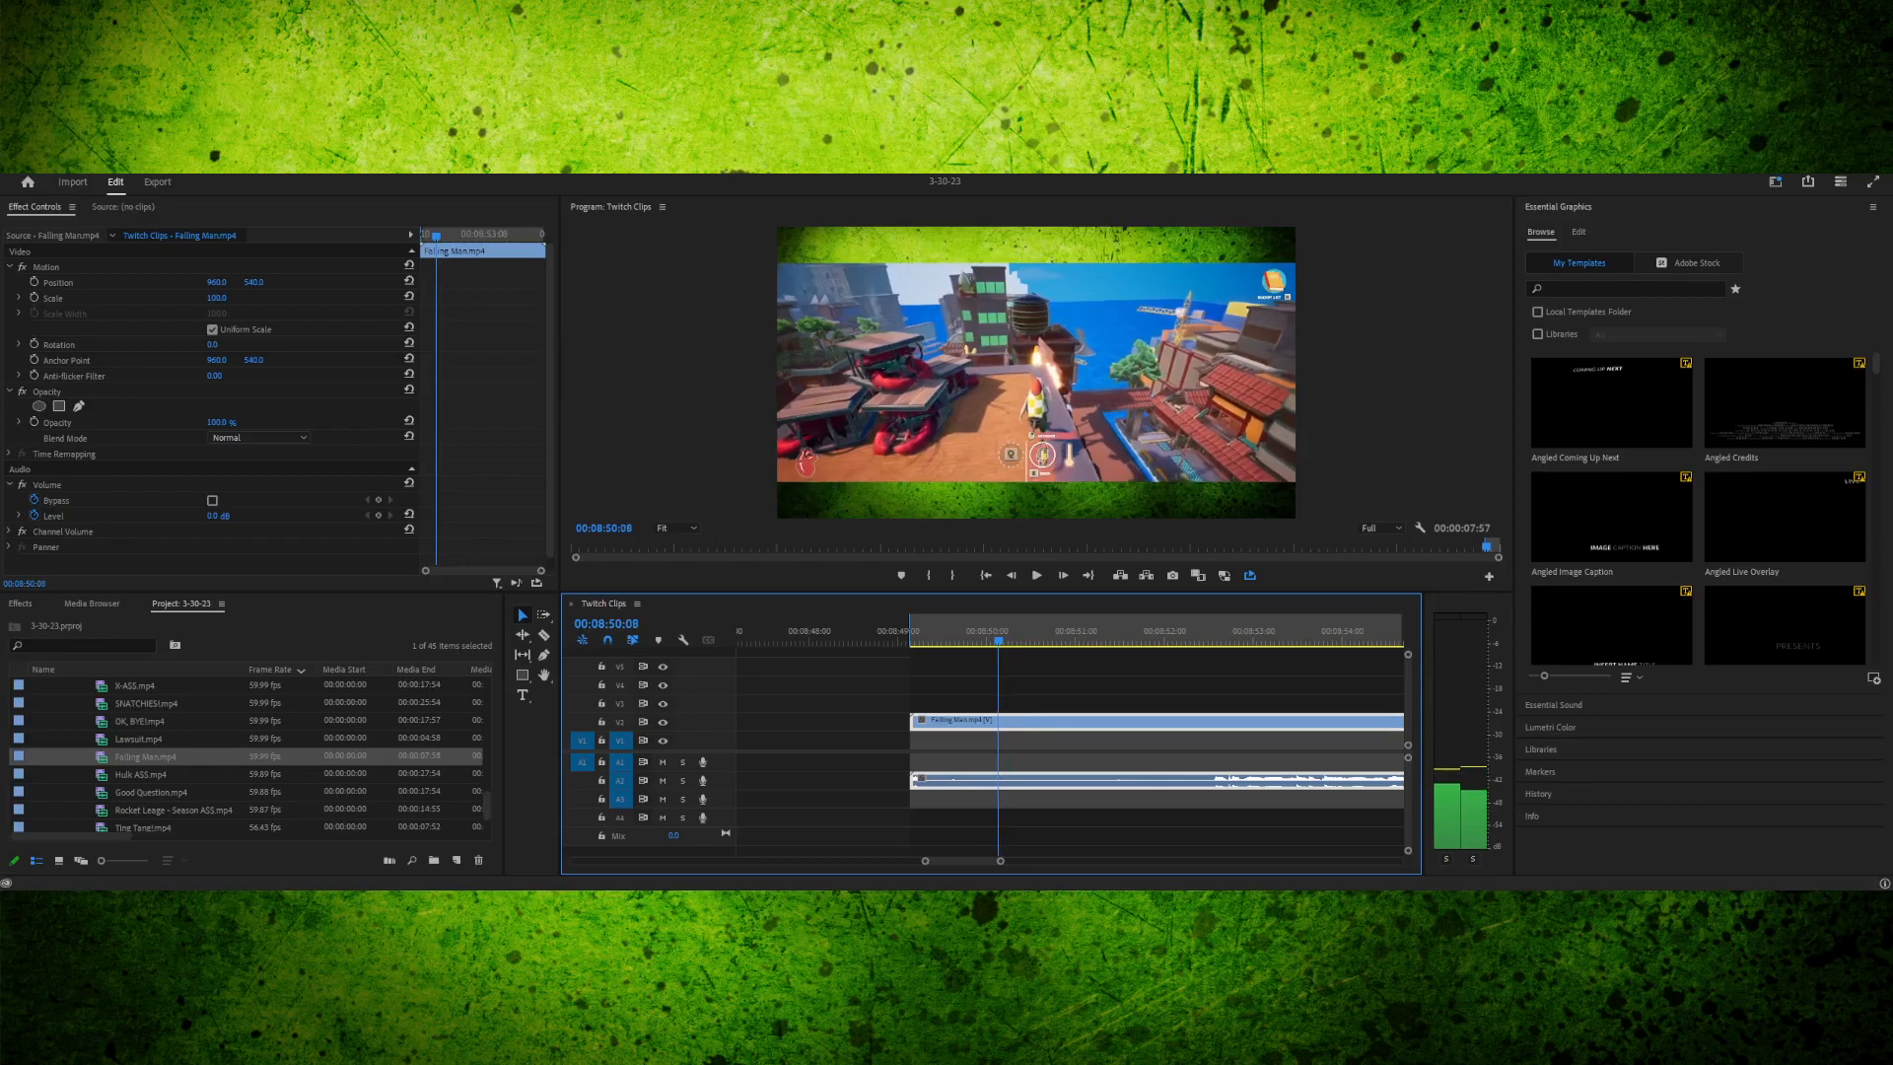
{"action": "key", "text": "Right"}
{"action": "key", "text": "Right"}
{"action": "key", "text": "Right"}
{"action": "key", "text": "Right"}
{"action": "key", "text": "Right"}
{"action": "key", "text": "Right"}
{"action": "key", "text": "Right"}
{"action": "key", "text": "Right"}
{"action": "key", "text": "Right"}
{"action": "key", "text": "Right"}
{"action": "key", "text": "Right"}
{"action": "key", "text": "Right"}
{"action": "key", "text": "Right"}
{"action": "key", "text": "Right"}
{"action": "key", "text": "Right"}
{"action": "key", "text": "Right"}
{"action": "key", "text": "Right"}
{"action": "key", "text": "Right"}
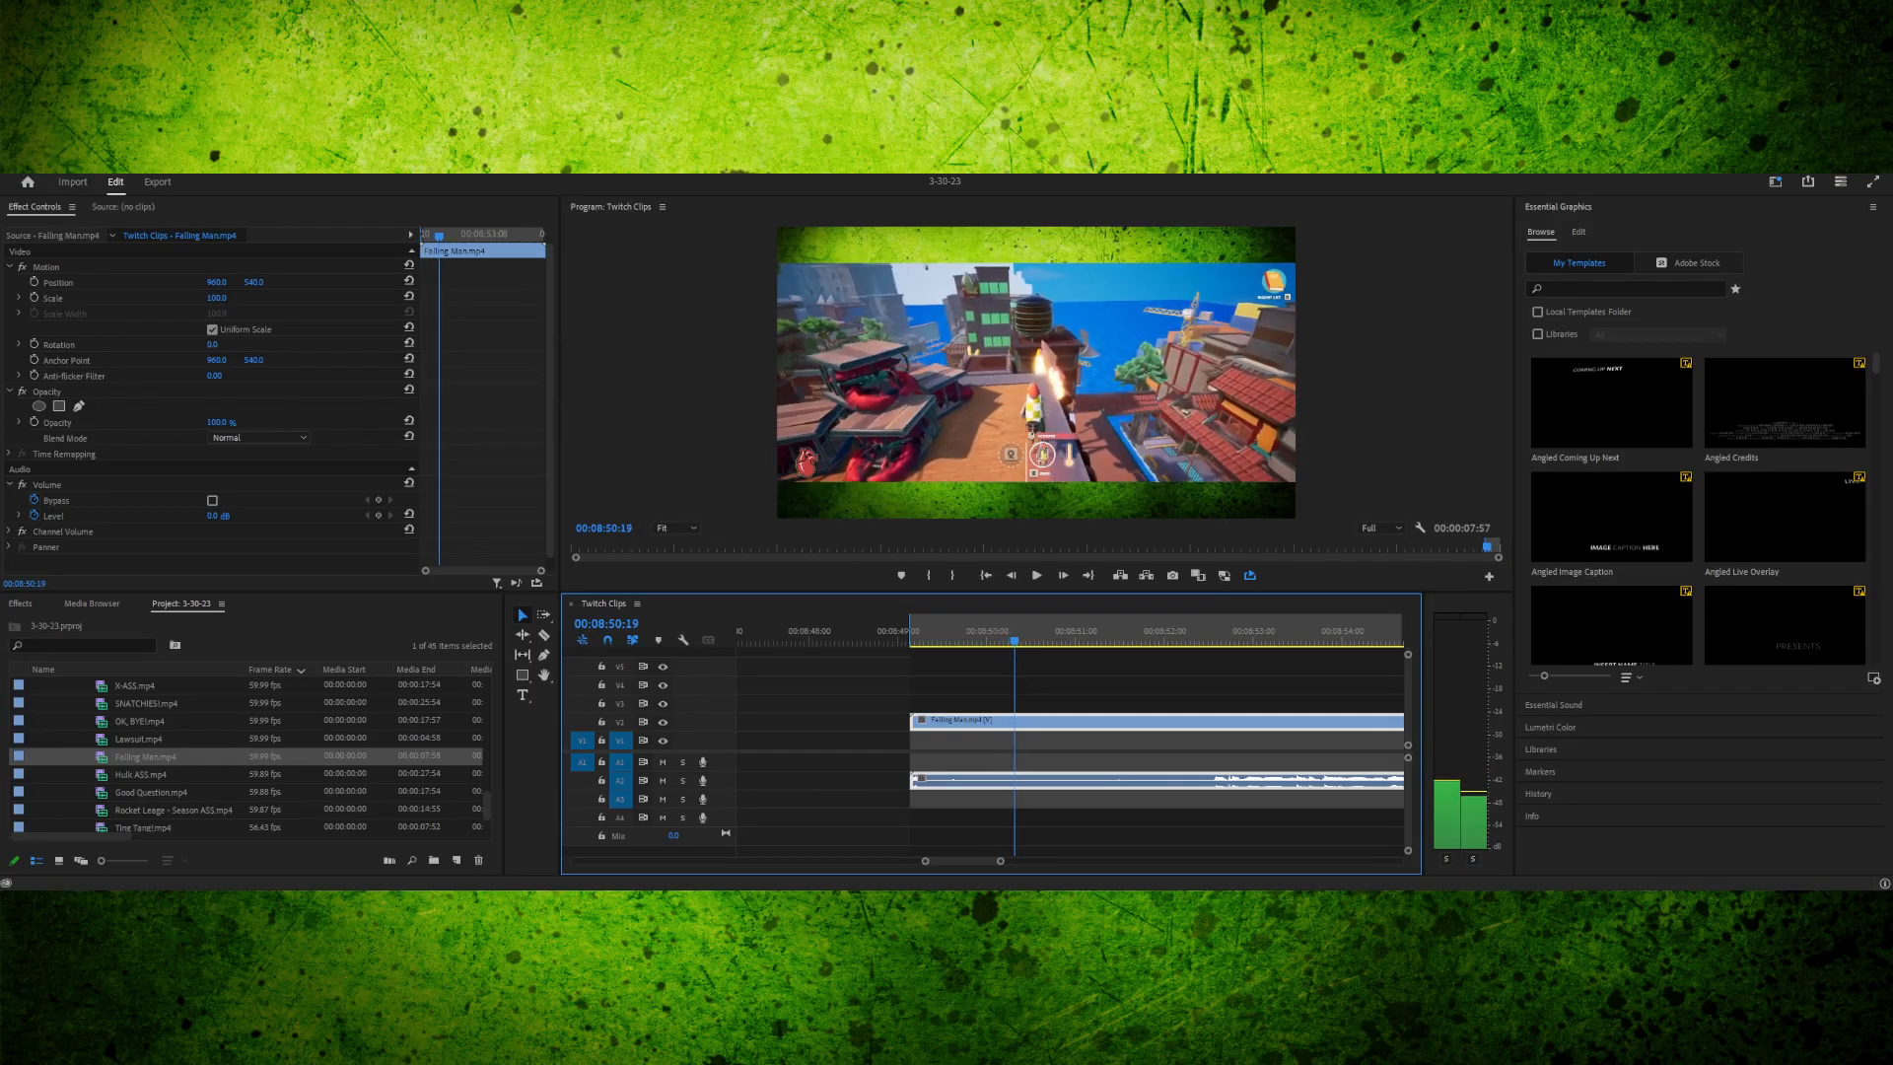
{"action": "key", "text": "Left"}
{"action": "key", "text": "Left"}
{"action": "key", "text": "Left"}
{"action": "key", "text": "Left"}
{"action": "key", "text": "Left"}
{"action": "key", "text": "Left"}
{"action": "key", "text": "Left"}
{"action": "key", "text": "Left"}
{"action": "key", "text": "Left"}
{"action": "key", "text": "Left"}
{"action": "key", "text": "Left"}
{"action": "key", "text": "Left"}
{"action": "key", "text": "Left"}
{"action": "key", "text": "Left"}
{"action": "key", "text": "Left"}
{"action": "key", "text": "Left"}
{"action": "key", "text": "Left"}
{"action": "key", "text": "Left"}
{"action": "key", "text": "Left"}
{"action": "key", "text": "Left"}
{"action": "key", "text": "Left"}
{"action": "key", "text": "Left"}
{"action": "key", "text": "Left"}
{"action": "key", "text": "Left"}
{"action": "key", "text": "Left"}
{"action": "key", "text": "Left"}
{"action": "key", "text": "Left"}
{"action": "key", "text": "Left"}
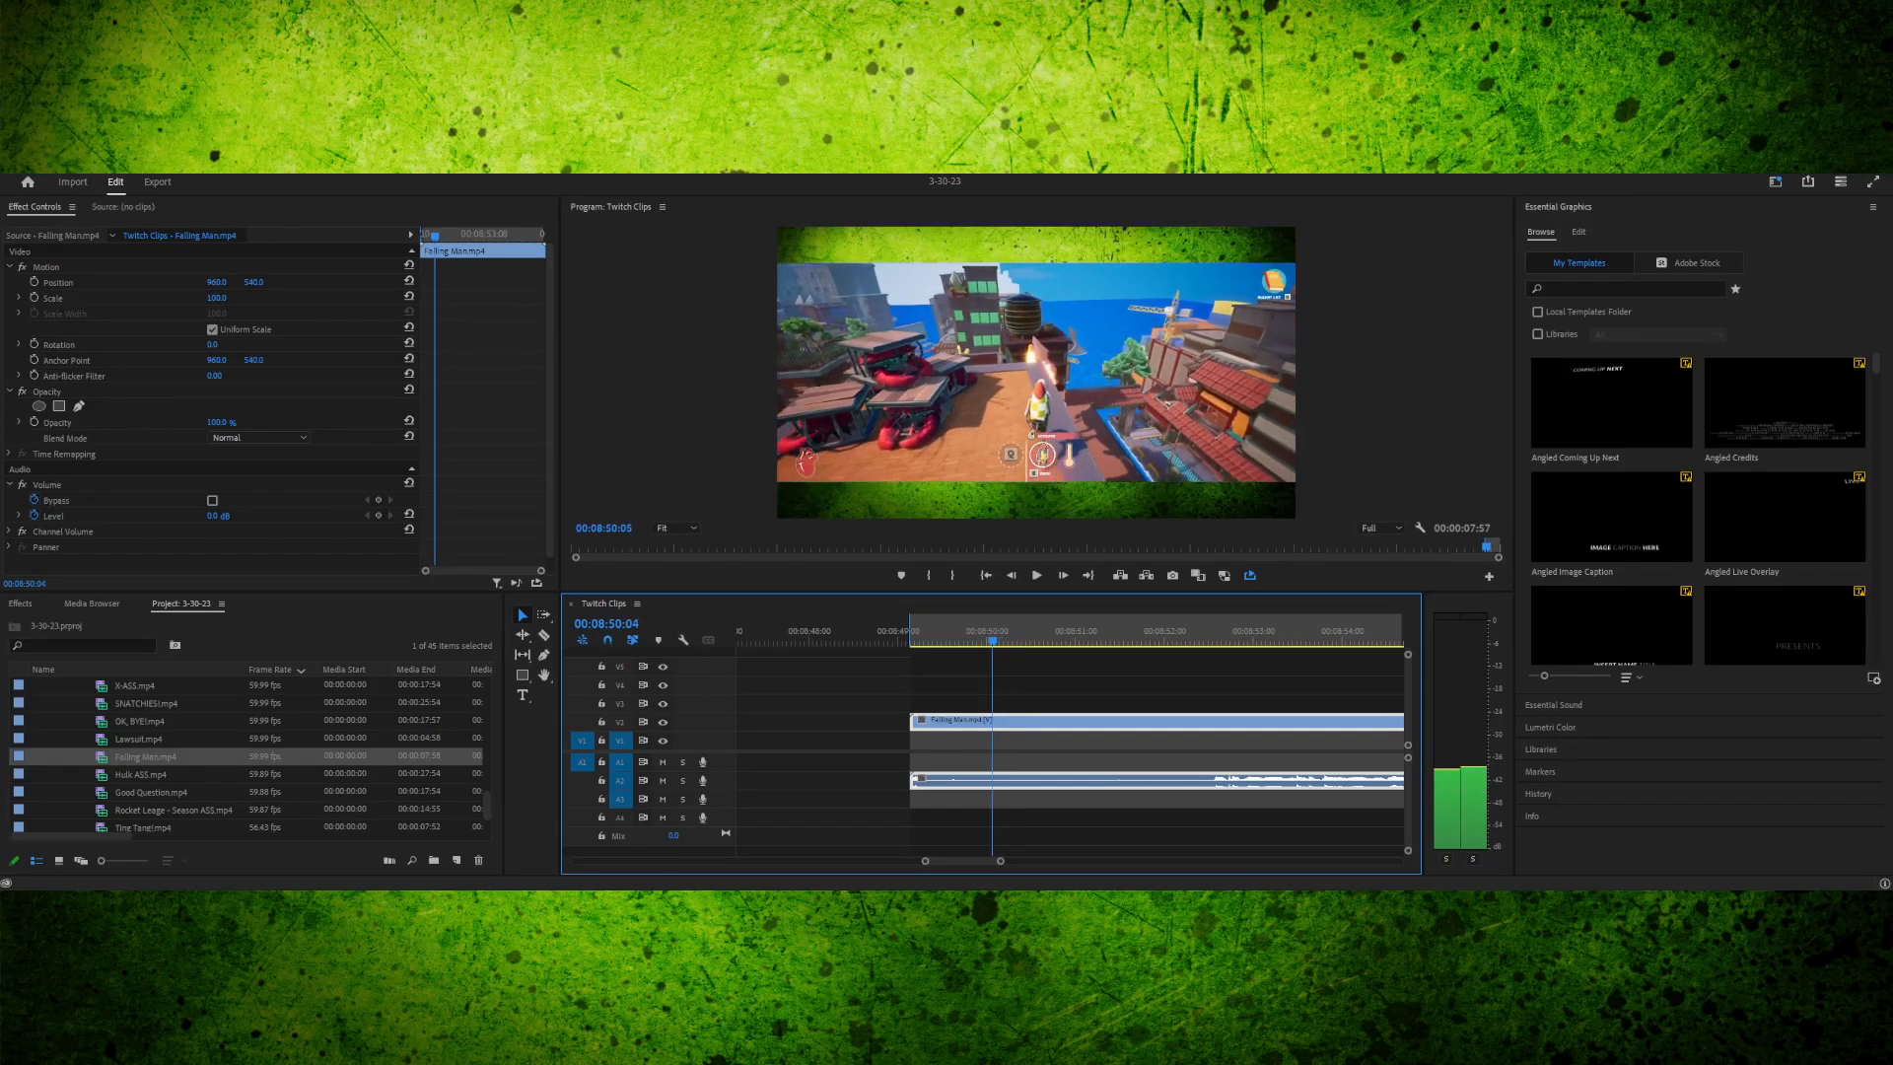
{"action": "key", "text": "Right"}
{"action": "key", "text": "Right"}
{"action": "key", "text": "Right"}
{"action": "key", "text": "Right"}
{"action": "key", "text": "Right"}
{"action": "key", "text": "Right"}
{"action": "key", "text": "Right"}
{"action": "key", "text": "Right"}
{"action": "key", "text": "Right"}
{"action": "key", "text": "Right"}
{"action": "key", "text": "Right"}
{"action": "key", "text": "Right"}
{"action": "key", "text": "Right"}
{"action": "key", "text": "Right"}
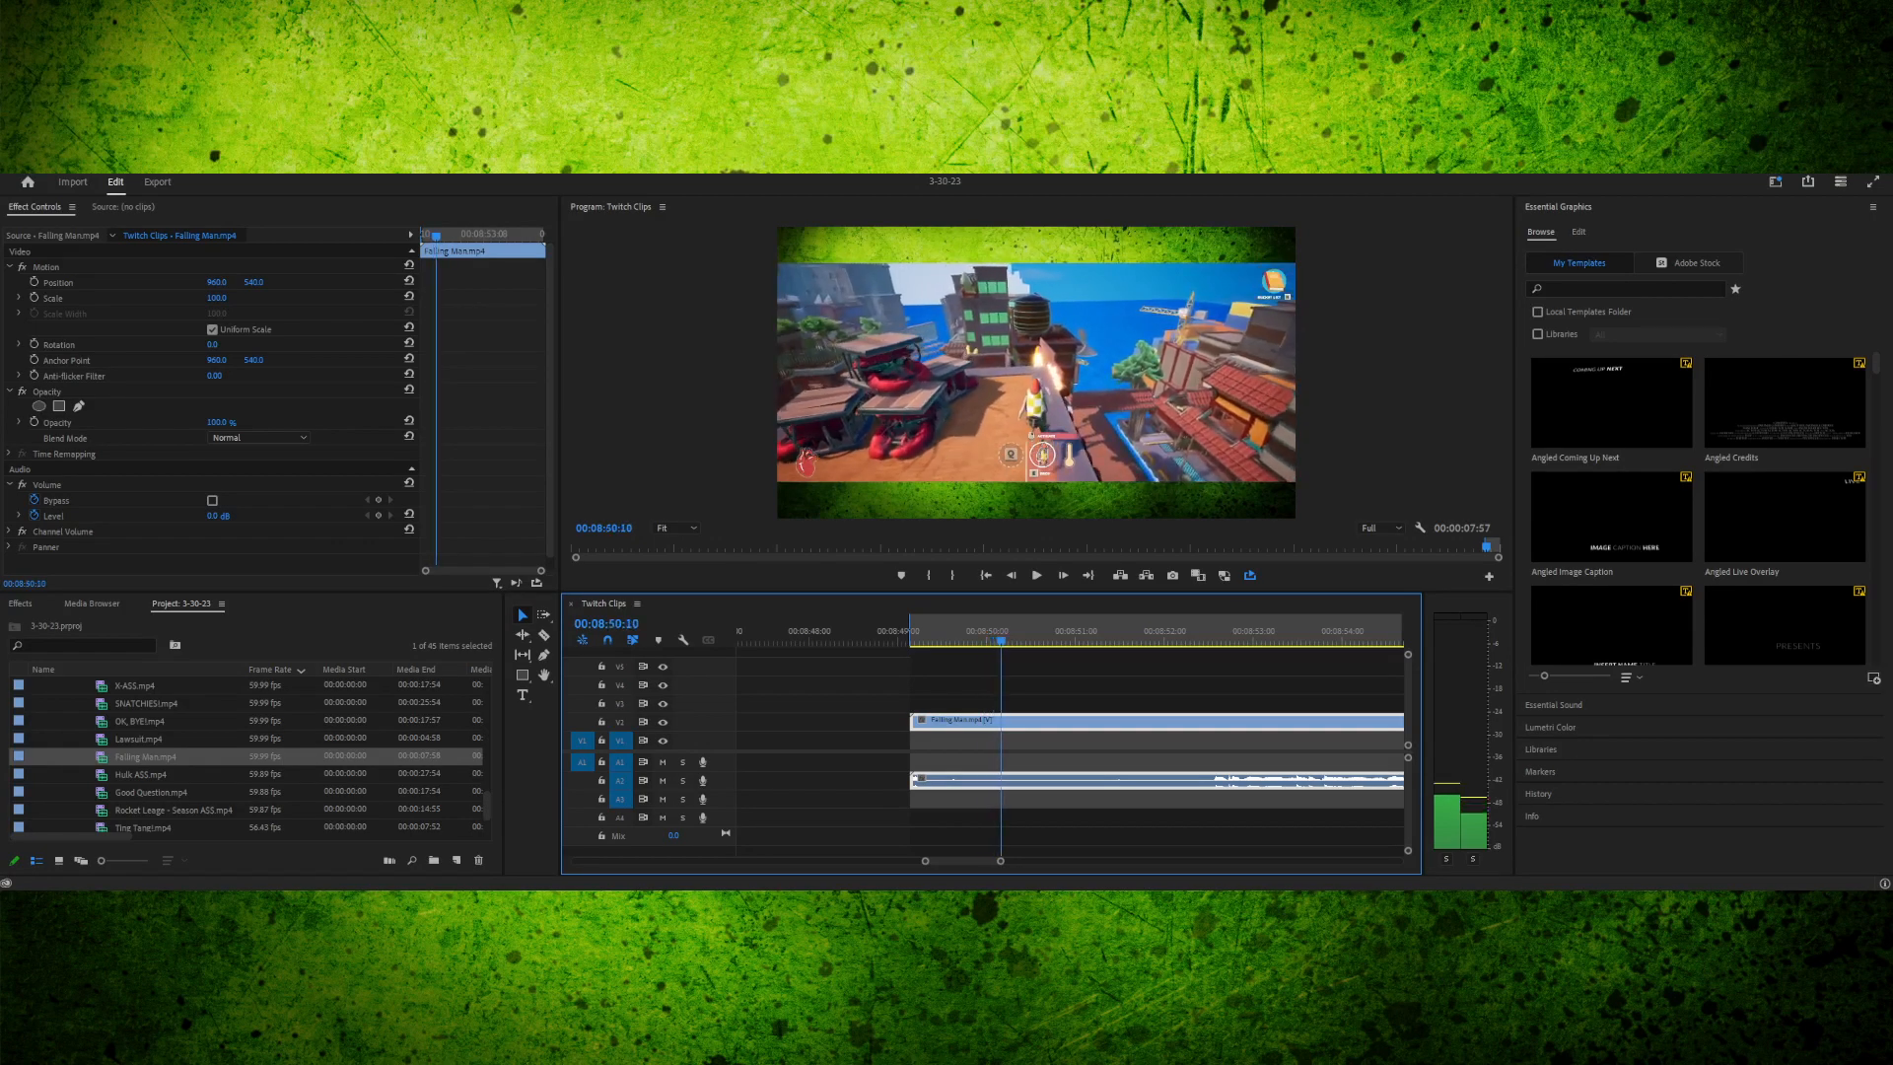
{"action": "key", "text": "Left"}
{"action": "key", "text": "Left"}
{"action": "key", "text": "Left"}
{"action": "key", "text": "Left"}
{"action": "key", "text": "Left"}
{"action": "key", "text": "Left"}
{"action": "key", "text": "Left"}
{"action": "key", "text": "Left"}
{"action": "key", "text": "Left"}
{"action": "key", "text": "Left"}
{"action": "key", "text": "Left"}
{"action": "key", "text": "Left"}
{"action": "key", "text": "Left"}
{"action": "key", "text": "Left"}
{"action": "key", "text": "Left"}
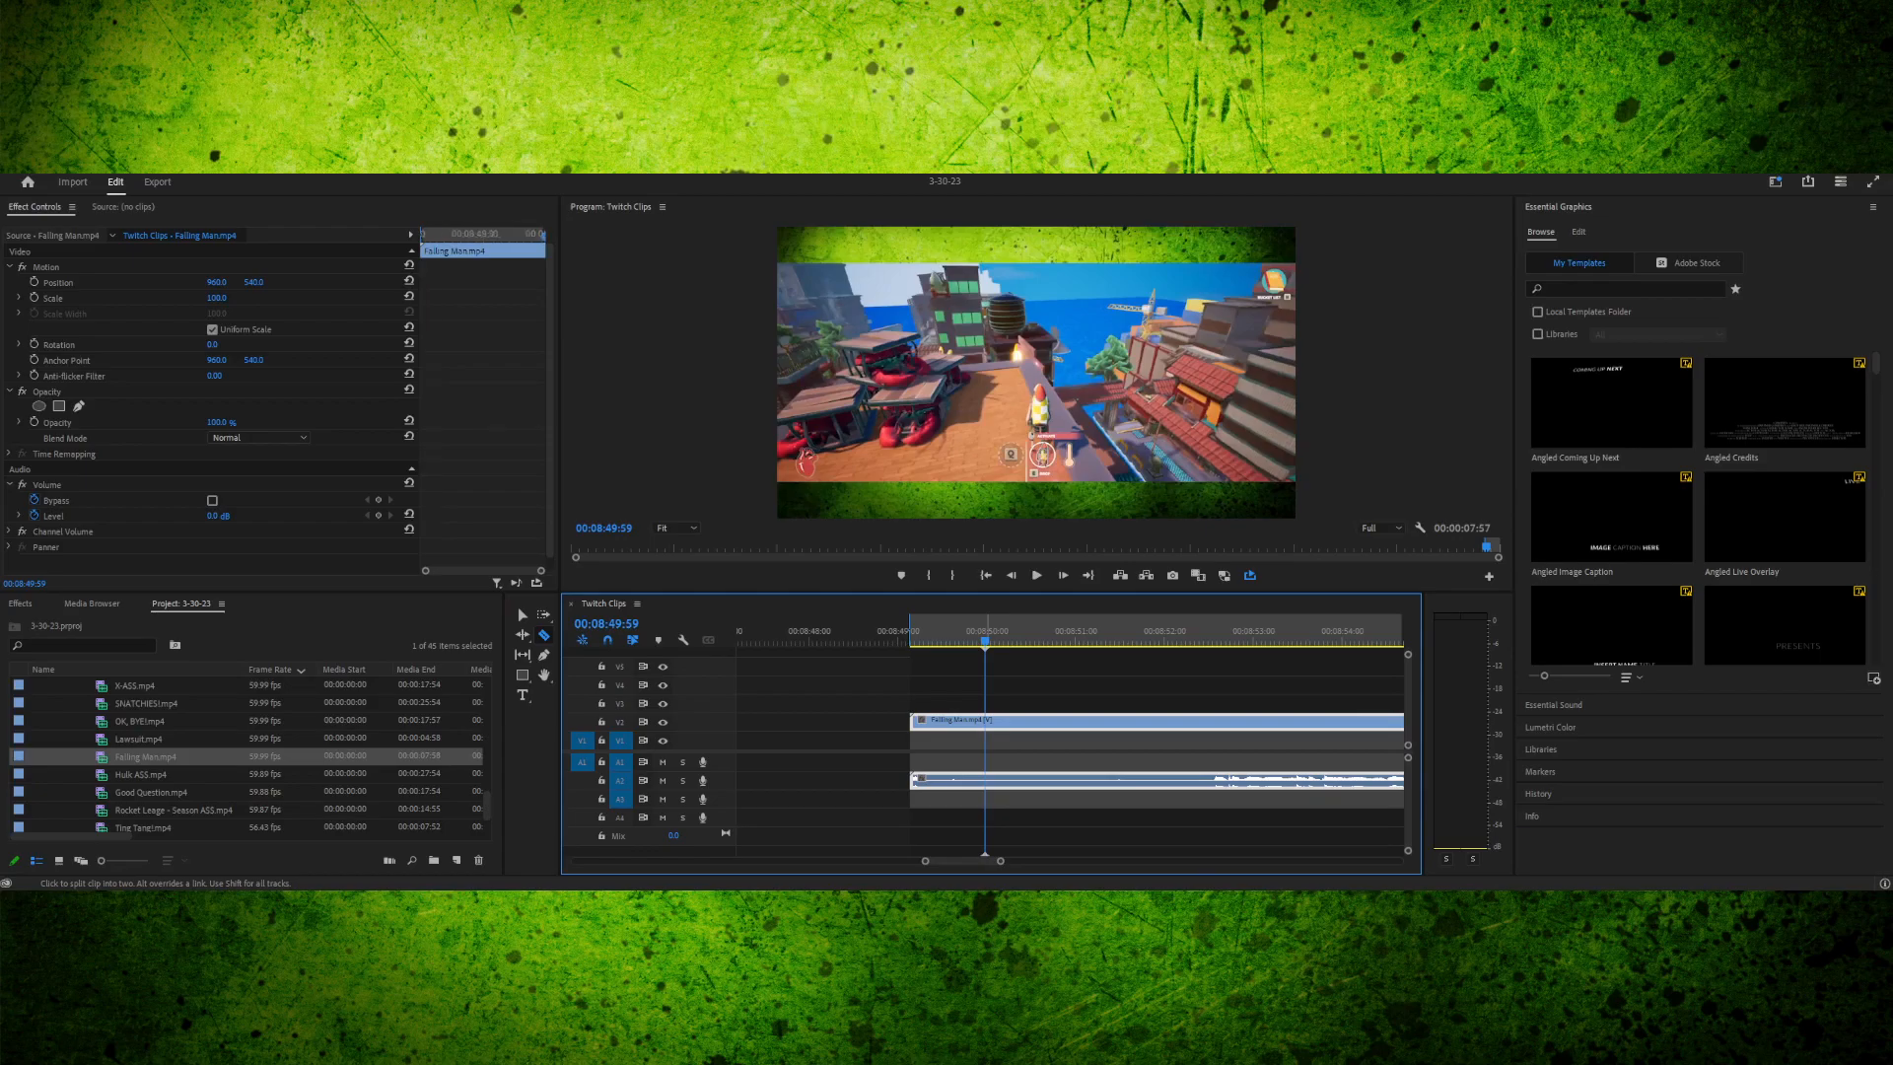
{"action": "key", "text": "ctrl+k"}
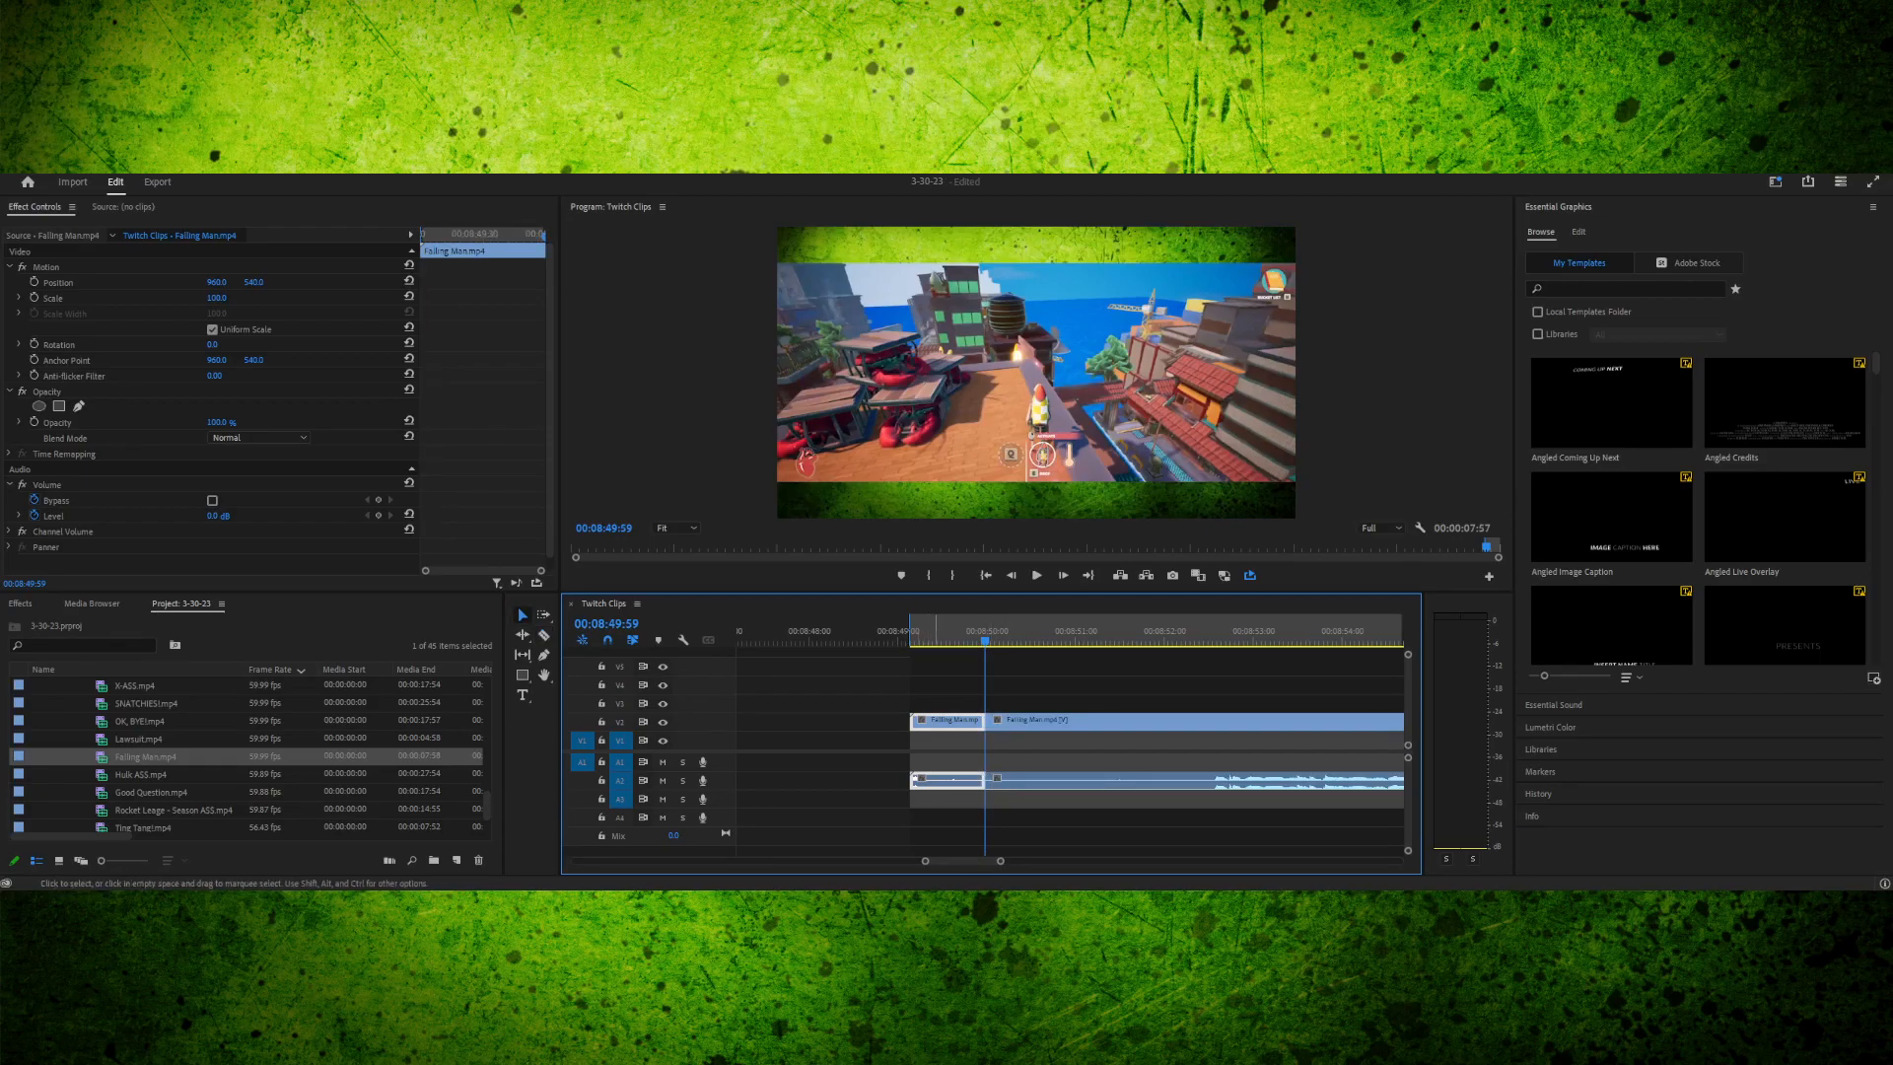
- Delete the Falling Man segment before 00:08:49:59, start the sequence's In point there, and preview the remaining clip
{"action": "key", "text": "Delete"}
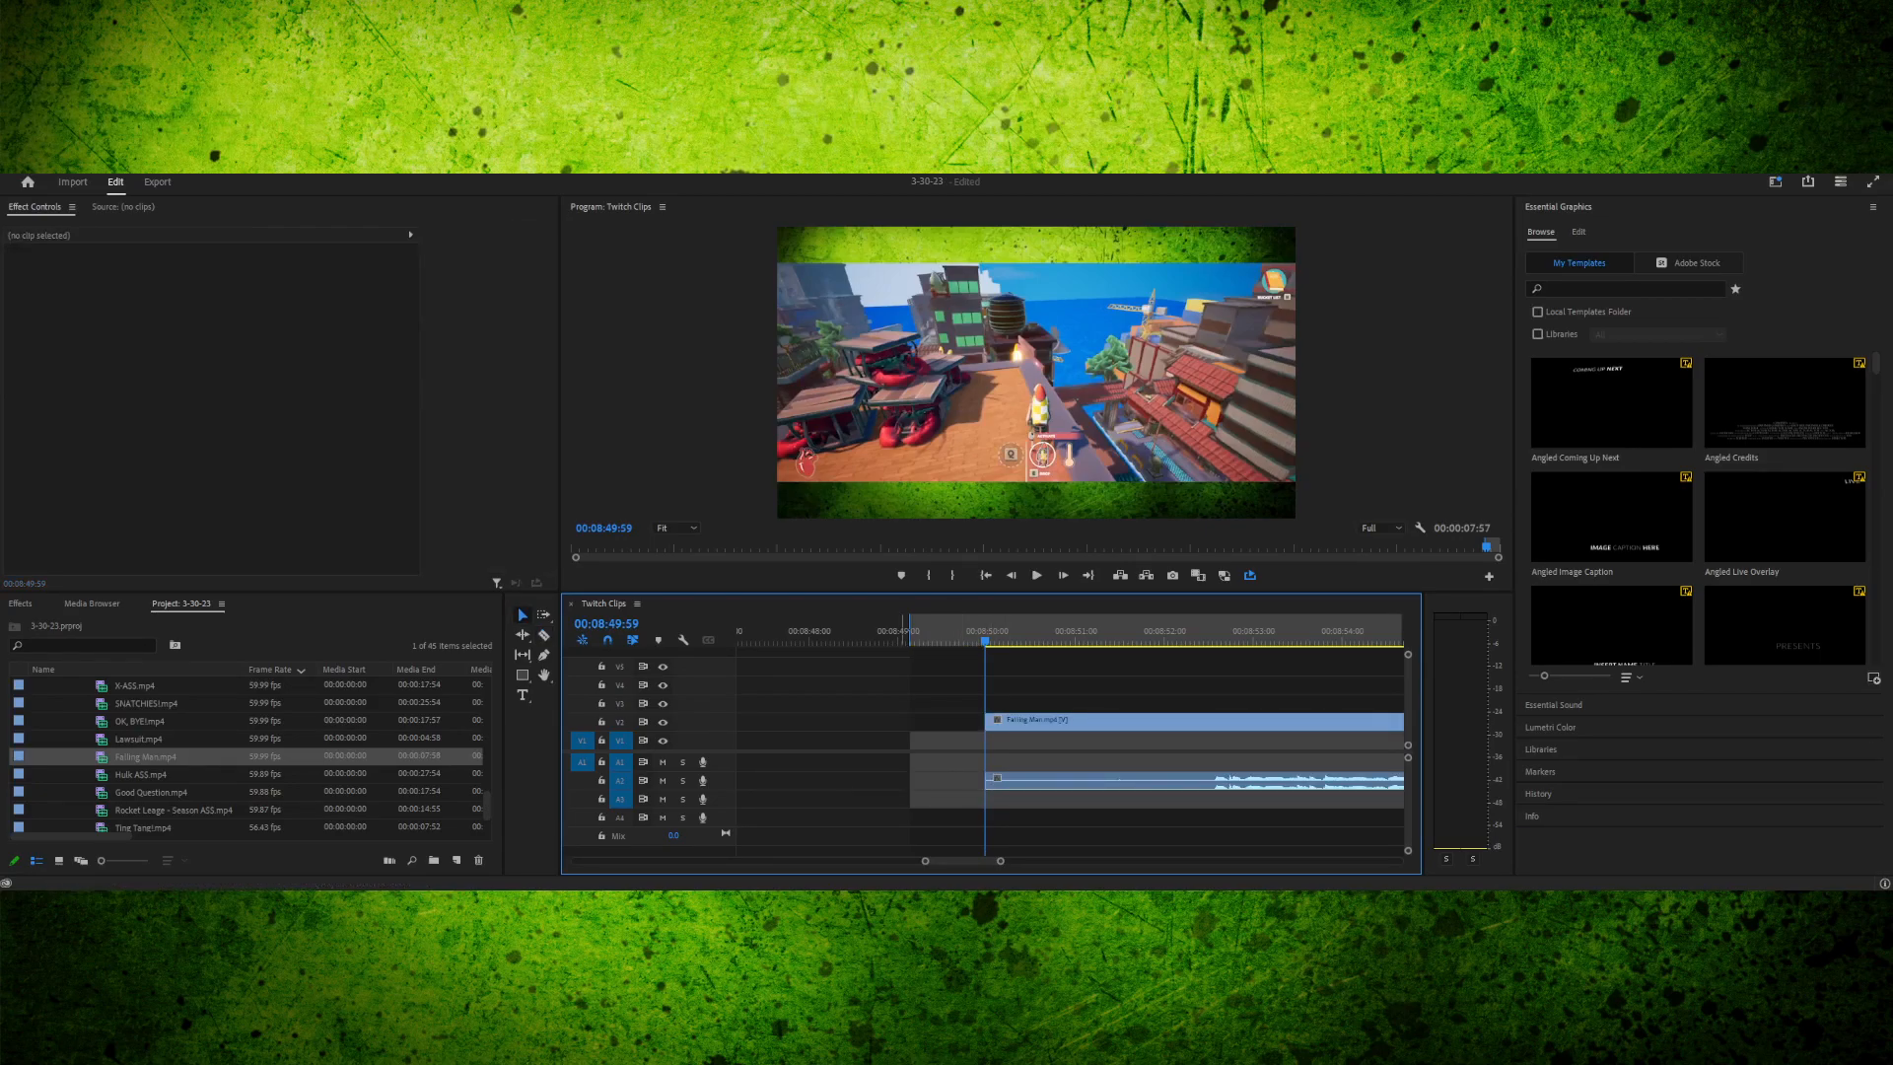
{"action": "key", "text": "Delete"}
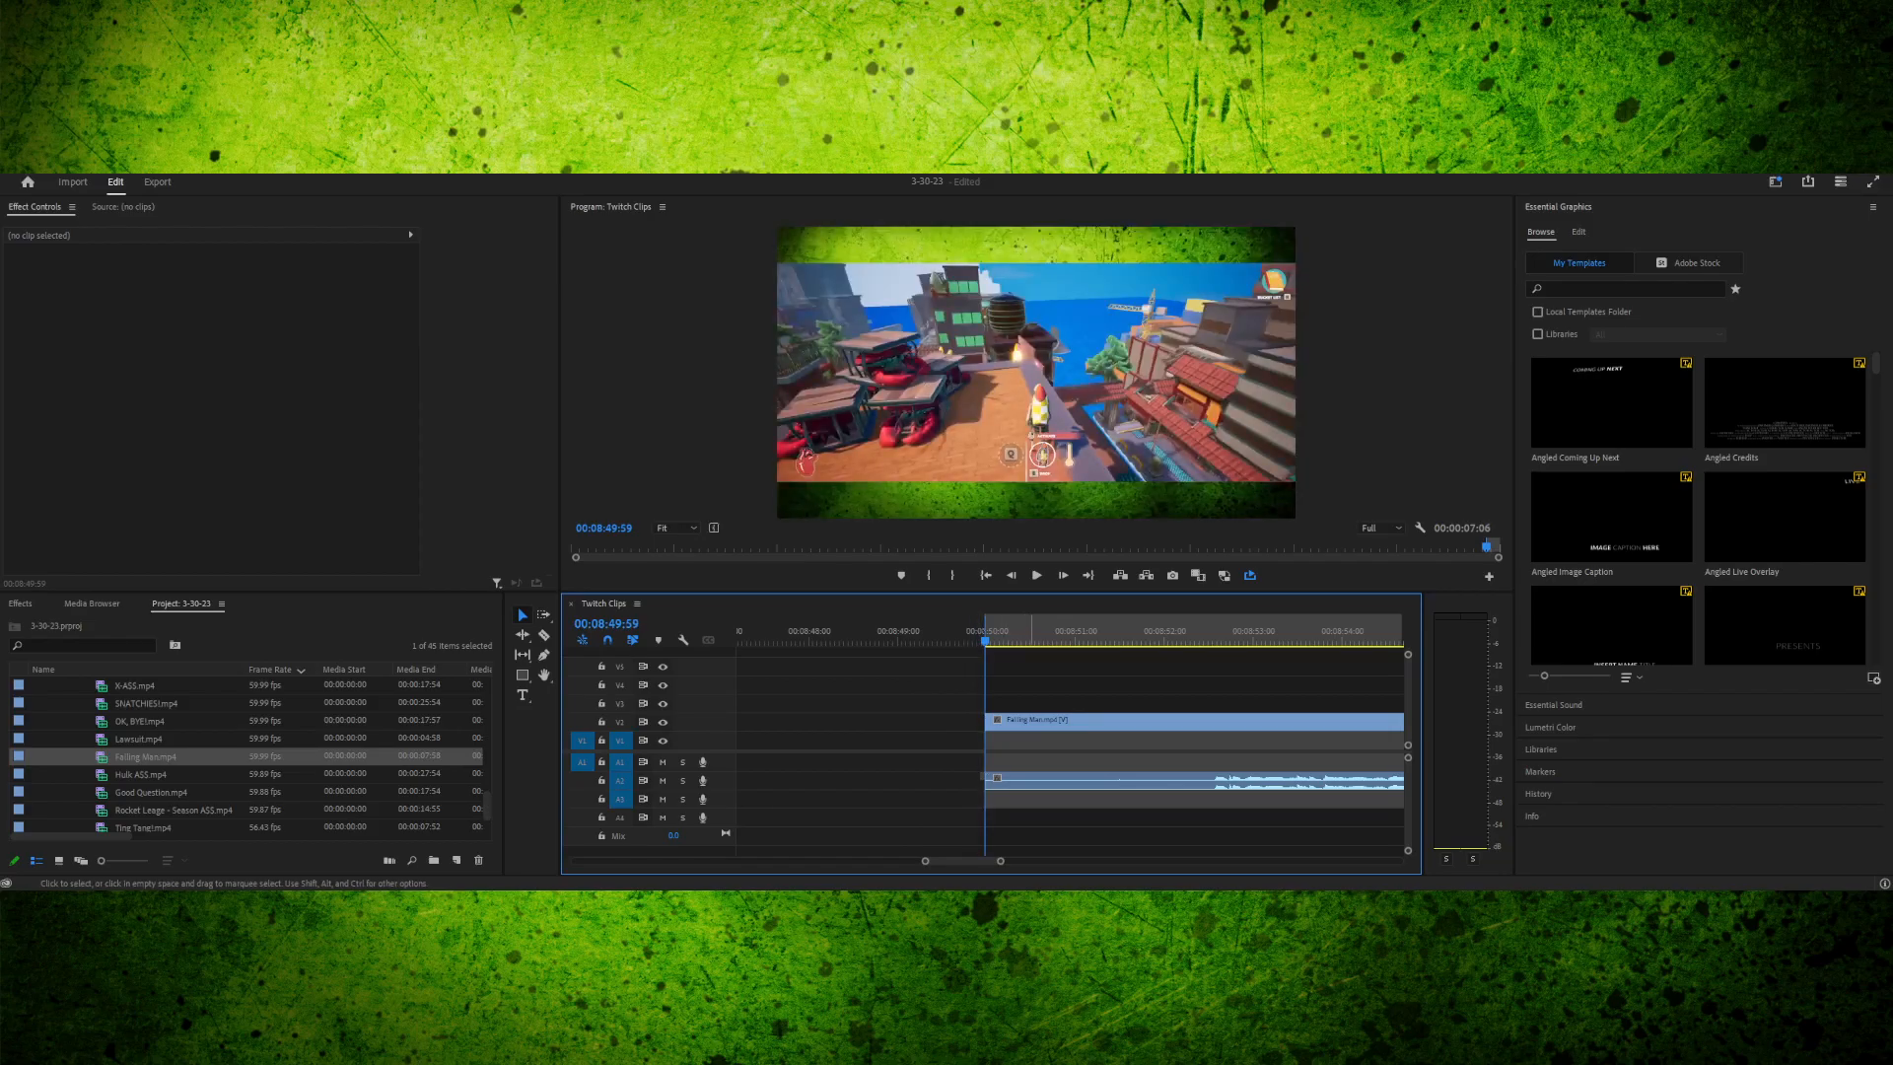
{"action": "key", "text": "space"}
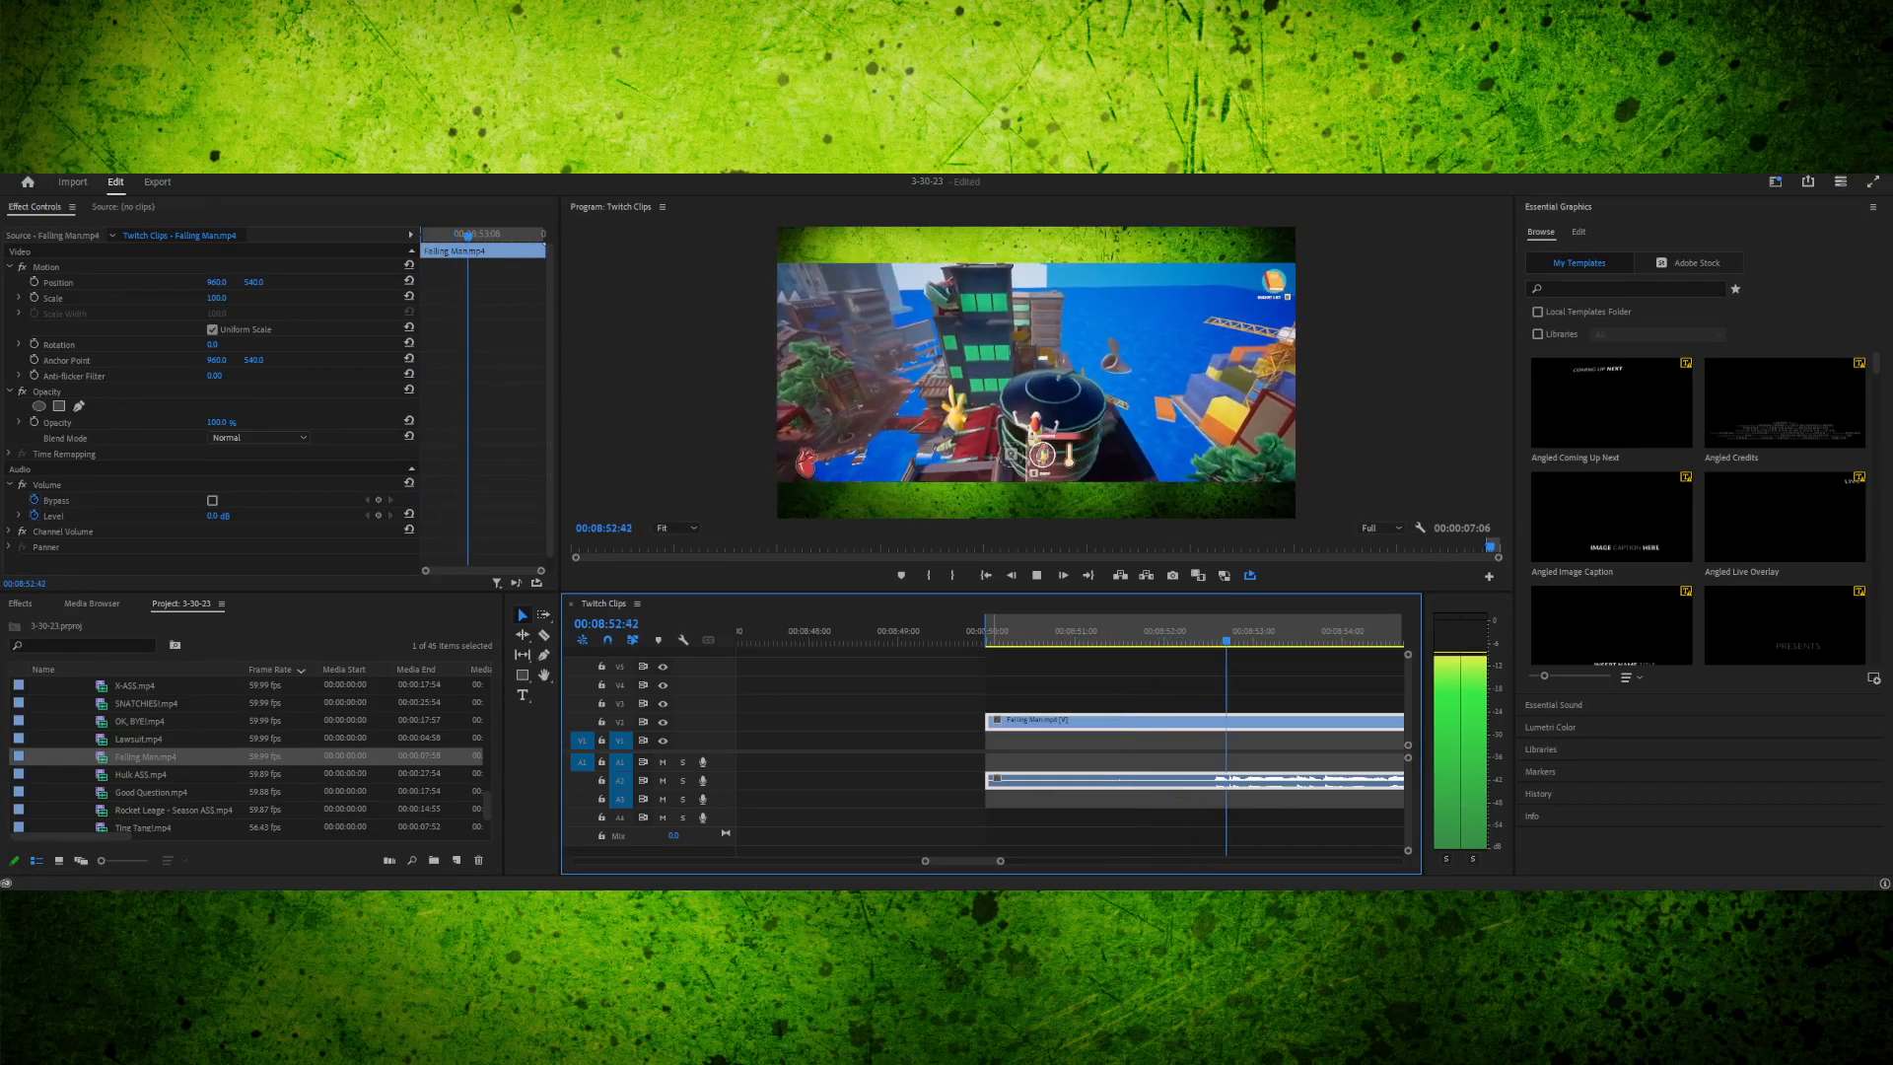
{"action": "key", "text": "space"}
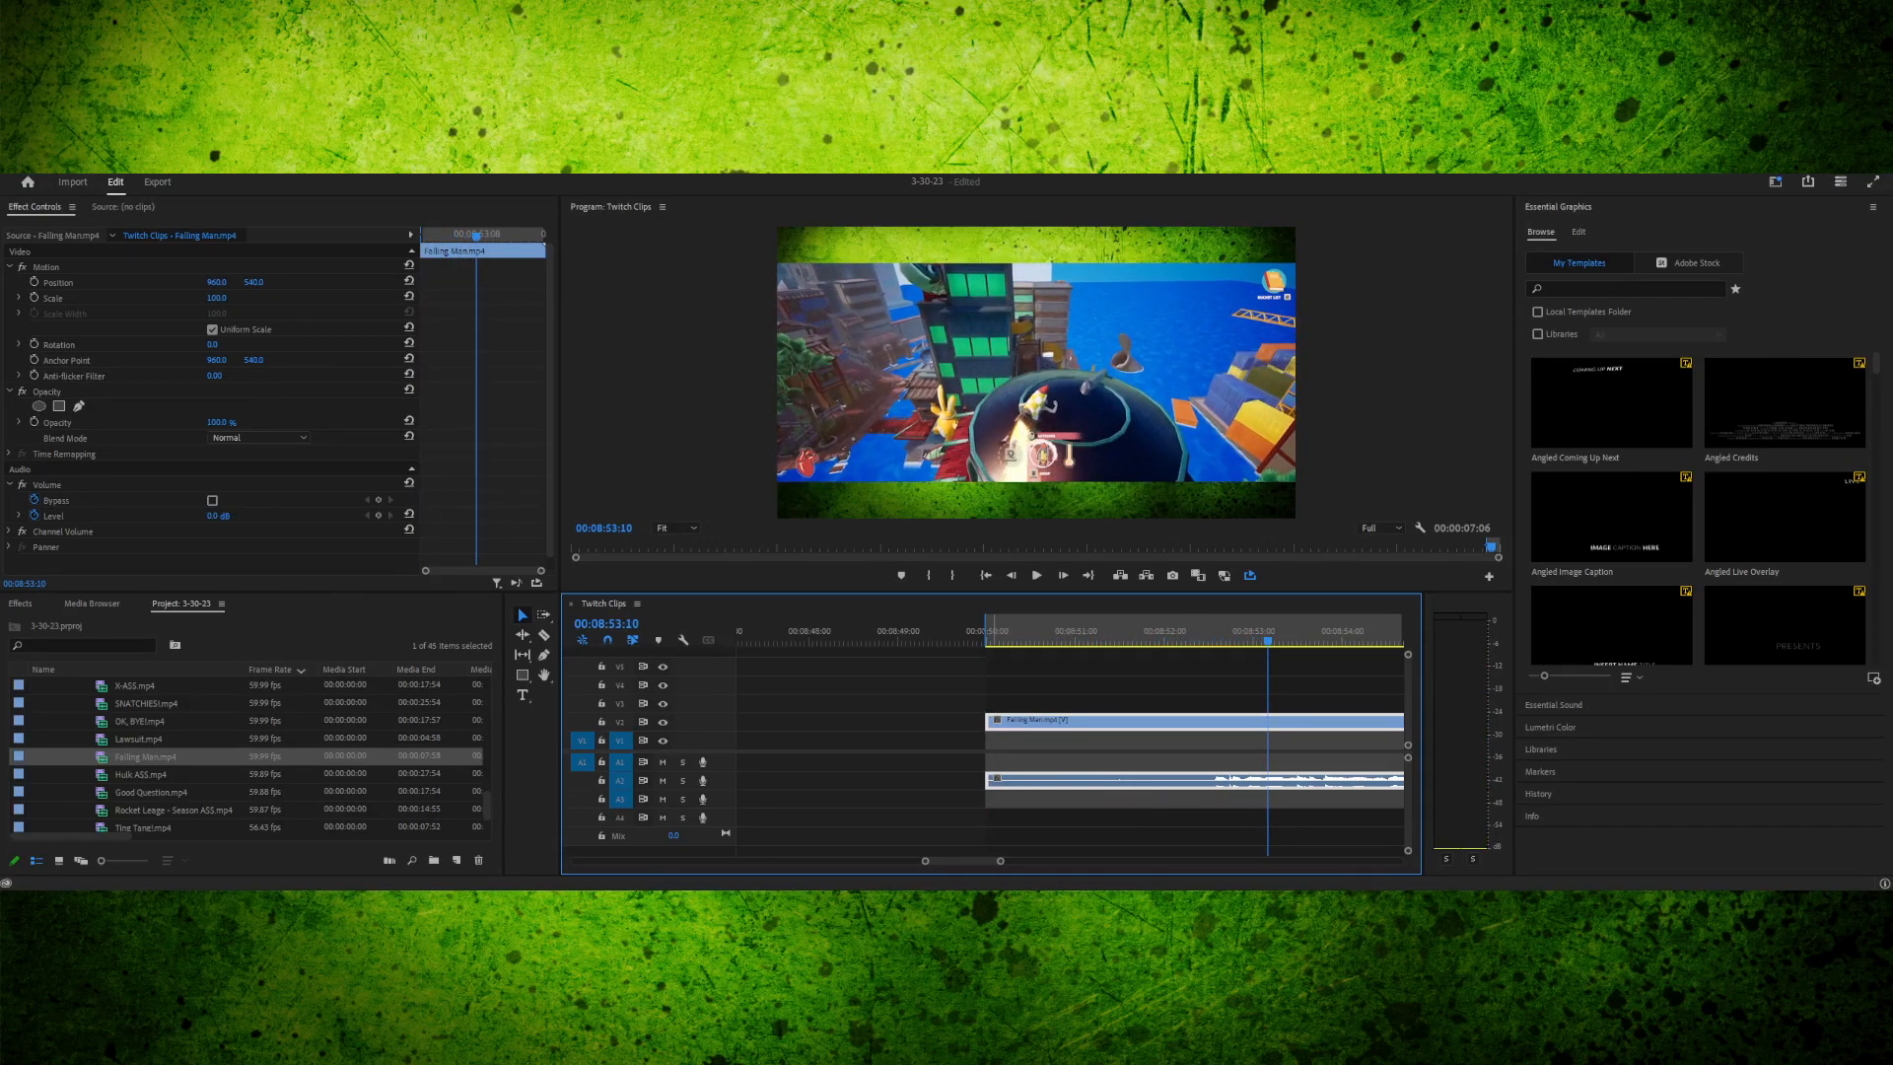
- Replay the character's launch, step frame by frame to 00:08:52:10, and split the Falling Man clip there
{"action": "key", "text": "Up"}
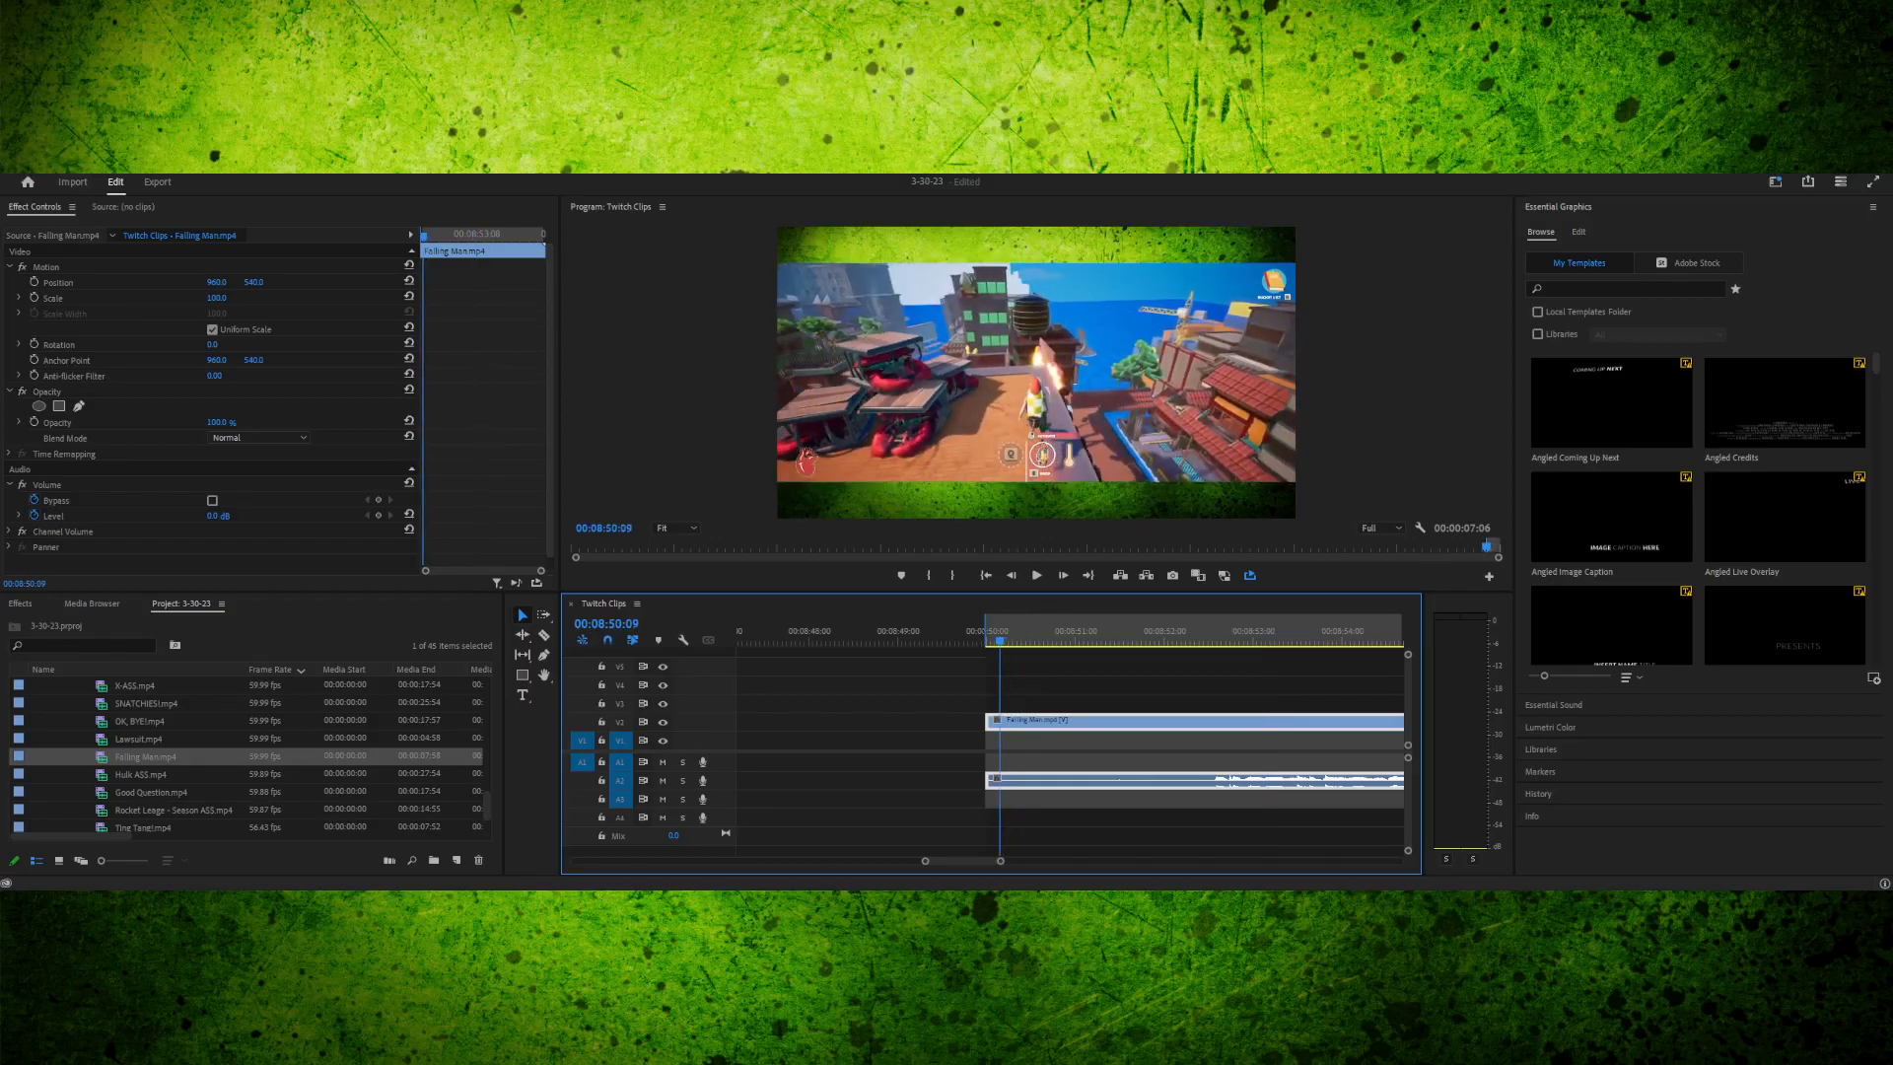
{"action": "key", "text": "space"}
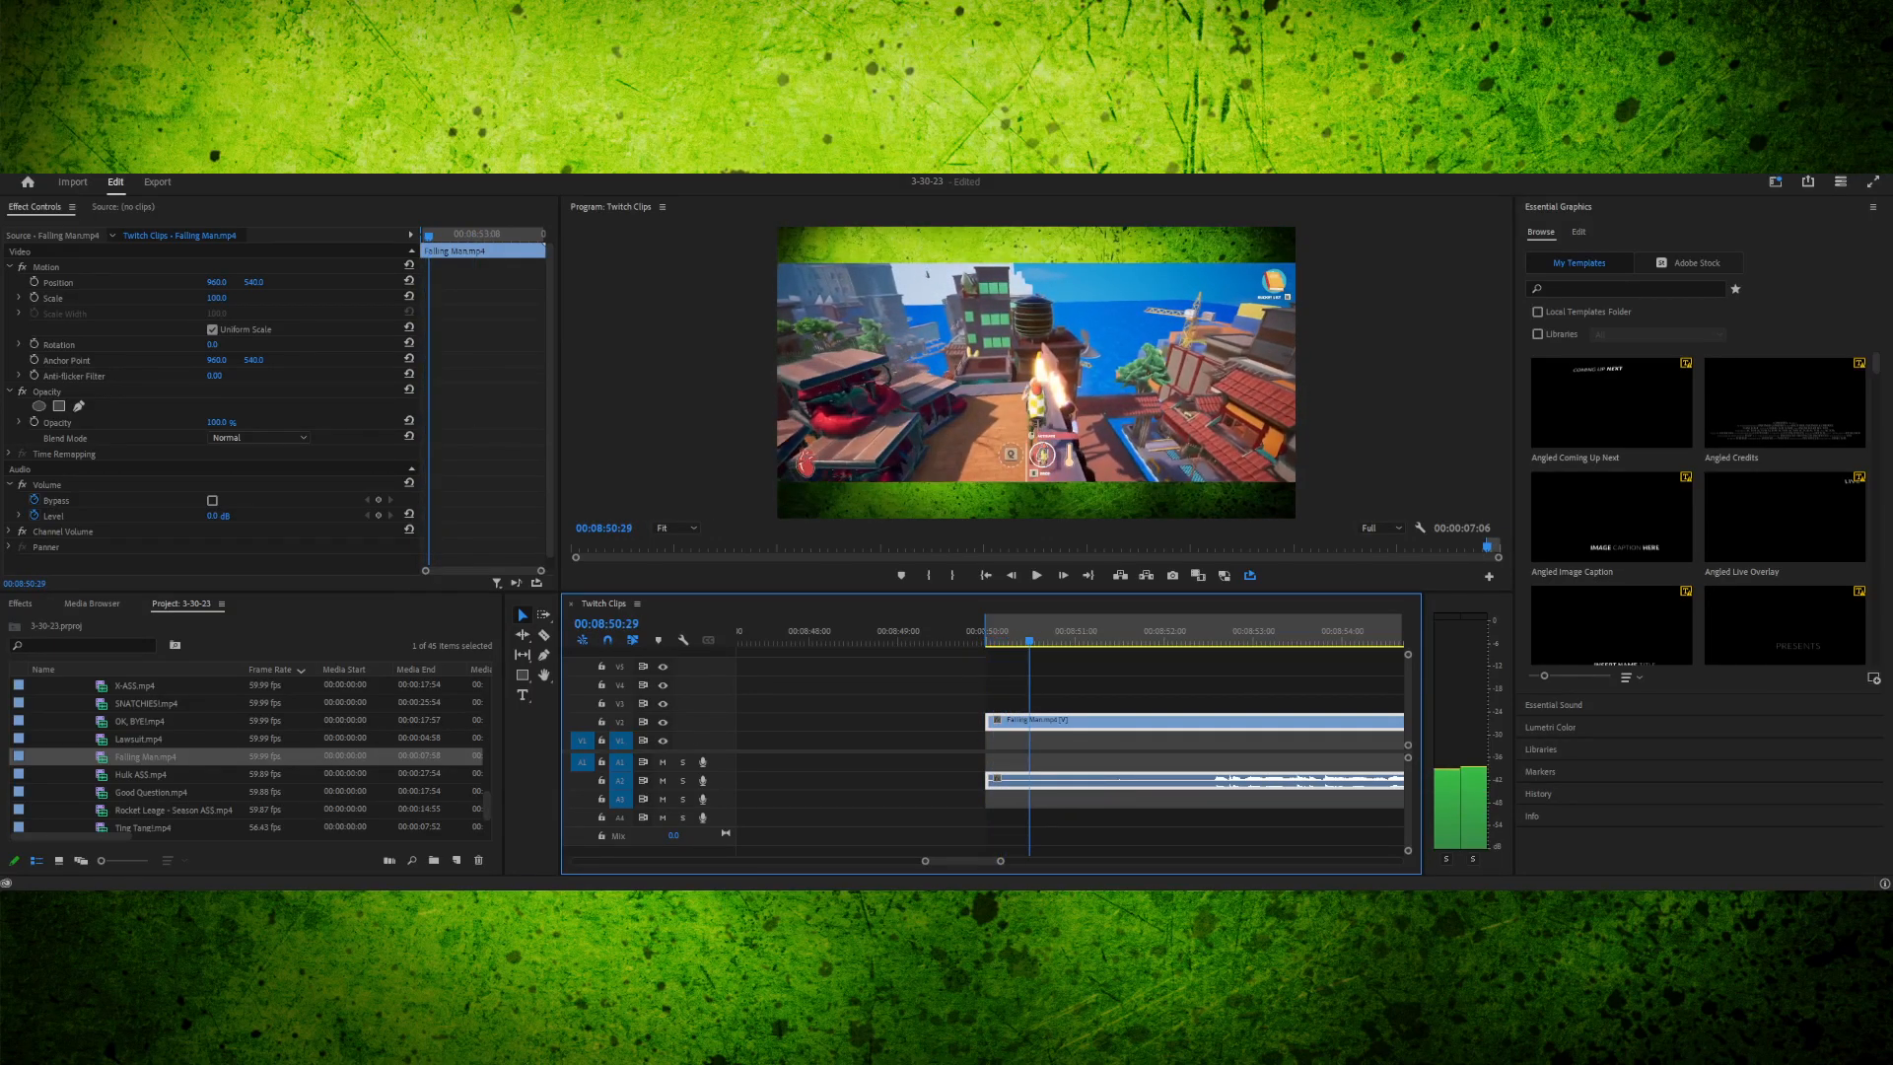
{"action": "key", "text": "space"}
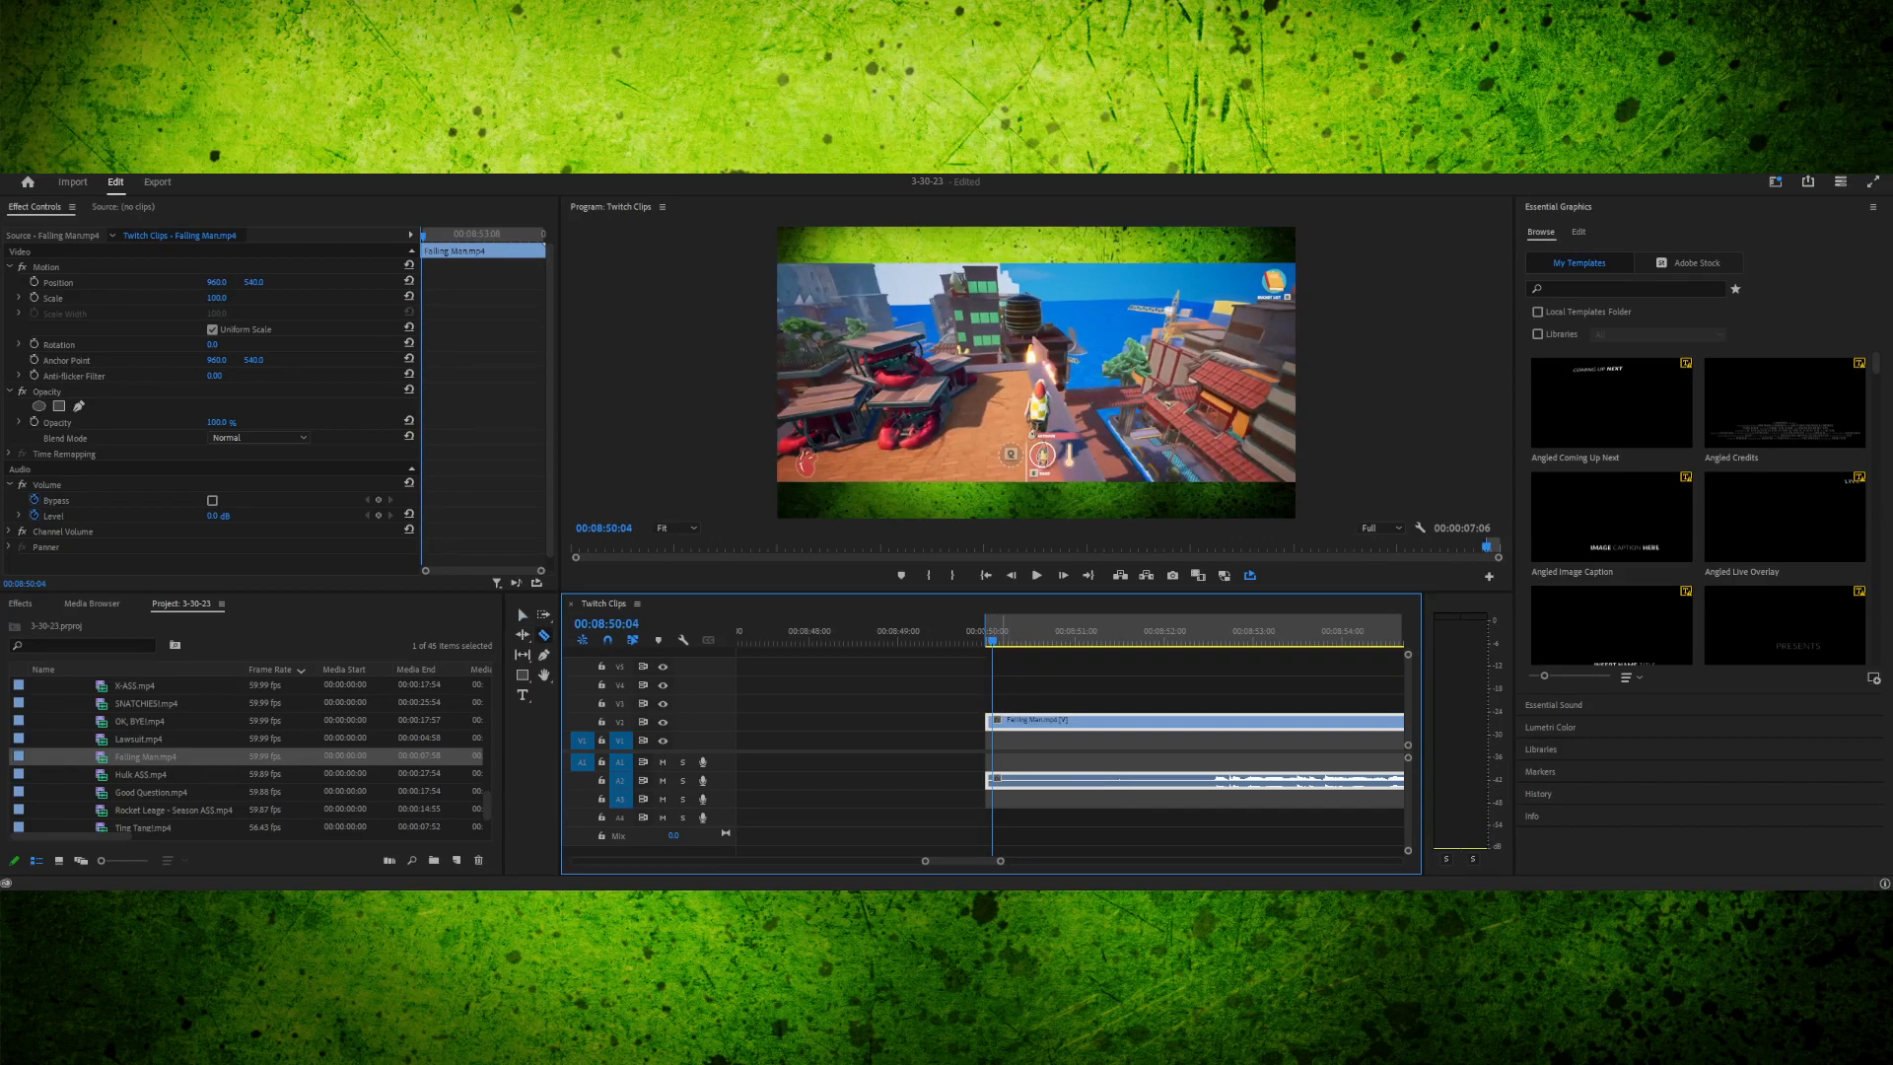
{"action": "key", "text": "space"}
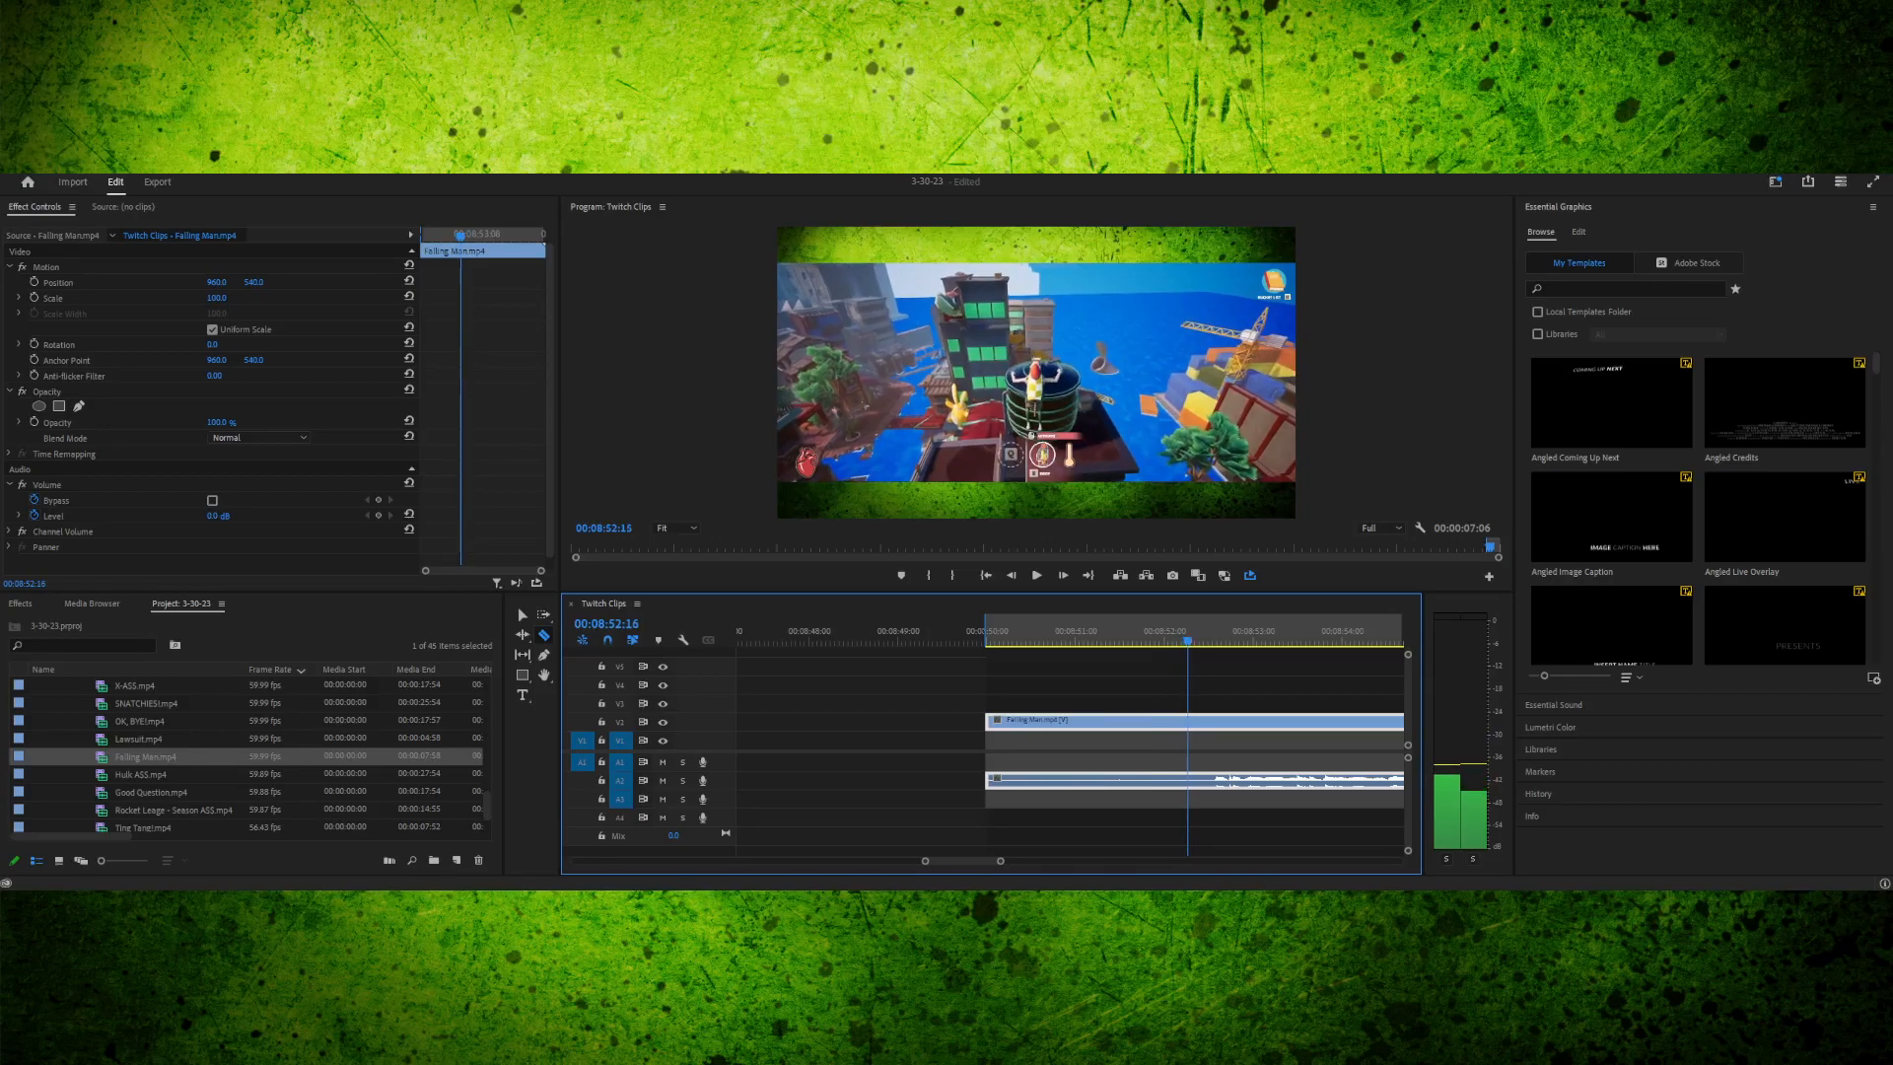
{"action": "key", "text": "Left"}
{"action": "key", "text": "Left"}
{"action": "key", "text": "Left"}
{"action": "key", "text": "Left"}
{"action": "key", "text": "Left"}
{"action": "key", "text": "Left"}
{"action": "key", "text": "Left"}
{"action": "key", "text": "Left"}
{"action": "key", "text": "Left"}
{"action": "key", "text": "Left"}
{"action": "key", "text": "Left"}
{"action": "key", "text": "Left"}
{"action": "key", "text": "Left"}
{"action": "key", "text": "Left"}
{"action": "key", "text": "Left"}
{"action": "key", "text": "Left"}
{"action": "key", "text": "Left"}
{"action": "key", "text": "Left"}
{"action": "key", "text": "Left"}
{"action": "key", "text": "Left"}
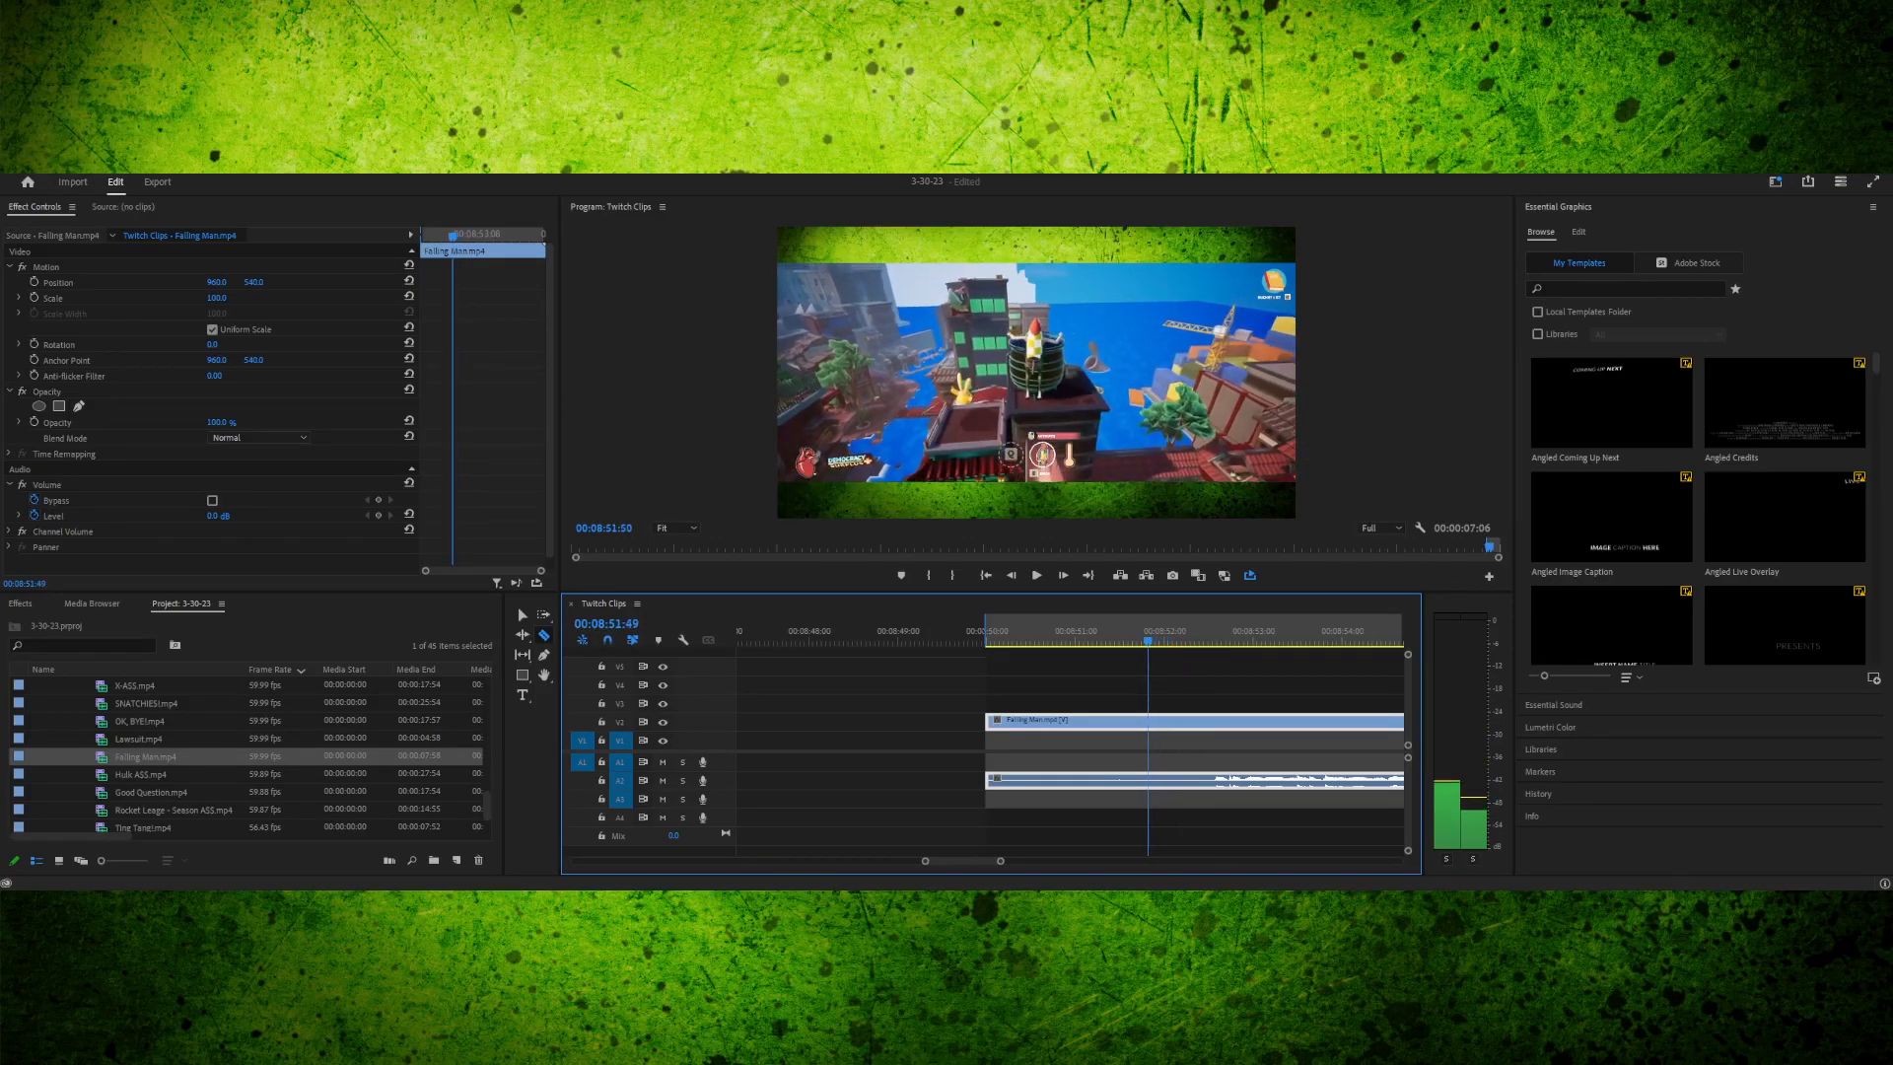
{"action": "key", "text": "Right"}
{"action": "key", "text": "Right"}
{"action": "key", "text": "Right"}
{"action": "key", "text": "Right"}
{"action": "key", "text": "Right"}
{"action": "key", "text": "Right"}
{"action": "key", "text": "Right"}
{"action": "key", "text": "Right"}
{"action": "key", "text": "Right"}
{"action": "key", "text": "Right"}
{"action": "key", "text": "Right"}
{"action": "key", "text": "Right"}
{"action": "key", "text": "Right"}
{"action": "key", "text": "Right"}
{"action": "key", "text": "Right"}
{"action": "key", "text": "Right"}
{"action": "key", "text": "Right"}
{"action": "key", "text": "Right"}
{"action": "key", "text": "Right"}
{"action": "key", "text": "Right"}
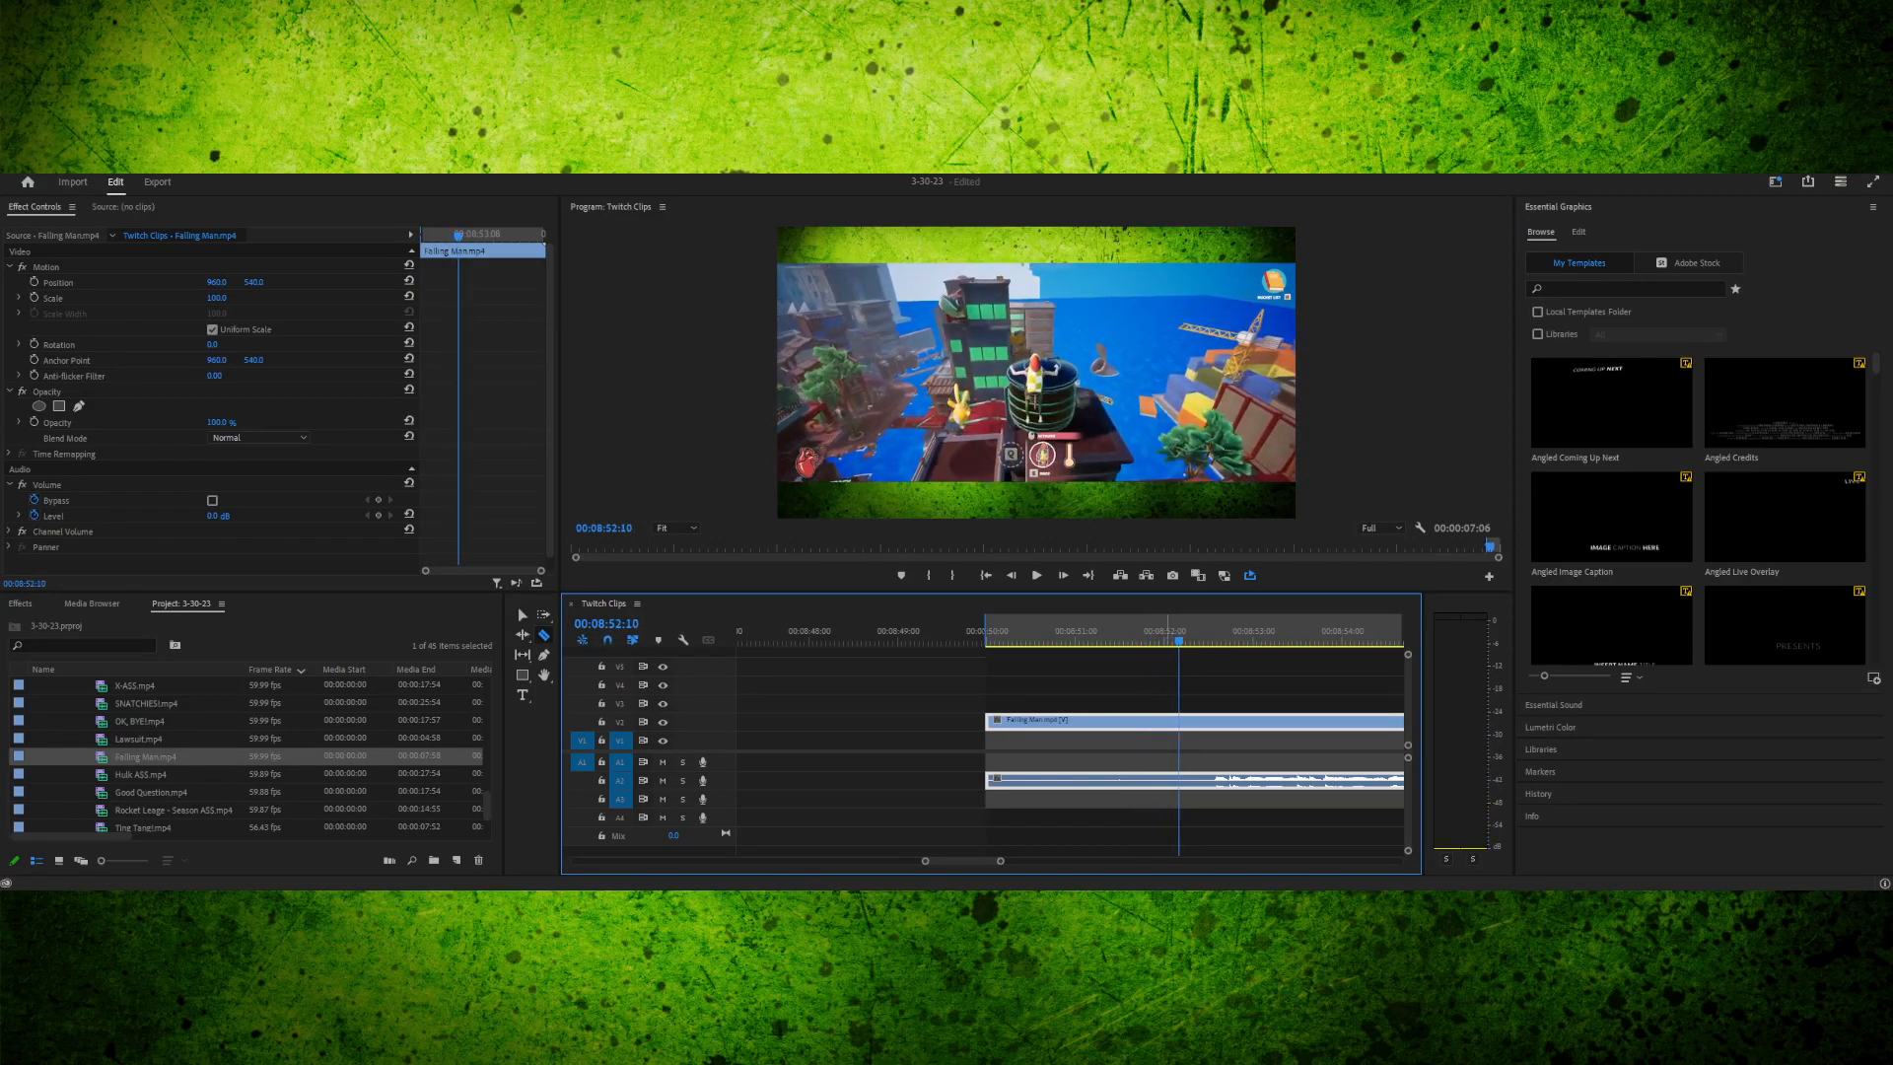
{"action": "key", "text": "ctrl+k"}
{"action": "key", "text": "v"}
- Move the Falling Man segment after 00:08:52:10 further along track V2, leaving a gap behind the first segment
{"action": "scroll", "coordinate": [1091, 735], "scroll_direction": "down", "scroll_amount": 10}
{"action": "scroll", "coordinate": [1070, 734], "scroll_direction": "up", "scroll_amount": 5}
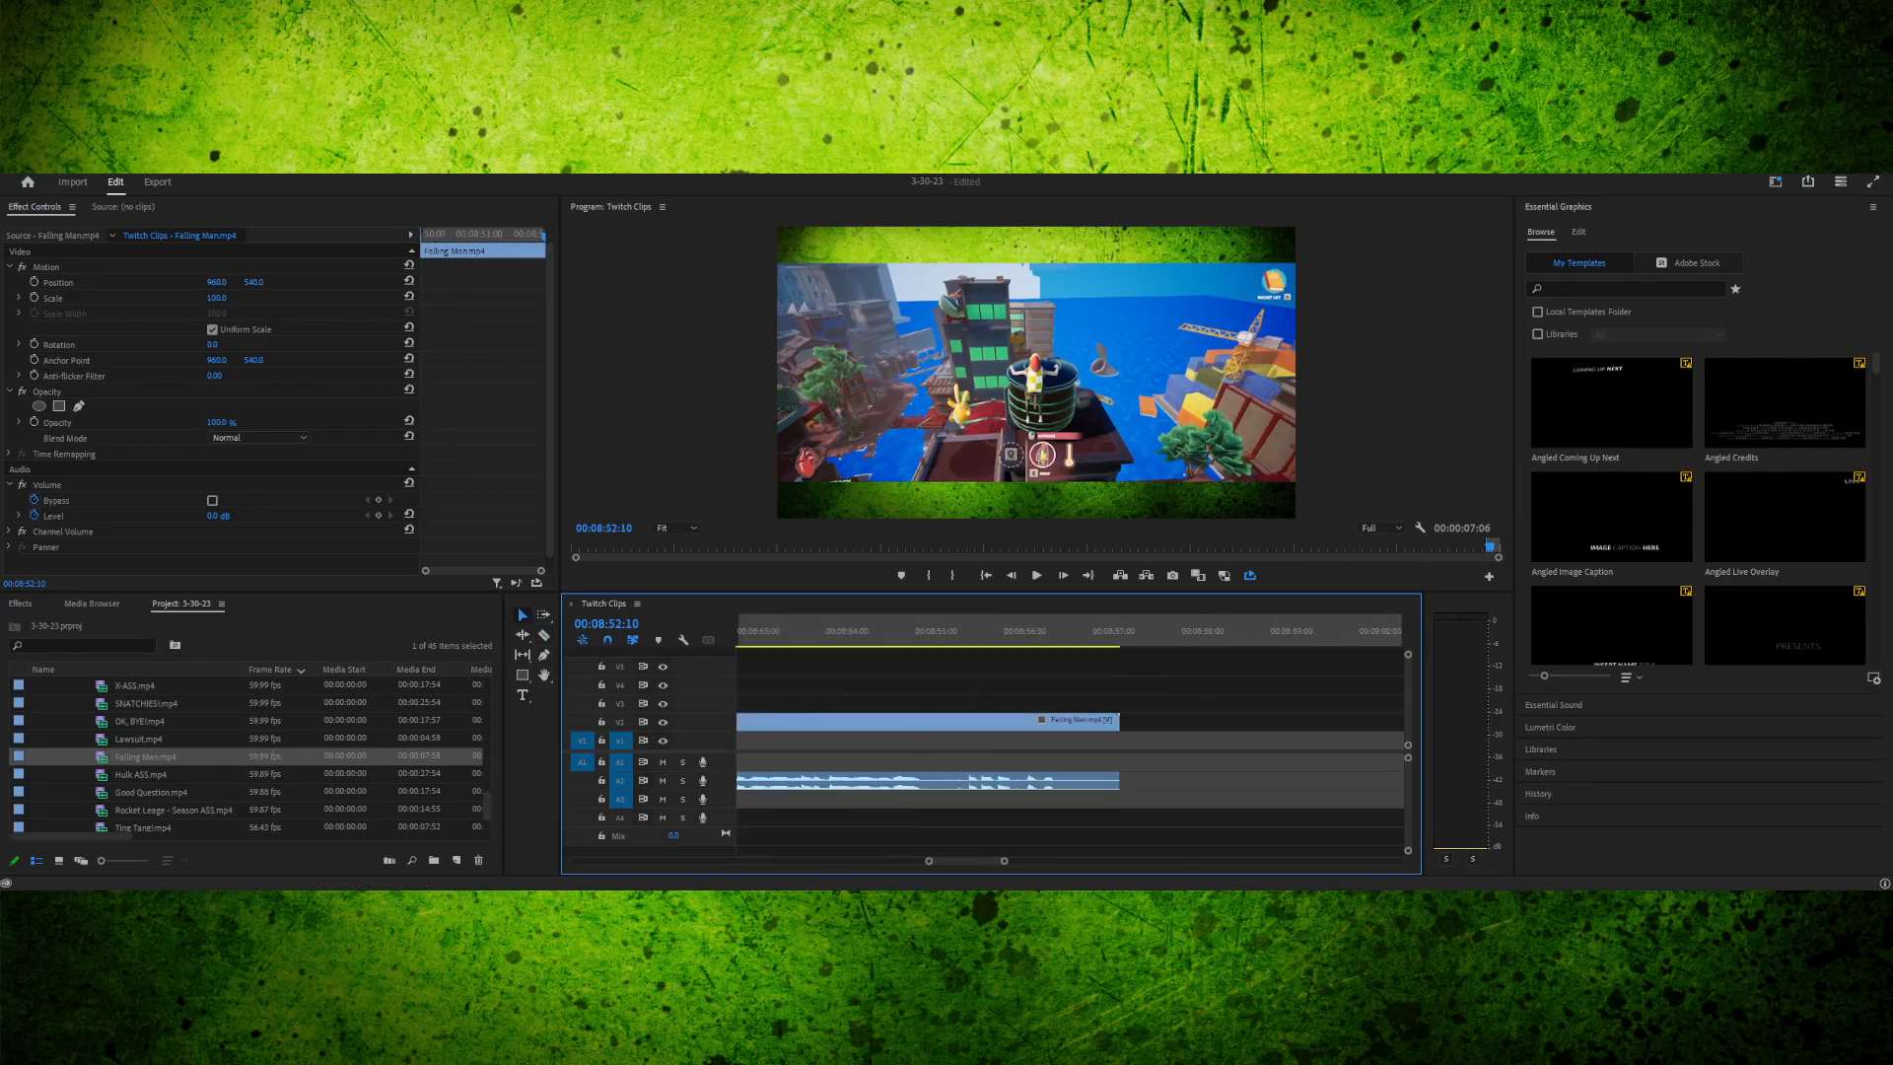
{"action": "key", "text": "minus"}
{"action": "key", "text": "minus"}
{"action": "key", "text": "minus"}
{"action": "left_click_drag", "start_coordinate": [1099, 722], "coordinate": [1173, 721]}
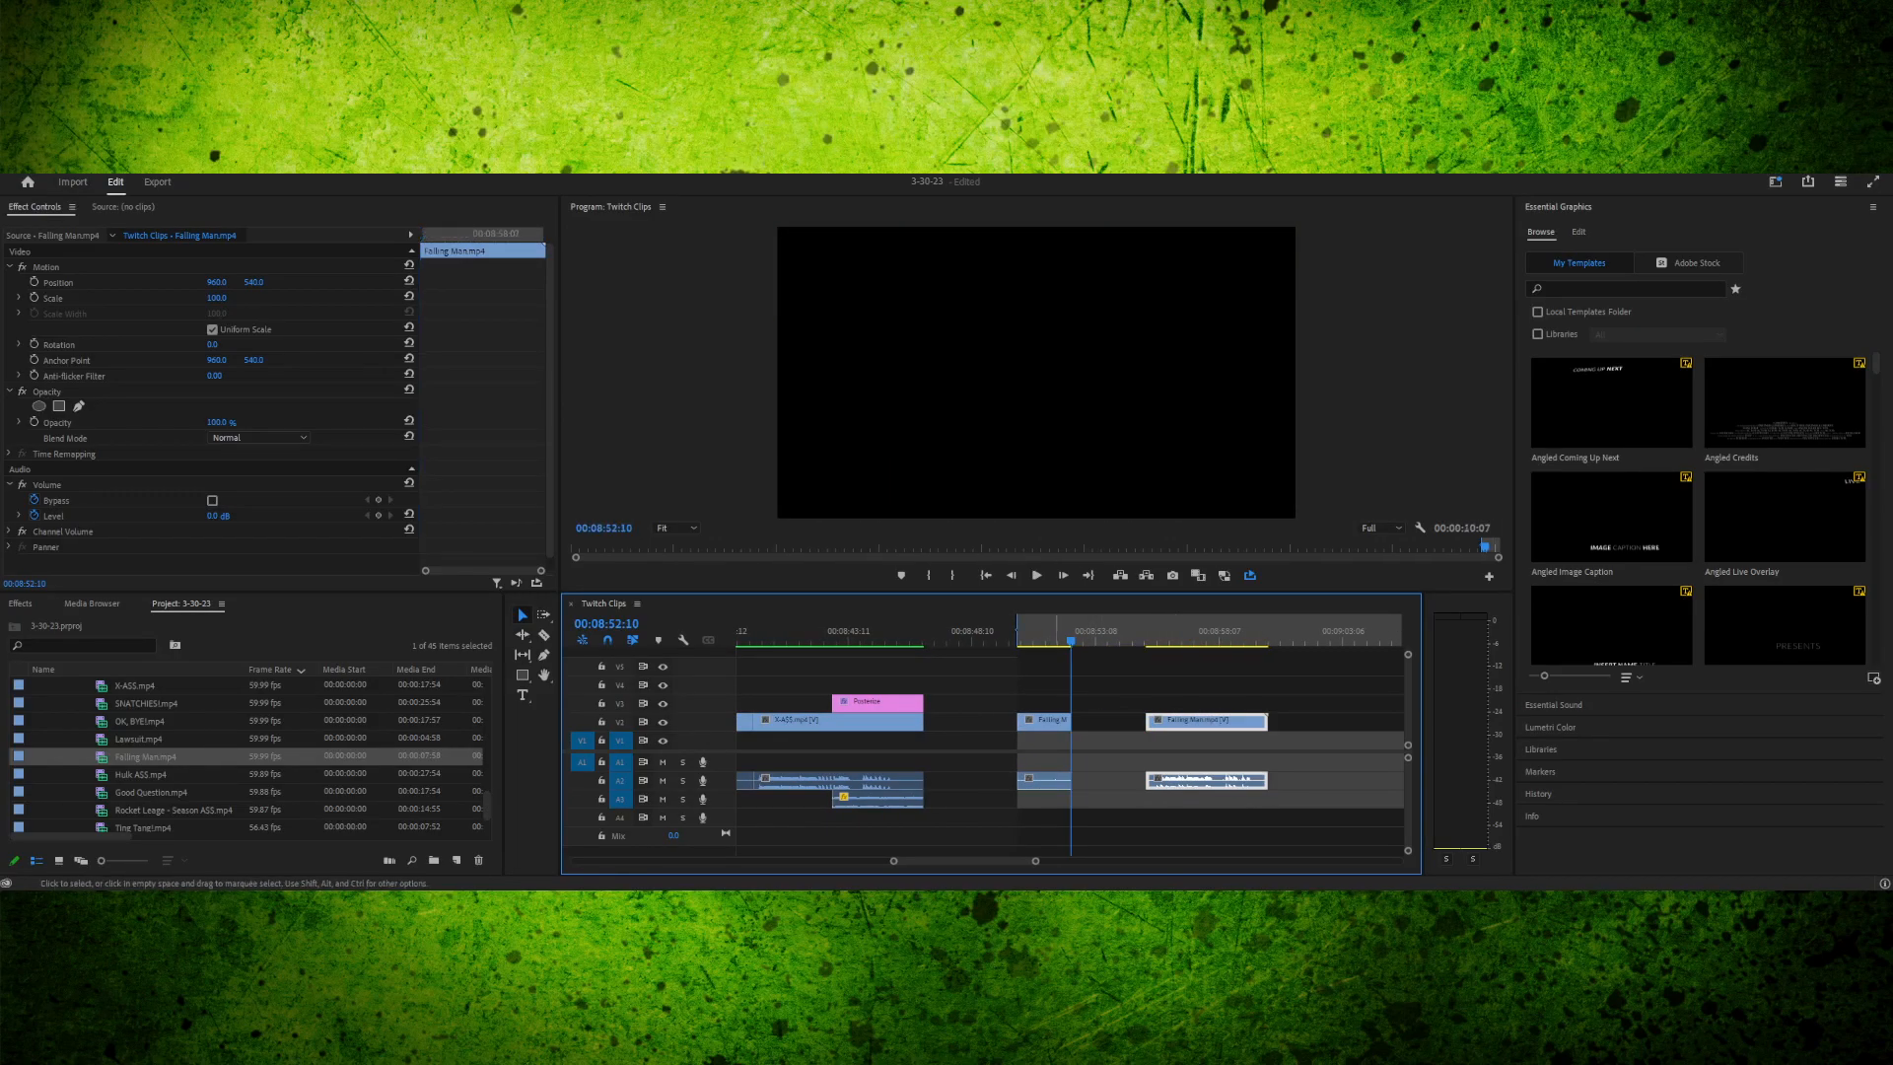
- Step through the first Falling Man segment to 00:08:50:25, where the launch begins, and split it there
{"action": "left_click", "coordinate": [1040, 632]}
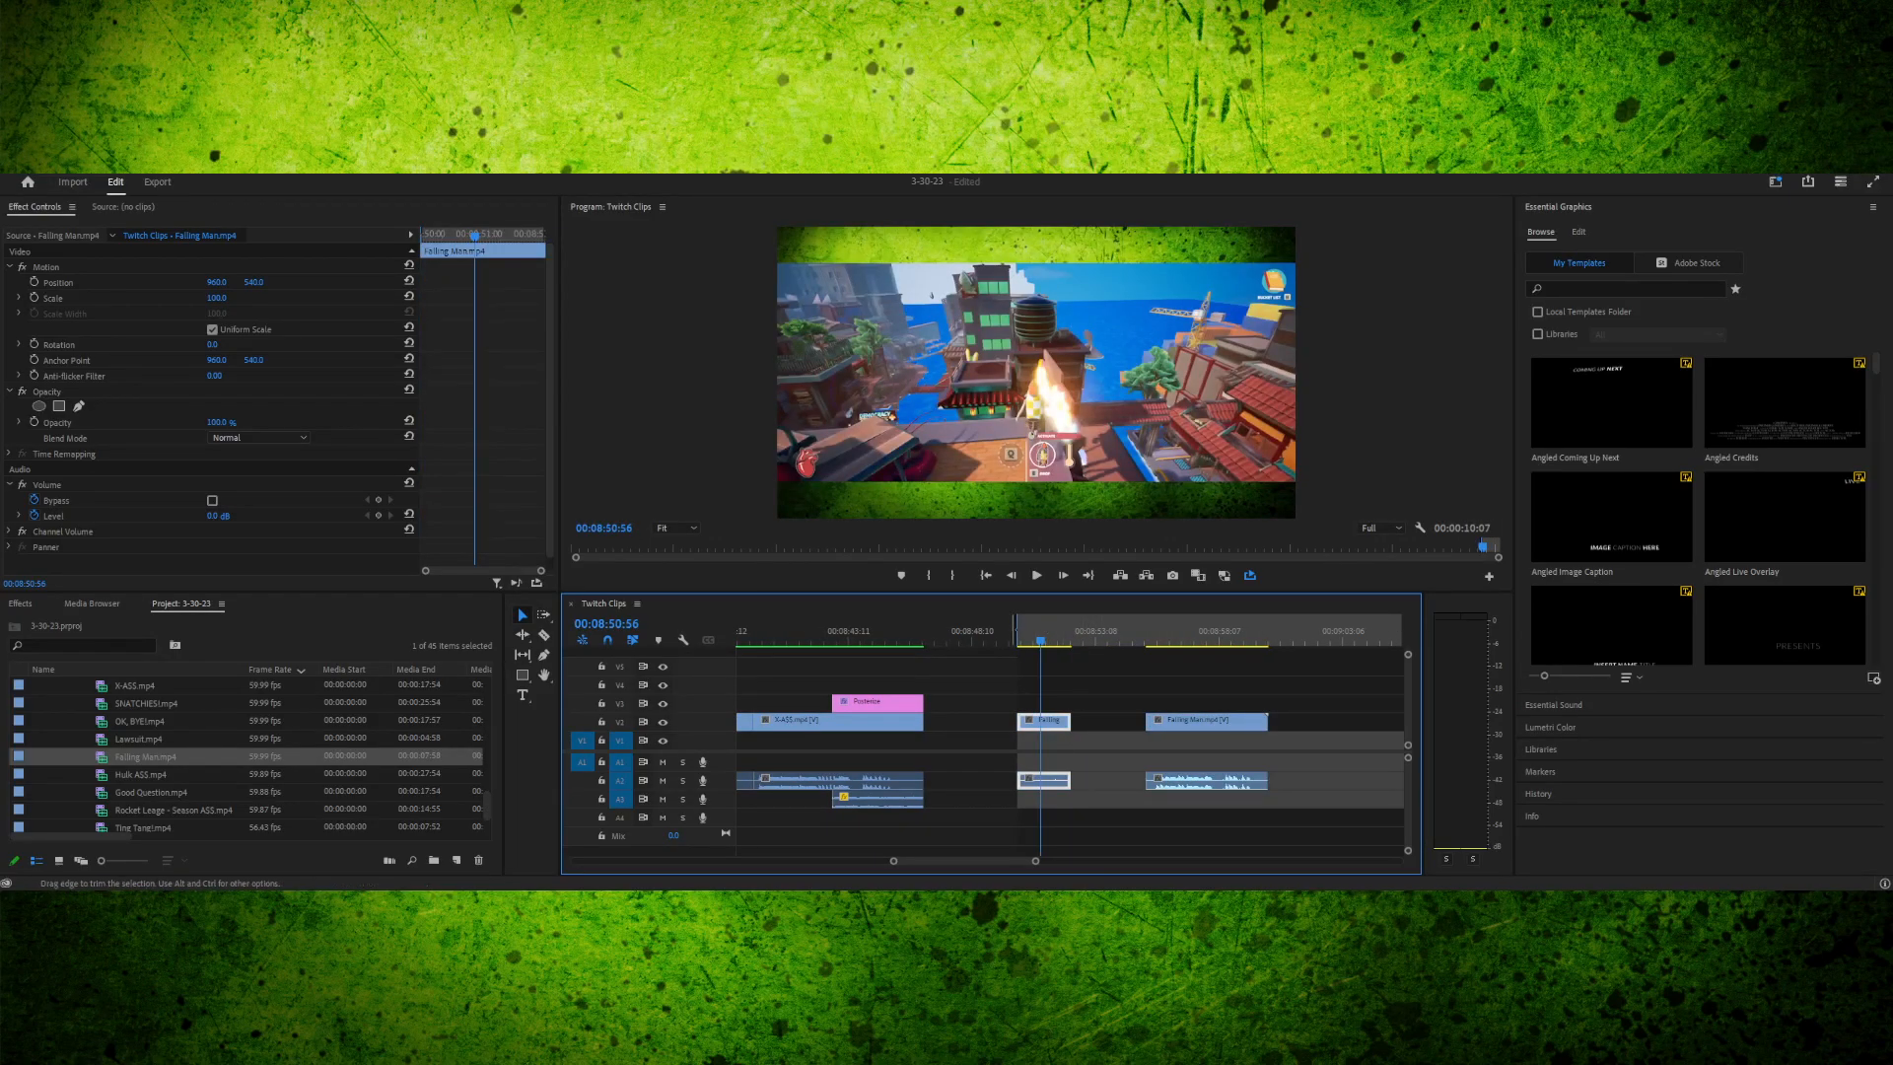
{"action": "left_click_drag", "start_coordinate": [1050, 632], "coordinate": [1023, 632]}
{"action": "key", "text": "space"}
{"action": "key", "text": "Right"}
{"action": "key", "text": "Right"}
{"action": "key", "text": "Right"}
{"action": "key", "text": "Right"}
{"action": "key", "text": "Right"}
{"action": "key", "text": "Right"}
{"action": "key", "text": "Right"}
{"action": "key", "text": "Right"}
{"action": "key", "text": "Right"}
{"action": "key", "text": "Right"}
{"action": "key", "text": "Right"}
{"action": "key", "text": "Right"}
{"action": "key", "text": "Right"}
{"action": "key", "text": "Right"}
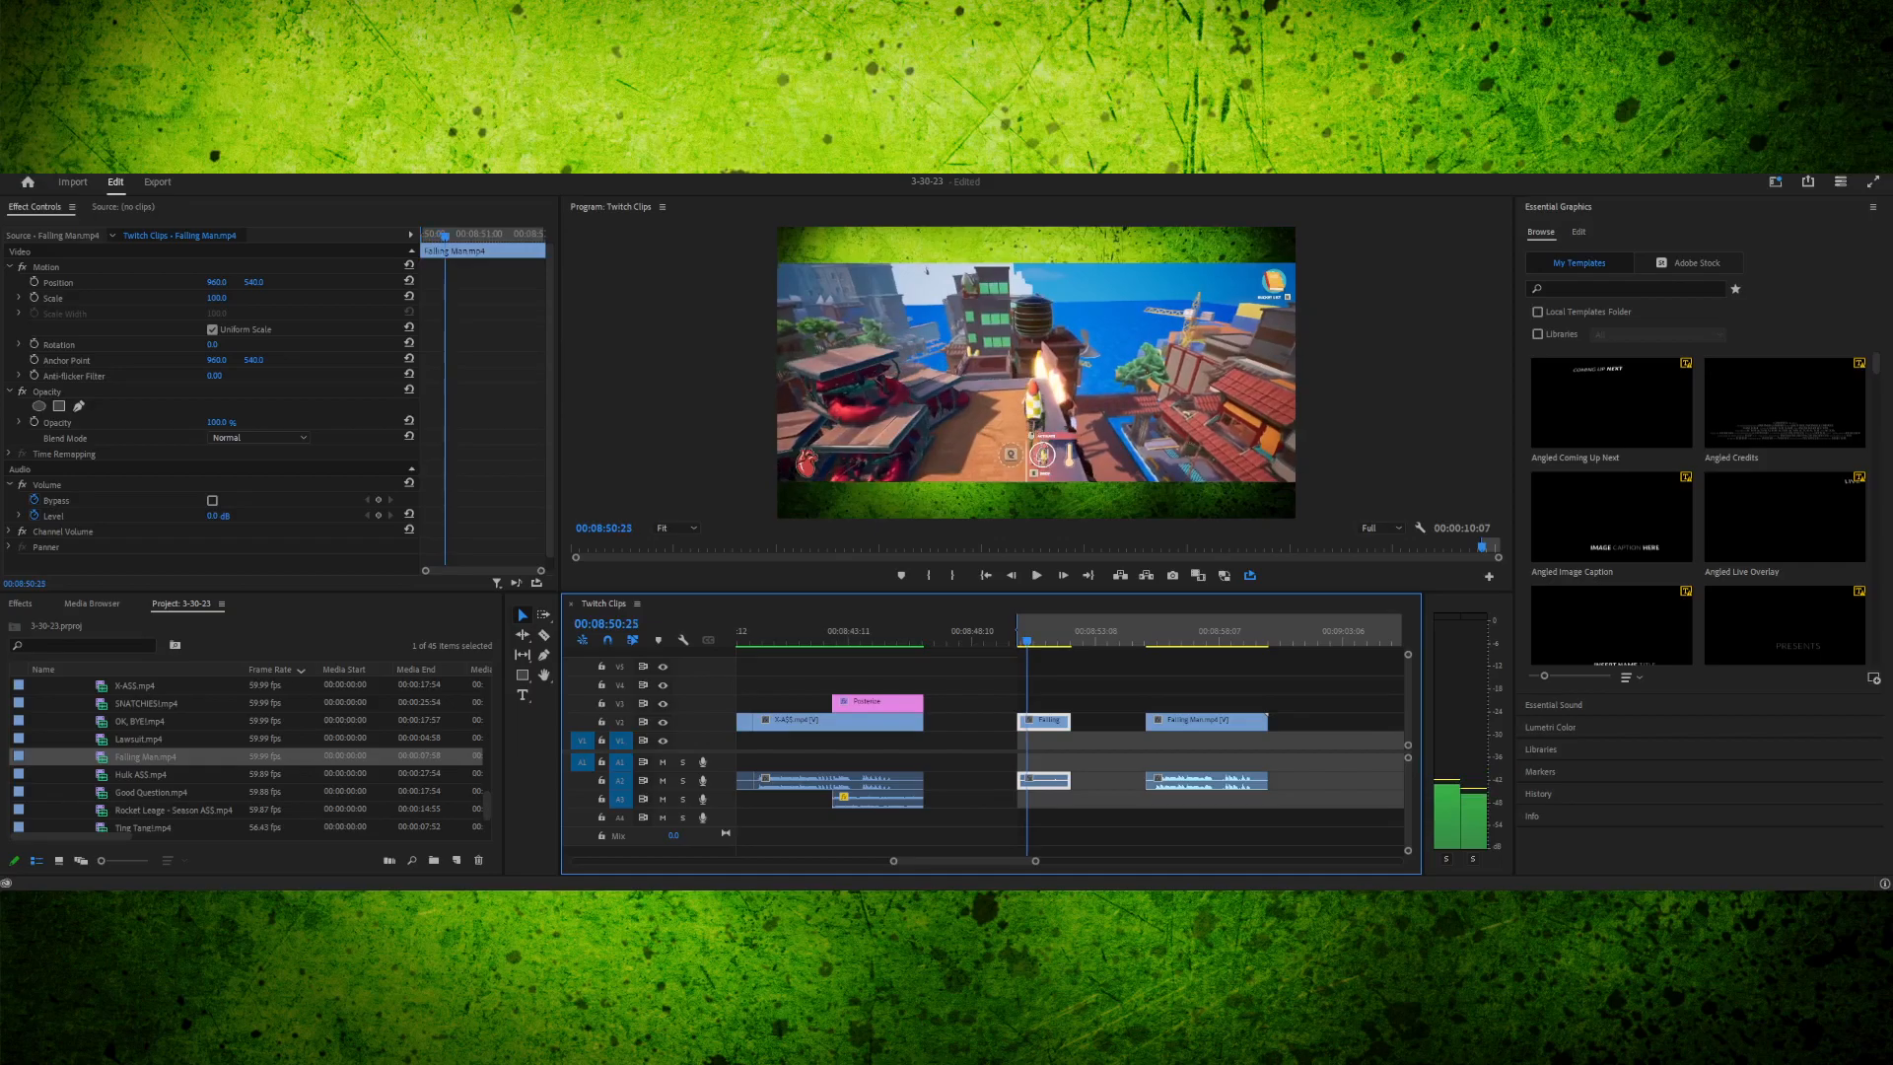
{"action": "key", "text": "c"}
{"action": "left_click", "coordinate": [1029, 722]}
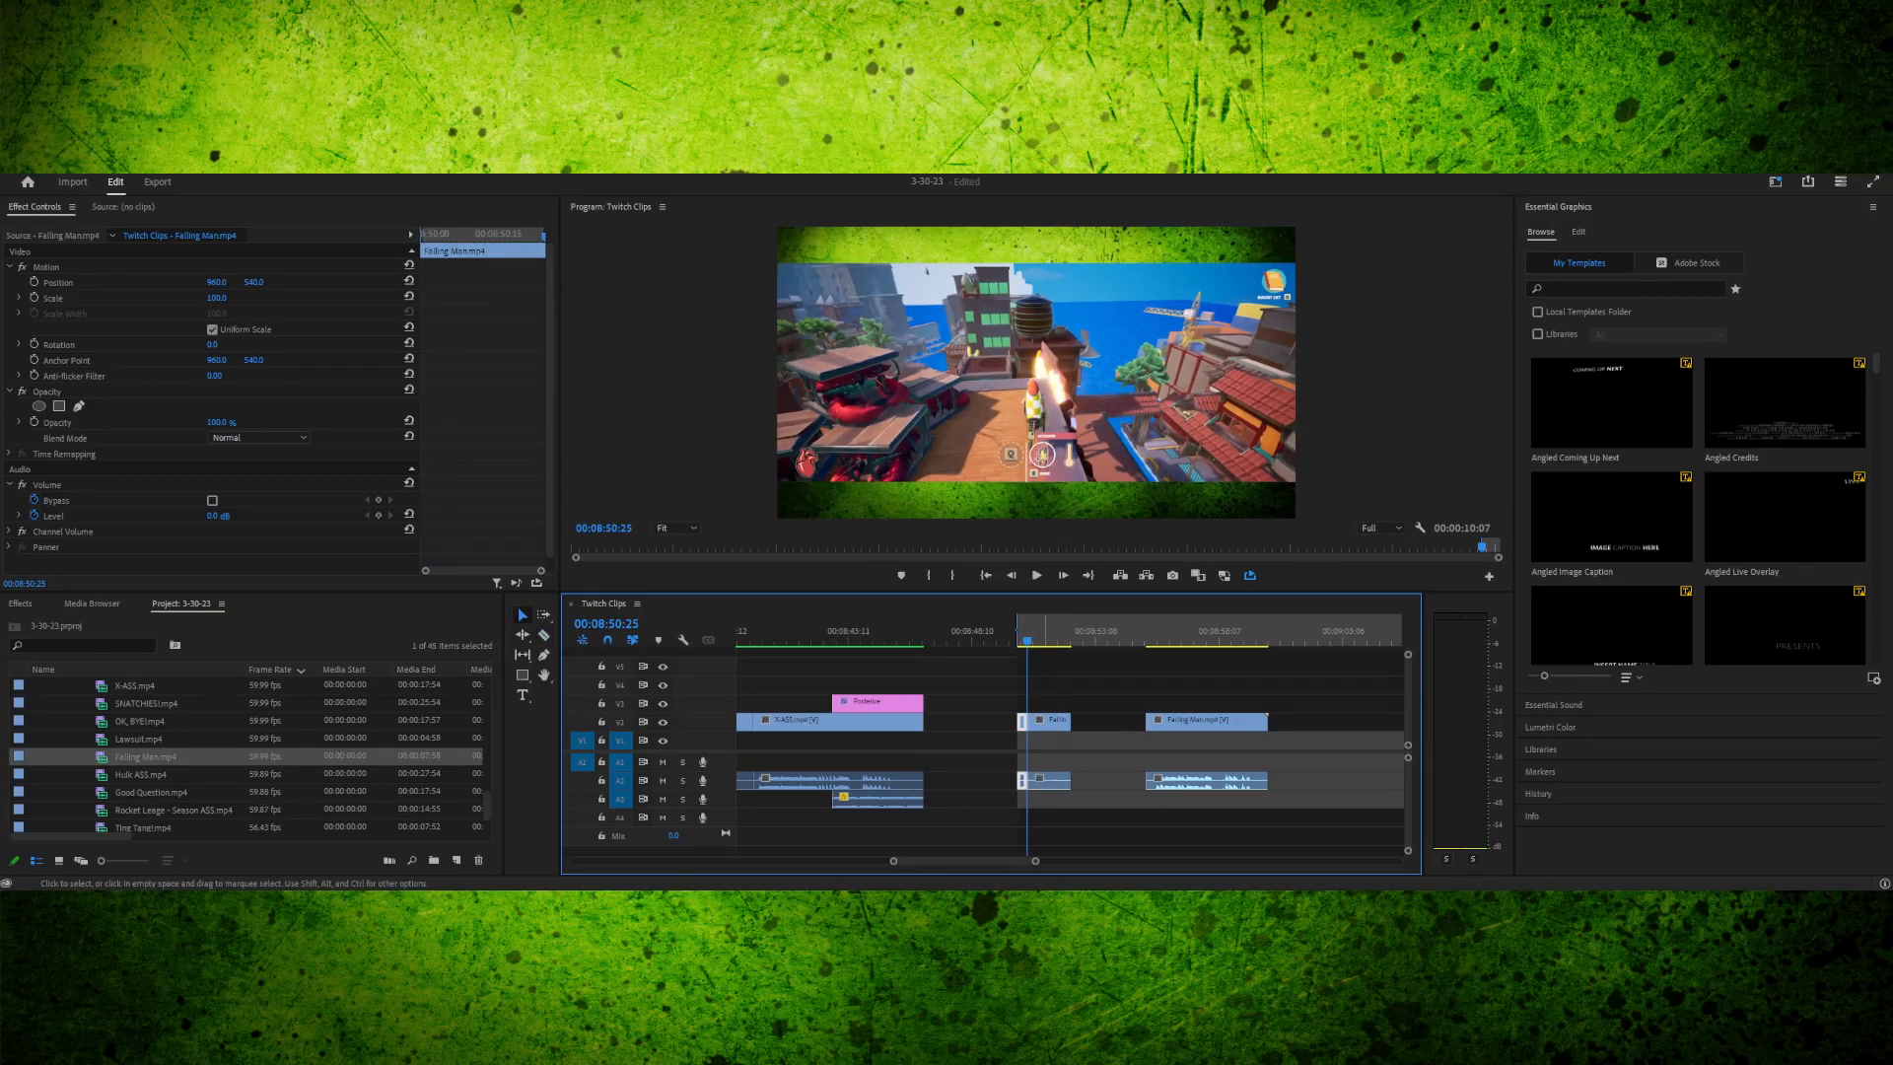
- Play the middle Falling Man segment from 00:08:50:25 and slow its speed so it ends at about 00:08:52:45
{"action": "left_click_drag", "start_coordinate": [1035, 860], "coordinate": [1006, 861]}
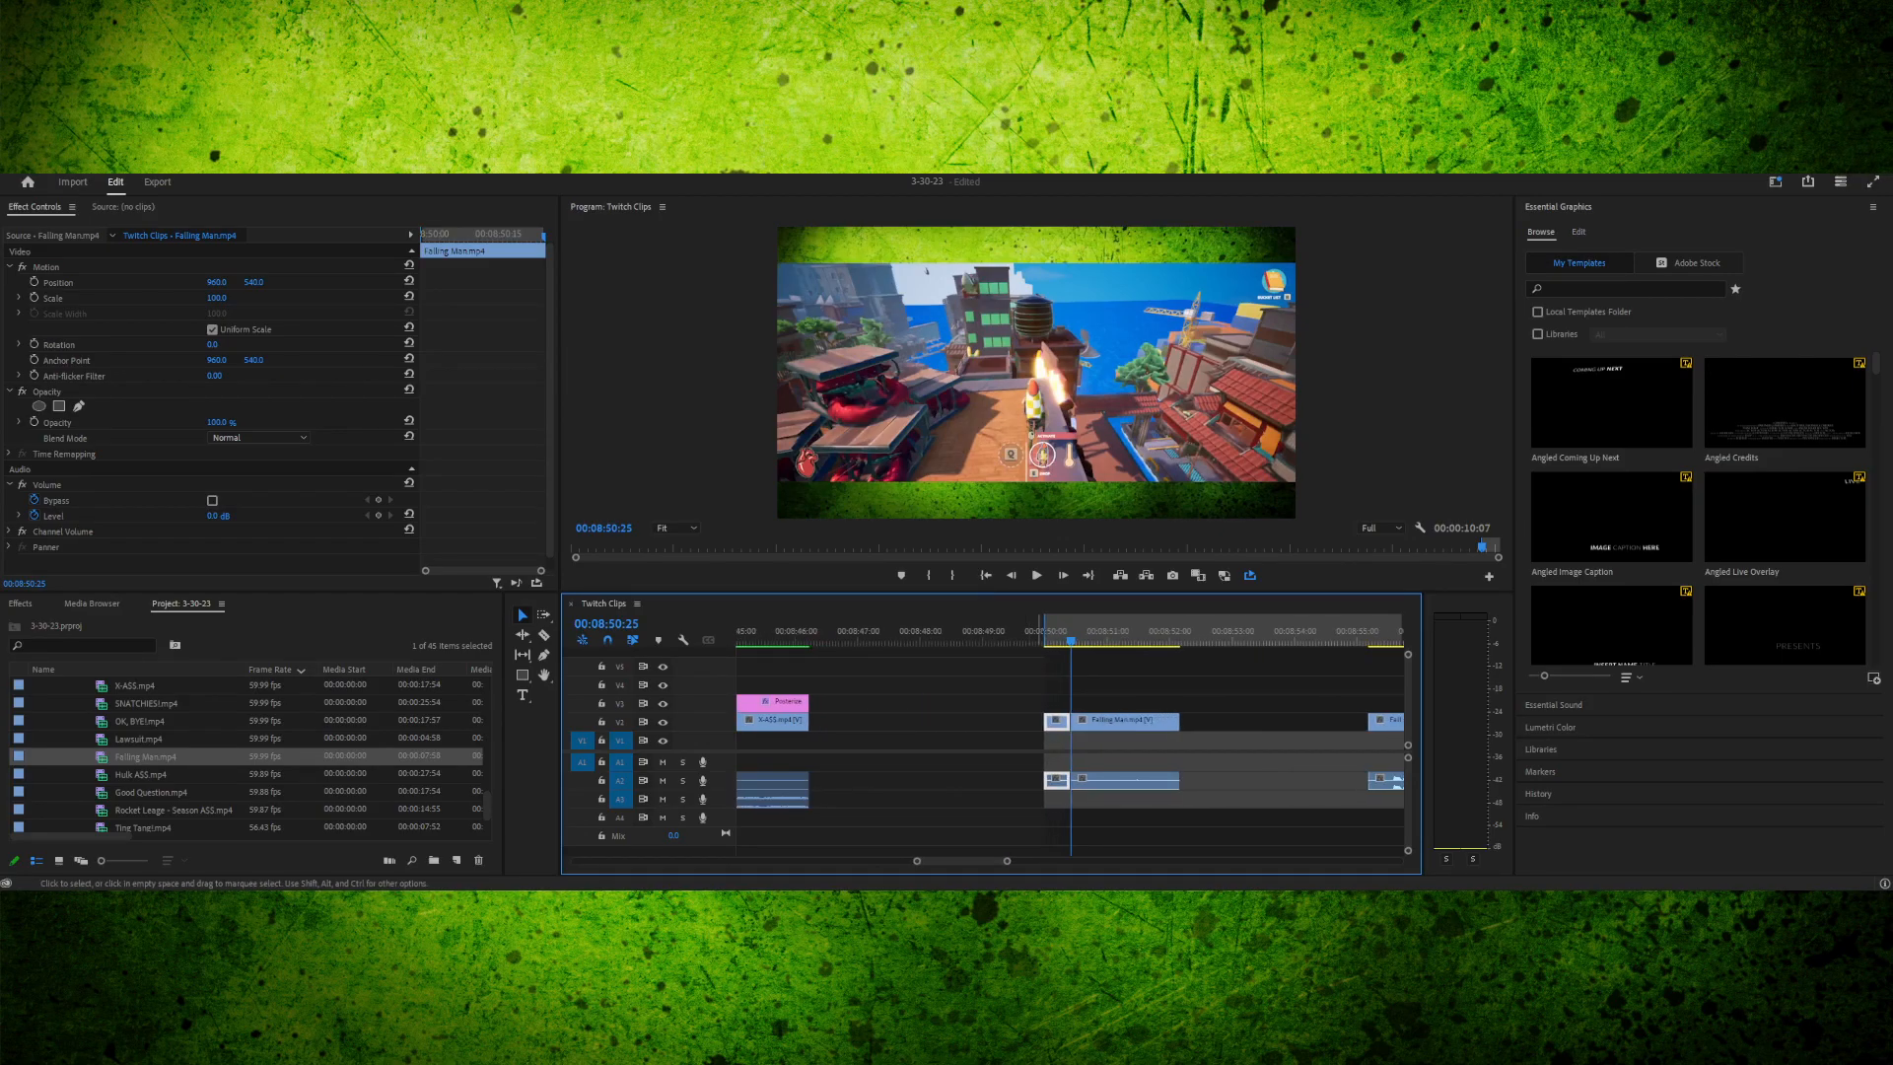
{"action": "key", "text": "space"}
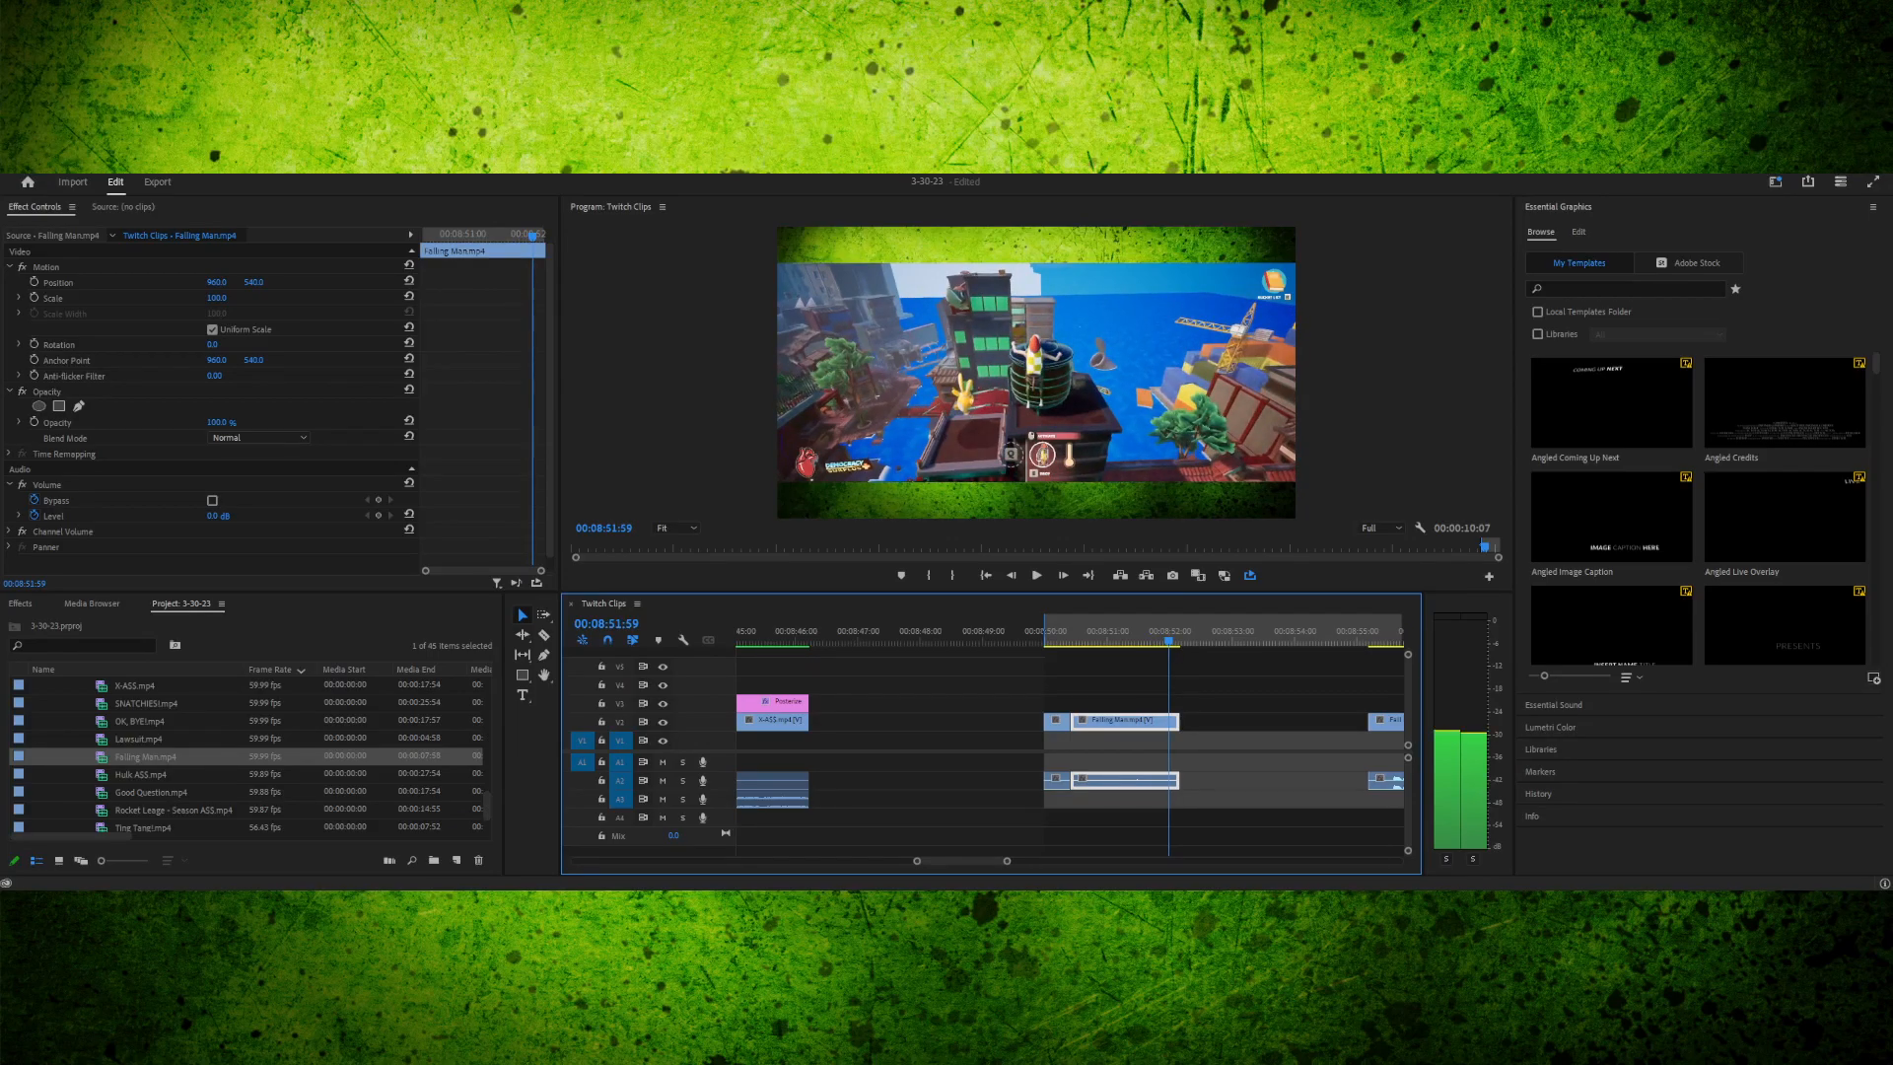
{"action": "mouse_move", "coordinate": [1168, 641]}
{"action": "left_mouse_down"}
{"action": "mouse_move", "coordinate": [1081, 640]}
{"action": "mouse_move", "coordinate": [1169, 641]}
{"action": "mouse_move", "coordinate": [1100, 641]}
{"action": "mouse_move", "coordinate": [1153, 641]}
{"action": "left_mouse_up"}
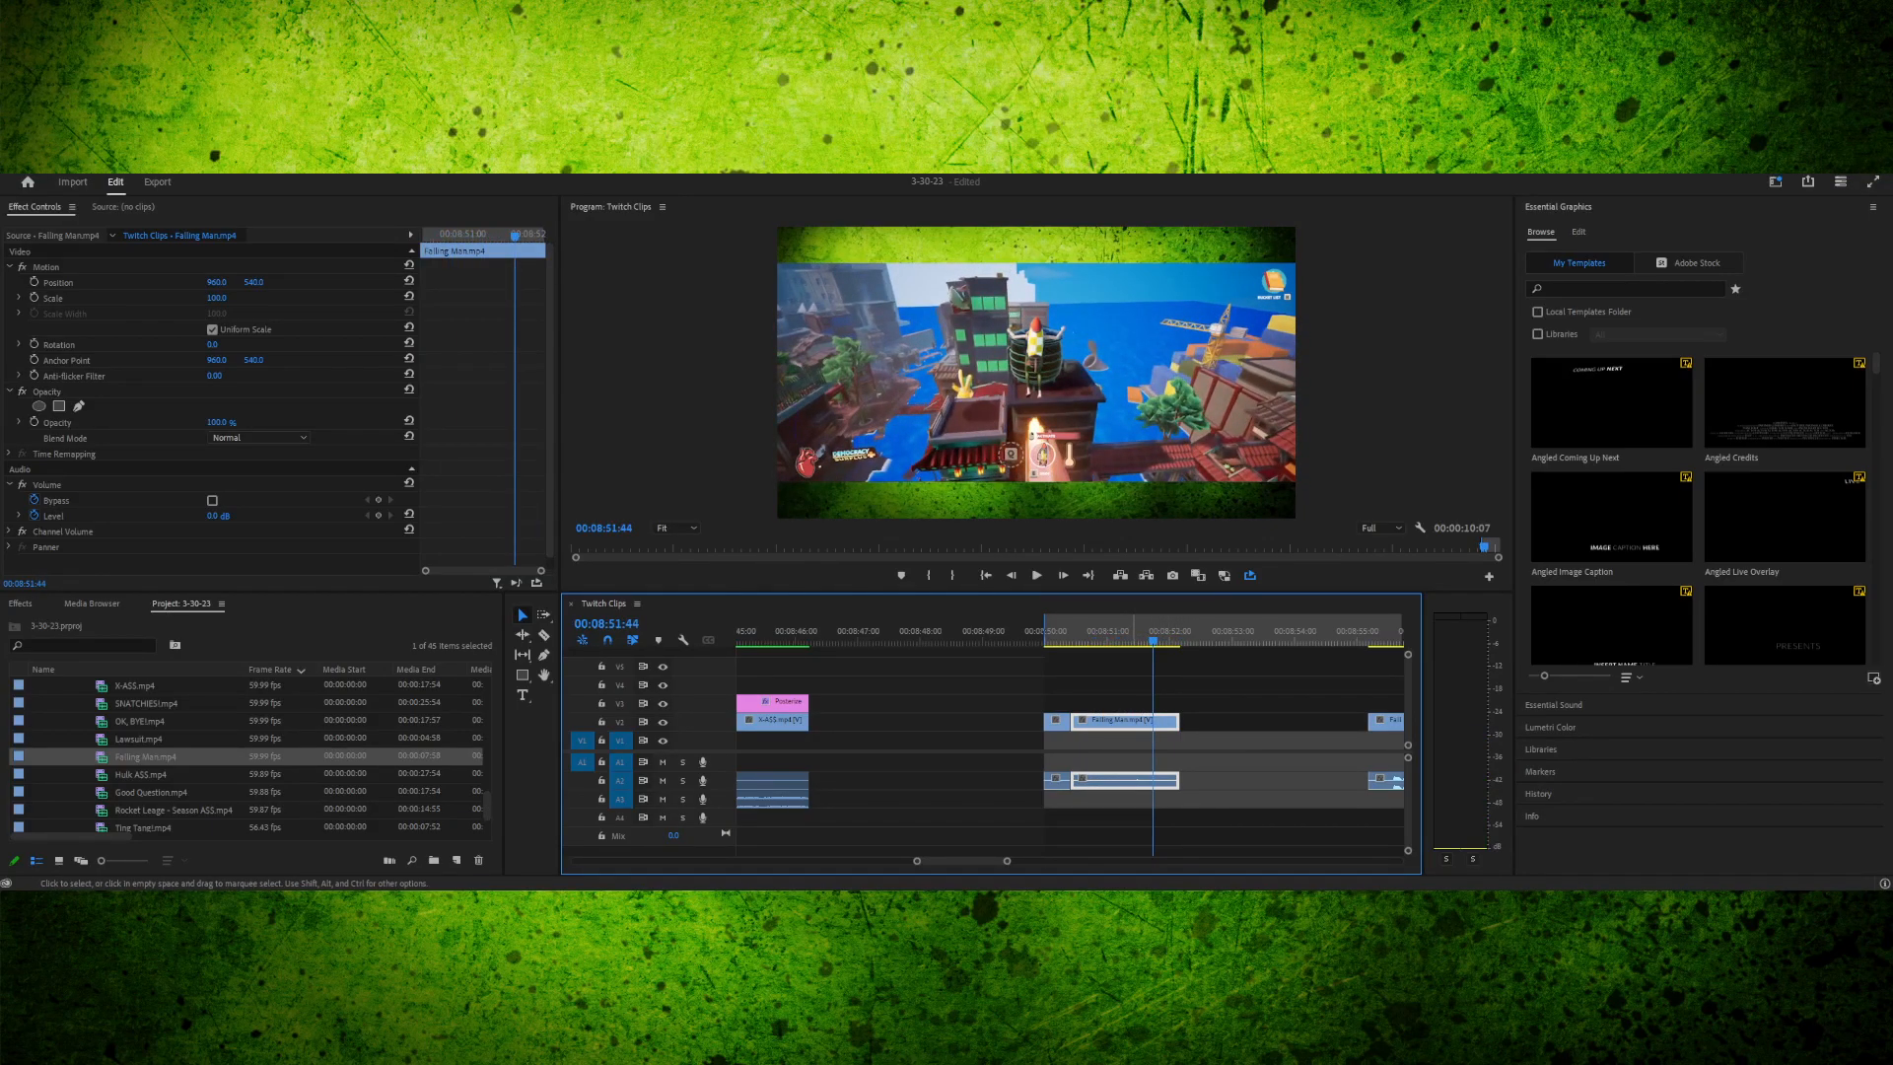
{"action": "key", "text": "ctrl+r"}
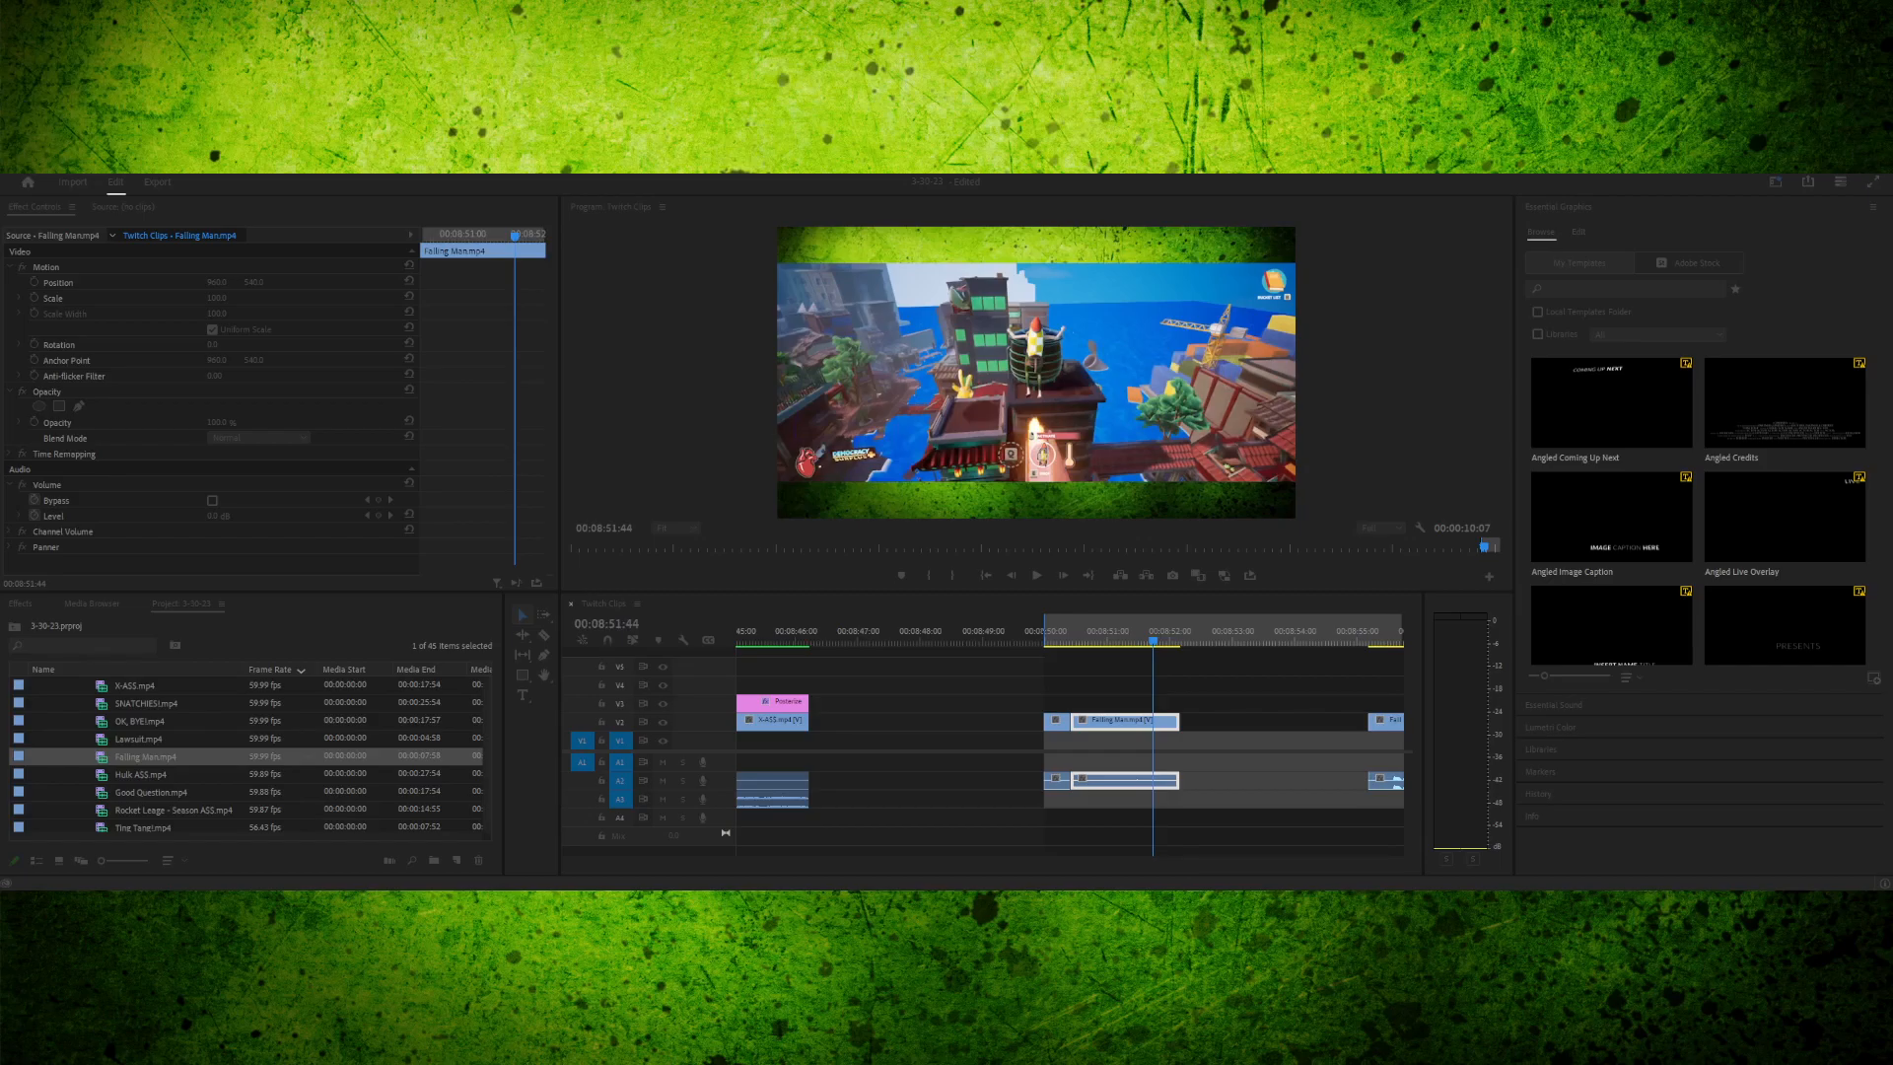
{"action": "key", "text": "Return"}
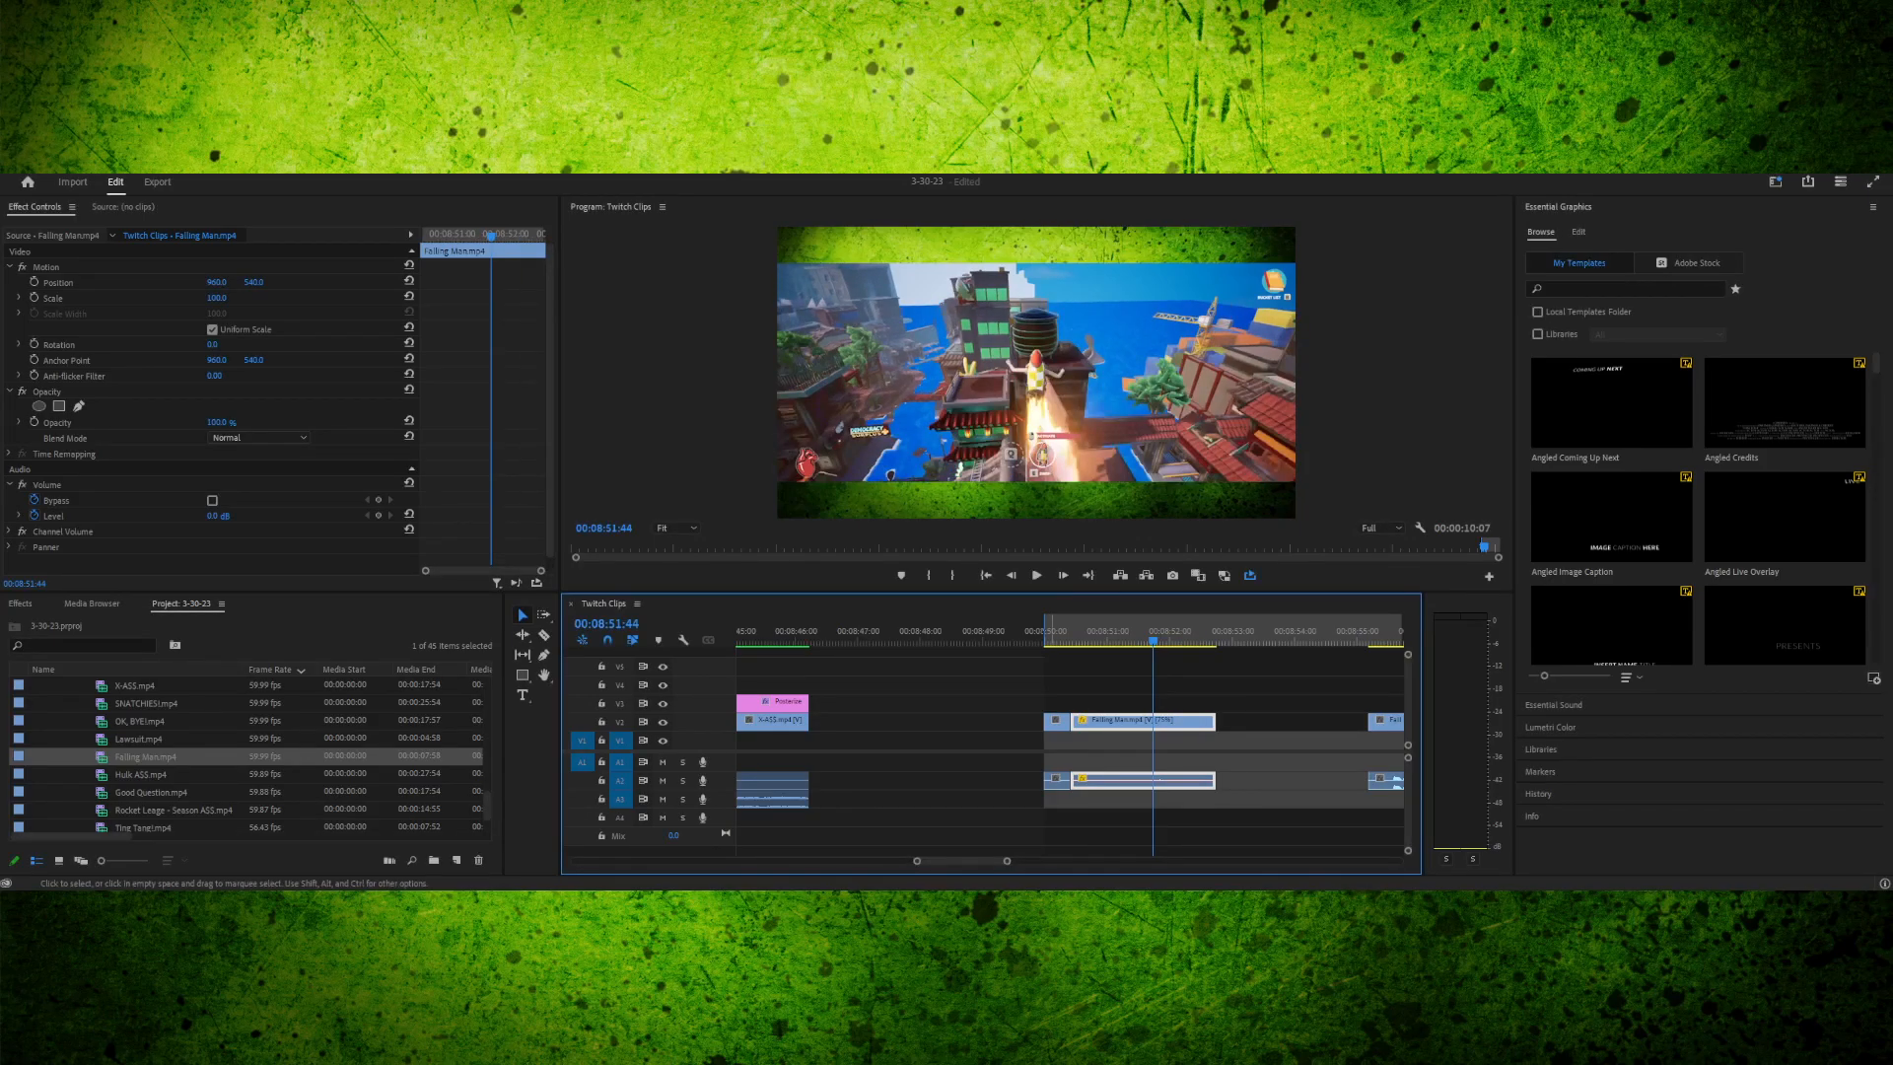
- Preview the middle Falling Man segment and lower its speed further so it ends at about 00:08:53:20
{"action": "key", "text": "space"}
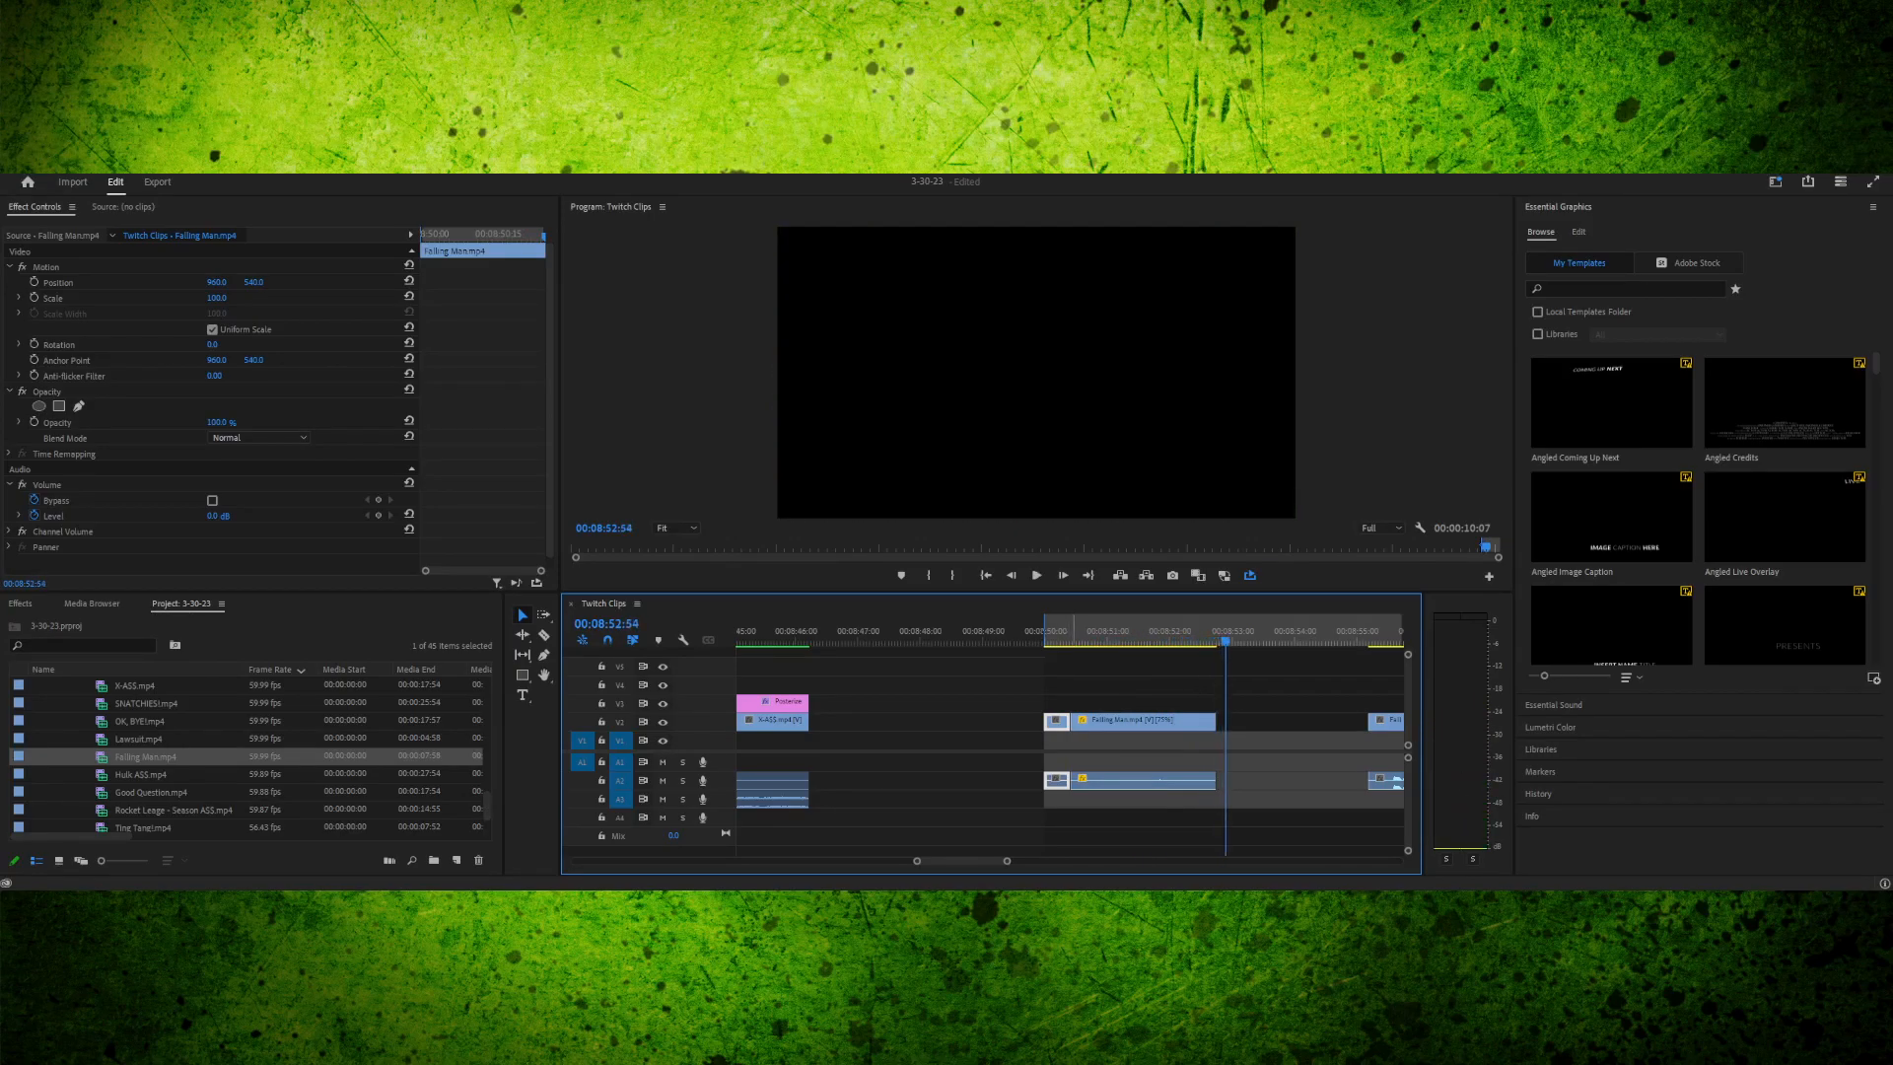
{"action": "key", "text": "space"}
{"action": "key", "text": "space"}
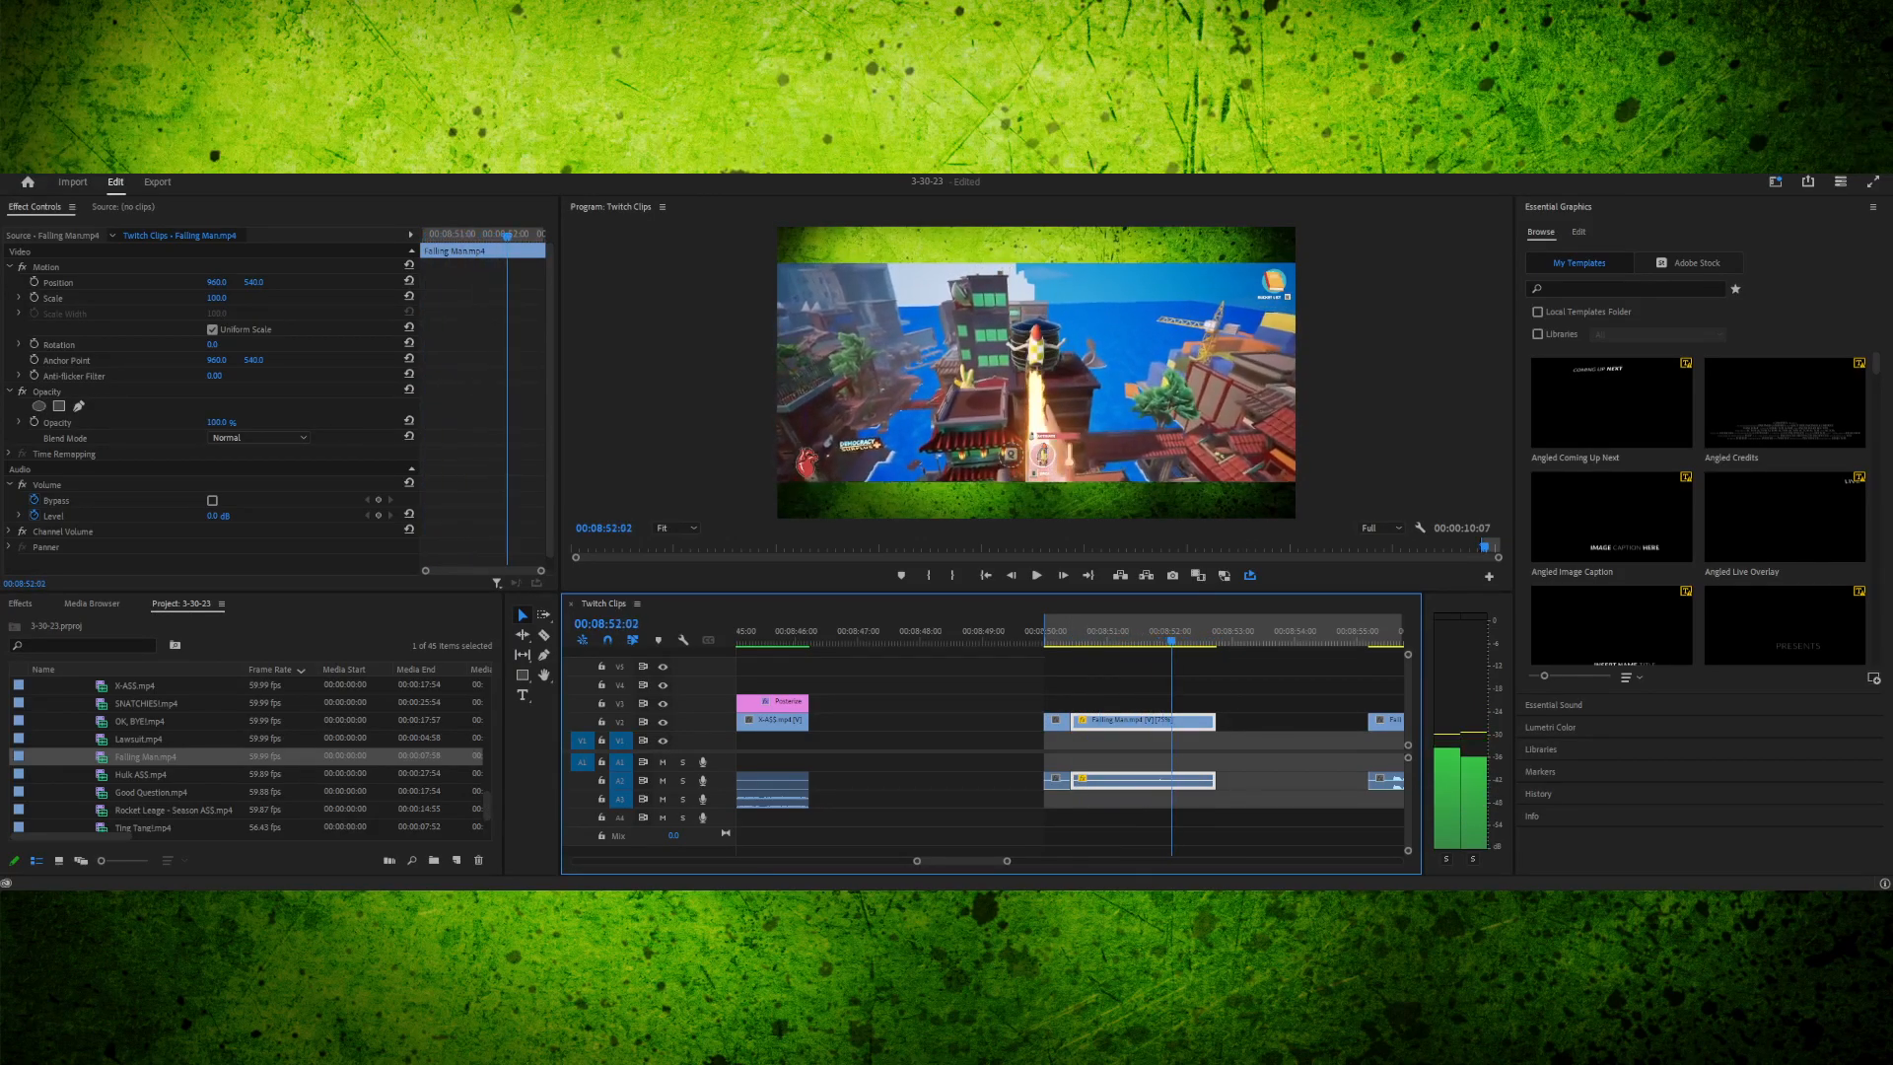
{"action": "key", "text": "space"}
{"action": "key", "text": "ctrl+r"}
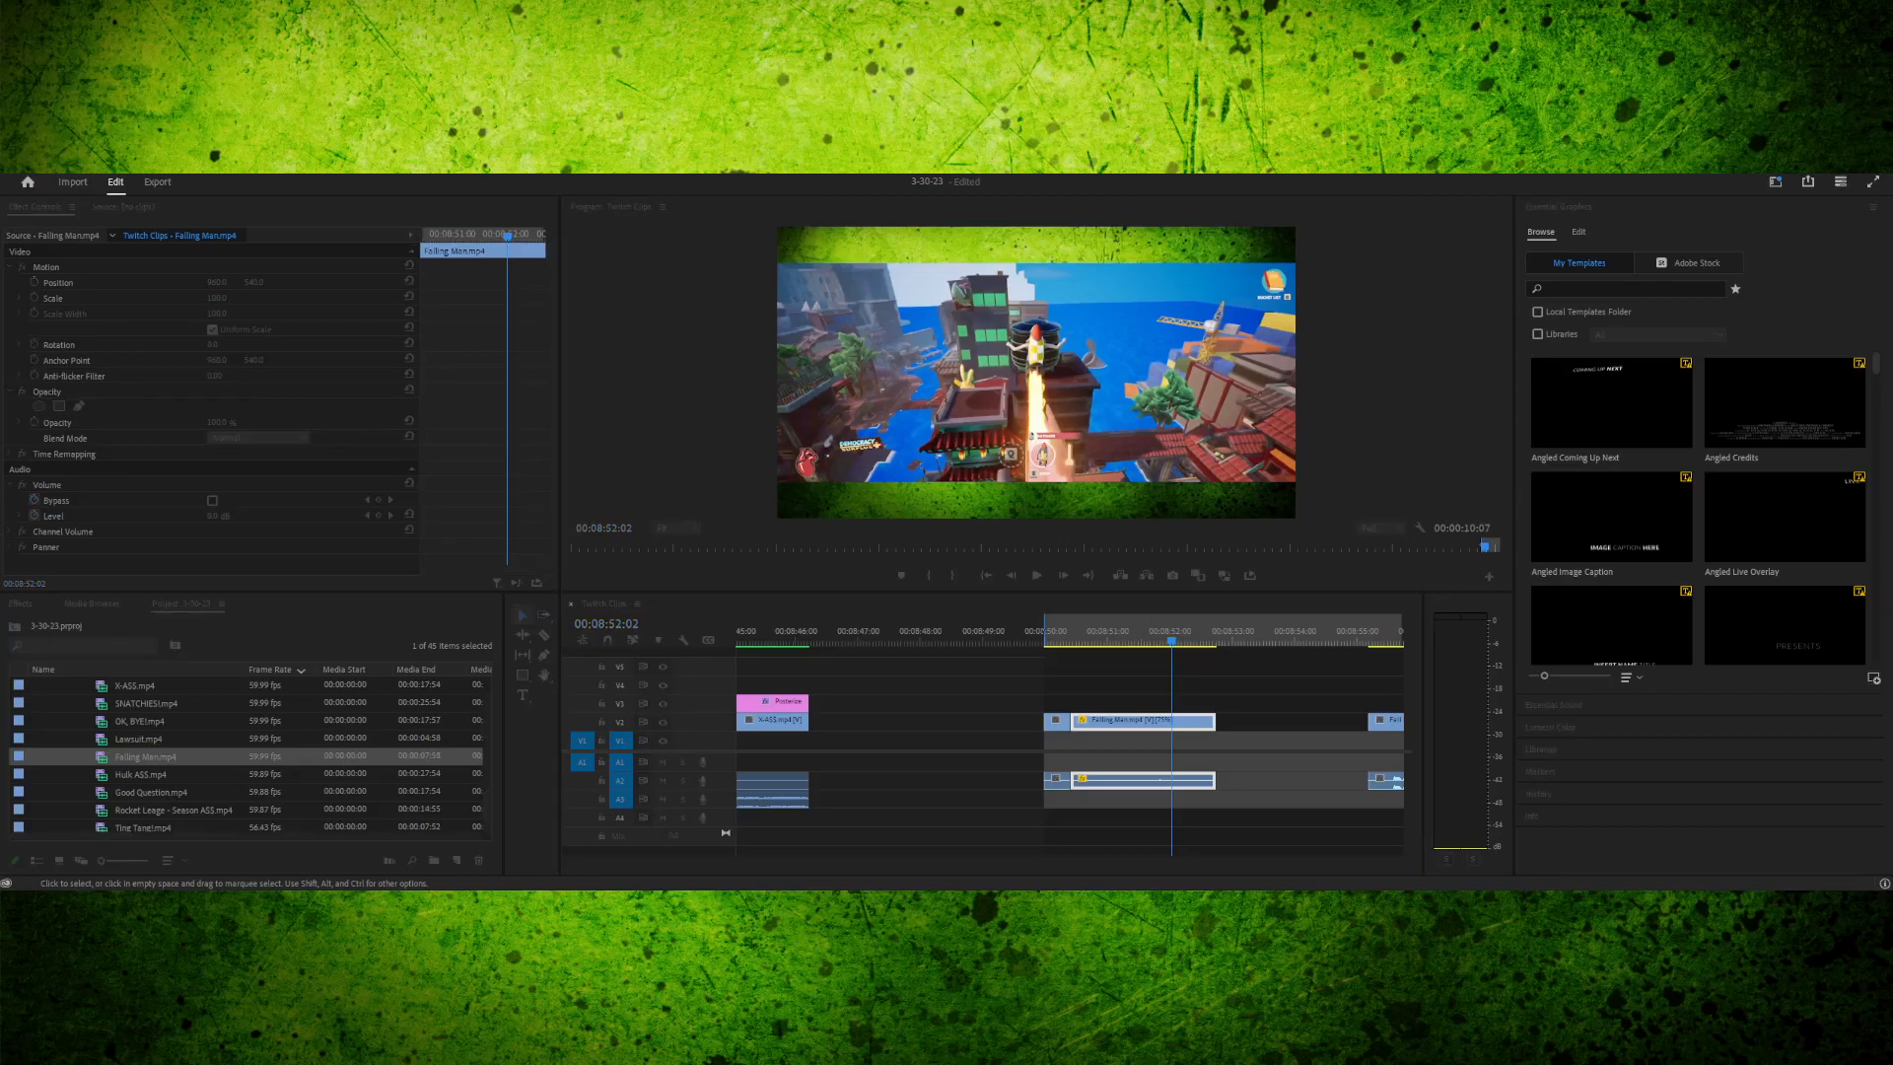
{"action": "key", "text": "Return"}
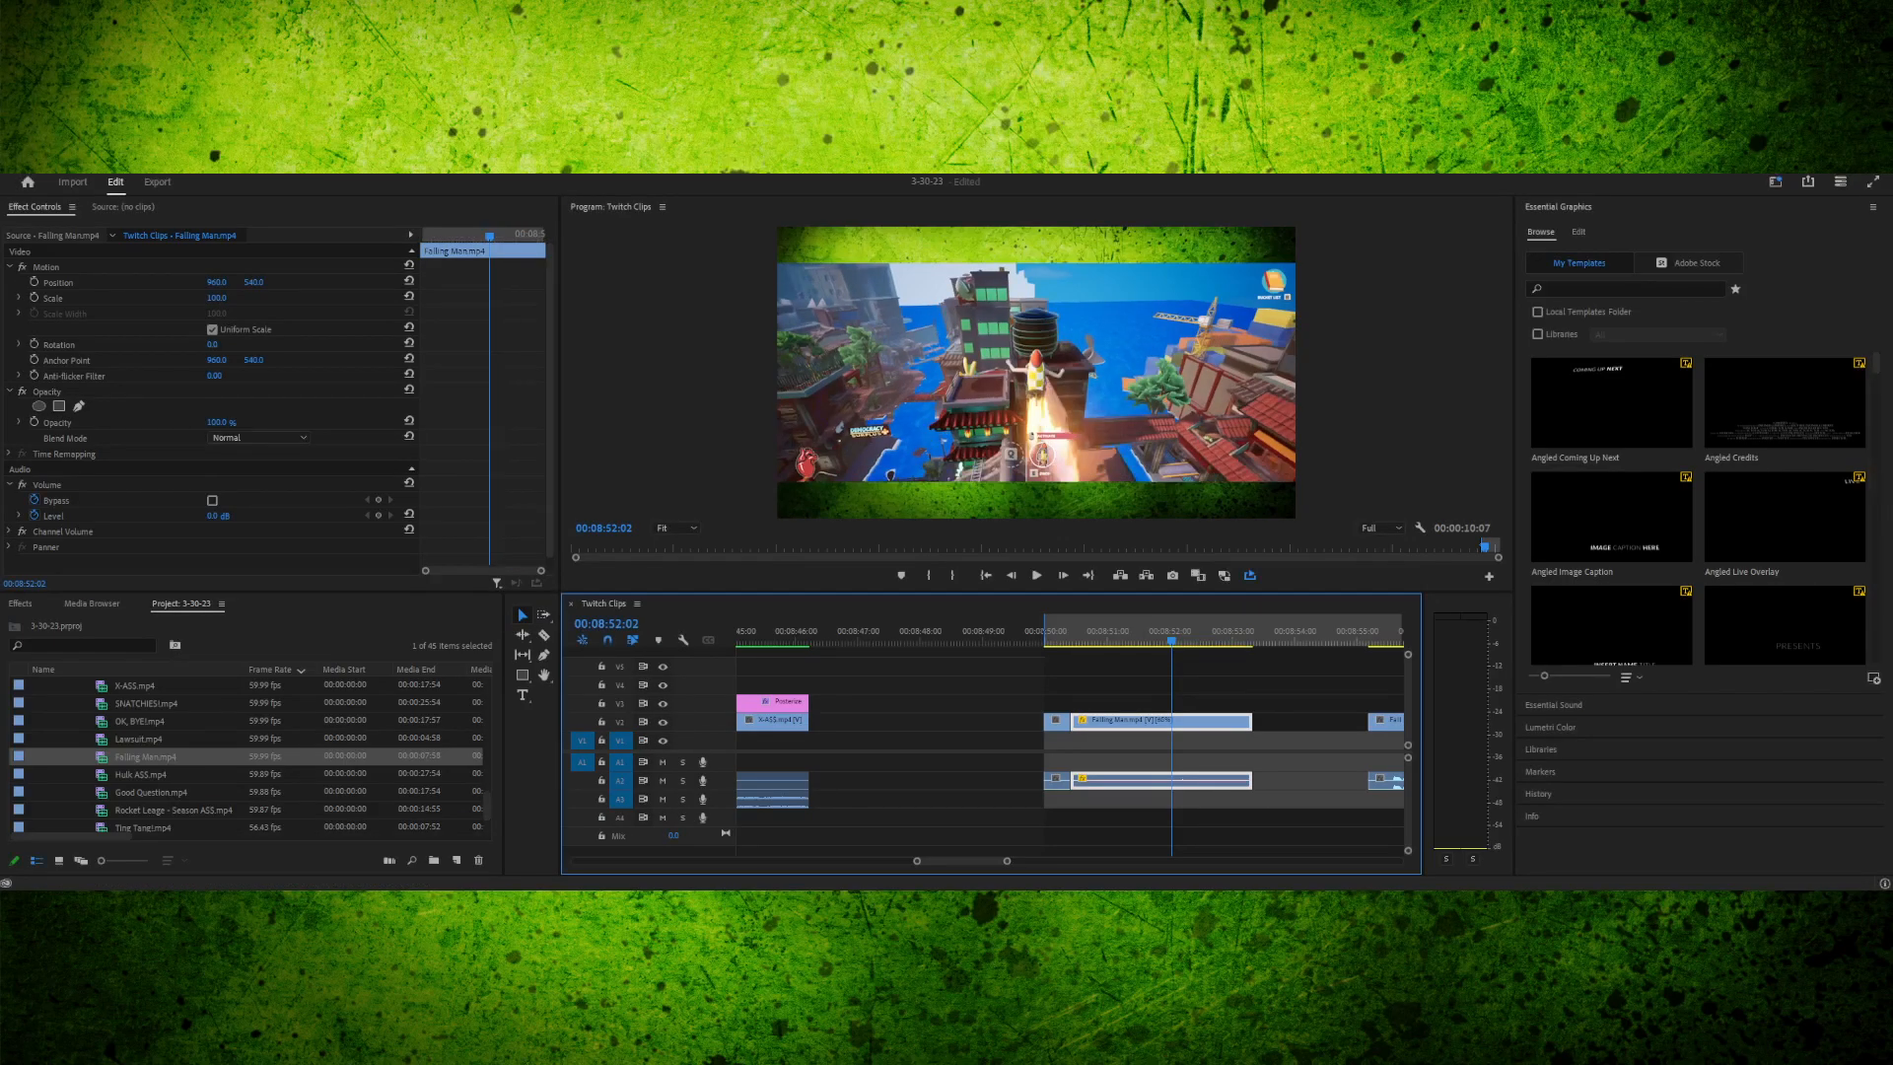
- Replay the transition from the short opening segment into the slowed Falling Man segment several times to judge its speed
{"action": "key", "text": "Up"}
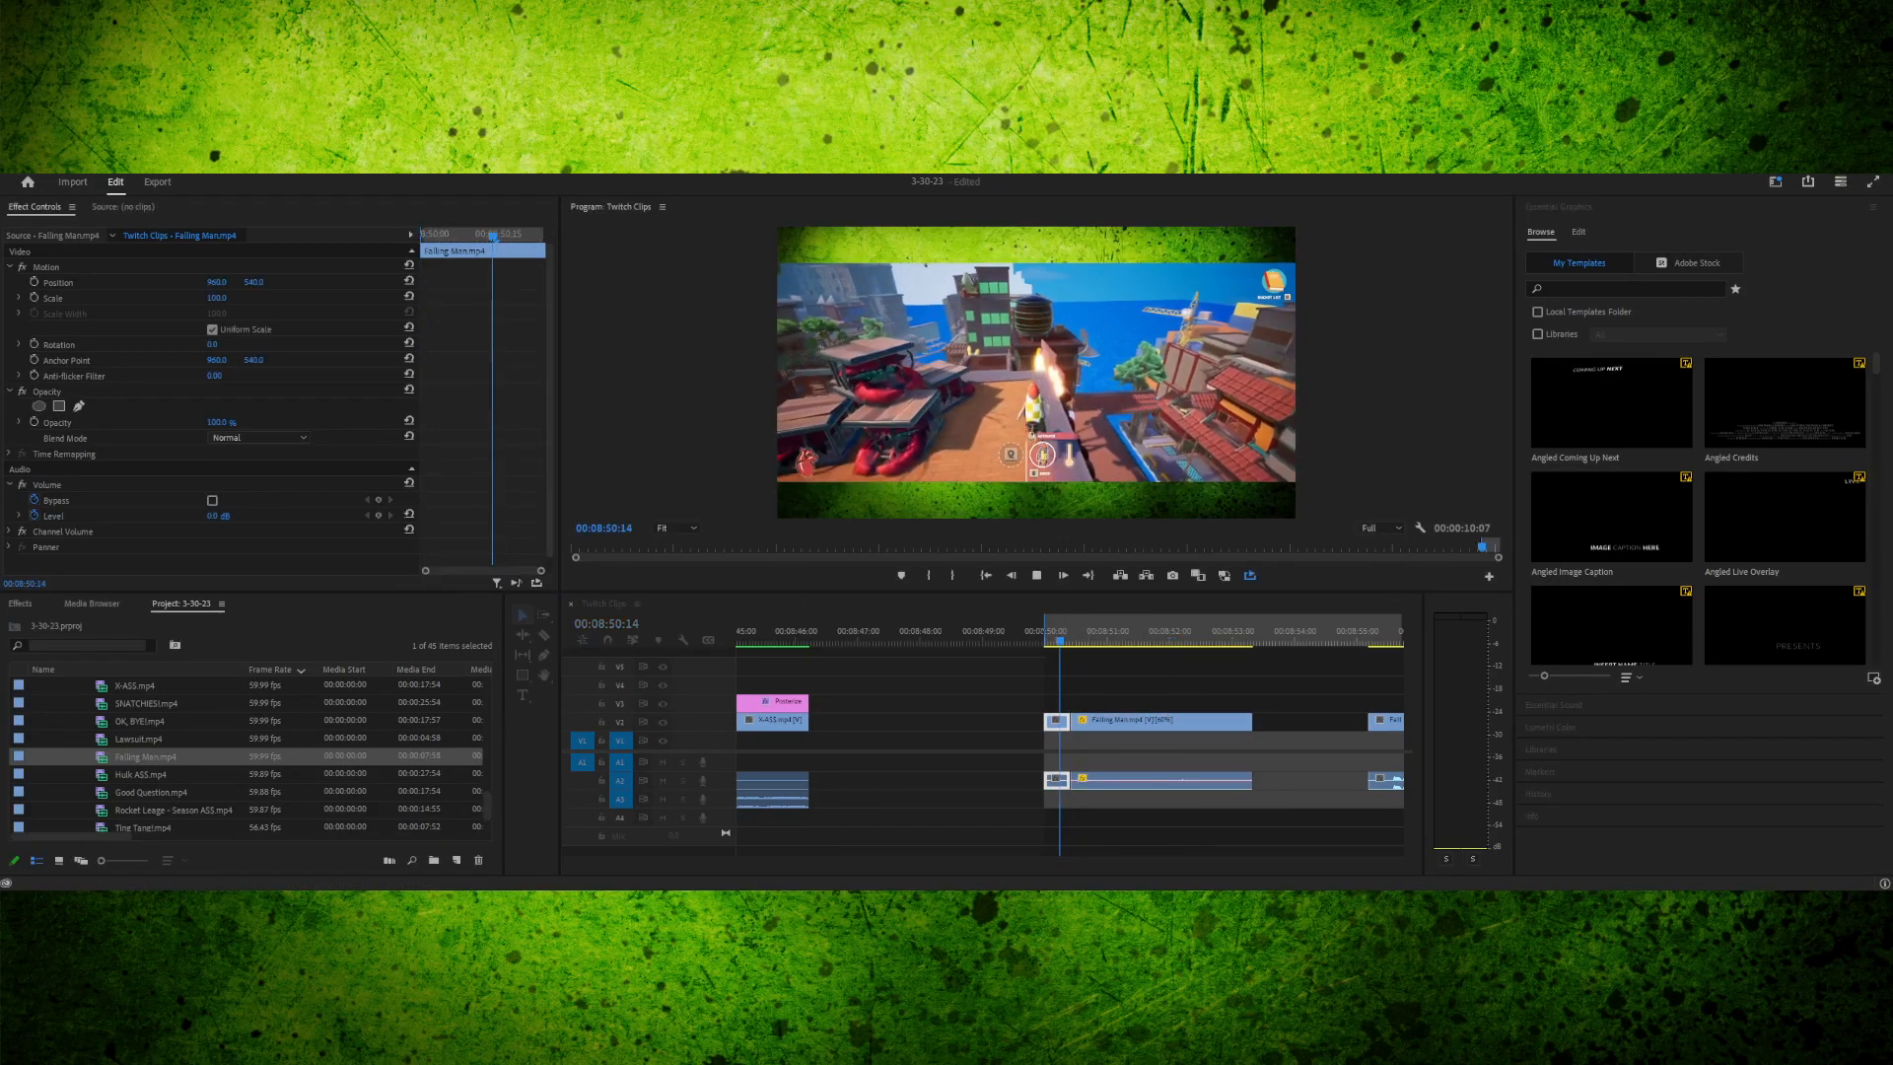
{"action": "key", "text": "space"}
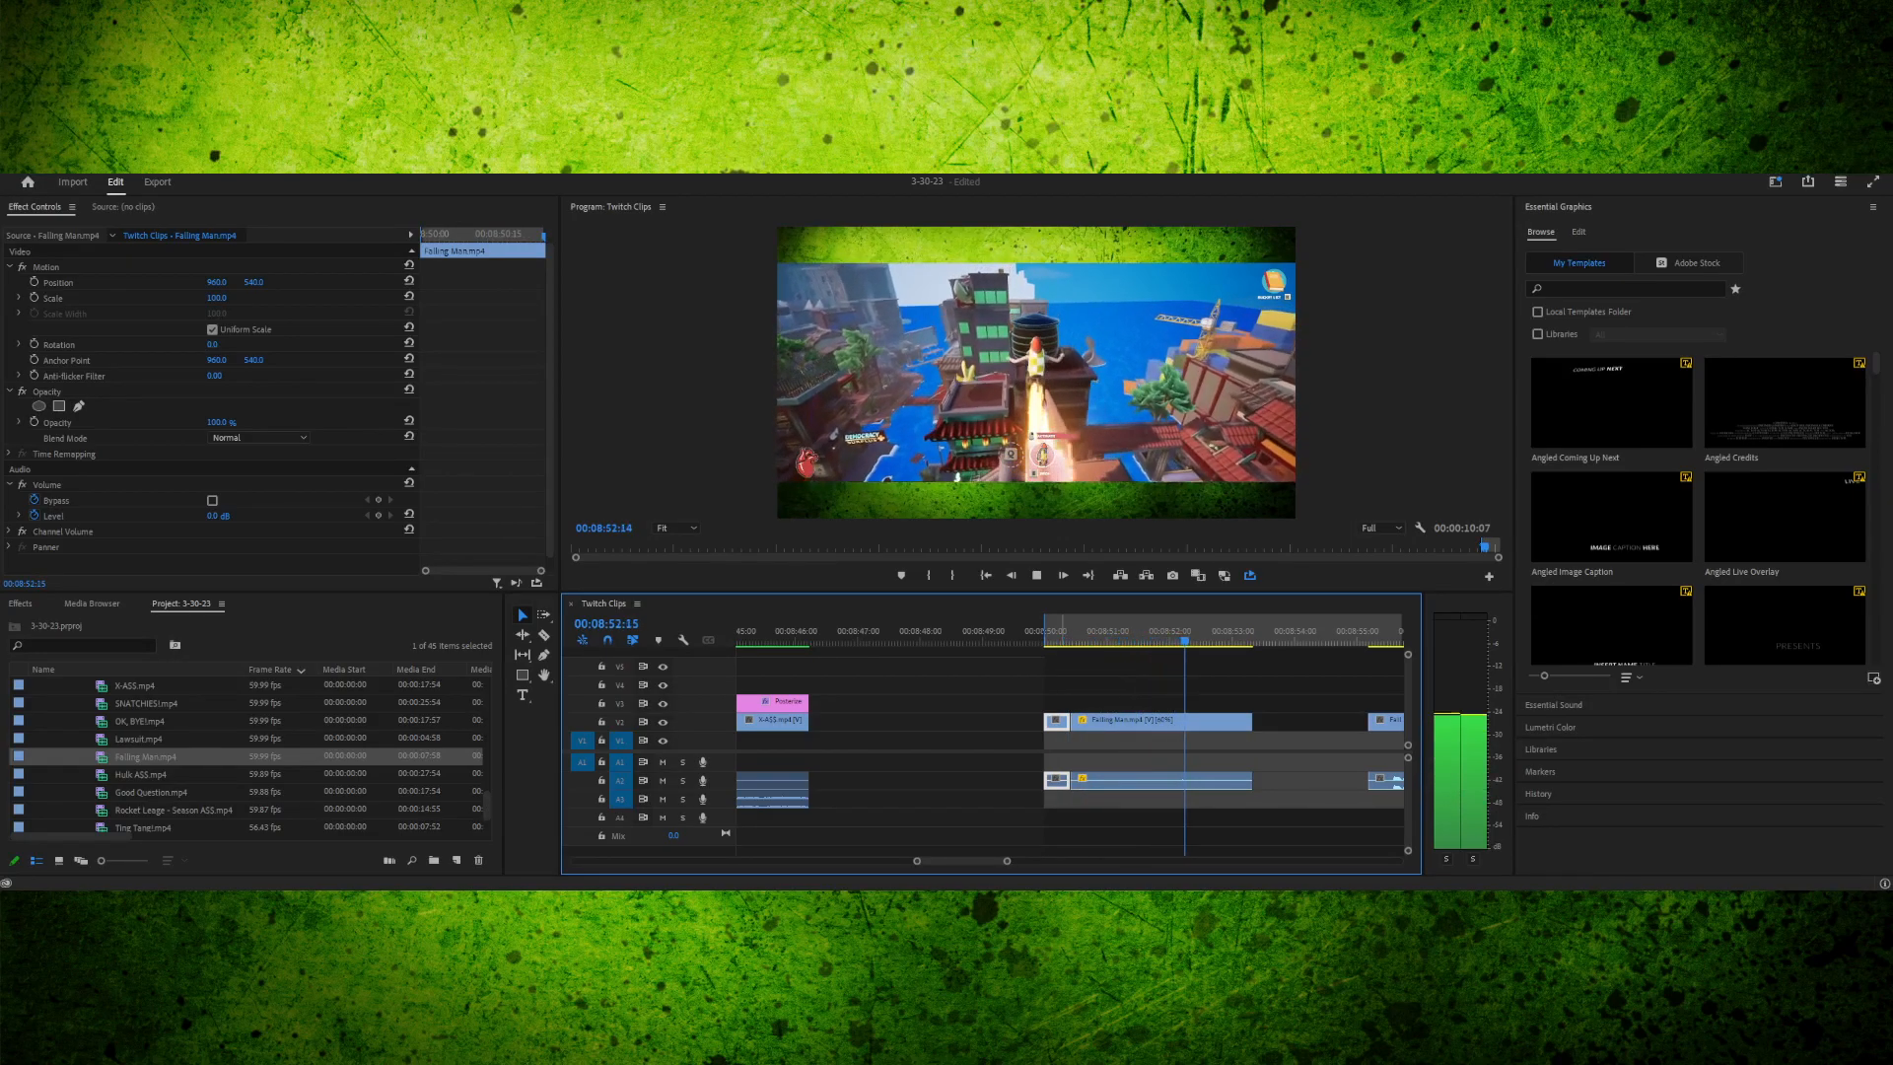
{"action": "key", "text": "space"}
{"action": "key", "text": "Up"}
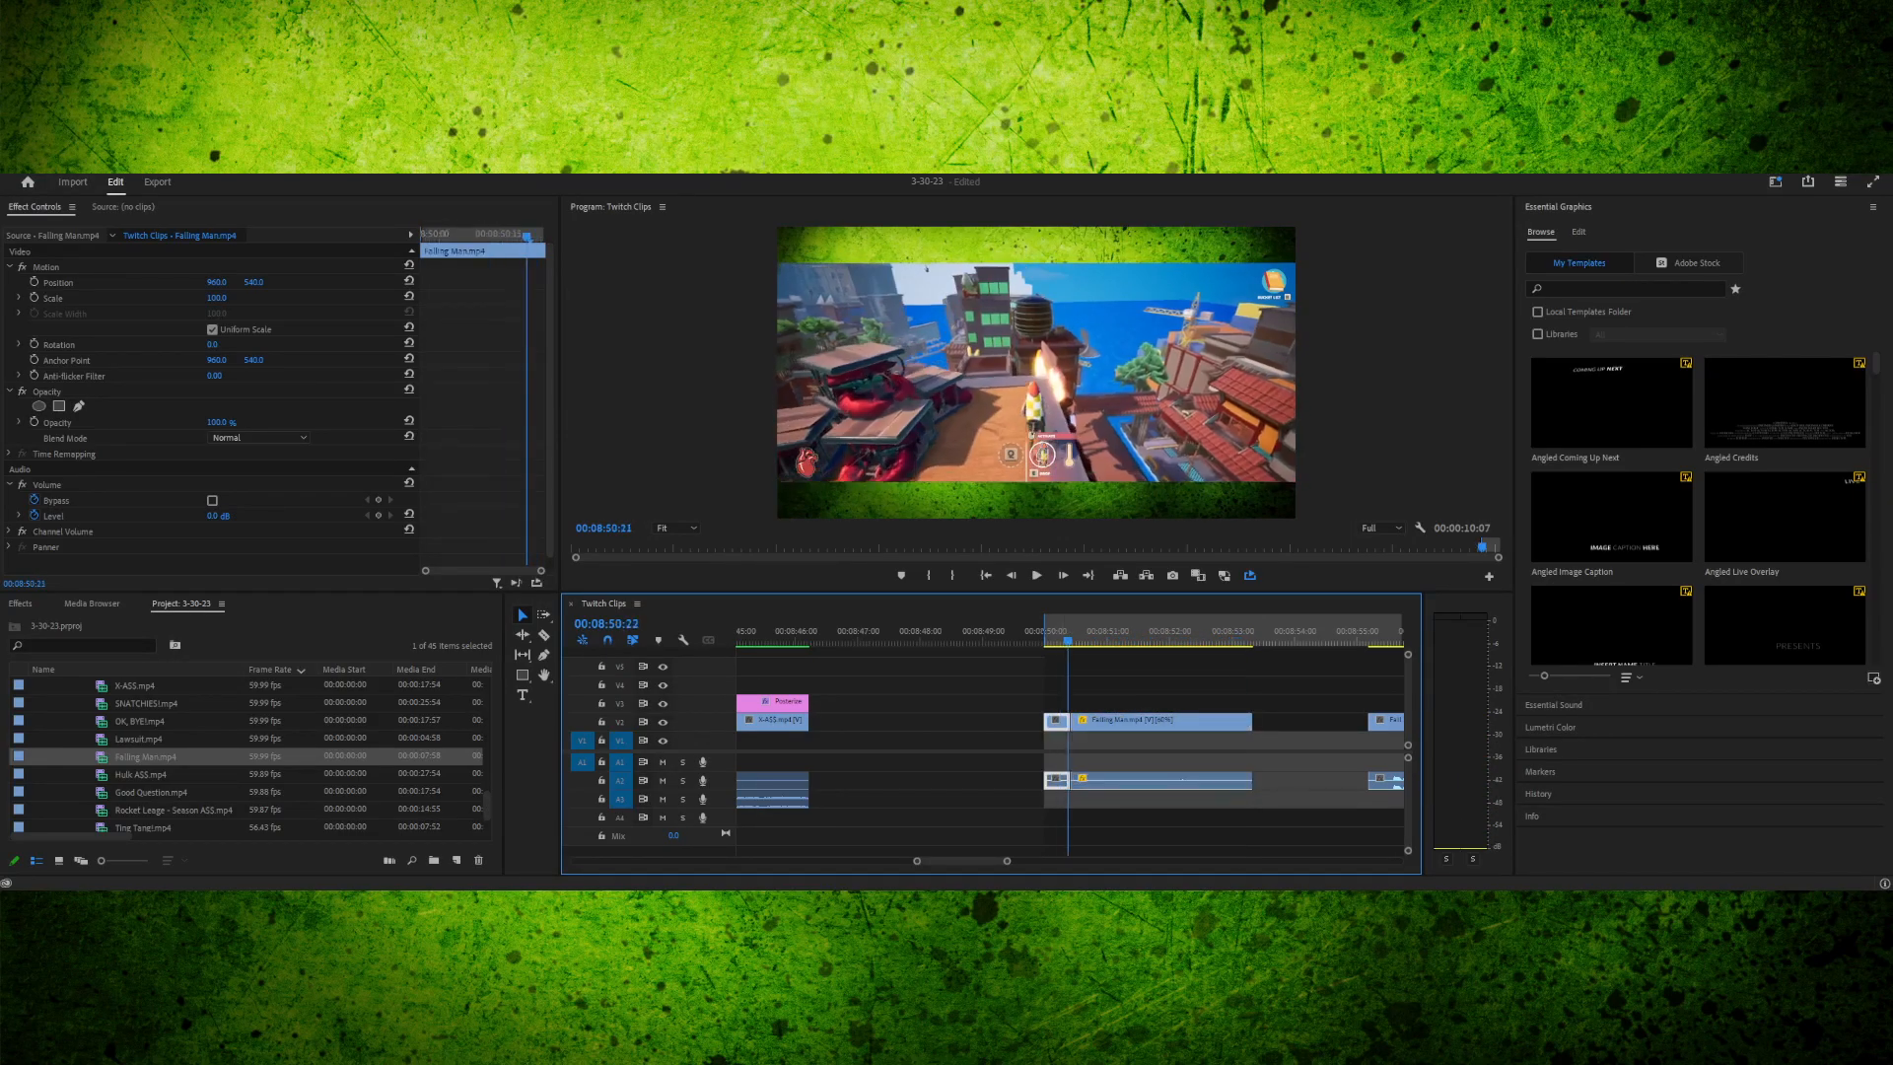
{"action": "key", "text": "space"}
{"action": "key", "text": "space"}
{"action": "key", "text": "Up"}
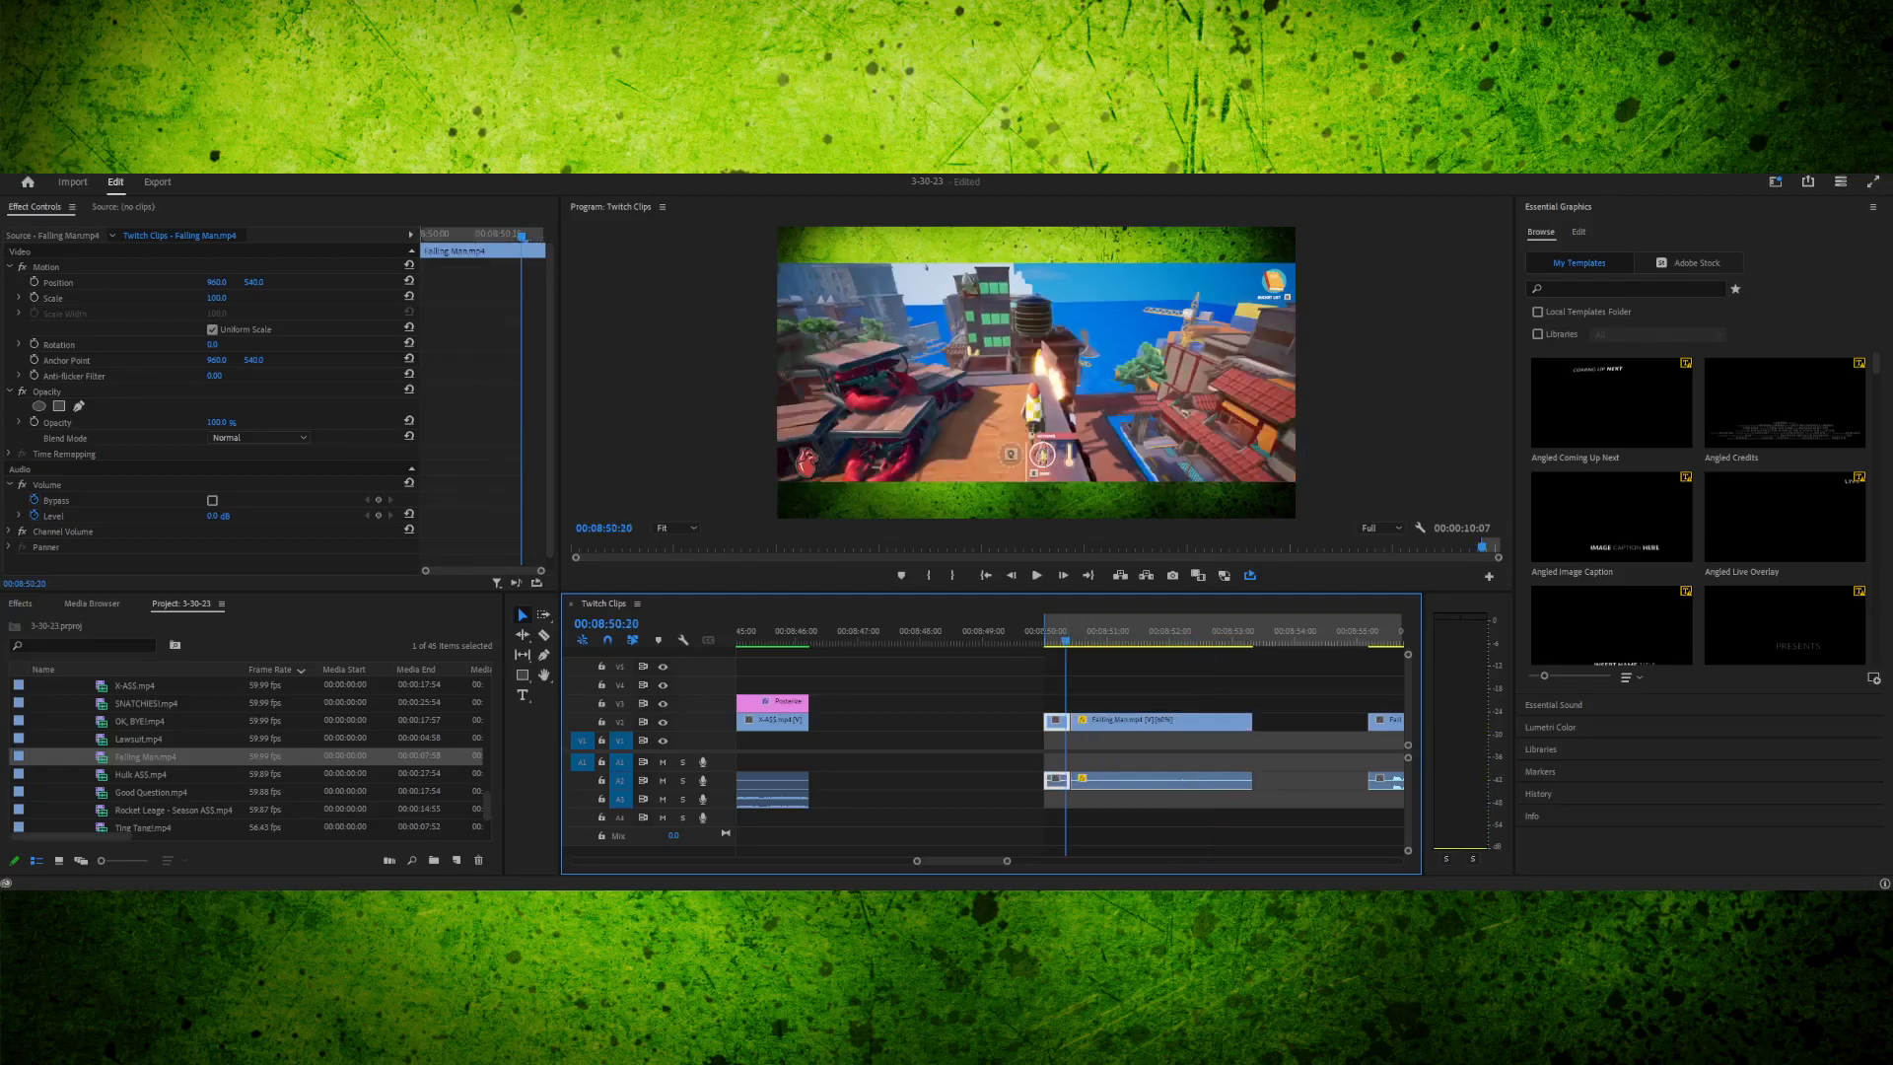
{"action": "key", "text": "space"}
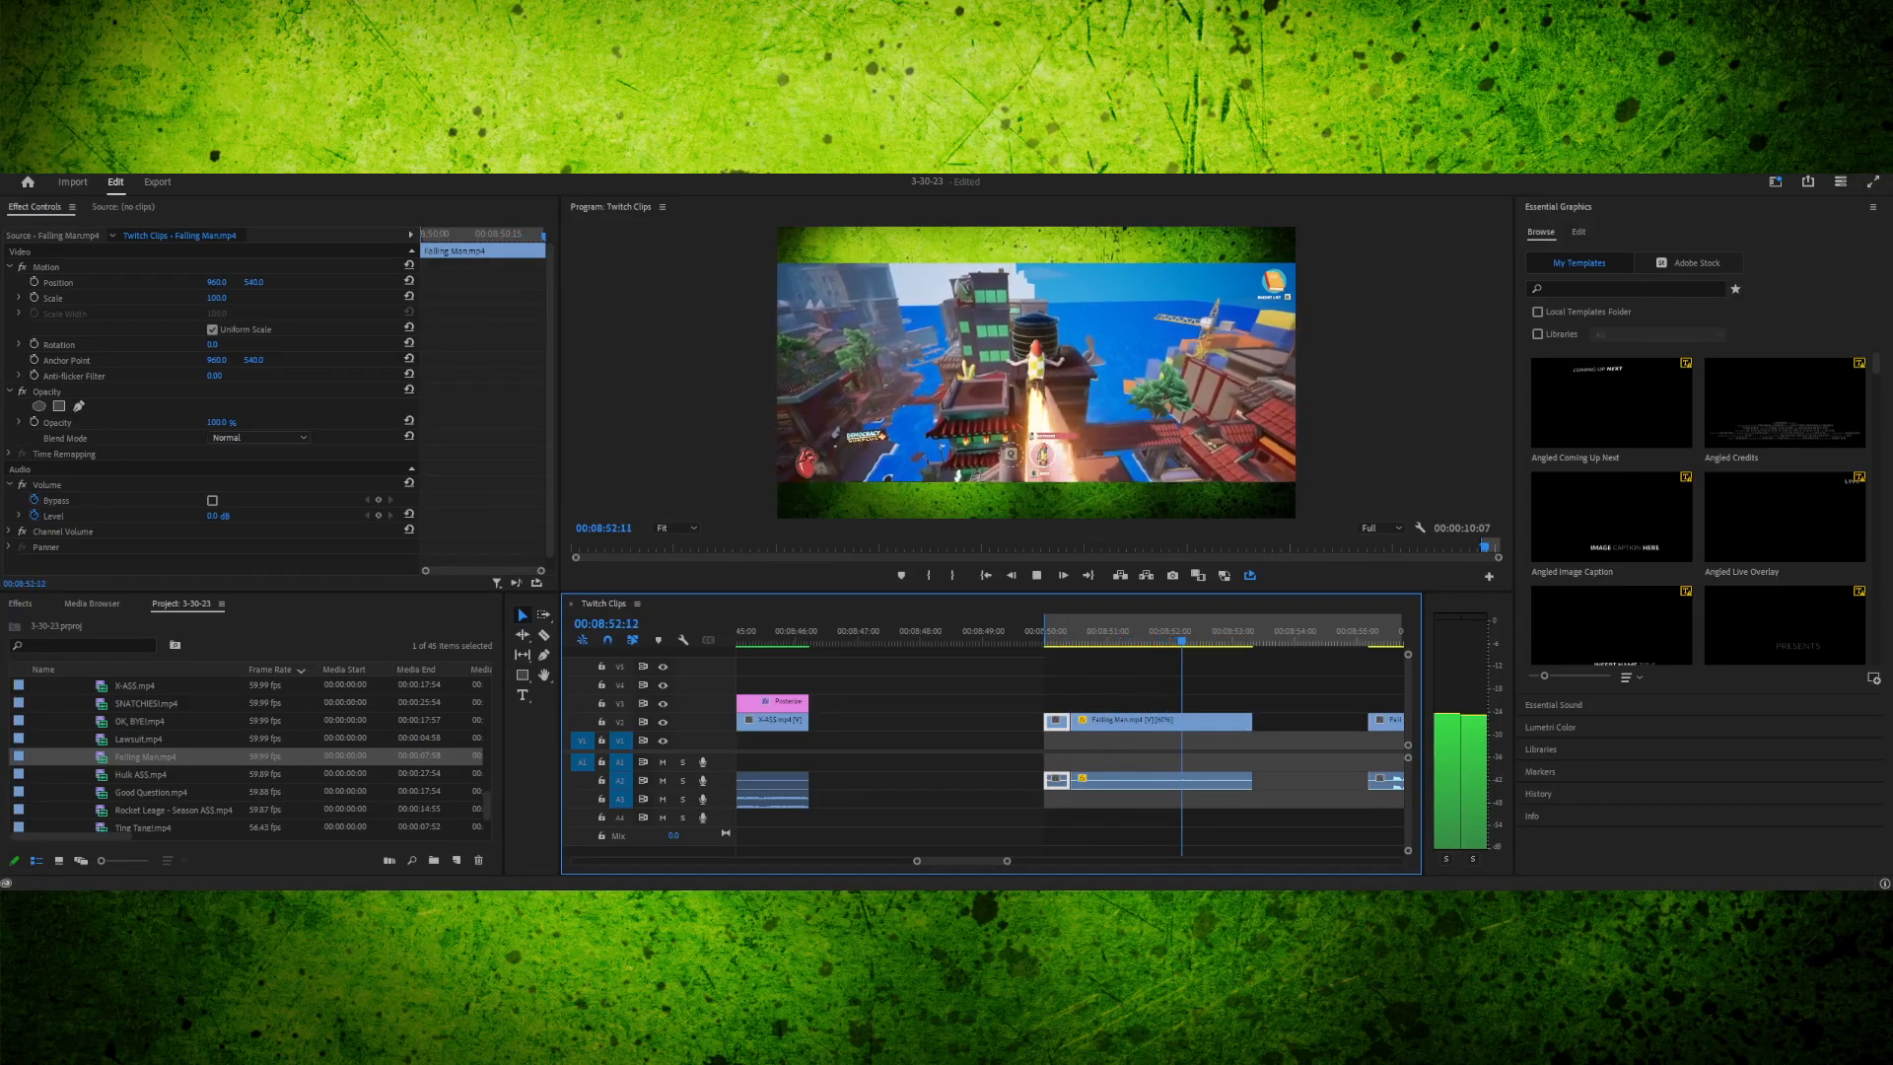
{"action": "key", "text": "space"}
{"action": "left_click", "coordinate": [1113, 722]}
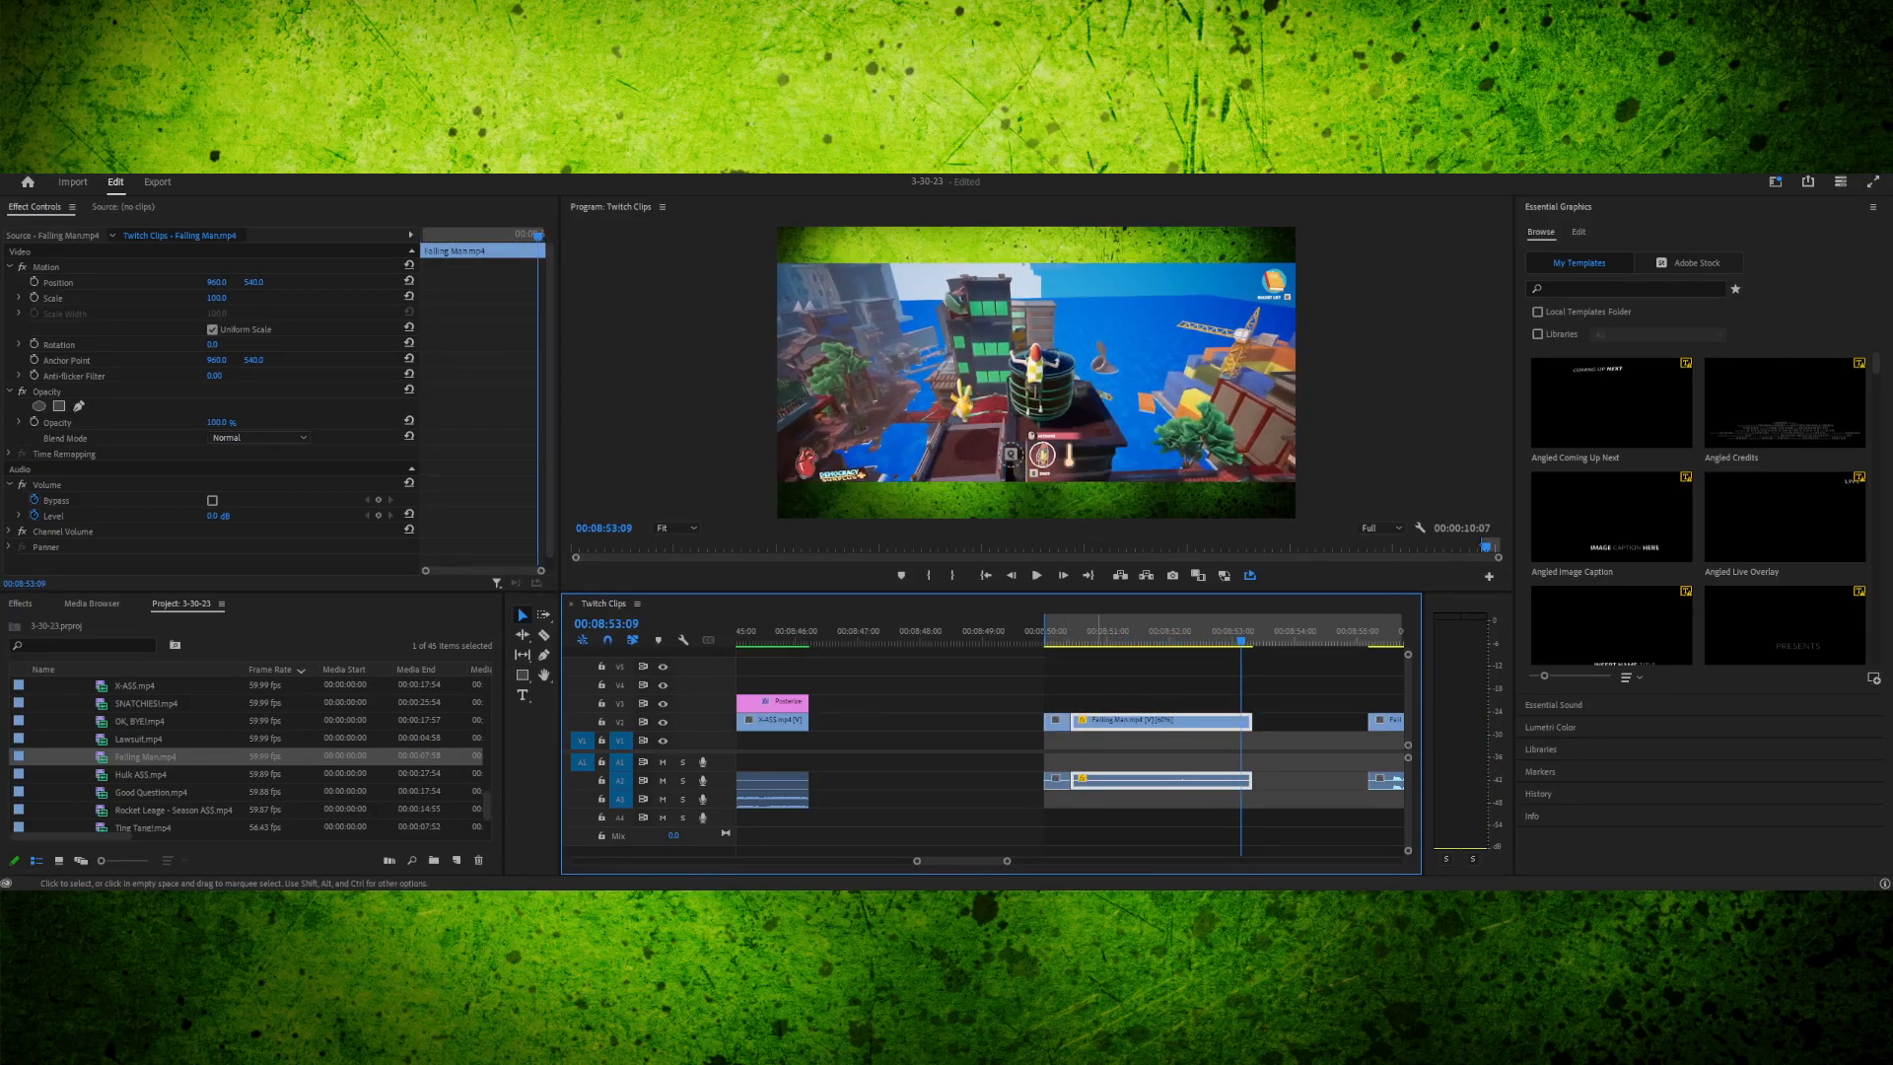
{"action": "key", "text": "Up"}
{"action": "key", "text": "space"}
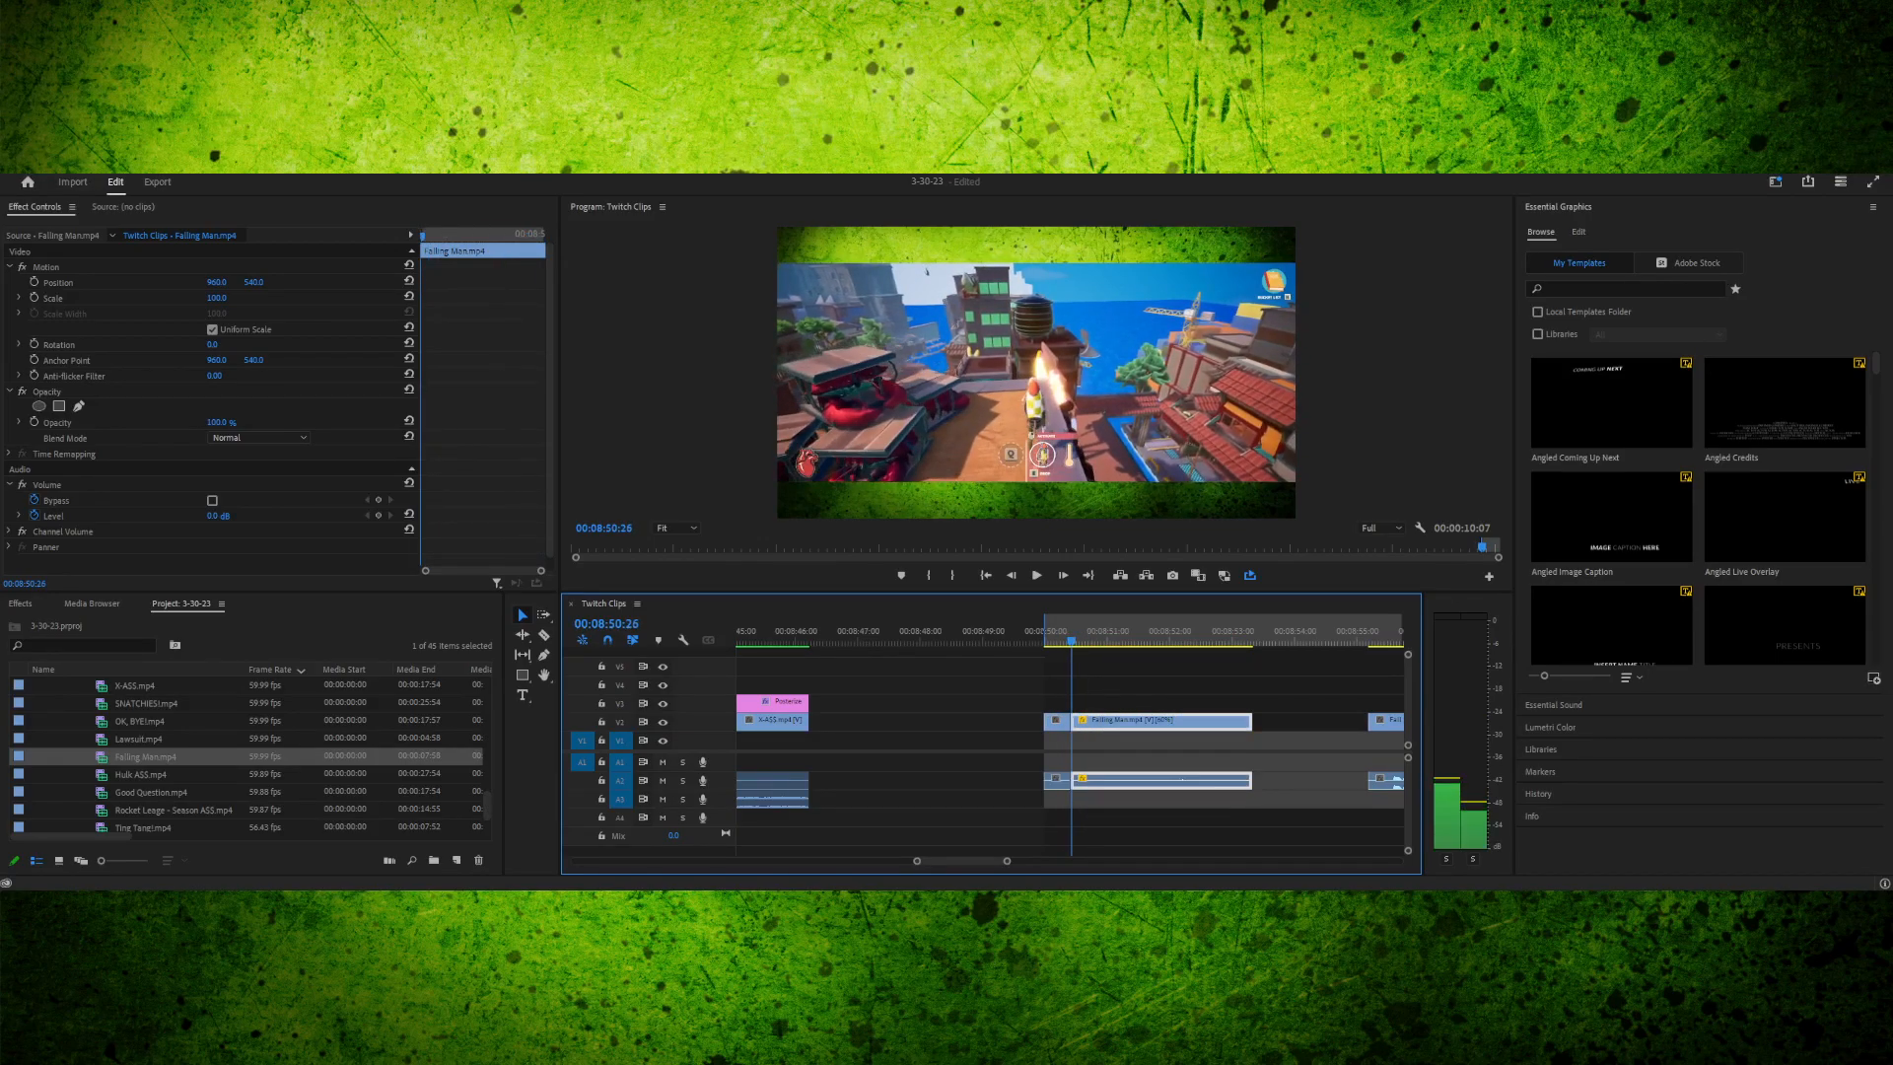
- Step frame by frame around the cut at 00:08:50:25 between the opening and slowed Falling Man segments to examine the launch
{"action": "key", "text": "Up"}
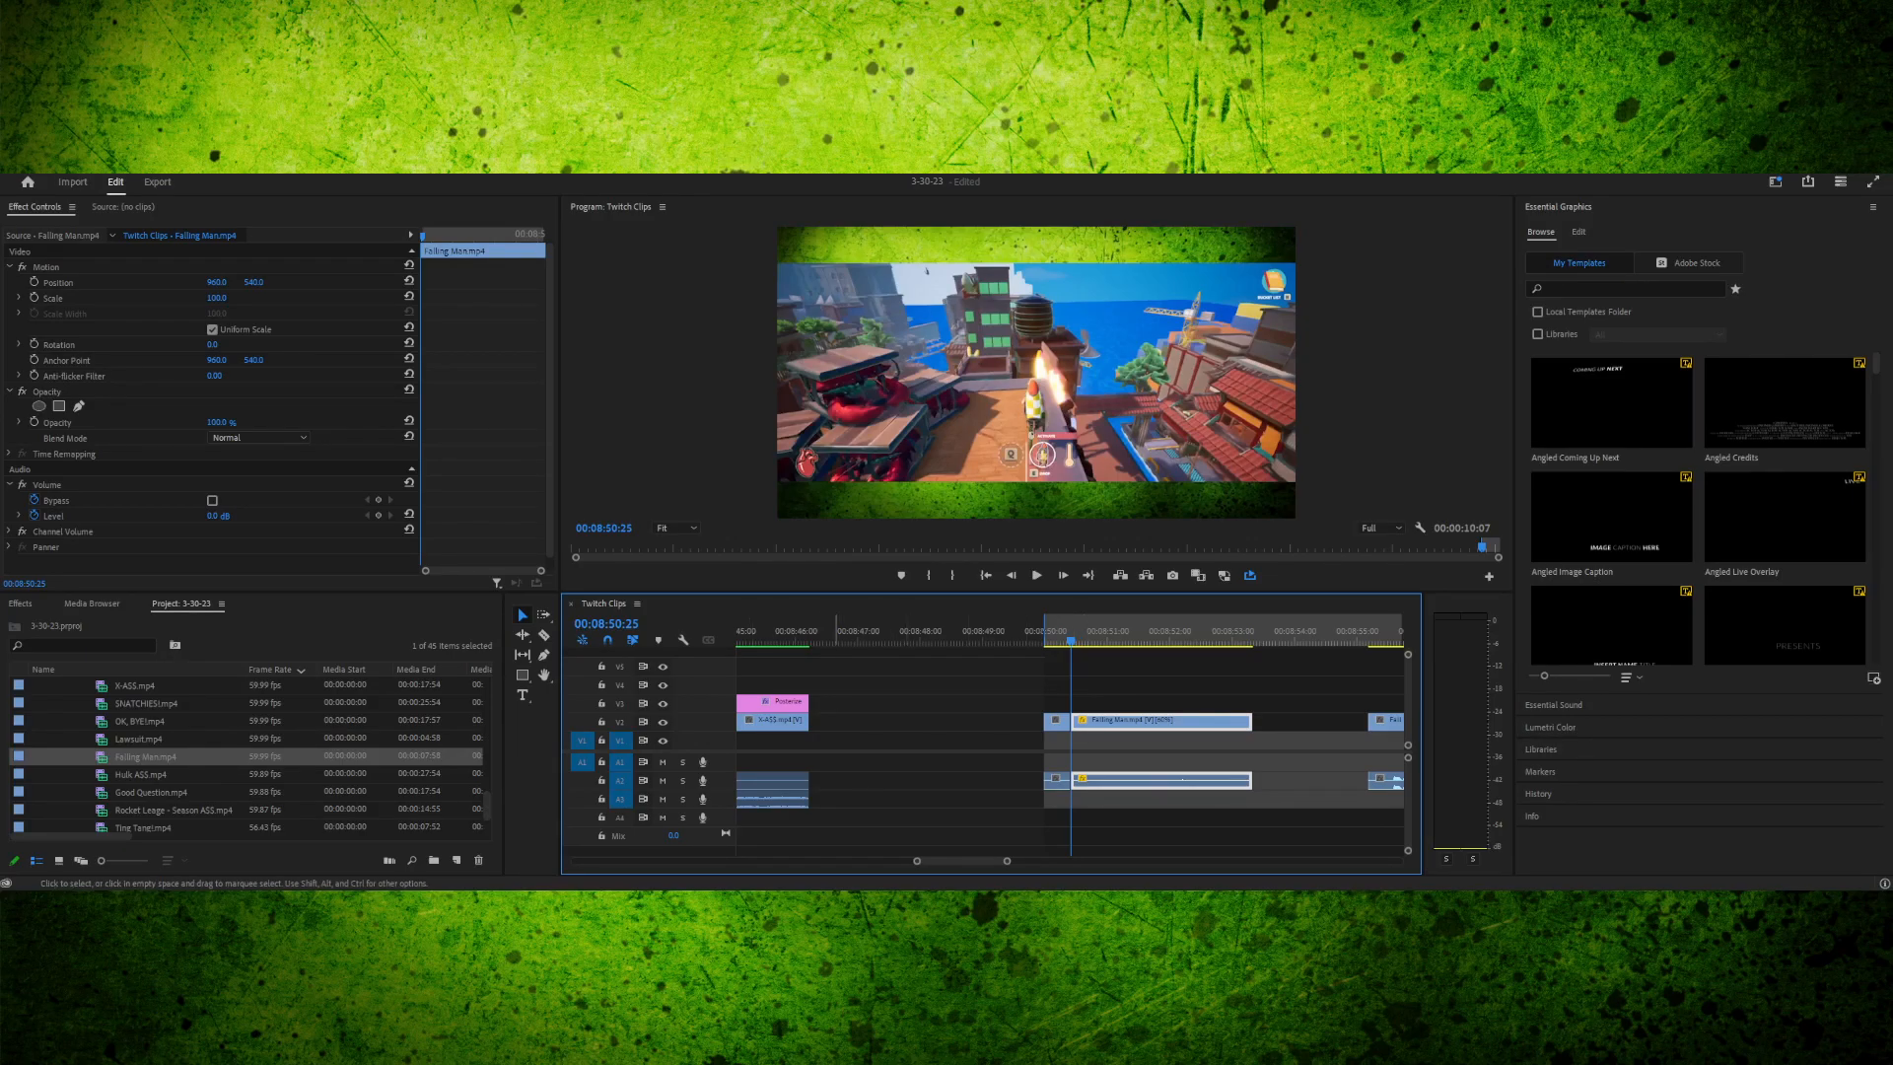
{"action": "key", "text": "Right"}
{"action": "key", "text": "Right"}
{"action": "key", "text": "Right"}
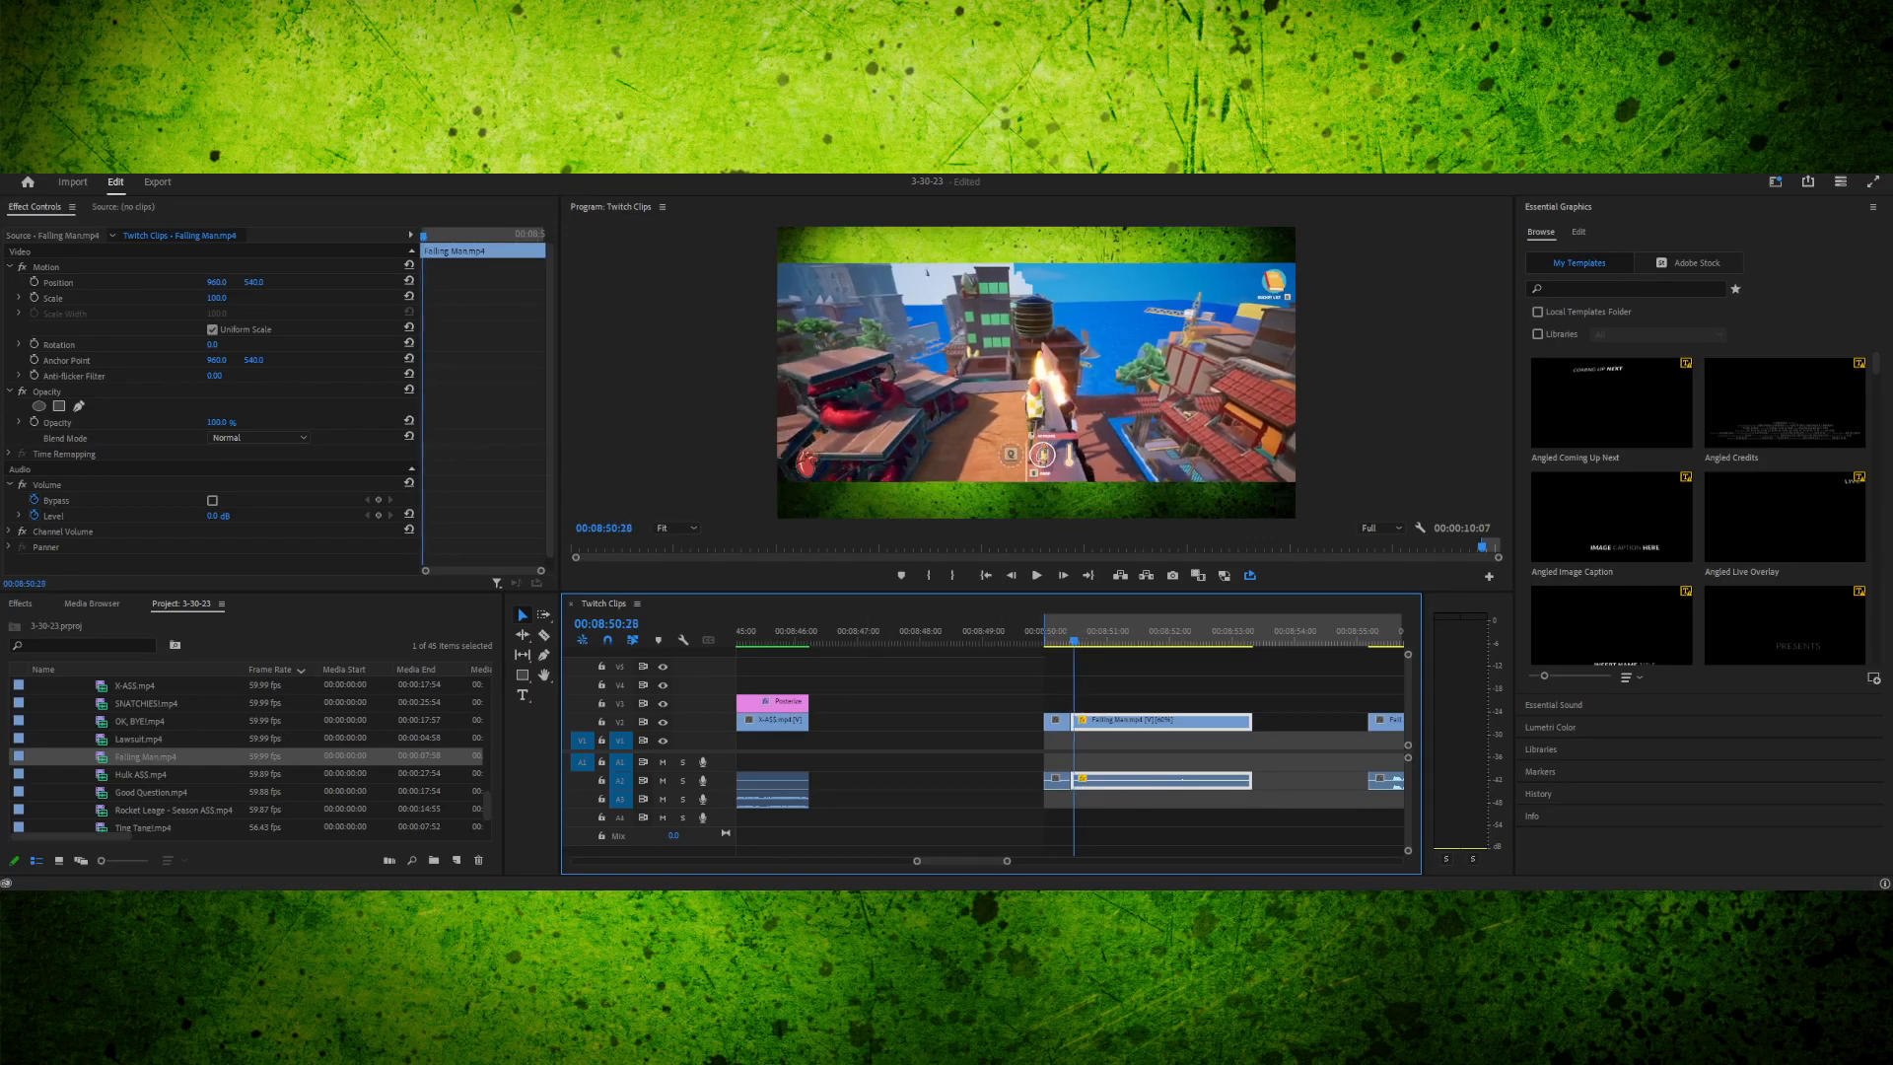
{"action": "key", "text": "Left"}
{"action": "key", "text": "Left"}
{"action": "key", "text": "Left"}
{"action": "key", "text": "Left"}
{"action": "key", "text": "Left"}
{"action": "key", "text": "Left"}
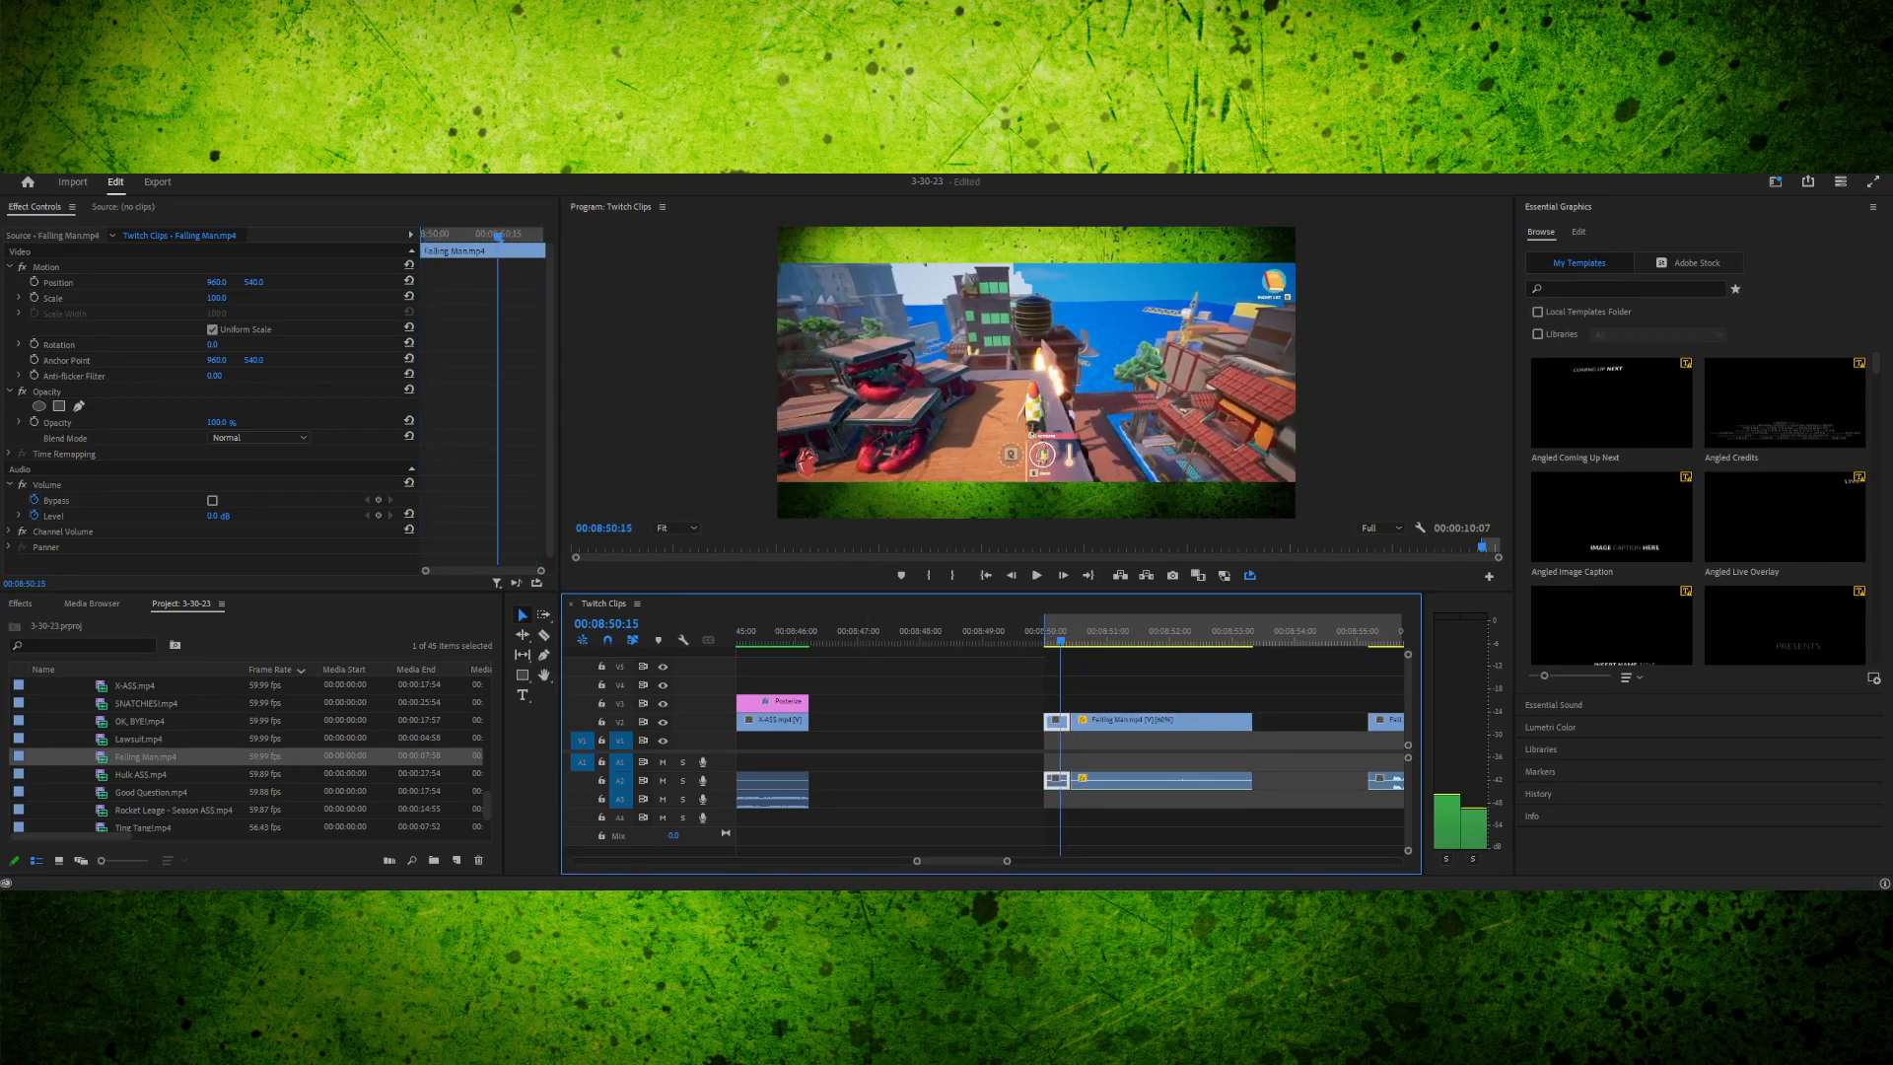
{"action": "key", "text": "Right"}
{"action": "key", "text": "Right"}
{"action": "key", "text": "Right"}
{"action": "key", "text": "Right"}
{"action": "key", "text": "Right"}
{"action": "key", "text": "Right"}
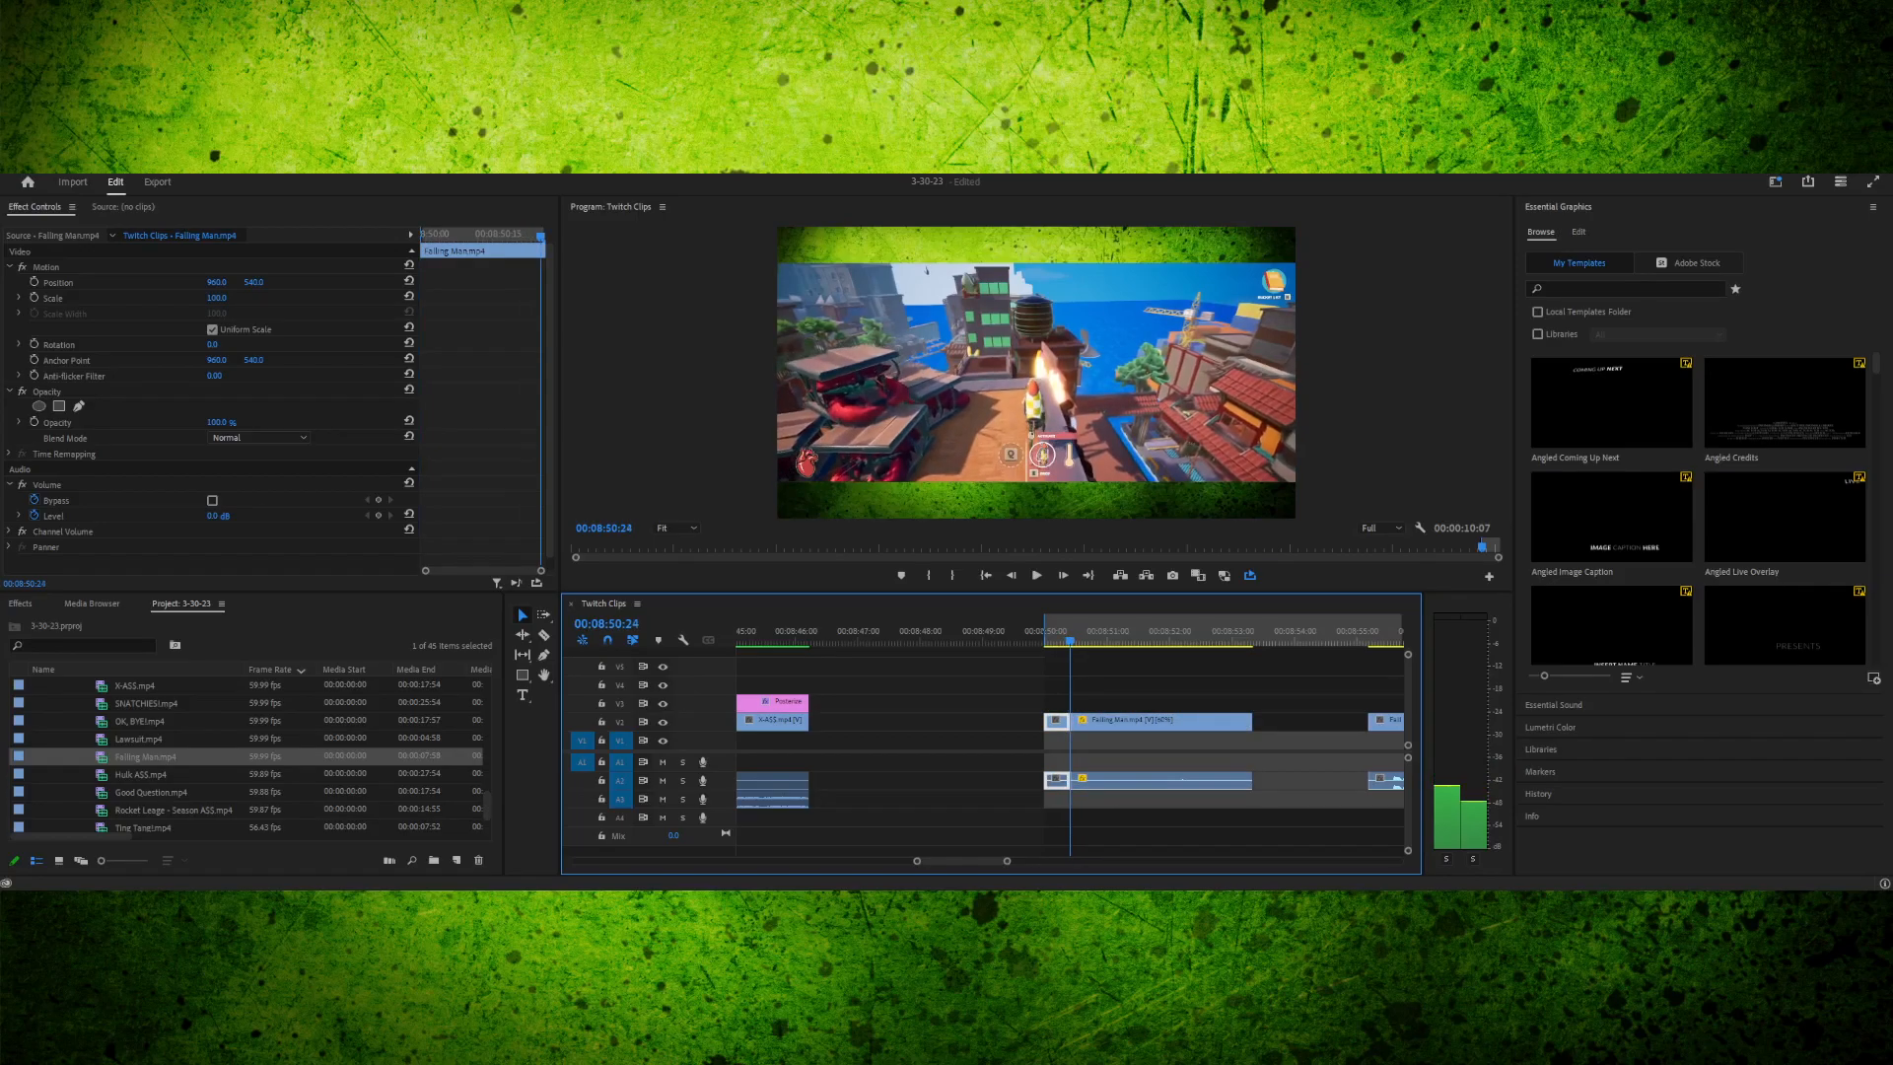
- Start Position and Scale keyframes on the slowed Falling Man segment at 00:08:50:34
{"action": "key", "text": "Right"}
{"action": "key", "text": "Right"}
{"action": "key", "text": "Right"}
{"action": "key", "text": "Right"}
{"action": "key", "text": "Right"}
{"action": "key", "text": "Right"}
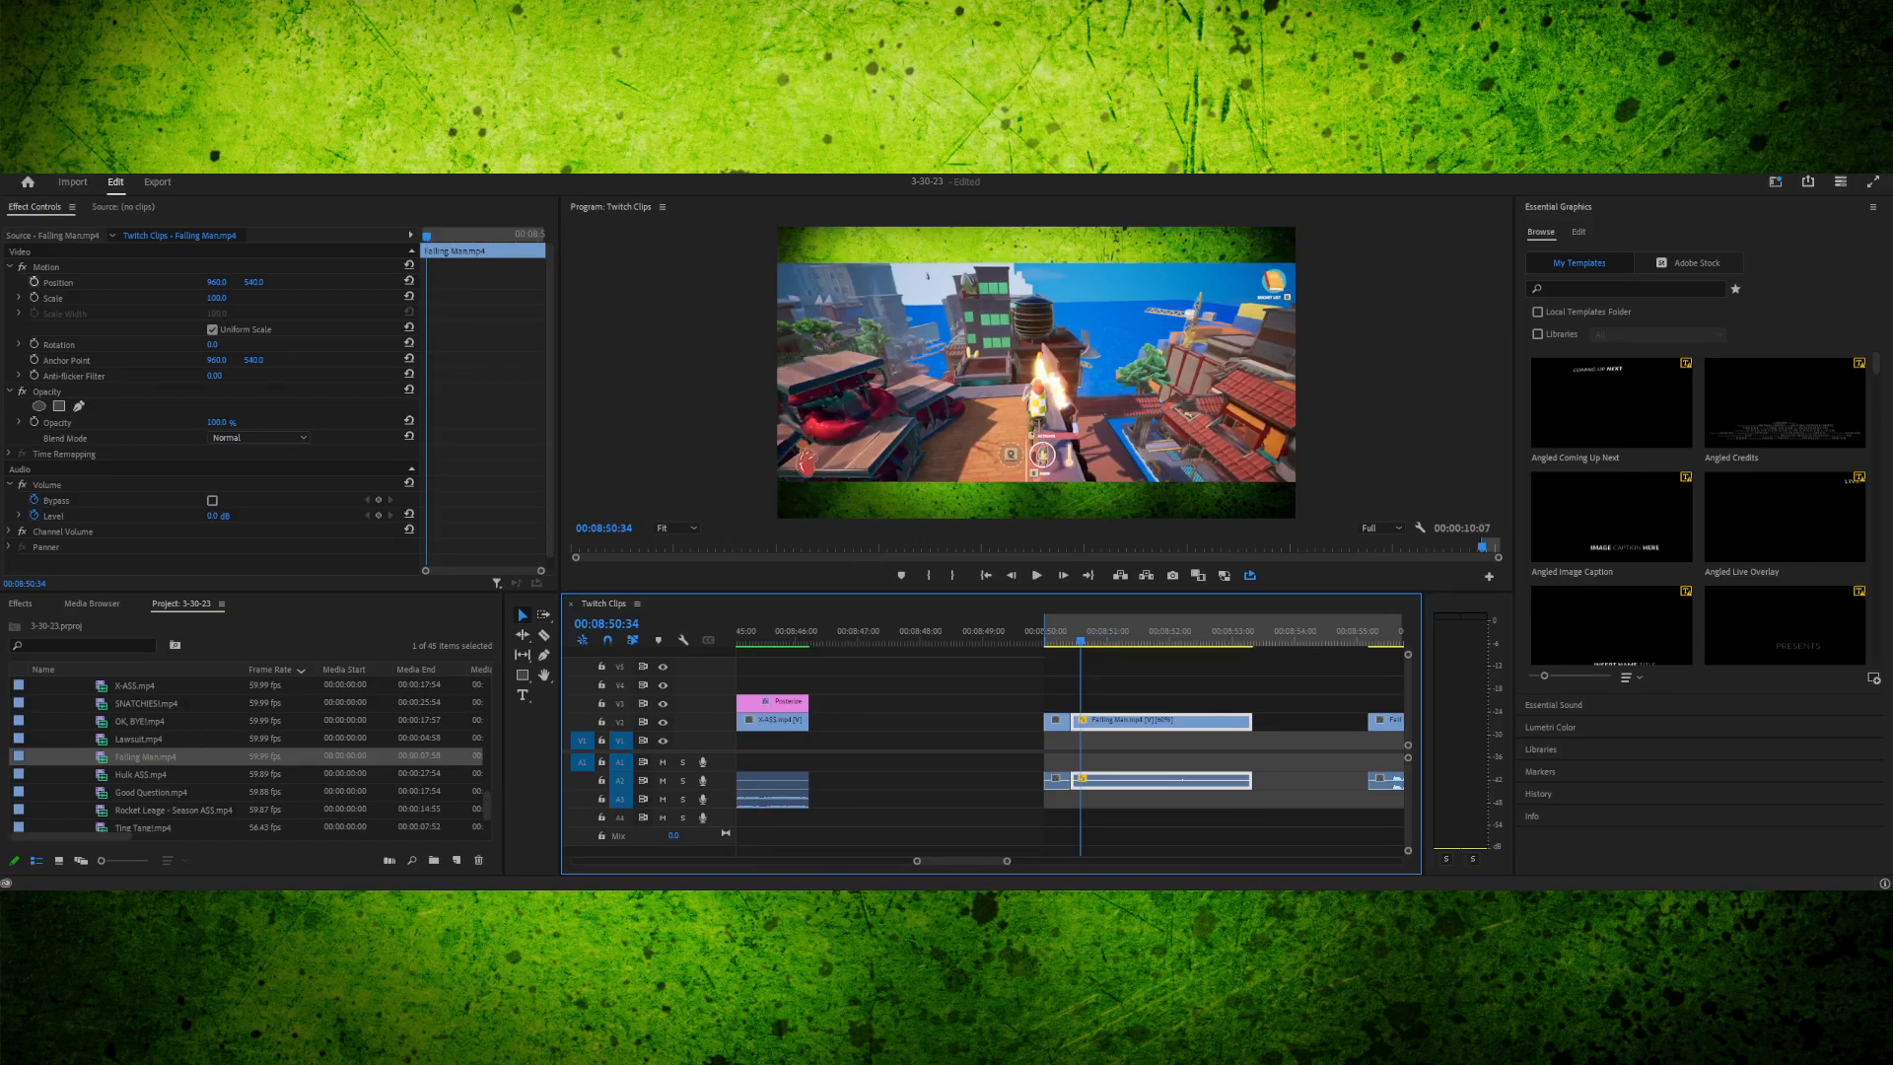
{"action": "left_click", "coordinate": [33, 282]}
{"action": "left_click", "coordinate": [35, 298]}
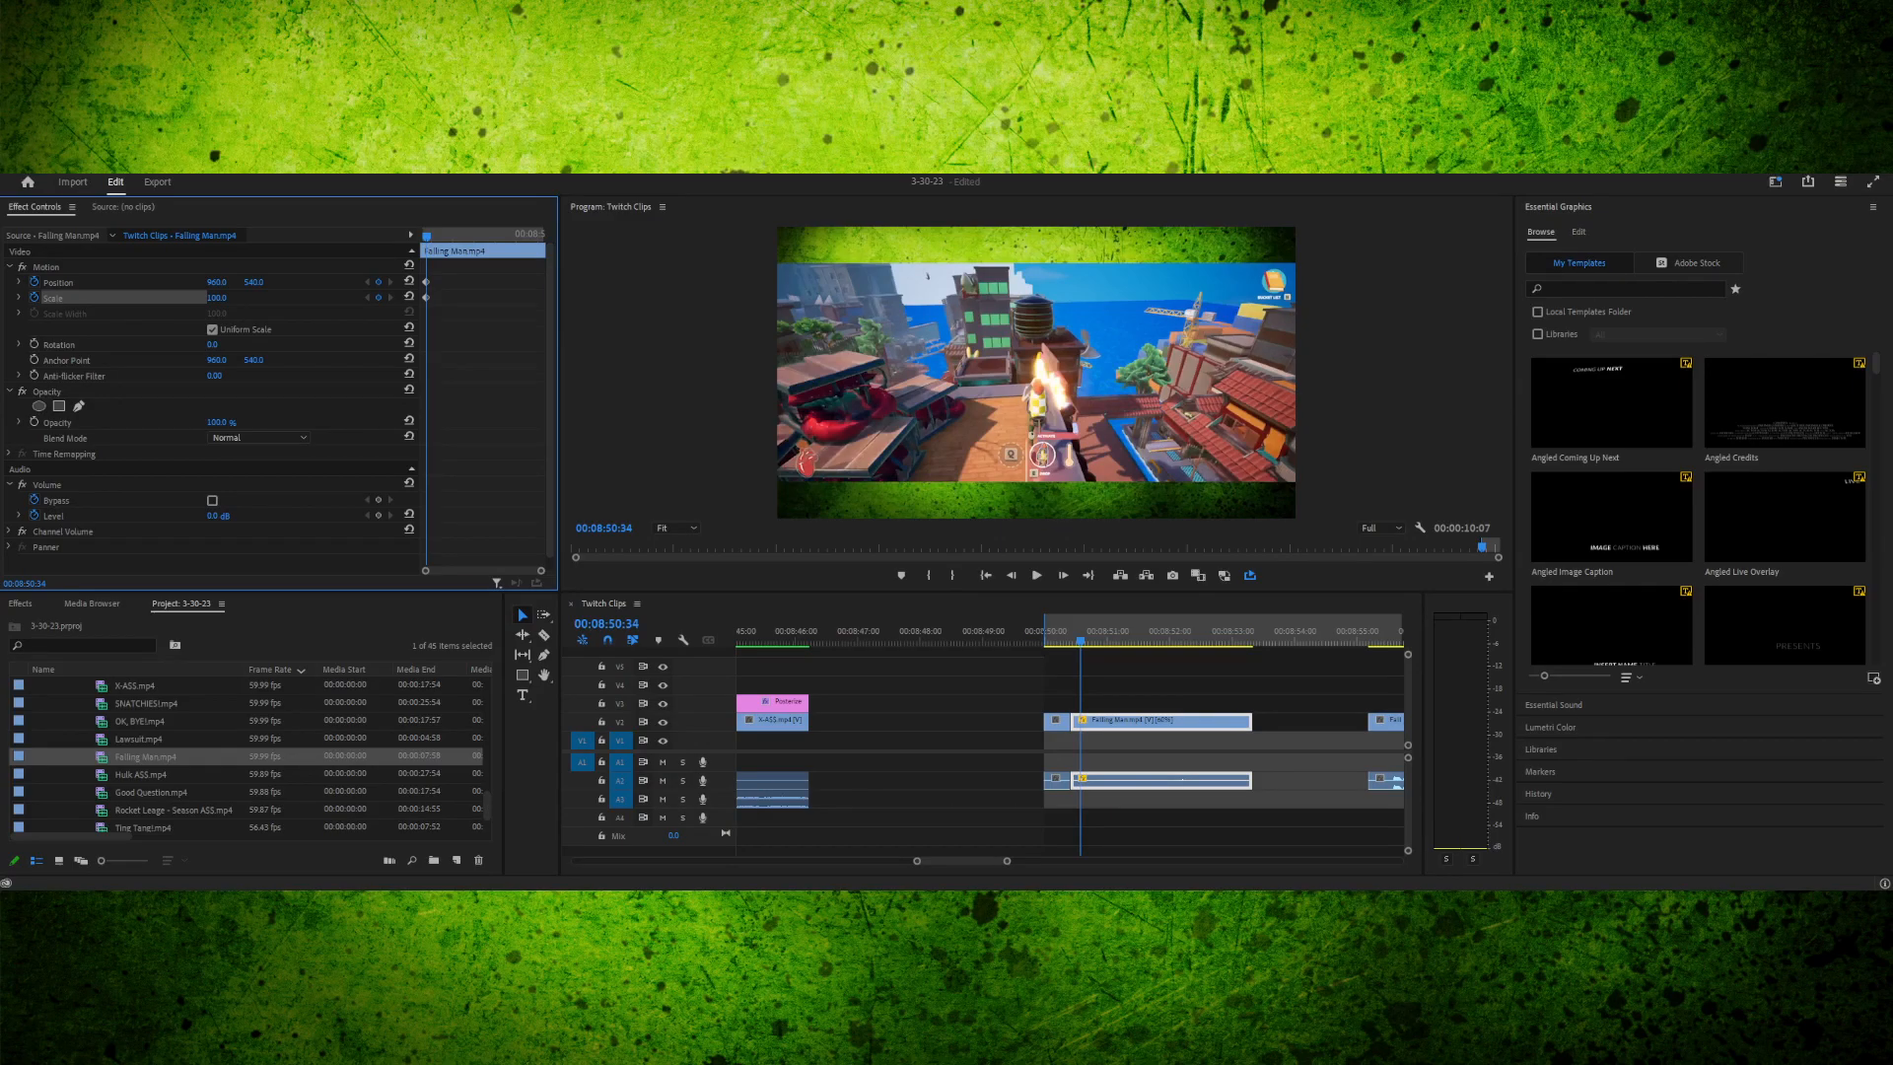
- Scale the slowed Falling Man segment to 300 and reposition it to about 2112, 1203 to frame the distant flying figure
{"action": "left_click", "coordinate": [927, 276]}
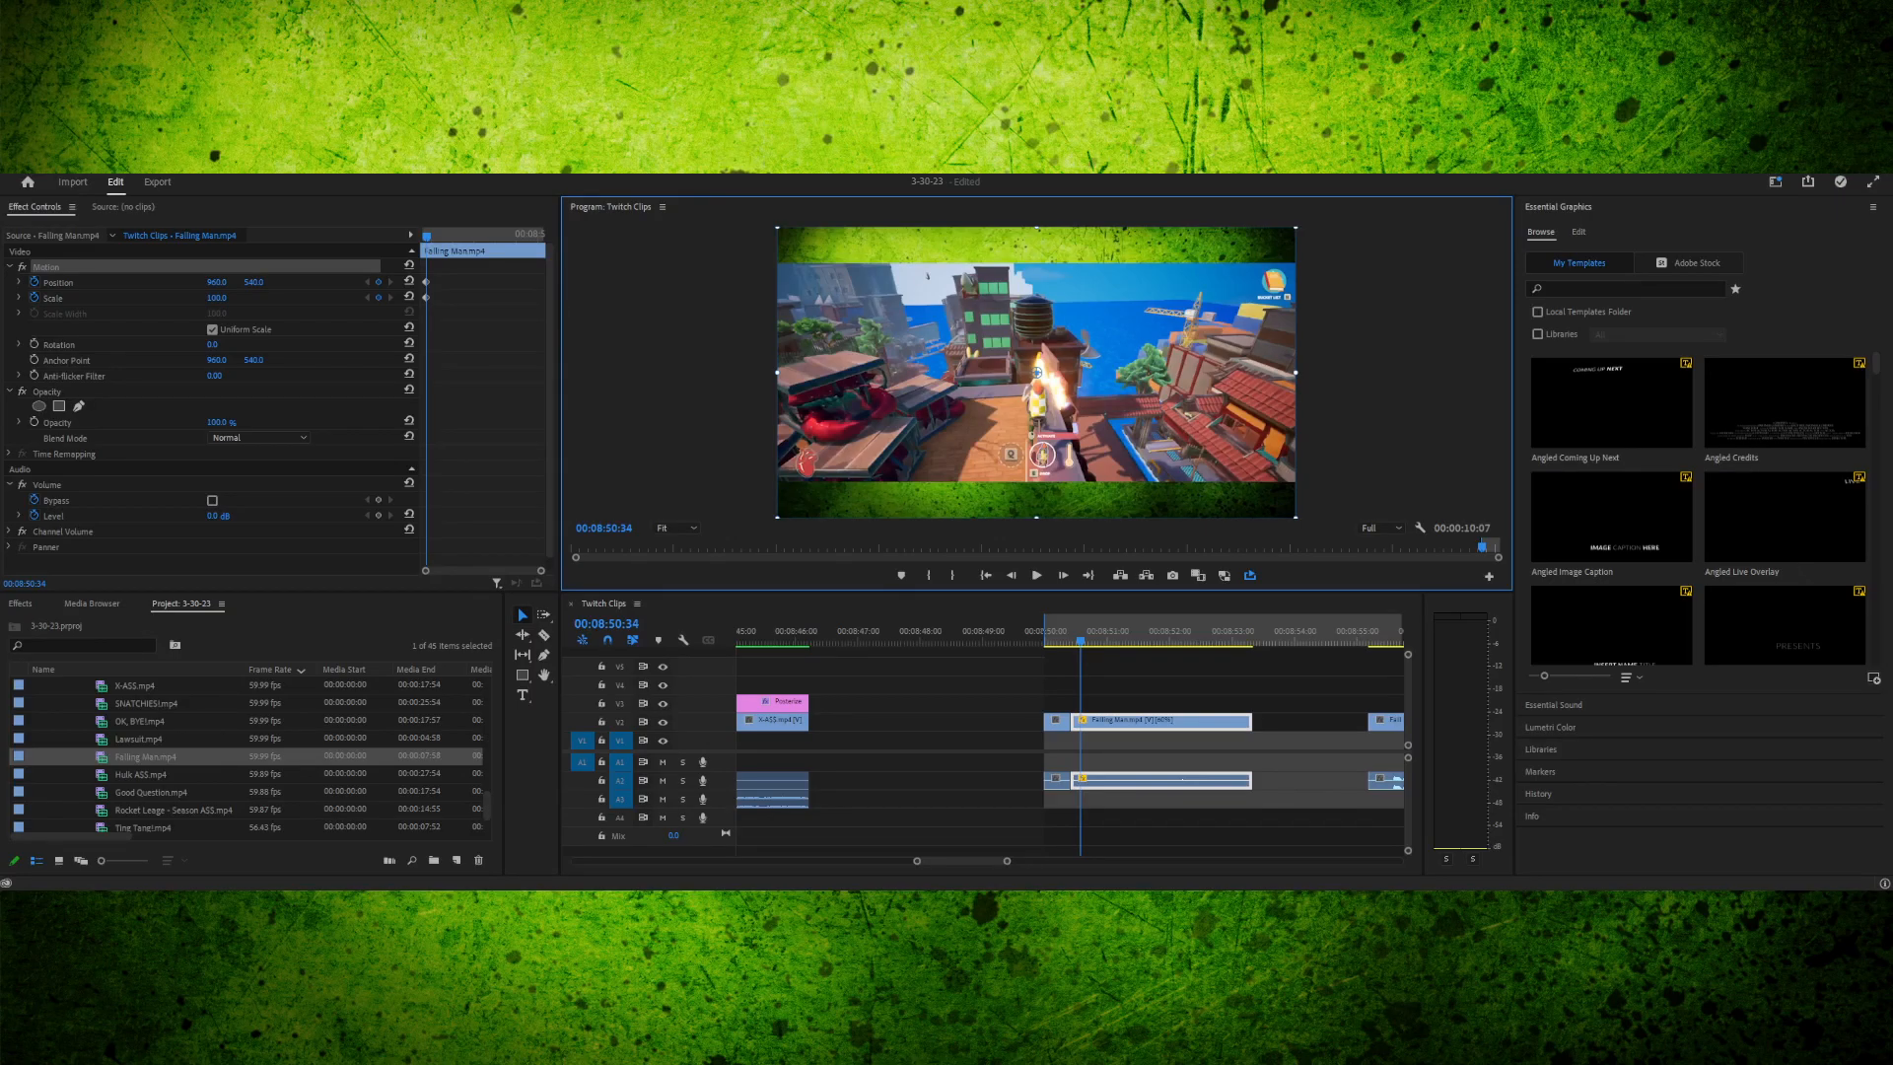
{"action": "left_click", "coordinate": [217, 298]}
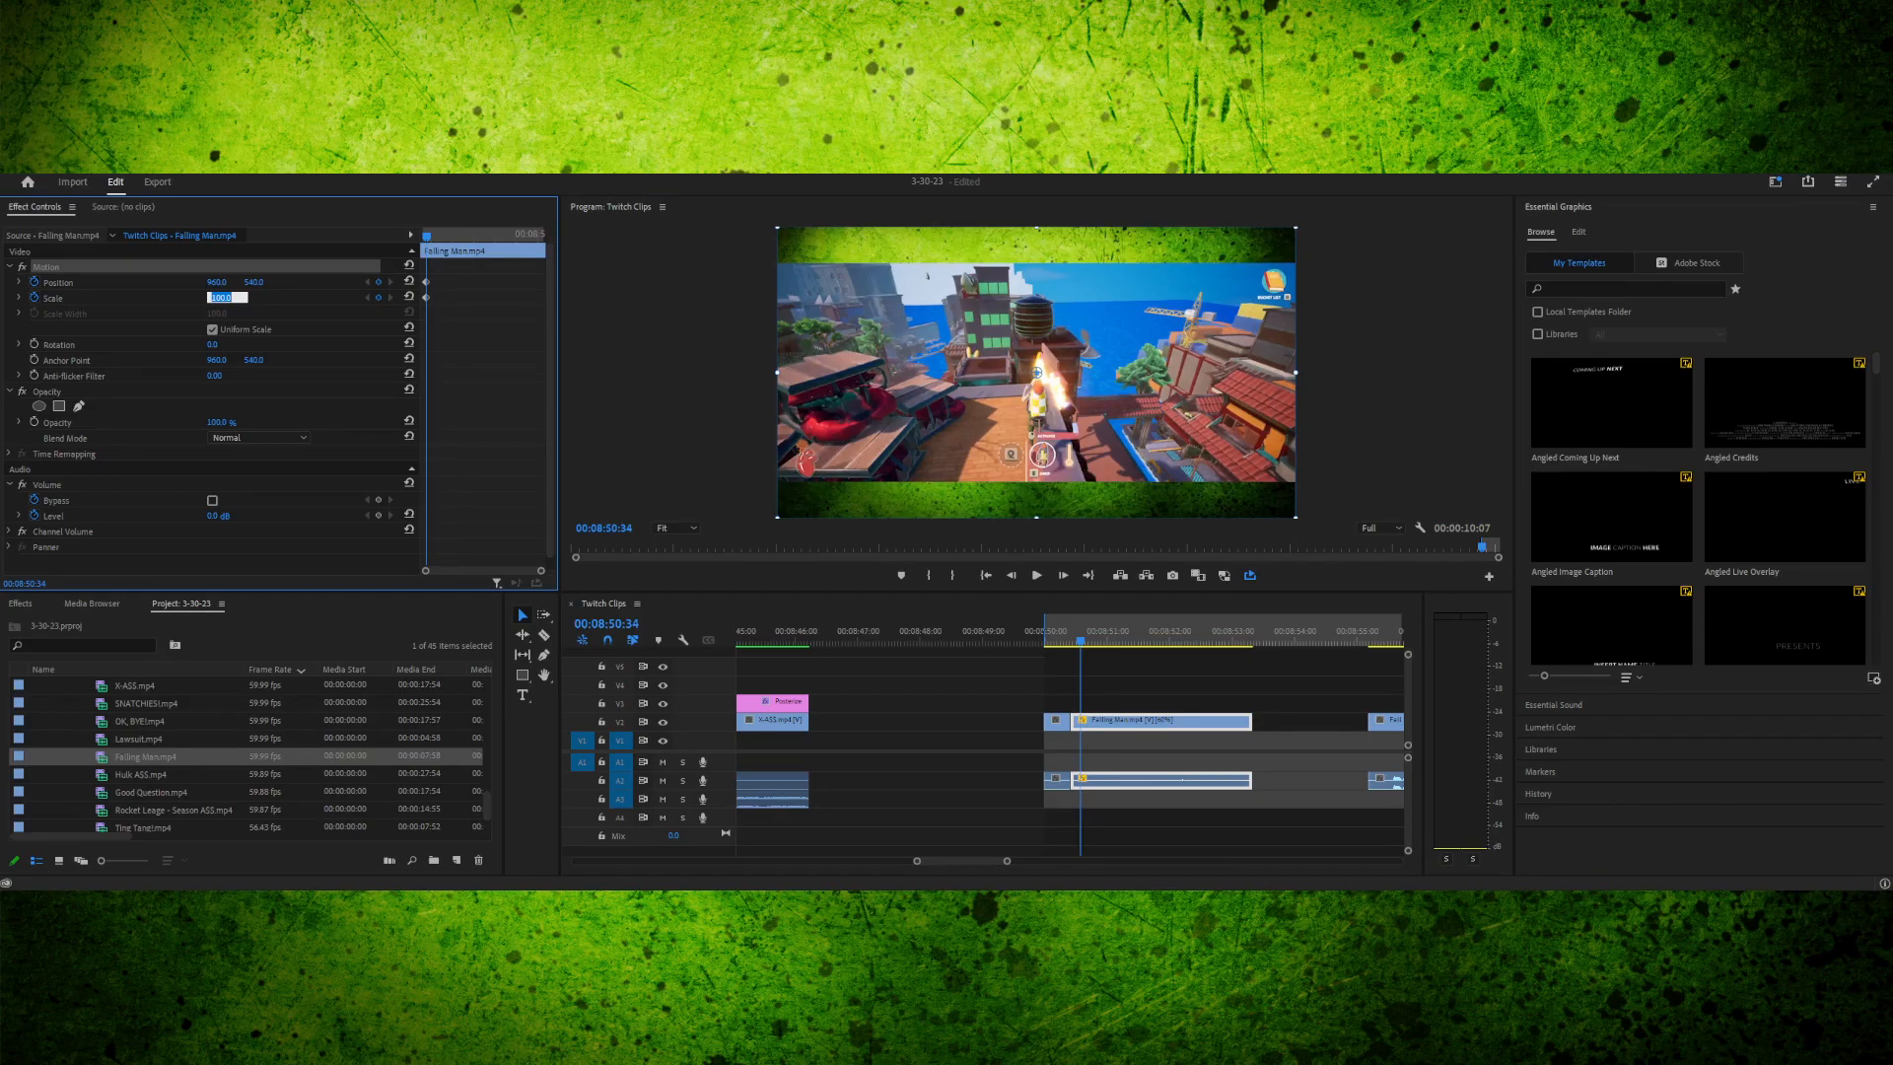
{"action": "type", "text": "300"}
{"action": "key", "text": "Return"}
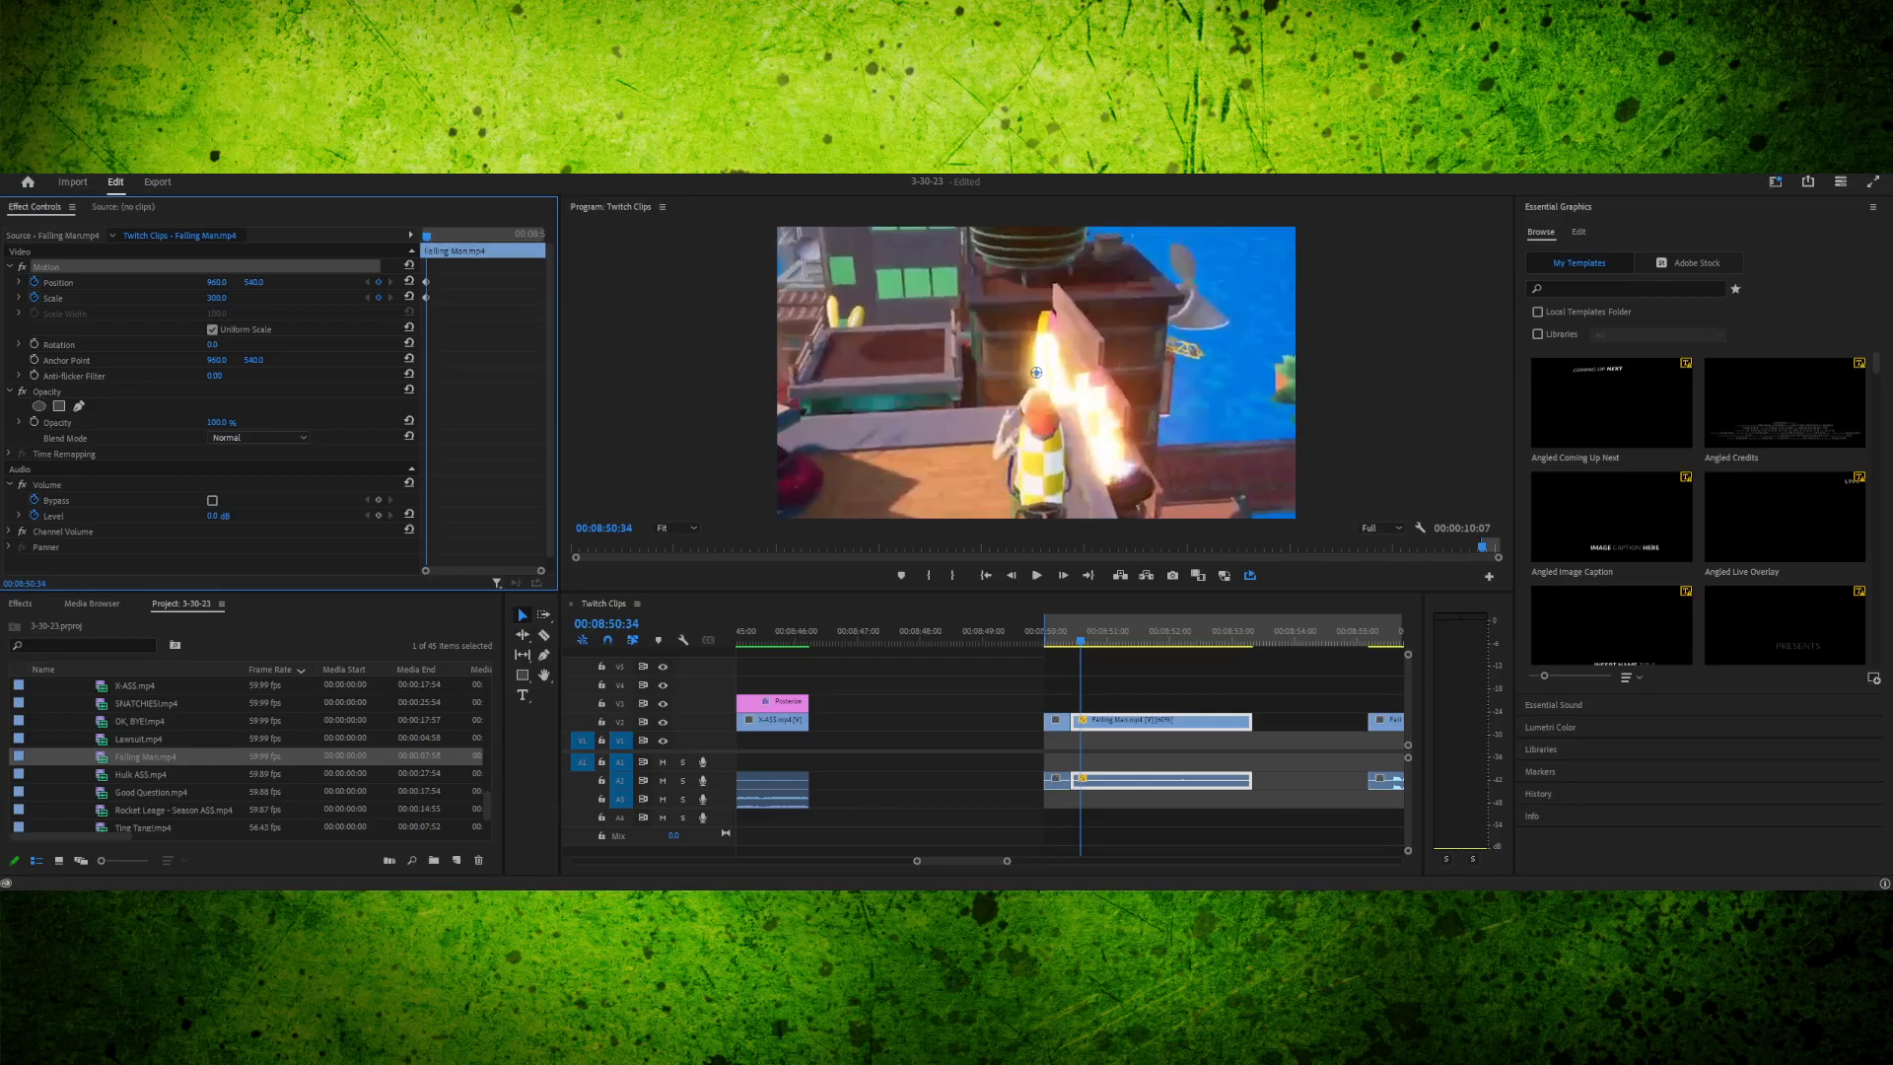
{"action": "left_click_drag", "start_coordinate": [1042, 273], "coordinate": [1363, 449]}
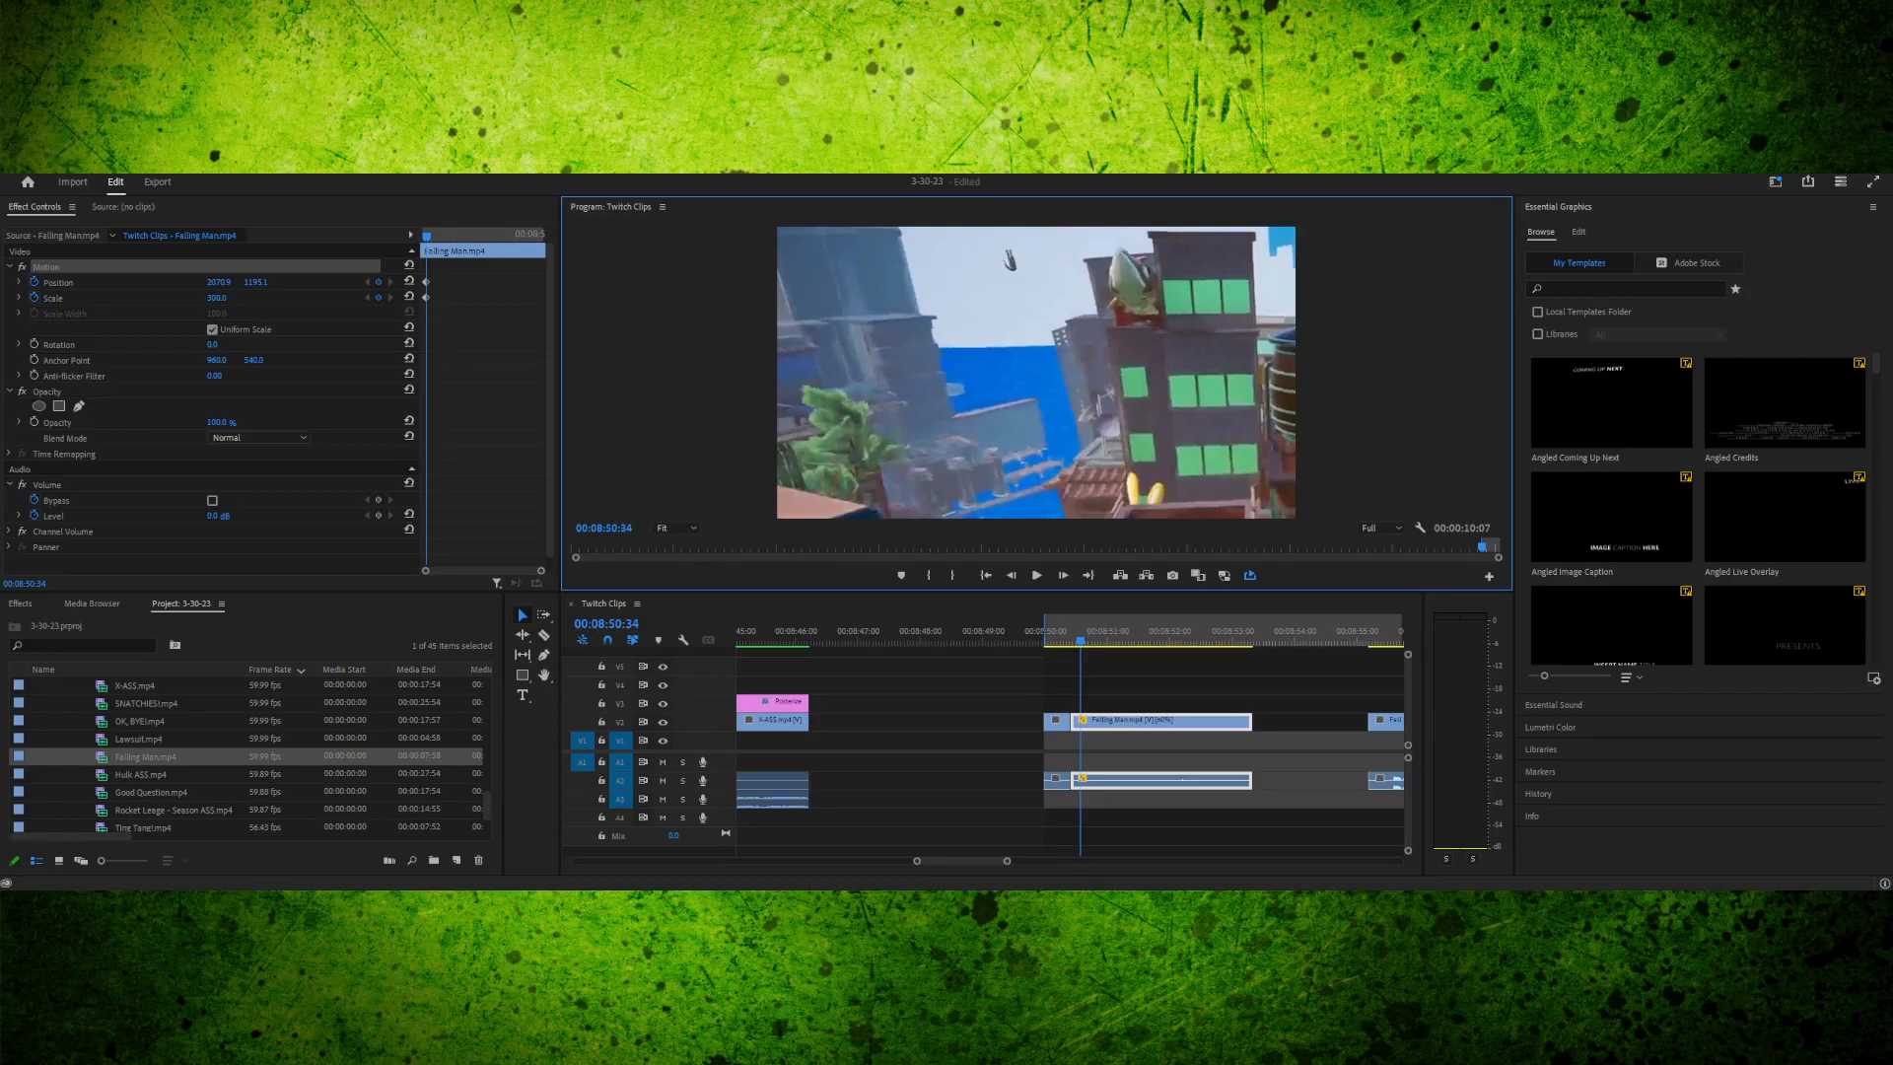
{"action": "mouse_move", "coordinate": [1363, 450]}
{"action": "left_mouse_down"}
{"action": "mouse_move", "coordinate": [1363, 475]}
{"action": "mouse_move", "coordinate": [1375, 453]}
{"action": "left_mouse_up"}
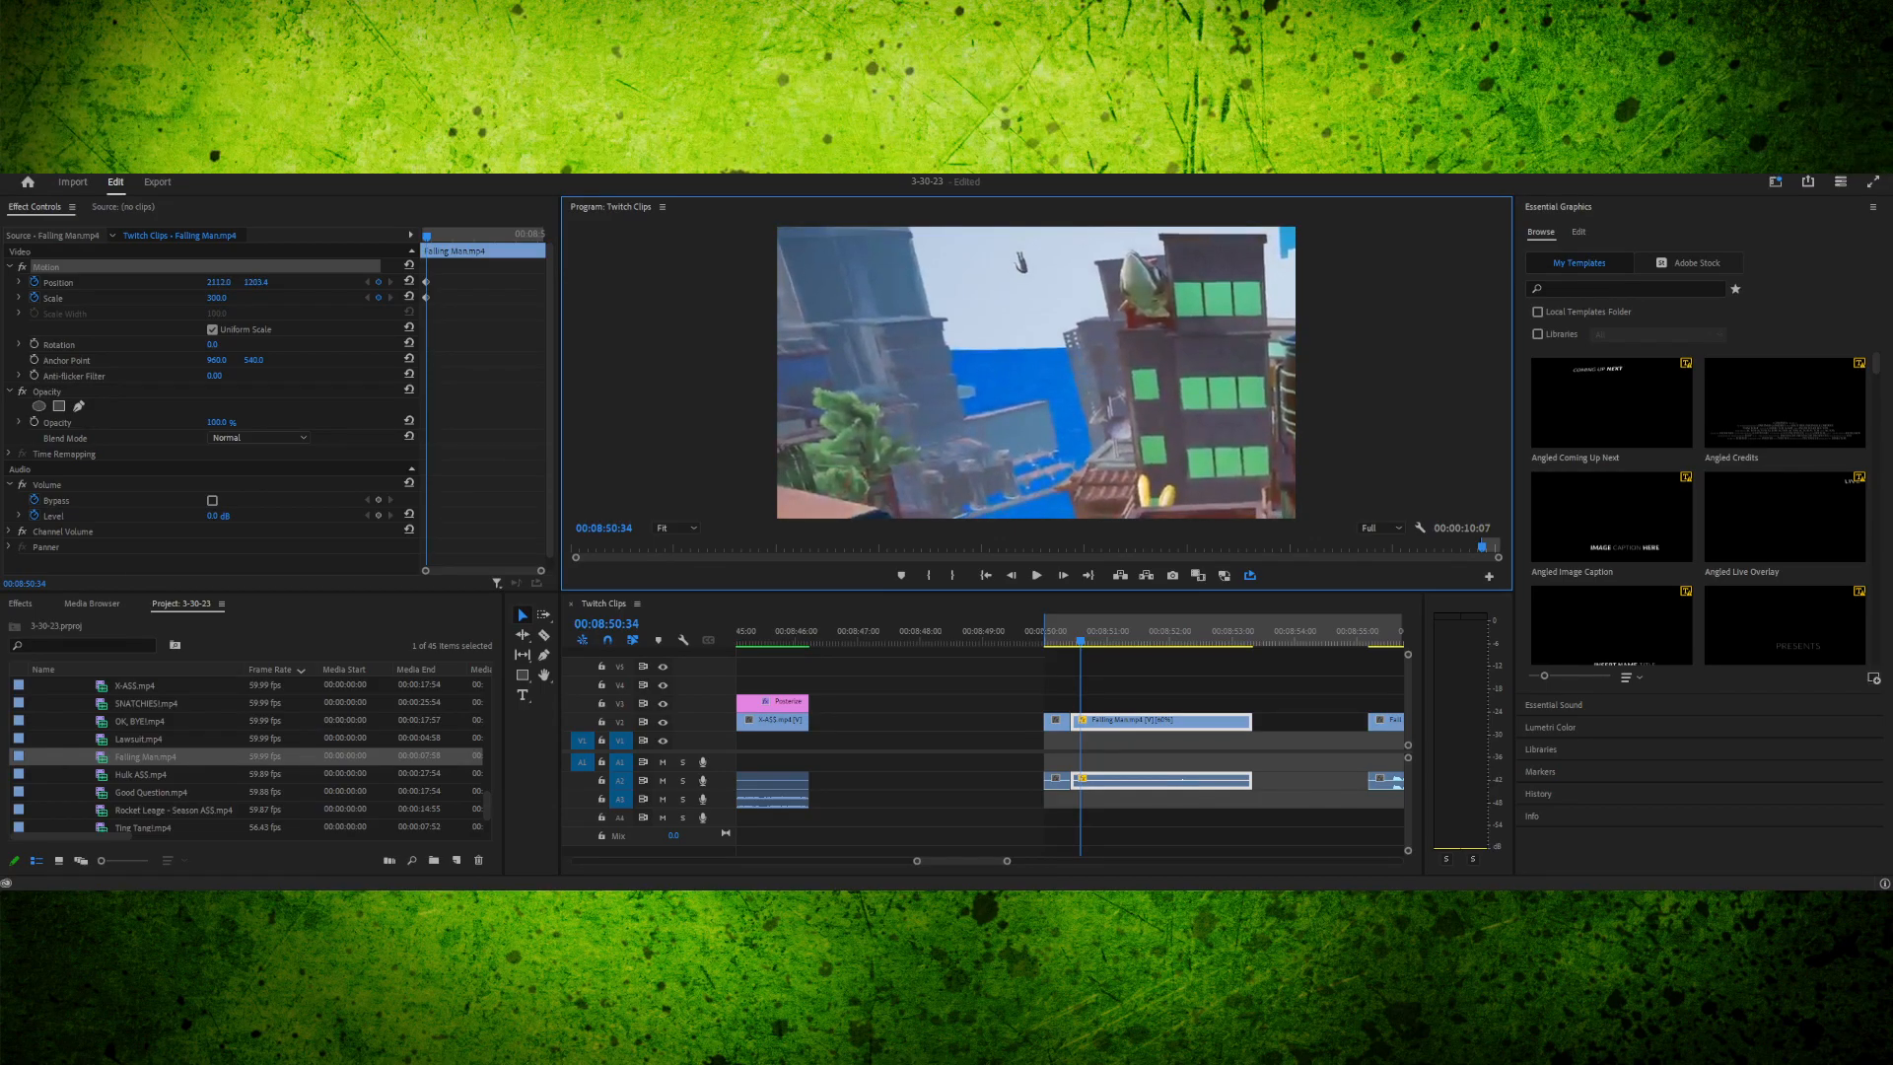
- Play and scrub the zoomed Falling Man segment to check how the flying figure moves within the frame
{"action": "left_click_drag", "start_coordinate": [1080, 633], "coordinate": [1063, 633]}
{"action": "key", "text": "space"}
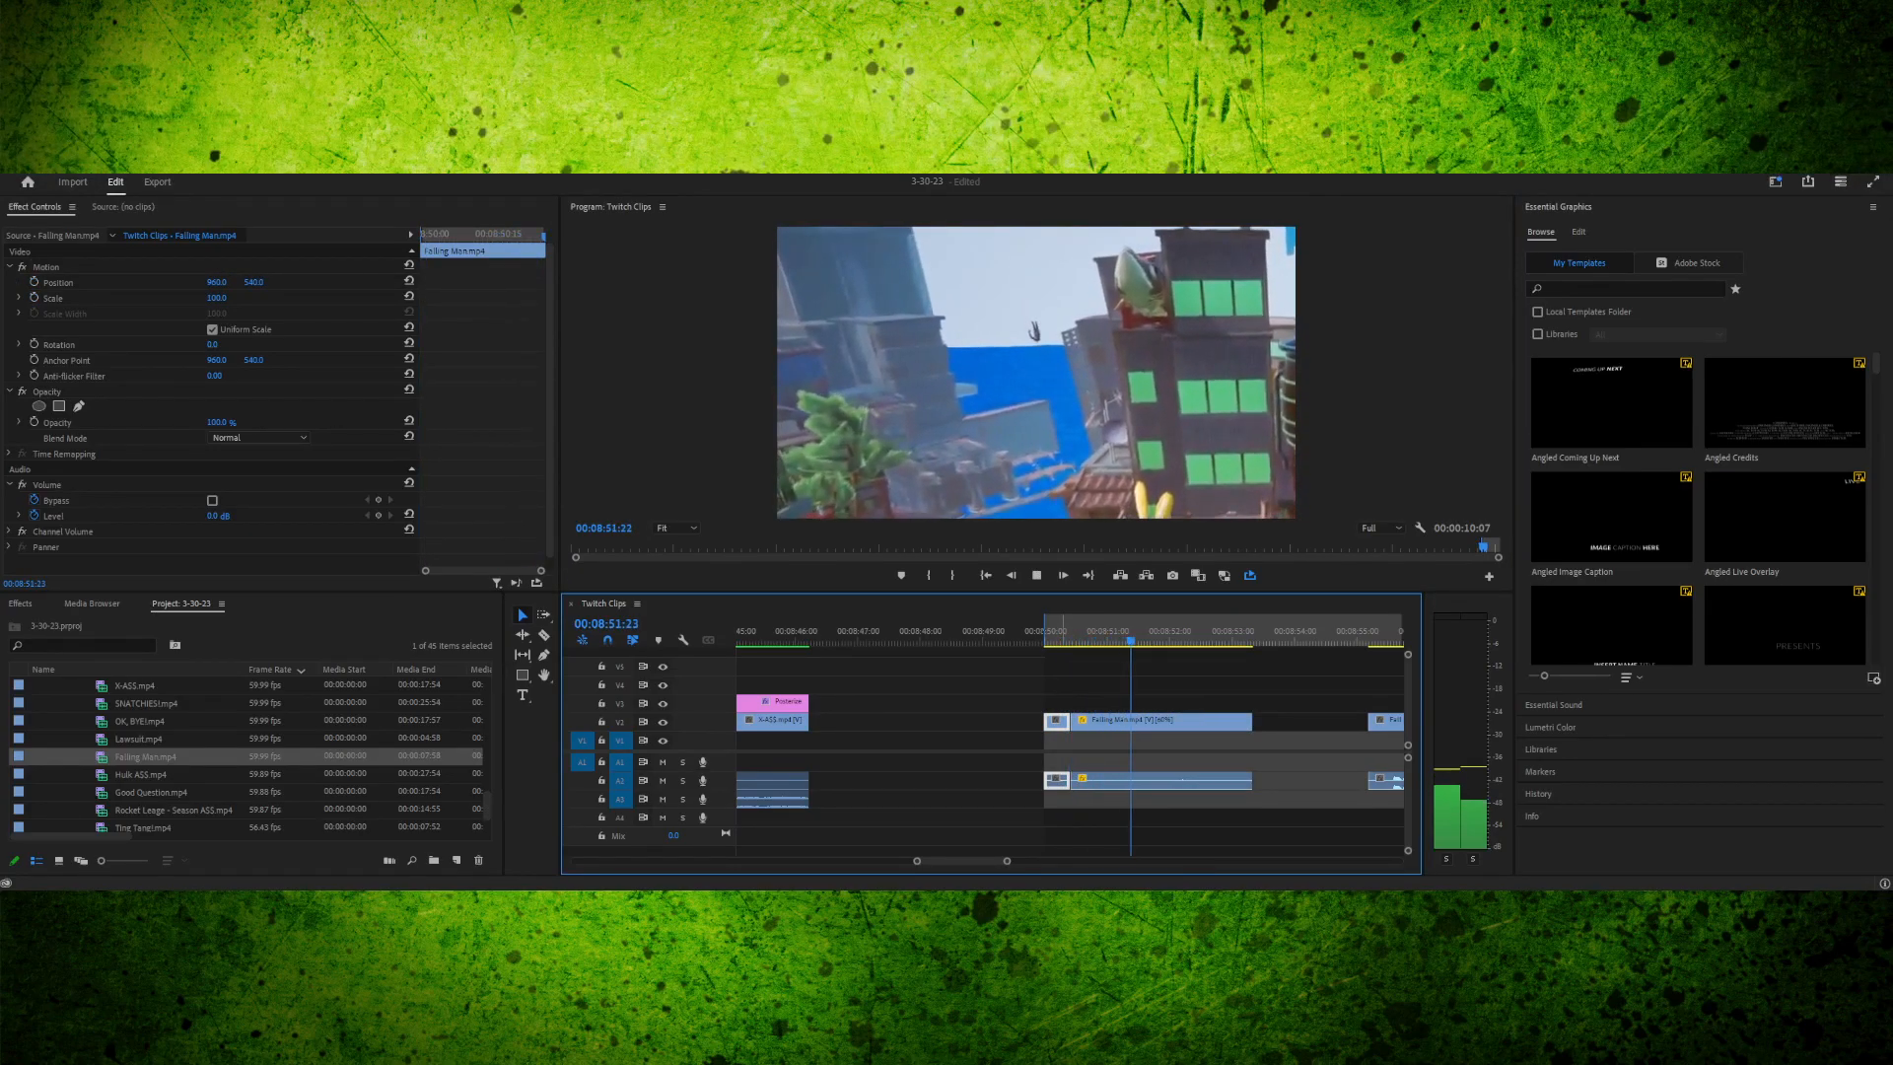
{"action": "key", "text": "space"}
{"action": "left_click", "coordinate": [1155, 722]}
{"action": "left_click_drag", "start_coordinate": [1173, 633], "coordinate": [1220, 633]}
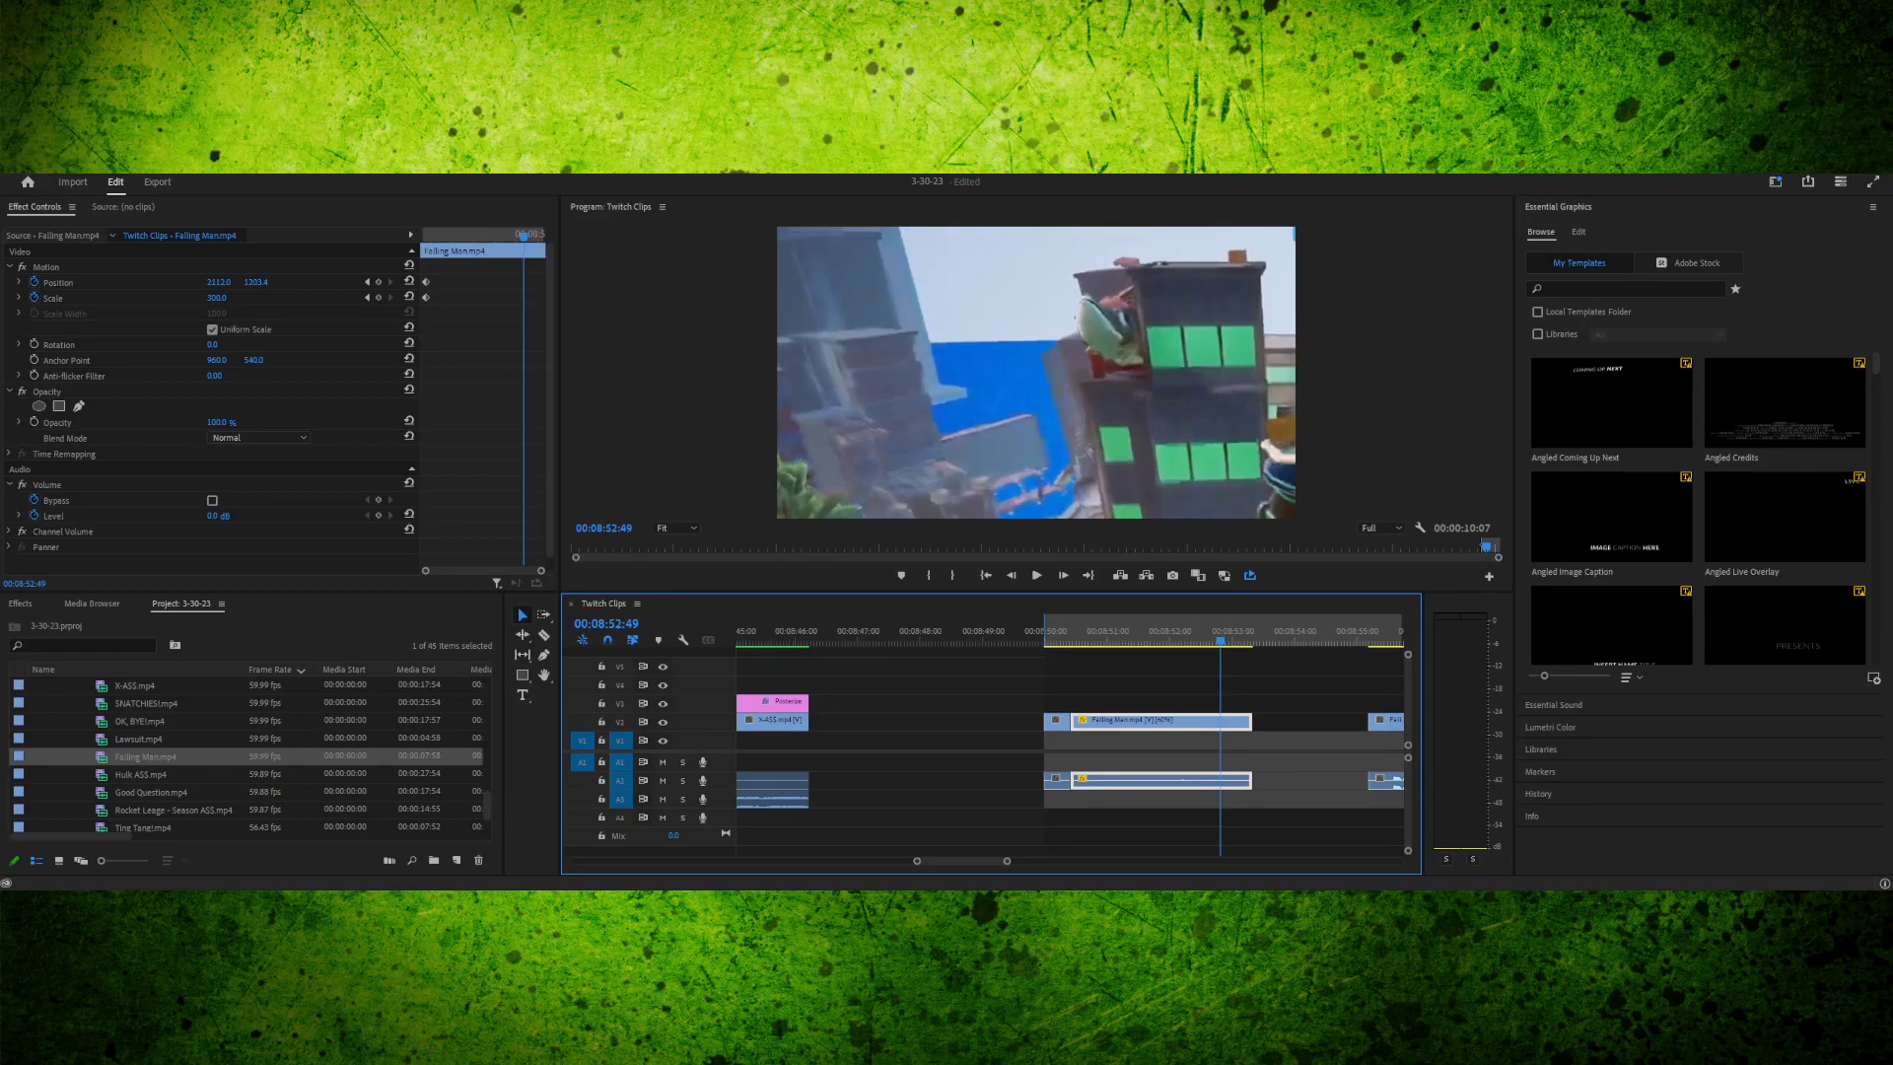
{"action": "left_click_drag", "start_coordinate": [1221, 633], "coordinate": [1073, 633]}
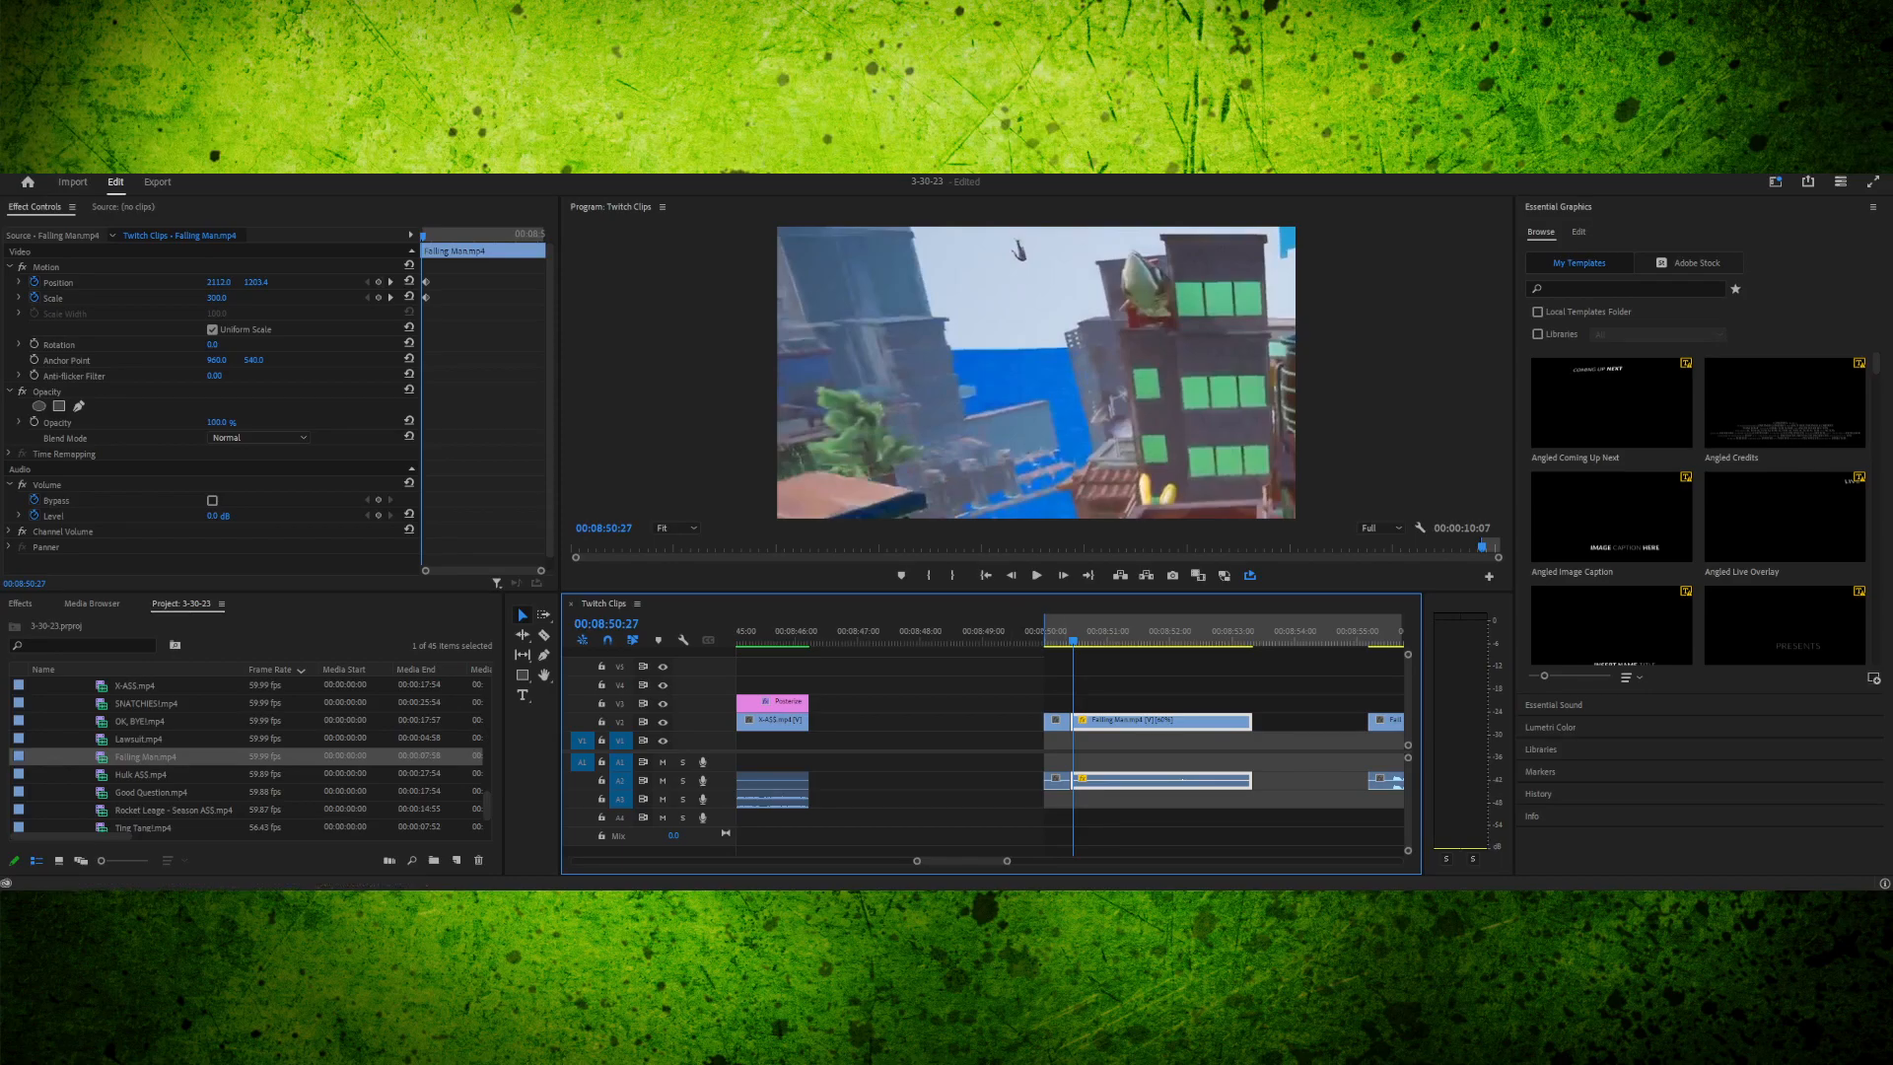
{"action": "left_click_drag", "start_coordinate": [1073, 636], "coordinate": [1084, 636]}
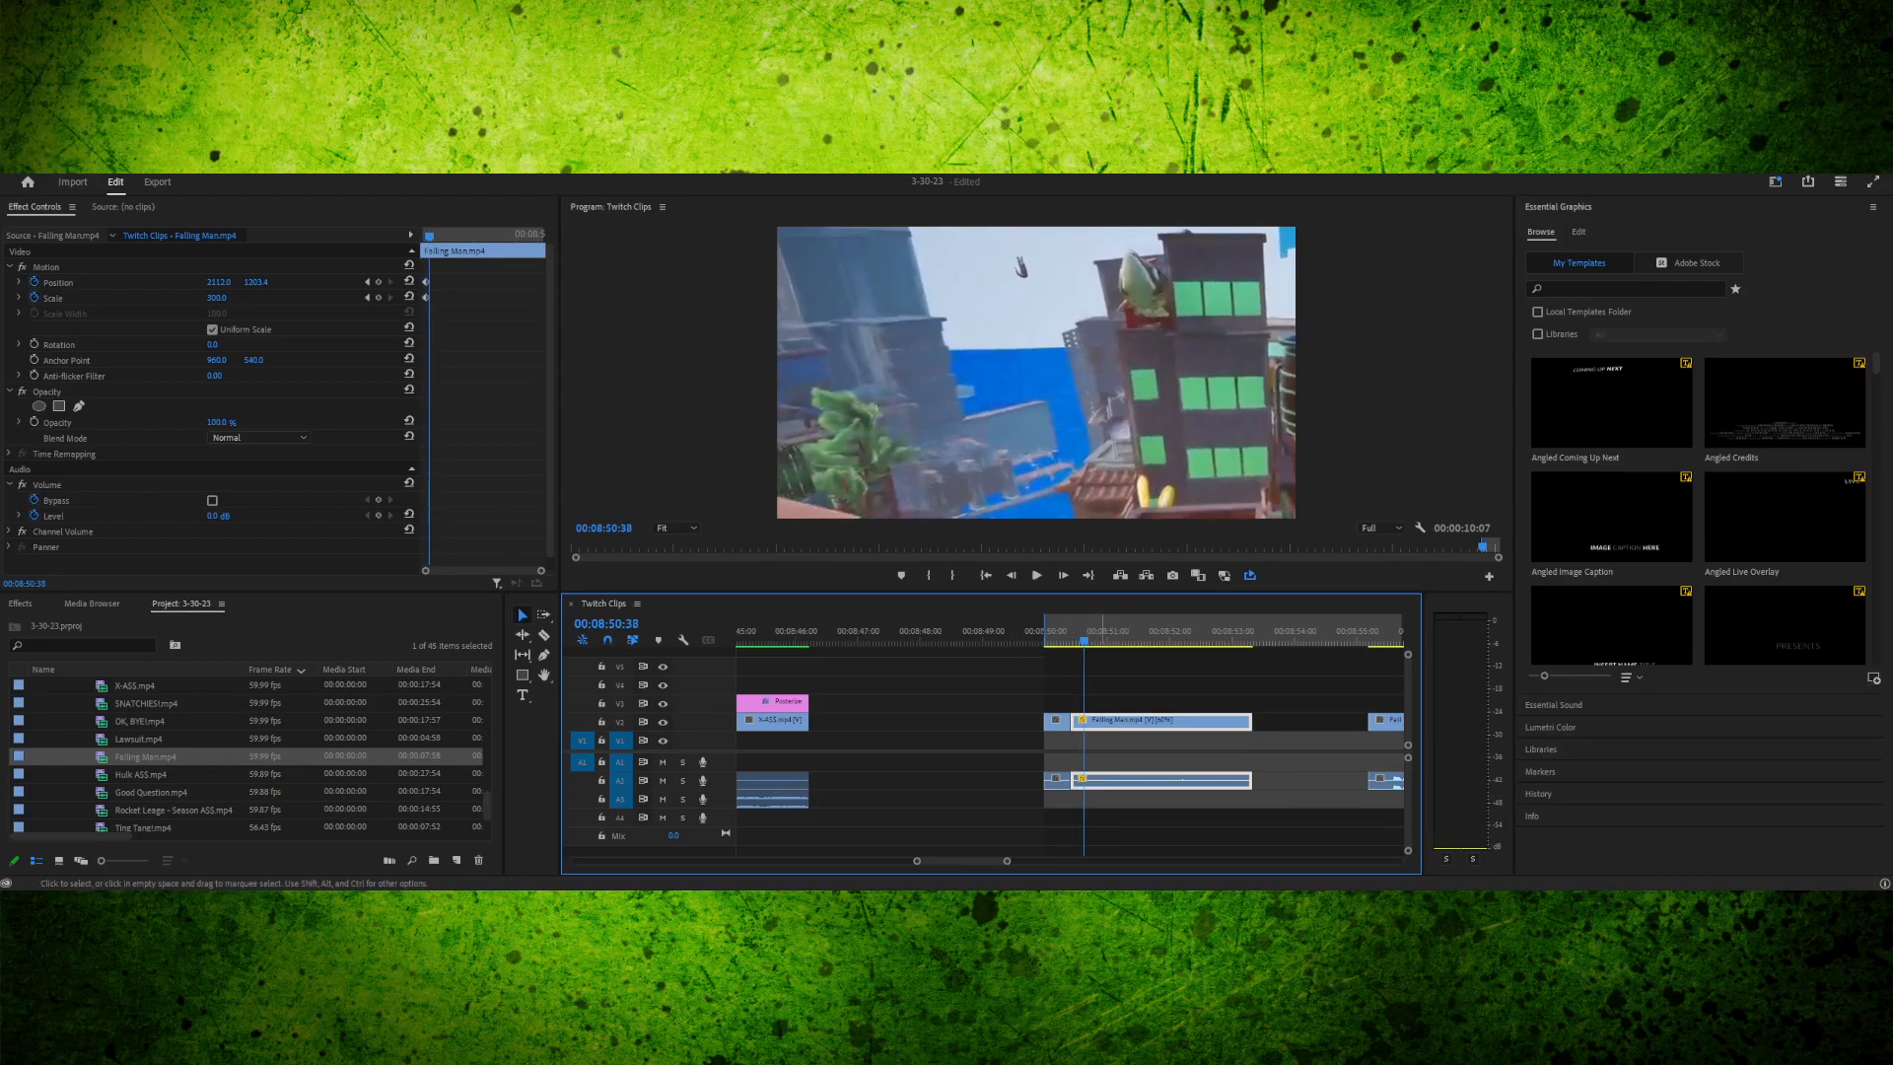
{"action": "key", "text": "space"}
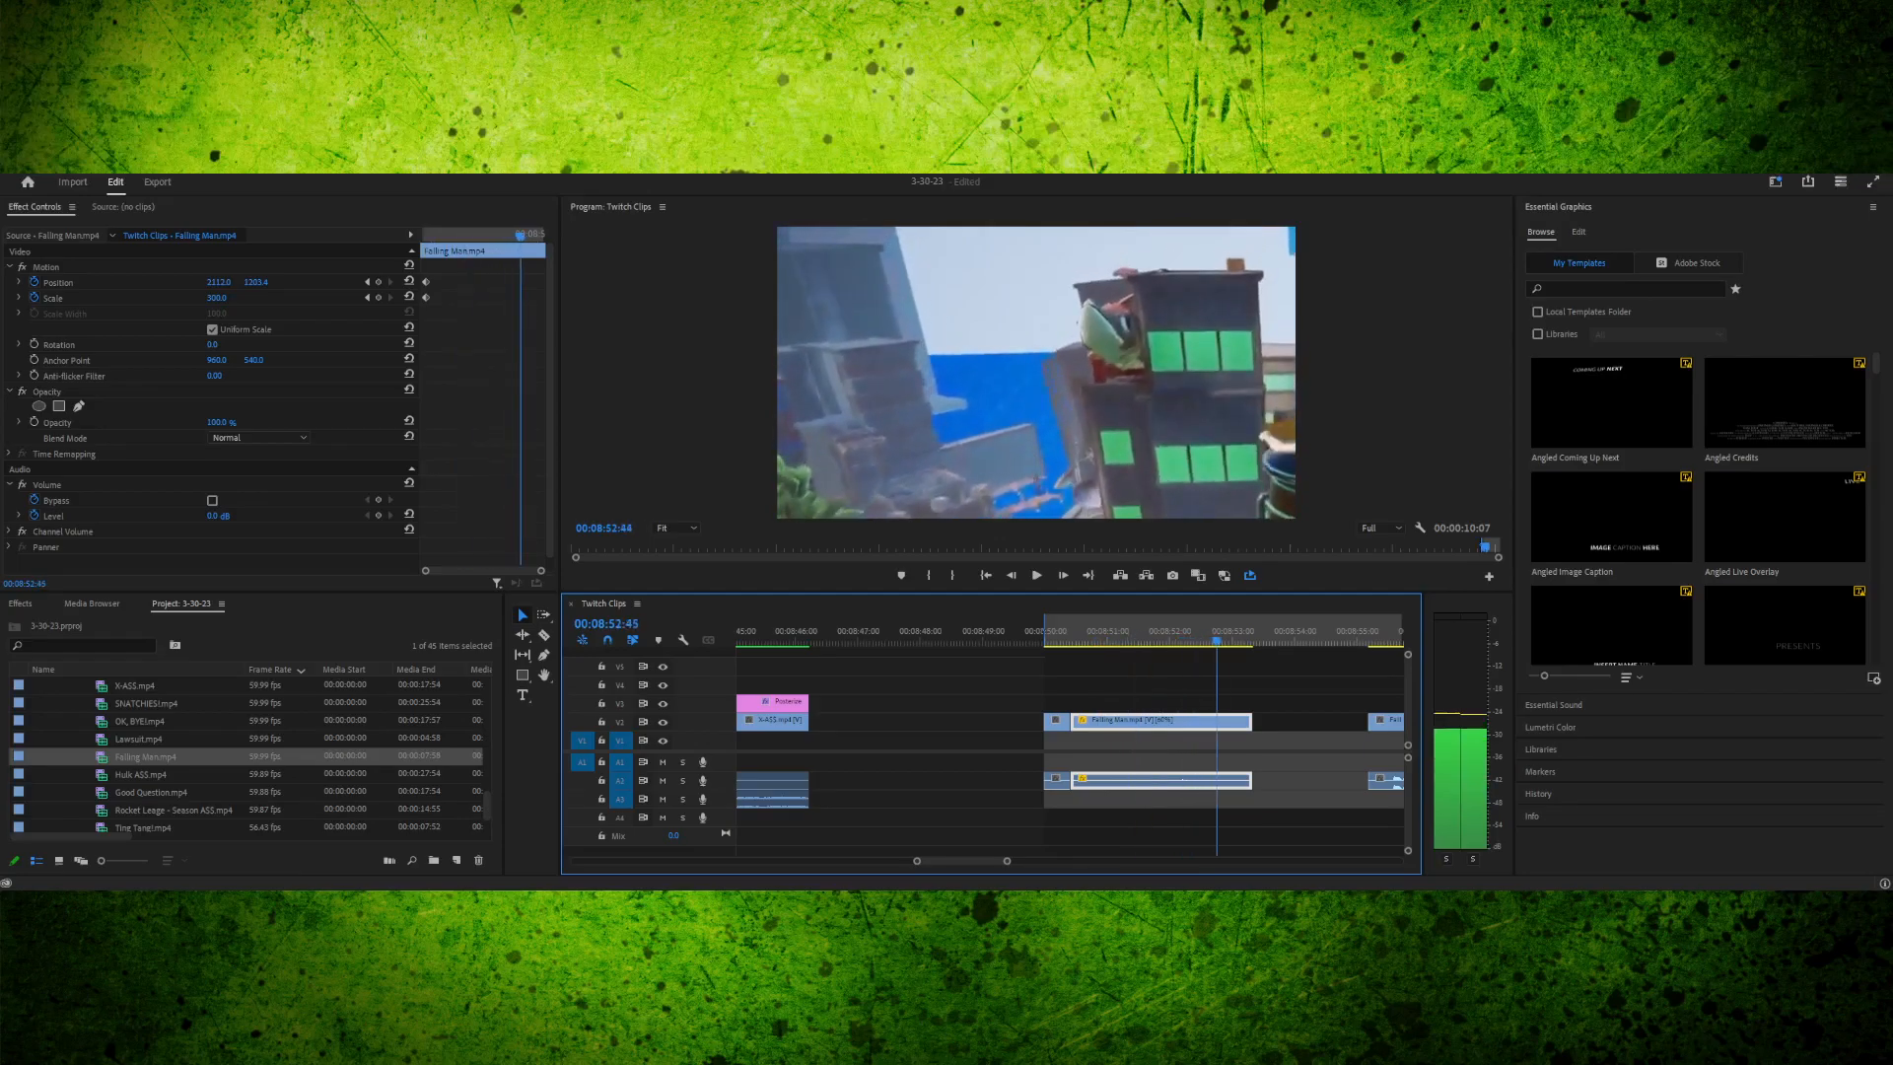
{"action": "key", "text": "space"}
{"action": "left_click_drag", "start_coordinate": [1181, 636], "coordinate": [1080, 636]}
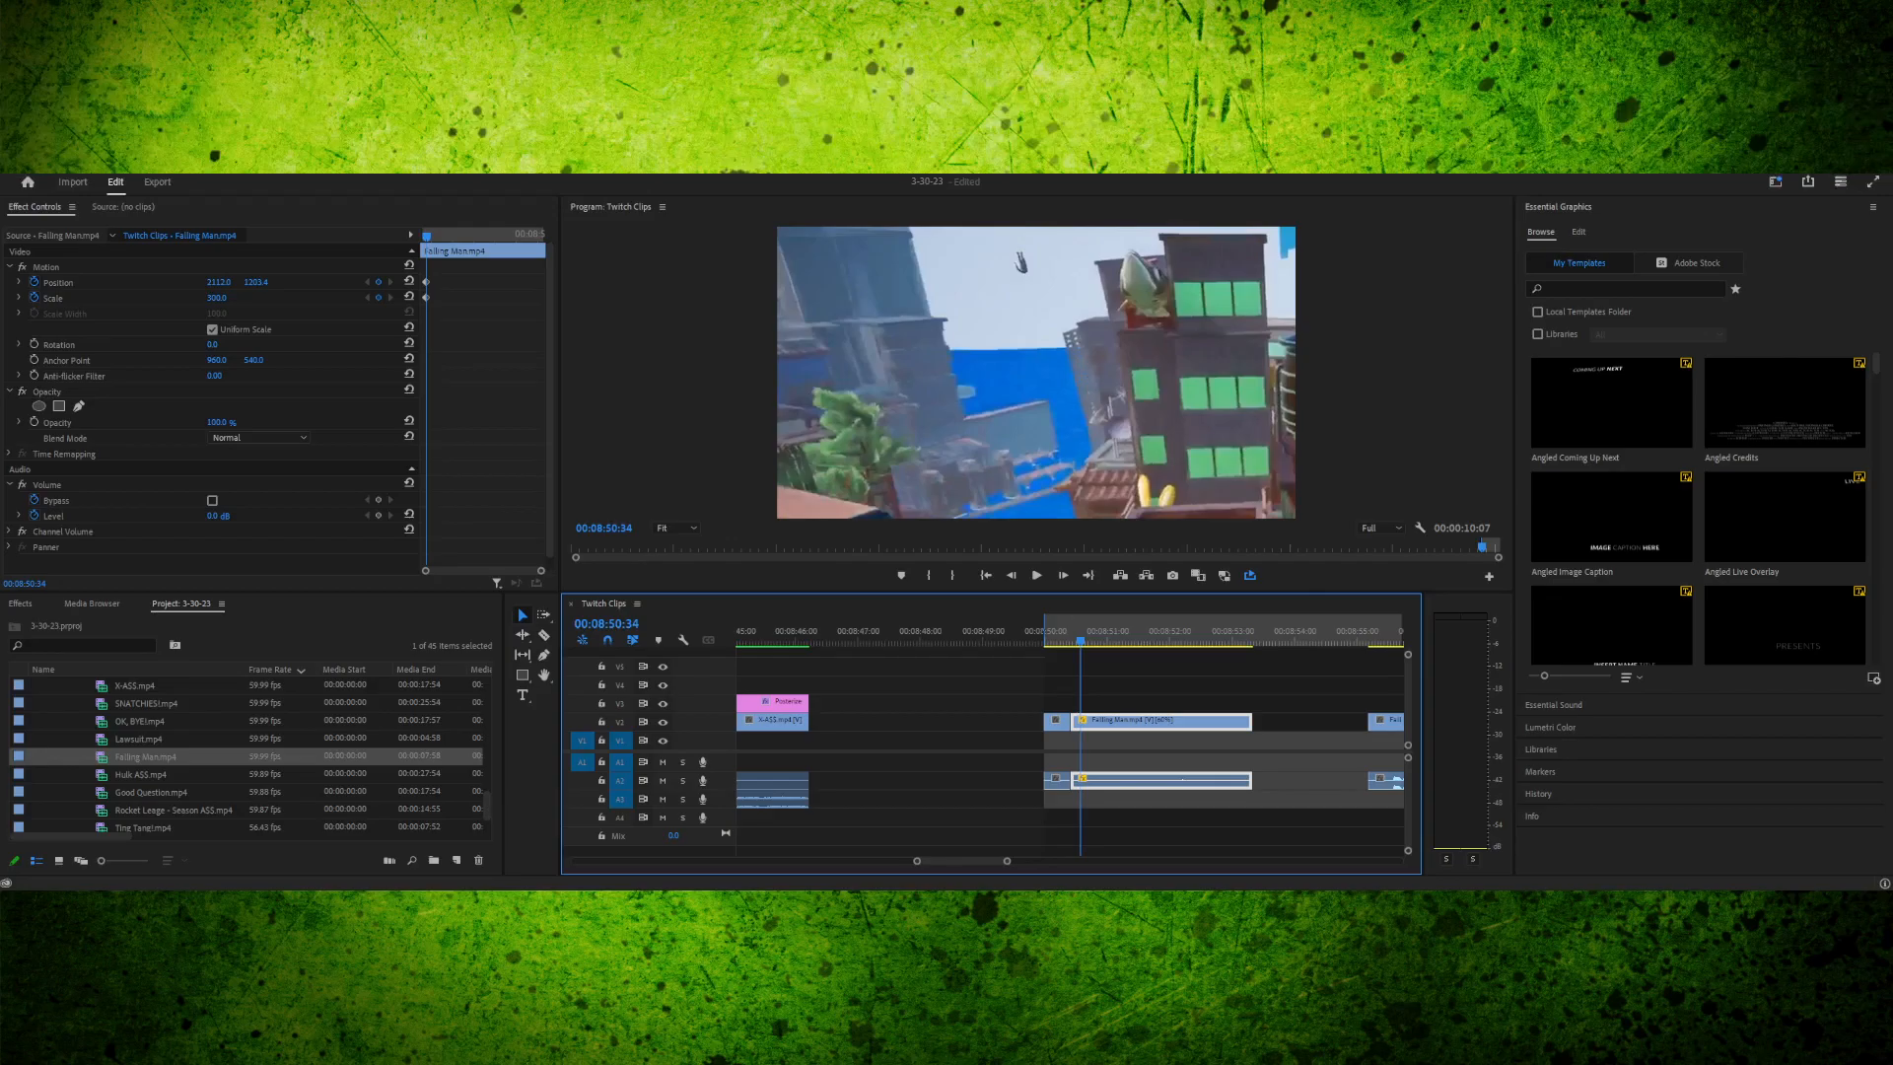
- Step through the frames around the 00:08:50:34 keyframe to examine where the zoomed framing starts
{"action": "key", "text": "Left"}
{"action": "key", "text": "Left"}
{"action": "key", "text": "Left"}
{"action": "key", "text": "Left"}
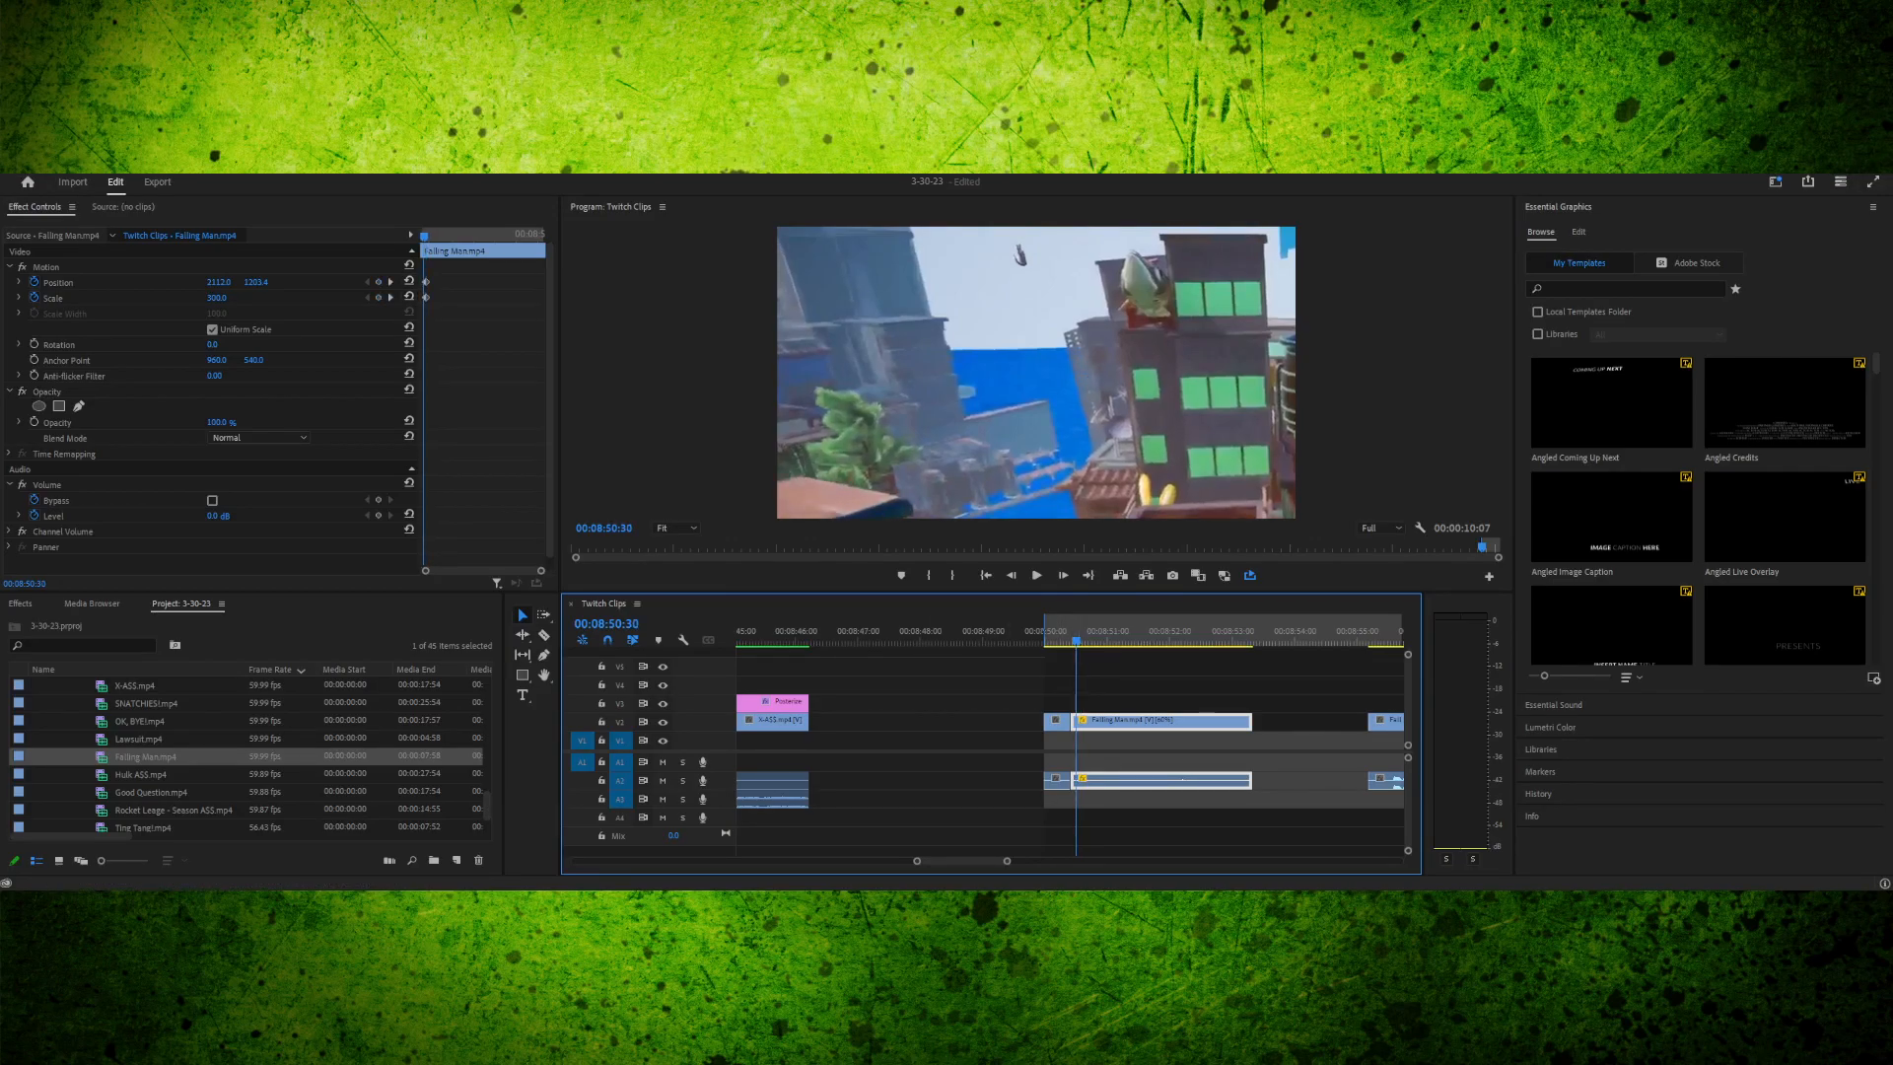
{"action": "key", "text": "Right"}
{"action": "key", "text": "Right"}
{"action": "key", "text": "Right"}
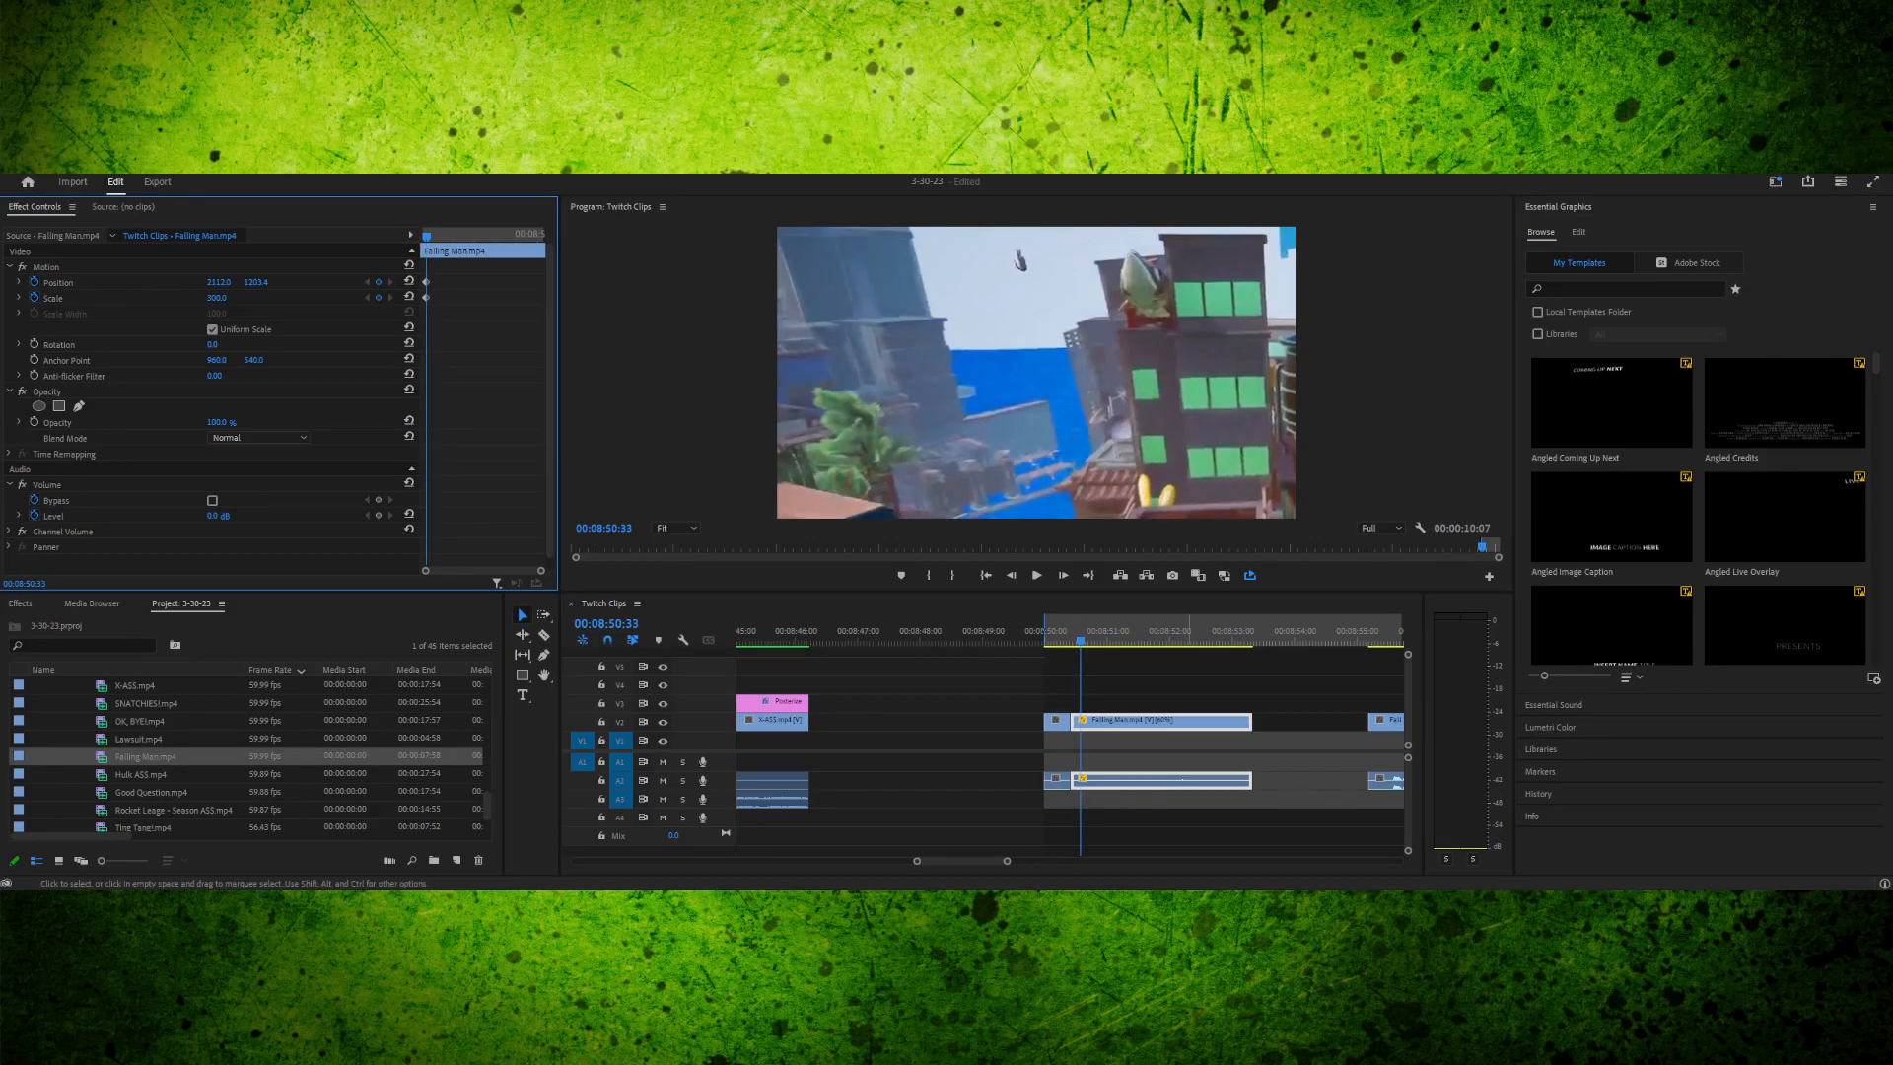
{"action": "left_click", "coordinate": [1075, 636]}
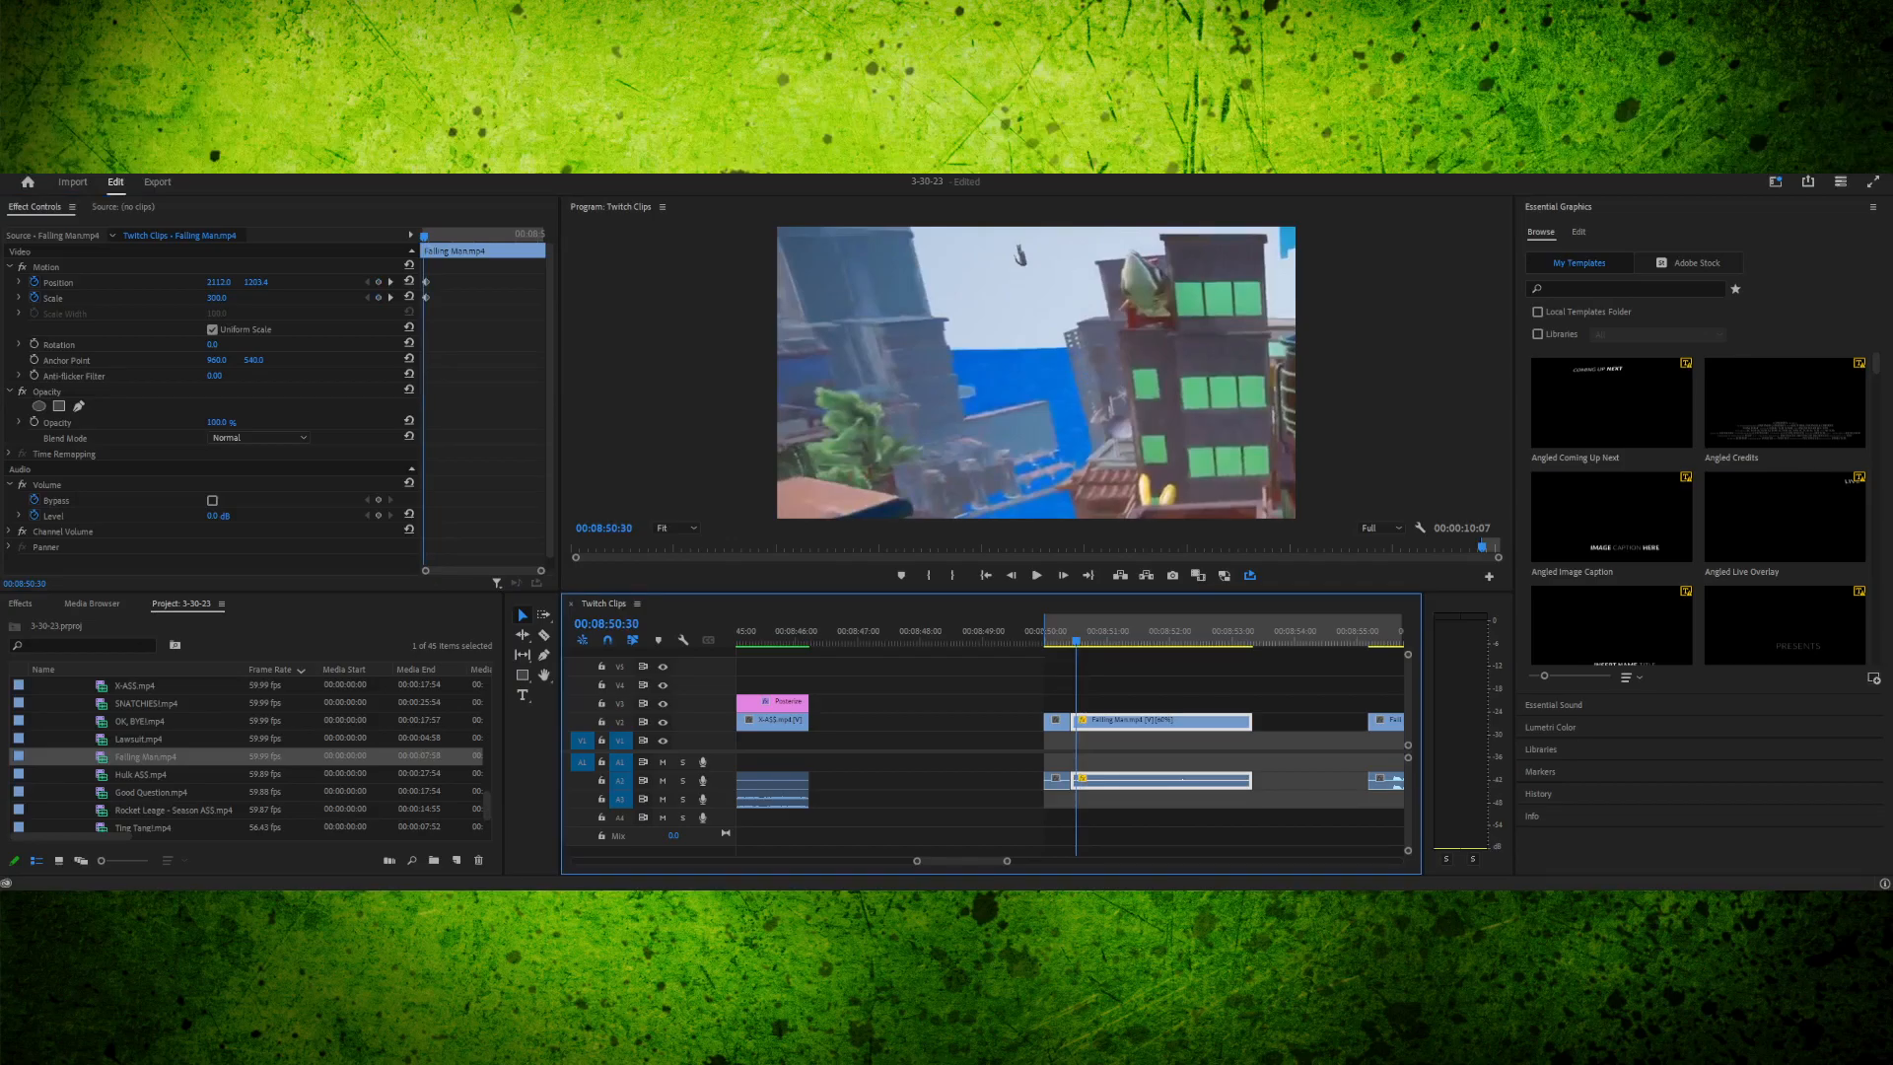
{"action": "key", "text": "Right"}
{"action": "key", "text": "Right"}
{"action": "key", "text": "Right"}
- Play the zoomed segment to 00:08:52:19 and move the picture up to about 2106, 967 to add a Position keyframe
{"action": "key", "text": "space"}
{"action": "key", "text": "space"}
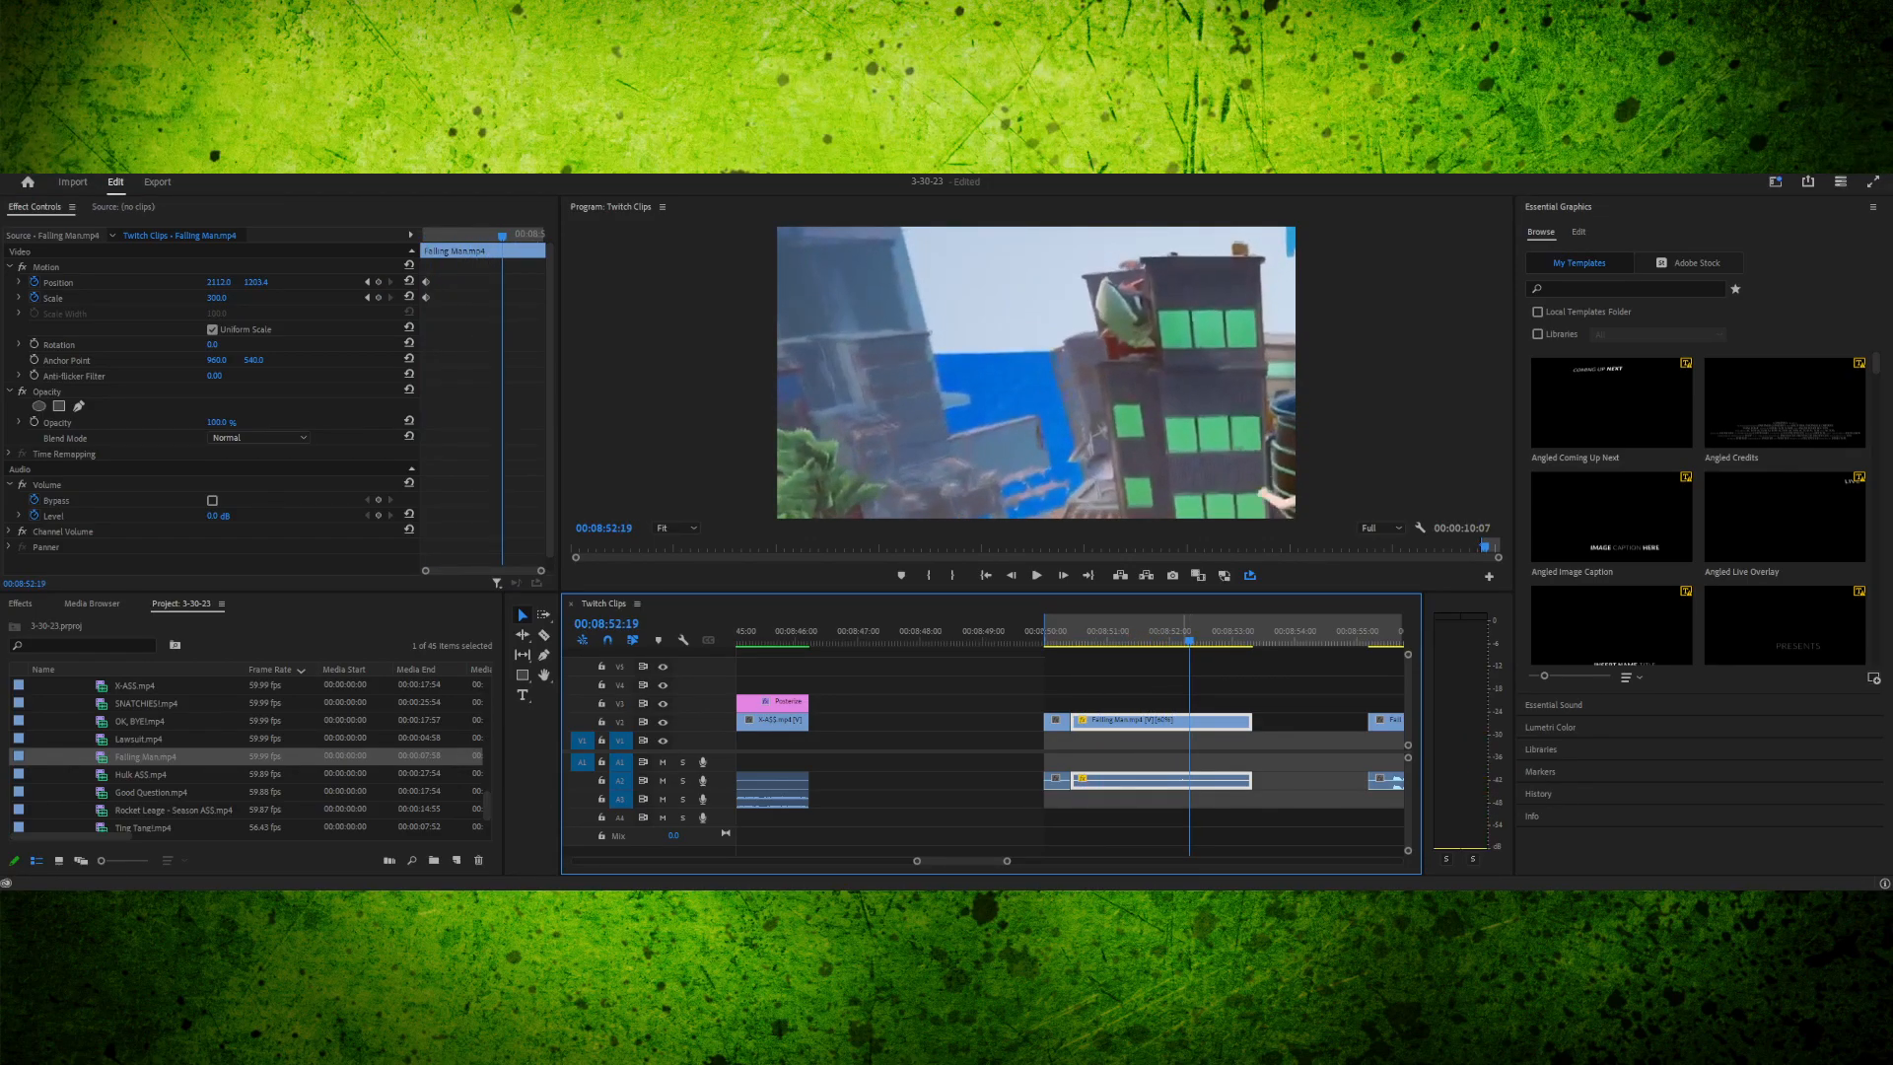
{"action": "left_click", "coordinate": [1035, 373]}
{"action": "left_click_drag", "start_coordinate": [1035, 373], "coordinate": [1033, 309]}
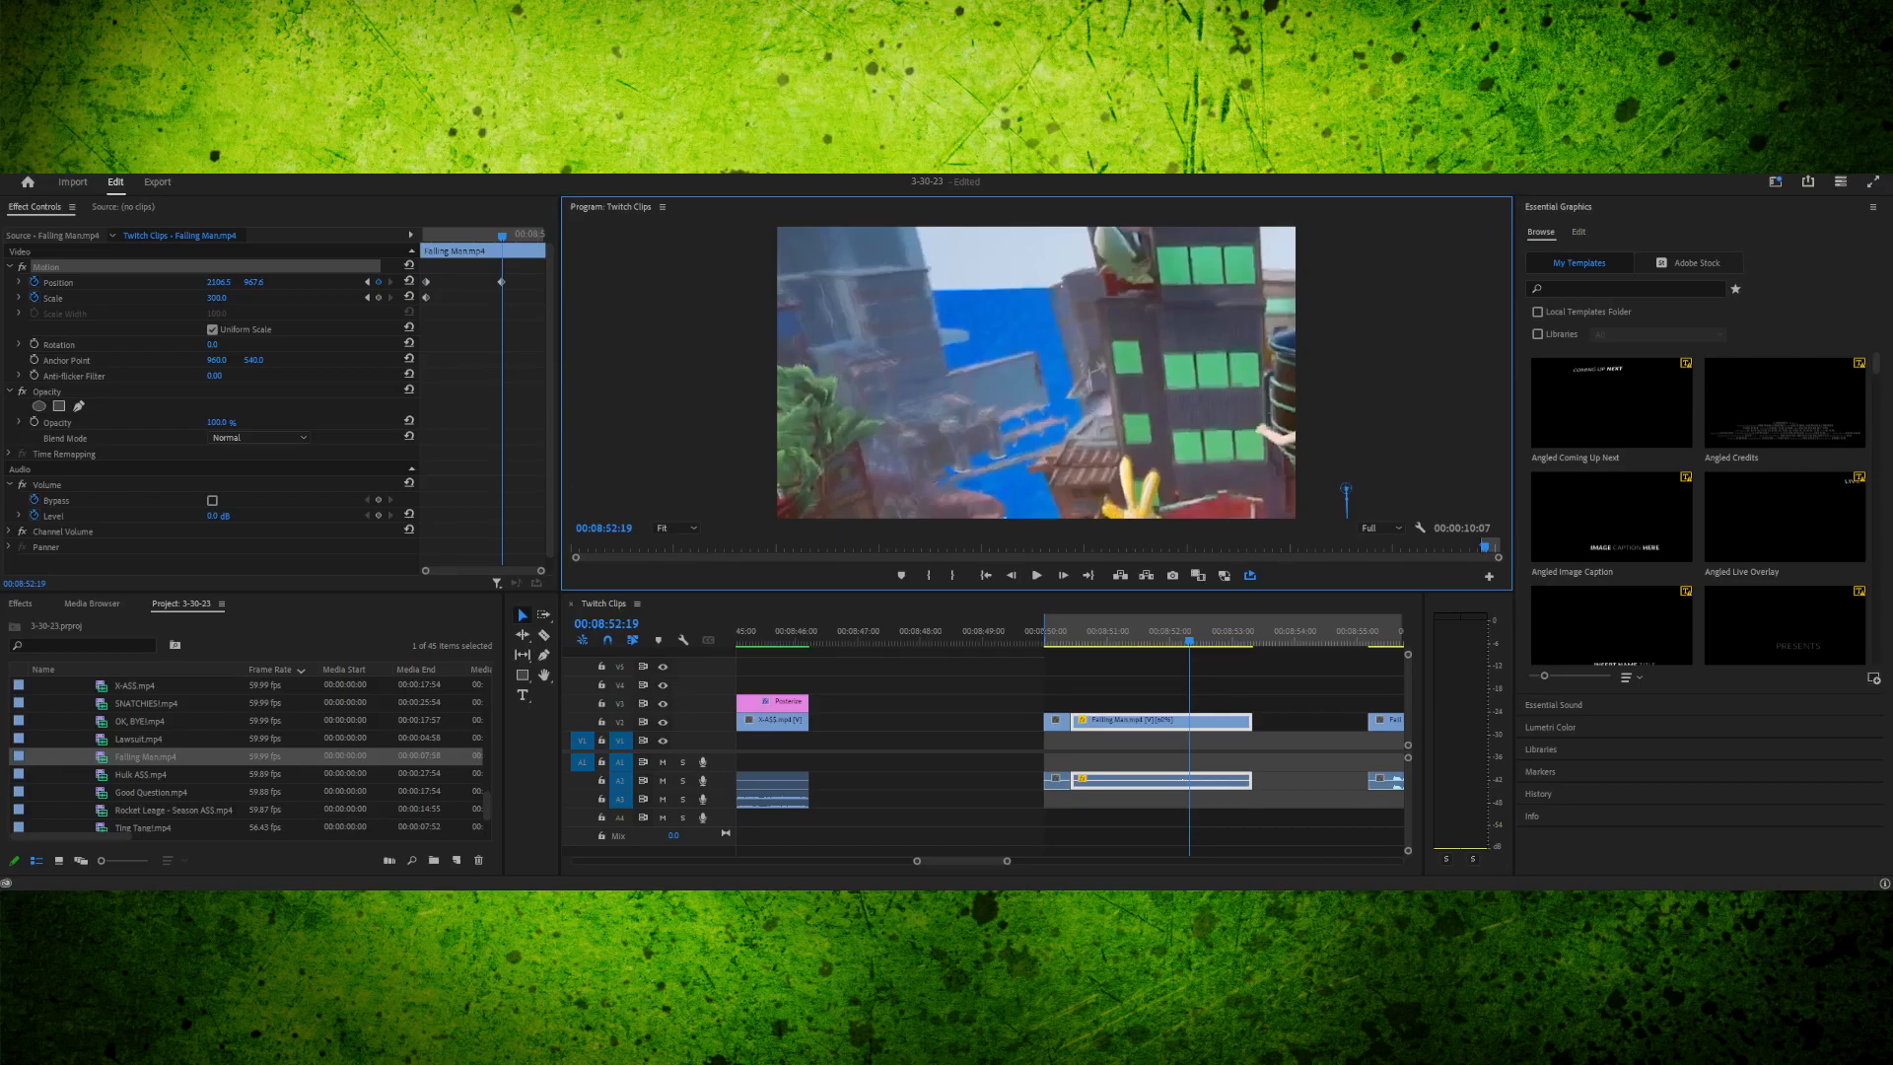
- Add a Position keyframe at 00:08:53:09 by moving the zoomed picture up to about 2057, 543
{"action": "mouse_move", "coordinate": [1180, 631]}
{"action": "left_mouse_down"}
{"action": "mouse_move", "coordinate": [1090, 631]}
{"action": "mouse_move", "coordinate": [1211, 631]}
{"action": "mouse_move", "coordinate": [1125, 631]}
{"action": "mouse_move", "coordinate": [1211, 631]}
{"action": "mouse_move", "coordinate": [1129, 631]}
{"action": "mouse_move", "coordinate": [1168, 631]}
{"action": "left_mouse_up"}
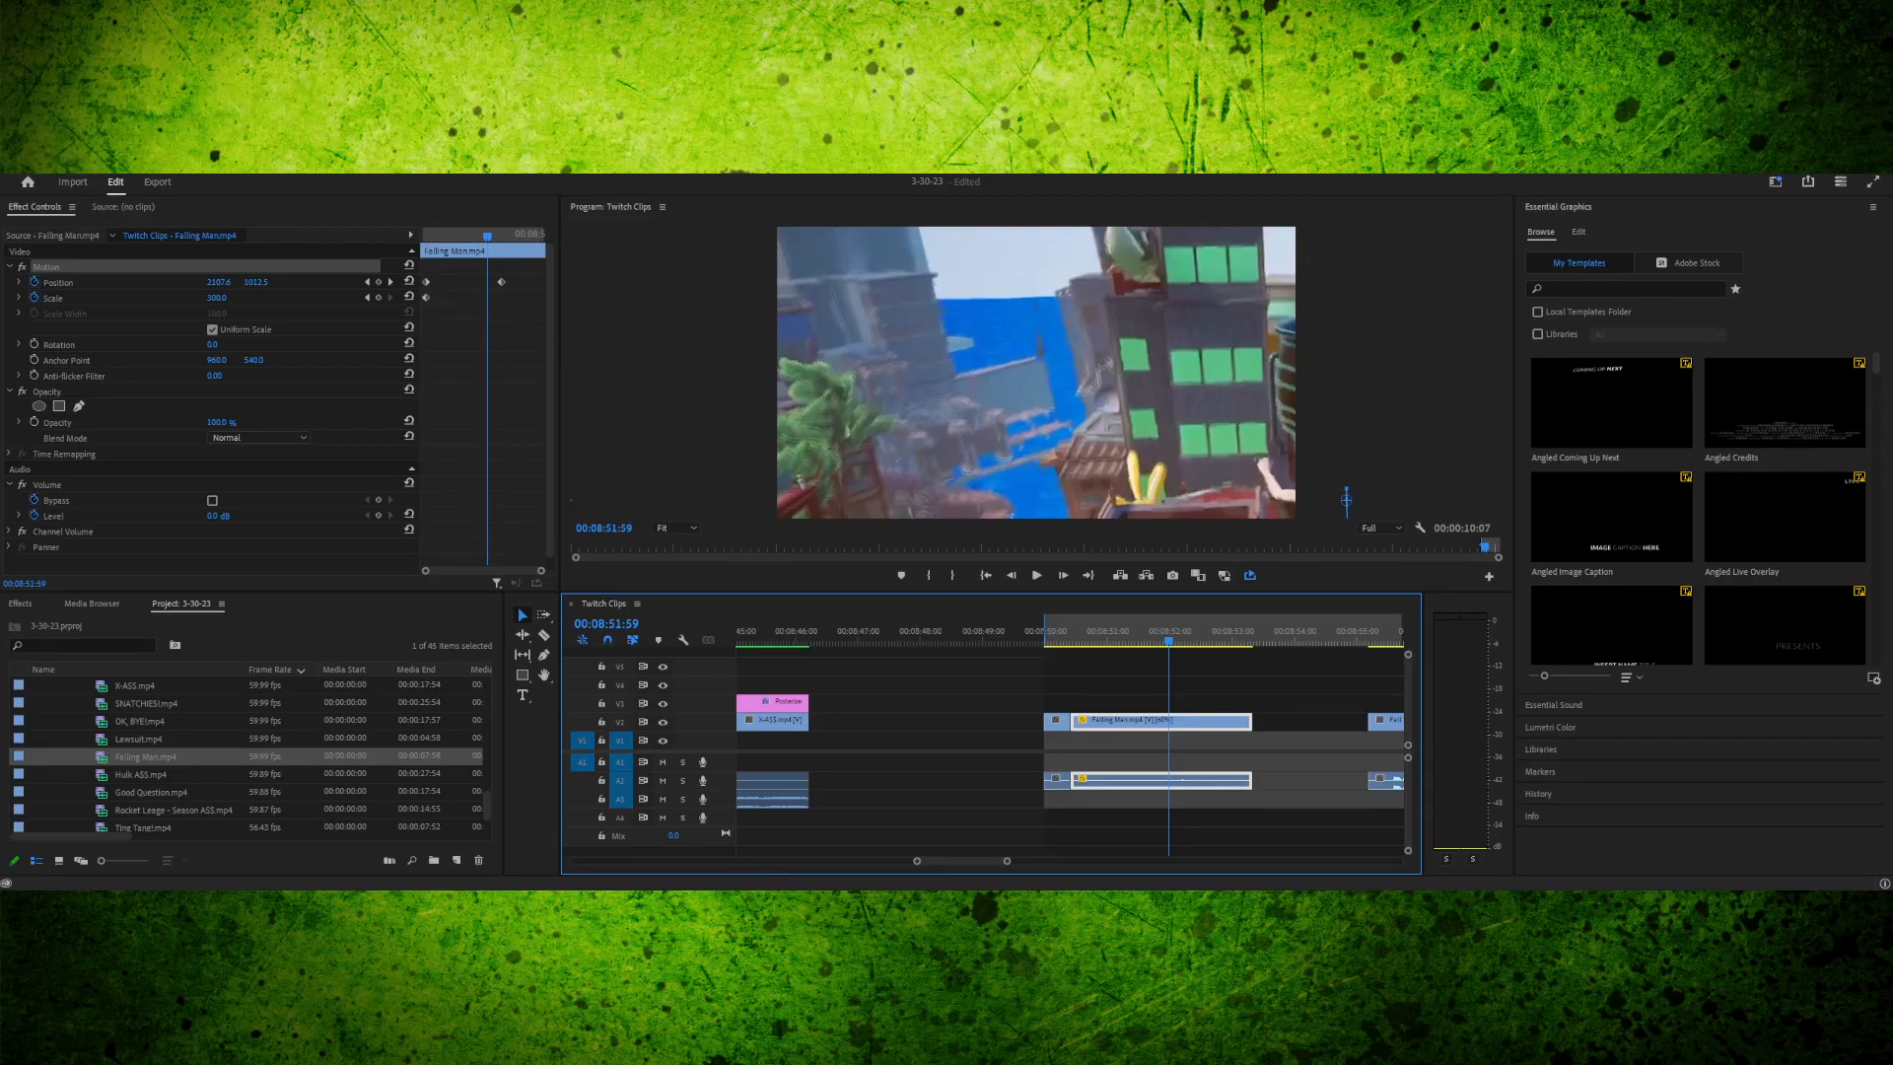
{"action": "left_click_drag", "start_coordinate": [1168, 631], "coordinate": [1242, 631]}
{"action": "left_click", "coordinate": [1065, 423]}
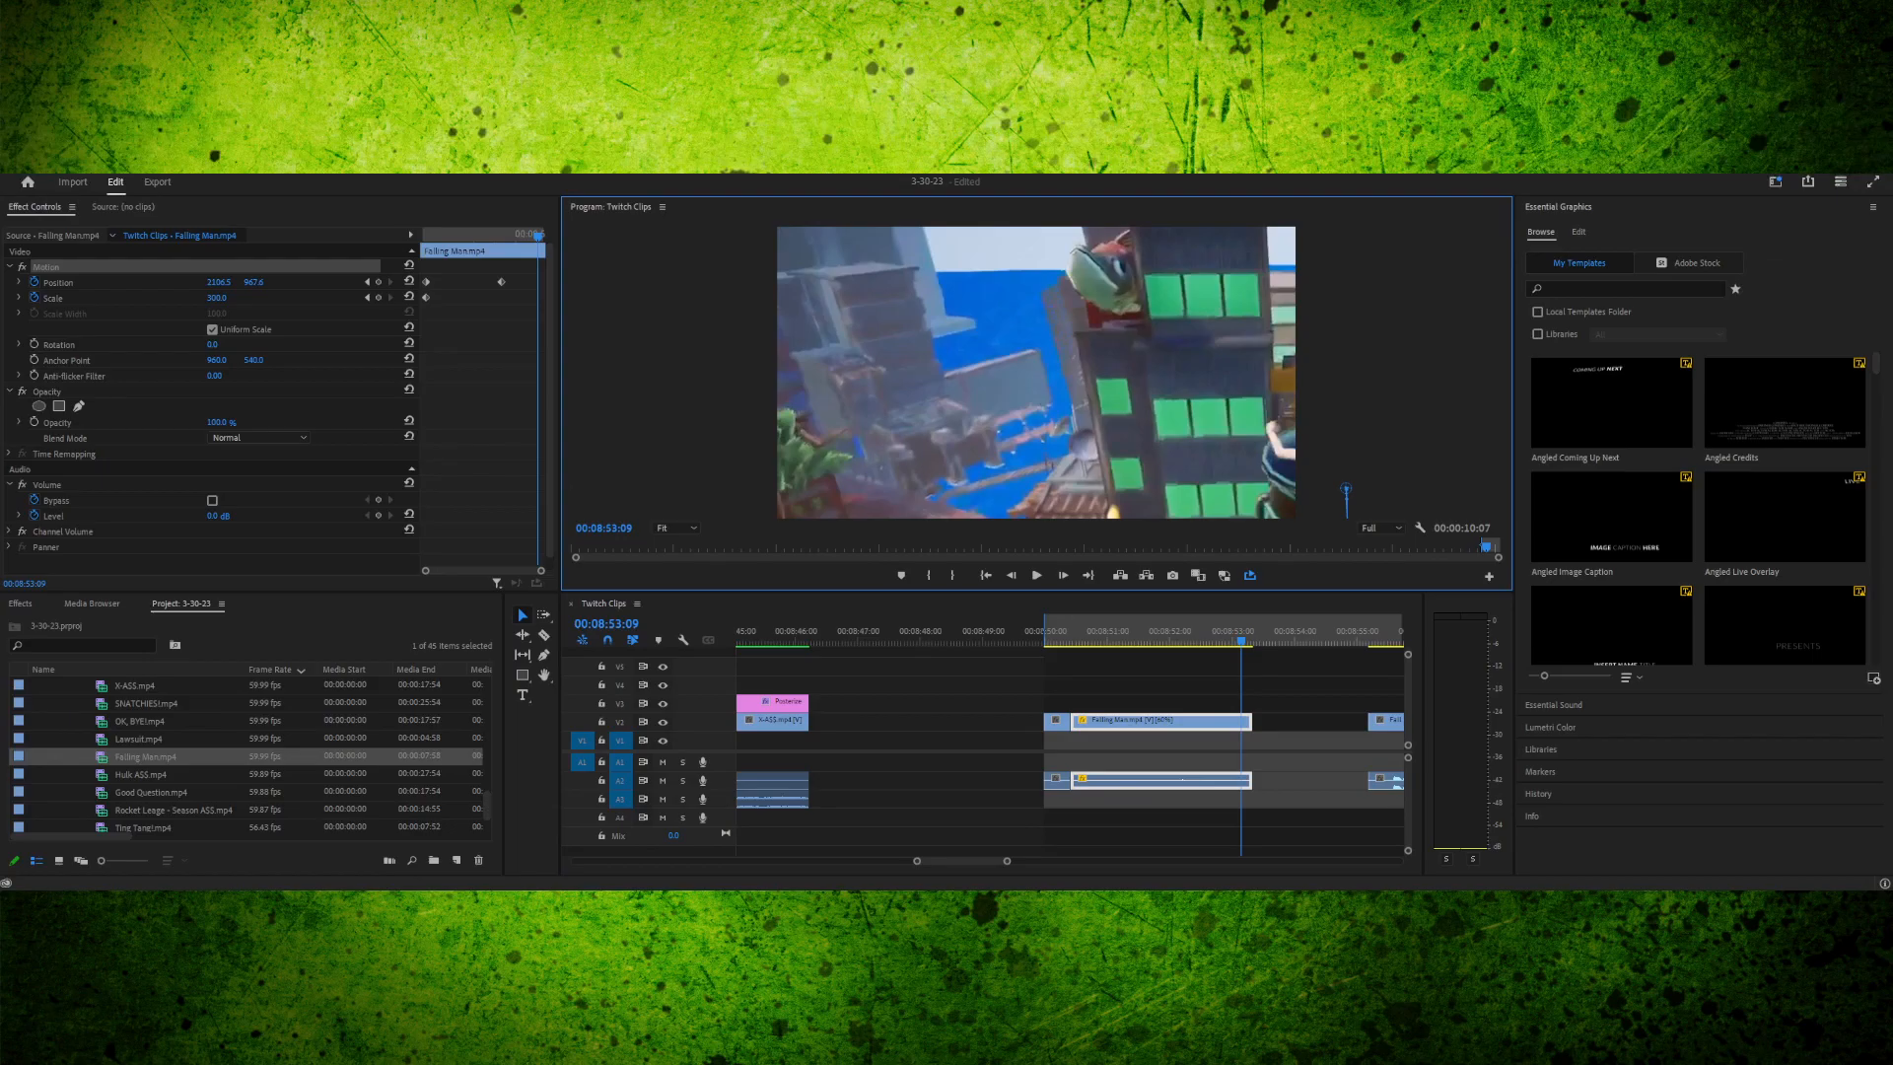
{"action": "left_click_drag", "start_coordinate": [1065, 424], "coordinate": [1052, 308]}
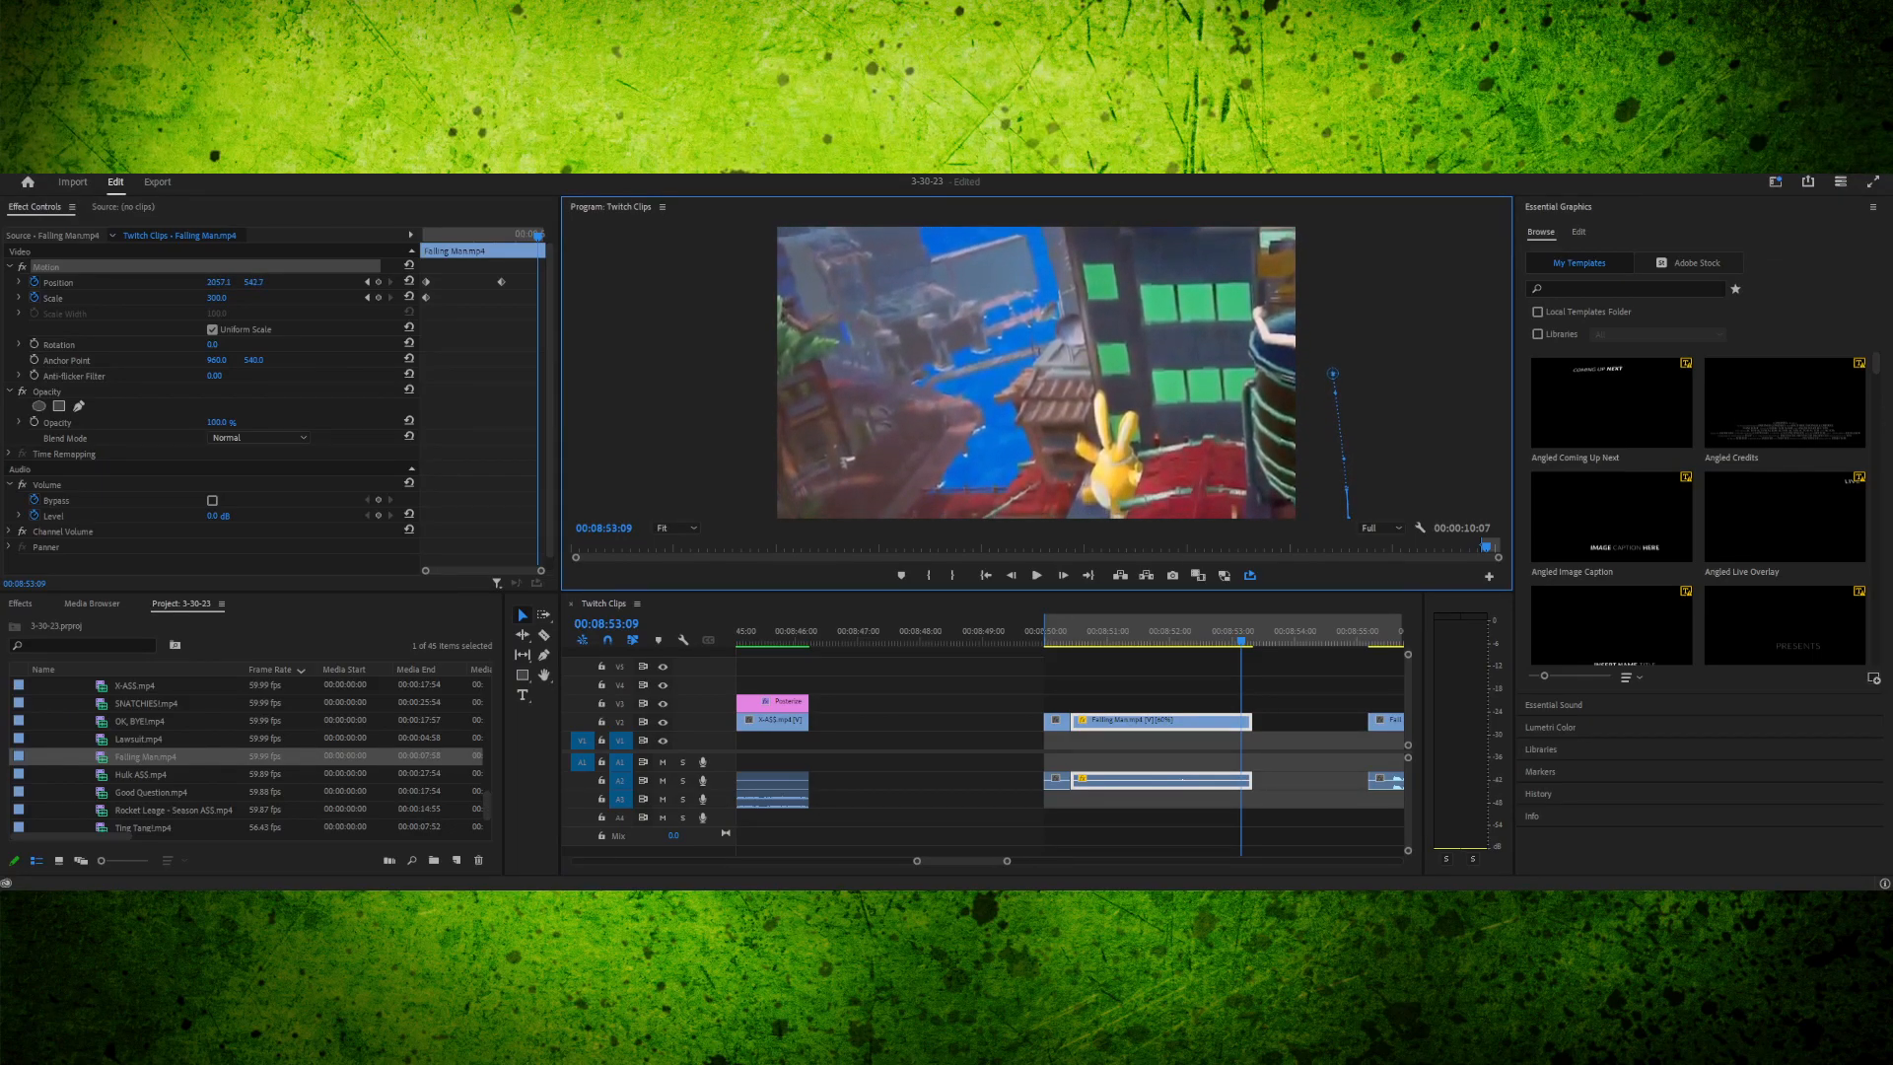
- Replay the slowed Falling Man segment from near its start to check the keyframed pan
{"action": "left_click_drag", "start_coordinate": [1233, 631], "coordinate": [1083, 630]}
{"action": "key", "text": "space"}
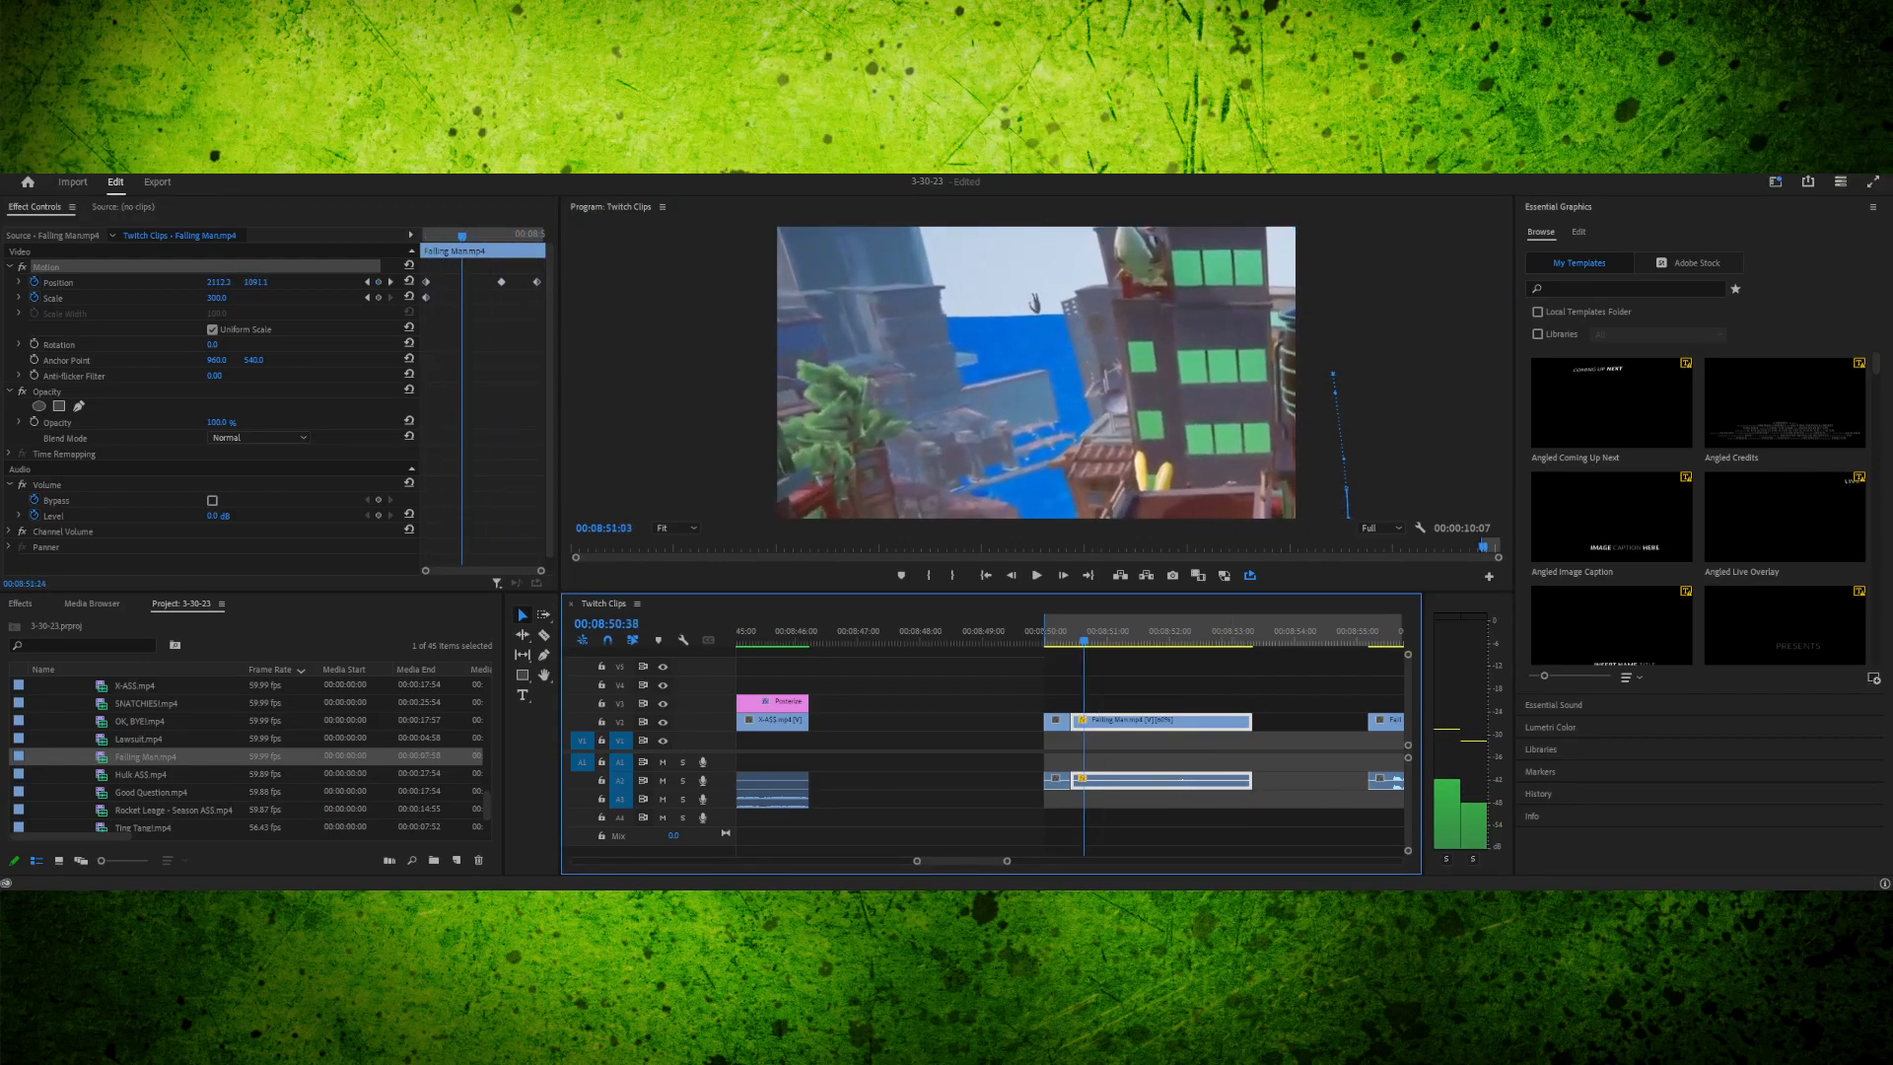
{"action": "left_click_drag", "start_coordinate": [1259, 633], "coordinate": [1077, 632]}
{"action": "key", "text": "space"}
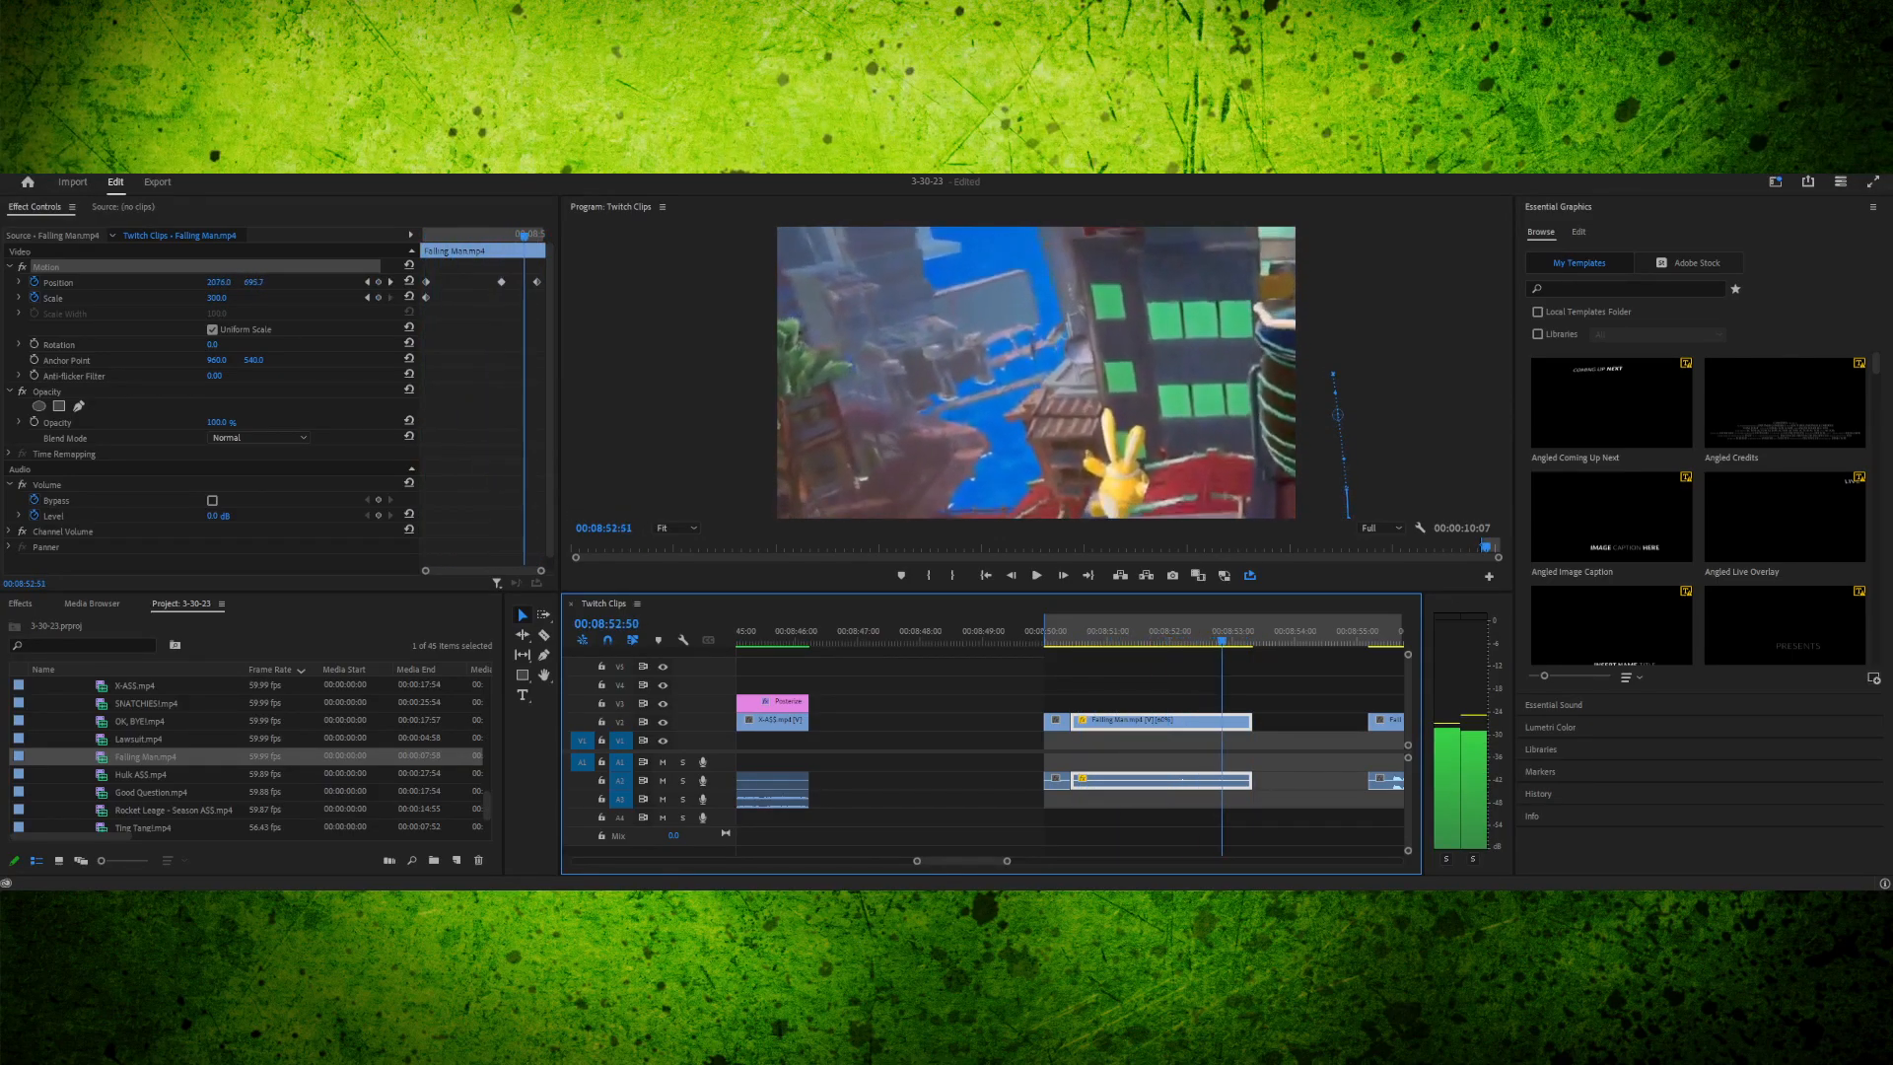
{"action": "key", "text": "space"}
{"action": "left_click_drag", "start_coordinate": [1245, 633], "coordinate": [1049, 632]}
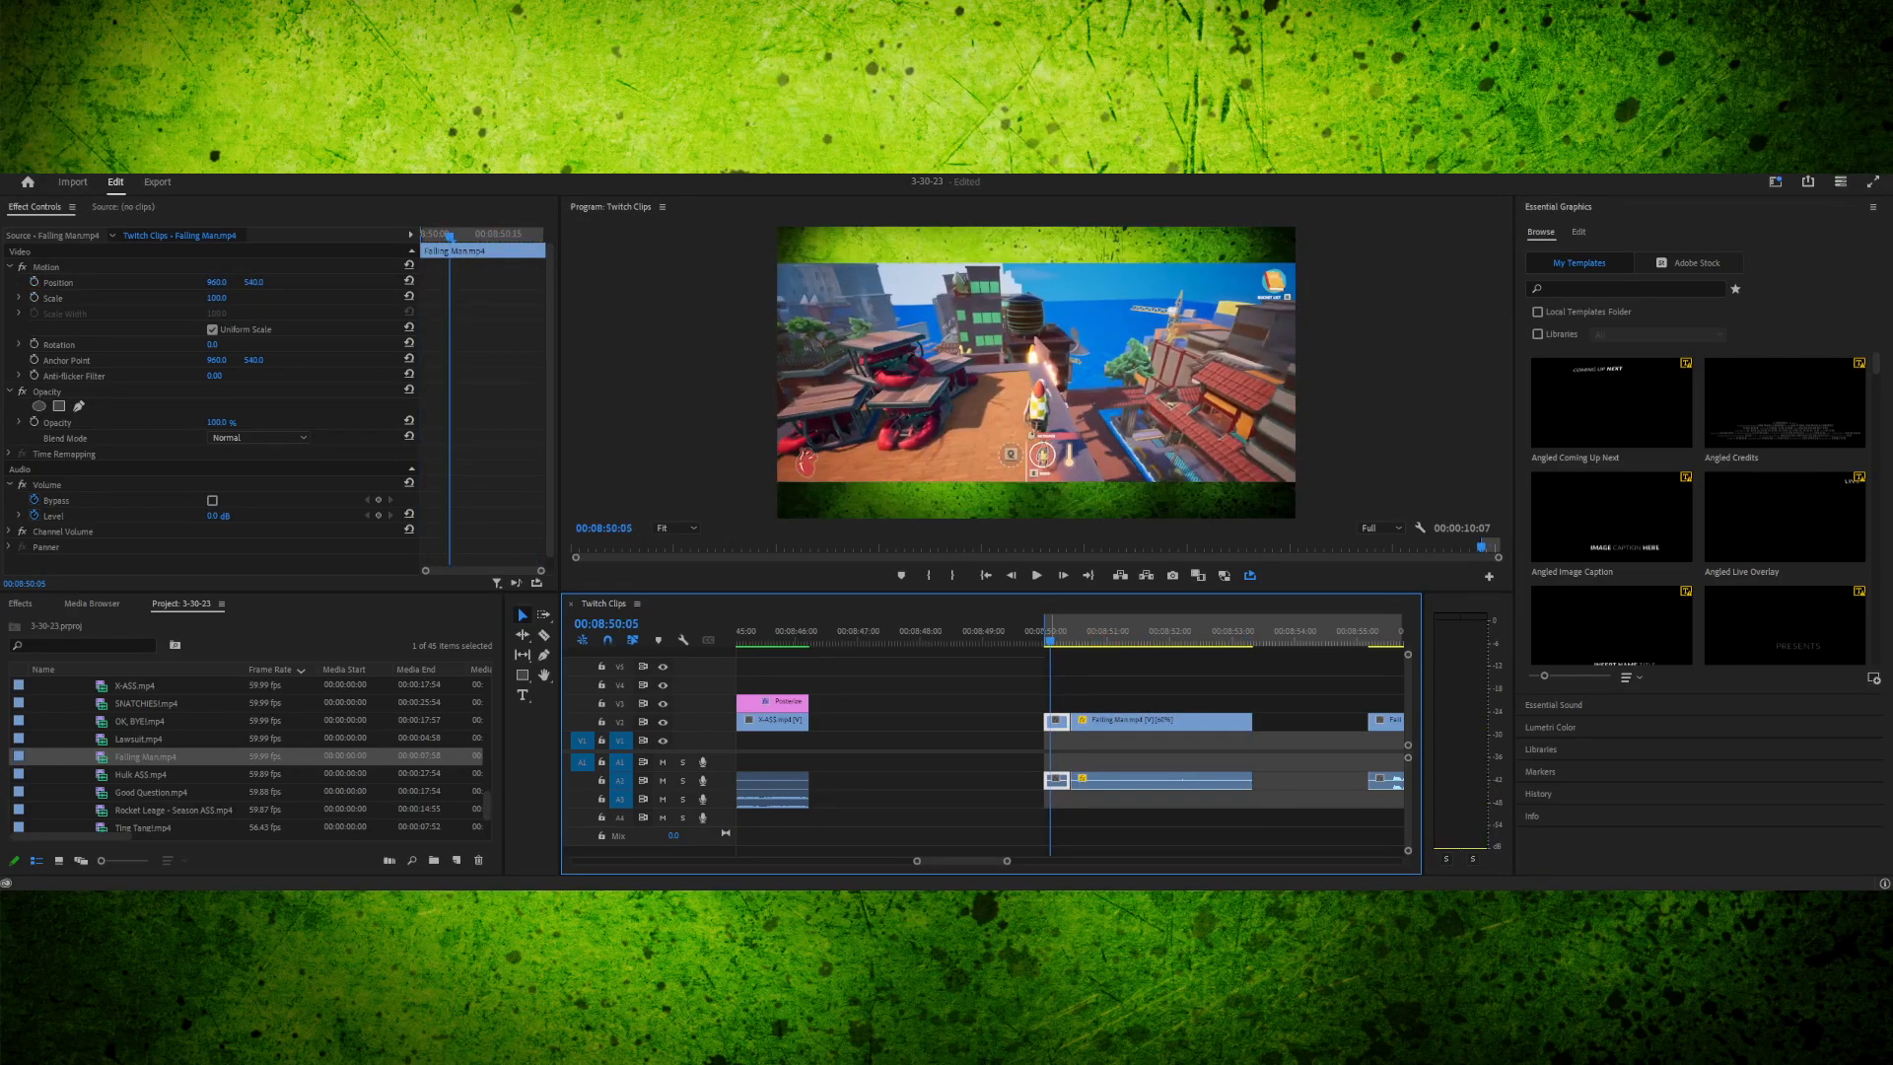
- Mark an out point at the end of the slowed Falling Man segment and play the marked range
{"action": "left_click_drag", "start_coordinate": [1050, 633], "coordinate": [1249, 633]}
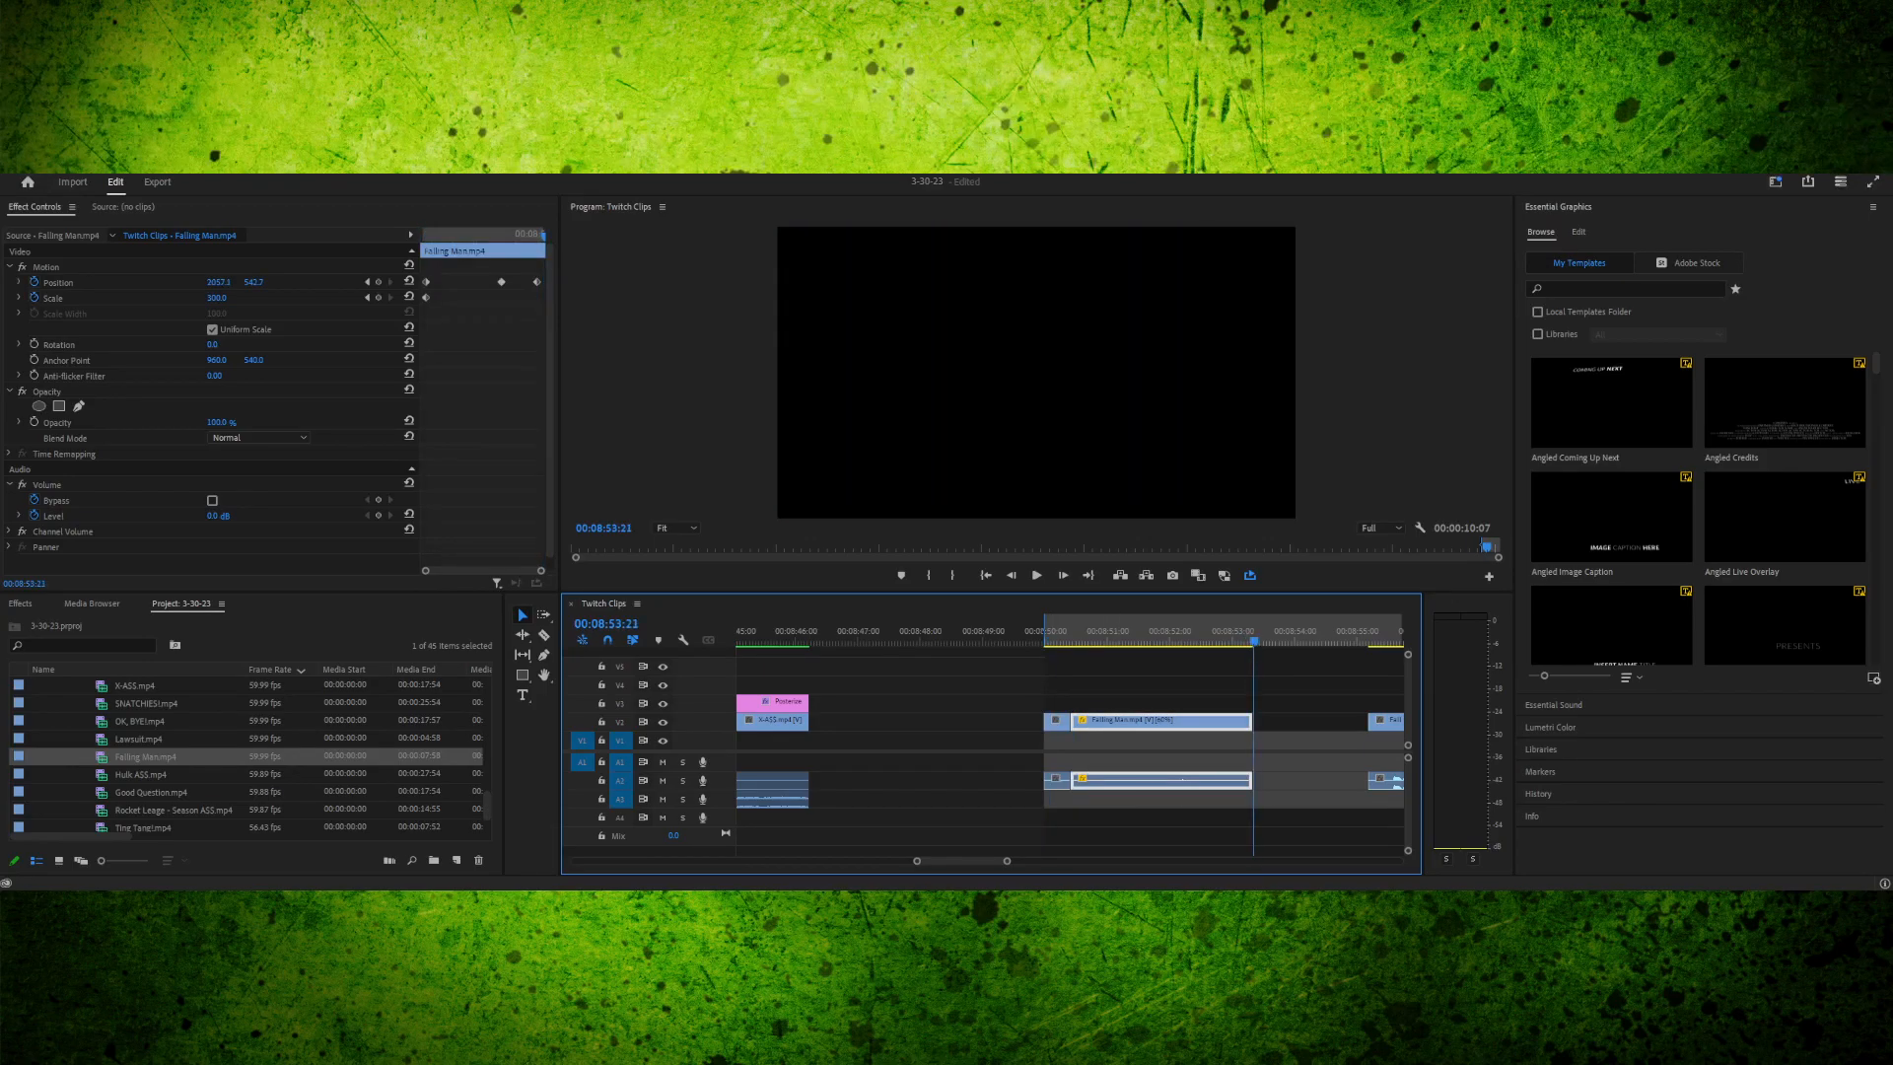
{"action": "key", "text": "o"}
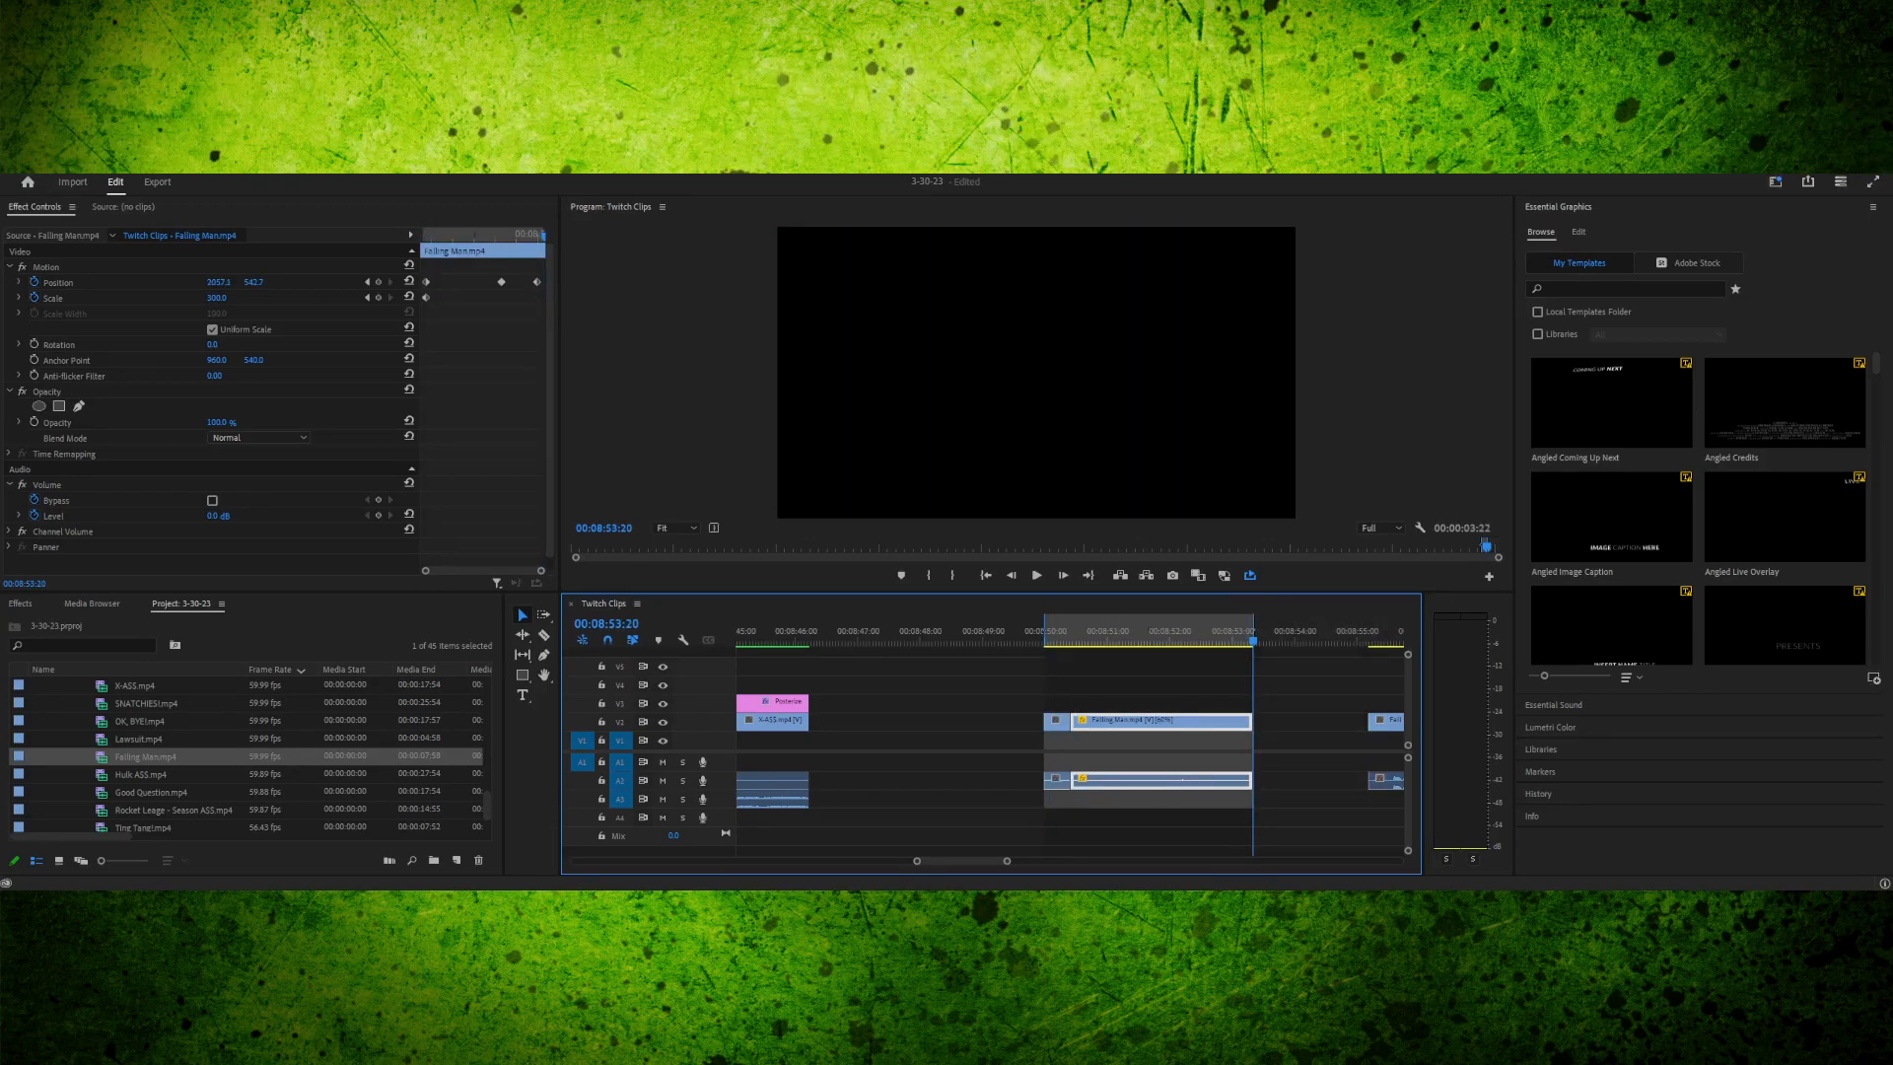
{"action": "key", "text": "space"}
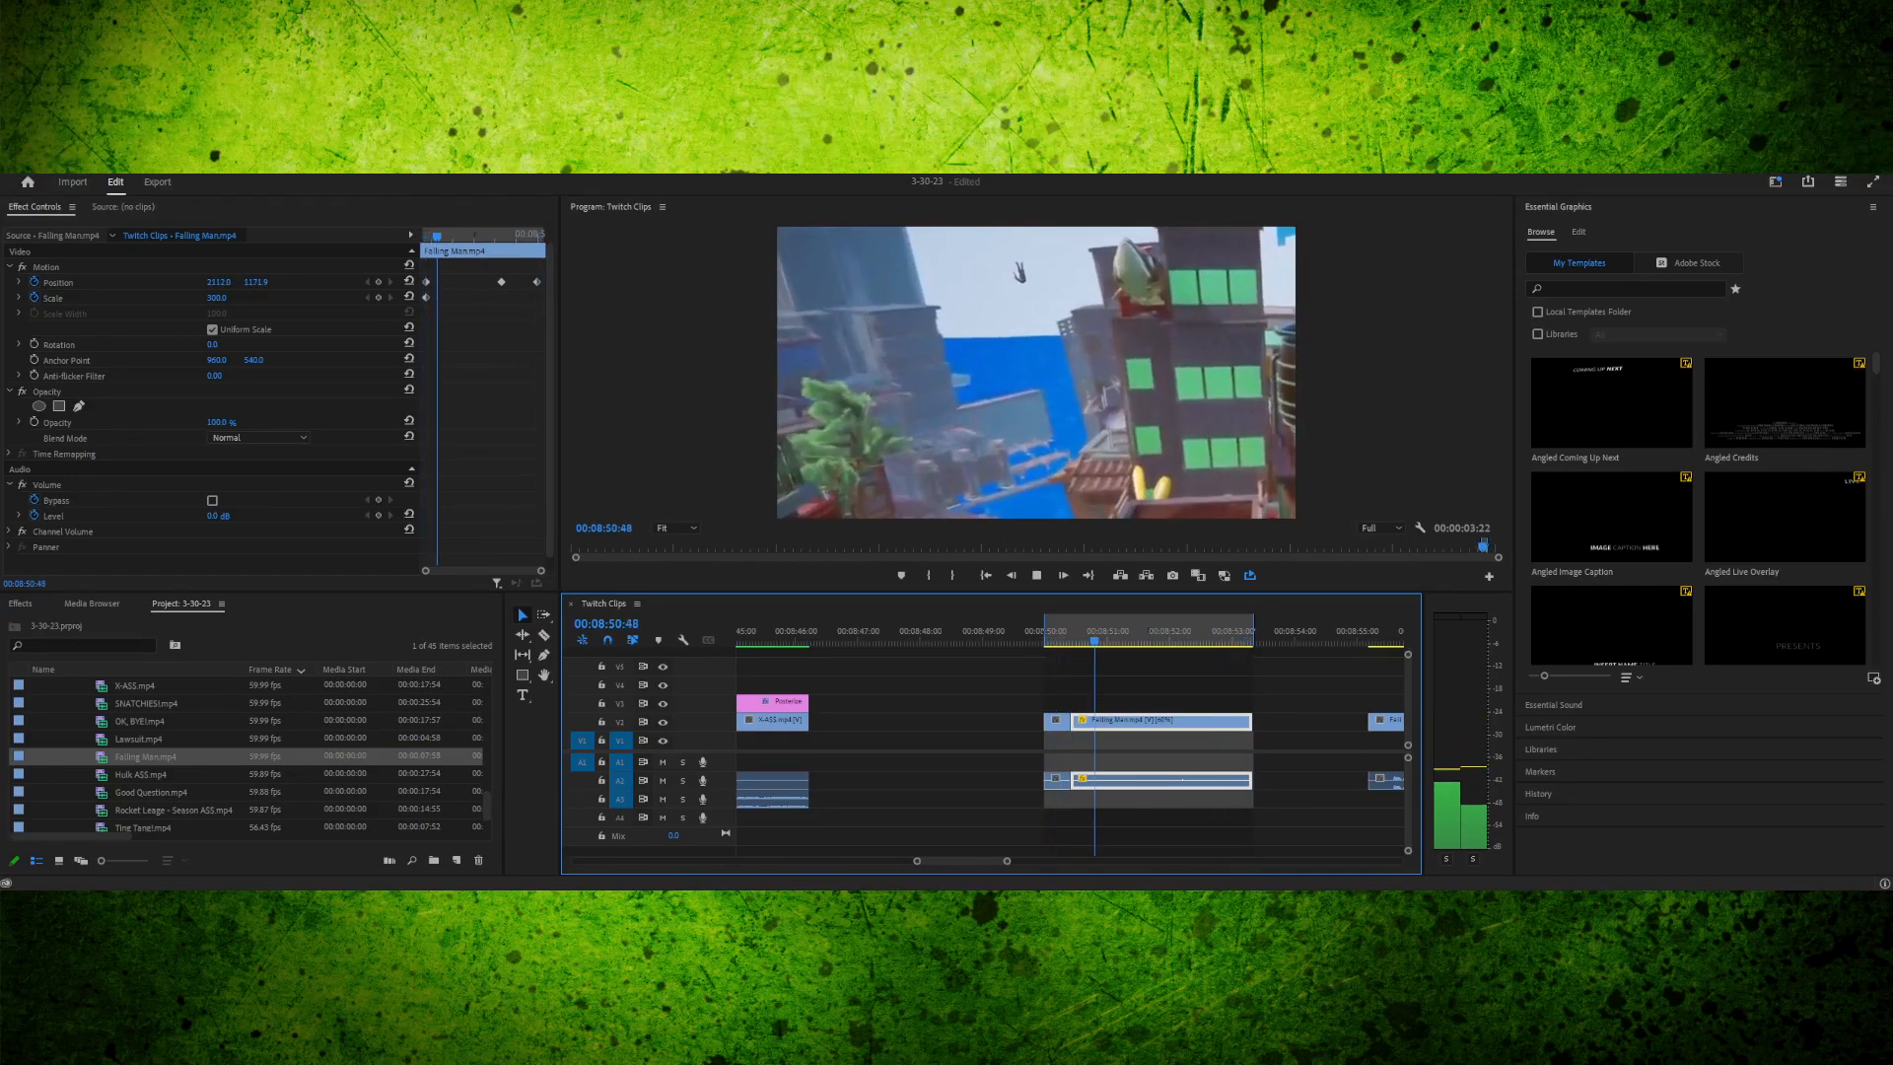
{"action": "key", "text": "space"}
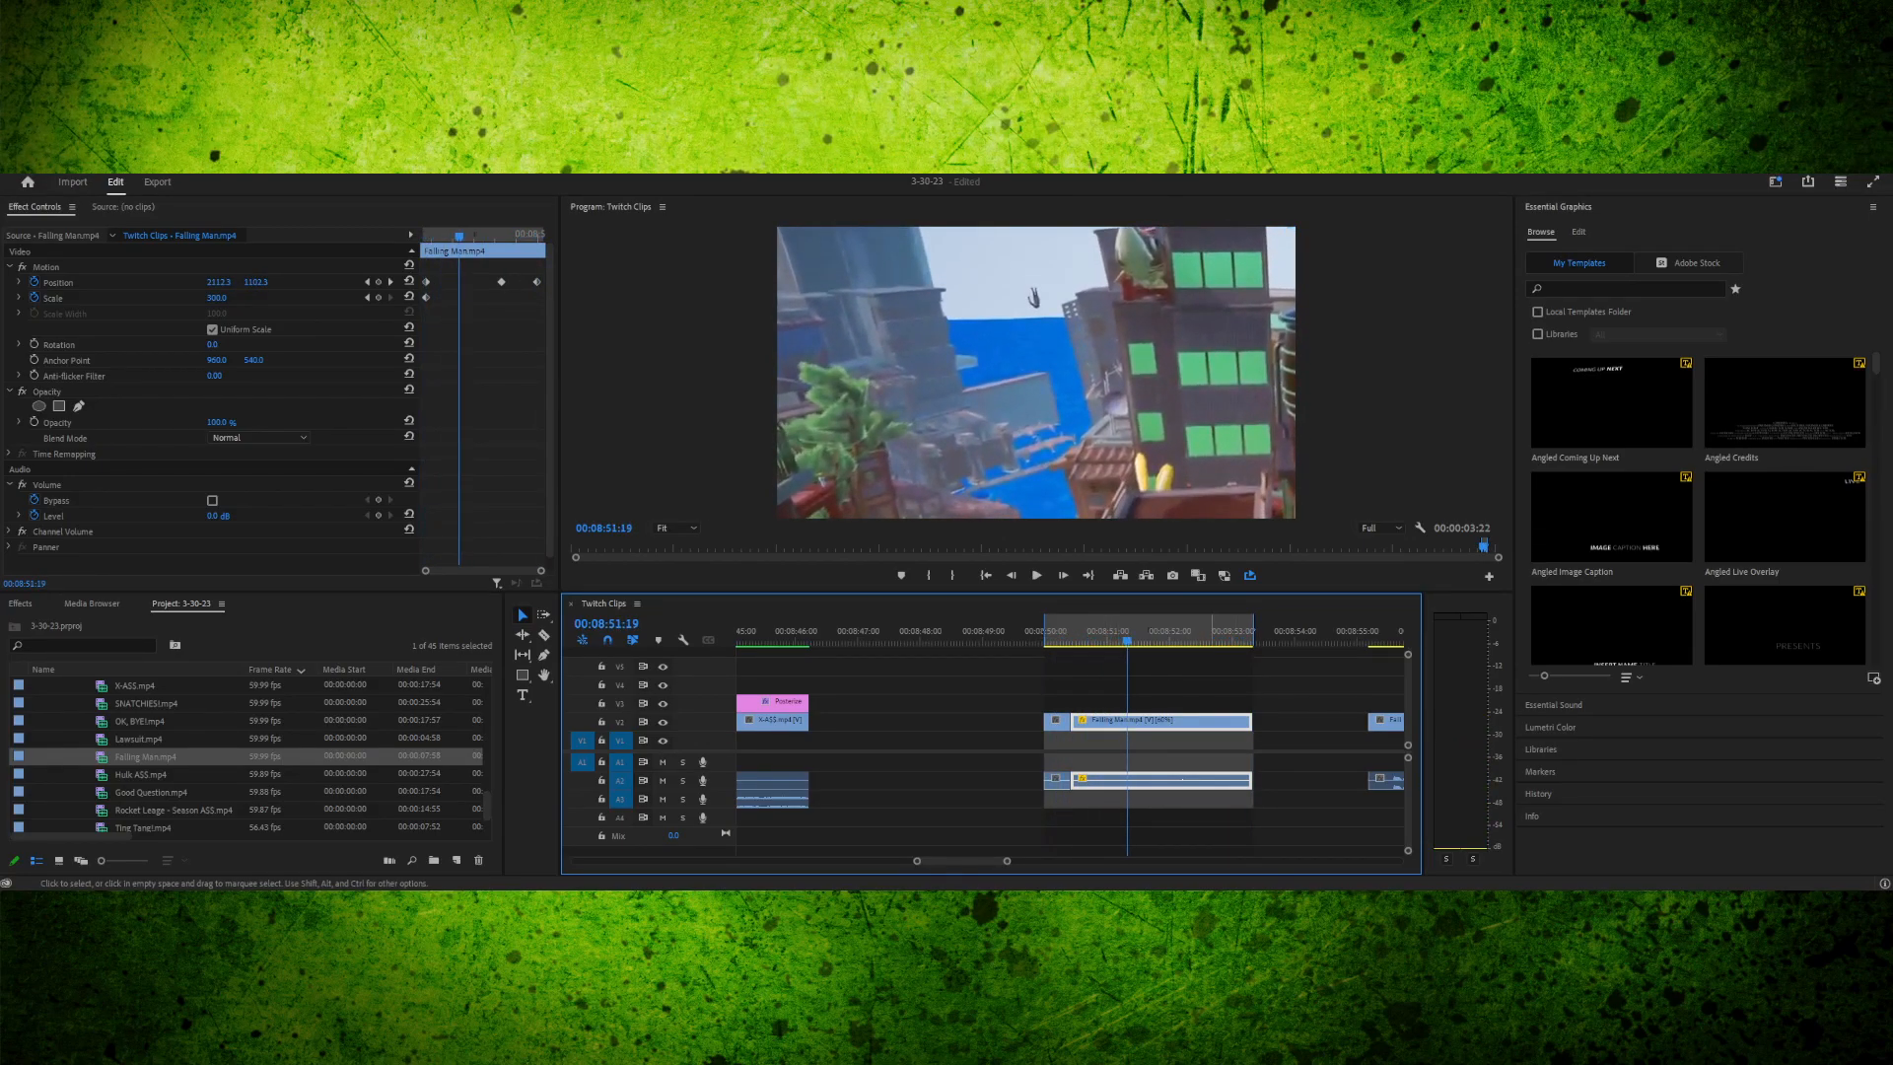
- Bring the last Falling Man segment into view and clear the sequence's out point
{"action": "scroll", "coordinate": [1071, 750], "scroll_direction": "down", "scroll_amount": 10}
{"action": "scroll", "coordinate": [1070, 749], "scroll_direction": "up", "scroll_amount": 9}
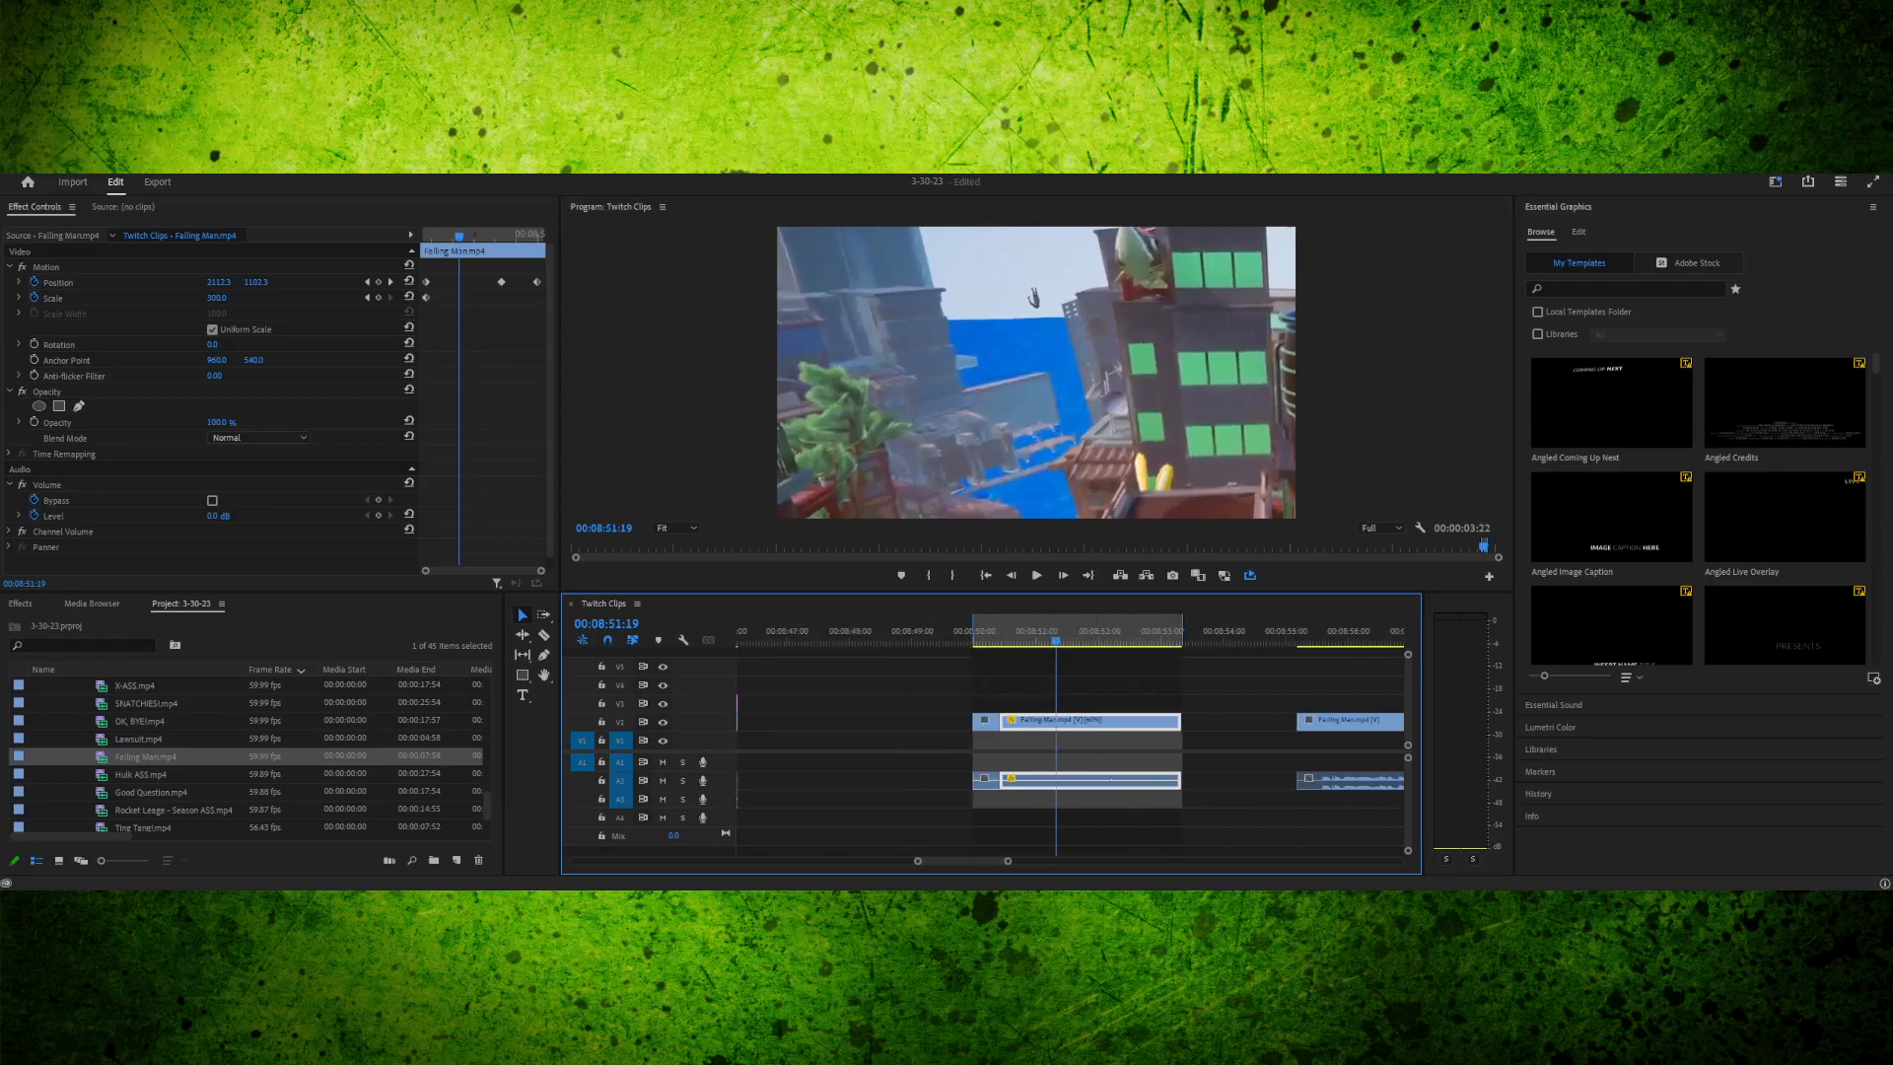
{"action": "scroll", "coordinate": [1071, 749], "scroll_direction": "down", "scroll_amount": 4}
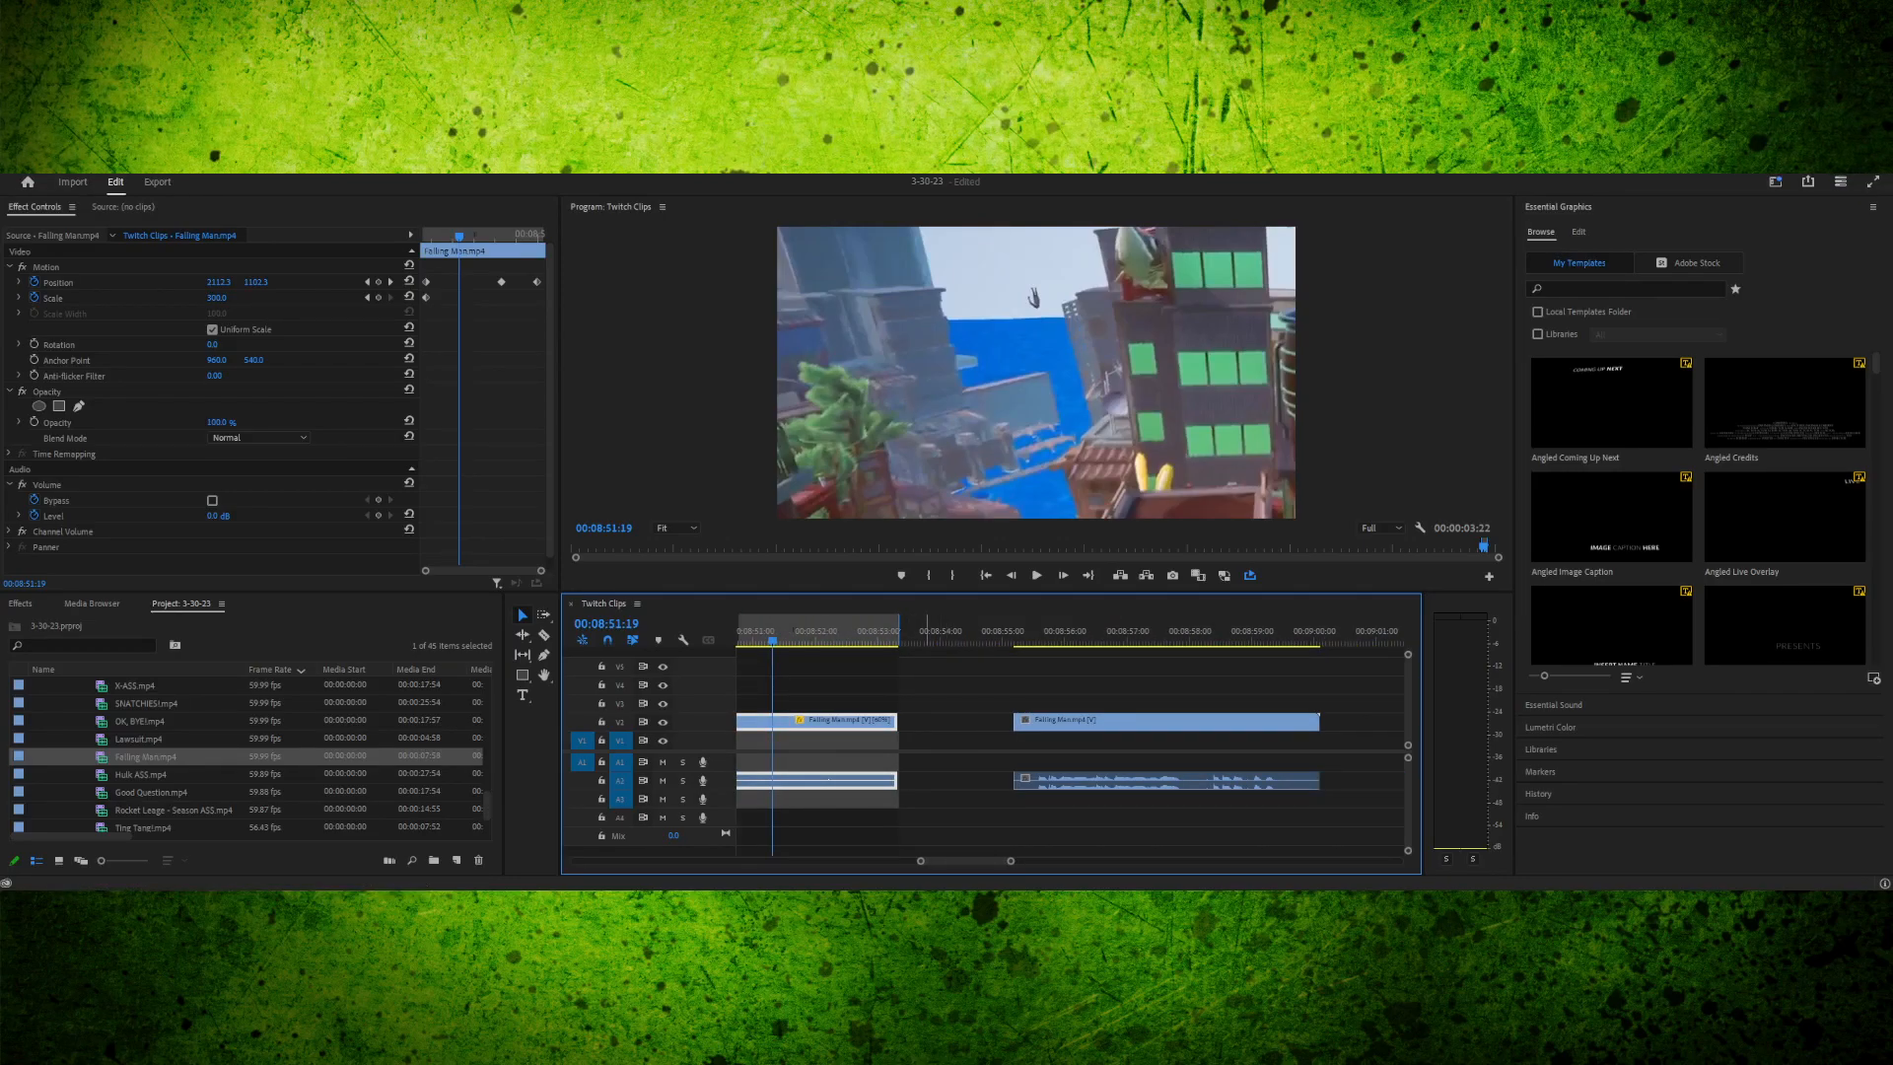
{"action": "key", "text": "ctrl+shift+o"}
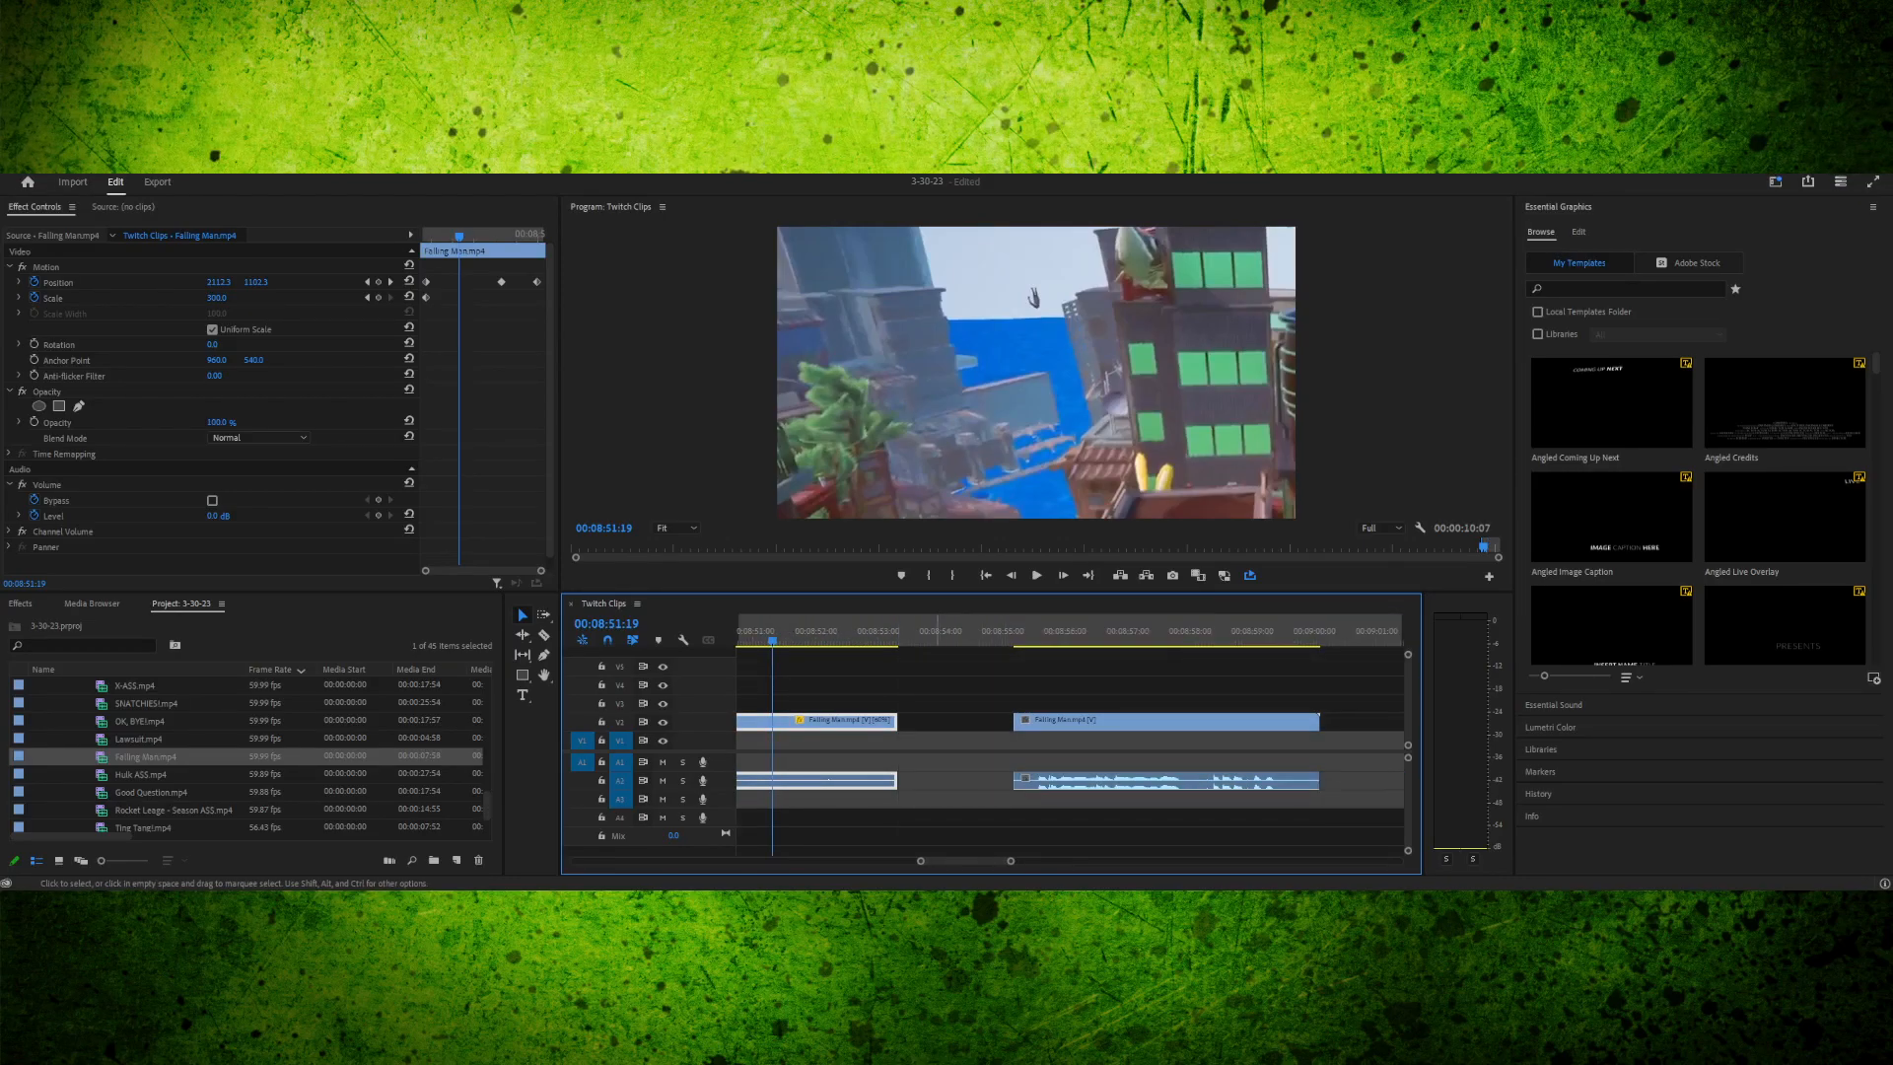
- Close the gap between the slowed Falling Man segment and the last Falling Man segment with a ripple delete
{"action": "left_click", "coordinate": [937, 694]}
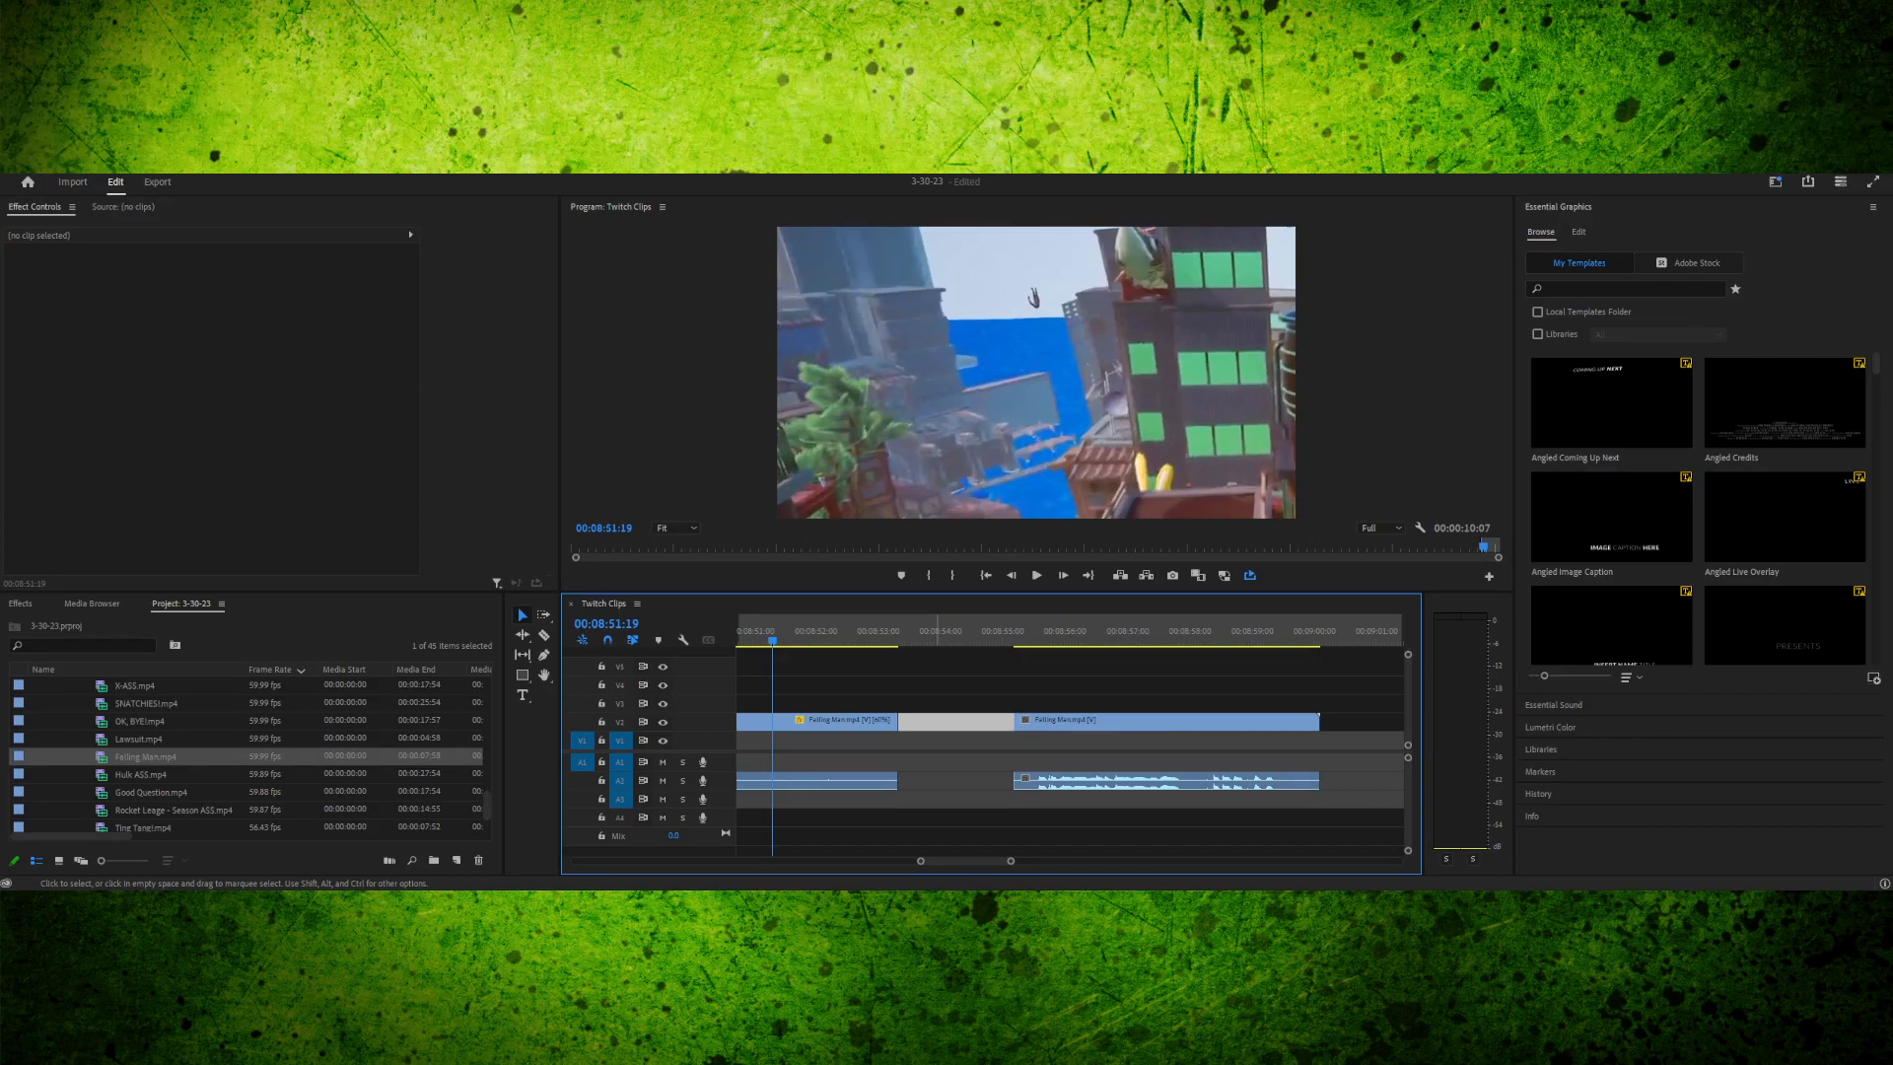
{"action": "key", "text": "Delete"}
{"action": "left_click_drag", "start_coordinate": [867, 632], "coordinate": [819, 632]}
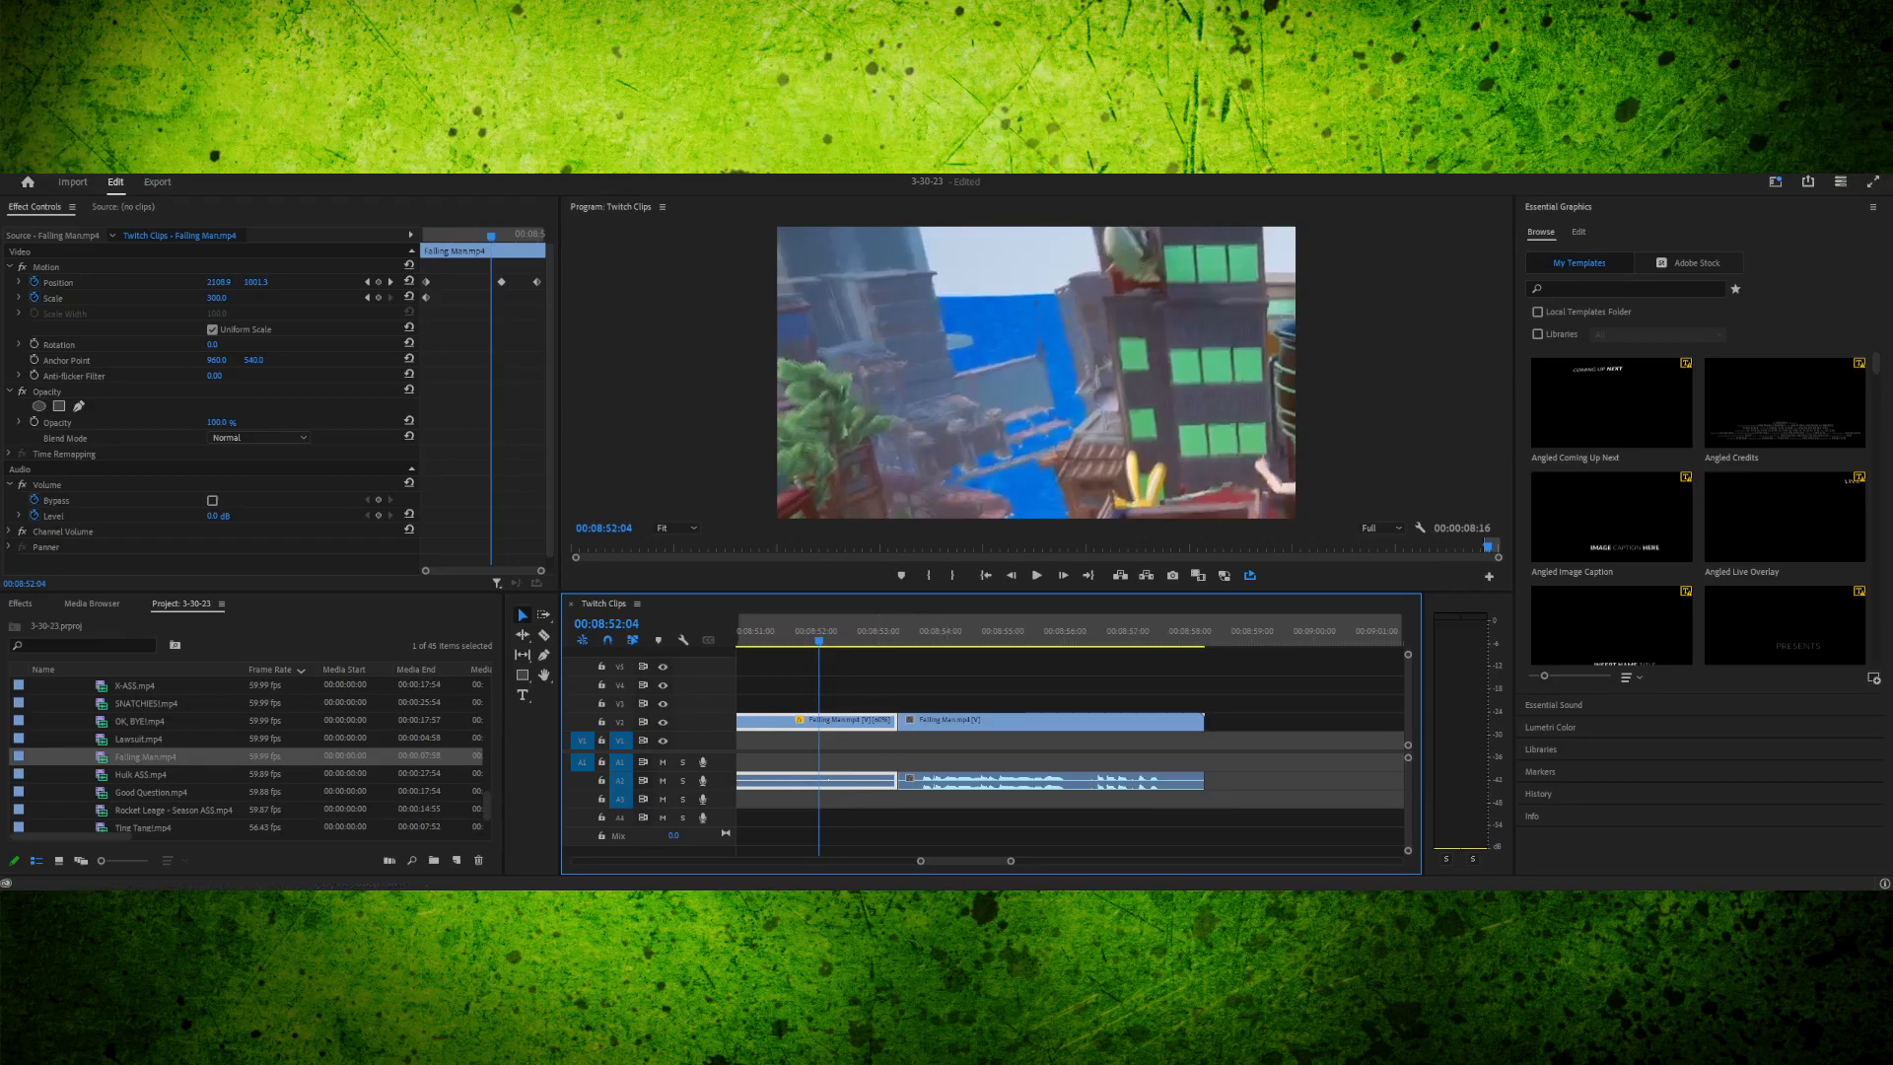
- Play the joined Falling Man segments to check the cut from the slowed zoom back to the full-frame footage
{"action": "key", "text": "minus"}
{"action": "key", "text": "minus"}
{"action": "key", "text": "minus"}
{"action": "key", "text": "minus"}
{"action": "key", "text": "minus"}
{"action": "left_click", "coordinate": [1053, 632]}
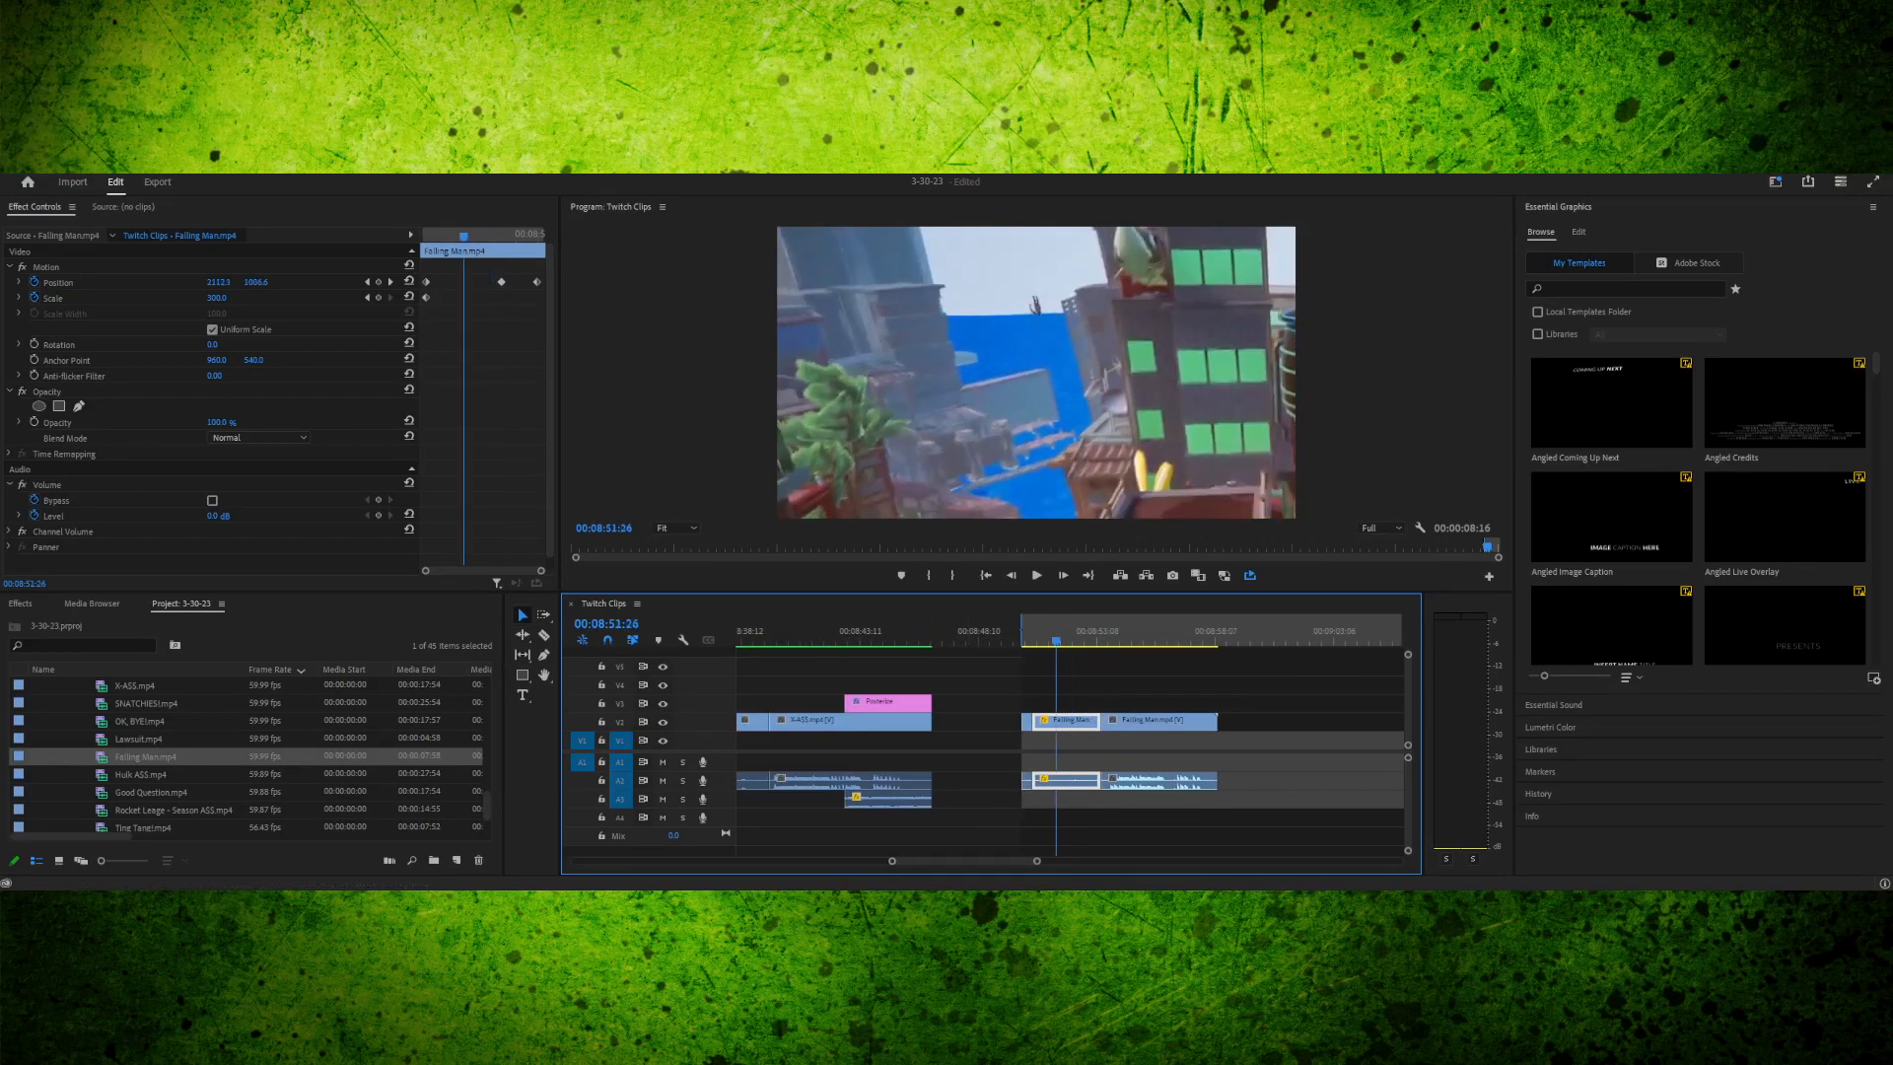
{"action": "key", "text": "space"}
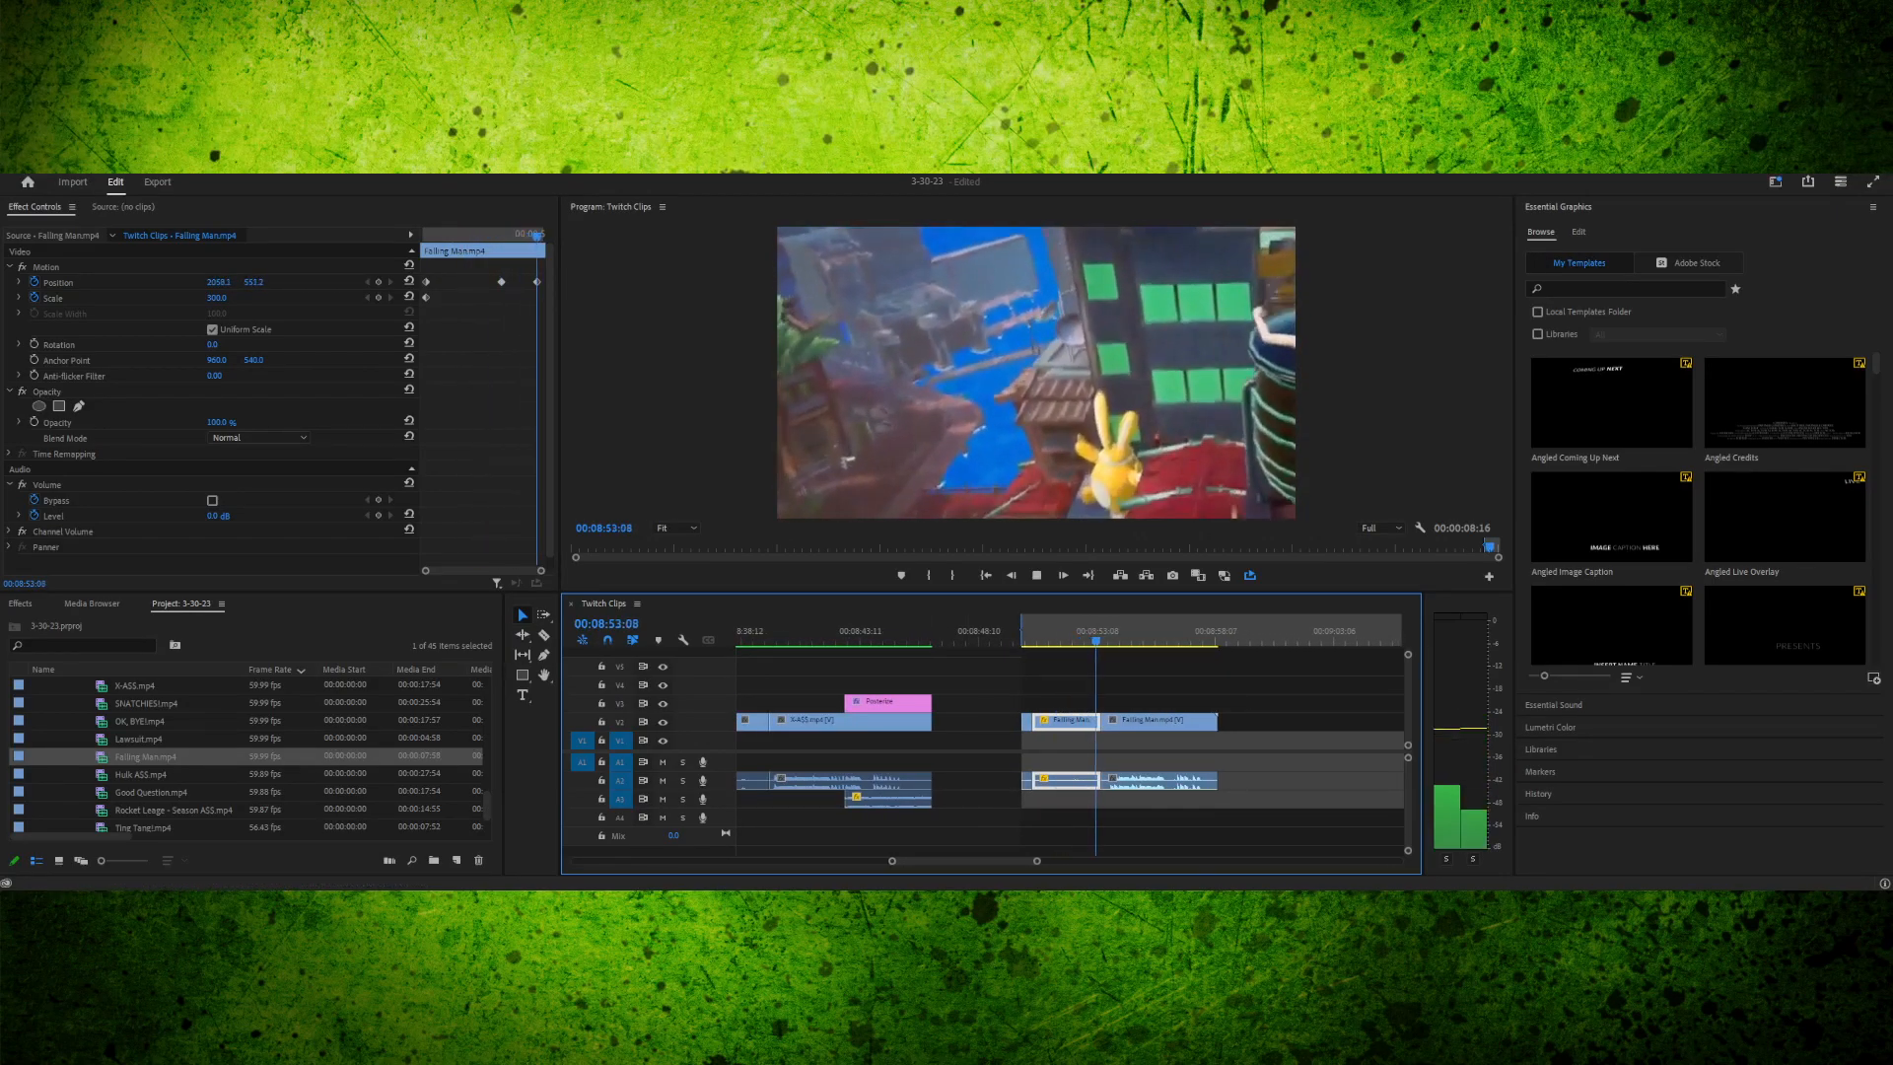
{"action": "left_click_drag", "start_coordinate": [1082, 632], "coordinate": [1092, 632]}
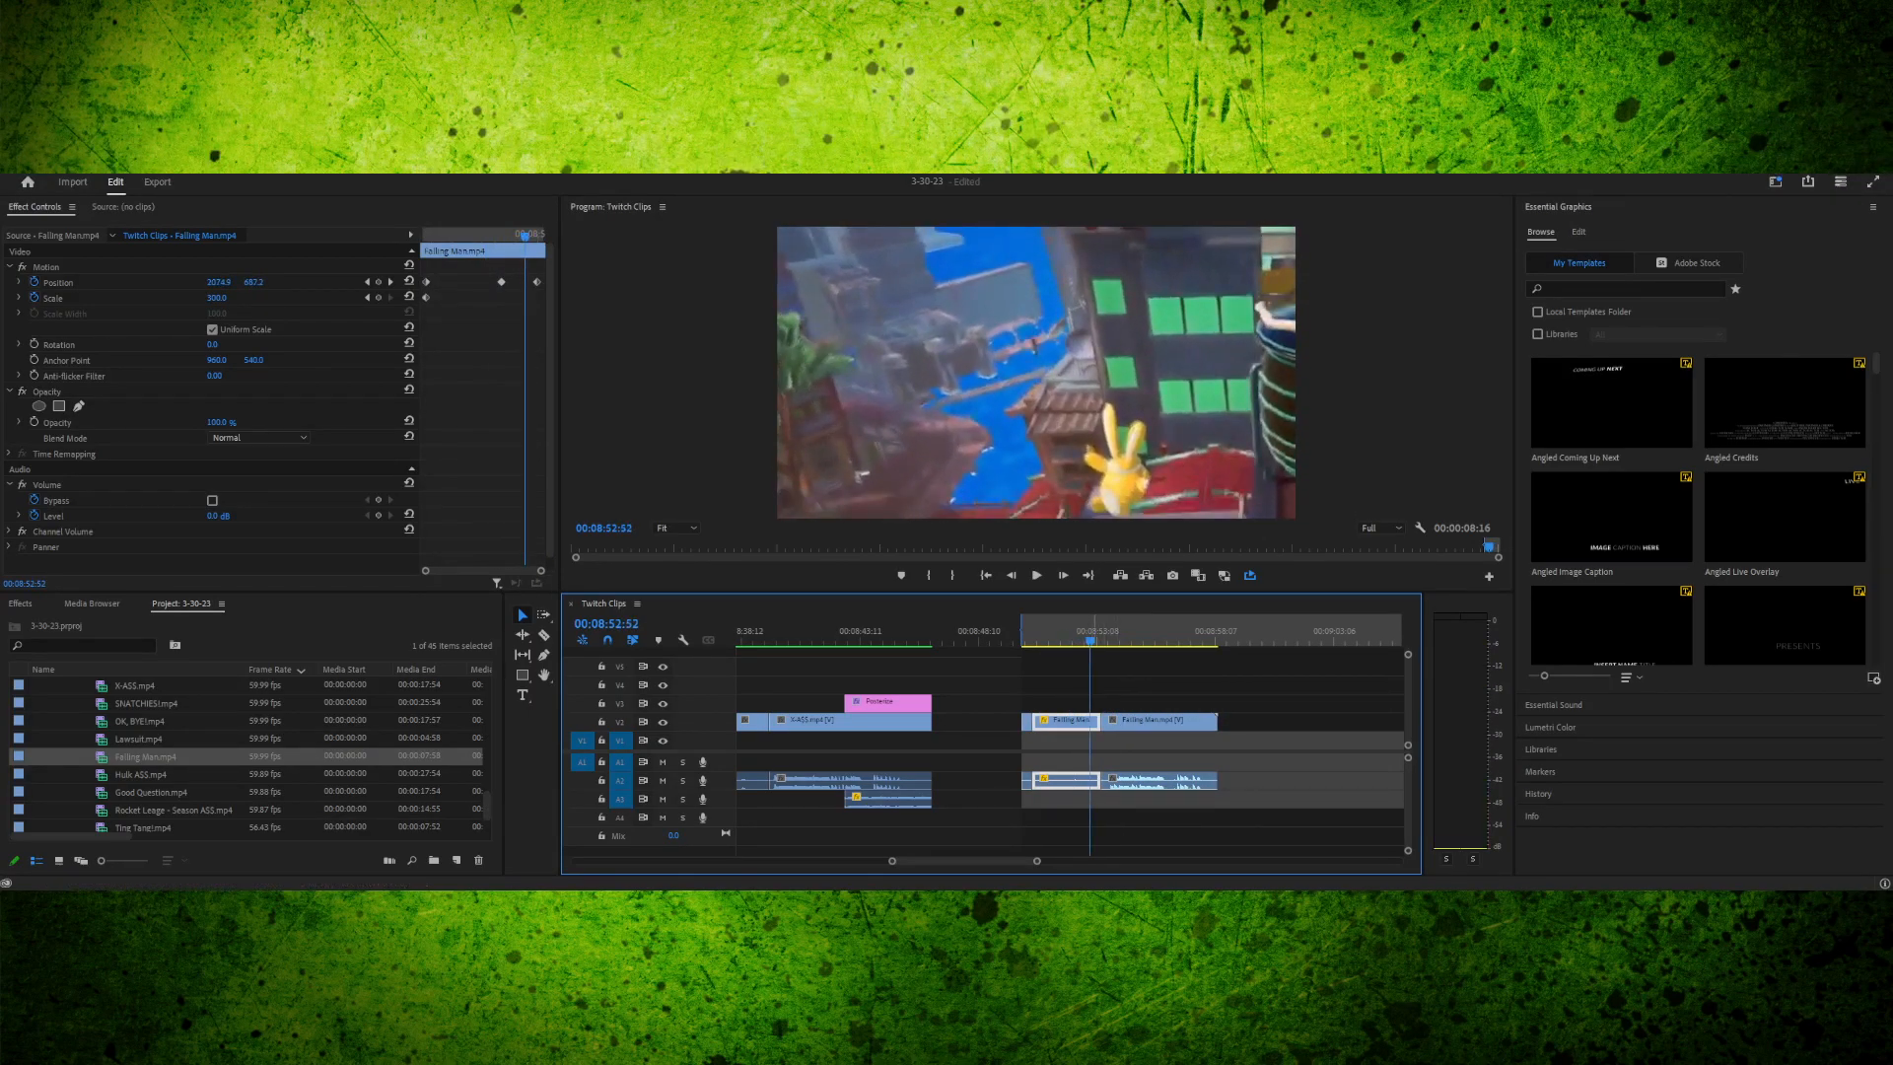
{"action": "left_click_drag", "start_coordinate": [1090, 632], "coordinate": [1082, 632]}
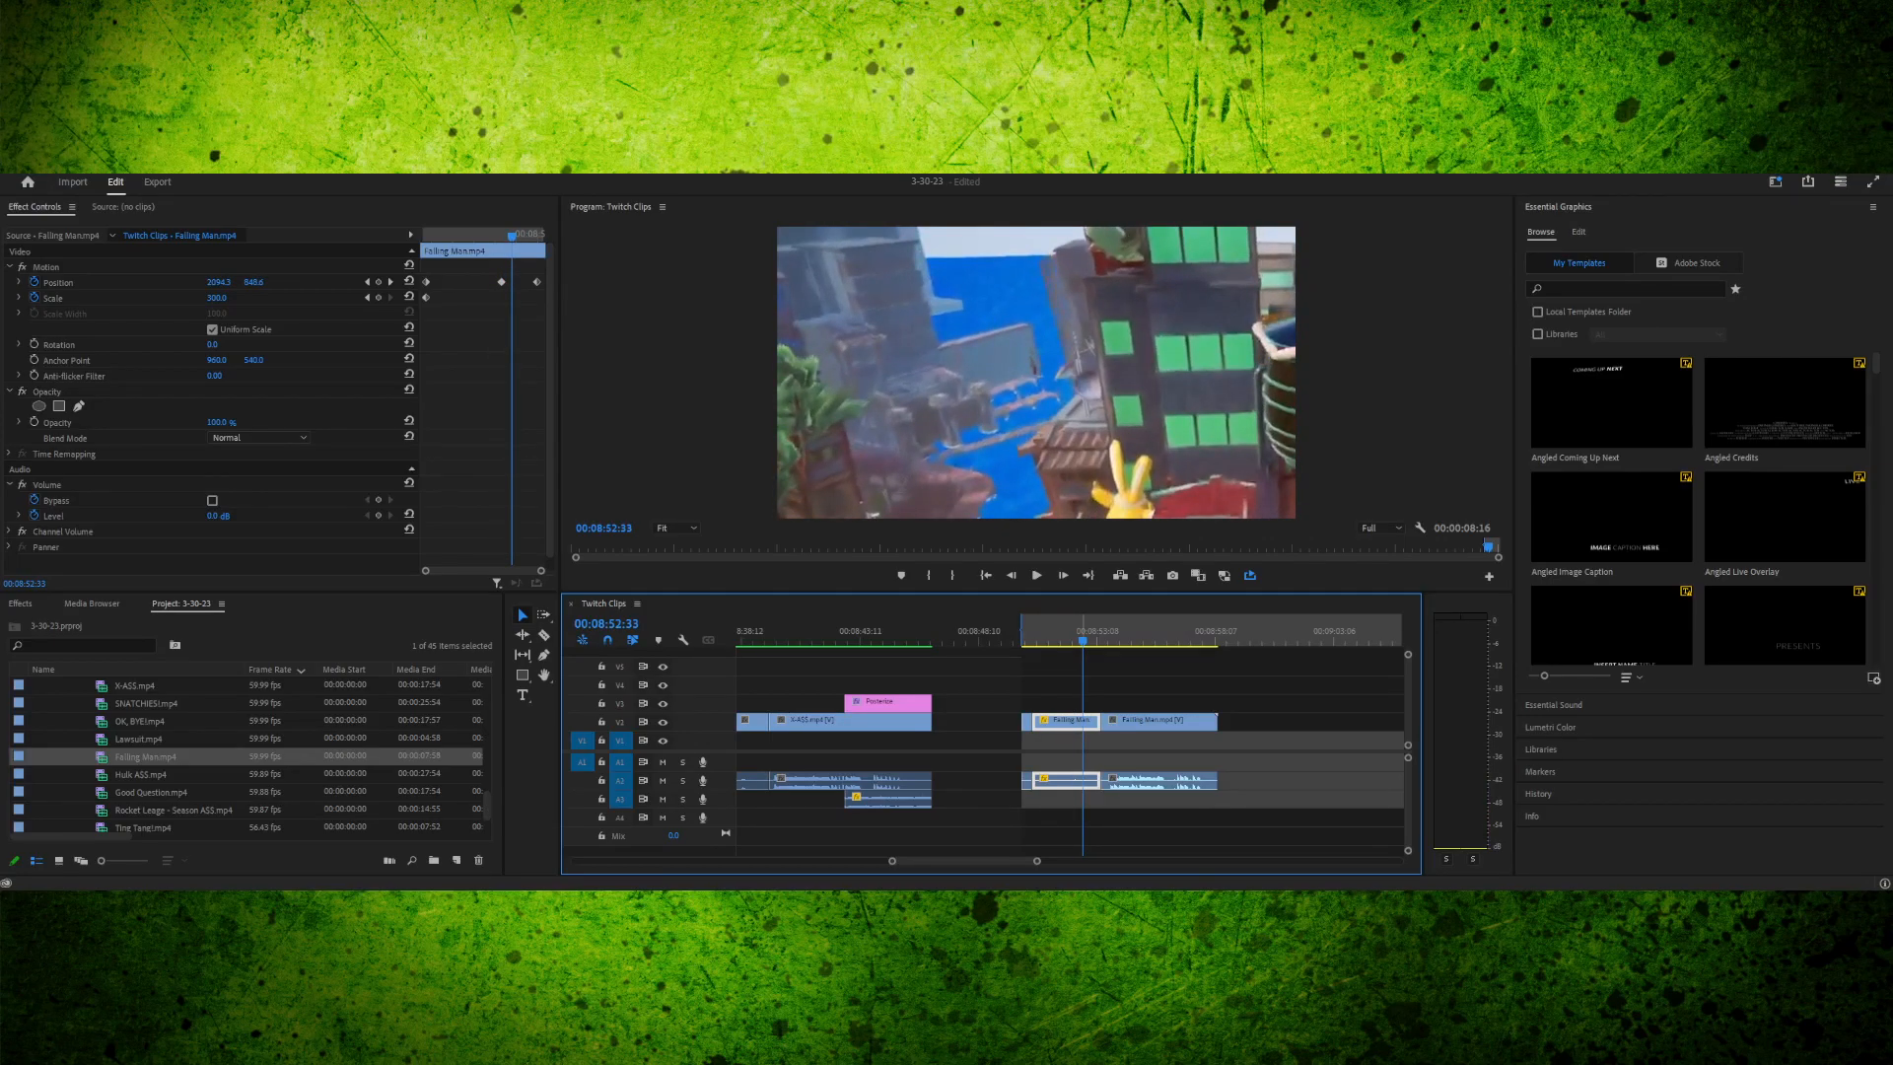
{"action": "key", "text": "space"}
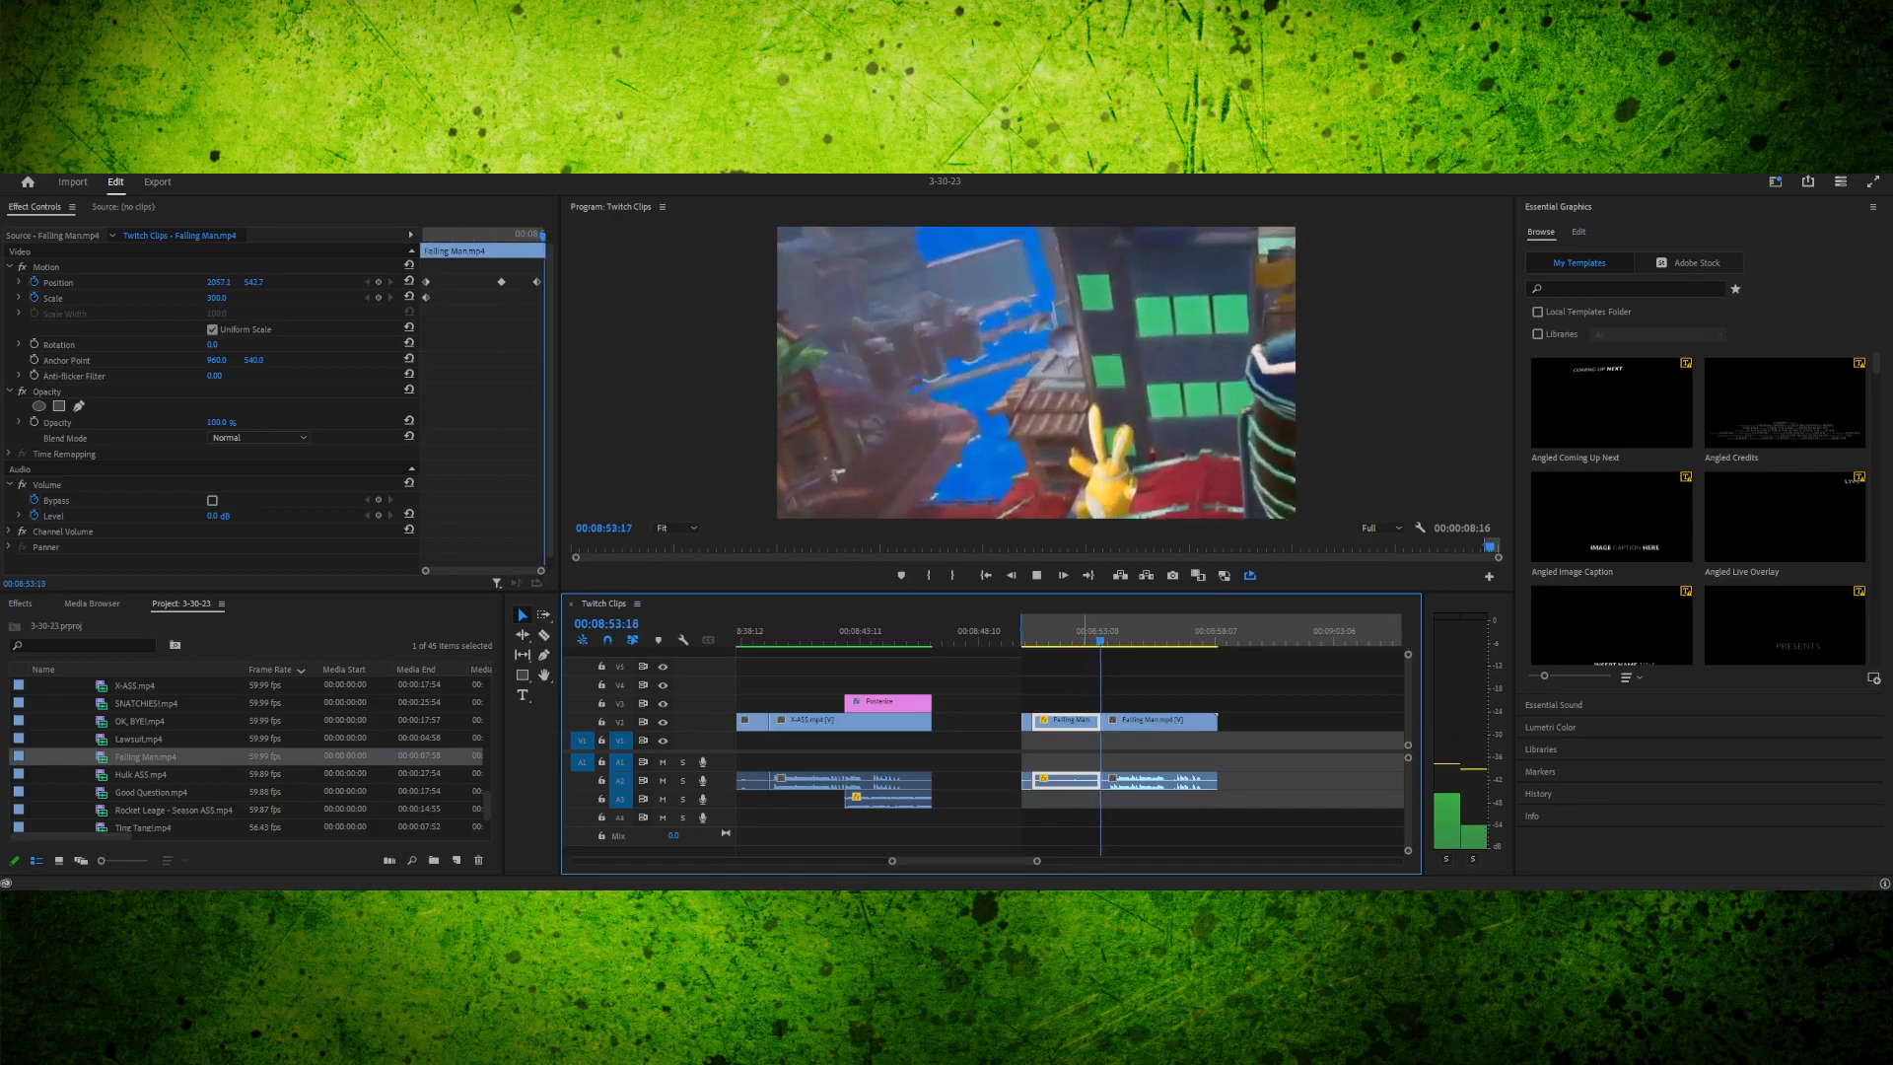
{"action": "key", "text": "space"}
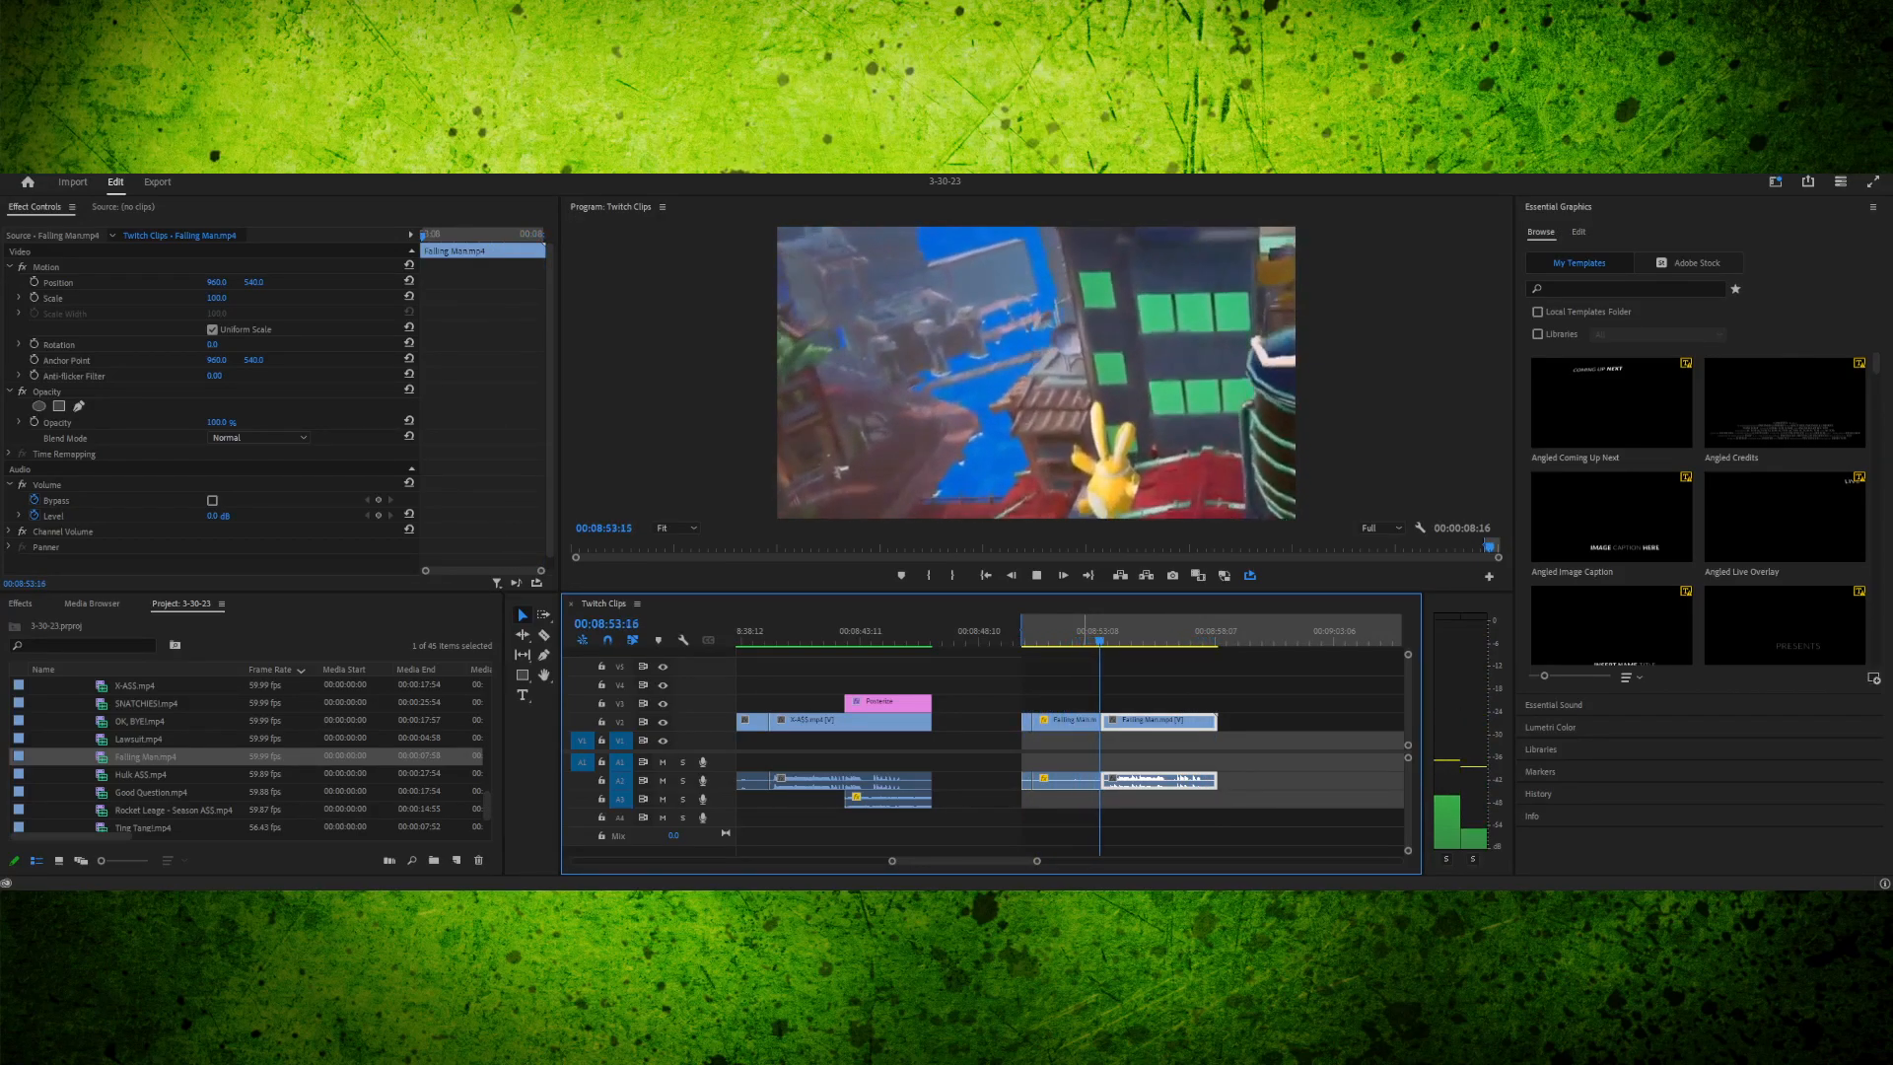
{"action": "key", "text": "space"}
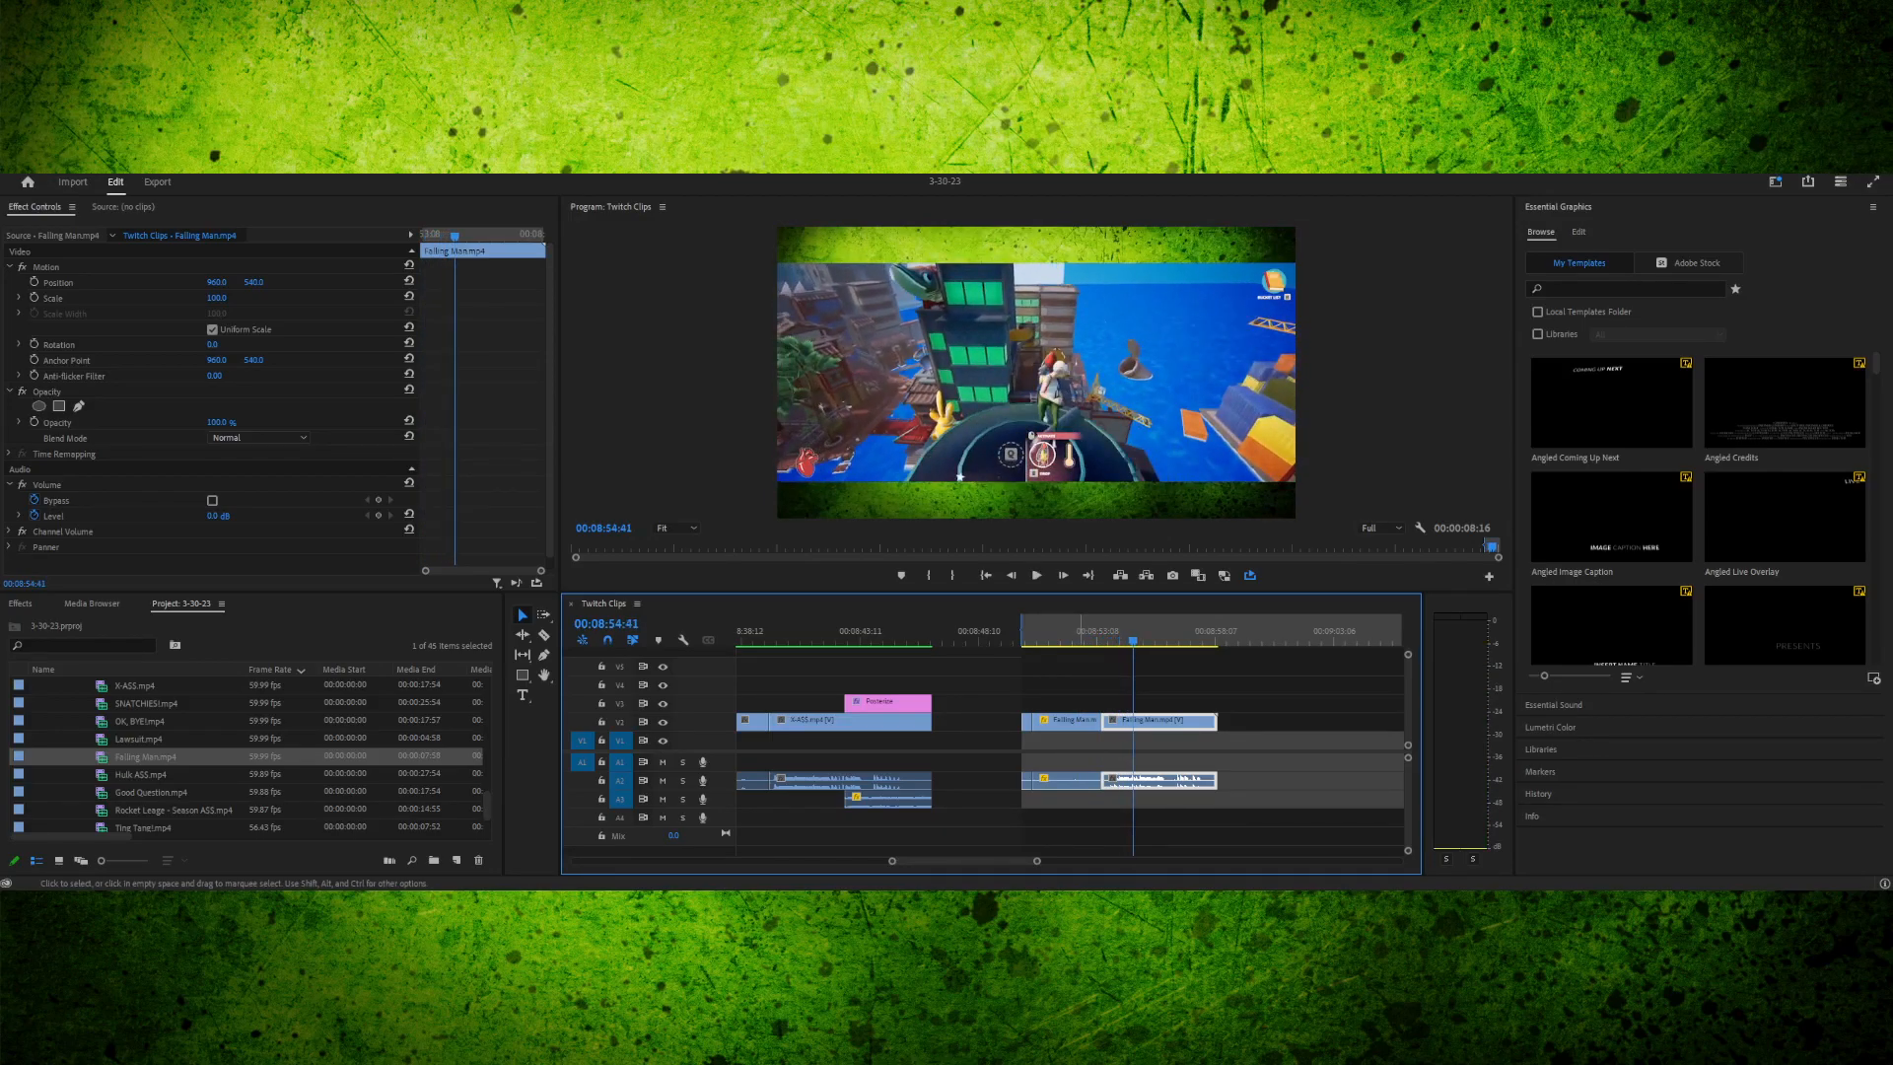
- Expand the MP3S bin in the project's ASSETS and look through its sound files for audio to add
{"action": "left_click", "coordinate": [1083, 722]}
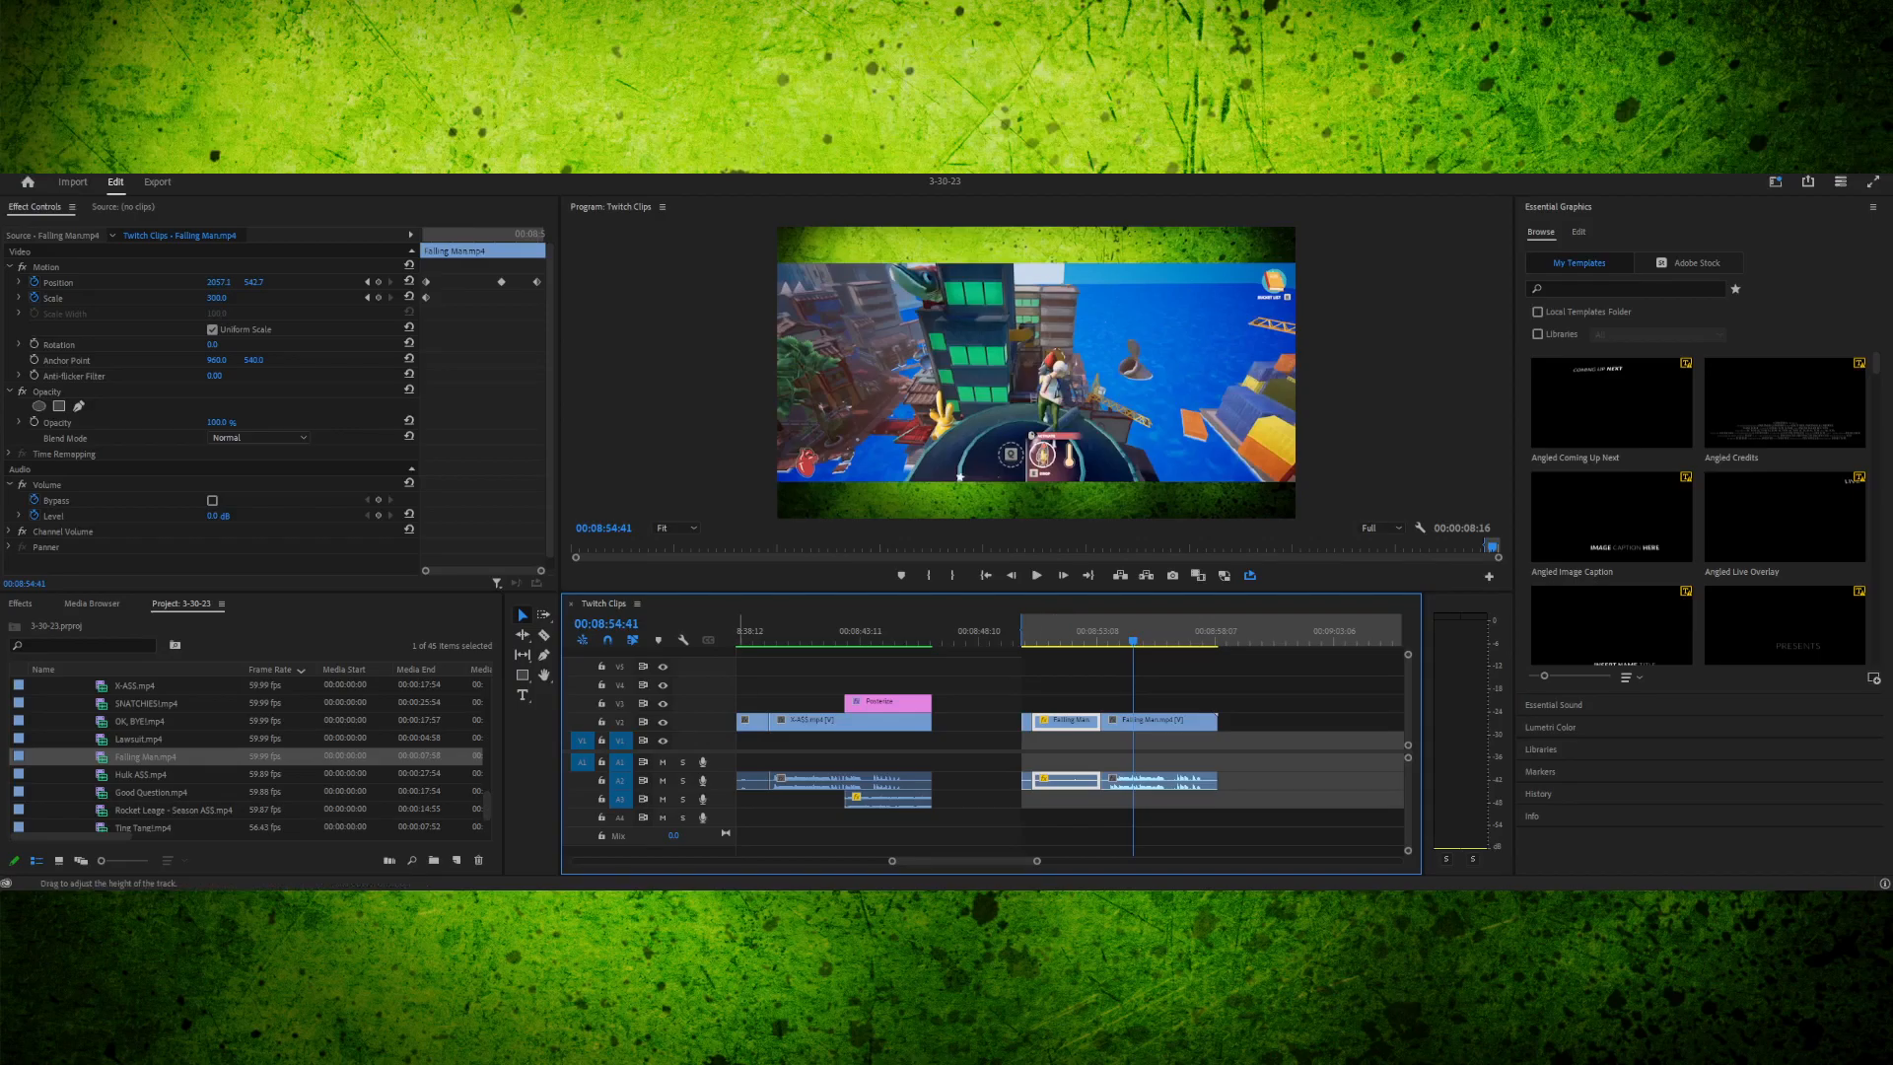
{"action": "scroll", "coordinate": [247, 754], "scroll_direction": "up", "scroll_amount": 2}
{"action": "scroll", "coordinate": [246, 754], "scroll_direction": "up", "scroll_amount": 5}
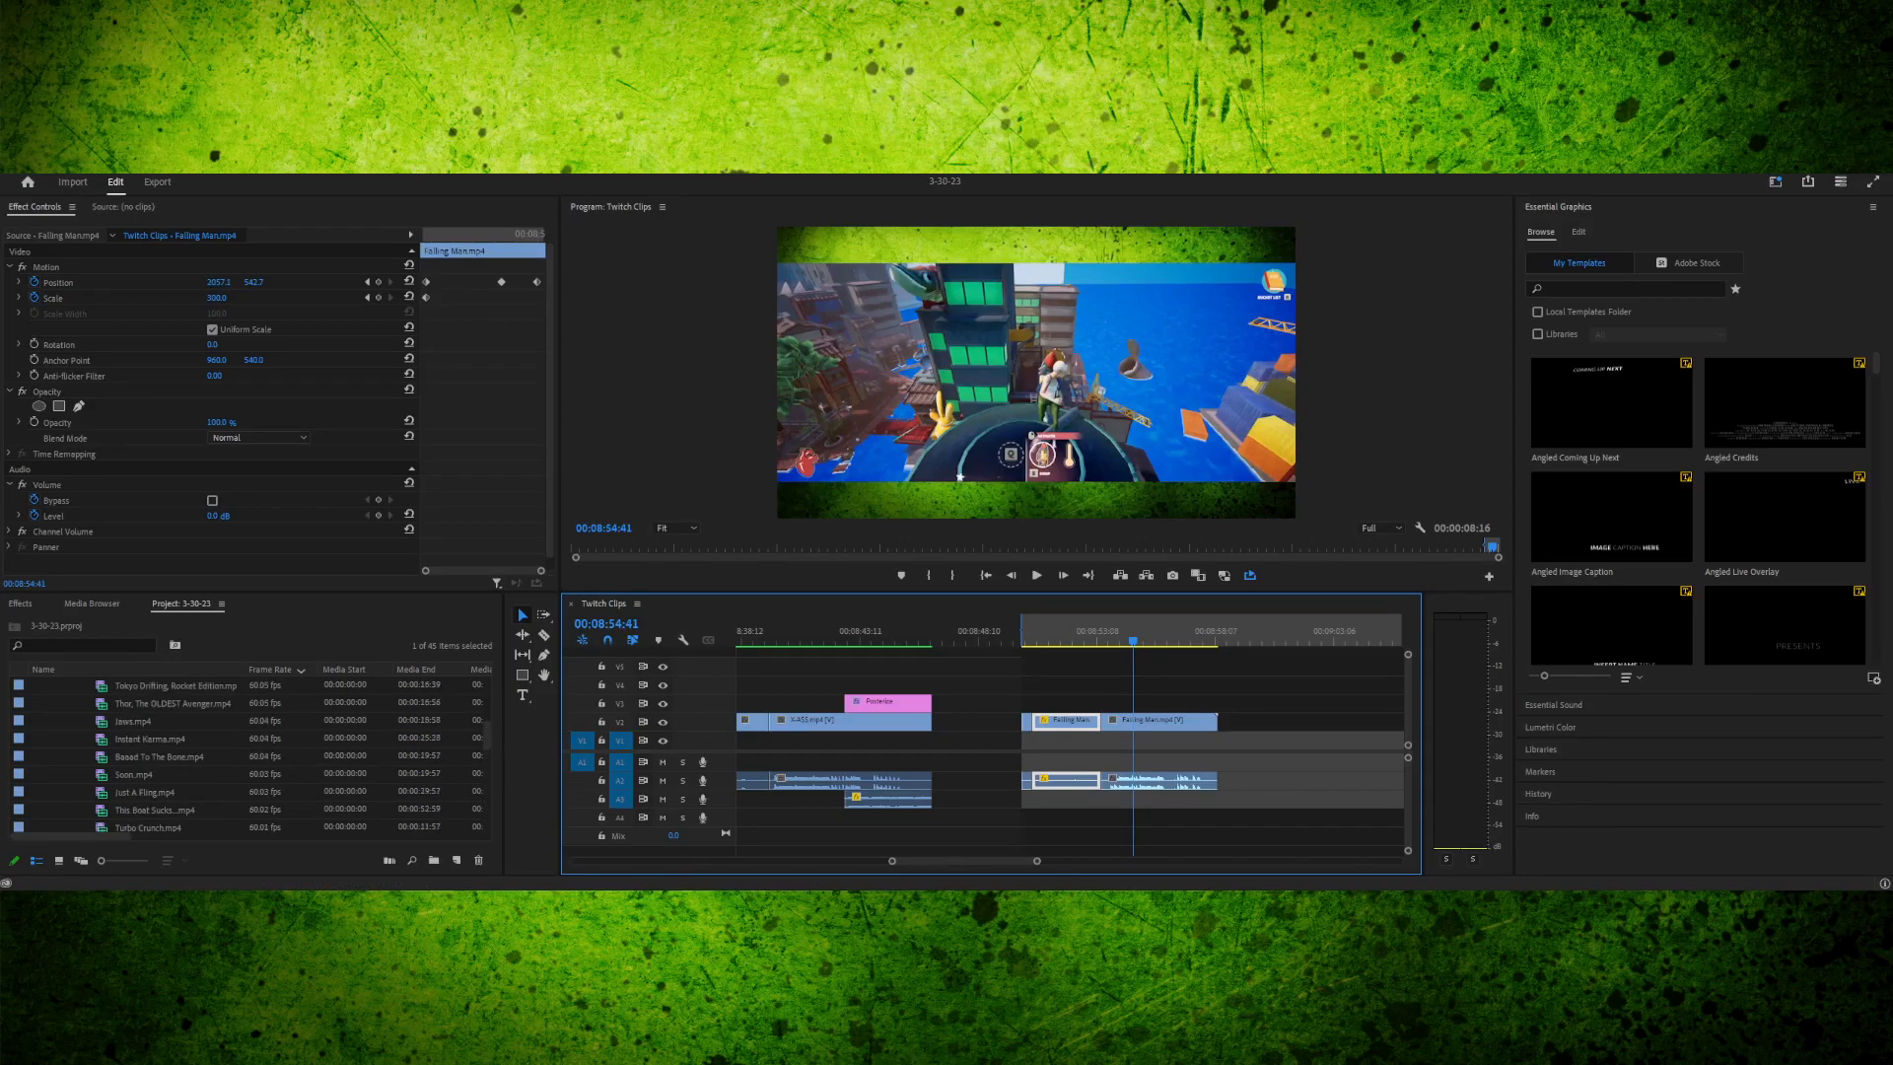
{"action": "left_click", "coordinate": [53, 756]}
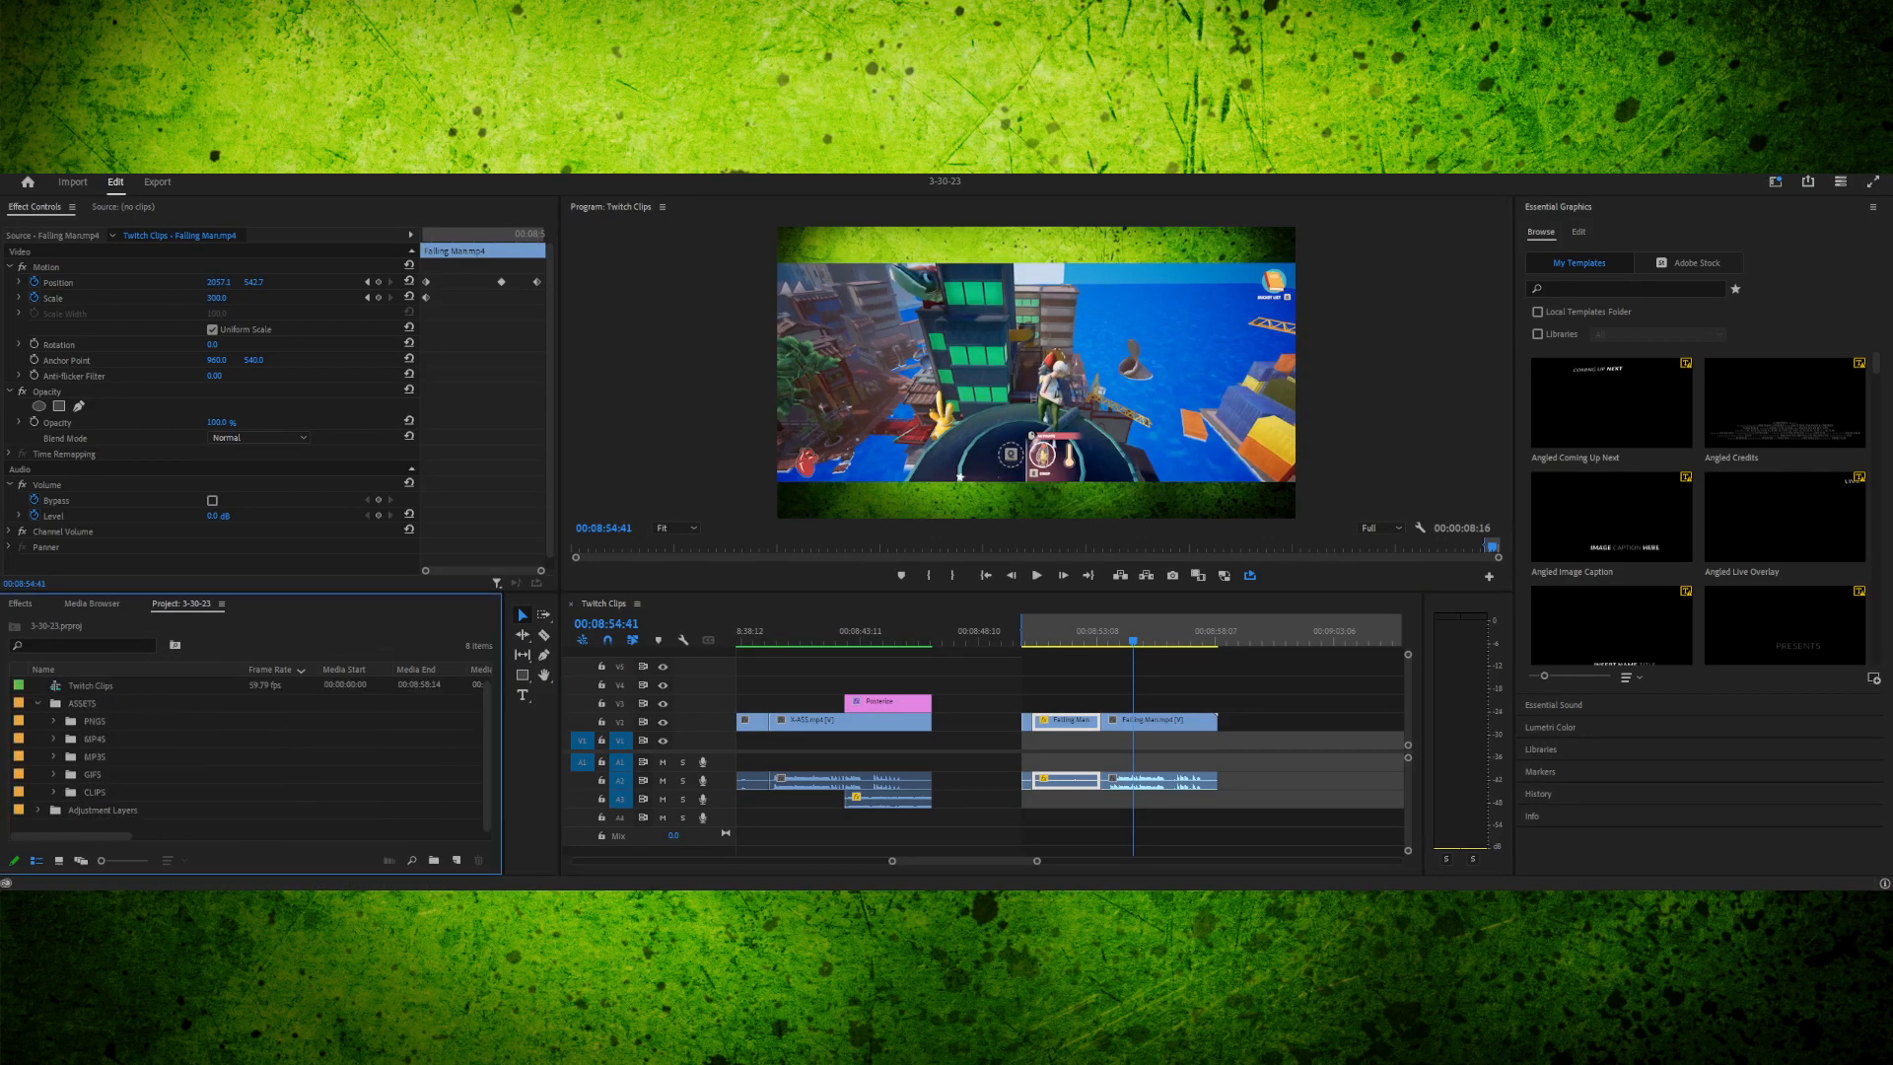
{"action": "left_click", "coordinate": [53, 757]}
{"action": "scroll", "coordinate": [148, 756], "scroll_direction": "down", "scroll_amount": 5}
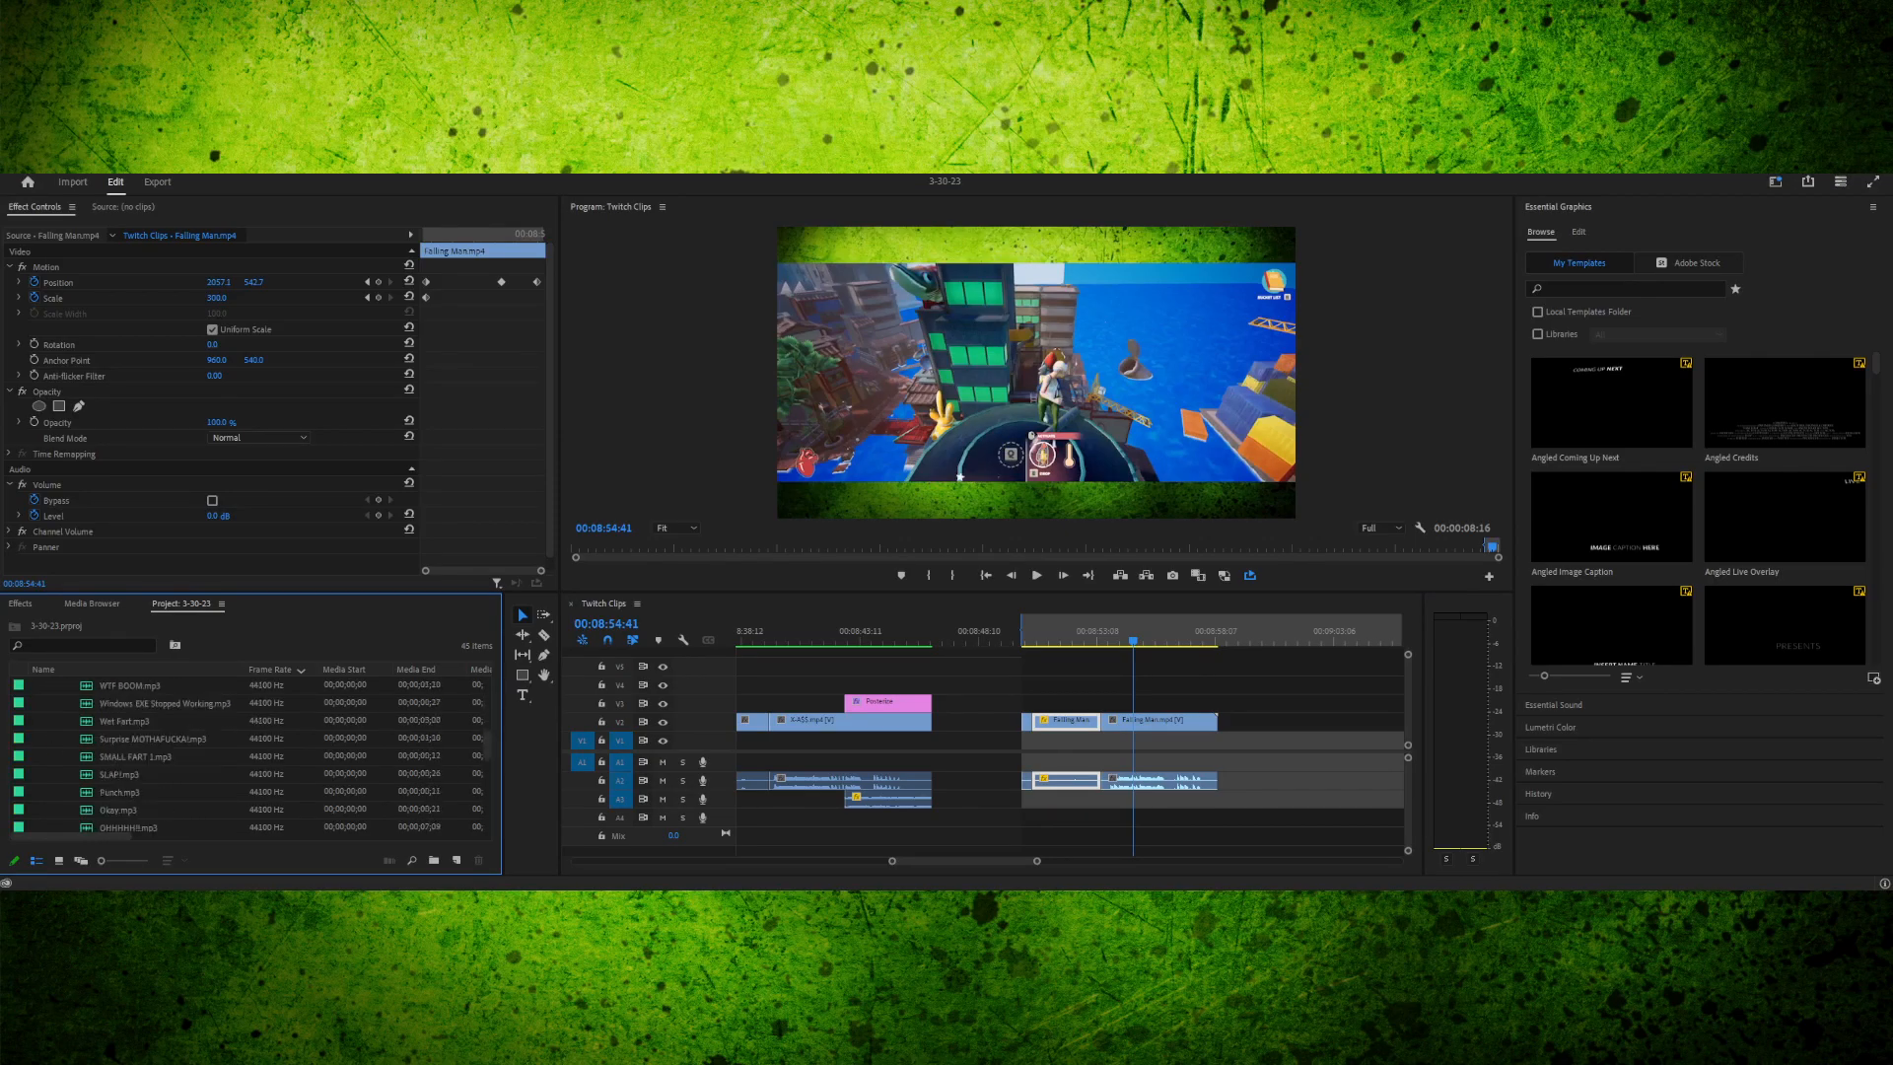
{"action": "scroll", "coordinate": [246, 755], "scroll_direction": "down", "scroll_amount": 5}
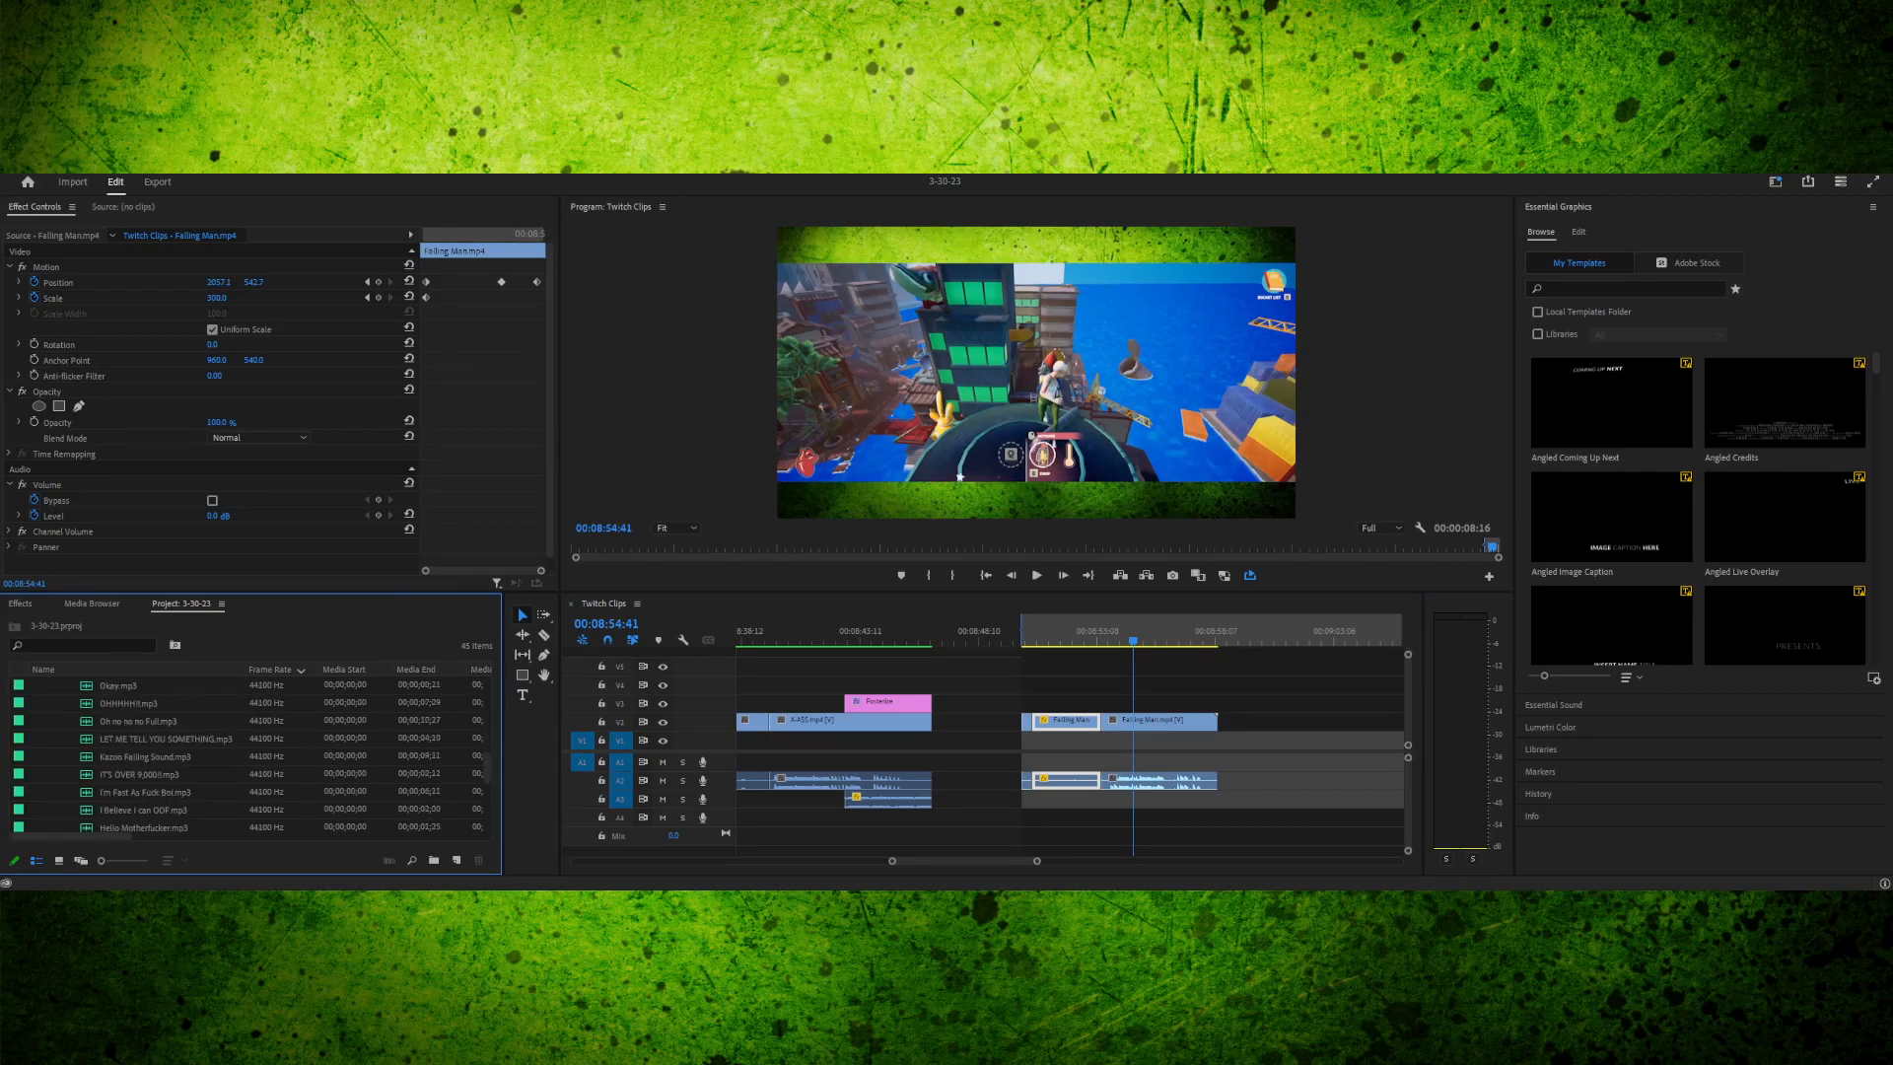
{"action": "scroll", "coordinate": [247, 757], "scroll_direction": "down", "scroll_amount": 2}
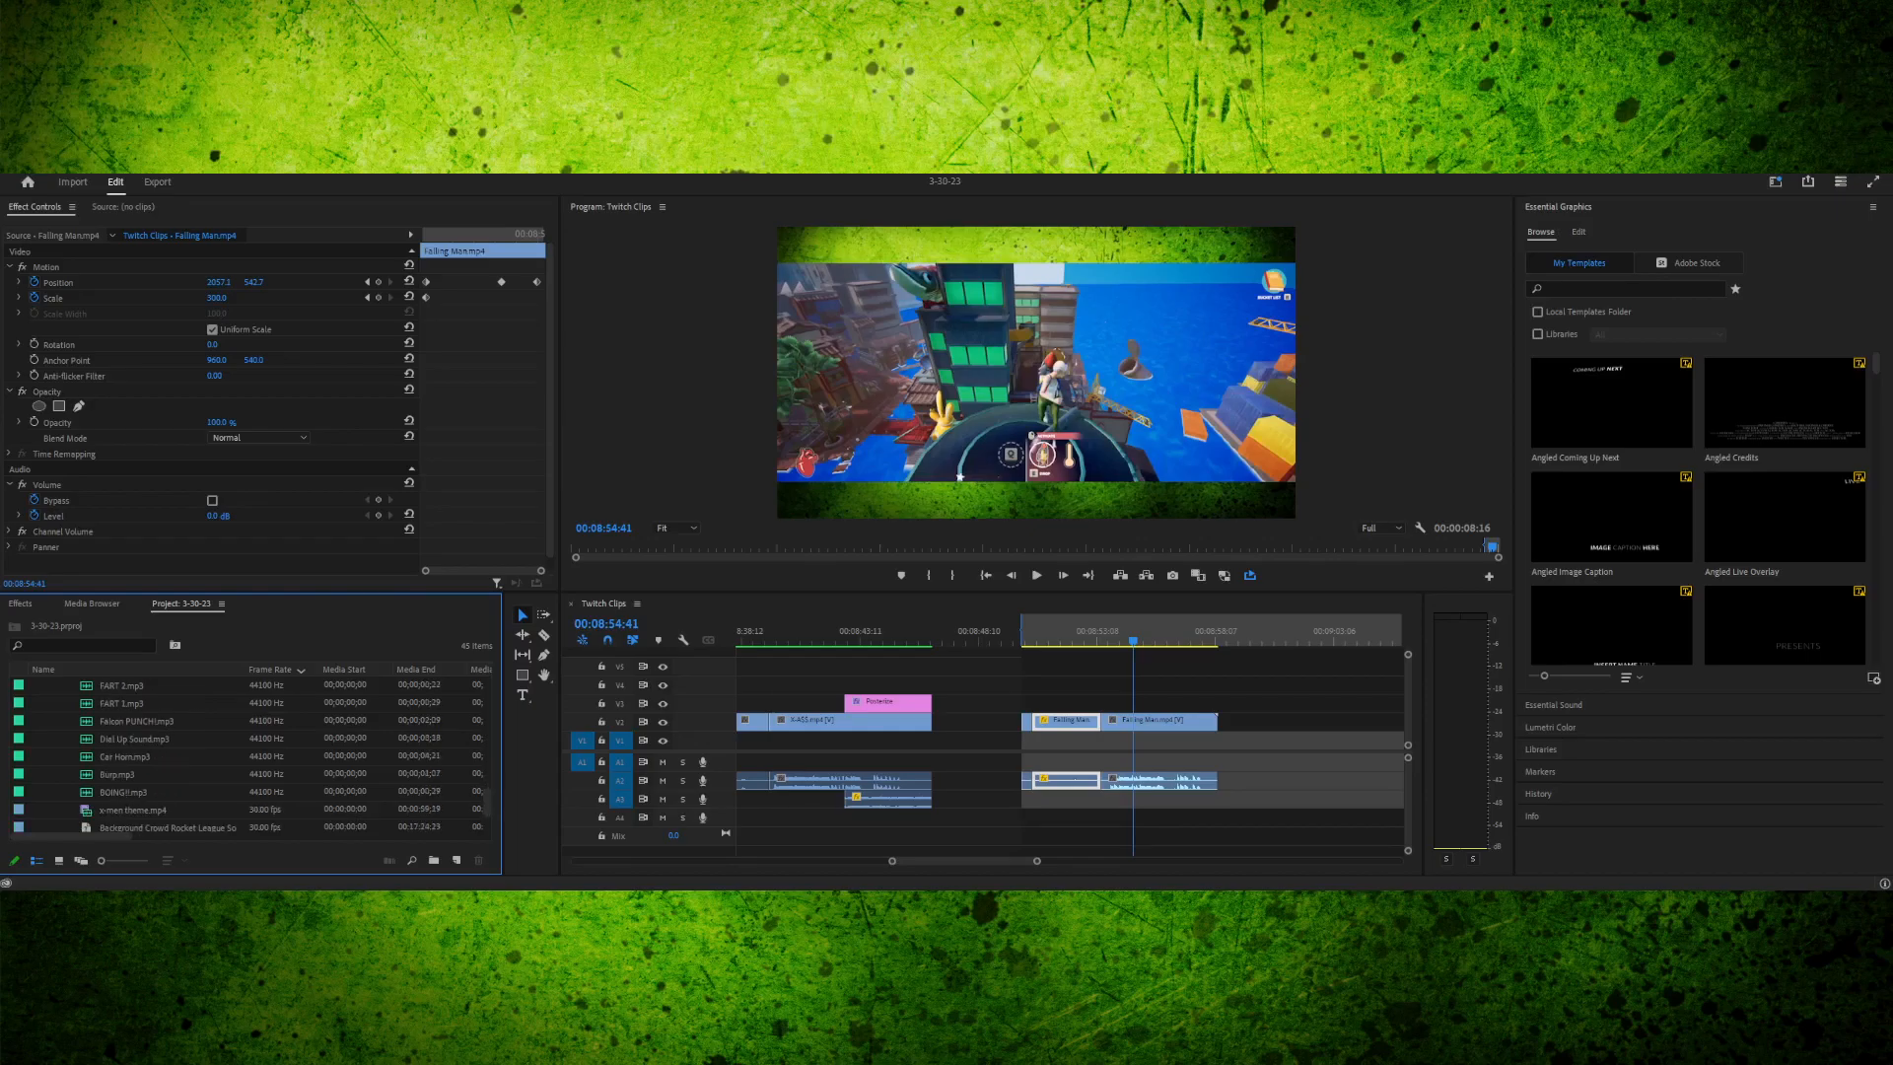
{"action": "left_click", "coordinate": [148, 809]}
{"action": "scroll", "coordinate": [148, 809], "scroll_direction": "down", "scroll_amount": 2}
{"action": "scroll", "coordinate": [148, 810], "scroll_direction": "up", "scroll_amount": 7}
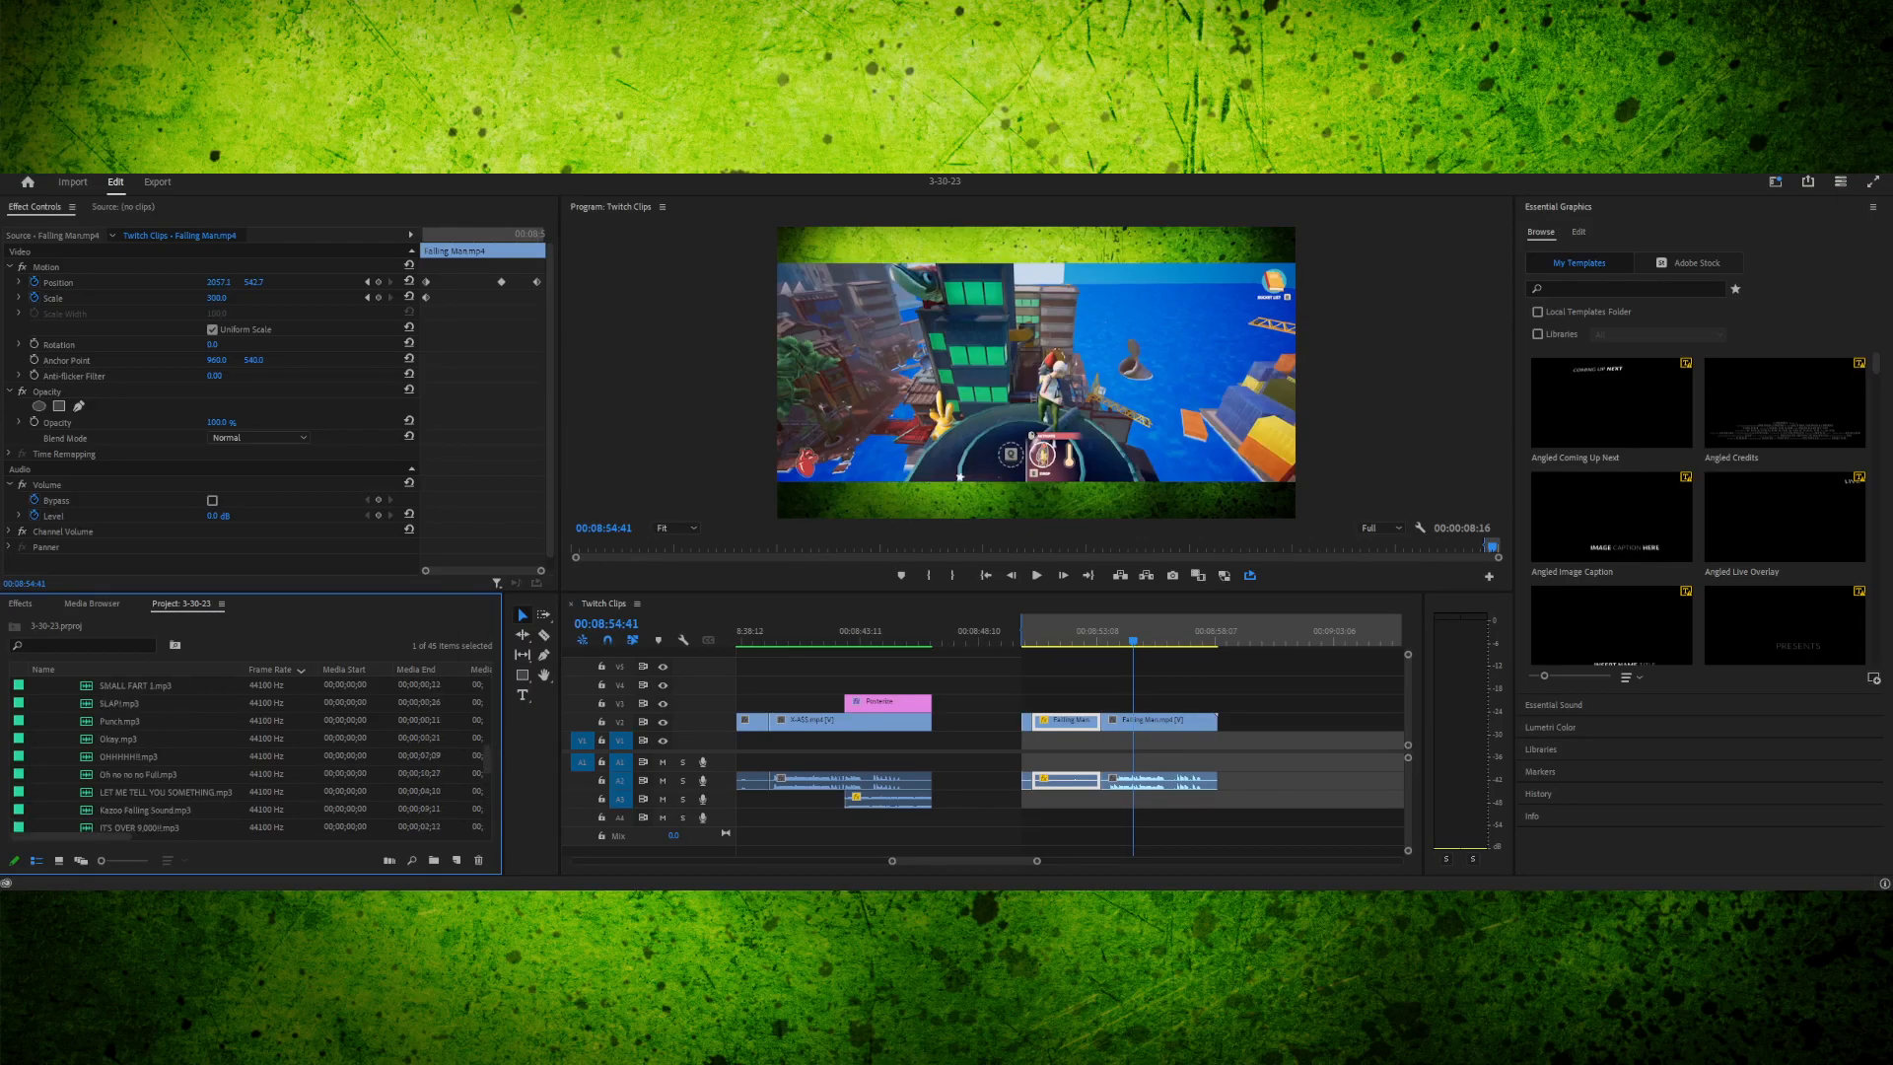
- Place X-Files Theme.mp3 on audio track A3, starting right at the end of the last Falling Man segment
{"action": "scroll", "coordinate": [246, 756], "scroll_direction": "up", "scroll_amount": 3}
{"action": "scroll", "coordinate": [134, 738], "scroll_direction": "up", "scroll_amount": 5}
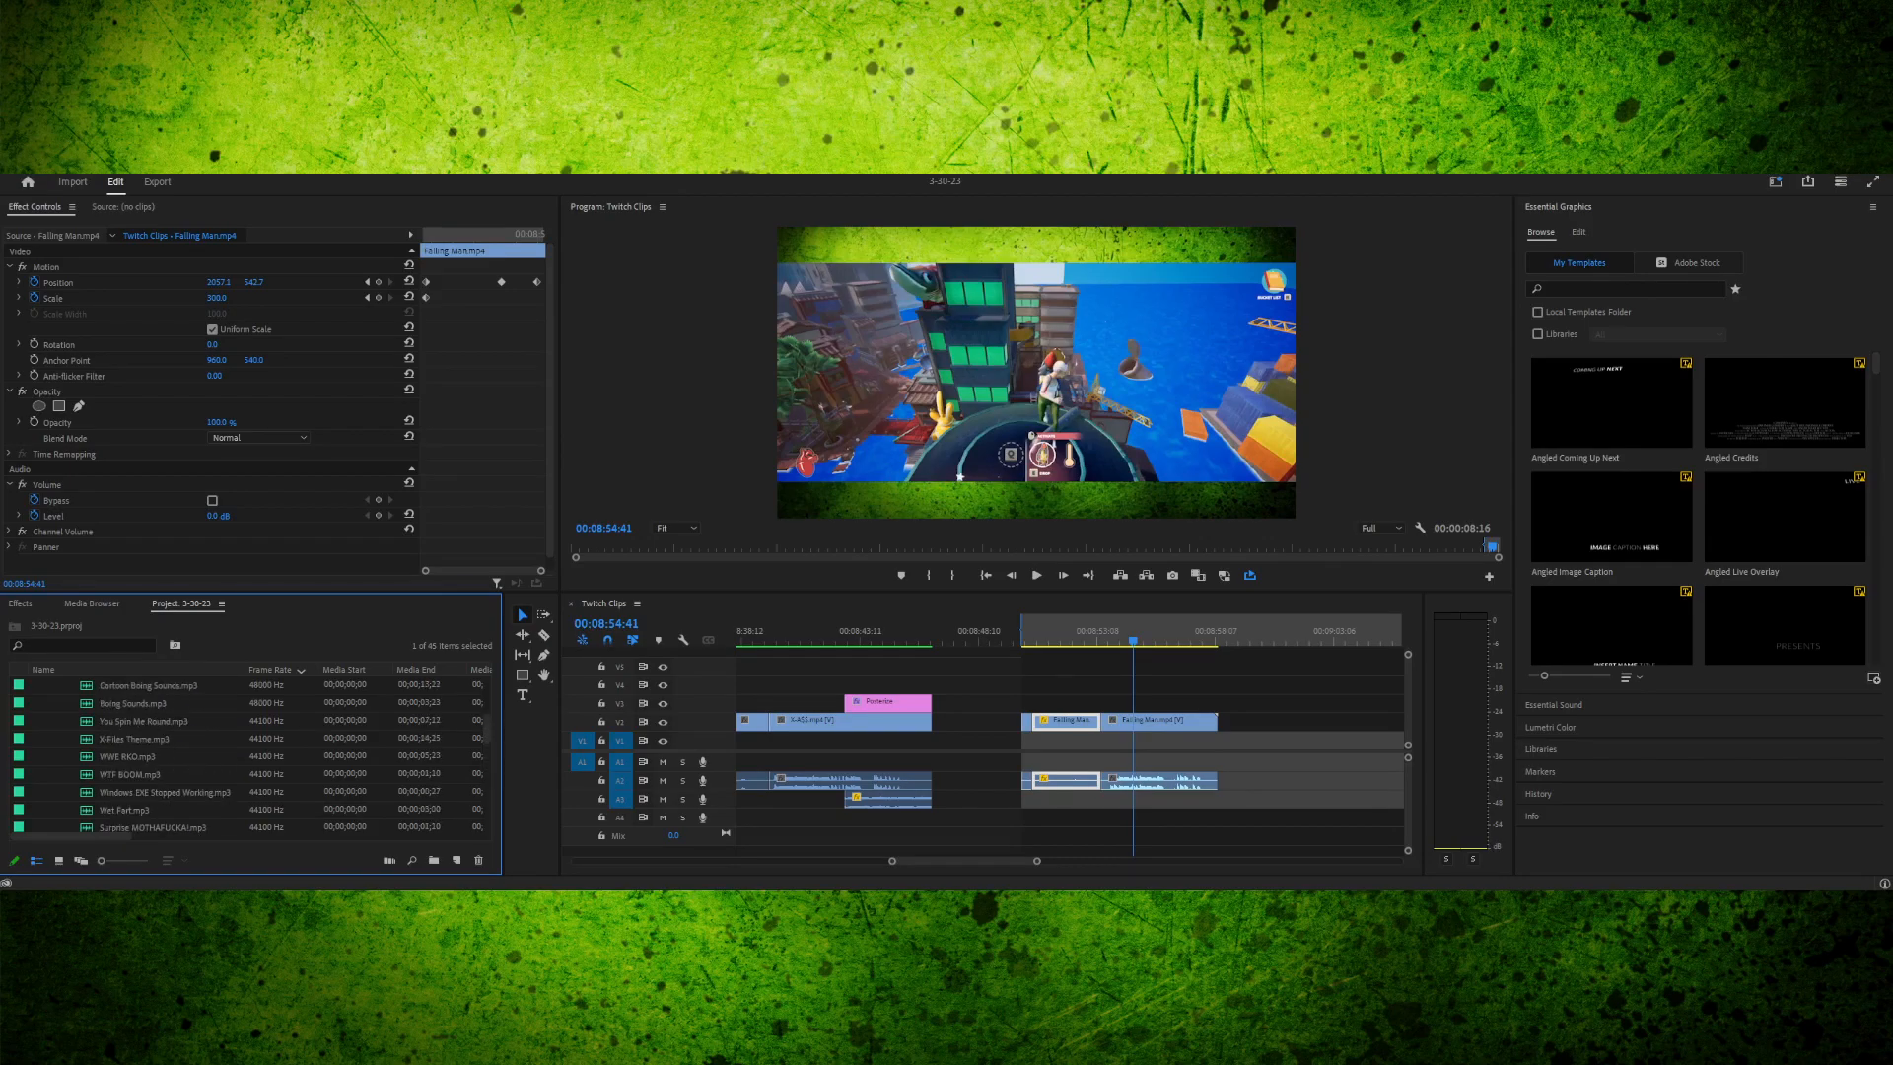
{"action": "left_click", "coordinate": [134, 739]}
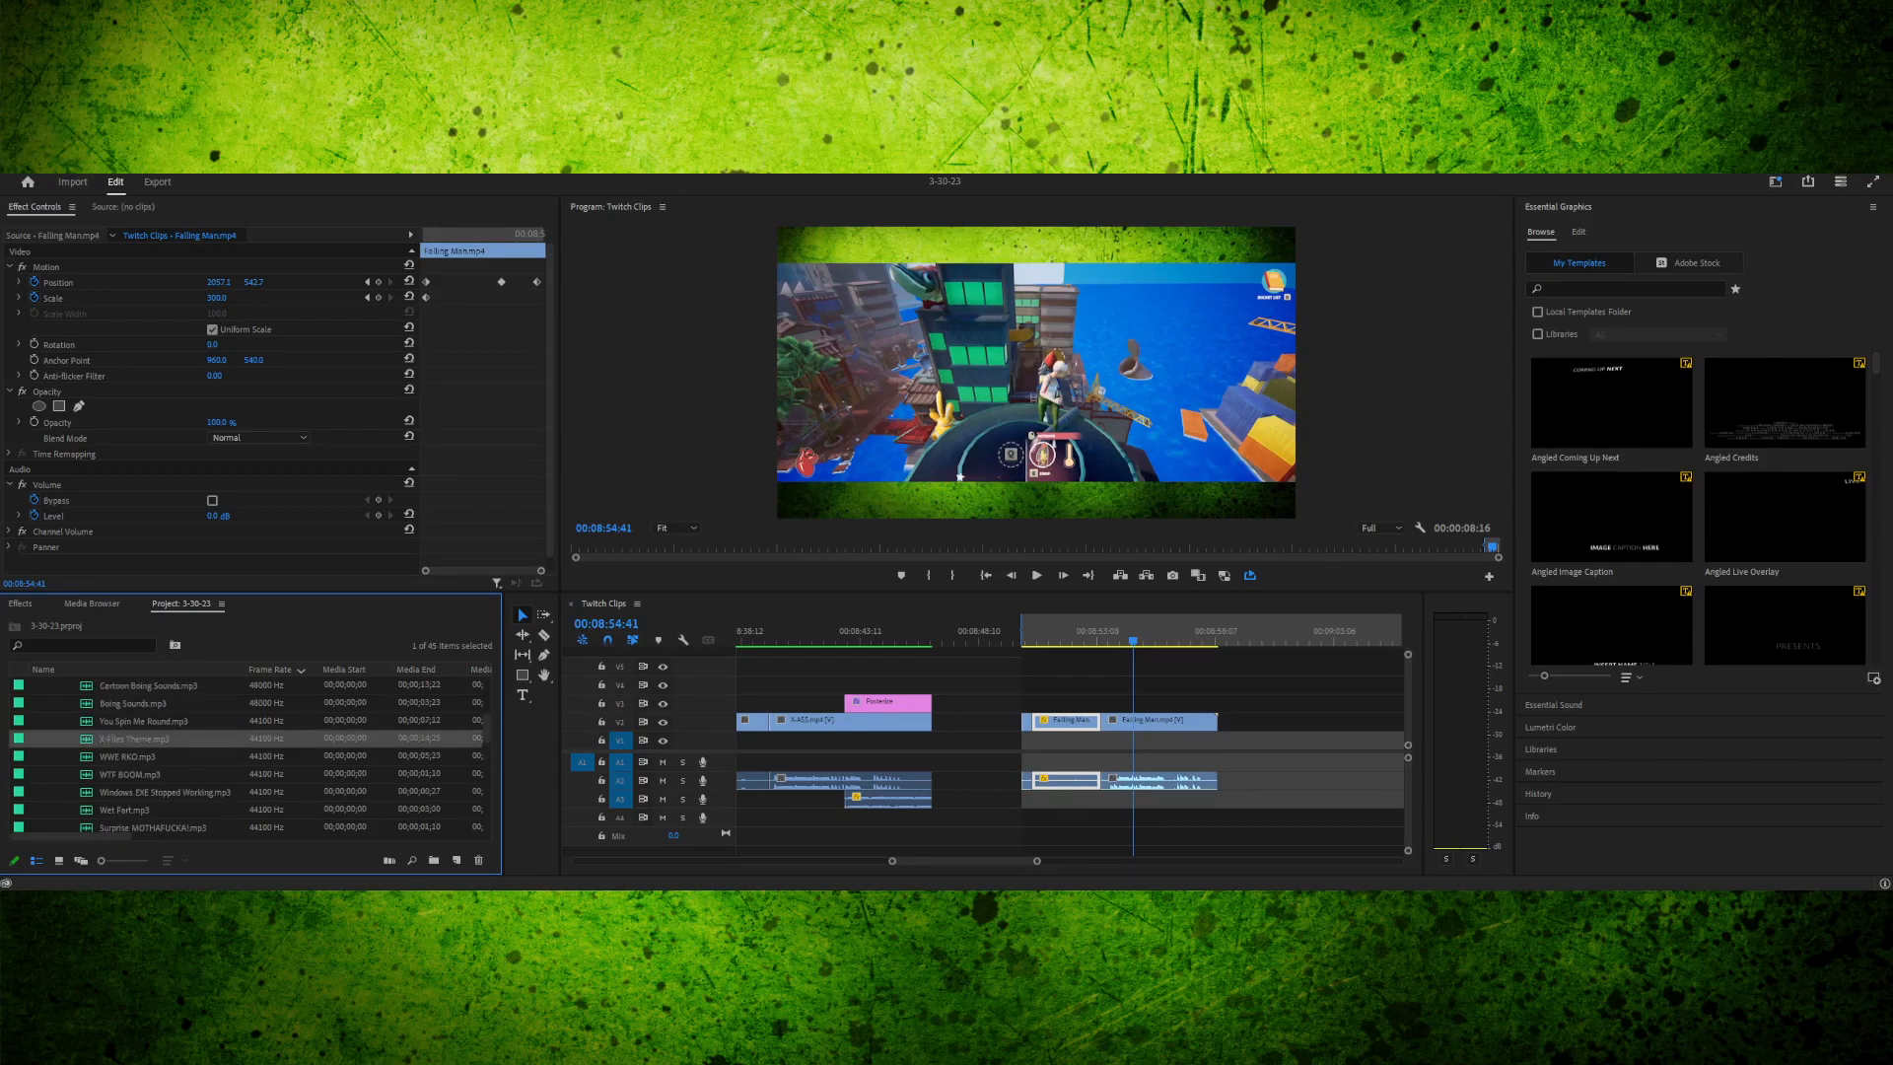
{"action": "left_click_drag", "start_coordinate": [134, 738], "coordinate": [1196, 800]}
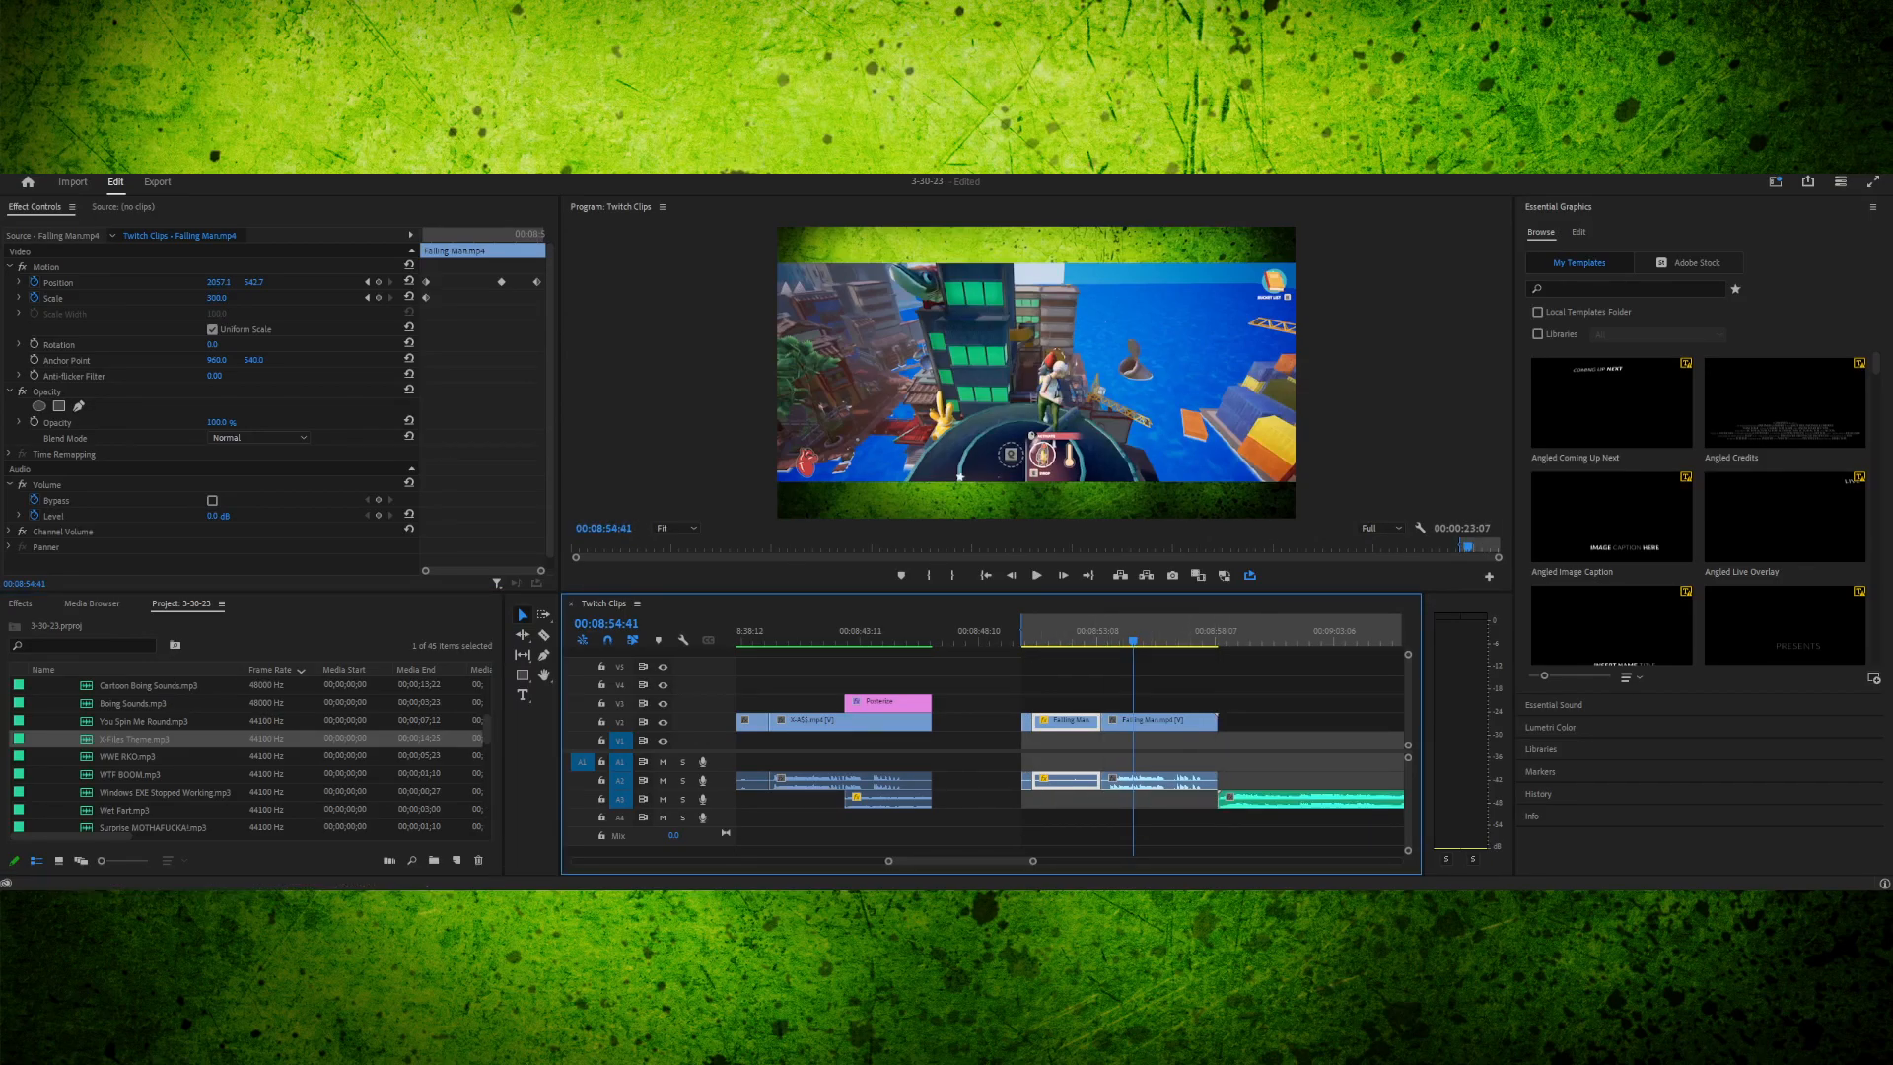
{"action": "scroll", "coordinate": [1070, 735], "scroll_direction": "right", "scroll_amount": 3}
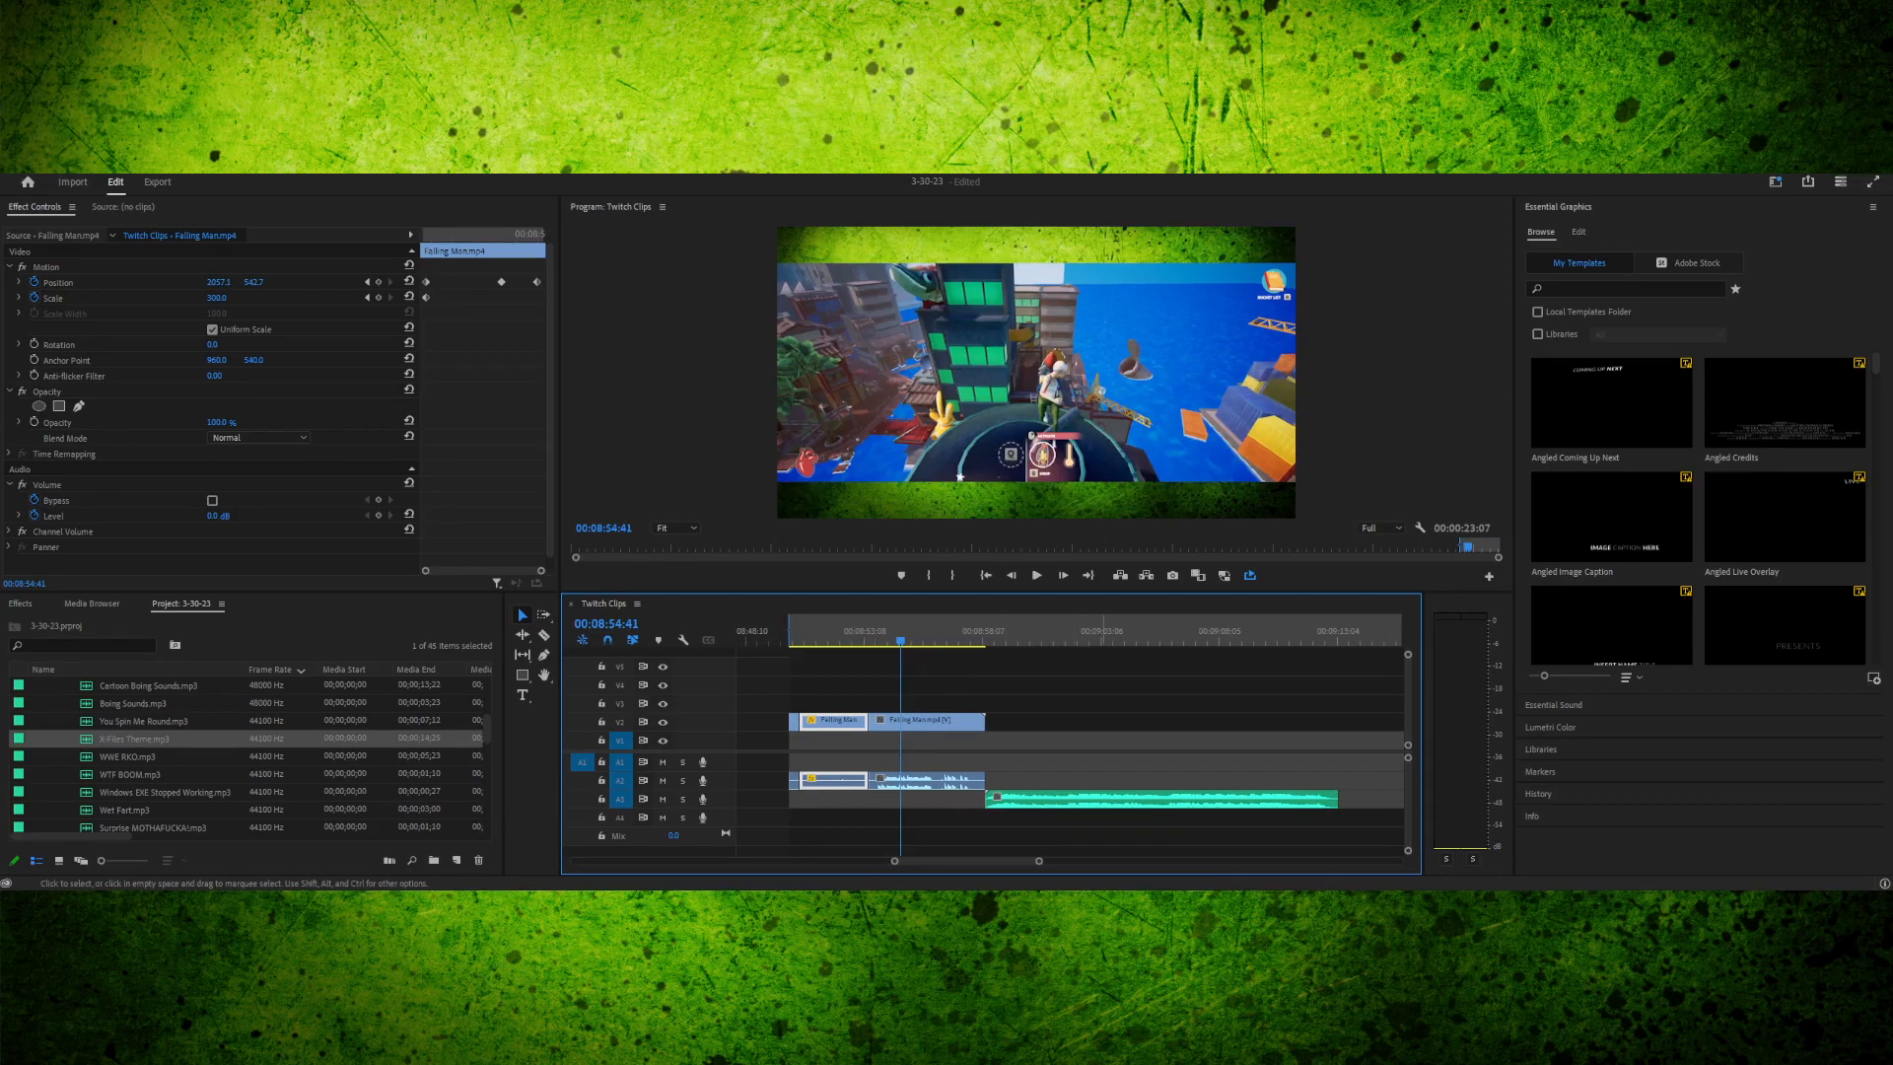
- Play the X-Files Theme from its start and again from about 00:09:01 to find a usable passage
{"action": "key", "text": "Down"}
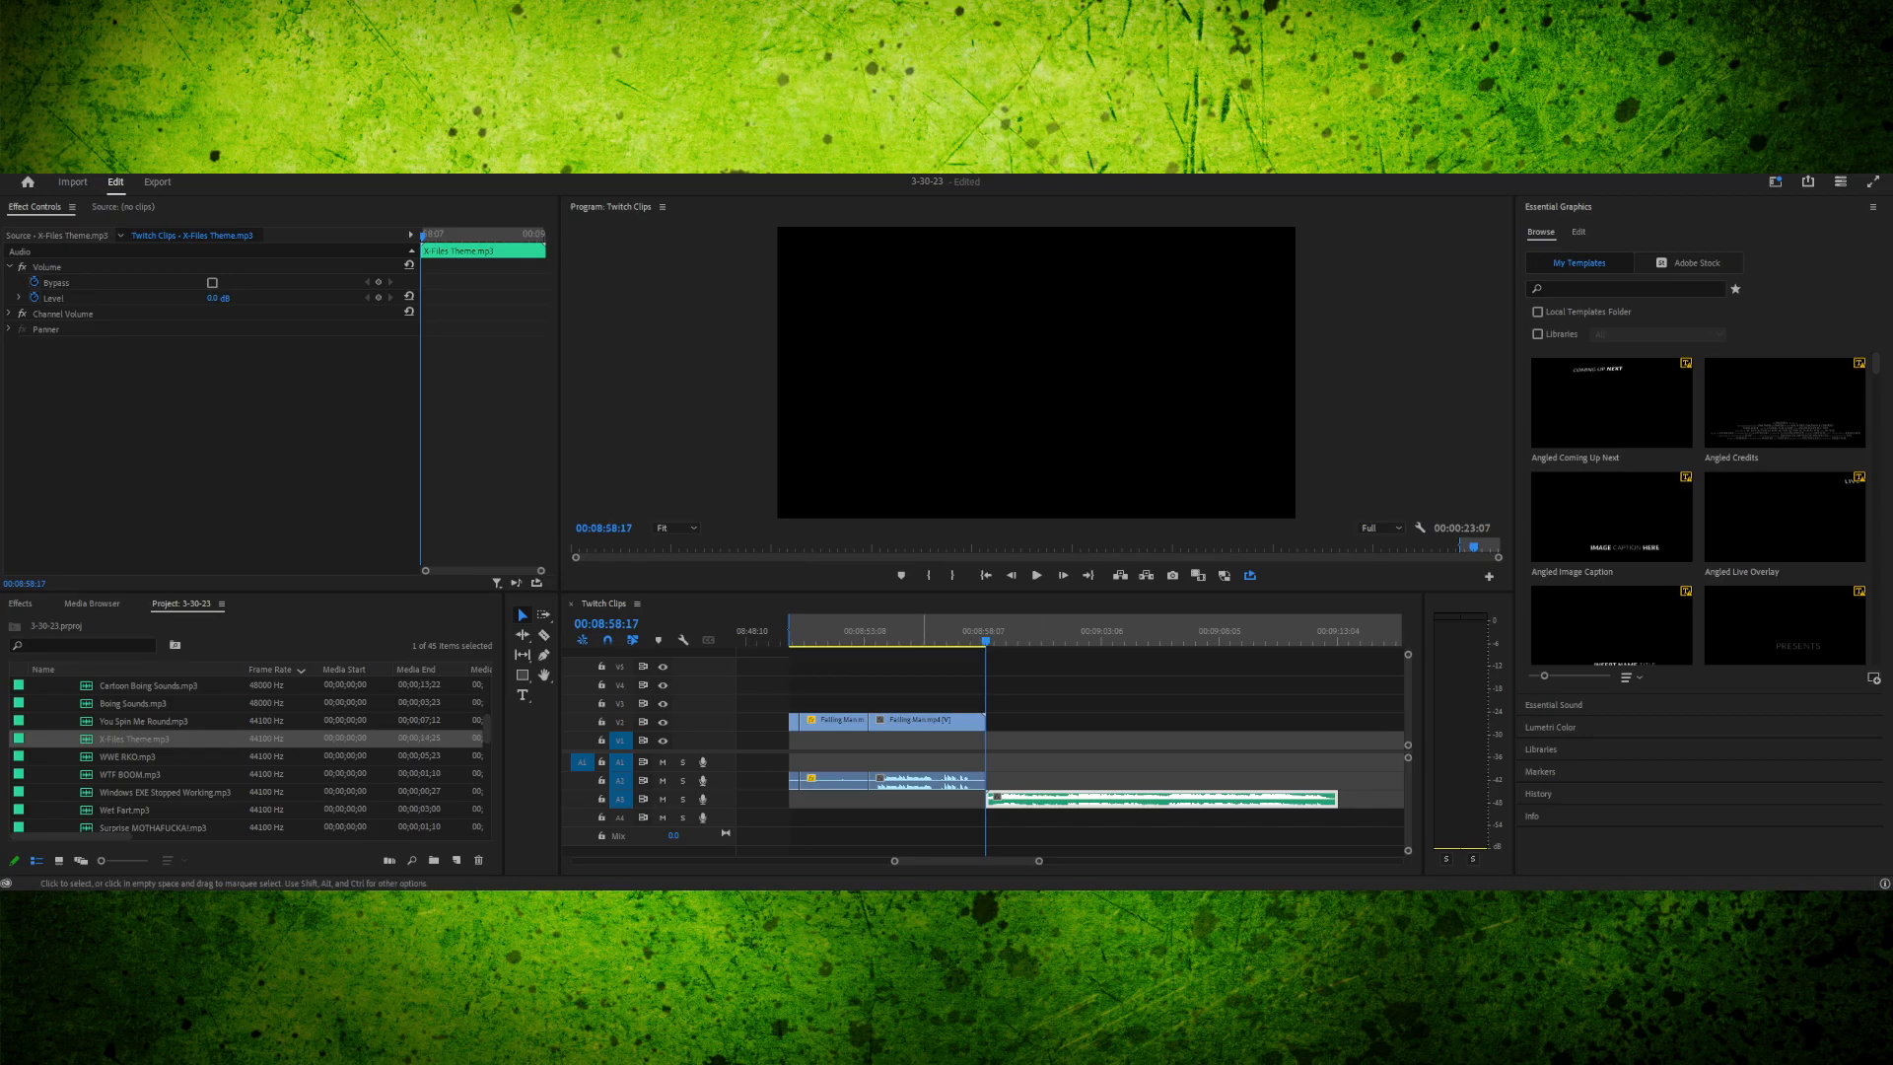
{"action": "left_click", "coordinate": [988, 639]}
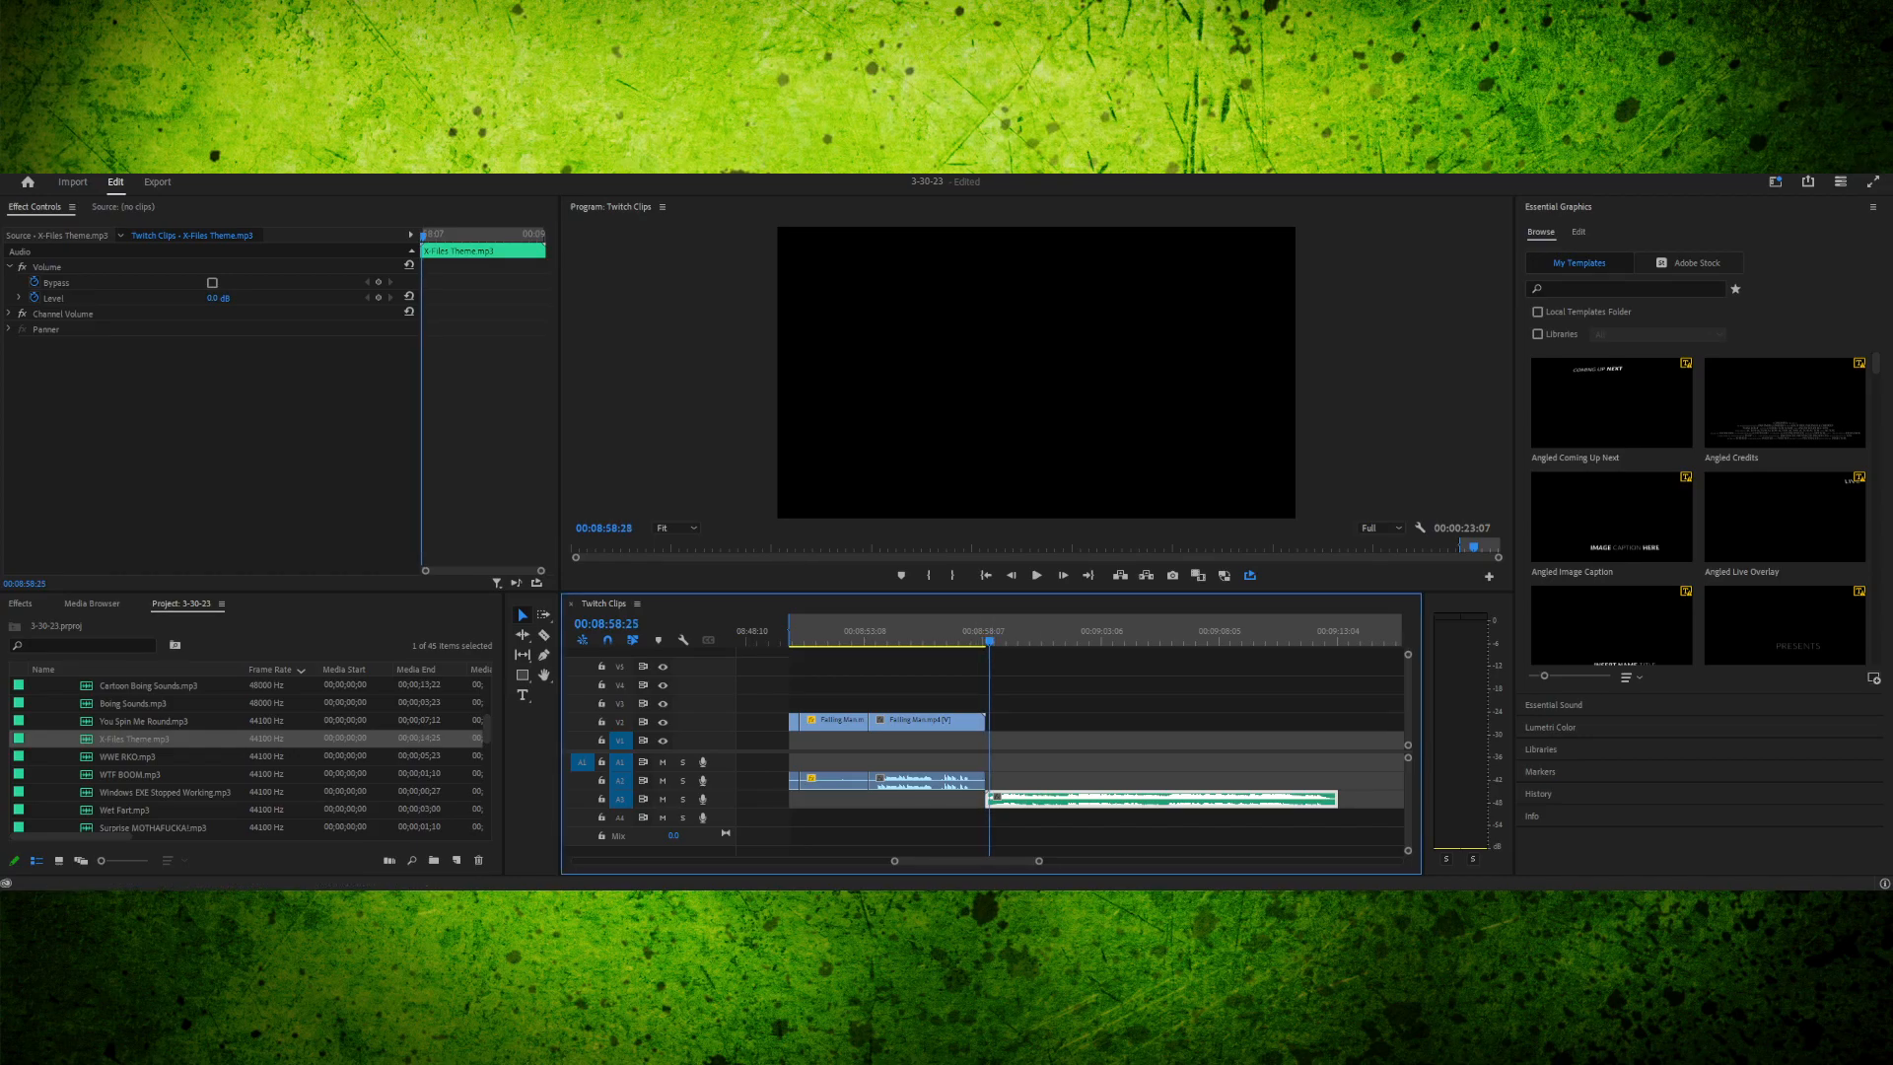
{"action": "key", "text": "space"}
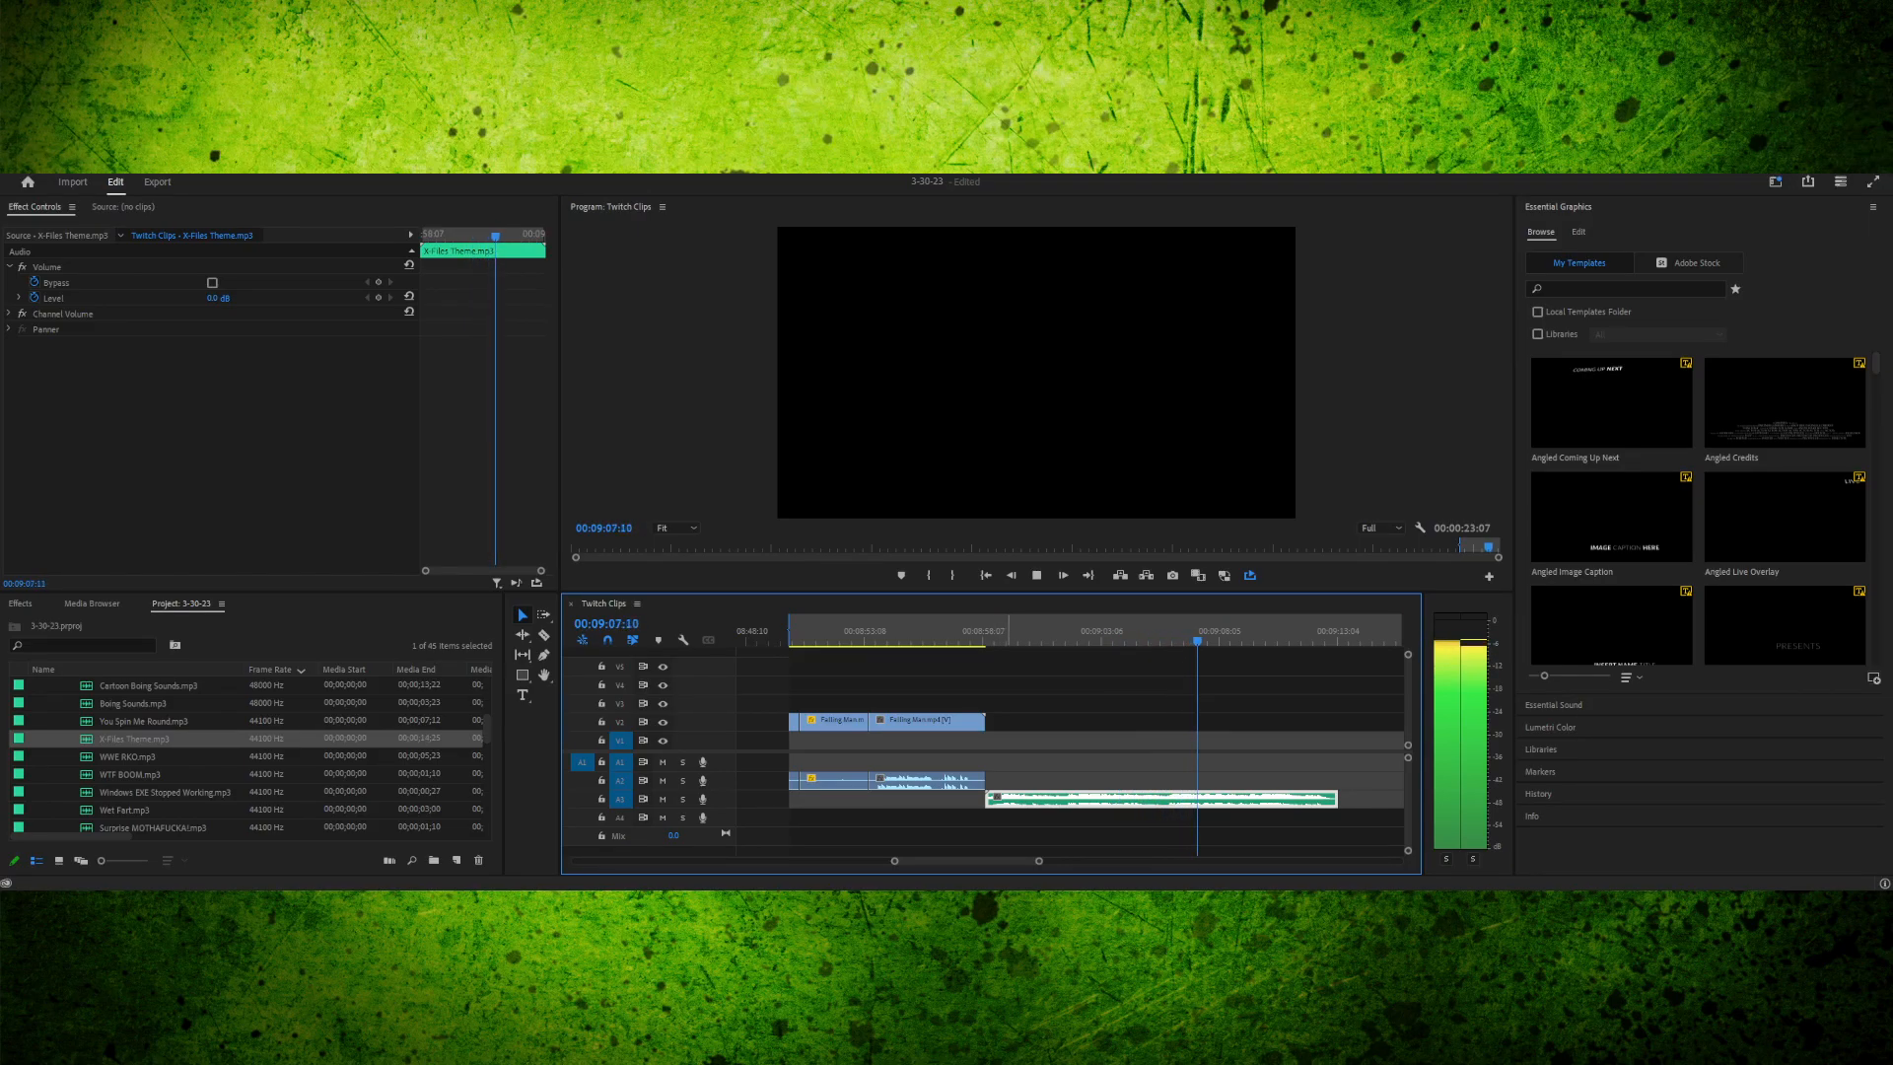
{"action": "left_click_drag", "start_coordinate": [1009, 631], "coordinate": [983, 631]}
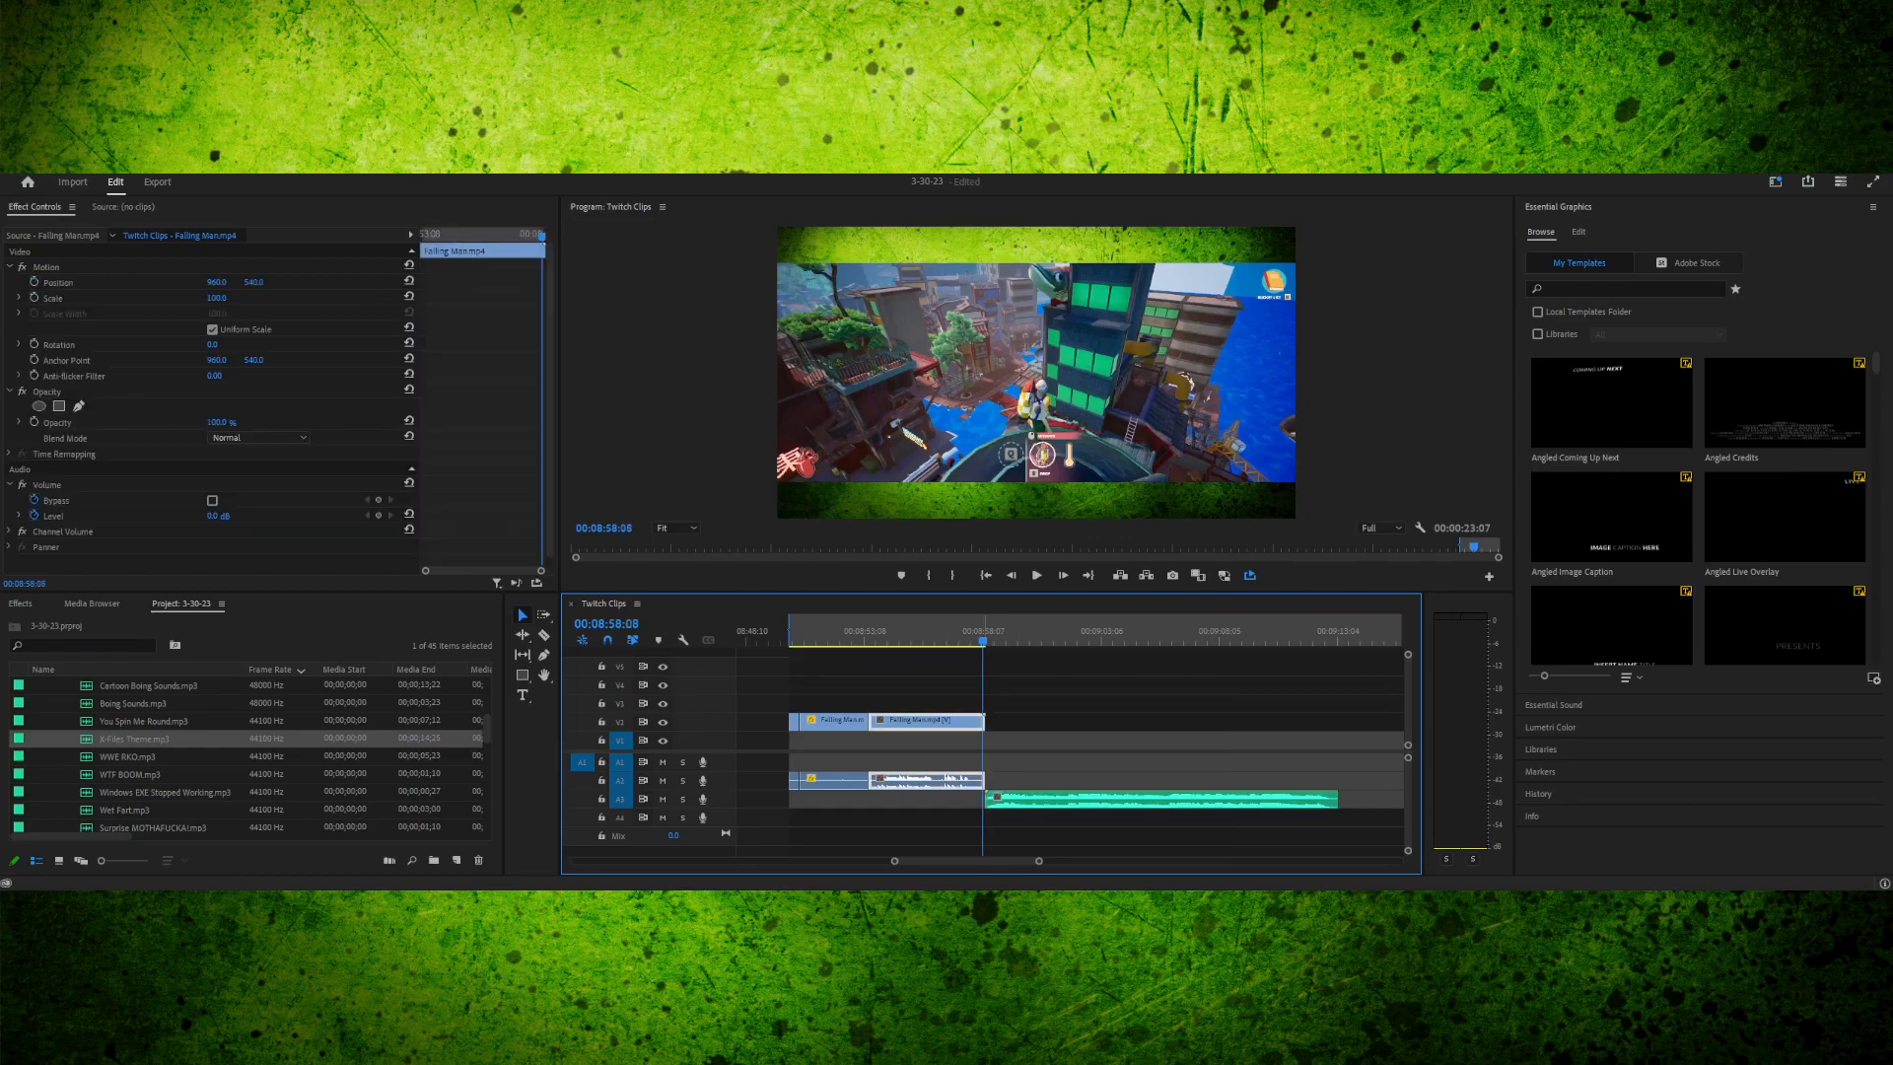
{"action": "key", "text": "space"}
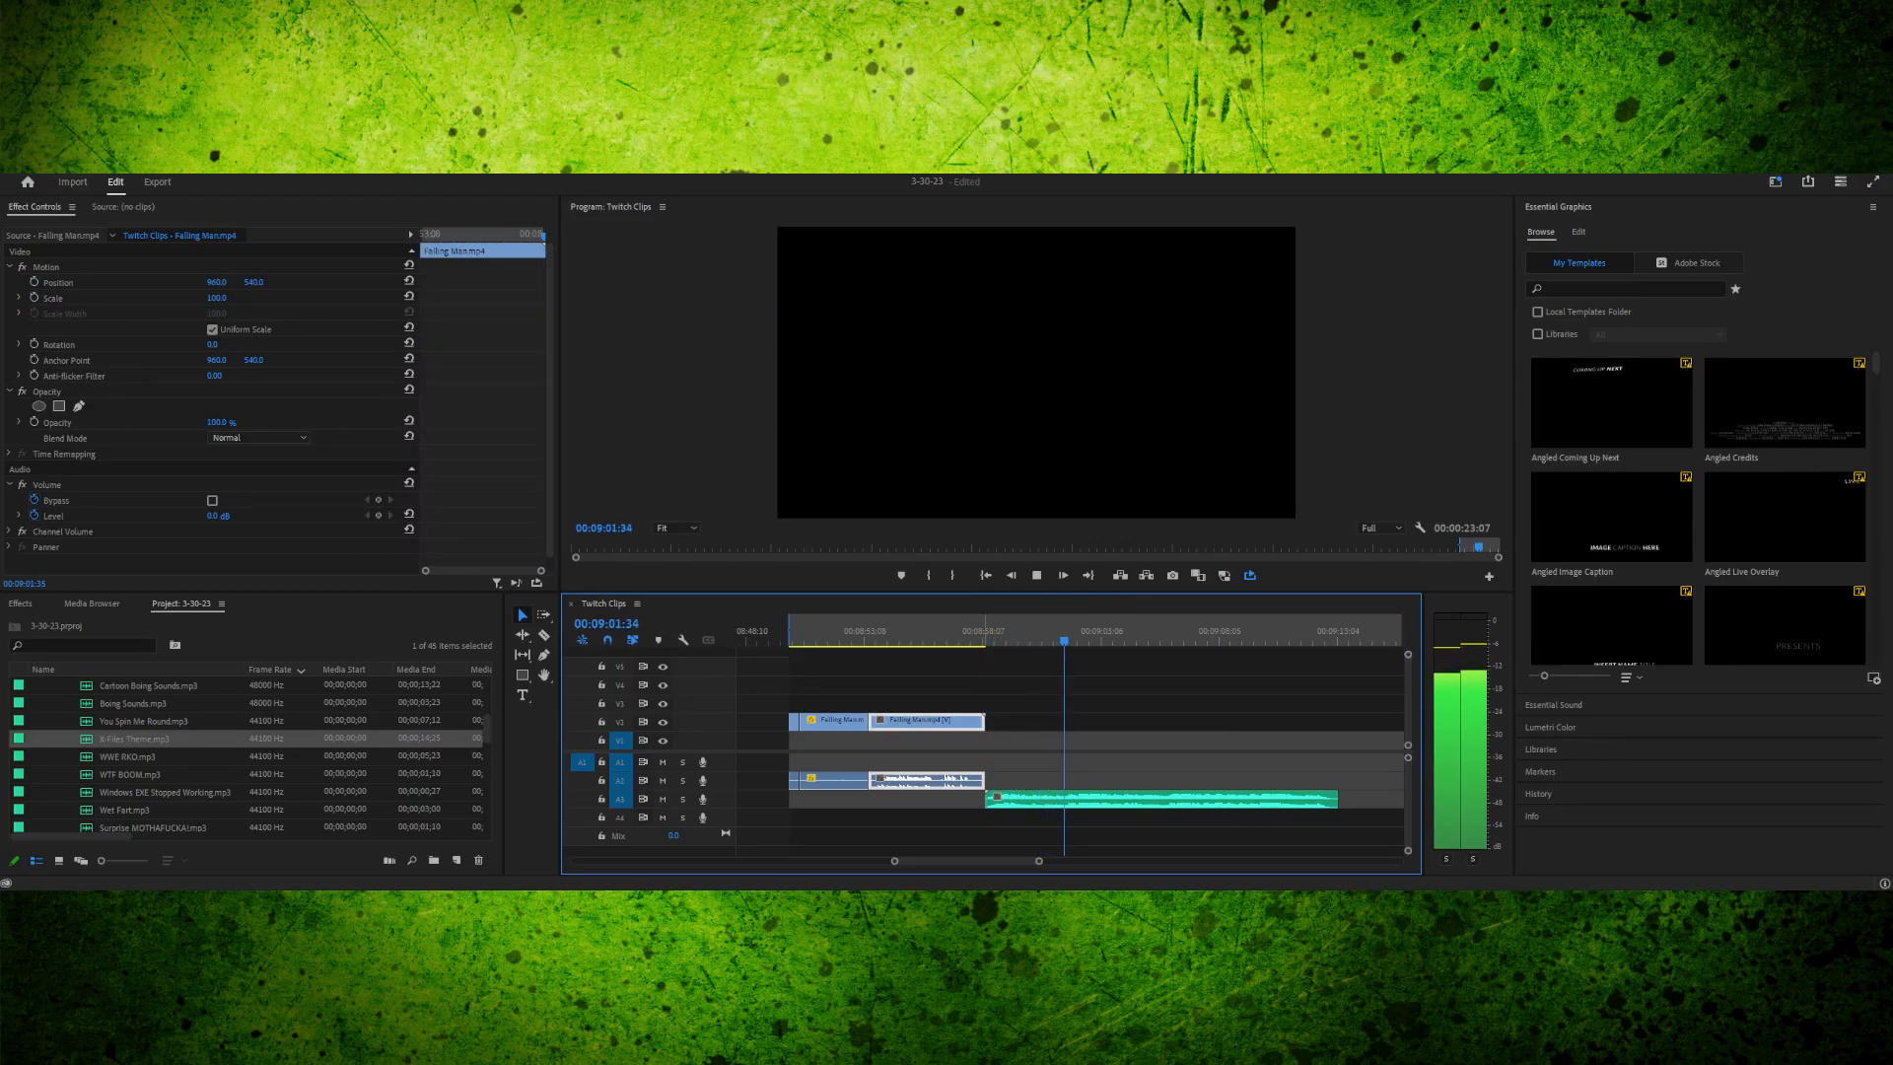
{"action": "left_click_drag", "start_coordinate": [1095, 631], "coordinate": [1065, 631]}
{"action": "key", "text": "space"}
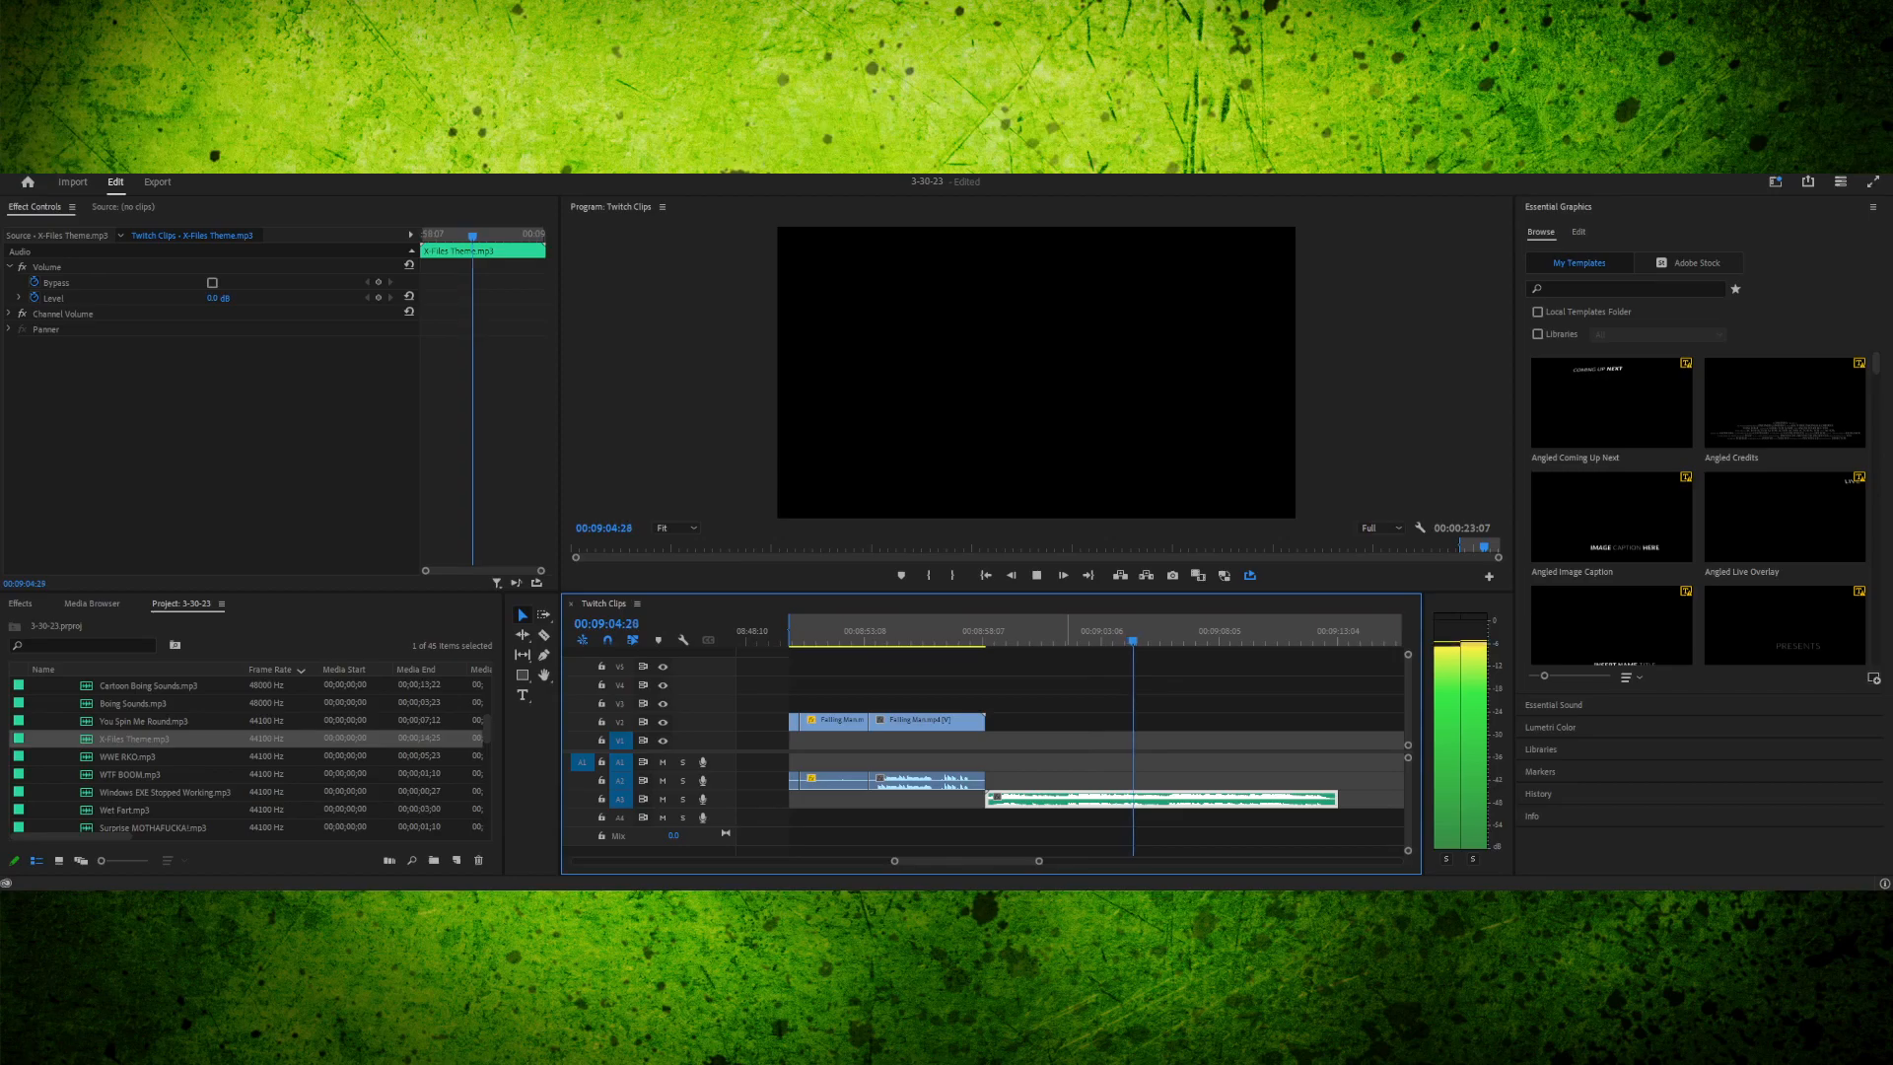
- Replay the opening phrase of the X-Files Theme and the passage following it to locate the cut point
{"action": "key", "text": "space"}
{"action": "left_click_drag", "start_coordinate": [1004, 631], "coordinate": [988, 631]}
{"action": "key", "text": "space"}
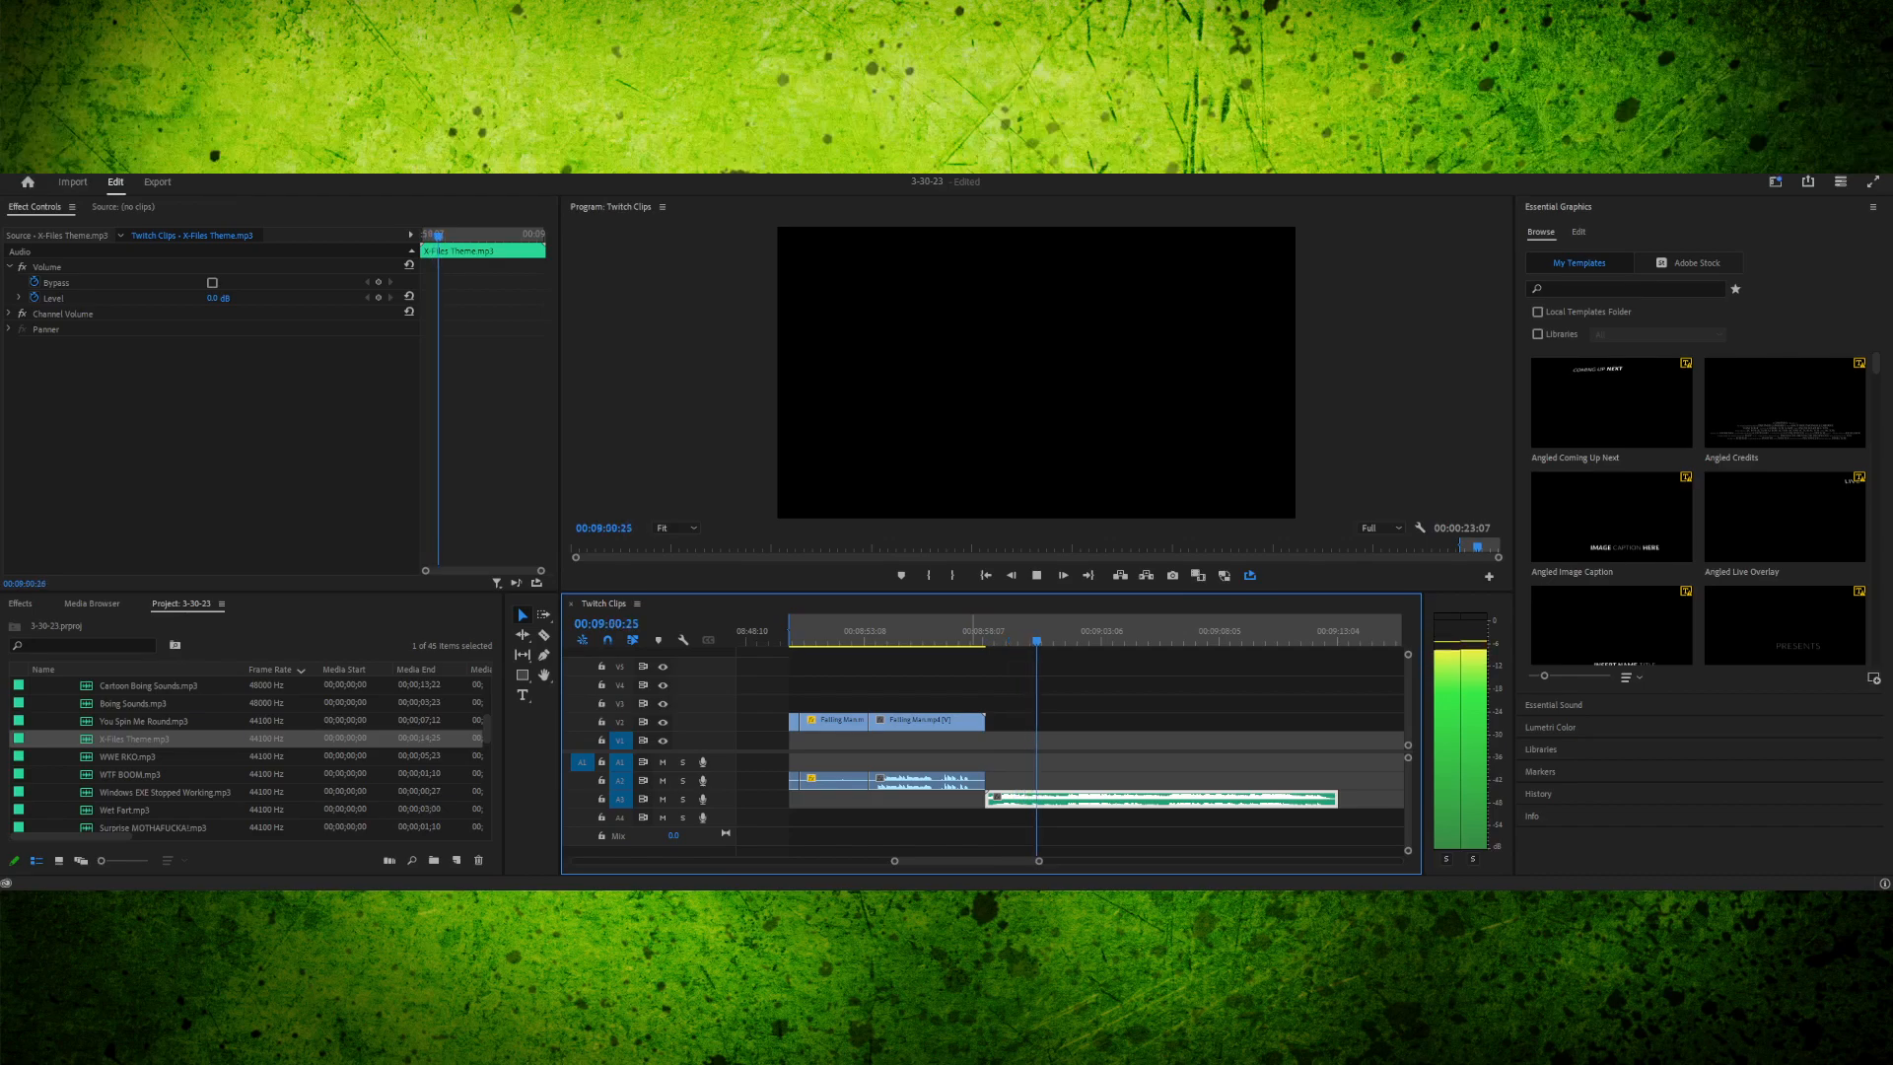
{"action": "key", "text": "space"}
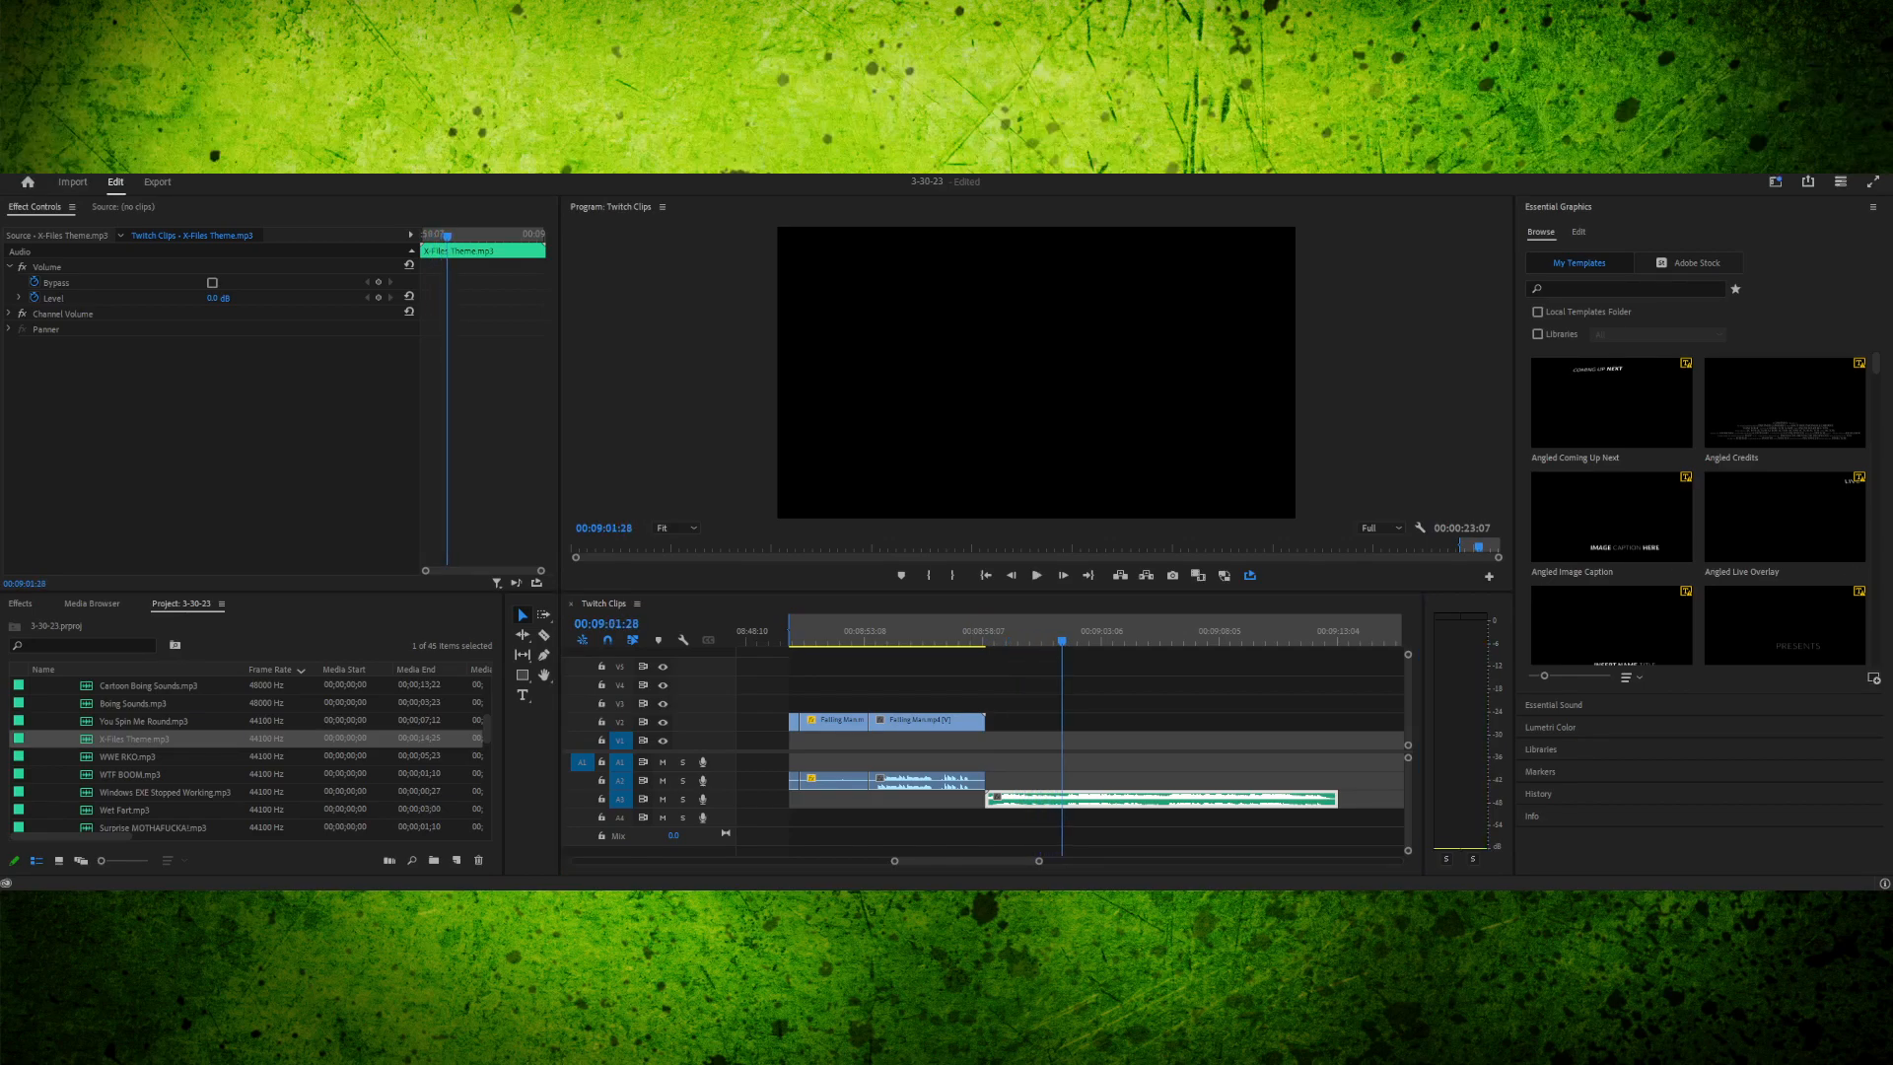
{"action": "left_click_drag", "start_coordinate": [1017, 630], "coordinate": [984, 631]}
{"action": "key", "text": "space"}
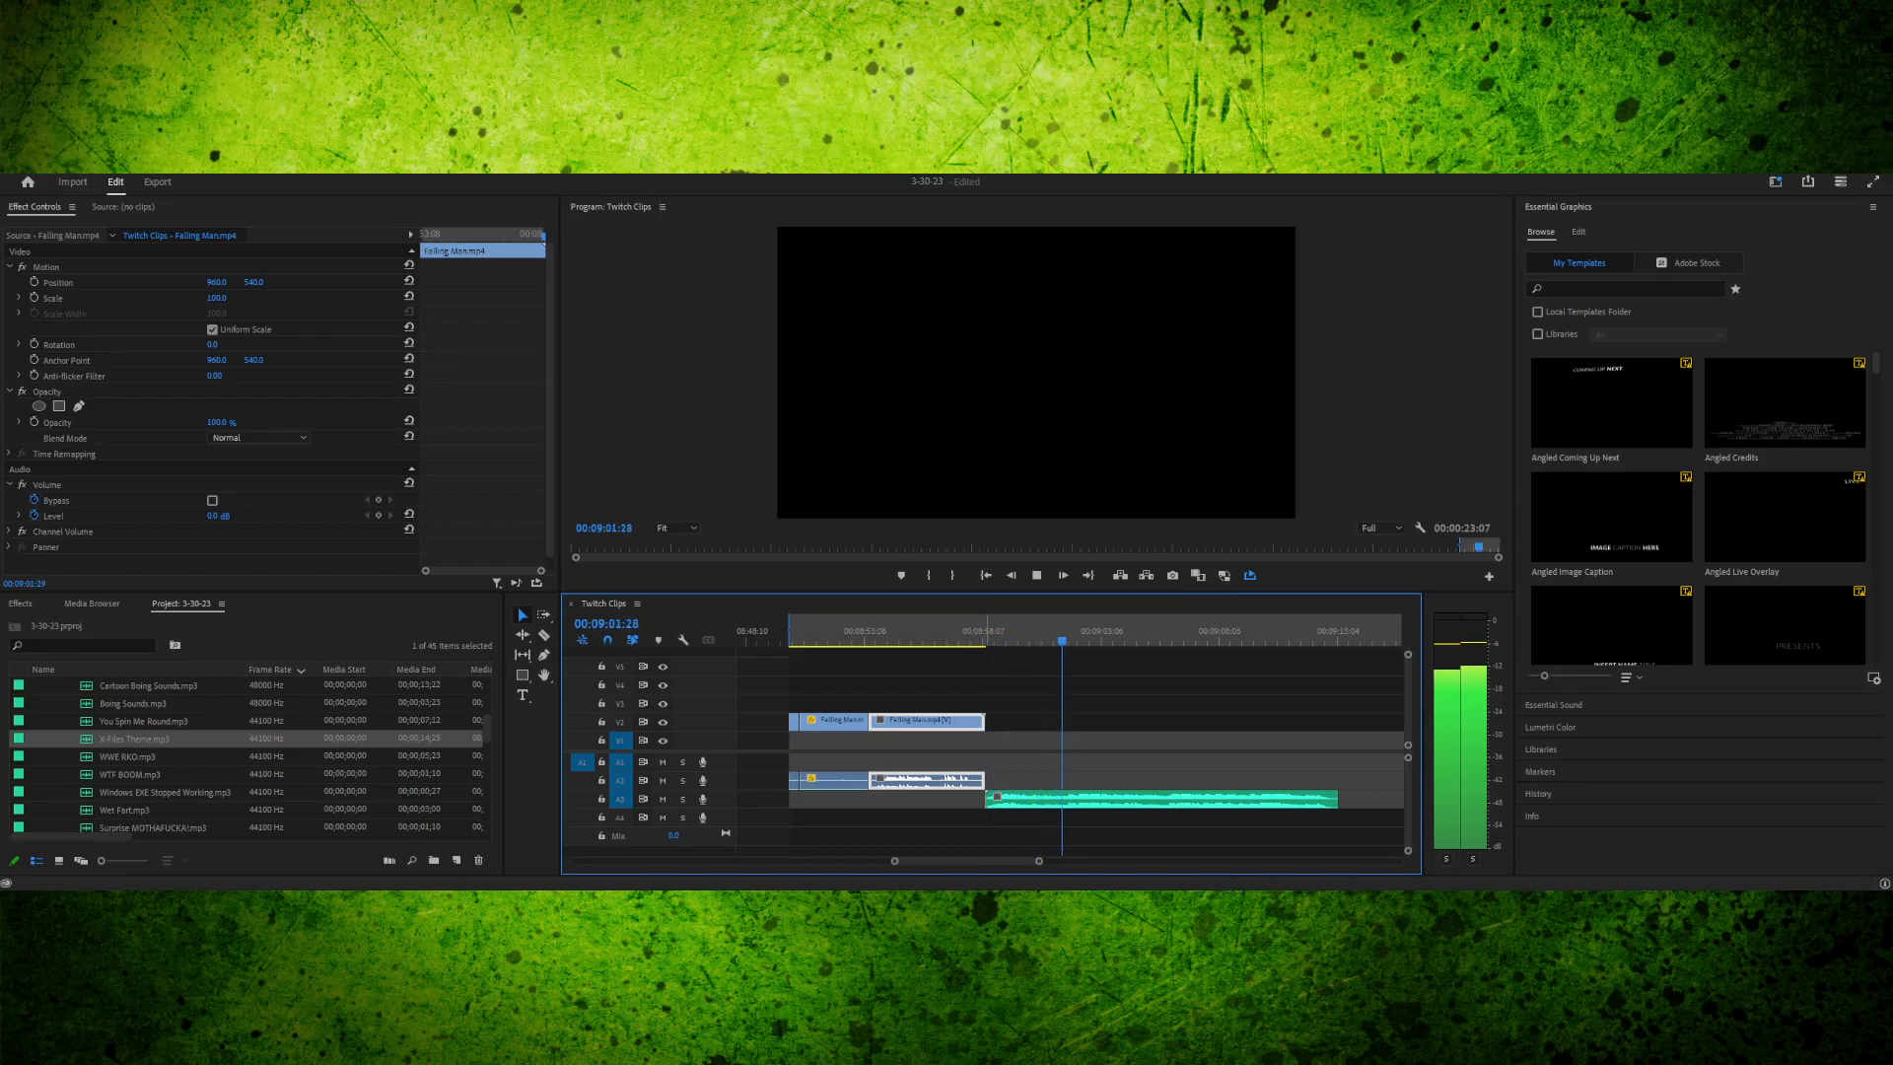
{"action": "key", "text": "space"}
{"action": "left_click_drag", "start_coordinate": [1087, 631], "coordinate": [1063, 631]}
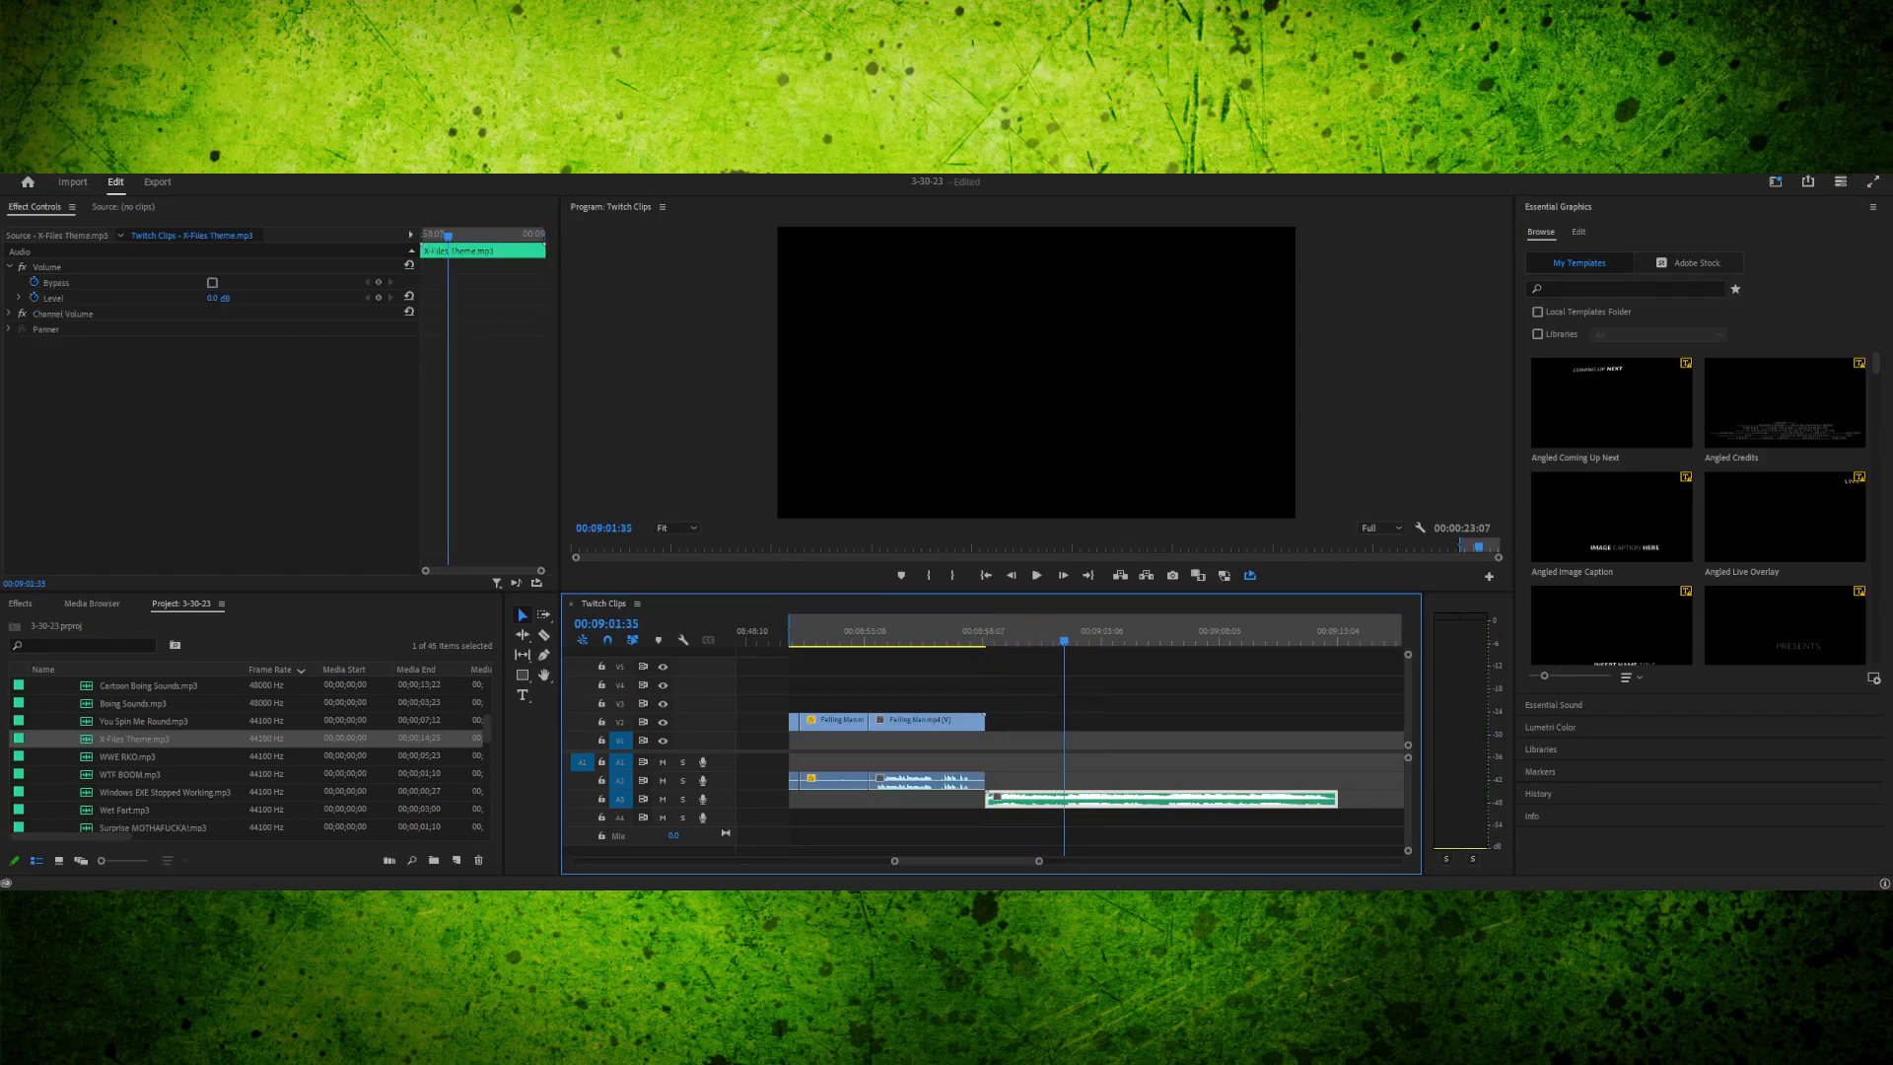
{"action": "key", "text": "space"}
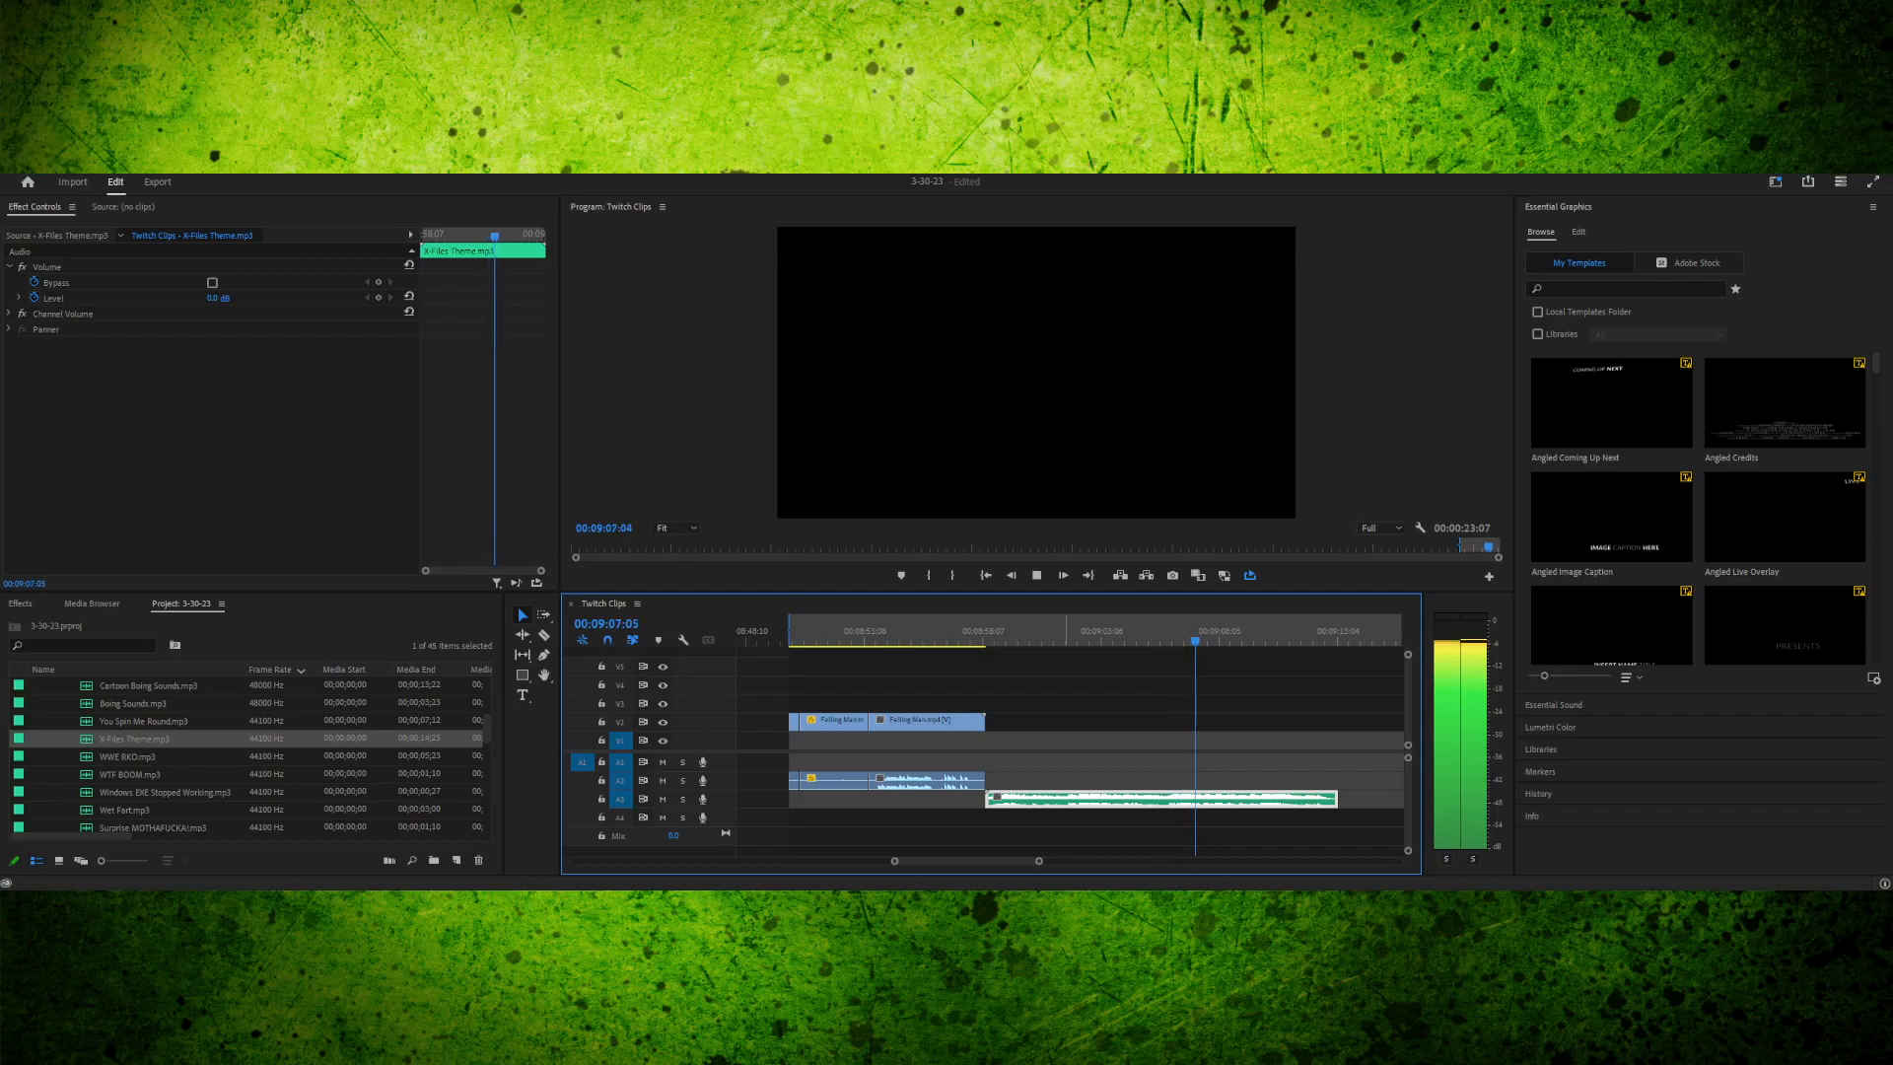
- Split the X-Files Theme audio at 00:09:01:37, after its opening phrase
{"action": "key", "text": "space"}
{"action": "key", "text": "Up"}
{"action": "key", "text": "space"}
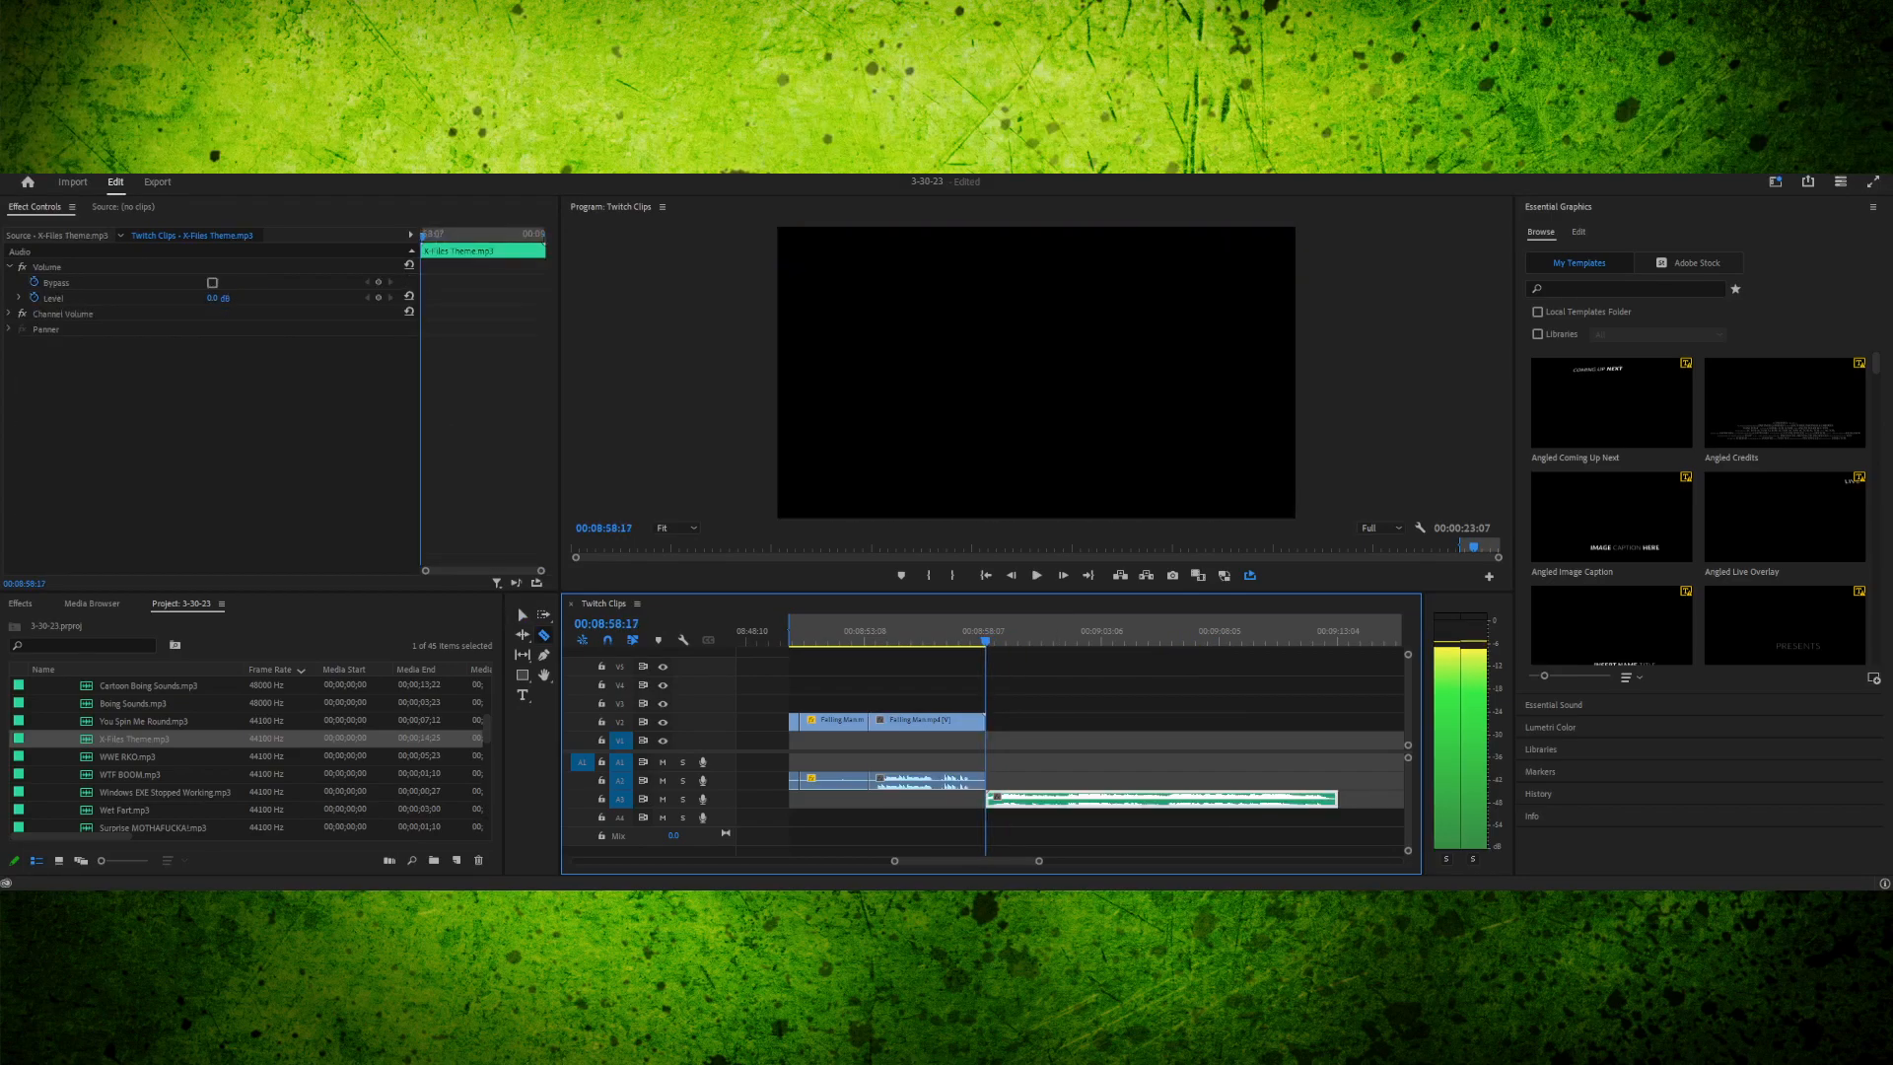
{"action": "key", "text": "space"}
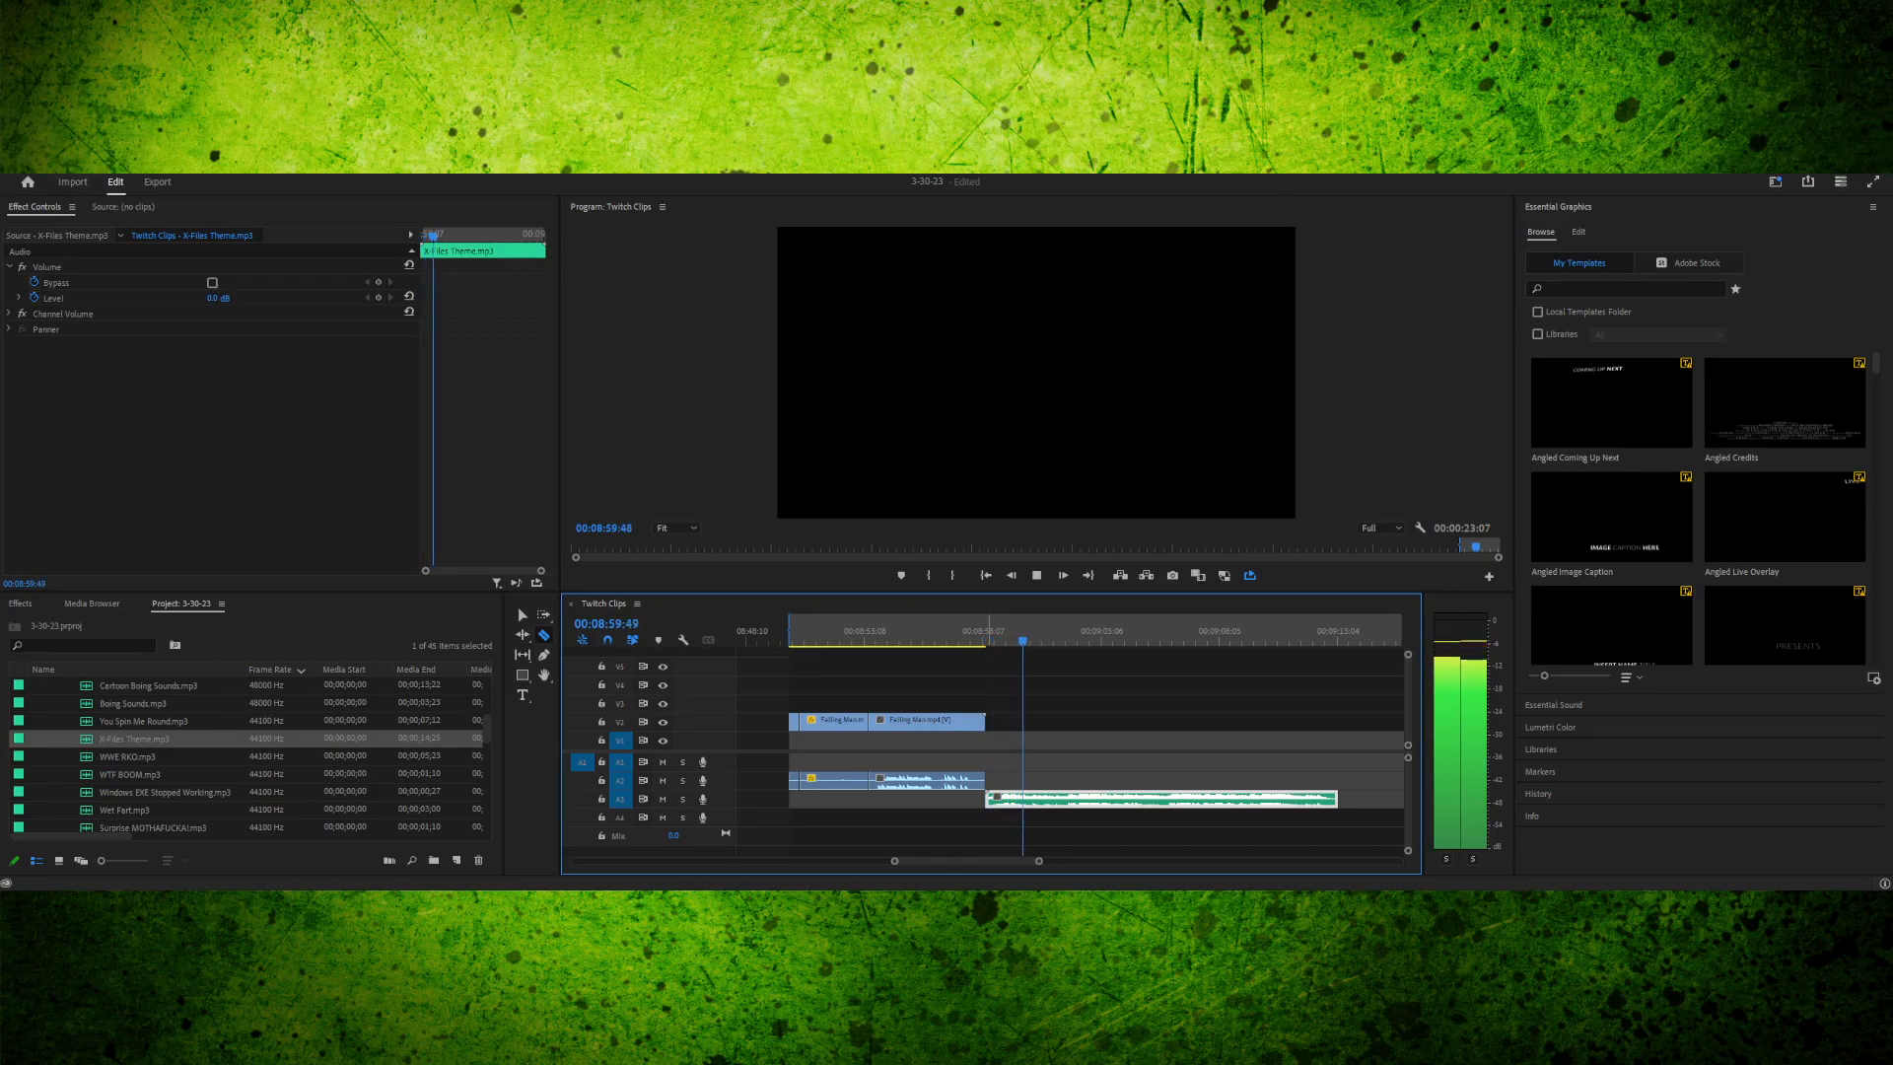
{"action": "key", "text": "space"}
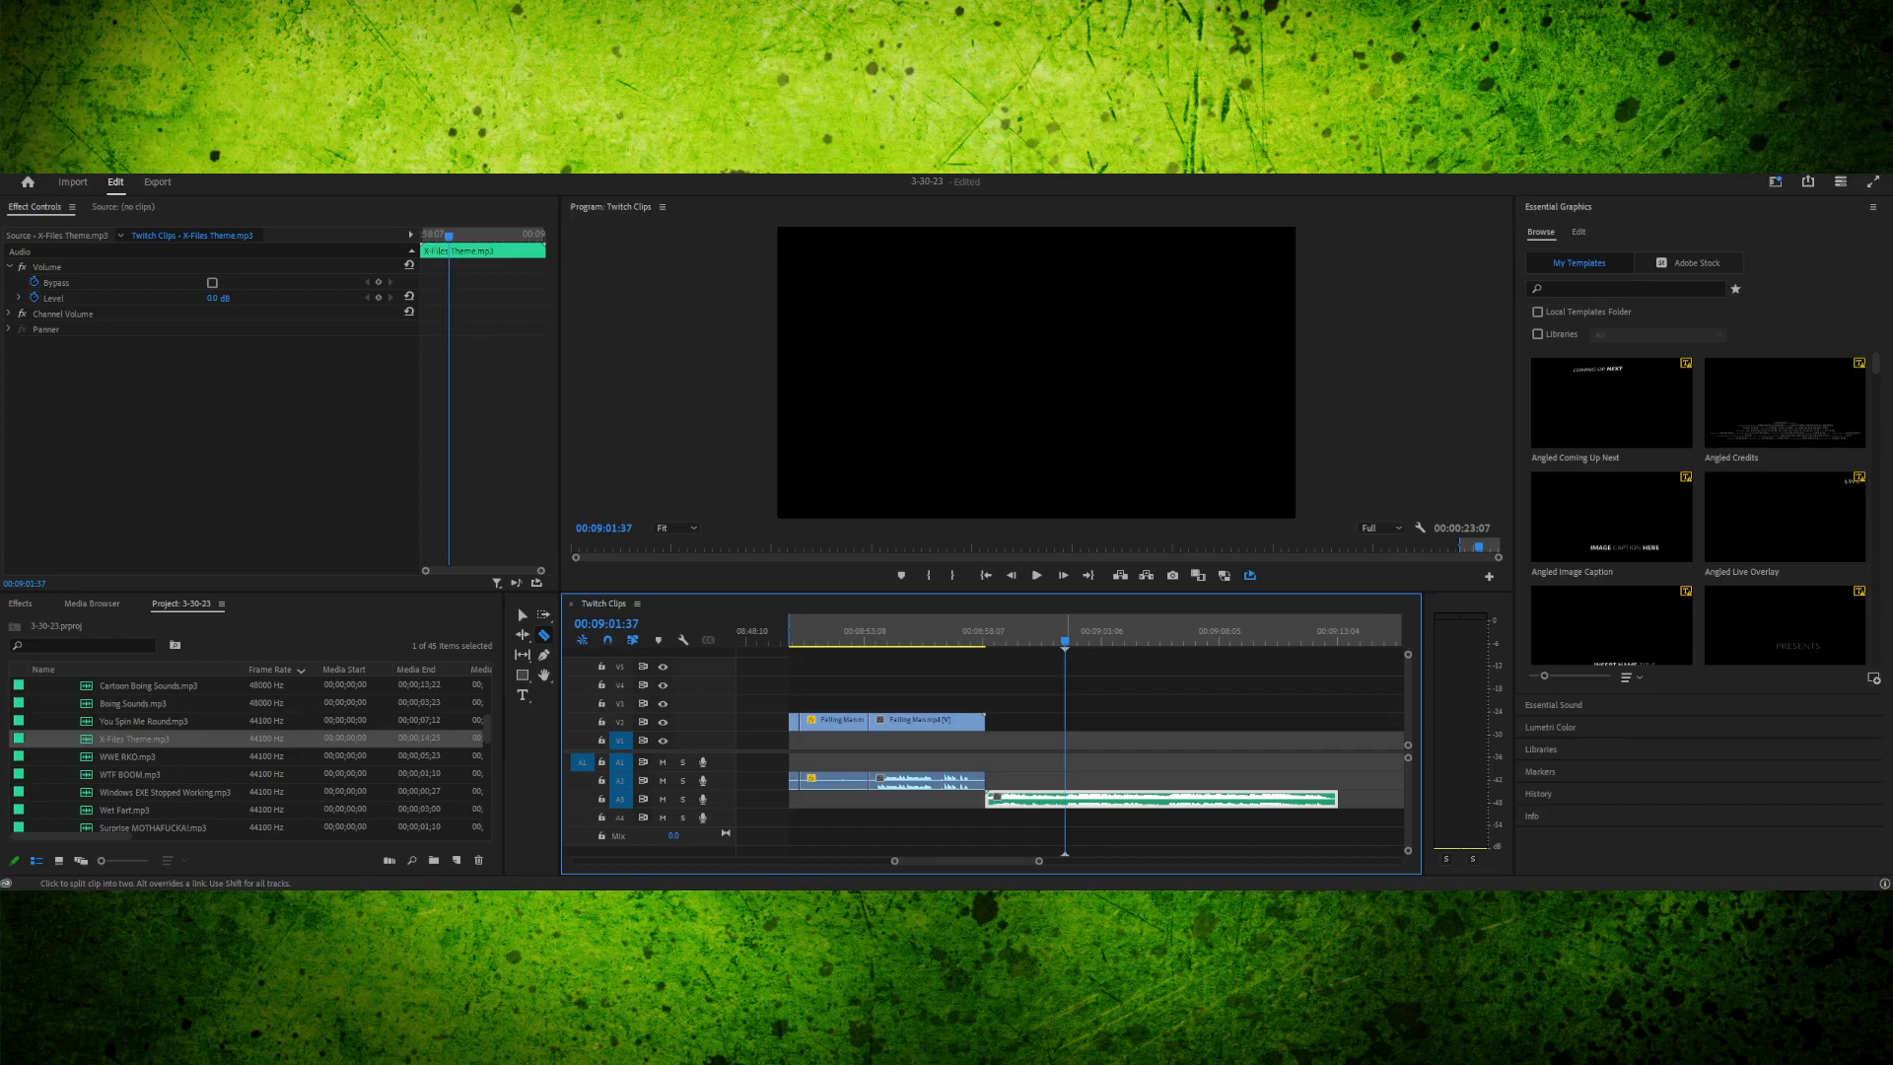
{"action": "key", "text": "ctrl+k"}
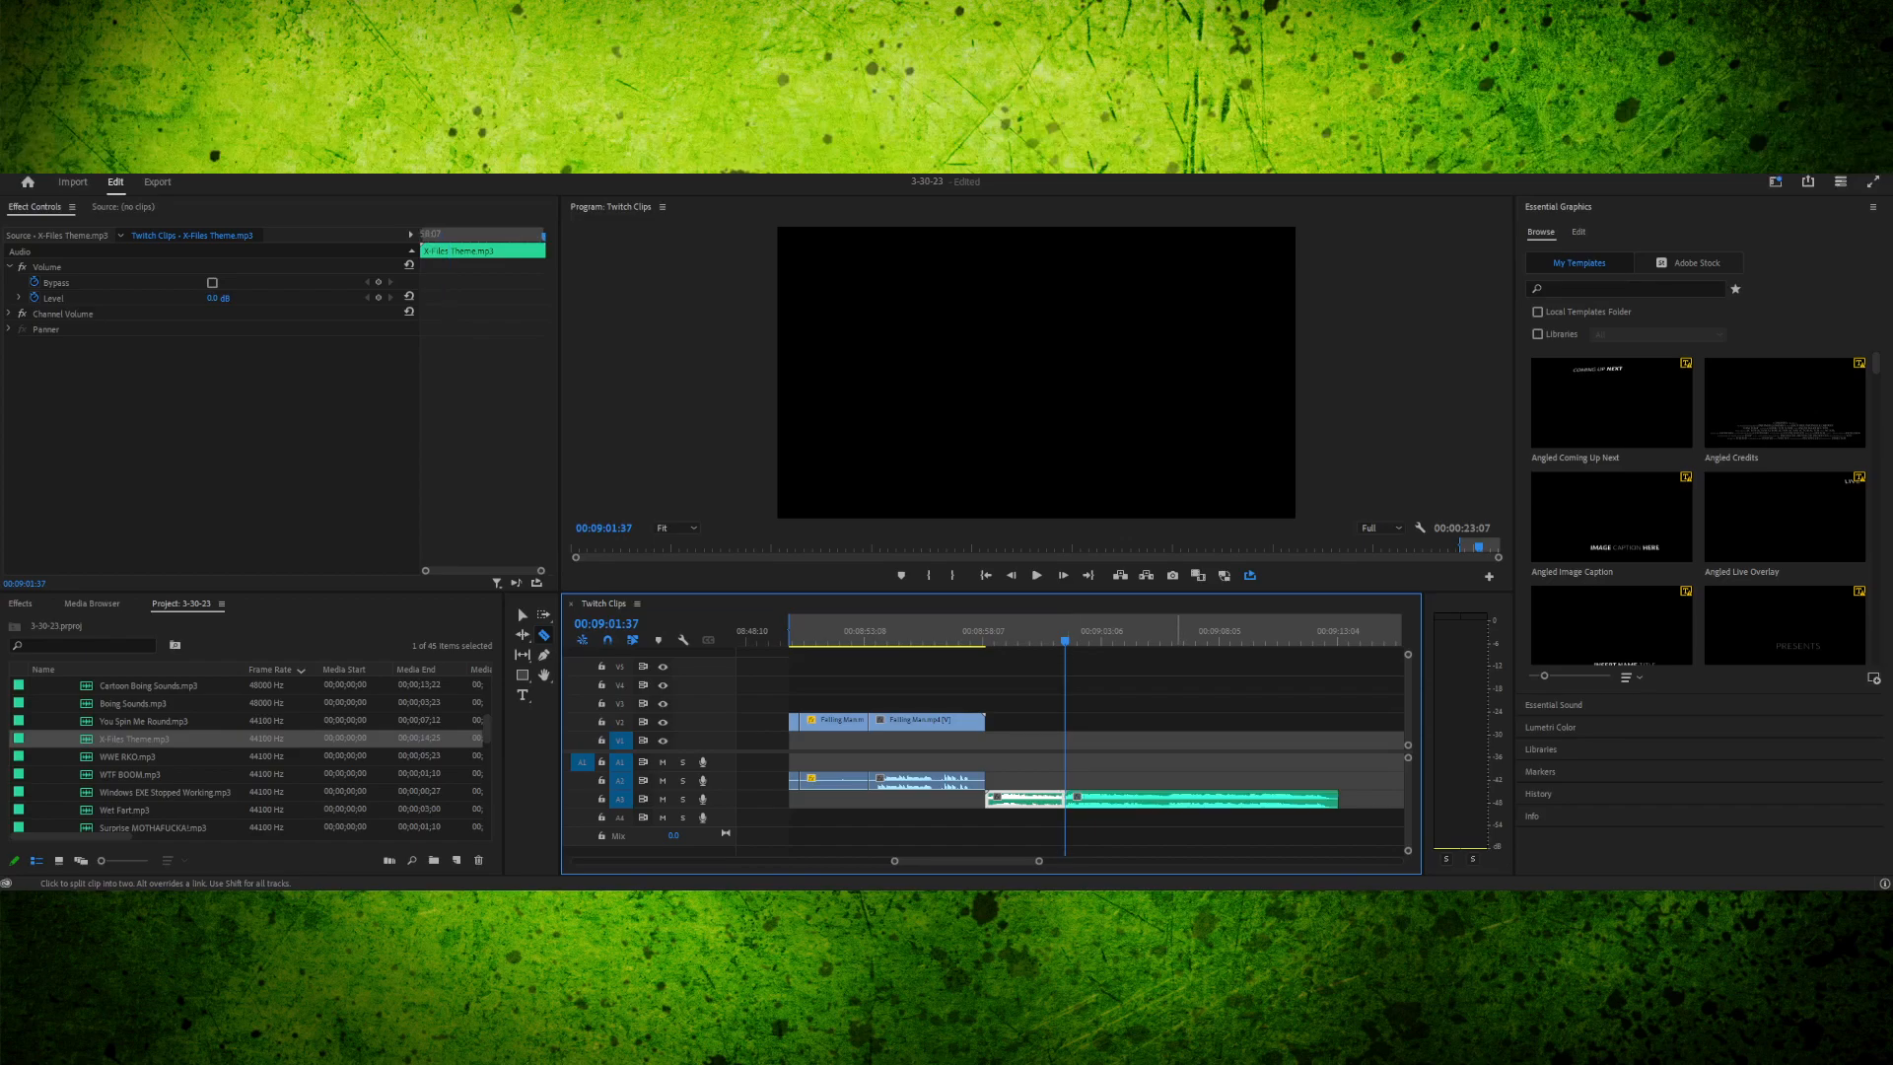
- Delete the remainder of the X-Files Theme audio after the cut at 00:09:01:37
{"action": "key", "text": "v"}
{"action": "left_click", "coordinate": [1159, 799]}
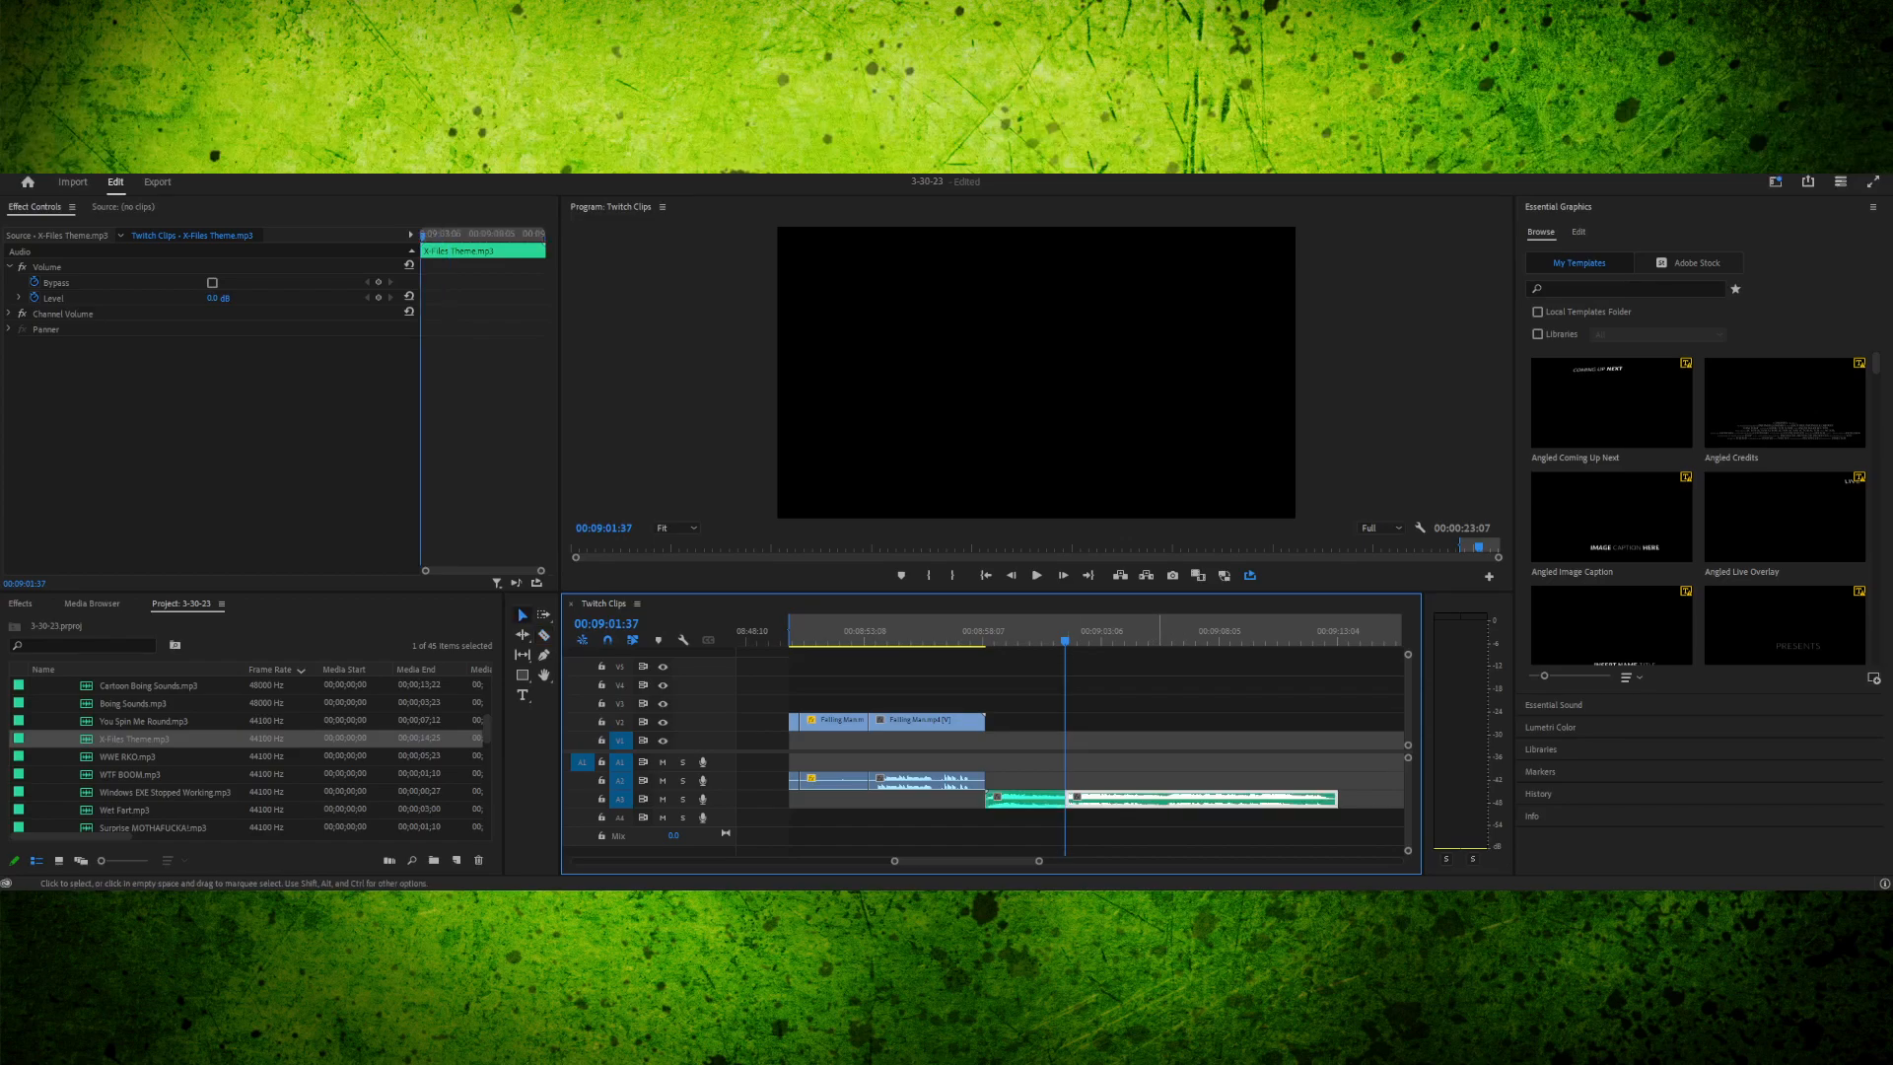
{"action": "key", "text": "Delete"}
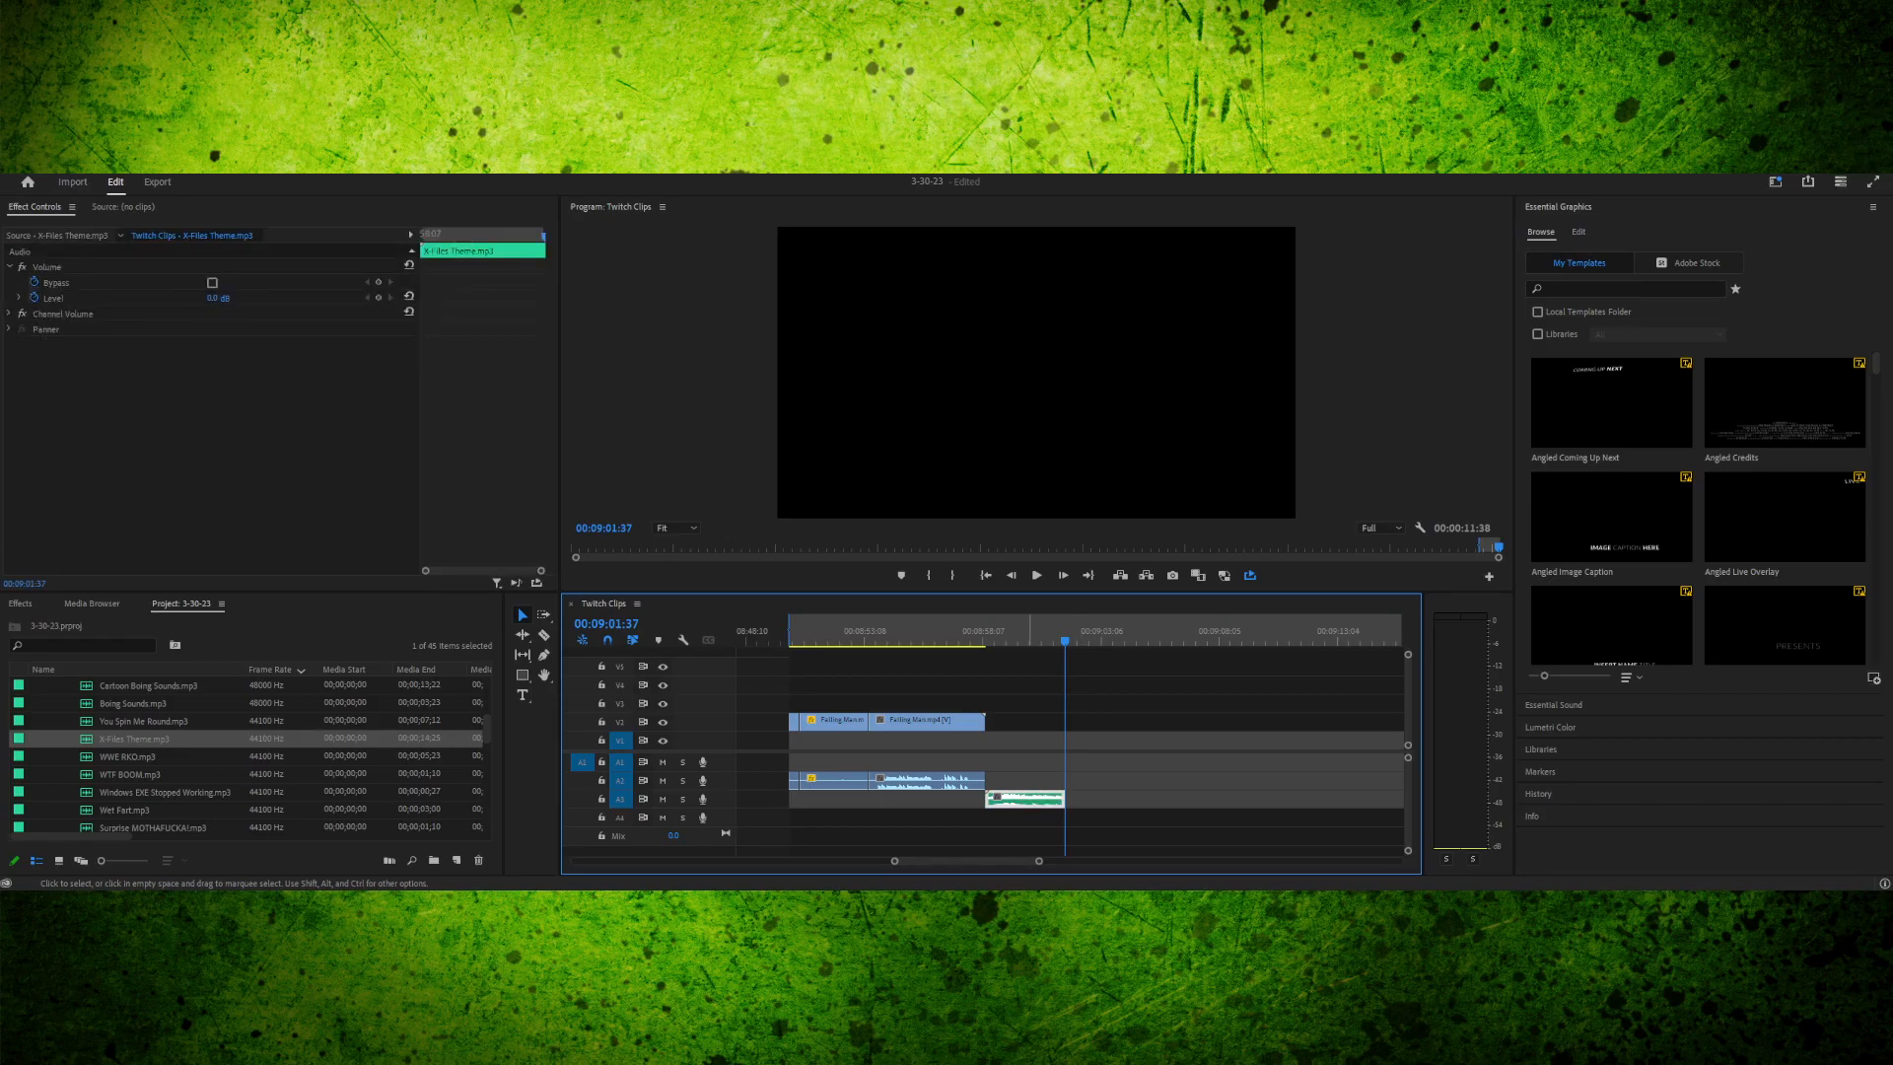
- Lower the audio gain of the remaining X-Files Theme segment and play it back to judge its volume
{"action": "key", "text": "g"}
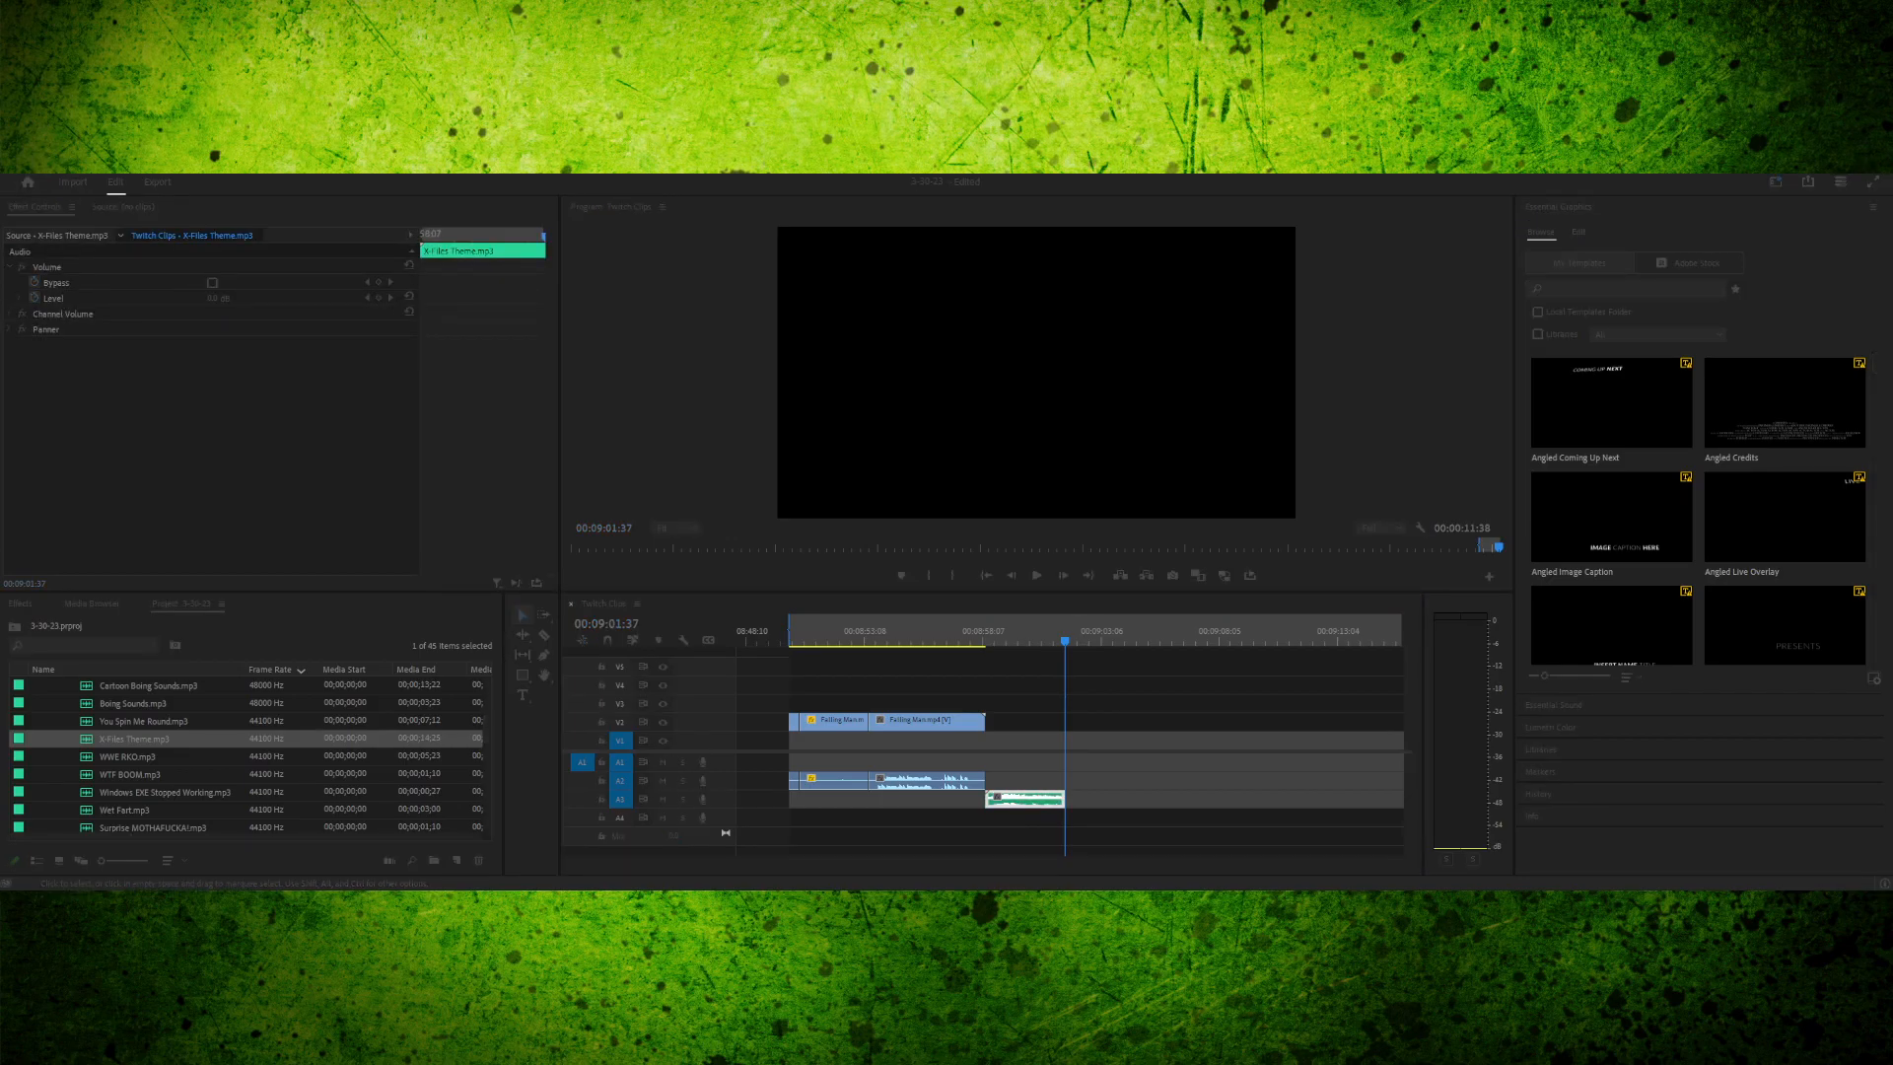
{"action": "key", "text": "Return"}
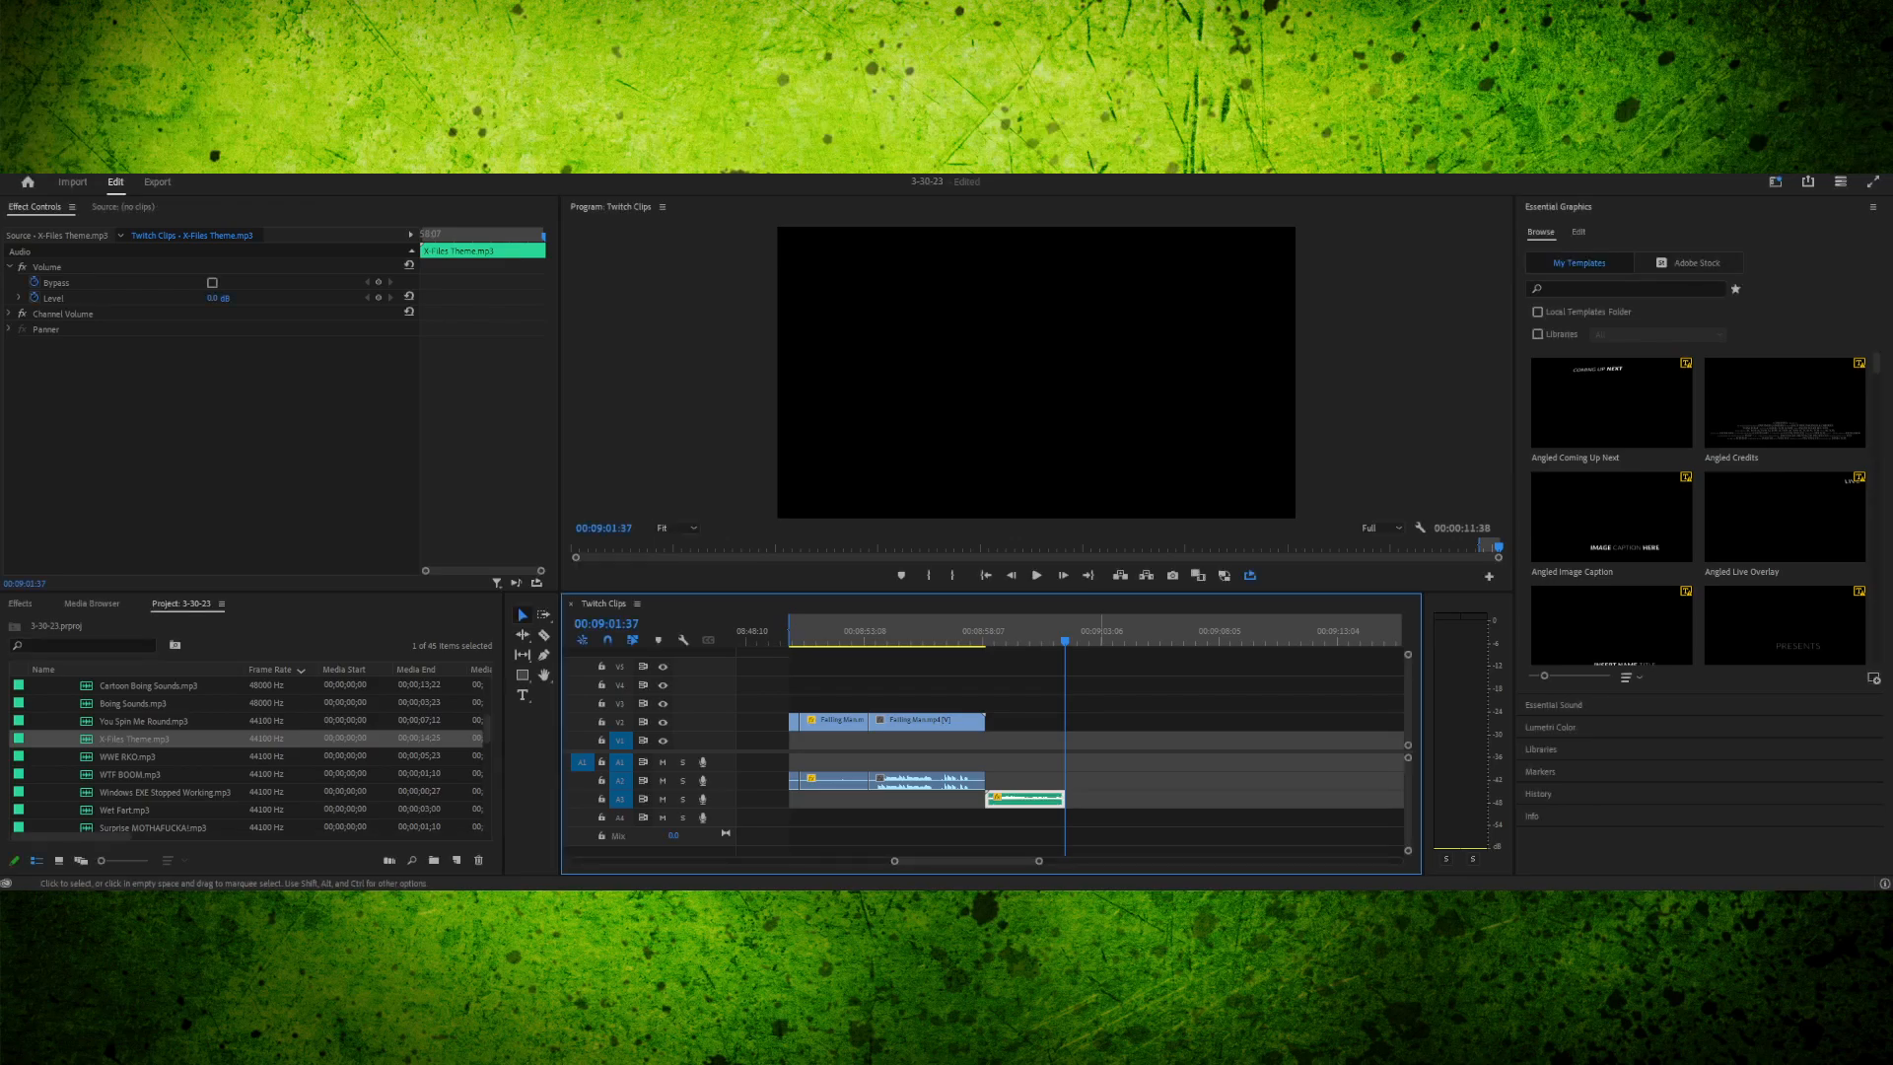
{"action": "key", "text": "Up"}
{"action": "key", "text": "space"}
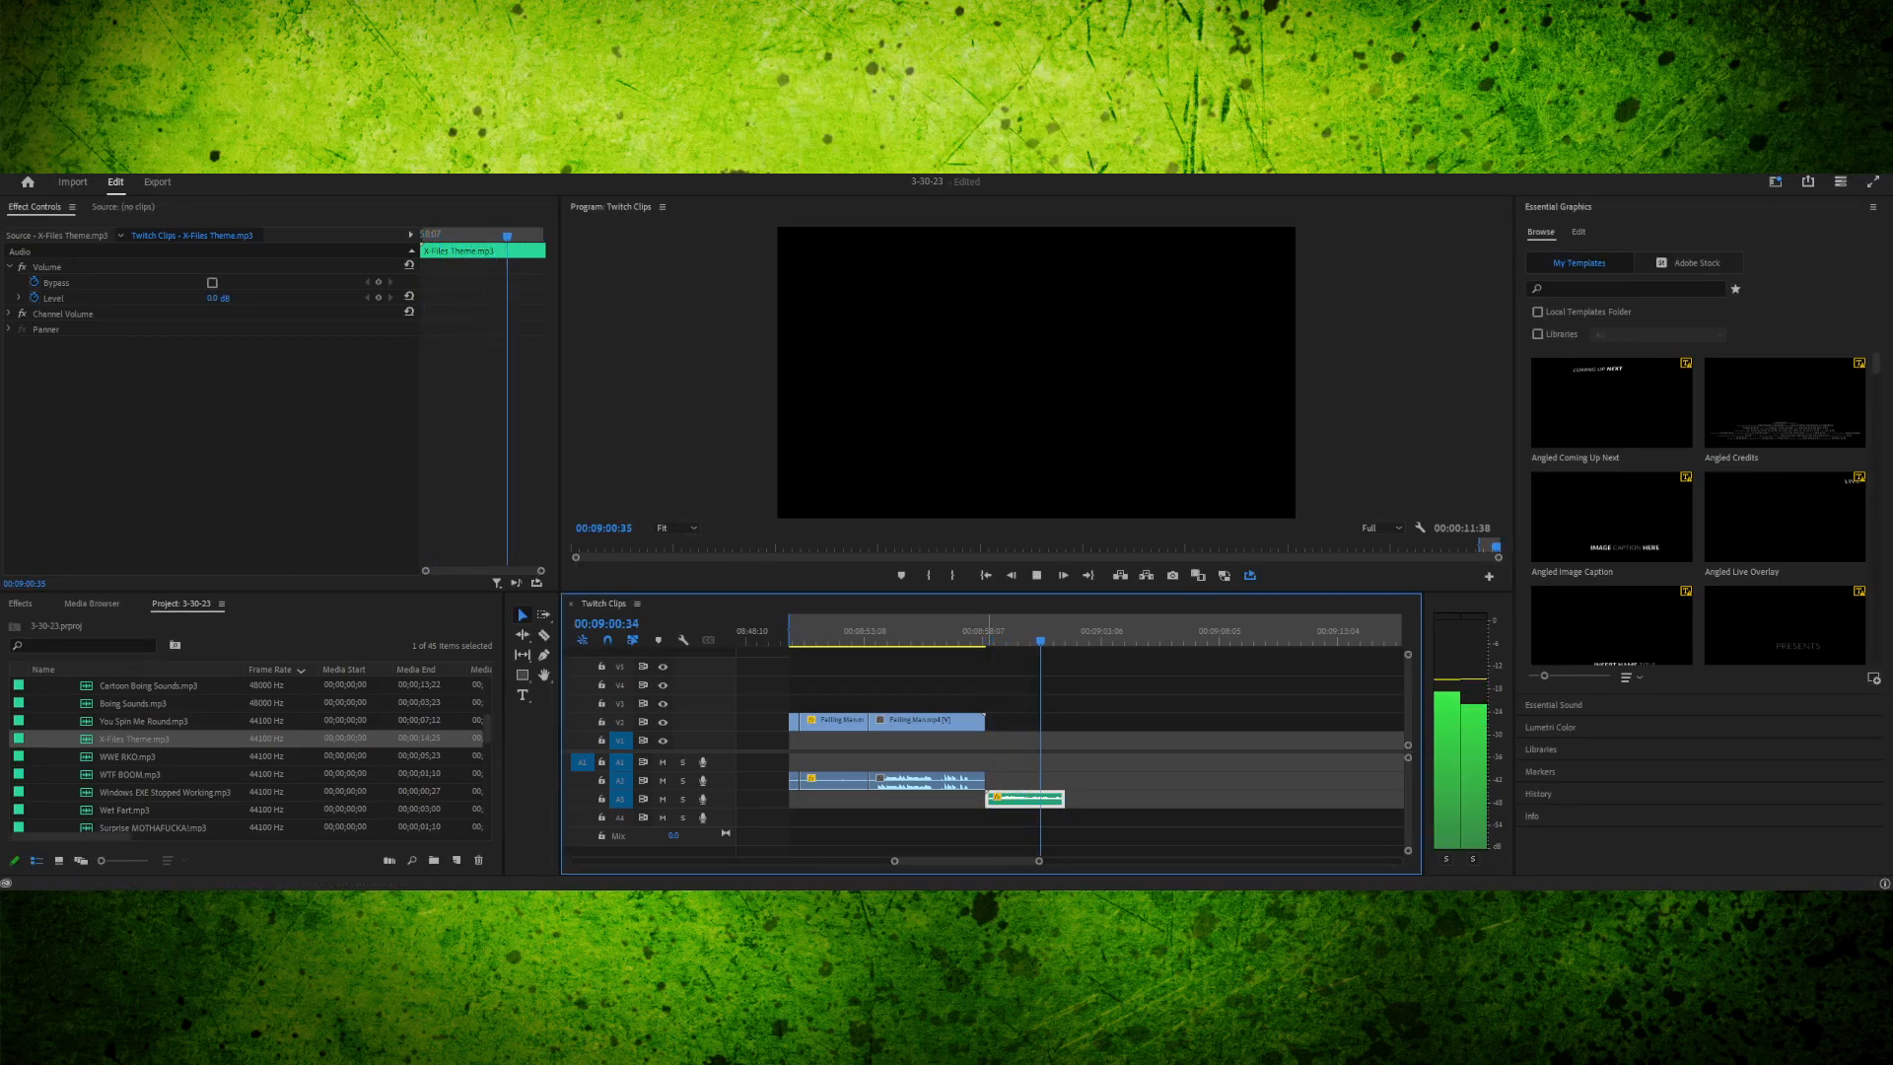
{"action": "key", "text": "space"}
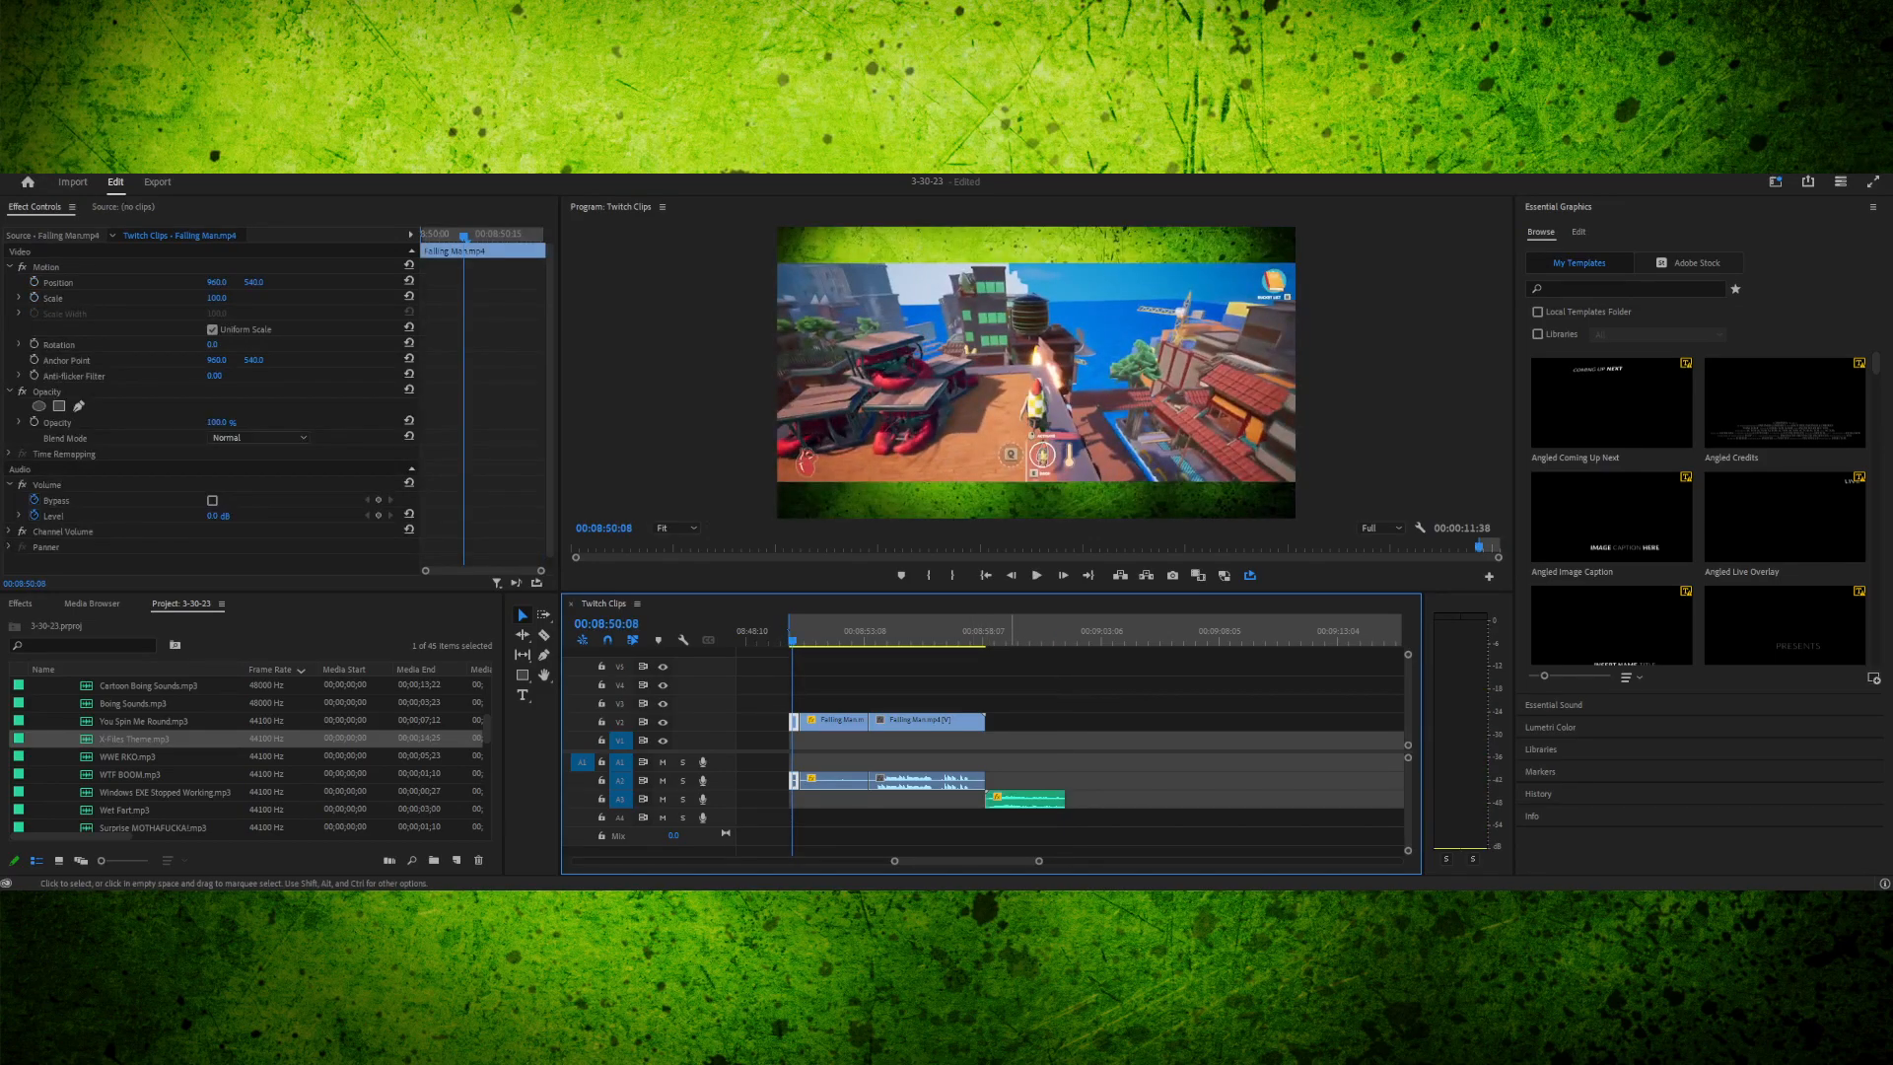
- Move the X-Files Theme segment on A3 back under the Falling Man clip, aligned with the start of the zoomed segment
{"action": "left_click_drag", "start_coordinate": [1026, 798], "coordinate": [833, 799]}
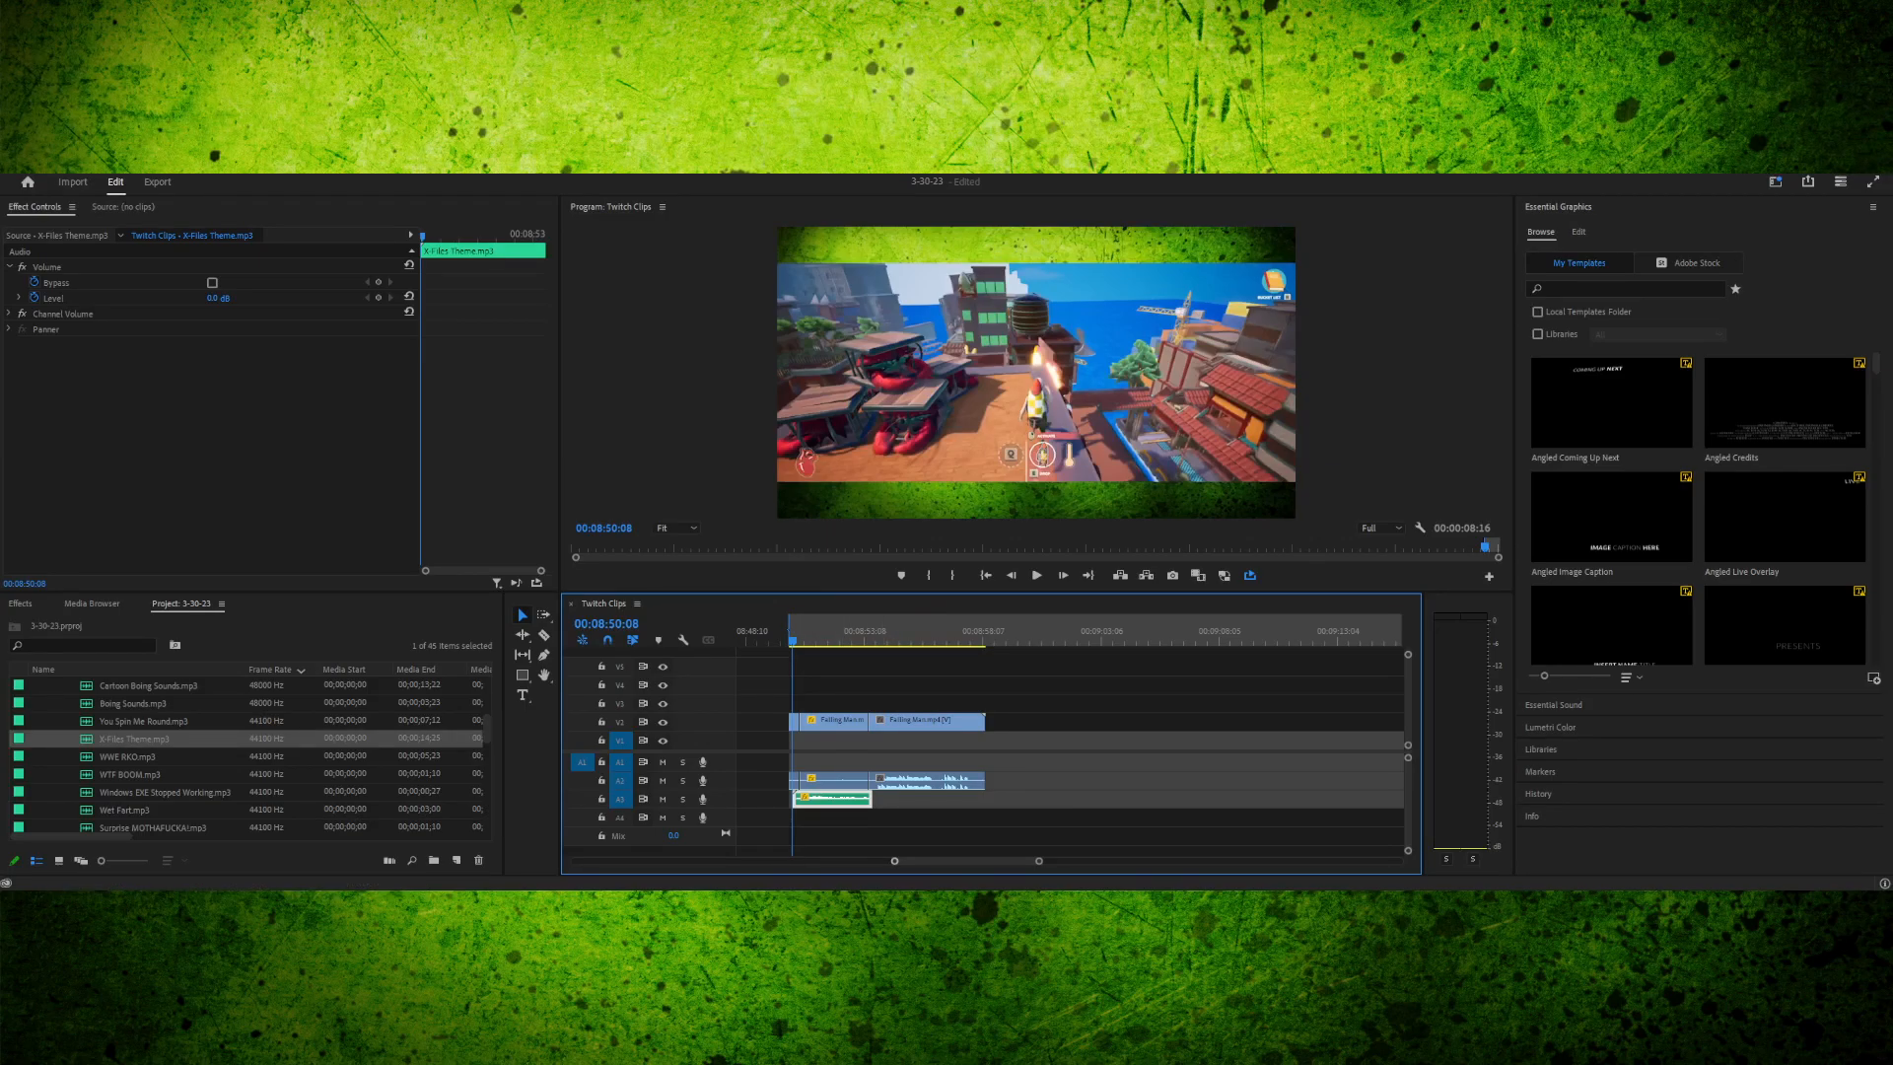
{"action": "scroll", "coordinate": [1069, 749], "scroll_direction": "up", "scroll_amount": 8}
{"action": "scroll", "coordinate": [1070, 749], "scroll_direction": "down", "scroll_amount": 6}
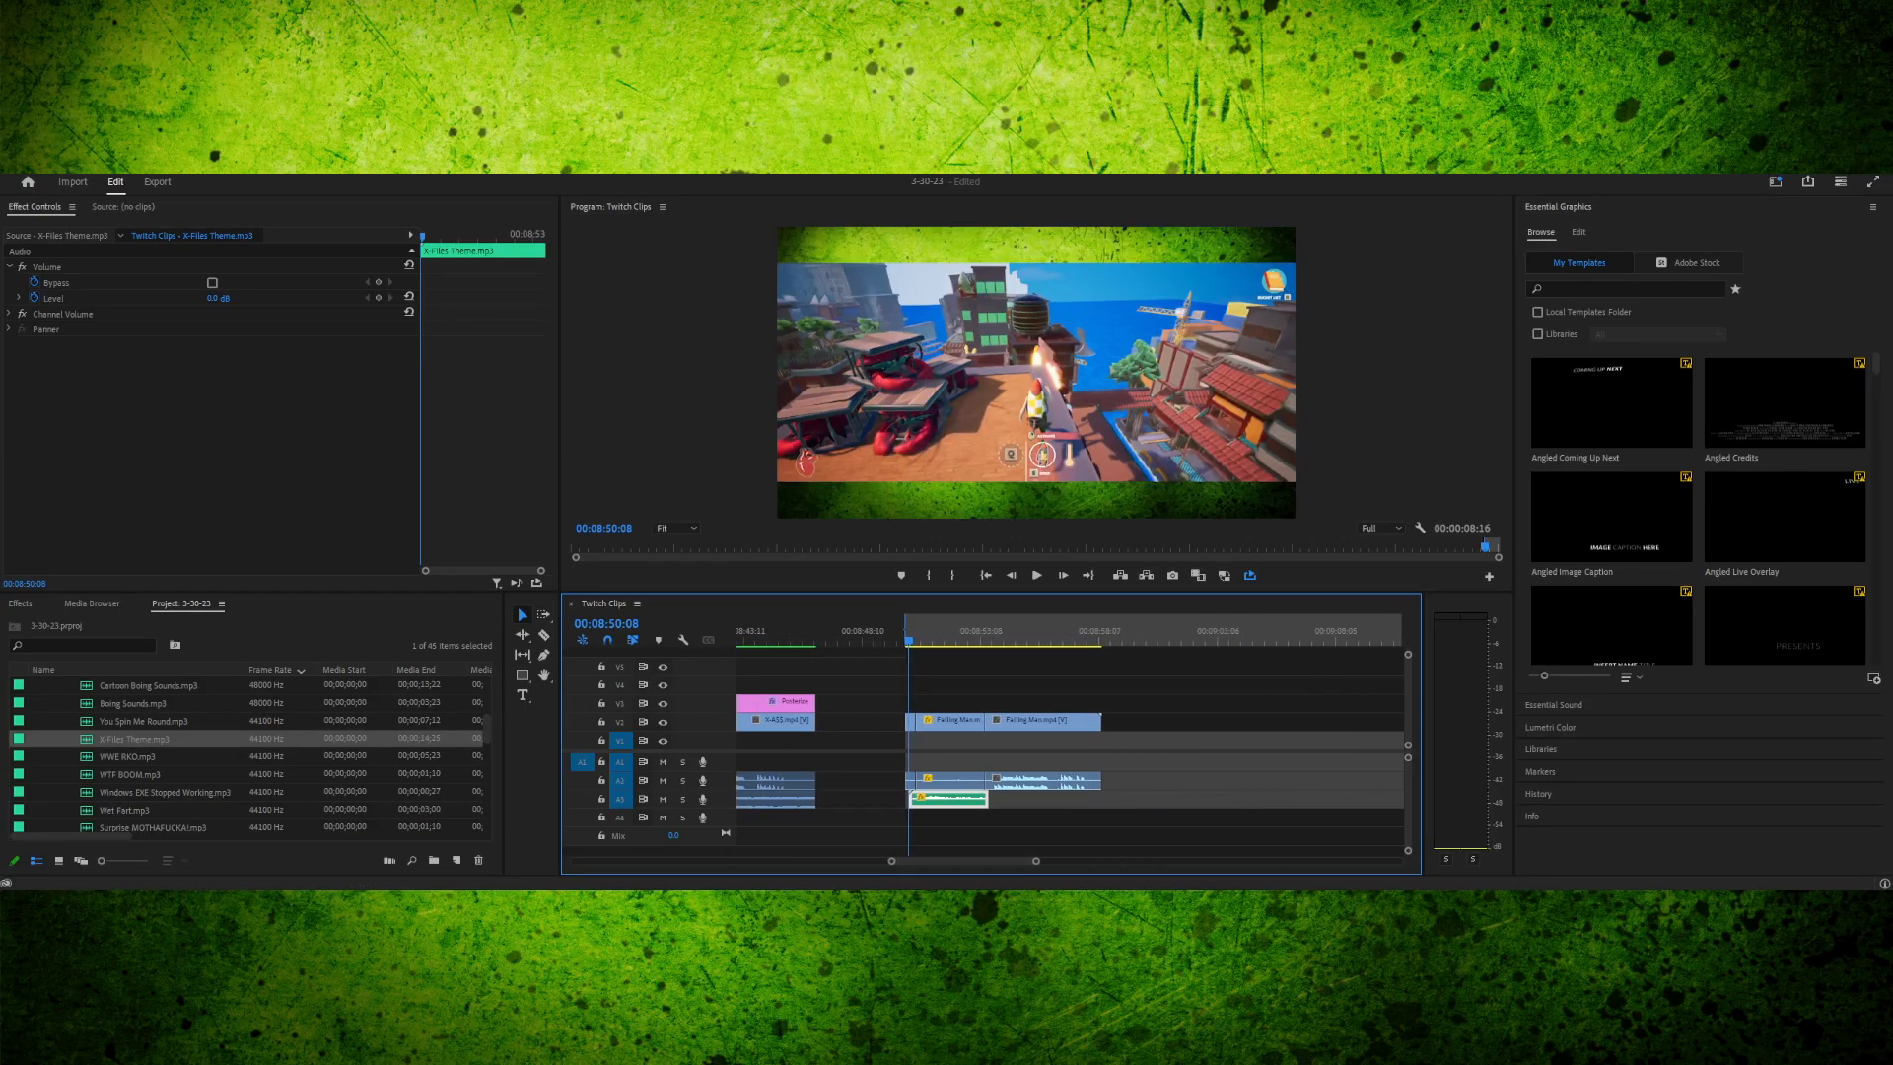
{"action": "left_click_drag", "start_coordinate": [1036, 861], "coordinate": [994, 861]}
{"action": "left_click_drag", "start_coordinate": [1103, 799], "coordinate": [1106, 799]}
- Step frame by frame through the short opening Falling Man segment to check the lead-in to the zoom and music
{"action": "left_click_drag", "start_coordinate": [1071, 641], "coordinate": [1089, 641]}
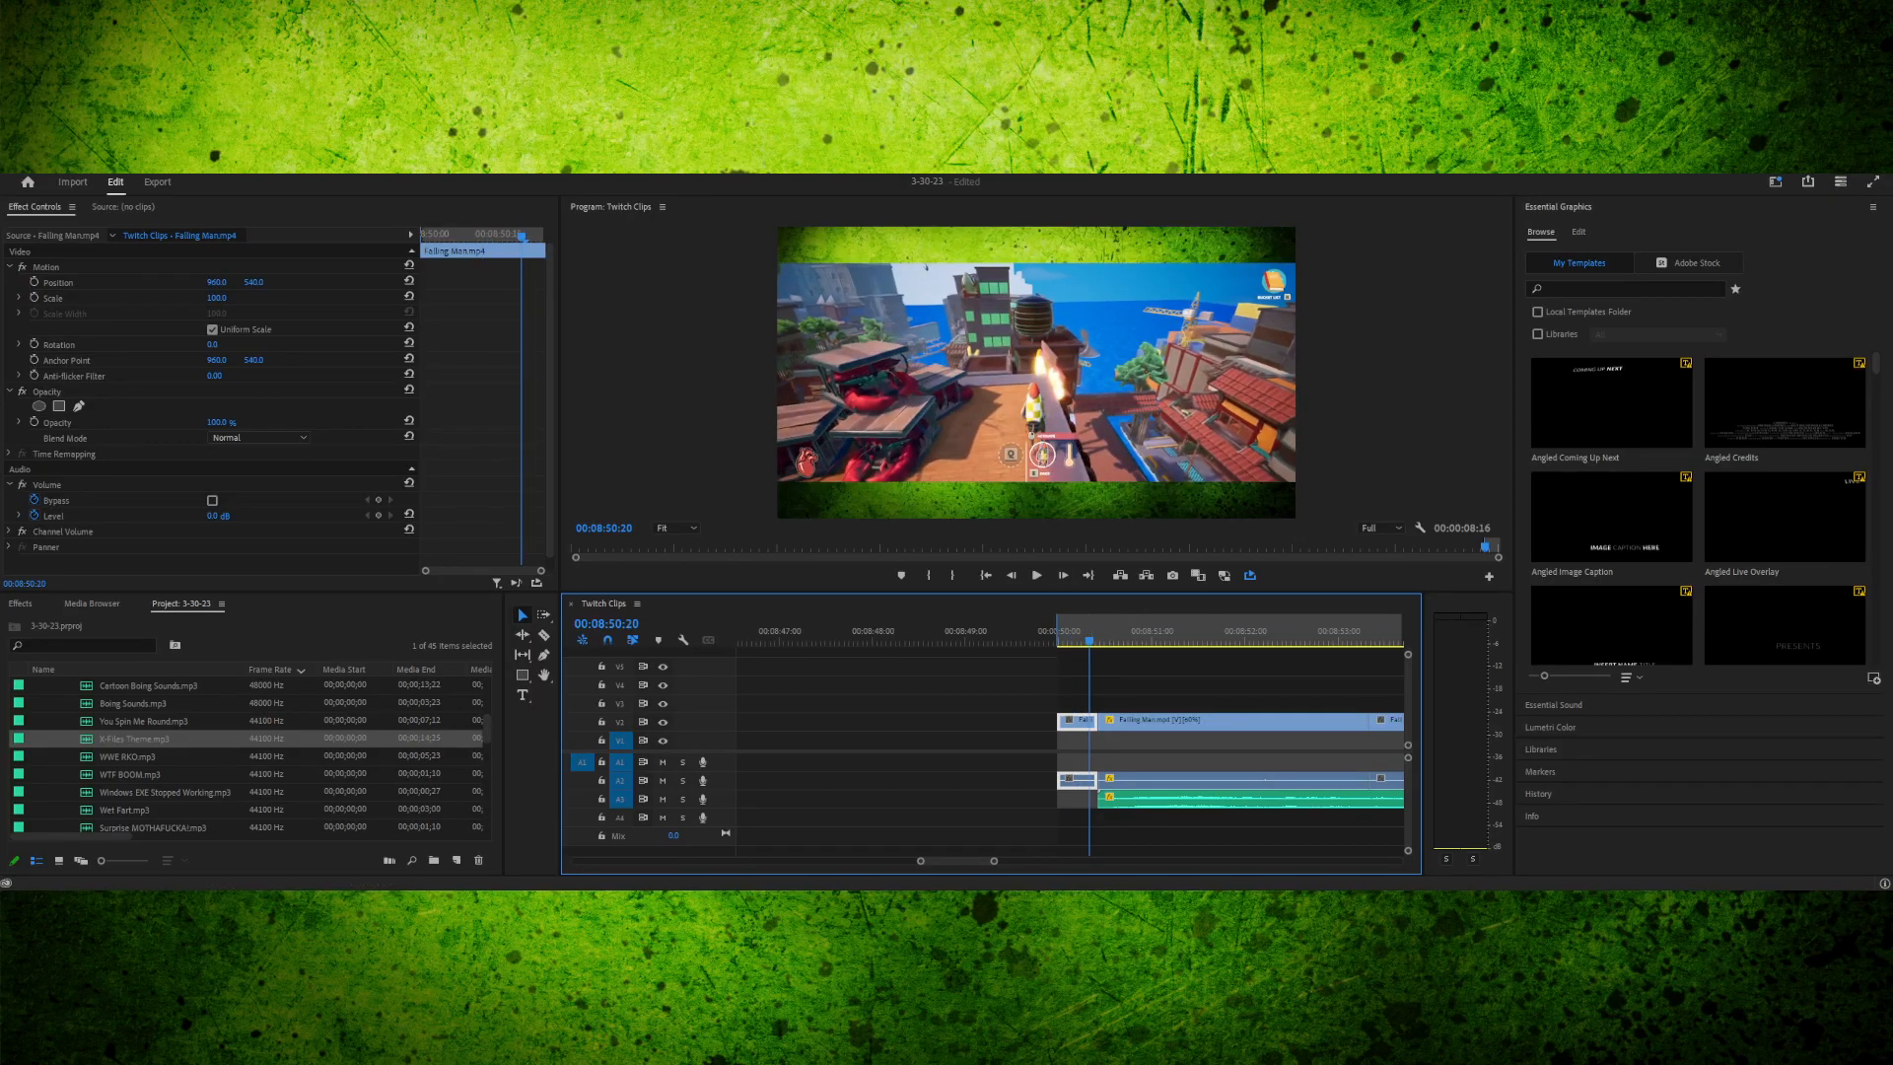
{"action": "key", "text": "Right"}
{"action": "key", "text": "Right"}
{"action": "key", "text": "Right"}
{"action": "key", "text": "Right"}
{"action": "key", "text": "Right"}
{"action": "key", "text": "Left"}
{"action": "key", "text": "Left"}
{"action": "key", "text": "Left"}
{"action": "key", "text": "Left"}
{"action": "key", "text": "Left"}
{"action": "key", "text": "Left"}
{"action": "key", "text": "Left"}
{"action": "key", "text": "Left"}
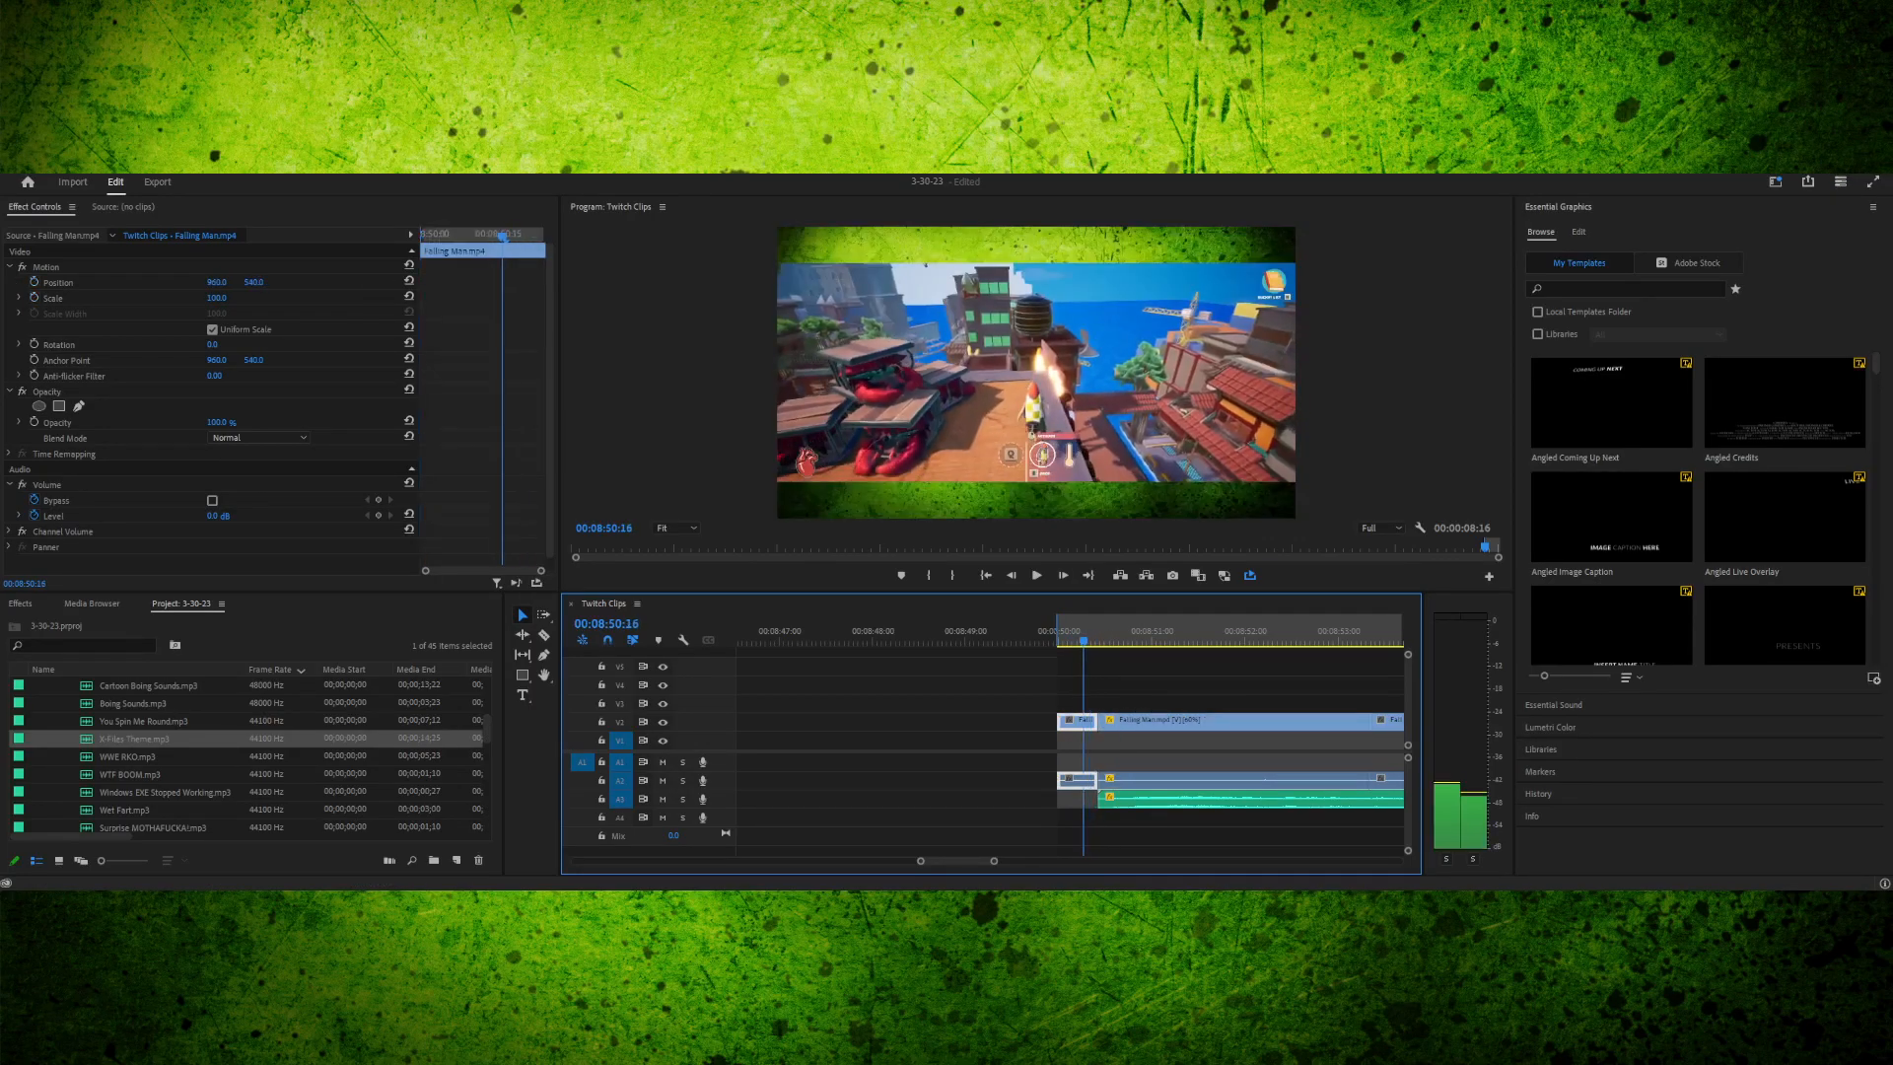
{"action": "key", "text": "Left"}
{"action": "key", "text": "Left"}
{"action": "key", "text": "Left"}
{"action": "key", "text": "Left"}
{"action": "key", "text": "Left"}
{"action": "key", "text": "Left"}
{"action": "key", "text": "Left"}
{"action": "key", "text": "Left"}
{"action": "key", "text": "Left"}
{"action": "key", "text": "Left"}
{"action": "key", "text": "Left"}
{"action": "key", "text": "Left"}
{"action": "key", "text": "Left"}
{"action": "key", "text": "minus"}
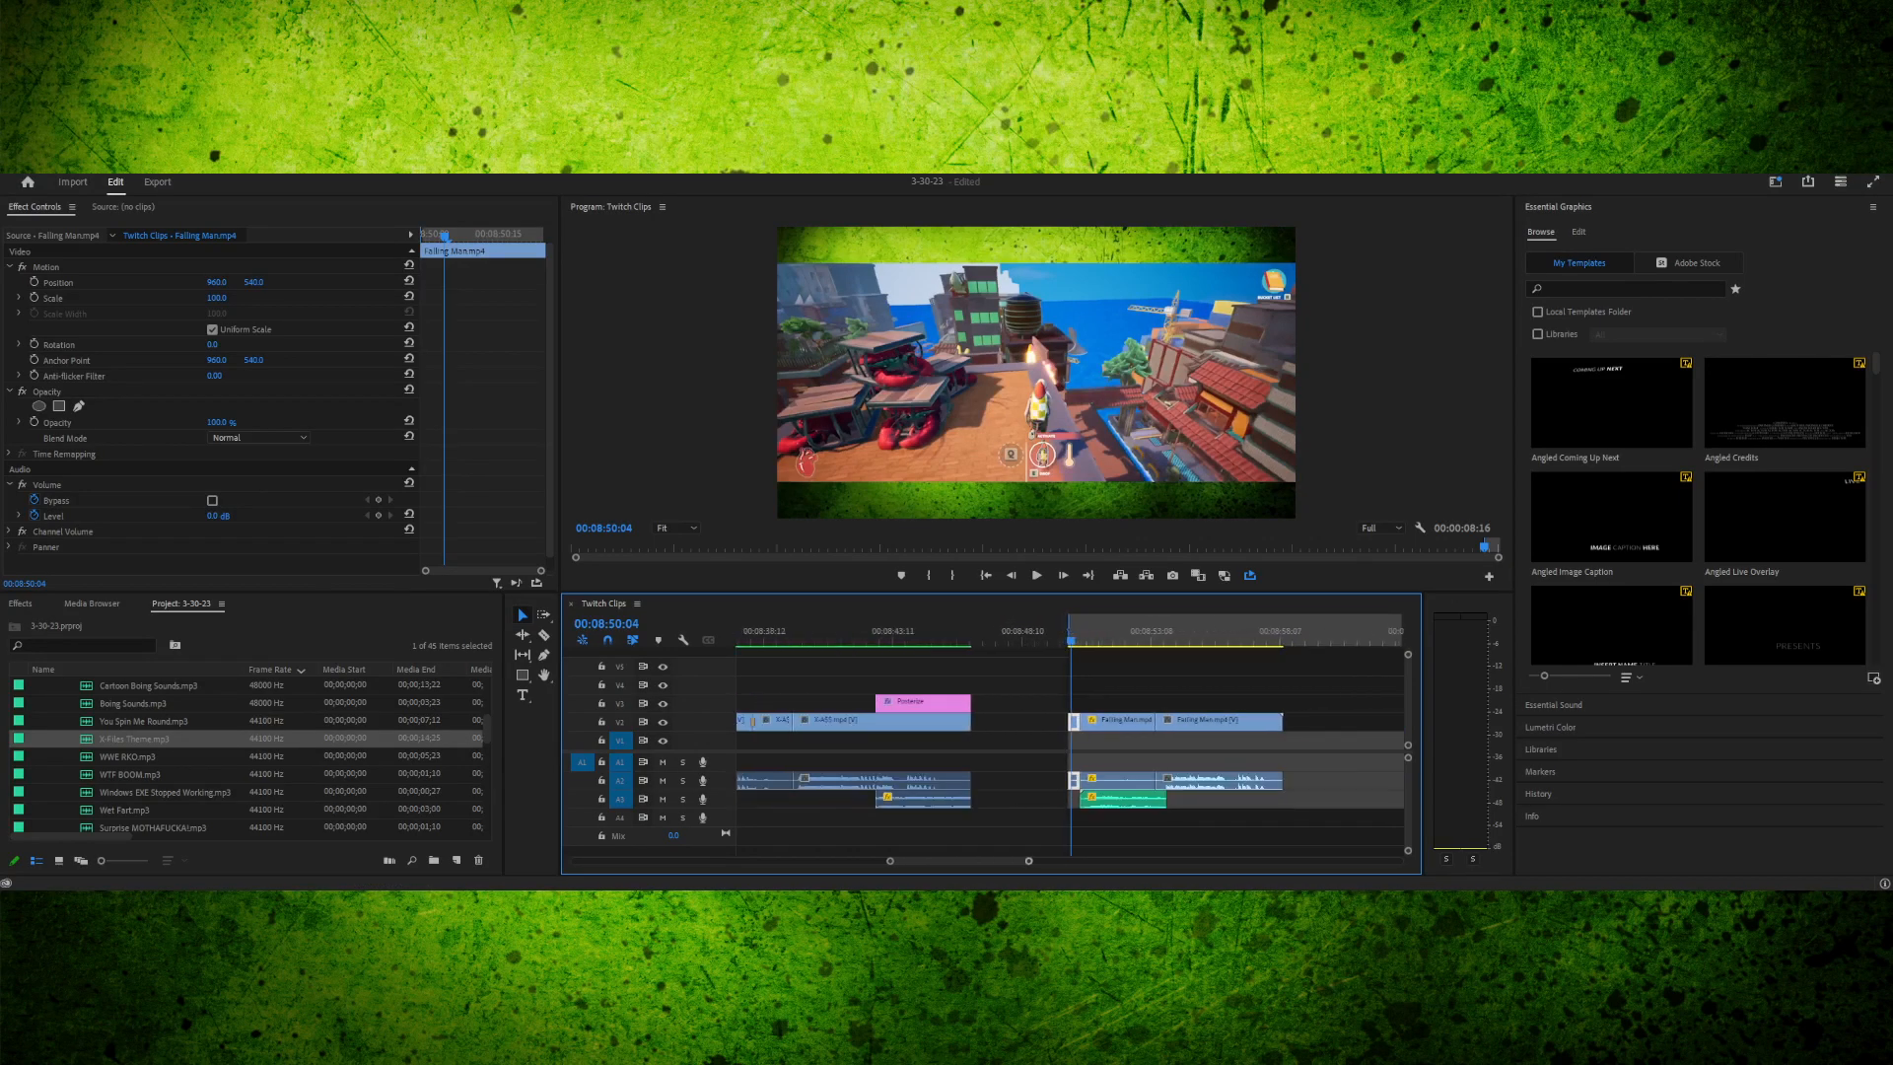
- Play the sequence from 00:08:50:04 through the end of the X-Files Theme to check the music against the zoom
{"action": "scroll", "coordinate": [1070, 735], "scroll_direction": "down", "scroll_amount": 2}
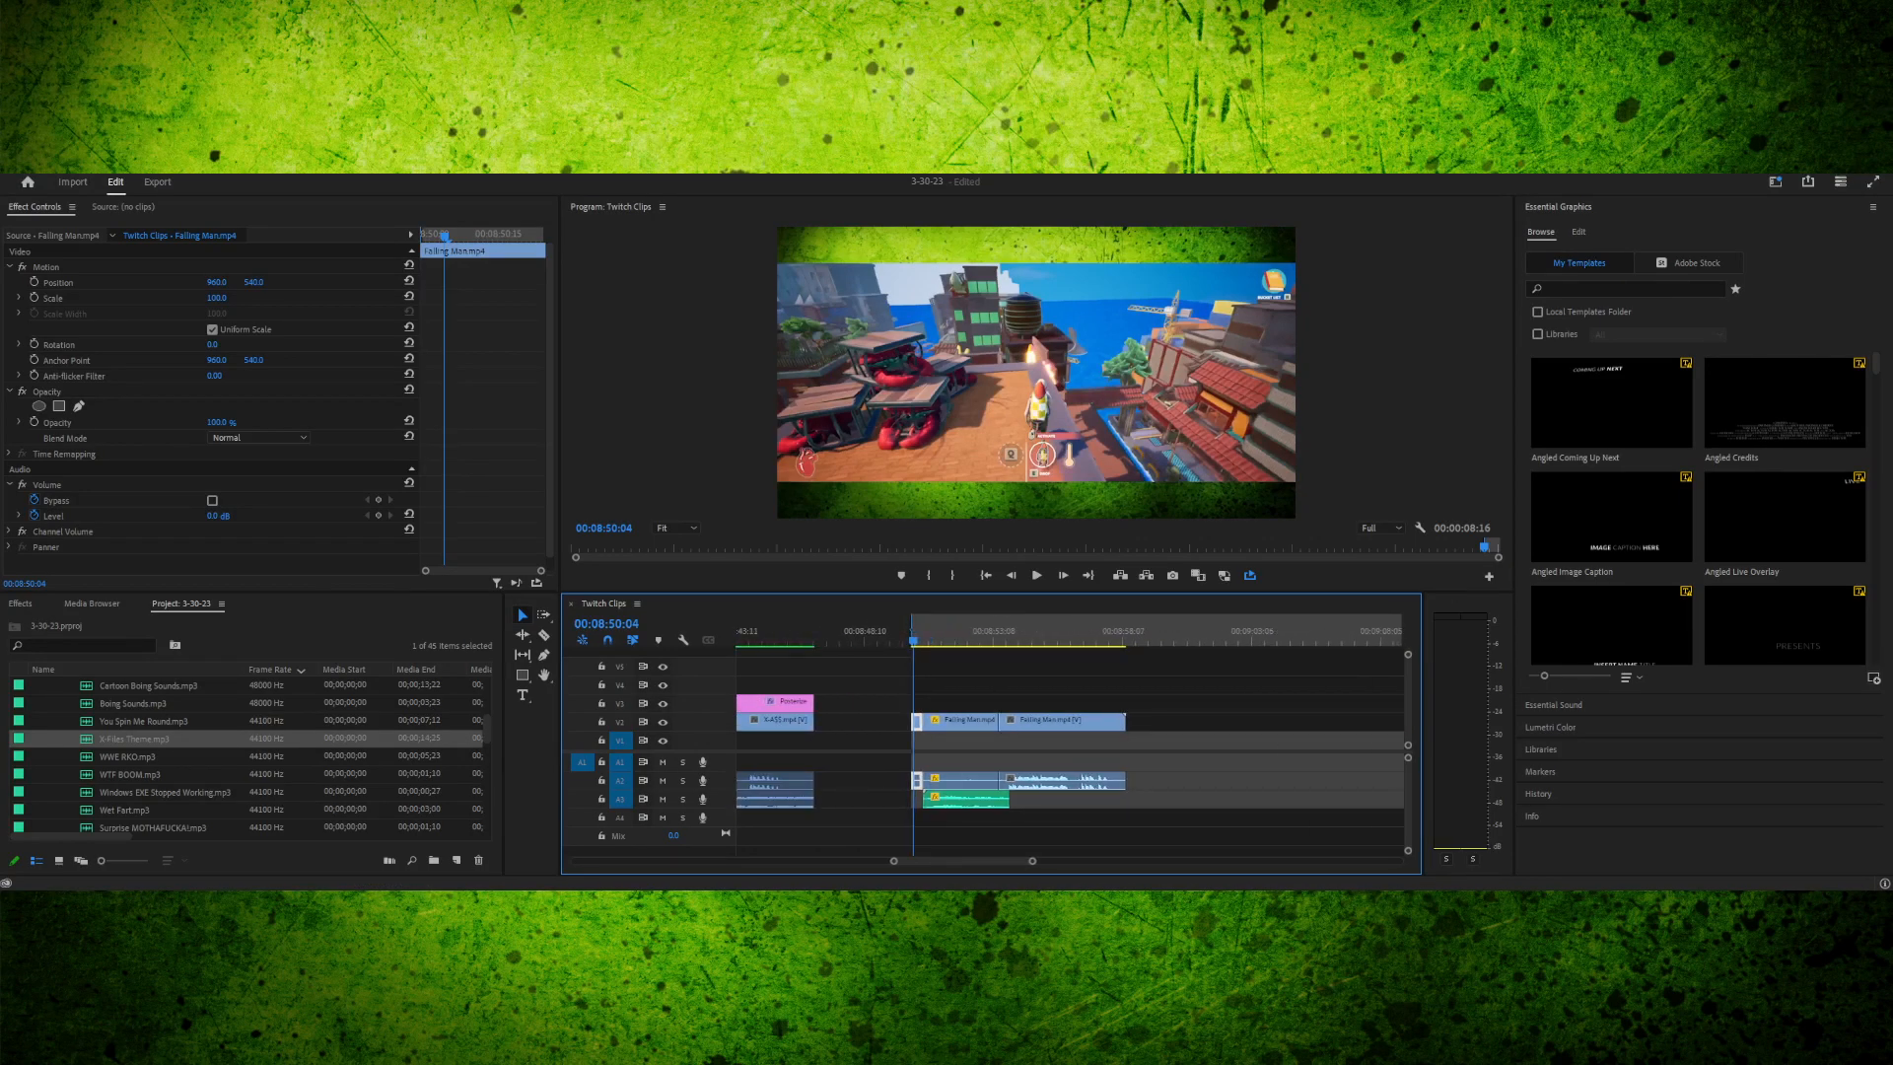
{"action": "key", "text": "space"}
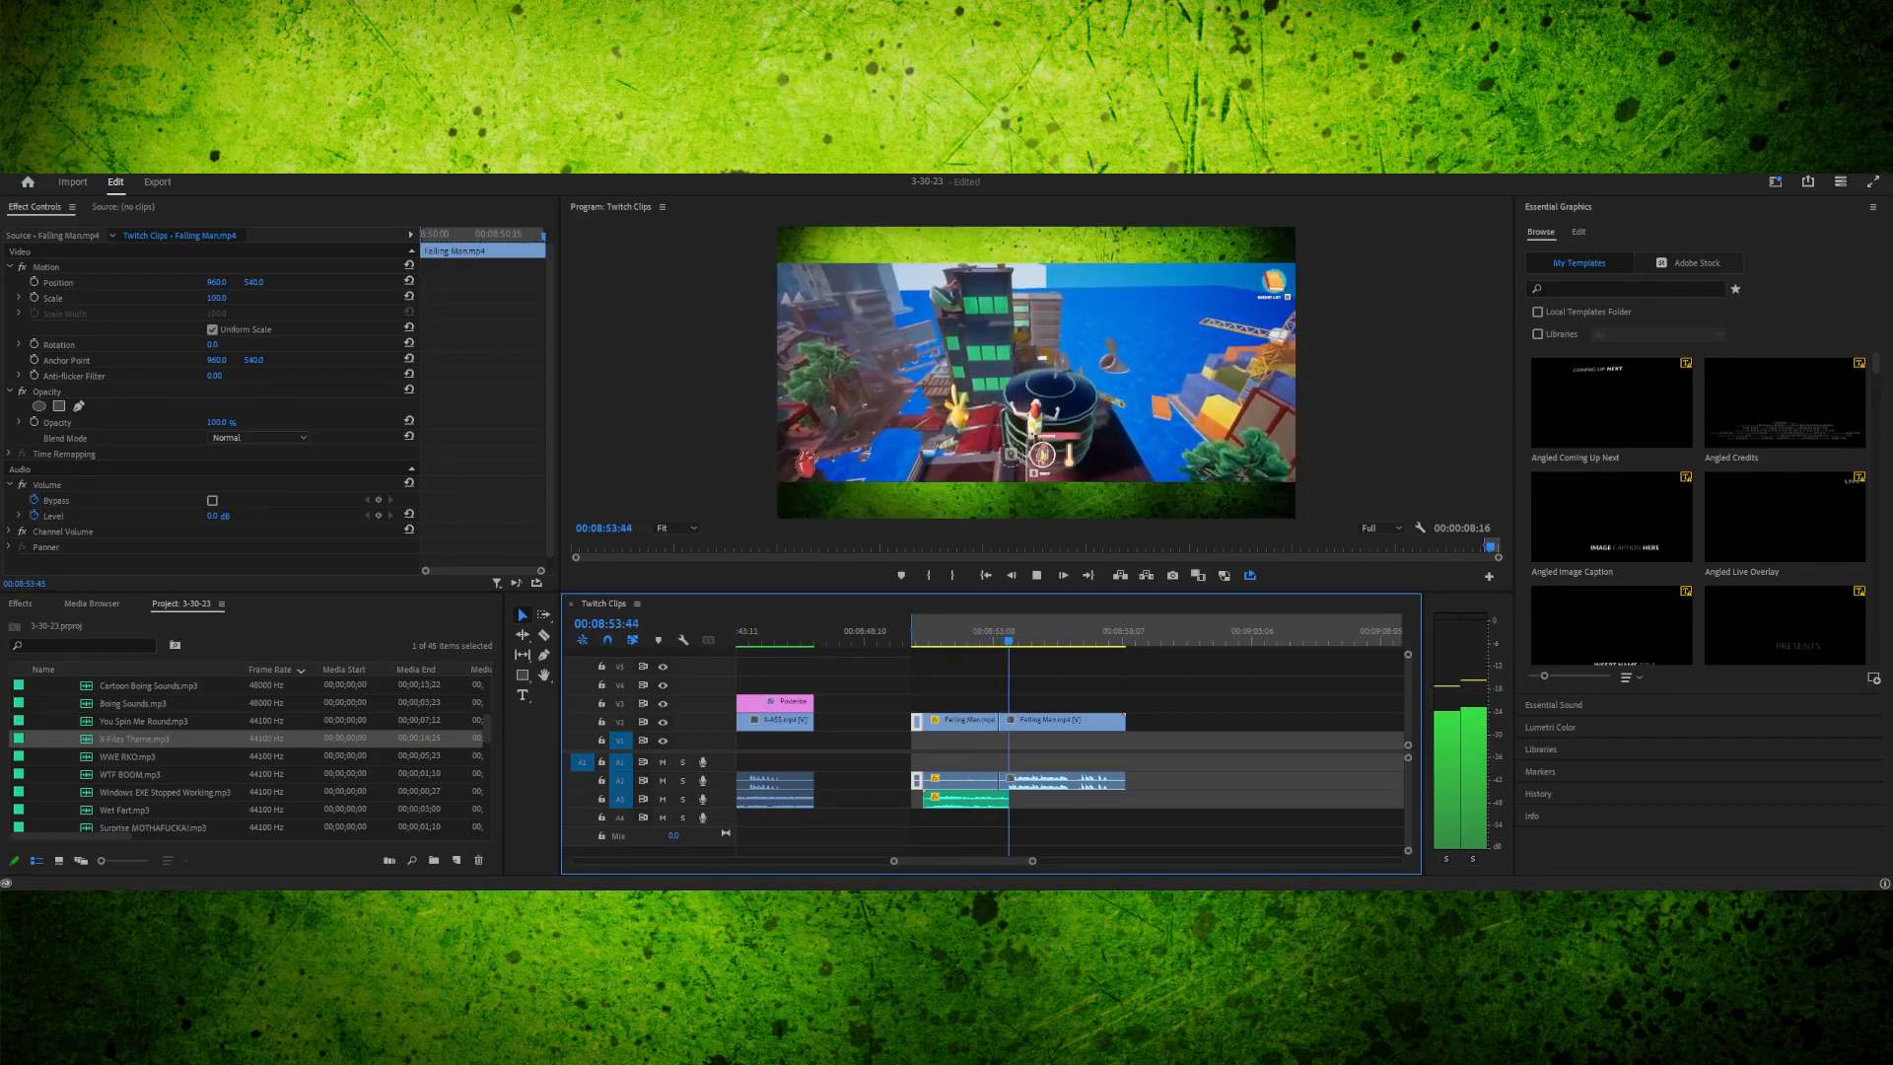
{"action": "key", "text": "space"}
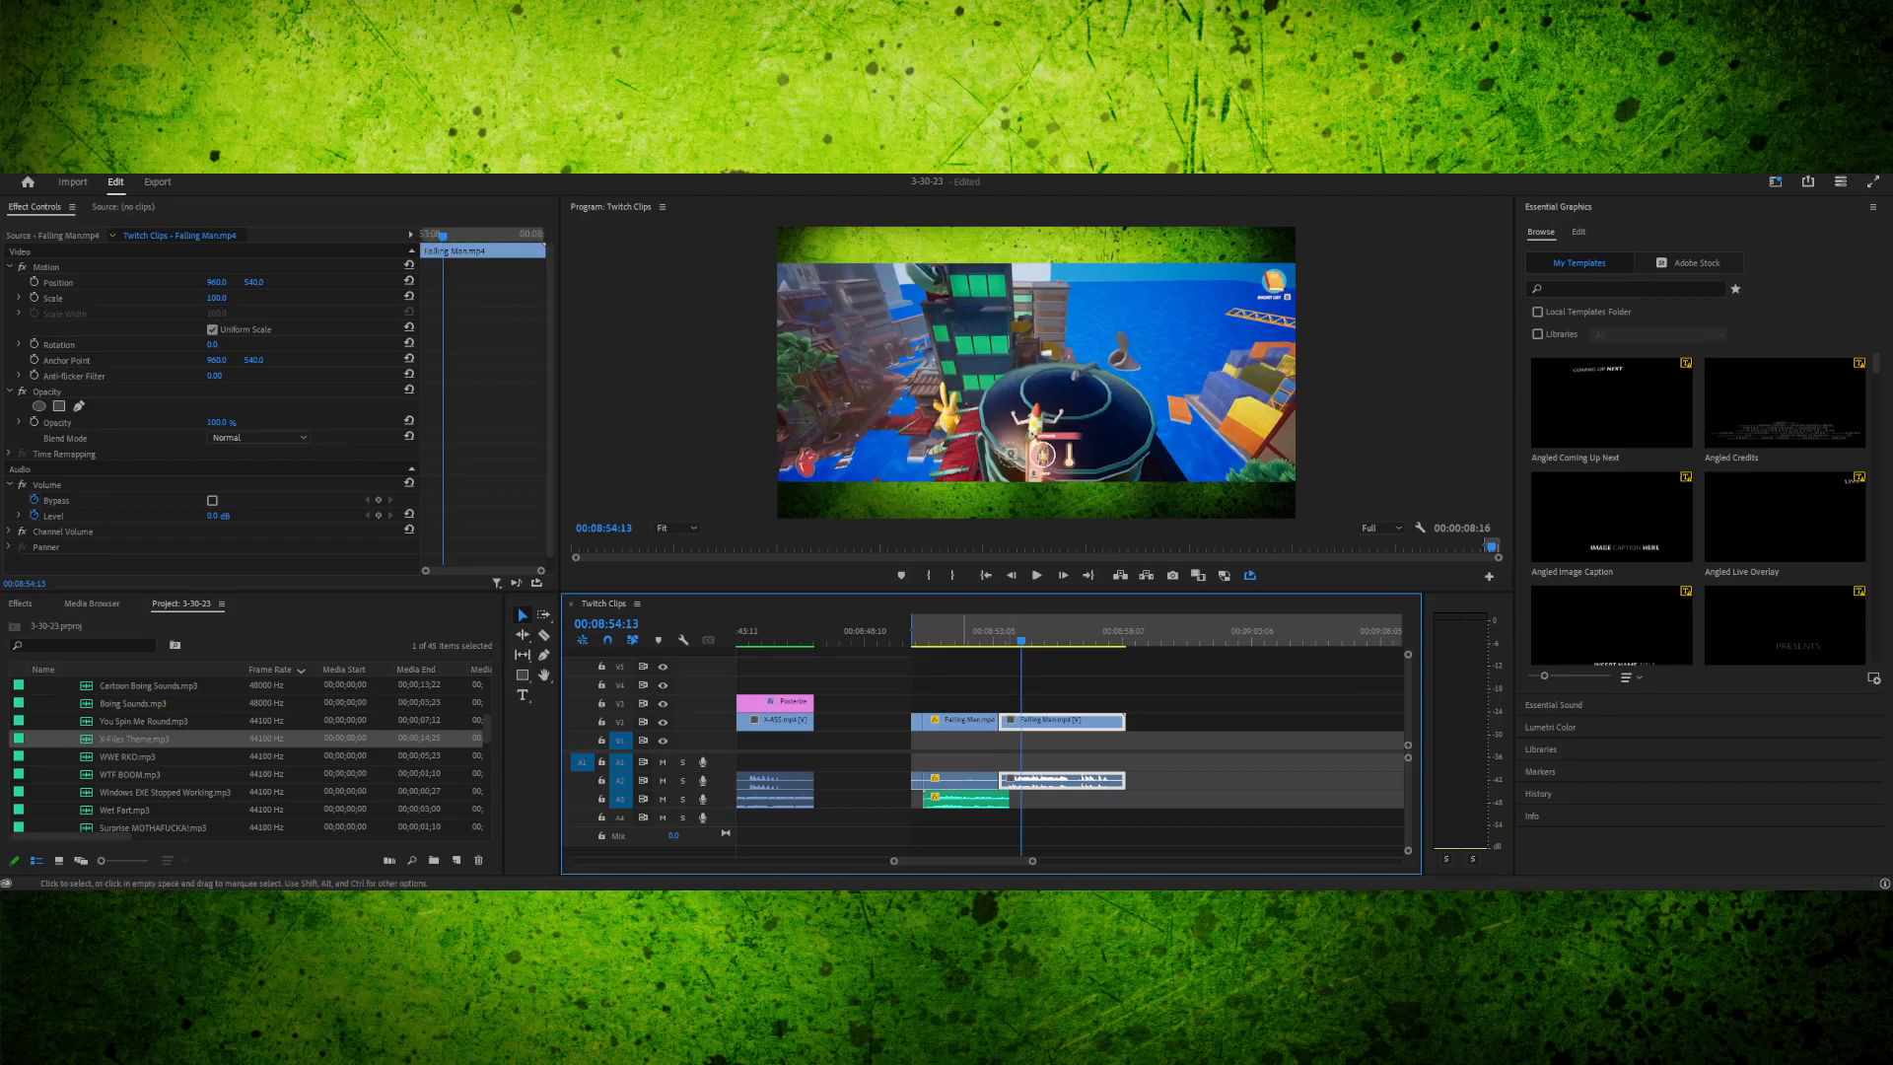
- Replay the first moments of the zoomed Falling Man segment several times to check when the music starts
{"action": "left_click_drag", "start_coordinate": [1032, 861], "coordinate": [999, 861]}
{"action": "left_click_drag", "start_coordinate": [791, 632], "coordinate": [736, 632]}
{"action": "key", "text": "space"}
{"action": "key", "text": "space"}
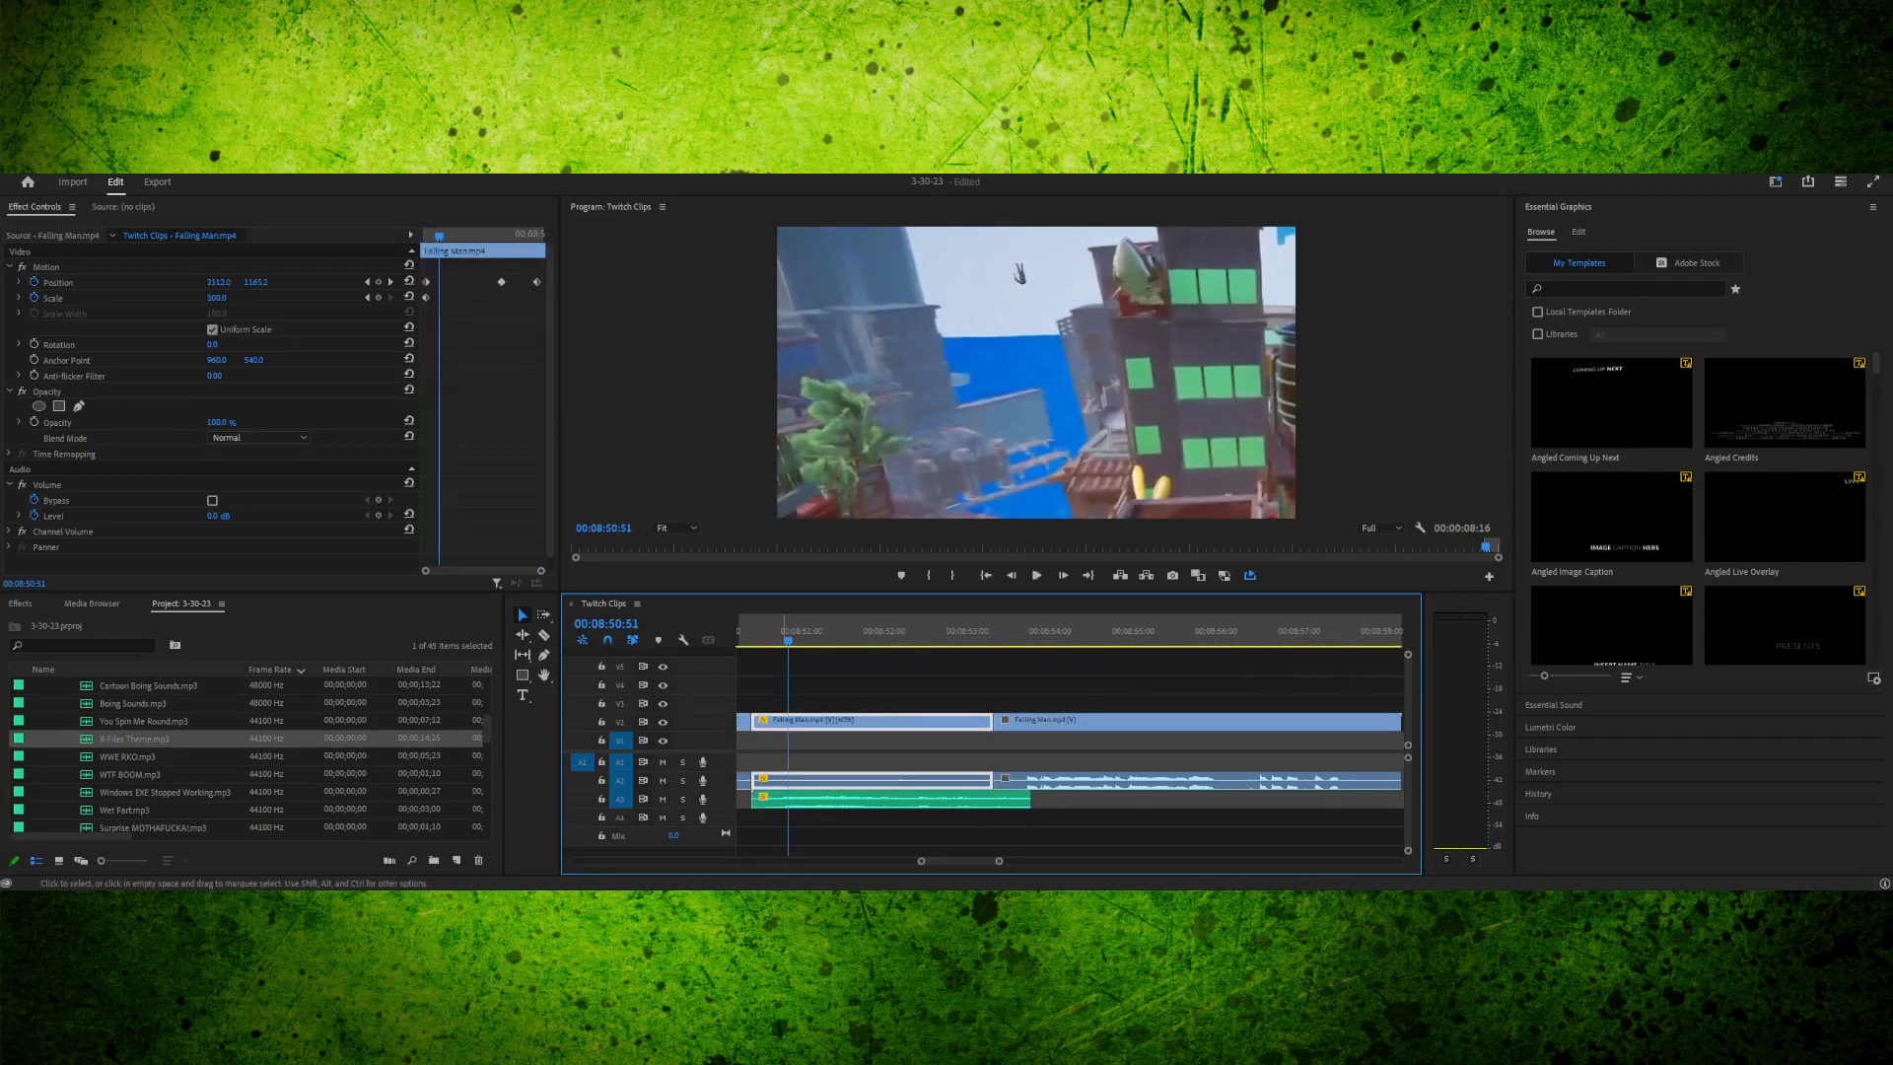
{"action": "key", "text": "space"}
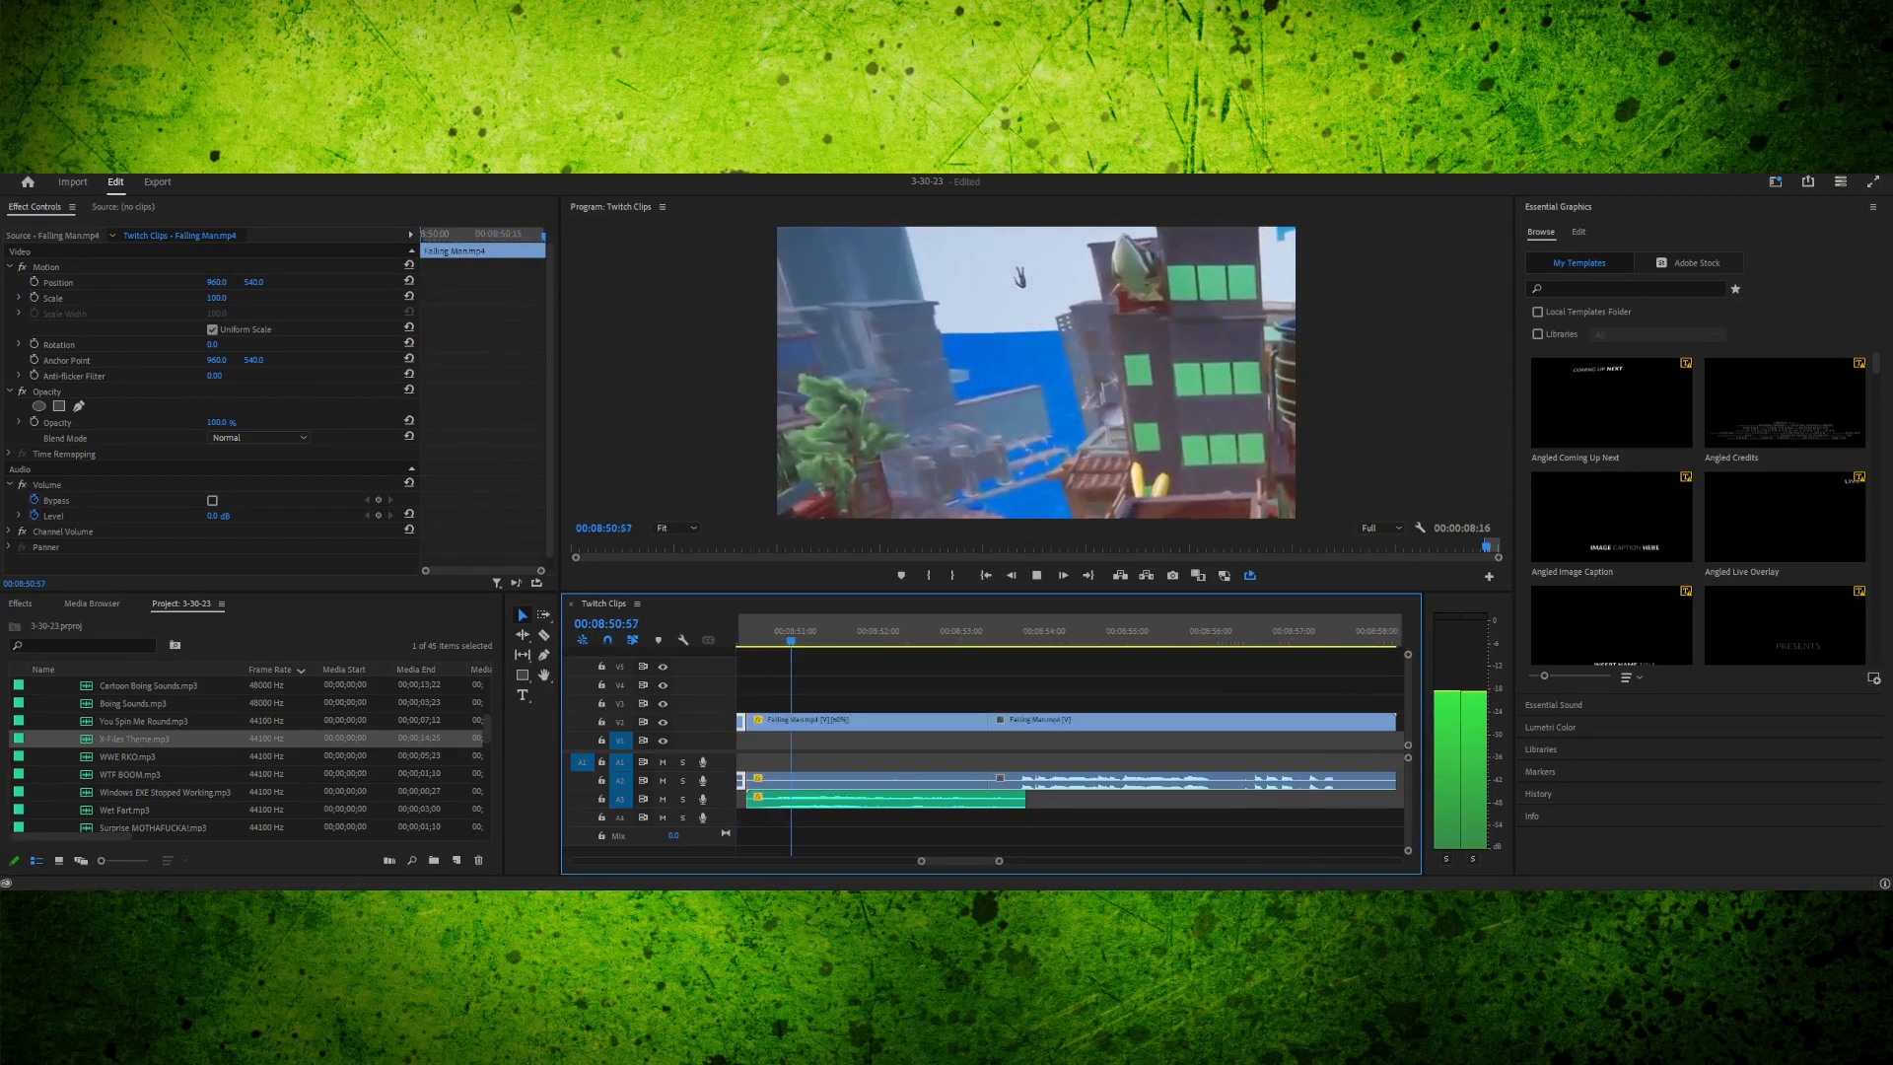
{"action": "key", "text": "space"}
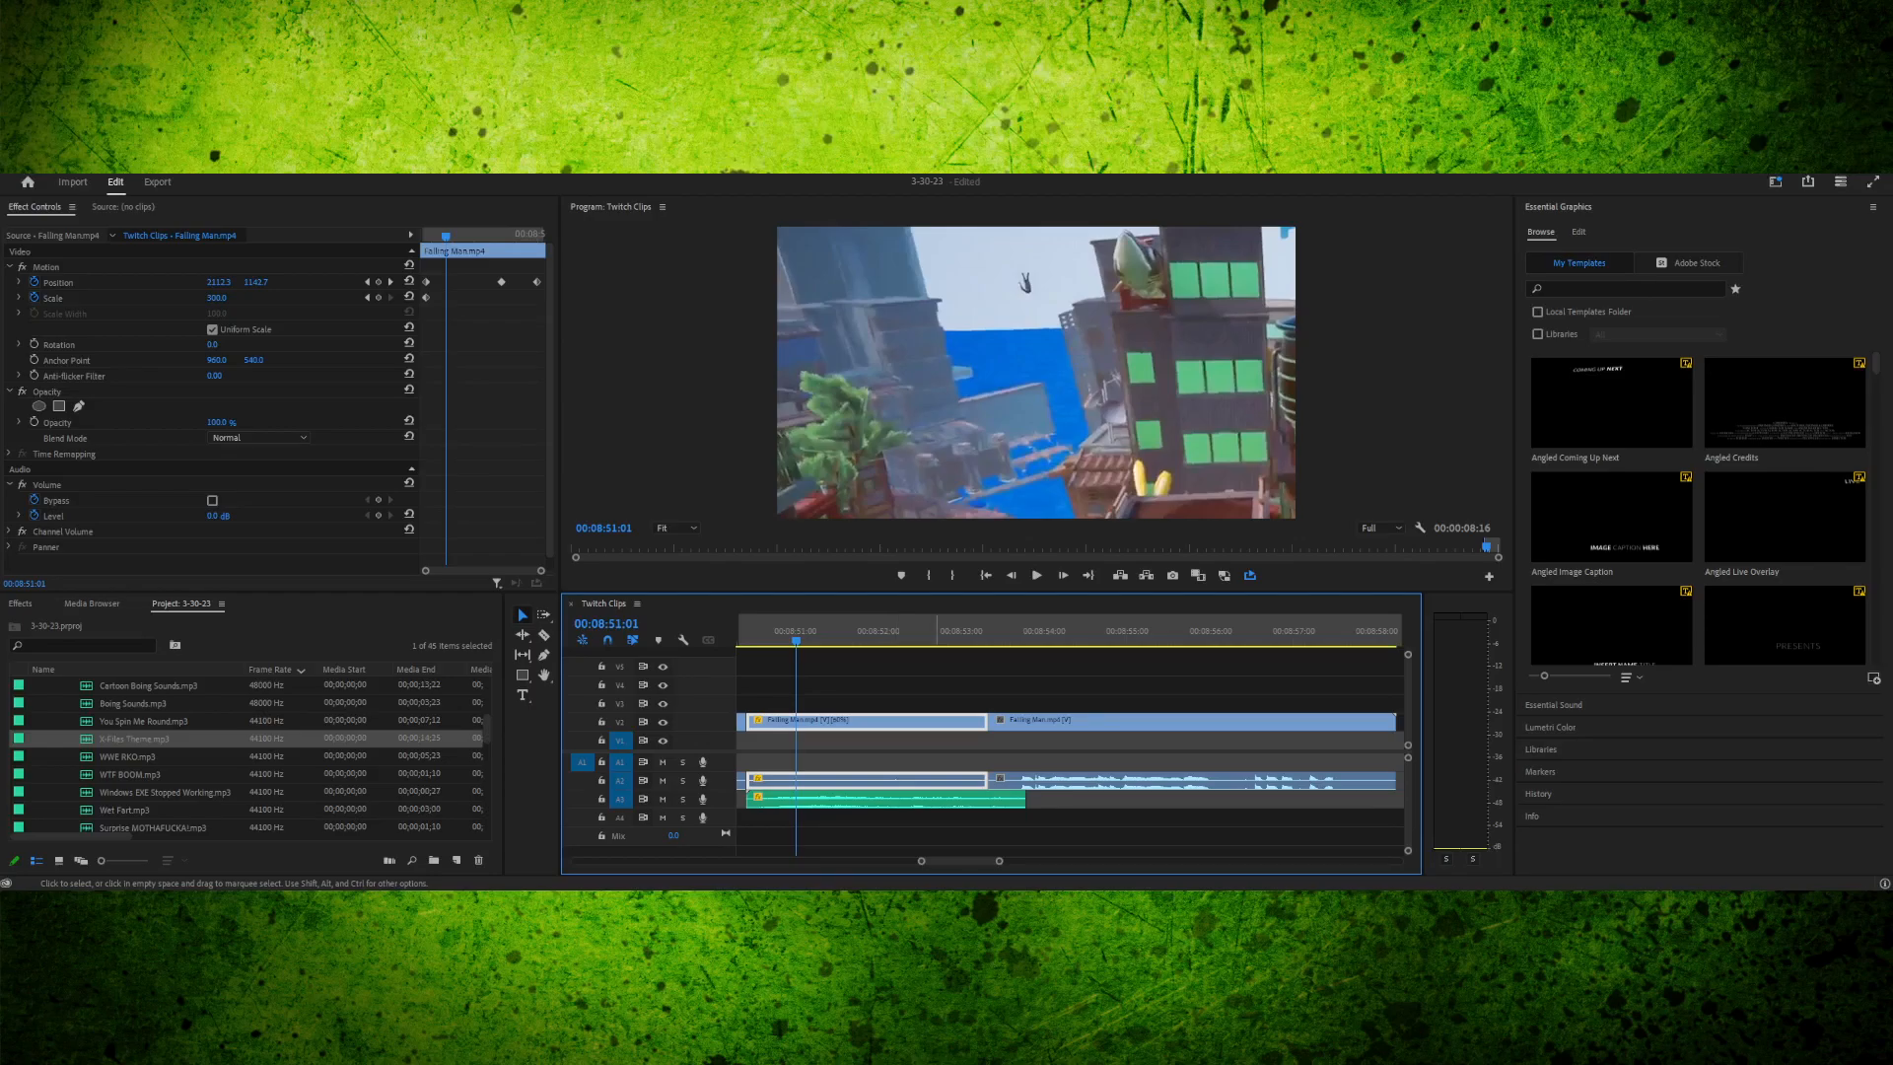
{"action": "scroll", "coordinate": [1048, 735], "scroll_direction": "up", "scroll_amount": 3}
{"action": "mouse_move", "coordinate": [1035, 630]}
{"action": "left_mouse_down"}
{"action": "mouse_move", "coordinate": [1002, 631]}
{"action": "mouse_move", "coordinate": [1032, 630]}
{"action": "left_mouse_up"}
{"action": "key", "text": "space"}
{"action": "key", "text": "space"}
{"action": "key", "text": "space"}
{"action": "key", "text": "space"}
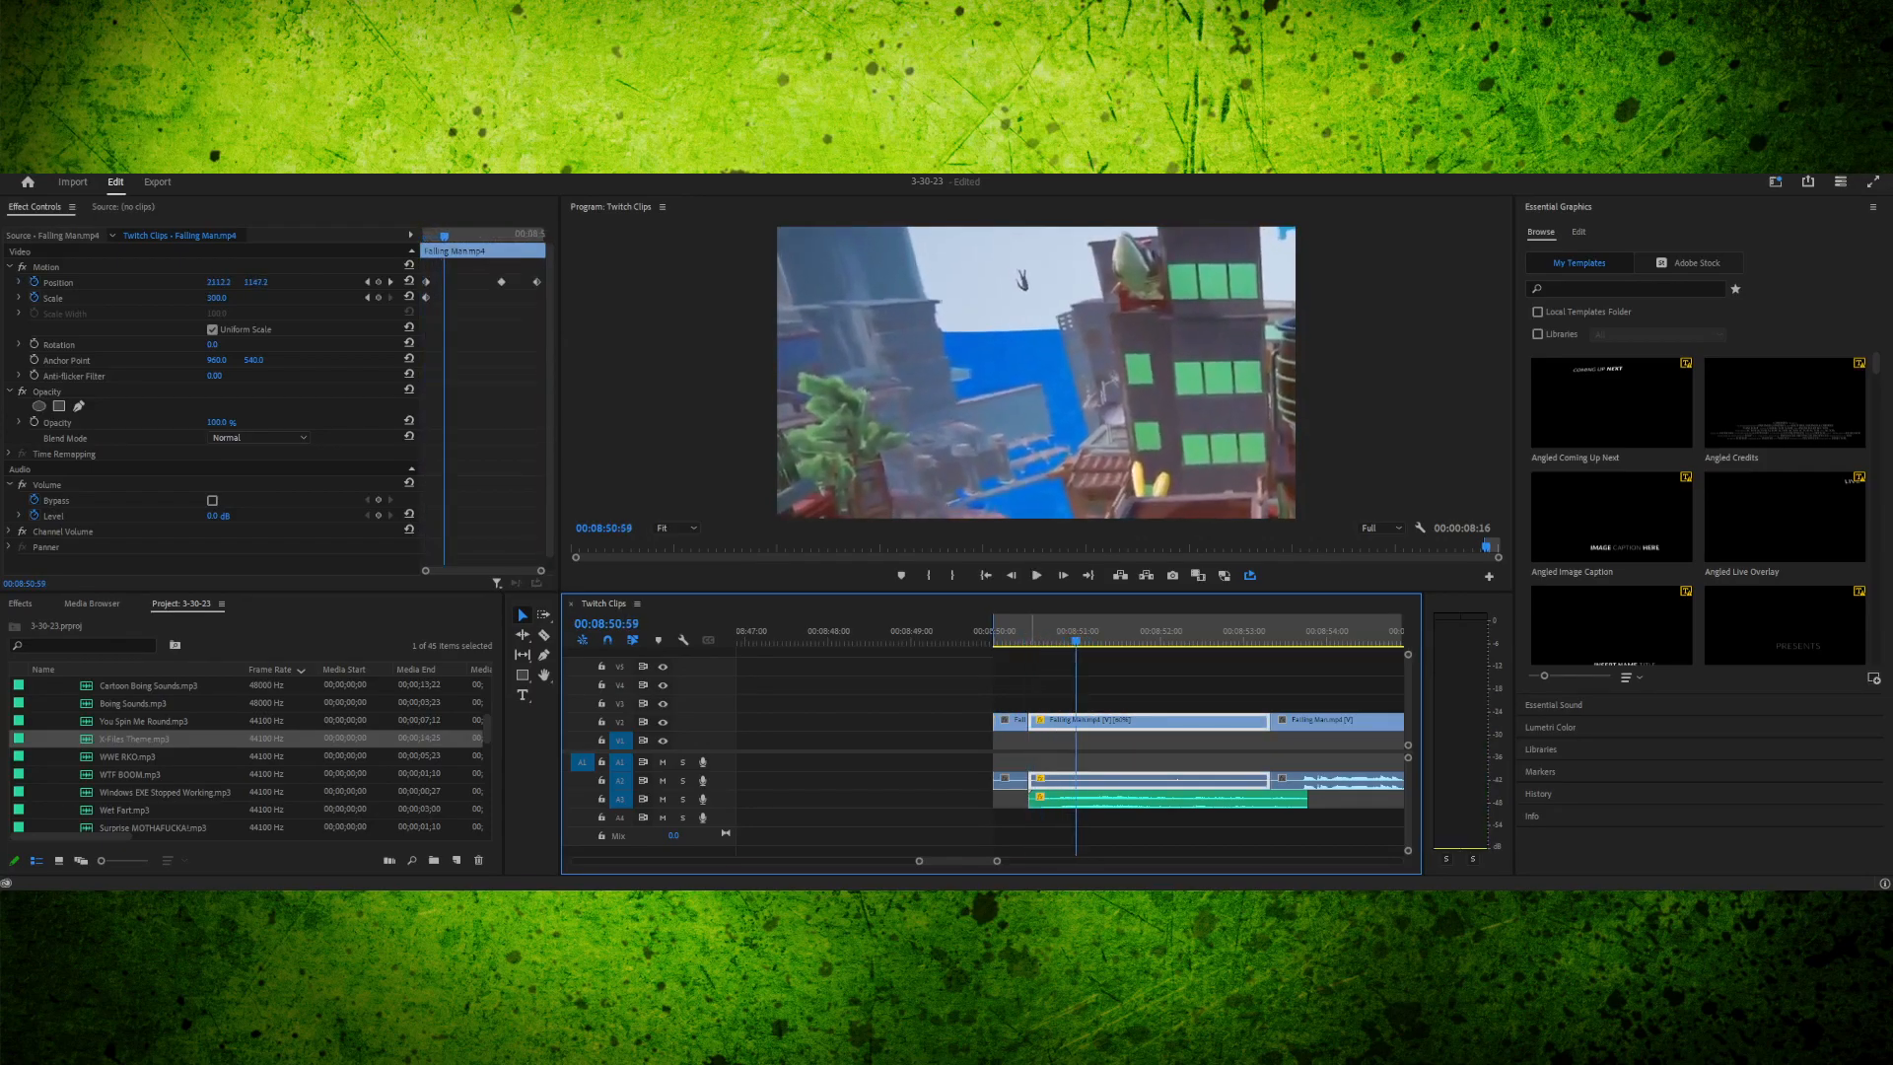
- Shift the X-Files Theme segment slightly earlier on A3, so that it starts within the short opening Falling Man segment
{"action": "left_click_drag", "start_coordinate": [1108, 799], "coordinate": [1105, 800]}
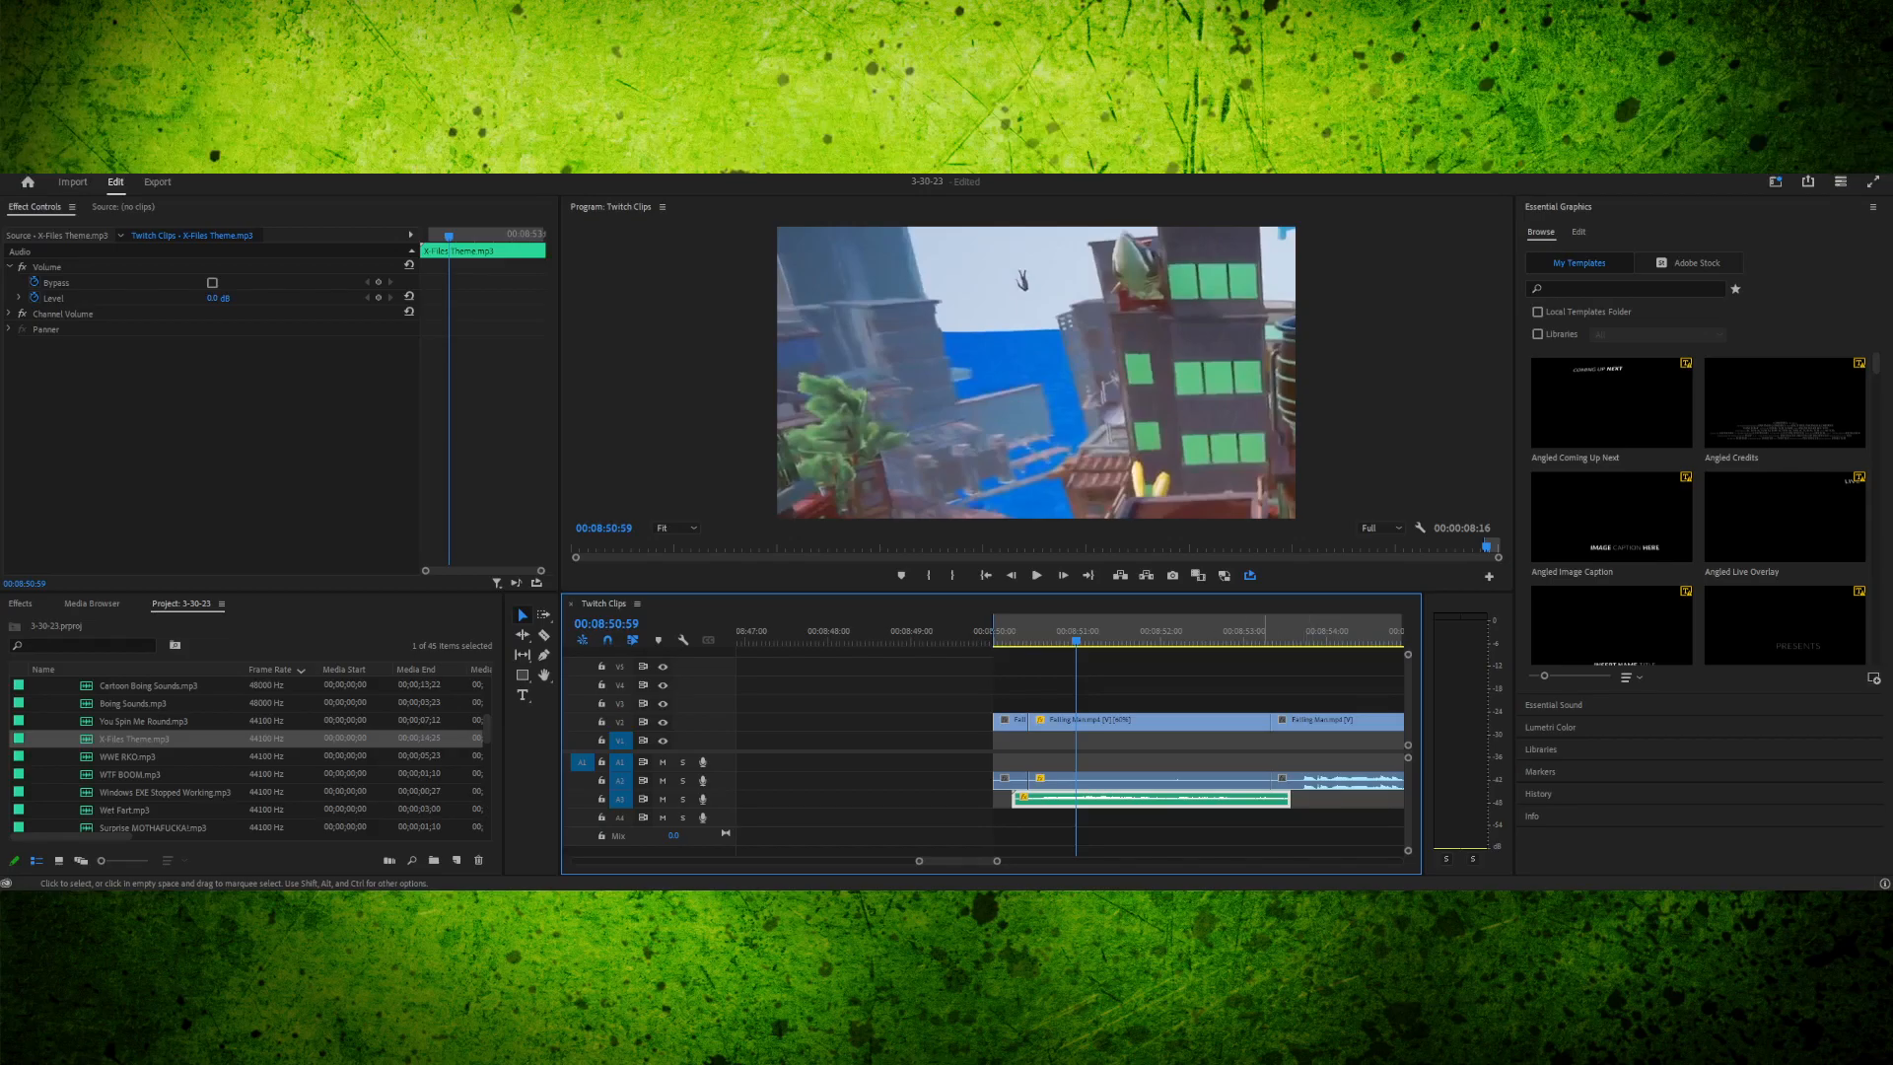
{"action": "left_click", "coordinate": [1008, 633]}
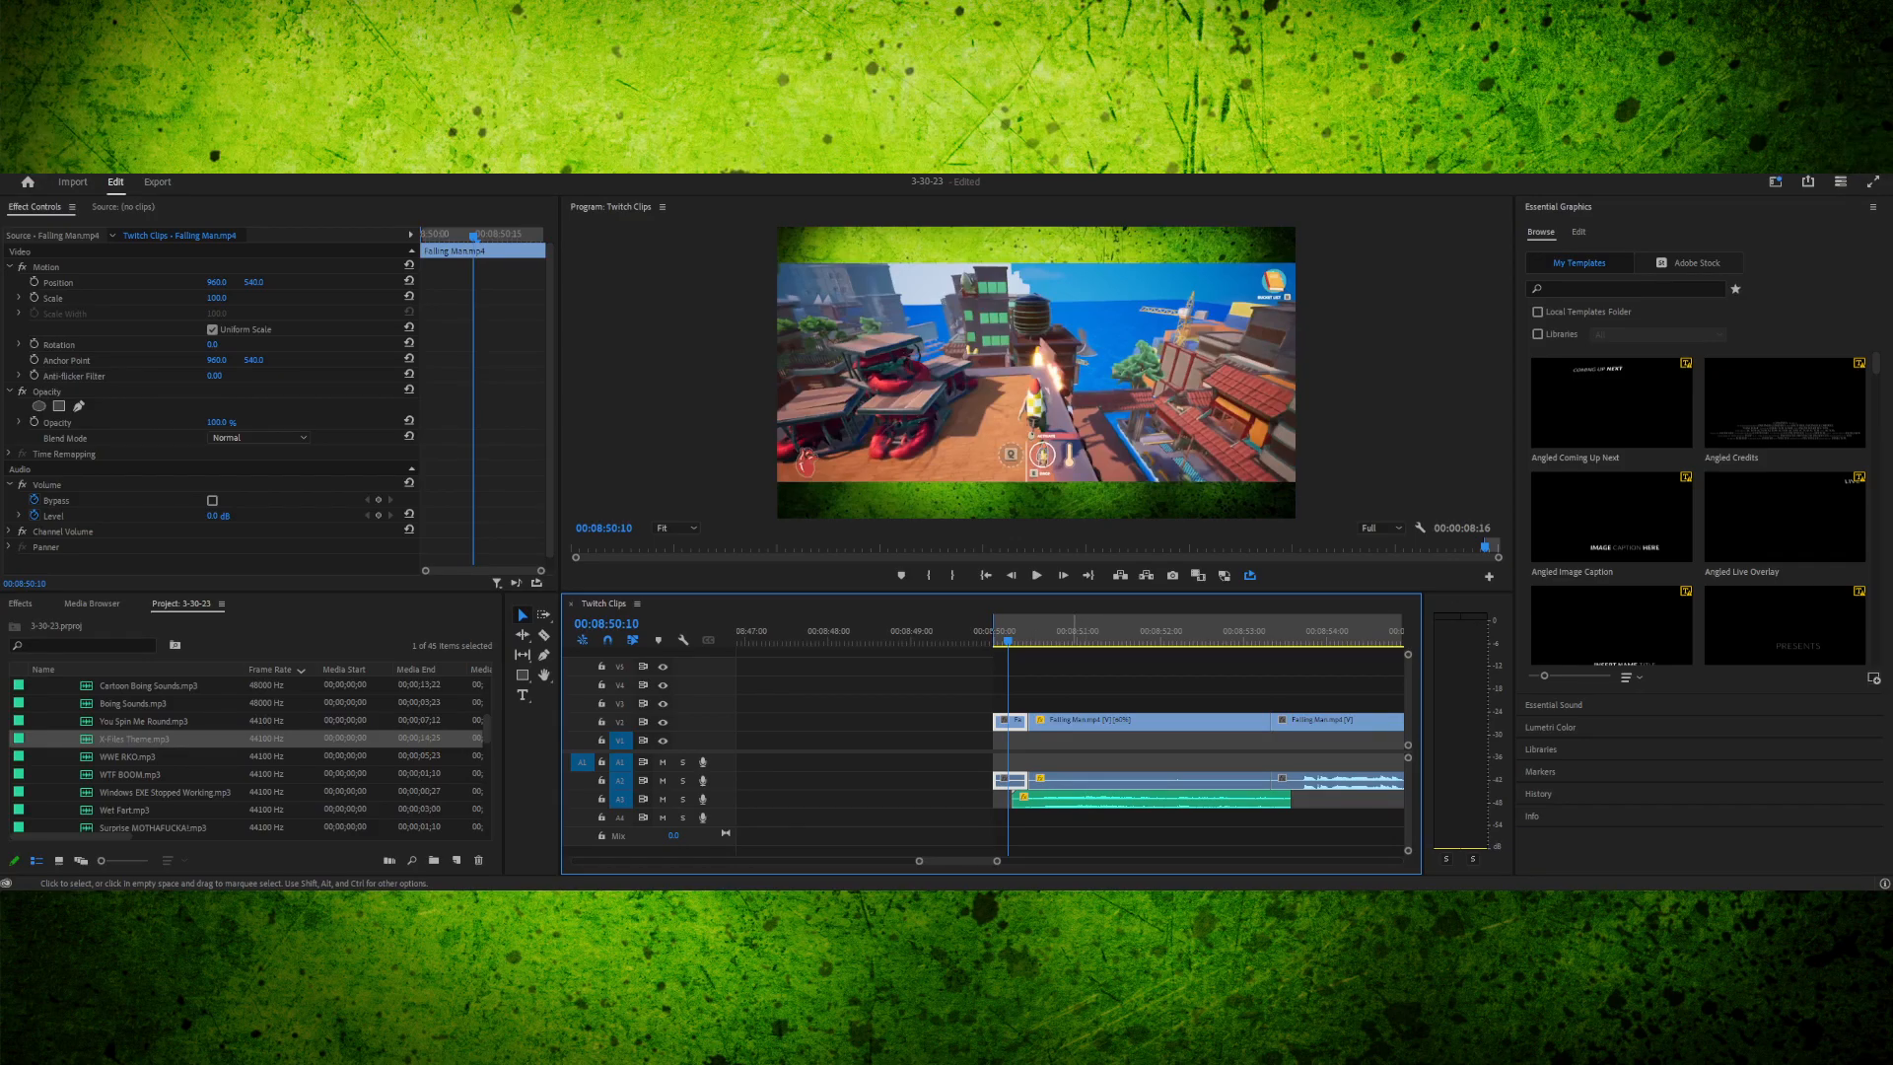
- Apply an Exponential Fade audio transition to the end of the X-Files Theme segment
{"action": "left_click", "coordinate": [1074, 799]}
{"action": "key", "text": "shift+7"}
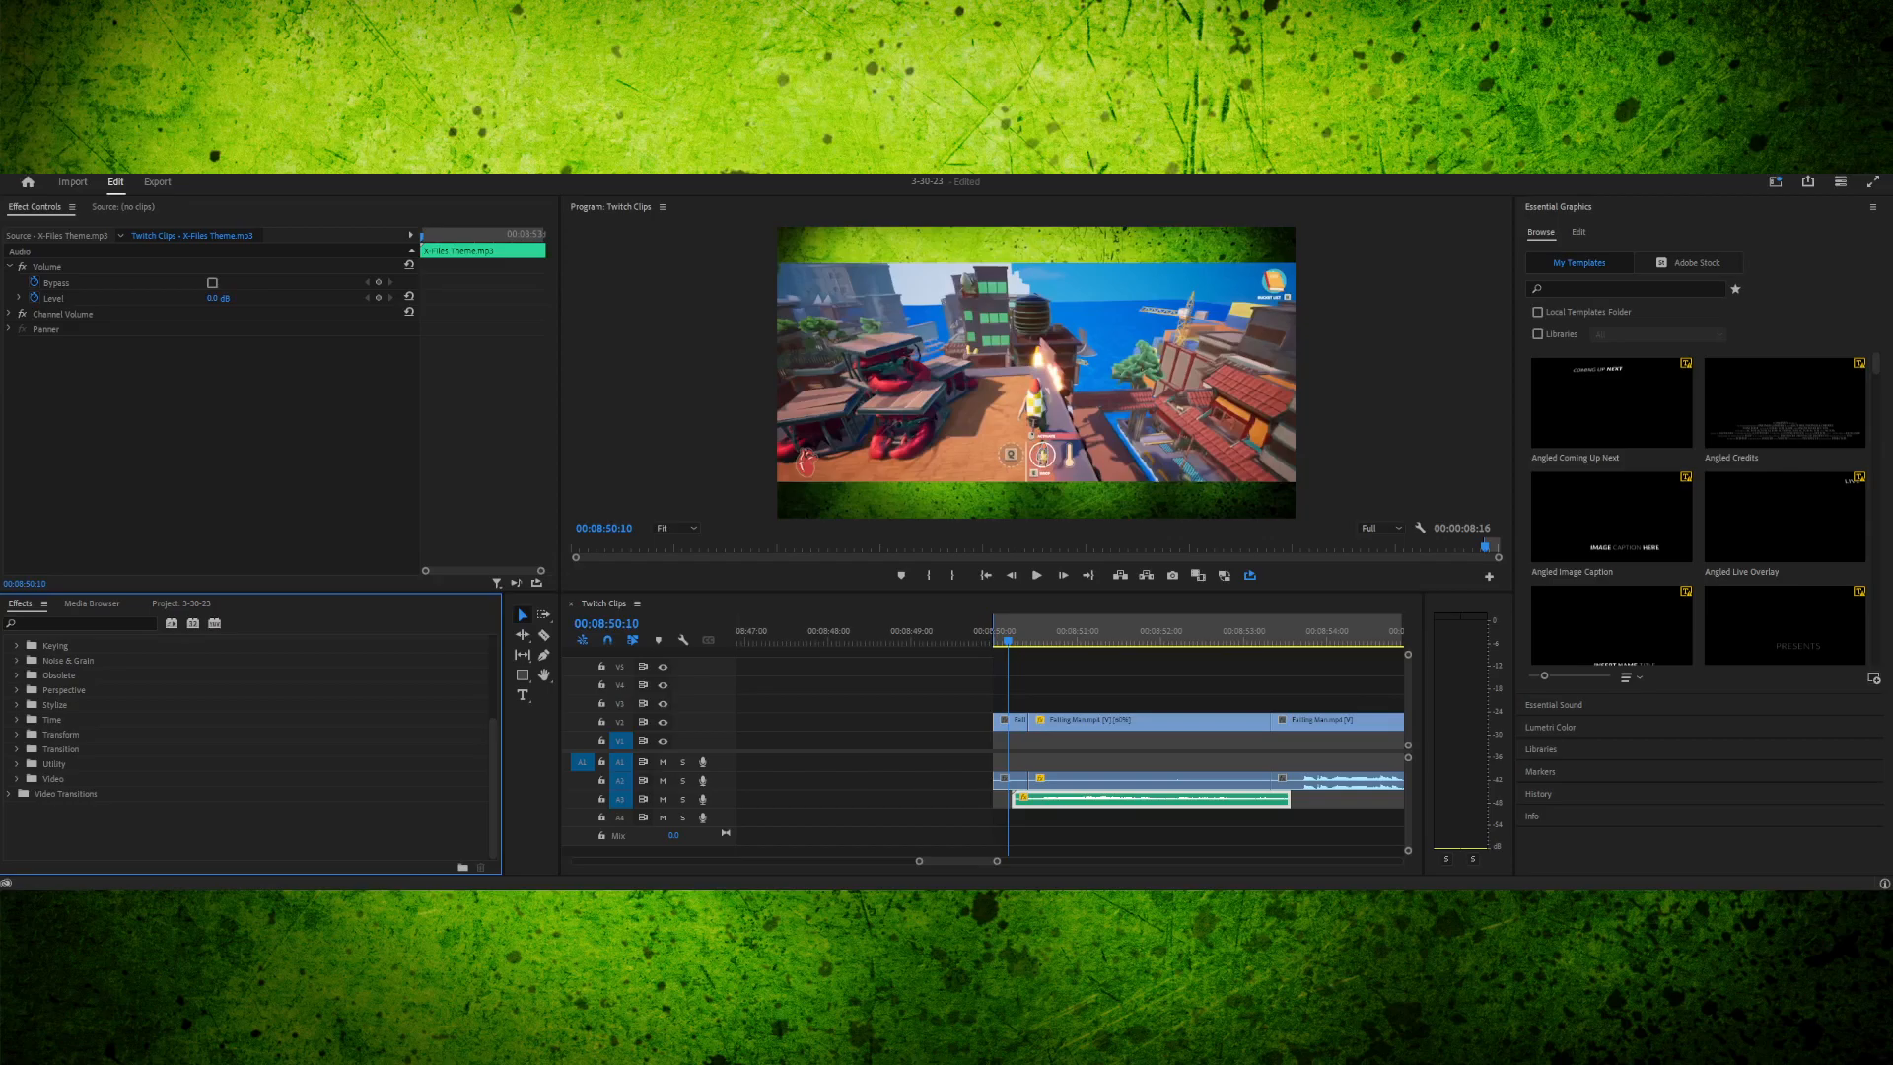
{"action": "scroll", "coordinate": [247, 744], "scroll_direction": "up", "scroll_amount": 5}
{"action": "left_click", "coordinate": [9, 702]}
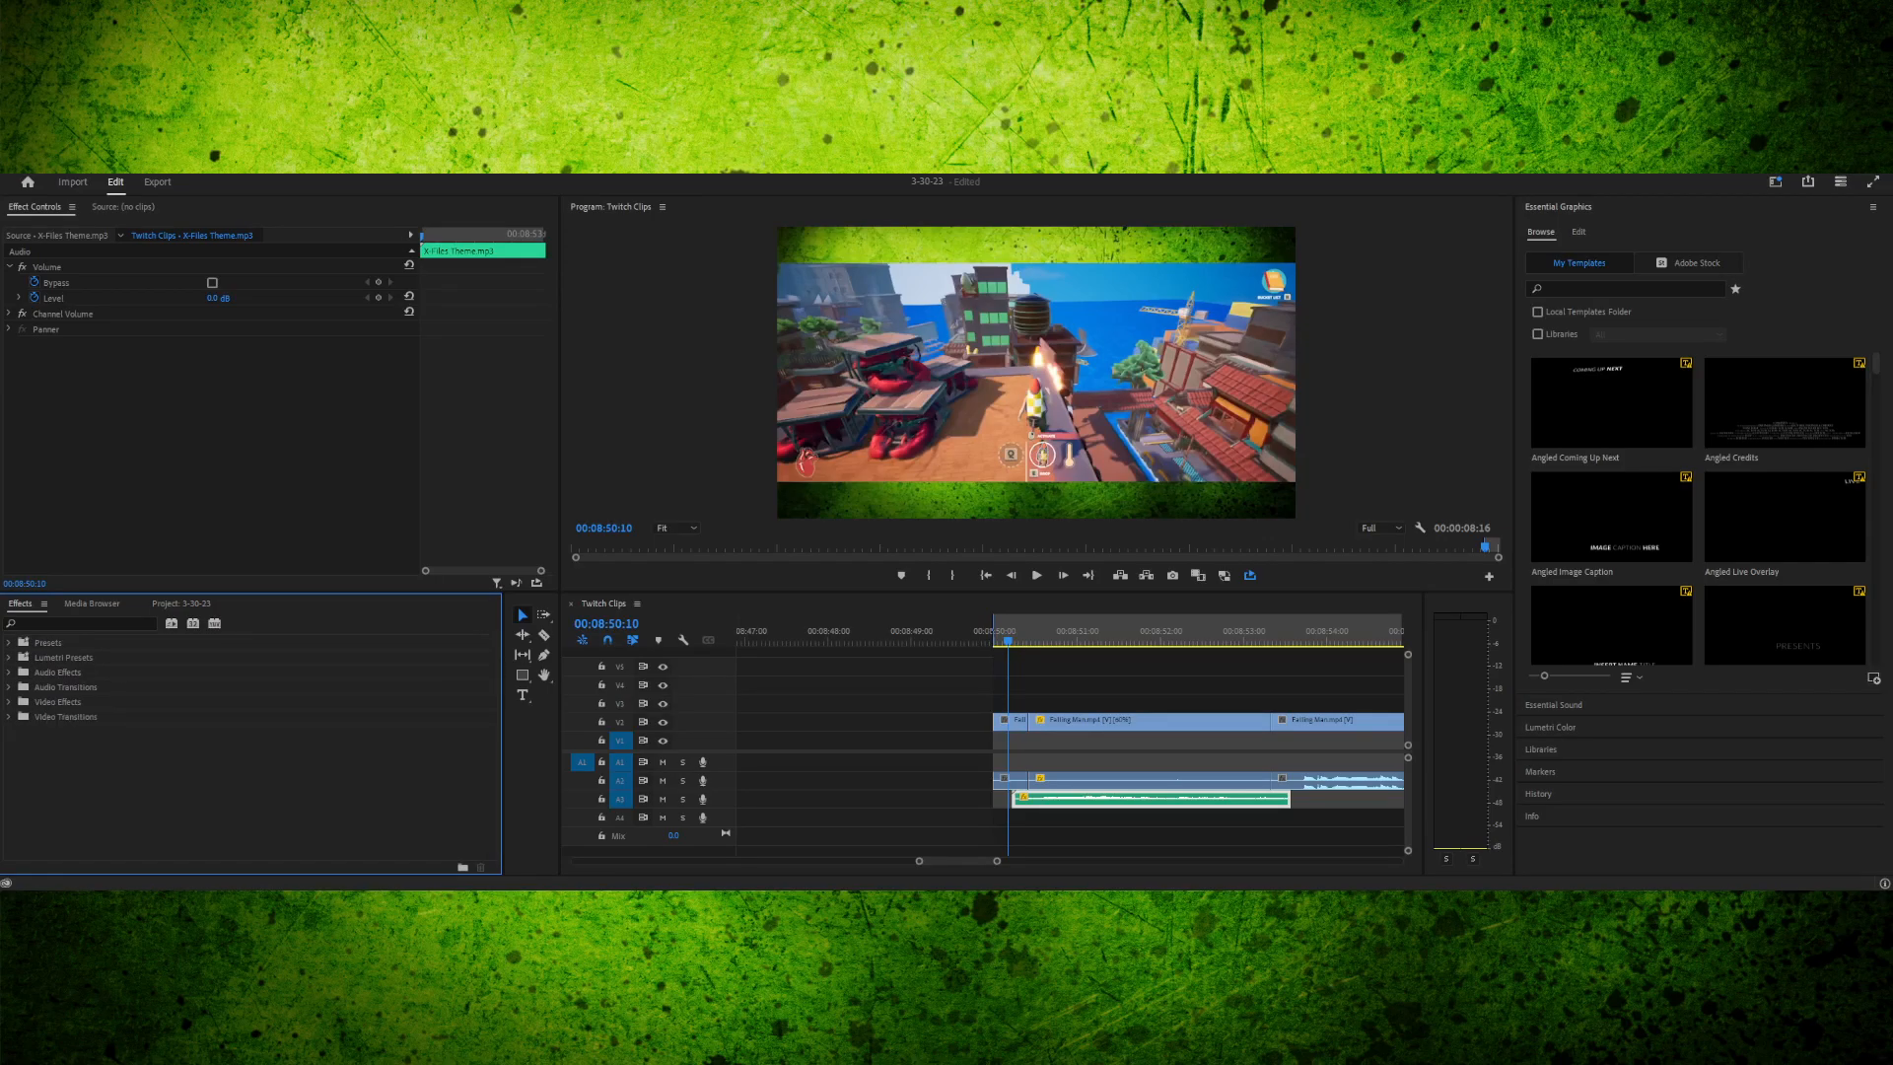
{"action": "left_click", "coordinate": [9, 687]}
{"action": "left_click", "coordinate": [31, 702]}
{"action": "left_click", "coordinate": [18, 702]}
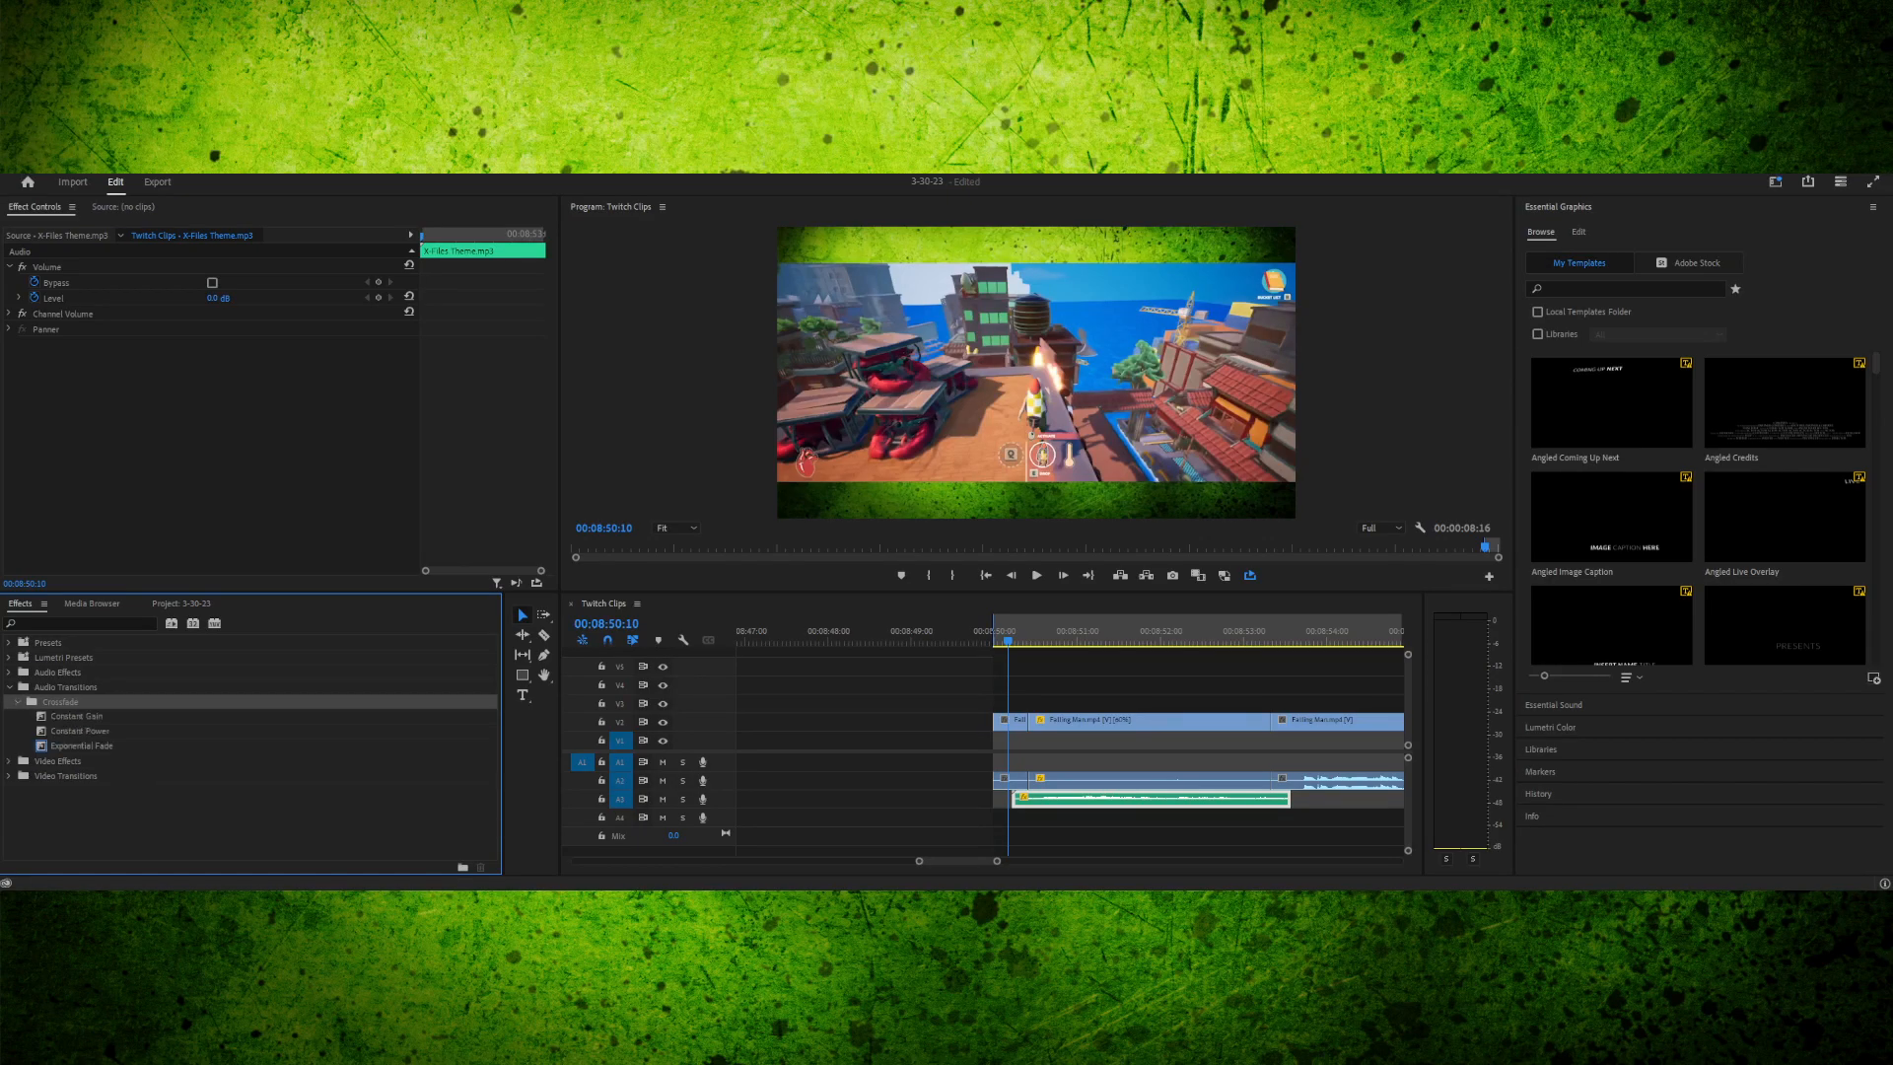
{"action": "left_click", "coordinate": [81, 747]}
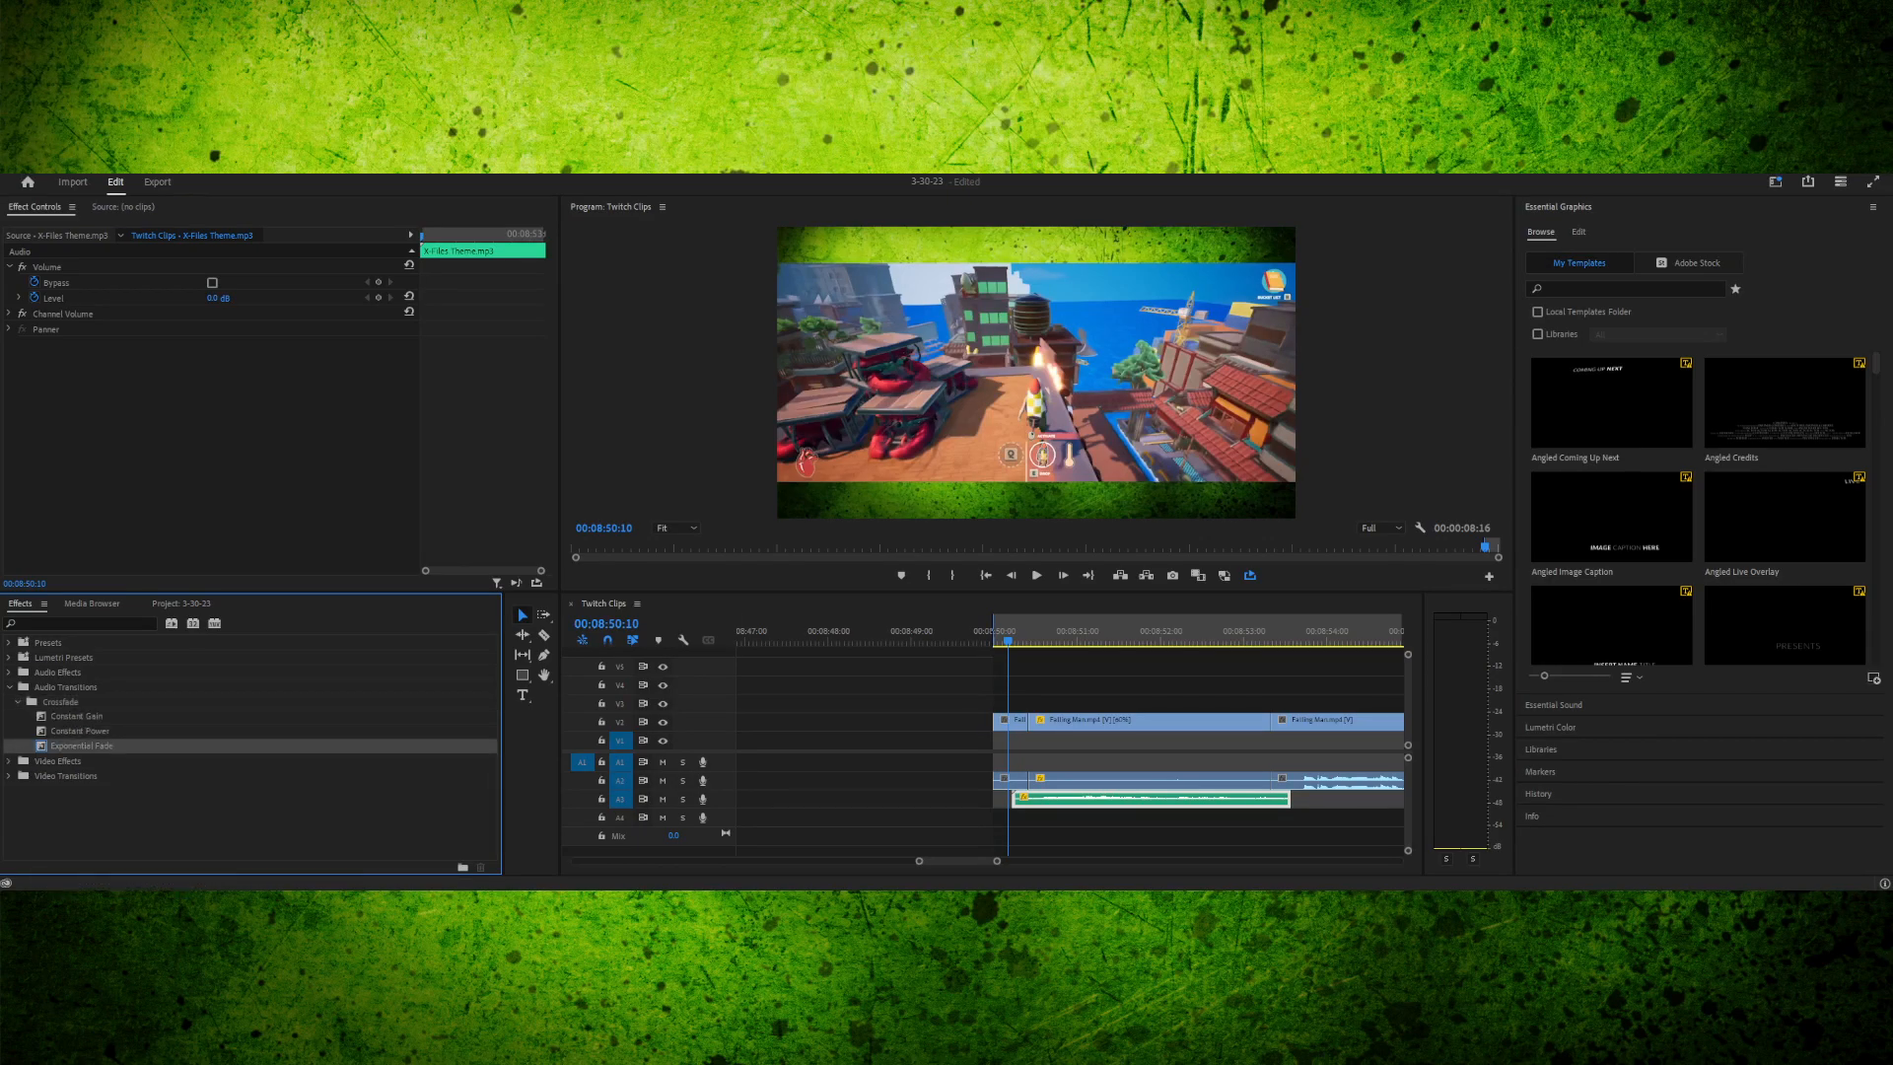
{"action": "left_click_drag", "start_coordinate": [81, 747], "coordinate": [1247, 799]}
- Set the Exponential Fade's duration to 00:00:00:19
{"action": "left_click", "coordinate": [1263, 800]}
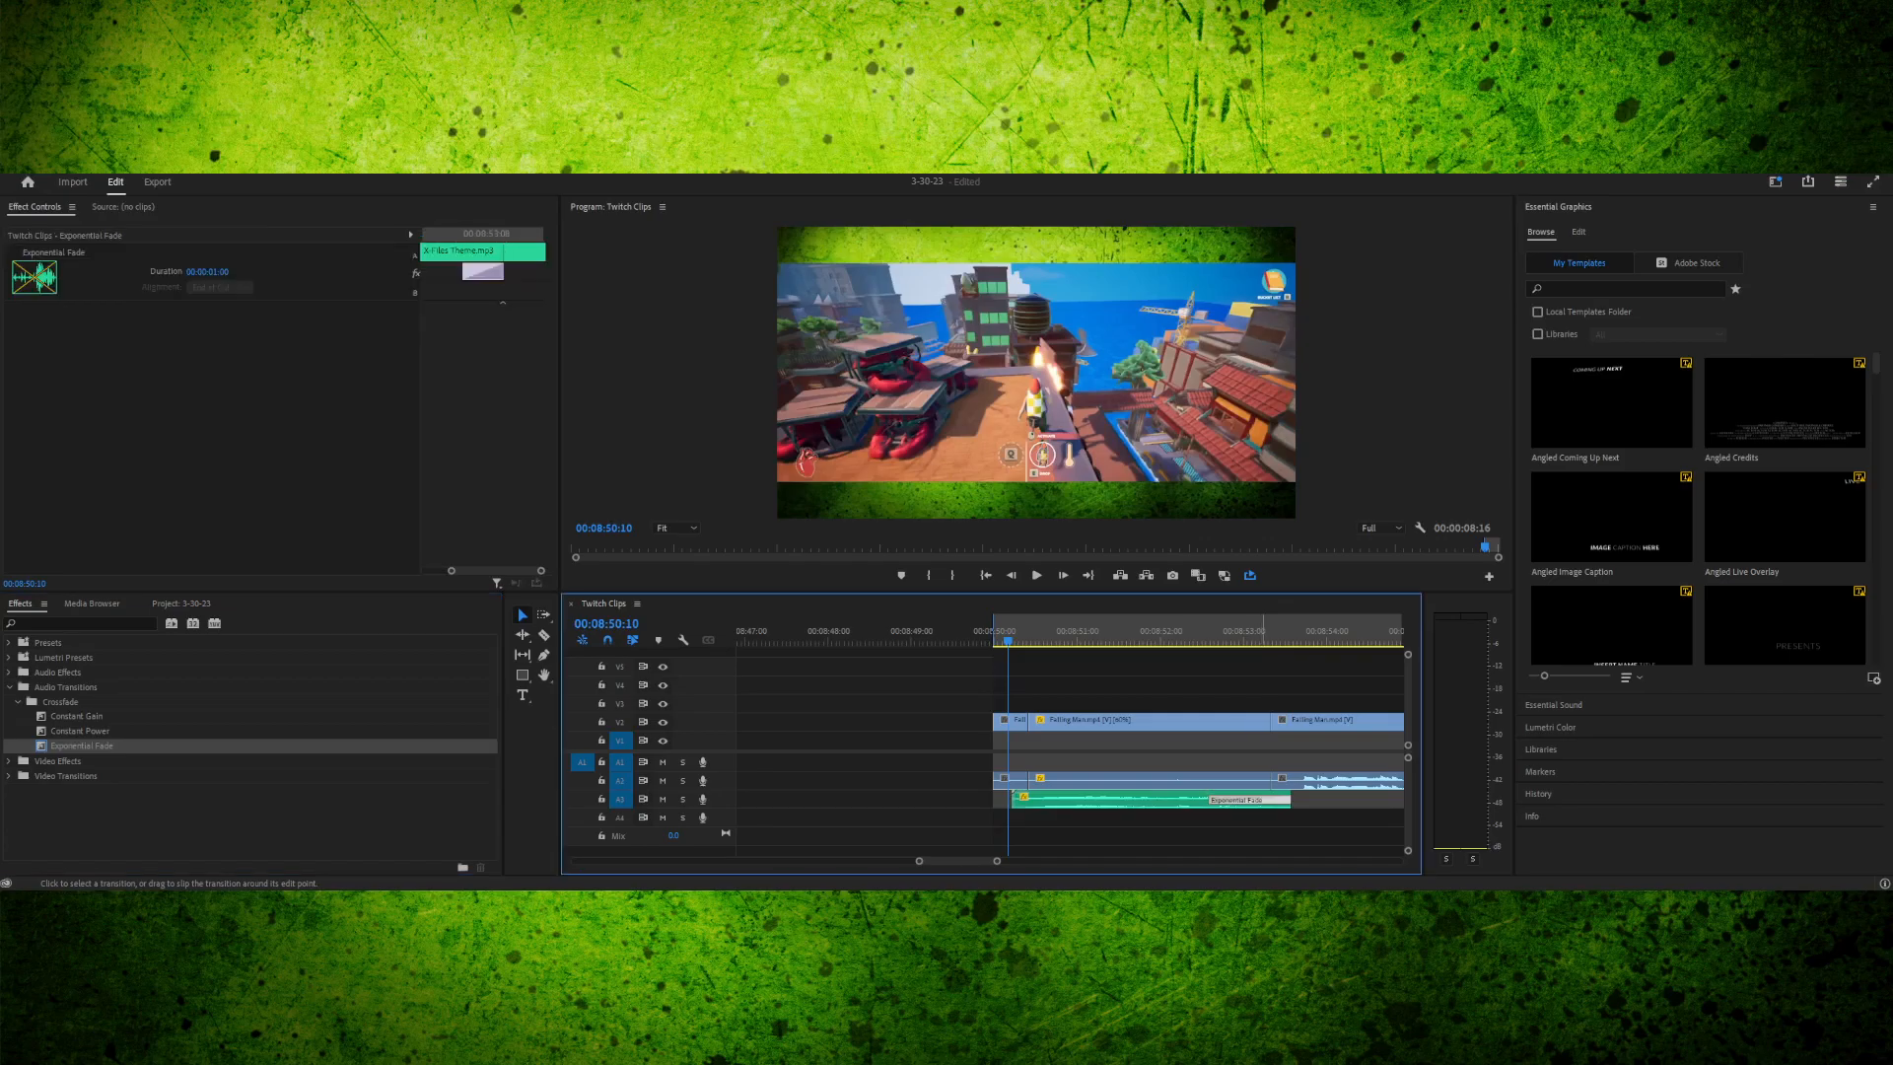
{"action": "double_click", "coordinate": [1263, 800]}
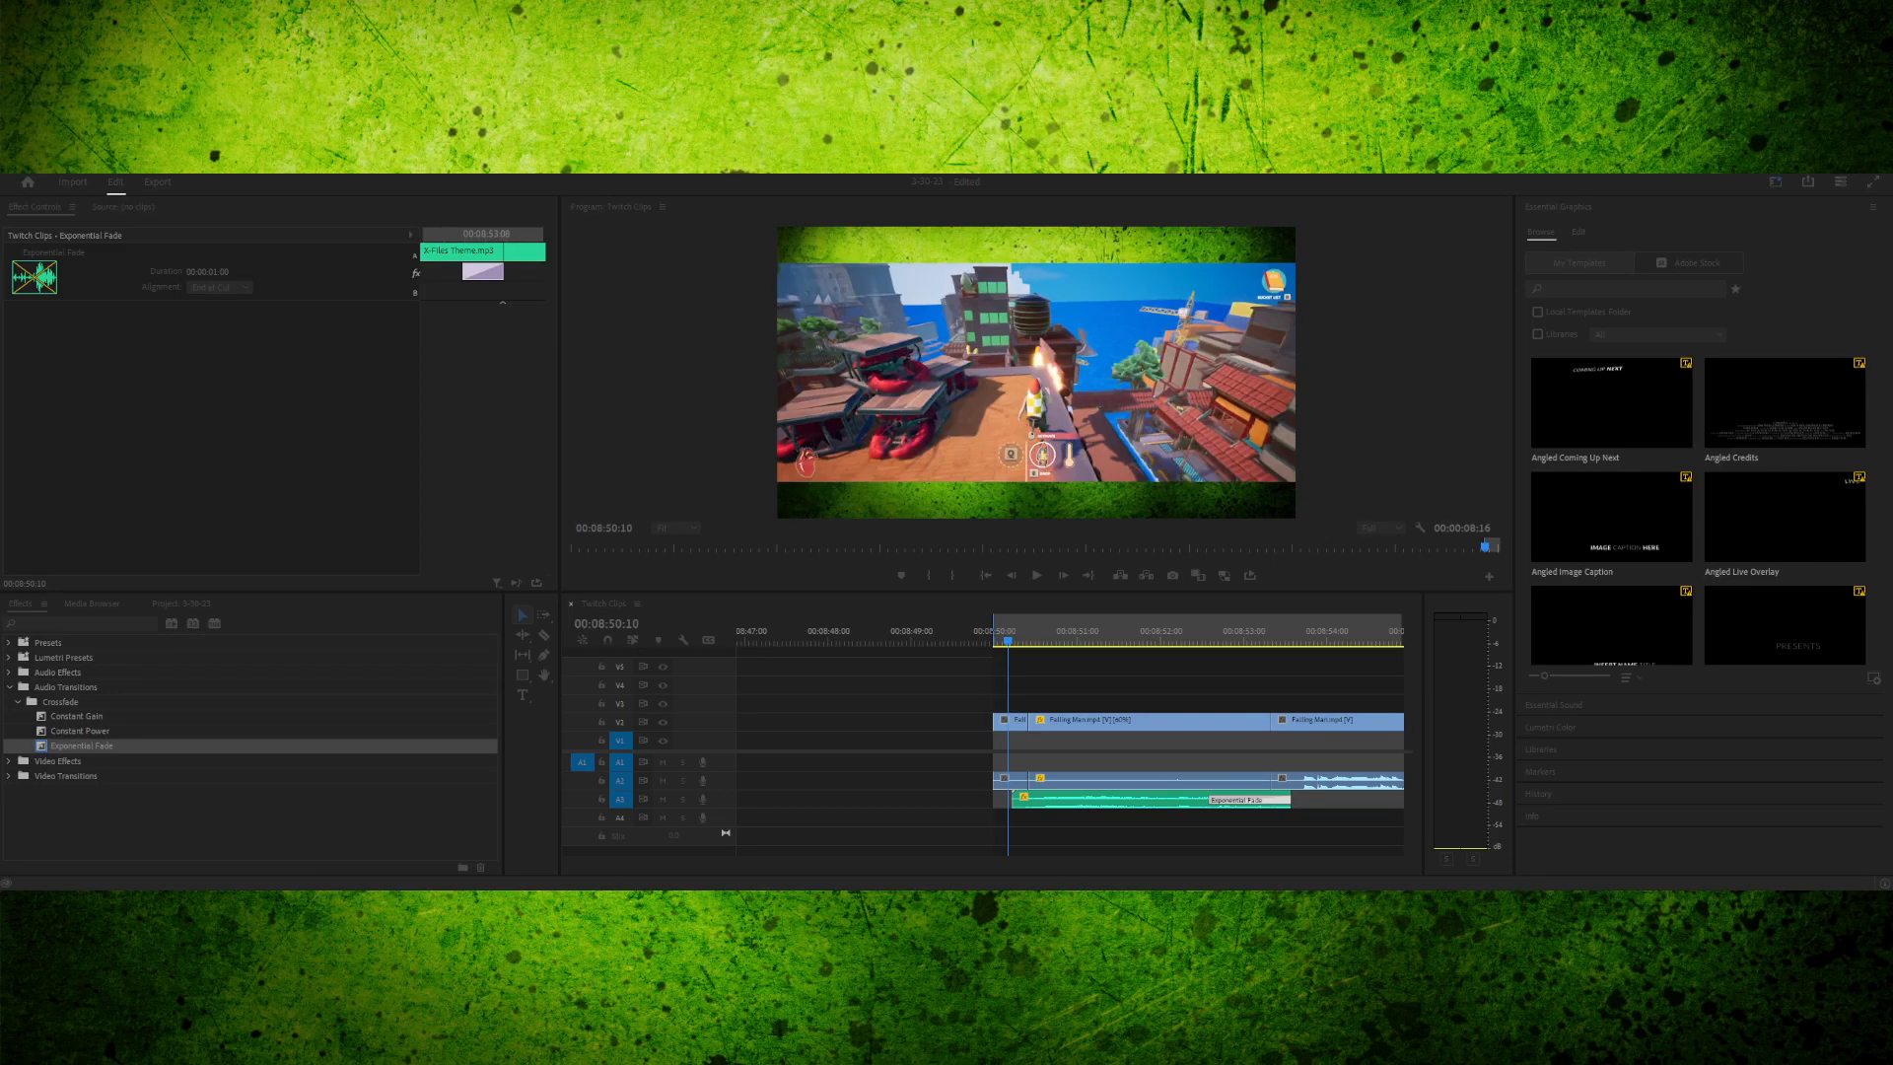
{"action": "key", "text": "Return"}
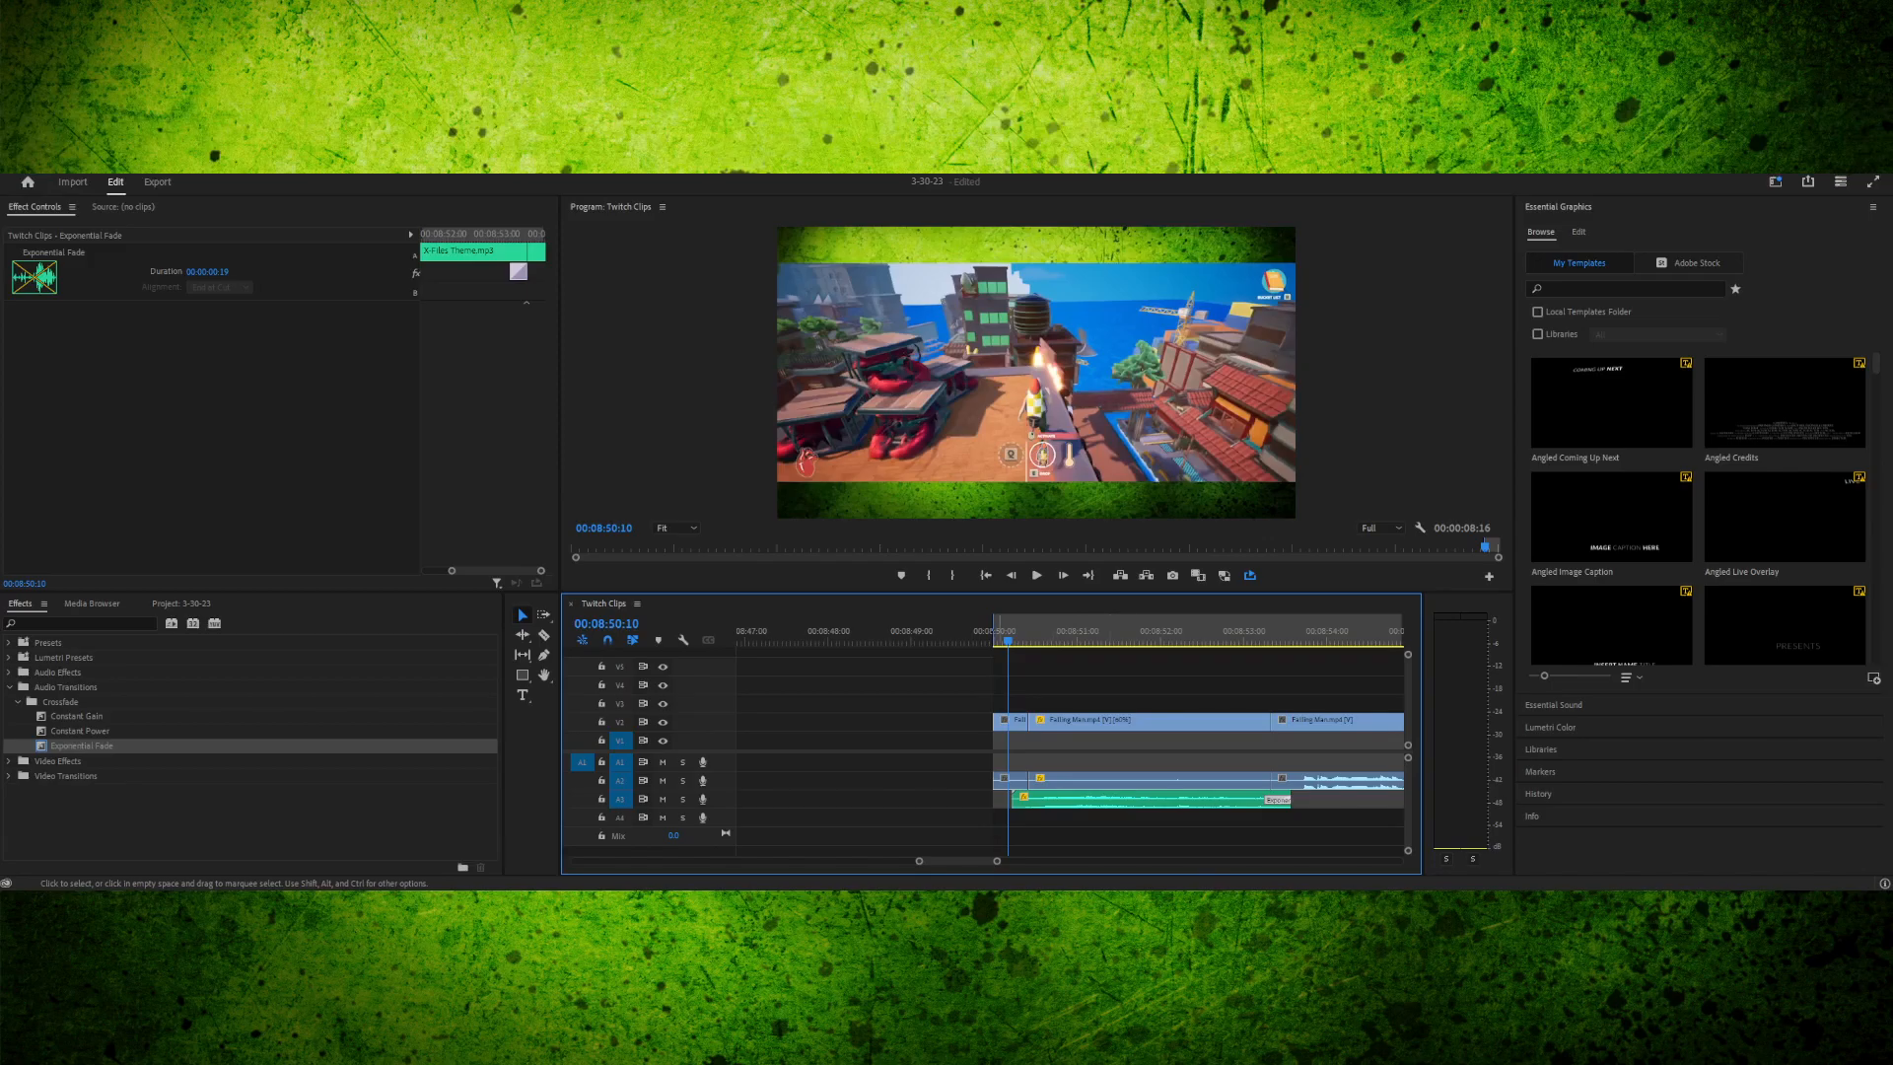
- Play the sequence from 00:08:50:17 past the end of the music to check the fade-out
{"action": "left_click_drag", "start_coordinate": [1008, 641], "coordinate": [1018, 641]}
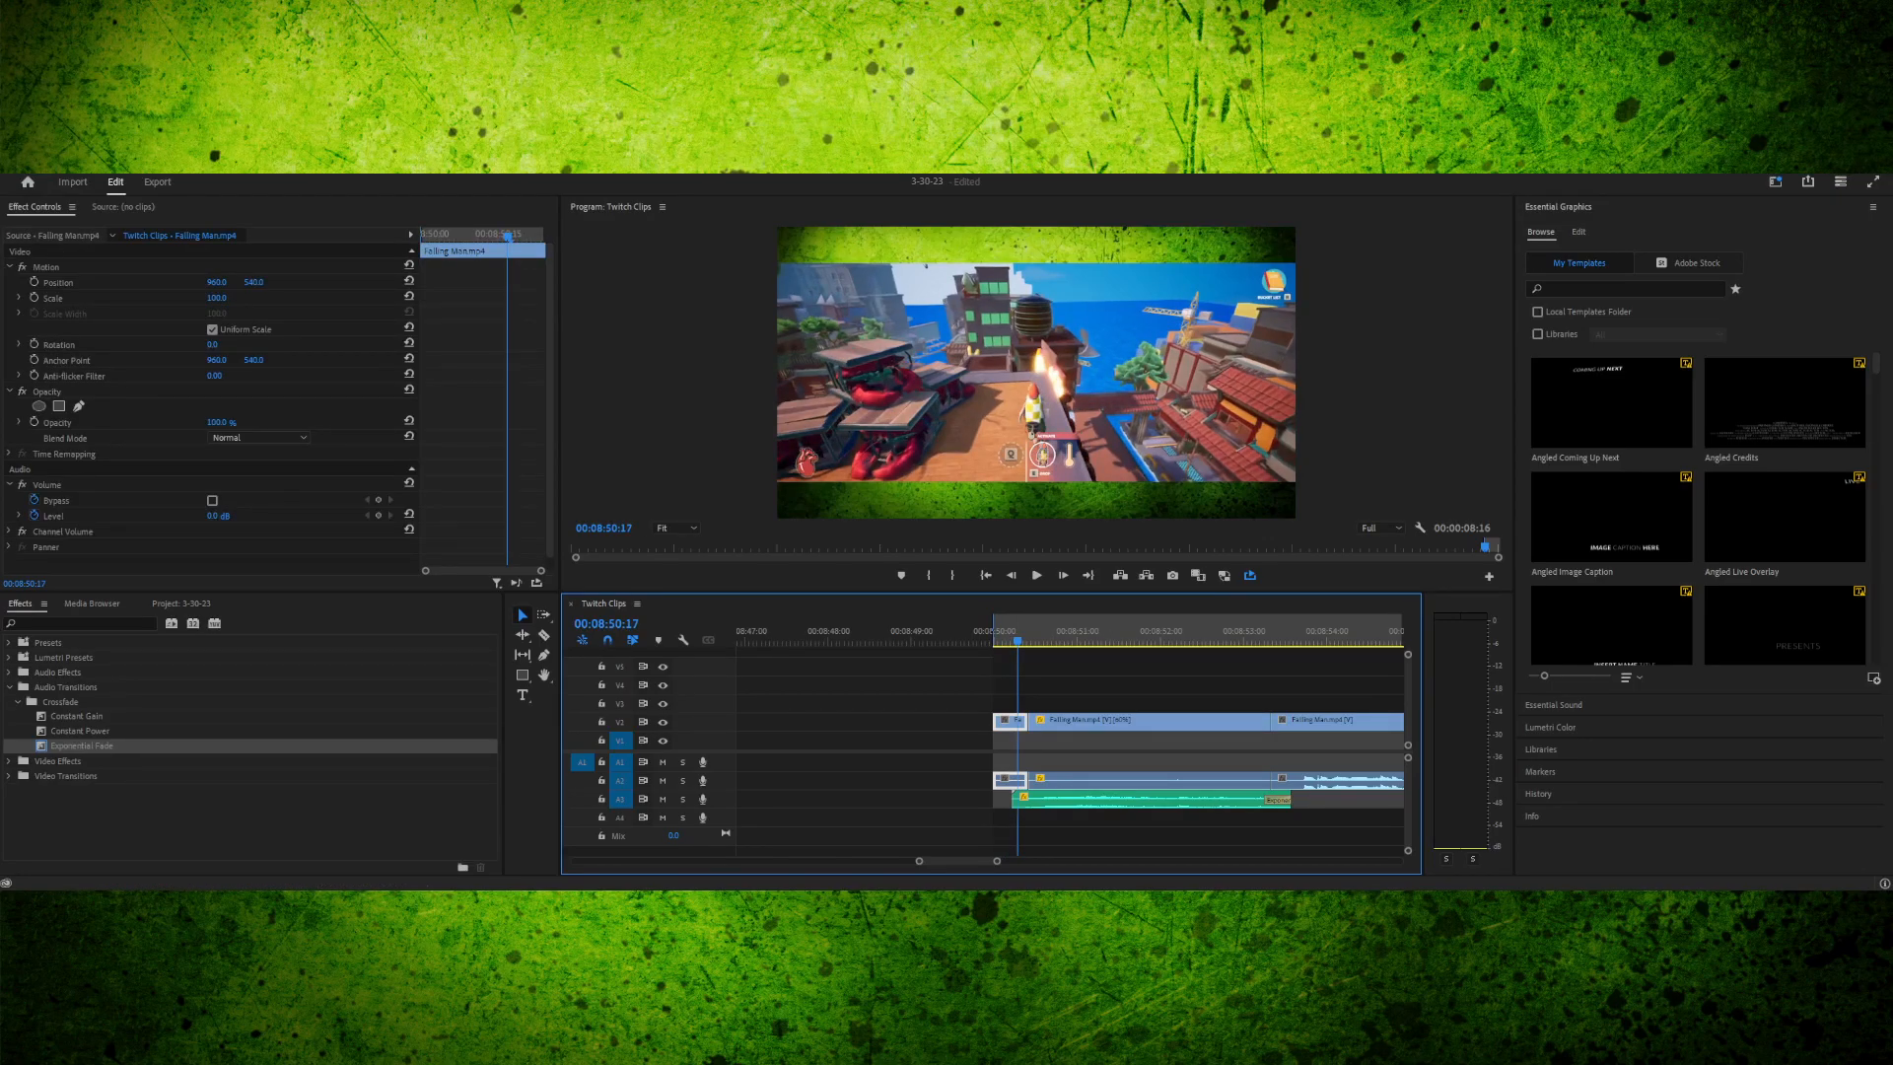
{"action": "key", "text": "space"}
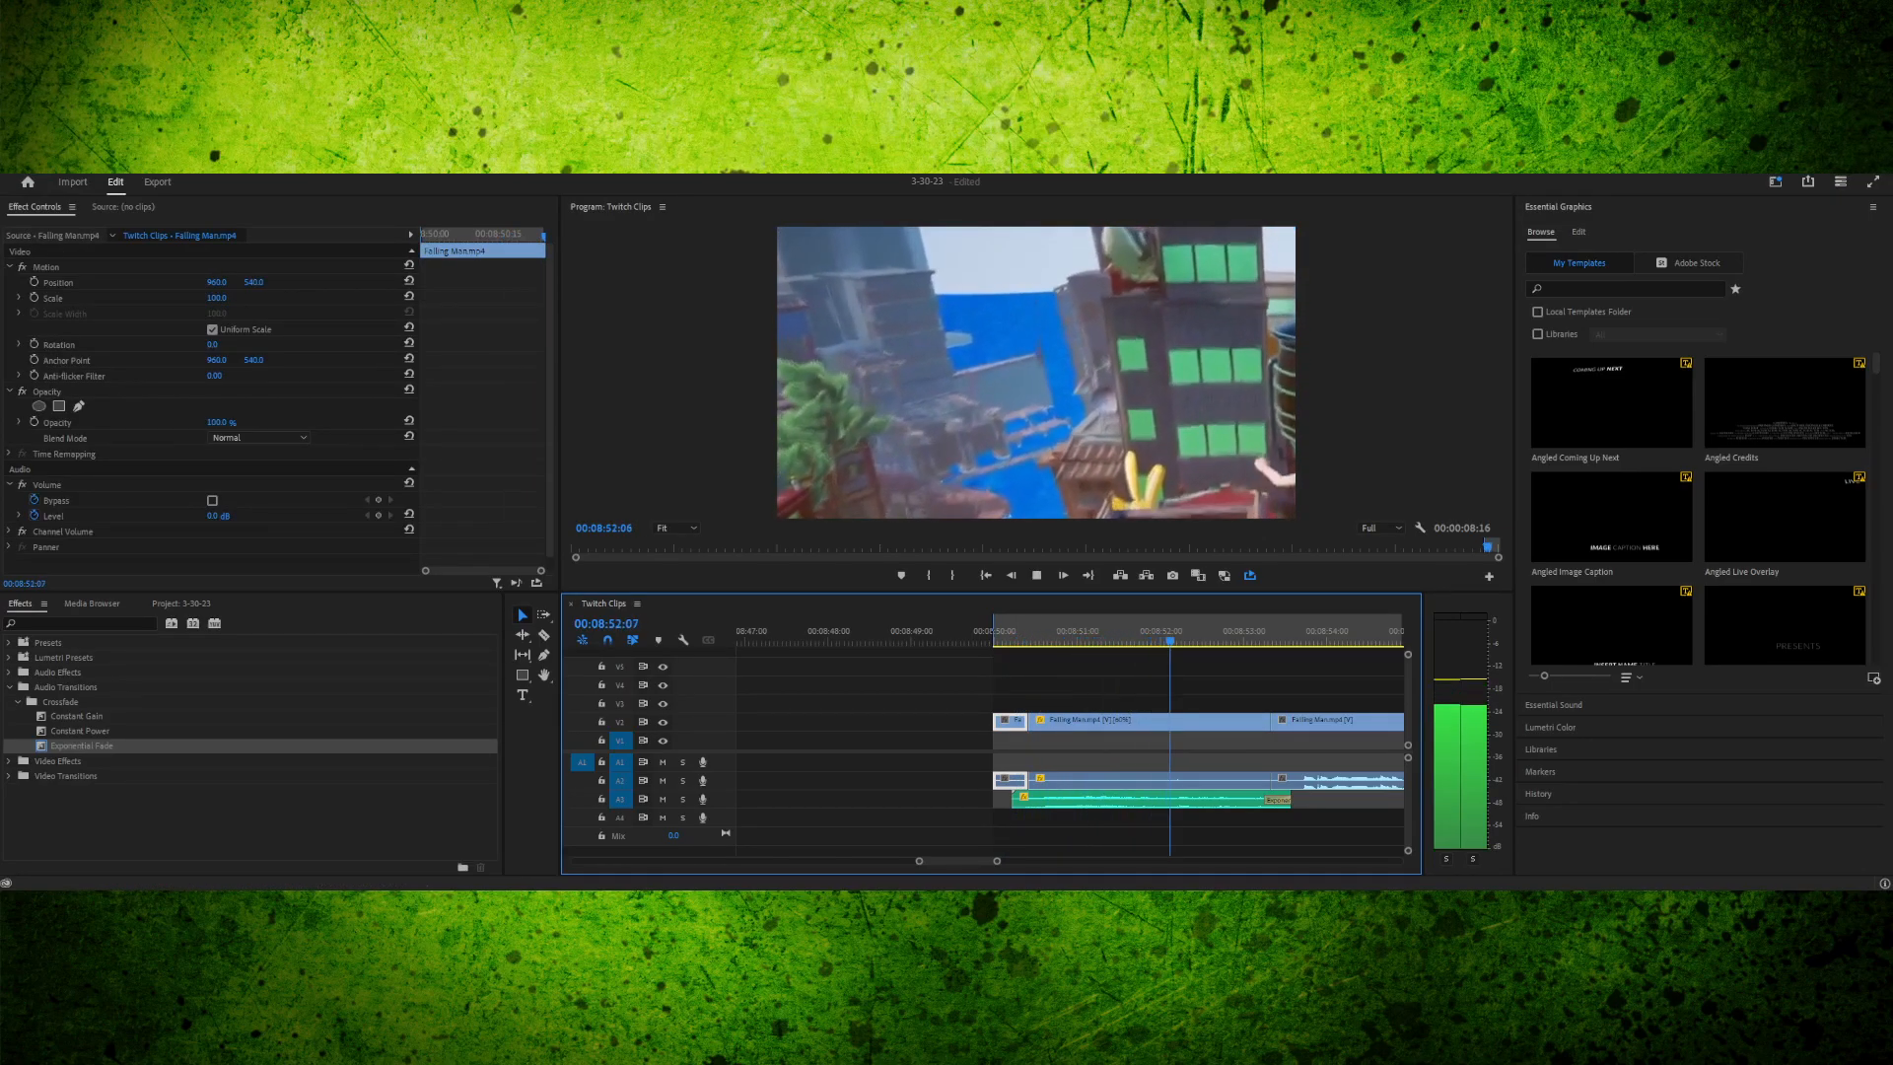
{"action": "key", "text": "space"}
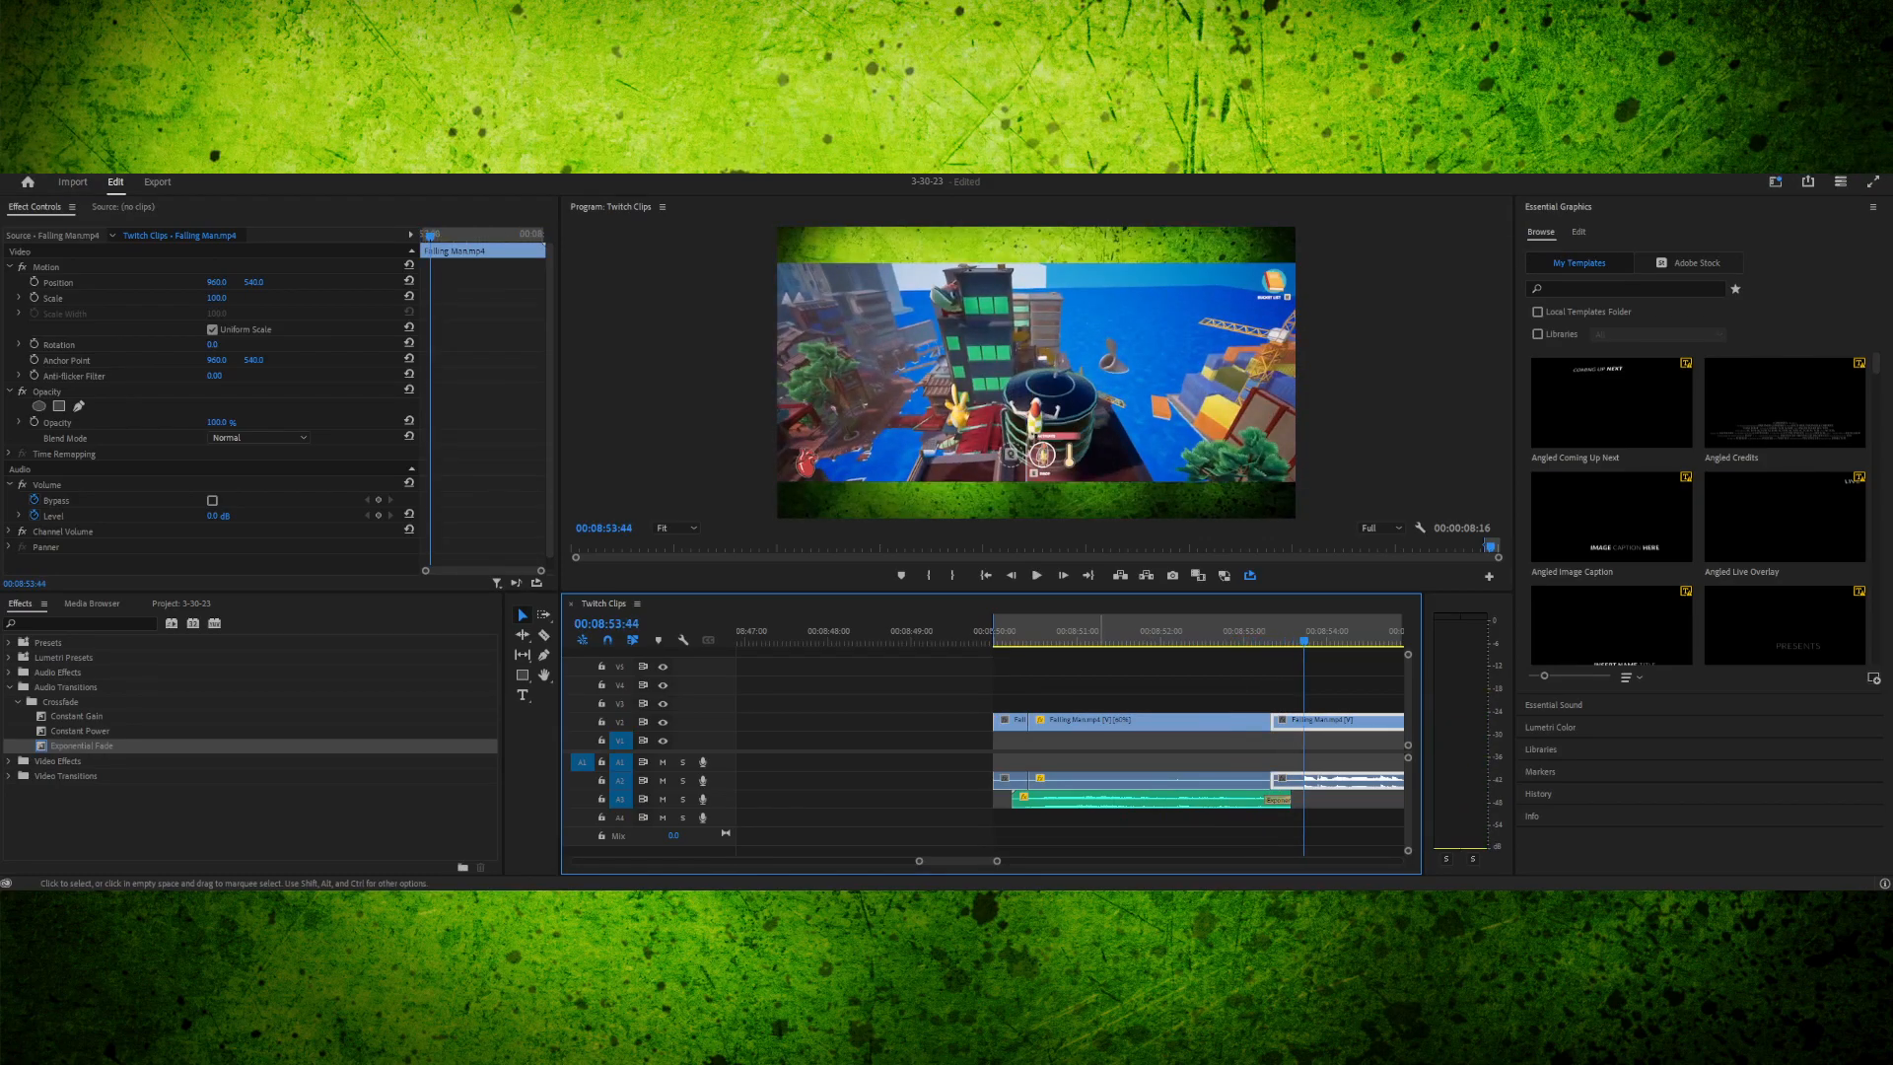
- Scrub and replay the zoomed Falling Man segment to check how the keyframed position follows the flying figure
{"action": "left_click", "coordinate": [1097, 721]}
{"action": "left_click_drag", "start_coordinate": [1015, 632], "coordinate": [1041, 632]}
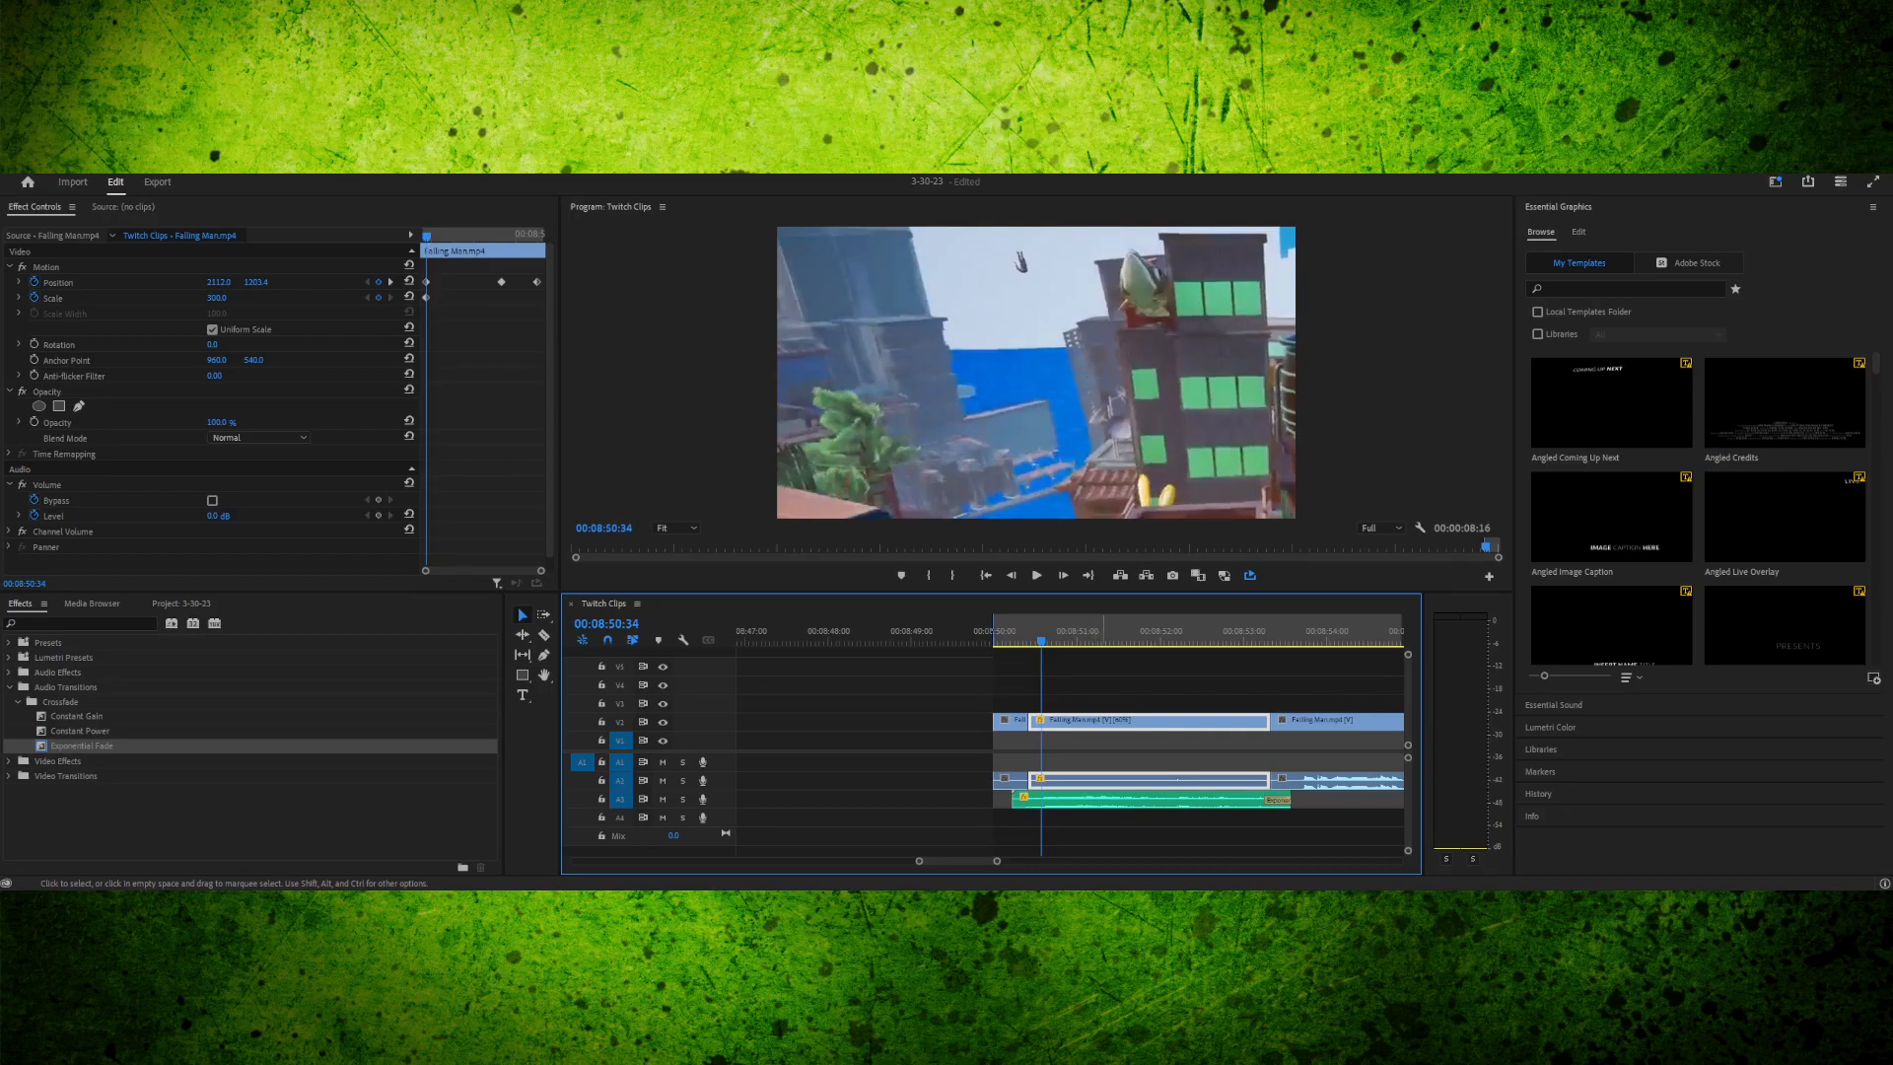
{"action": "left_click", "coordinate": [1054, 632]}
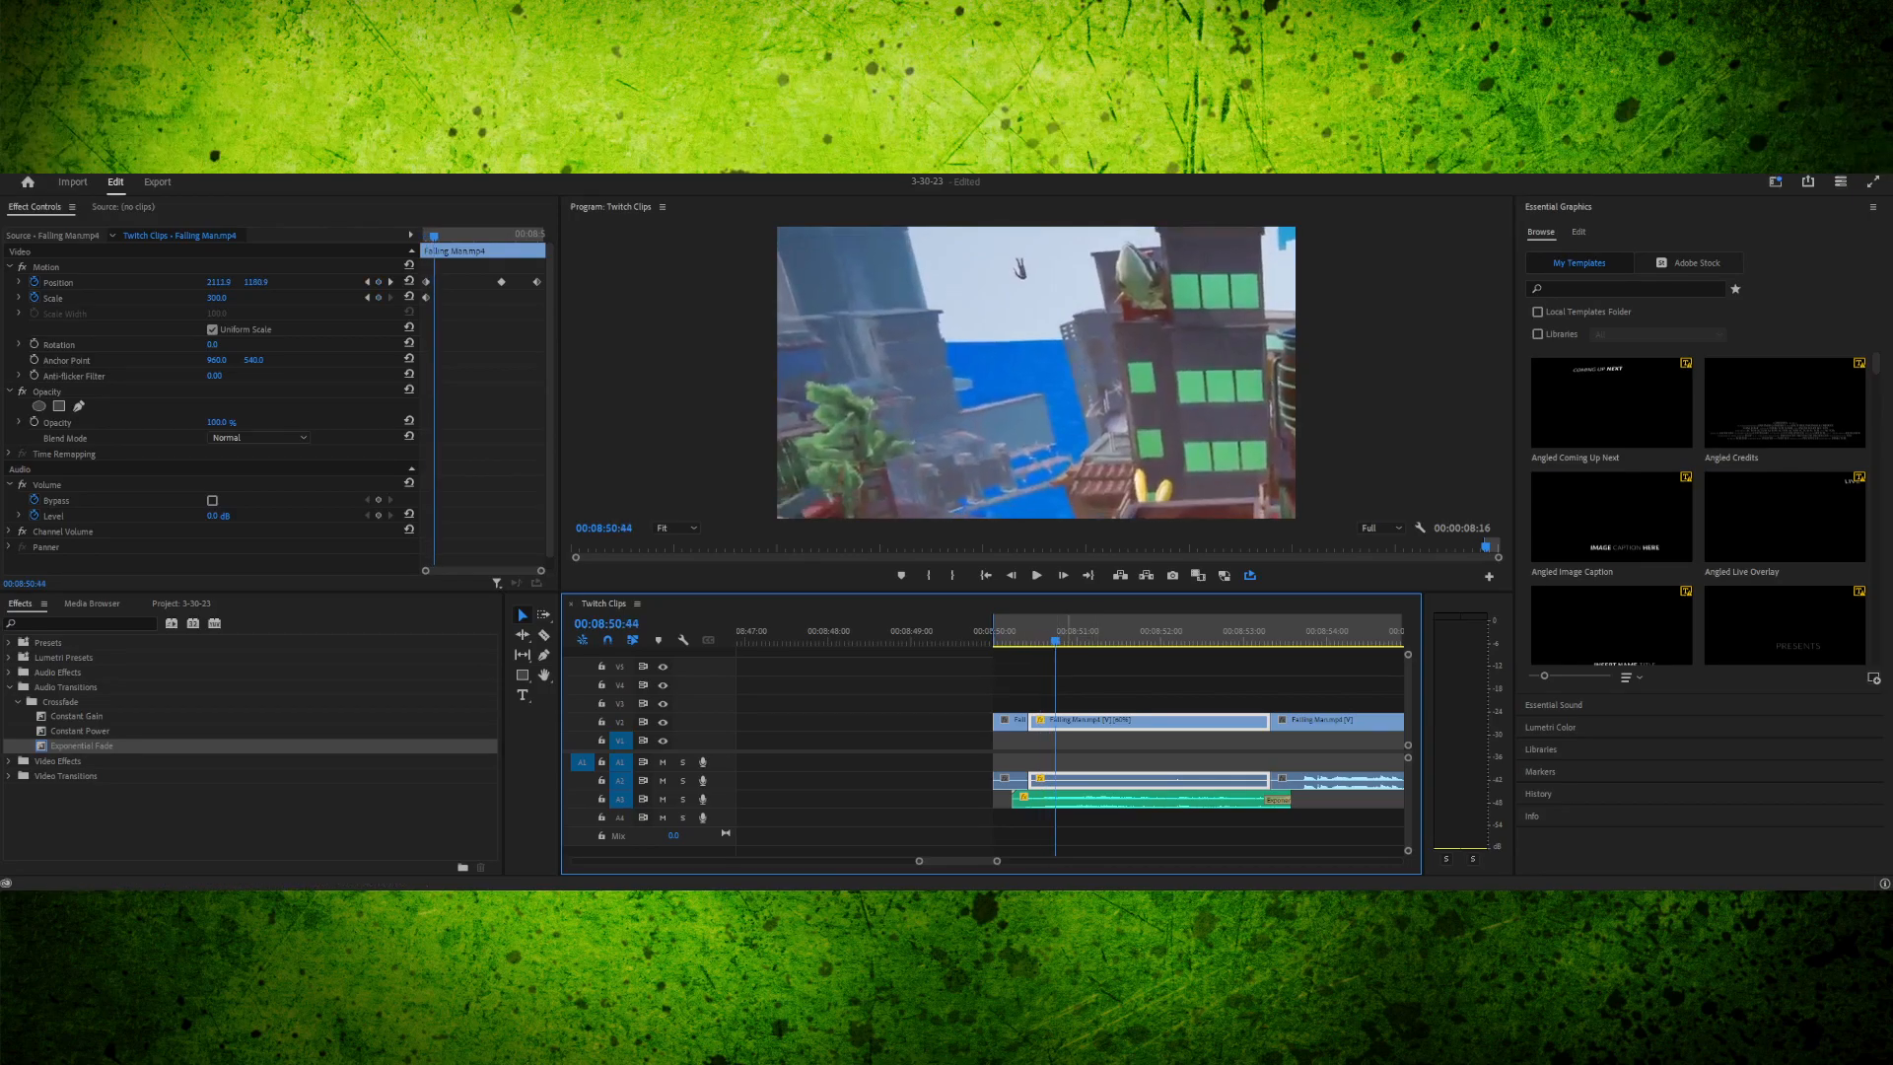
{"action": "left_click_drag", "start_coordinate": [1055, 631], "coordinate": [1023, 632]}
{"action": "key", "text": "space"}
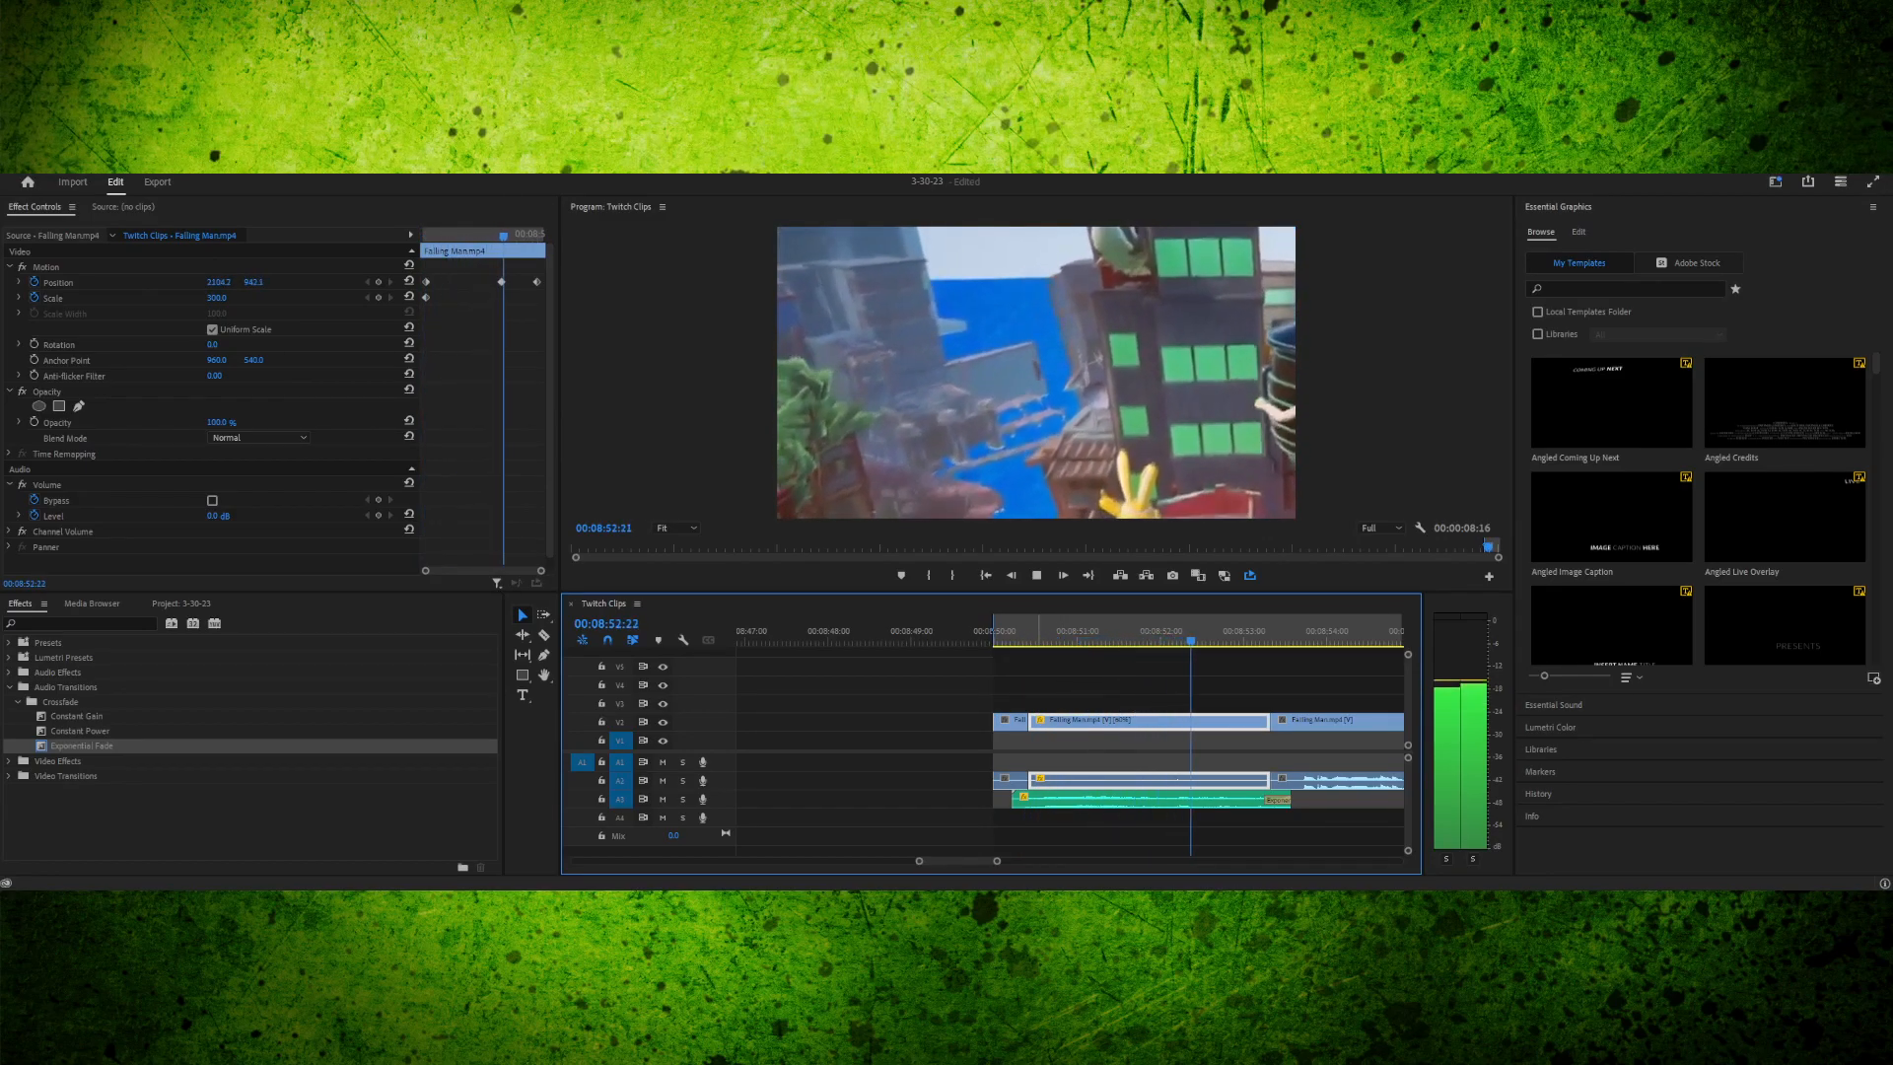
{"action": "key", "text": "space"}
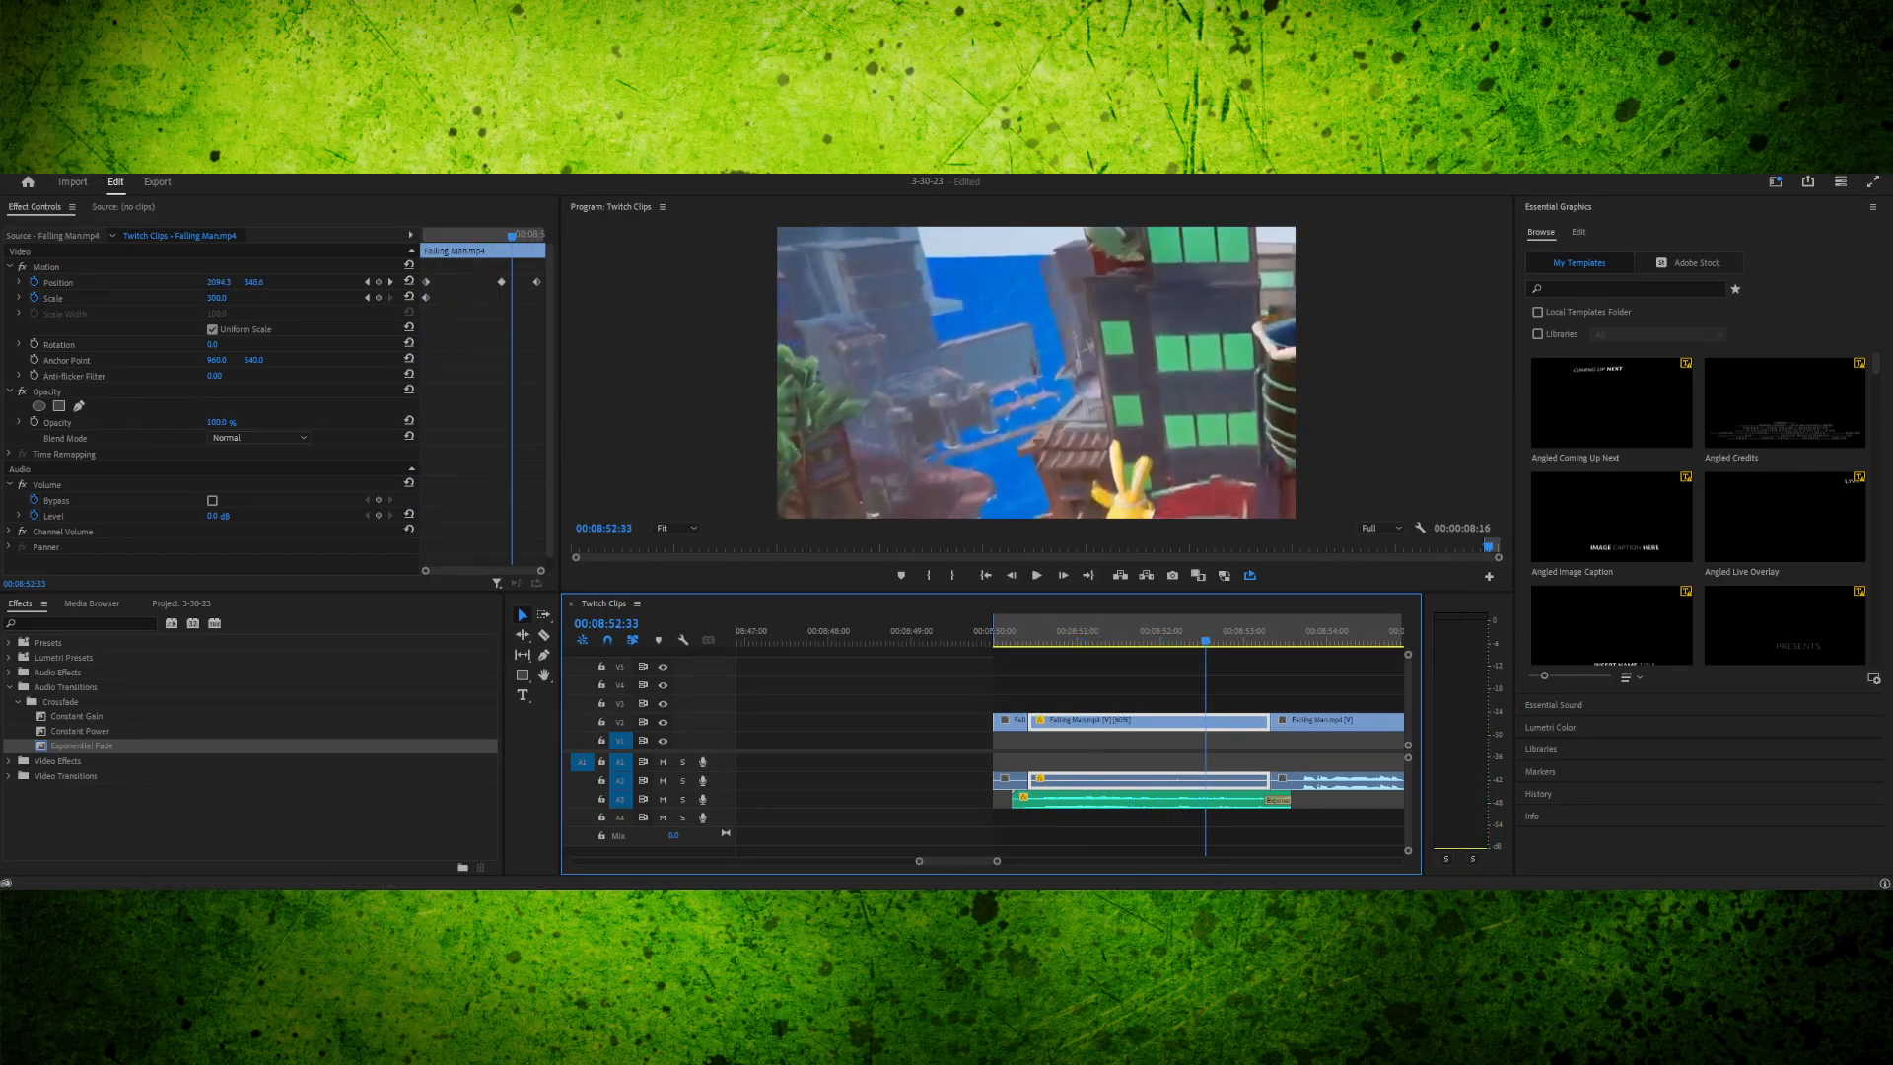
{"action": "mouse_move", "coordinate": [1131, 631]}
{"action": "left_mouse_down"}
{"action": "mouse_move", "coordinate": [1183, 631]}
{"action": "mouse_move", "coordinate": [1137, 631]}
{"action": "left_mouse_up"}
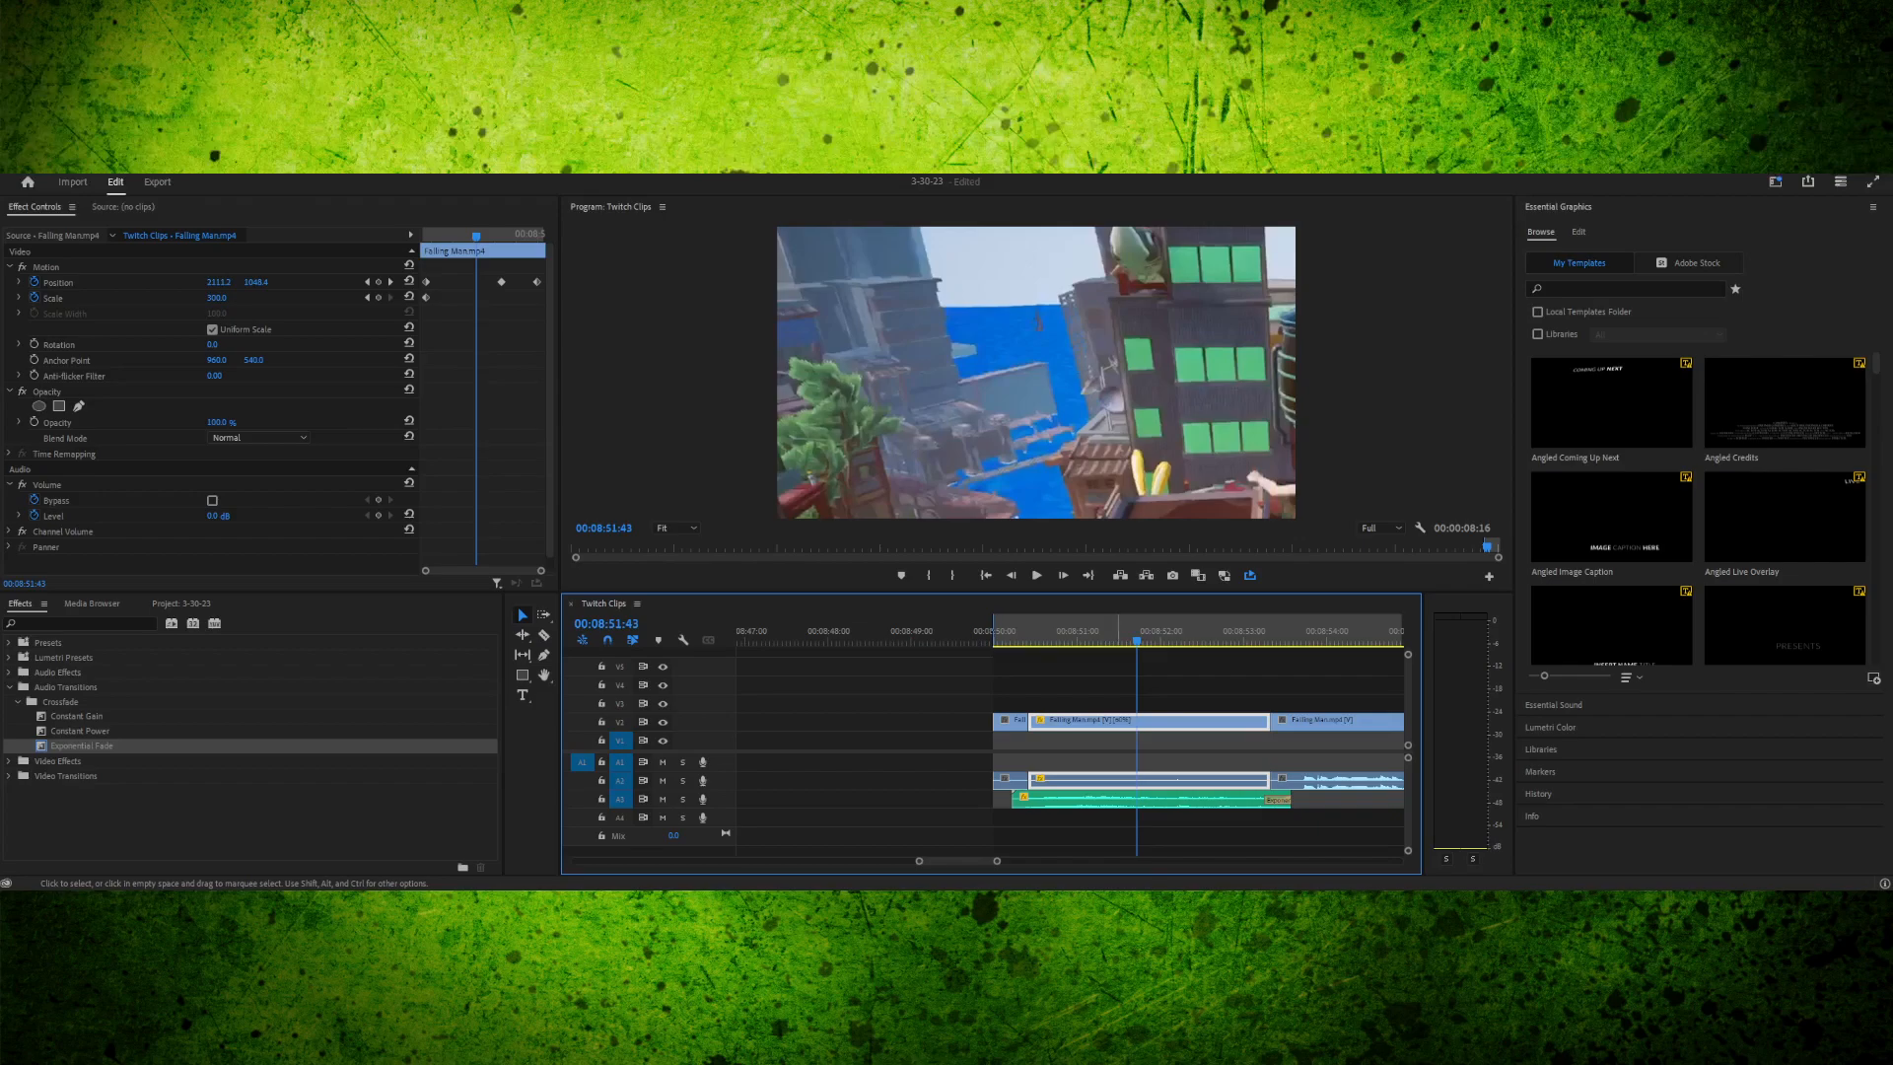
- Unlink the zoomed Falling Man segment's audio from its video and delete that audio
{"action": "key", "text": "ctrl+l"}
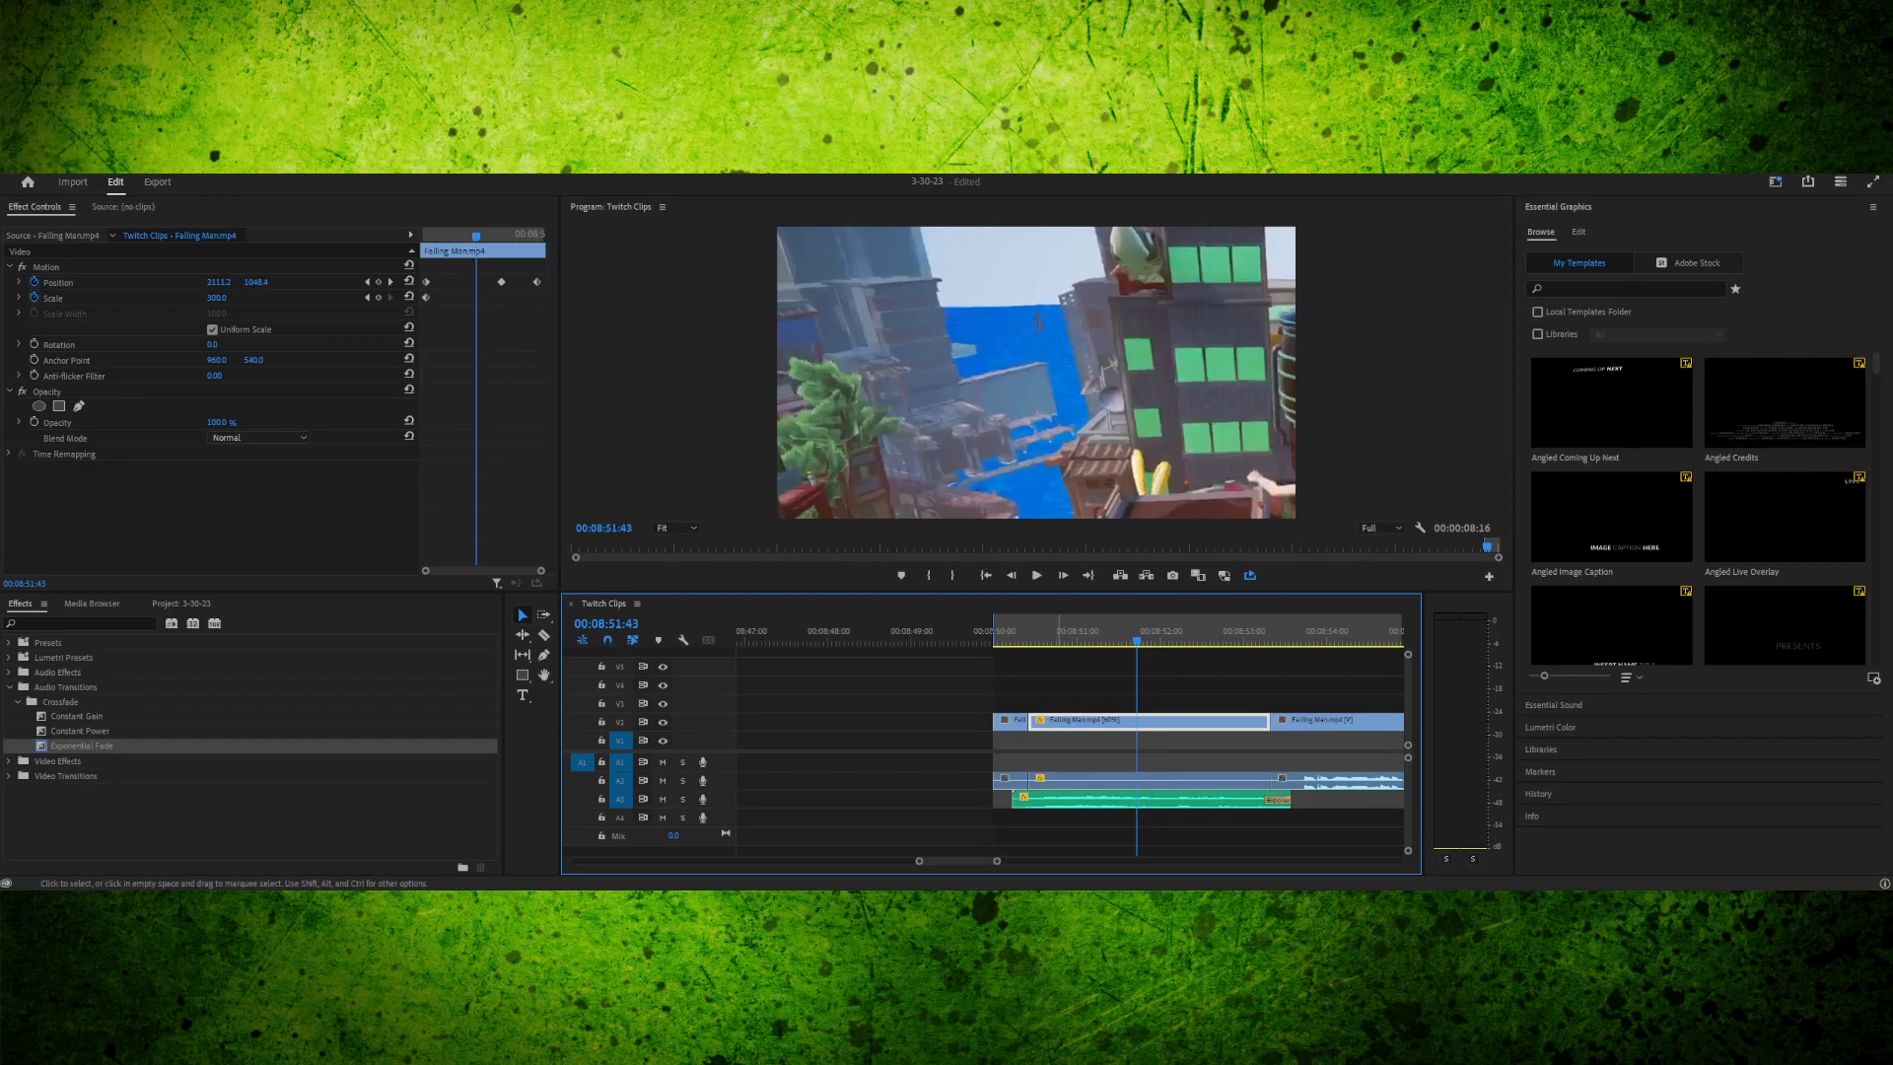
{"action": "left_click", "coordinate": [1149, 782]}
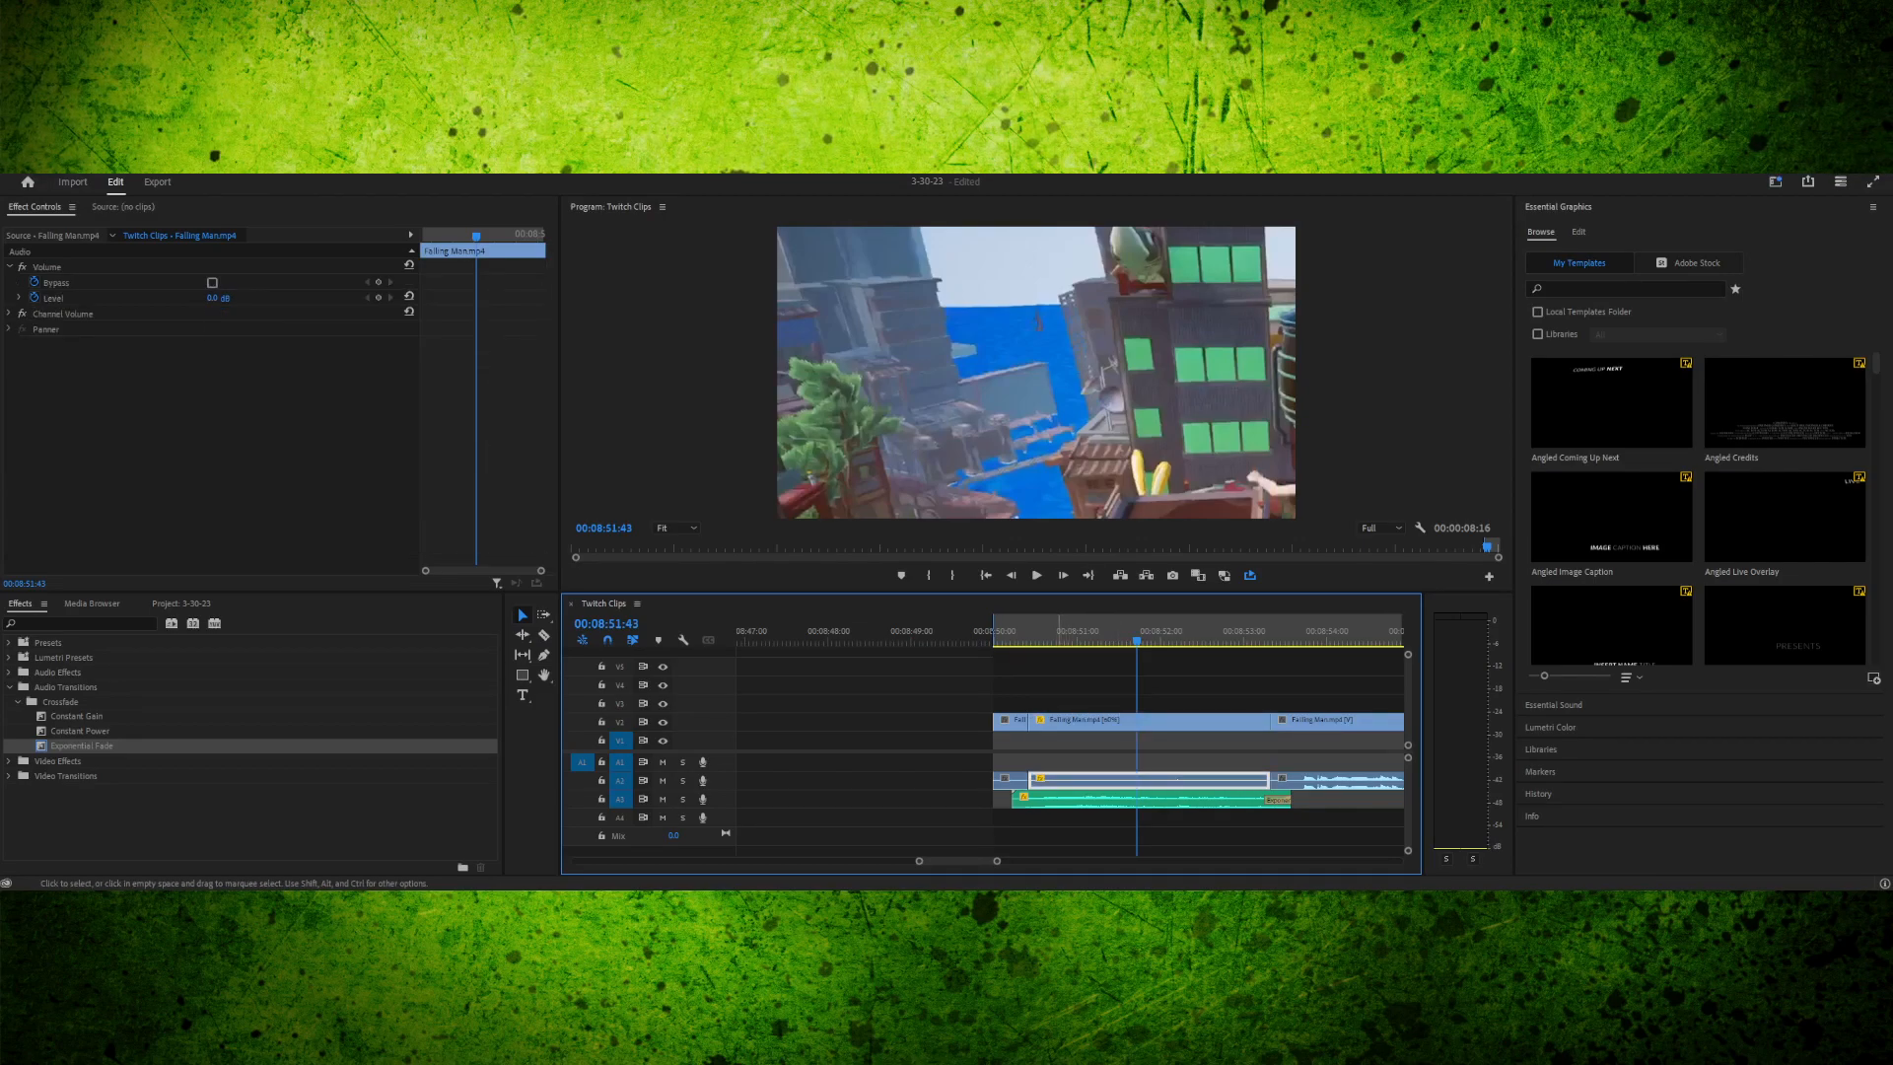
{"action": "key", "text": "Delete"}
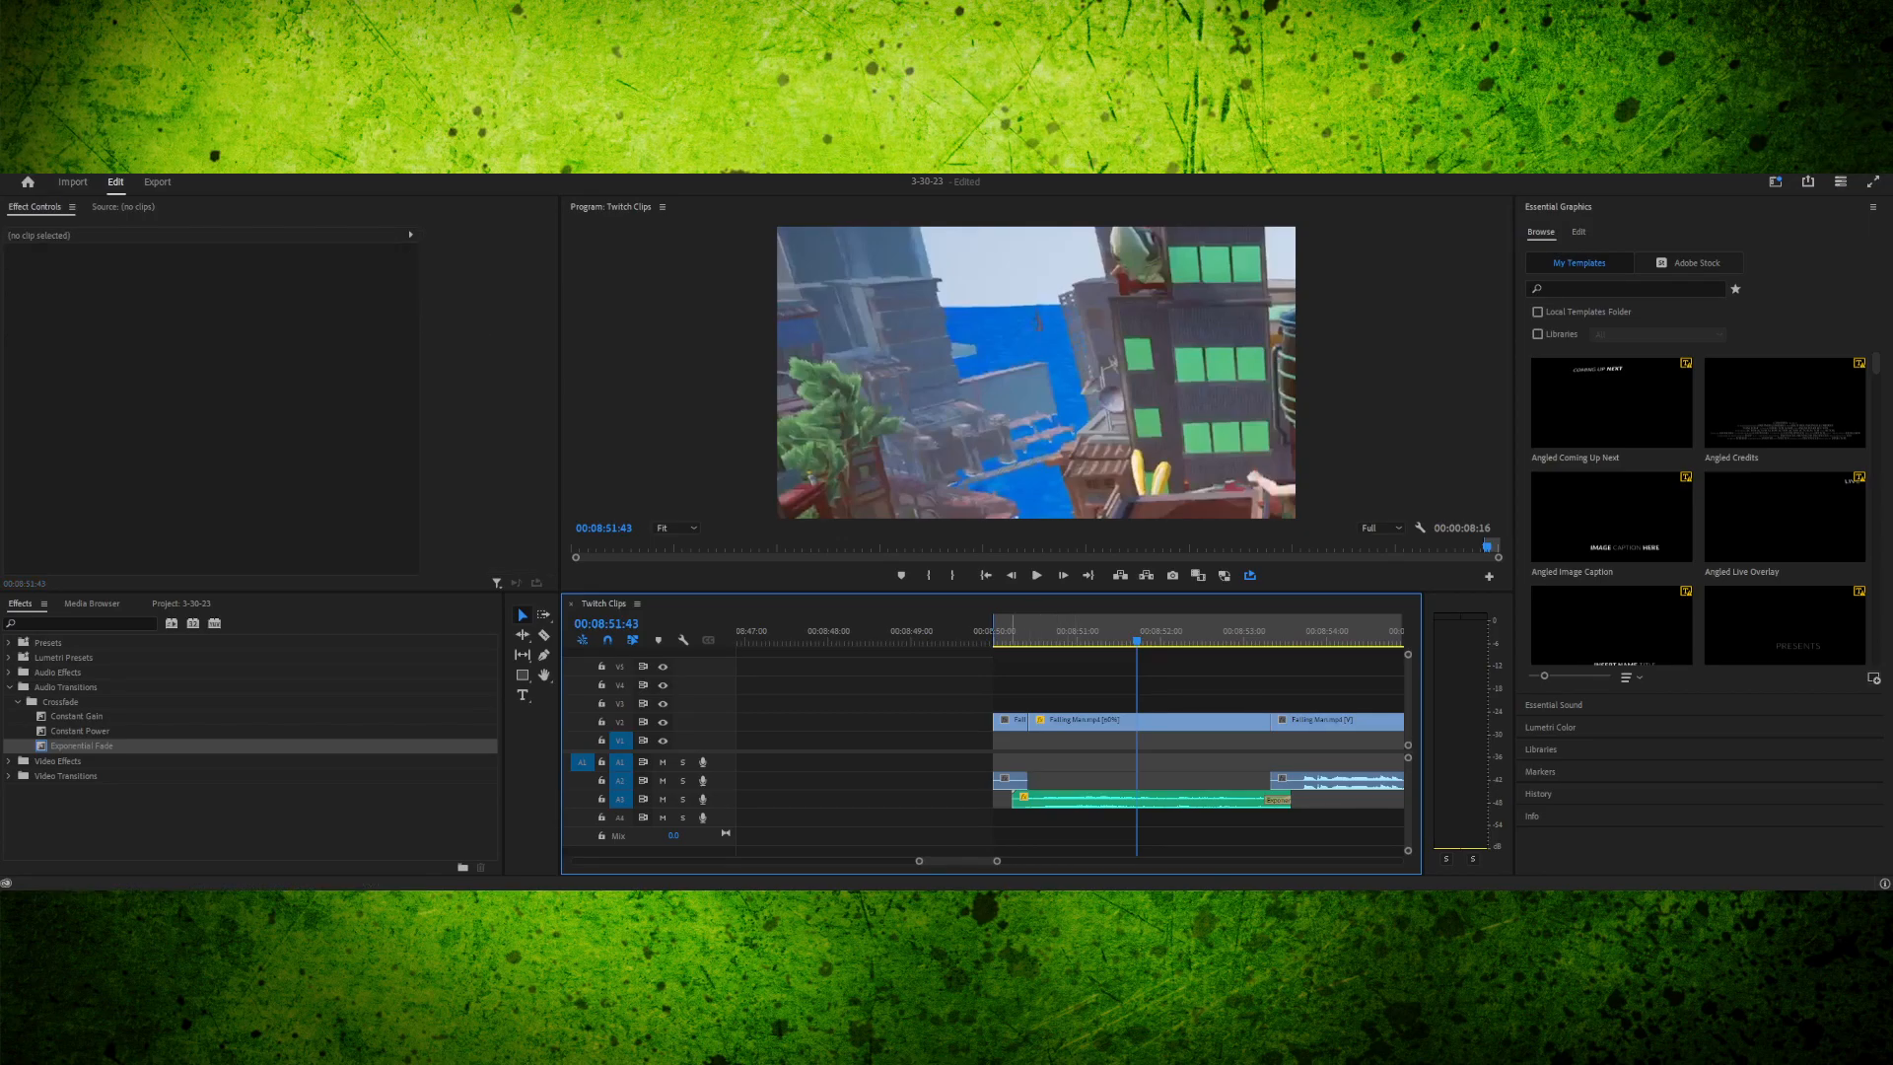
- Play the sequence from 00:08:50:00 through the final Falling Man clip to check the sound with the zoomed segment's game audio removed
{"action": "left_click_drag", "start_coordinate": [1002, 631], "coordinate": [997, 631]}
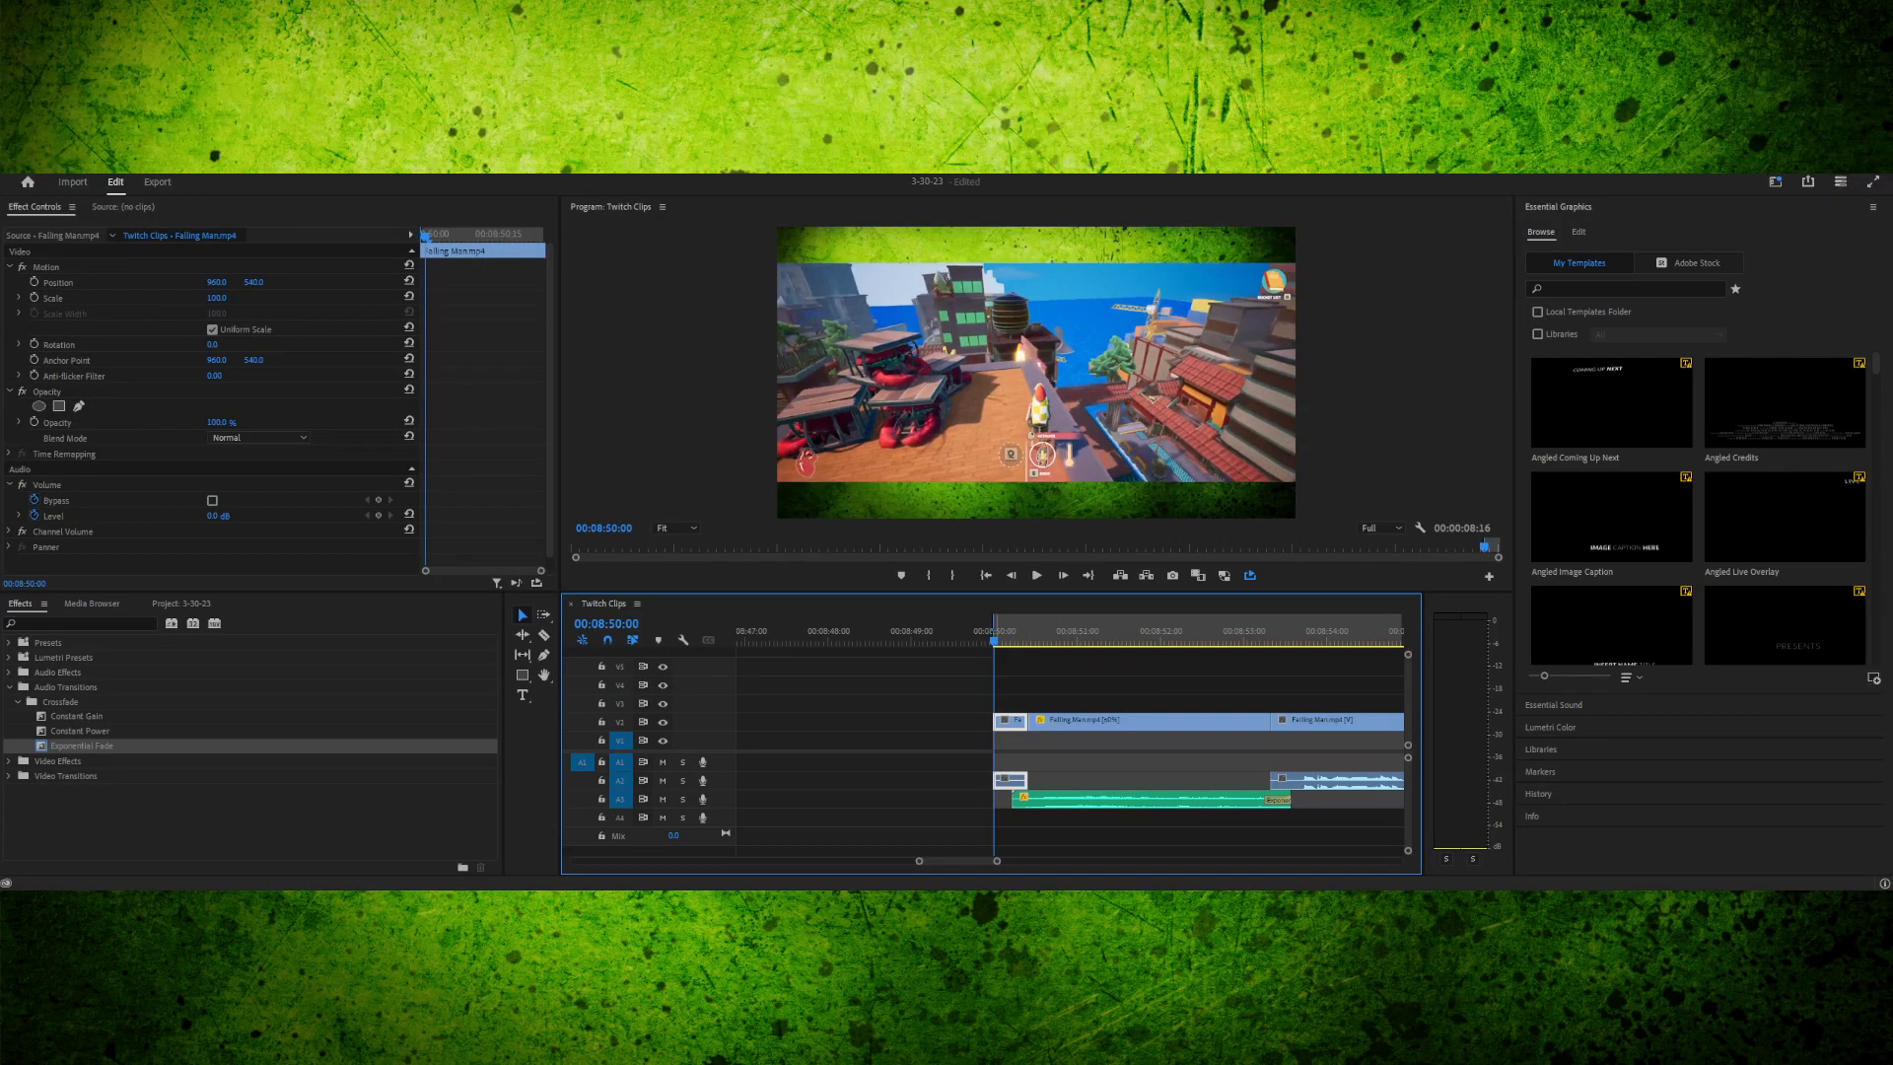
{"action": "key", "text": "space"}
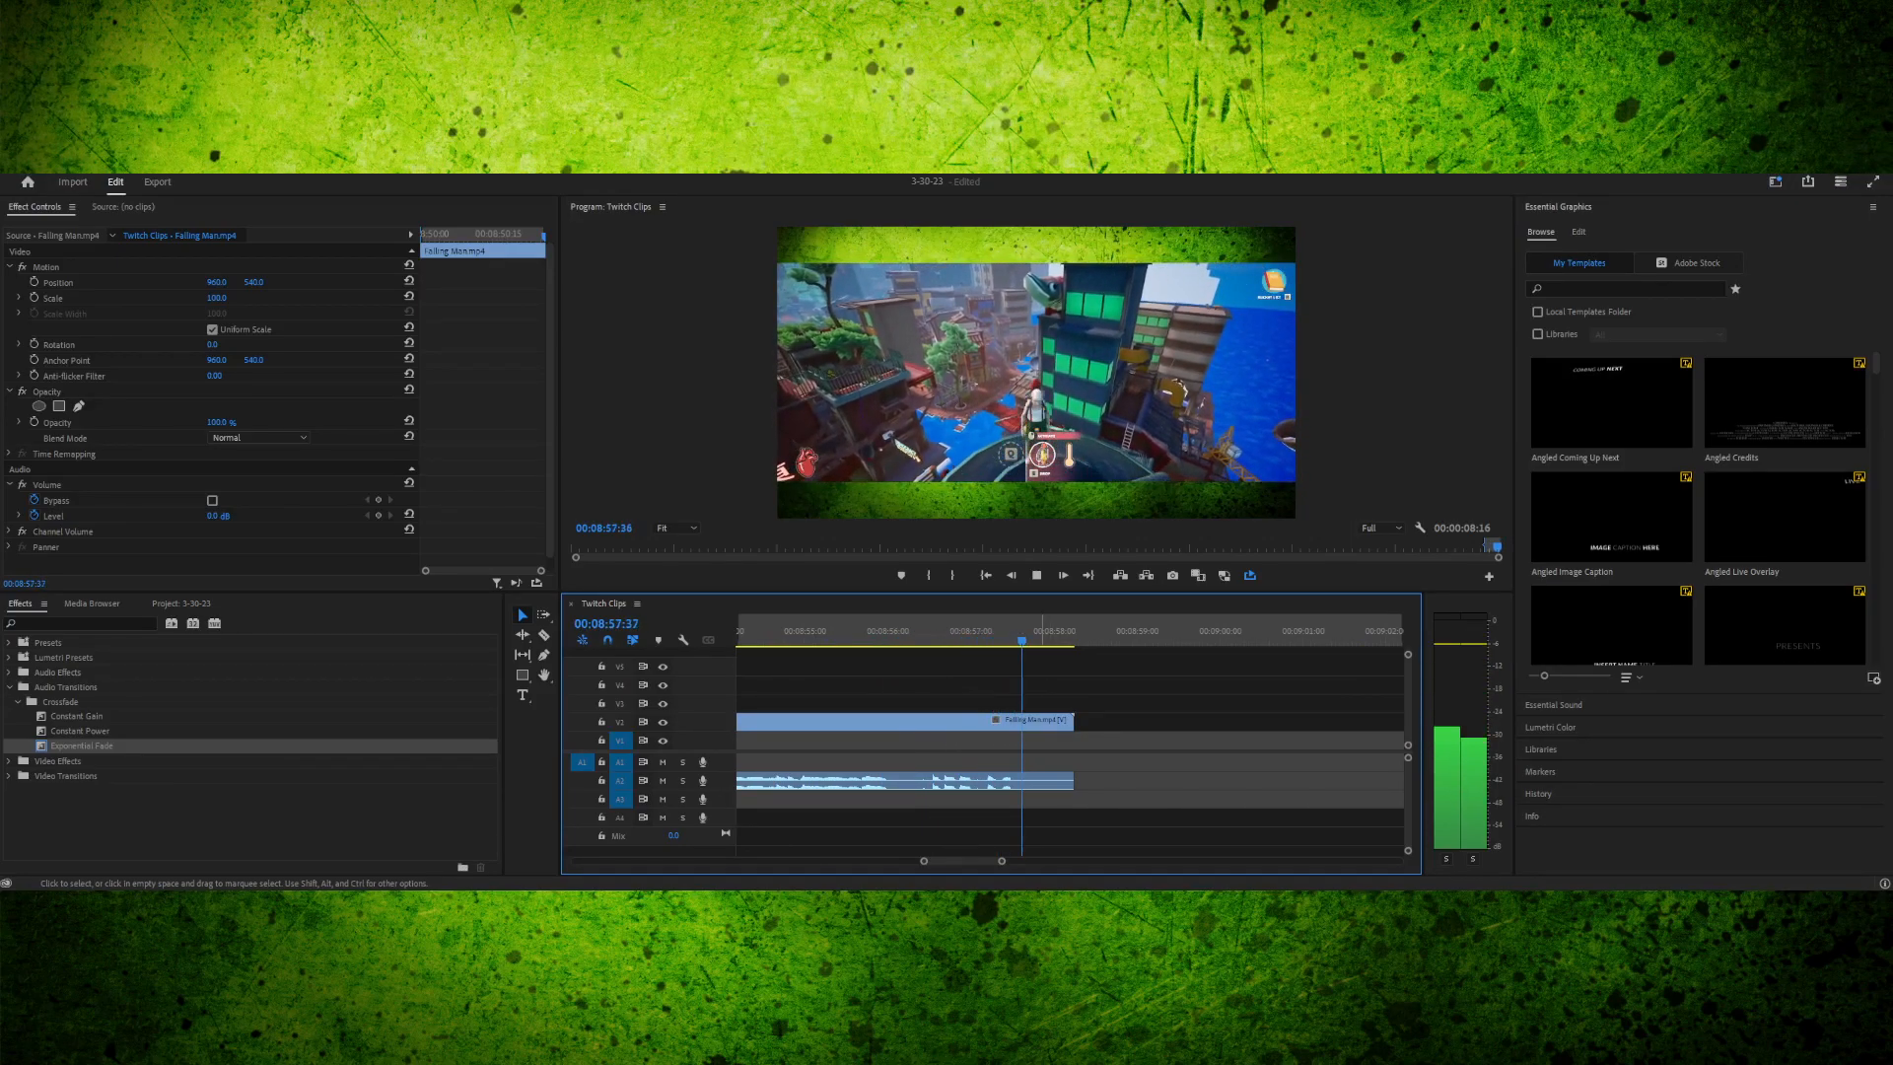
{"action": "key", "text": "space"}
- Select the final Falling Man clip and replay its ending several times to find where its audio needs tightening
{"action": "left_click", "coordinate": [1035, 723]}
{"action": "left_click_drag", "start_coordinate": [979, 630], "coordinate": [788, 631]}
{"action": "key", "text": "space"}
{"action": "key", "text": "space"}
{"action": "key", "text": "space"}
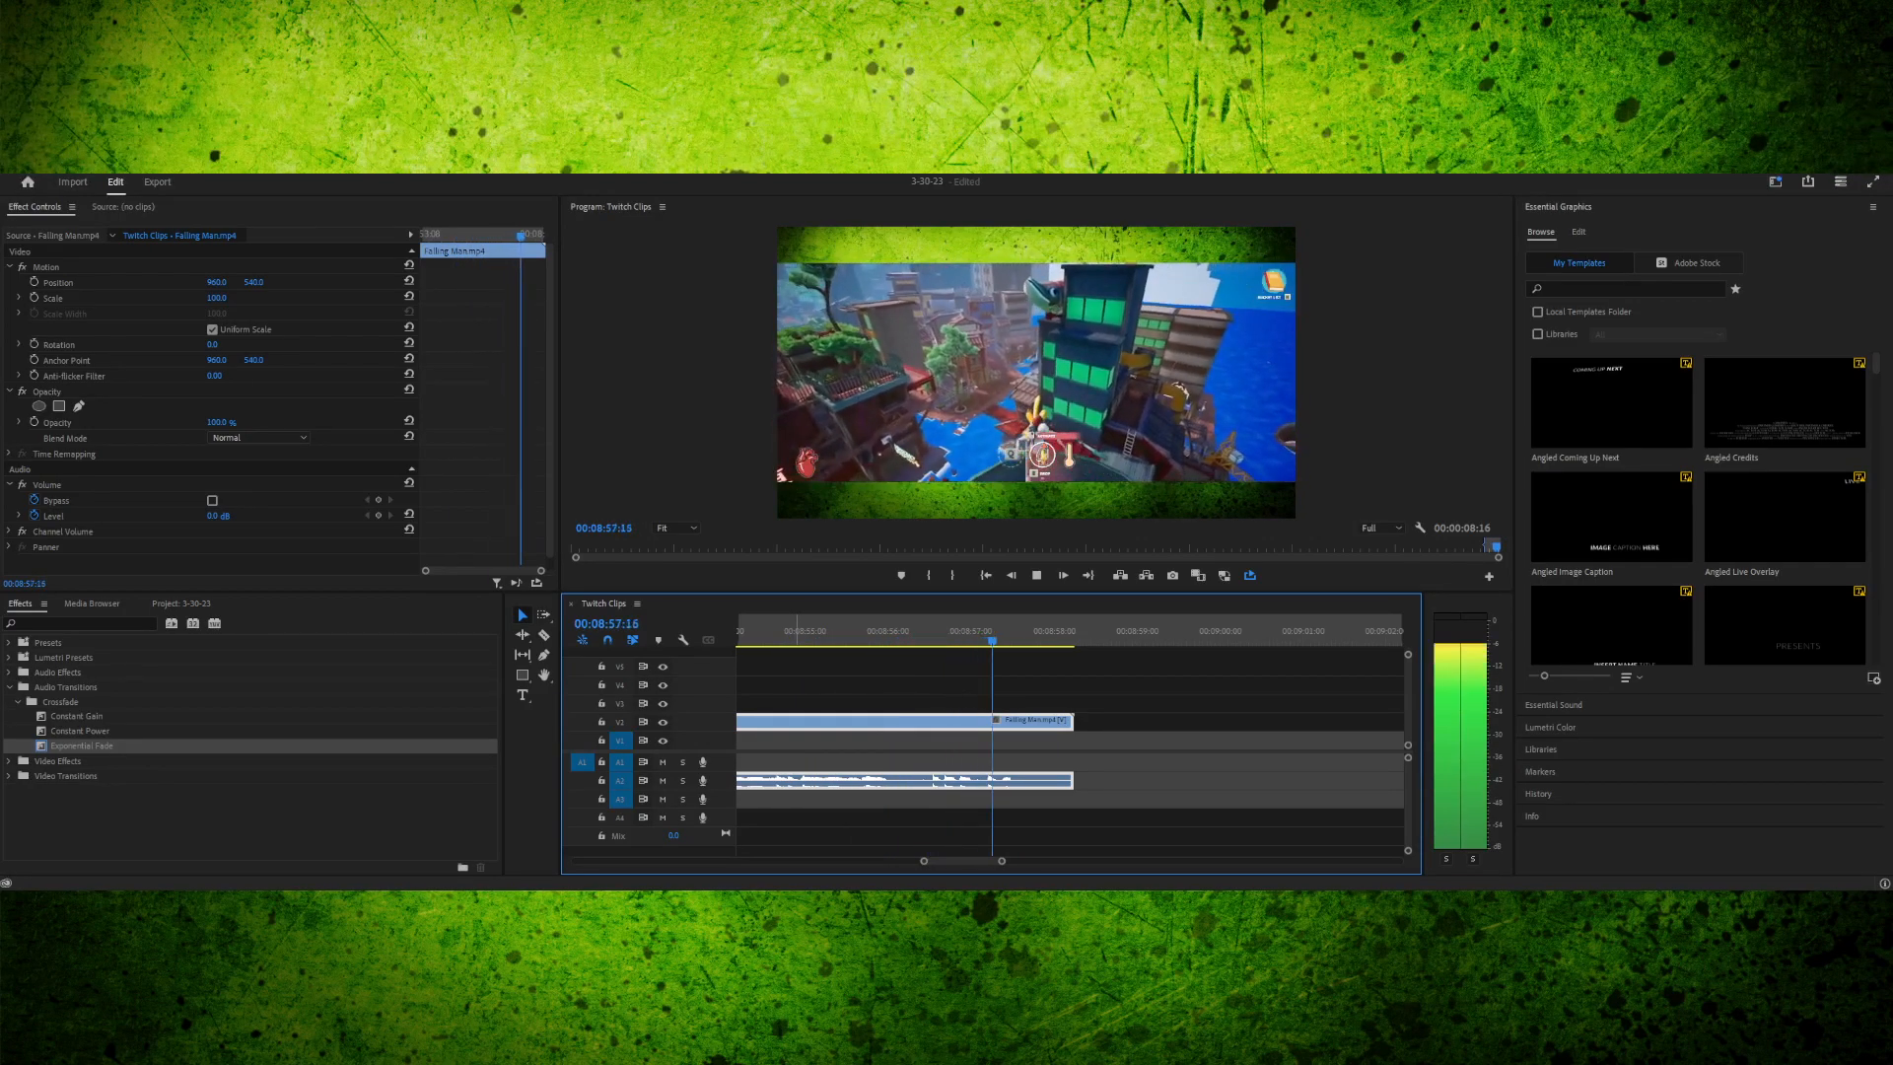
{"action": "key", "text": "space"}
{"action": "left_click", "coordinate": [859, 631]}
{"action": "key", "text": "space"}
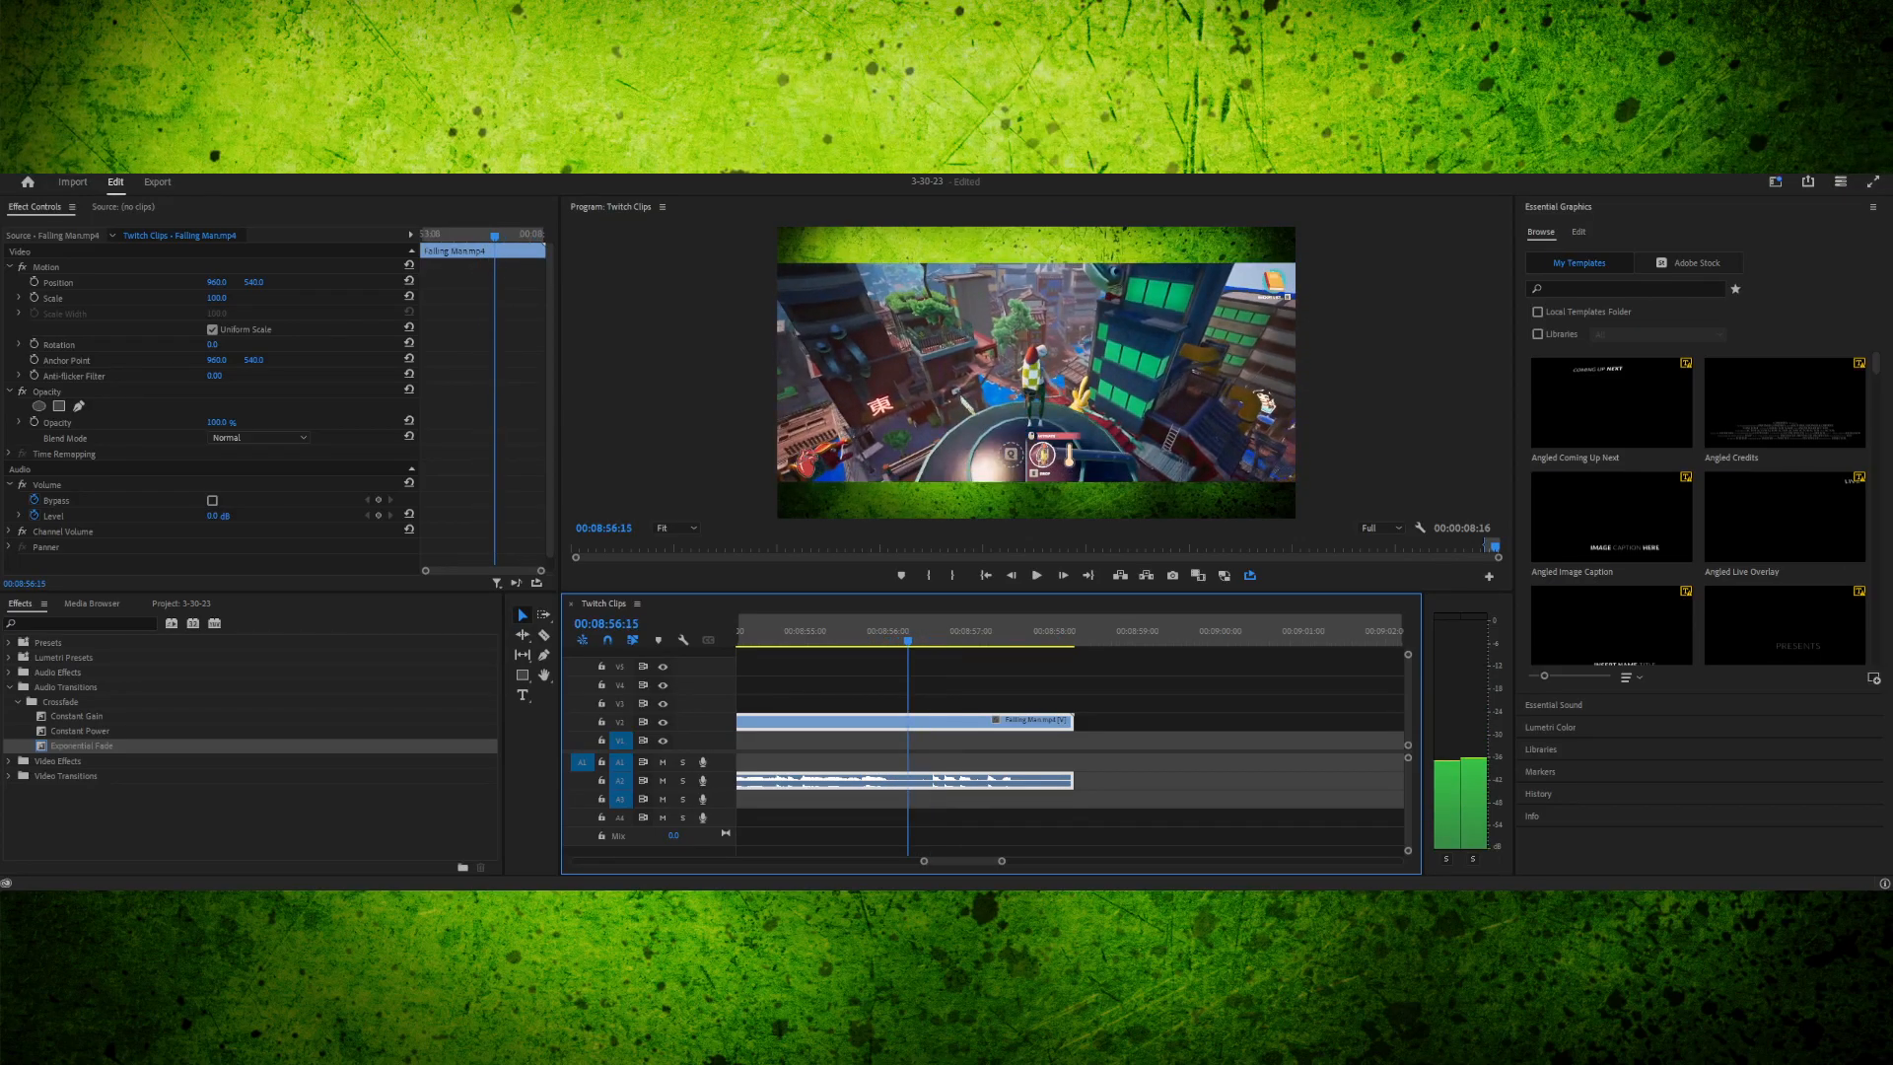
{"action": "left_click", "coordinate": [920, 631]}
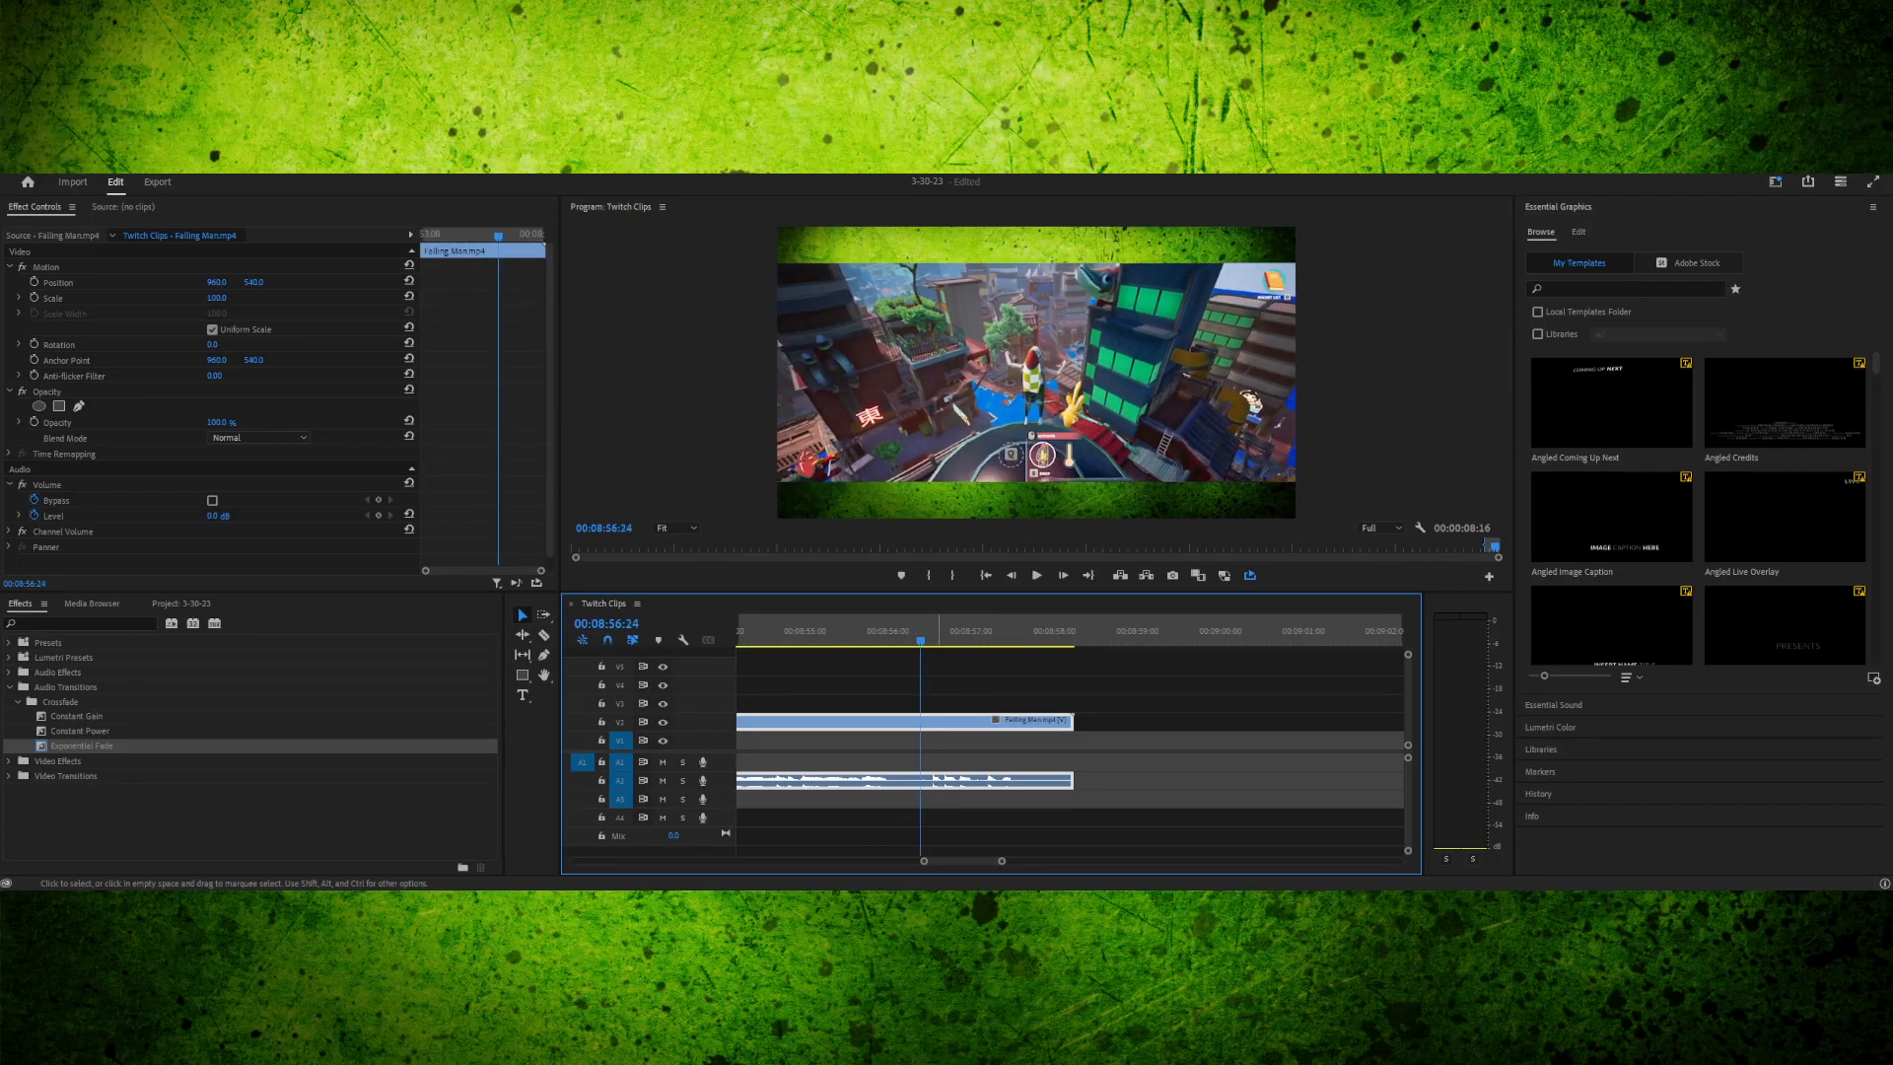
{"action": "left_click_drag", "start_coordinate": [1019, 631], "coordinate": [803, 631]}
{"action": "key", "text": "space"}
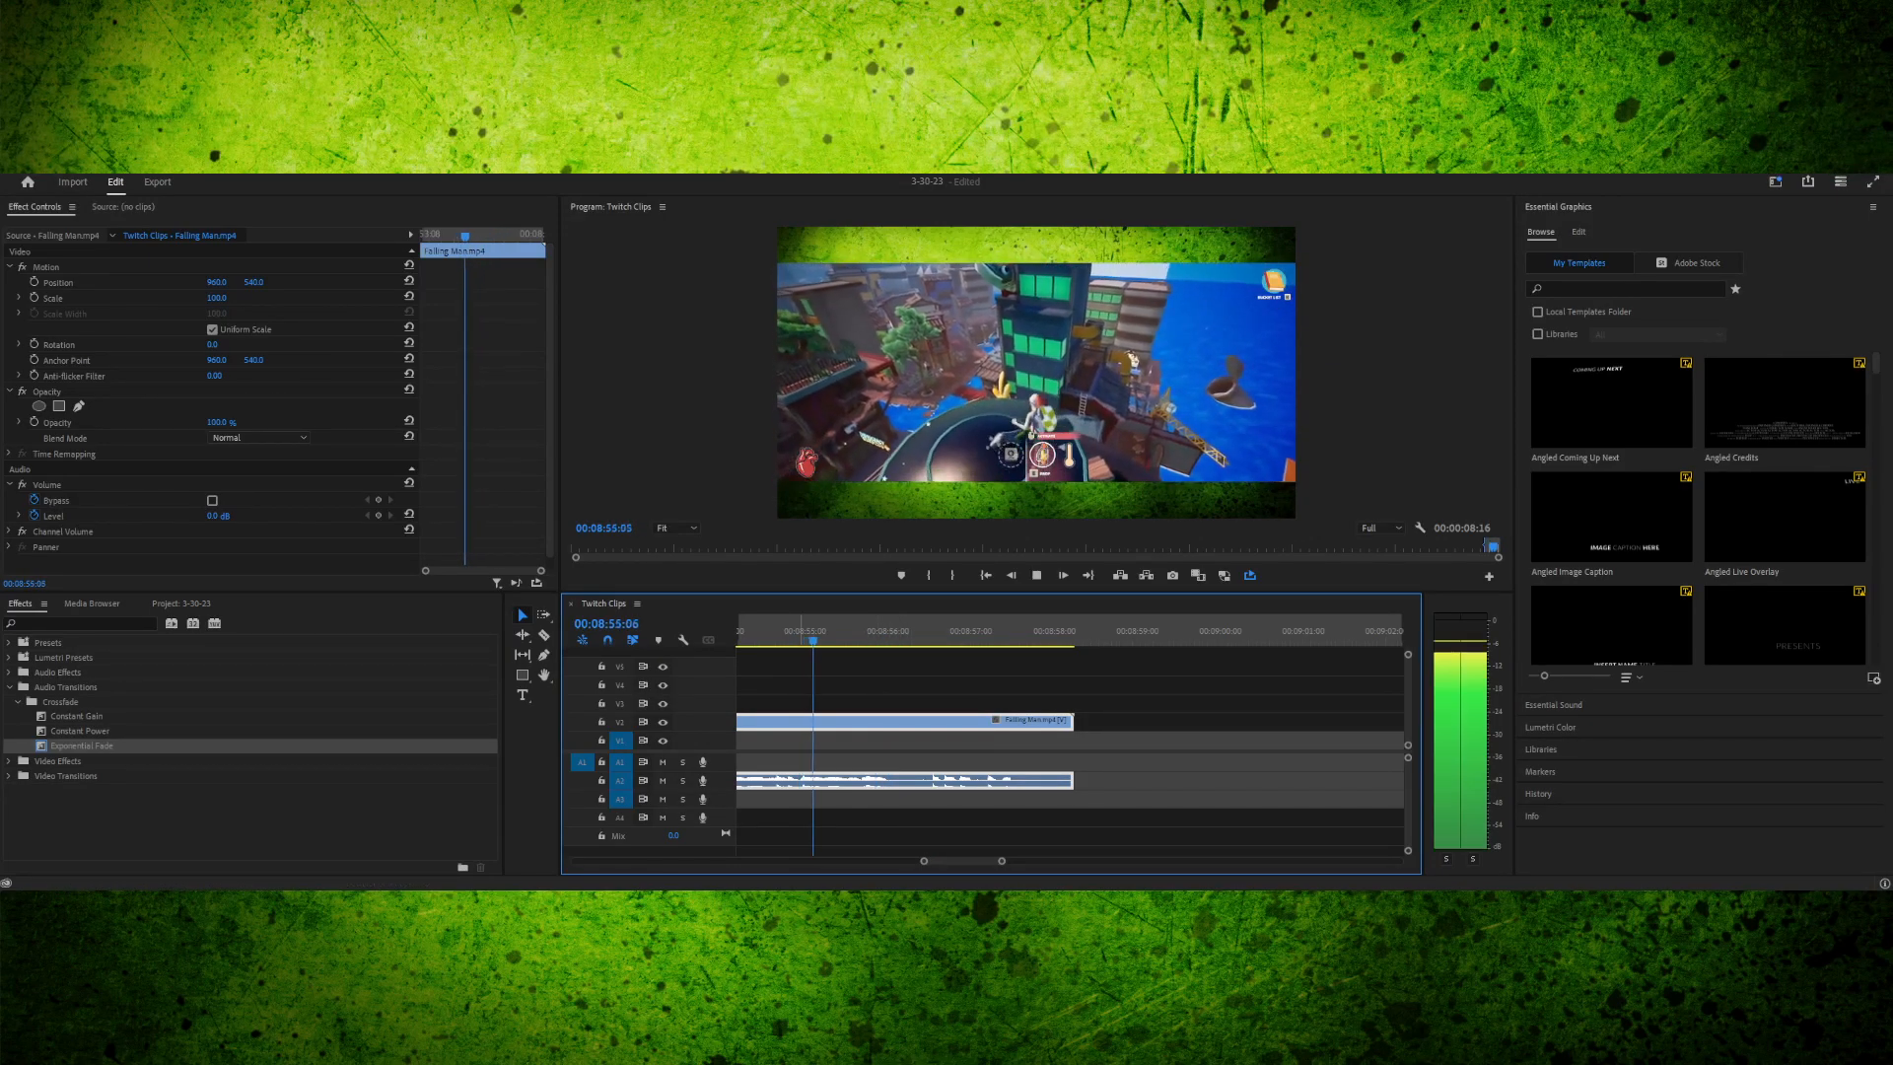
{"action": "key", "text": "space"}
{"action": "key", "text": "space"}
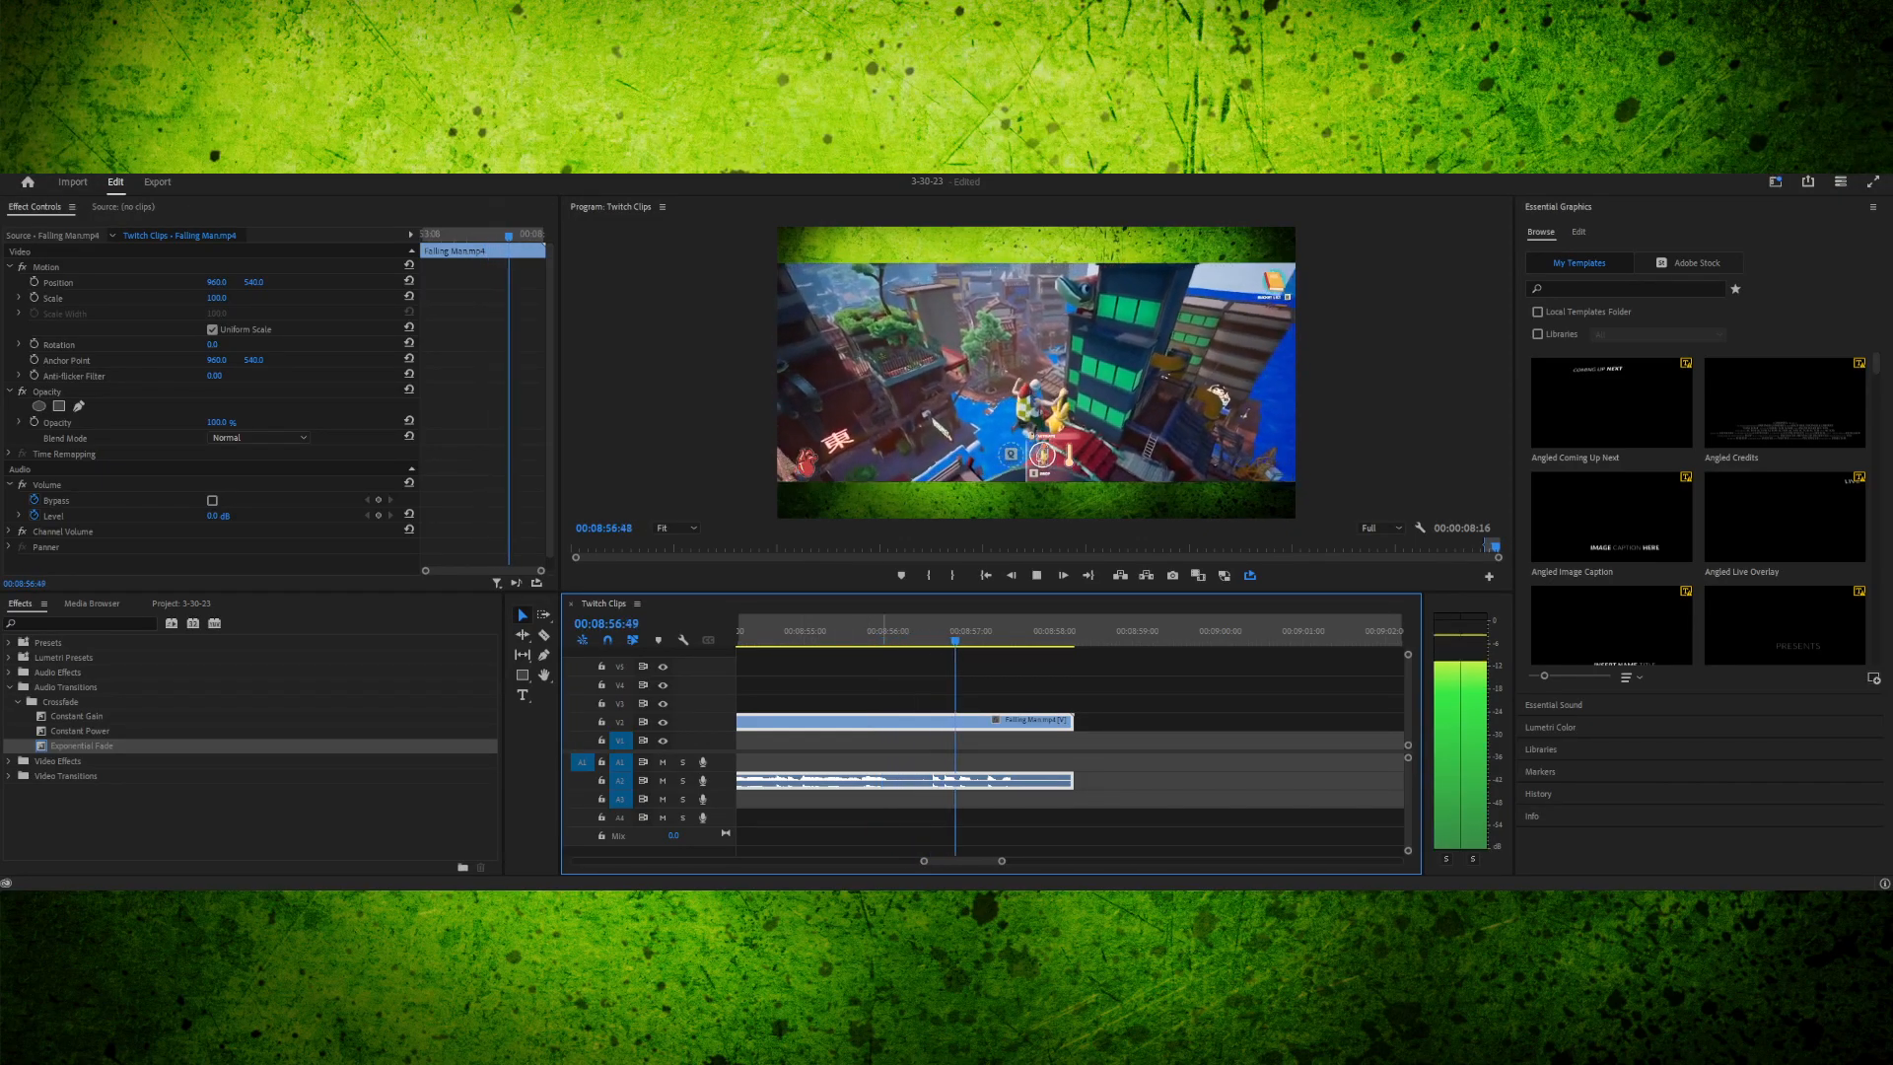
{"action": "key", "text": "space"}
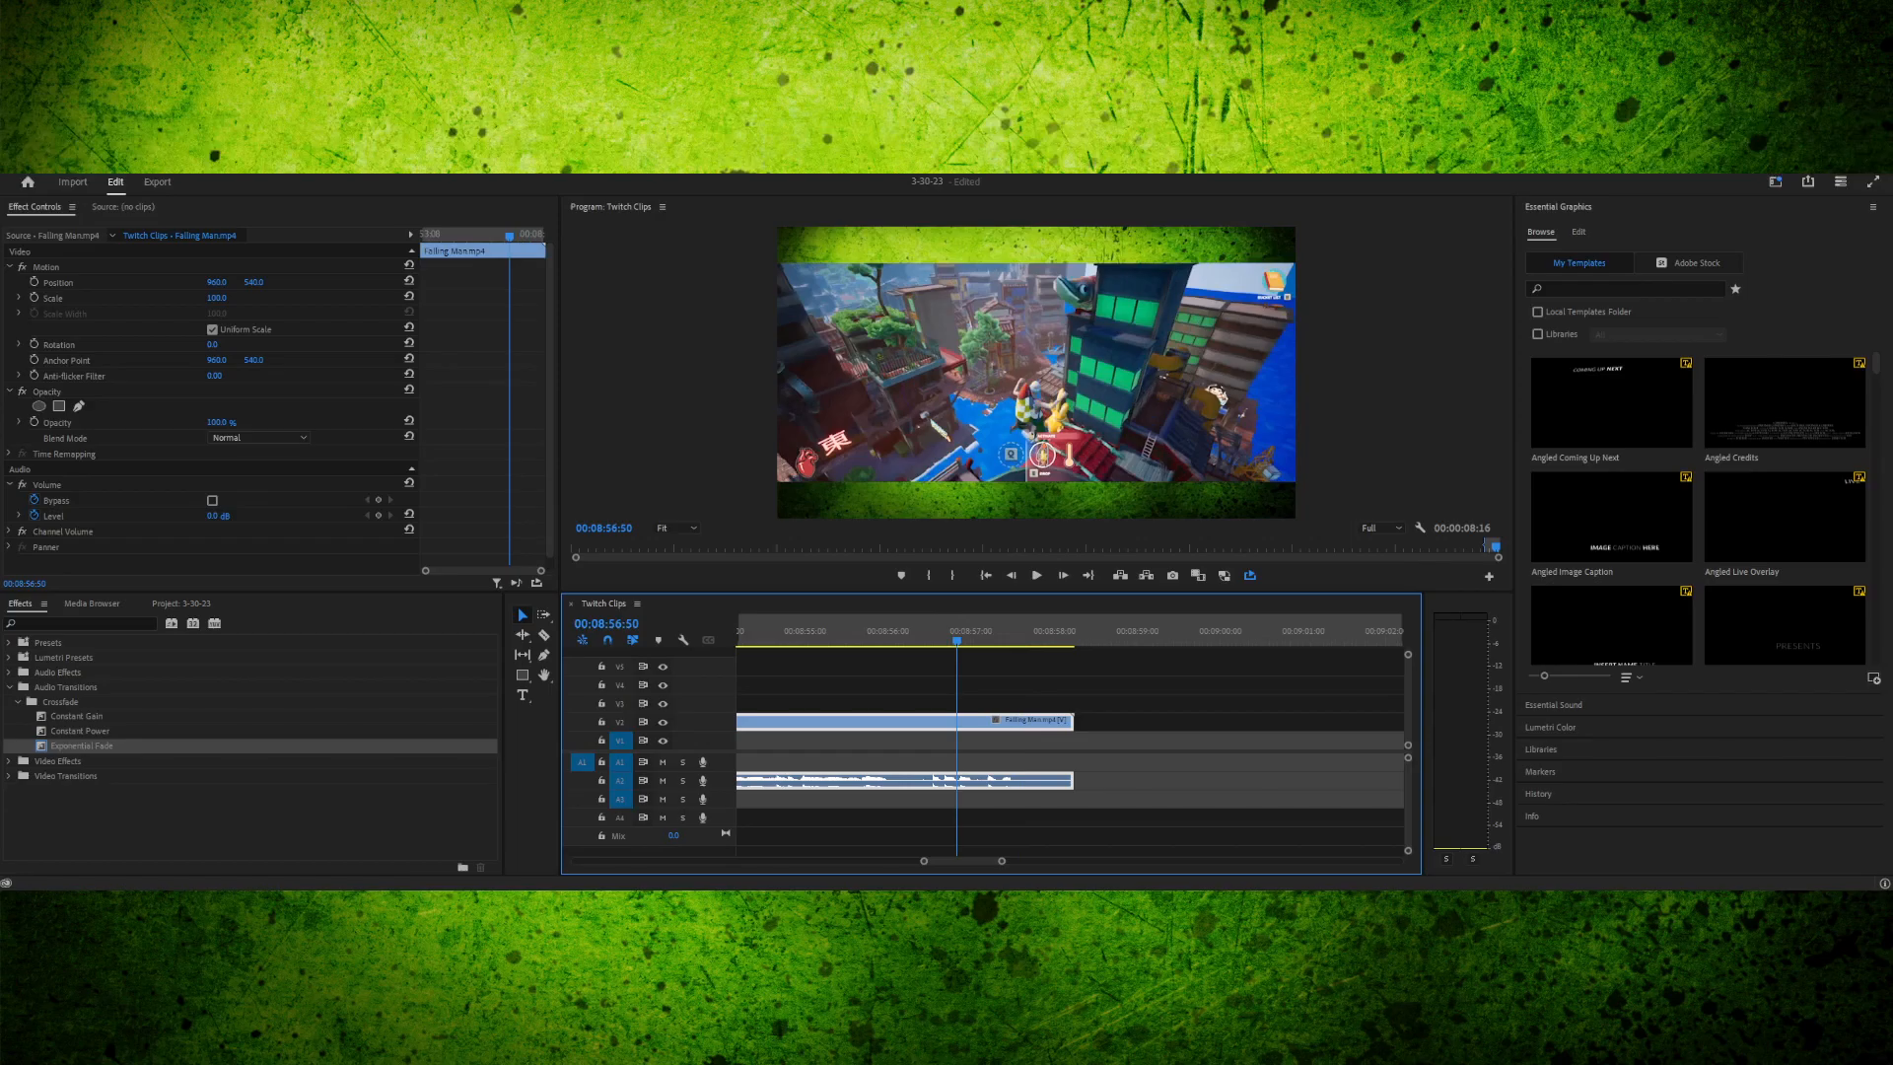
- Play the final Falling Man clip up to 00:08:57:41 to judge the timing of its dialogue and action
{"action": "scroll", "coordinate": [1070, 754], "scroll_direction": "up", "scroll_amount": 5}
{"action": "scroll", "coordinate": [1069, 754], "scroll_direction": "down", "scroll_amount": 4}
{"action": "scroll", "coordinate": [1069, 754], "scroll_direction": "up", "scroll_amount": 2}
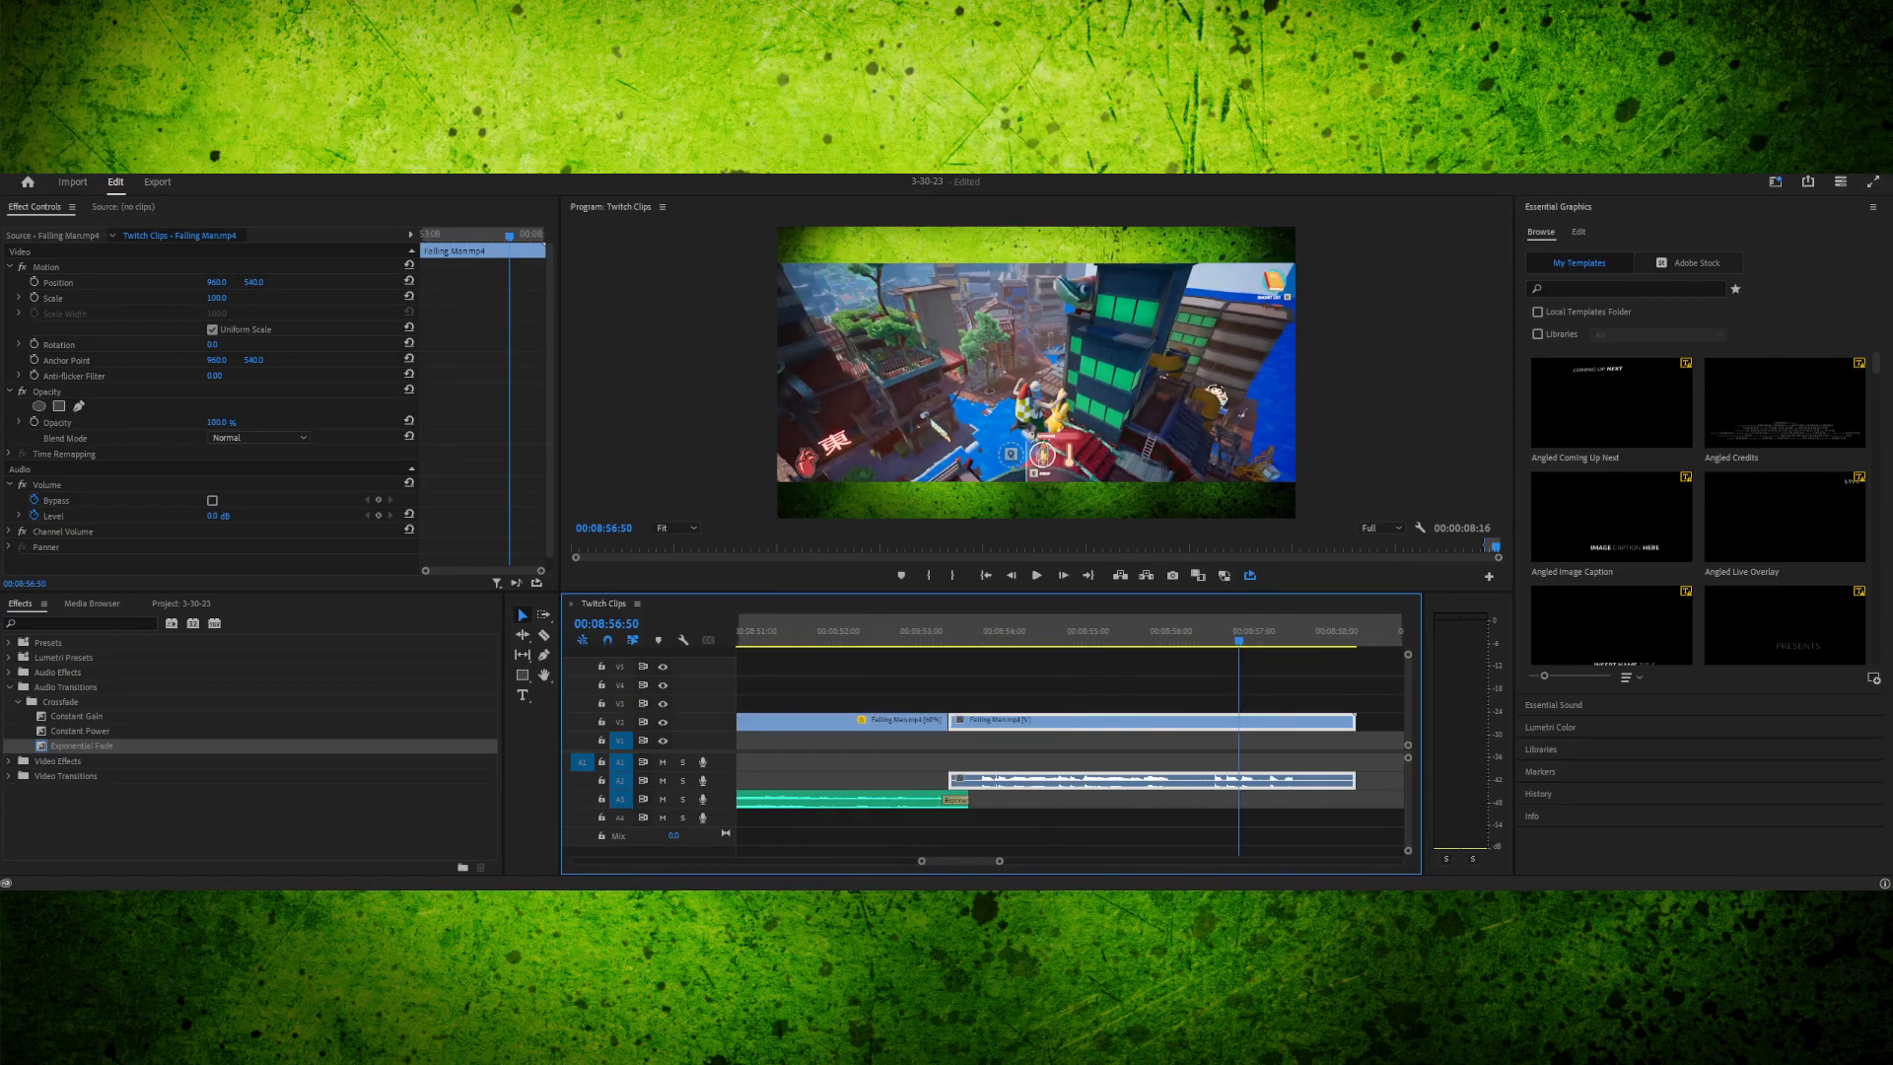
{"action": "scroll", "coordinate": [1069, 754], "scroll_direction": "down", "scroll_amount": 1}
{"action": "mouse_move", "coordinate": [953, 631]}
{"action": "left_mouse_down"}
{"action": "mouse_move", "coordinate": [1049, 631]}
{"action": "mouse_move", "coordinate": [951, 631]}
{"action": "left_mouse_up"}
{"action": "key", "text": "space"}
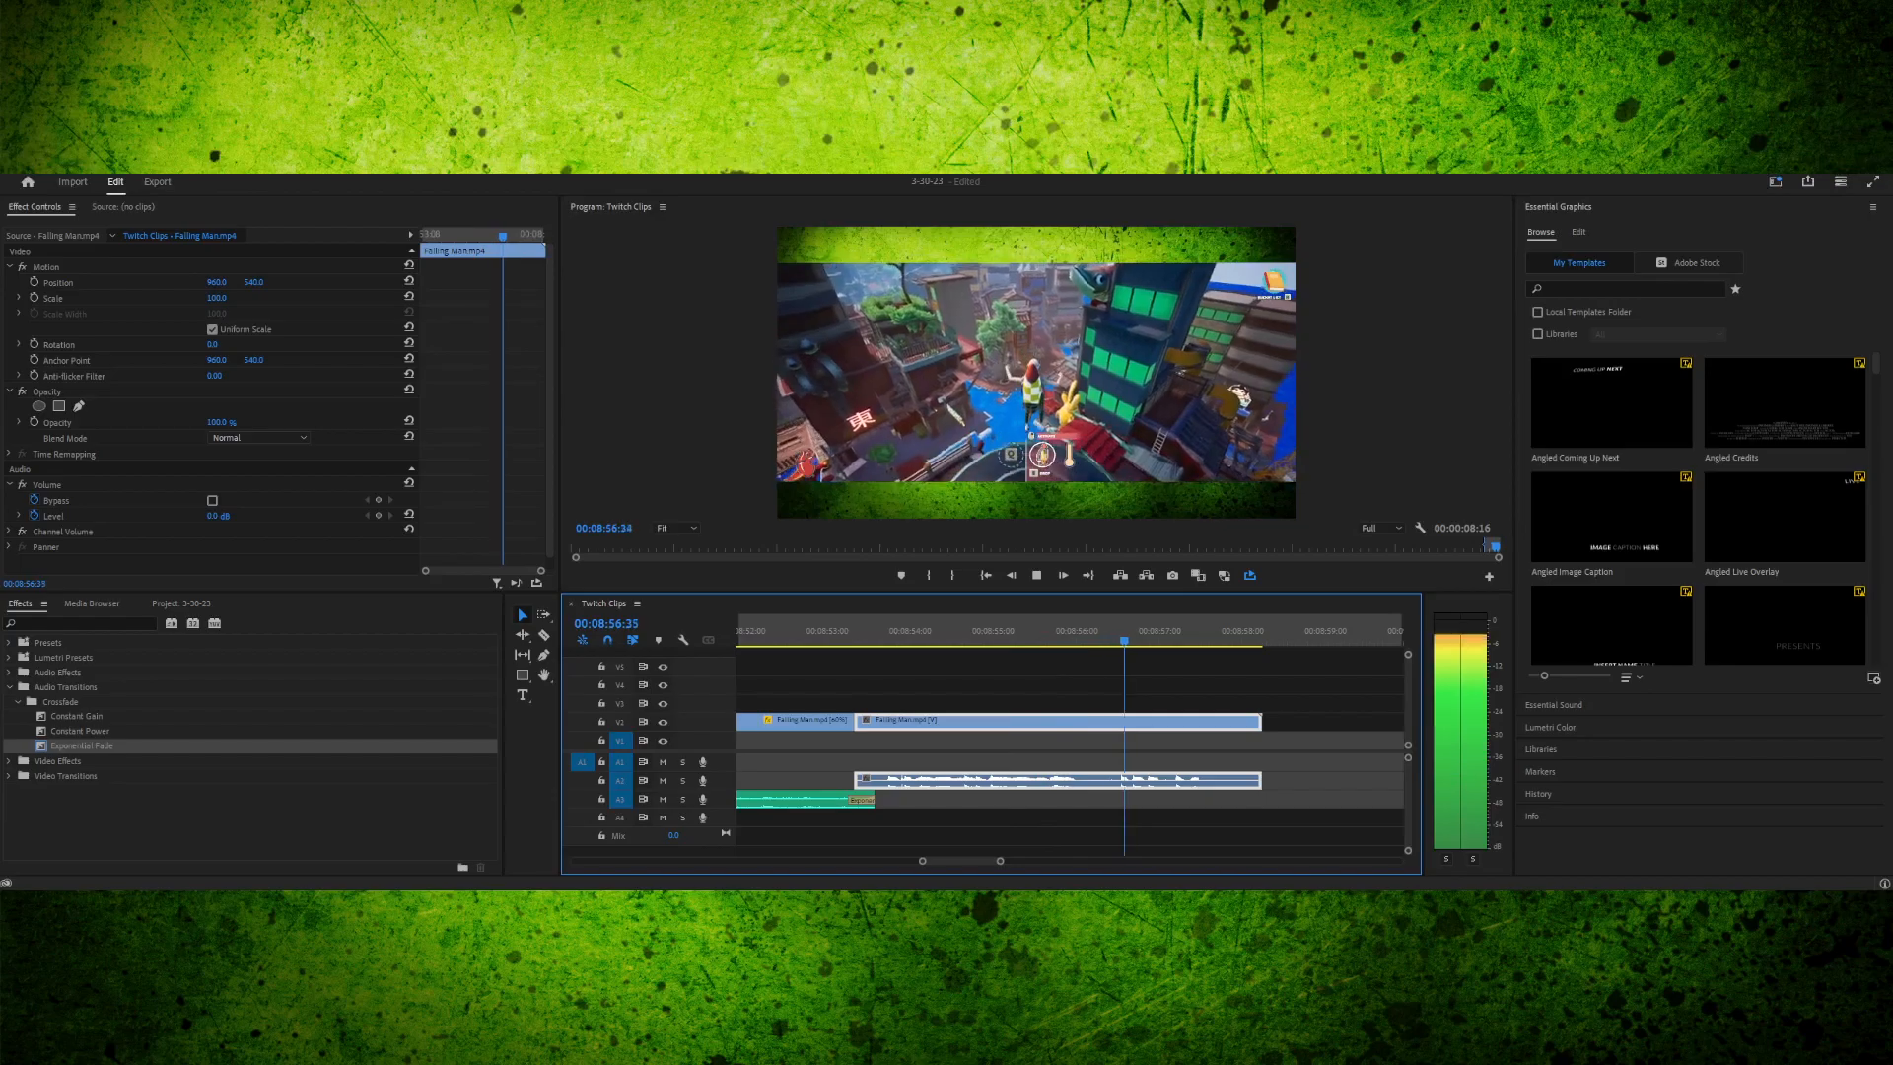
{"action": "key", "text": "space"}
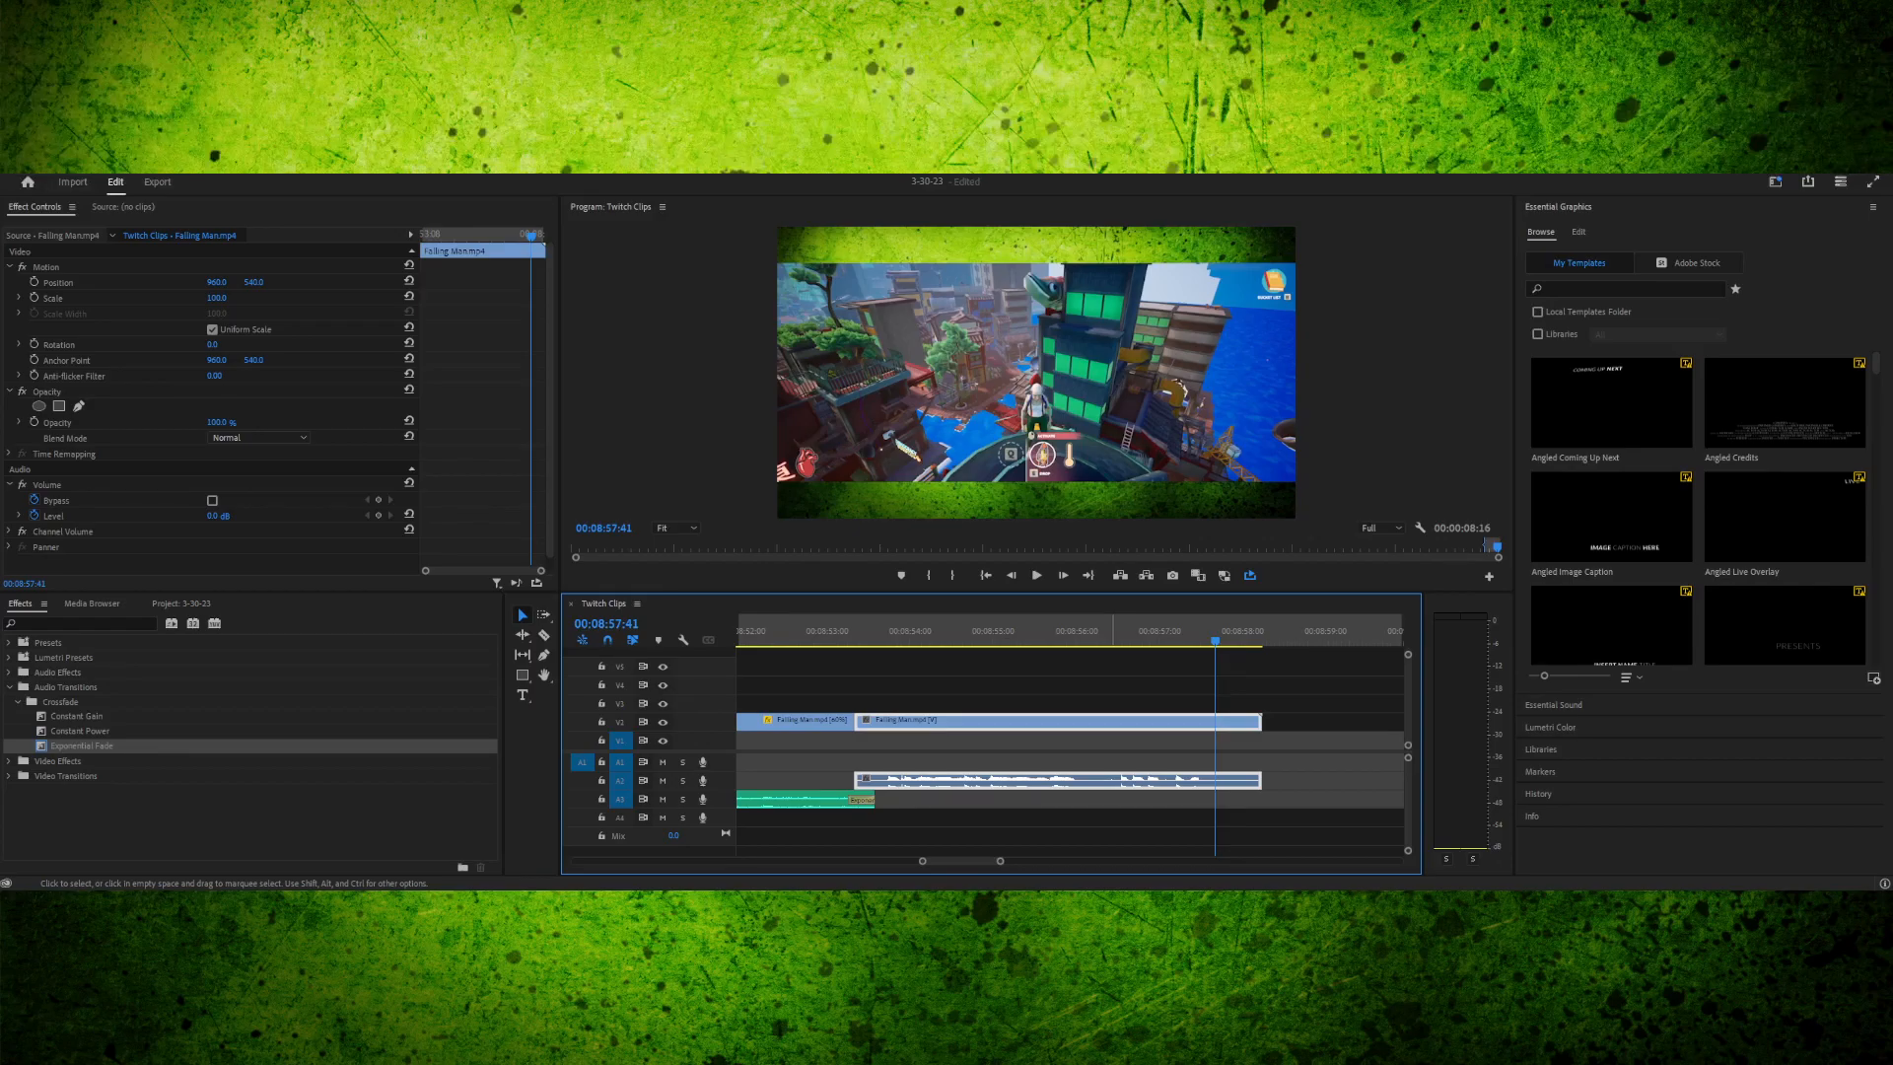
- Unlink the final Falling Man clip's audio and split it at 00:08:56:01 and again shortly after
{"action": "key", "text": "ctrl+l"}
{"action": "left_click", "coordinate": [1085, 631]}
{"action": "left_click_drag", "start_coordinate": [1086, 631], "coordinate": [1076, 631]}
{"action": "key", "text": "c"}
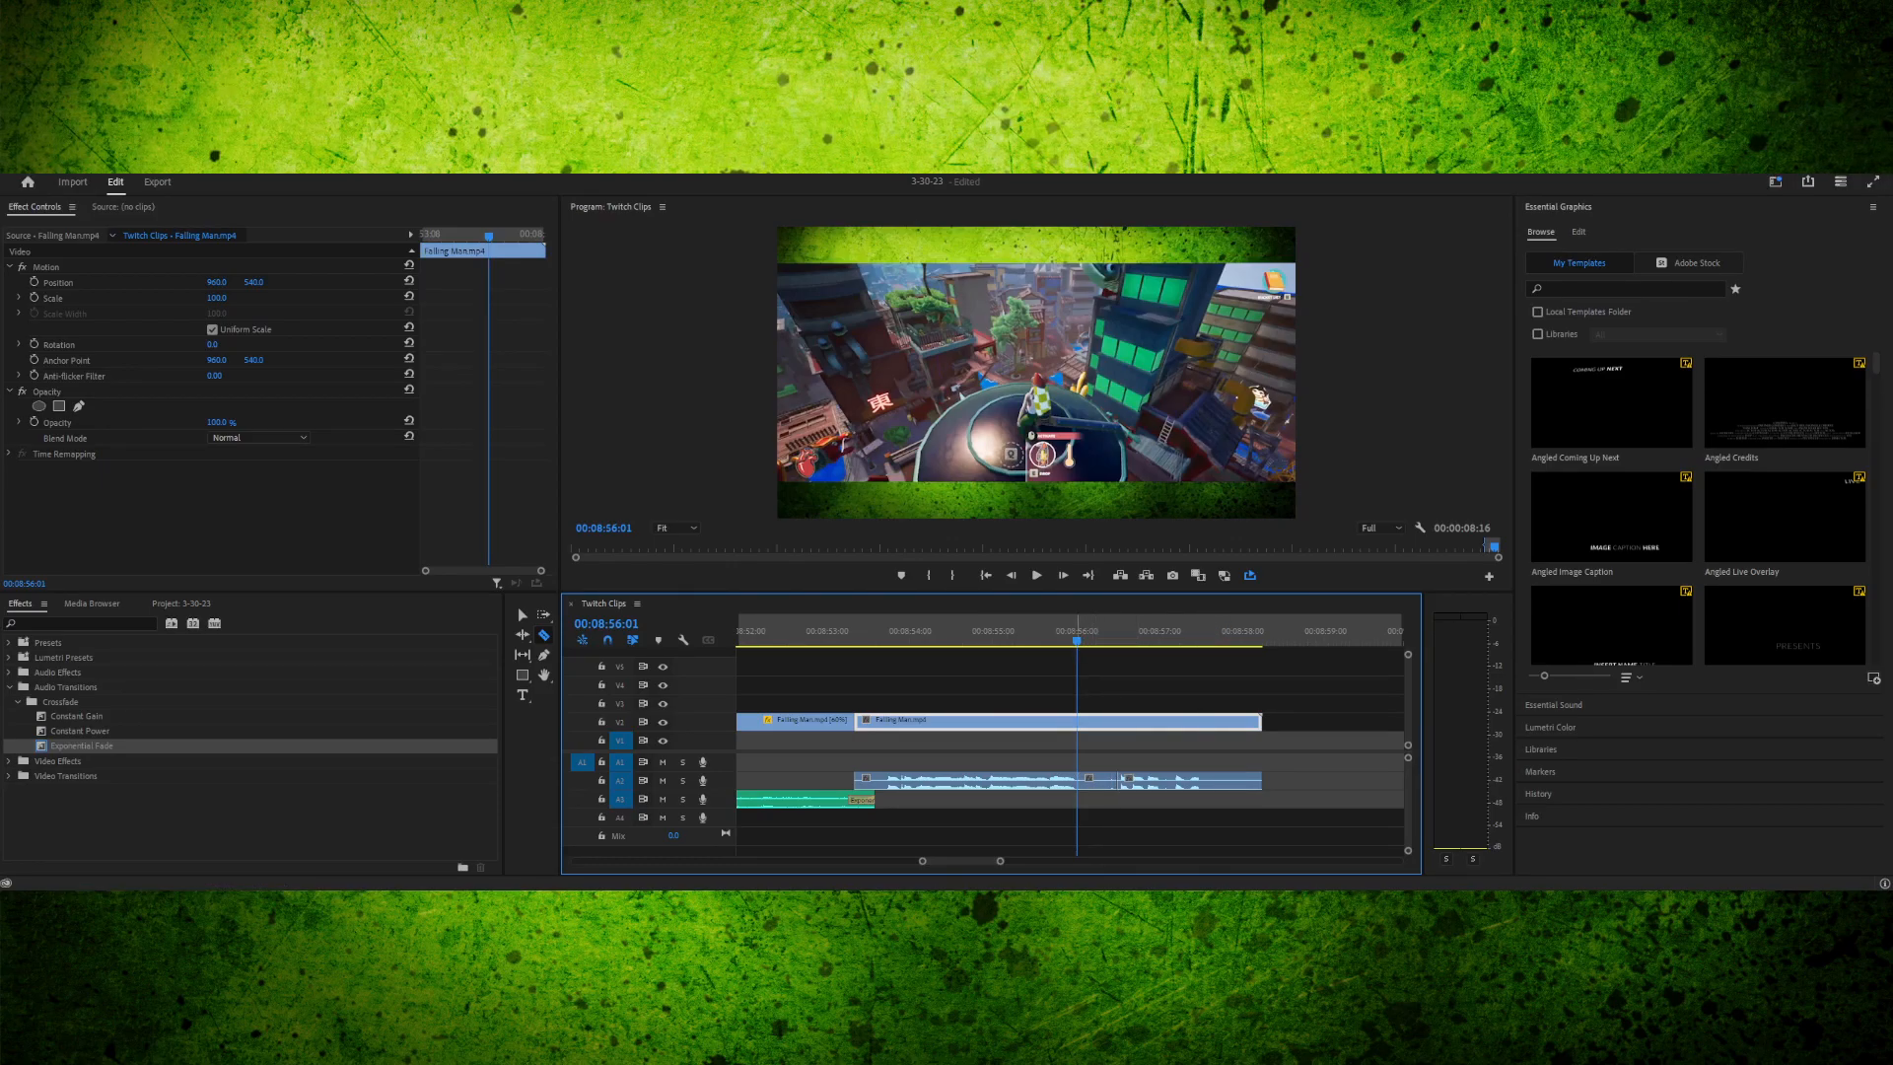
- Delete the short audio piece following 00:08:56:01 and move the remaining audio earlier to close the gap
{"action": "key", "text": "v"}
{"action": "left_click", "coordinate": [1109, 781]}
{"action": "key", "text": "Delete"}
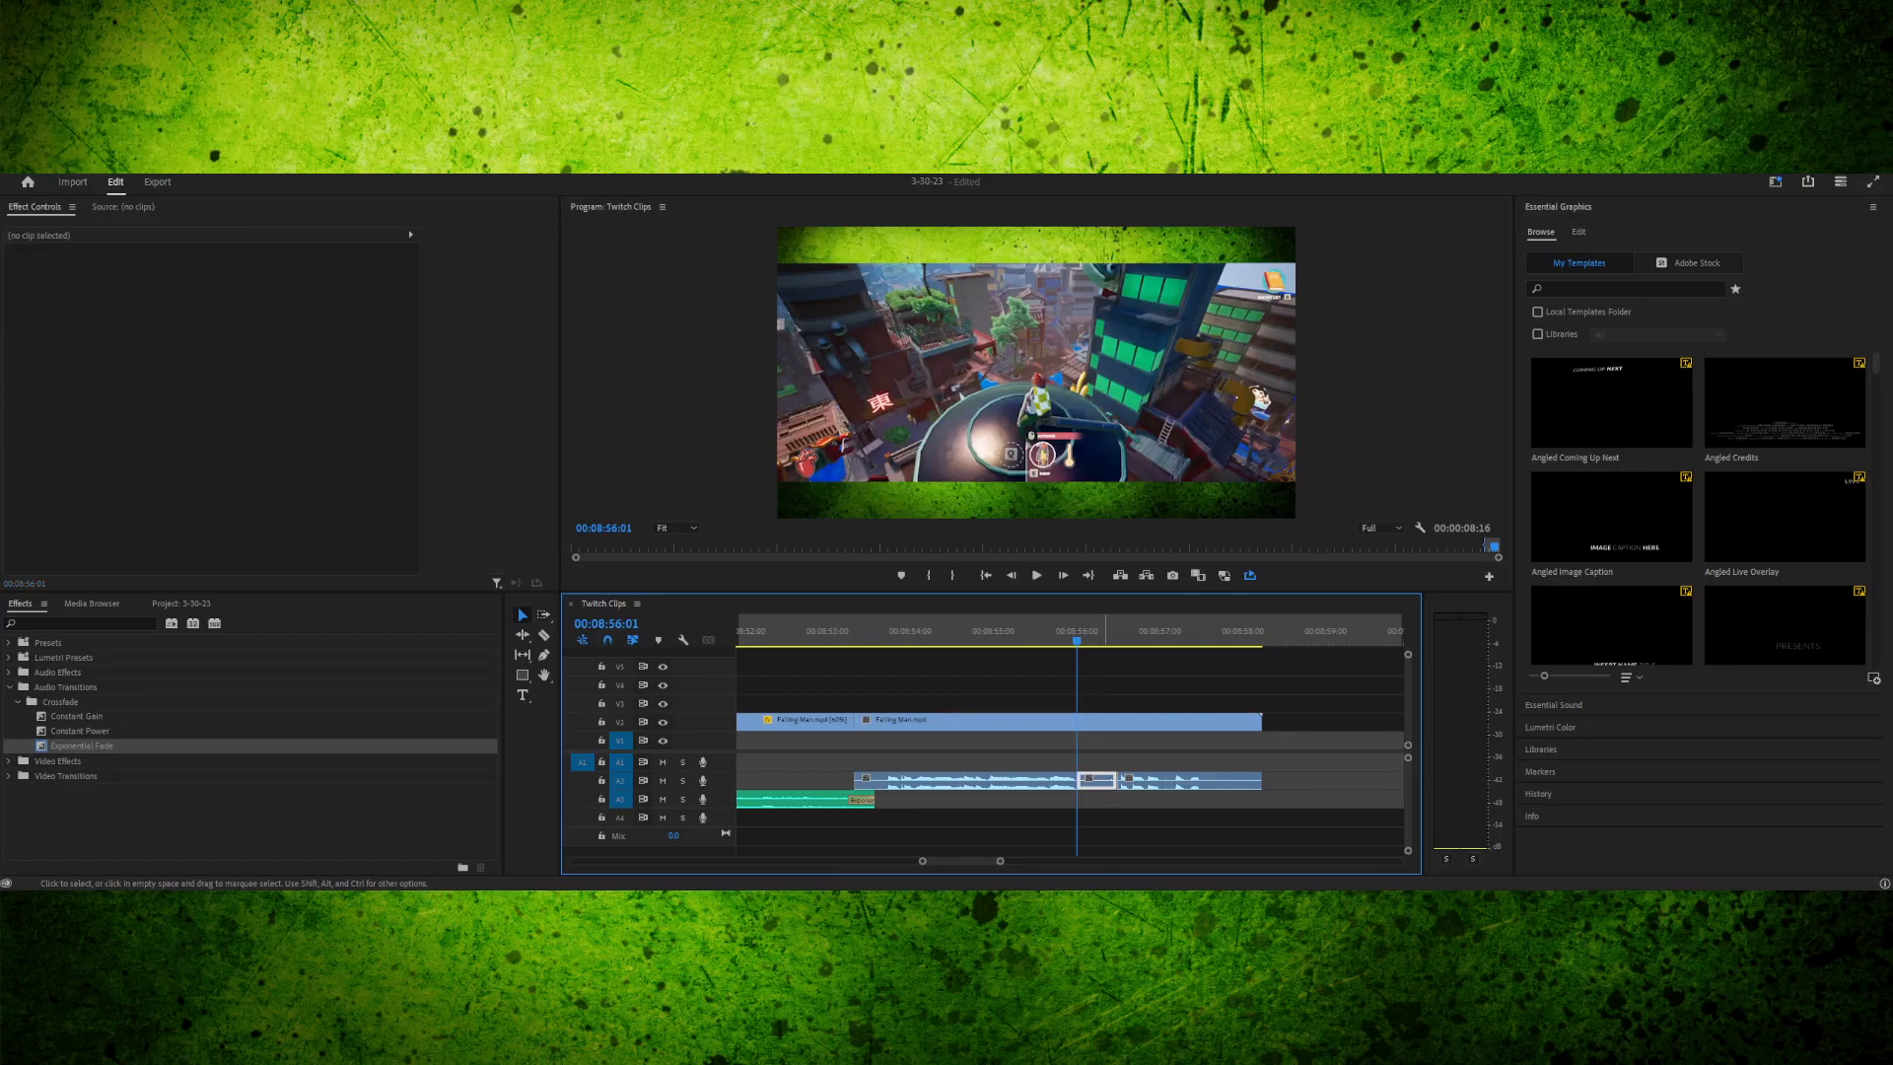
{"action": "left_click_drag", "start_coordinate": [1181, 781], "coordinate": [1121, 781]}
- Split the final clip's video and audio at 00:08:57:05 and delete everything after the cut
{"action": "key", "text": "c"}
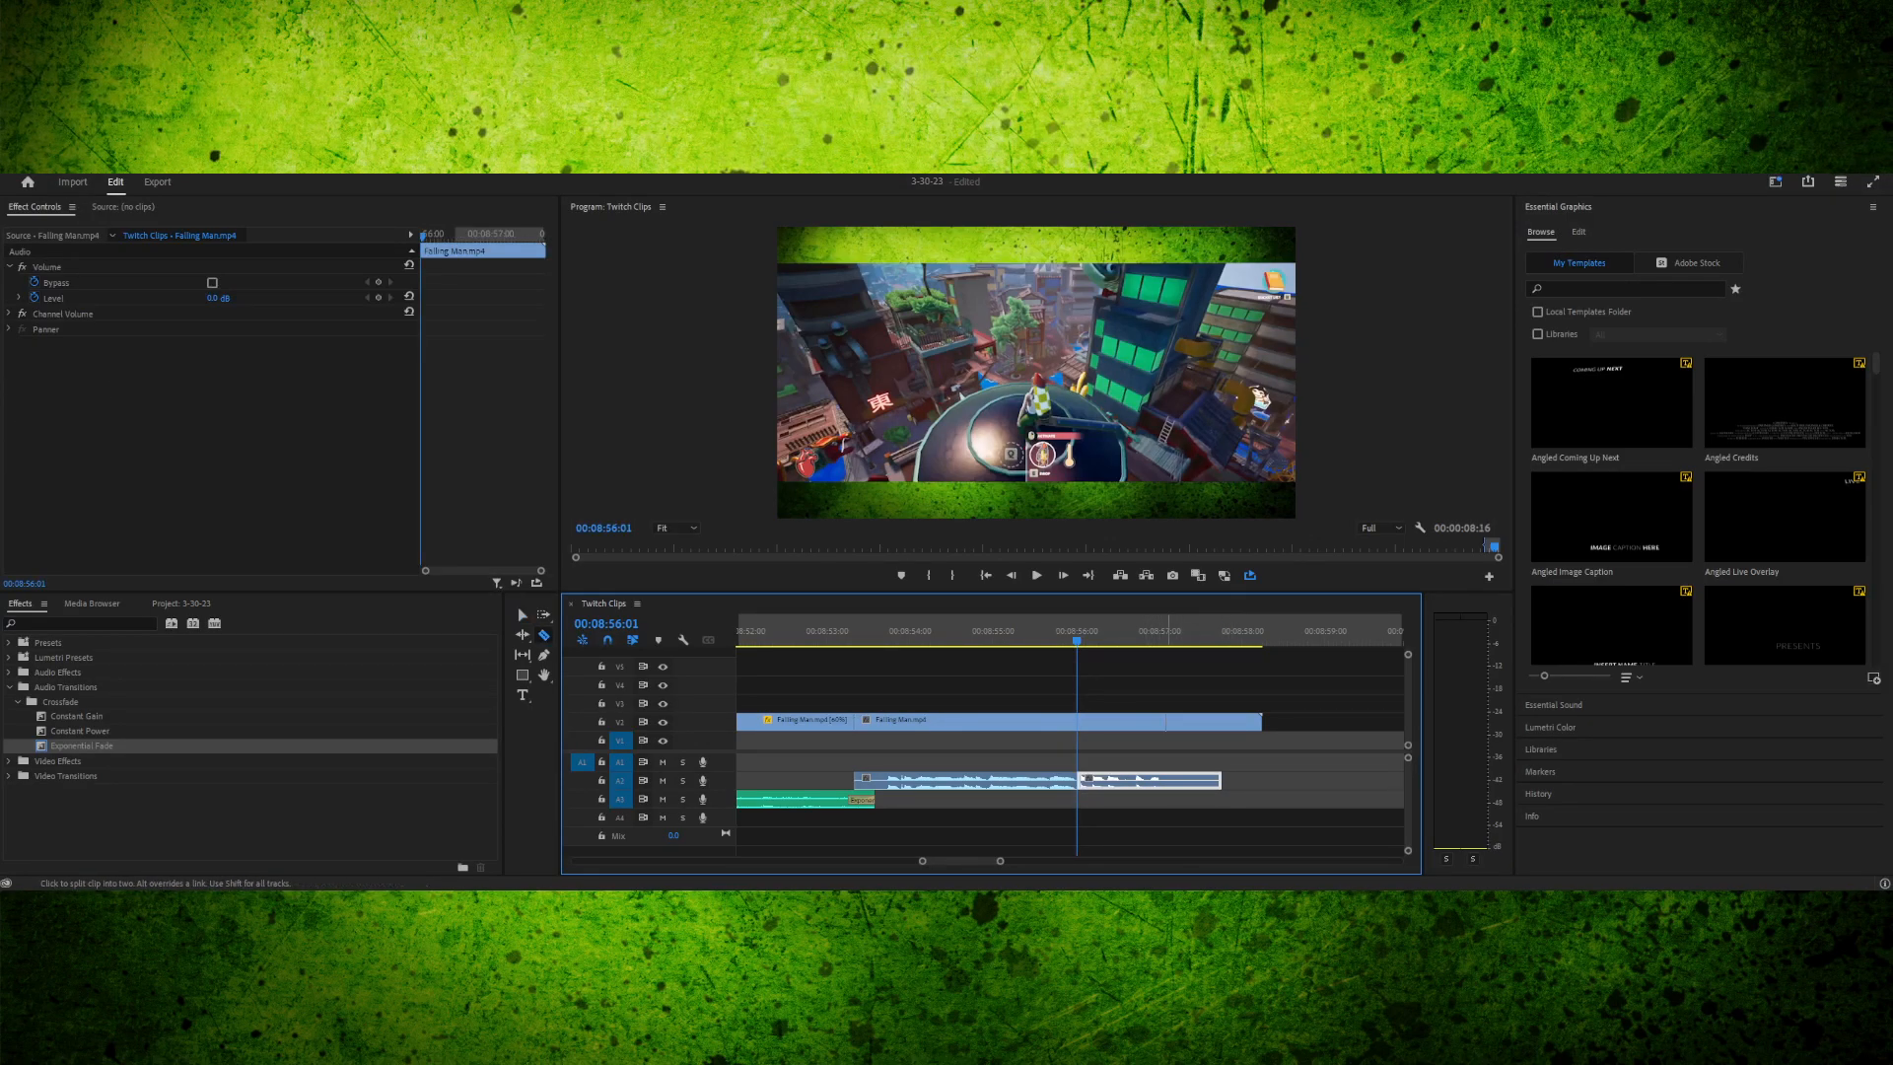
{"action": "key", "text": "space"}
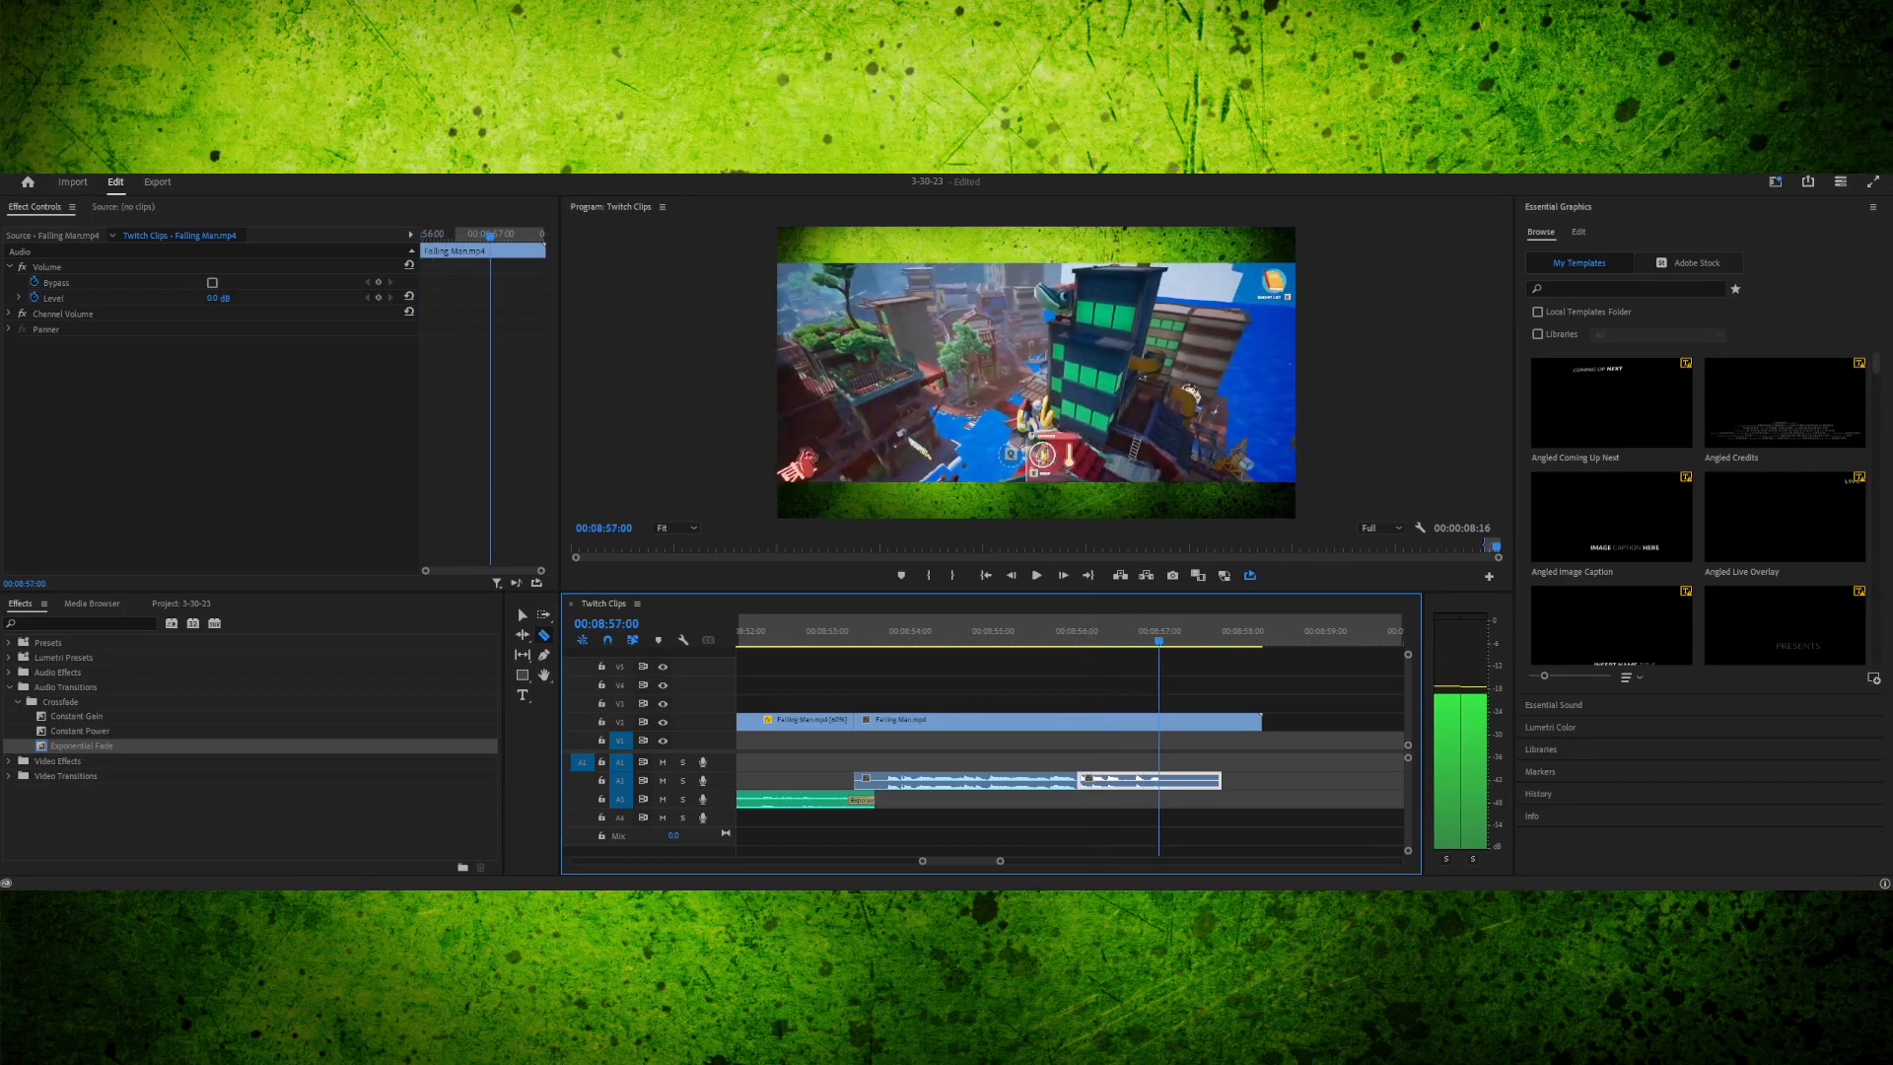
{"action": "key", "text": "space"}
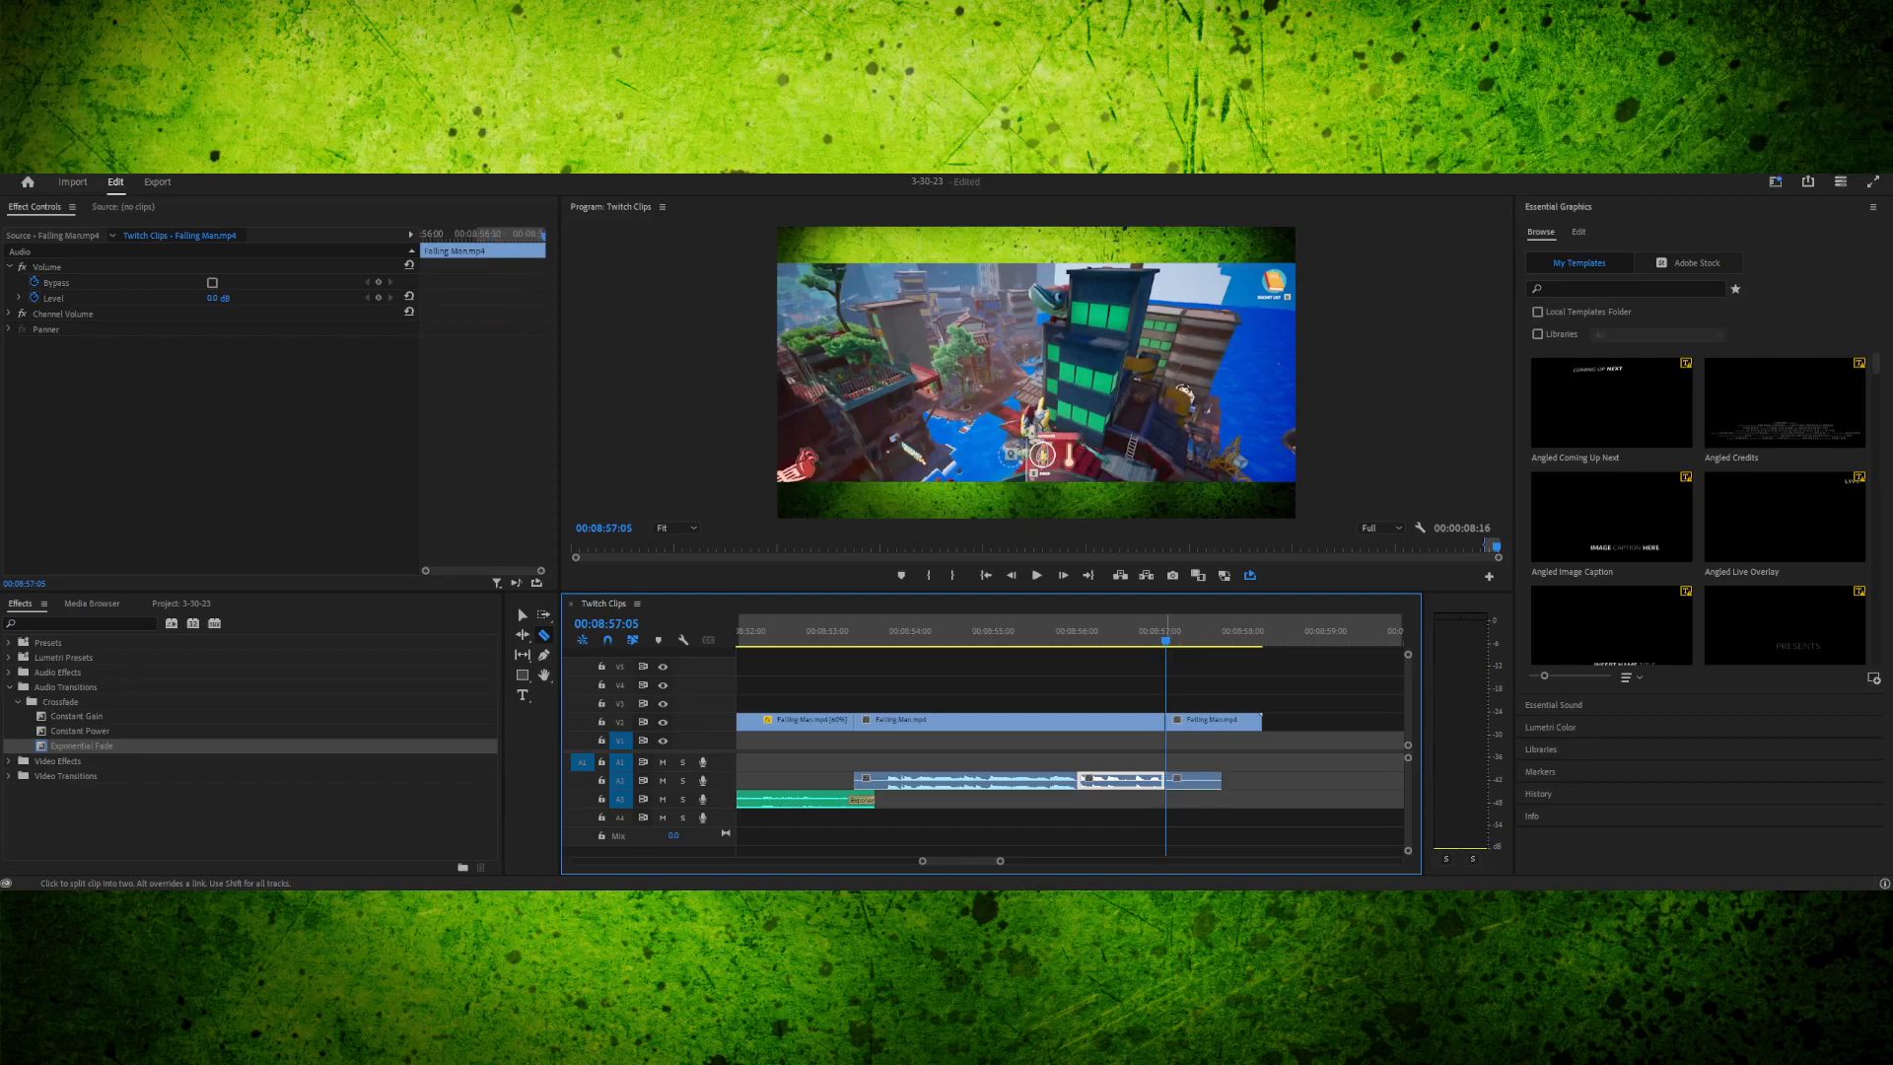
{"action": "key", "text": "v"}
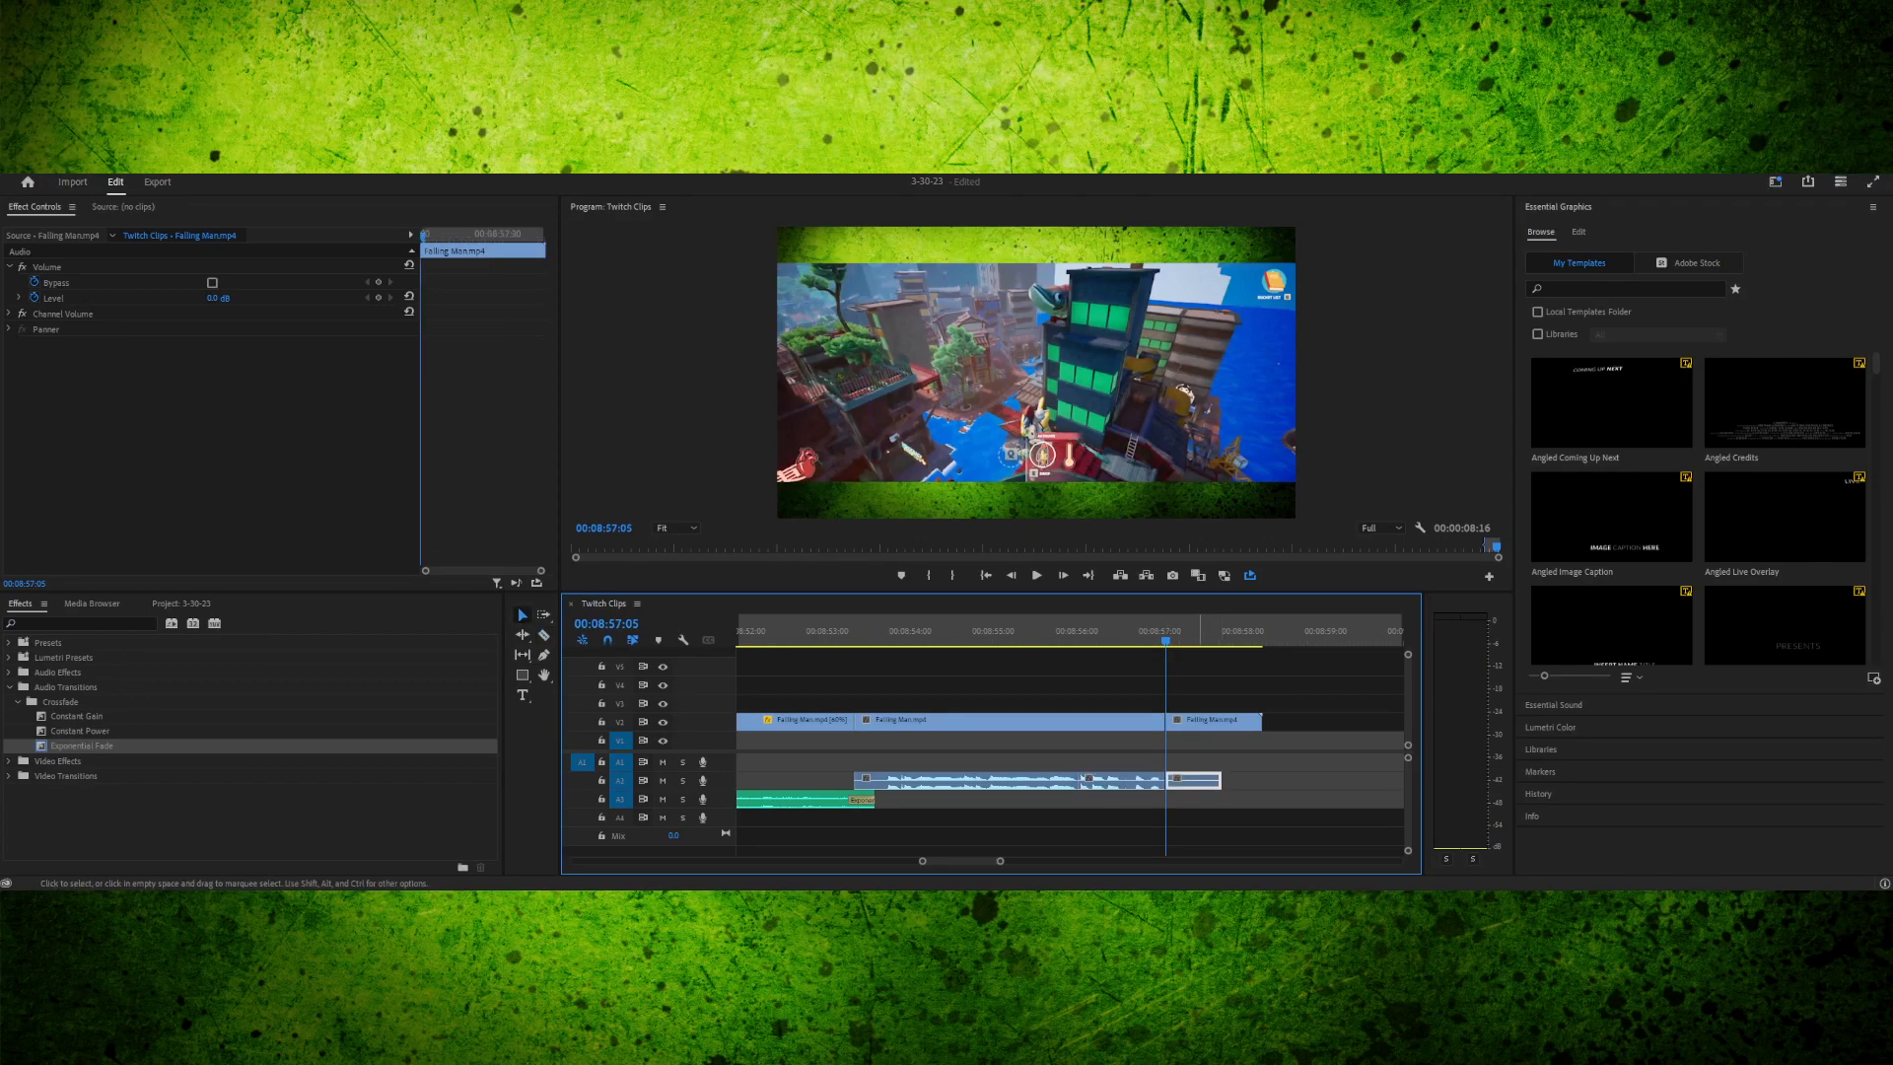
{"action": "key", "text": "Delete"}
- Play back the shortened Falling Man sequence to check its audio join and the zoomed segment
{"action": "left_click_drag", "start_coordinate": [1082, 634], "coordinate": [1067, 634]}
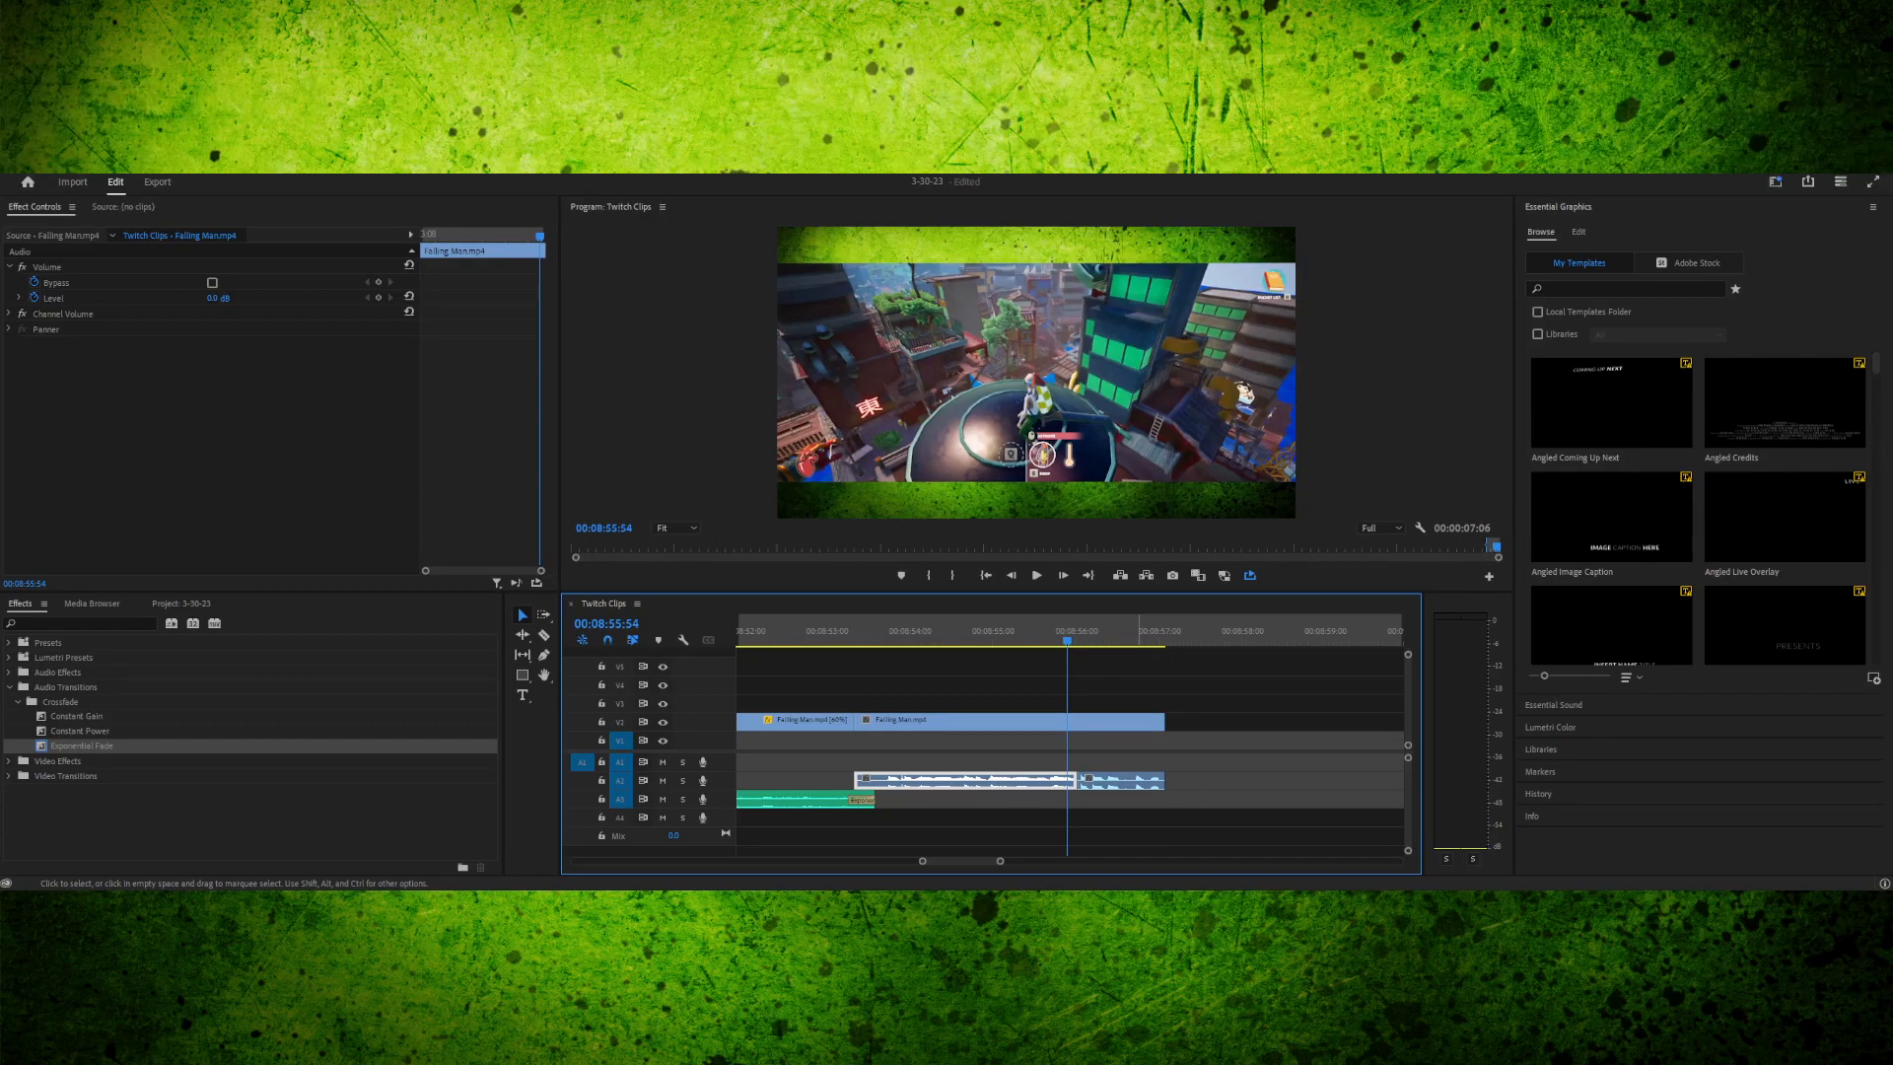
{"action": "key", "text": "Return"}
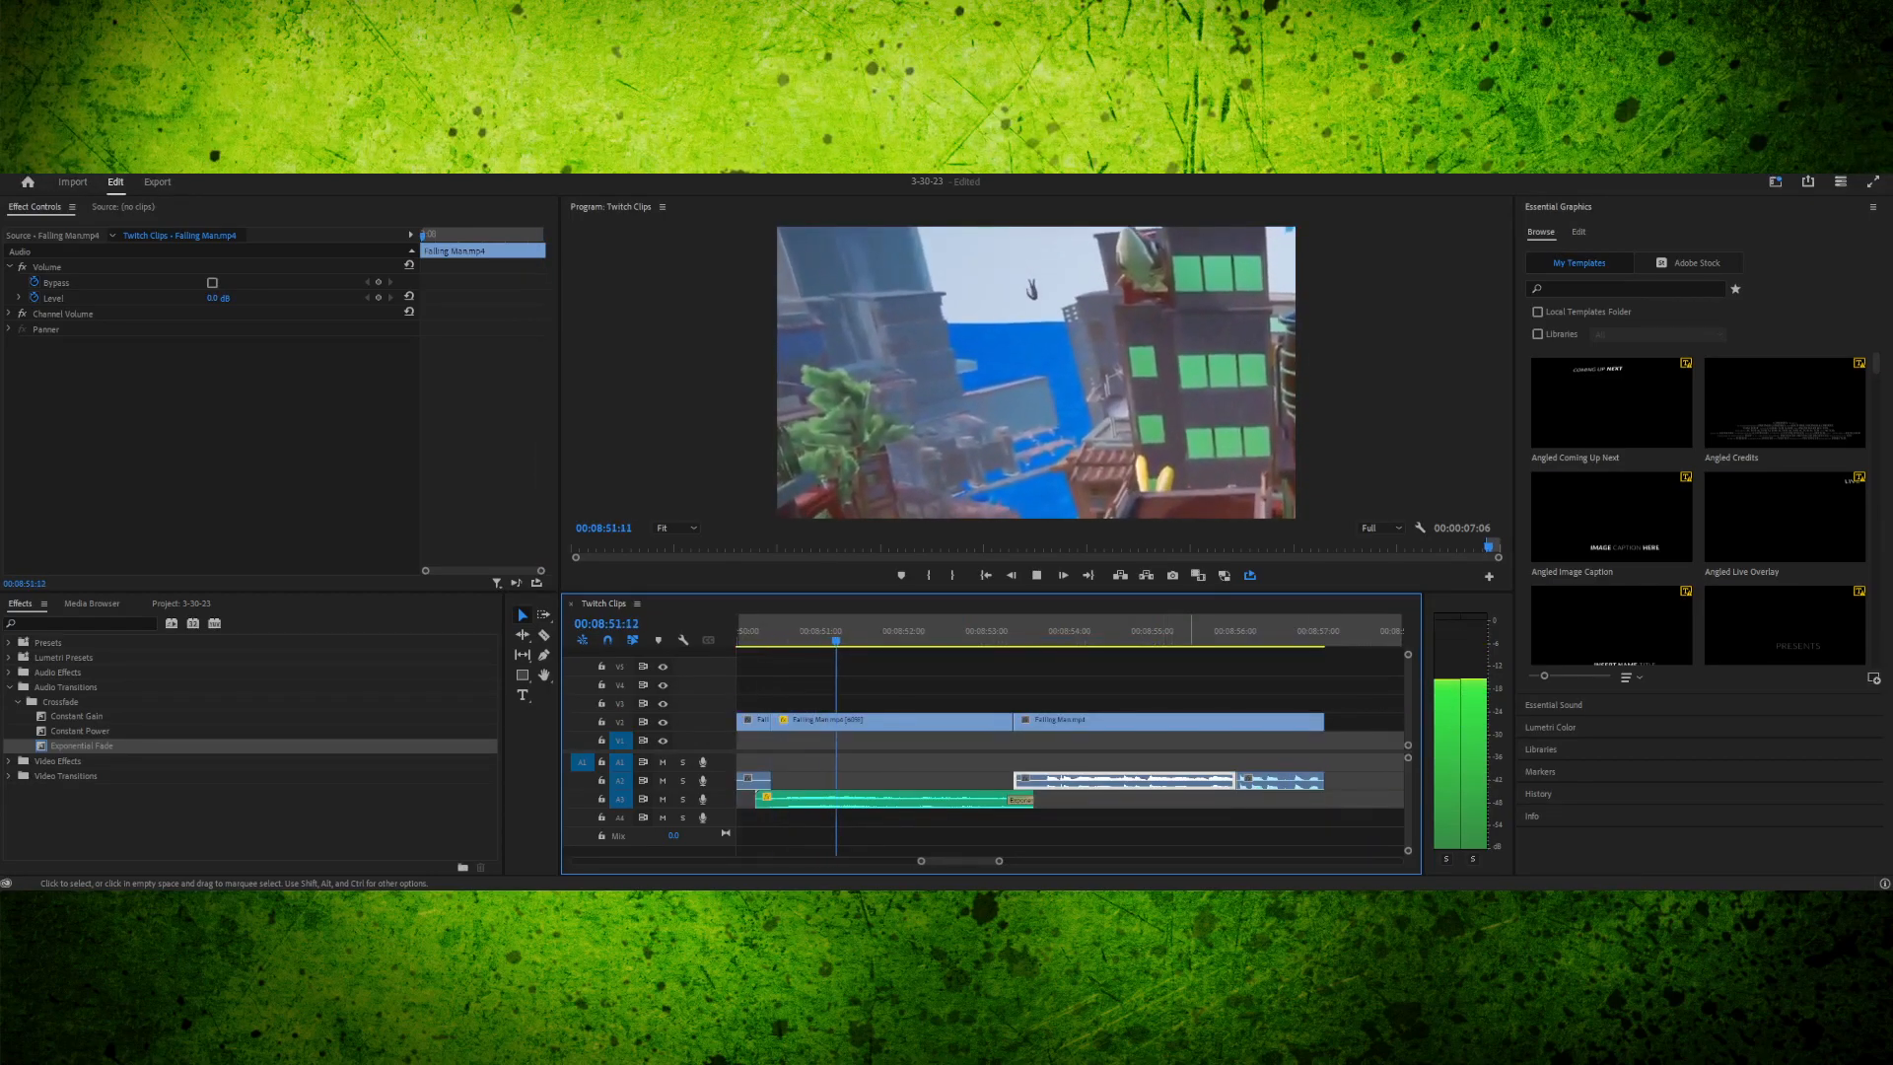
{"action": "key", "text": "space"}
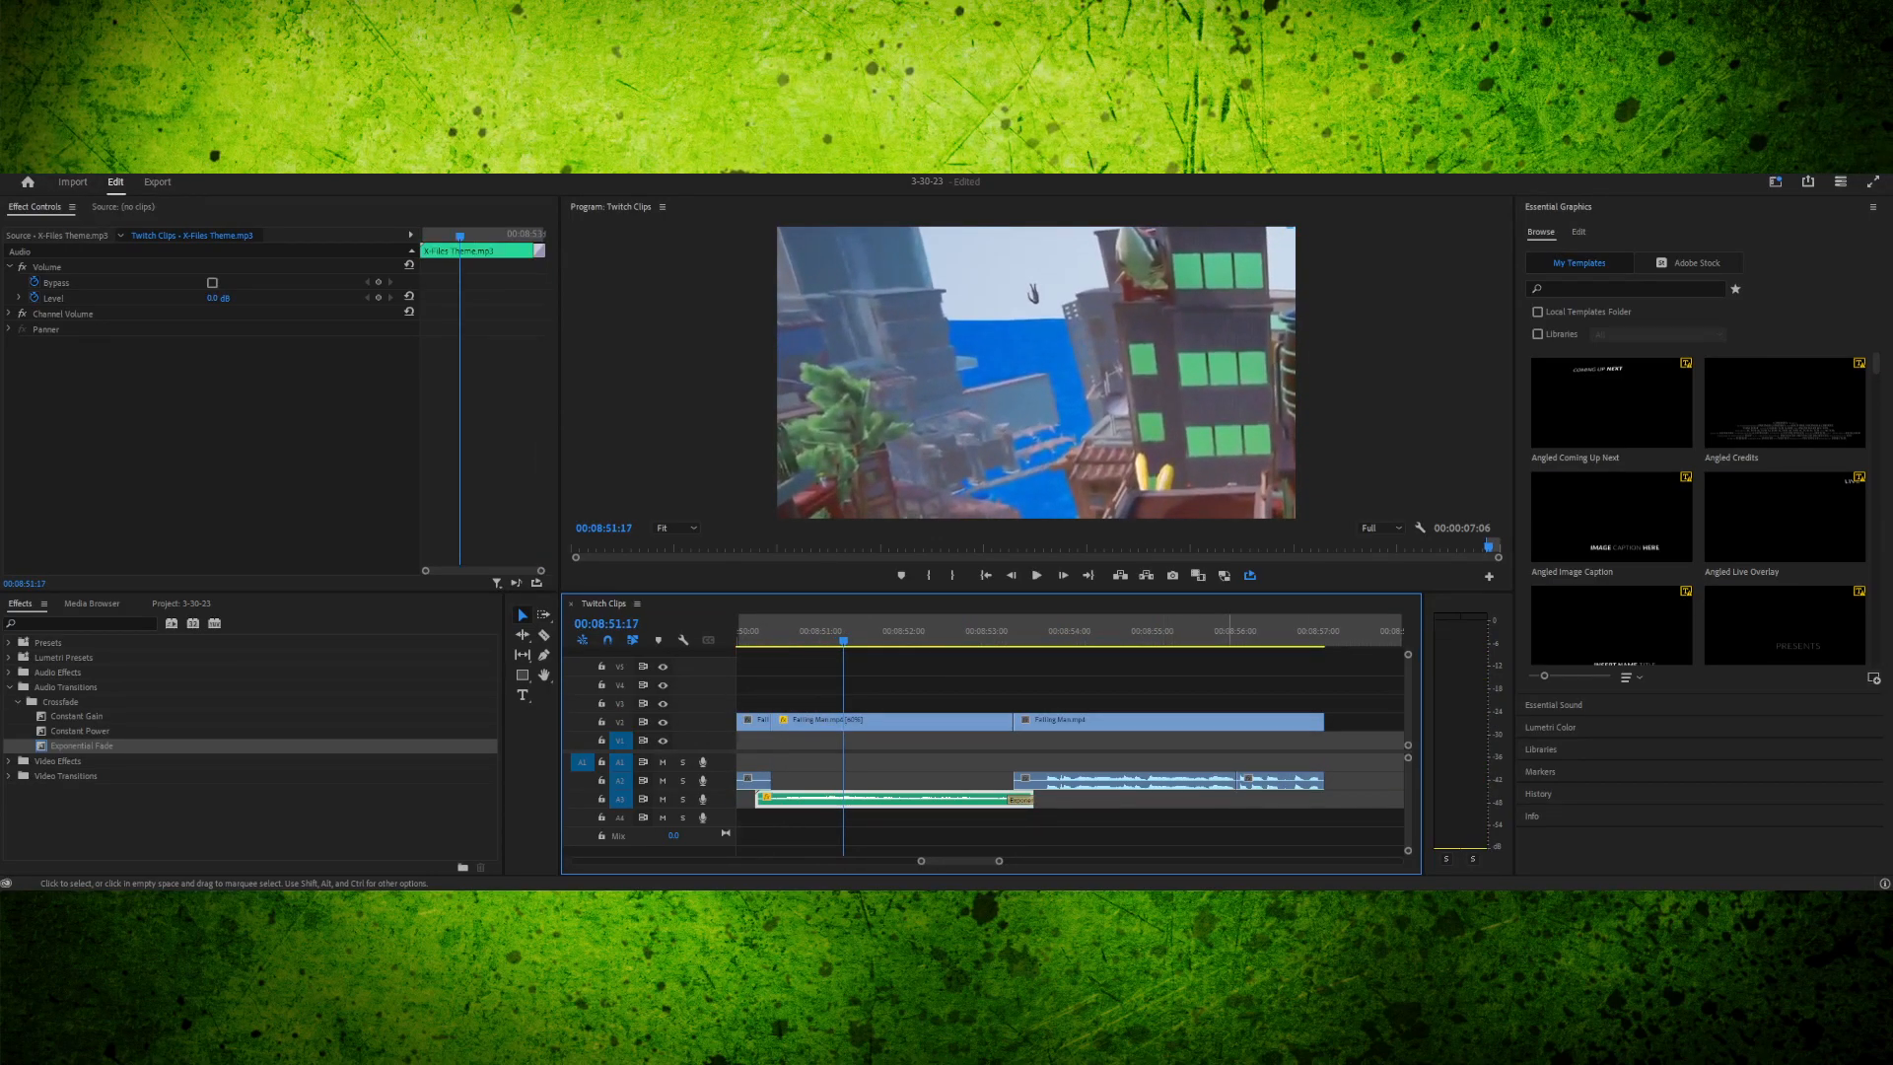
- Undo the end trim and cut at 00:08:57:05, and slightly lengthen the last audio segment while keeping it against the preceding one
{"action": "key", "text": "ctrl+z"}
{"action": "key", "text": "ctrl+z"}
{"action": "key", "text": "ctrl+z"}
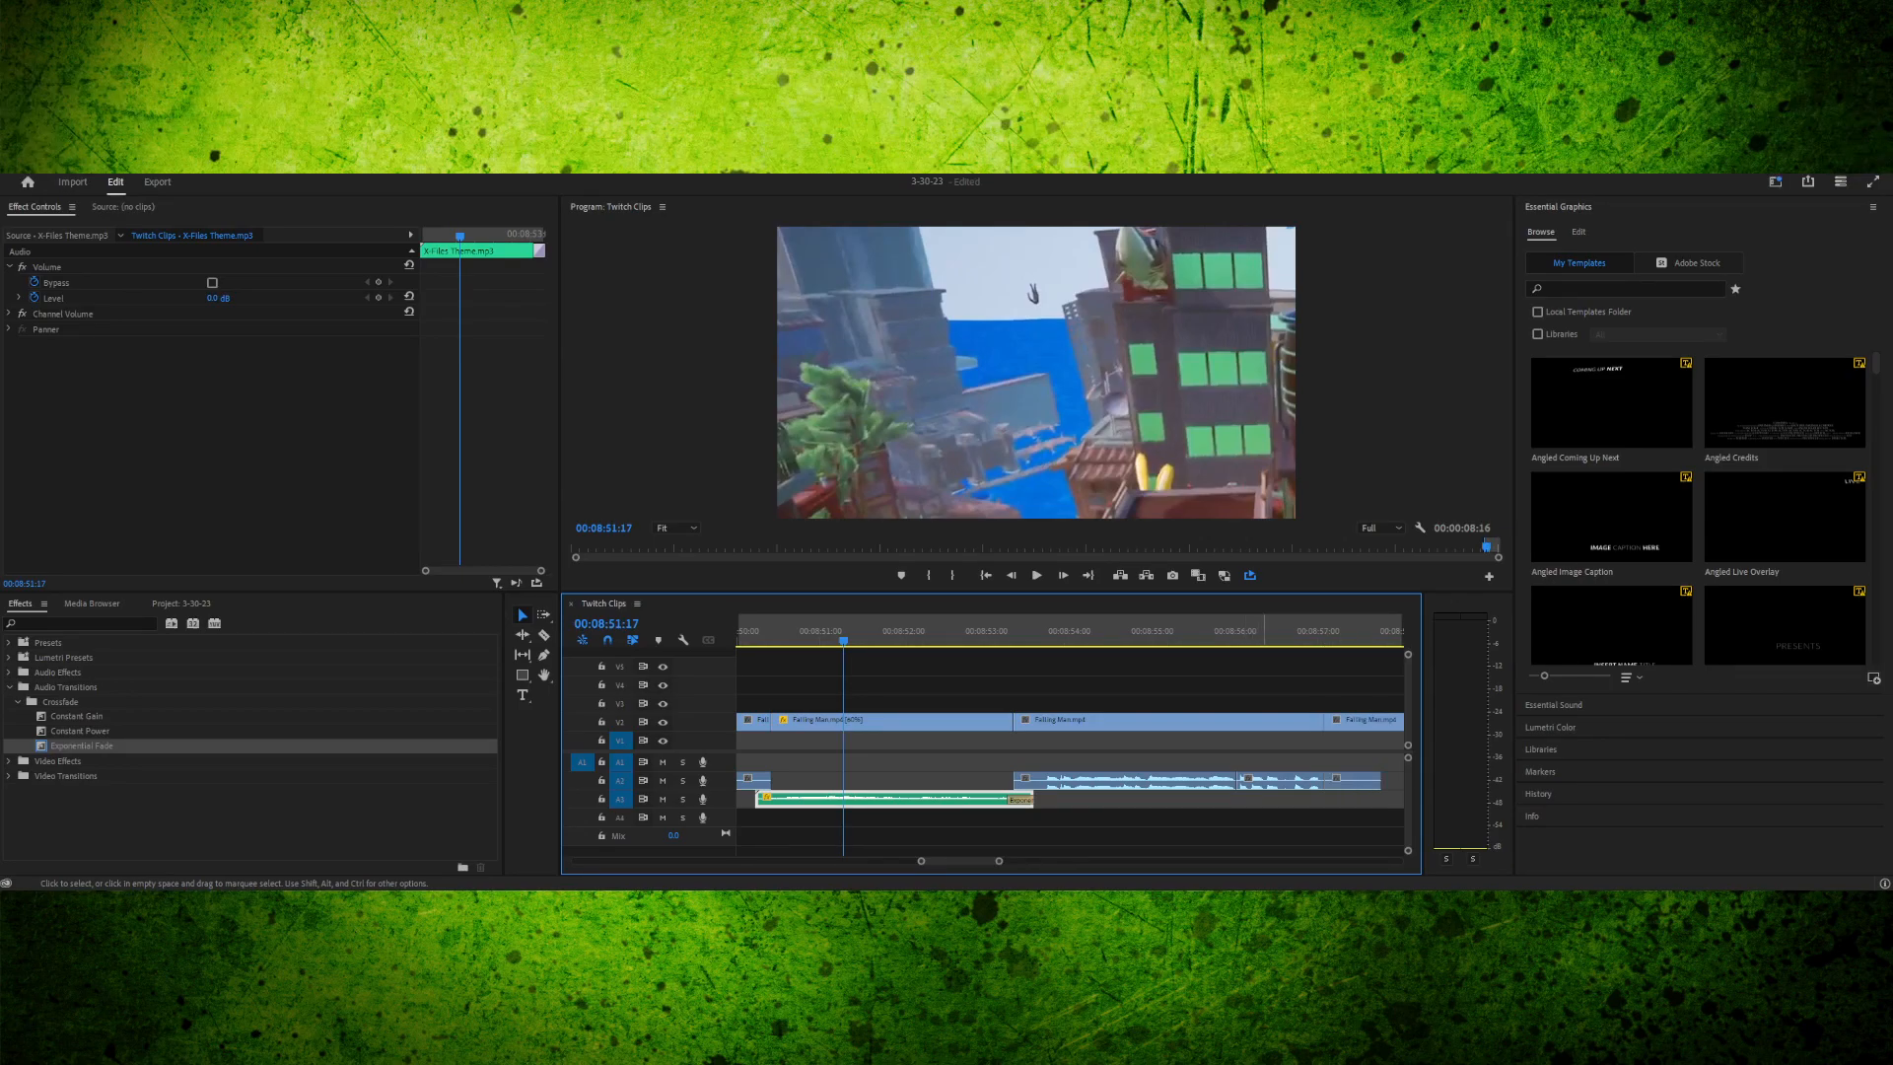
{"action": "key", "text": "ctrl+shift+z"}
{"action": "key", "text": "ctrl+shift+z"}
{"action": "key", "text": "ctrl+shift+z"}
{"action": "mouse_move", "coordinate": [1278, 781]}
{"action": "left_mouse_down"}
{"action": "mouse_move", "coordinate": [1311, 781]}
{"action": "mouse_move", "coordinate": [1278, 781]}
{"action": "left_mouse_up"}
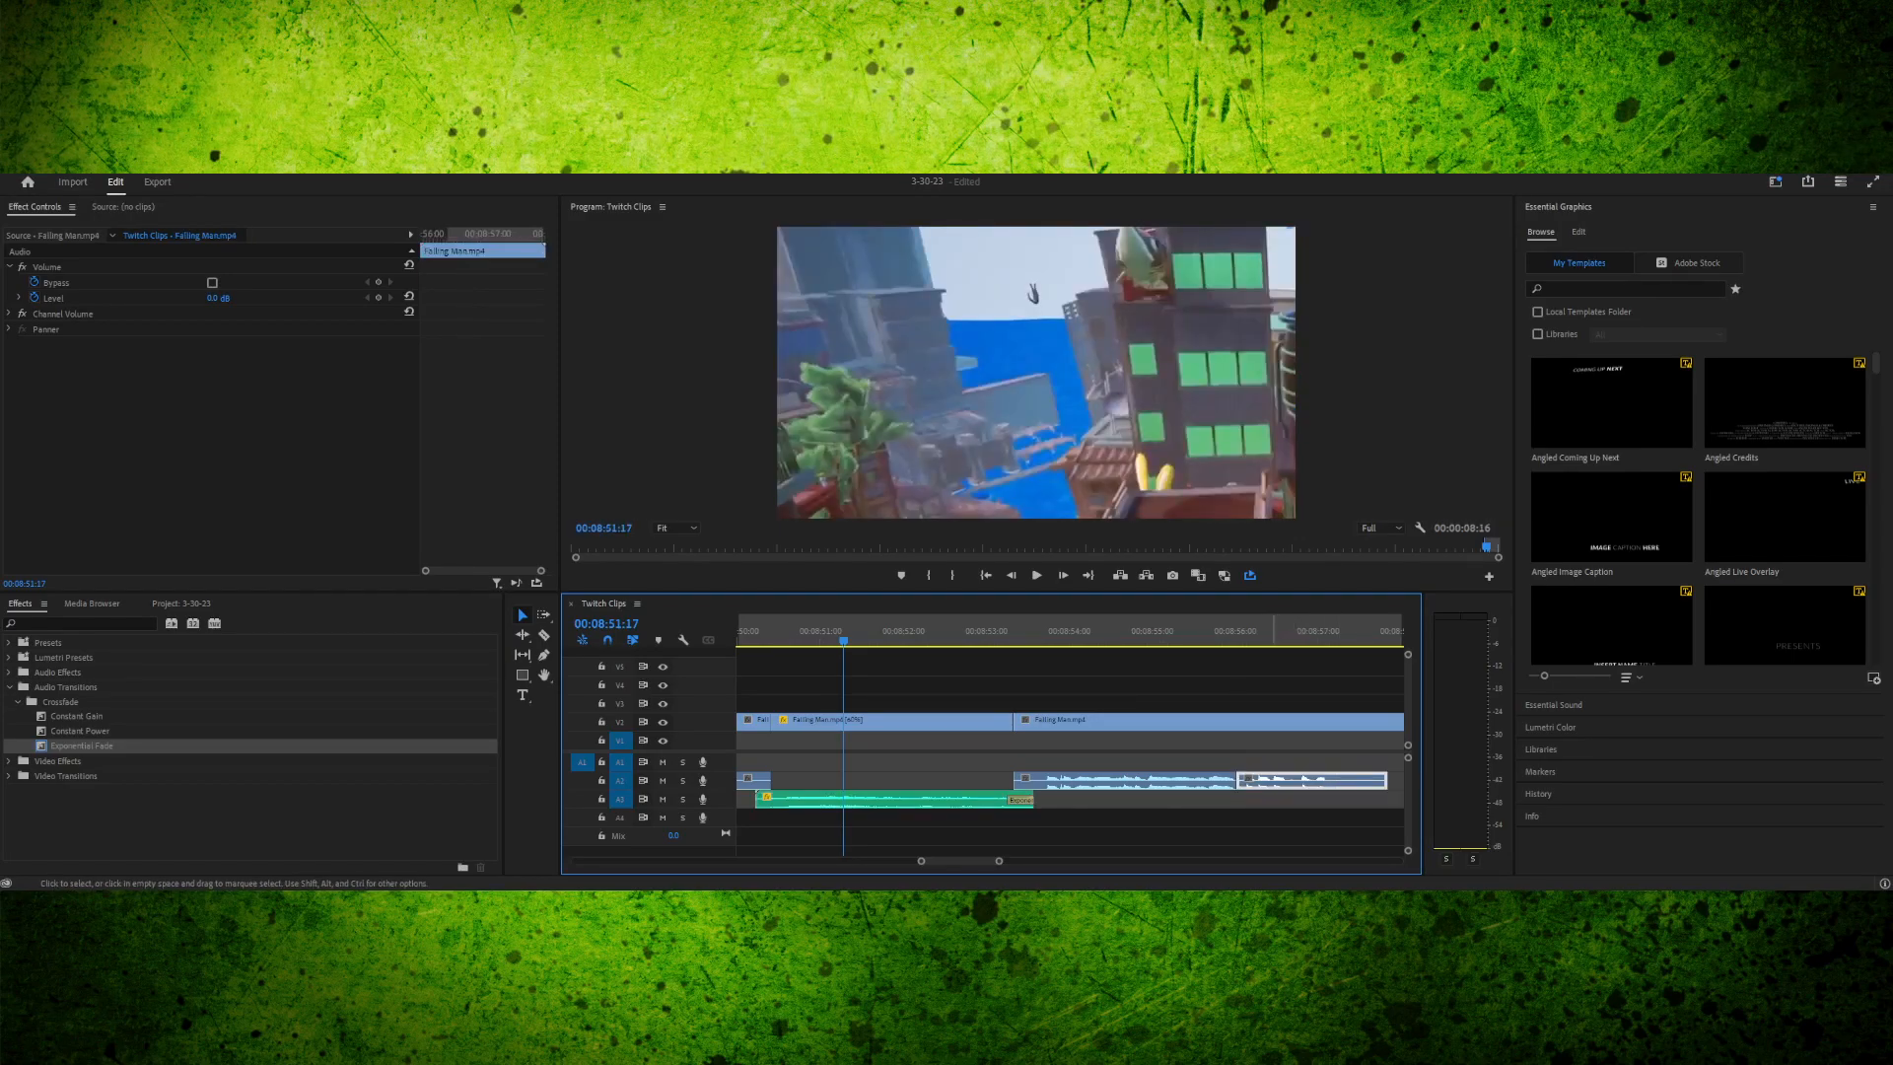
- Play across the join between the last two audio segments up to 00:08:57:39 to check the timing
{"action": "left_click", "coordinate": [1209, 631]}
{"action": "key", "text": "space"}
{"action": "left_click_drag", "start_coordinate": [1209, 631], "coordinate": [1183, 631]}
{"action": "key", "text": "space"}
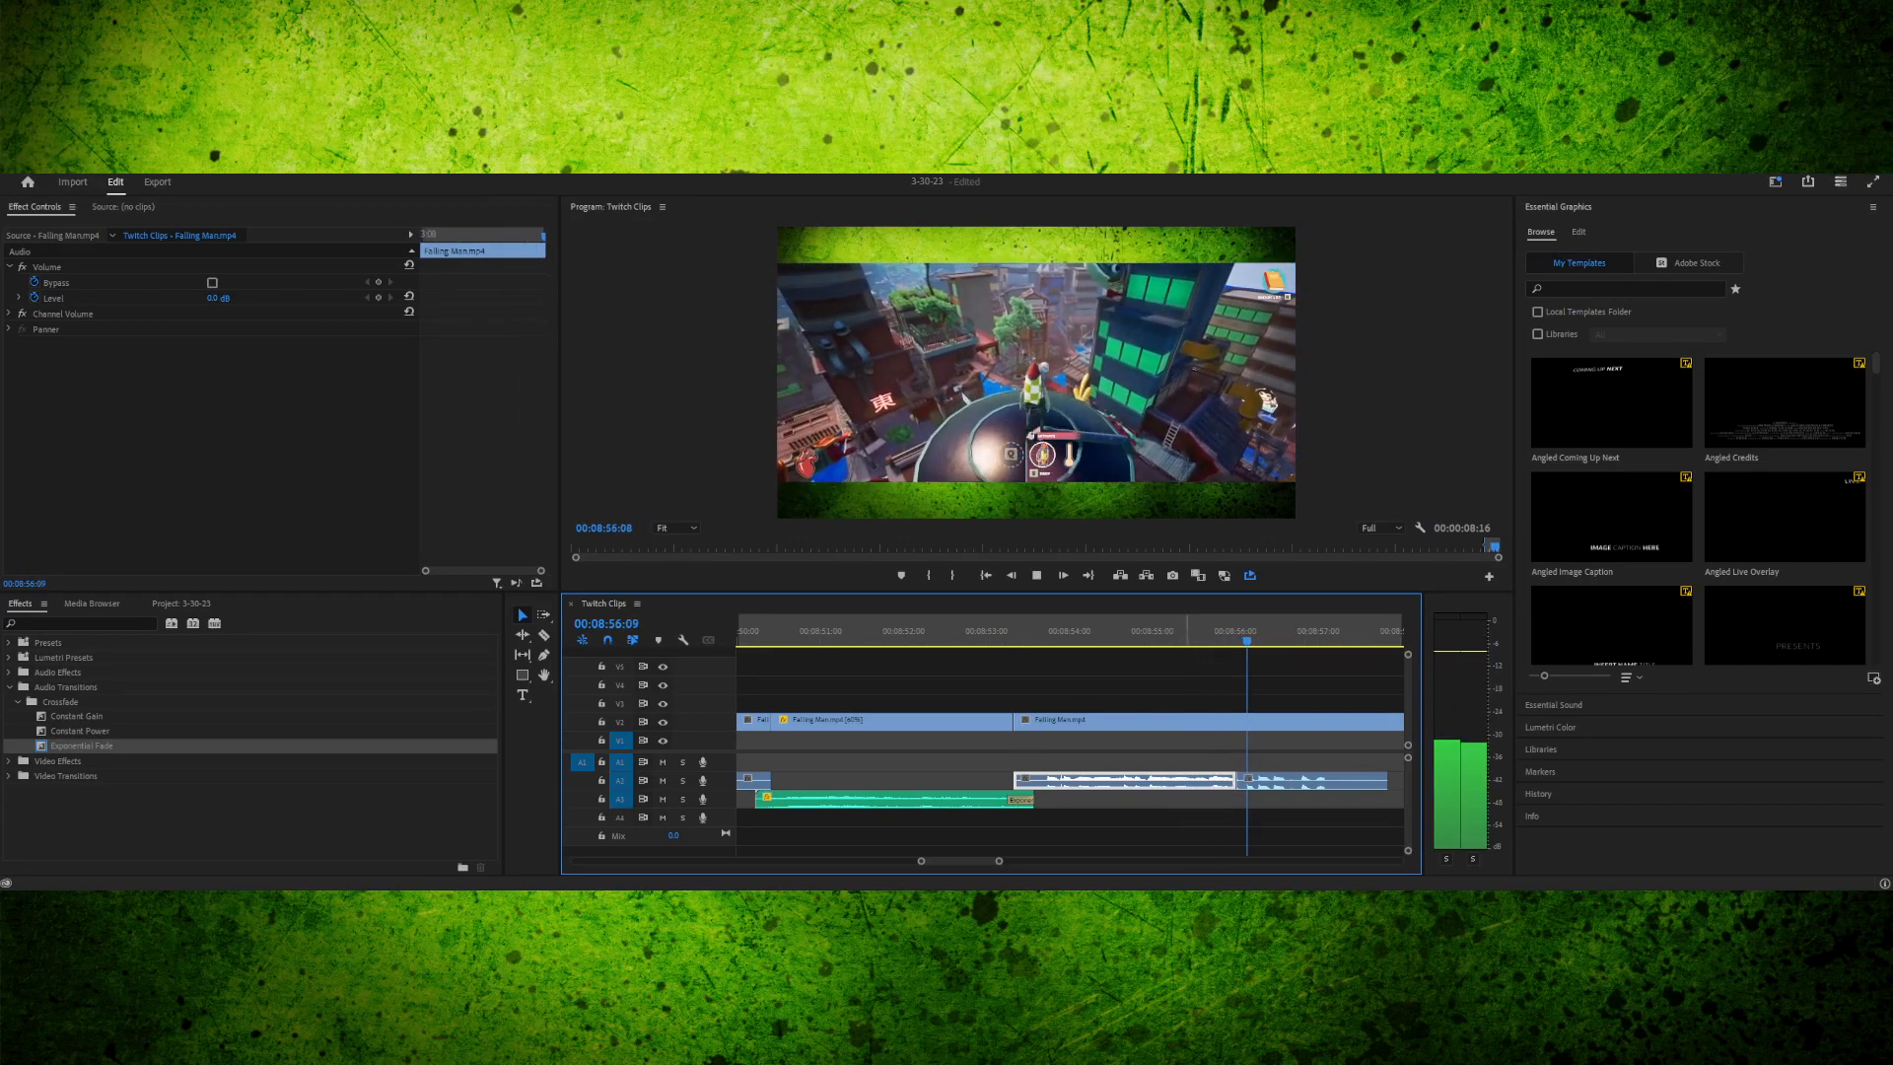
{"action": "key", "text": "space"}
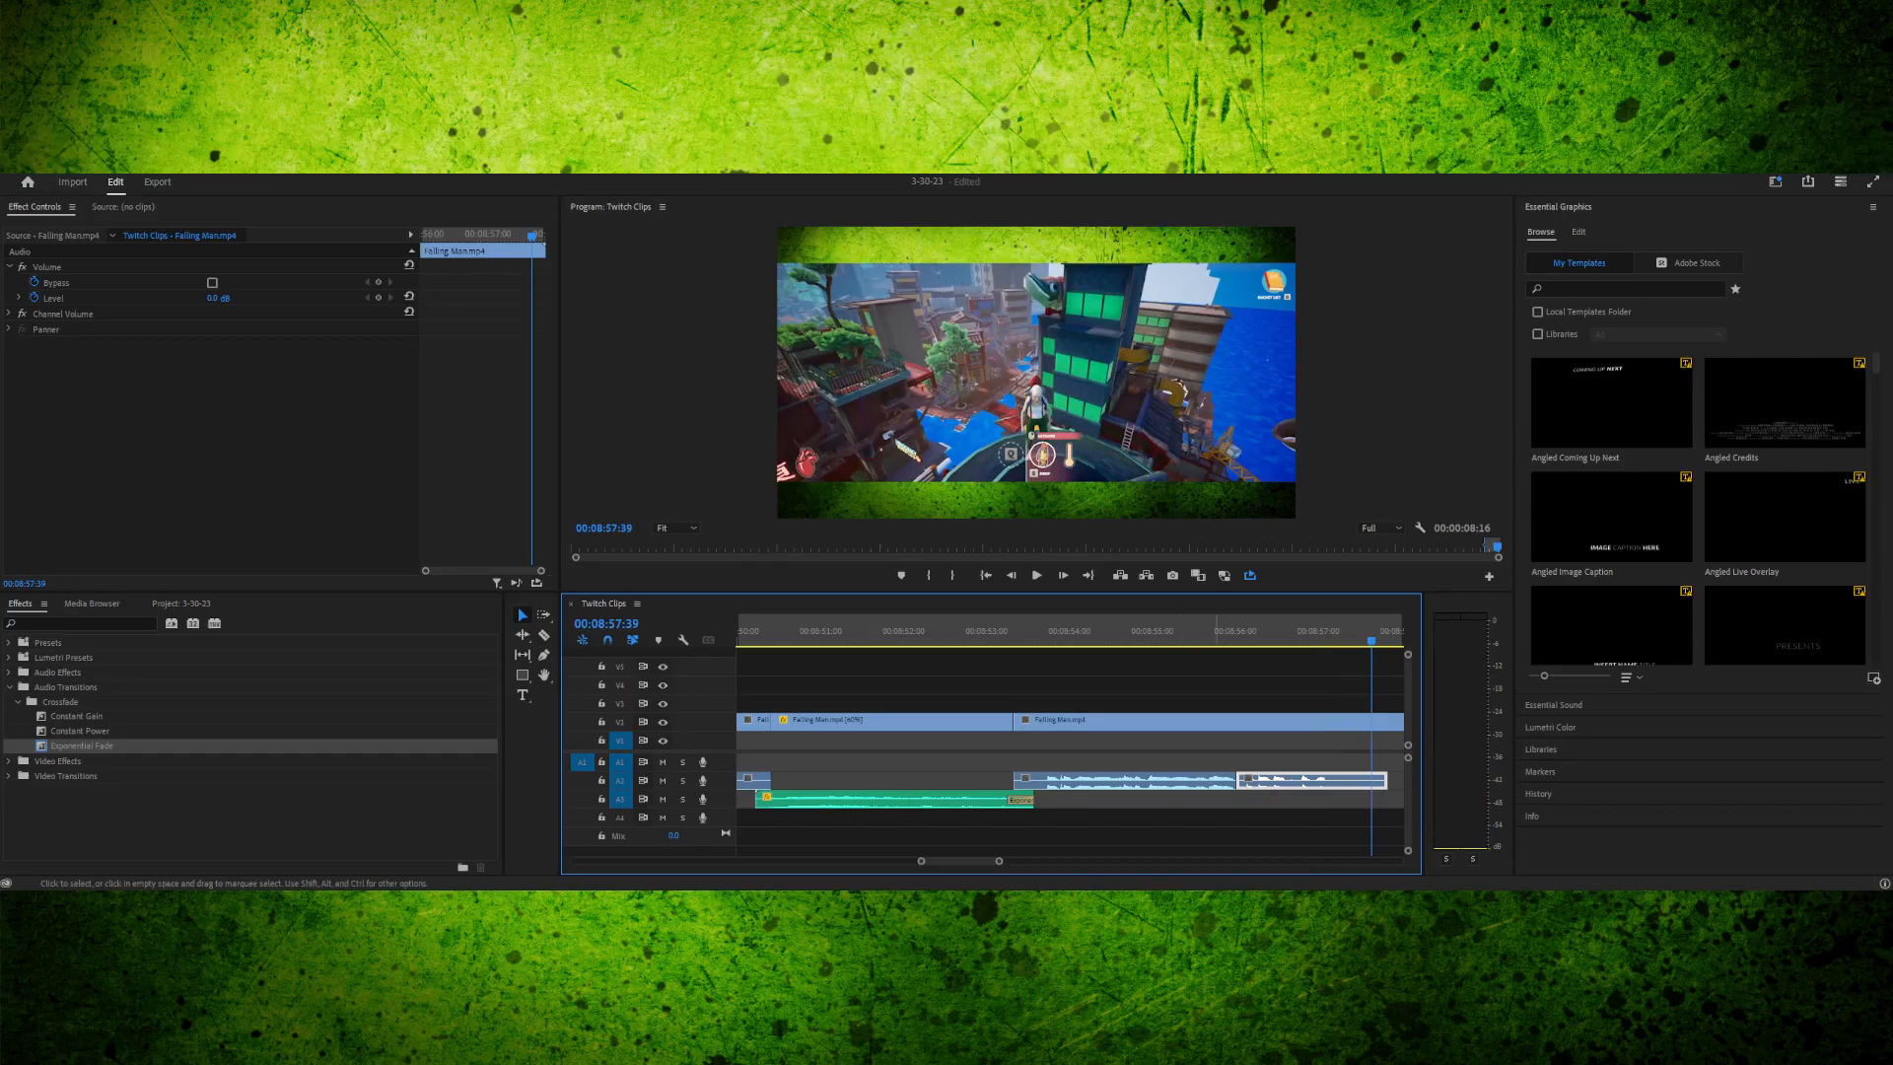
- Lengthen the last Falling Man audio segment slightly more, keep it against the preceding audio, and replay the join
{"action": "scroll", "coordinate": [1069, 749], "scroll_direction": "down", "scroll_amount": 3}
{"action": "left_click_drag", "start_coordinate": [963, 780], "coordinate": [1050, 780]}
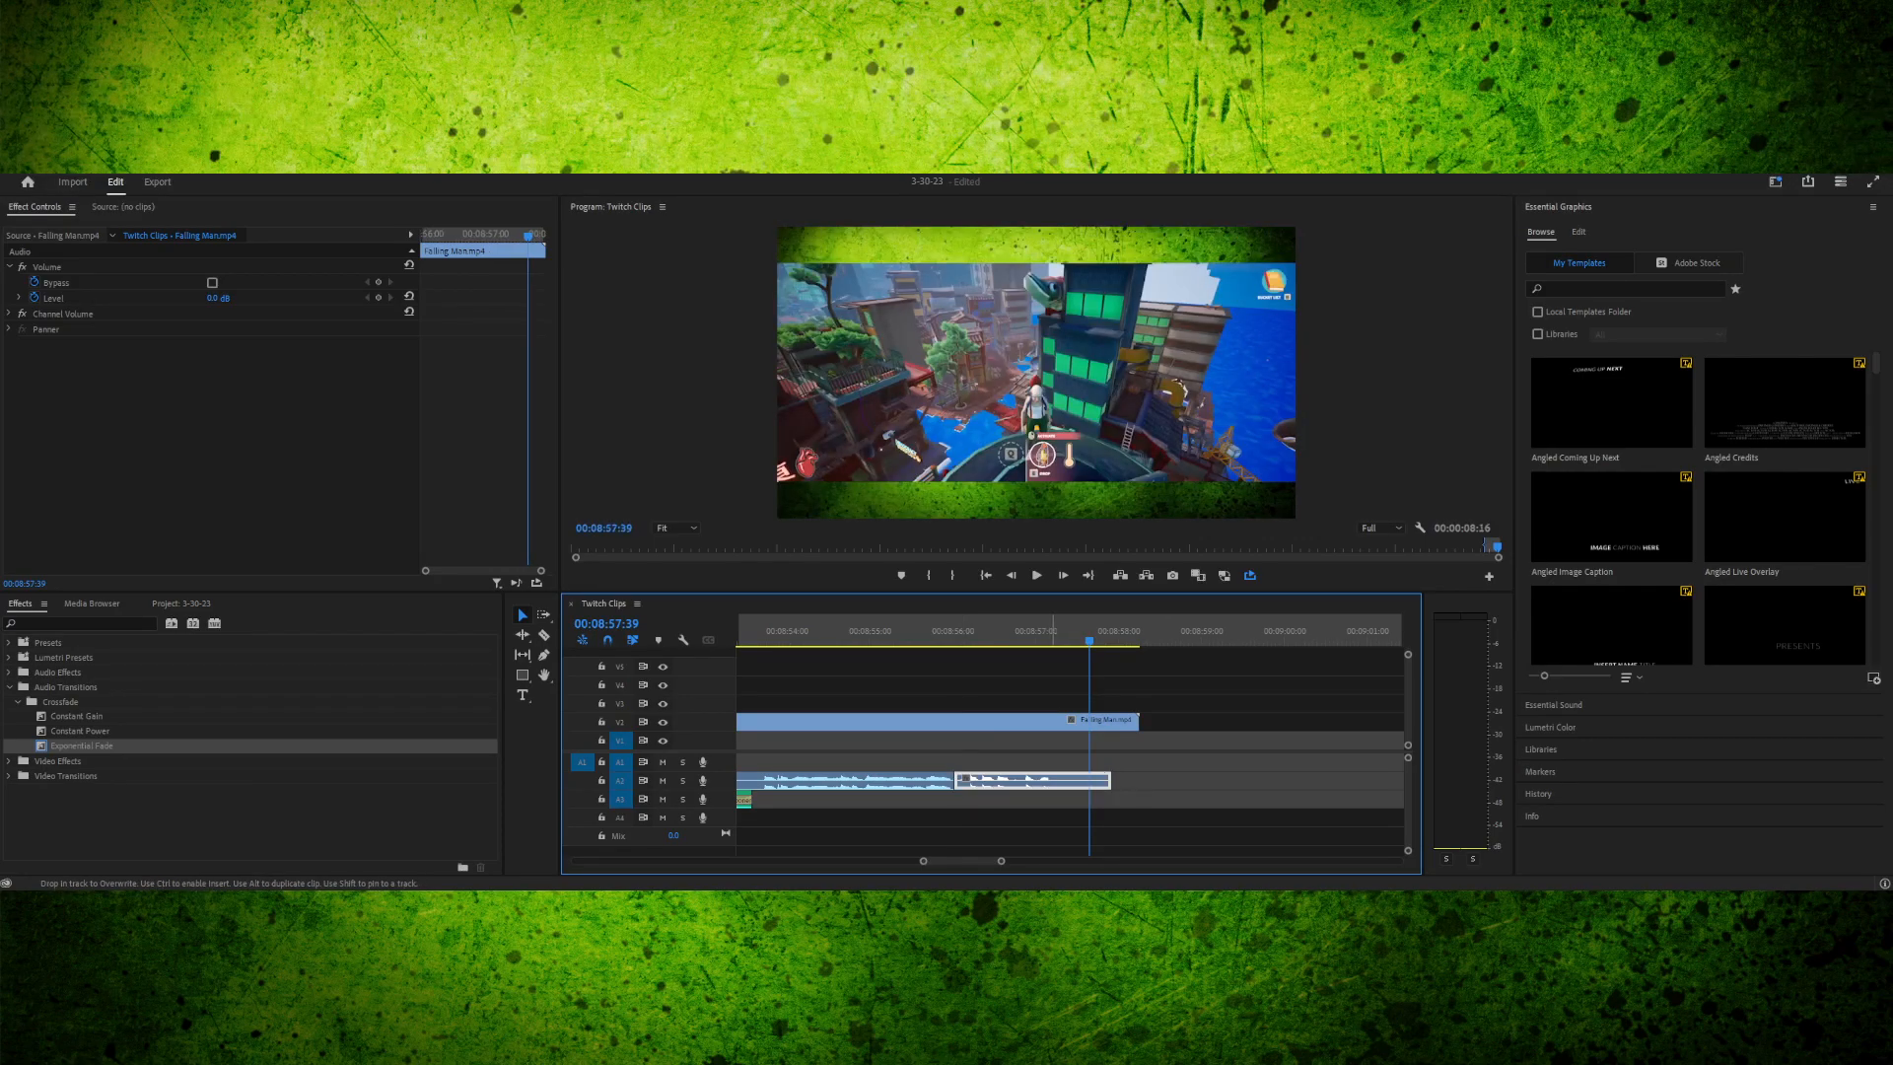
{"action": "left_click", "coordinate": [921, 630]}
{"action": "key", "text": "space"}
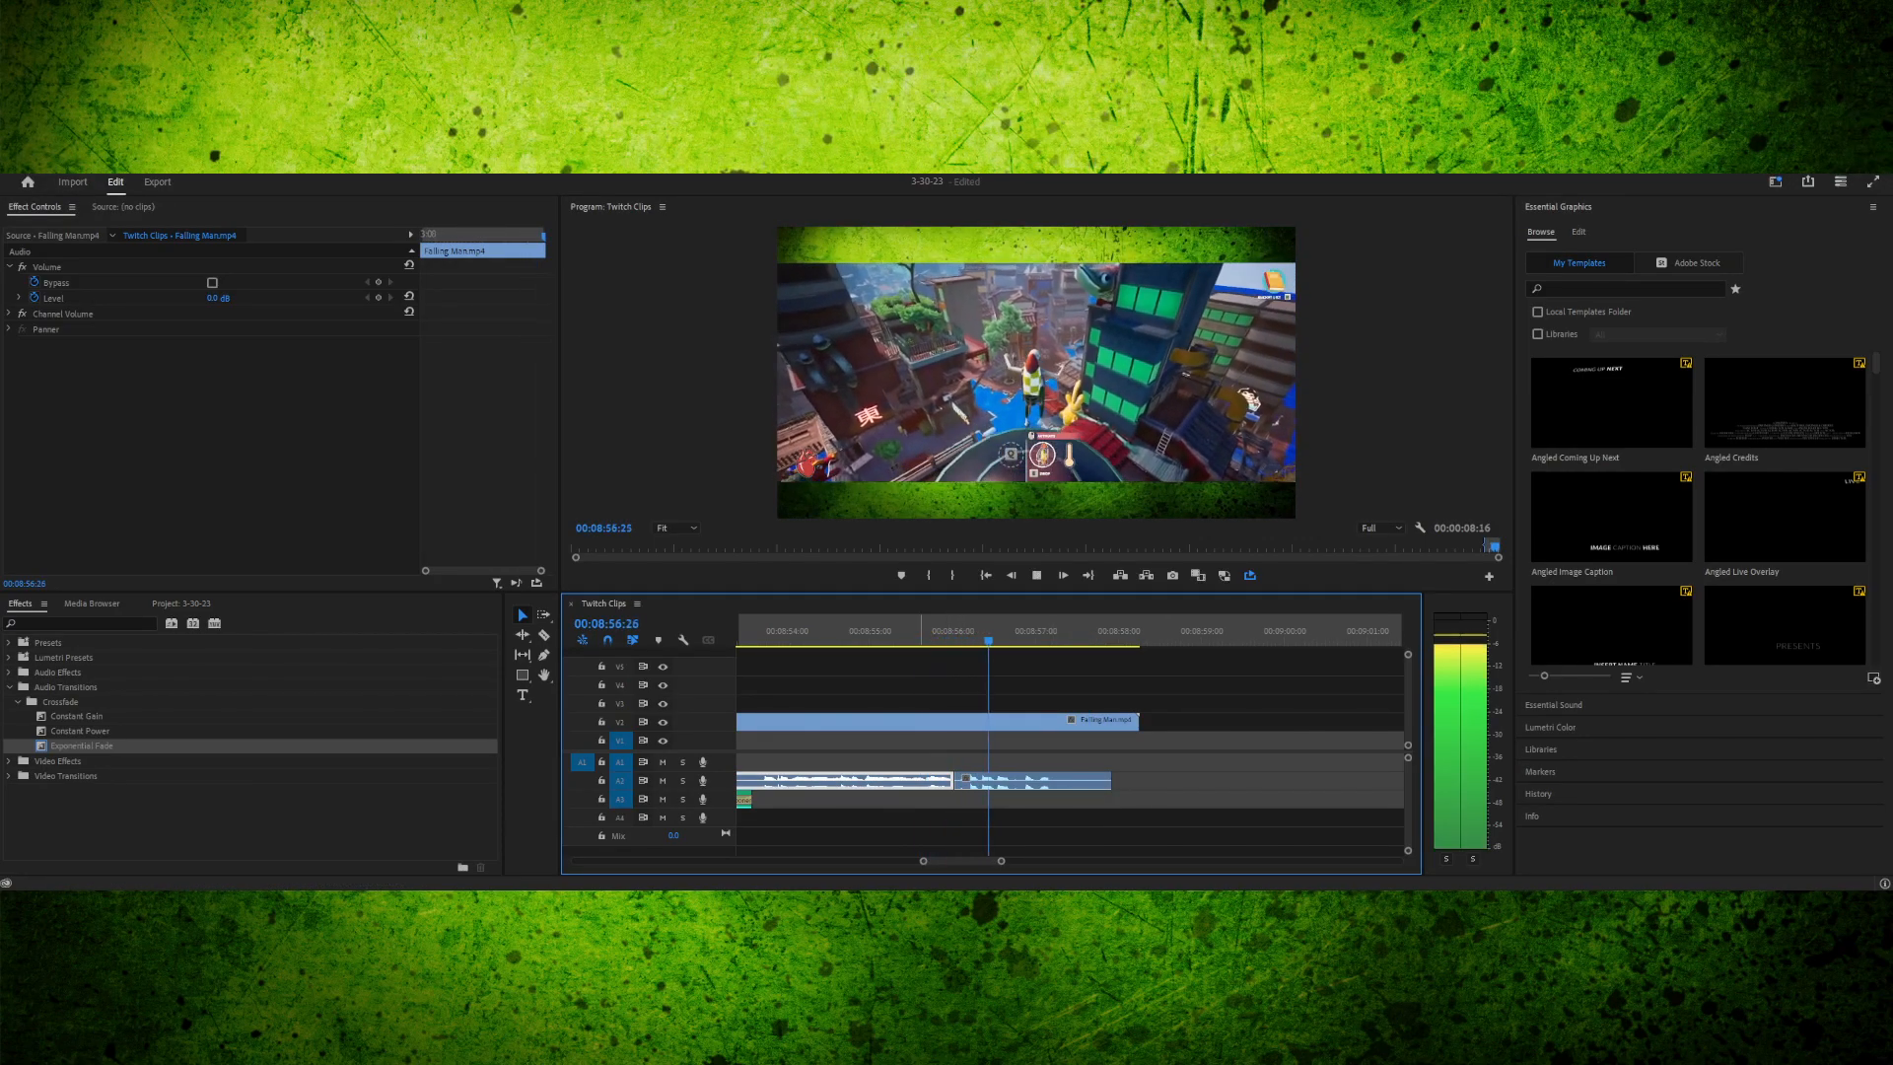
{"action": "key", "text": "space"}
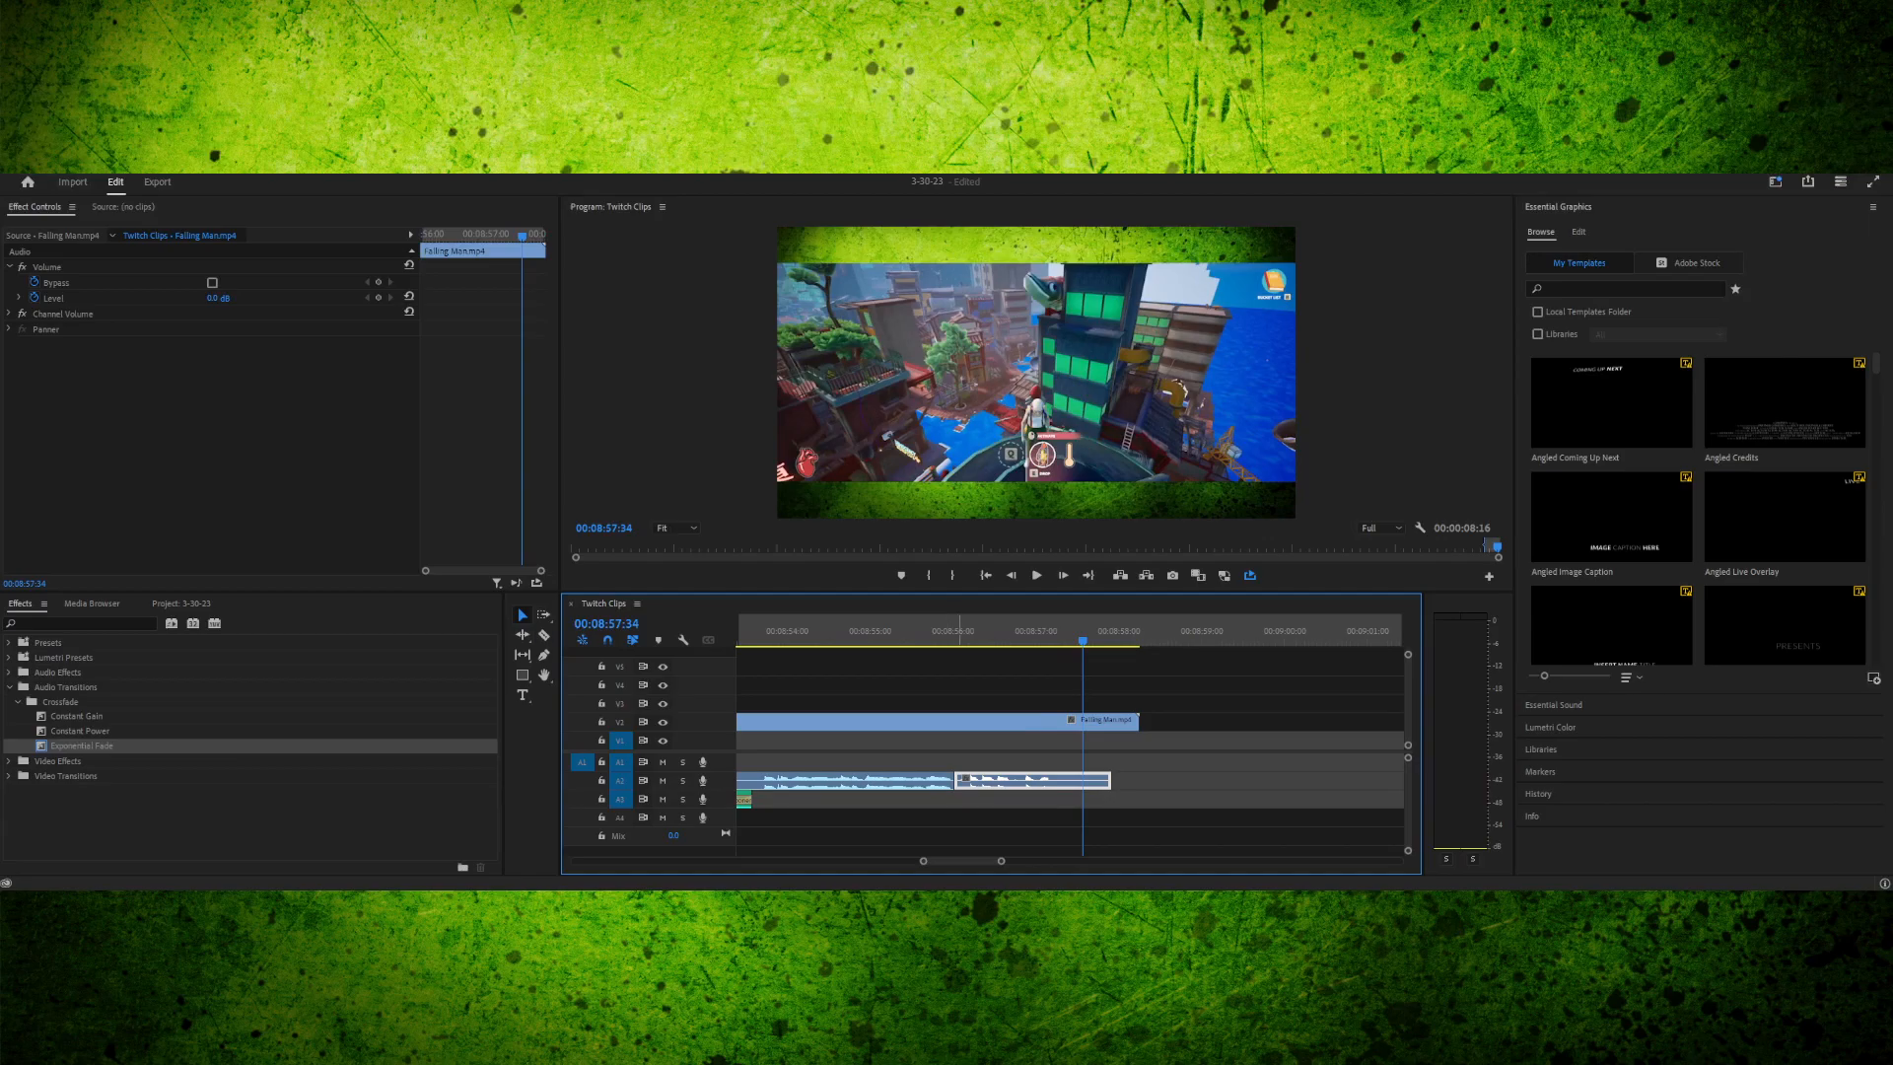
- Replay the audio join from 00:08:55:50, and split the final clip's video and audio at 00:08:57:19
{"action": "key", "text": "c"}
{"action": "left_click_drag", "start_coordinate": [1082, 633], "coordinate": [959, 633]}
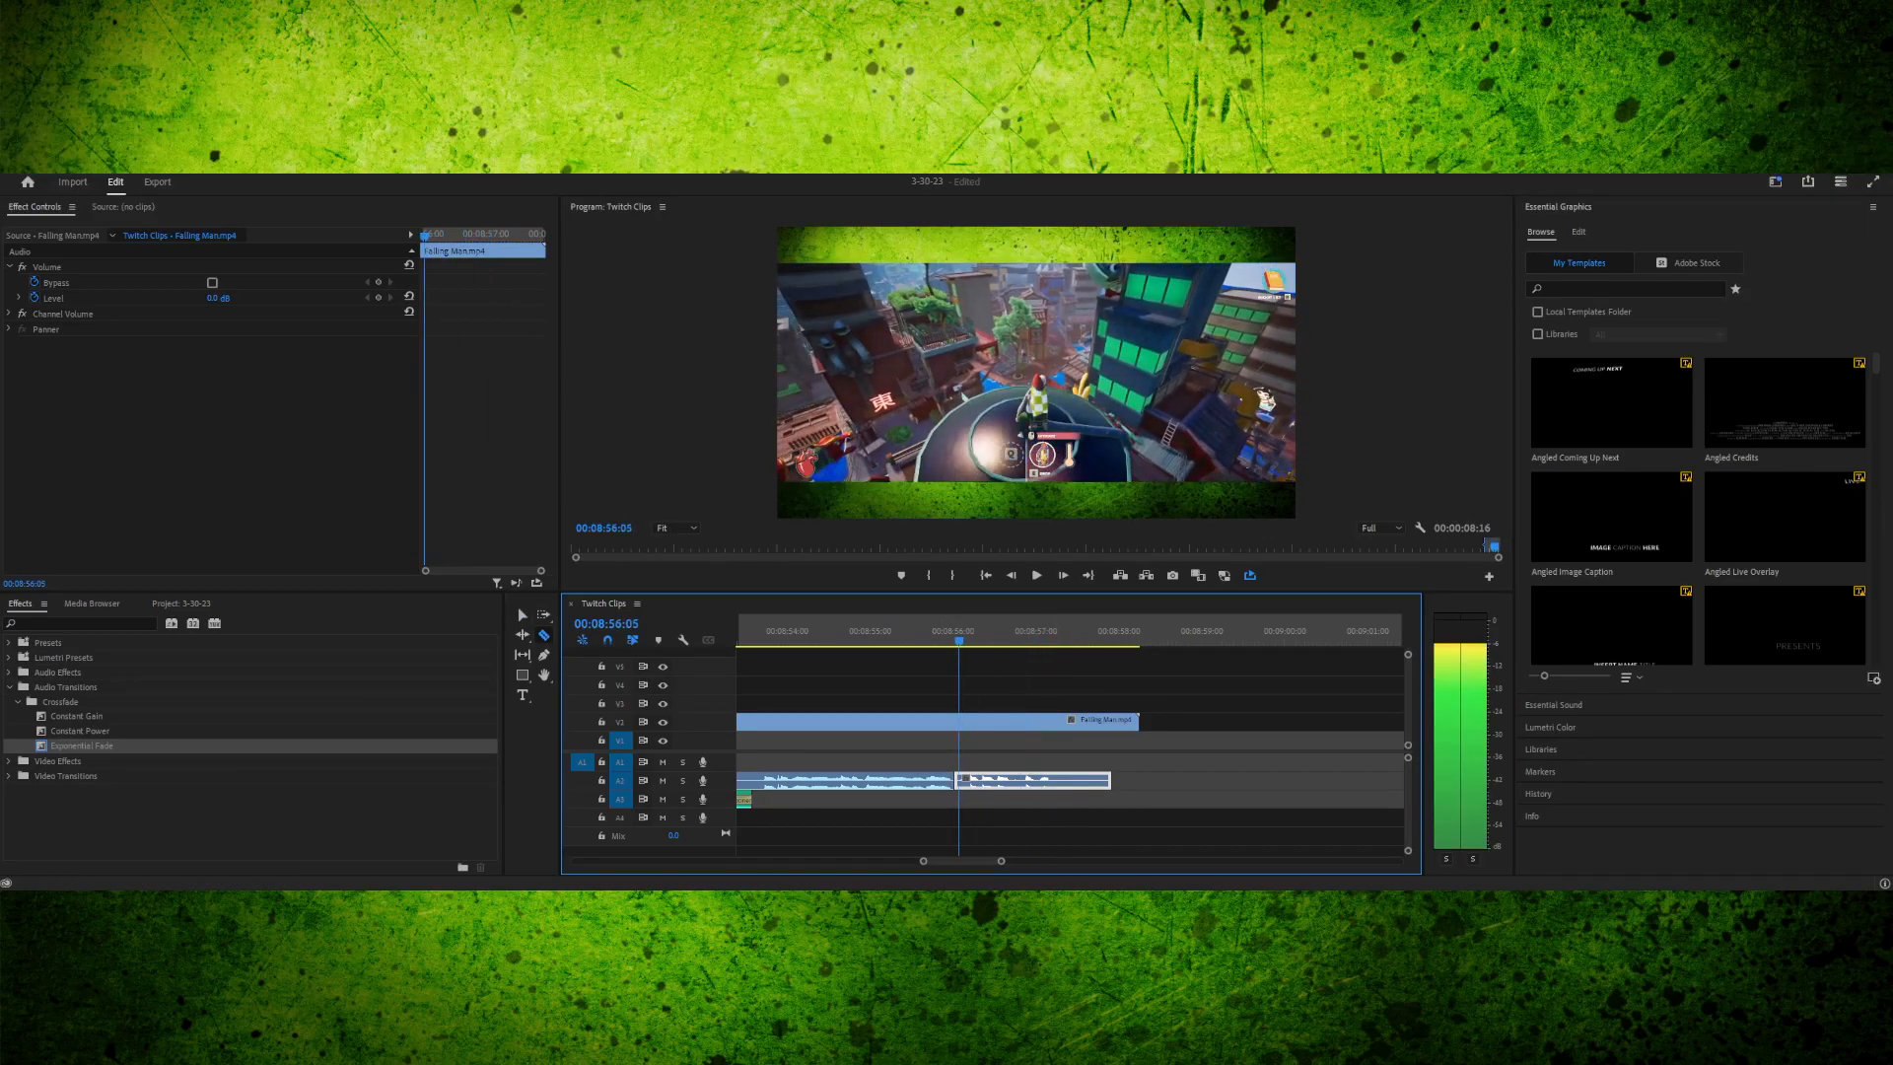
{"action": "key", "text": "Left"}
{"action": "key", "text": "Left"}
{"action": "key", "text": "Left"}
{"action": "key", "text": "Left"}
{"action": "key", "text": "Left"}
{"action": "key", "text": "Left"}
{"action": "key", "text": "Left"}
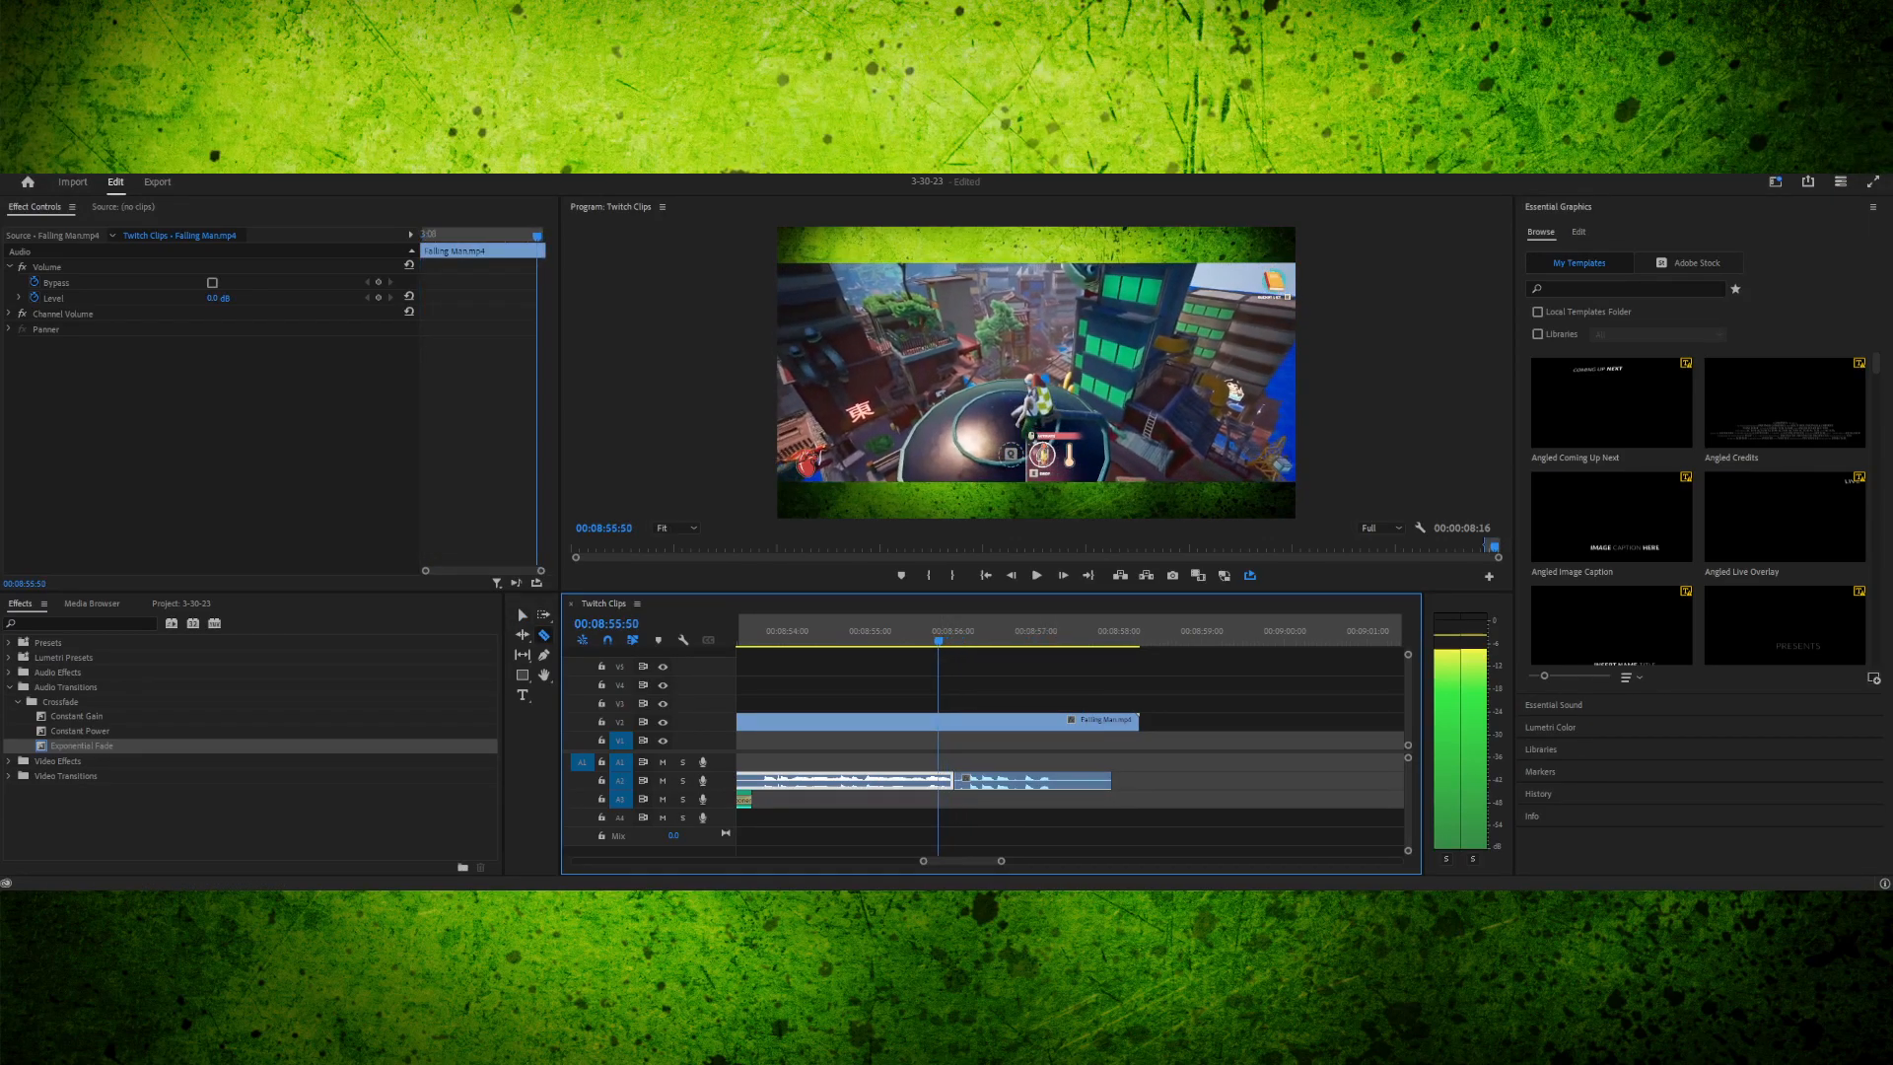
{"action": "key", "text": "space"}
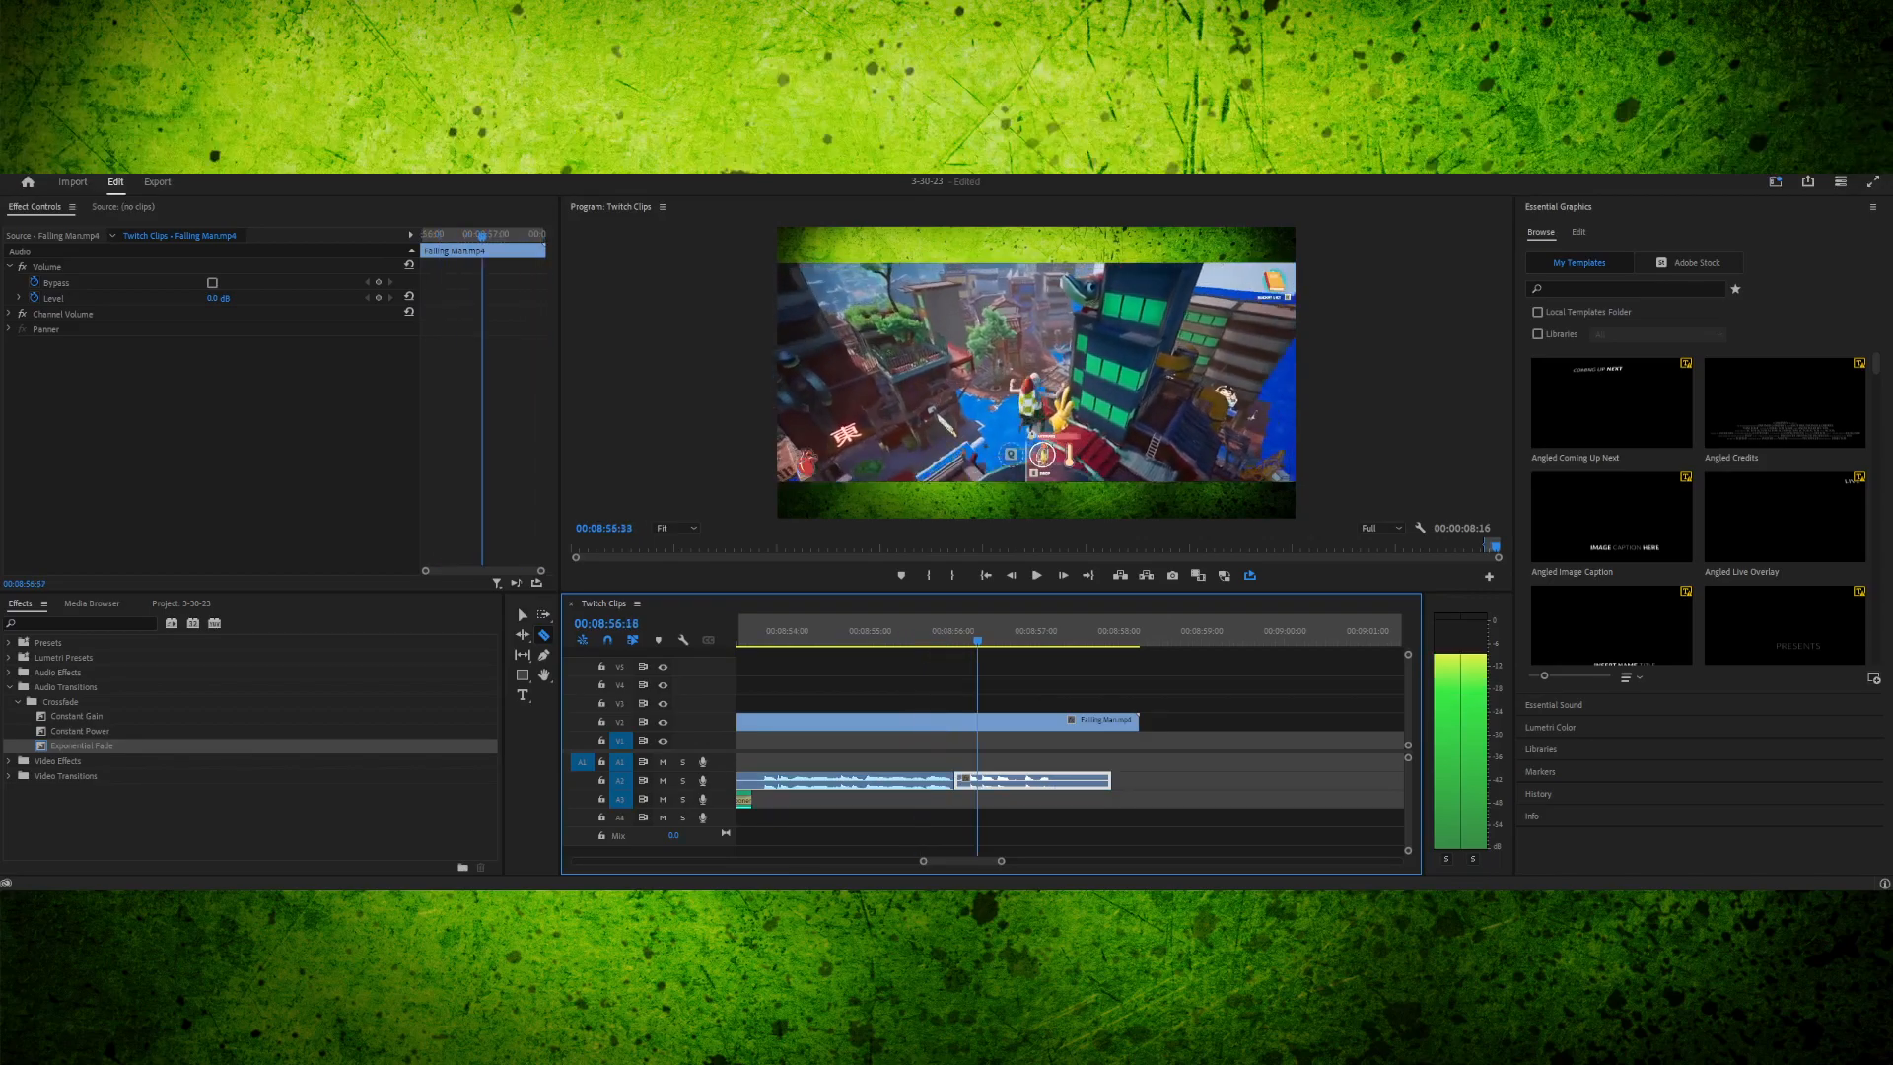
{"action": "key", "text": "space"}
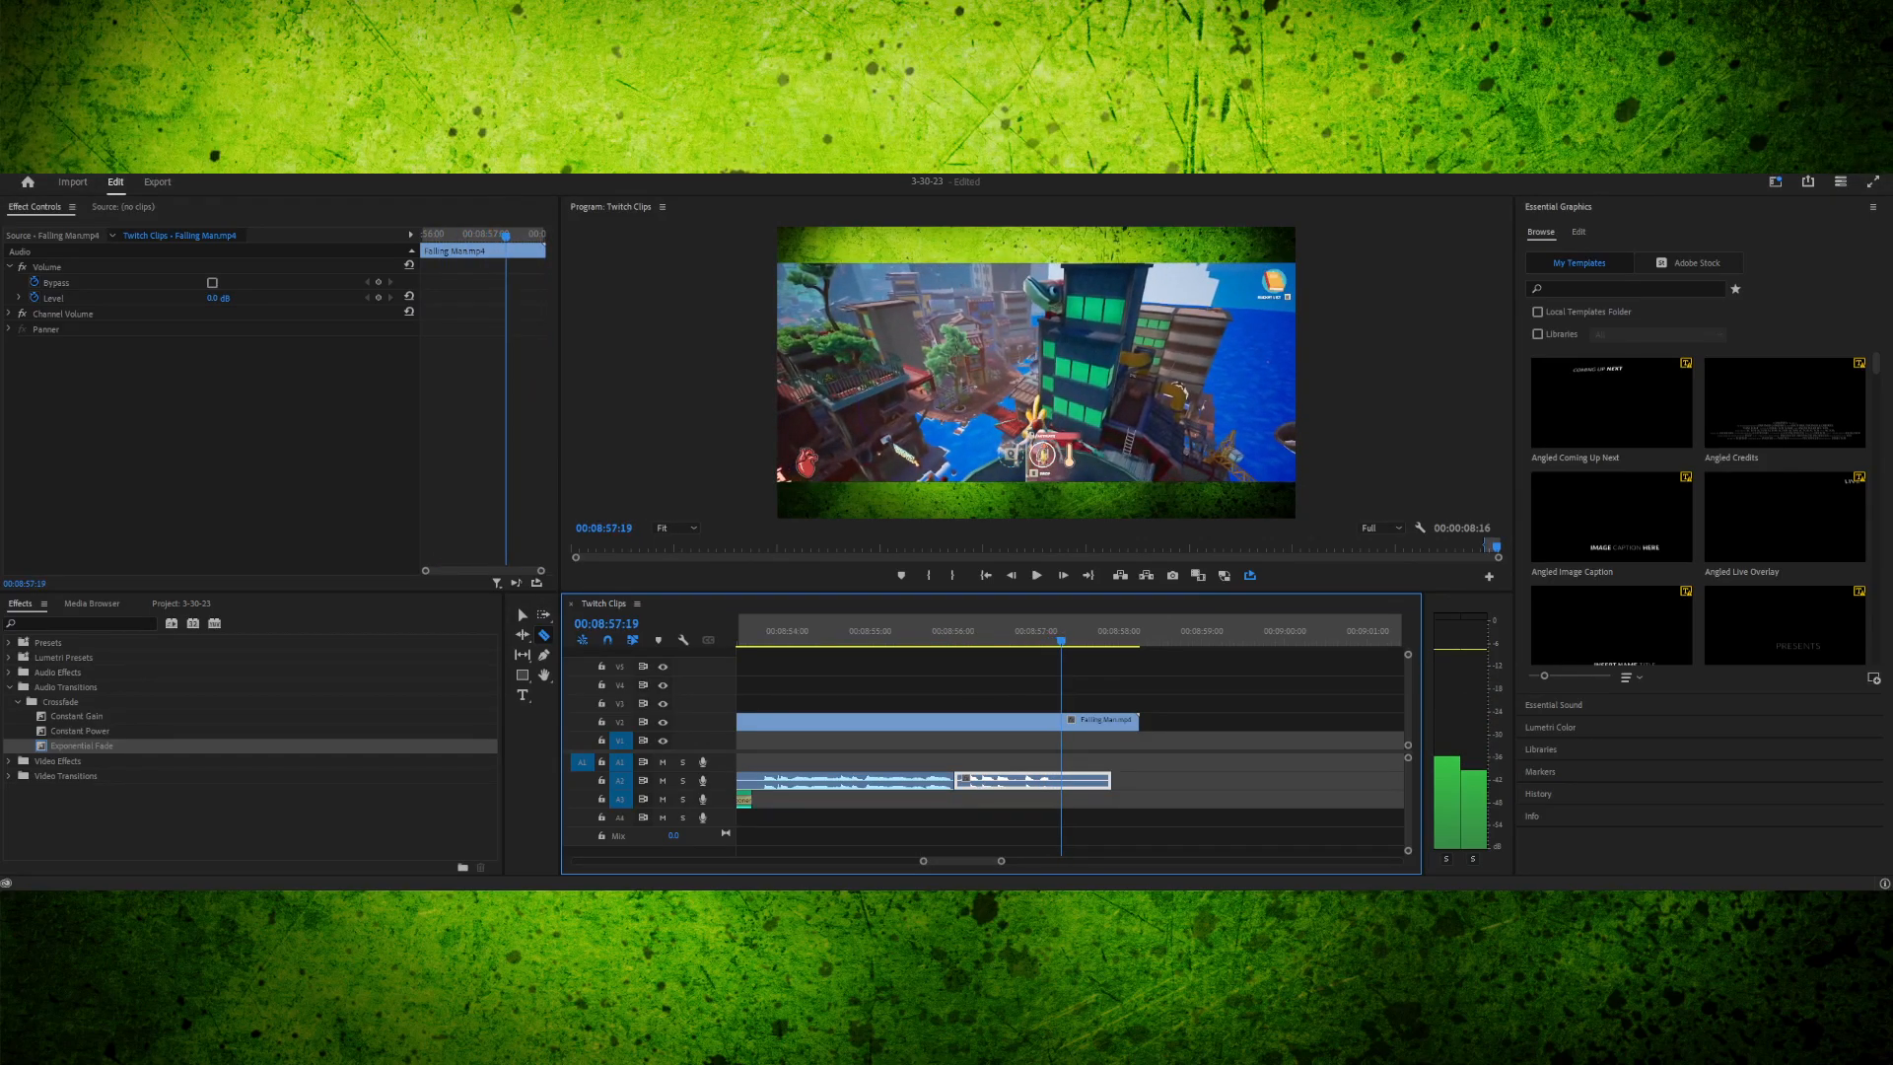
{"action": "left_click", "coordinate": [1063, 722]}
{"action": "left_click", "coordinate": [1062, 779]}
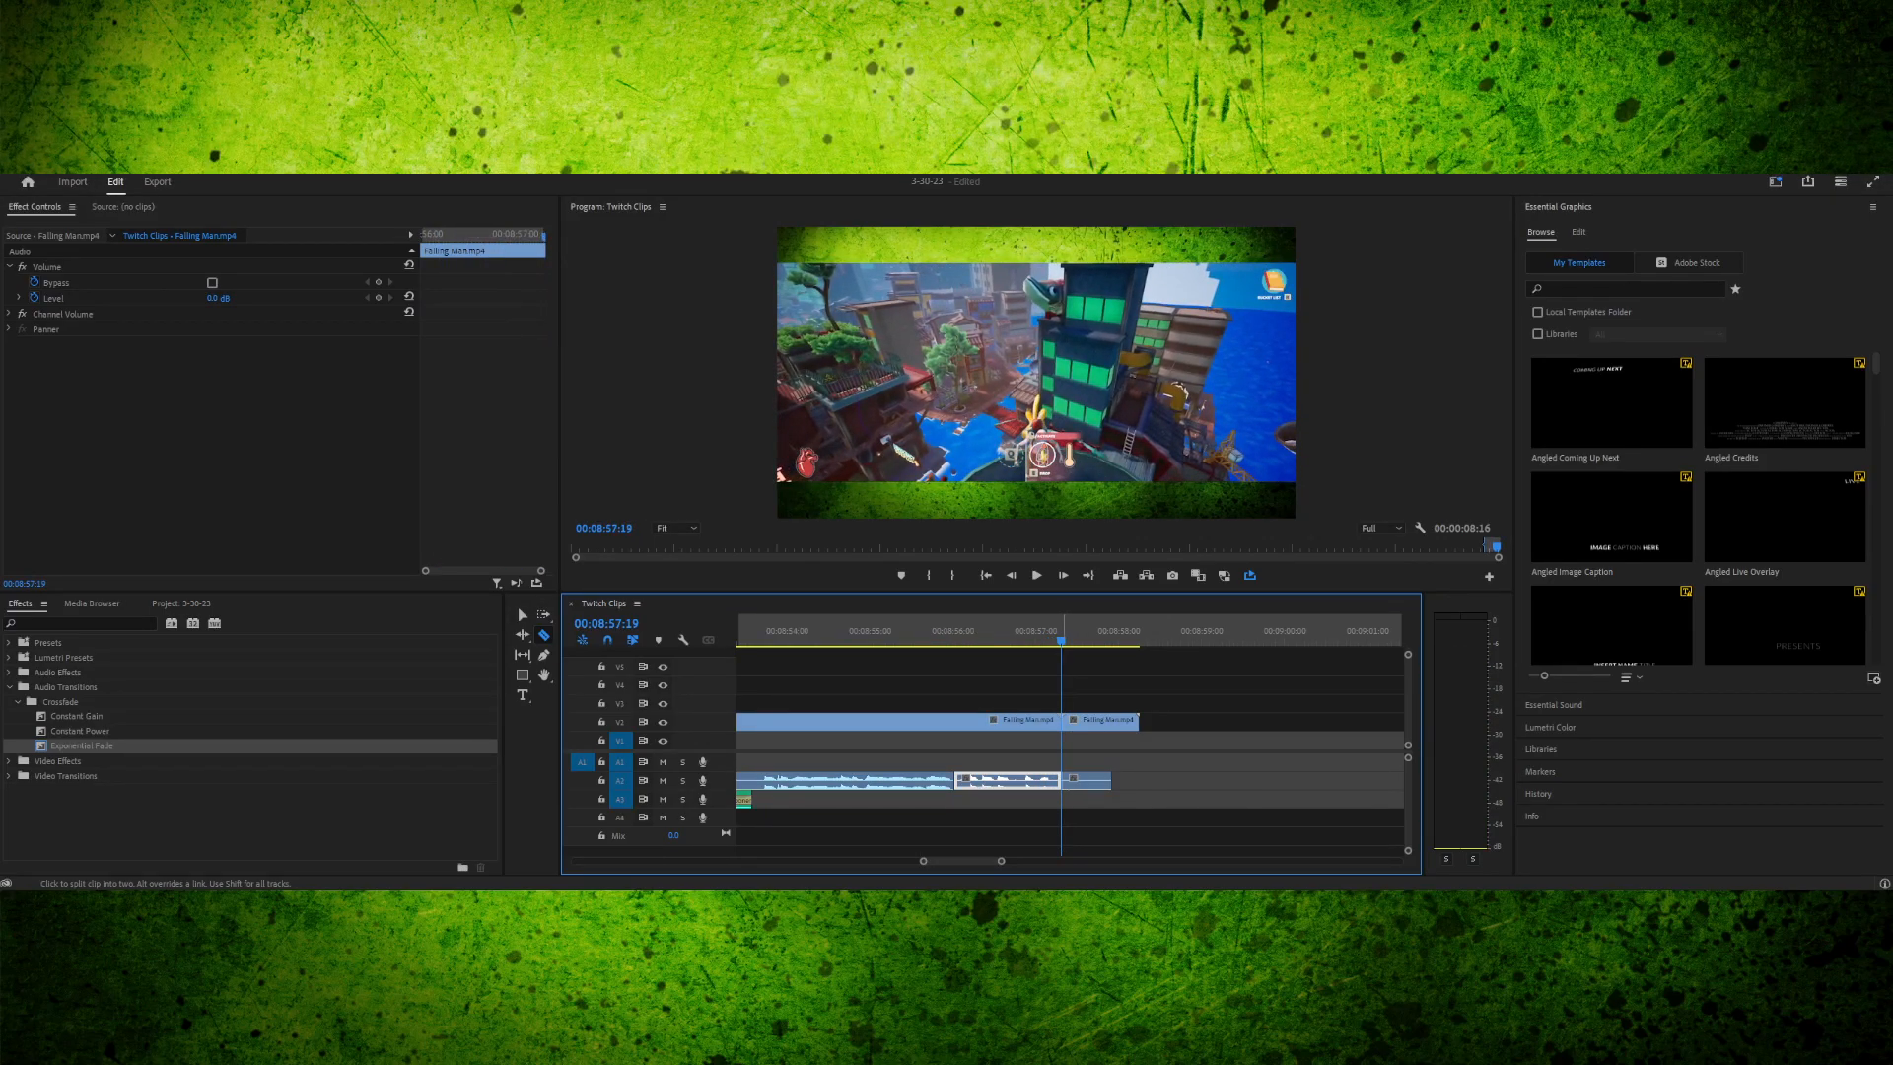
- Delete the leftover Falling Man video and audio pieces after the cut at 00:08:57:19
{"action": "key", "text": "v"}
{"action": "left_click", "coordinate": [1093, 781]}
{"action": "key", "text": "Delete"}
{"action": "left_click", "coordinate": [1113, 722]}
{"action": "key", "text": "Delete"}
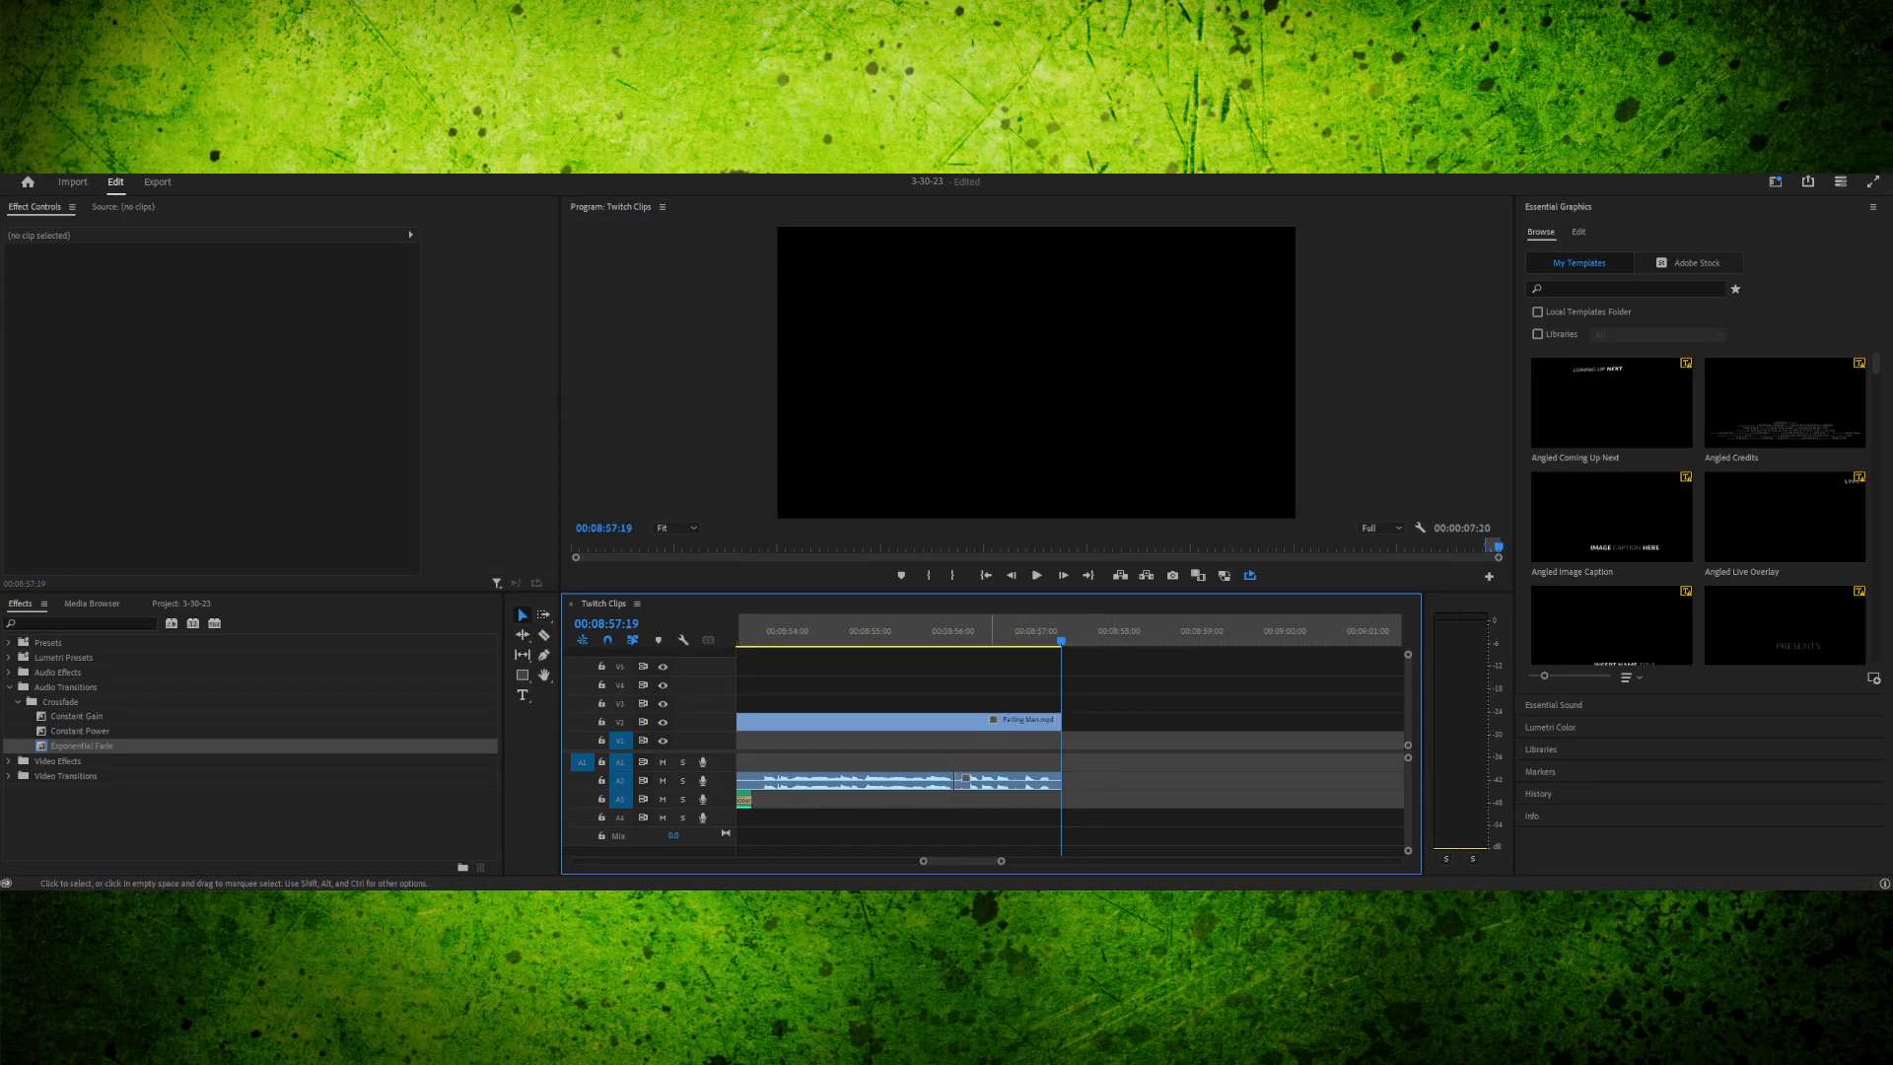
- Play back the trimmed ending and the zoomed section of the Falling Man clip, and save the project
{"action": "left_click", "coordinate": [989, 631]}
{"action": "key", "text": "space"}
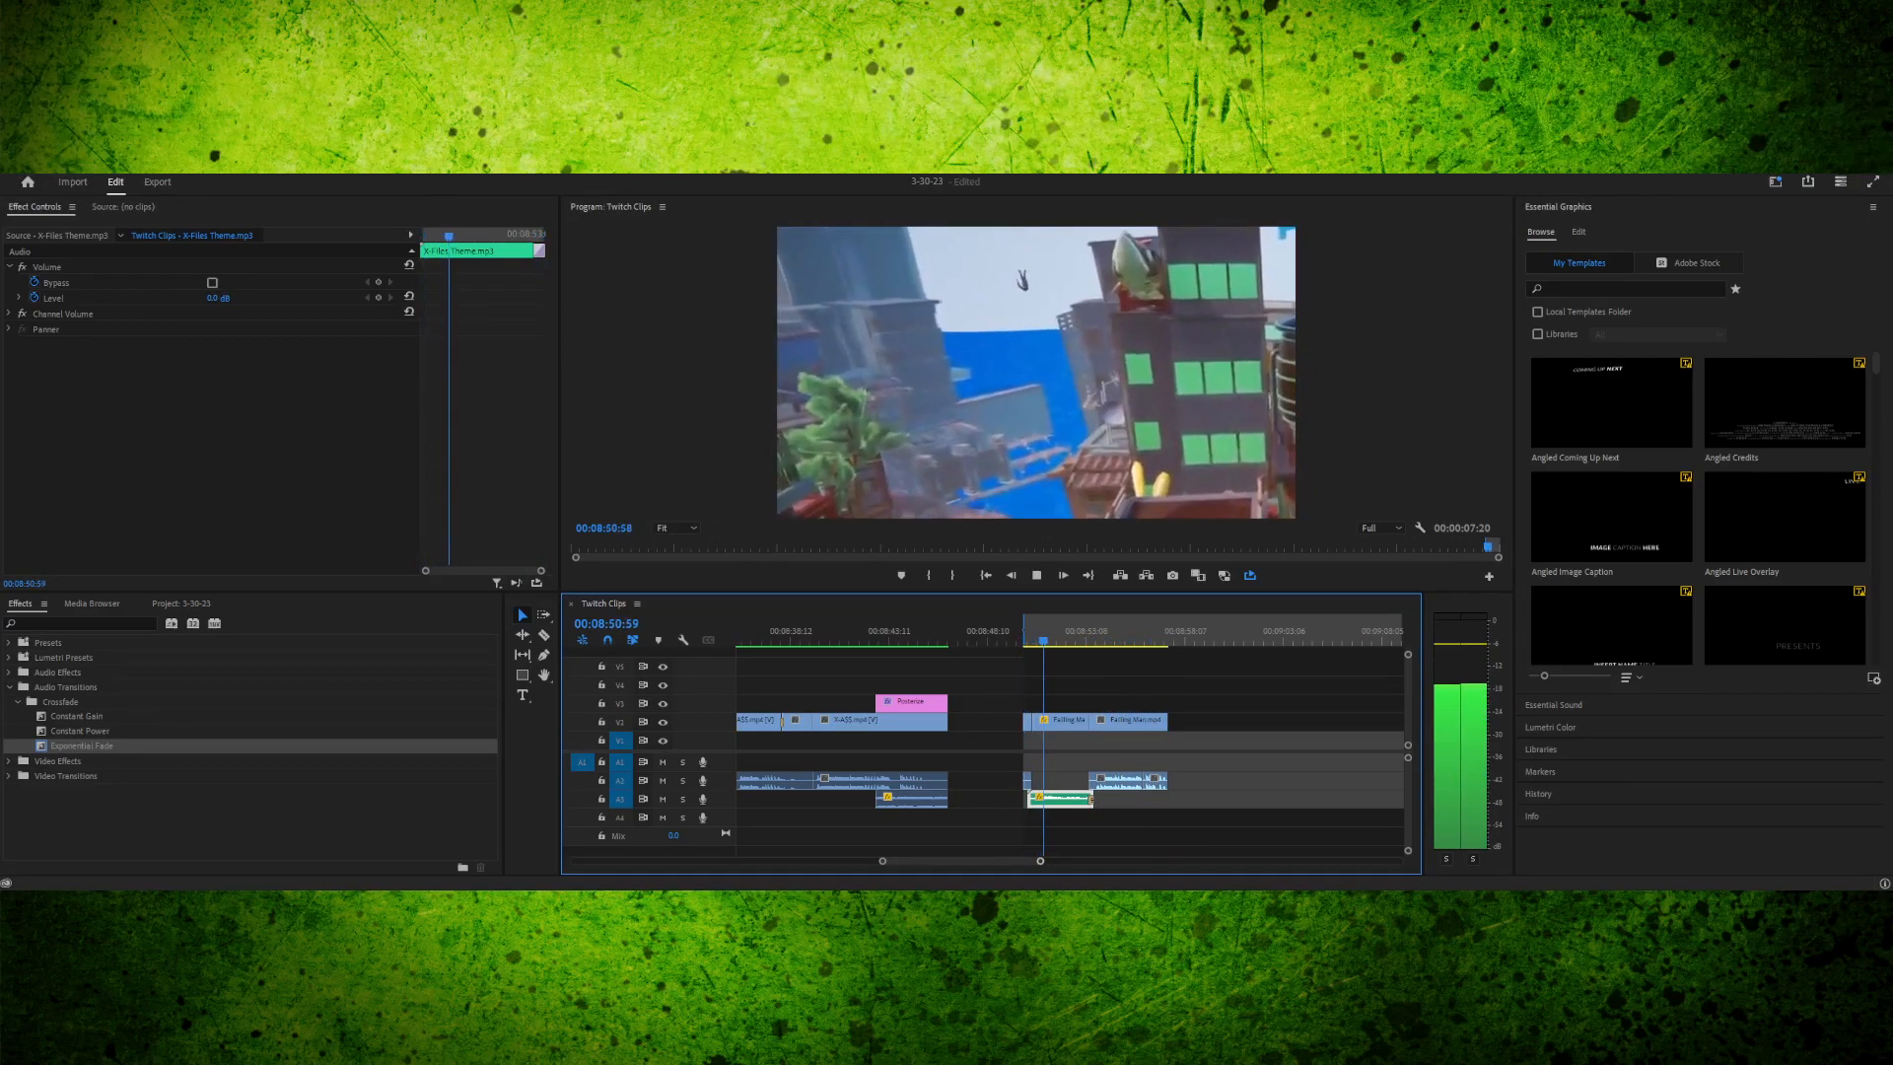
{"action": "key", "text": "space"}
{"action": "key", "text": "ctrl+s"}
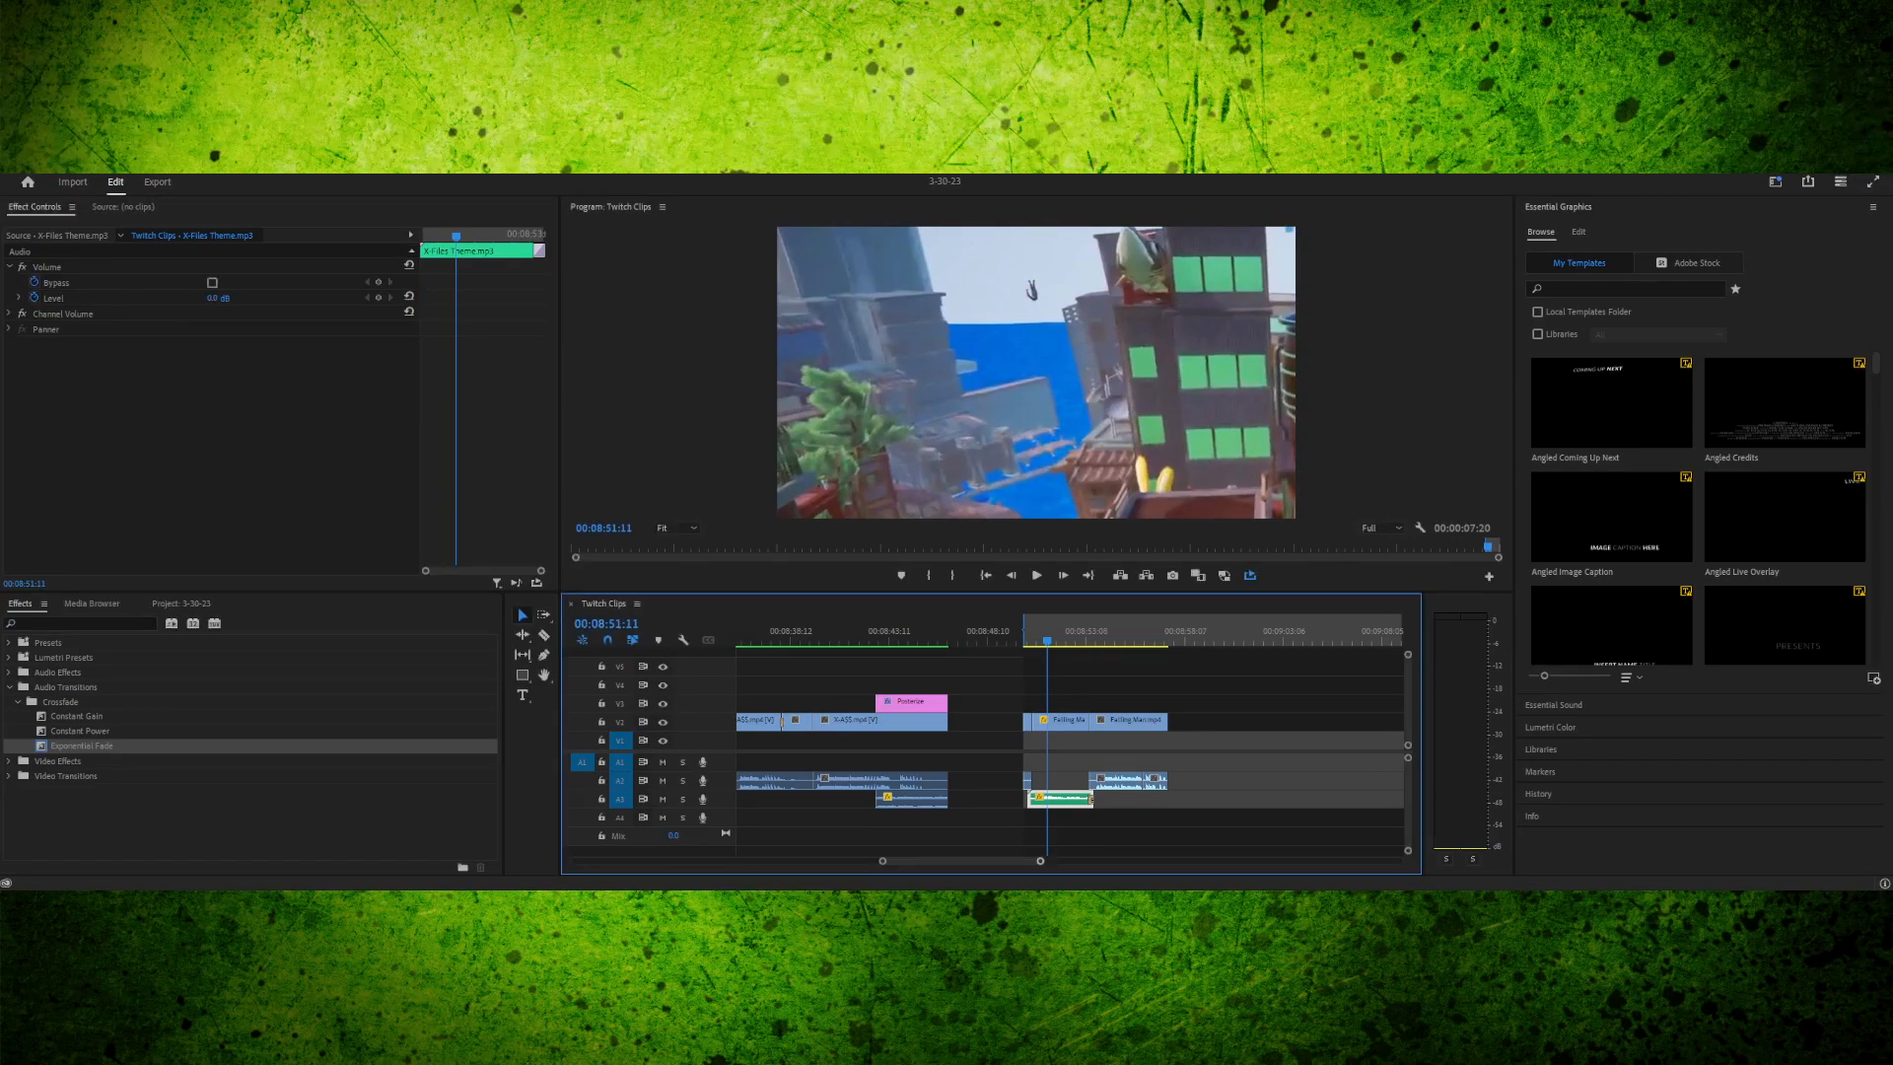
{"action": "key", "text": "ctrl+m"}
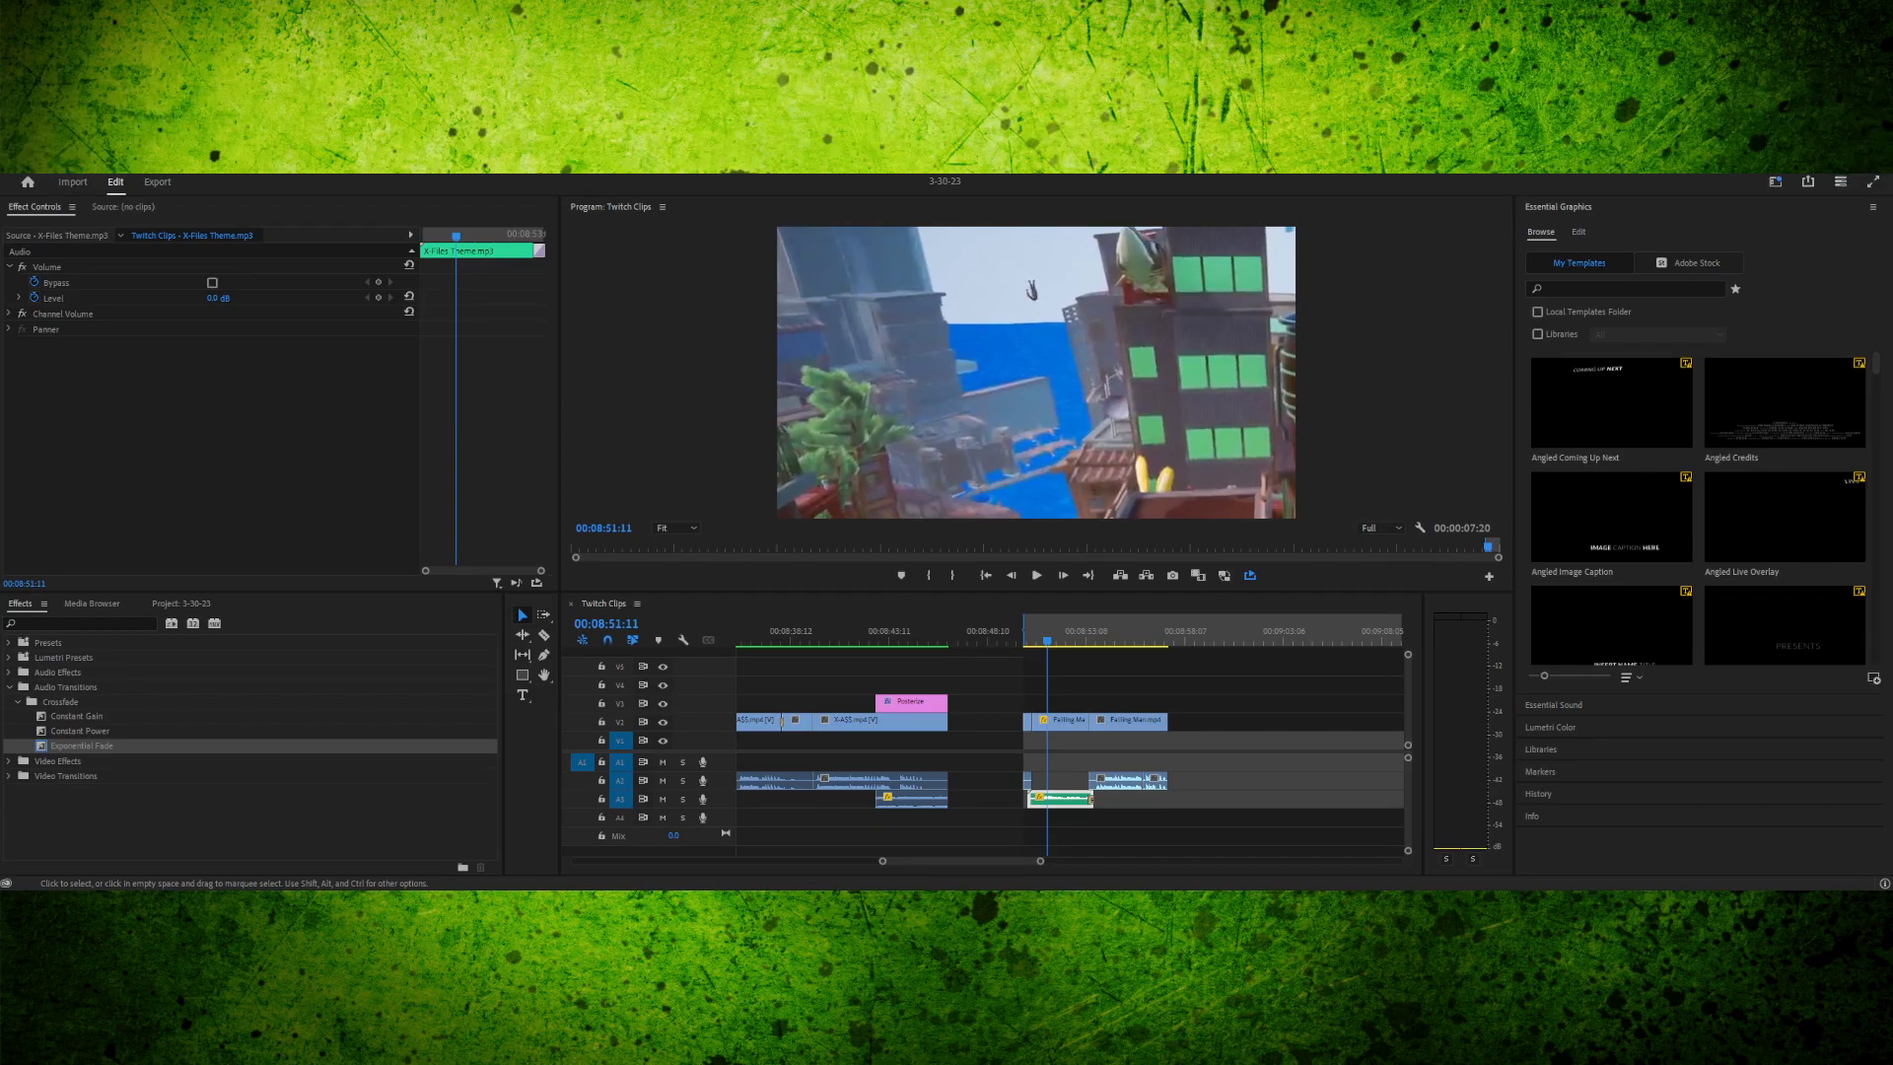
- Play the Falling Man edit from about 00:08:50:14 to its end to check the picture, music and game audio
{"action": "left_click", "coordinate": [1049, 633]}
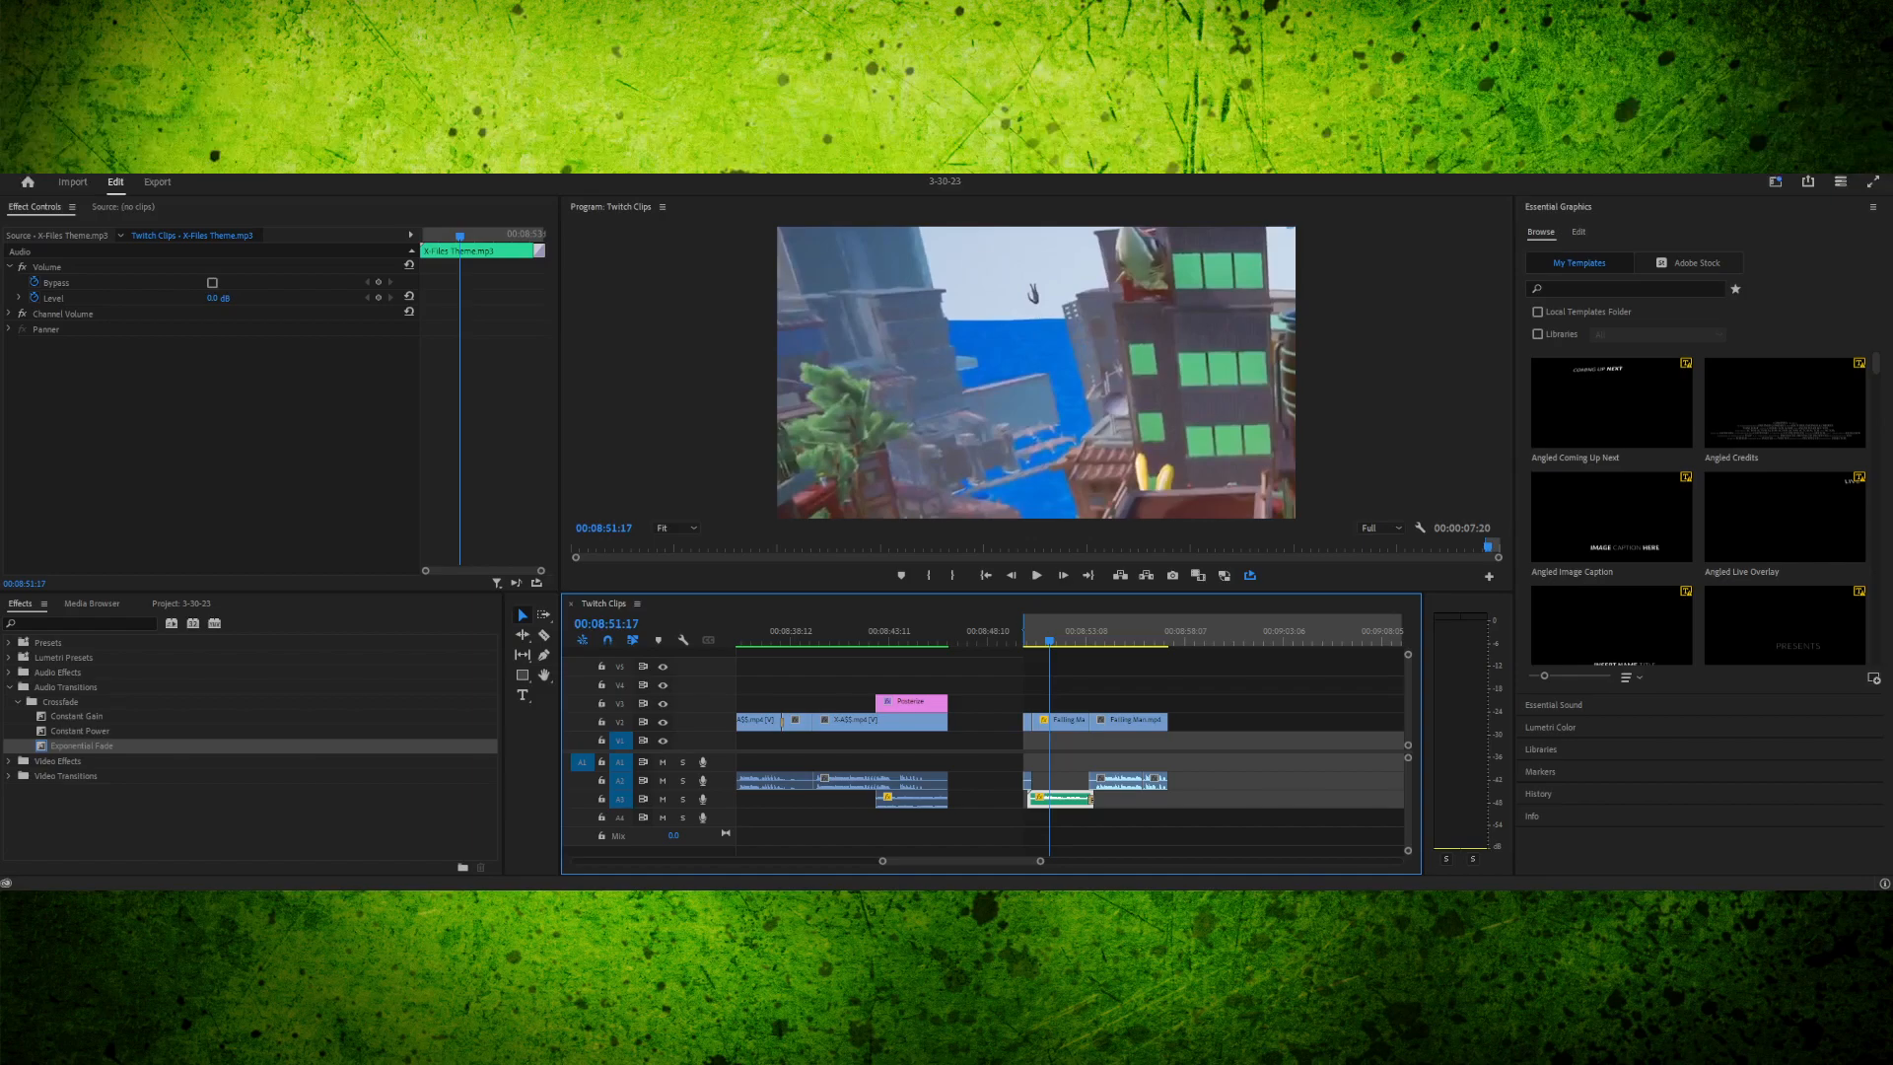
{"action": "left_click_drag", "start_coordinate": [1049, 638], "coordinate": [1028, 639]}
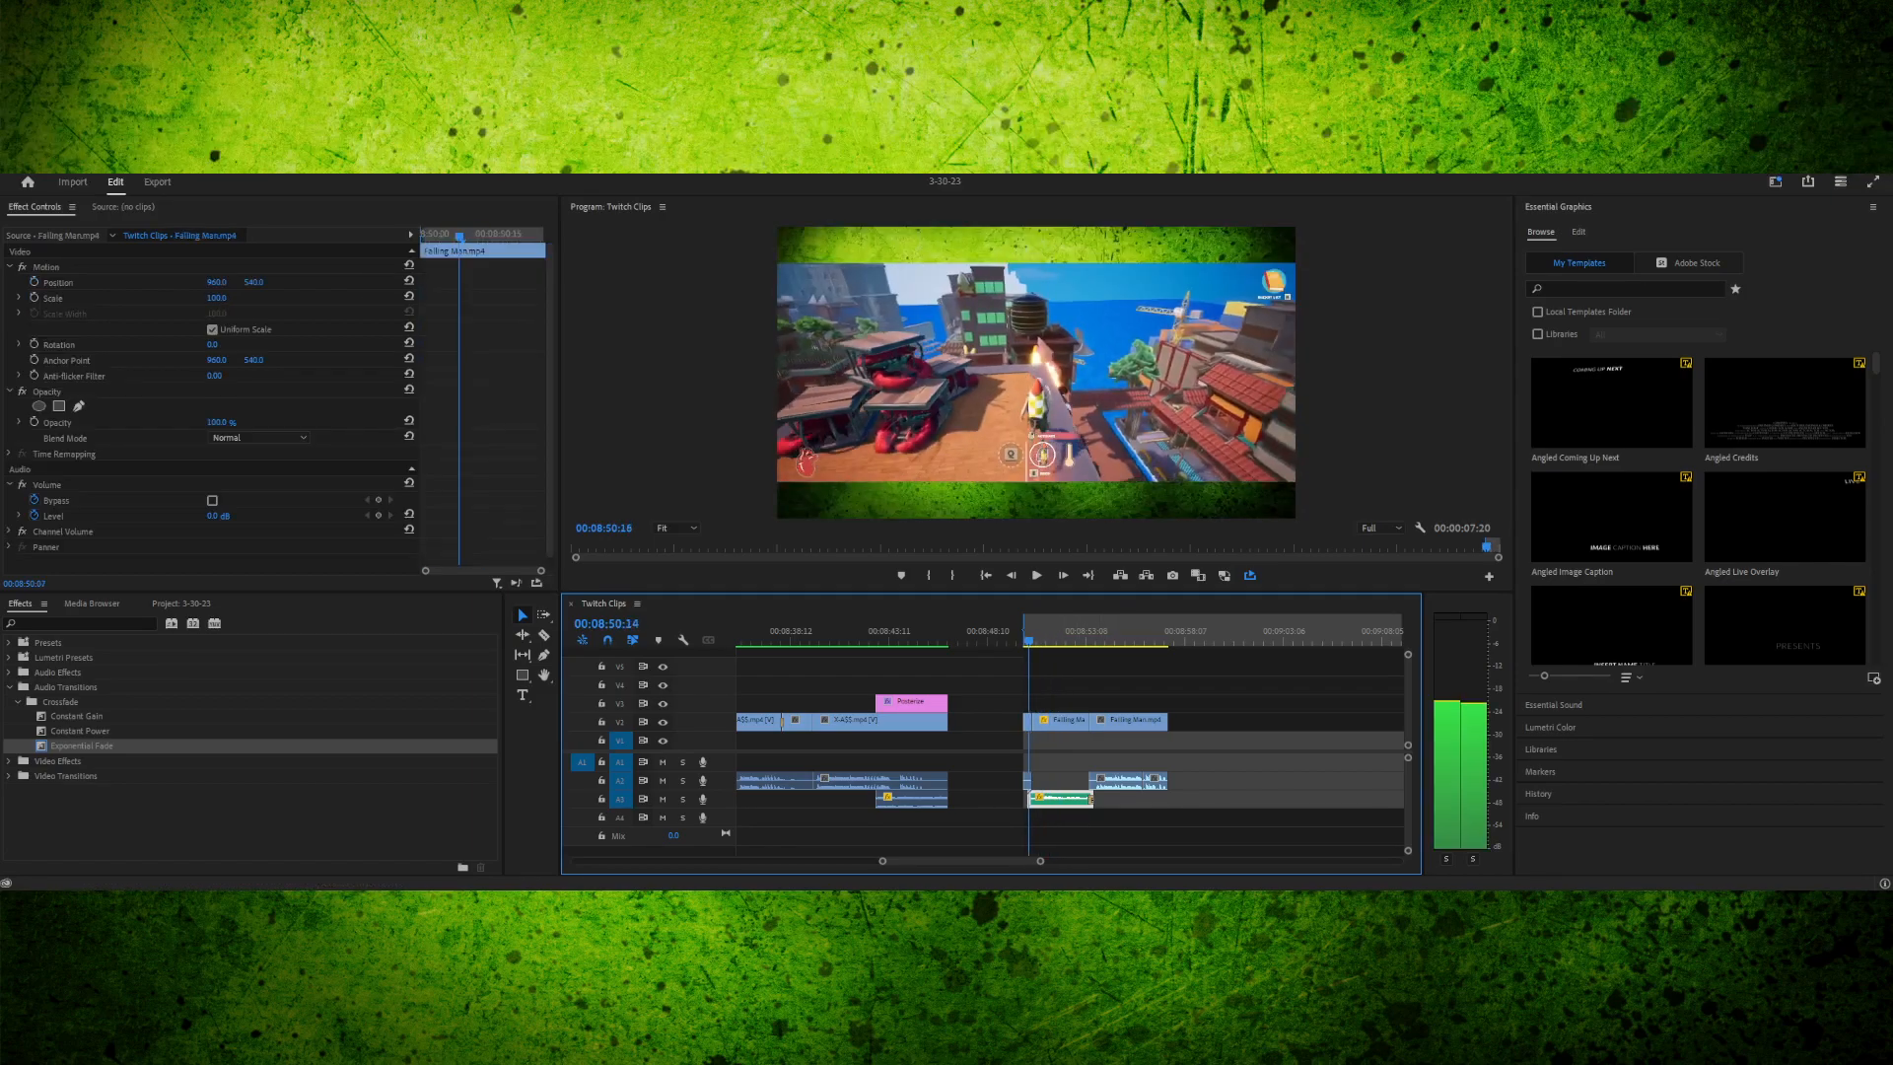
{"action": "key", "text": "space"}
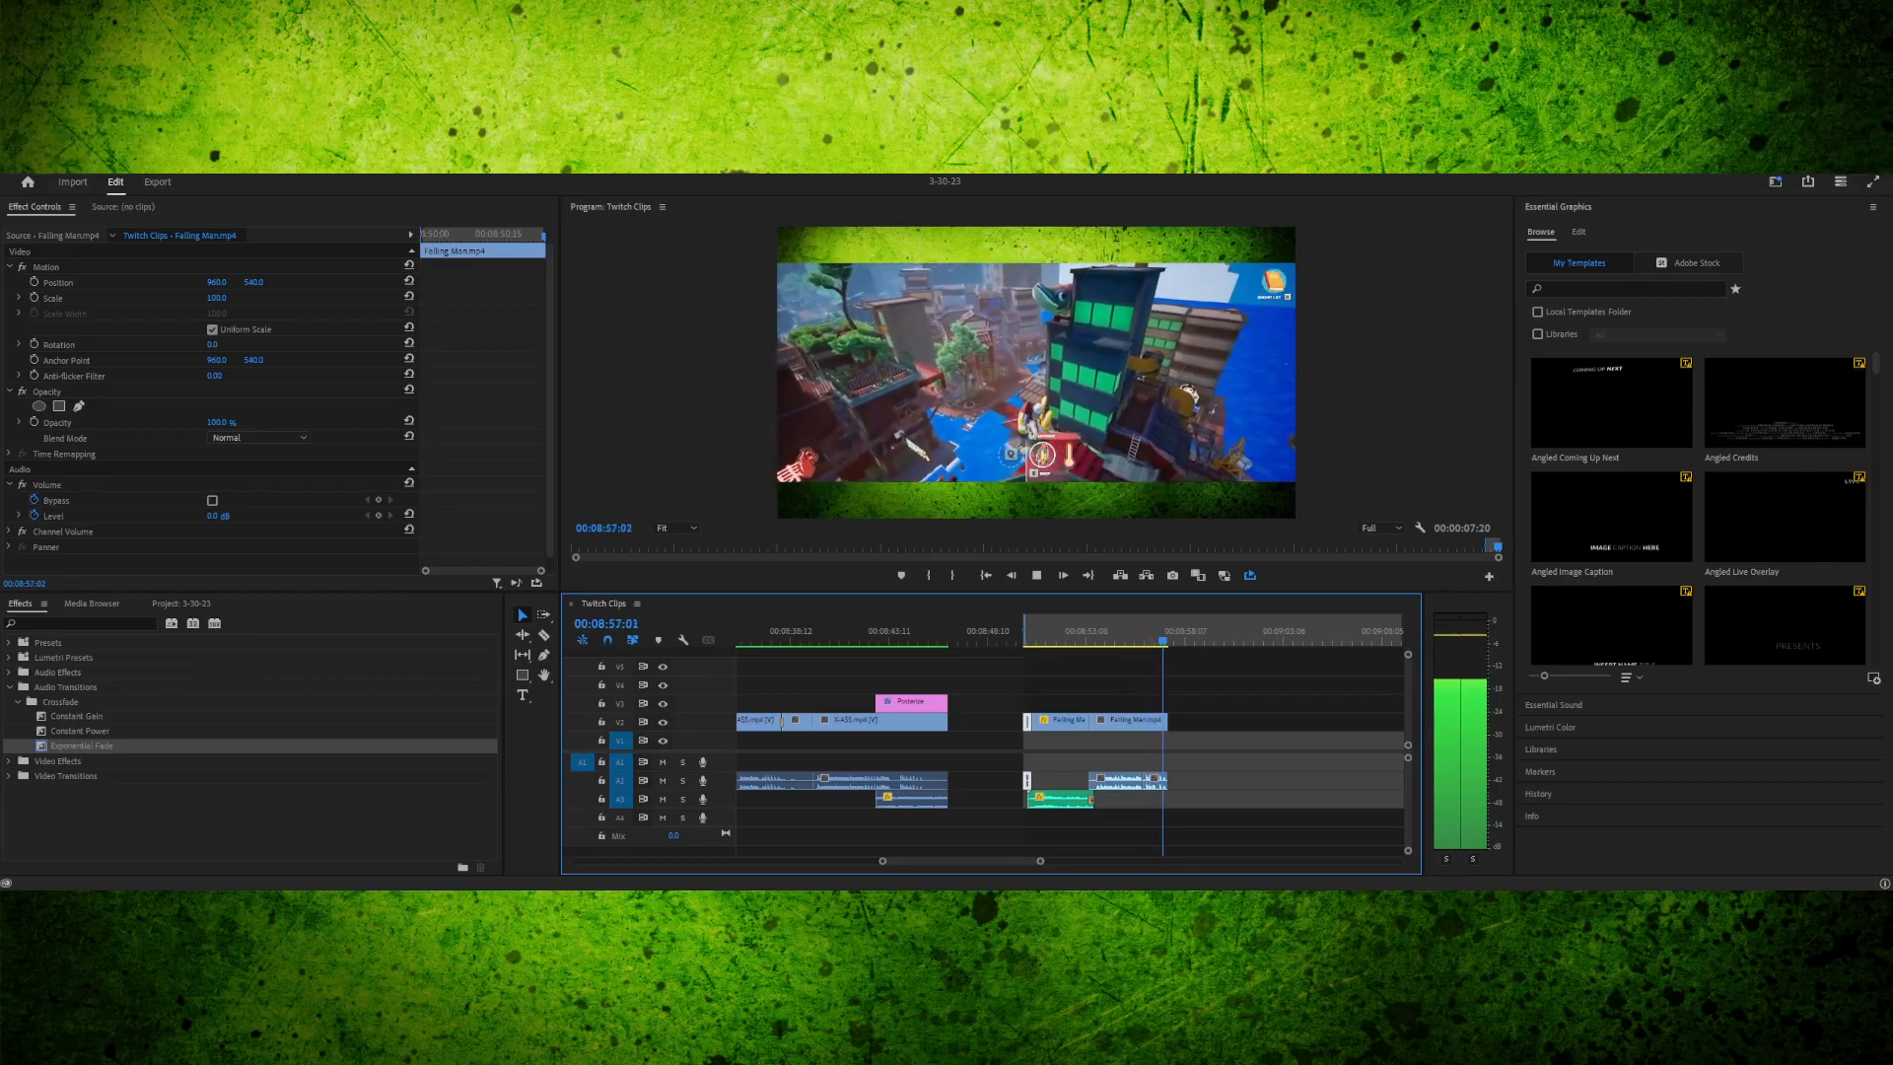
{"action": "left_click", "coordinate": [1062, 799]}
{"action": "key", "text": "space"}
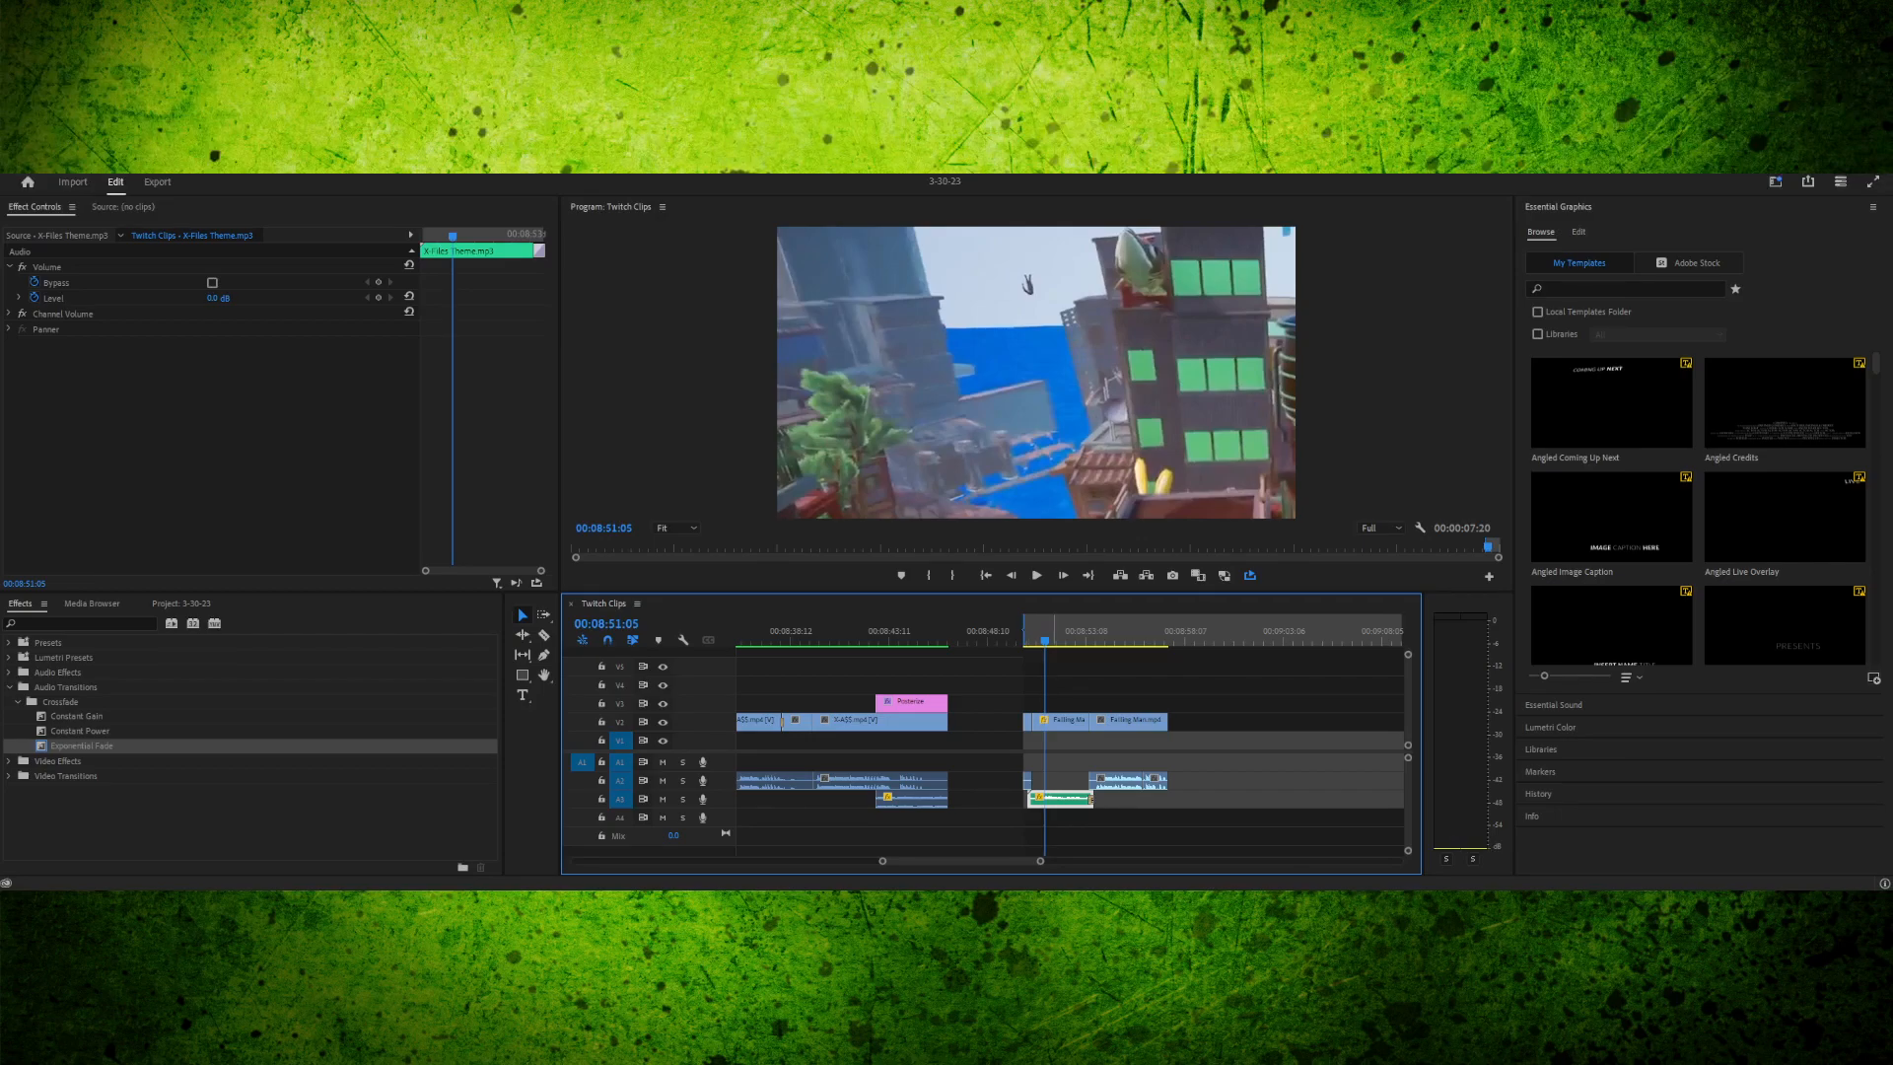
- Scrub and replay the slowed zoom section up to 00:08:53:18 to check the X-Files Theme music and its fade
{"action": "left_click_drag", "start_coordinate": [1053, 632], "coordinate": [1031, 632]}
{"action": "left_click", "coordinate": [1027, 722]}
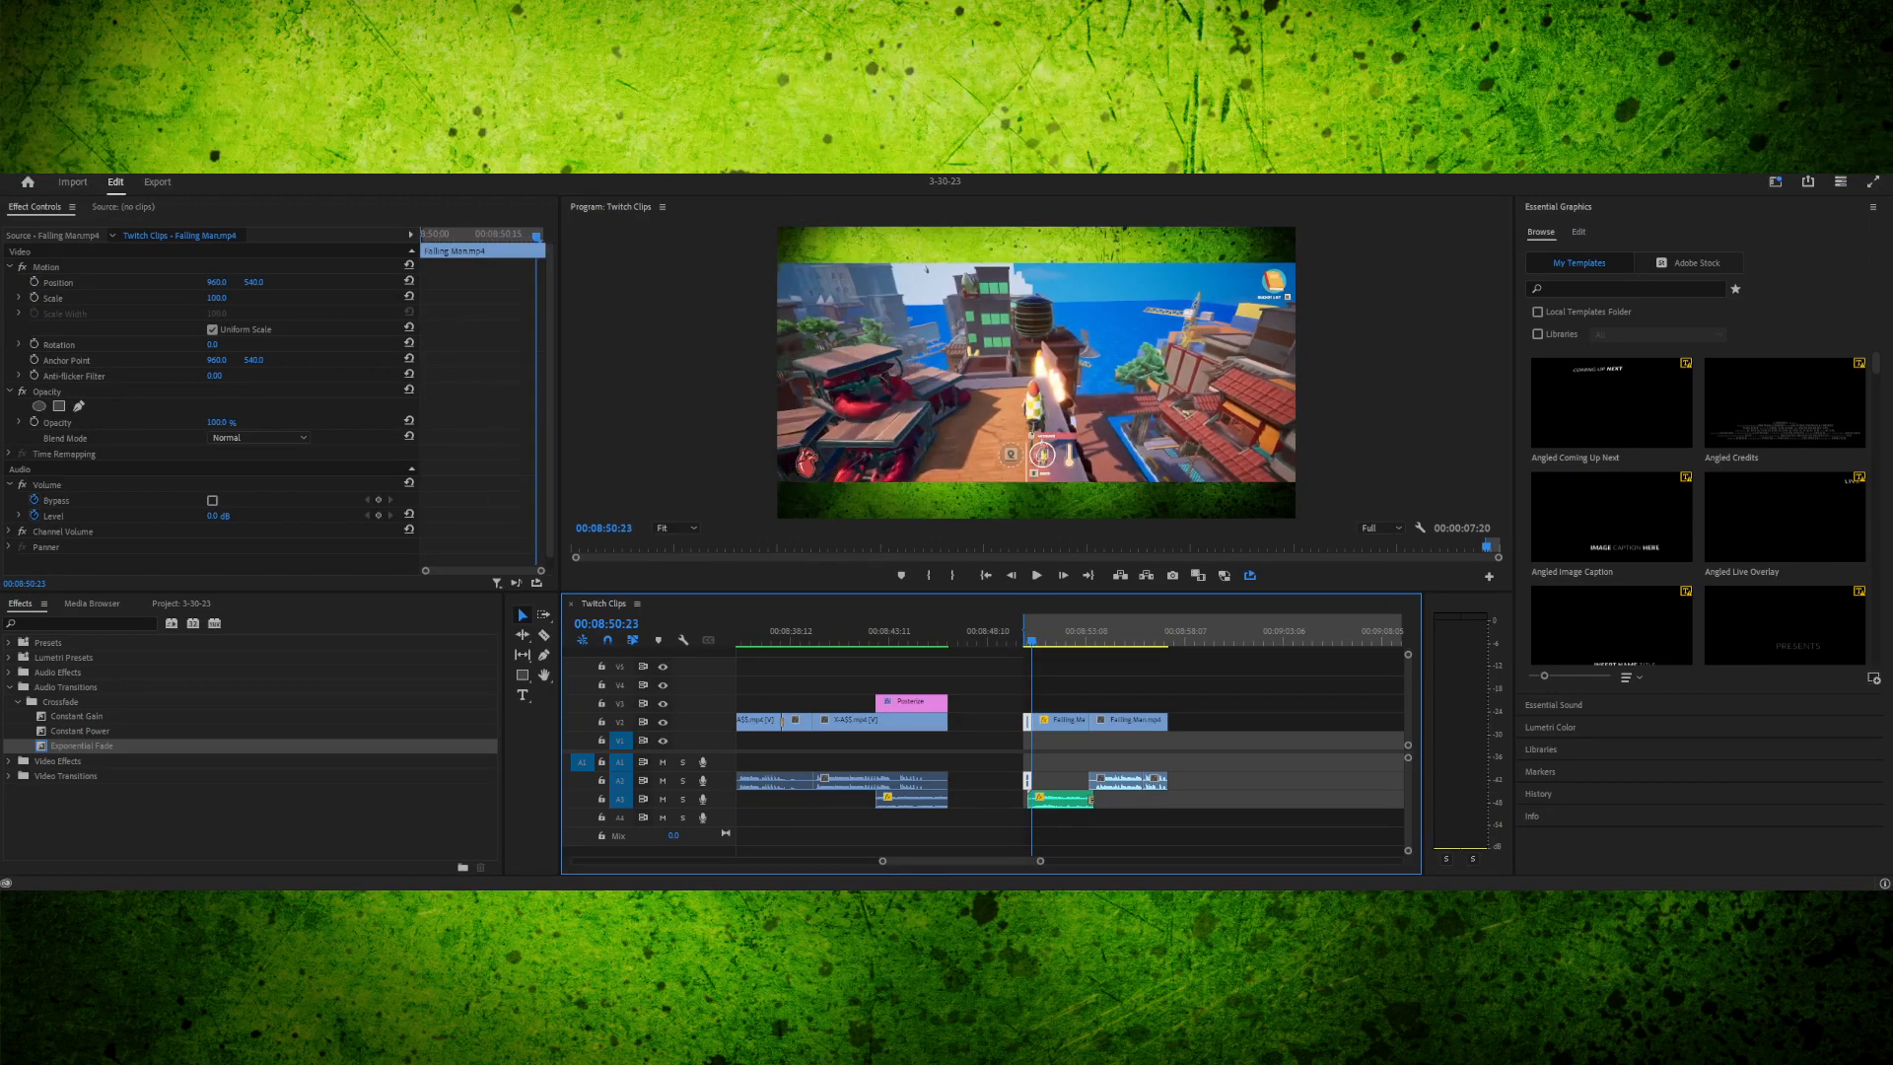
{"action": "left_click", "coordinate": [1060, 800]}
{"action": "left_click_drag", "start_coordinate": [1031, 632], "coordinate": [1084, 631]}
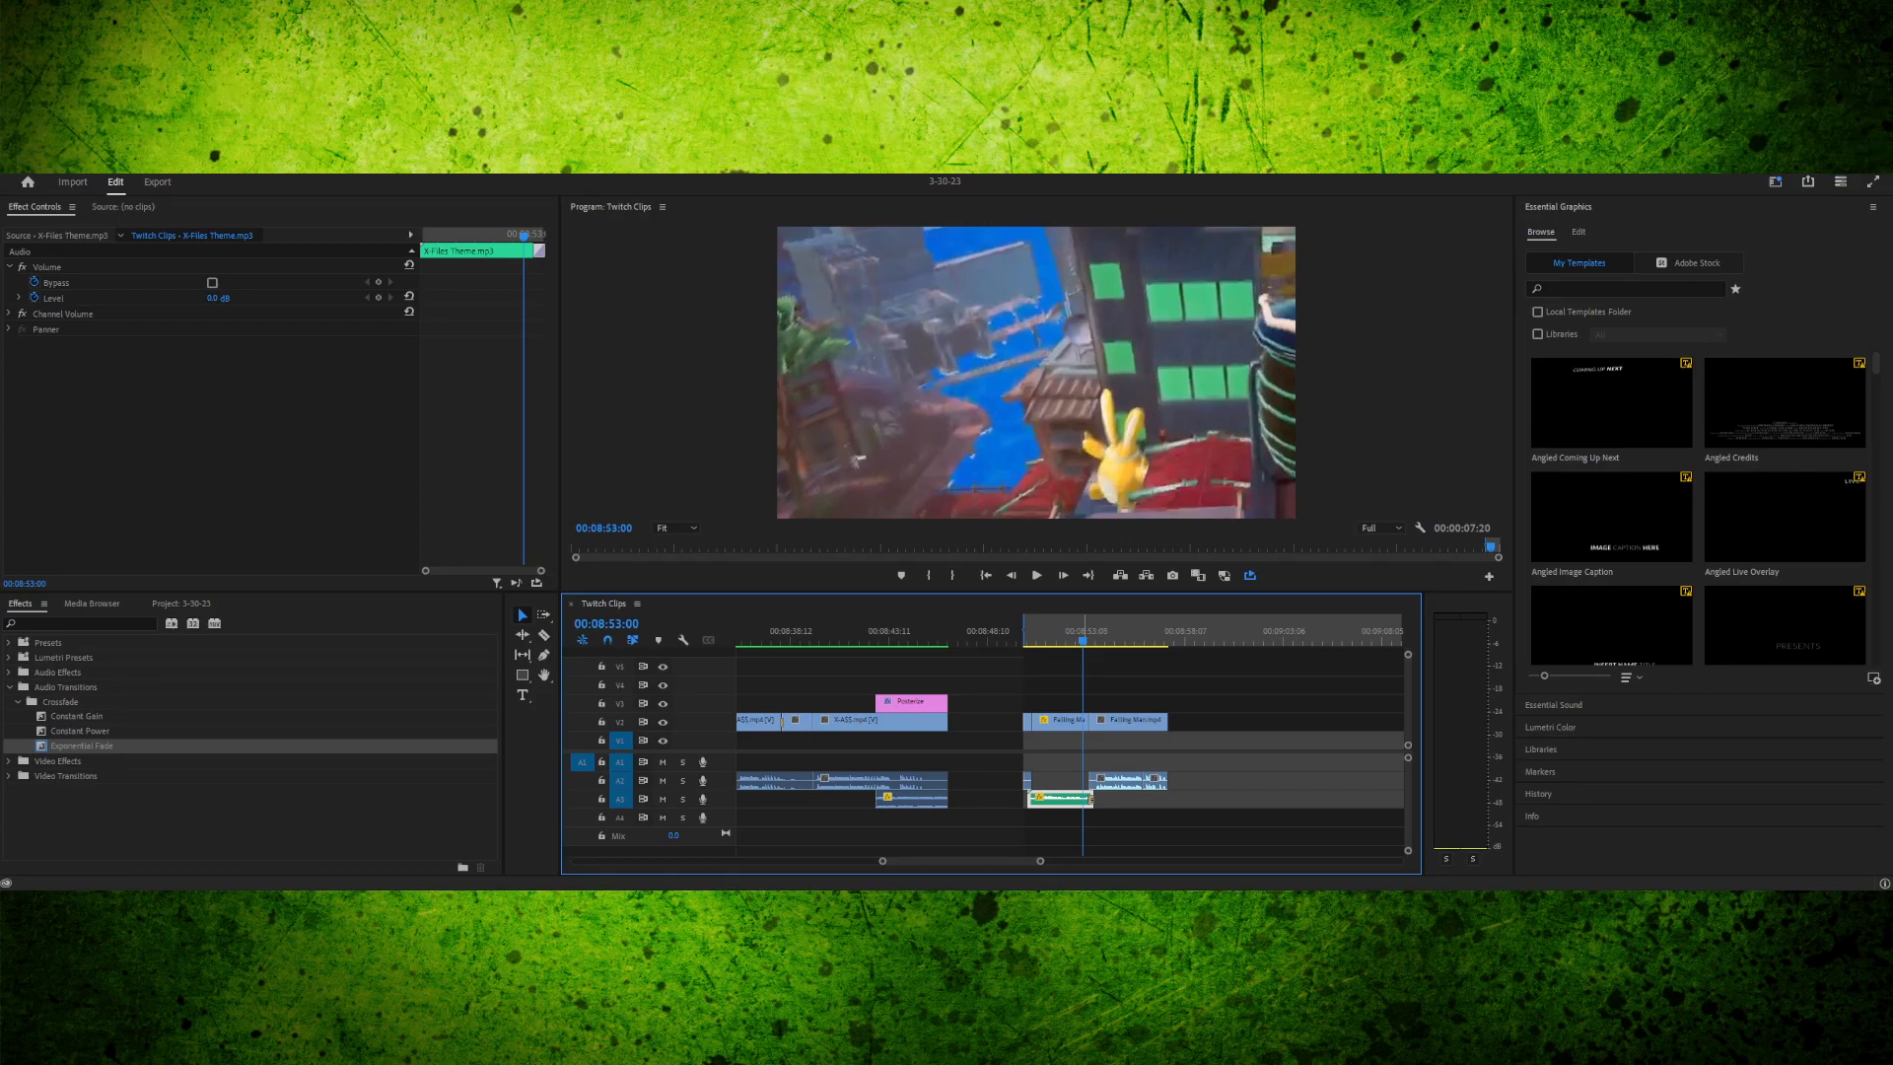
{"action": "left_click_drag", "start_coordinate": [1082, 632], "coordinate": [1089, 632]}
{"action": "left_click_drag", "start_coordinate": [1089, 781], "coordinate": [1090, 781]}
{"action": "left_click", "coordinate": [1070, 799]}
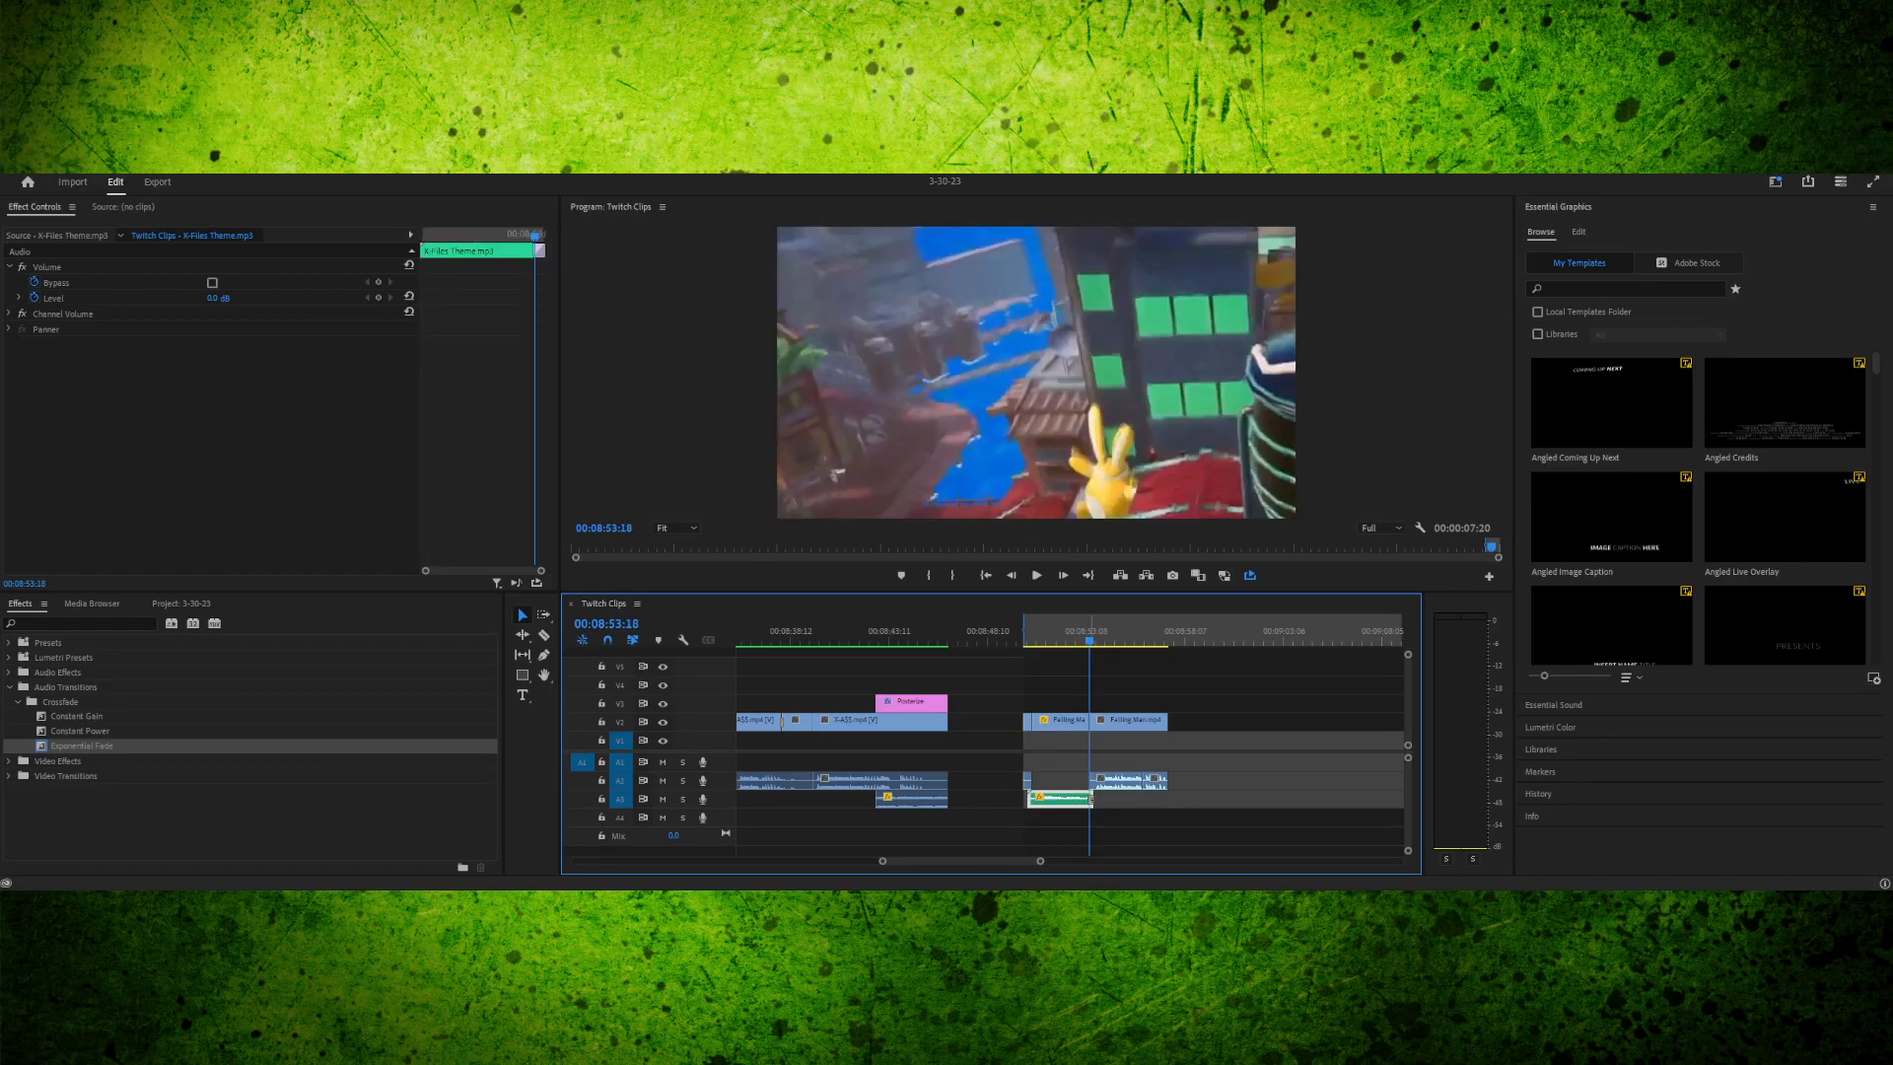
{"action": "left_click_drag", "start_coordinate": [1089, 632], "coordinate": [1069, 632]}
{"action": "key", "text": "space"}
{"action": "key", "text": "space"}
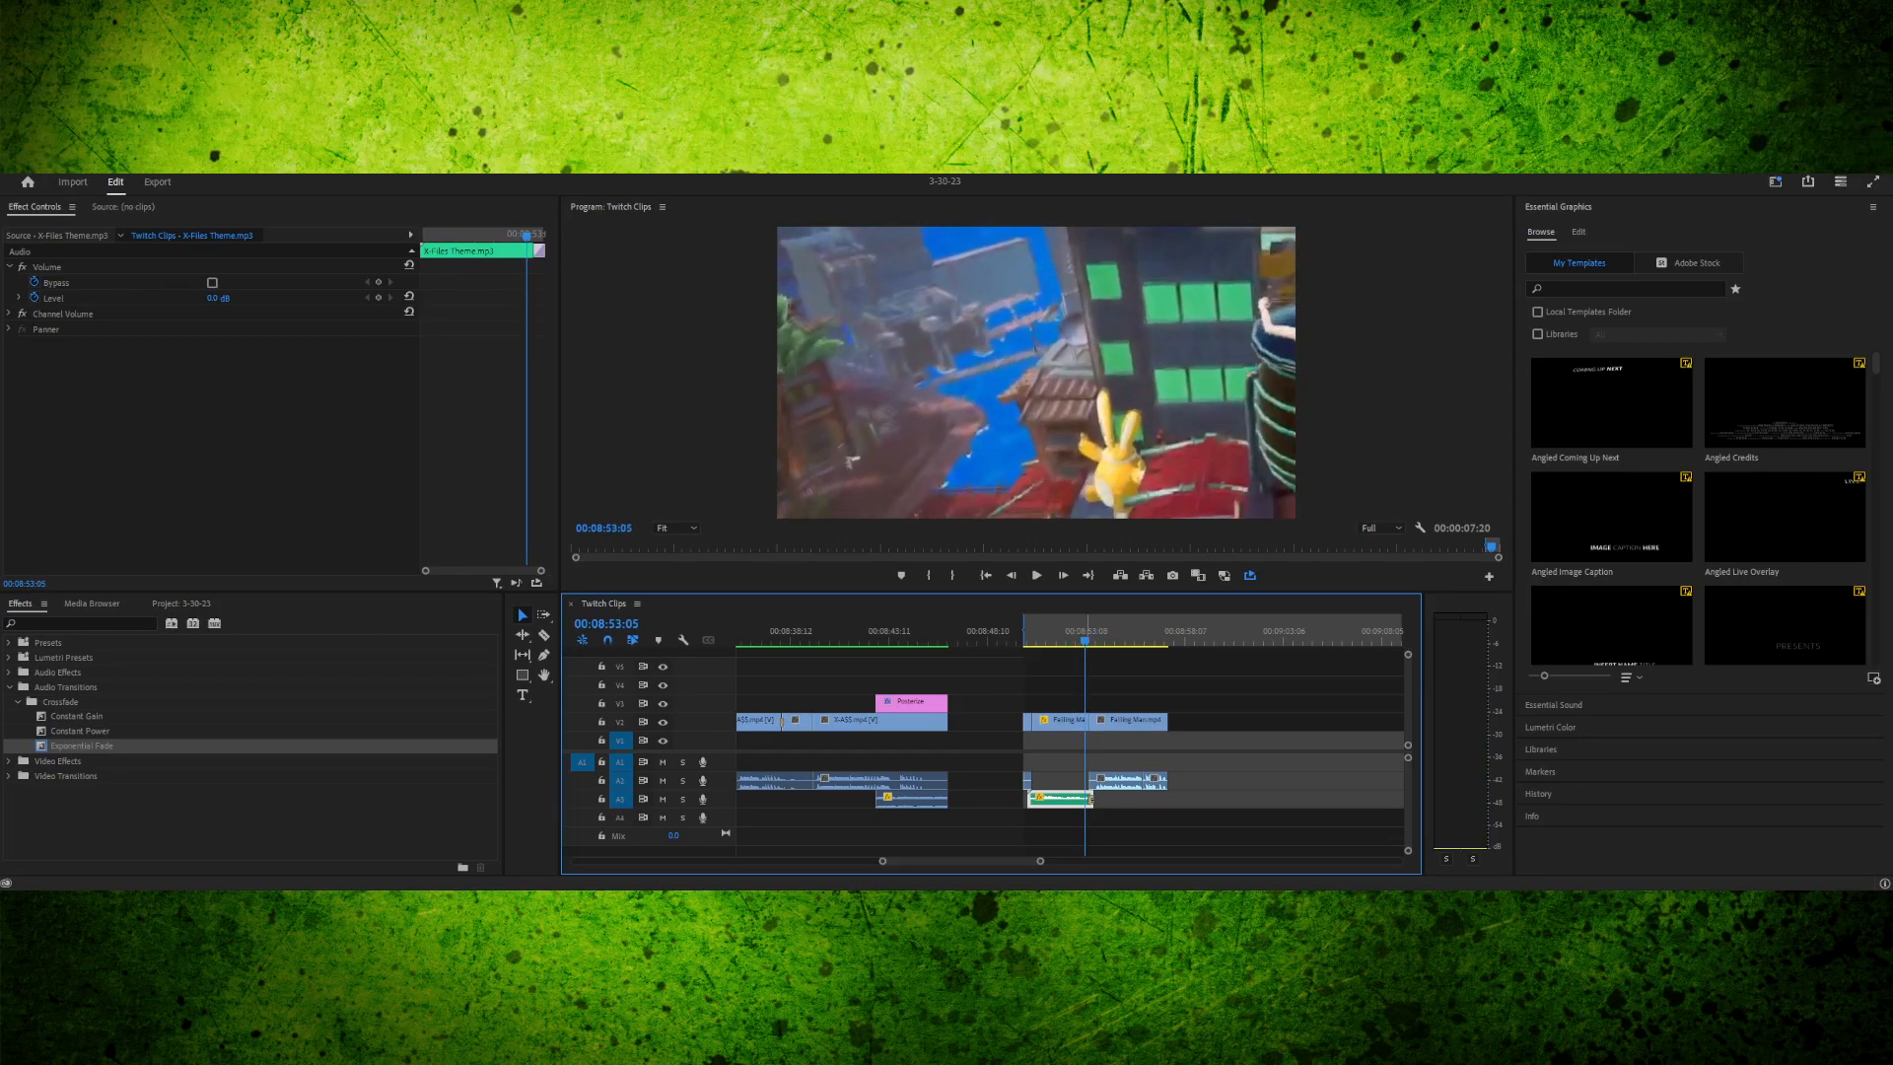
{"action": "left_click_drag", "start_coordinate": [1085, 632], "coordinate": [1056, 632]}
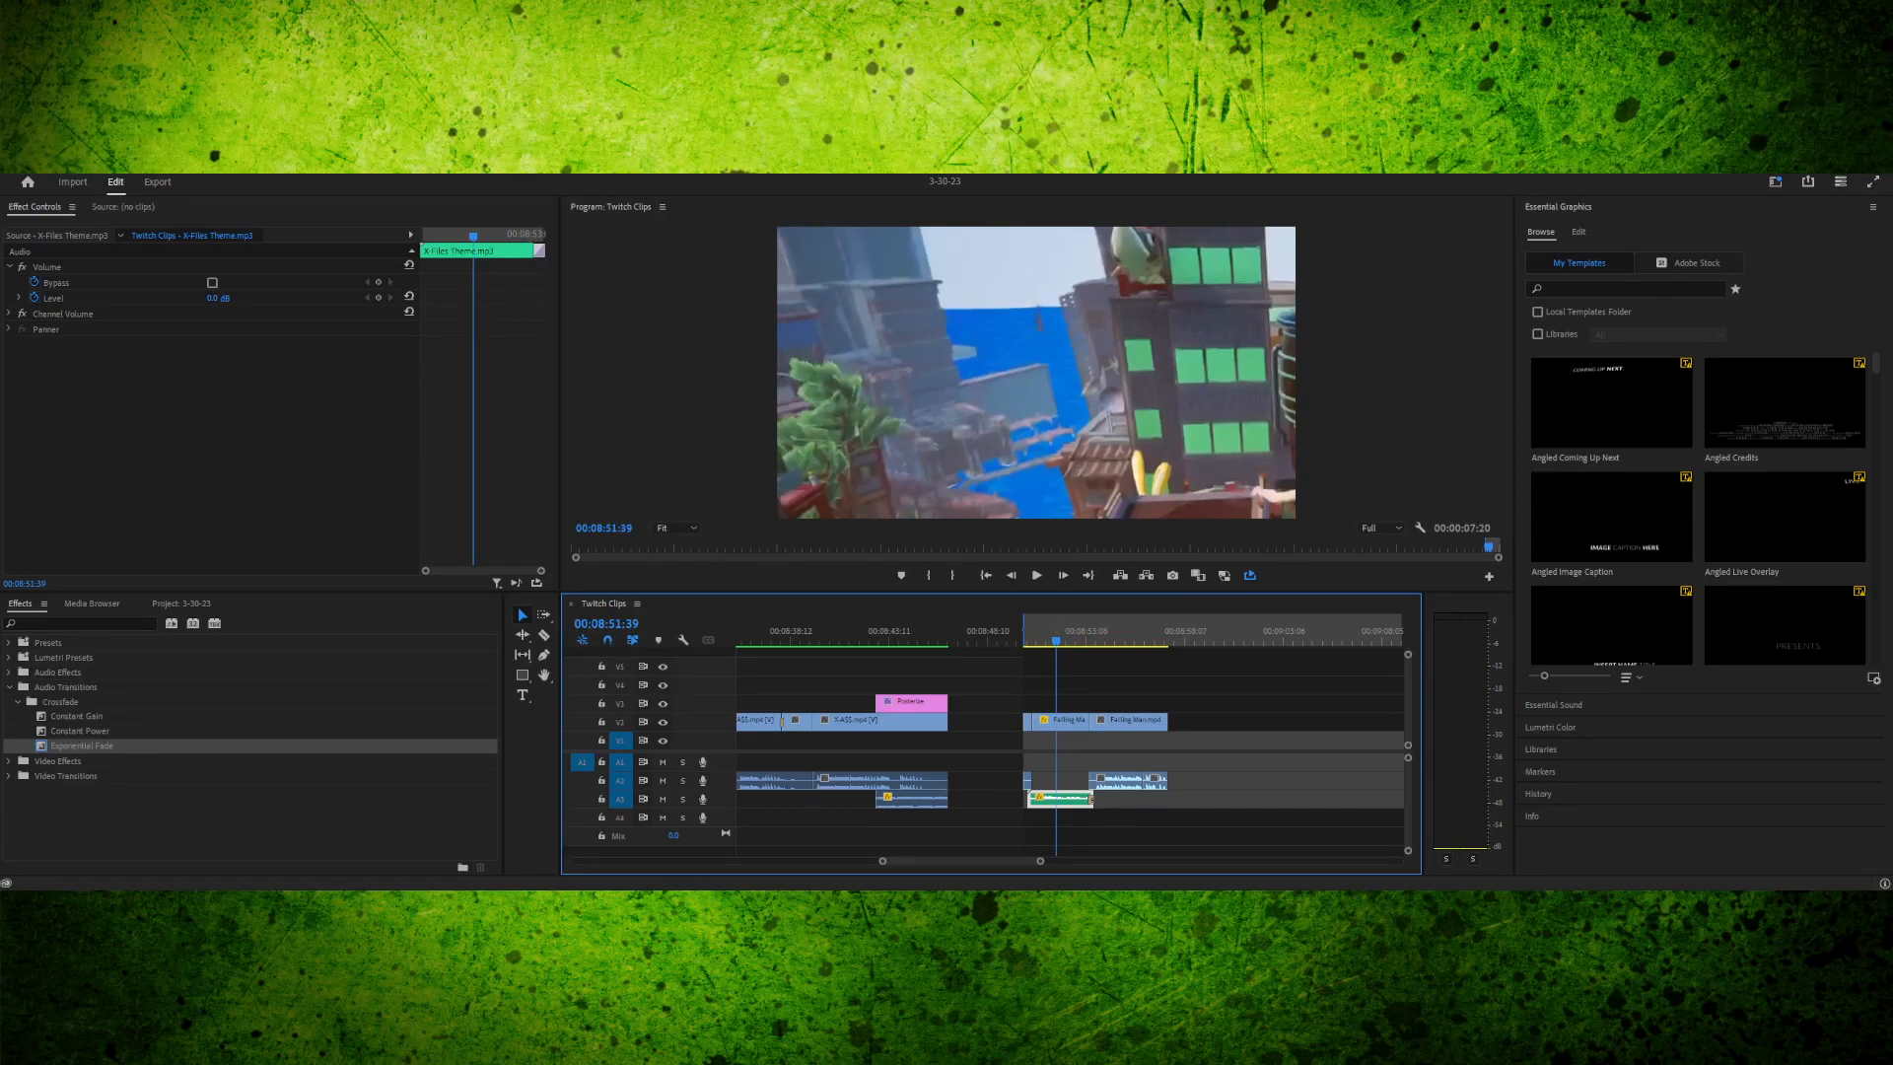
- Adjust the audio gain of the X-Files Theme clip and render the marked range
{"action": "key", "text": "g"}
{"action": "key", "text": "Return"}
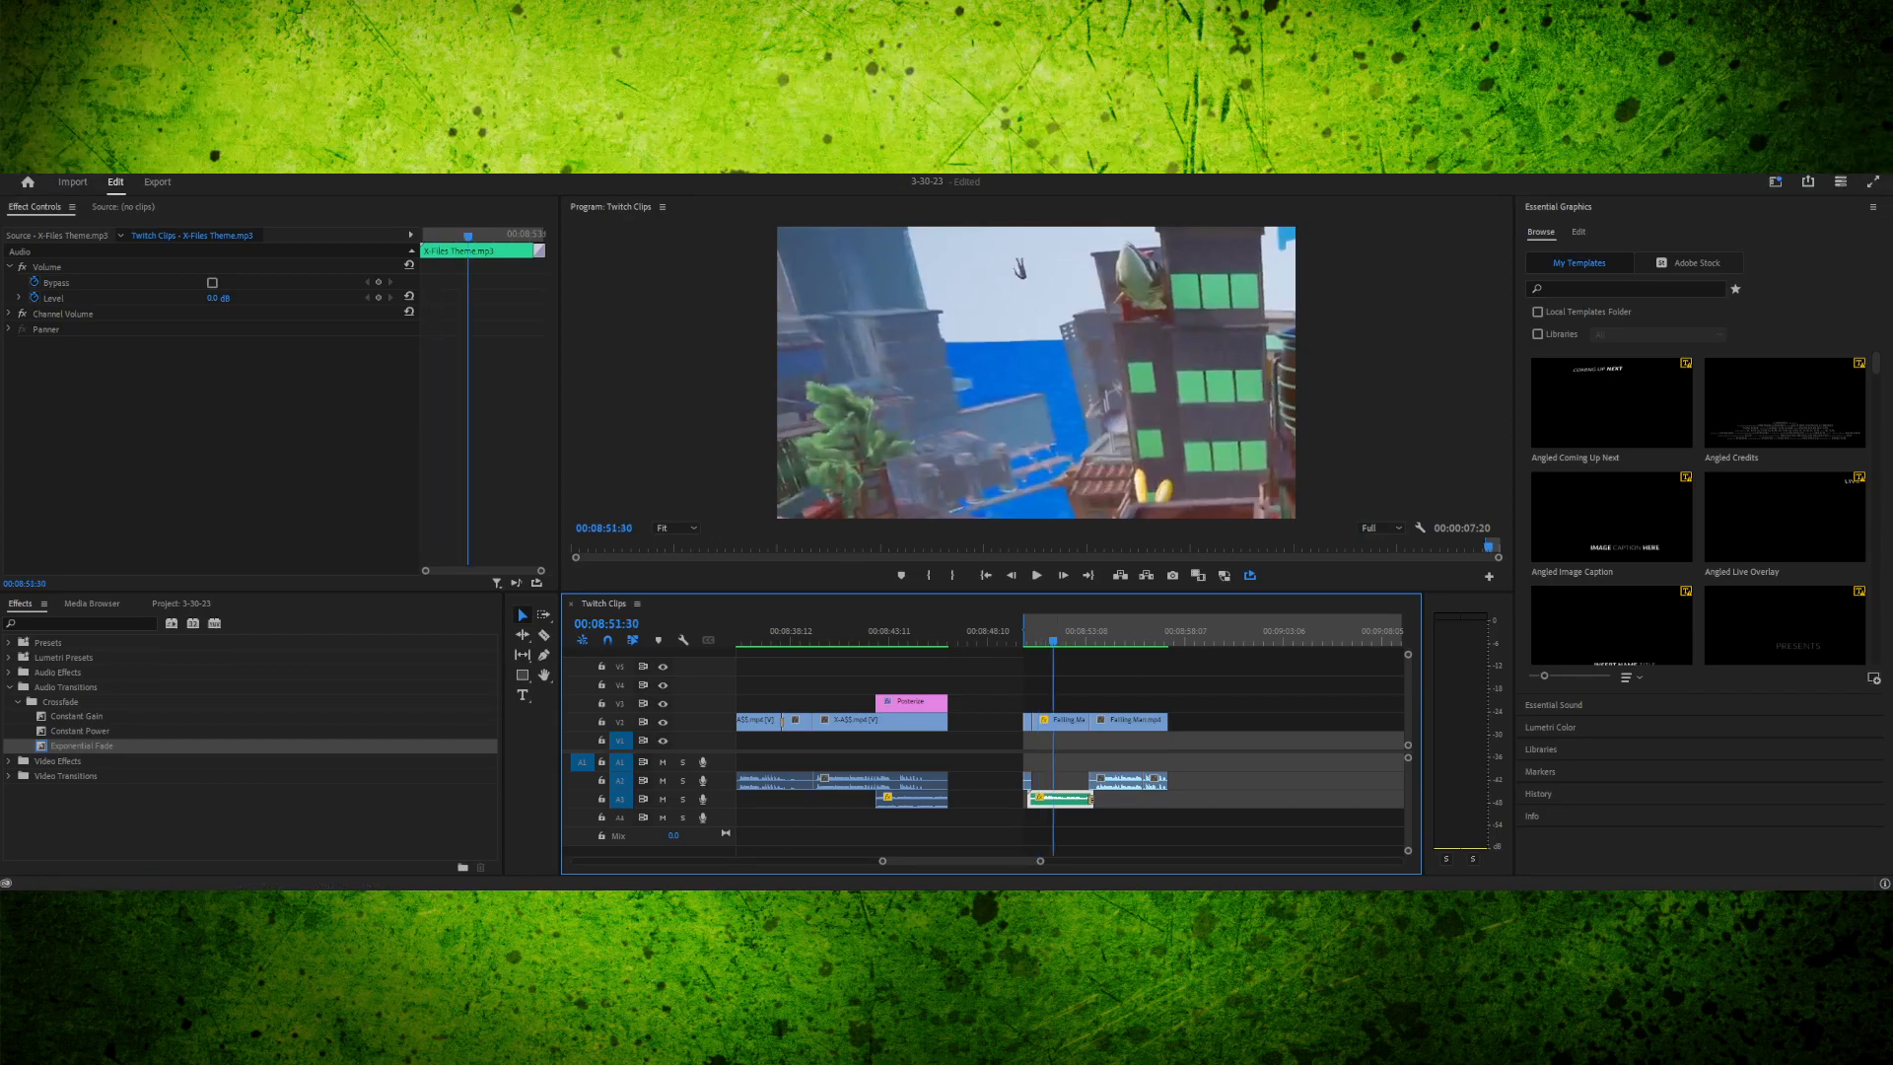
{"action": "key", "text": "Left"}
{"action": "key", "text": "Left"}
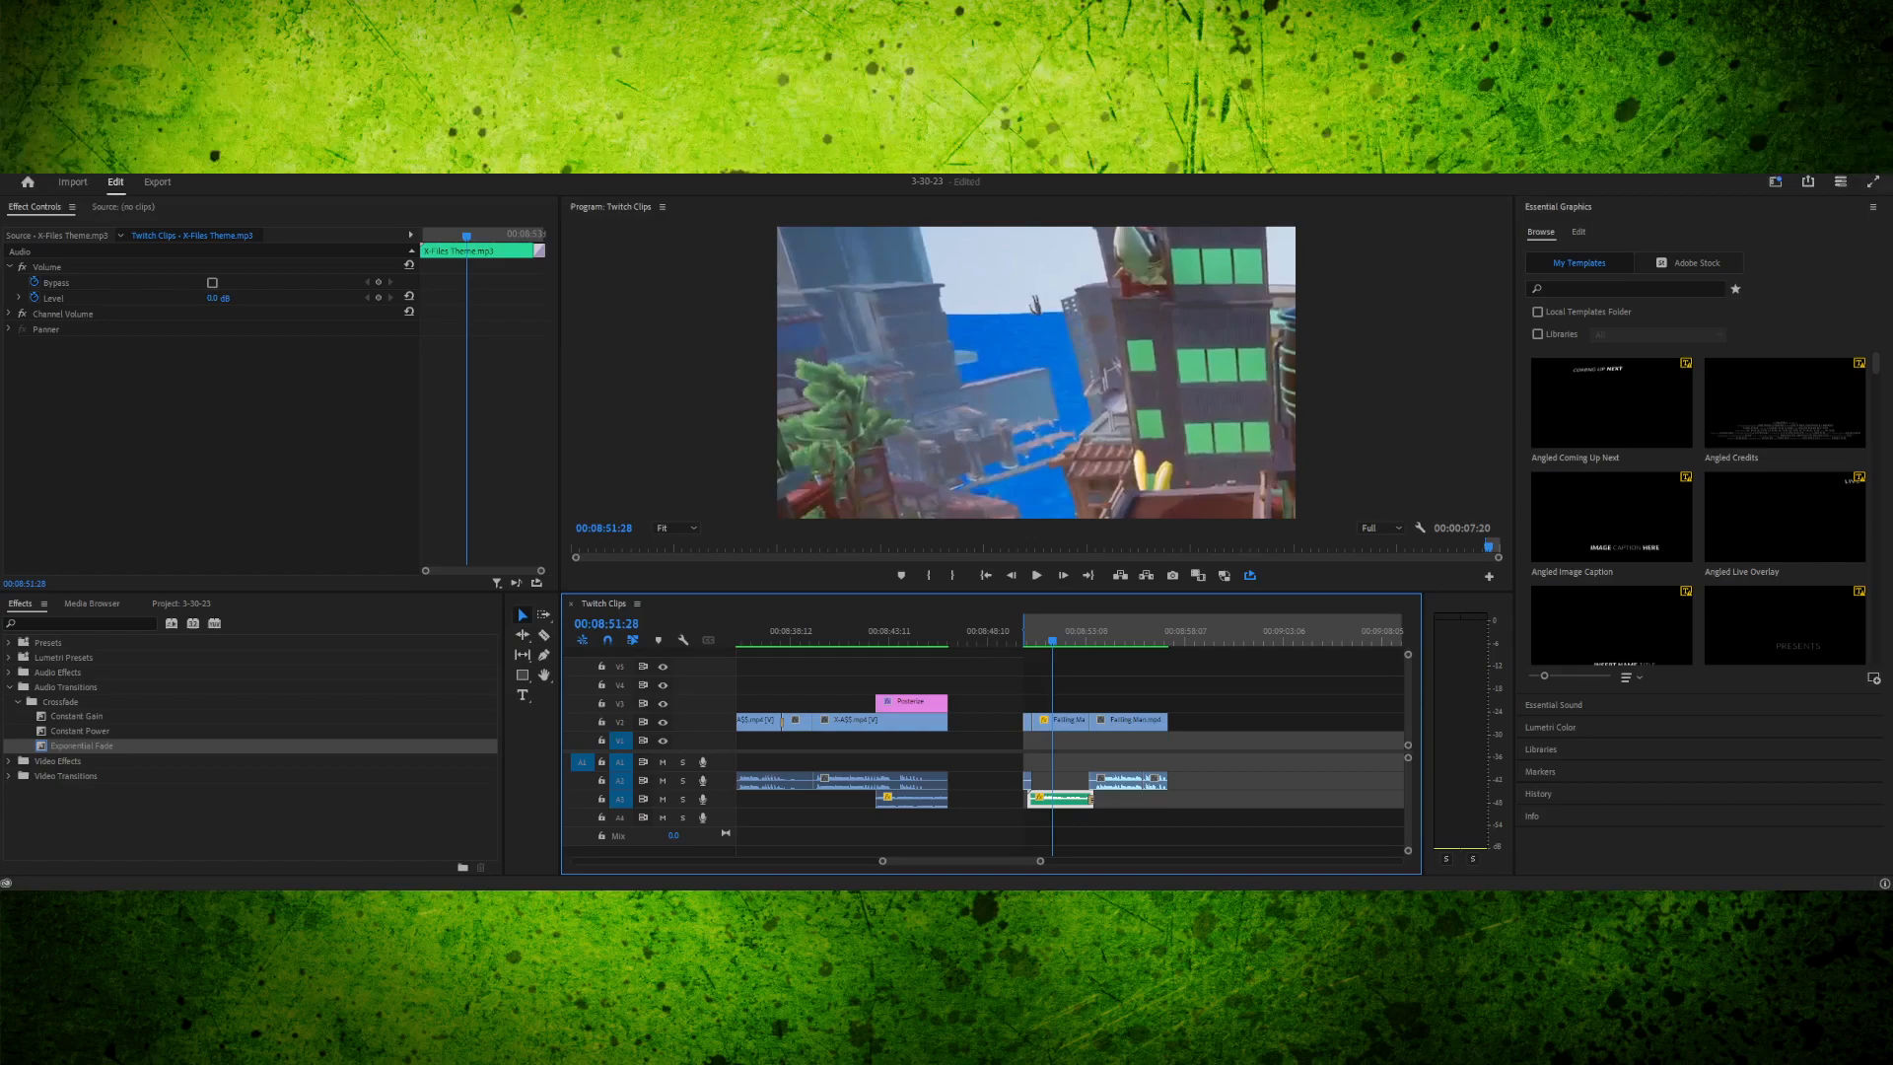
- Play the music section from 00:08:51:44 to about 00:08:53:40, select the following Falling Man audio segment, and save the project
{"action": "left_click_drag", "start_coordinate": [1053, 635], "coordinate": [1061, 636]}
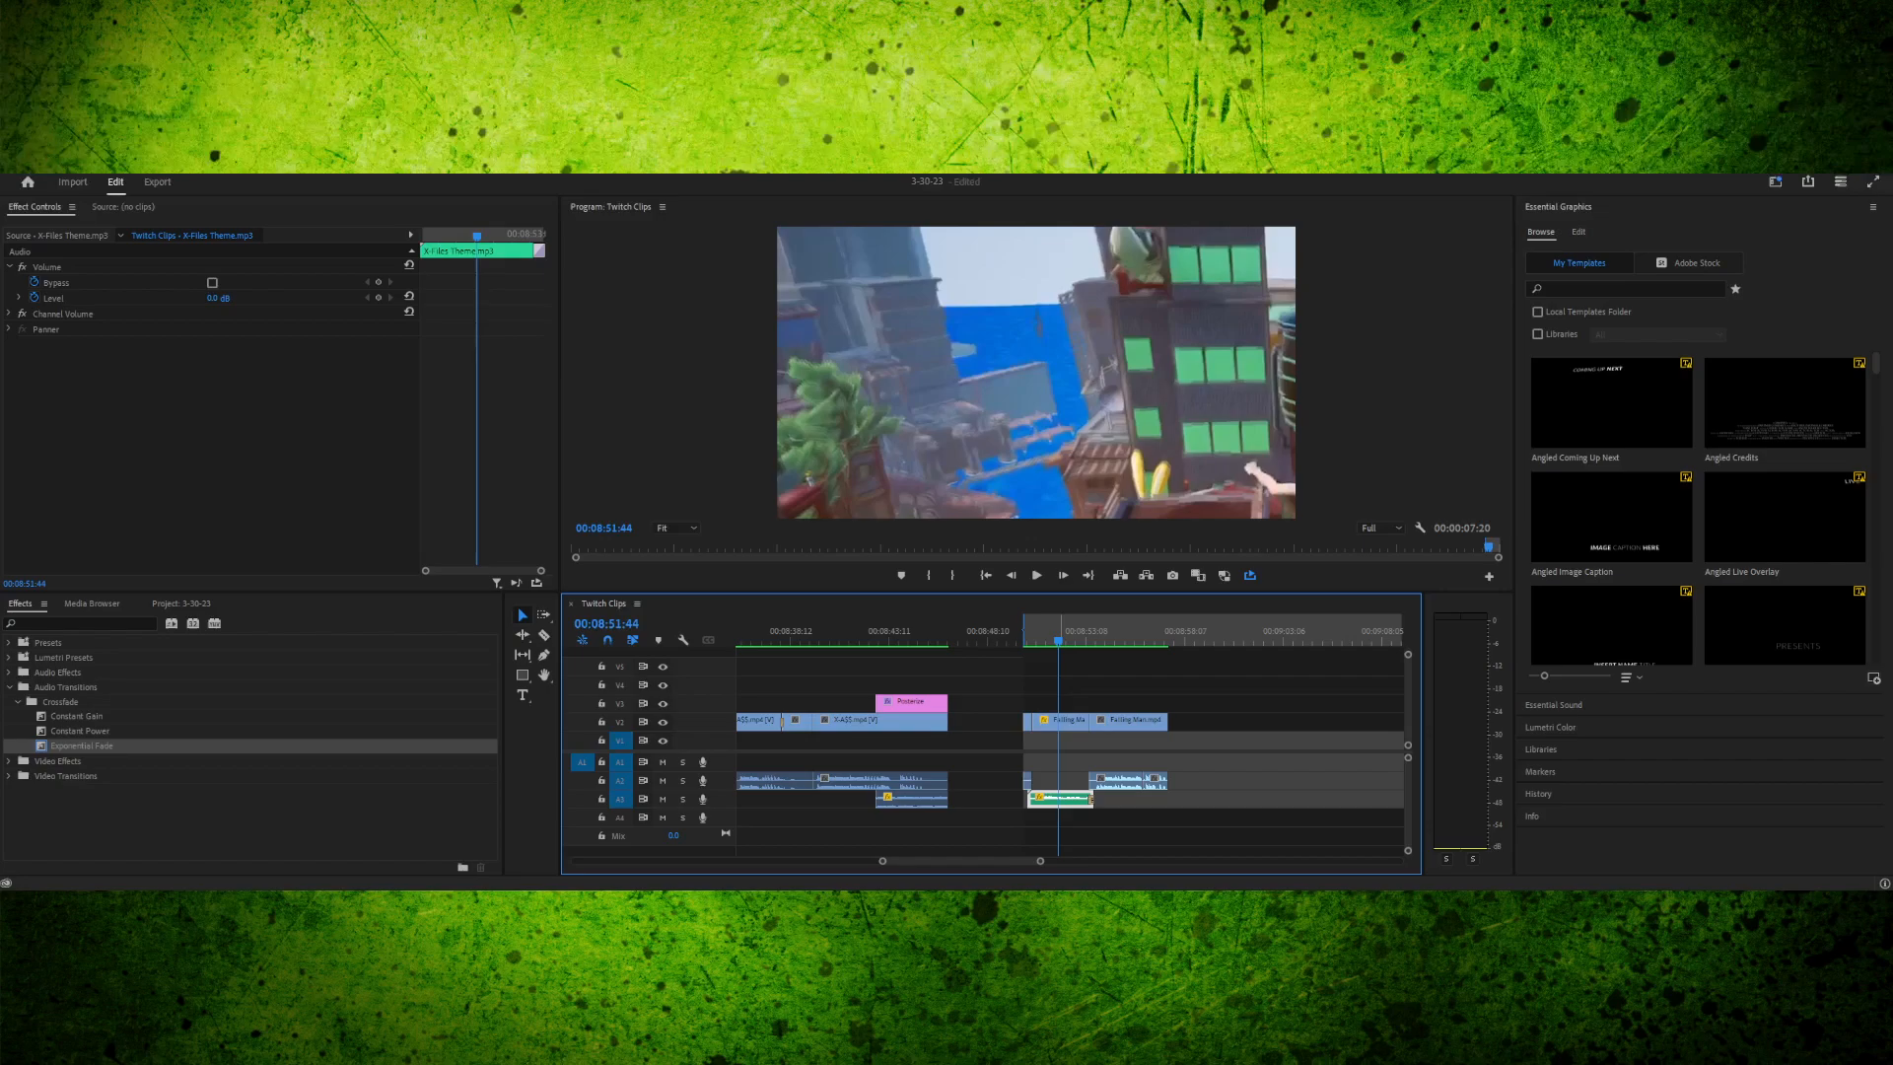
{"action": "key", "text": "space"}
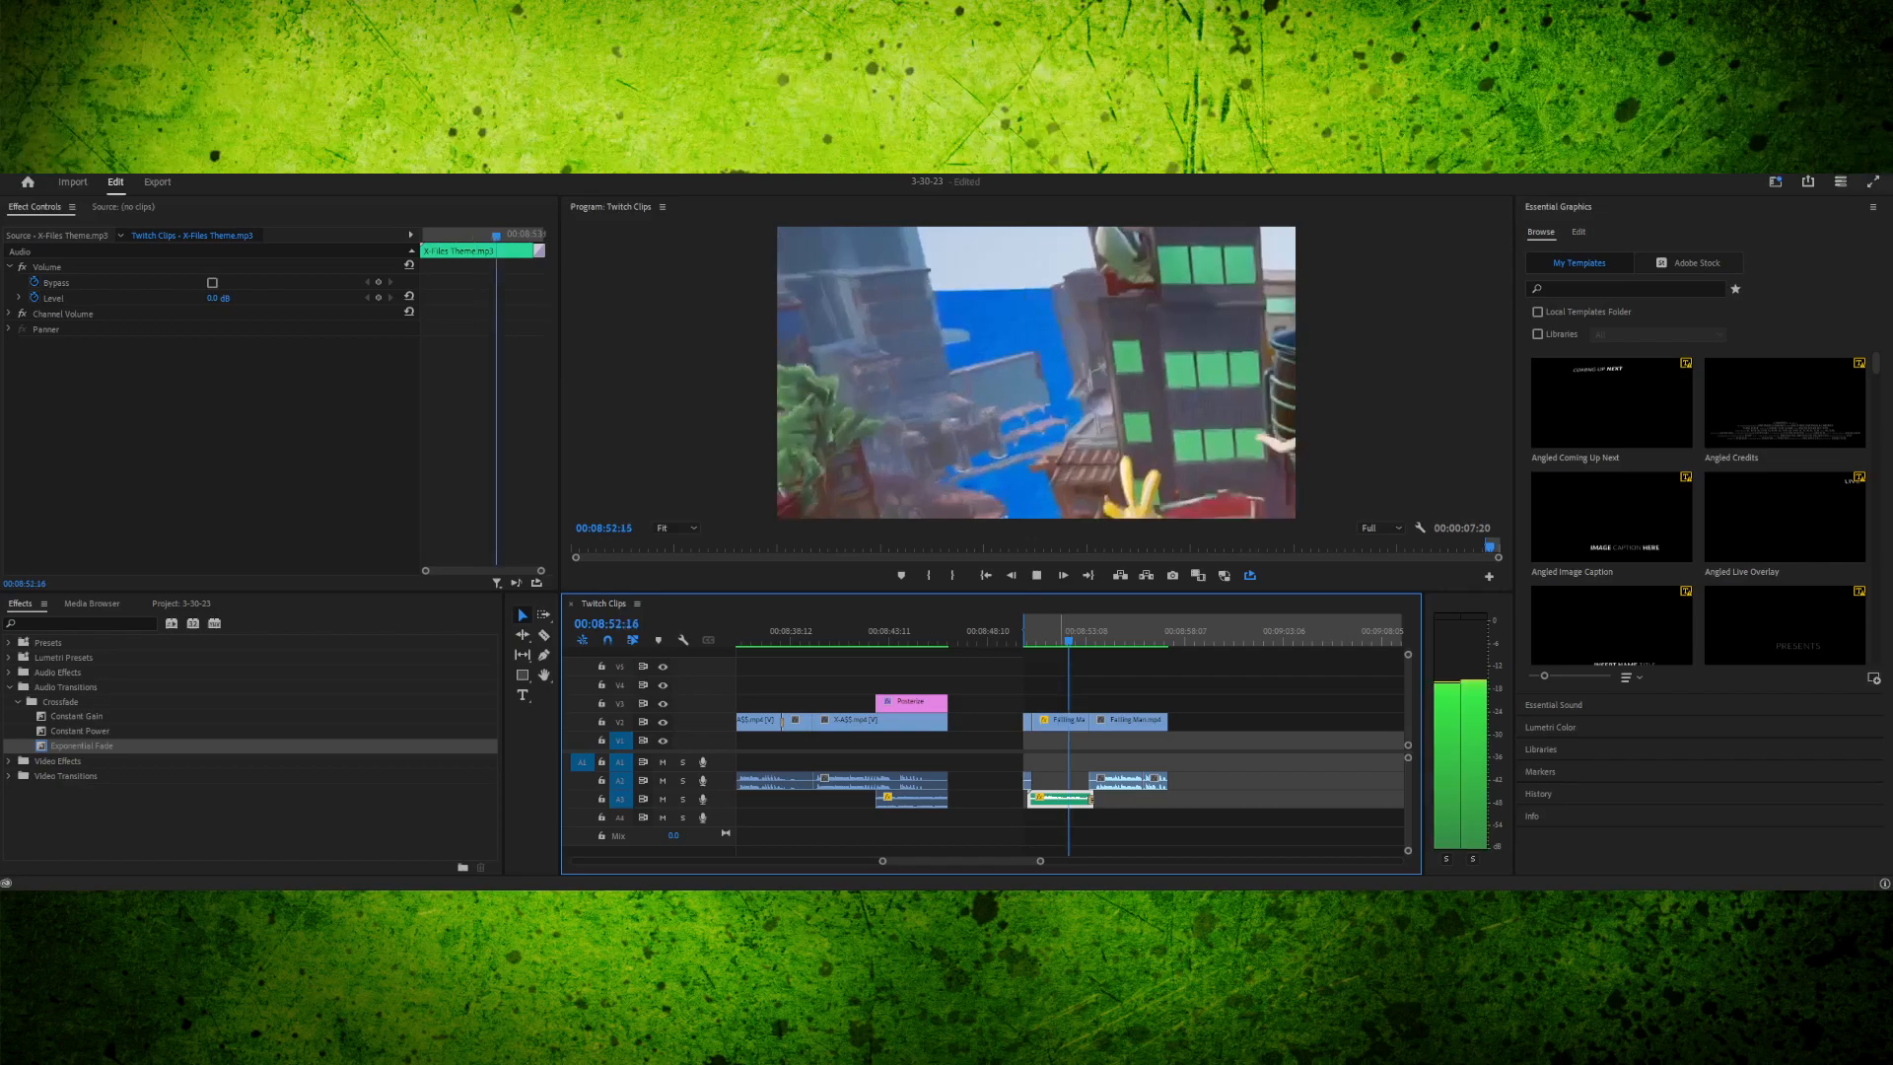
{"action": "key", "text": "space"}
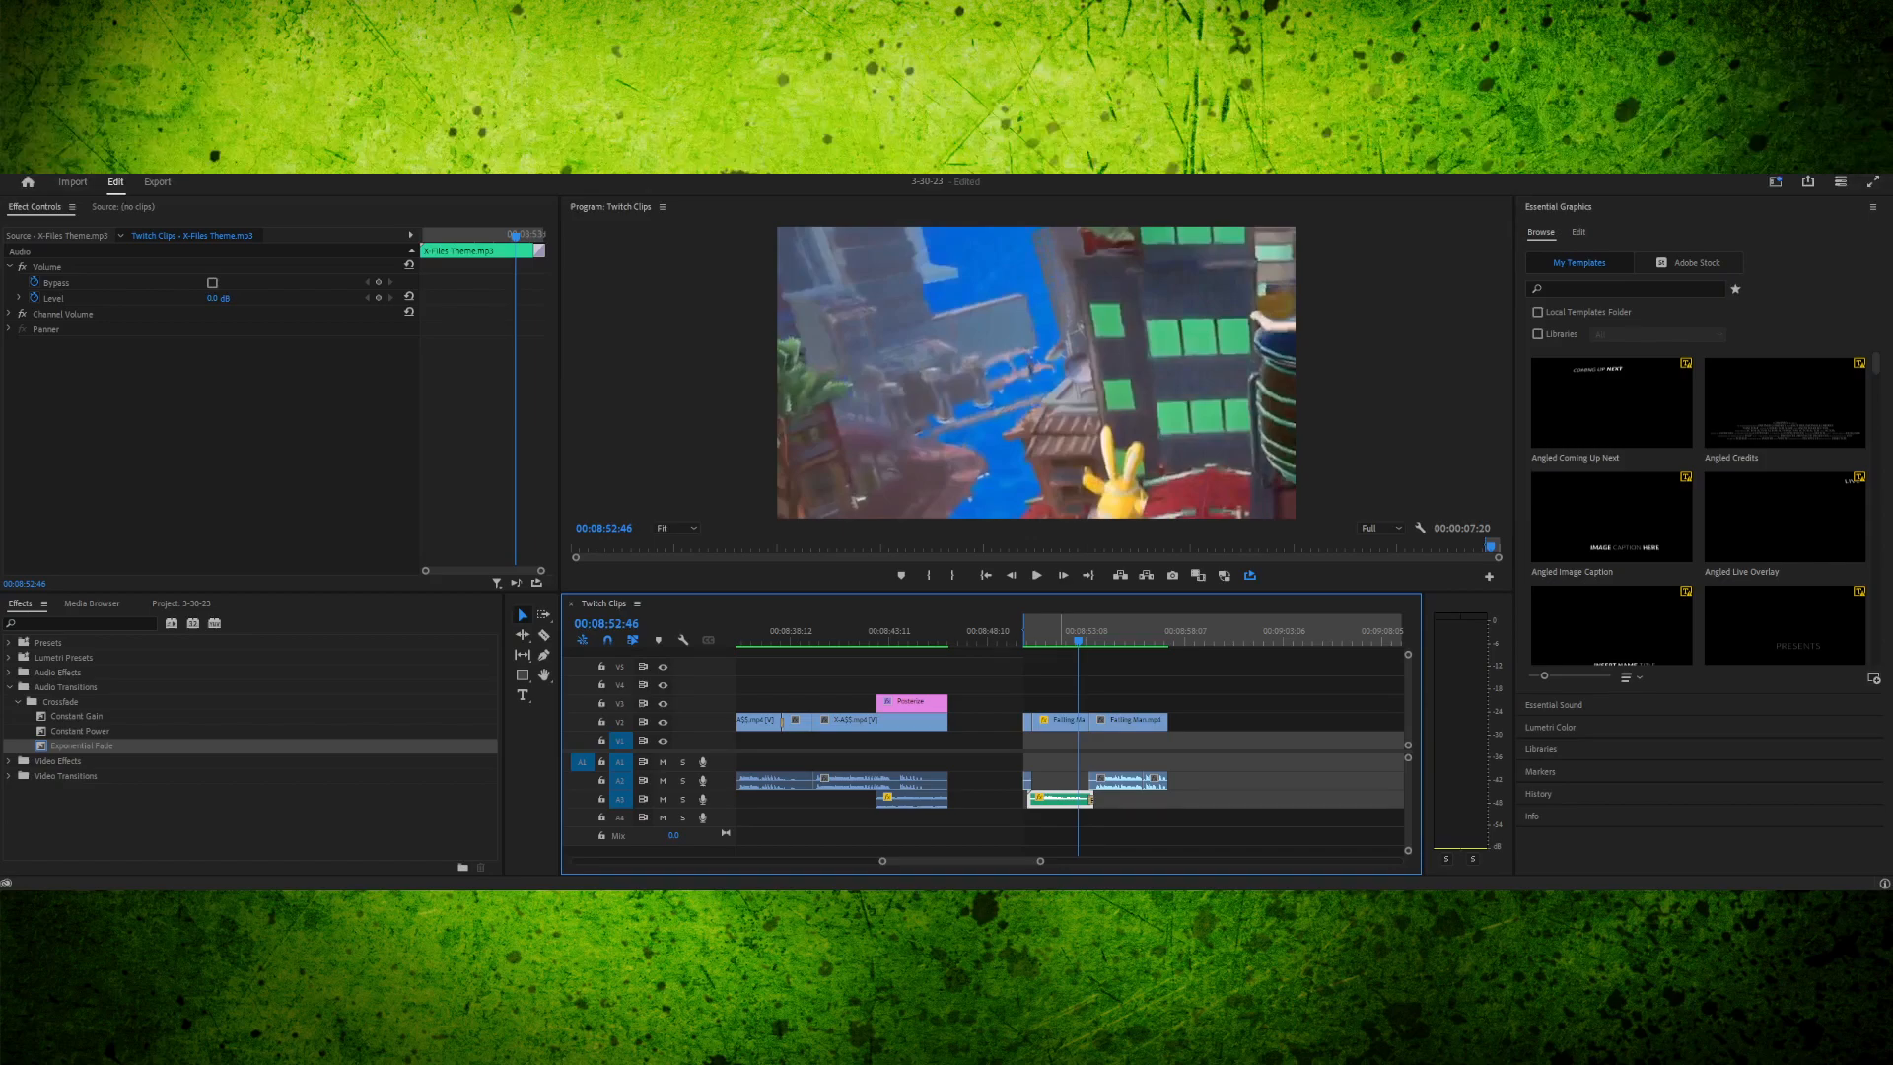
{"action": "key", "text": "space"}
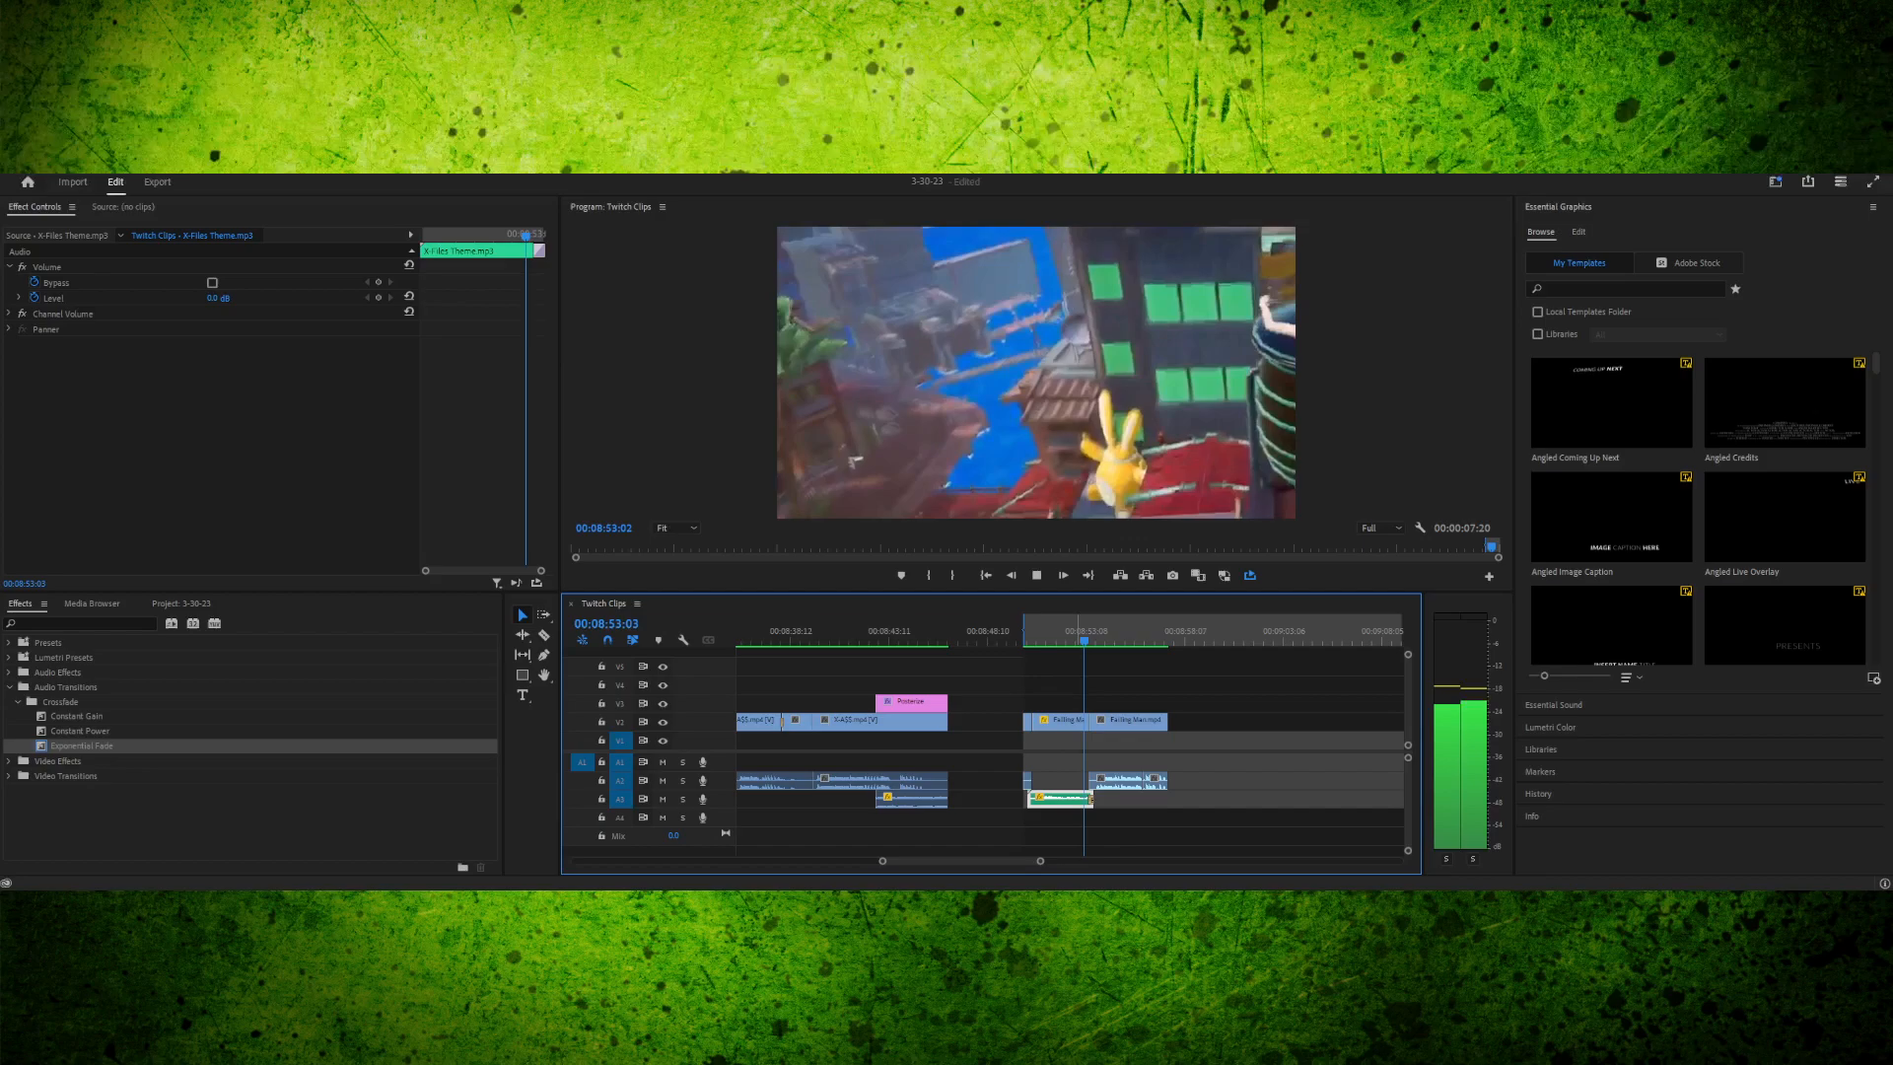
{"action": "key", "text": "space"}
{"action": "left_click", "coordinate": [1116, 781]}
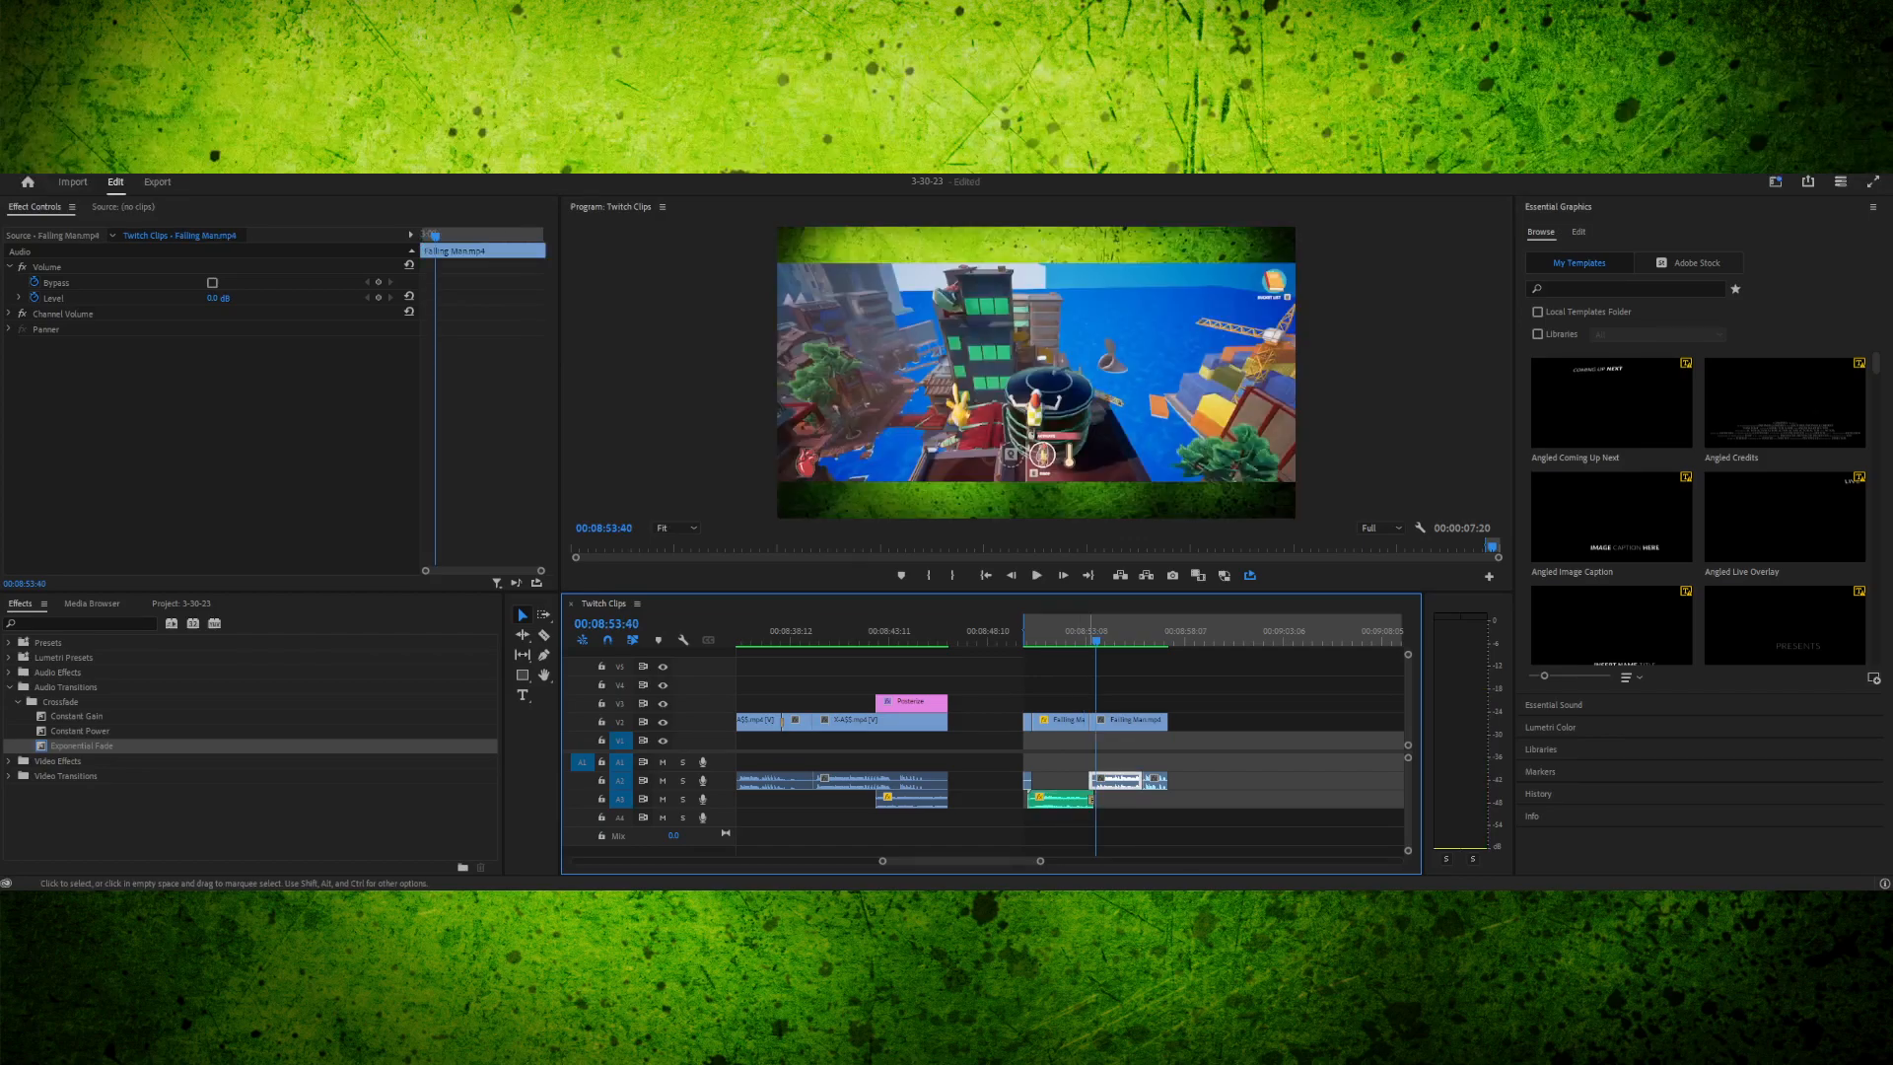
{"action": "key", "text": "ctrl+s"}
{"action": "scroll", "coordinate": [1069, 735], "scroll_direction": "right", "scroll_amount": 3}
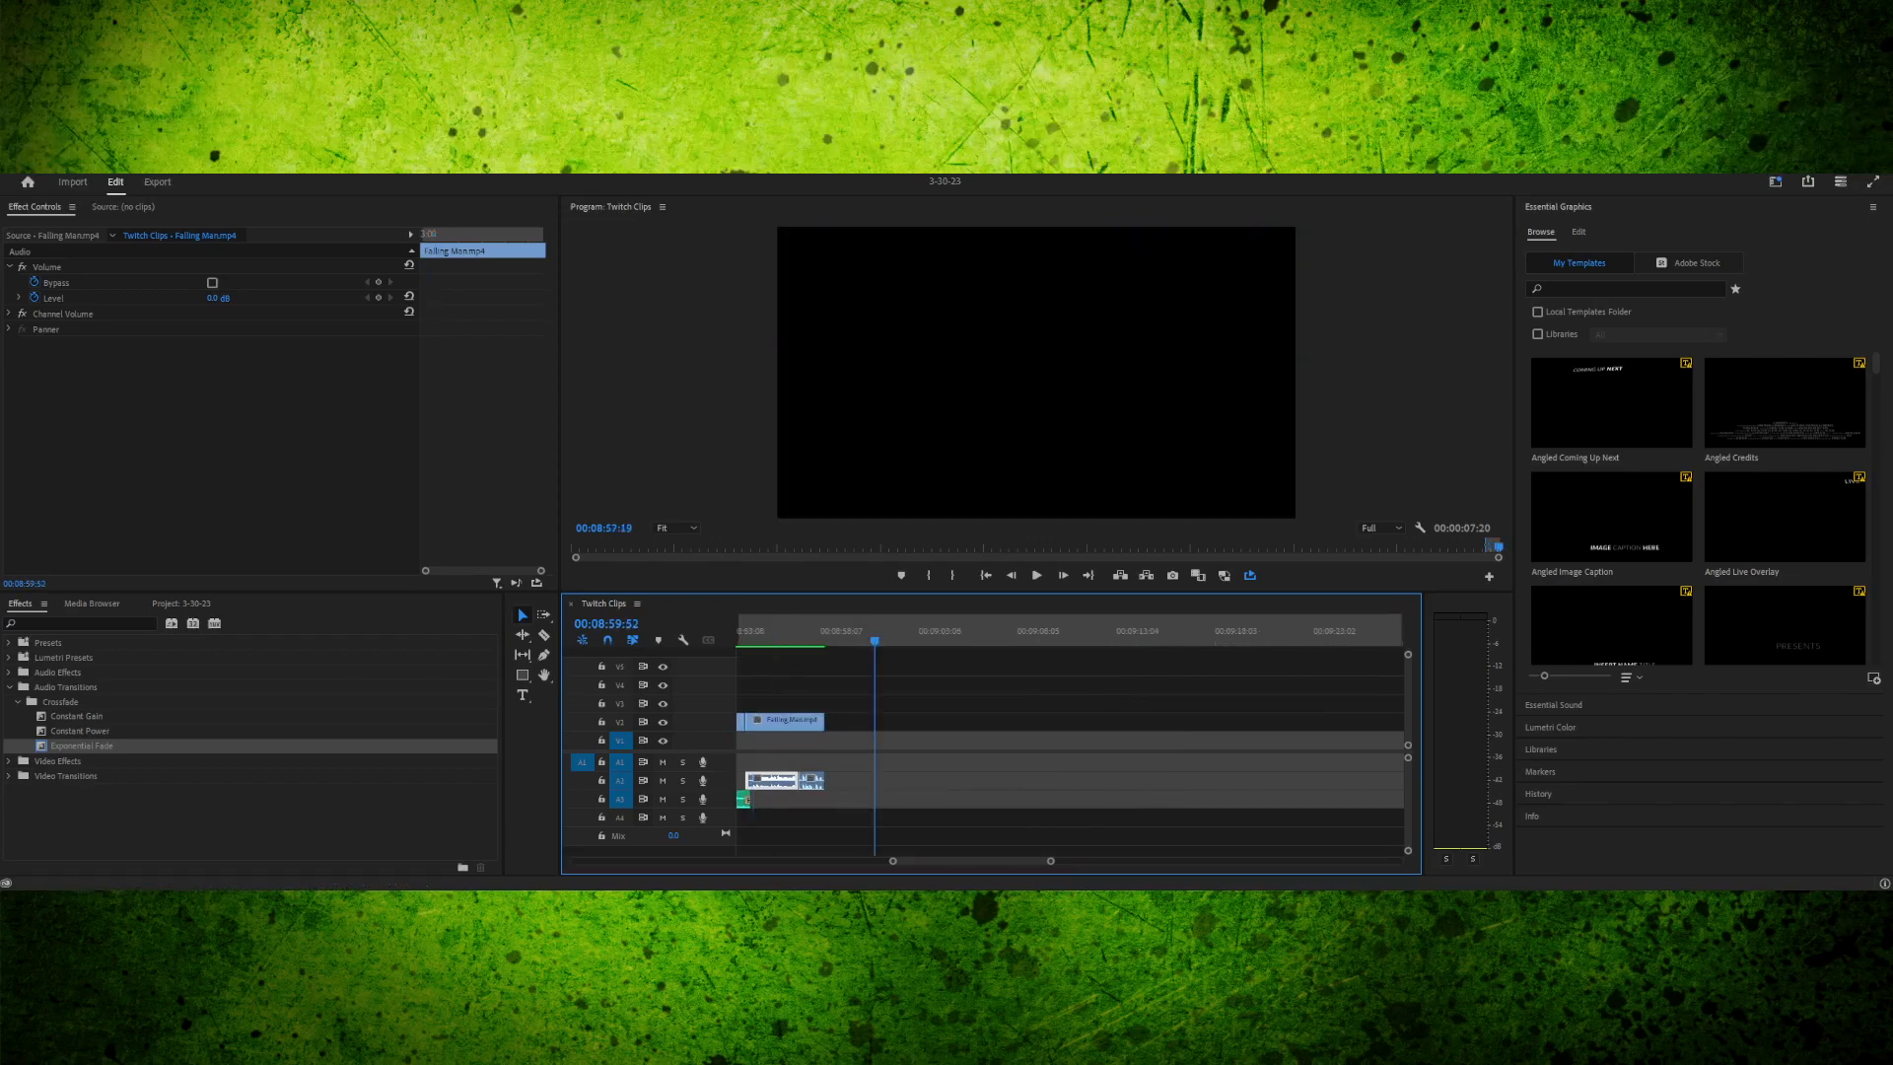
{"action": "key", "text": "i"}
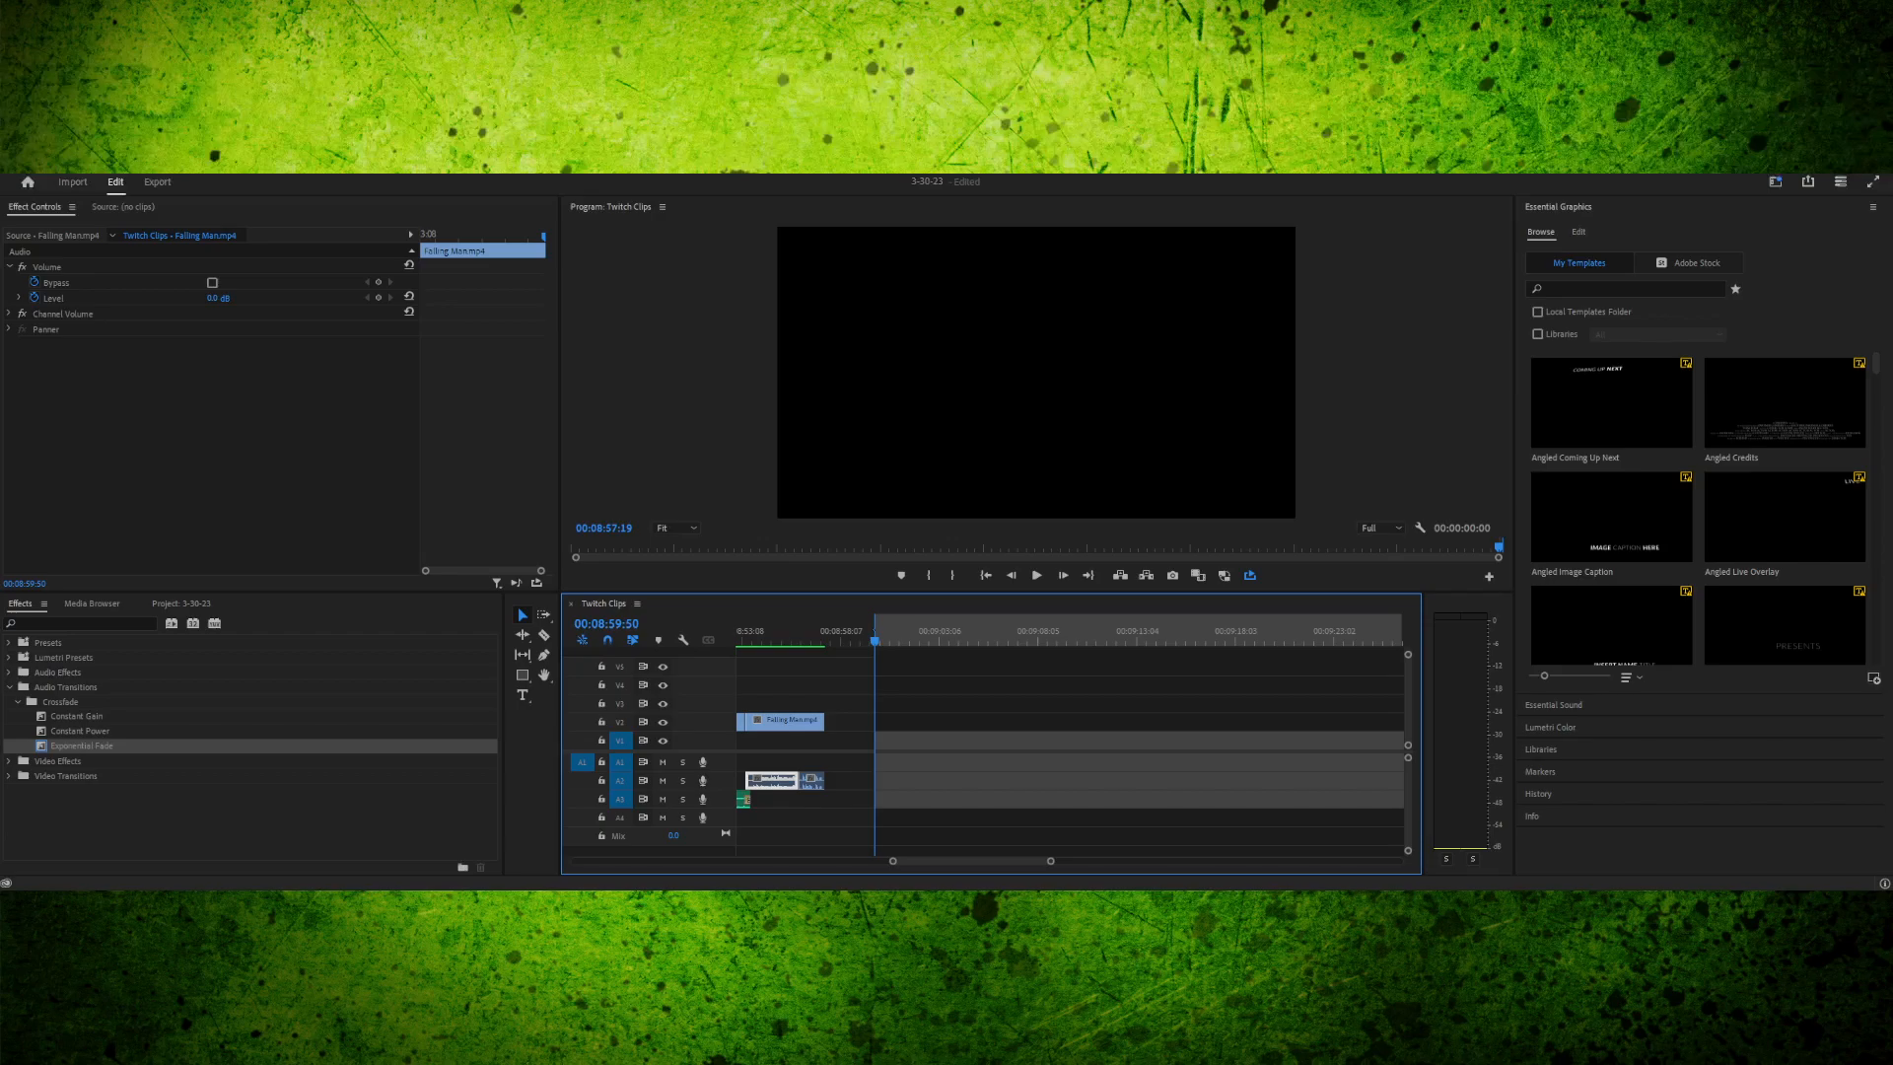
{"action": "key", "text": "shift+1"}
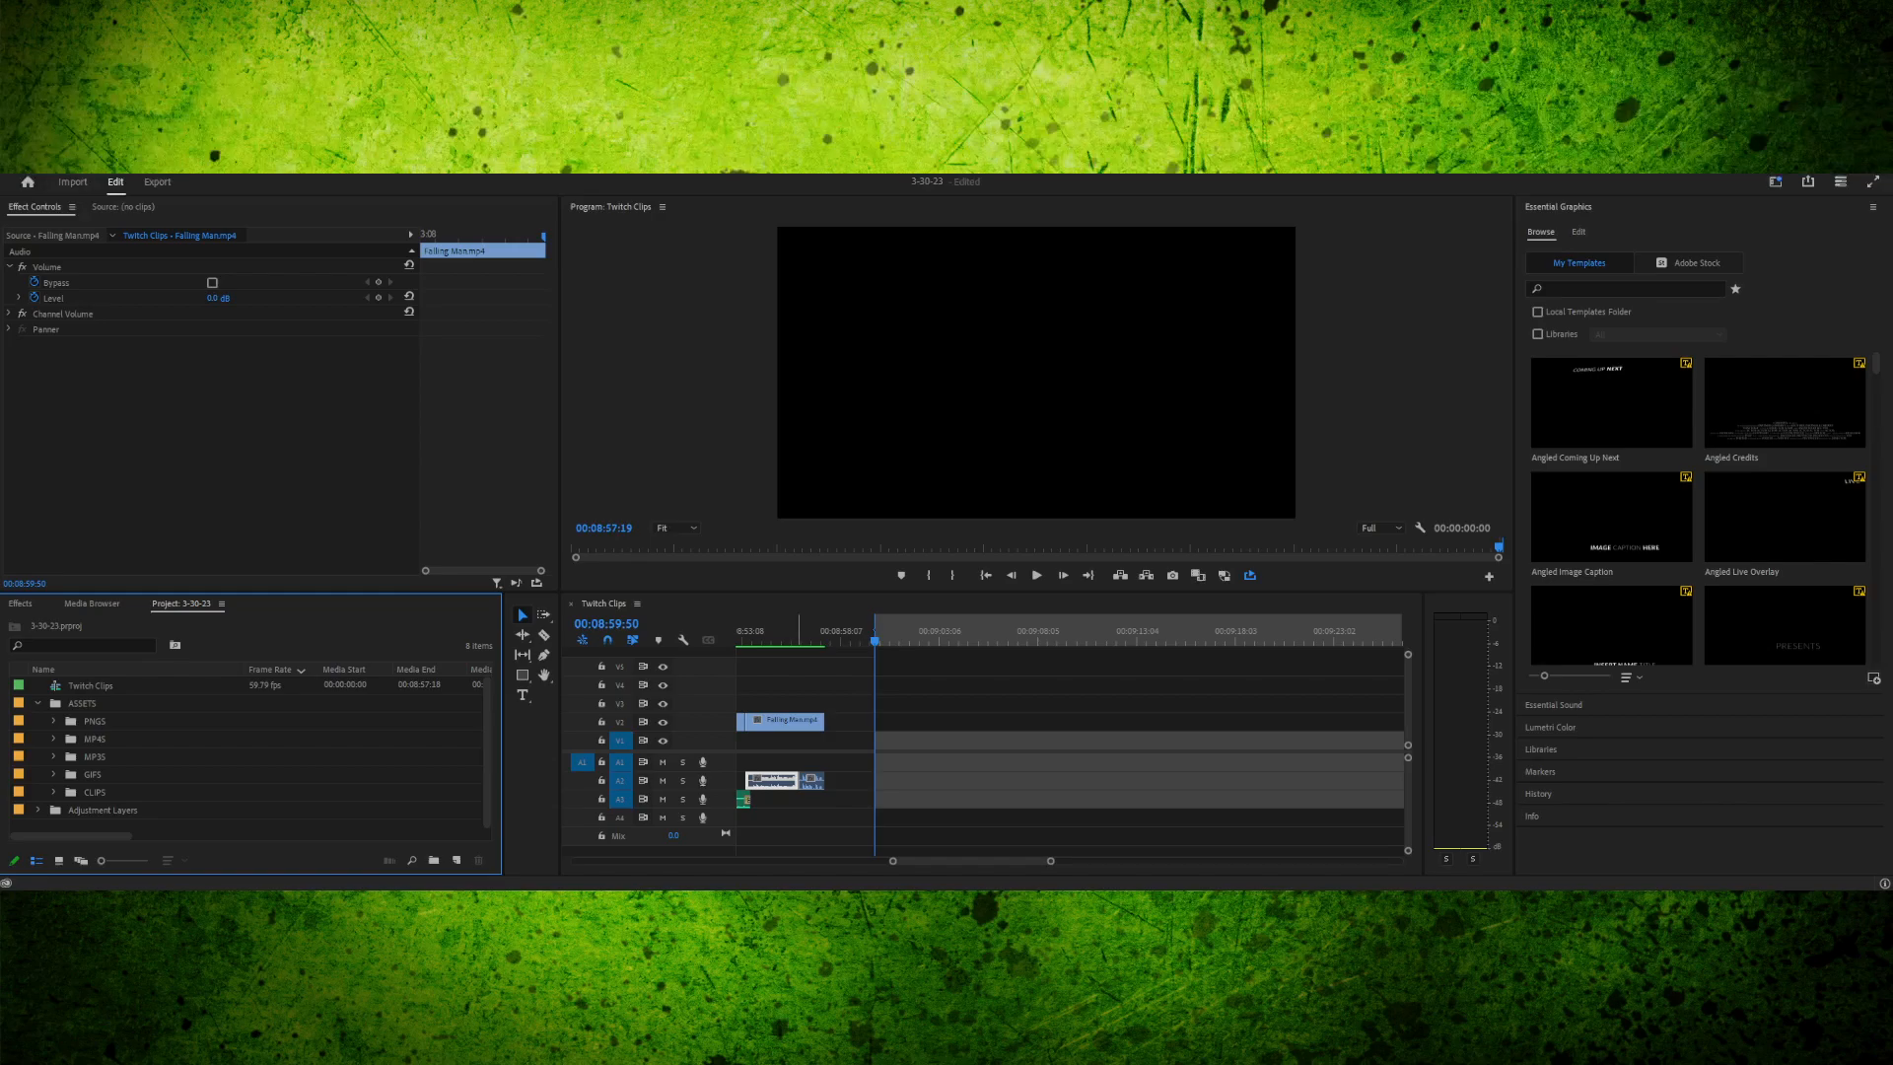
- Set the sequence's out point at the end of the final Falling Man clip
{"action": "key", "text": "o"}
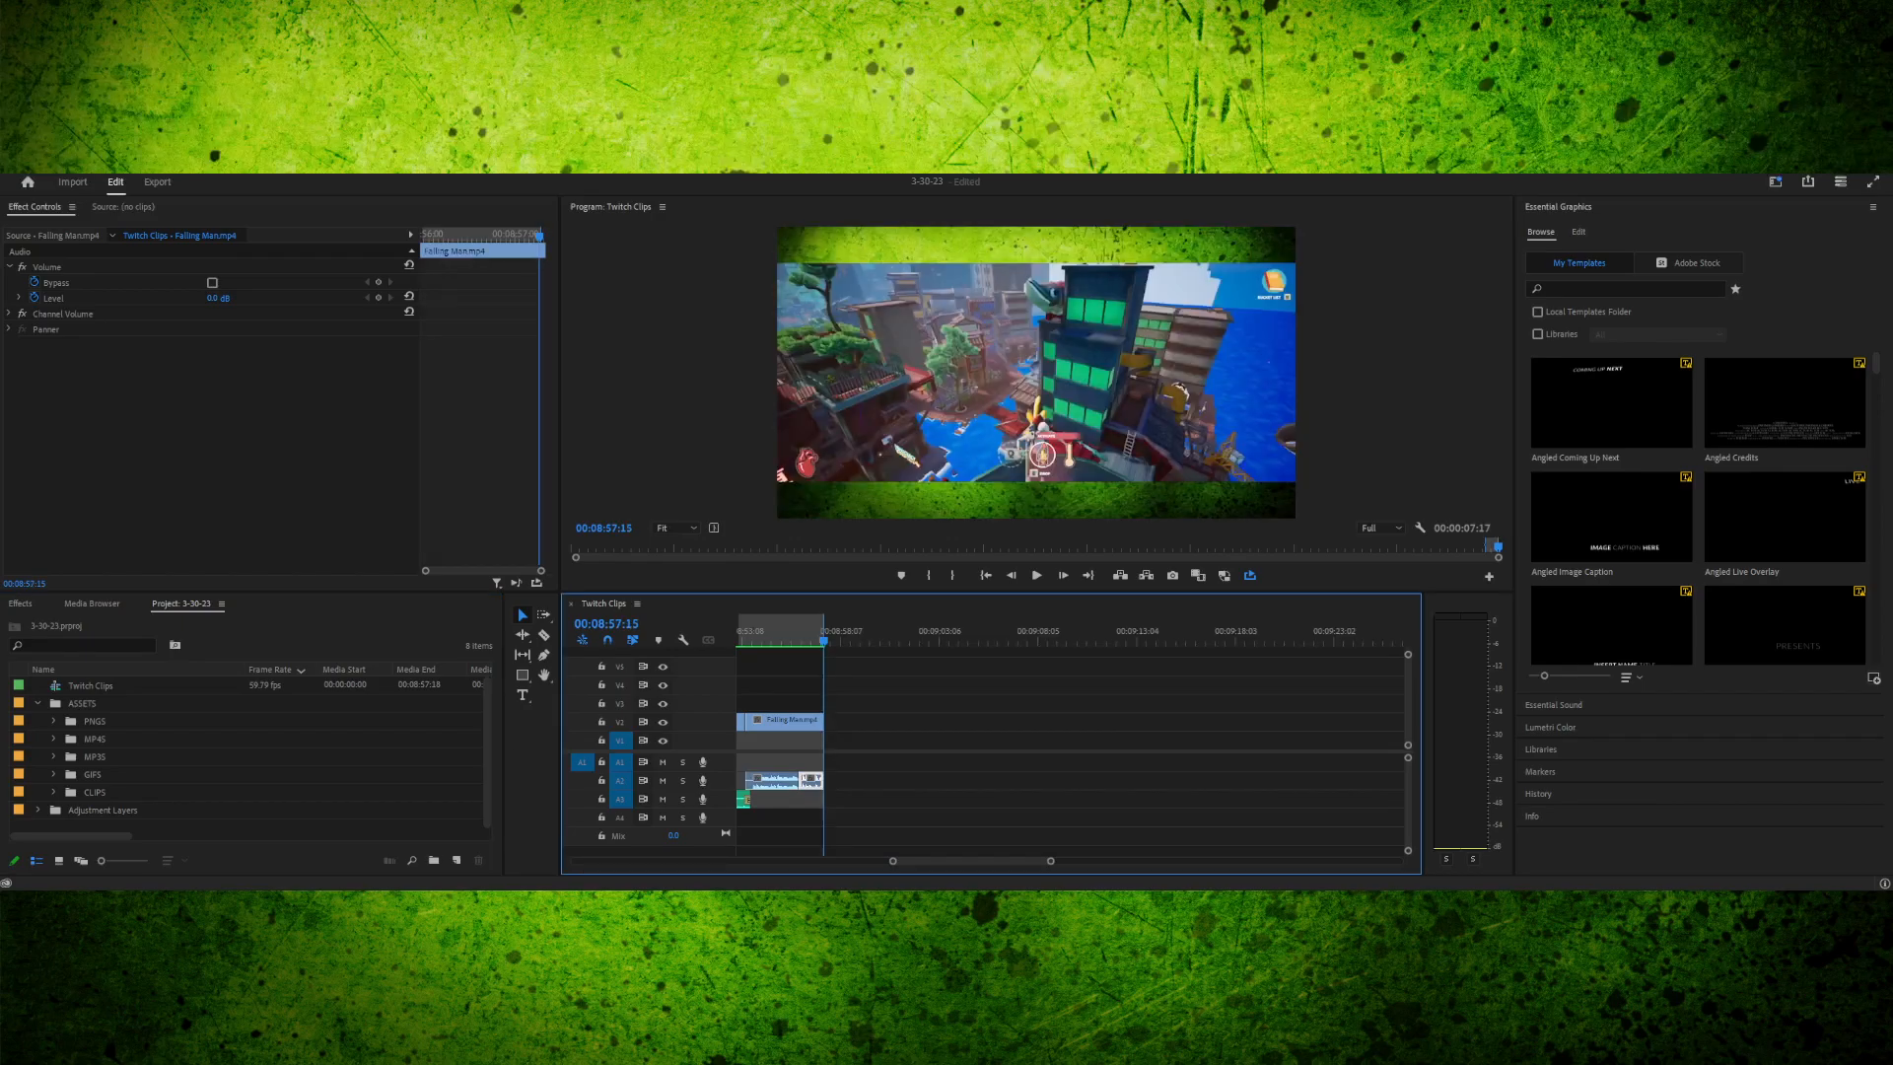
{"action": "left_click_drag", "start_coordinate": [823, 631], "coordinate": [828, 631]}
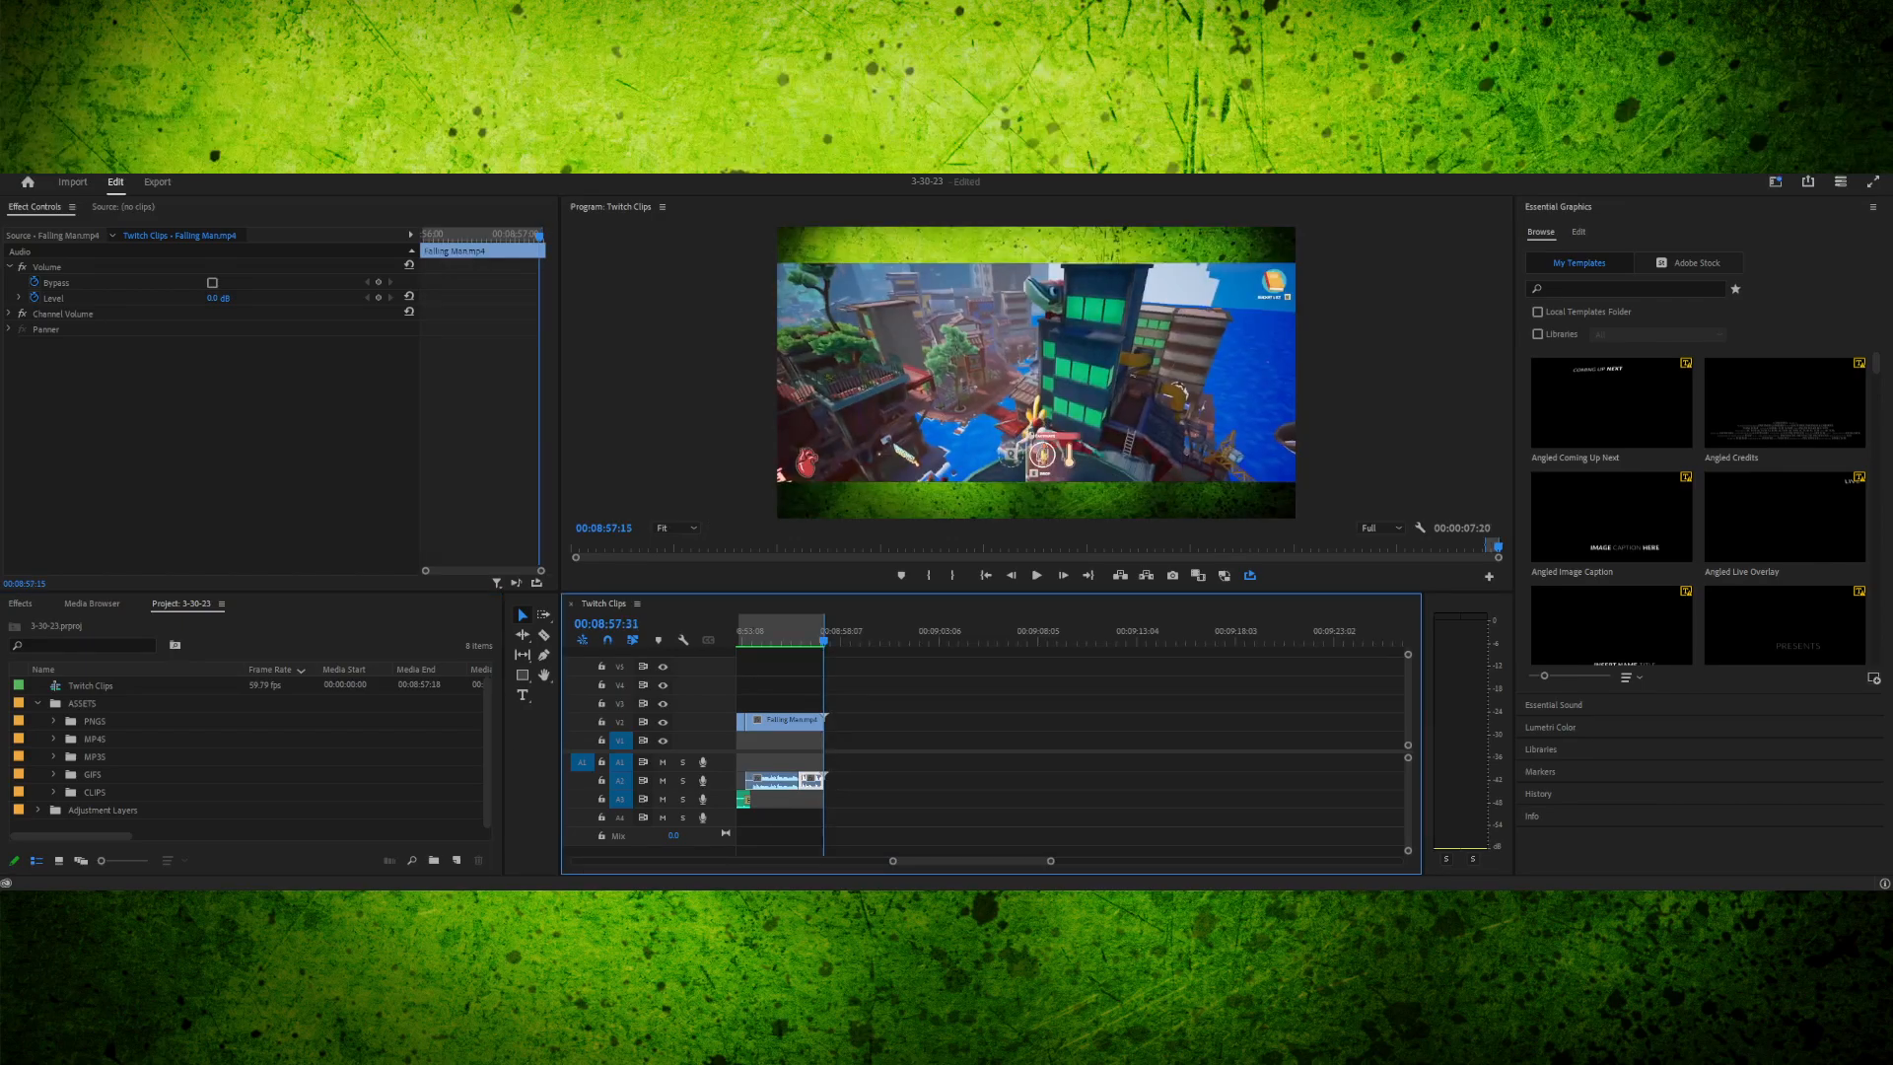
{"action": "left_click", "coordinate": [898, 630]}
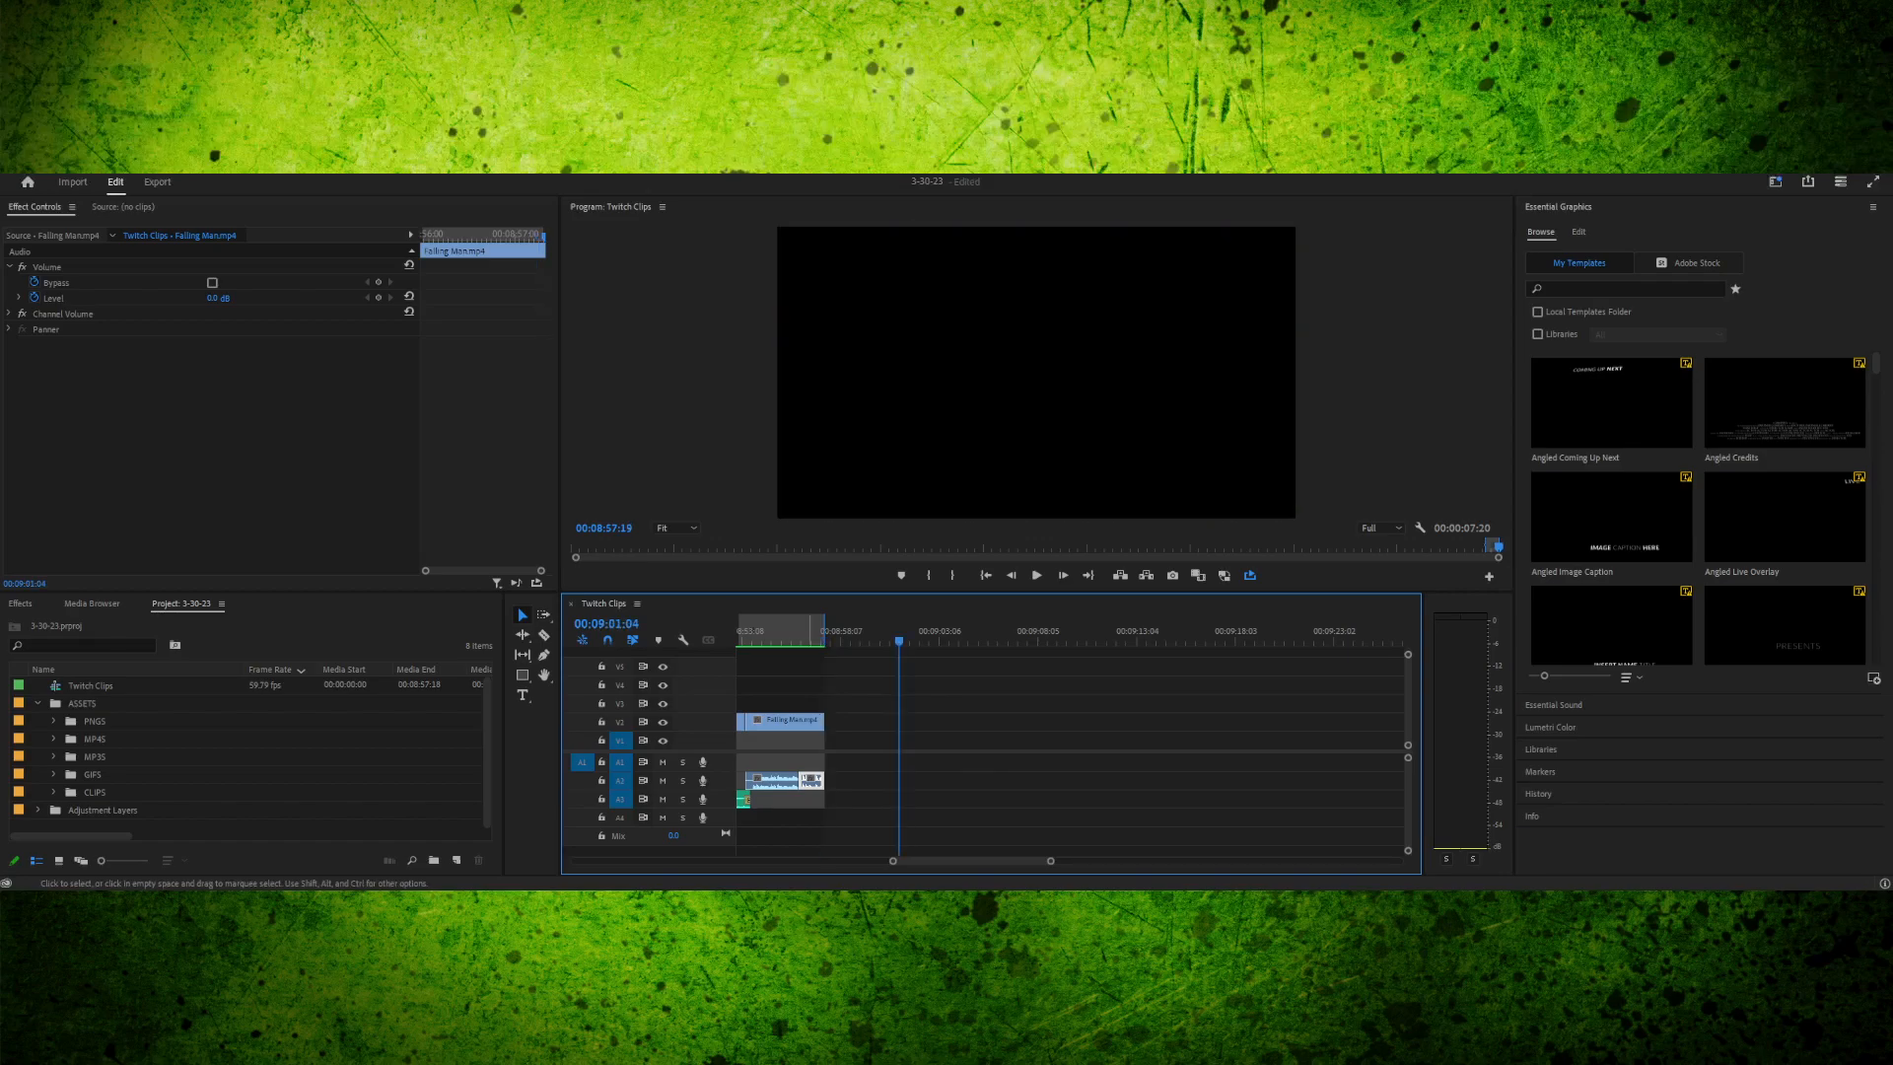
{"action": "scroll", "coordinate": [1072, 749], "scroll_direction": "up", "scroll_amount": 3}
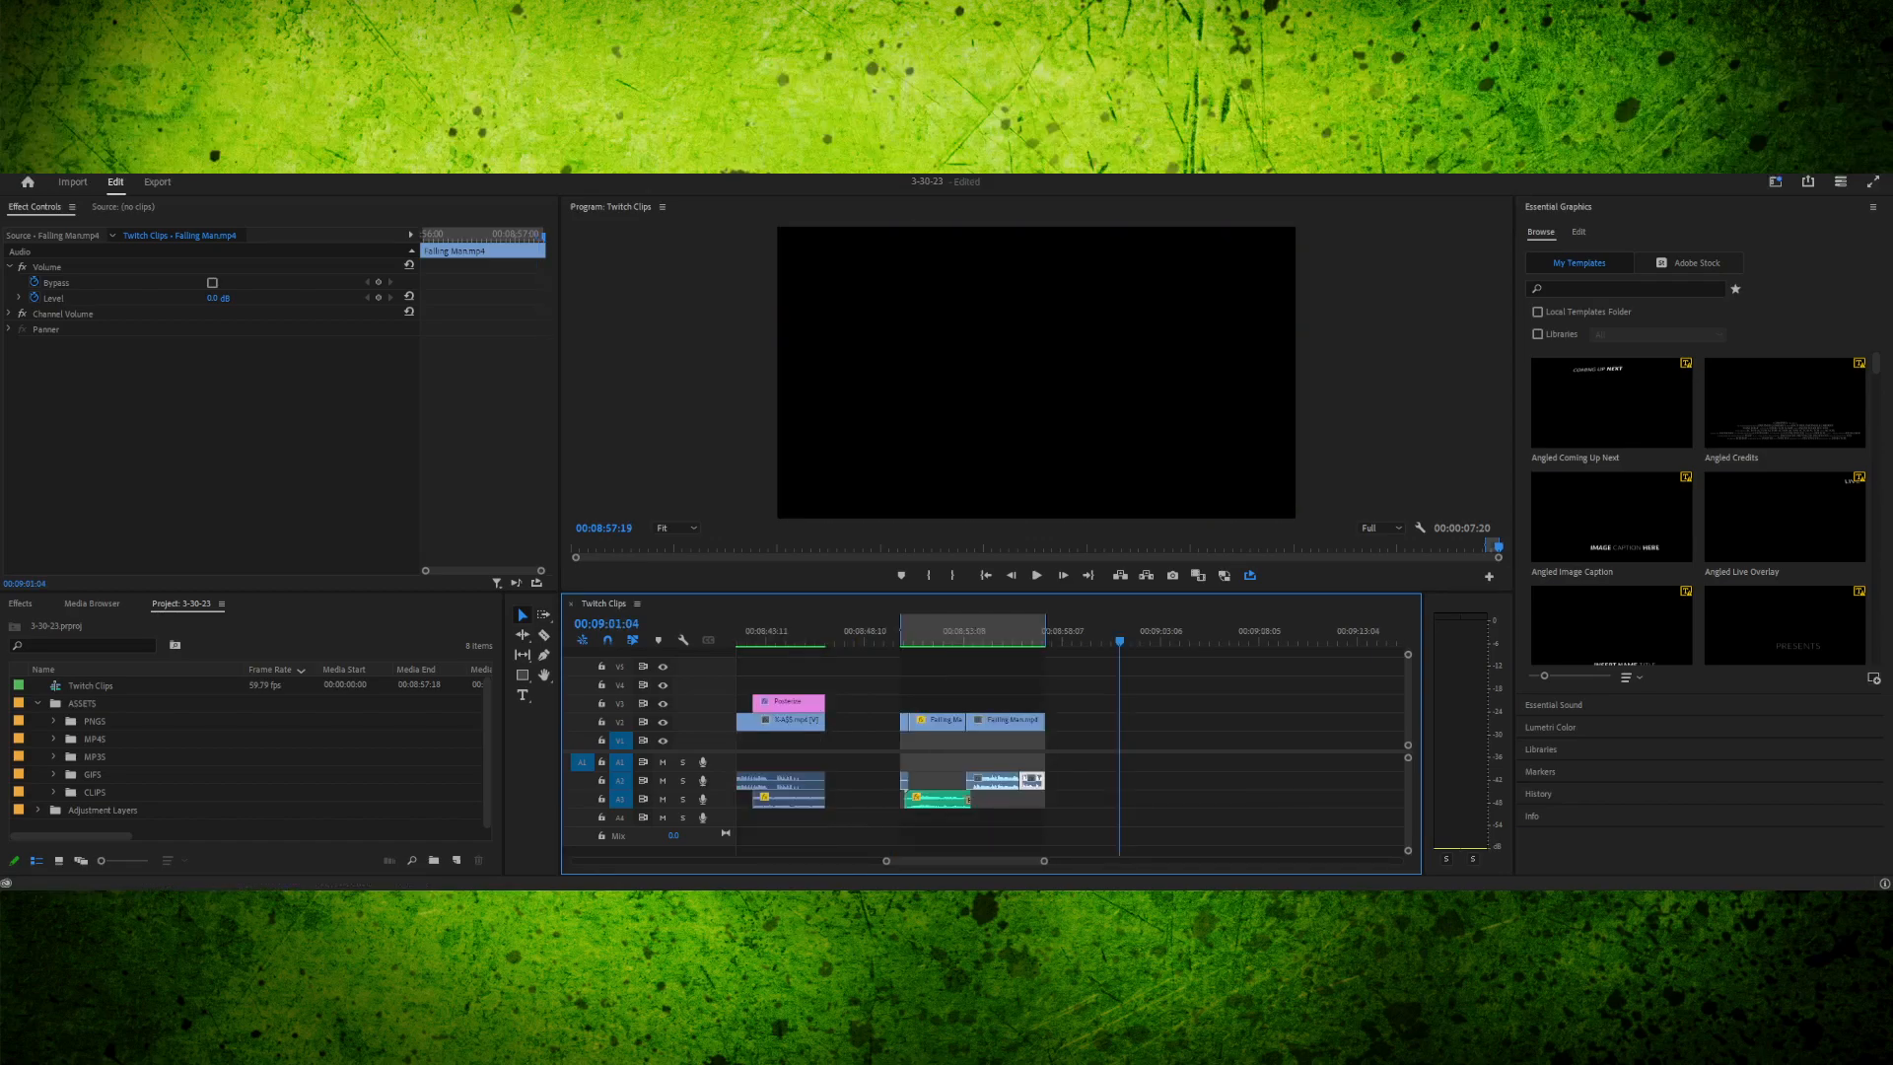
- Render and play the marked Falling Man range to its end, and save the project
{"action": "key", "text": "Return"}
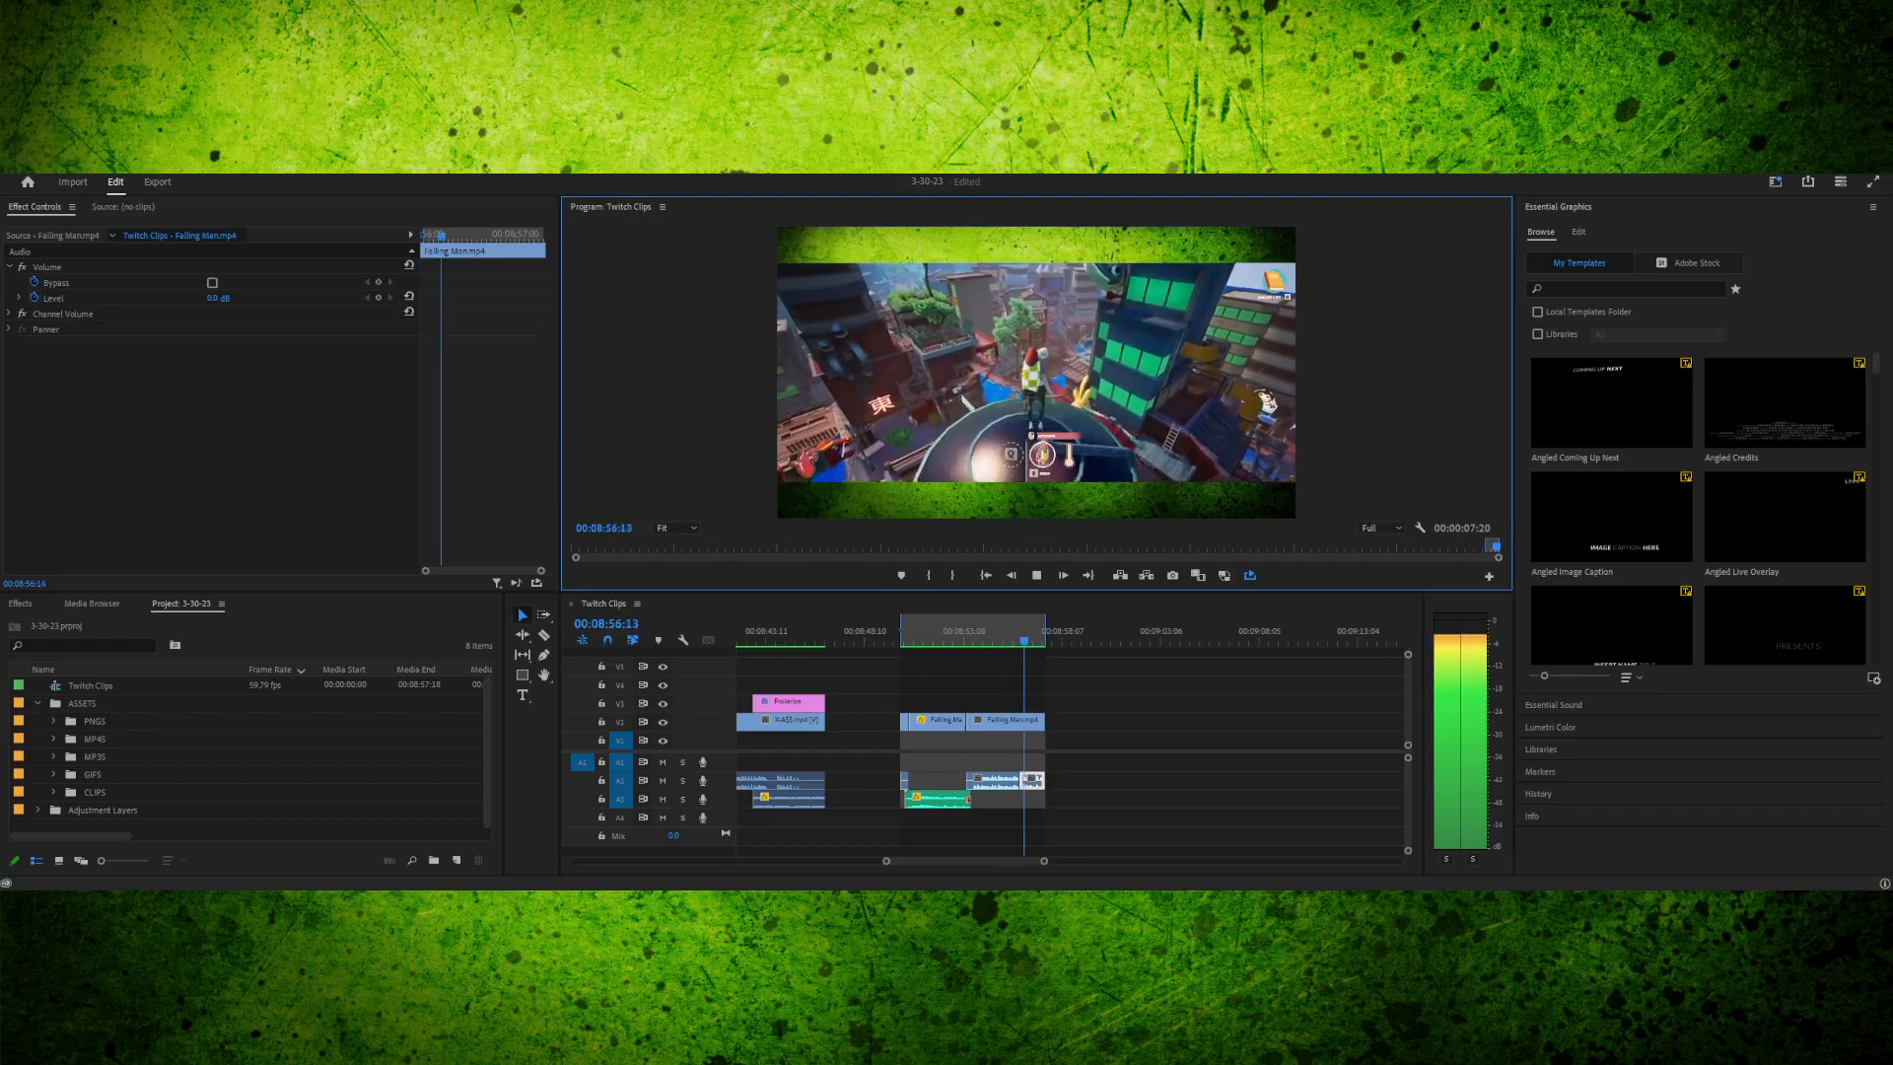
{"action": "key", "text": "space"}
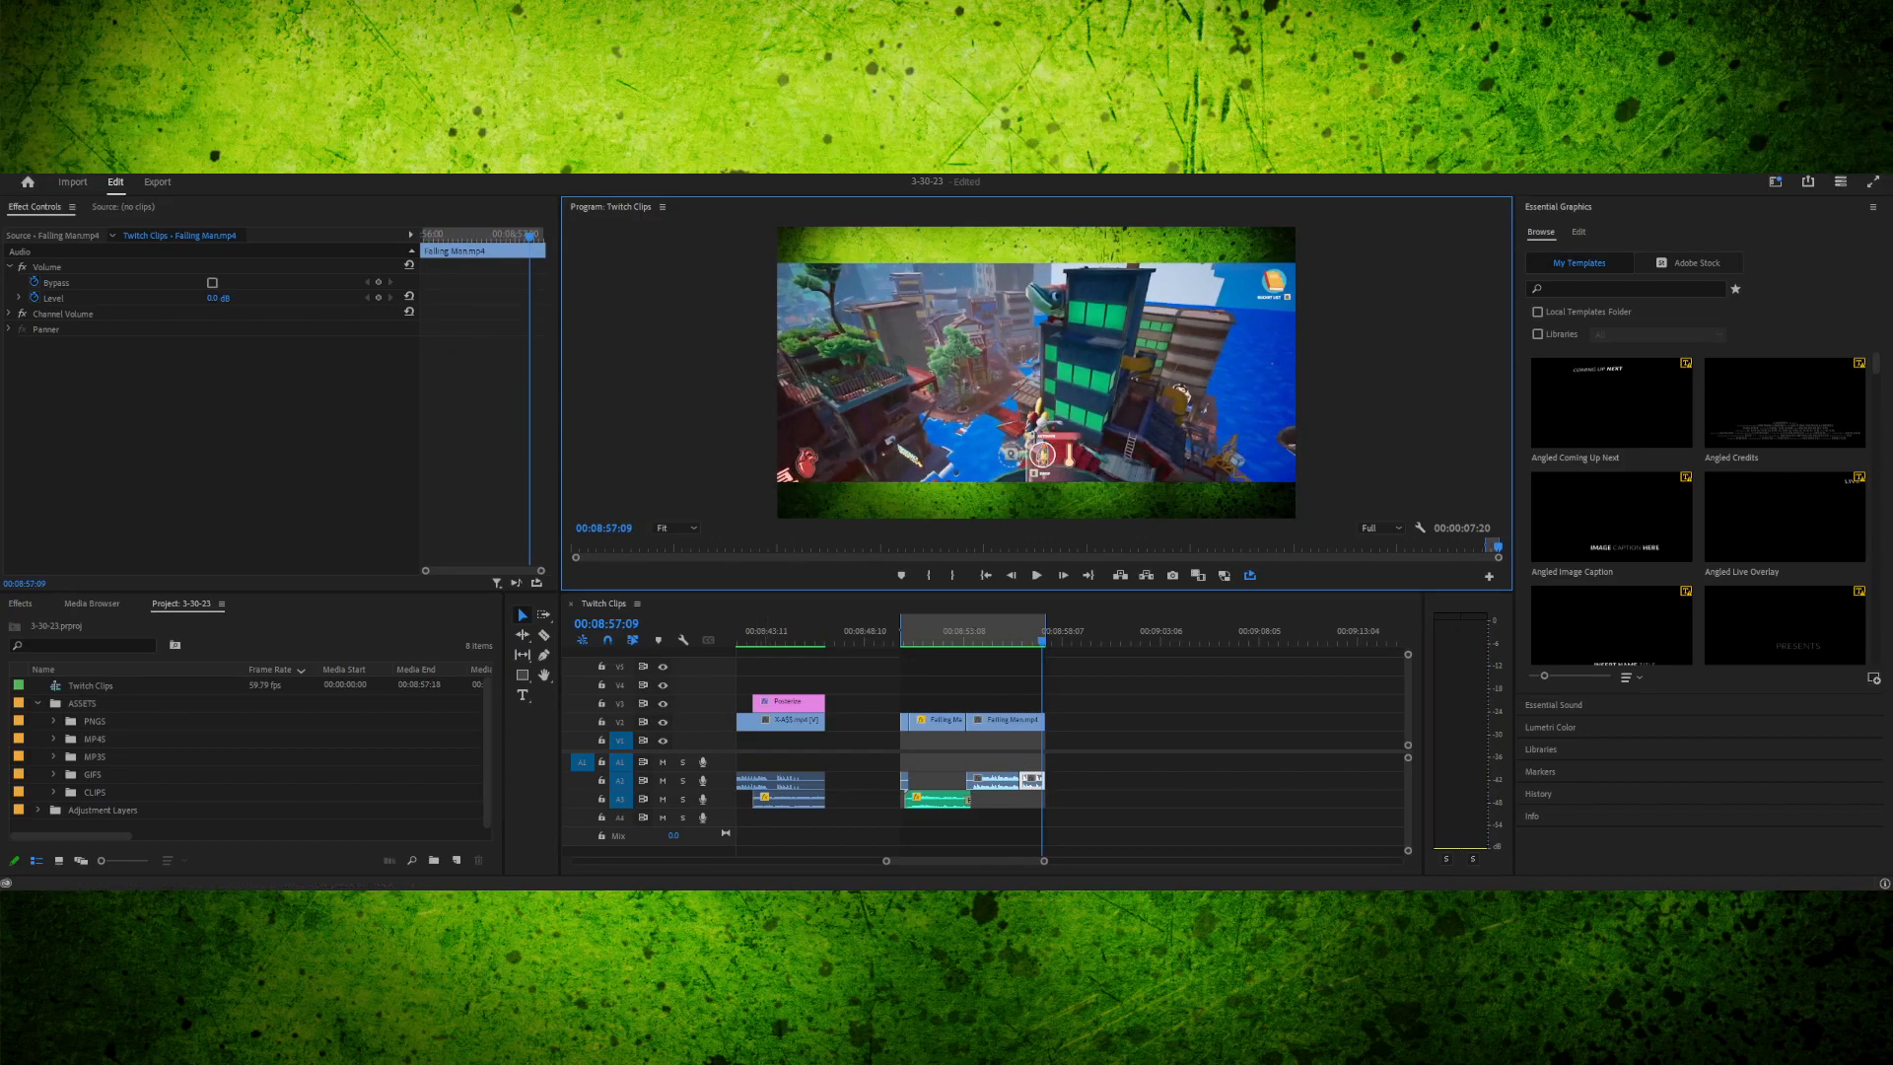
{"action": "key", "text": "ctrl+s"}
- Open the media export for the Source In/Out range, name the file Falling Man.mp4, and play its preview
{"action": "key", "text": "ctrl+m"}
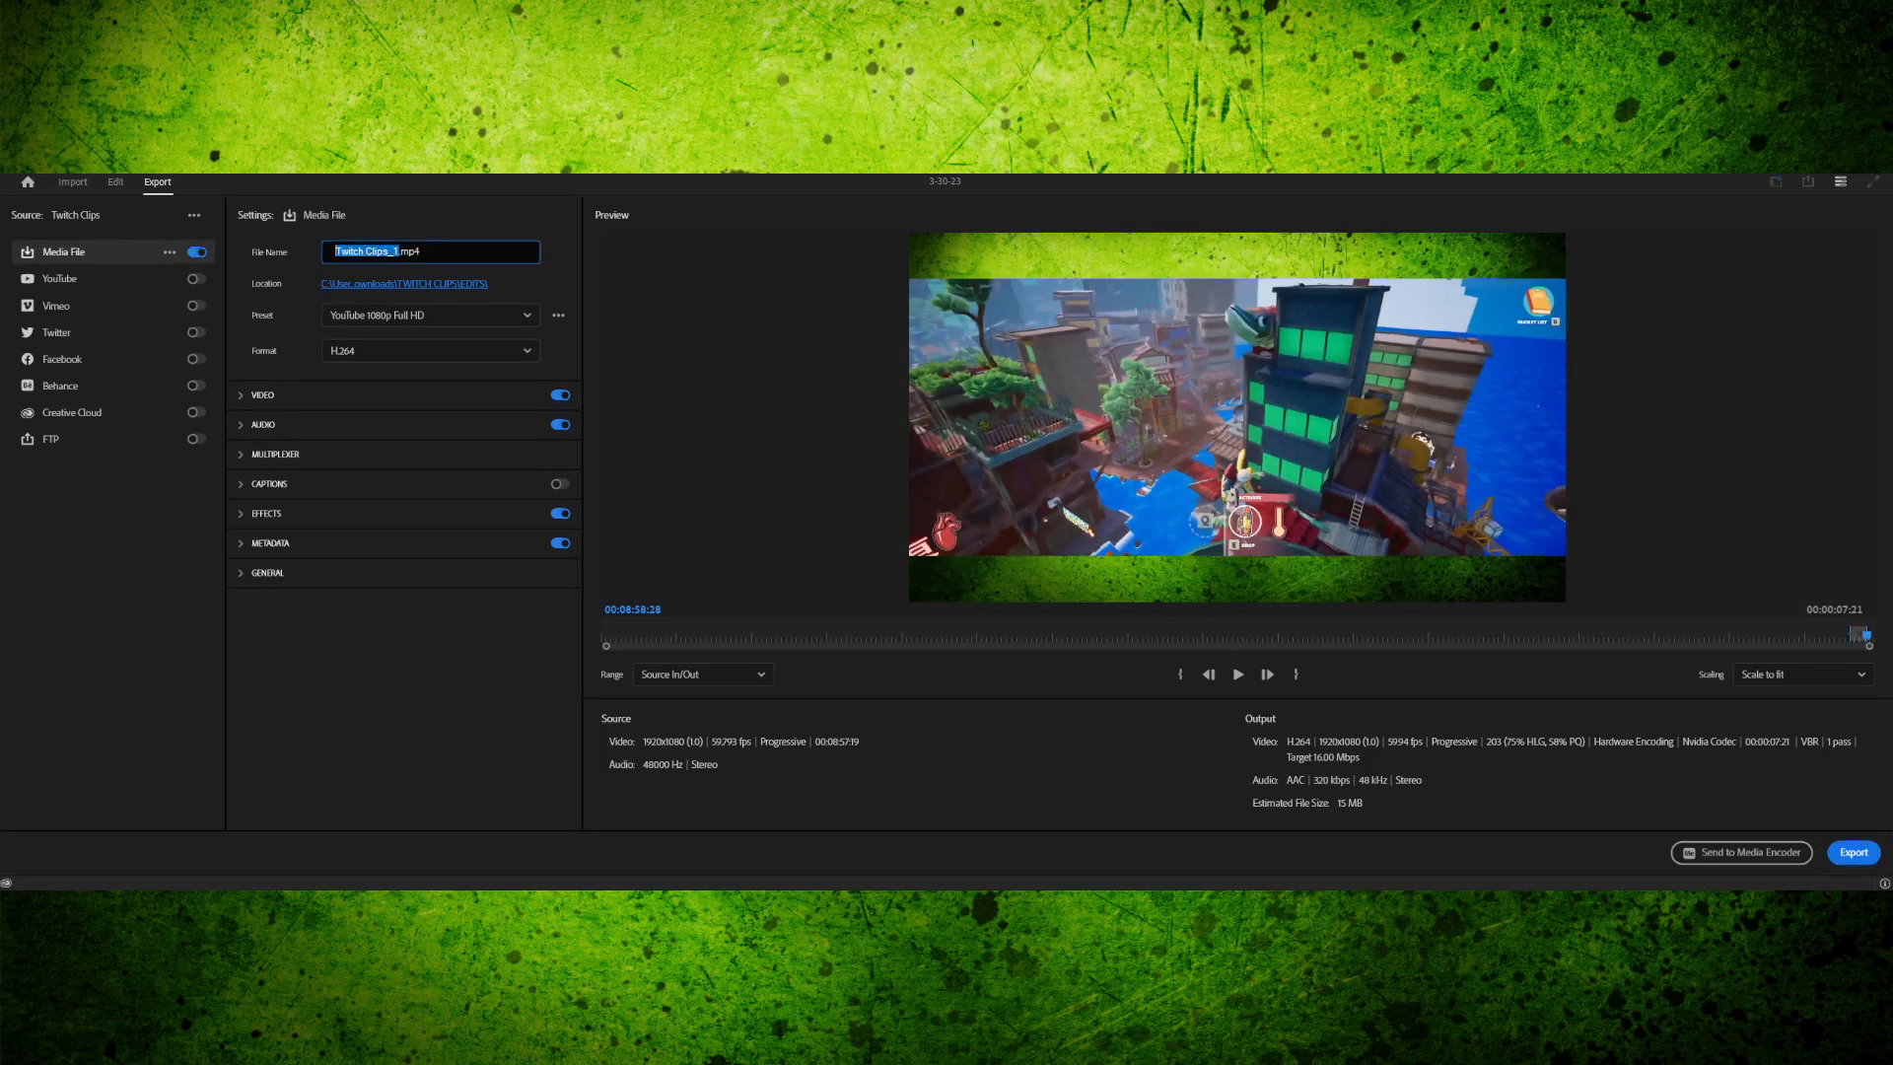
{"action": "type", "text": "Falling"}
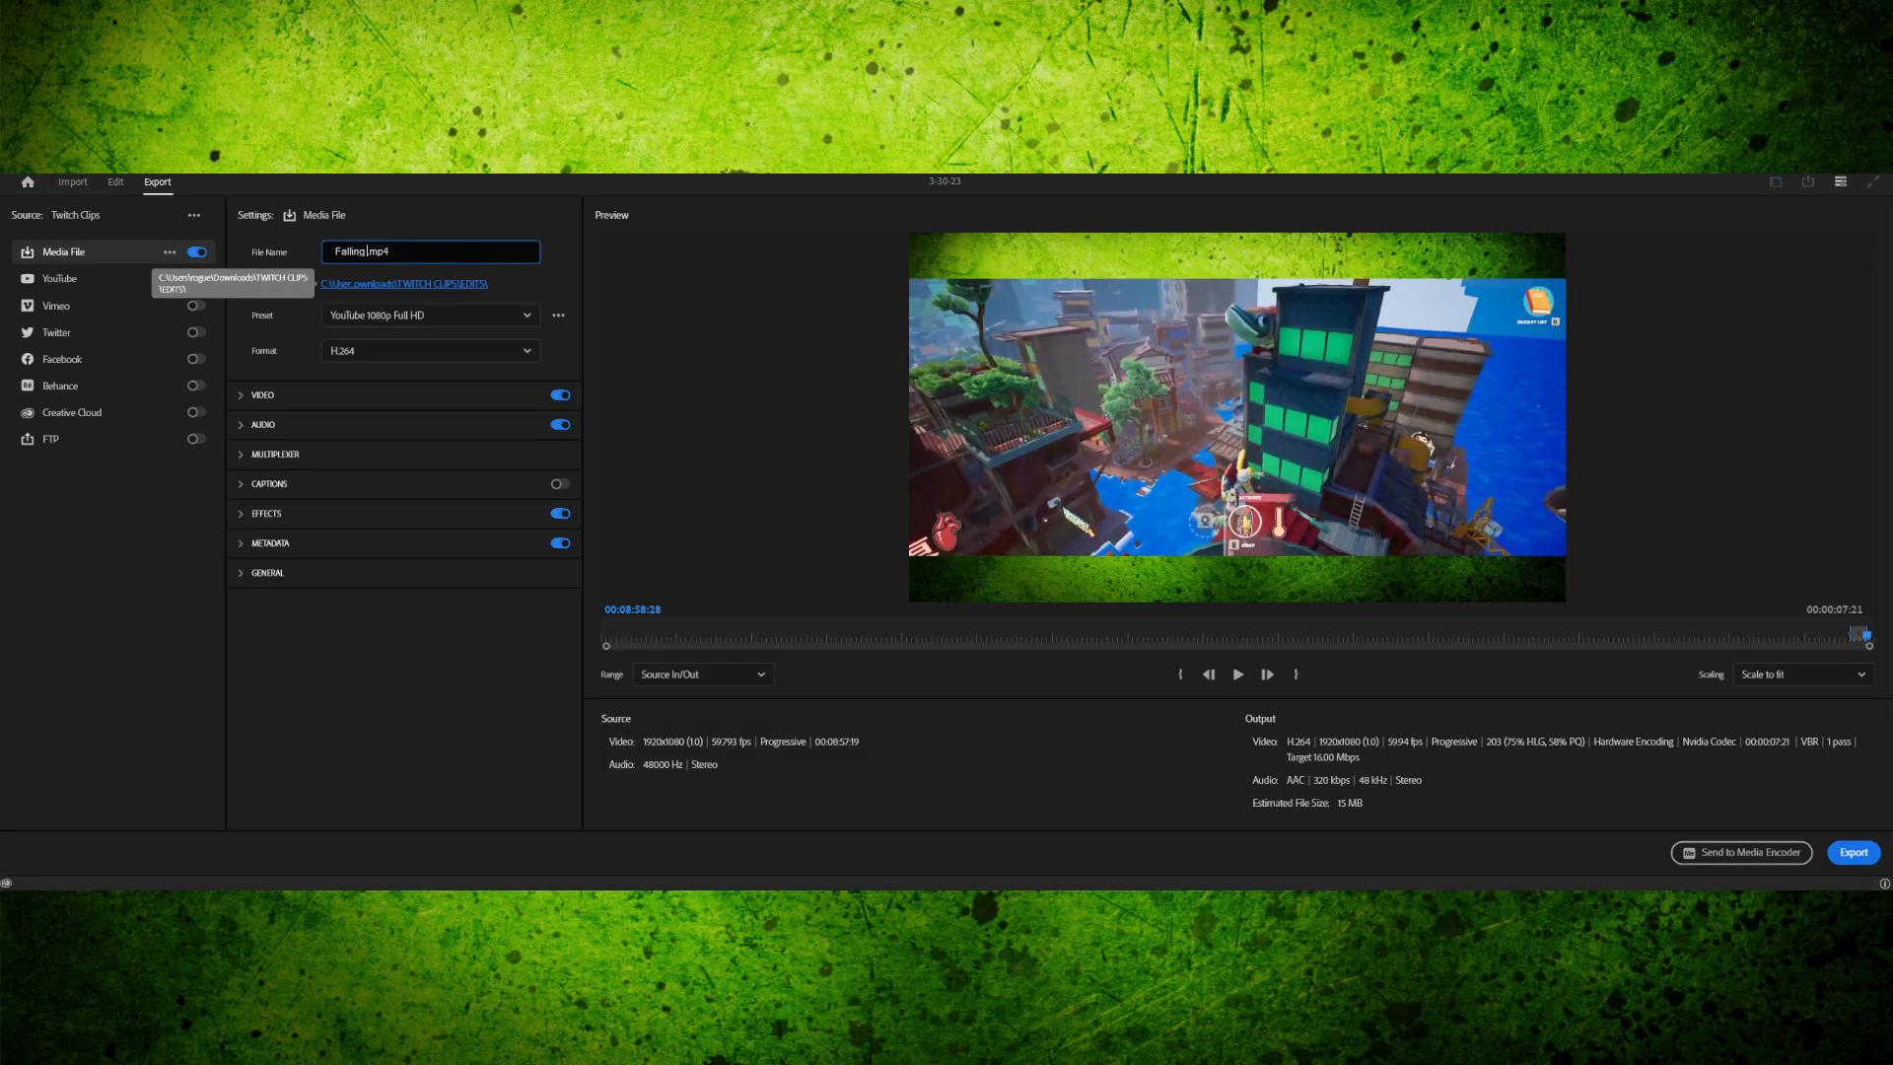
{"action": "type", "text": "Man"}
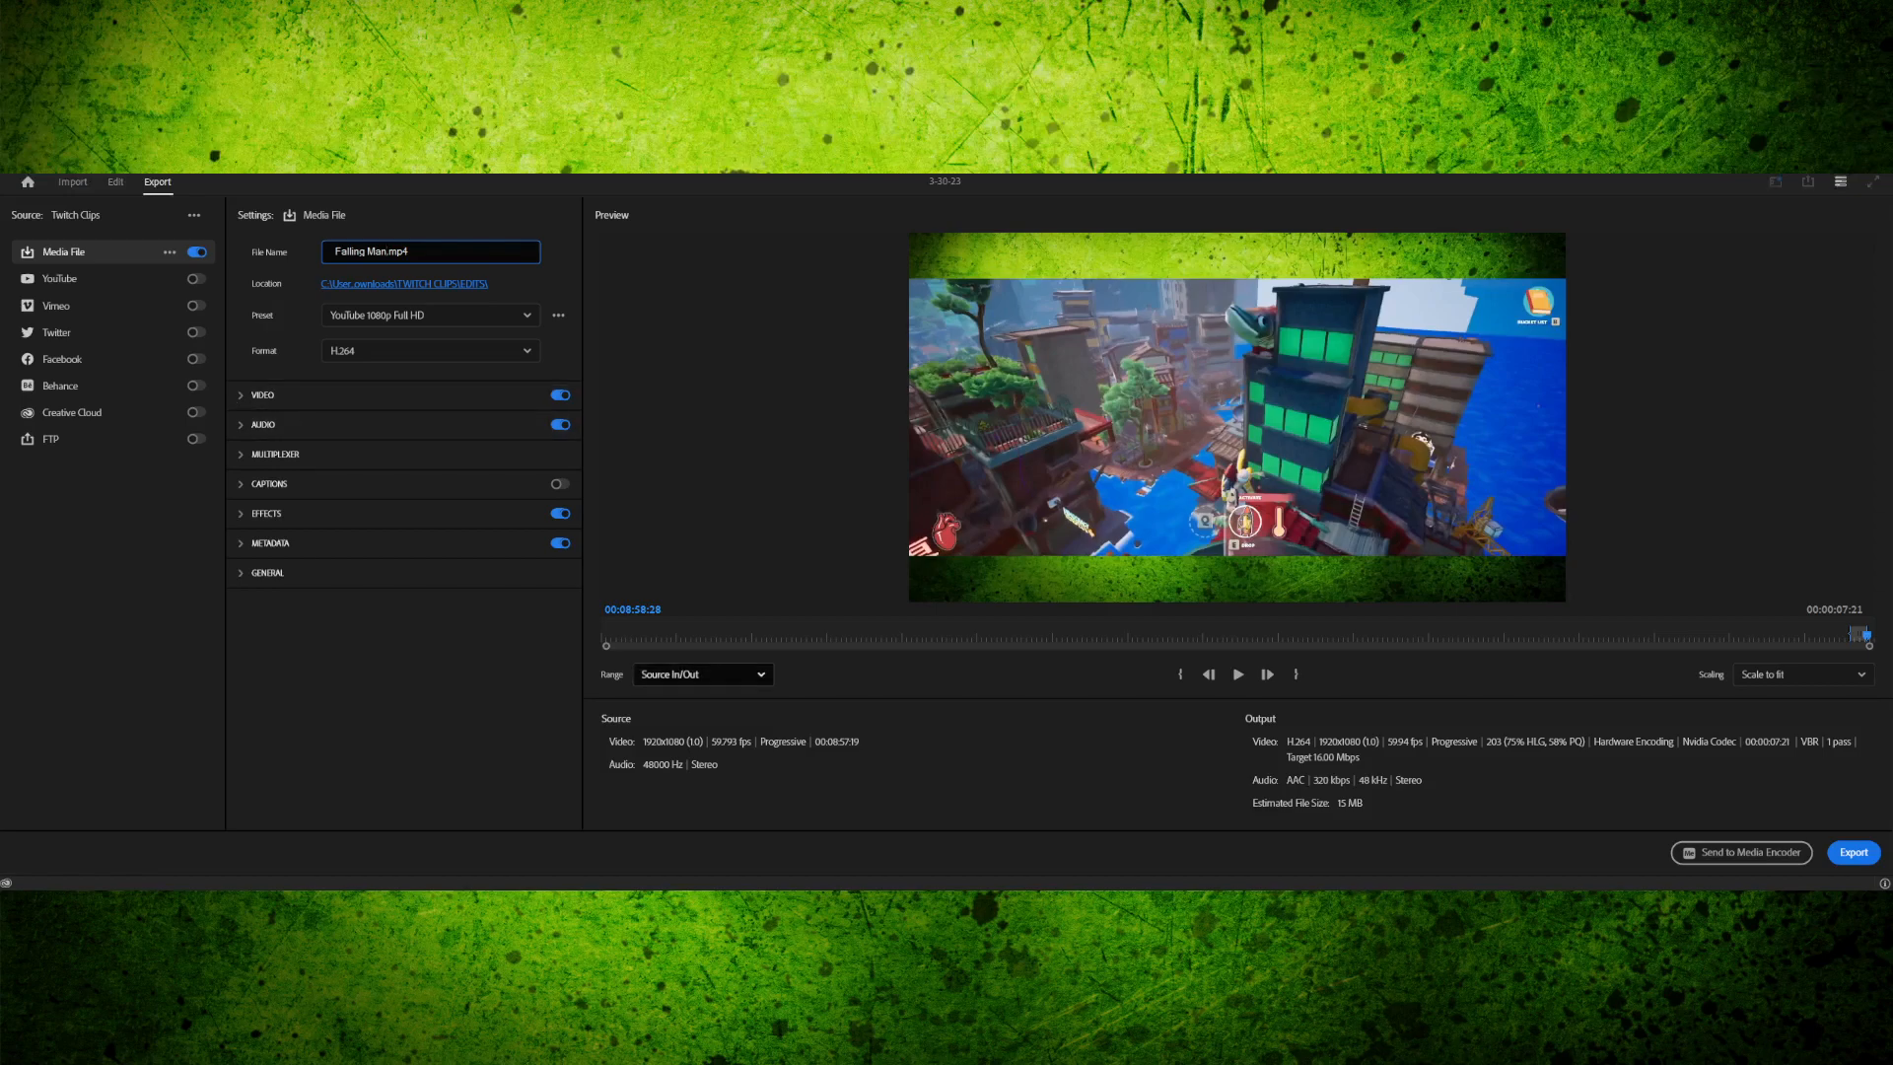
{"action": "left_click", "coordinate": [703, 674]}
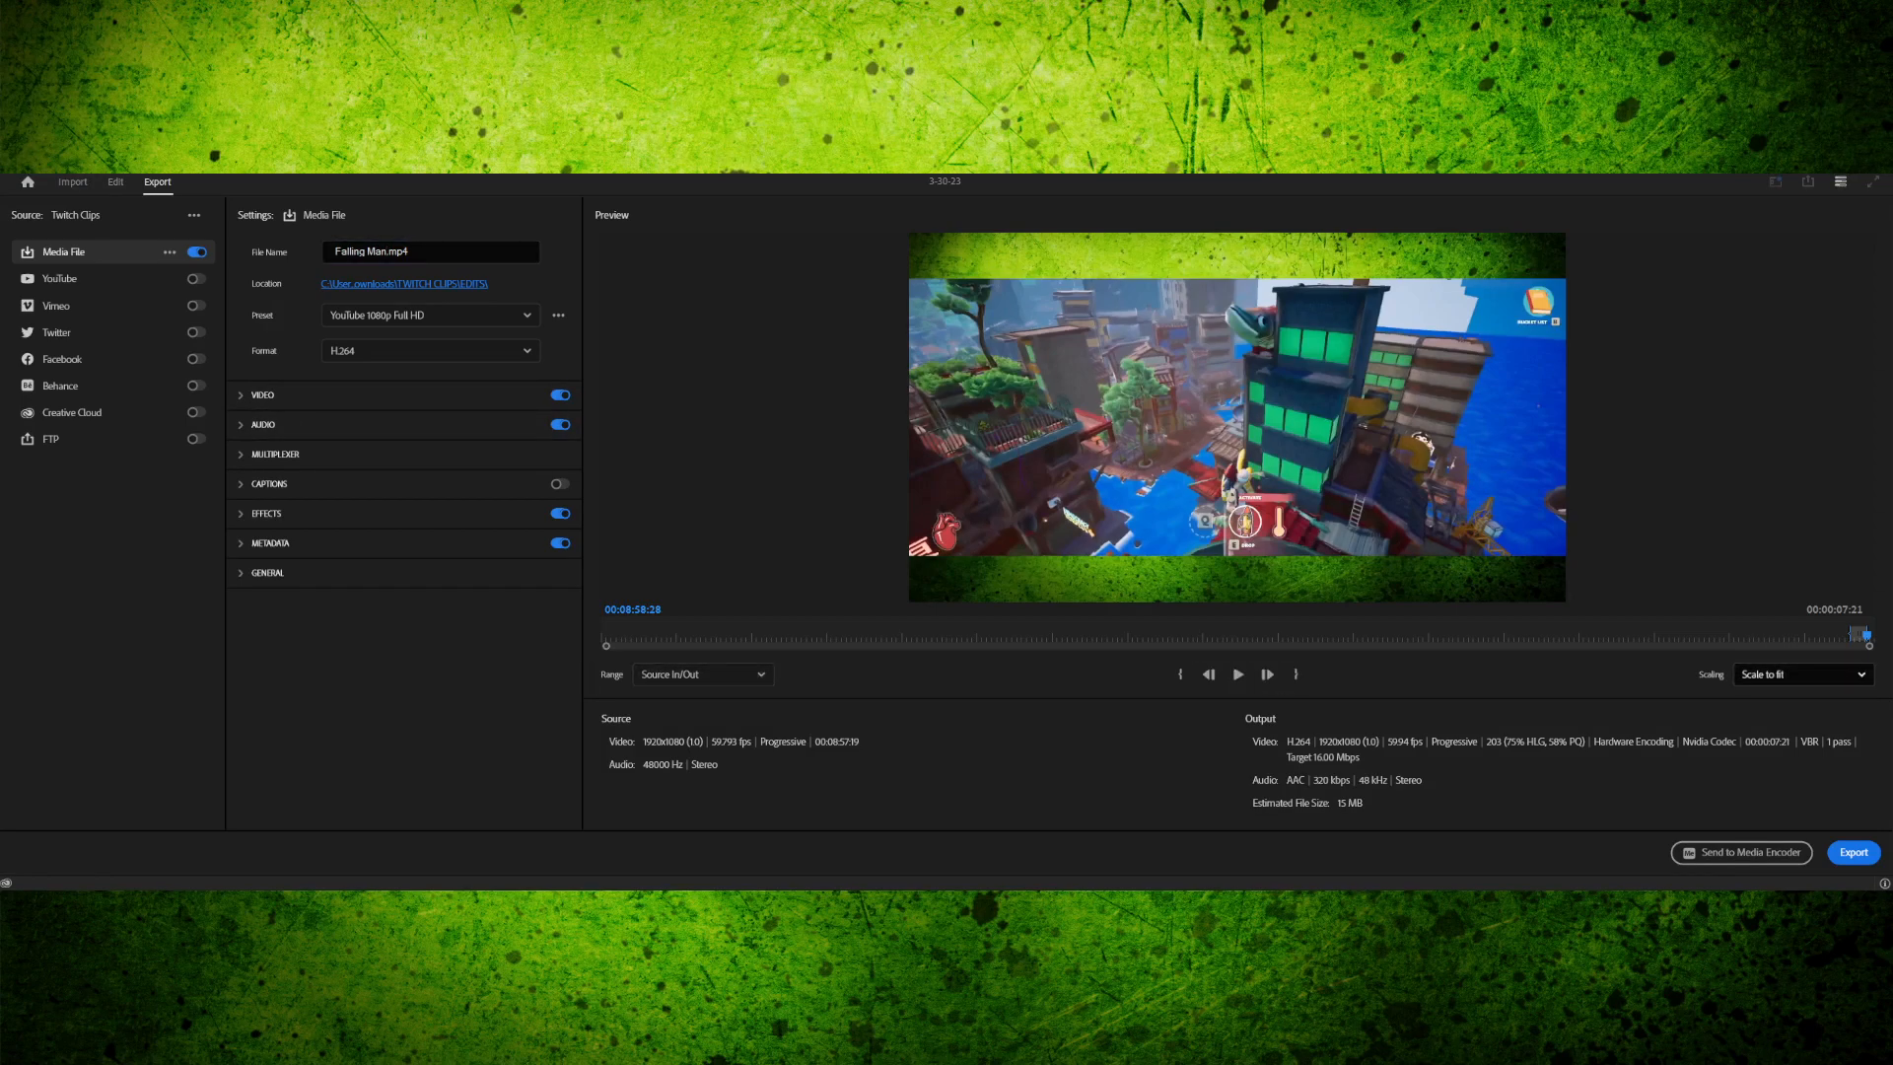
{"action": "key", "text": "space"}
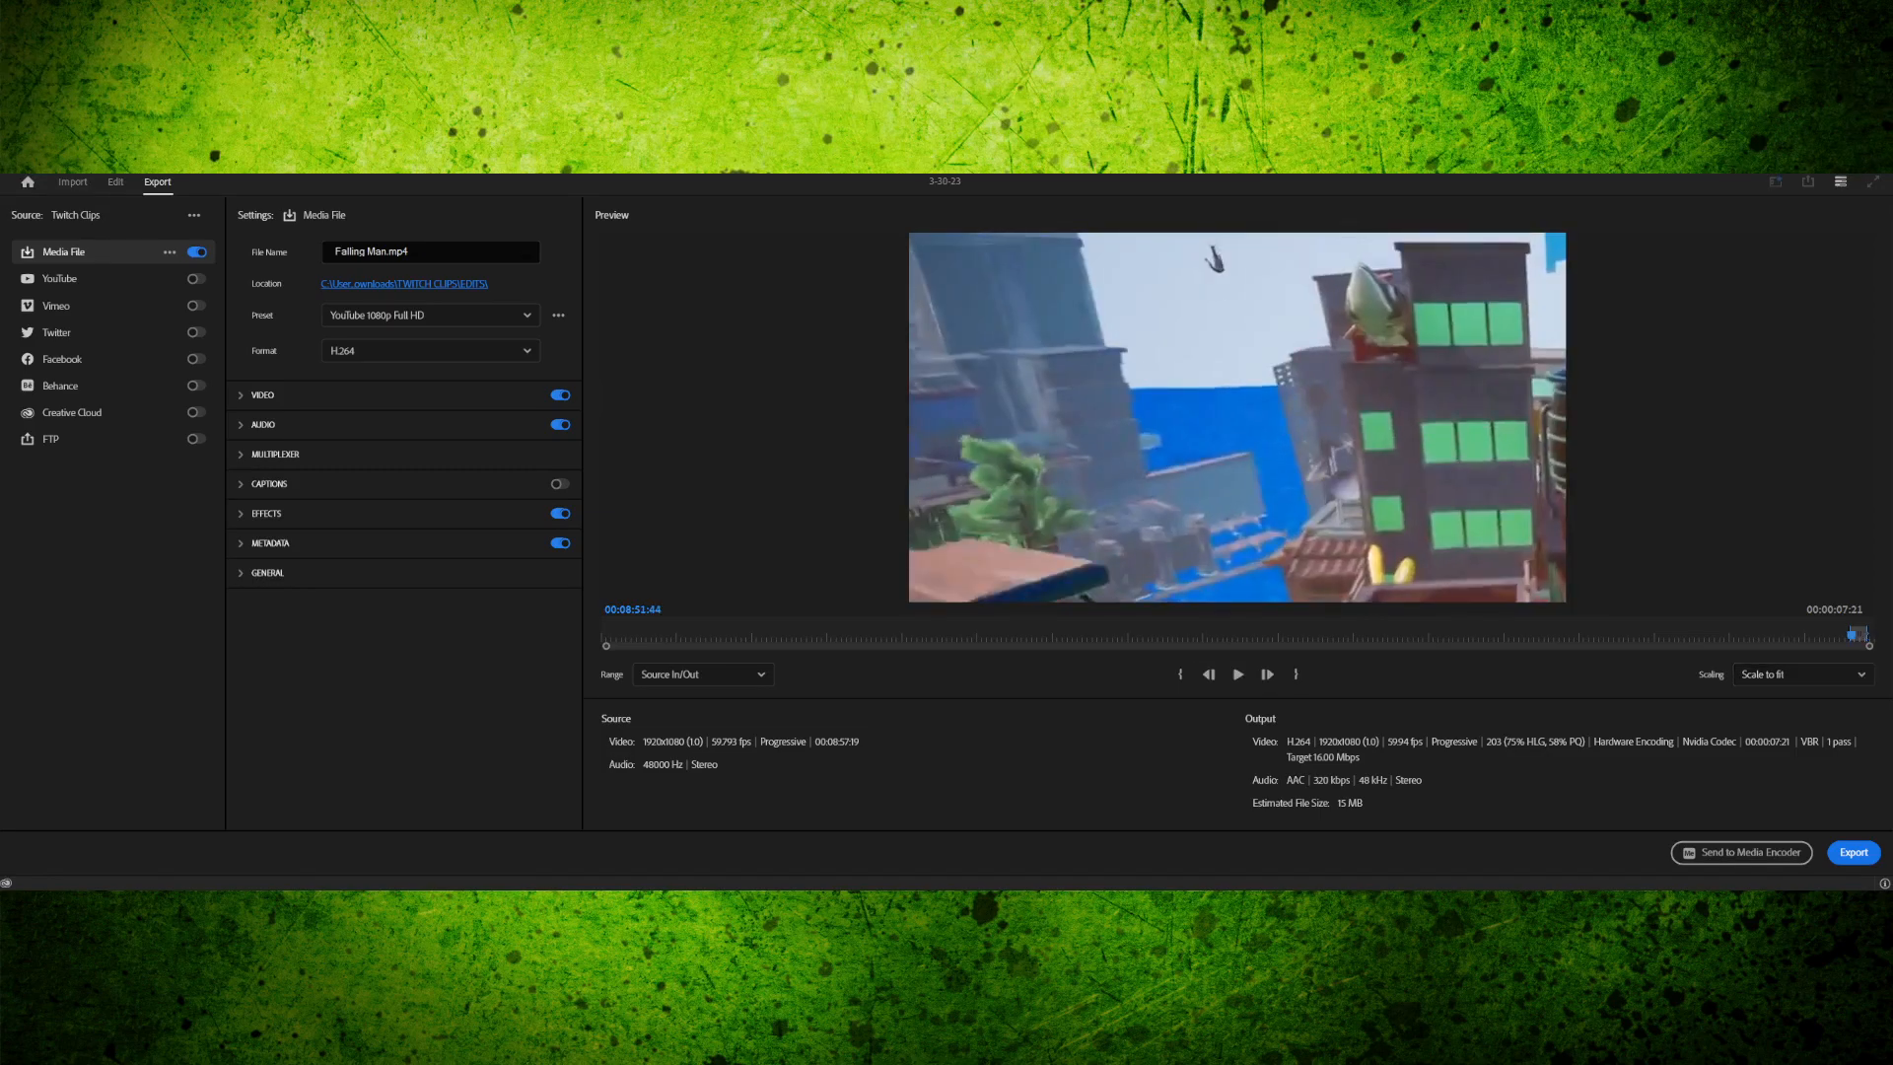
{"action": "key", "text": "space"}
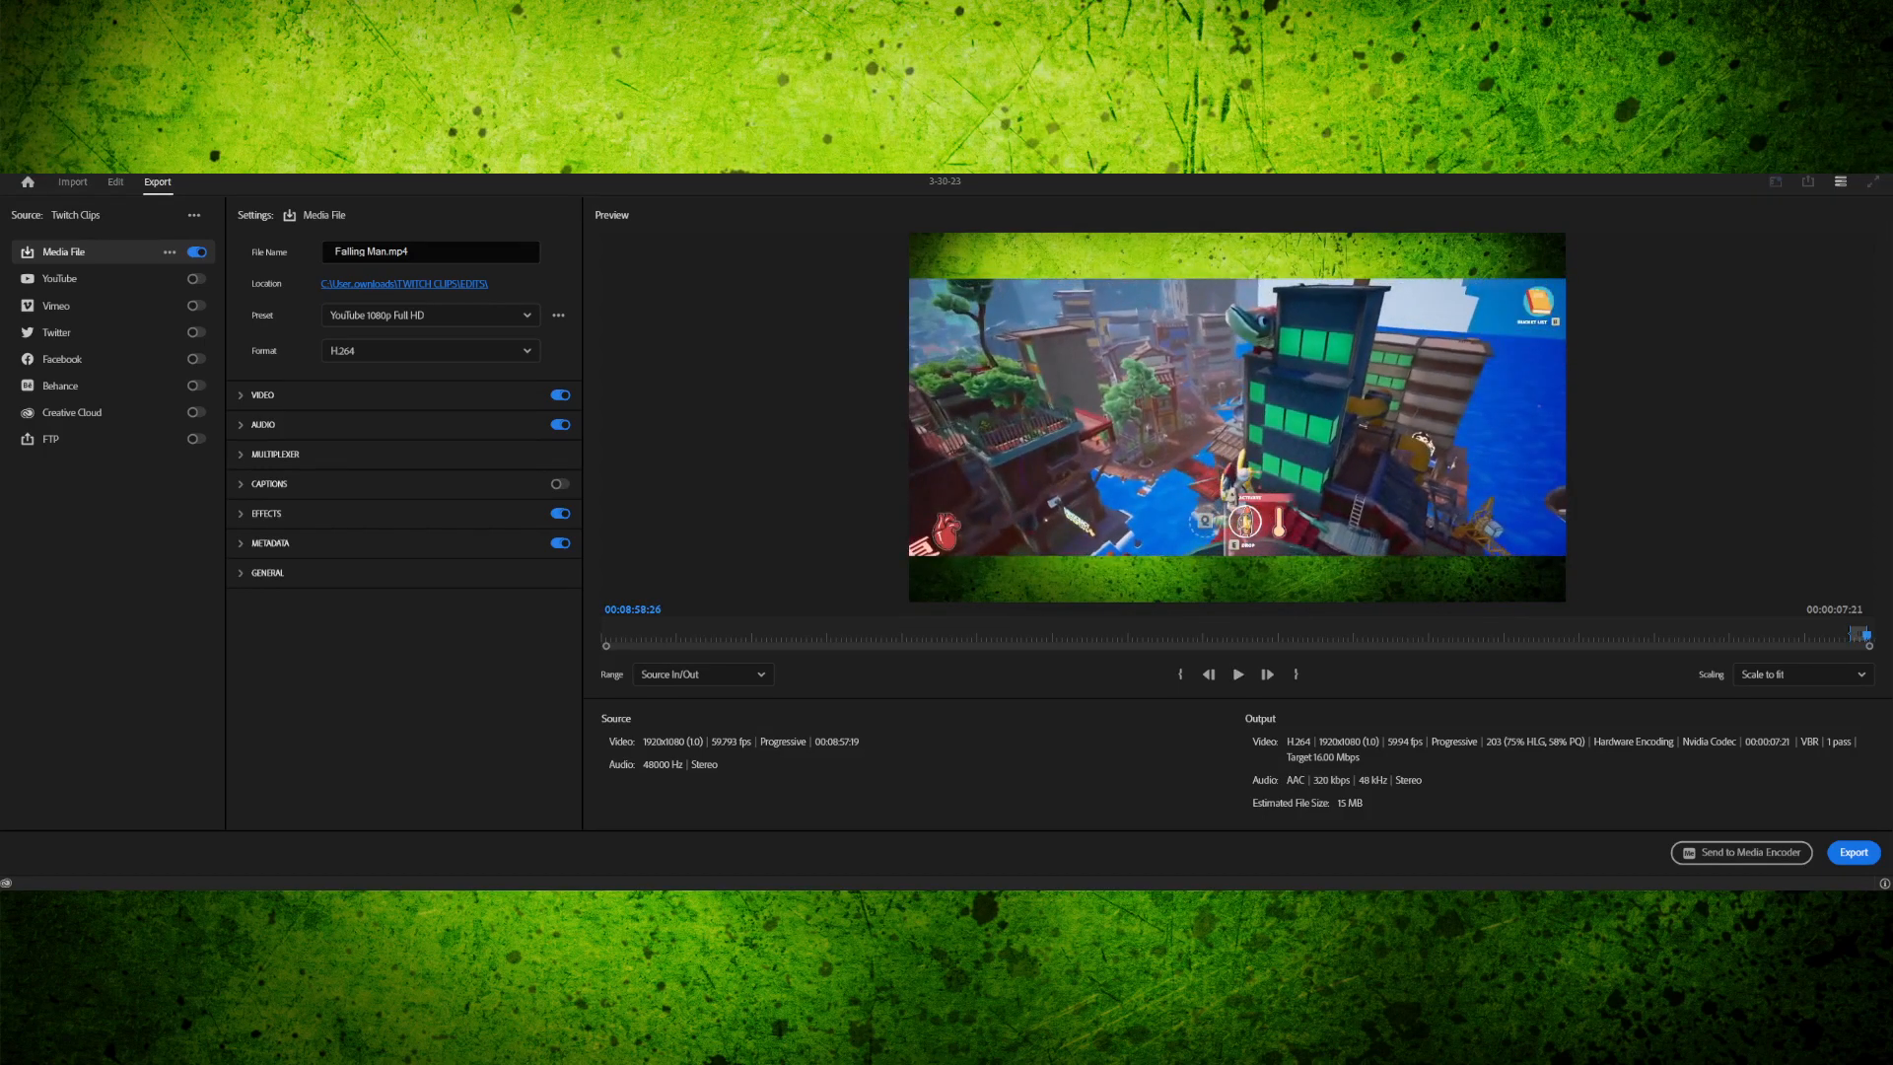
- Export the Falling Man.mp4 media file and clear the sequence's out point
{"action": "left_click", "coordinate": [1853, 852]}
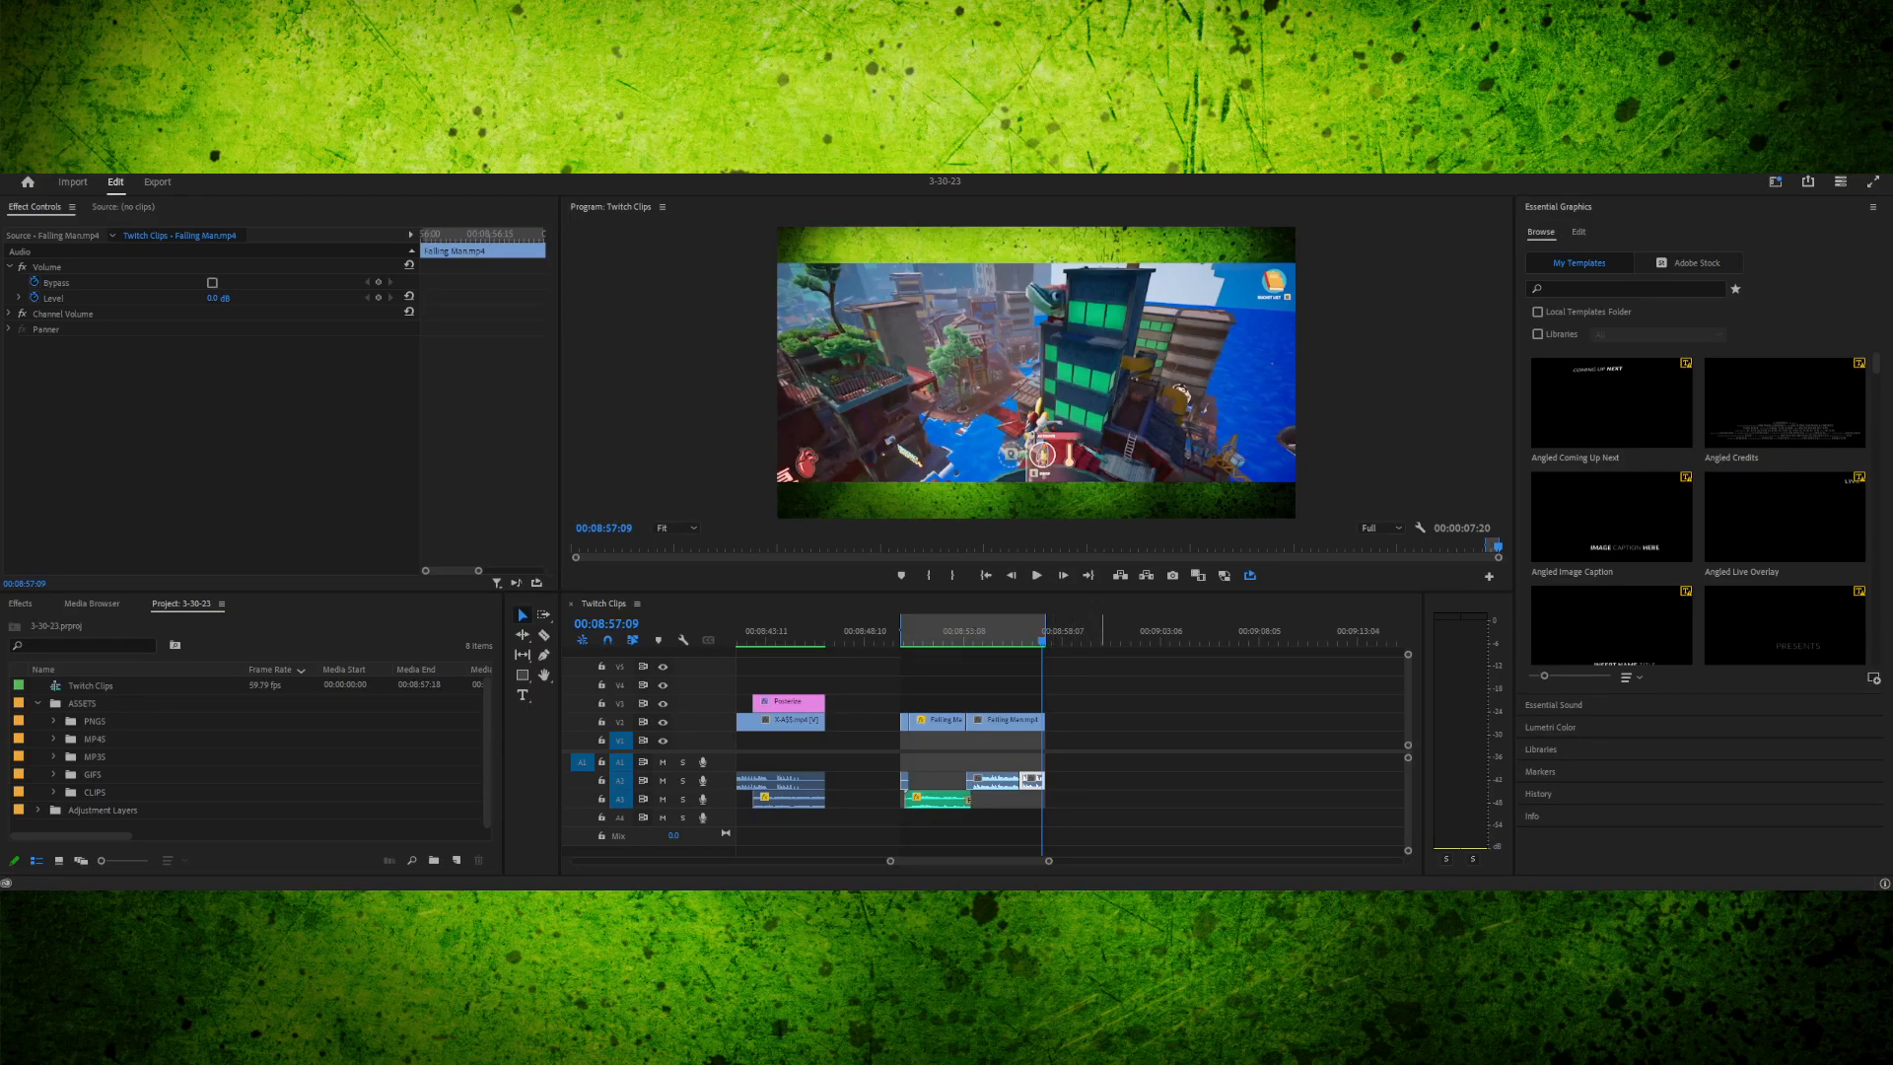
{"action": "key", "text": "ctrl+shift+o"}
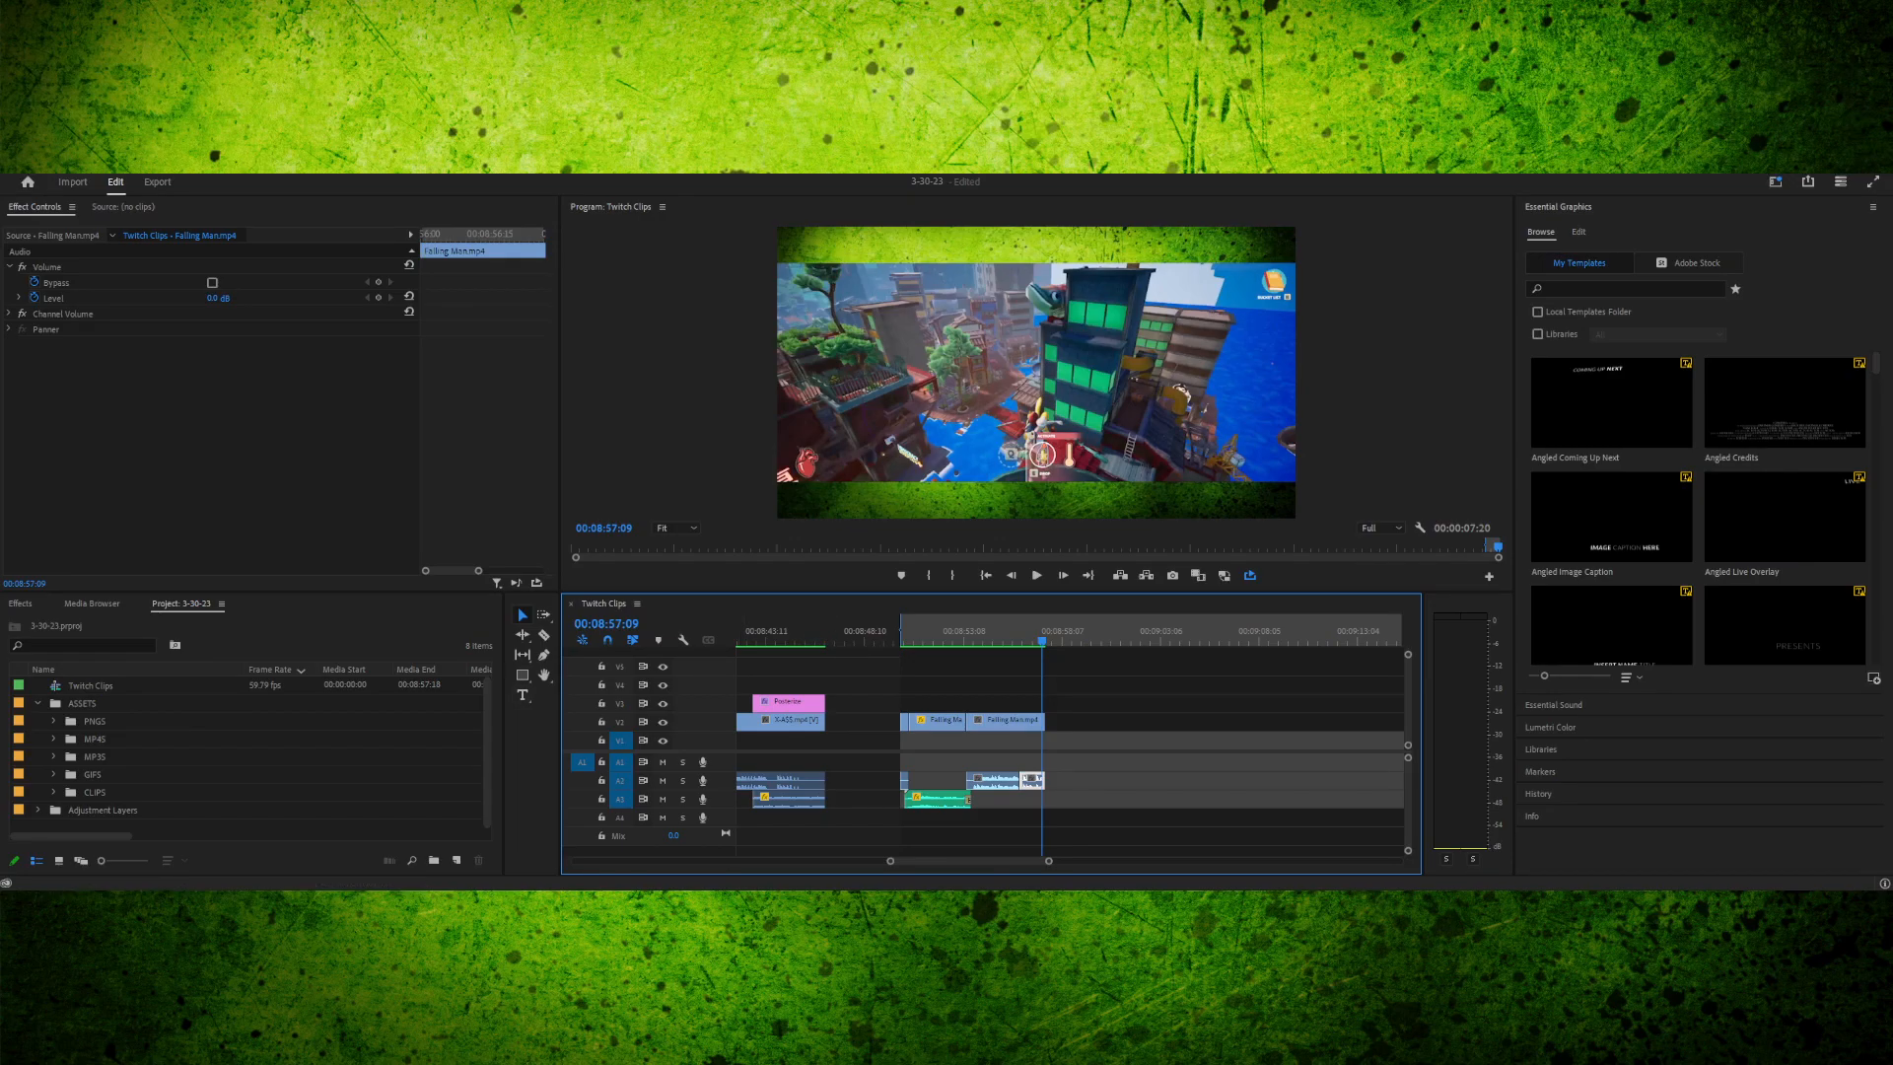
- Find Hulk ASS.mp4 in the CLIPS bin and place it on the timeline after the last Falling Man clip, leaving a small gap
{"action": "left_click", "coordinate": [53, 792]}
{"action": "scroll", "coordinate": [54, 792], "scroll_direction": "down", "scroll_amount": 5}
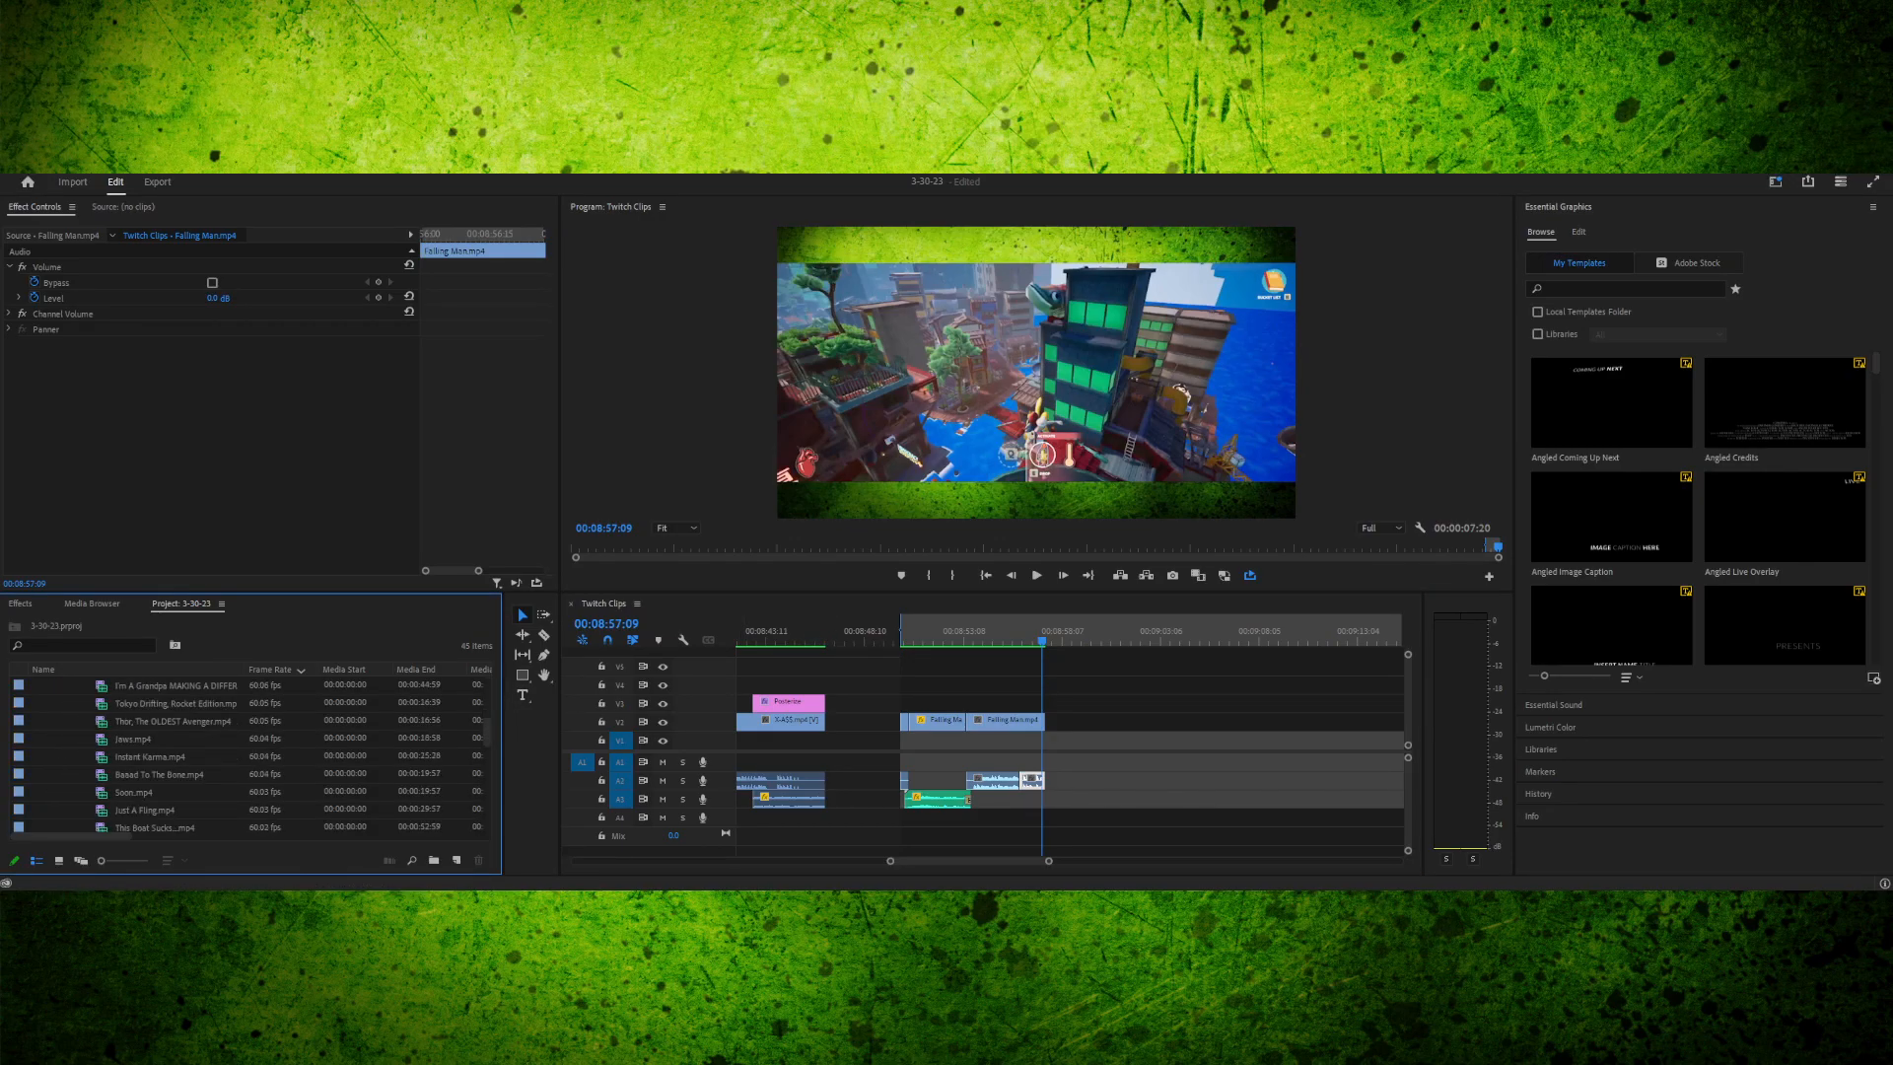
{"action": "scroll", "coordinate": [136, 792], "scroll_direction": "down", "scroll_amount": 5}
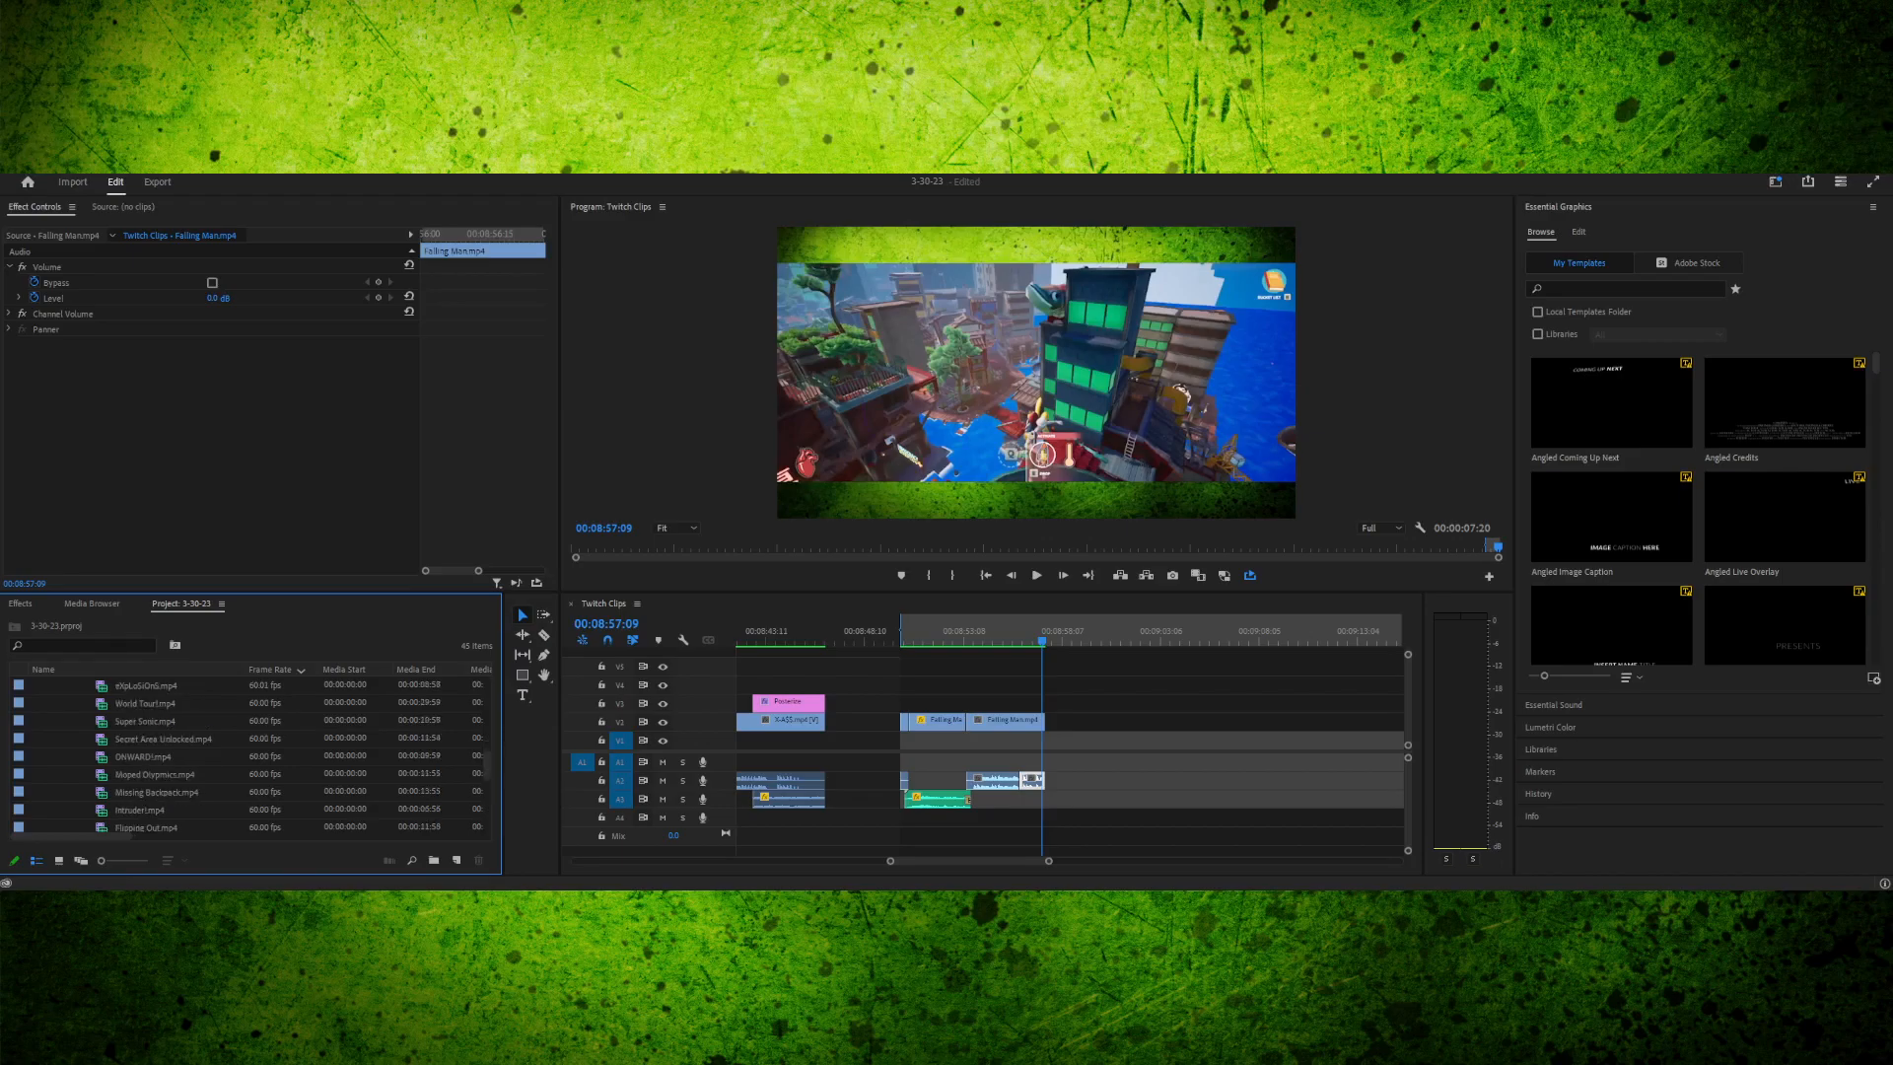
{"action": "left_click", "coordinate": [136, 791]}
{"action": "left_click", "coordinate": [137, 774]}
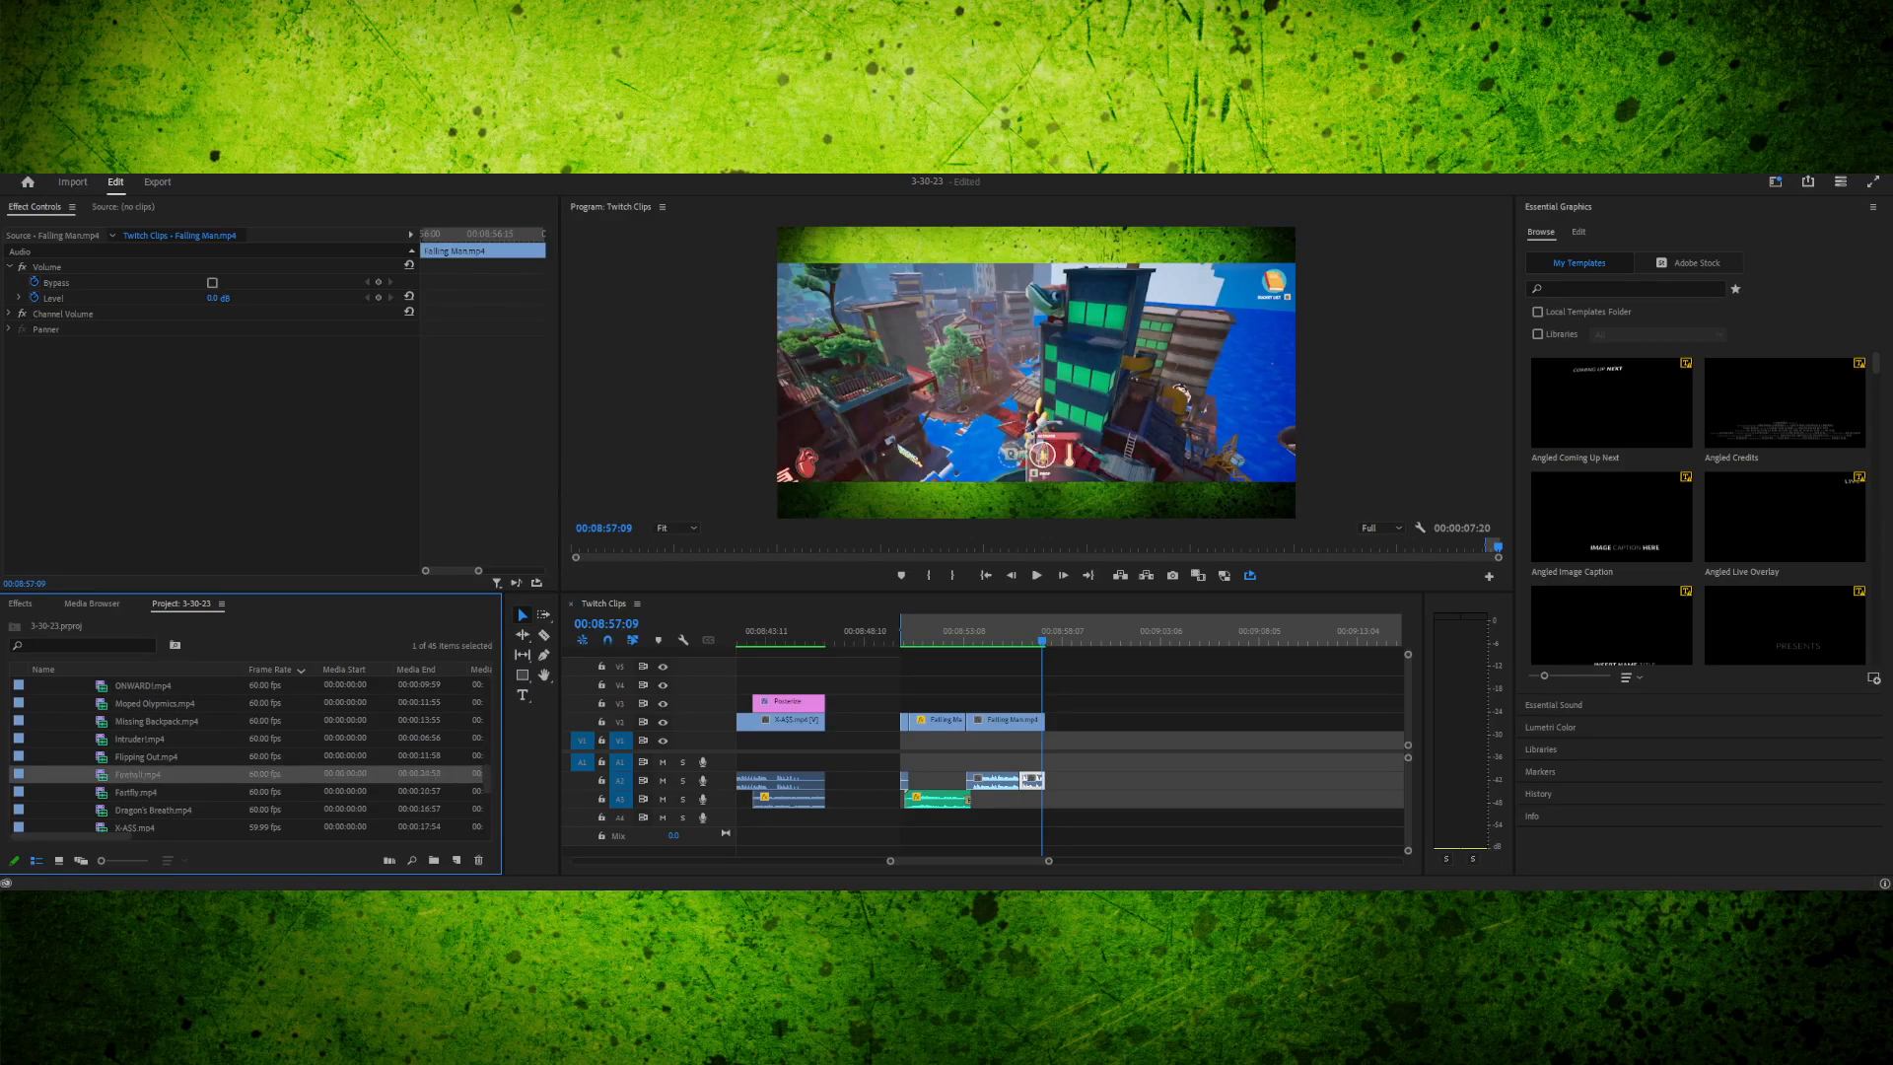
{"action": "left_click", "coordinate": [146, 757]}
{"action": "key", "text": "Down"}
{"action": "key", "text": "Down"}
{"action": "key", "text": "Down"}
{"action": "key", "text": "Down"}
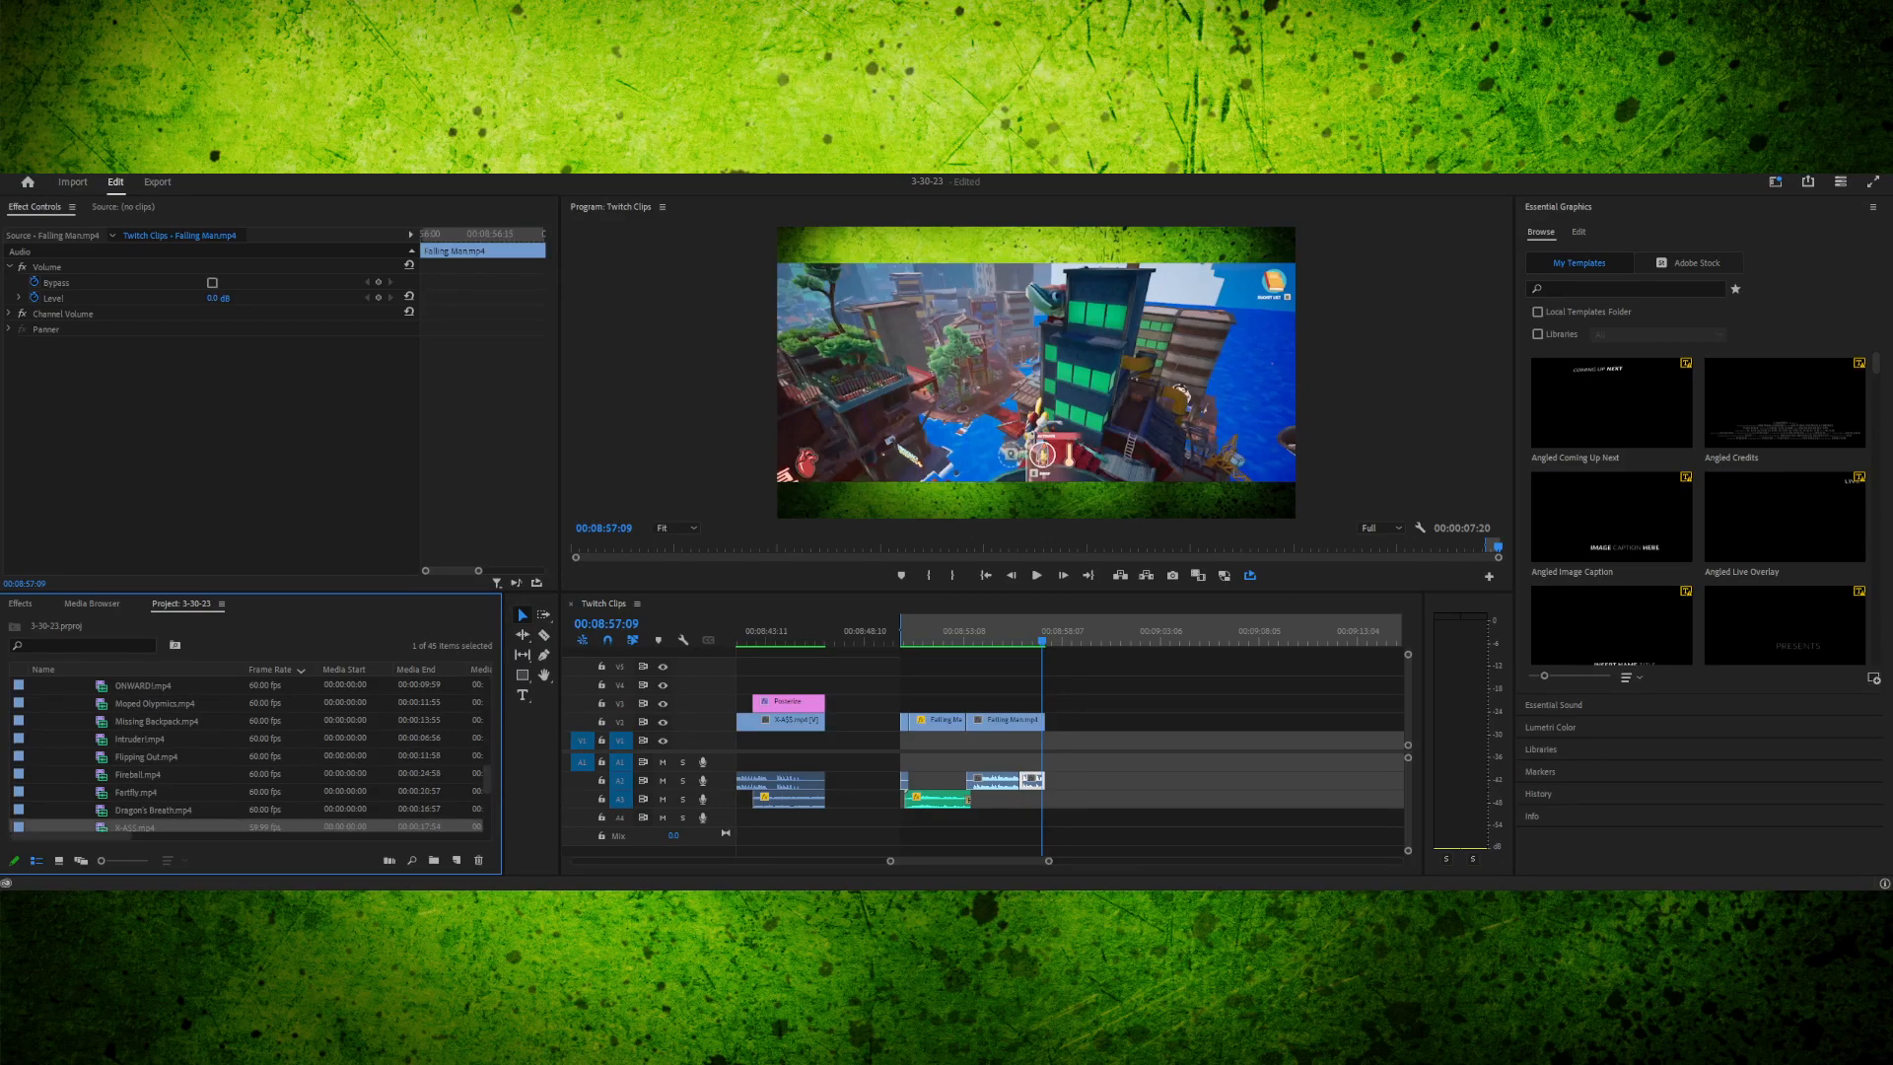
{"action": "key", "text": "Down"}
{"action": "key", "text": "Down"}
{"action": "key", "text": "Down"}
{"action": "key", "text": "Down"}
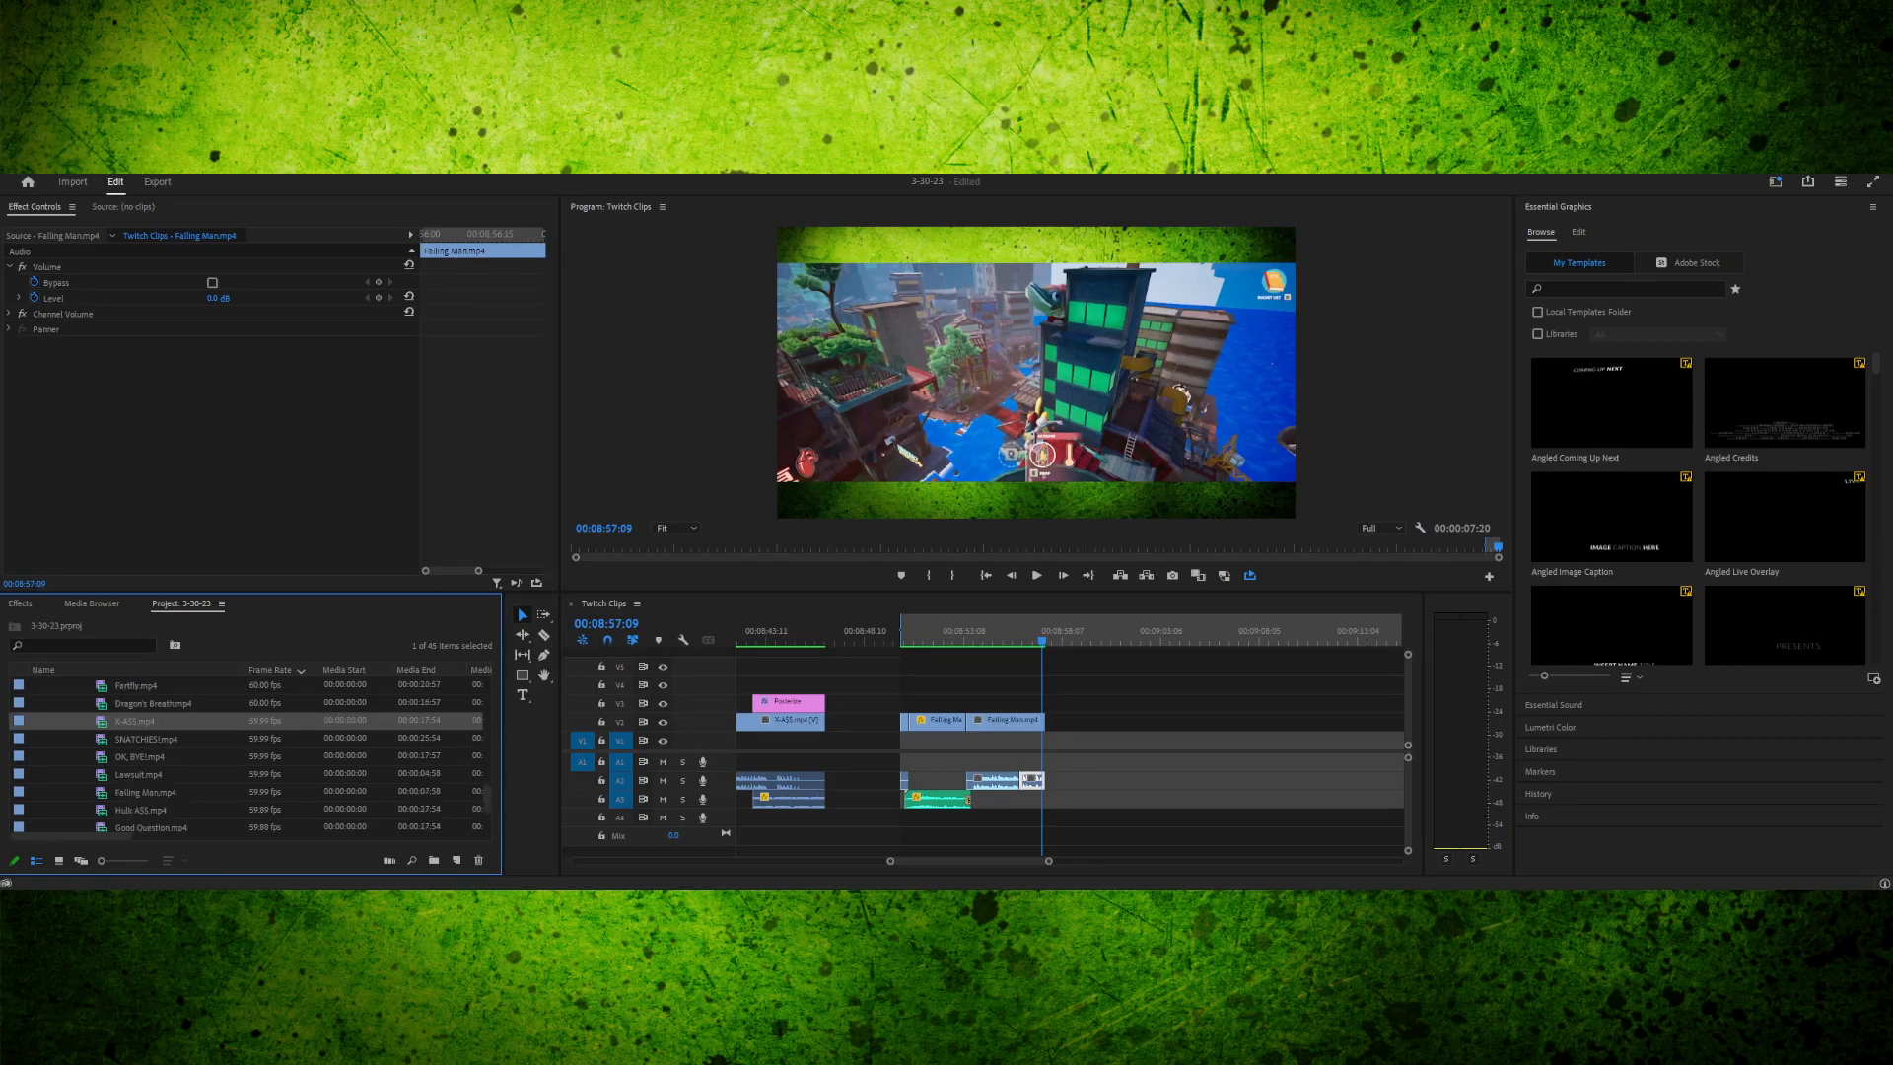
{"action": "key", "text": "Down"}
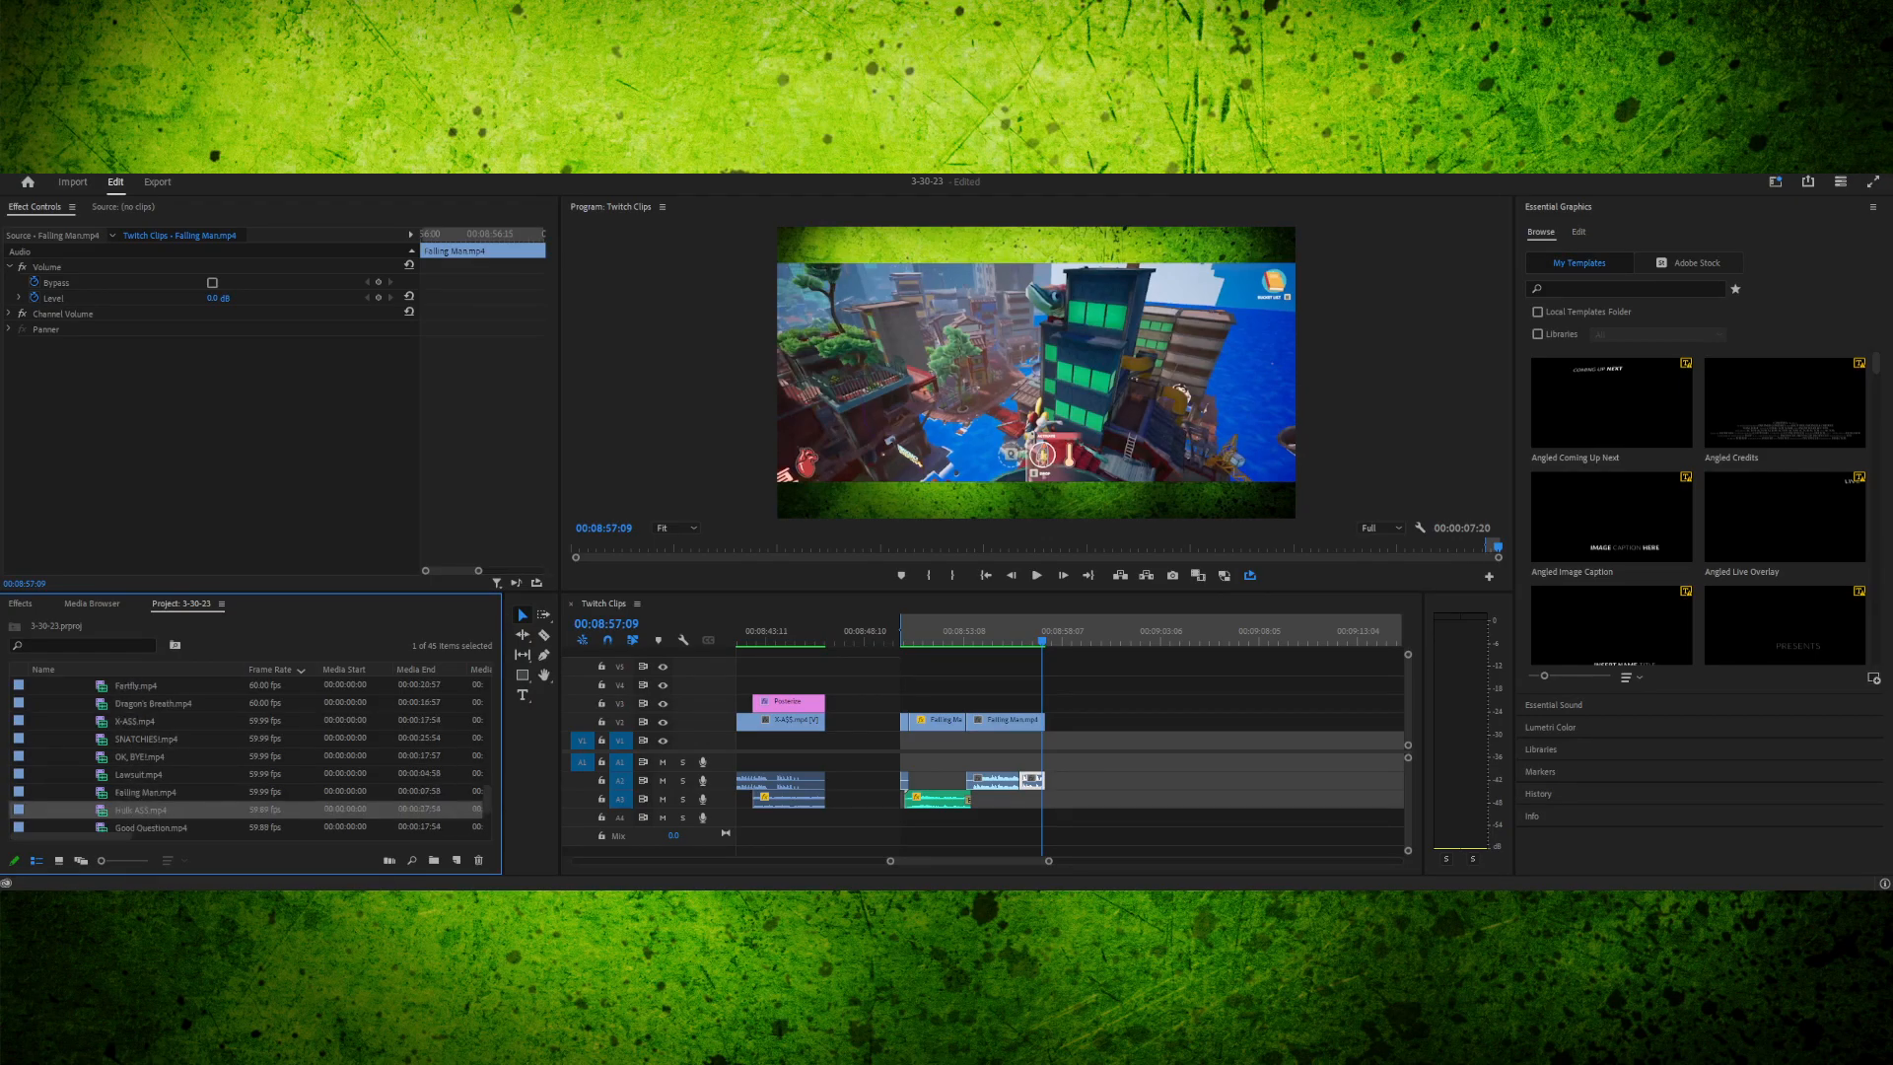
{"action": "left_click_drag", "start_coordinate": [140, 809], "coordinate": [1071, 723]}
- Set the sequence's in point at 00:08:59:03, just before the start of the Hulk ASS clip
{"action": "left_click", "coordinate": [1073, 635]}
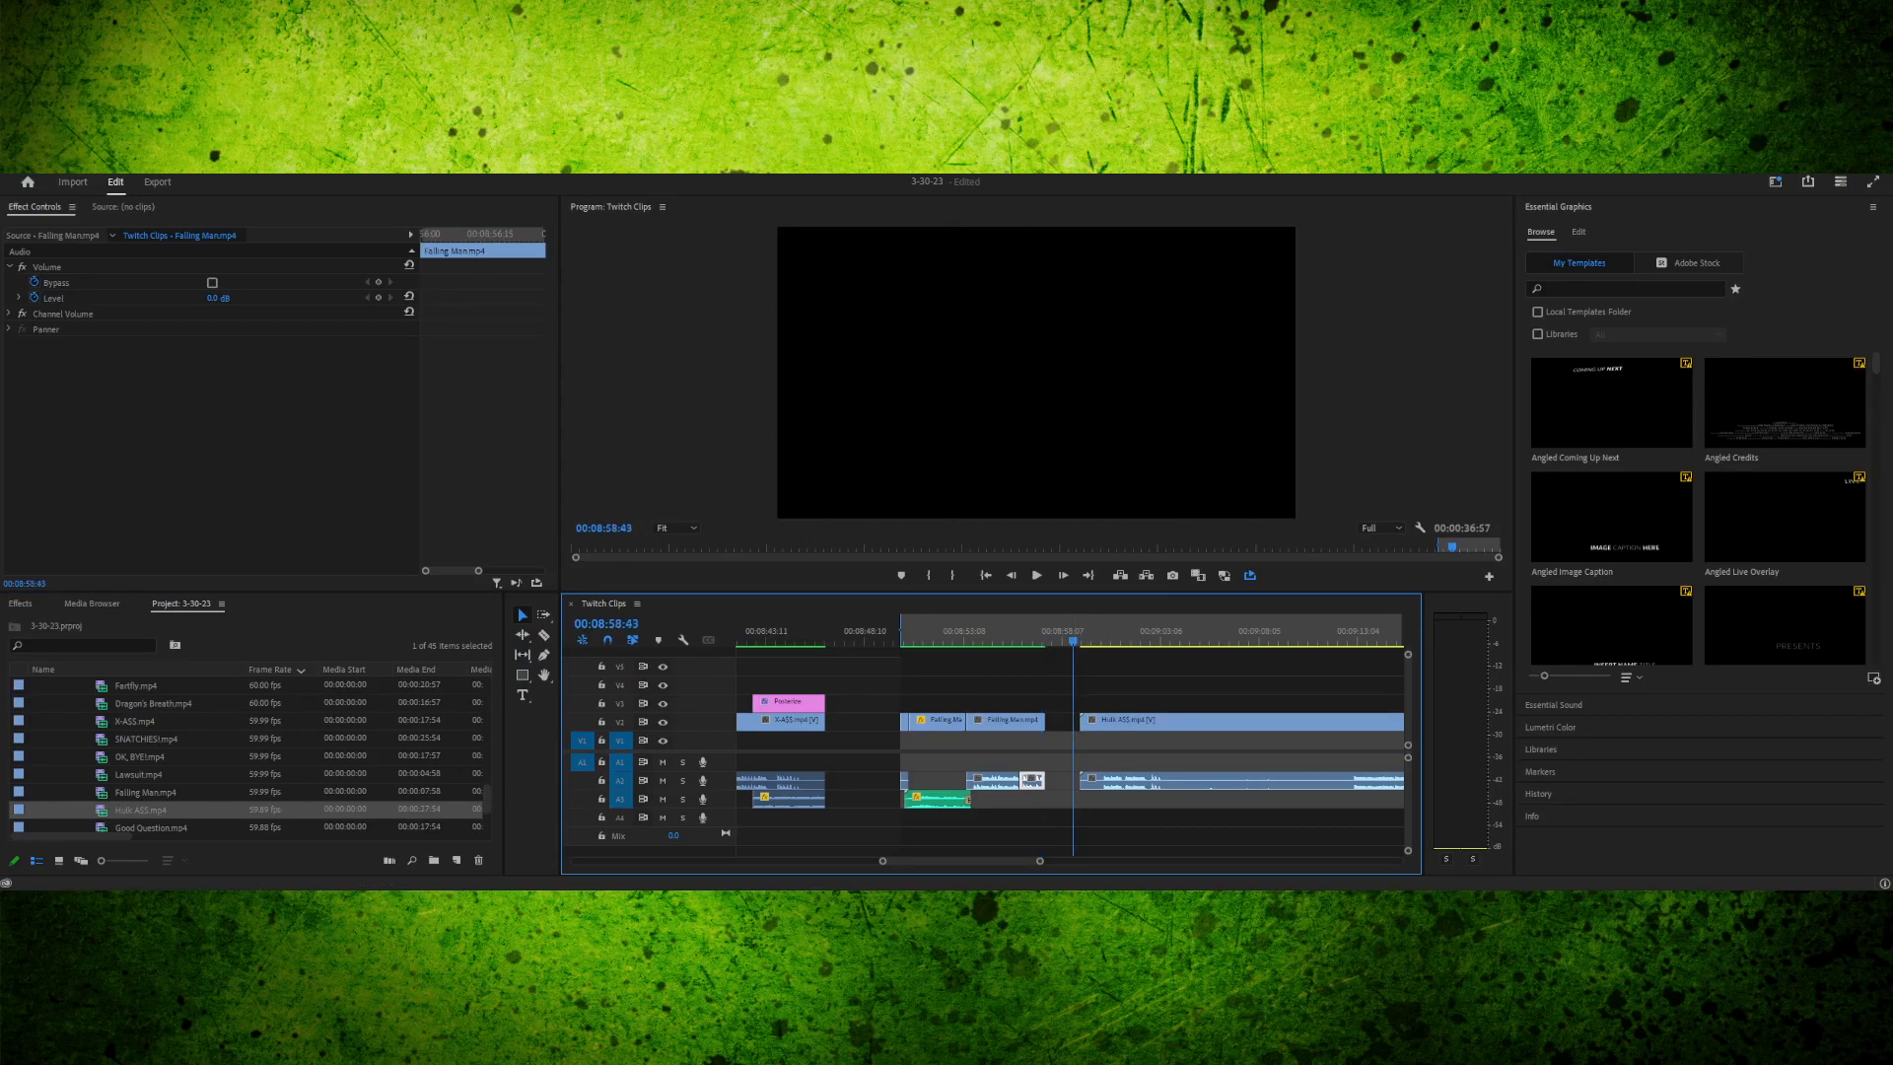
{"action": "key", "text": "Down"}
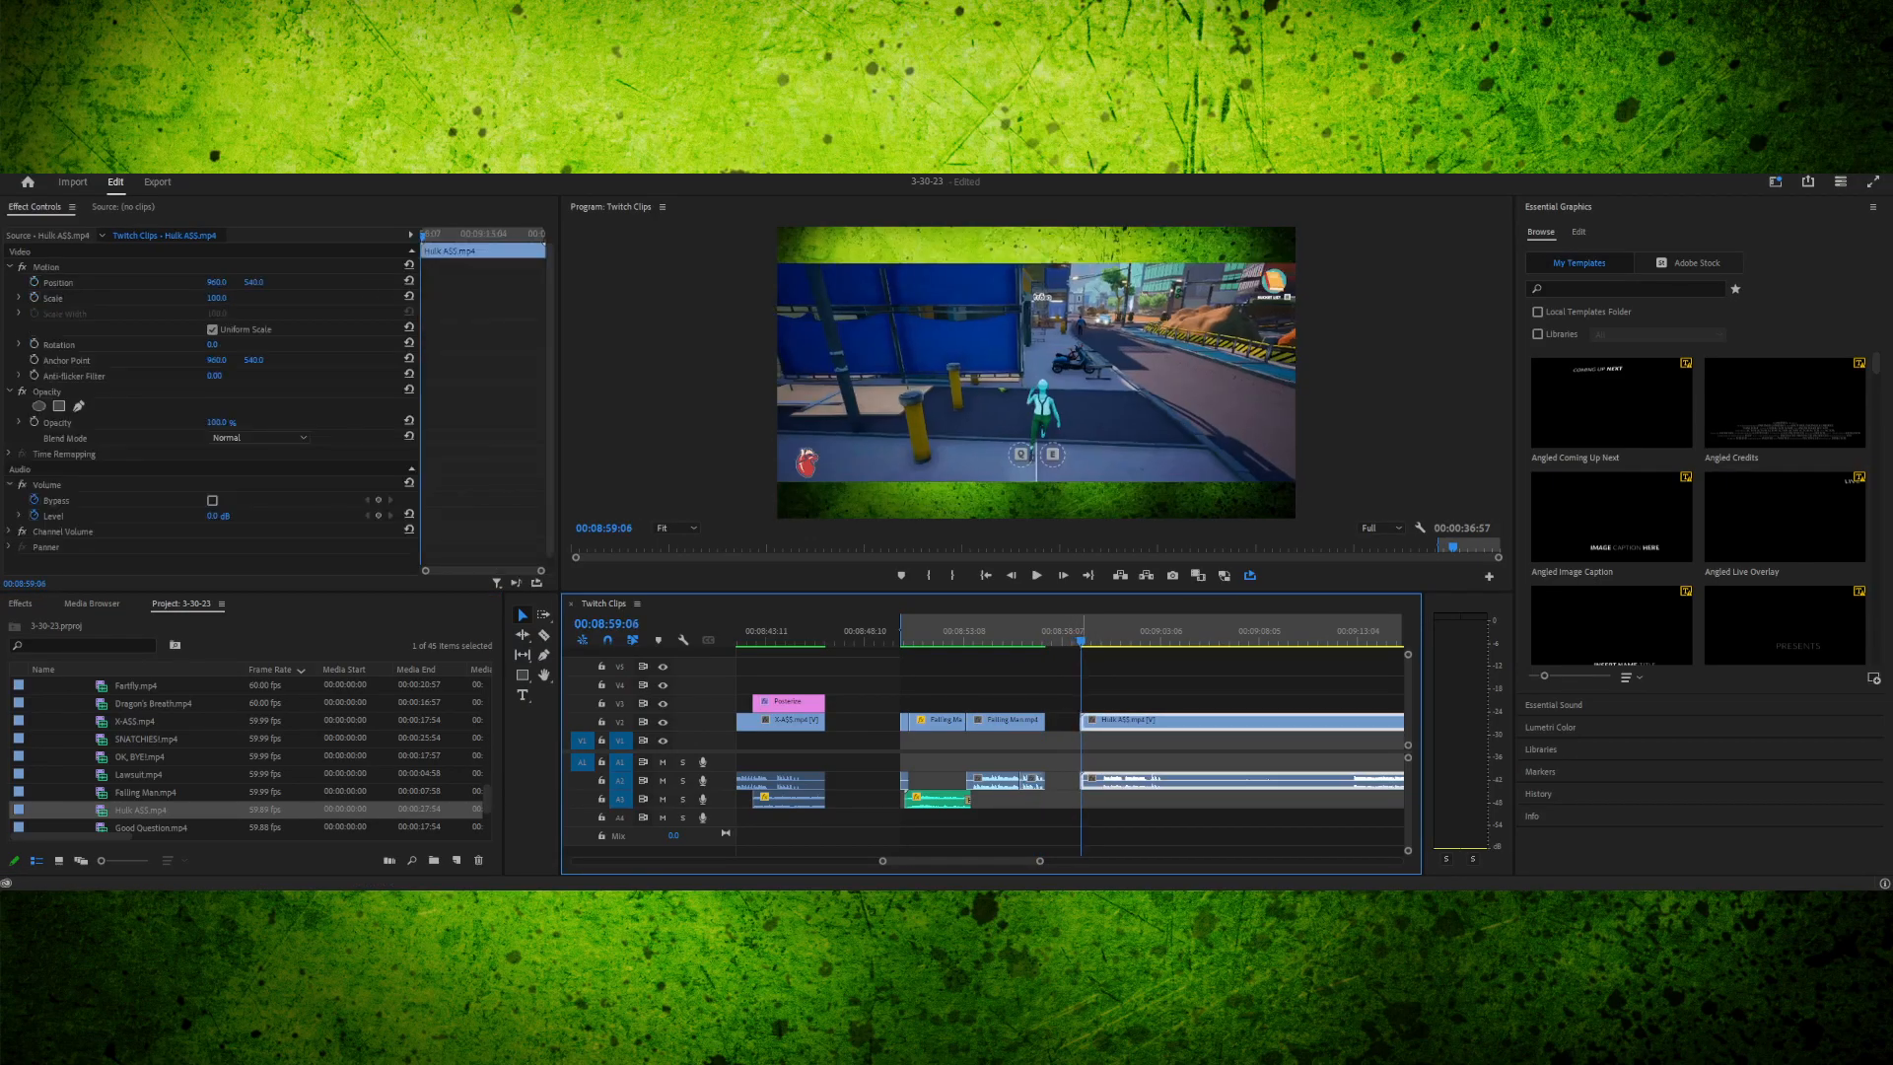
{"action": "key", "text": "Left"}
{"action": "key", "text": "Left"}
{"action": "key", "text": "Left"}
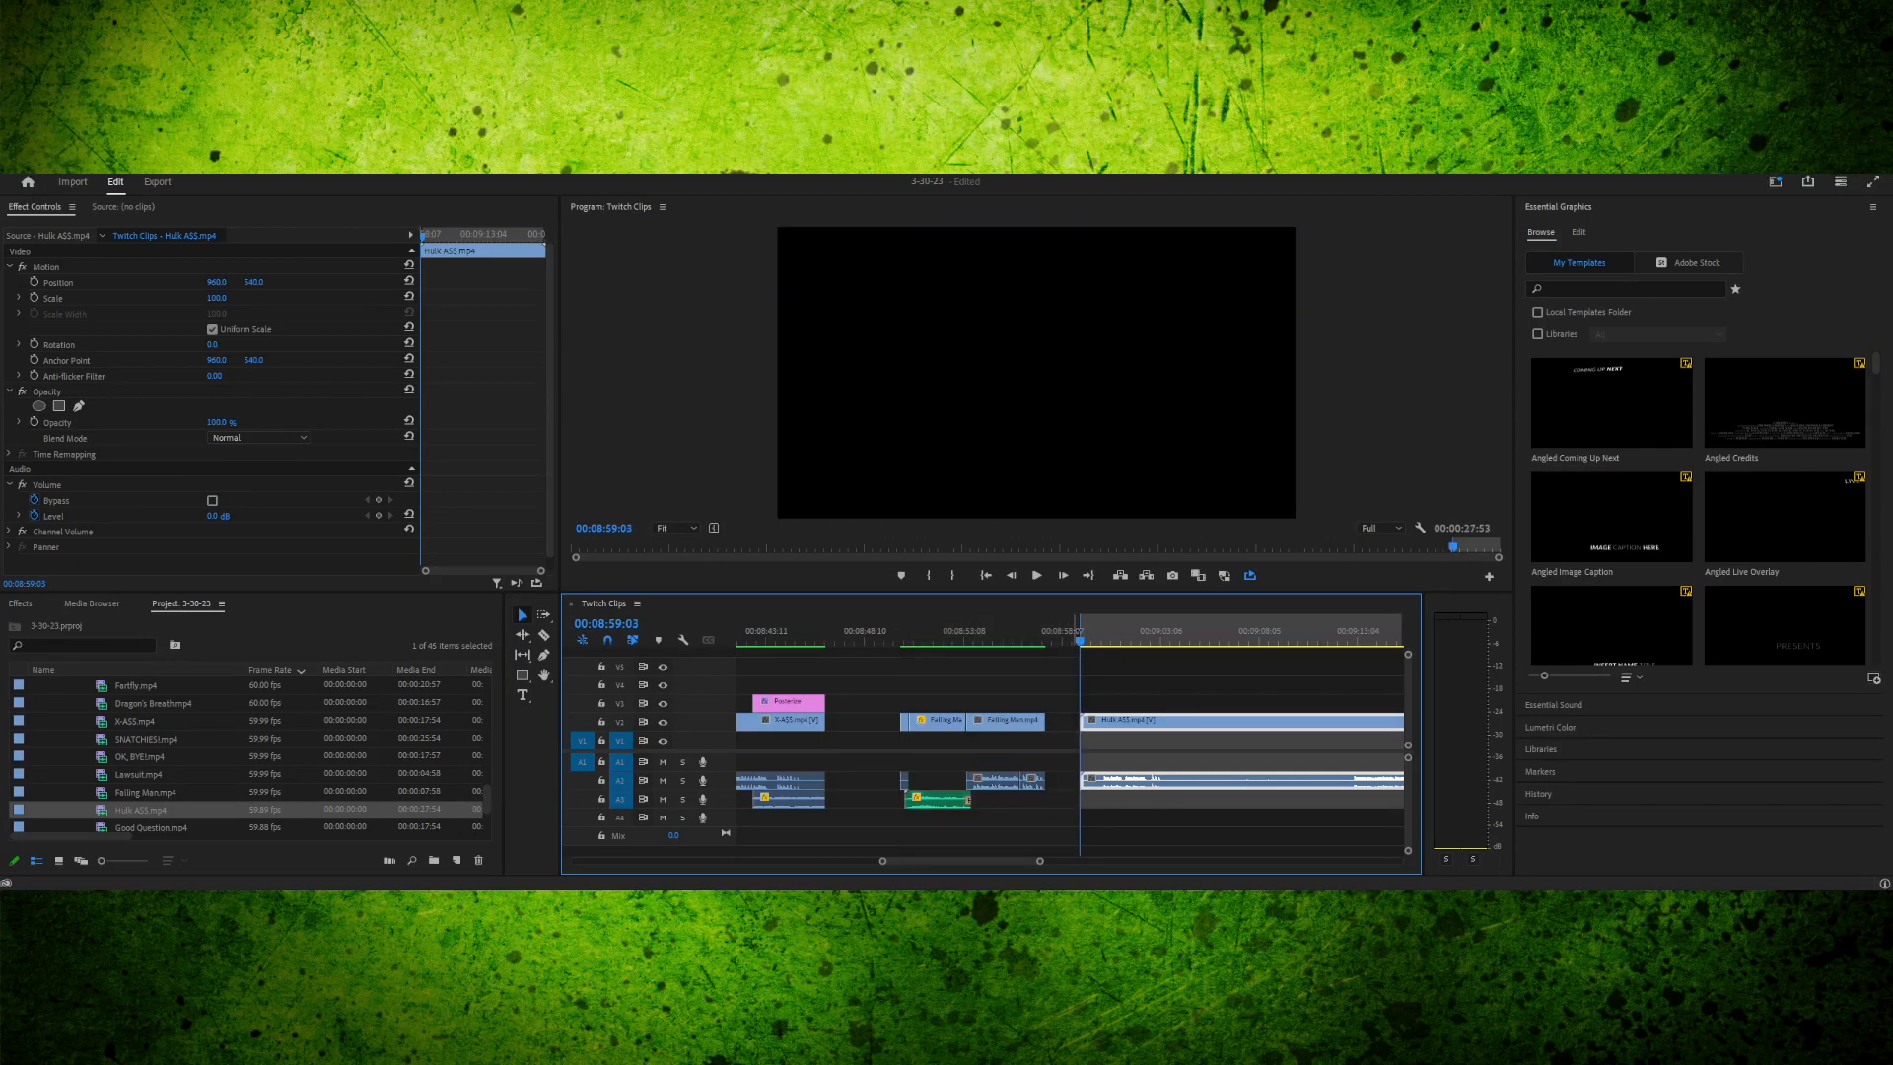
- Delete the empty timeline gap before the first Falling Man clip and play the joined section to 00:08:50:43
{"action": "left_click", "coordinate": [863, 720]}
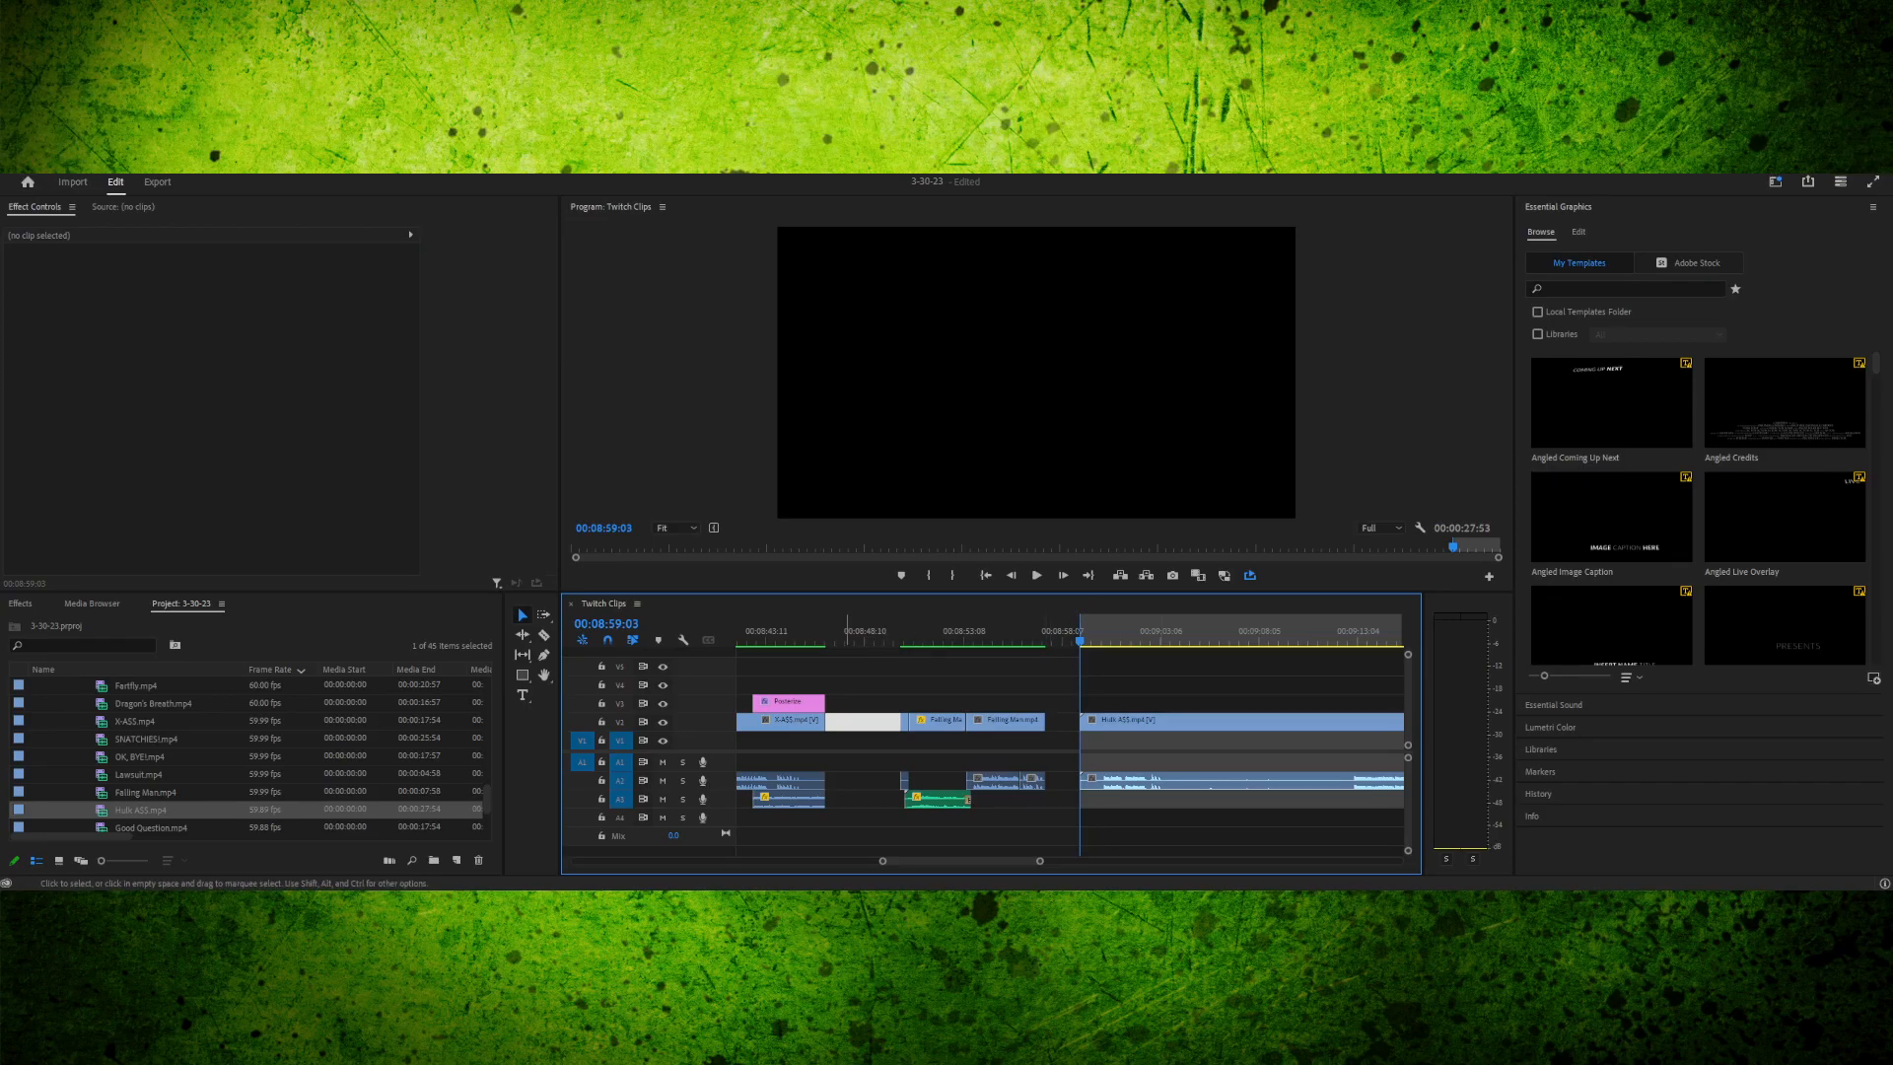
{"action": "key", "text": "Delete"}
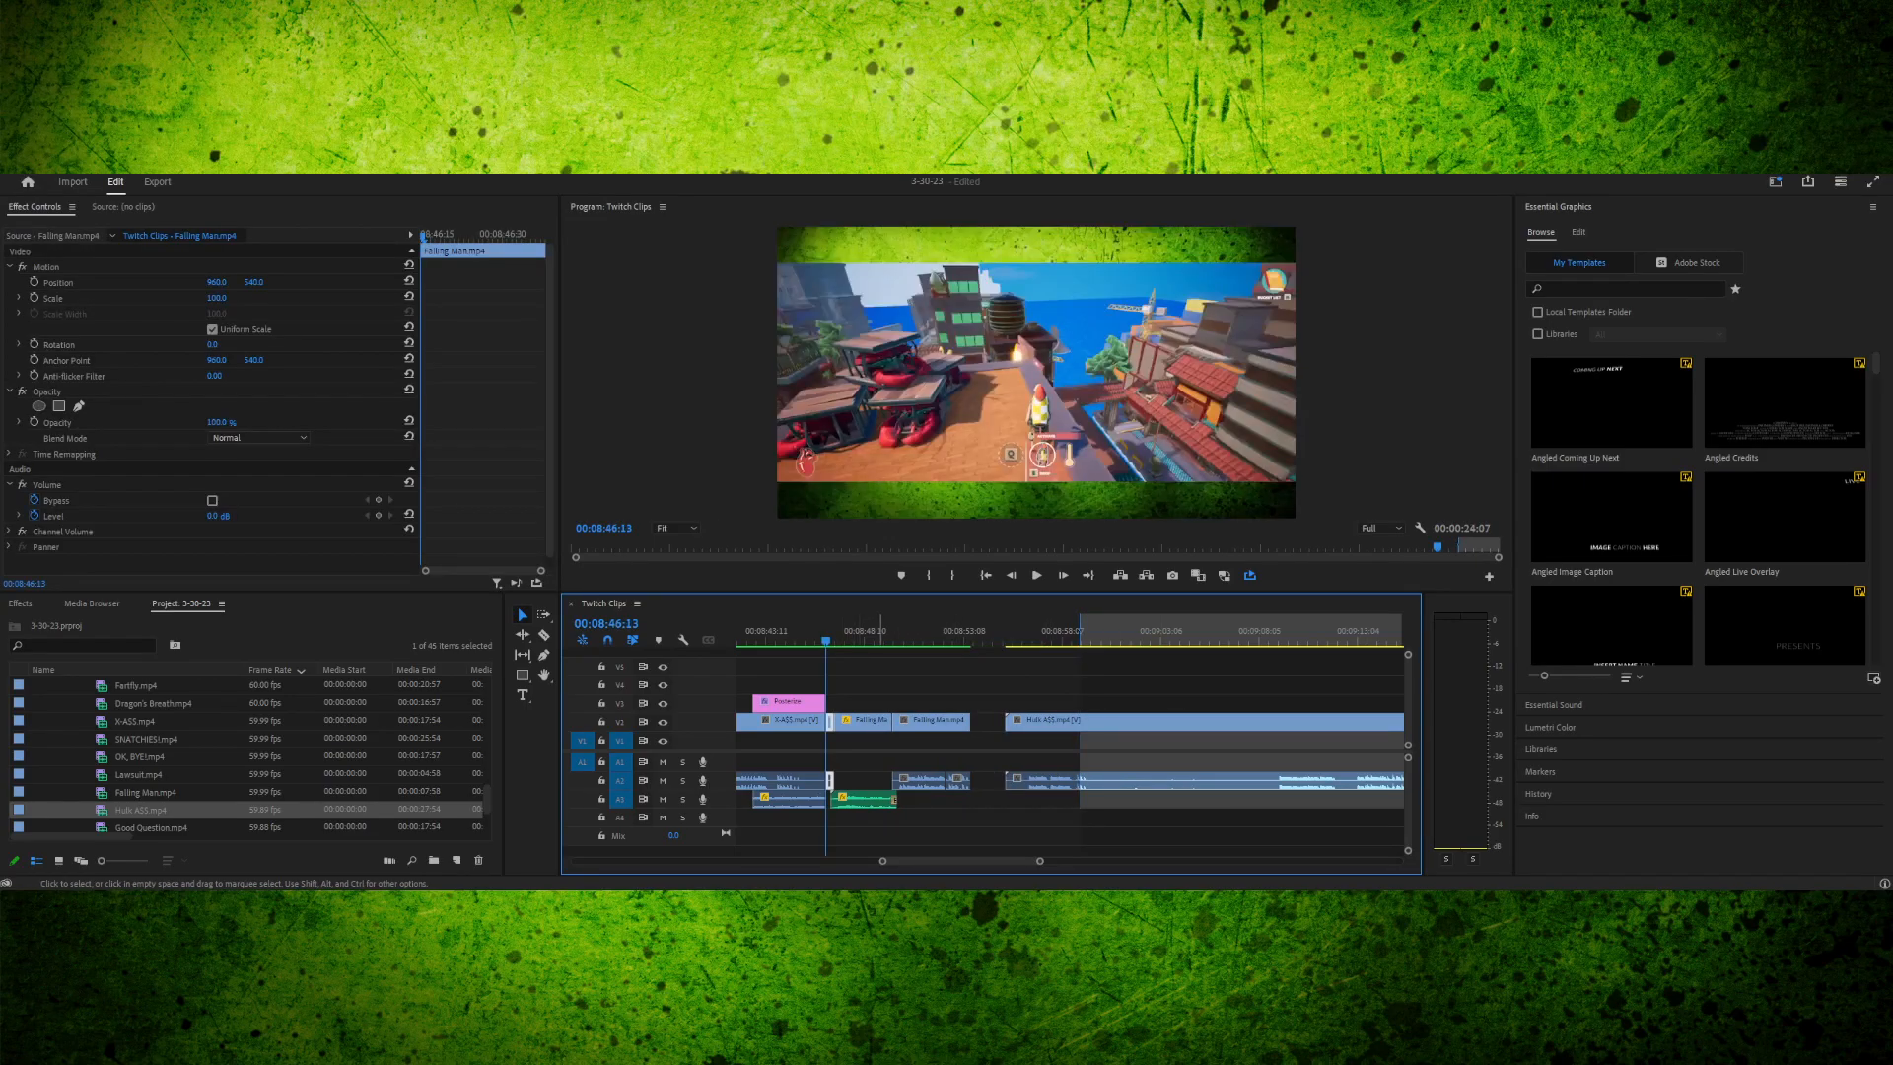
{"action": "key", "text": "space"}
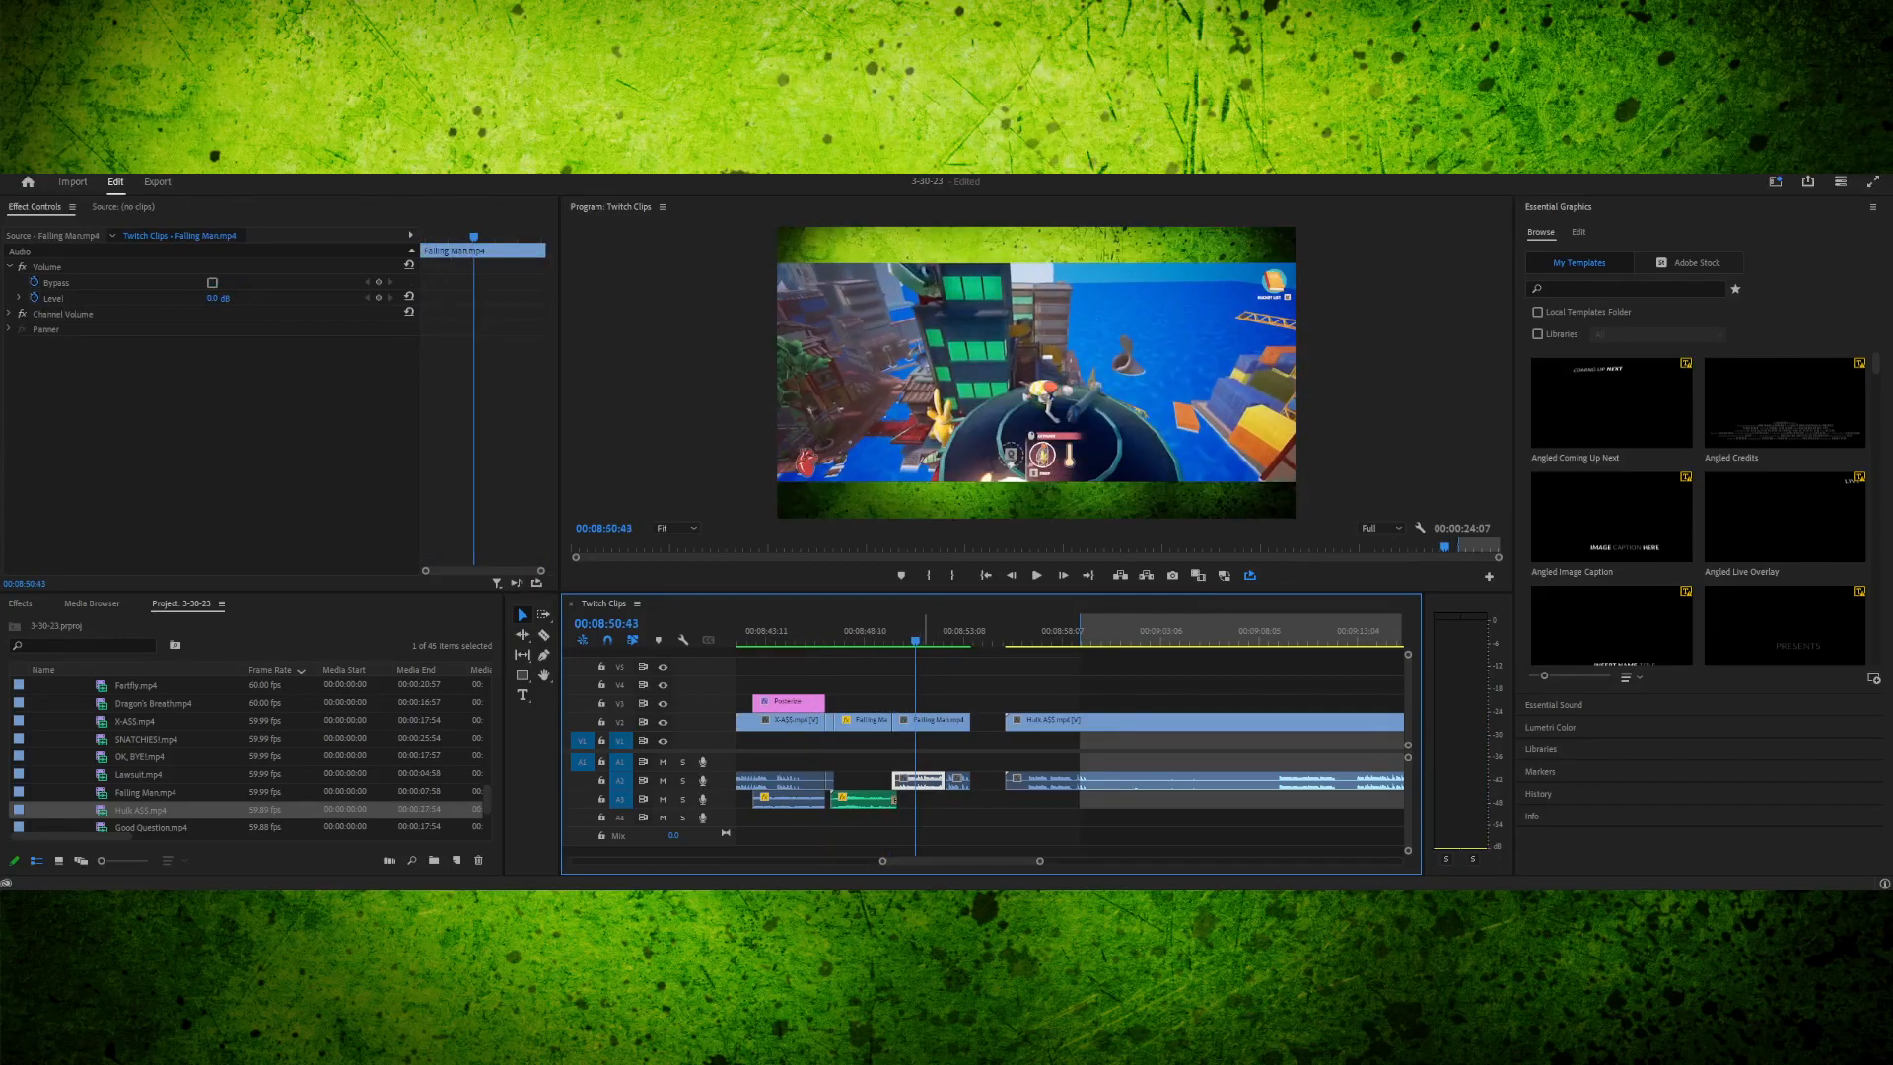
{"action": "scroll", "coordinate": [1071, 735], "scroll_direction": "right", "scroll_amount": 5}
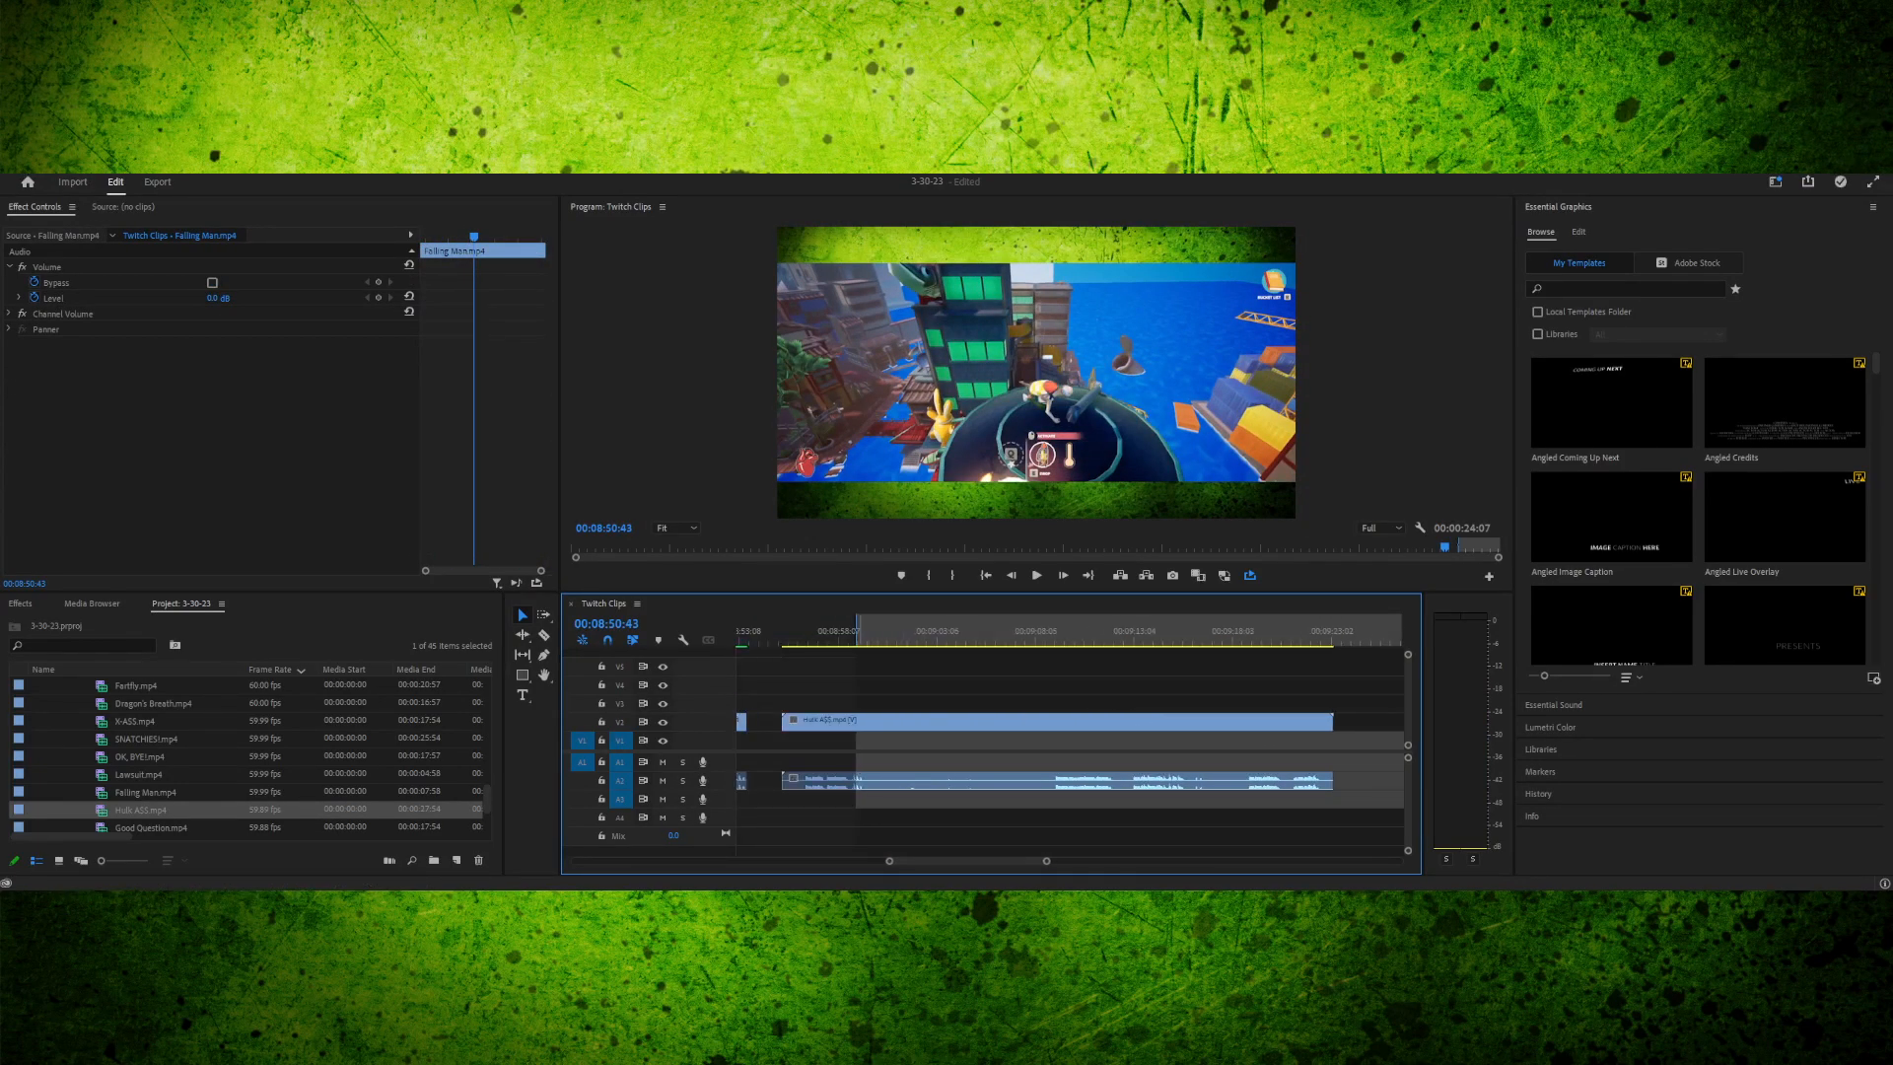
- Select the Hulk ASS.mp4 clip on the timeline and extend the sequence's In point back to the clip's start
{"action": "left_click", "coordinate": [853, 633]}
{"action": "left_click", "coordinate": [852, 722]}
{"action": "left_click_drag", "start_coordinate": [856, 631], "coordinate": [783, 630]}
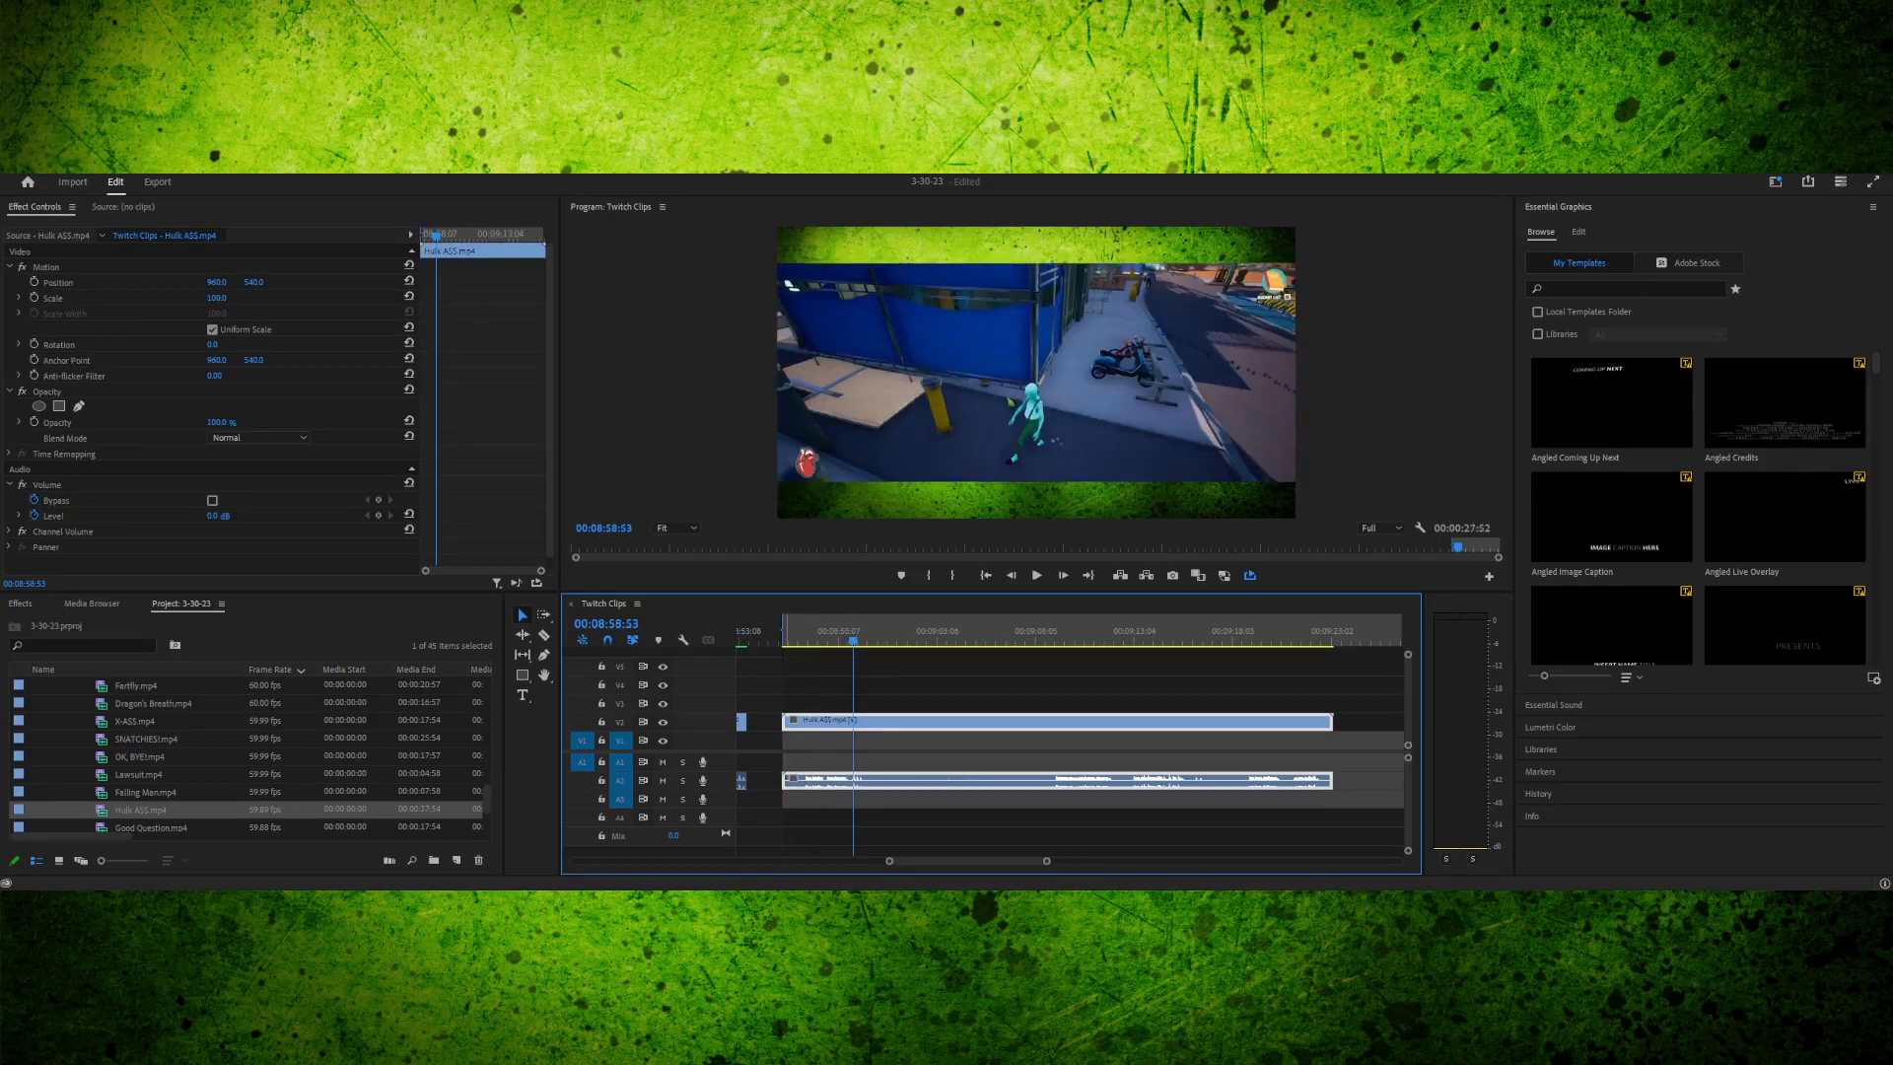
- Play the Hulk ASS.mp4 clip from its start to near its end and review its opening seconds again
{"action": "left_click", "coordinate": [790, 631]}
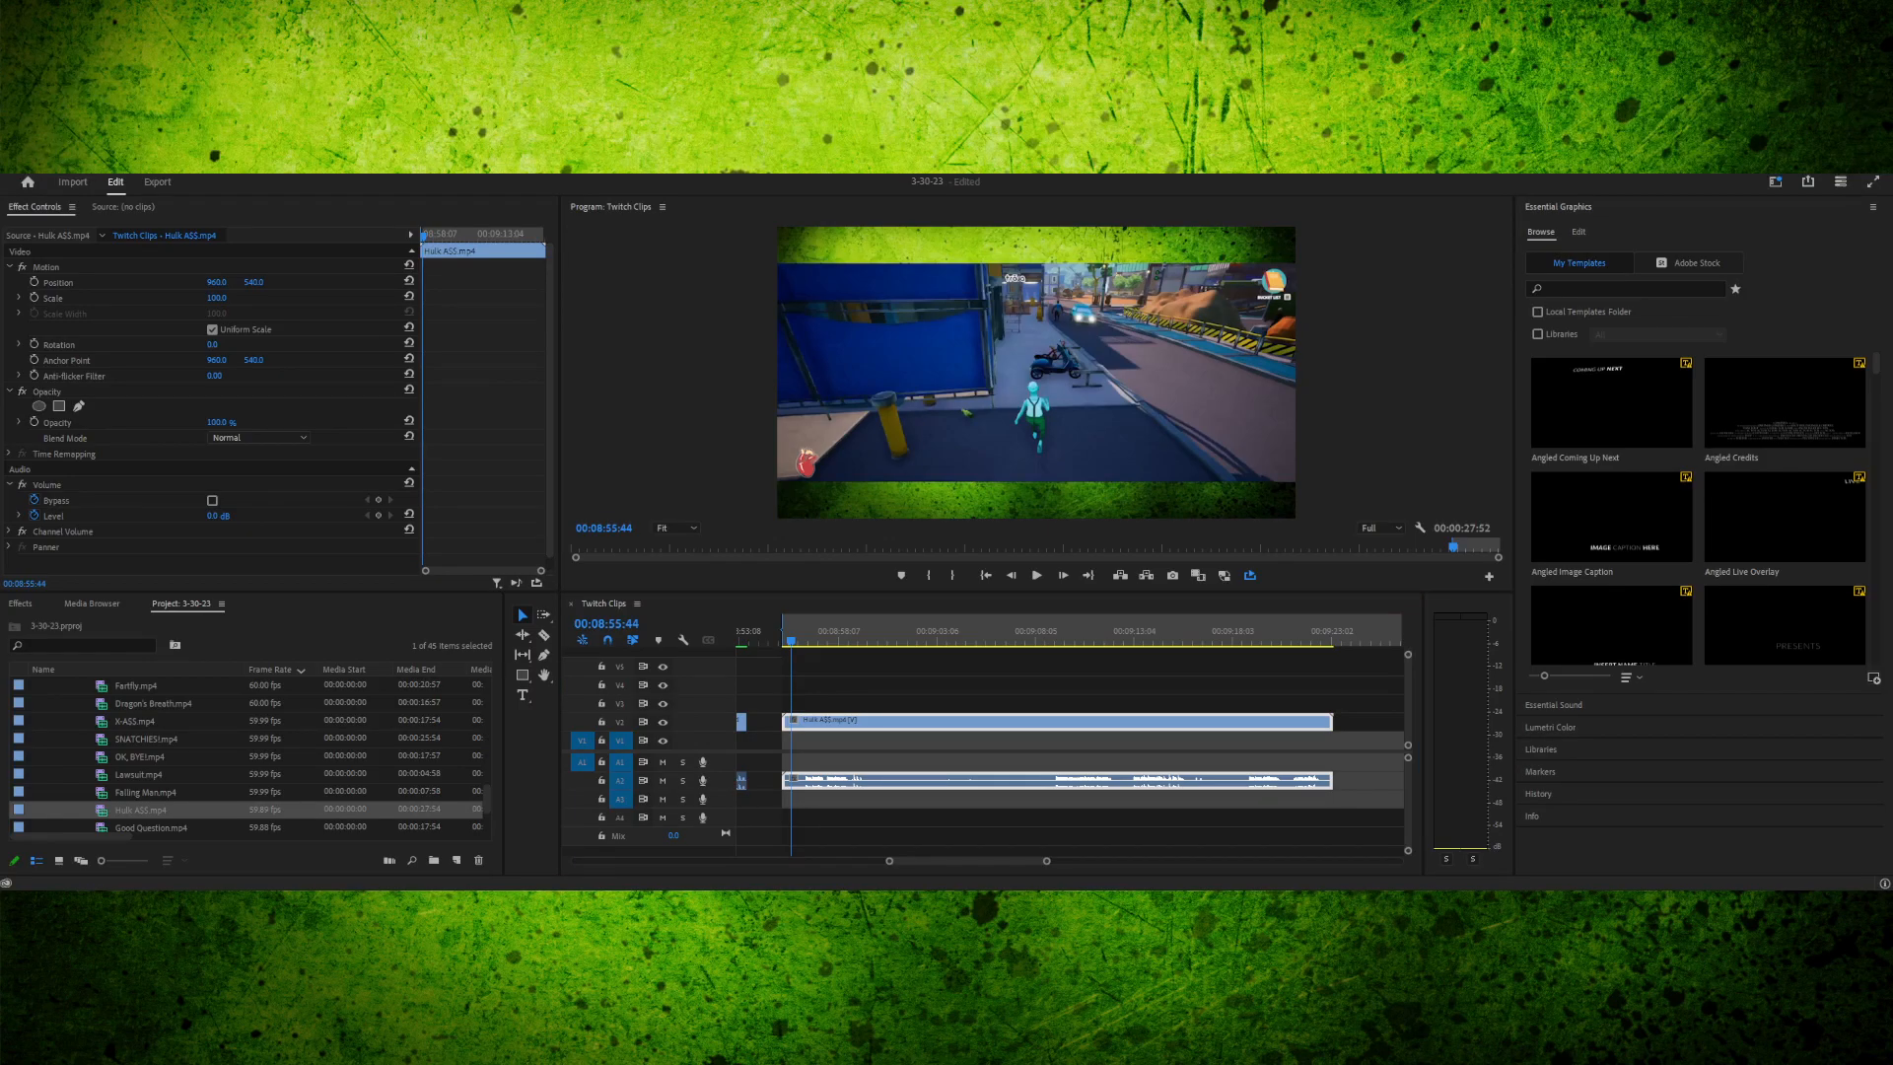
{"action": "left_click", "coordinate": [816, 633]}
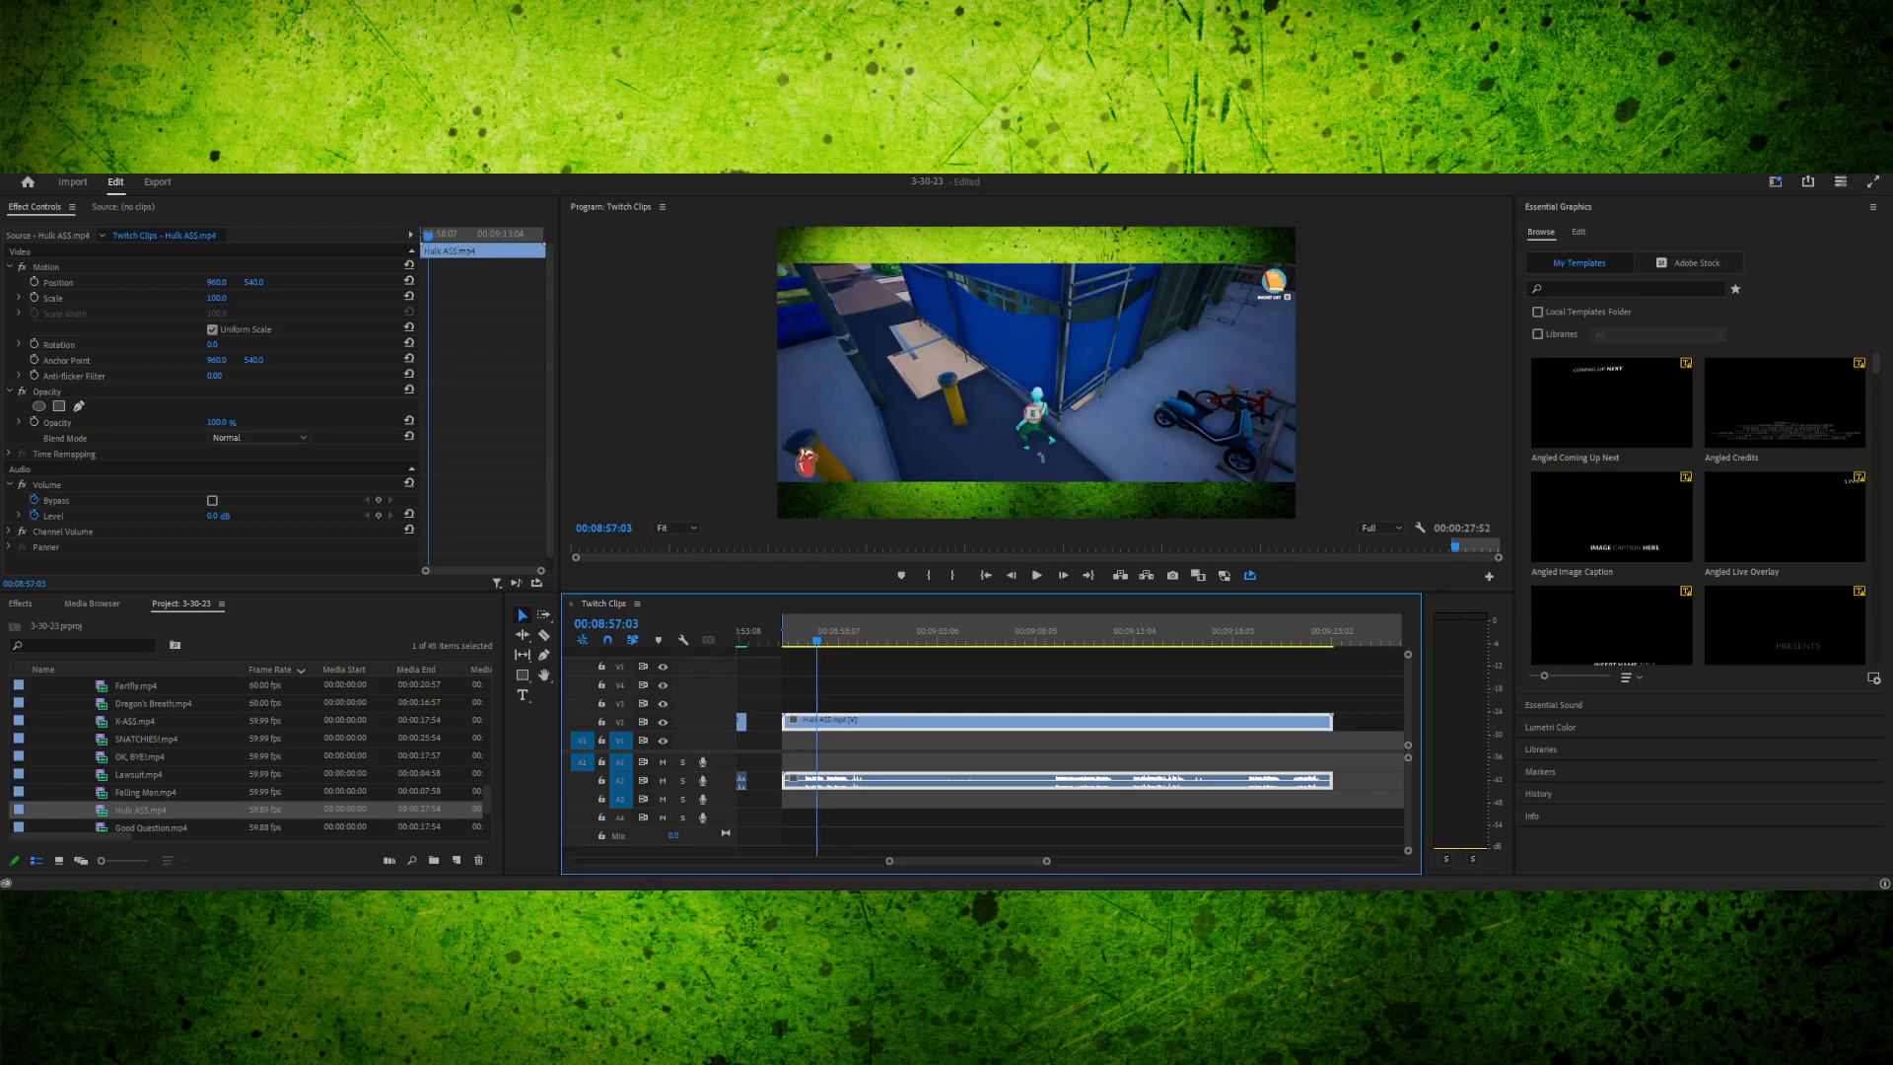
{"action": "key", "text": "Up"}
{"action": "key", "text": "space"}
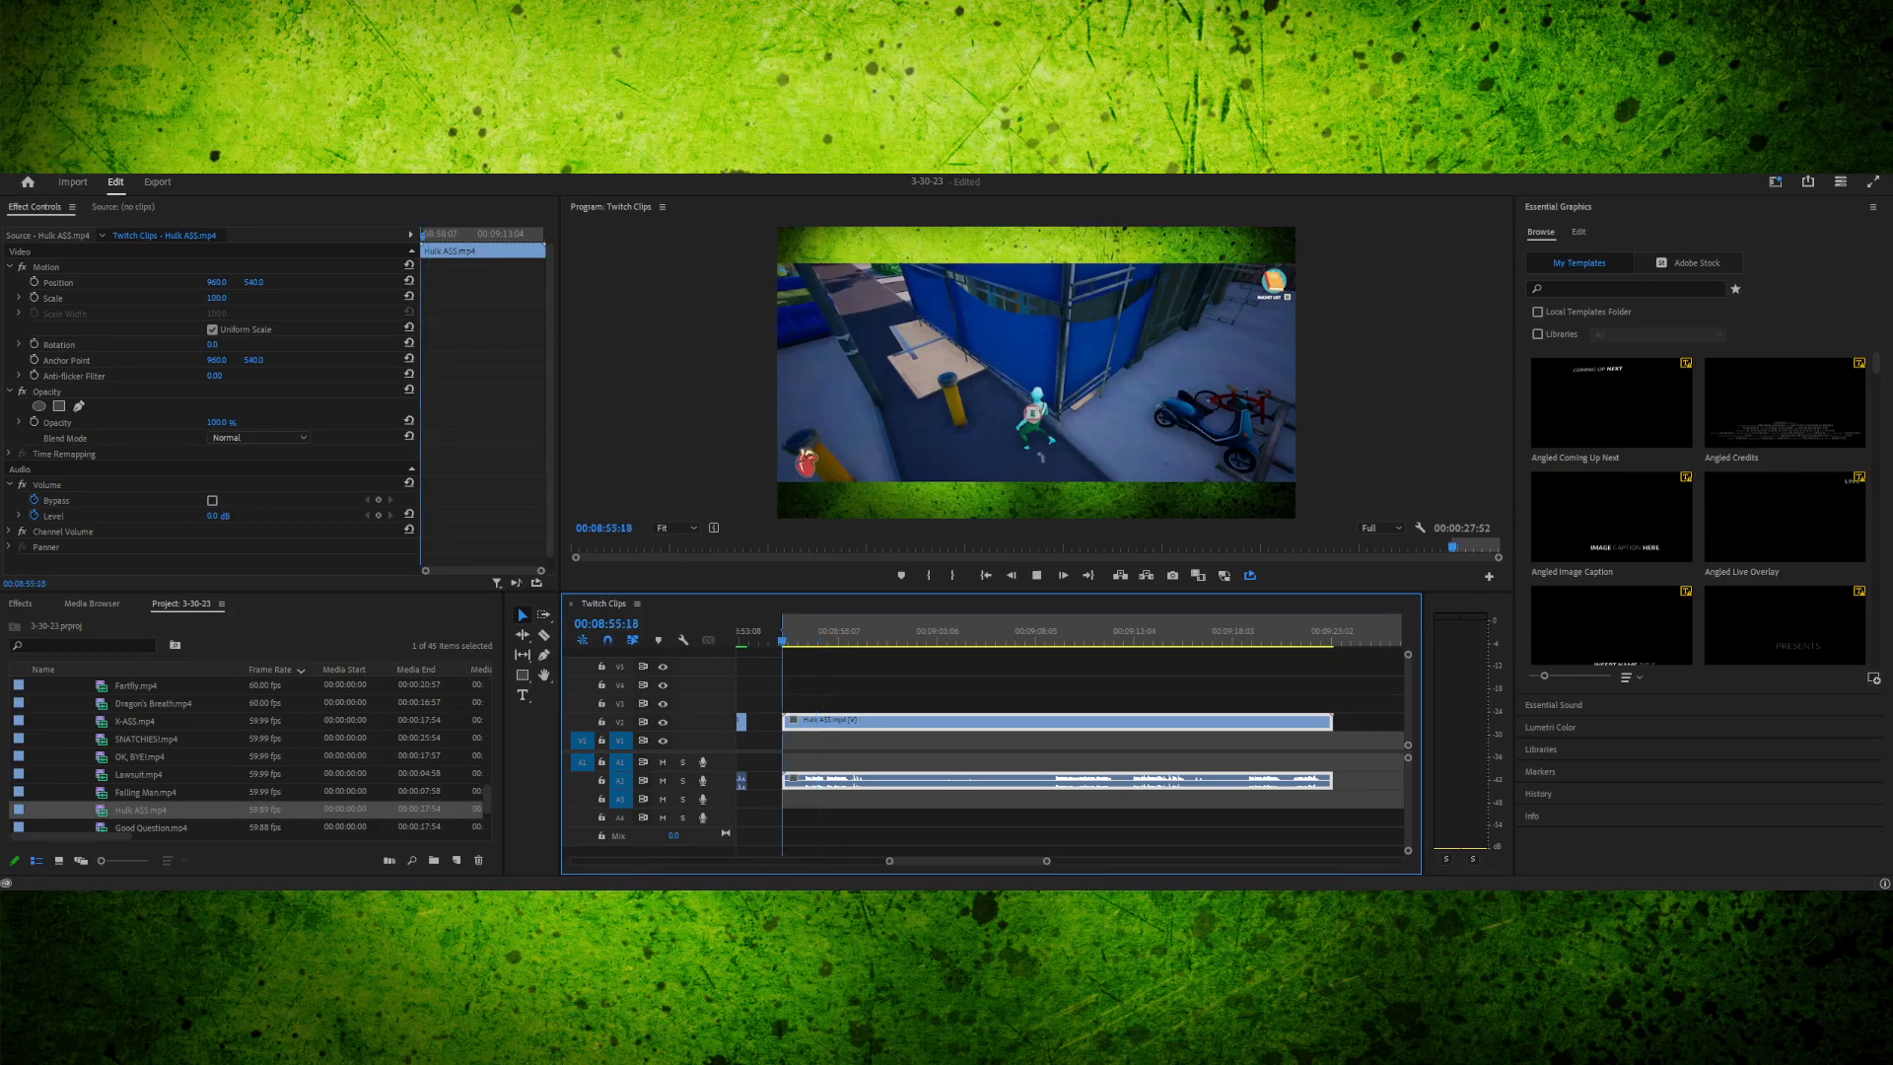
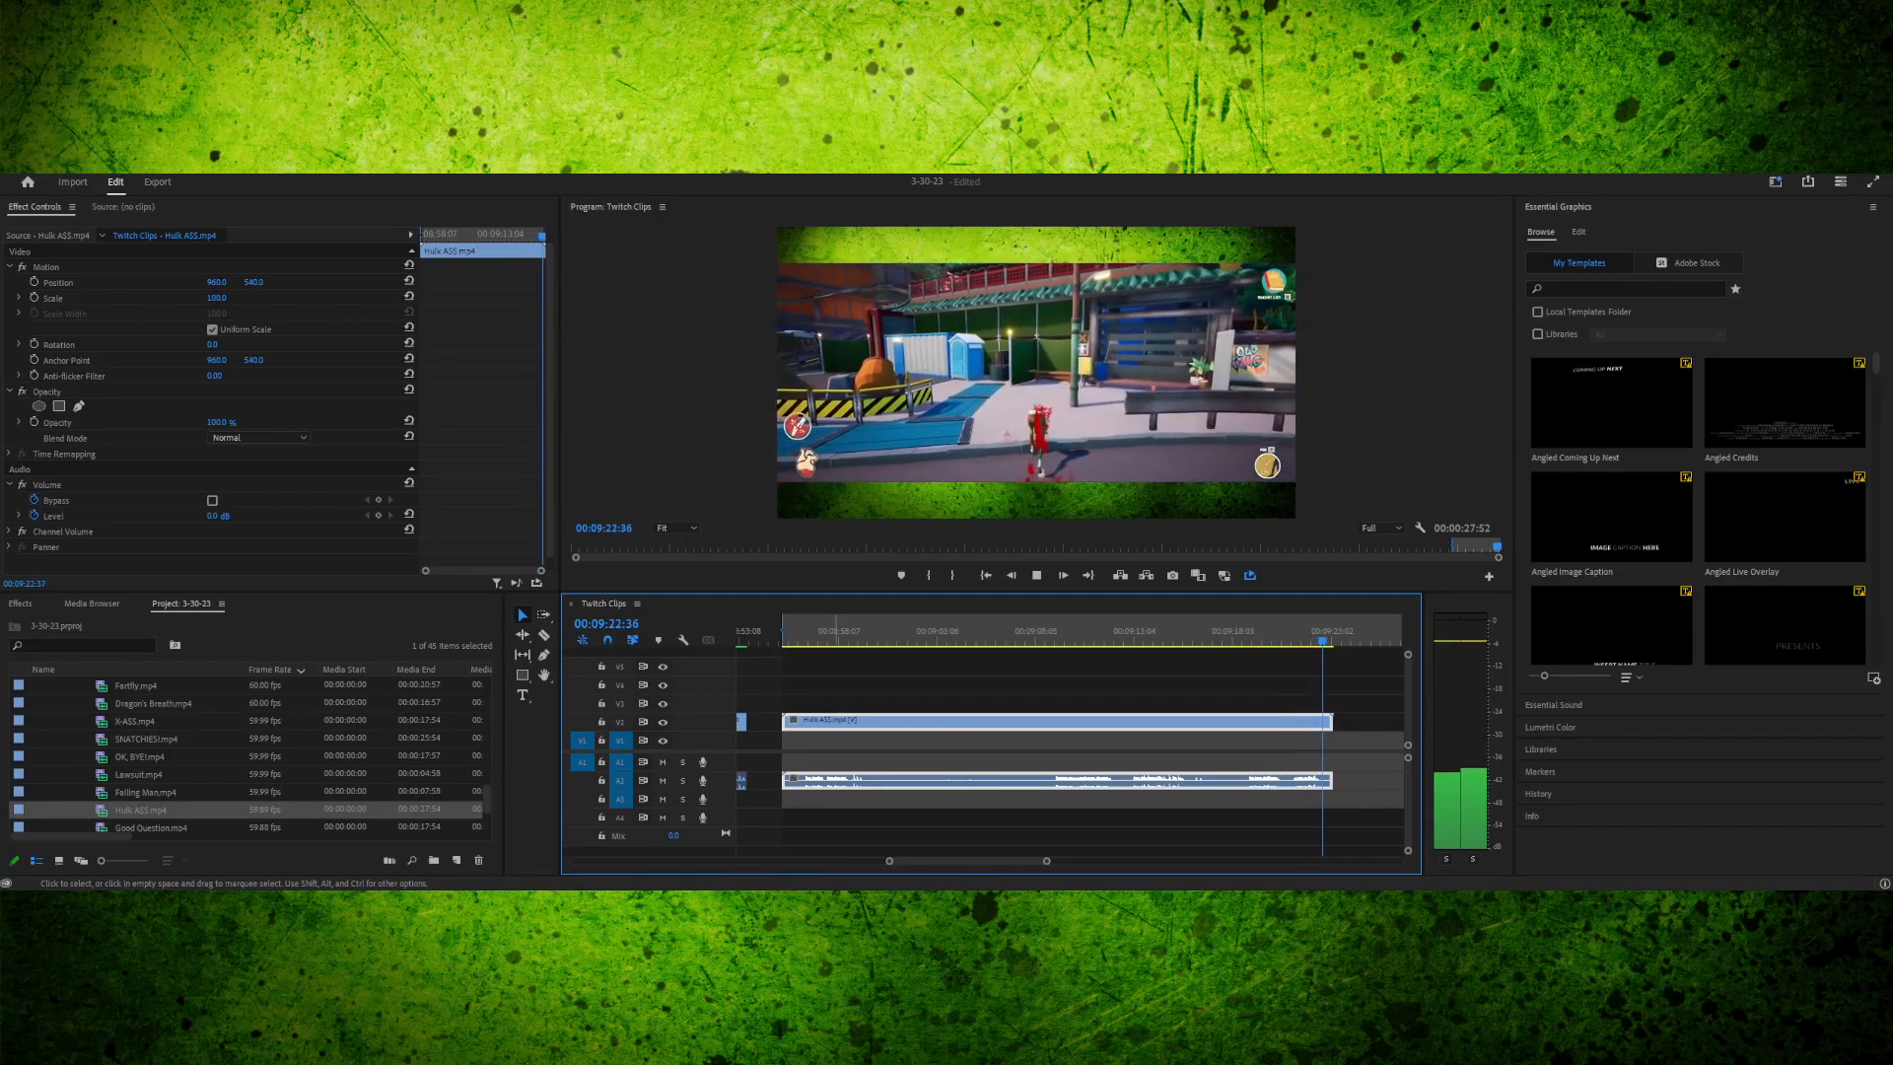
{"action": "key", "text": "space"}
{"action": "left_click_drag", "start_coordinate": [1236, 631], "coordinate": [1151, 631]}
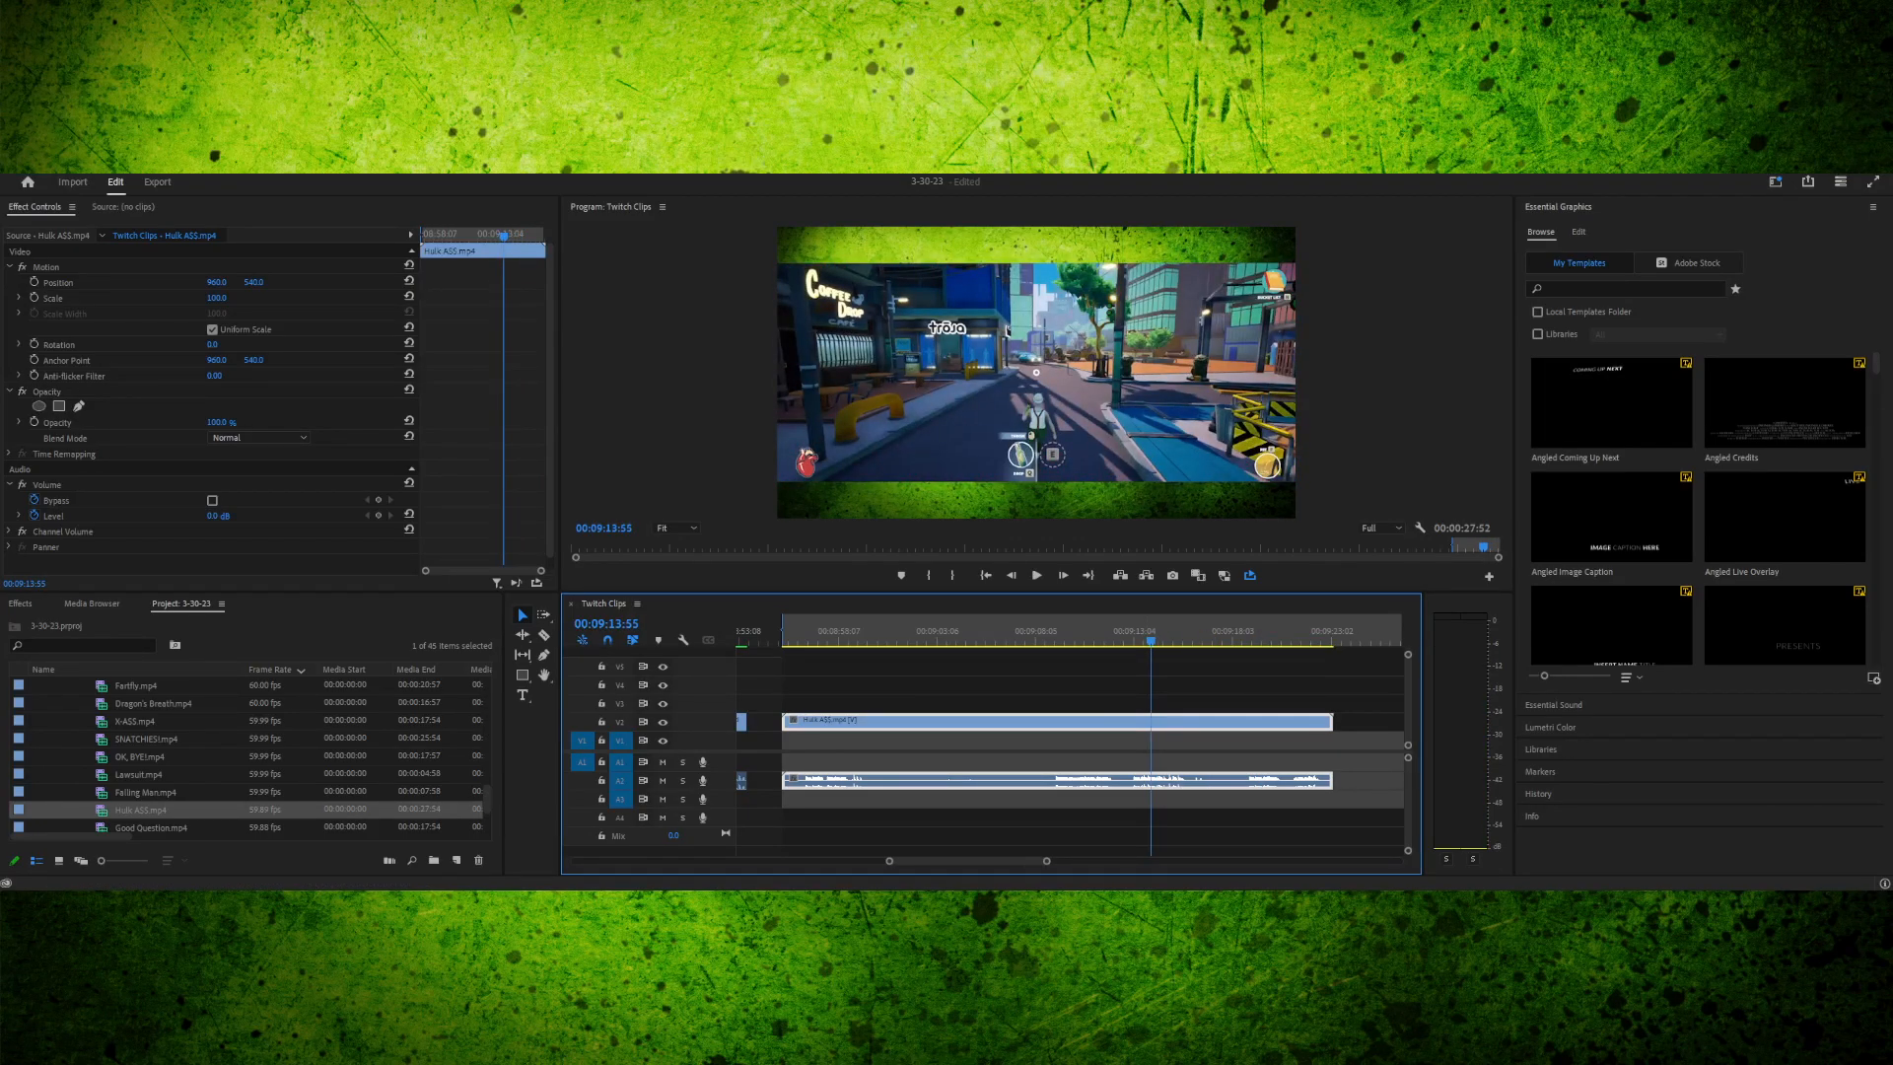
{"action": "key", "text": "ctrl+m"}
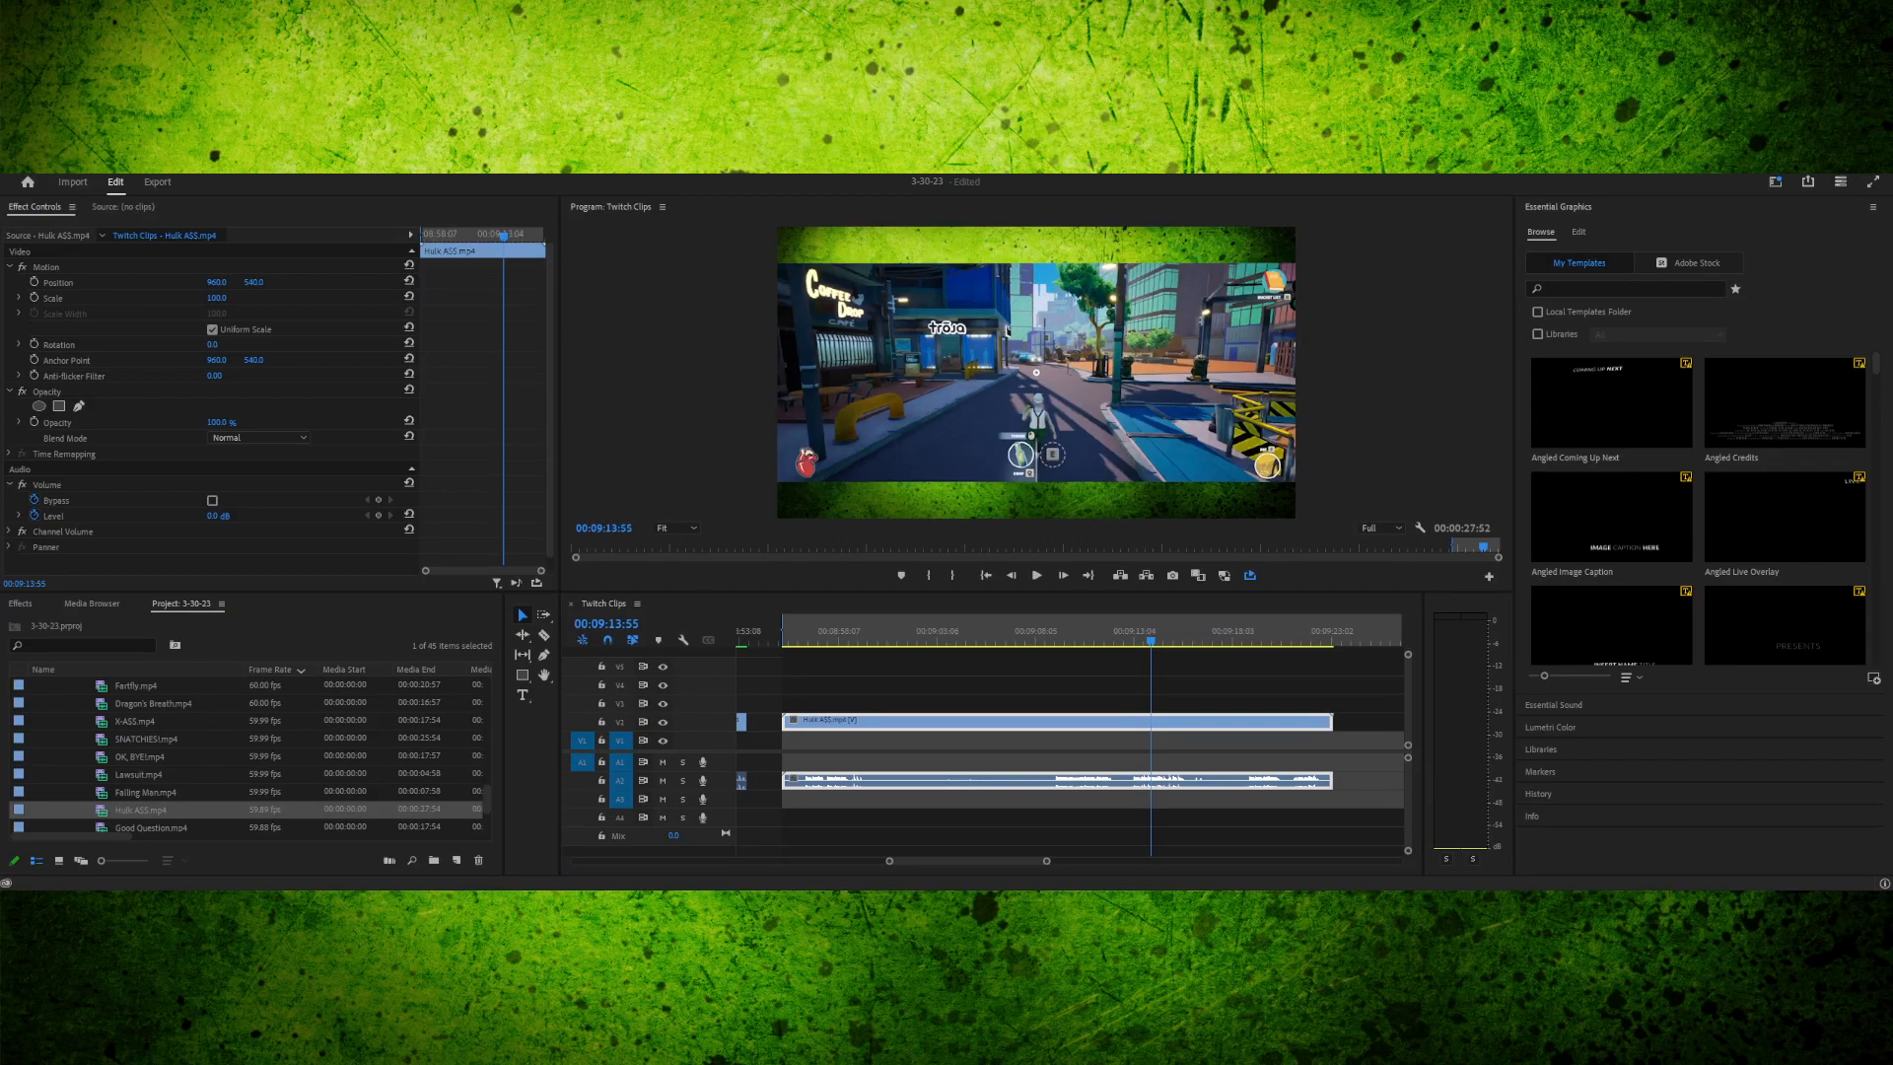
{"action": "left_click", "coordinate": [1035, 373]}
{"action": "left_click_drag", "start_coordinate": [909, 633], "coordinate": [780, 633]}
{"action": "key", "text": "space"}
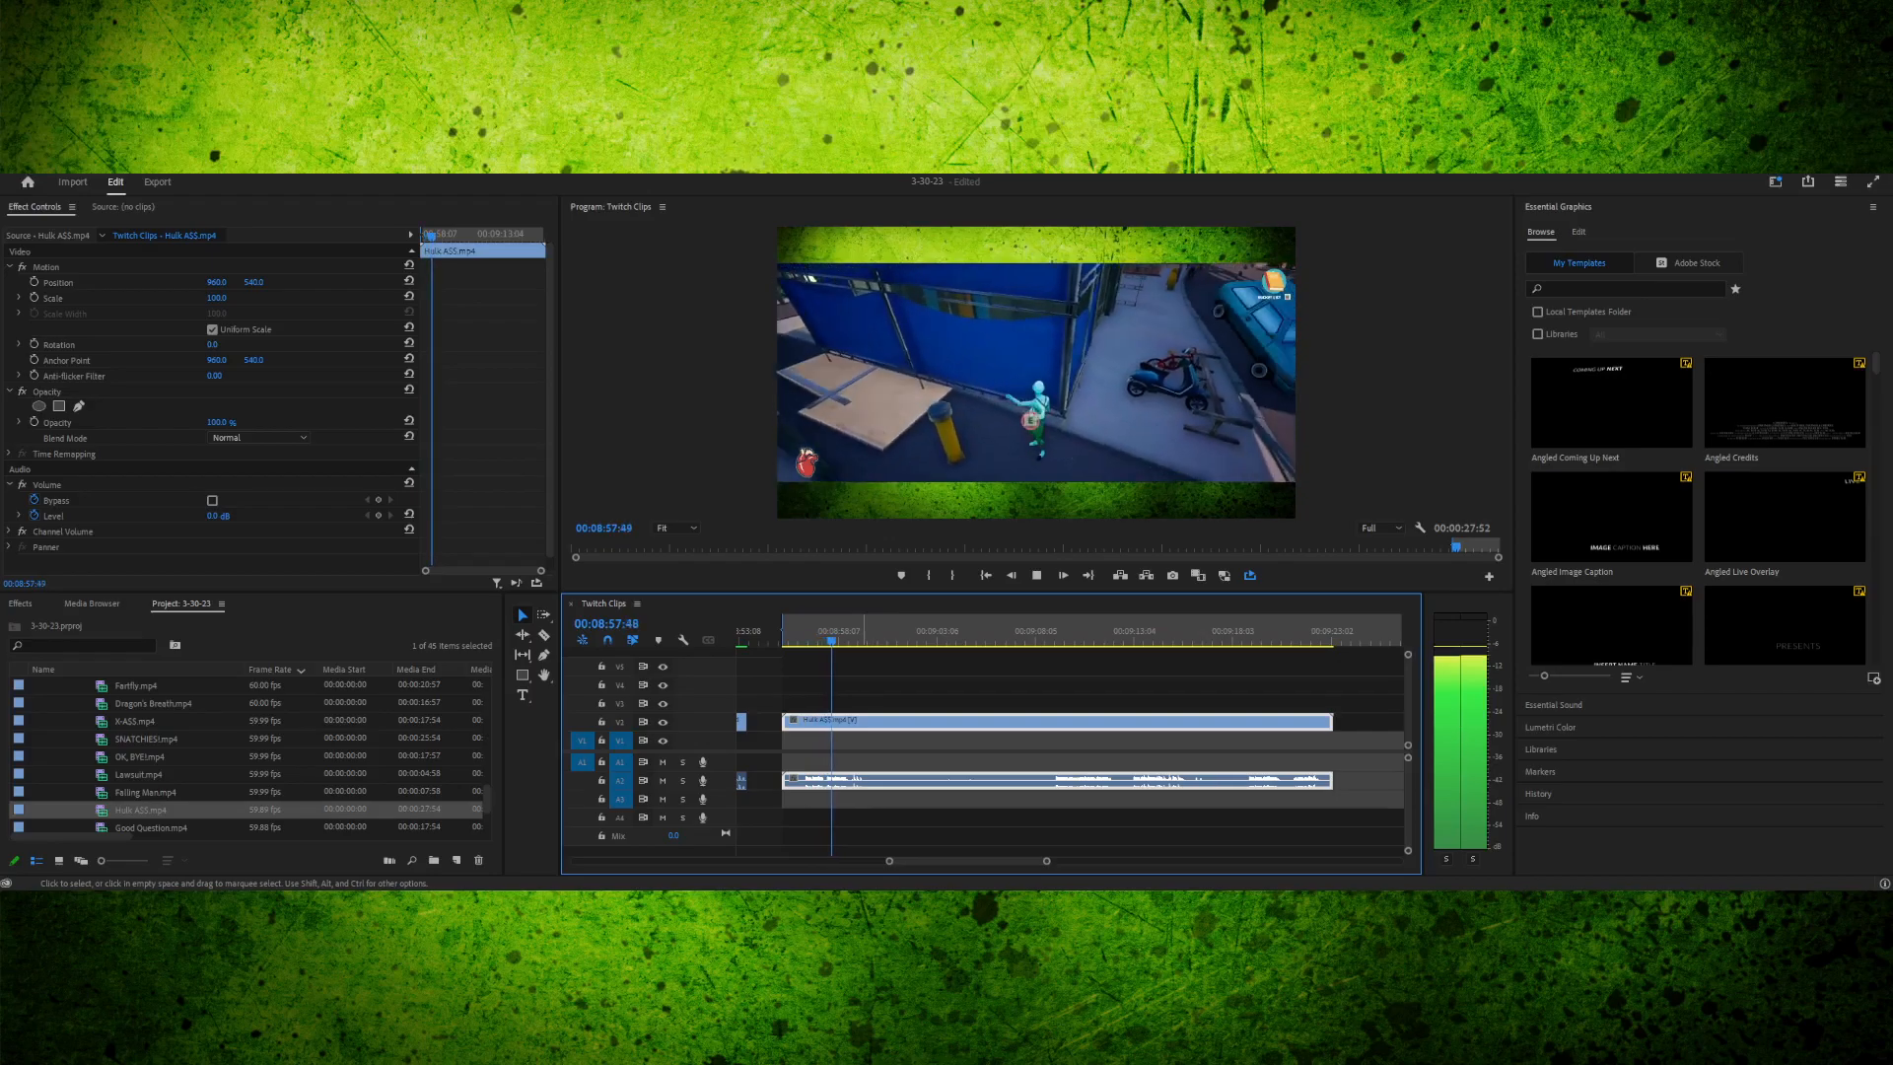
{"action": "key", "text": "space"}
{"action": "mouse_move", "coordinate": [822, 633]}
{"action": "left_mouse_down"}
{"action": "mouse_move", "coordinate": [803, 633]}
{"action": "mouse_move", "coordinate": [823, 633]}
{"action": "left_mouse_up"}
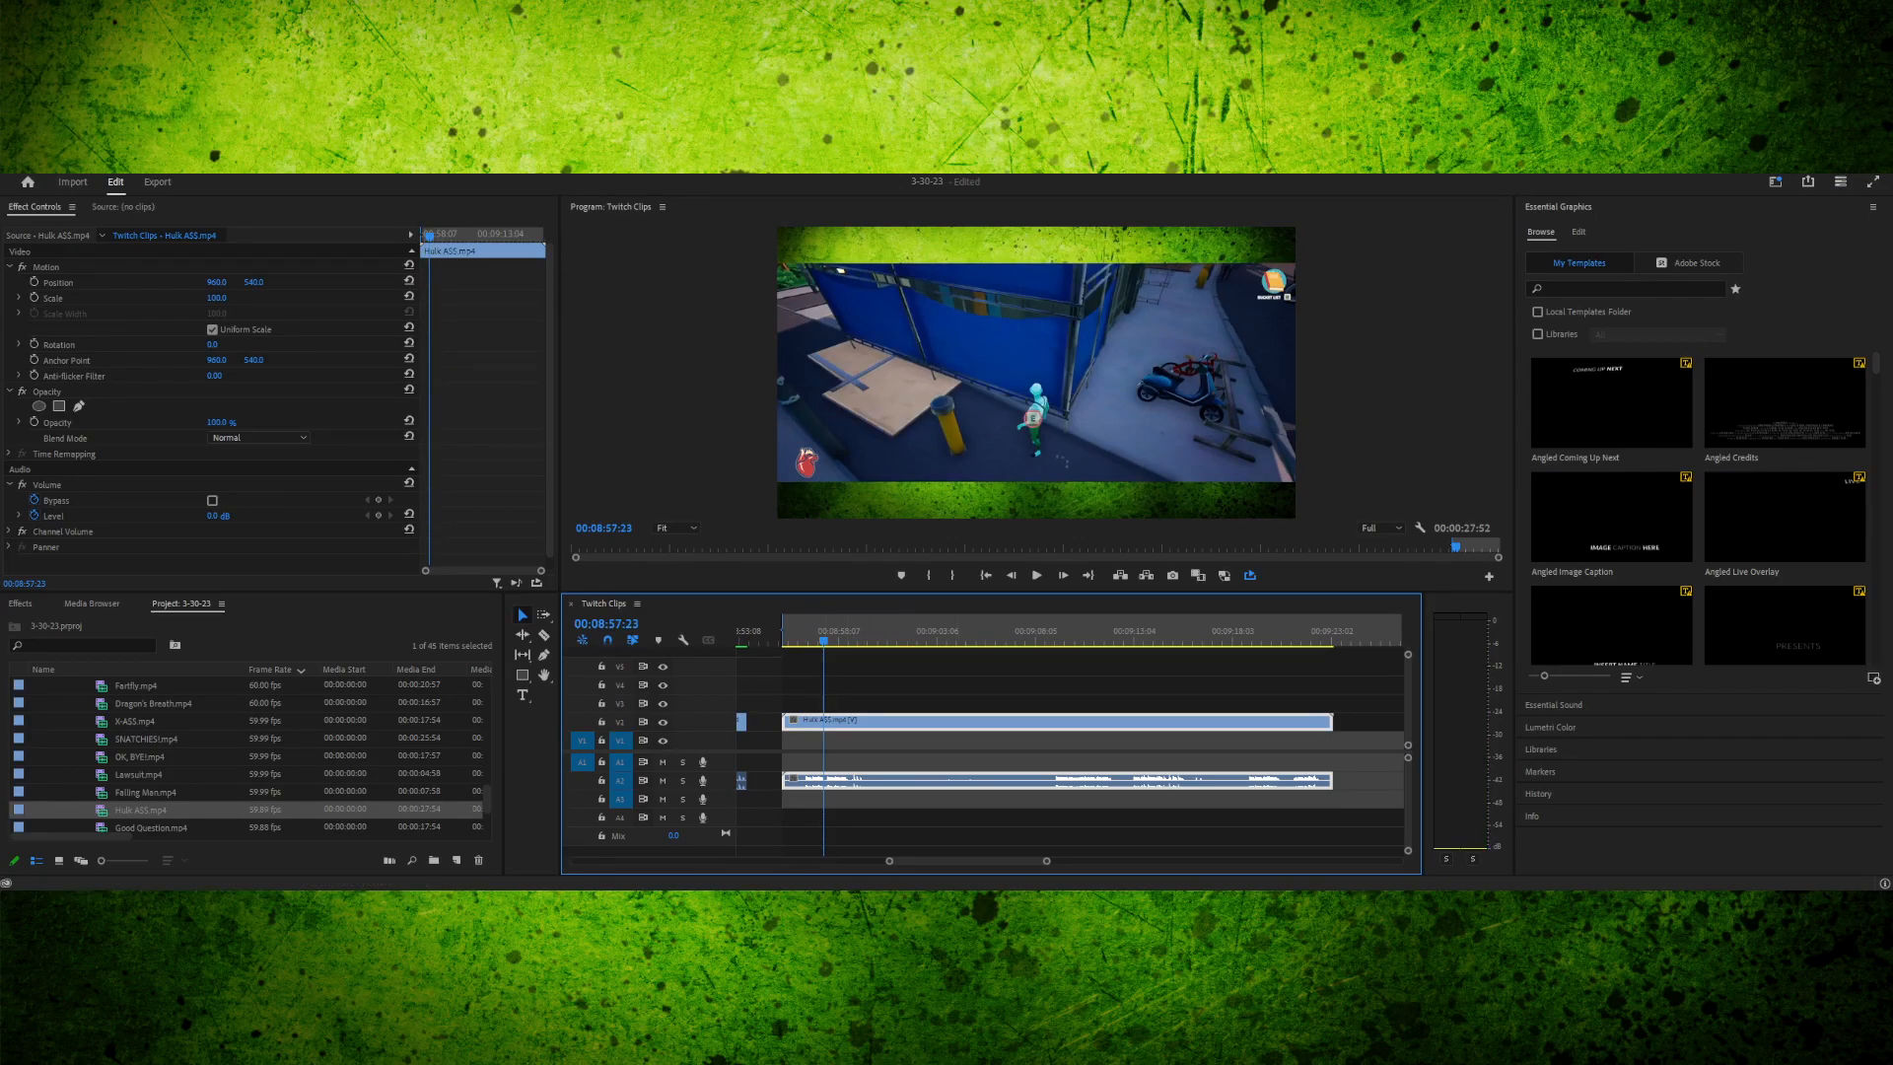
- Replay and step frame by frame through the clip's opening around 00:08:56 to 00:09:02 to find a cut point
{"action": "left_click_drag", "start_coordinate": [1046, 861], "coordinate": [984, 861]}
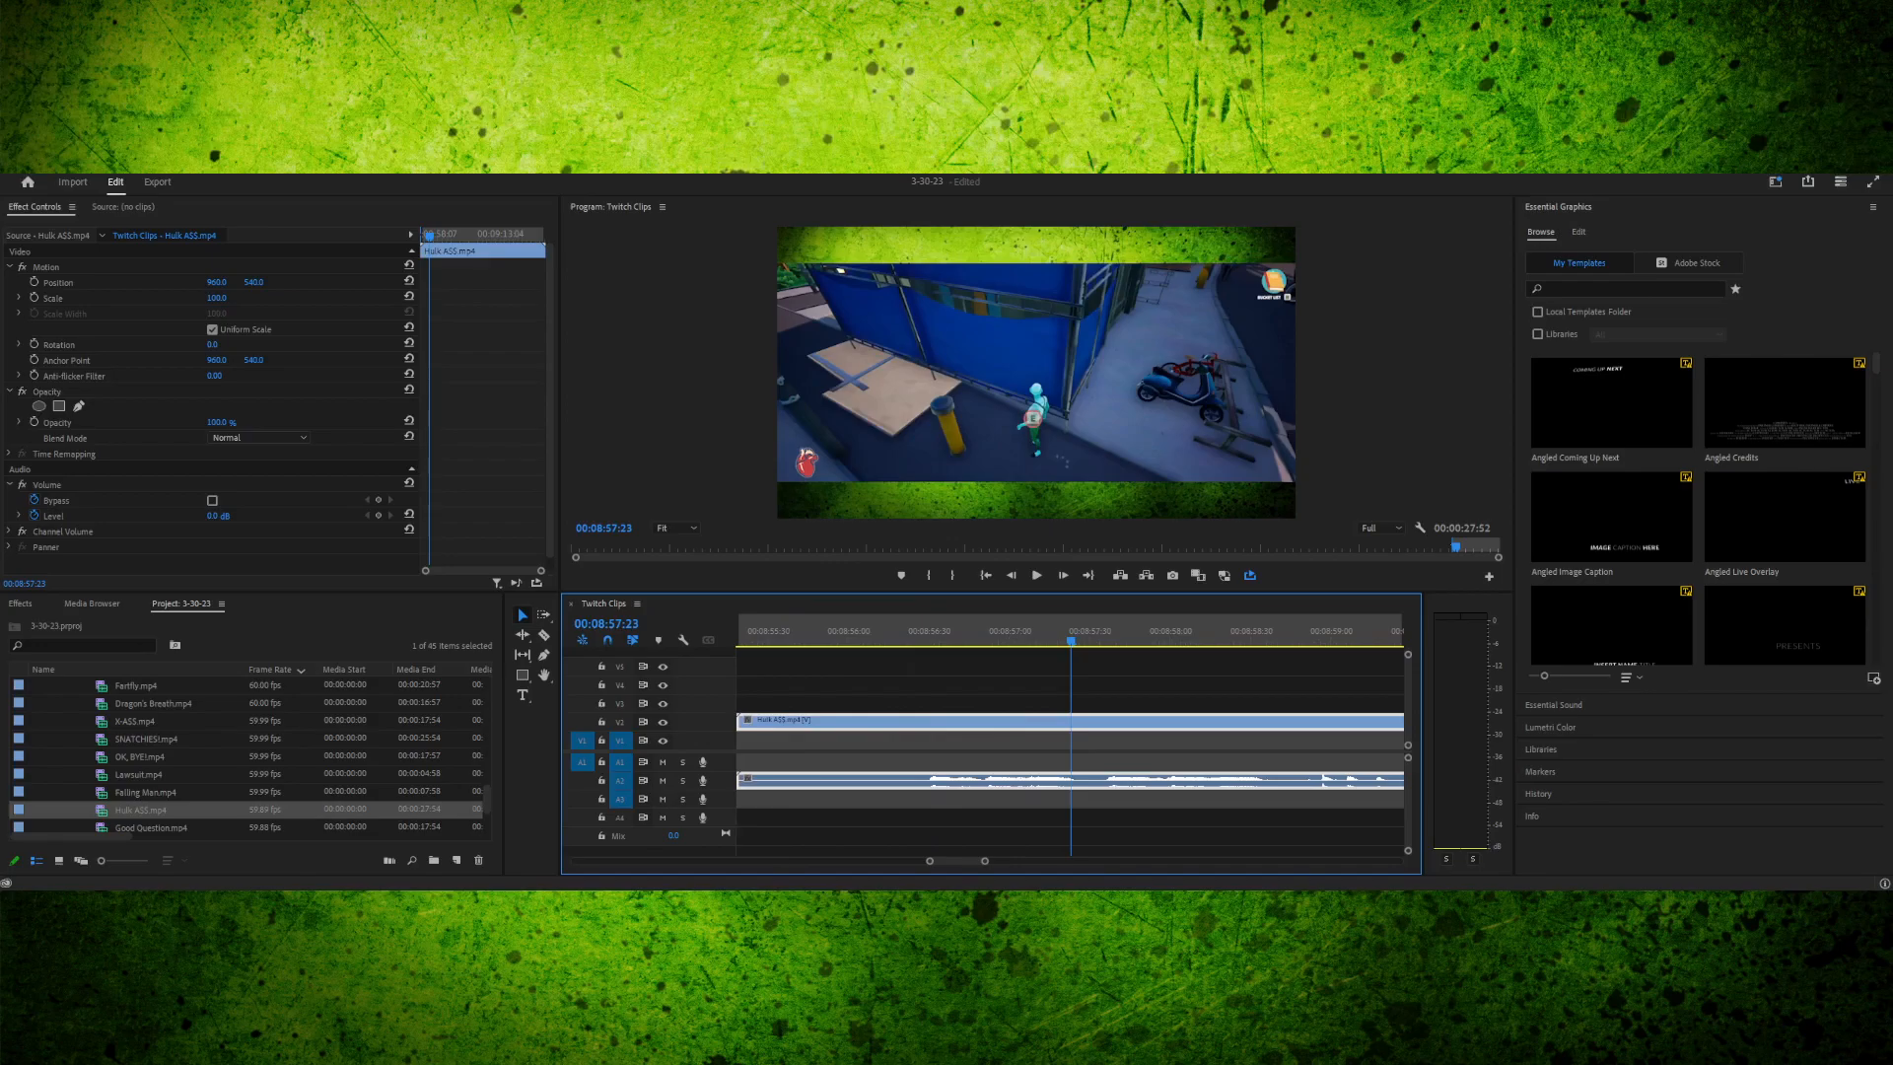
{"action": "left_click_drag", "start_coordinate": [906, 632], "coordinate": [1074, 632]}
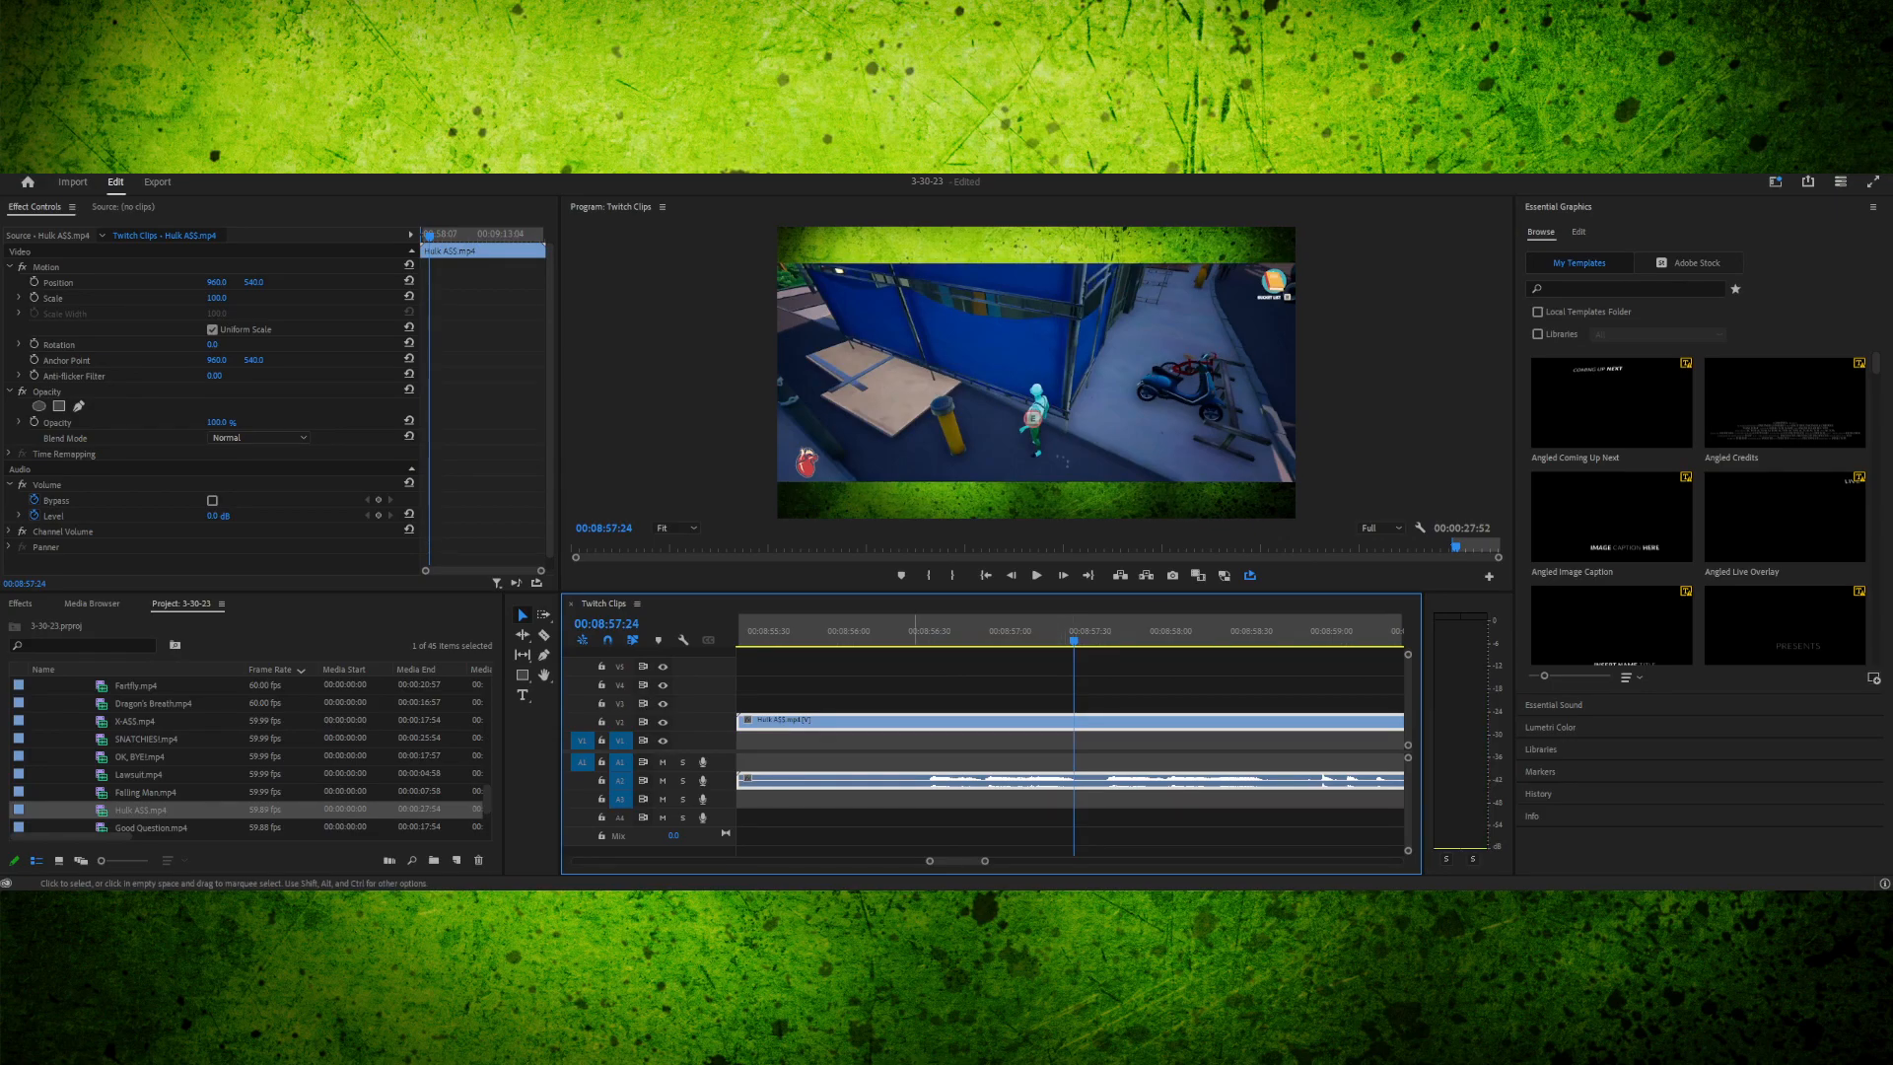
{"action": "key", "text": "minus"}
{"action": "key", "text": "space"}
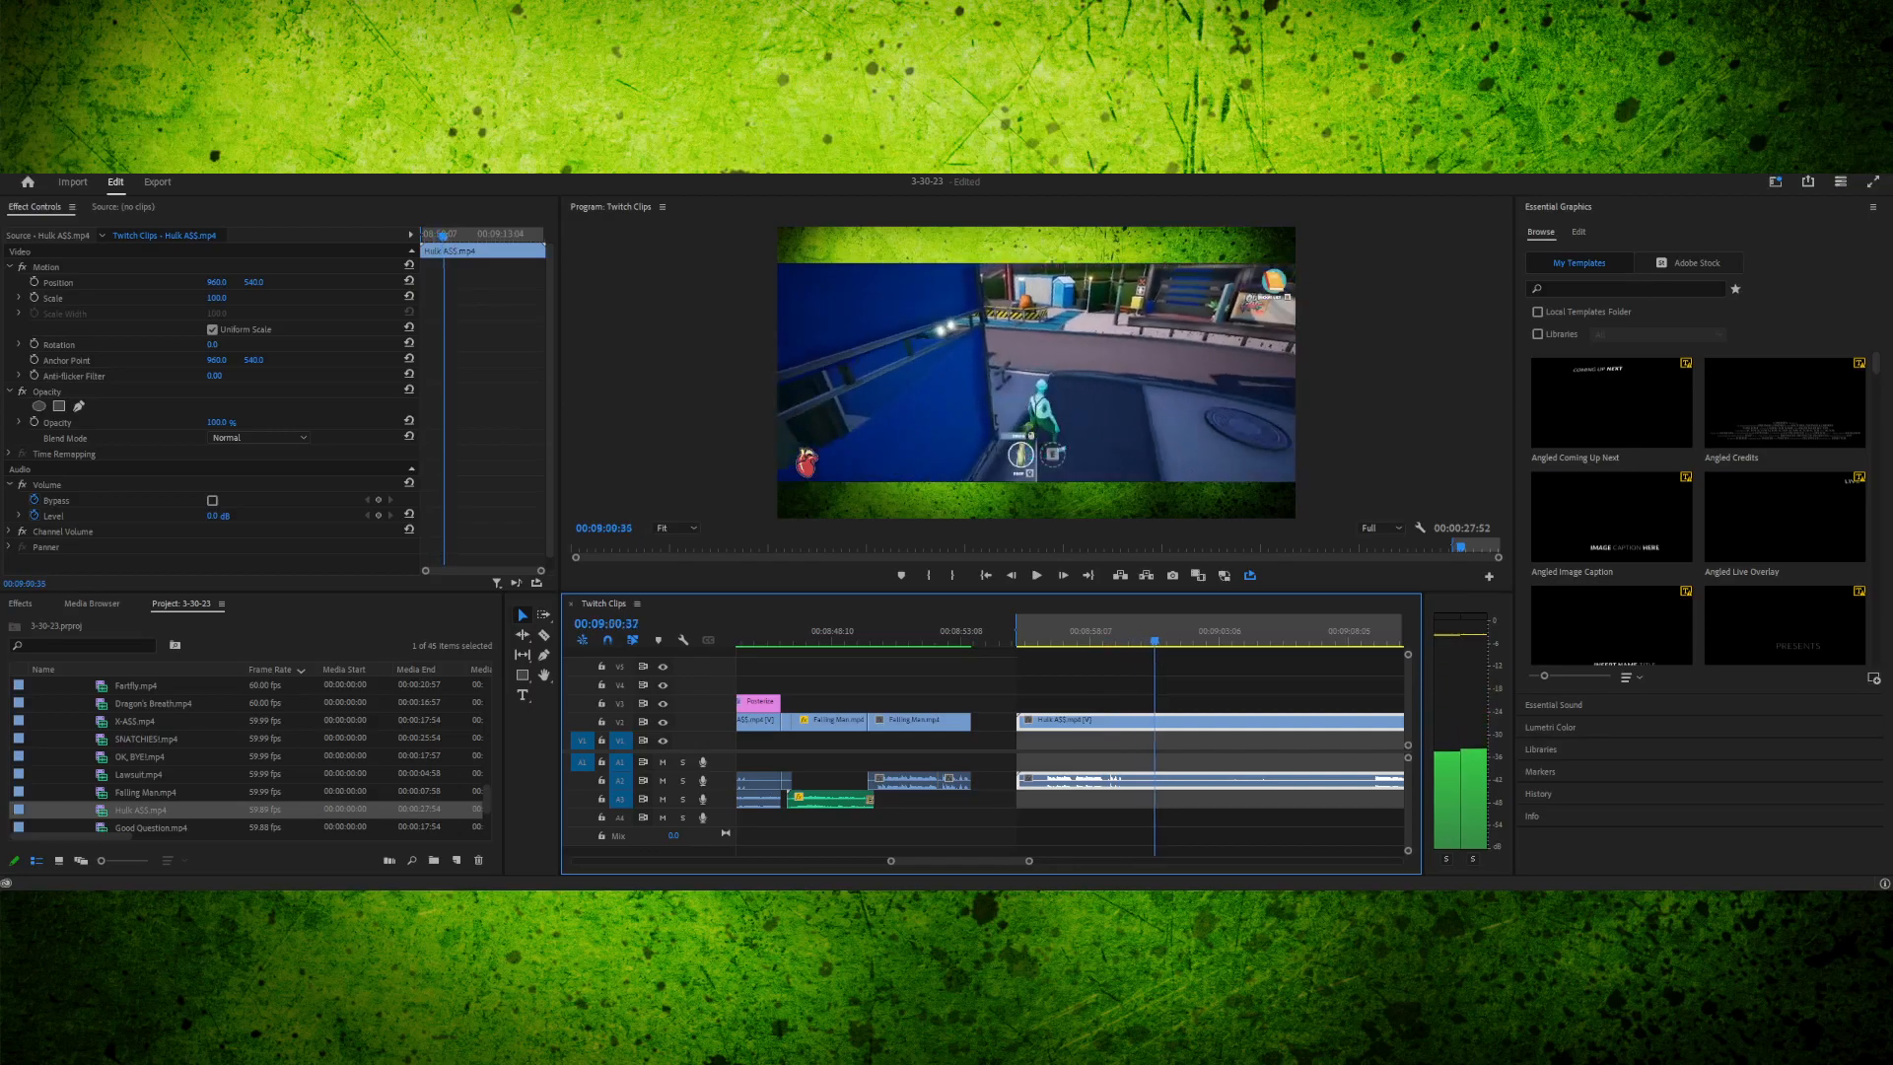
{"action": "key", "text": "j"}
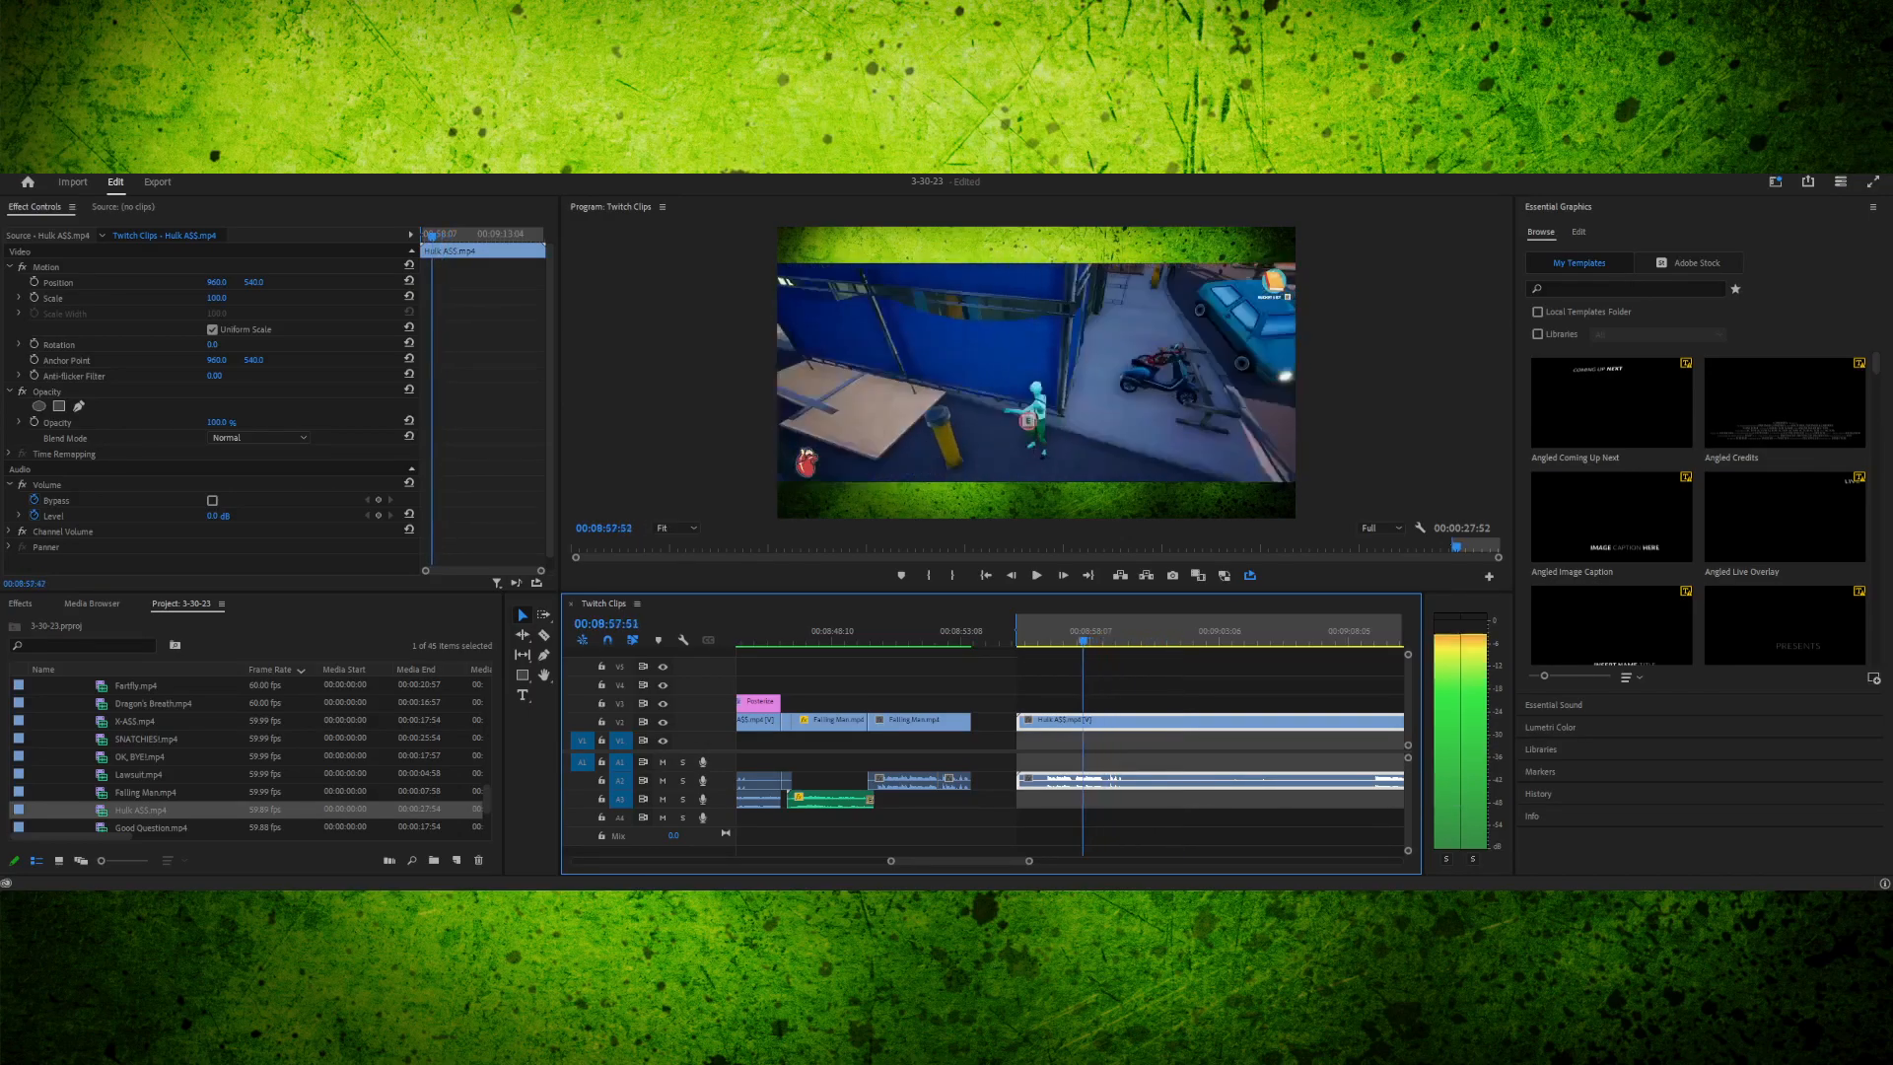
{"action": "key", "text": "l"}
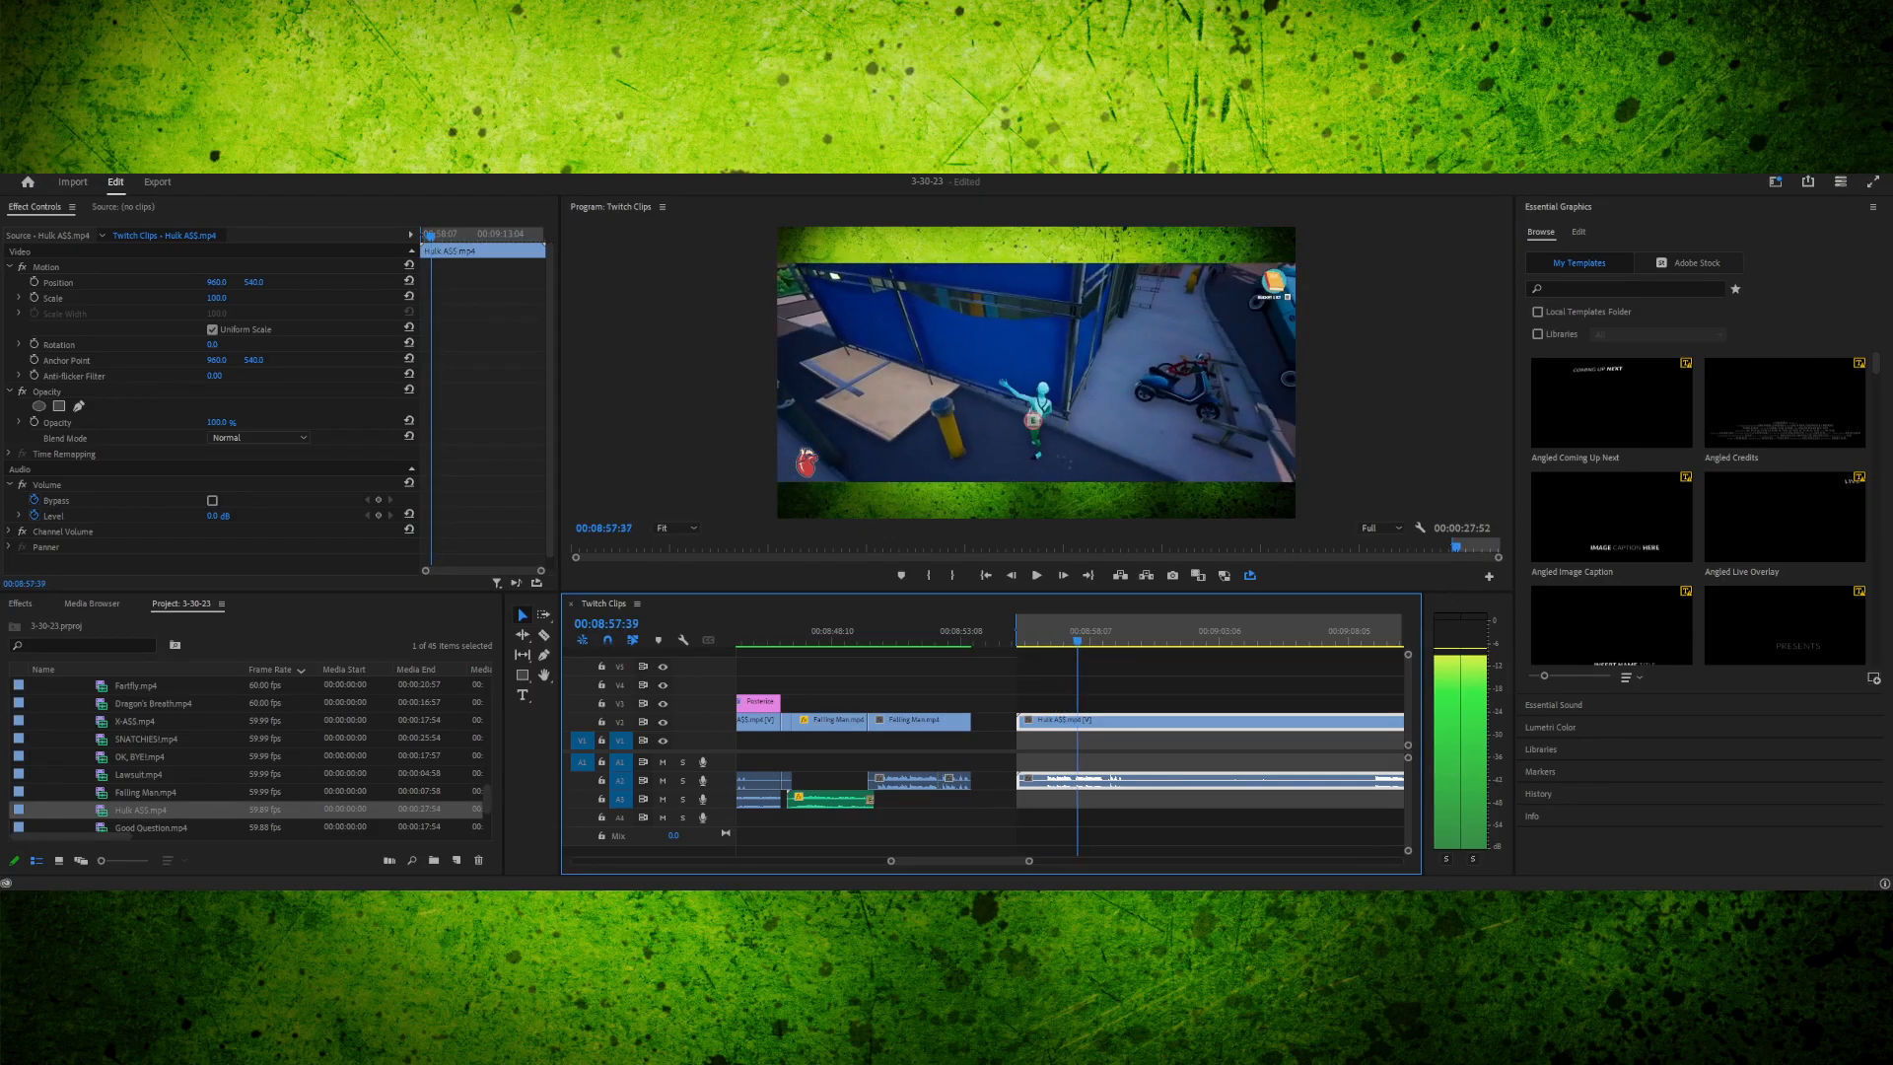
{"action": "key", "text": "j"}
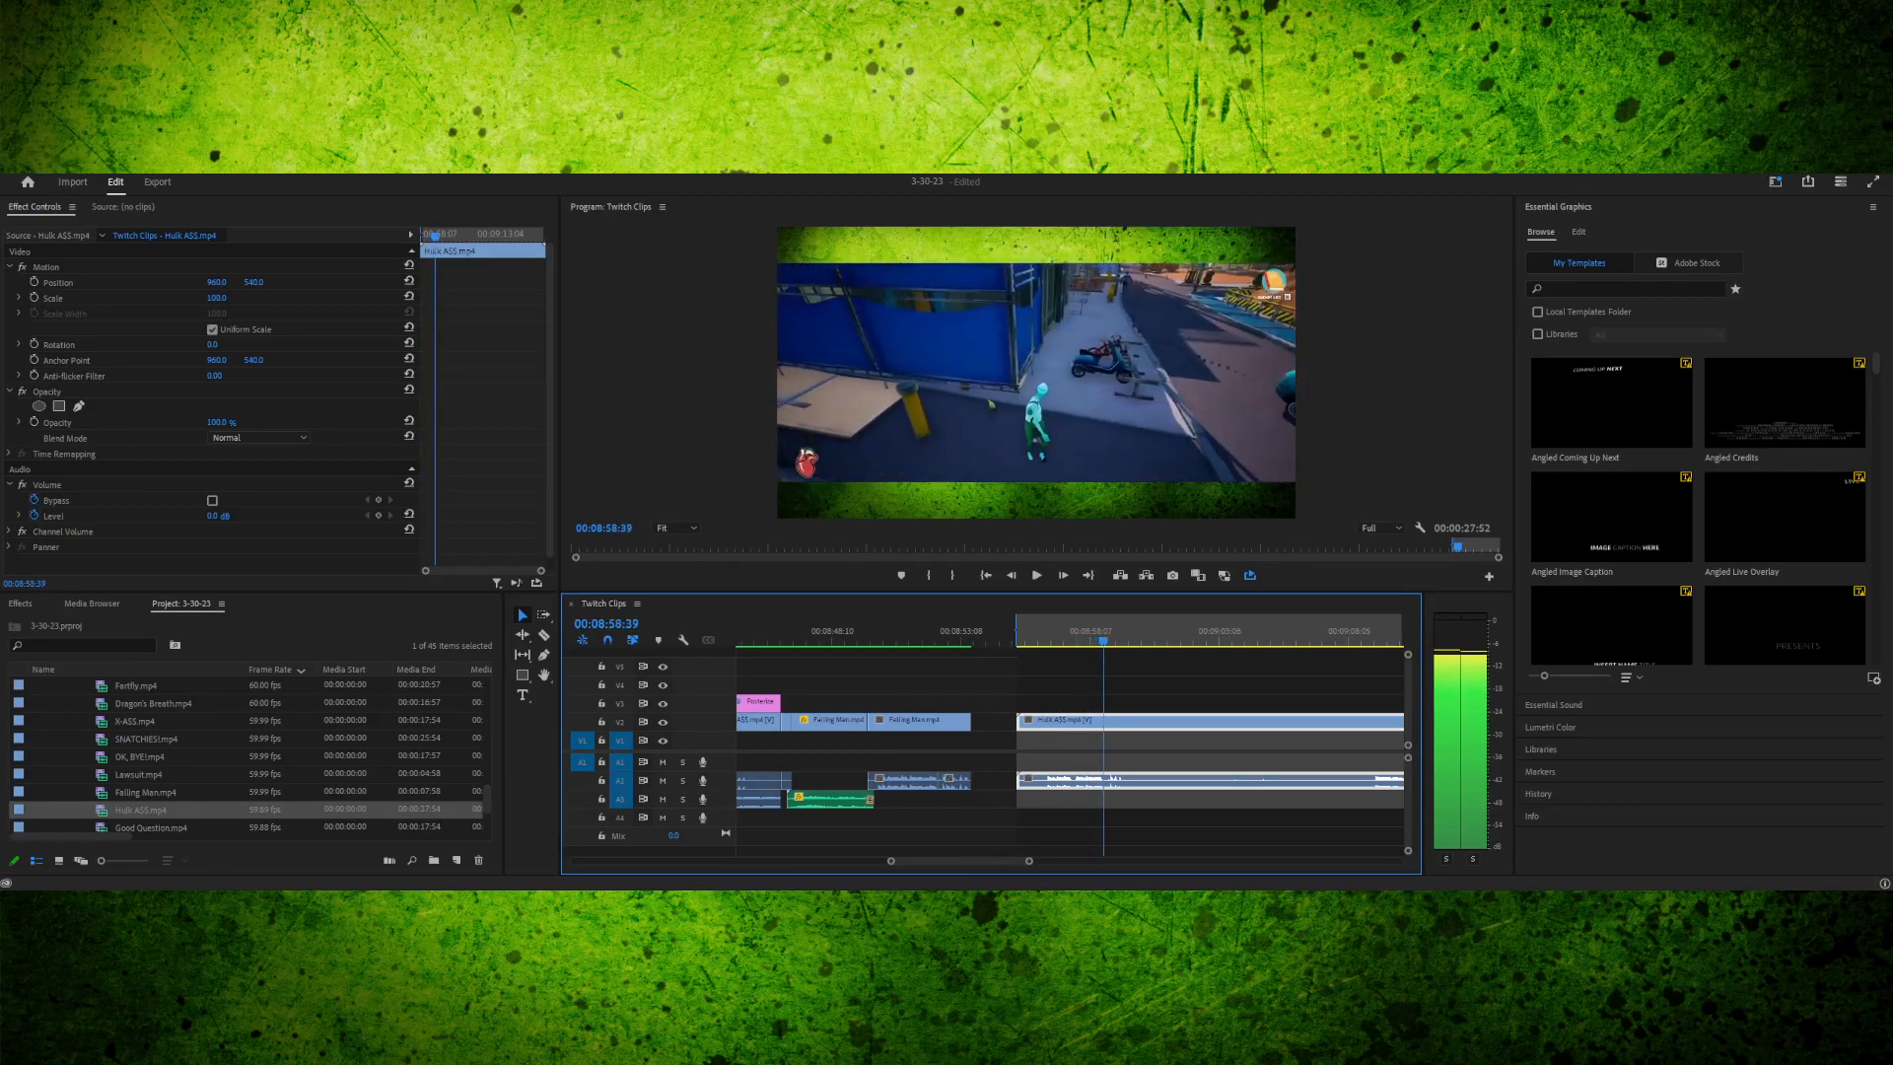
{"action": "key", "text": "j"}
{"action": "key", "text": "l"}
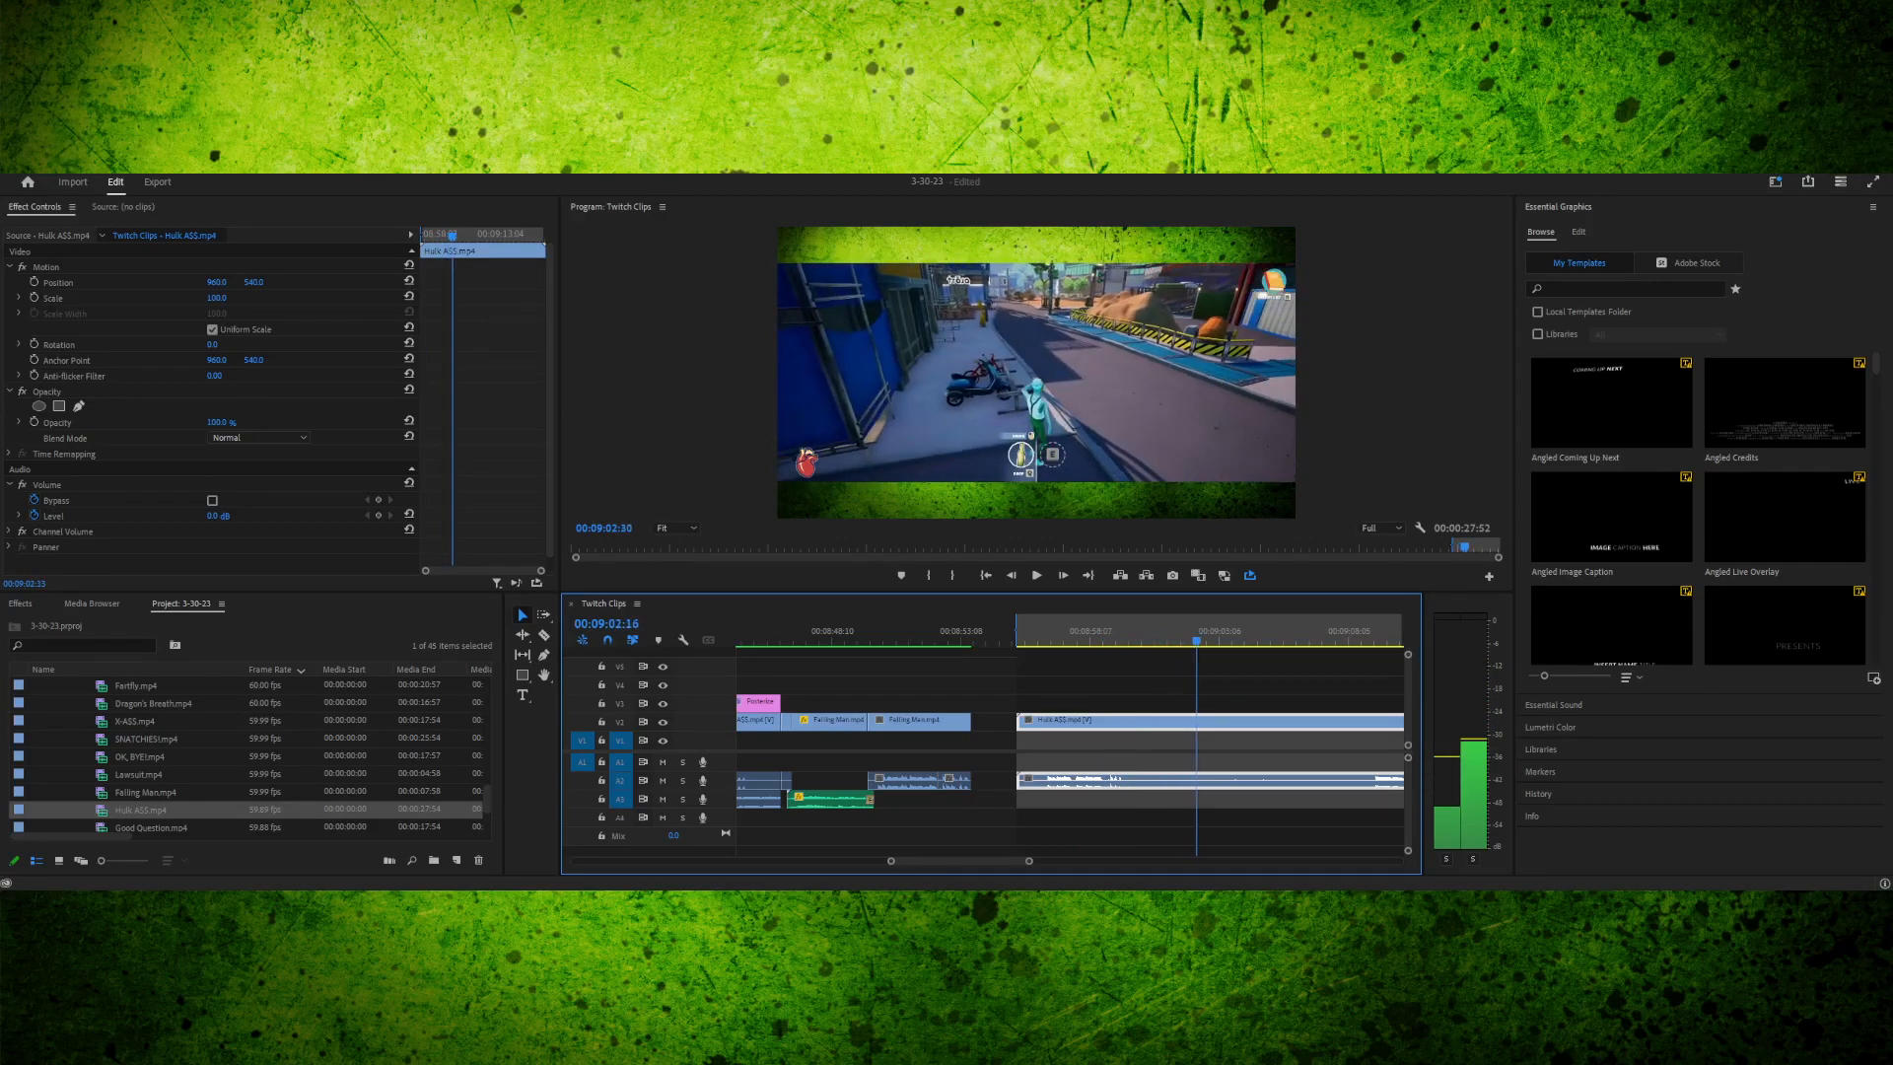
{"action": "key", "text": "j"}
{"action": "key", "text": "j"}
{"action": "key", "text": "j"}
{"action": "key", "text": "l"}
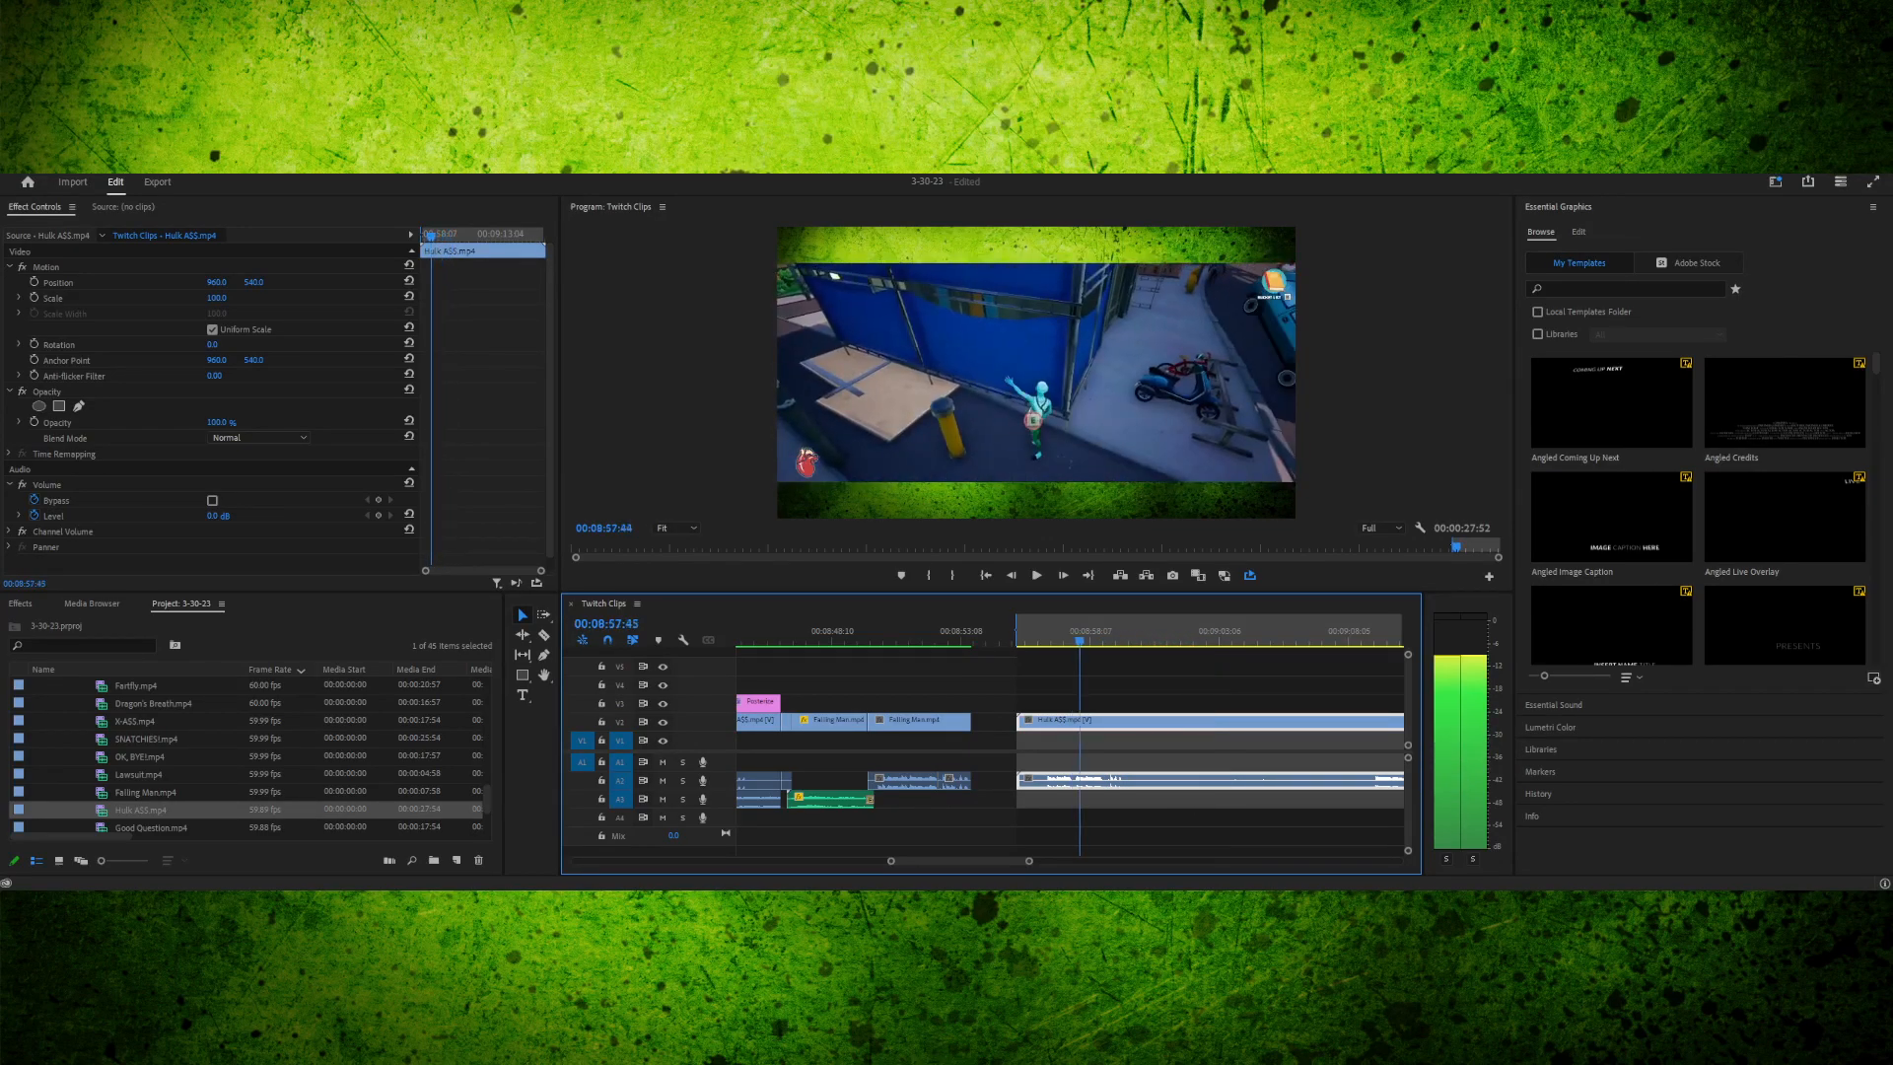
{"action": "key", "text": "j"}
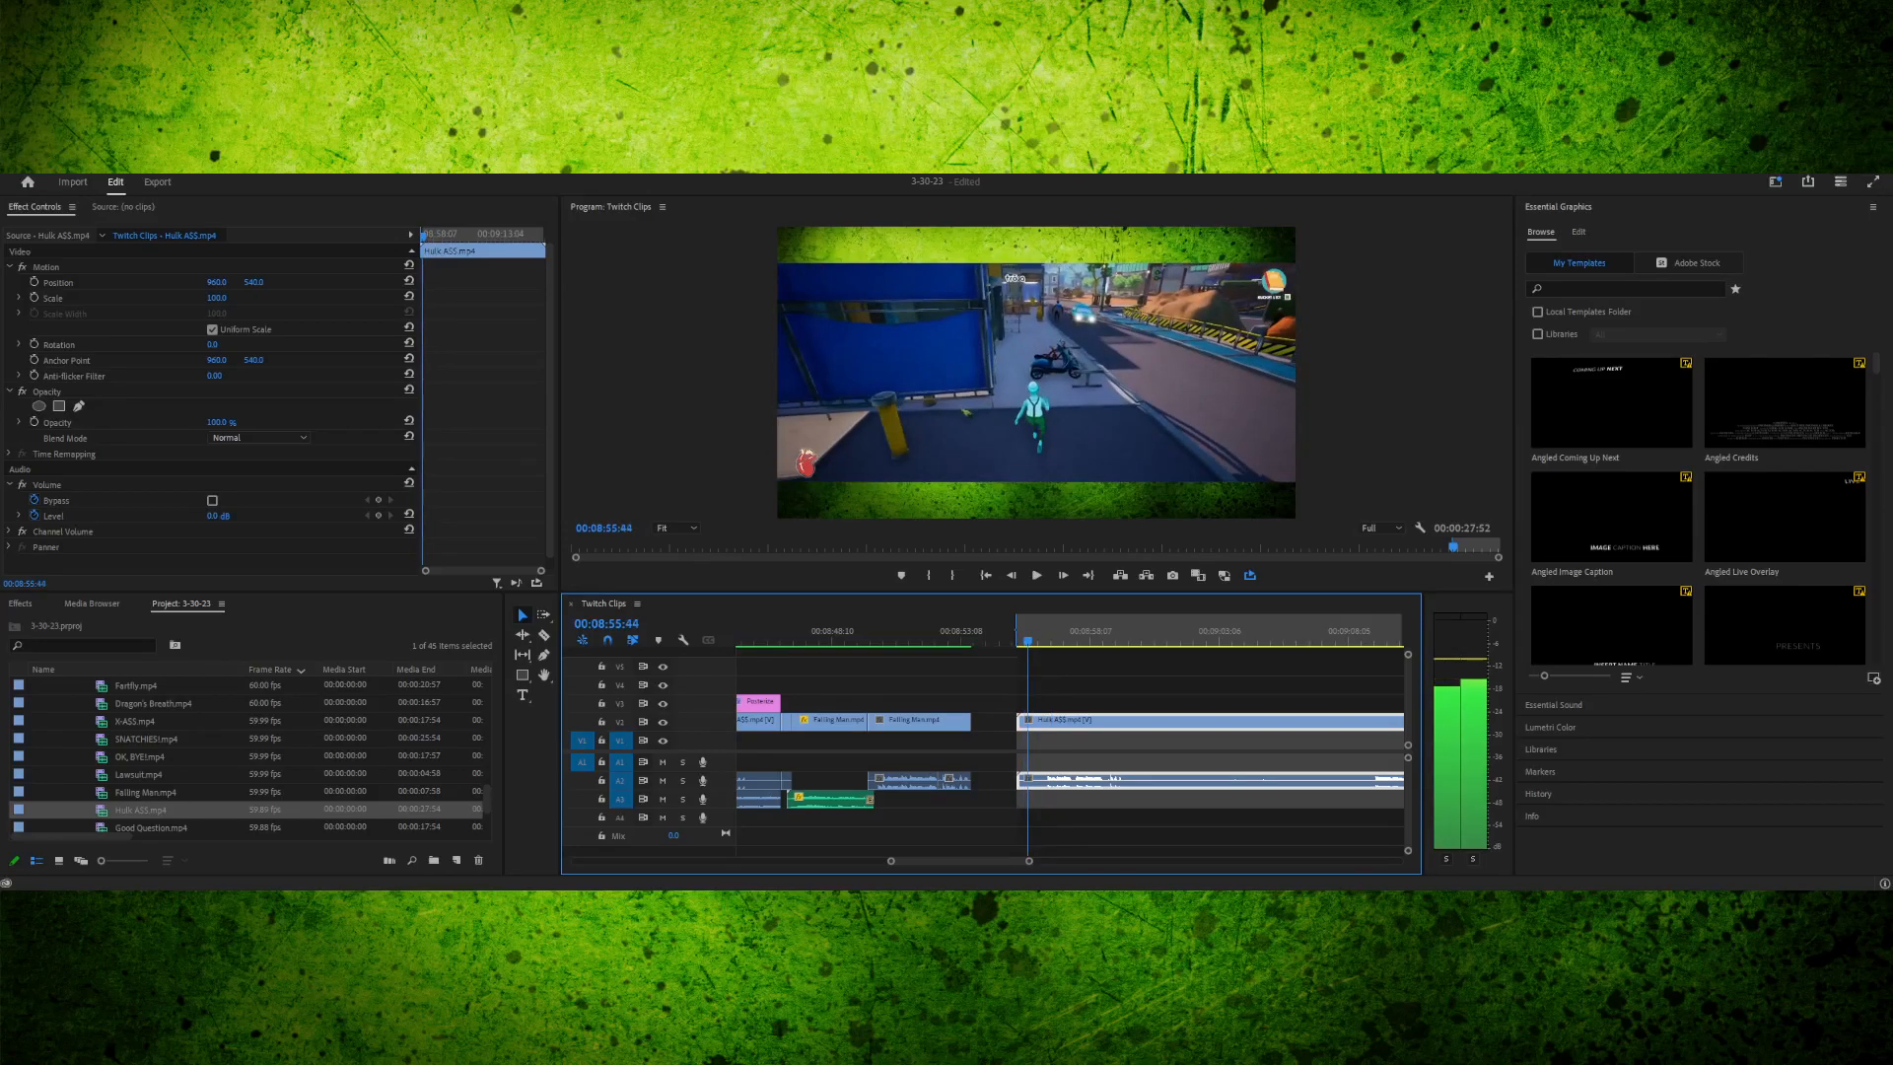
{"action": "key", "text": "l"}
{"action": "key", "text": "Left"}
{"action": "key", "text": "Left"}
{"action": "key", "text": "Left"}
{"action": "key", "text": "Left"}
{"action": "key", "text": "Left"}
{"action": "key", "text": "Left"}
{"action": "key", "text": "Left"}
{"action": "key", "text": "Left"}
{"action": "key", "text": "Left"}
{"action": "key", "text": "Left"}
{"action": "key", "text": "Left"}
{"action": "key", "text": "Left"}
{"action": "key", "text": "Left"}
{"action": "key", "text": "Left"}
{"action": "key", "text": "Left"}
{"action": "key", "text": "Left"}
{"action": "key", "text": "Left"}
{"action": "key", "text": "Left"}
{"action": "key", "text": "Left"}
{"action": "key", "text": "Left"}
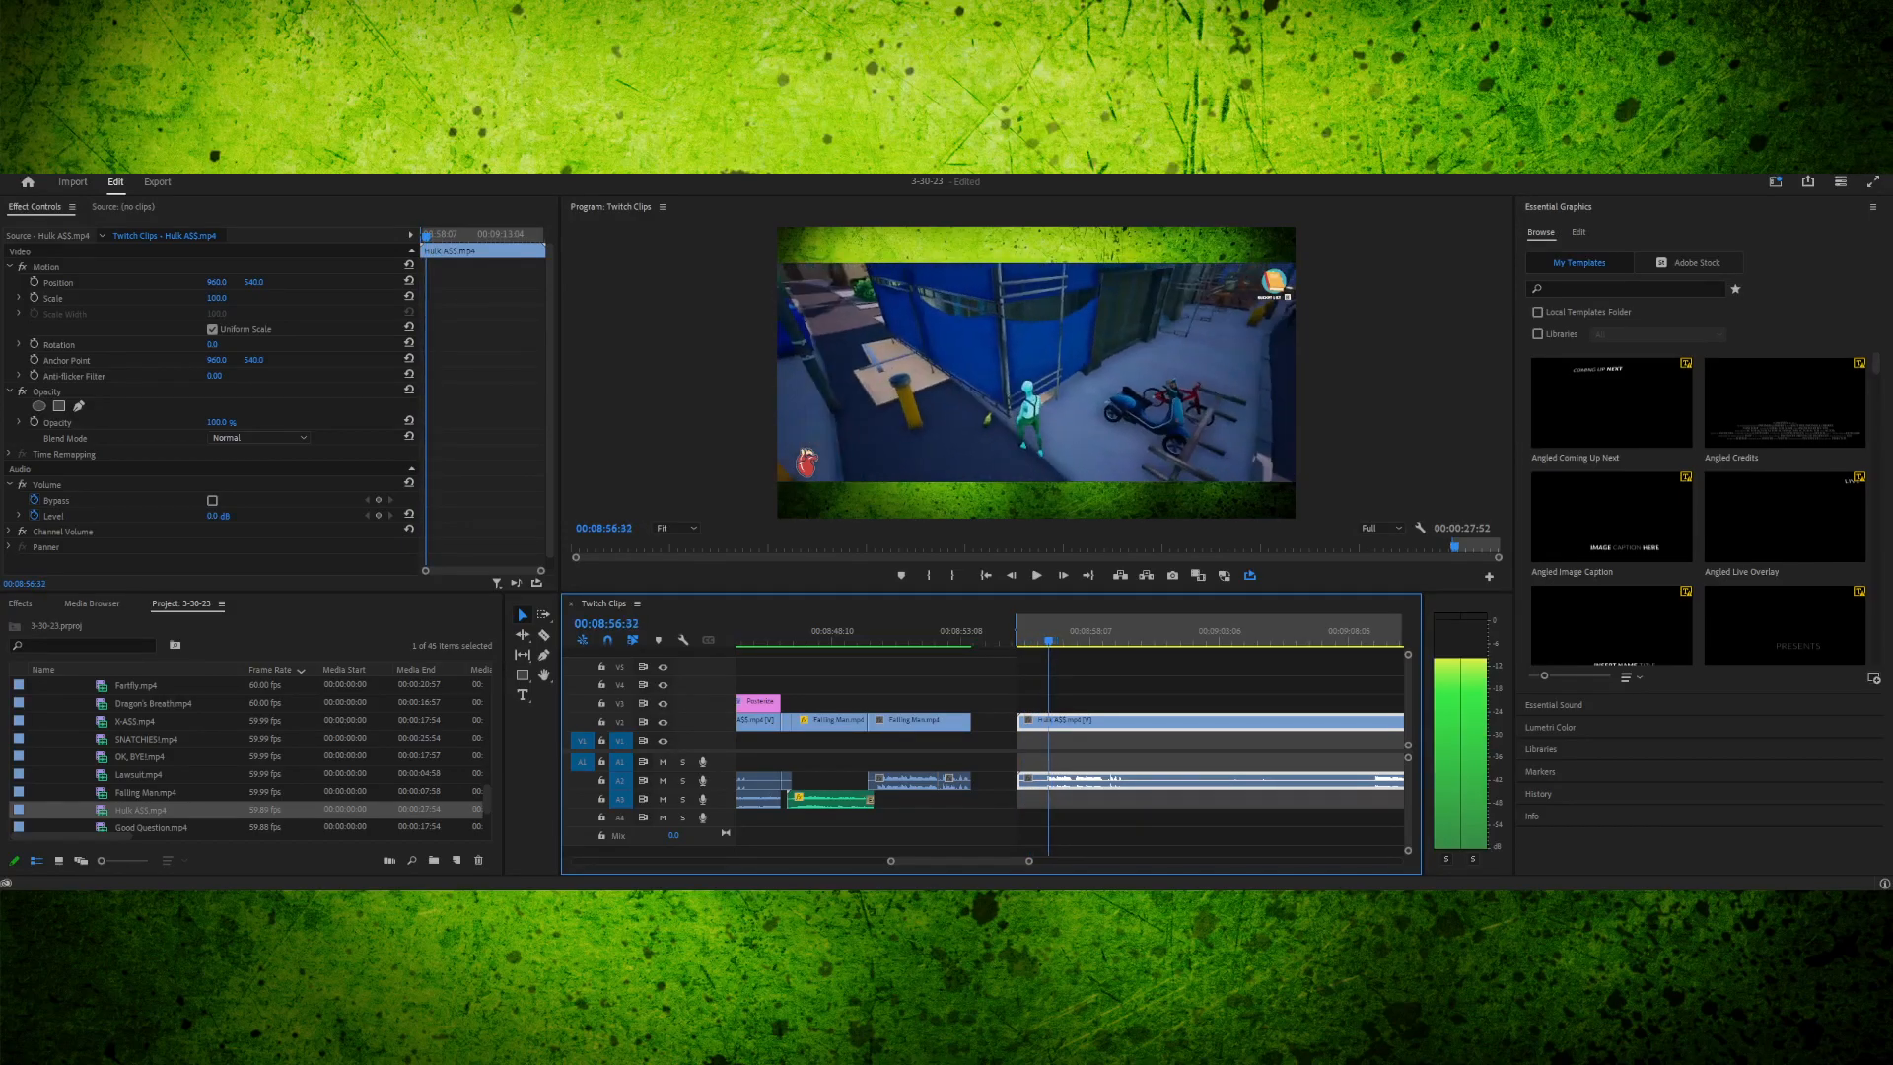
{"action": "key", "text": "Right"}
{"action": "key", "text": "Right"}
{"action": "key", "text": "Right"}
{"action": "key", "text": "Right"}
{"action": "key", "text": "Right"}
{"action": "key", "text": "Right"}
{"action": "key", "text": "Right"}
{"action": "key", "text": "Right"}
{"action": "key", "text": "Right"}
{"action": "key", "text": "Right"}
{"action": "key", "text": "Right"}
{"action": "key", "text": "Right"}
{"action": "key", "text": "Right"}
{"action": "key", "text": "Right"}
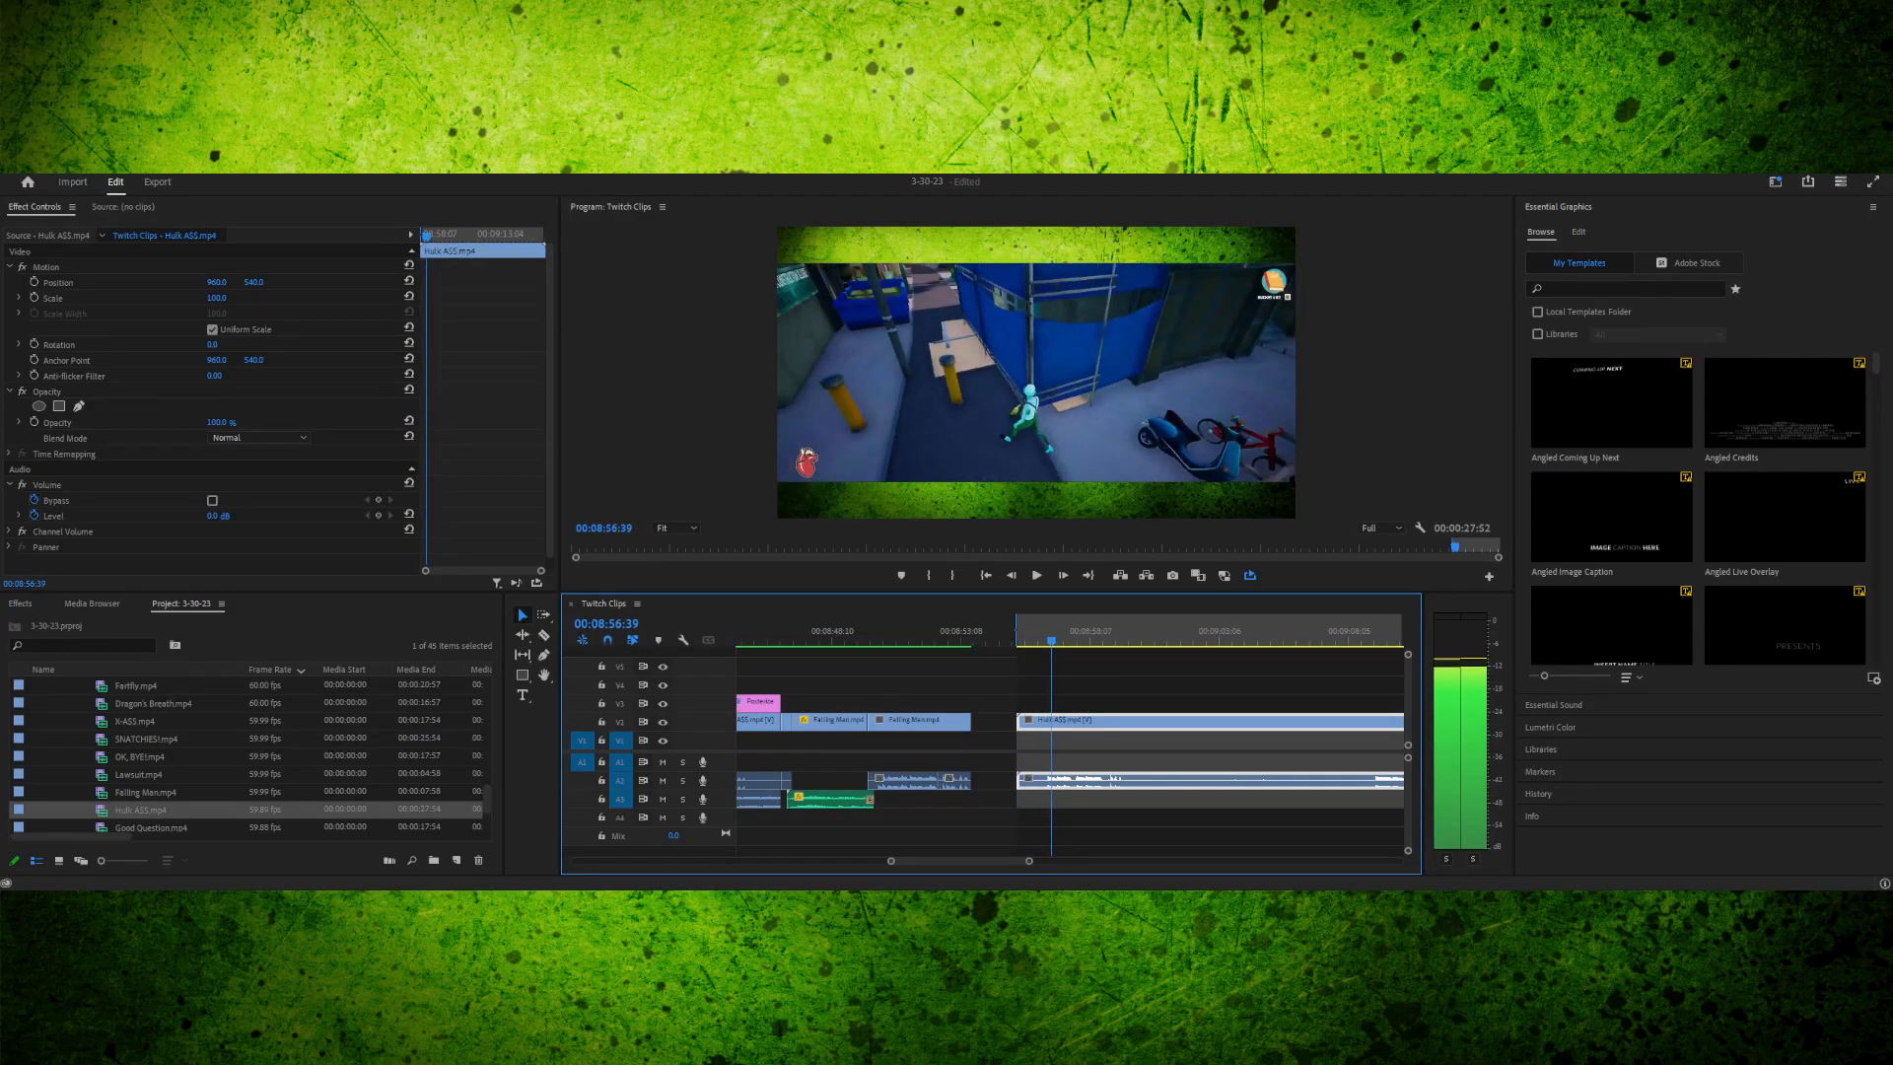
- Split the Hulk ASS.mp4 clip at 00:08:56:21 and delete the portion before the cut
{"action": "mouse_move", "coordinate": [1051, 640]}
{"action": "left_mouse_down"}
{"action": "mouse_move", "coordinate": [1082, 640]}
{"action": "mouse_move", "coordinate": [1035, 641]}
{"action": "left_mouse_up"}
{"action": "key", "text": "c"}
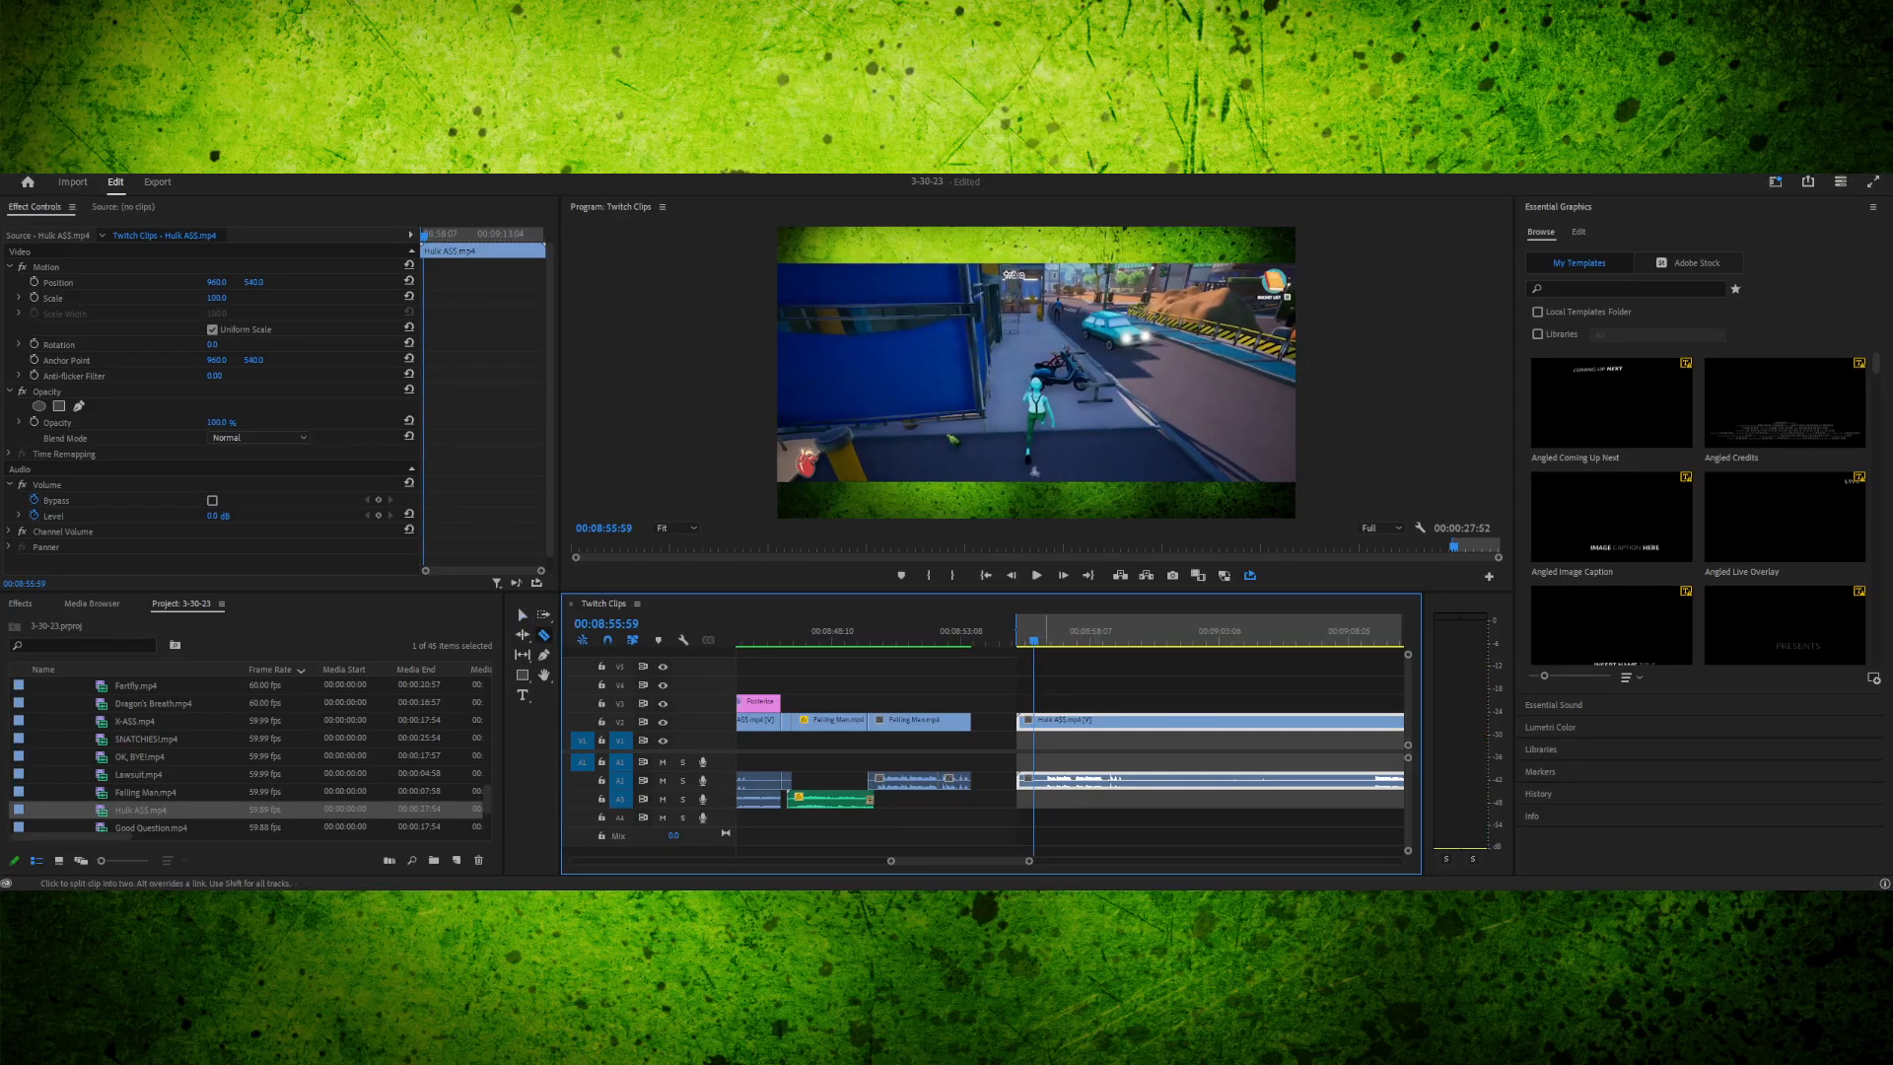
{"action": "key", "text": "equal"}
{"action": "key", "text": "equal"}
{"action": "key", "text": "equal"}
{"action": "key", "text": "equal"}
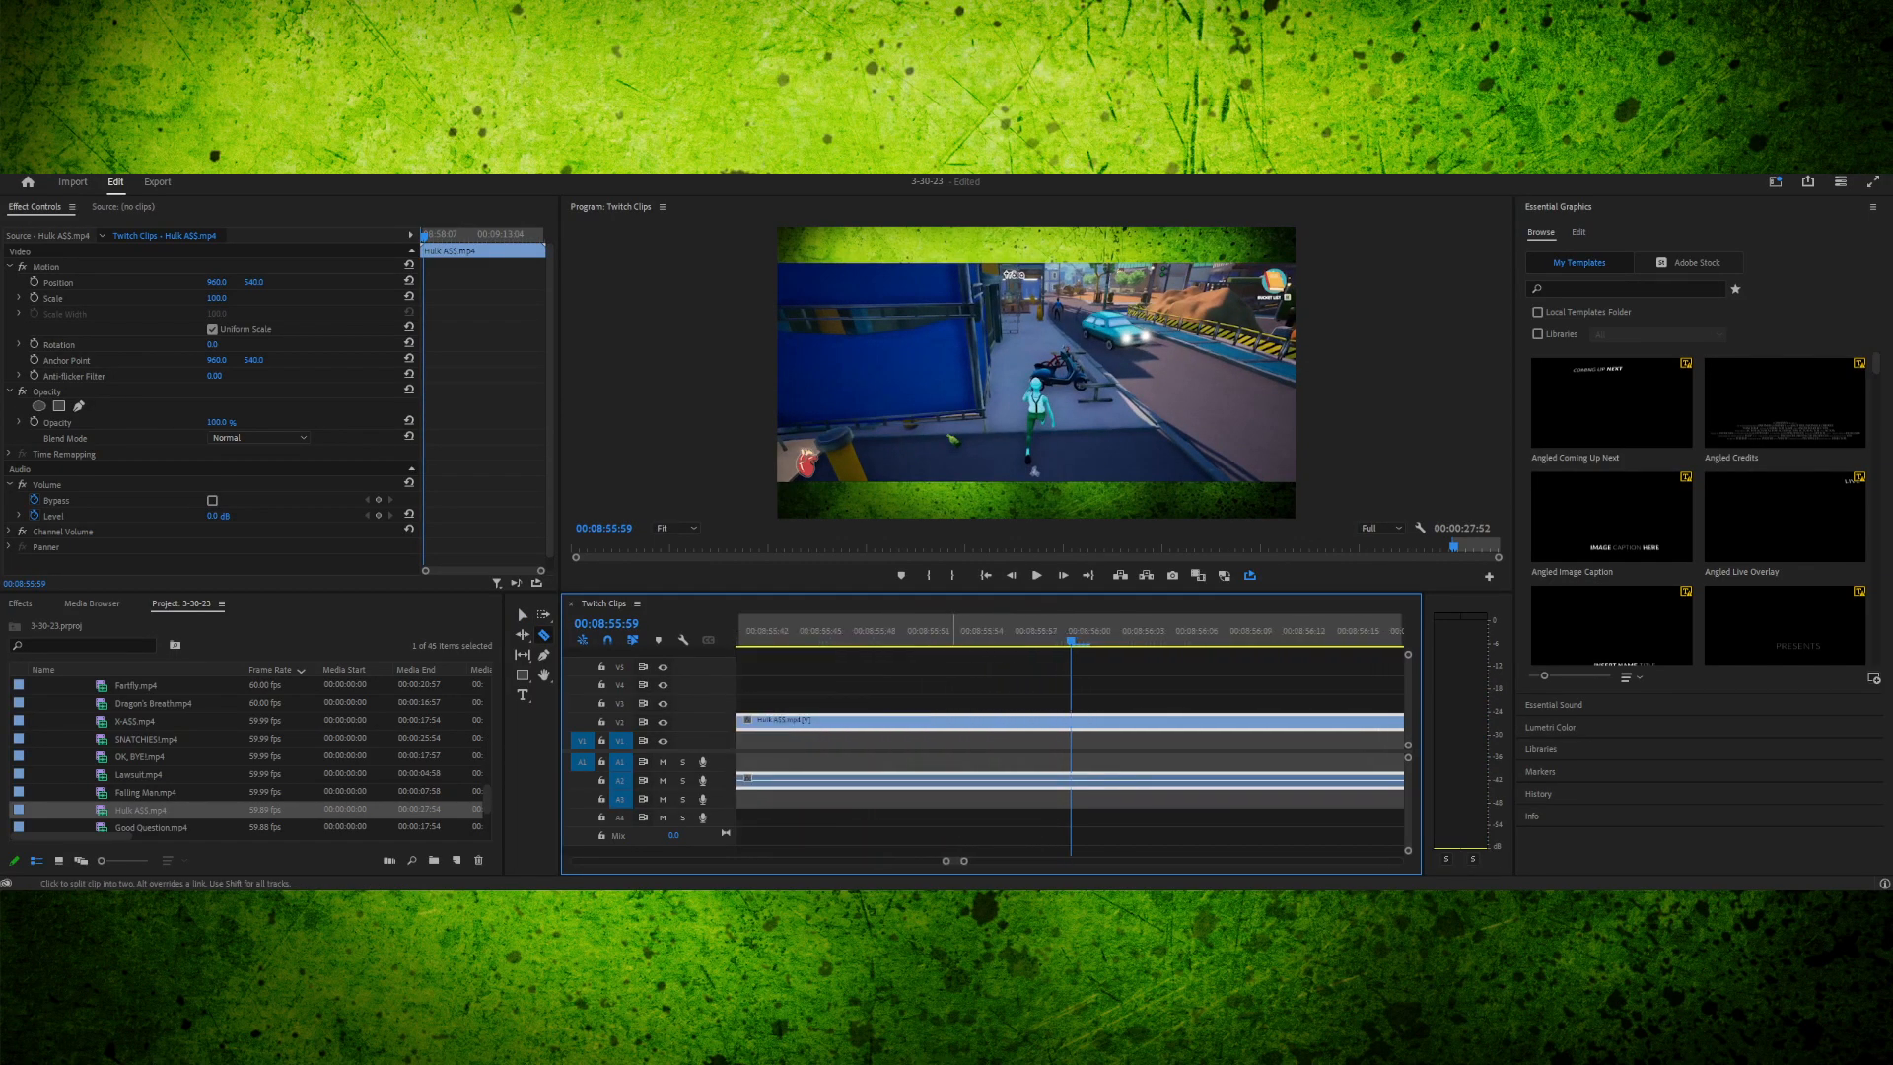
{"action": "key", "text": "minus"}
{"action": "mouse_move", "coordinate": [932, 631]}
{"action": "left_mouse_down"}
{"action": "mouse_move", "coordinate": [913, 631]}
{"action": "mouse_move", "coordinate": [945, 631]}
{"action": "left_mouse_up"}
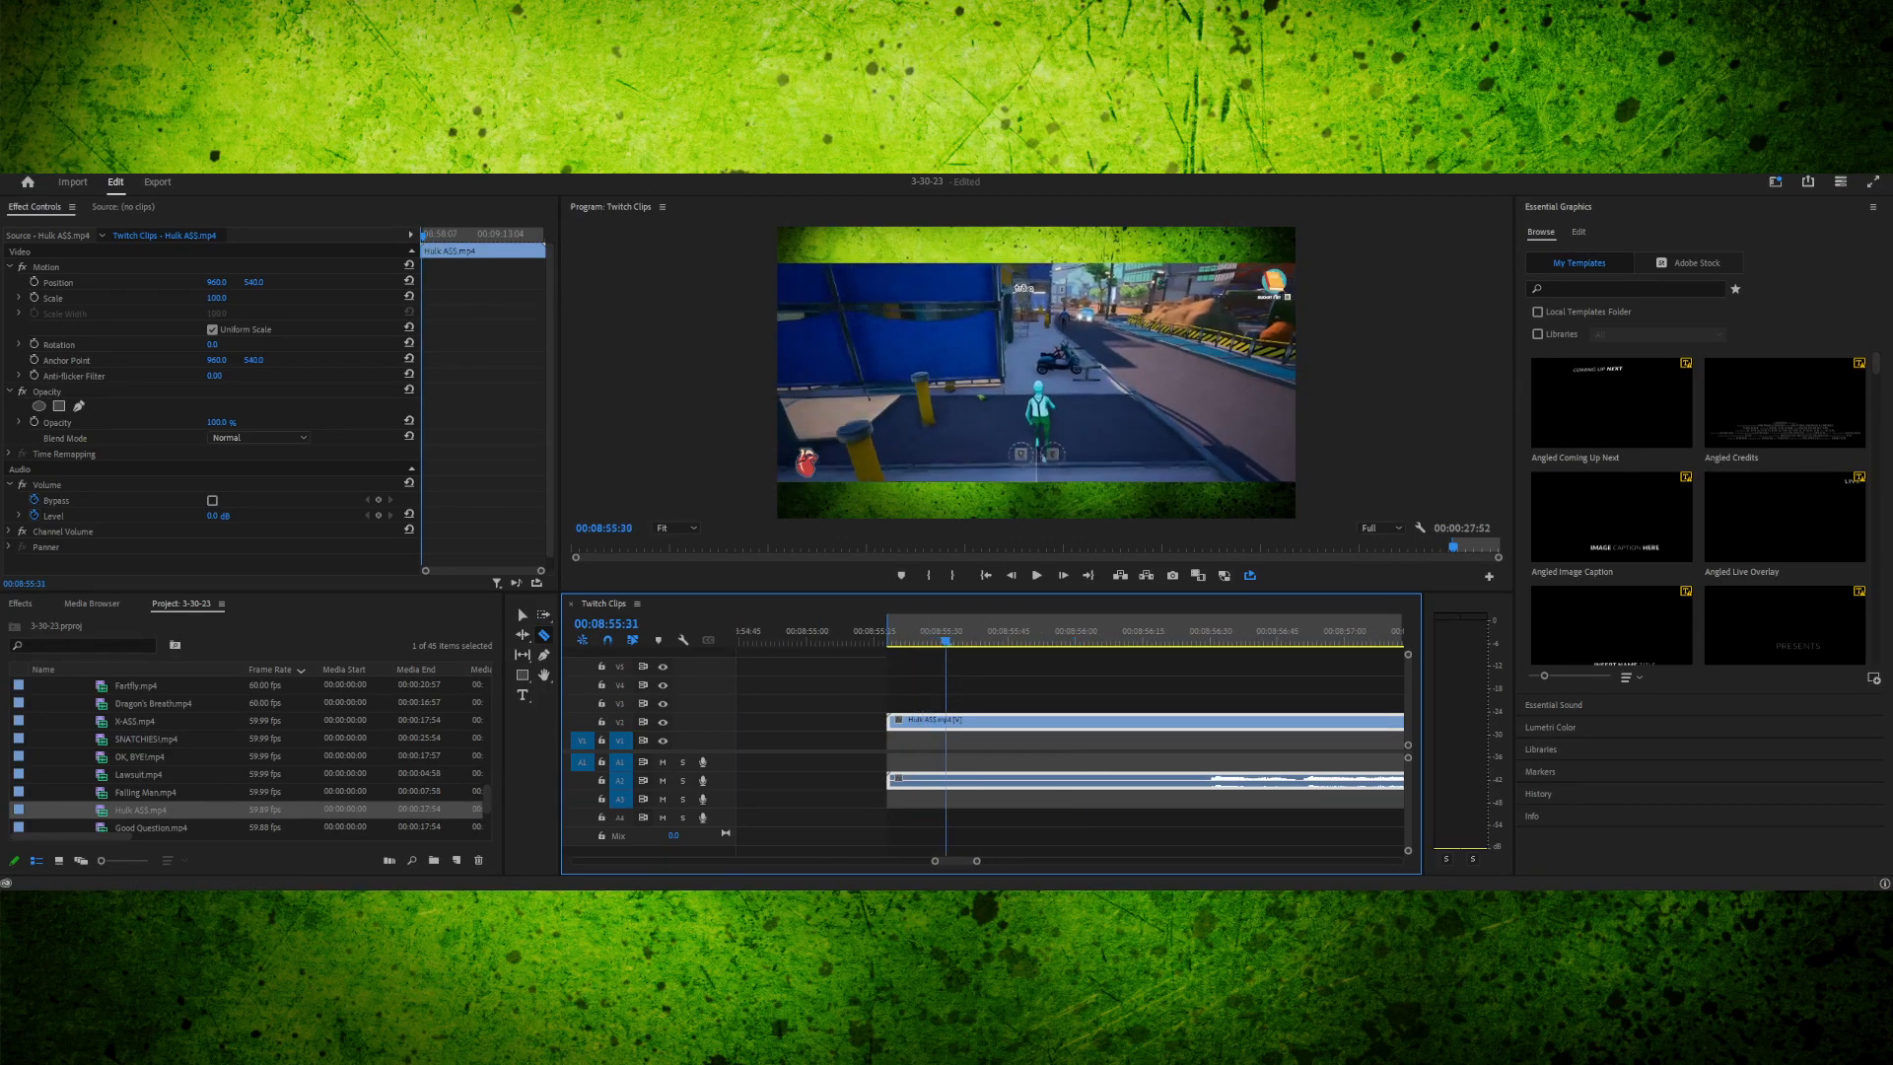
{"action": "key", "text": "space"}
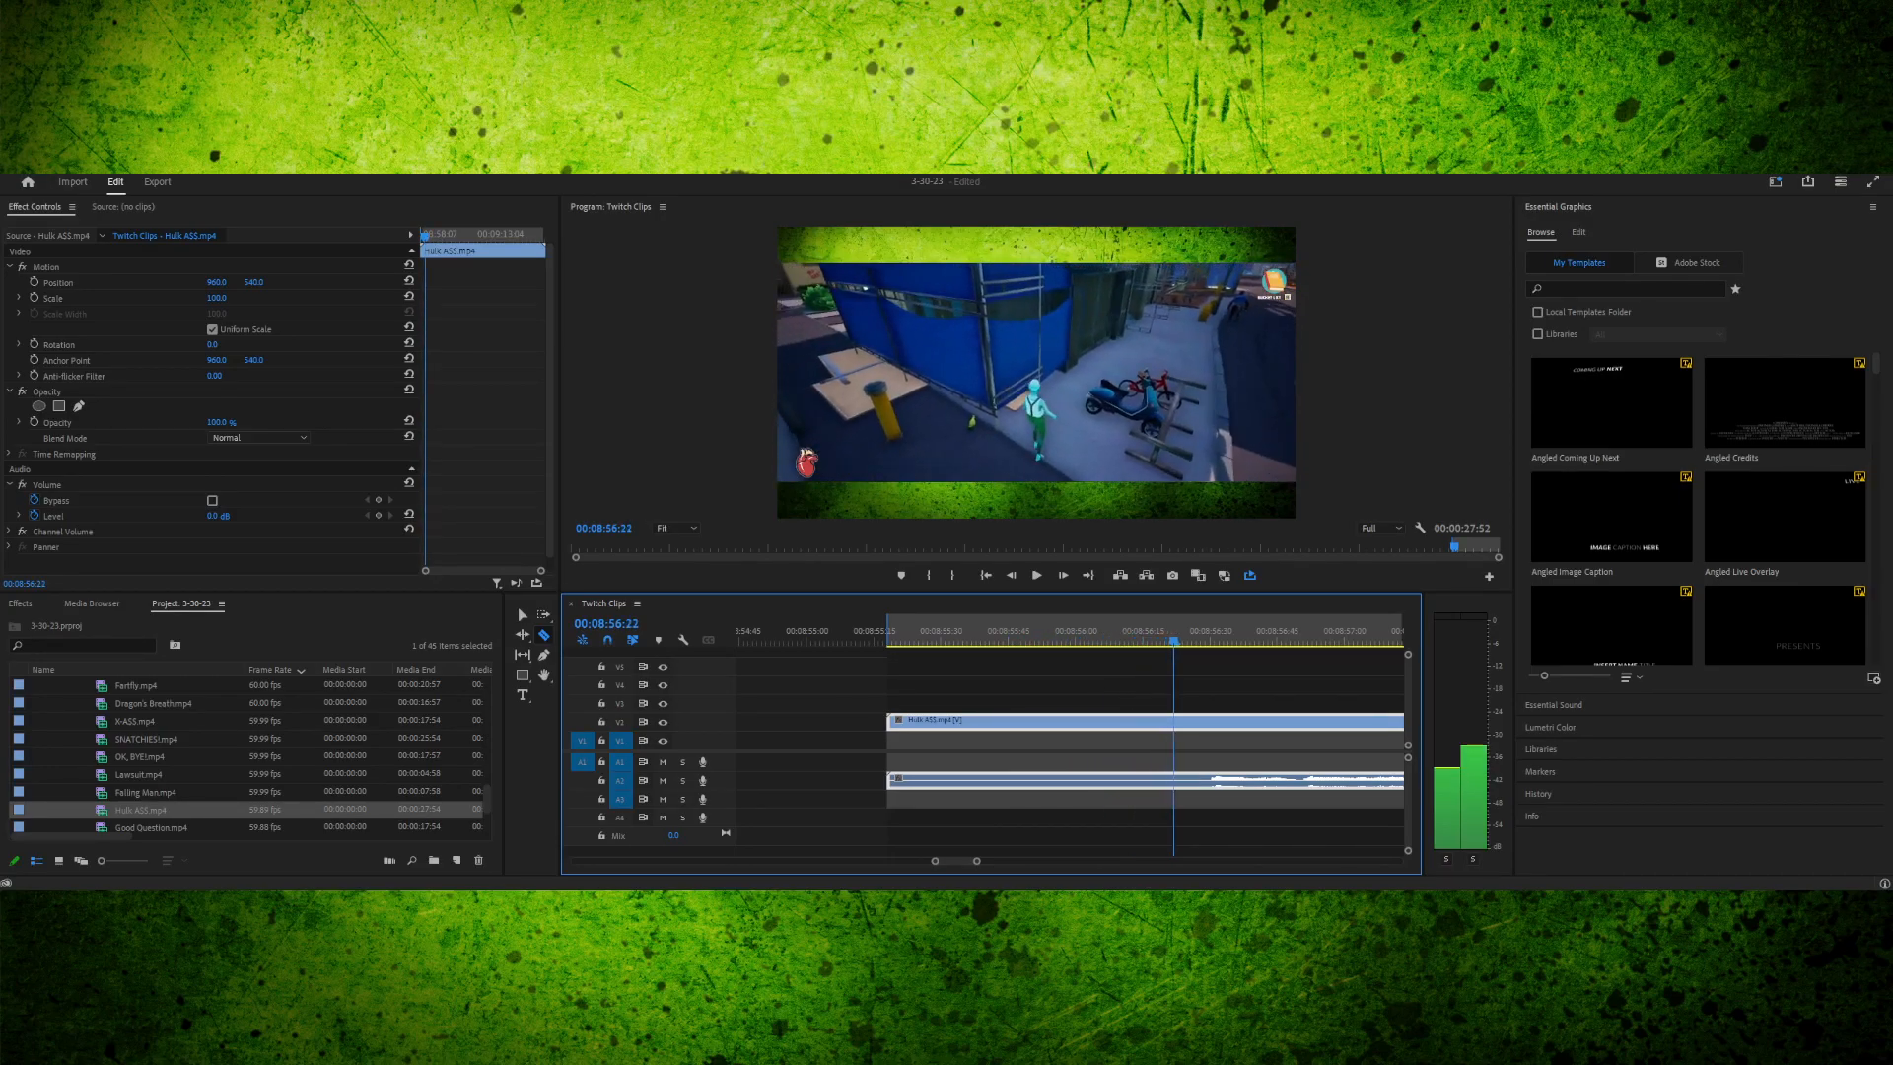
{"action": "key", "text": "space"}
{"action": "key", "text": "ctrl+k"}
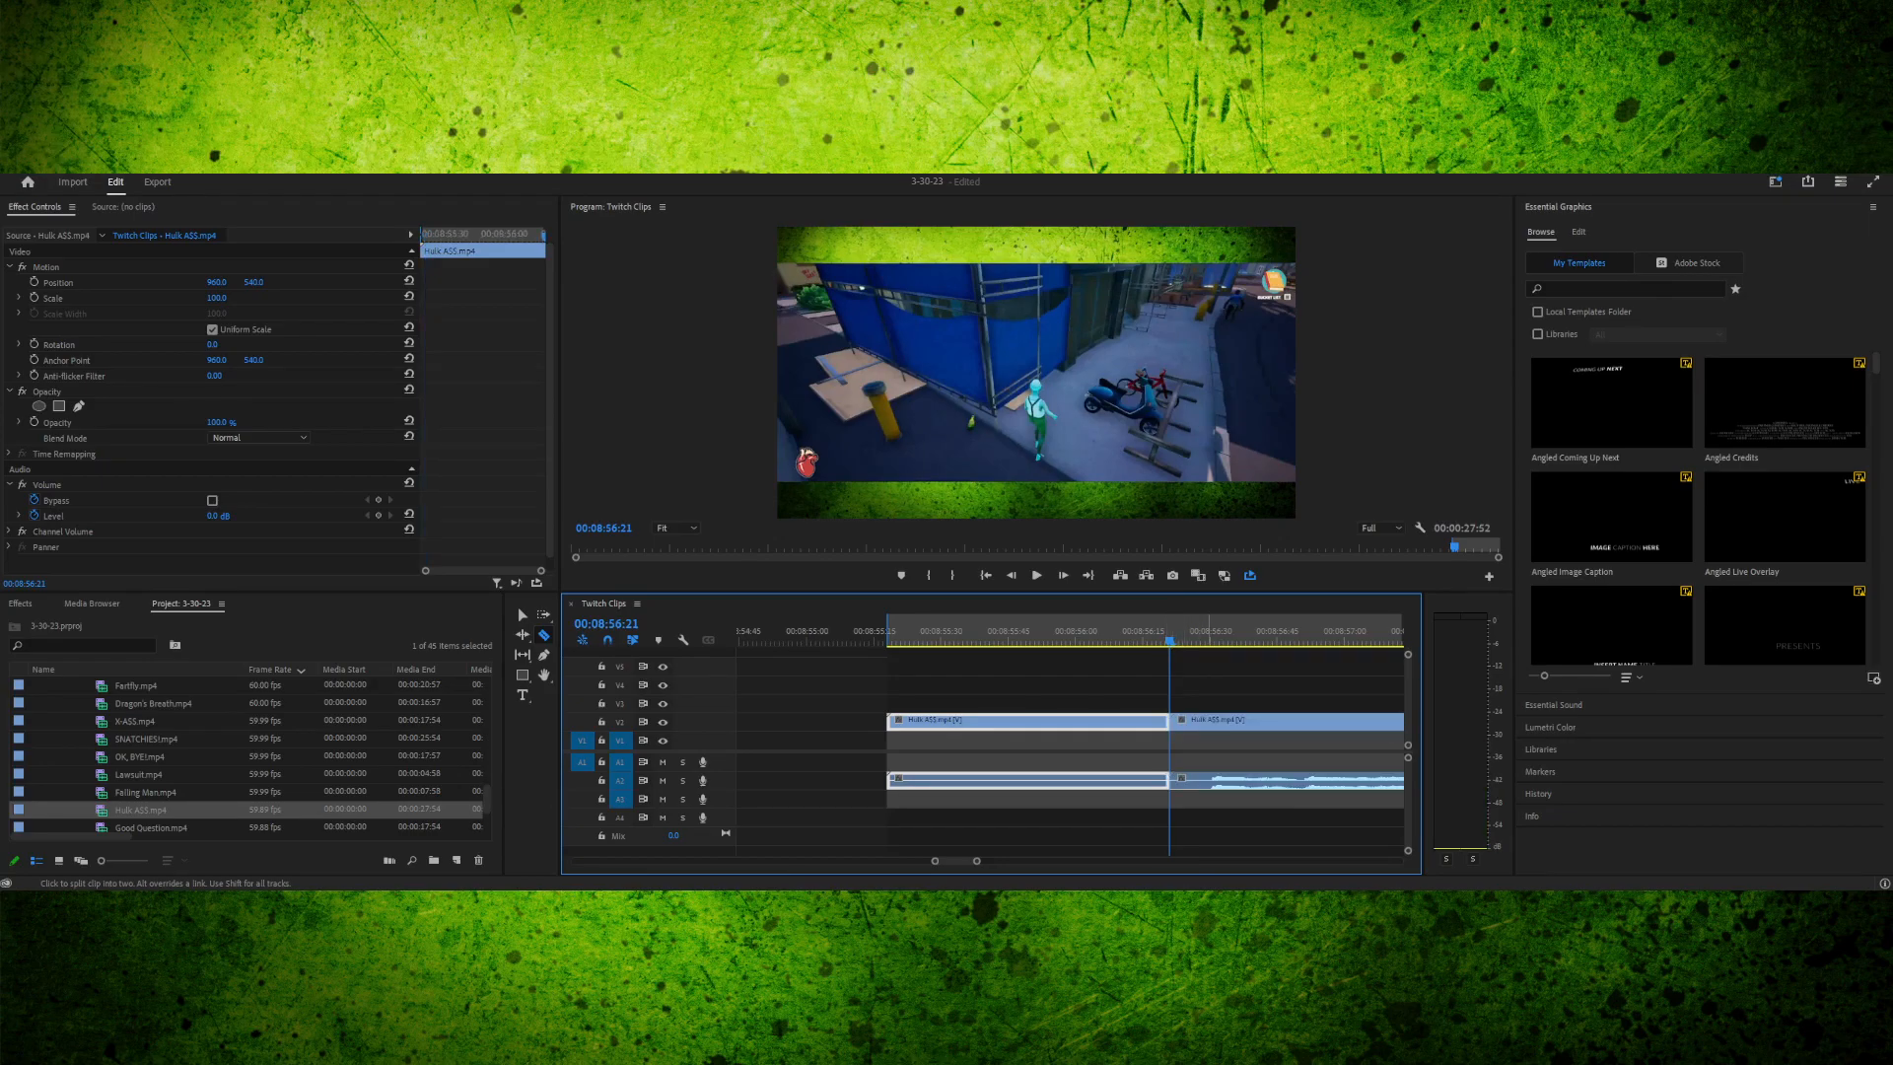
{"action": "key", "text": "v"}
{"action": "key", "text": "Delete"}
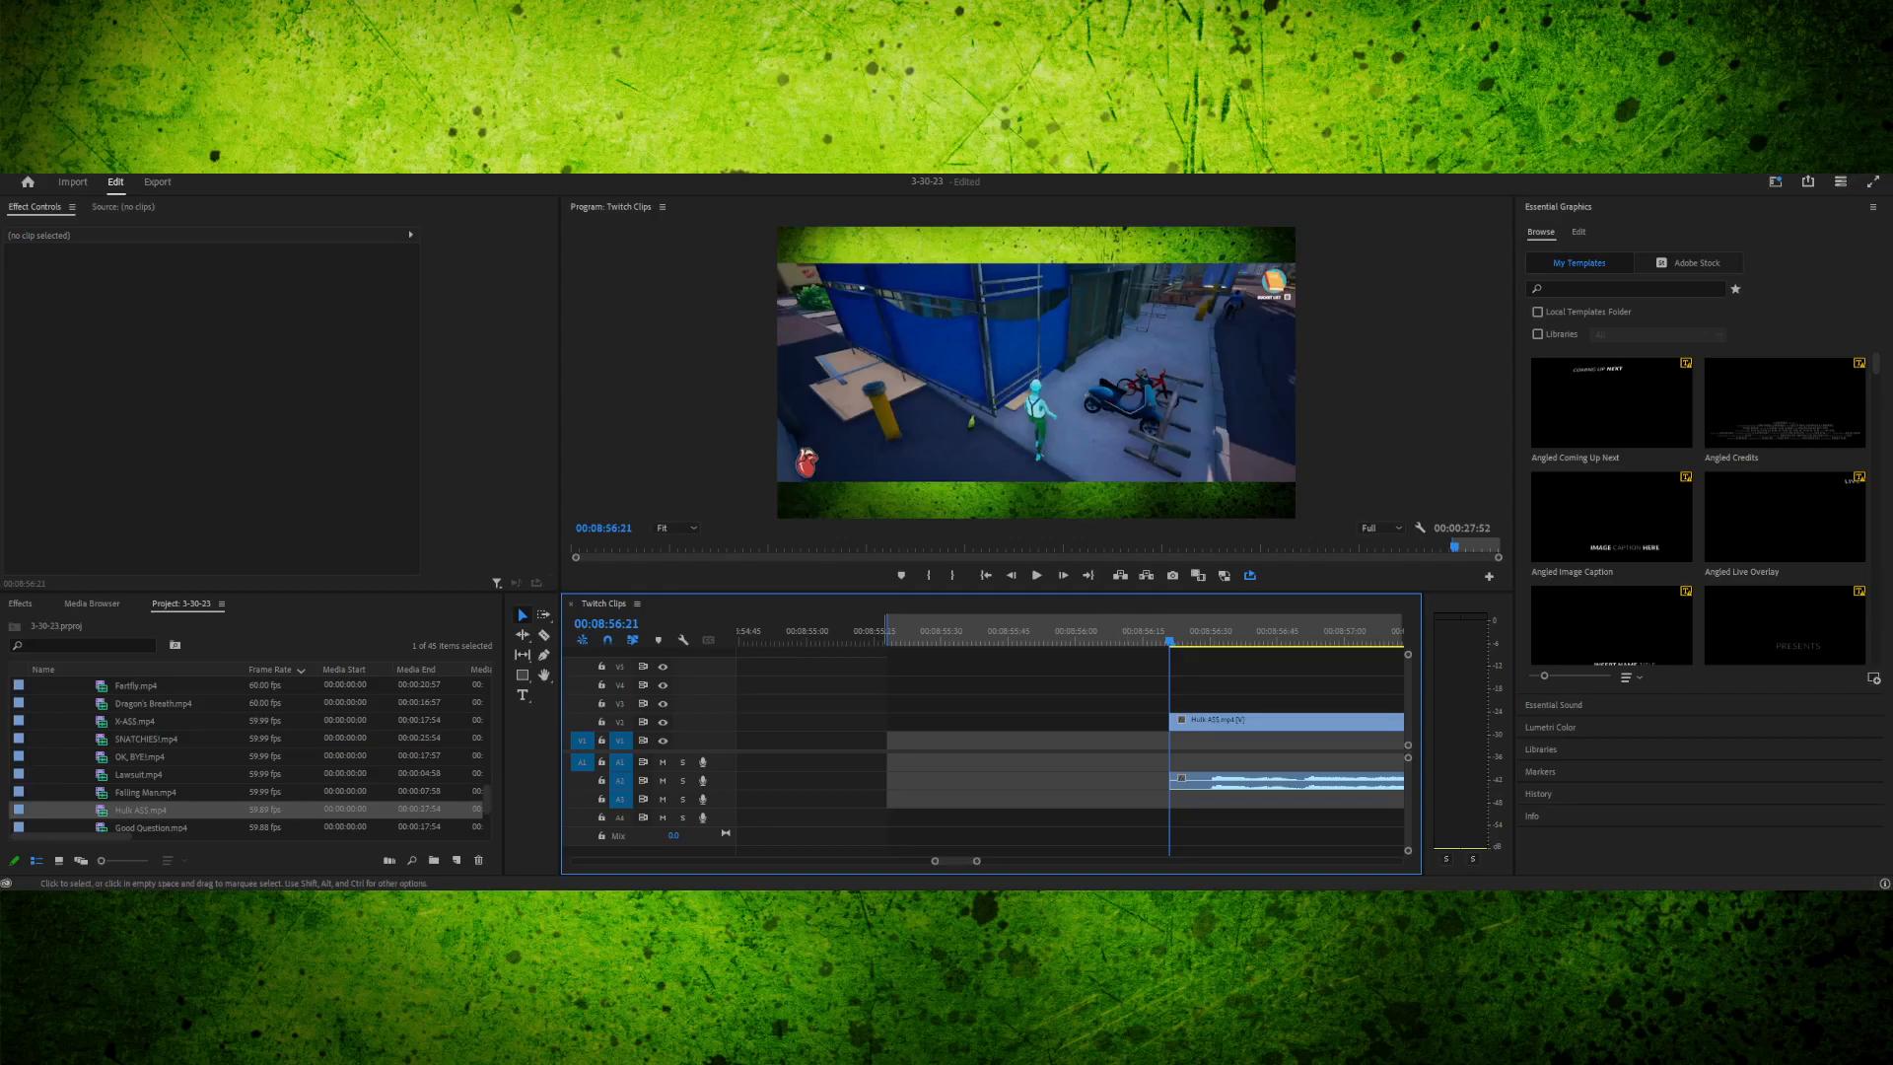
- Move the sequence's In point to the trimmed clip's new start and select the remaining clip
{"action": "left_click_drag", "start_coordinate": [888, 631], "coordinate": [1169, 631]}
{"action": "left_click", "coordinate": [1282, 723]}
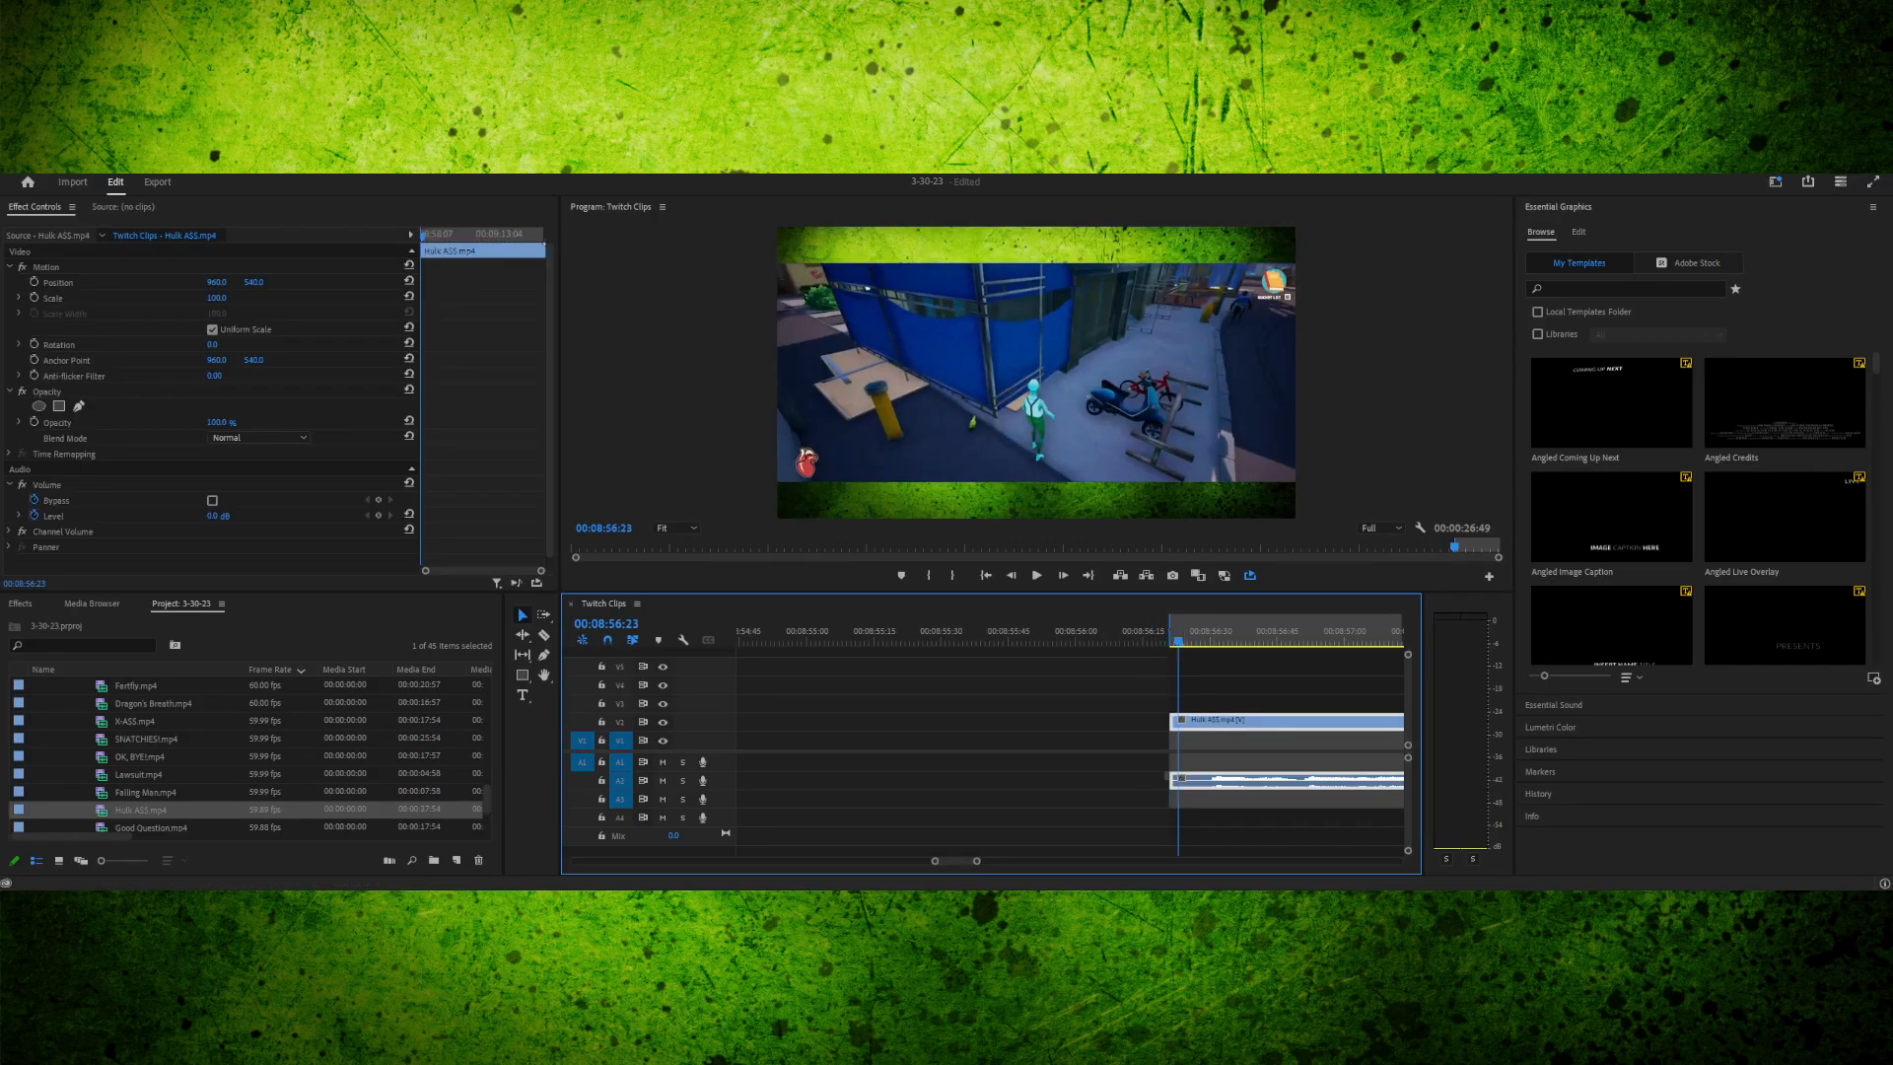
{"action": "key", "text": "Right"}
{"action": "key", "text": "Right"}
{"action": "key", "text": "Right"}
{"action": "key", "text": "Right"}
{"action": "key", "text": "Right"}
{"action": "key", "text": "Right"}
{"action": "key", "text": "Right"}
{"action": "key", "text": "Right"}
{"action": "key", "text": "Right"}
{"action": "key", "text": "Right"}
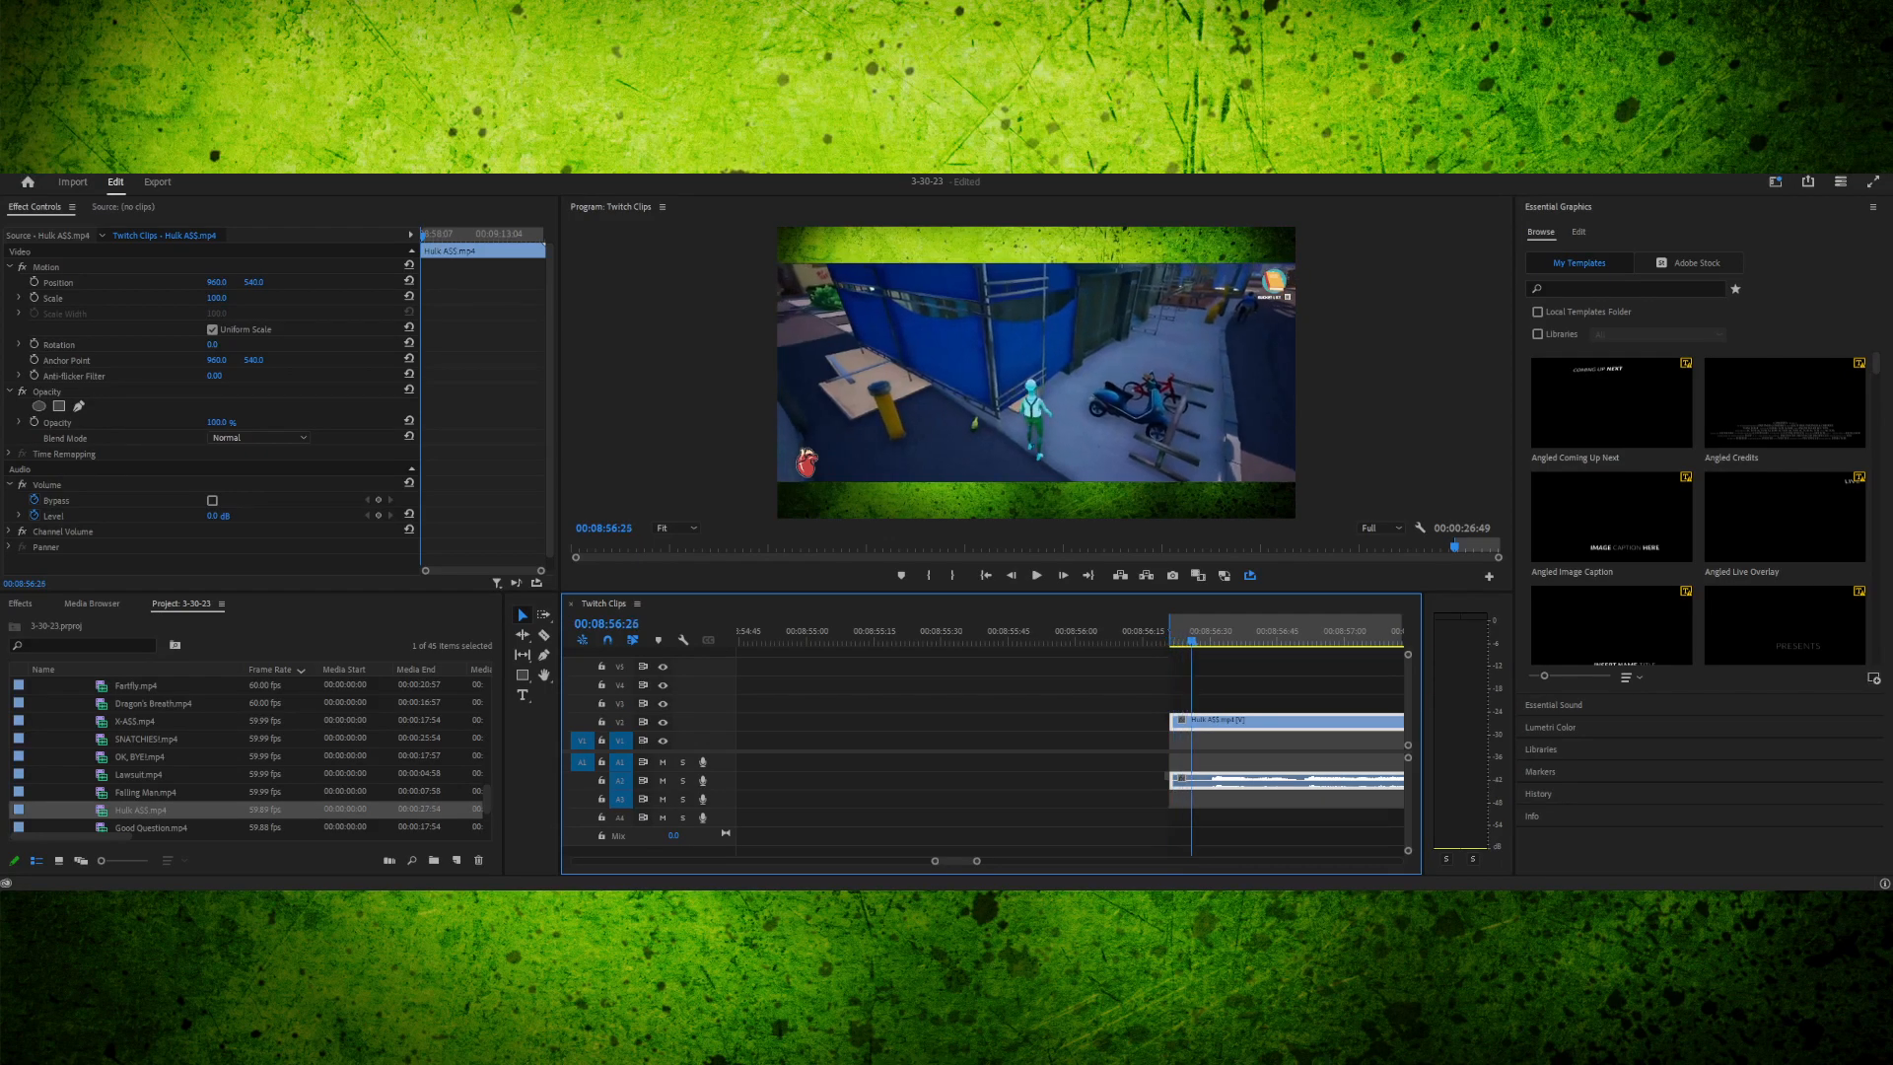
- Split the Hulk ASS.mp4 clip at 00:09:02:09 and unlink the first segment's video from its audio
{"action": "scroll", "coordinate": [1070, 749], "scroll_direction": "down", "scroll_amount": 4}
{"action": "scroll", "coordinate": [1070, 750], "scroll_direction": "up", "scroll_amount": 10}
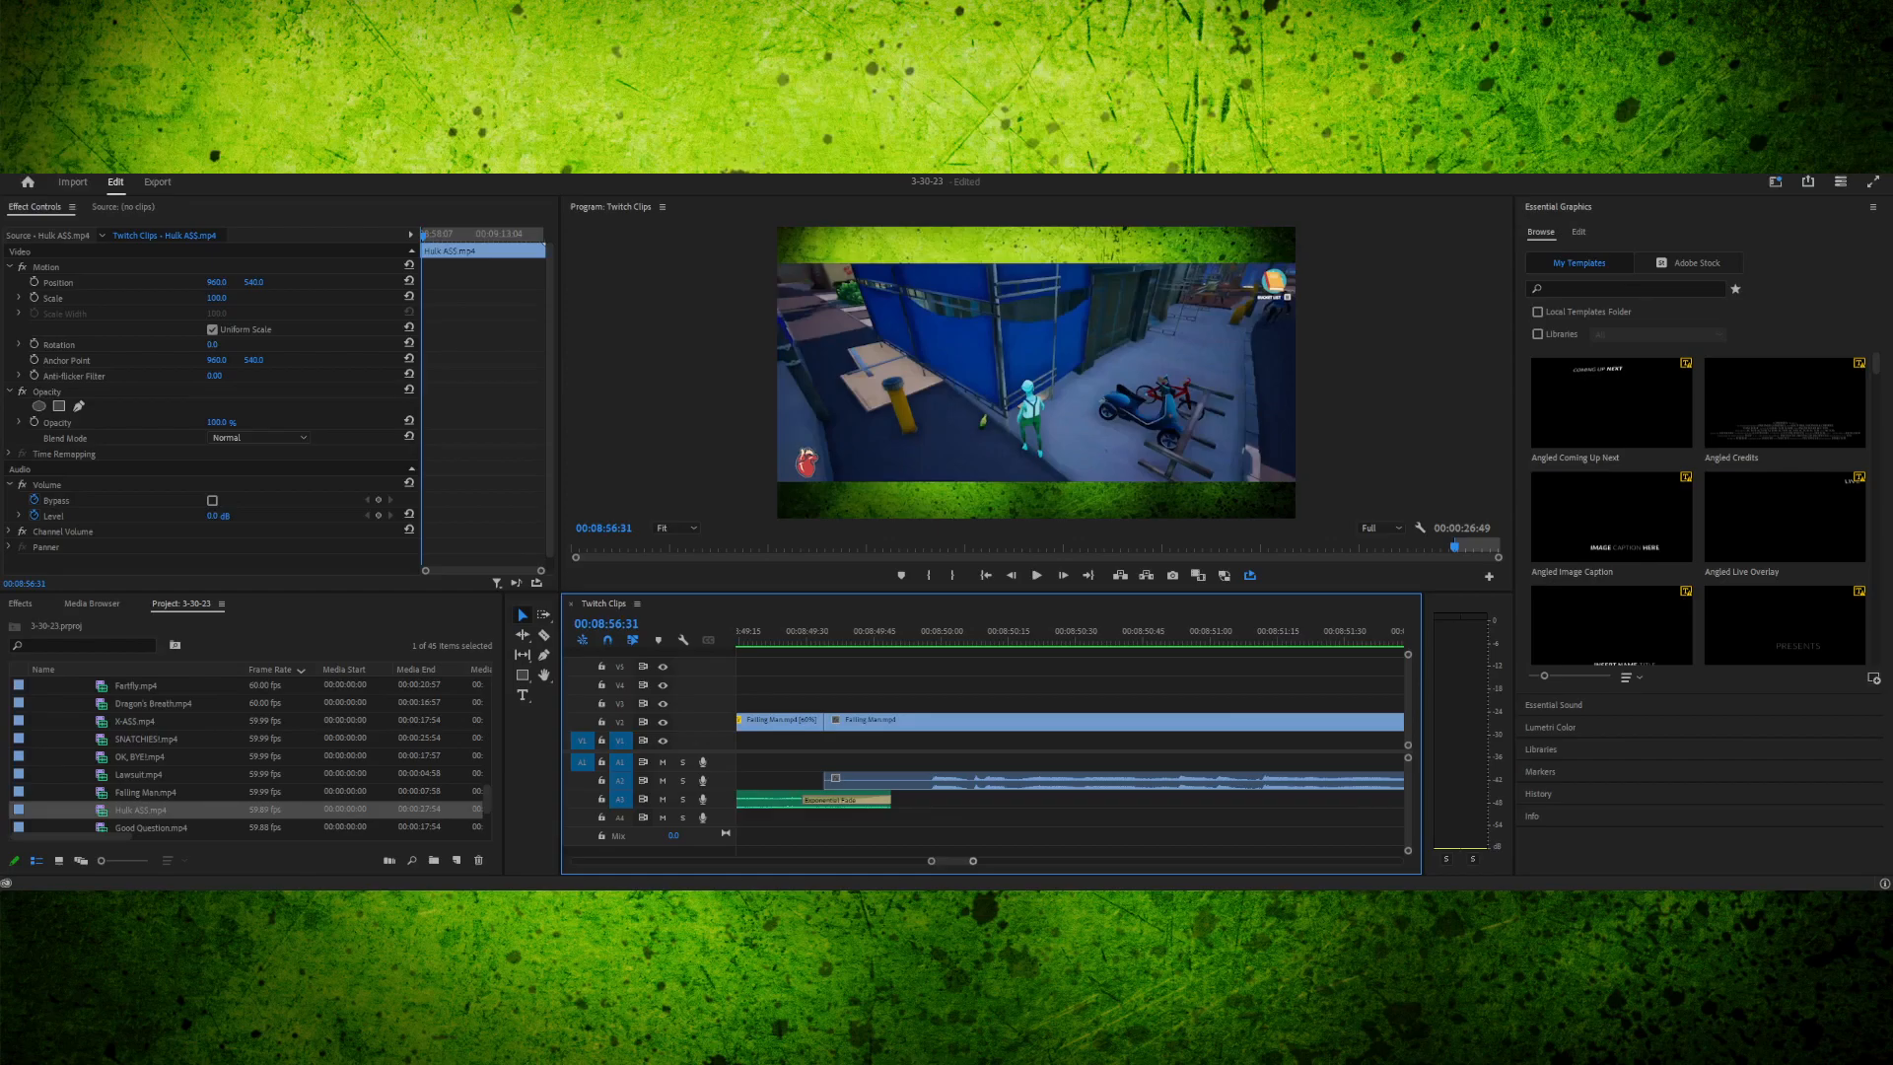
{"action": "scroll", "coordinate": [1173, 749], "scroll_direction": "down", "scroll_amount": 10}
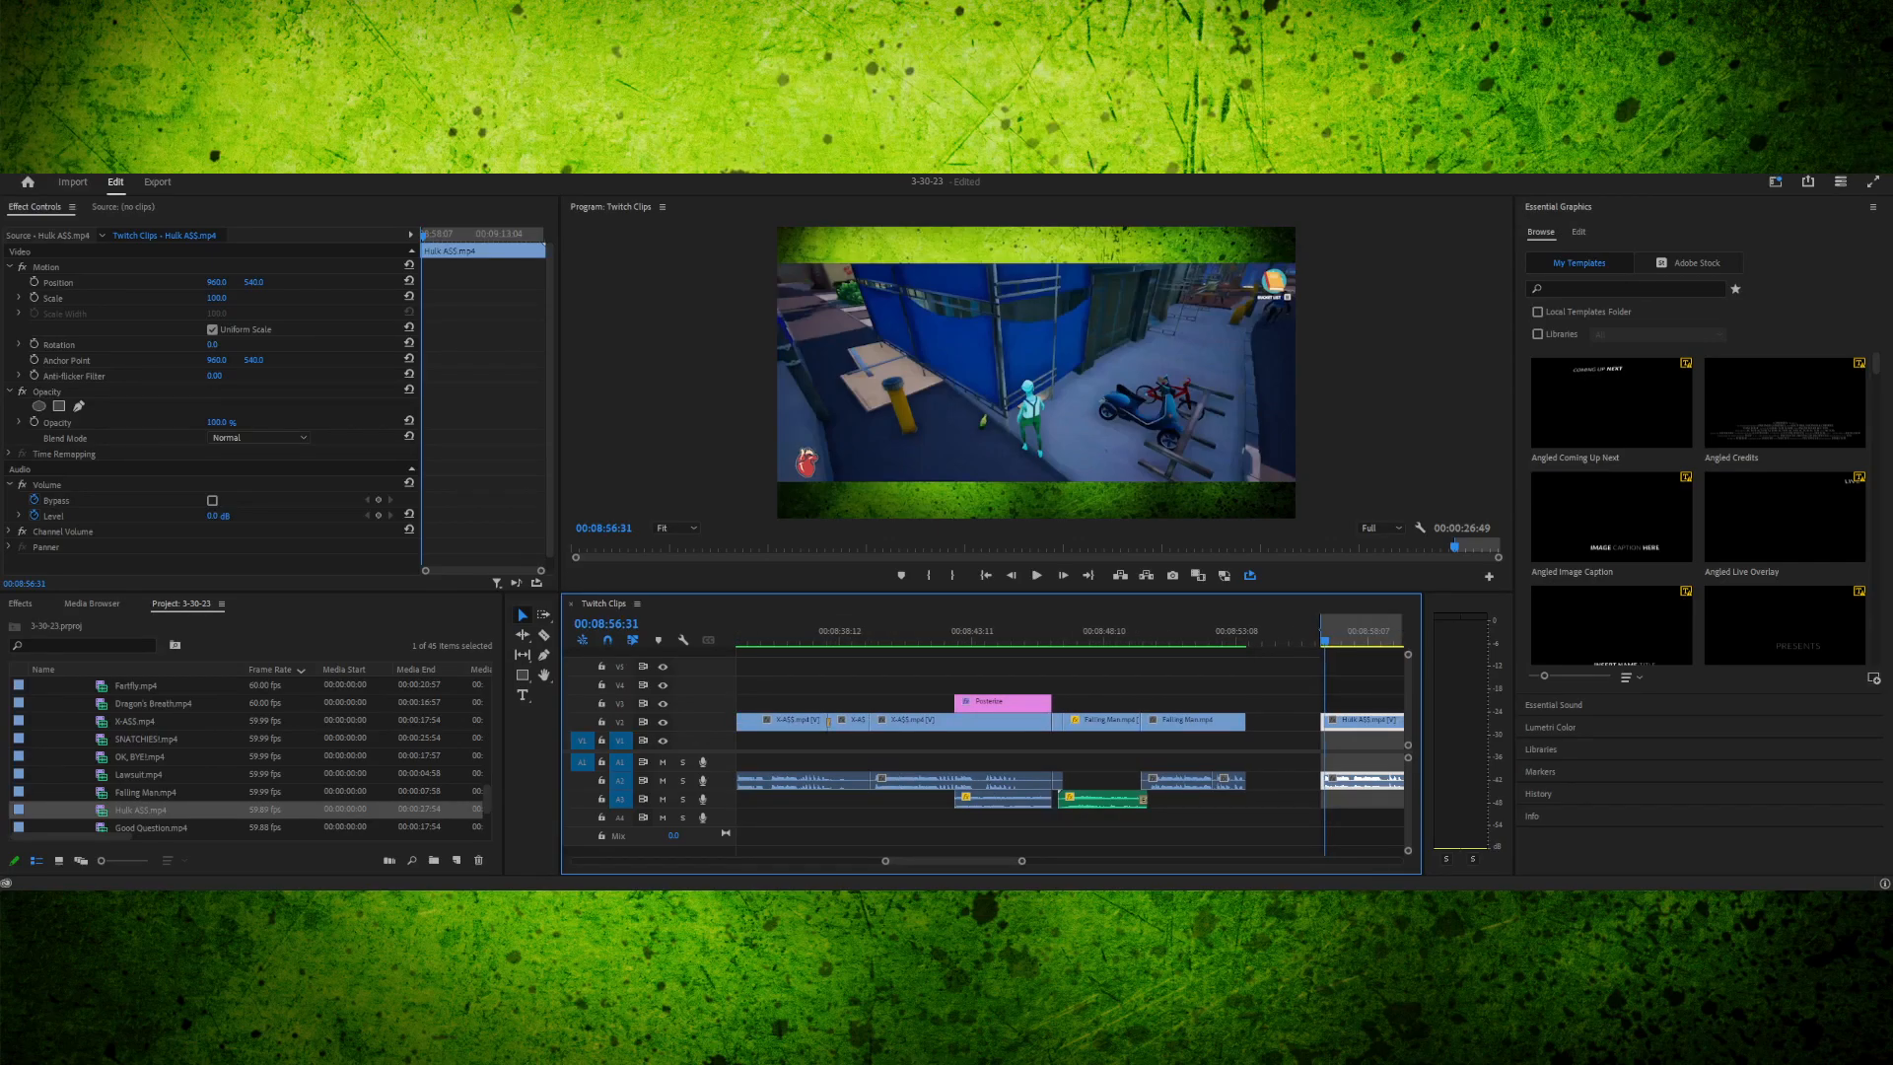
{"action": "scroll", "coordinate": [1070, 749], "scroll_direction": "down", "scroll_amount": 5}
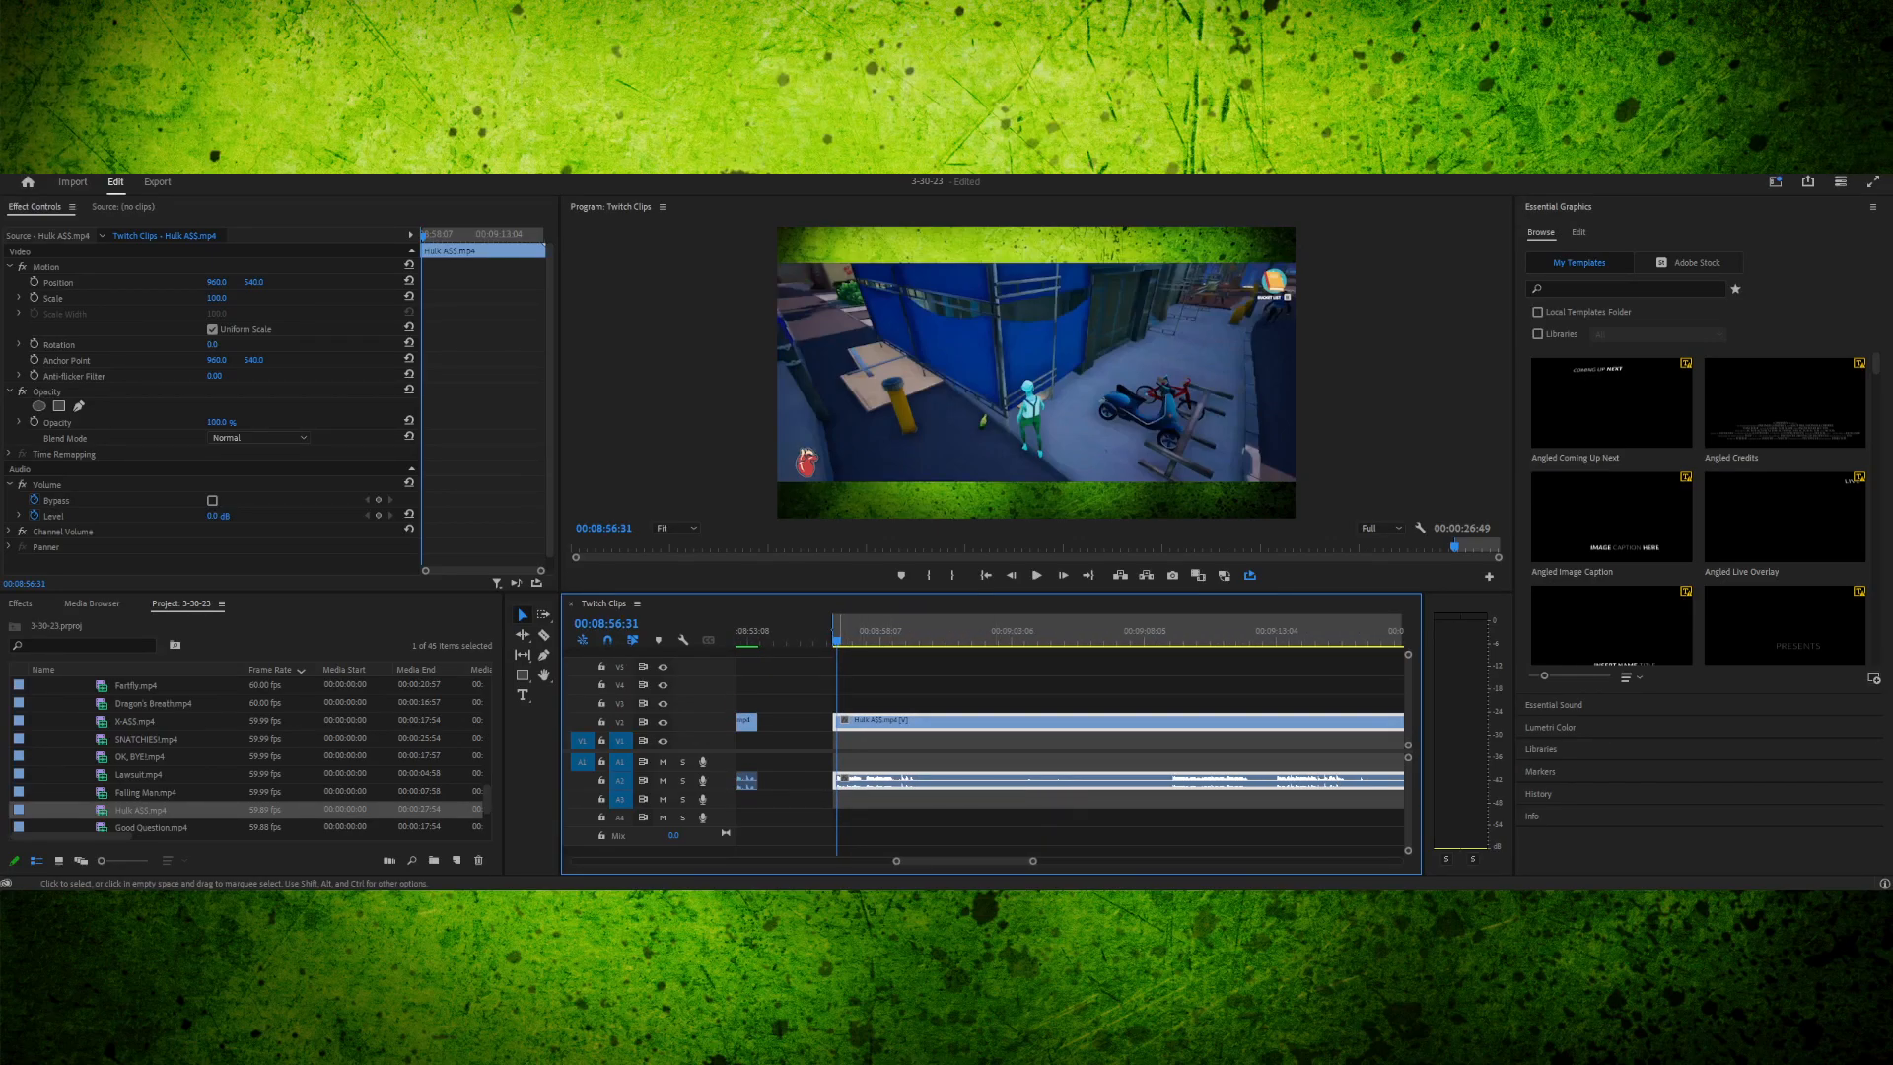
{"action": "key", "text": "space"}
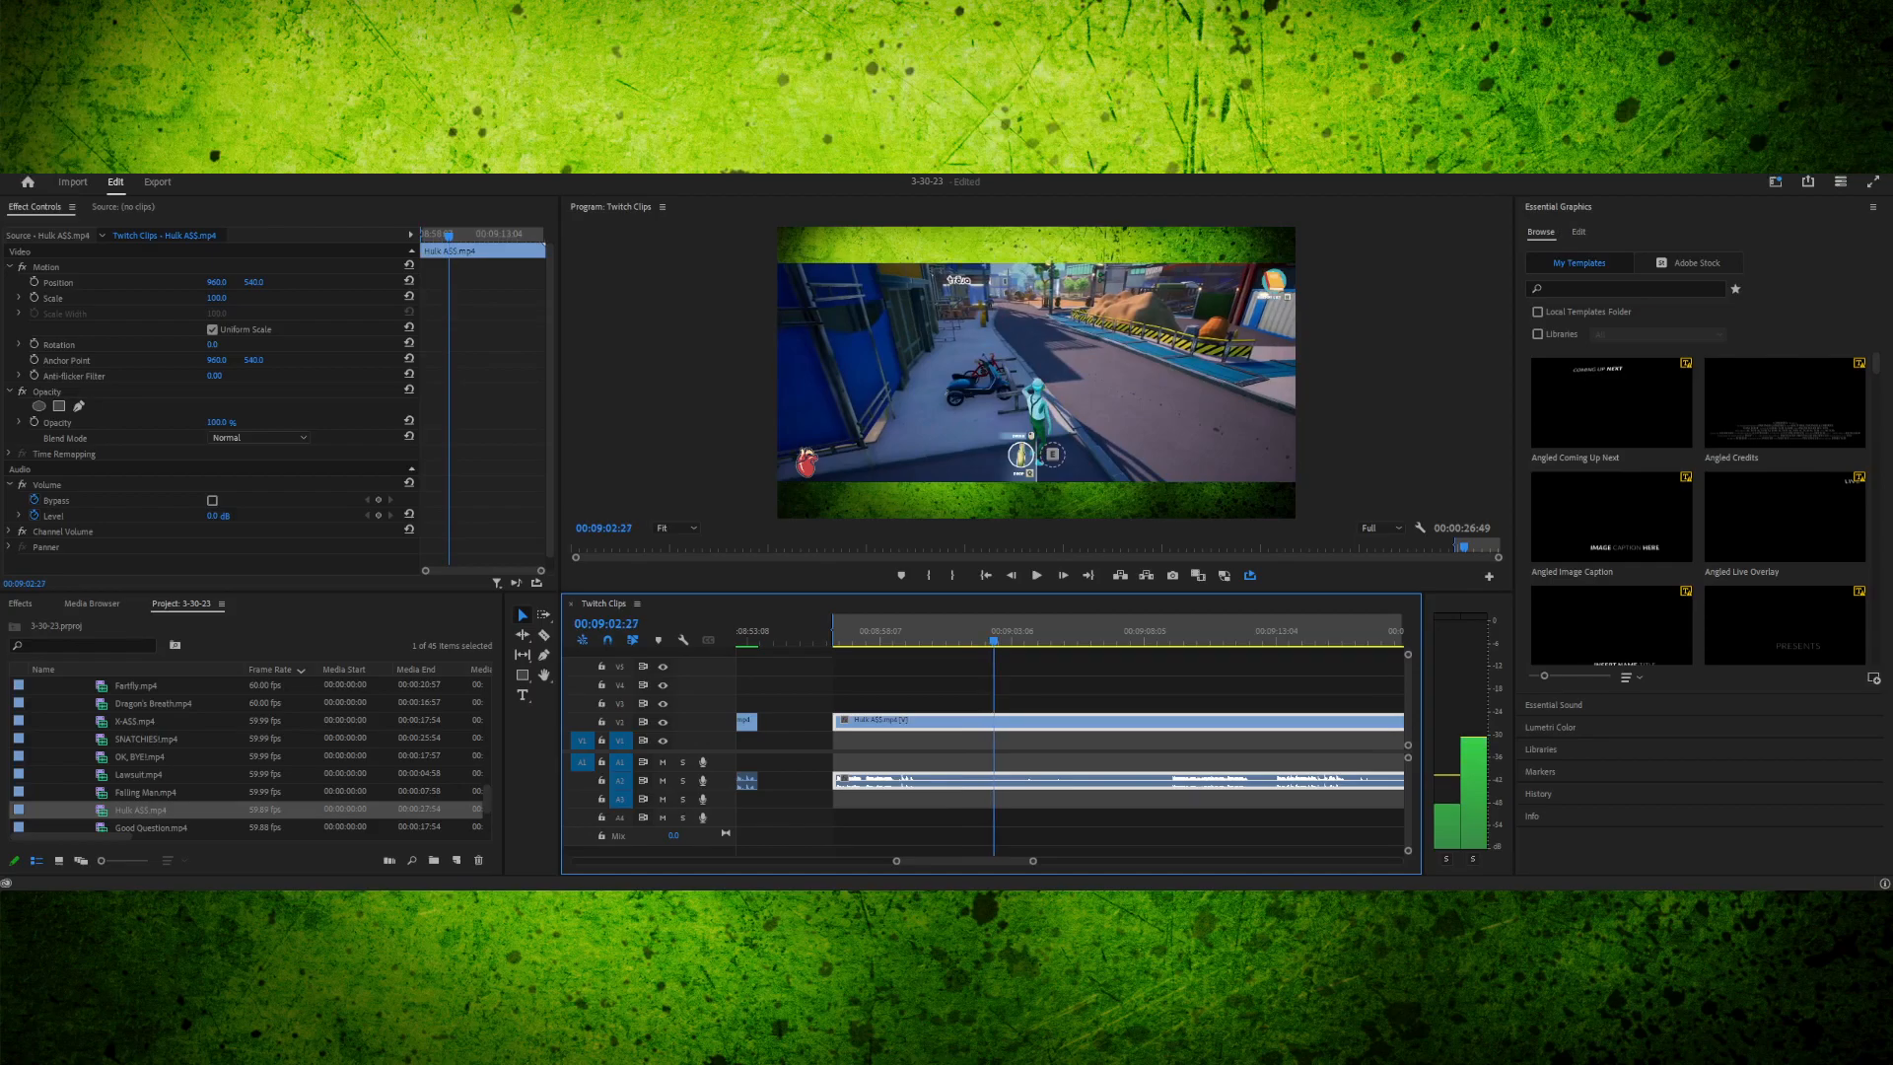
{"action": "key", "text": "j"}
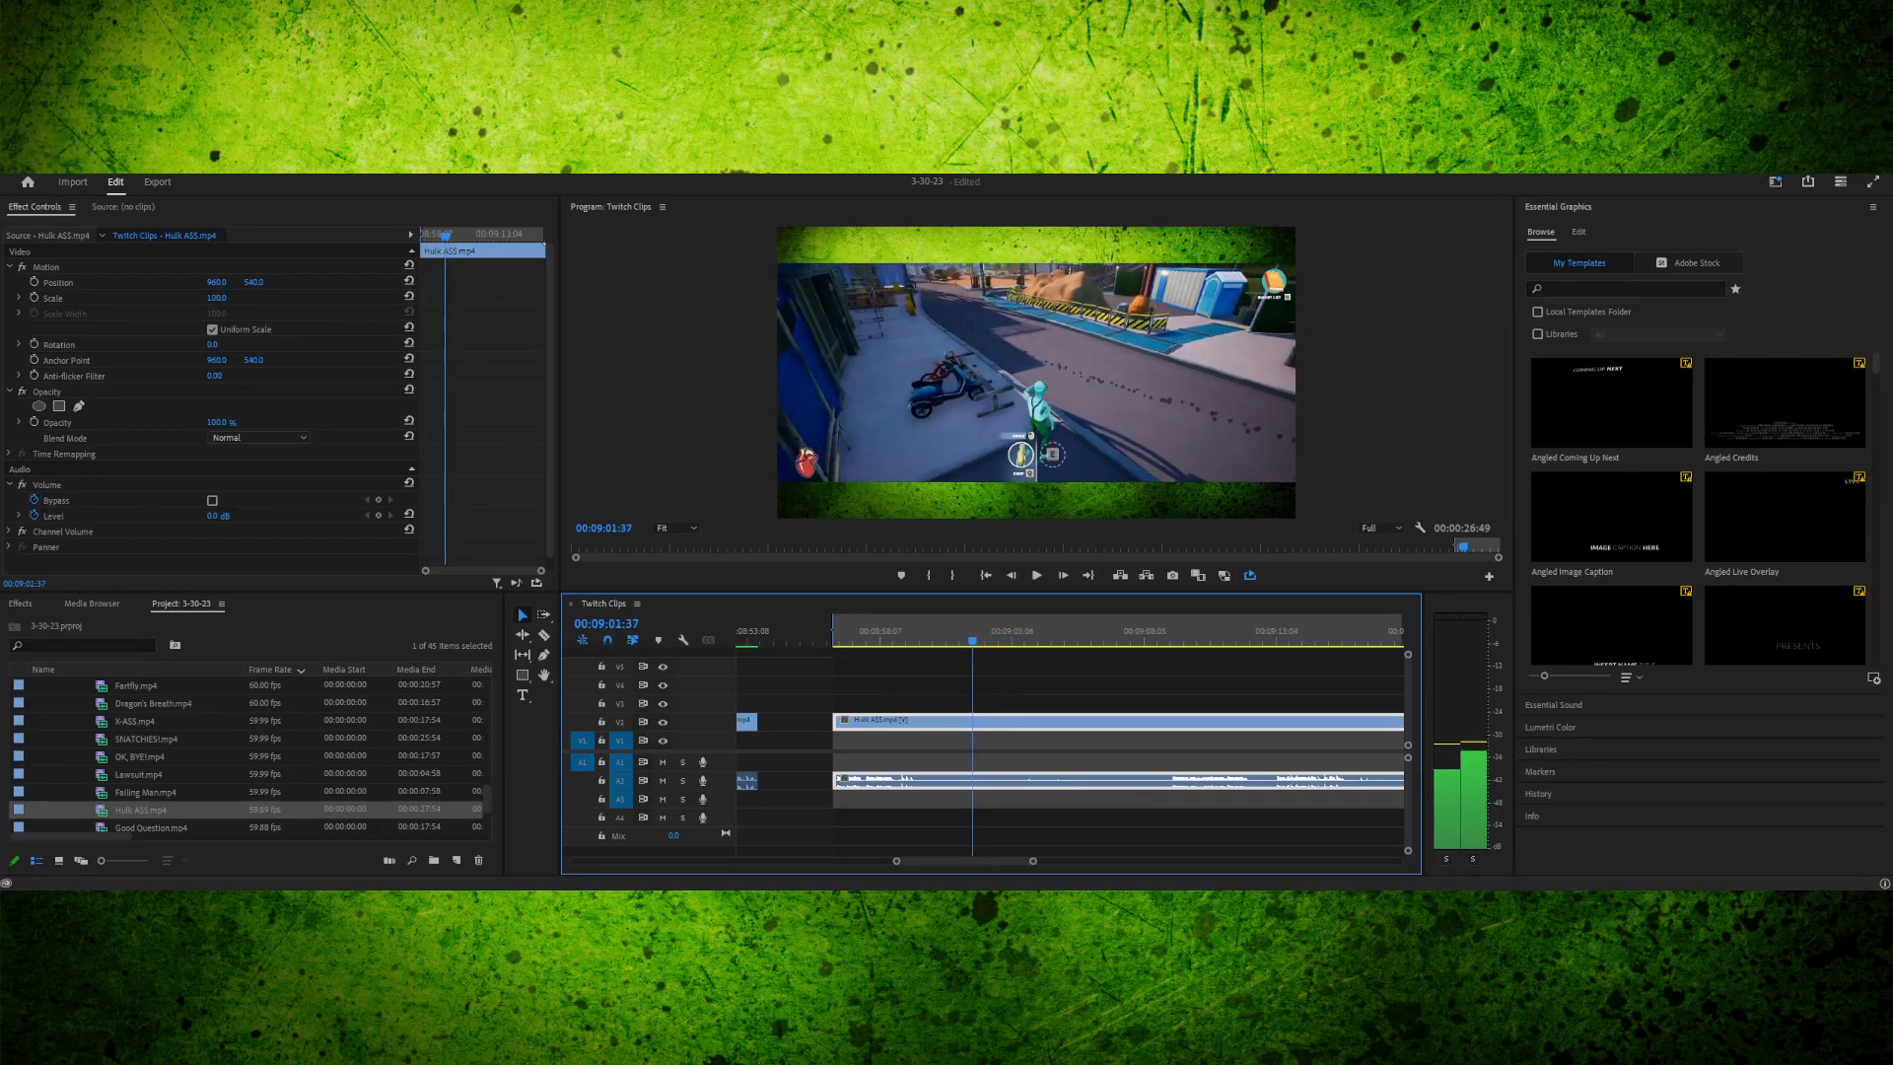
{"action": "left_click_drag", "start_coordinate": [972, 641], "coordinate": [986, 641]}
{"action": "key", "text": "ctrl+k"}
{"action": "key", "text": "v"}
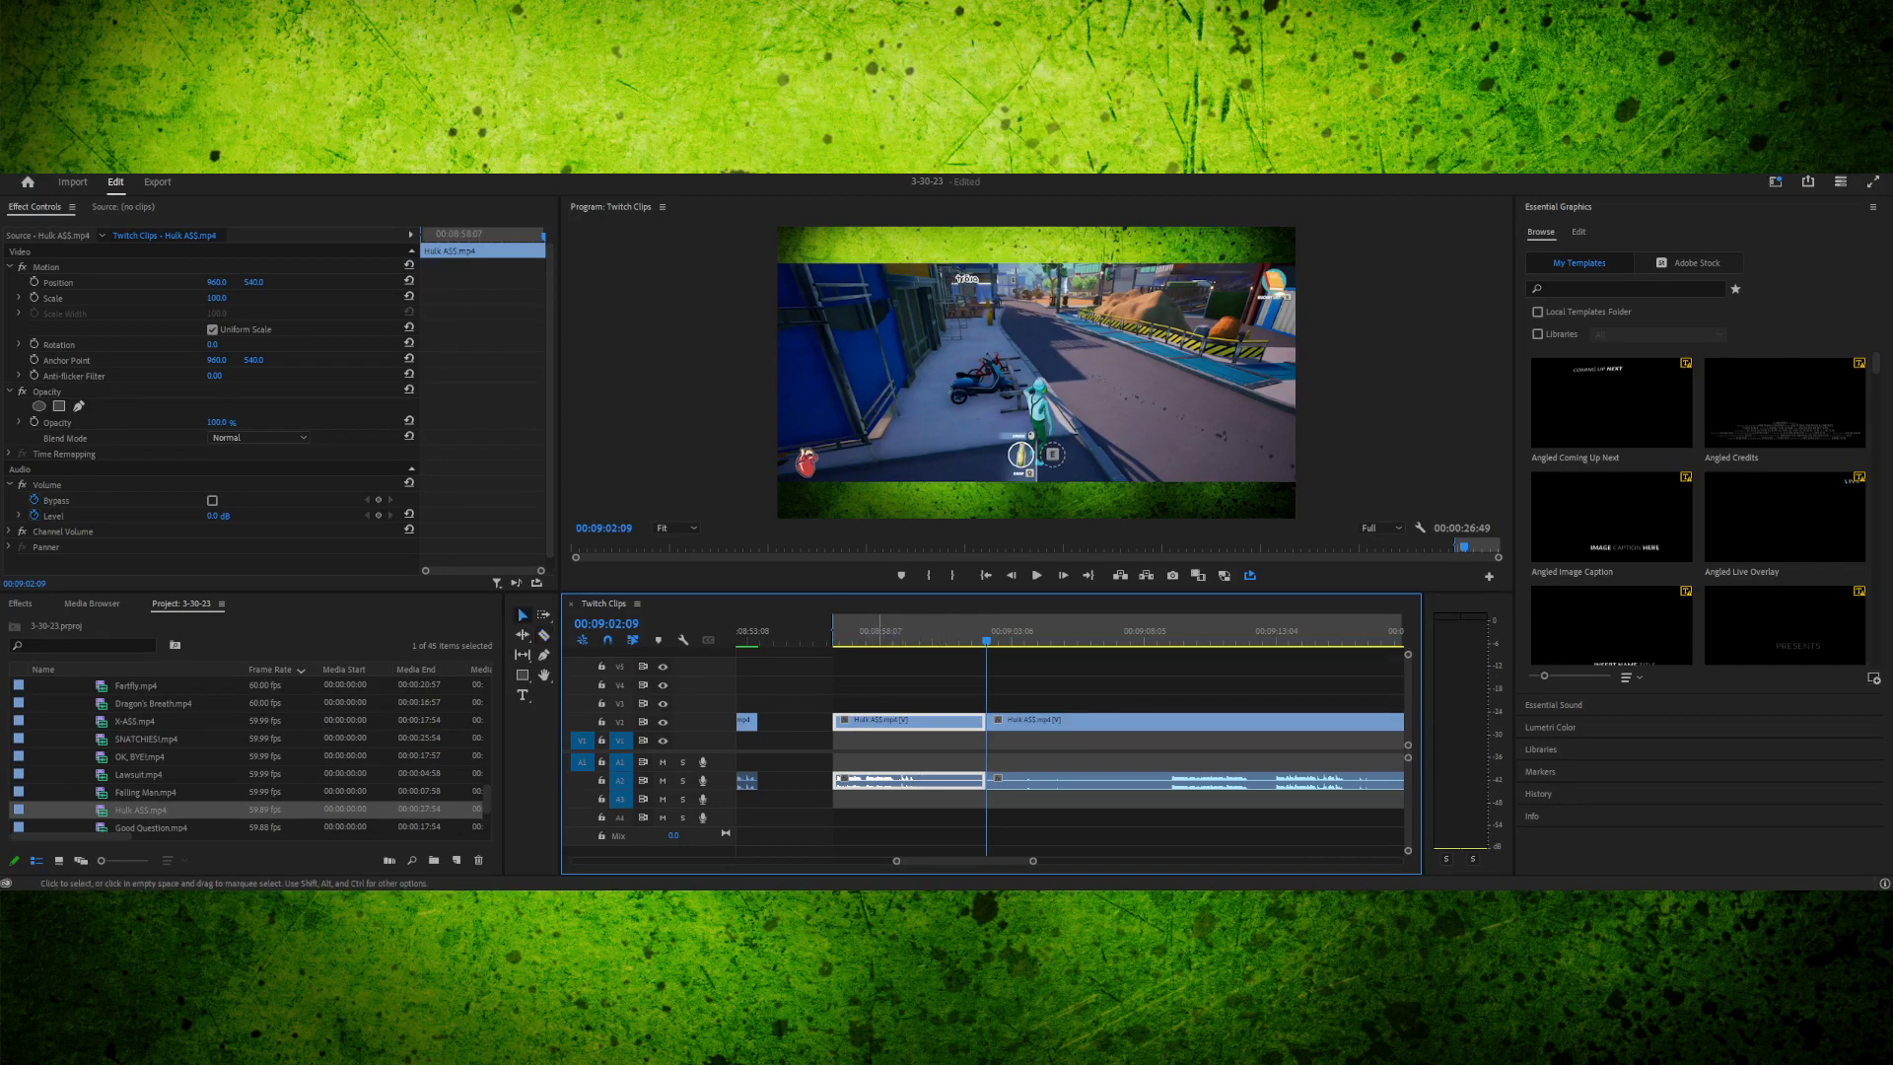
{"action": "key", "text": "ctrl+l"}
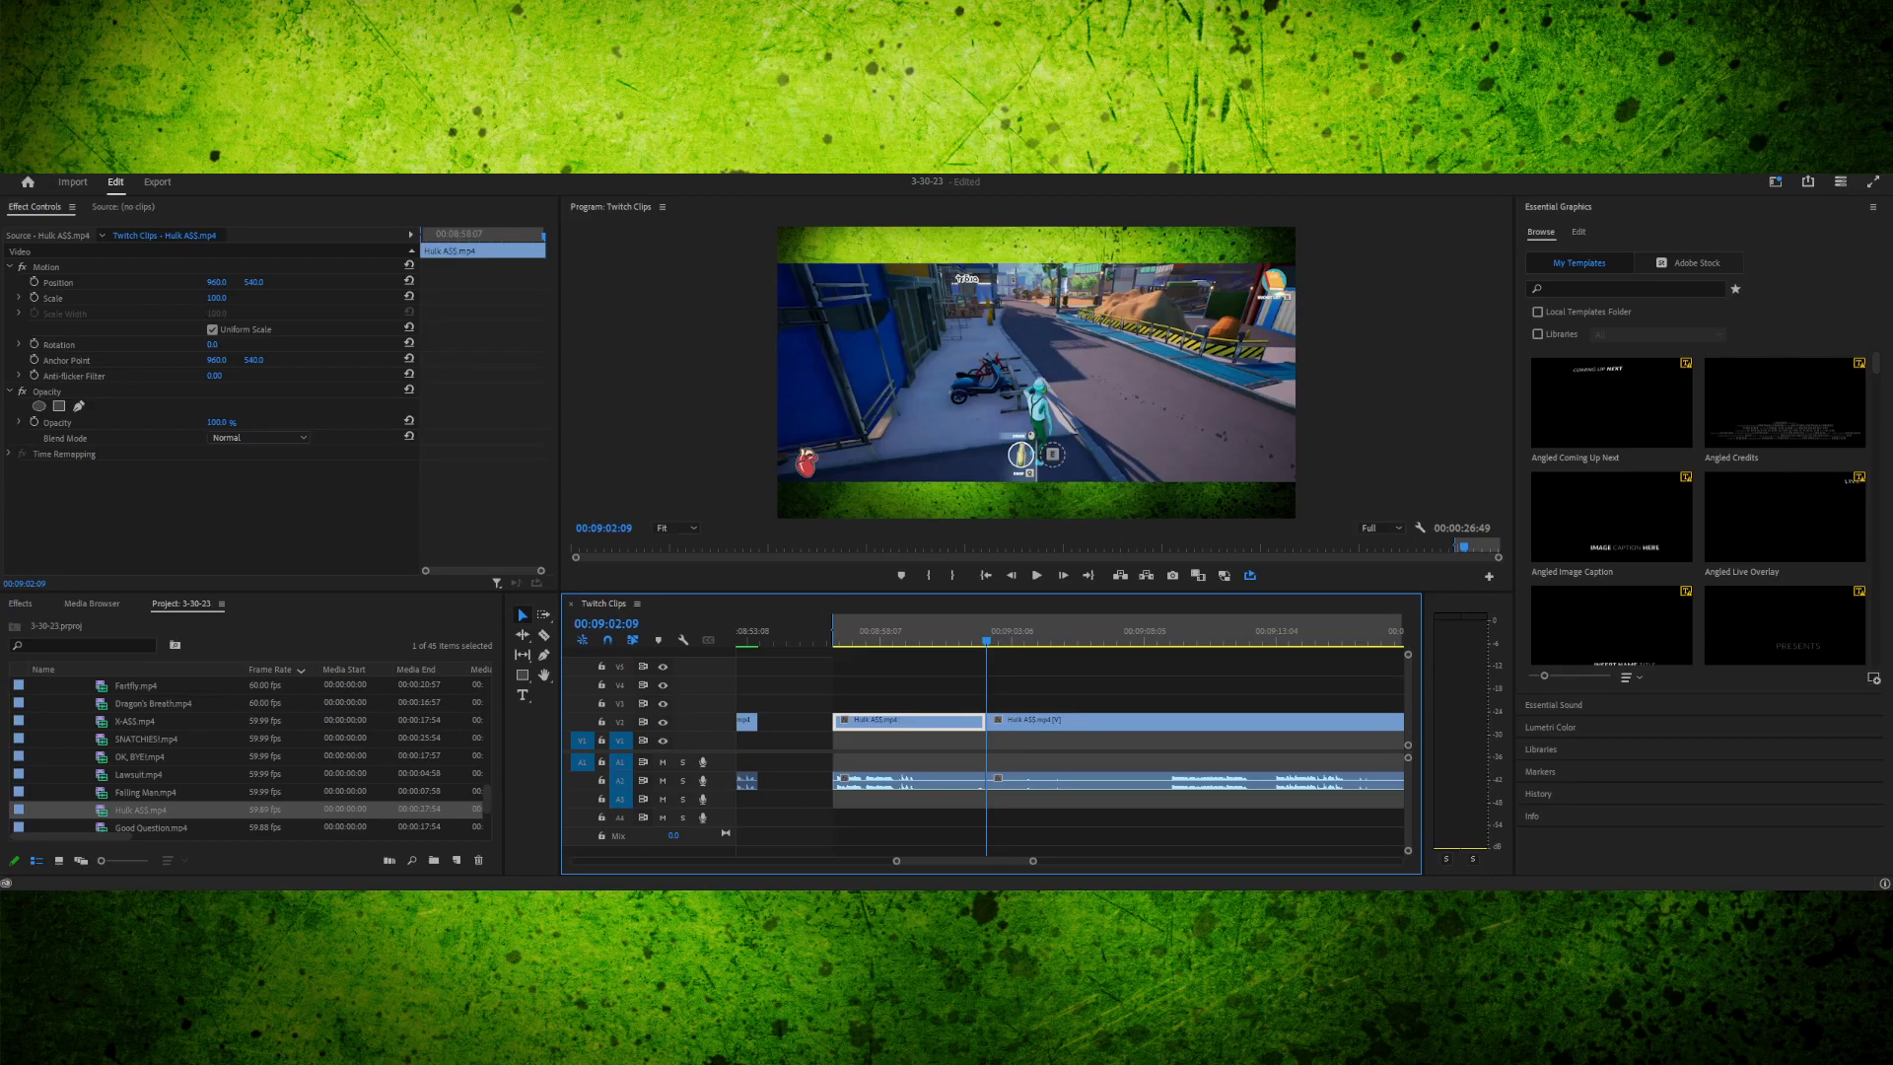
- Split the first Hulk ASS.mp4 segment's audio at 00:08:57:32 and delete the audio before the cut
{"action": "key", "text": "equal"}
{"action": "key", "text": "equal"}
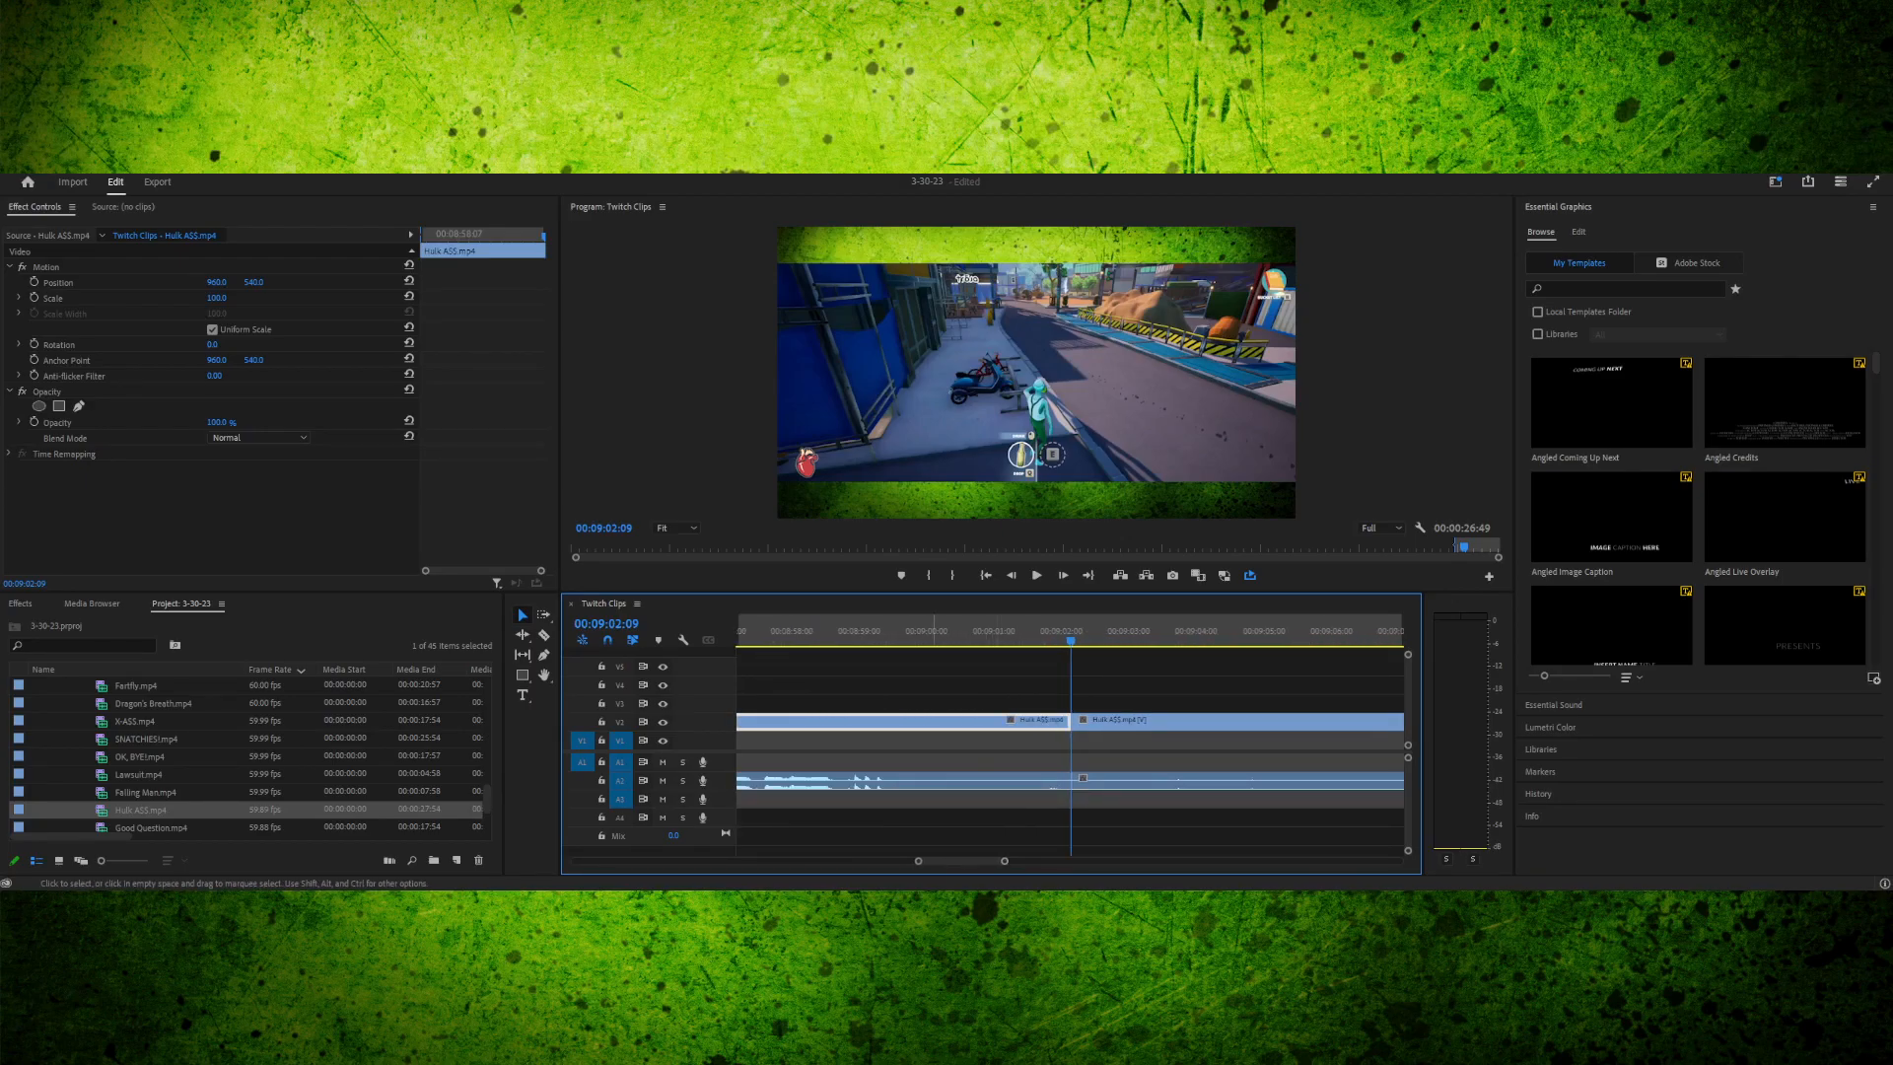
{"action": "mouse_move", "coordinate": [915, 630]}
{"action": "left_mouse_down"}
{"action": "mouse_move", "coordinate": [746, 631]}
{"action": "mouse_move", "coordinate": [906, 636]}
{"action": "left_mouse_up"}
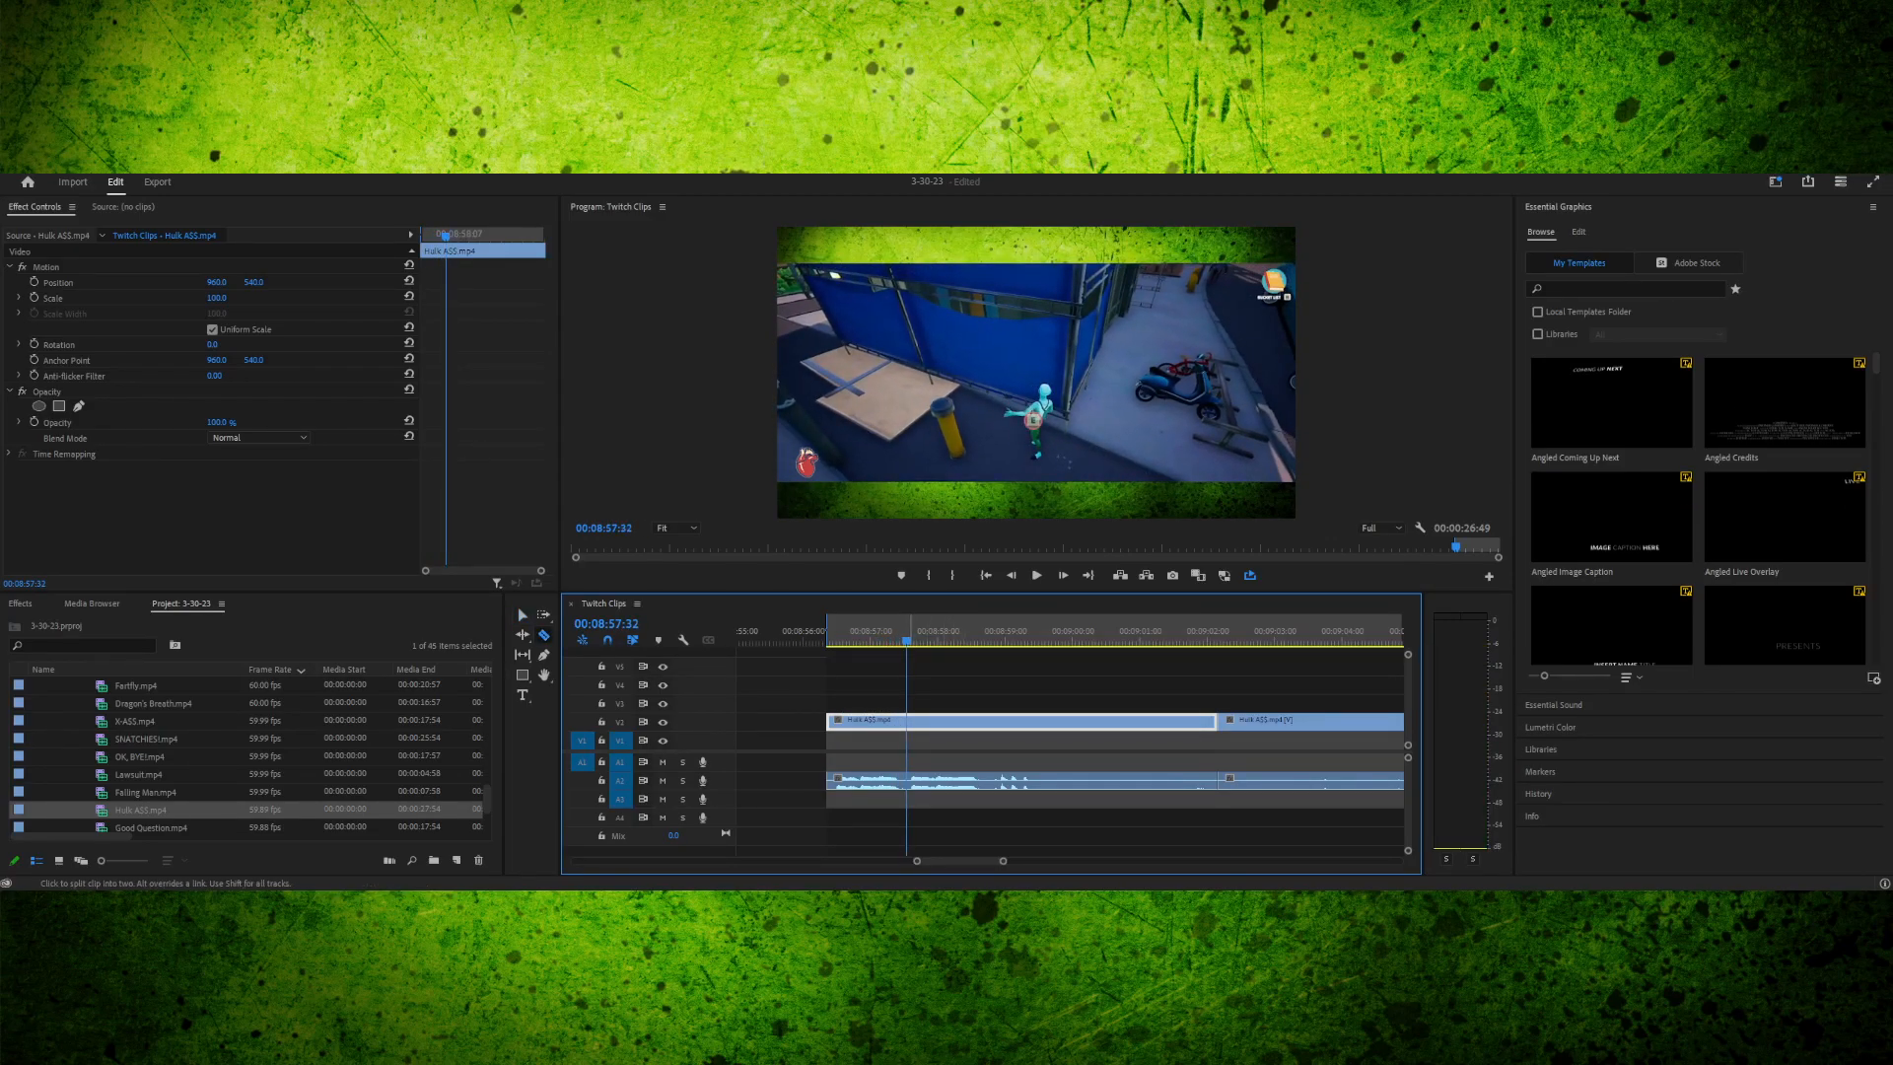
{"action": "key", "text": "v"}
{"action": "left_click", "coordinate": [894, 804]}
{"action": "left_click", "coordinate": [894, 781]}
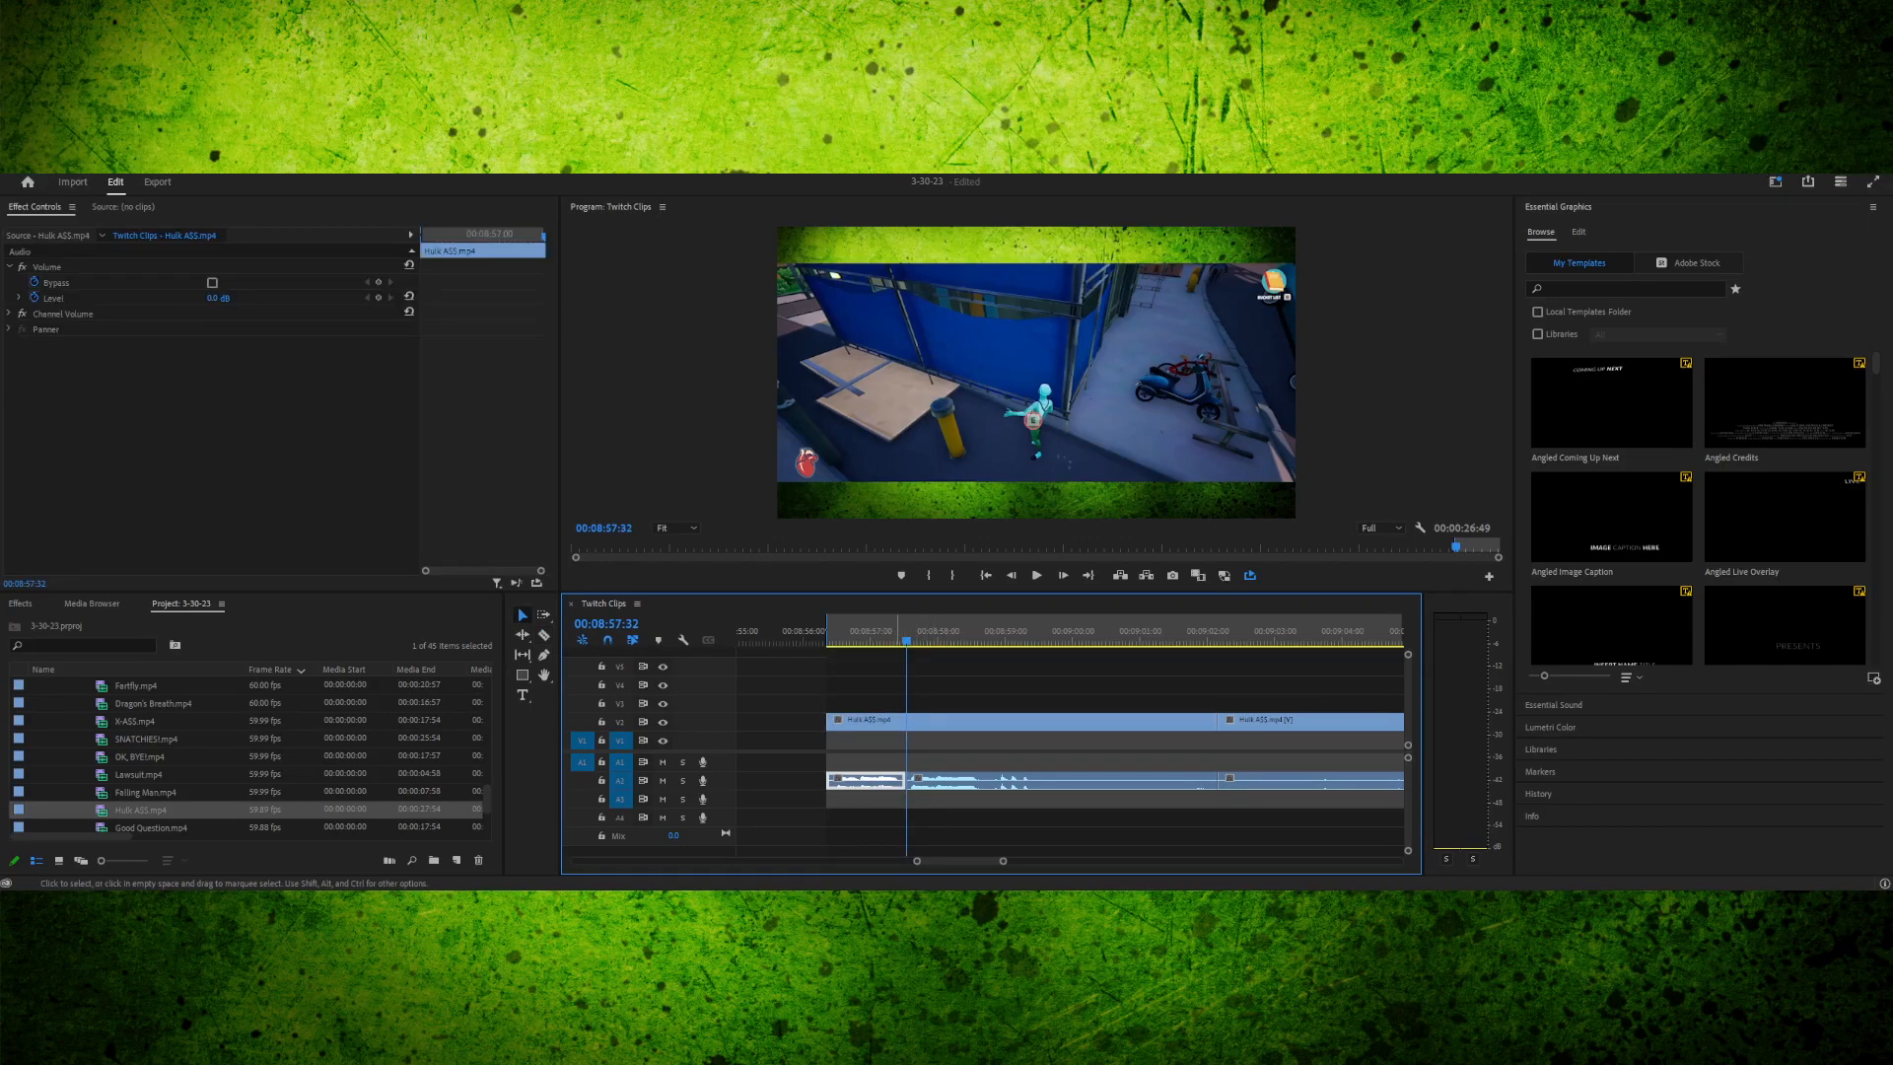
{"action": "key", "text": "Delete"}
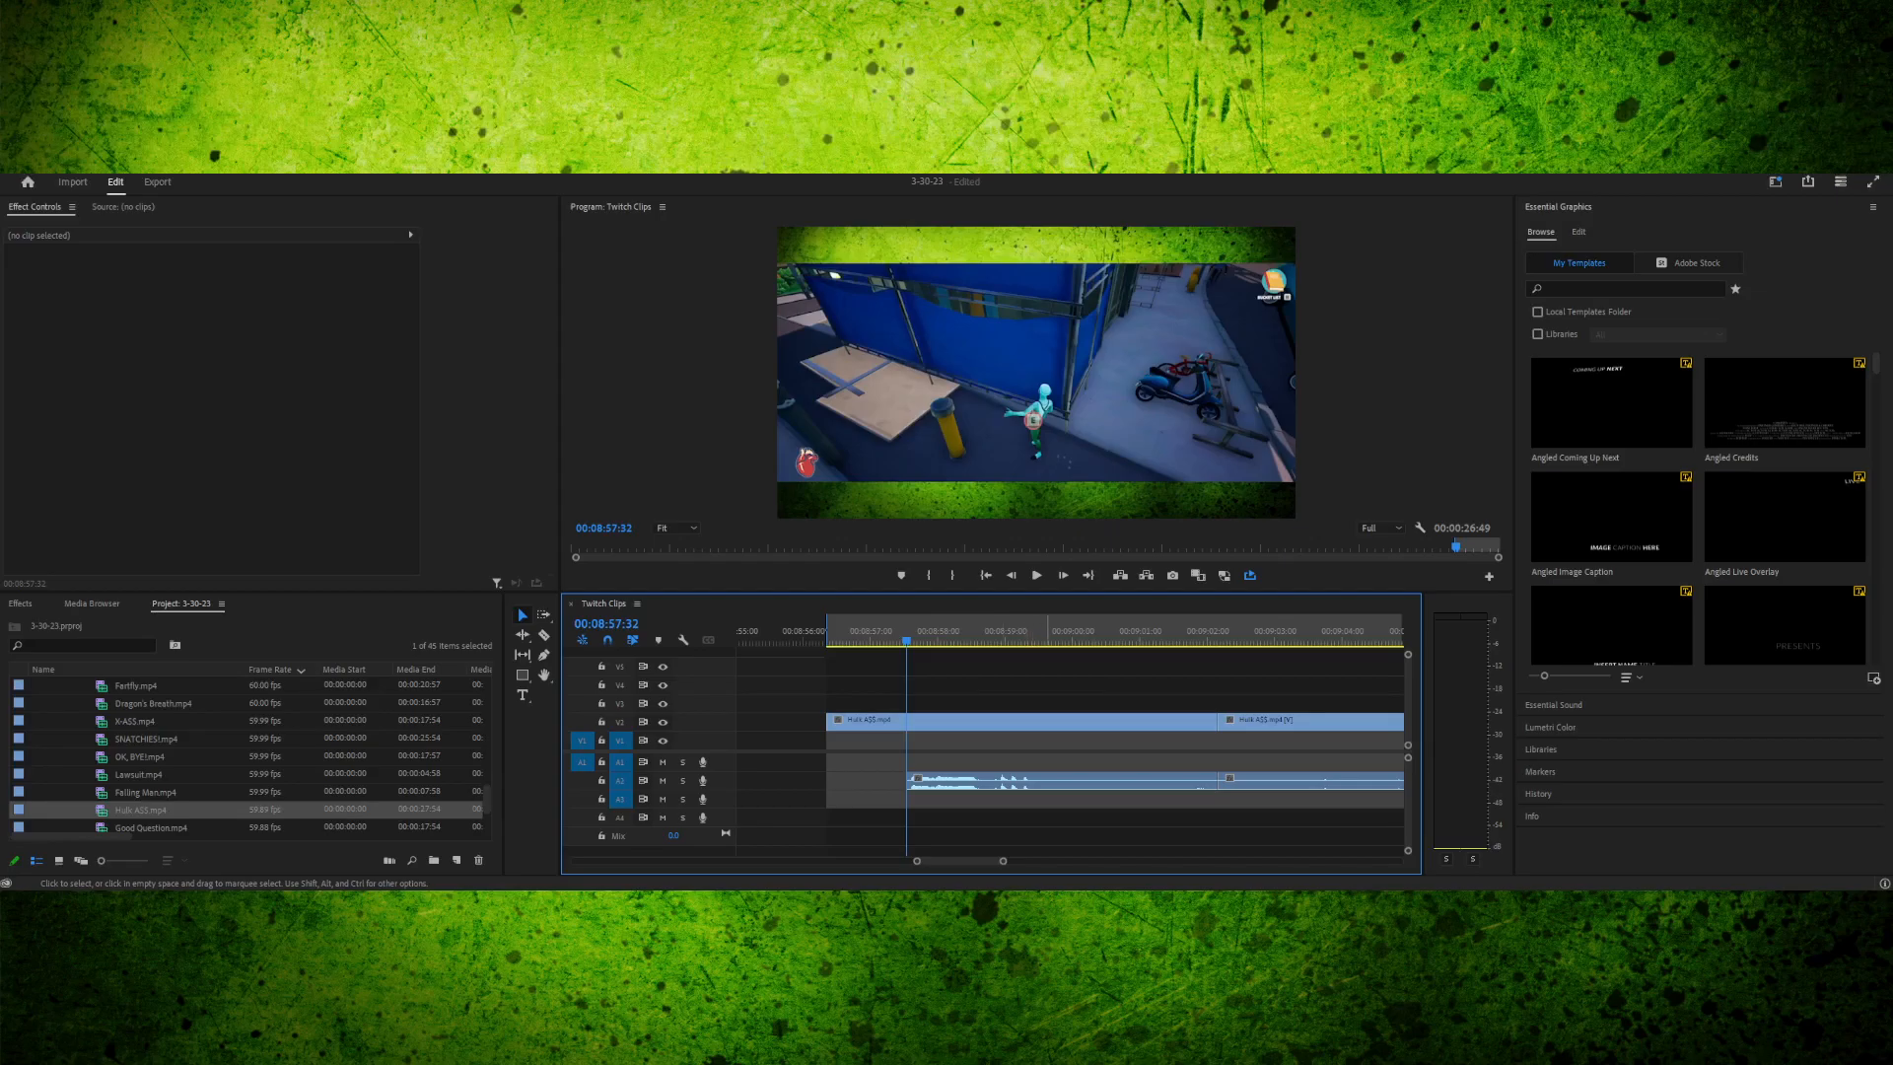
- Isolate the first segment's quiet audio between 00:09:00:05 and 00:09:01:32 for copying, and restore the audio to one uncut piece
{"action": "key", "text": "j"}
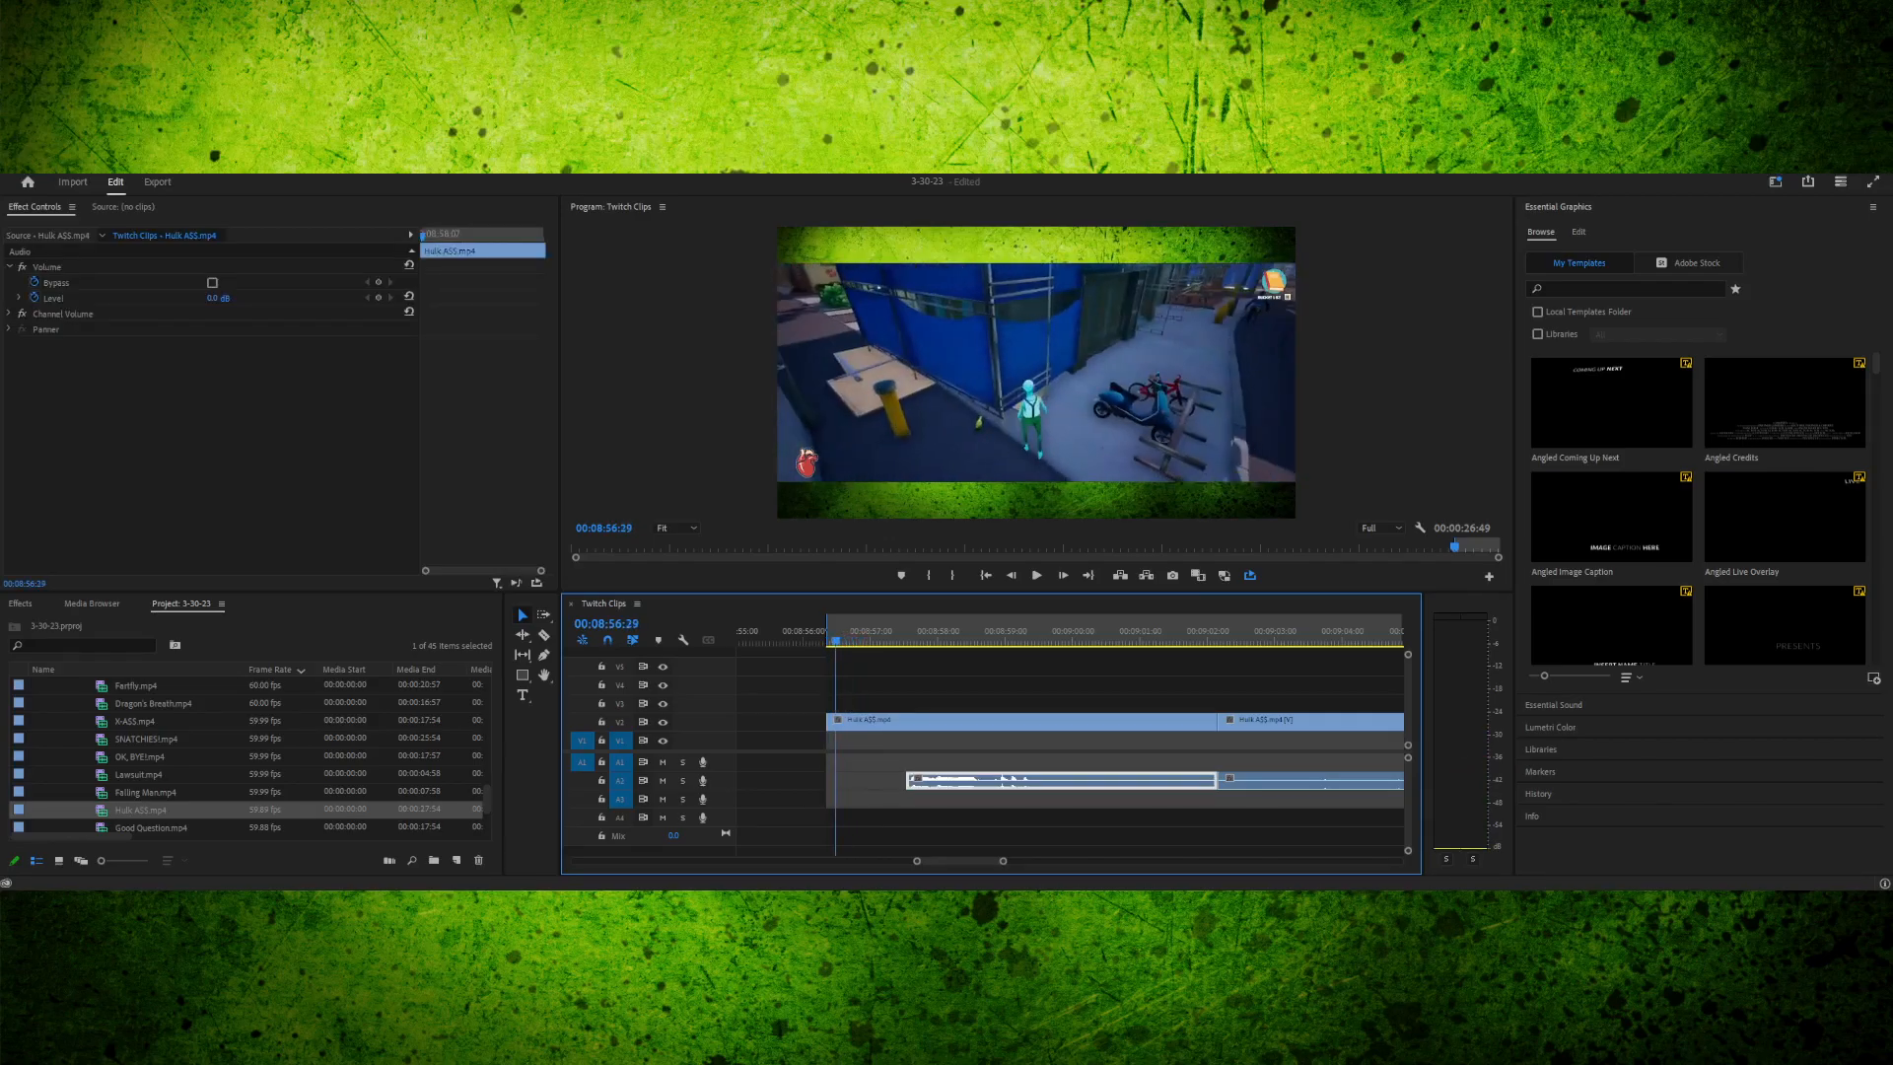
{"action": "key", "text": "l"}
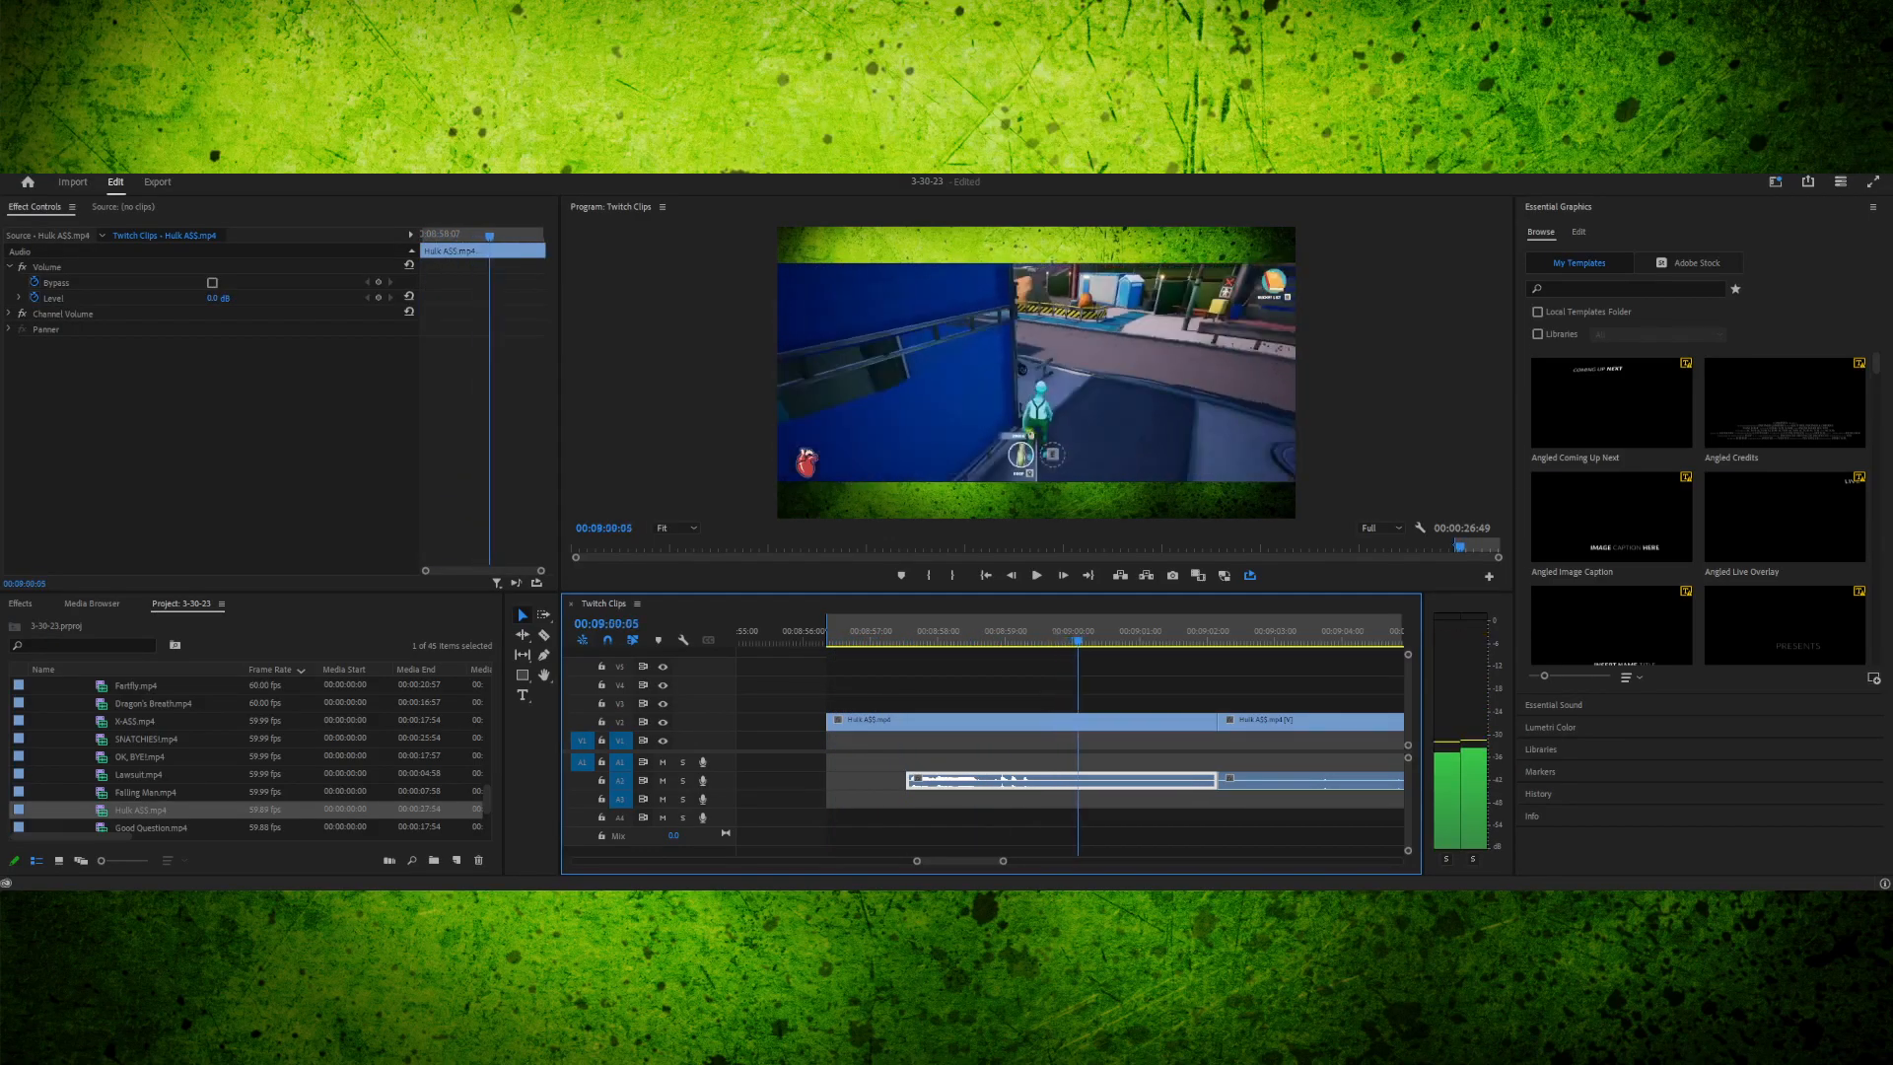
{"action": "key", "text": "ctrl+k"}
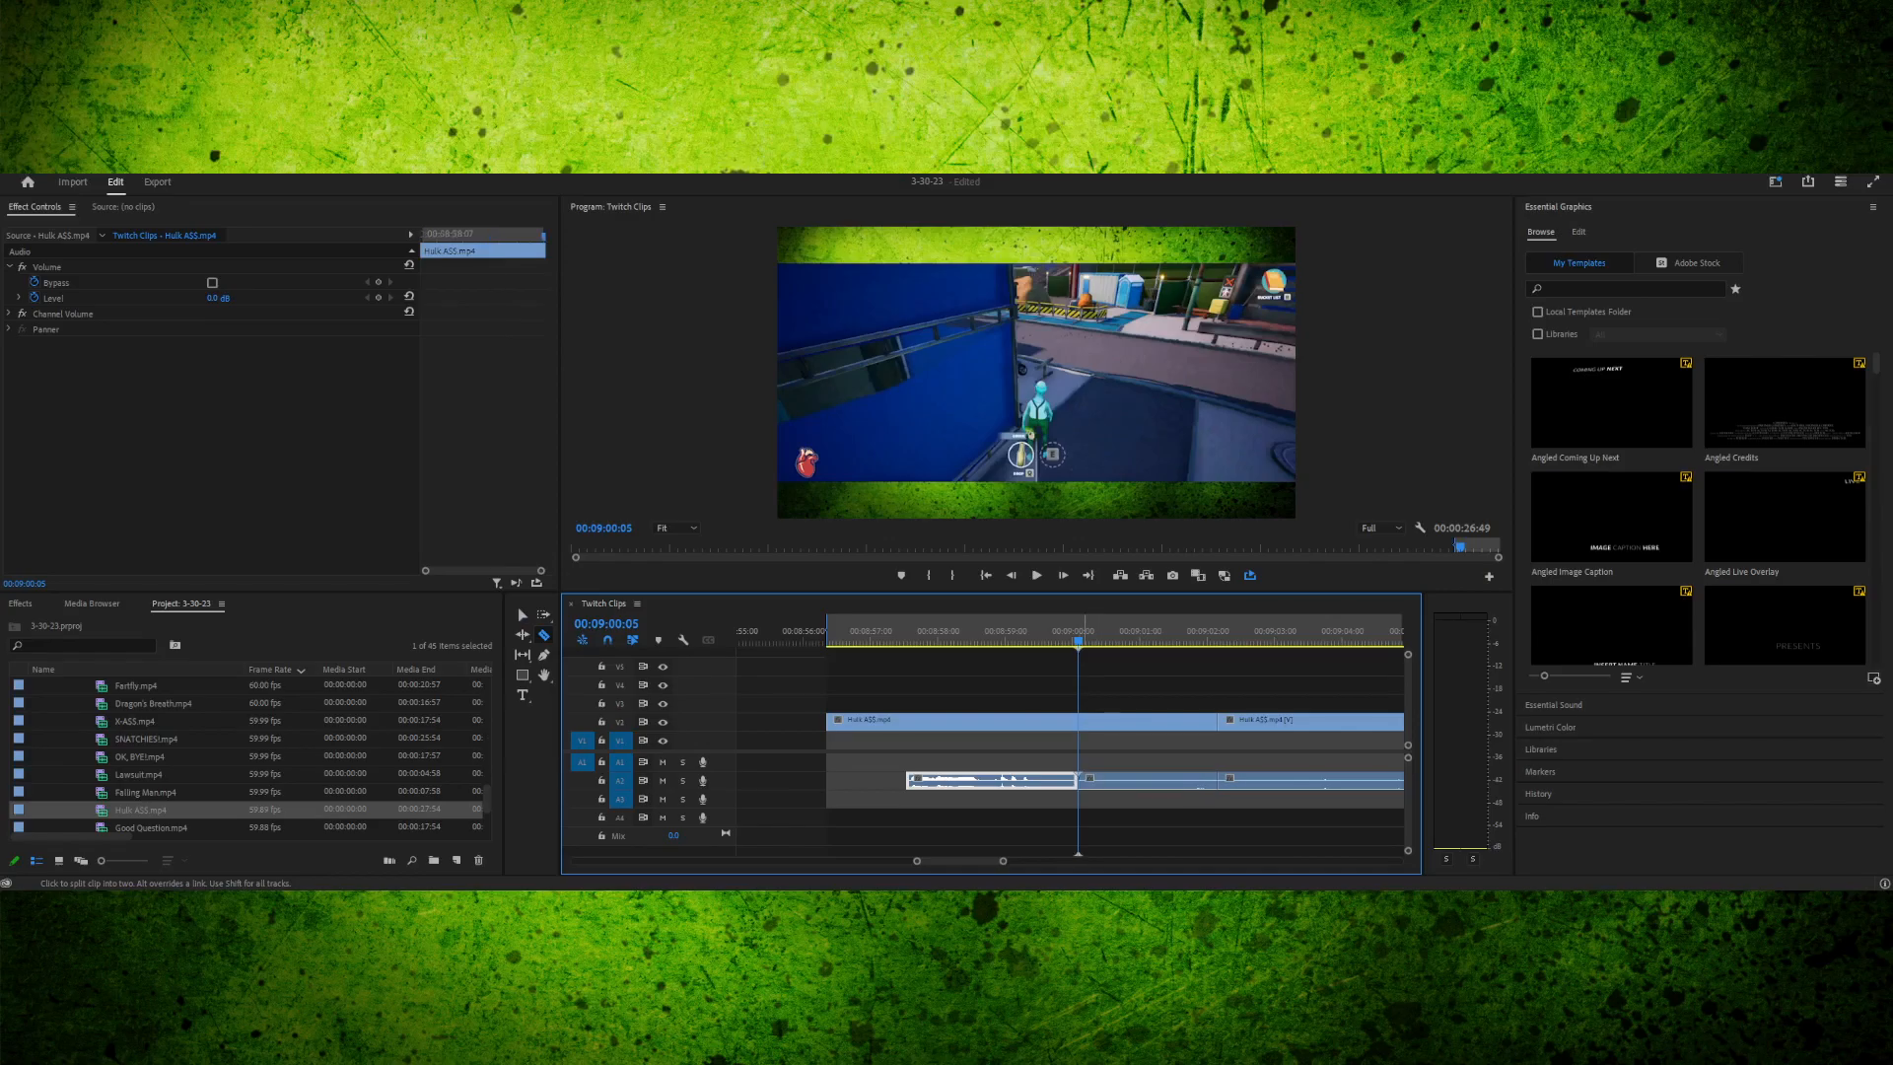
{"action": "key", "text": "space"}
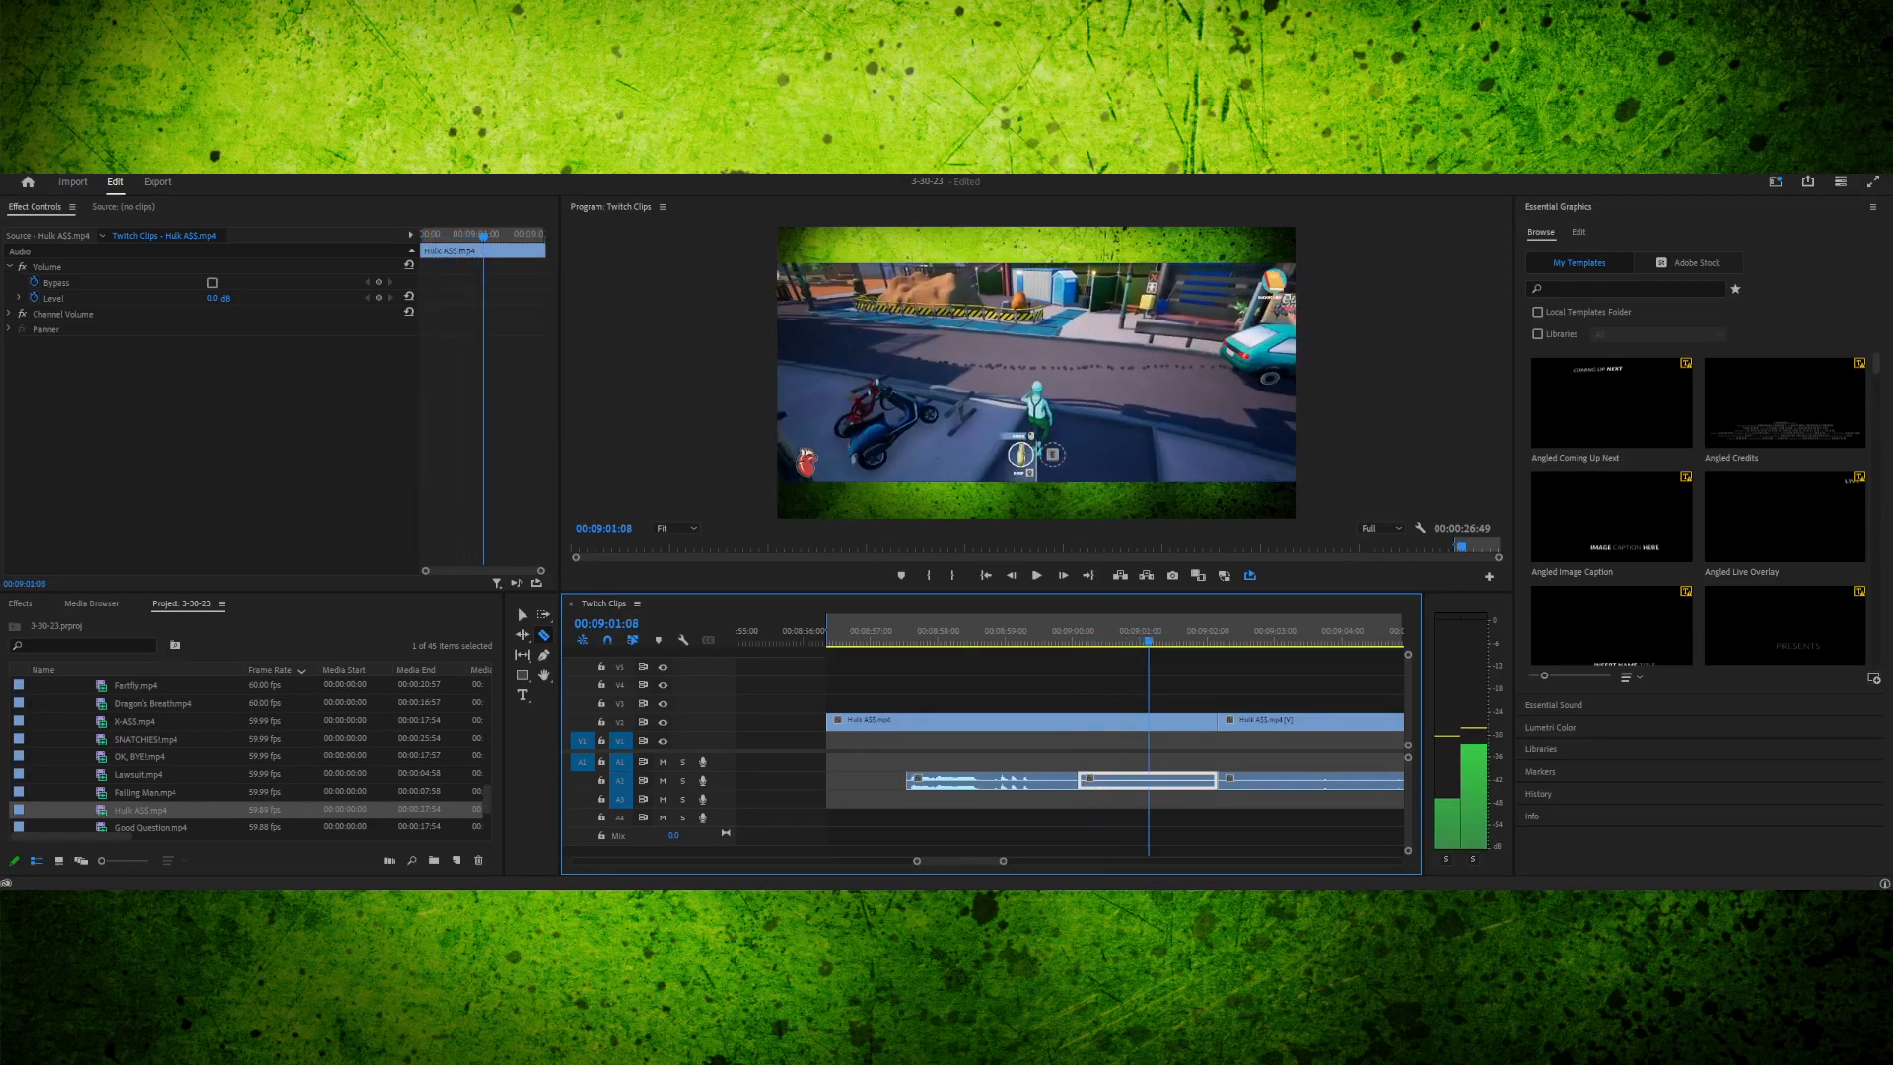
{"action": "left_click", "coordinate": [1175, 780]}
{"action": "key", "text": "v"}
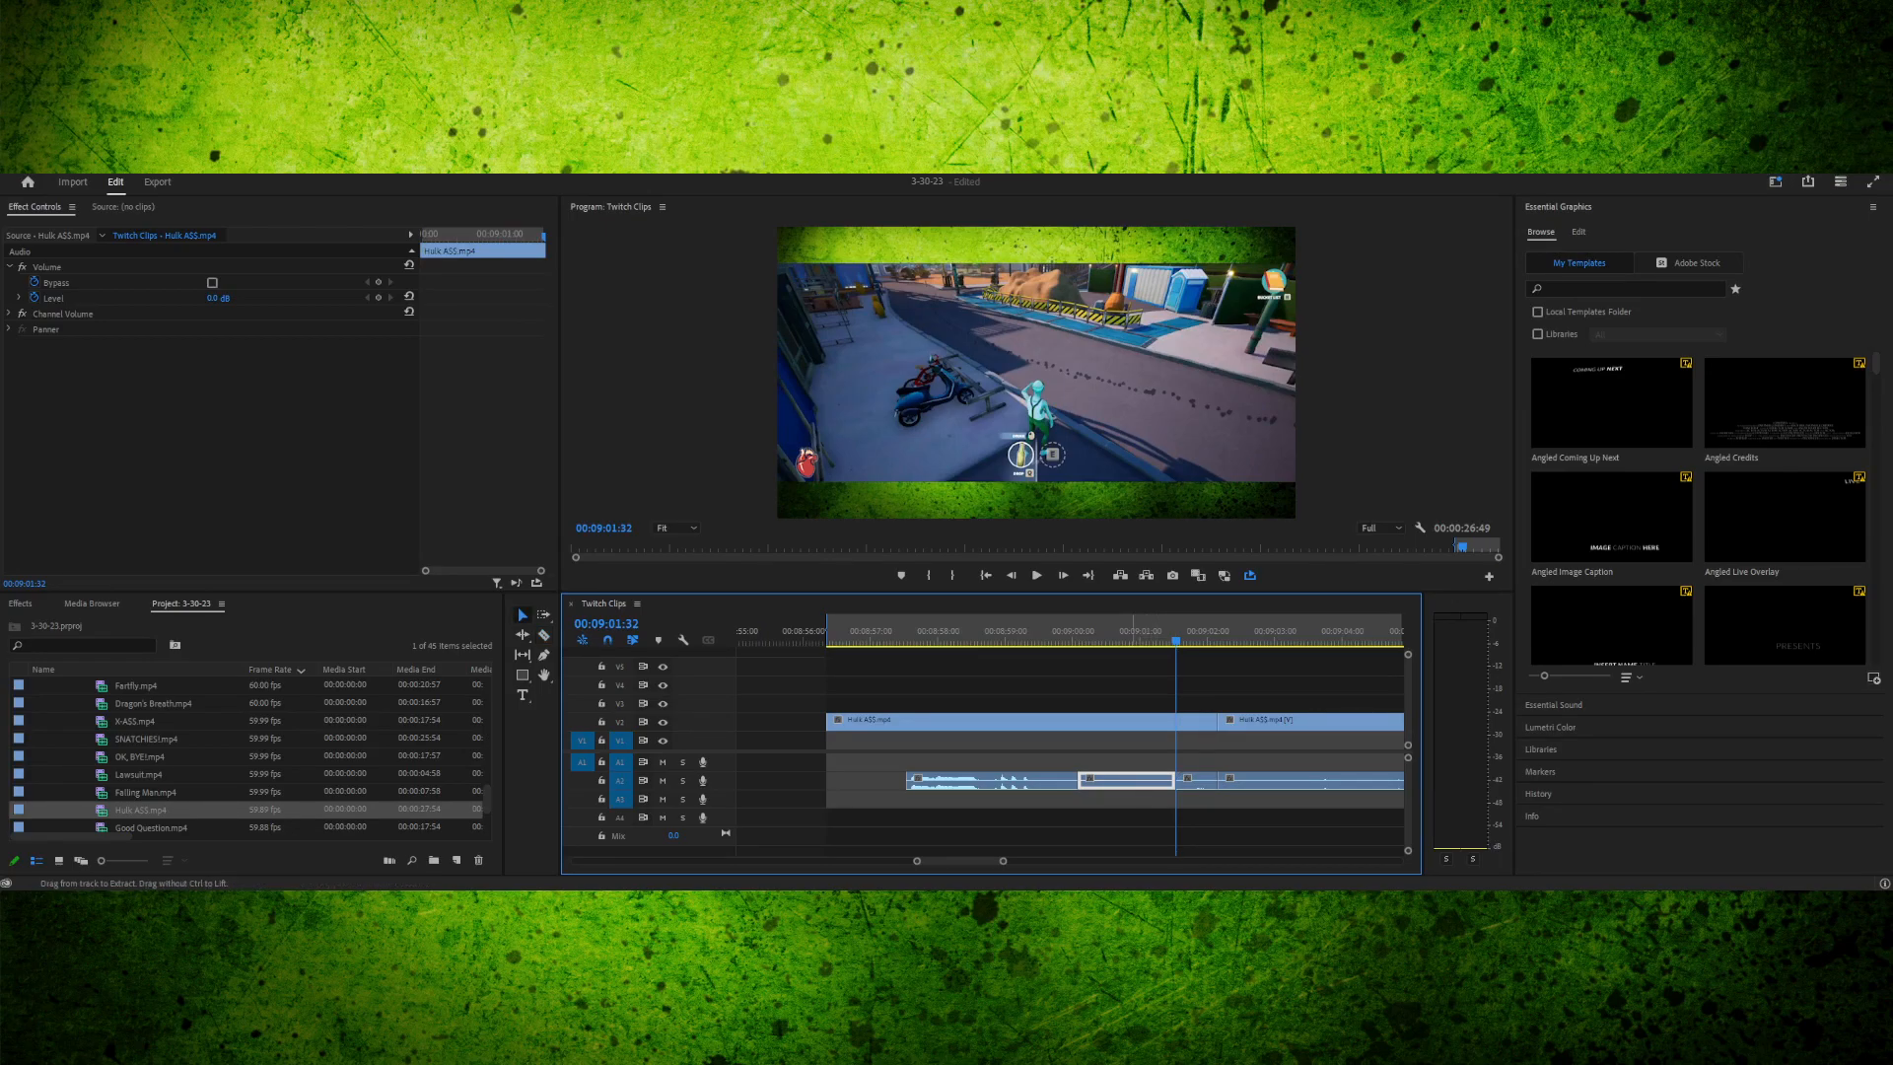
{"action": "key", "text": "Delete"}
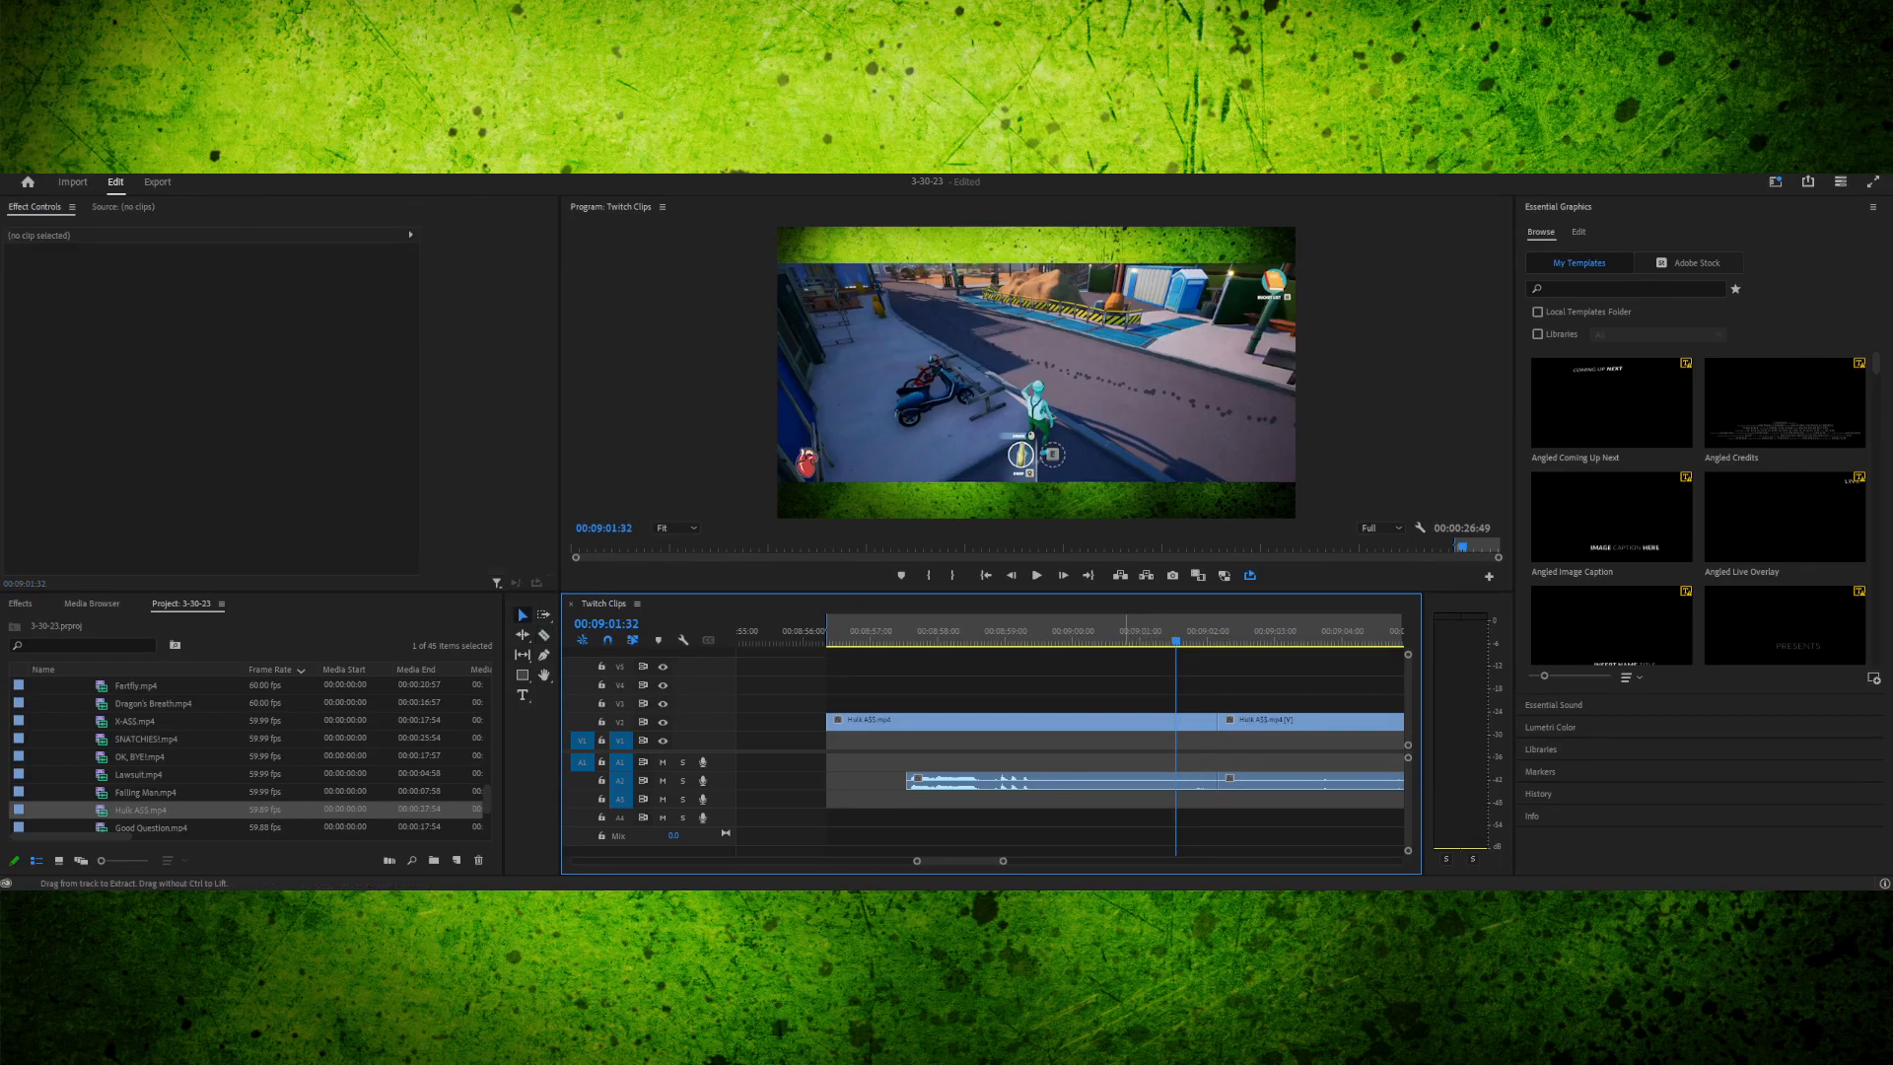
- Fill the audio gap from 00:08:56:20 to 00:08:57:32 with the copied quiet audio on A2 and play back the patched segment
{"action": "left_click_drag", "start_coordinate": [841, 631], "coordinate": [825, 631]}
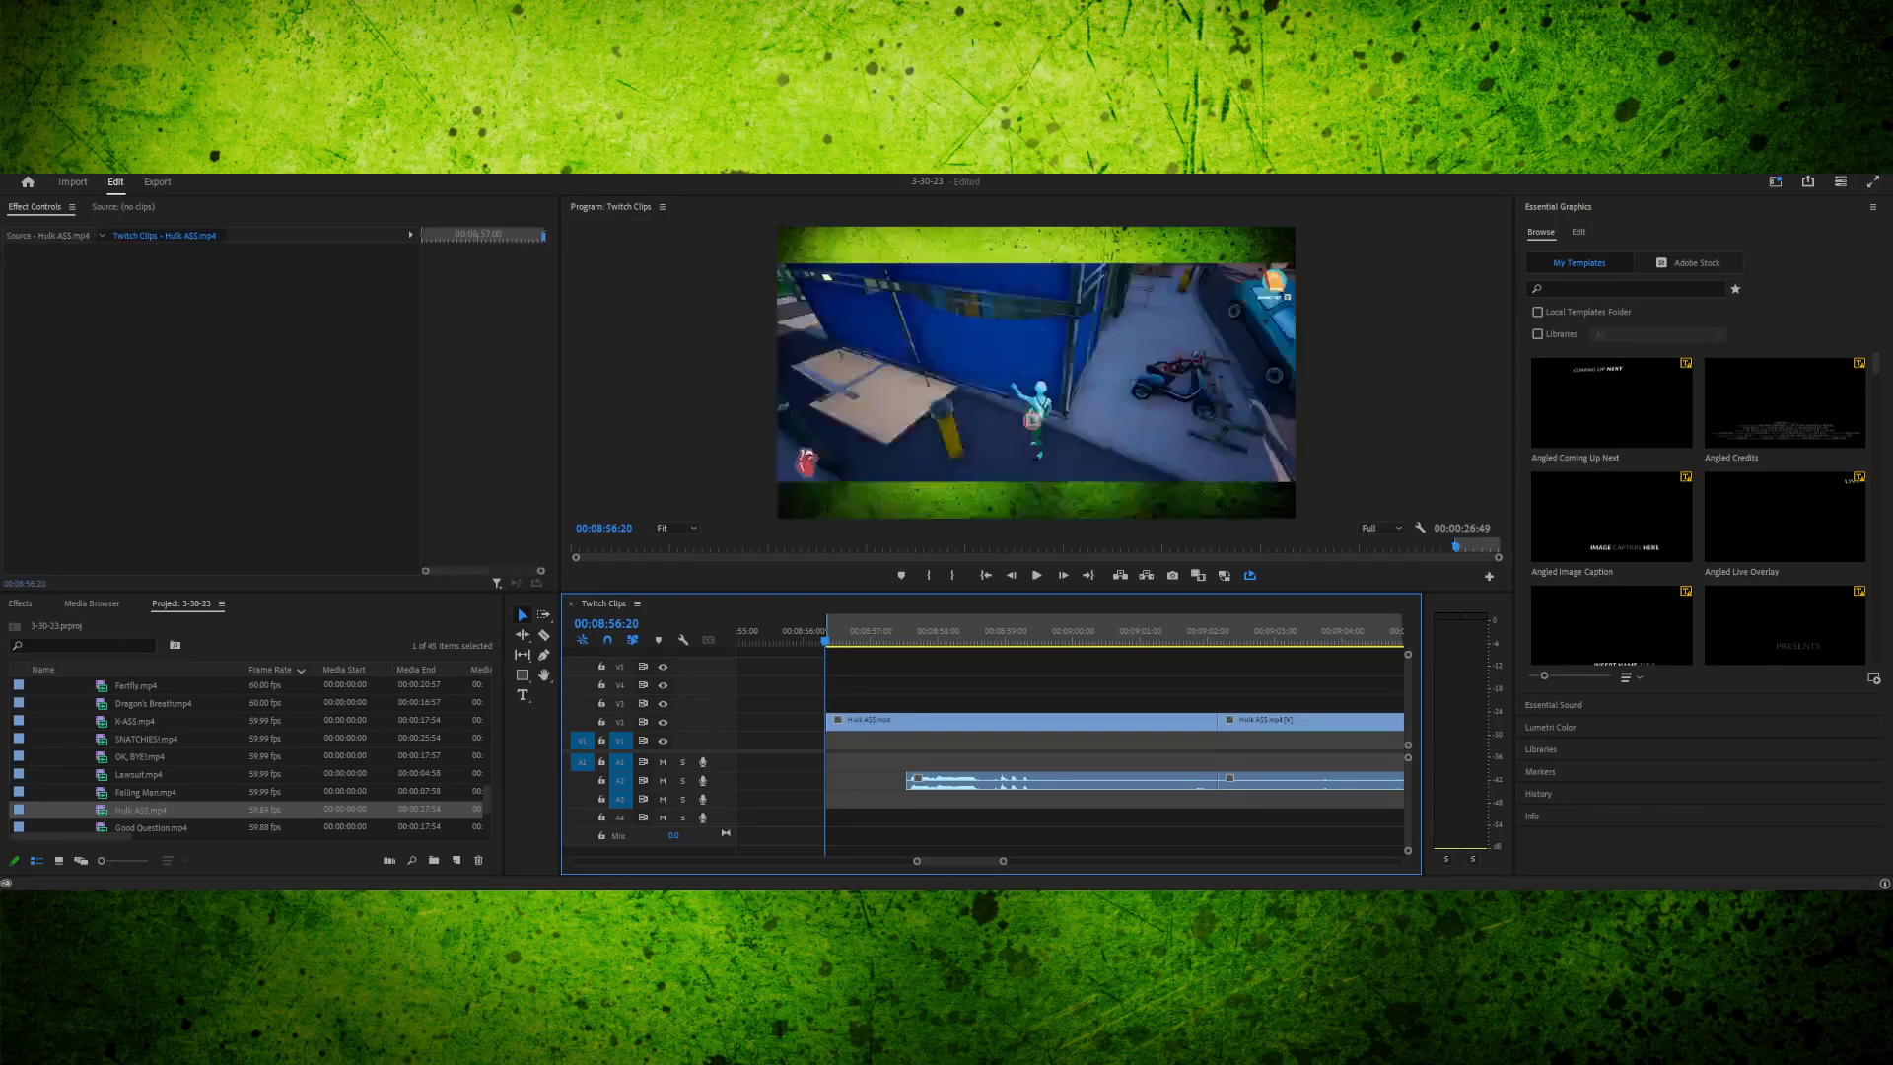
{"action": "left_click", "coordinate": [974, 781]}
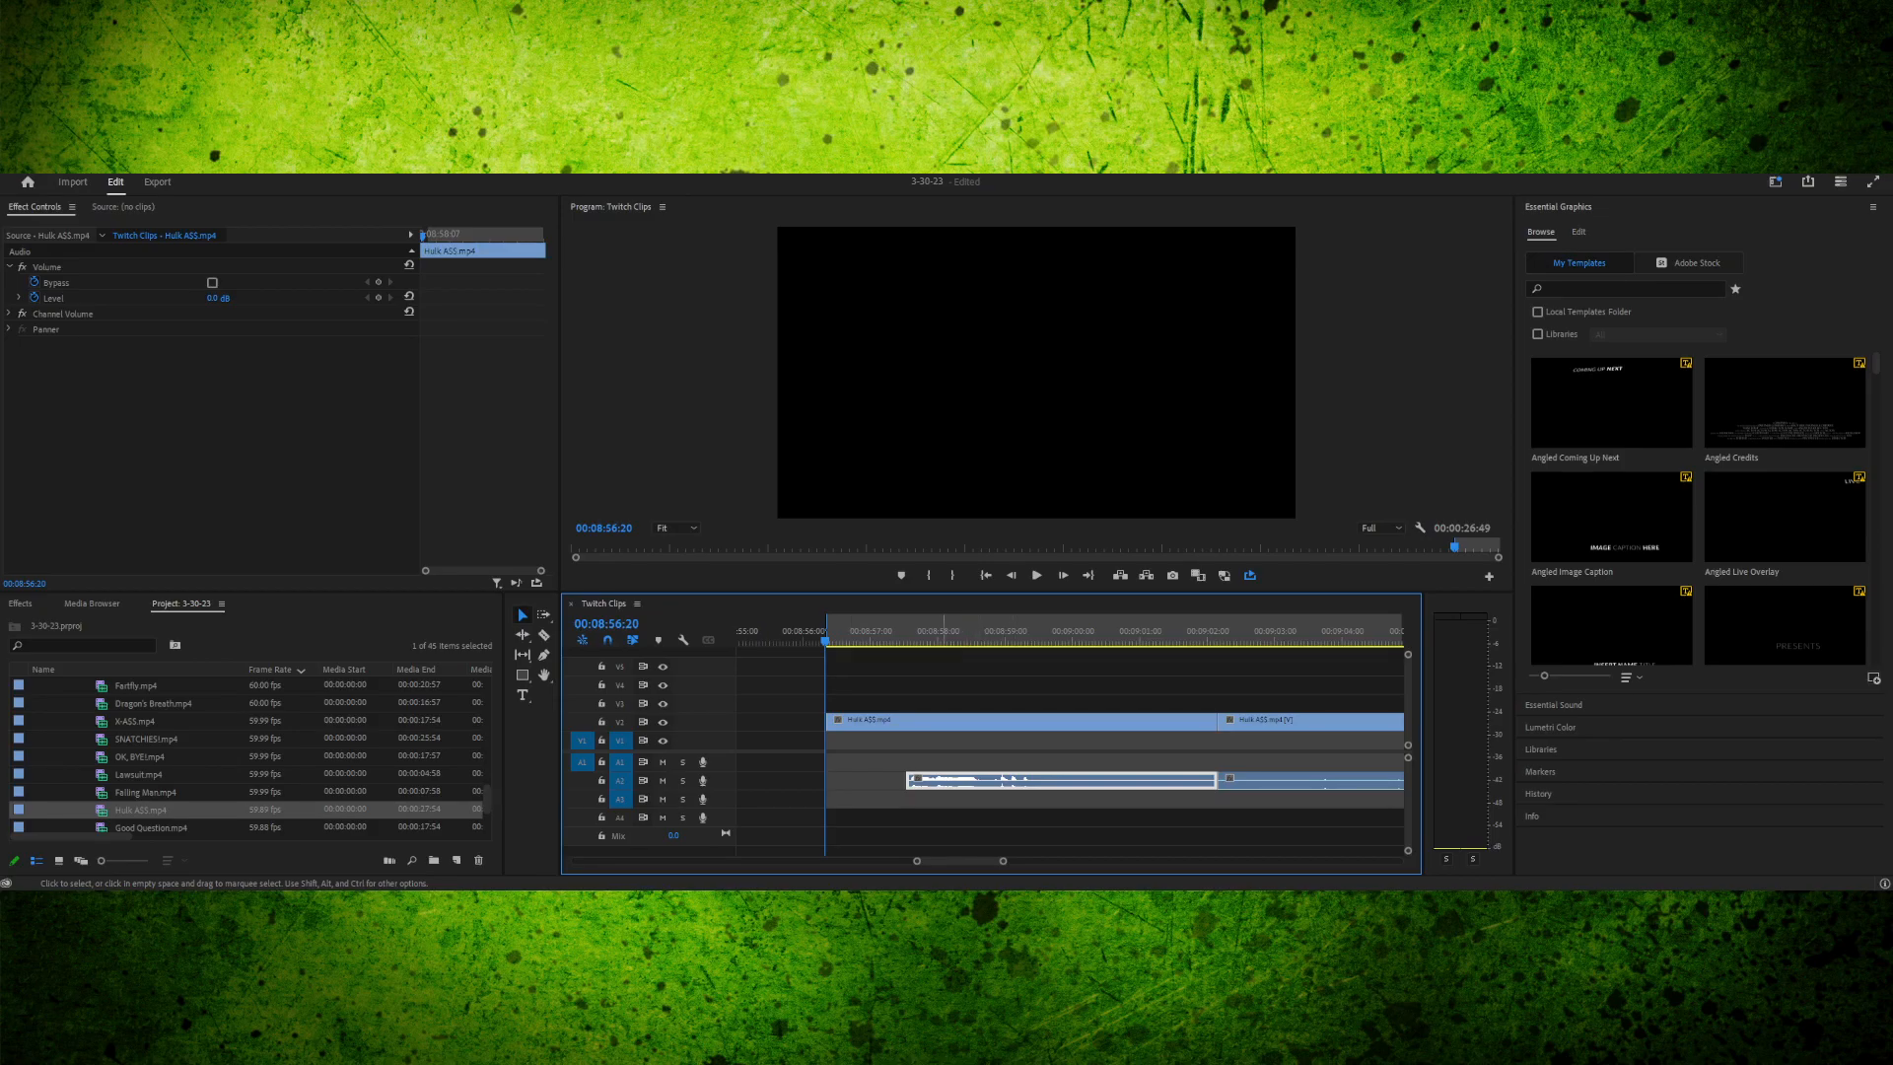
{"action": "left_click_drag", "start_coordinate": [999, 781], "coordinate": [997, 762]}
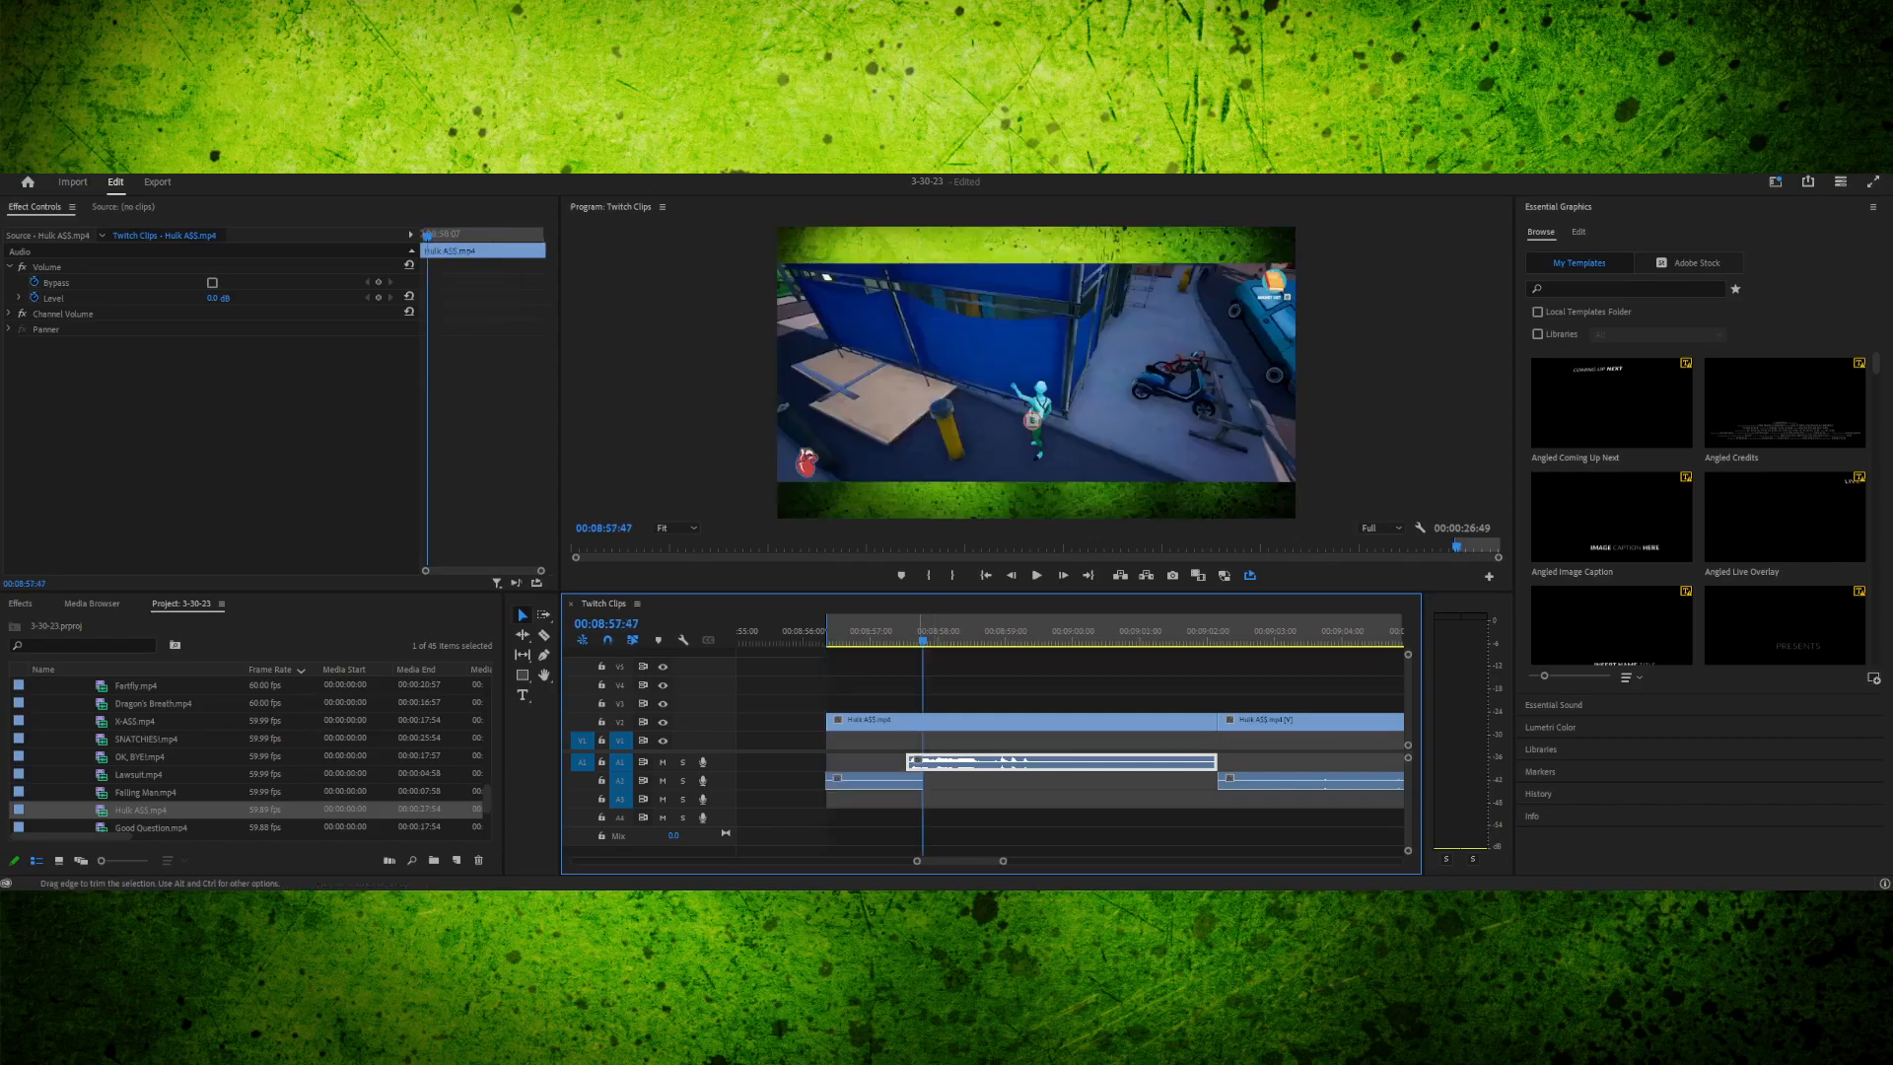
{"action": "left_click_drag", "start_coordinate": [923, 779], "coordinate": [905, 779]}
{"action": "left_click_drag", "start_coordinate": [1051, 762], "coordinate": [1049, 781]}
{"action": "left_click_drag", "start_coordinate": [860, 631], "coordinate": [826, 631]}
{"action": "key", "text": "space"}
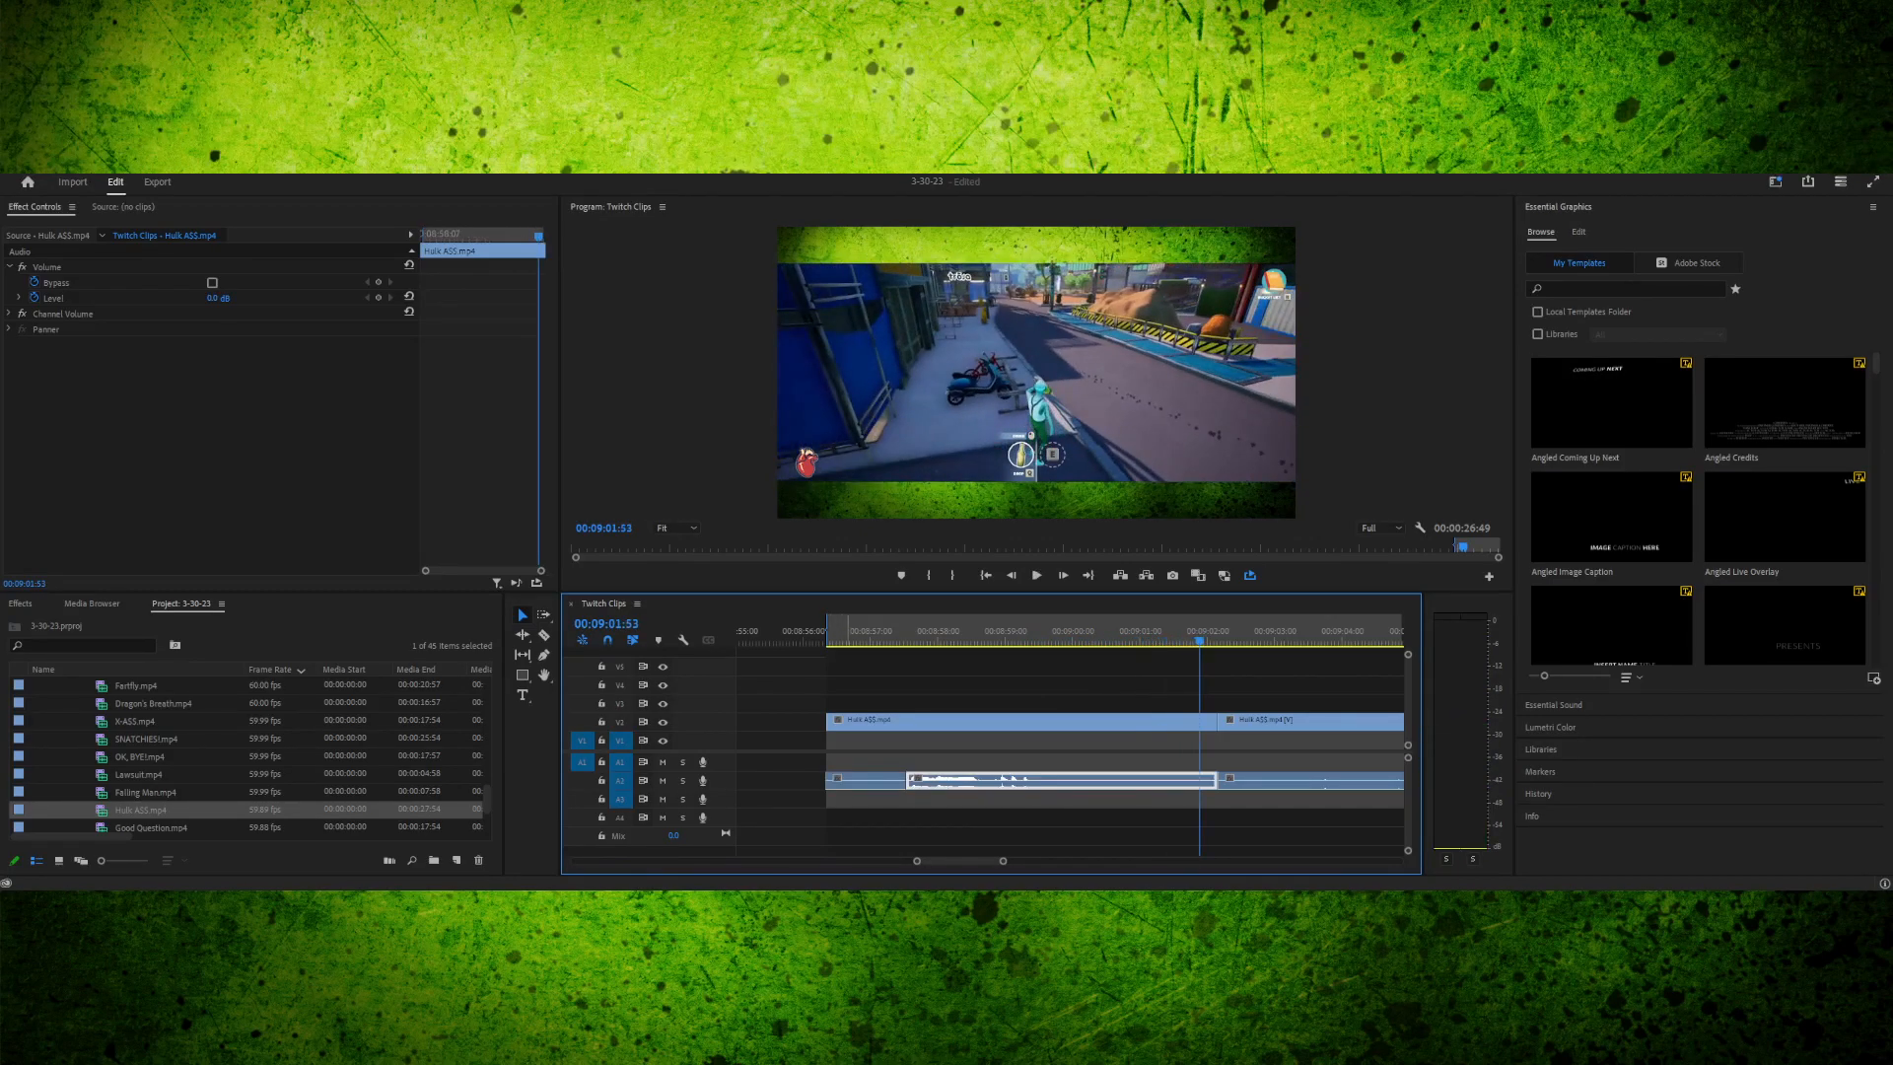
{"action": "key", "text": "space"}
{"action": "key", "text": "space"}
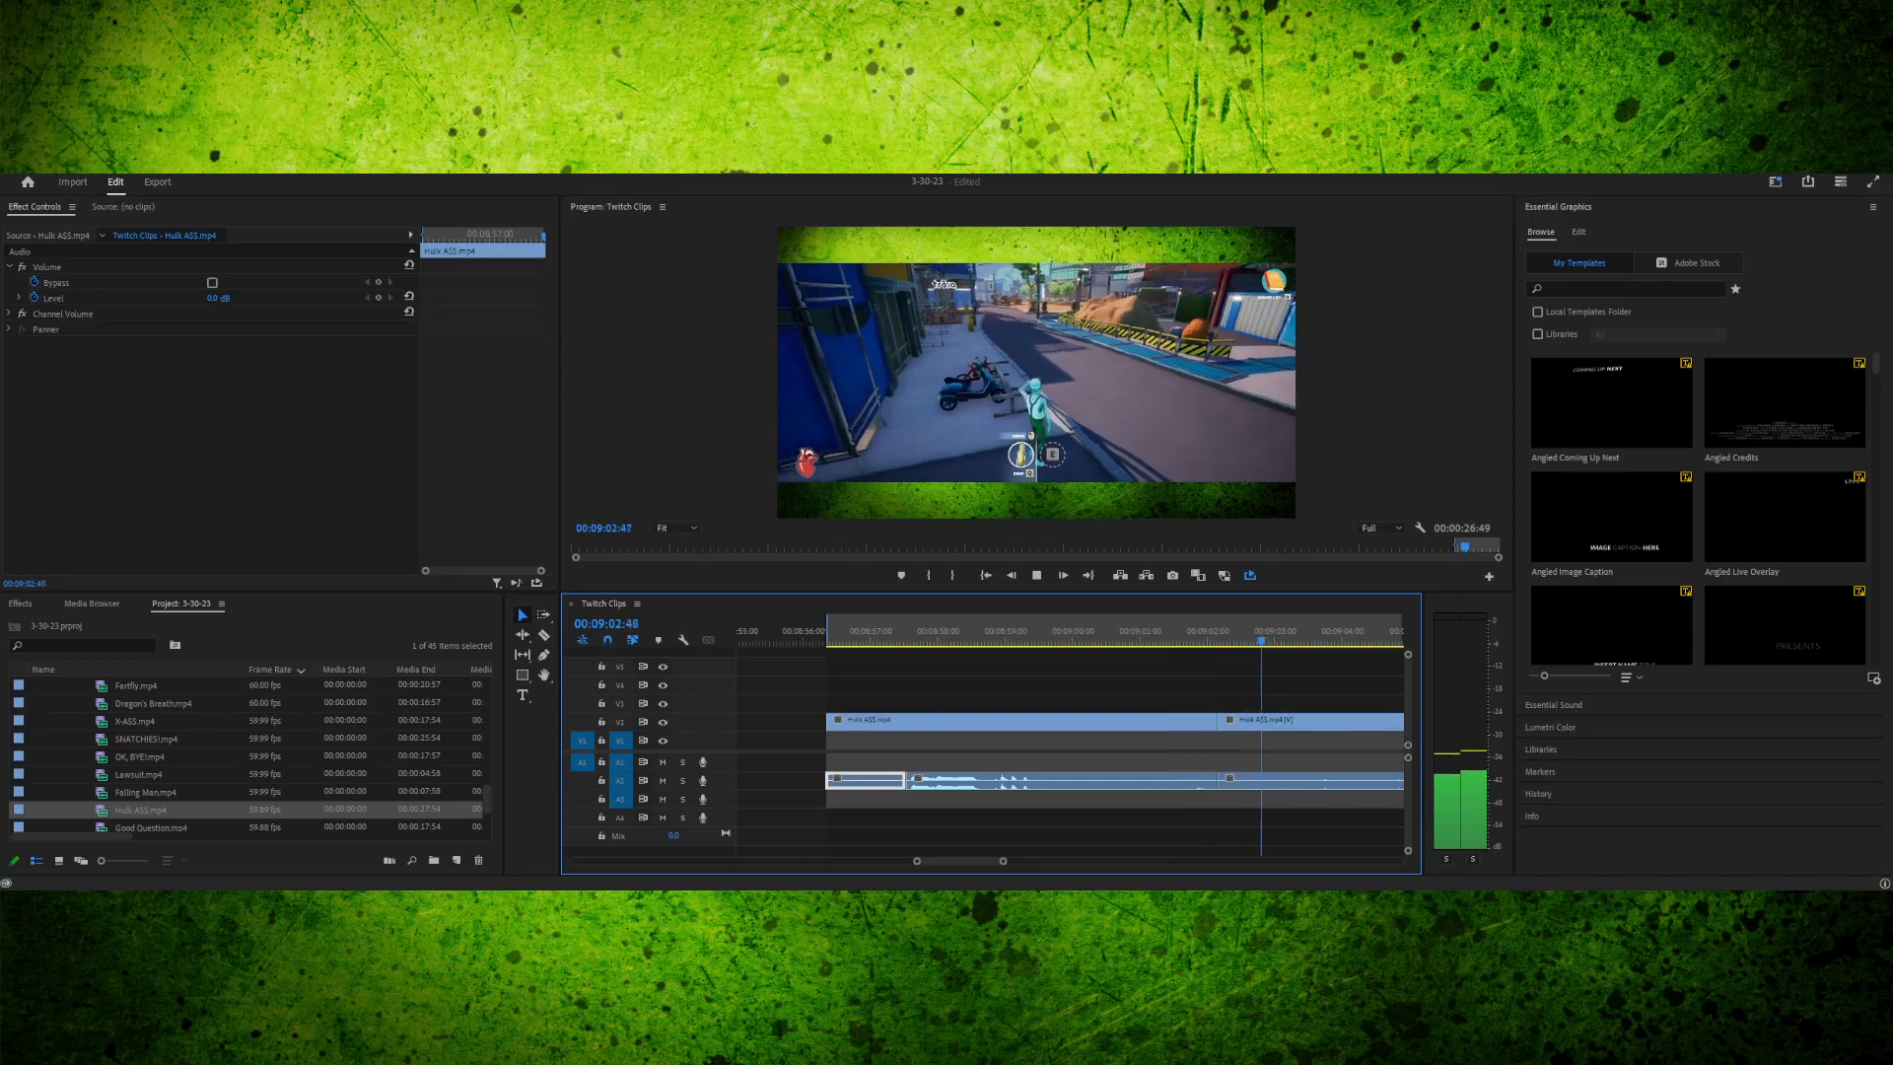
{"action": "key", "text": "space"}
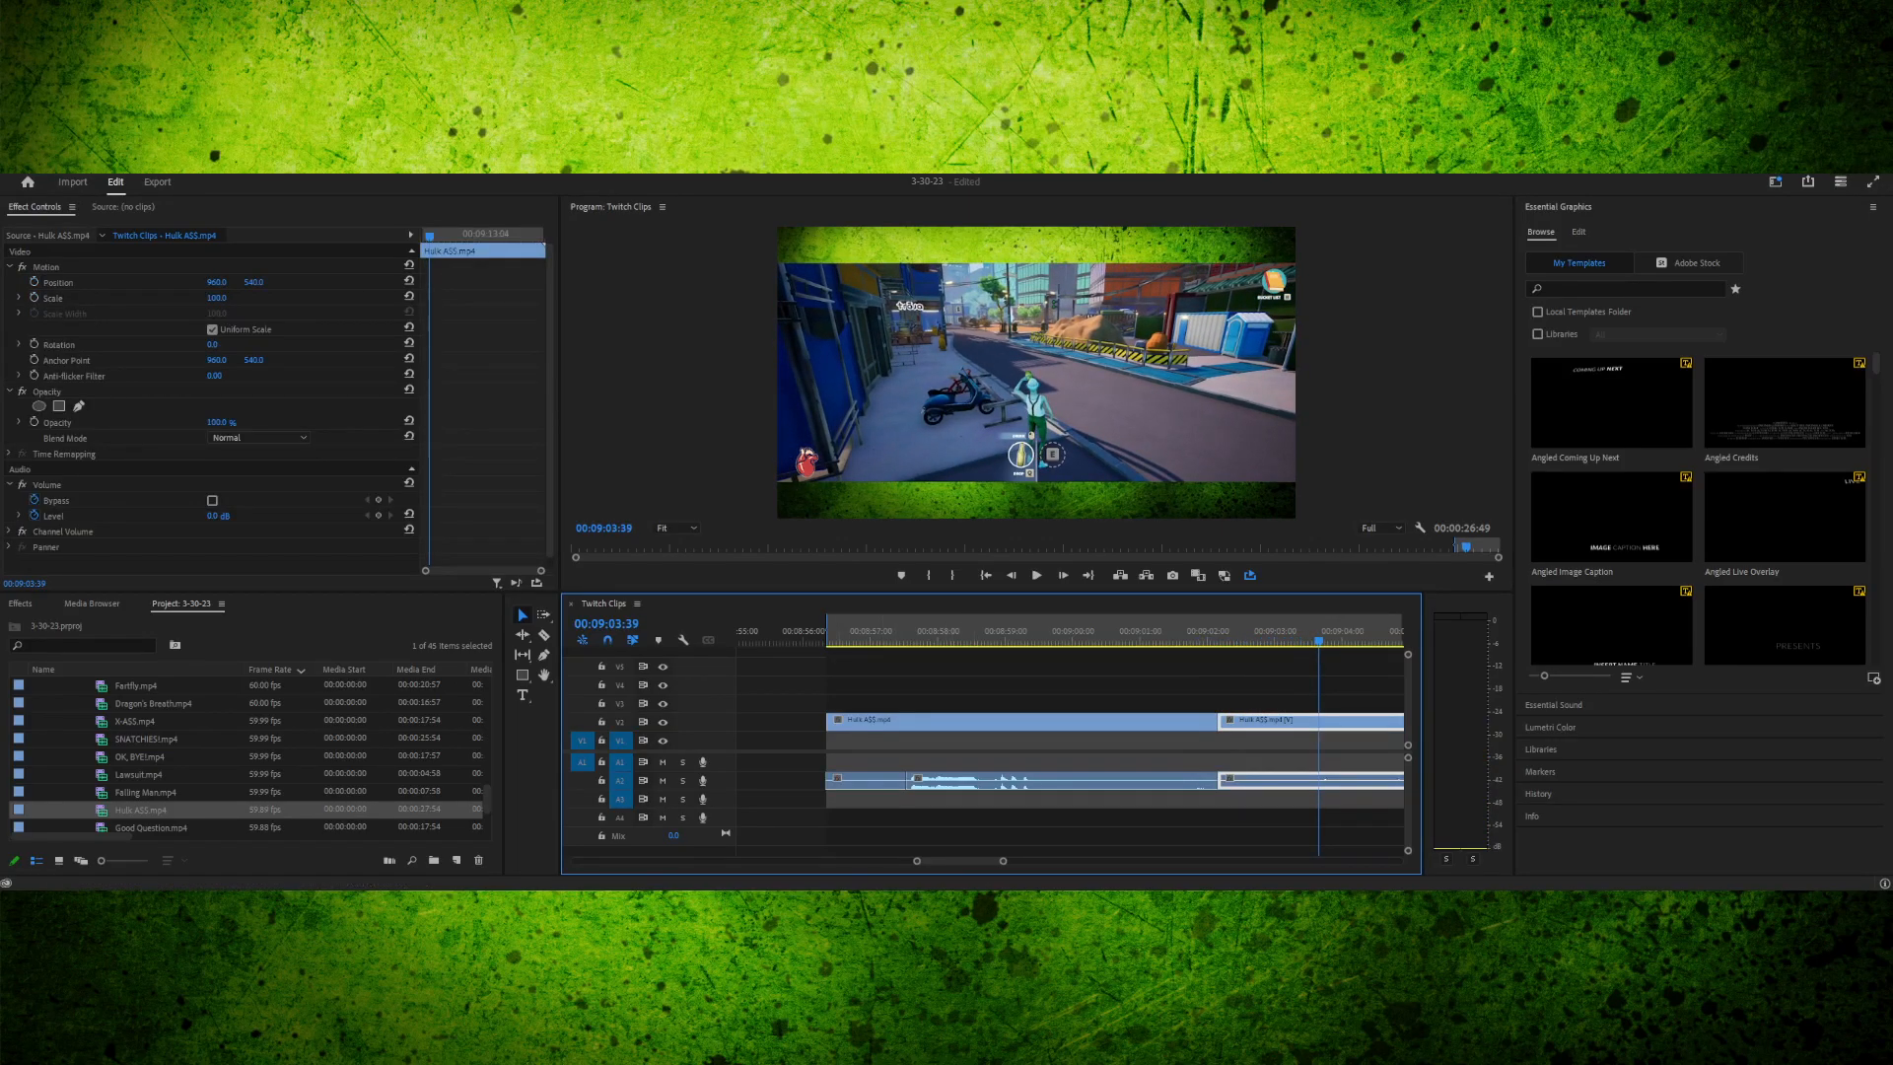
- Split the second Hulk ASS.mp4 segment at 00:09:17:53 and delete the portion after the cut
{"action": "left_click_drag", "start_coordinate": [1019, 632], "coordinate": [1309, 632]}
{"action": "left_click_drag", "start_coordinate": [1003, 861], "coordinate": [1051, 860]}
{"action": "left_click_drag", "start_coordinate": [1070, 632], "coordinate": [1067, 631]}
{"action": "key", "text": "space"}
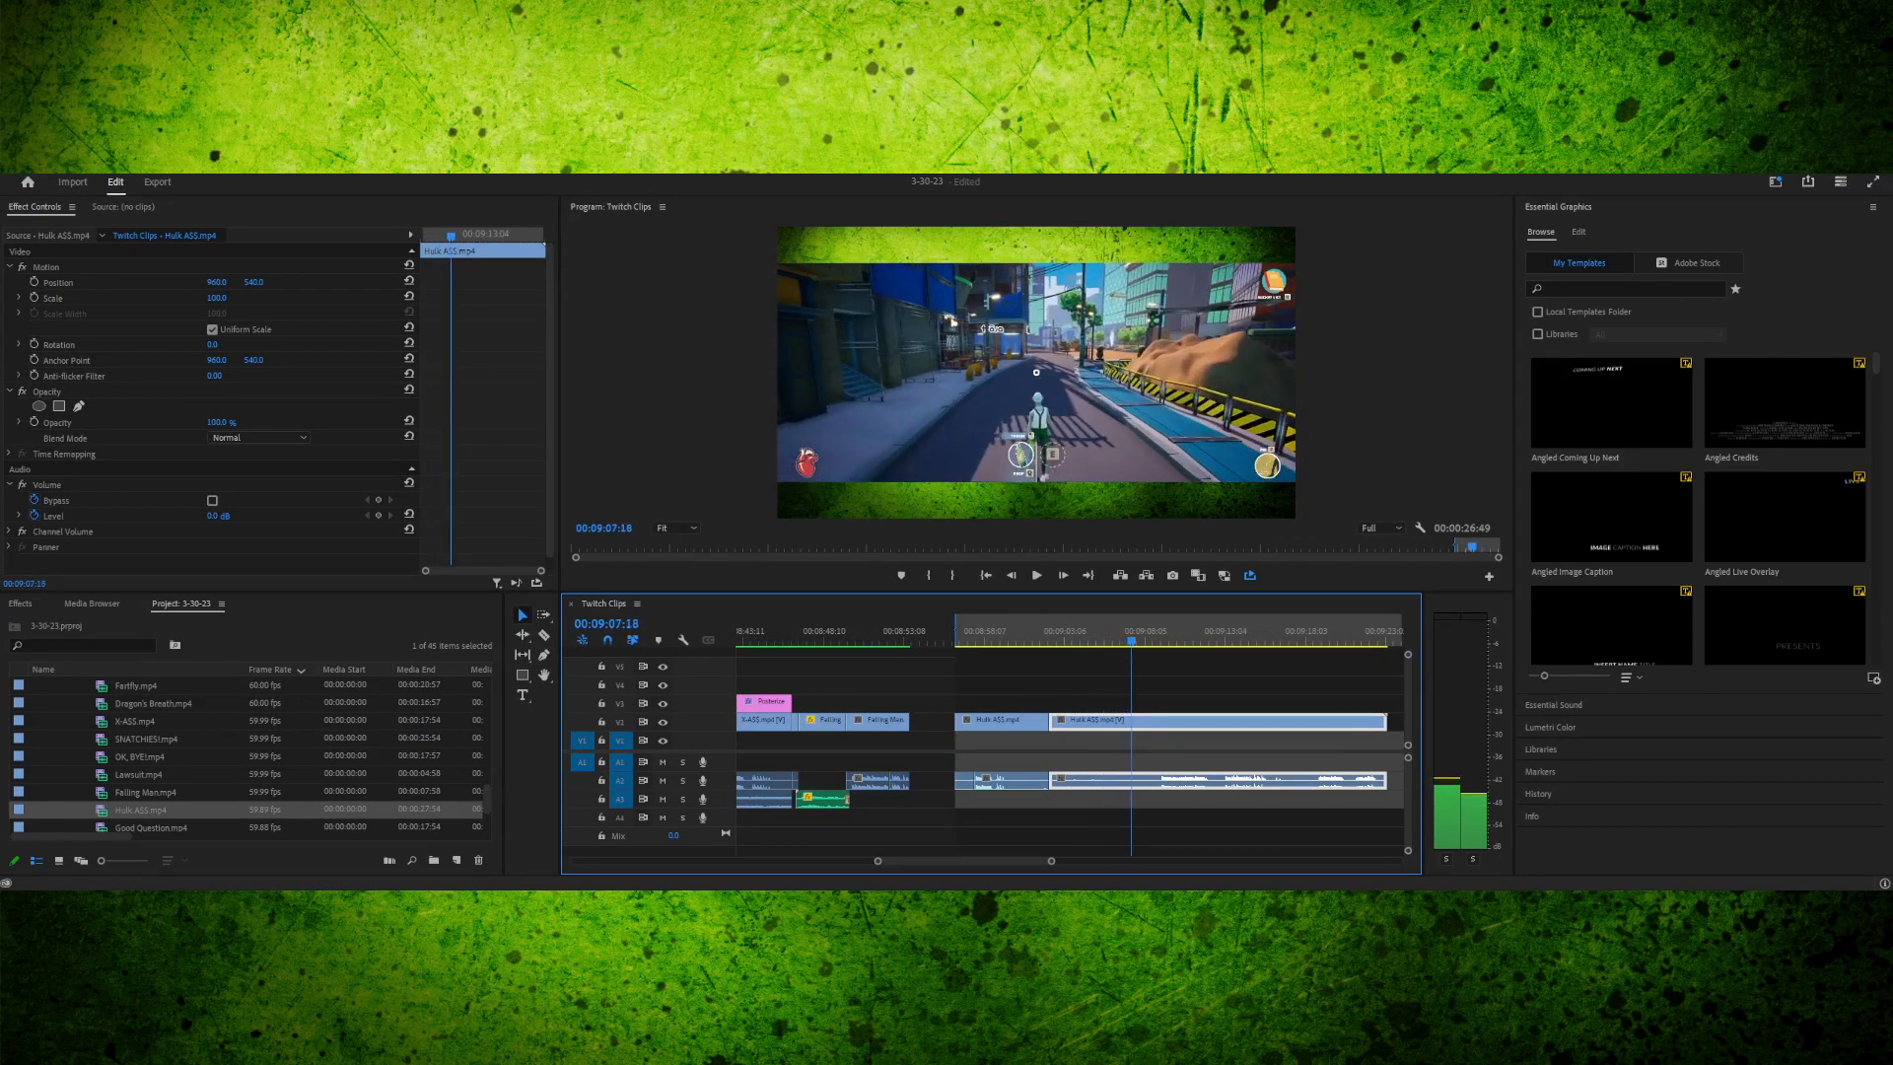
{"action": "key", "text": "j"}
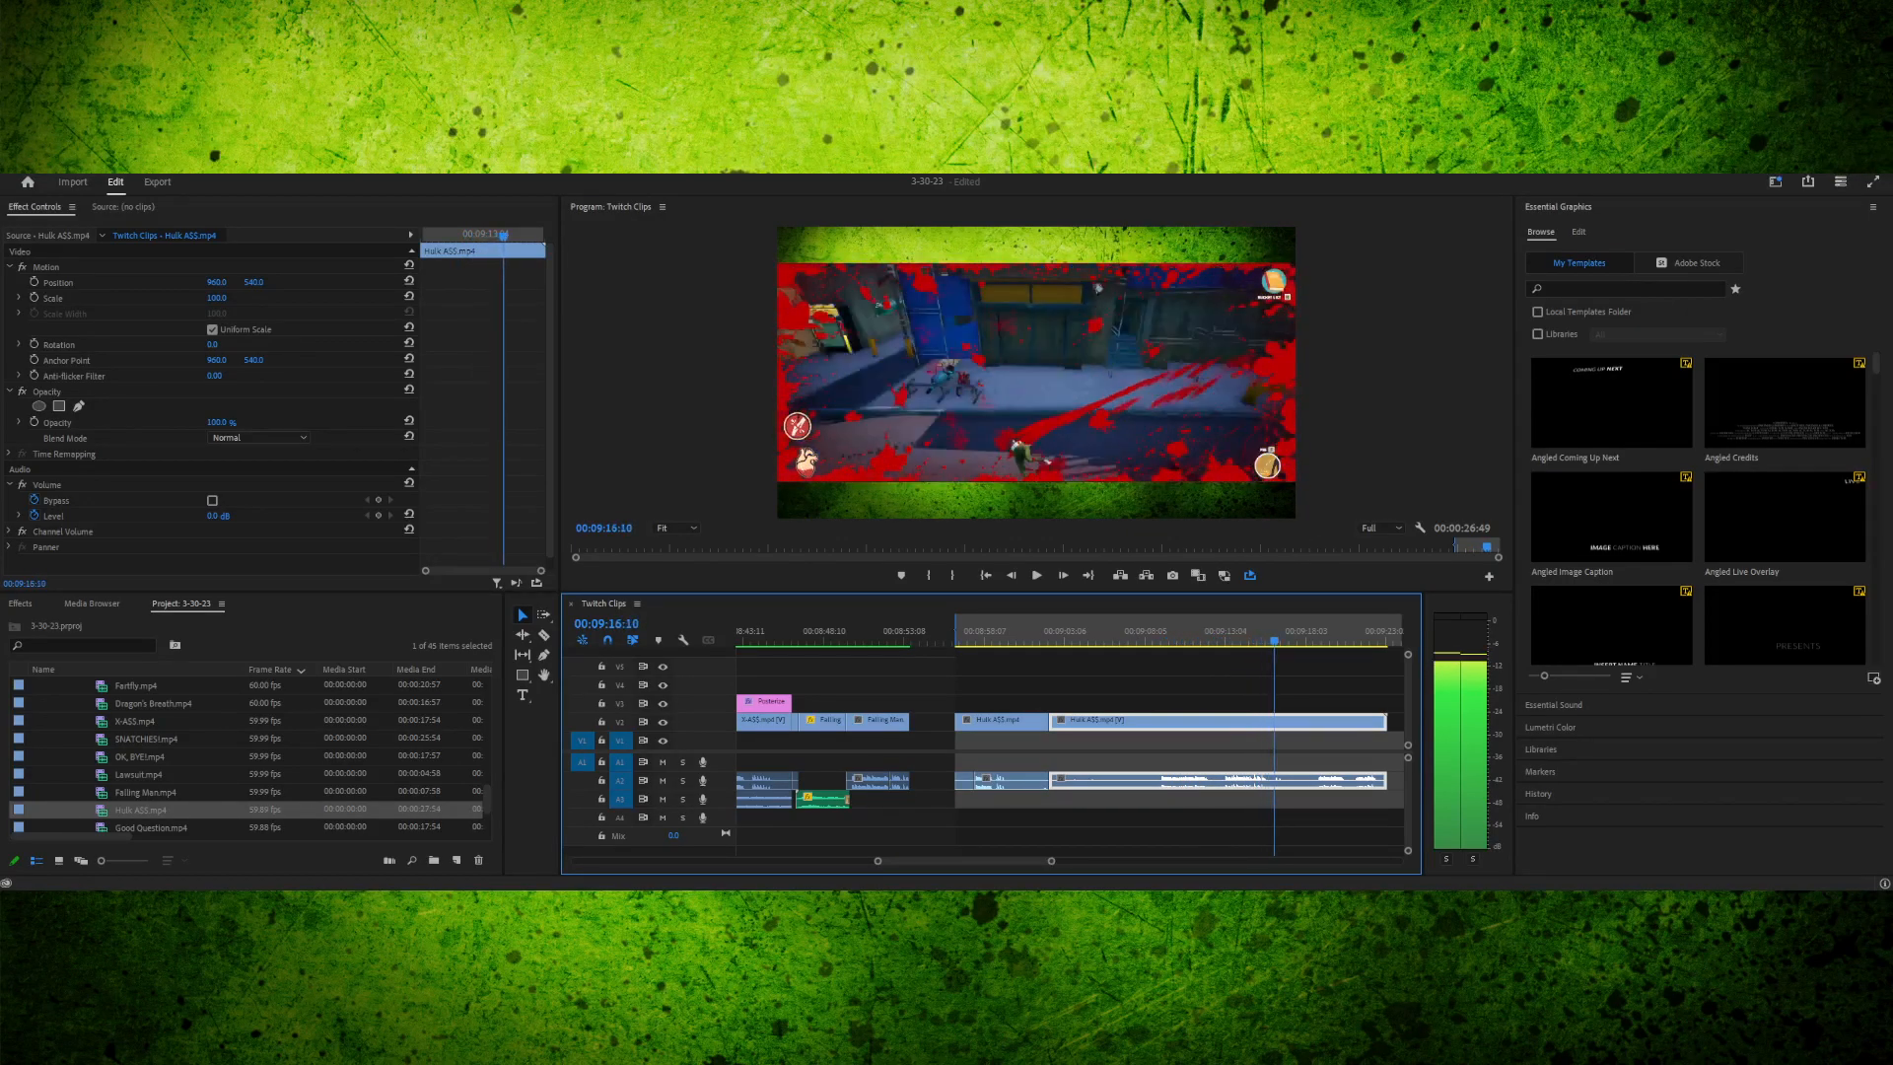
{"action": "left_click_drag", "start_coordinate": [1273, 641], "coordinate": [1065, 641]}
{"action": "key", "text": "space"}
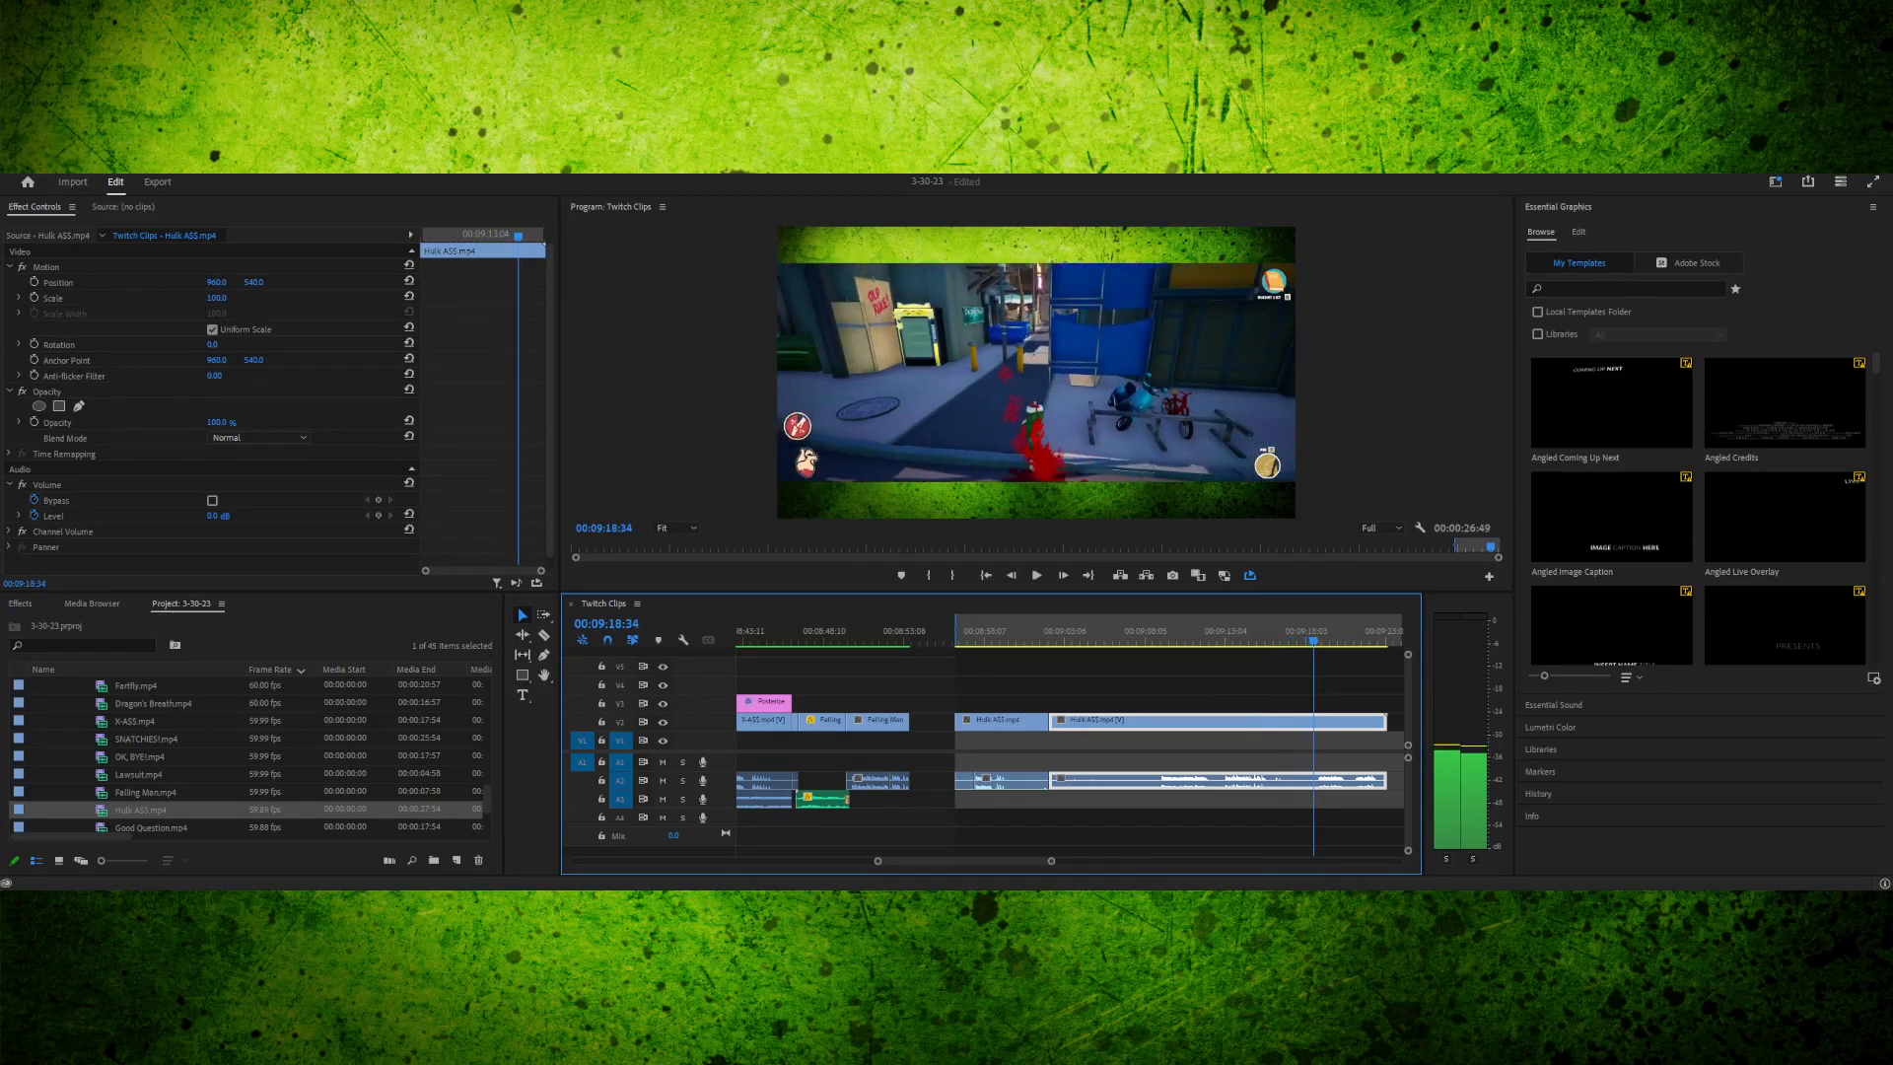
{"action": "left_click_drag", "start_coordinate": [1282, 631], "coordinate": [1255, 631]}
{"action": "key", "text": "space"}
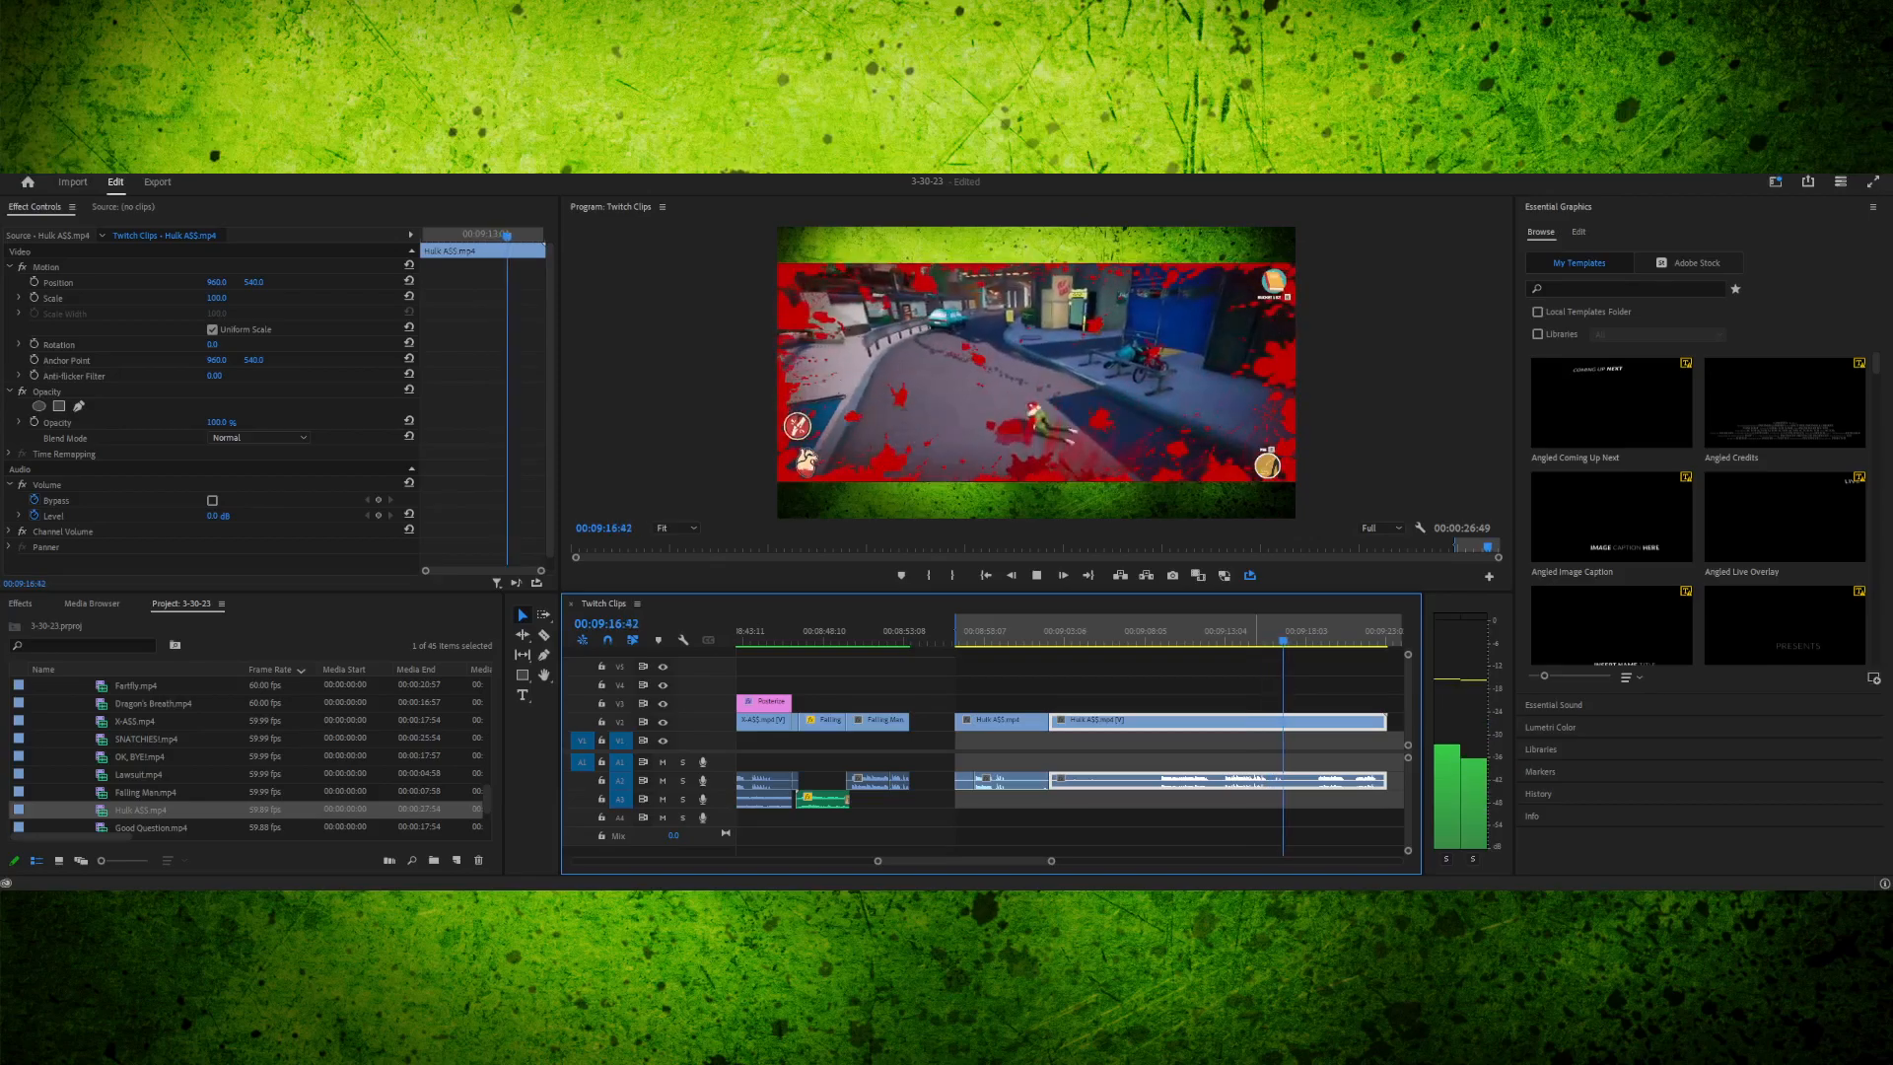
{"action": "key", "text": "space"}
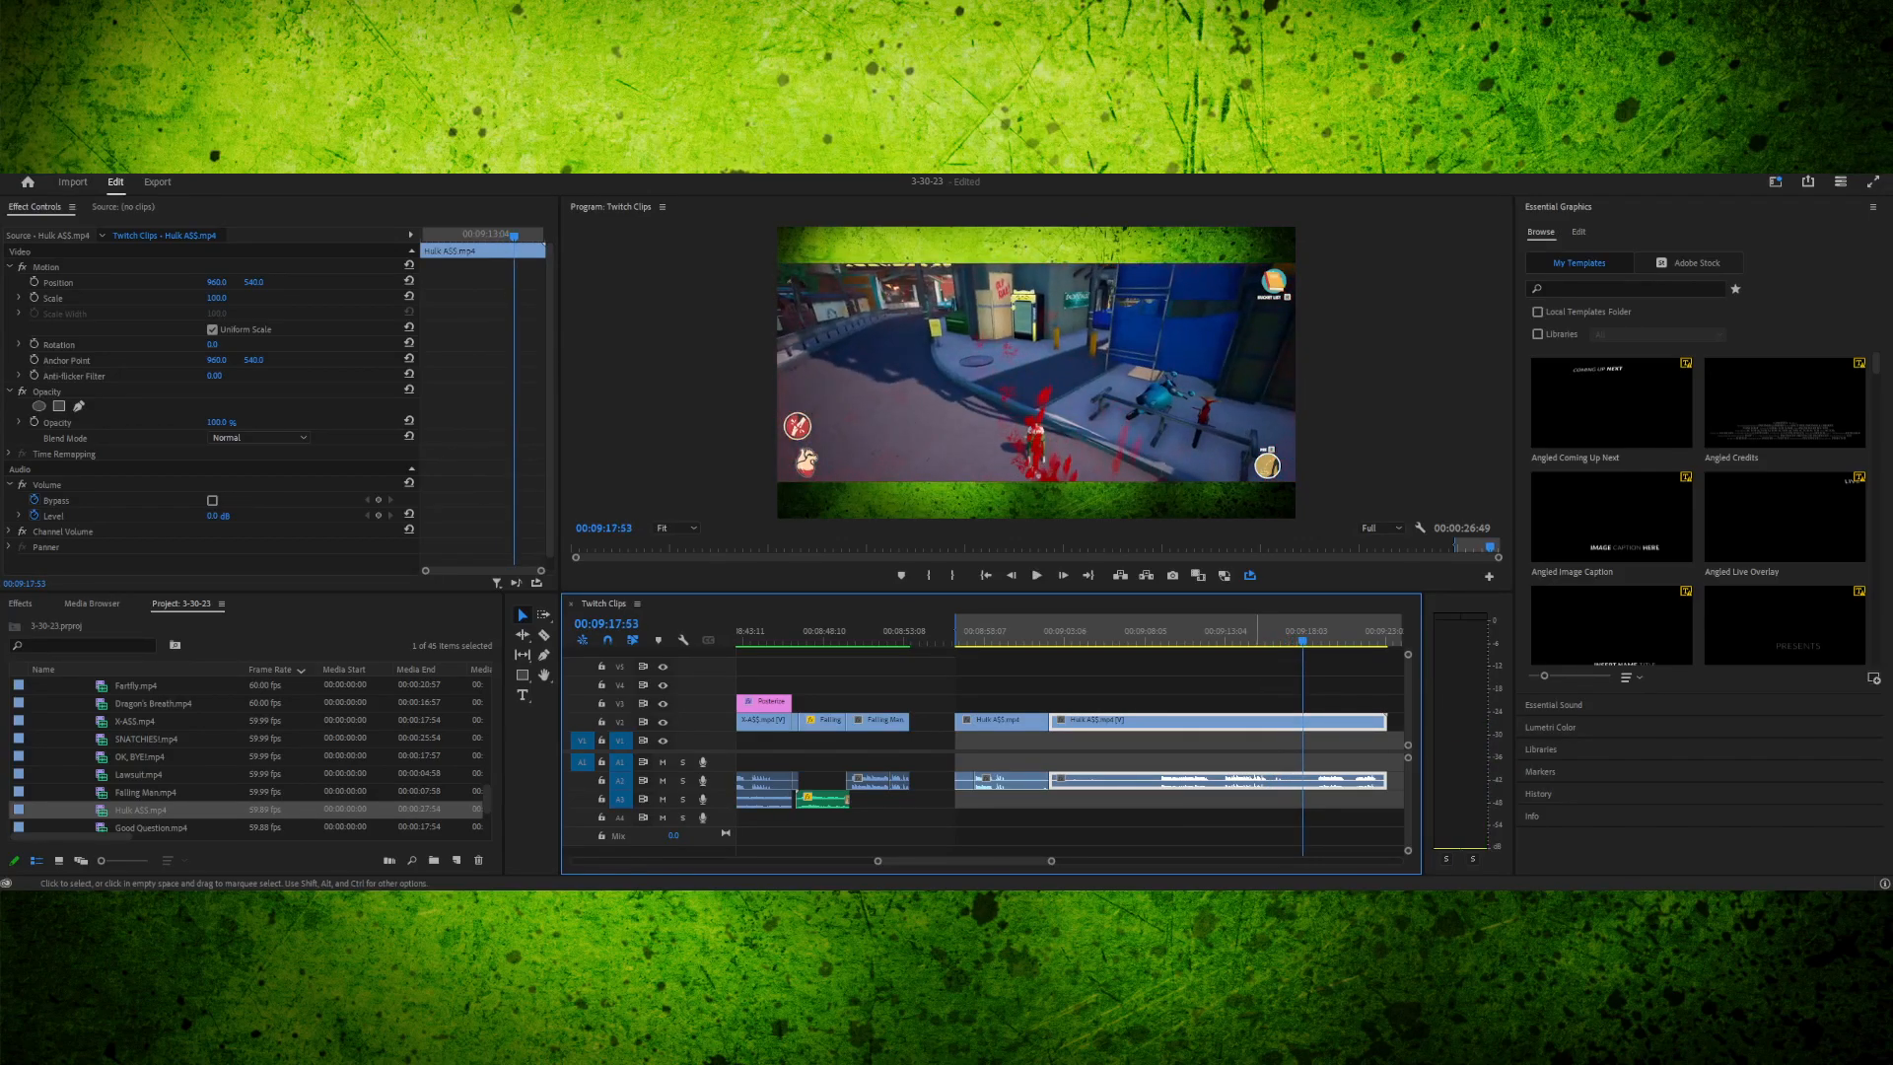
{"action": "key", "text": "ctrl+k"}
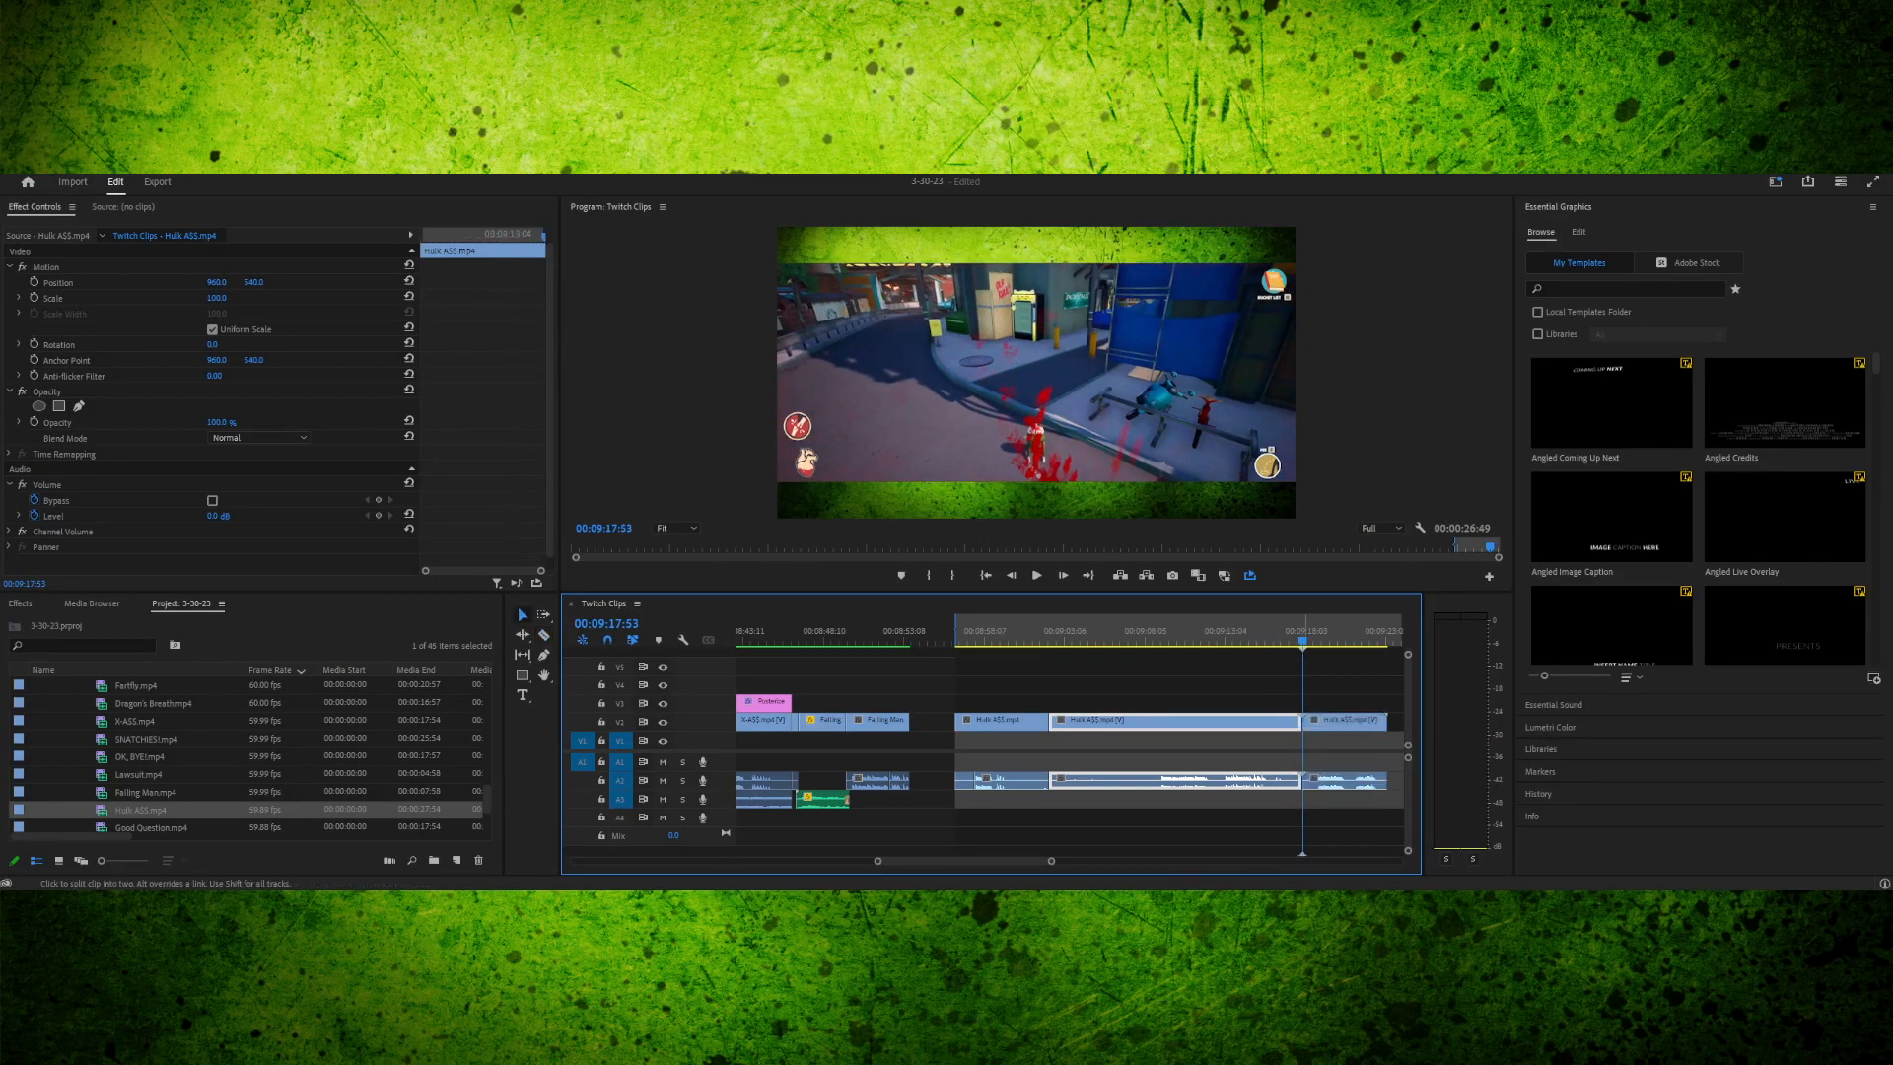
{"action": "left_click", "coordinate": [522, 614]}
{"action": "key", "text": "Delete"}
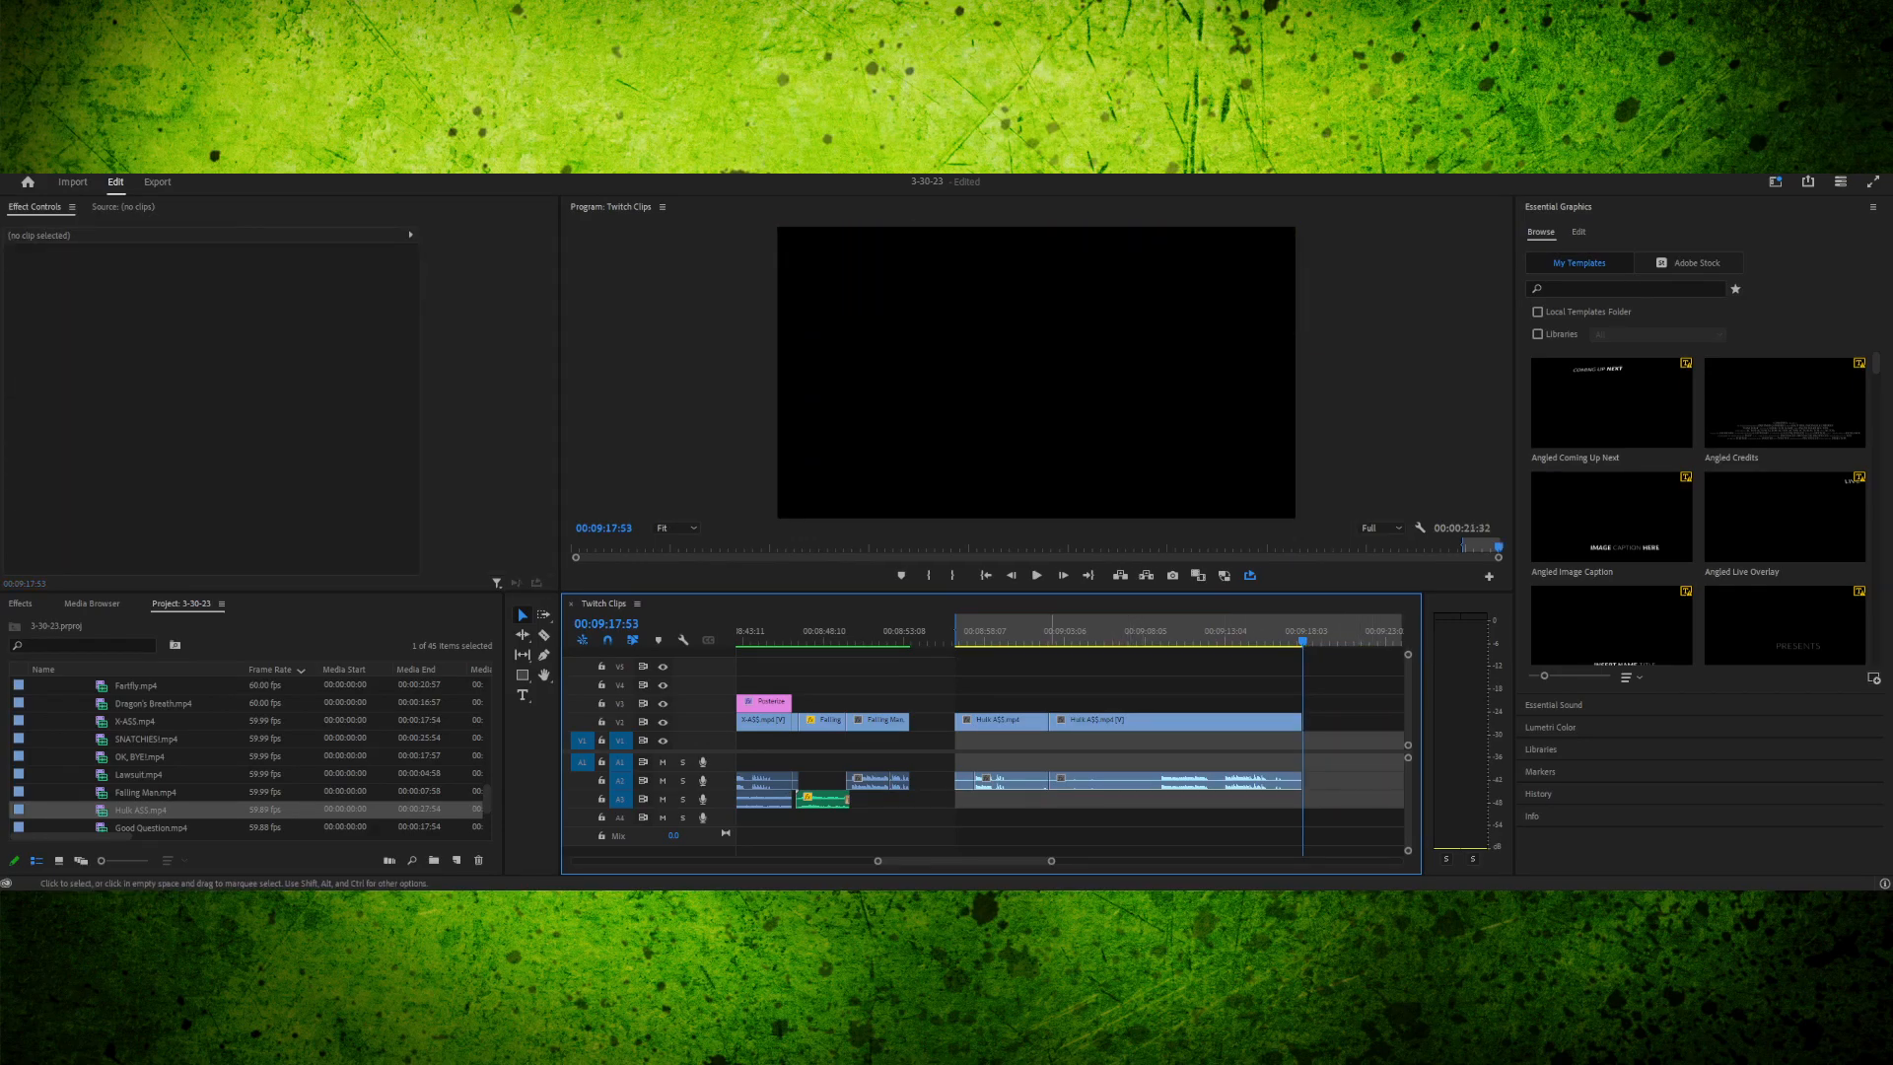
- Play back the trimmed clip from 00:08:59:27 and review the section around 00:09:12 to 00:09:14
{"action": "left_click", "coordinate": [1005, 631]}
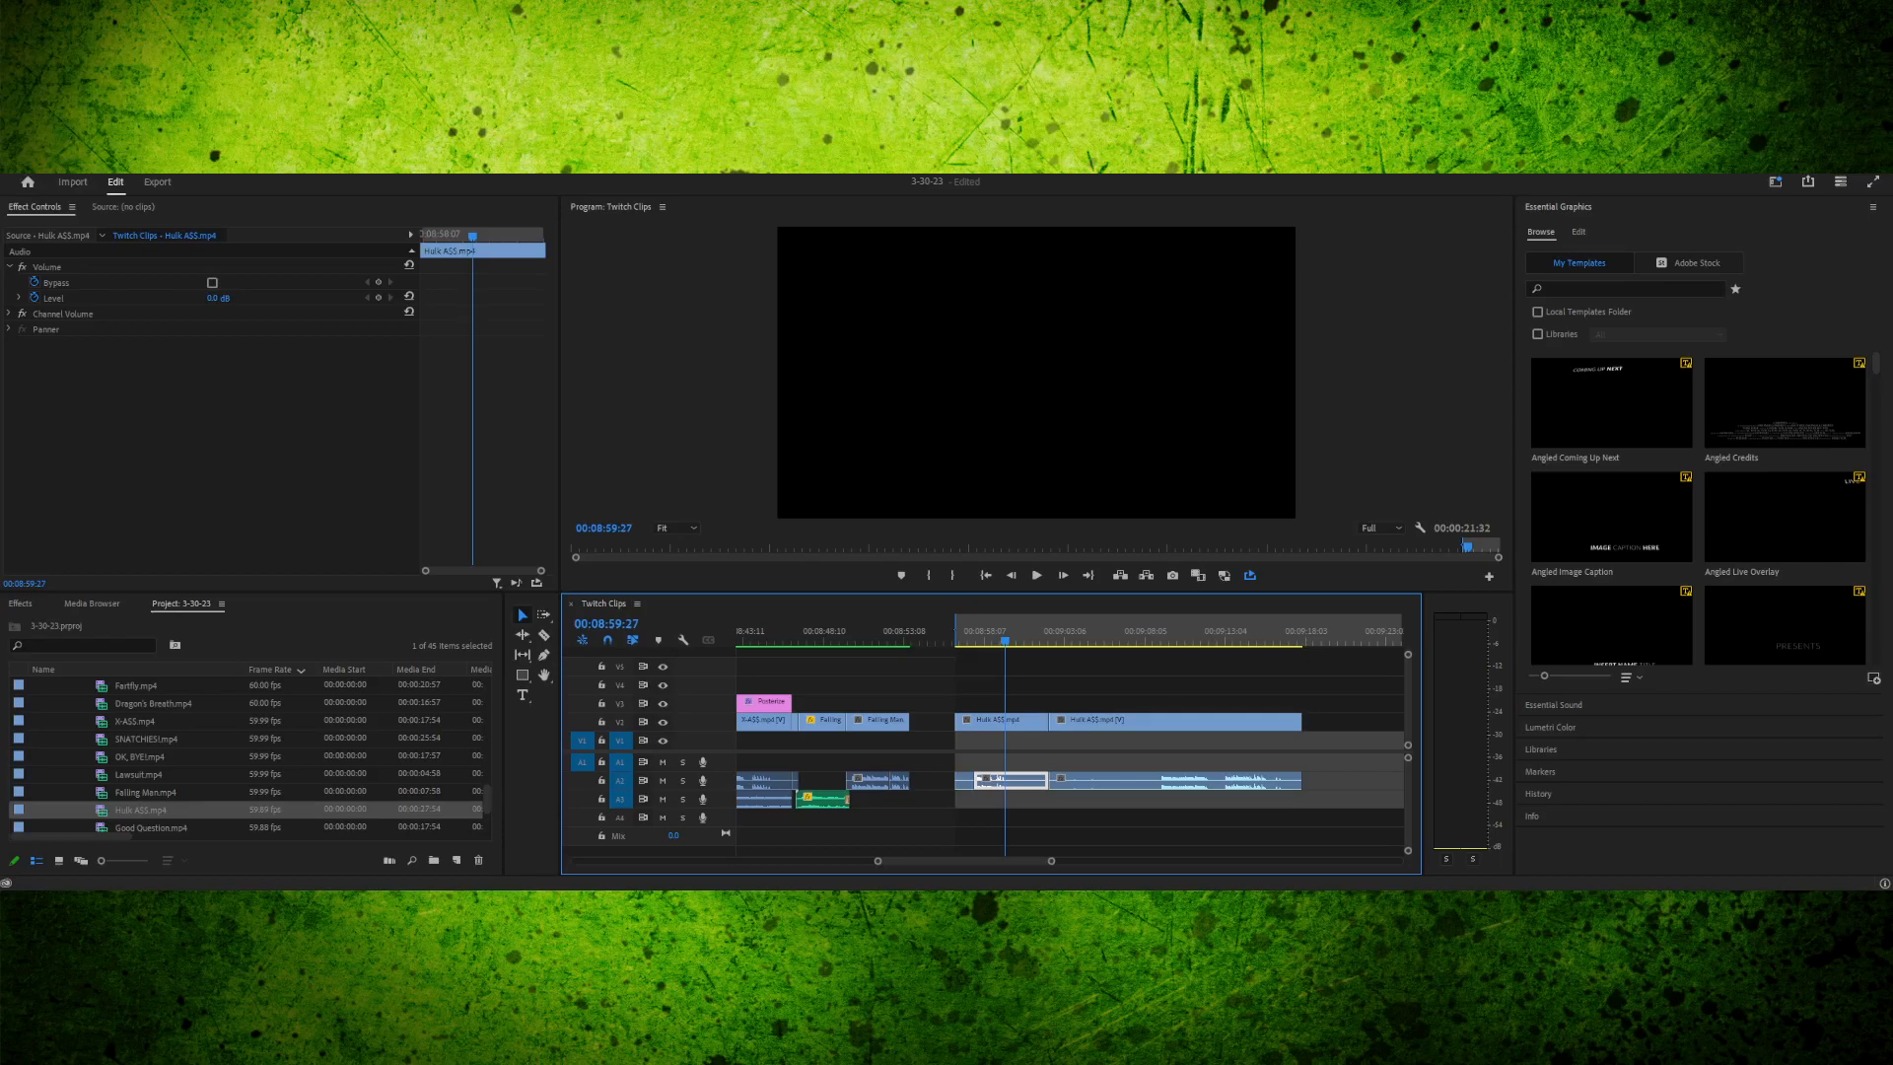
{"action": "key", "text": "space"}
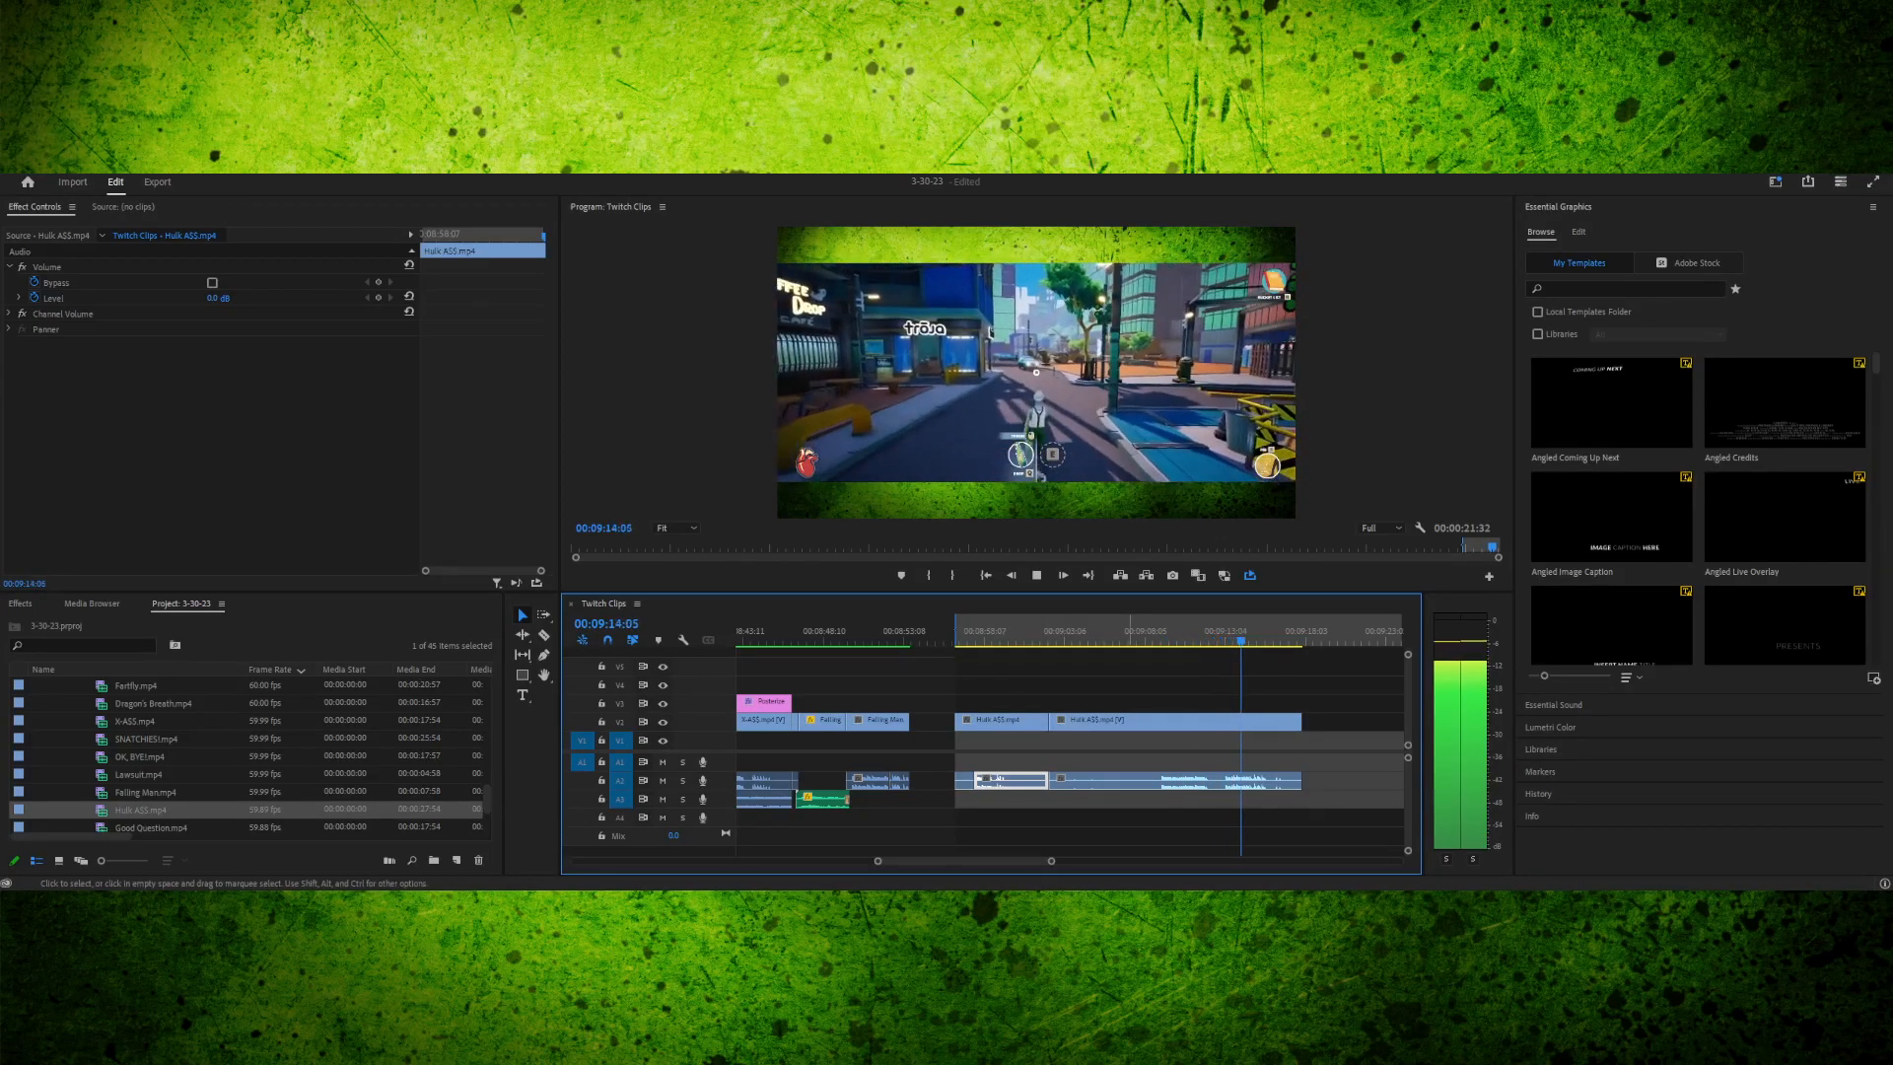
{"action": "key", "text": "space"}
{"action": "left_click", "coordinate": [1163, 723]}
{"action": "left_click_drag", "start_coordinate": [1151, 632], "coordinate": [1201, 632]}
{"action": "key", "text": "space"}
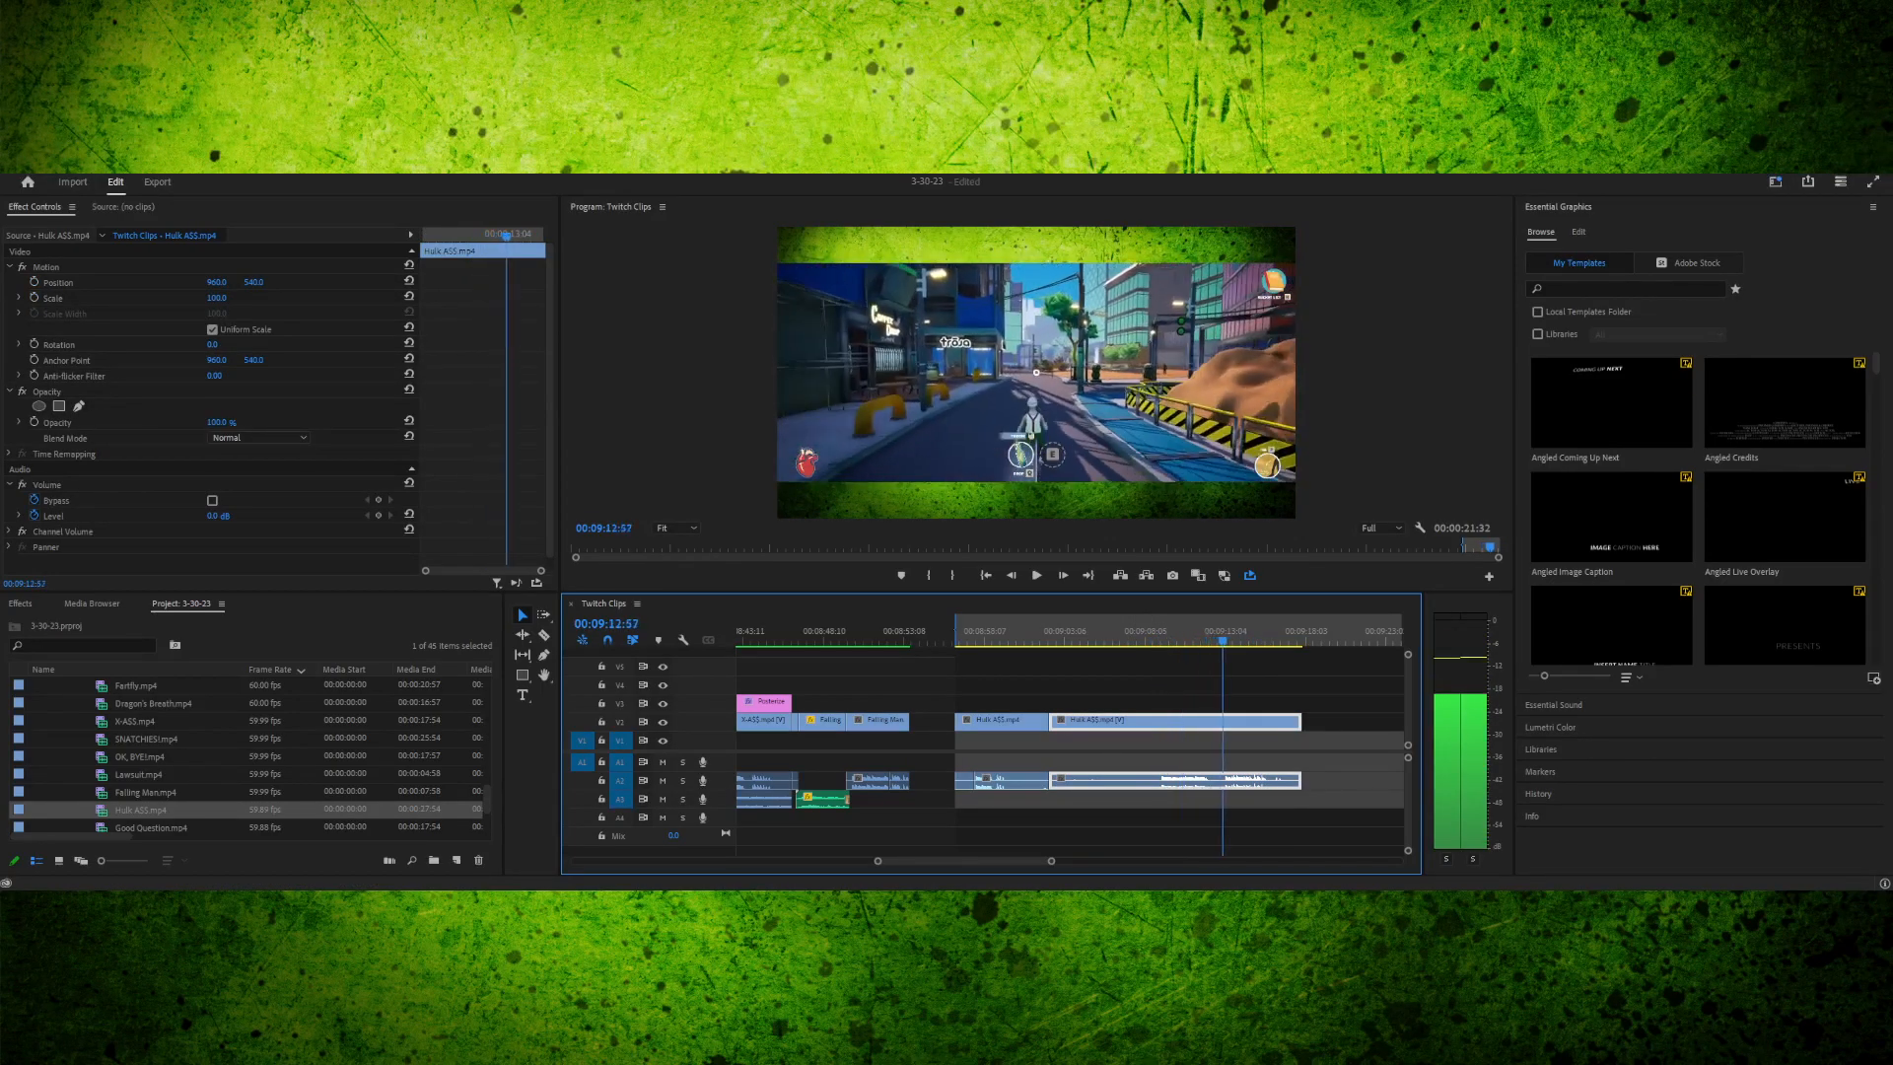
{"action": "mouse_move", "coordinate": [1213, 638]}
{"action": "left_mouse_down"}
{"action": "mouse_move", "coordinate": [1092, 638]}
{"action": "mouse_move", "coordinate": [1210, 639]}
{"action": "left_mouse_up"}
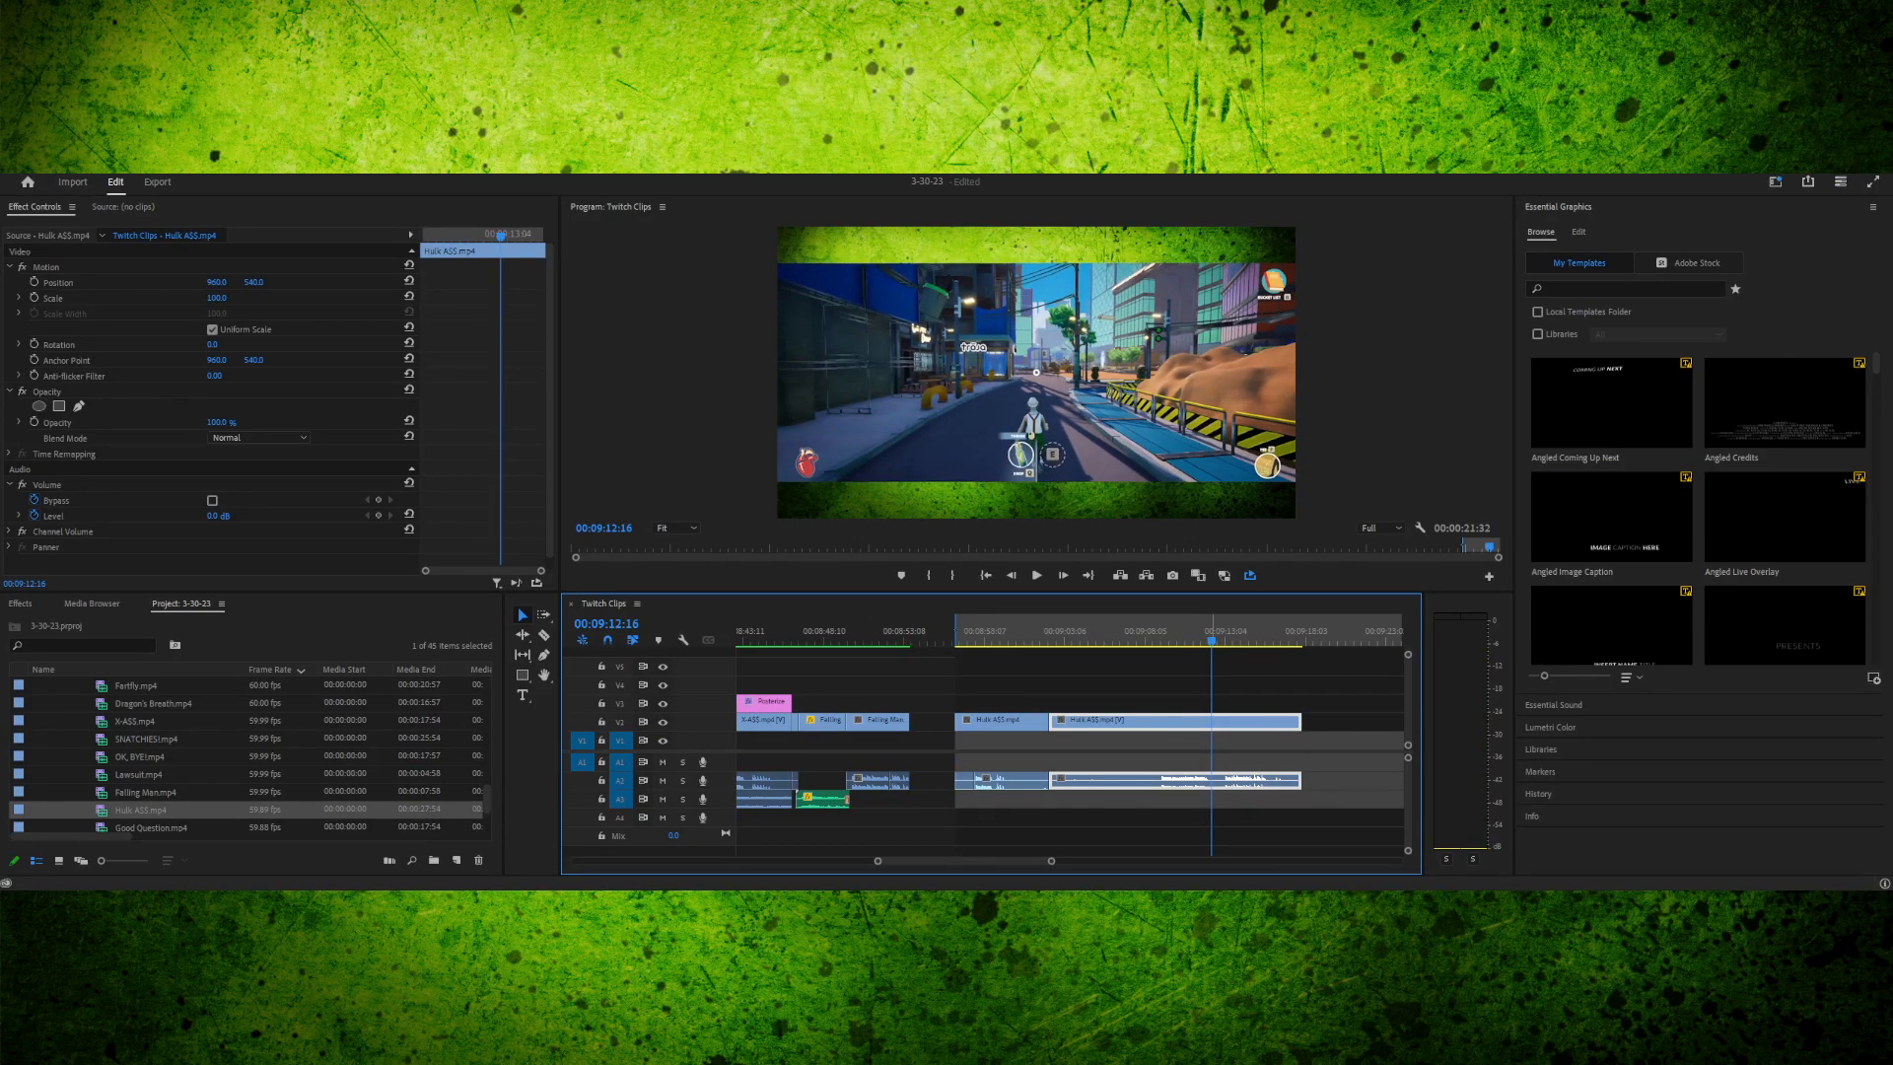
- Replay the start of the second segment and step through frames around 00:09:04:55 to 00:09:05:17 to look for a cut point
{"action": "left_click_drag", "start_coordinate": [1155, 636], "coordinate": [1041, 635]}
{"action": "key", "text": "space"}
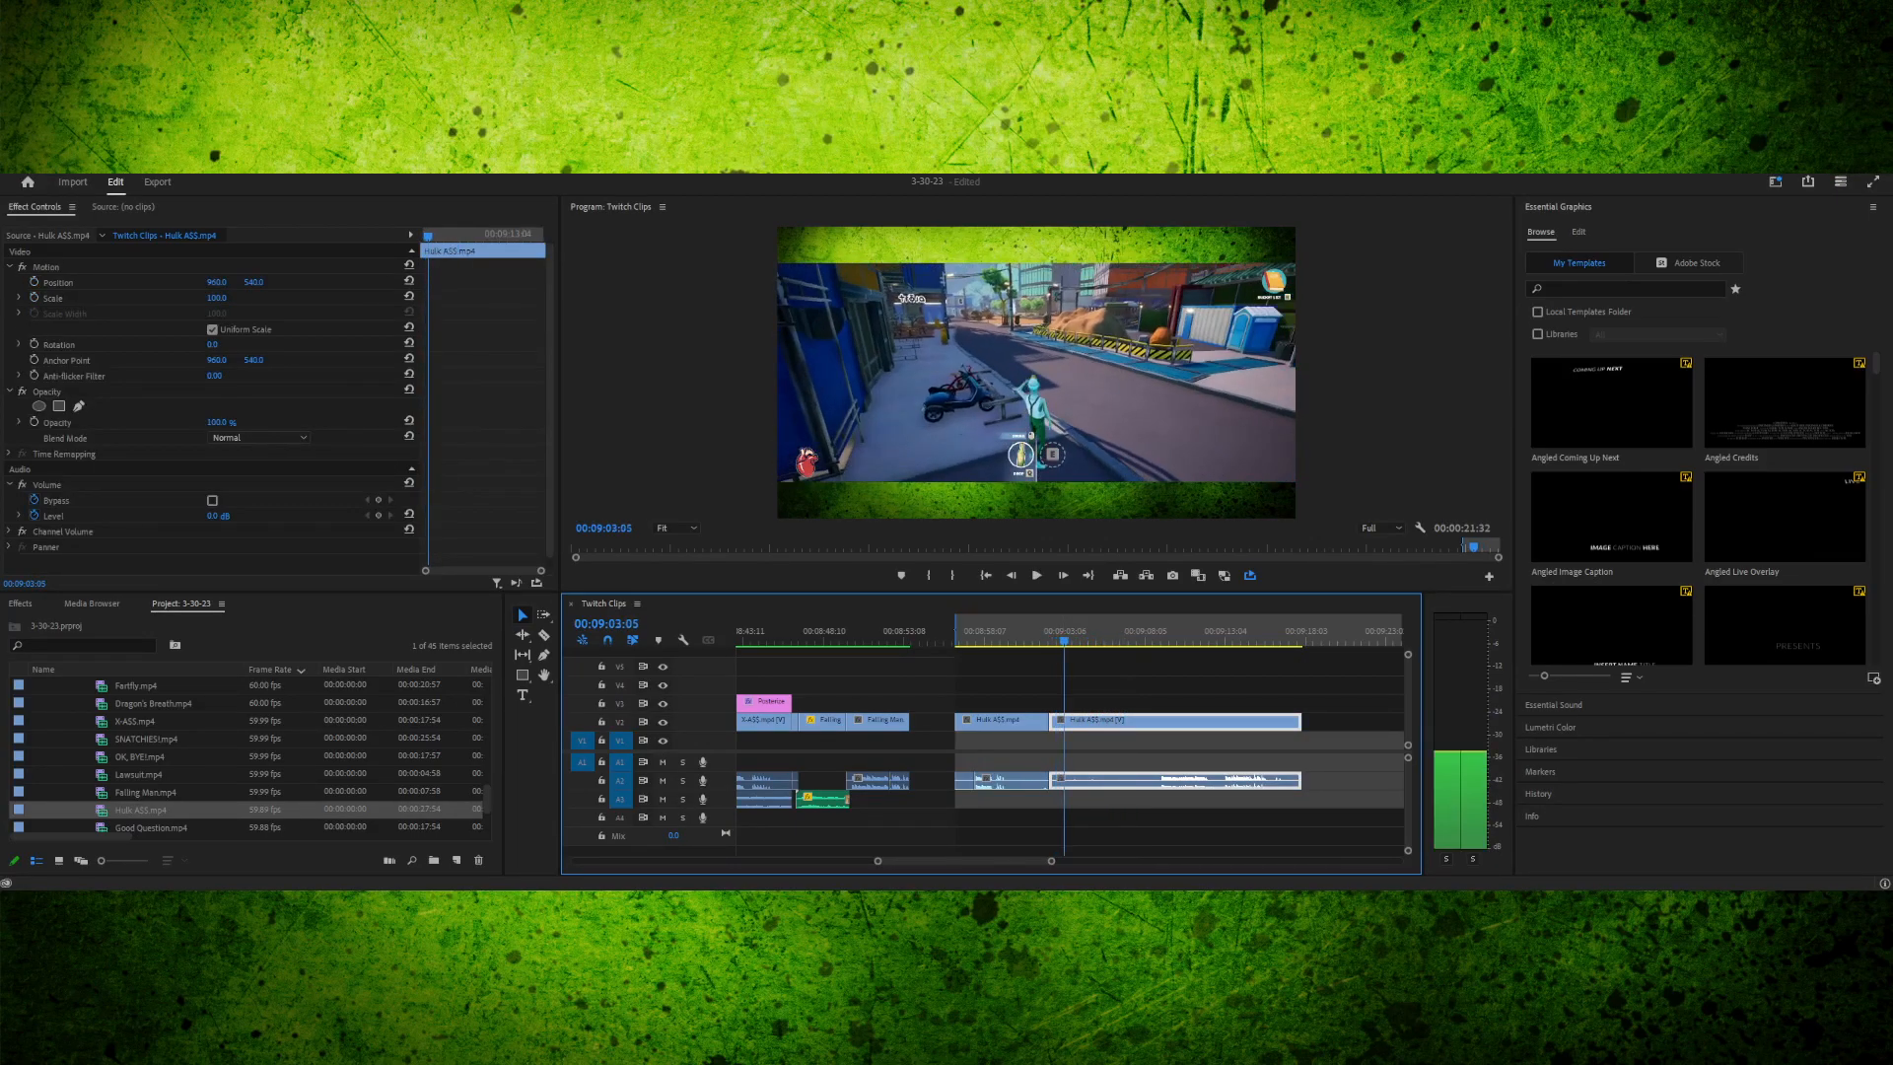
{"action": "key", "text": "space"}
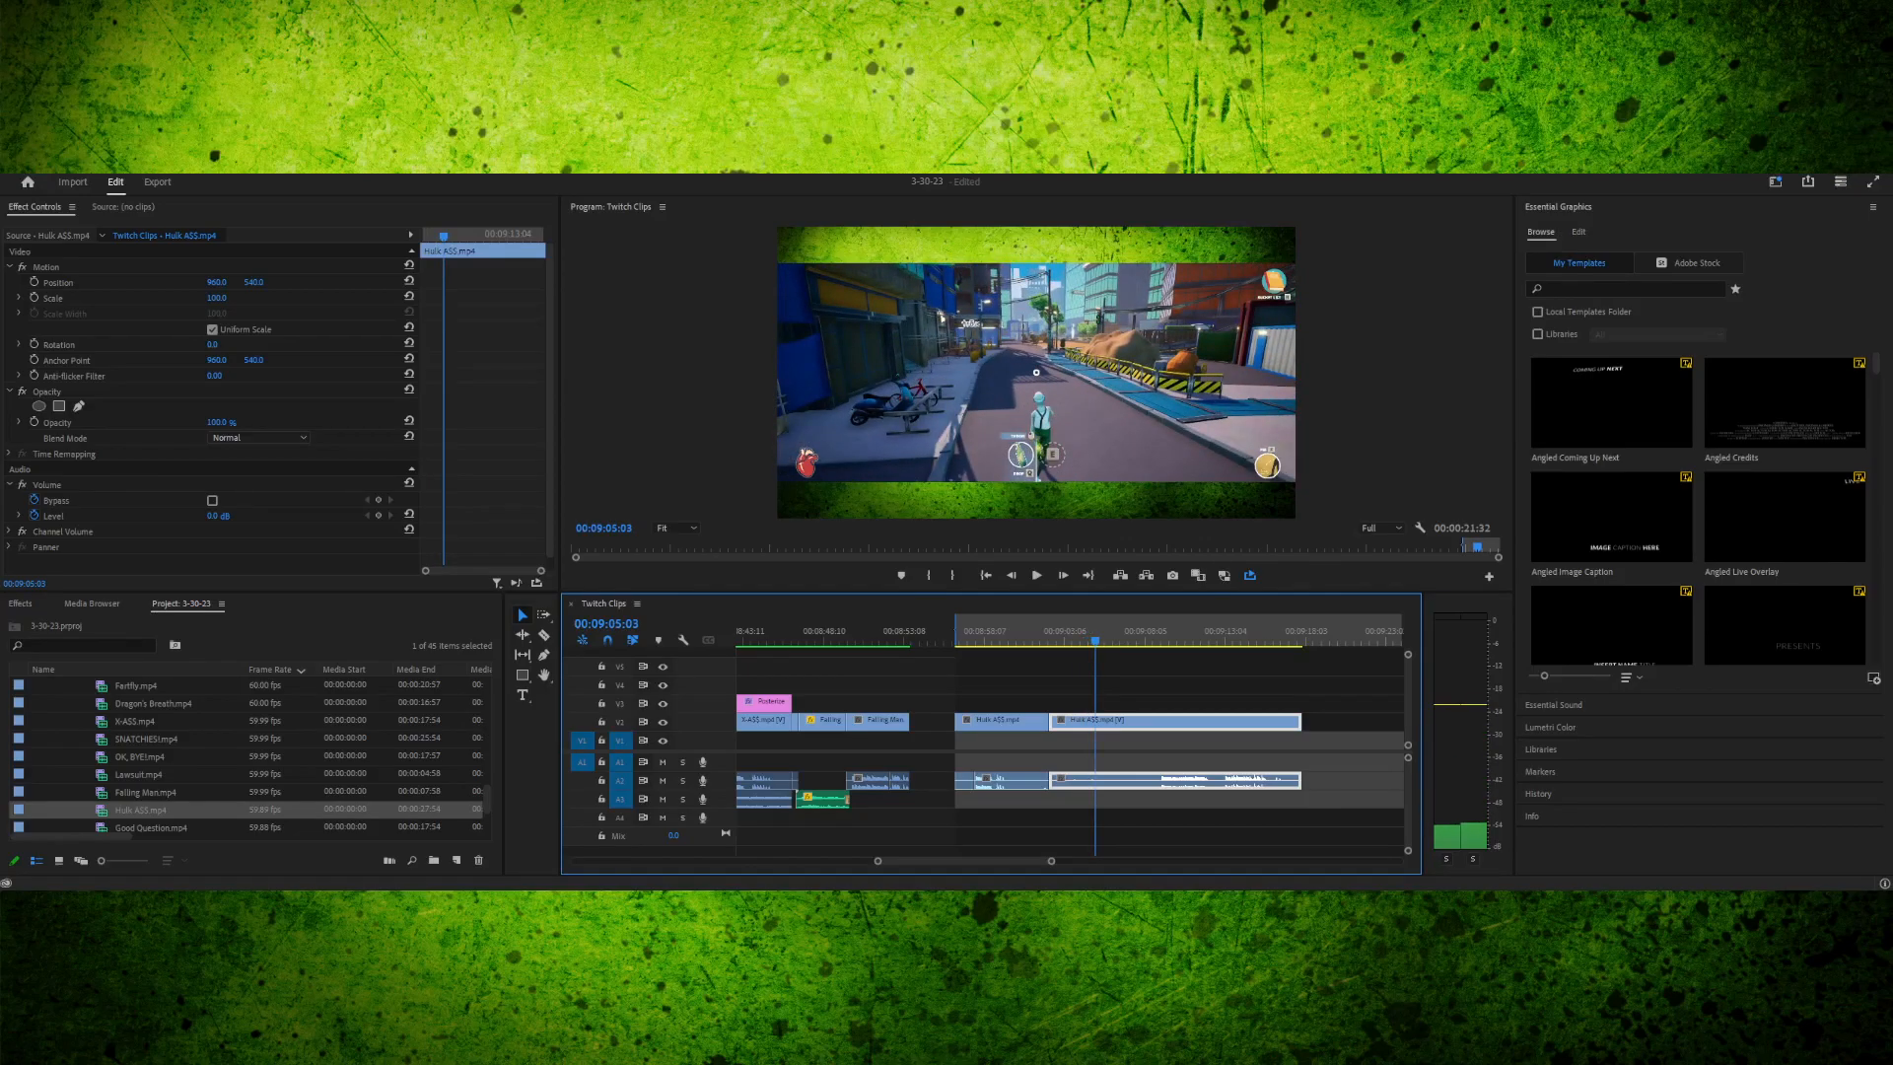
{"action": "key", "text": "Left"}
{"action": "key", "text": "Left"}
{"action": "key", "text": "Left"}
{"action": "key", "text": "Left"}
{"action": "key", "text": "Left"}
{"action": "key", "text": "Left"}
{"action": "key", "text": "Left"}
{"action": "key", "text": "Left"}
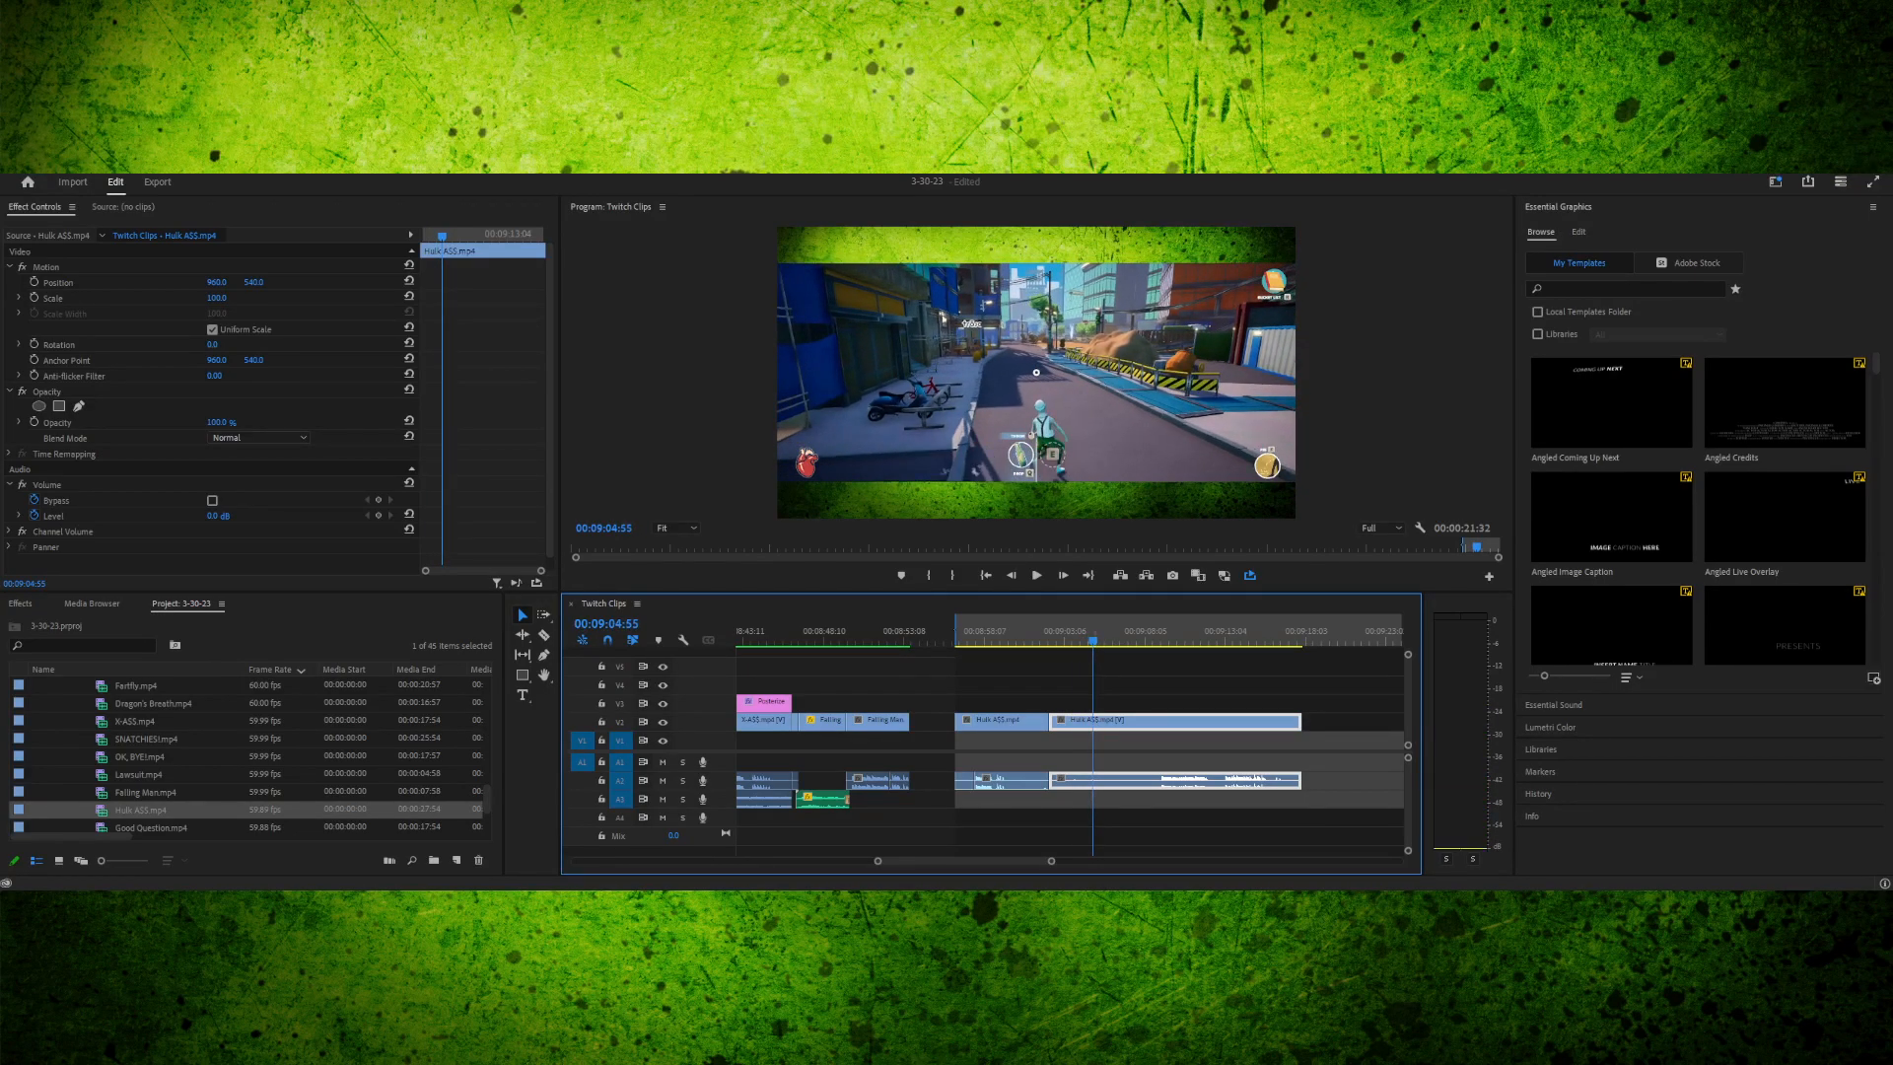
{"action": "key", "text": "Right"}
{"action": "key", "text": "Right"}
{"action": "key", "text": "Right"}
{"action": "key", "text": "Right"}
{"action": "key", "text": "Right"}
{"action": "key", "text": "Right"}
{"action": "key", "text": "Right"}
{"action": "key", "text": "Right"}
{"action": "key", "text": "Right"}
{"action": "key", "text": "Right"}
{"action": "key", "text": "Right"}
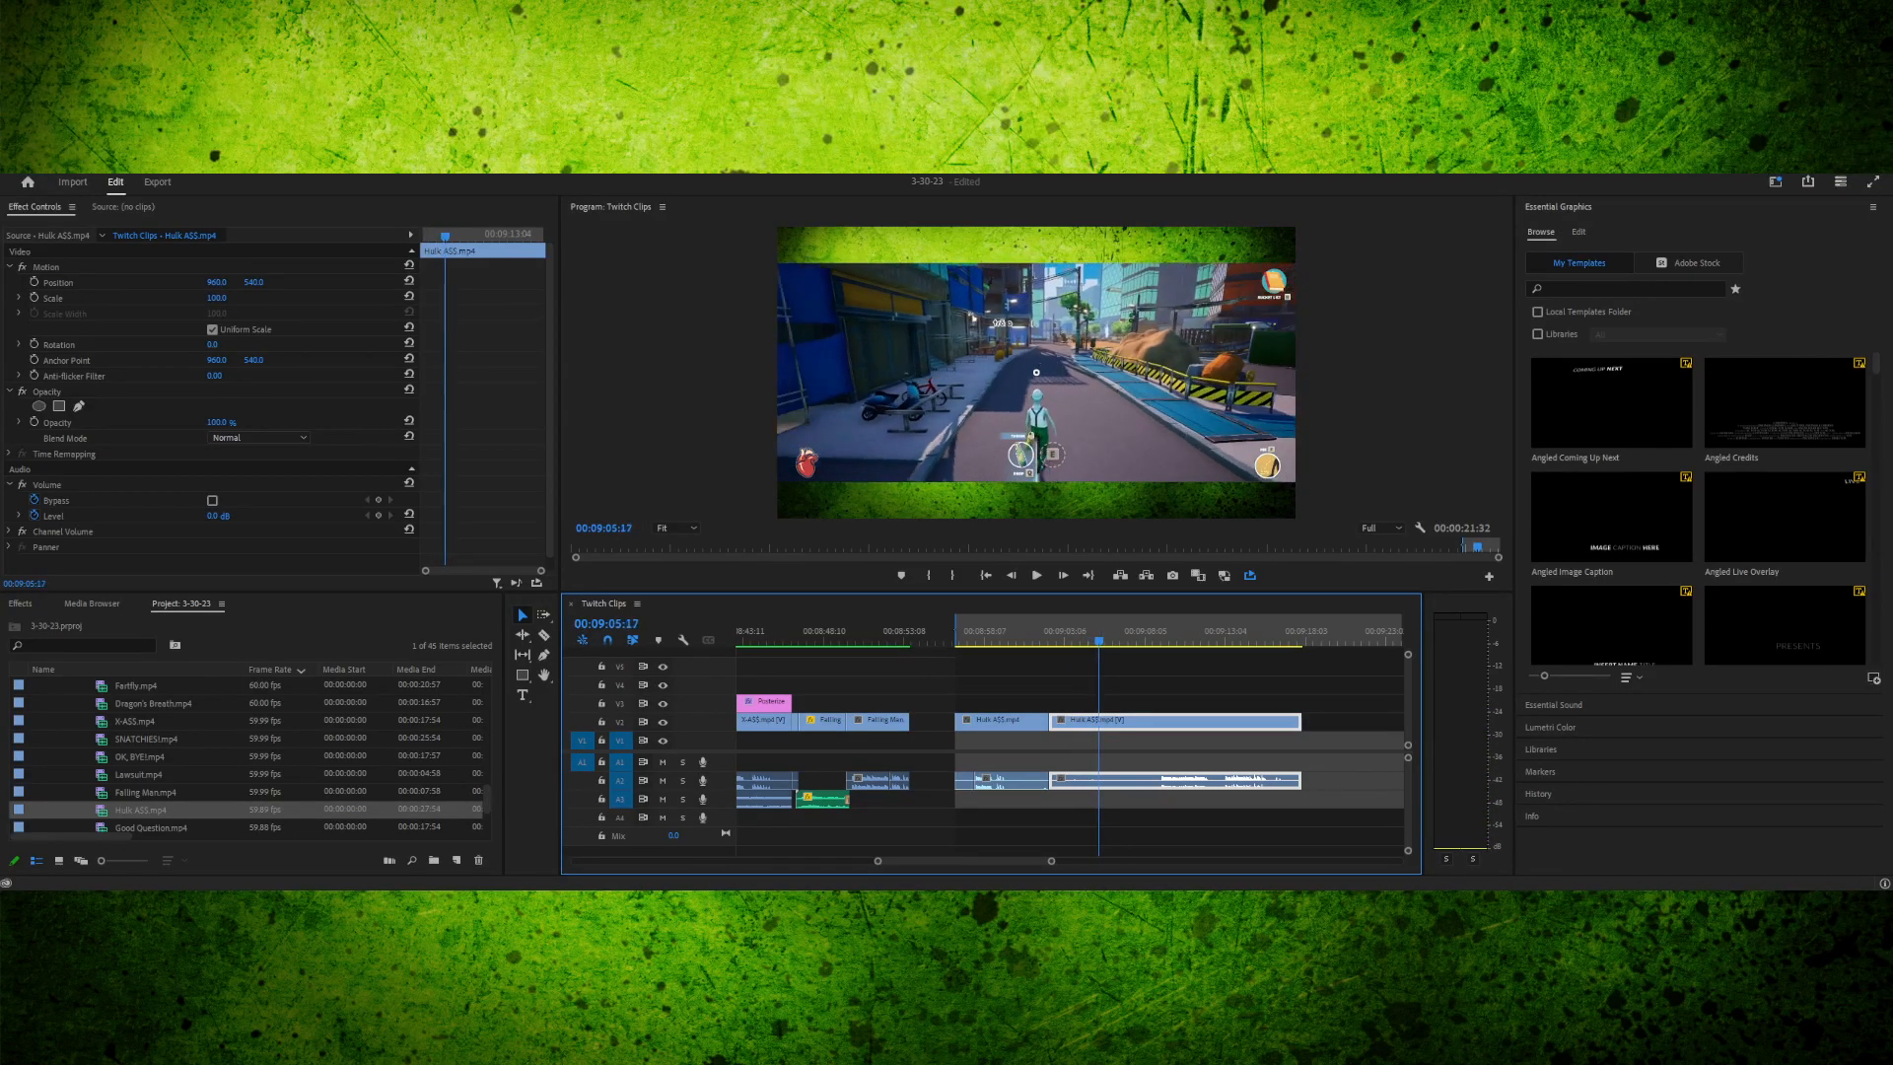
{"action": "mouse_move", "coordinate": [1101, 641]}
{"action": "left_mouse_down"}
{"action": "mouse_move", "coordinate": [1135, 640]}
{"action": "mouse_move", "coordinate": [1085, 640]}
{"action": "left_mouse_up"}
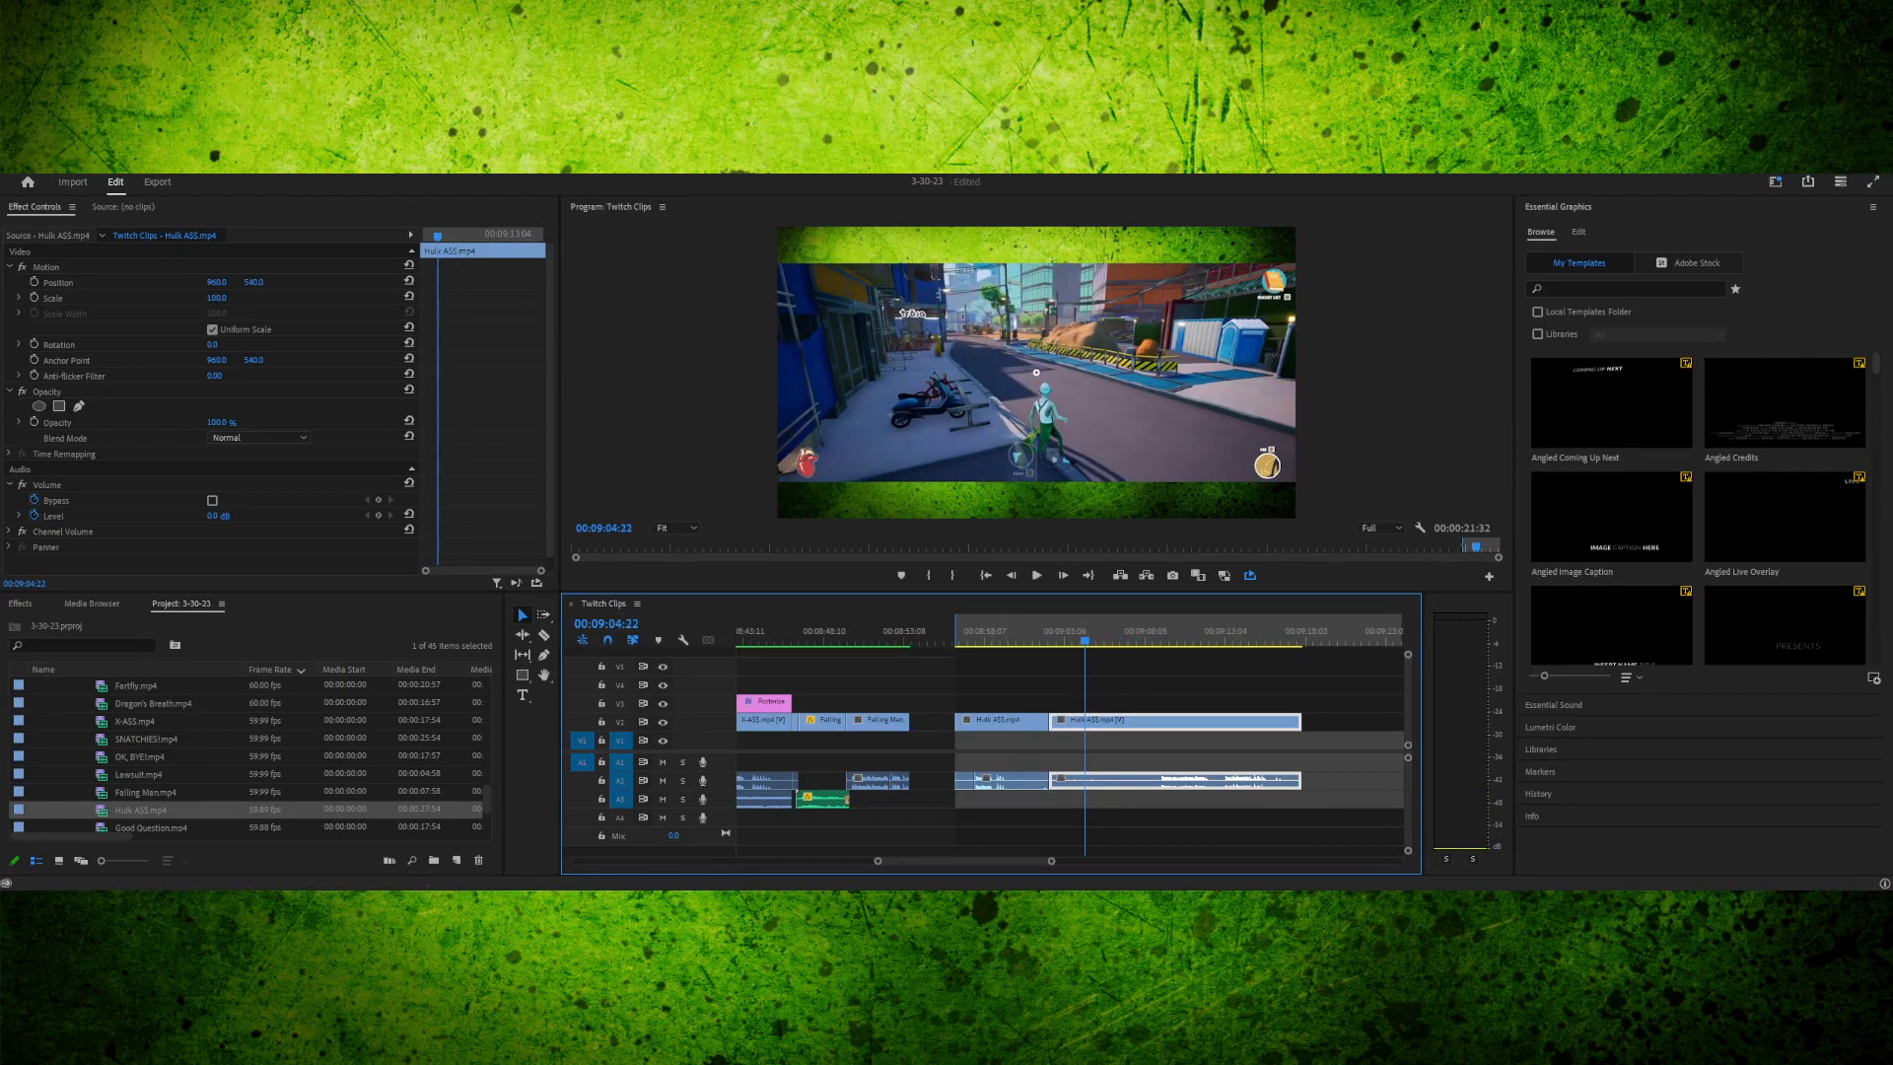
- Try splitting the second Hulk ASS.mp4 segment at 00:09:05:21, and undo the split
{"action": "key", "text": "equal"}
{"action": "key", "text": "equal"}
{"action": "key", "text": "equal"}
{"action": "left_click_drag", "start_coordinate": [1081, 633], "coordinate": [953, 633]}
{"action": "key", "text": "space"}
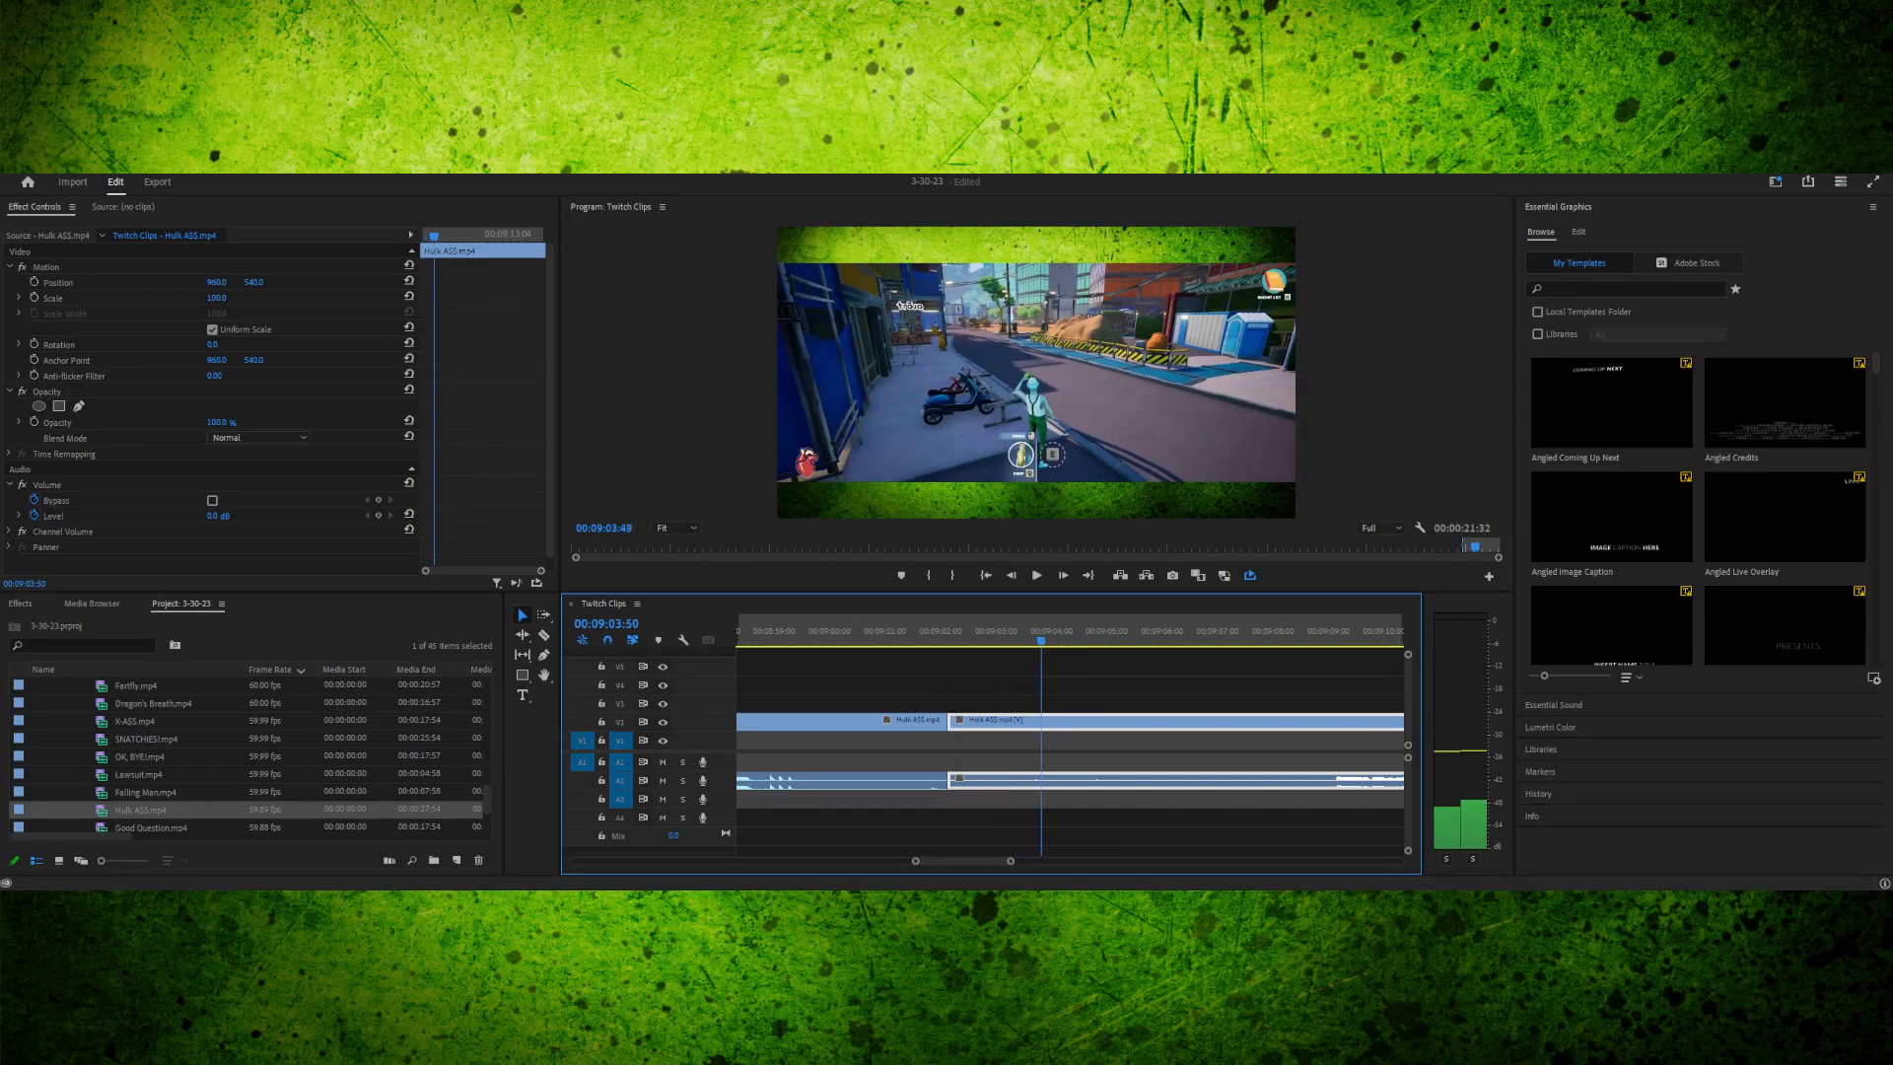
{"action": "mouse_move", "coordinate": [1100, 633]}
{"action": "left_mouse_down"}
{"action": "mouse_move", "coordinate": [1056, 633]}
{"action": "mouse_move", "coordinate": [1125, 639]}
{"action": "left_mouse_up"}
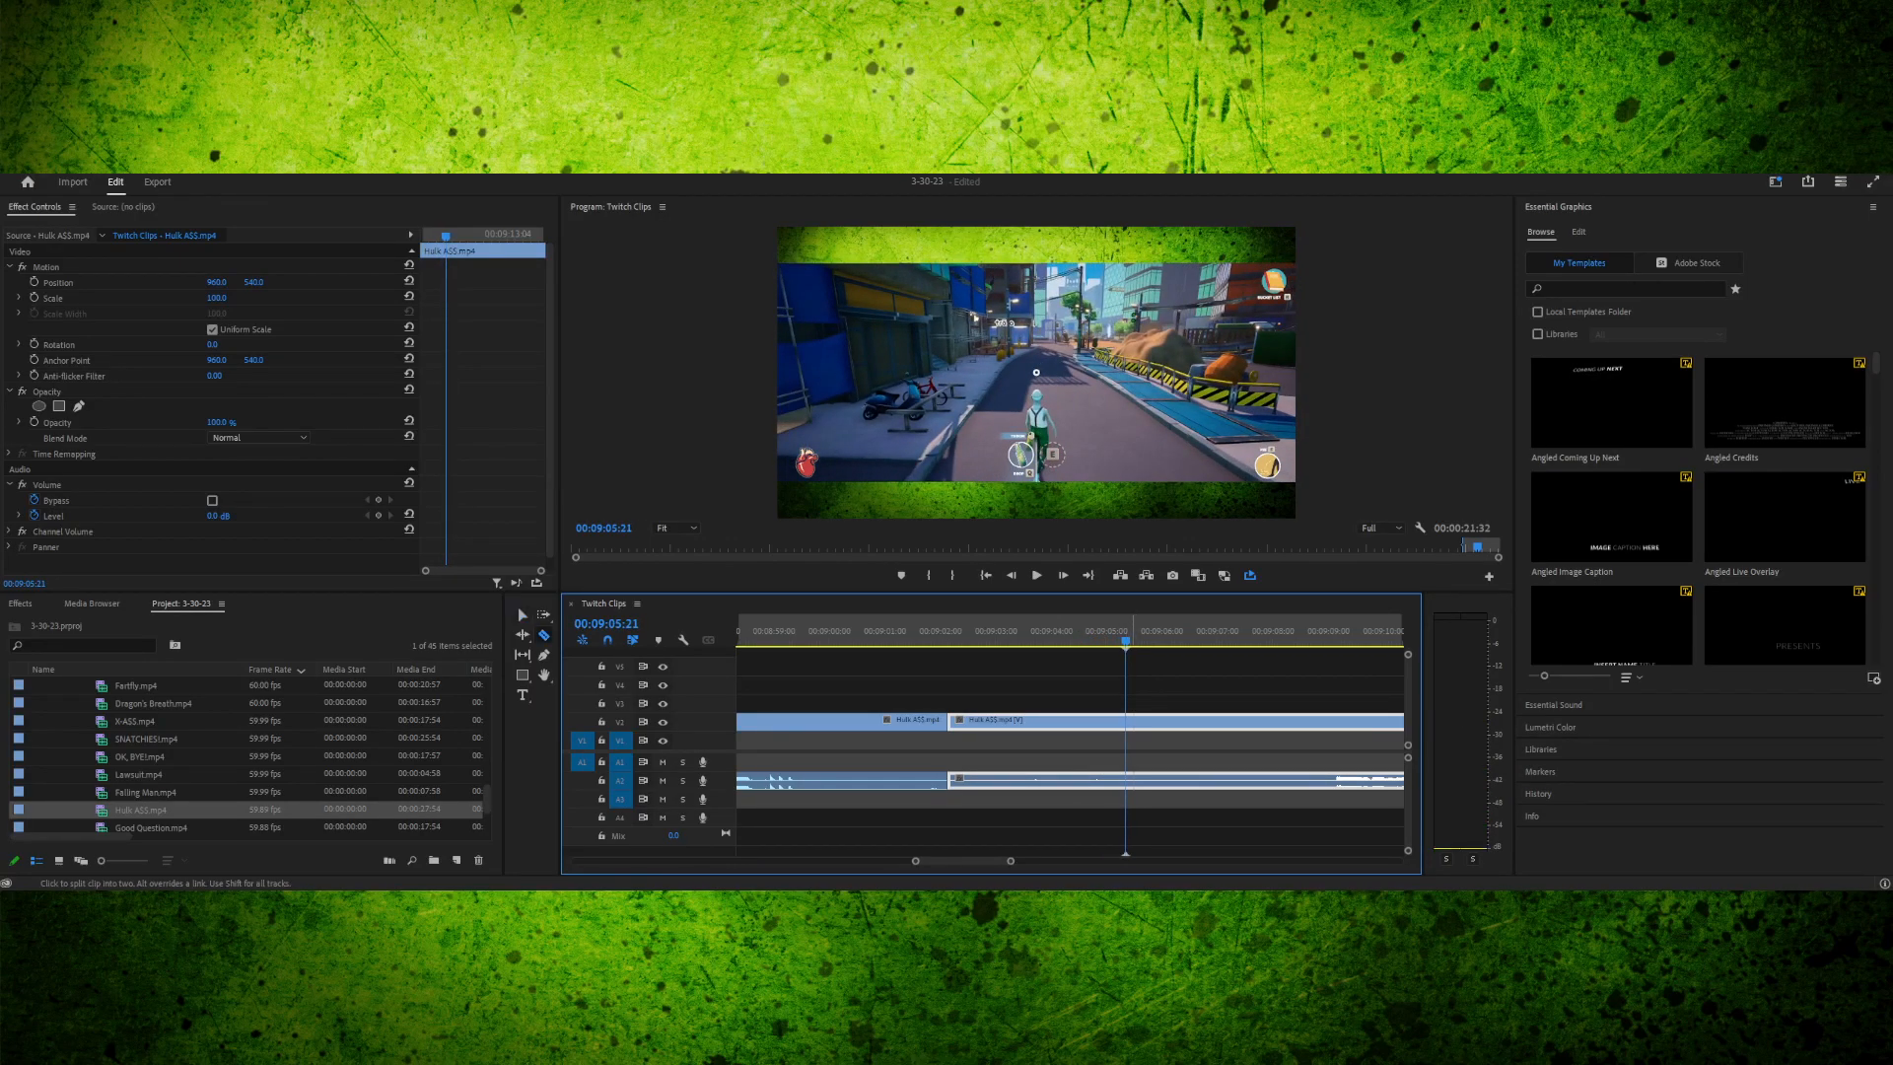
{"action": "left_click", "coordinate": [1126, 723]}
{"action": "left_click_drag", "start_coordinate": [1124, 639], "coordinate": [1166, 639]}
{"action": "key", "text": "ctrl+z"}
{"action": "key", "text": "space"}
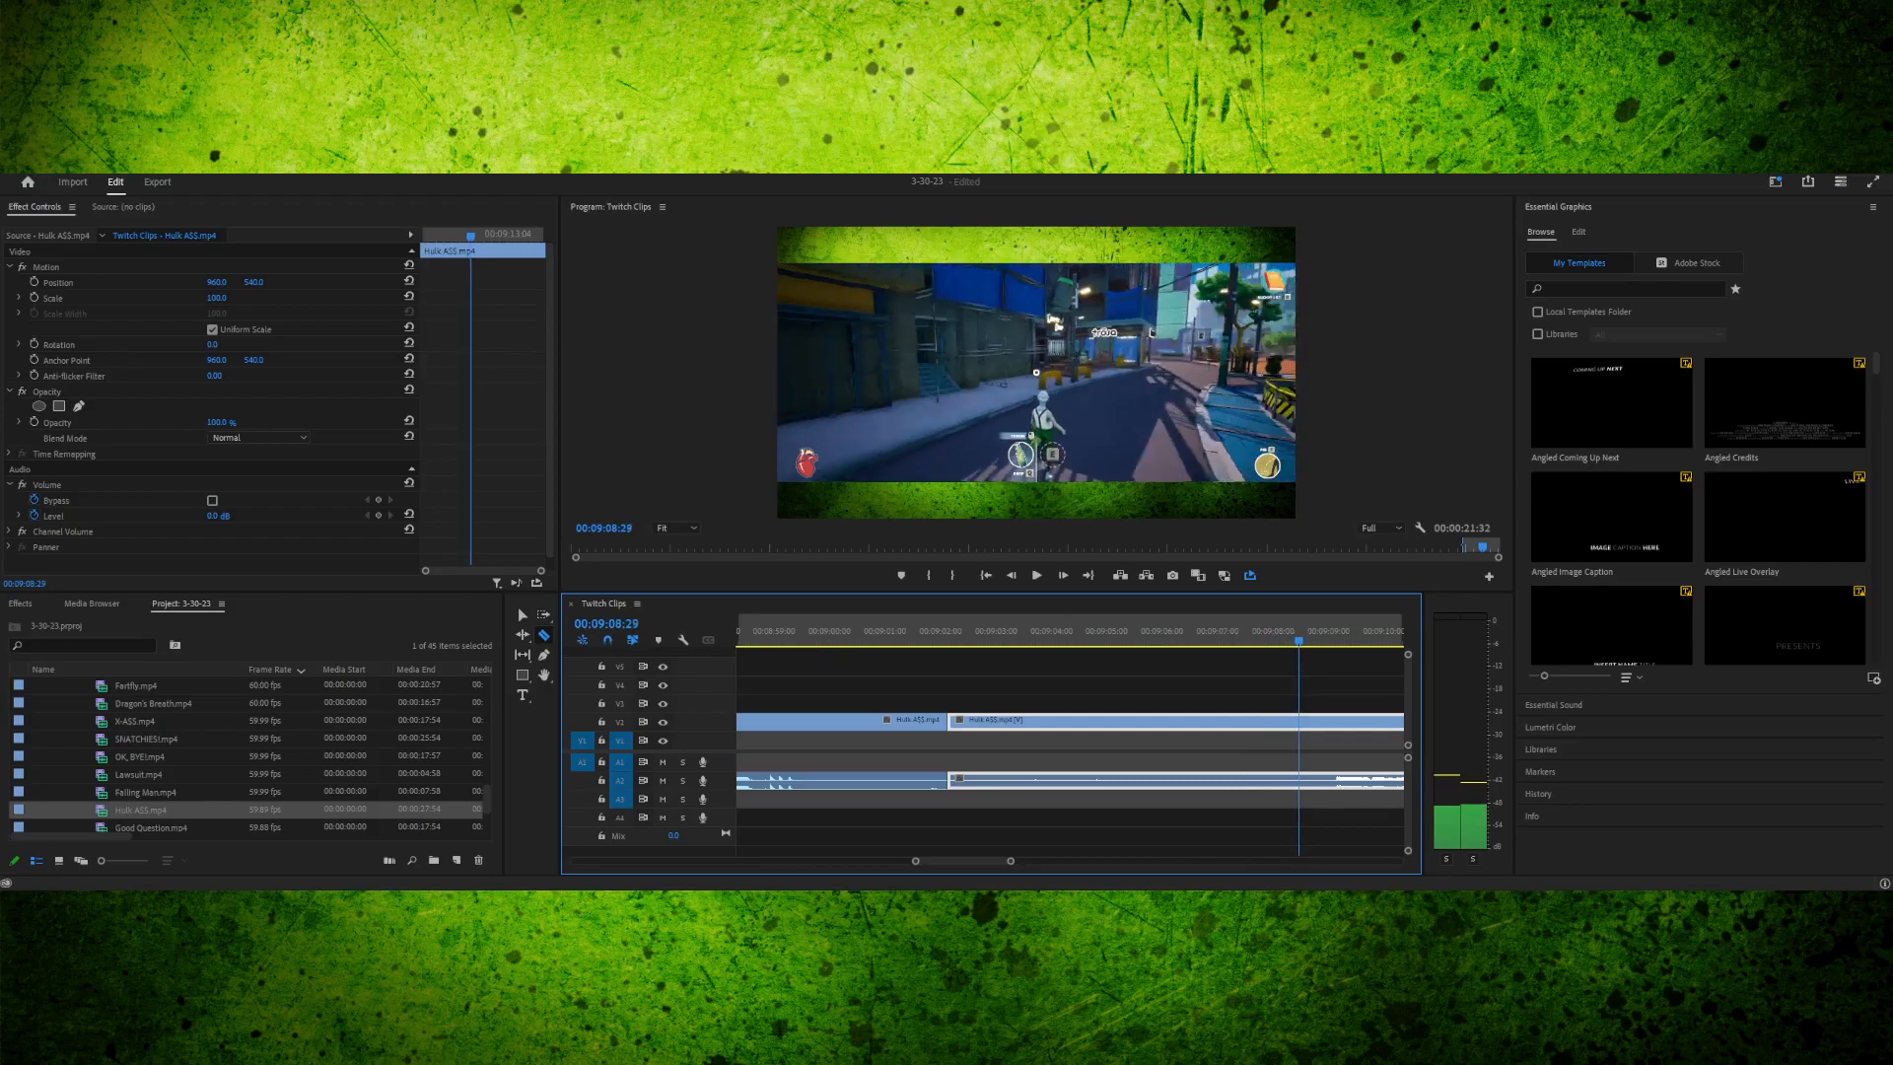
- Play back the second Hulk ASS.mp4 segment up to 00:09:13:45 and split it at 00:09:06:04
{"action": "mouse_move", "coordinate": [1313, 638]}
{"action": "left_mouse_down"}
{"action": "mouse_move", "coordinate": [1250, 639]}
{"action": "mouse_move", "coordinate": [1291, 639]}
{"action": "left_mouse_up"}
{"action": "key", "text": "space"}
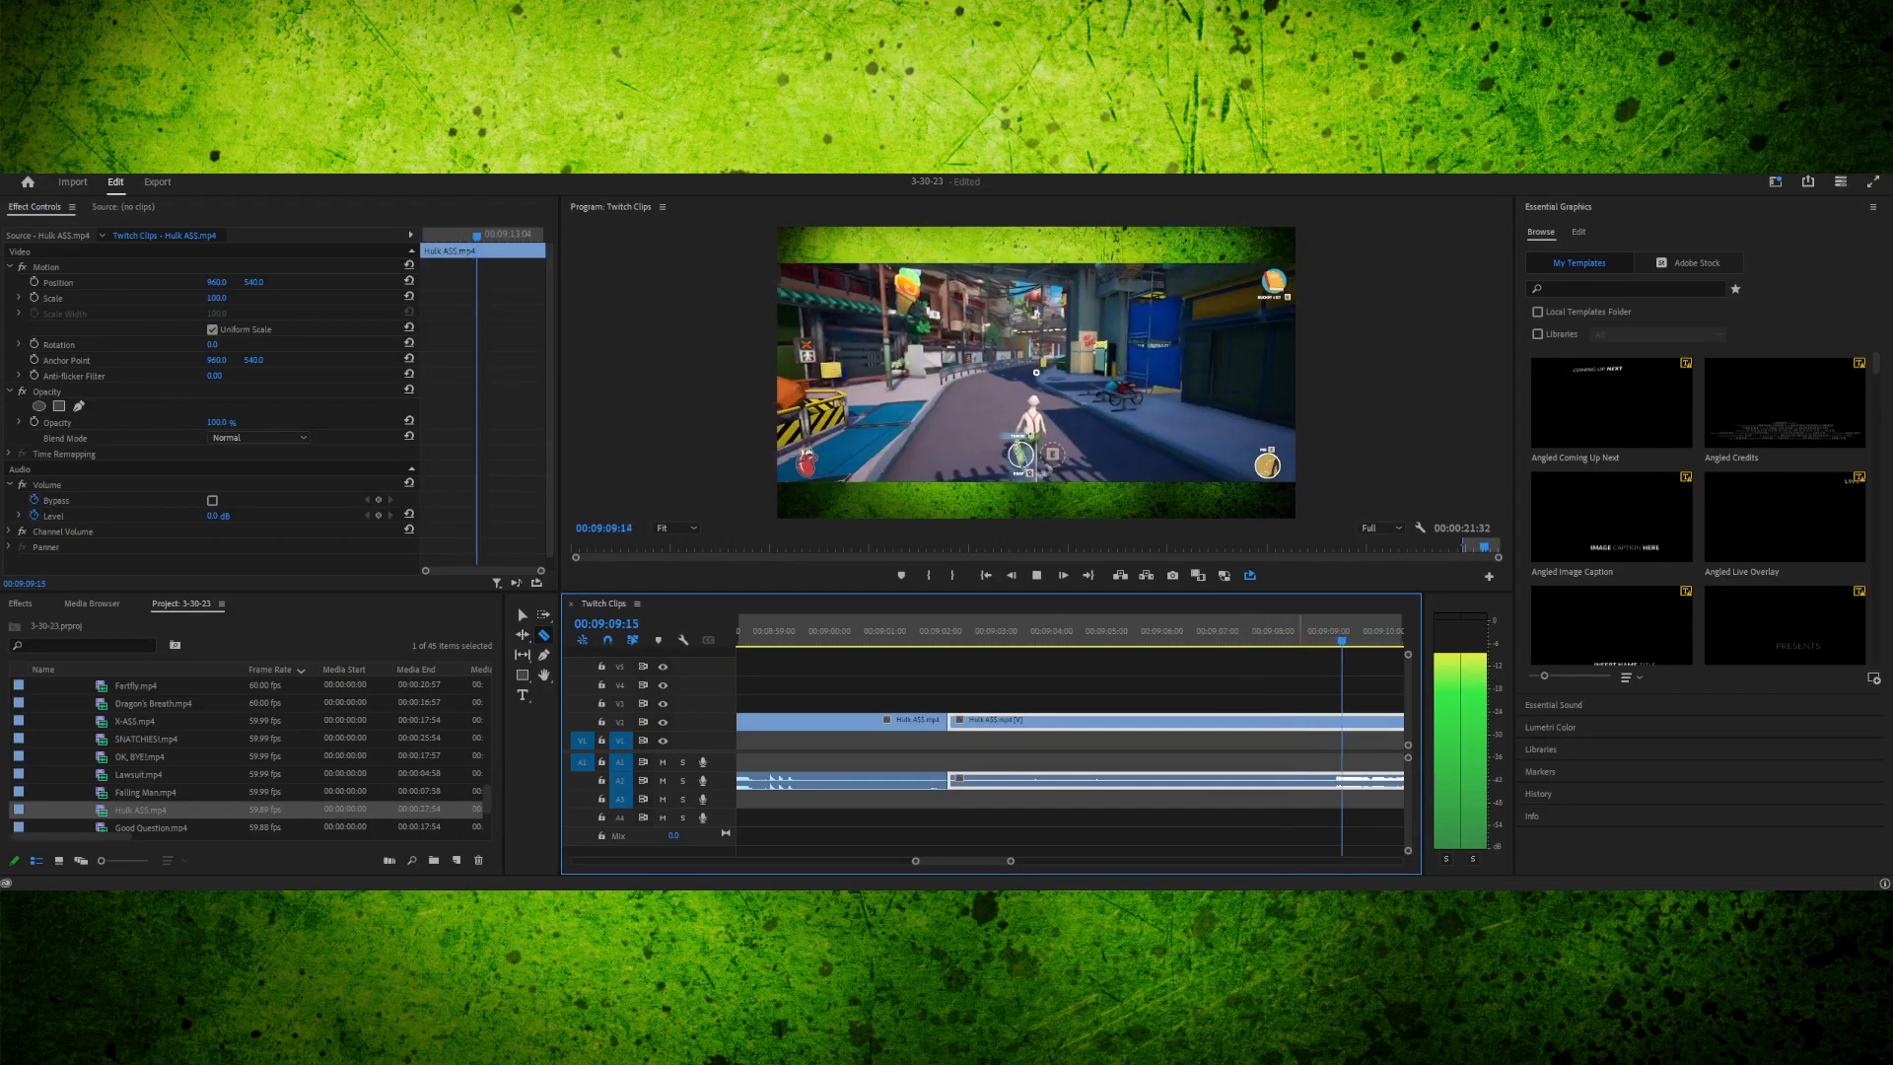
{"action": "key", "text": "space"}
{"action": "key", "text": "minus"}
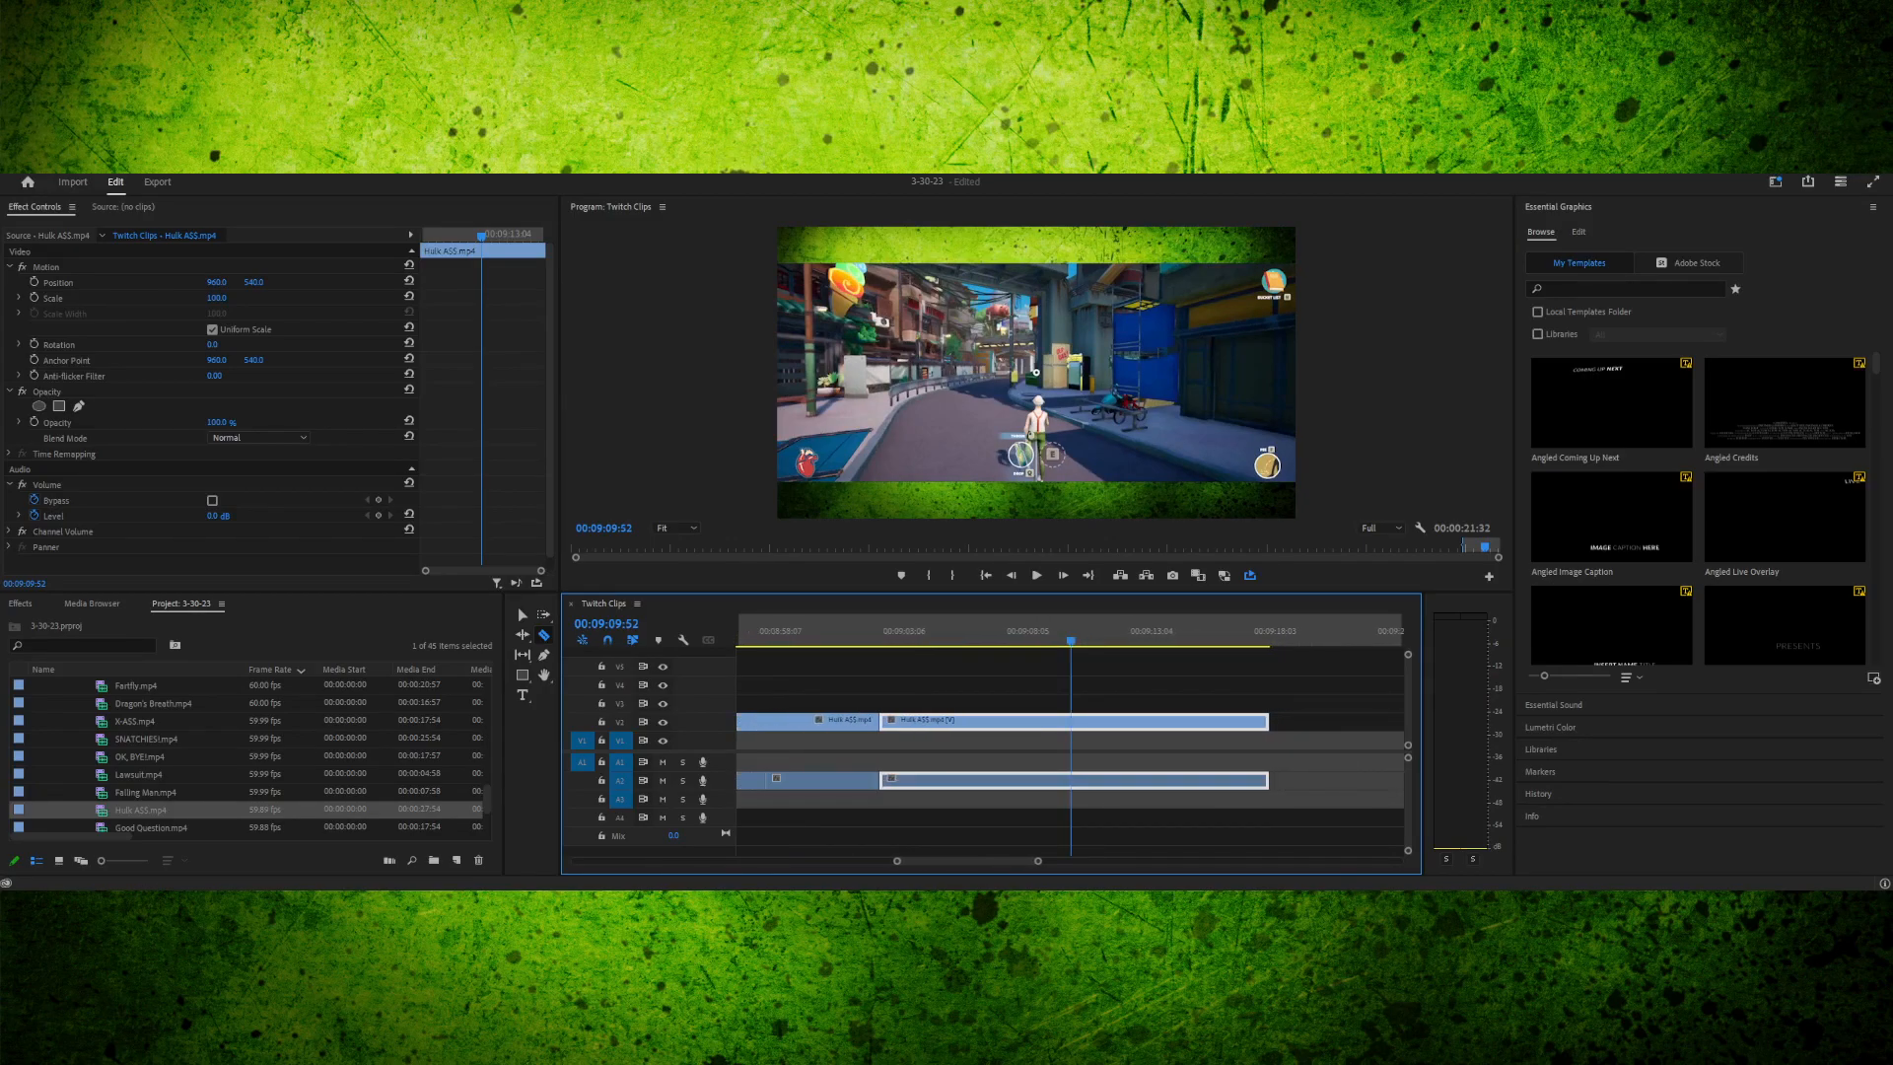
{"action": "left_click_drag", "start_coordinate": [1058, 639], "coordinate": [1019, 639]}
{"action": "key", "text": "space"}
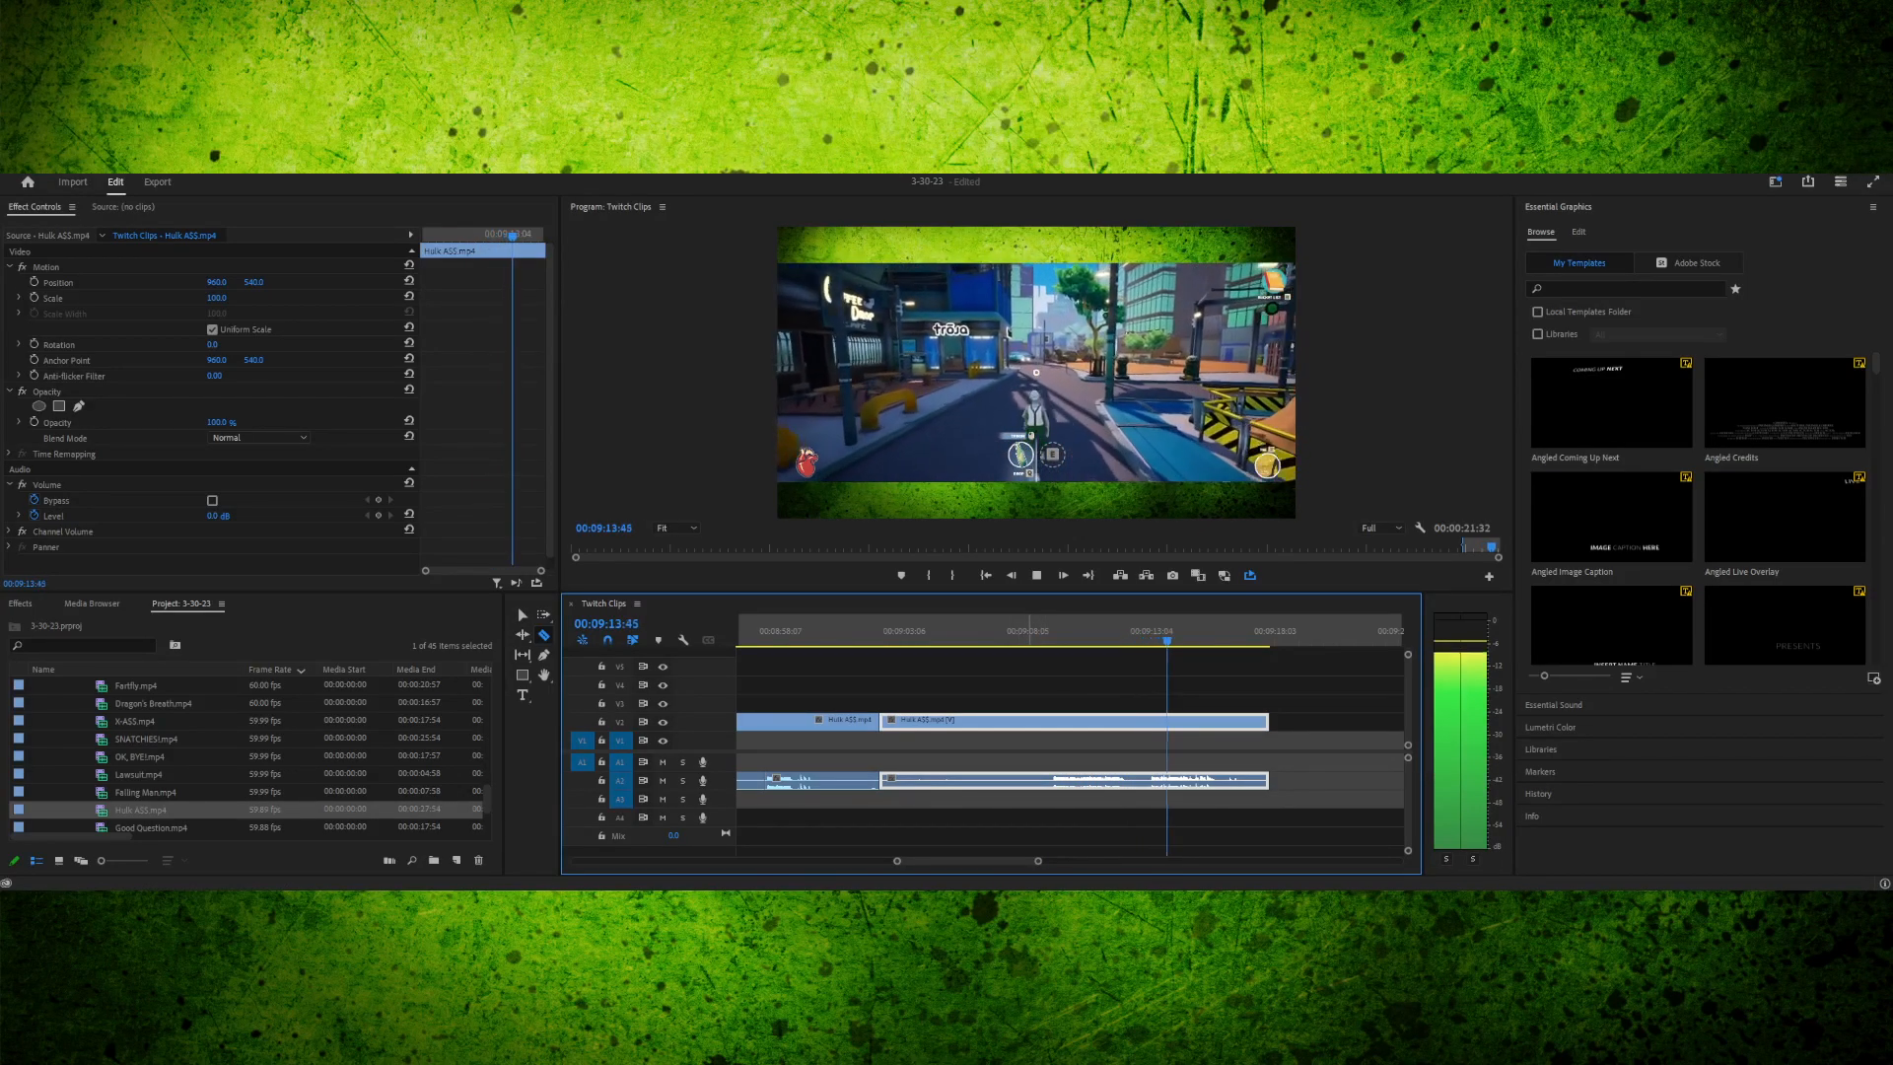
{"action": "key", "text": "space"}
{"action": "left_click_drag", "start_coordinate": [1016, 633], "coordinate": [976, 633]}
{"action": "left_click", "coordinate": [976, 721]}
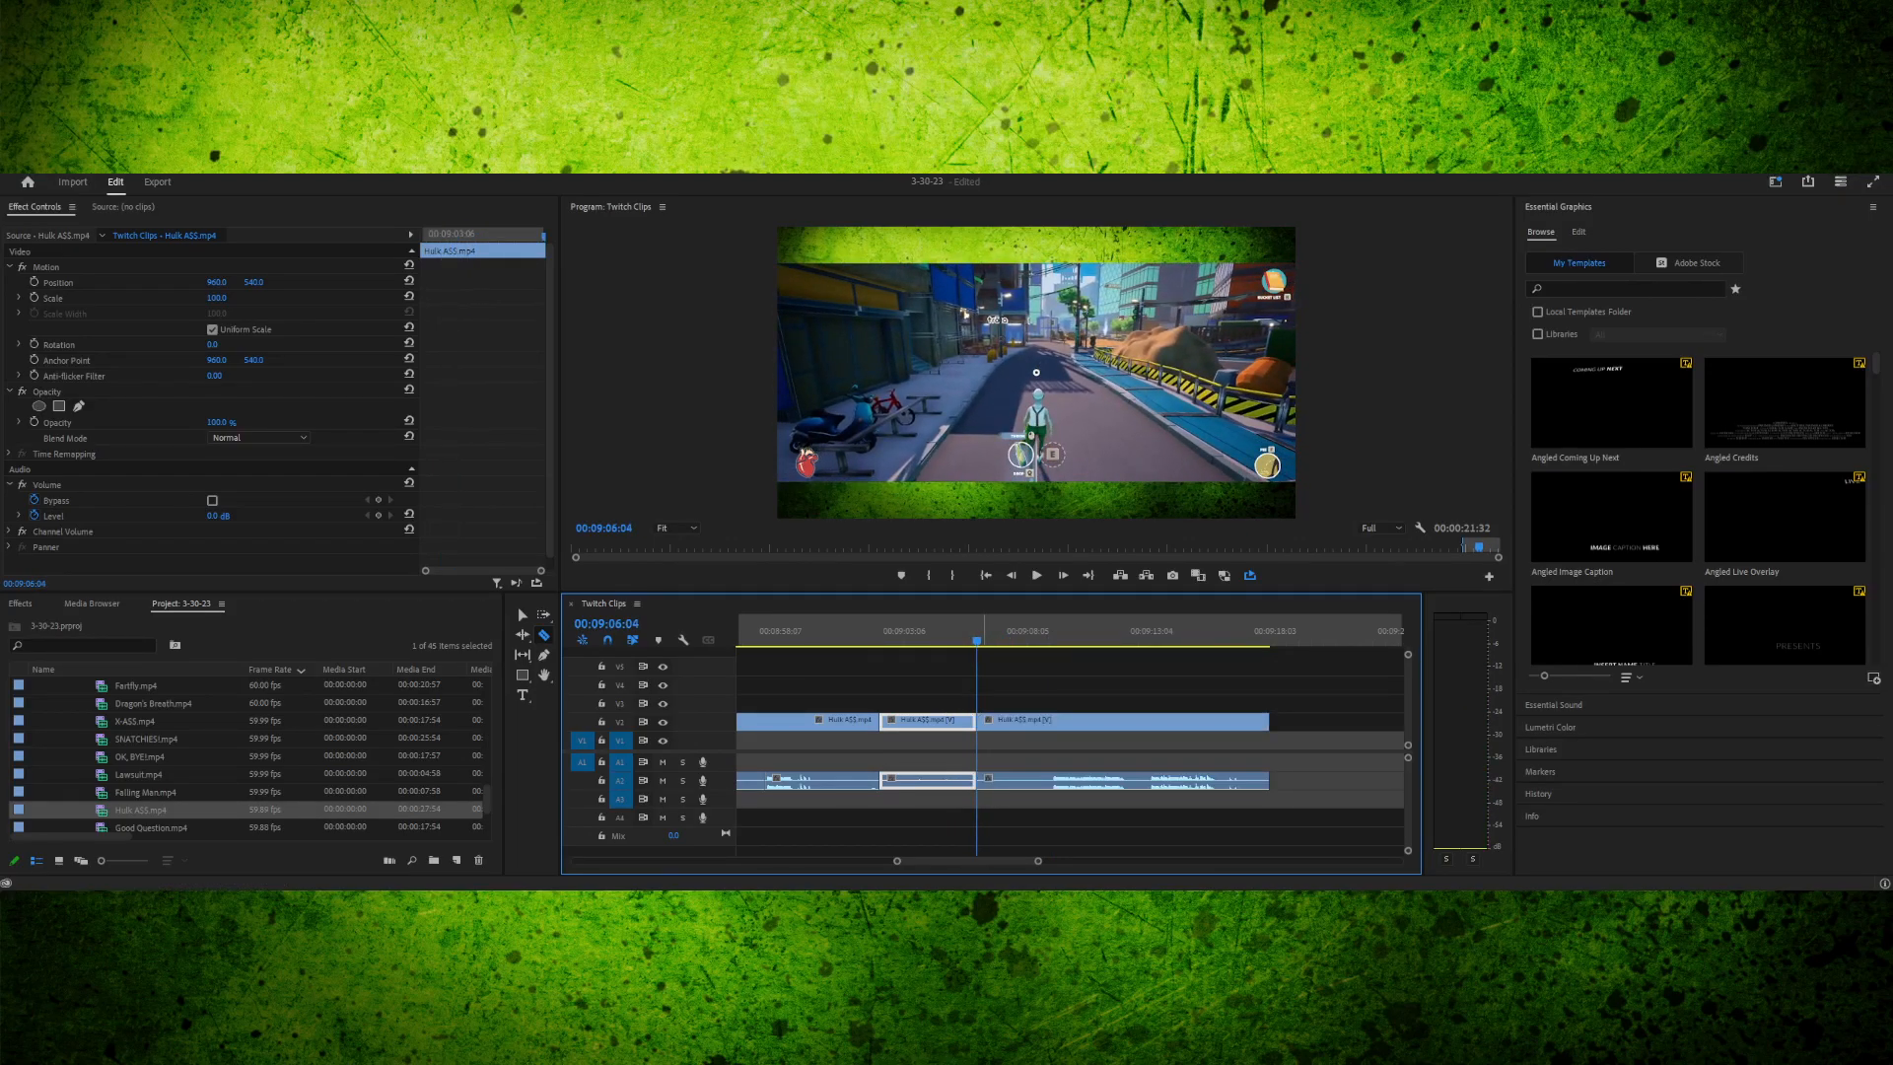
- Play back the segment after the 00:09:06:04 cut and step frame by frame to 00:09:12:07 to examine the audio cut point
{"action": "left_click", "coordinate": [981, 632]}
{"action": "key", "text": "space"}
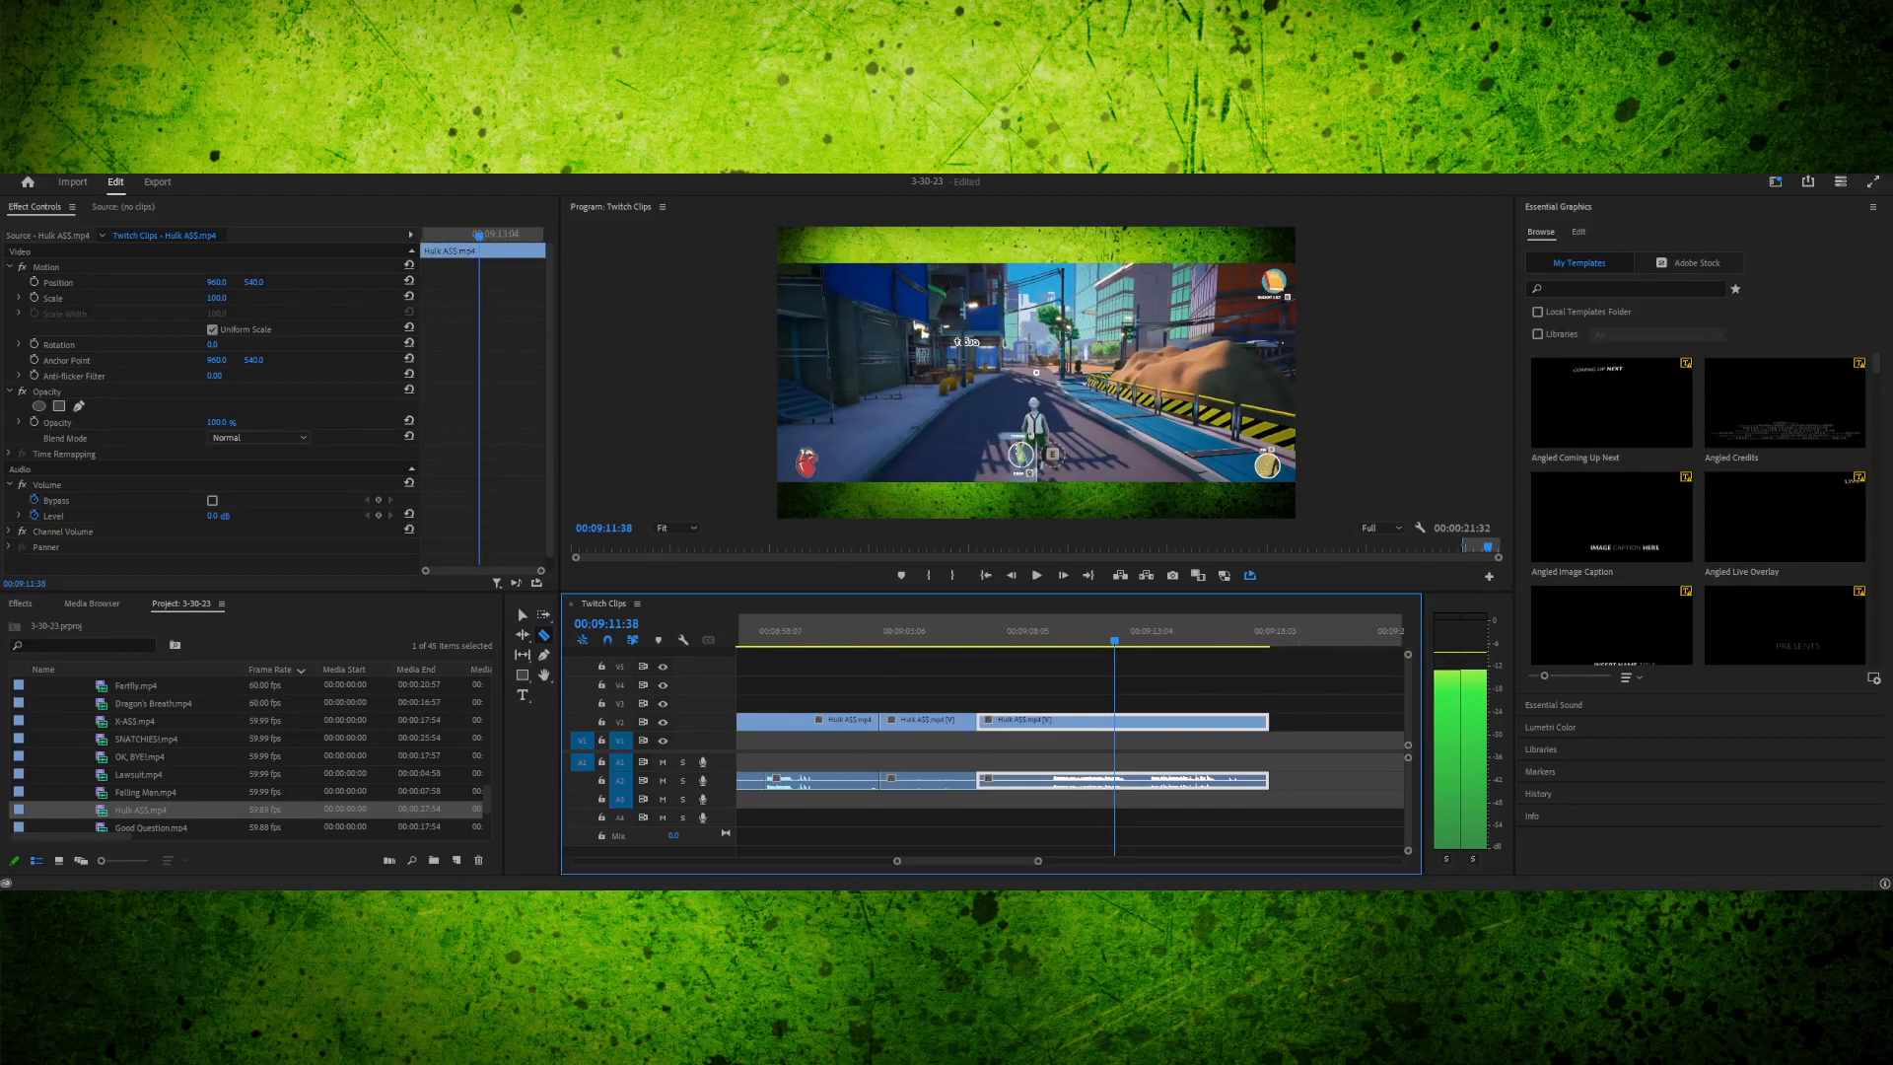
{"action": "key", "text": "Left"}
{"action": "key", "text": "Left"}
{"action": "key", "text": "Left"}
{"action": "key", "text": "Left"}
{"action": "key", "text": "Left"}
{"action": "key", "text": "Left"}
{"action": "key", "text": "Left"}
{"action": "key", "text": "Left"}
{"action": "key", "text": "Left"}
{"action": "key", "text": "Left"}
{"action": "key", "text": "Left"}
{"action": "key", "text": "Left"}
{"action": "key", "text": "Left"}
{"action": "key", "text": "Left"}
{"action": "key", "text": "Left"}
{"action": "key", "text": "Left"}
{"action": "key", "text": "Left"}
{"action": "key", "text": "Left"}
{"action": "key", "text": "Left"}
{"action": "key", "text": "Left"}
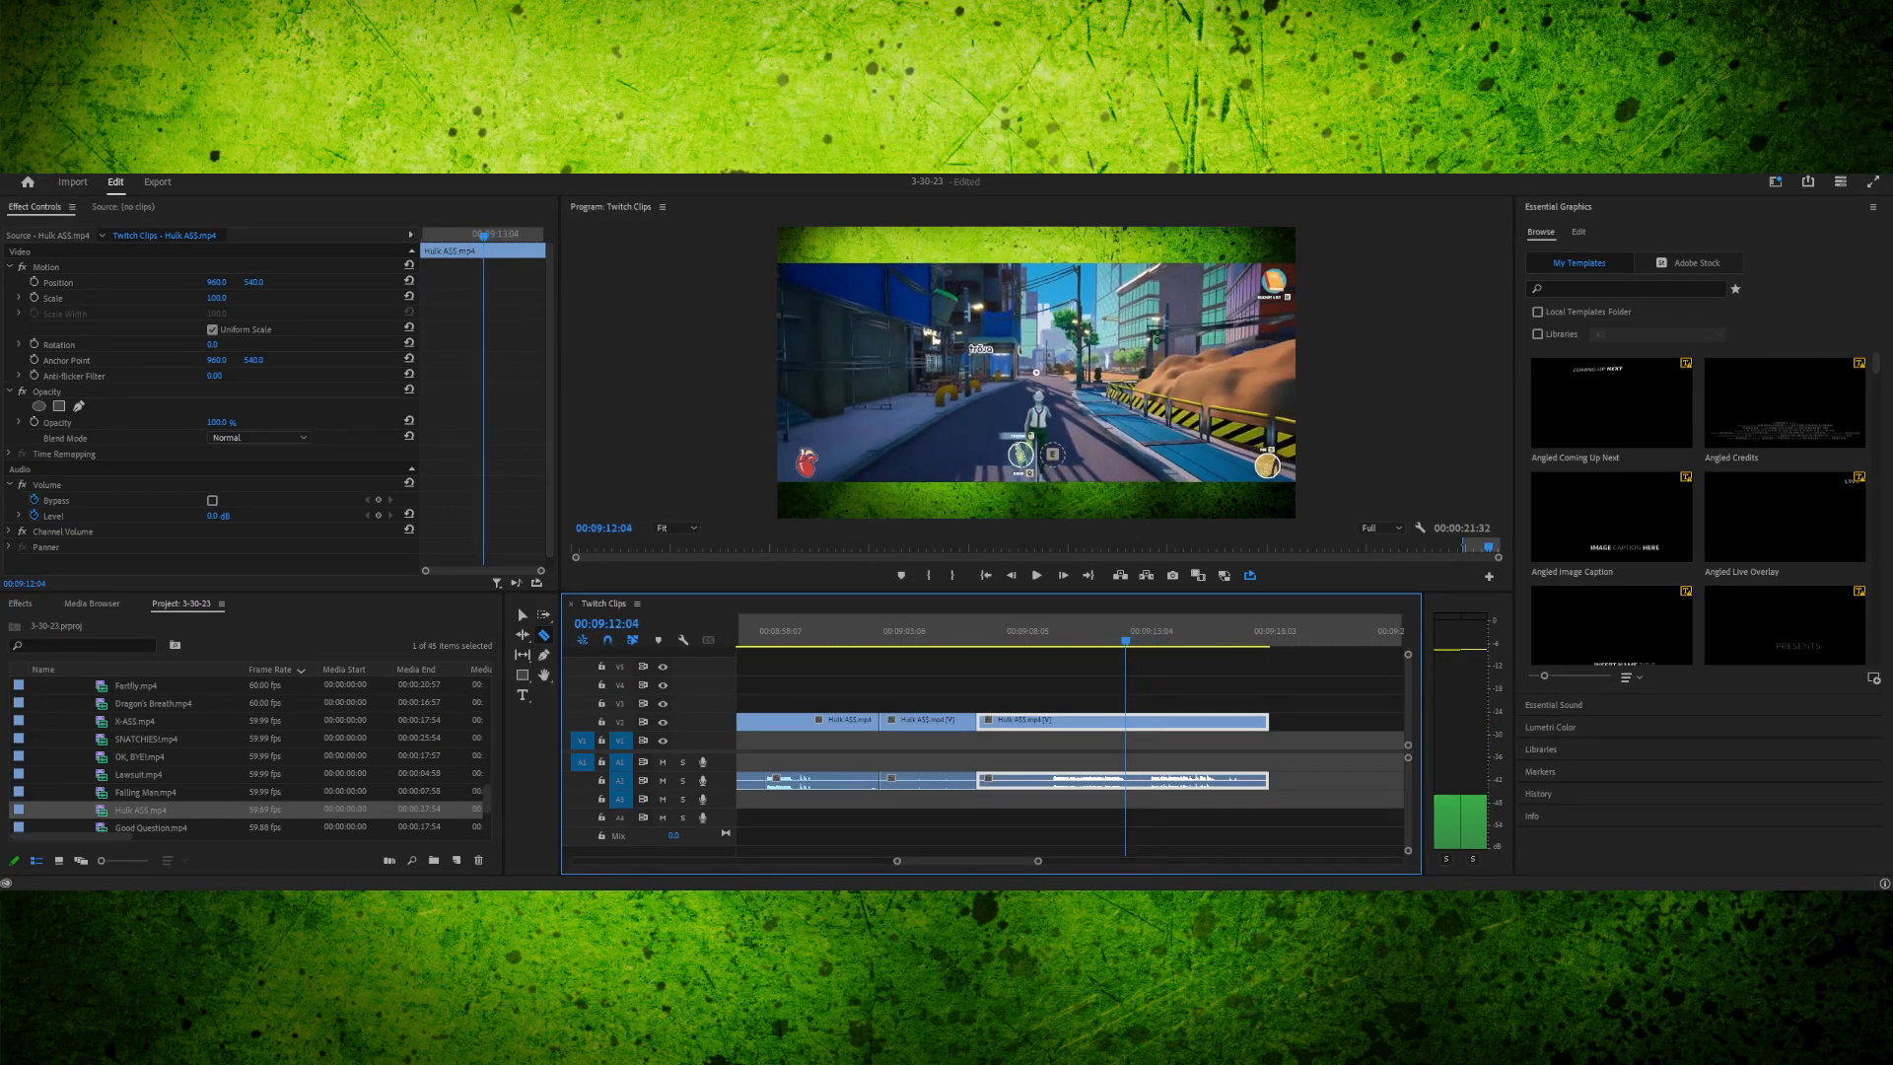
{"action": "key", "text": "Right"}
{"action": "key", "text": "Right"}
{"action": "key", "text": "Right"}
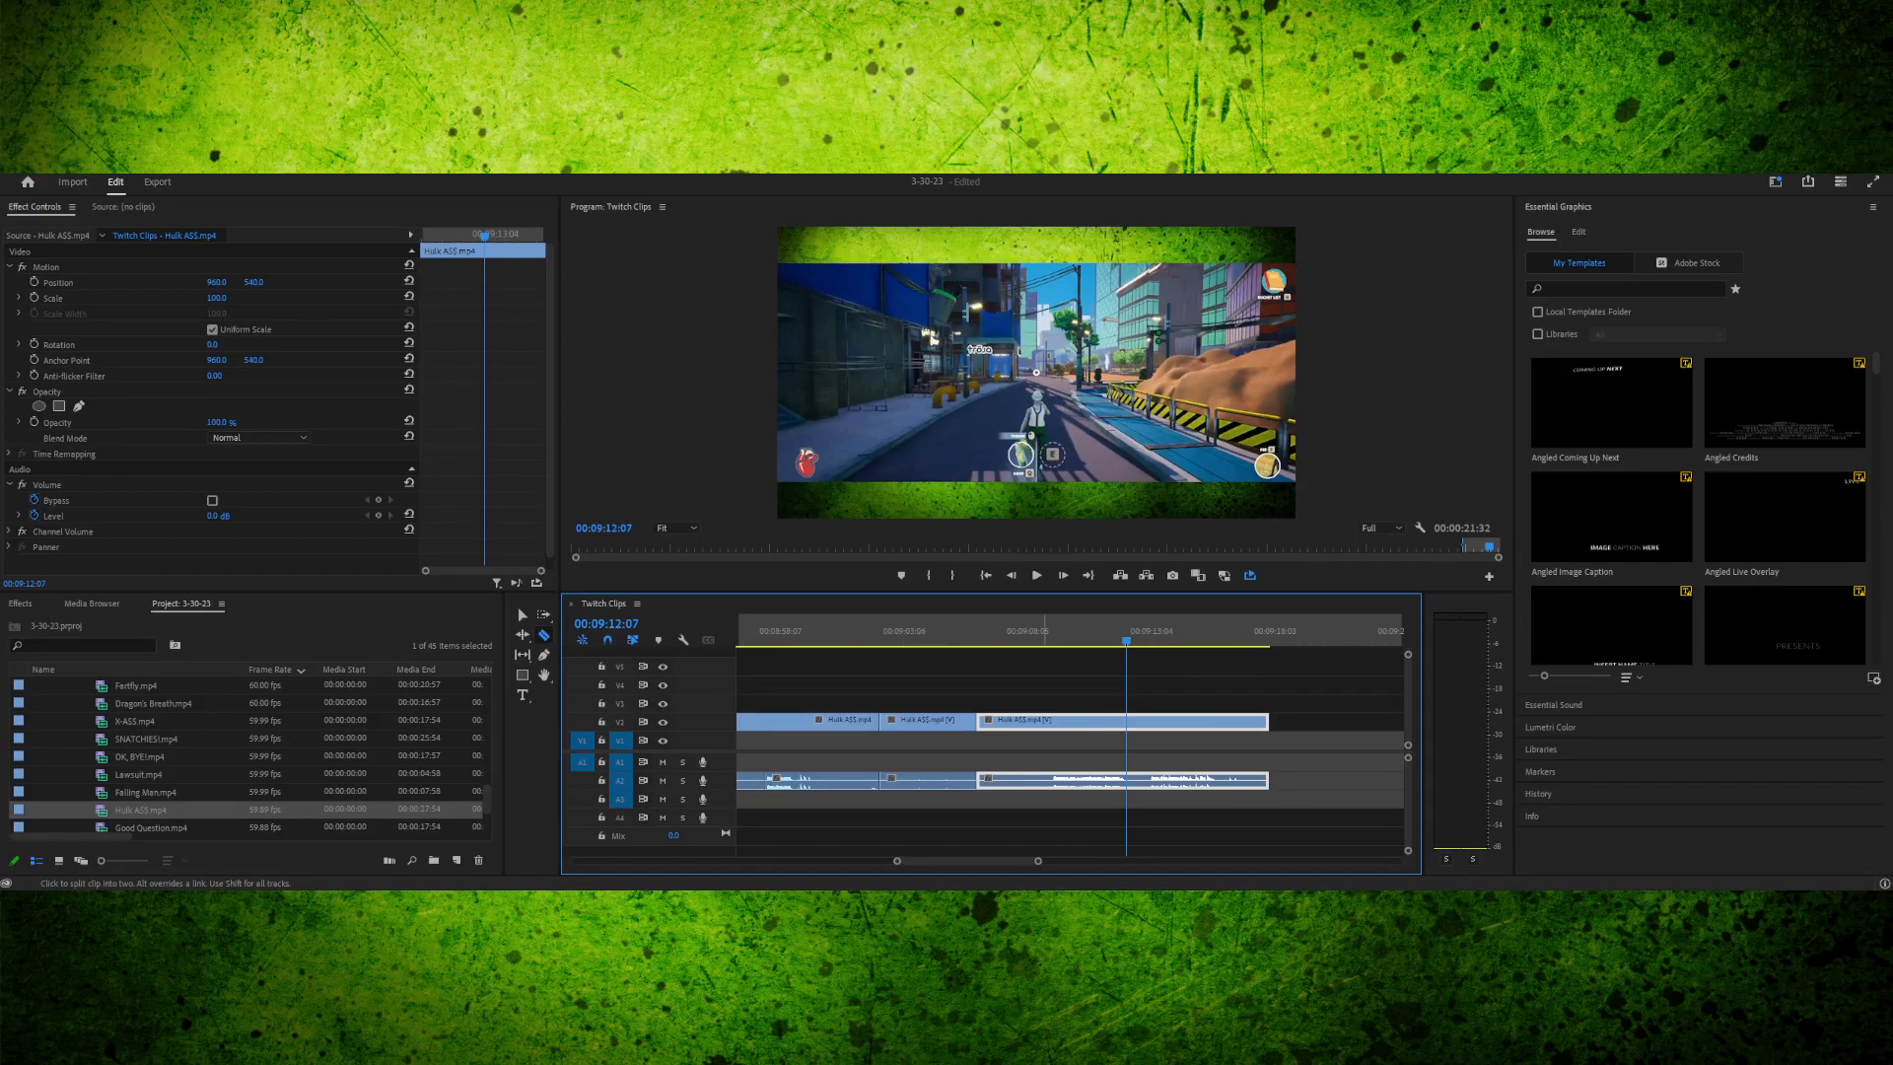
- Unlink the last Hulk ASS.mp4 segment's audio from its video and split the audio at about 00:09:09 and at 00:09:12:07
{"action": "key", "text": "ctrl+l"}
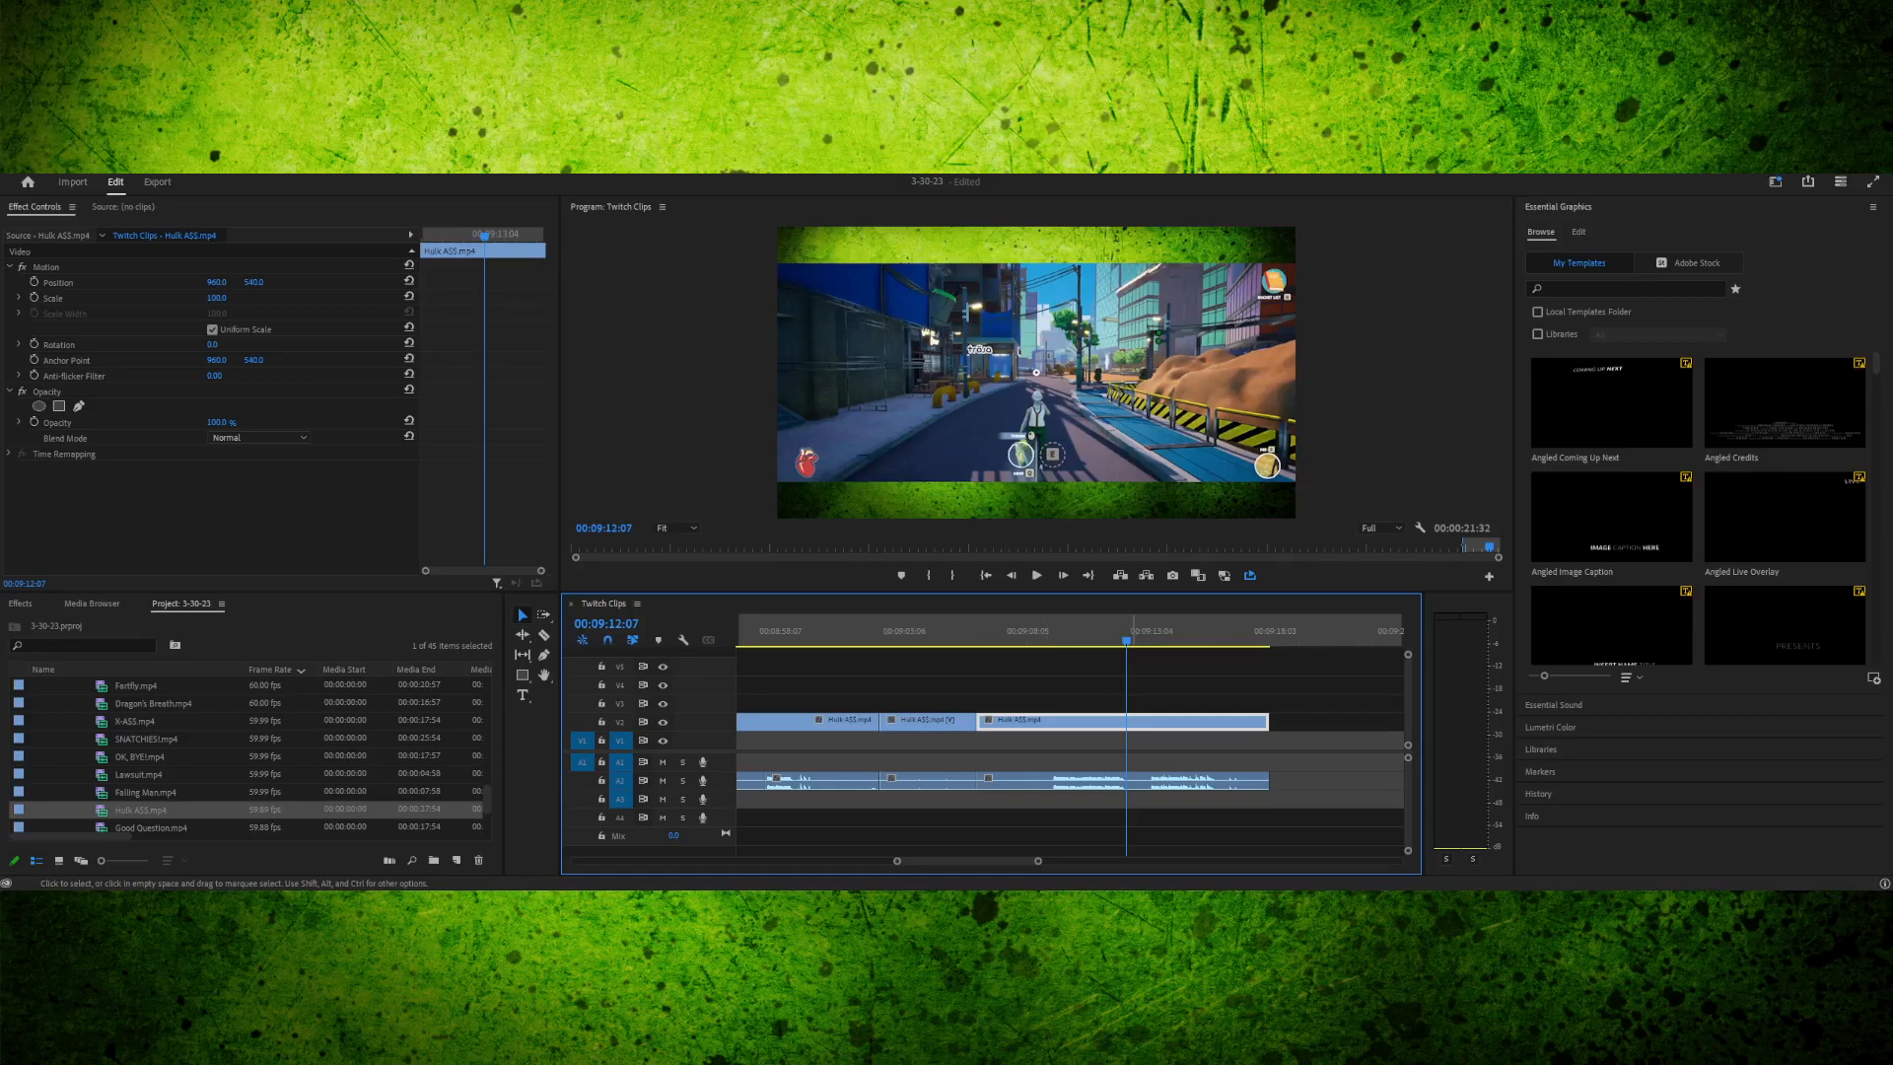
{"action": "left_click_drag", "start_coordinate": [1077, 631], "coordinate": [1030, 631]}
{"action": "key", "text": "Left"}
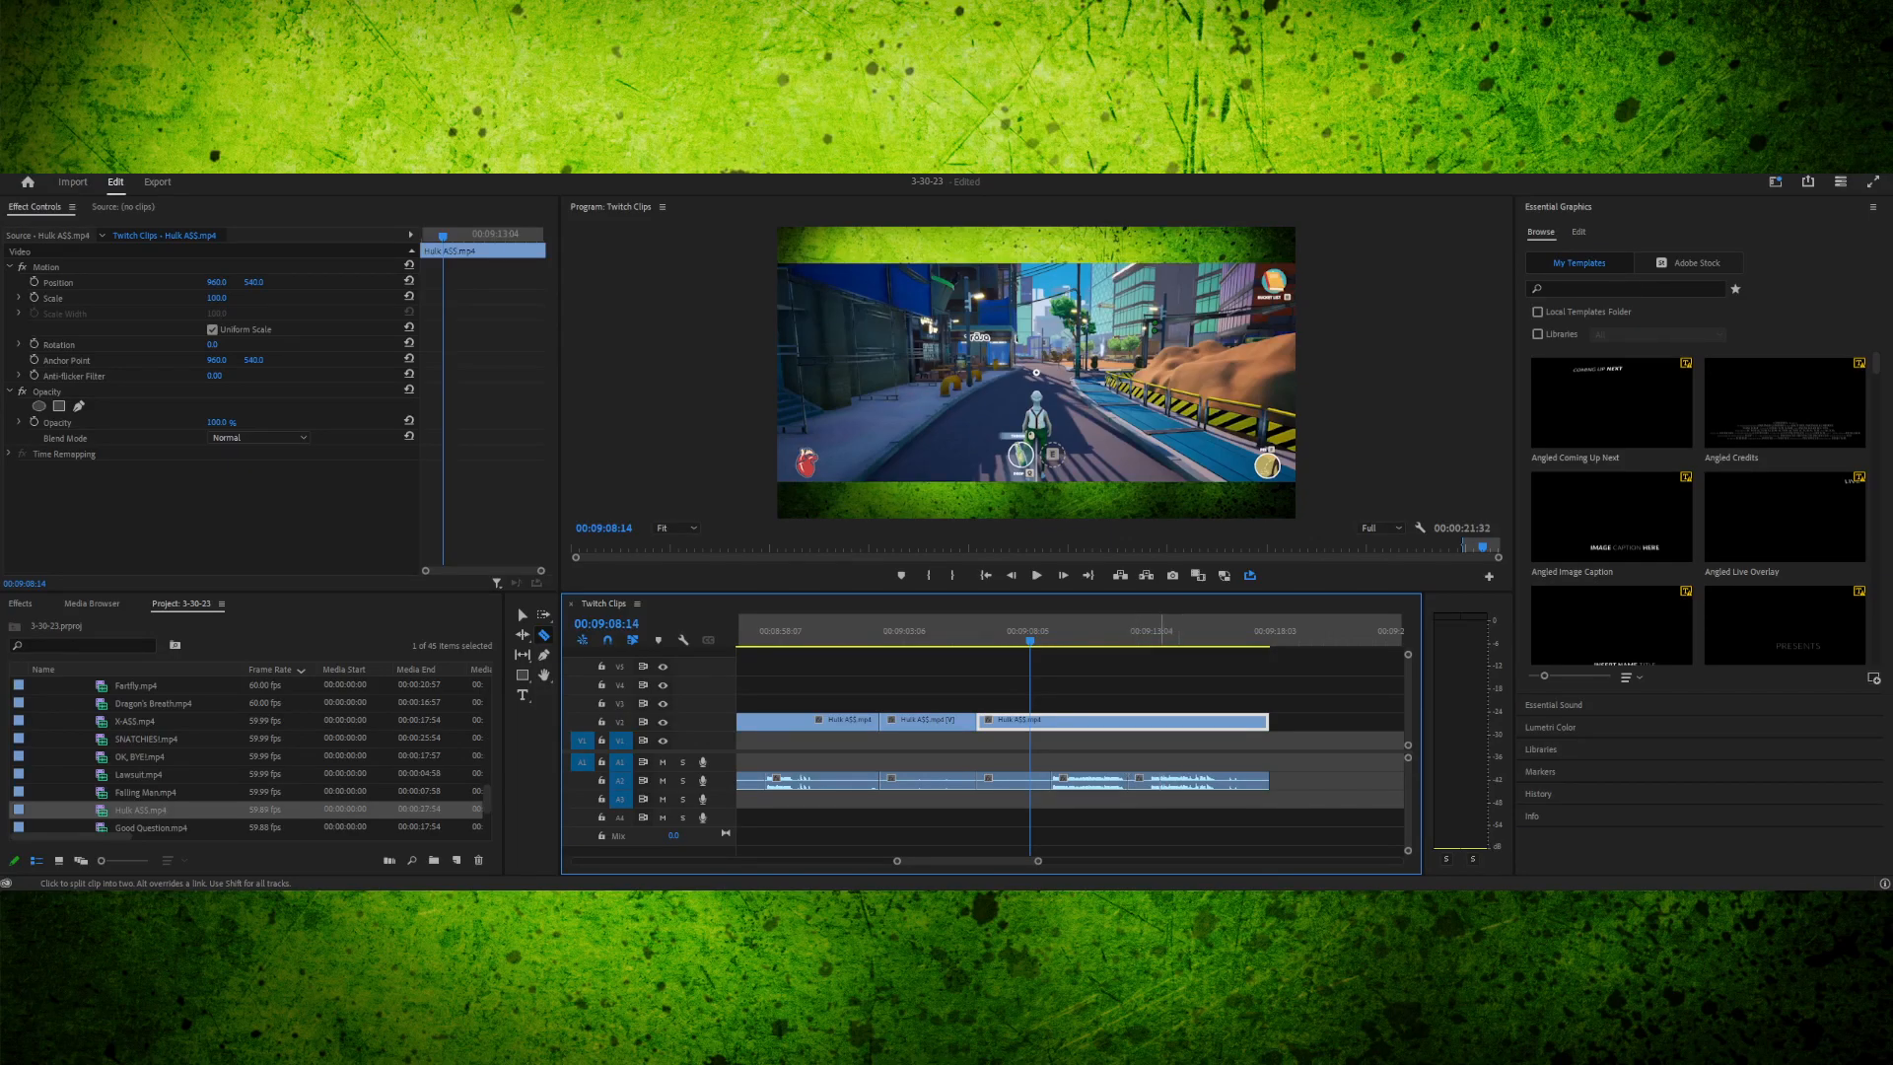
- Trim the start of the audio after the 00:09:12:07 cut slightly later and shift the two preceding audio pieces later to meet it
{"action": "left_click", "coordinate": [1130, 779]}
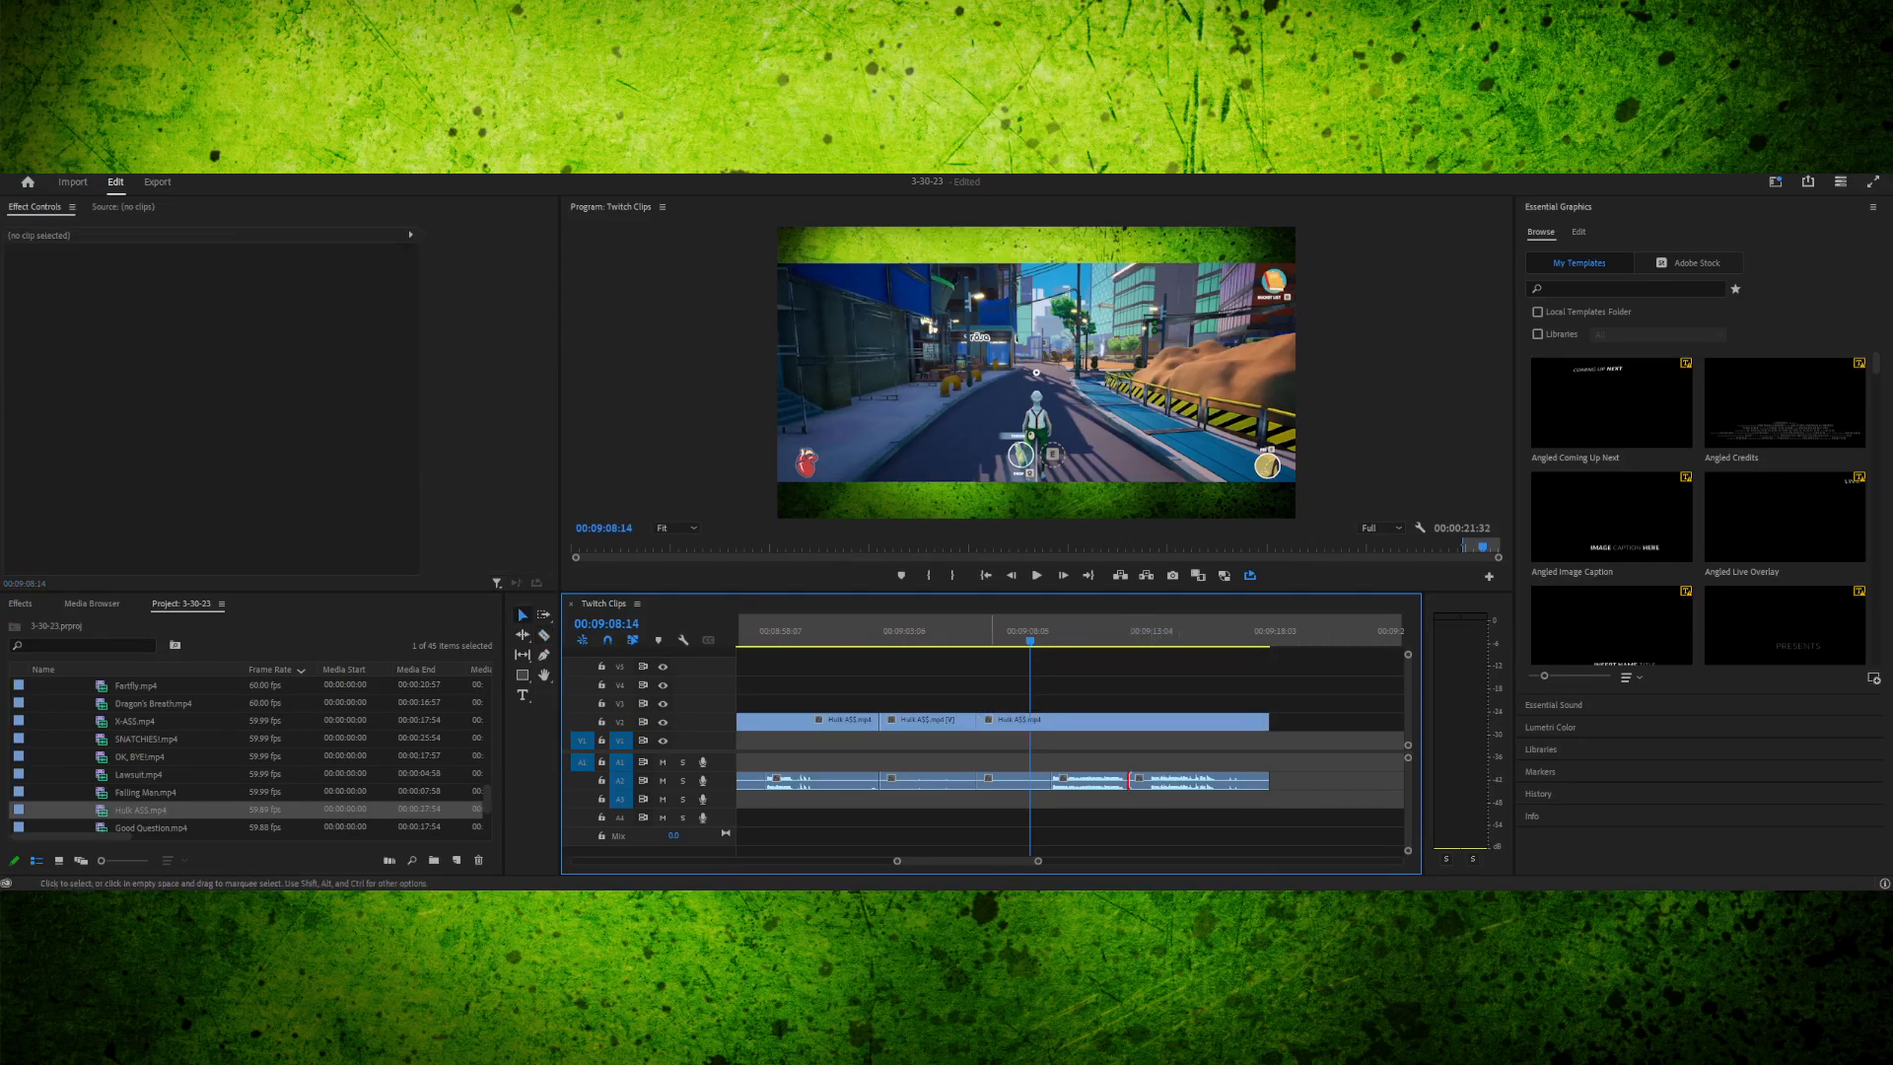
{"action": "key", "text": "="}
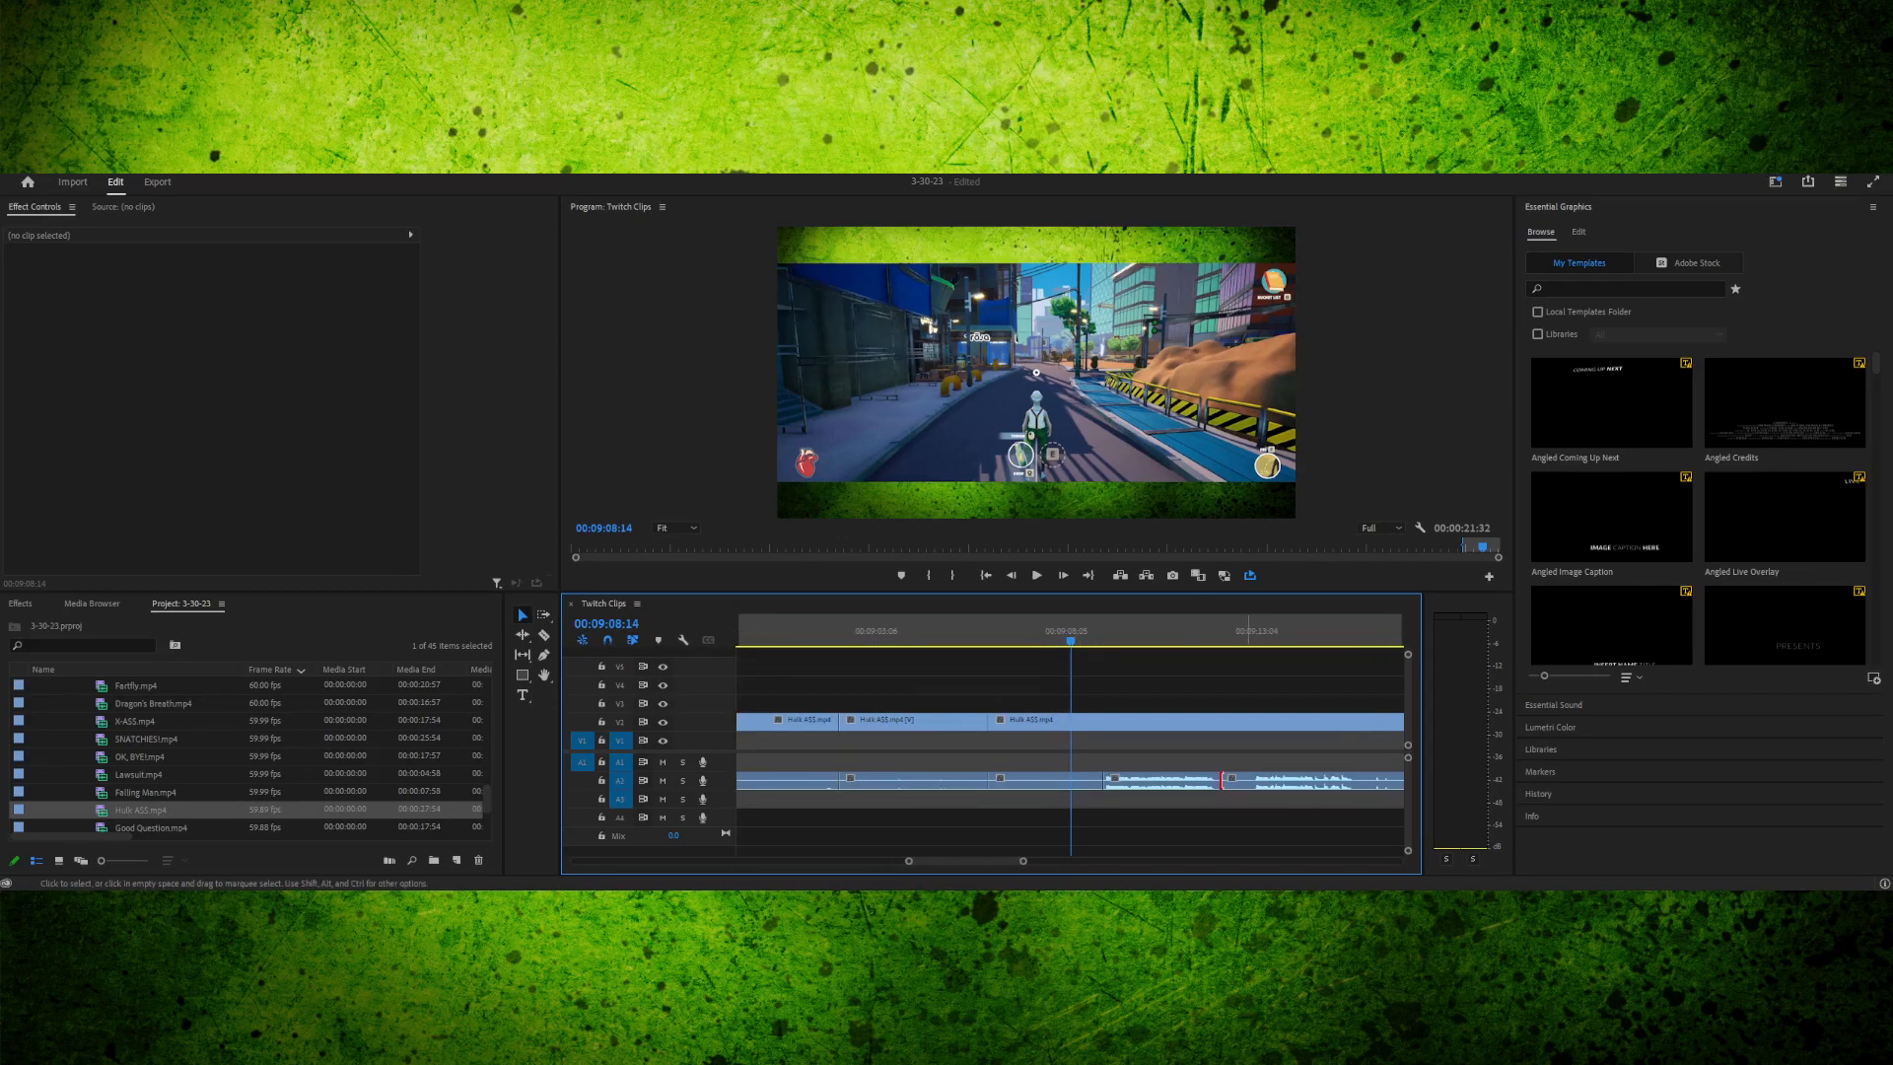
{"action": "left_click", "coordinate": [1223, 780]}
{"action": "left_click_drag", "start_coordinate": [1223, 780], "coordinate": [1214, 781]}
{"action": "left_click", "coordinate": [1185, 780]}
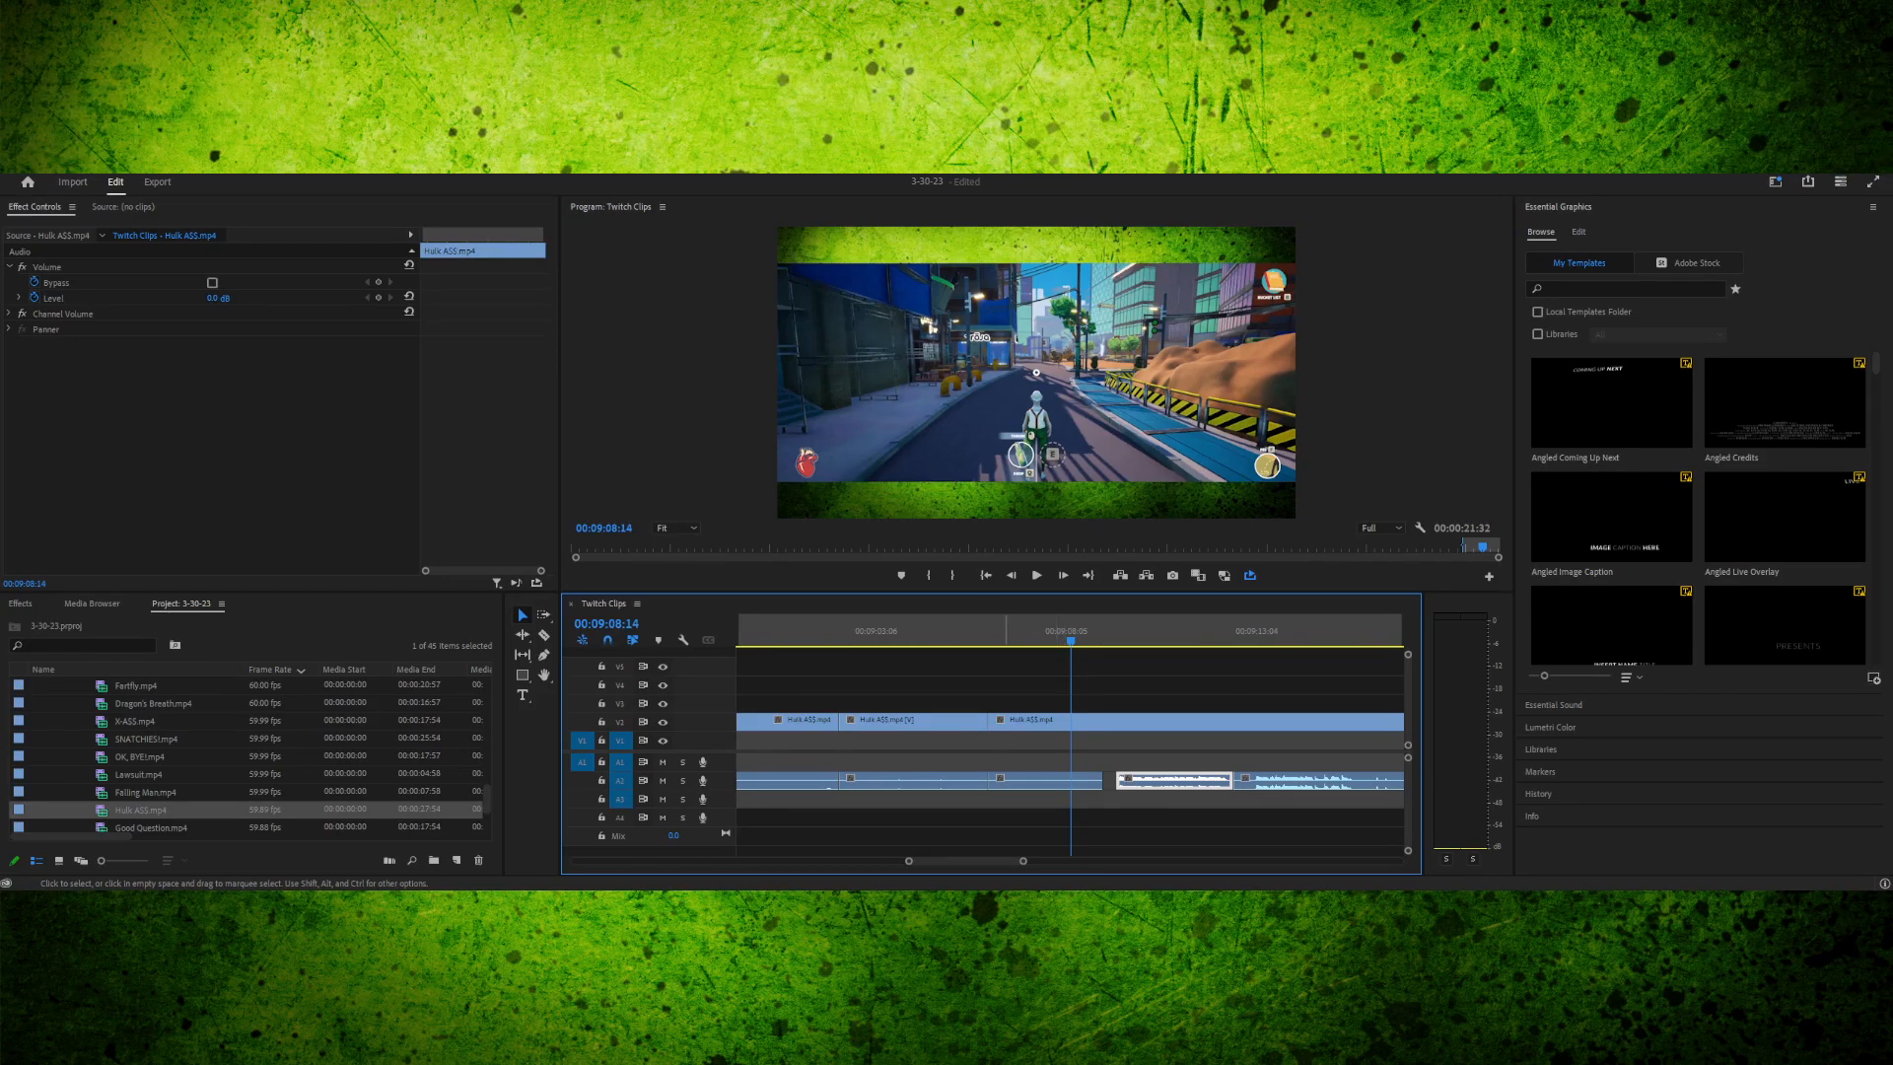
{"action": "left_click_drag", "start_coordinate": [989, 631], "coordinate": [1098, 631]}
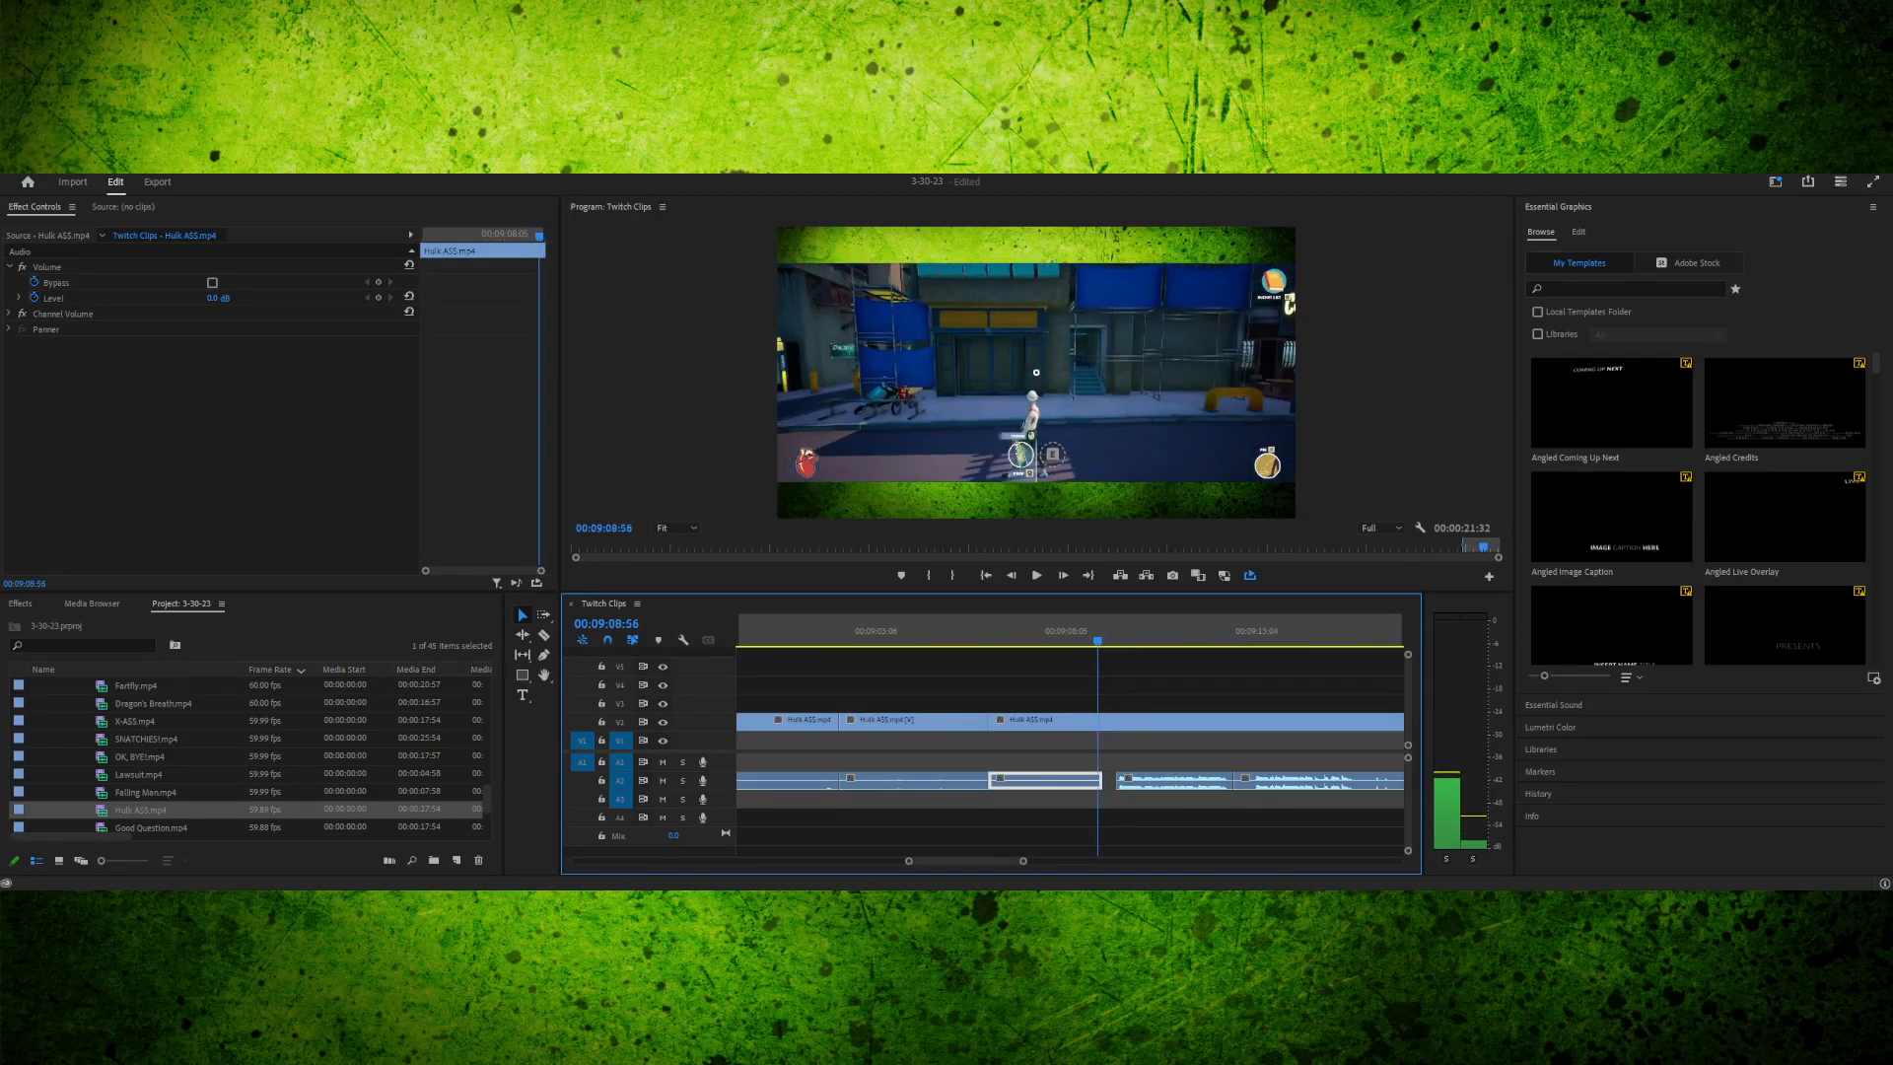
{"action": "left_click_drag", "start_coordinate": [1083, 781], "coordinate": [1096, 781]}
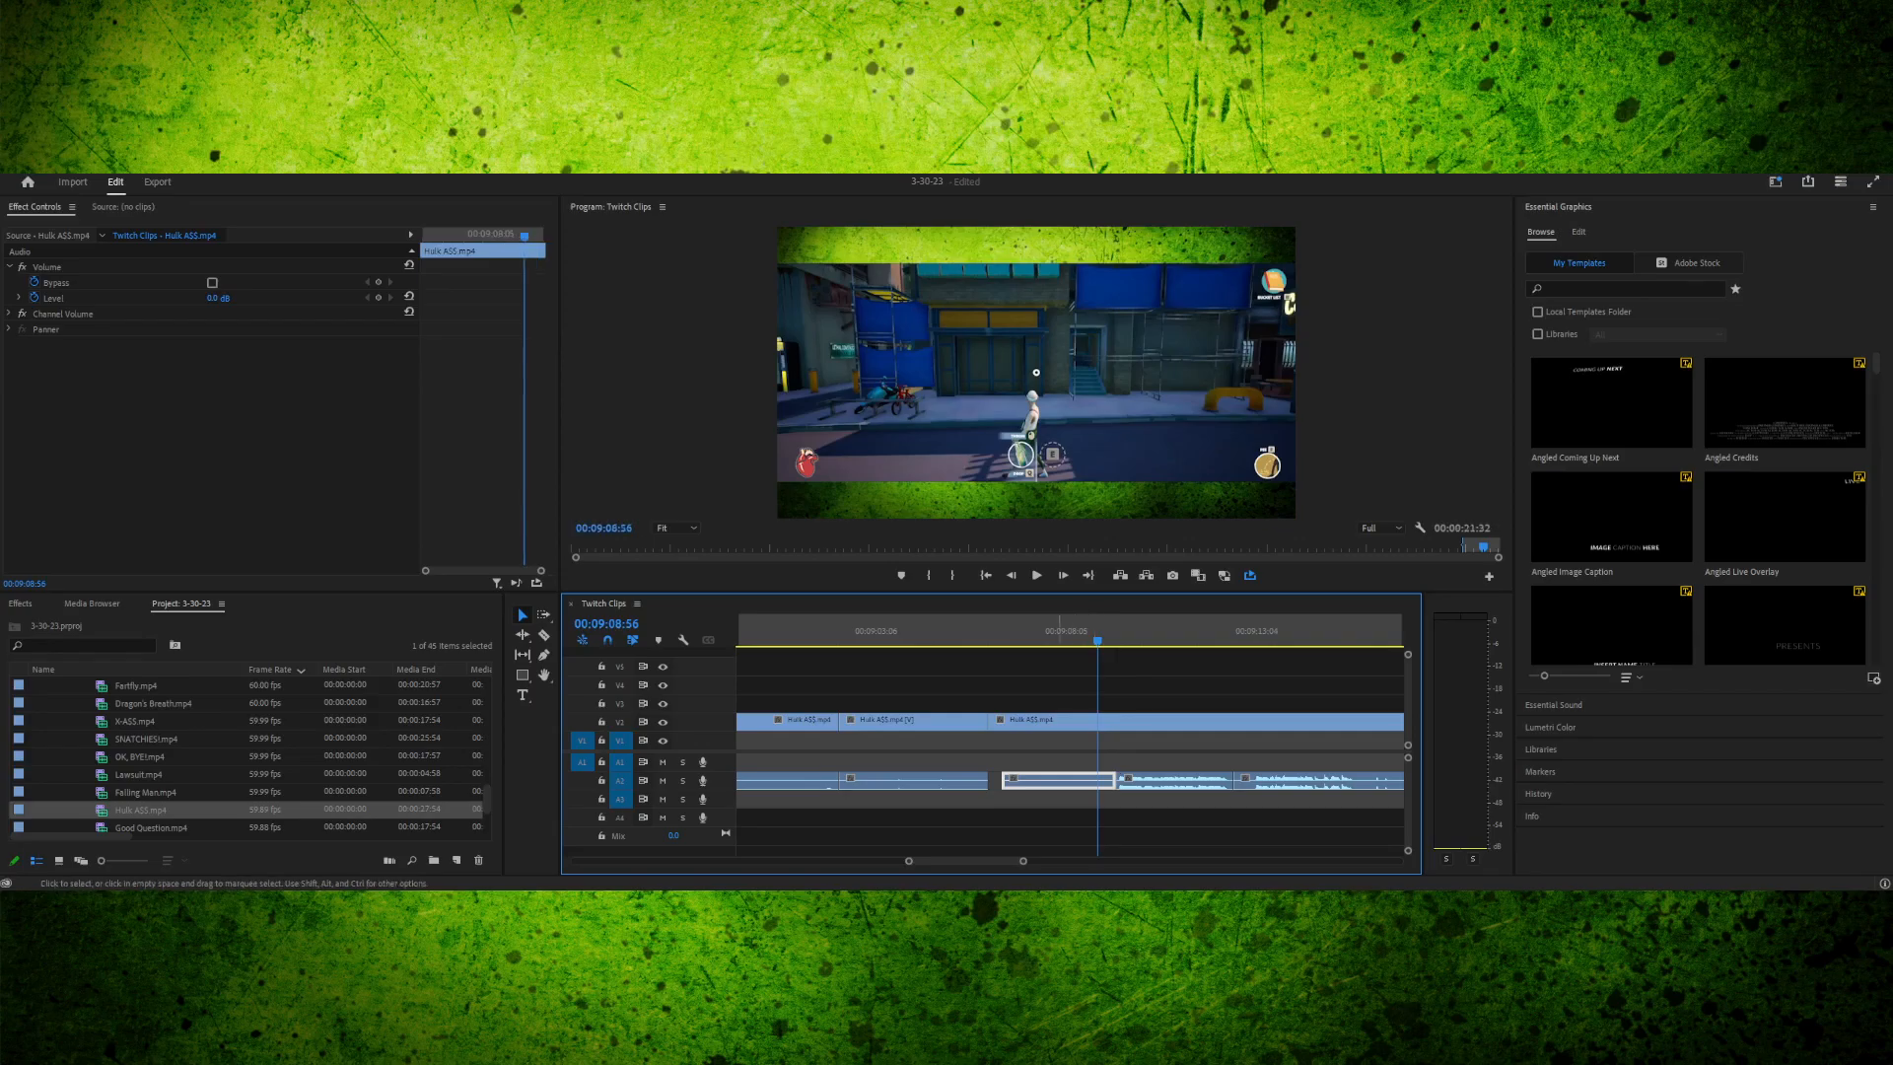
- Split the unlinked video at 00:09:08:33 and delete the video portion between 00:09:06:04 and the cut
{"action": "left_click_drag", "start_coordinate": [1043, 631], "coordinate": [1082, 641]}
{"action": "key", "text": "space"}
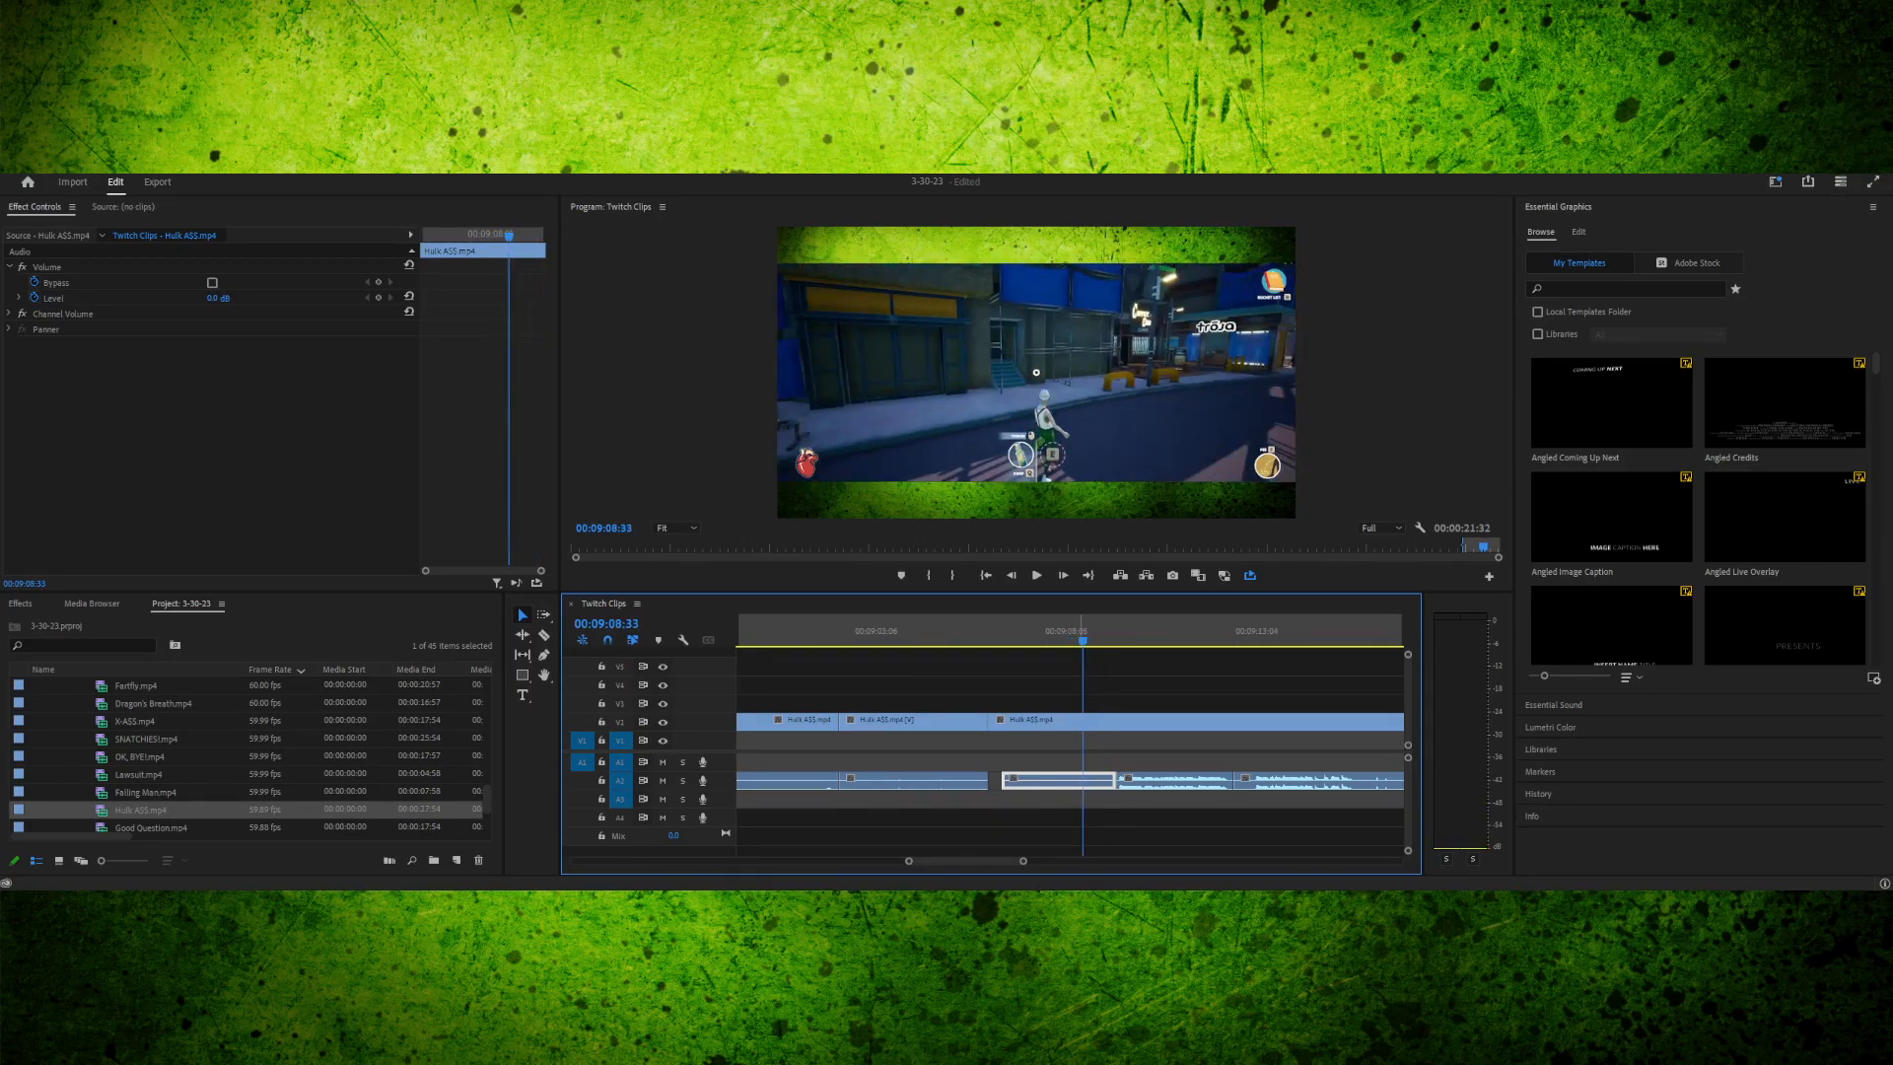
{"action": "left_click", "coordinate": [522, 614]}
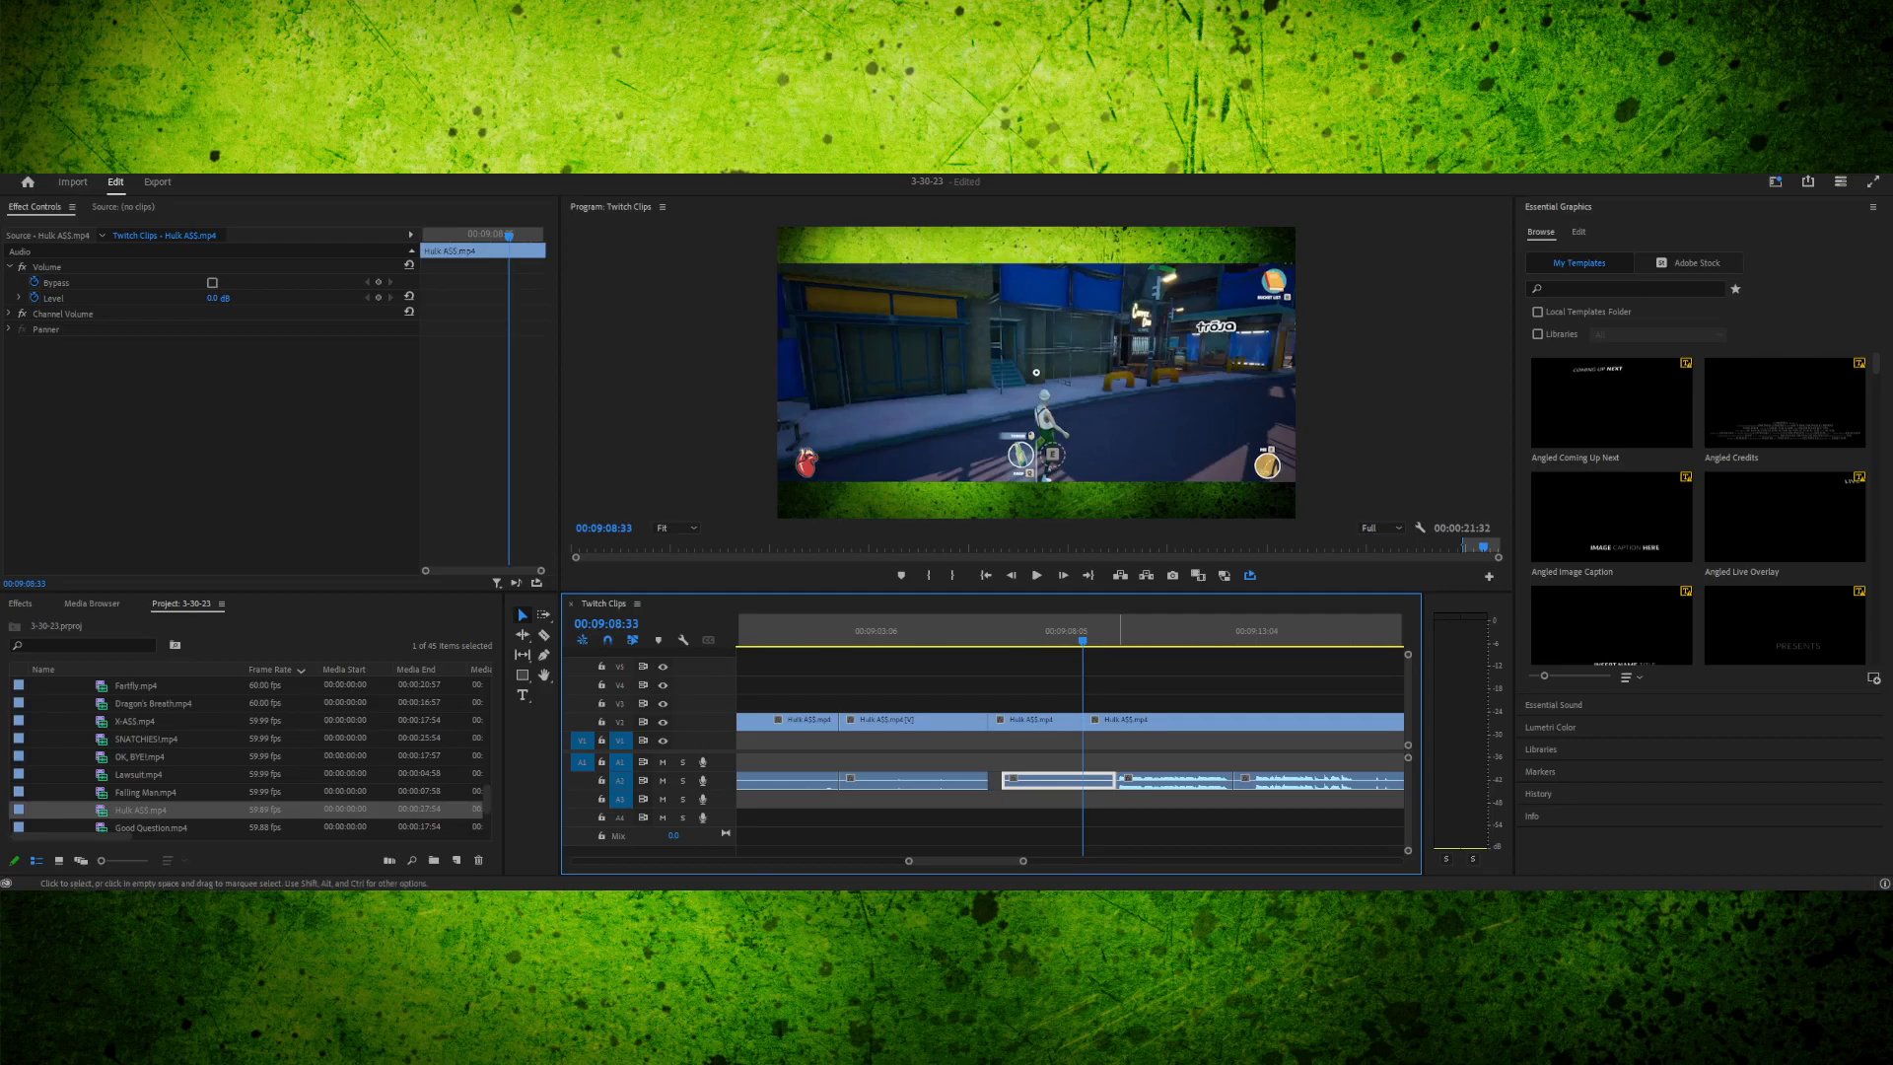
{"action": "left_click", "coordinate": [1035, 720]}
{"action": "key", "text": "Delete"}
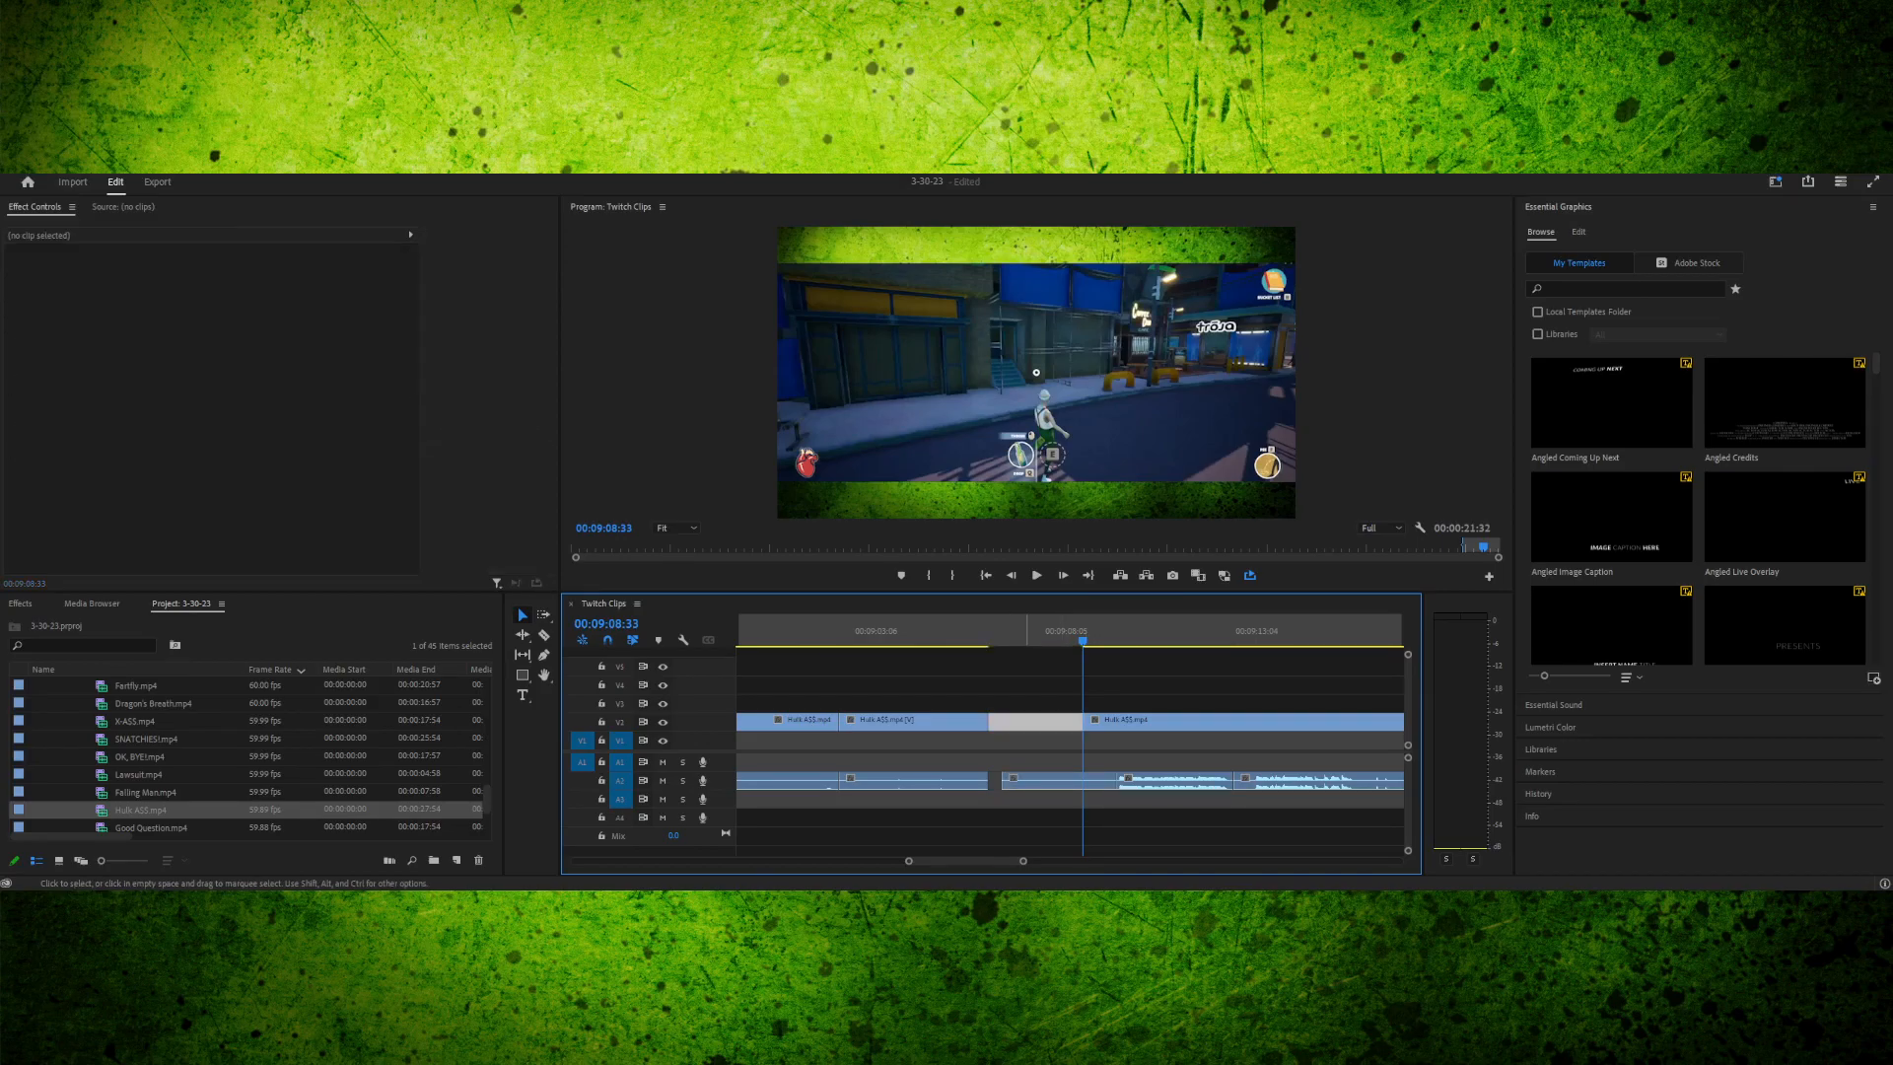
- Close the small audio gap after 00:09:06:04 with a ripple delete
{"action": "key", "text": "Delete"}
{"action": "left_click", "coordinate": [1047, 781]}
{"action": "key", "text": "Delete"}
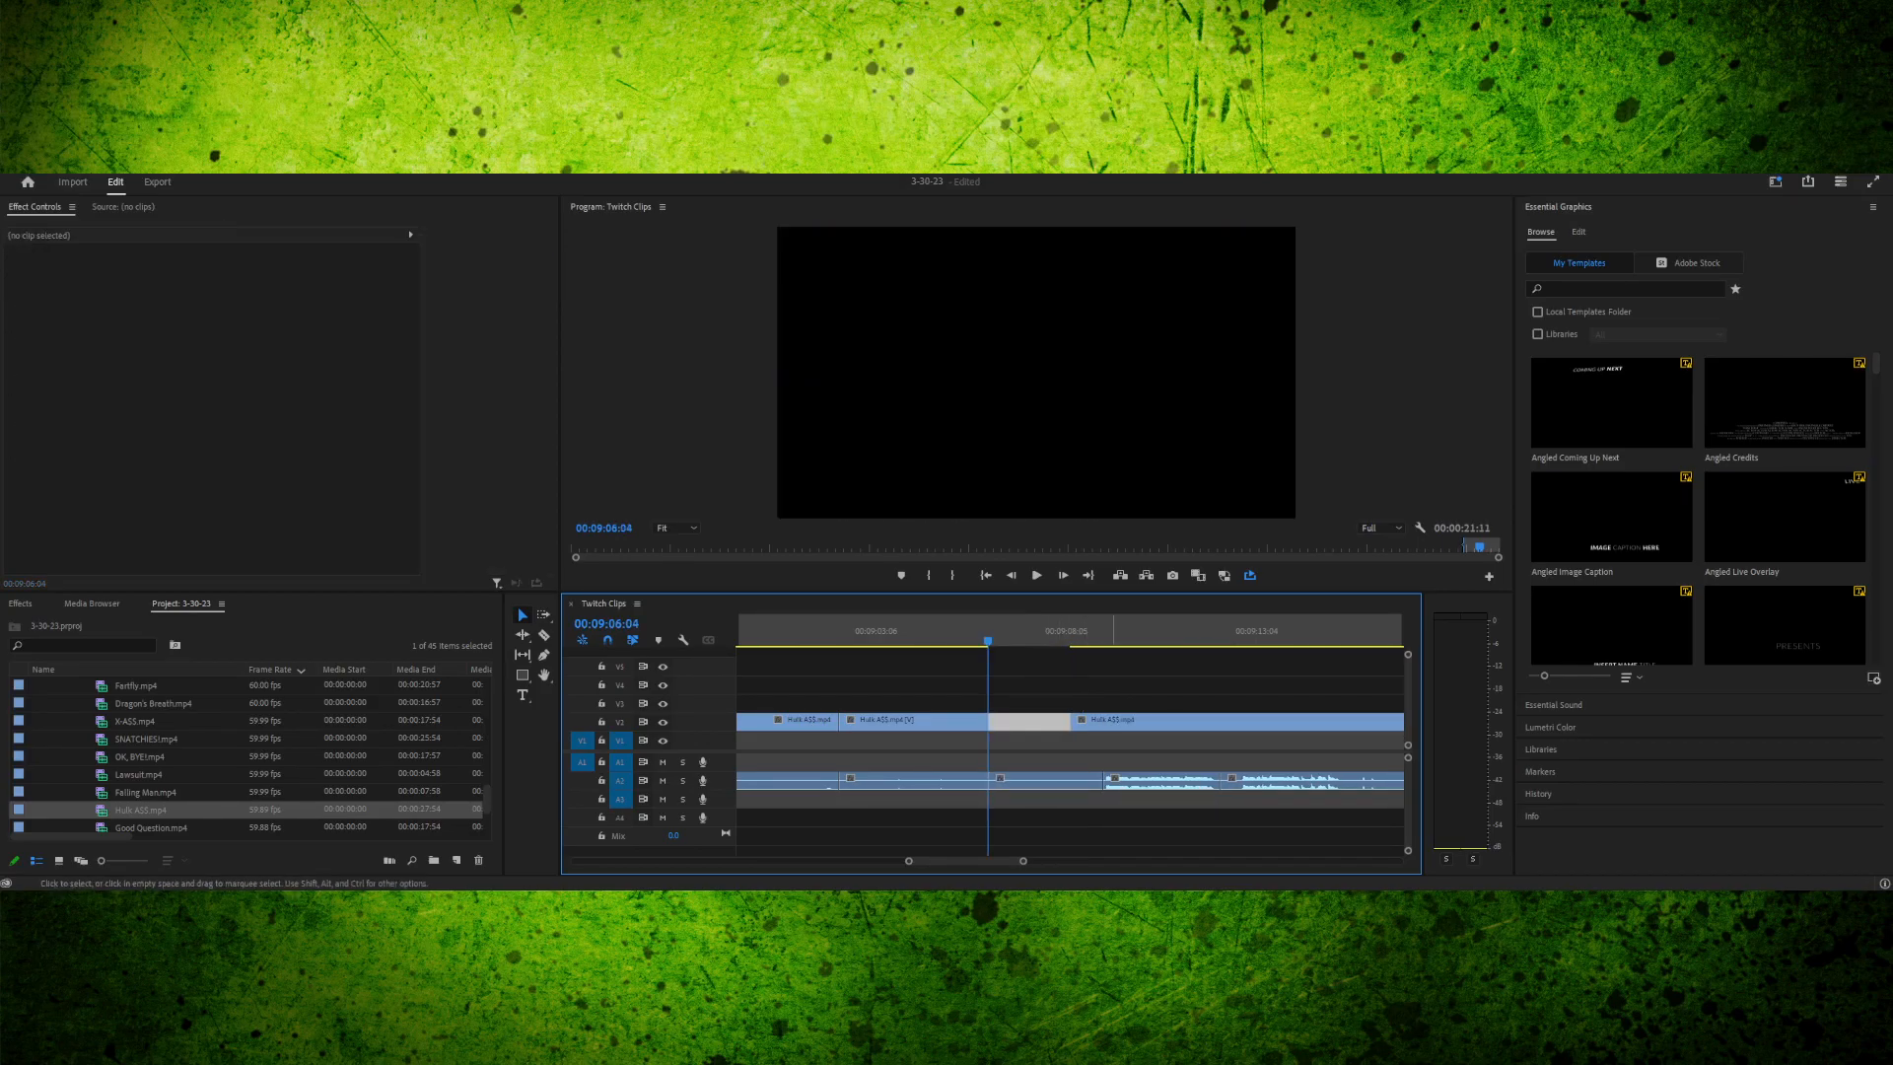
- Try moving only the video of the last Hulk ASS.mp4 segment back to 00:09:06:04 to close the video gap
{"action": "left_click", "coordinate": [1211, 722]}
{"action": "key", "text": "minus"}
{"action": "key", "text": "minus"}
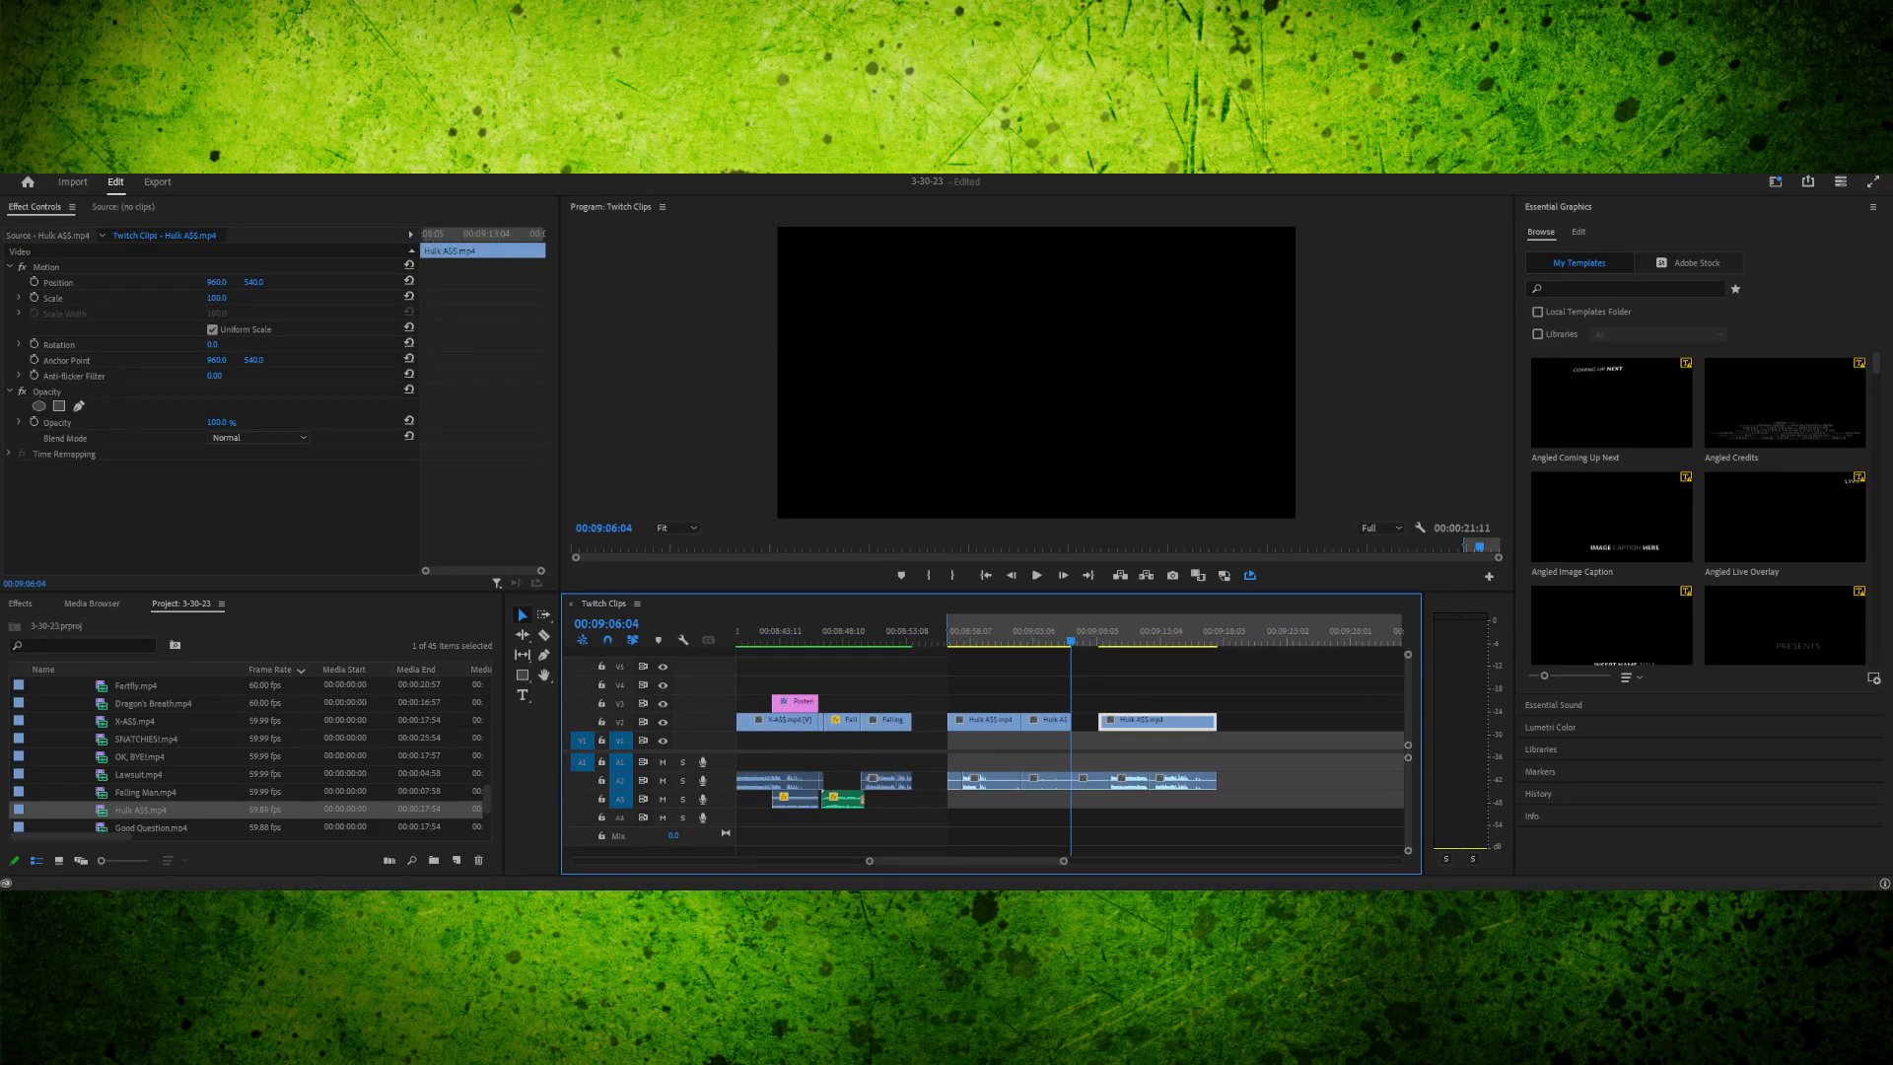
{"action": "left_click_drag", "start_coordinate": [1200, 721], "coordinate": [1172, 722]}
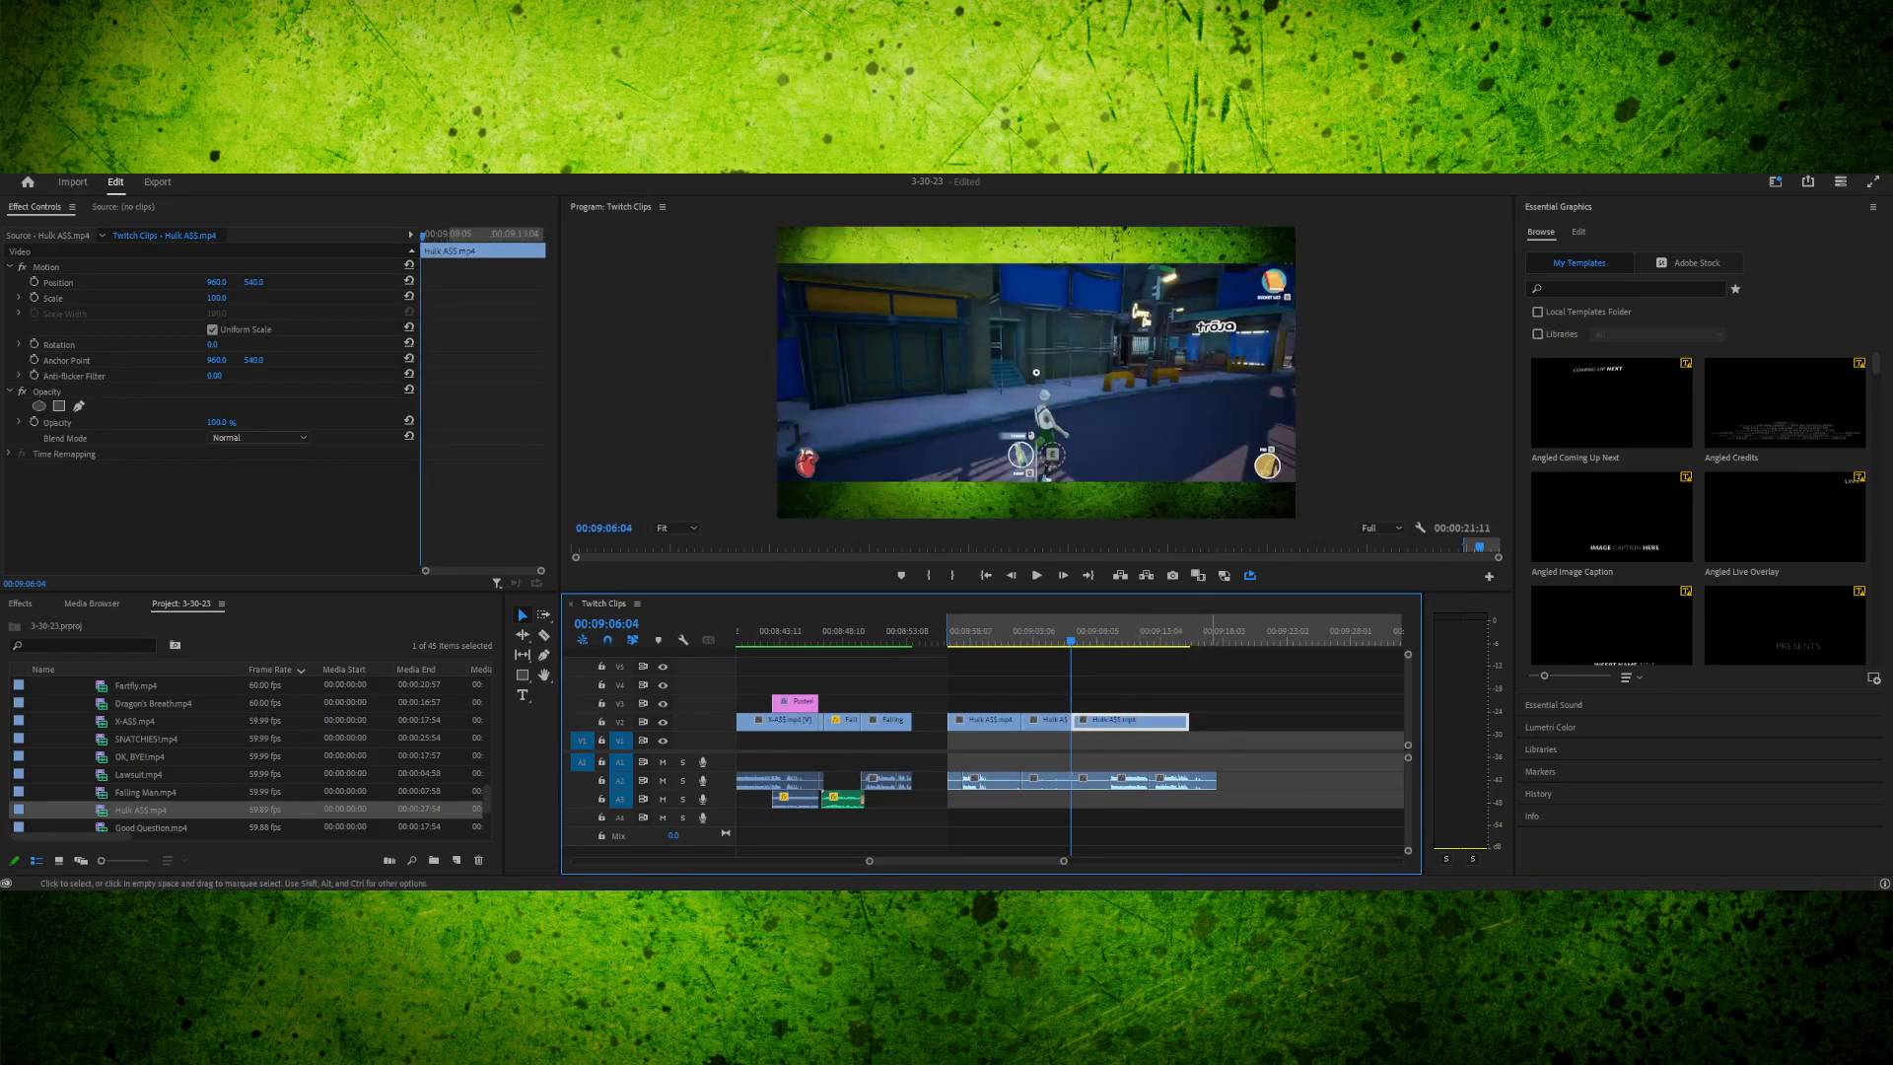
- Play back across the join at 00:09:06:04 to check the sync with the audio, and undo the video move
{"action": "left_click_drag", "start_coordinate": [1084, 633], "coordinate": [1058, 633]}
{"action": "key", "text": "space"}
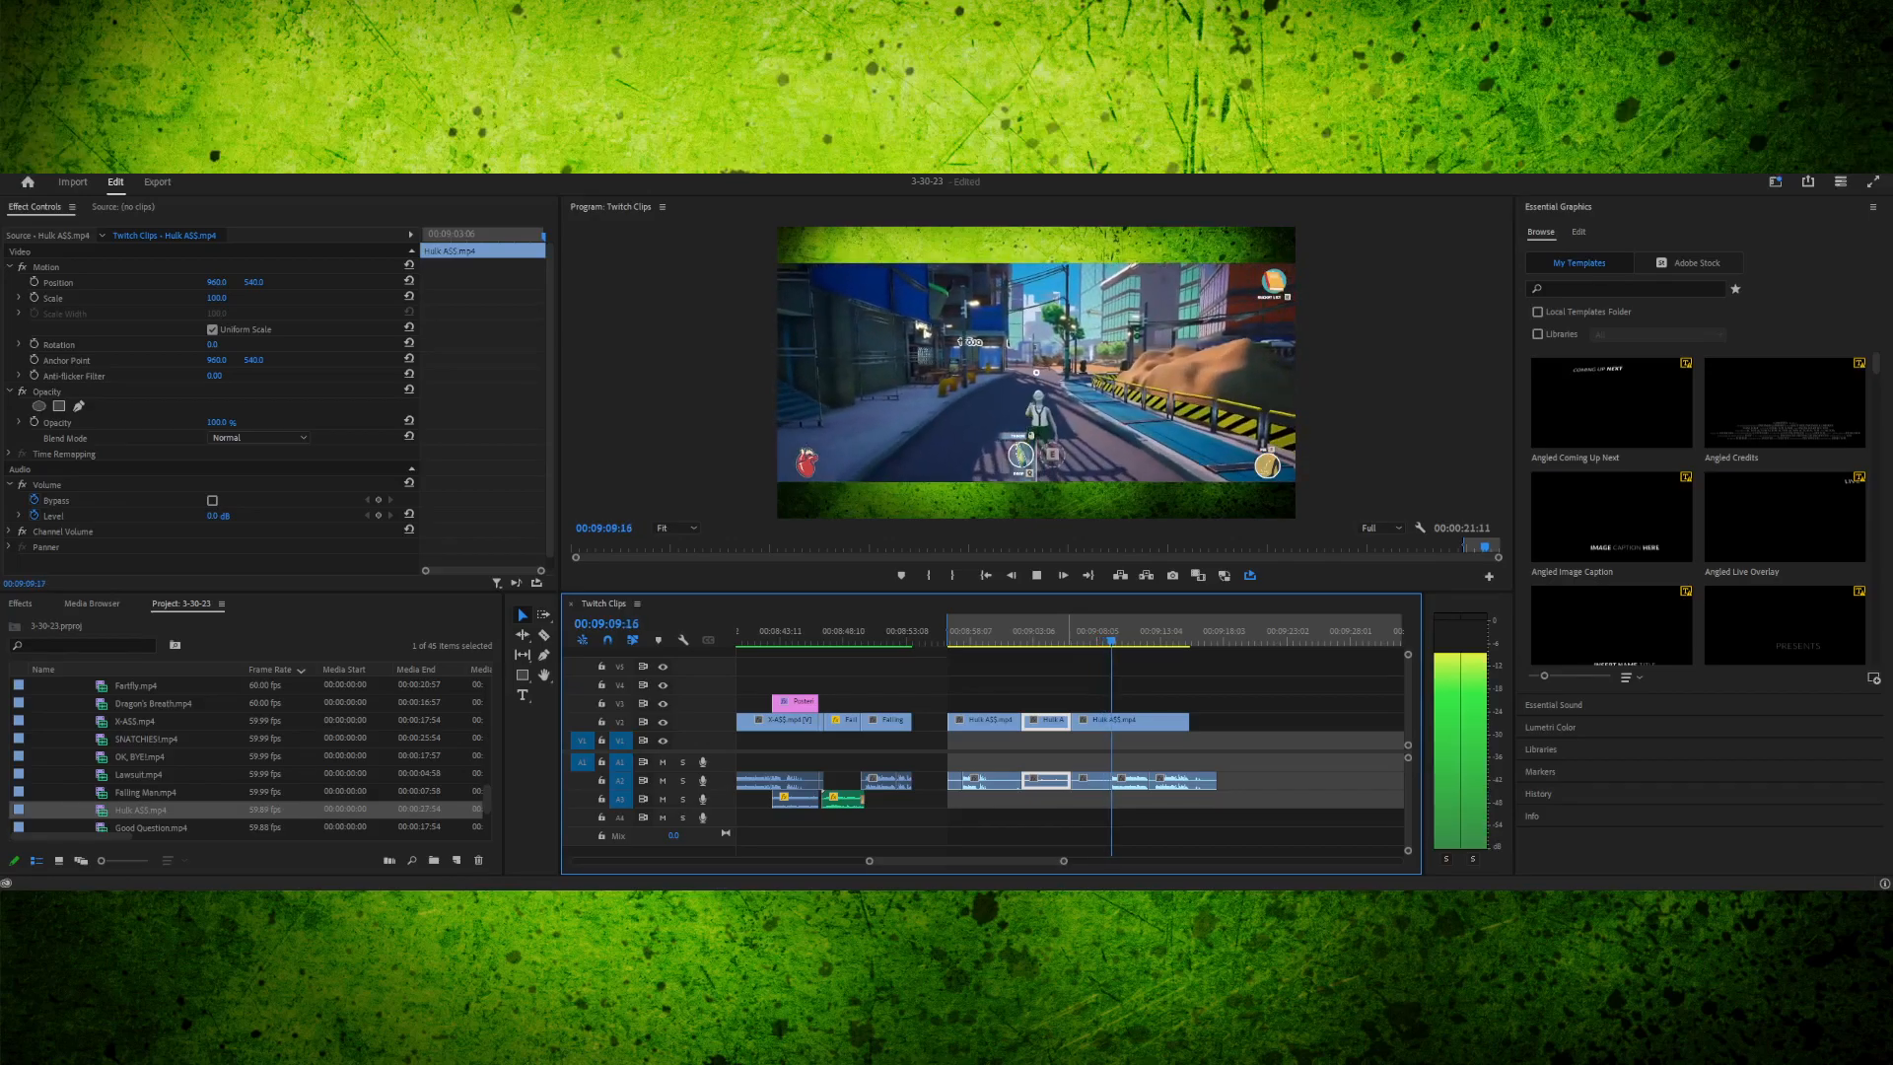
{"action": "key", "text": "minus"}
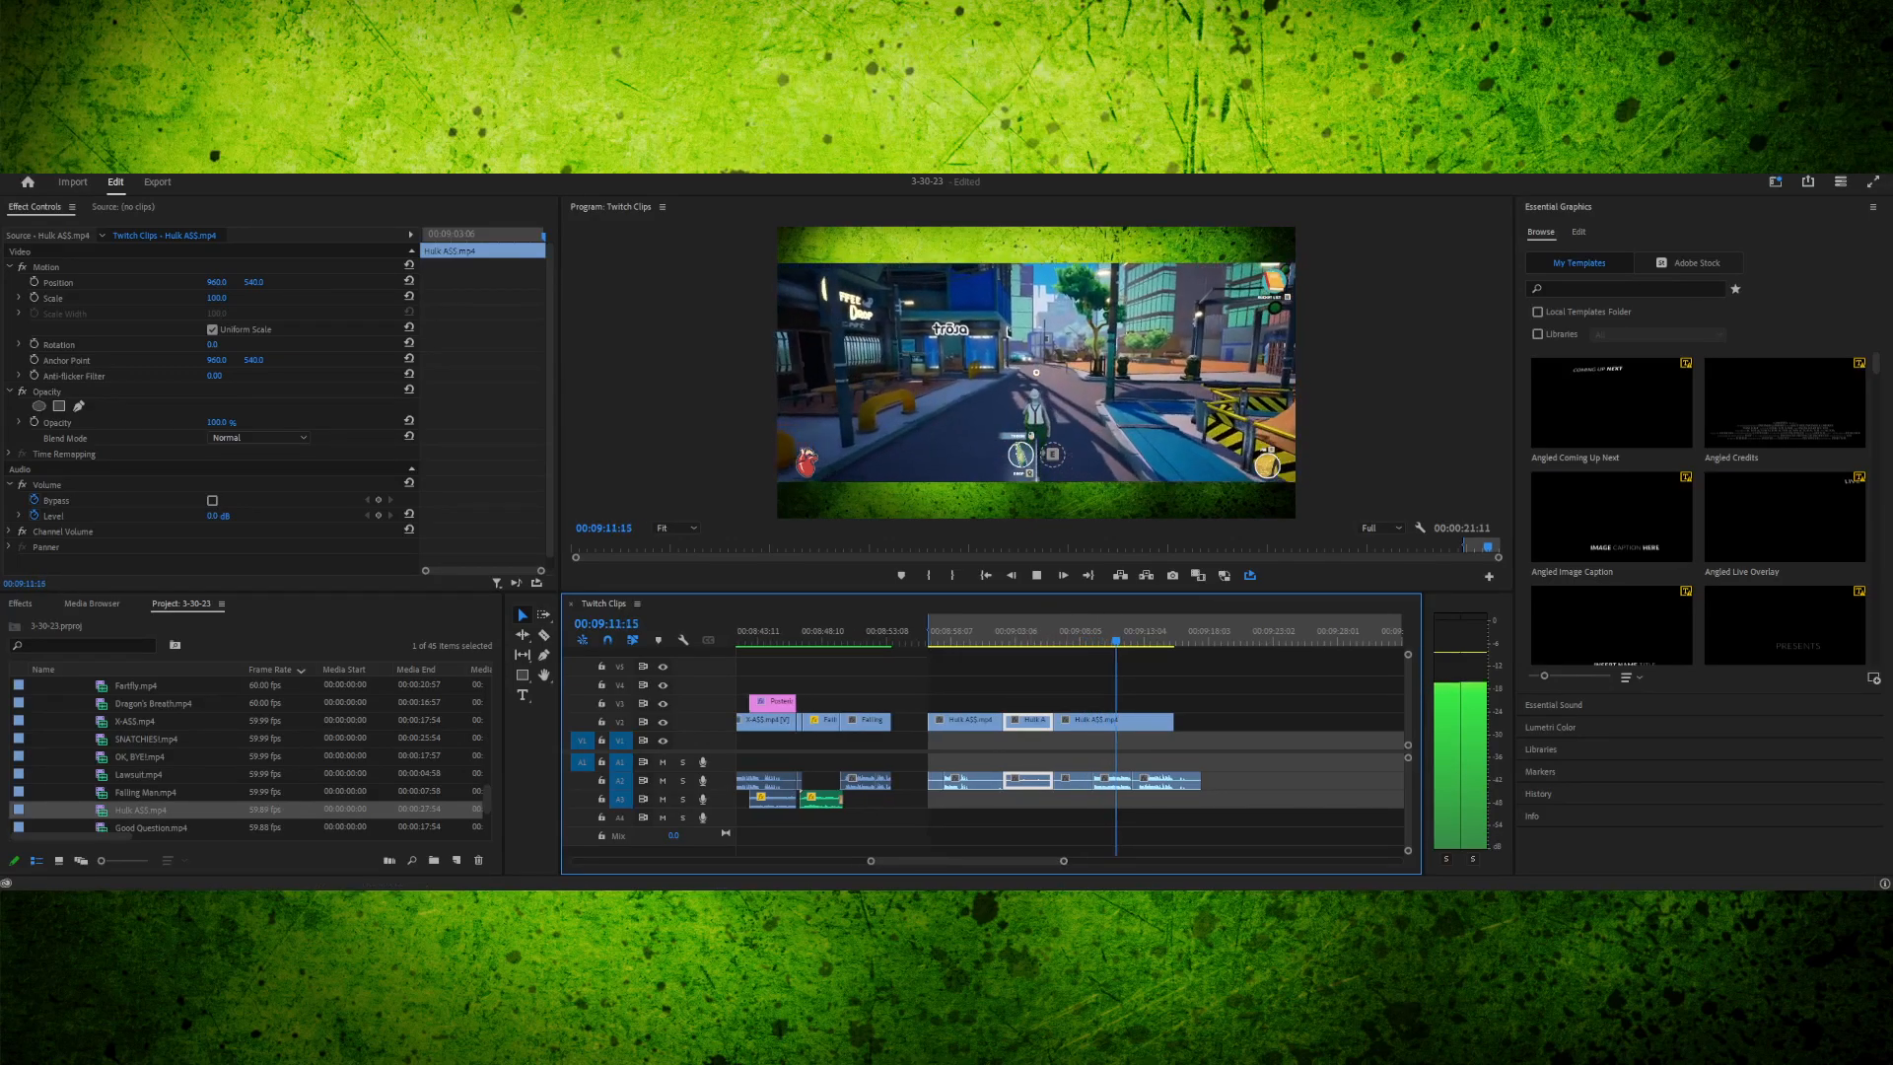
{"action": "key", "text": "equal"}
{"action": "key", "text": "equal"}
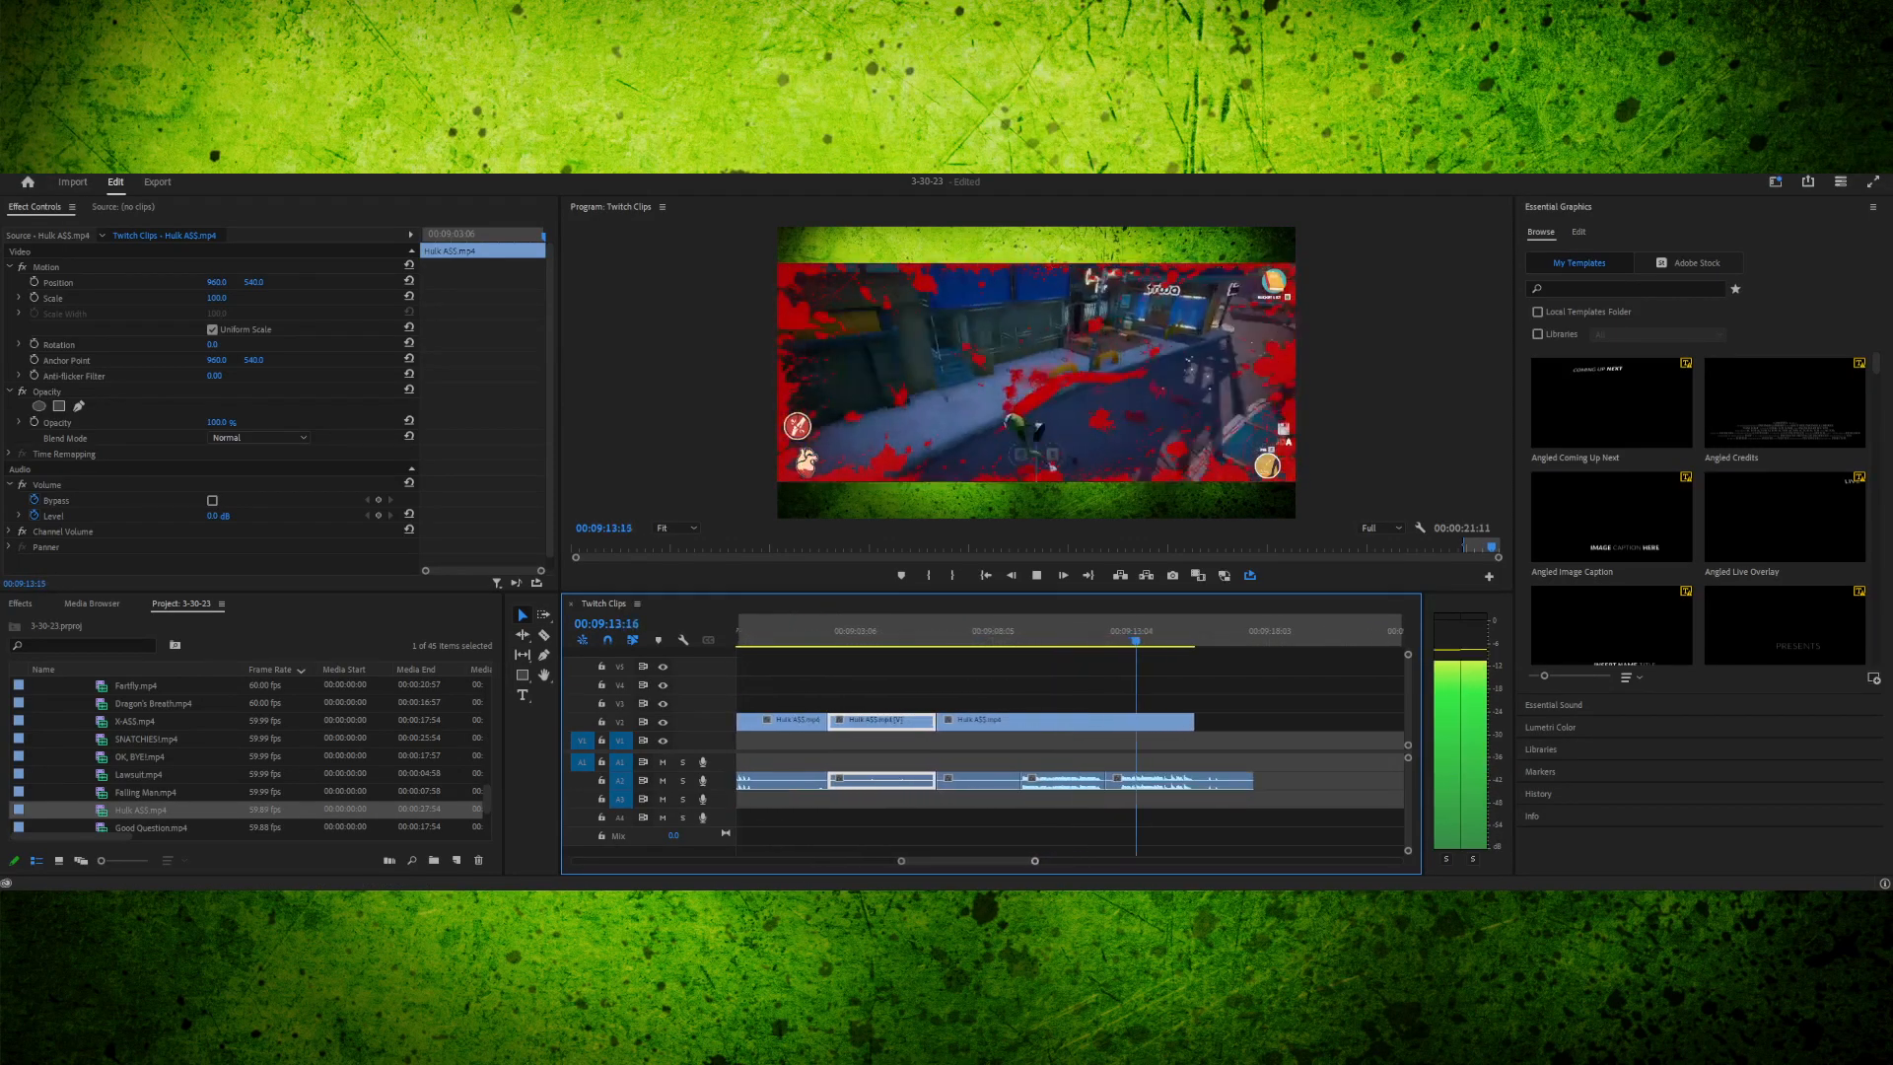
{"action": "key", "text": "space"}
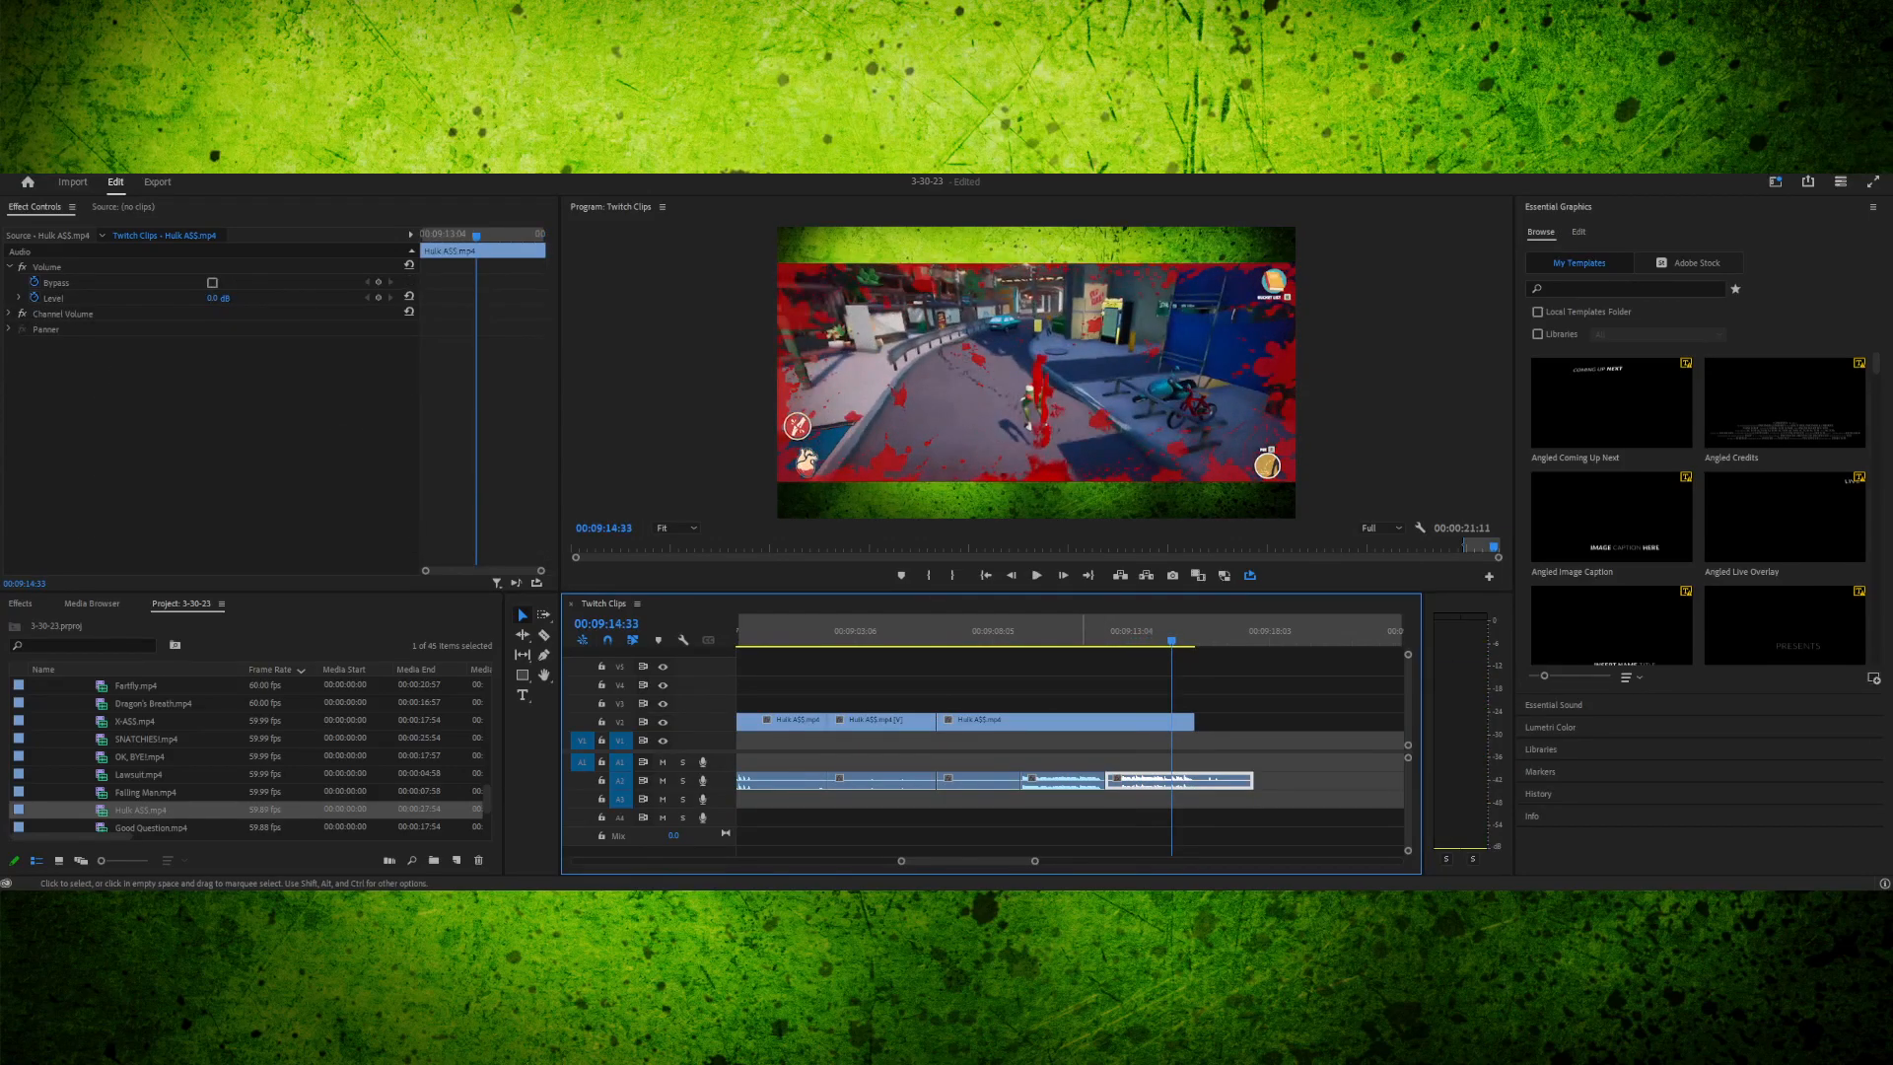
{"action": "key", "text": "ctrl+z"}
- Play through the video gap, delete the audio piece beginning at 00:09:06:04 beneath it, and ripple delete the remaining gap
{"action": "left_click", "coordinate": [942, 631]}
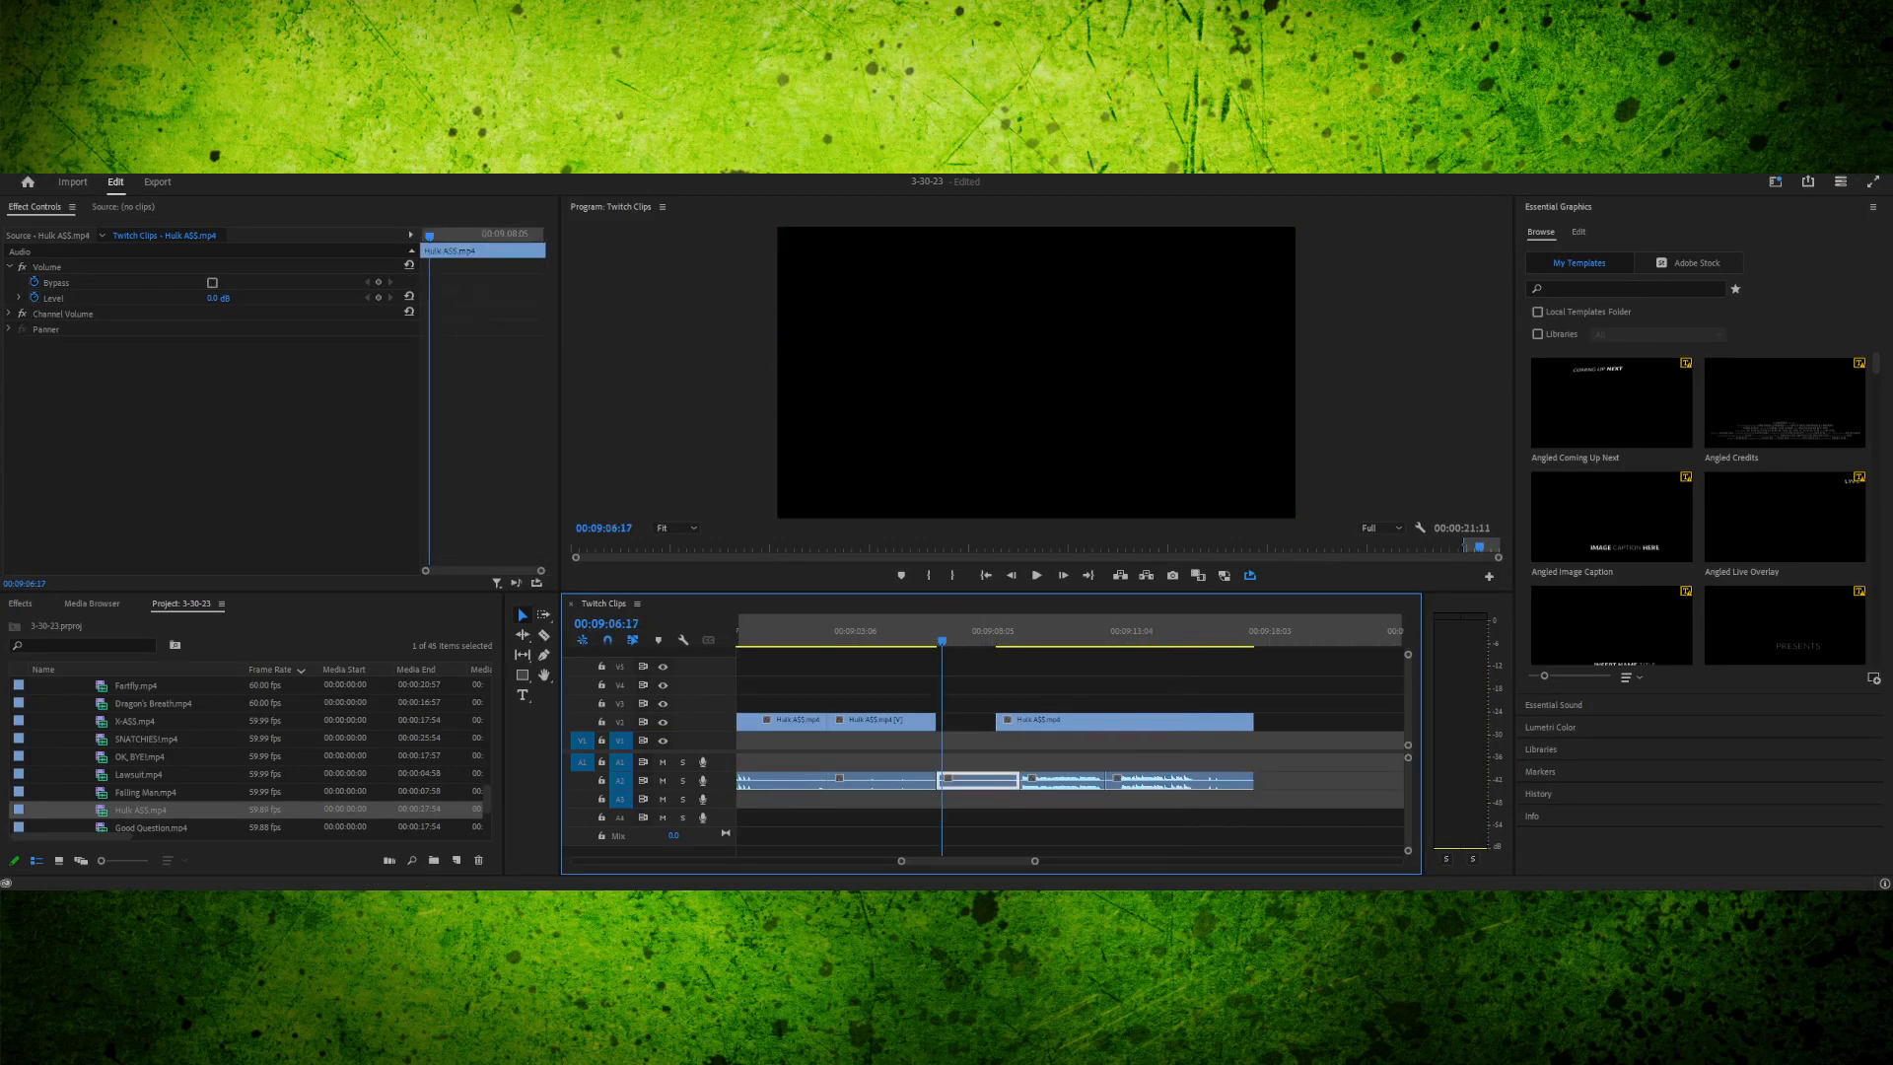
{"action": "left_click", "coordinate": [917, 631]}
{"action": "key", "text": "space"}
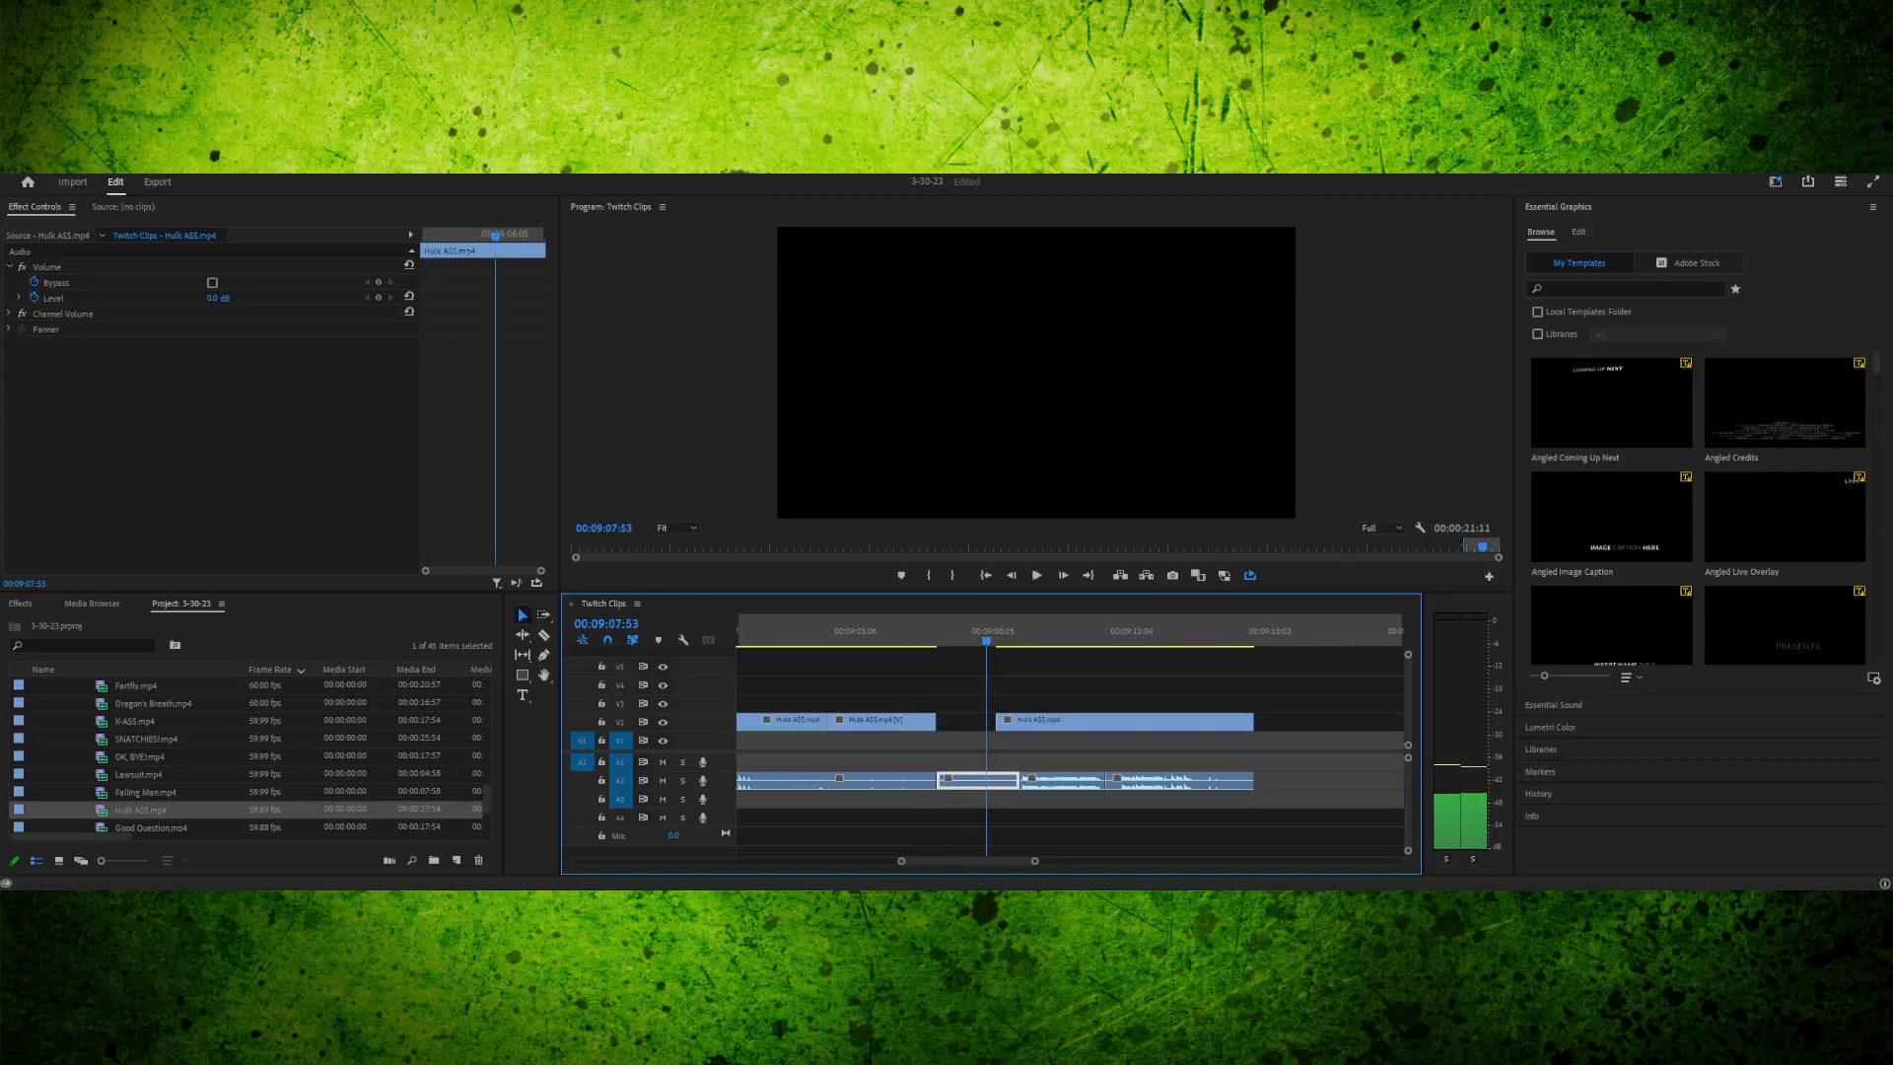
{"action": "key", "text": "Delete"}
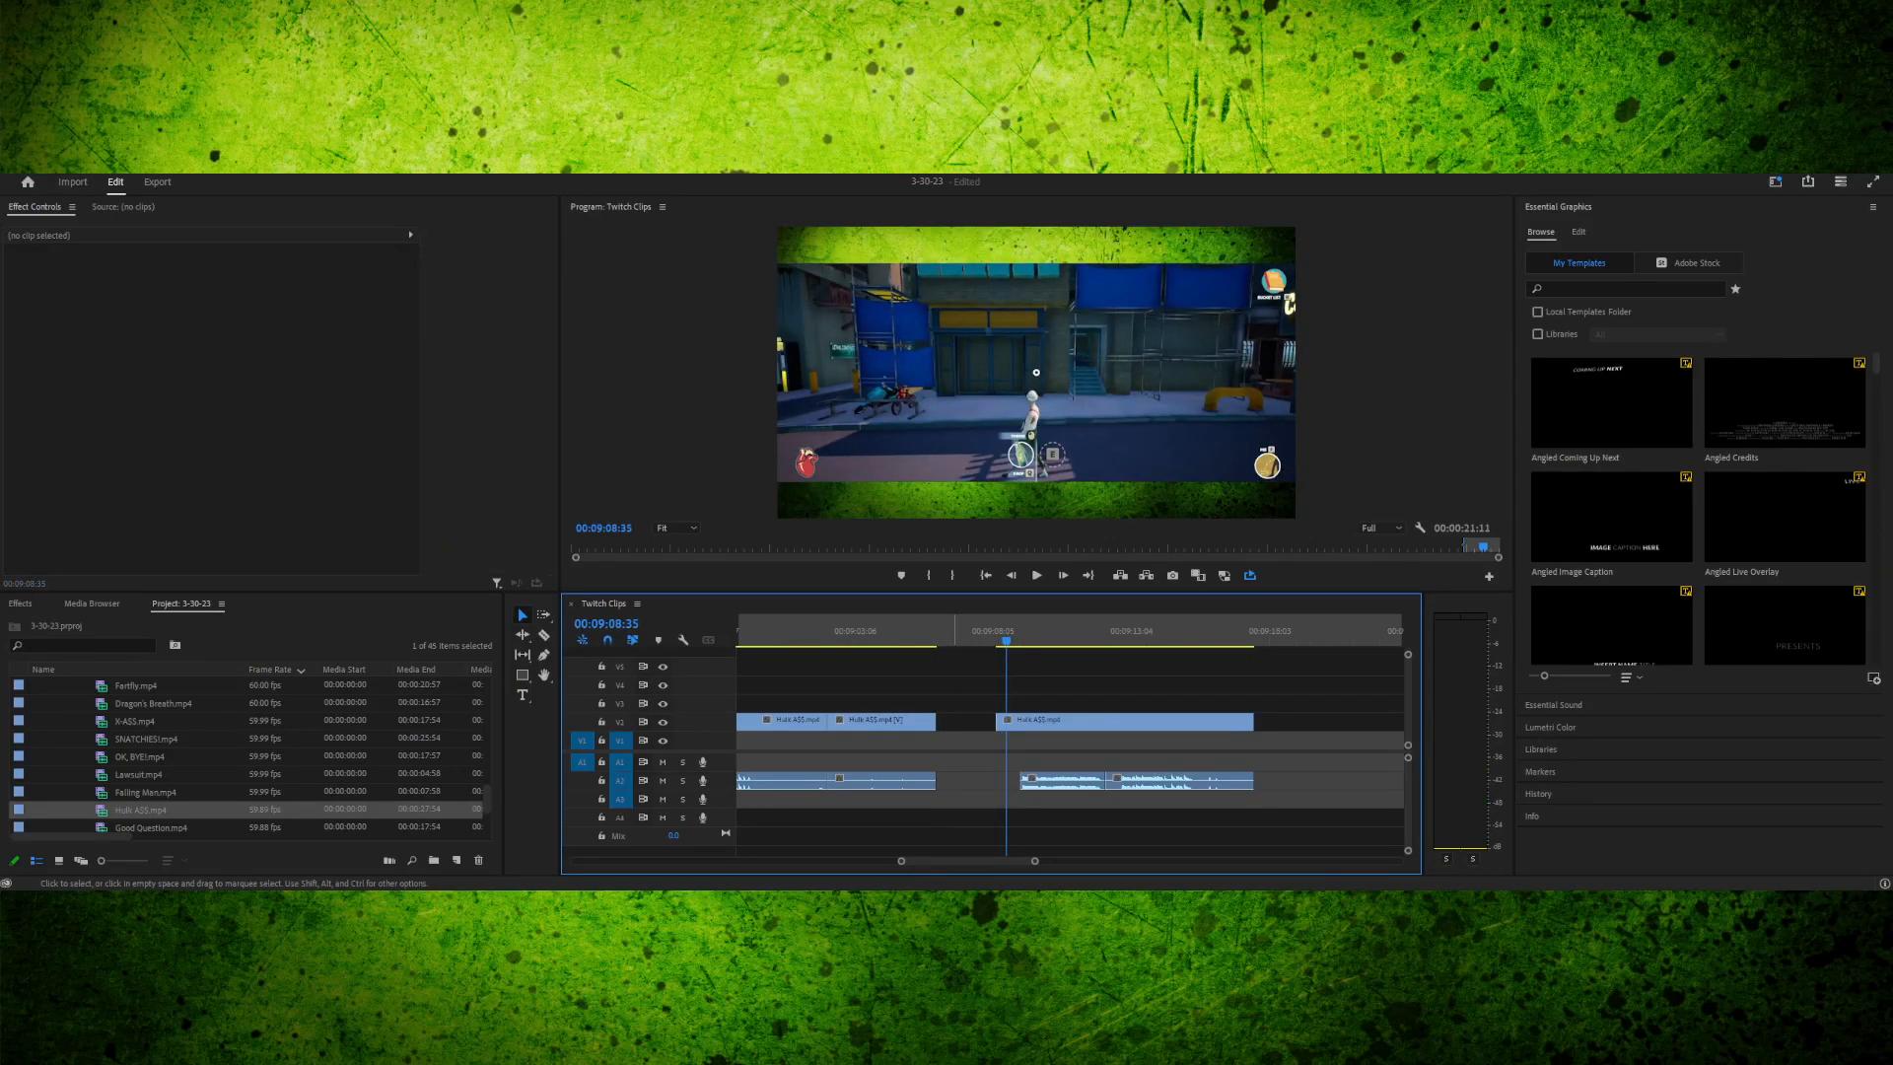
{"action": "key", "text": "Delete"}
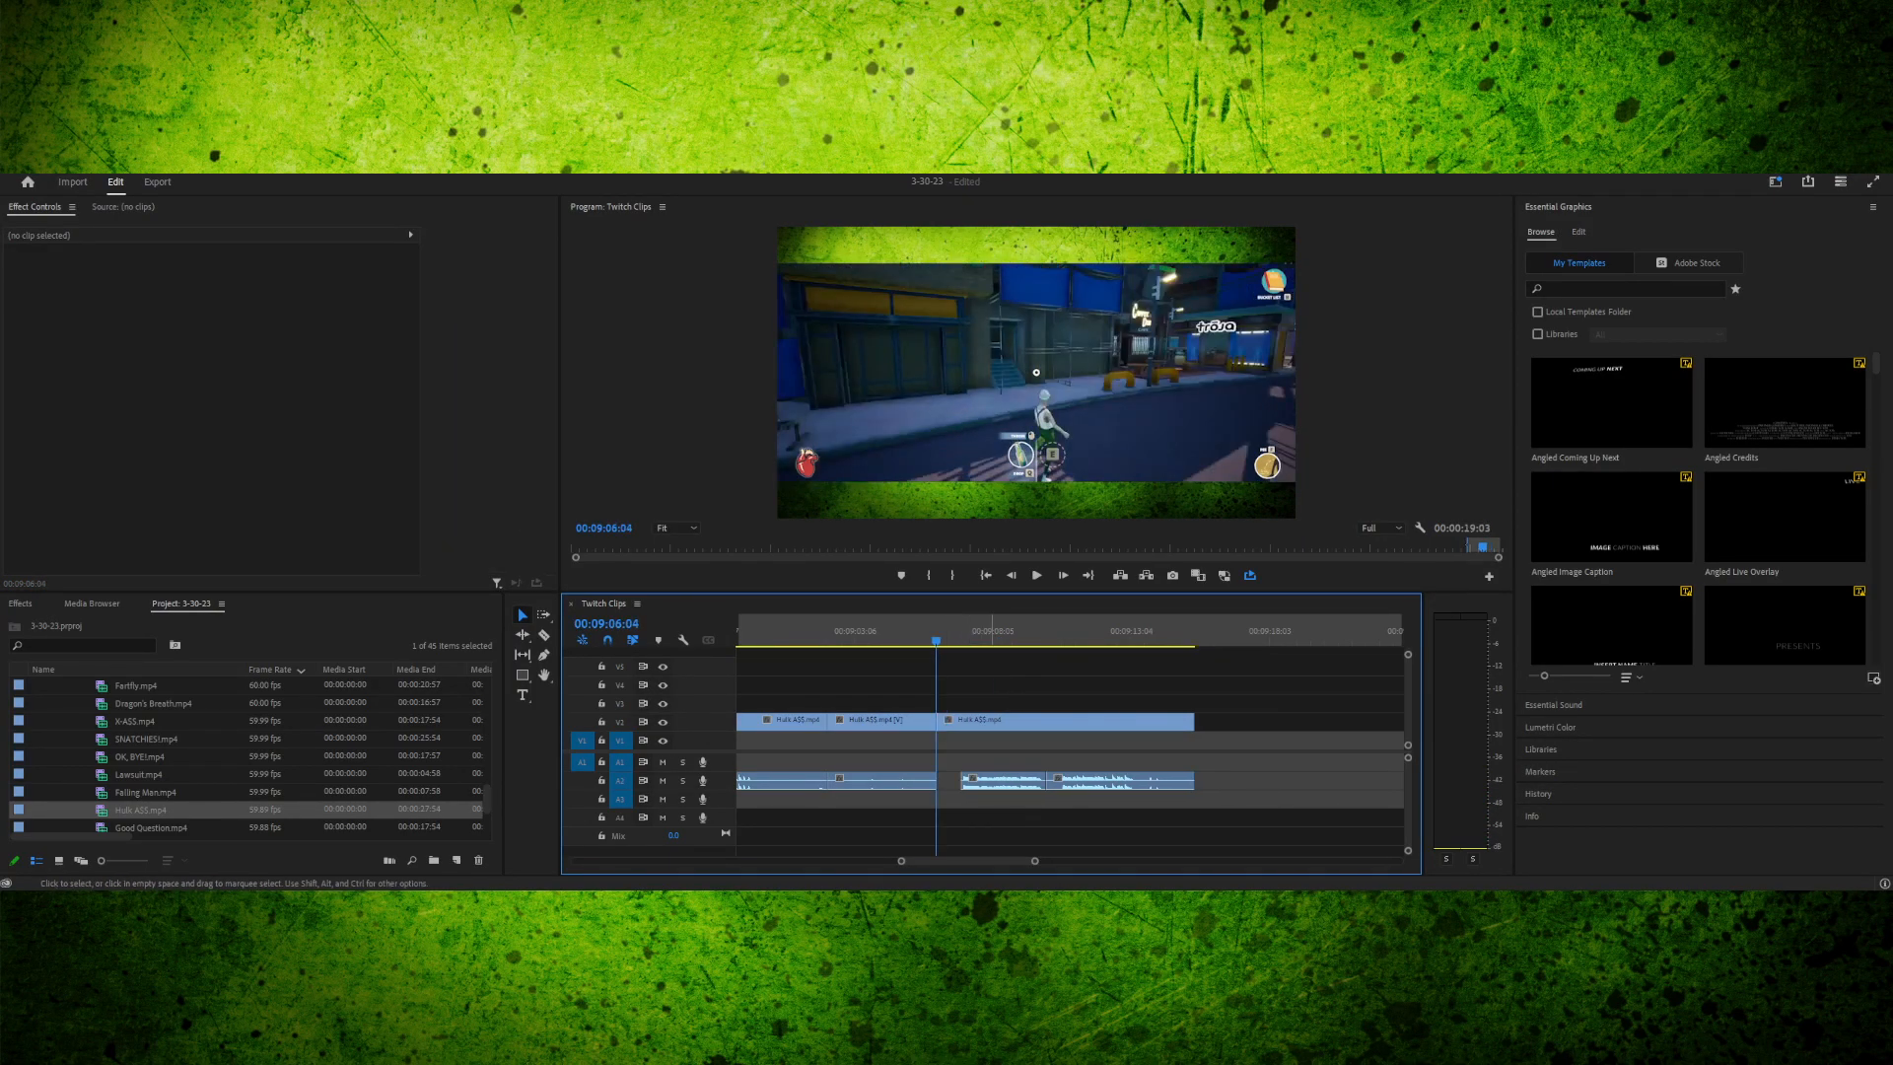
- Extend the start of the following audio back to 00:09:06:04 and play back across the join
{"action": "left_click_drag", "start_coordinate": [1077, 802], "coordinate": [937, 781]}
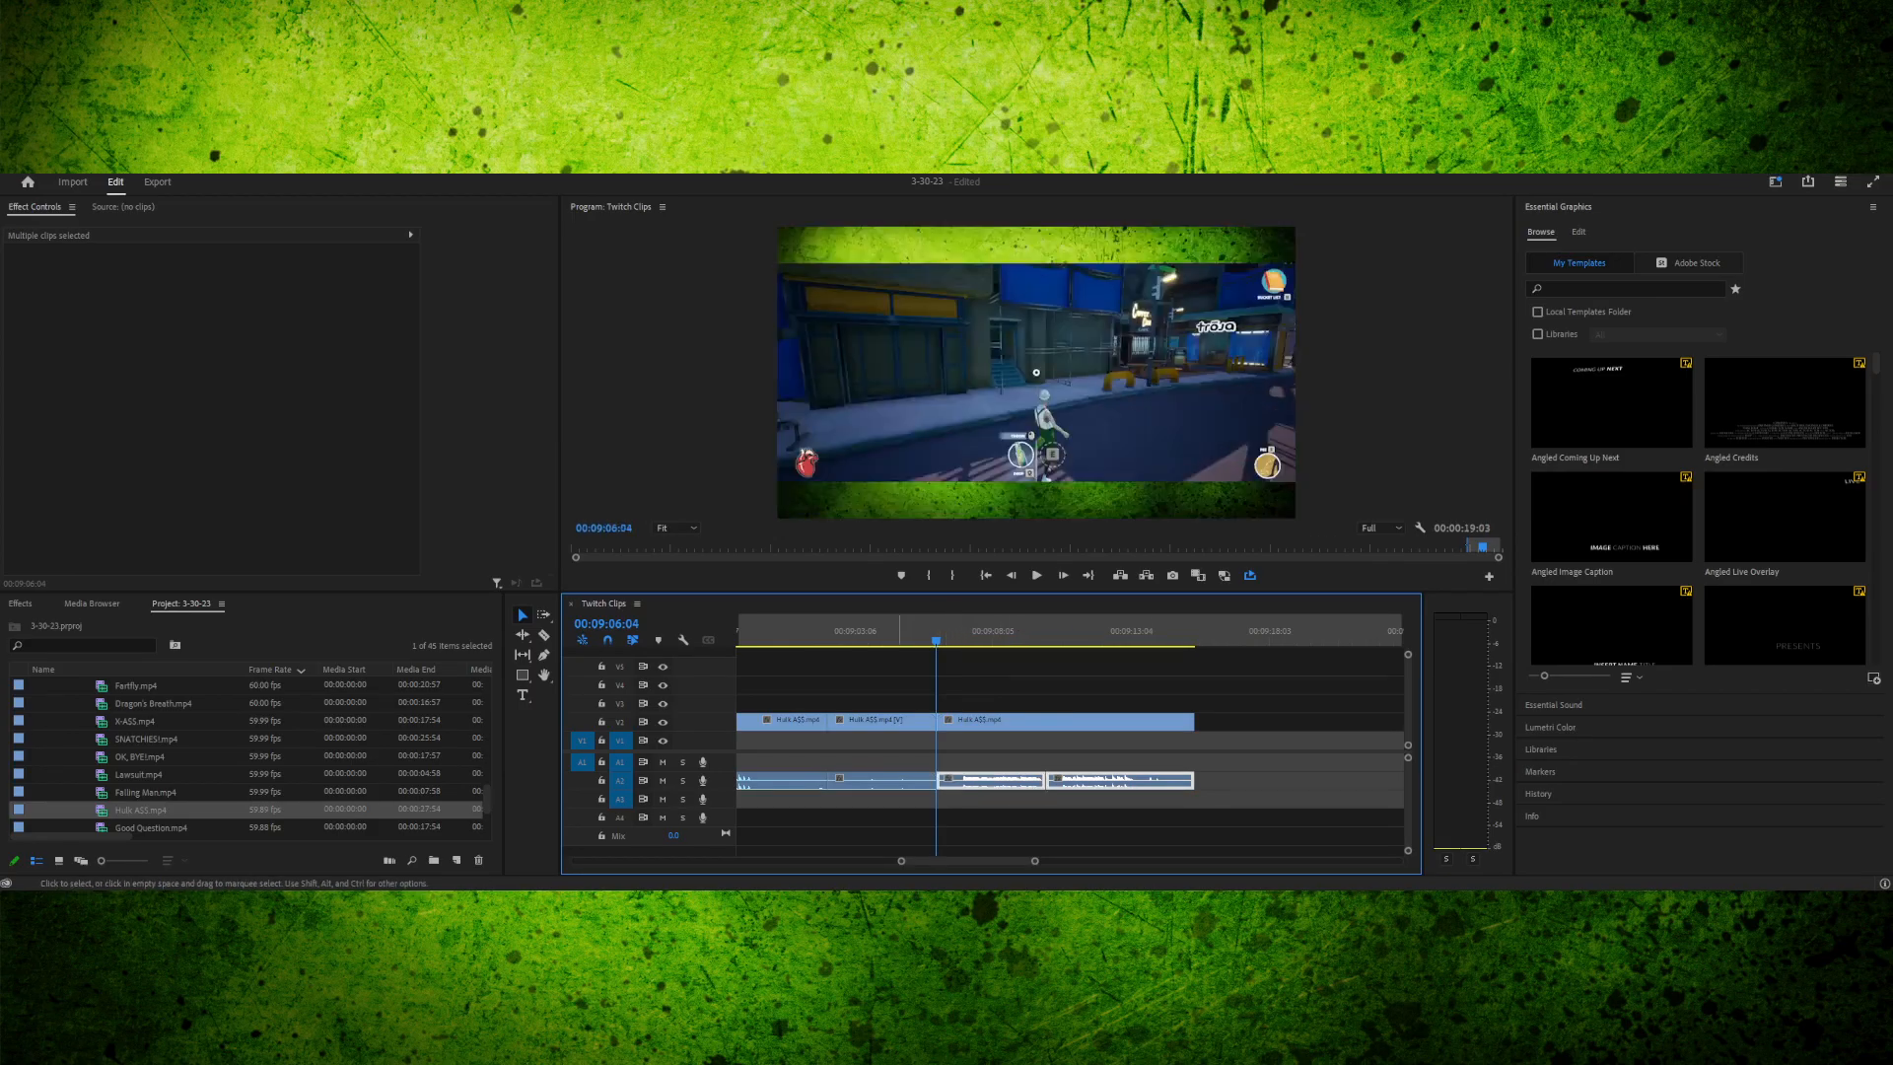
{"action": "left_click", "coordinate": [899, 780]}
{"action": "left_click", "coordinate": [891, 636]}
{"action": "key", "text": "space"}
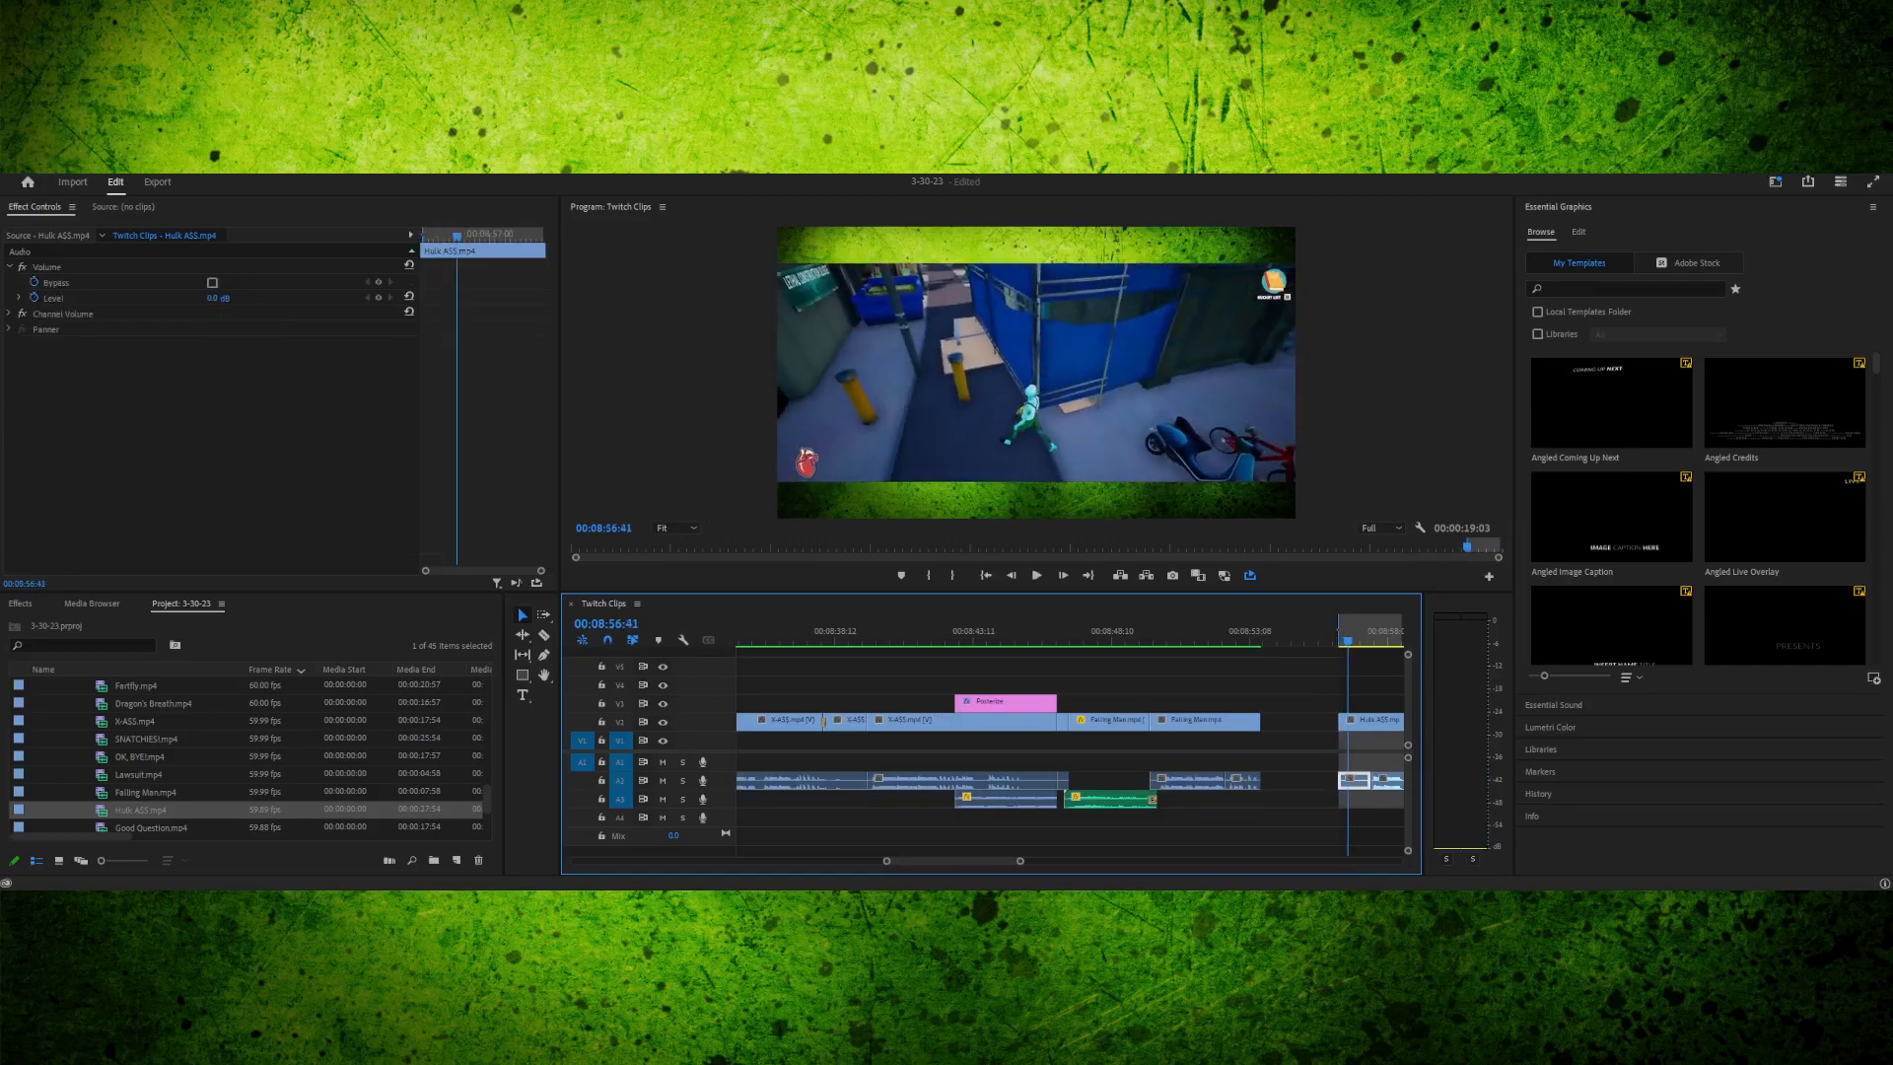
- Play back the edited Hulk ASS.mp4 clip from 00:08:56:41 to 00:09:03:36 and replay its opening to review the cuts
{"action": "left_click_drag", "start_coordinate": [941, 861], "coordinate": [957, 861]}
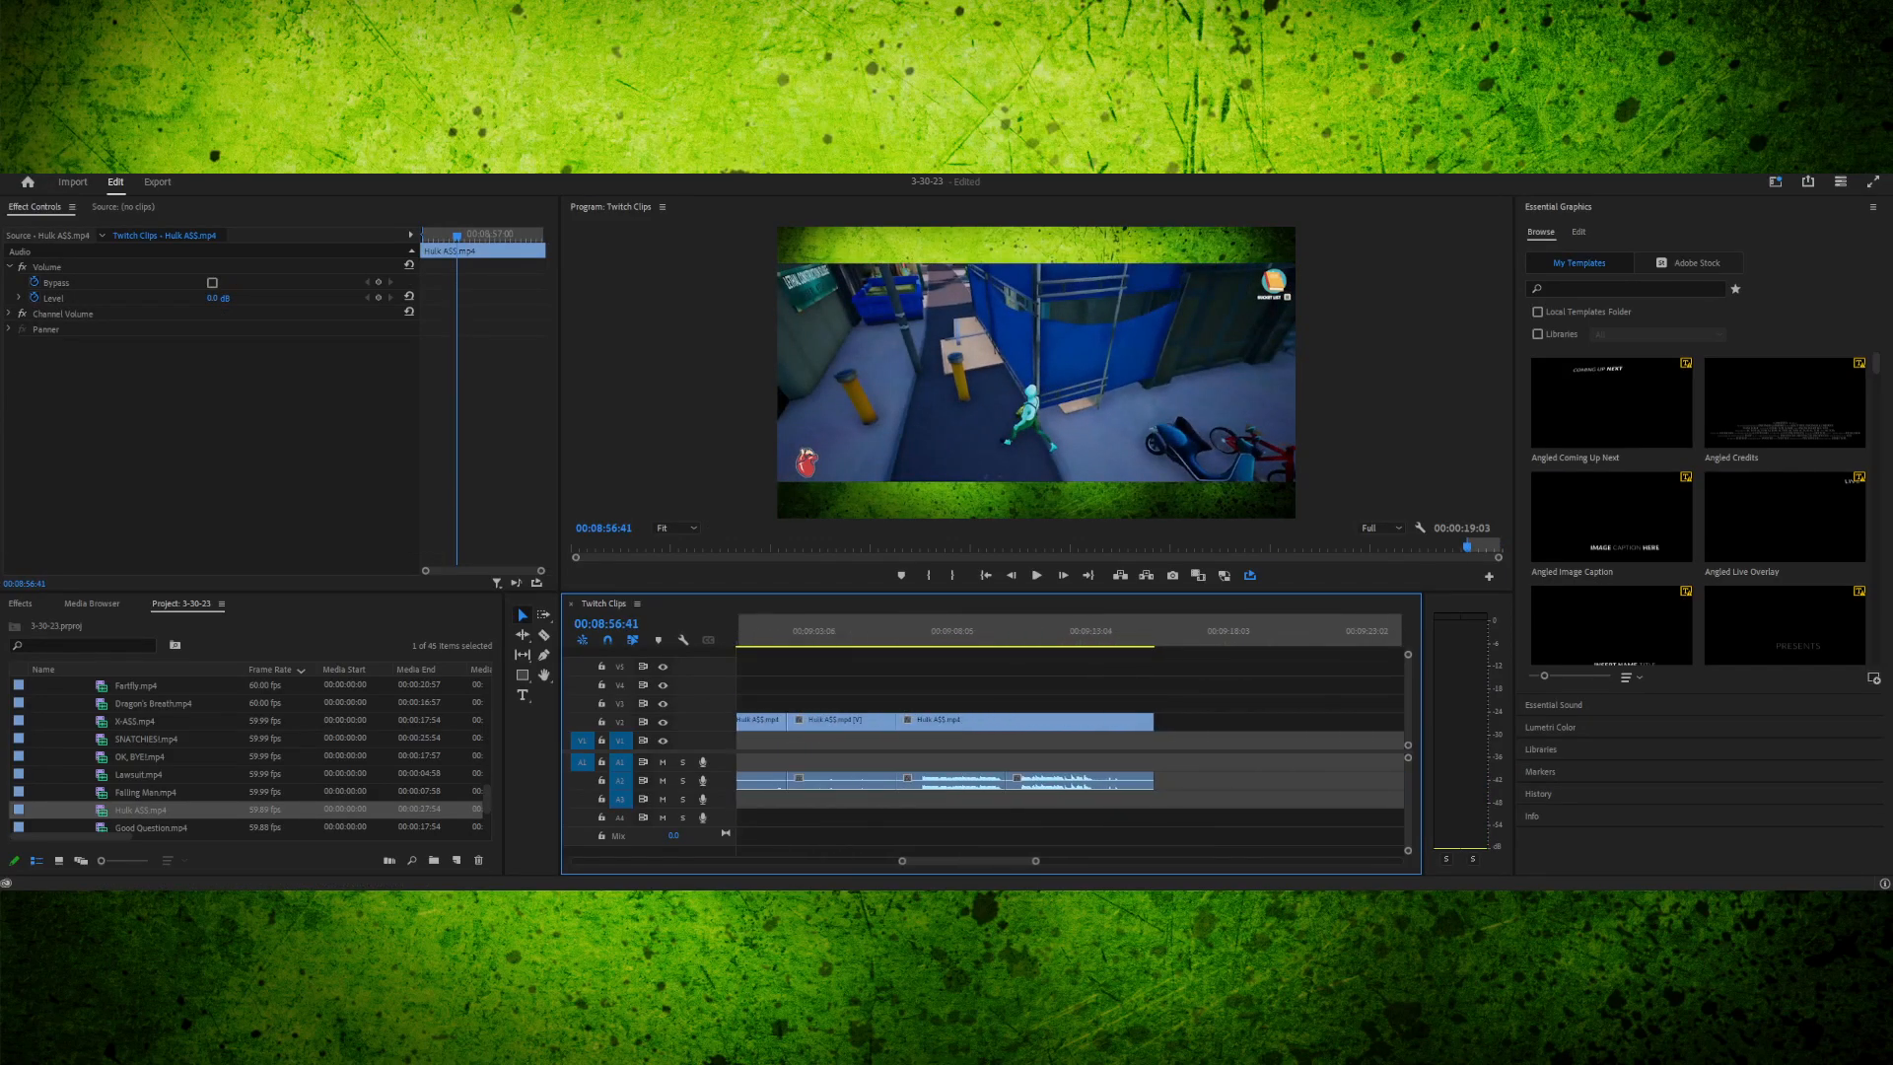
{"action": "key", "text": "space"}
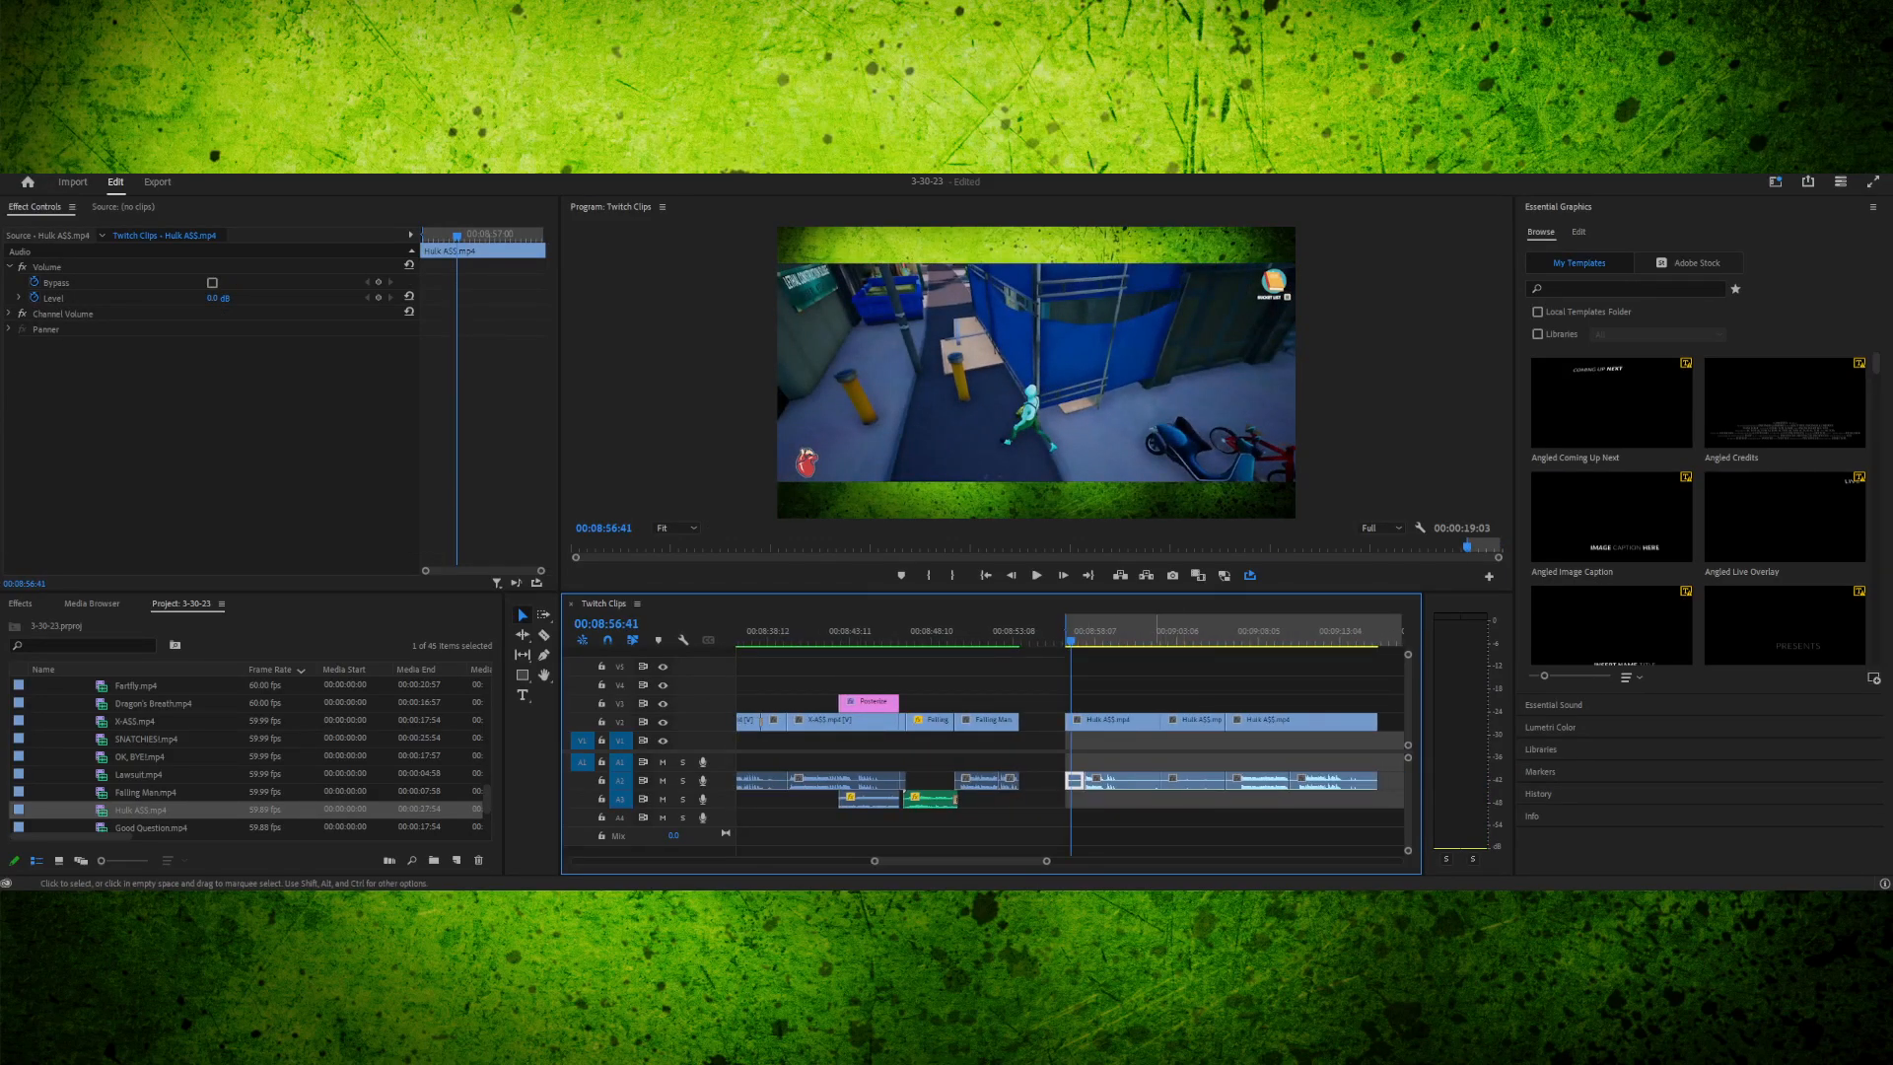
{"action": "key", "text": "space"}
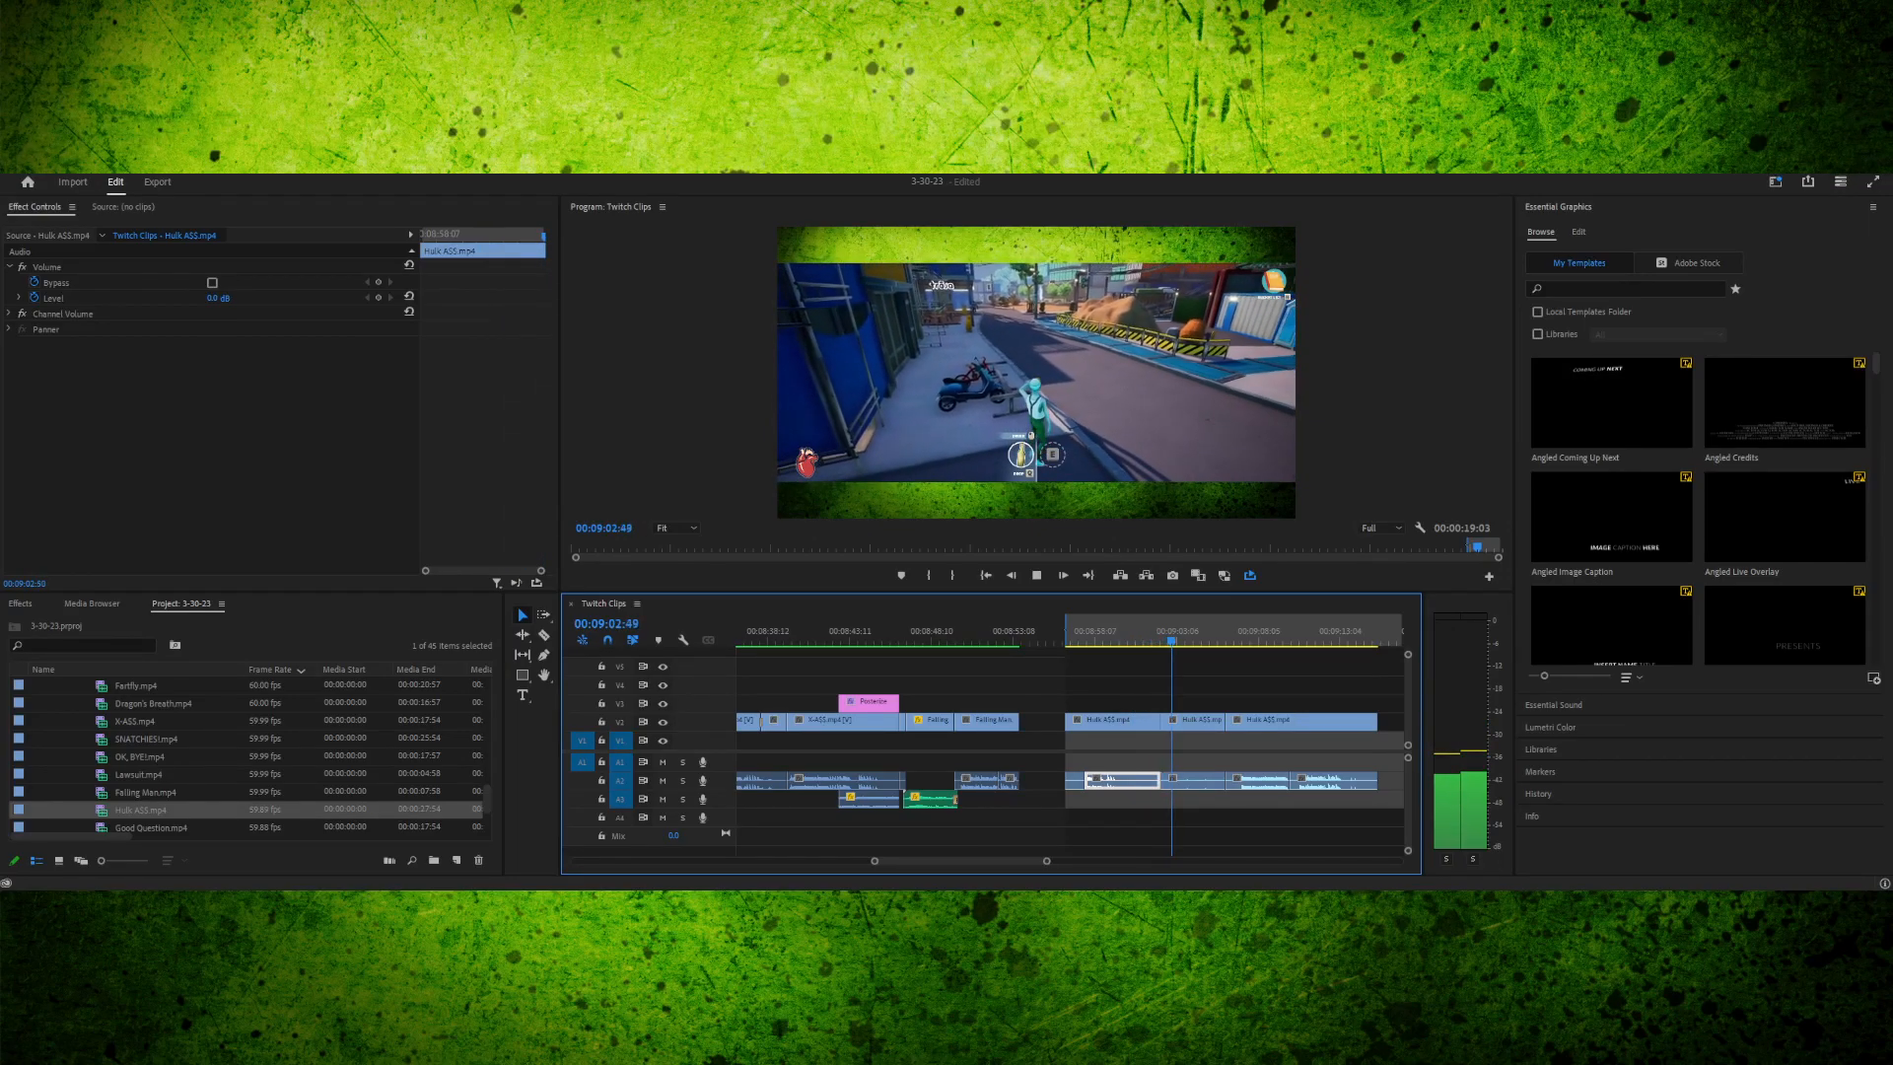
{"action": "key", "text": "space"}
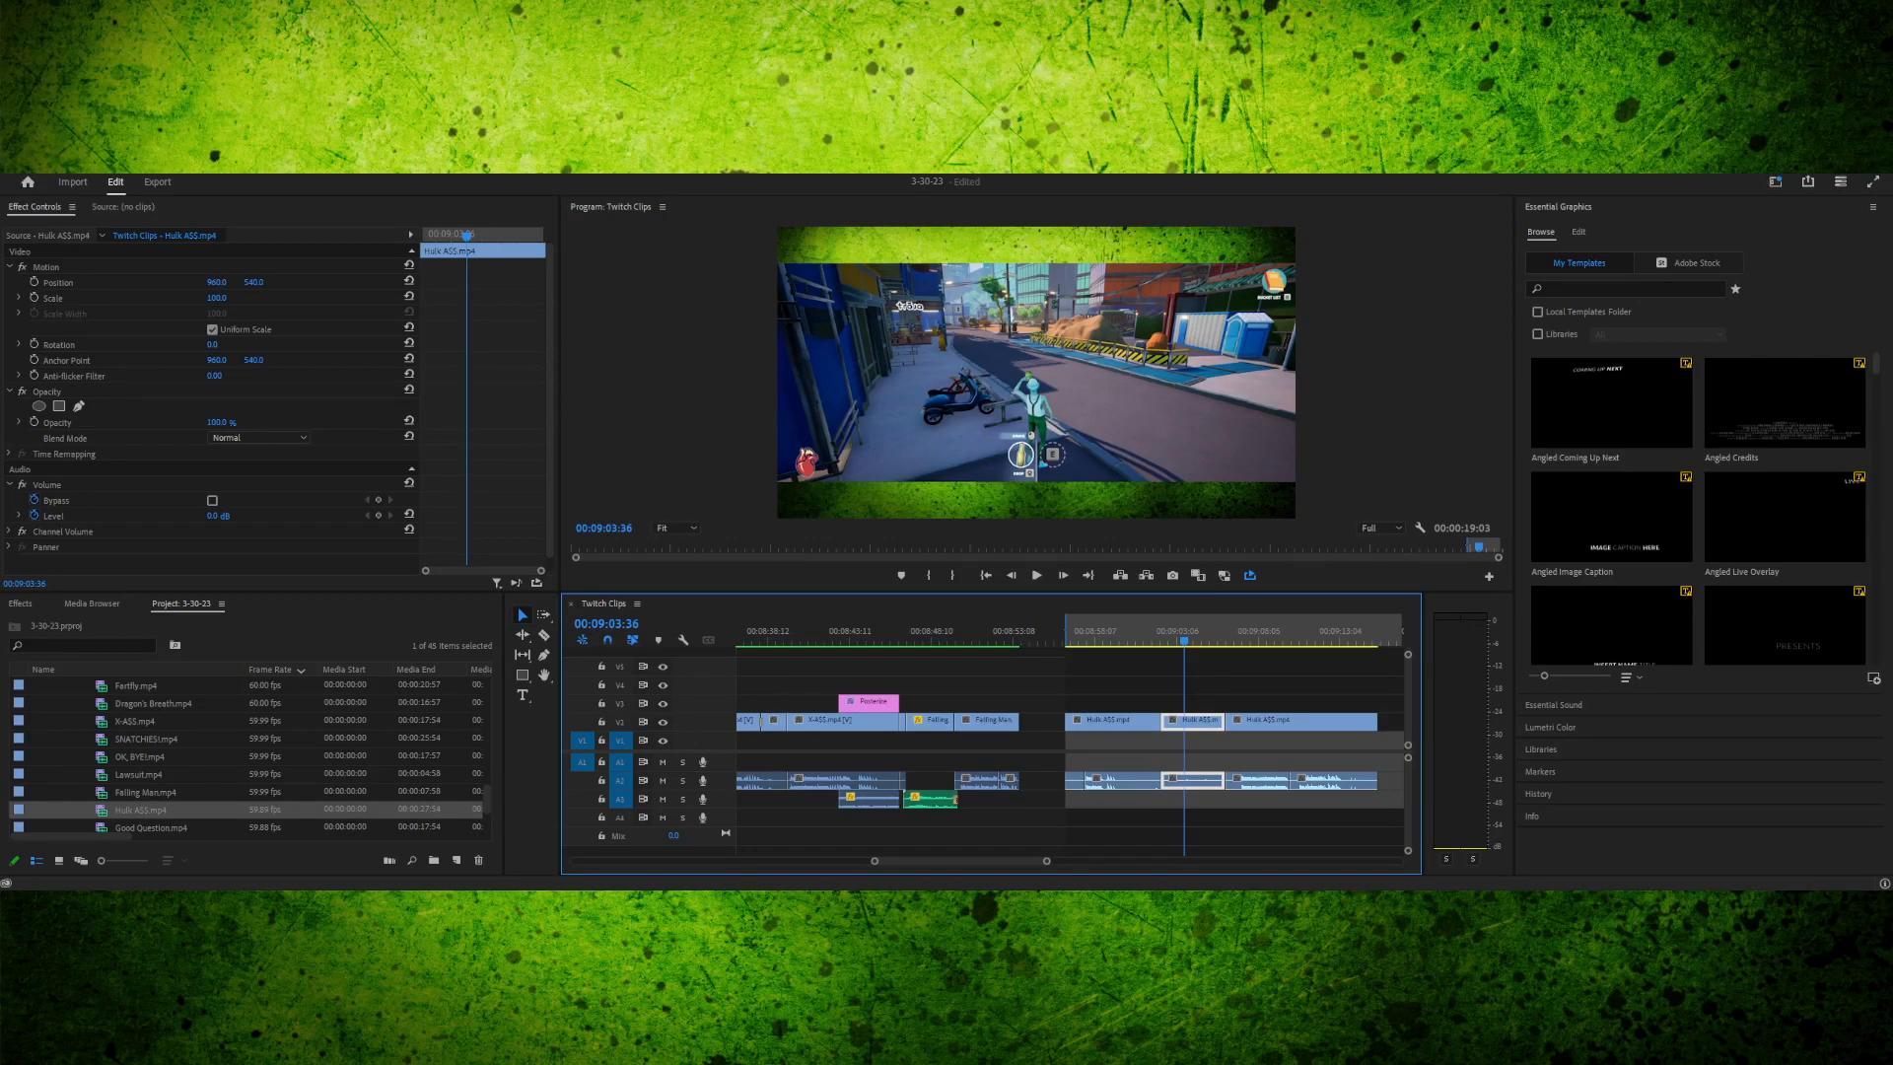
{"action": "left_click_drag", "start_coordinate": [1113, 630], "coordinate": [1082, 630]}
{"action": "key", "text": "space"}
{"action": "key", "text": "space"}
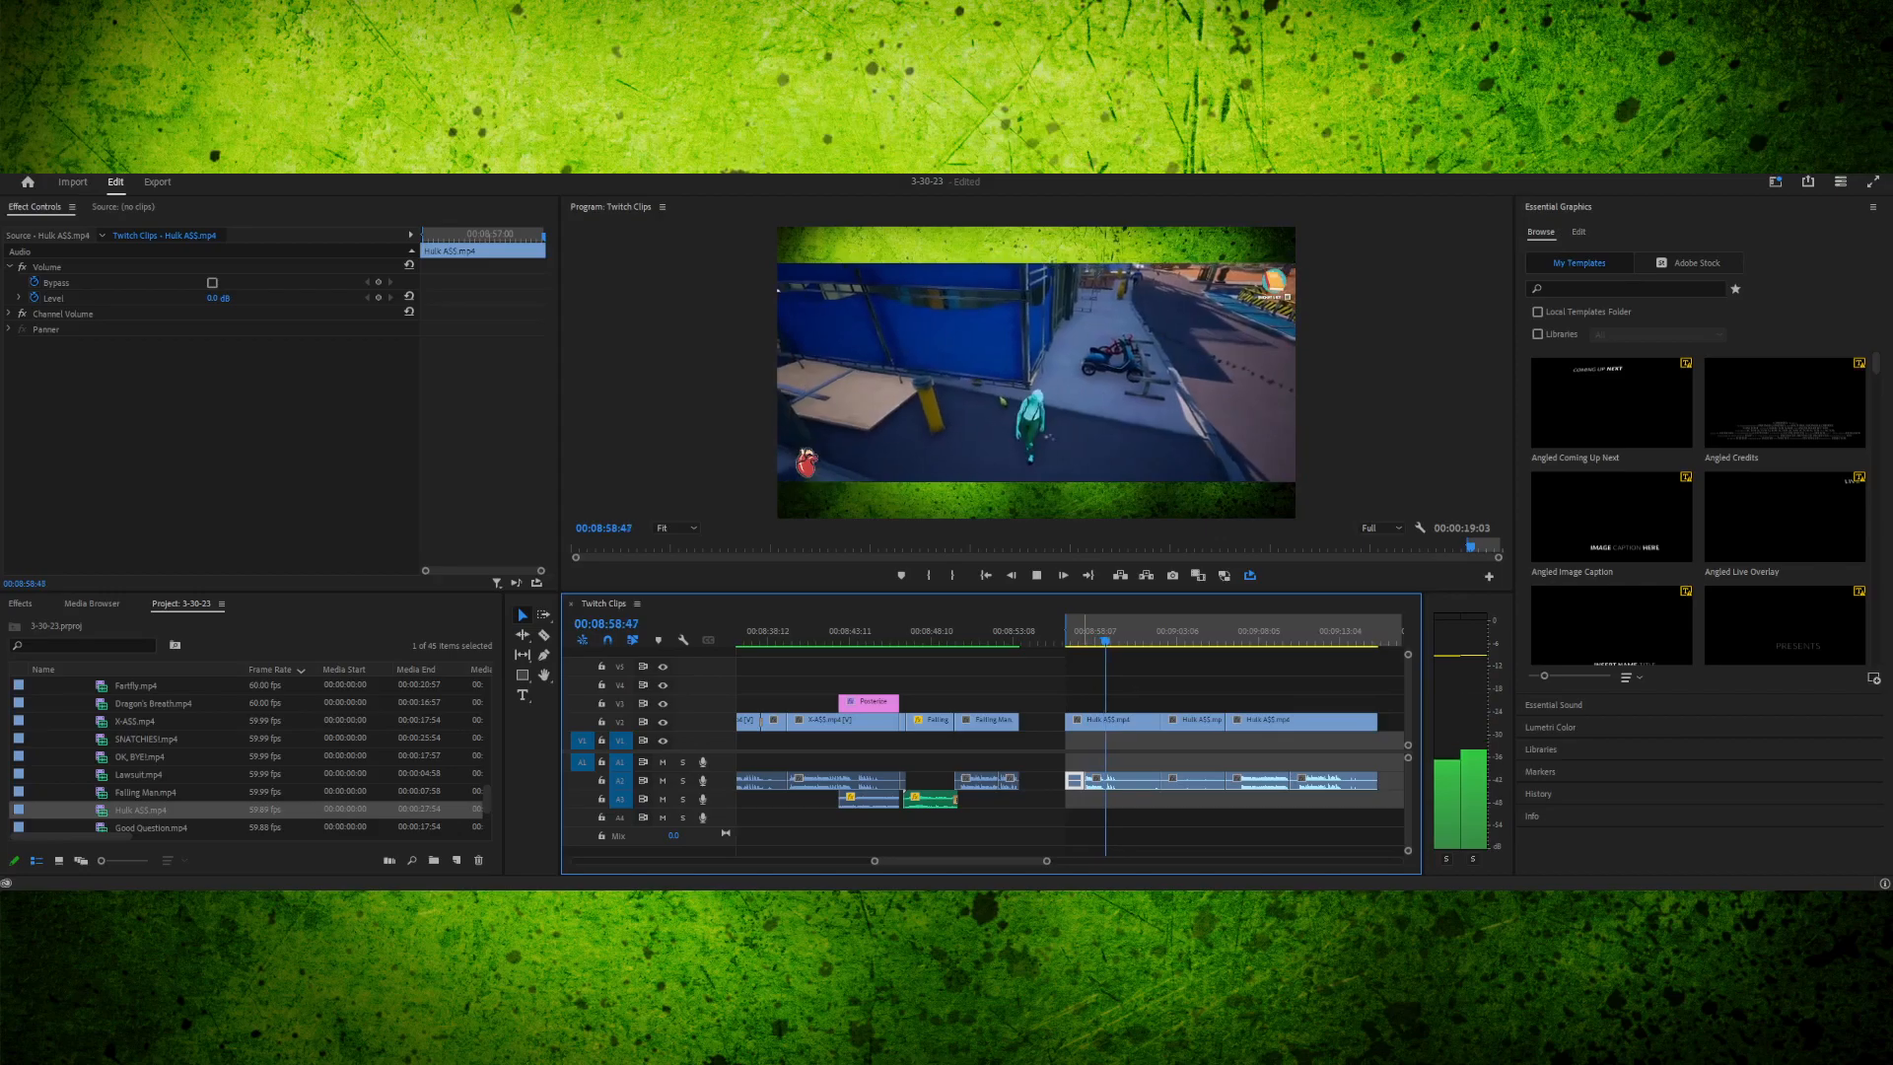
- Stop playback, step through the frames around the audio cut near 00:08:57:34, and split the Hulk ASS.mp4 video at 00:08:57:27
{"action": "key", "text": "space"}
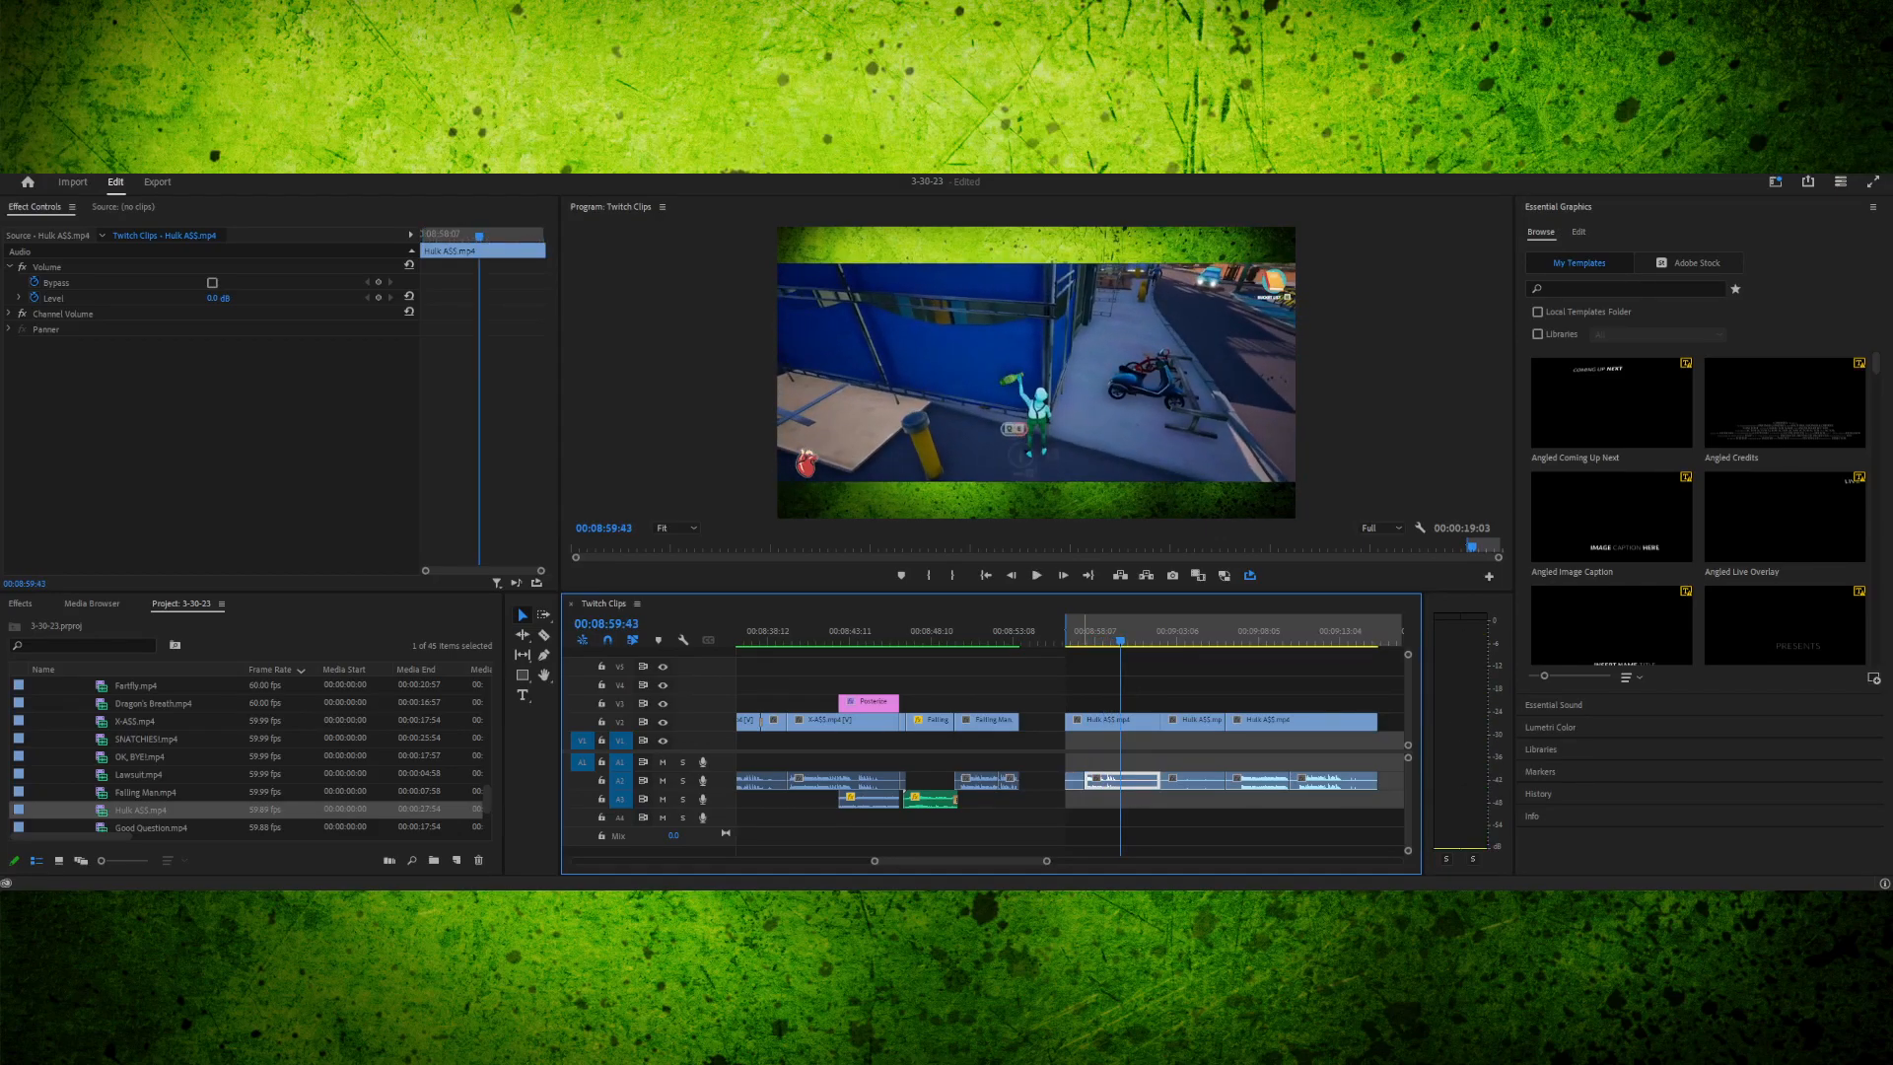
{"action": "left_click_drag", "start_coordinate": [1098, 630], "coordinate": [1085, 630]}
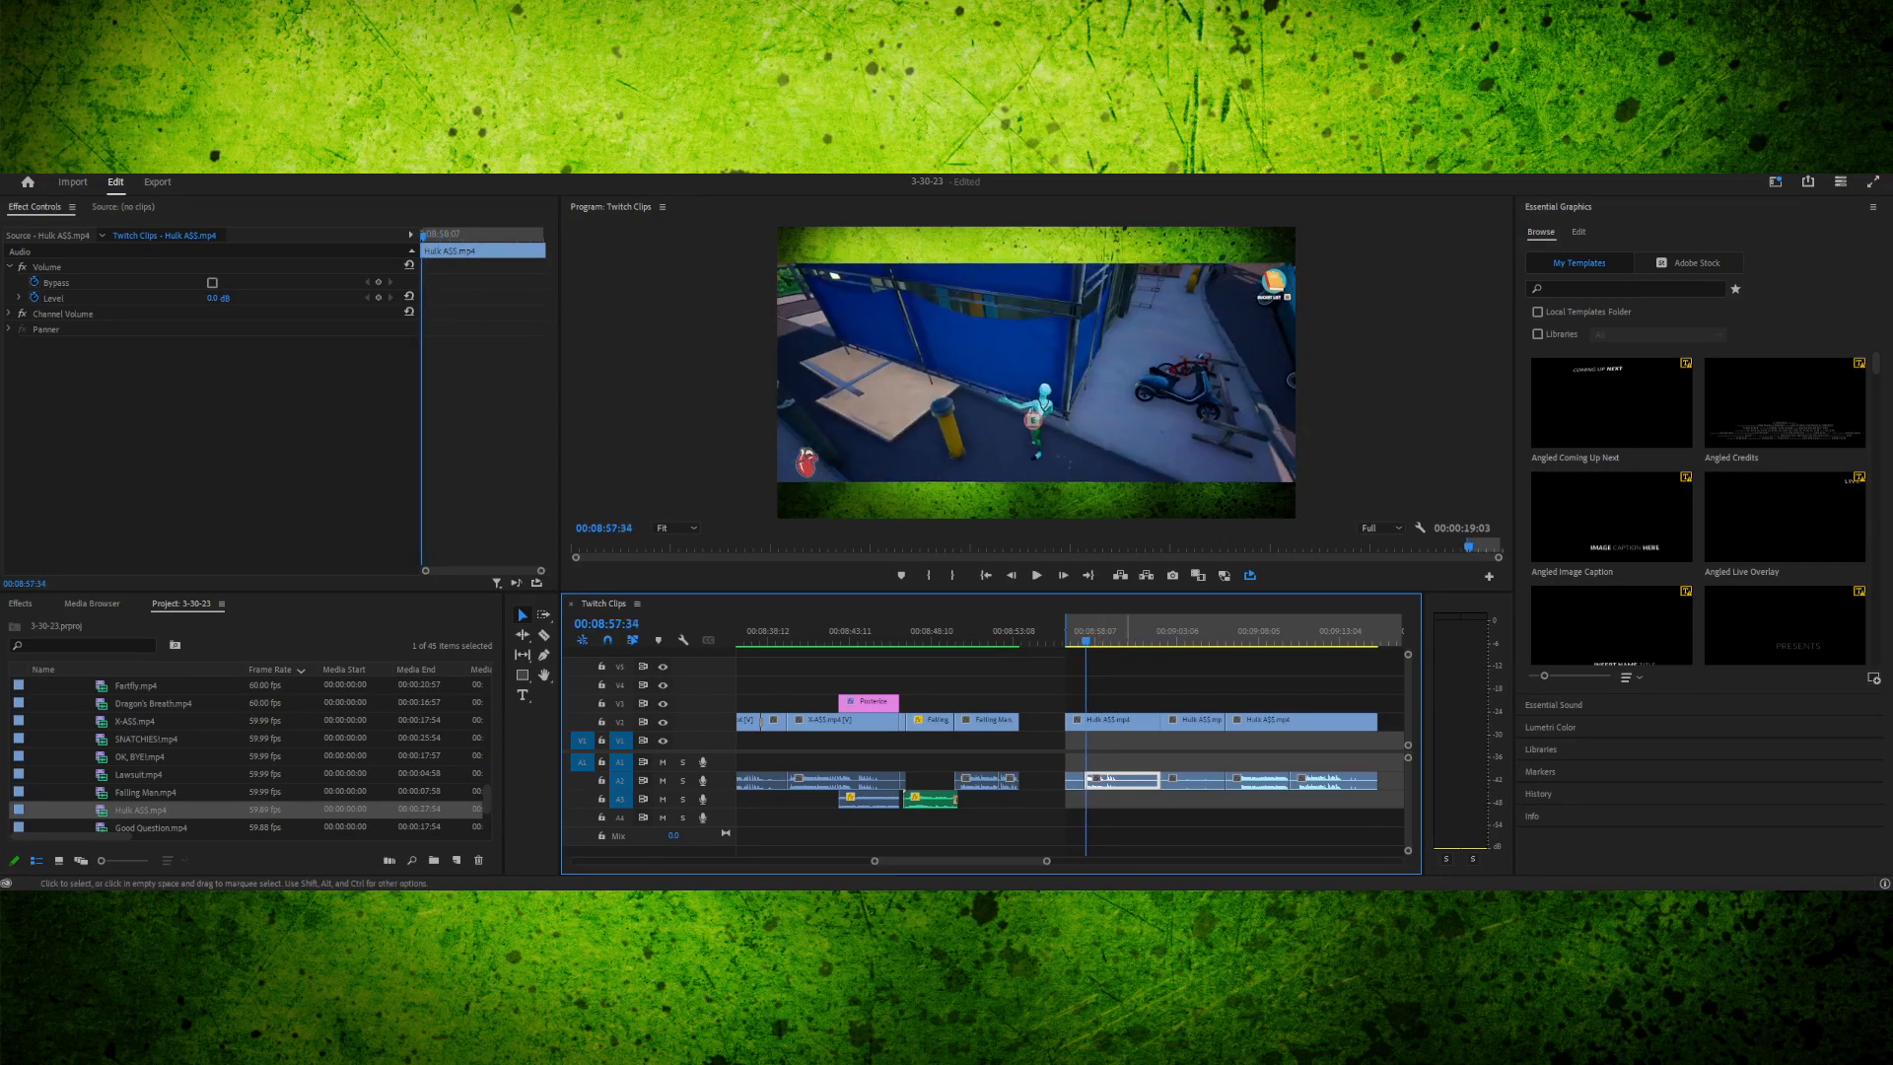
{"action": "key", "text": "minus"}
{"action": "key", "text": "equal"}
{"action": "key", "text": "equal"}
{"action": "key", "text": "equal"}
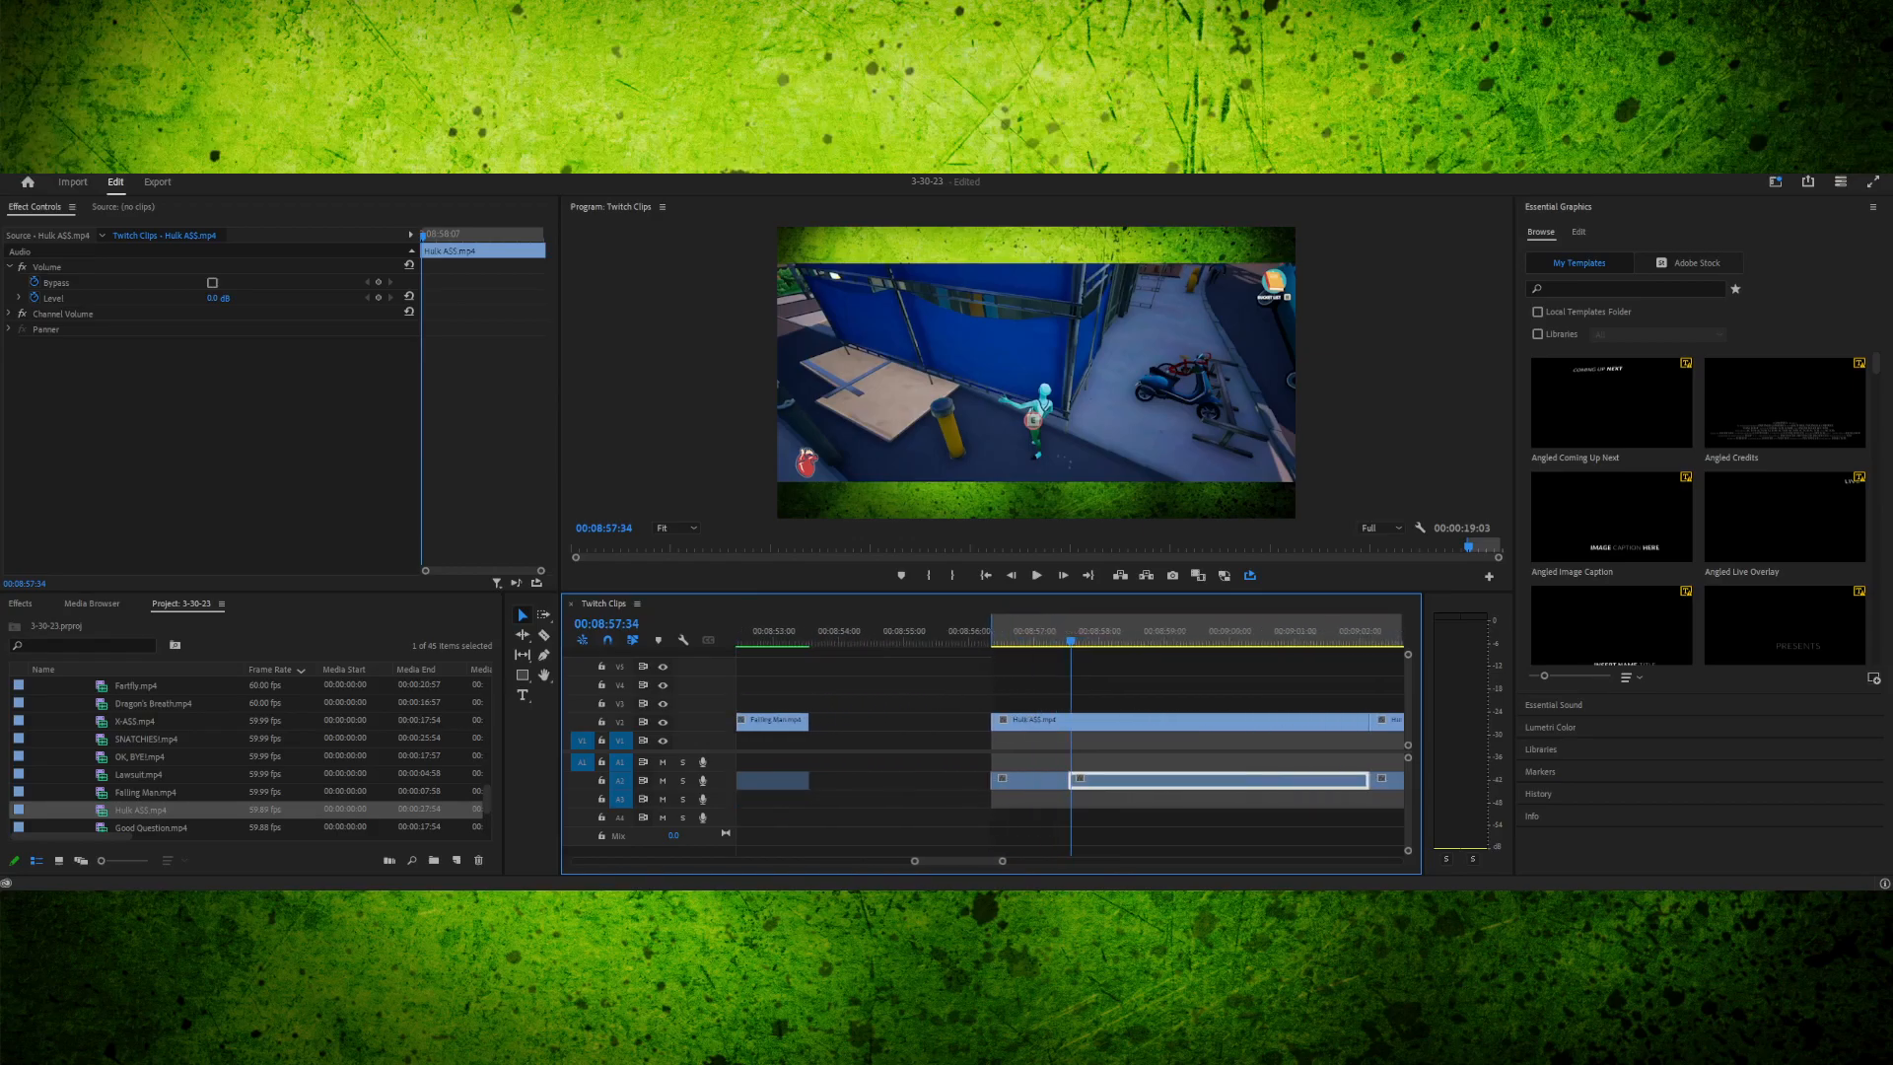
{"action": "mouse_move", "coordinate": [1072, 632]}
{"action": "left_mouse_down"}
{"action": "mouse_move", "coordinate": [967, 632]}
{"action": "mouse_move", "coordinate": [1044, 632]}
{"action": "left_mouse_up"}
{"action": "key", "text": "Right"}
{"action": "key", "text": "Right"}
{"action": "key", "text": "Right"}
{"action": "key", "text": "Right"}
{"action": "key", "text": "Right"}
{"action": "key", "text": "Right"}
{"action": "key", "text": "Right"}
{"action": "key", "text": "Left"}
{"action": "key", "text": "Left"}
{"action": "key", "text": "Left"}
{"action": "key", "text": "Left"}
{"action": "key", "text": "Left"}
{"action": "key", "text": "Left"}
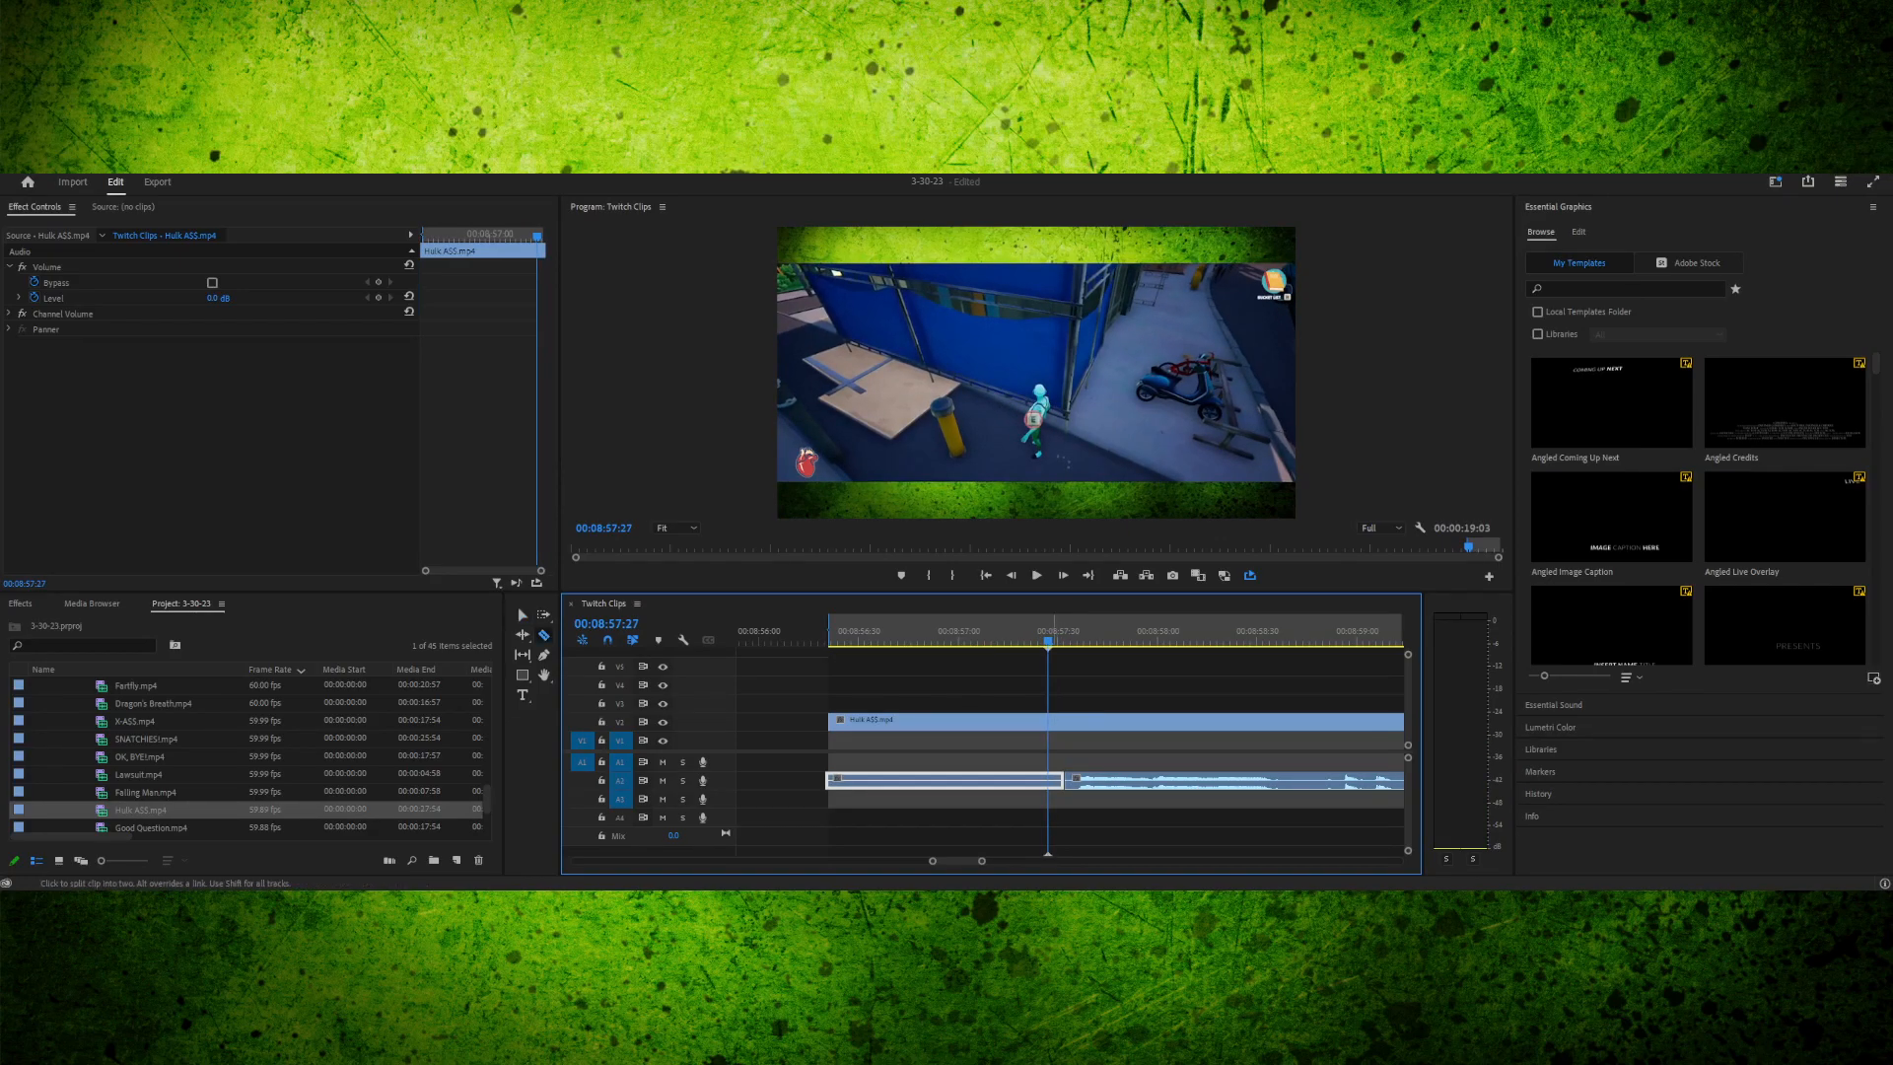
{"action": "left_click", "coordinate": [1049, 722]}
- Play back past the split and delete the video piece starting at 00:08:57:27, keeping the audio beneath it
{"action": "left_click_drag", "start_coordinate": [1047, 632], "coordinate": [1081, 632]}
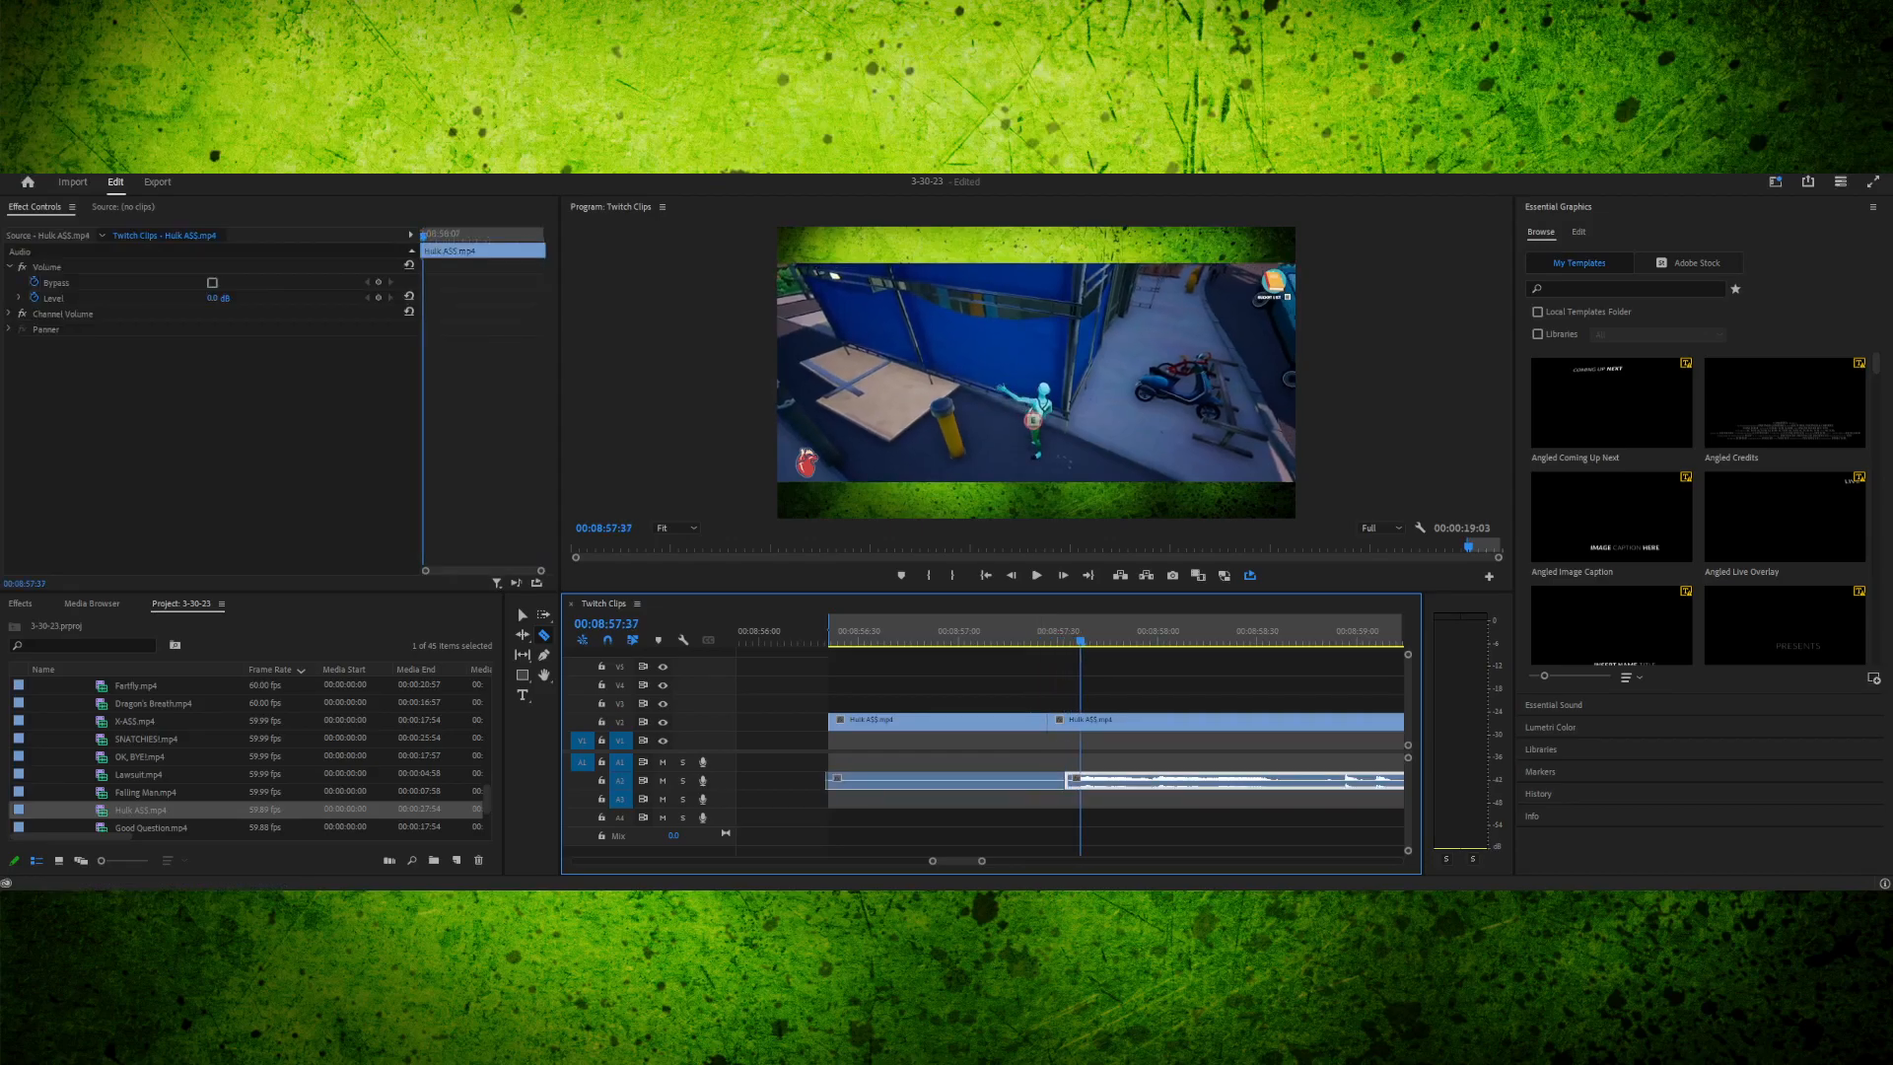
{"action": "key", "text": "space"}
{"action": "key", "text": "space"}
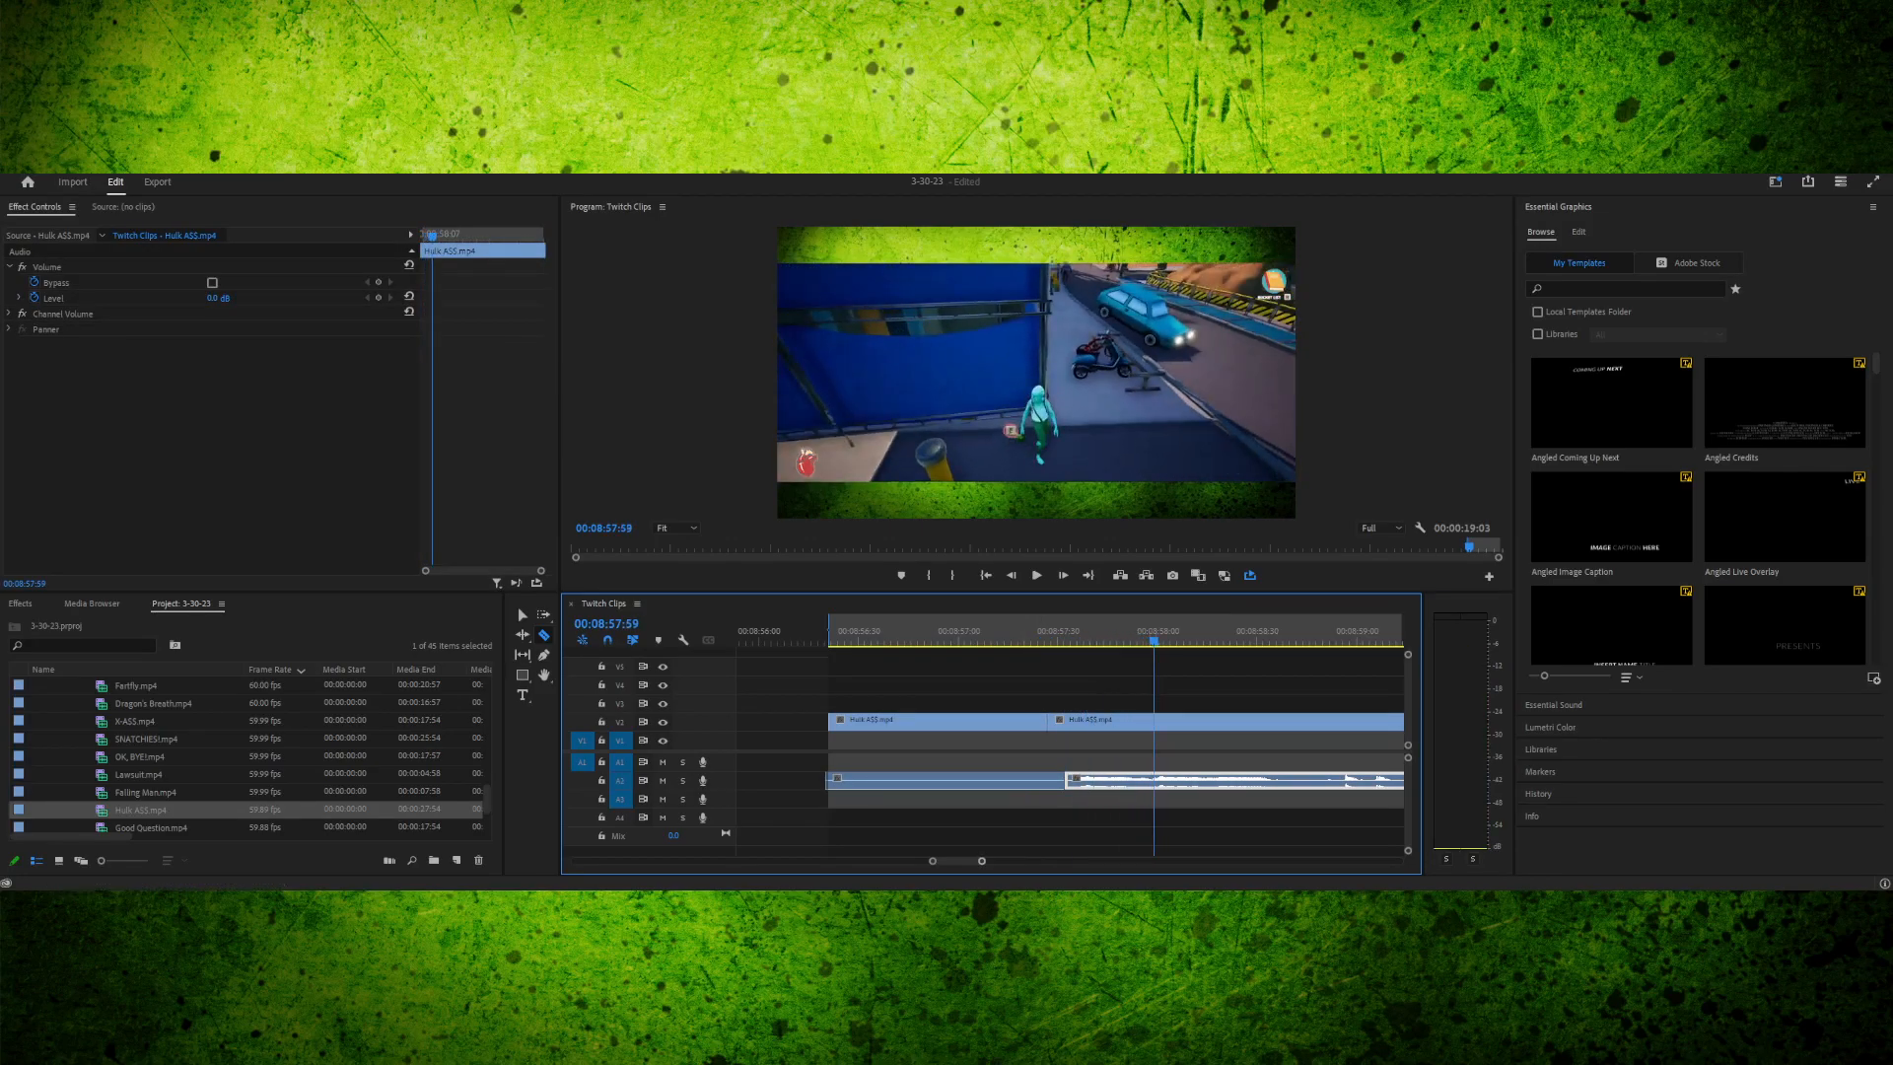
{"action": "key", "text": "minus"}
{"action": "key", "text": "minus"}
{"action": "key", "text": "space"}
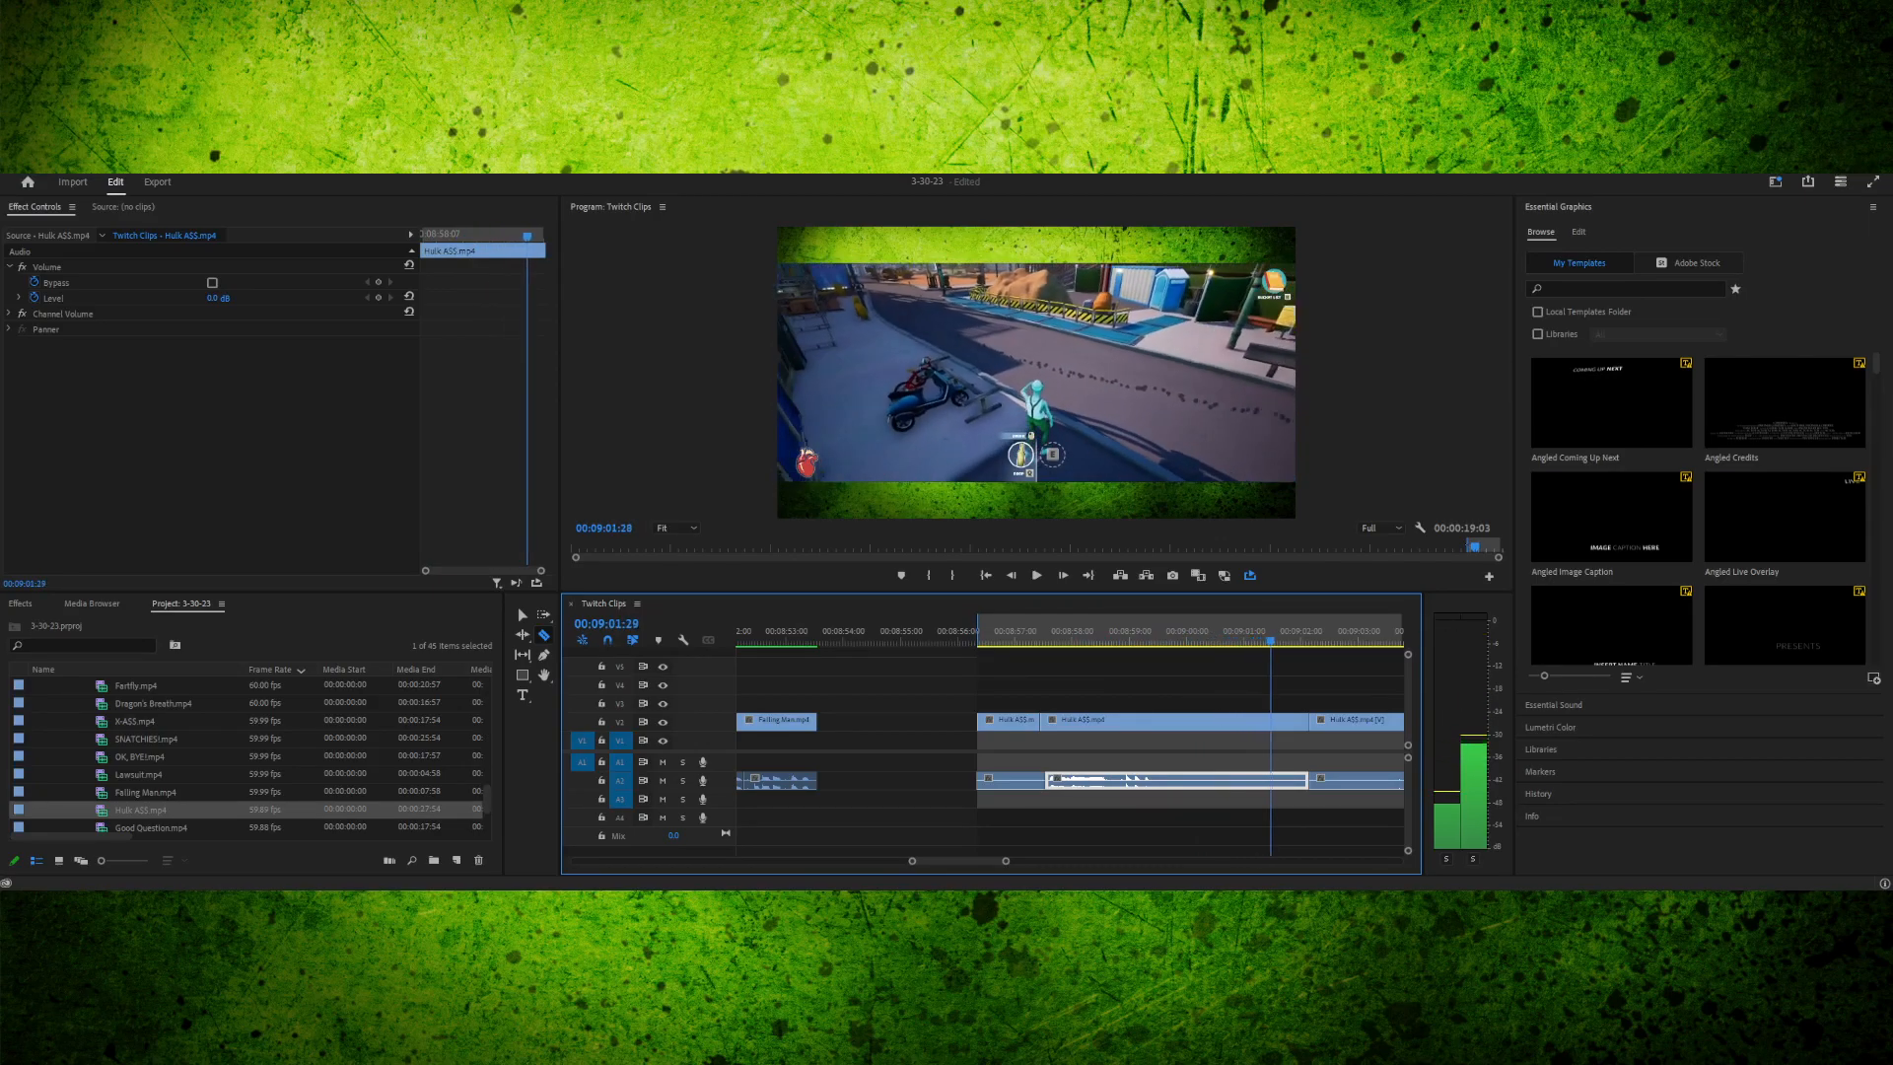
{"action": "left_click_drag", "start_coordinate": [1208, 632], "coordinate": [1291, 632]}
{"action": "key", "text": "v"}
{"action": "left_click", "coordinate": [1230, 722]}
{"action": "key", "text": "Delete"}
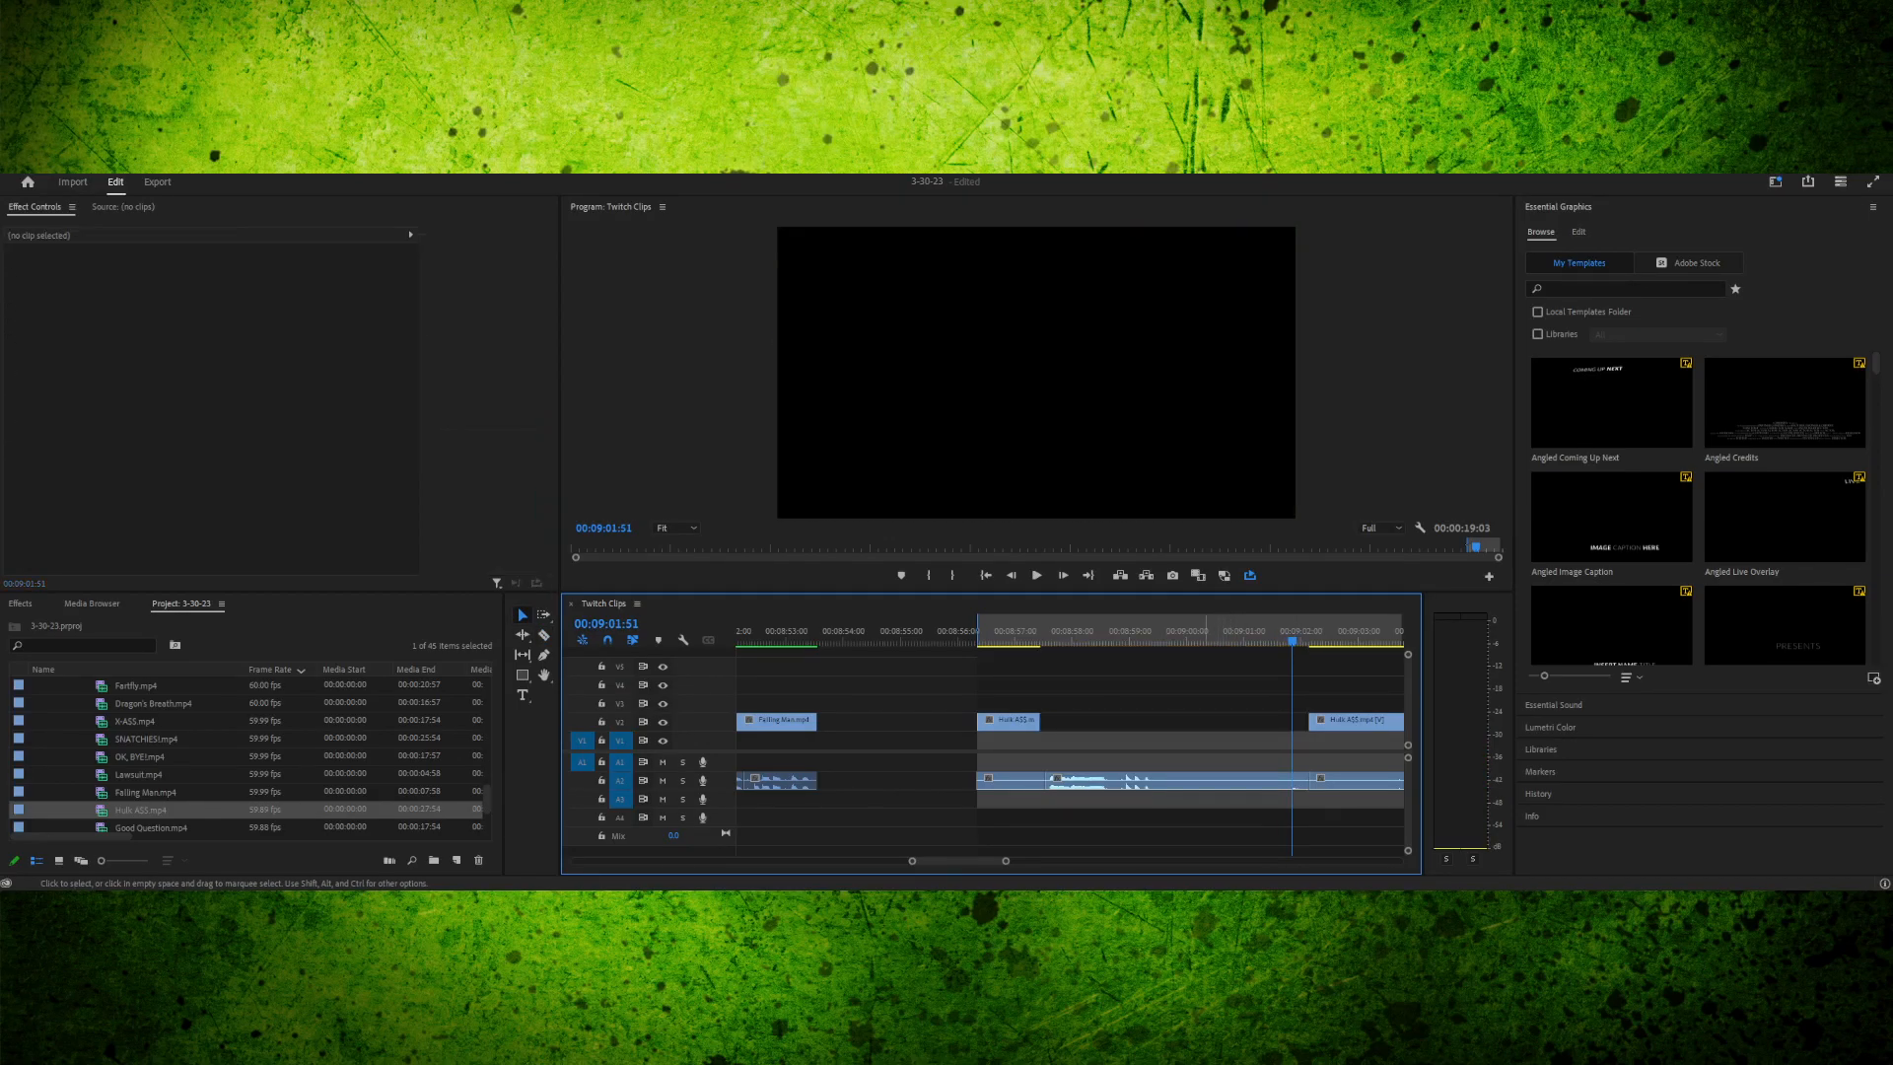
- Play through the next Hulk ASS.mp4 piece, split it at 00:09:04:15, and ripple delete the part before the split
{"action": "scroll", "coordinate": [1070, 740], "scroll_direction": "right", "scroll_amount": 3}
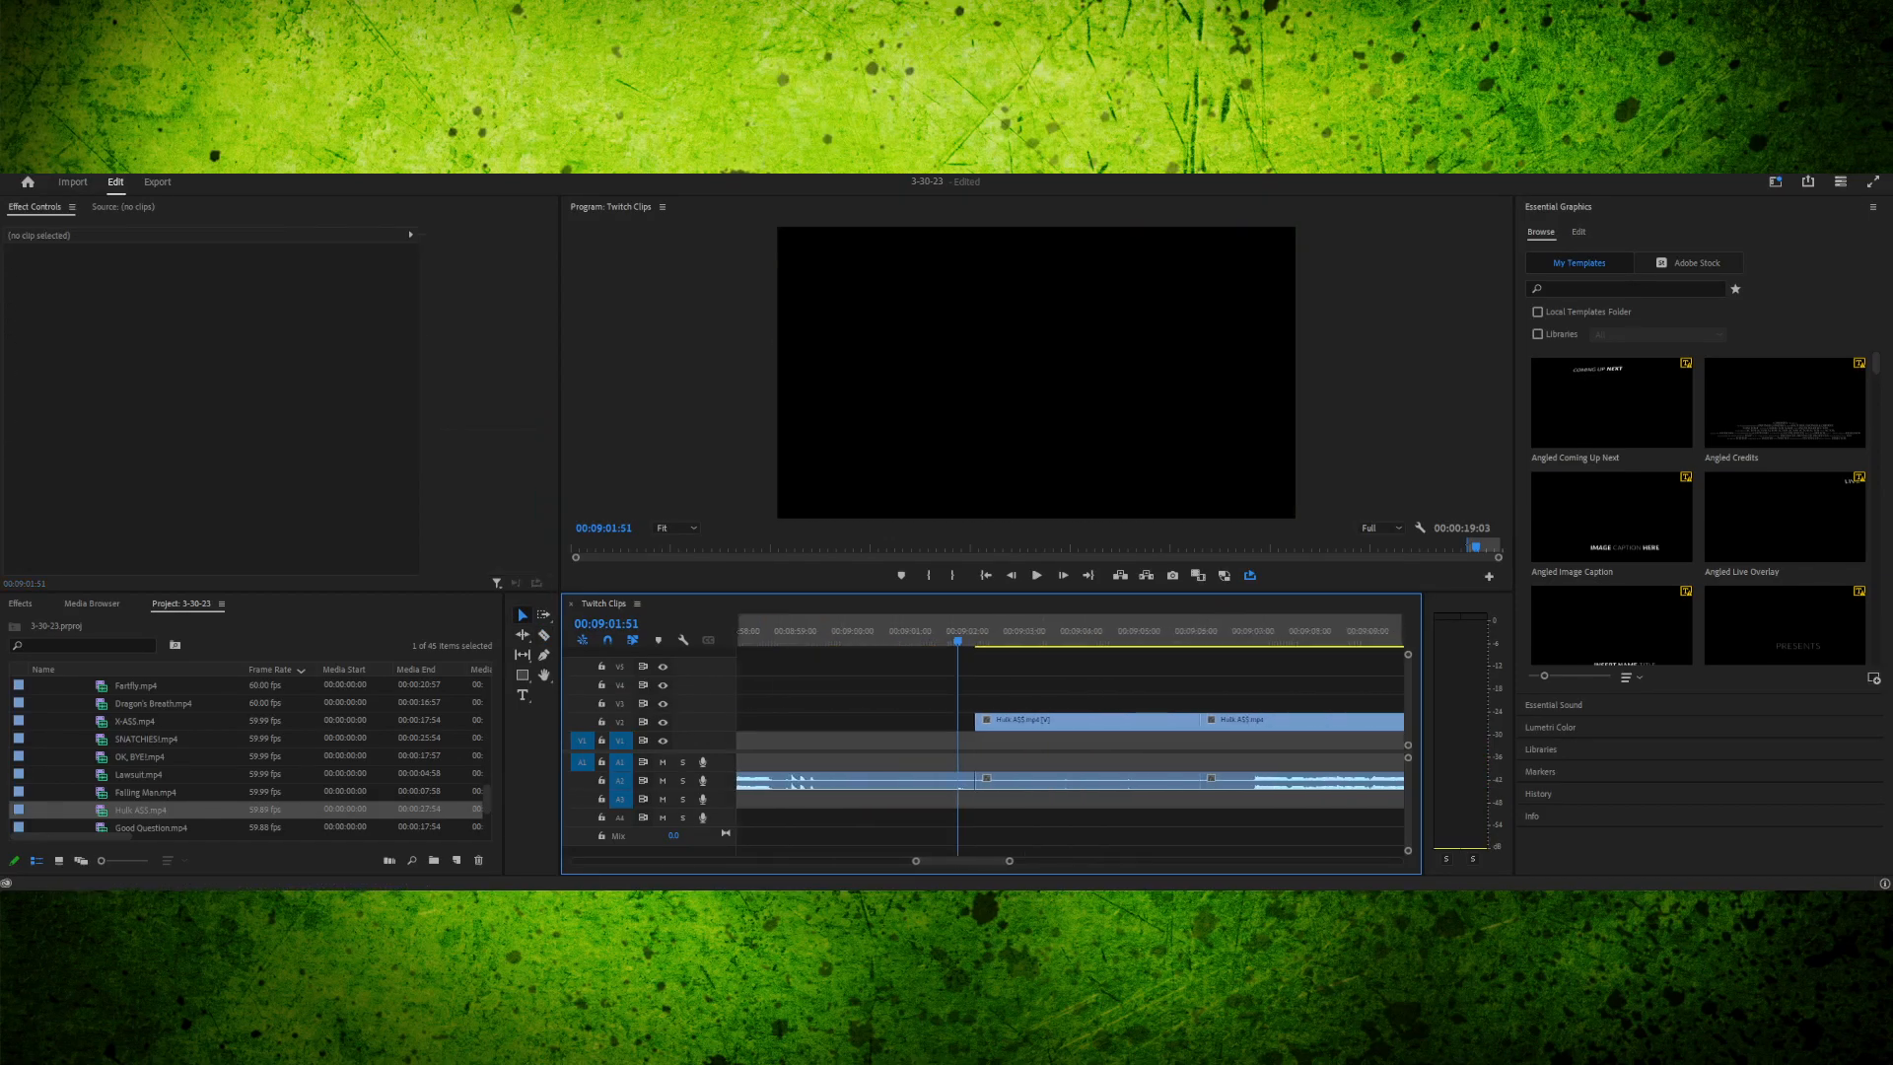
{"action": "scroll", "coordinate": [1214, 730], "scroll_direction": "left", "scroll_amount": 2}
{"action": "left_click", "coordinate": [1214, 721]}
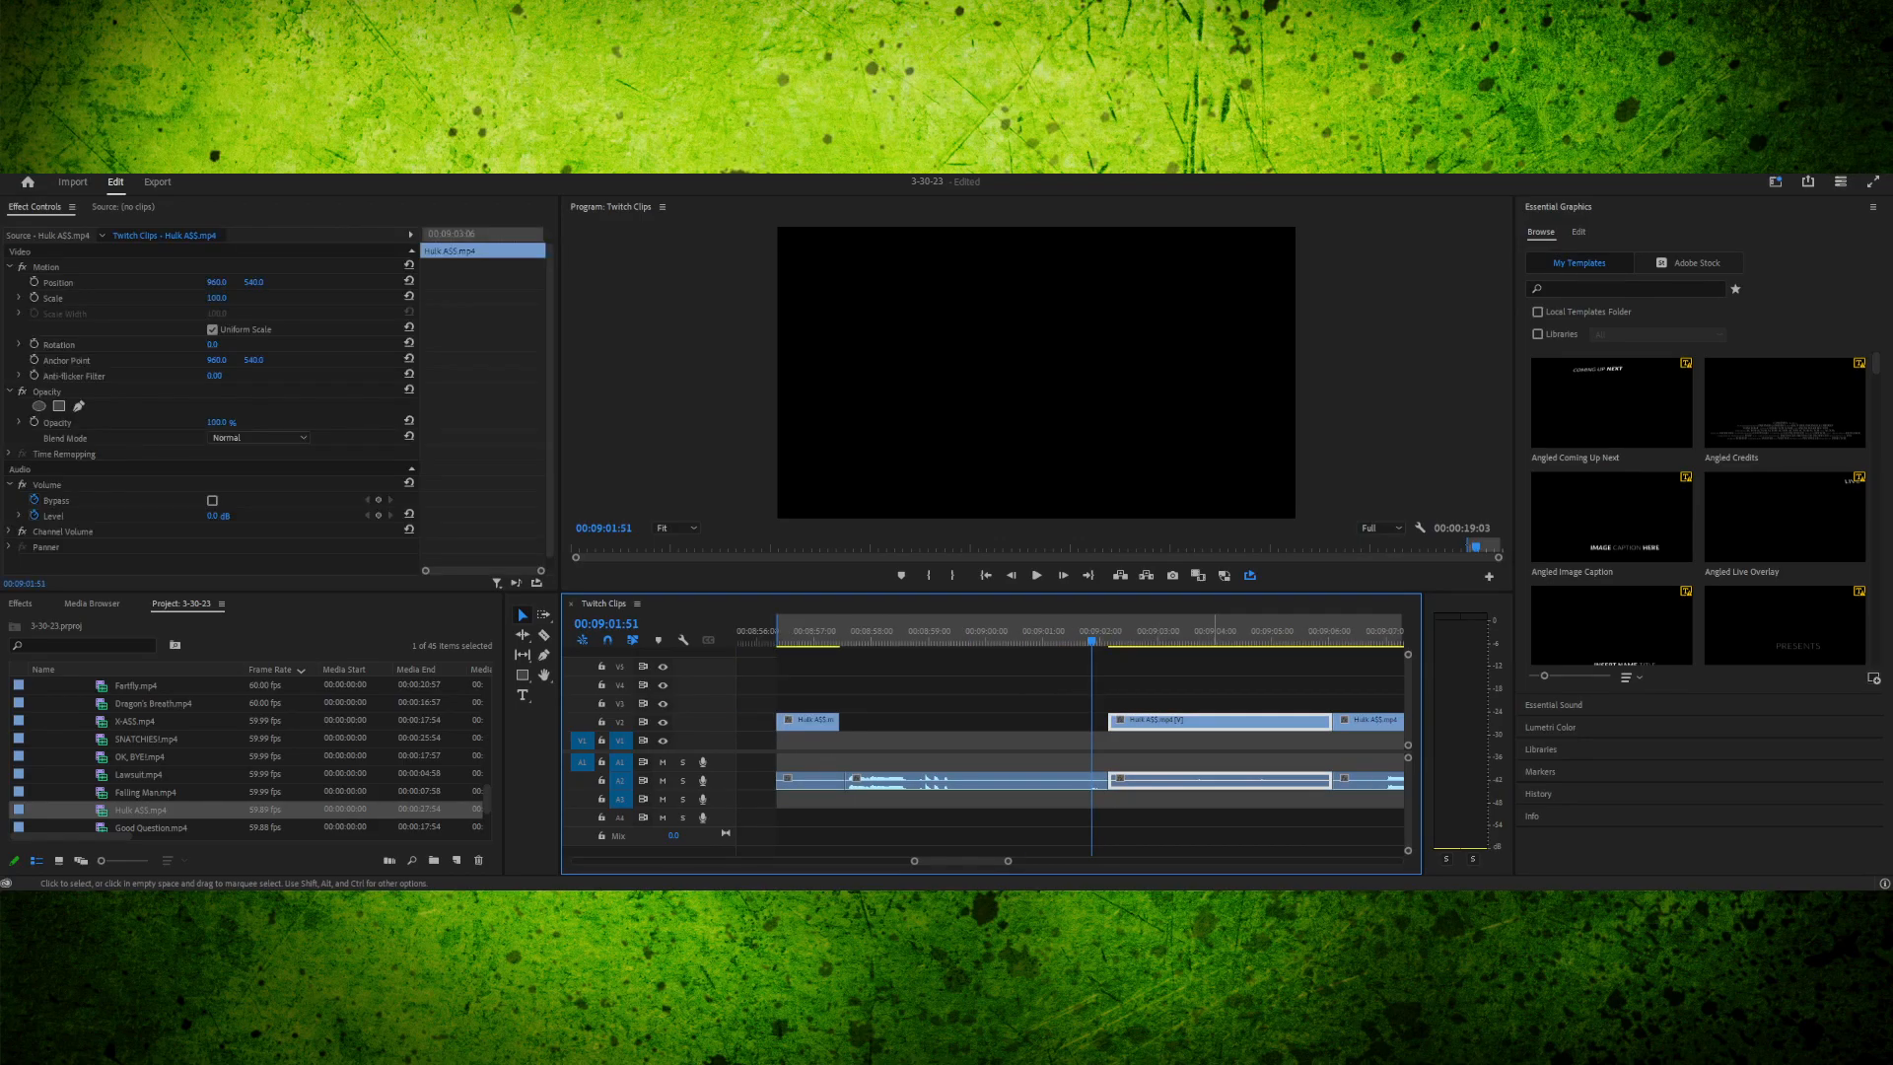
{"action": "key", "text": "space"}
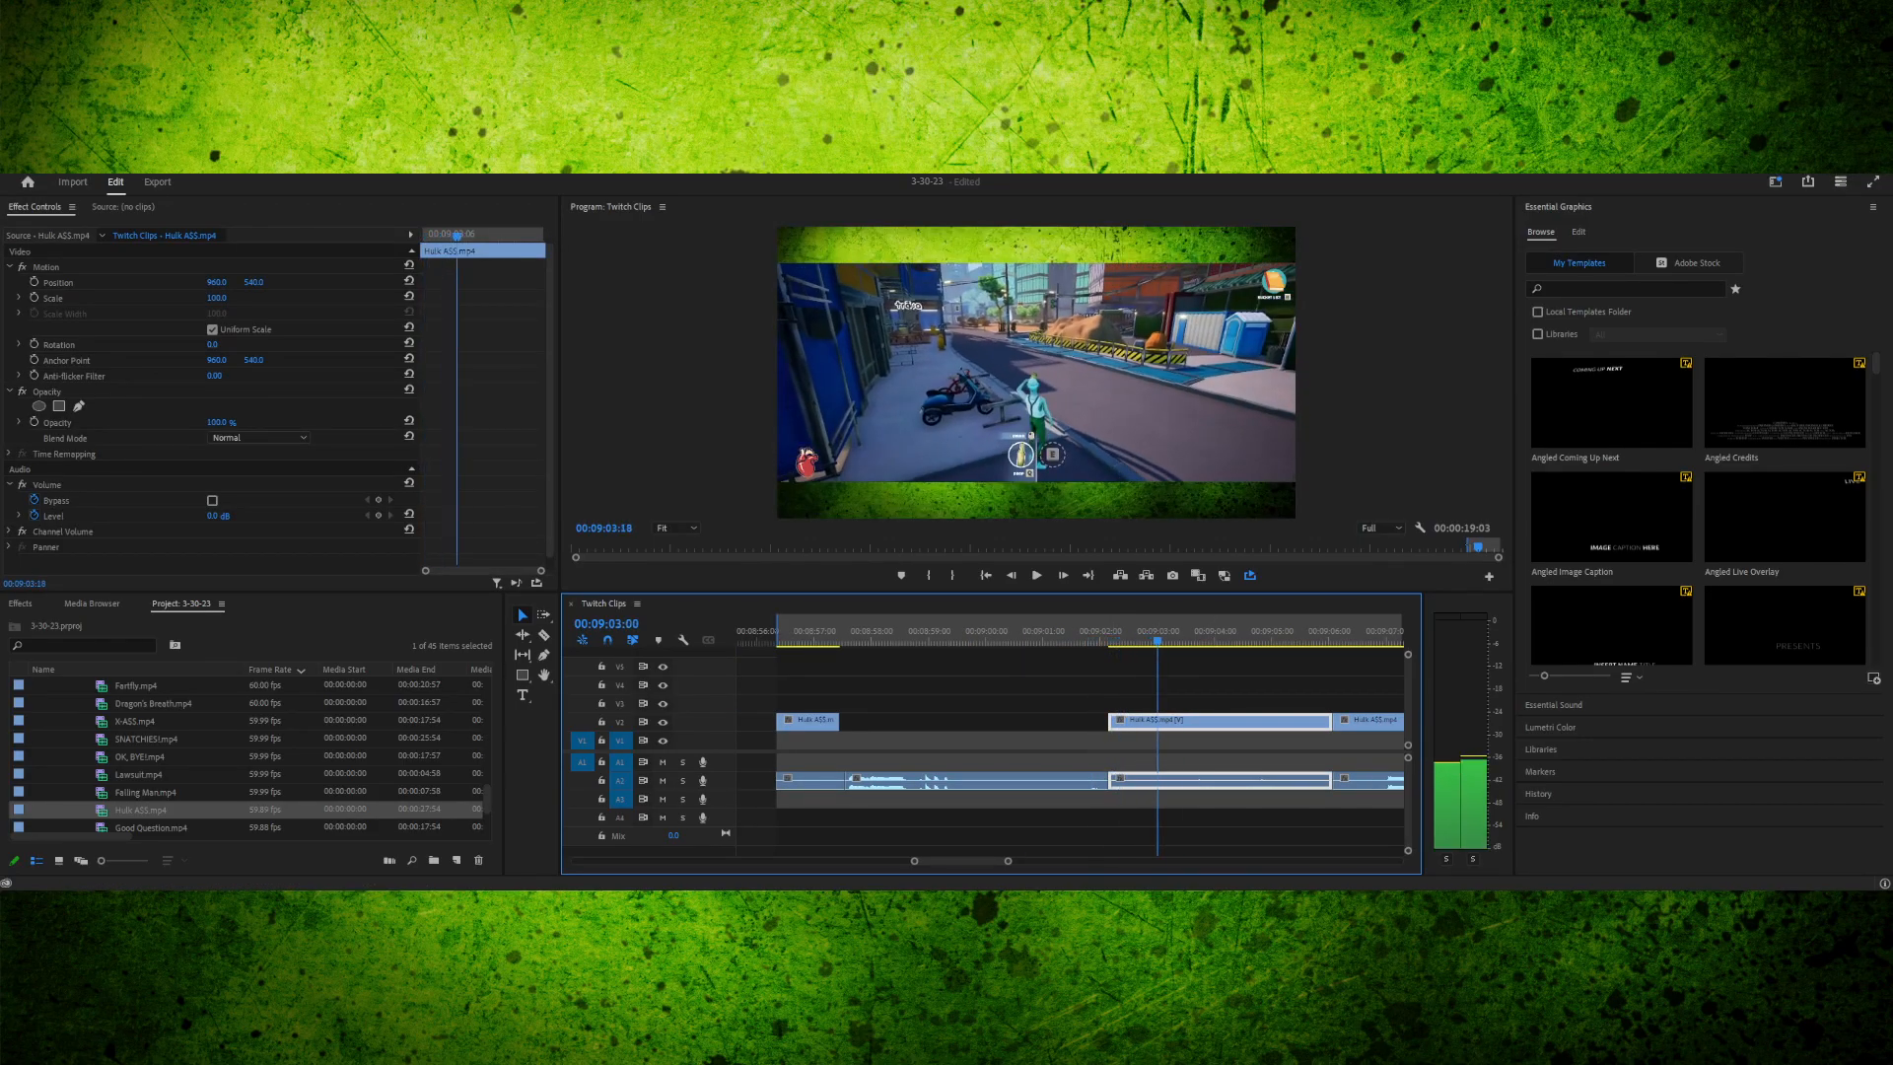
{"action": "left_click_drag", "start_coordinate": [1216, 641], "coordinate": [1148, 641]}
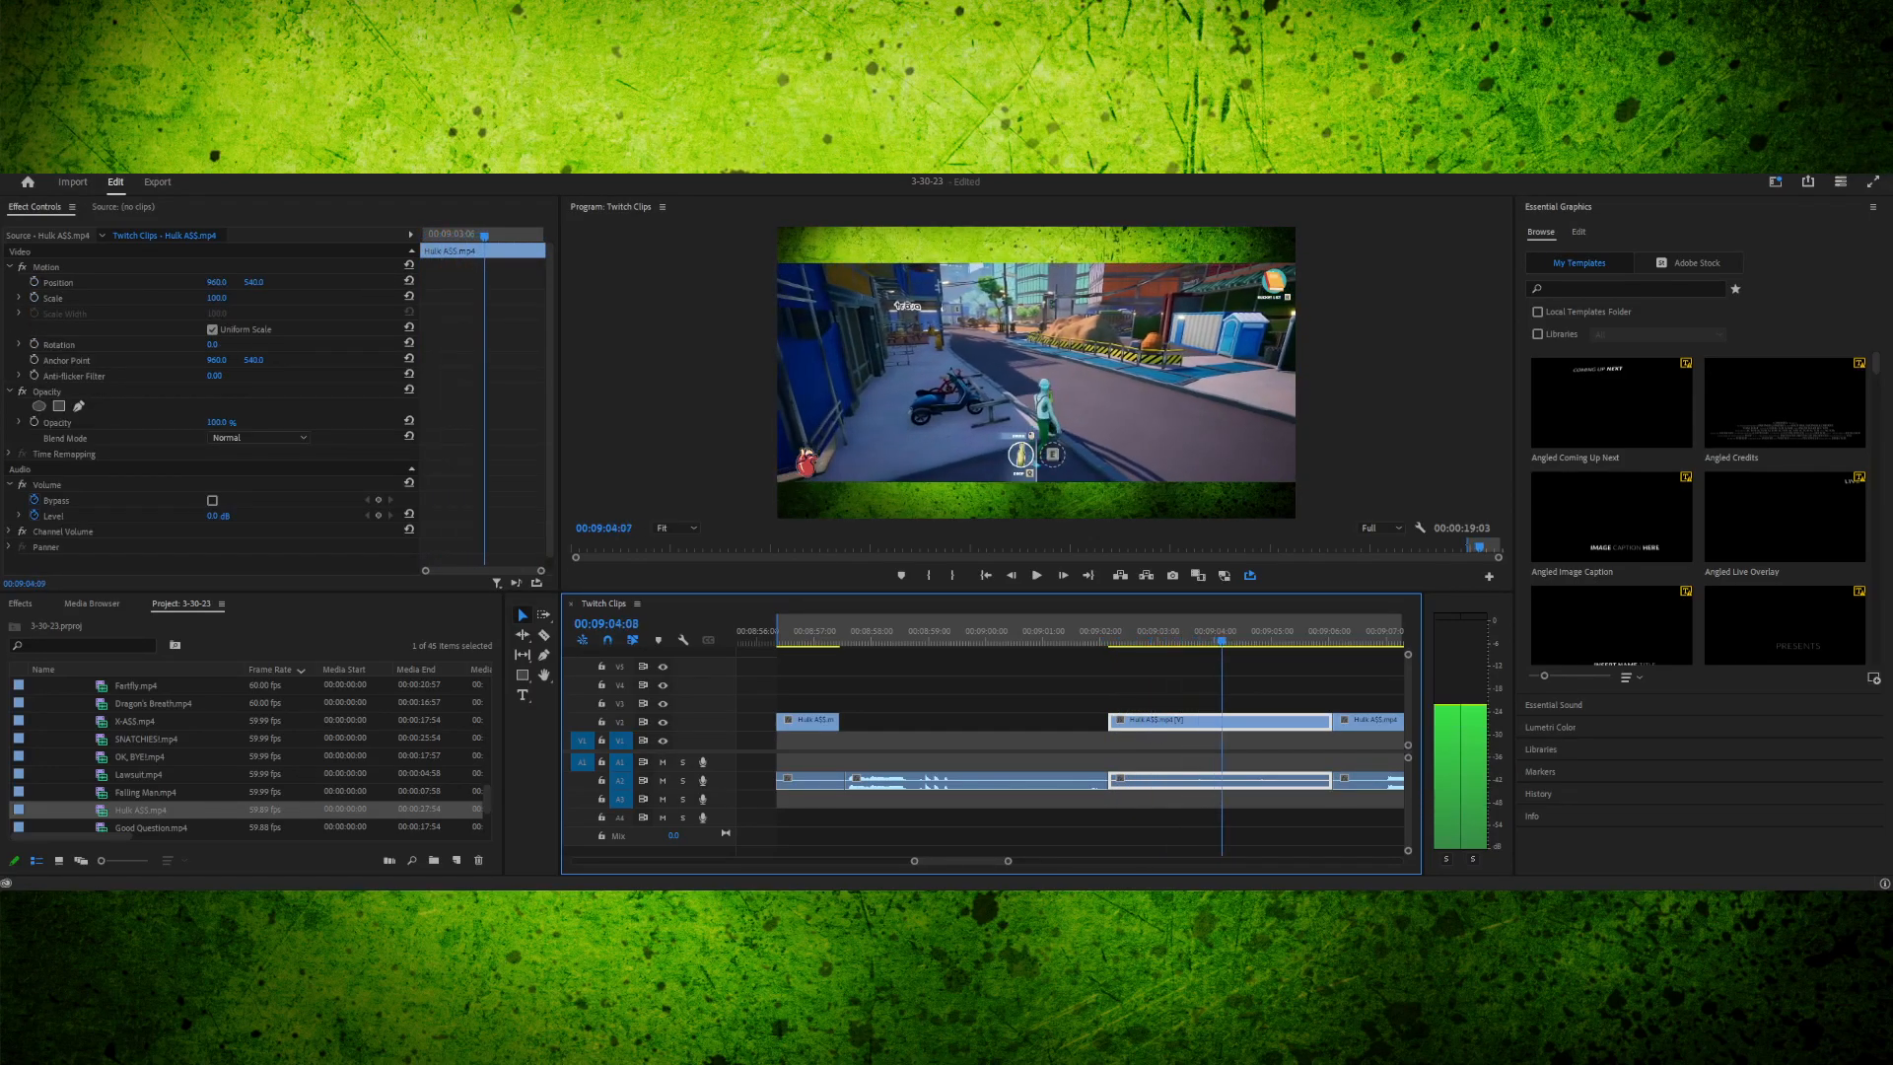
{"action": "left_click_drag", "start_coordinate": [1267, 641], "coordinate": [1229, 640]}
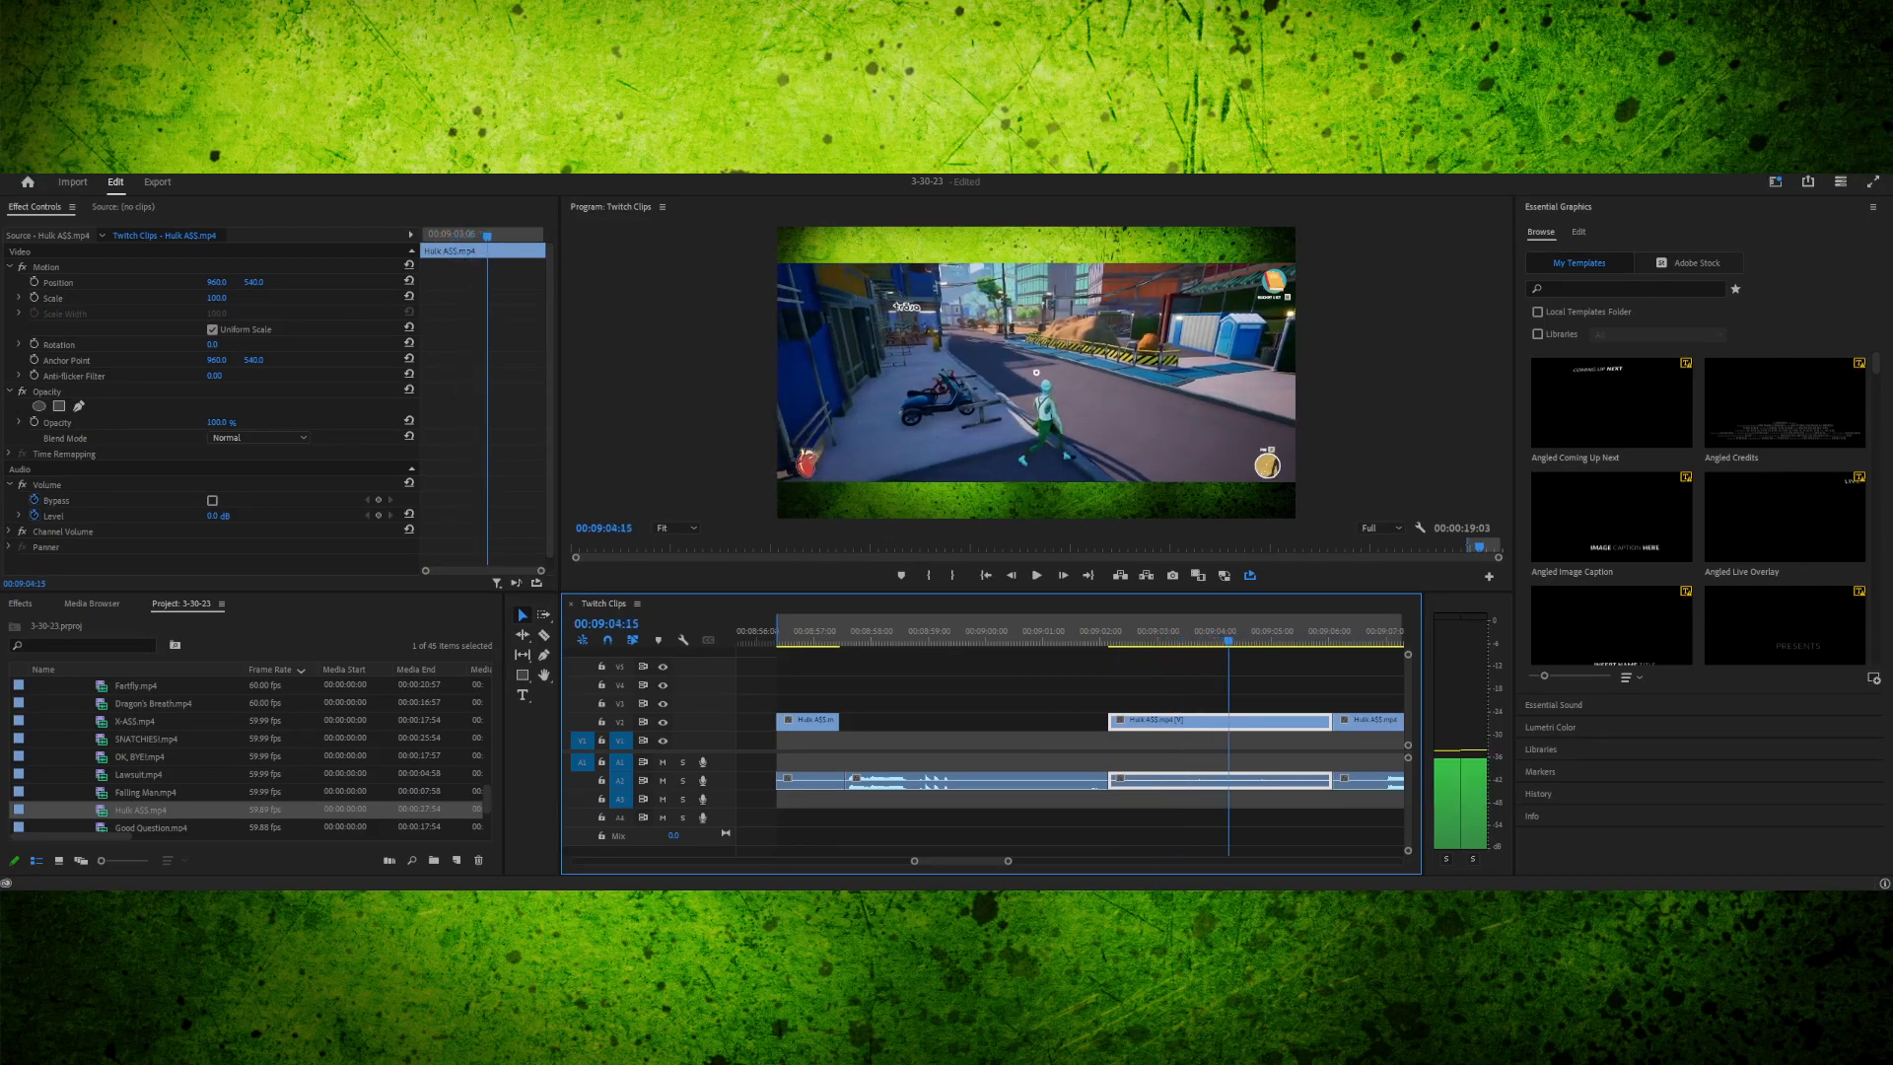
{"action": "key", "text": "c"}
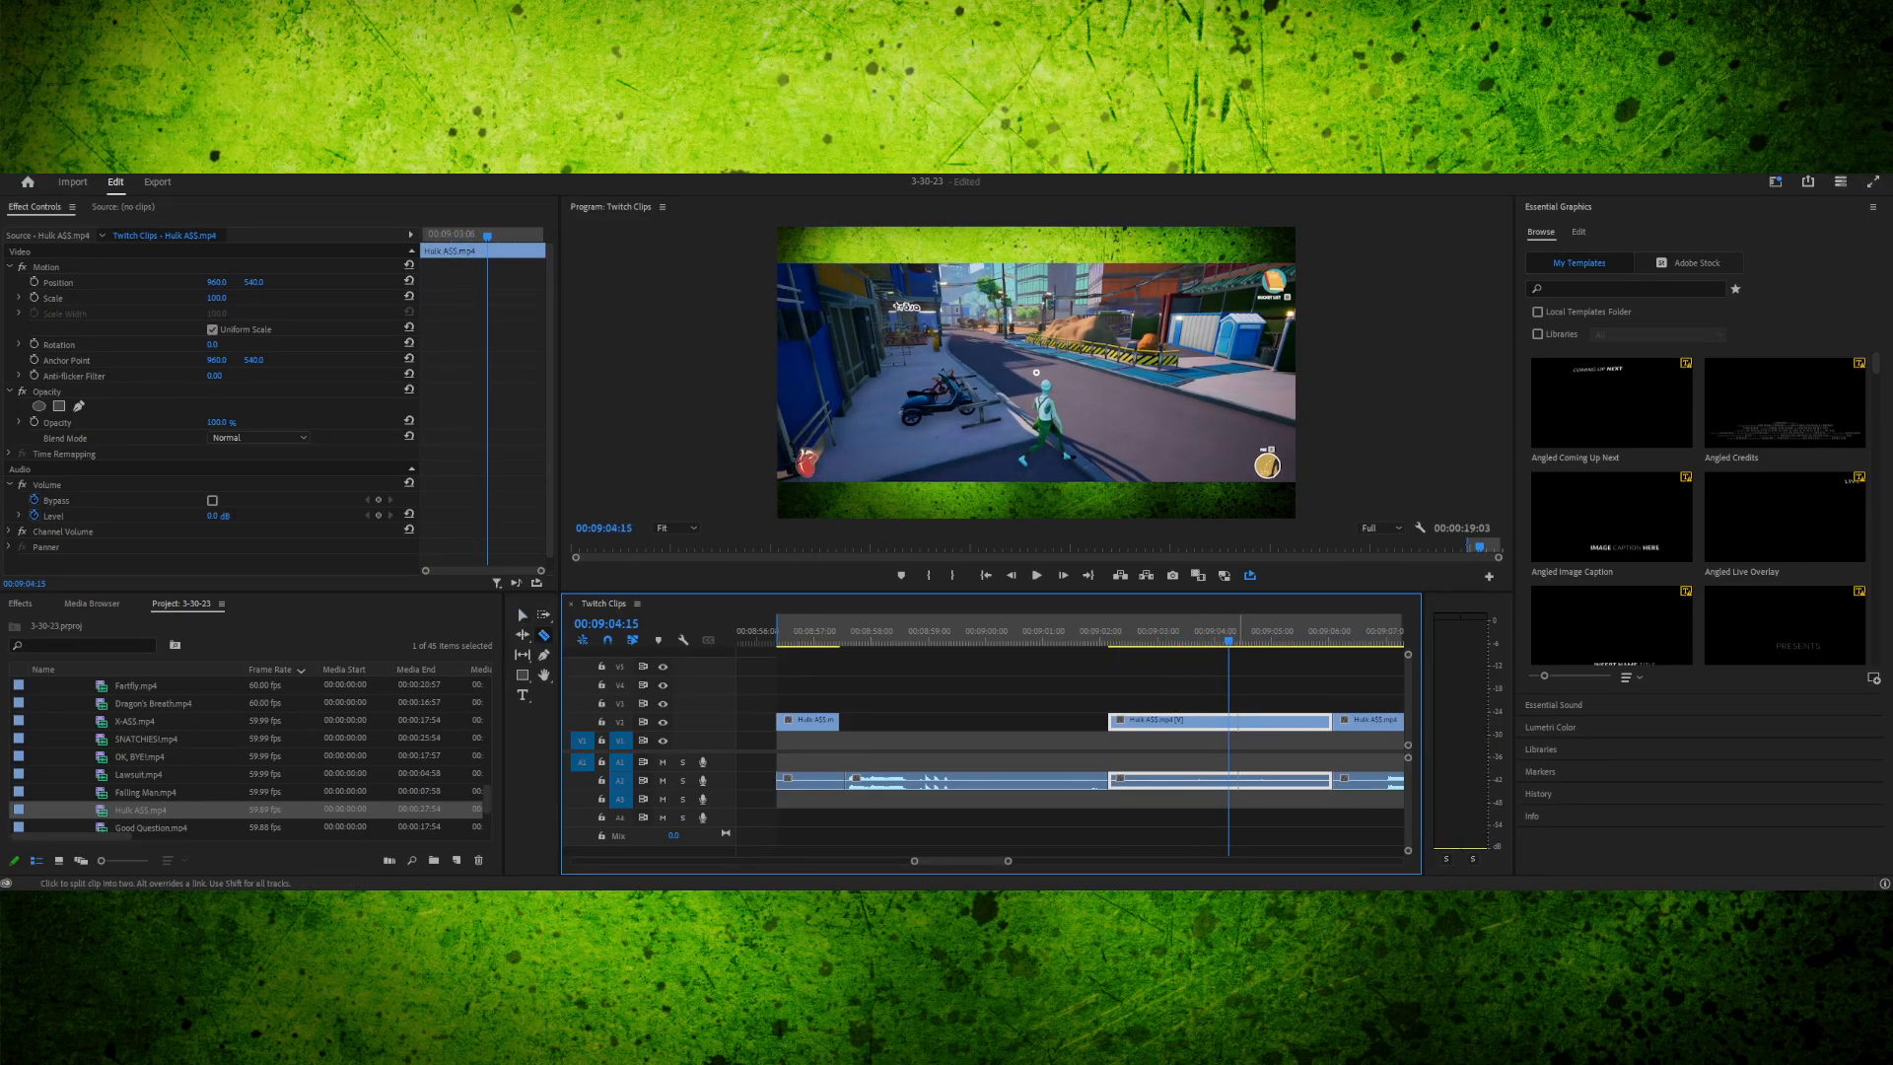
{"action": "left_click", "coordinate": [1228, 721]}
{"action": "key", "text": "v"}
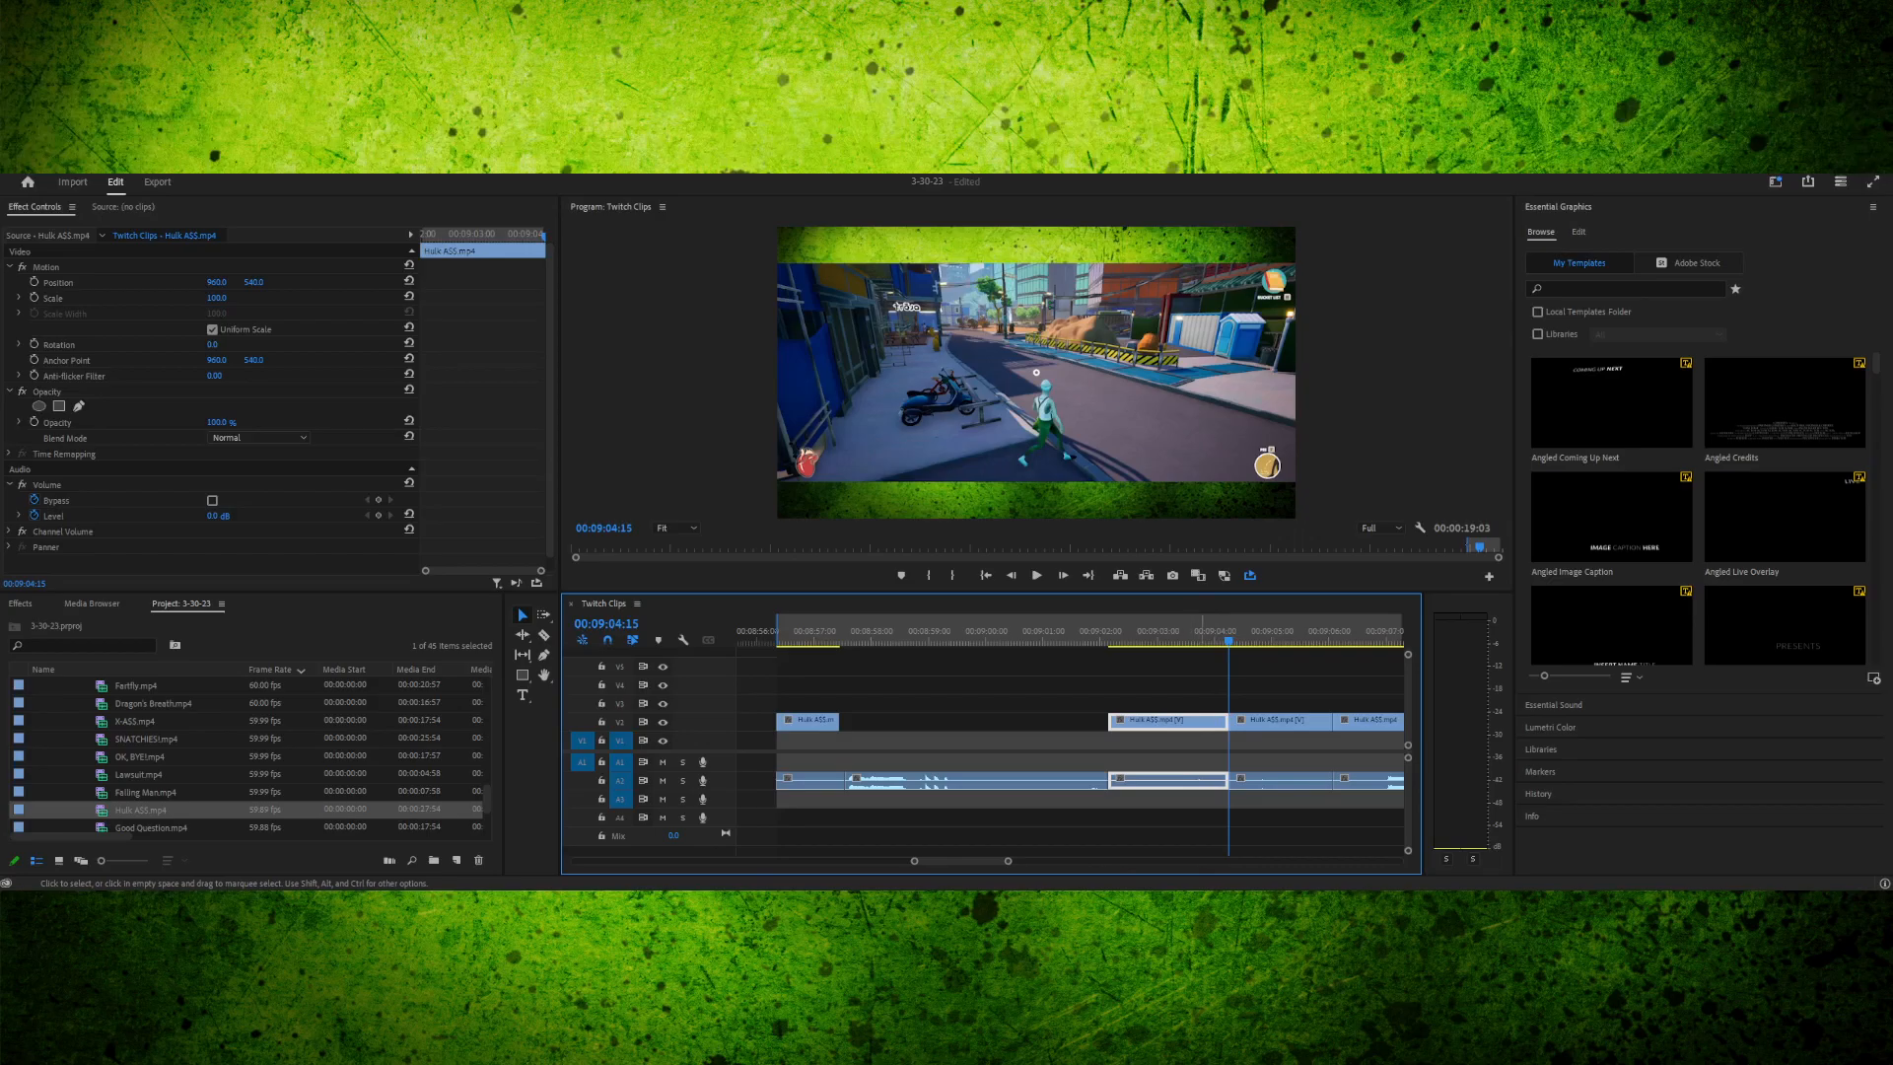
{"action": "key", "text": "Delete"}
{"action": "left_click", "coordinate": [1150, 781]}
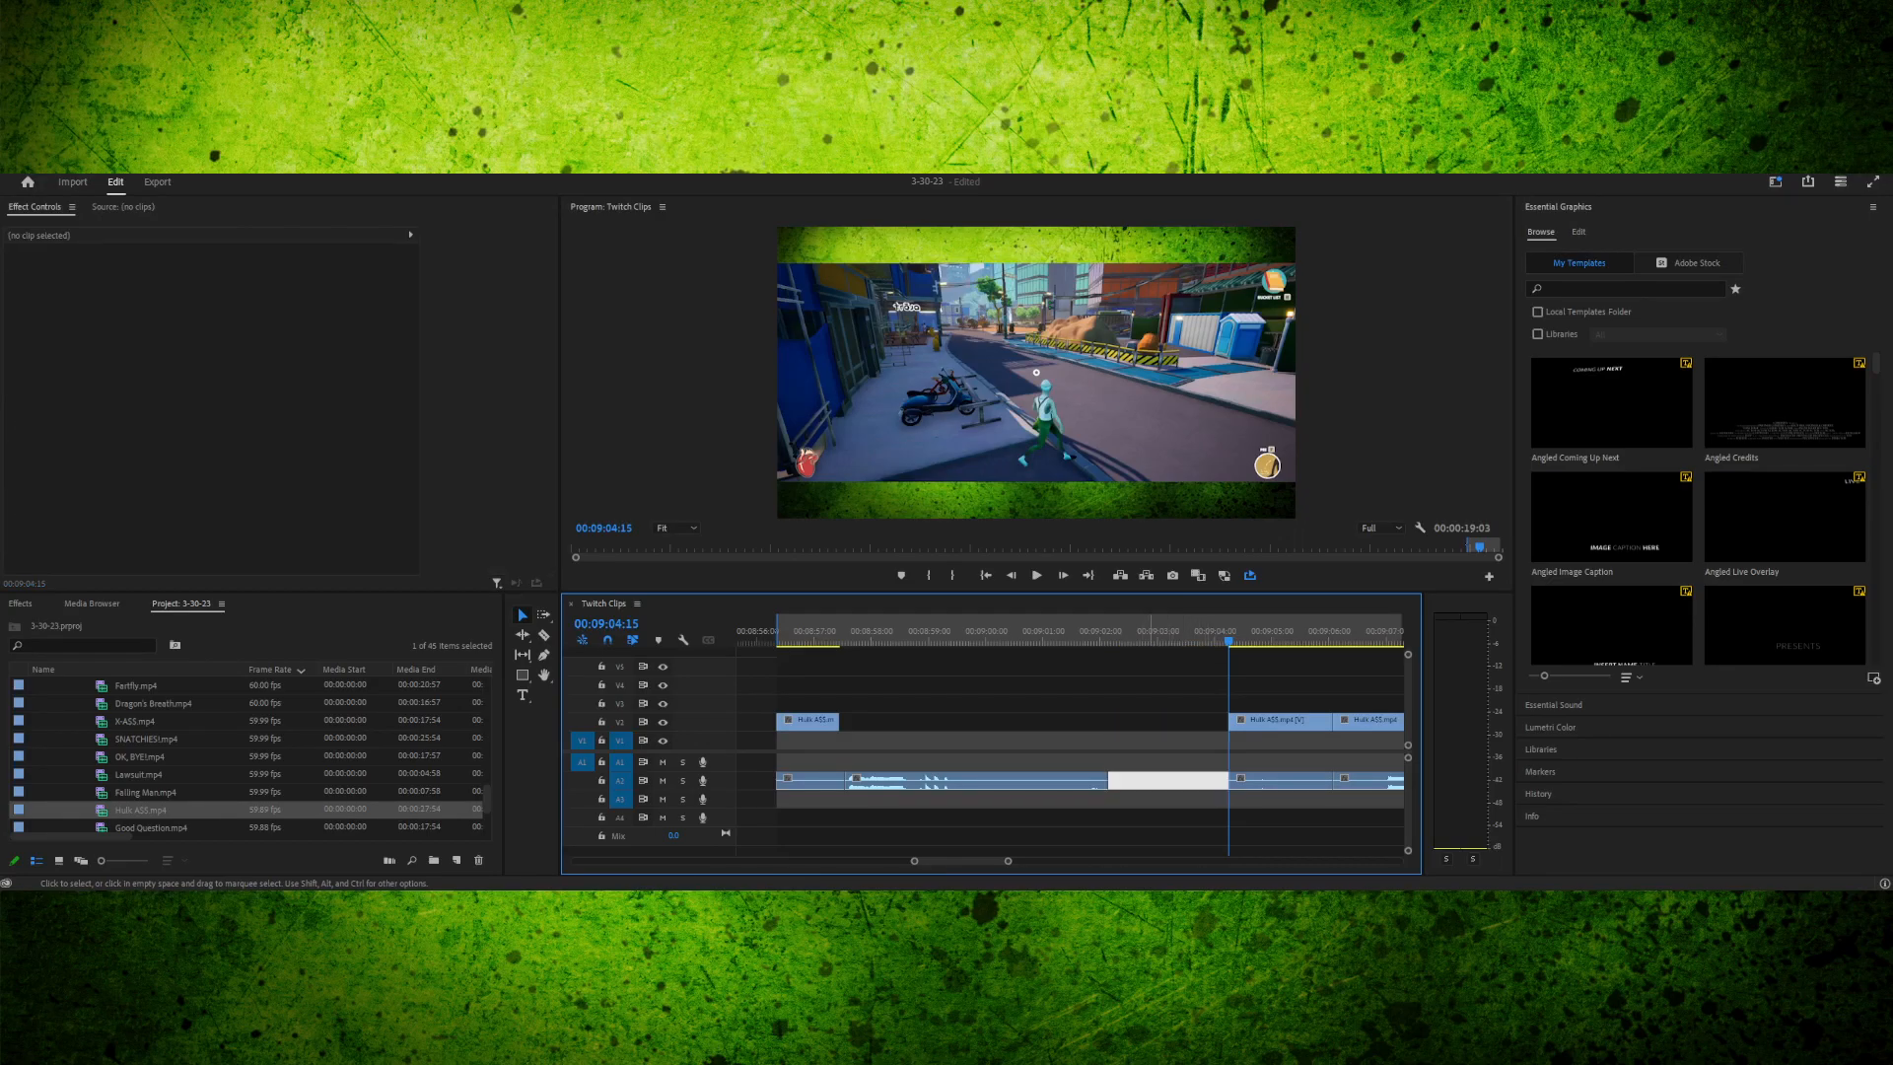
{"action": "key", "text": "Delete"}
- Split the audio beneath the video gap at 00:08:59:28, delete its remainder, and ripple delete the resulting gap
{"action": "left_click_drag", "start_coordinate": [898, 632], "coordinate": [956, 632]}
{"action": "key", "text": "c"}
{"action": "left_click", "coordinate": [955, 779]}
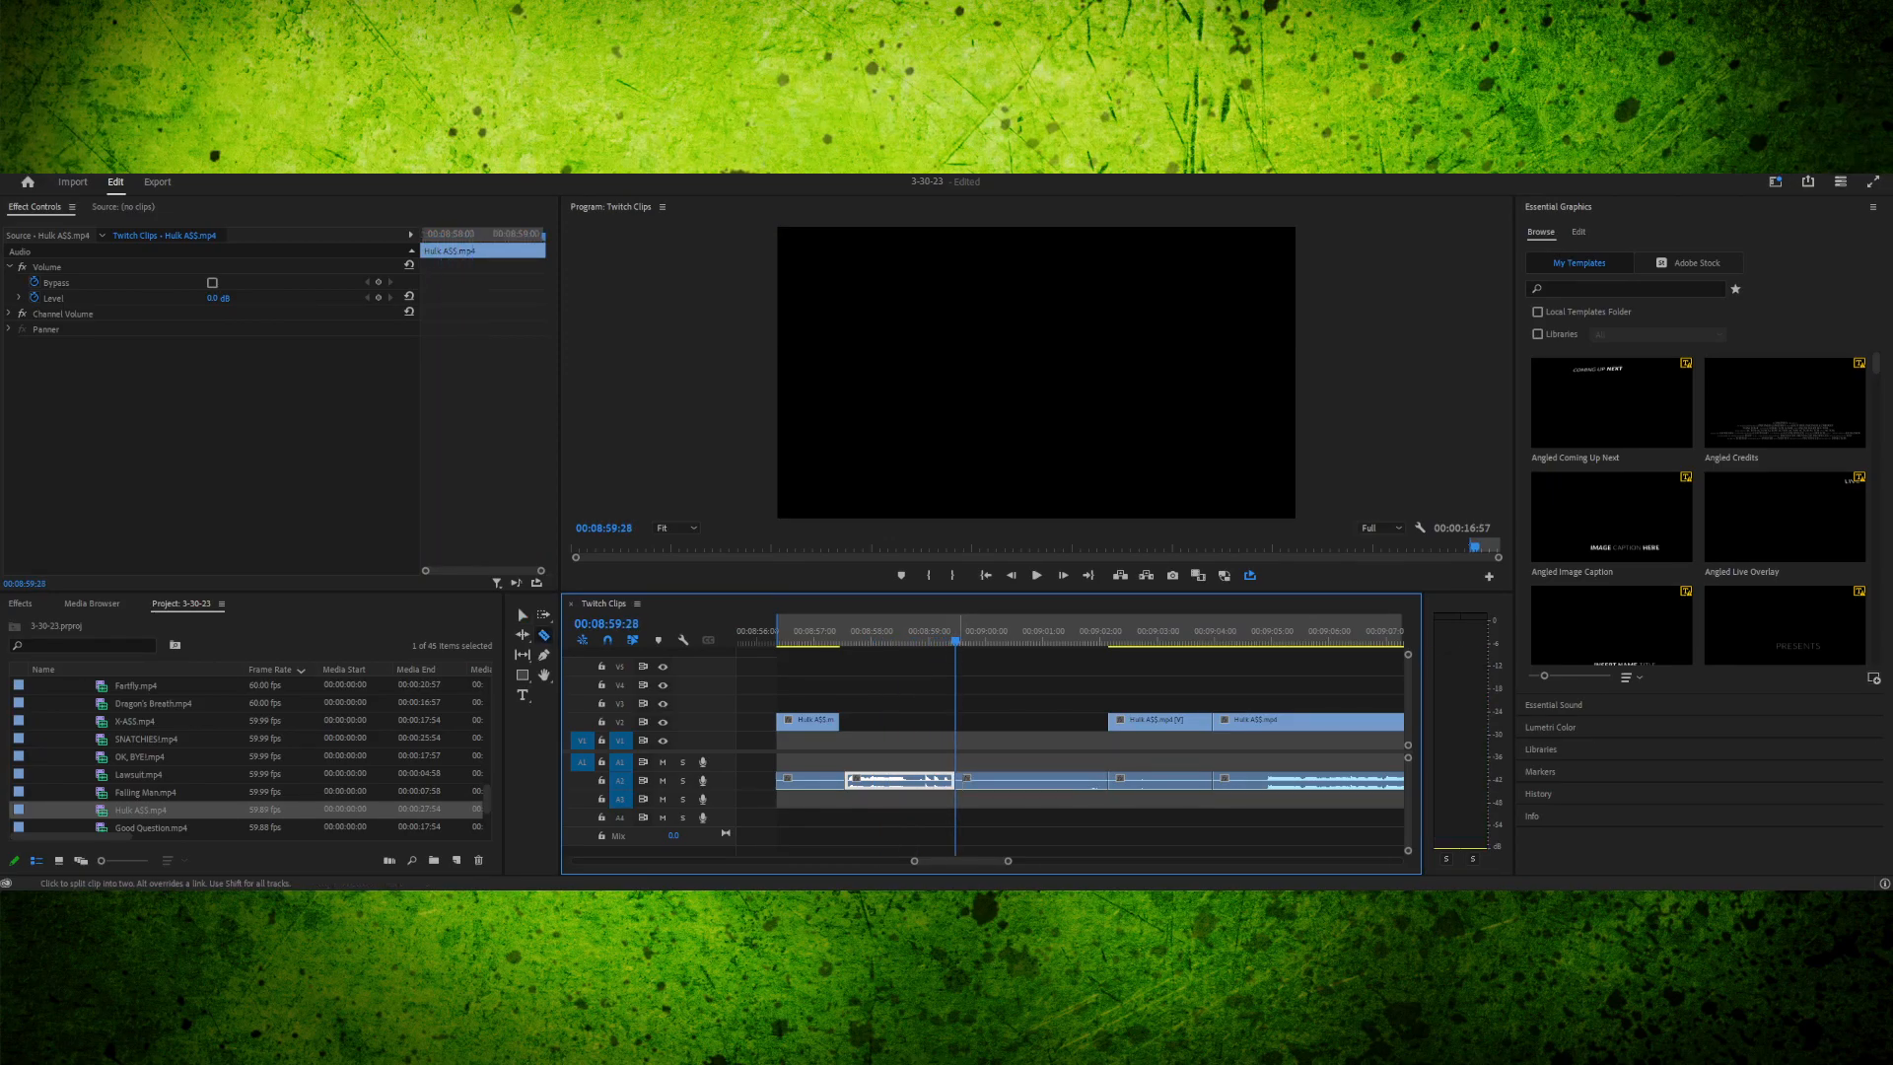
{"action": "left_click", "coordinate": [519, 608]}
{"action": "left_click", "coordinate": [1030, 780]}
{"action": "key", "text": "Delete"}
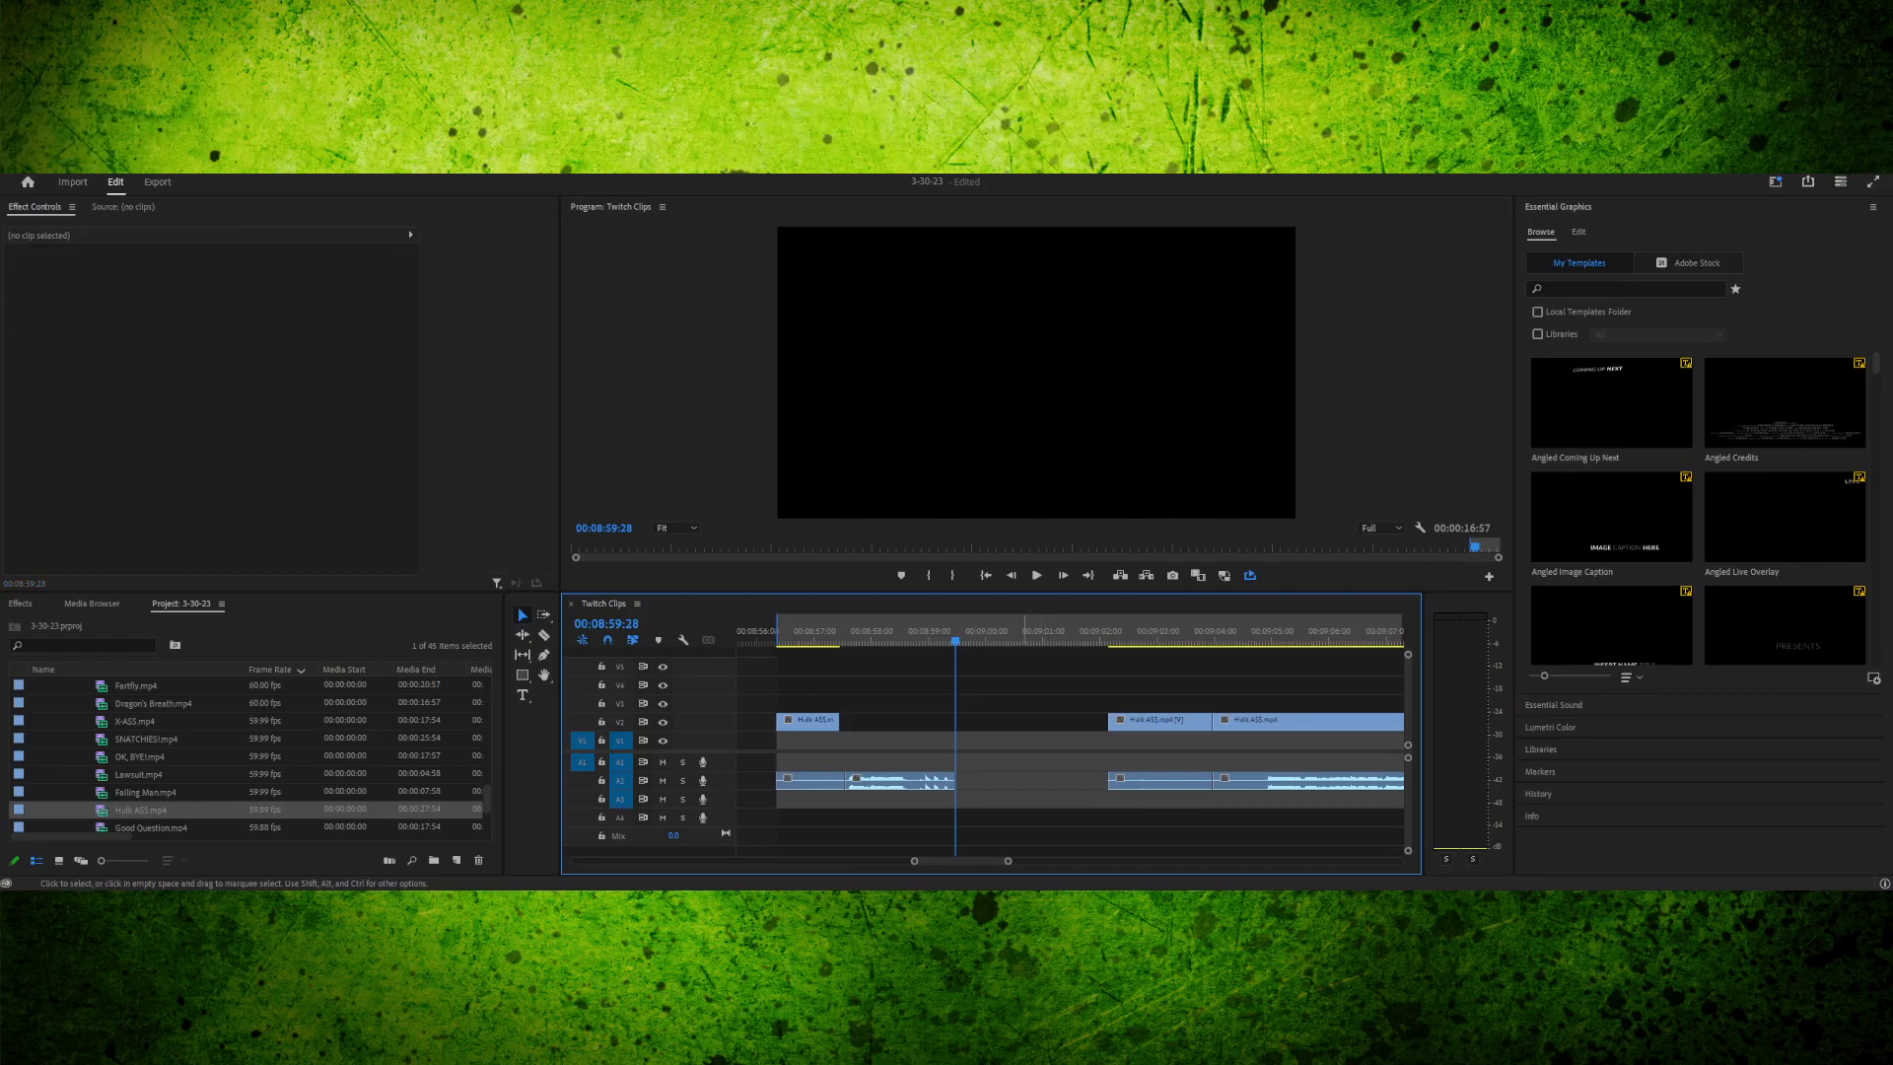
{"action": "left_click", "coordinate": [1020, 780]}
{"action": "key", "text": "Delete"}
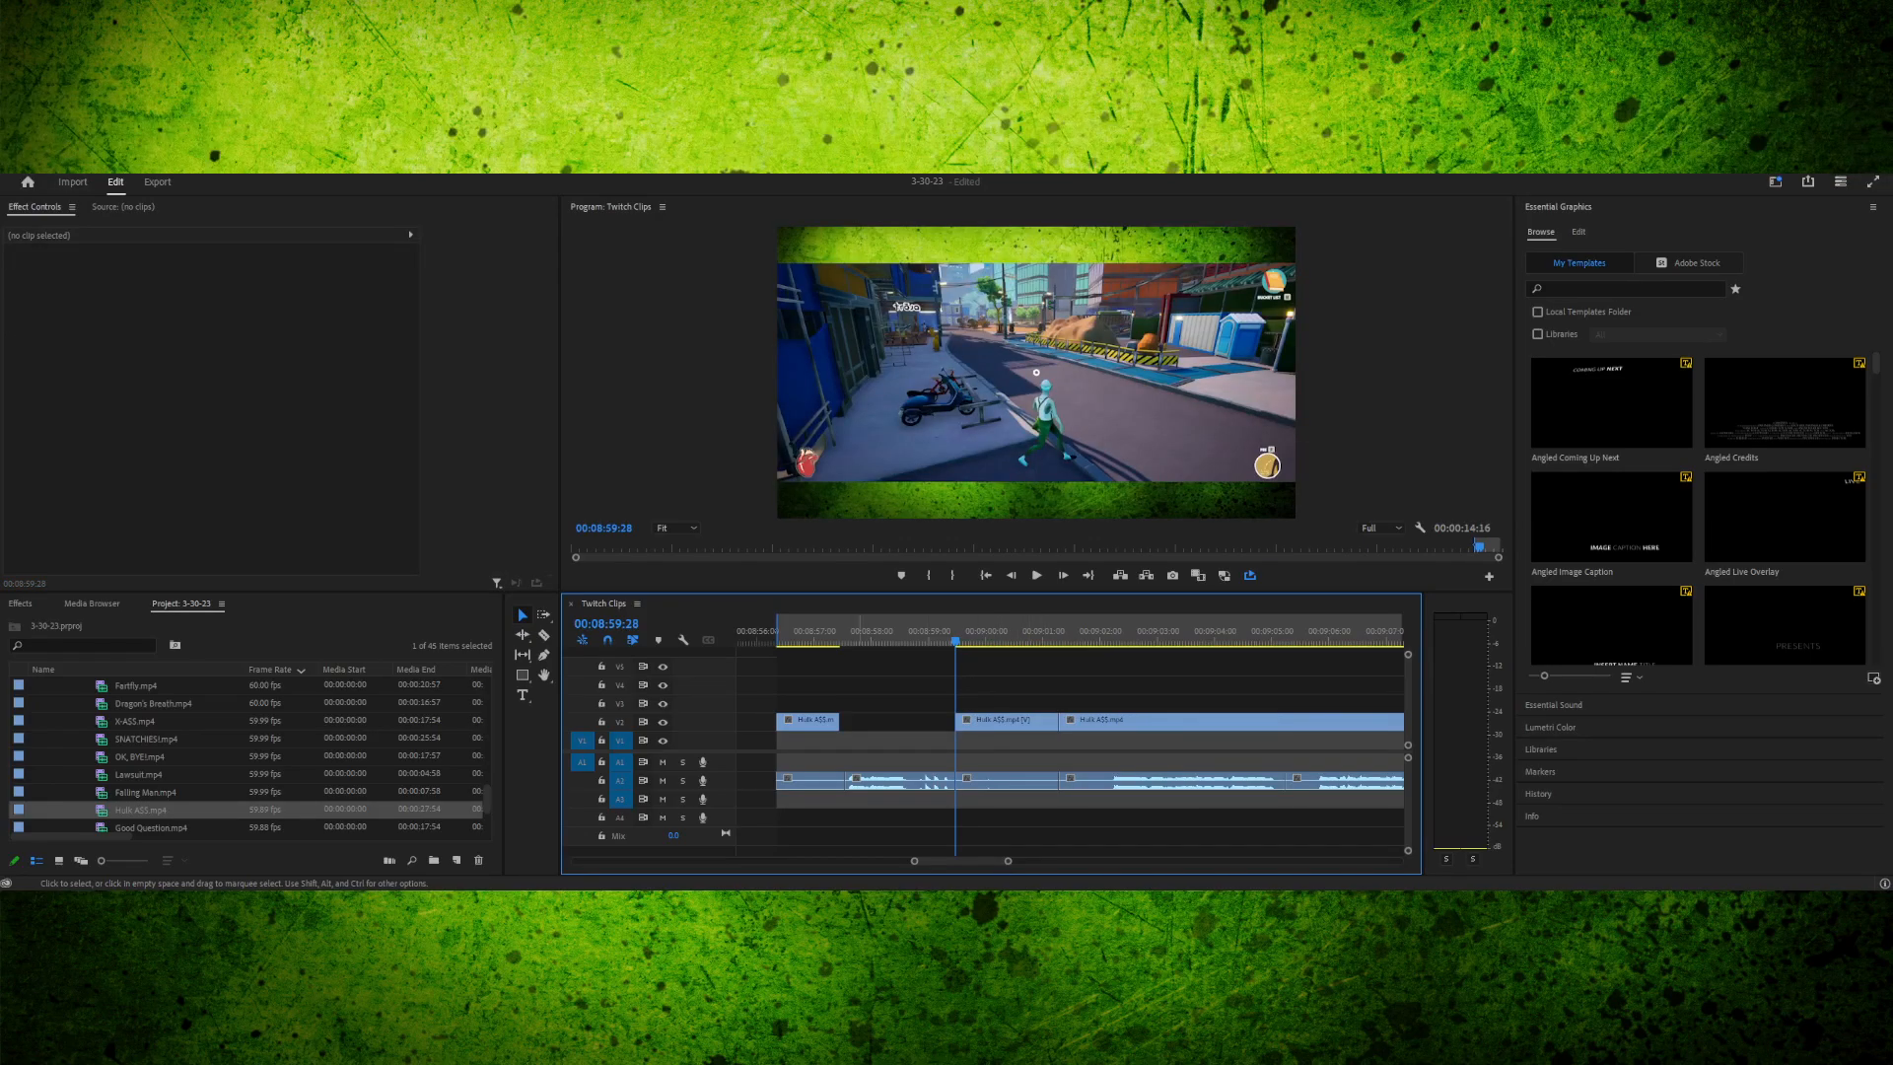
- Play back the shortened section, unlink the short clip beginning at 00:08:59:28, and delete its audio
{"action": "left_click", "coordinate": [799, 632]}
{"action": "key", "text": "space"}
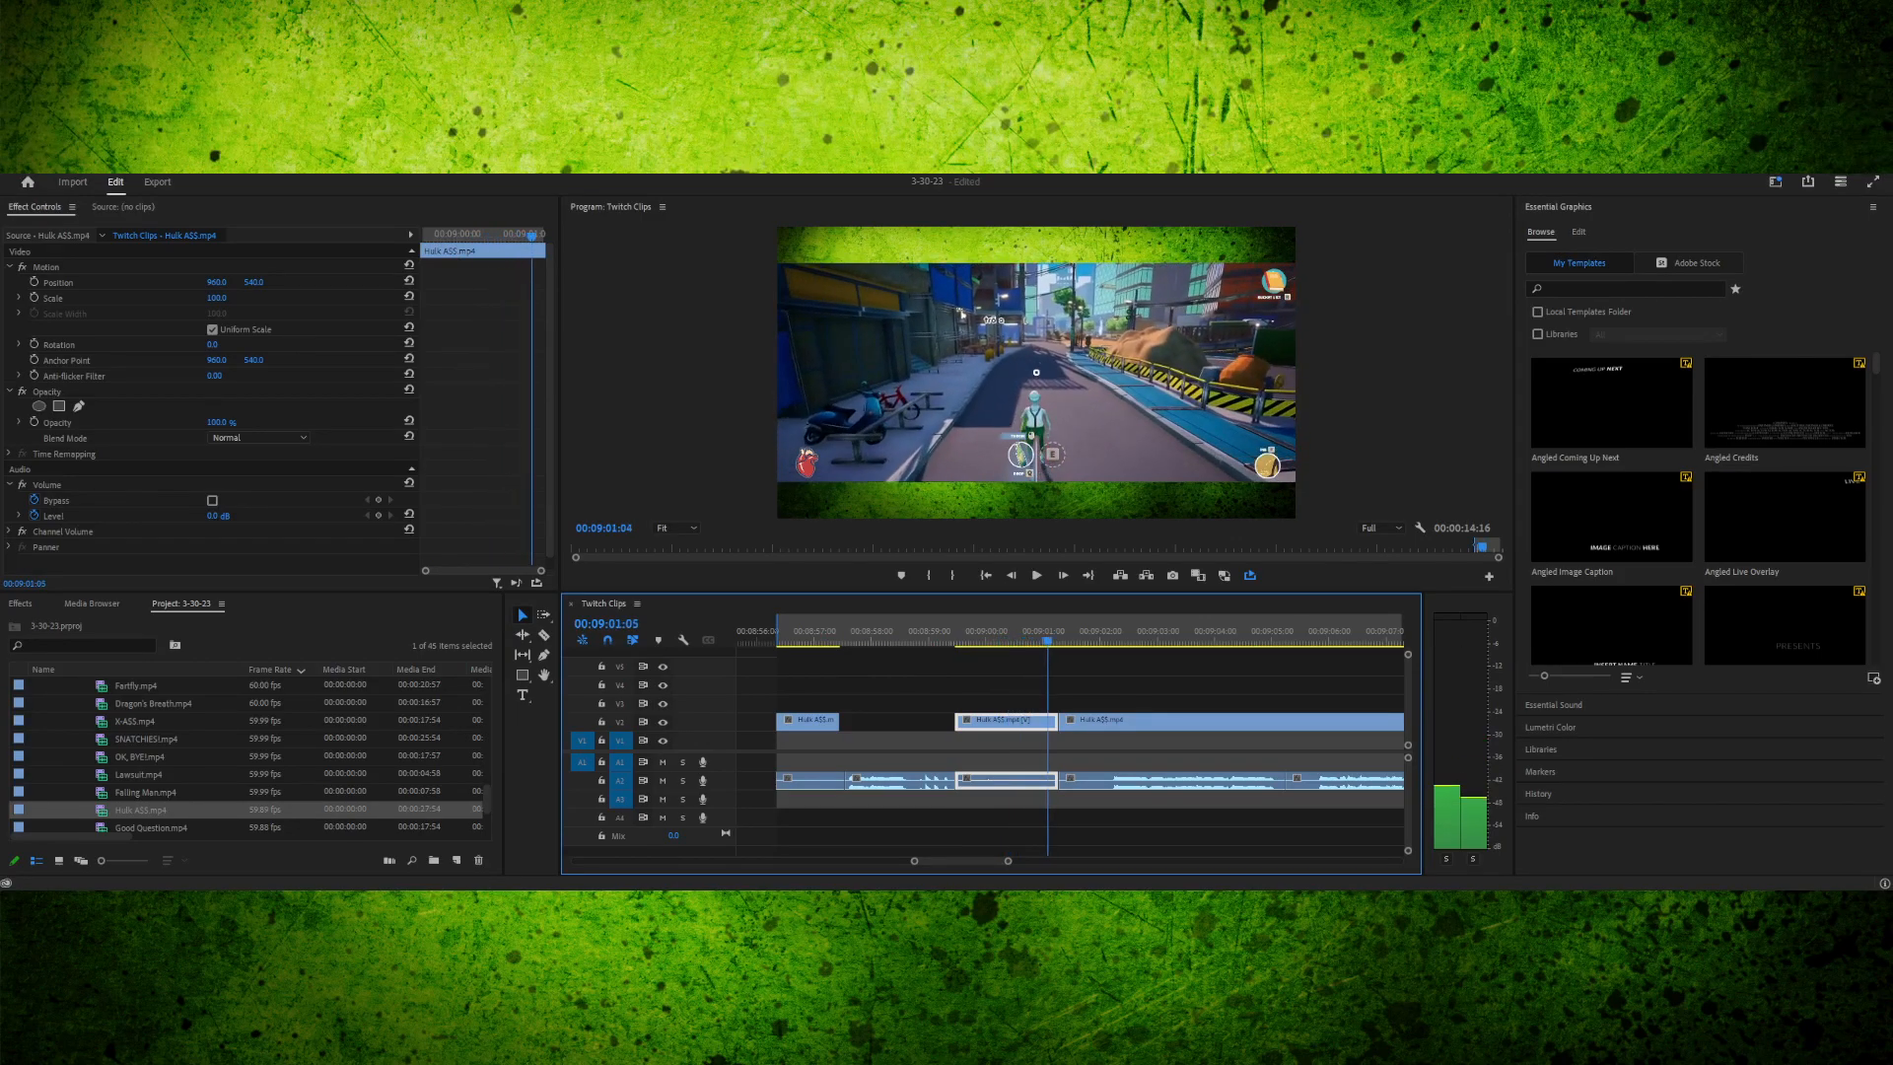
{"action": "mouse_move", "coordinate": [990, 633]}
{"action": "left_mouse_down"}
{"action": "mouse_move", "coordinate": [894, 633]}
{"action": "mouse_move", "coordinate": [997, 633]}
{"action": "left_mouse_up"}
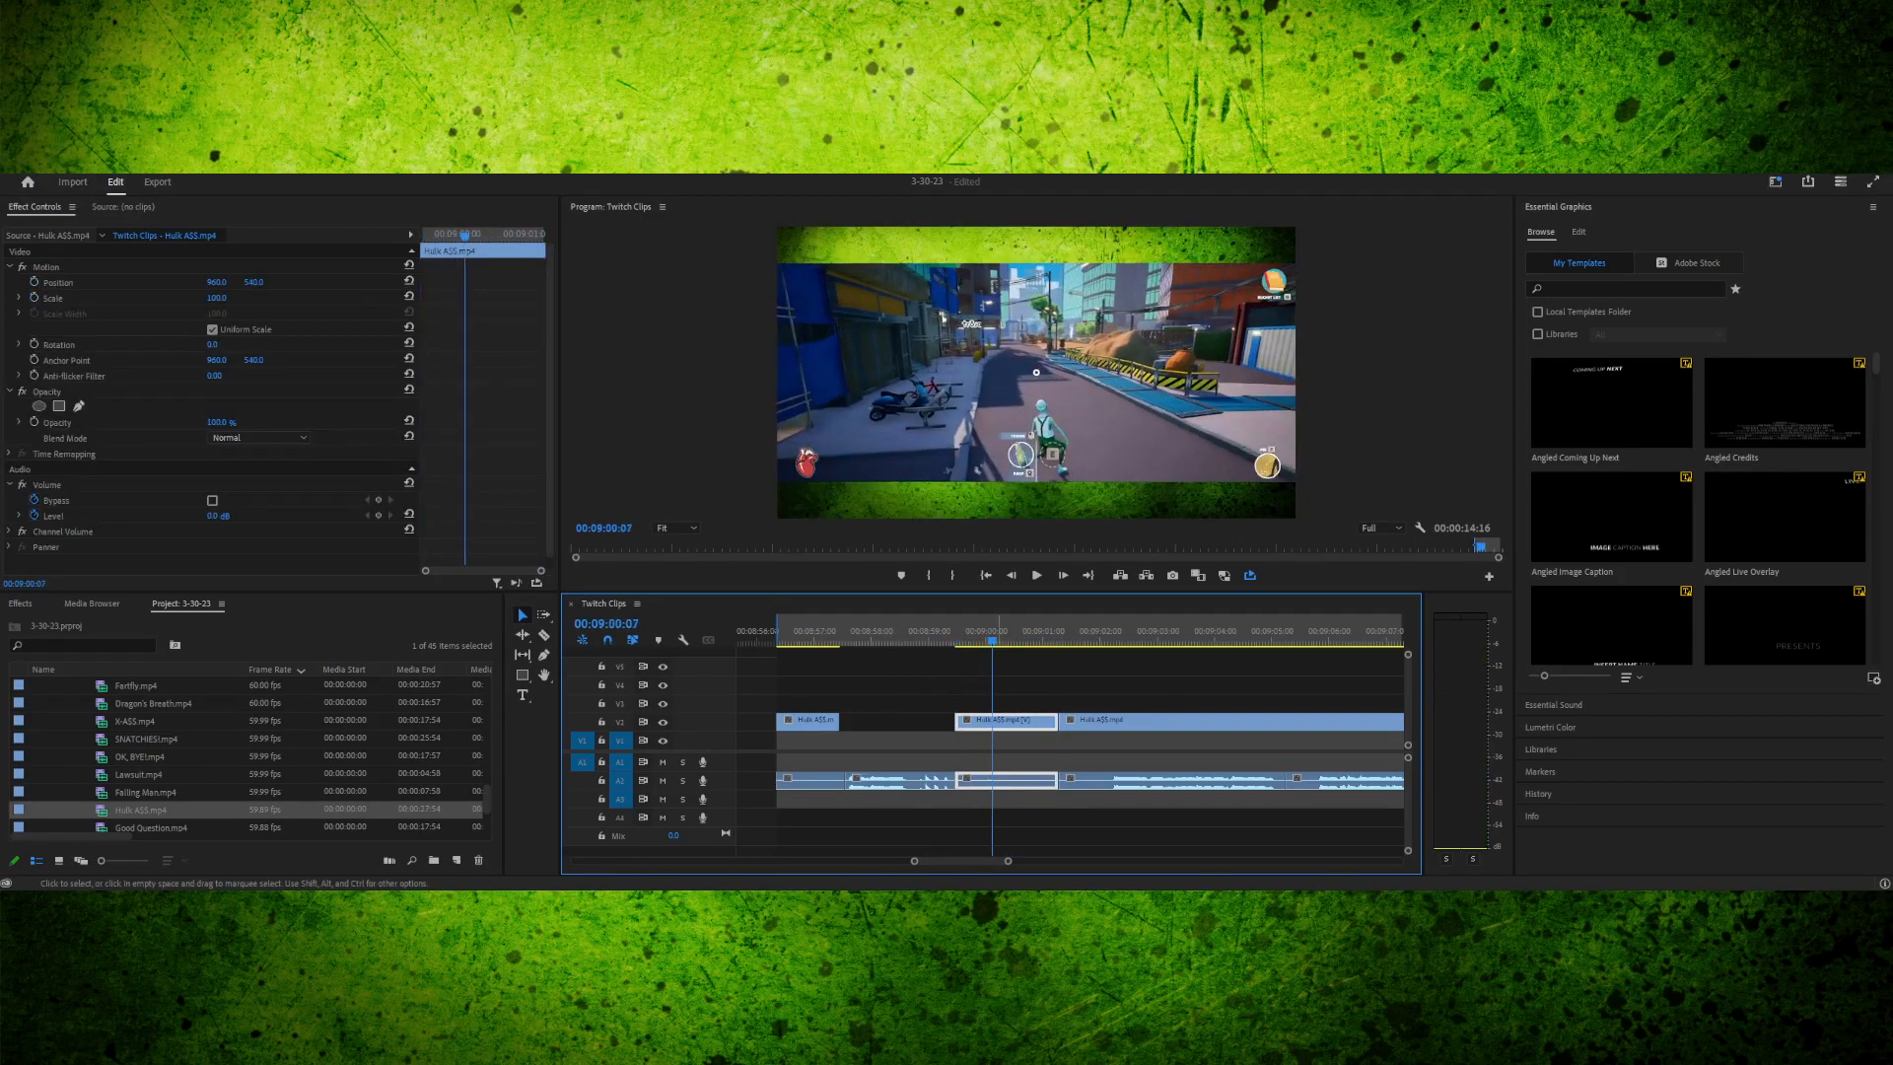
{"action": "key", "text": "ctrl+l"}
{"action": "left_click", "coordinate": [997, 722]}
{"action": "left_click", "coordinate": [997, 780]}
{"action": "key", "text": "Delete"}
- Select the short unlinked video with all following clips and move them earlier until the following audio meets the cut at 00:08:59:28
{"action": "left_click", "coordinate": [898, 721]}
{"action": "left_click", "coordinate": [1009, 780]}
{"action": "left_click", "coordinate": [1009, 780]}
{"action": "left_click", "coordinate": [1008, 779]}
{"action": "left_click_drag", "start_coordinate": [1020, 674], "coordinate": [1150, 804]}
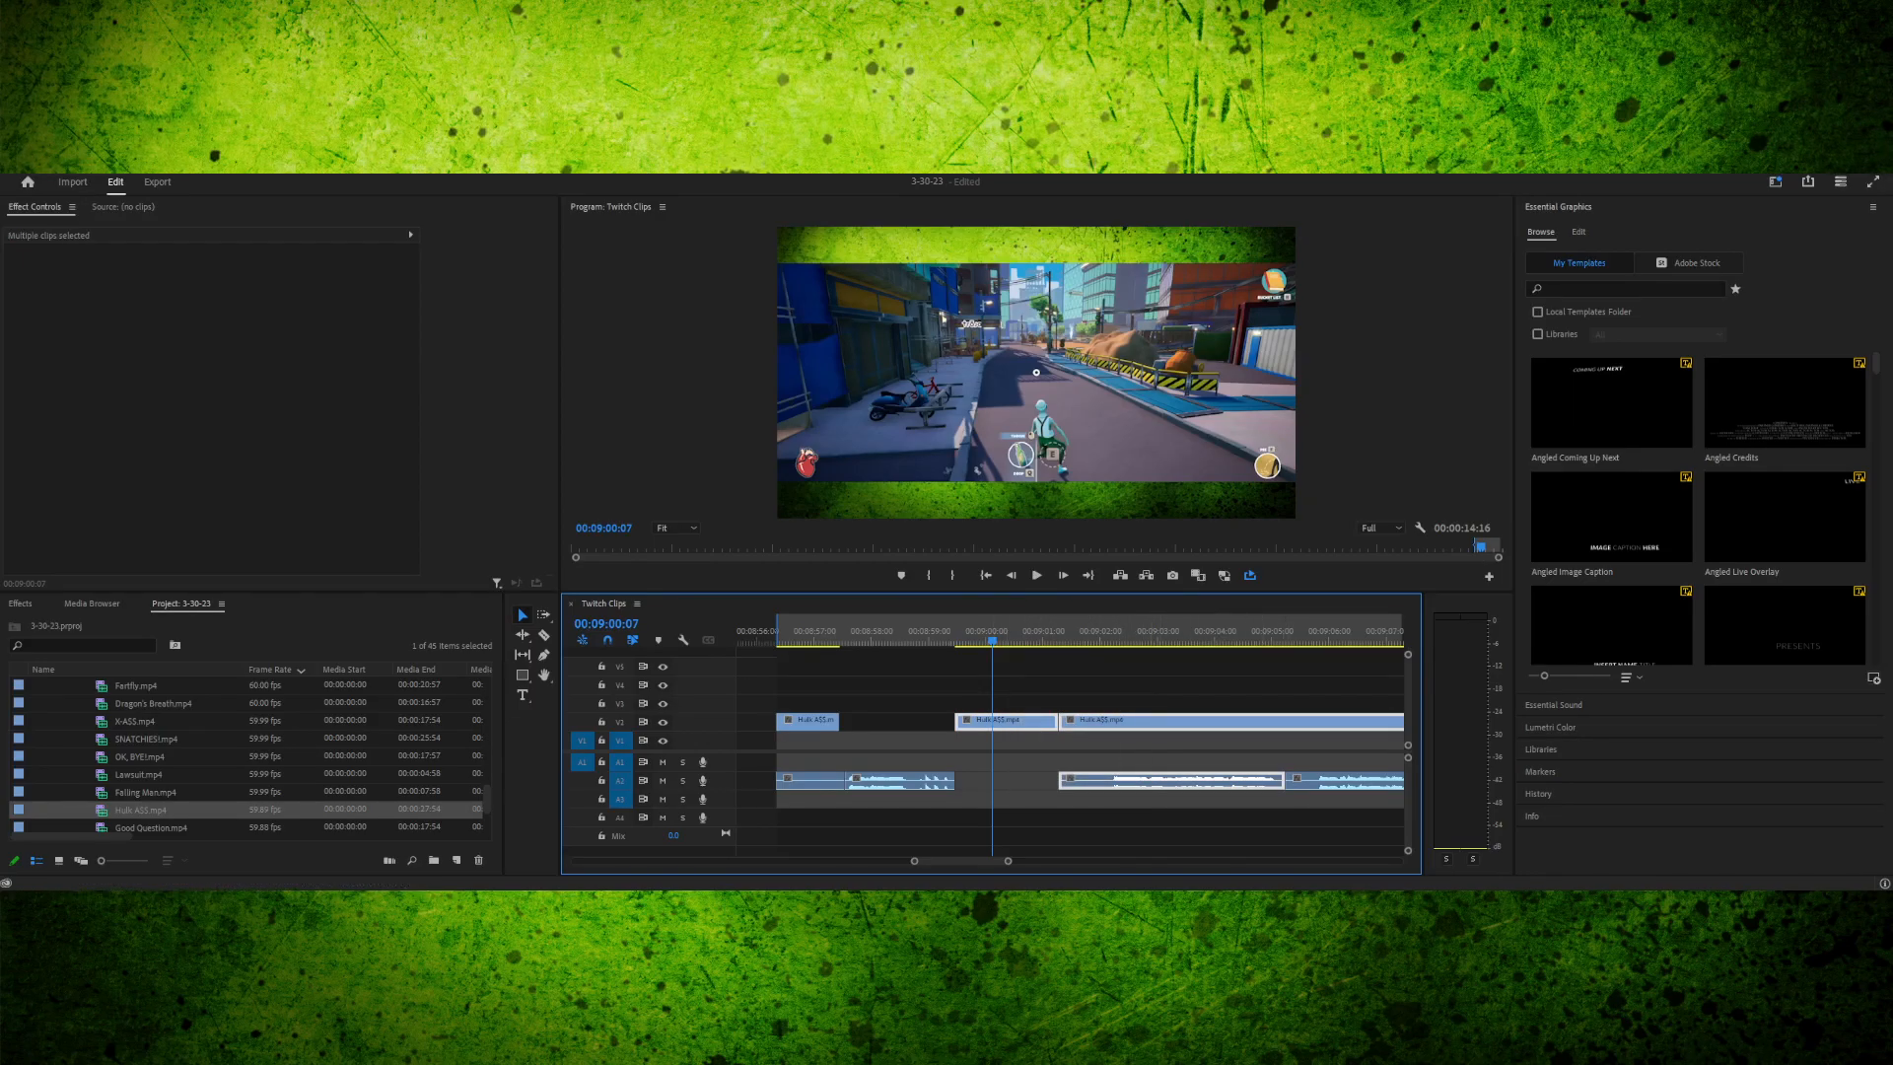
{"action": "key", "text": "minus"}
{"action": "left_click_drag", "start_coordinate": [1168, 812], "coordinate": [1050, 690]}
{"action": "left_click_drag", "start_coordinate": [1225, 826], "coordinate": [1118, 723]}
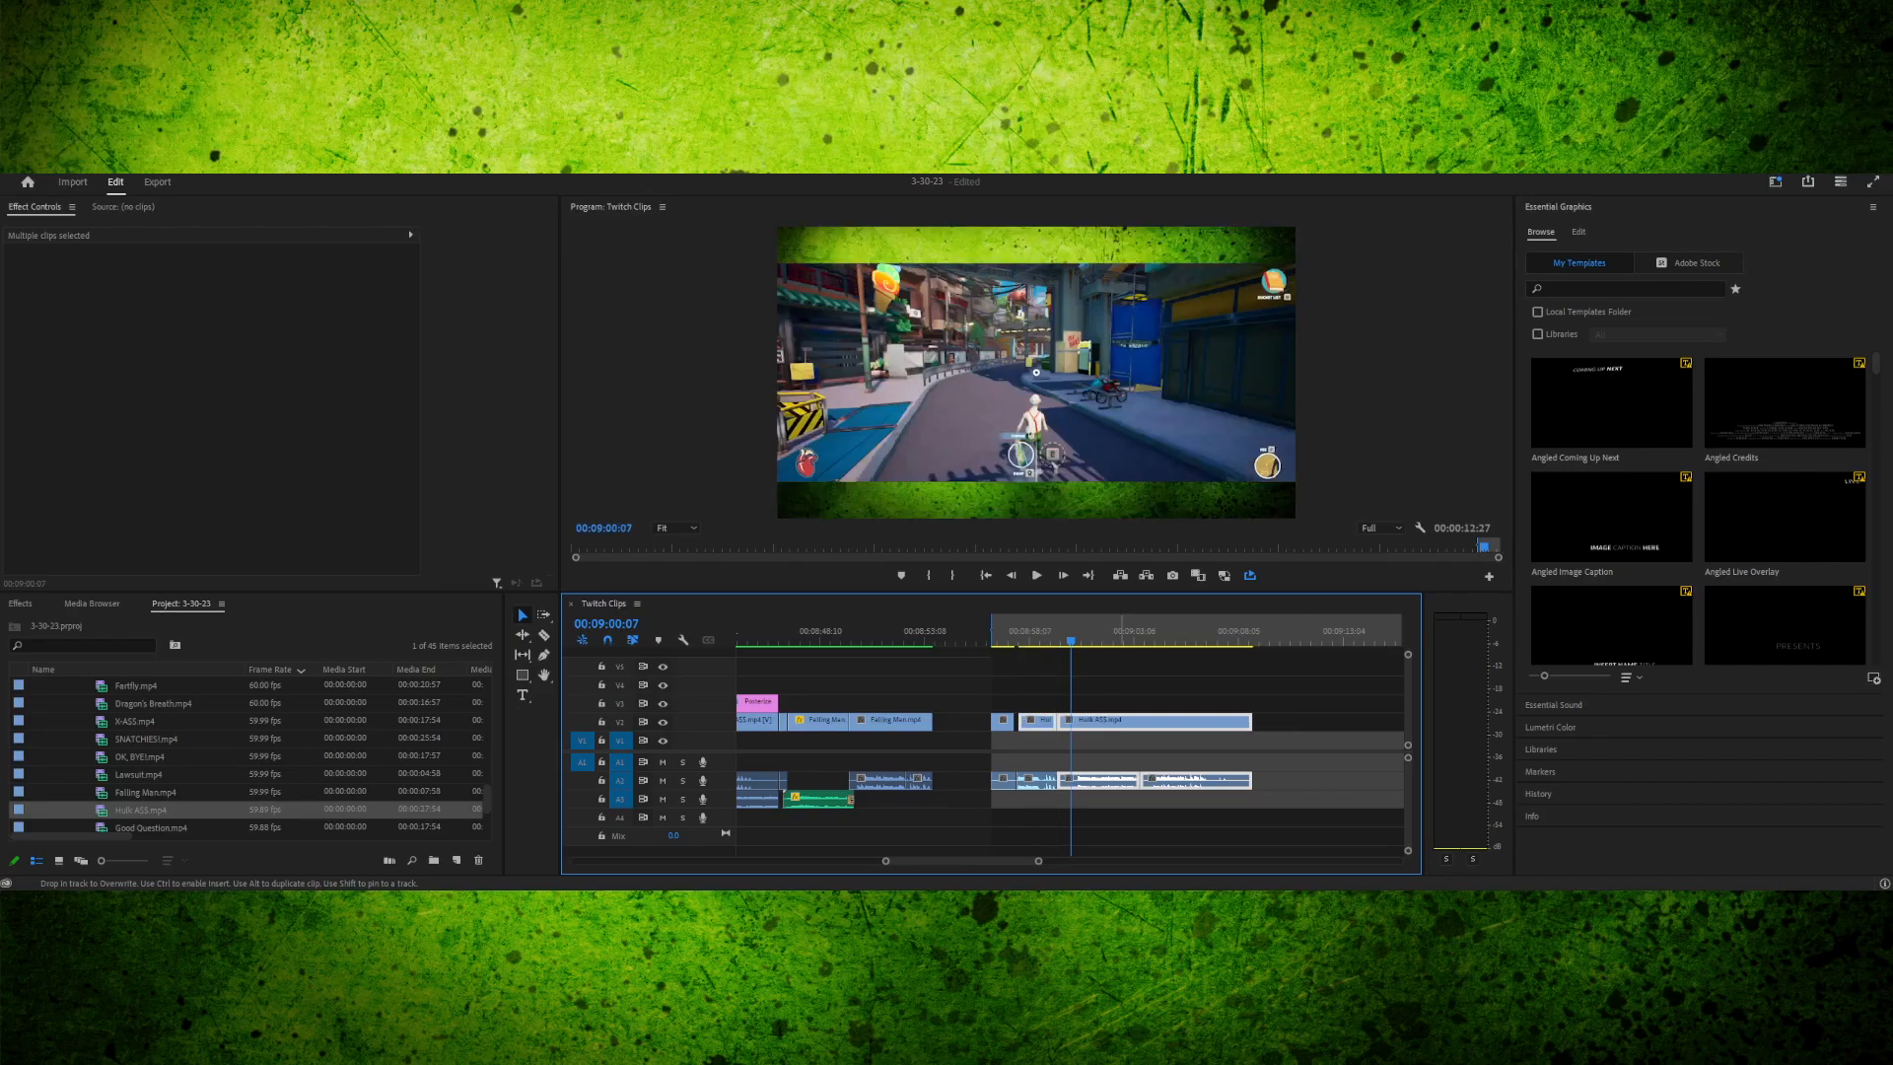
{"action": "key", "text": "="}
{"action": "key", "text": "="}
{"action": "key", "text": "="}
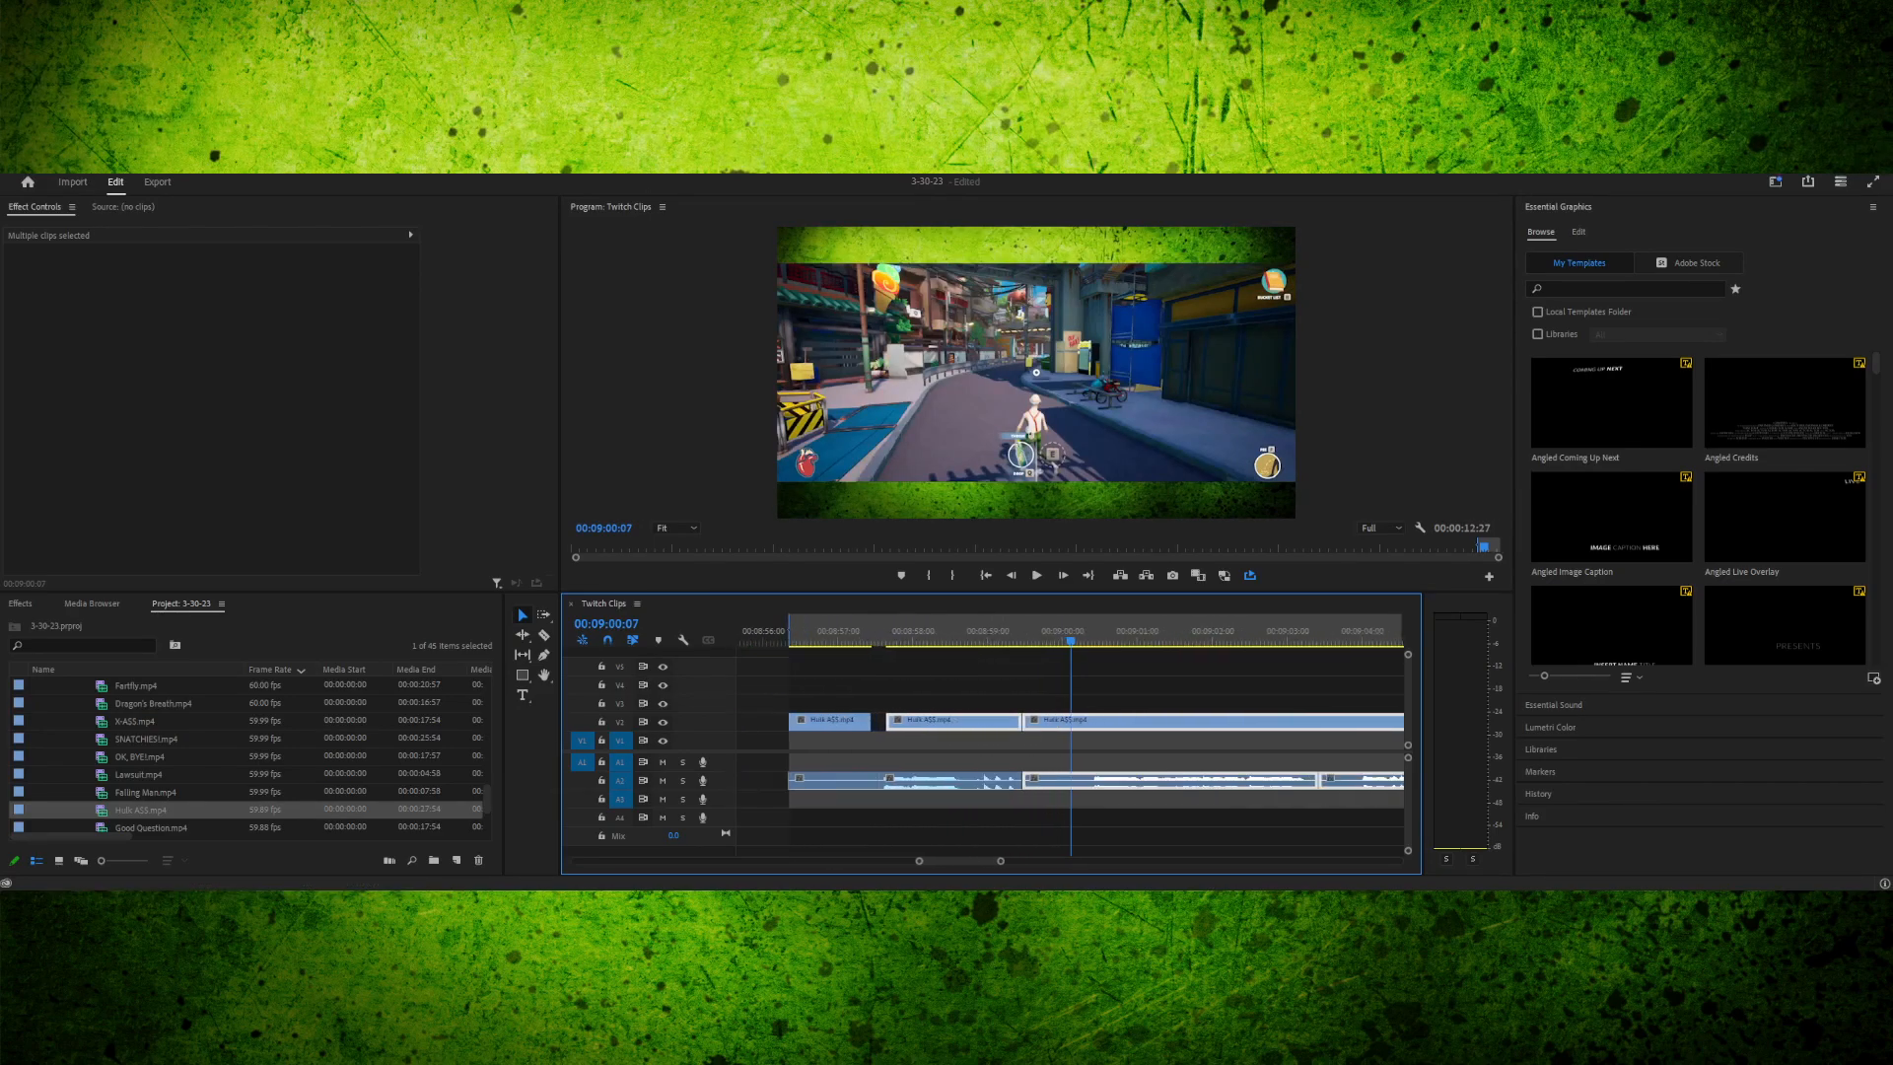
- Extend the start of the short video piece back to 00:08:57:27 to close the remaining video gap
{"action": "scroll", "coordinate": [1071, 739], "scroll_direction": "up", "scroll_amount": 2}
{"action": "scroll", "coordinate": [1070, 739], "scroll_direction": "down", "scroll_amount": 3}
{"action": "scroll", "coordinate": [1071, 739], "scroll_direction": "up", "scroll_amount": 1}
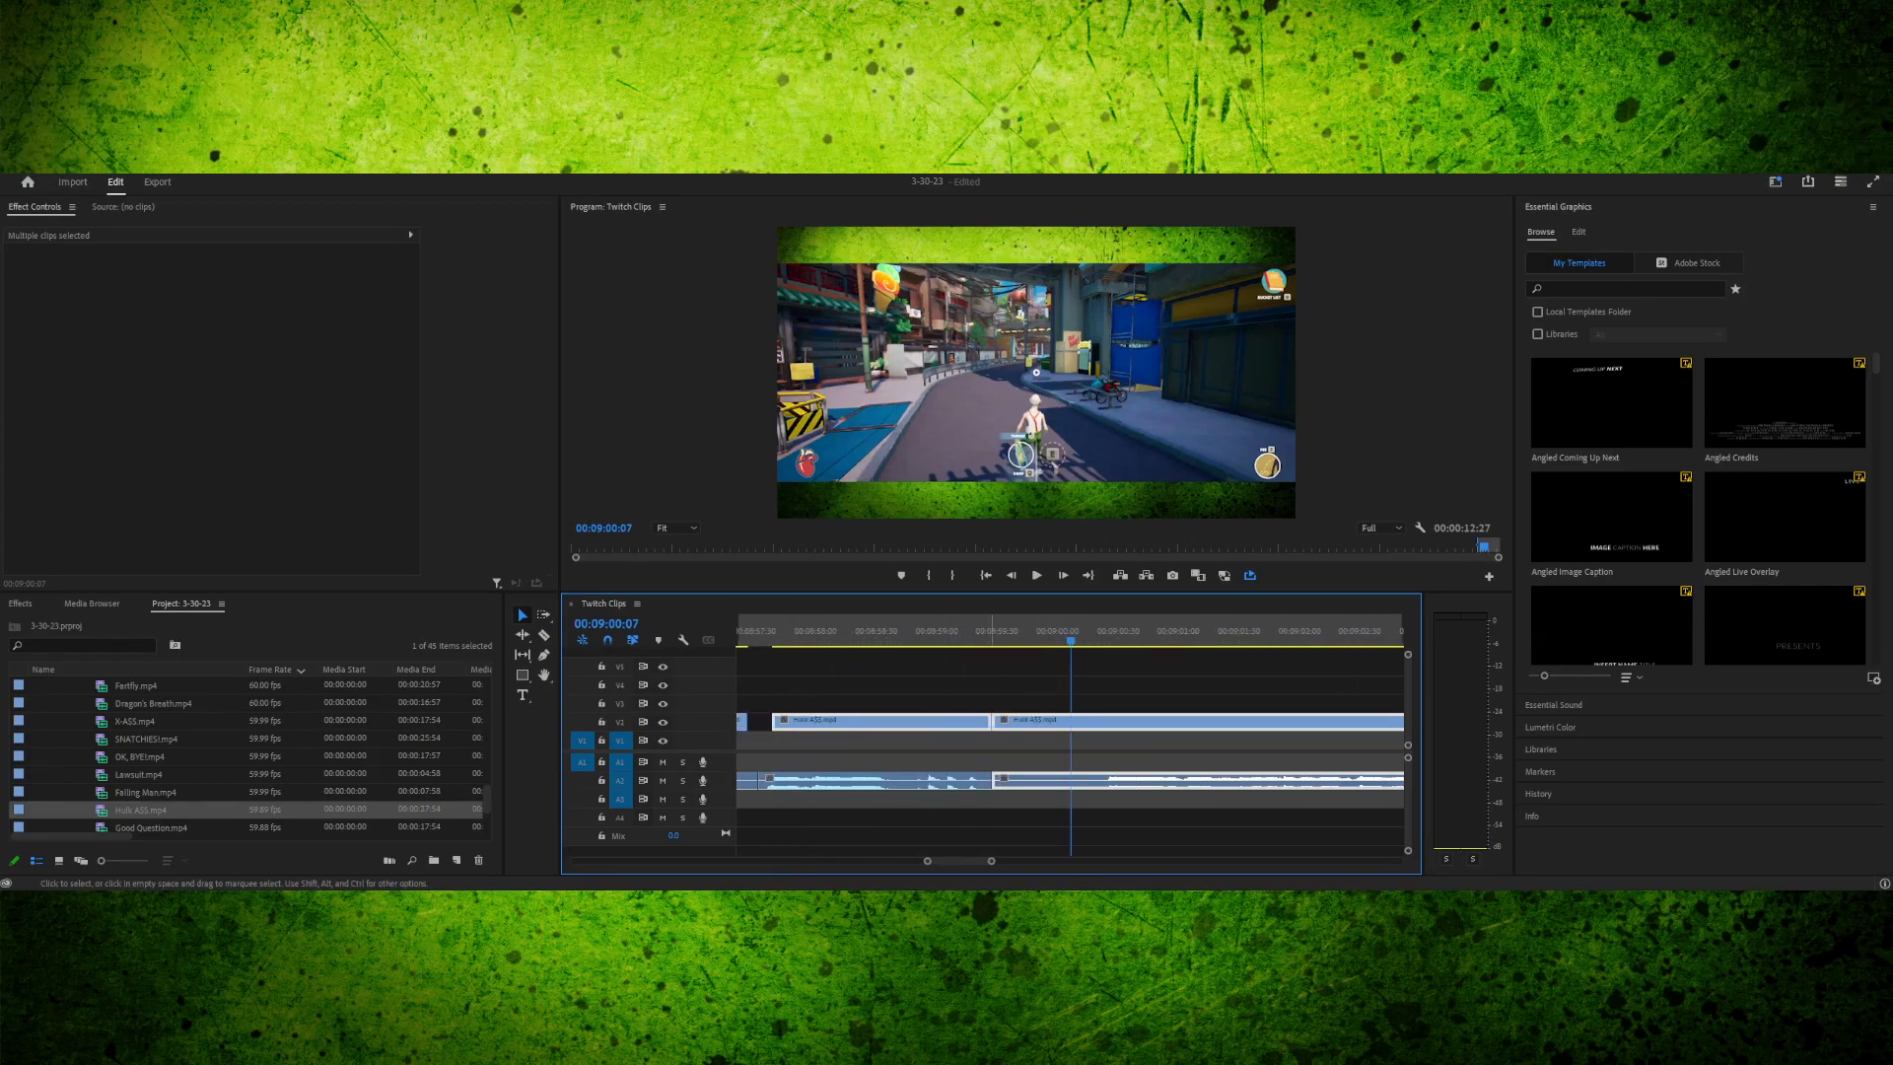
{"action": "left_click_drag", "start_coordinate": [774, 721], "coordinate": [754, 721]}
{"action": "left_click_drag", "start_coordinate": [911, 631], "coordinate": [766, 631]}
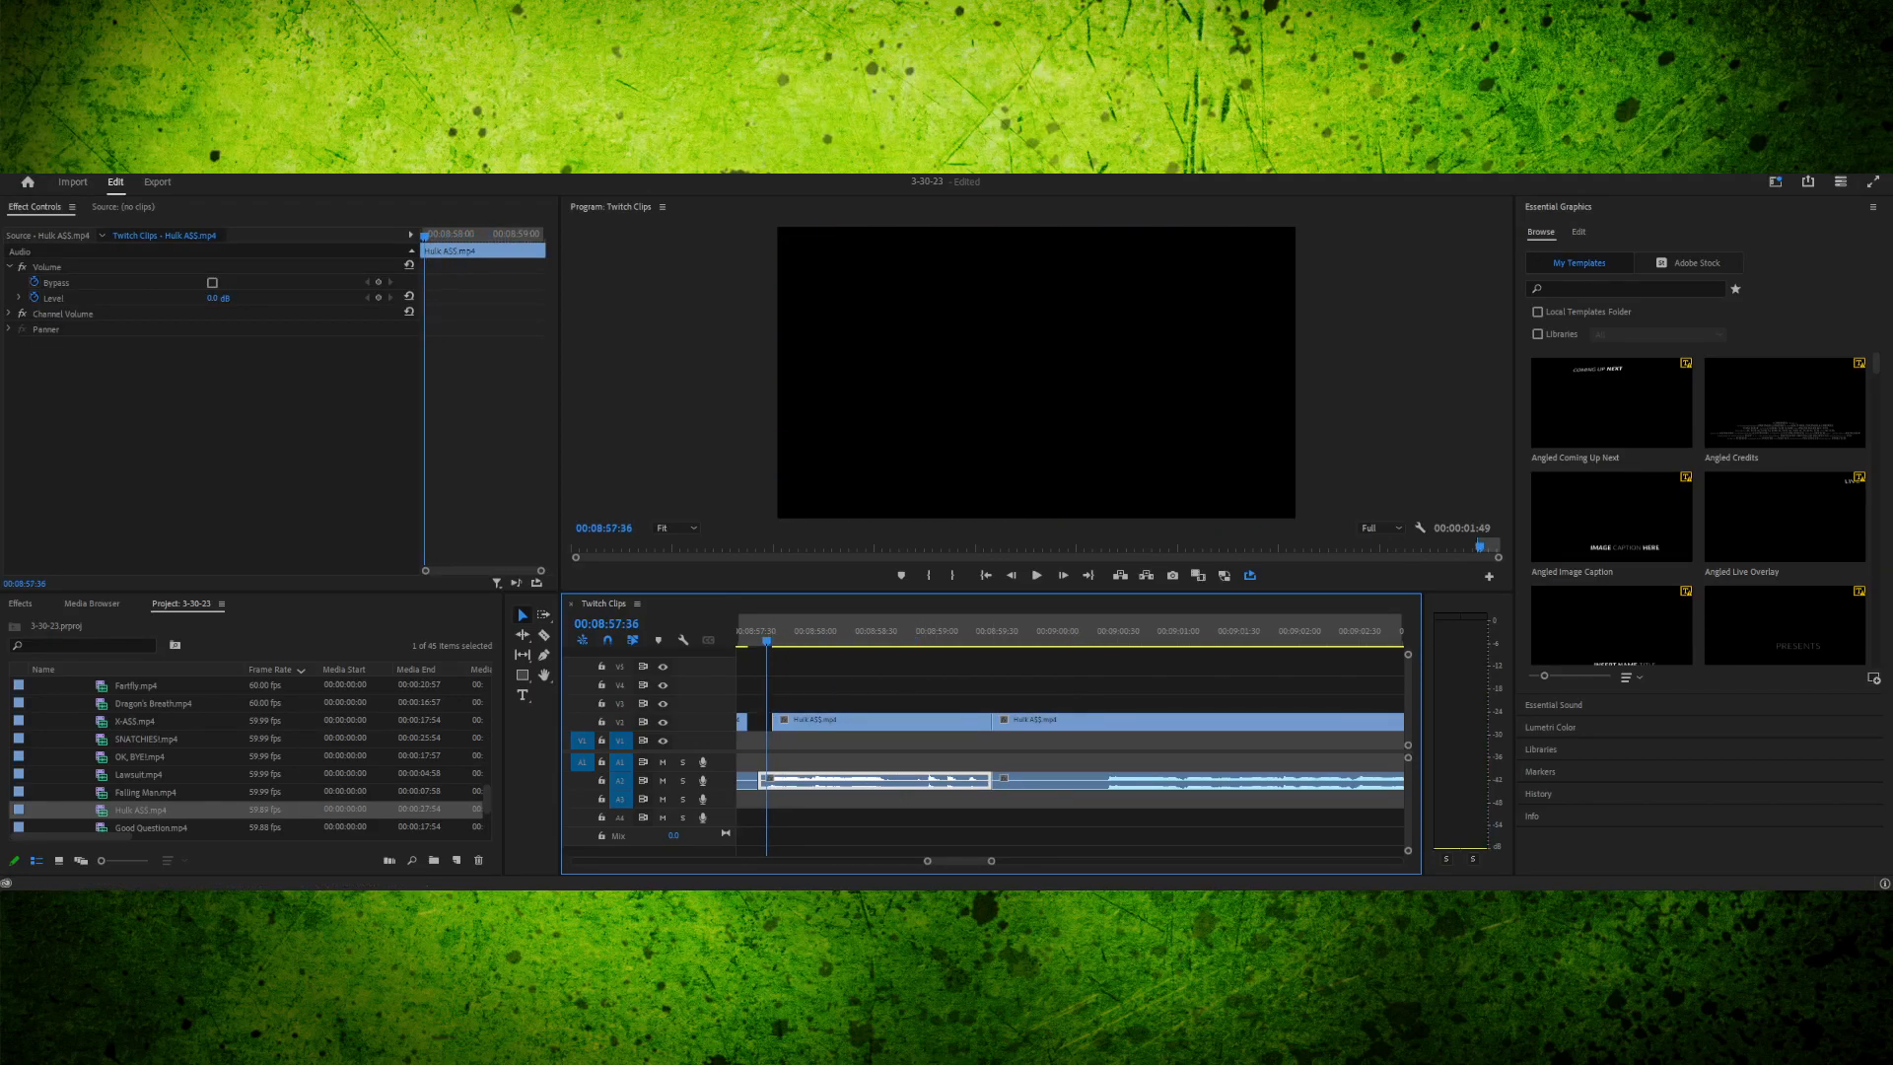
{"action": "scroll", "coordinate": [1070, 749], "scroll_direction": "up", "scroll_amount": 3}
{"action": "scroll", "coordinate": [1070, 750], "scroll_direction": "down", "scroll_amount": 2}
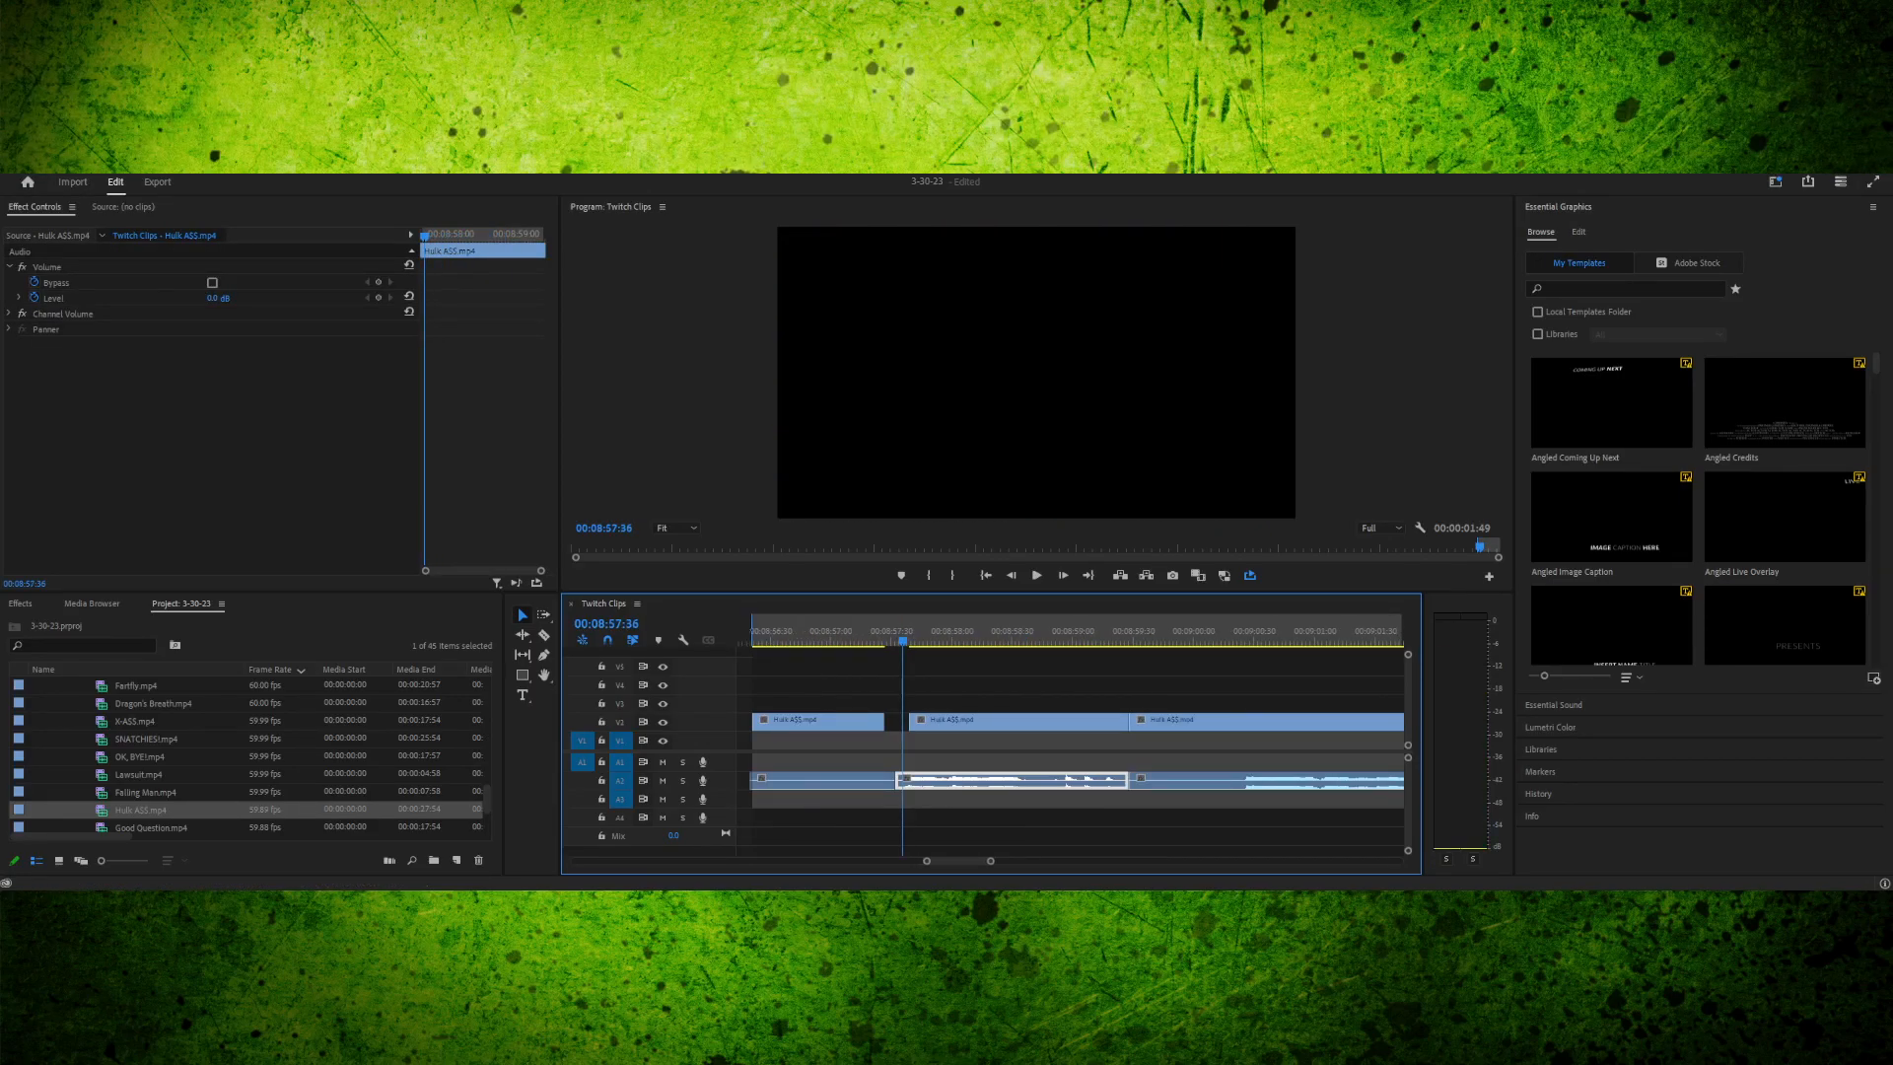
{"action": "key", "text": "space"}
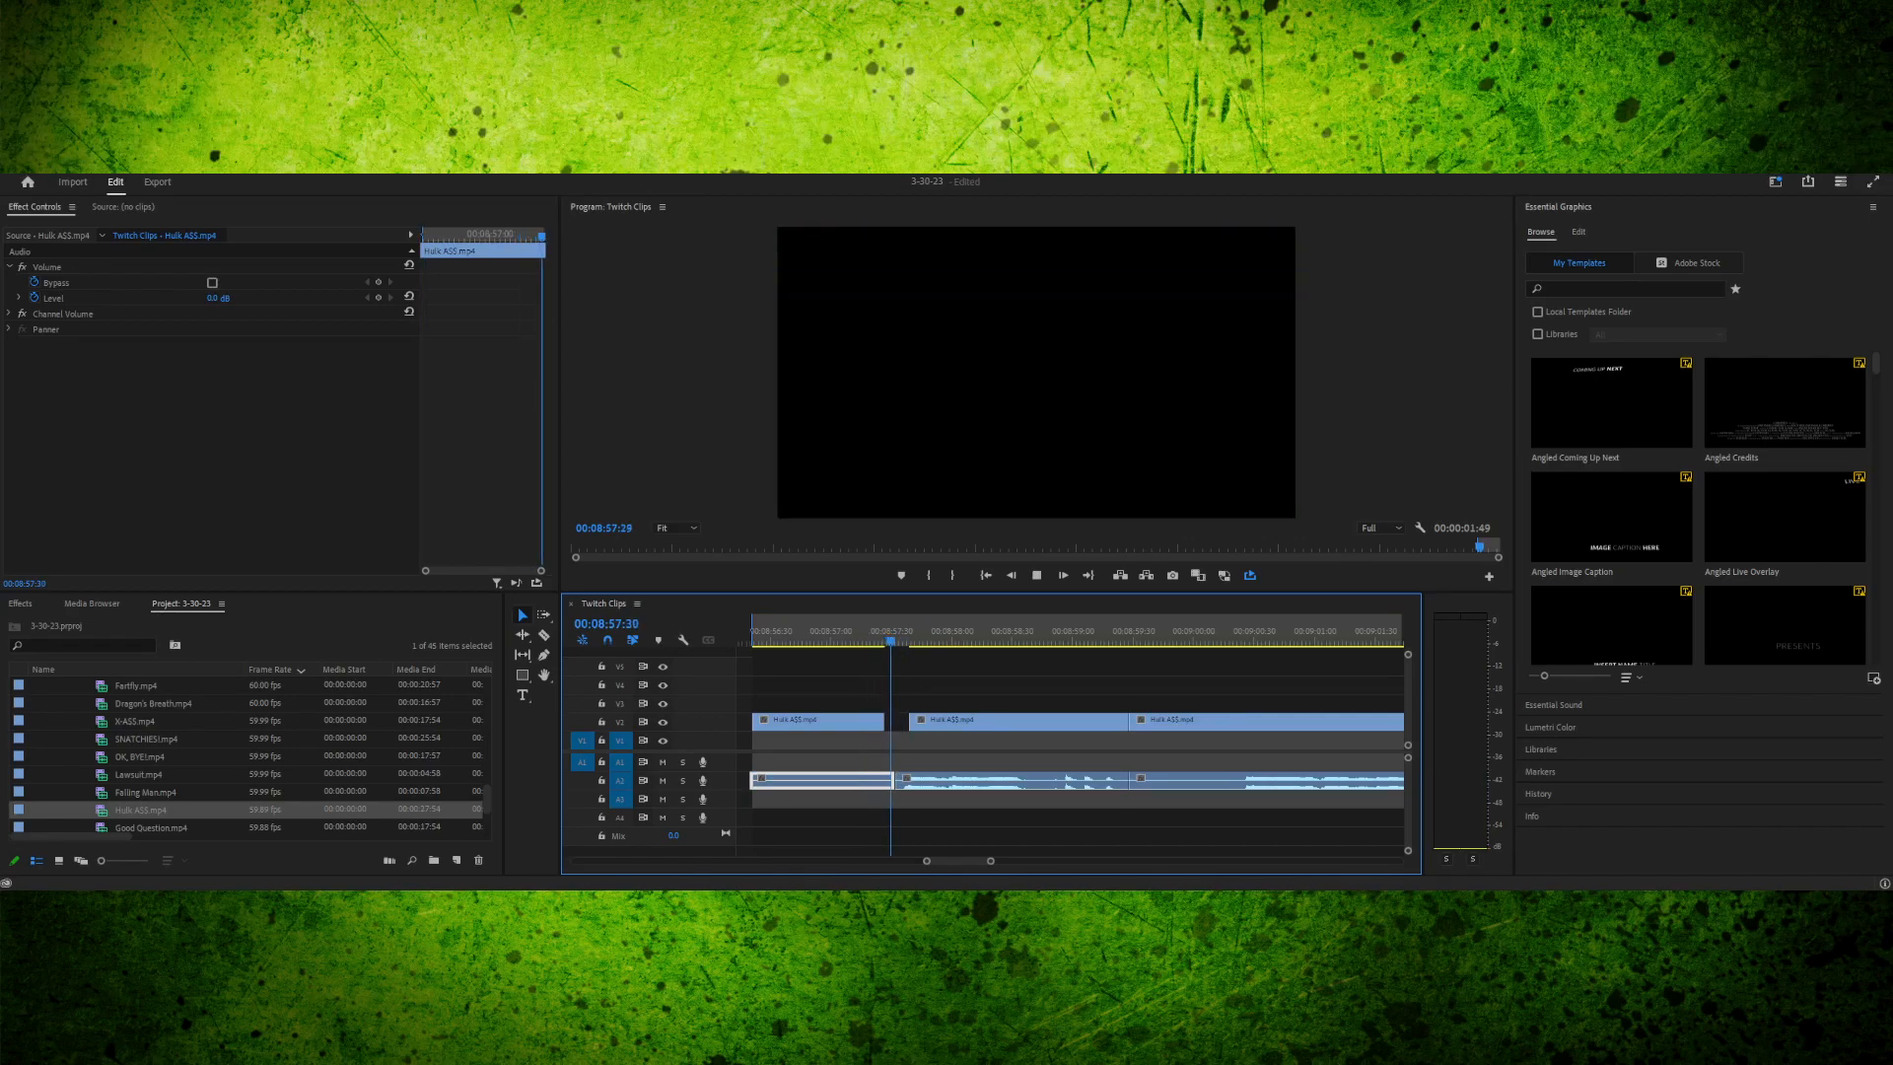
{"action": "key", "text": "space"}
{"action": "left_click", "coordinate": [960, 781]}
{"action": "left_click_drag", "start_coordinate": [960, 722], "coordinate": [937, 723]}
{"action": "left_click_drag", "start_coordinate": [1102, 722], "coordinate": [1129, 723]}
- Play back the Hulk ASS.mp4 opening across the closed video gap and the audio joins to check the cuts
{"action": "left_click", "coordinate": [838, 780]}
{"action": "left_click", "coordinate": [834, 631]}
{"action": "key", "text": "space"}
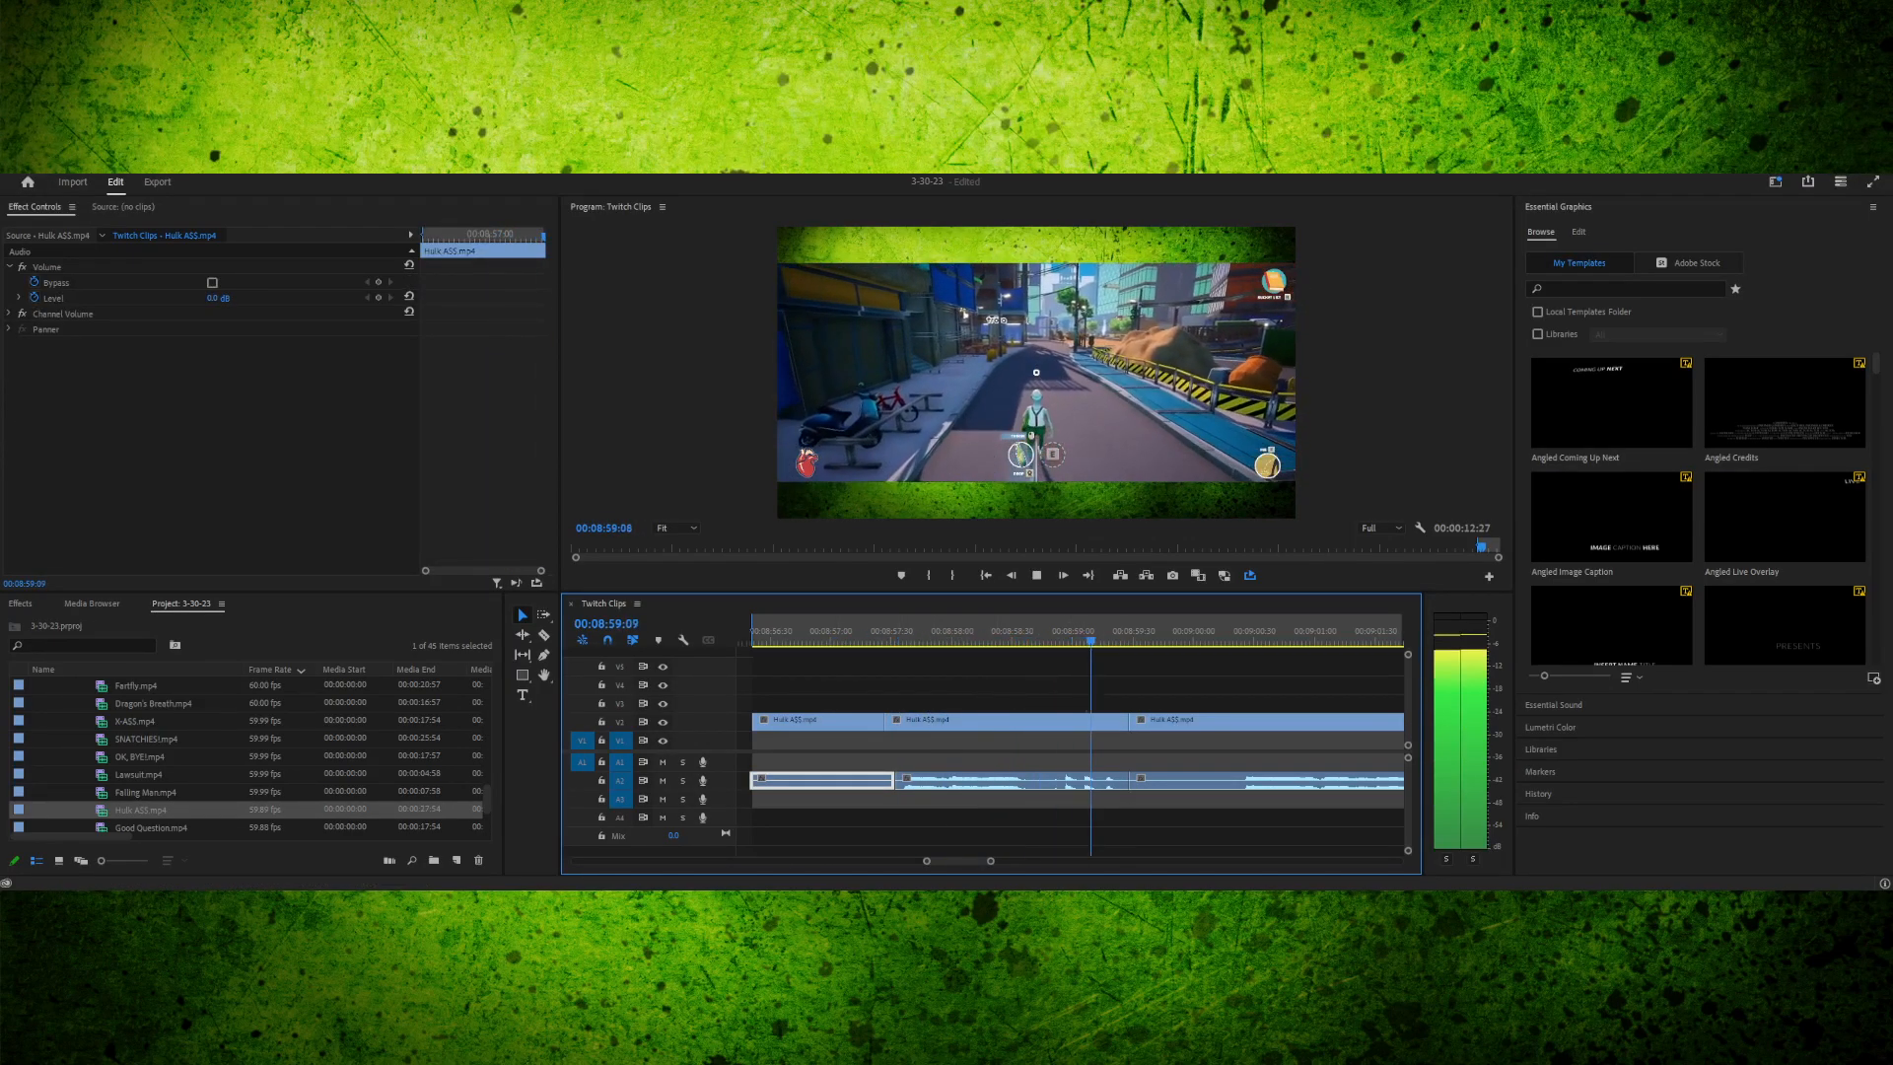
{"action": "key", "text": "space"}
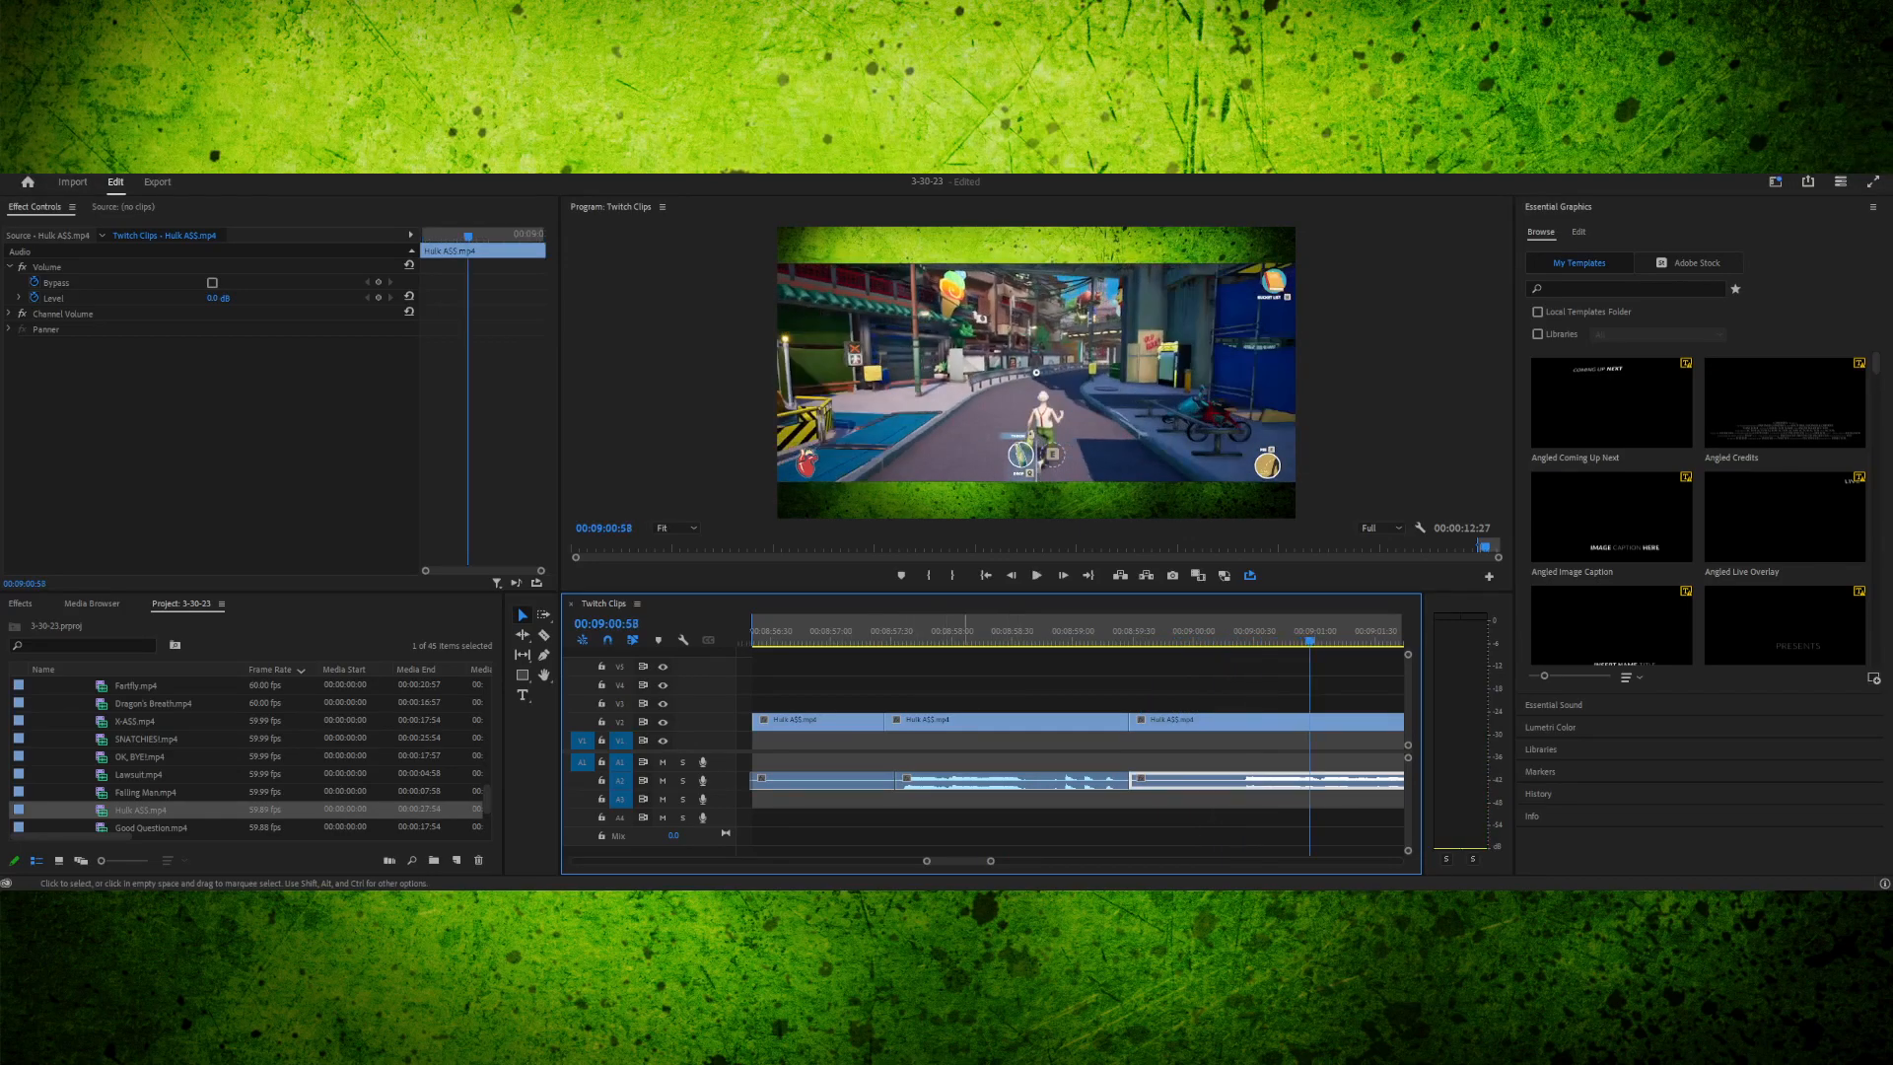
{"action": "left_click_drag", "start_coordinate": [991, 861], "coordinate": [1022, 861]}
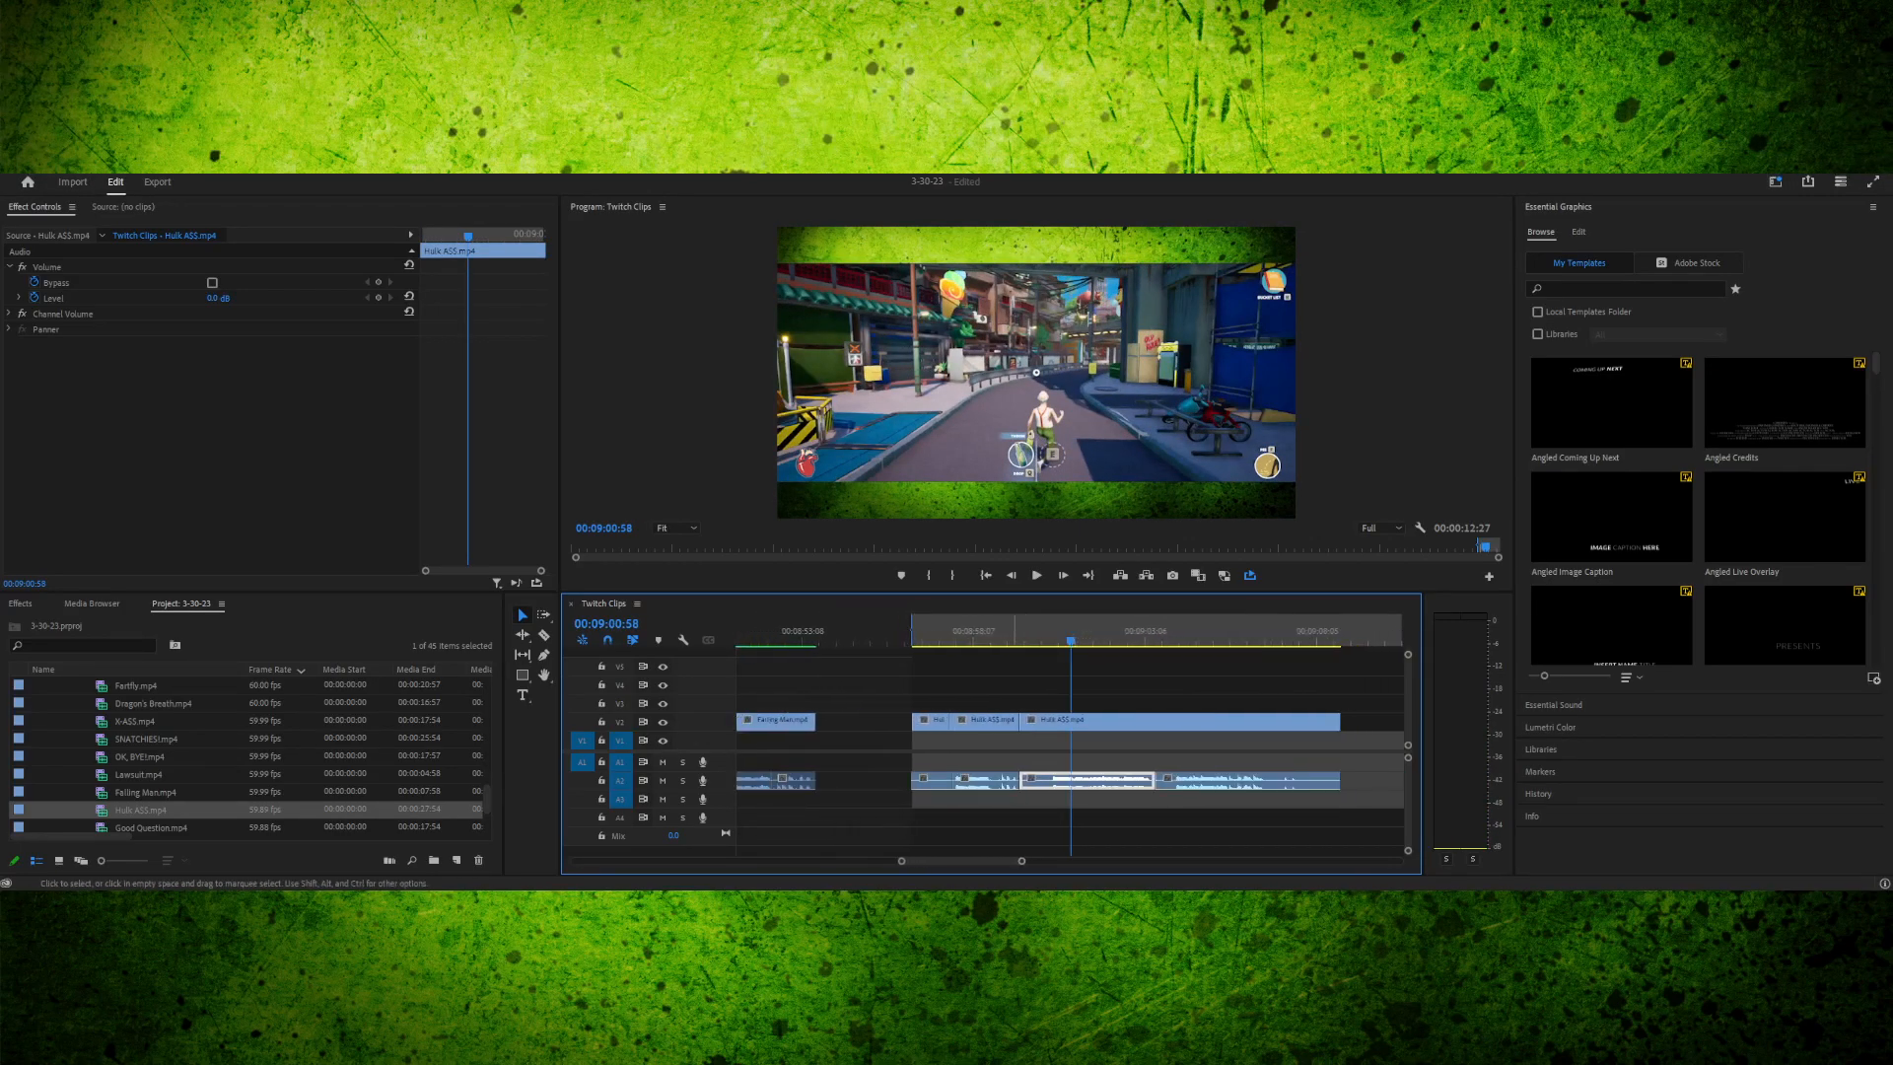
{"action": "left_click", "coordinate": [939, 631]}
{"action": "key", "text": "space"}
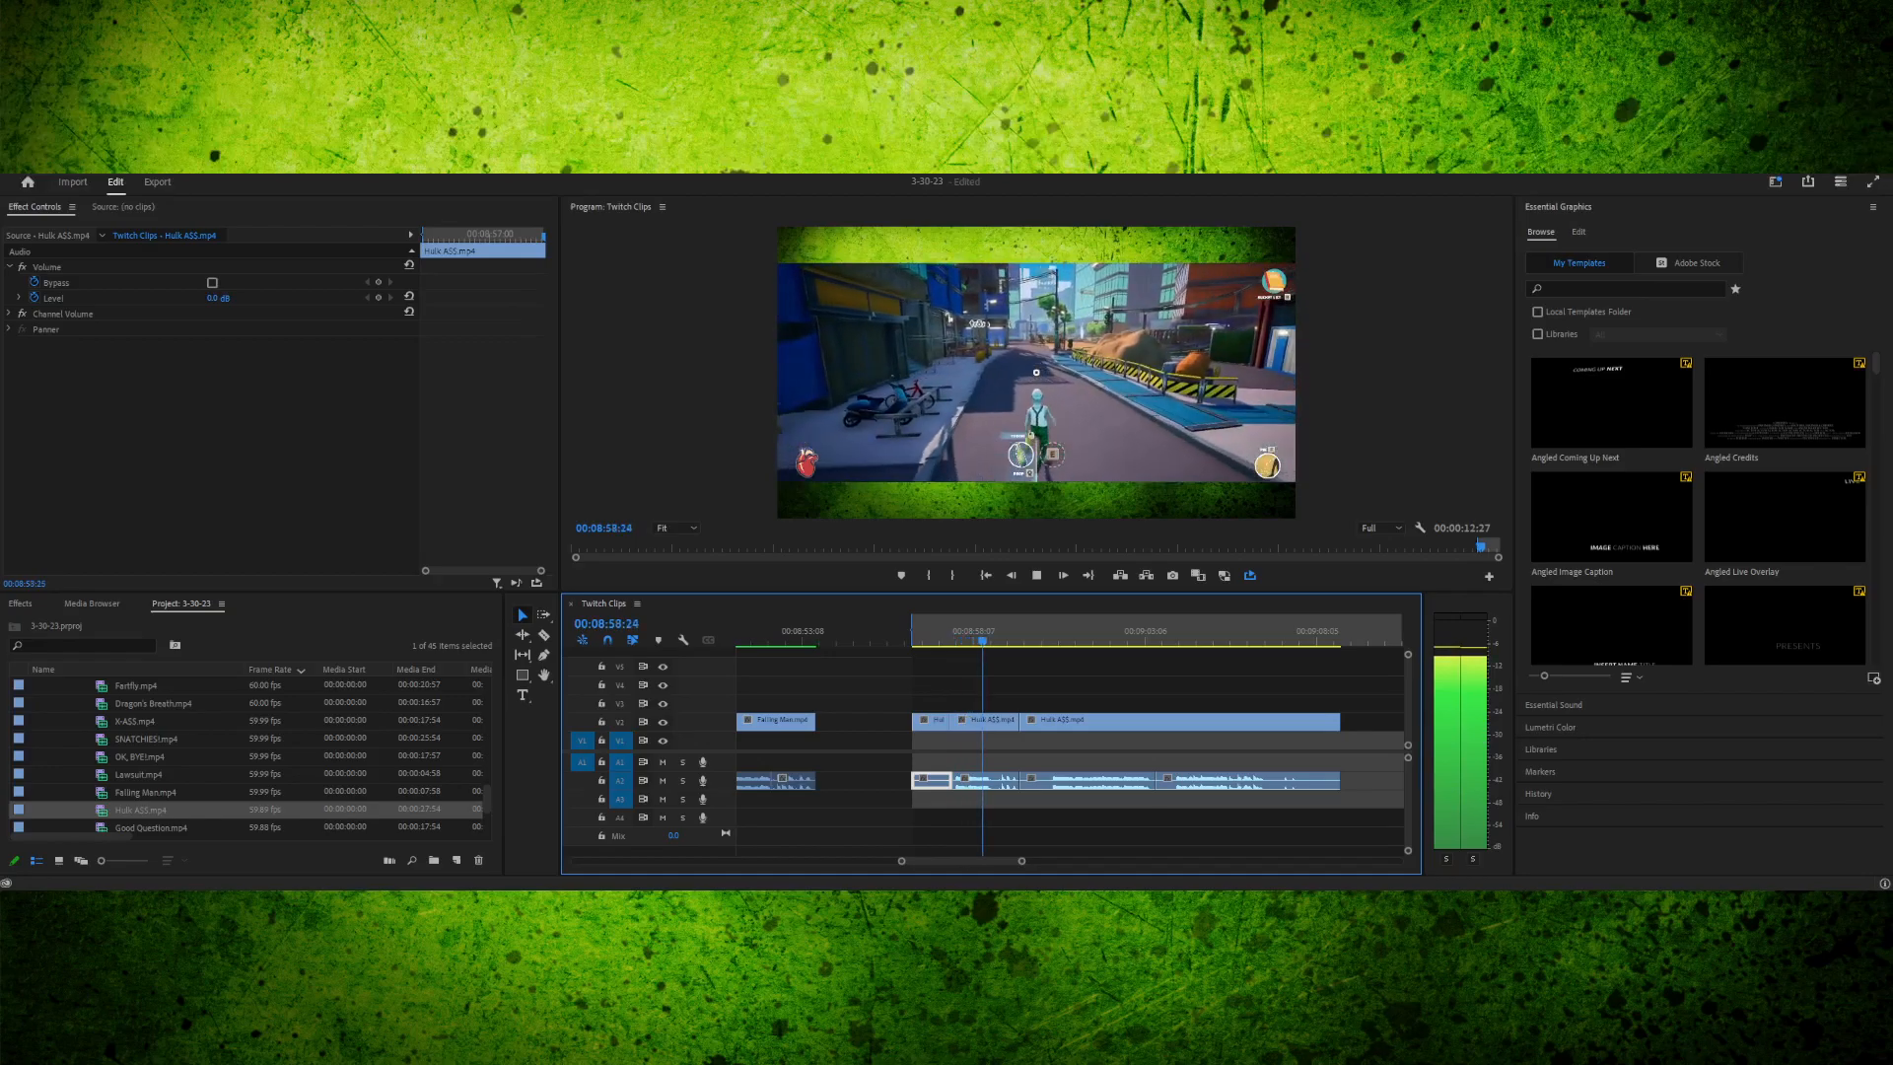
{"action": "key", "text": "space"}
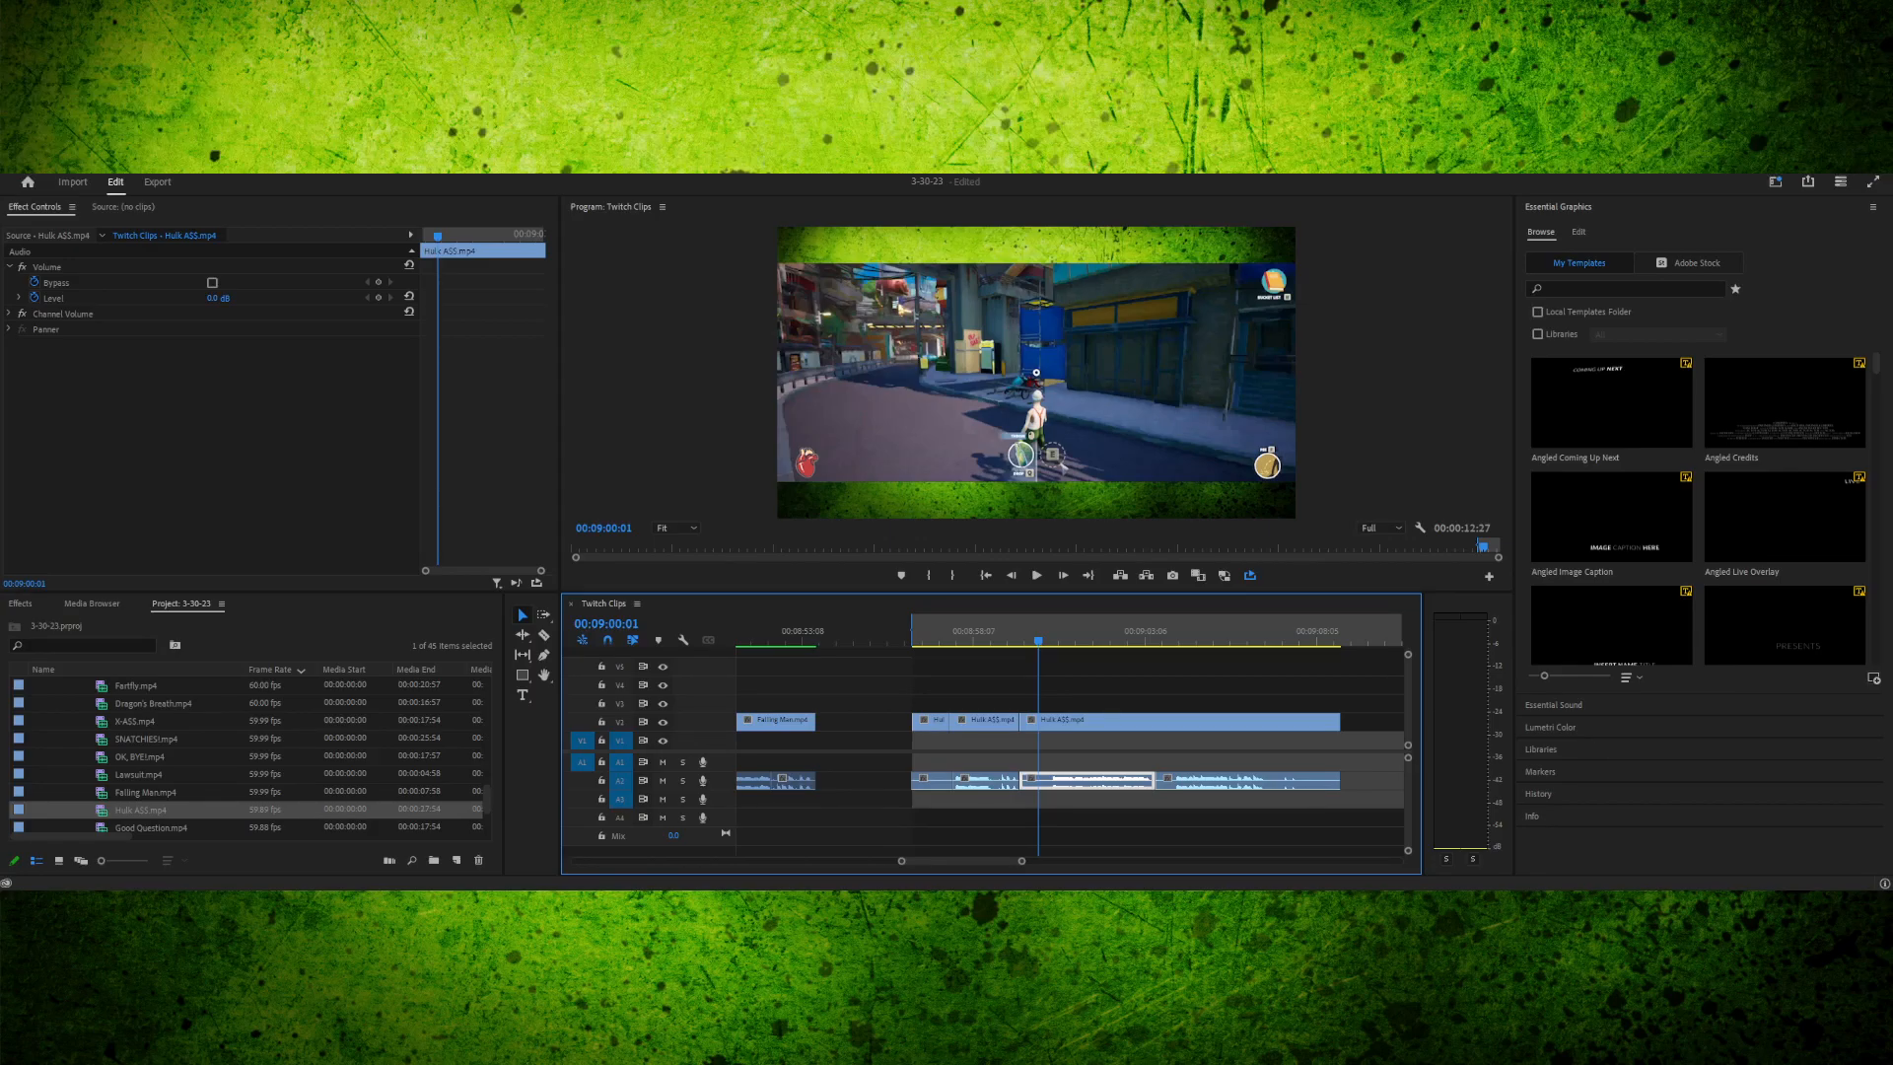
- Replay the tightened Hulk ASS.mp4 opening from 00:08:57:02 across the first video cut
{"action": "left_click", "coordinate": [936, 632]}
{"action": "key", "text": "shift+Right"}
{"action": "key", "text": "shift+Right"}
{"action": "key", "text": "shift+Left"}
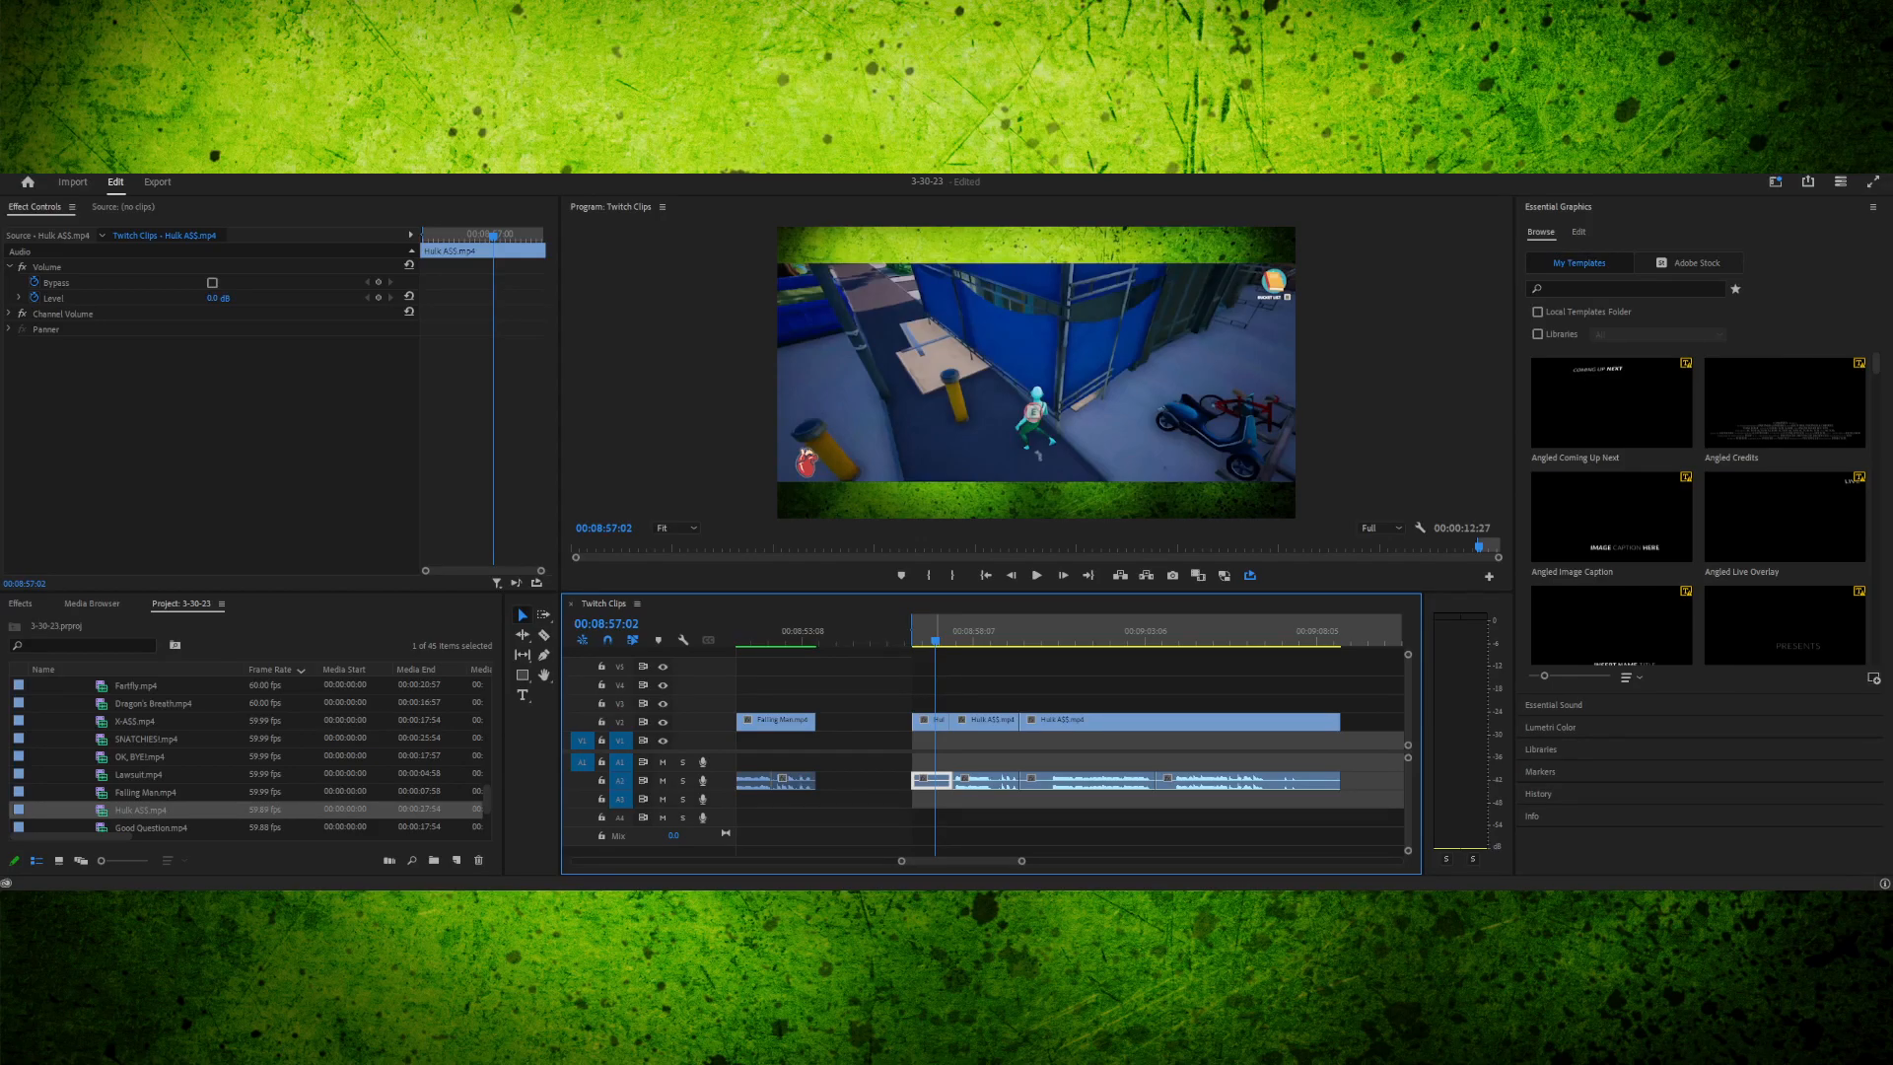
{"action": "key", "text": "space"}
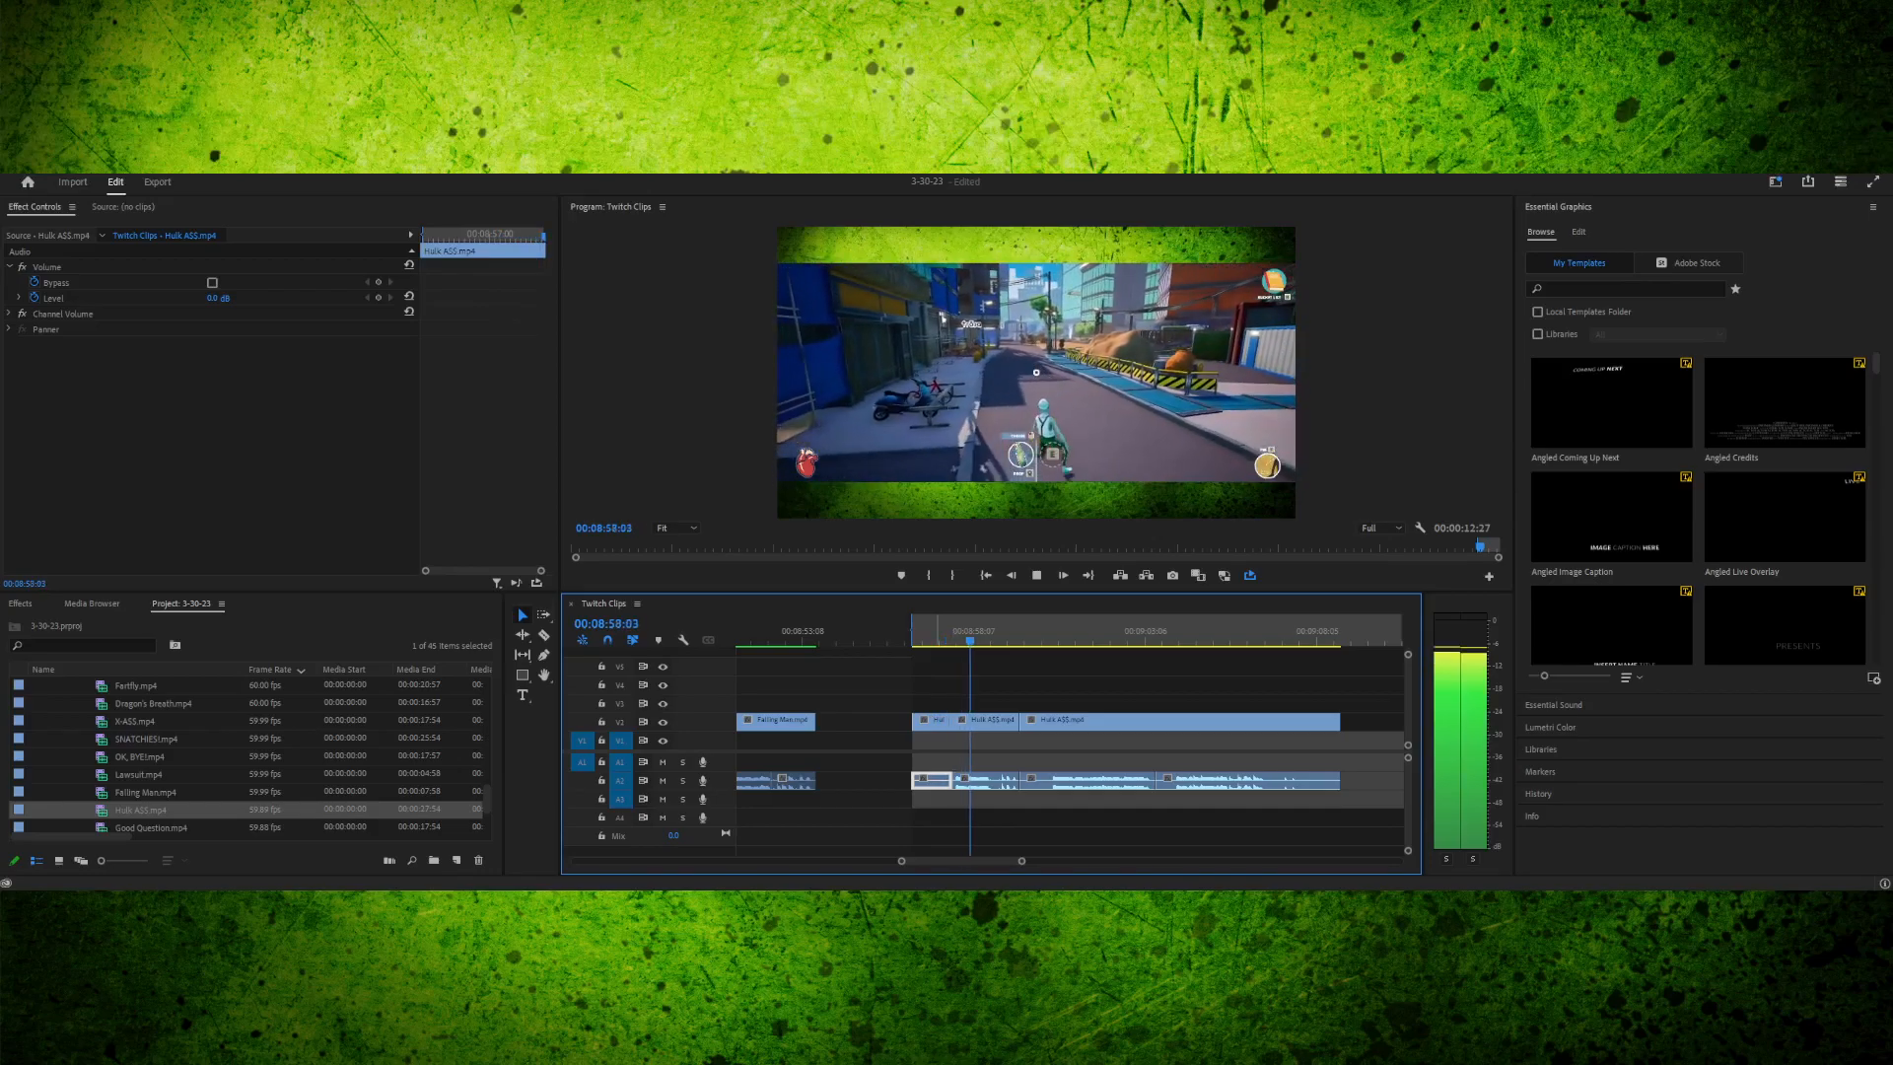
- Replay the opening pieces of Hulk ASS.mp4 several times across the first two video cuts to judge the joins
{"action": "key", "text": "space"}
{"action": "key", "text": "Up"}
{"action": "key", "text": "Up"}
{"action": "key", "text": "space"}
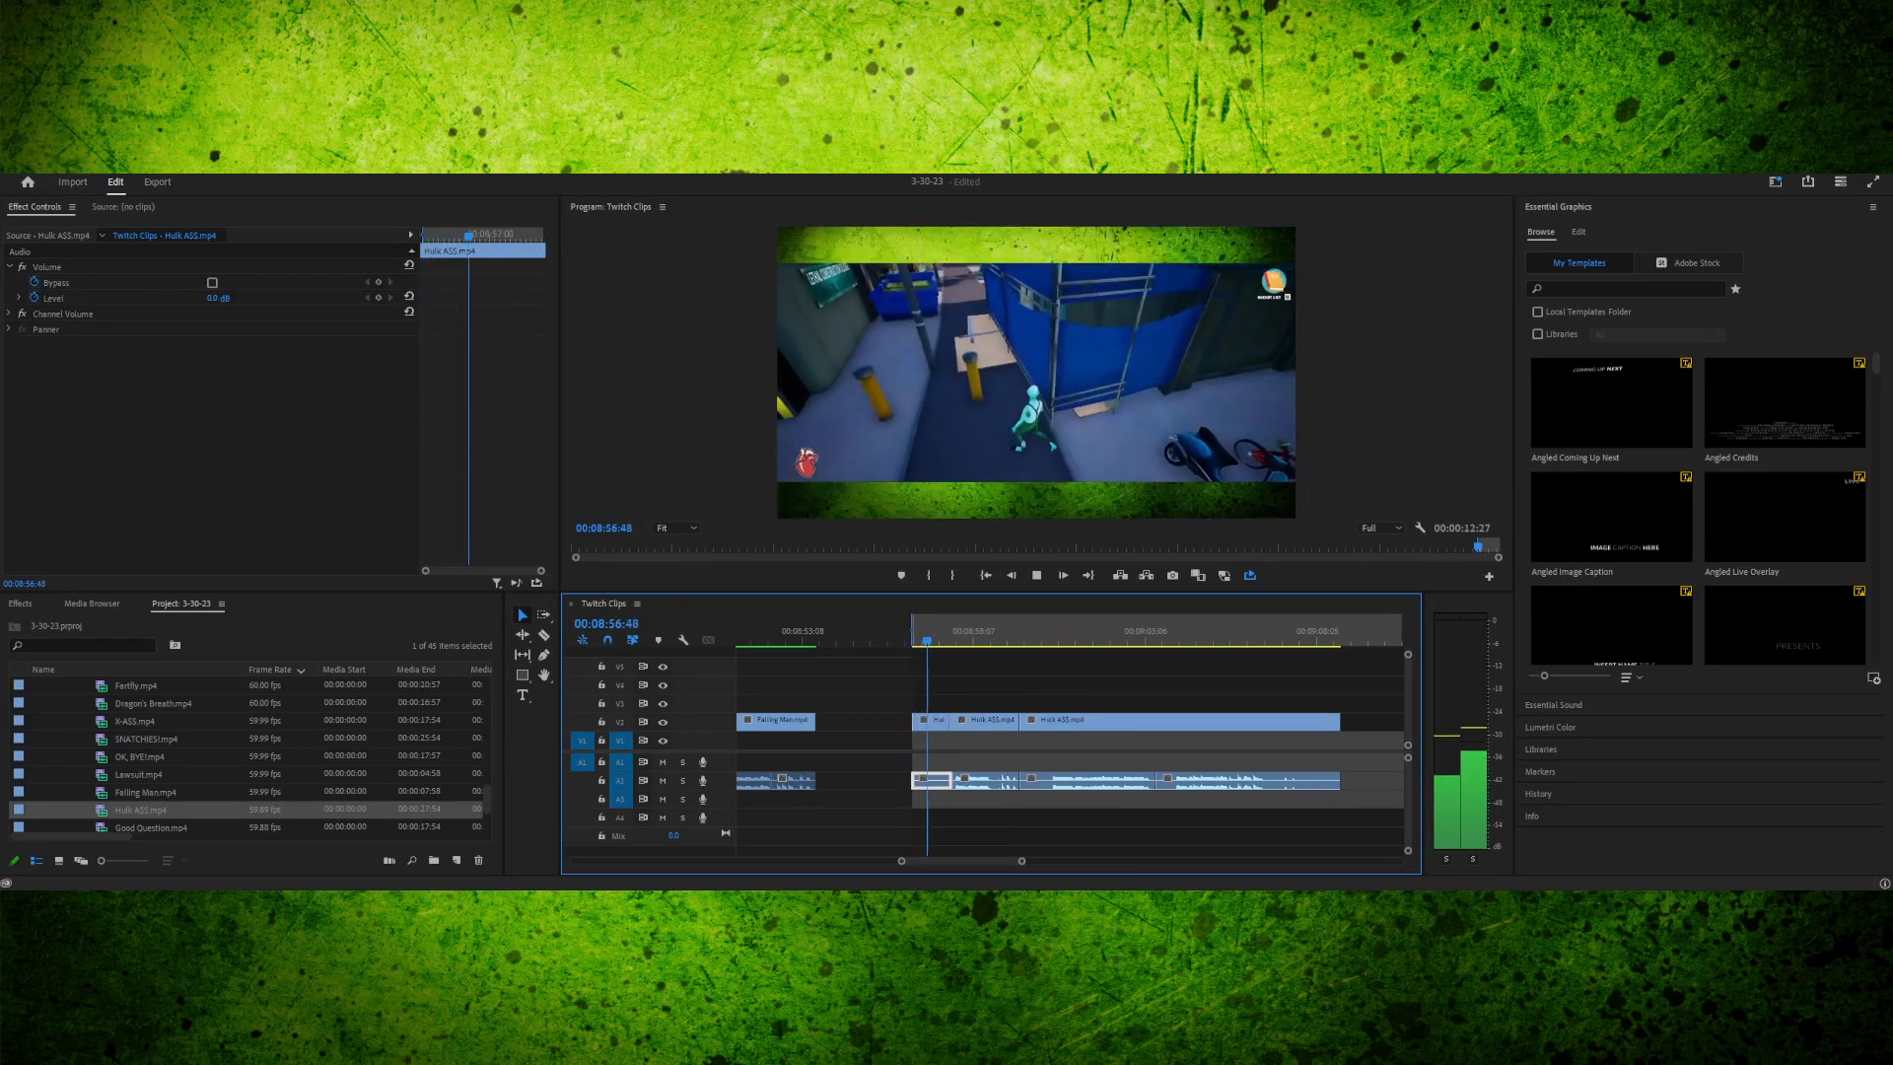
{"action": "key", "text": "space"}
{"action": "key", "text": "Up"}
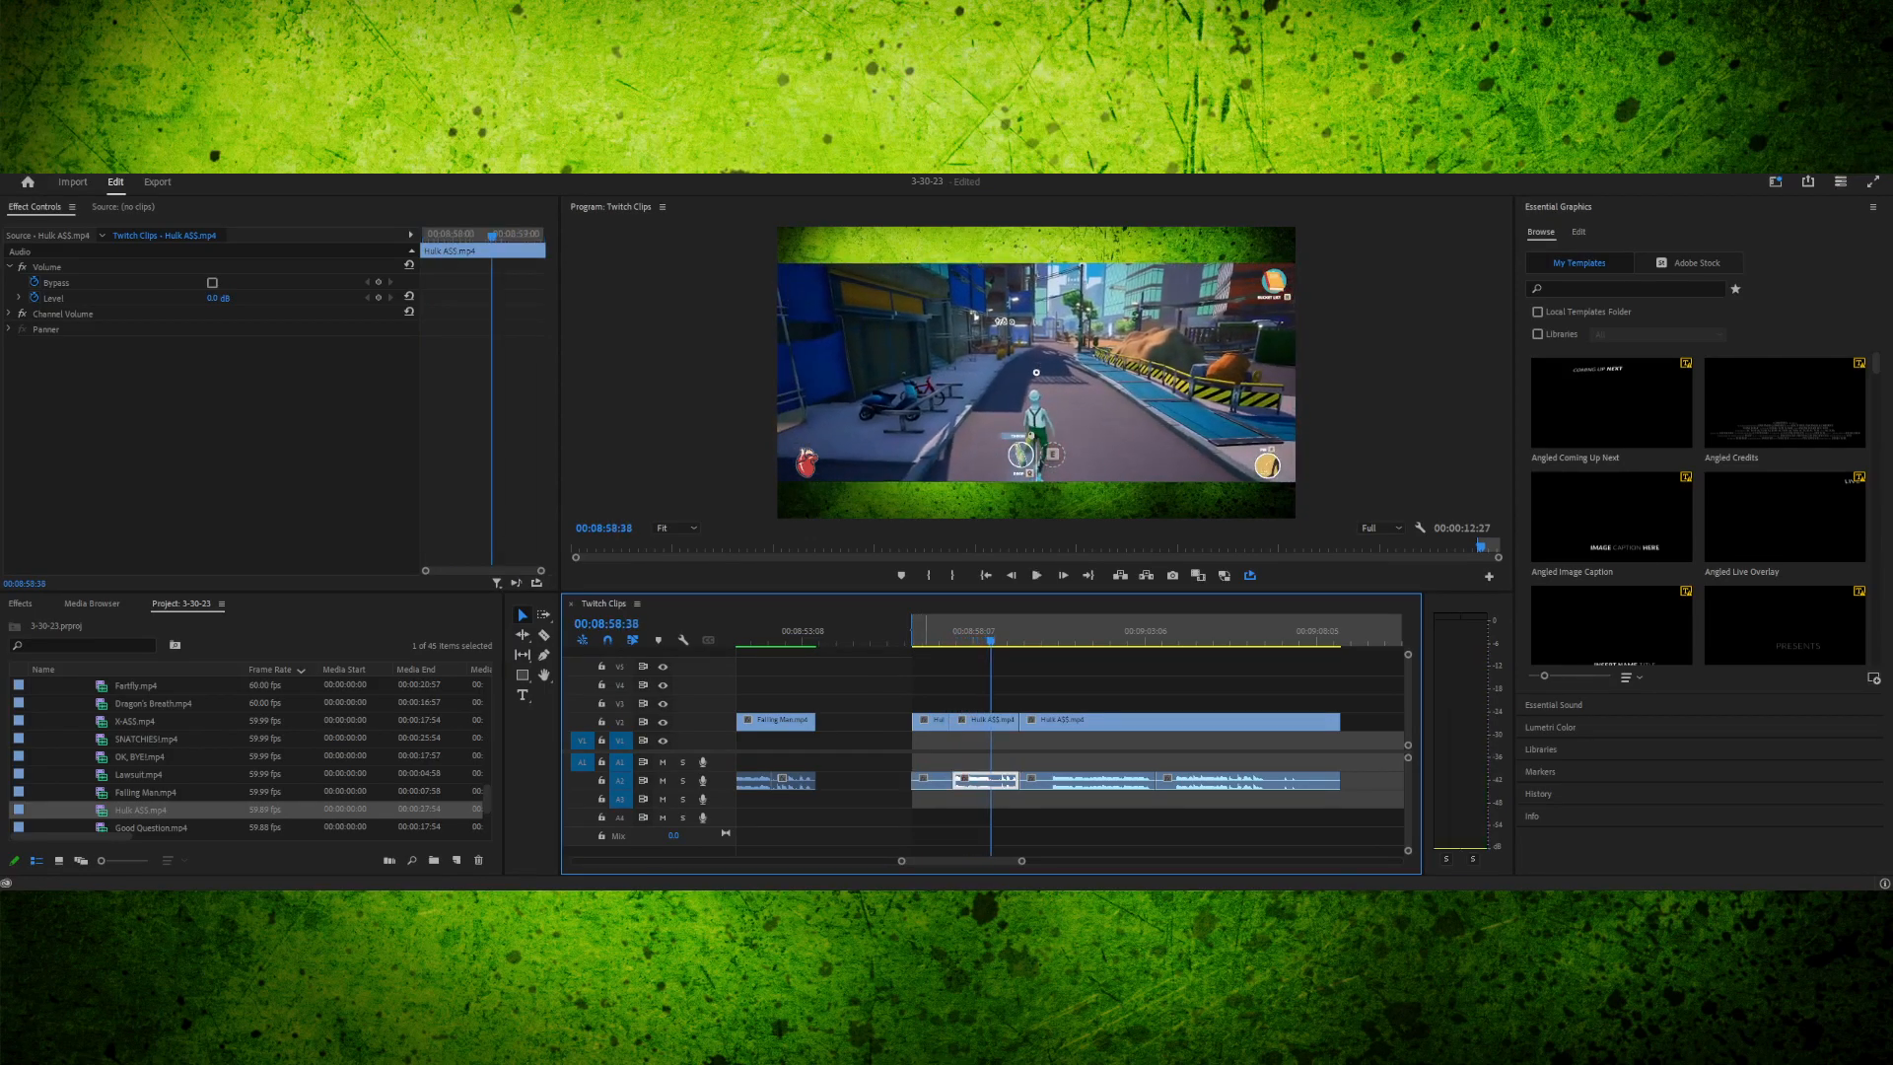
{"action": "key", "text": "space"}
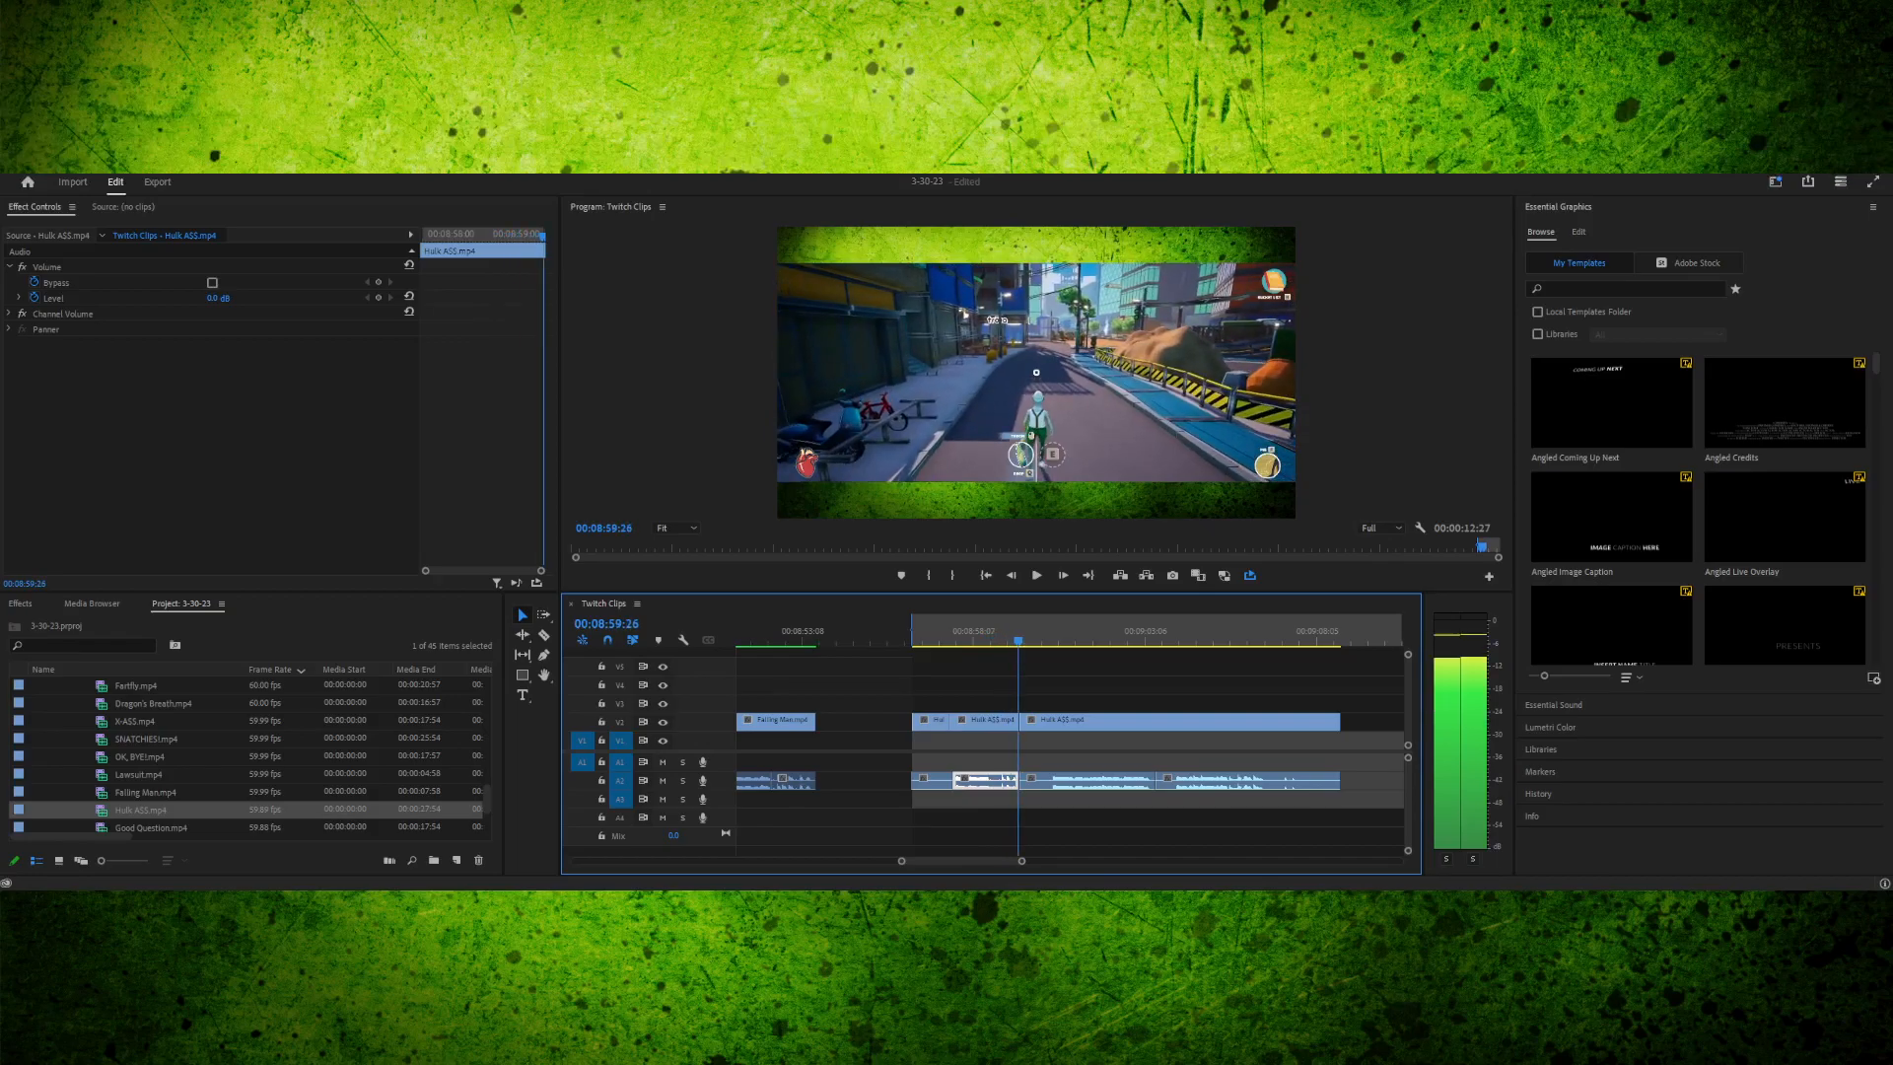
{"action": "key", "text": "Up"}
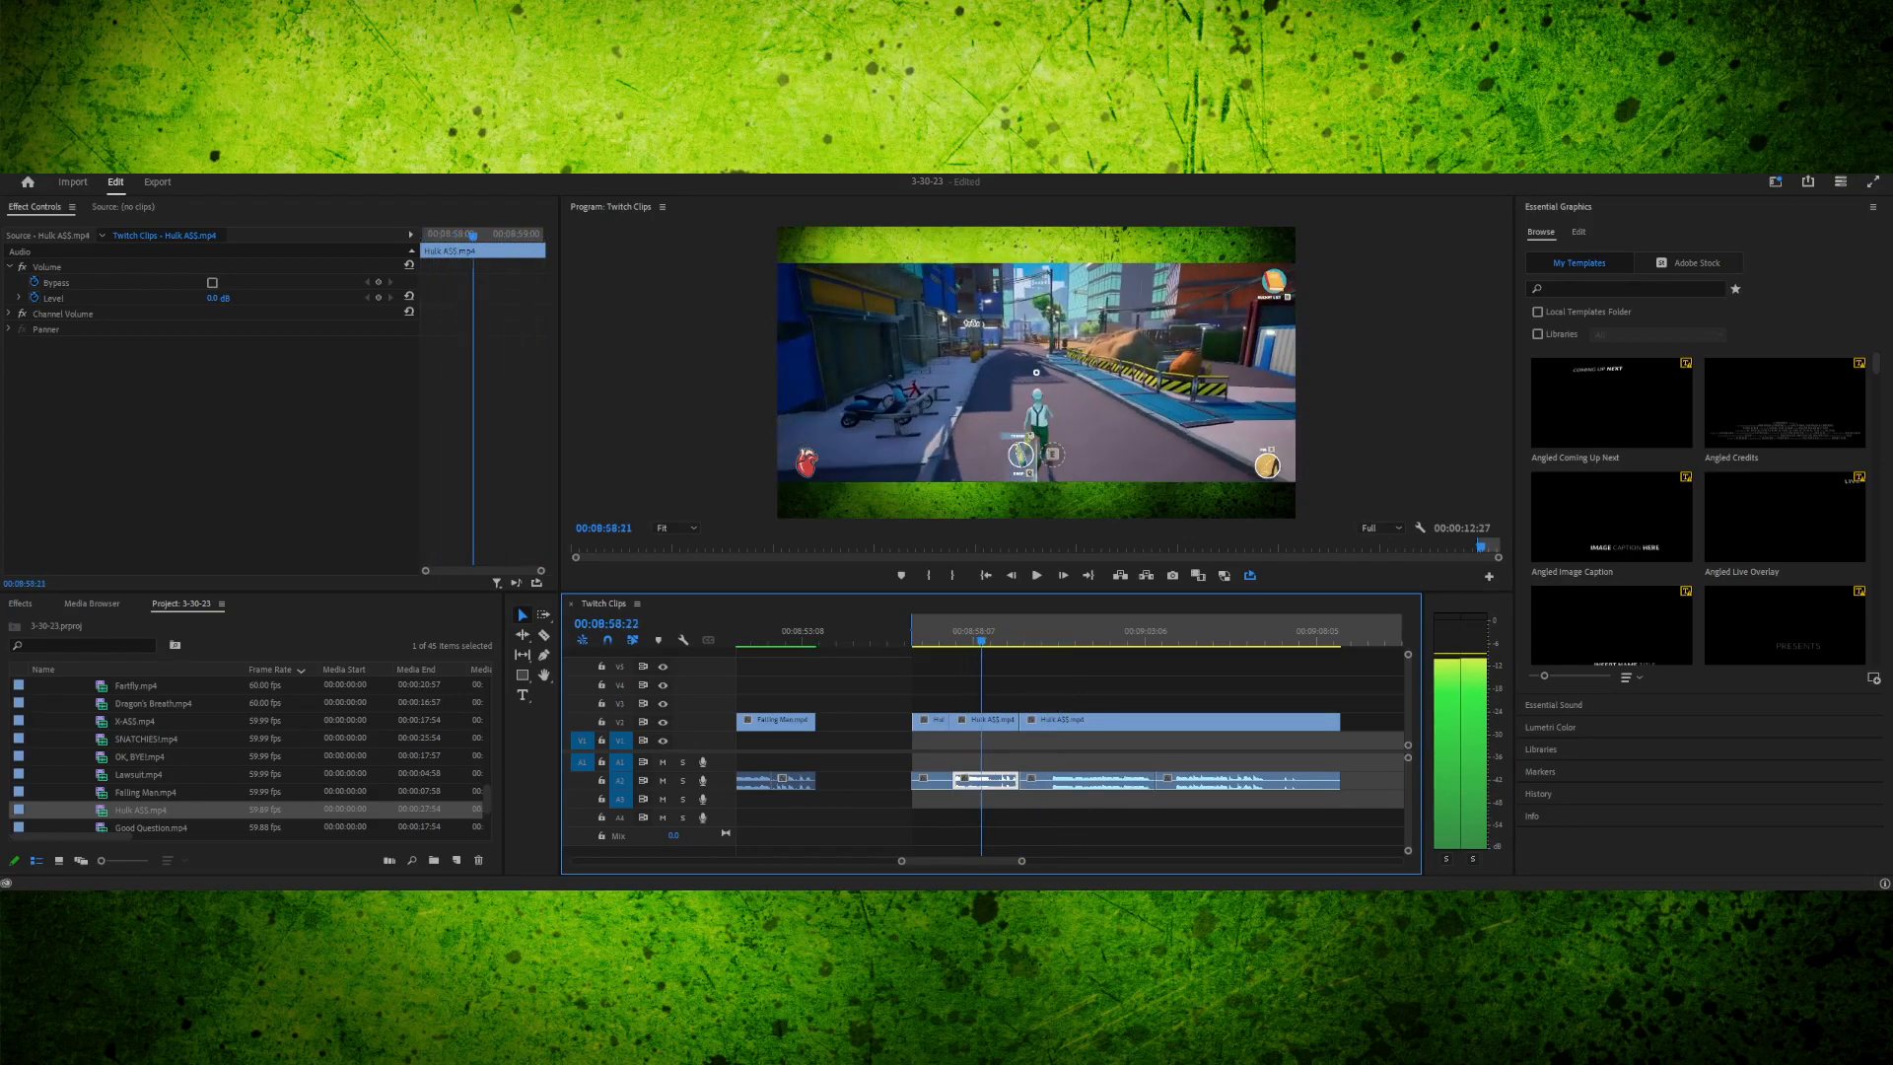
{"action": "key", "text": "Up"}
{"action": "key", "text": "Up"}
{"action": "key", "text": "space"}
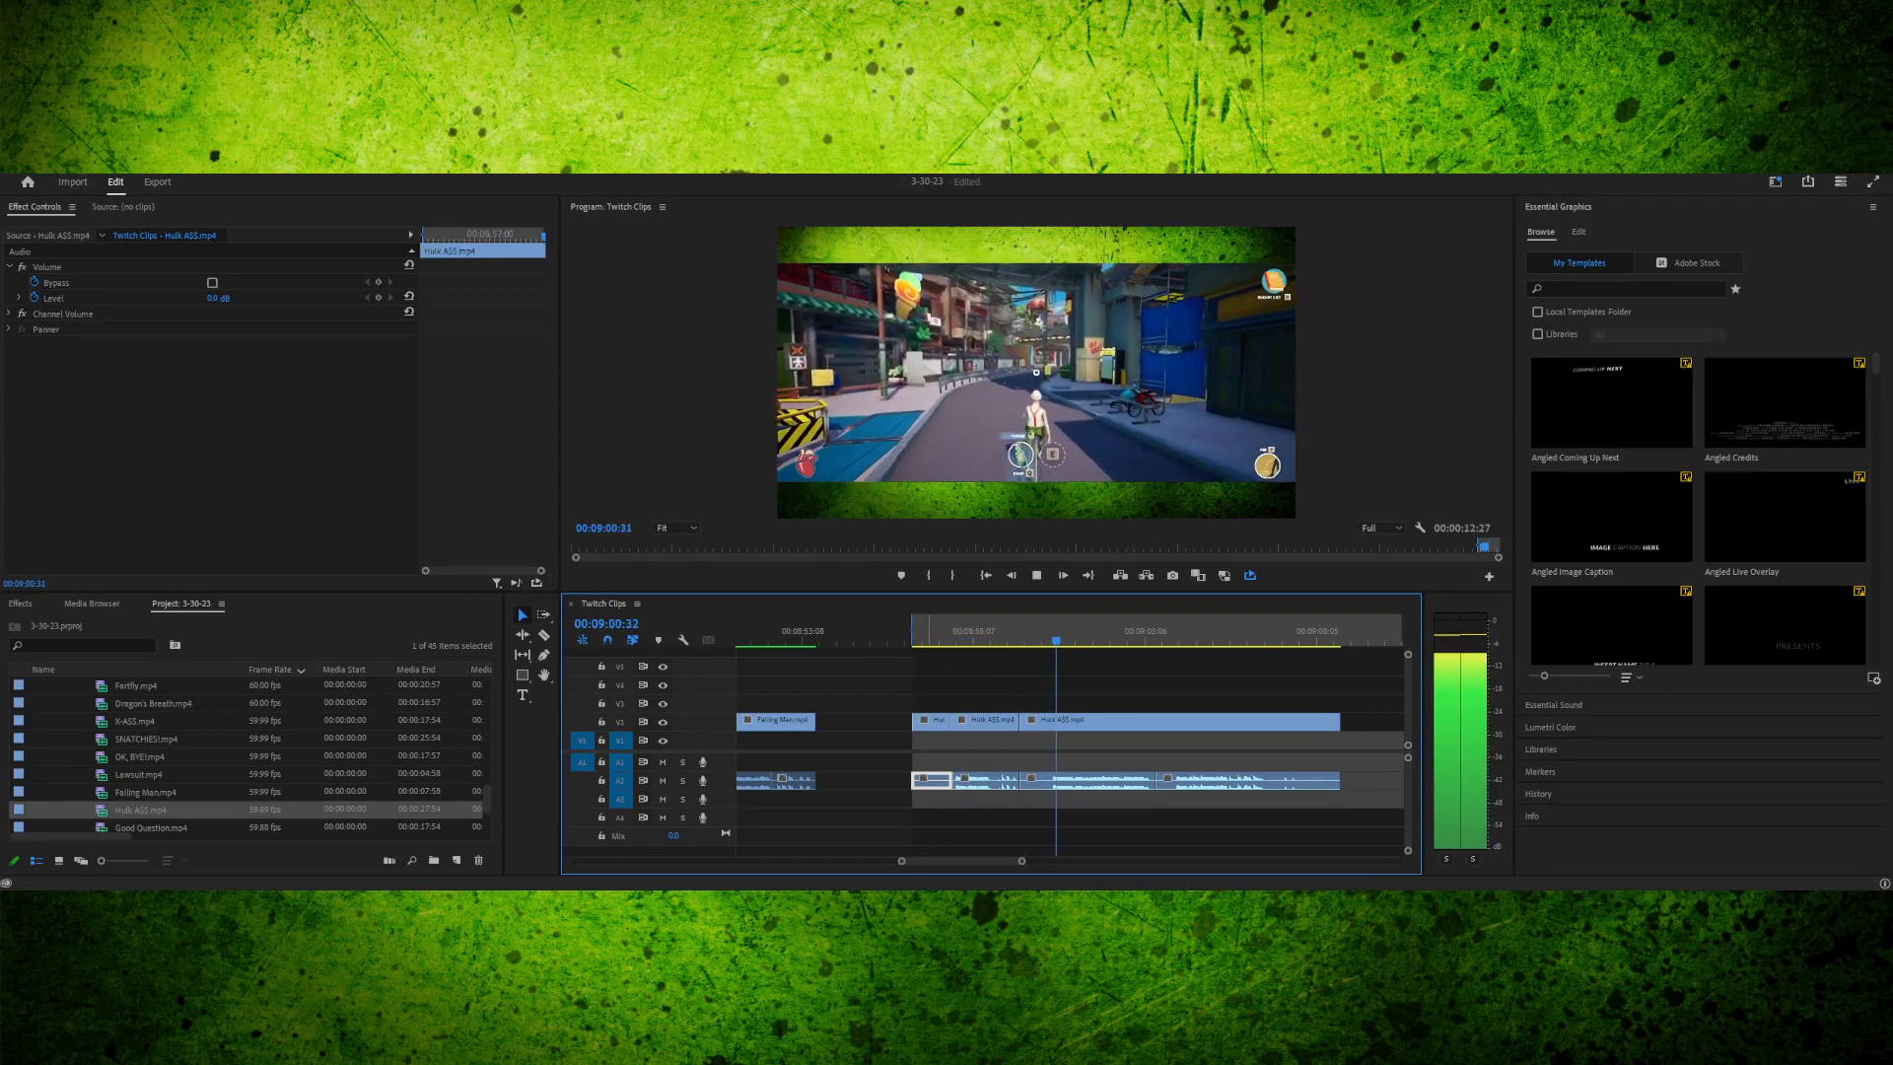
{"action": "key", "text": "space"}
- Apply a Cross Dissolve centred on the Hulk ASS.mp4 video cut at about 00:08:59:30
{"action": "left_click_drag", "start_coordinate": [970, 631], "coordinate": [1020, 631]}
{"action": "left_click", "coordinate": [21, 603]}
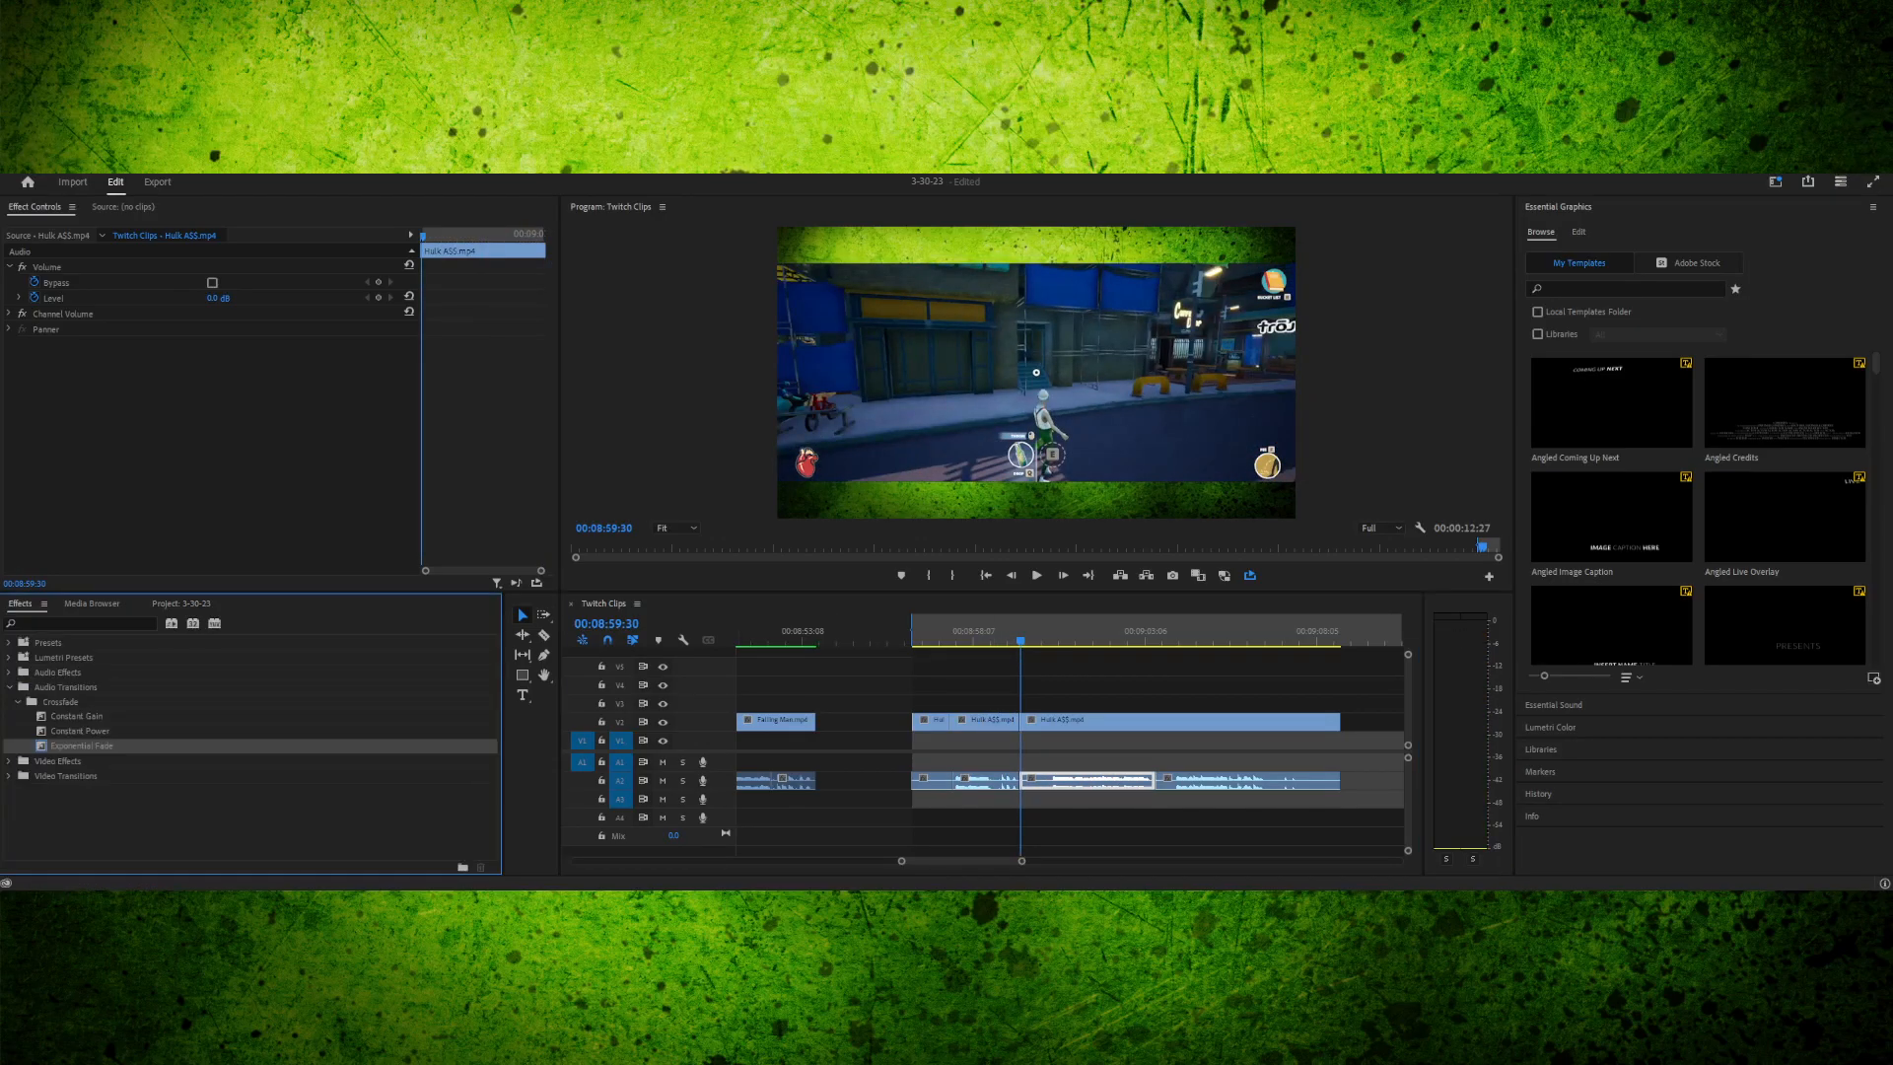
{"action": "left_click", "coordinate": [10, 687]}
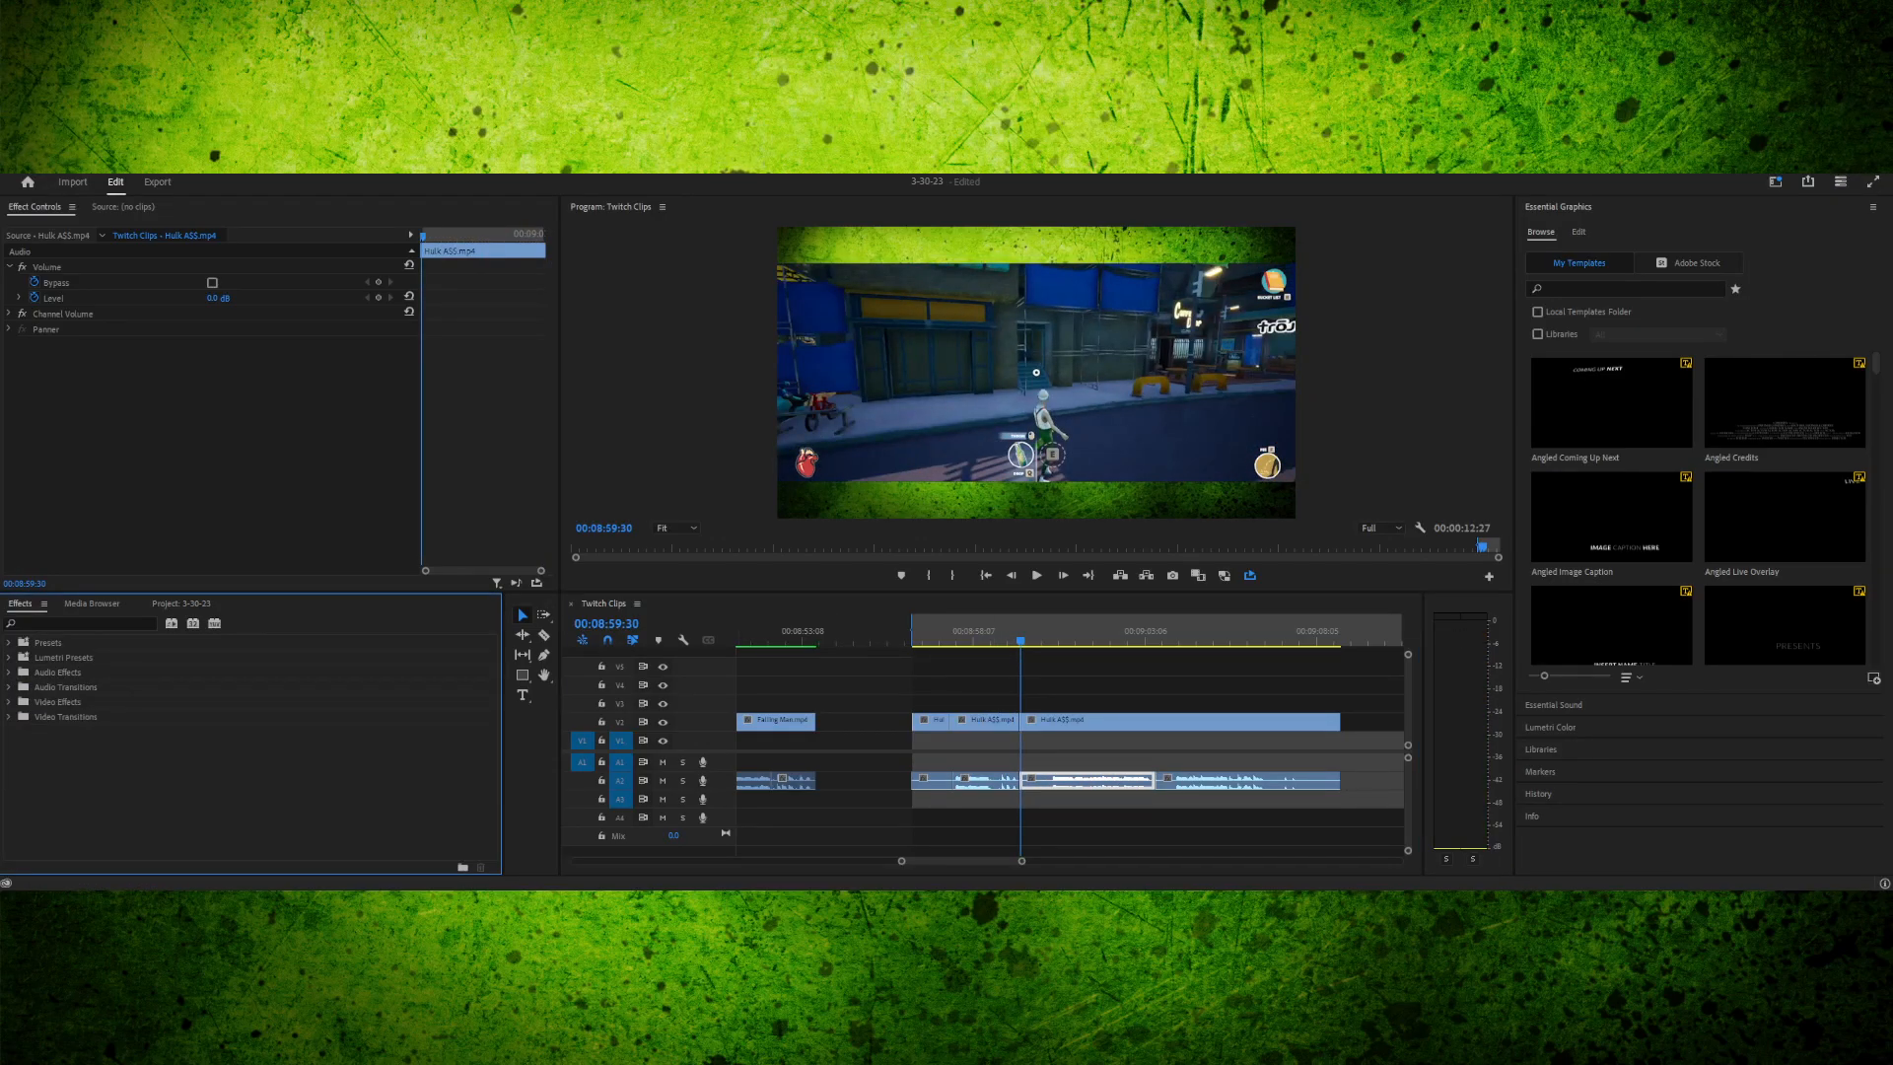
{"action": "left_click", "coordinate": [8, 716]}
{"action": "left_click", "coordinate": [17, 732]}
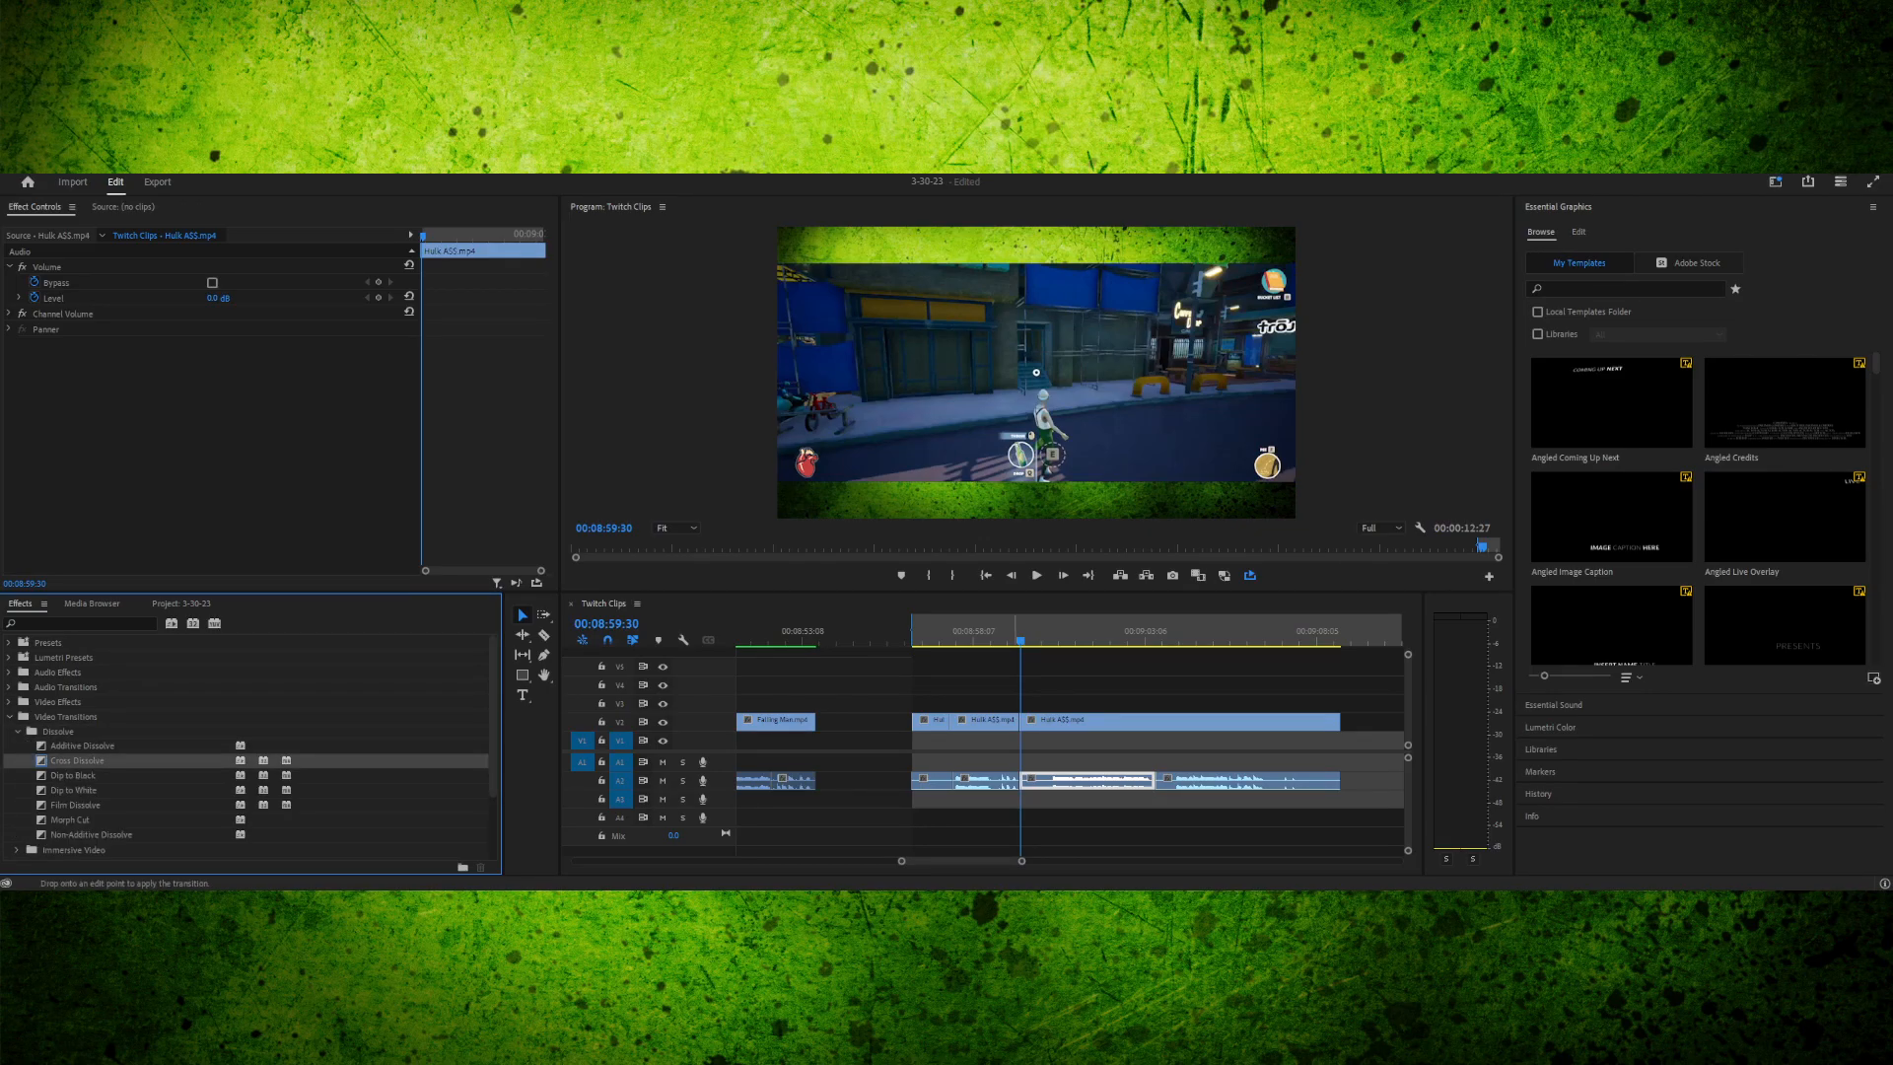
{"action": "left_click_drag", "start_coordinate": [1021, 720], "coordinate": [1020, 720]}
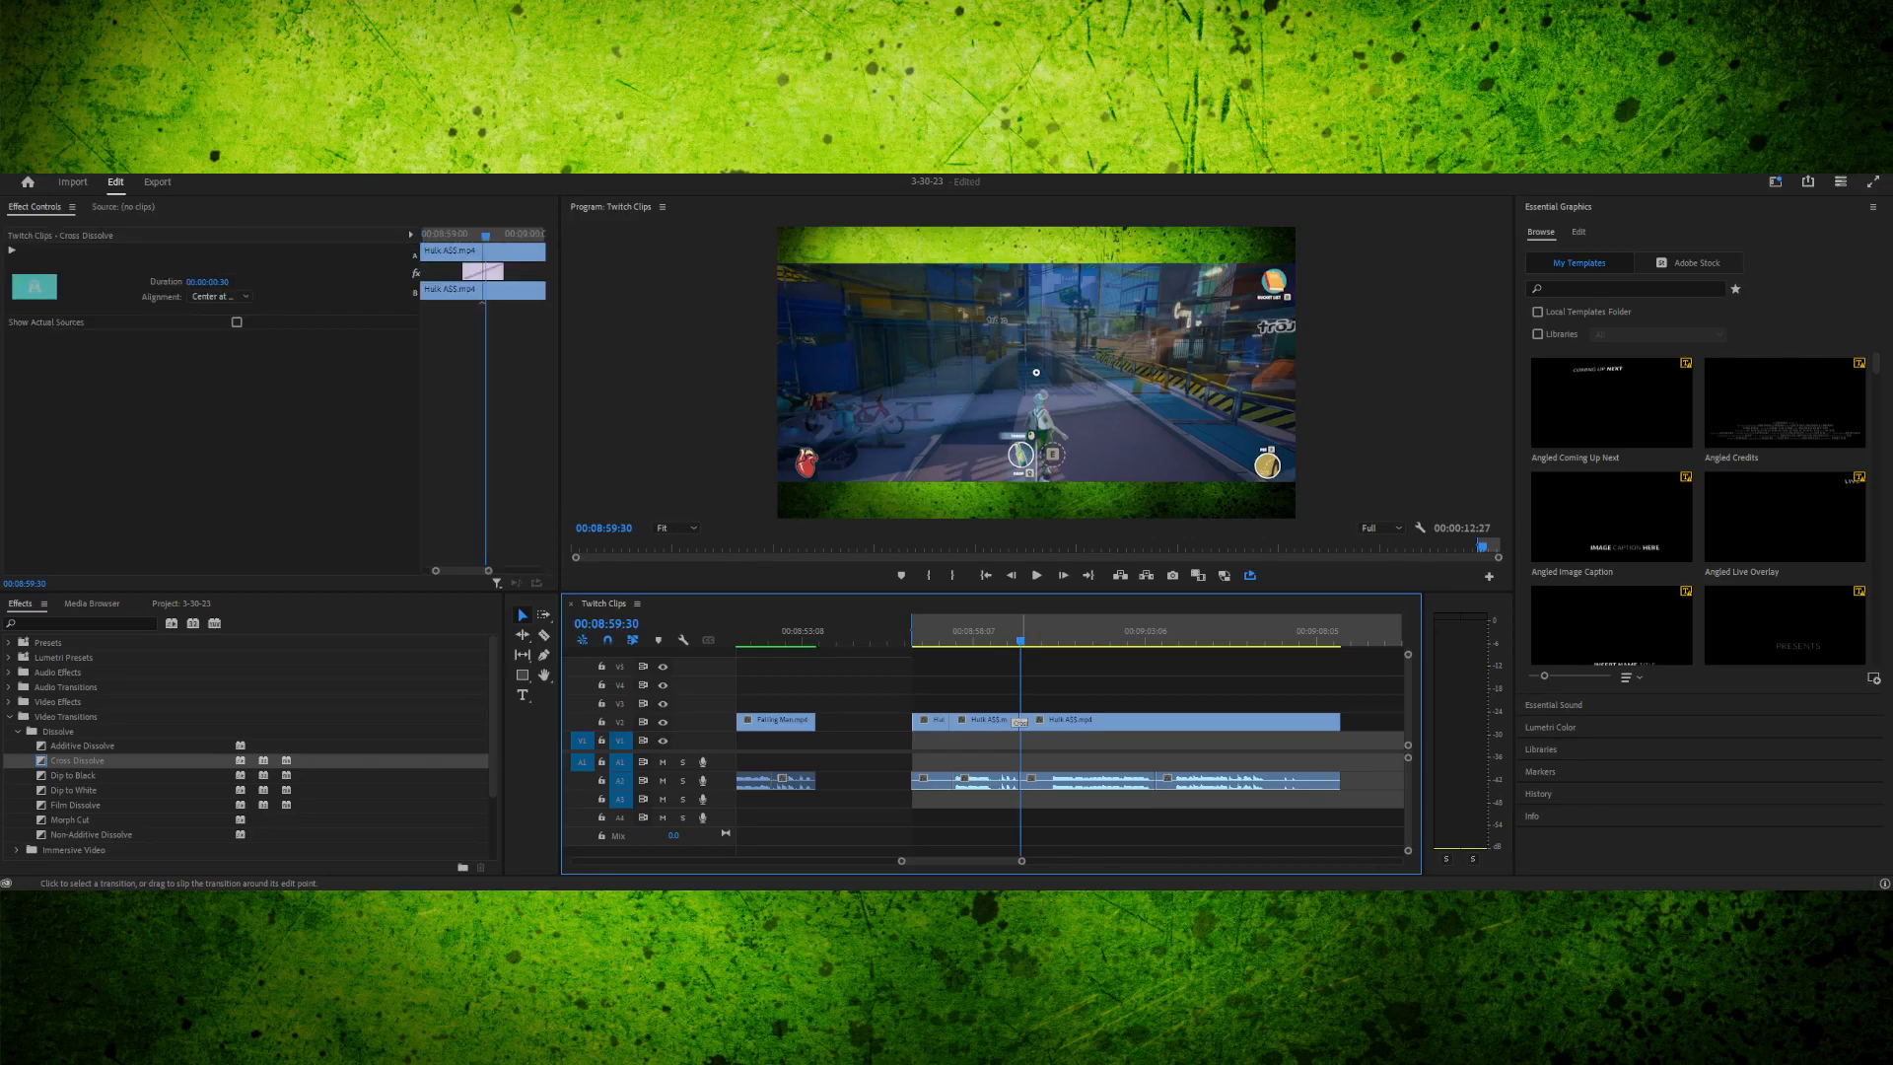
{"action": "left_click", "coordinate": [221, 296]}
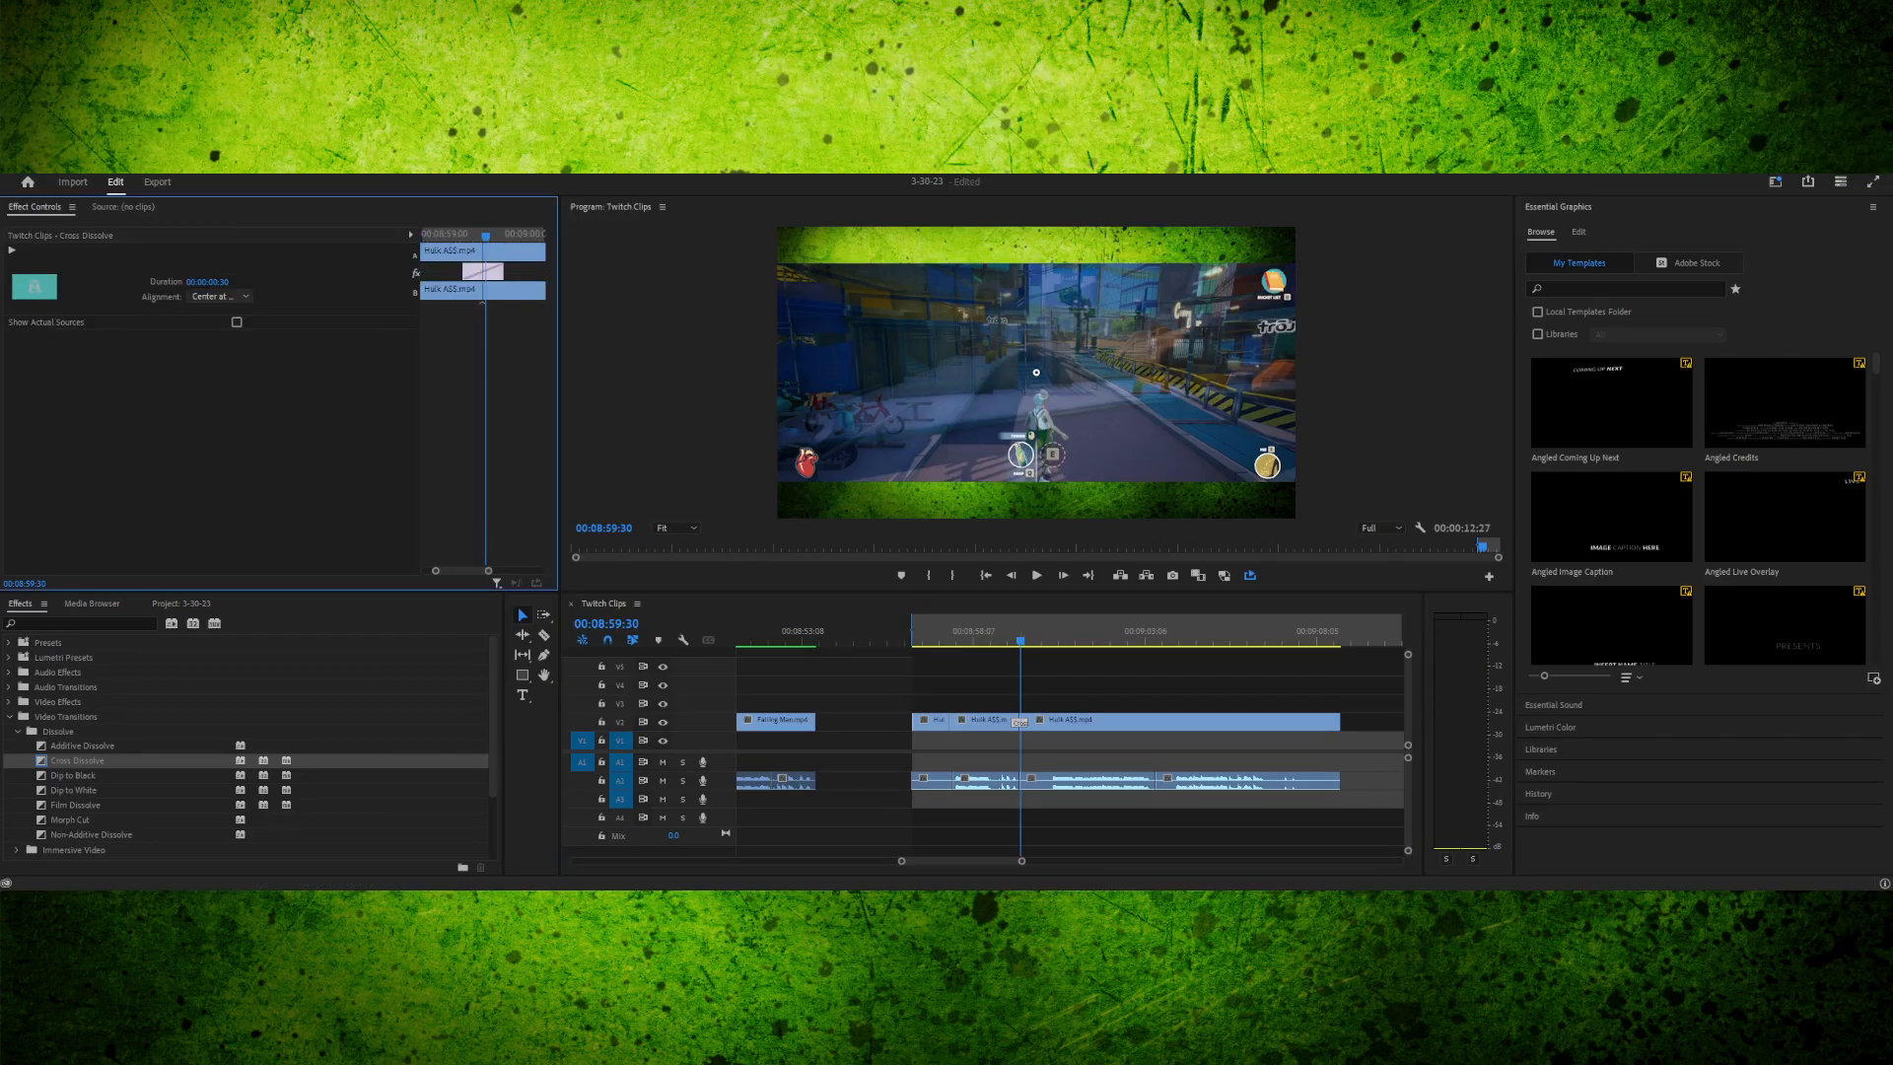
- Play back the new cross dissolve from 00:08:58:32 and the whole Hulk ASS.mp4 section from 00:08:56:59
{"action": "left_click", "coordinate": [986, 781]}
{"action": "left_click", "coordinate": [987, 634]}
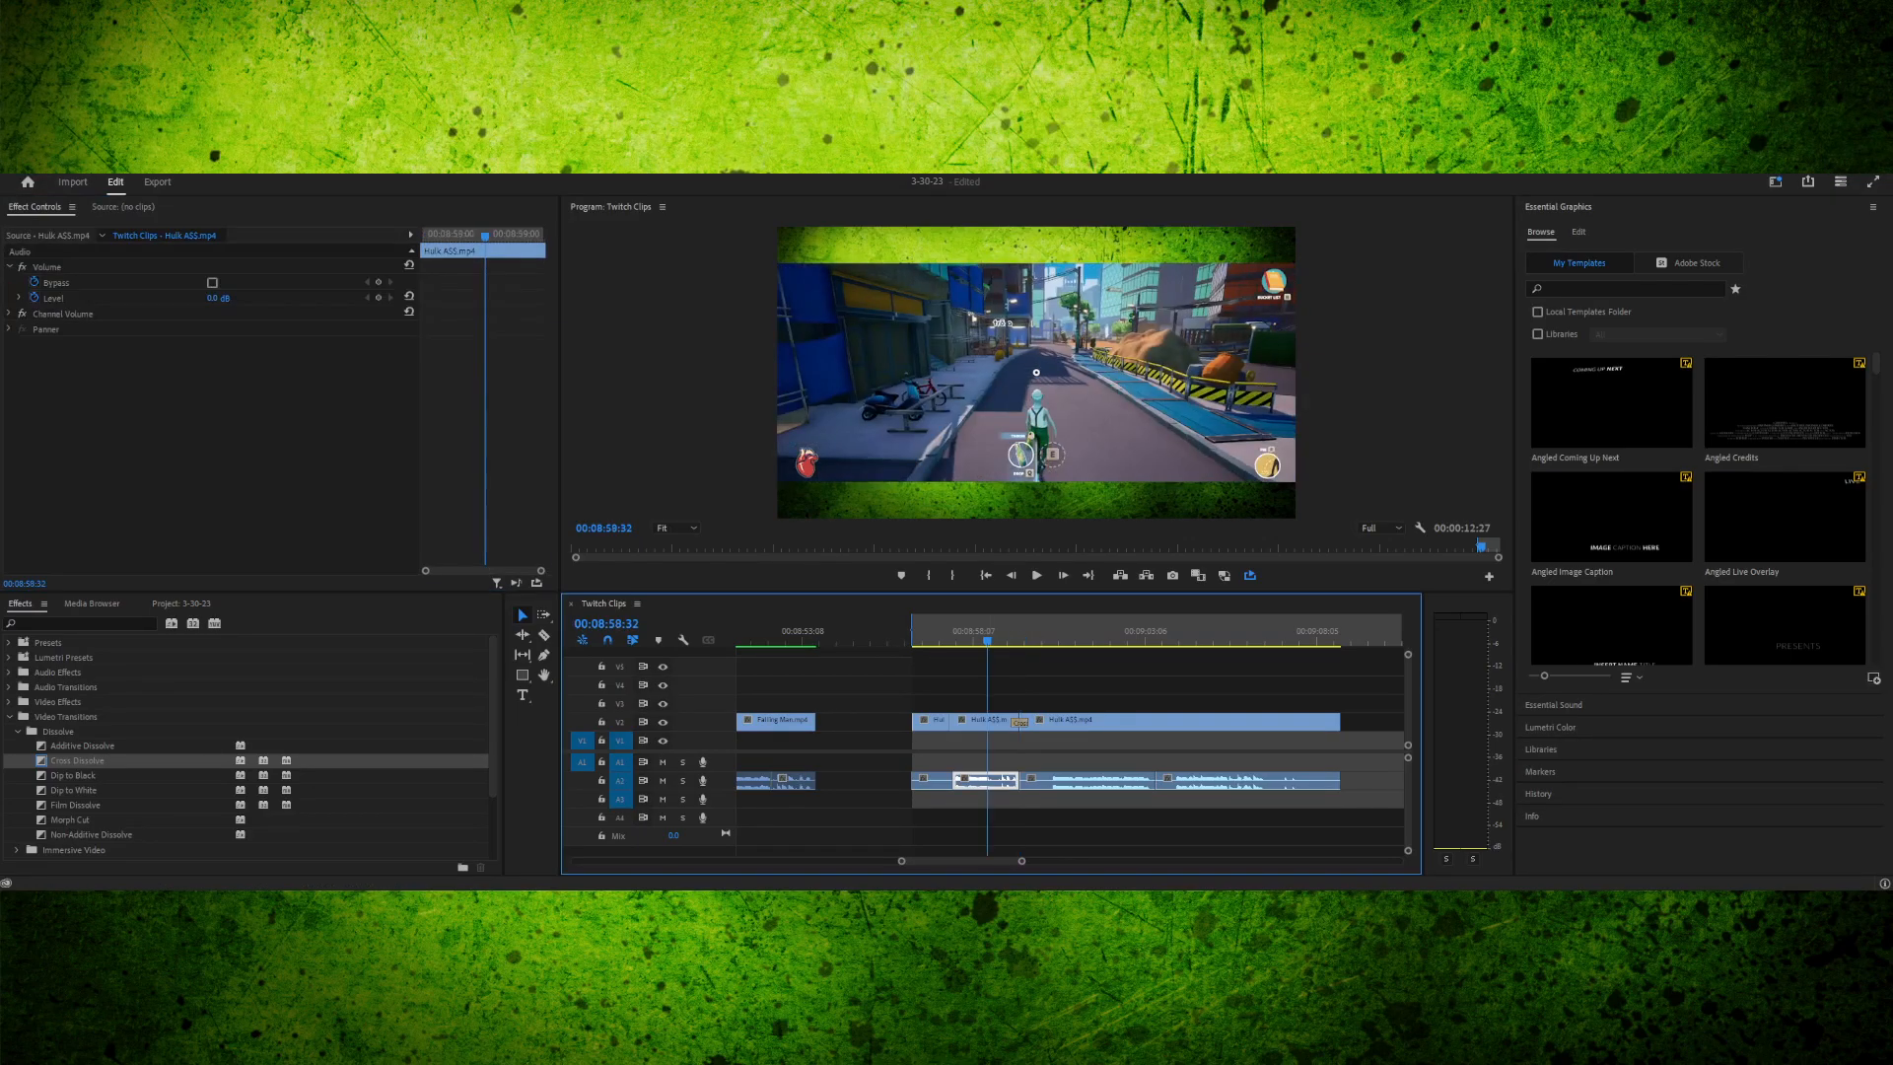
{"action": "key", "text": "space"}
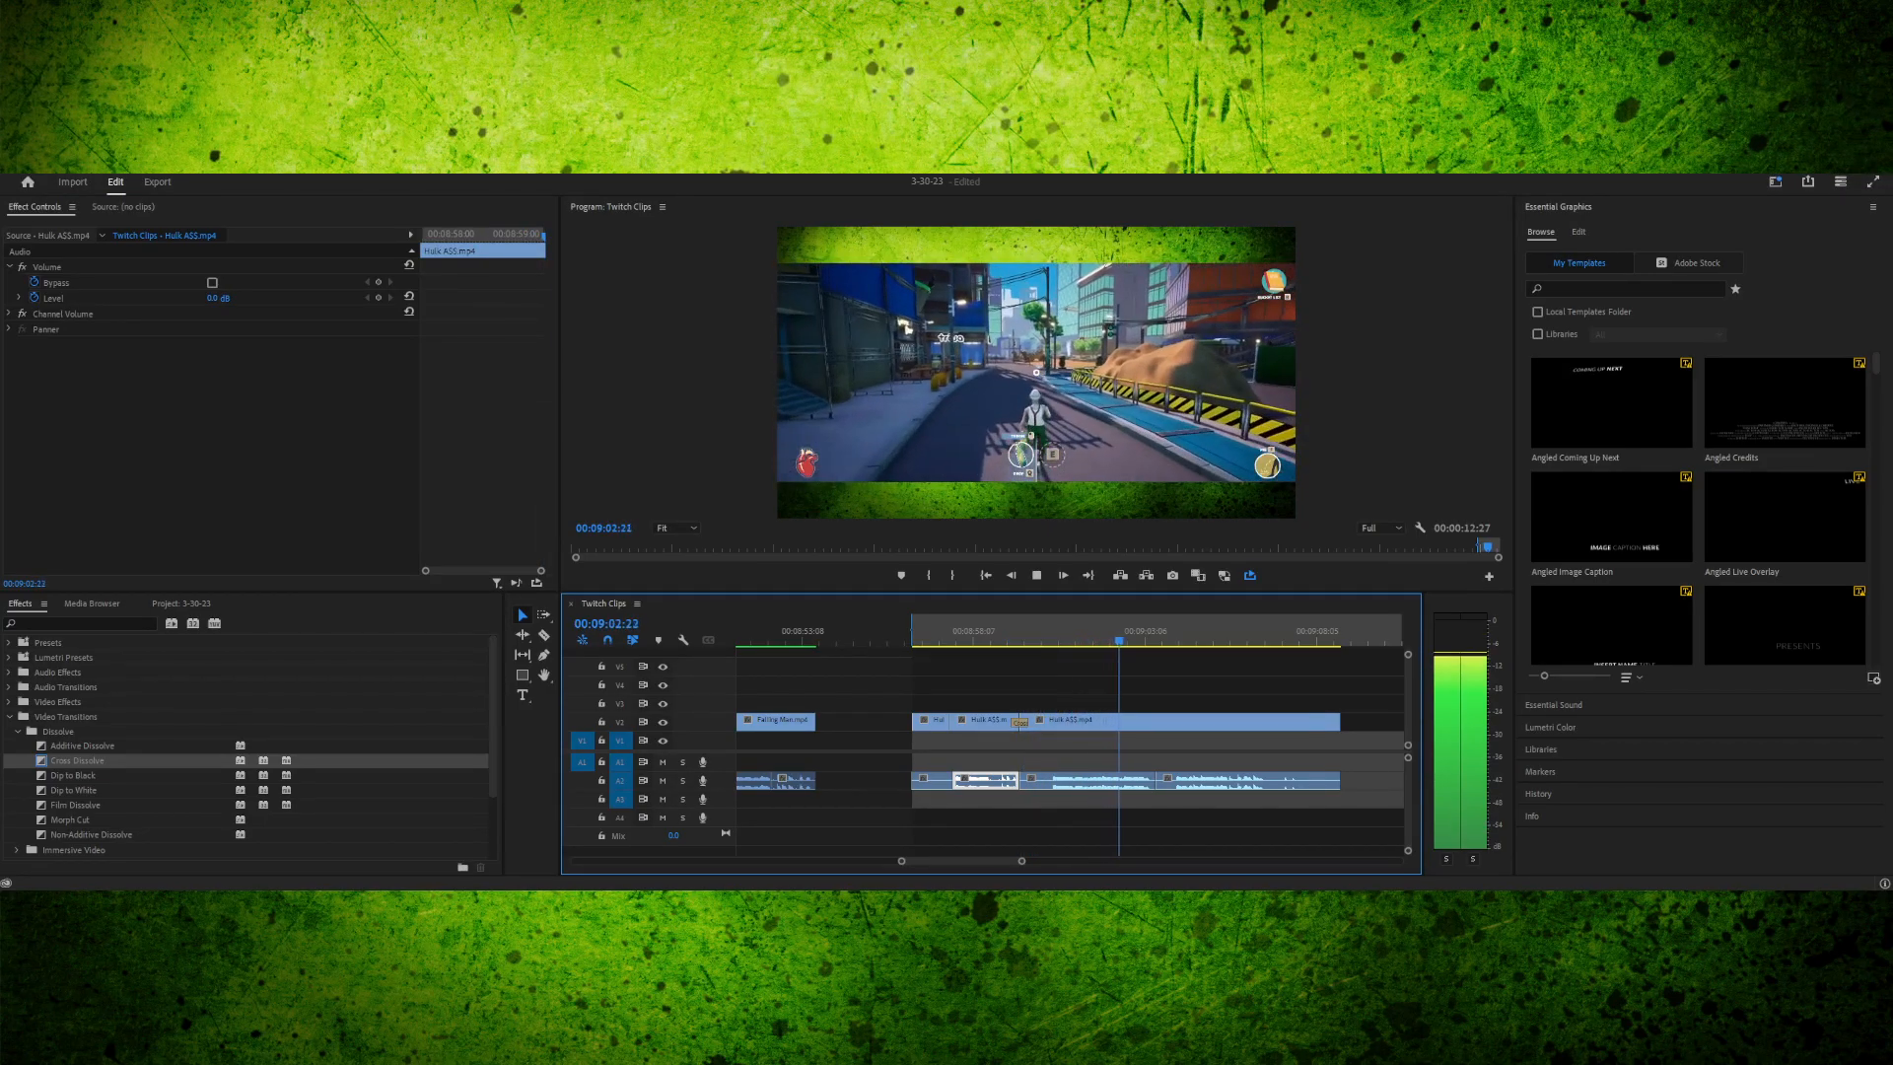
{"action": "left_click", "coordinate": [934, 634]}
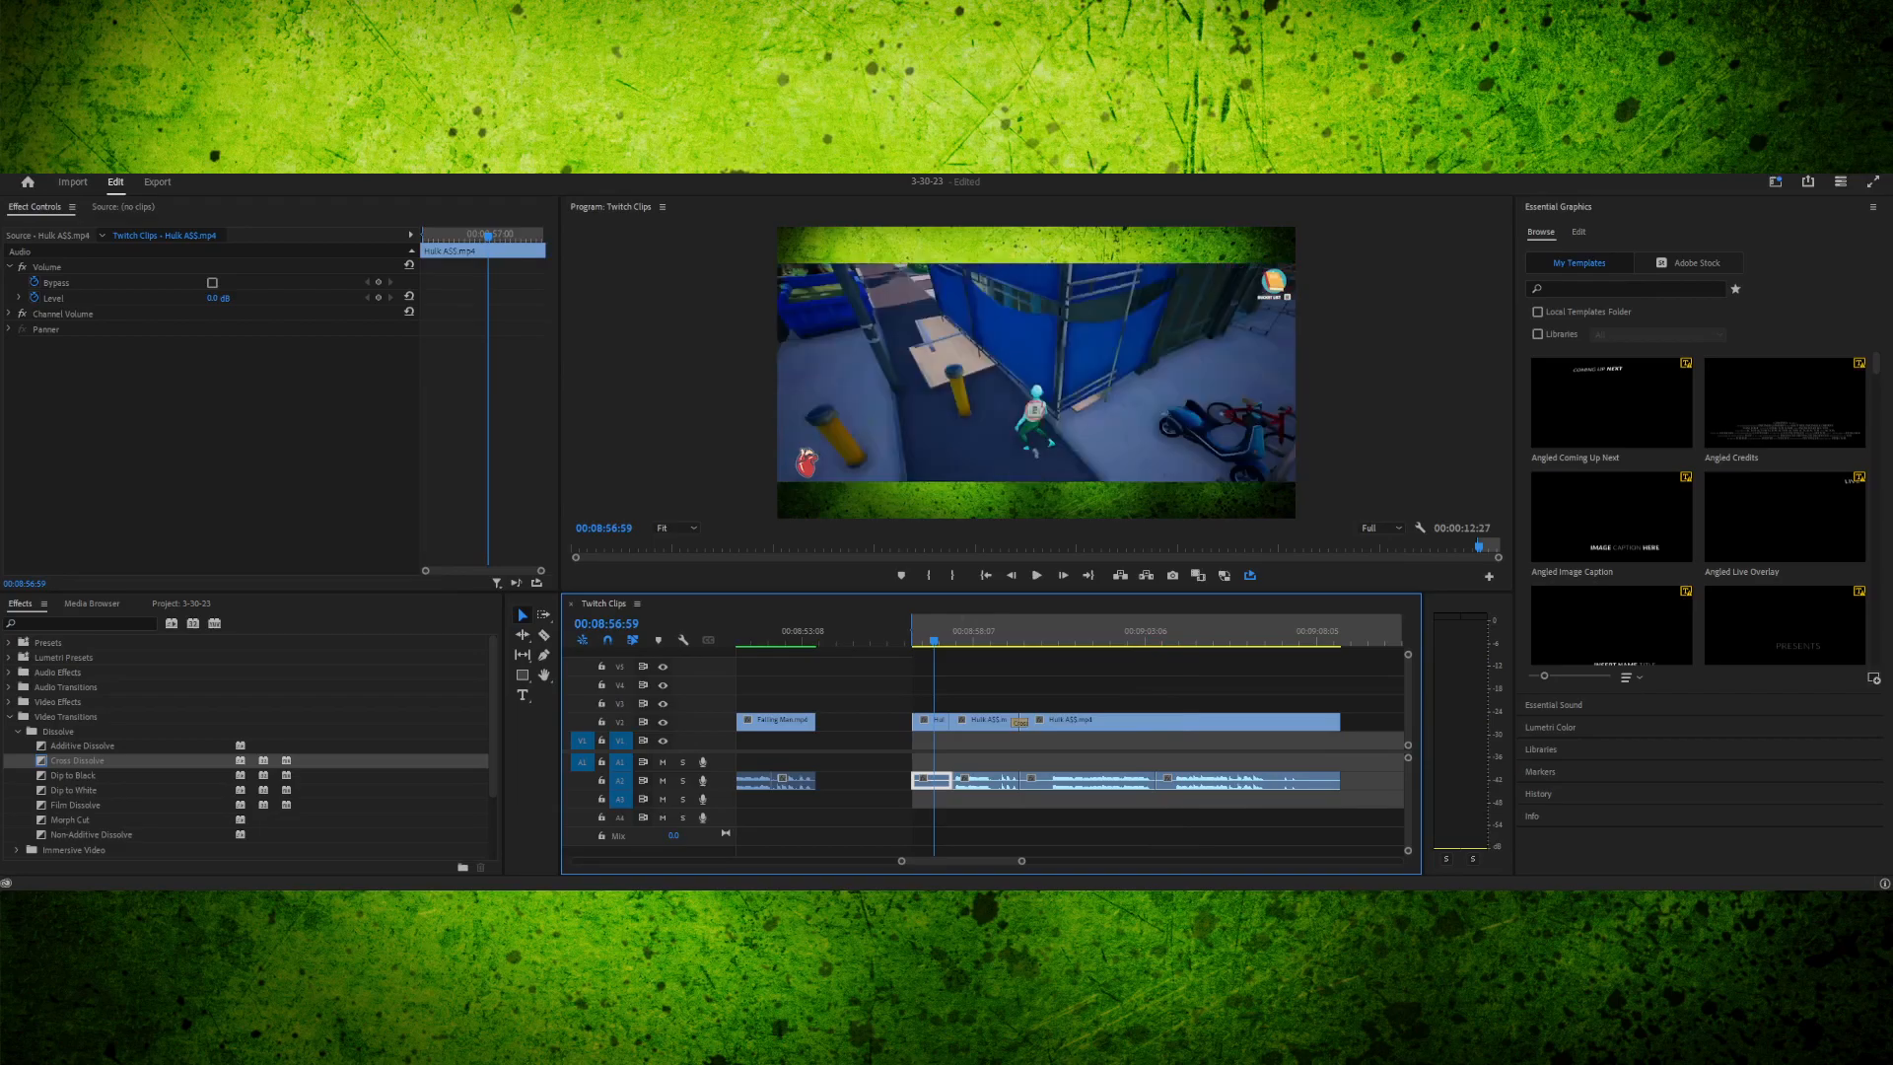
{"action": "key", "text": "space"}
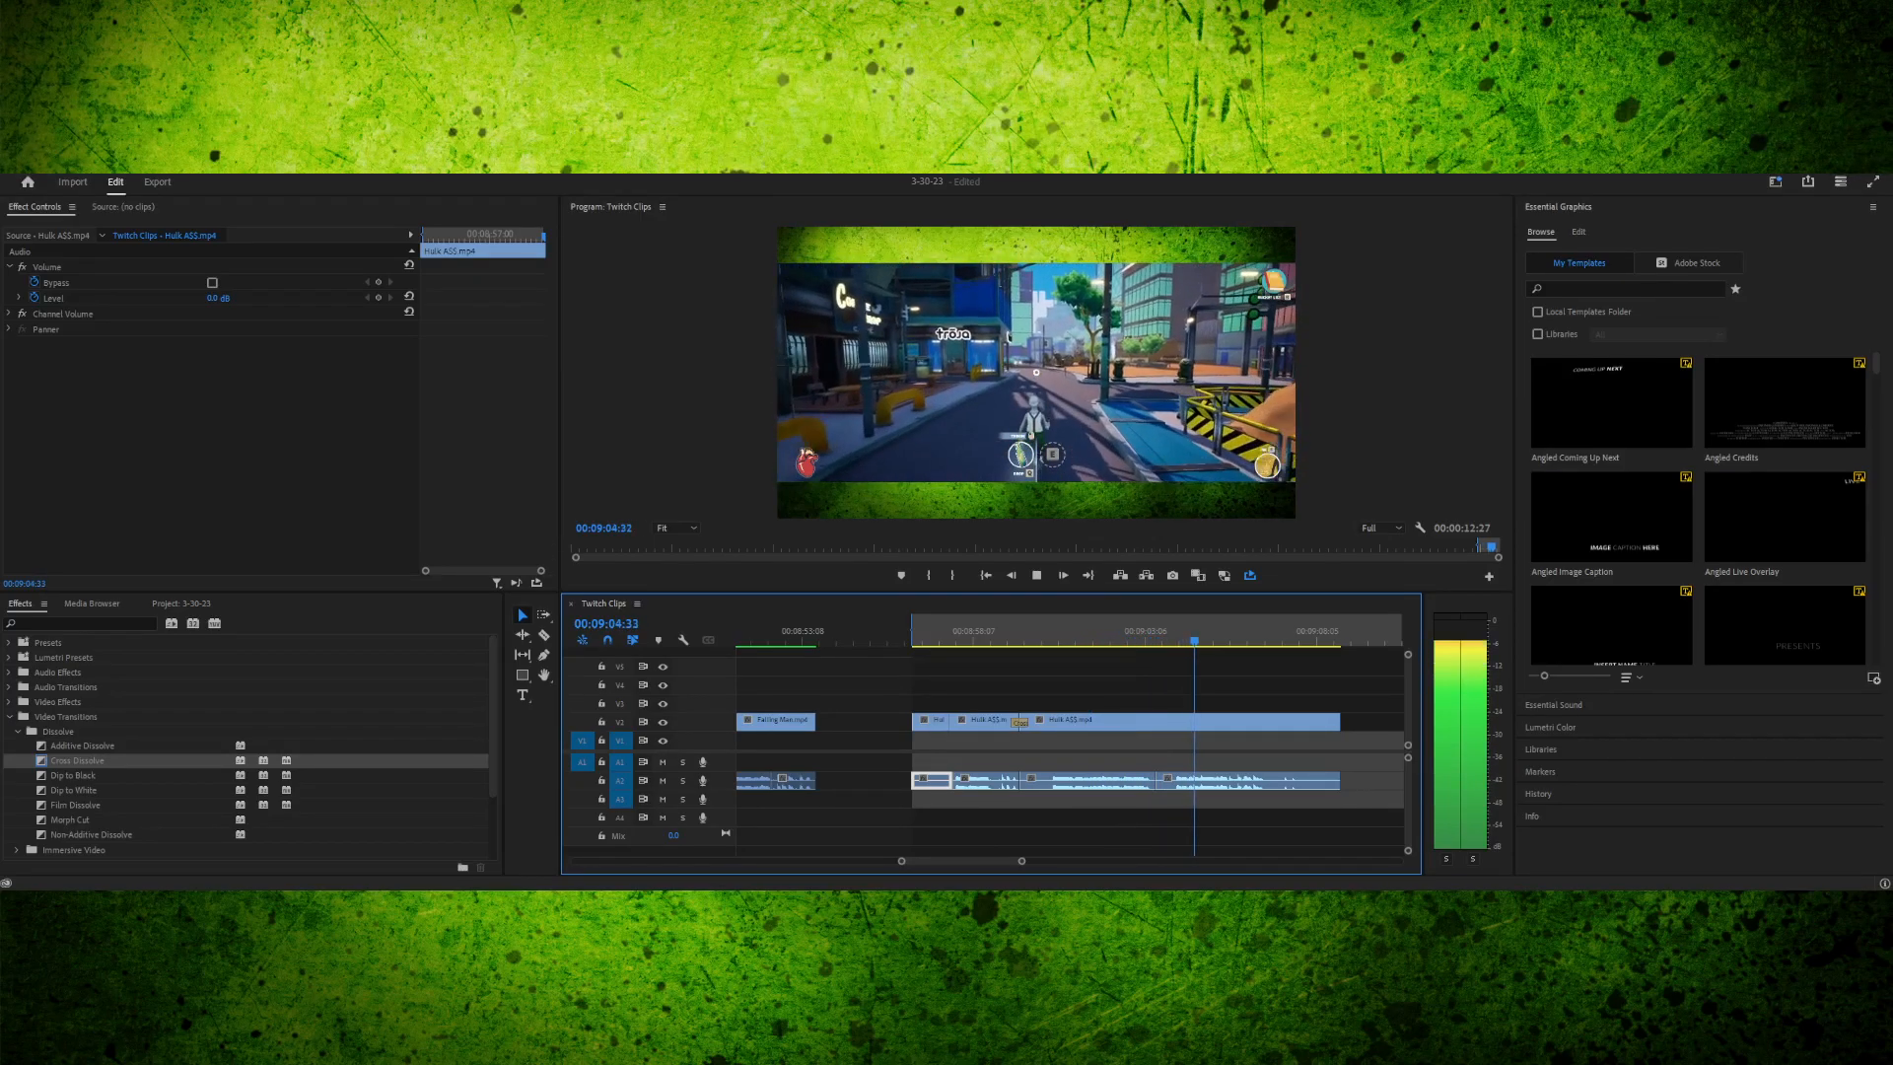
{"action": "key", "text": "Return"}
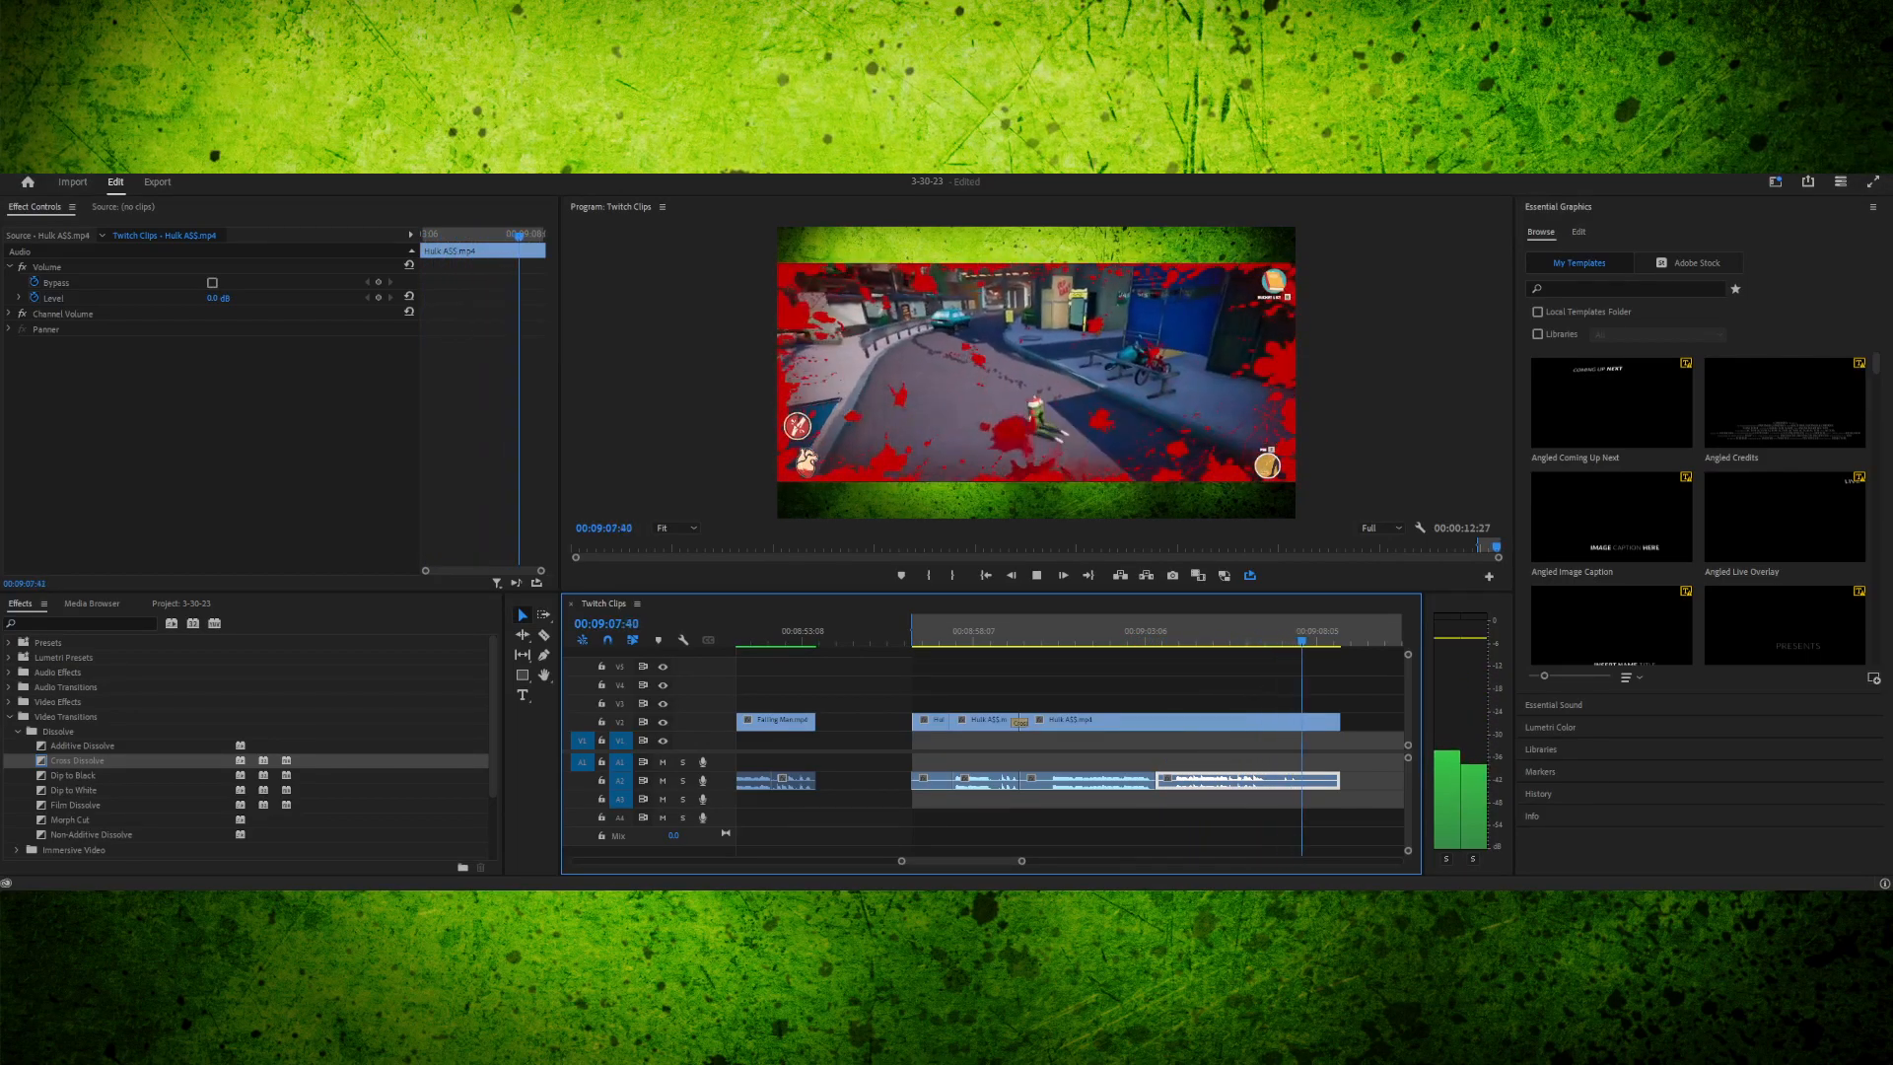
{"action": "key", "text": "space"}
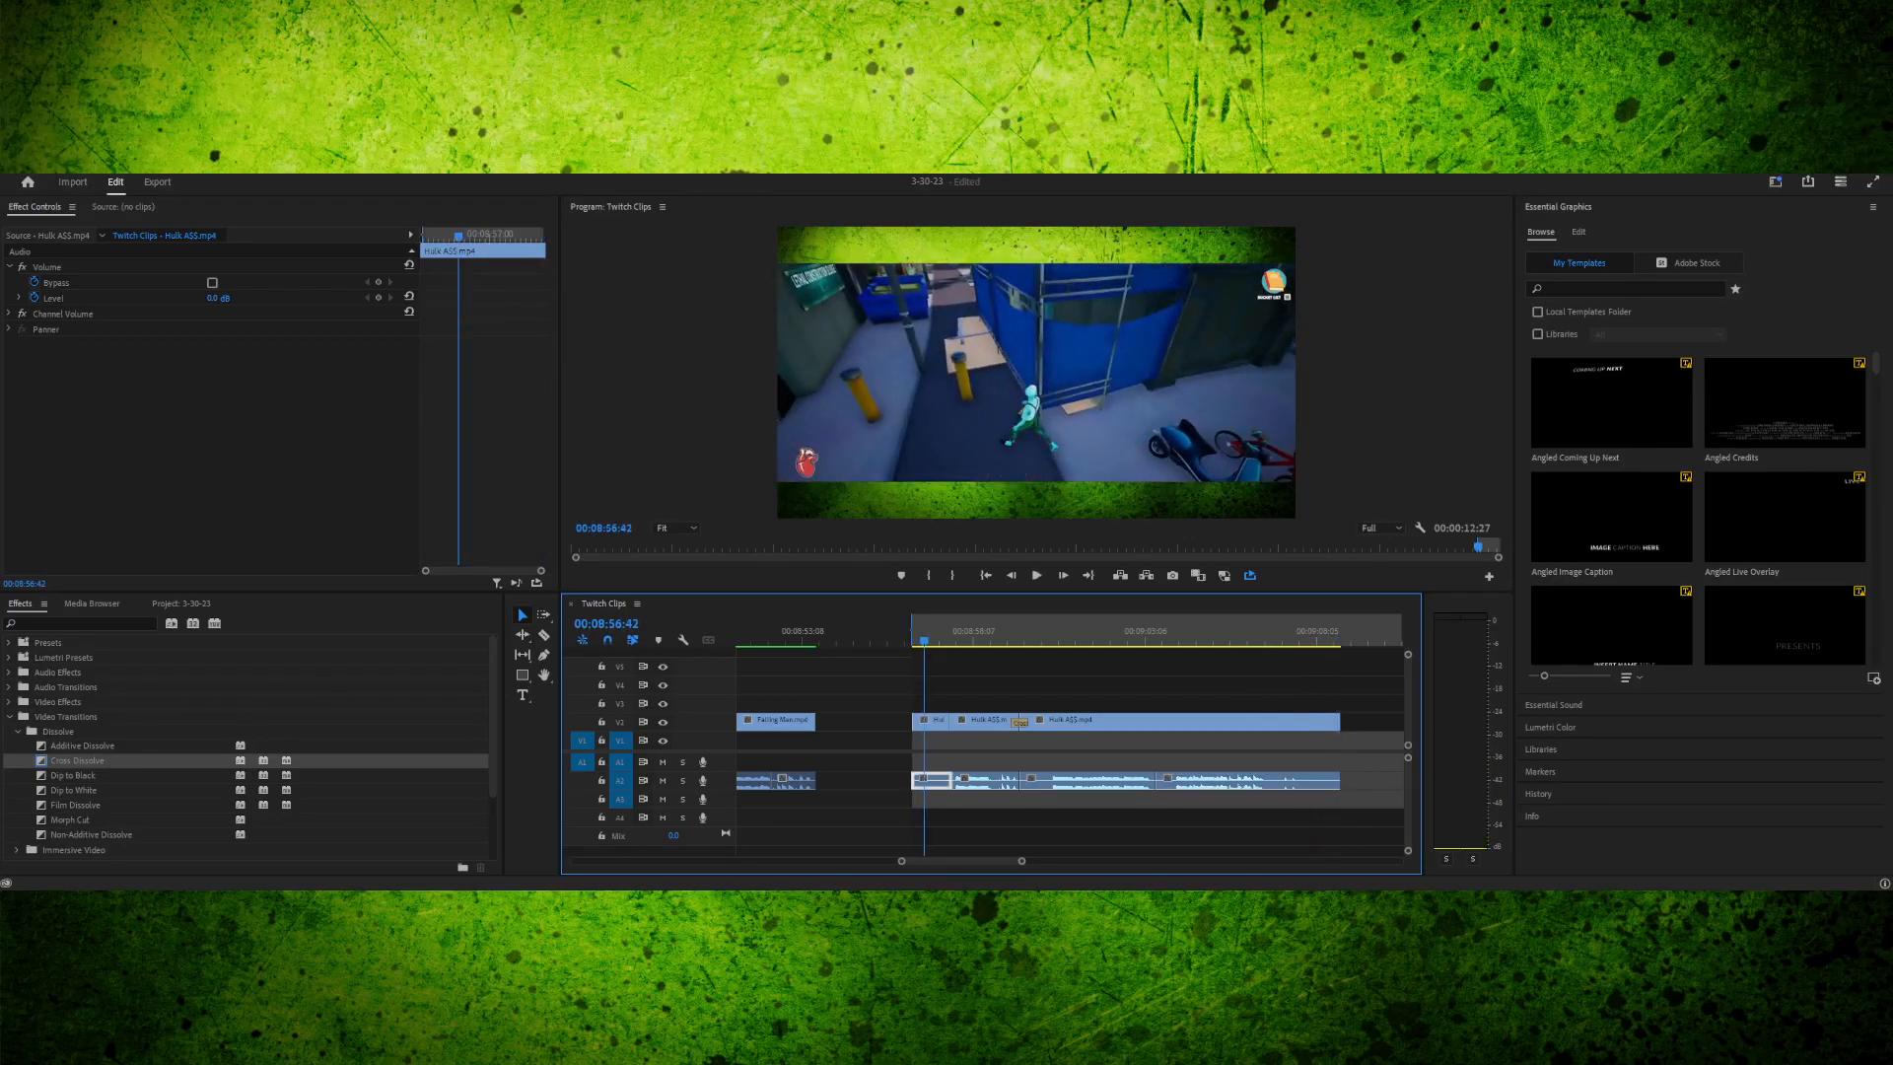
- Split the Hulk ASS.mp4 video and audio at 00:09:07:35 and delete the remainder after the cut
{"action": "mouse_move", "coordinate": [1223, 631]}
{"action": "left_mouse_down"}
{"action": "mouse_move", "coordinate": [1289, 631]}
{"action": "mouse_move", "coordinate": [1226, 630]}
{"action": "left_mouse_up"}
{"action": "key", "text": "space"}
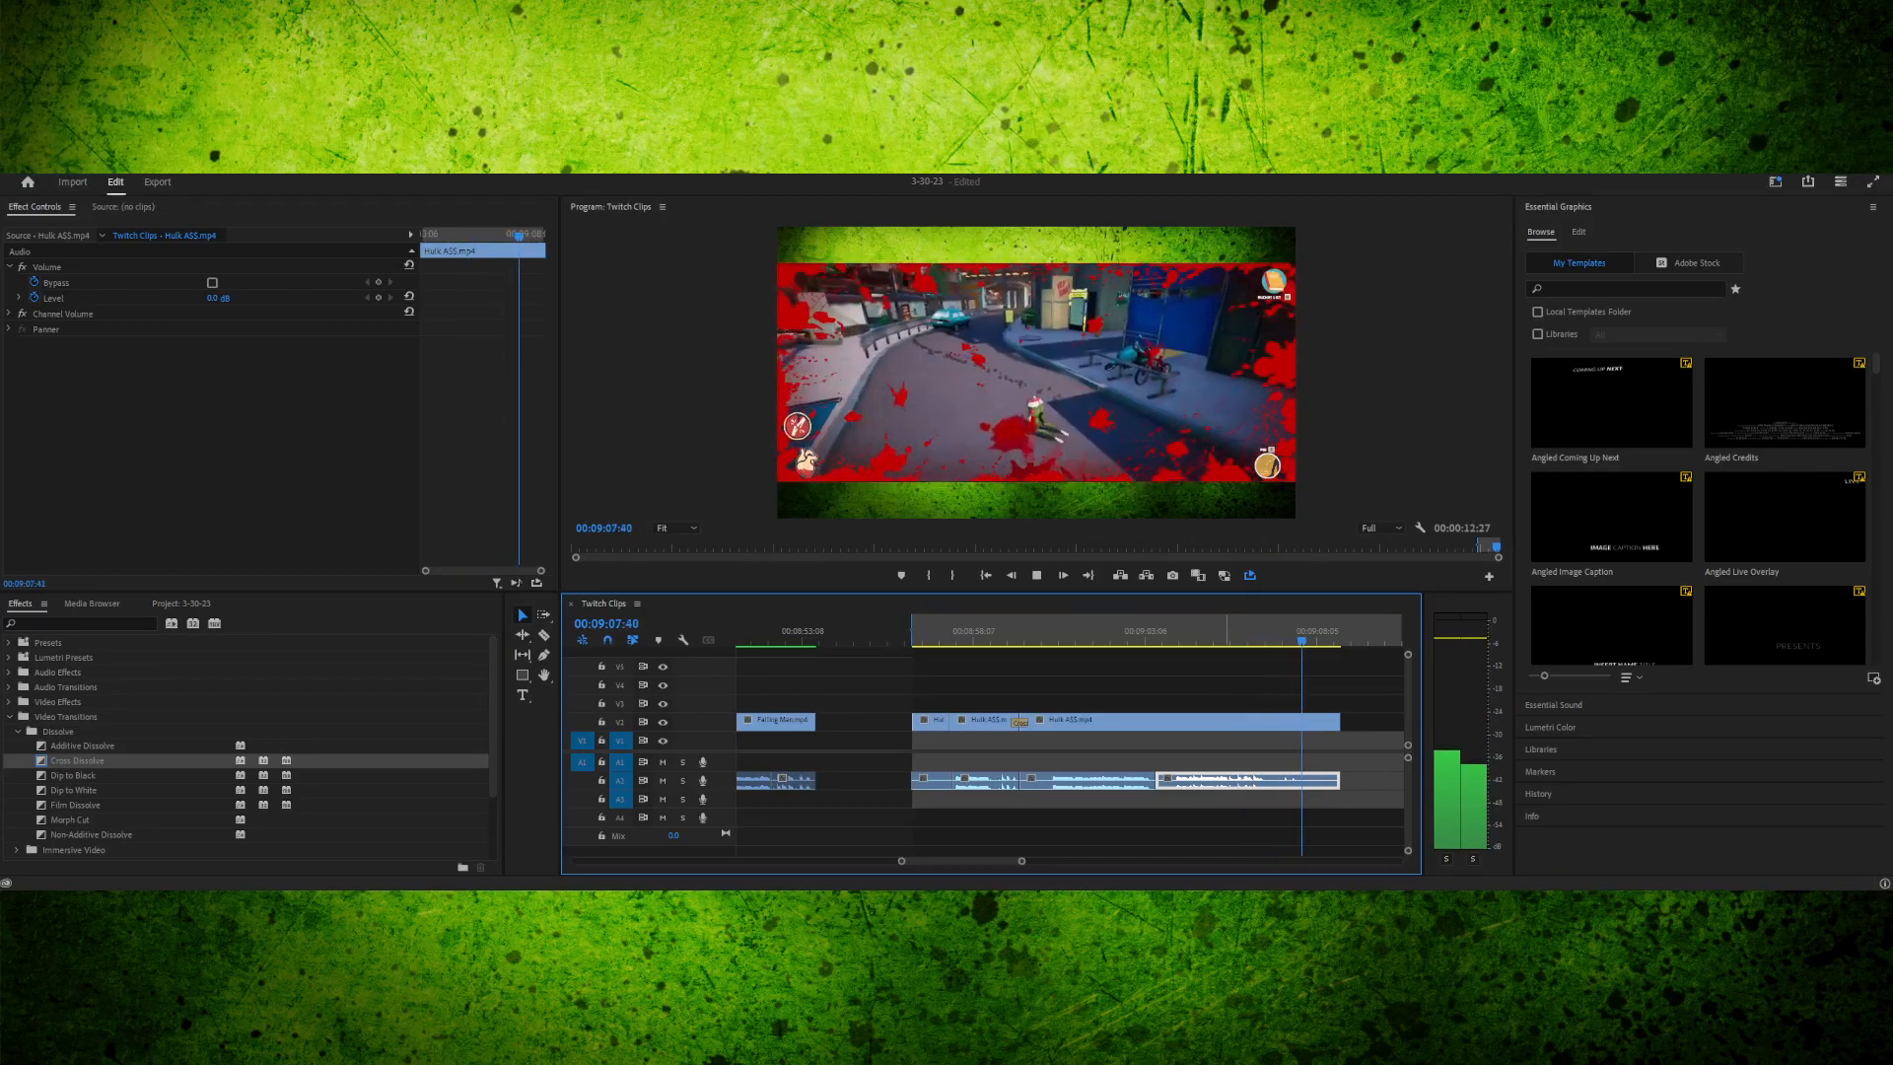
{"action": "key", "text": "space"}
{"action": "left_click_drag", "start_coordinate": [1293, 631], "coordinate": [1285, 631]}
{"action": "left_click_drag", "start_coordinate": [1285, 630], "coordinate": [1299, 640]}
{"action": "key", "text": "c"}
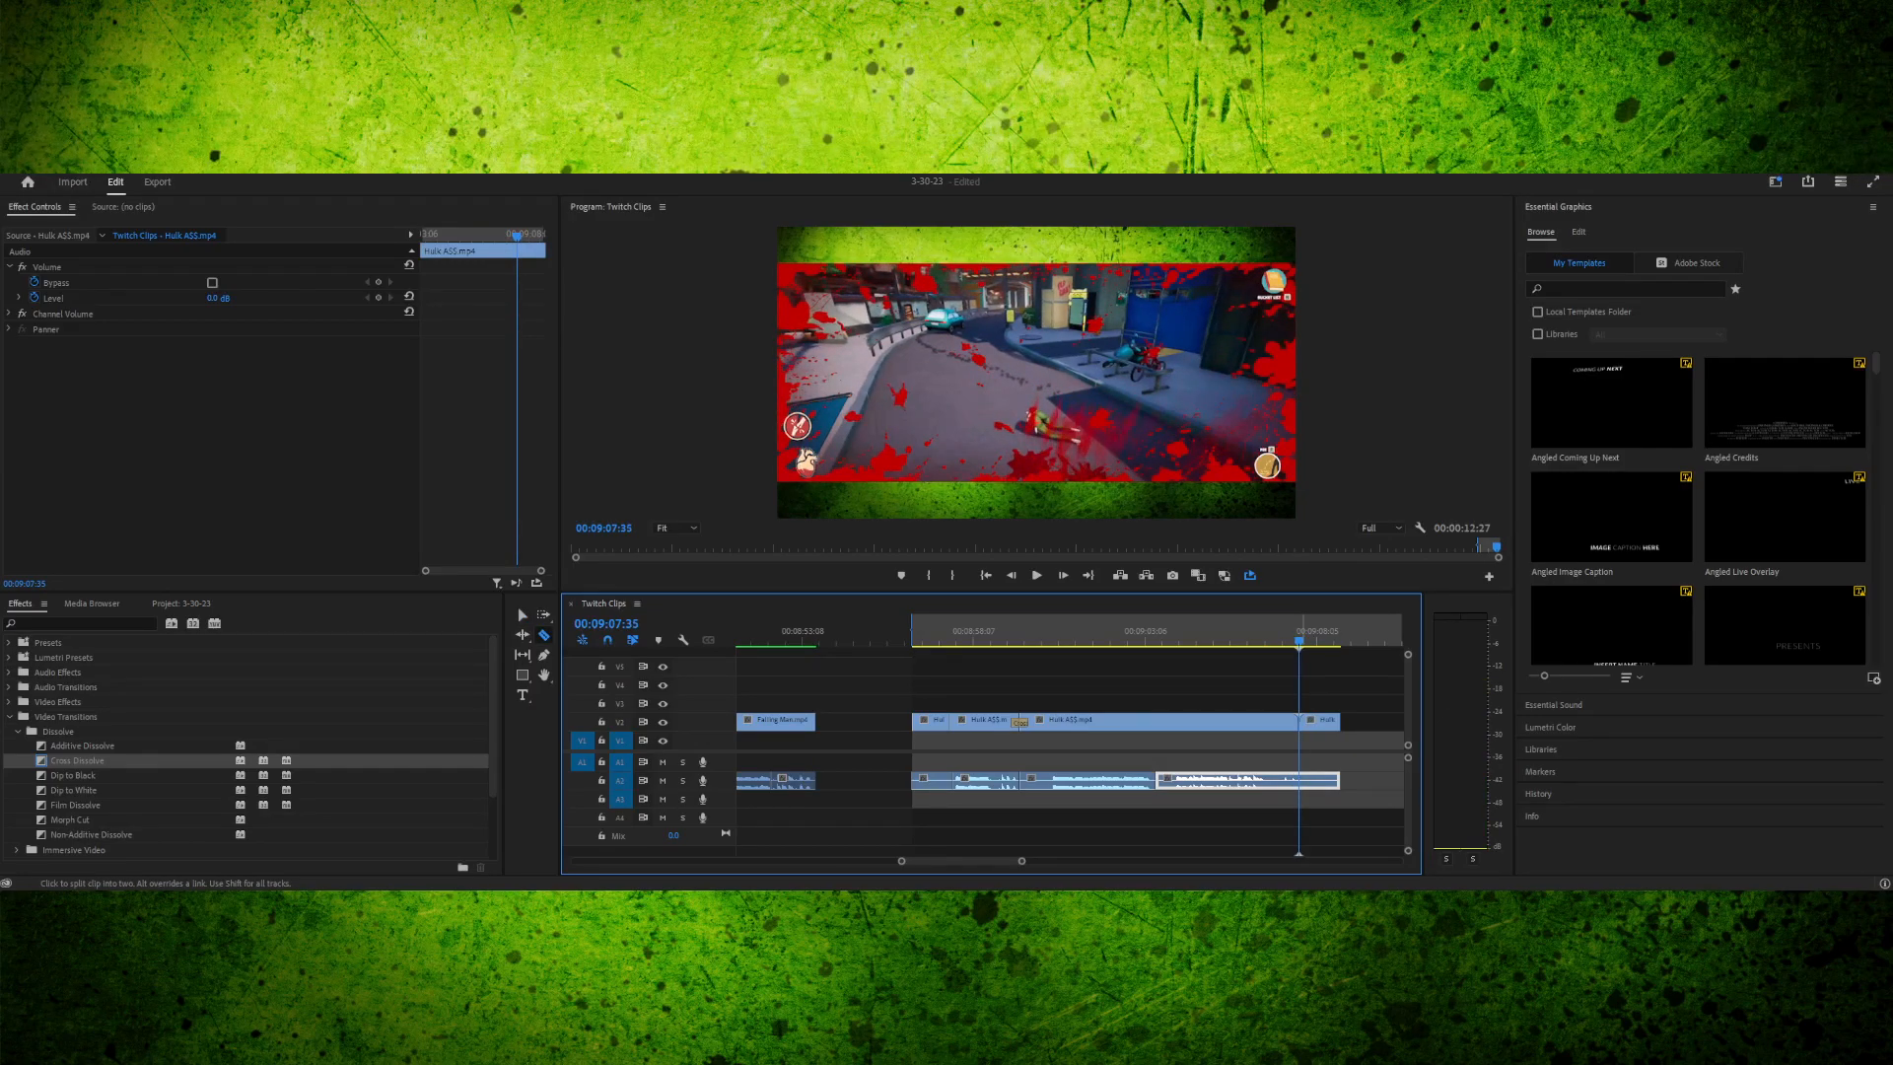
{"action": "key", "text": "v"}
{"action": "left_click", "coordinate": [1317, 781]}
{"action": "key", "text": "Delete"}
{"action": "left_click", "coordinate": [1317, 721]}
{"action": "key", "text": "Delete"}
- Play back the end-trimmed Hulk ASS.mp4 section from its in point to check the first cut and the dissolve
{"action": "left_click_drag", "start_coordinate": [1247, 631], "coordinate": [1218, 631]}
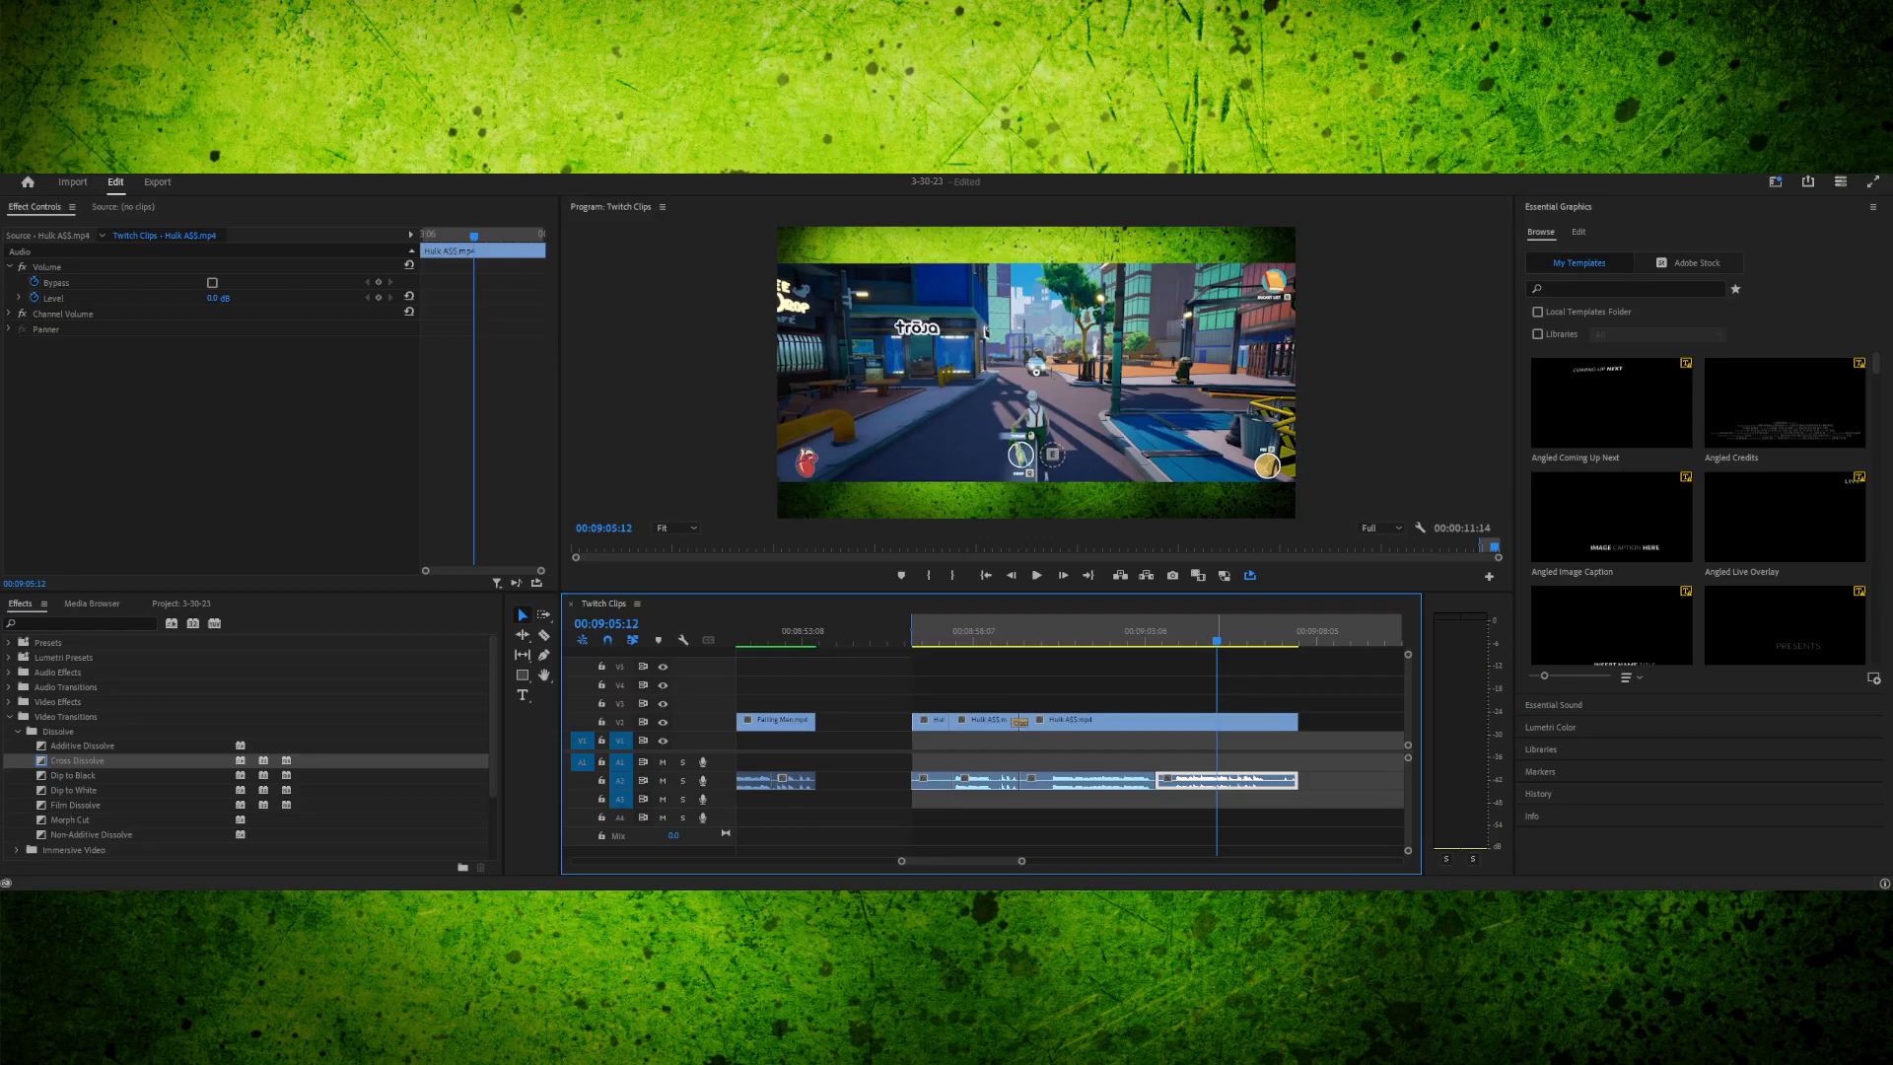
{"action": "left_click", "coordinate": [1095, 631]}
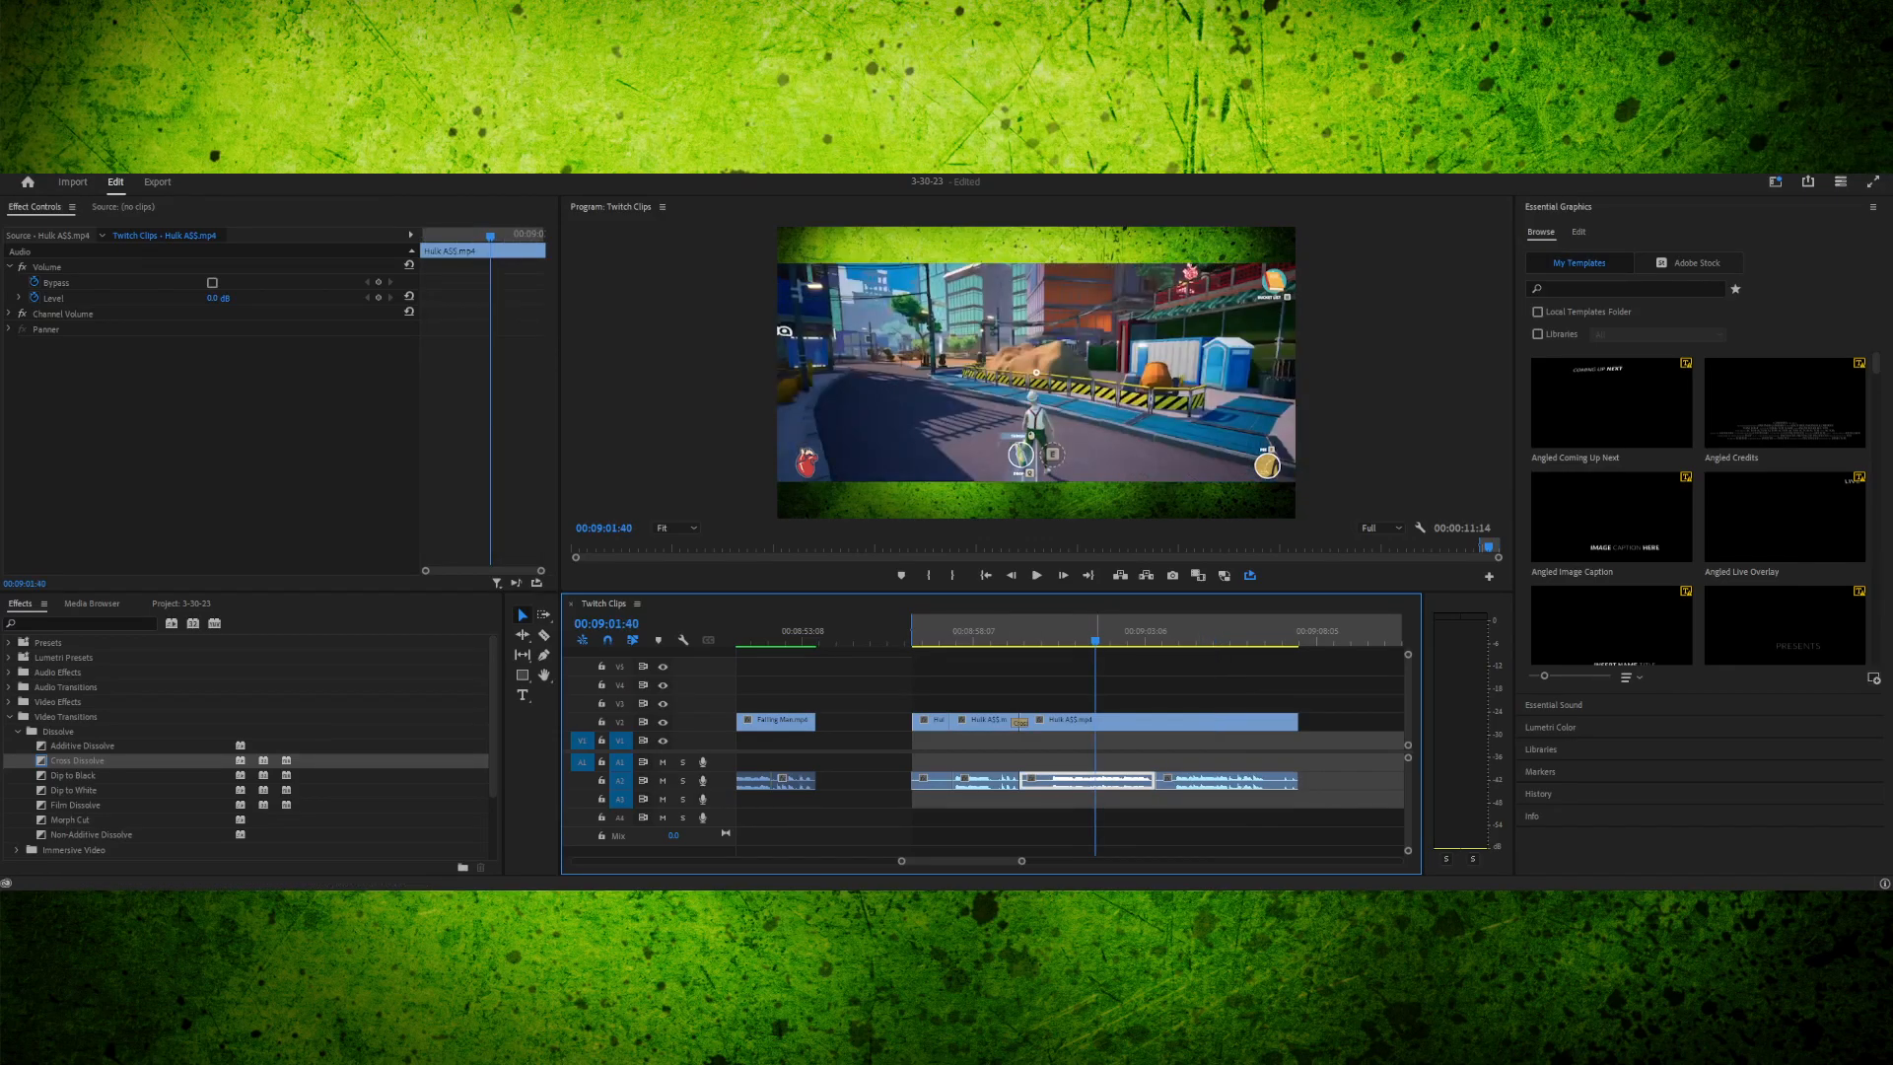
{"action": "key", "text": "Return"}
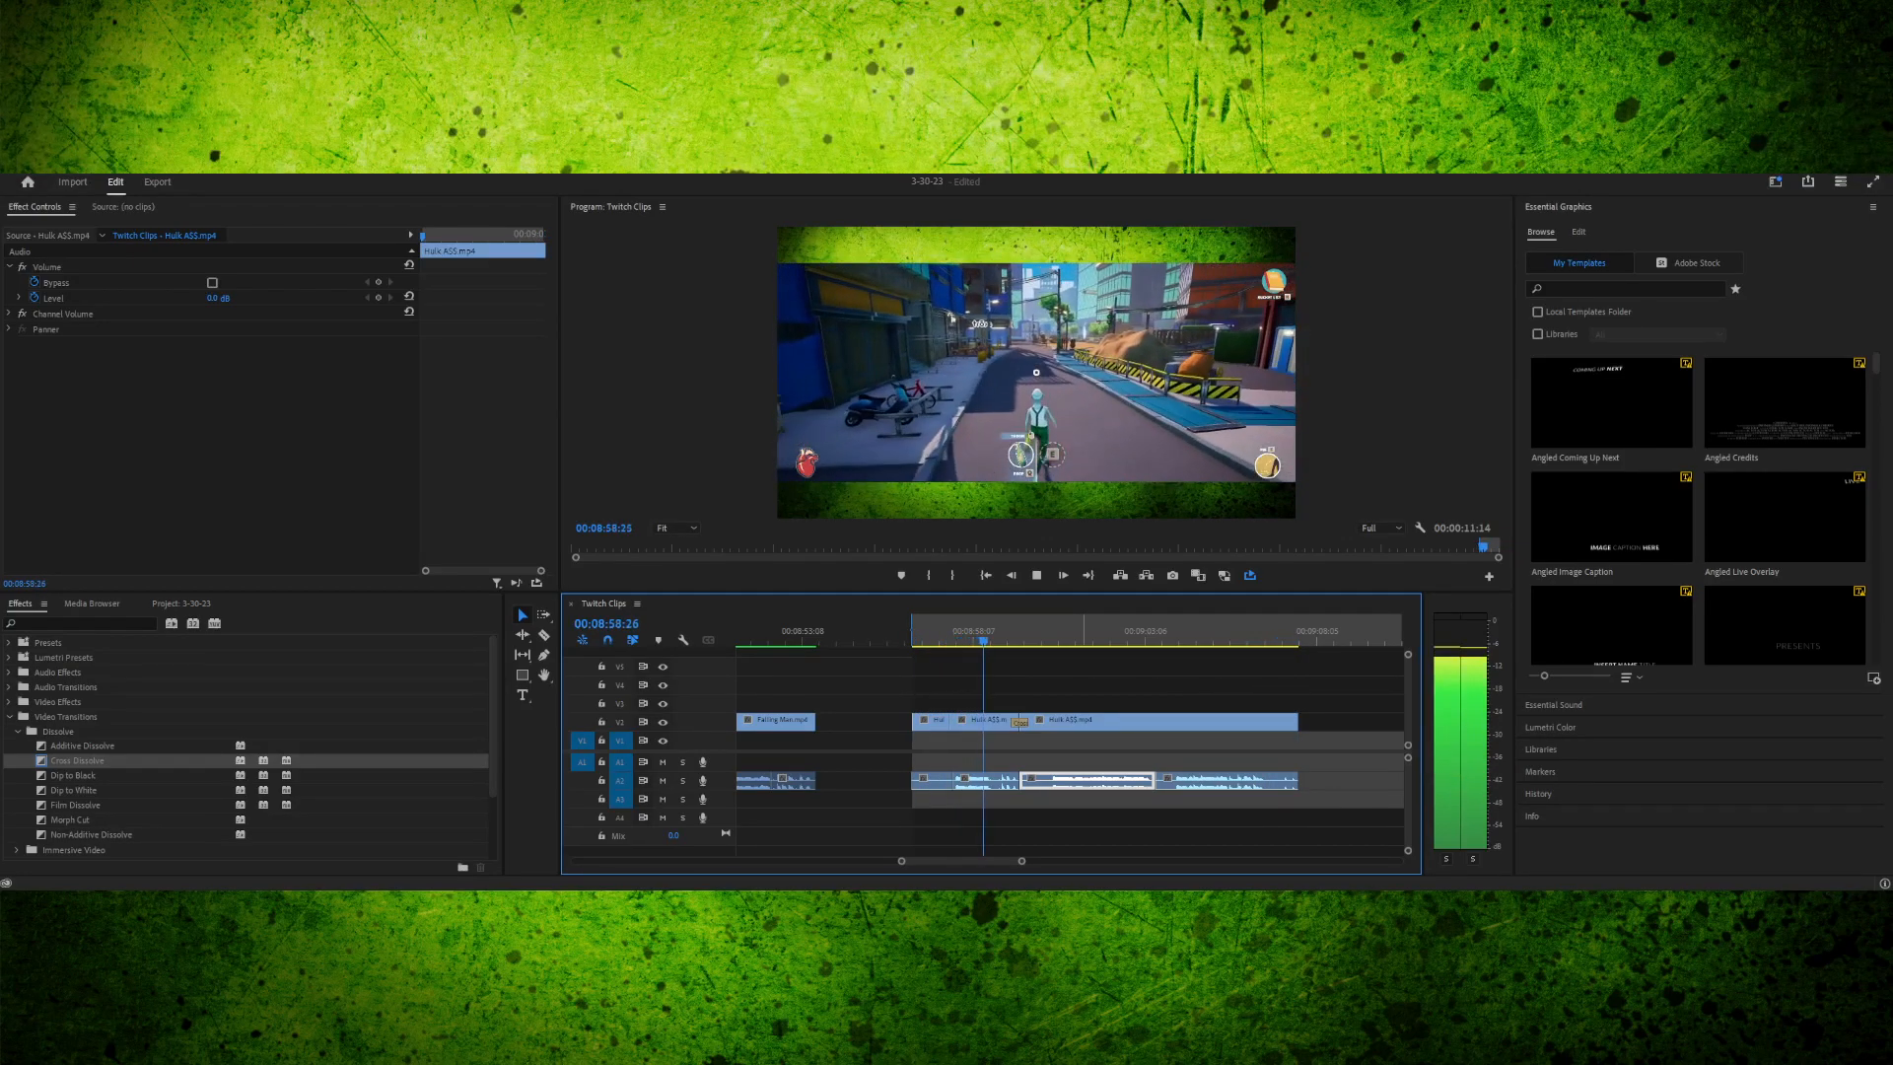
{"action": "key", "text": "shift+i"}
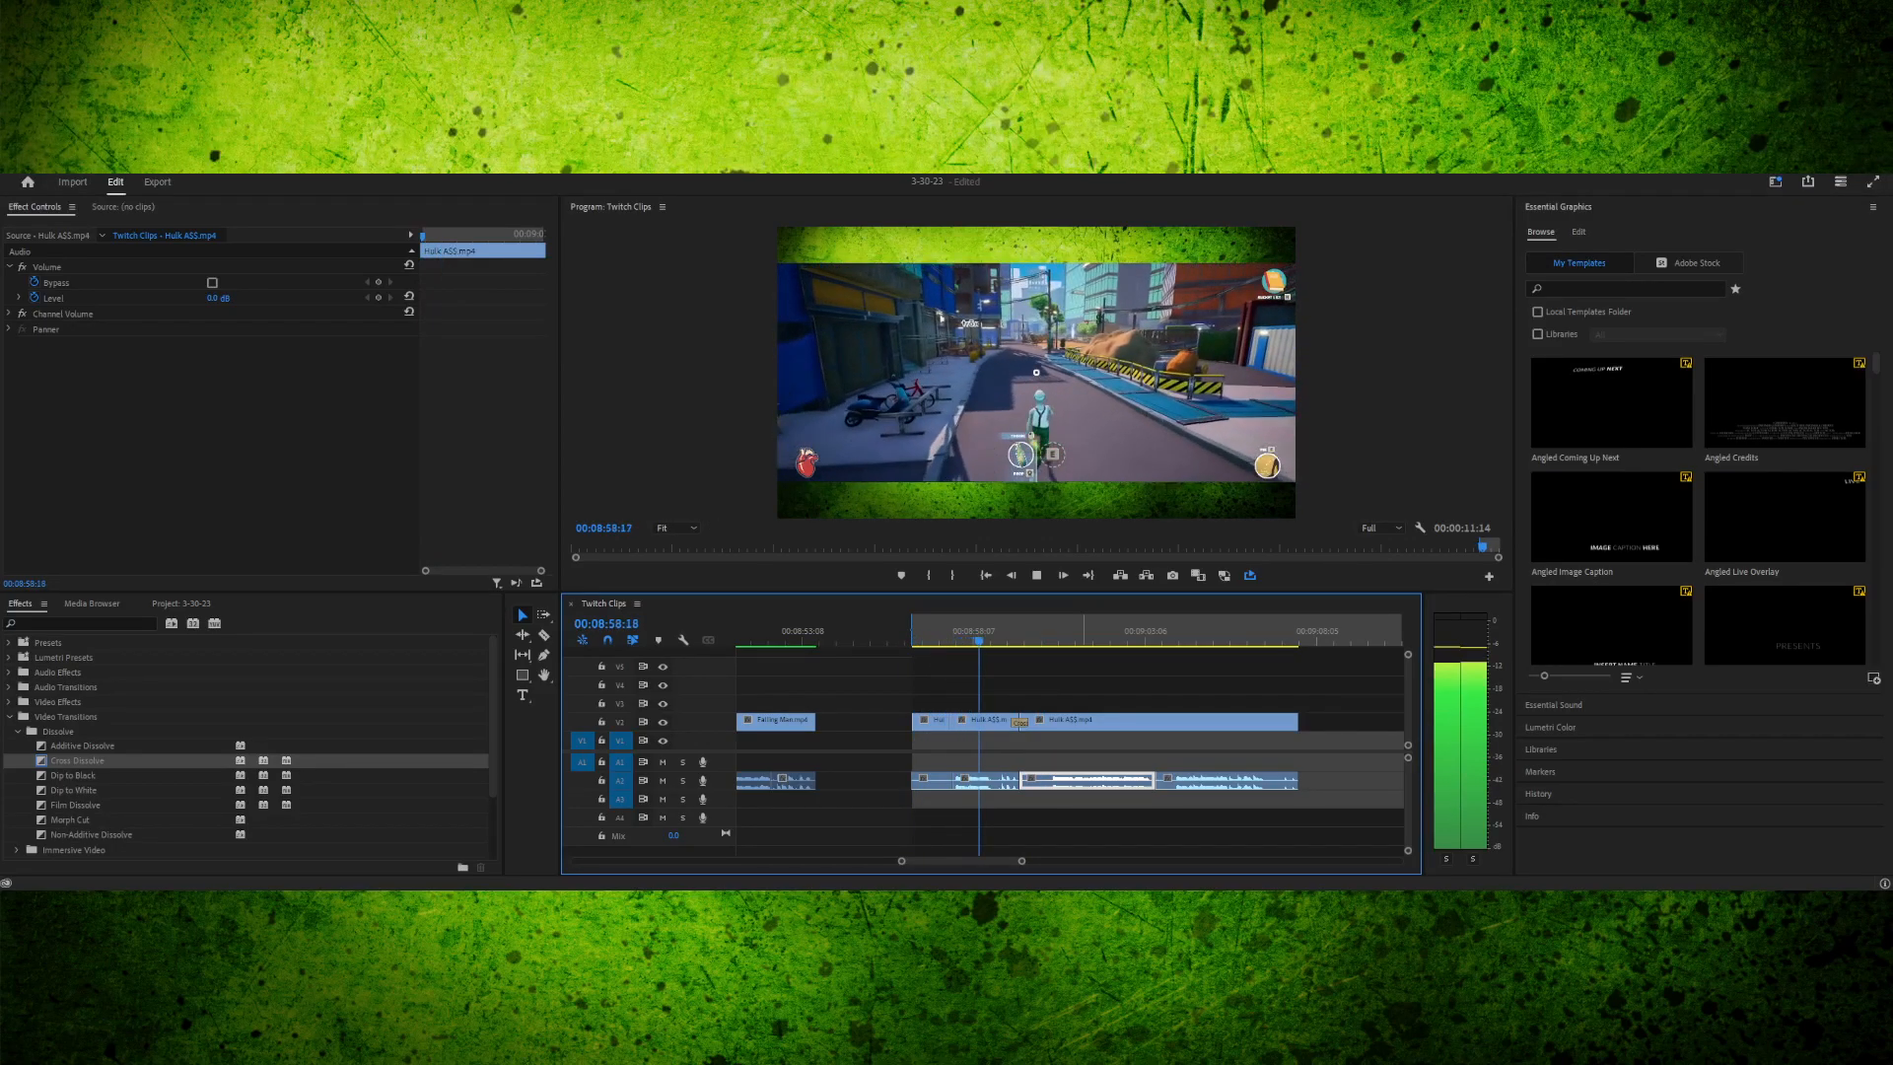
{"action": "key", "text": "space"}
{"action": "key", "text": "Up"}
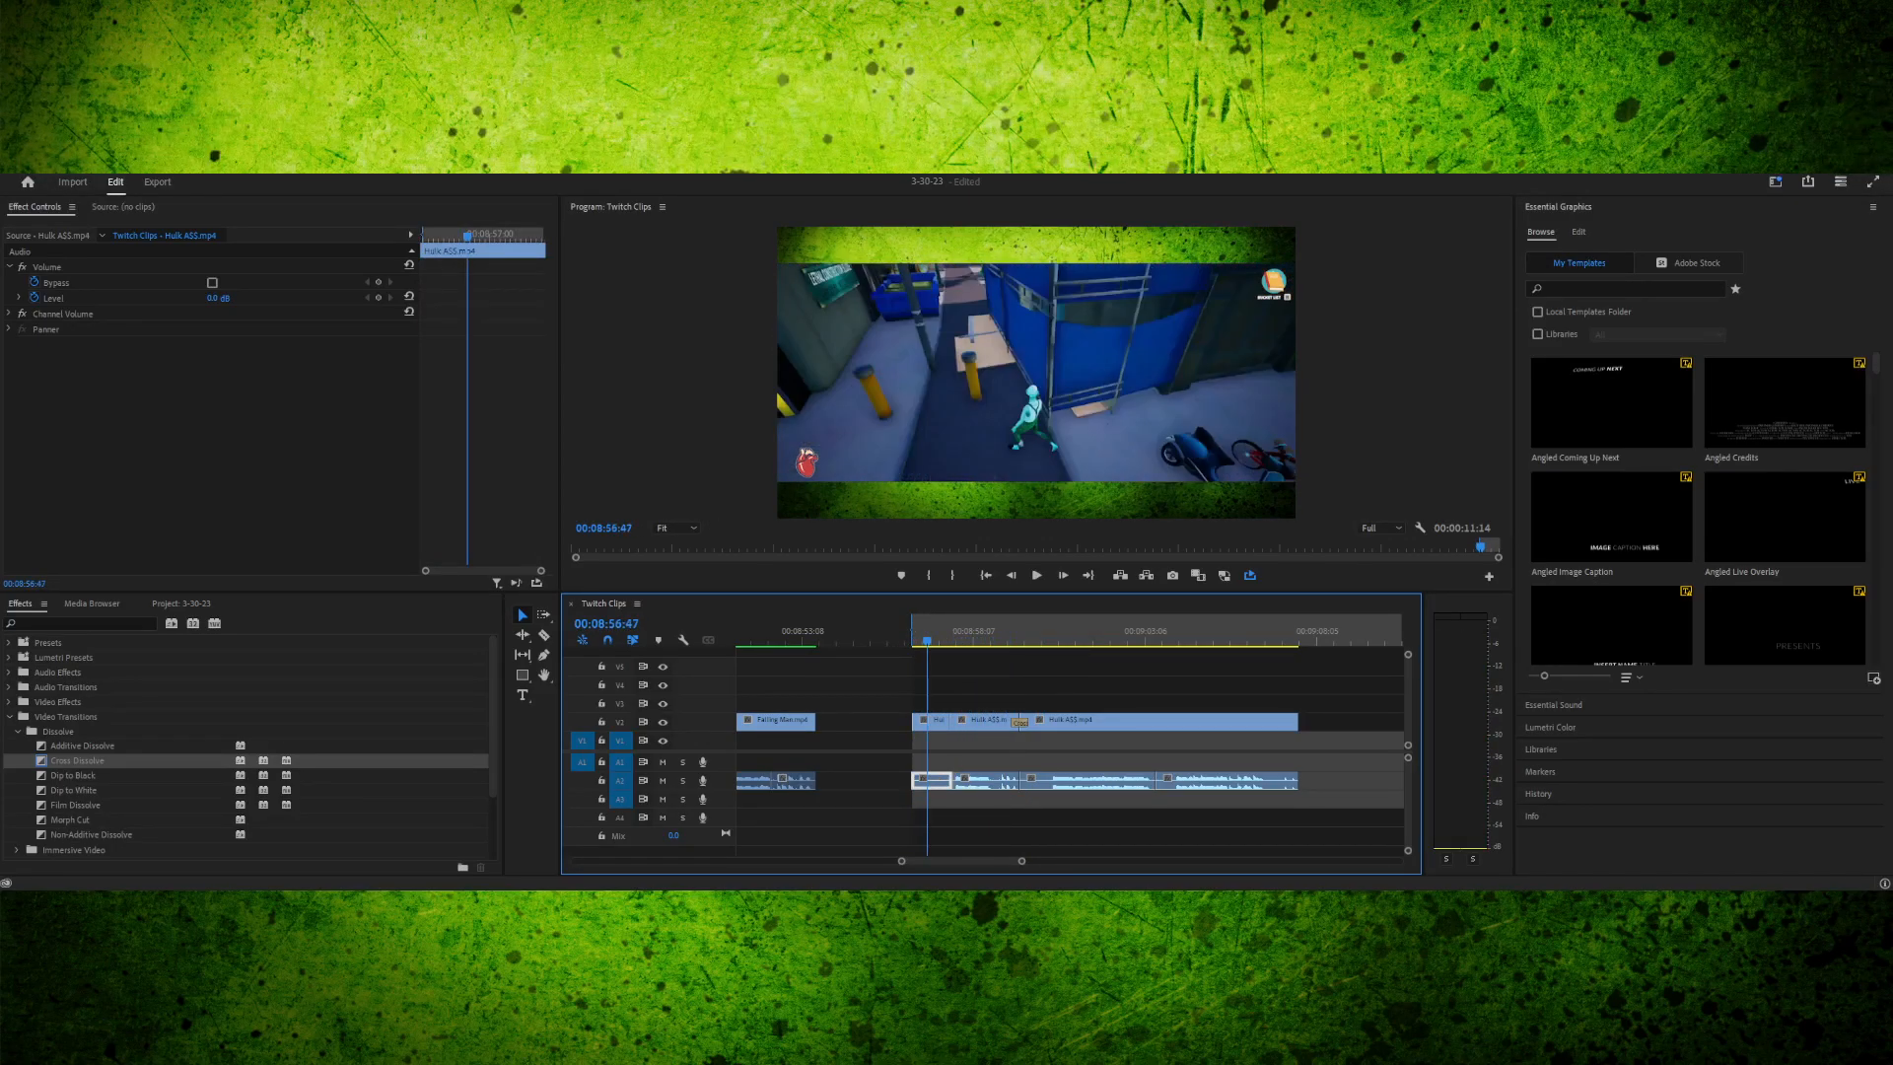
{"action": "key", "text": "space"}
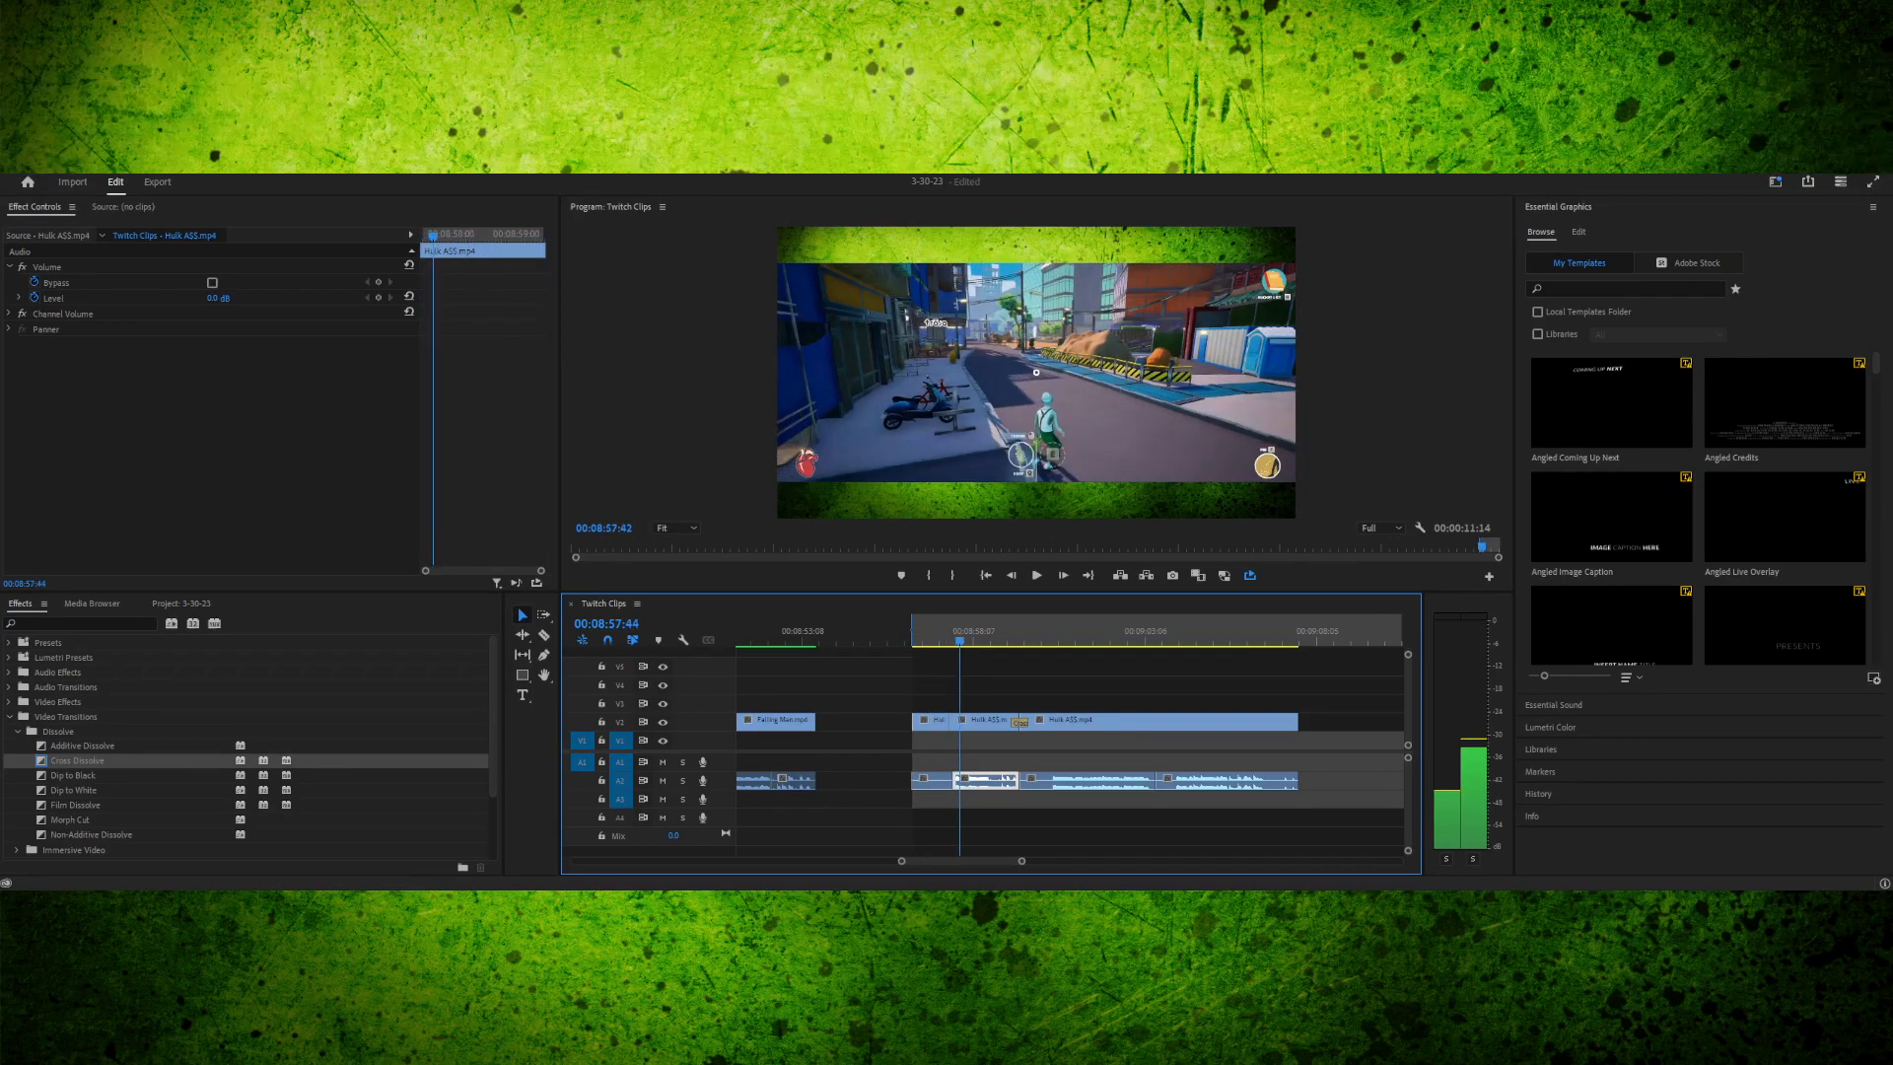
- Delete the short opening piece of Hulk ASS.mp4 before the first cut, both its video and its audio
{"action": "key", "text": "Up"}
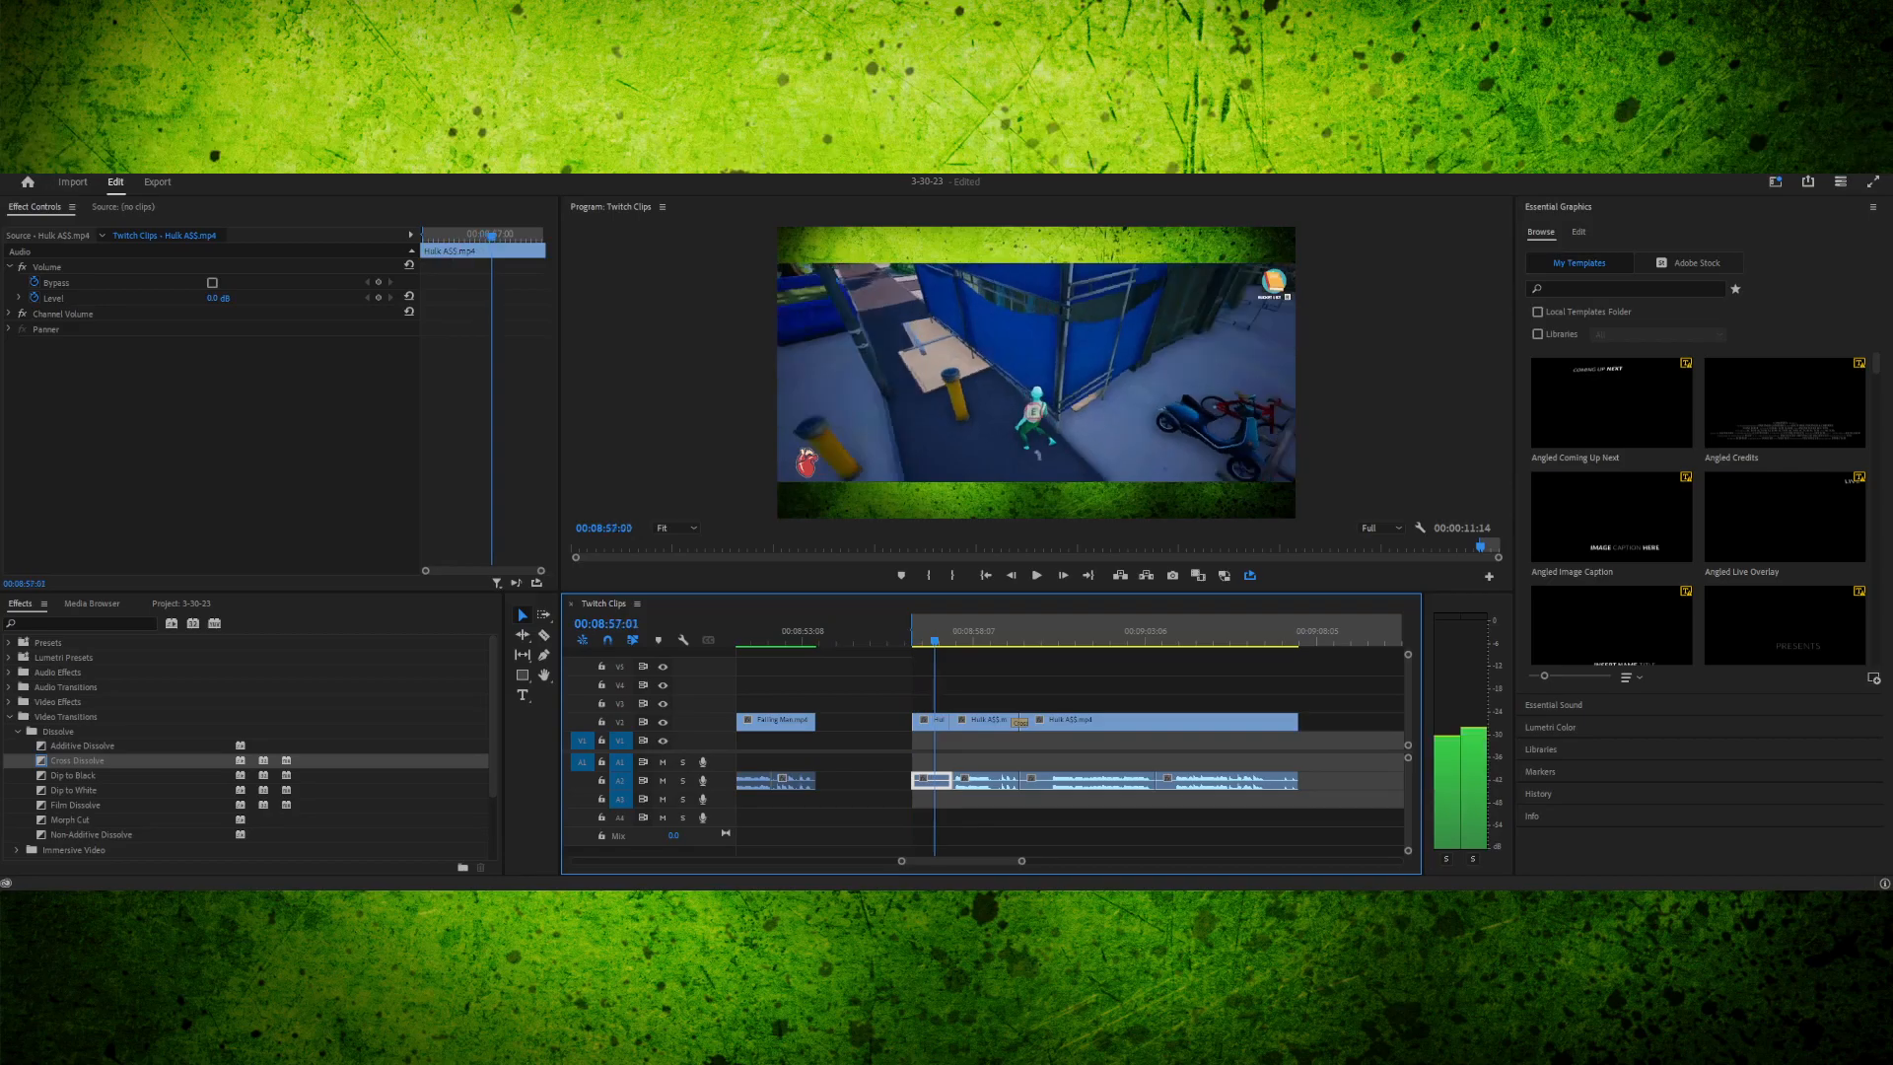
{"action": "key", "text": "Right"}
{"action": "key", "text": "Right"}
{"action": "key", "text": "Right"}
{"action": "key", "text": "Right"}
{"action": "key", "text": "Right"}
{"action": "left_click", "coordinate": [940, 722]}
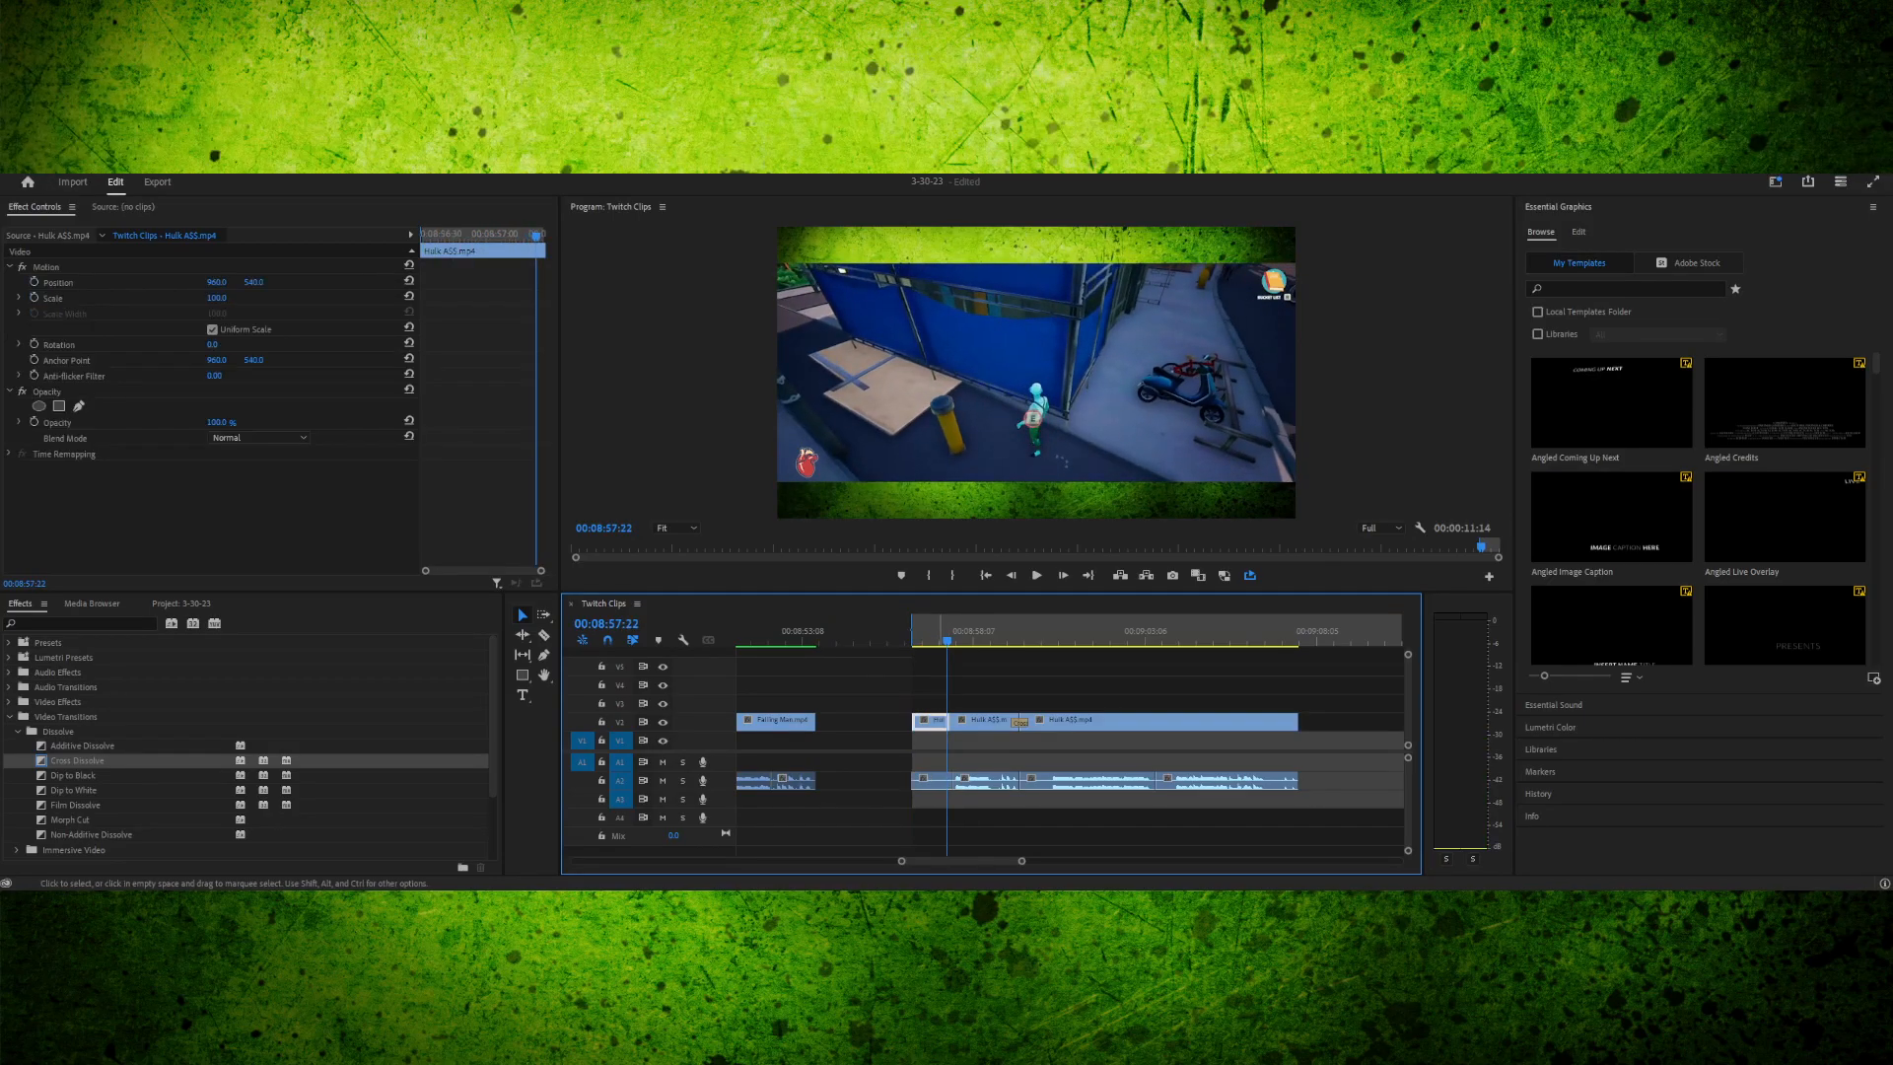
{"action": "left_click", "coordinate": [932, 781]}
{"action": "key", "text": "Delete"}
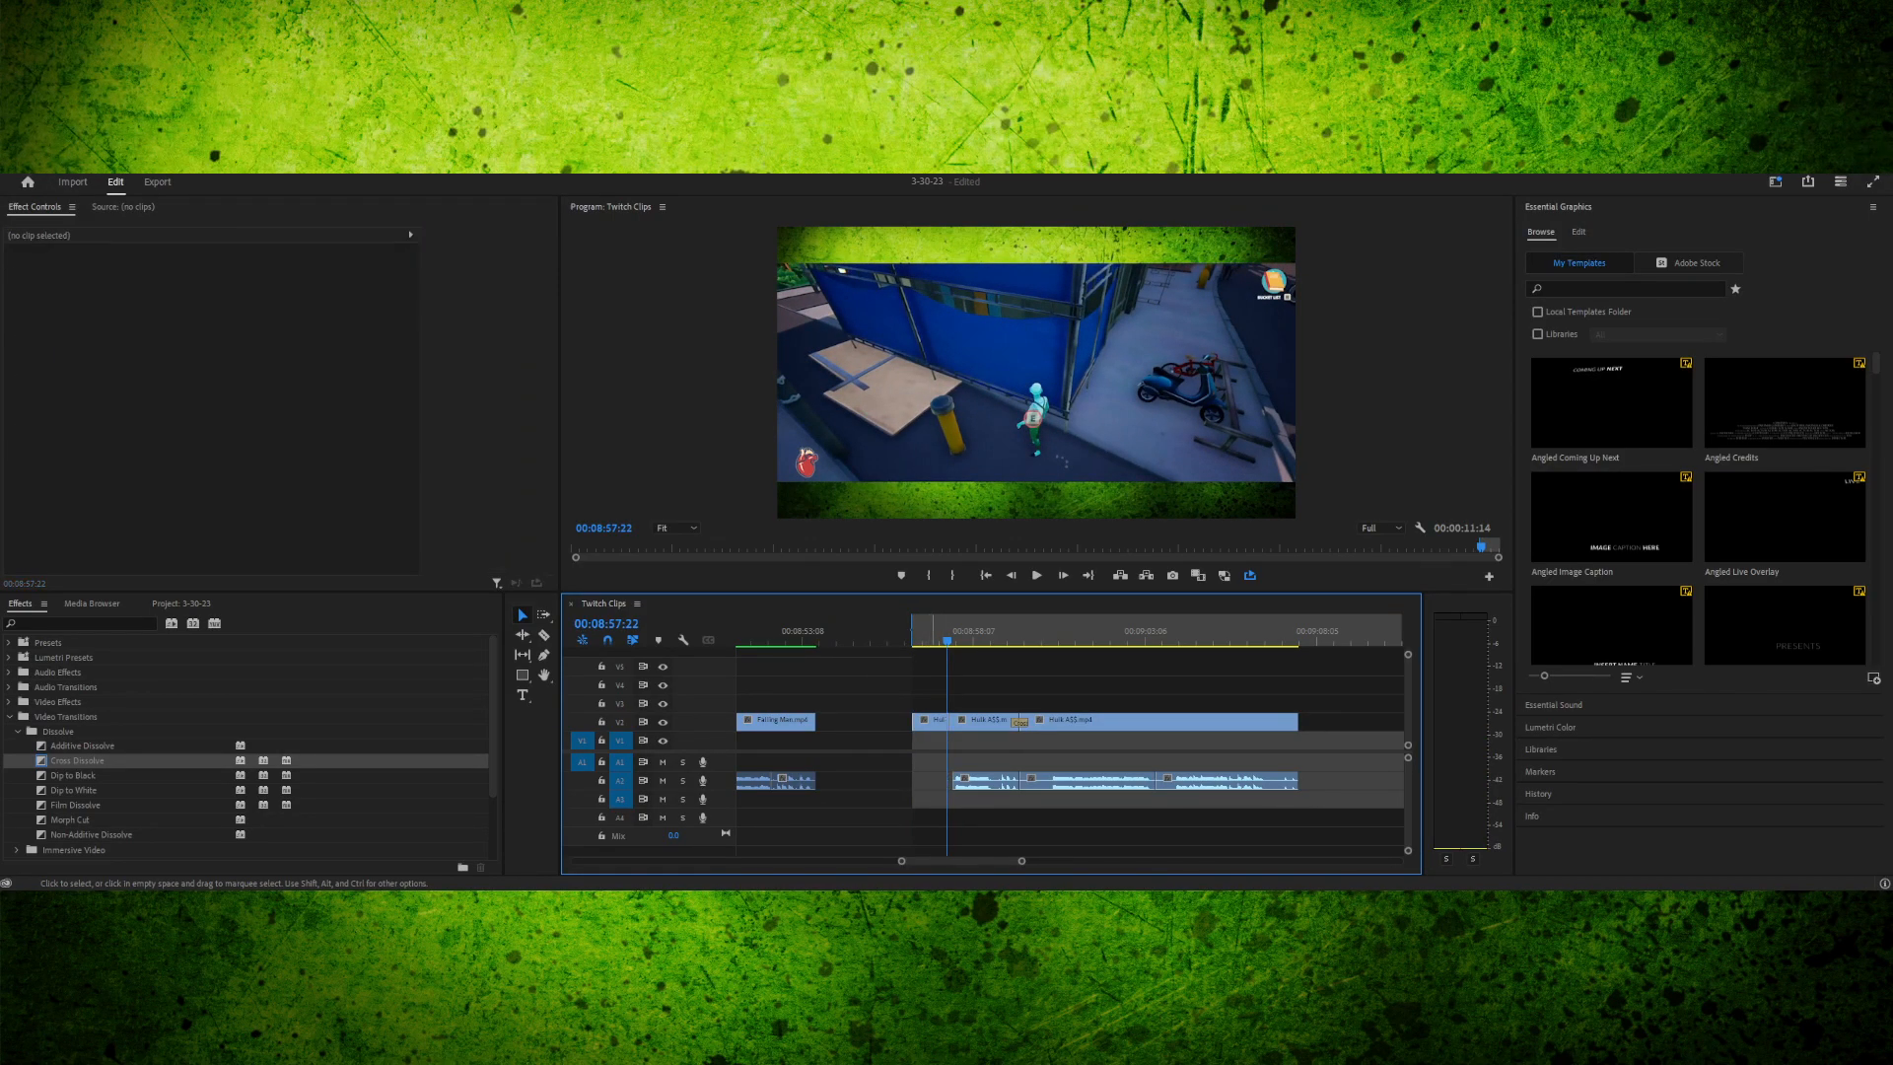
- Set the sequence in point at the start of the remaining Hulk ASS.mp4 video and play the section back
{"action": "key", "text": "space"}
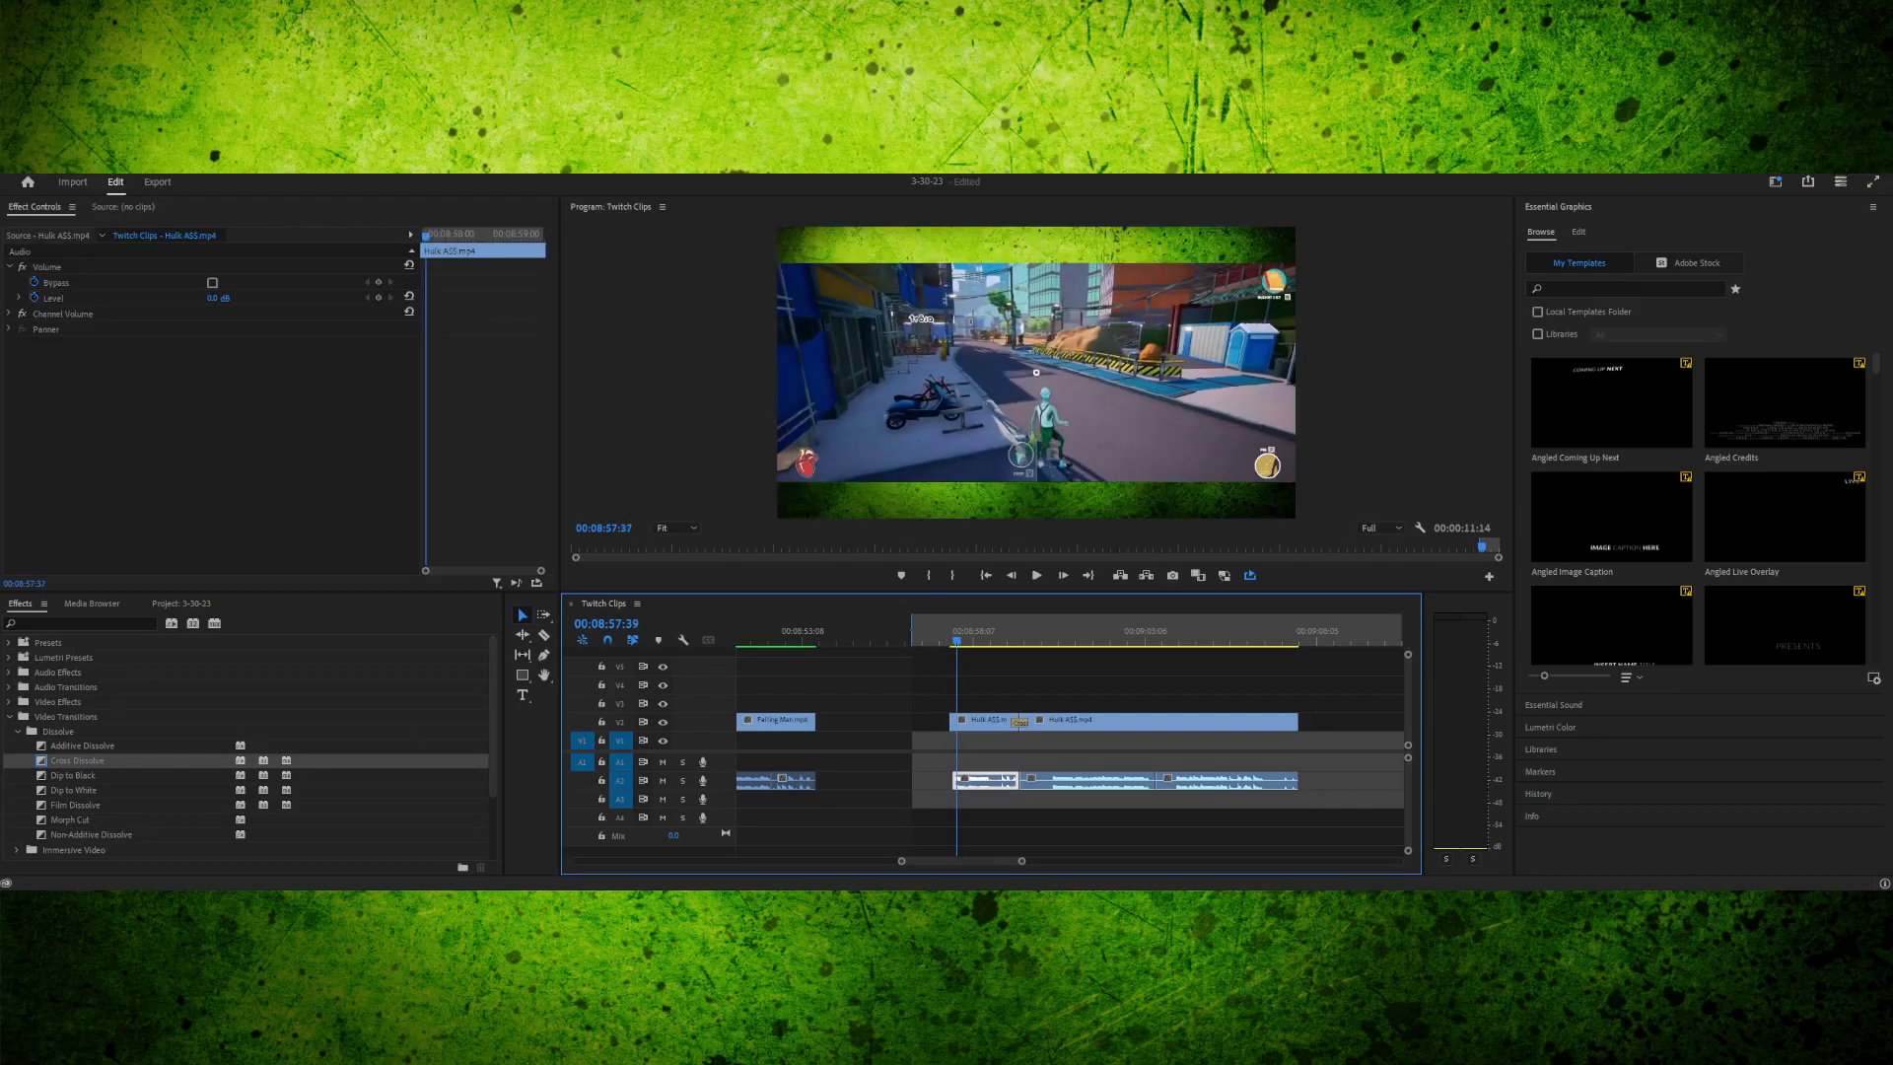
{"action": "key", "text": "space"}
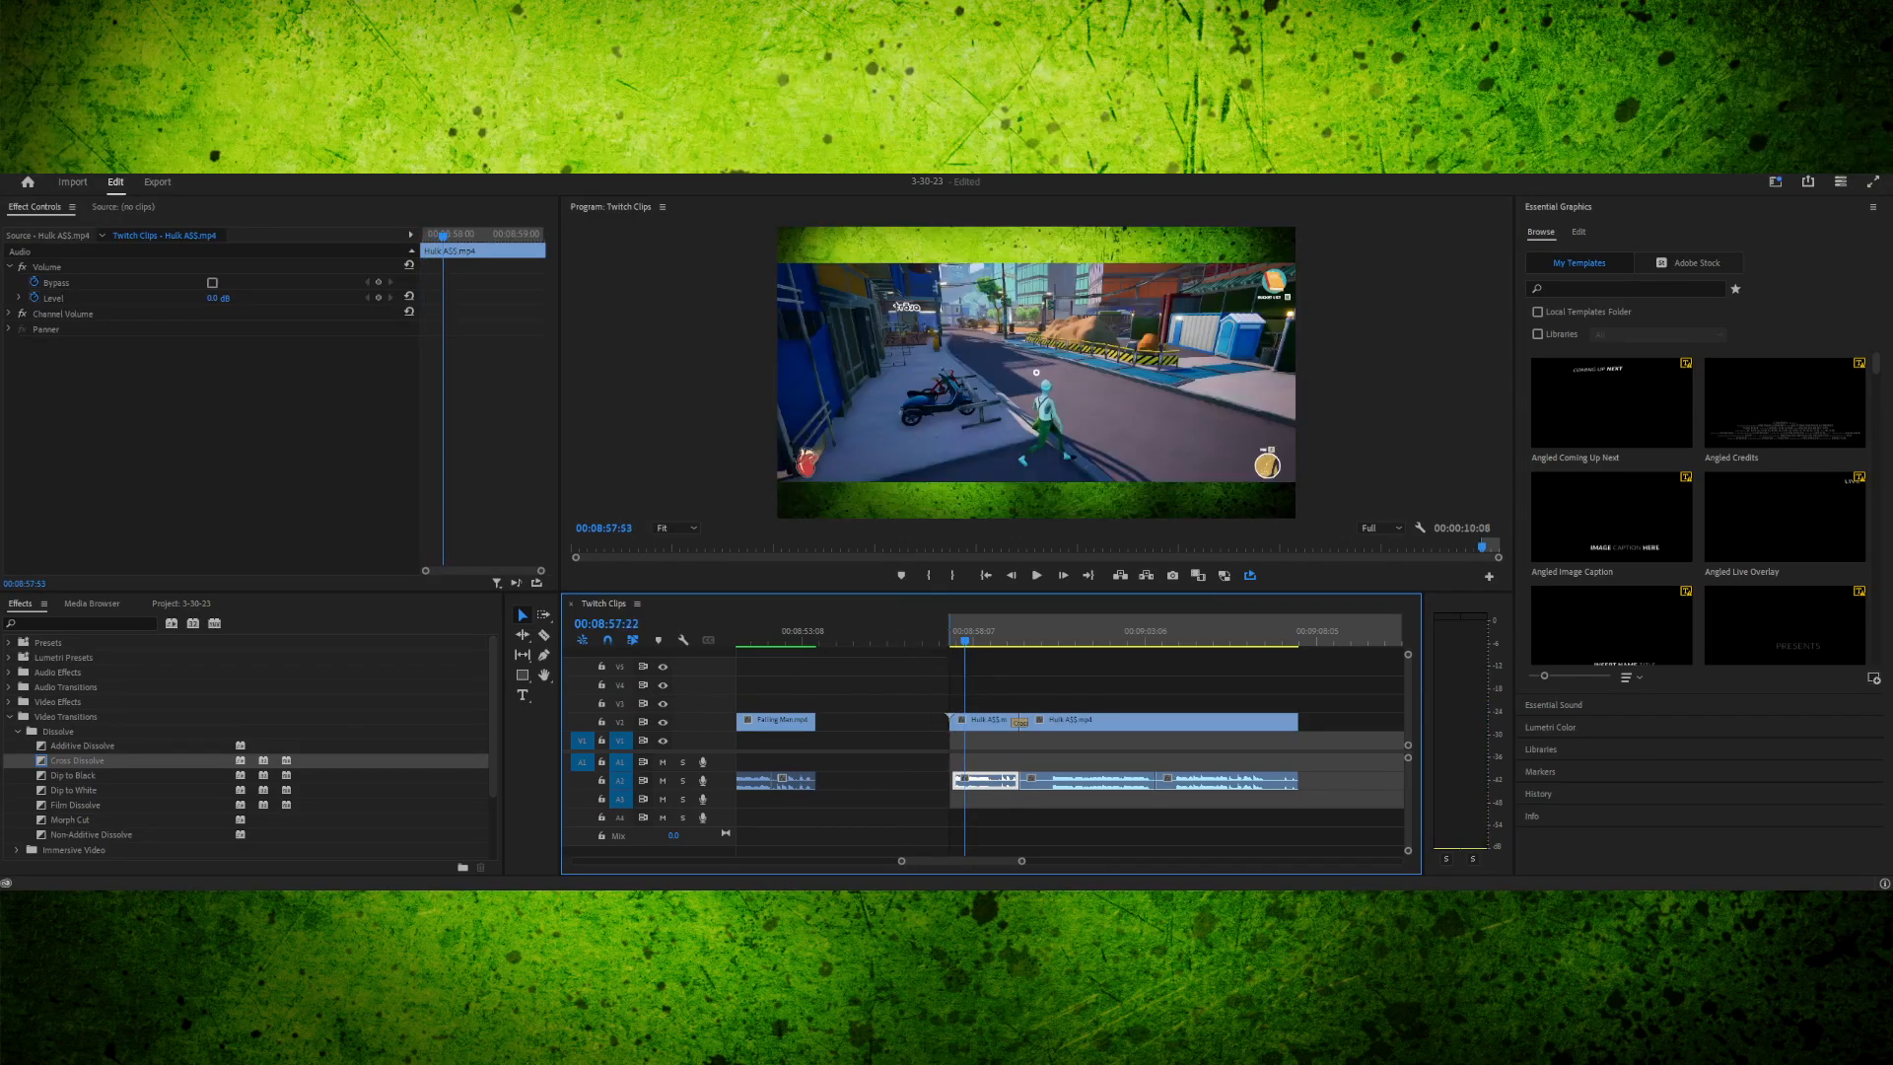
{"action": "key", "text": "space"}
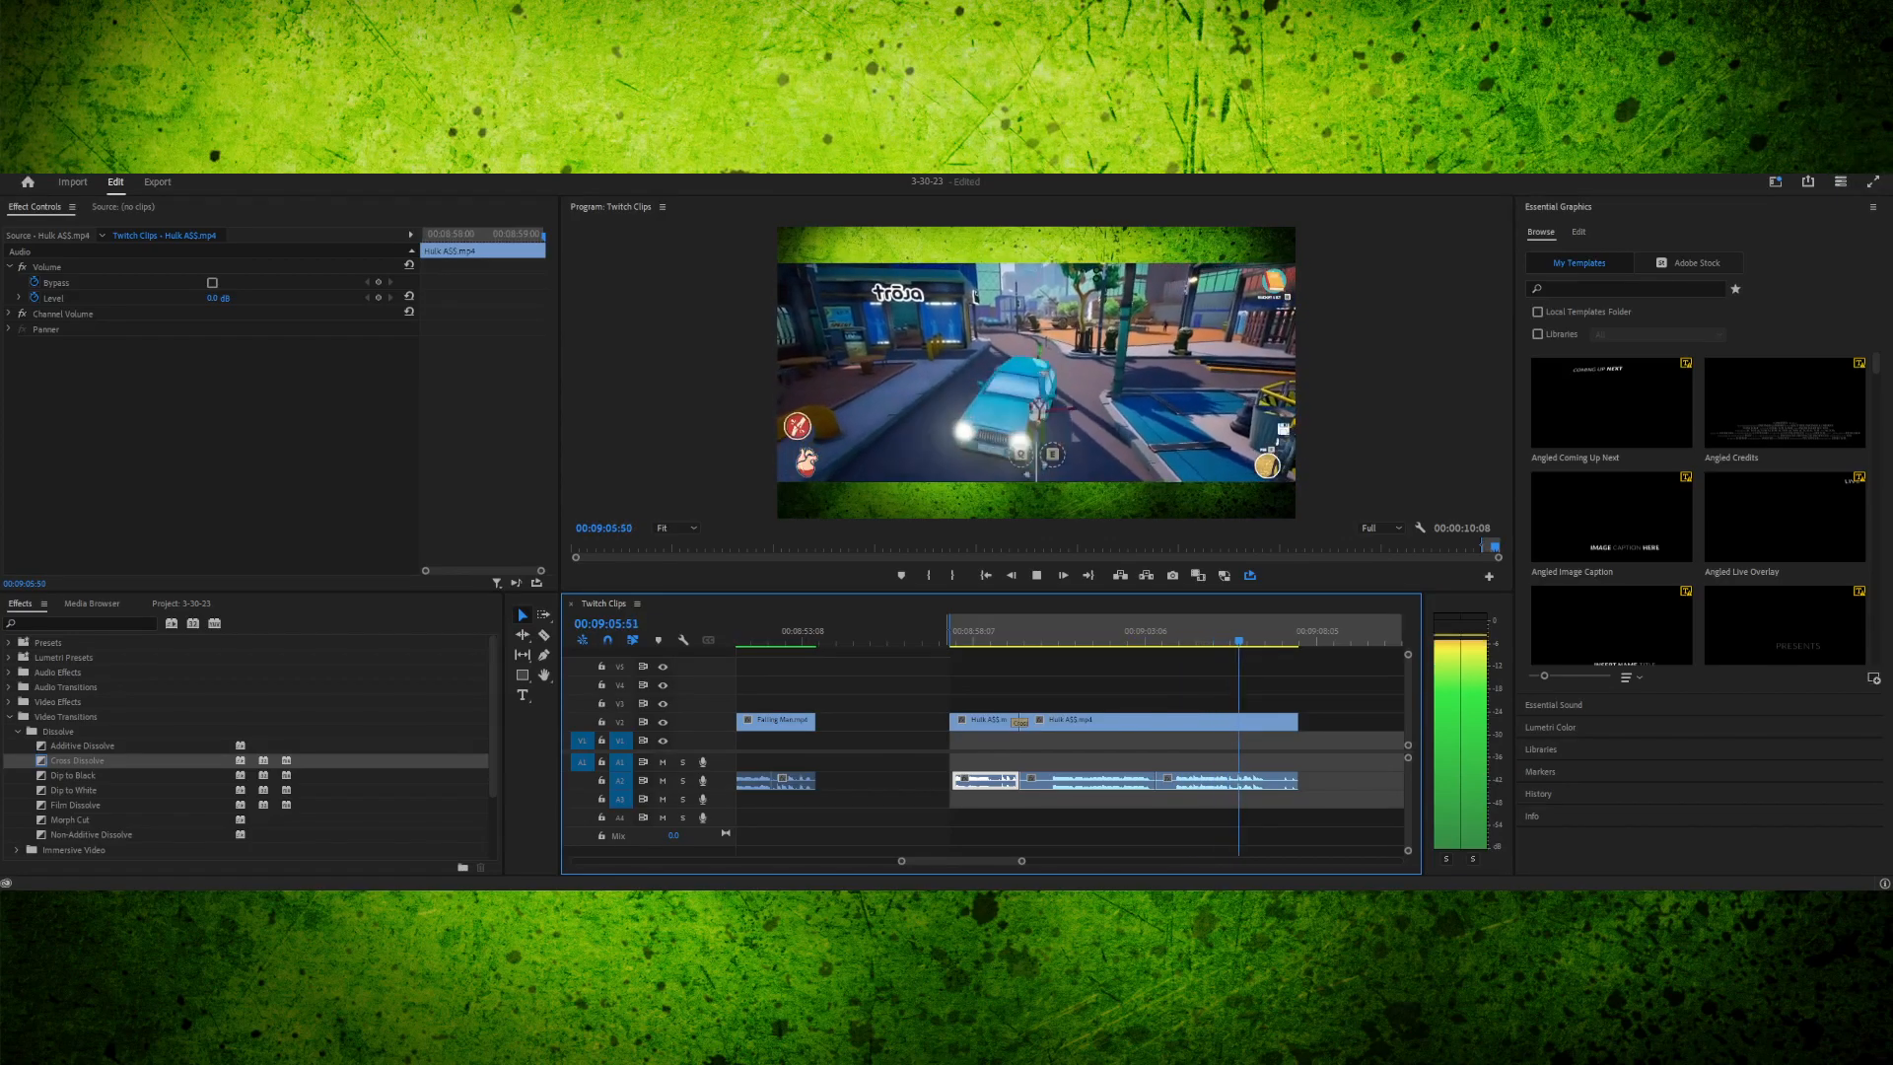
{"action": "key", "text": "space"}
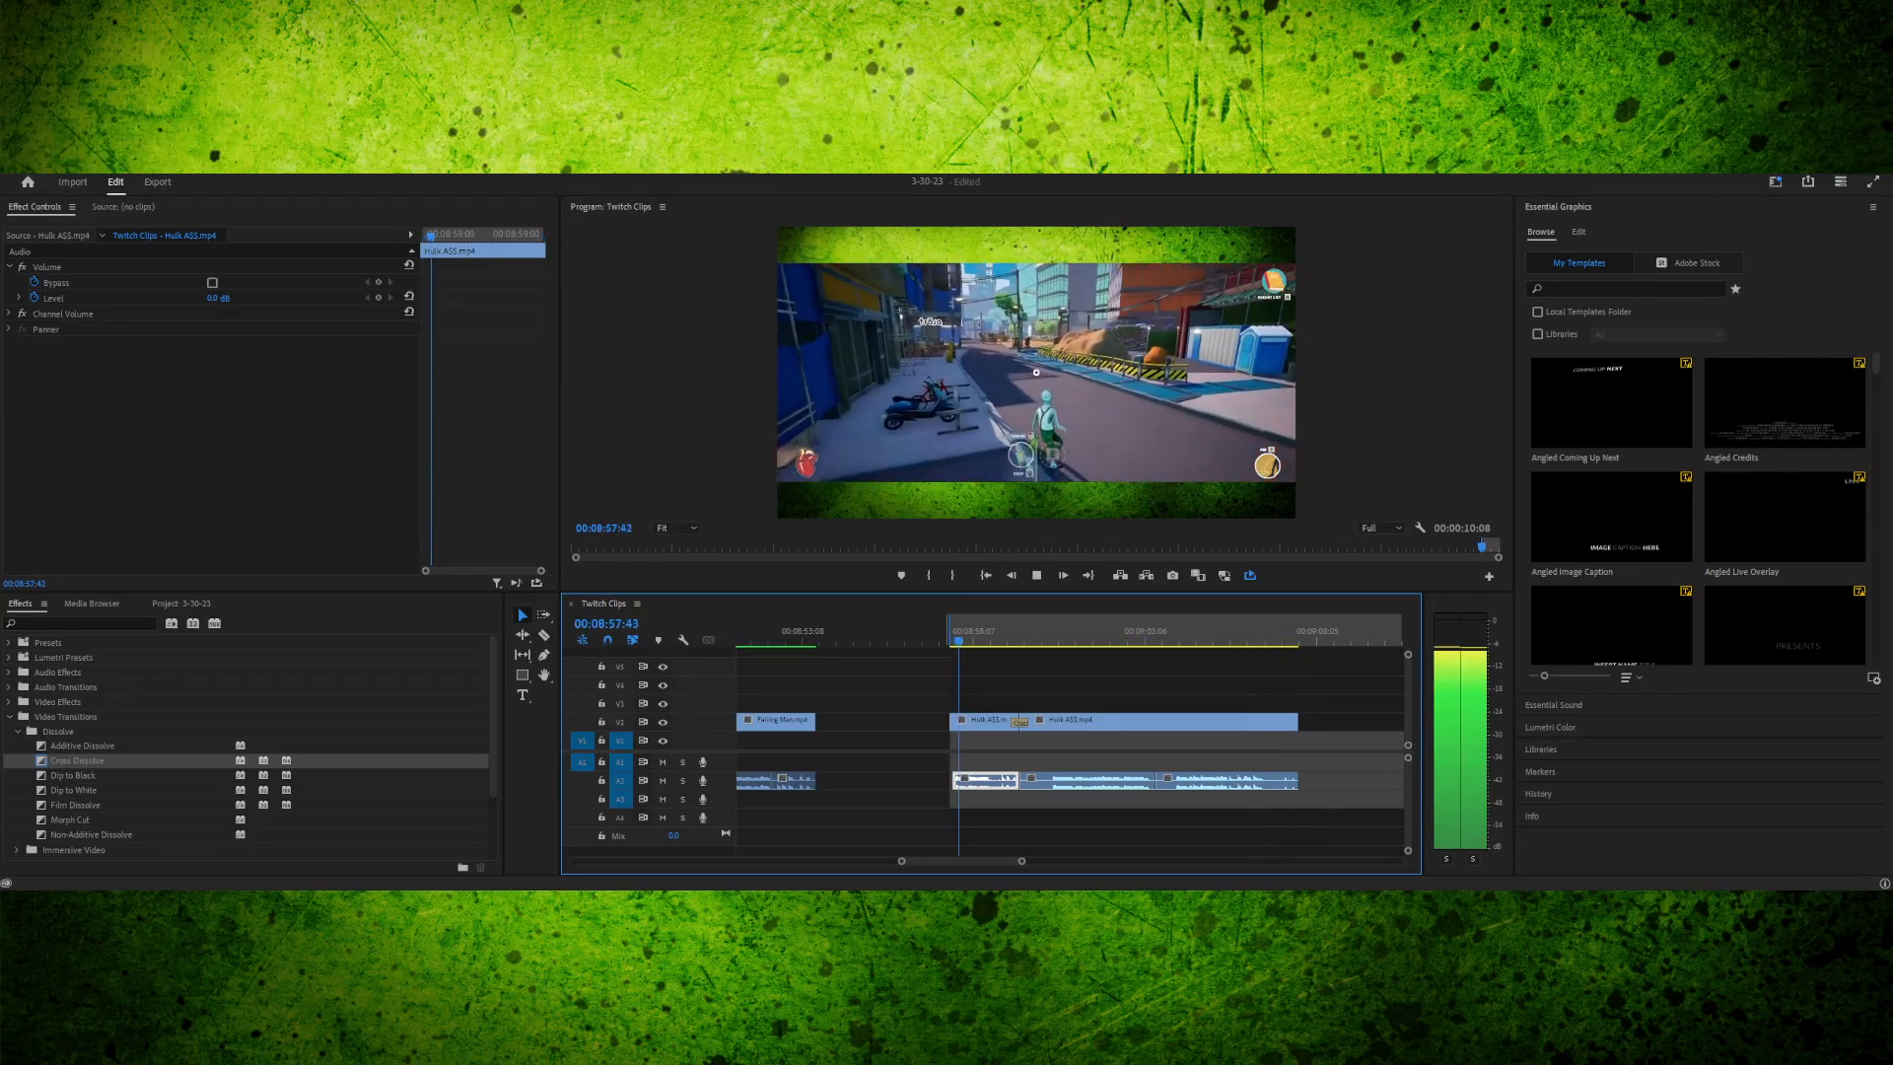
- Save the project and render the marked Hulk ASS.mp4 section for a playback check from about 00:08:57:44
{"action": "key", "text": "ctrl+s"}
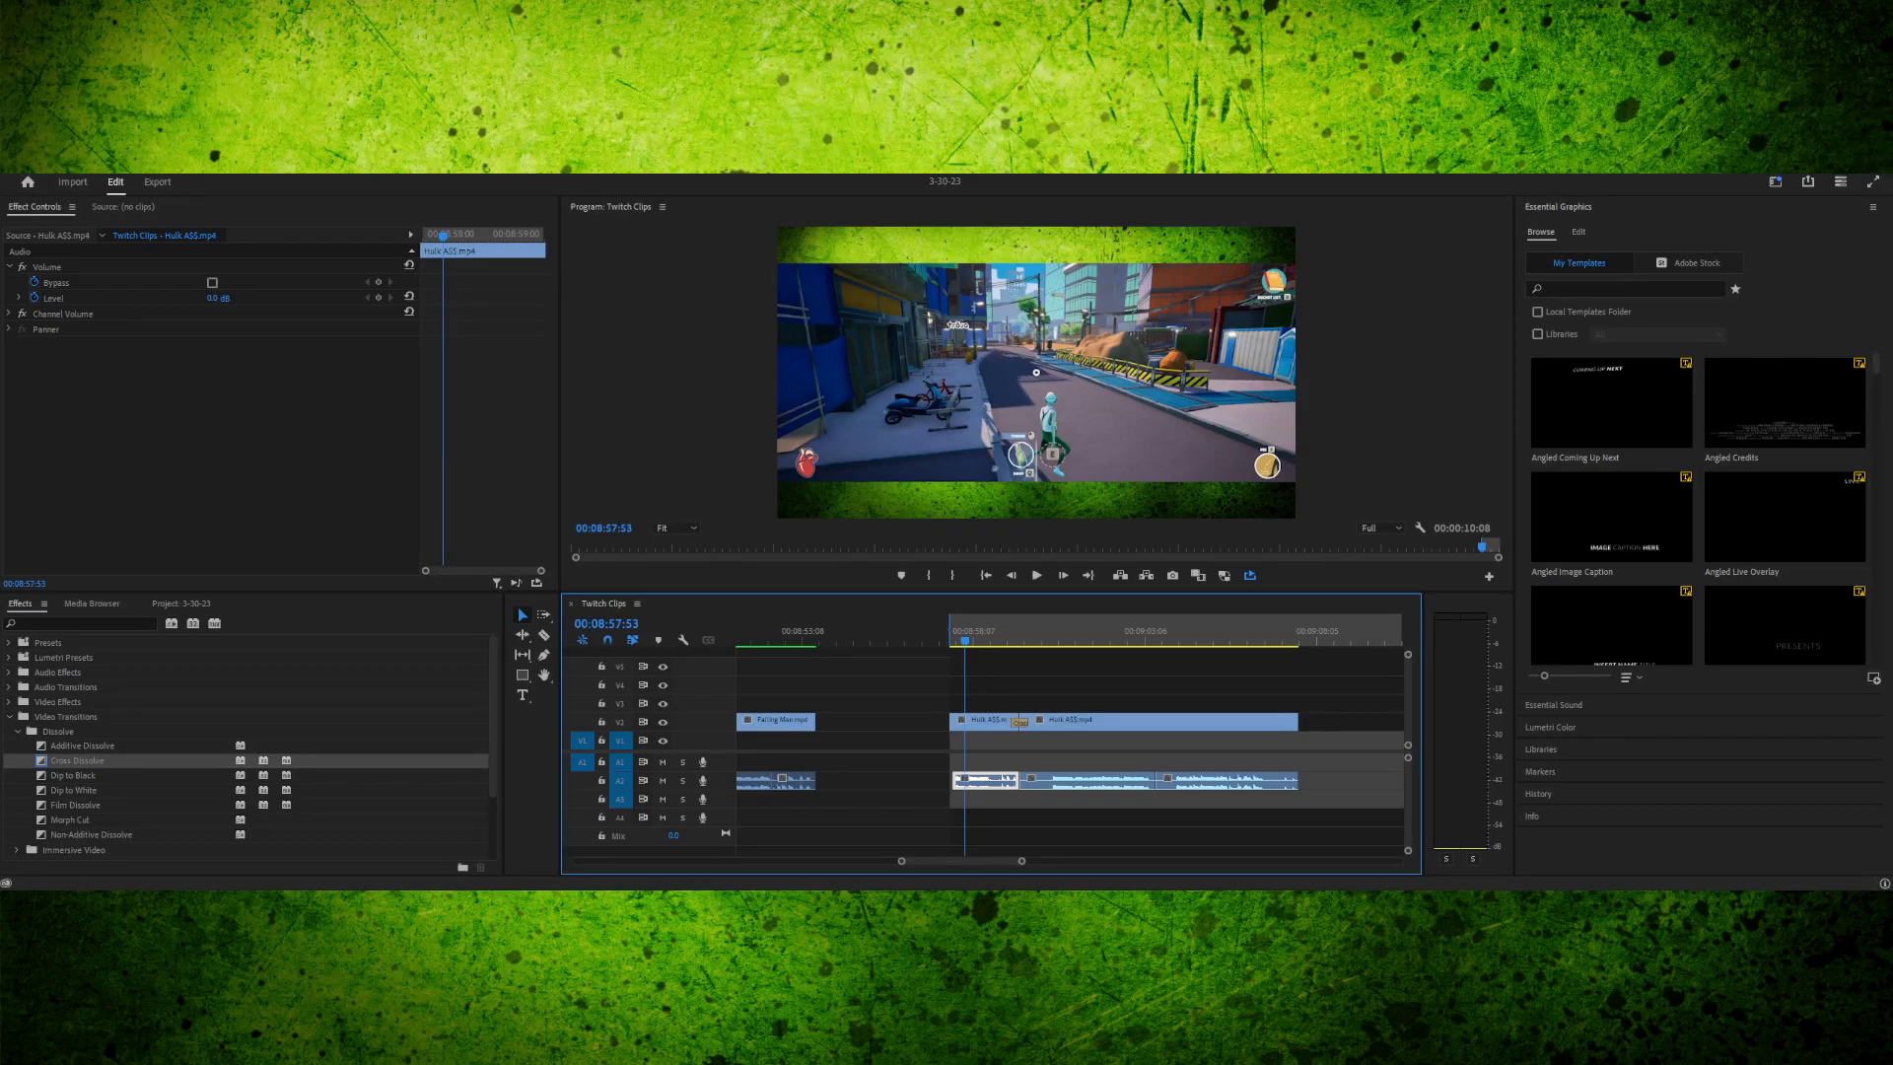
{"action": "key", "text": "Return"}
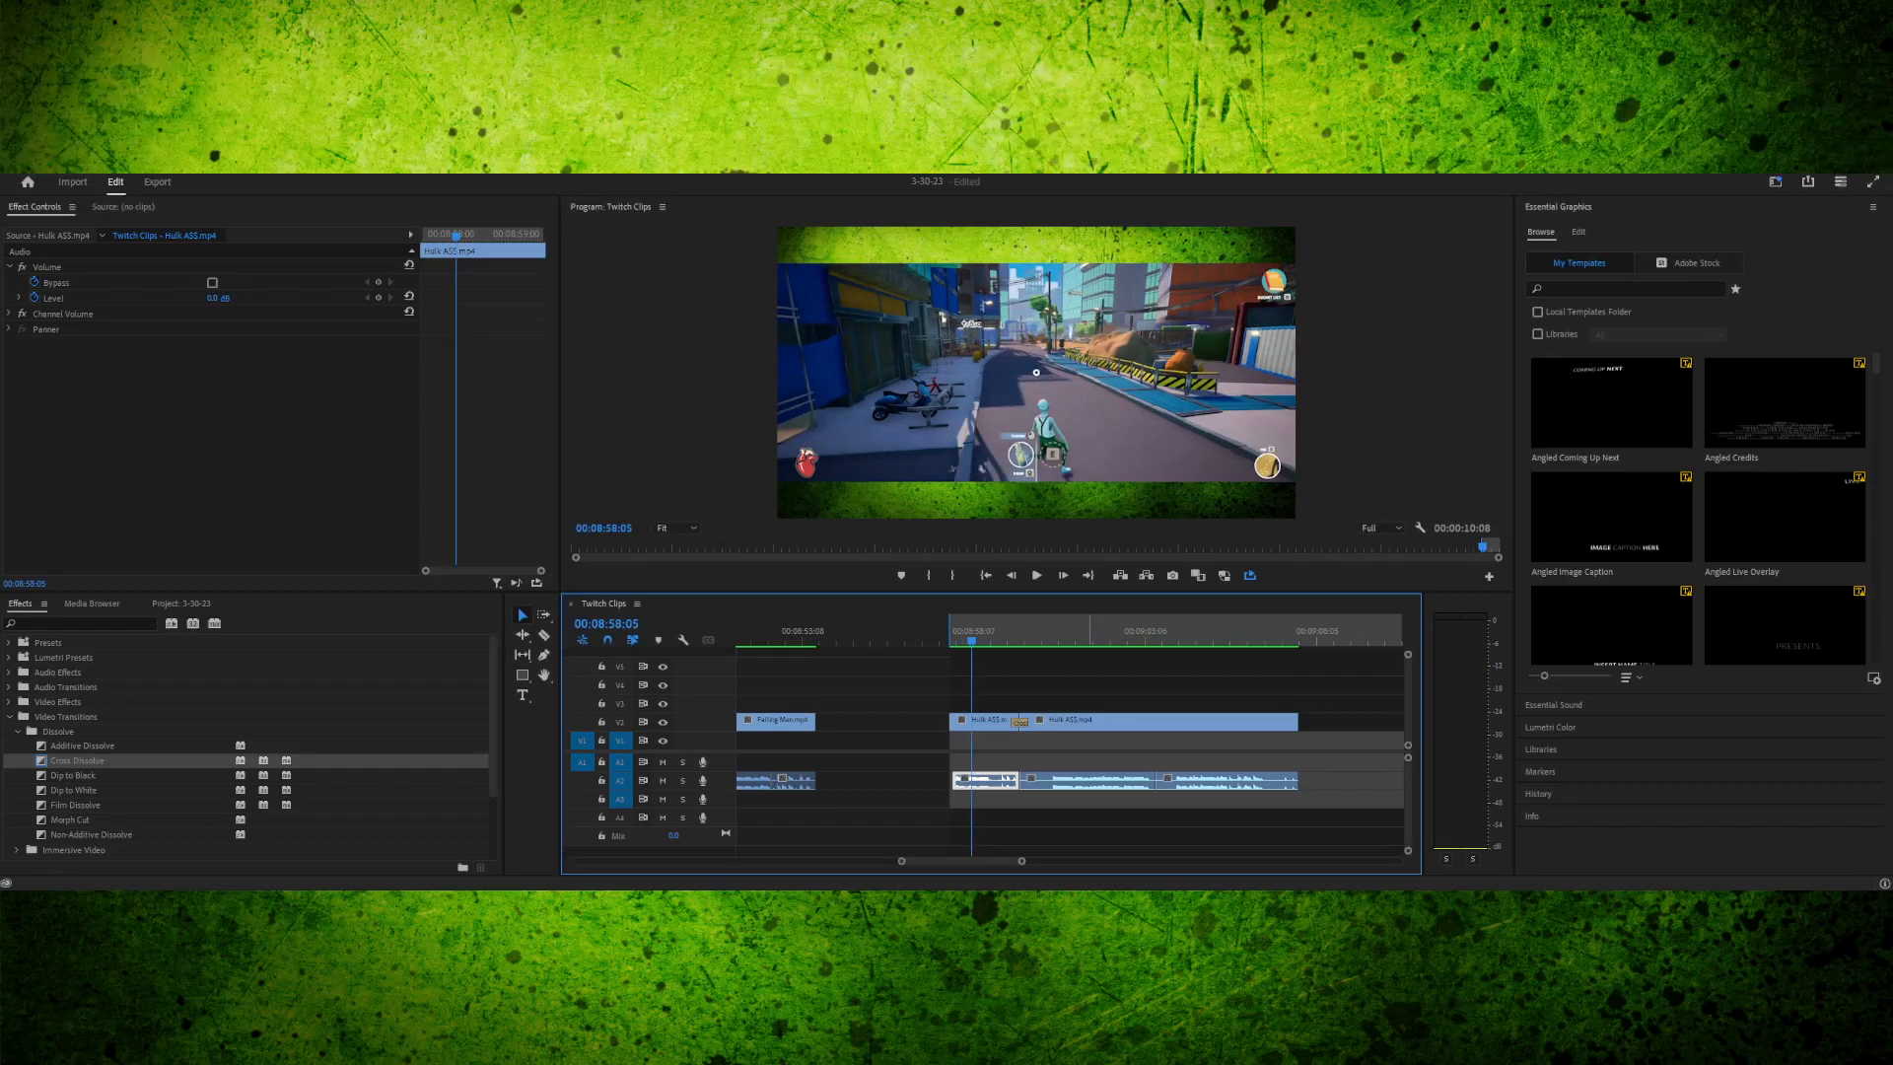
{"action": "left_click_drag", "start_coordinate": [971, 640], "coordinate": [959, 641]}
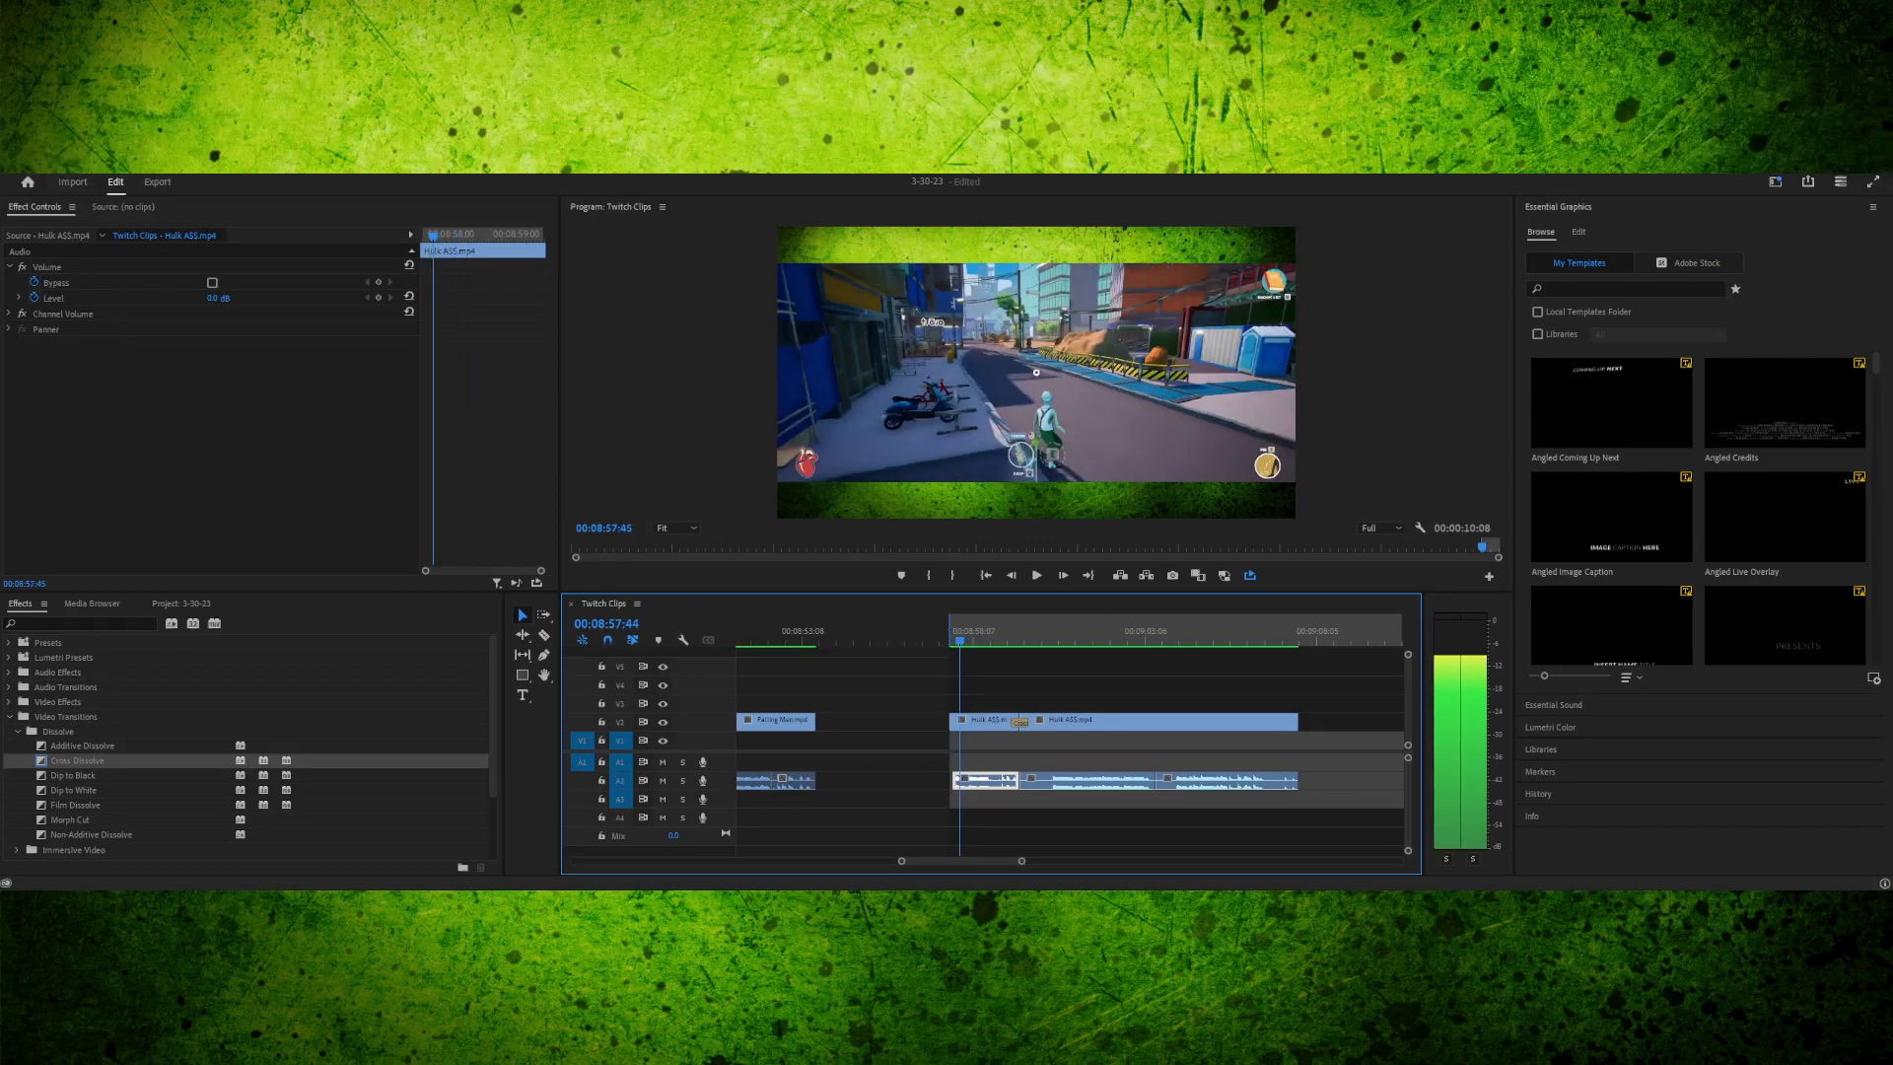
{"action": "key", "text": "space"}
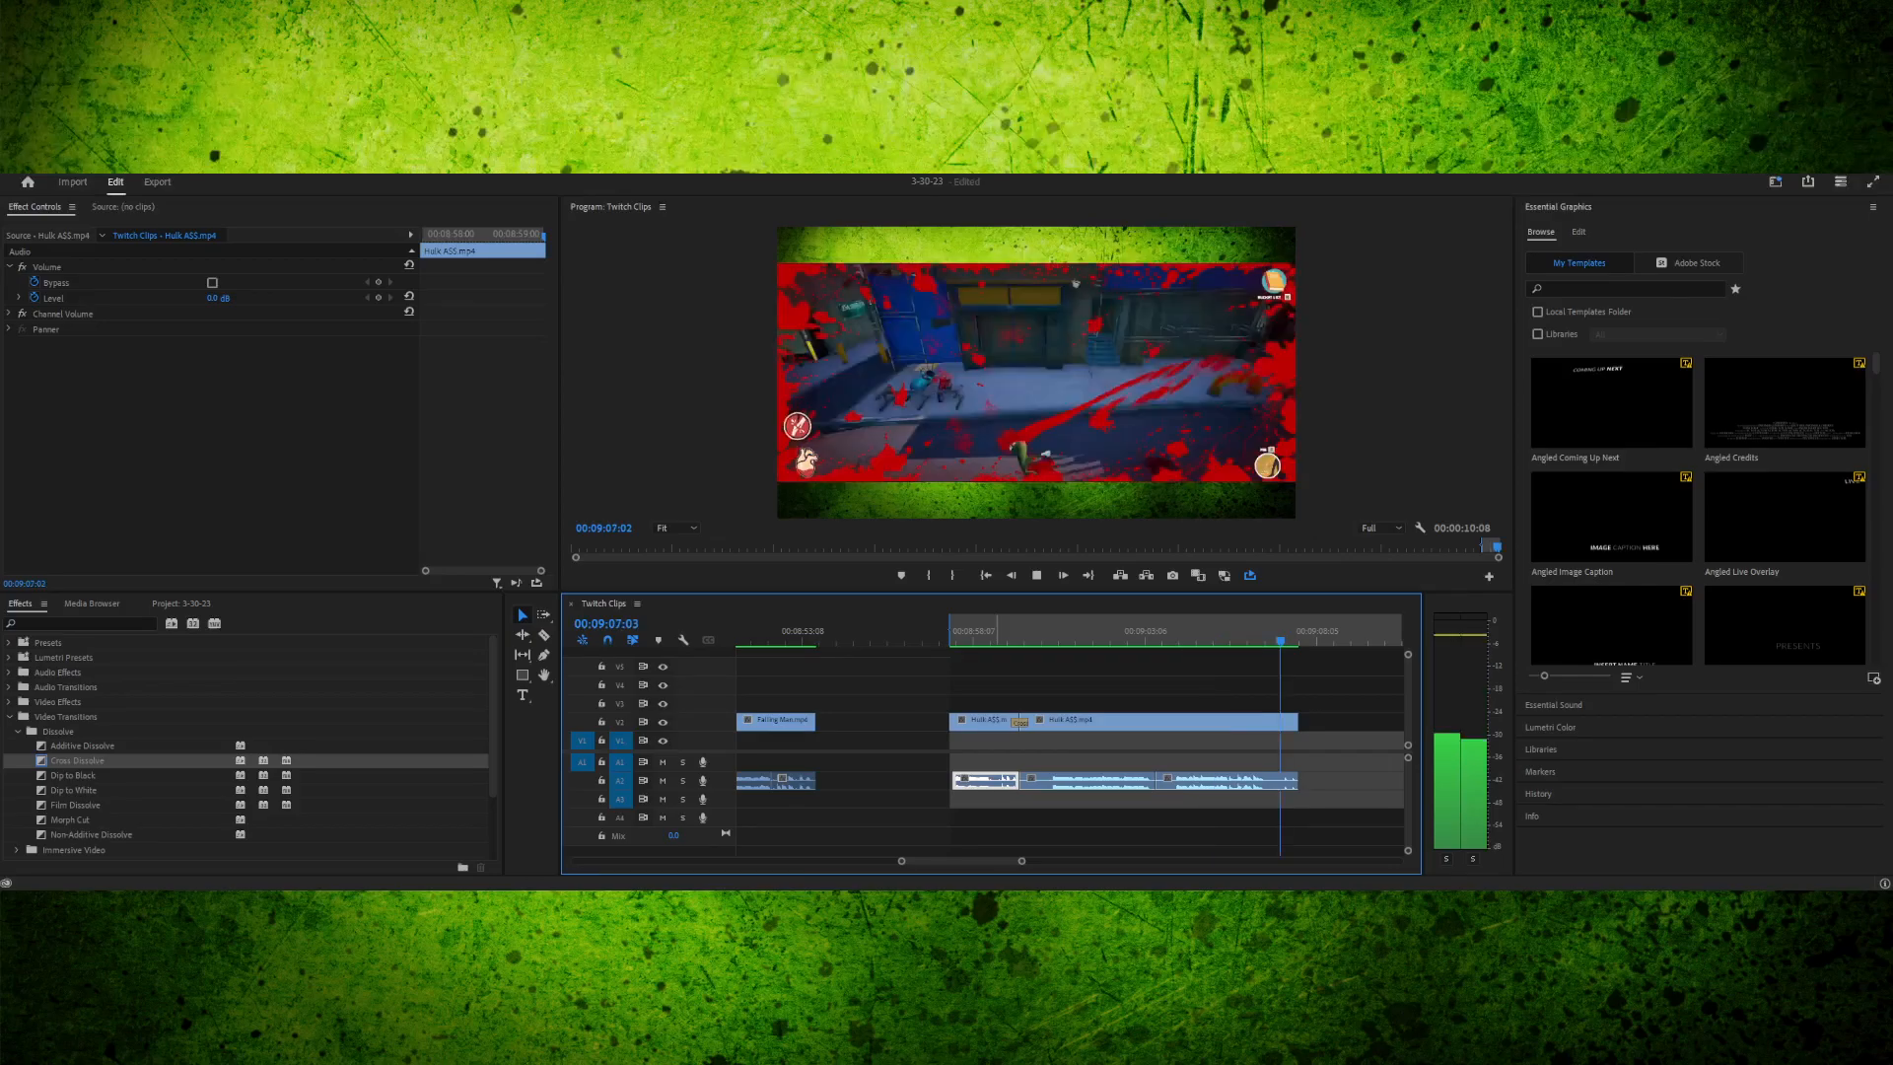
- Play back the rendered Hulk ASS.mp4 section from its in point to its end
{"action": "key", "text": "space"}
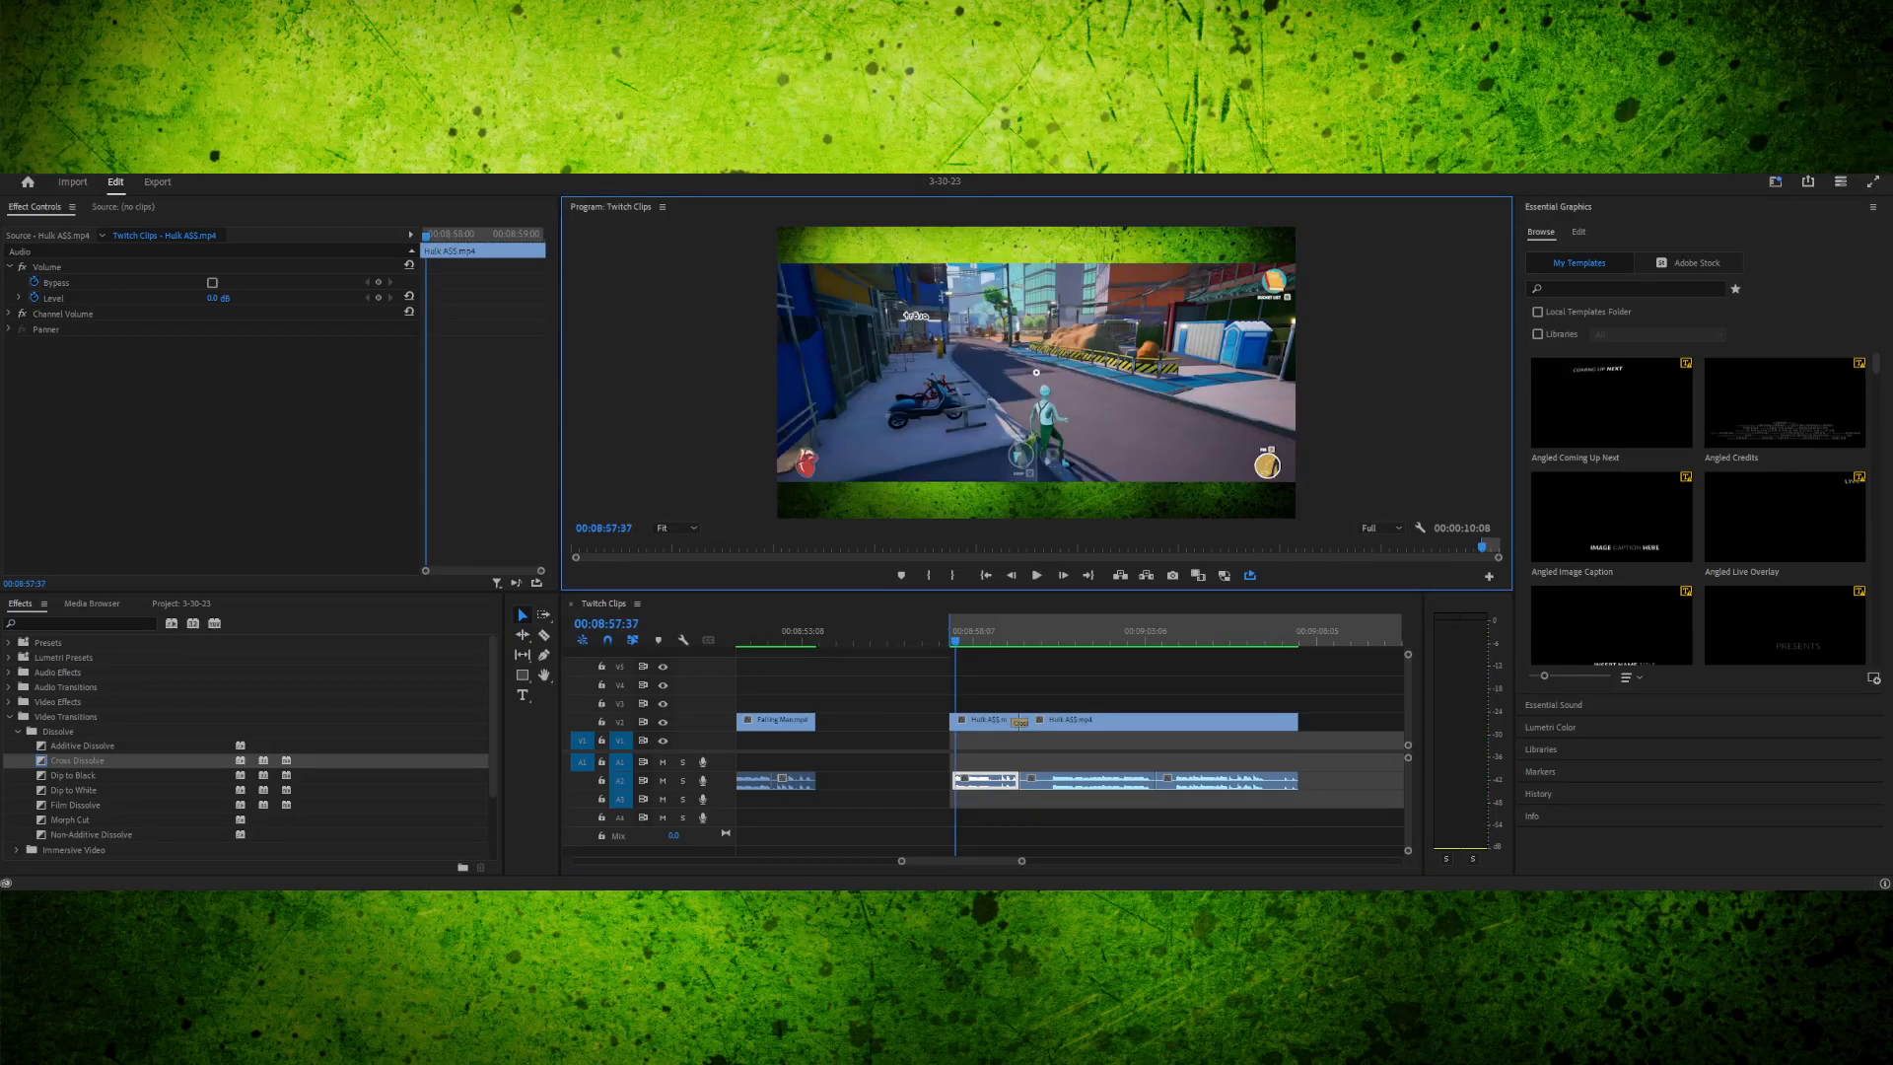
{"action": "key", "text": "space"}
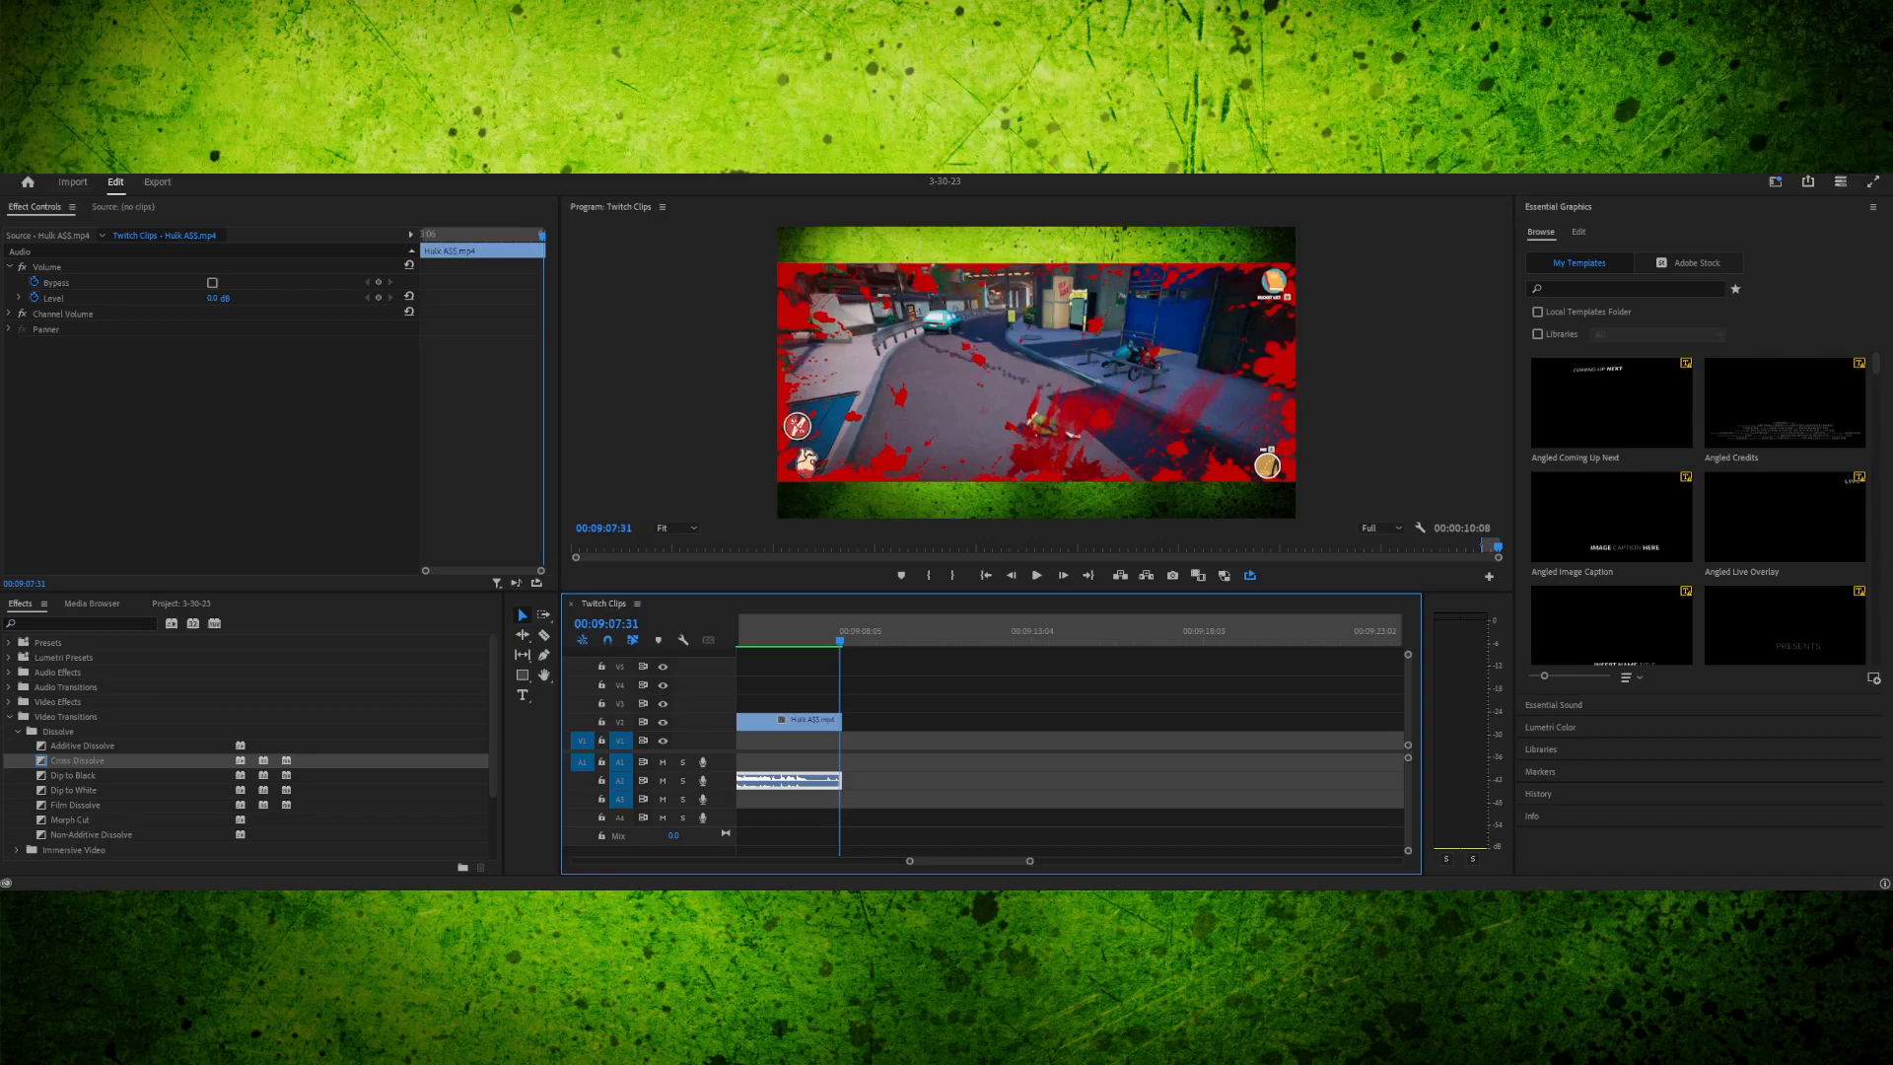
- Copy the group of short pink effect clips above the Dragon's Breath.mp4 footage at about 00:07:47:39, and preview them
{"action": "scroll", "coordinate": [1070, 749], "scroll_direction": "up", "scroll_amount": 5}
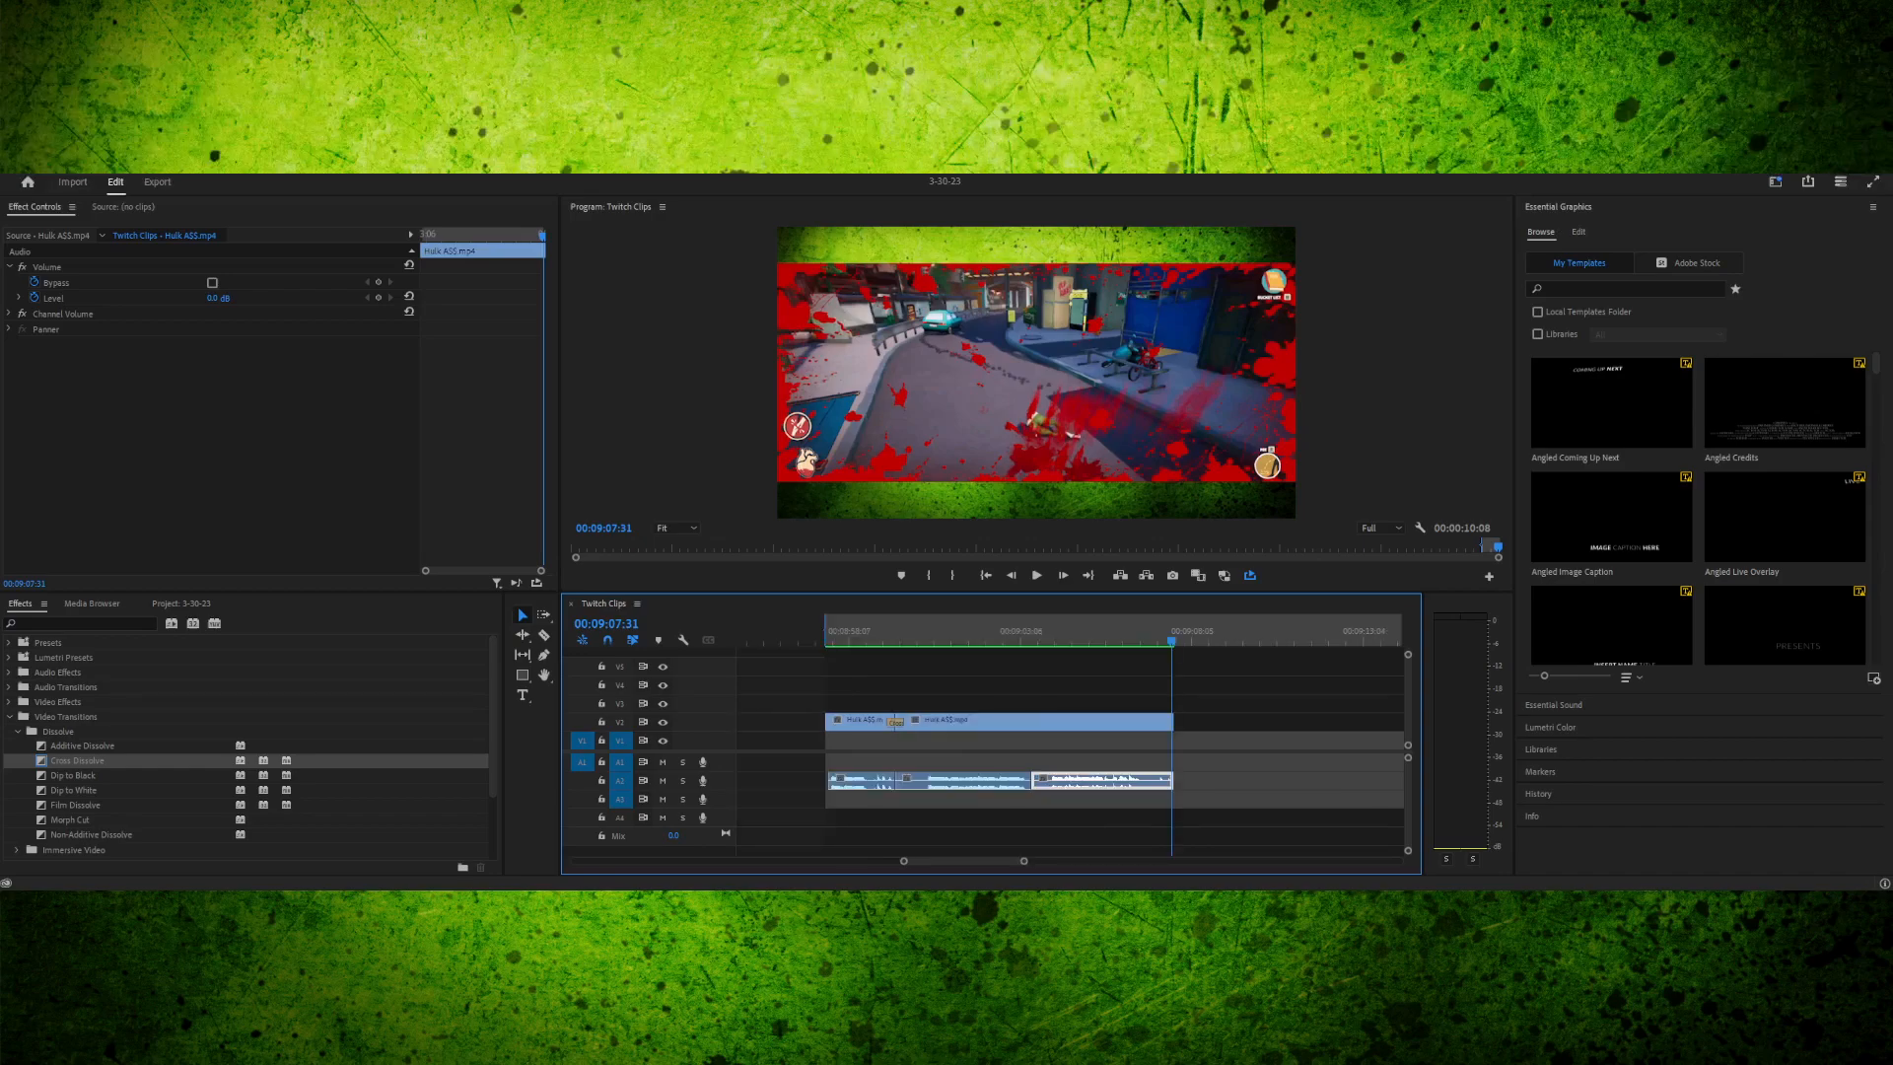
{"action": "scroll", "coordinate": [1109, 735], "scroll_direction": "up", "scroll_amount": 5}
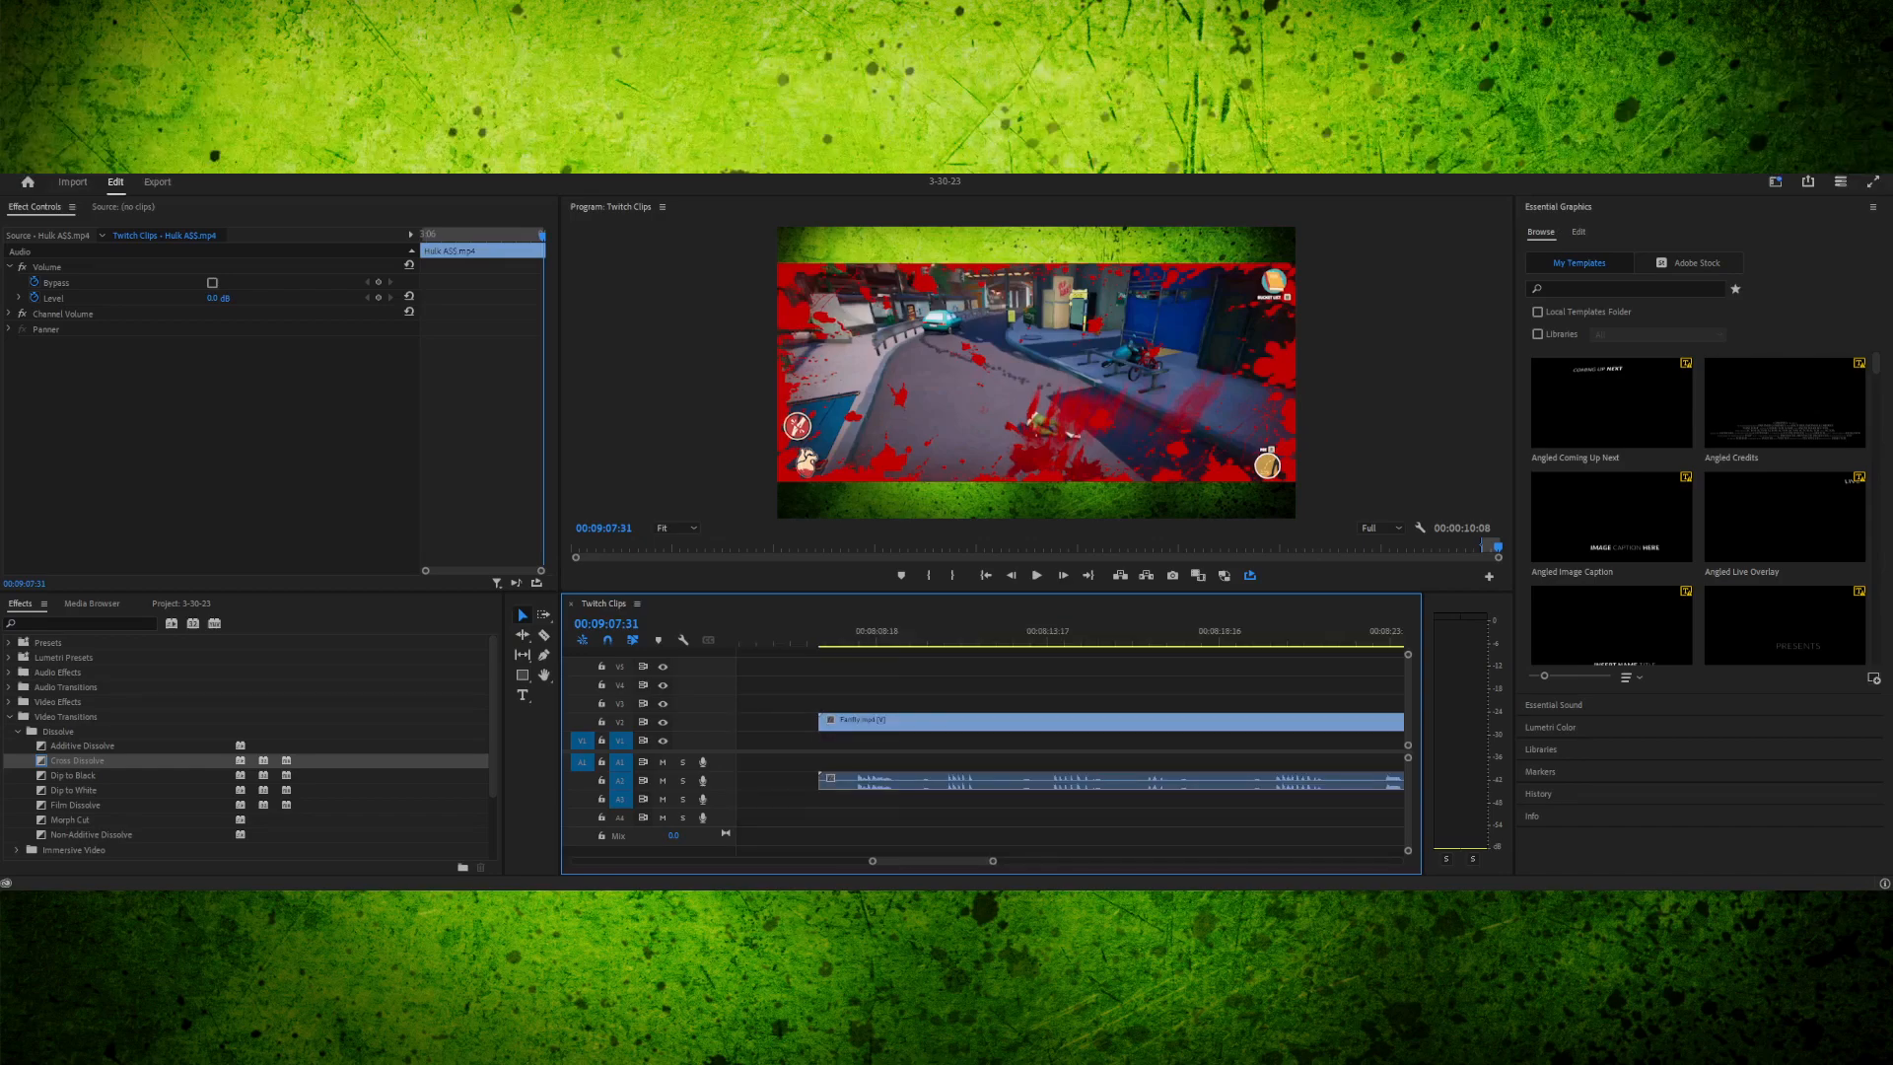
{"action": "scroll", "coordinate": [1074, 749], "scroll_direction": "up", "scroll_amount": 5}
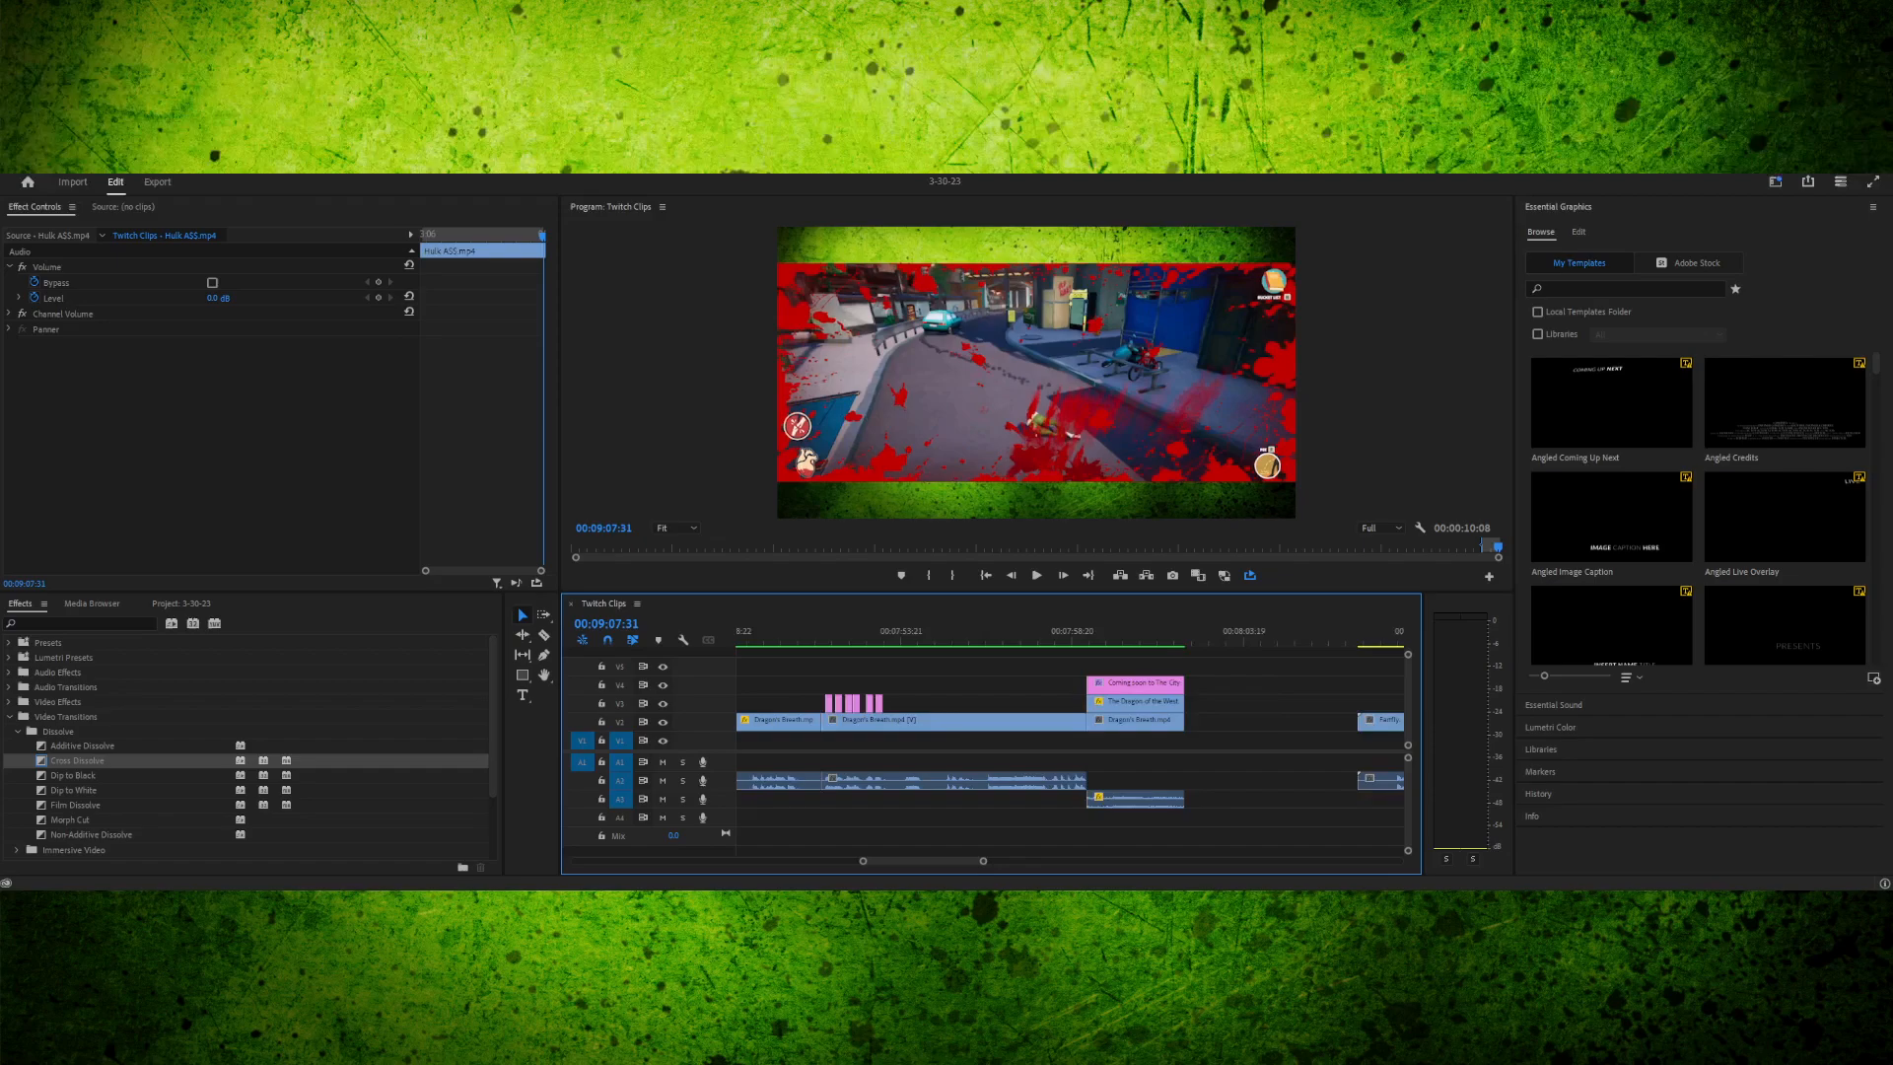
{"action": "scroll", "coordinate": [1074, 749], "scroll_direction": "up", "scroll_amount": 2}
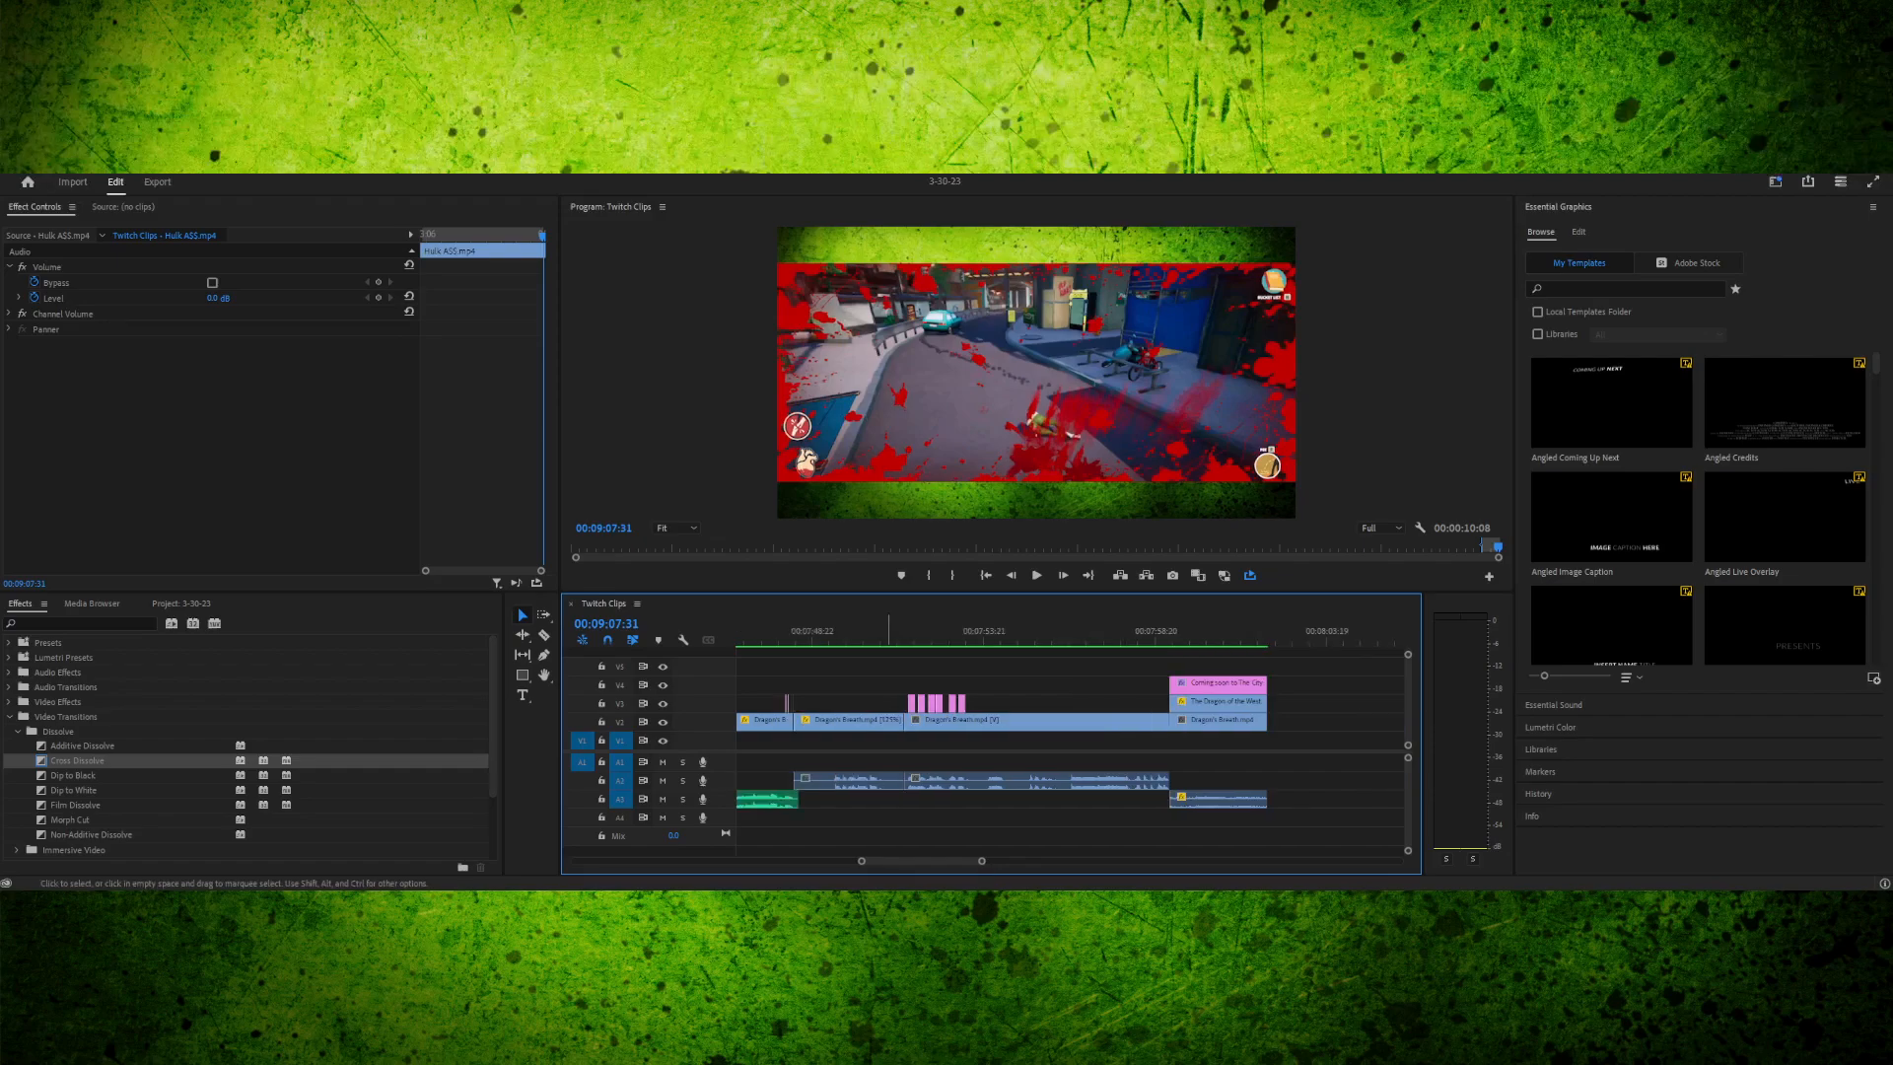
{"action": "left_click_drag", "start_coordinate": [888, 694], "coordinate": [783, 706]}
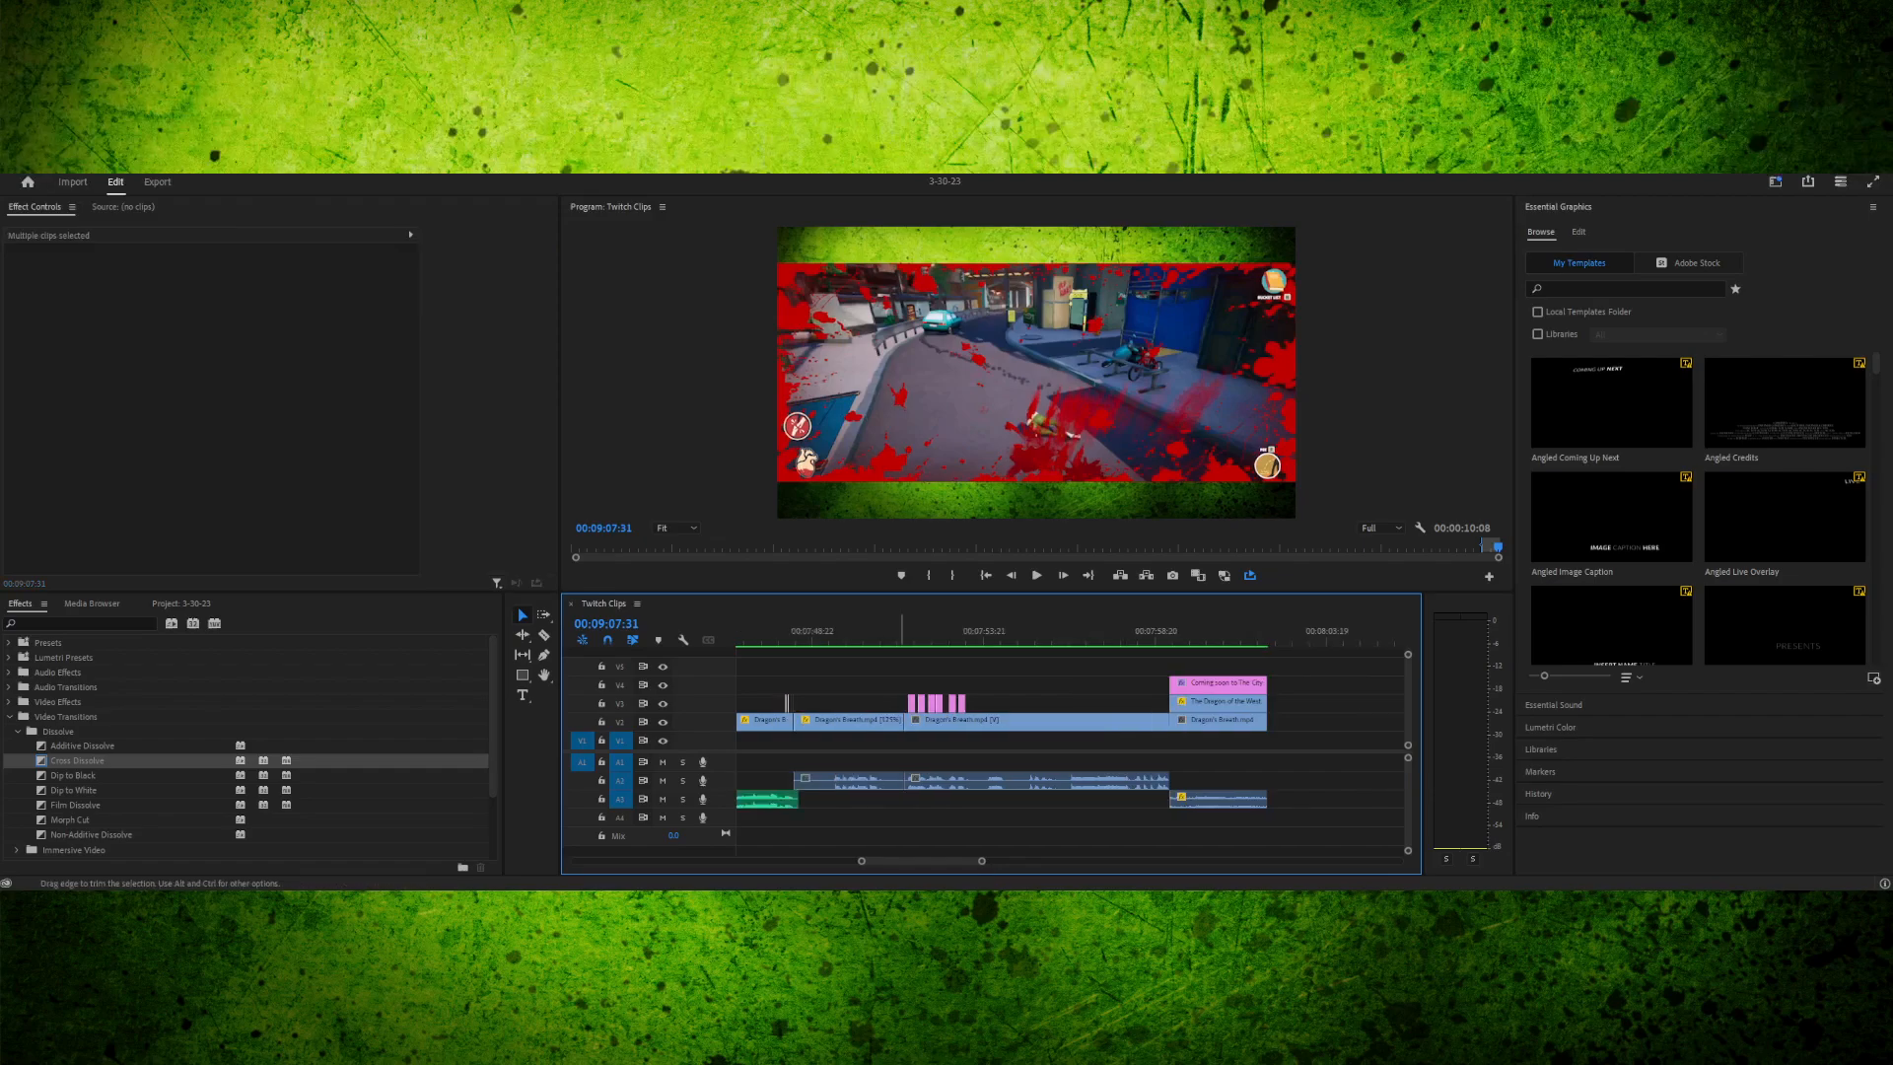
{"action": "left_click", "coordinate": [787, 634]}
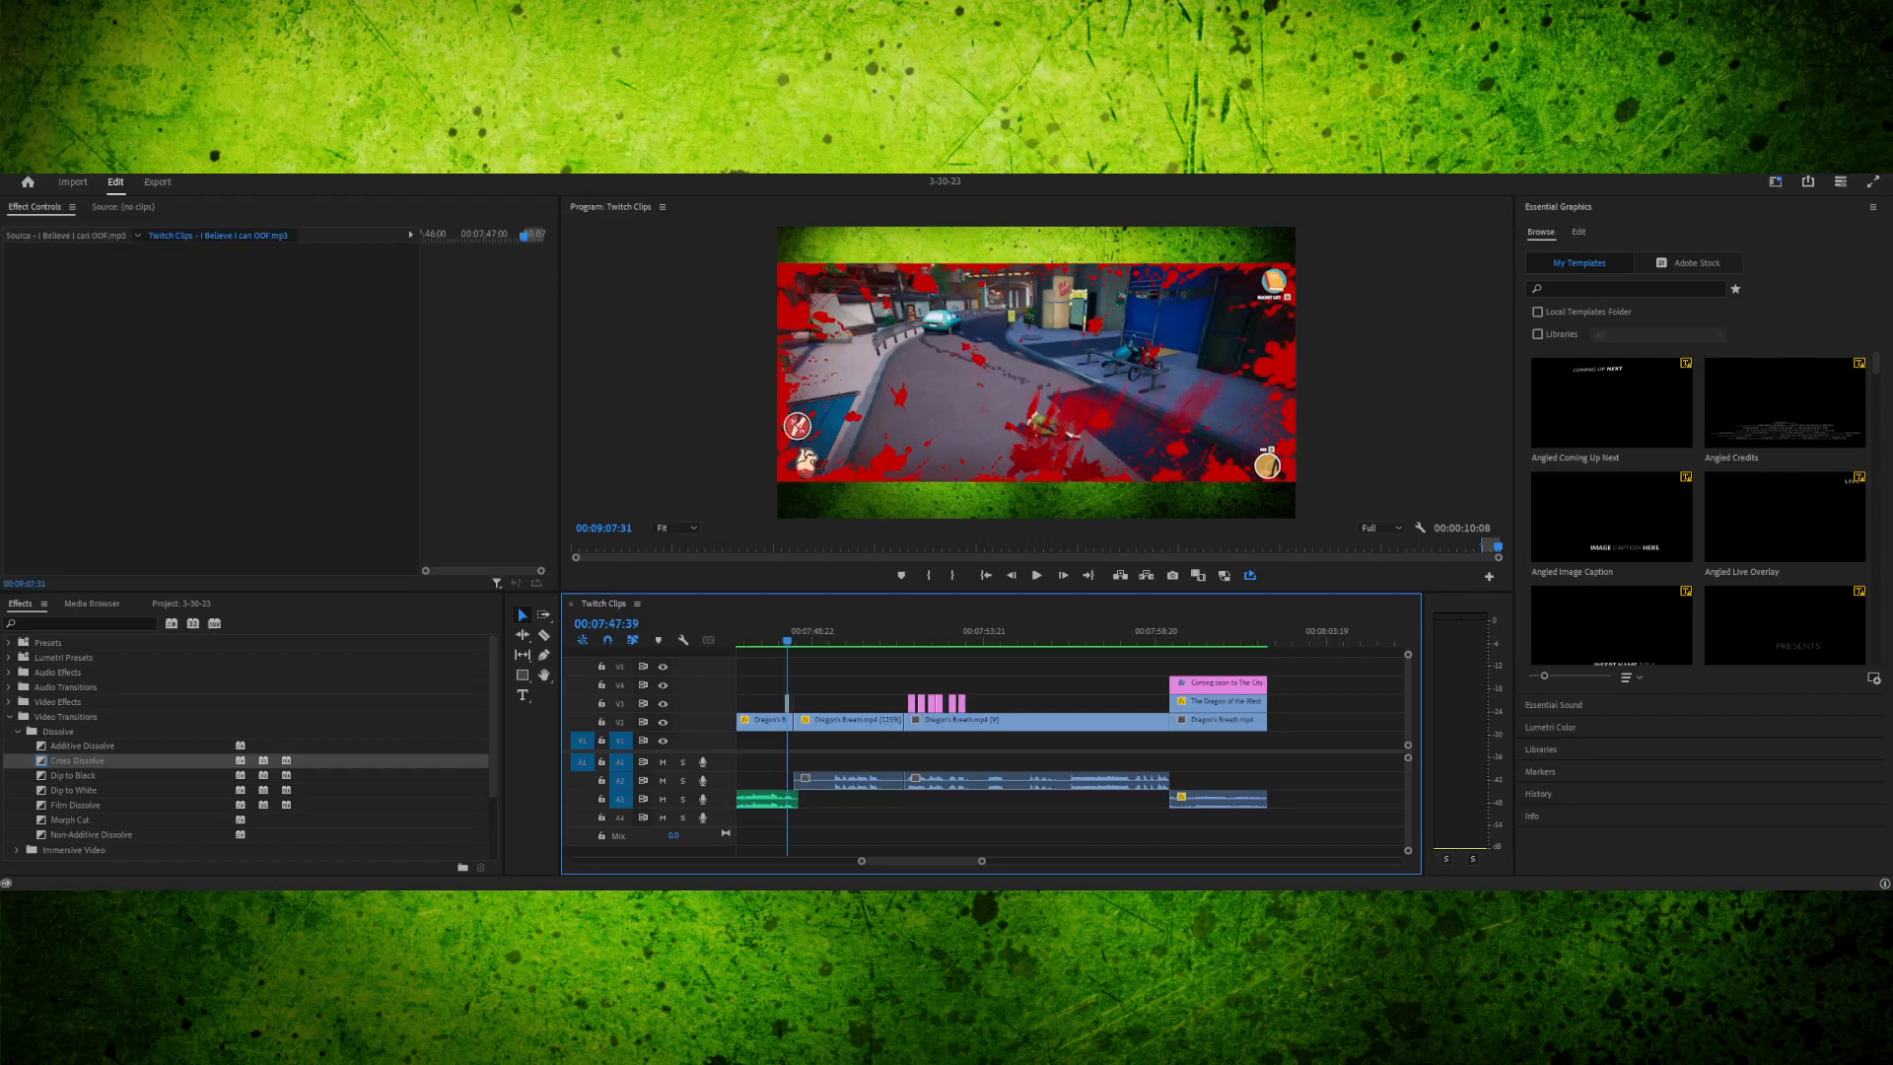
{"action": "key", "text": "space"}
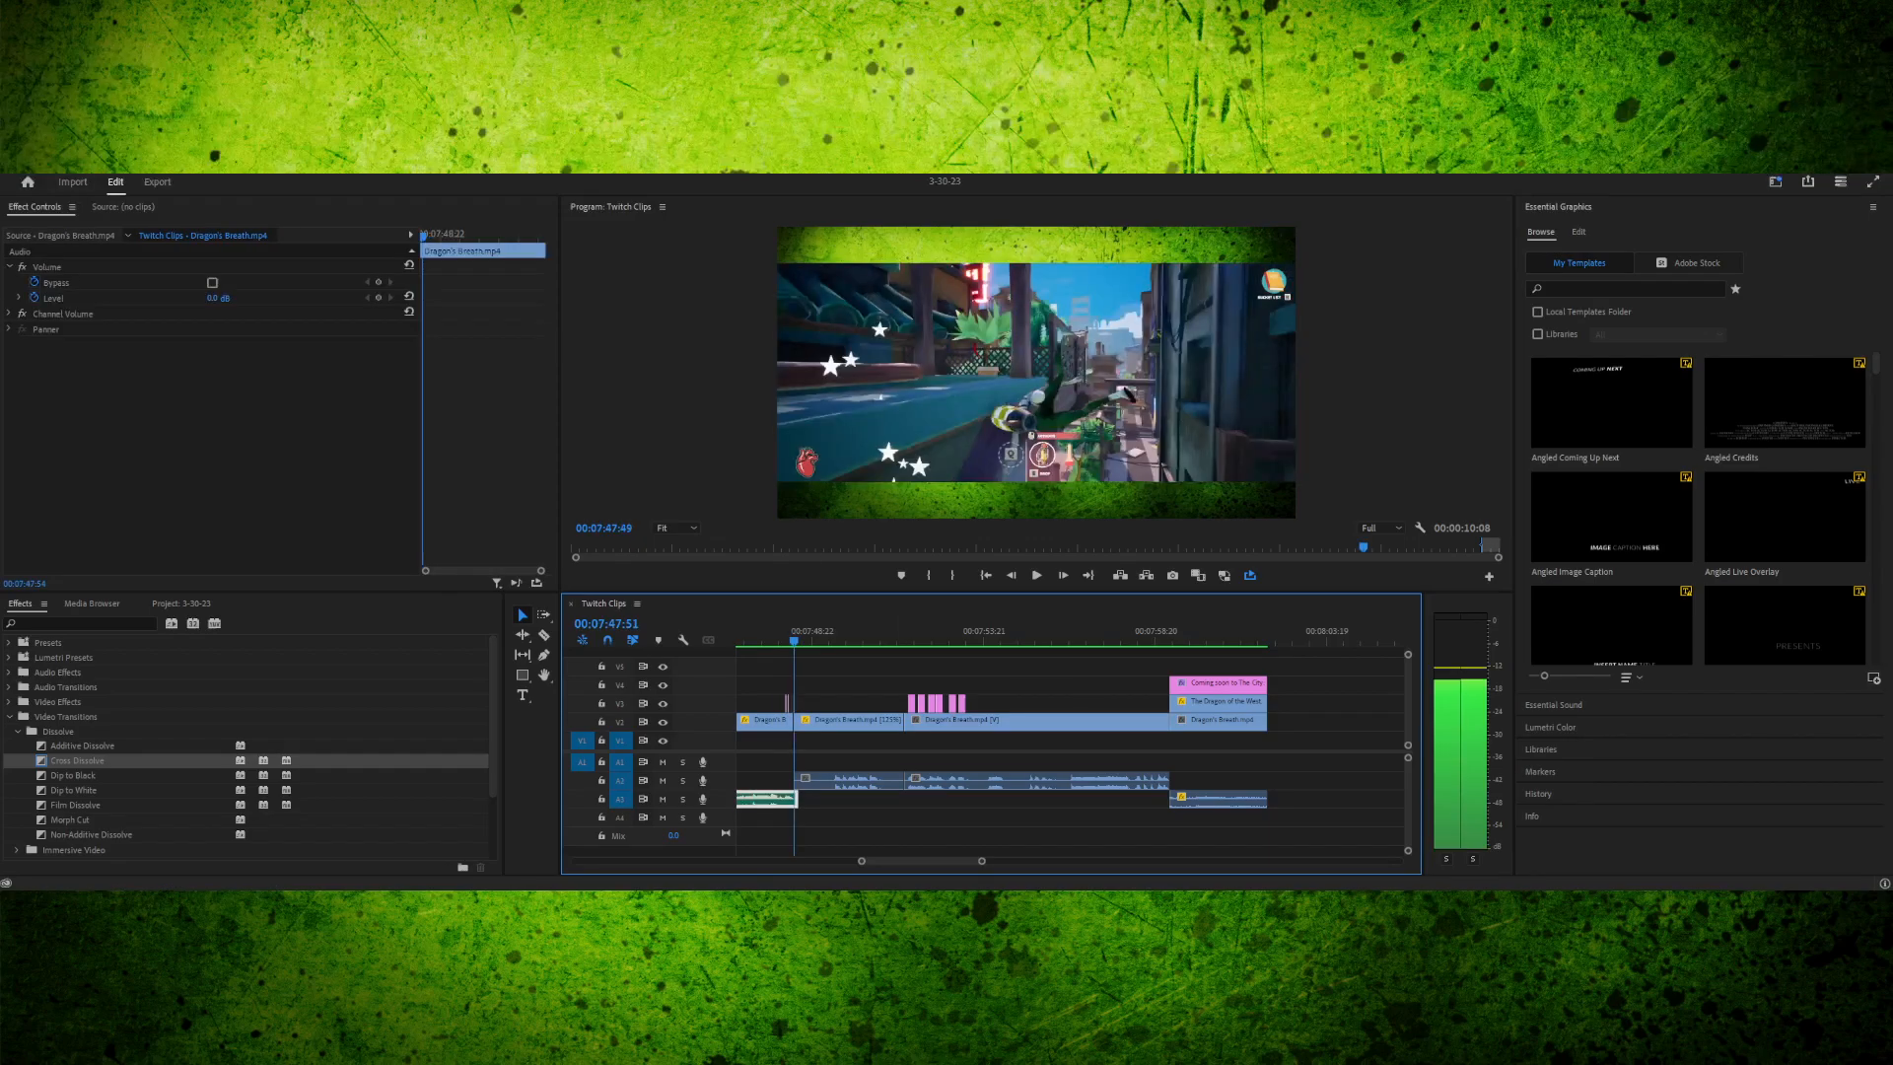
{"action": "key", "text": "space"}
- Find the frame of the car impact in Hulk ASS.mp4 and paste the copied effect clips above it at 00:09:05:51
{"action": "scroll", "coordinate": [1070, 739], "scroll_direction": "down", "scroll_amount": 1}
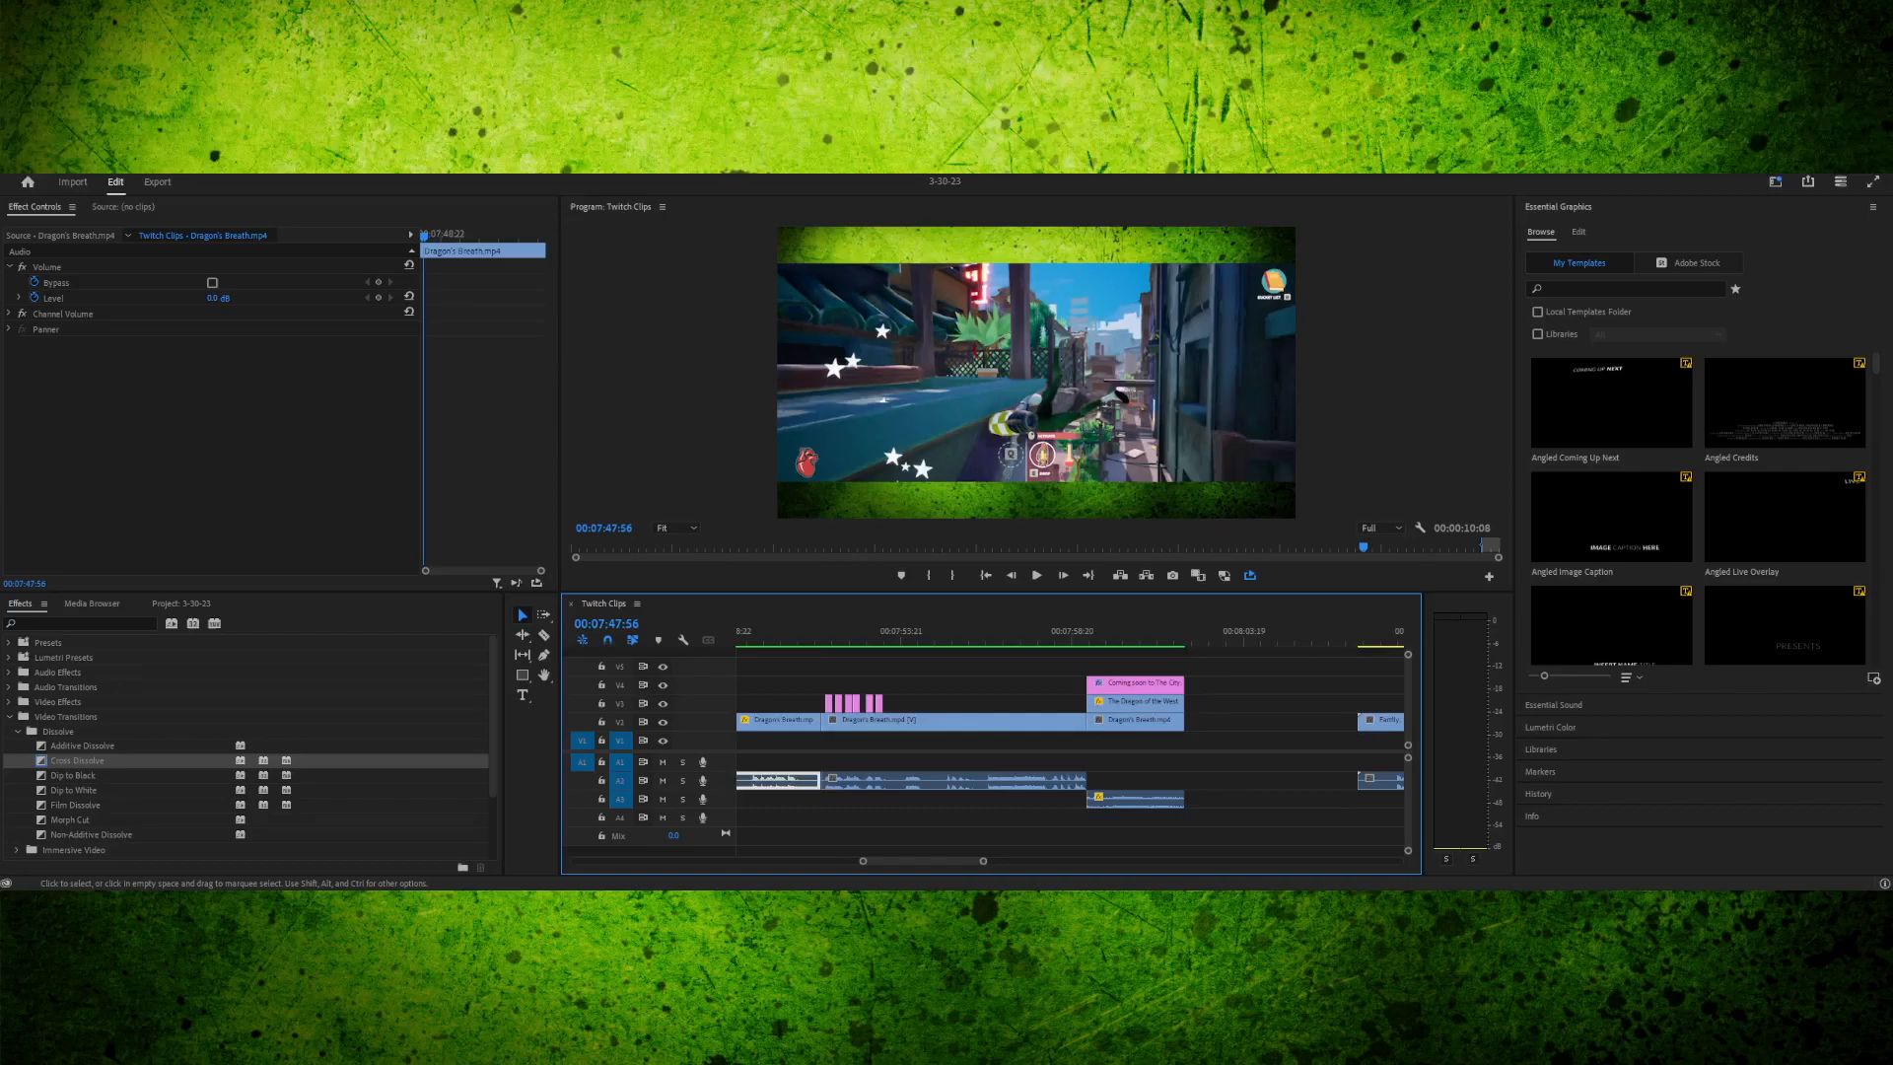
{"action": "scroll", "coordinate": [1070, 739], "scroll_direction": "down", "scroll_amount": 20}
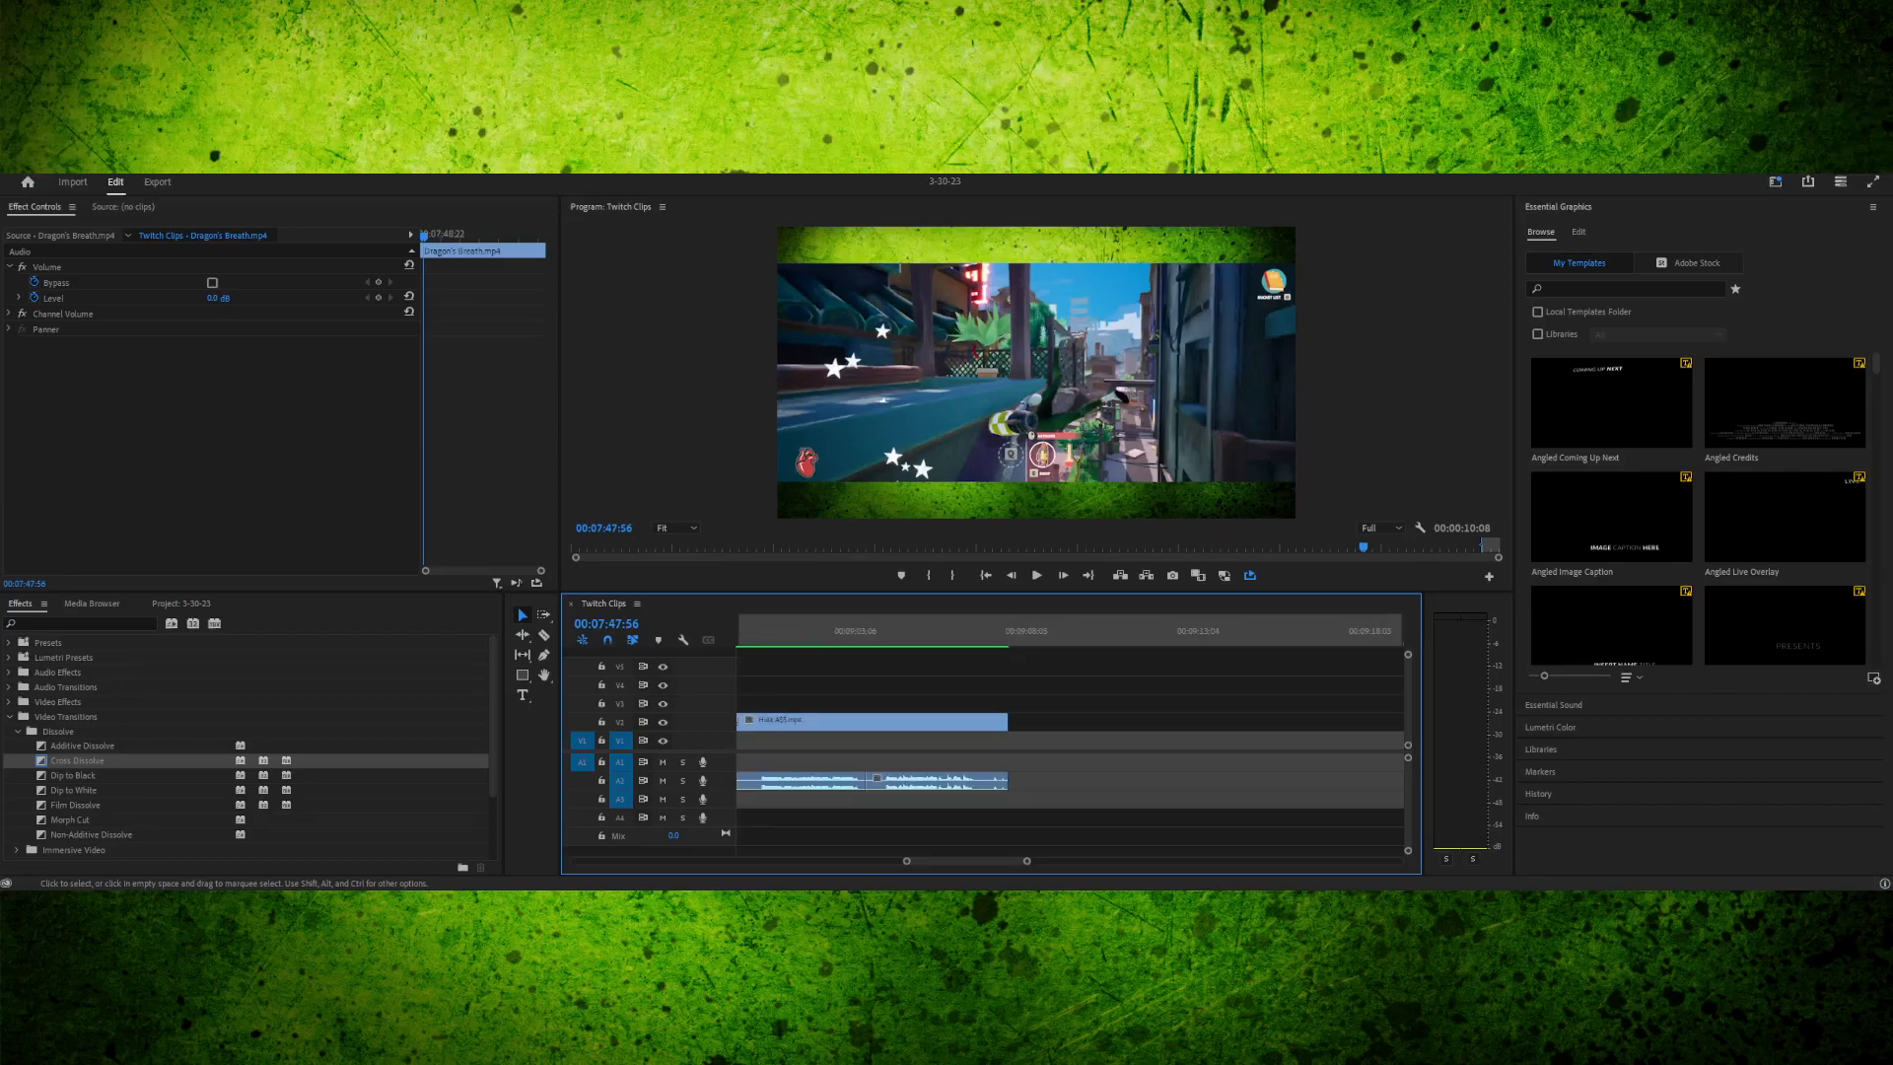
{"action": "left_click_drag", "start_coordinate": [765, 632], "coordinate": [738, 632]}
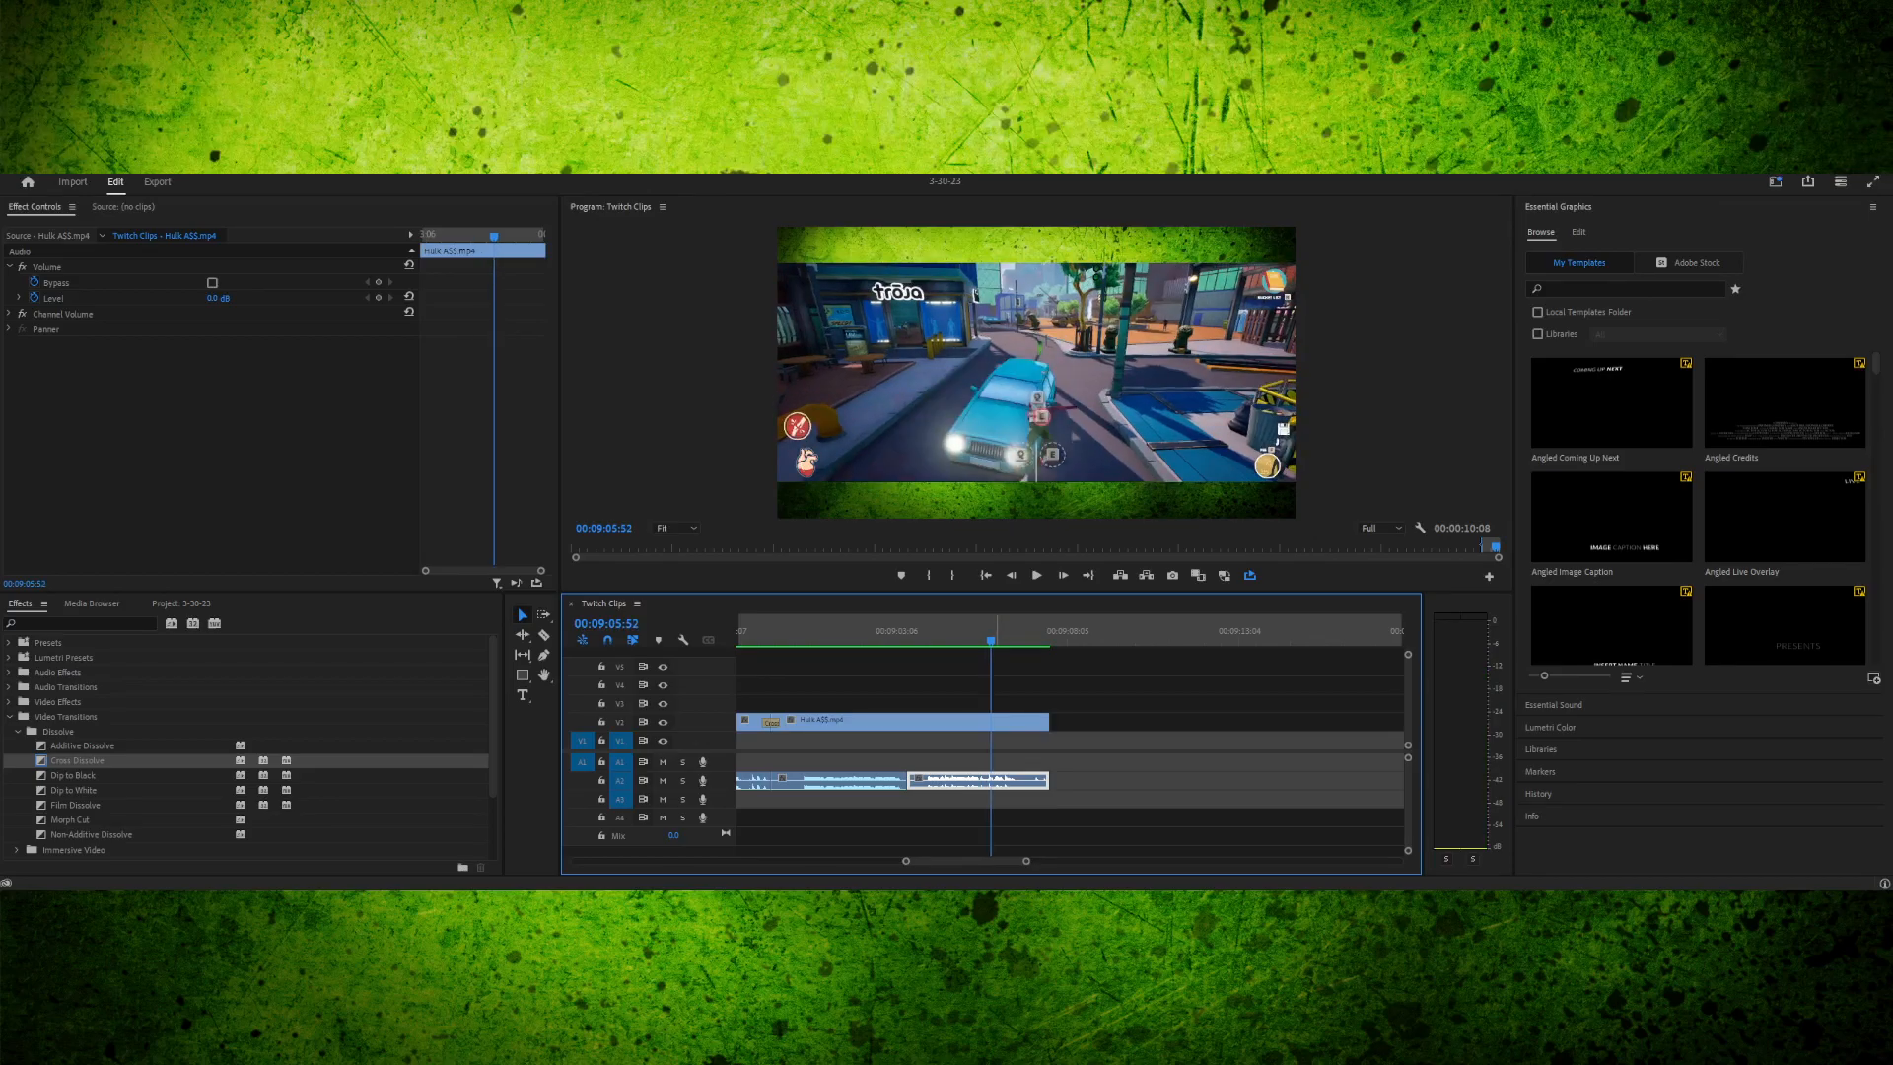
{"action": "key", "text": "Left"}
{"action": "key", "text": "Left"}
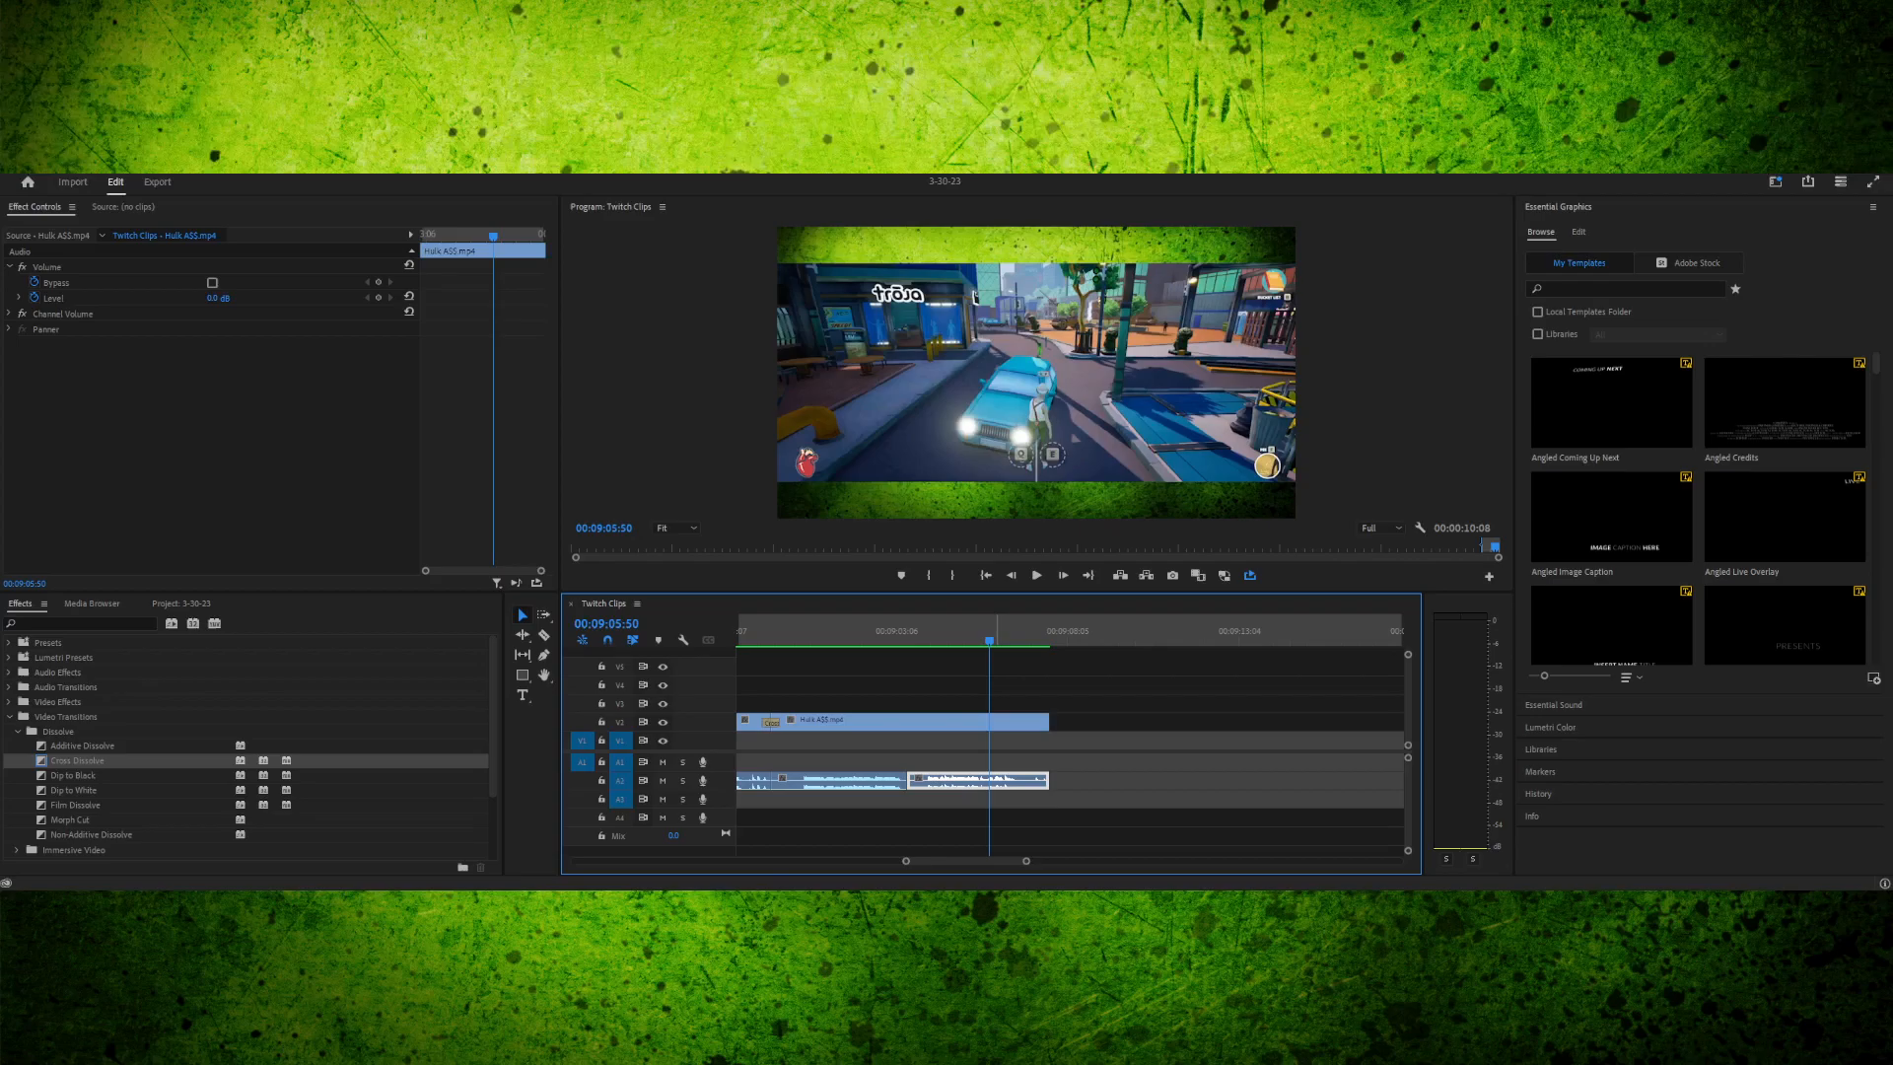
{"action": "key", "text": "alt+Tab"}
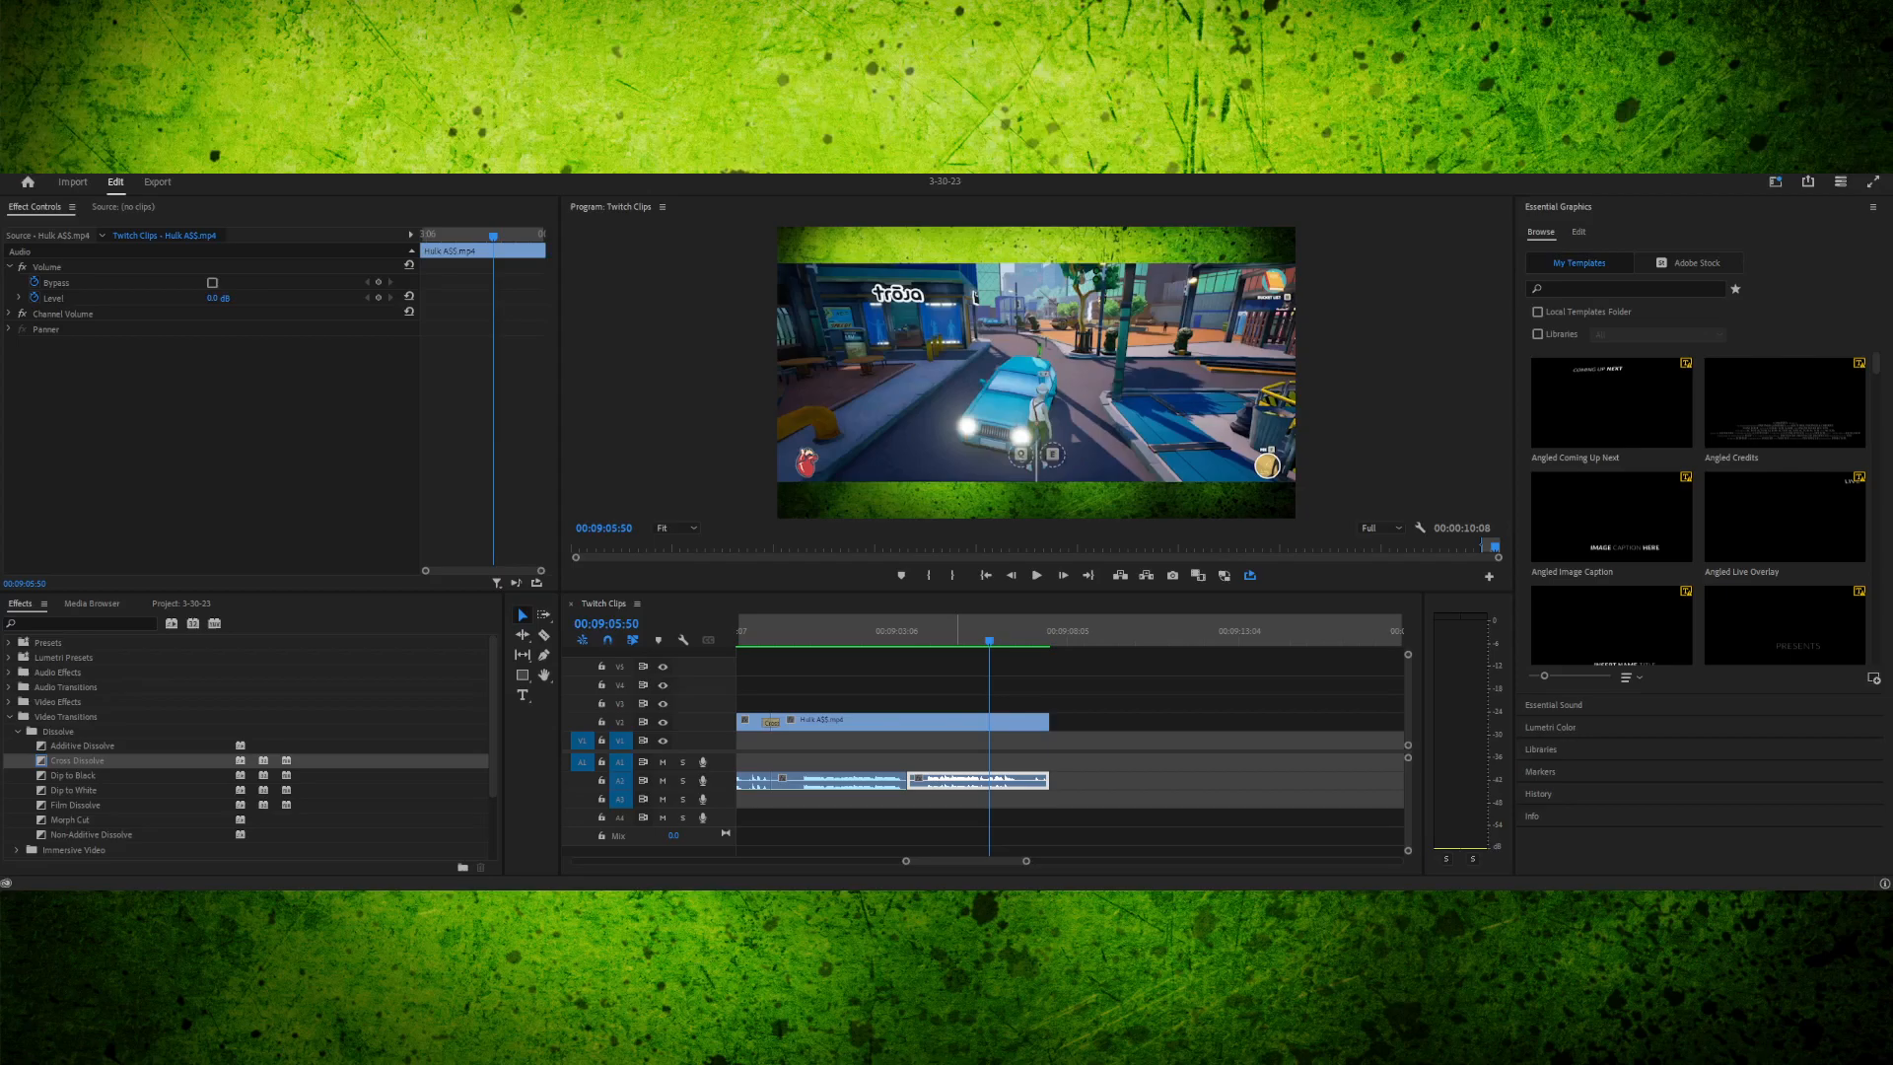
{"action": "left_click", "coordinate": [988, 633]}
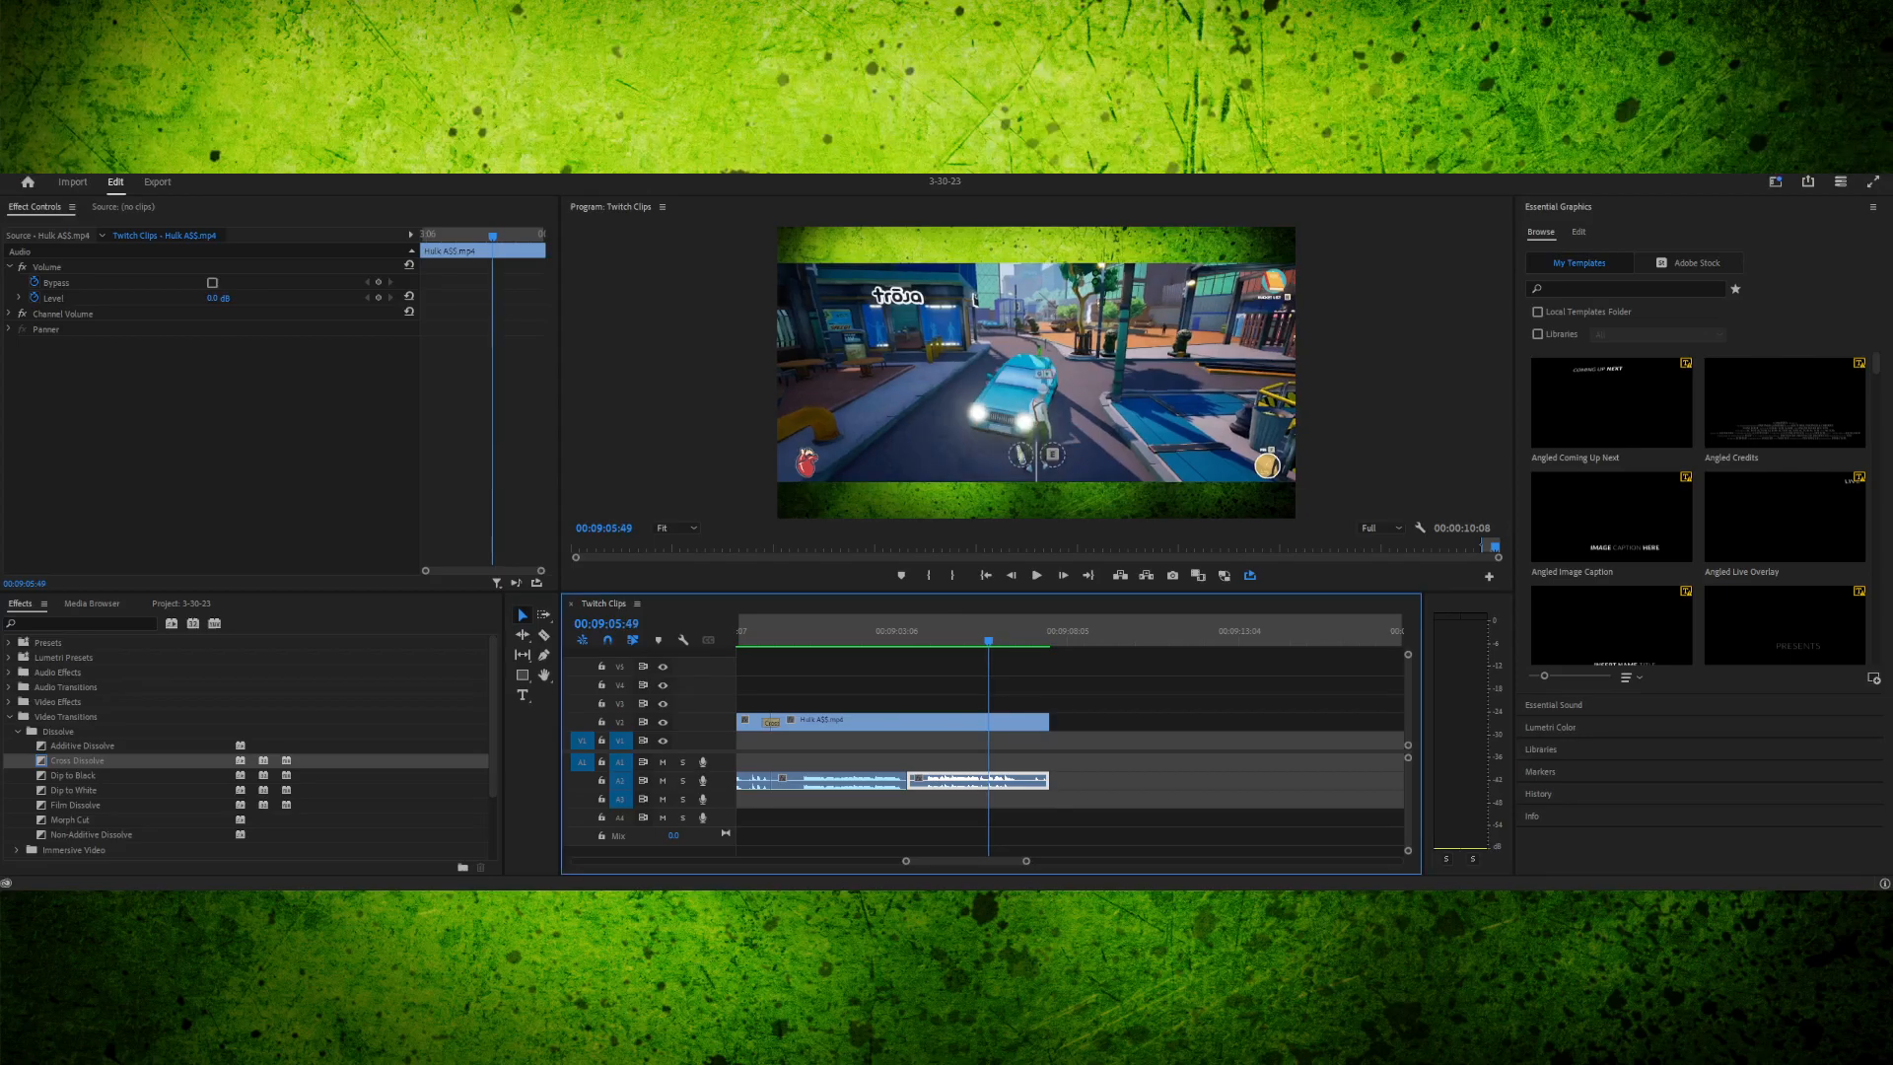
{"action": "key", "text": "Right"}
{"action": "key", "text": "Right"}
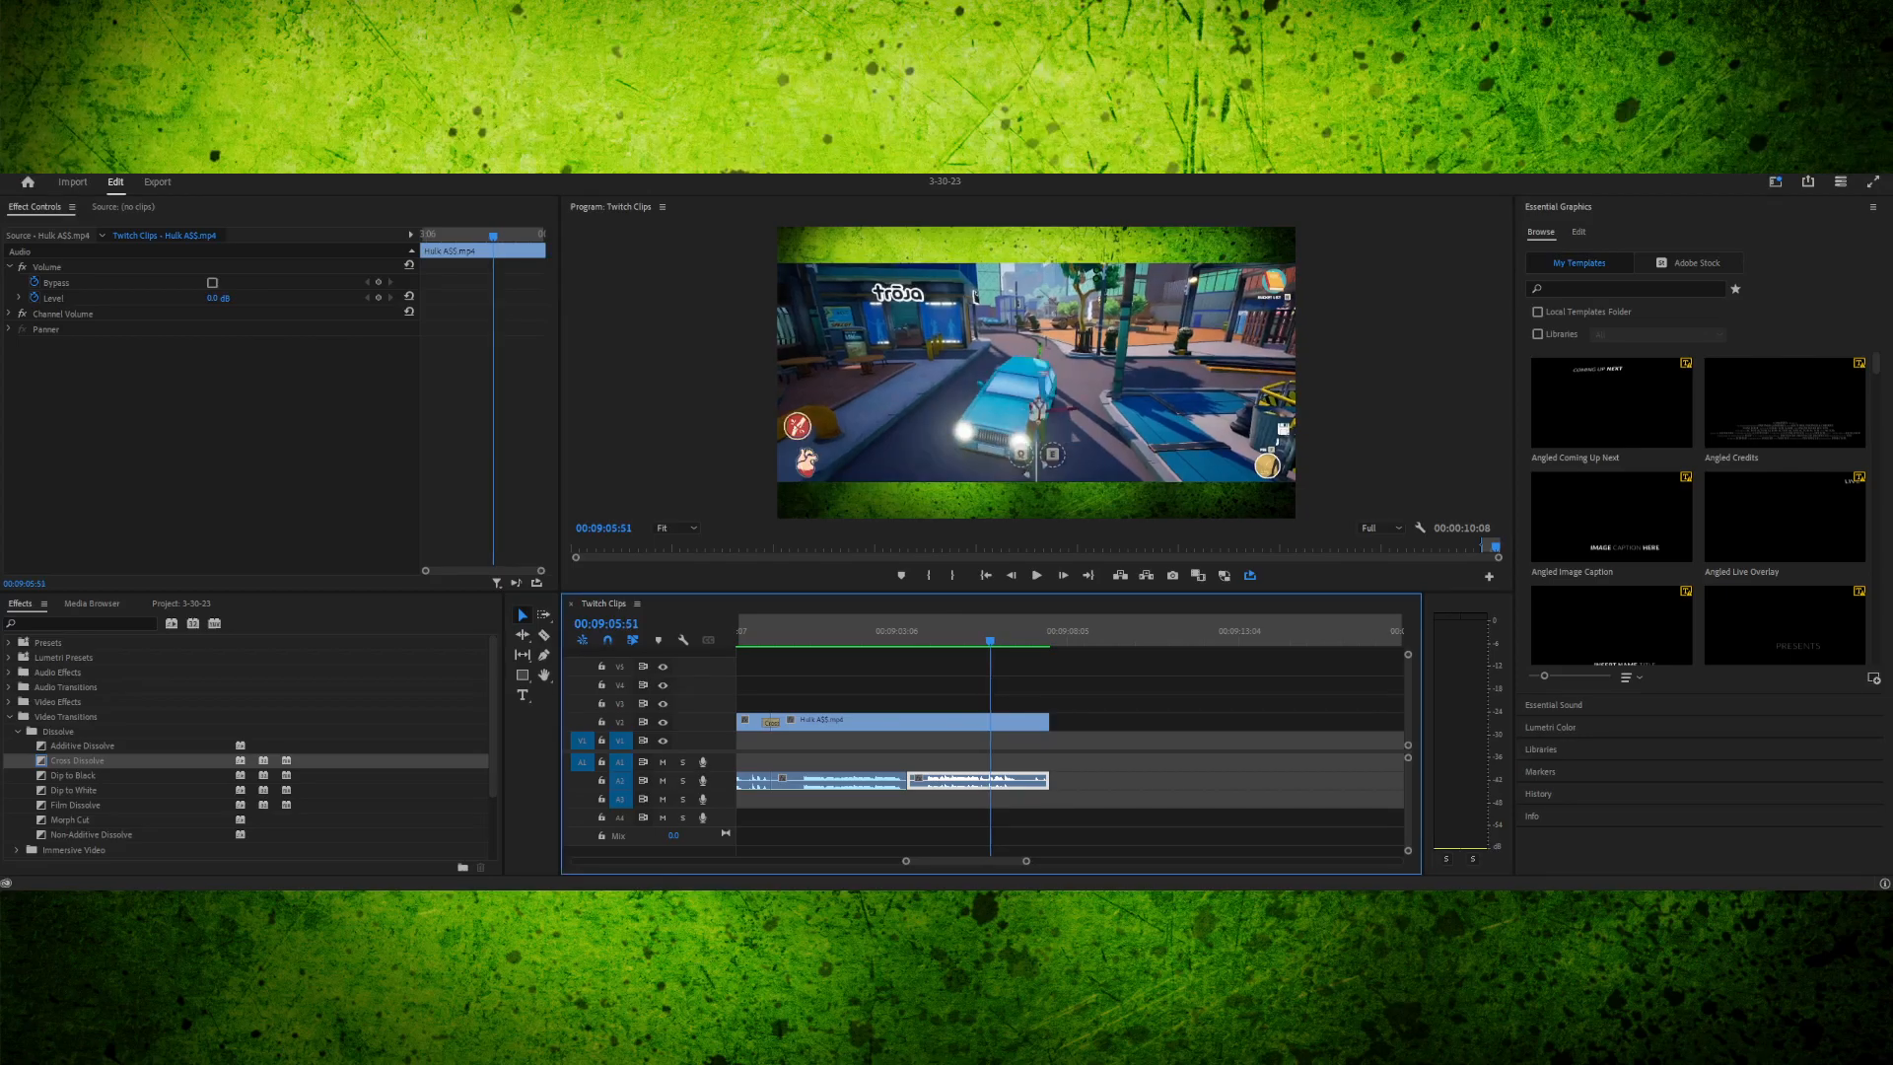
{"action": "key", "text": "Left"}
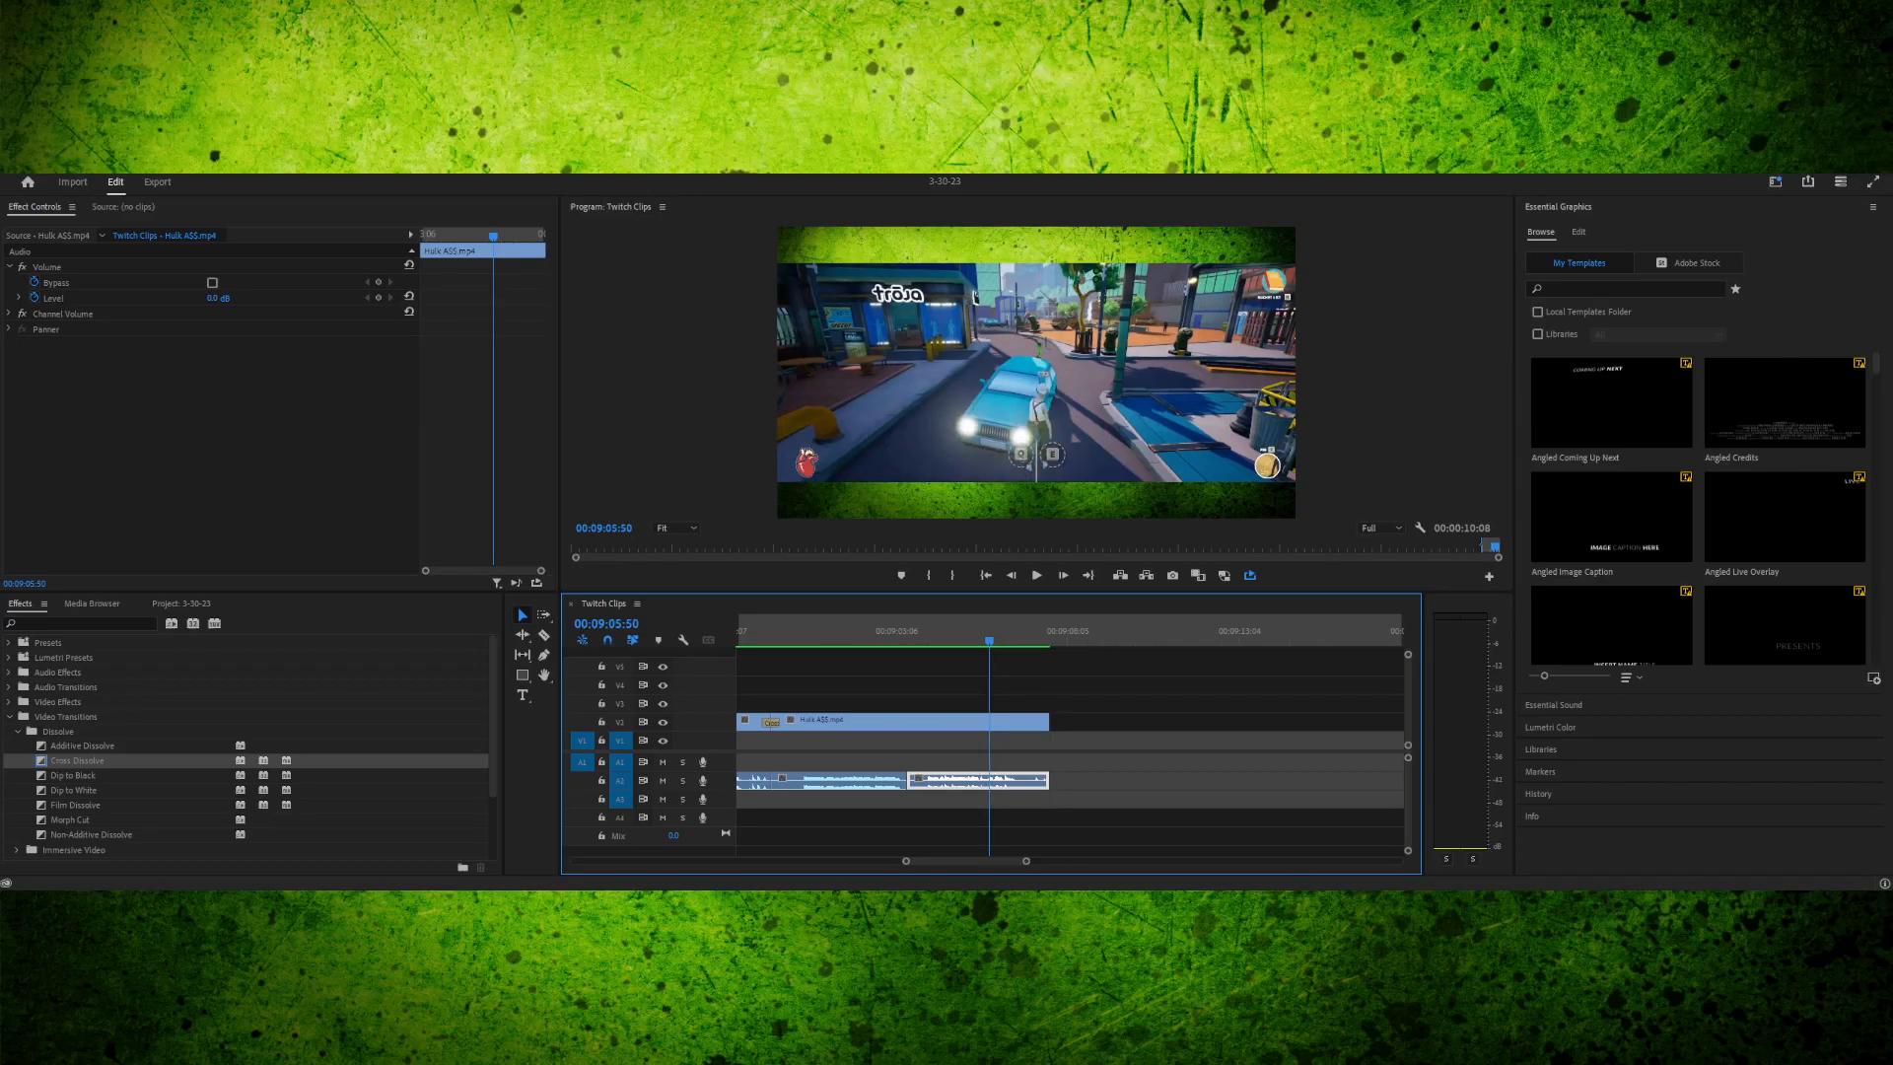
{"action": "key", "text": "Right"}
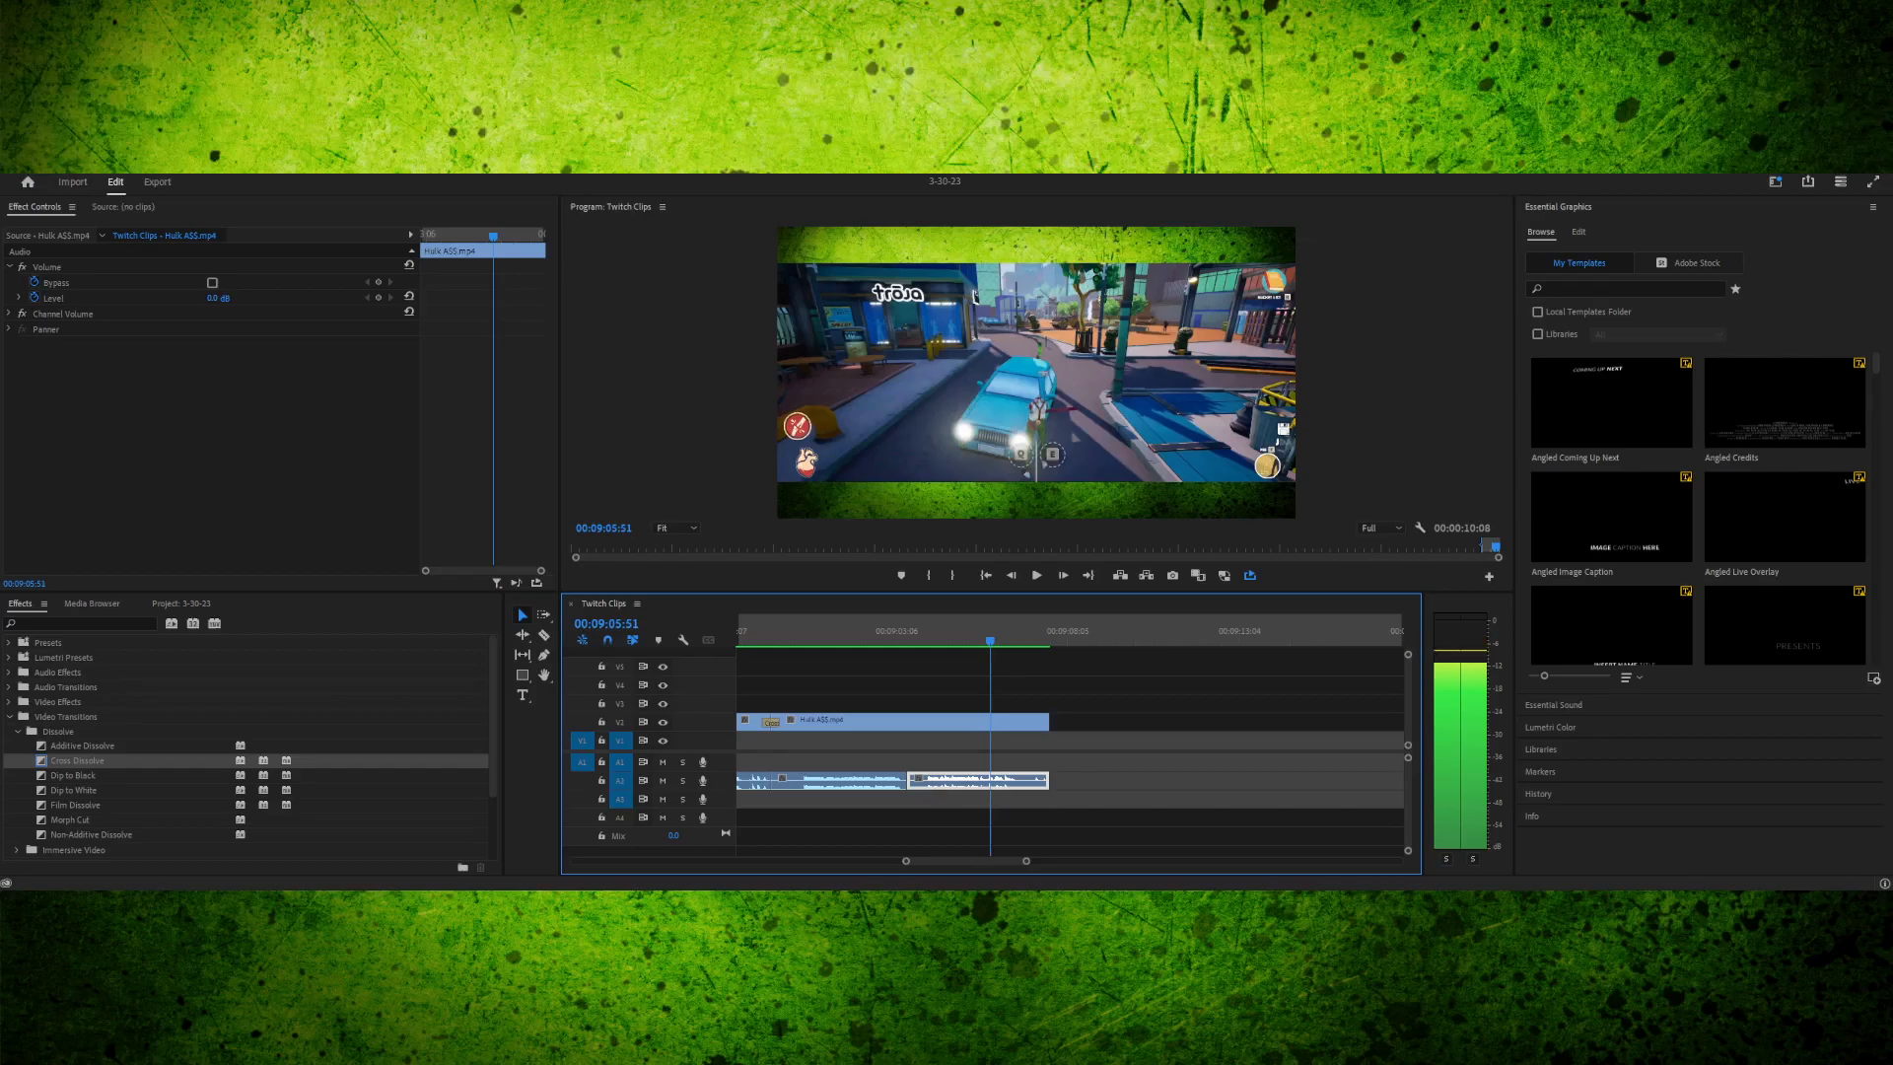
{"action": "key", "text": "Left"}
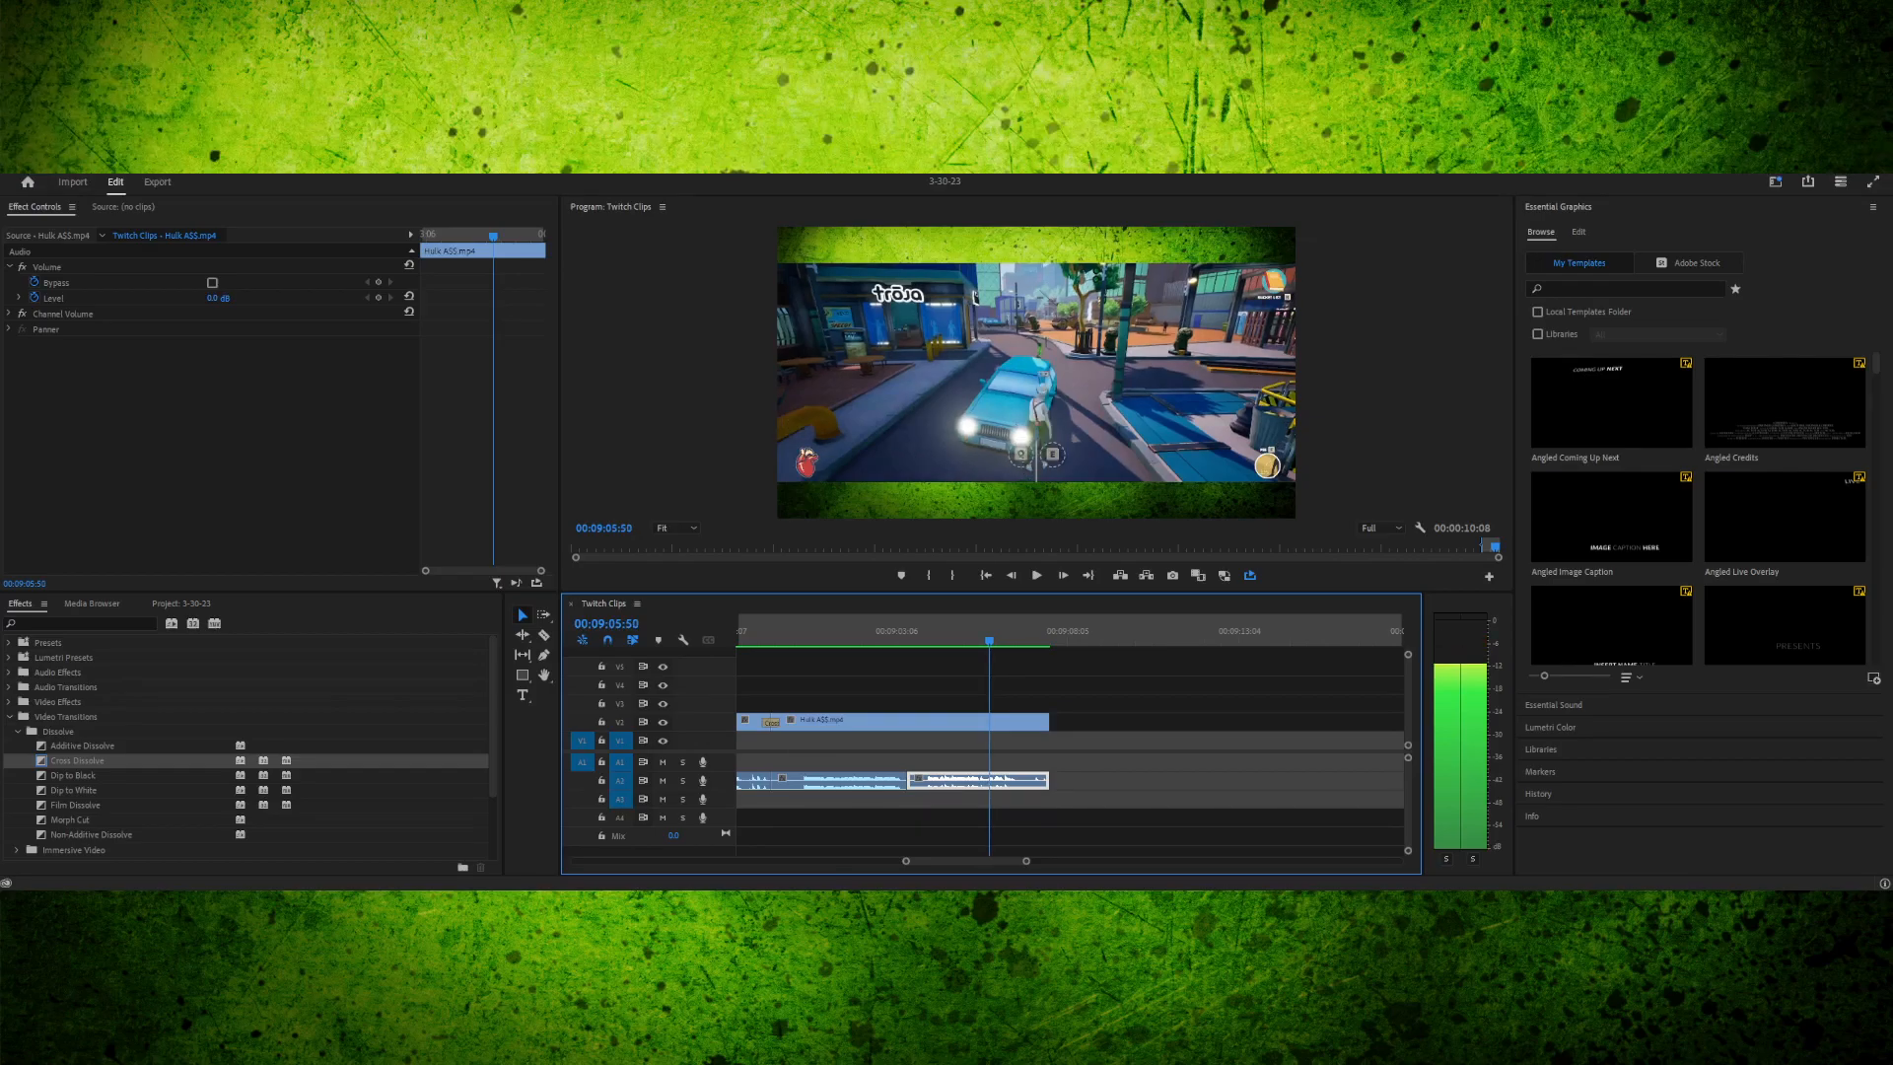
{"action": "key", "text": "Right"}
{"action": "key", "text": "Right"}
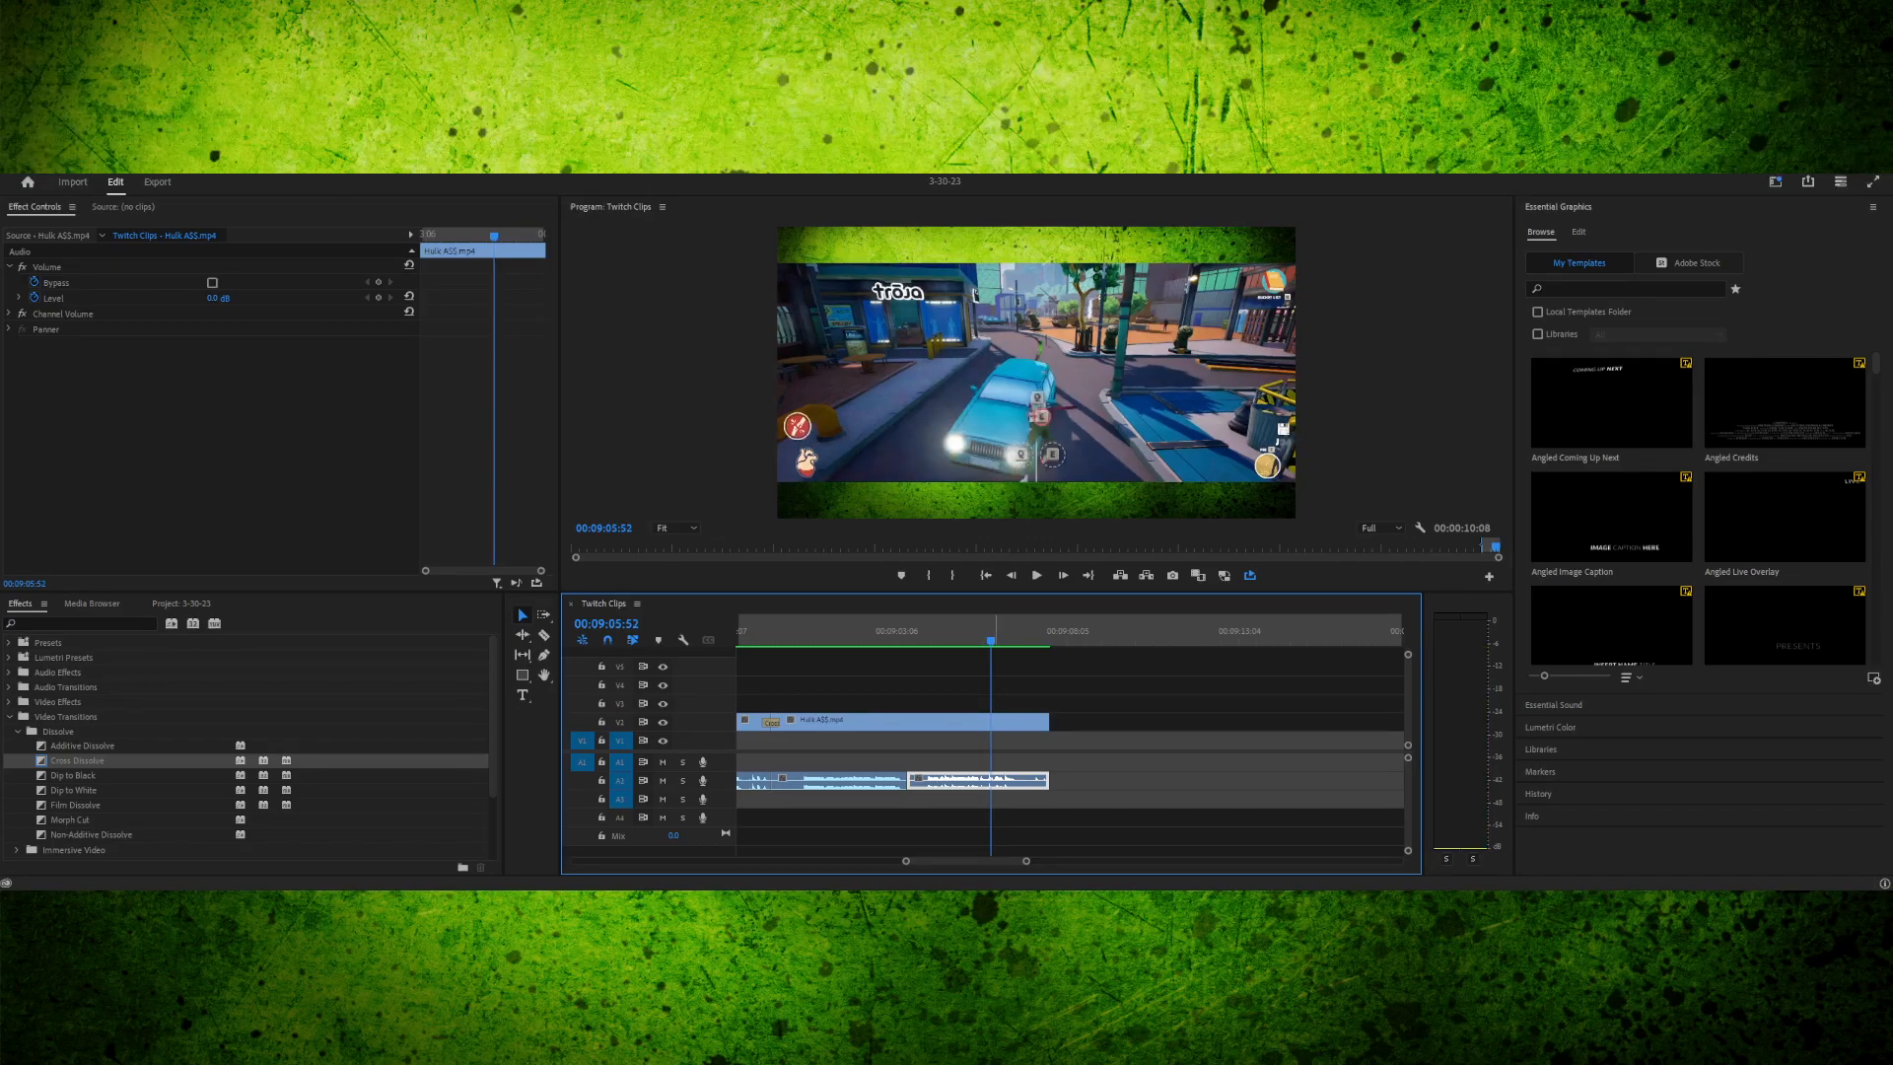
{"action": "key", "text": "Left"}
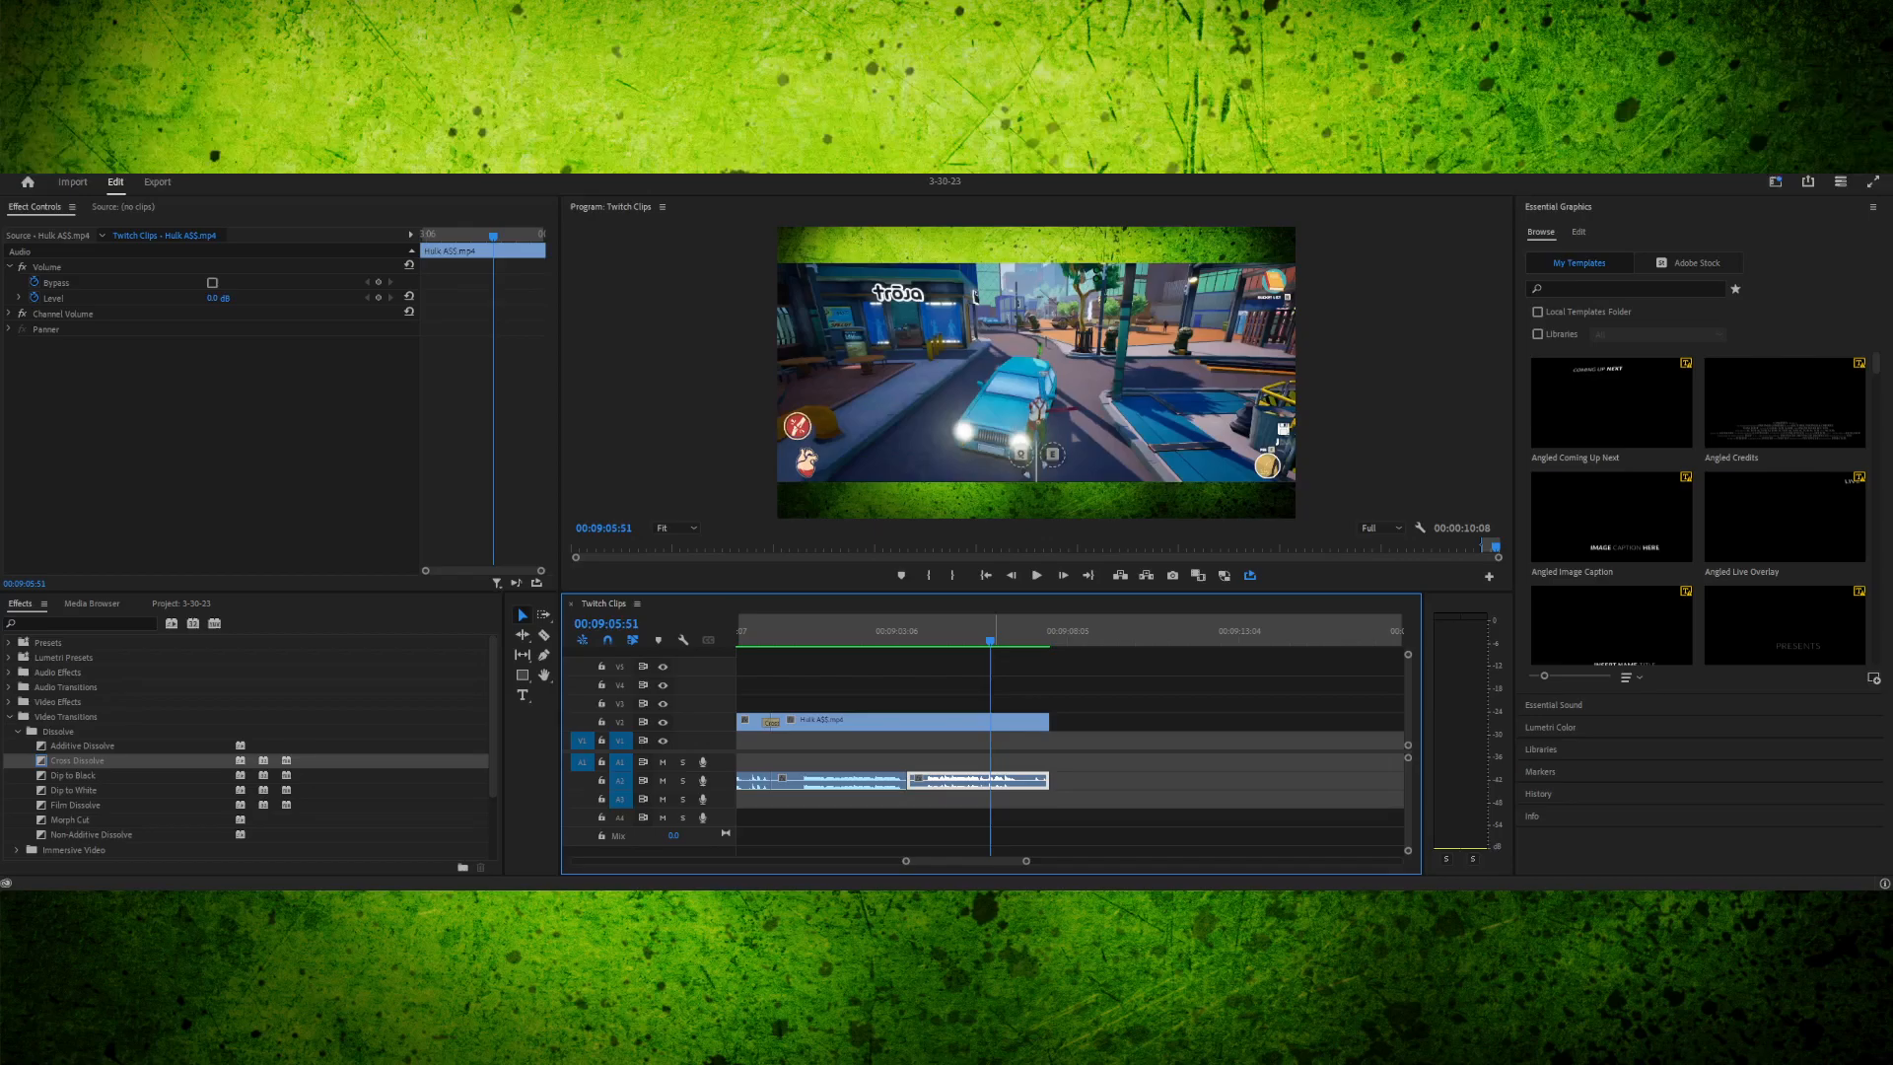
{"action": "key", "text": "ctrl+v"}
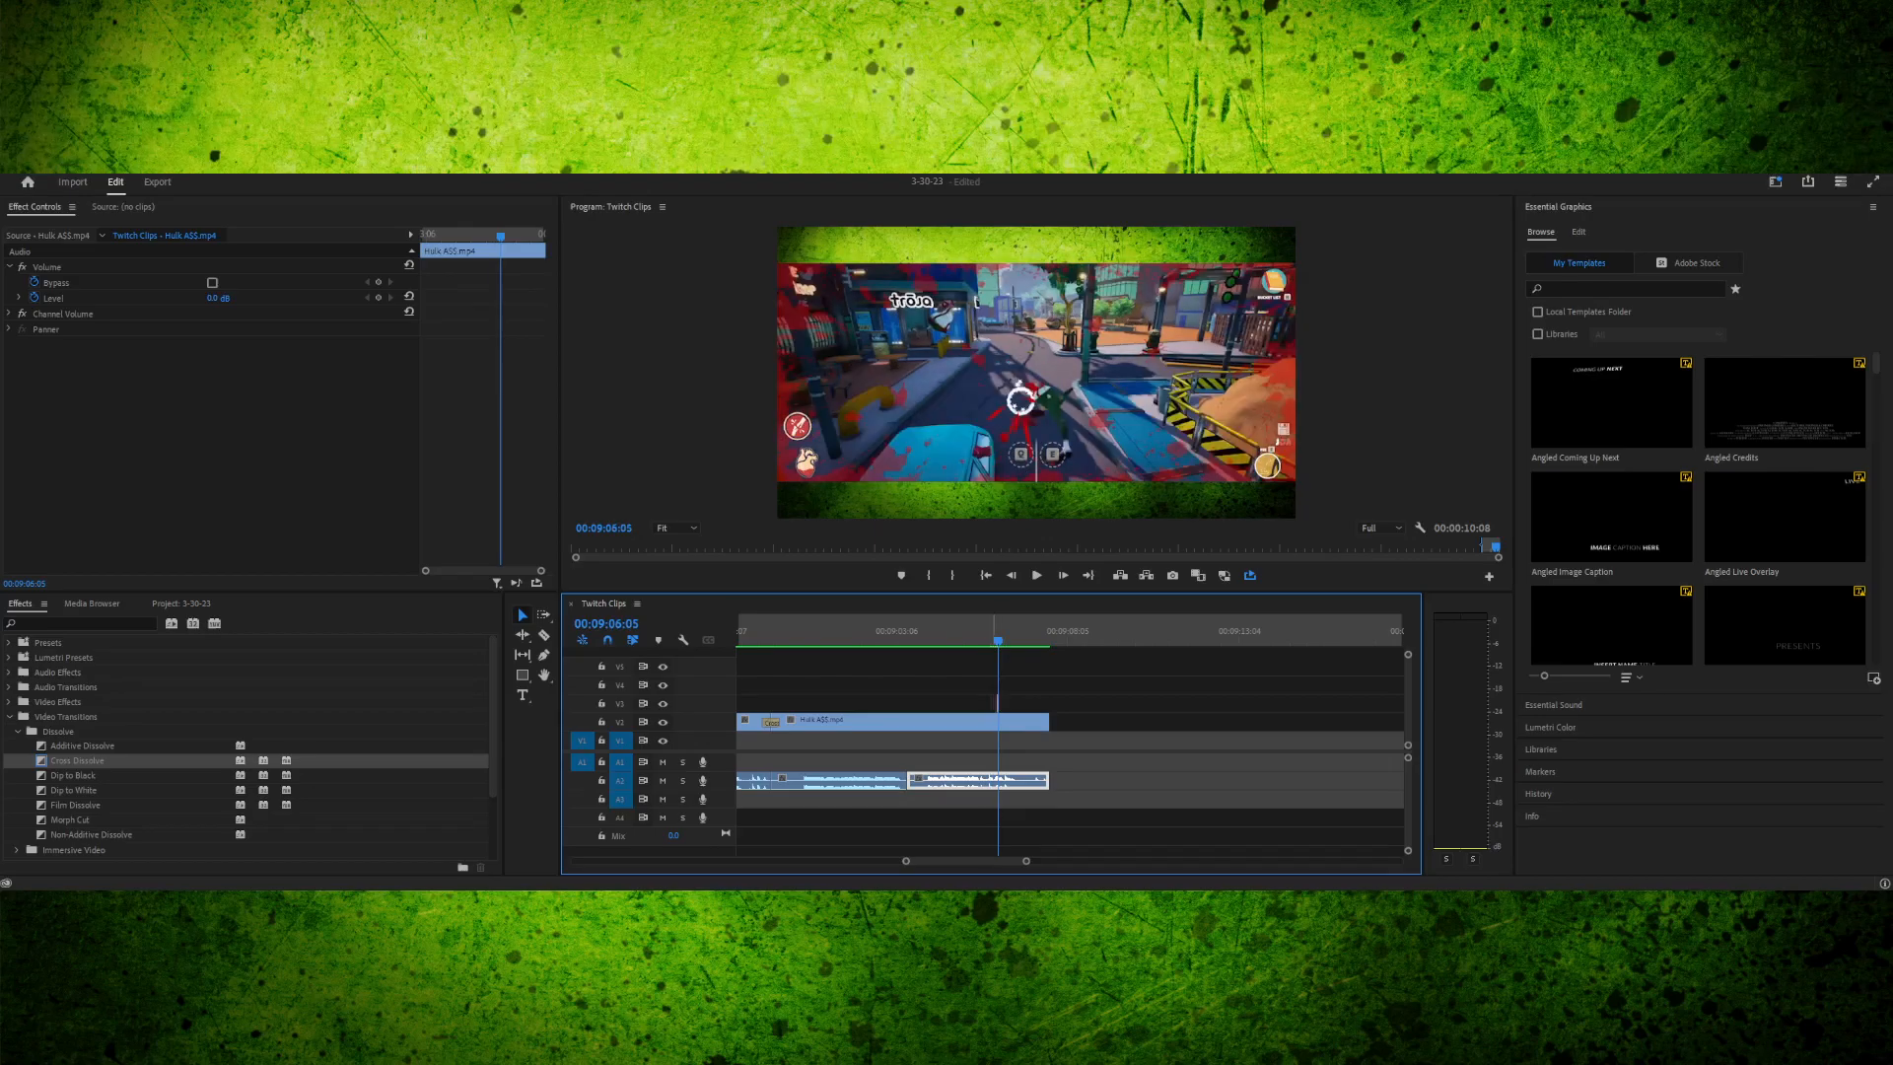
- Play back the car impact repeatedly from just before the pasted effect clips to judge their timing
{"action": "key", "text": "space"}
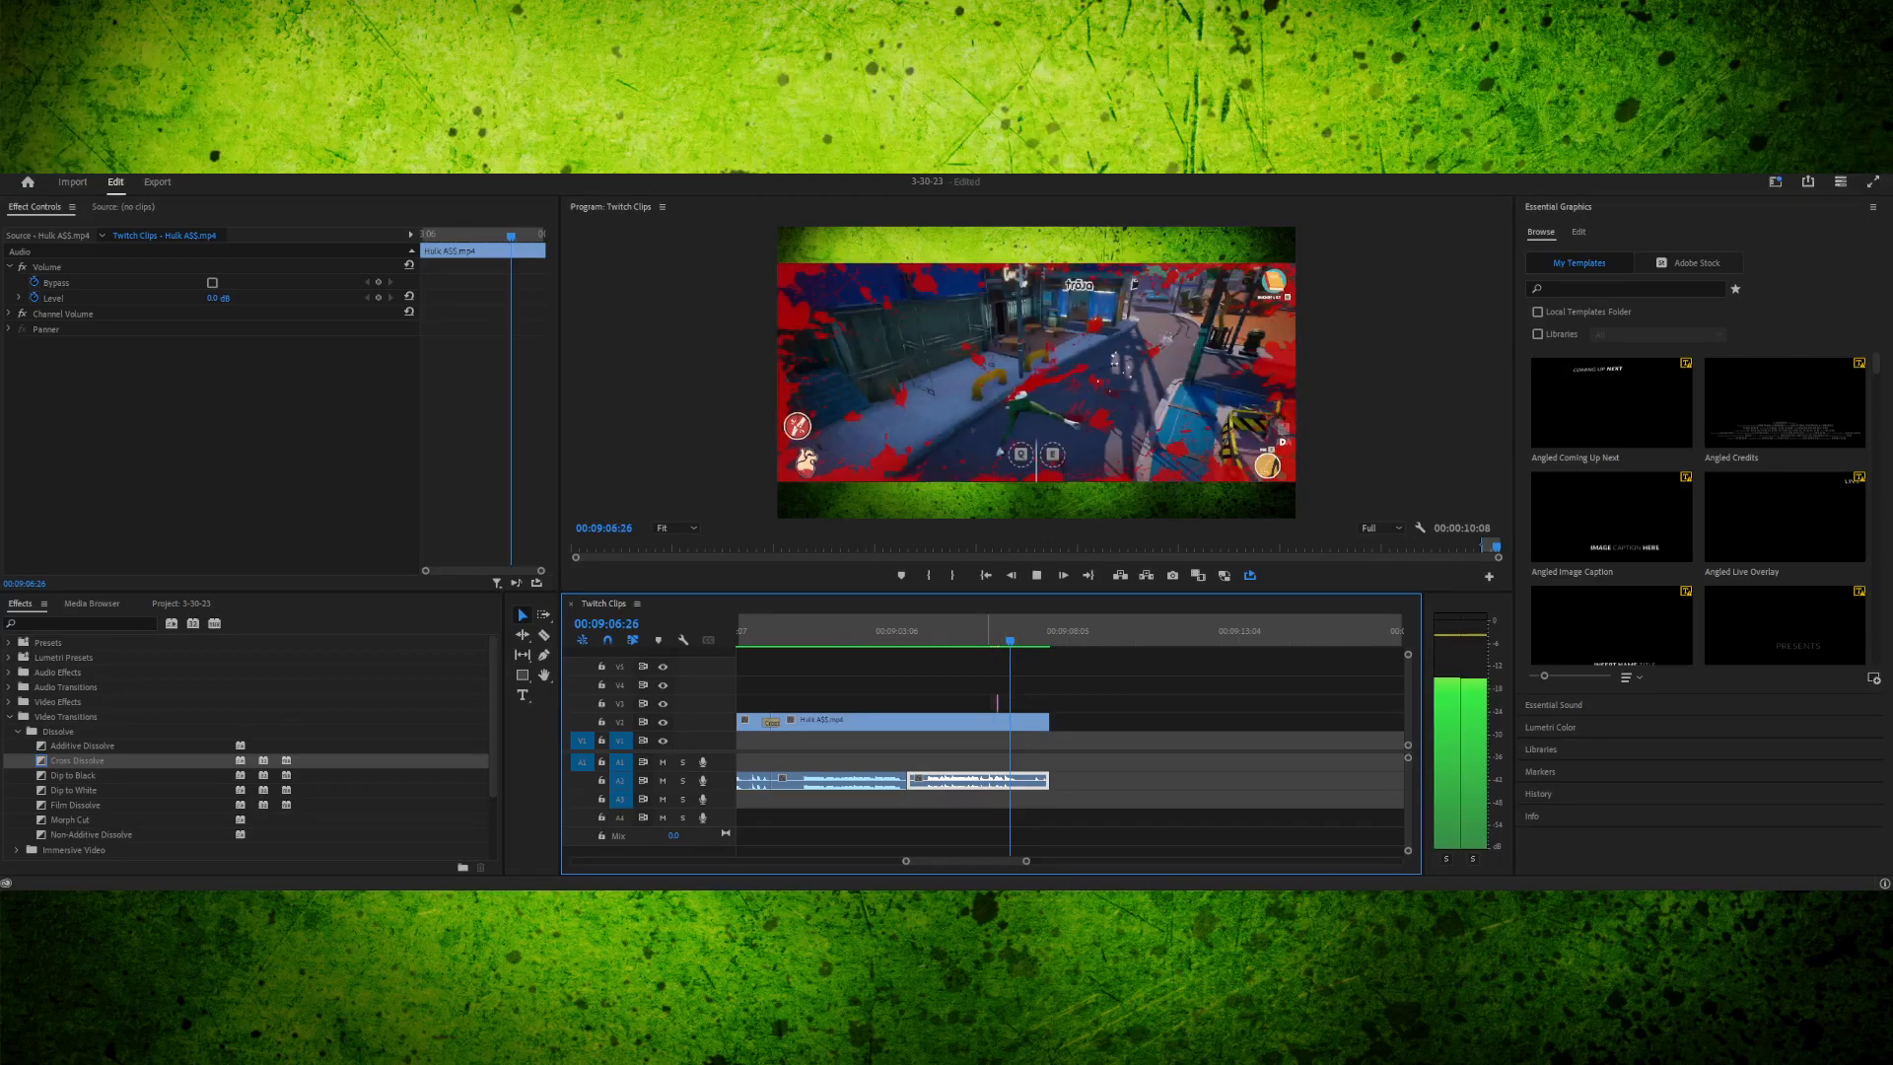
{"action": "left_click", "coordinate": [983, 629]}
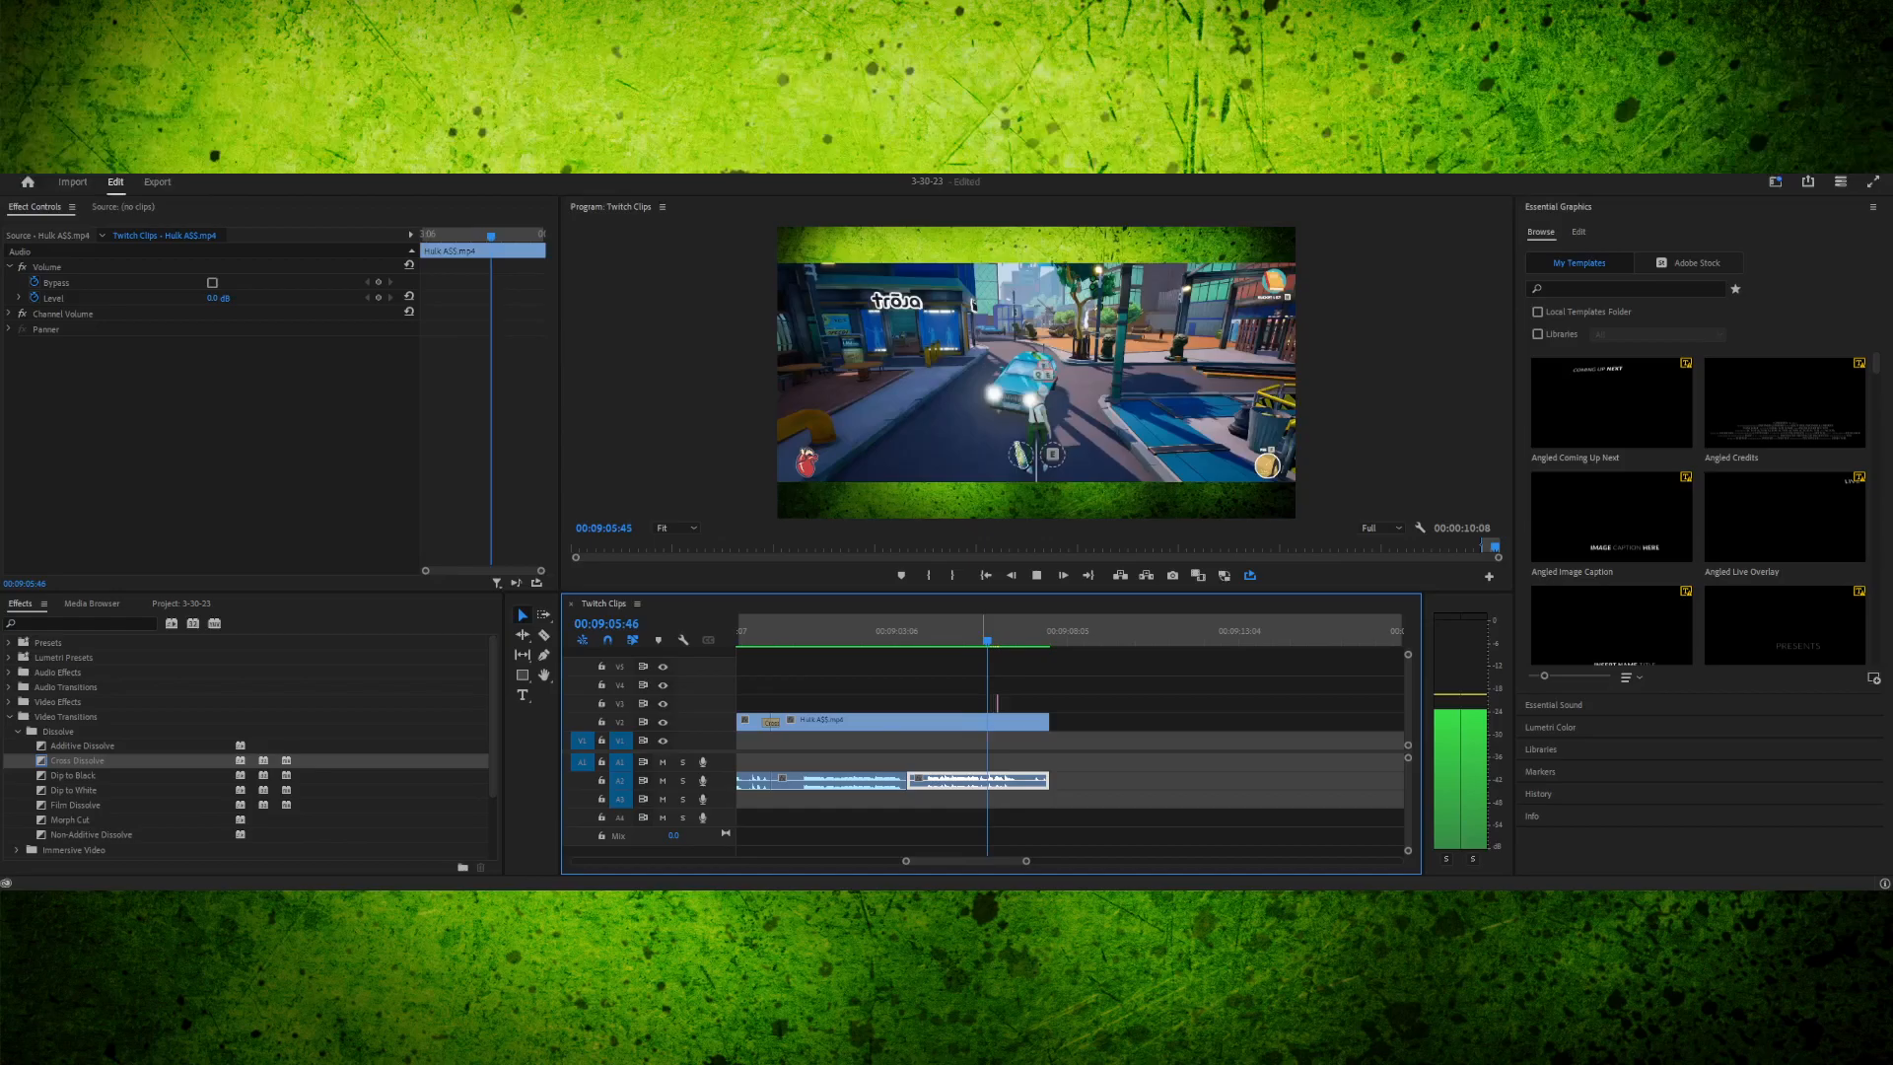
{"action": "key", "text": "space"}
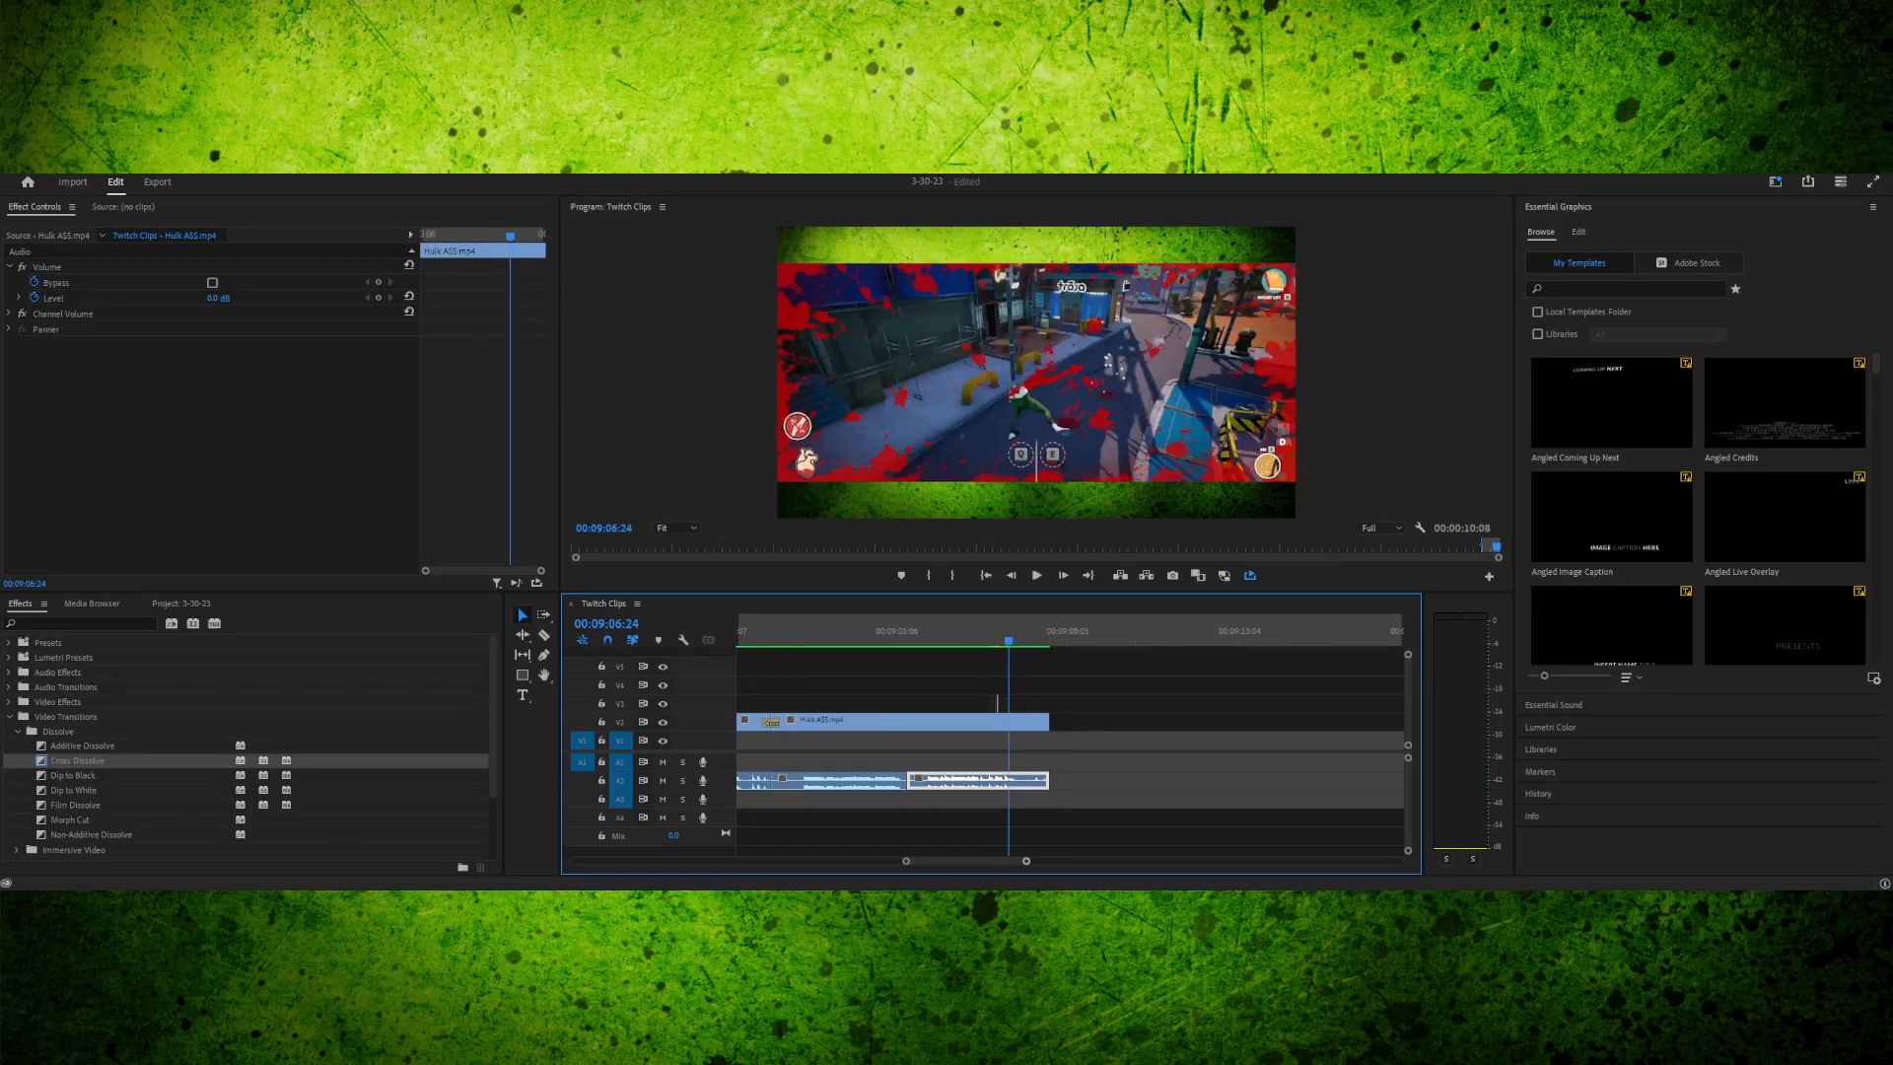
{"action": "left_click", "coordinate": [986, 629]}
{"action": "scroll", "coordinate": [997, 631], "scroll_direction": "up", "scroll_amount": 5}
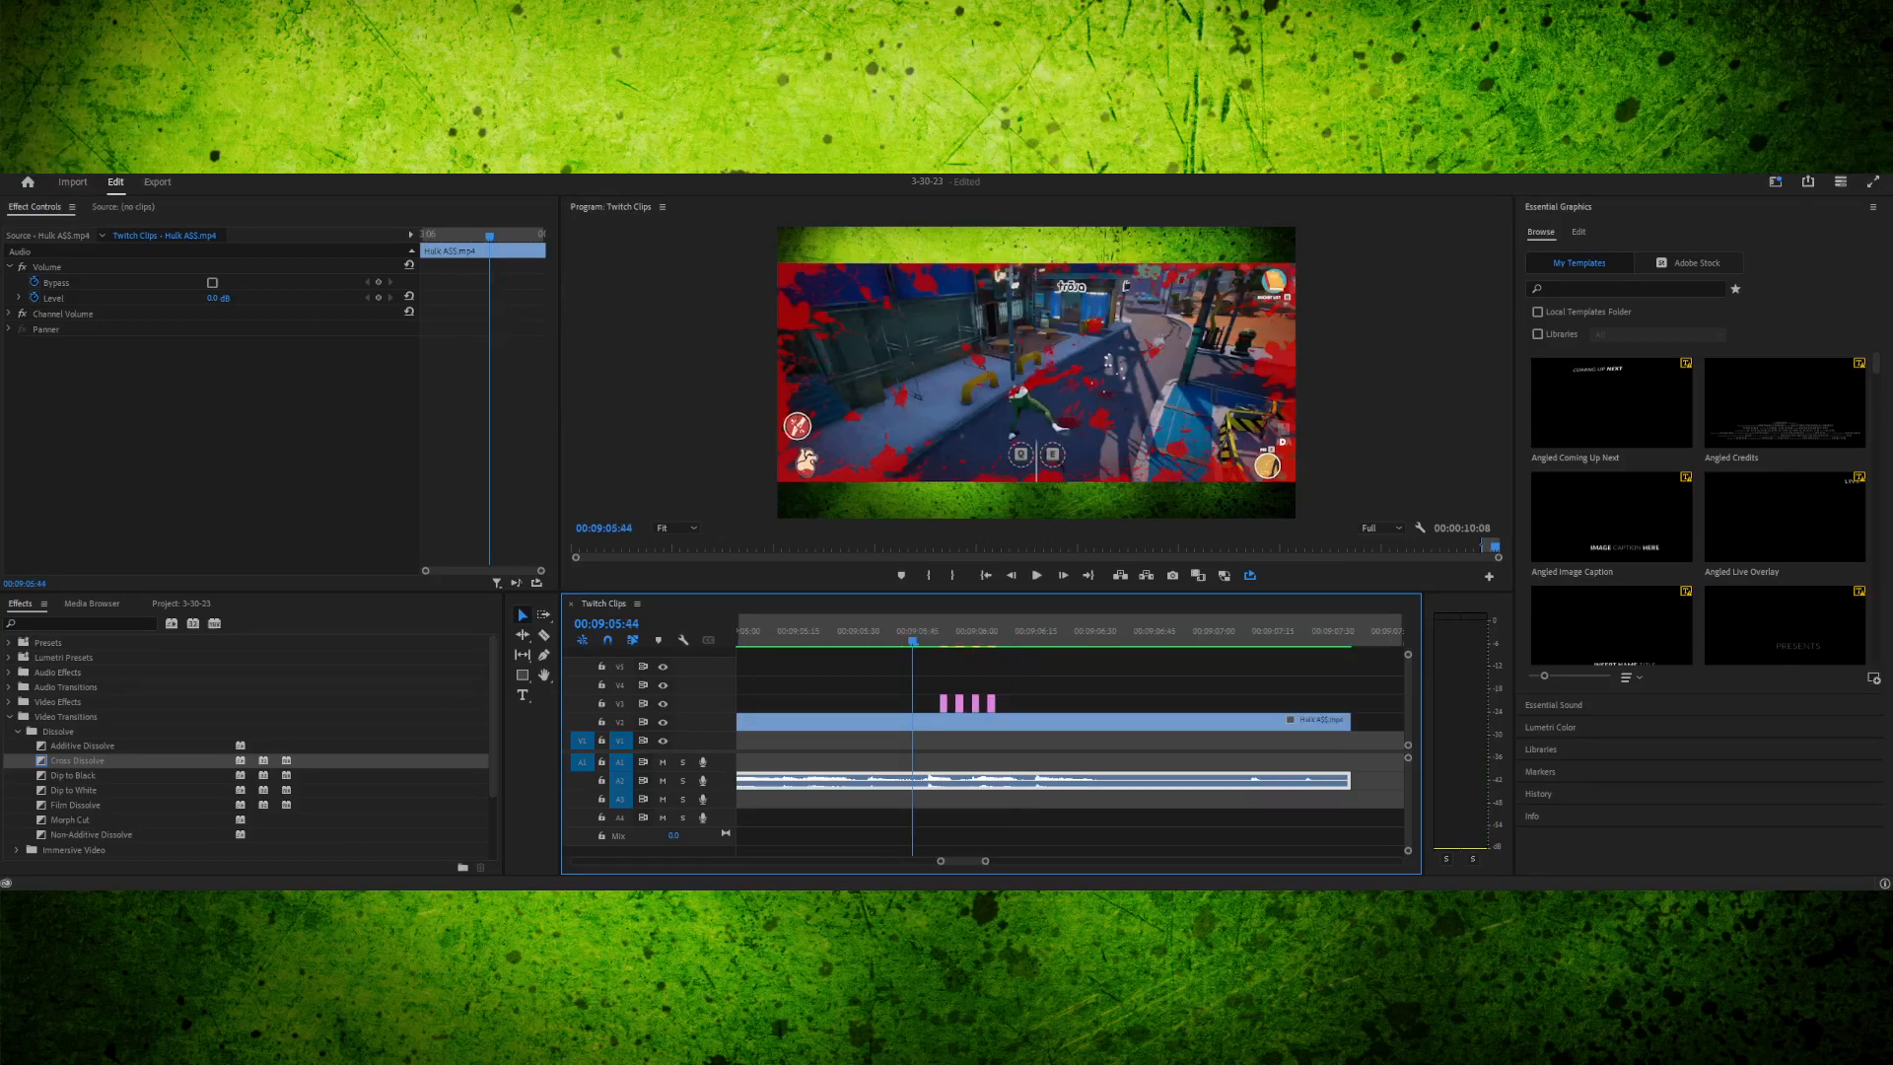
{"action": "key", "text": "Right"}
{"action": "key", "text": "Right"}
{"action": "key", "text": "Right"}
{"action": "key", "text": "Right"}
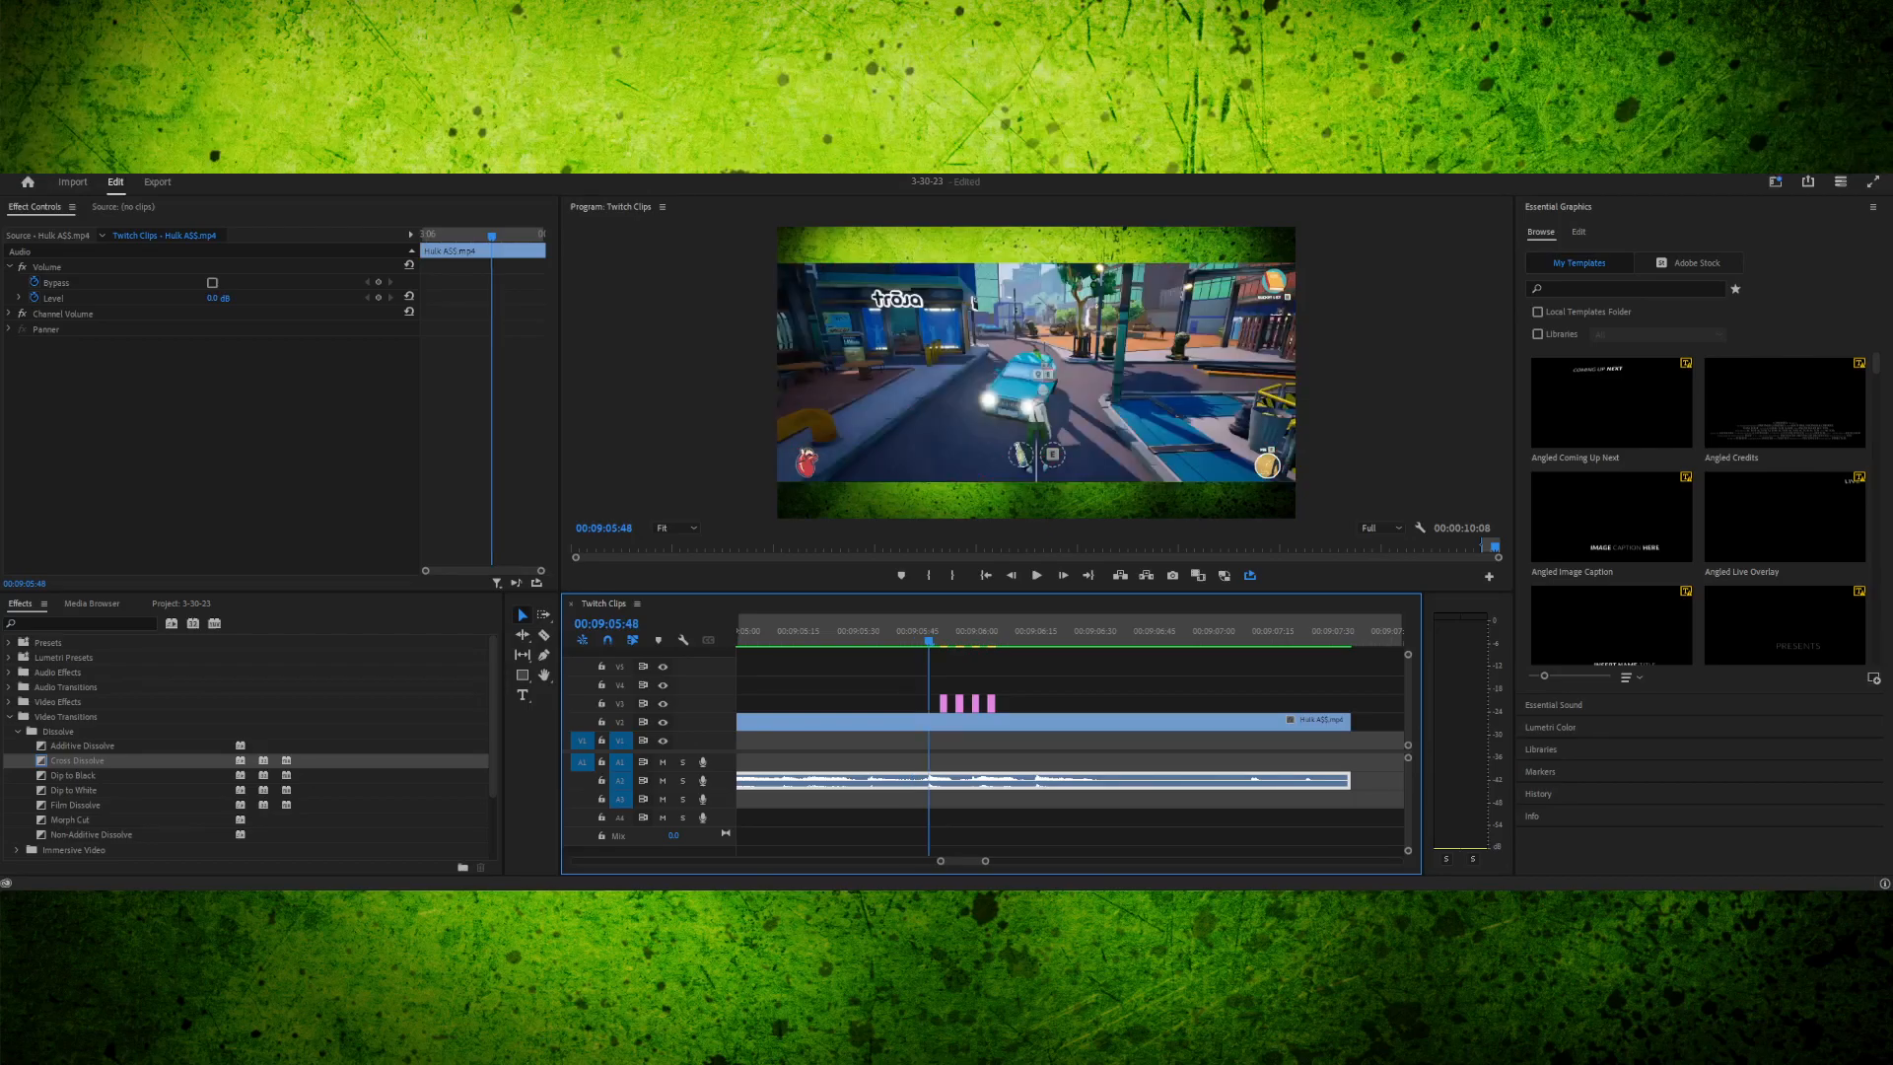
{"action": "key", "text": "space"}
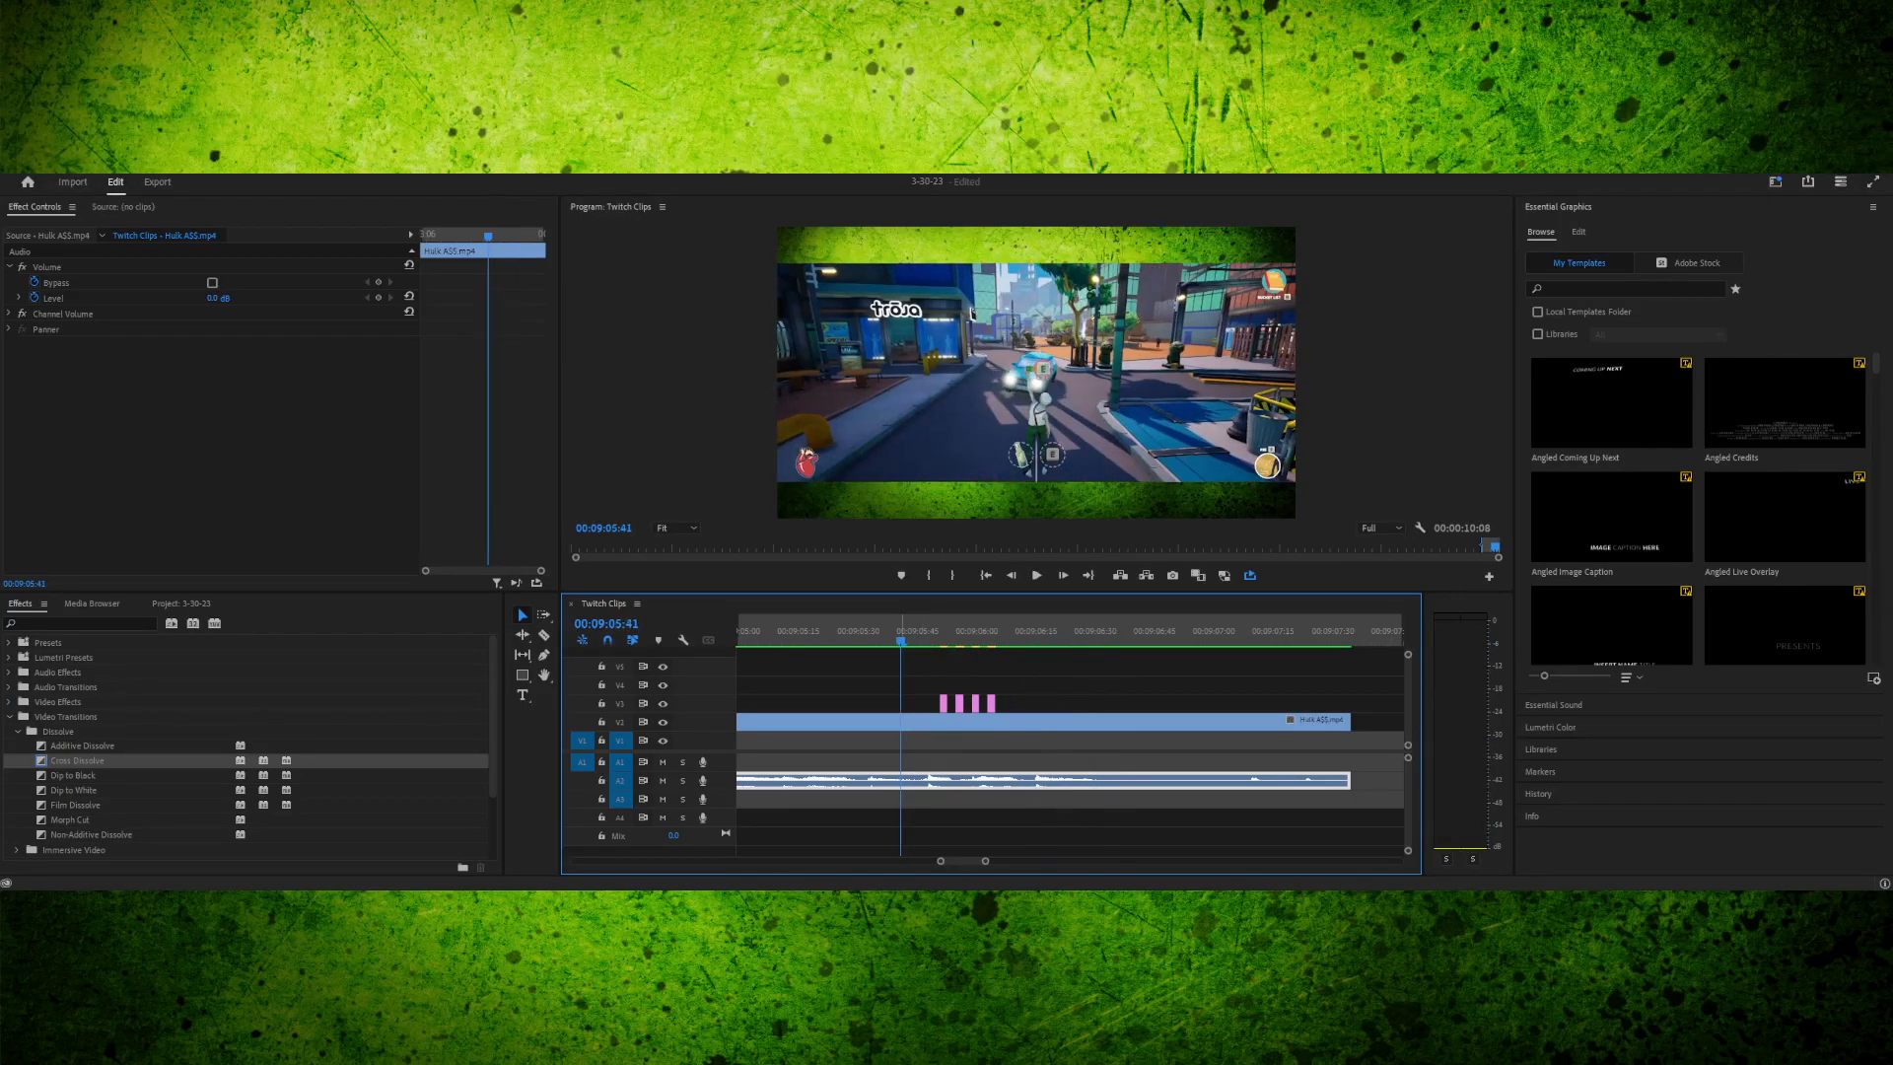
{"action": "key", "text": "space"}
- Go through the pasted effect clips frame by frame and delete the last of the four, at about 00:09:06:04
{"action": "left_click_drag", "start_coordinate": [918, 631], "coordinate": [952, 630]}
{"action": "key", "text": "Right"}
{"action": "key", "text": "Right"}
{"action": "key", "text": "Right"}
{"action": "key", "text": "Right"}
{"action": "key", "text": "Right"}
{"action": "key", "text": "Right"}
{"action": "key", "text": "Right"}
{"action": "key", "text": "Right"}
{"action": "key", "text": "Right"}
{"action": "key", "text": "Right"}
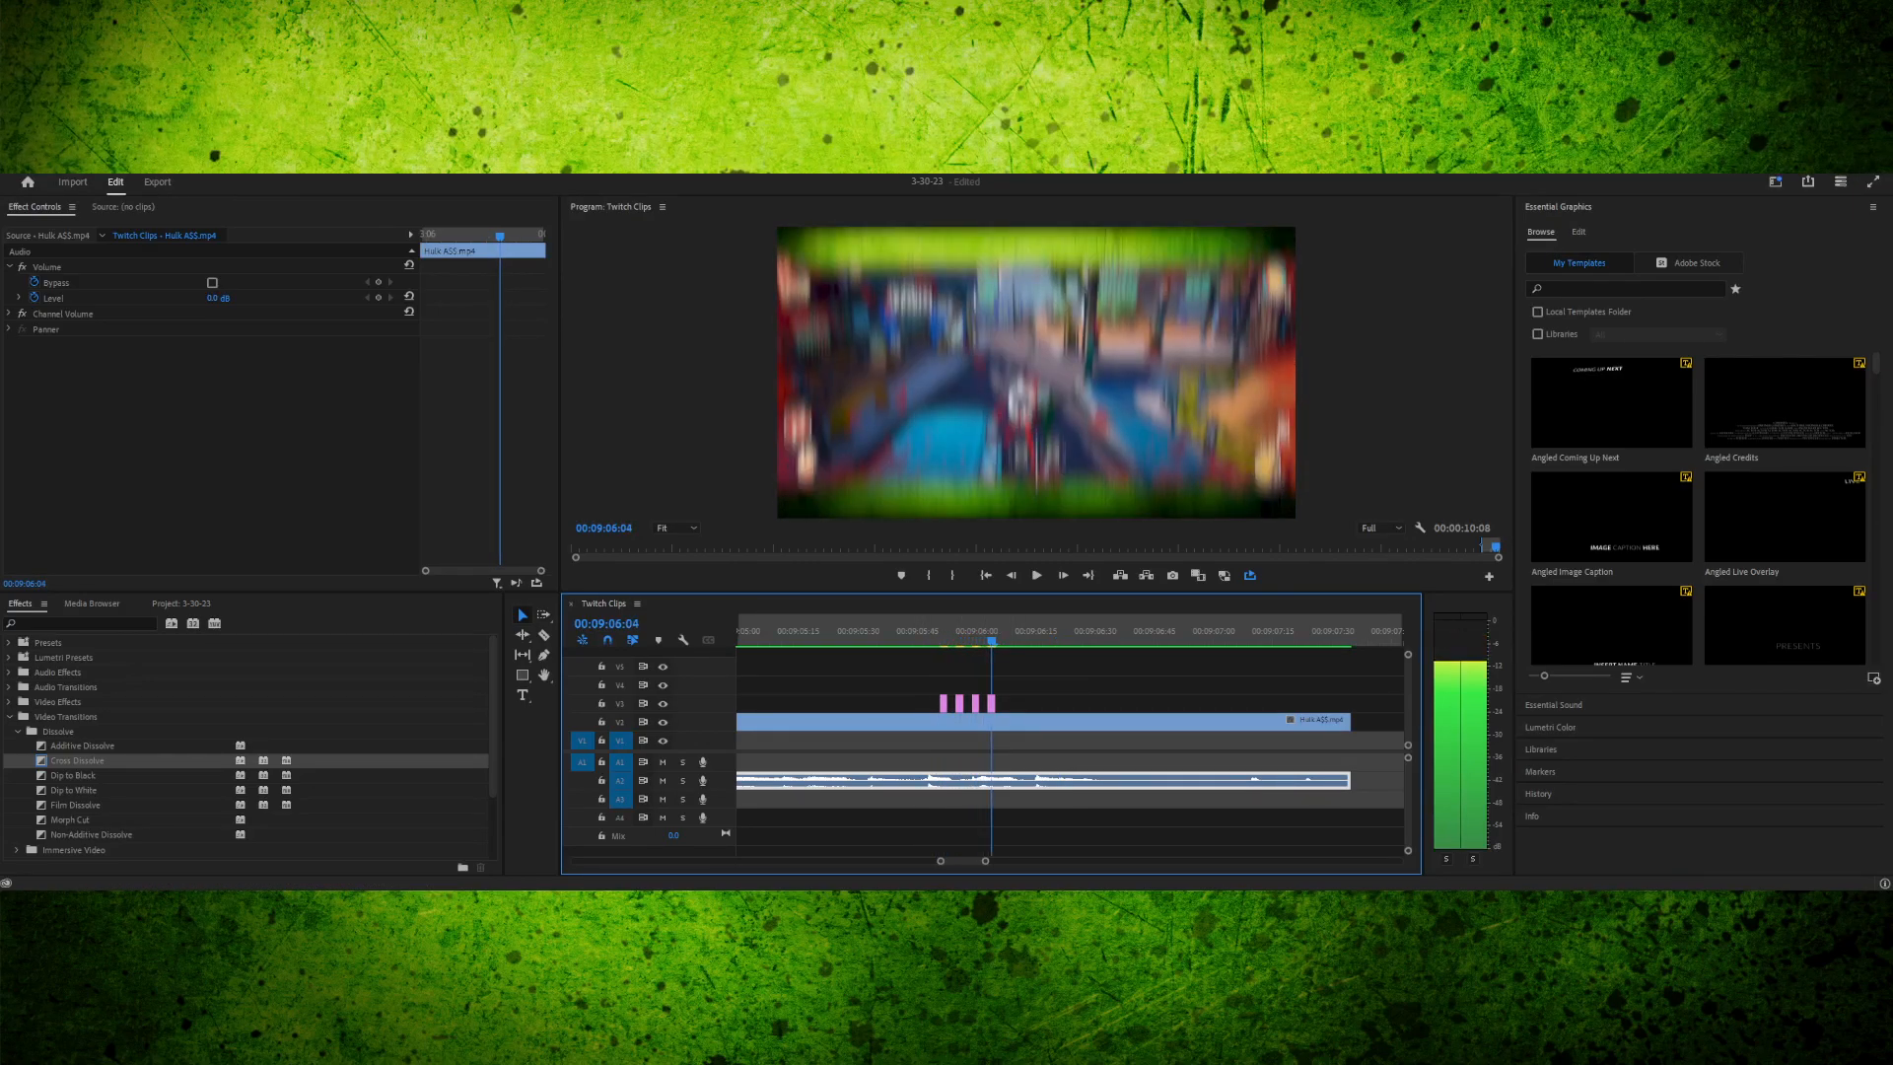
{"action": "key", "text": "Right"}
{"action": "key", "text": "Left"}
{"action": "key", "text": "Left"}
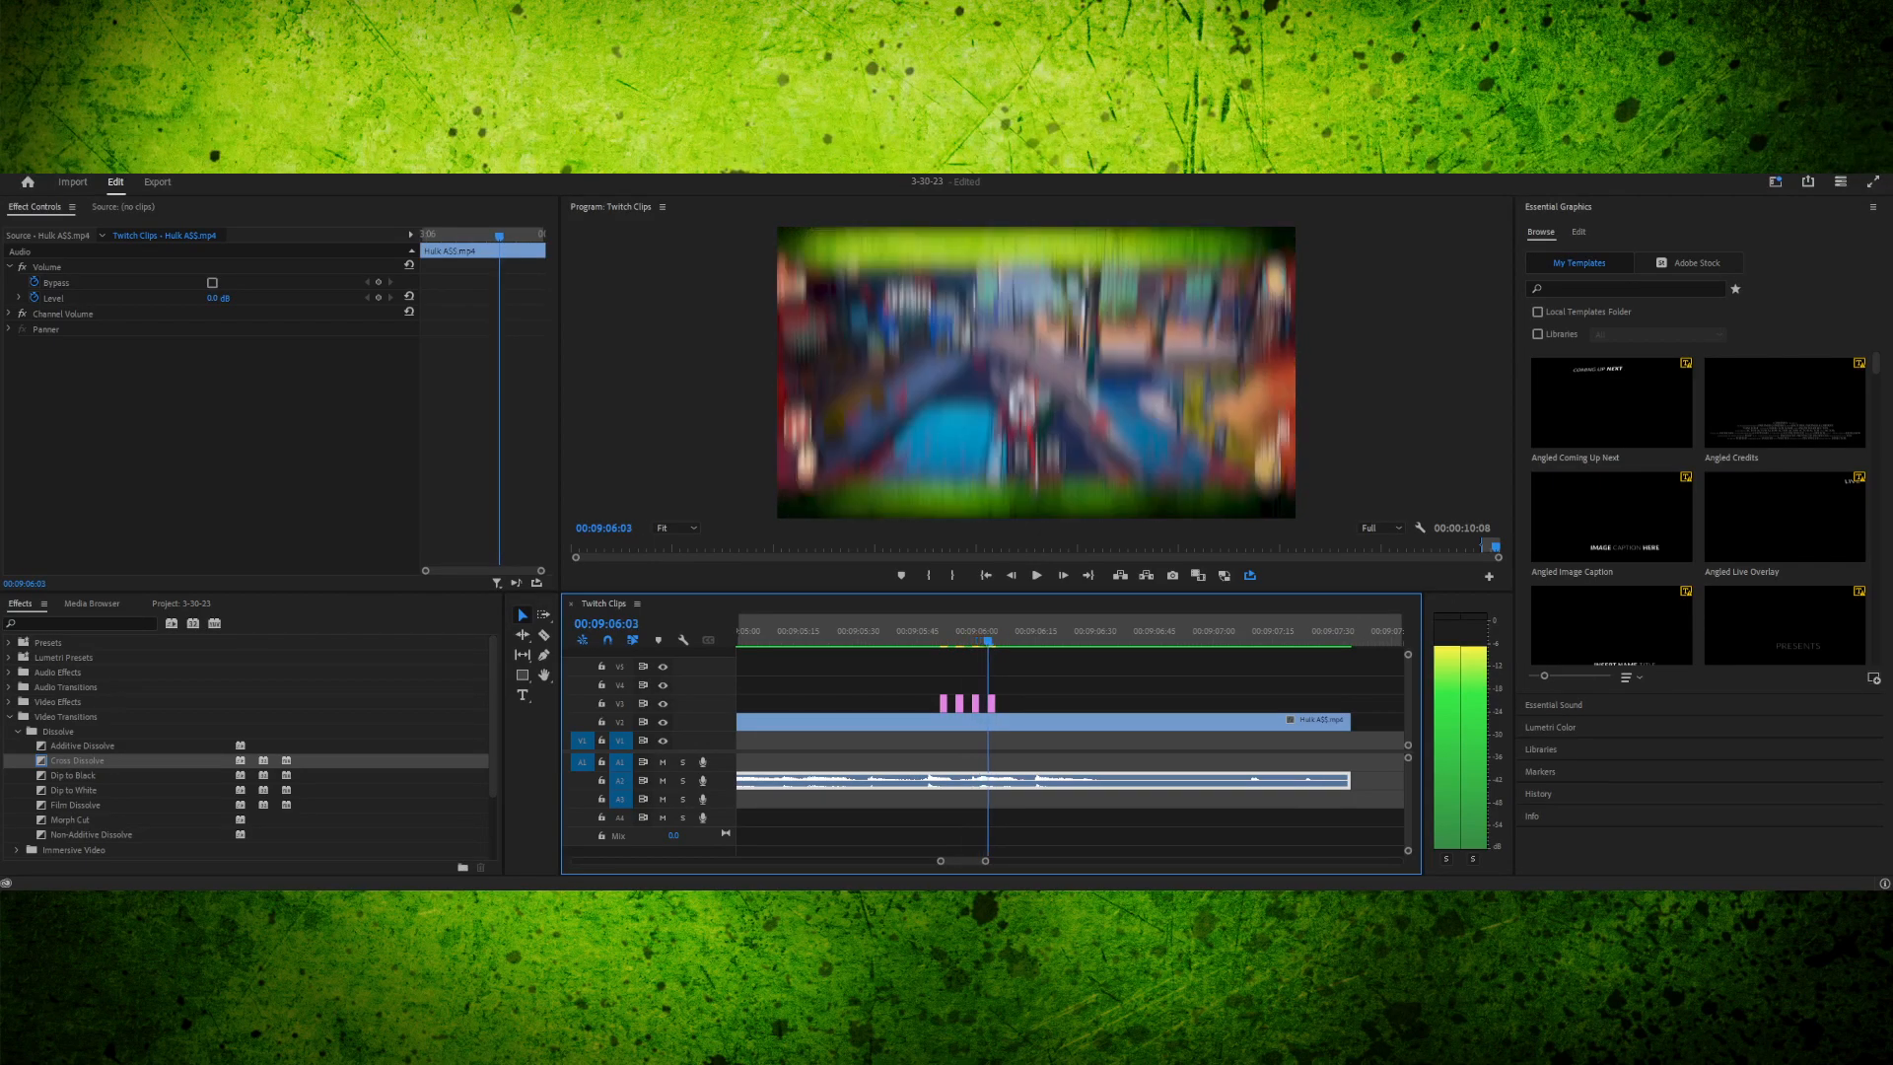
{"action": "key", "text": "Right"}
{"action": "key", "text": "Right"}
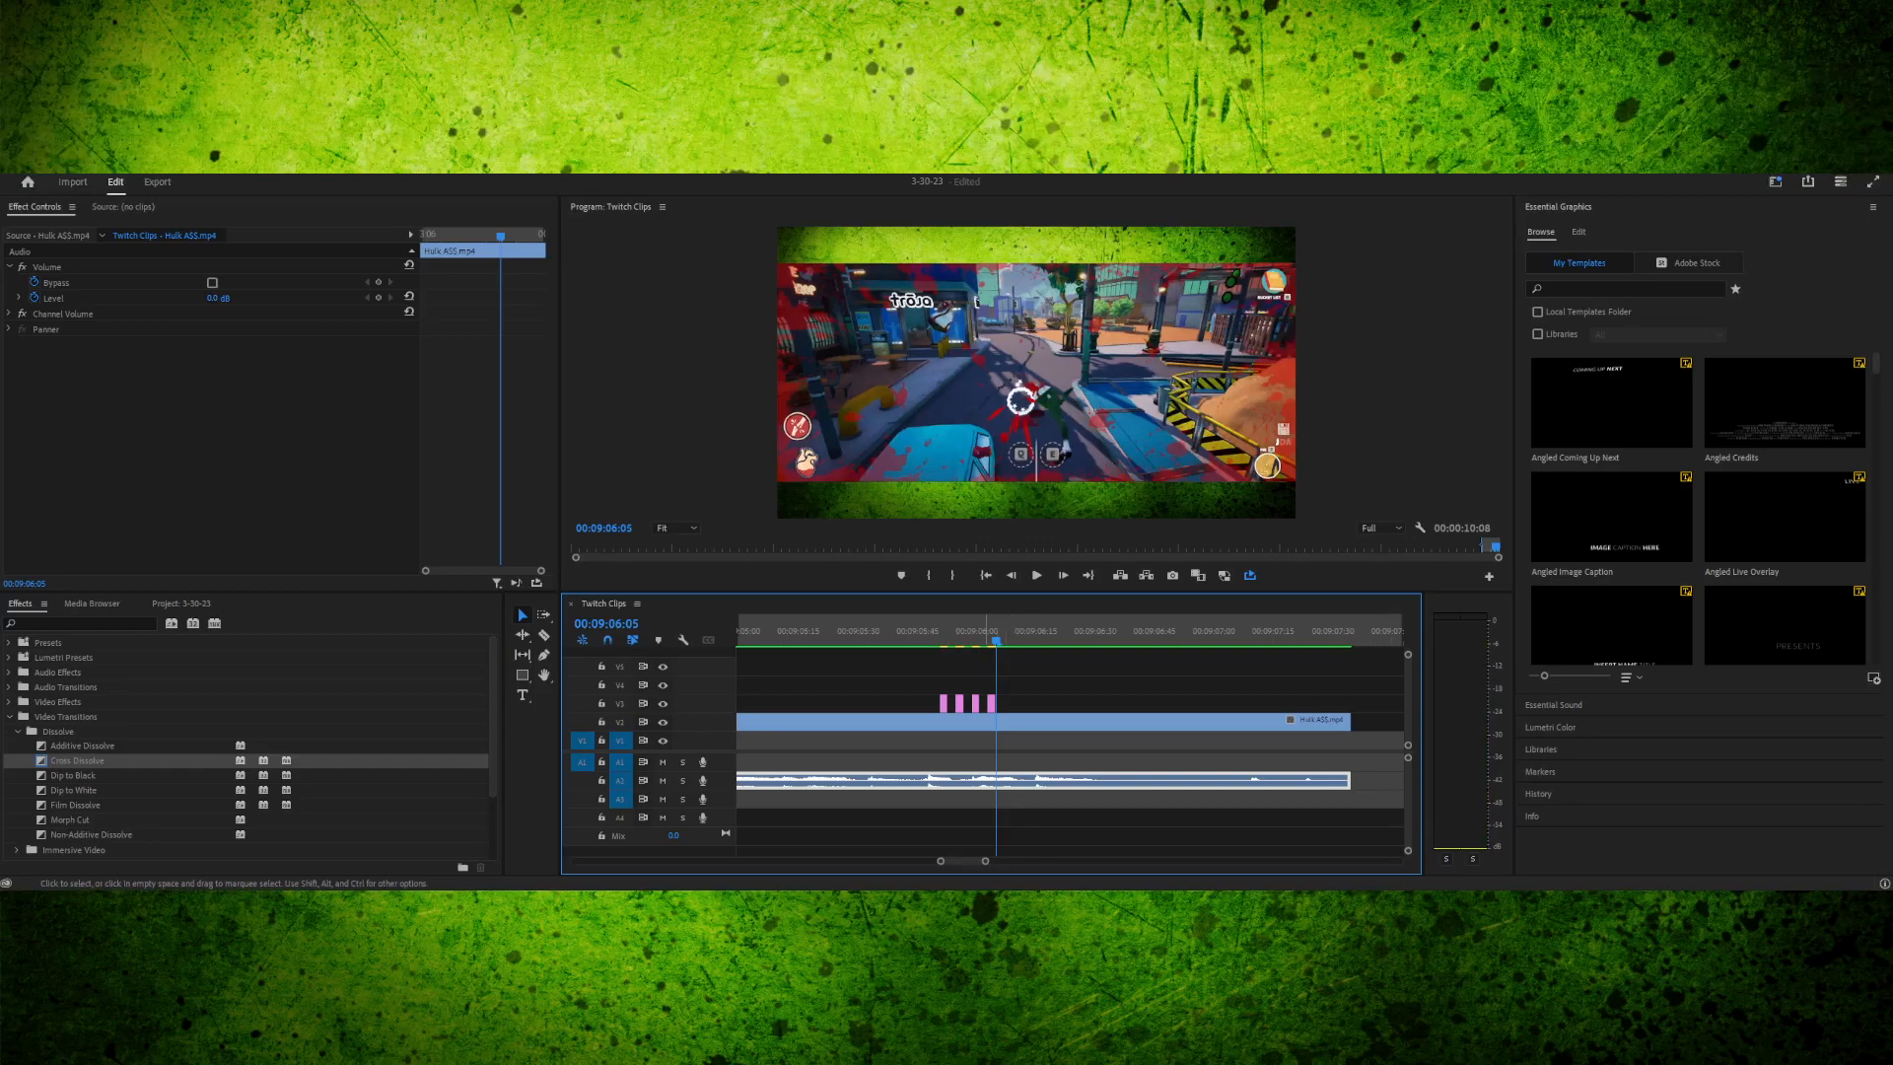
{"action": "left_click", "coordinate": [991, 703]}
{"action": "key", "text": "Delete"}
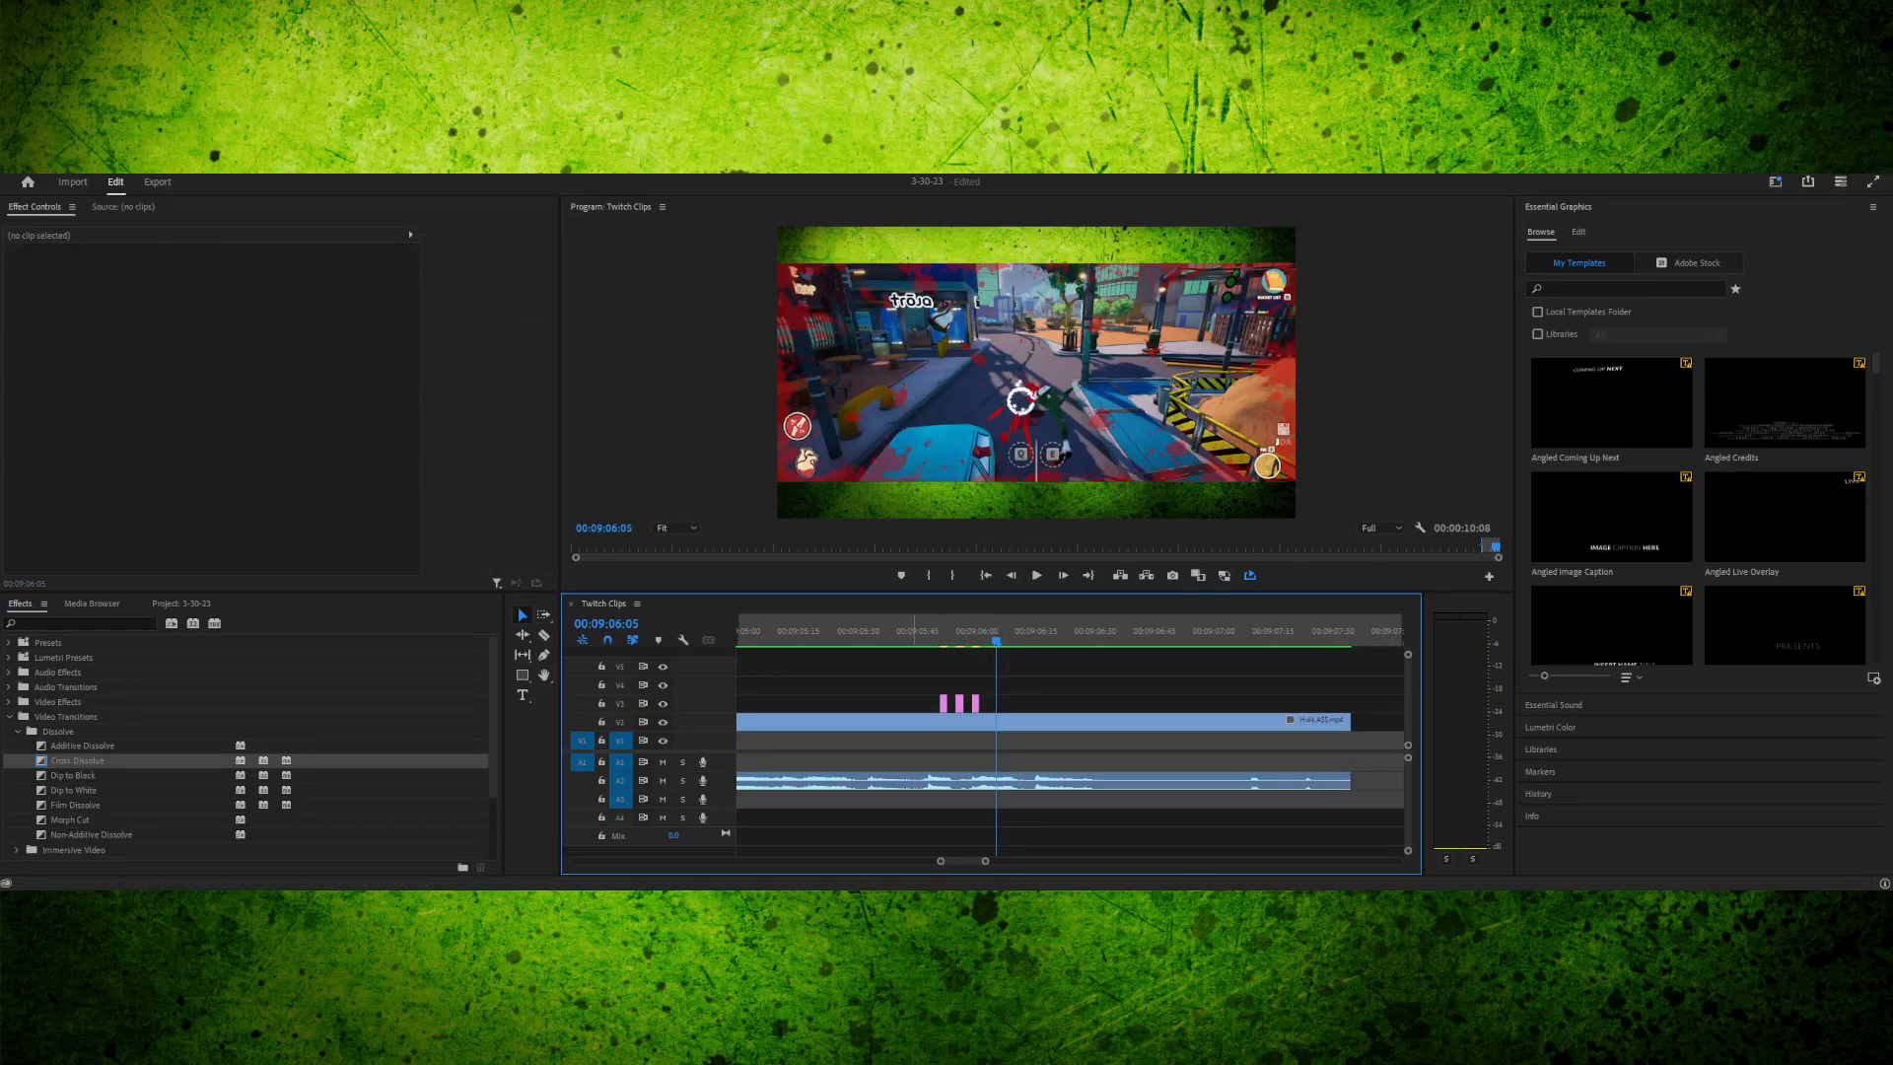
- Play back the car impact with the three remaining effect clips and return to the first blurred frame at 00:09:05:52
{"action": "left_click", "coordinate": [915, 631]}
{"action": "key", "text": "space"}
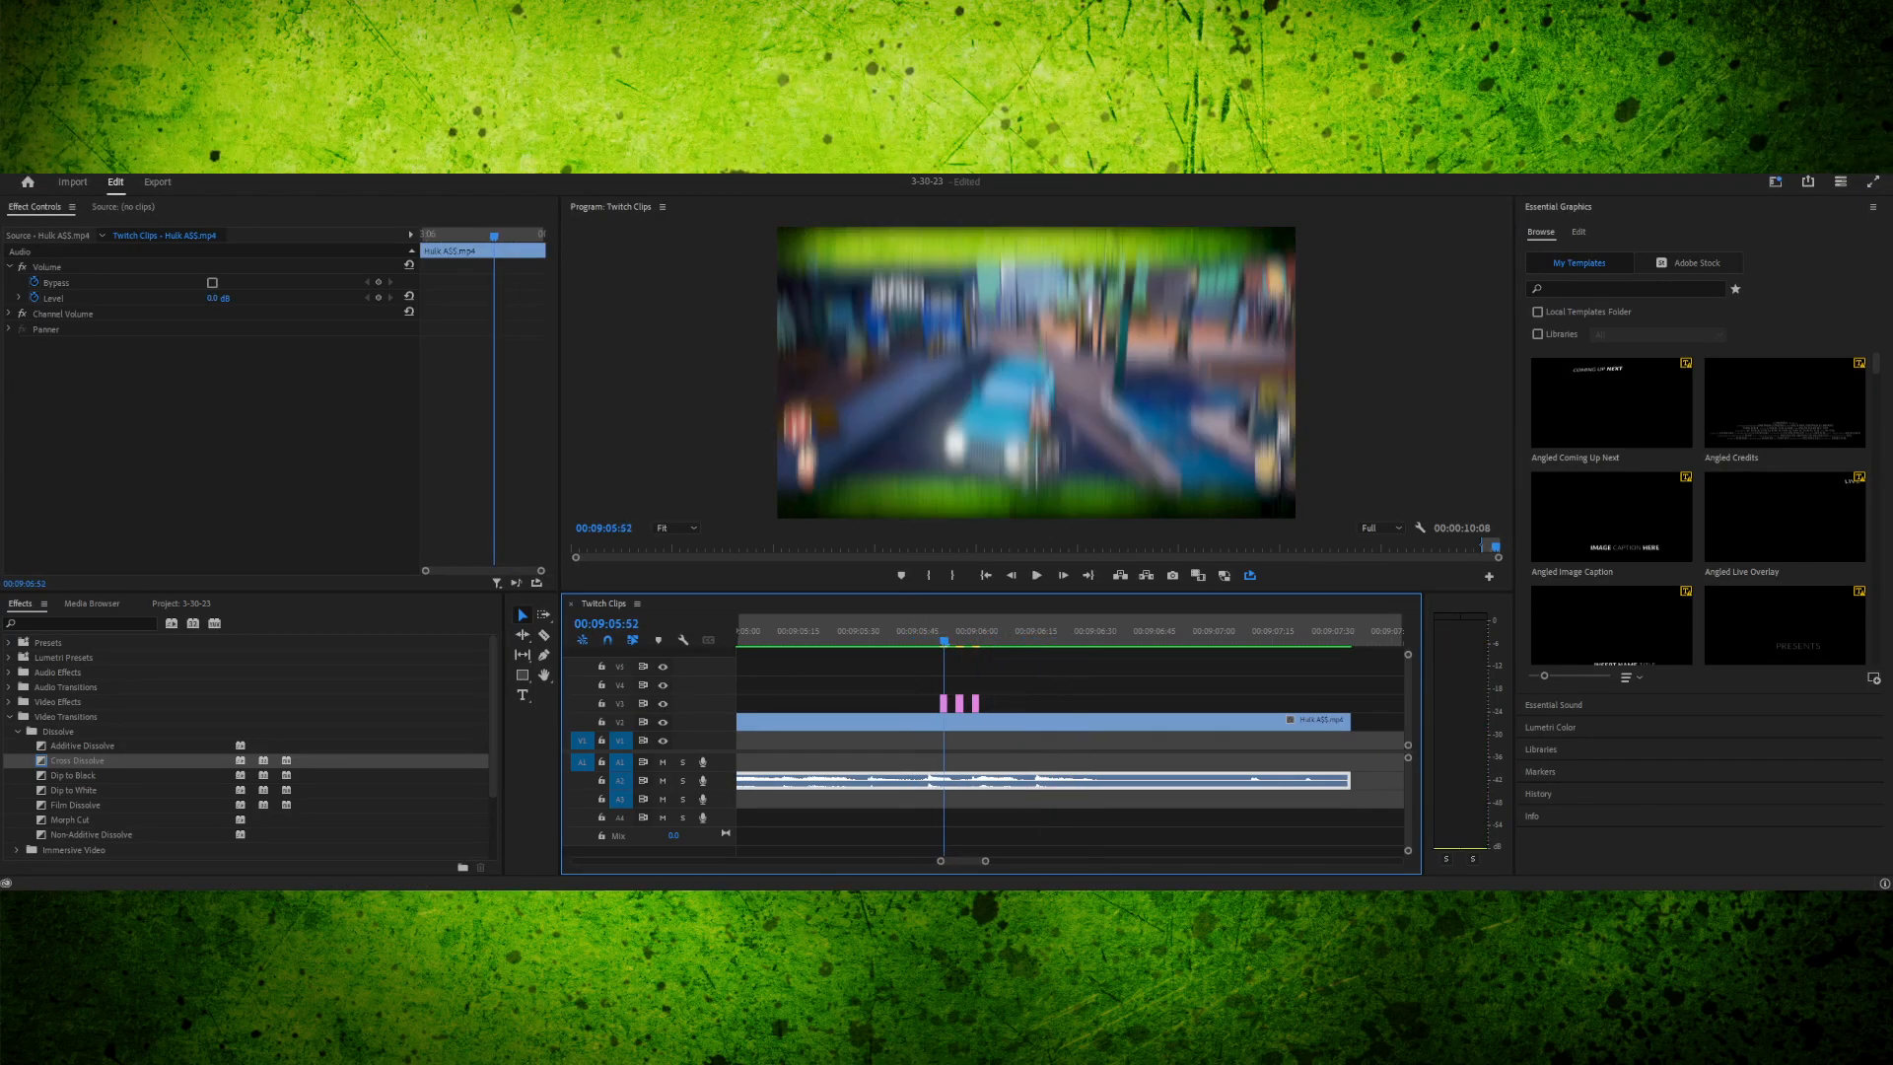
{"action": "key", "text": "space"}
{"action": "key", "text": "space"}
{"action": "key", "text": "space"}
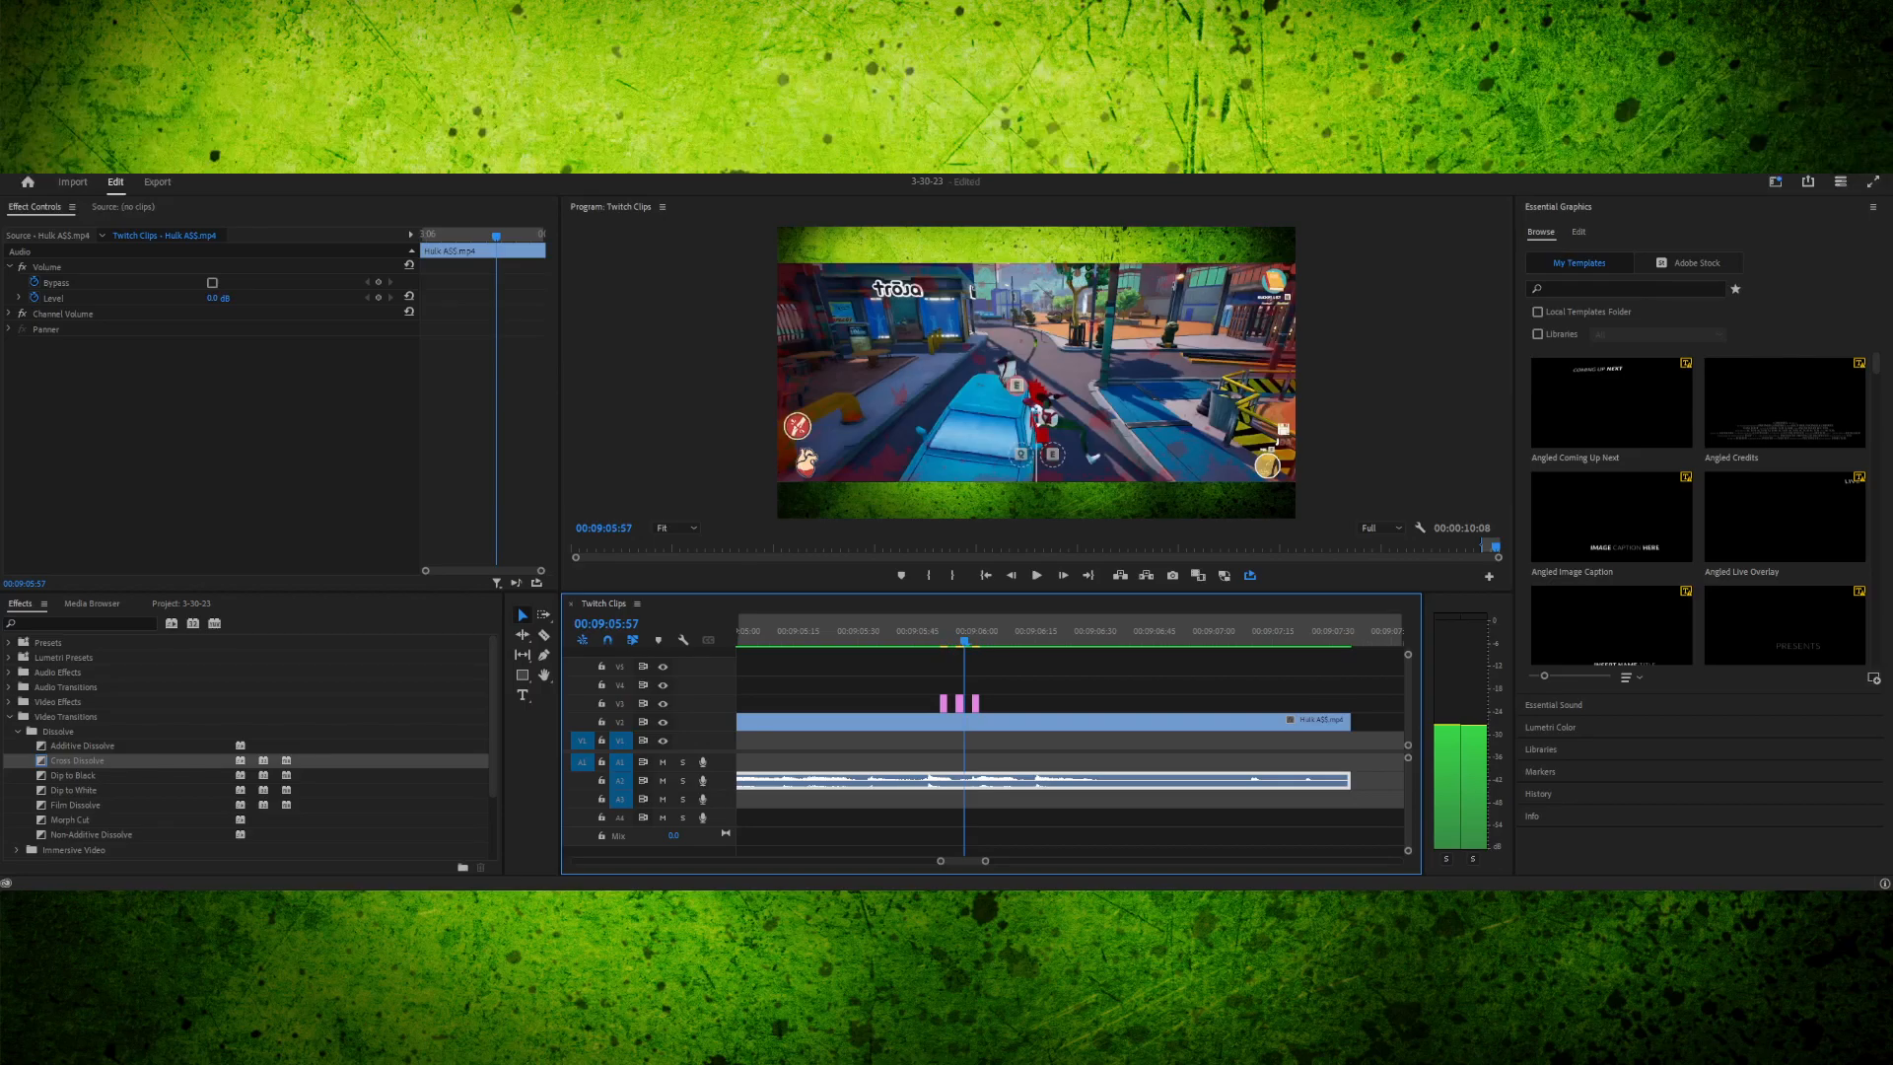
{"action": "key", "text": "Left"}
{"action": "key", "text": "Left"}
{"action": "key", "text": "Left"}
{"action": "key", "text": "Left"}
{"action": "key", "text": "Left"}
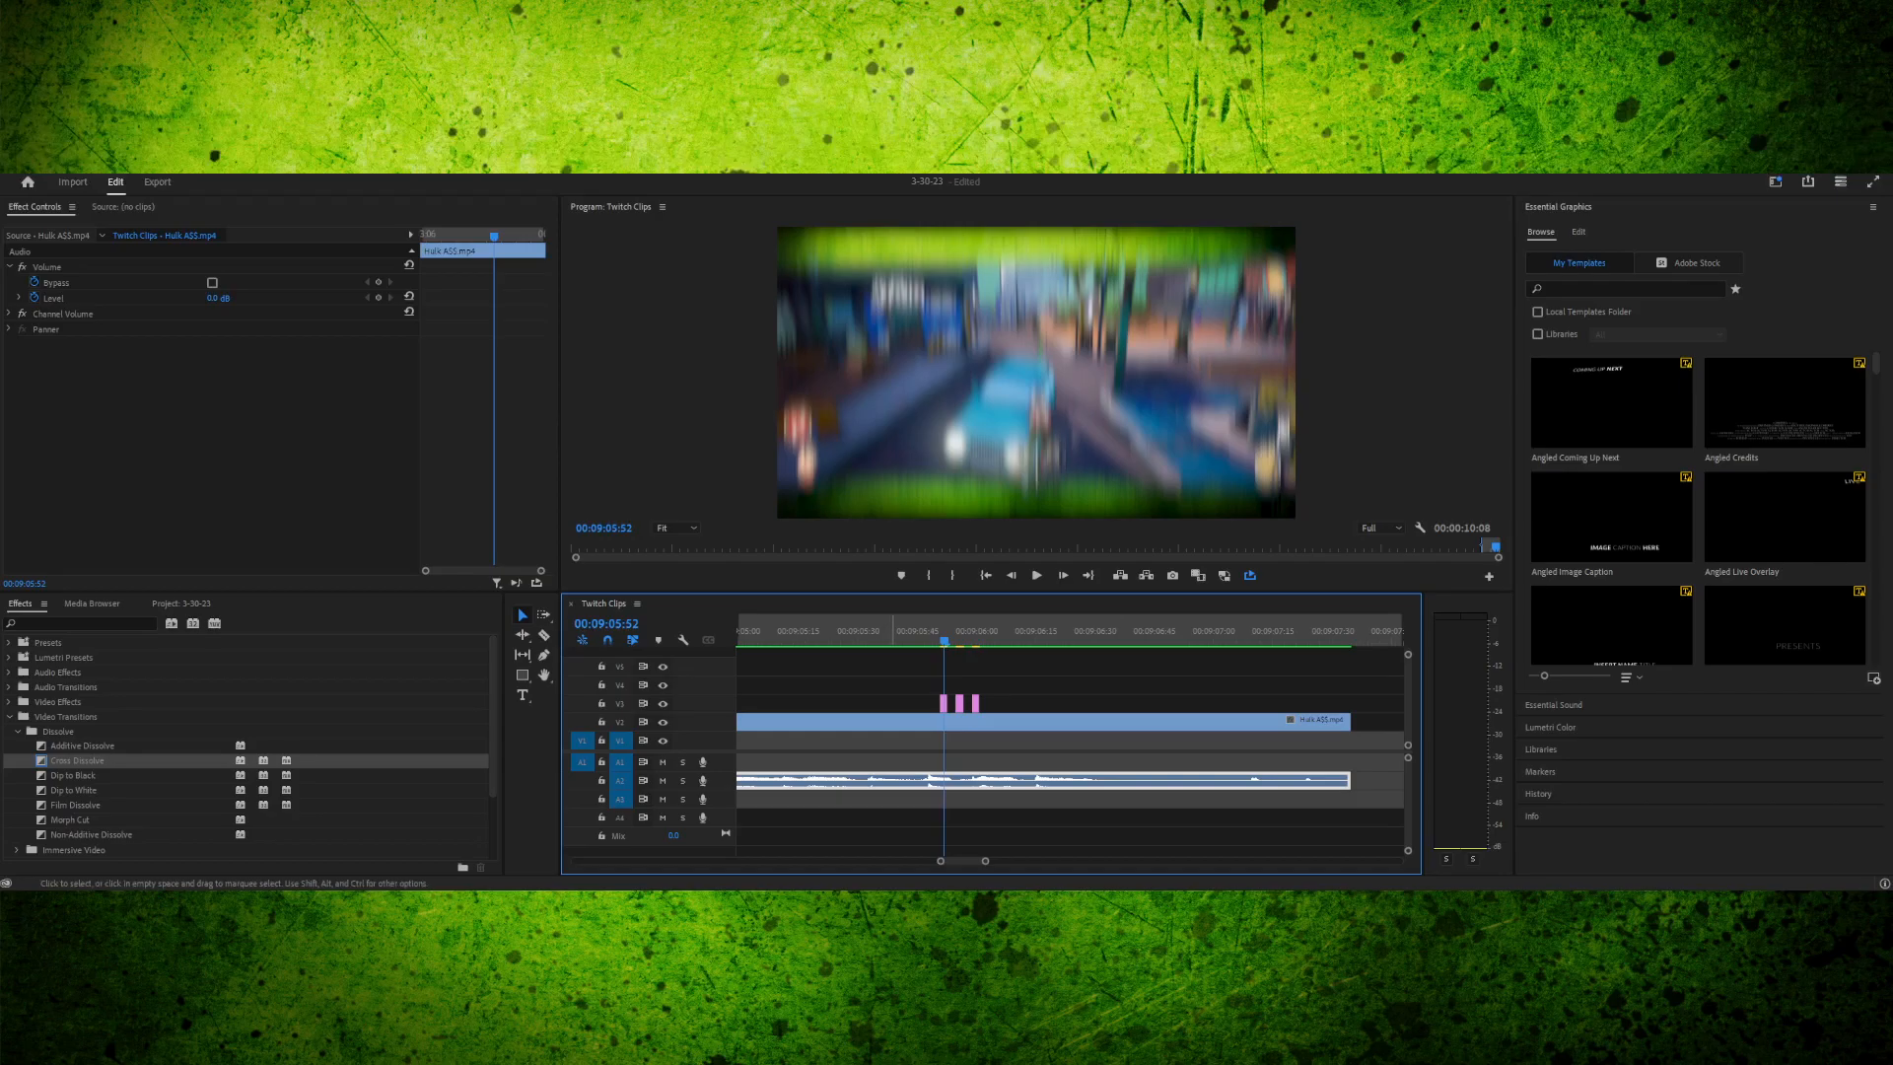
- Draw a four-point mask around the gameplay picture for the Directional Blur on the first adjustment layer at 00:09:05:52
{"action": "left_click", "coordinate": [10, 717]}
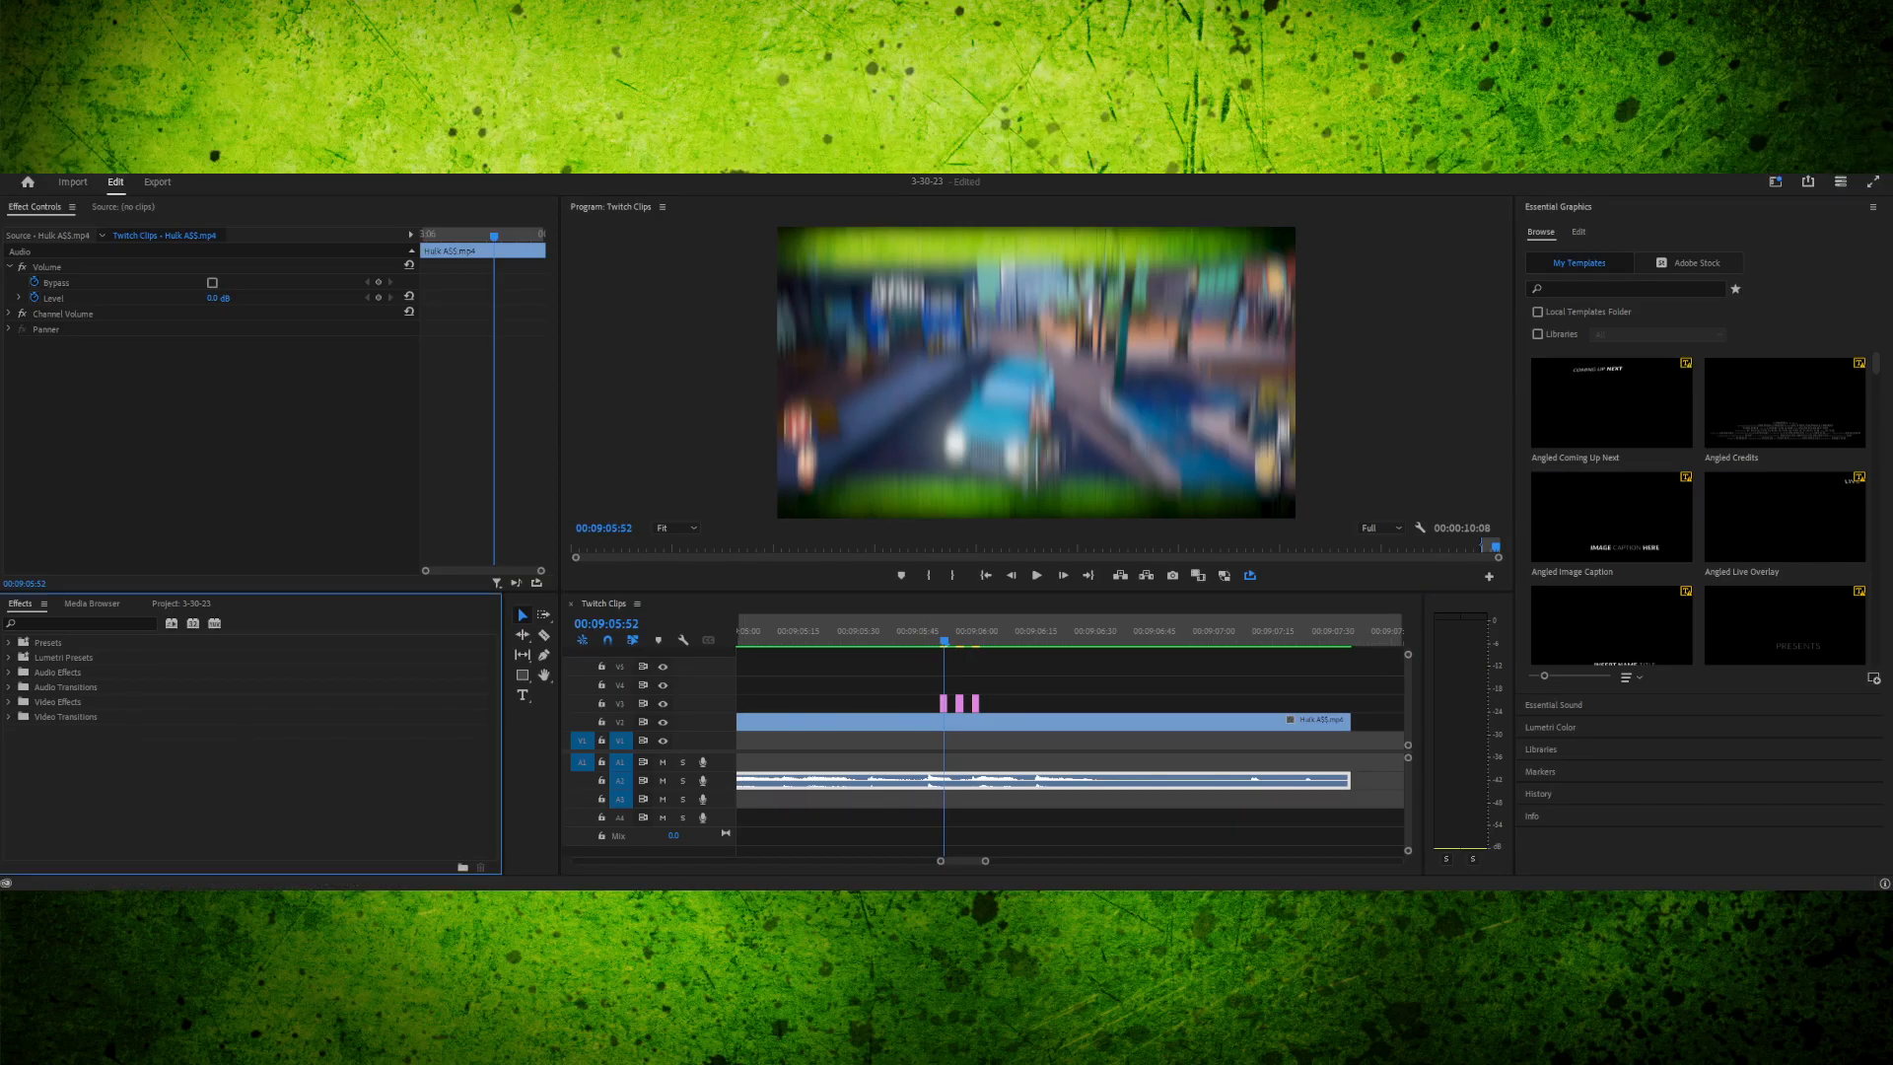
{"action": "left_click", "coordinate": [944, 704]}
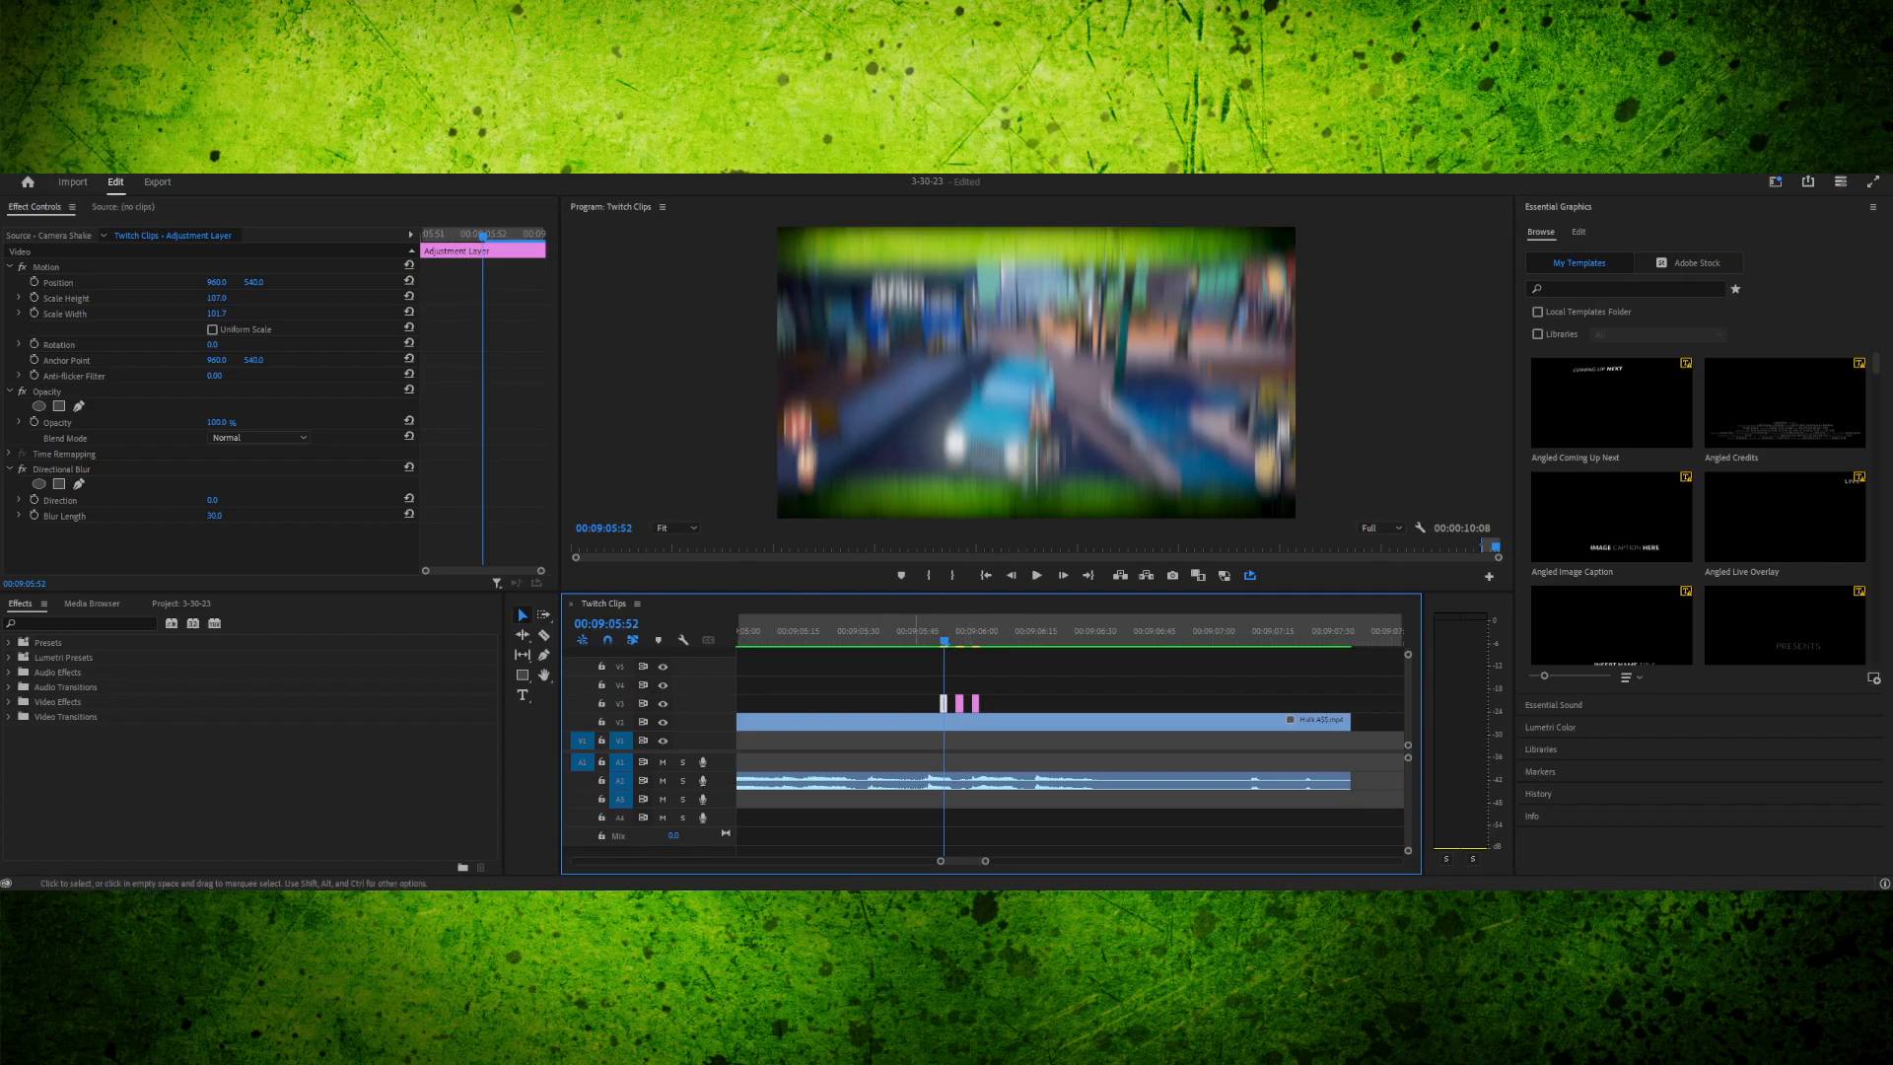
{"action": "left_click", "coordinate": [62, 469]}
{"action": "left_click", "coordinate": [47, 391]}
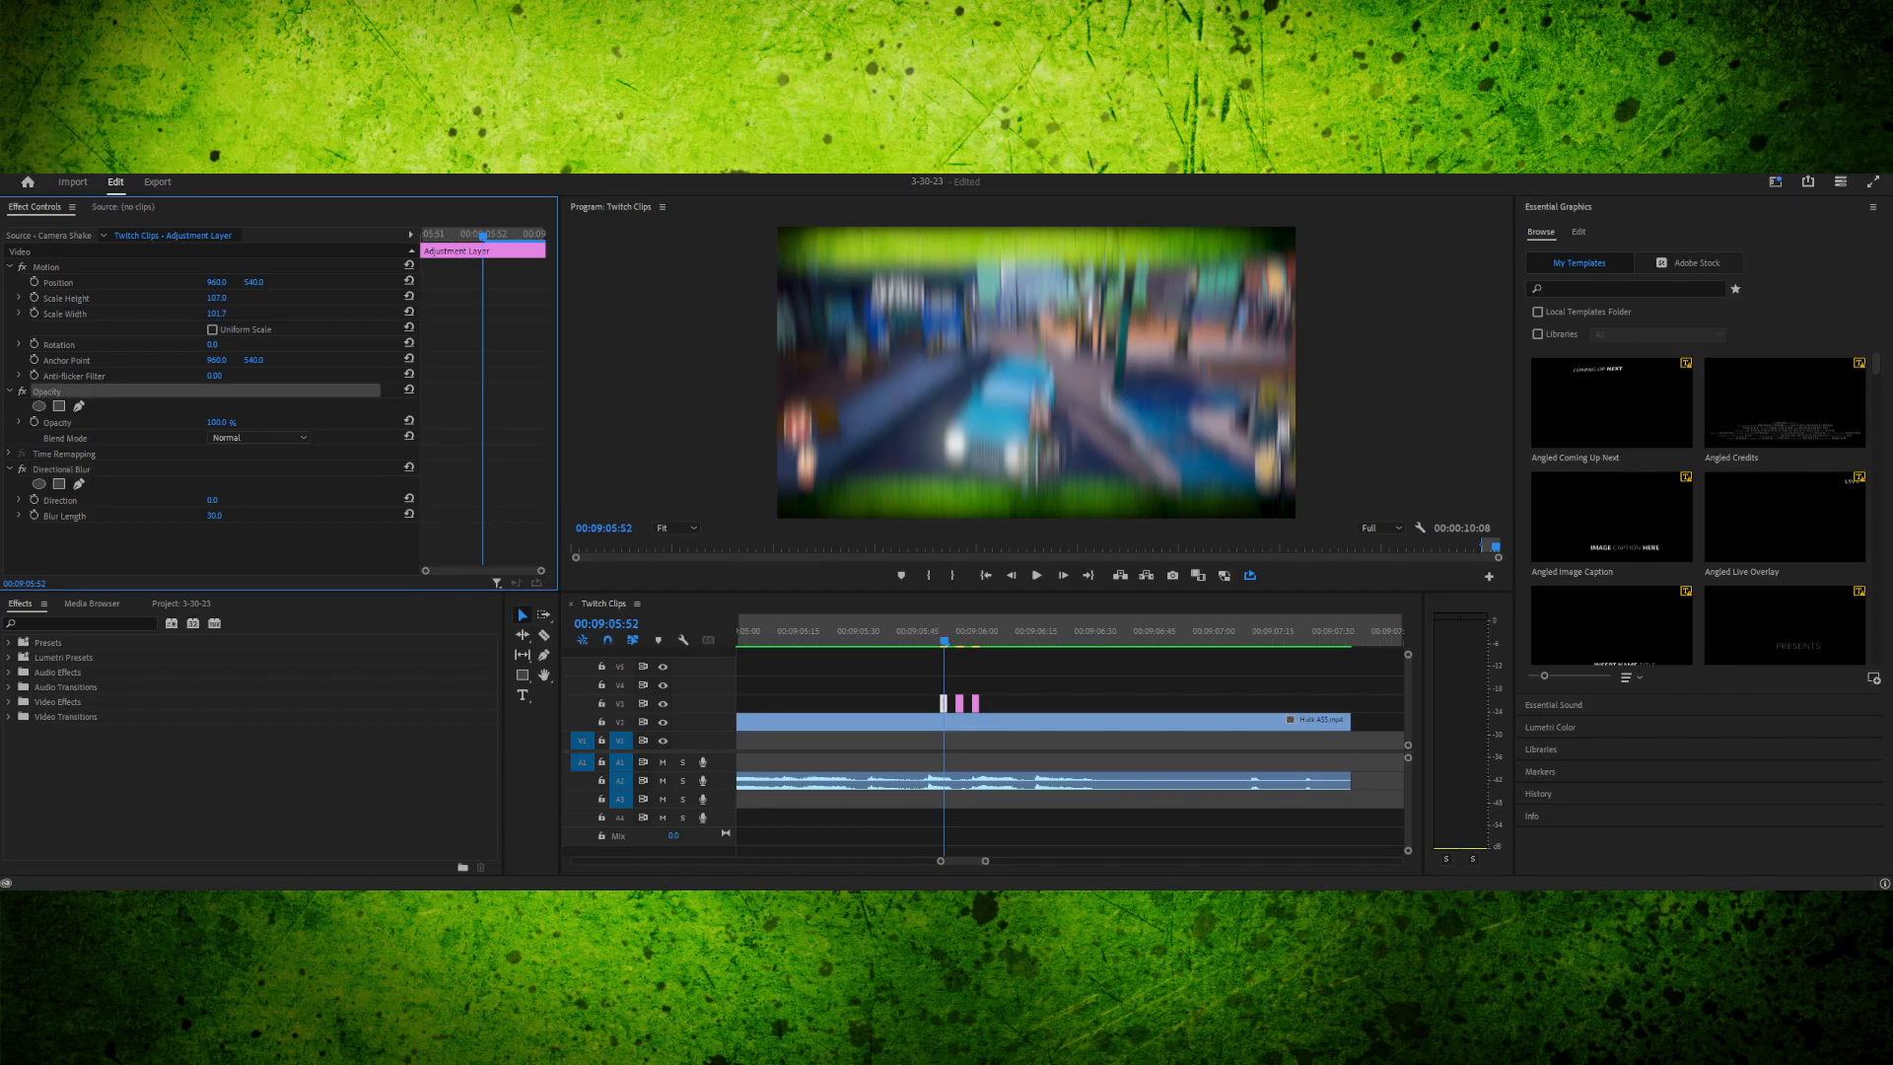
{"action": "left_click", "coordinate": [62, 469]}
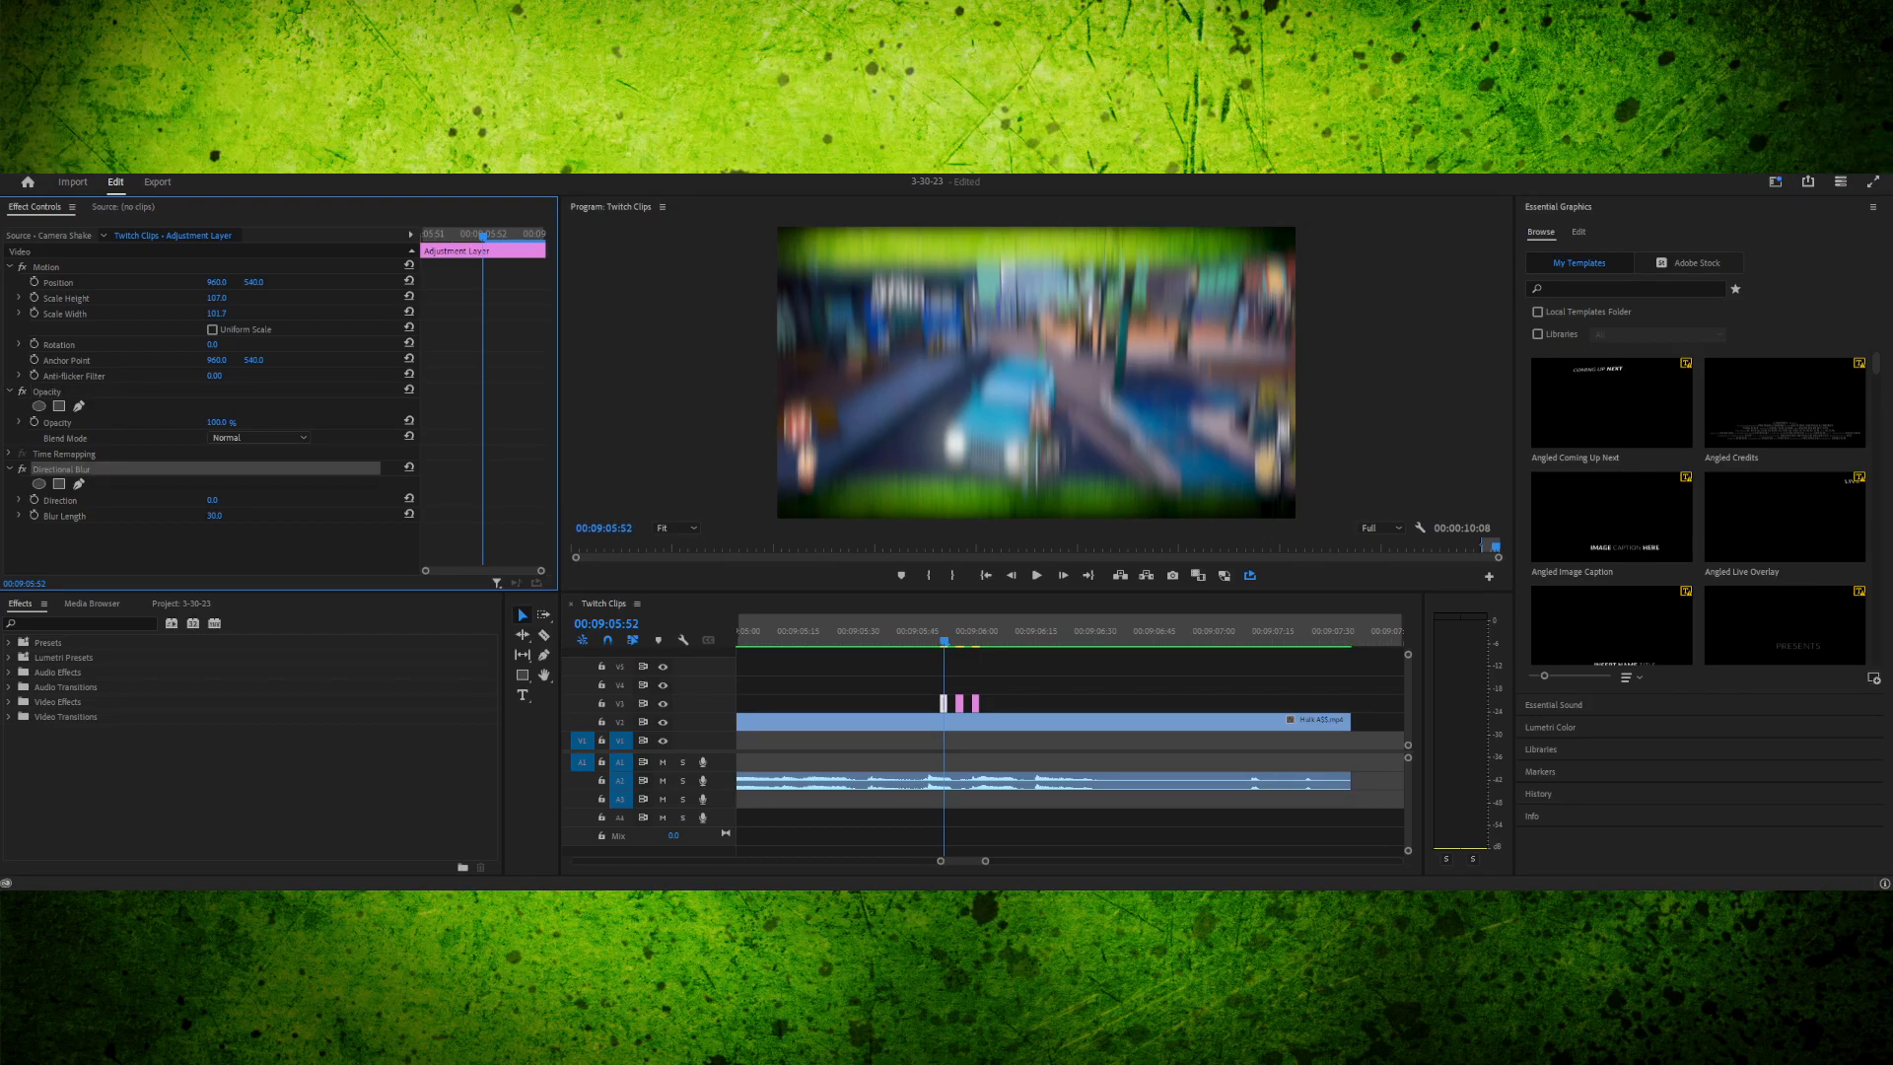
{"action": "left_click", "coordinate": [47, 391]}
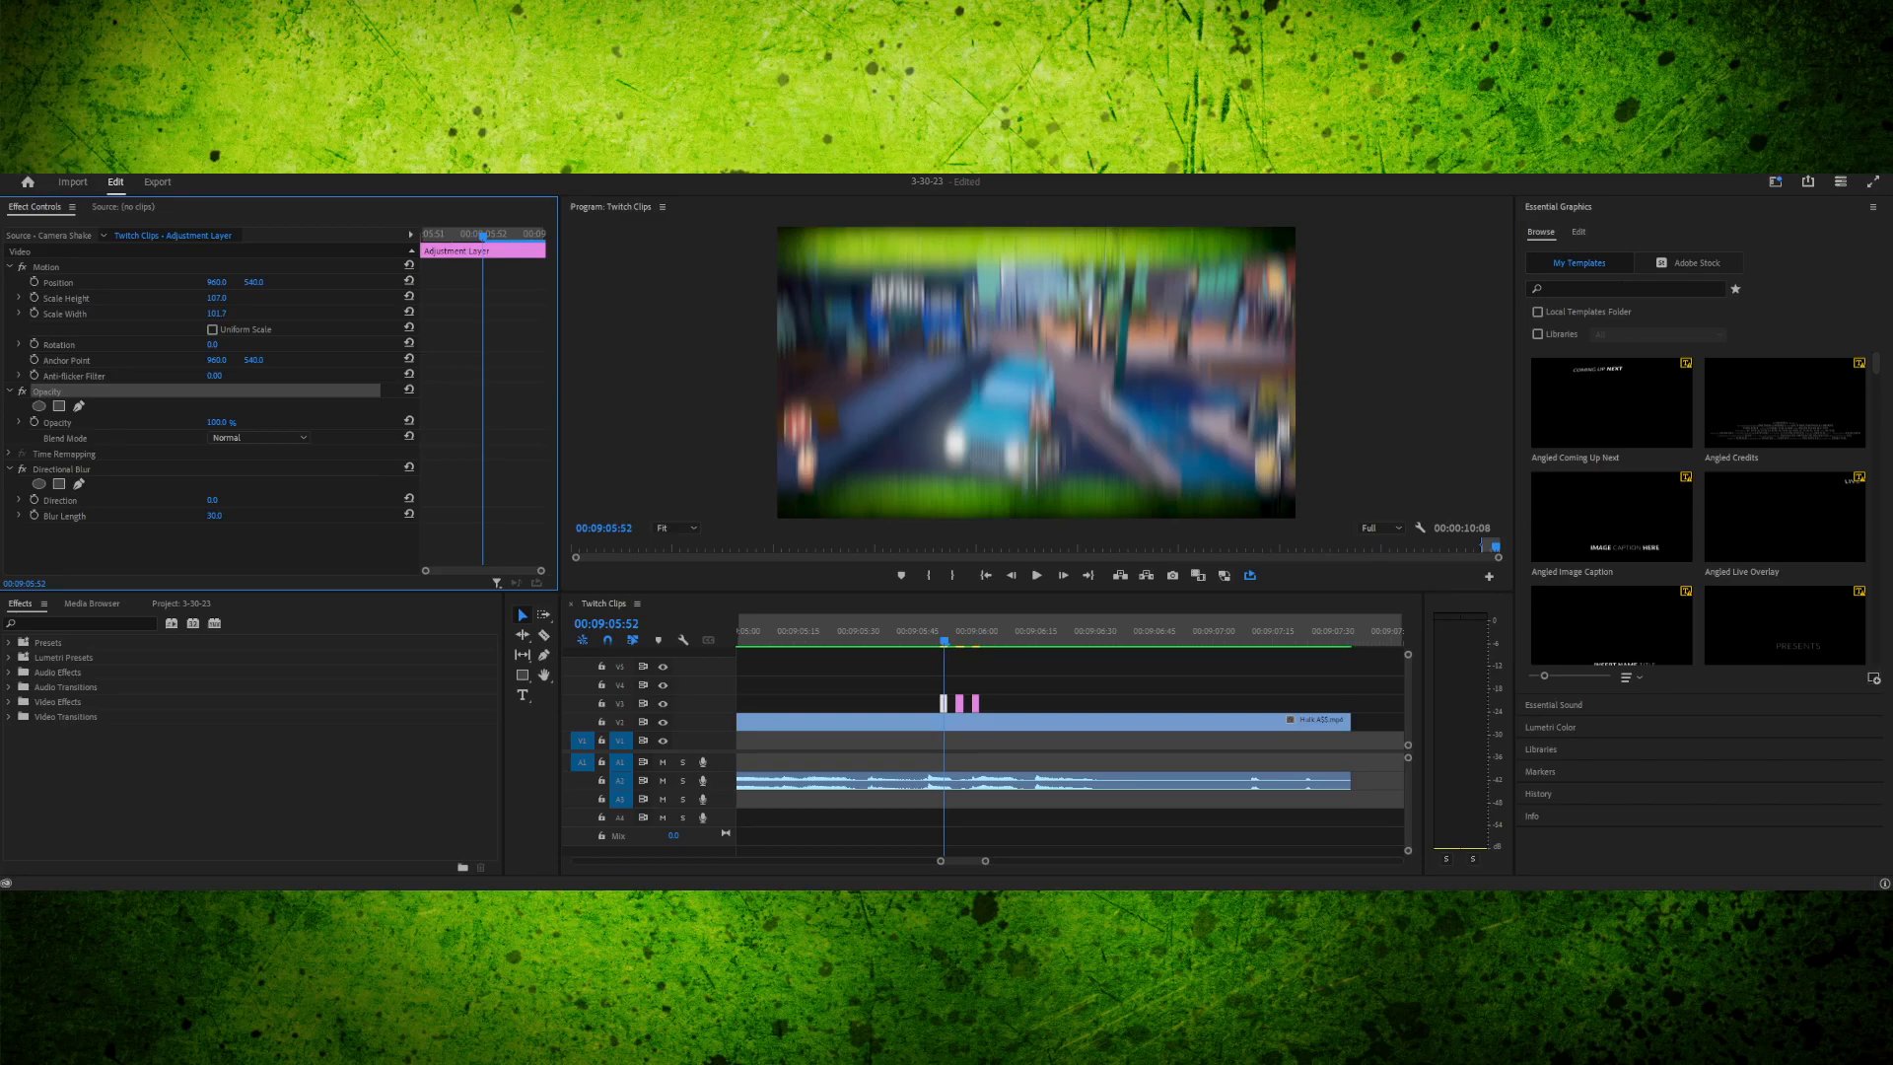
{"action": "left_click", "coordinate": [62, 469]}
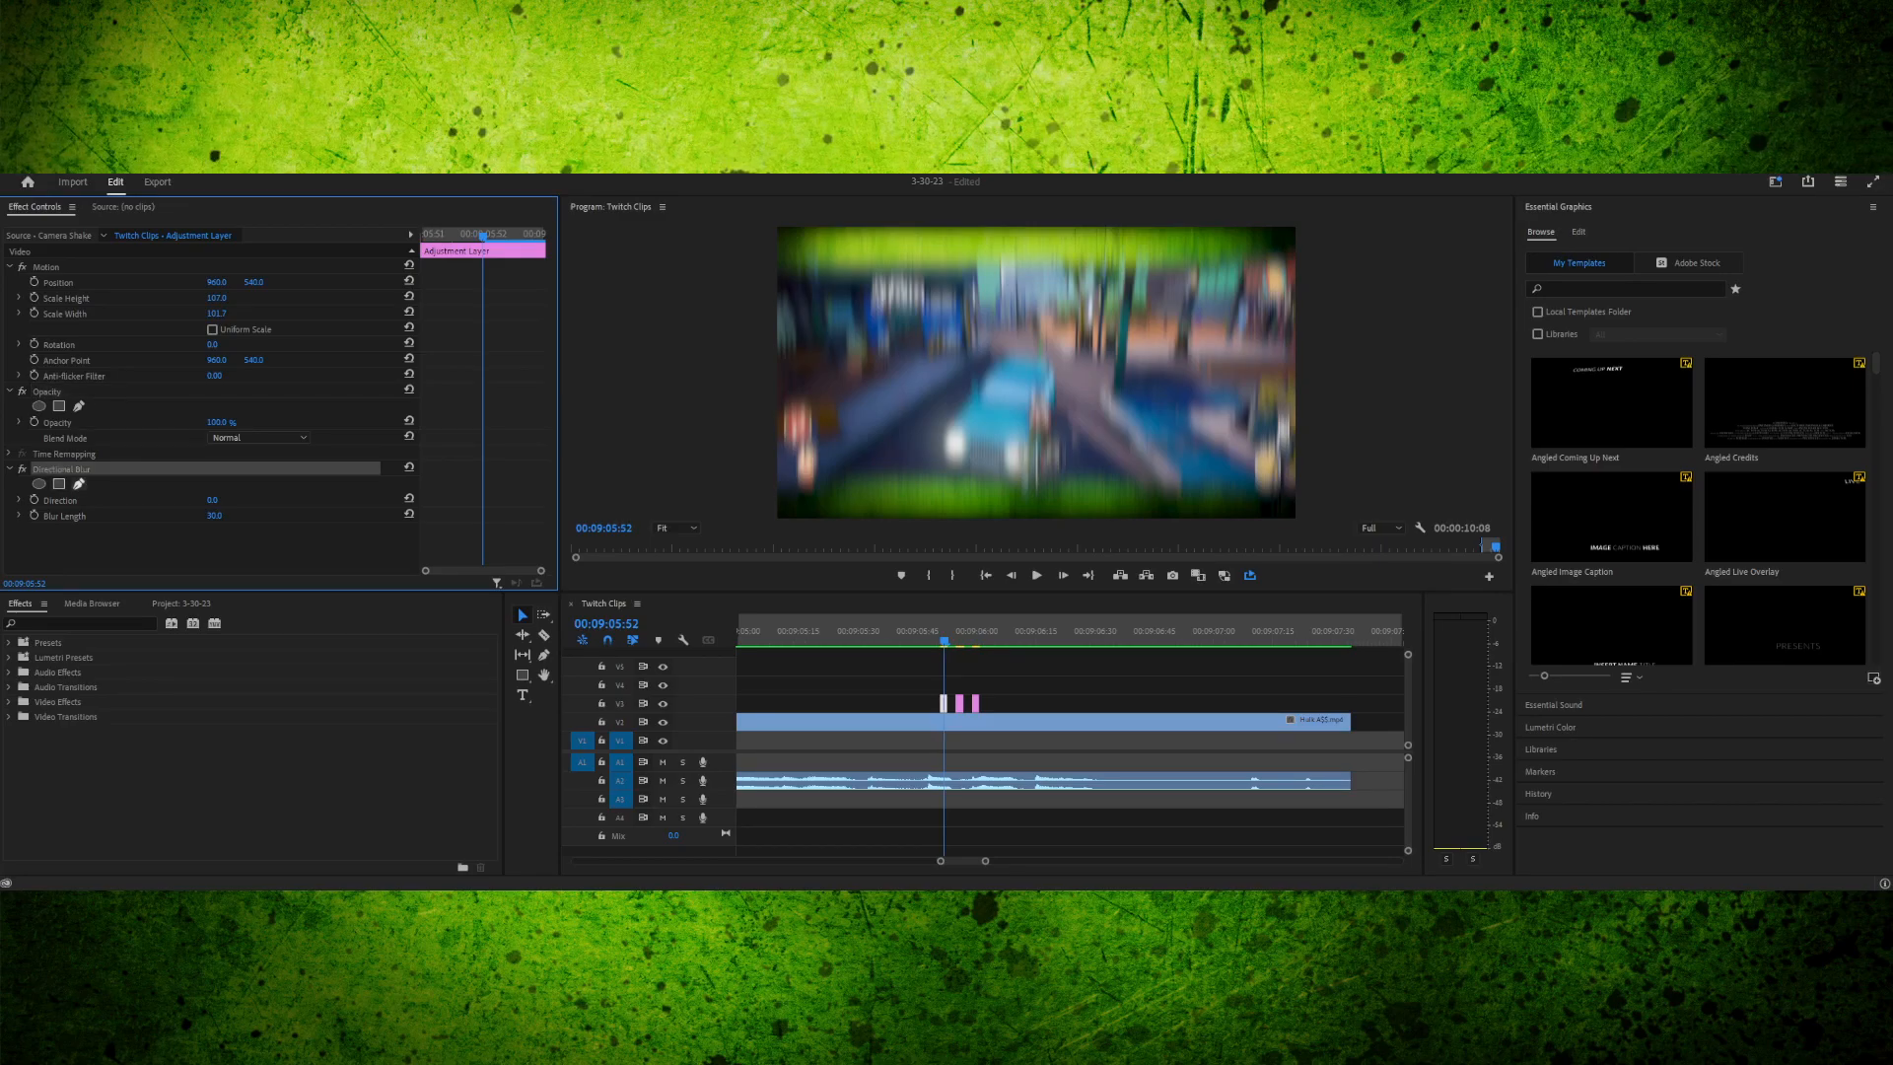
{"action": "left_click", "coordinate": [79, 484]}
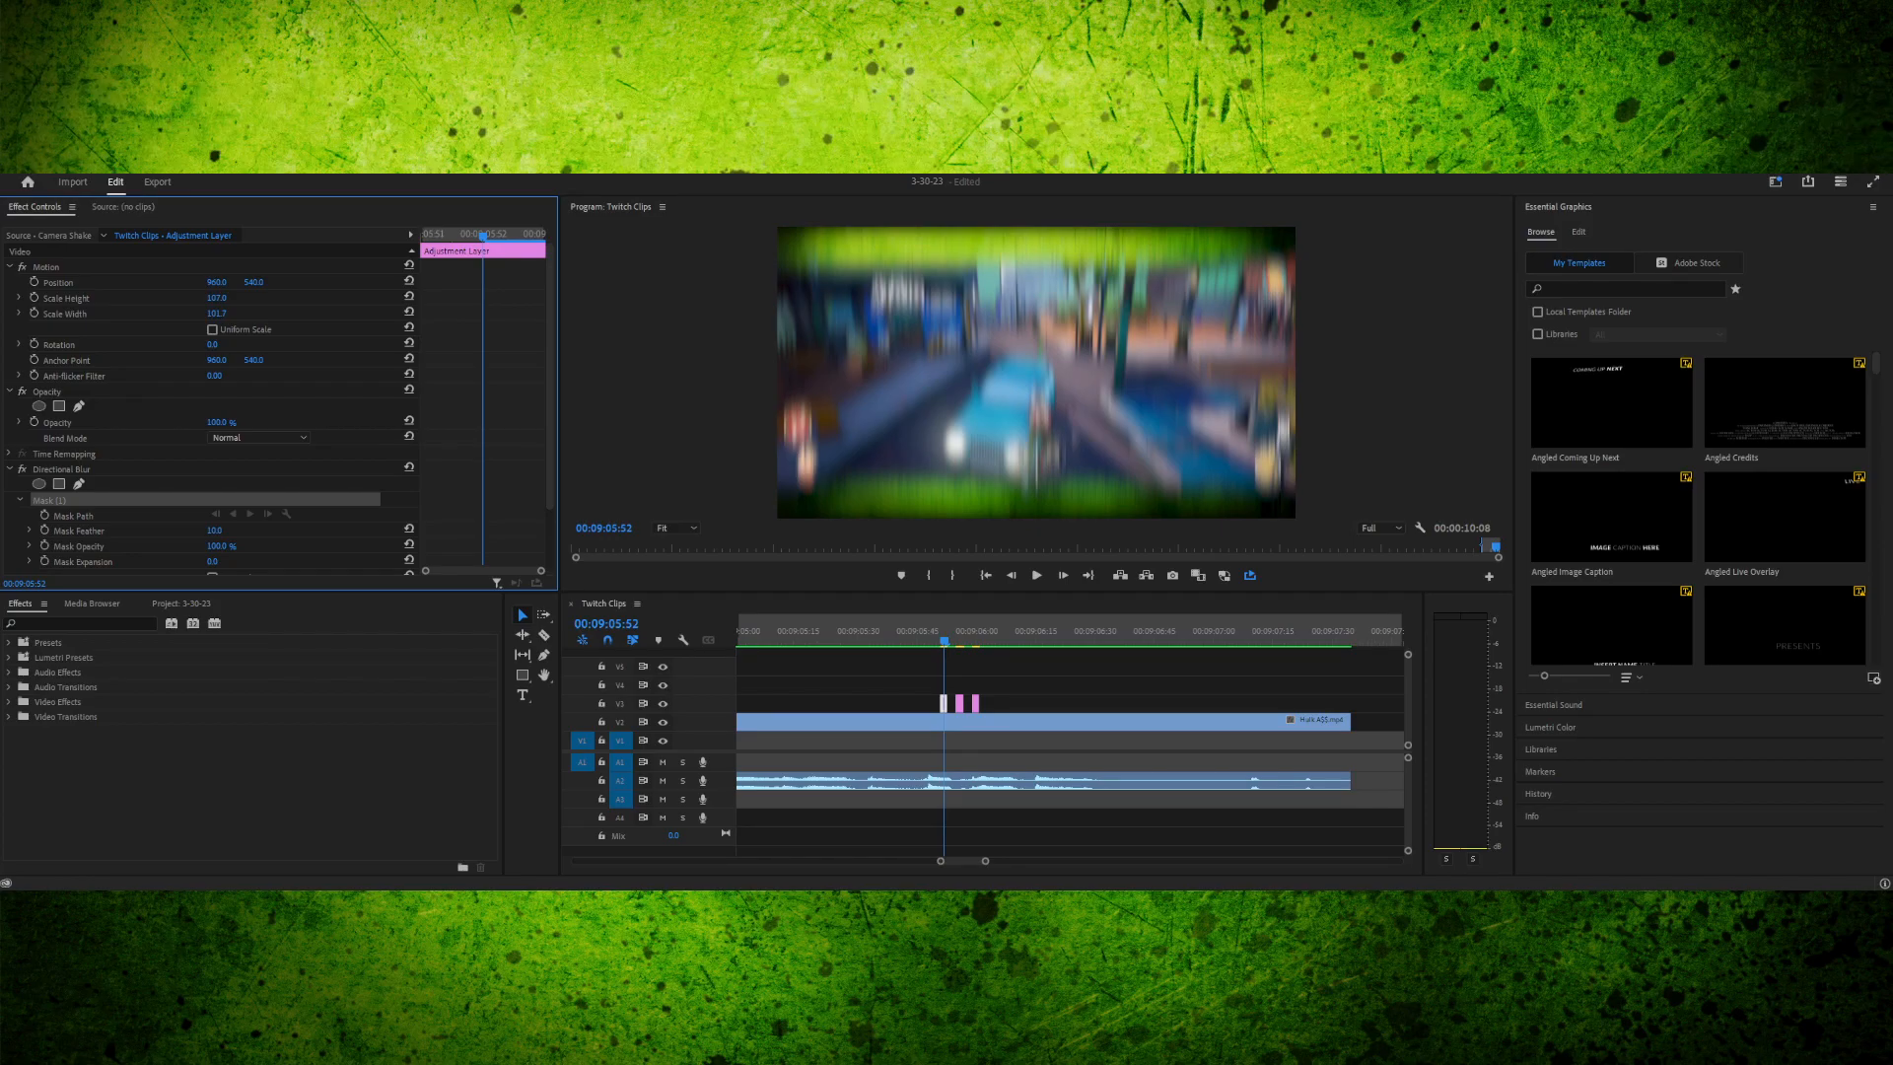
{"action": "left_click", "coordinate": [1294, 482]}
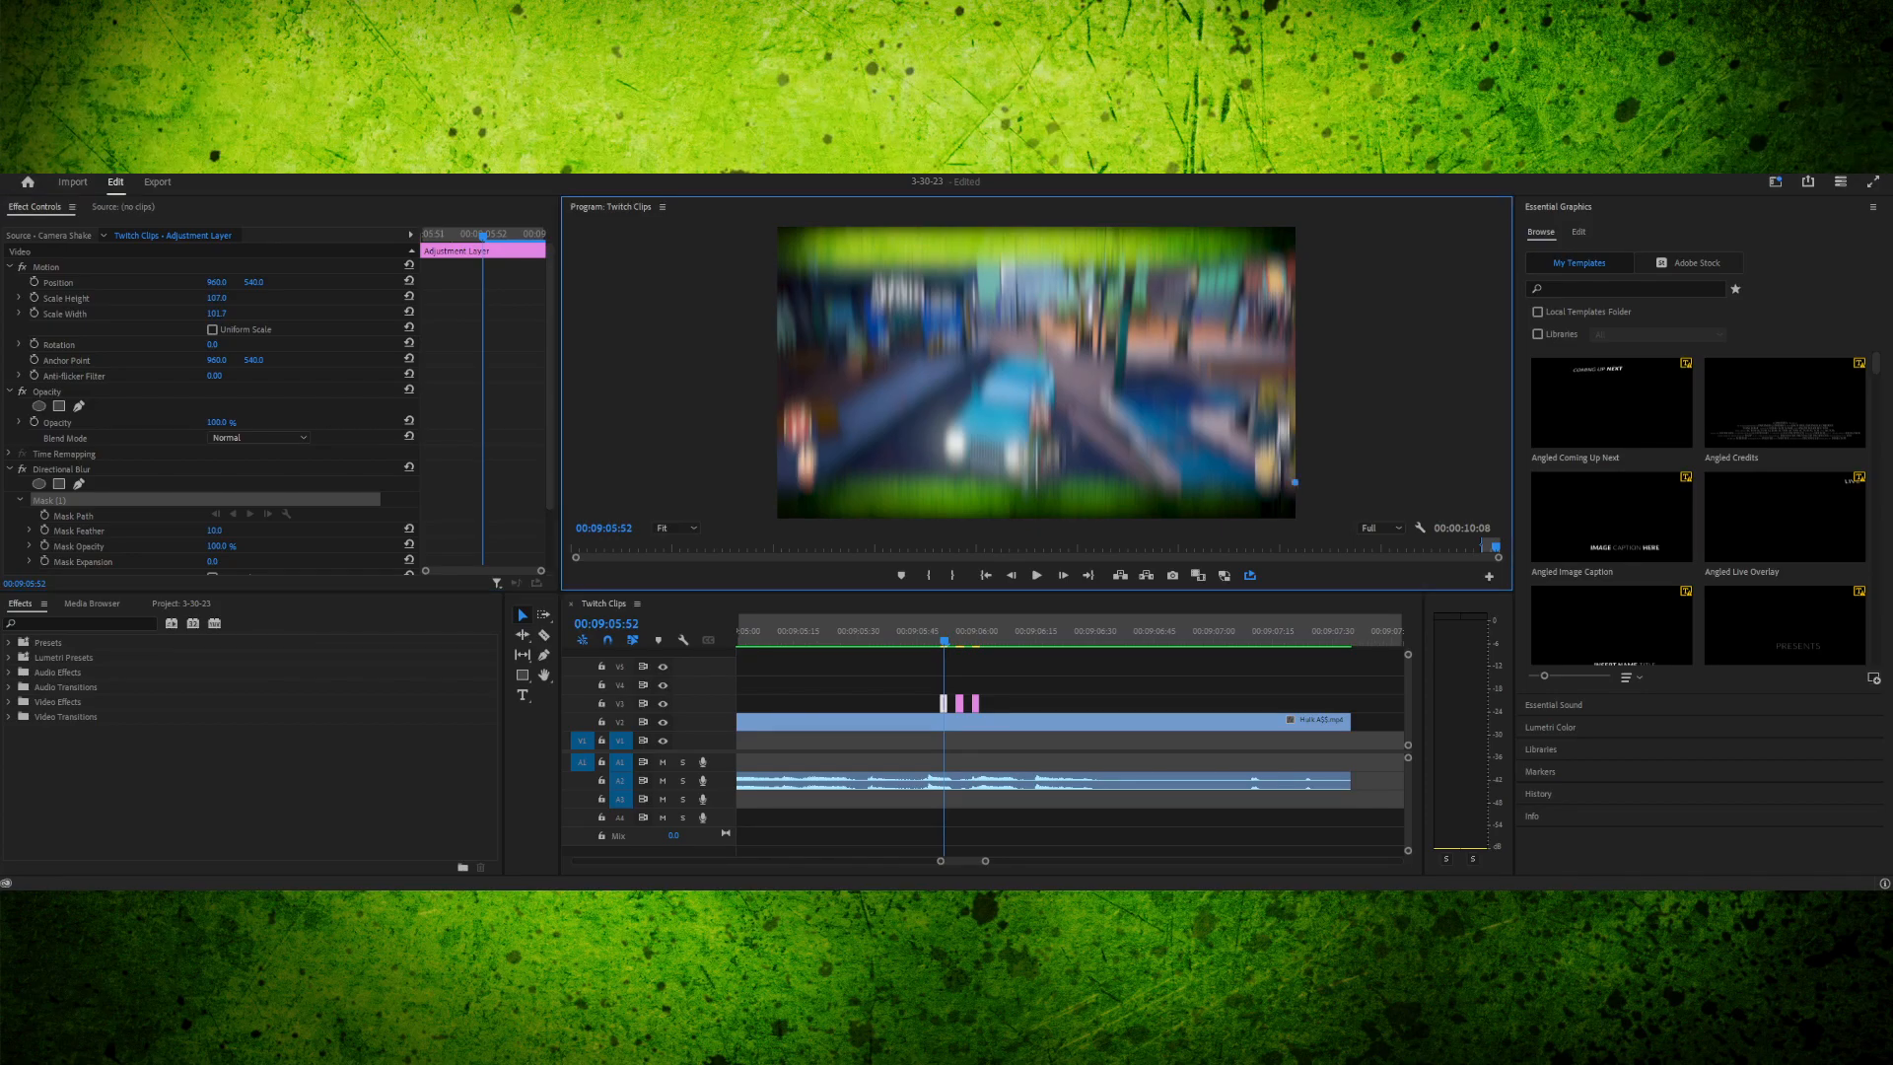
{"action": "left_click", "coordinate": [782, 478]}
{"action": "key", "text": "ctrl+z"}
{"action": "left_click", "coordinate": [782, 482]}
{"action": "left_click", "coordinate": [777, 272]}
{"action": "left_click", "coordinate": [1297, 271]}
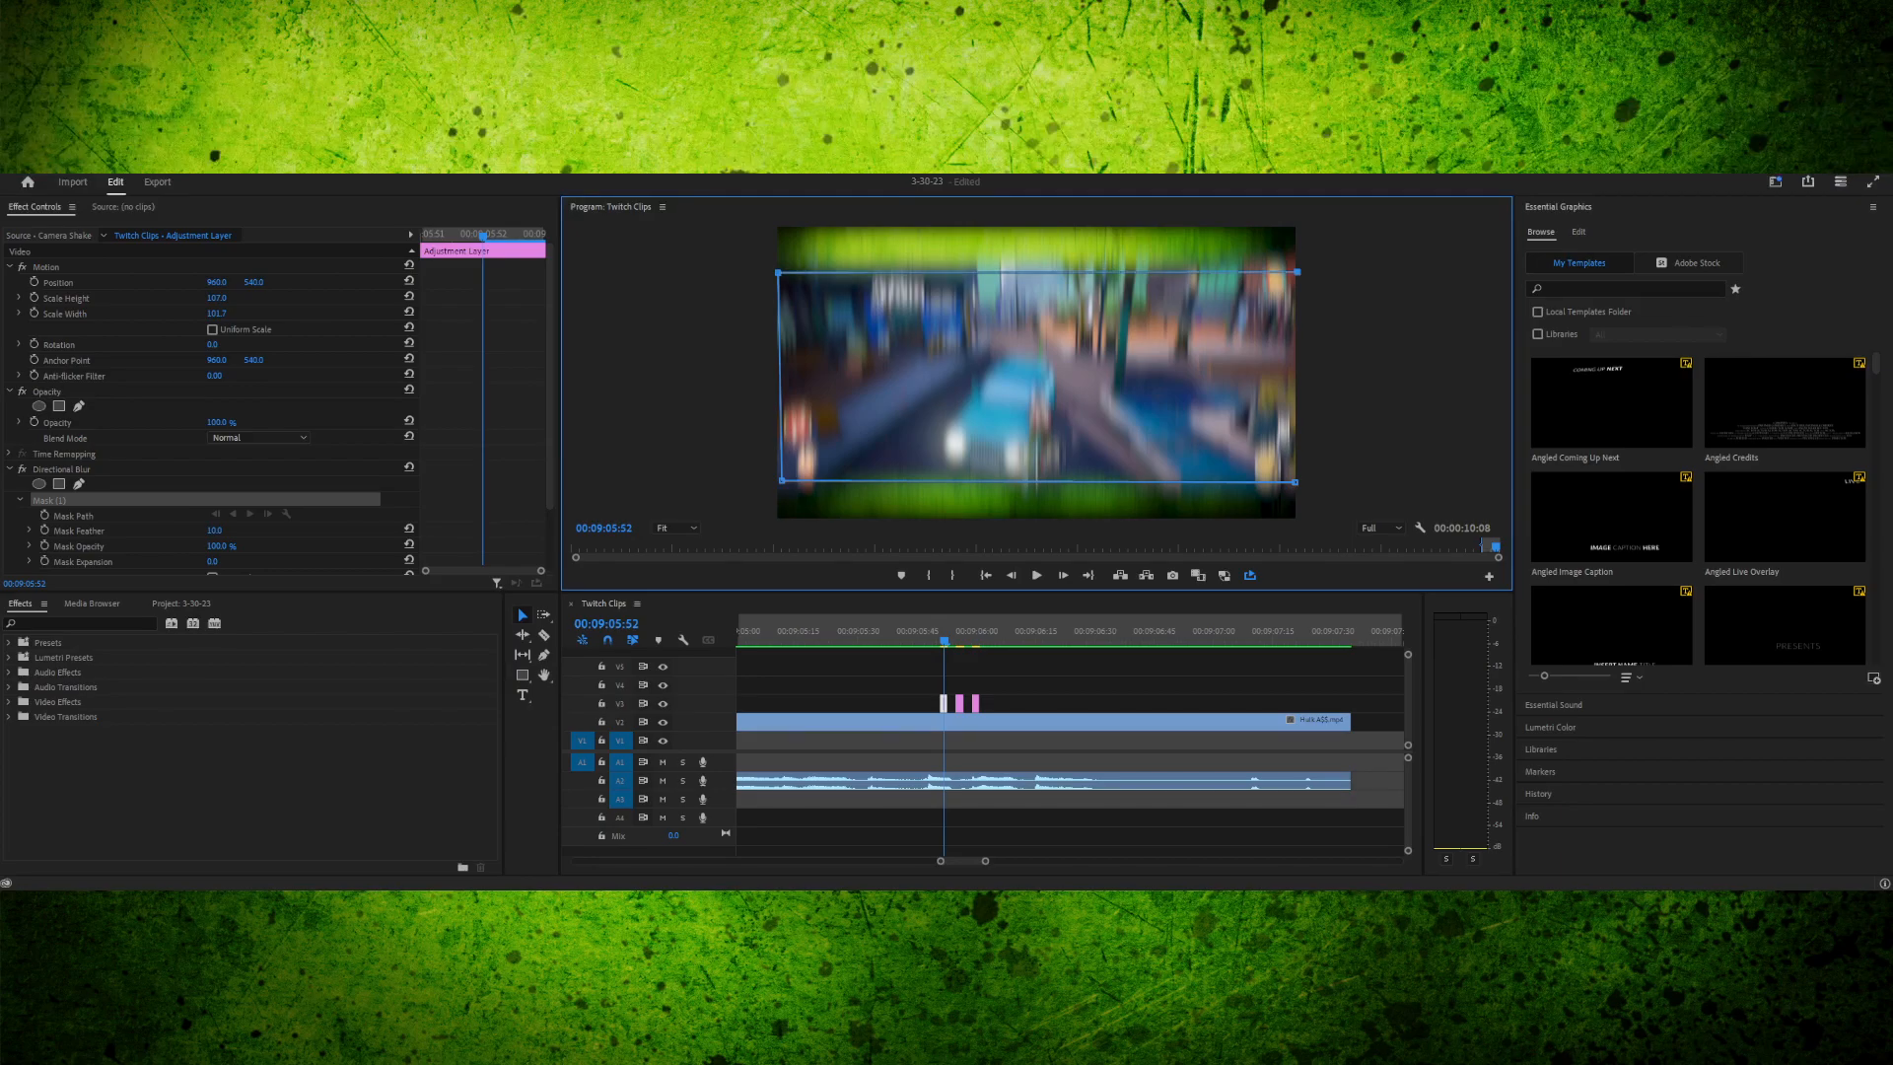
{"action": "left_click", "coordinate": [1294, 482]}
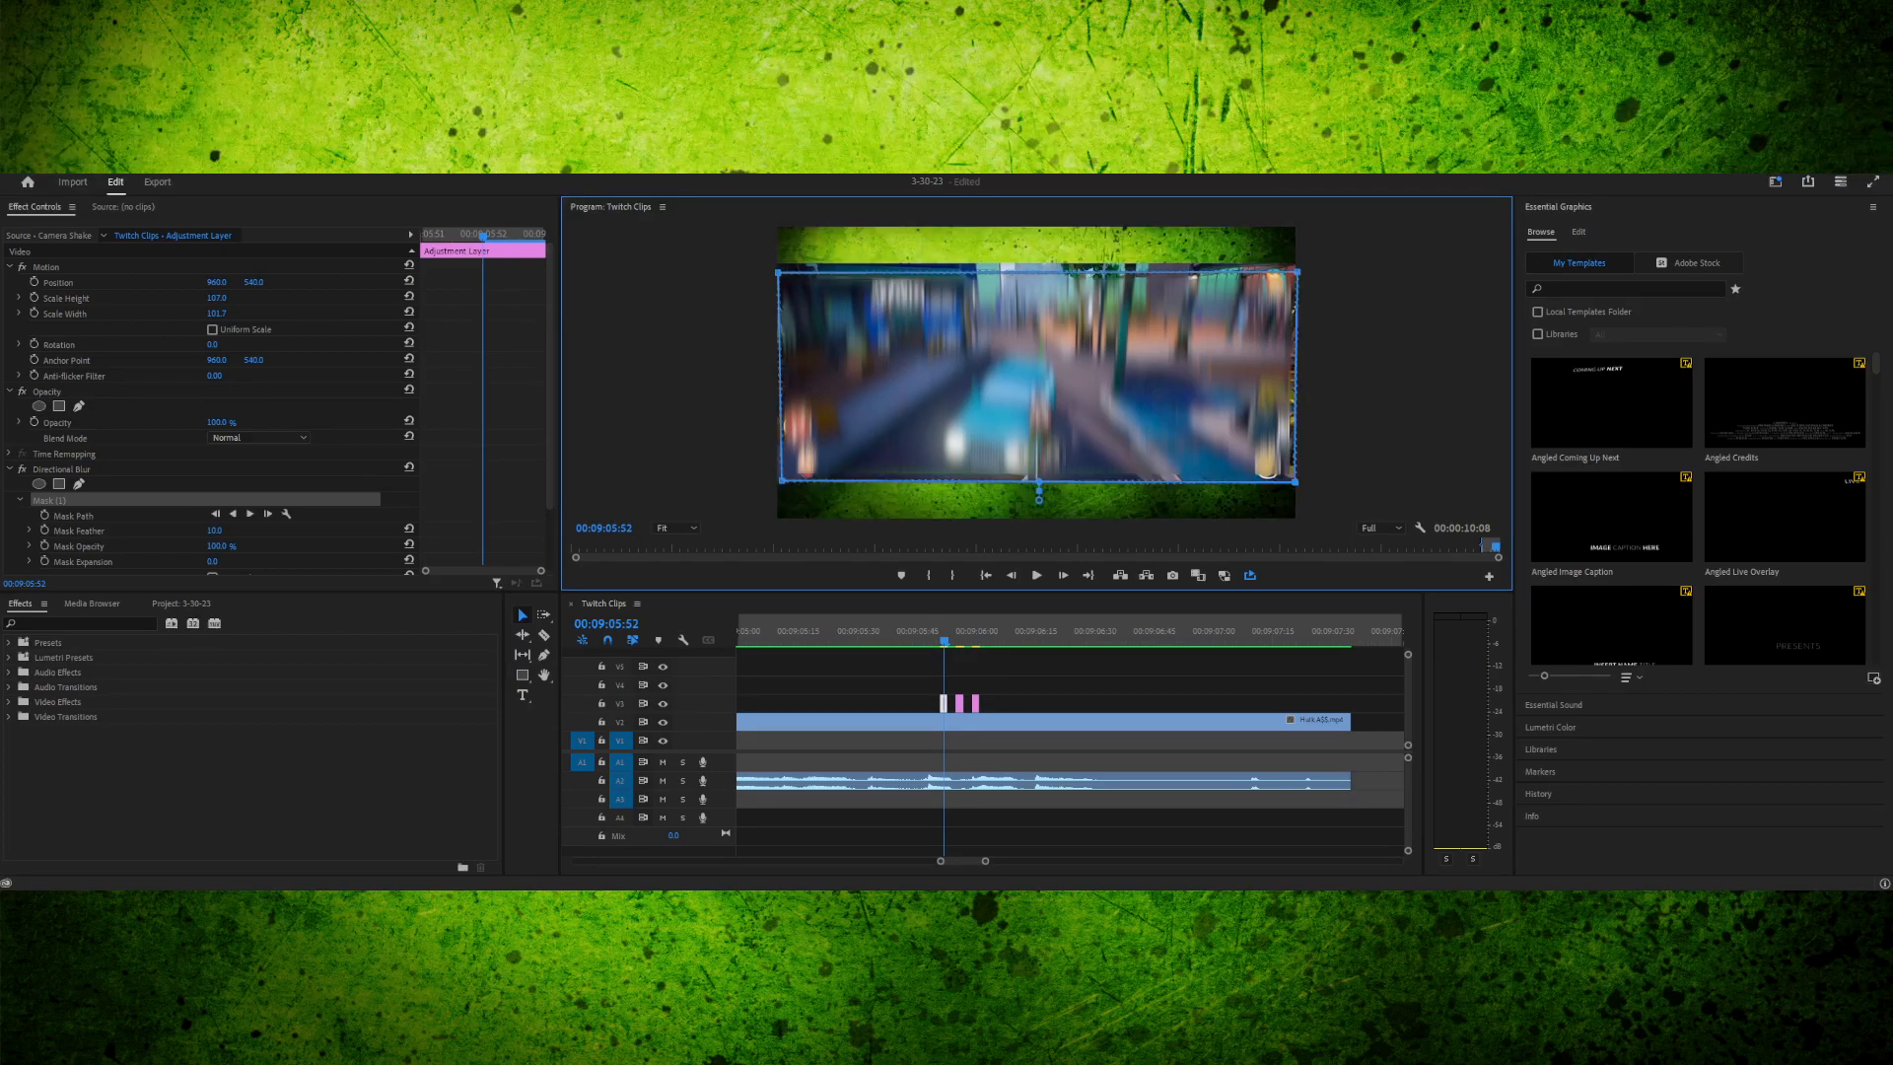
- Set the feather of the new Directional Blur mask to 0
{"action": "scroll", "coordinate": [236, 415], "scroll_direction": "down", "scroll_amount": 1}
{"action": "left_click", "coordinate": [215, 515]}
{"action": "type", "text": "0"}
{"action": "key", "text": "Return"}
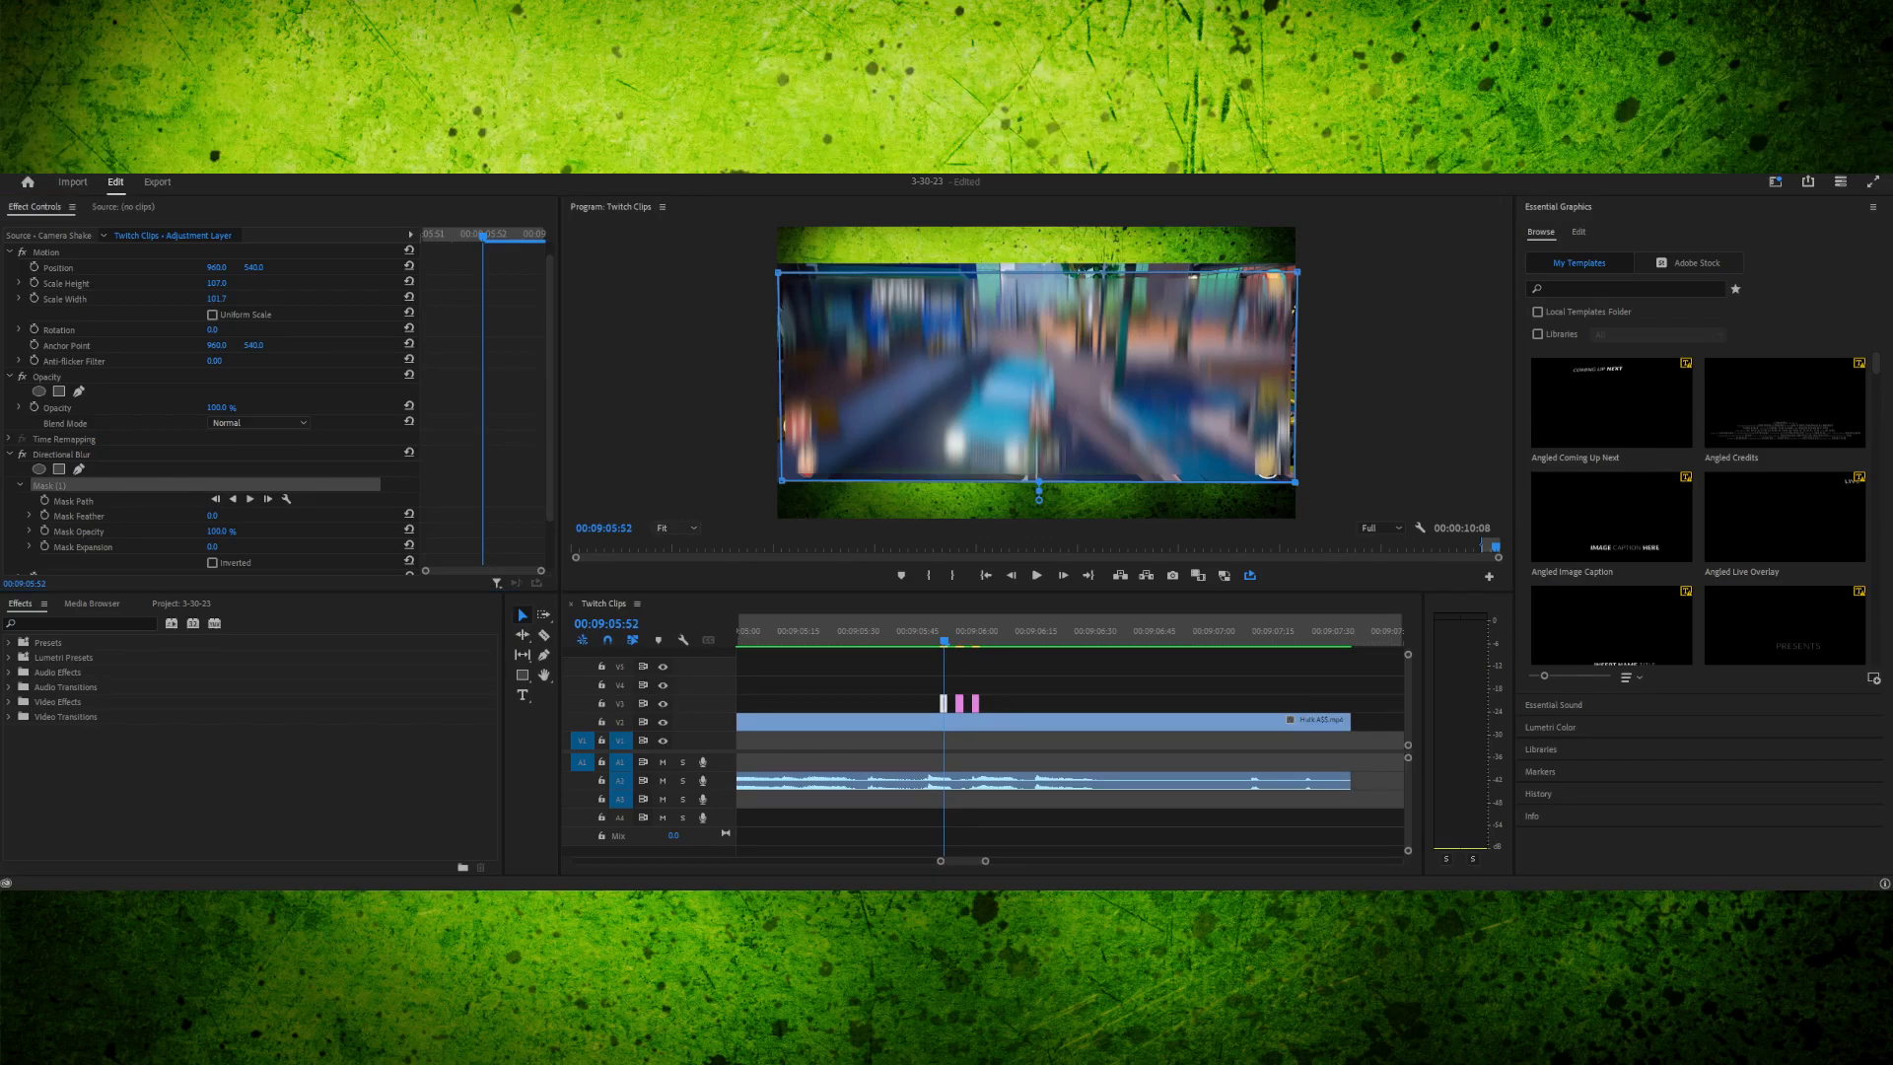
- At 200% preview zoom, align the mask's two lower corners with the gameplay picture's bottom edge, just outside the frame's sides
{"action": "left_click", "coordinate": [678, 640]}
{"action": "left_click_drag", "start_coordinate": [1029, 514], "coordinate": [714, 513]}
{"action": "left_click_drag", "start_coordinate": [1499, 367], "coordinate": [1498, 459]}
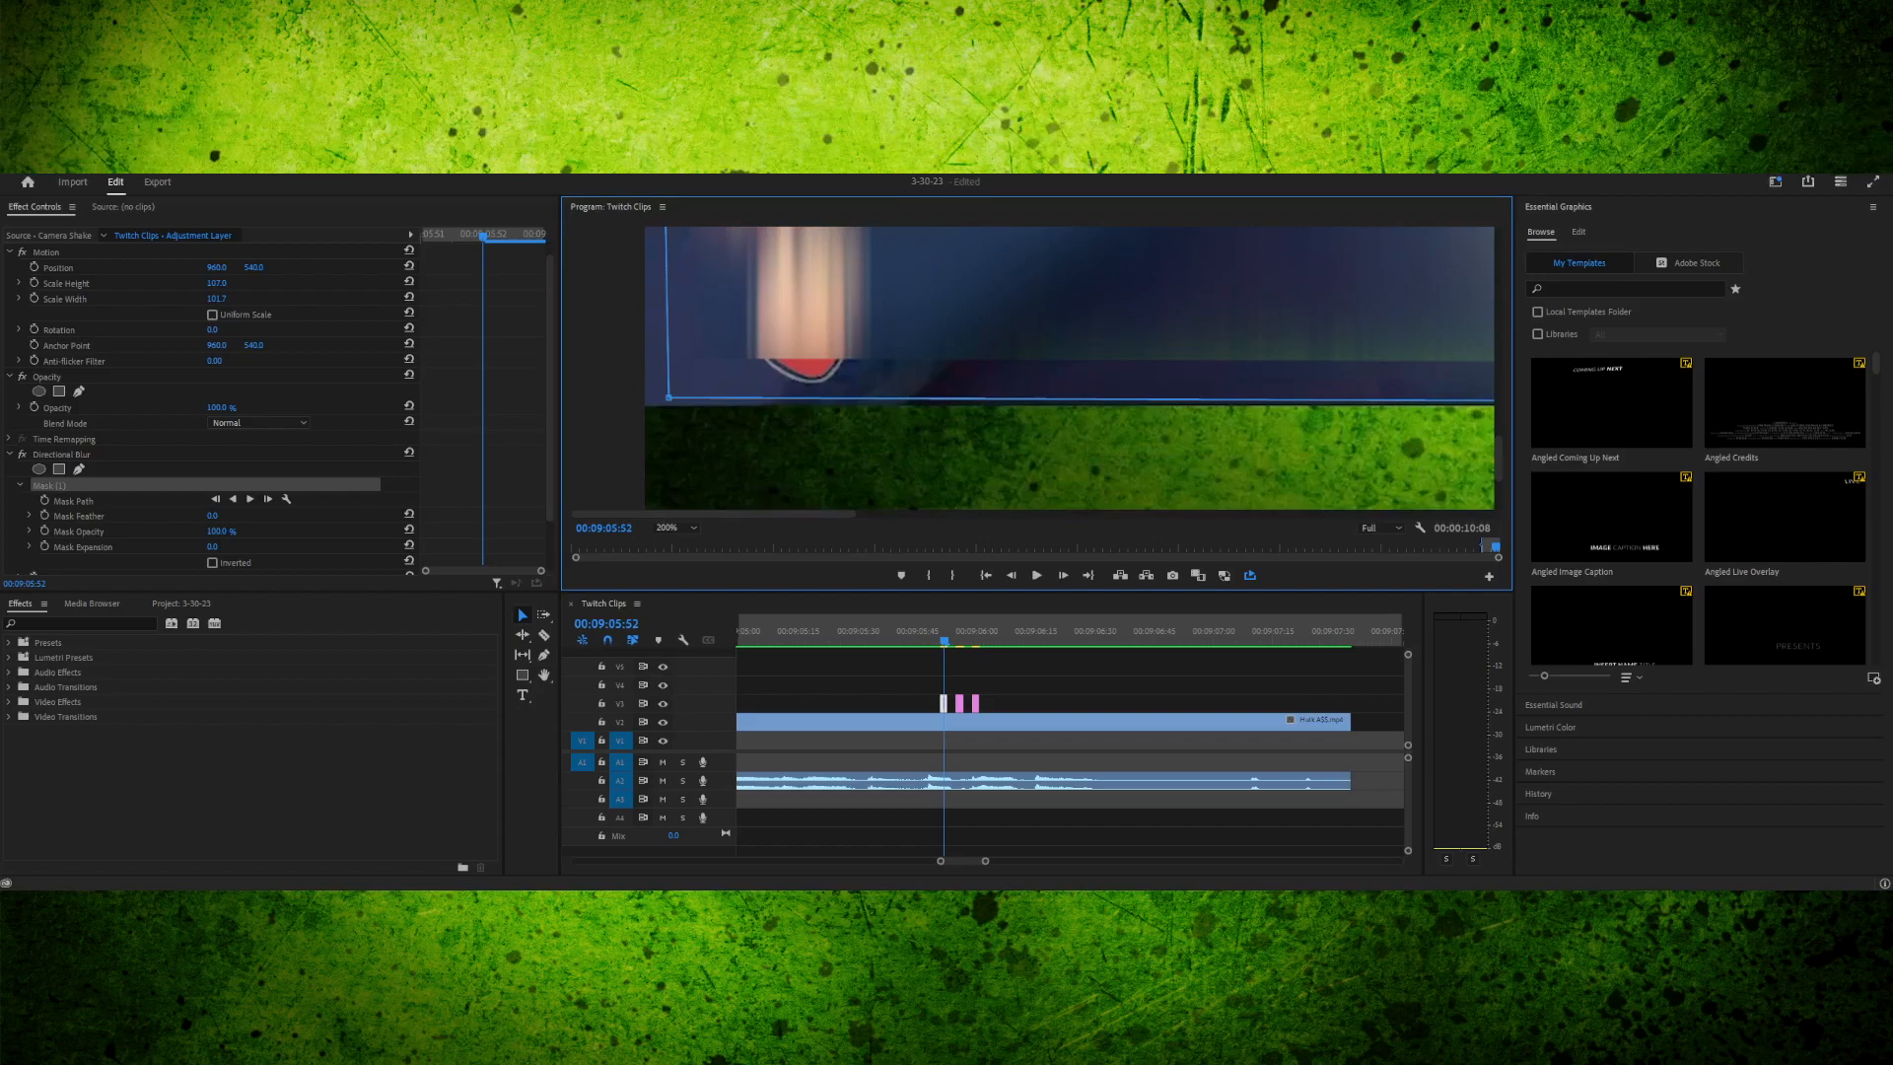
{"action": "left_click_drag", "start_coordinate": [668, 397], "coordinate": [639, 407]}
{"action": "left_click_drag", "start_coordinate": [640, 408], "coordinate": [640, 406]}
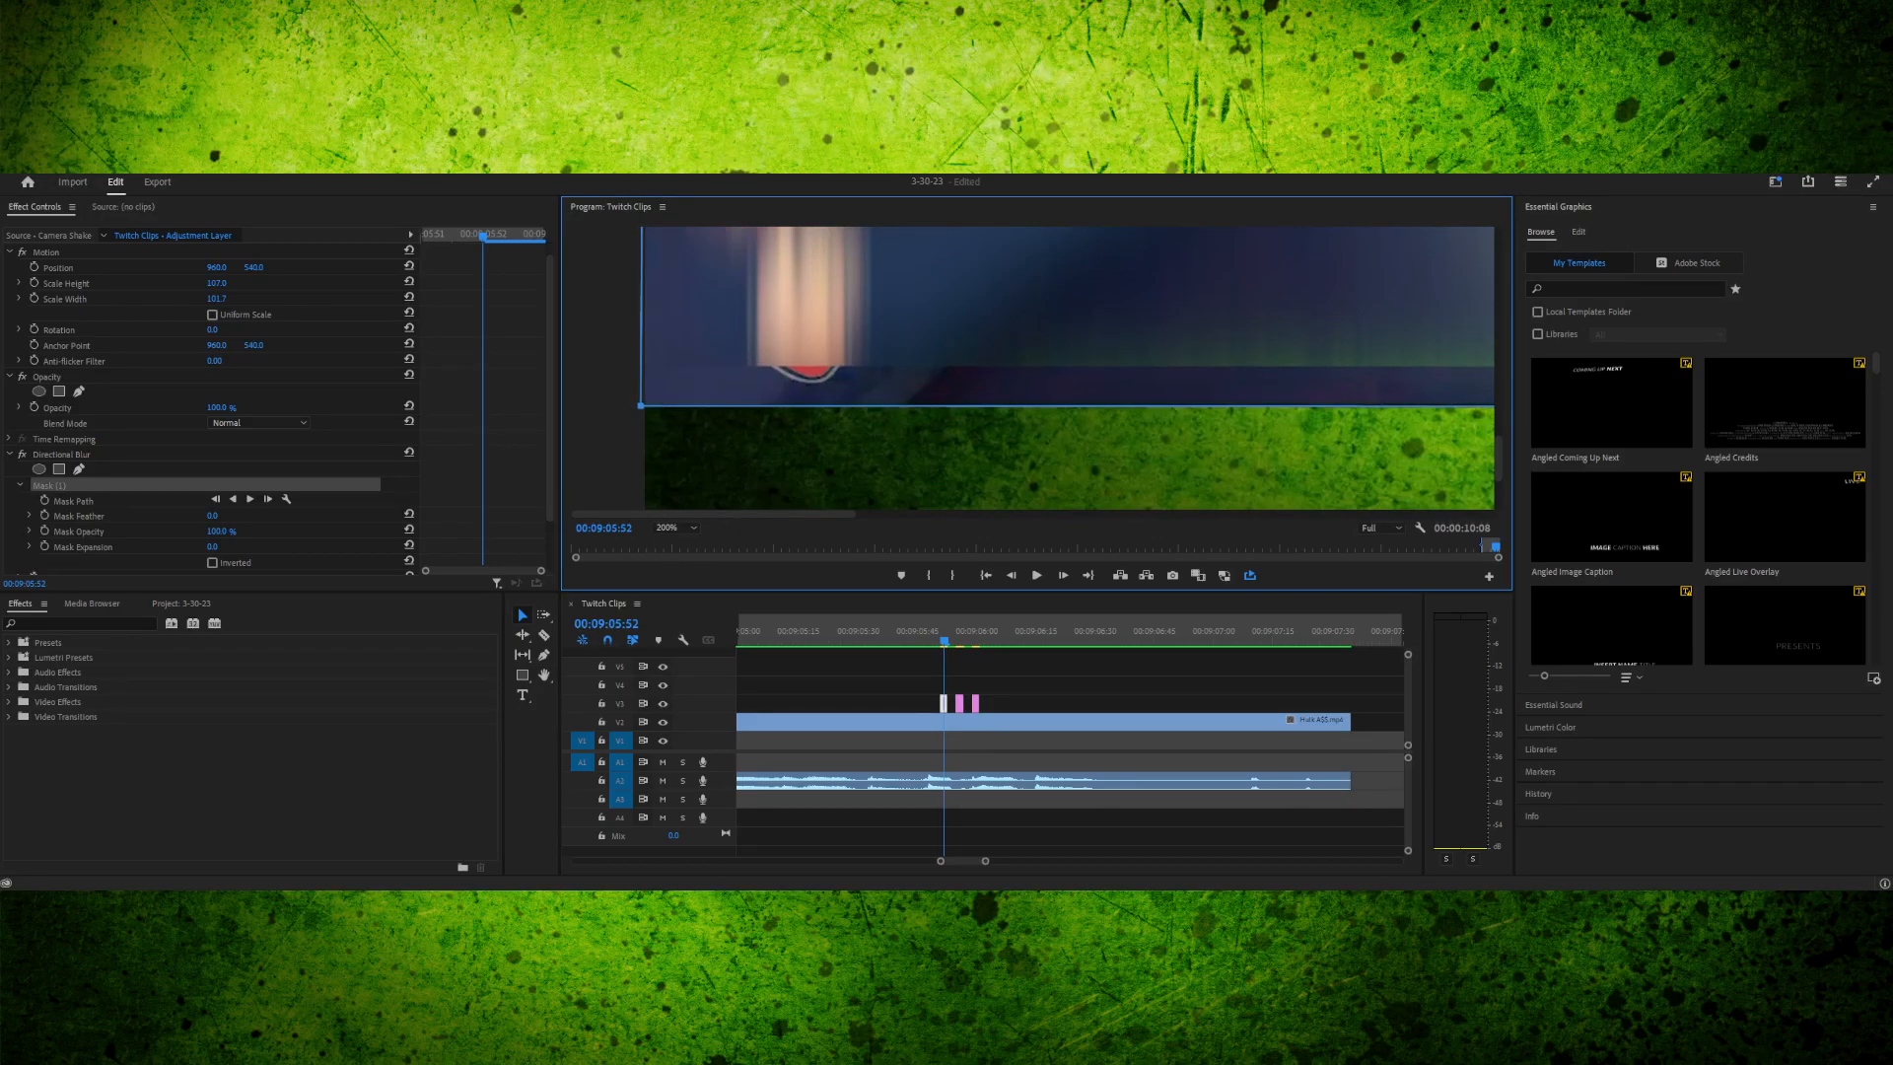
{"action": "left_click_drag", "start_coordinate": [702, 513], "coordinate": [1346, 513]}
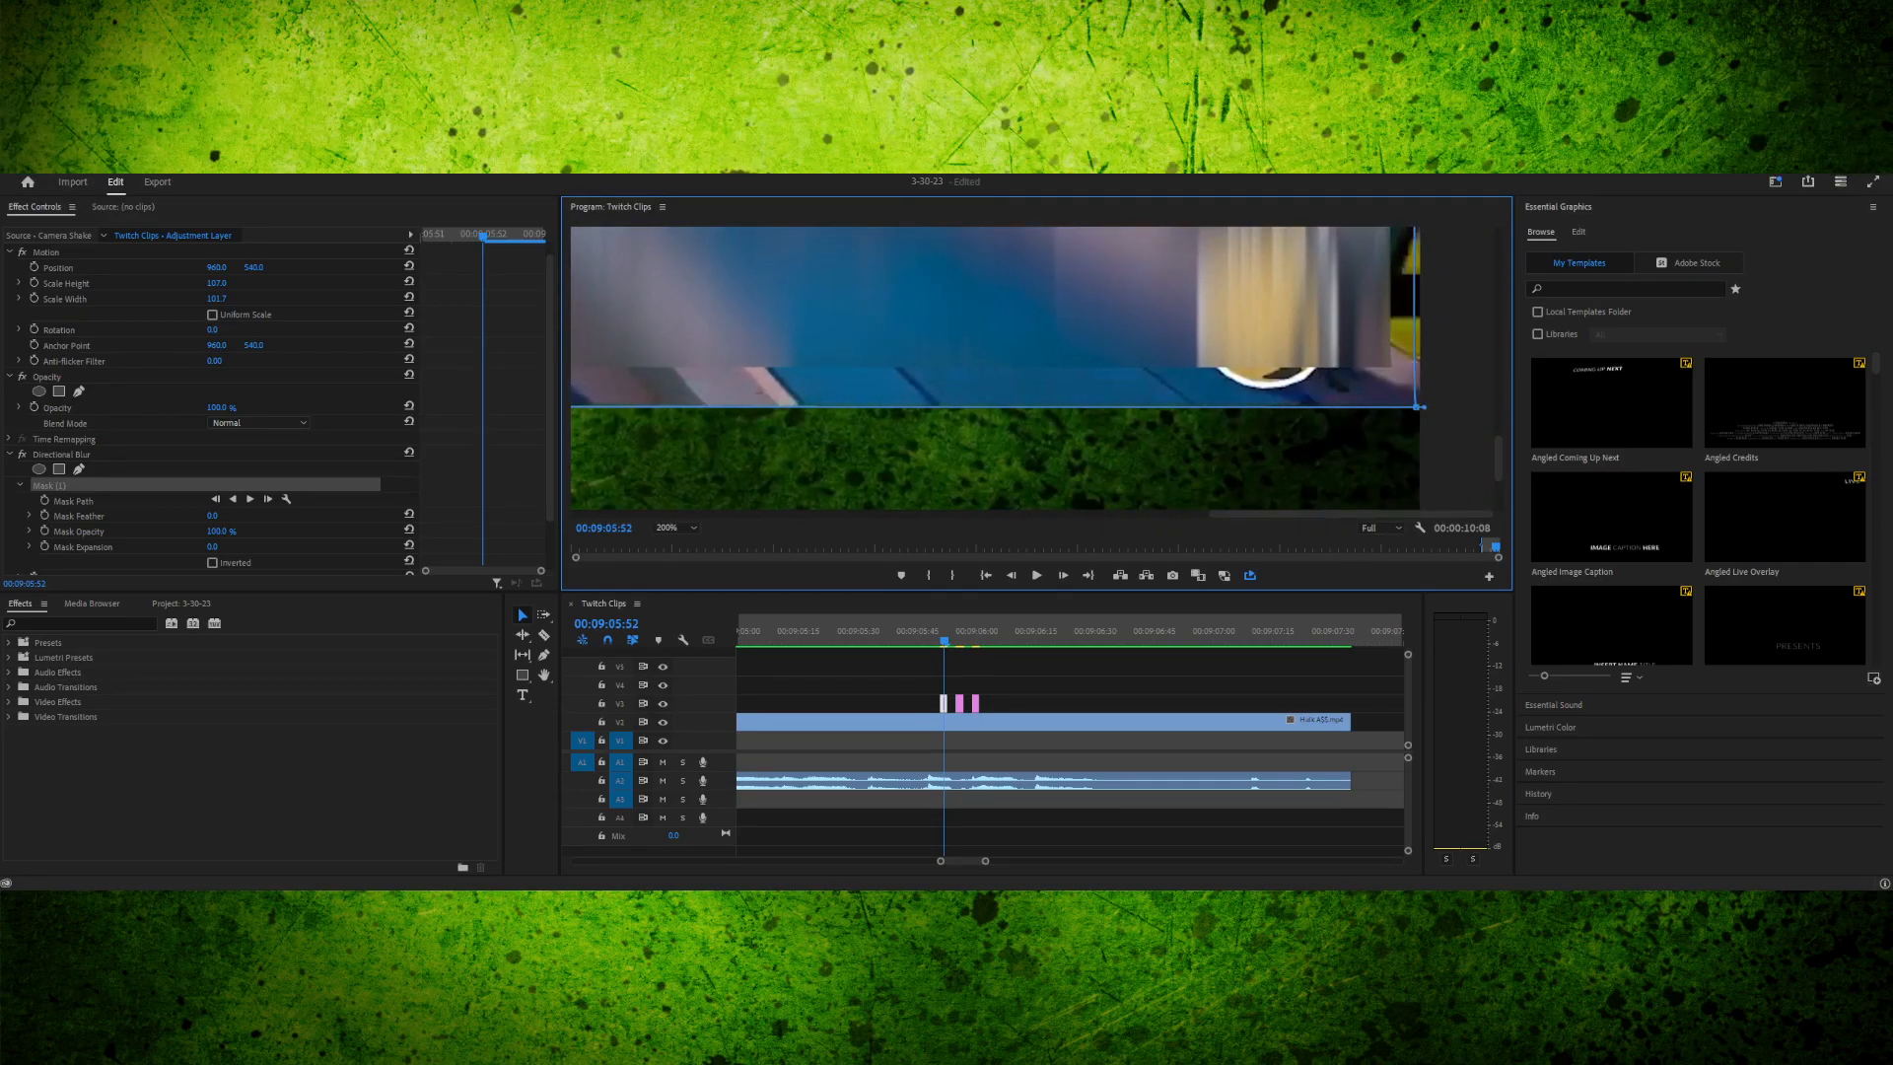
{"action": "left_click_drag", "start_coordinate": [1424, 407], "coordinate": [1430, 410]}
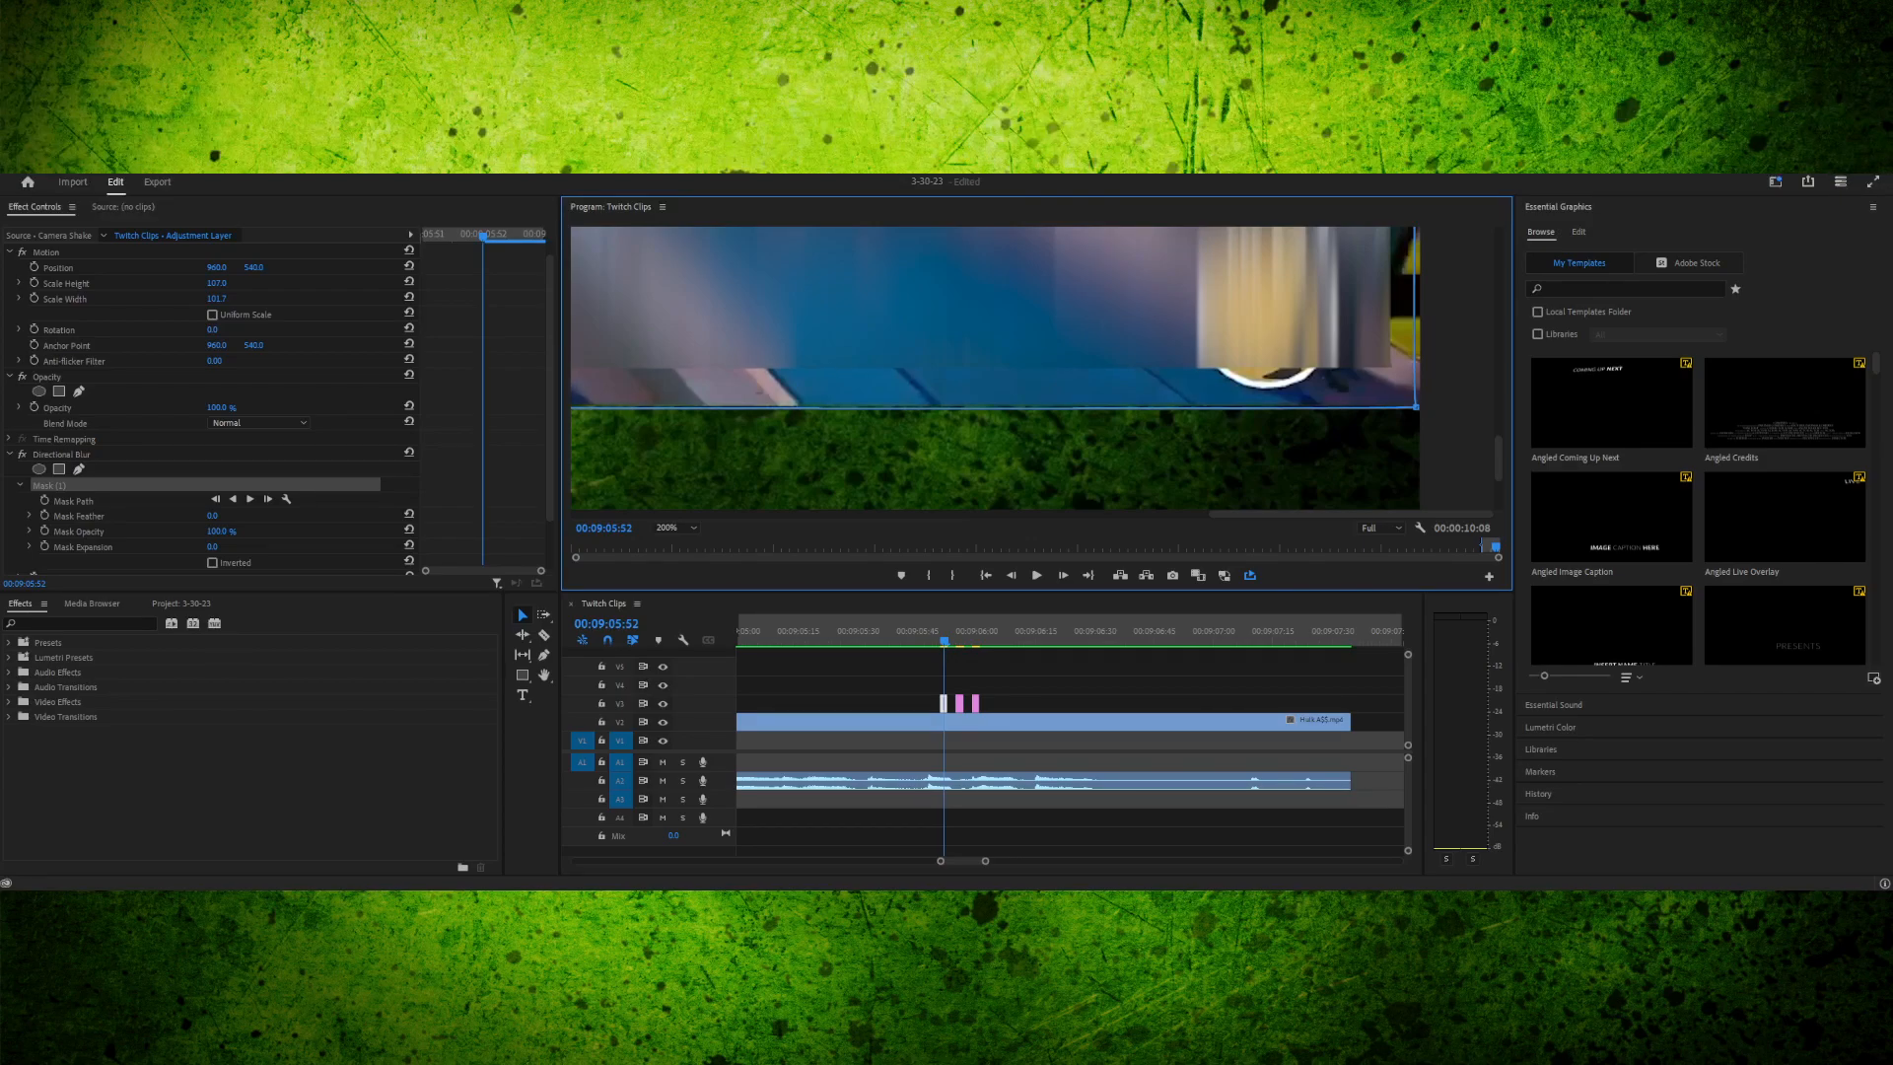
{"action": "mouse_move", "coordinate": [1416, 407]}
{"action": "left_mouse_down"}
{"action": "mouse_move", "coordinate": [1444, 407]}
{"action": "mouse_move", "coordinate": [1426, 406]}
{"action": "left_mouse_up"}
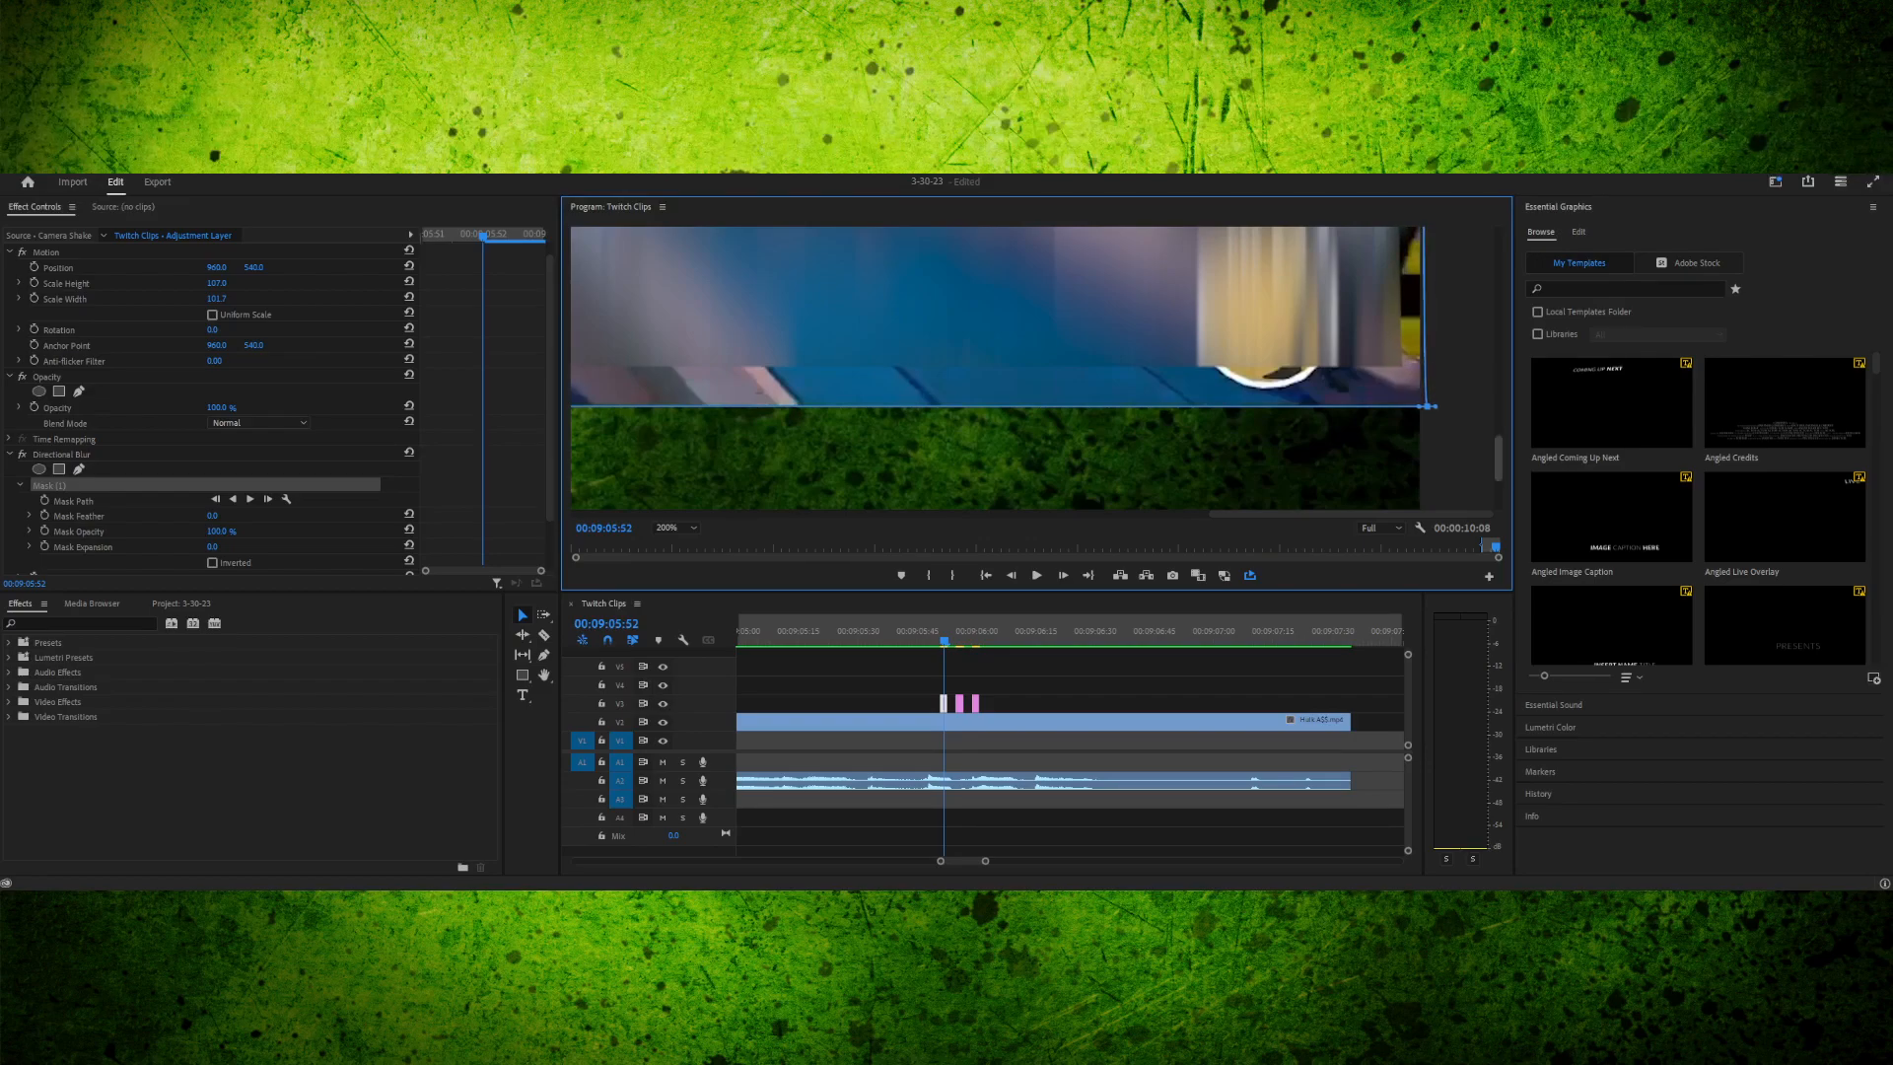
- Raise the mask's two upper corners to the gameplay picture's top edge, just outside the frame's sides
{"action": "scroll", "coordinate": [995, 367], "scroll_direction": "up", "scroll_amount": 5}
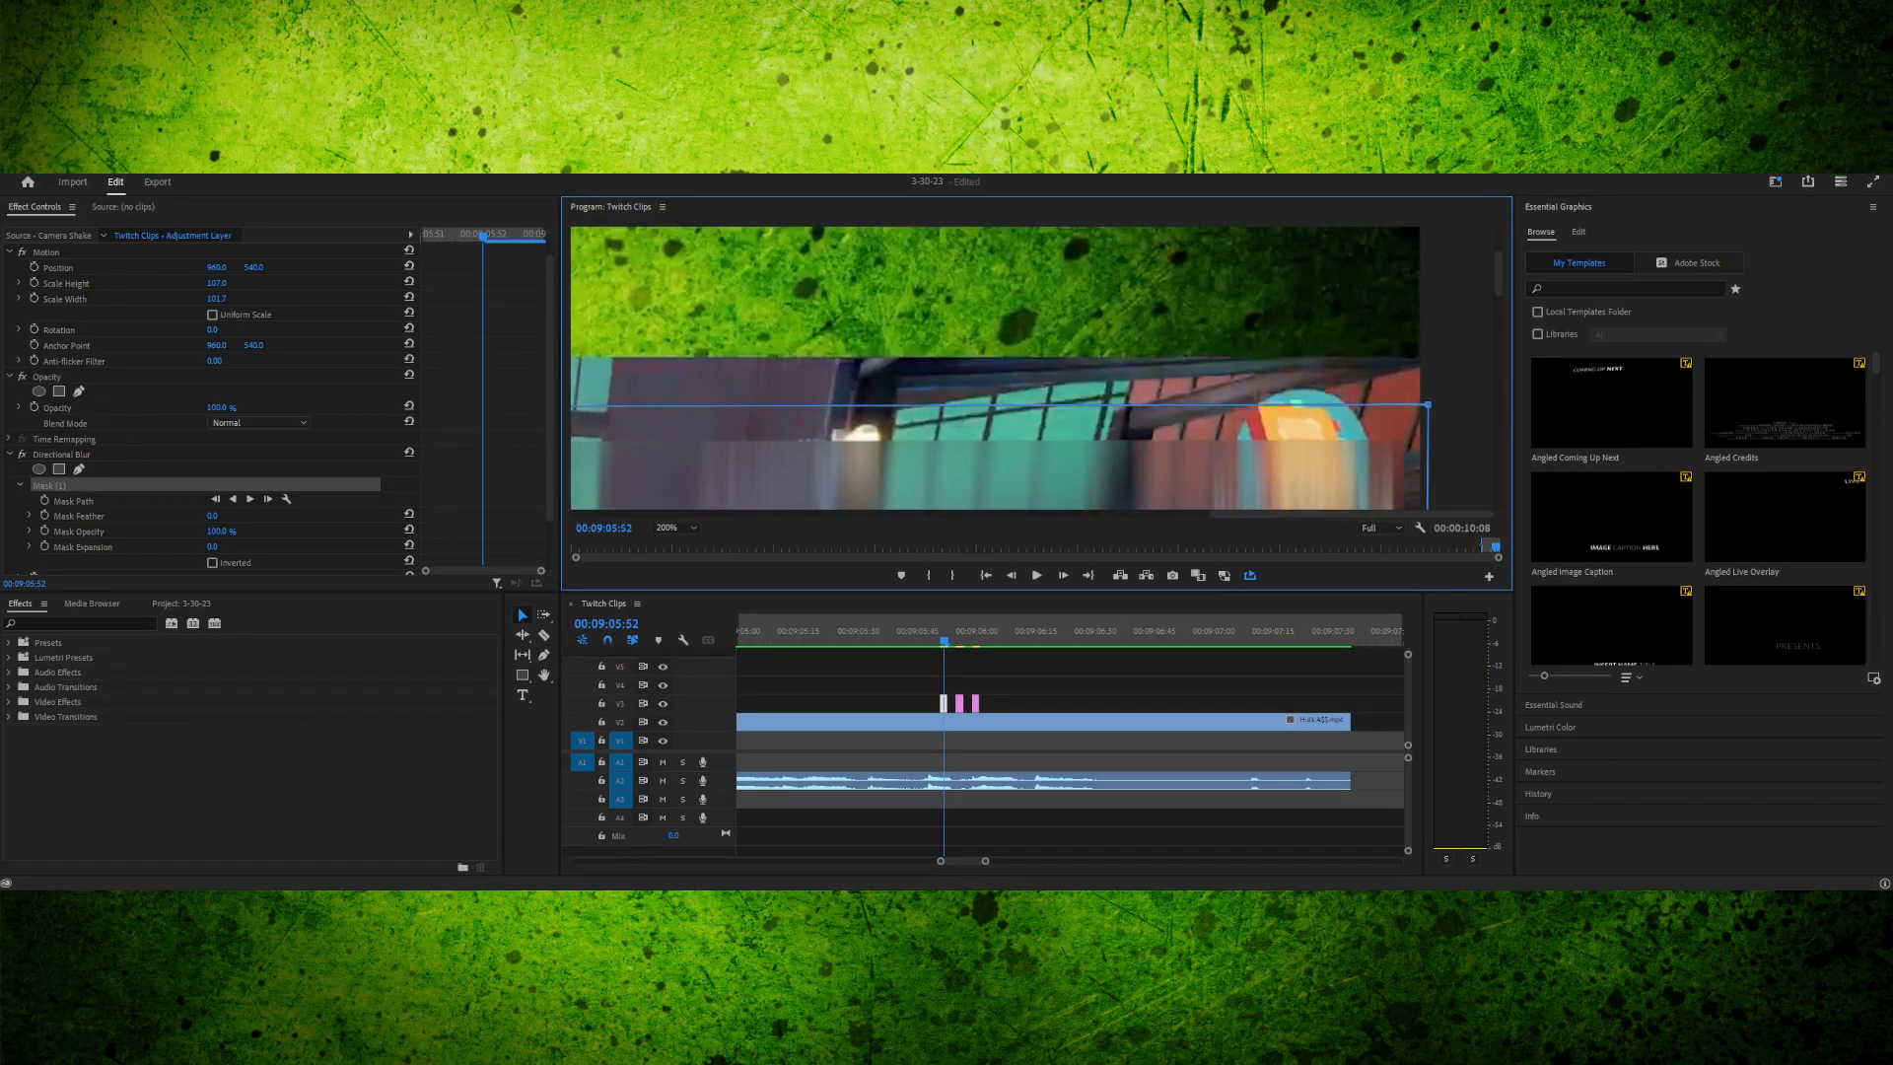
{"action": "left_click_drag", "start_coordinate": [1426, 404], "coordinate": [1428, 352]}
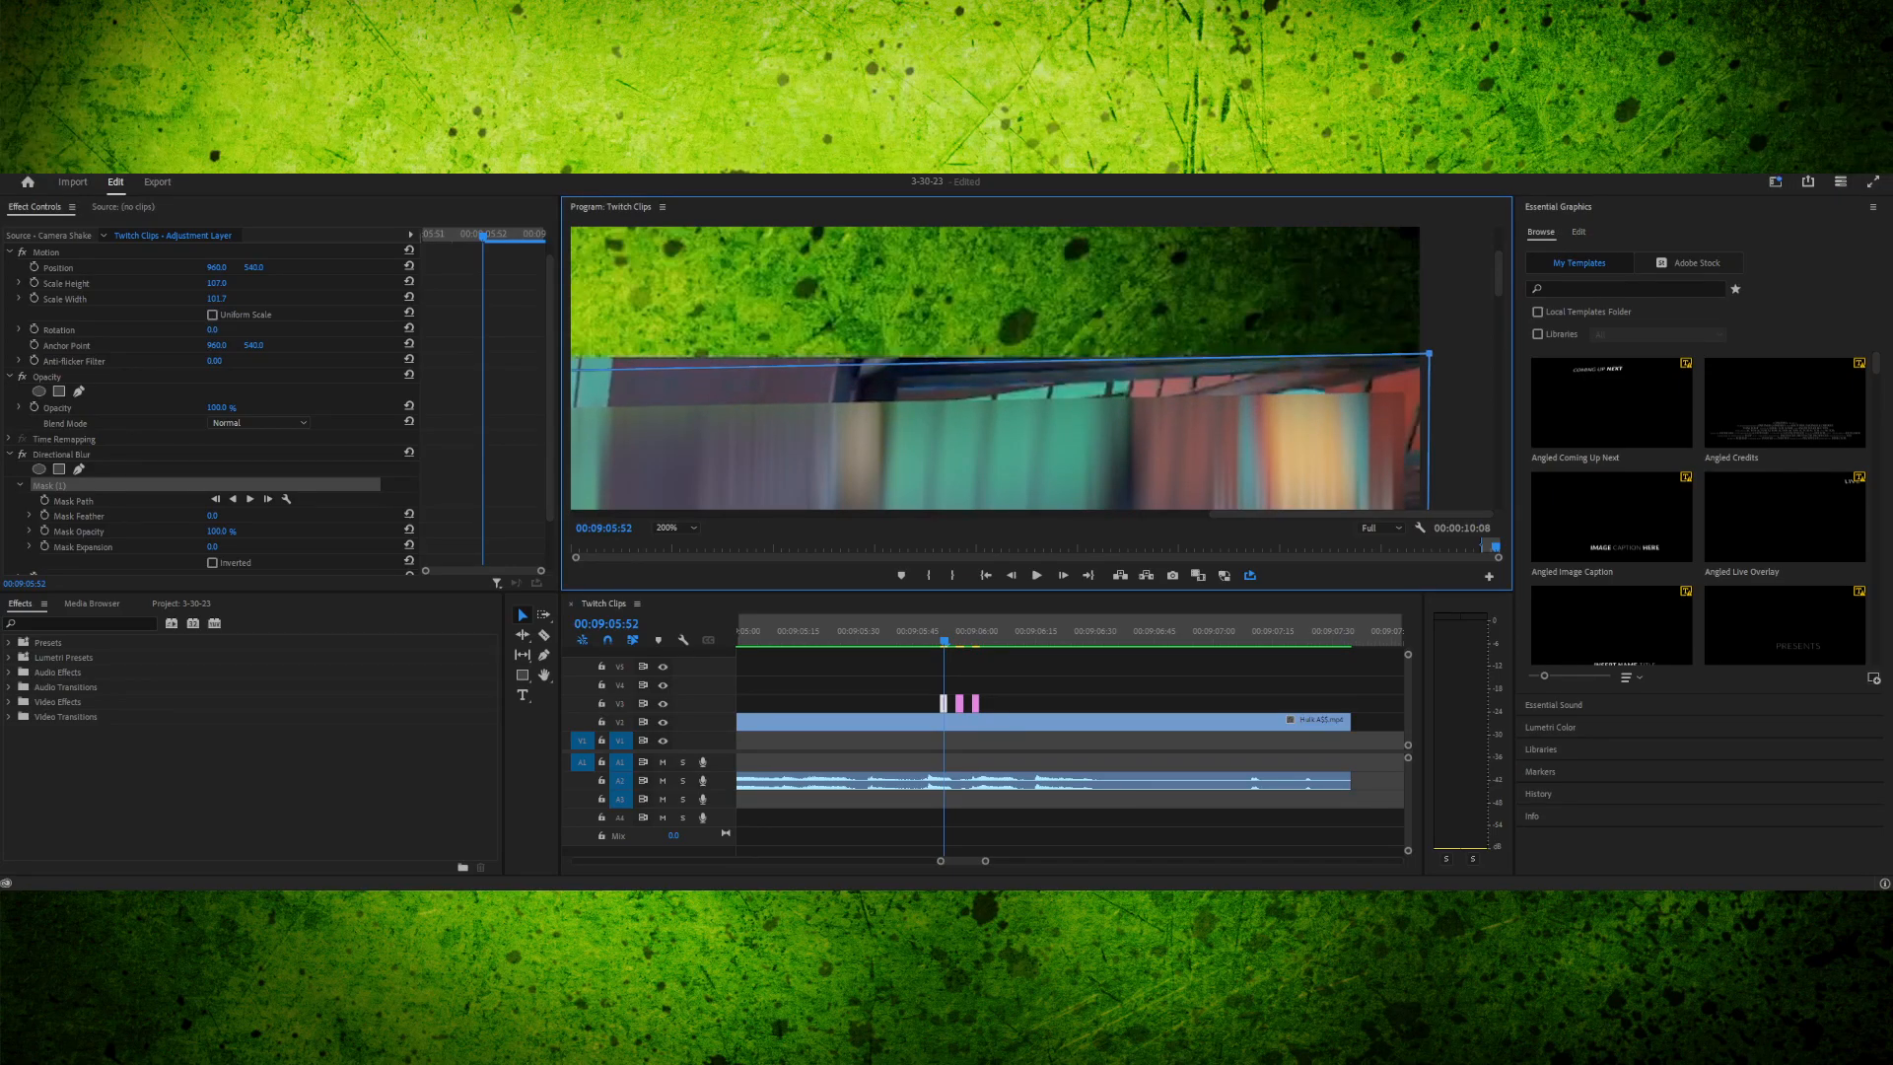
{"action": "left_click_drag", "start_coordinate": [1351, 514], "coordinate": [713, 513]}
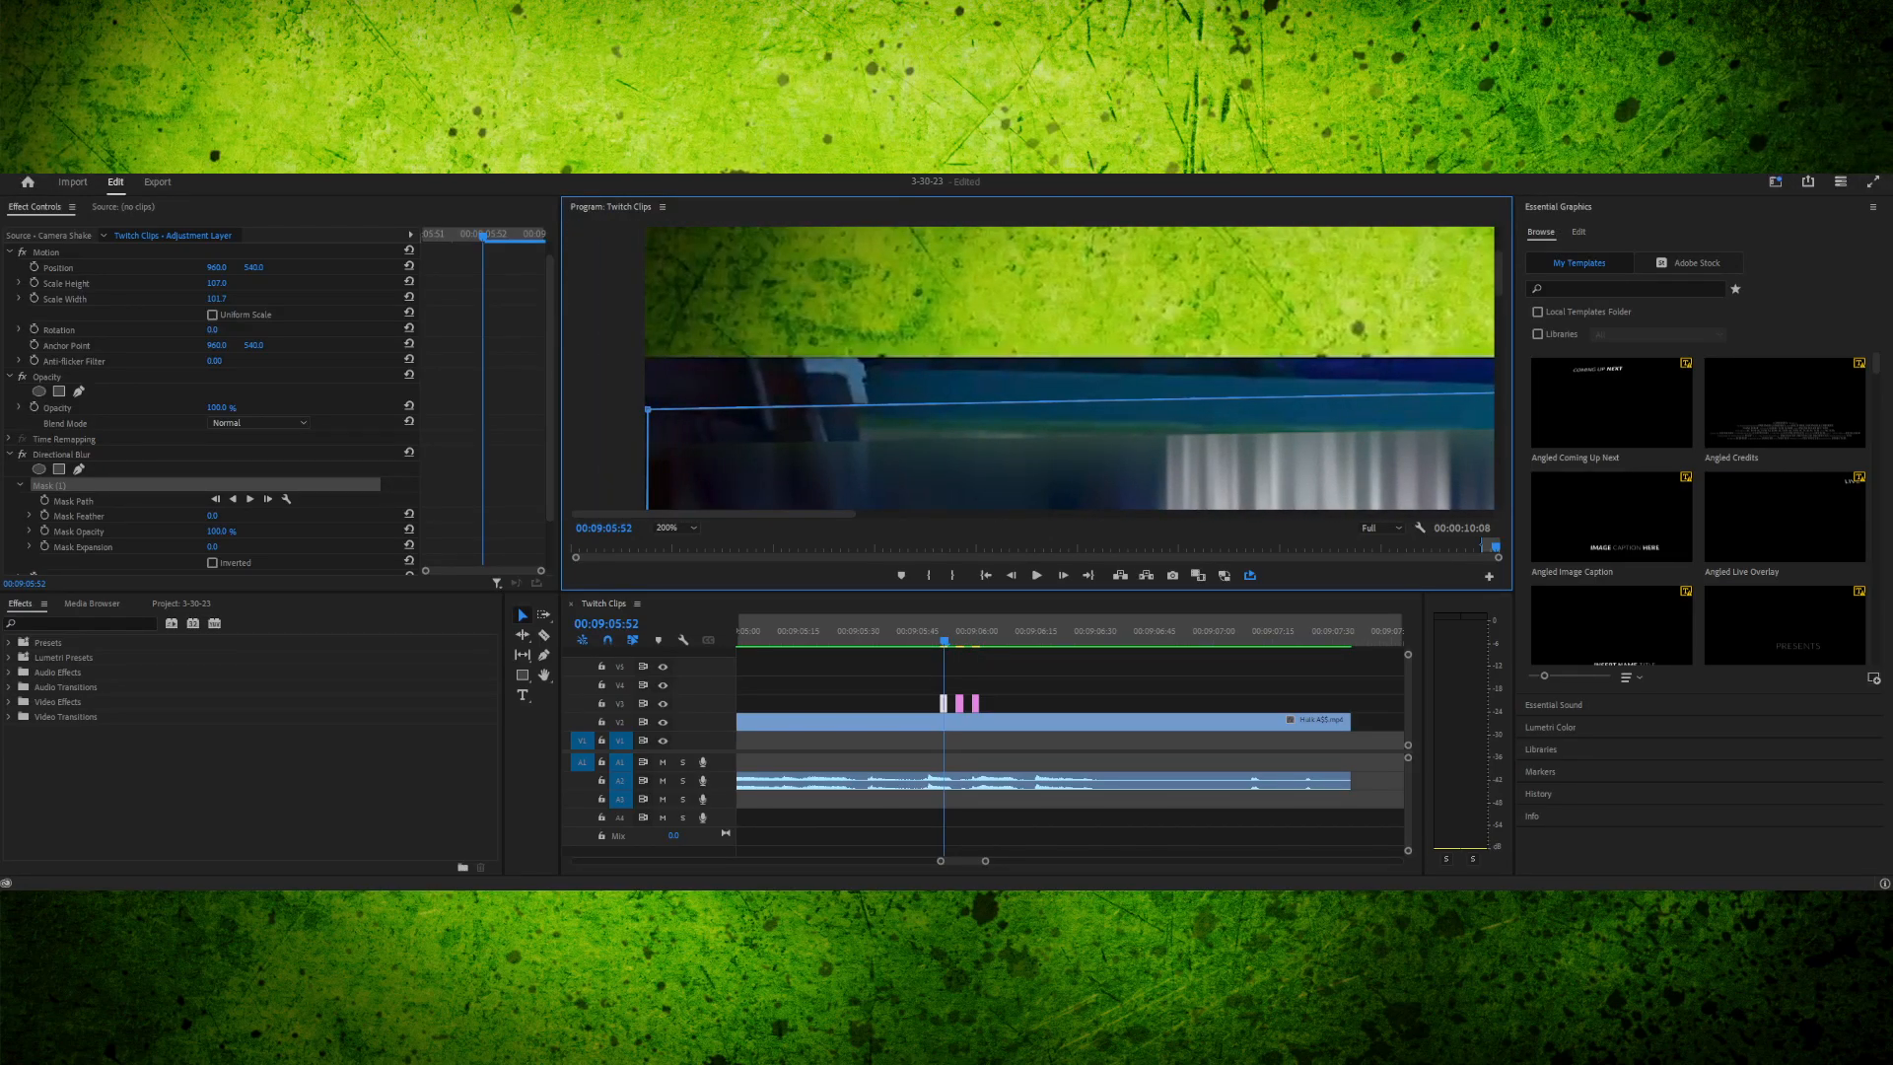
{"action": "left_click_drag", "start_coordinate": [647, 409], "coordinate": [639, 358]}
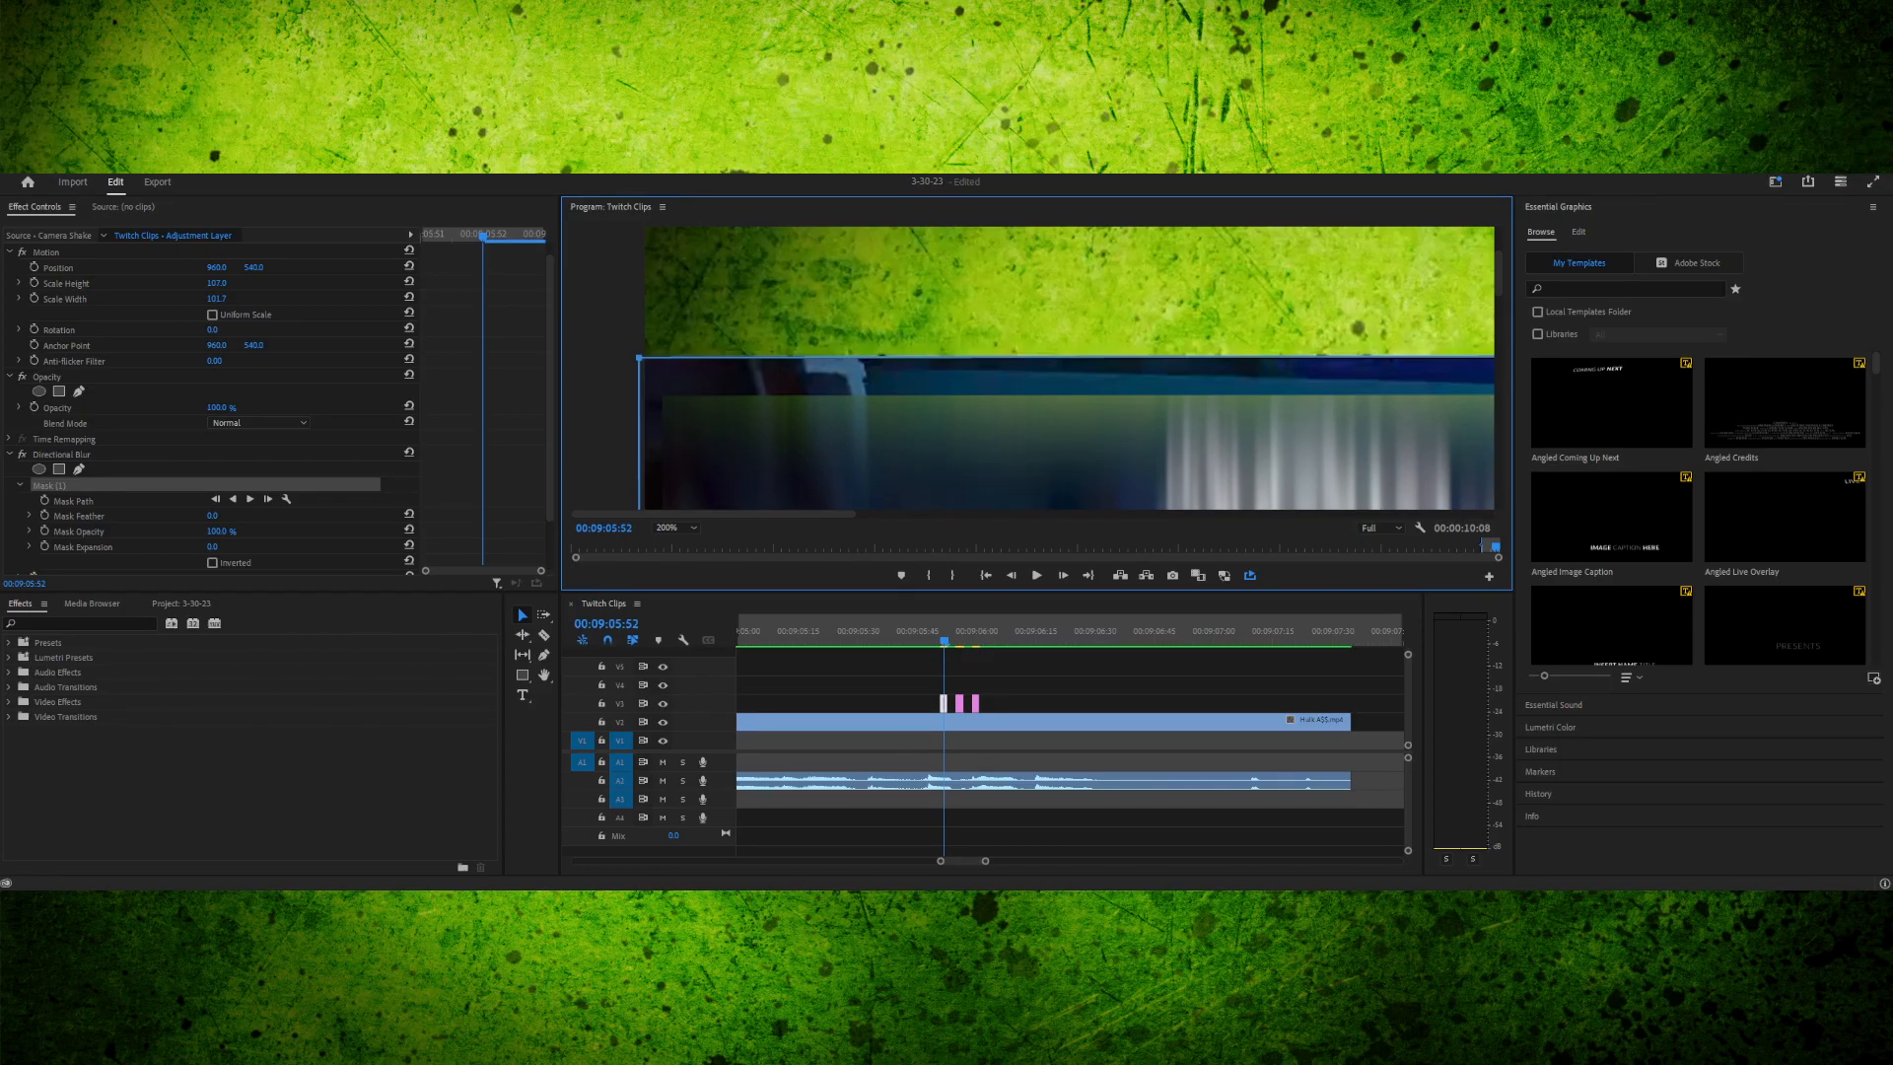
- Inspect the mask's corners at 200% preview zoom and return the preview to Fit
{"action": "left_click", "coordinate": [213, 547]}
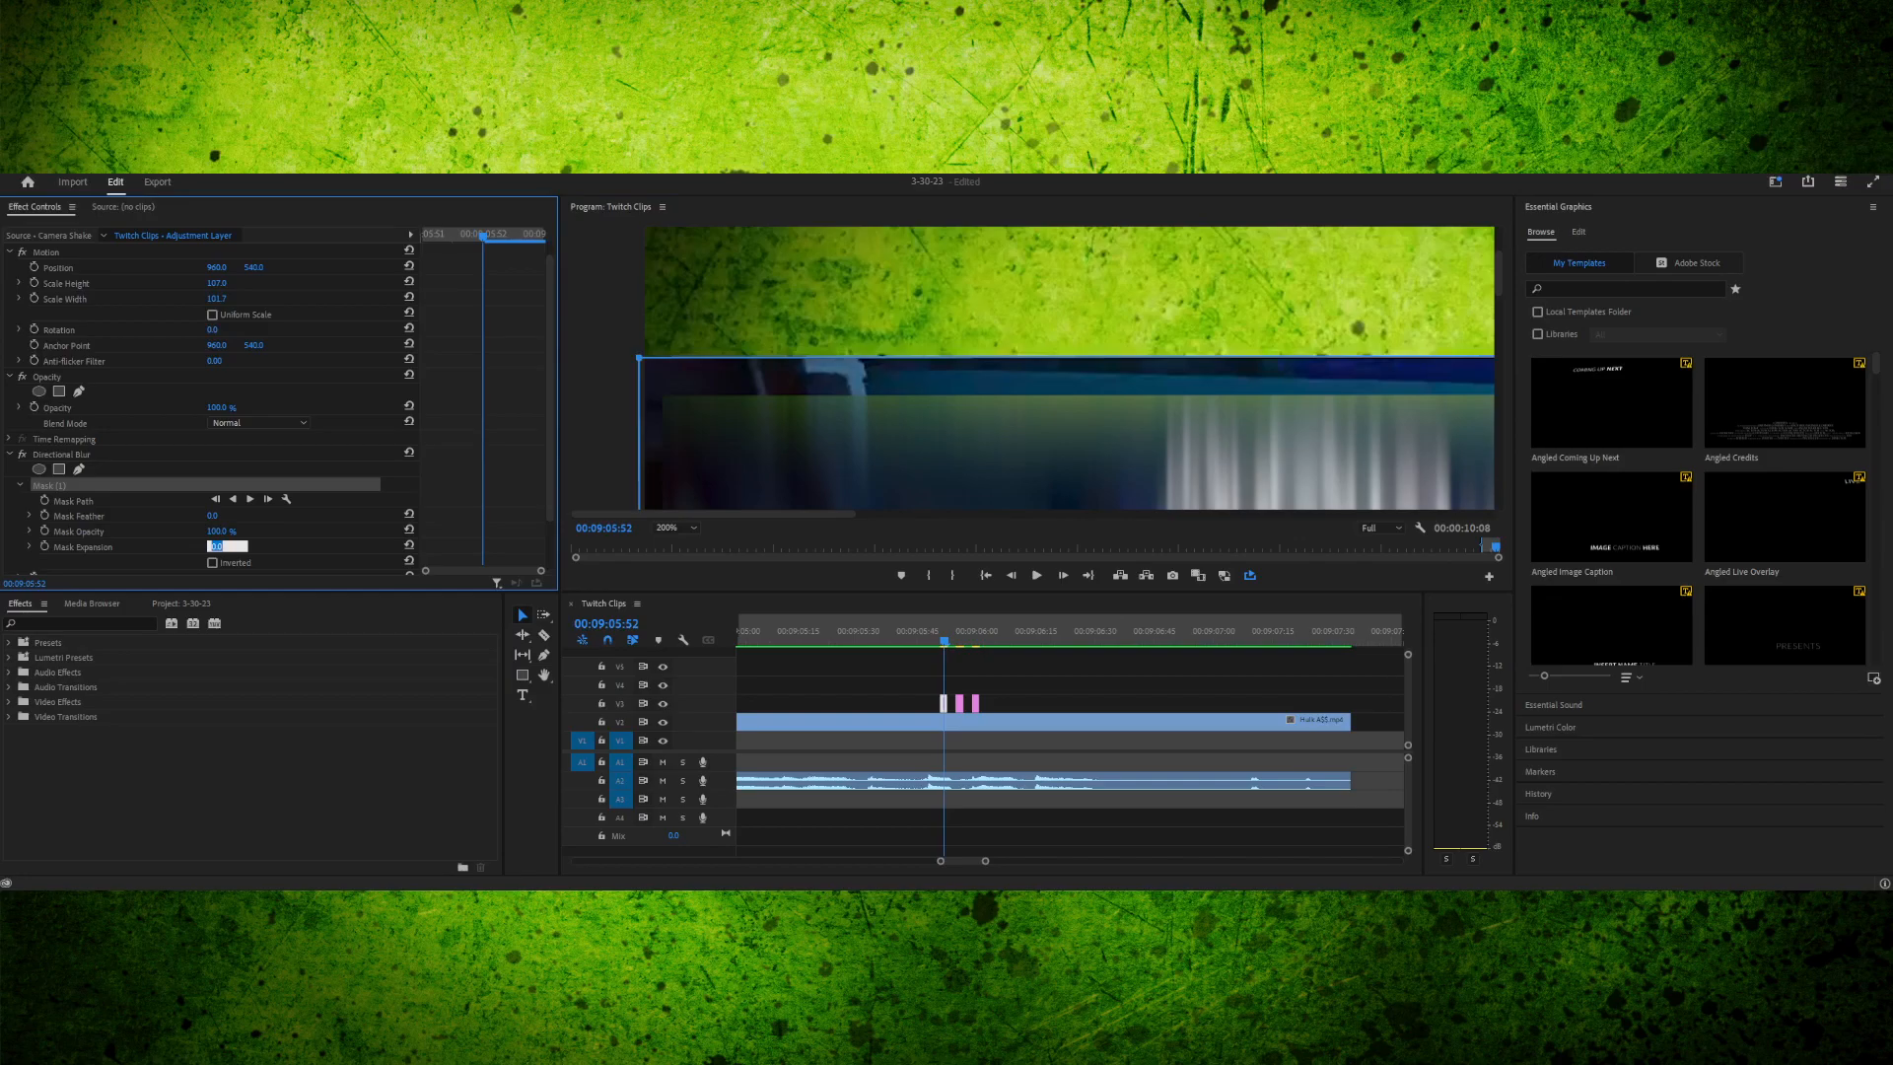
{"action": "key", "text": "Return"}
{"action": "left_click_drag", "start_coordinate": [1498, 273], "coordinate": [1498, 480]}
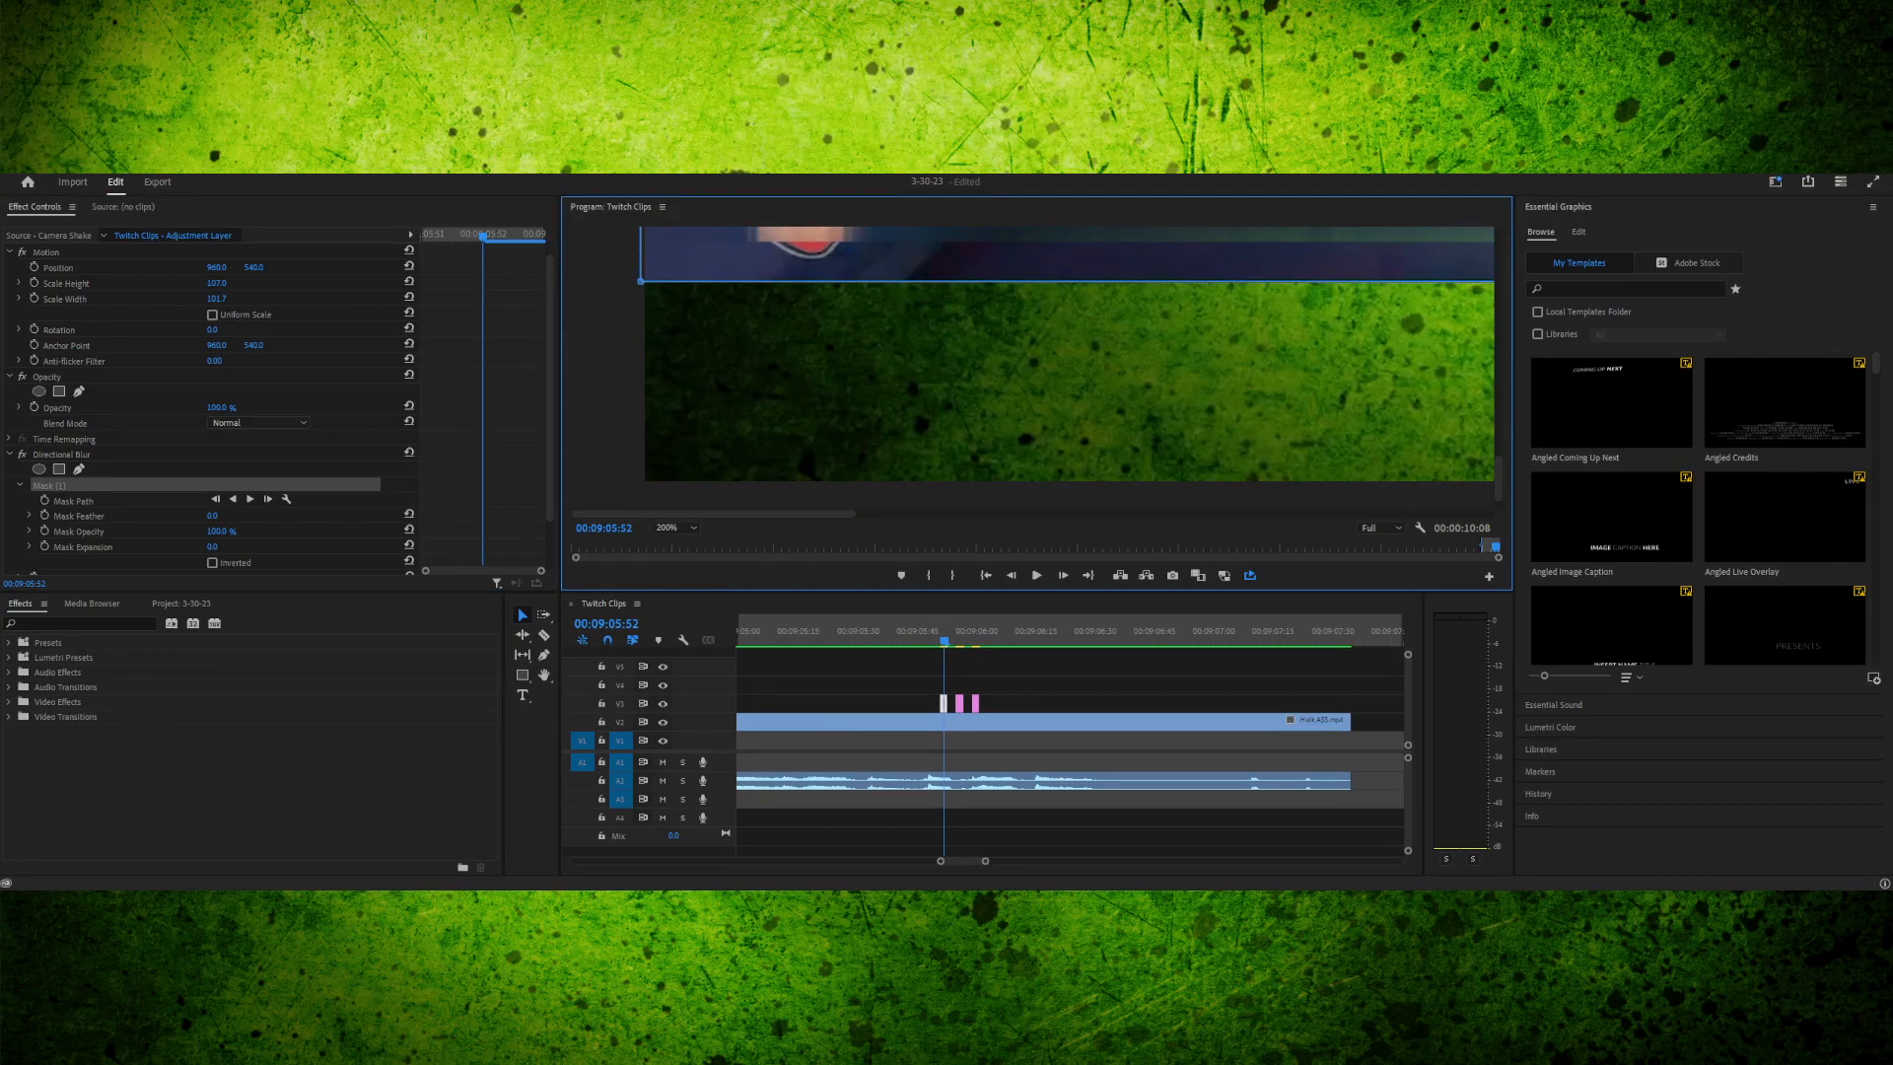
{"action": "left_click_drag", "start_coordinate": [768, 513], "coordinate": [1390, 514]}
{"action": "left_click_drag", "start_coordinate": [1498, 479], "coordinate": [1498, 276]}
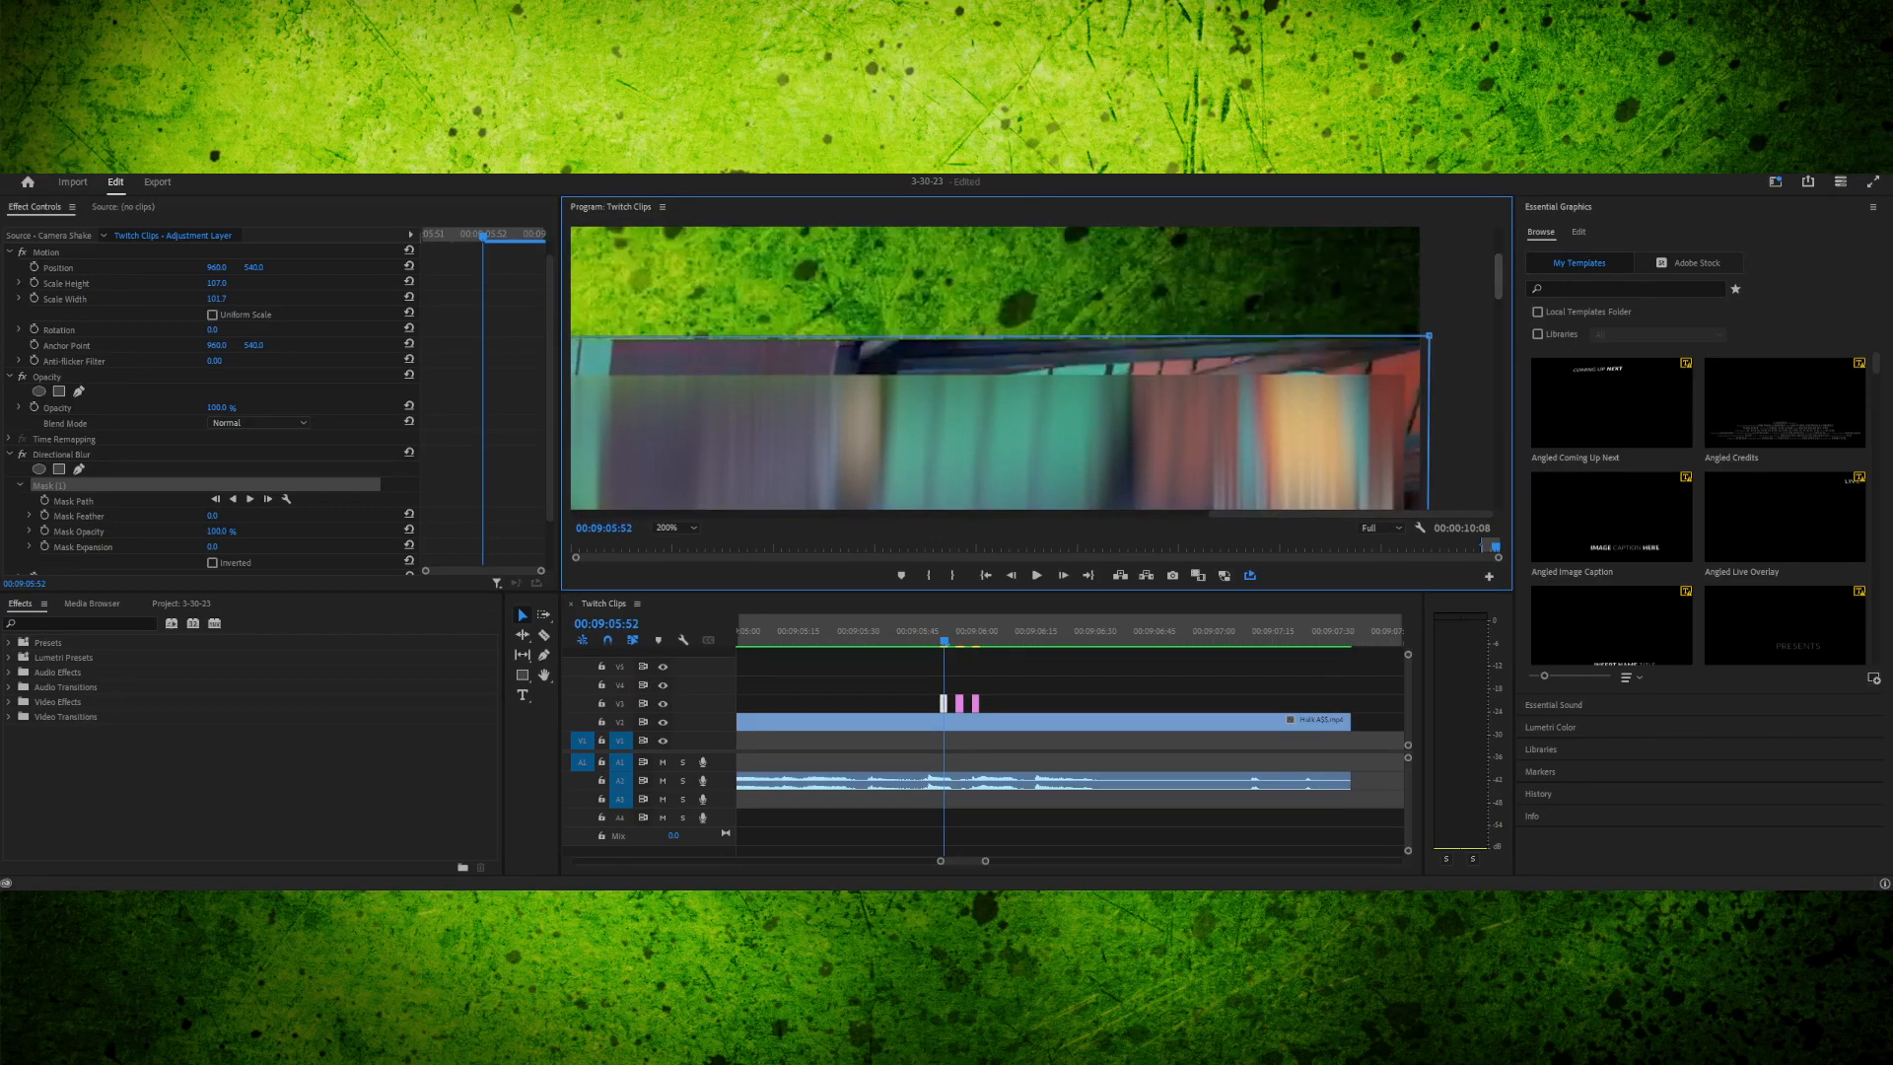
{"action": "left_click", "coordinate": [677, 528]}
{"action": "left_click", "coordinate": [667, 543]}
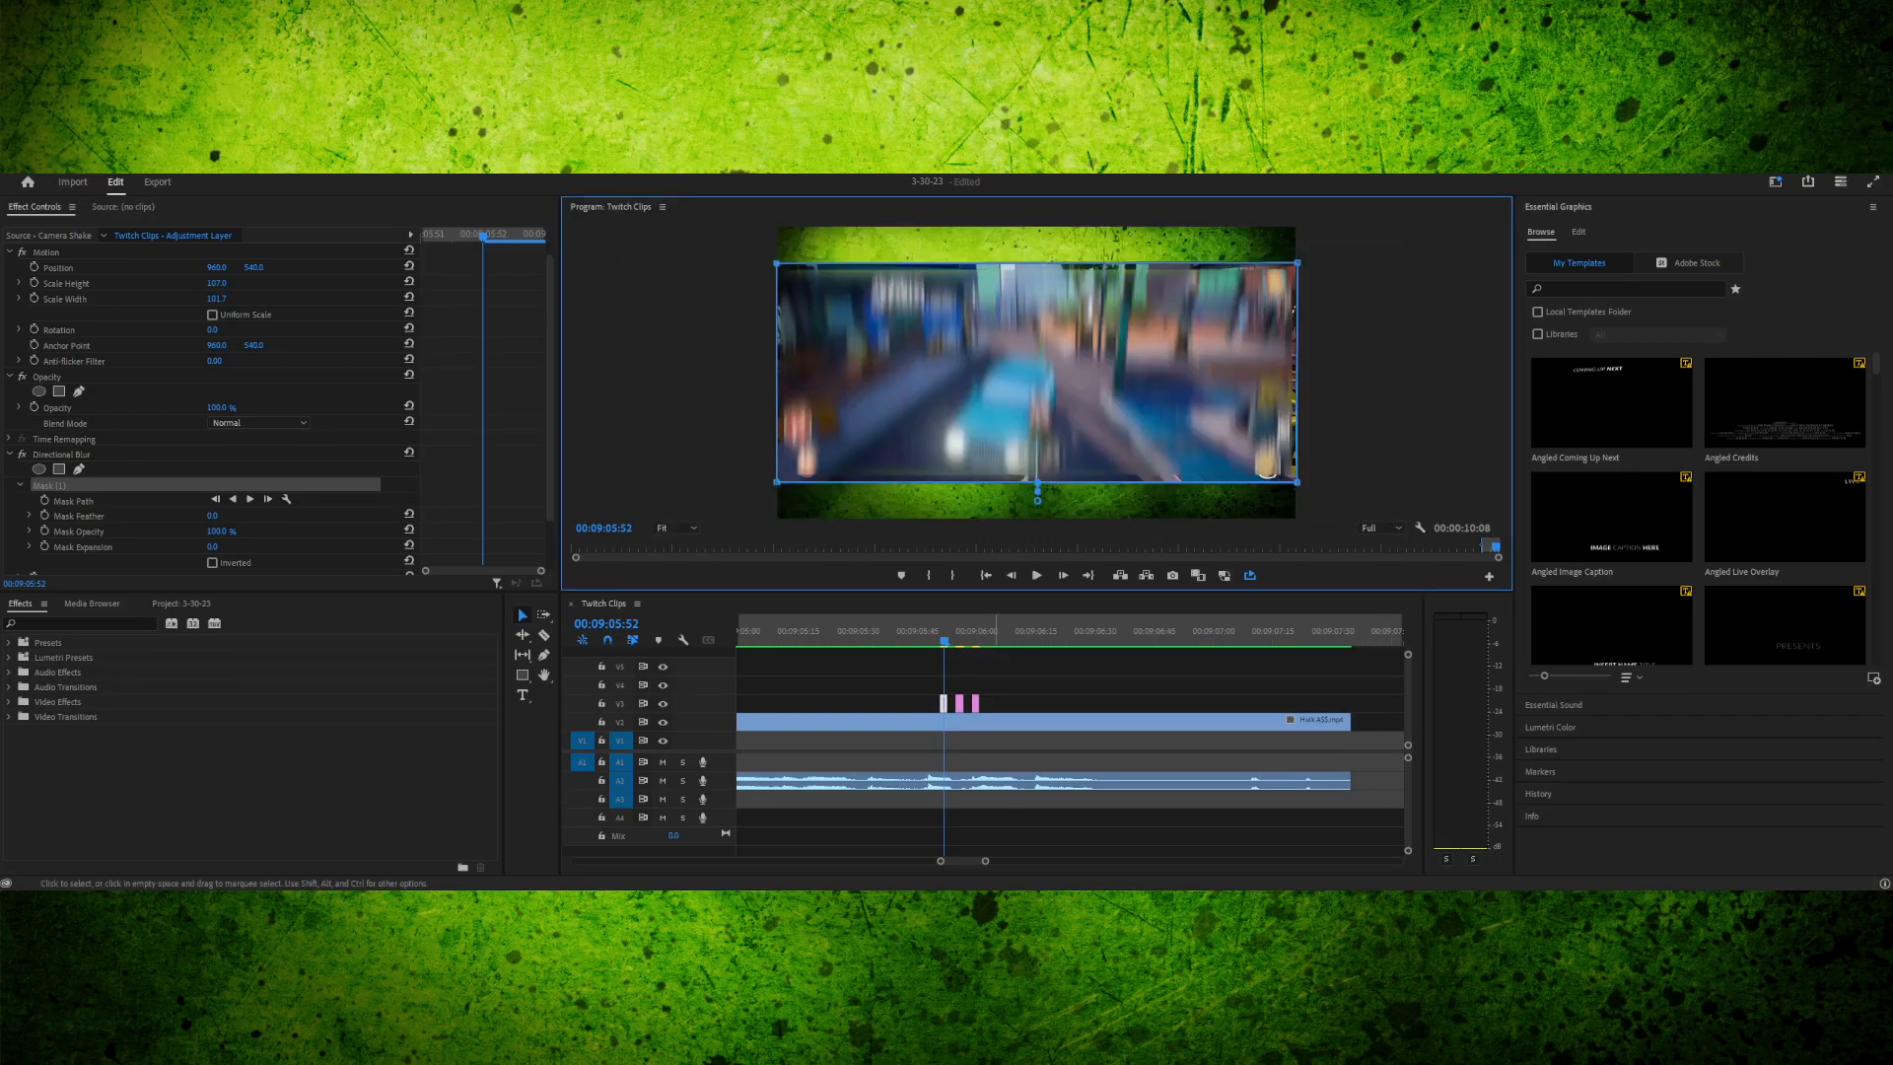
- Render and play the sequence preview, stop it, and return to the car impact at 00:09:05:51
{"action": "key", "text": "Return"}
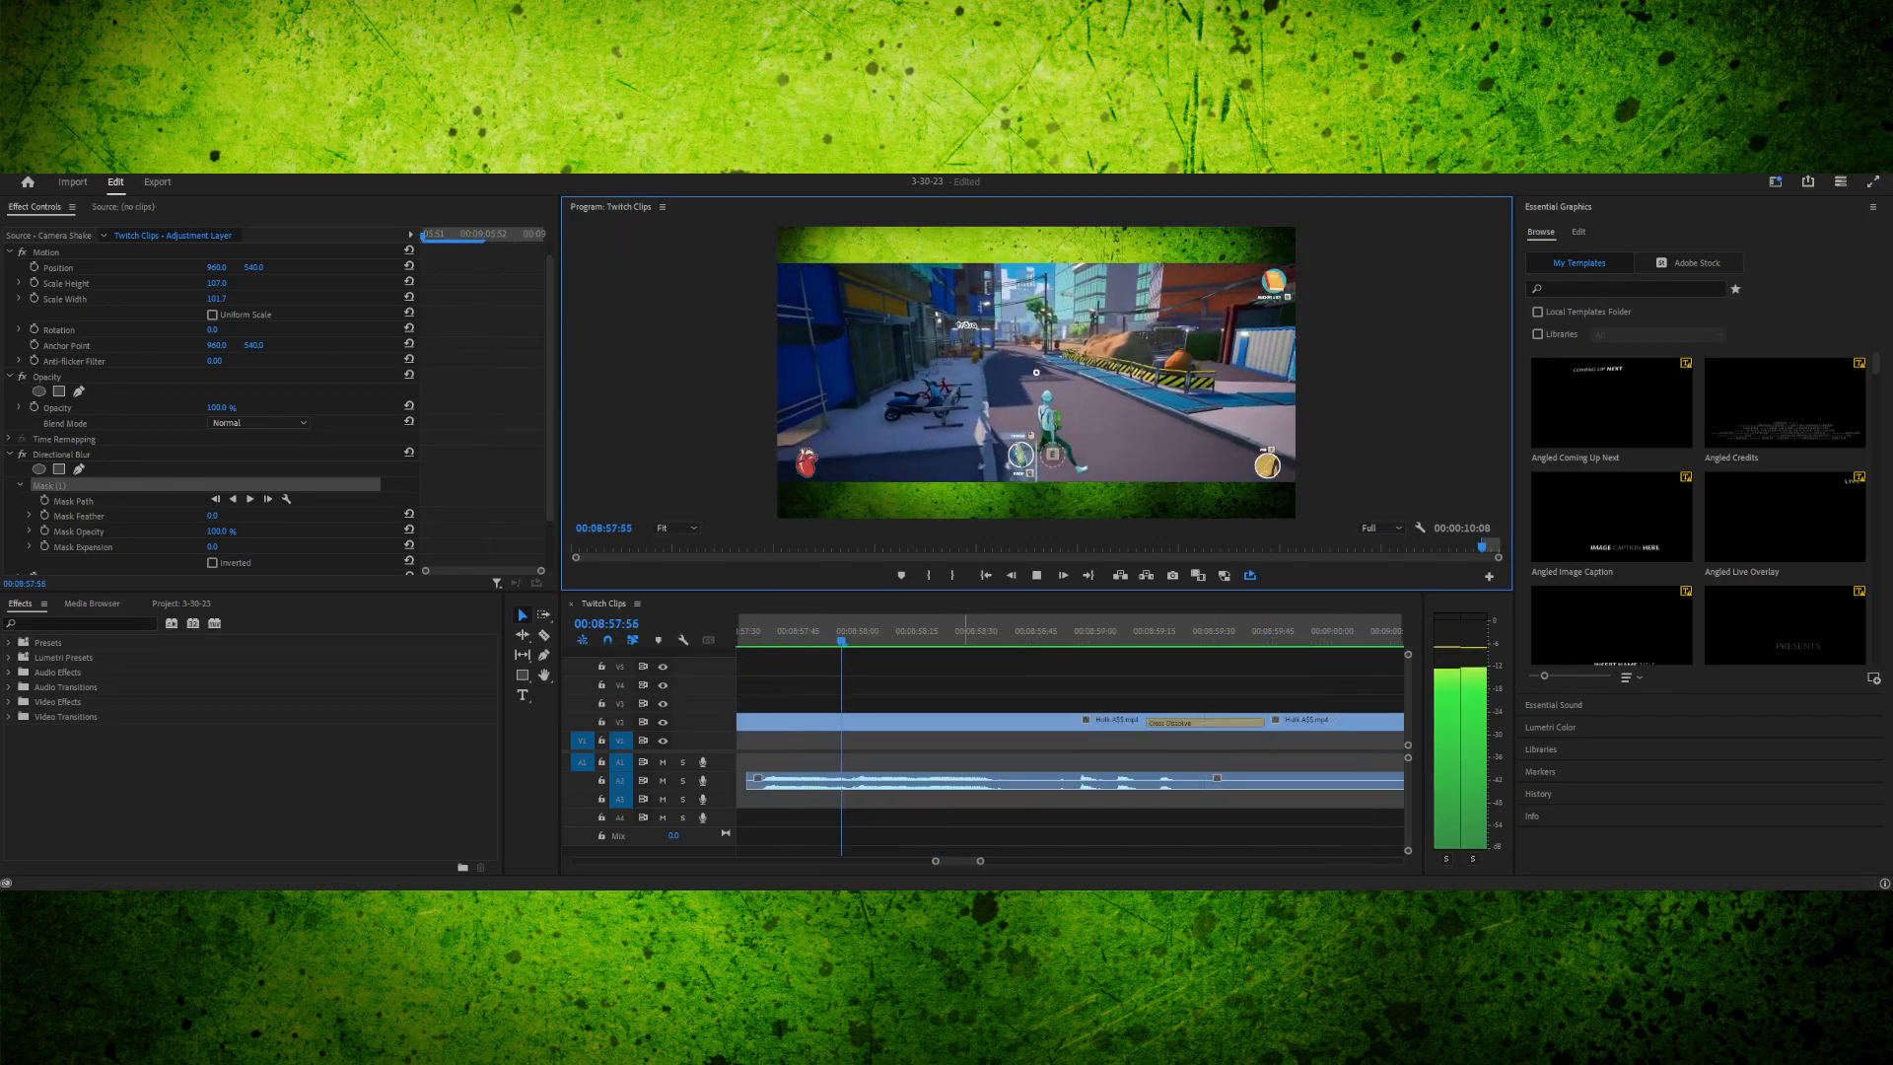
{"action": "key", "text": "space"}
{"action": "left_click", "coordinate": [1133, 780]}
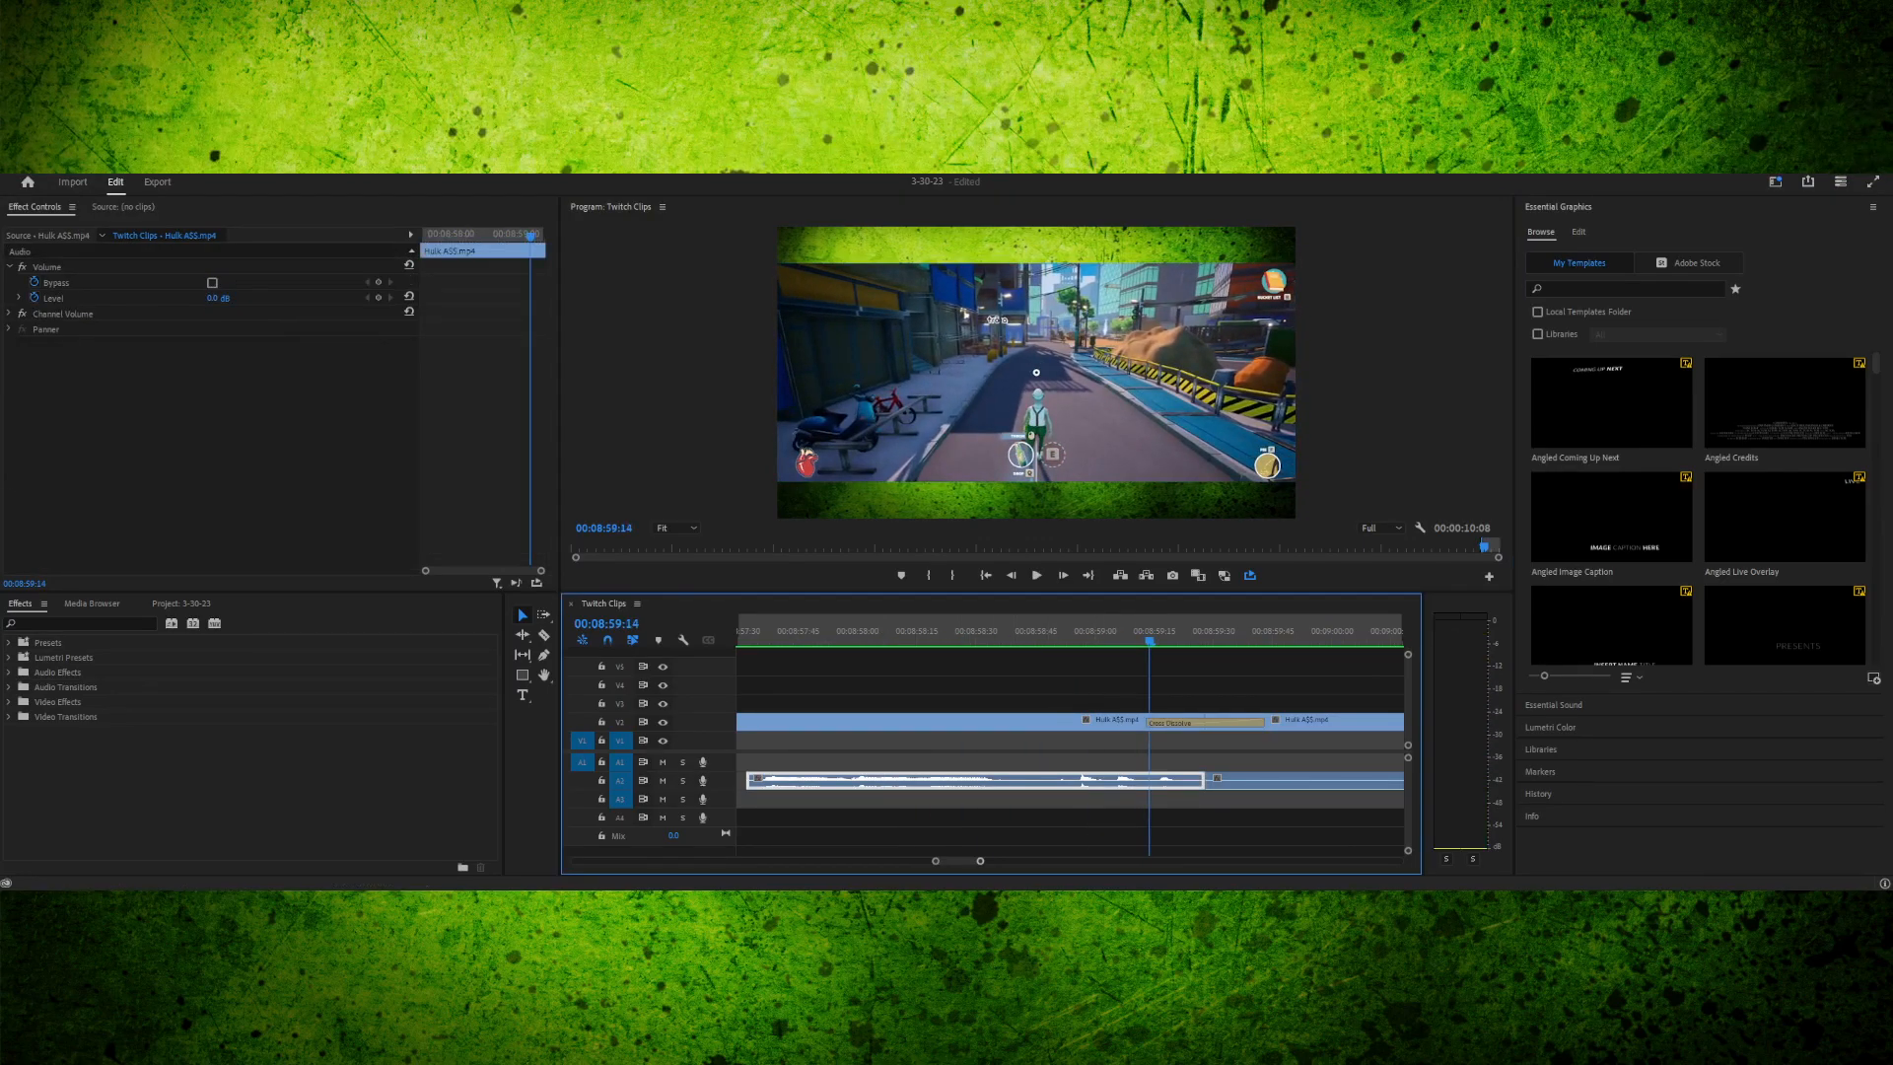
{"action": "key", "text": "minus"}
{"action": "key", "text": "minus"}
{"action": "key", "text": "minus"}
{"action": "left_click_drag", "start_coordinate": [1326, 631], "coordinate": [1337, 631]}
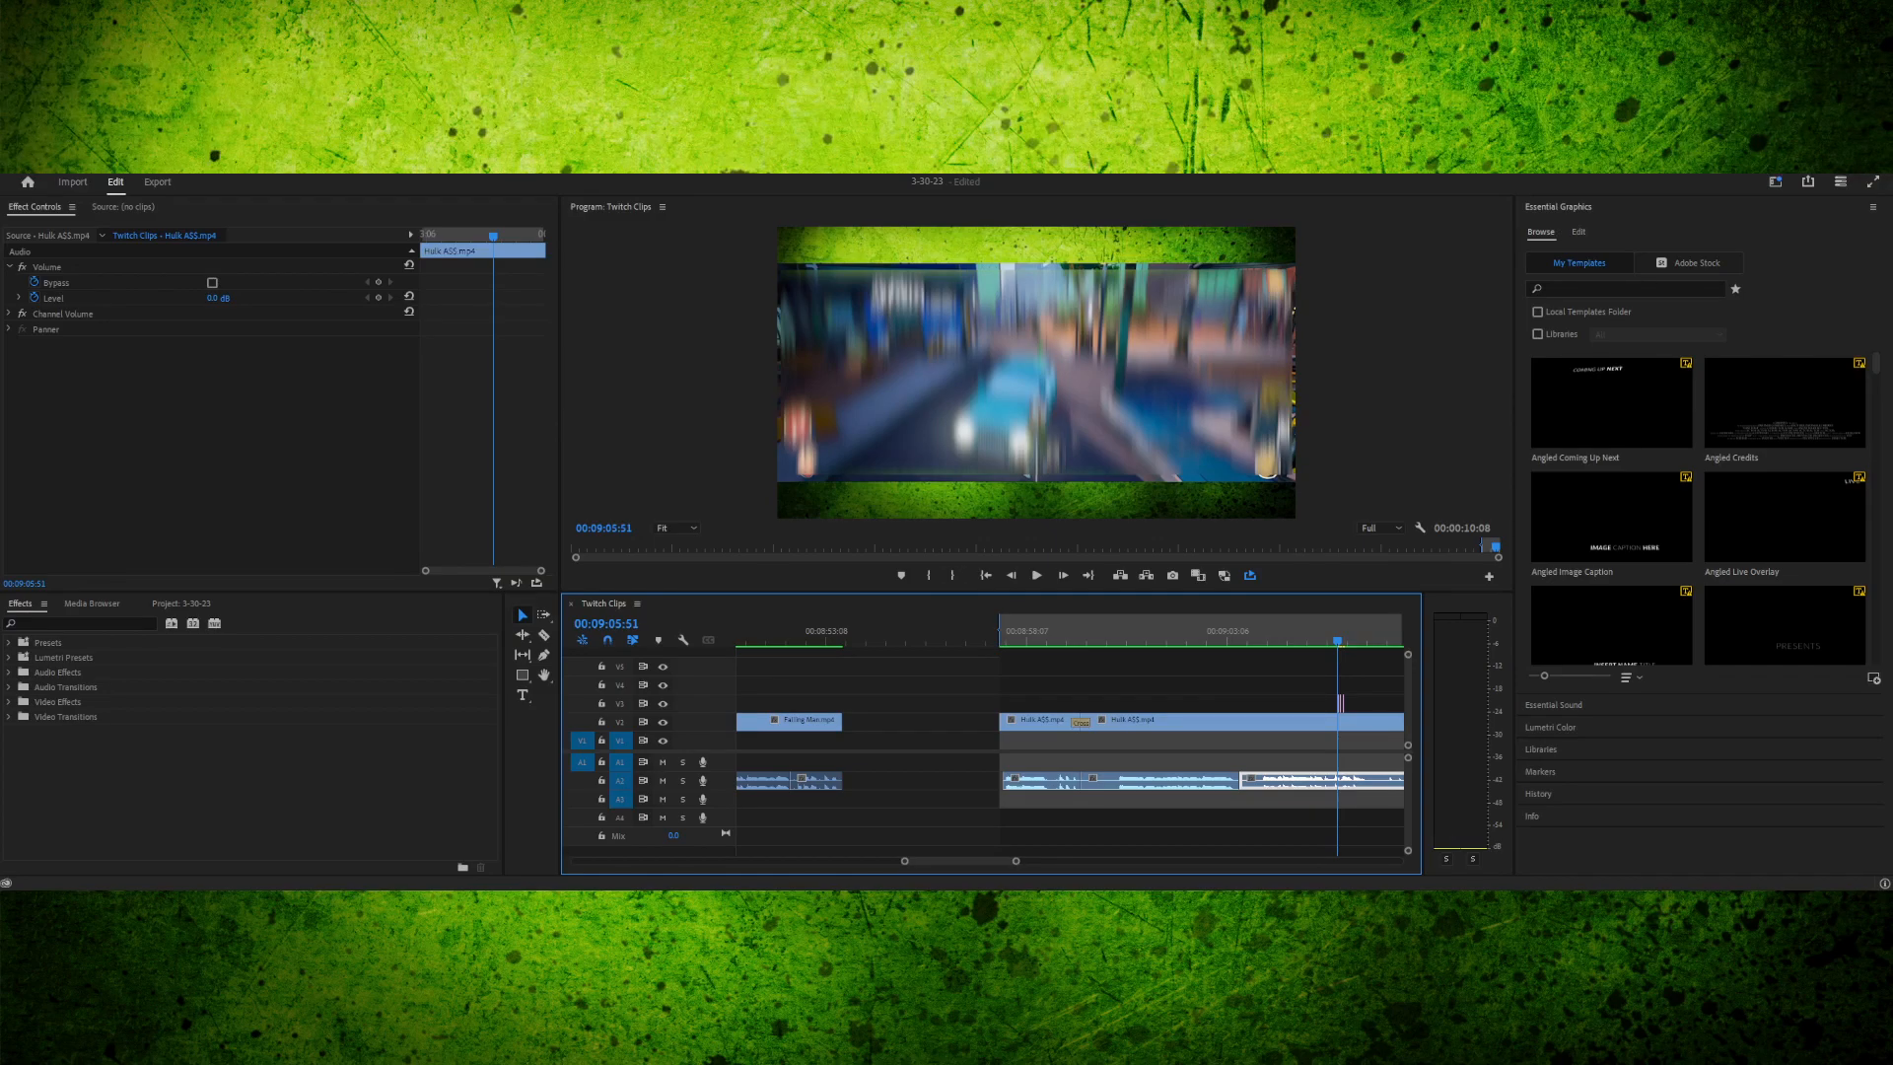
{"action": "key", "text": "shift+4"}
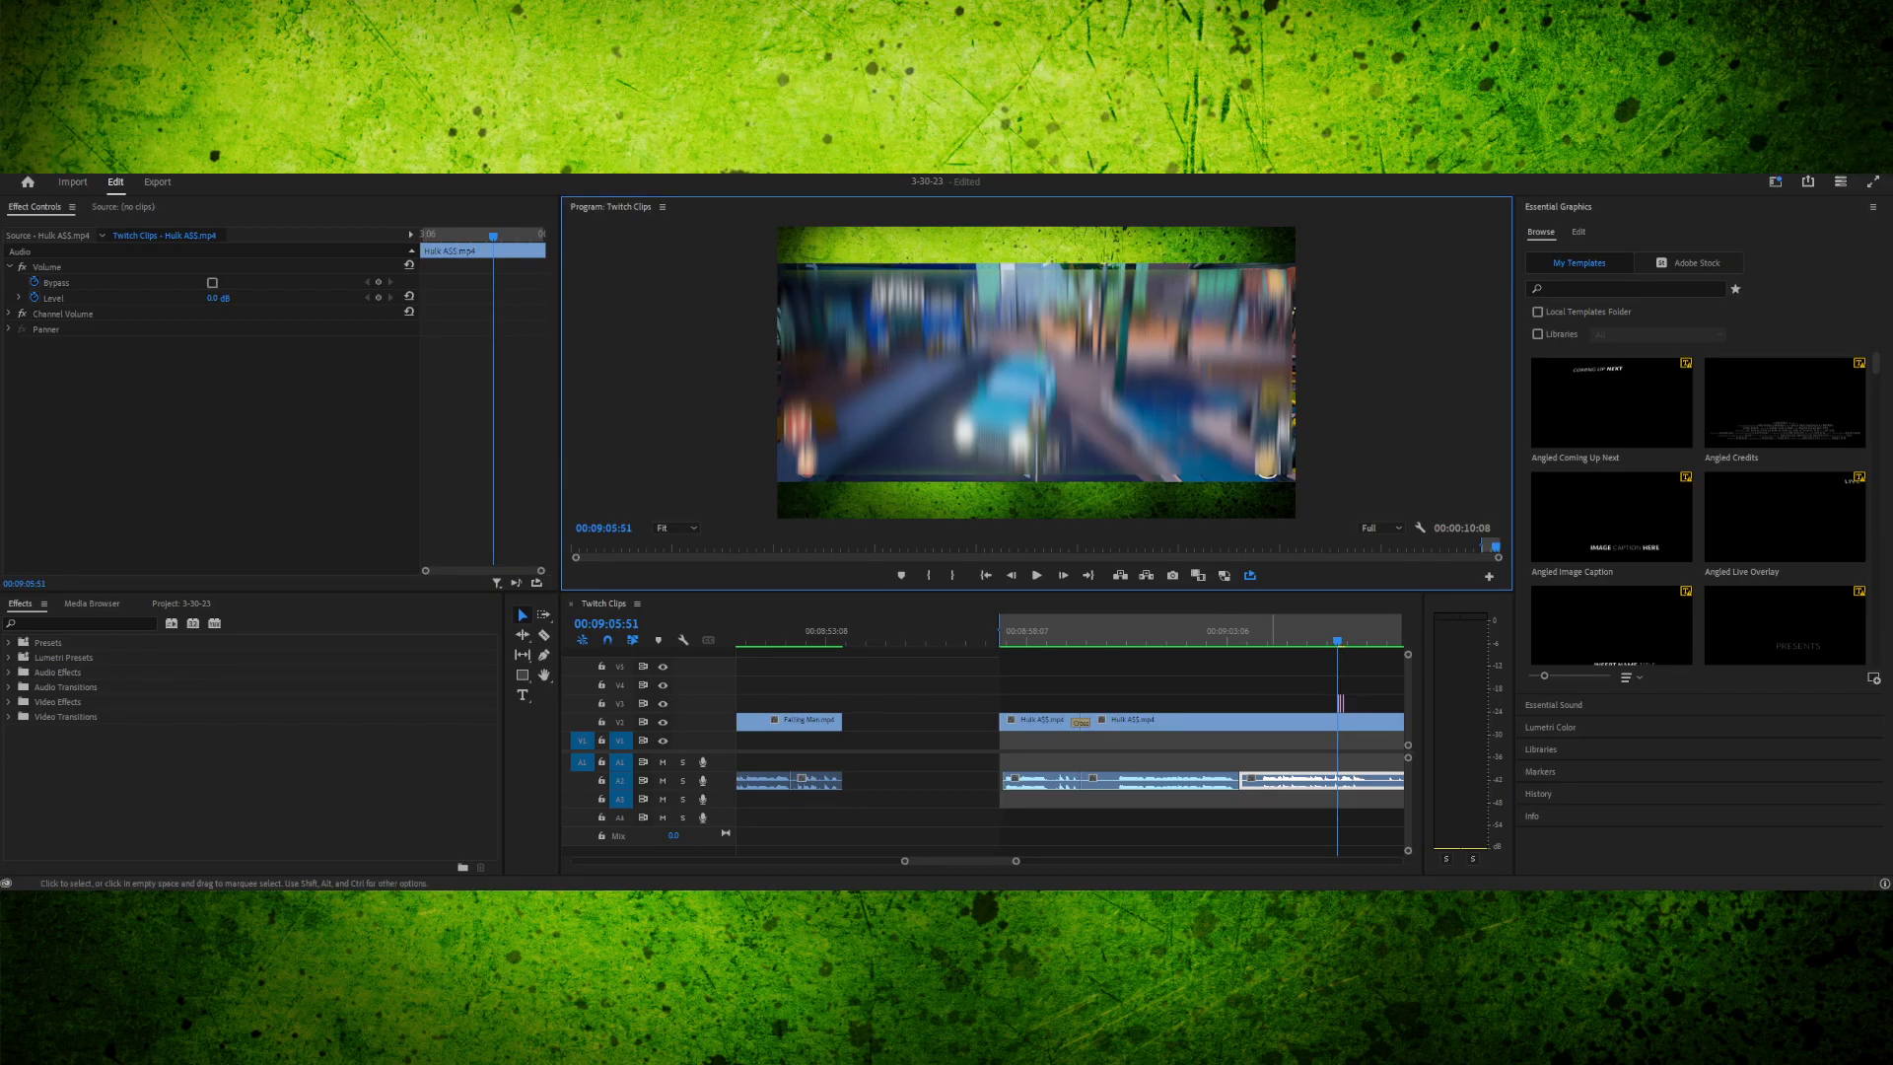
- Go frame by frame through the car impact around 00:09:05:52 to examine the masked blur
{"action": "left_click_drag", "start_coordinate": [1017, 861], "coordinate": [974, 861]}
{"action": "key", "text": "Right"}
{"action": "key", "text": "Left"}
{"action": "key", "text": "Right"}
{"action": "key", "text": "Right"}
{"action": "key", "text": "Right"}
{"action": "key", "text": "Right"}
{"action": "key", "text": "Left"}
{"action": "key", "text": "Left"}
{"action": "key", "text": "Left"}
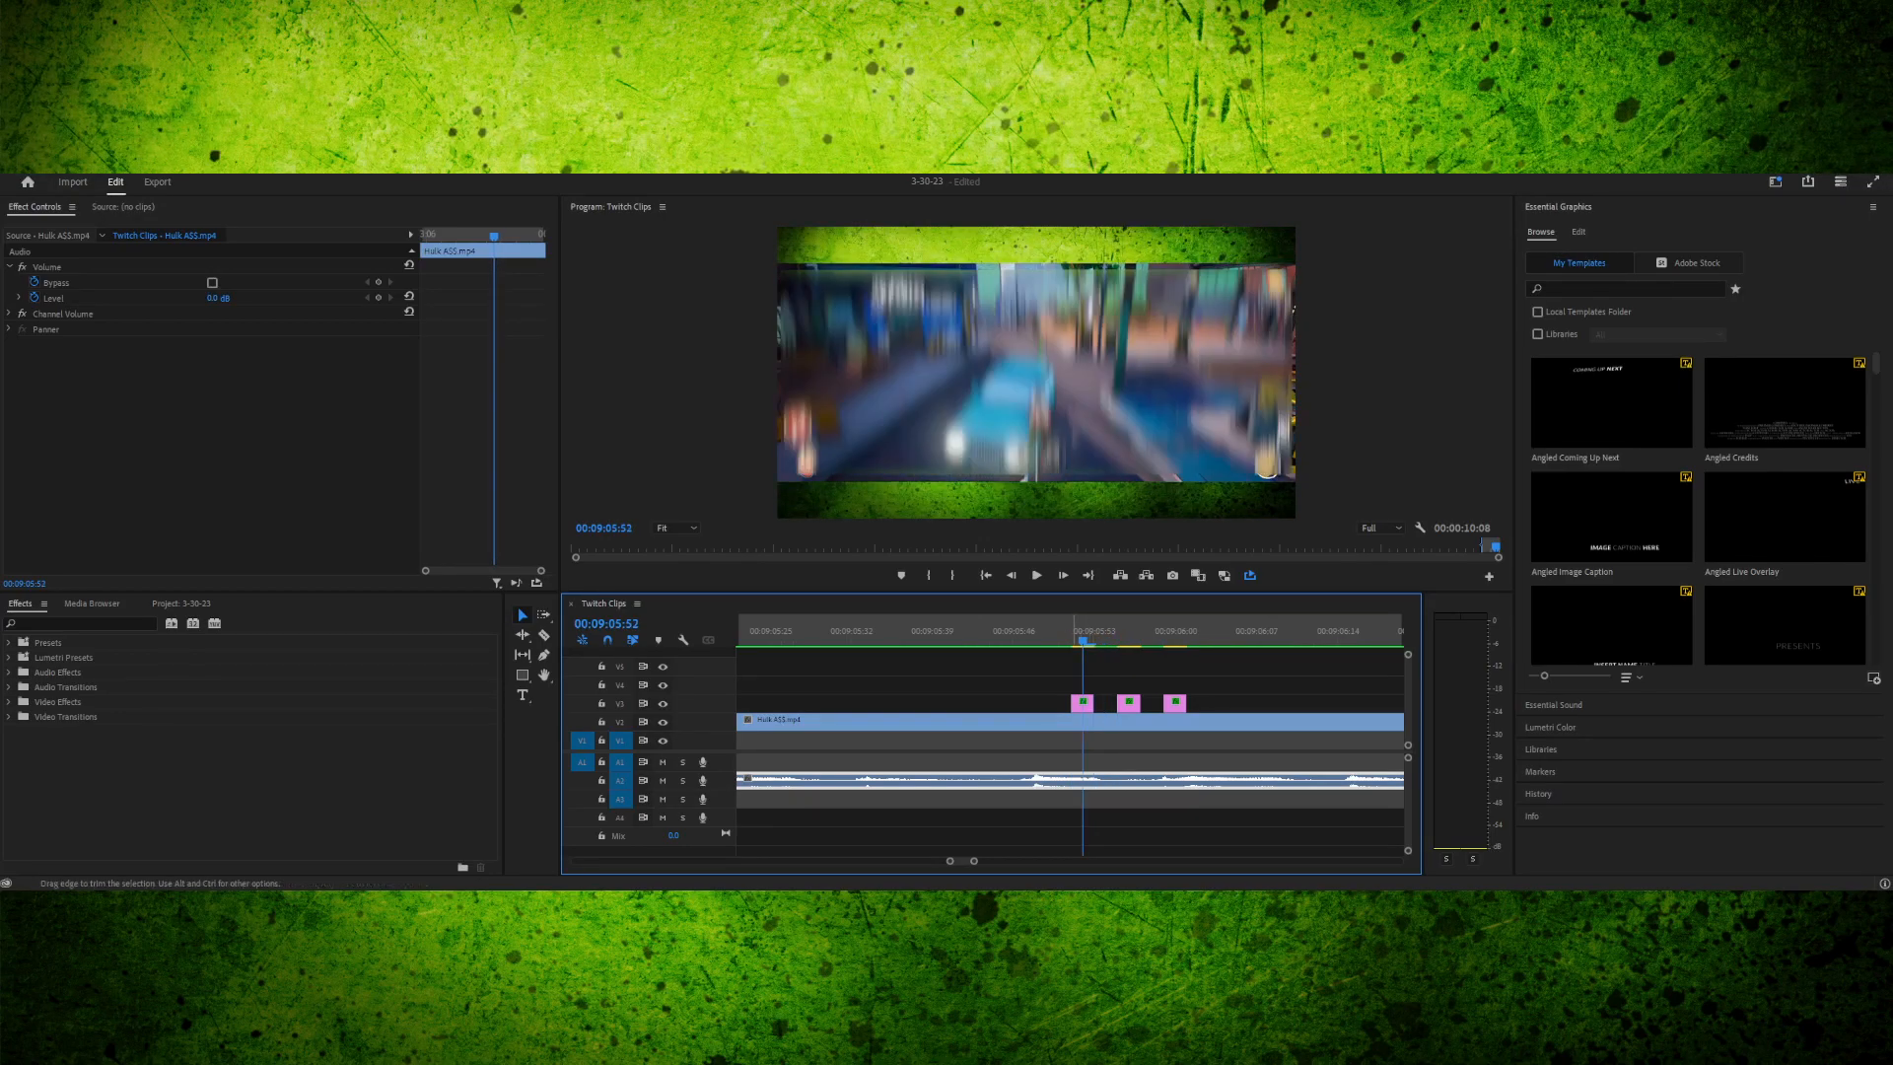
- Set the mask expansion of the first adjustment layer's Directional Blur to 30
{"action": "left_click", "coordinate": [1083, 704]}
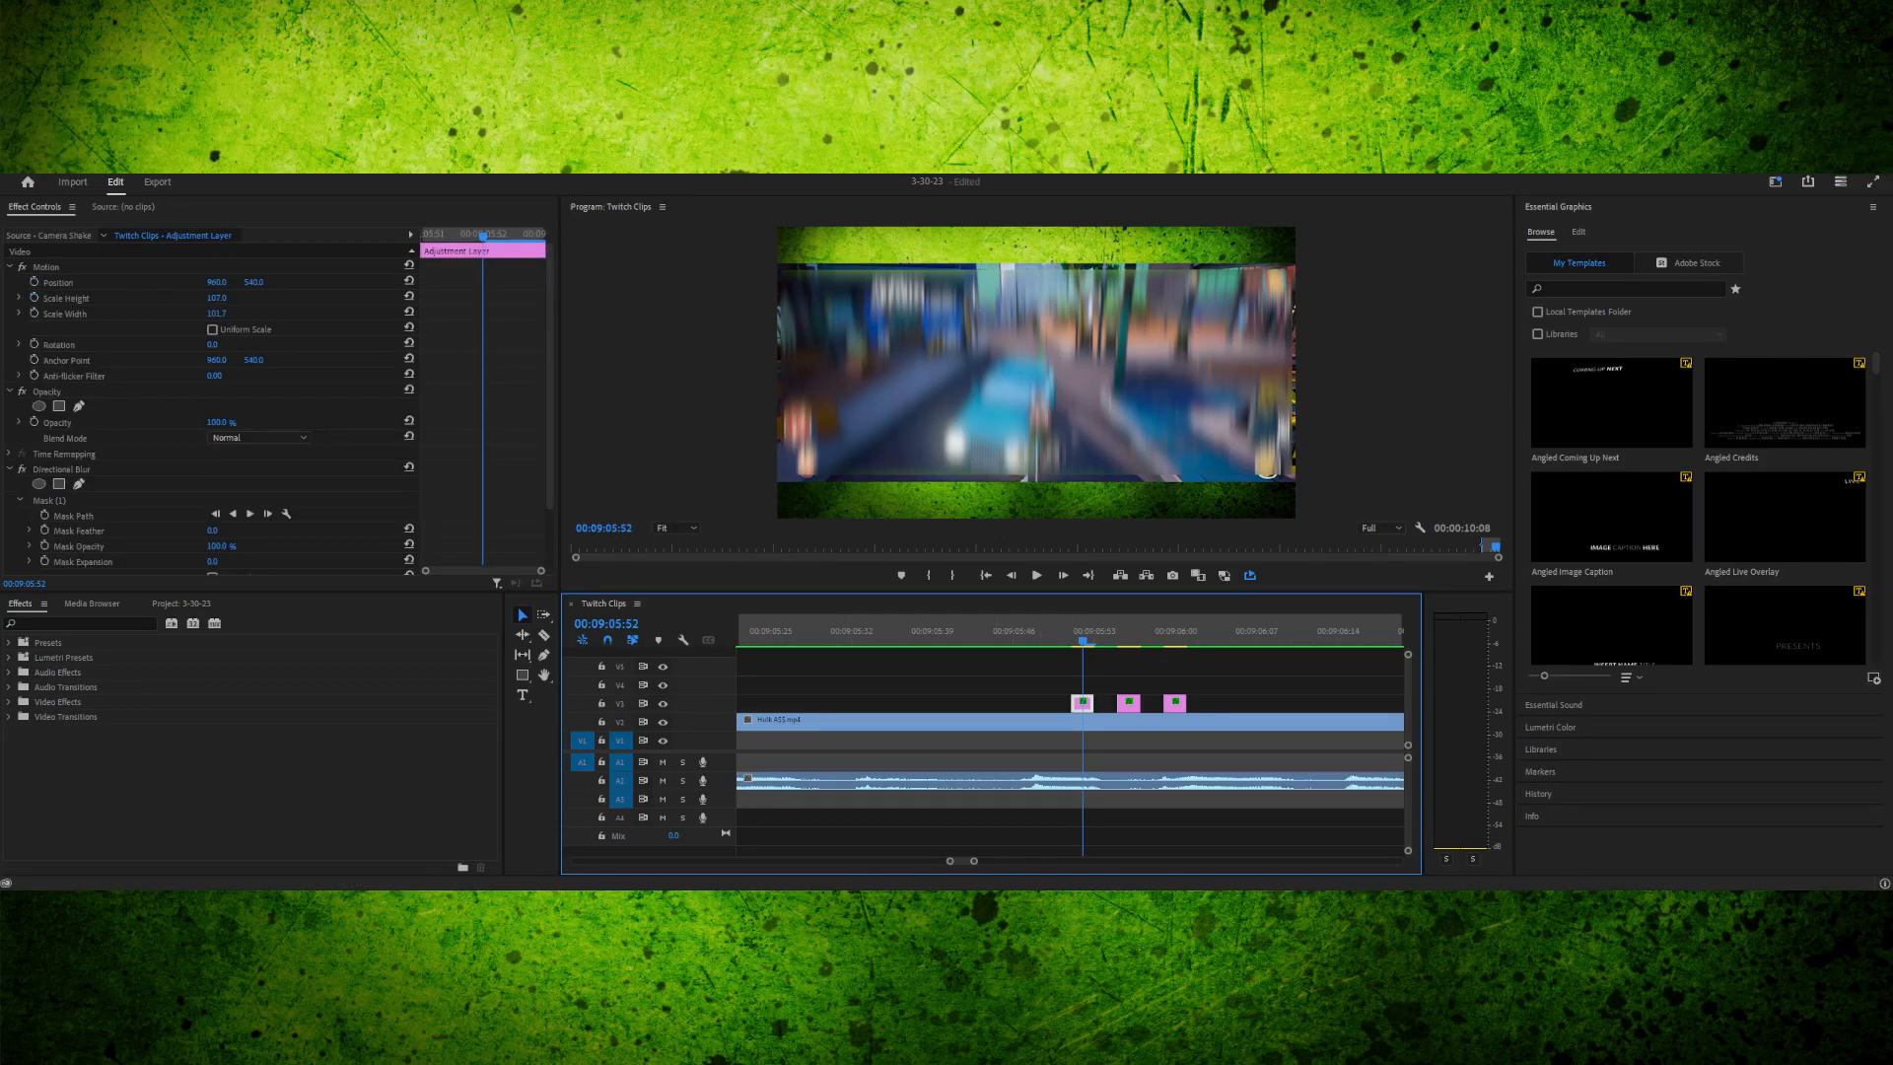
{"action": "scroll", "coordinate": [283, 406], "scroll_direction": "down", "scroll_amount": 1}
{"action": "left_click", "coordinate": [49, 486]}
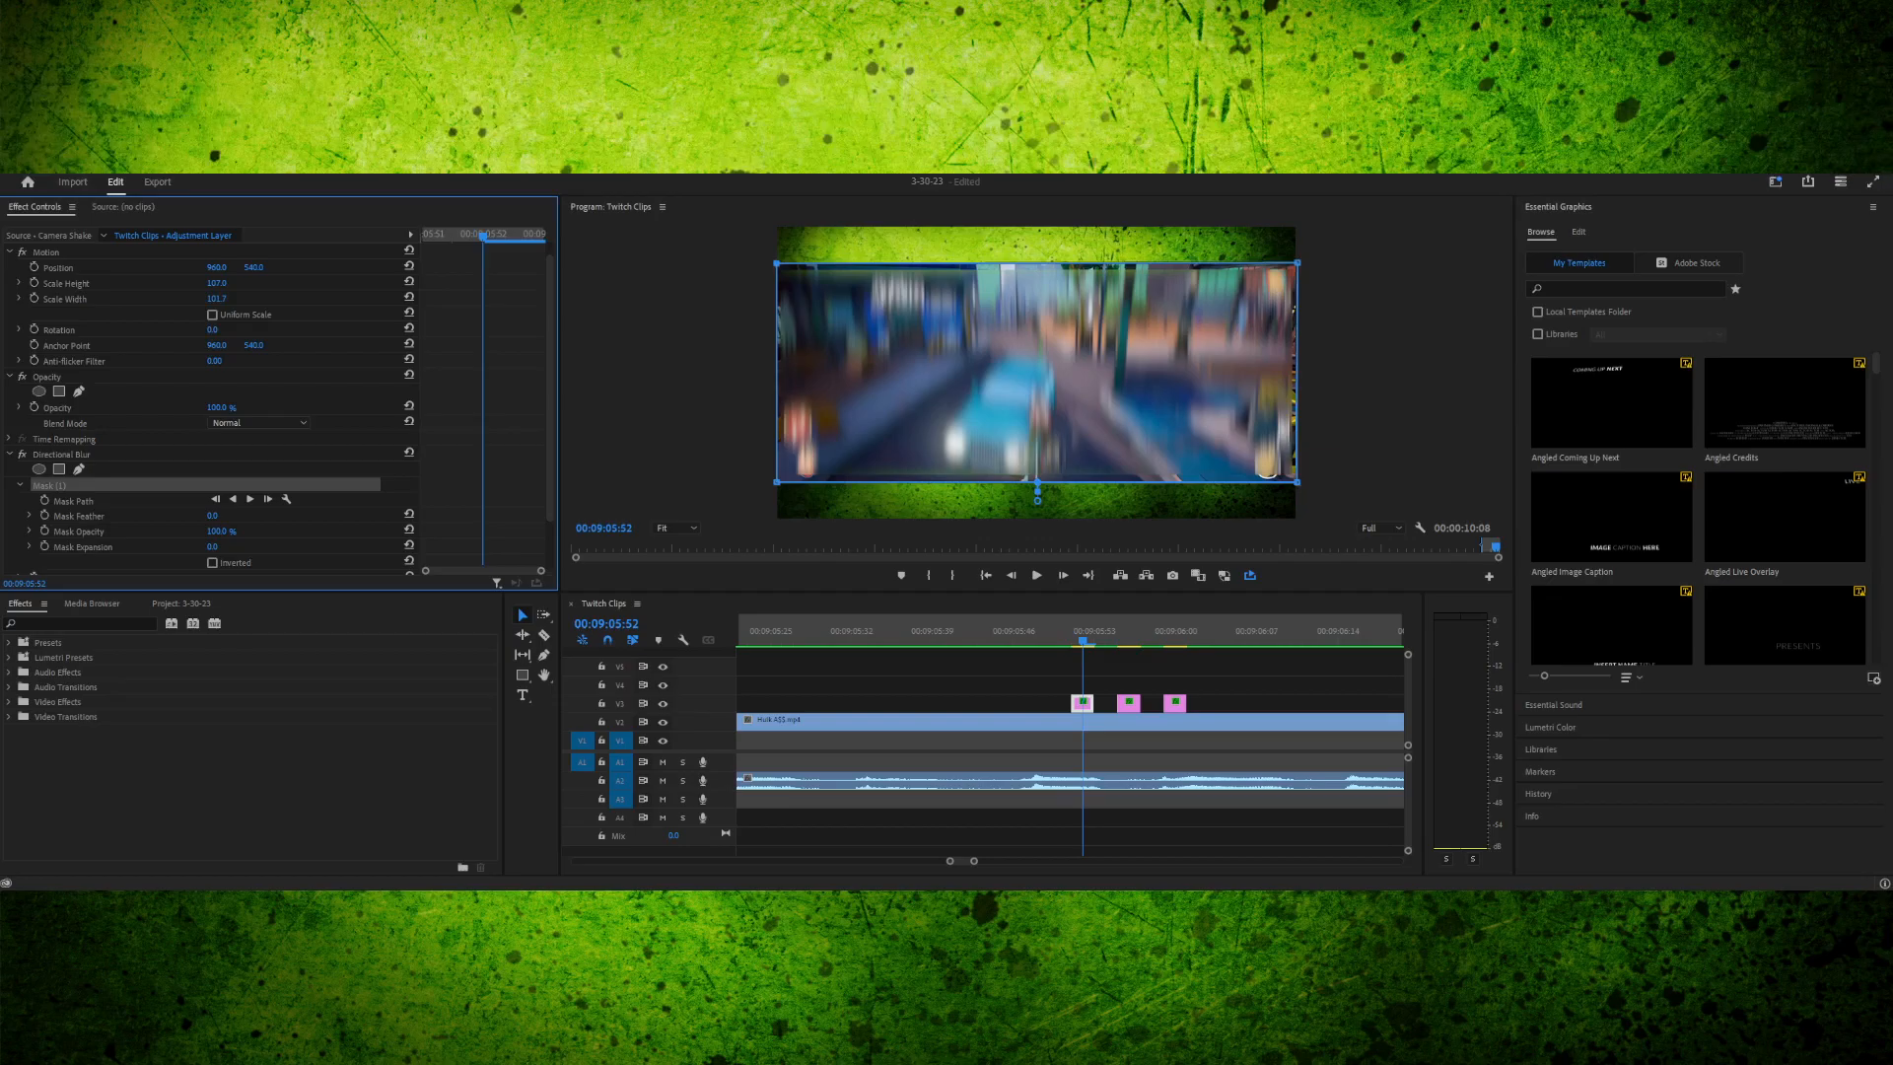
{"action": "scroll", "coordinate": [282, 406], "scroll_direction": "down", "scroll_amount": 2}
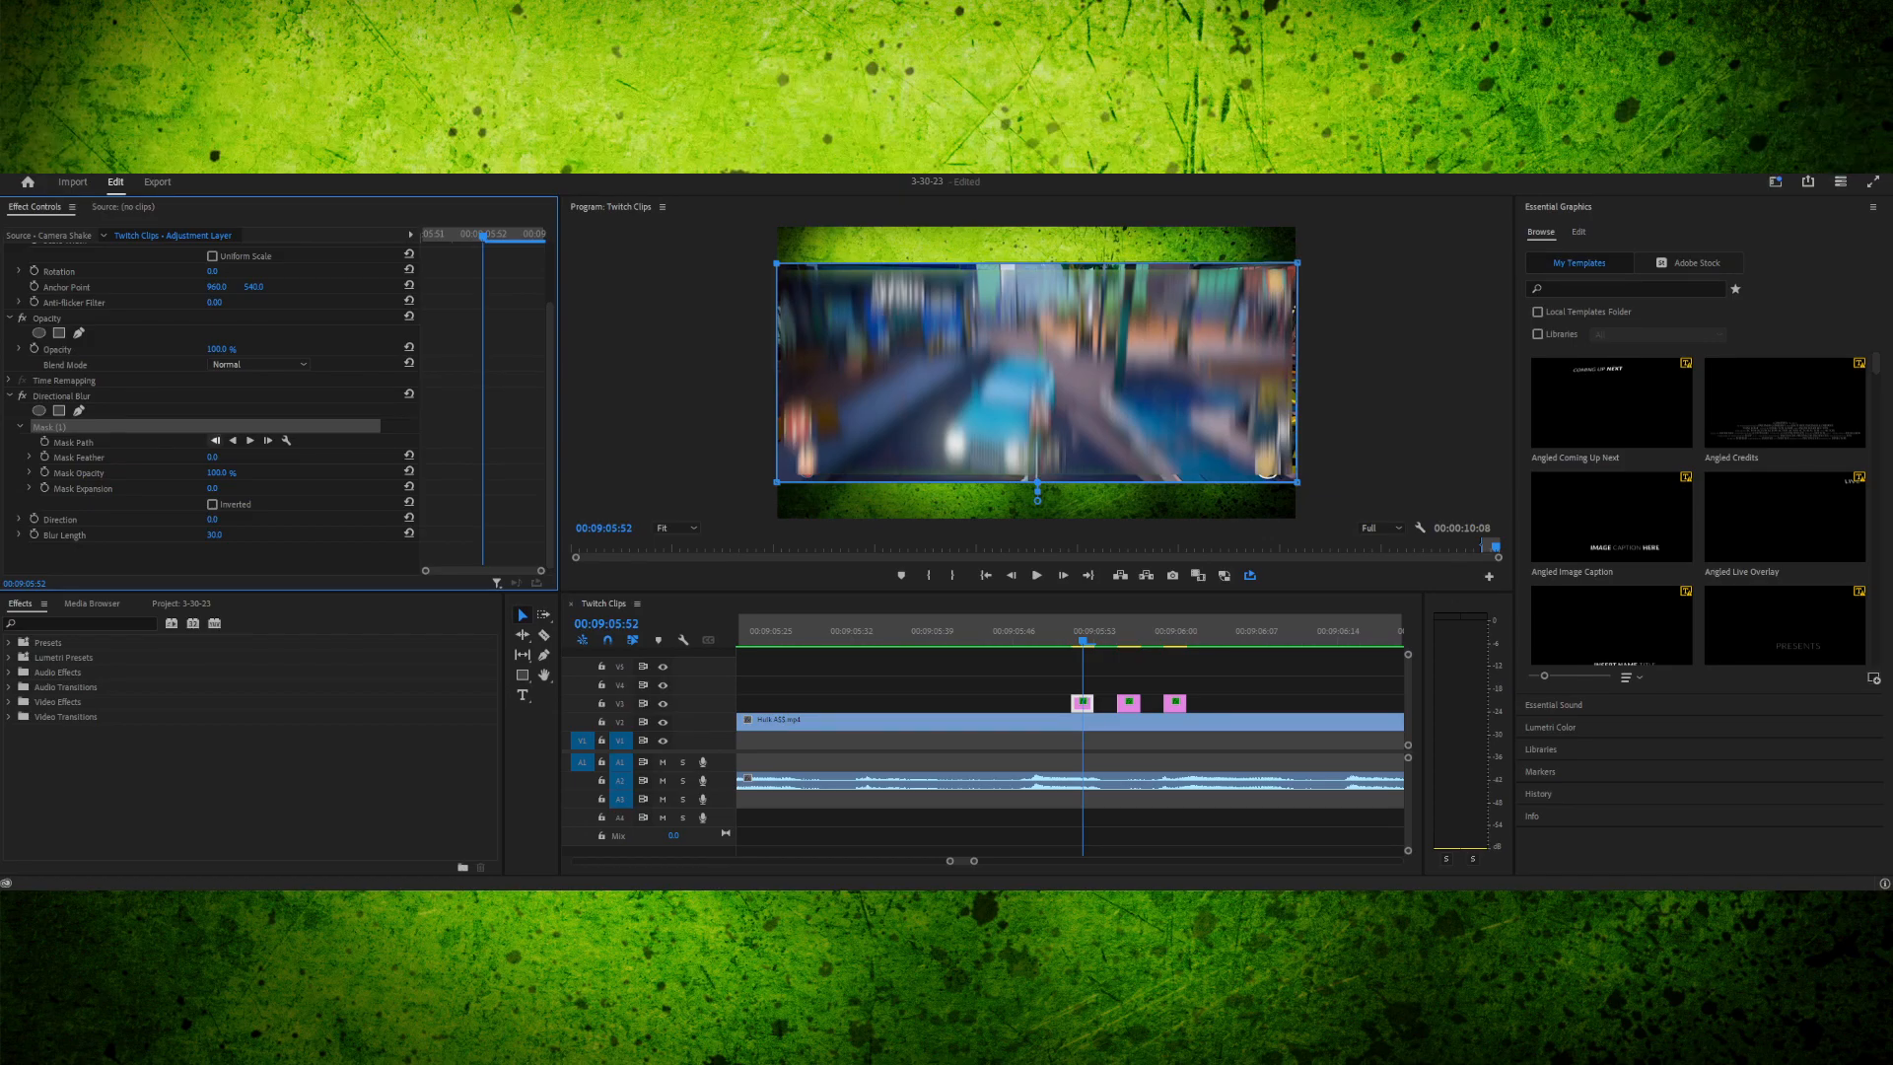
{"action": "left_click", "coordinate": [221, 473]}
{"action": "left_click", "coordinate": [213, 487]}
{"action": "type", "text": "30"}
{"action": "key", "text": "Return"}
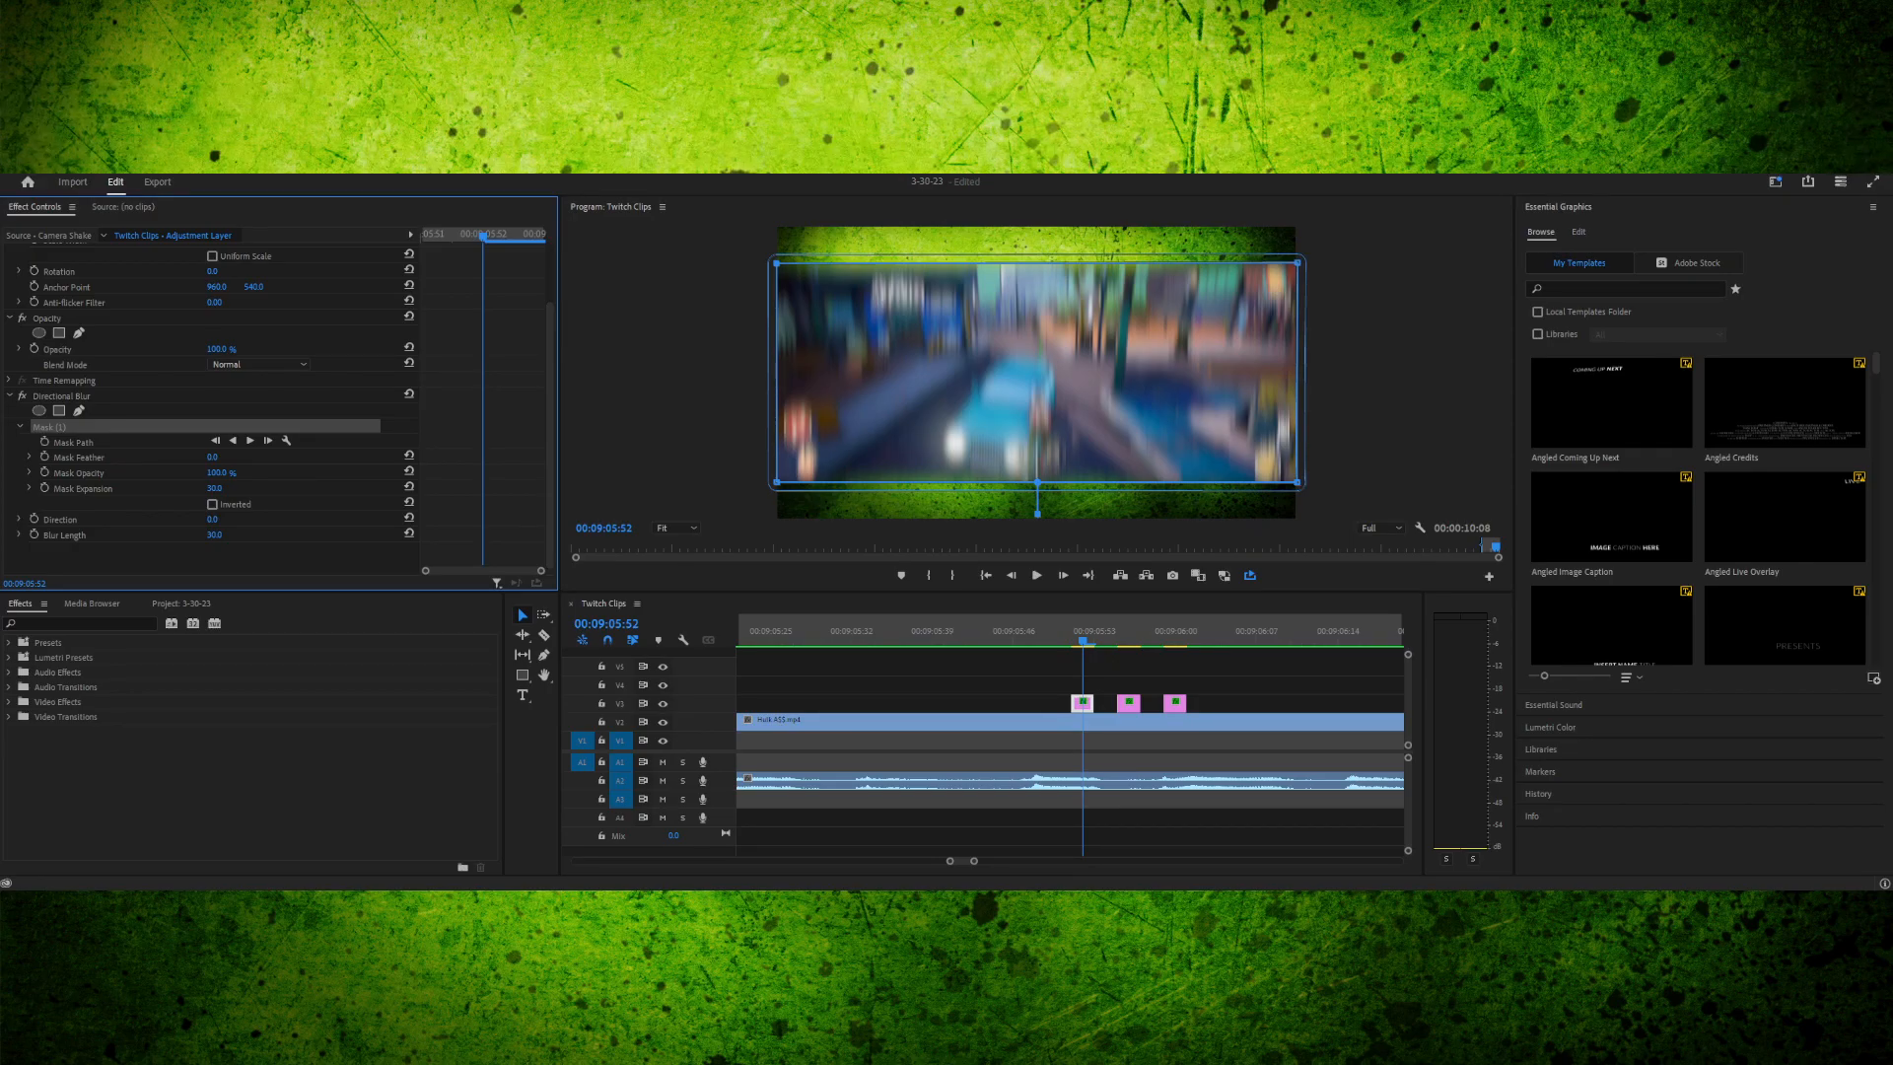
- Inspect the masked blur's upper-right edge at 200% preview zoom on the frame at 00:09:05:52
{"action": "left_click_drag", "start_coordinate": [1075, 631], "coordinate": [1084, 632]}
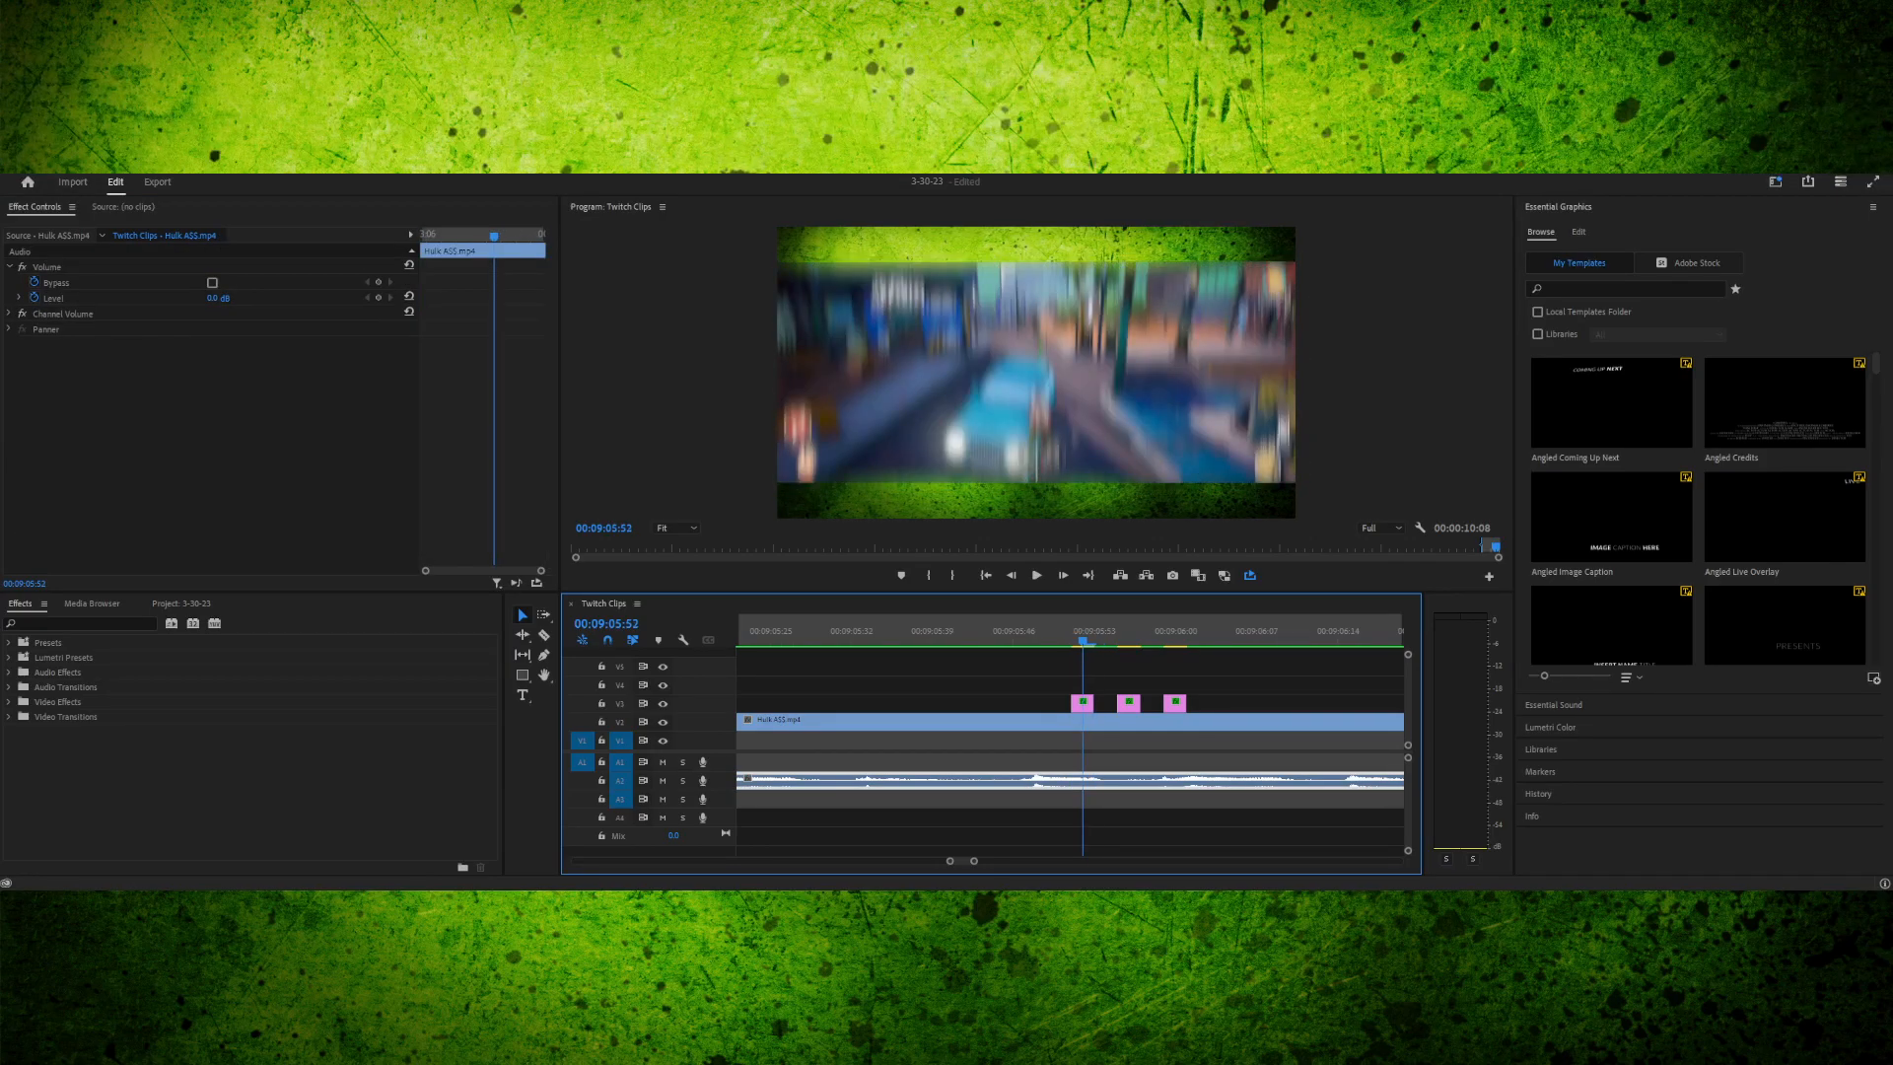
{"action": "key", "text": "Left"}
{"action": "key", "text": "Right"}
{"action": "left_click", "coordinate": [677, 528]}
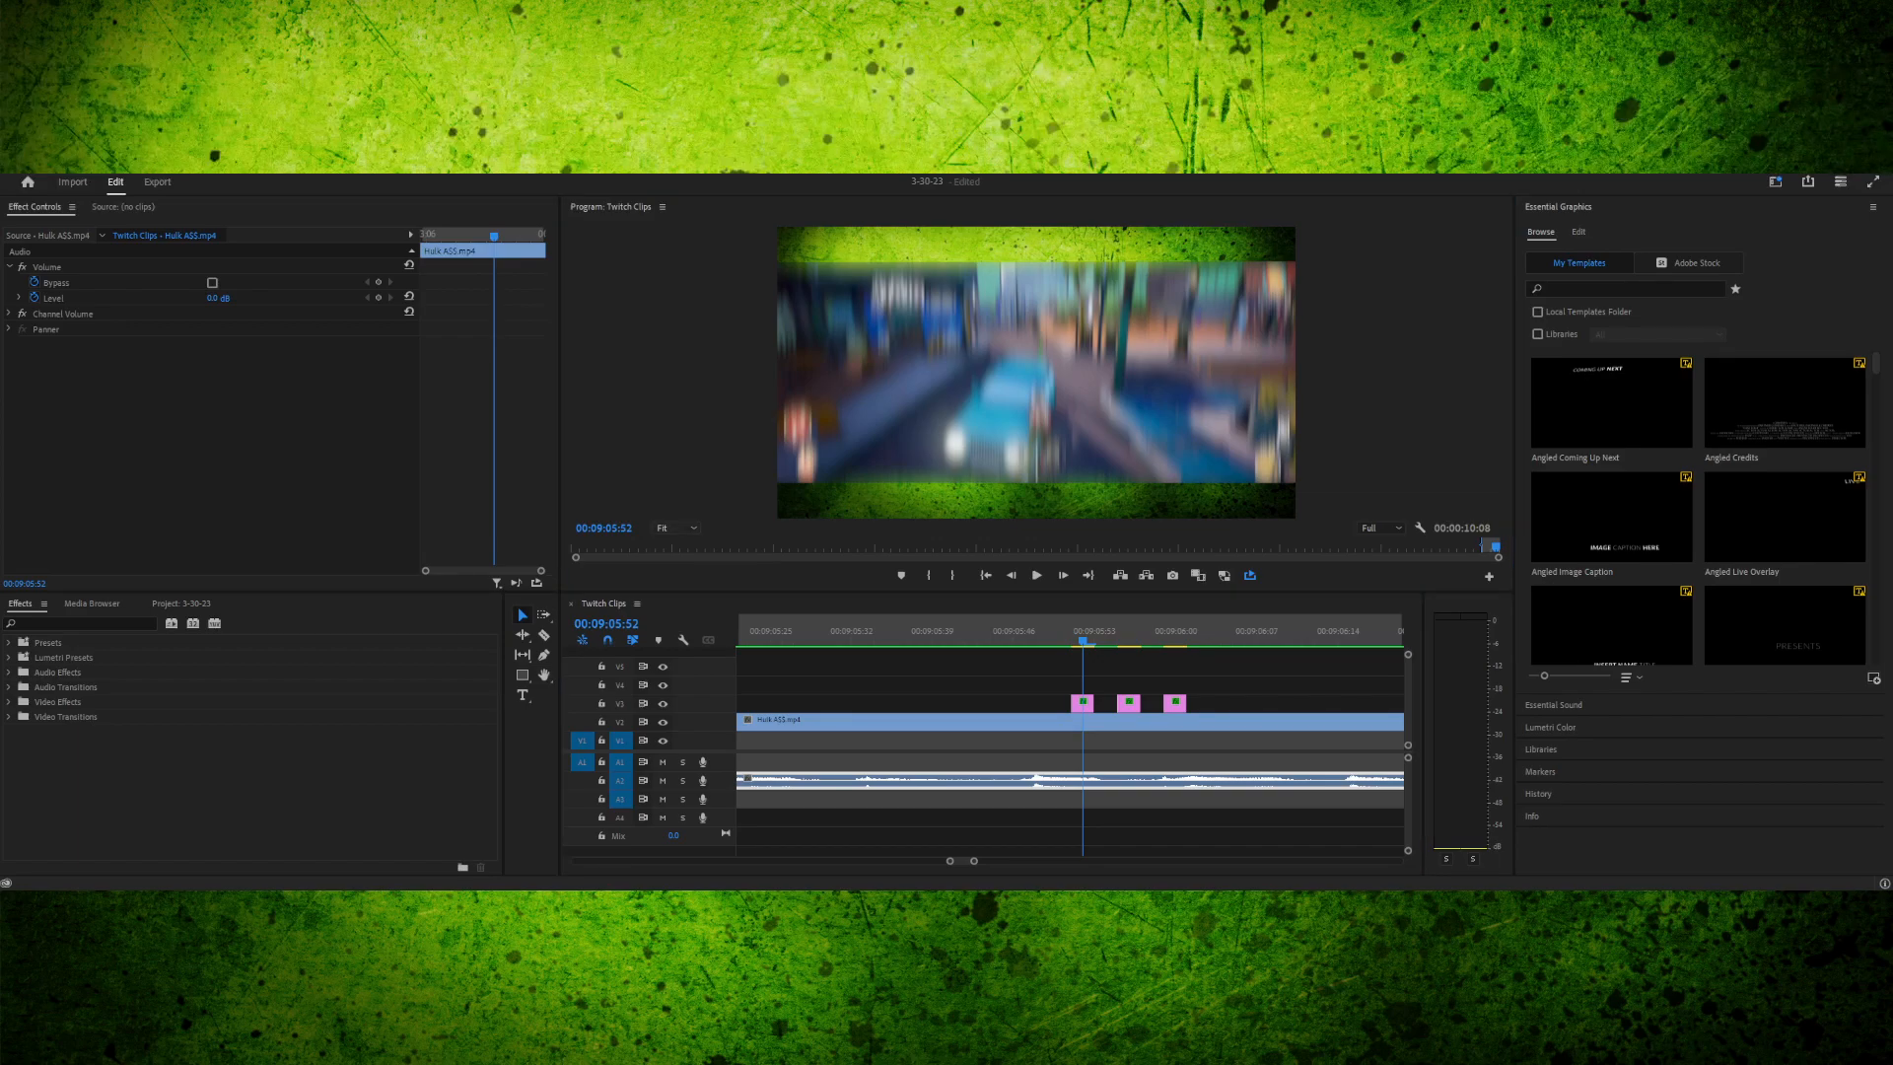
{"action": "left_click", "coordinate": [675, 658]}
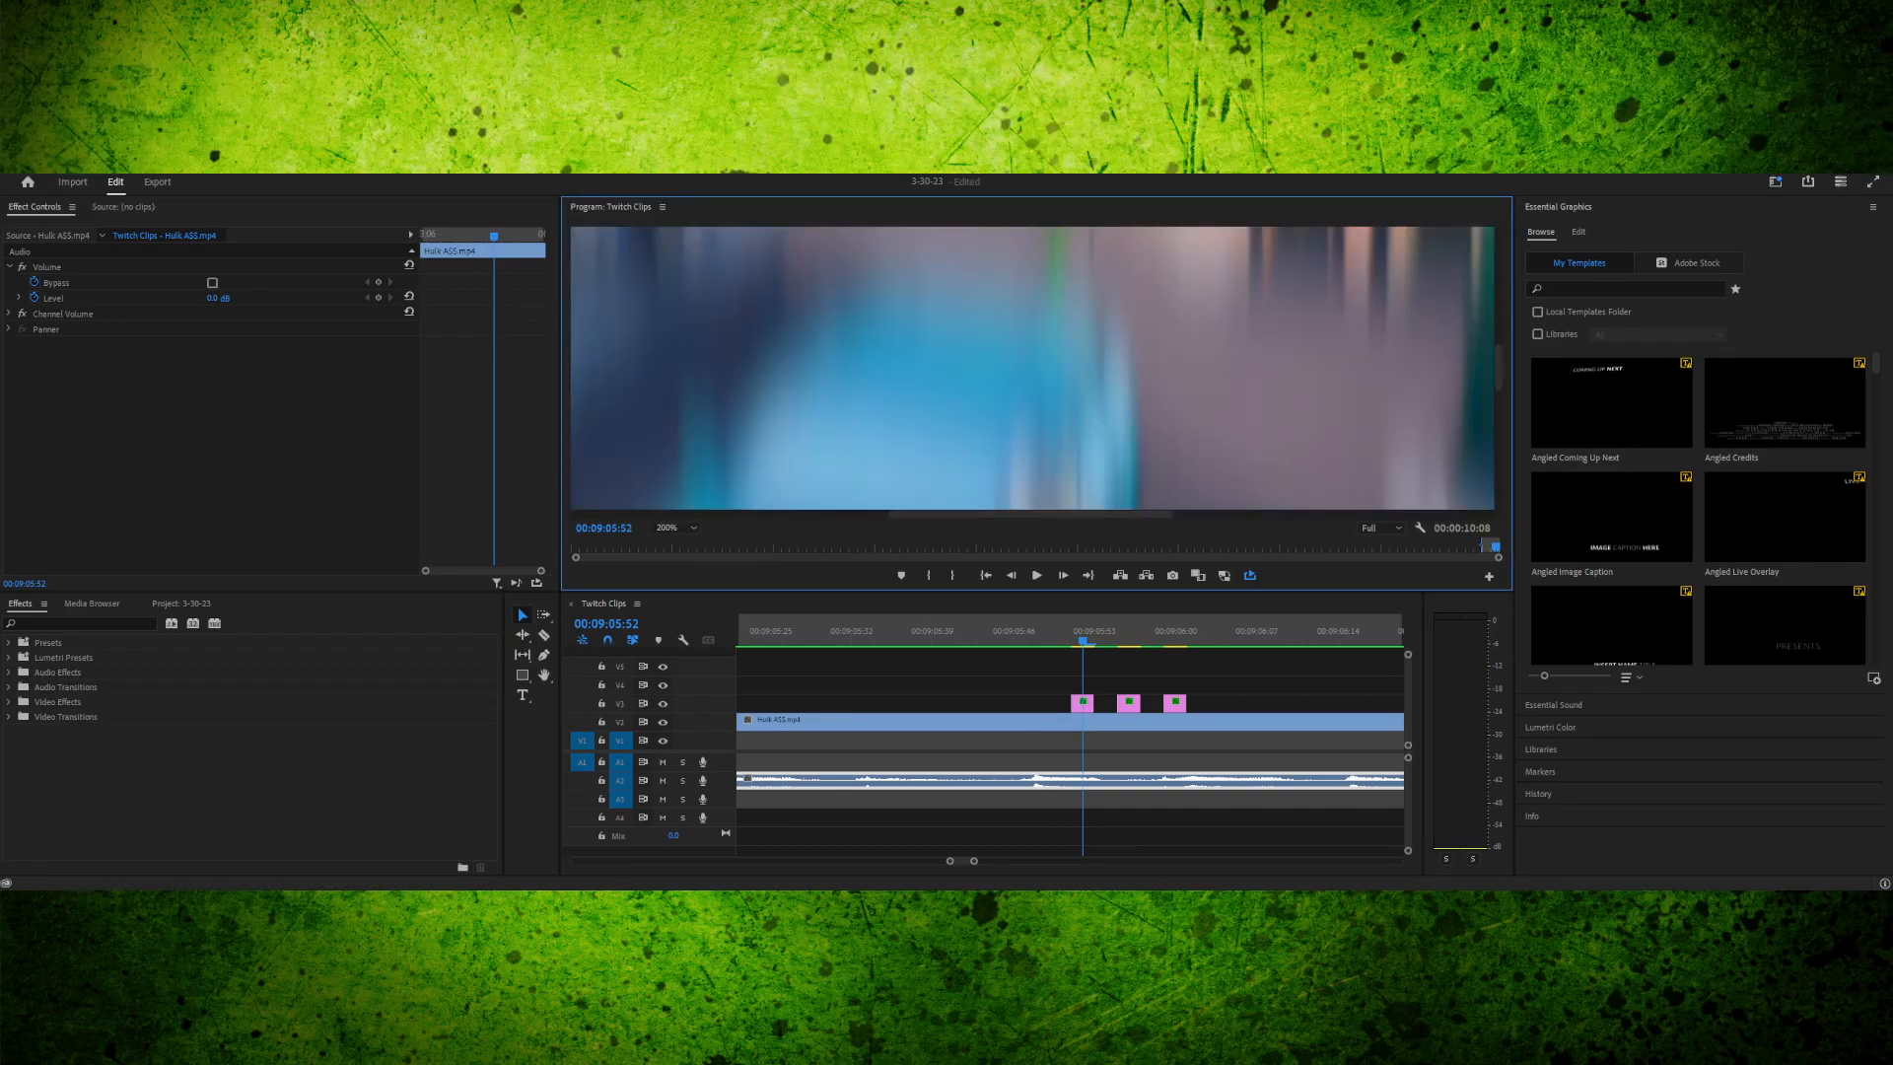
{"action": "left_click_drag", "start_coordinate": [1498, 367], "coordinate": [1498, 256]}
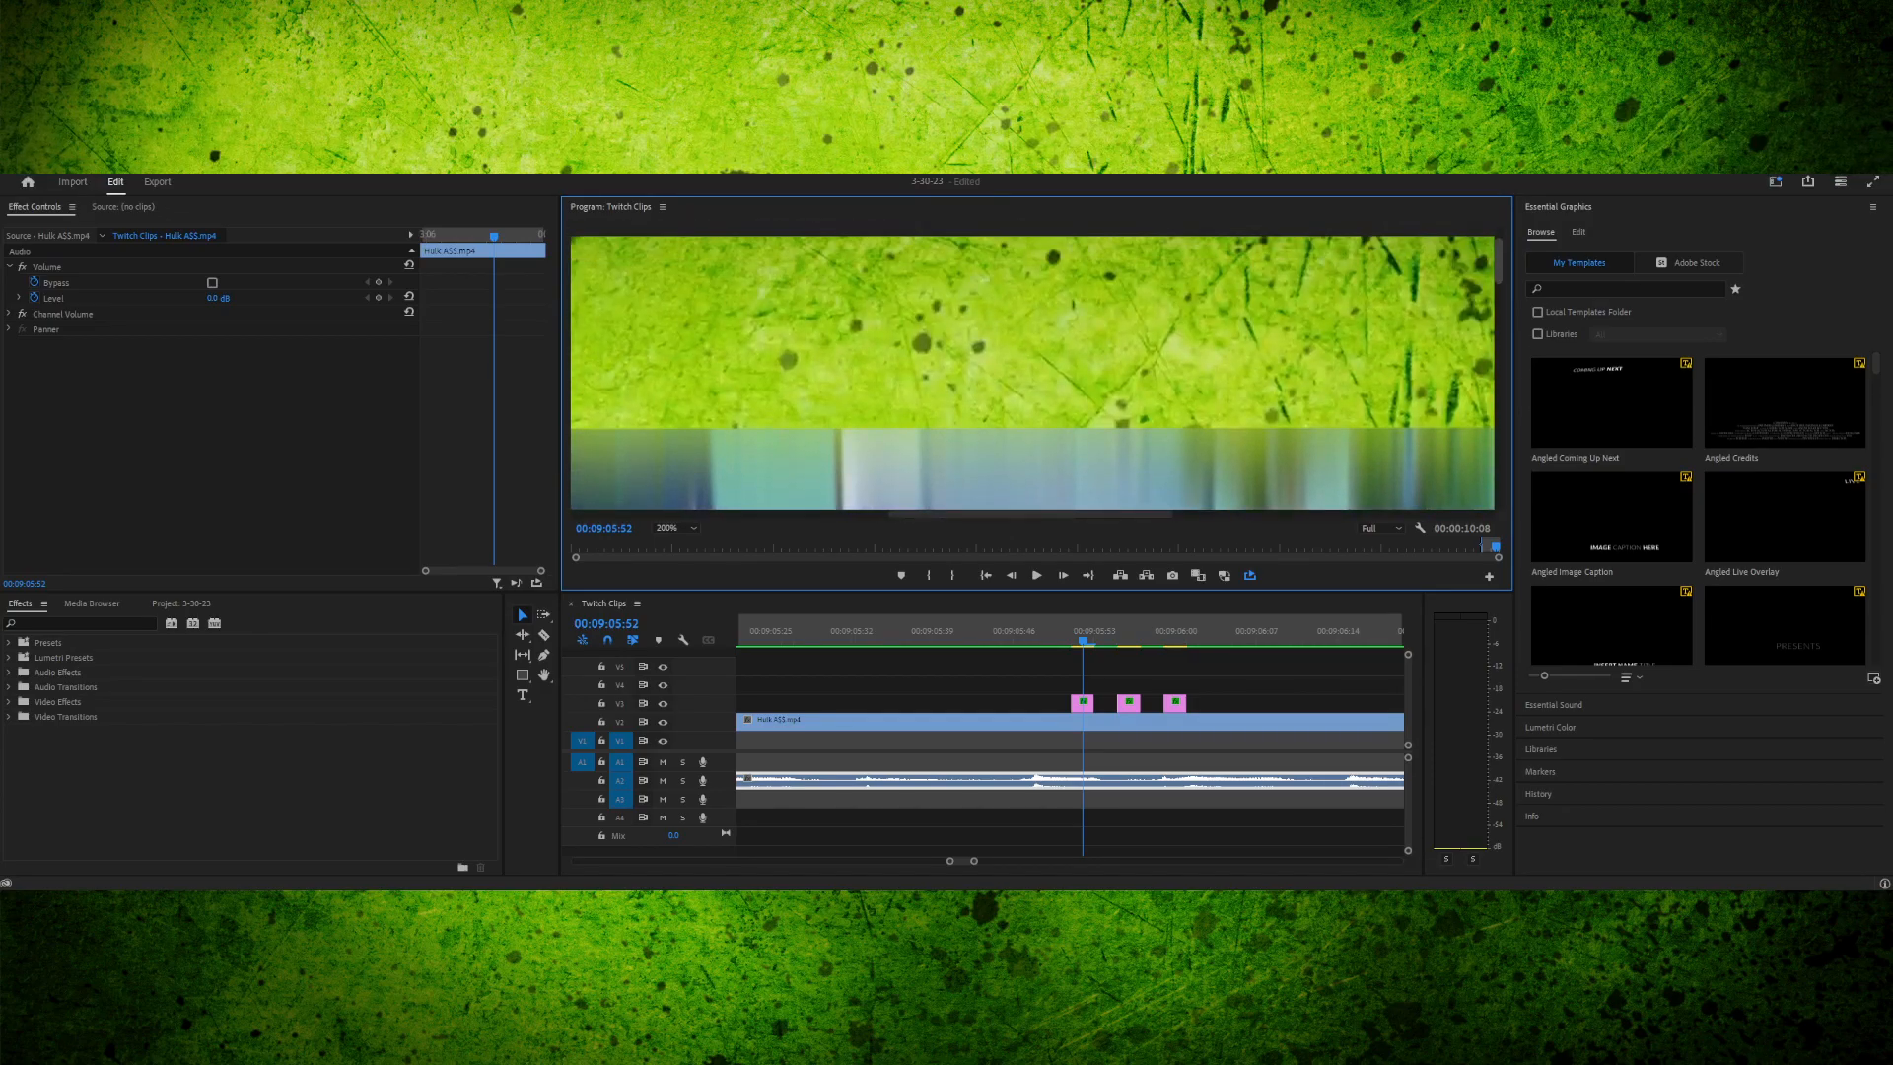
{"action": "left_click_drag", "start_coordinate": [1030, 514], "coordinate": [1352, 514]}
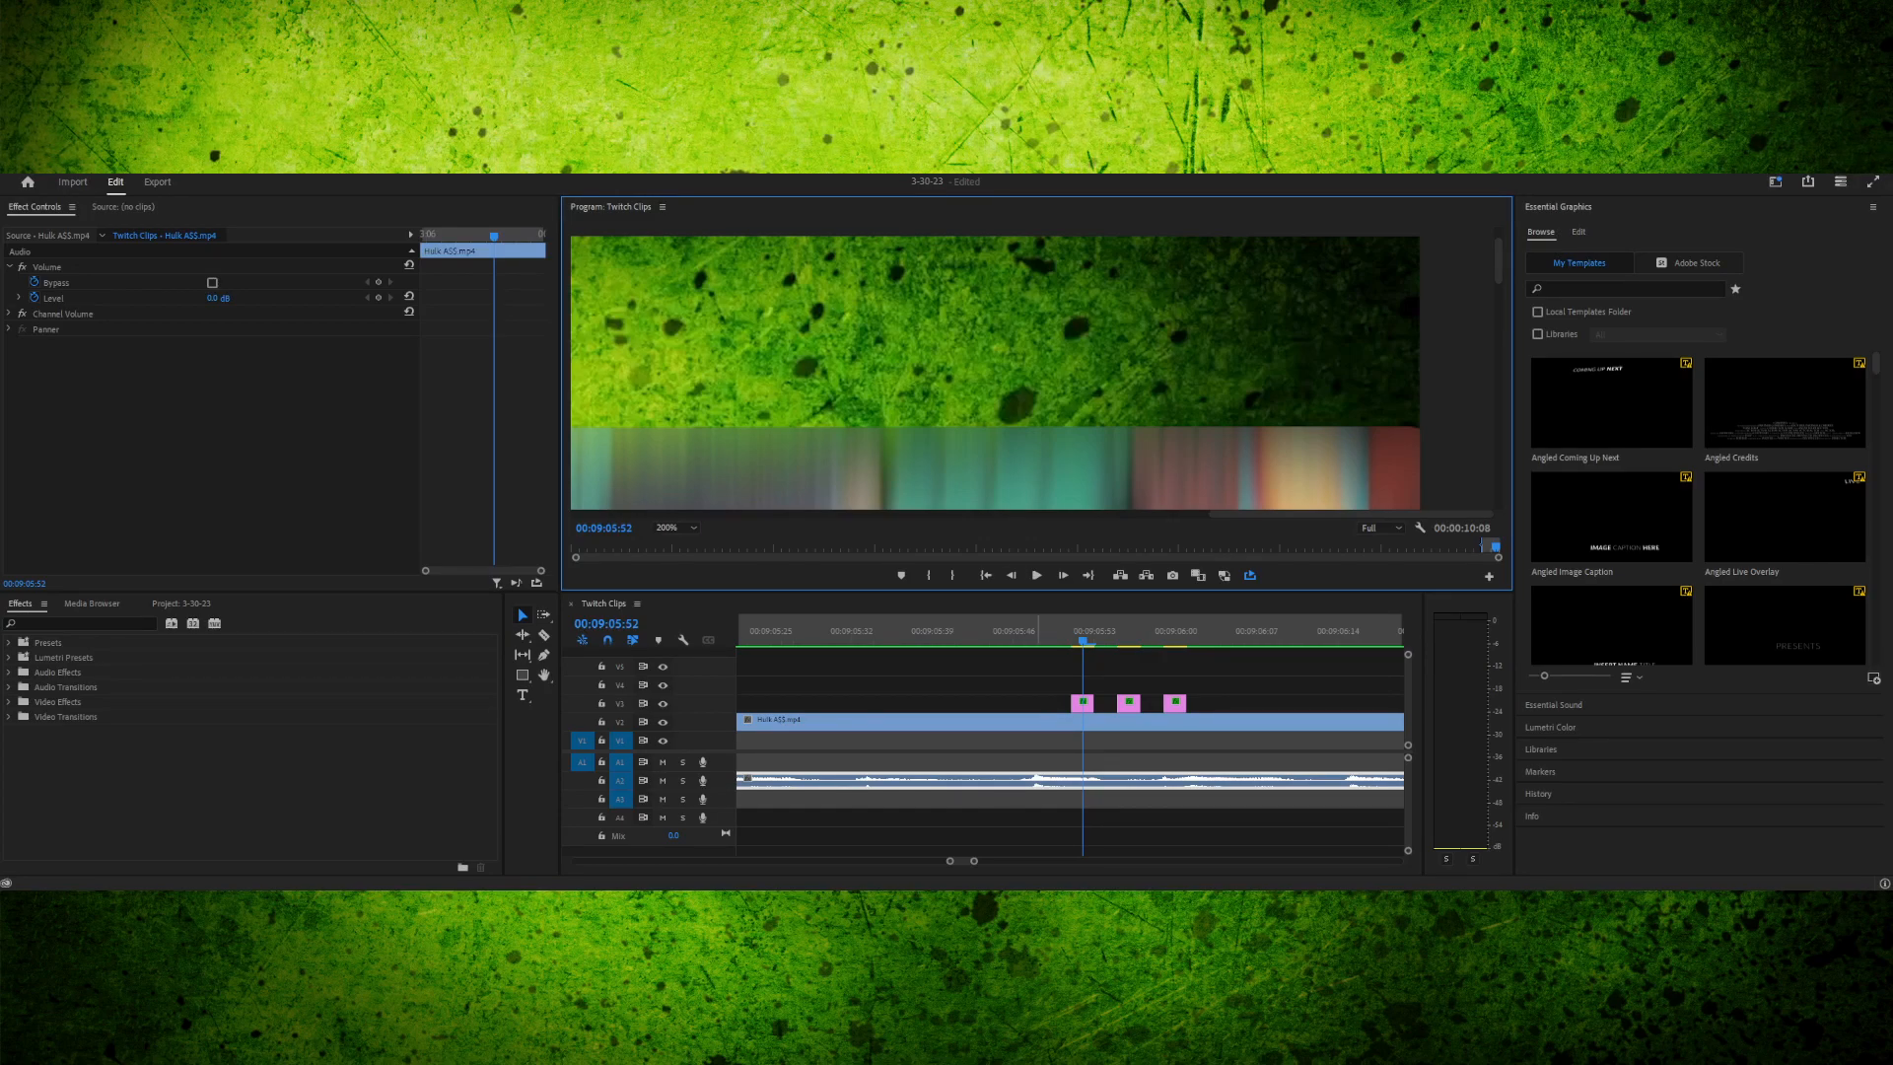
- Copy the Directional Blur mask of the first adjustment layer onto the second adjustment layer's Directional Blur
{"action": "left_click", "coordinate": [1073, 702]}
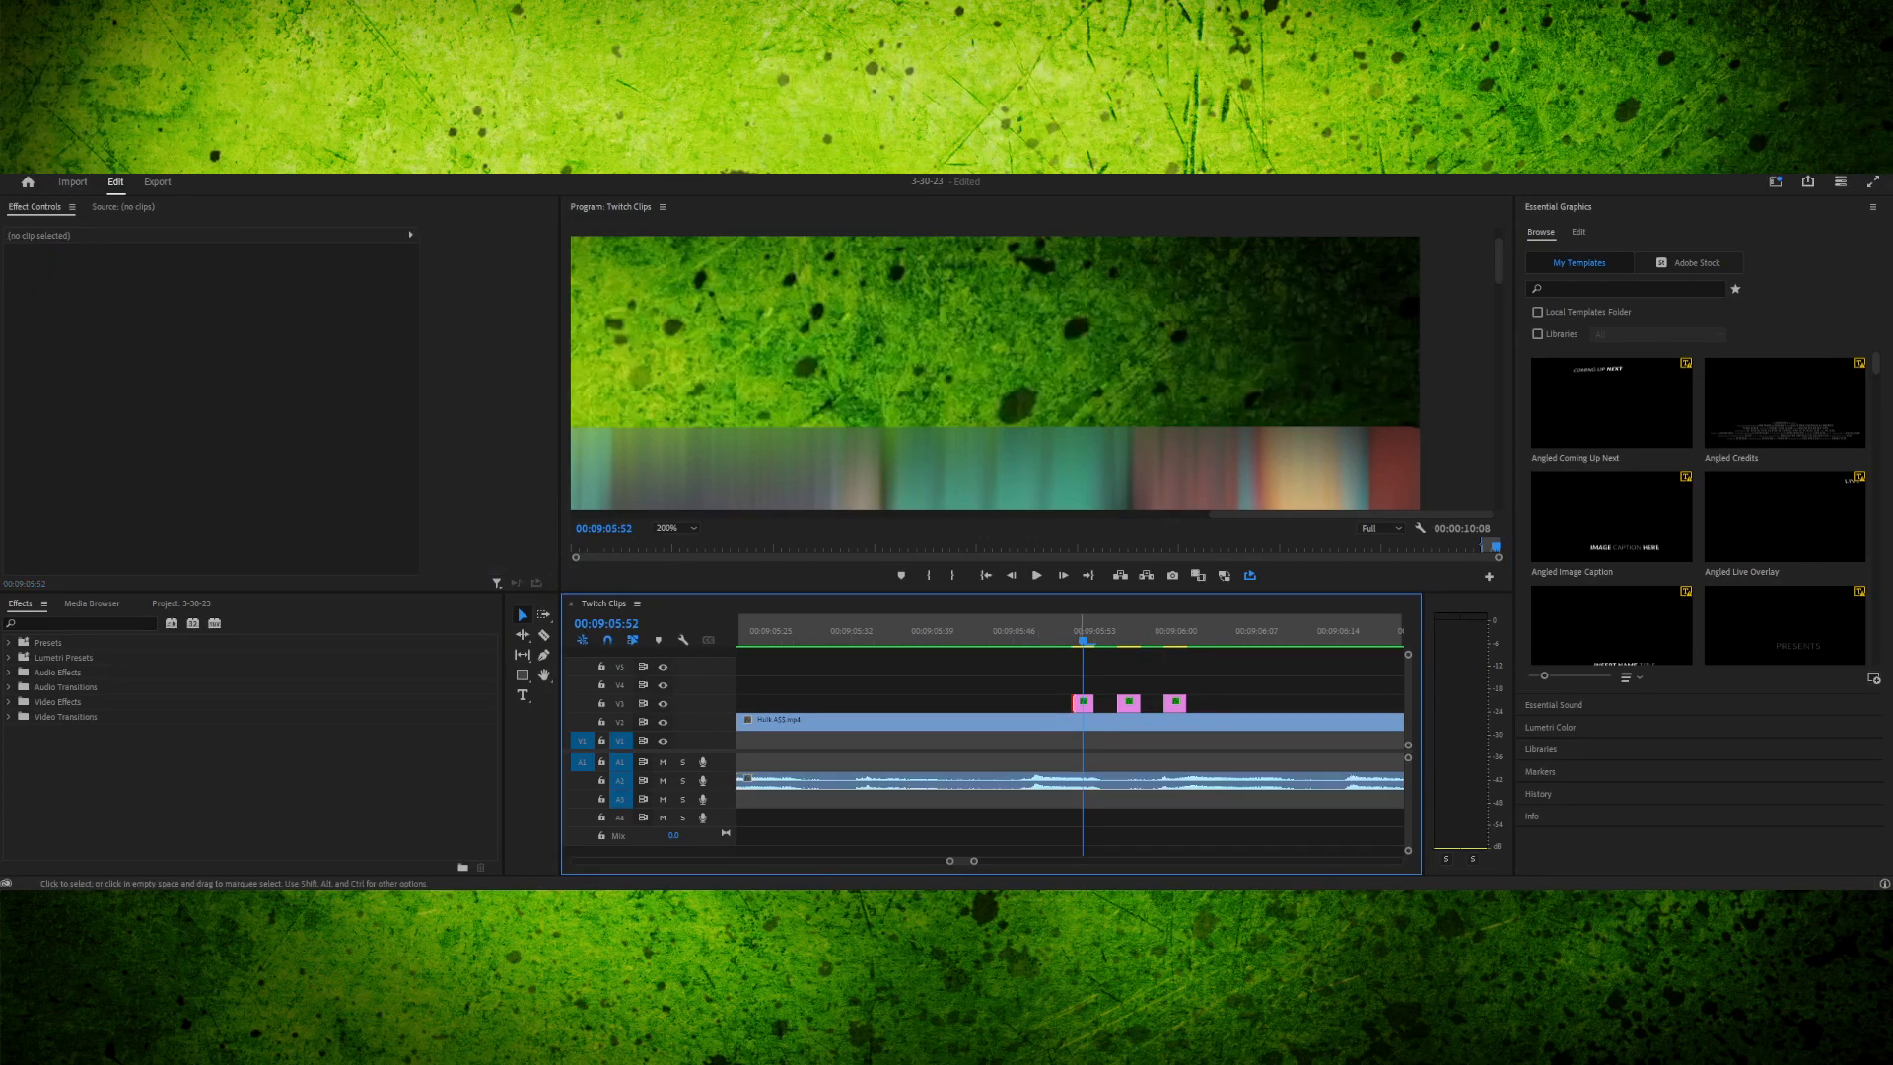
{"action": "left_click", "coordinate": [1083, 704]}
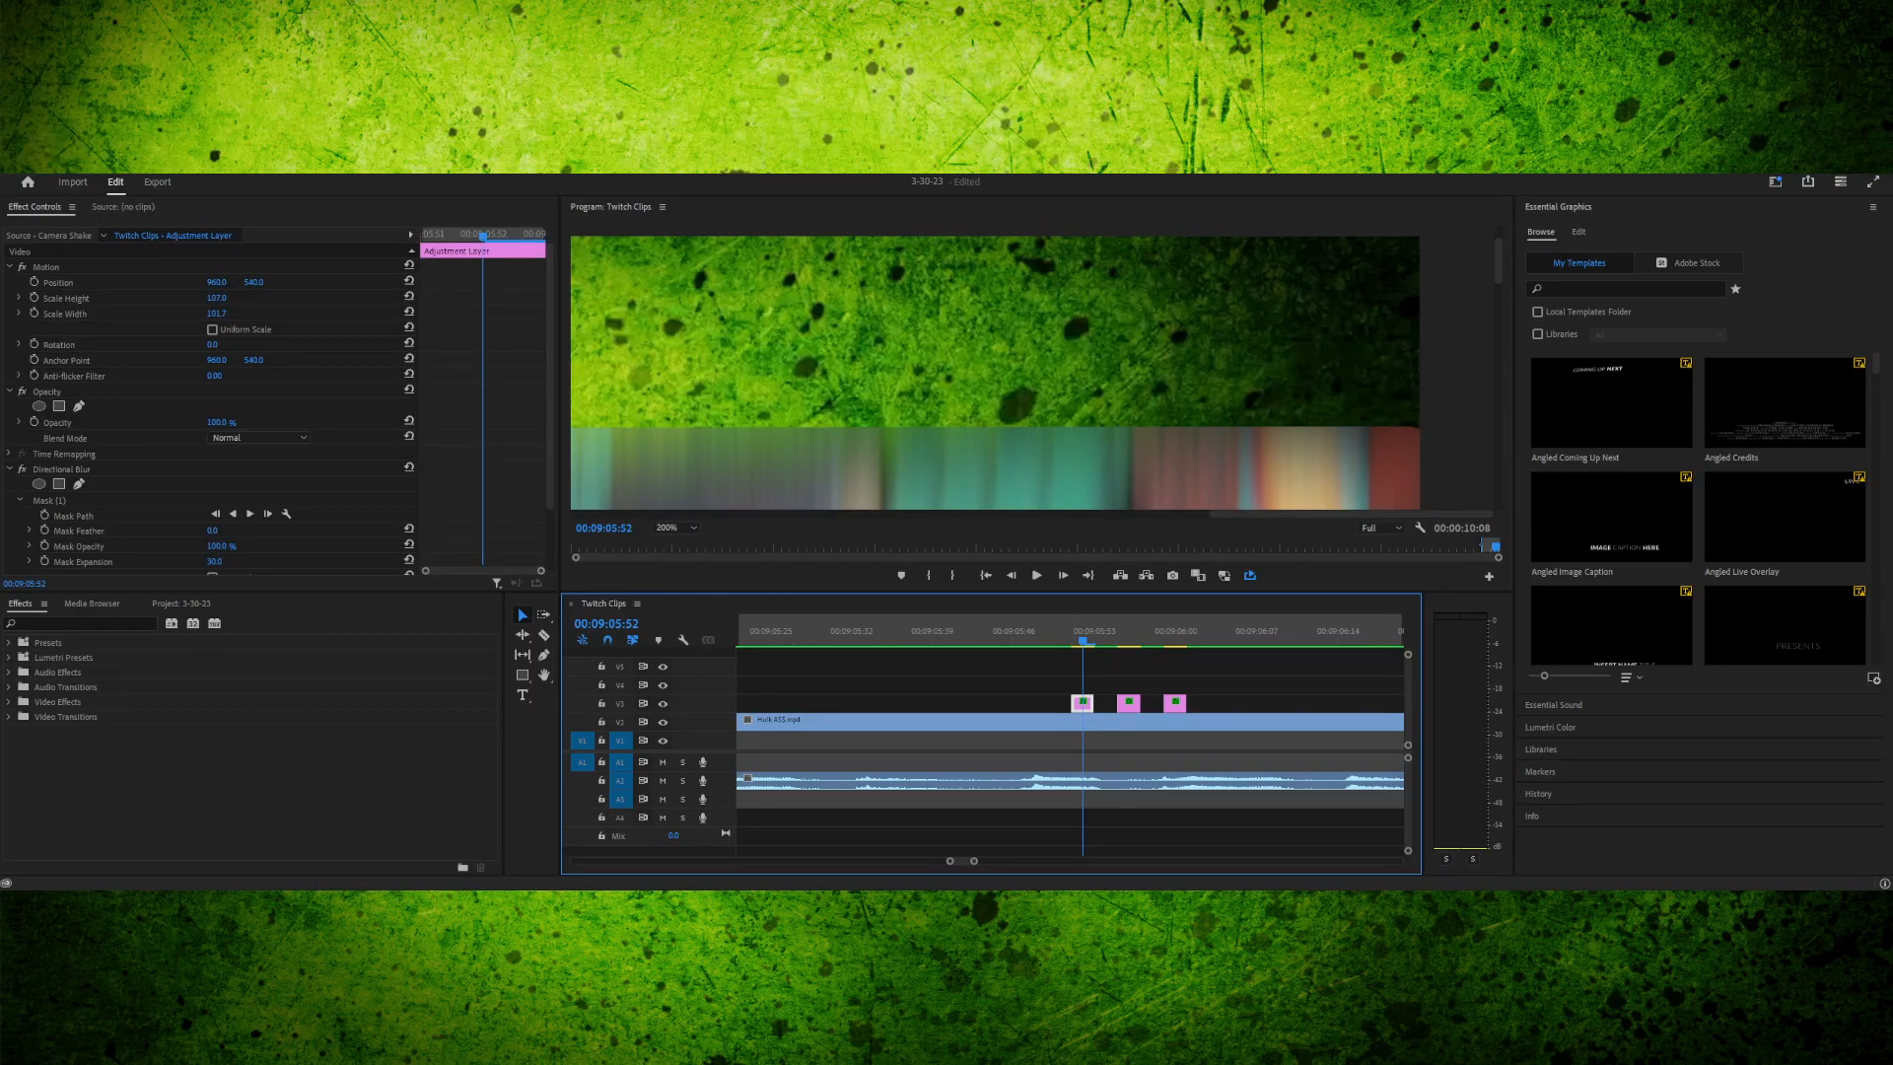
{"action": "scroll", "coordinate": [281, 404], "scroll_direction": "down", "scroll_amount": 1}
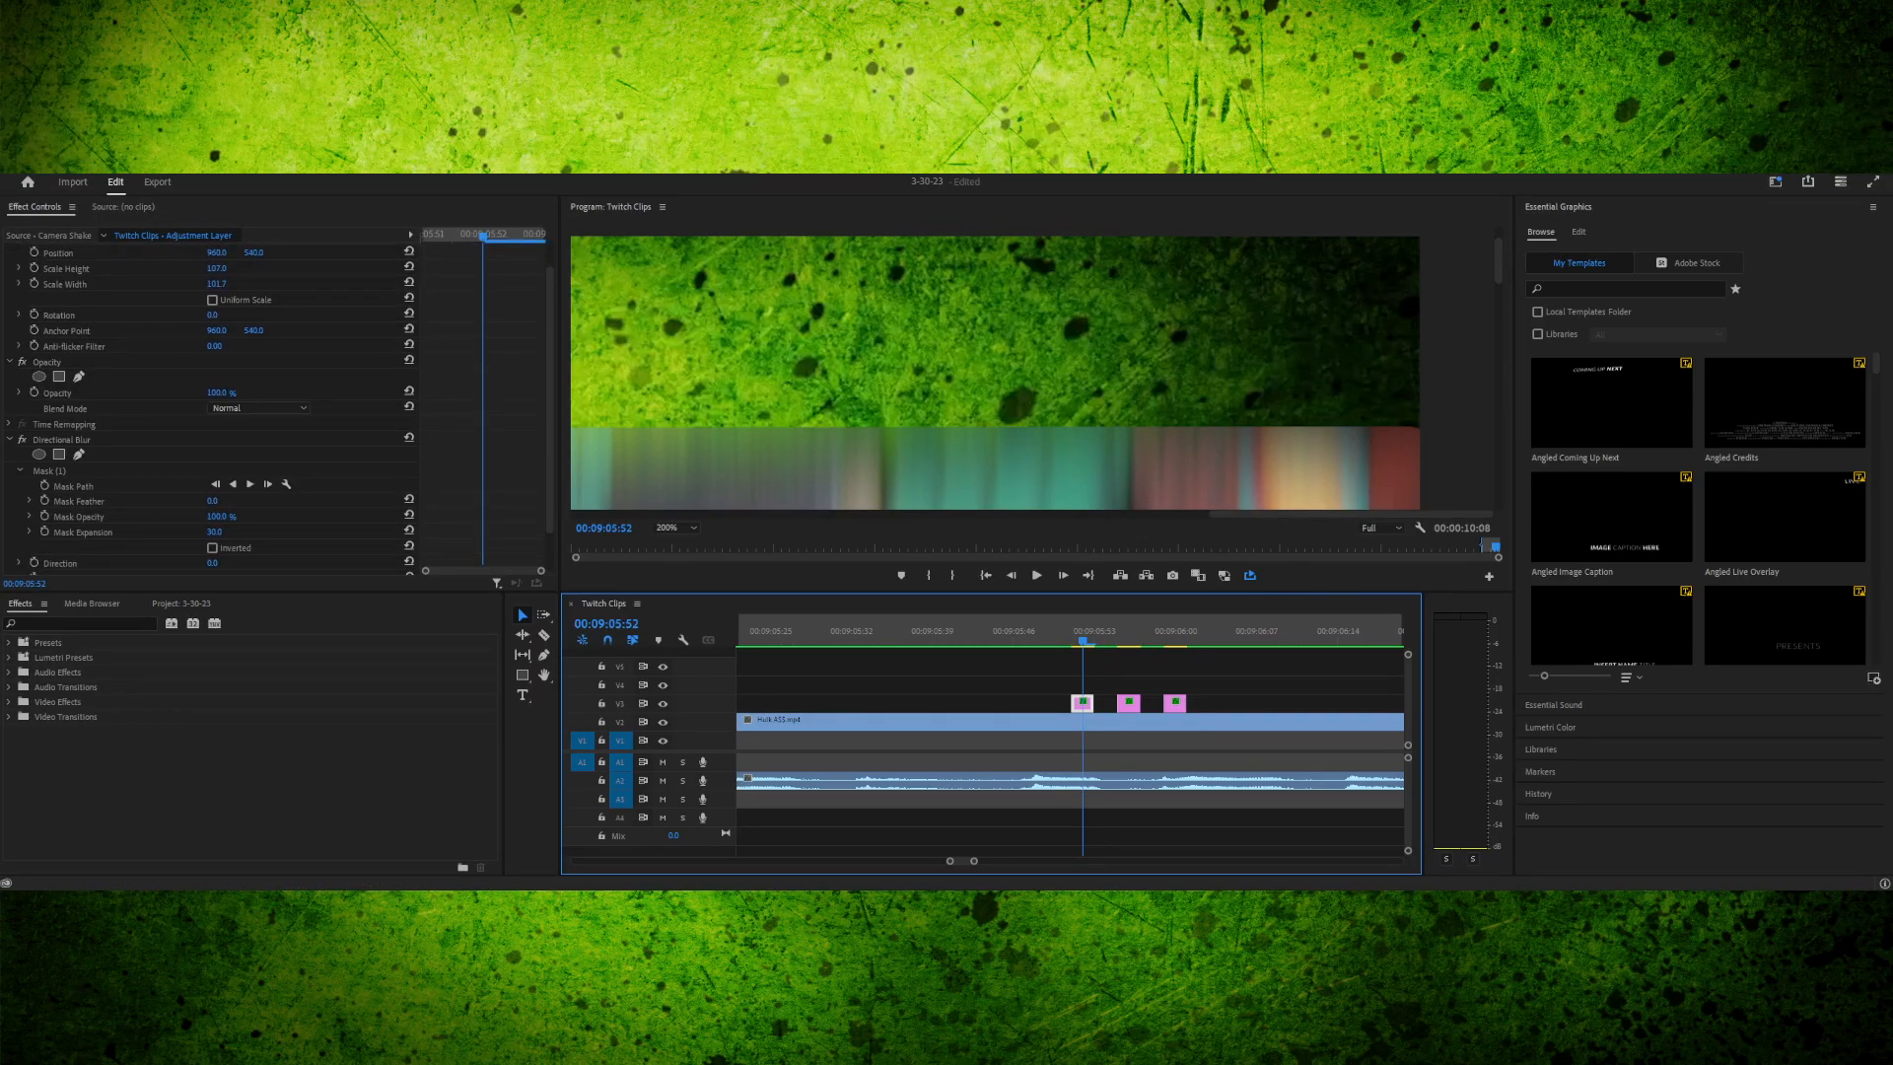
{"action": "left_click", "coordinate": [215, 532]}
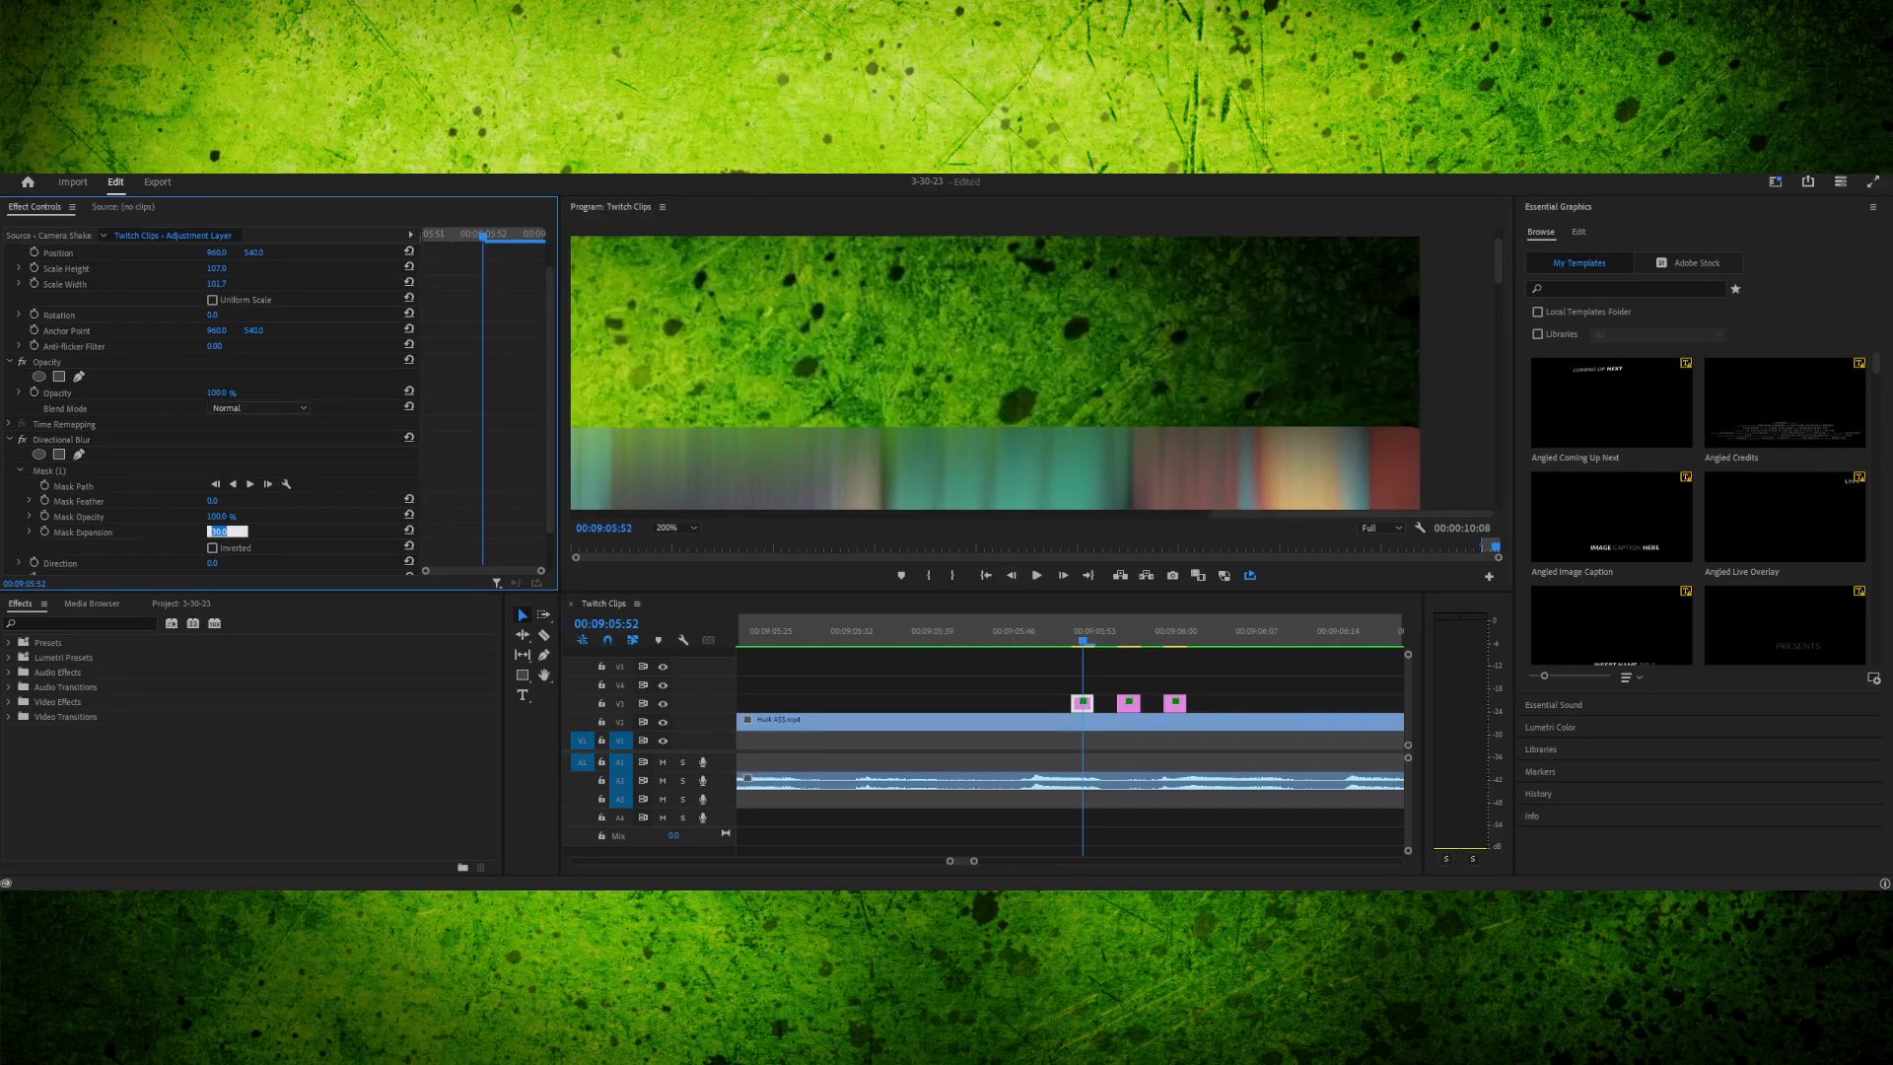
{"action": "left_click", "coordinate": [49, 471]}
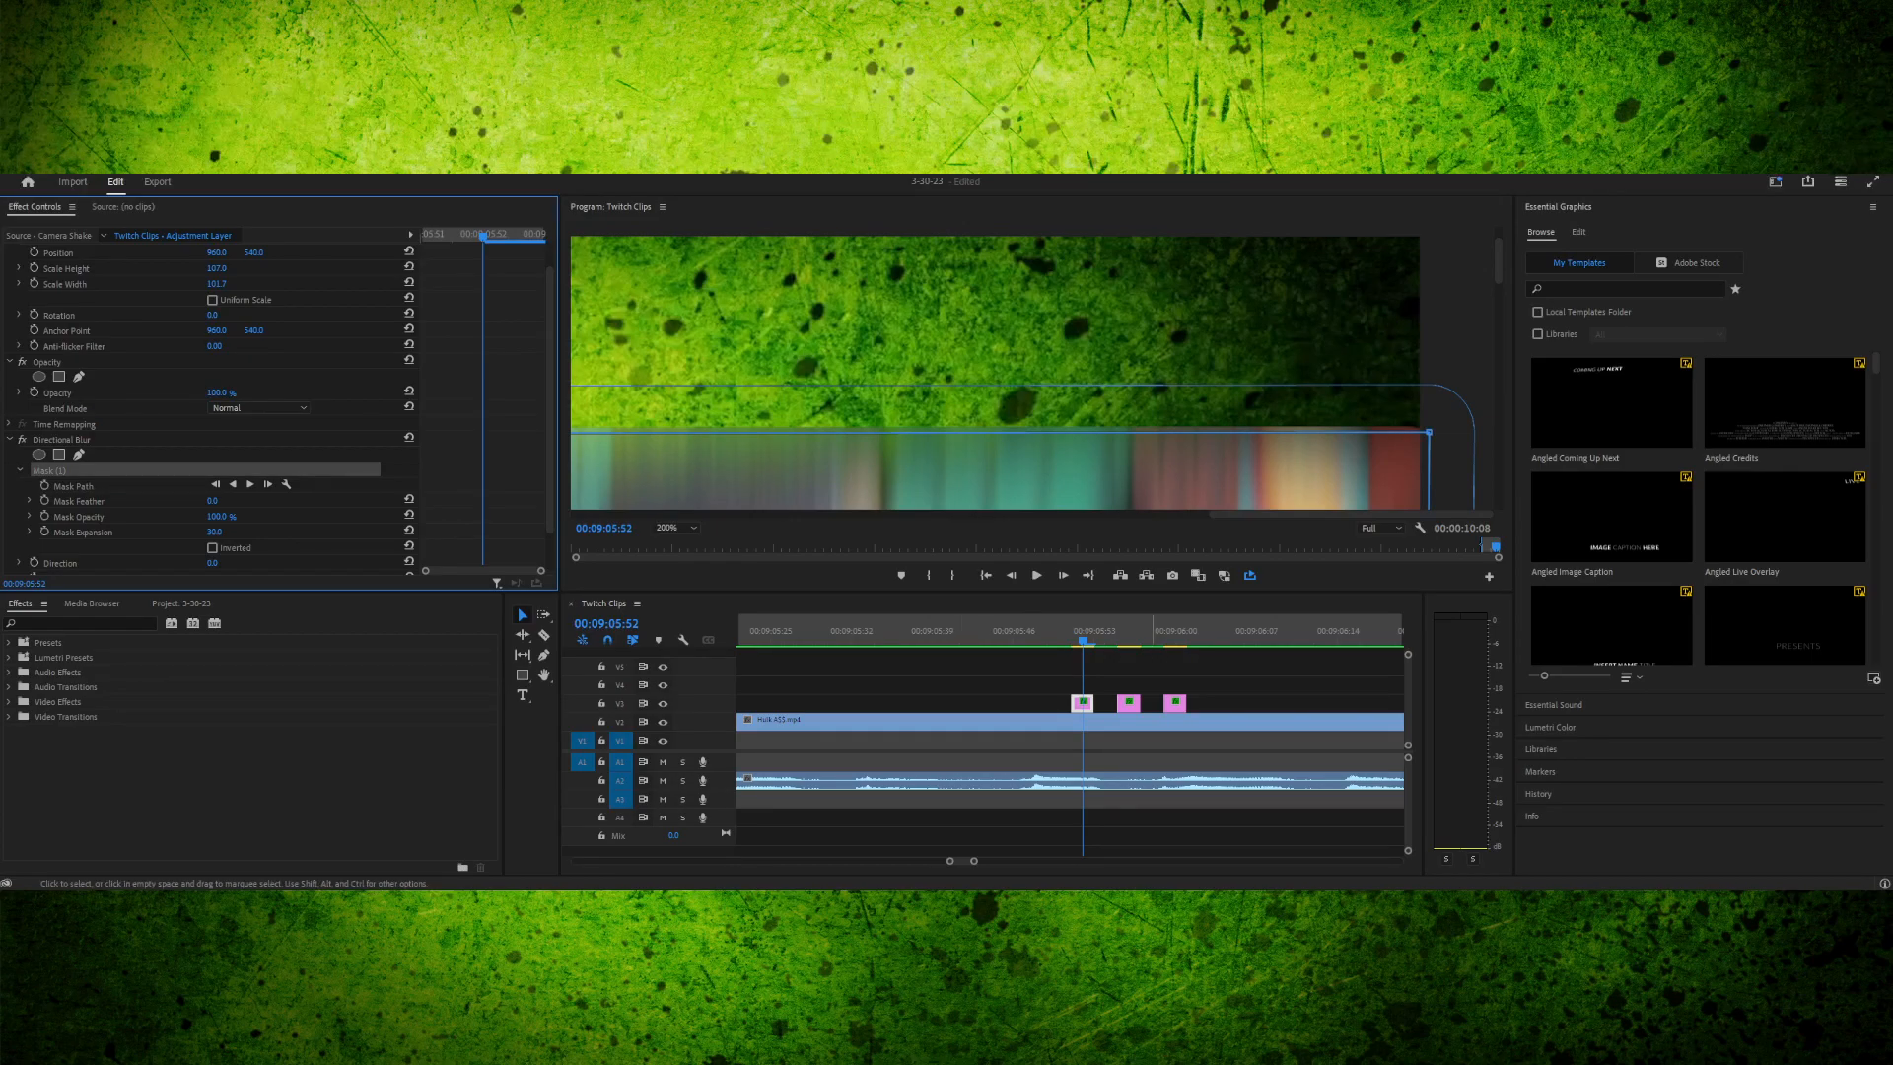
{"action": "key", "text": "ctrl+c"}
{"action": "left_click", "coordinate": [1130, 703]}
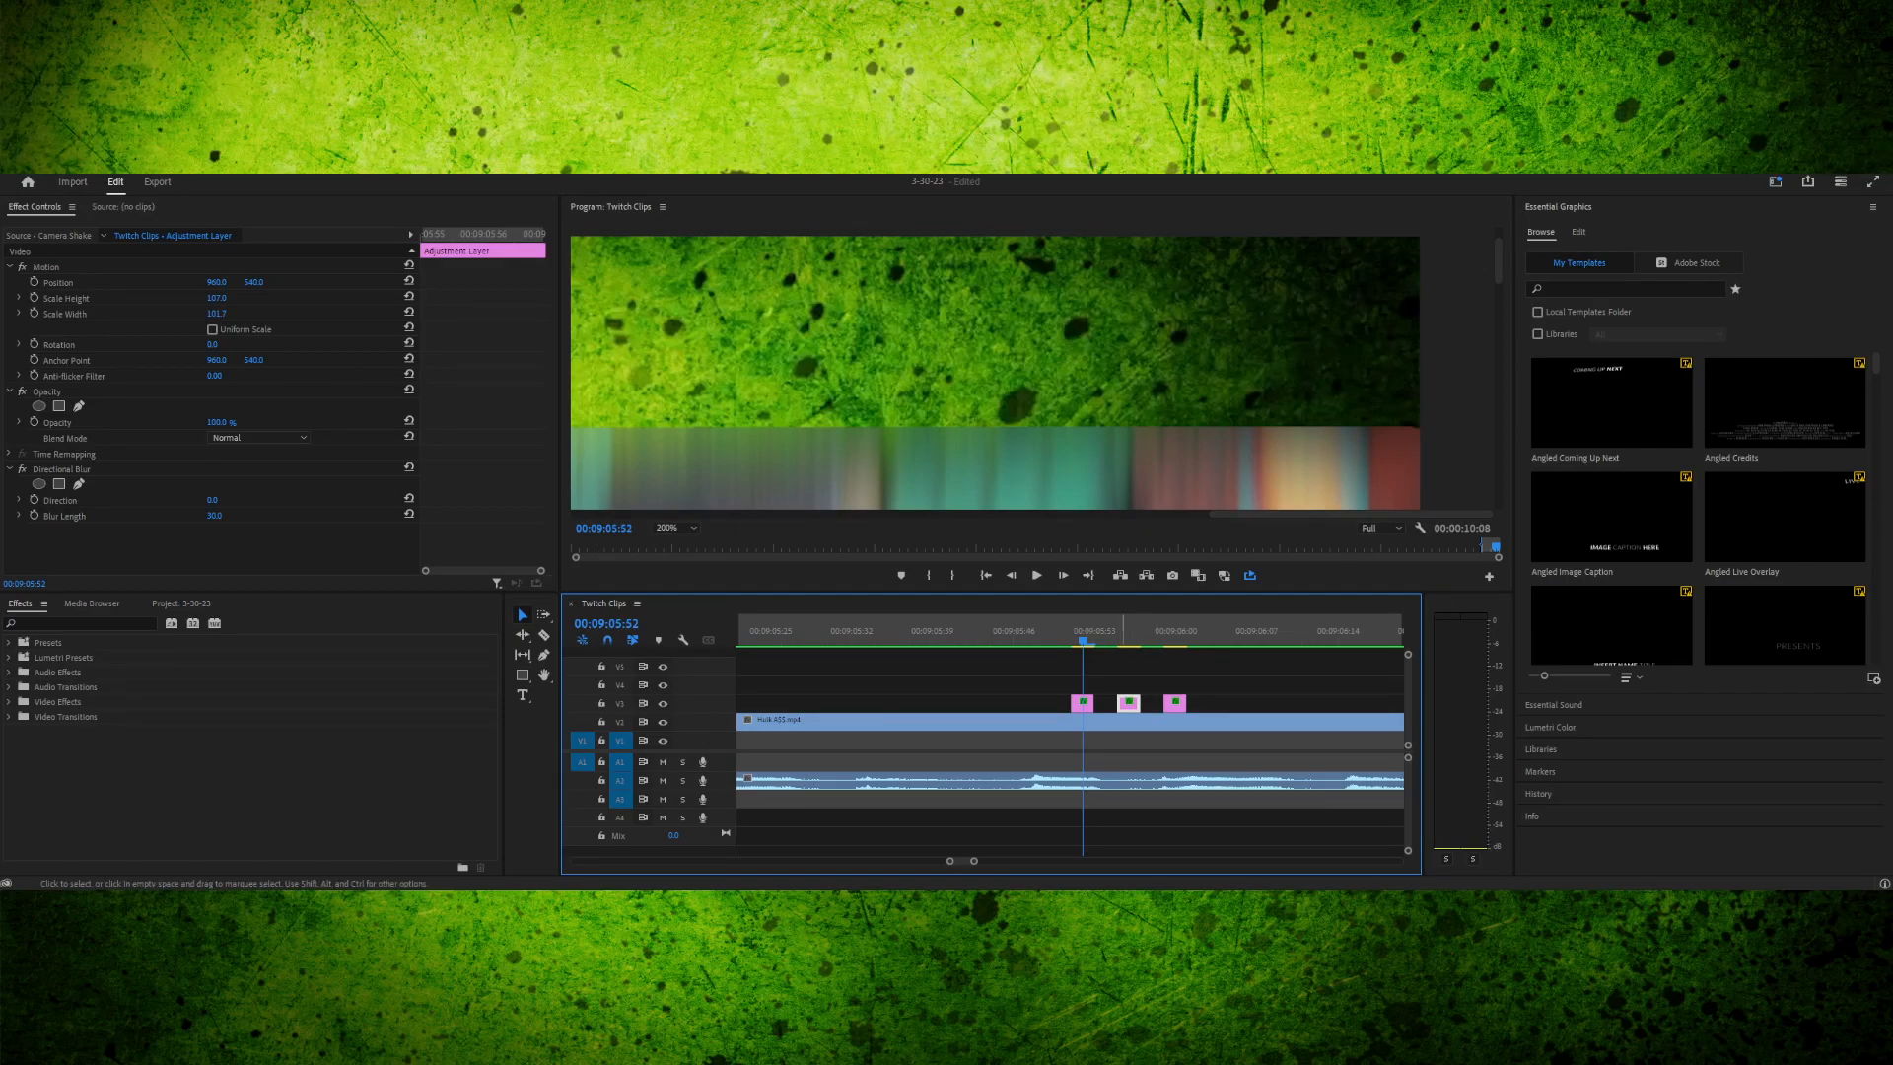
{"action": "left_click", "coordinate": [63, 469]}
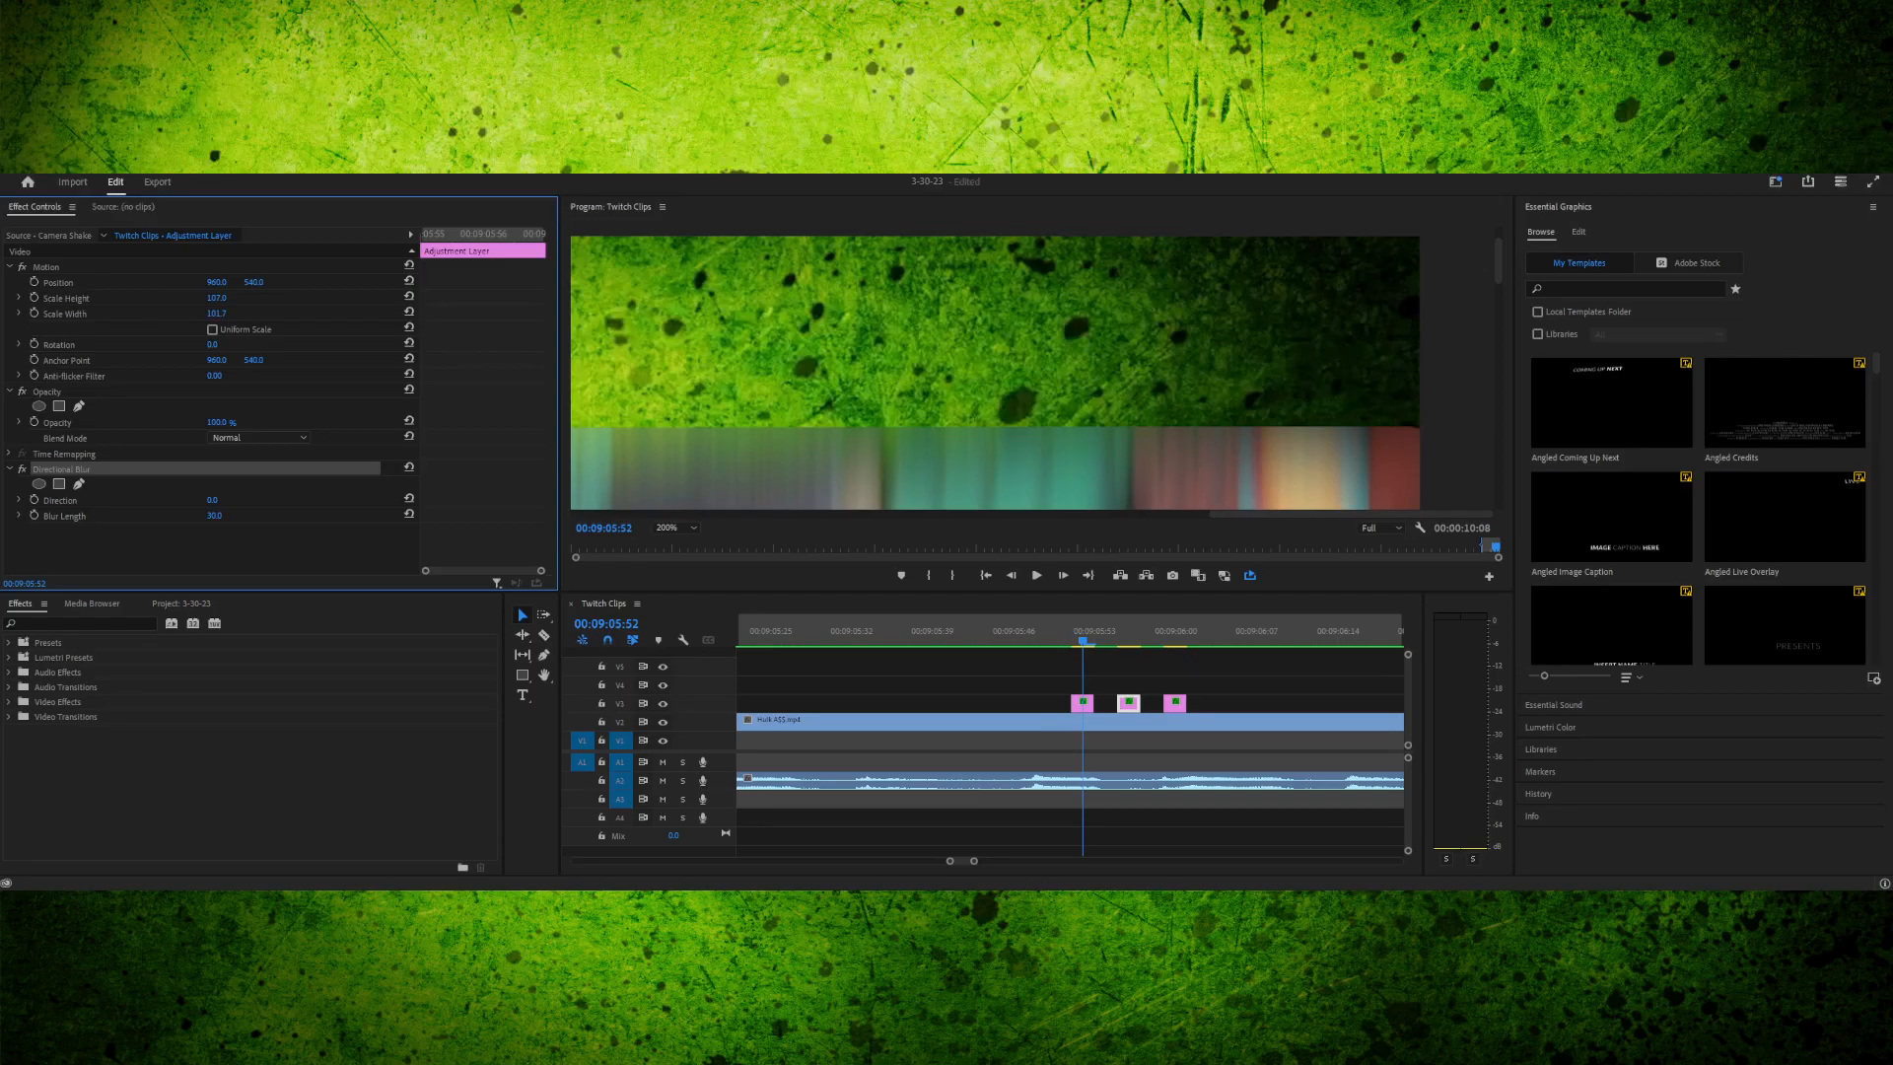
{"action": "key", "text": "ctrl+v"}
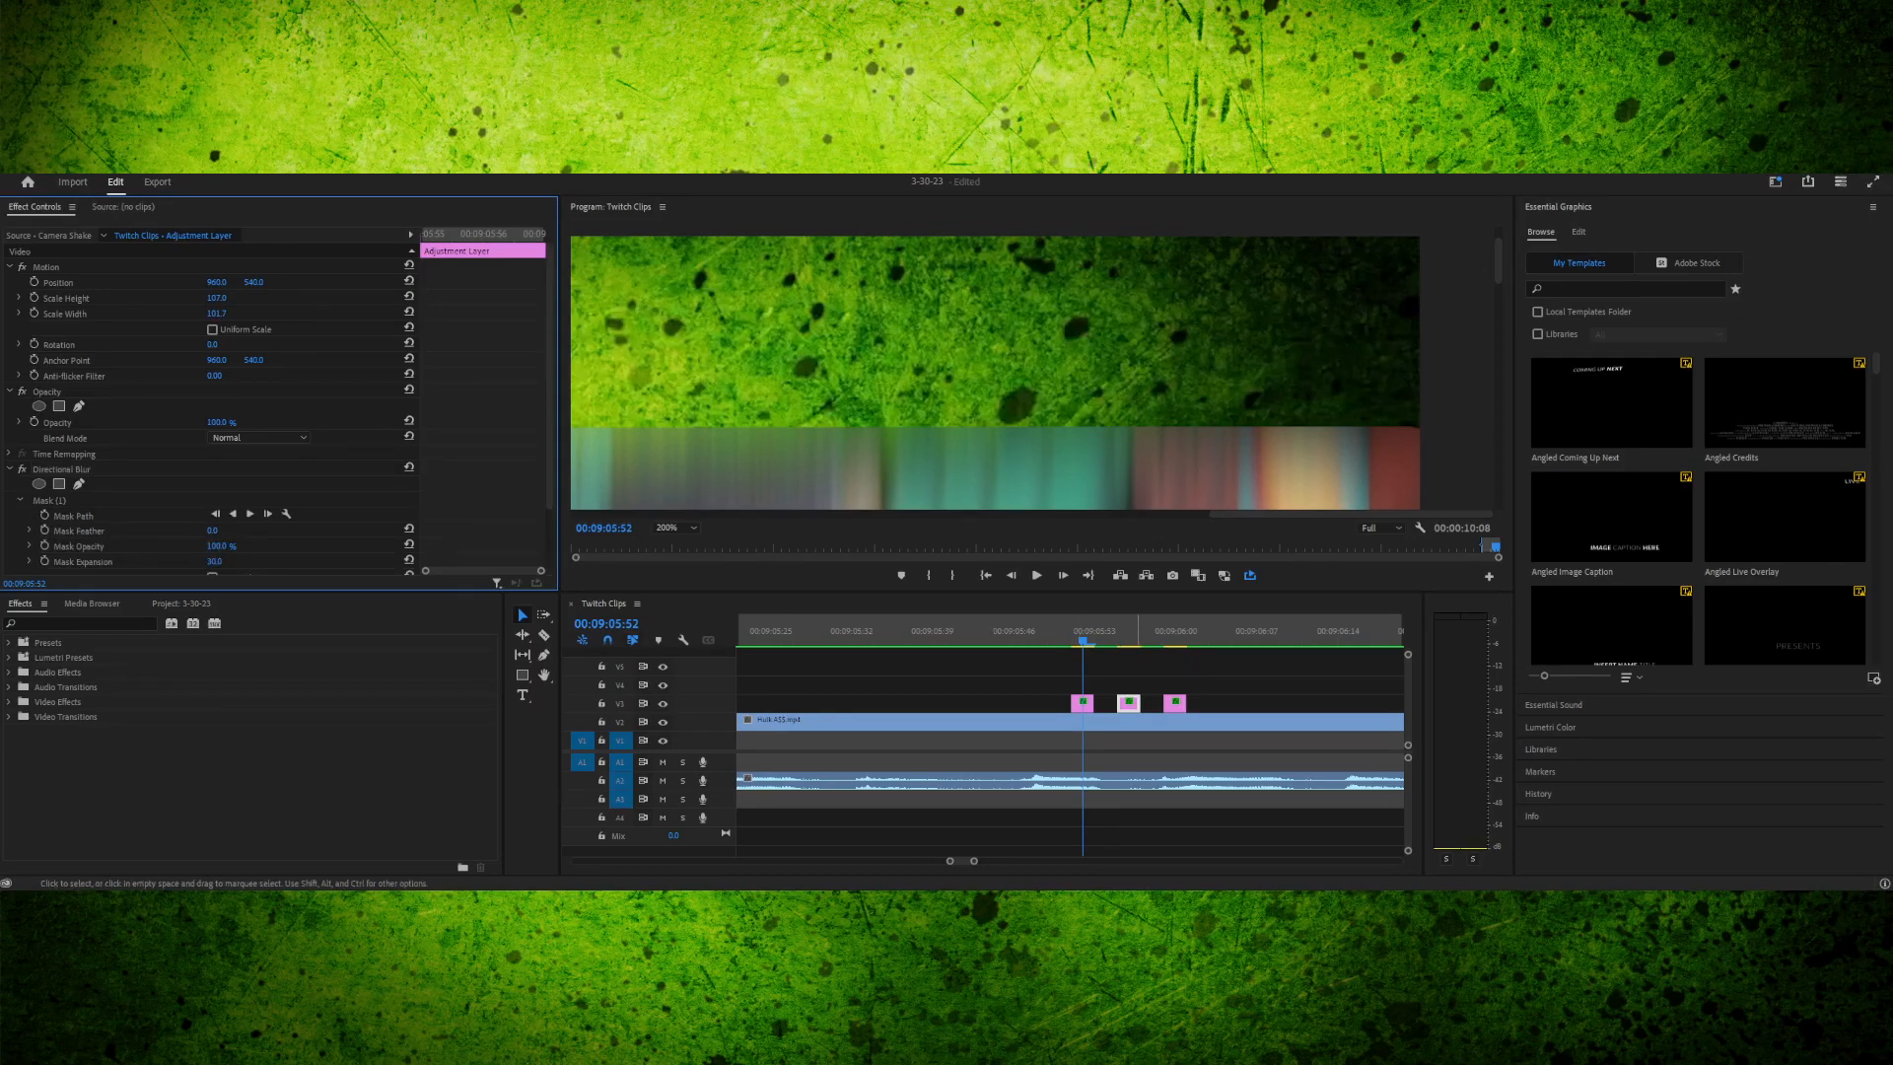
- Paste the copied mask onto the third adjustment layer's Directional Blur
{"action": "left_click", "coordinate": [1174, 704]}
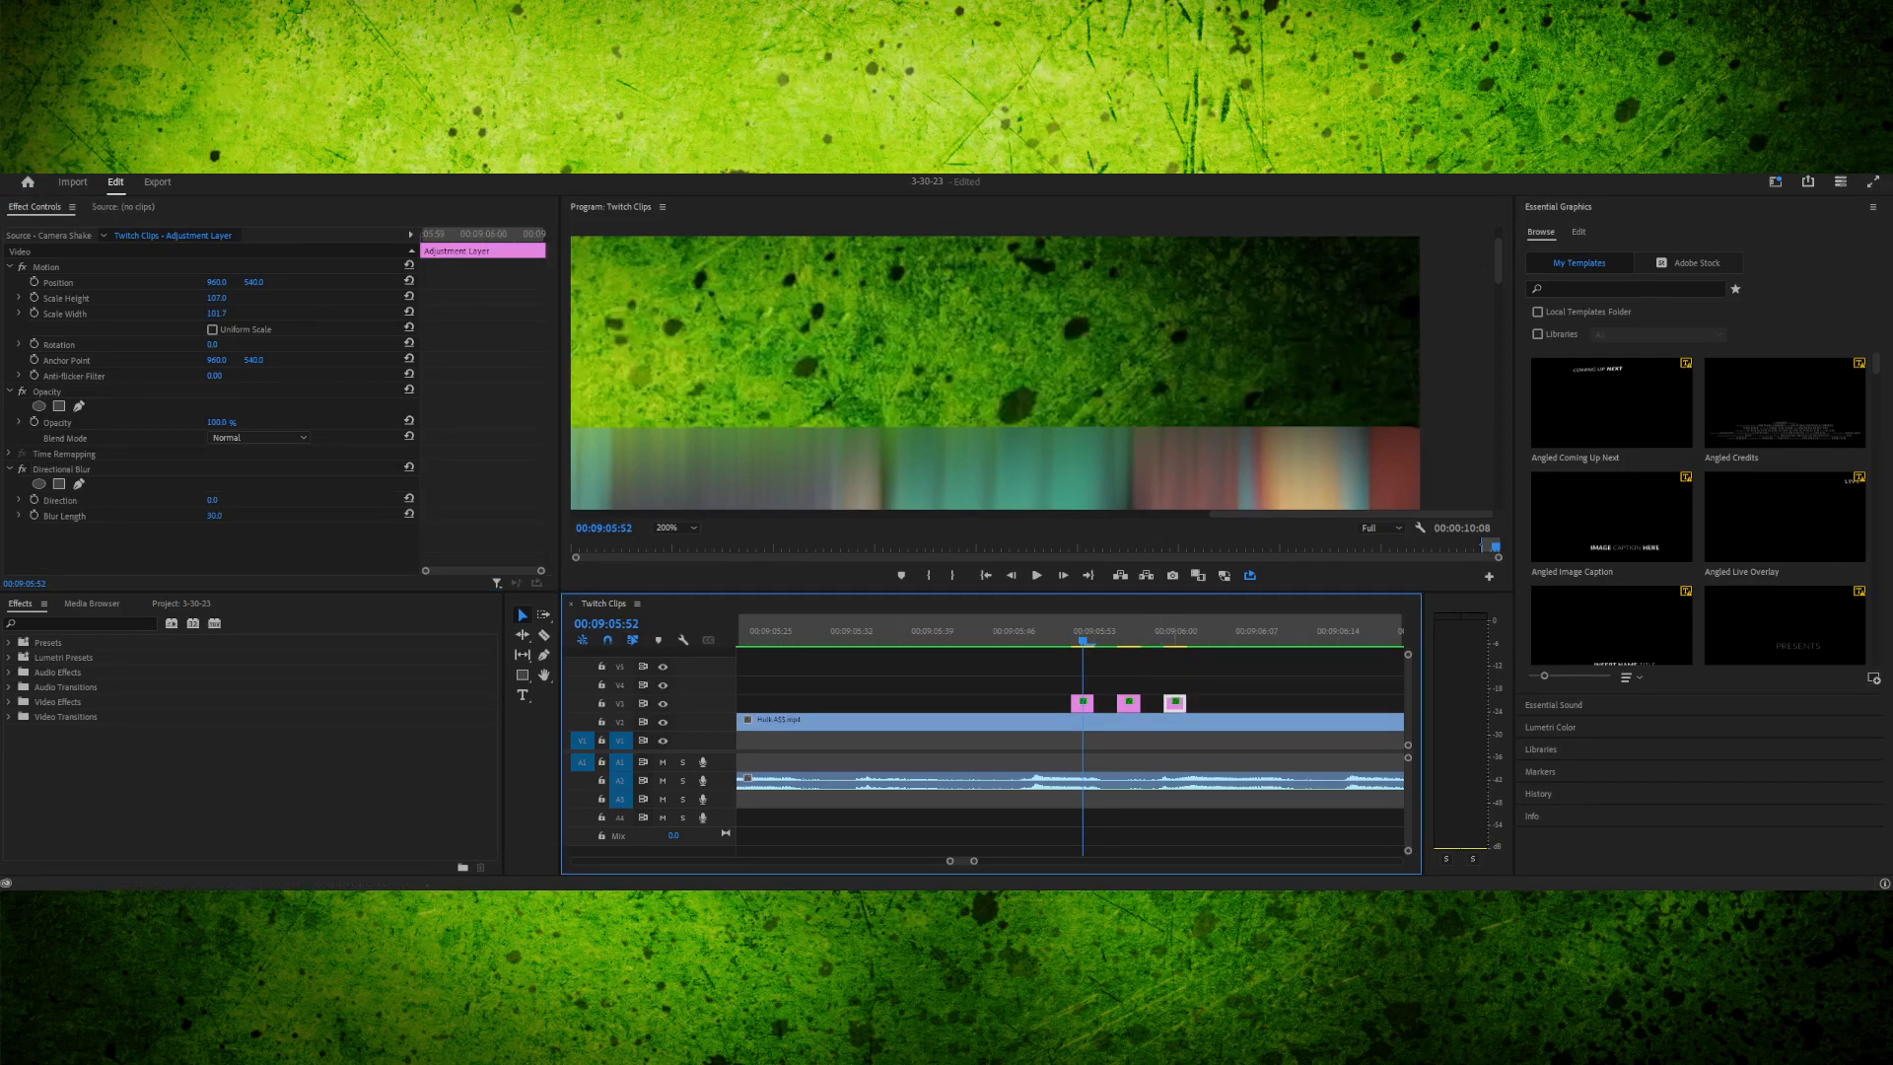
{"action": "left_click", "coordinate": [62, 469]}
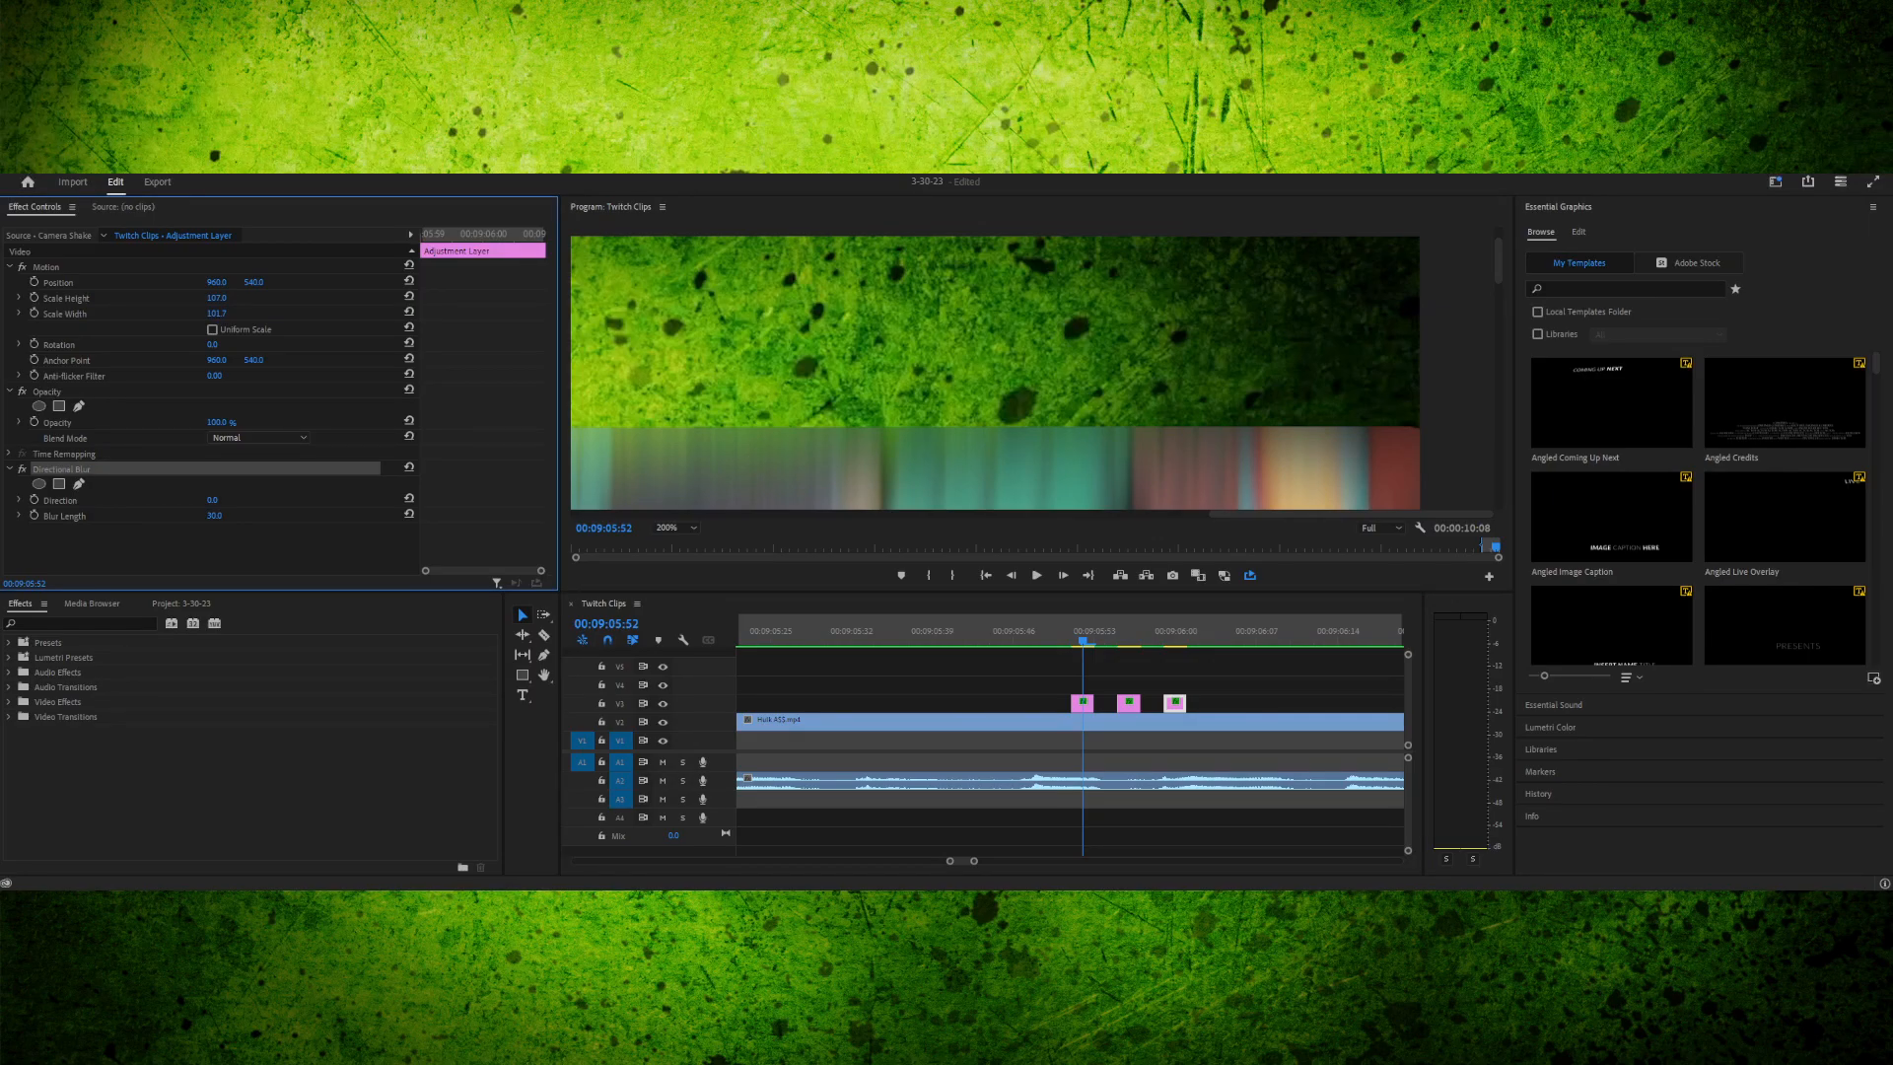
{"action": "key", "text": "ctrl+v"}
- Check the masked blur at 00:09:05:56 and 00:09:06:00, and return the preview zoom to Fit
{"action": "left_click_drag", "start_coordinate": [1071, 631], "coordinate": [1129, 631]}
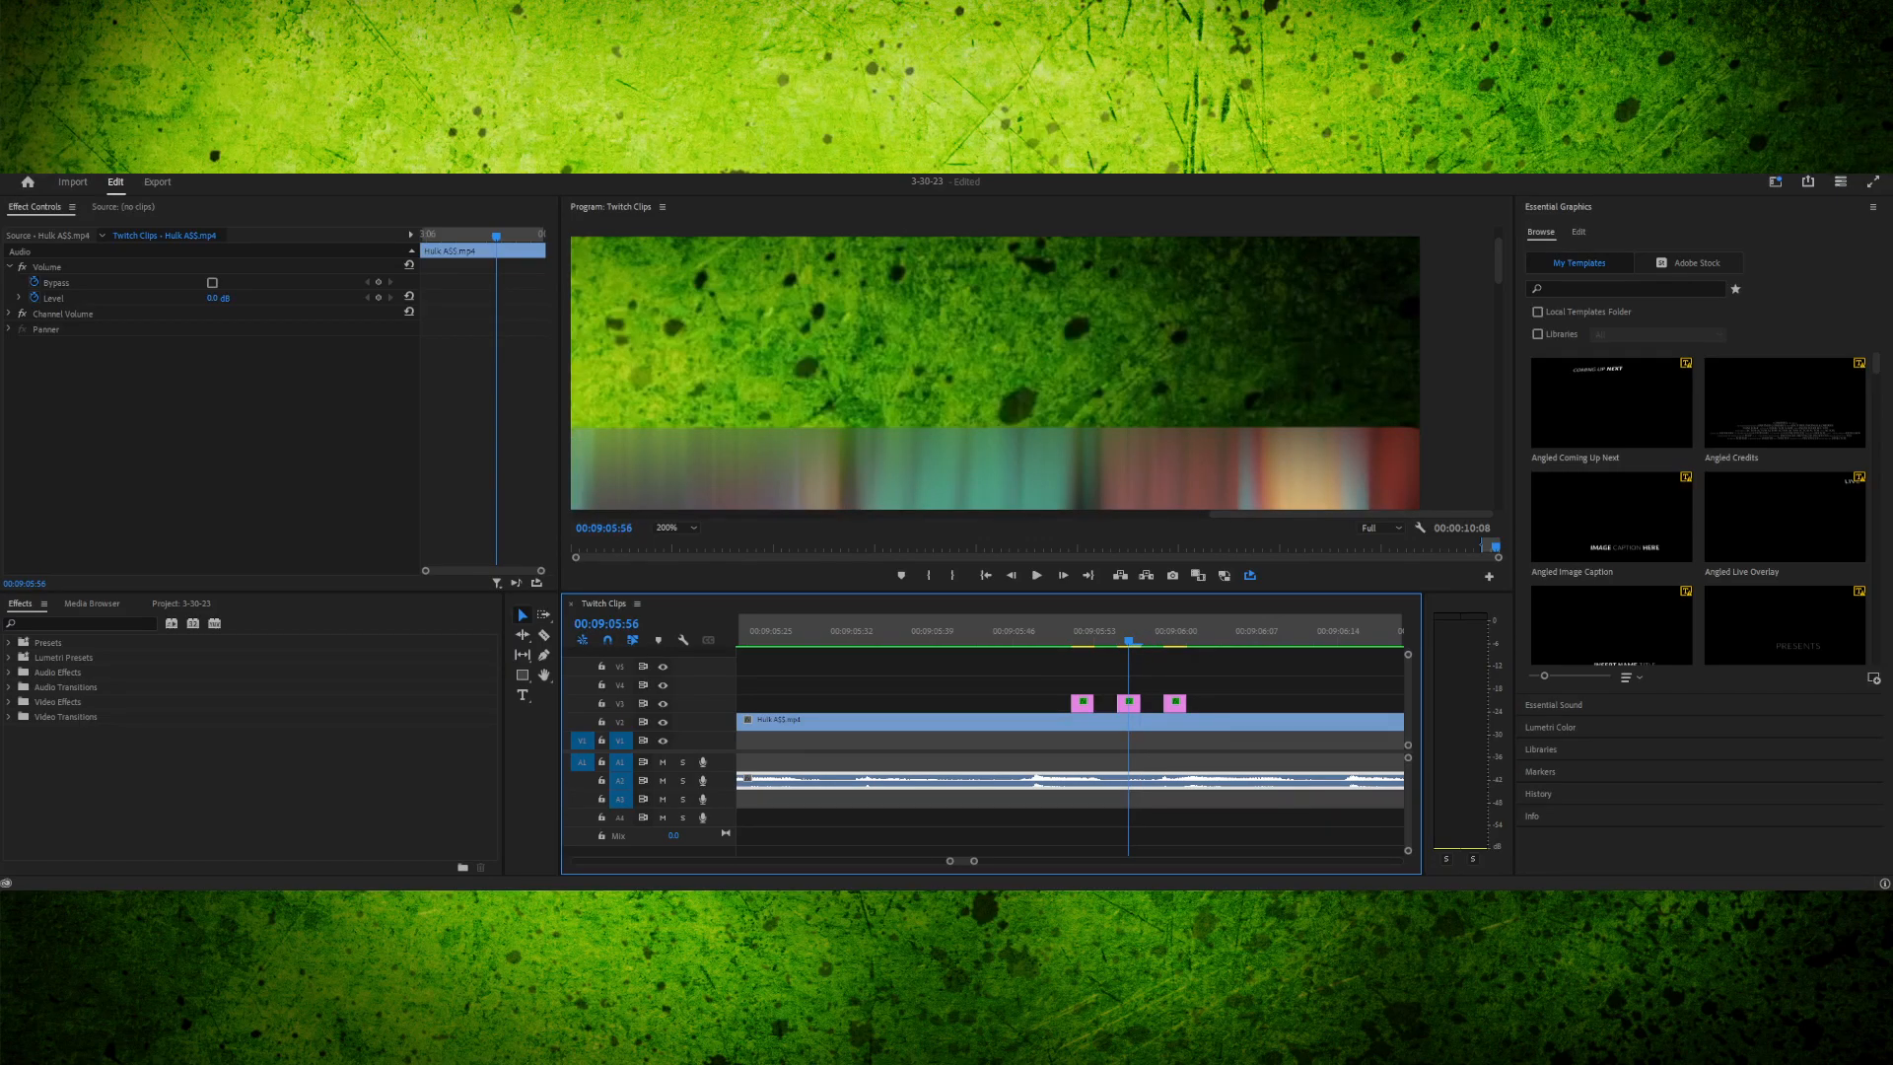
{"action": "left_click_drag", "start_coordinate": [1129, 631], "coordinate": [1175, 631]}
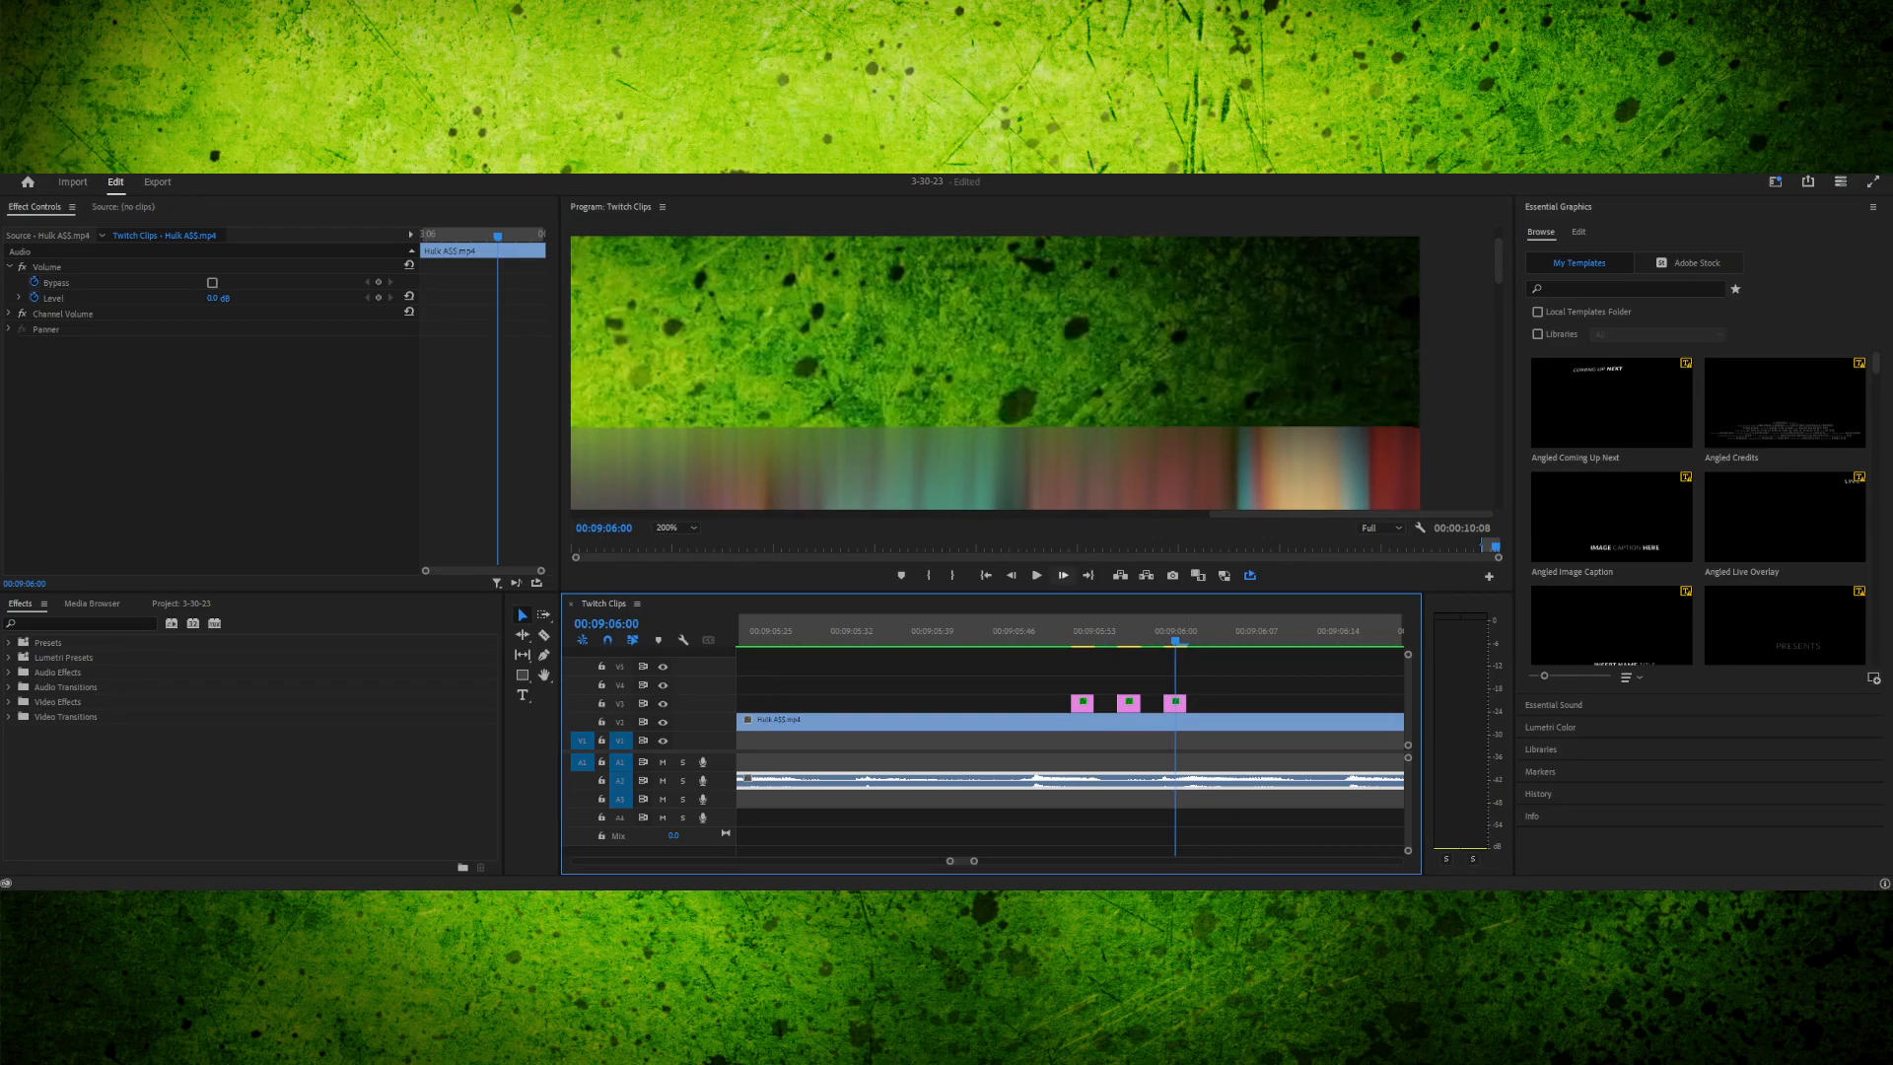
{"action": "left_click", "coordinate": [679, 528]}
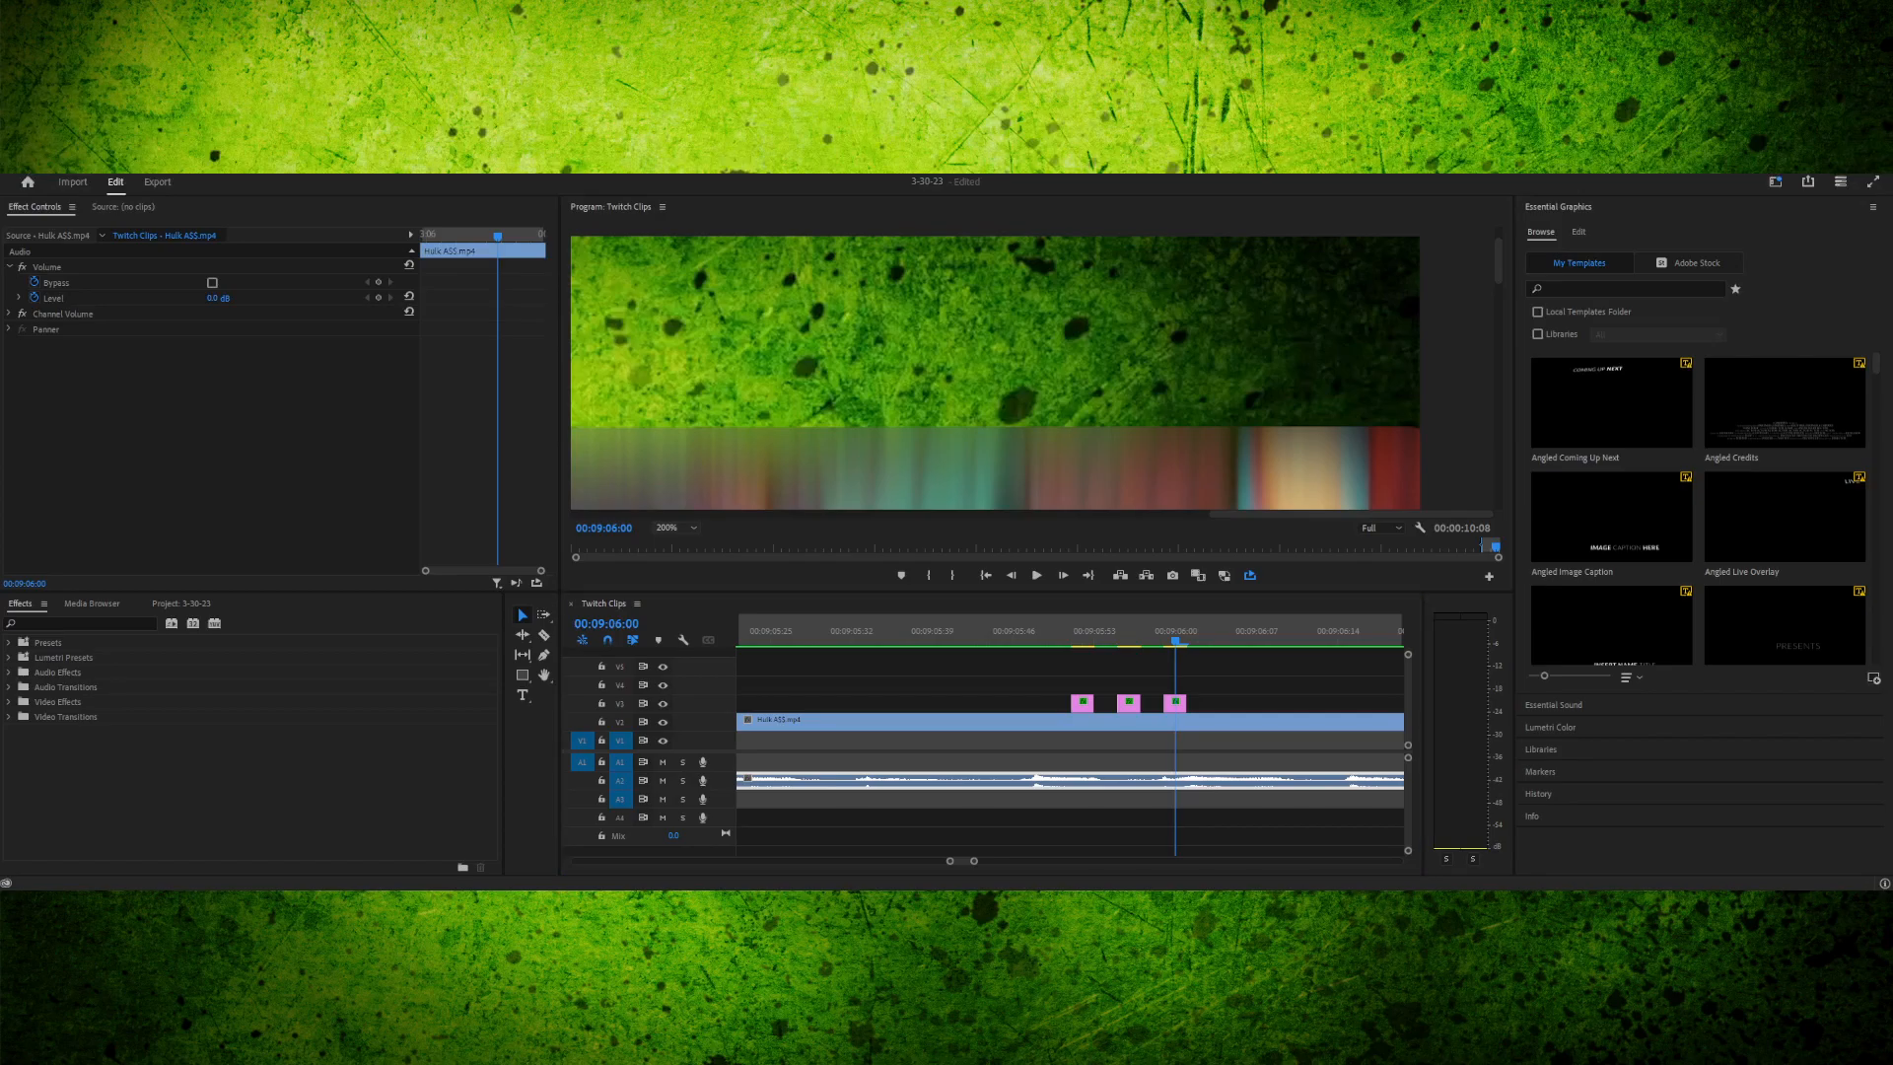
{"action": "left_click", "coordinate": [672, 545]}
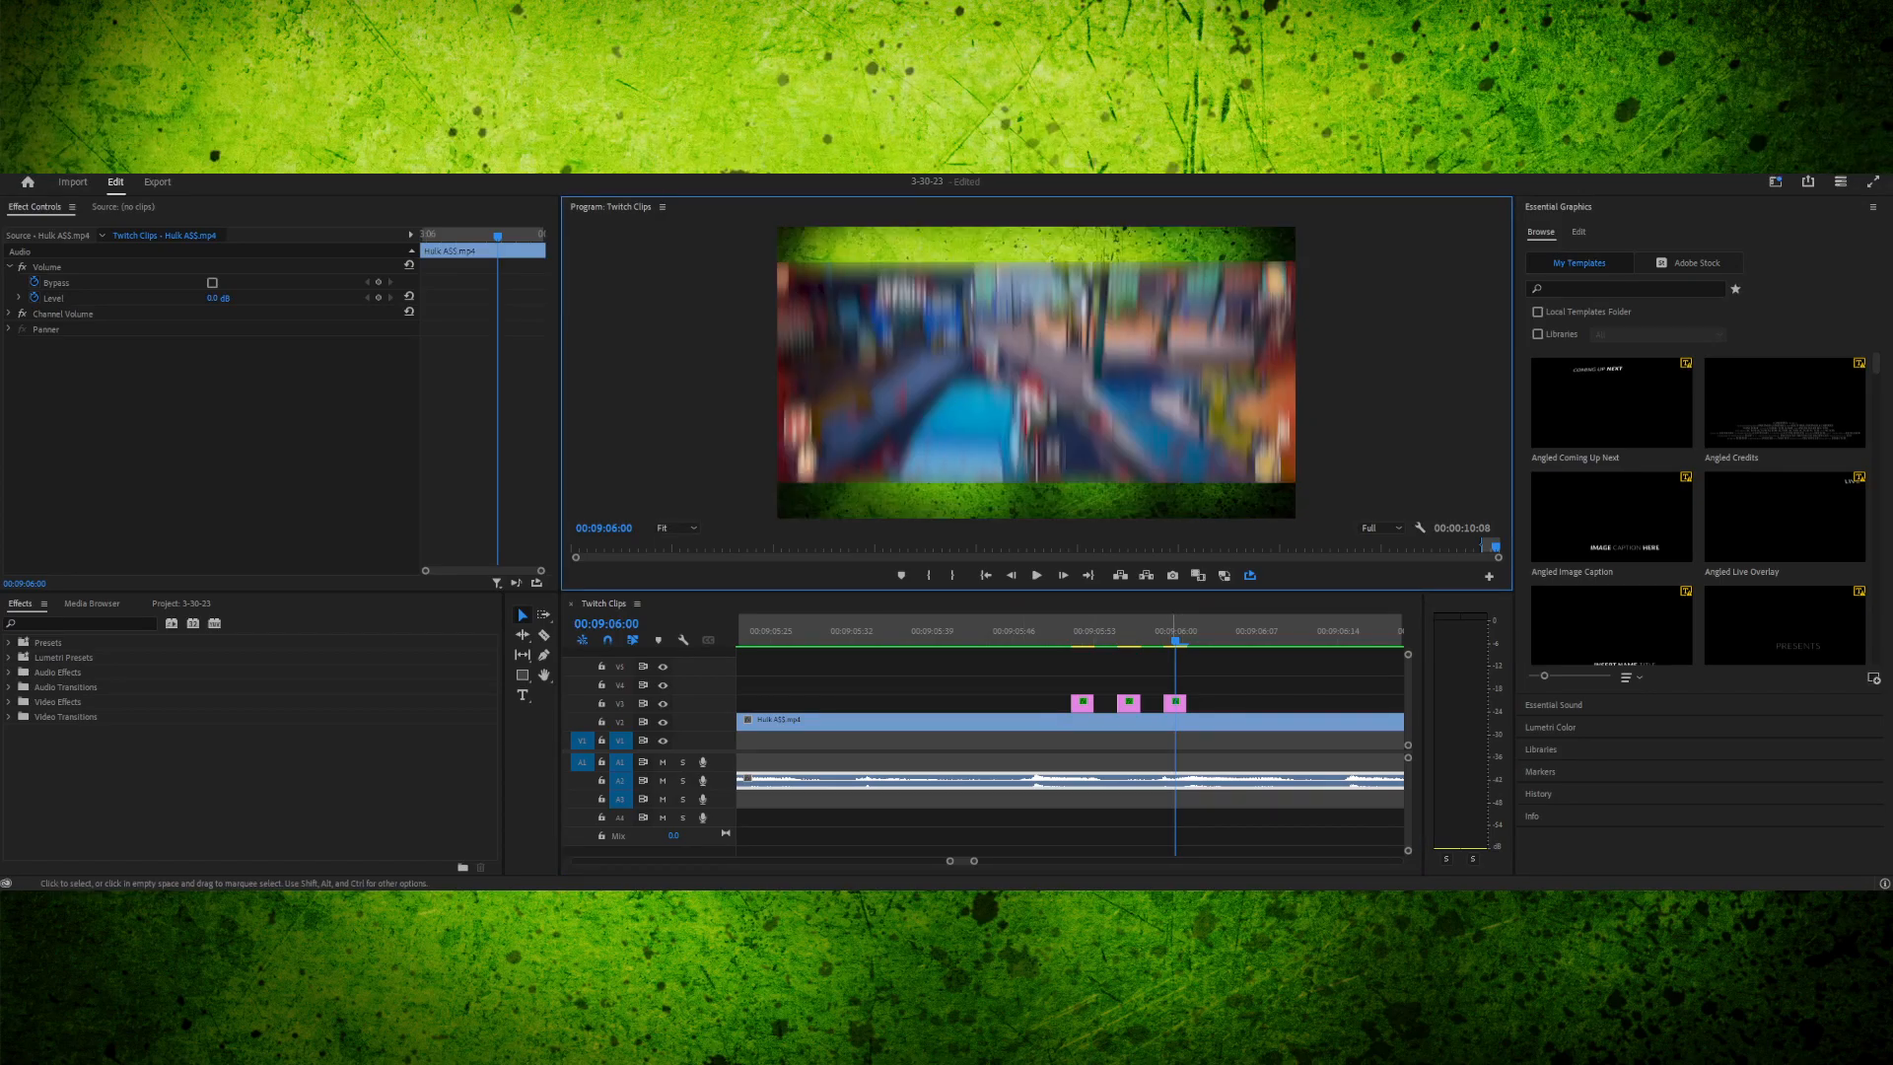
{"action": "mouse_move", "coordinate": [1165, 631]}
{"action": "left_mouse_down"}
{"action": "mouse_move", "coordinate": [1036, 631]}
{"action": "mouse_move", "coordinate": [1187, 630]}
{"action": "mouse_move", "coordinate": [1073, 631]}
{"action": "mouse_move", "coordinate": [1129, 631]}
{"action": "left_mouse_up"}
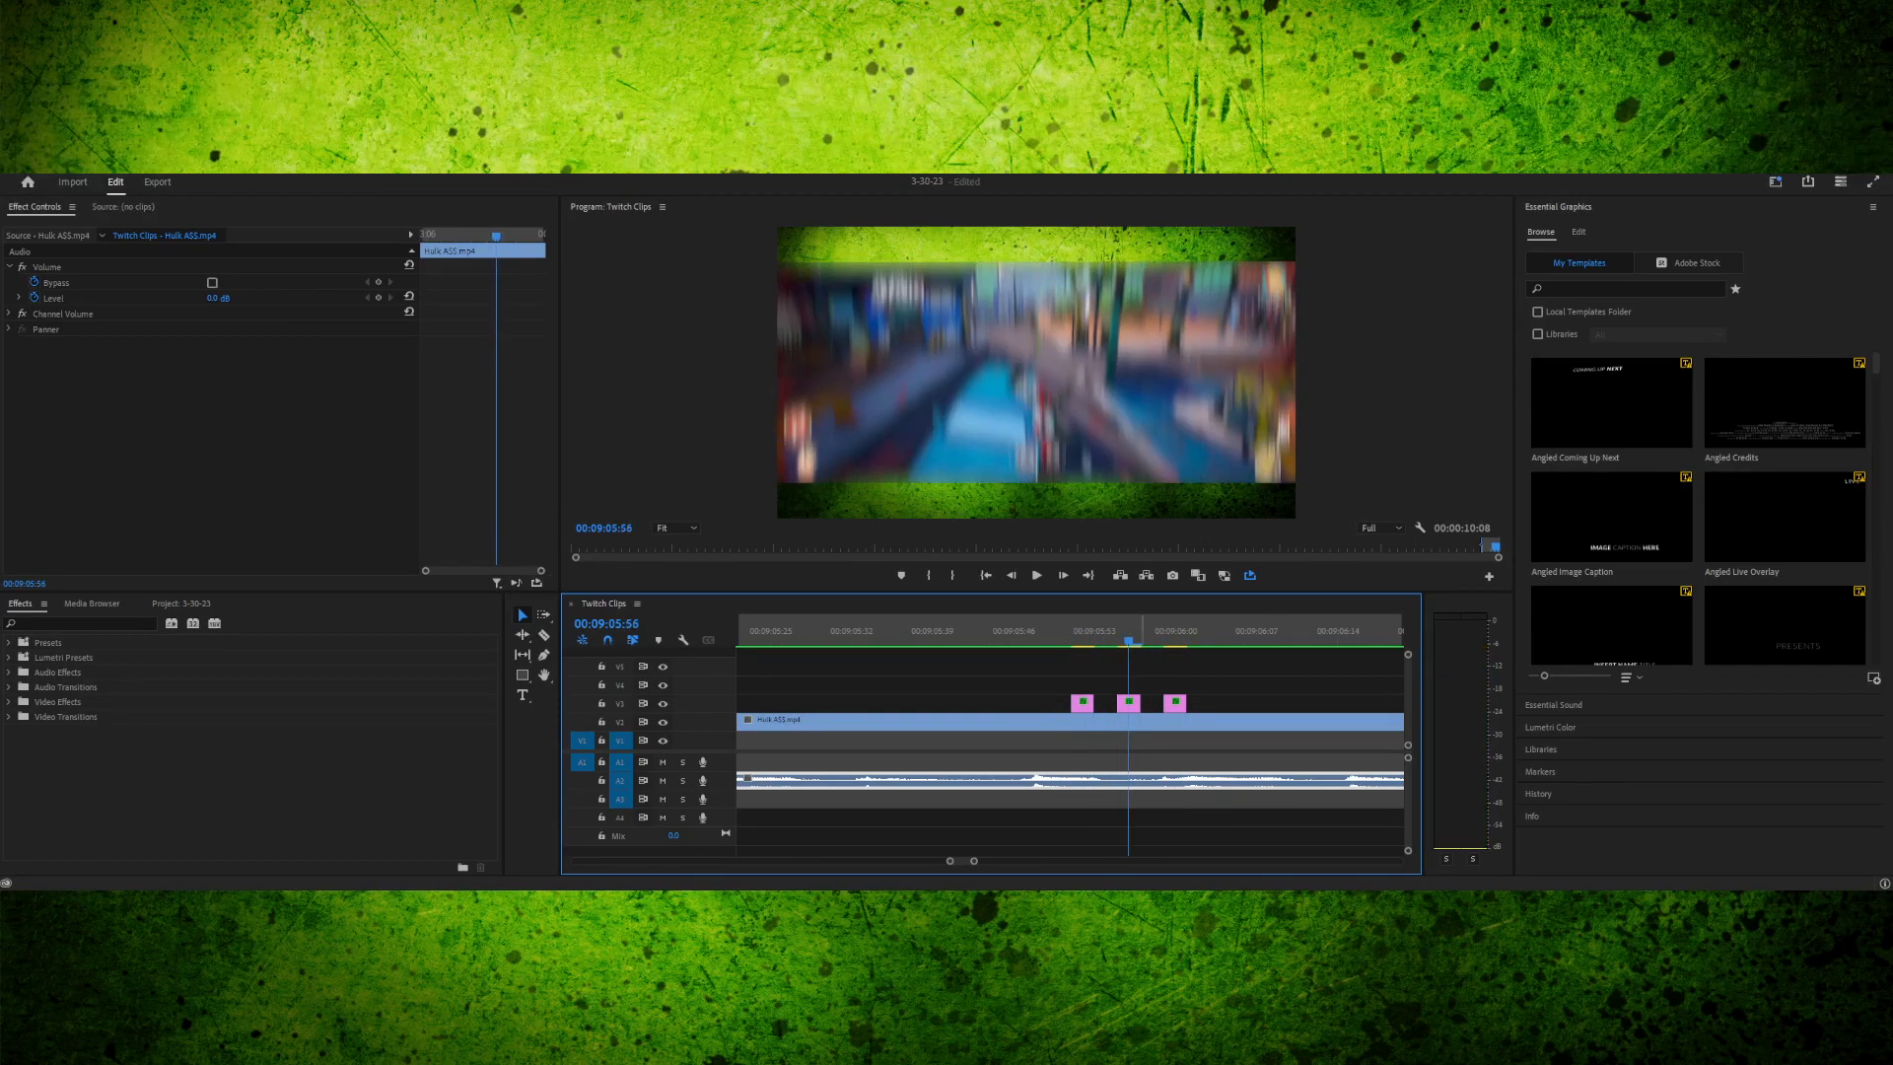
- Render the sequence preview, play back the start of the clip, and save the project
{"action": "left_click_drag", "start_coordinate": [974, 860], "coordinate": [1032, 861]}
{"action": "key", "text": "Return"}
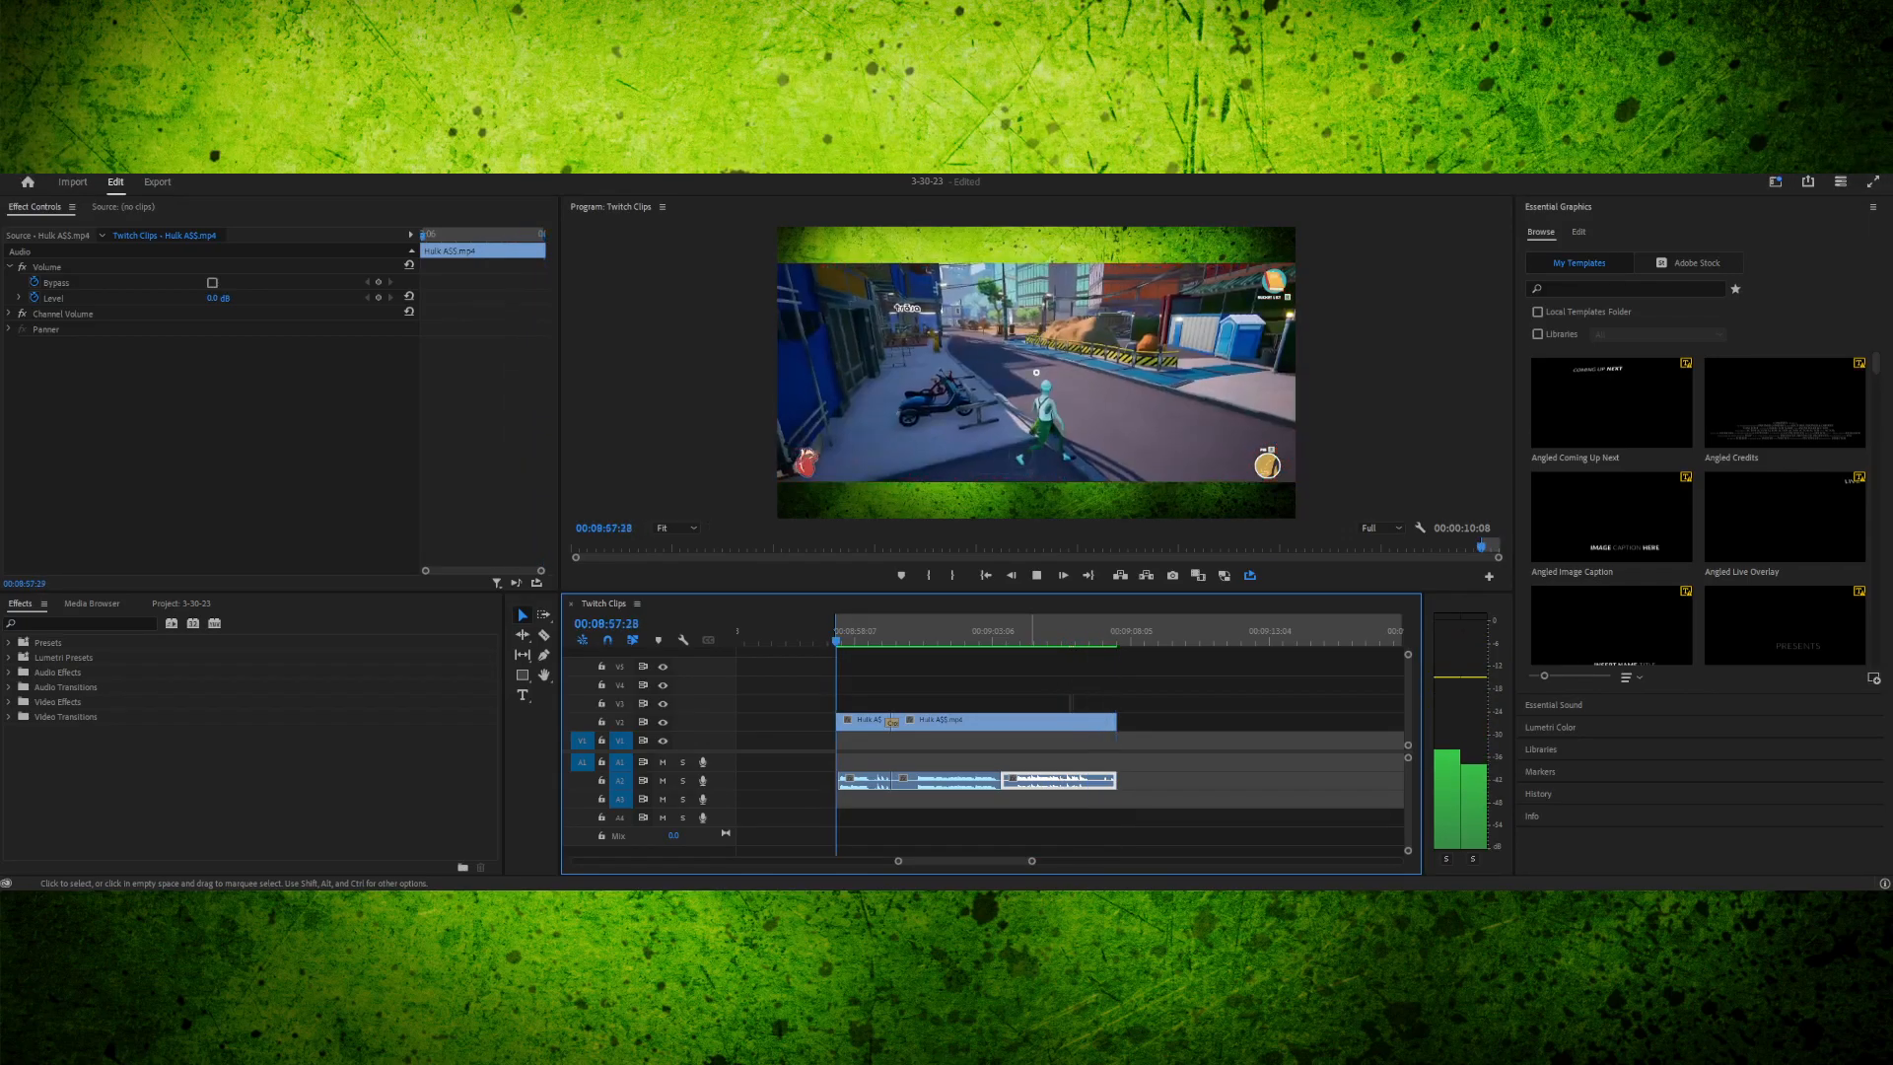
{"action": "key", "text": "space"}
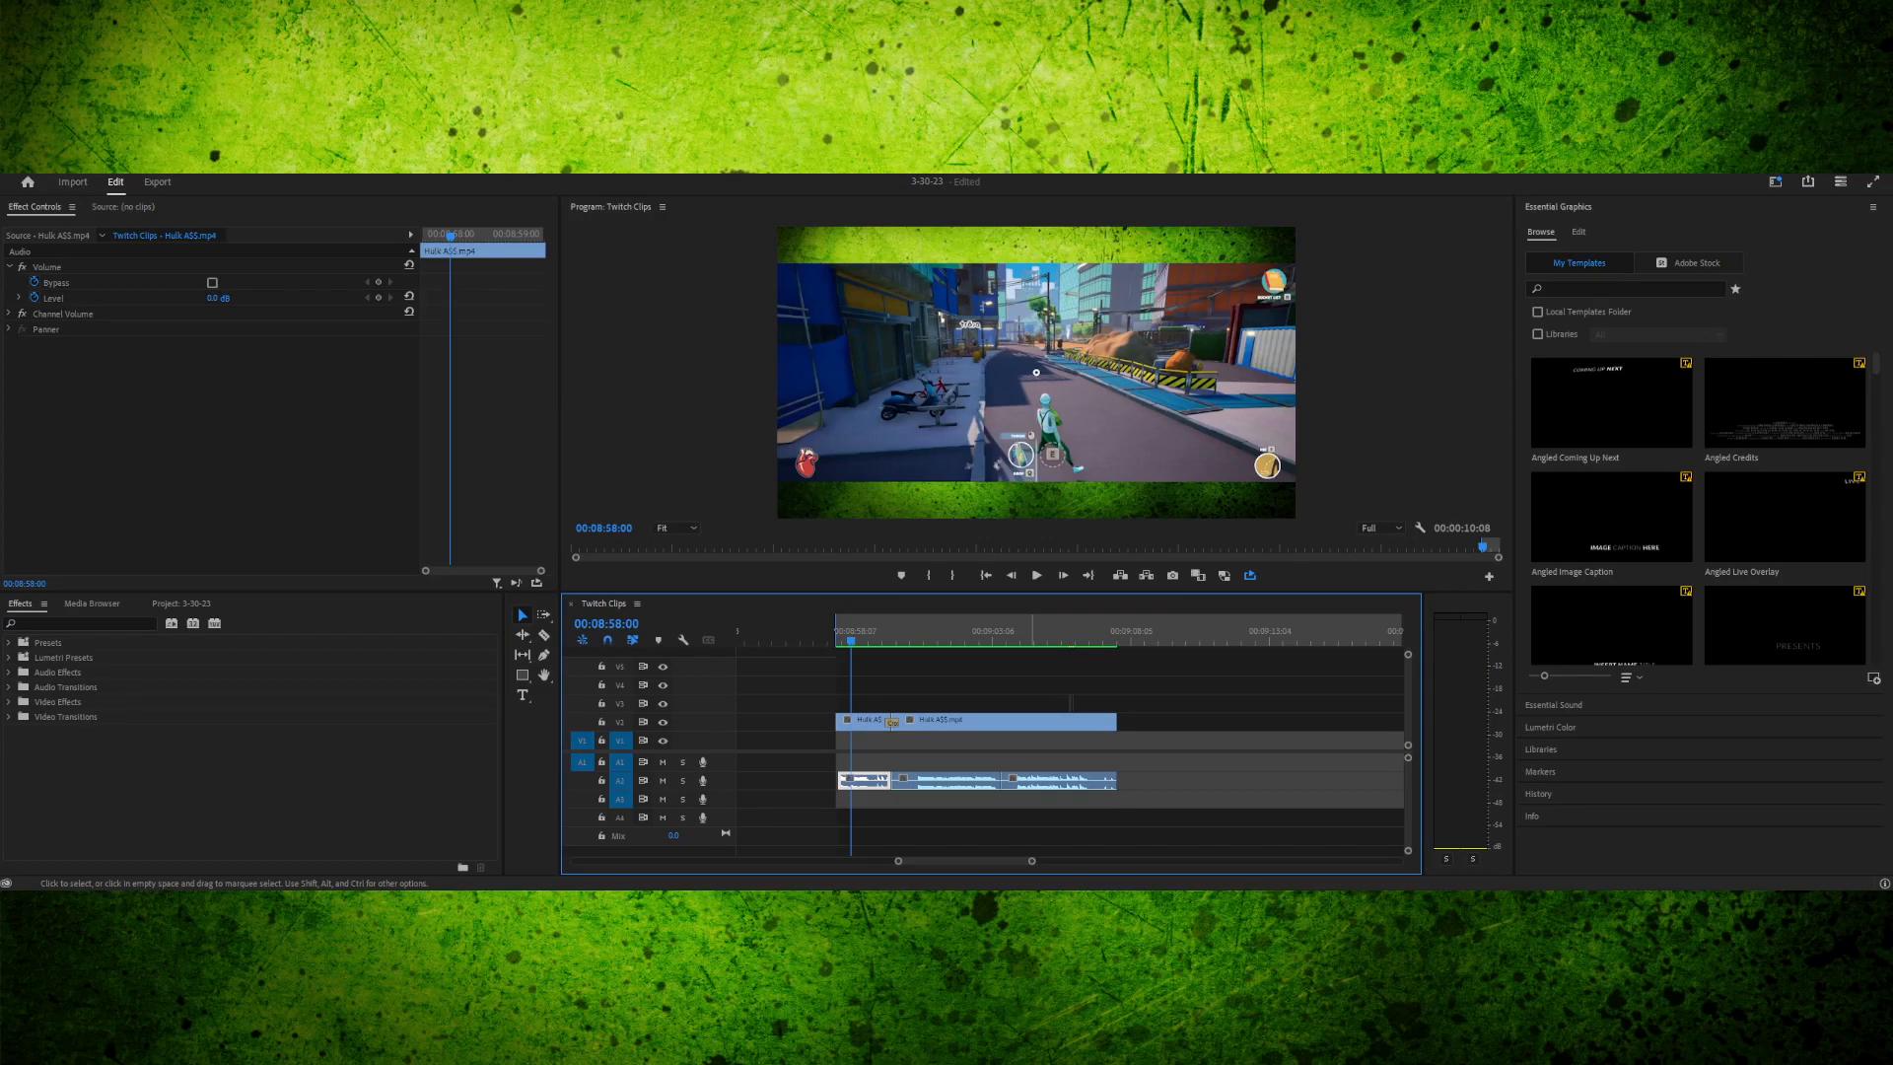
{"action": "key", "text": "ctrl+s"}
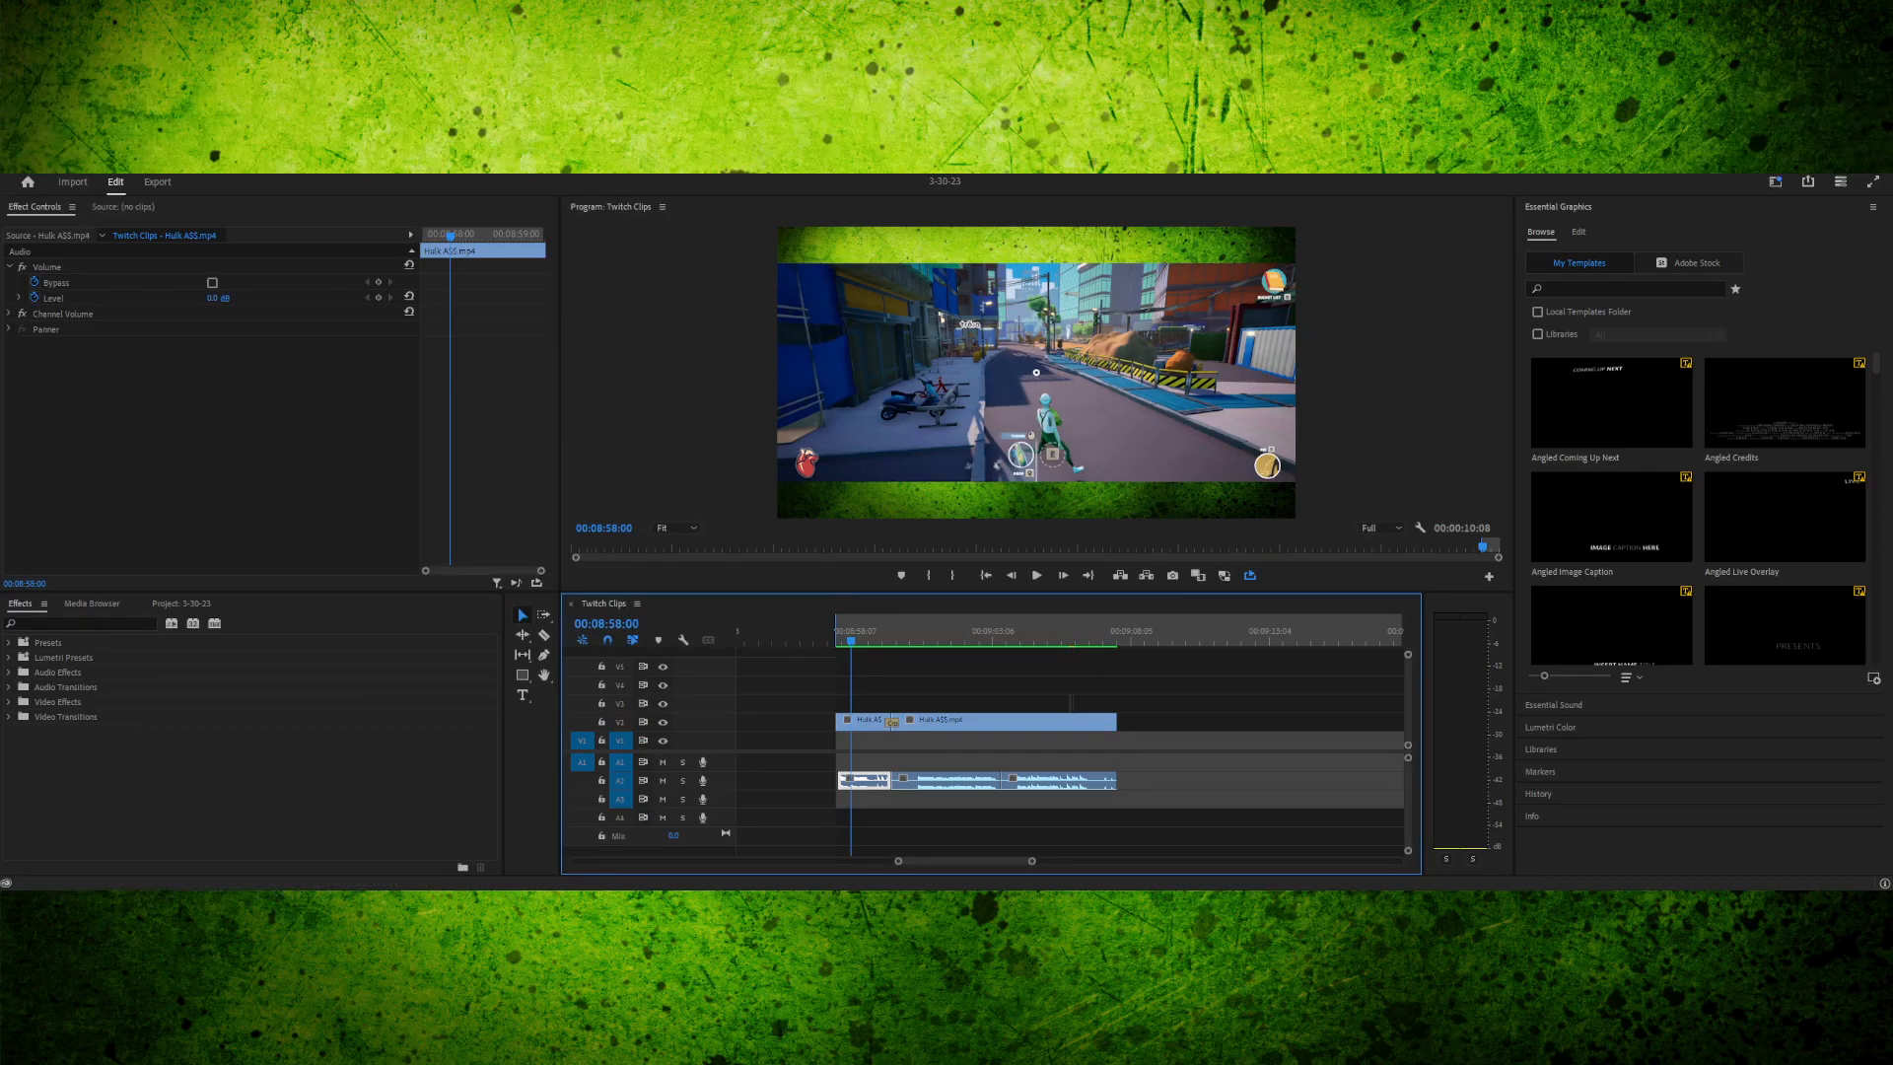
{"action": "key", "text": "space"}
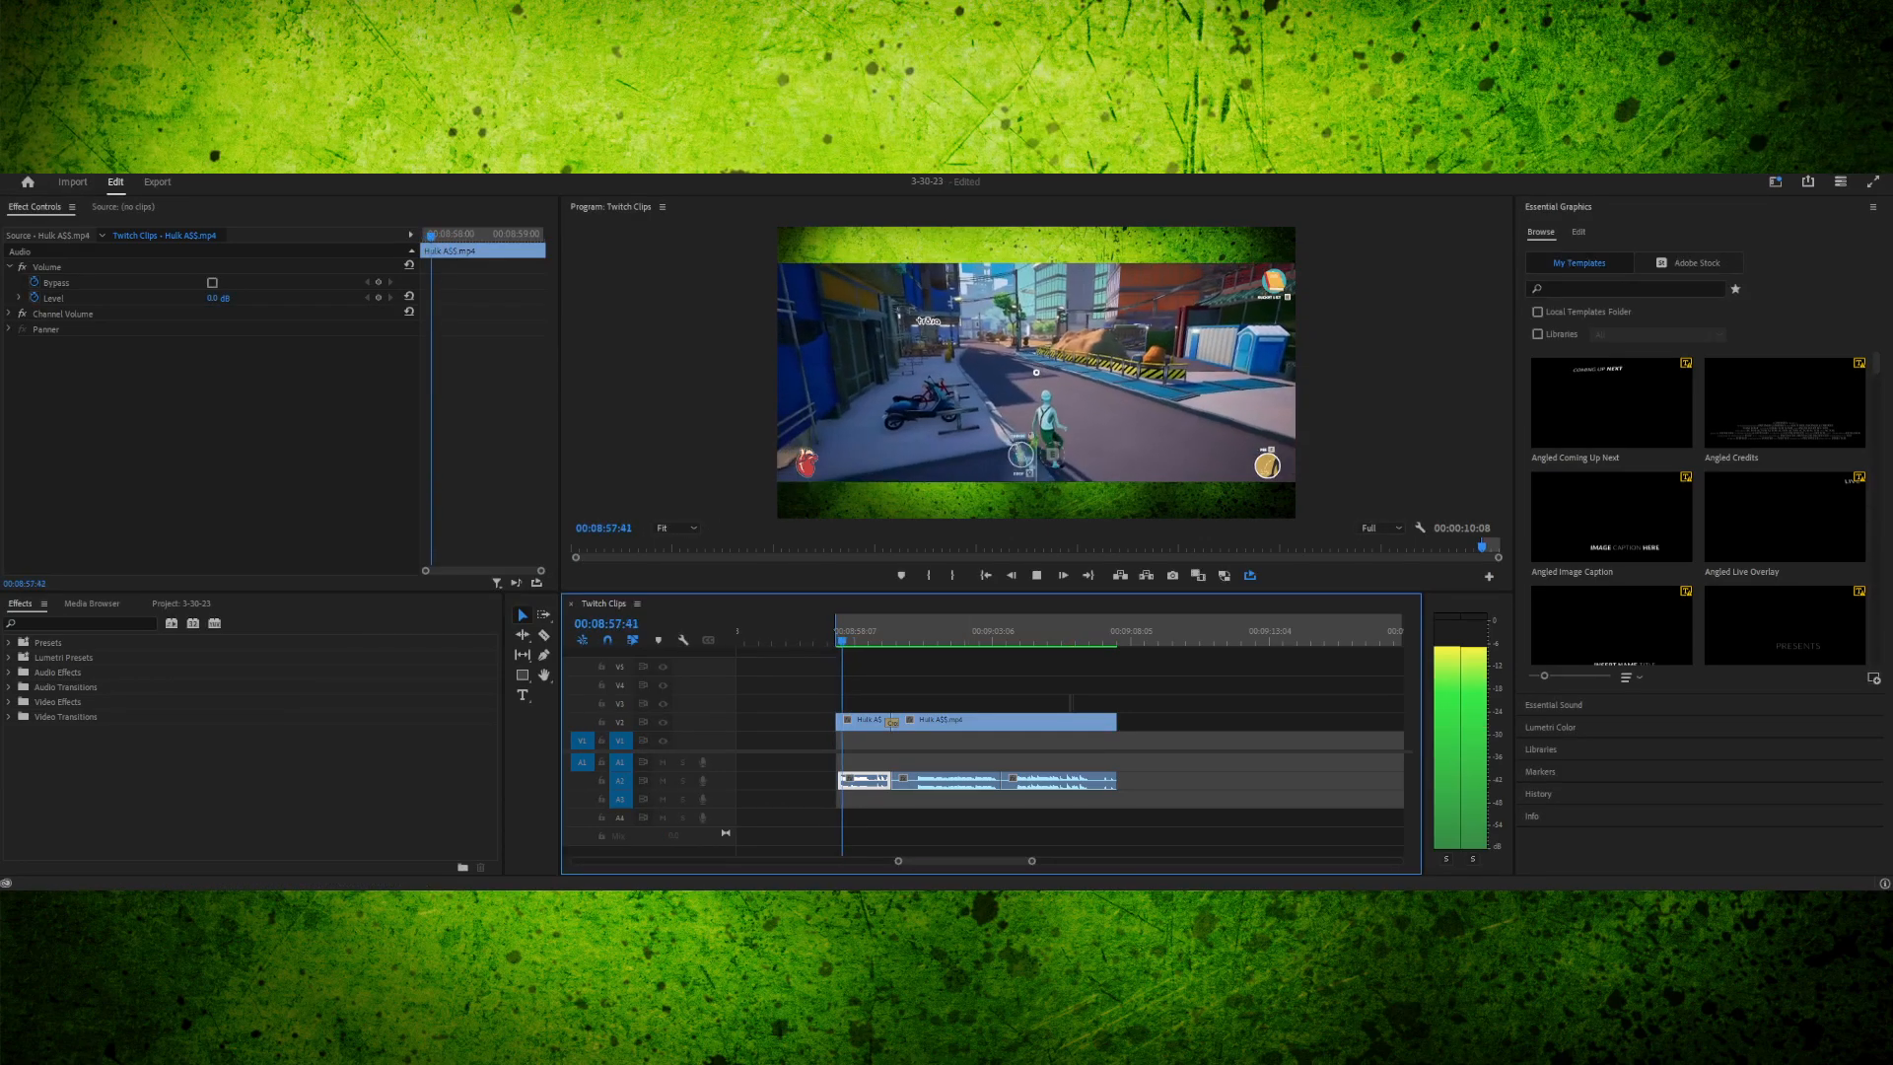
{"action": "key", "text": "space"}
{"action": "key", "text": "ctrl+s"}
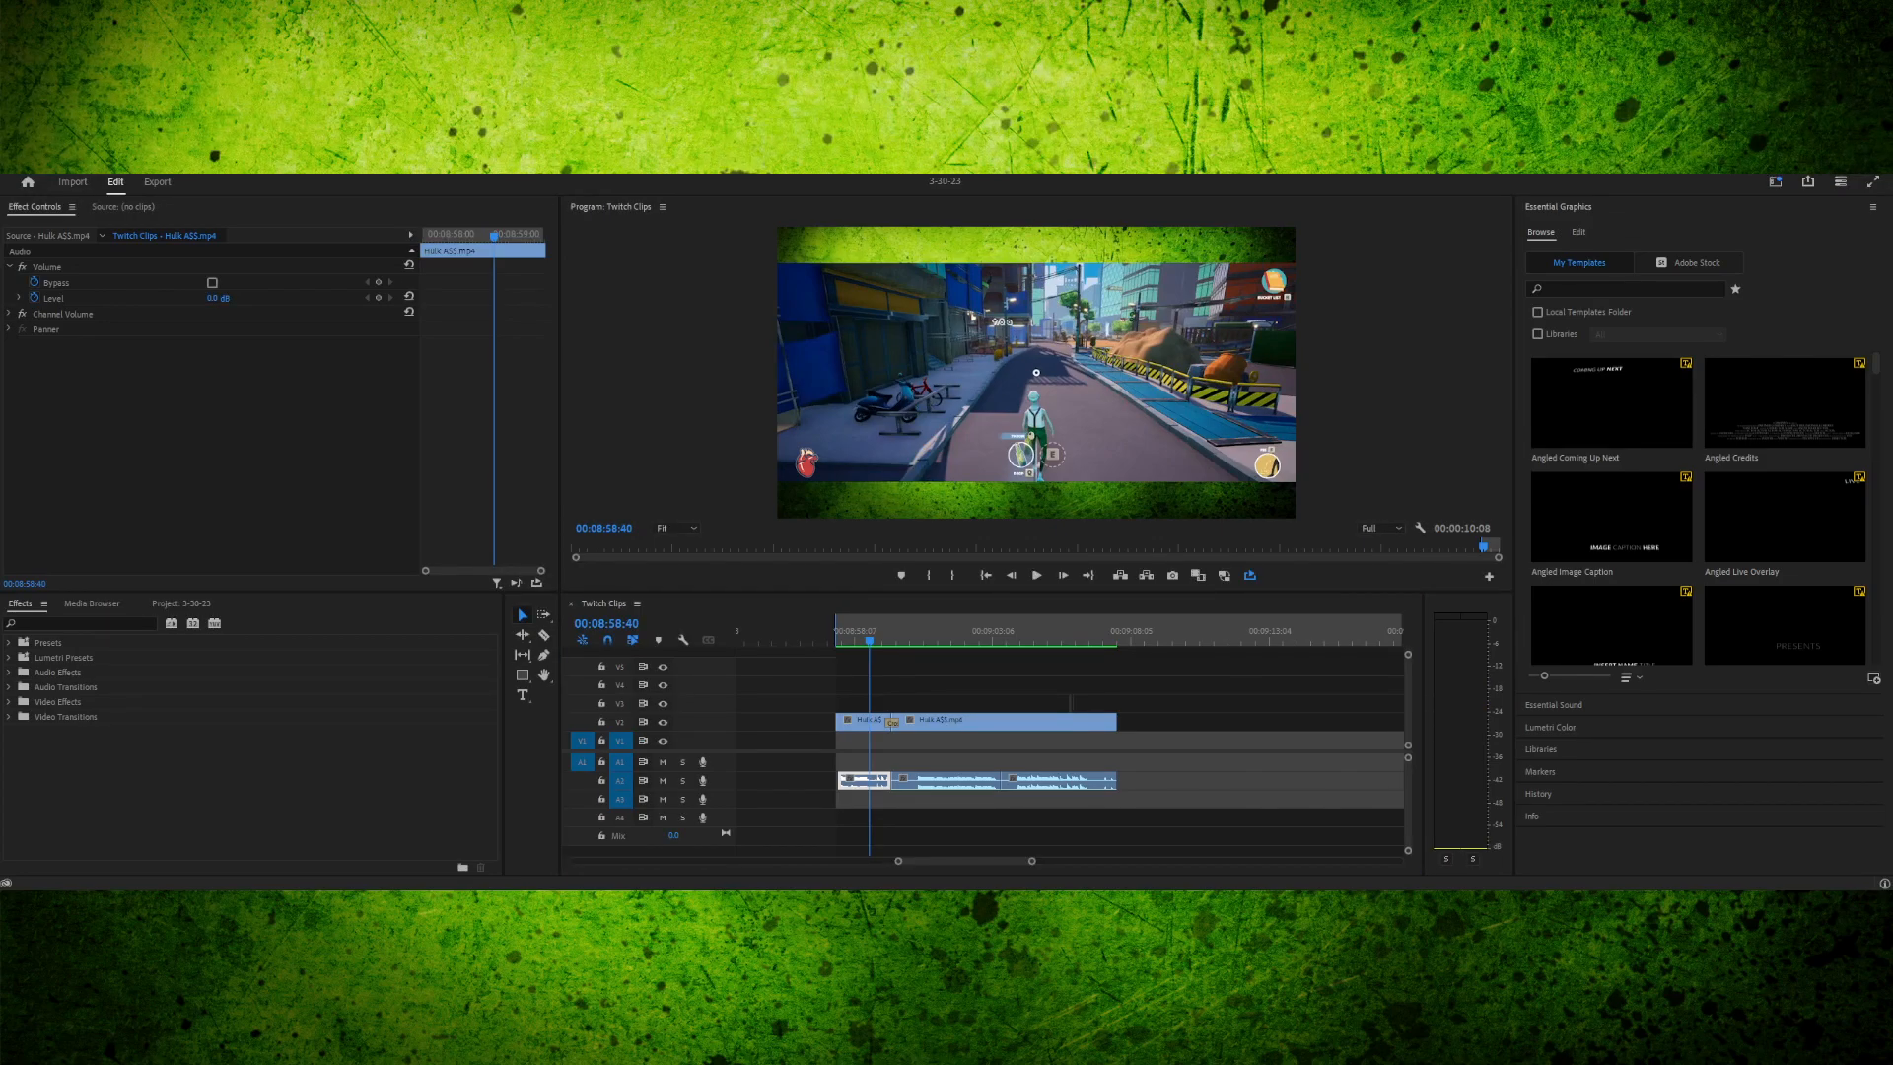
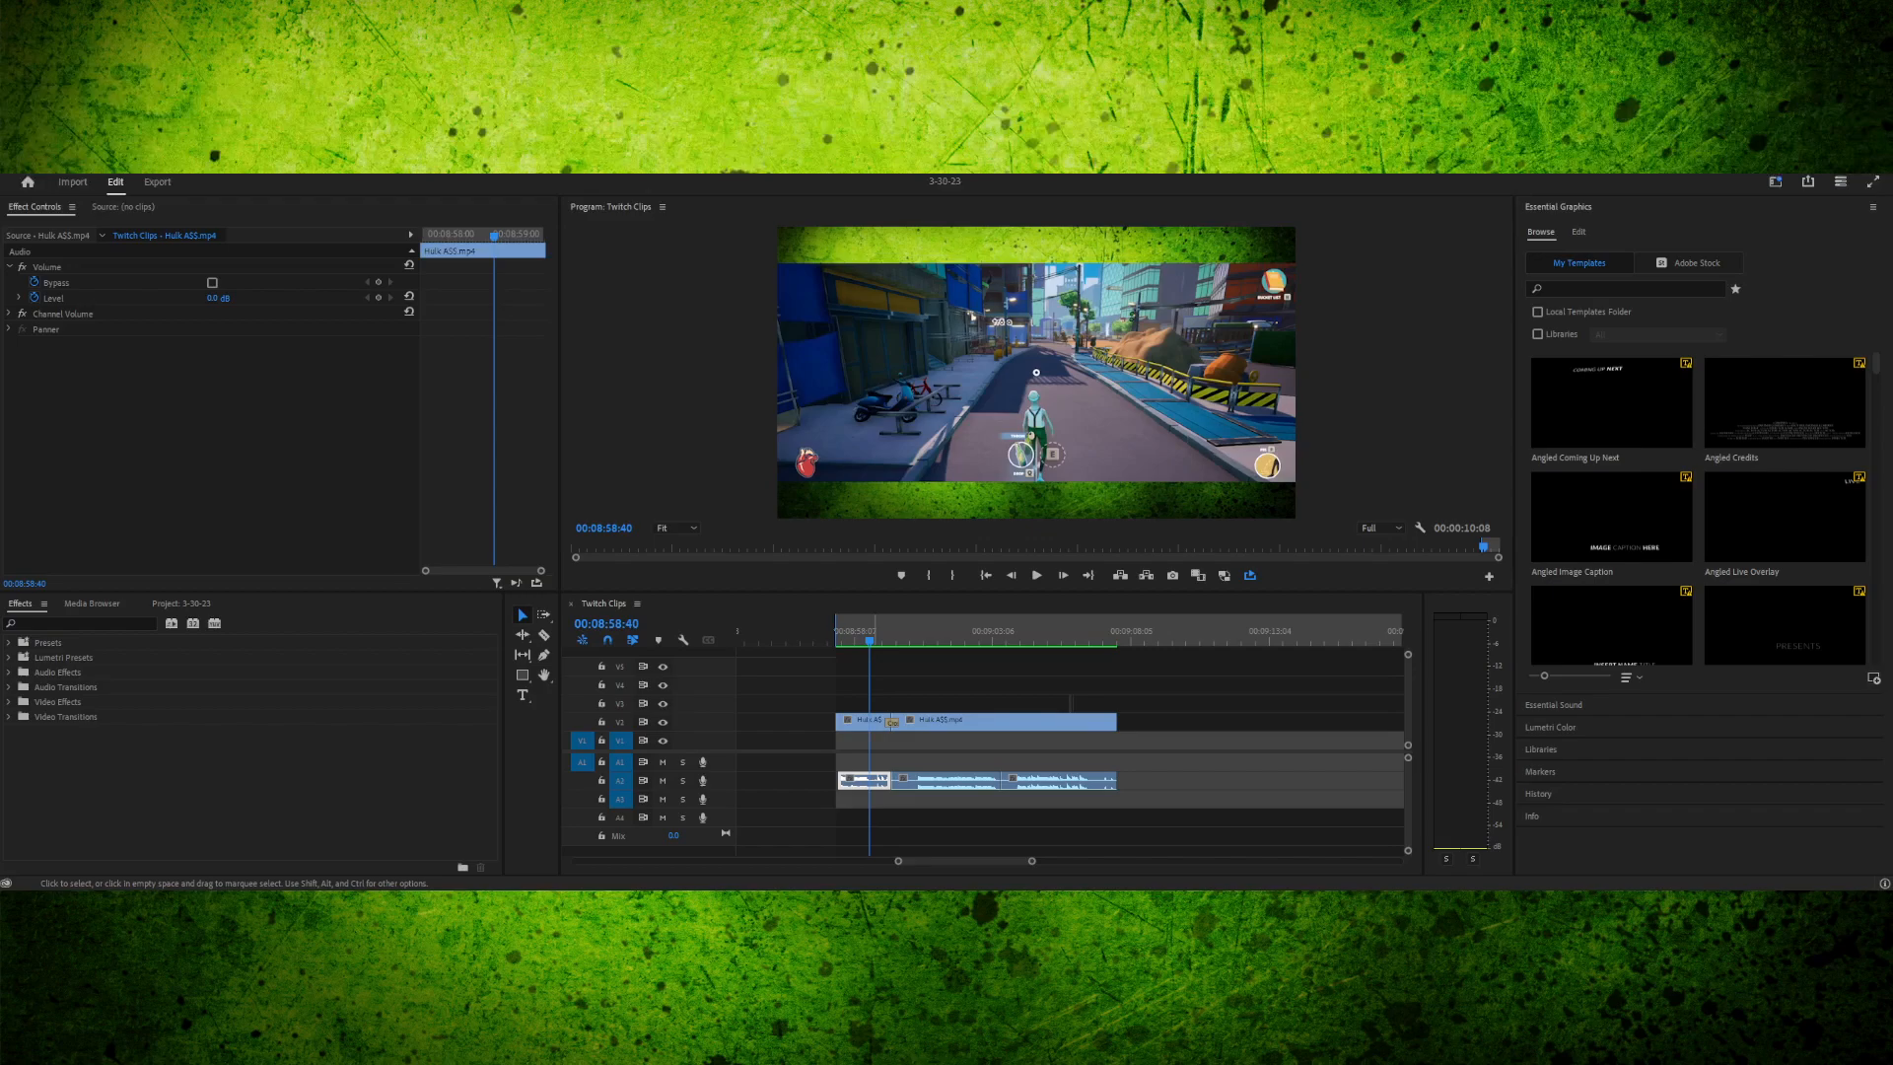
- Replay the clip around its first transition, bring up the project's media list, and park the playhead at 00:08:59:13
{"action": "key", "text": "space"}
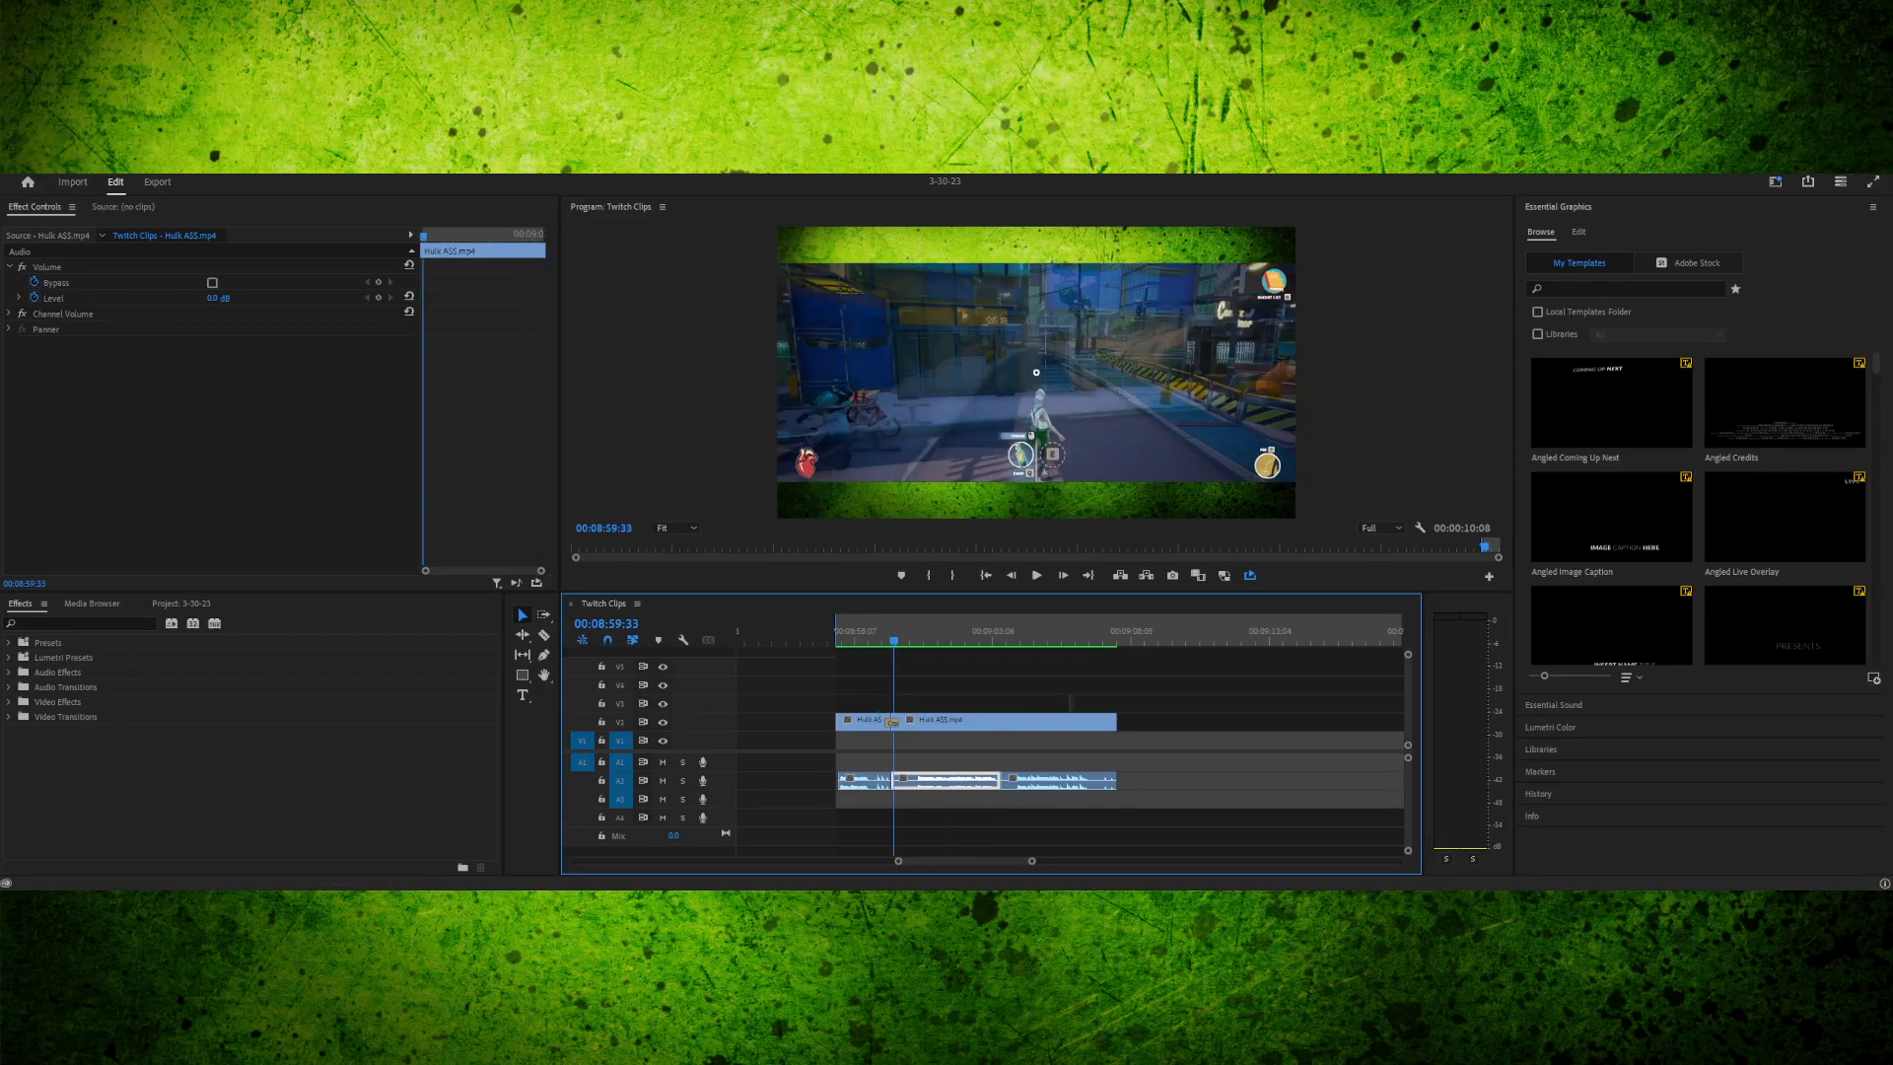
{"action": "left_click", "coordinate": [182, 603]}
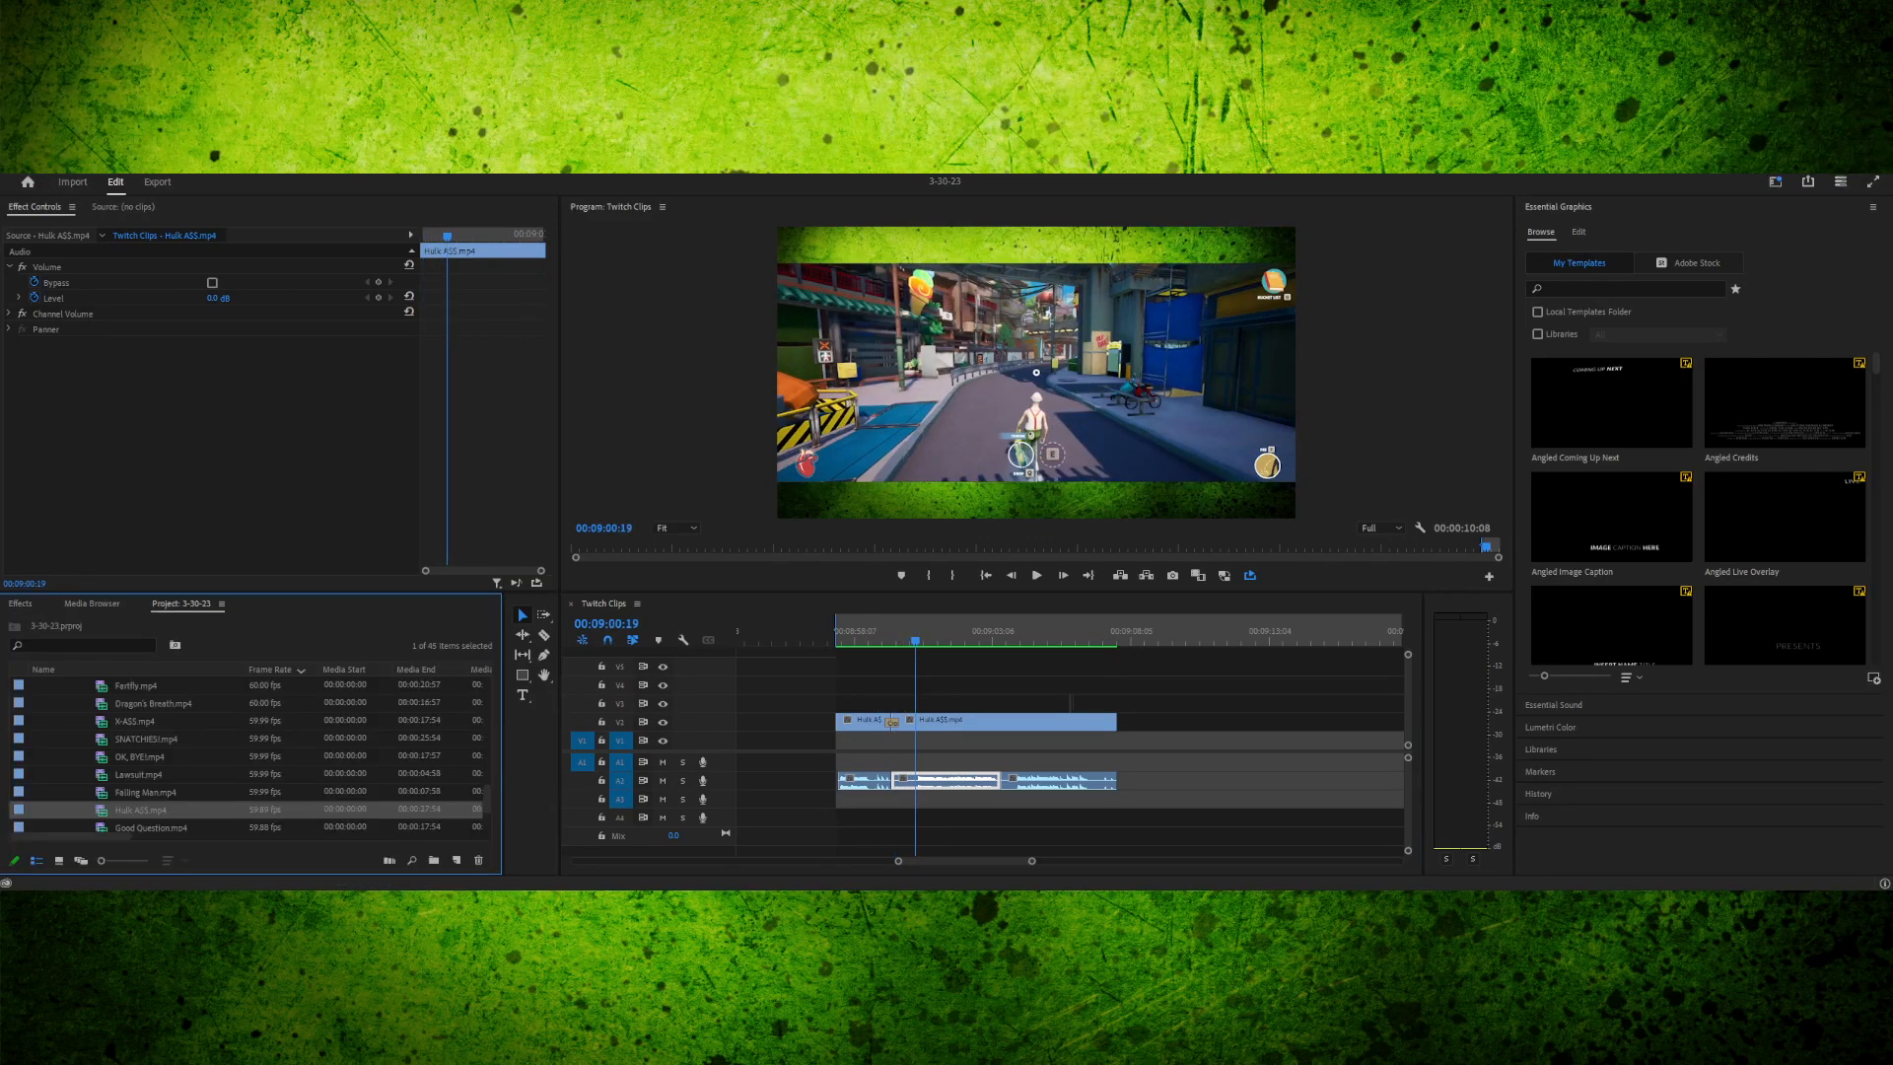
{"action": "left_click_drag", "start_coordinate": [915, 639], "coordinate": [879, 639]}
{"action": "key", "text": "space"}
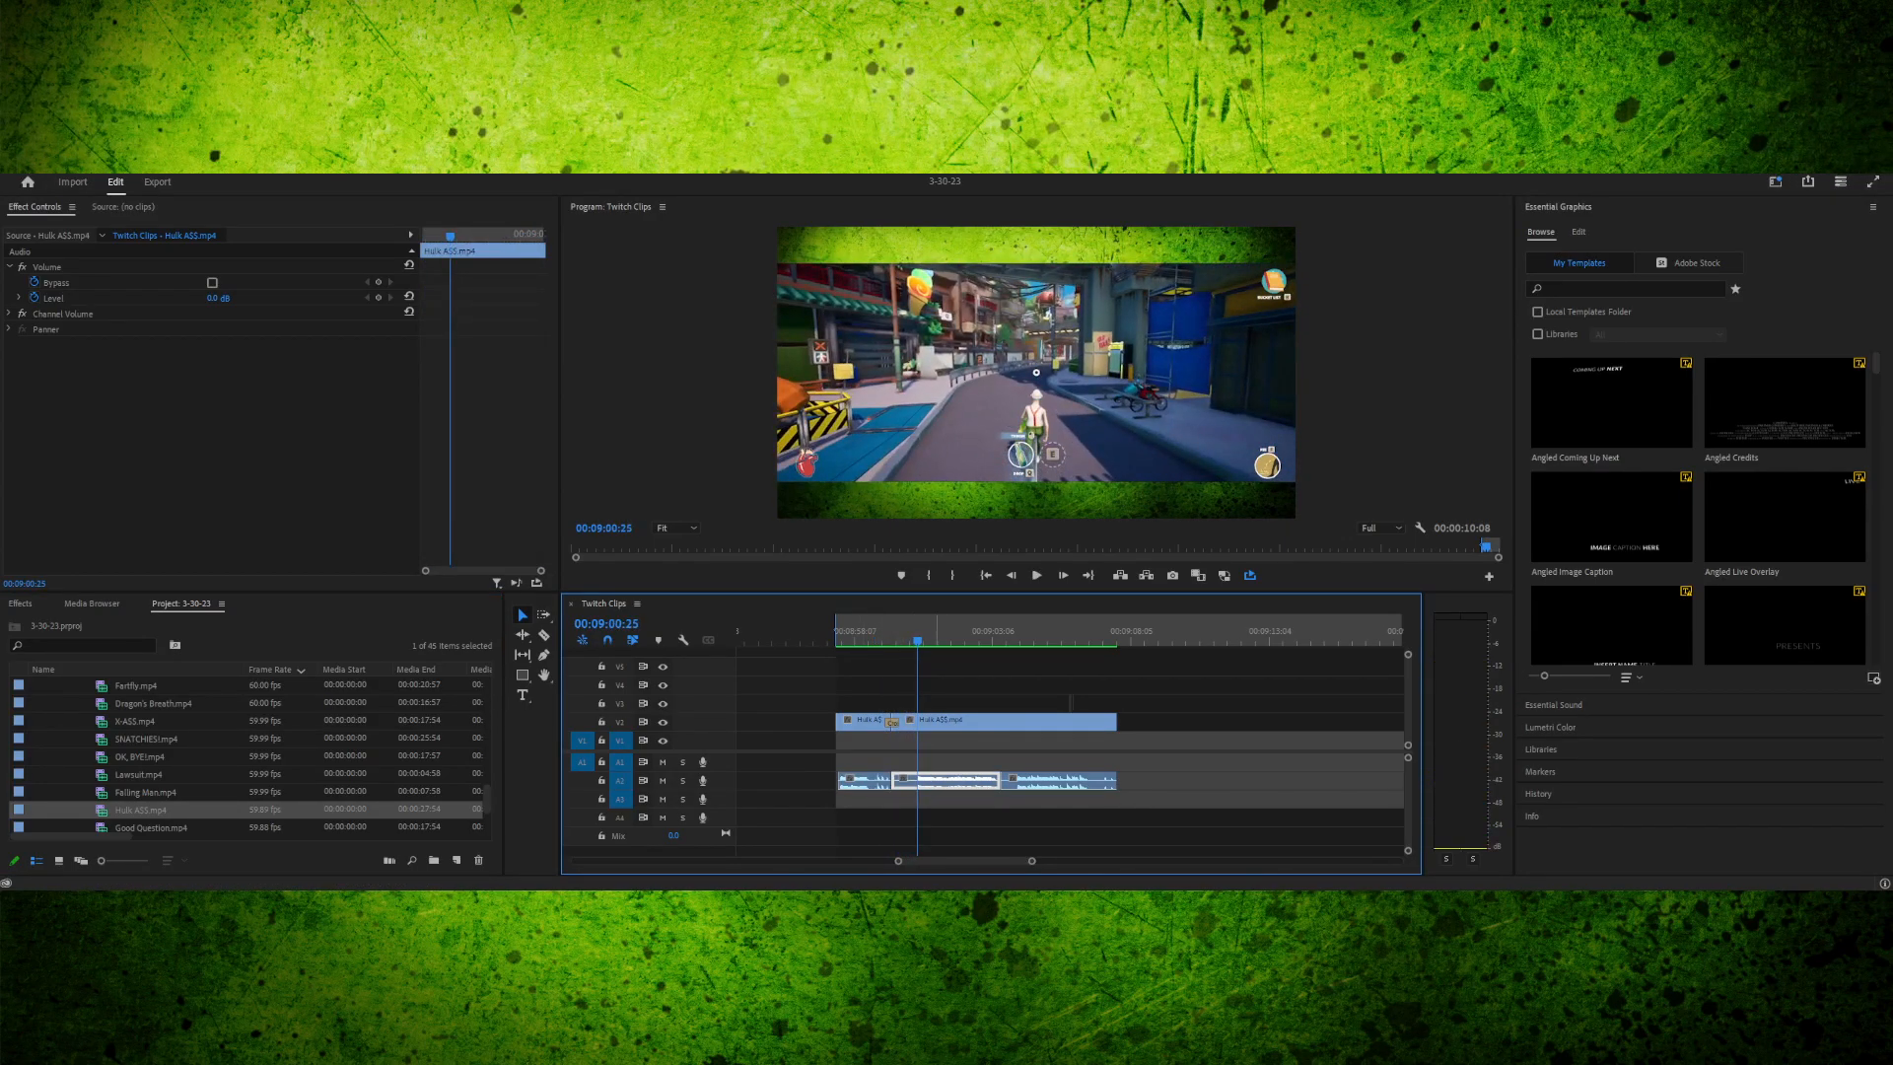
{"action": "key", "text": "j"}
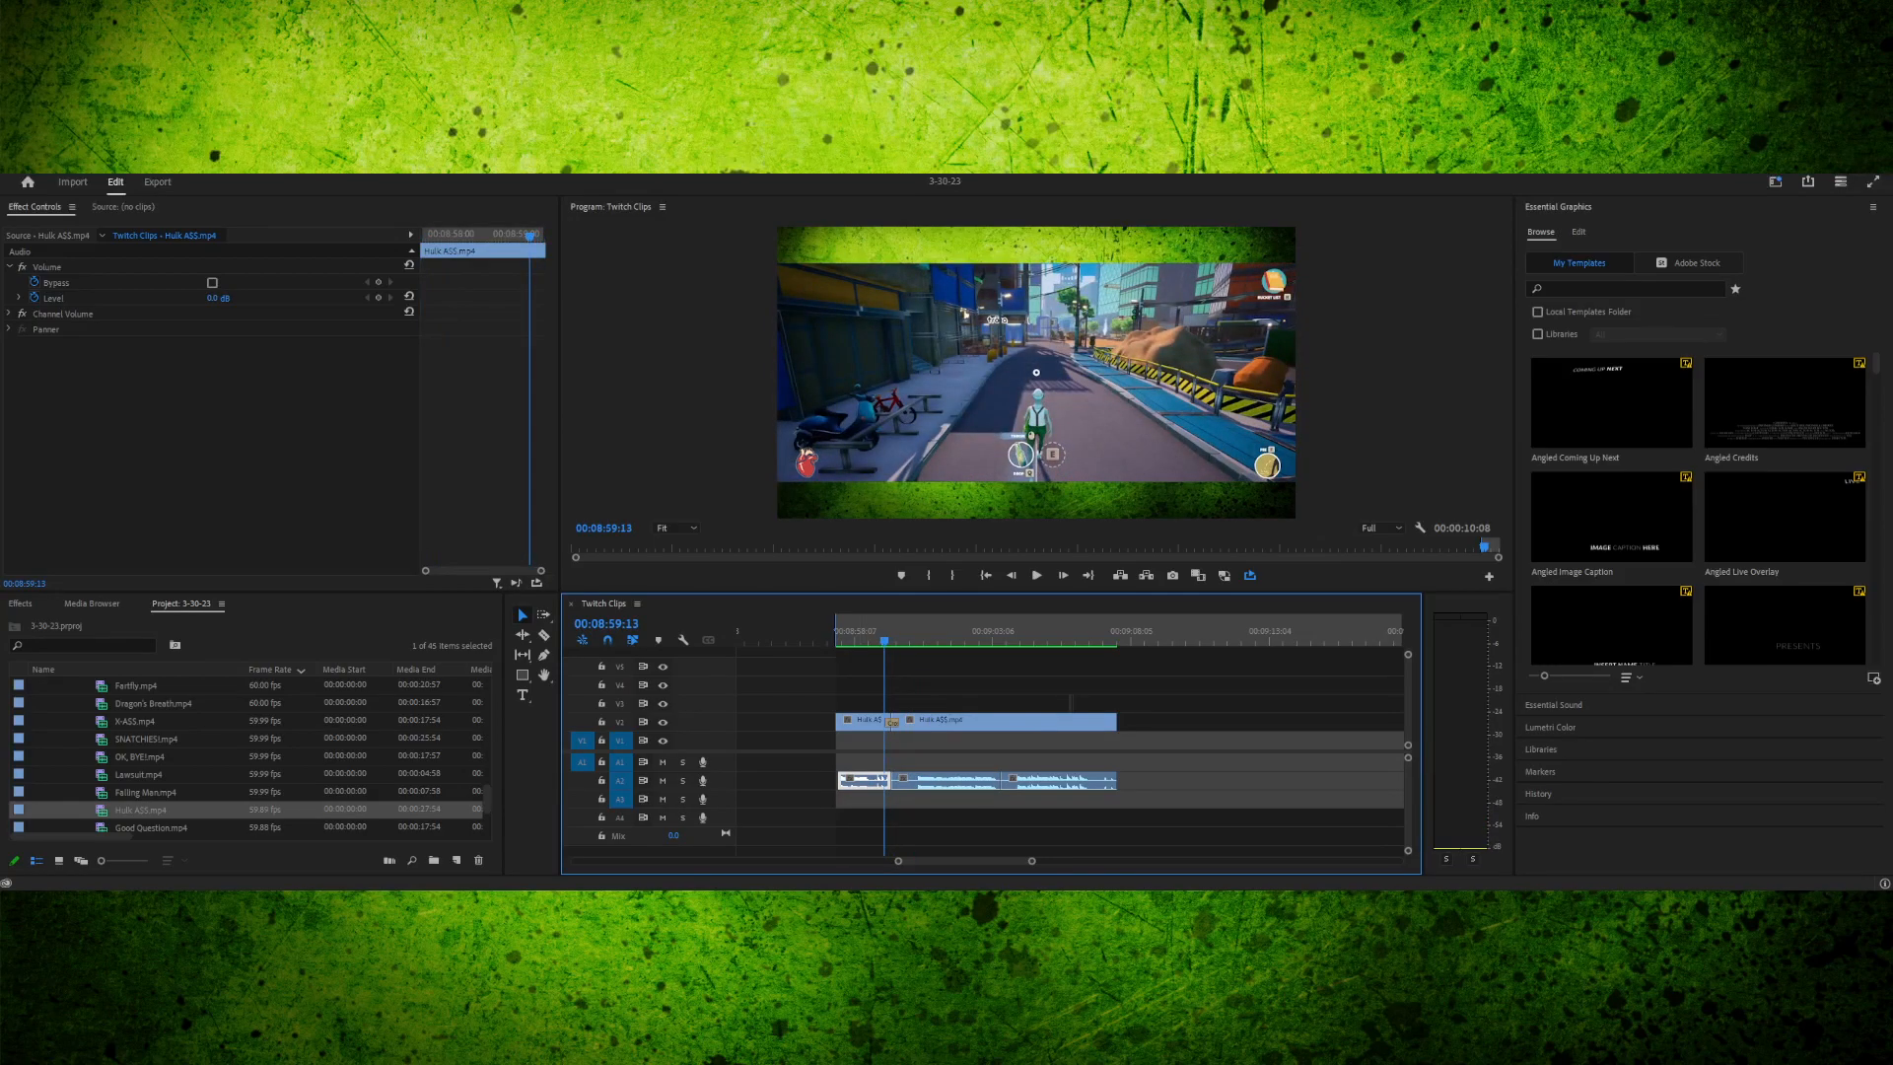
- Open the export settings for the sequence and name the output file "Grandpa The Hulk.mp4"
{"action": "key", "text": "ctrl+m"}
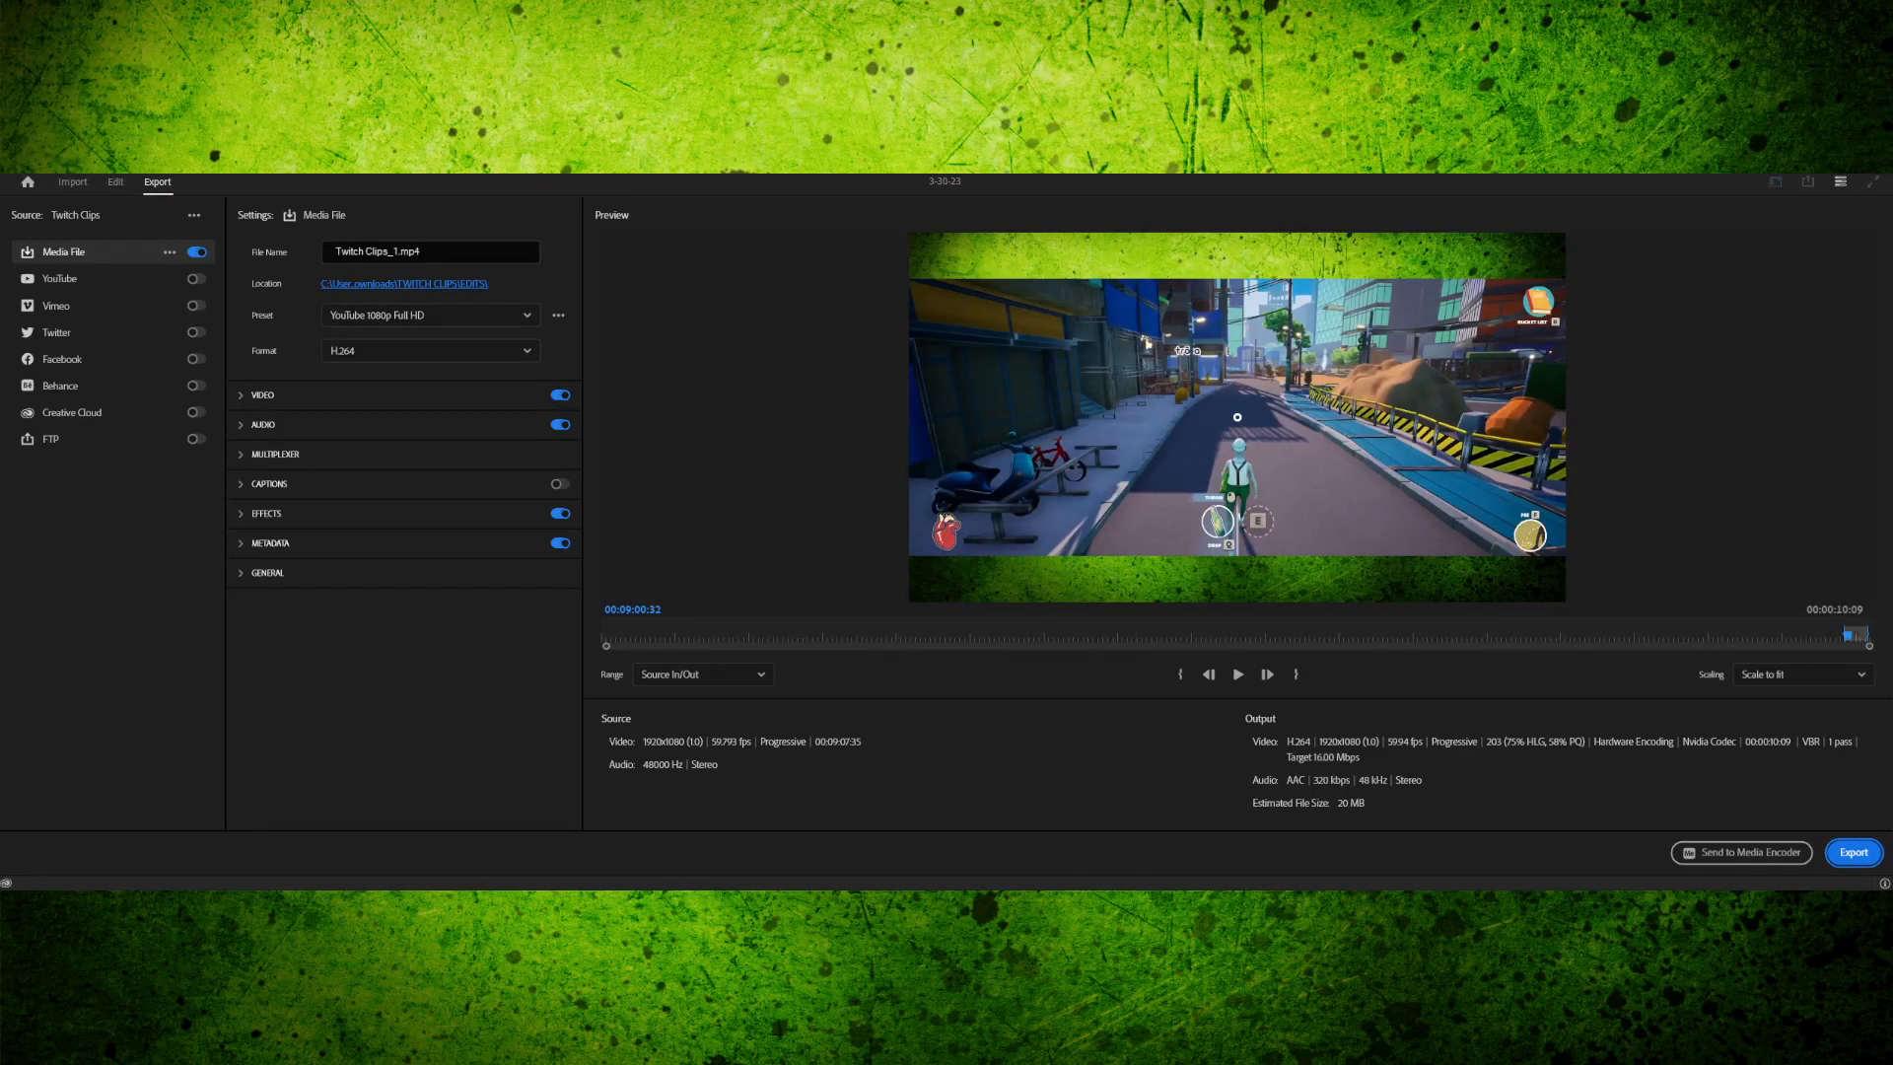
{"action": "left_click", "coordinate": [430, 253]}
{"action": "type", "text": "Hulk"}
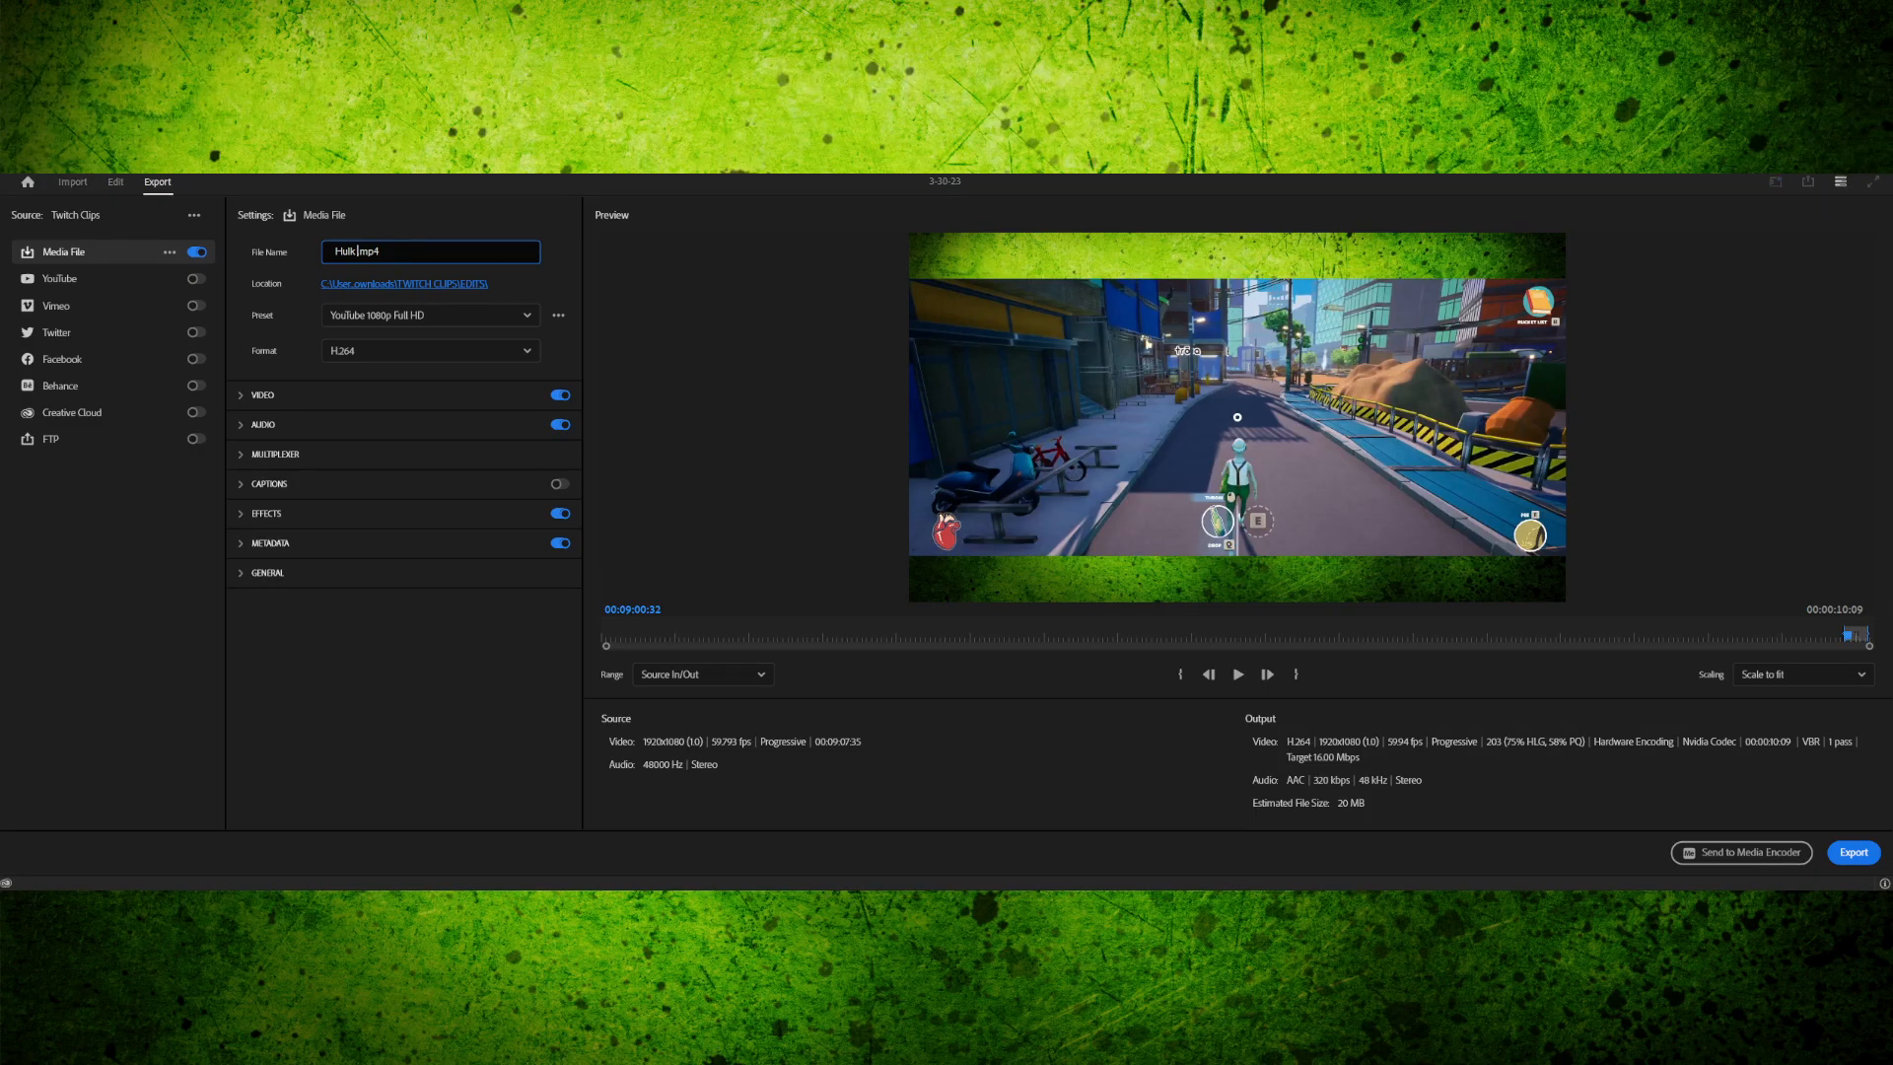
{"action": "type", "text": "Grandpa"}
{"action": "key", "text": "BackSpace"}
{"action": "key", "text": "BackSpace"}
{"action": "key", "text": "BackSpace"}
{"action": "key", "text": "BackSpace"}
{"action": "key", "text": "BackSpace"}
{"action": "key", "text": "BackSpace"}
{"action": "key", "text": "BackSpace"}
{"action": "key", "text": "BackSpace"}
{"action": "type", "text": "Grandpa The"}
- Keep the export range at Source In/Out, play the export preview, and export the video
{"action": "left_click", "coordinate": [703, 674]}
{"action": "left_click", "coordinate": [703, 675]}
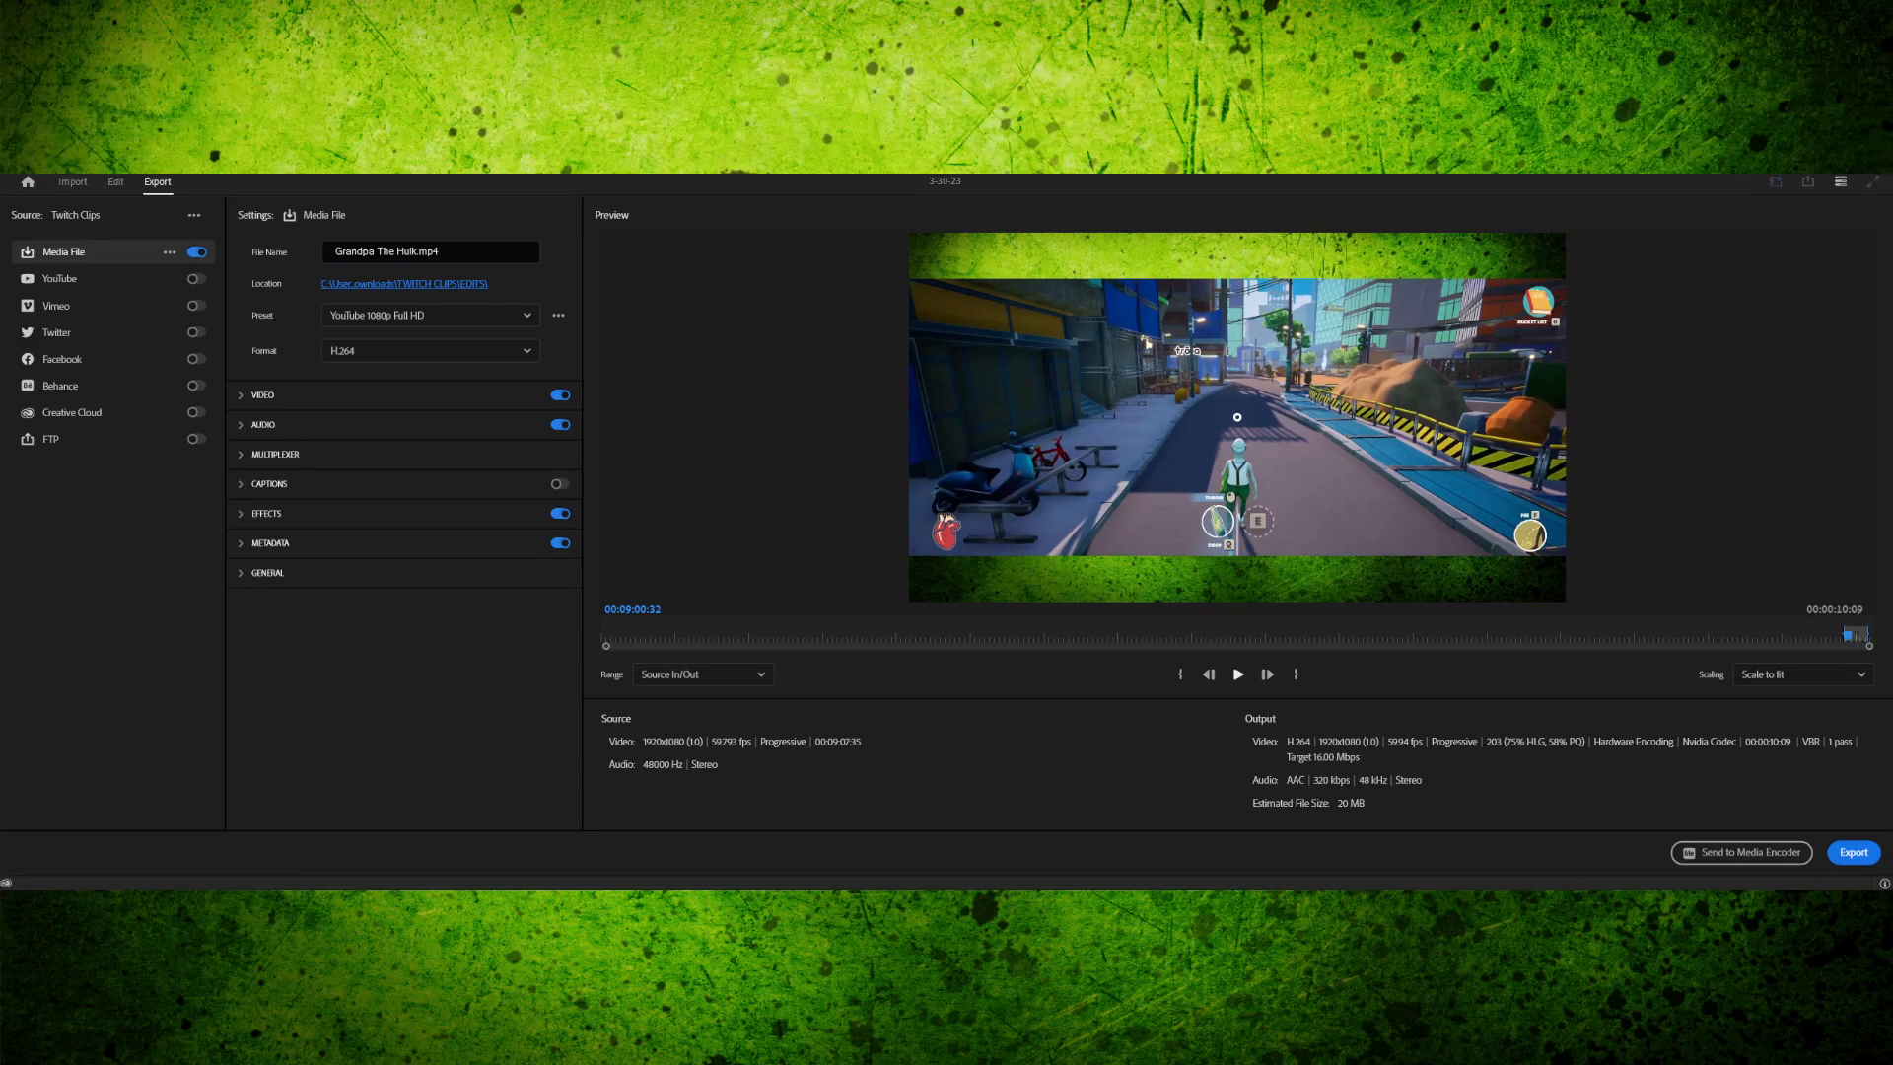
{"action": "key", "text": "space"}
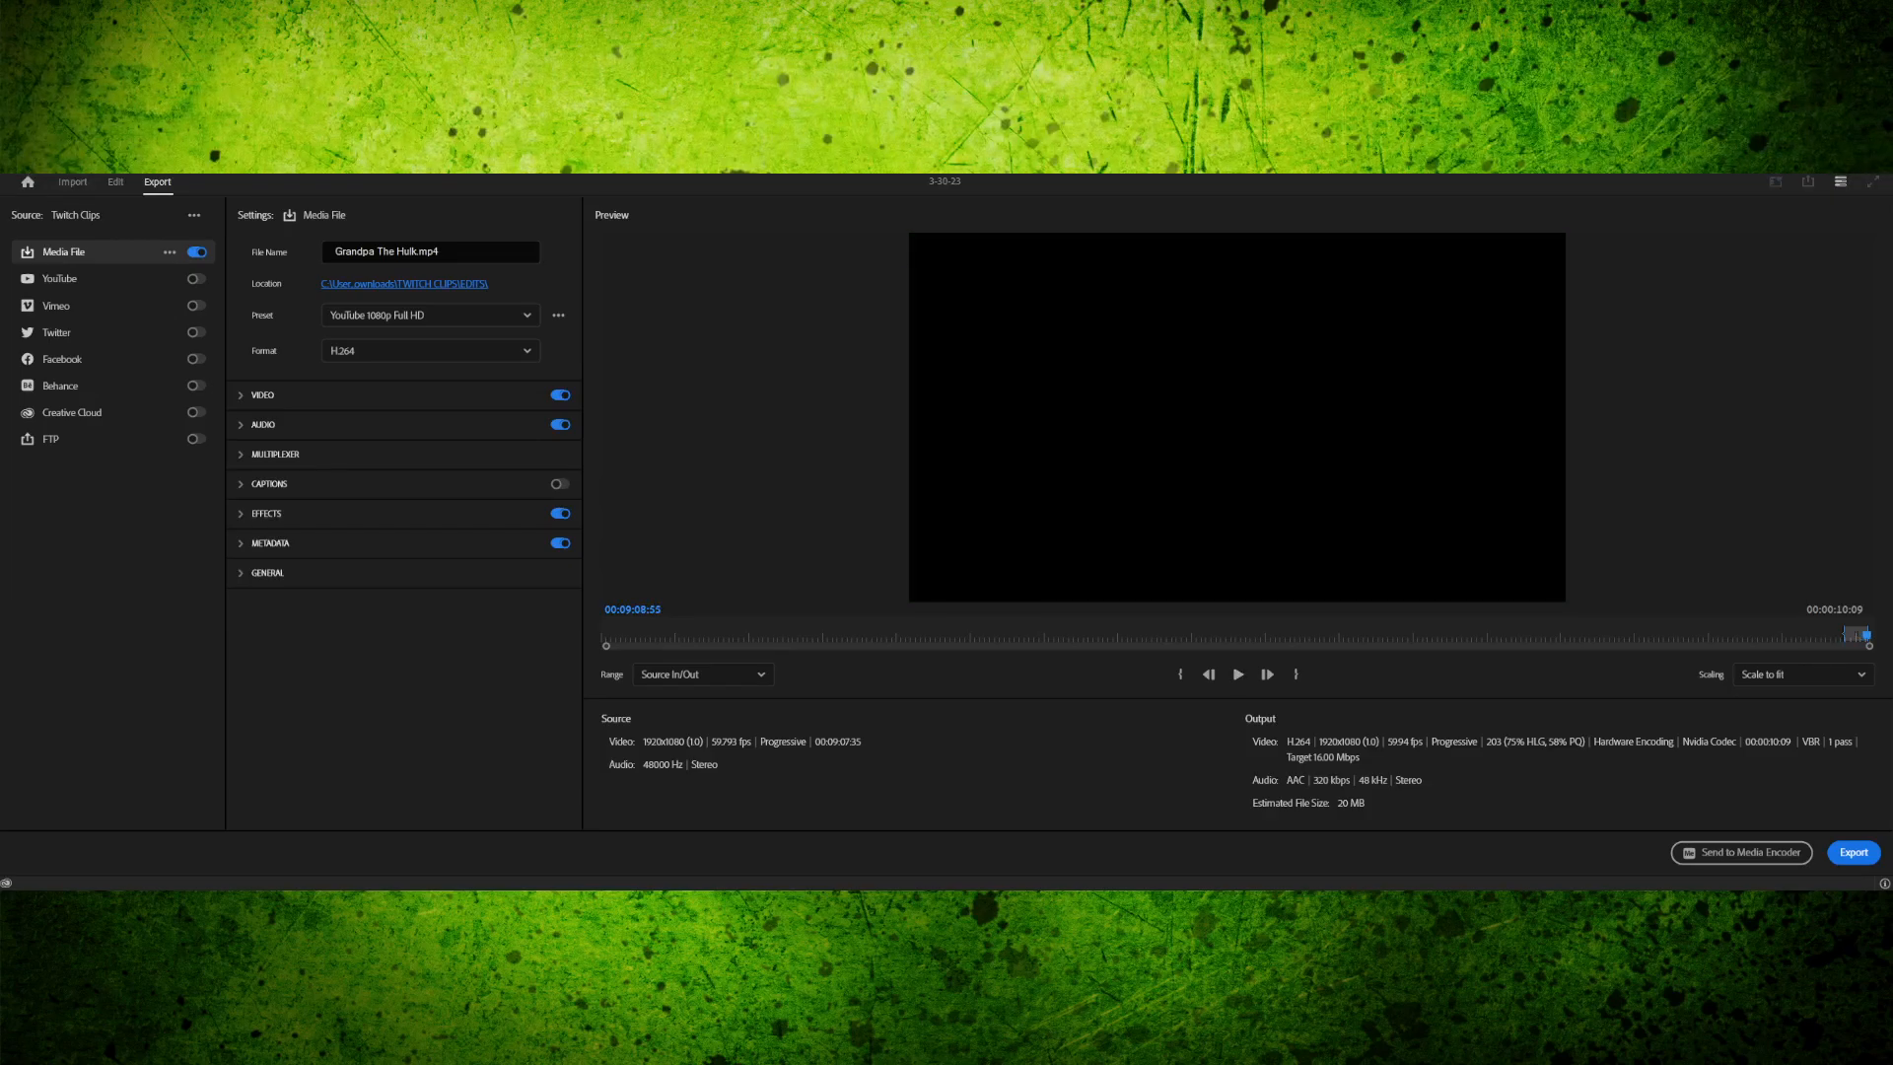
{"action": "left_click", "coordinate": [1854, 853]}
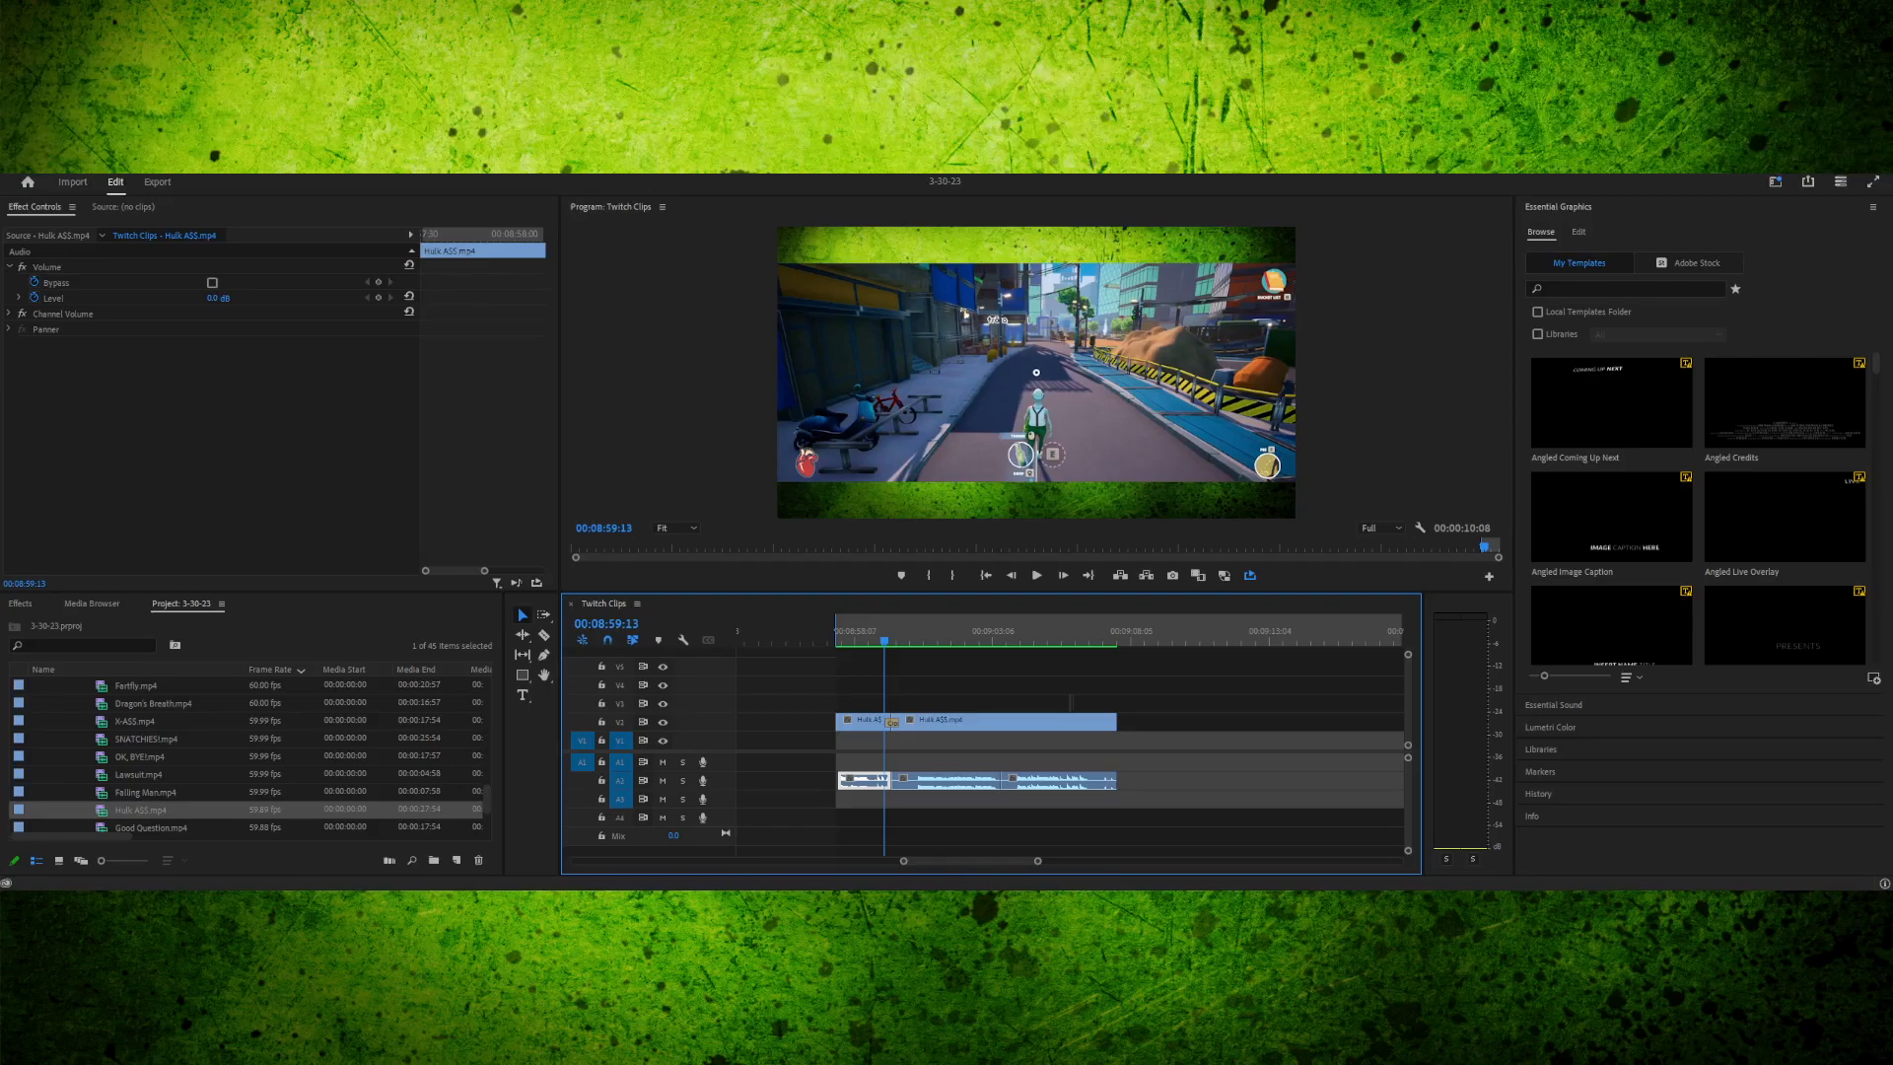
- Delete the empty gap between the Falling Man and Hulk ASS.mp4 clips so the later footage closes up
{"action": "left_click_drag", "start_coordinate": [1016, 630], "coordinate": [1138, 631]}
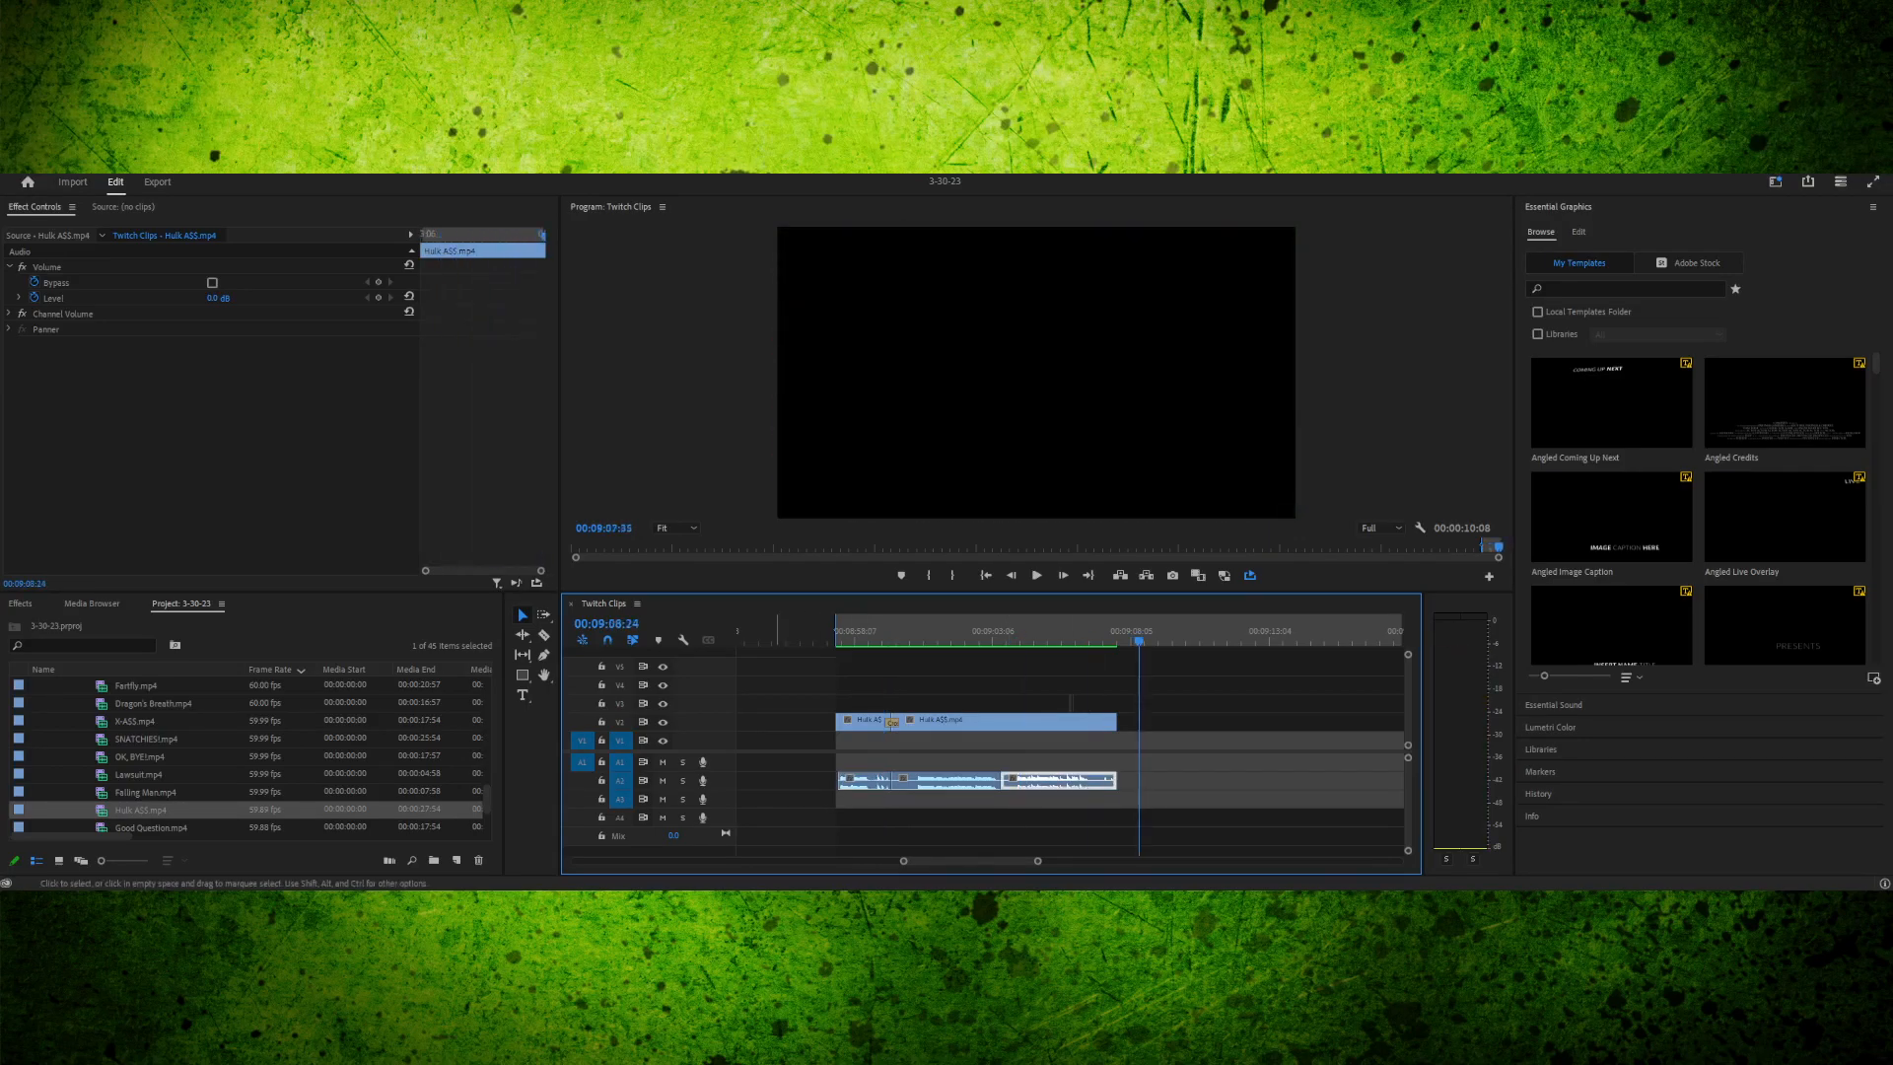
{"action": "left_click_drag", "start_coordinate": [1037, 861], "coordinate": [1067, 861]}
{"action": "left_click", "coordinate": [883, 722]}
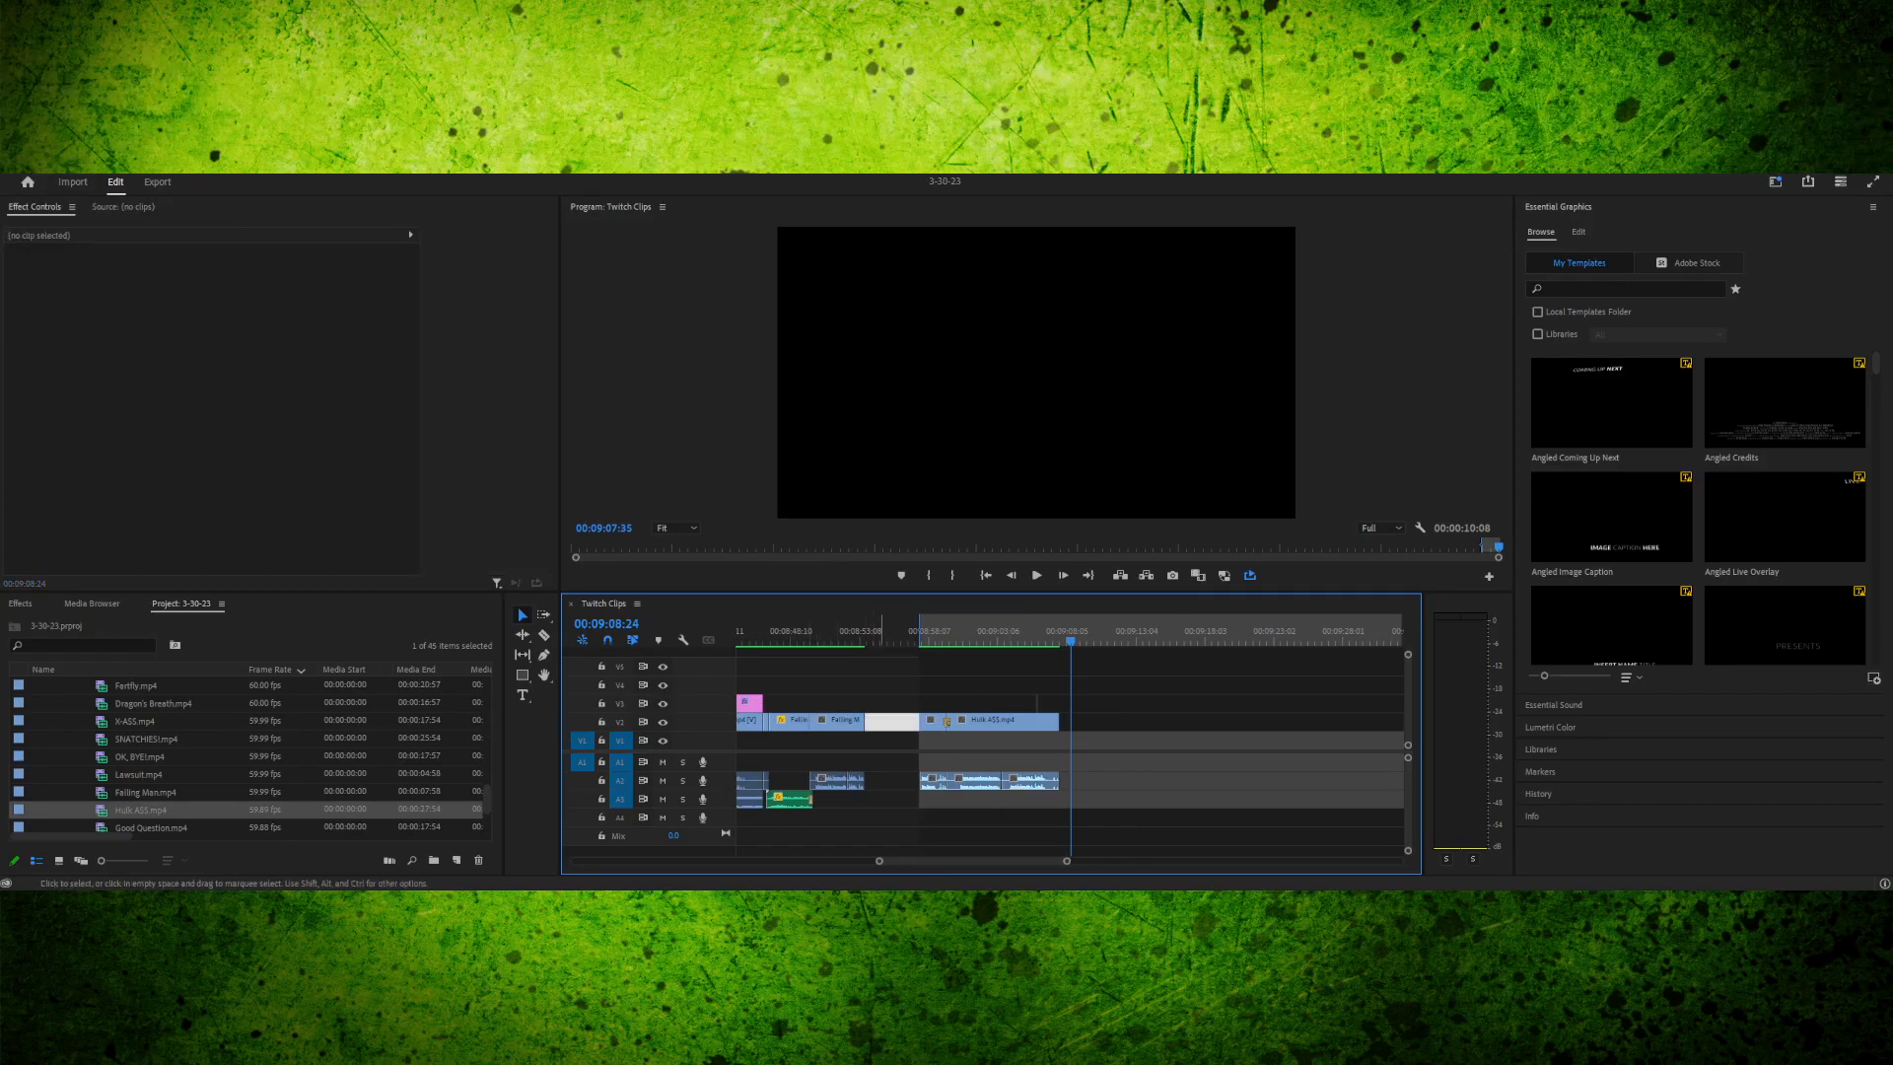
{"action": "key", "text": "Delete"}
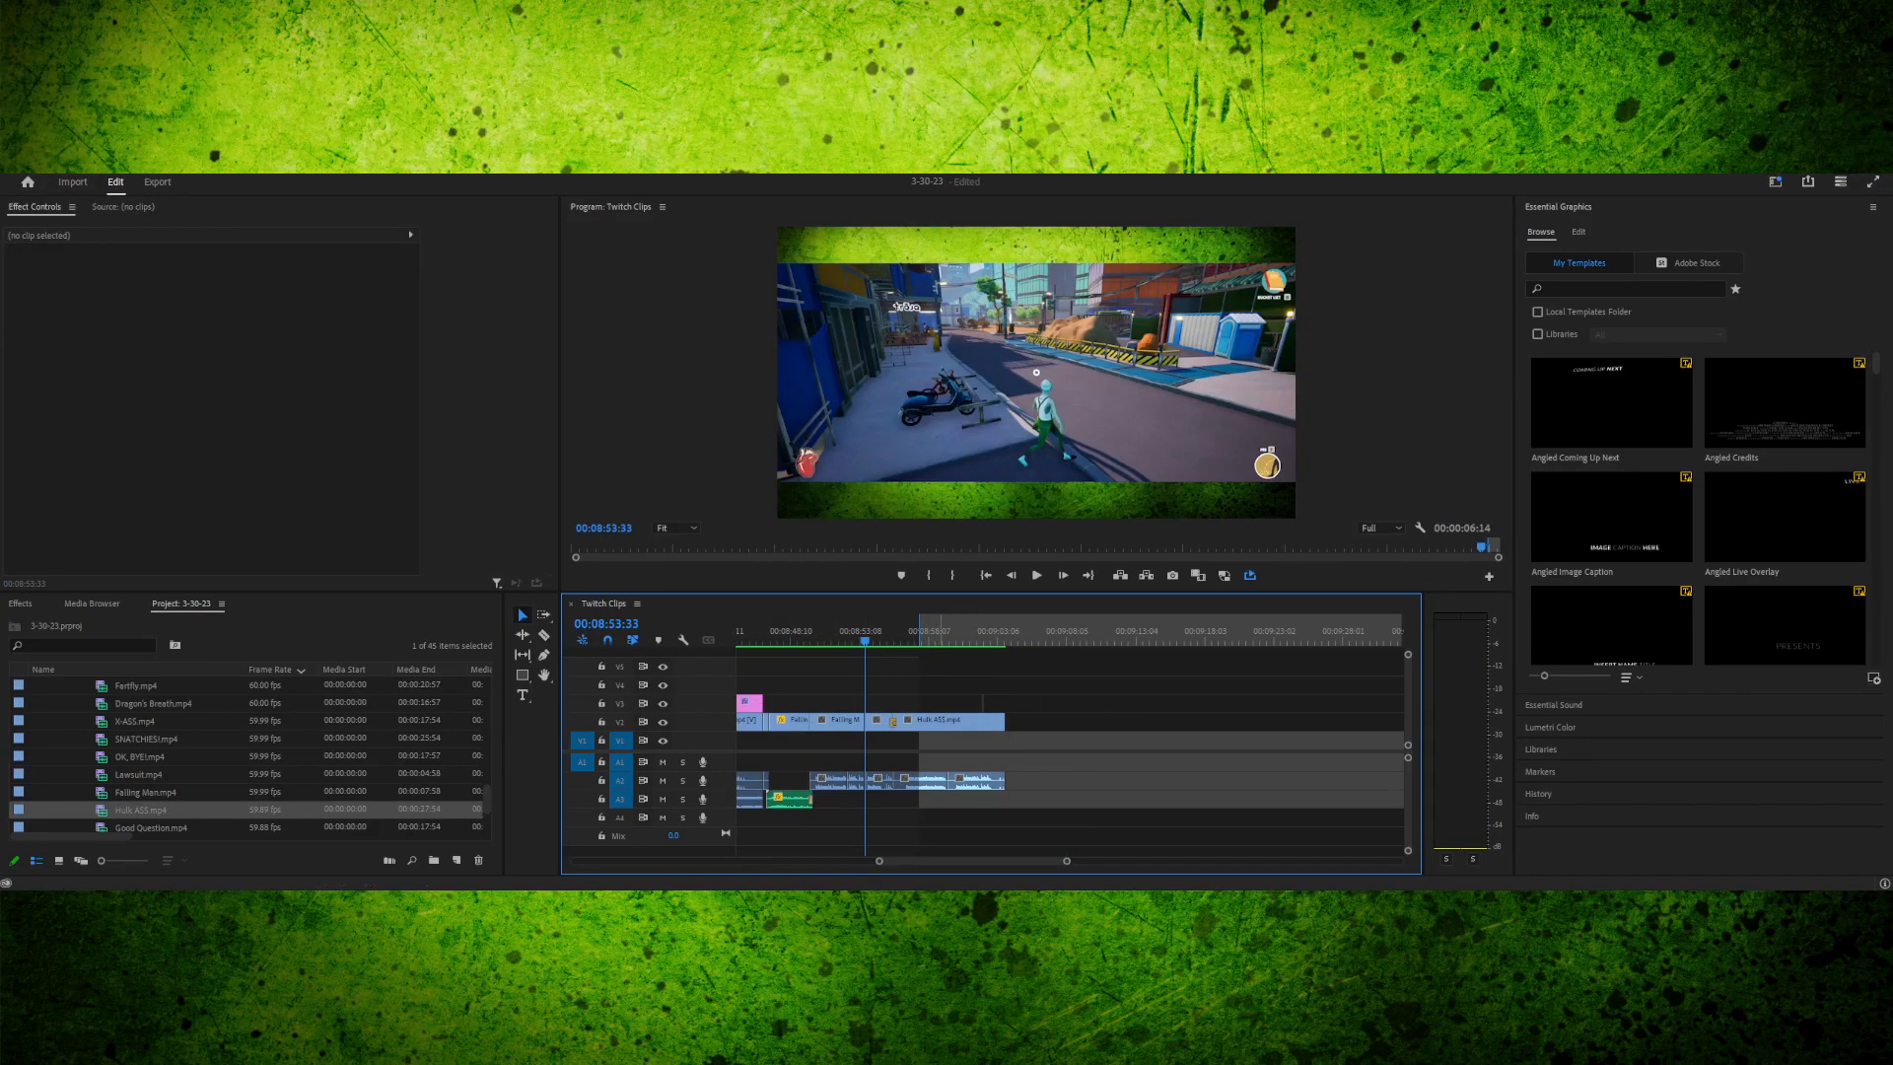
- Move the sequence's In/Out range past the Hulk ASS.mp4 clips and place Good Question.mp4 on the timeline at the start of that range
{"action": "left_click", "coordinate": [919, 781]}
{"action": "left_click", "coordinate": [915, 632]}
{"action": "left_click_drag", "start_coordinate": [919, 632], "coordinate": [1074, 632]}
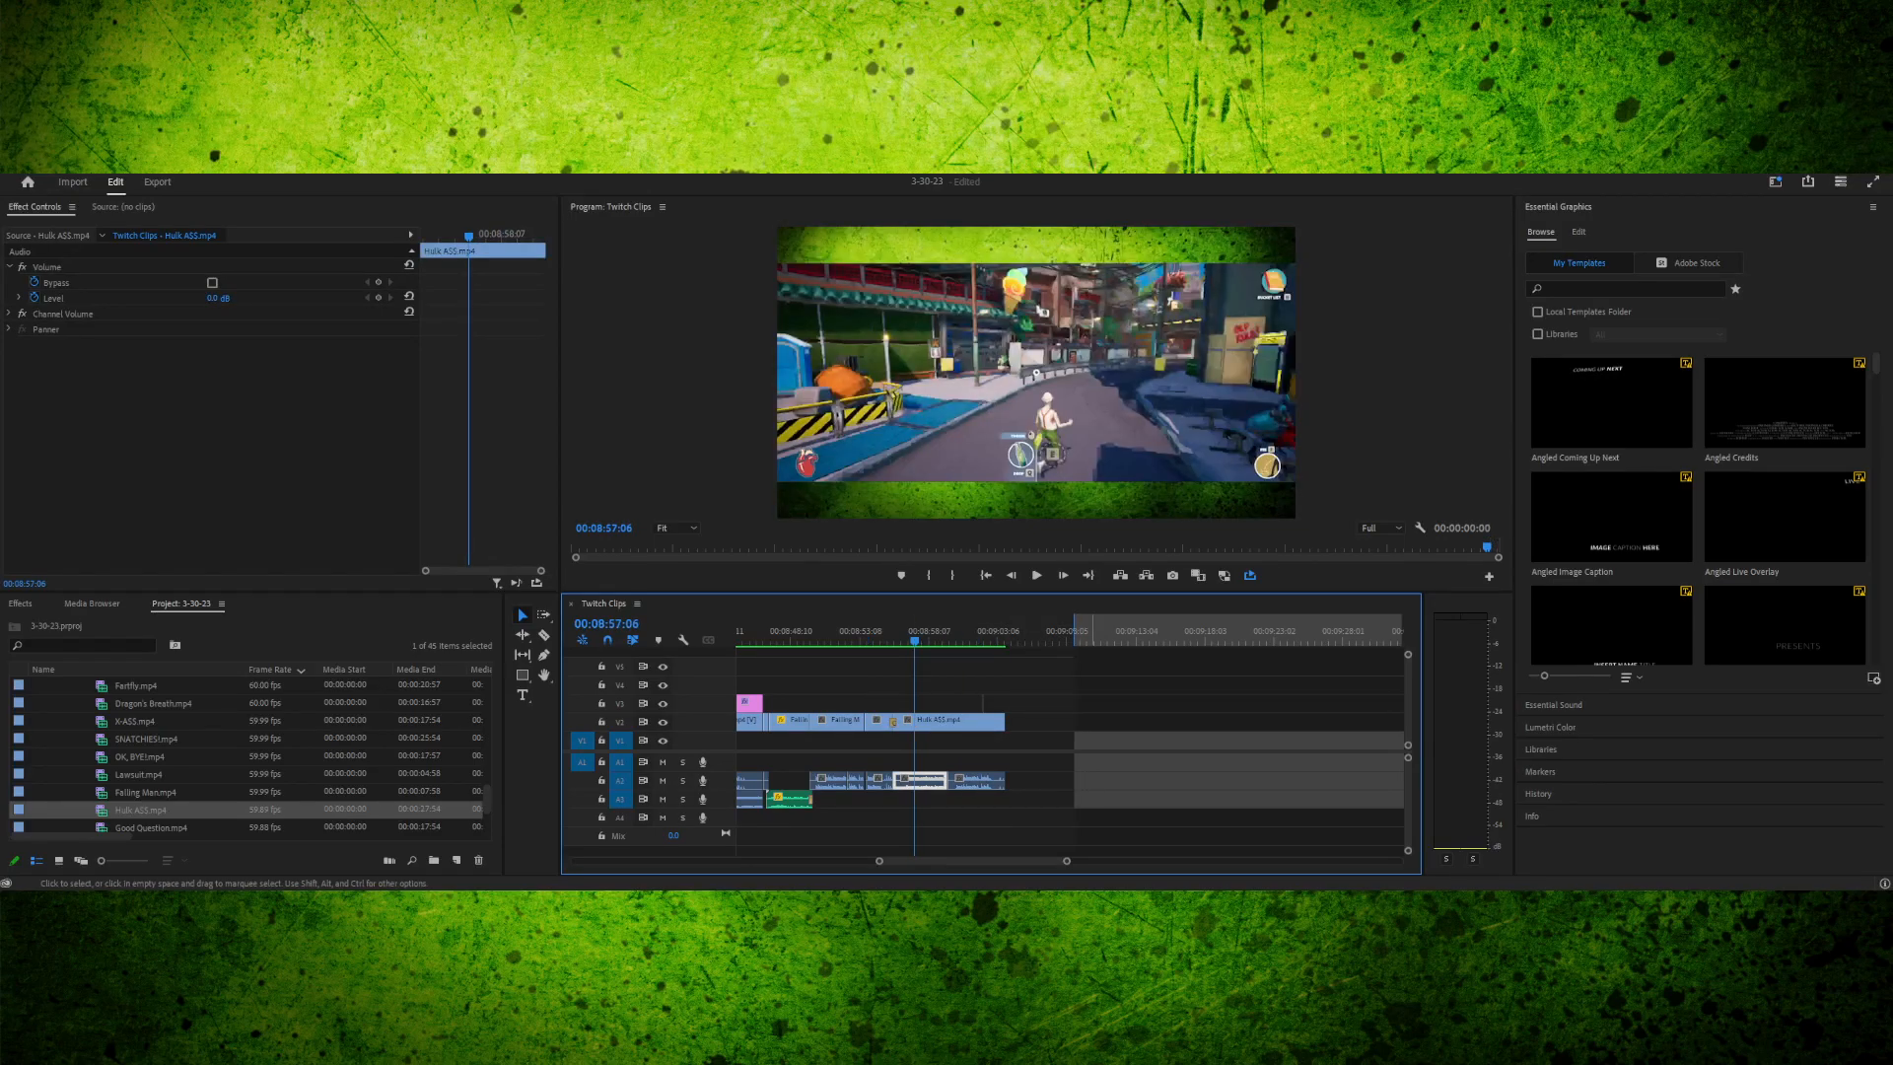
{"action": "scroll", "coordinate": [246, 754], "scroll_direction": "down", "scroll_amount": 3}
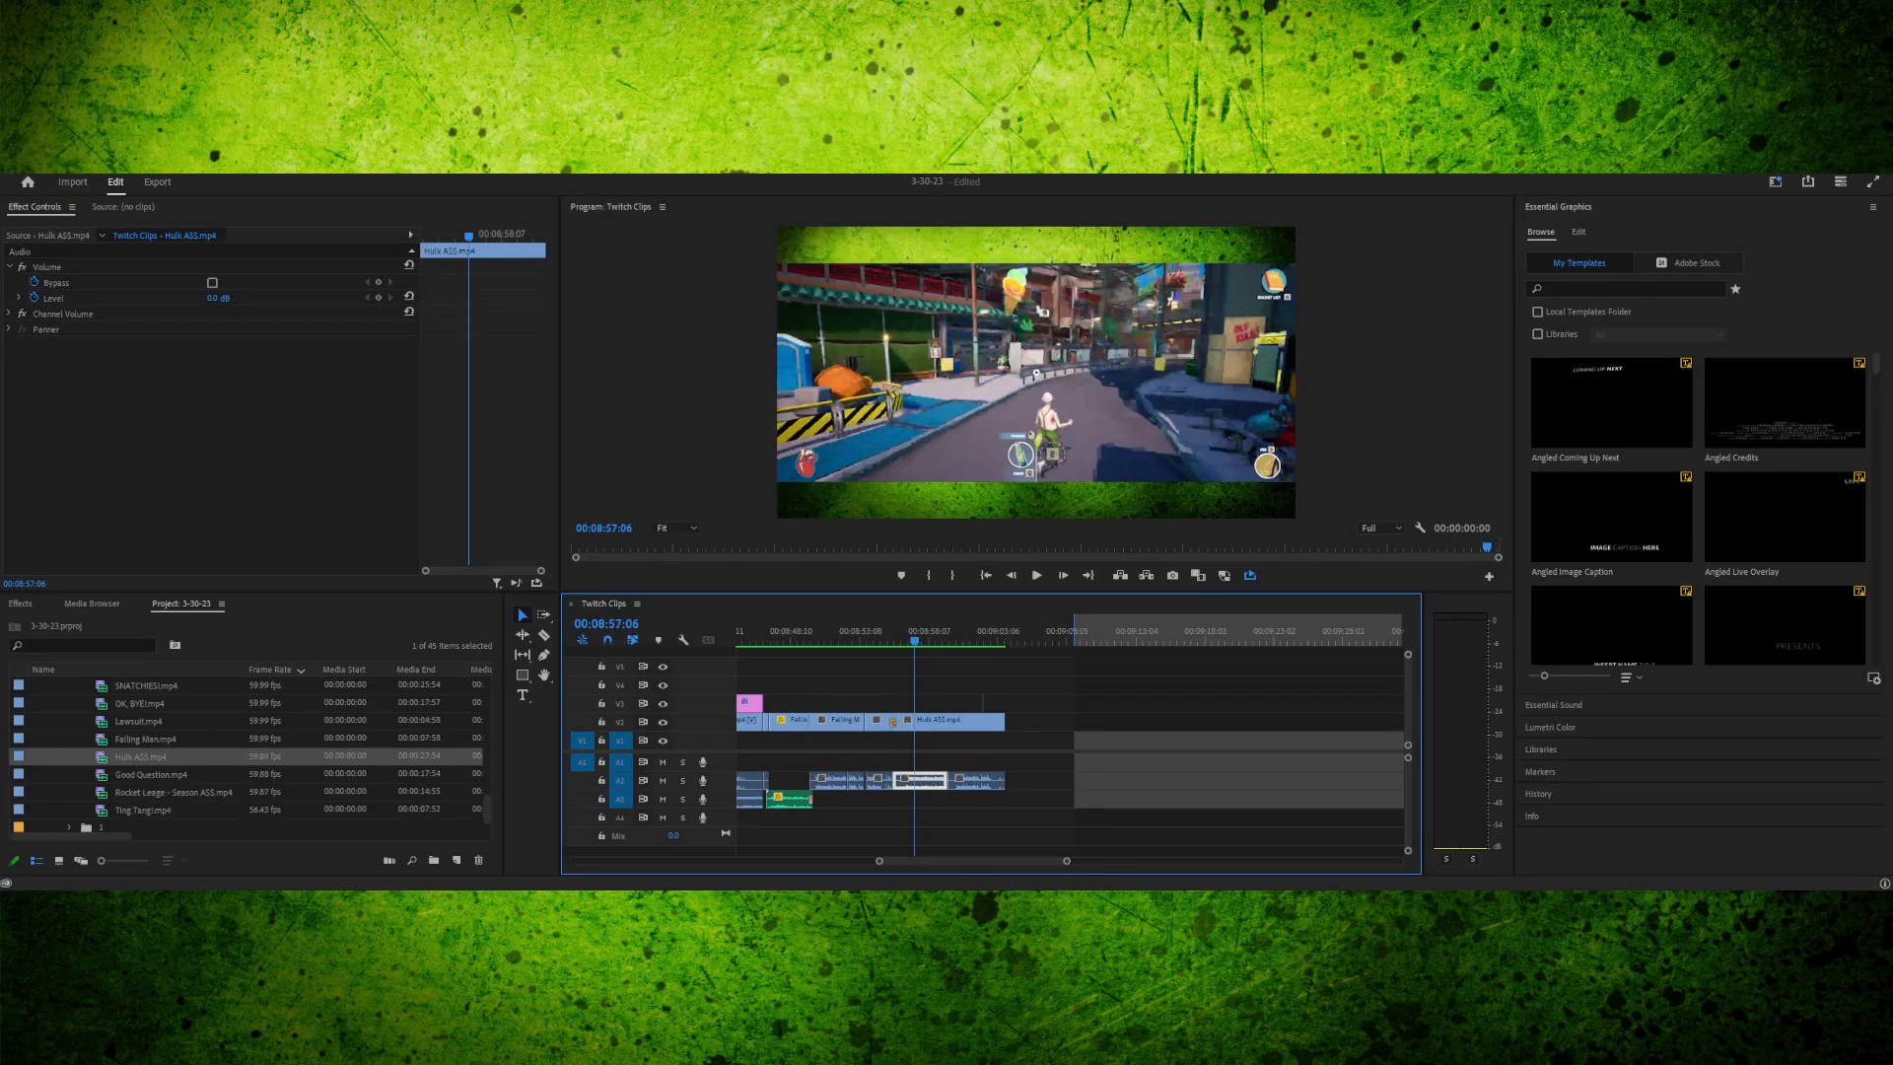
{"action": "left_click", "coordinate": [150, 775]}
{"action": "left_click_drag", "start_coordinate": [150, 775], "coordinate": [1076, 749]}
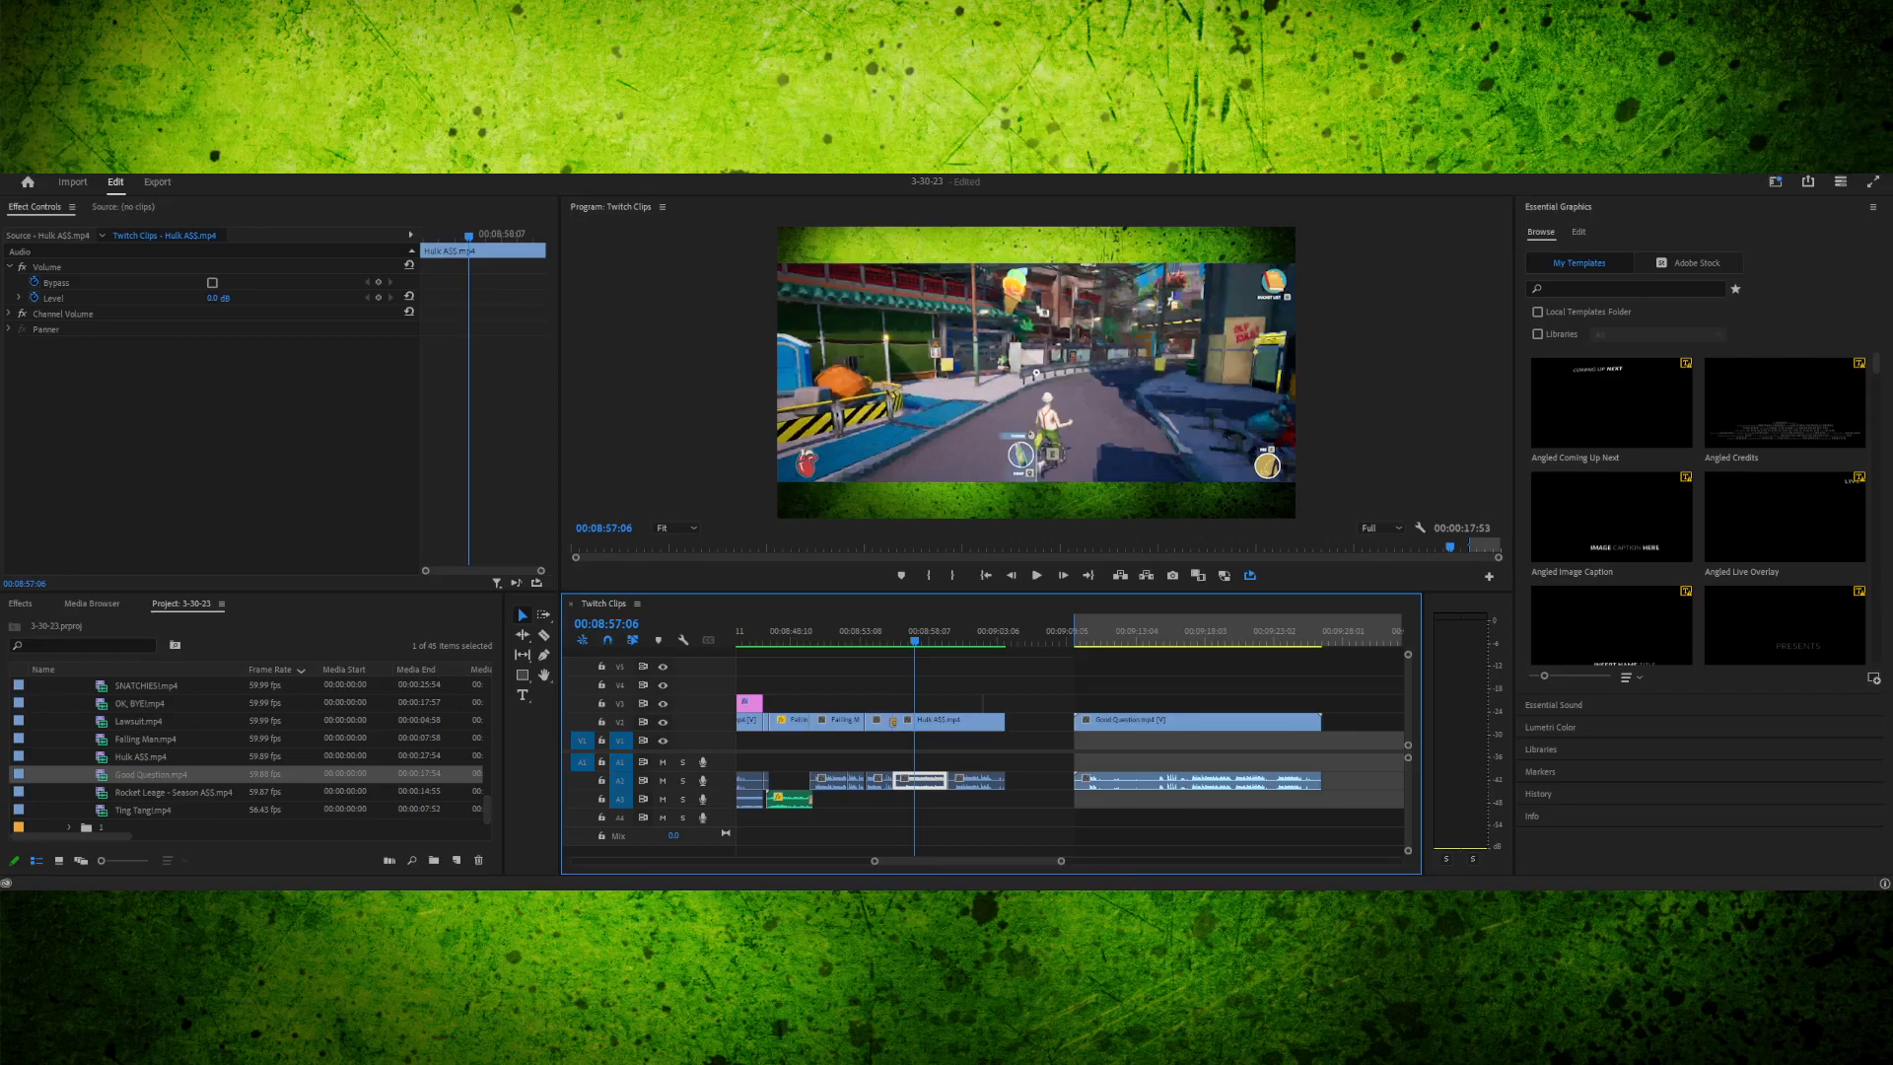
- Select the newly placed Good Question.mp4 clip and play it from 00:09:09:27 to near its end
{"action": "key", "text": "g"}
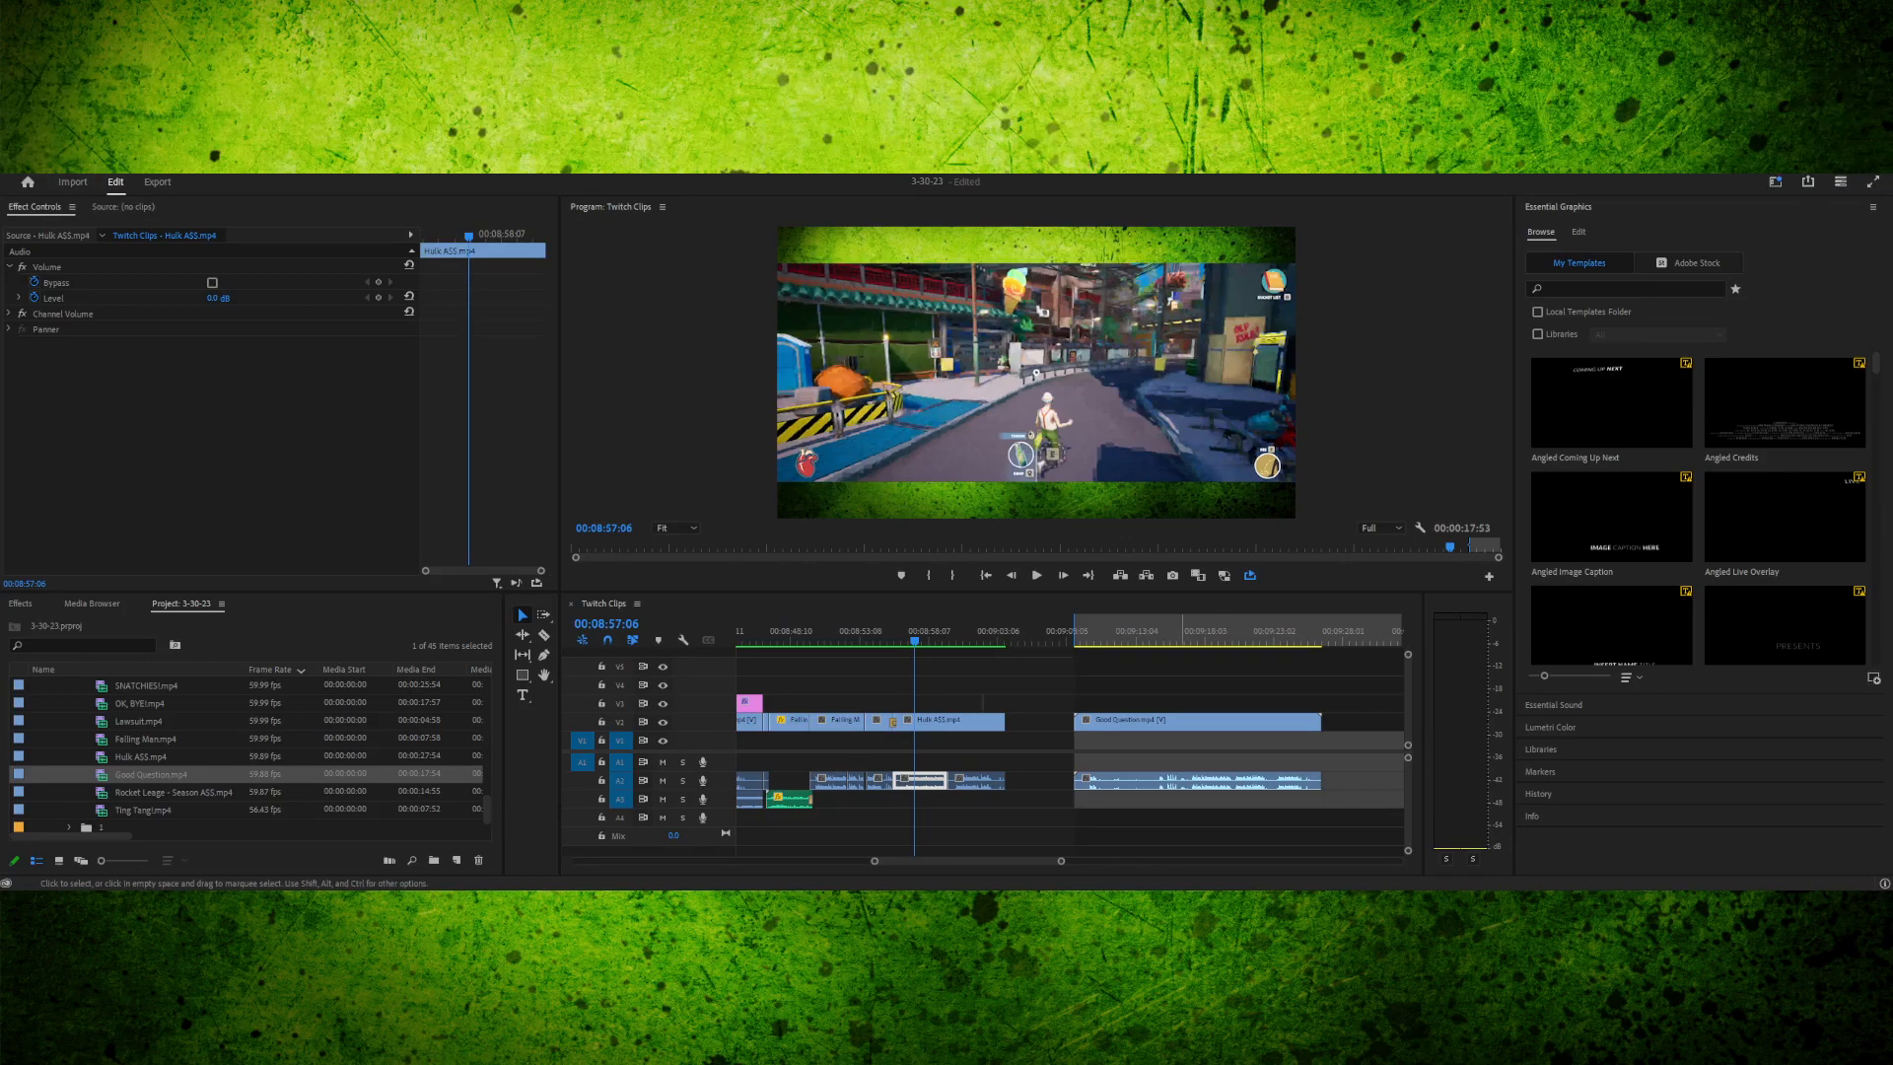
{"action": "left_click", "coordinate": [1086, 631]}
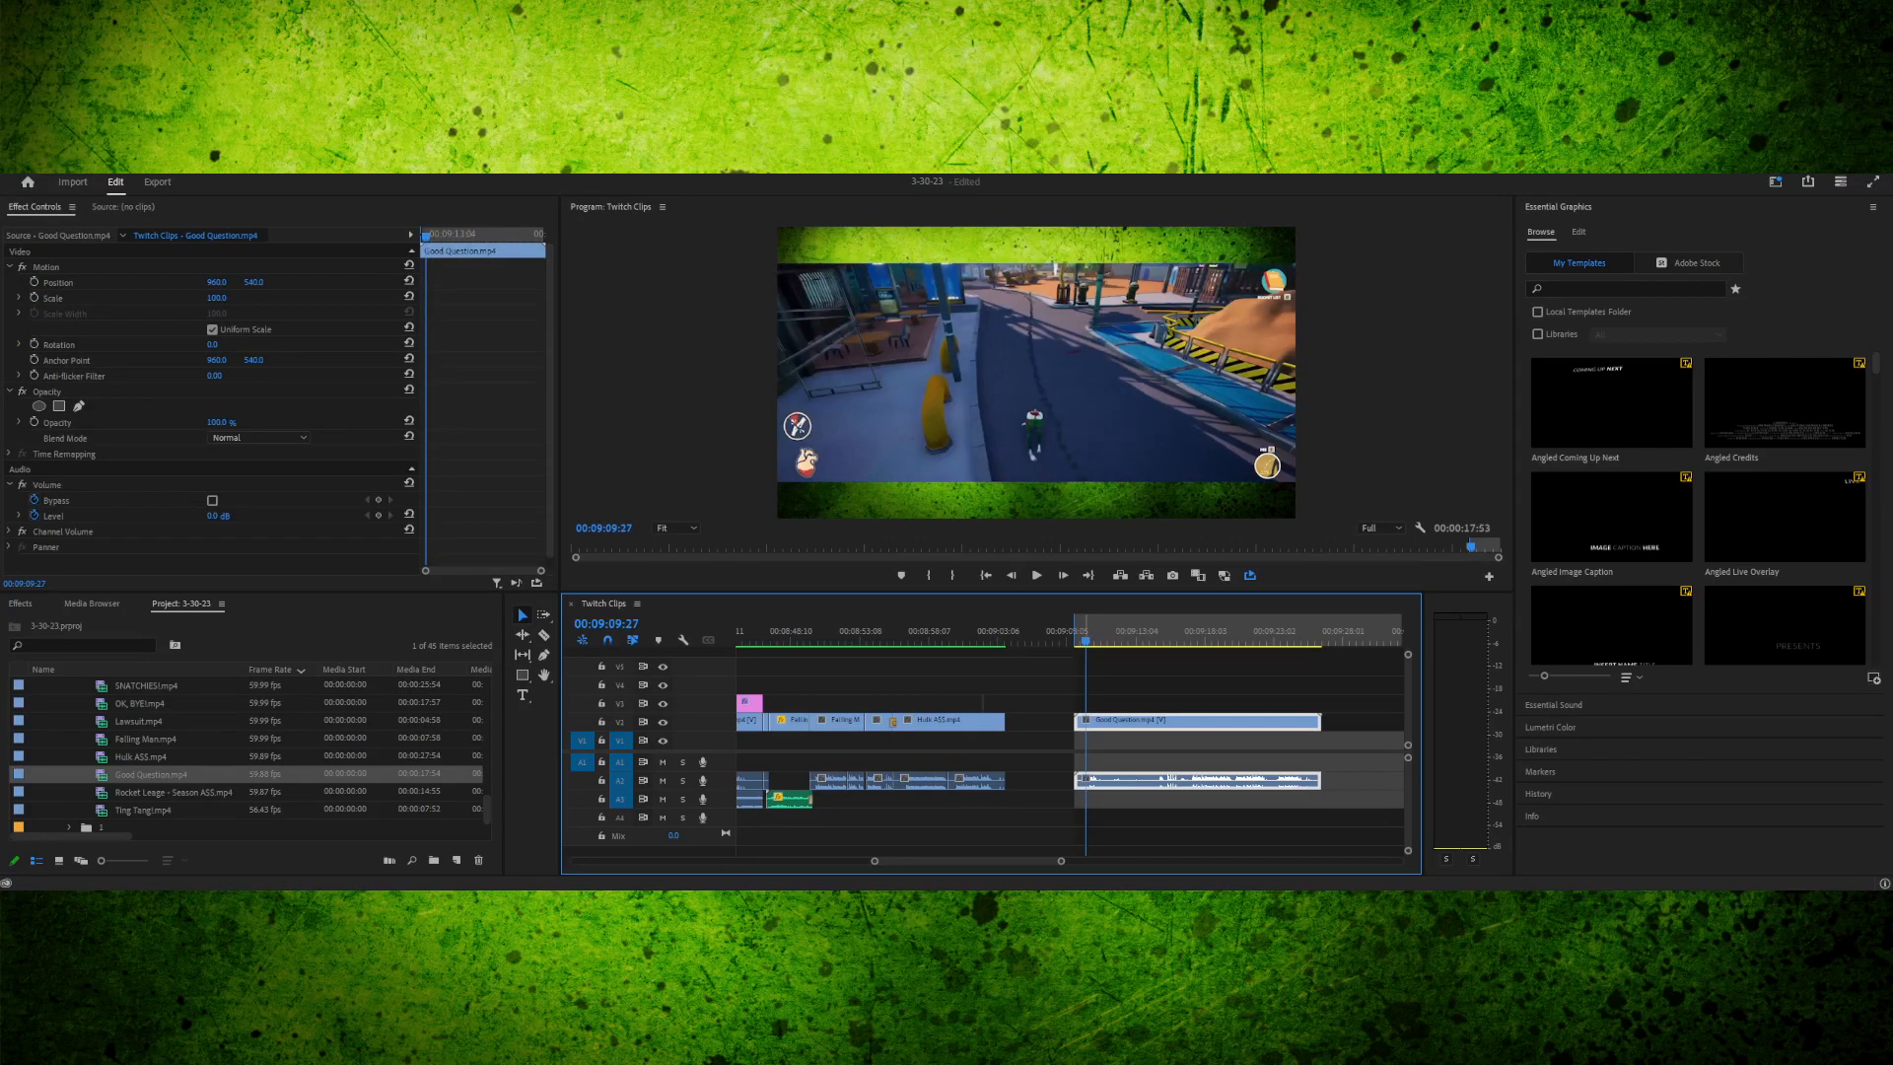
{"action": "key", "text": "space"}
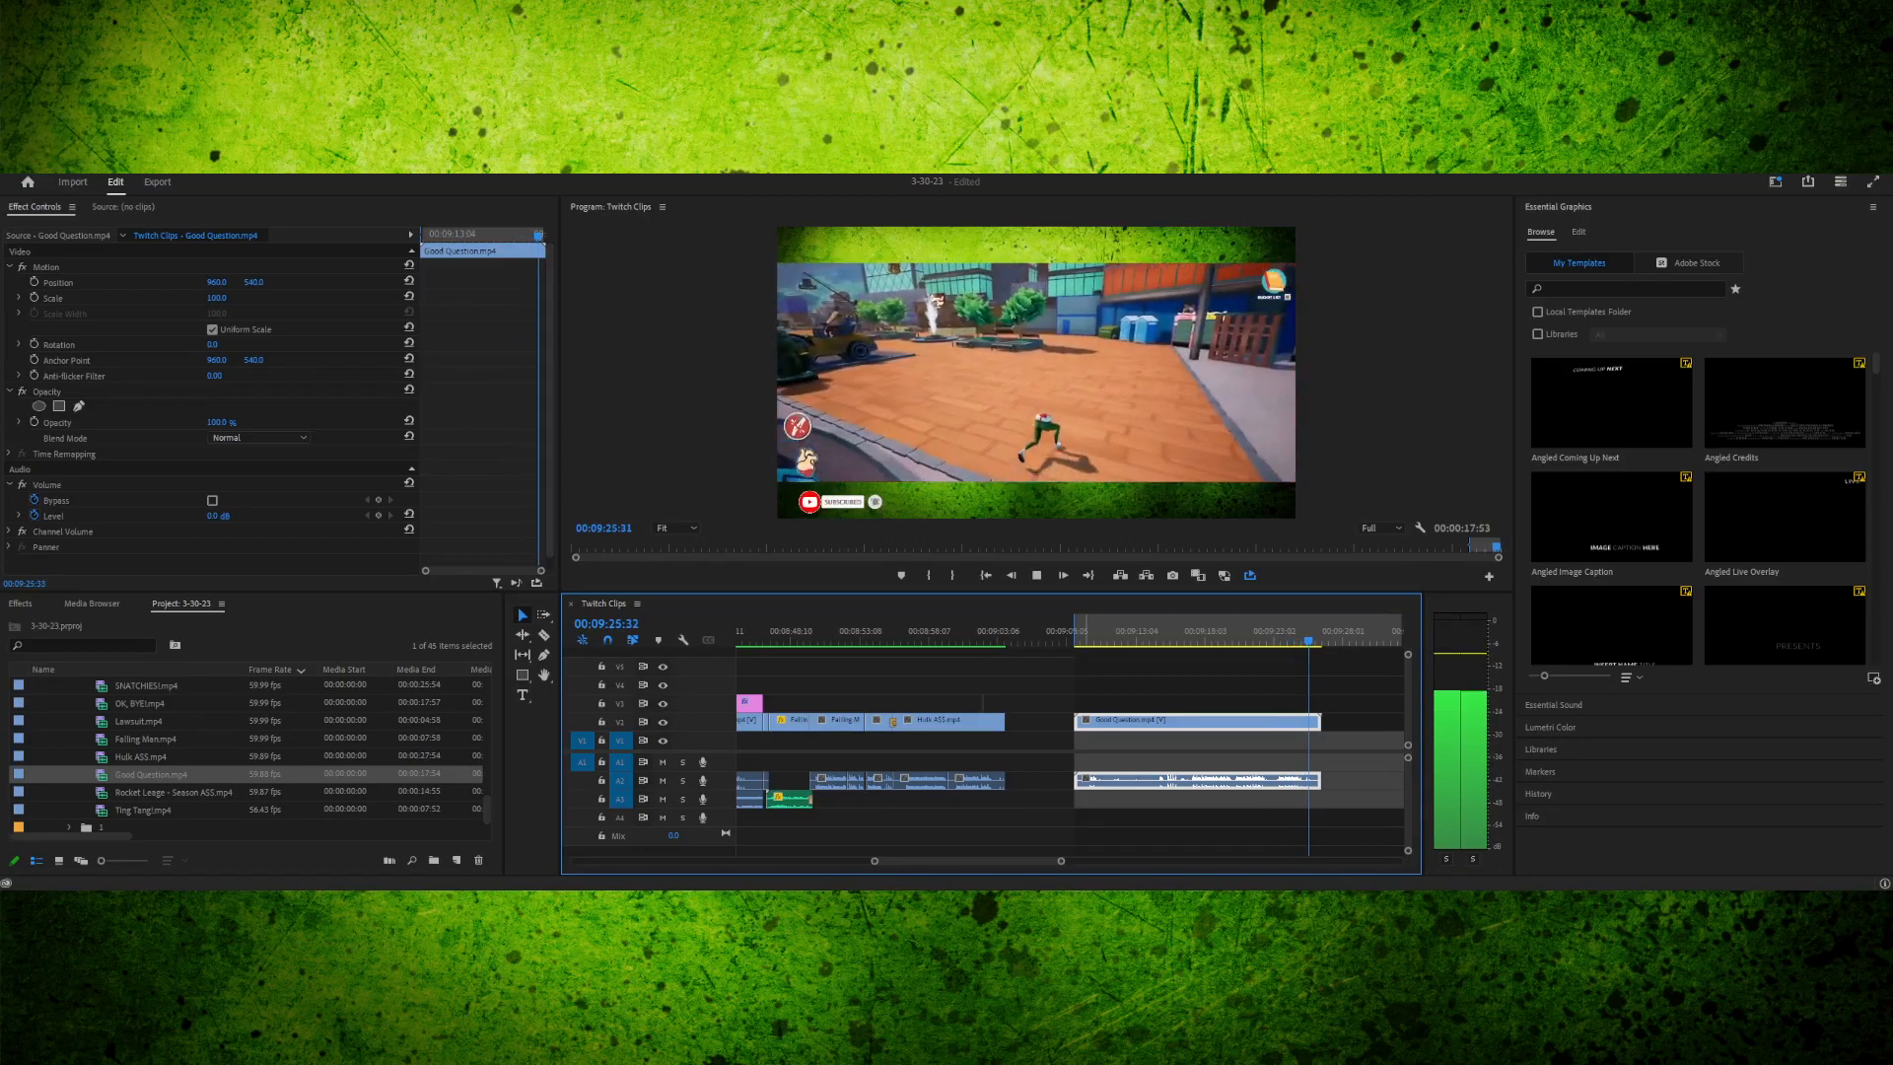
{"action": "key", "text": "space"}
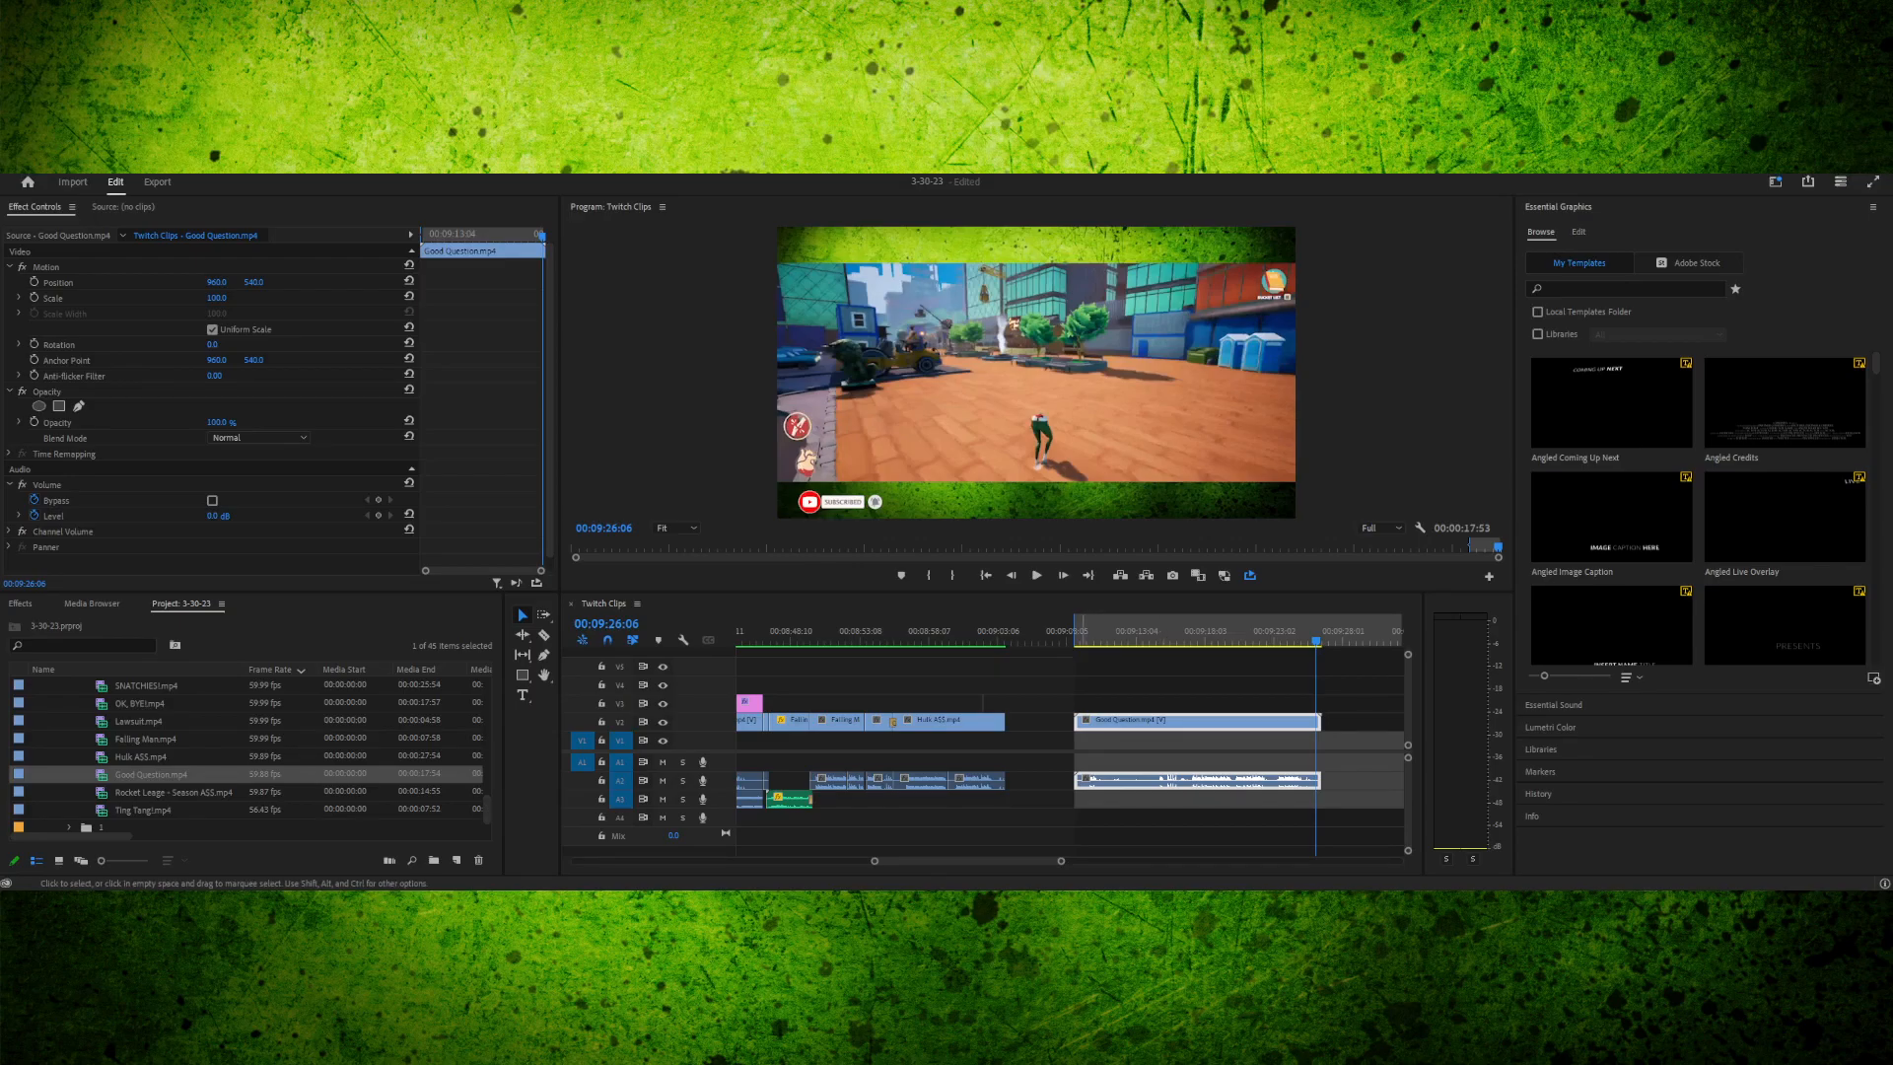
- Review the Good Question.mp4 clip in sections from near its start, and park the playhead at 00:09:10:02
{"action": "left_click", "coordinate": [1086, 631]}
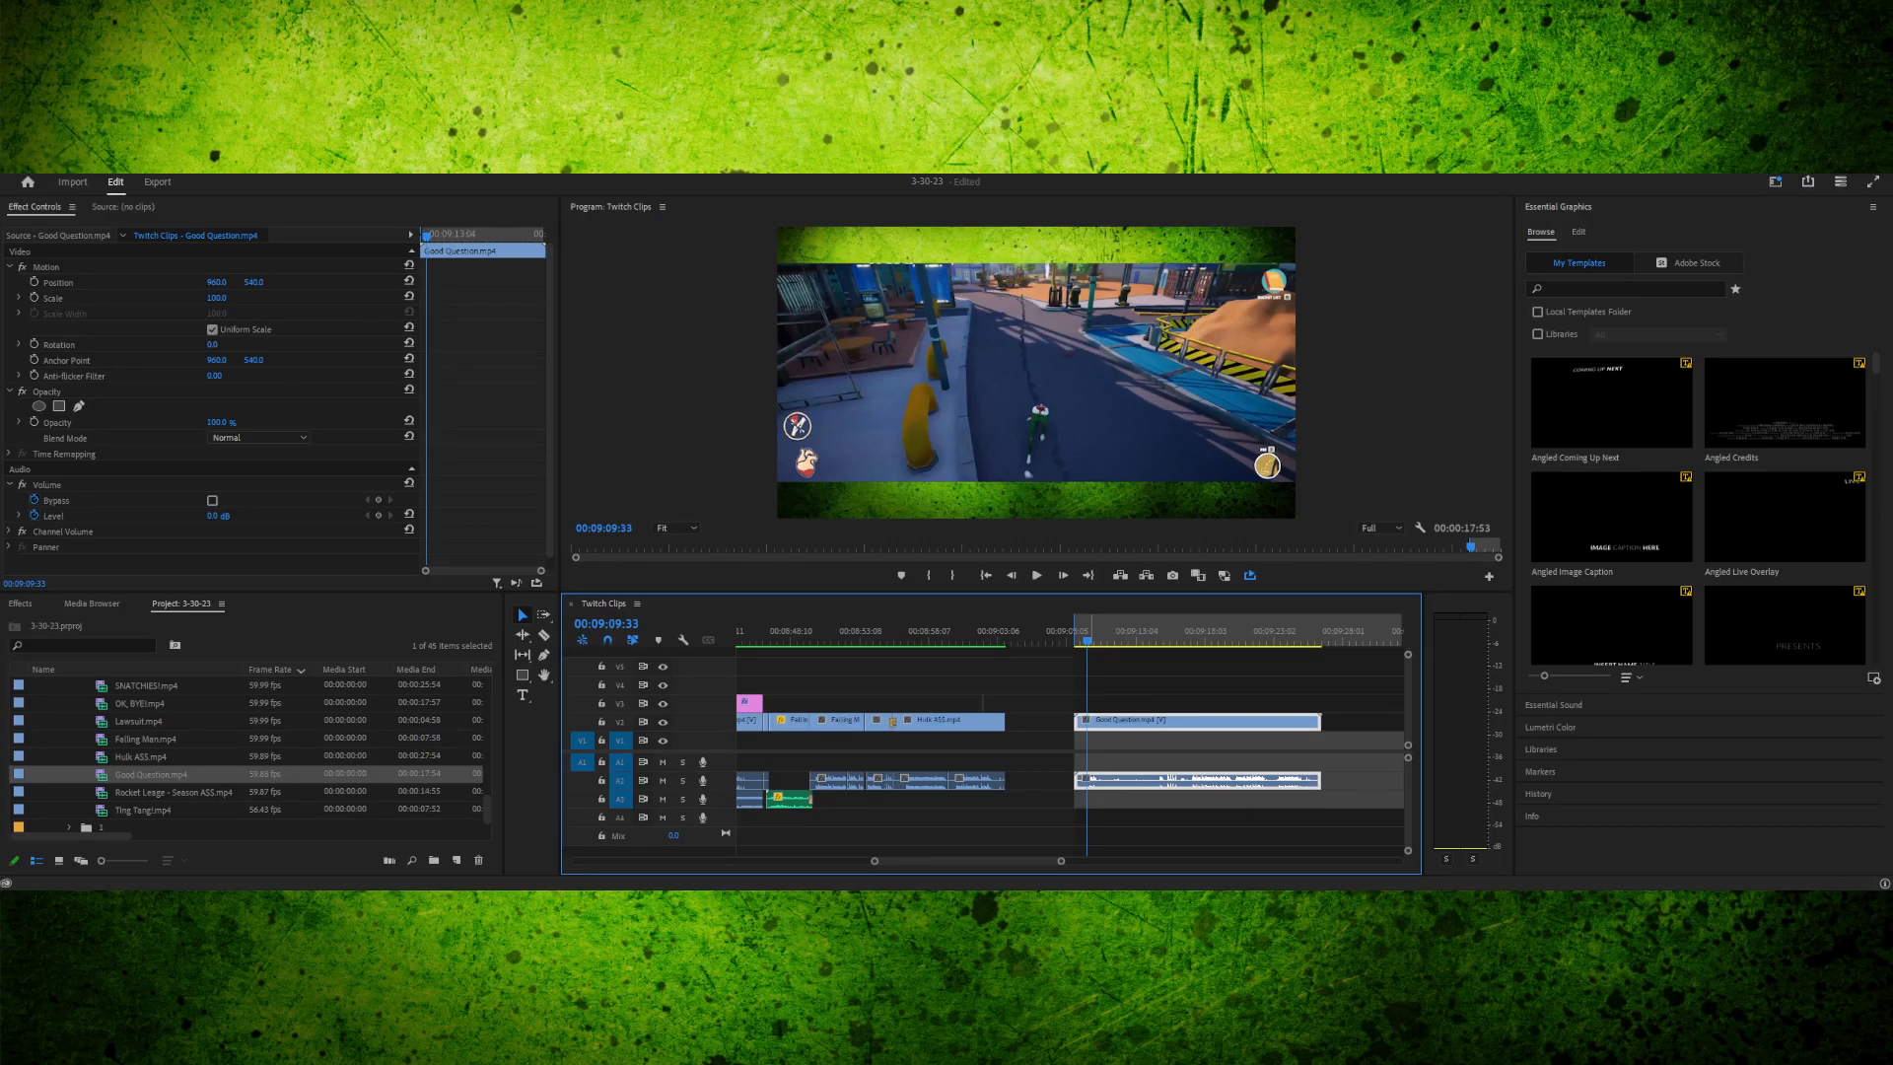
{"action": "mouse_move", "coordinate": [1094, 641]}
{"action": "left_mouse_down"}
{"action": "mouse_move", "coordinate": [1112, 641]}
{"action": "mouse_move", "coordinate": [1089, 641]}
{"action": "left_mouse_up"}
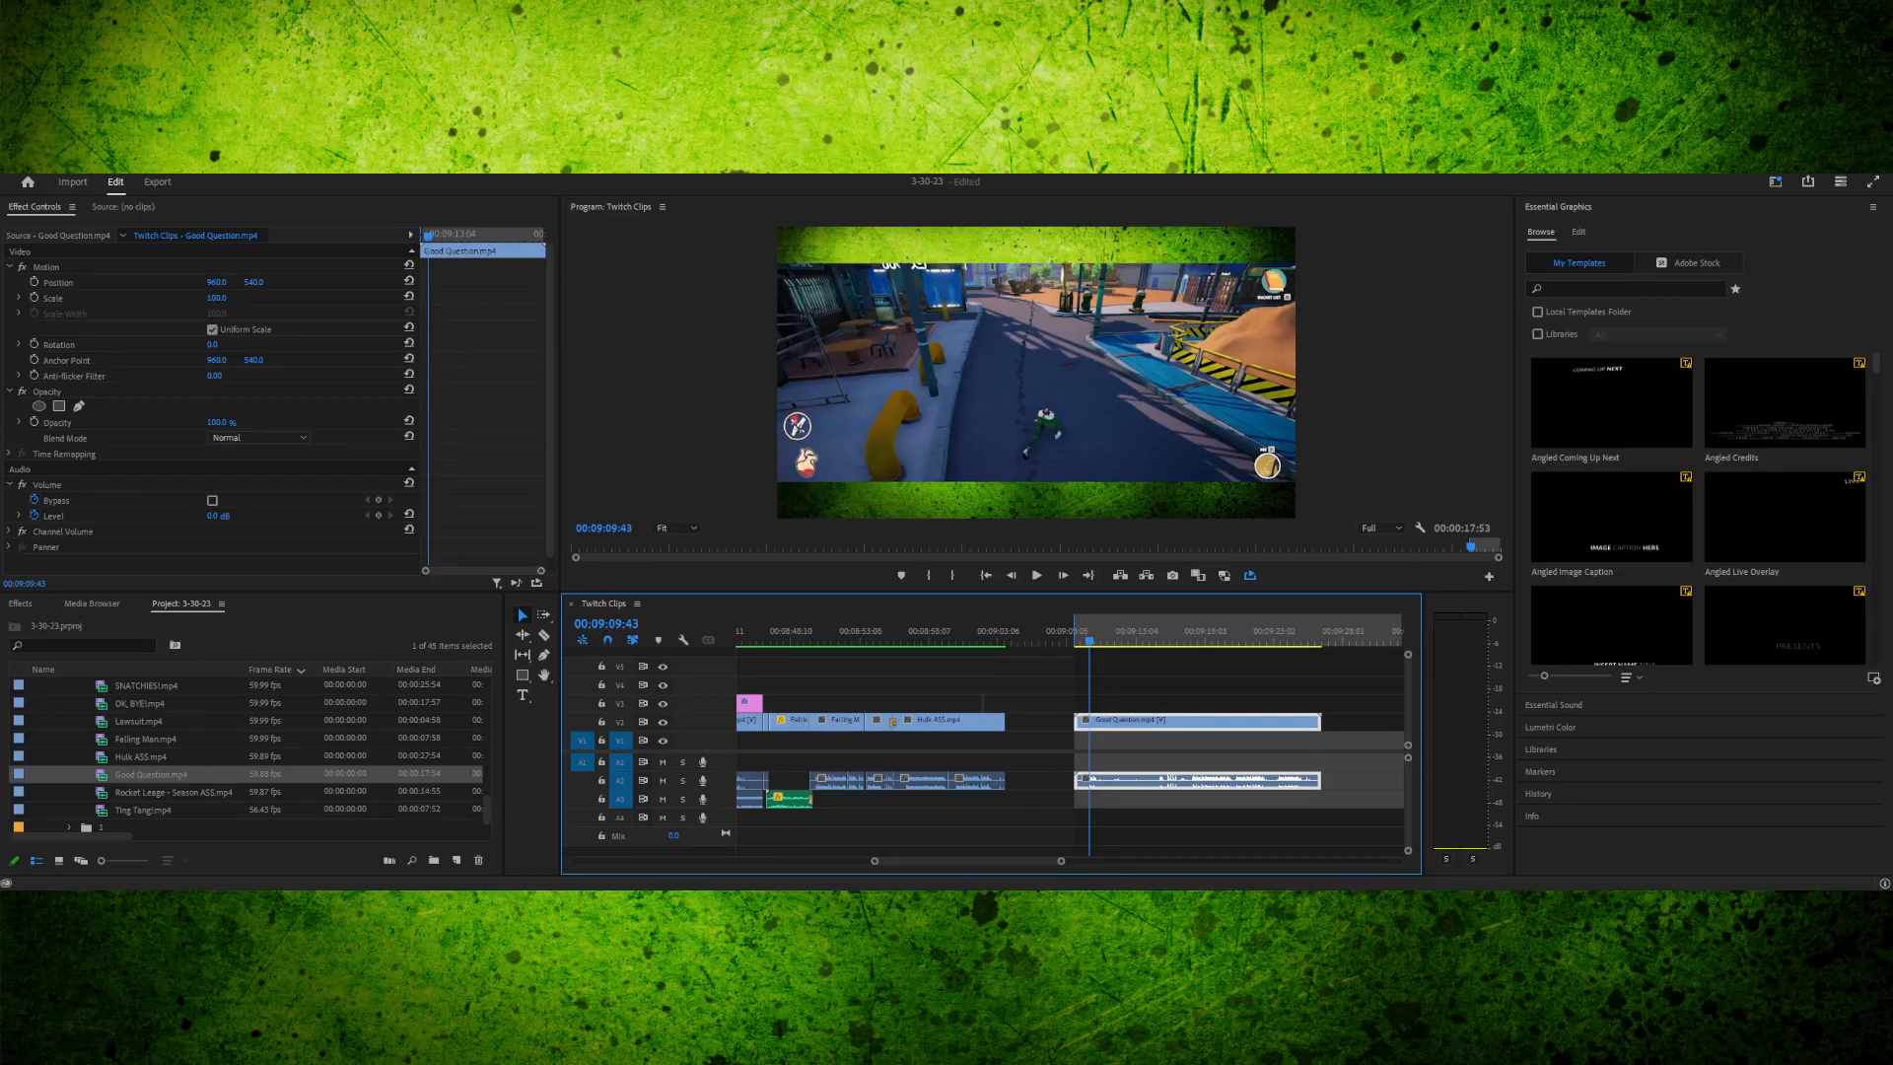
{"action": "left_click_drag", "start_coordinate": [1090, 640], "coordinate": [1090, 640]}
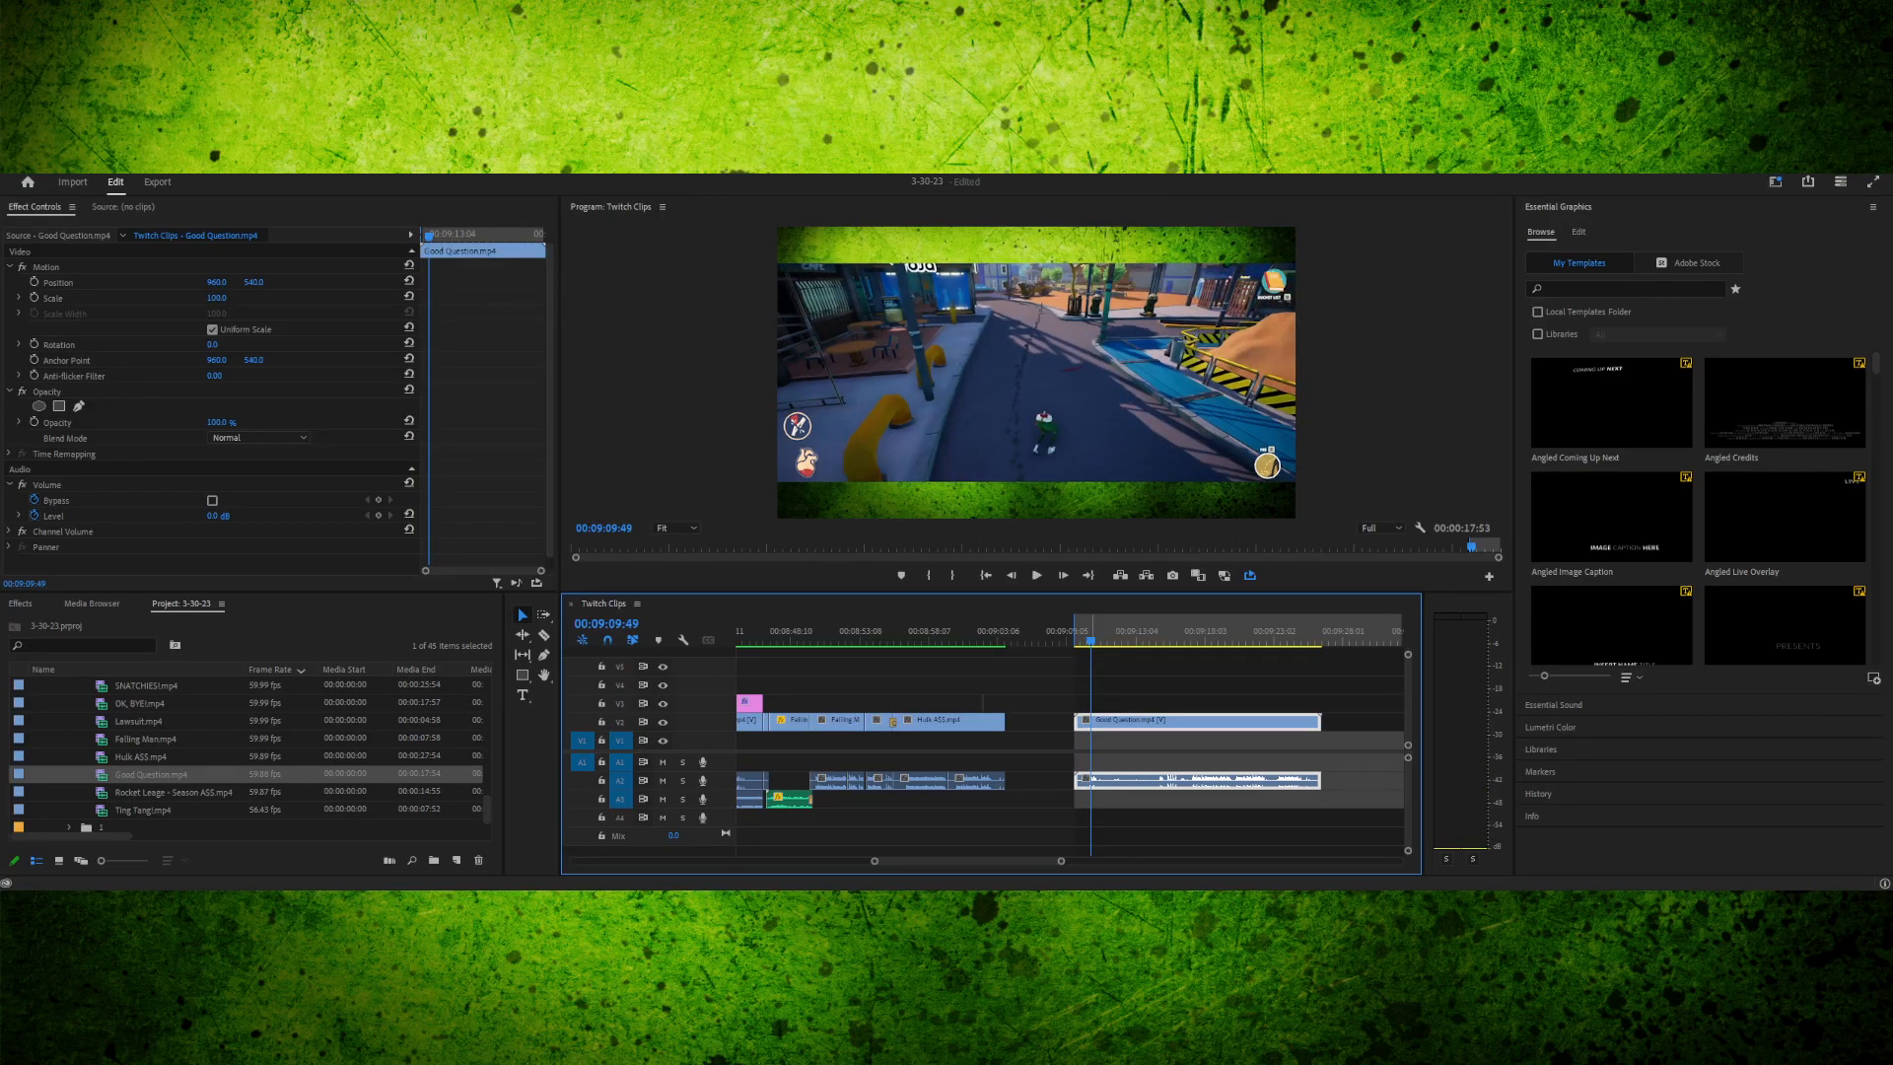
{"action": "key", "text": "space"}
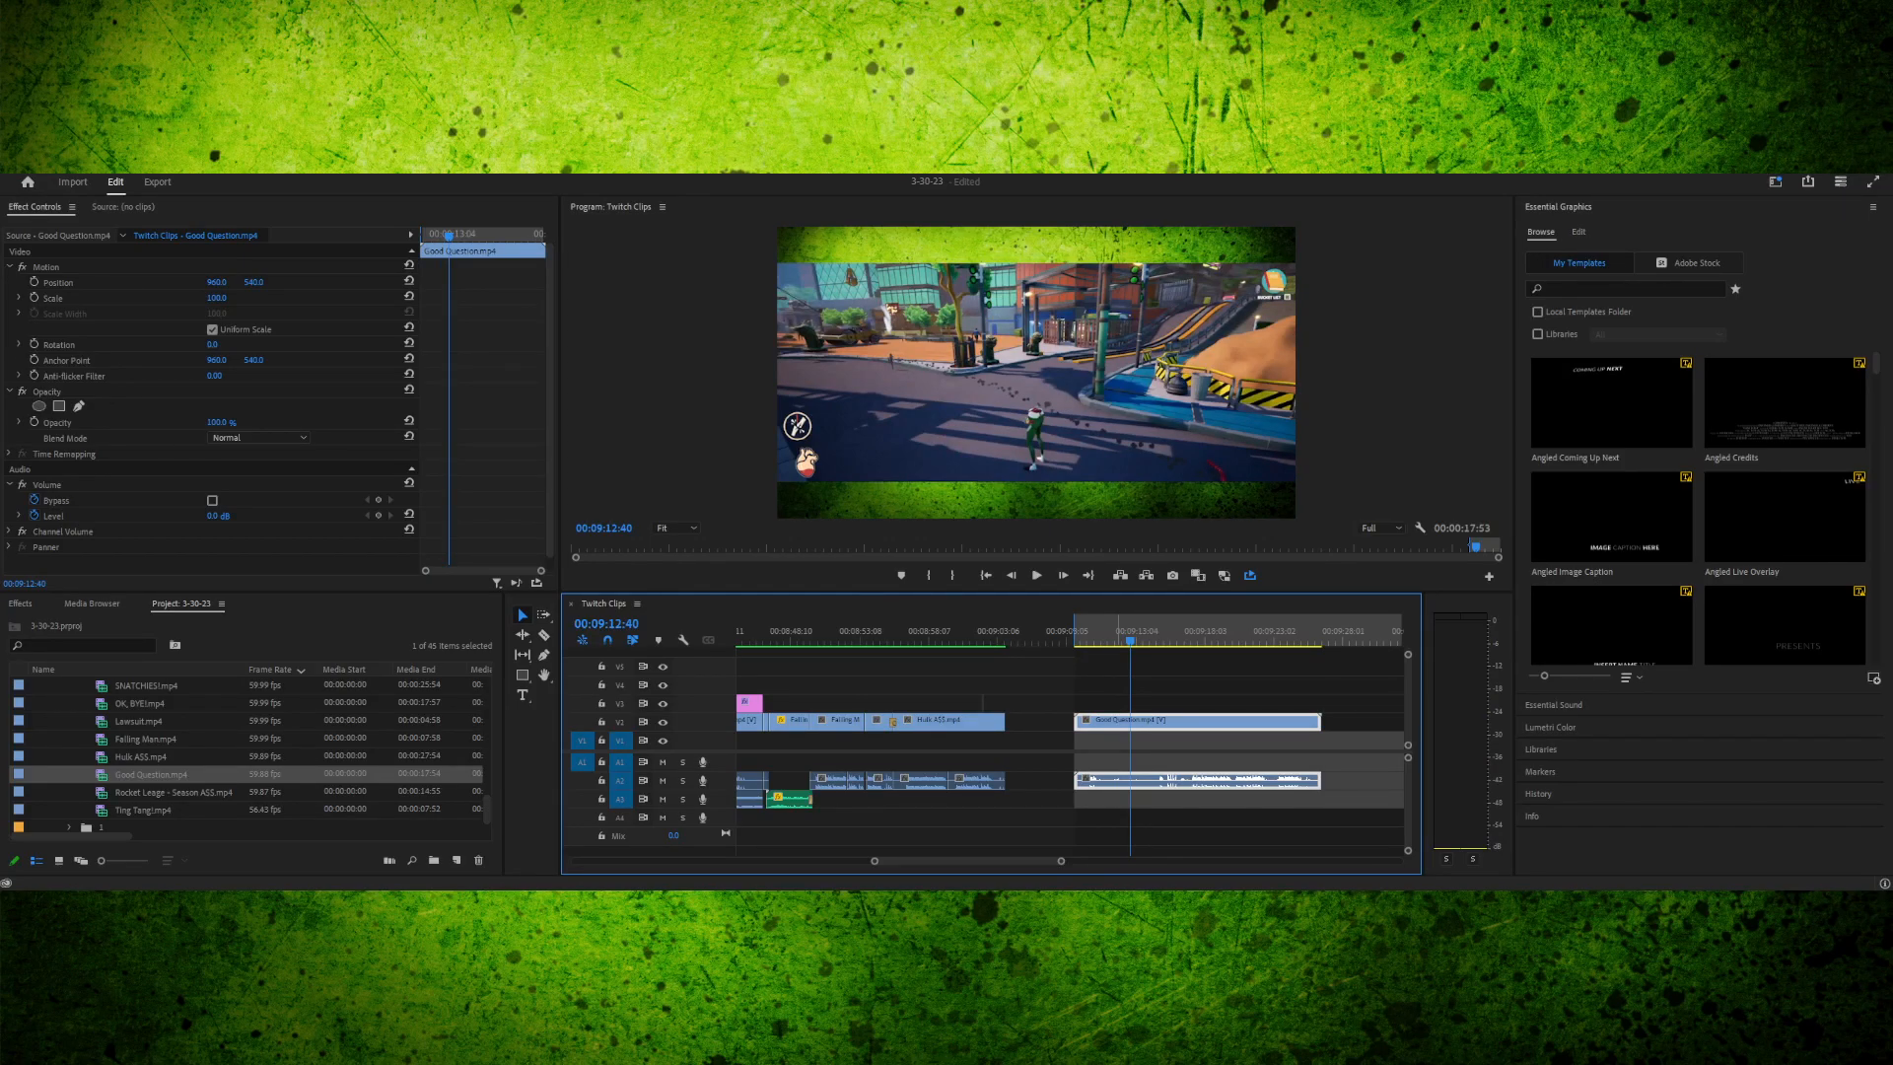
{"action": "left_click_drag", "start_coordinate": [1118, 631], "coordinate": [1128, 631]}
{"action": "key", "text": "space"}
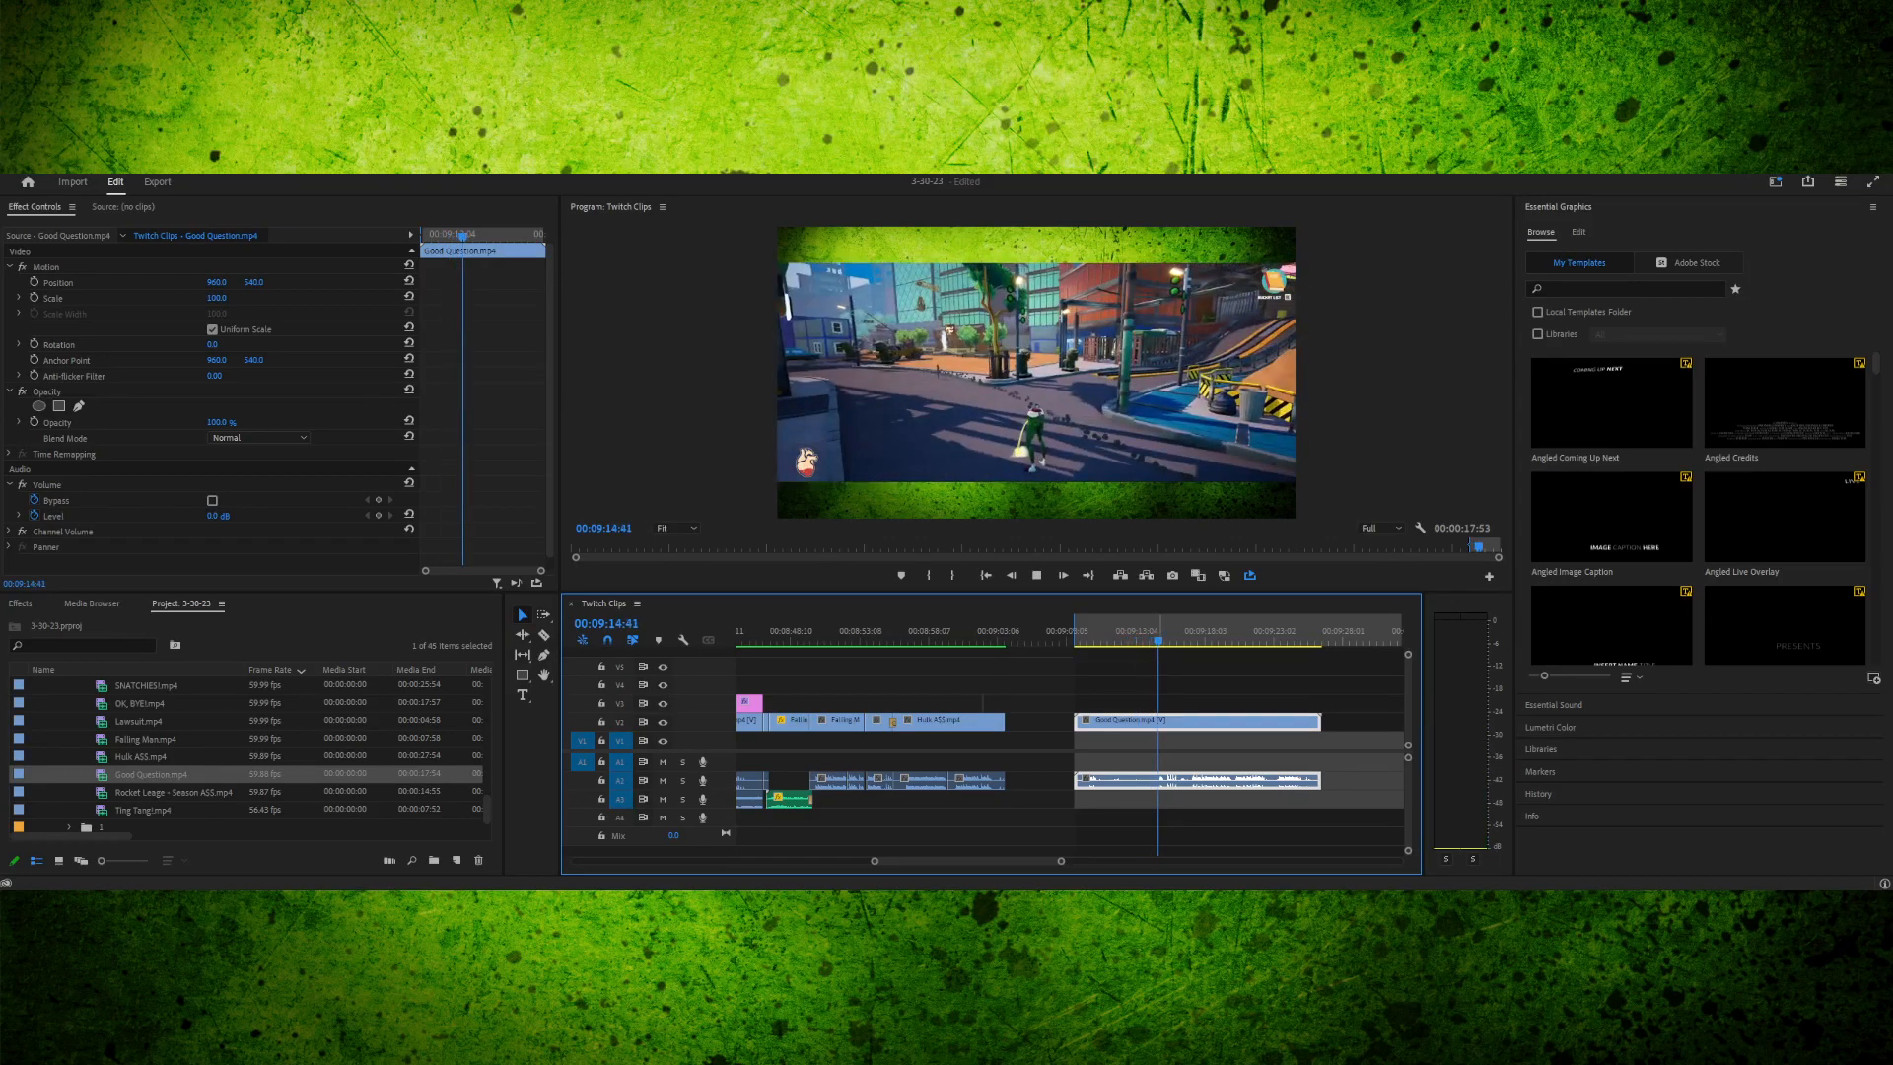
{"action": "key", "text": "space"}
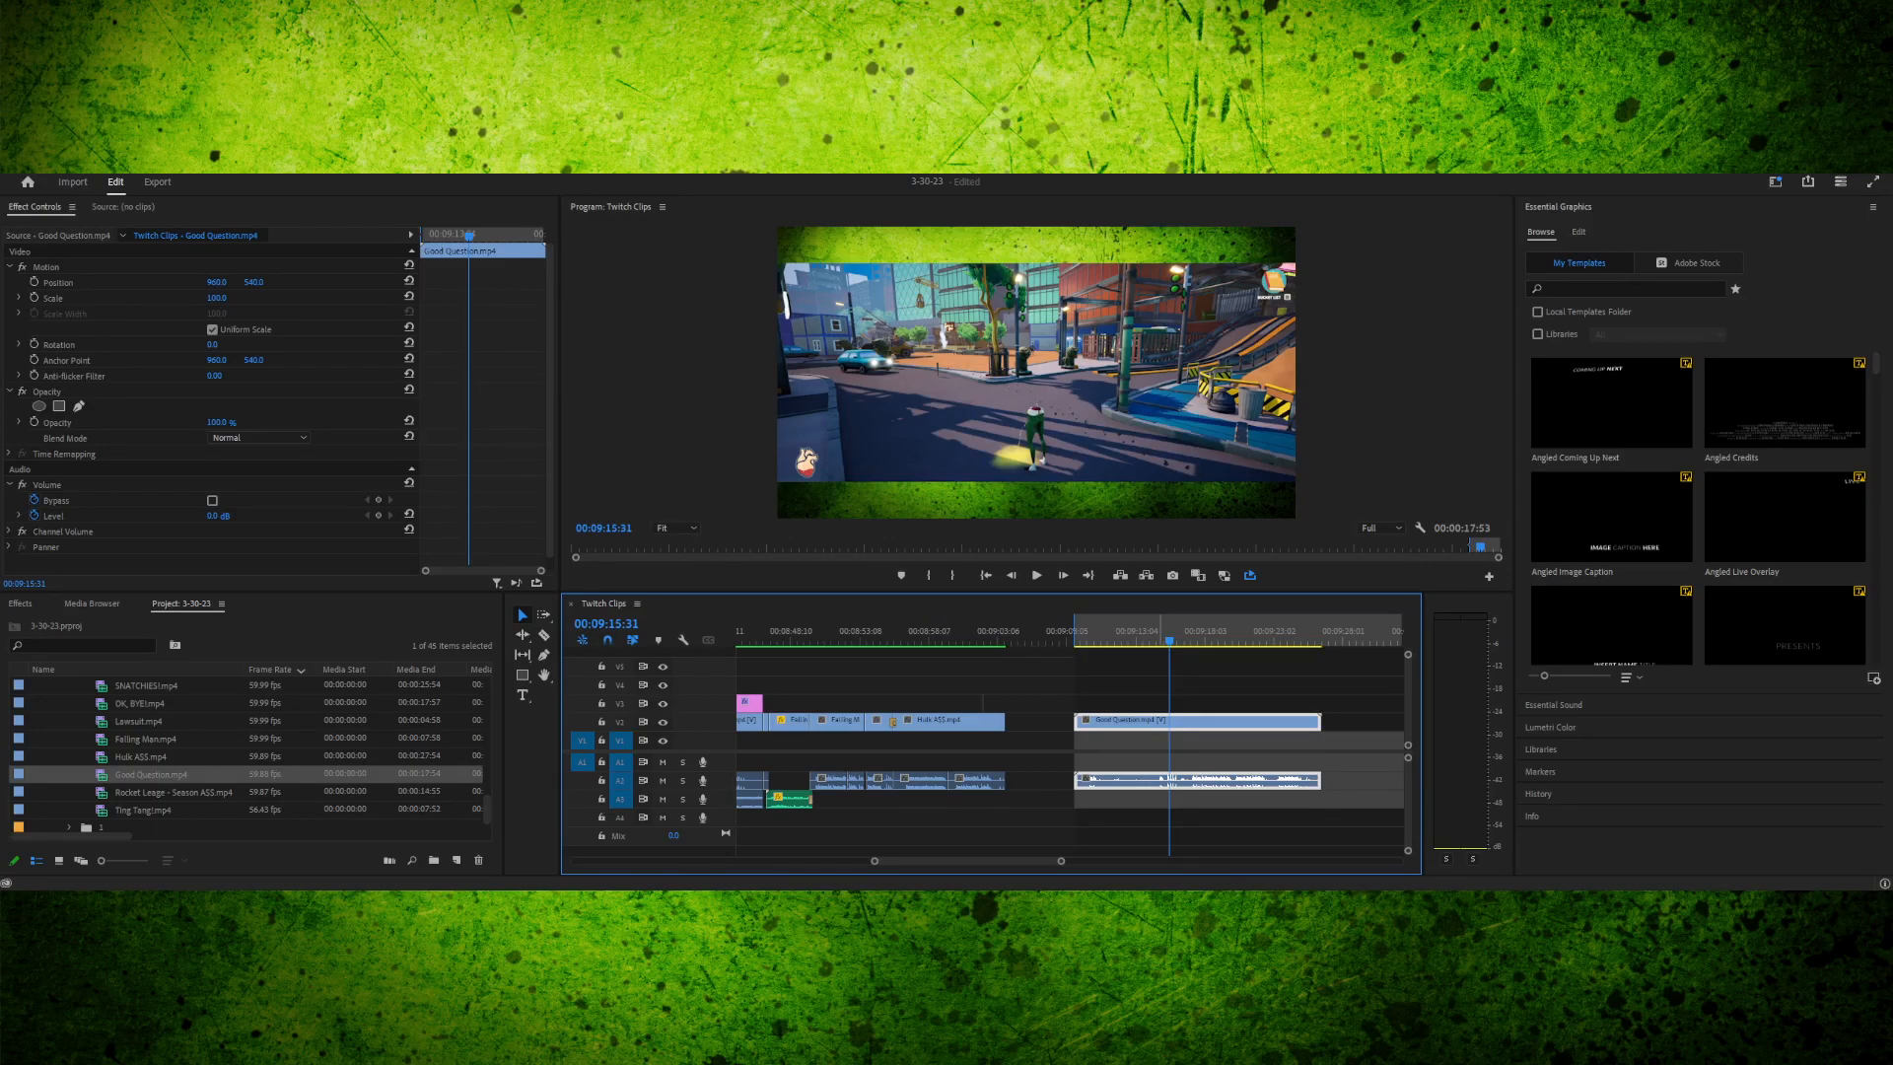
{"action": "key", "text": "j"}
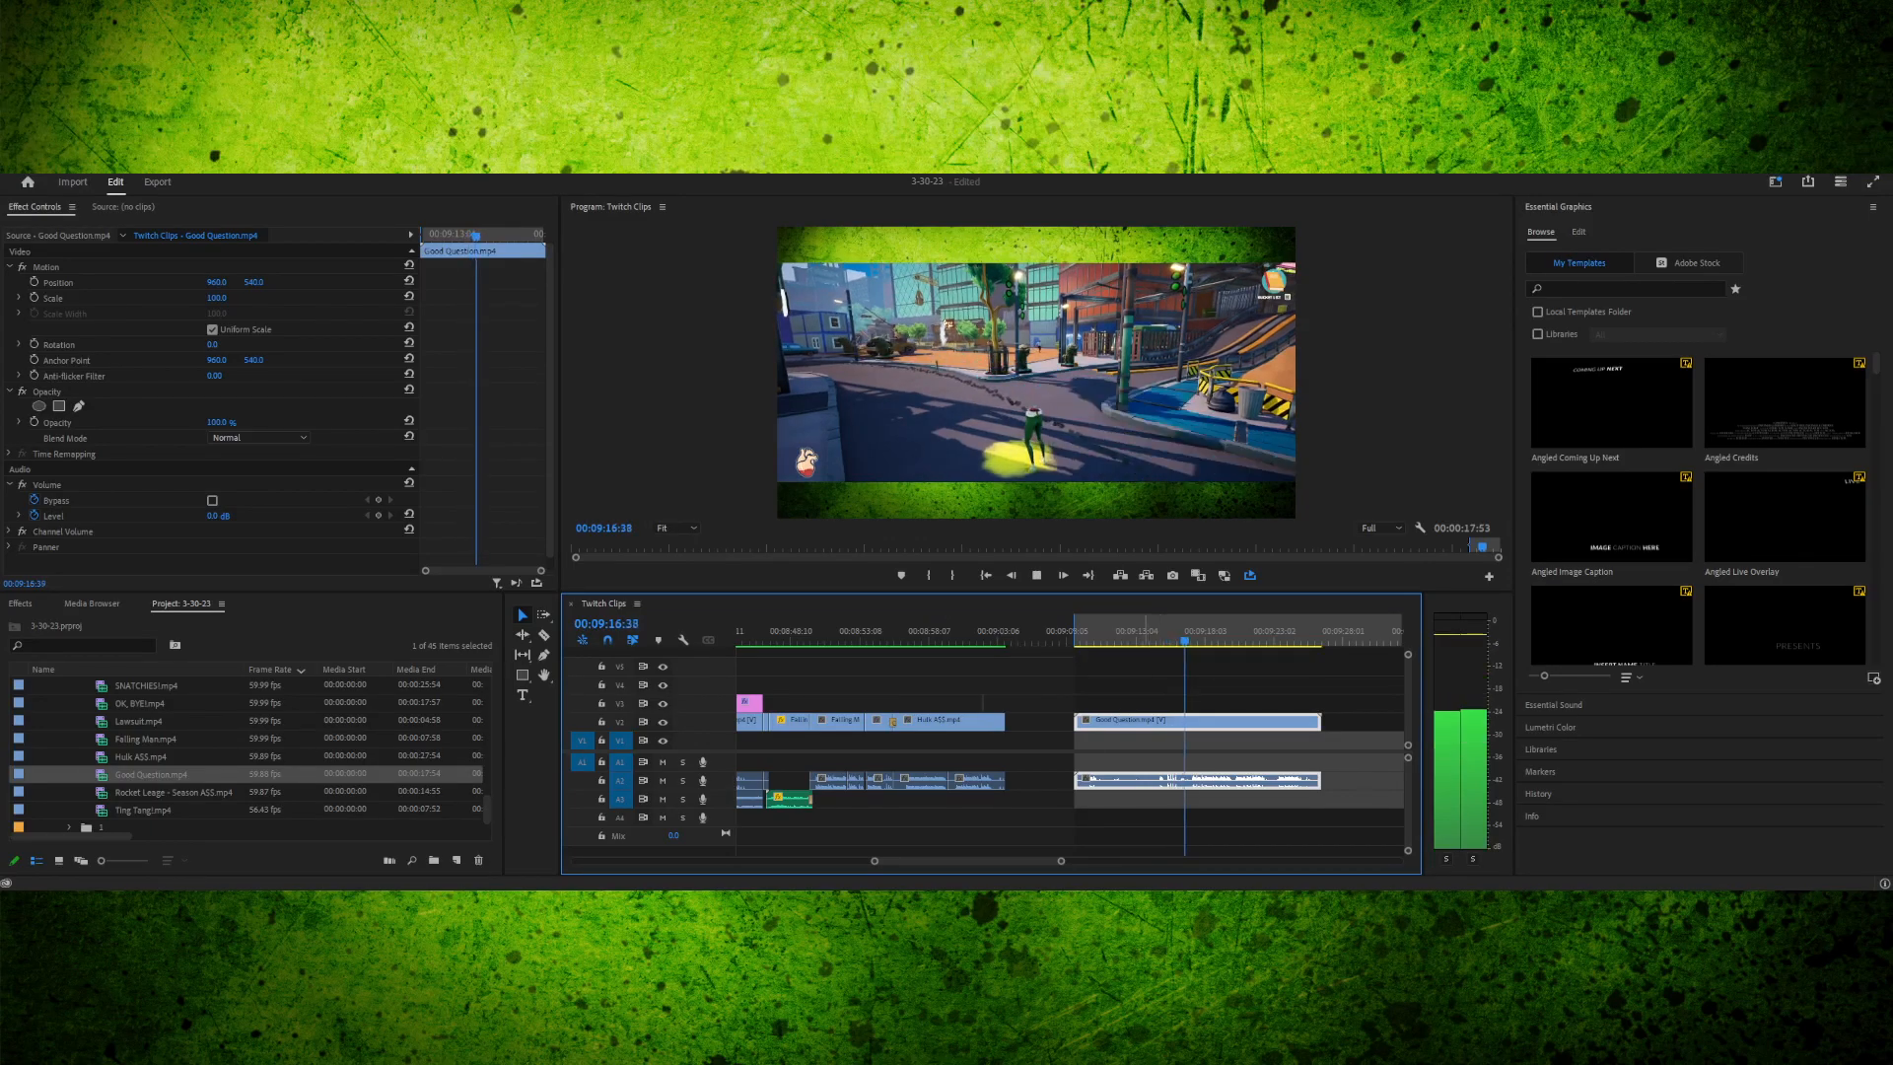
{"action": "key", "text": "l"}
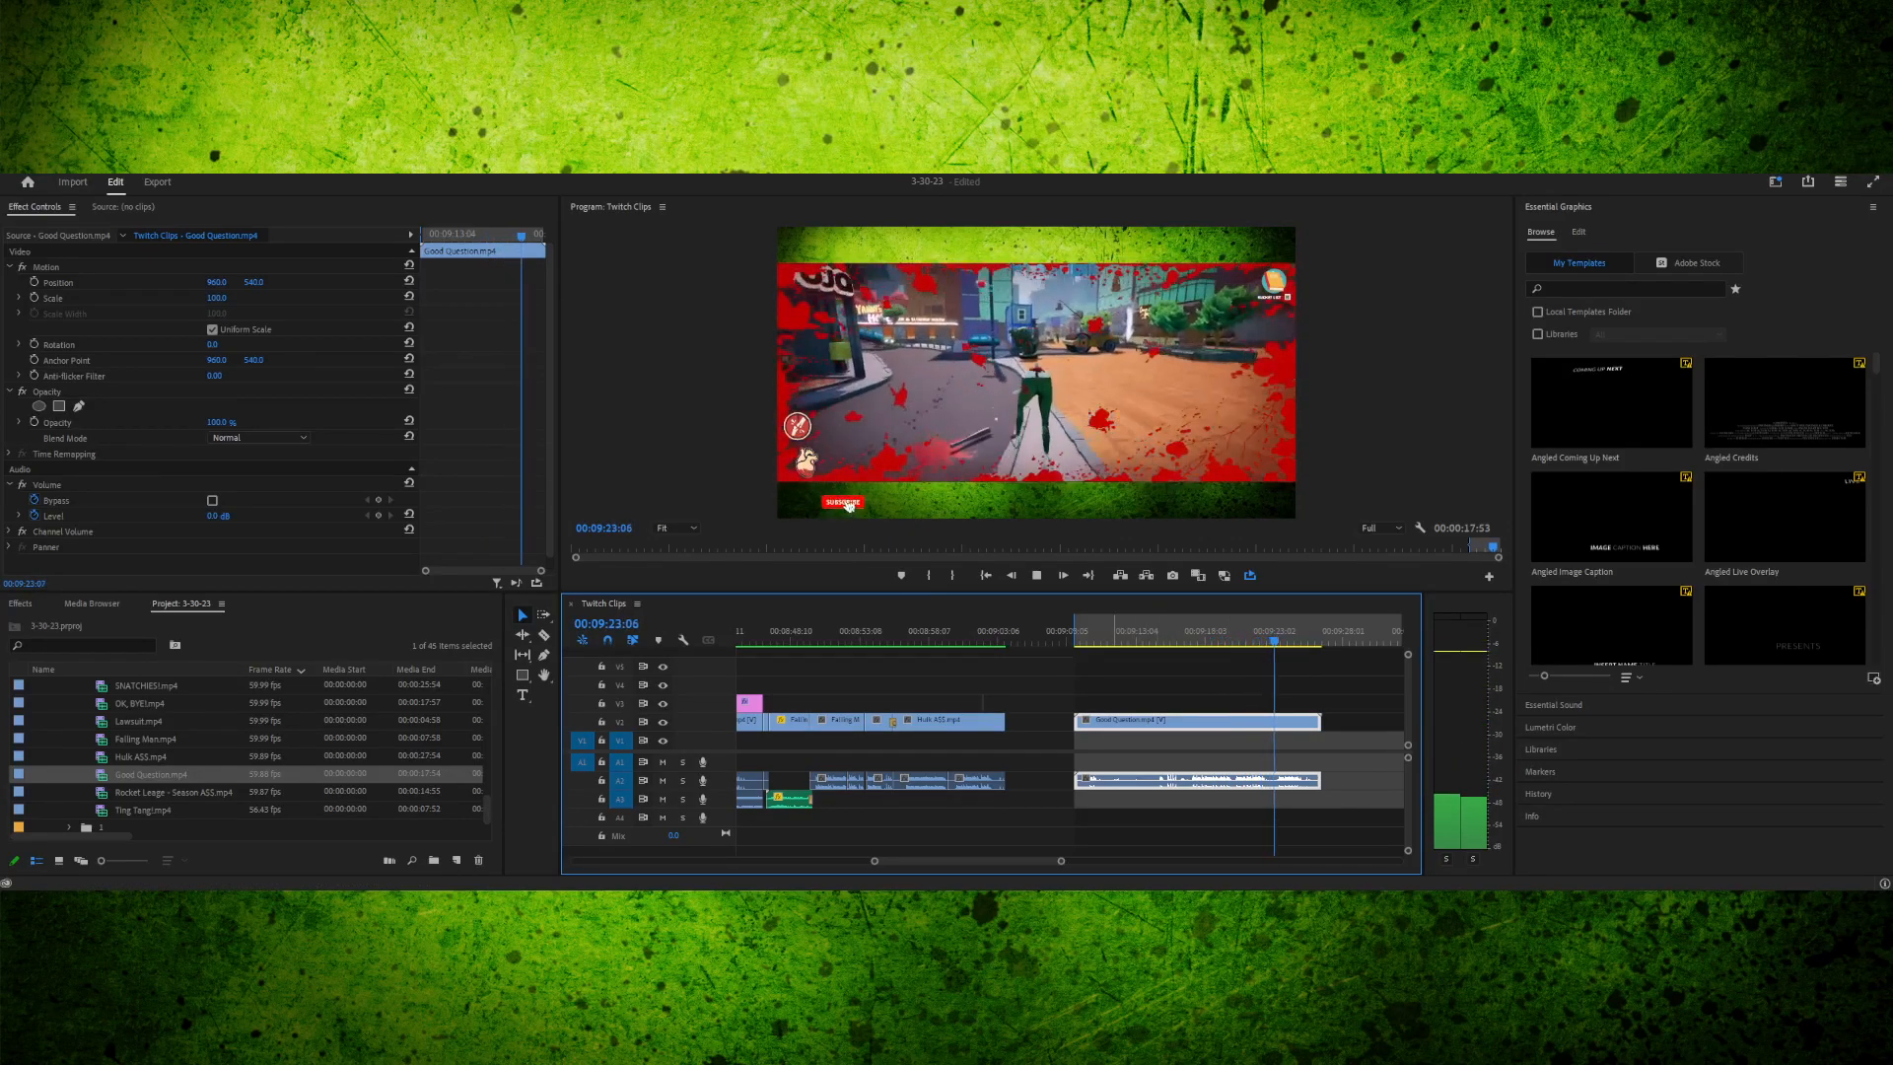
{"action": "key", "text": "space"}
{"action": "left_click_drag", "start_coordinate": [1111, 631], "coordinate": [1094, 631]}
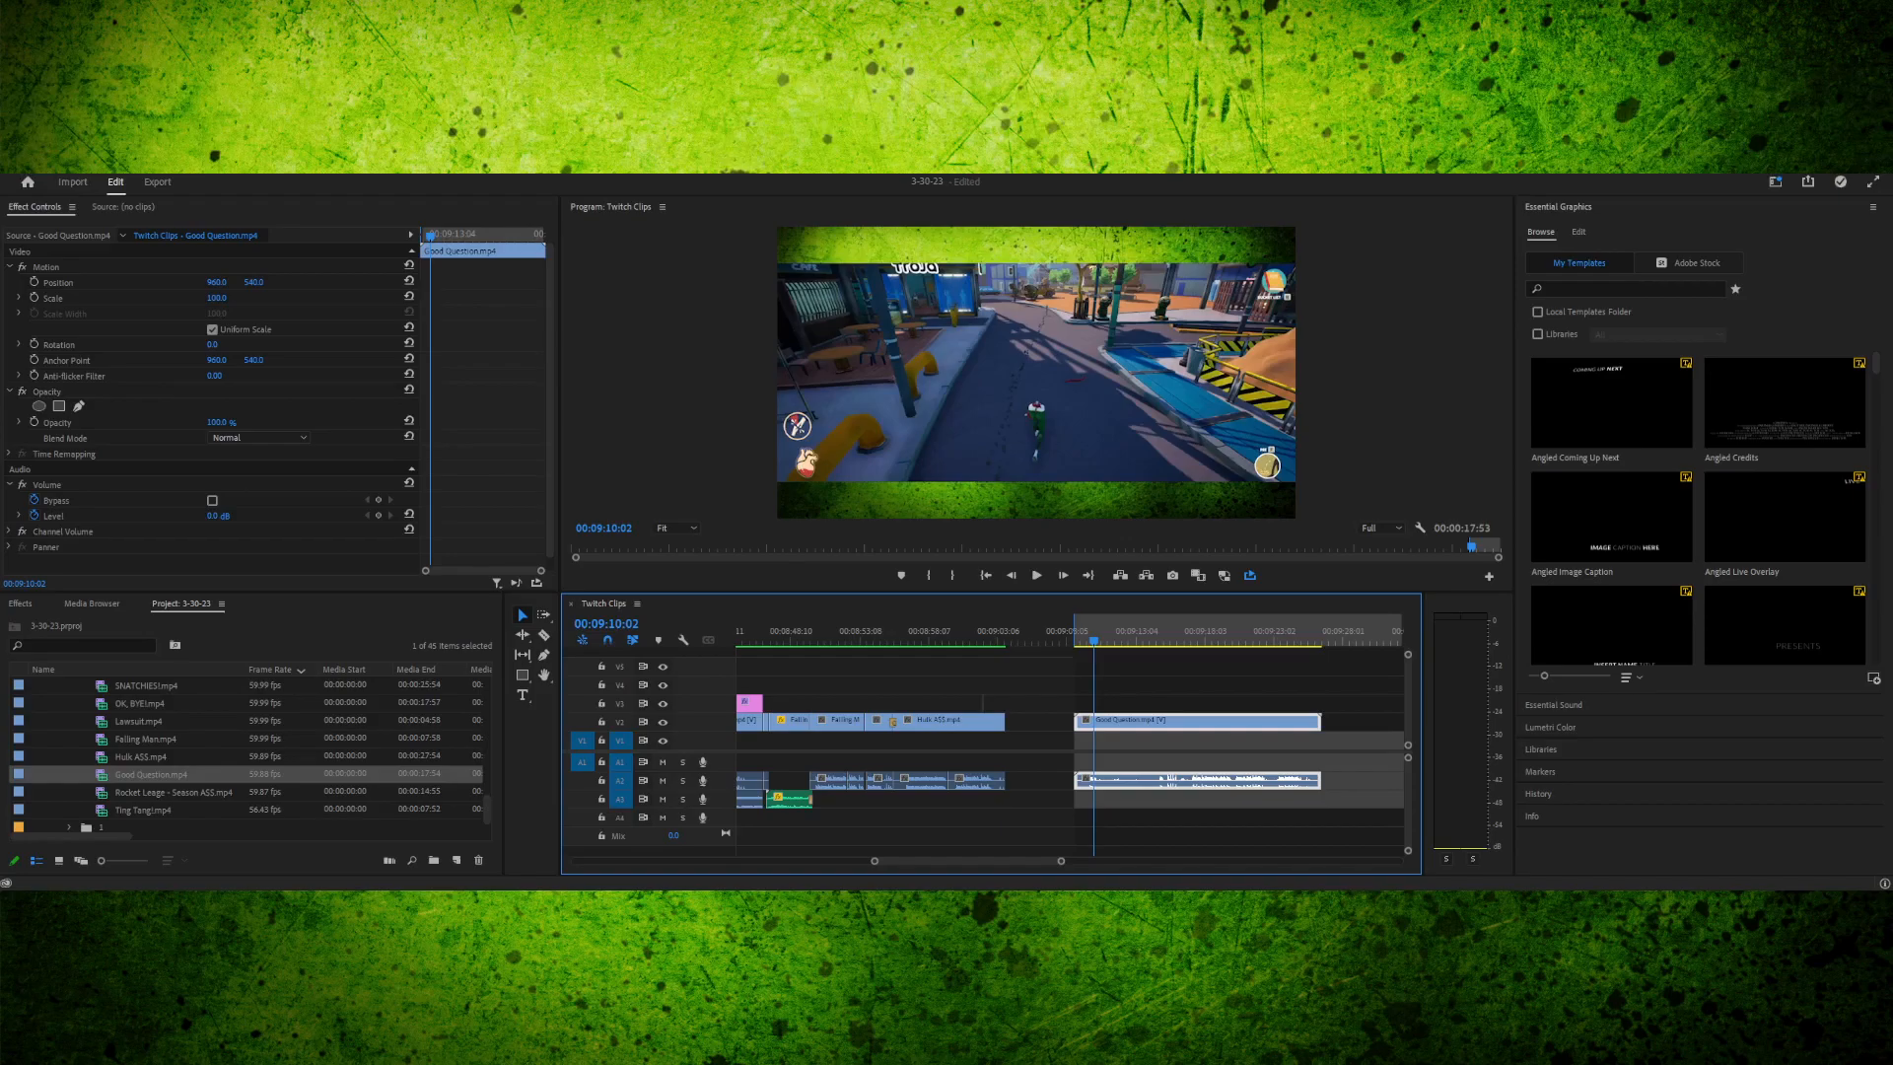
{"action": "key", "text": "alt+Tab"}
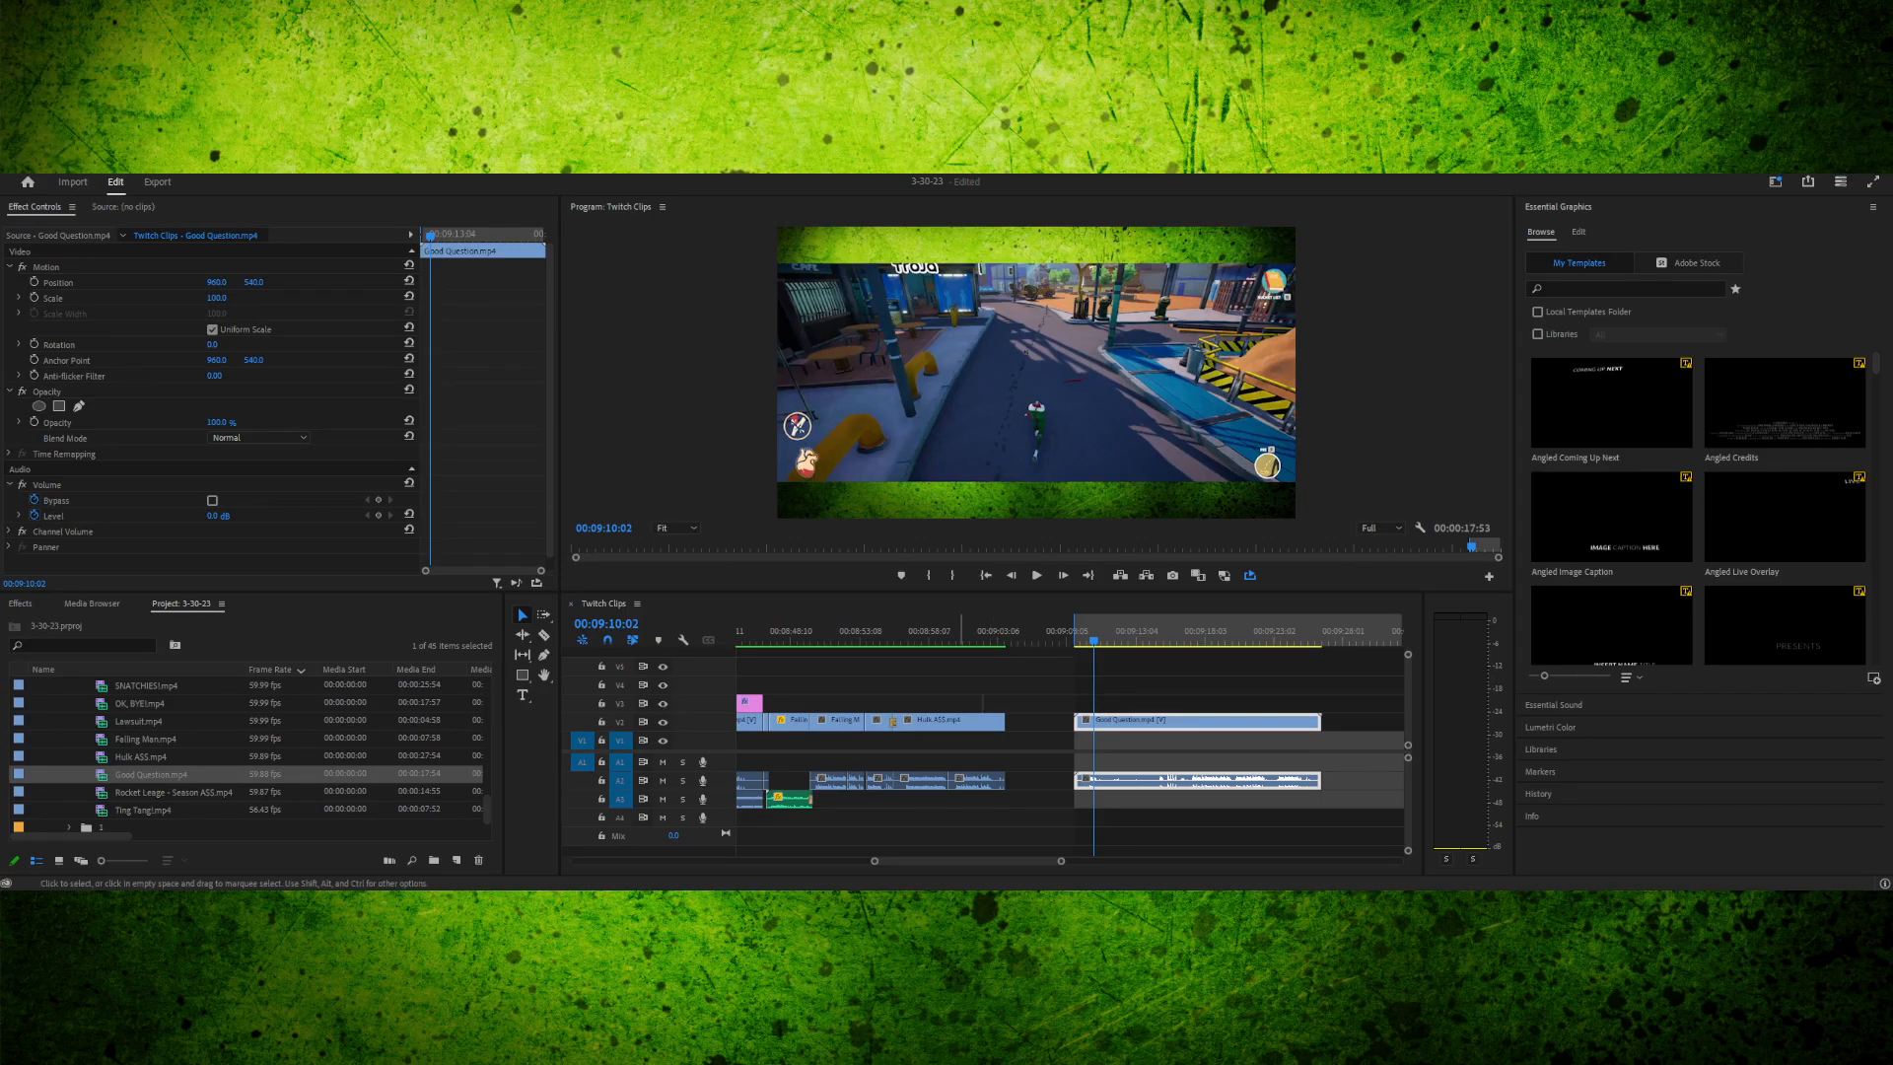
- Replay the opening seconds of Good Question.mp4 several times to examine where the clip should begin
{"action": "mouse_move", "coordinate": [1094, 640]}
{"action": "left_mouse_down"}
{"action": "mouse_move", "coordinate": [1075, 640]}
{"action": "mouse_move", "coordinate": [1094, 640]}
{"action": "left_mouse_up"}
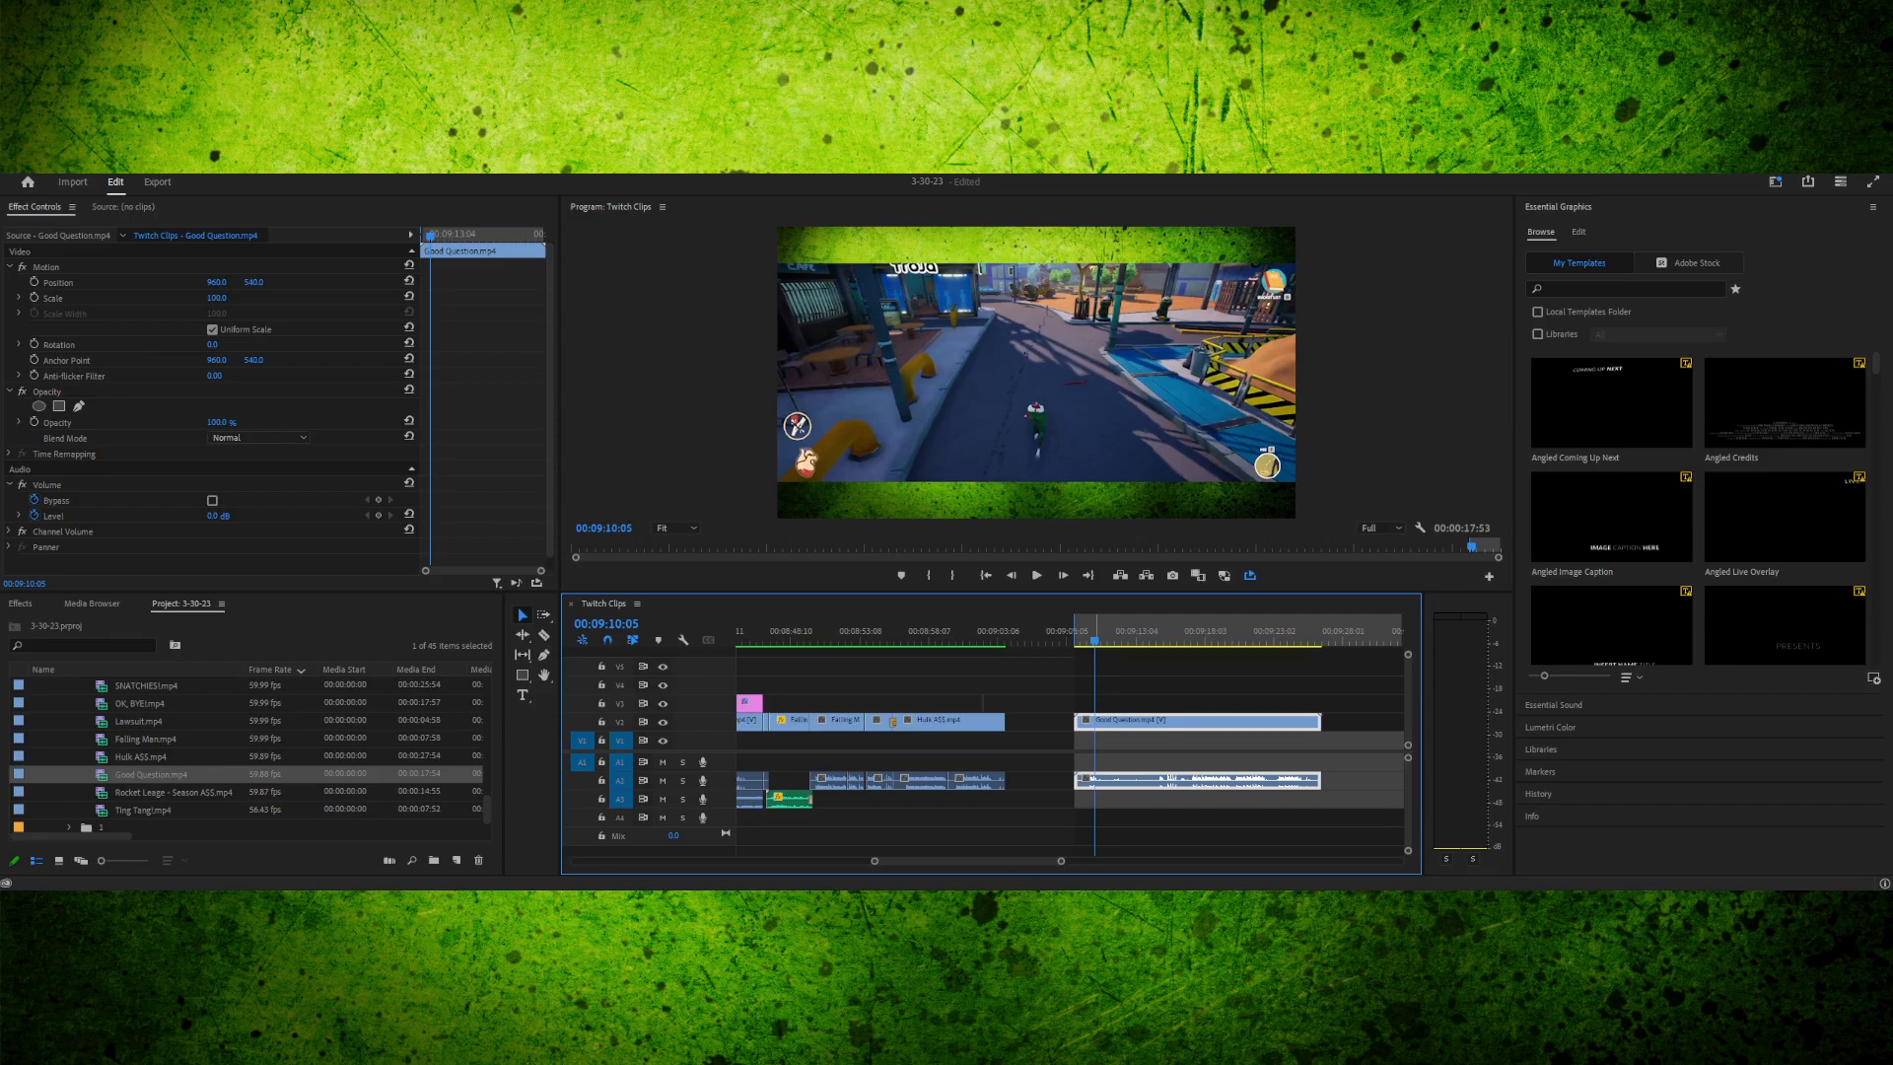
{"action": "key", "text": "space"}
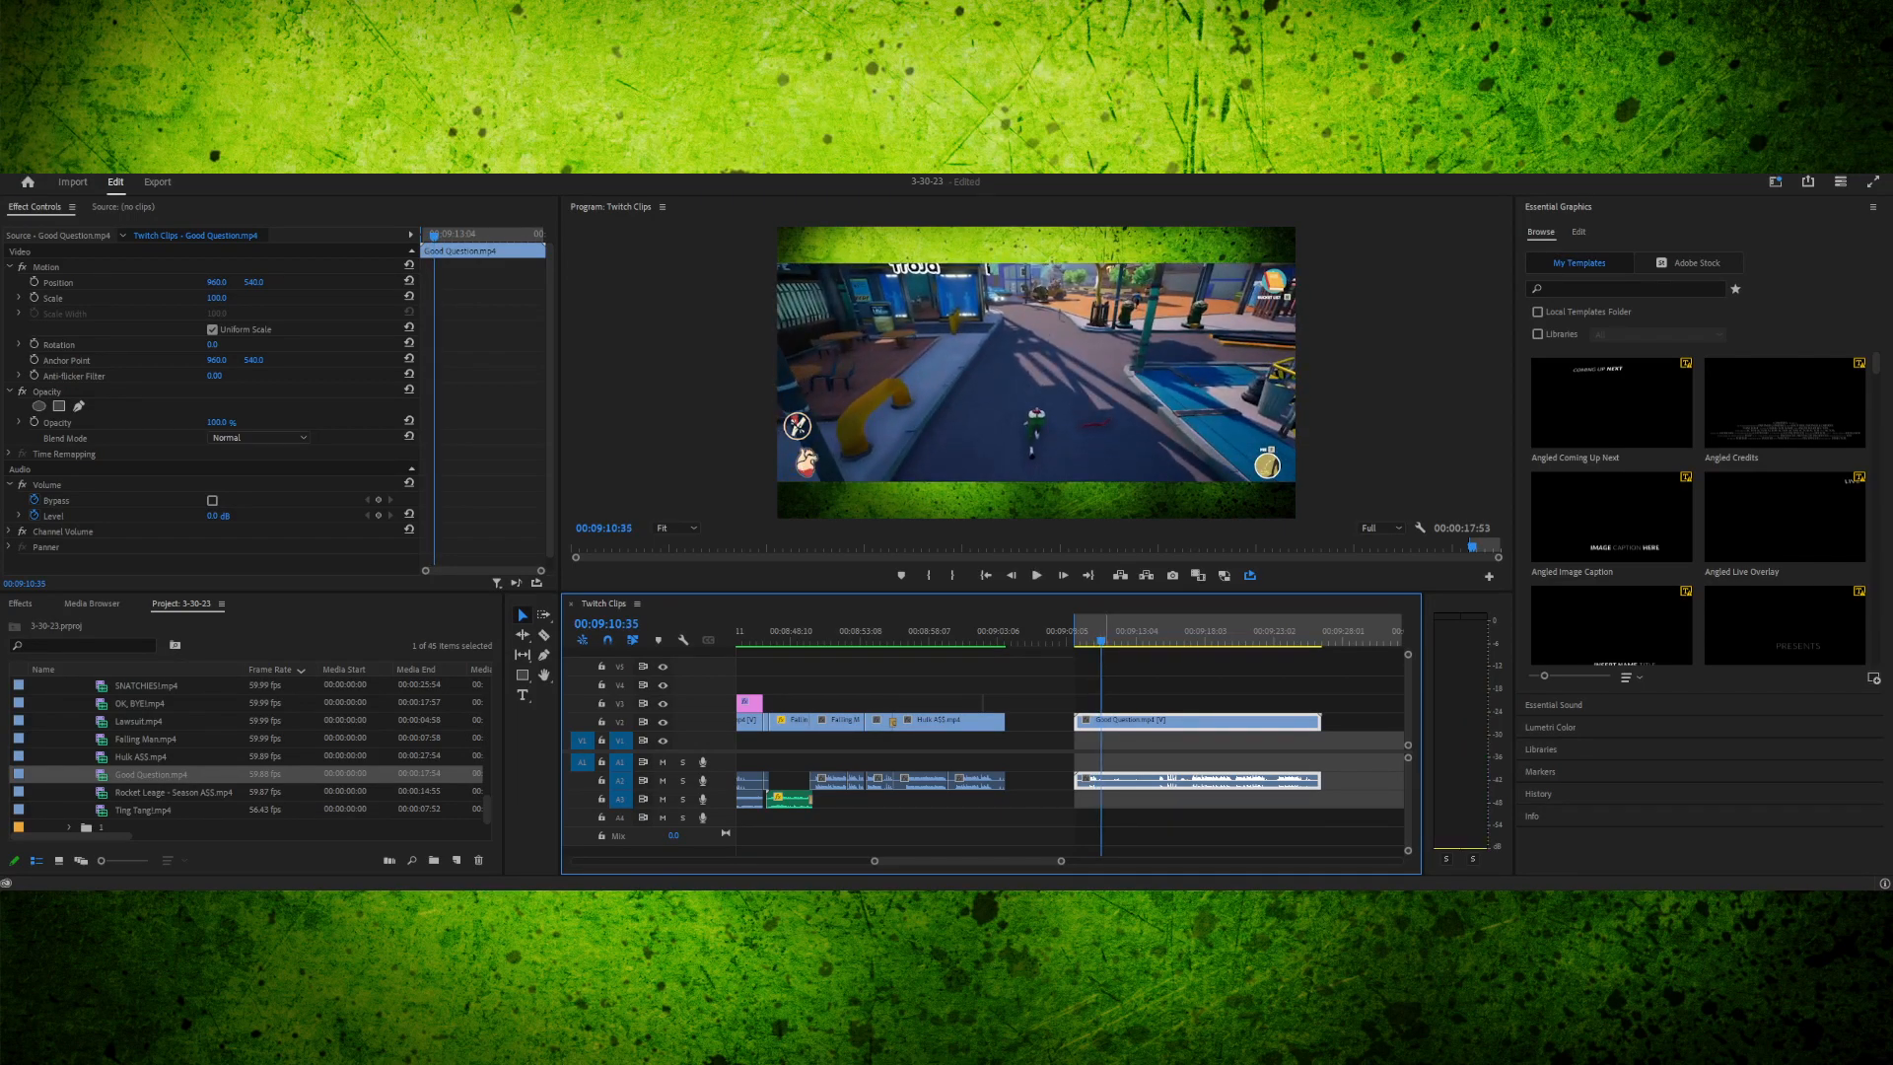
{"action": "key", "text": "space"}
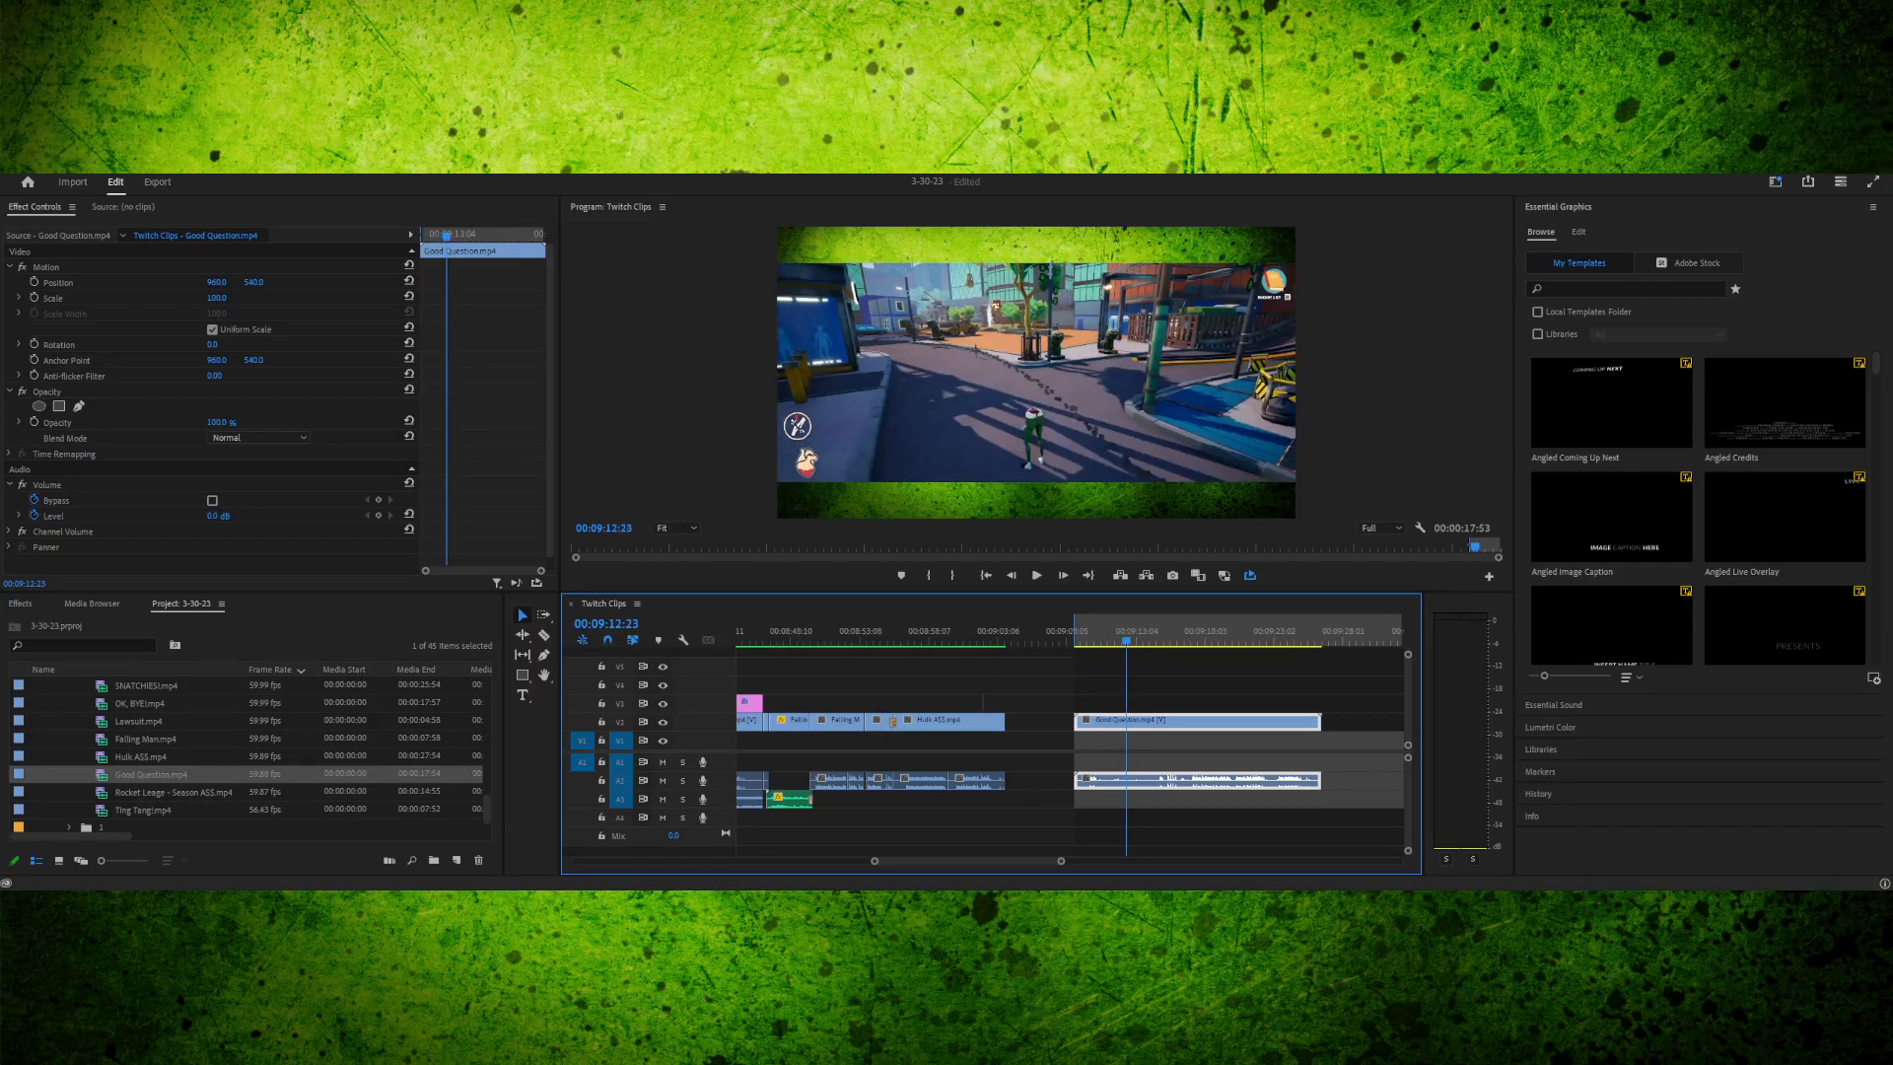
{"action": "left_click_drag", "start_coordinate": [1115, 641], "coordinate": [1074, 641]}
{"action": "key", "text": "space"}
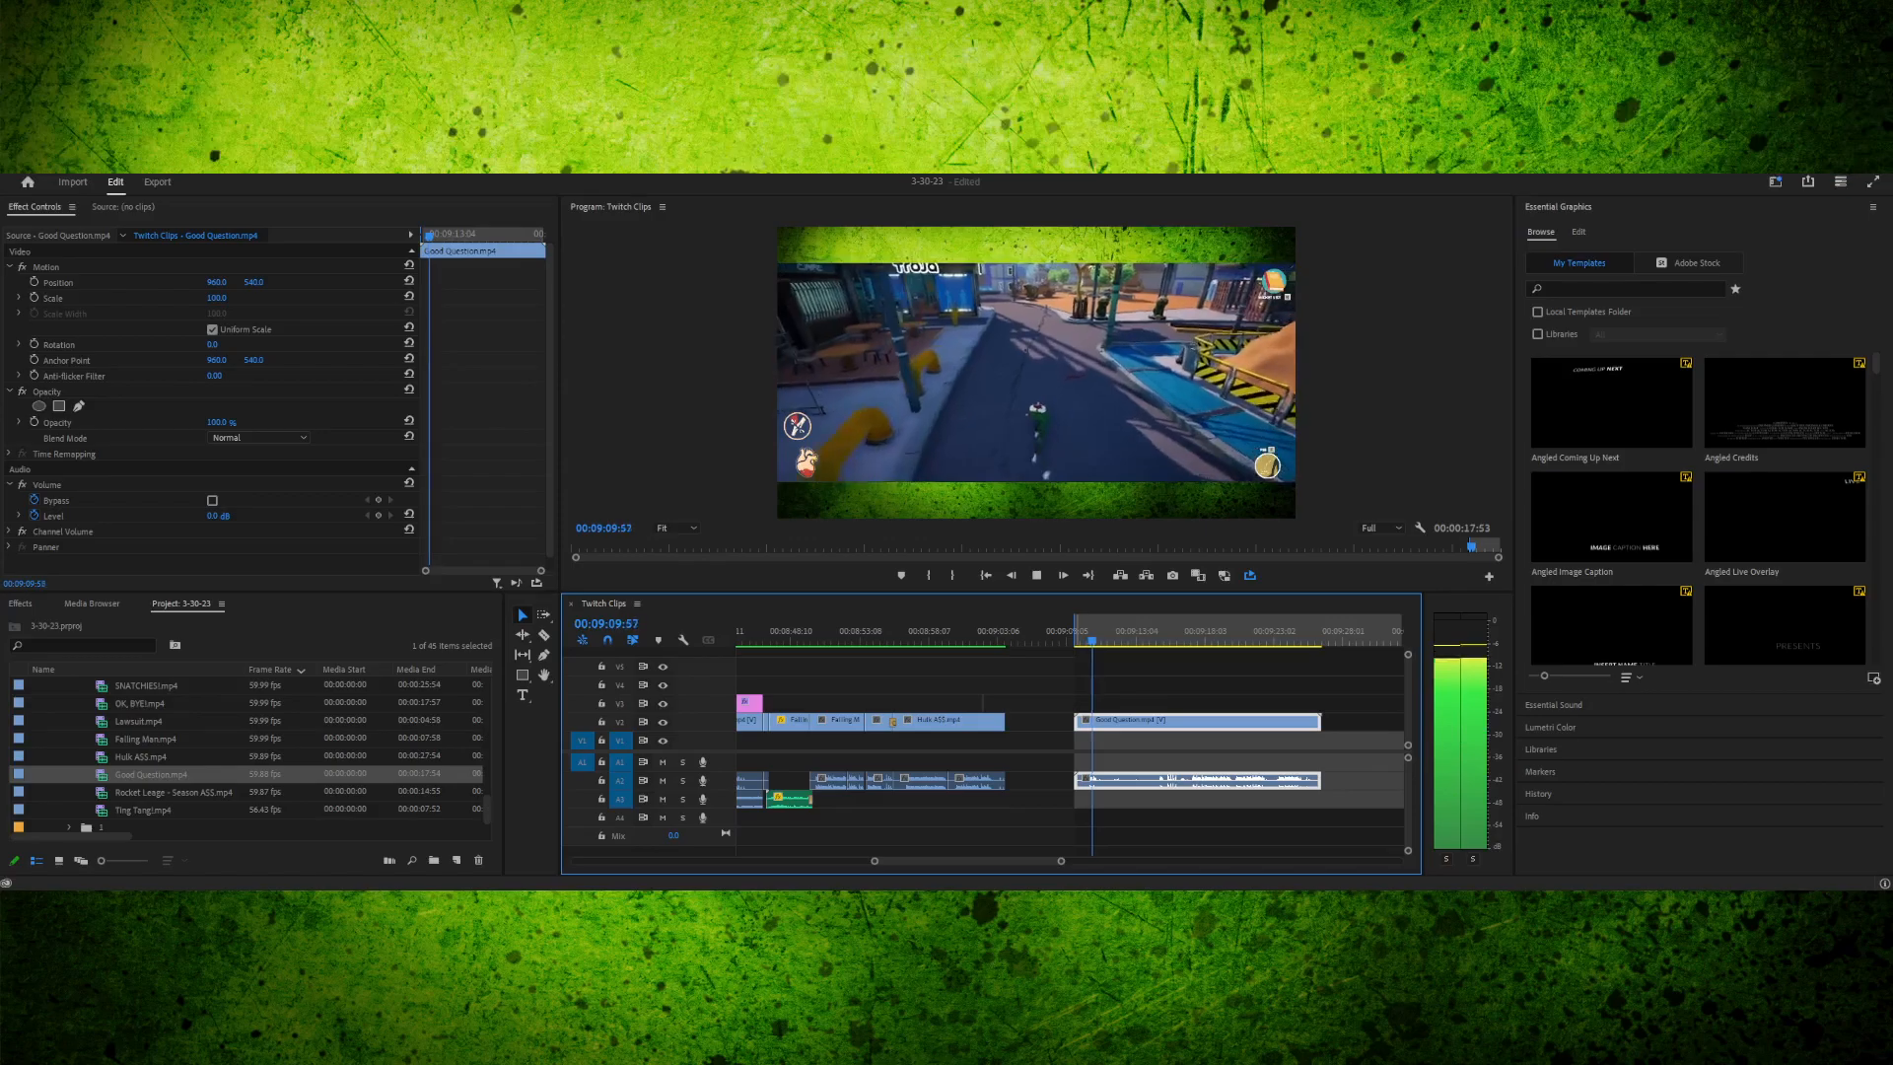
{"action": "key", "text": "space"}
{"action": "left_click", "coordinate": [1074, 641]}
{"action": "key", "text": "space"}
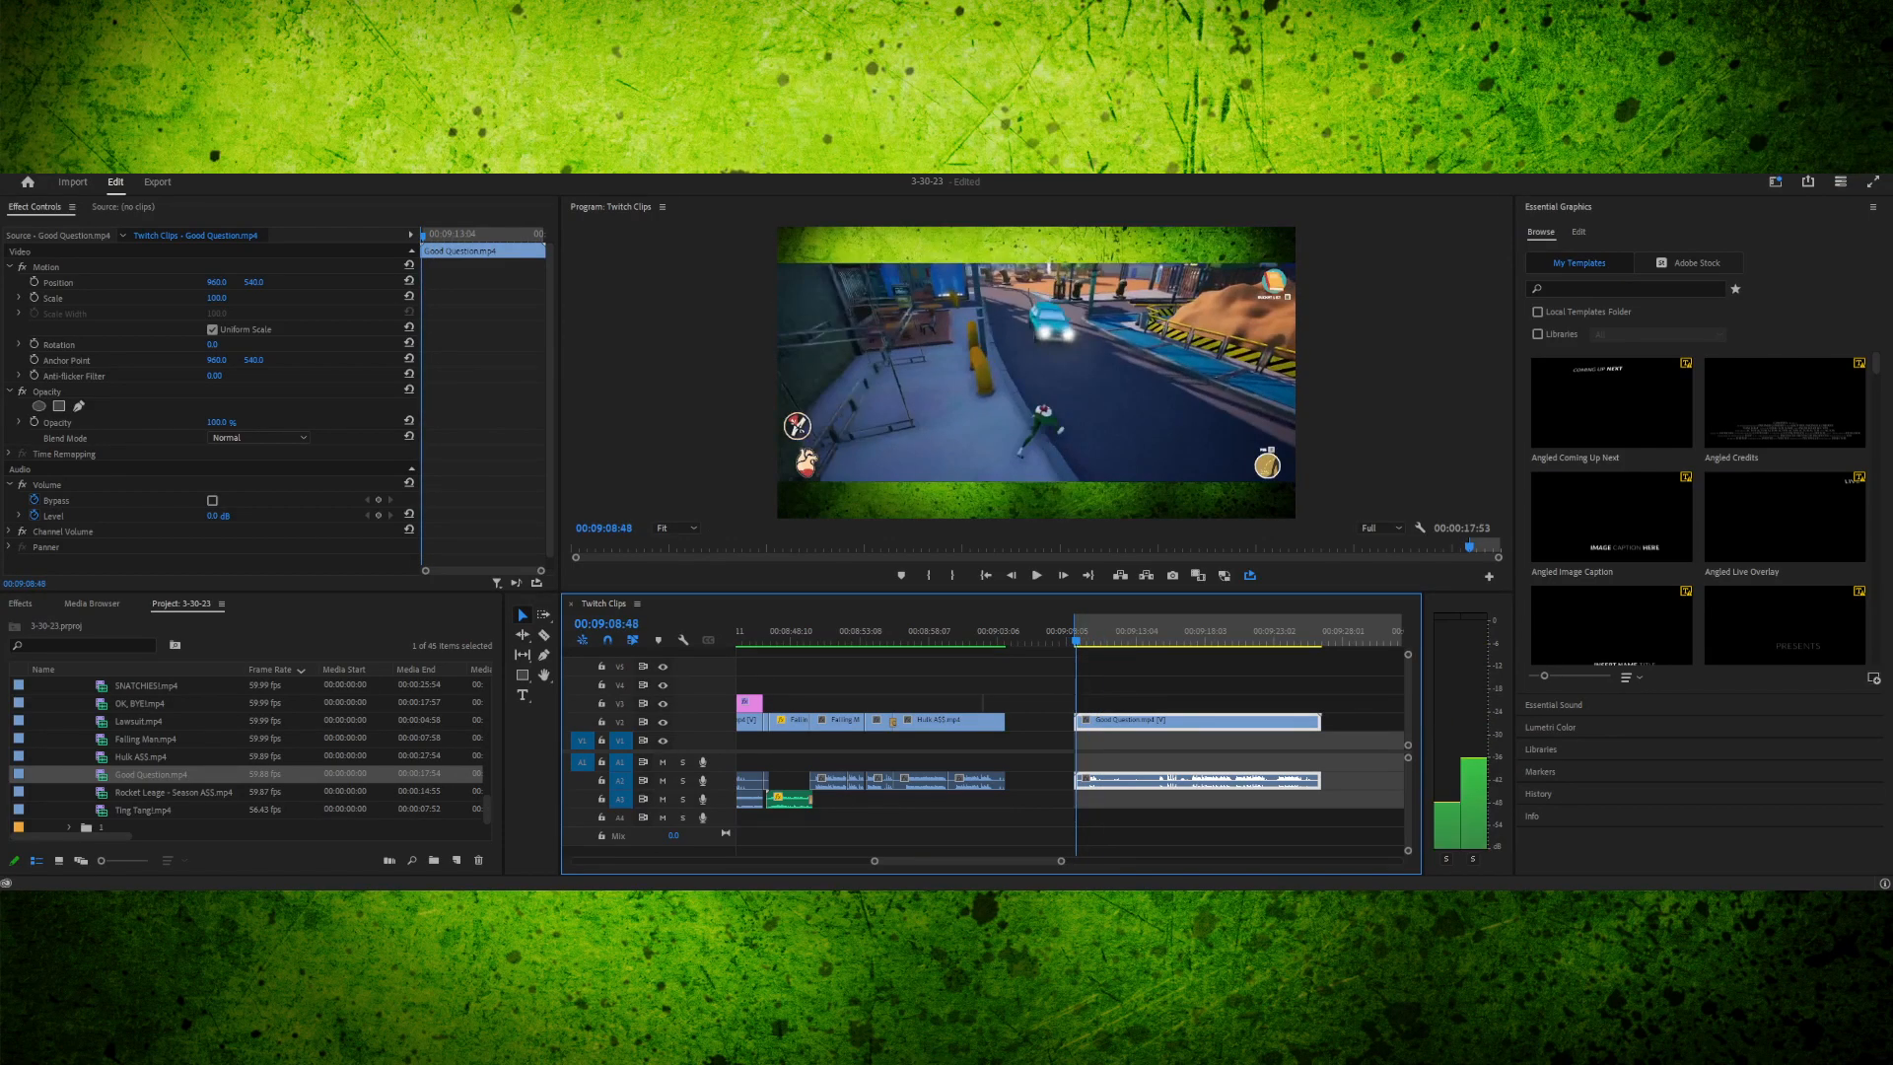
{"action": "key", "text": "space"}
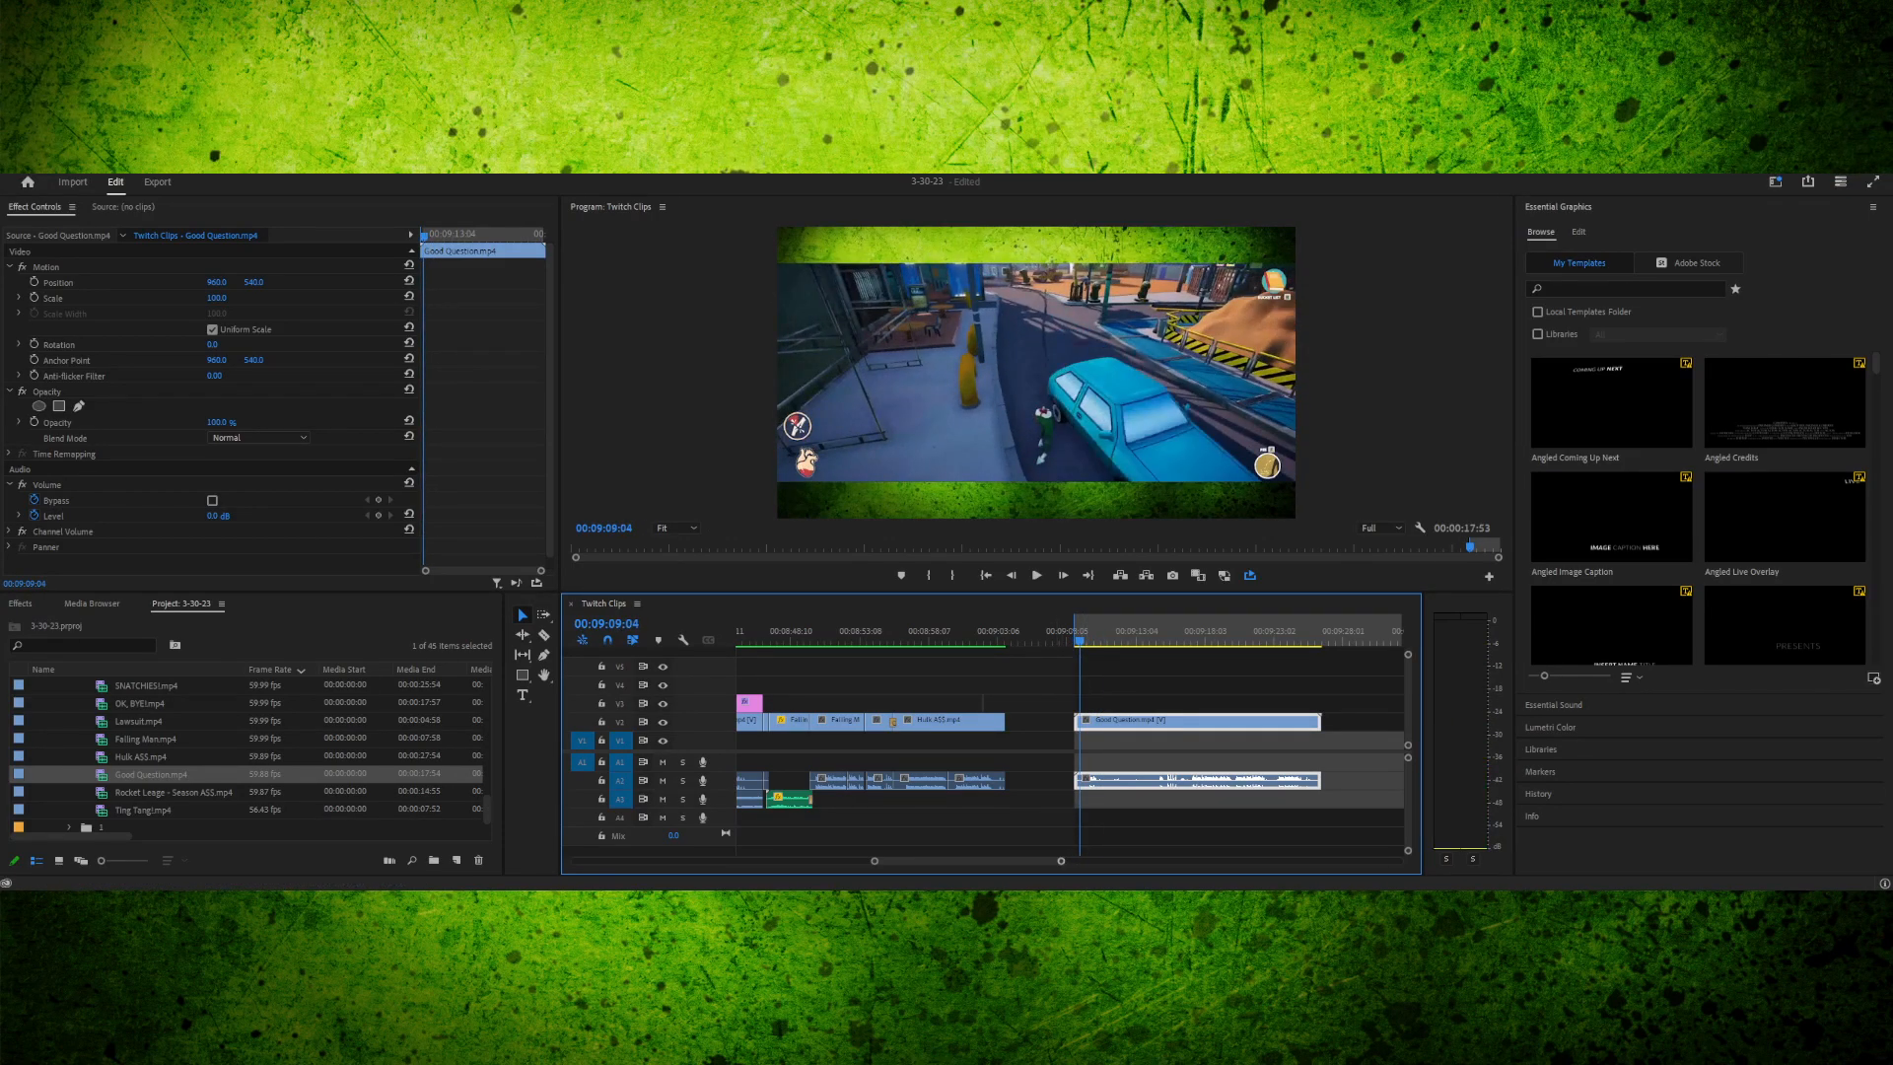
- Split the Good Question.mp4 clip at 00:09:09:26 and delete the part before the cut
{"action": "key", "text": "equal"}
{"action": "key", "text": "equal"}
{"action": "key", "text": "equal"}
{"action": "key", "text": "equal"}
{"action": "left_click", "coordinate": [1048, 641]}
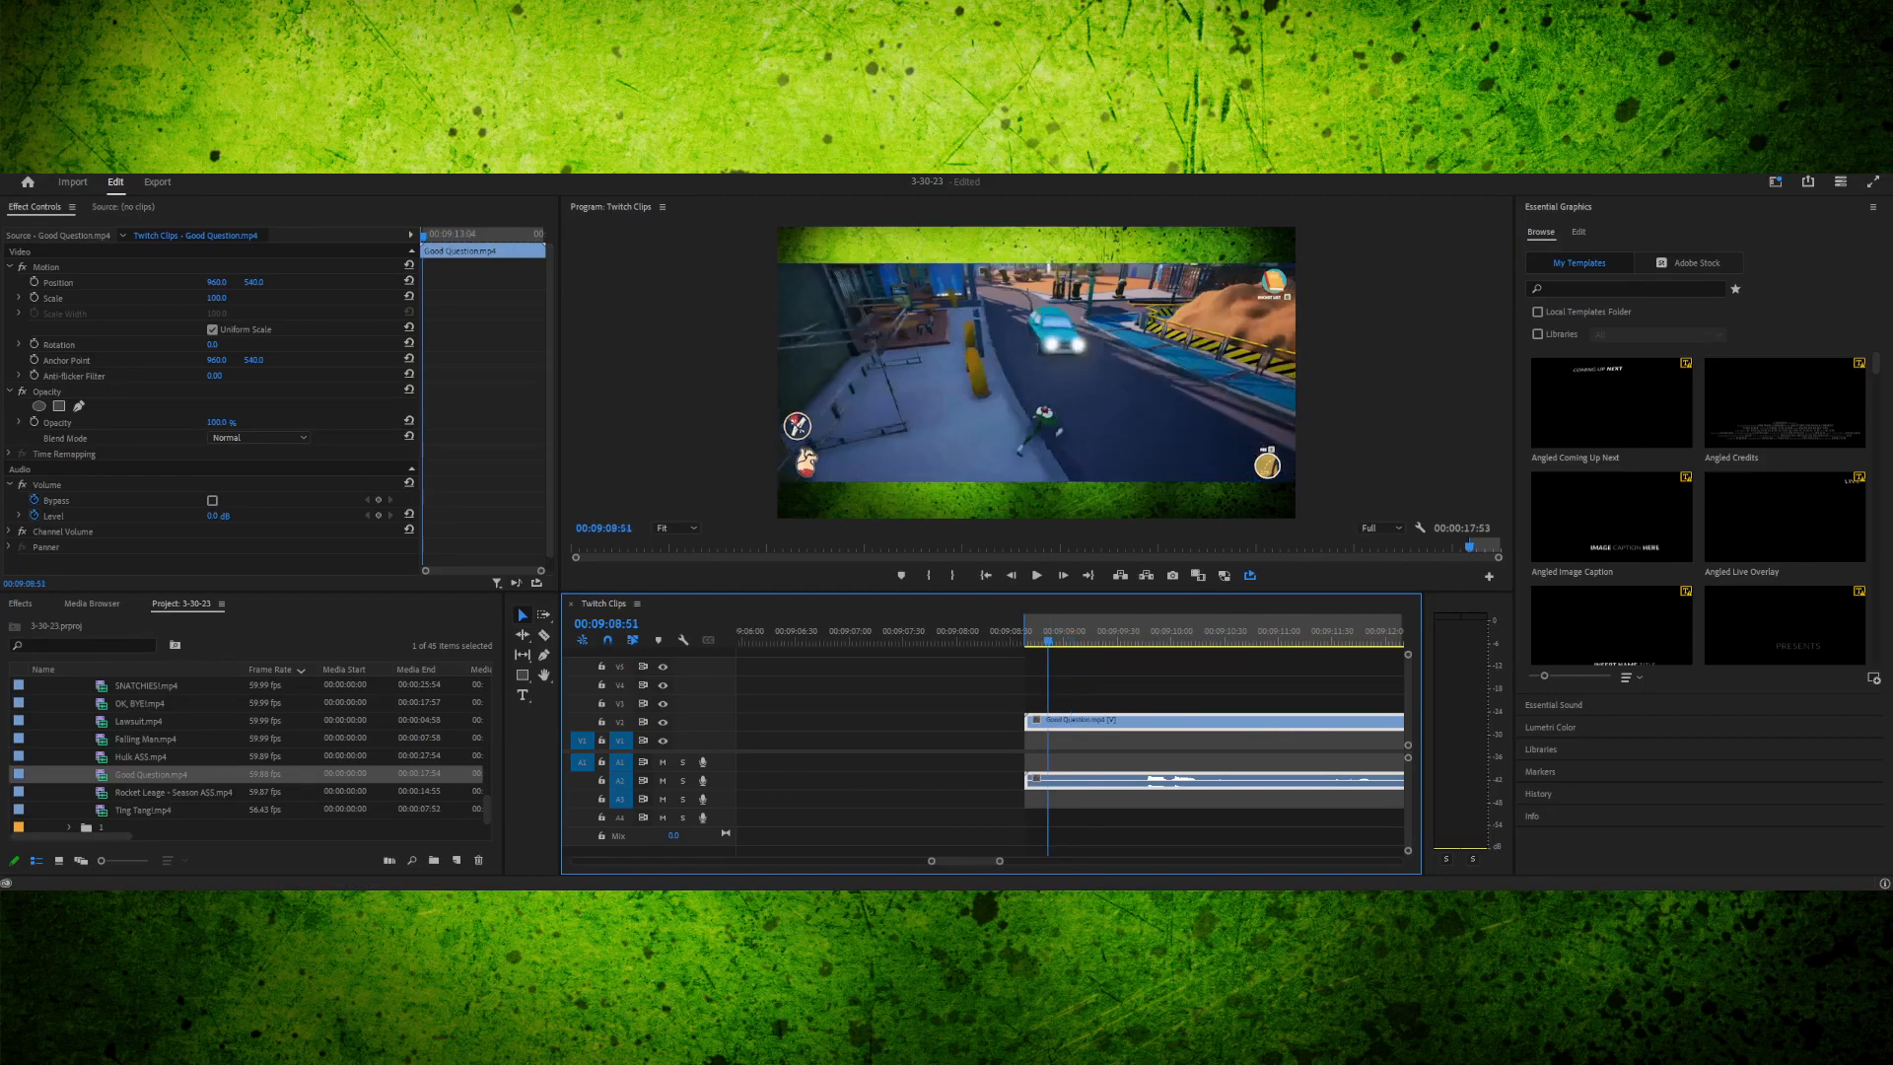
{"action": "key", "text": "space"}
{"action": "left_click_drag", "start_coordinate": [1070, 640], "coordinate": [1110, 641]}
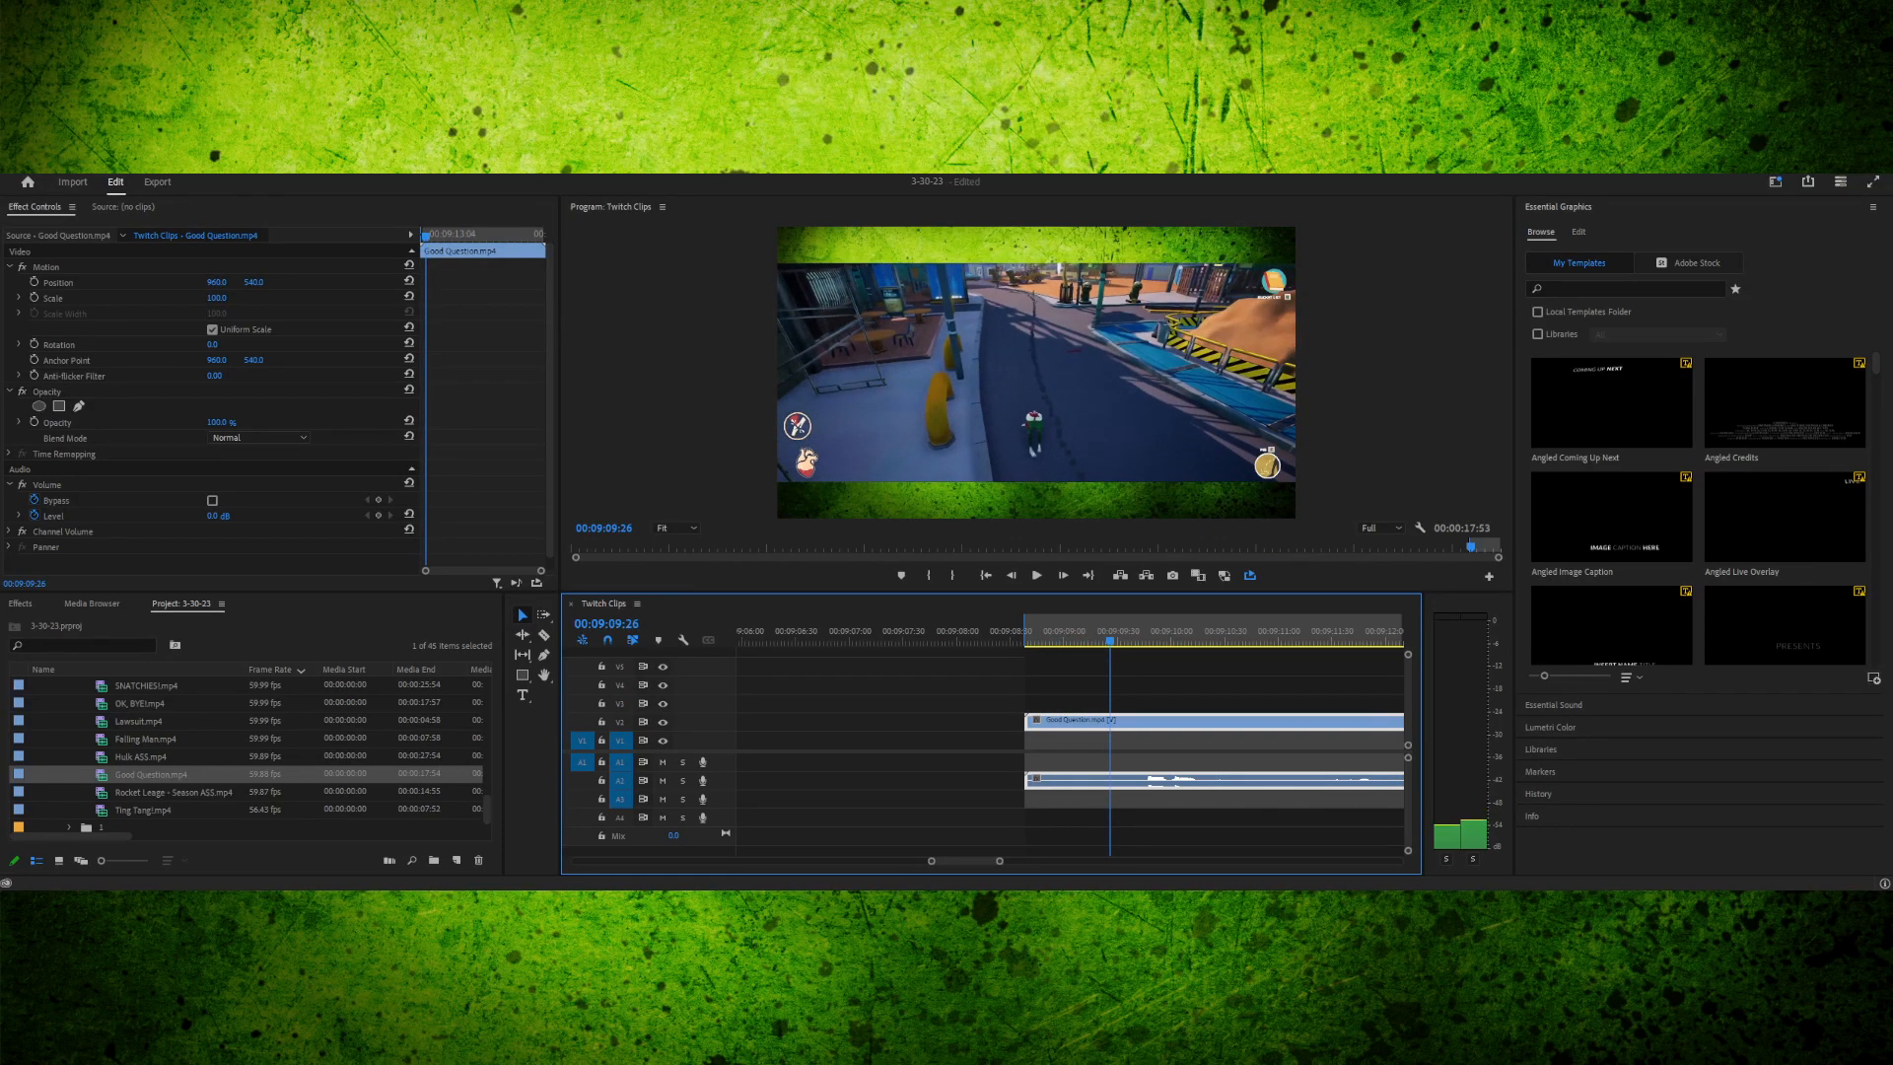
{"action": "key", "text": "c"}
{"action": "left_click", "coordinate": [1110, 721]}
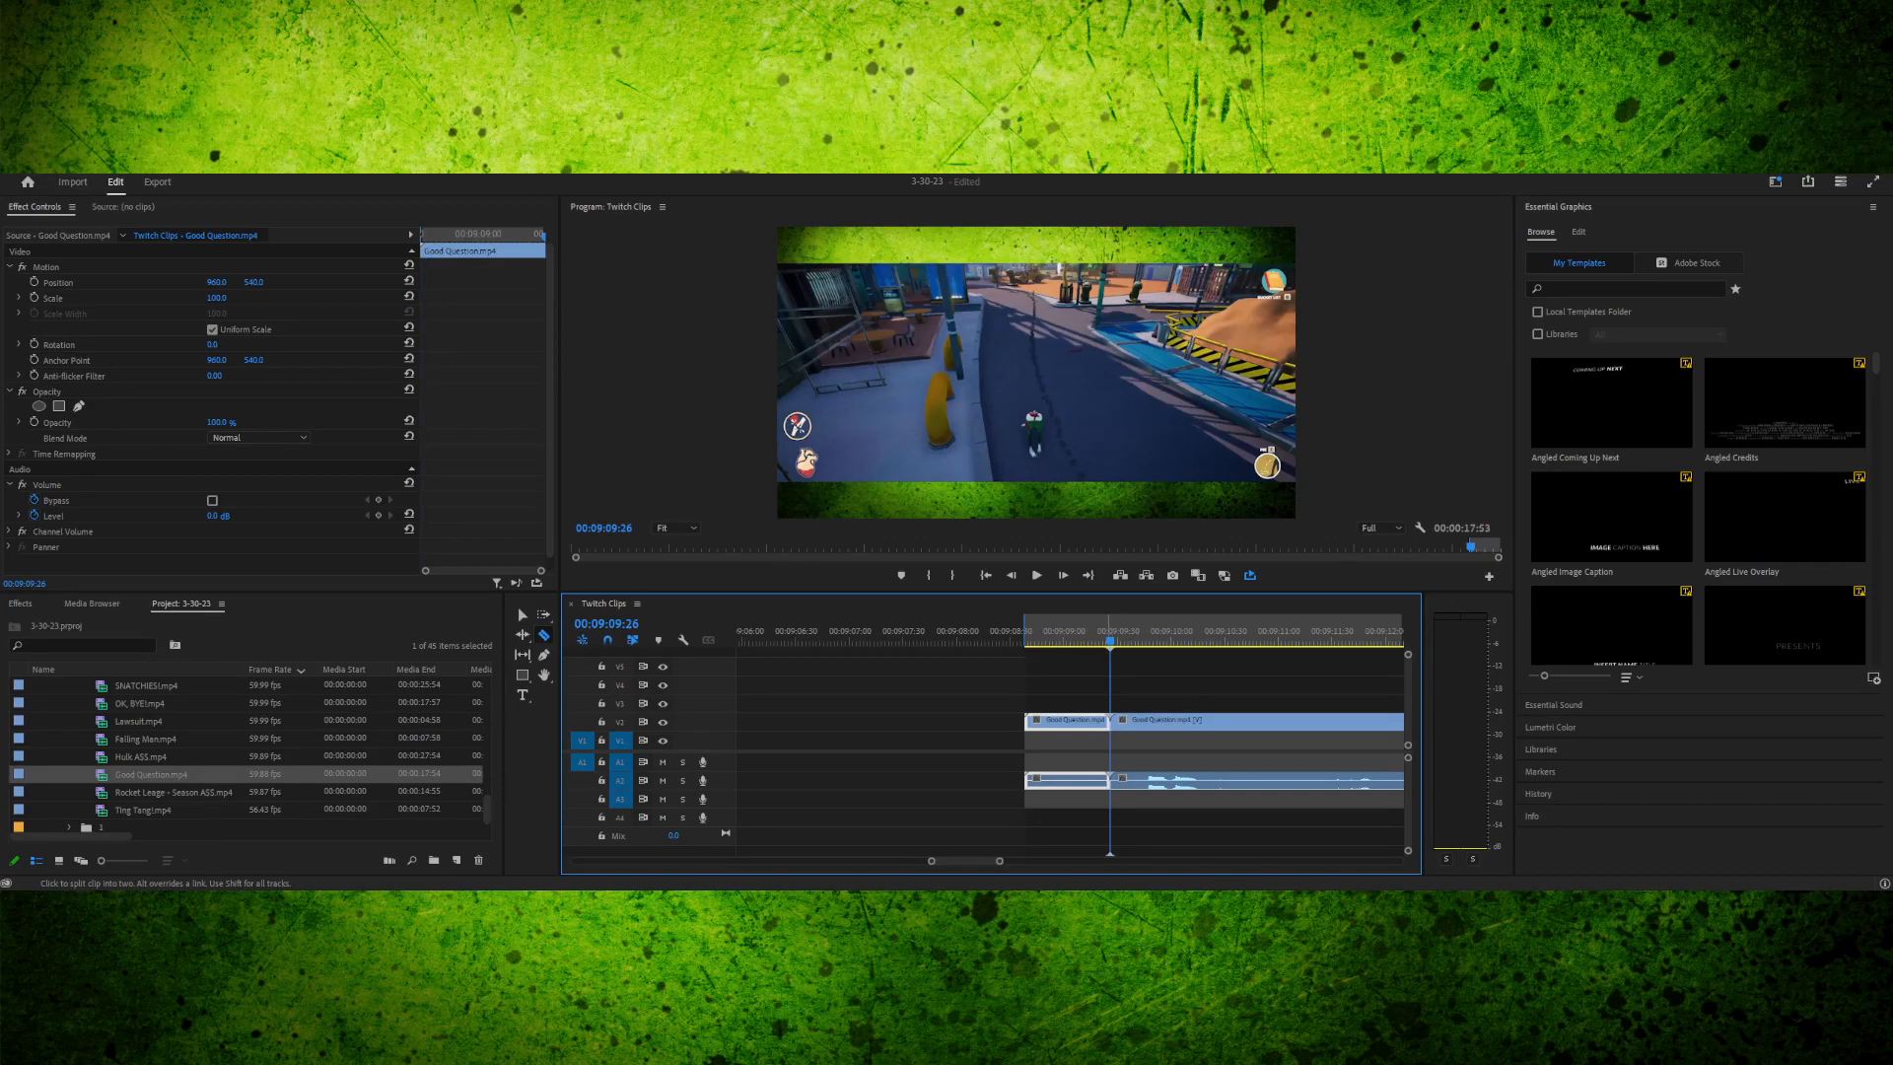
{"action": "left_click", "coordinate": [520, 610]}
{"action": "key", "text": "Delete"}
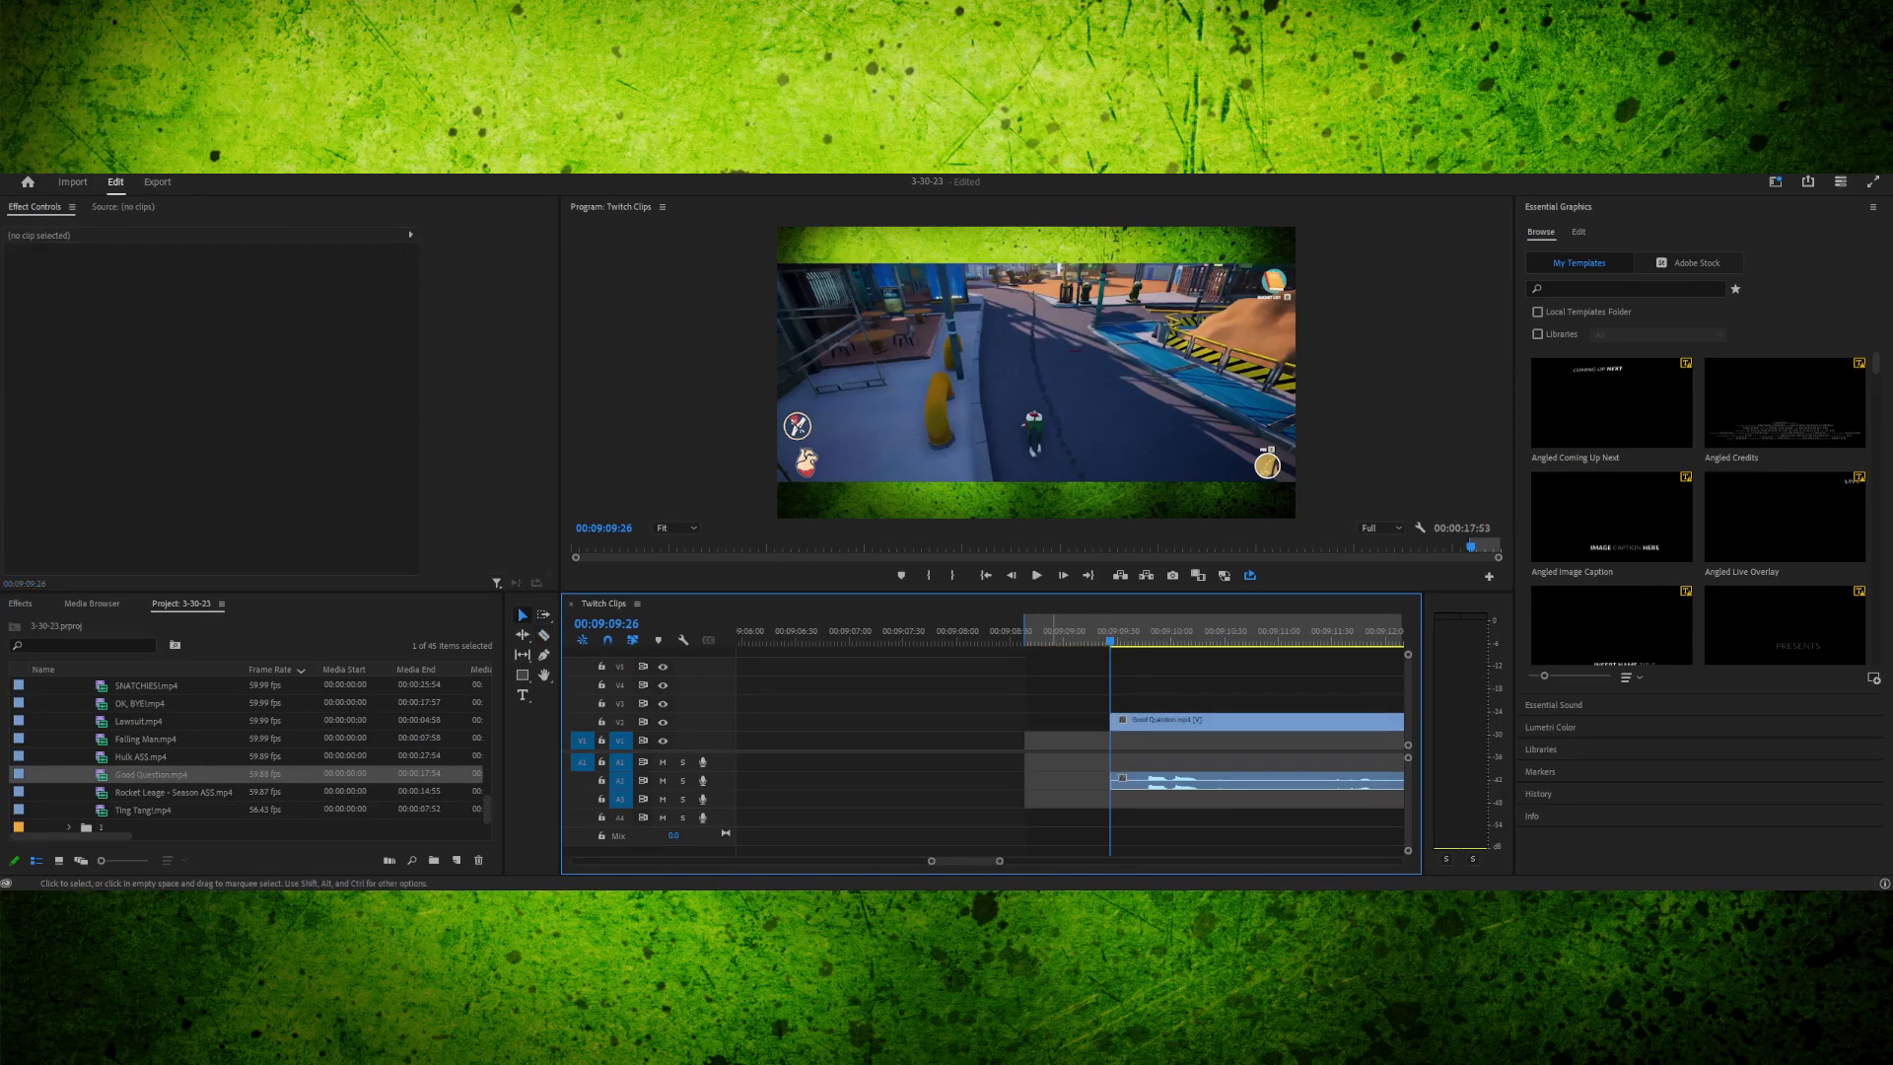
- Play back the opening of the trimmed Good Question.mp4 clip, checking its new start and the first car approach around 00:09:11:19
{"action": "key", "text": "Up"}
{"action": "key", "text": "space"}
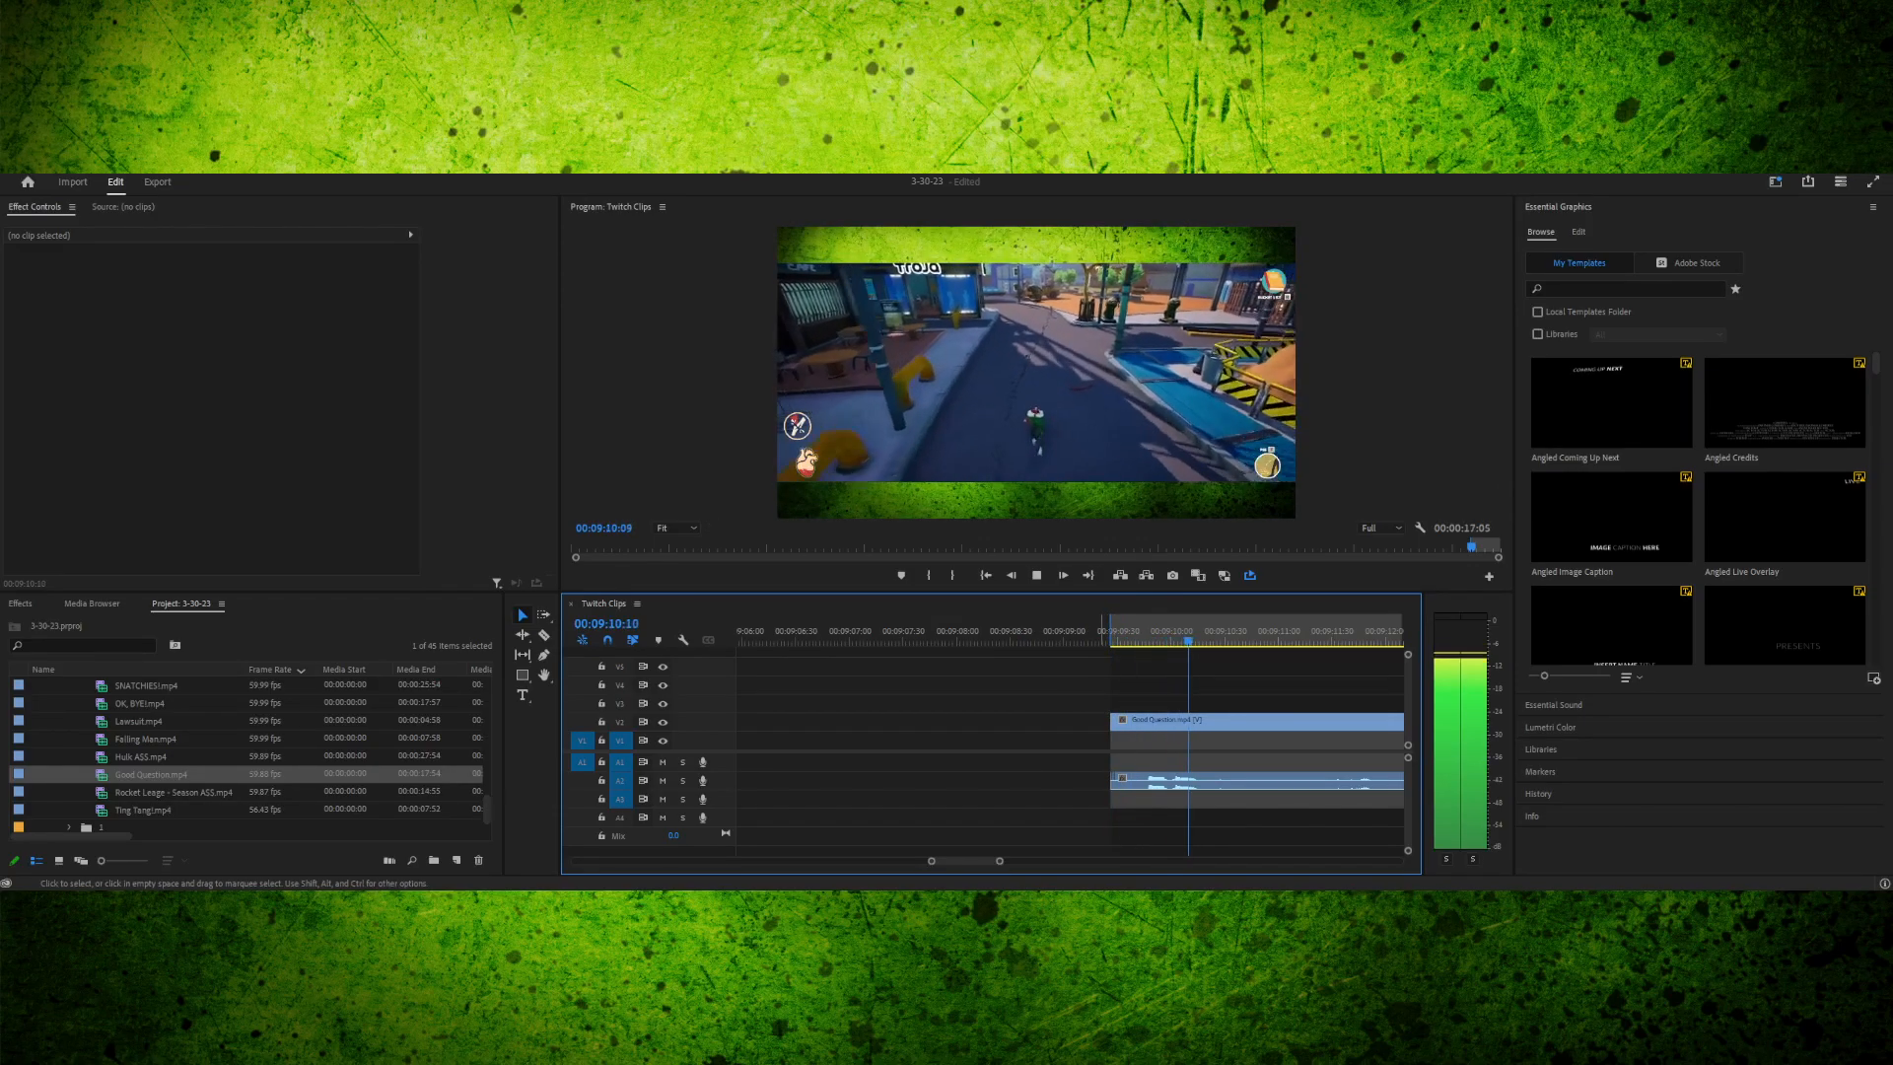
{"action": "key", "text": "space"}
{"action": "key", "text": "minus"}
{"action": "key", "text": "minus"}
{"action": "key", "text": "minus"}
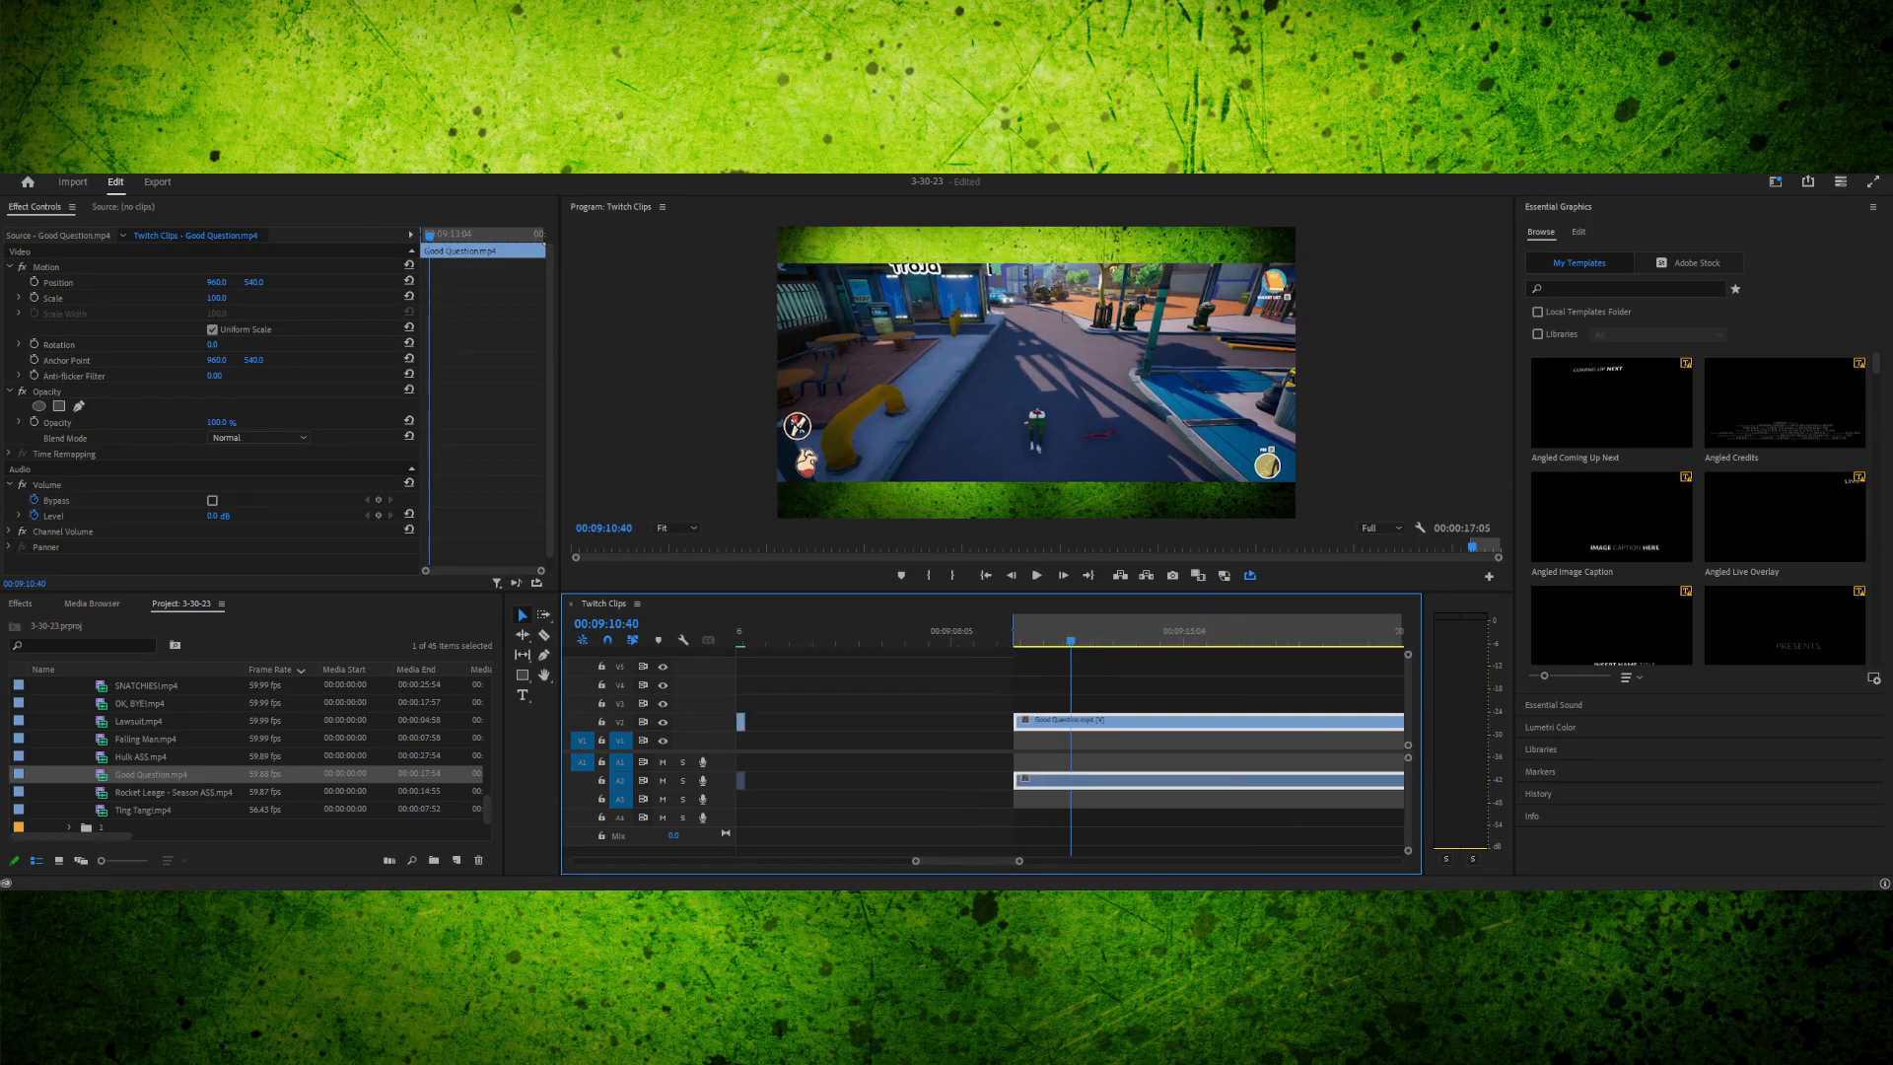
{"action": "left_click_drag", "start_coordinate": [1071, 634], "coordinate": [1049, 633]}
{"action": "key", "text": "space"}
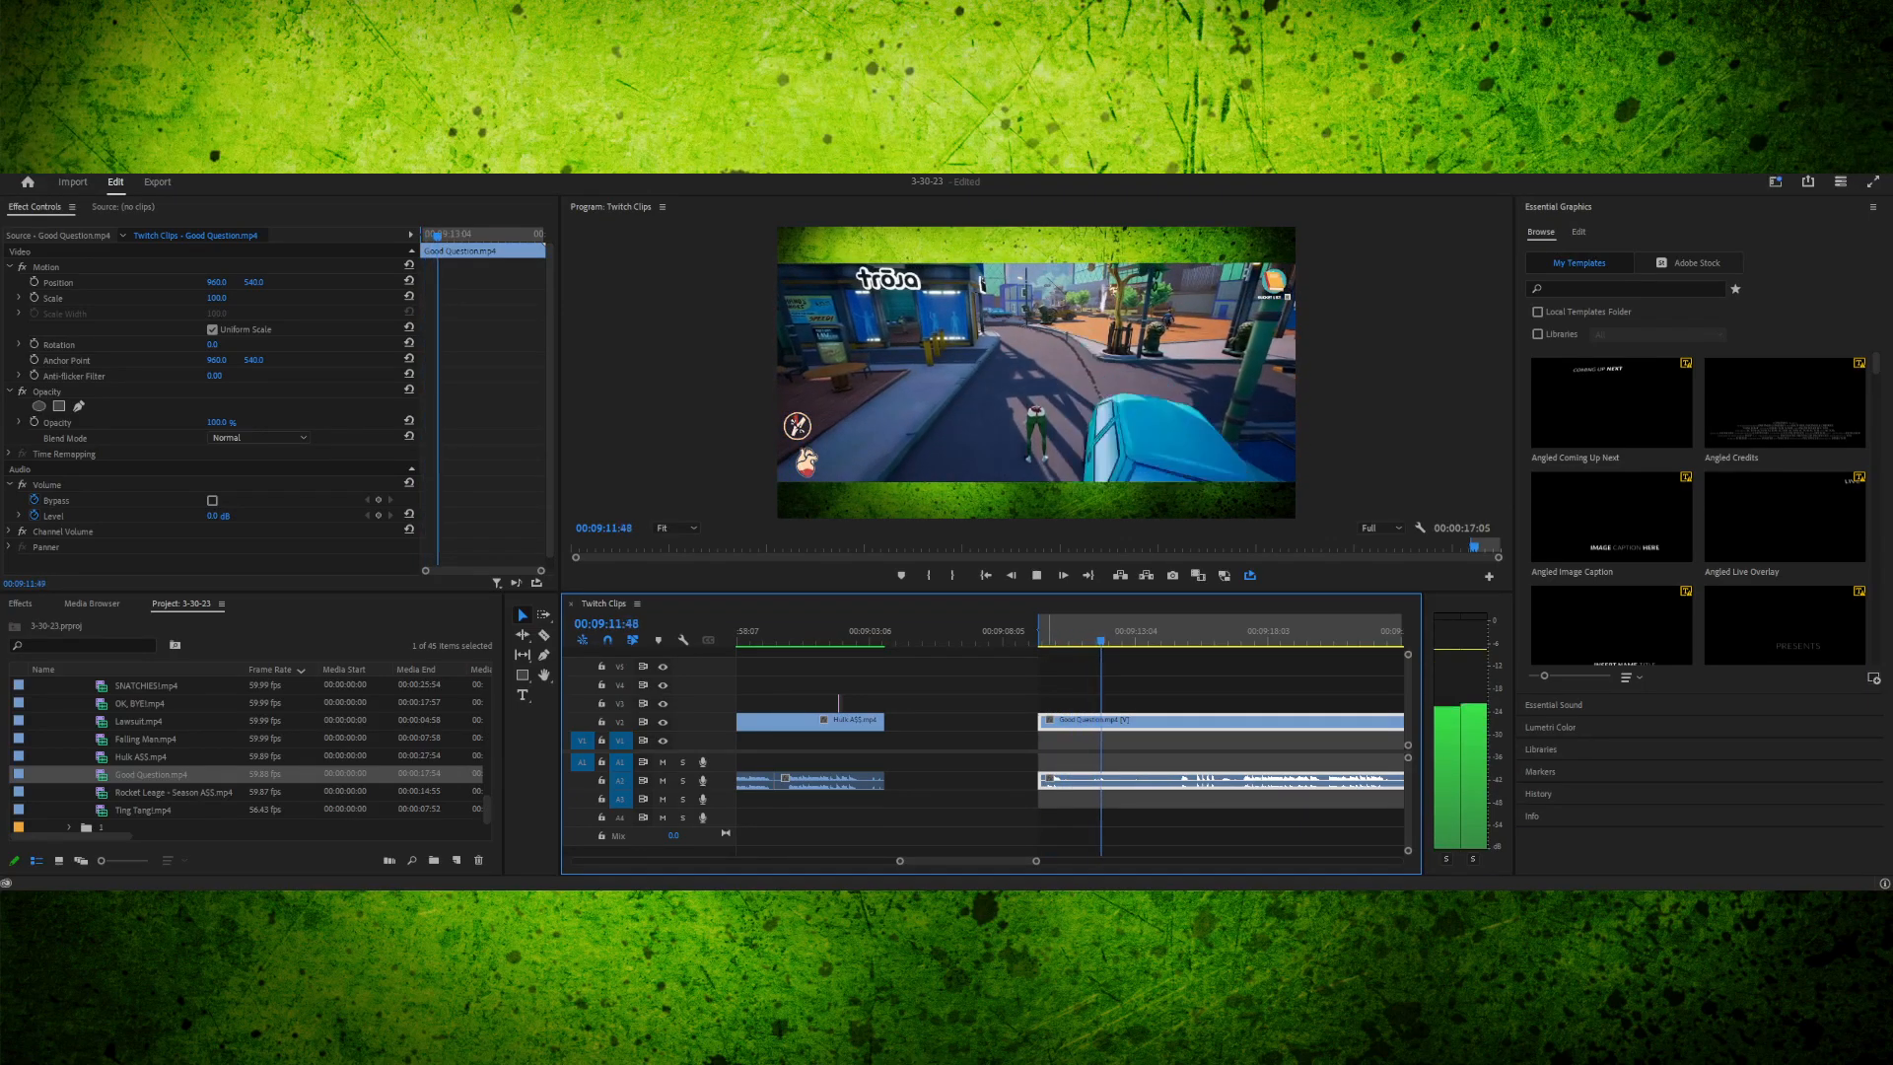
{"action": "key", "text": "space"}
{"action": "key", "text": "space"}
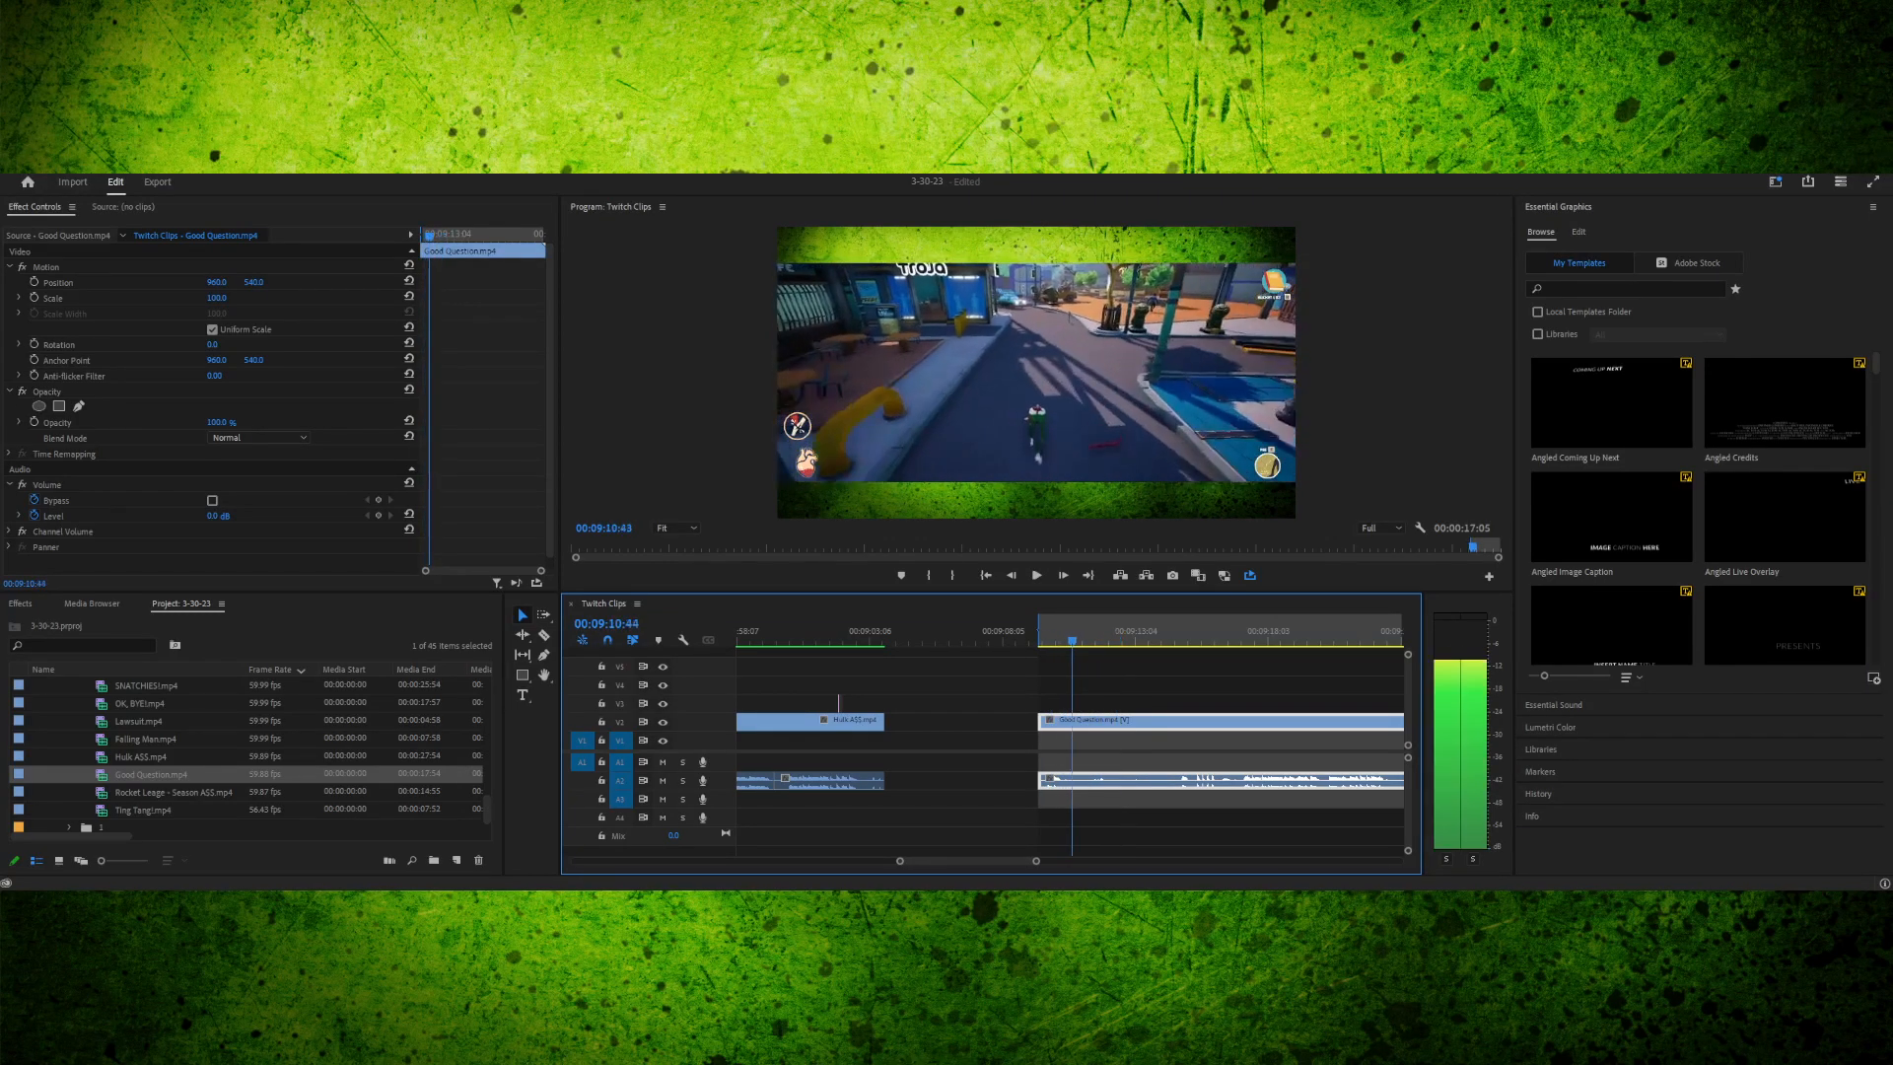
{"action": "key", "text": "Left"}
{"action": "key", "text": "Left"}
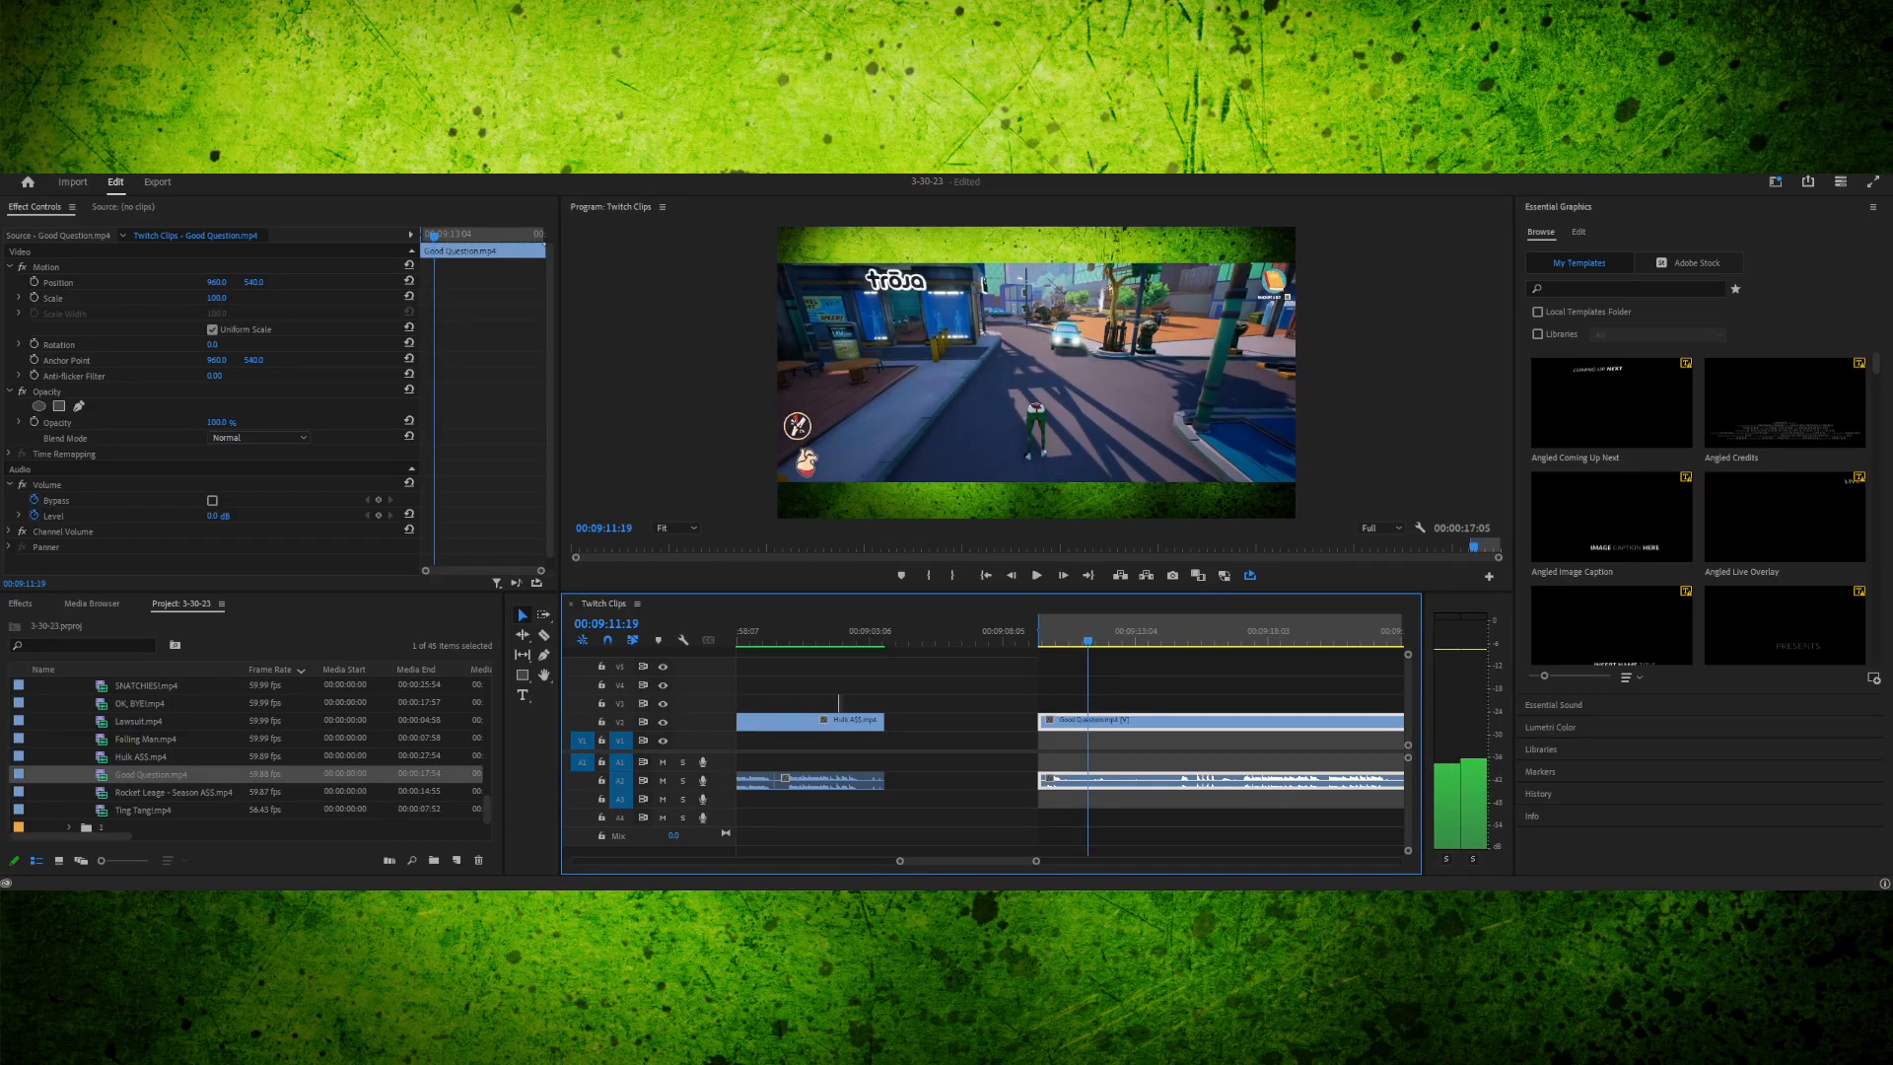
- Split the Good Question.mp4 clip at 00:09:12:11, just after the first car has passed
{"action": "key", "text": "space"}
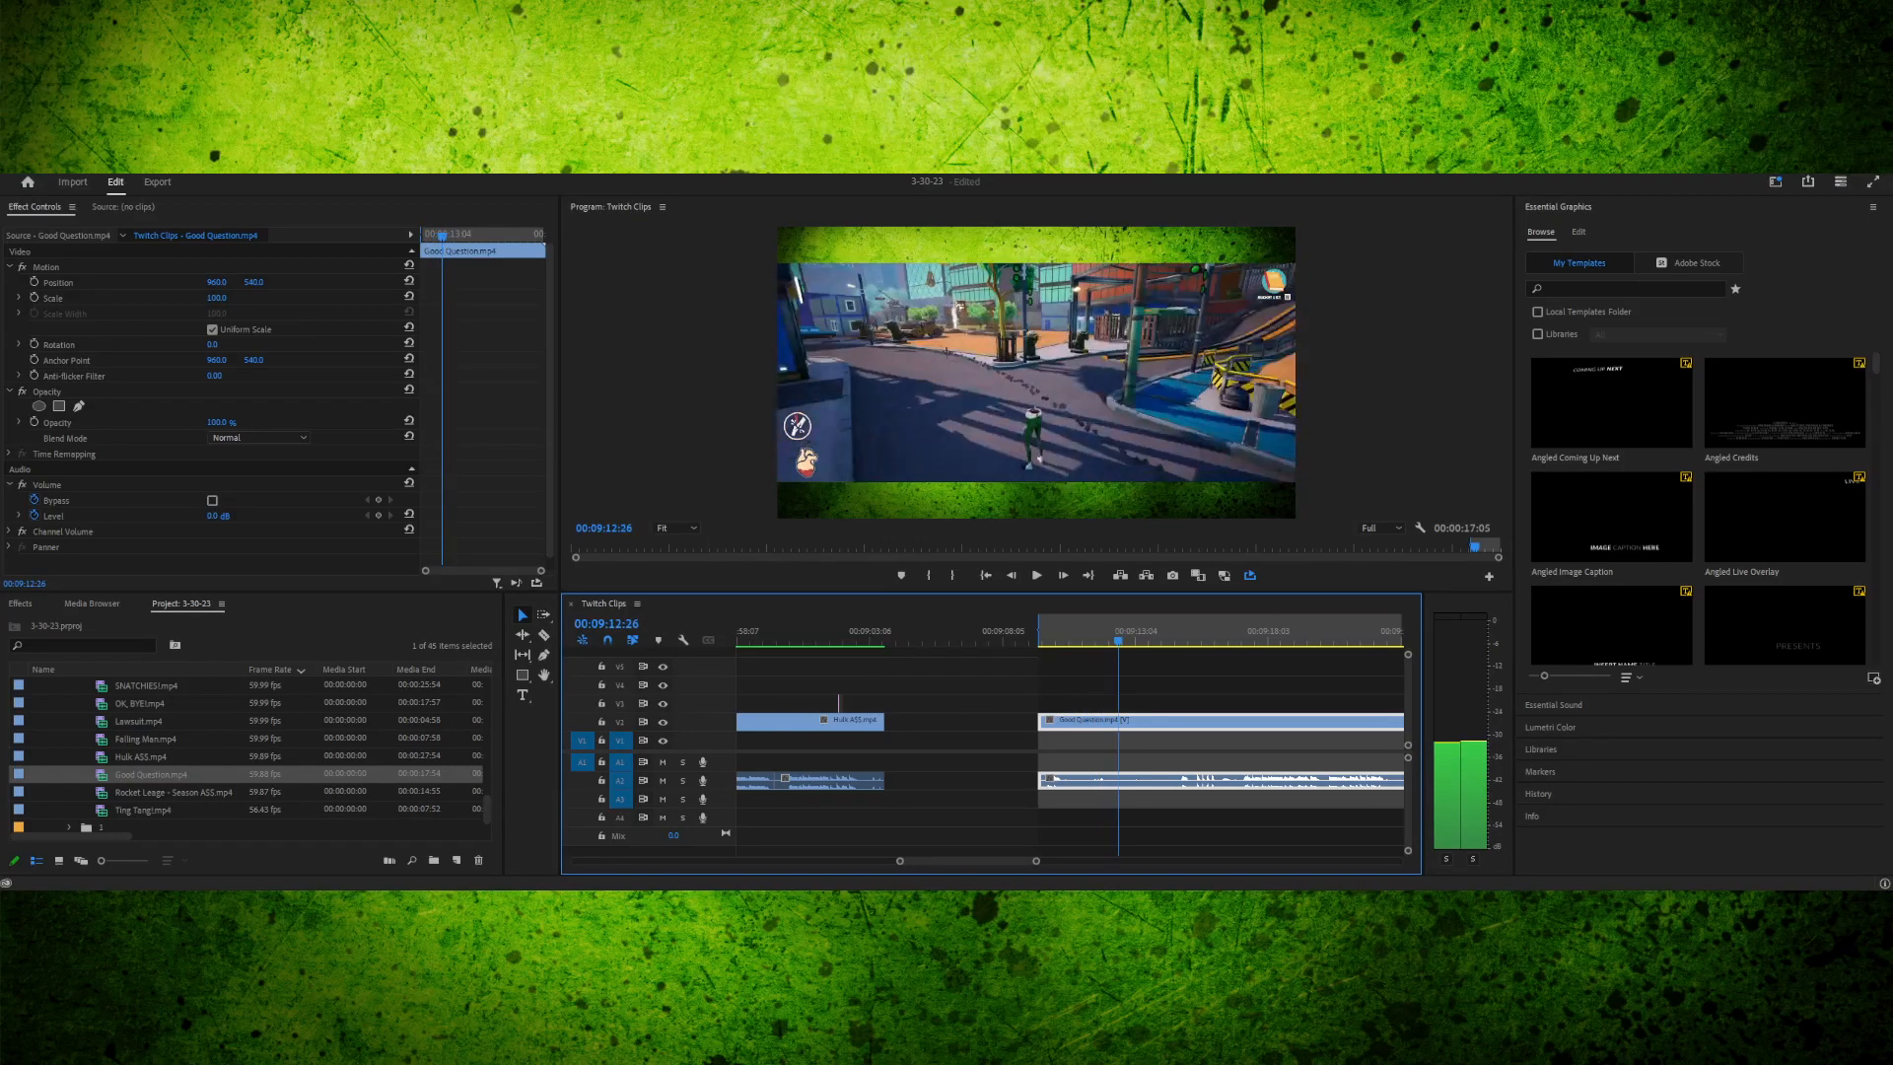
{"action": "mouse_move", "coordinate": [1128, 641]}
{"action": "left_mouse_down"}
{"action": "mouse_move", "coordinate": [1150, 641]}
{"action": "mouse_move", "coordinate": [1111, 641]}
{"action": "left_mouse_up"}
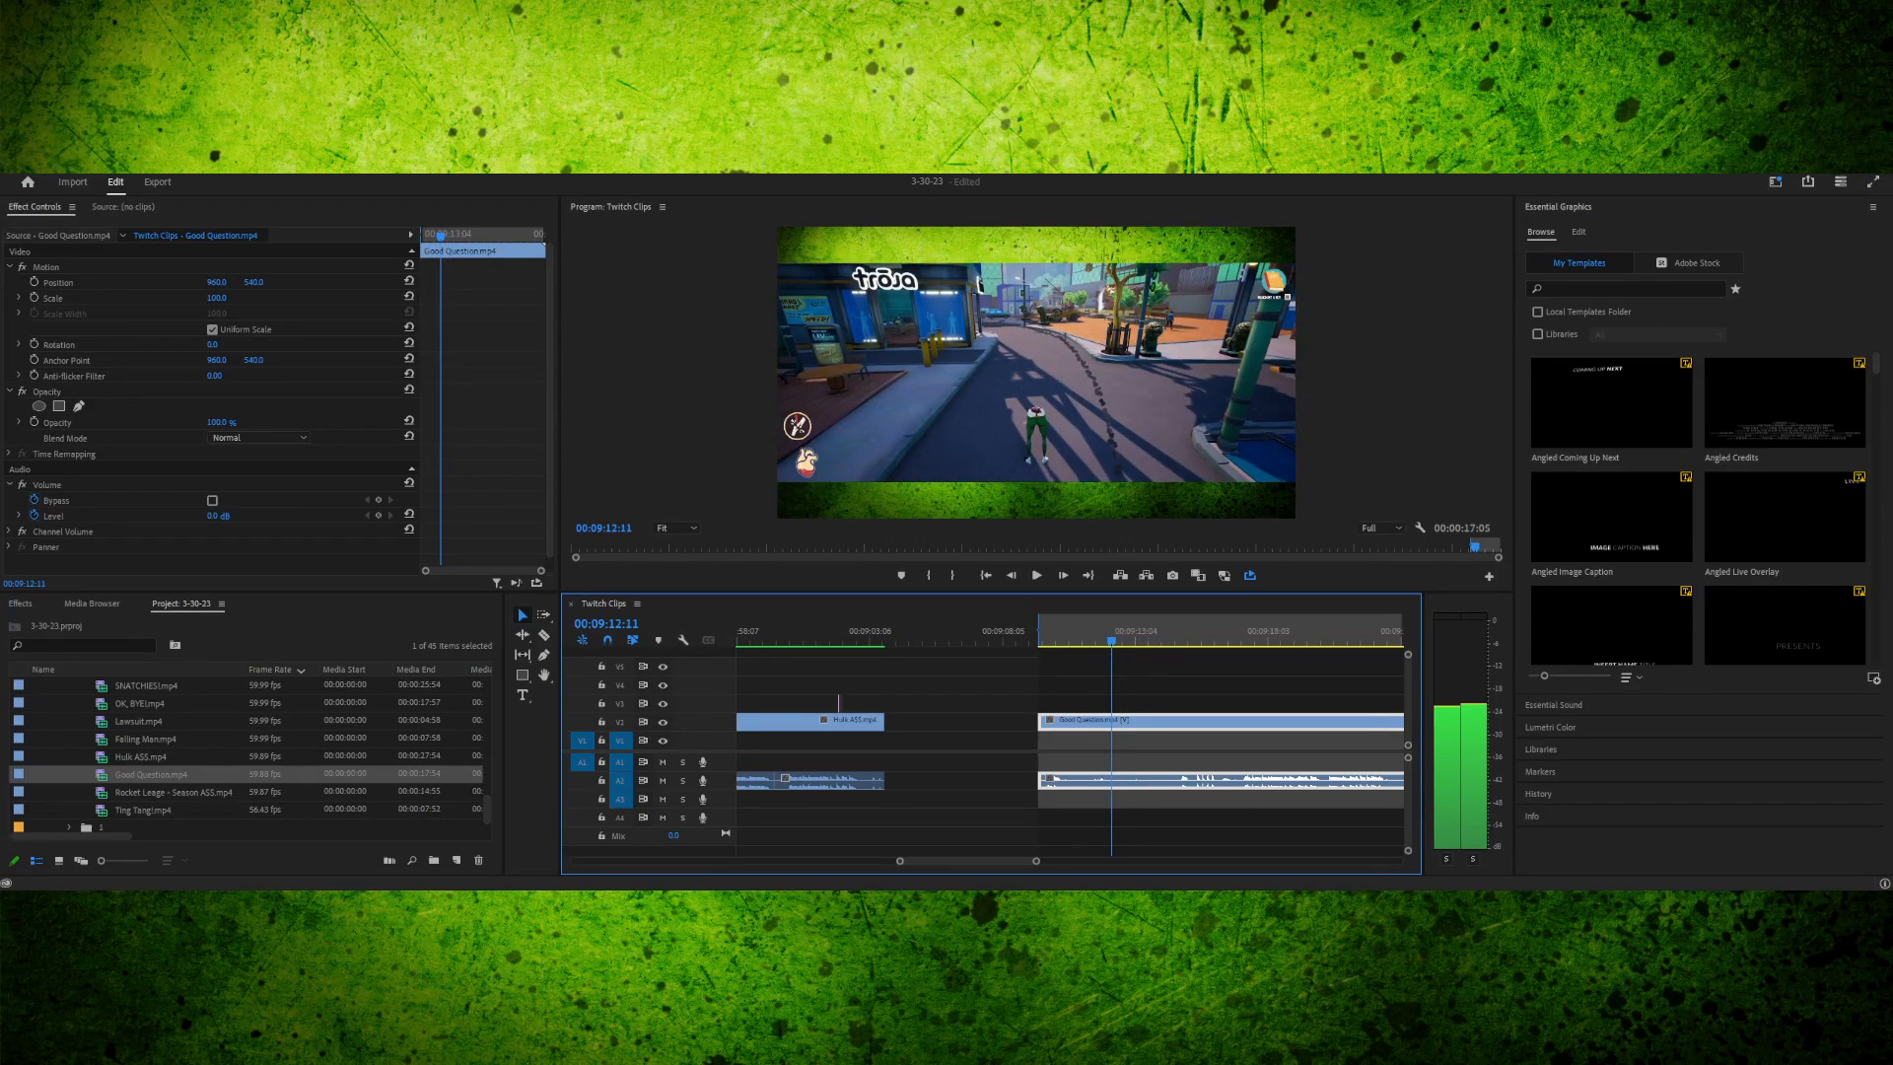
{"action": "key", "text": "c"}
{"action": "left_click", "coordinate": [1111, 720]}
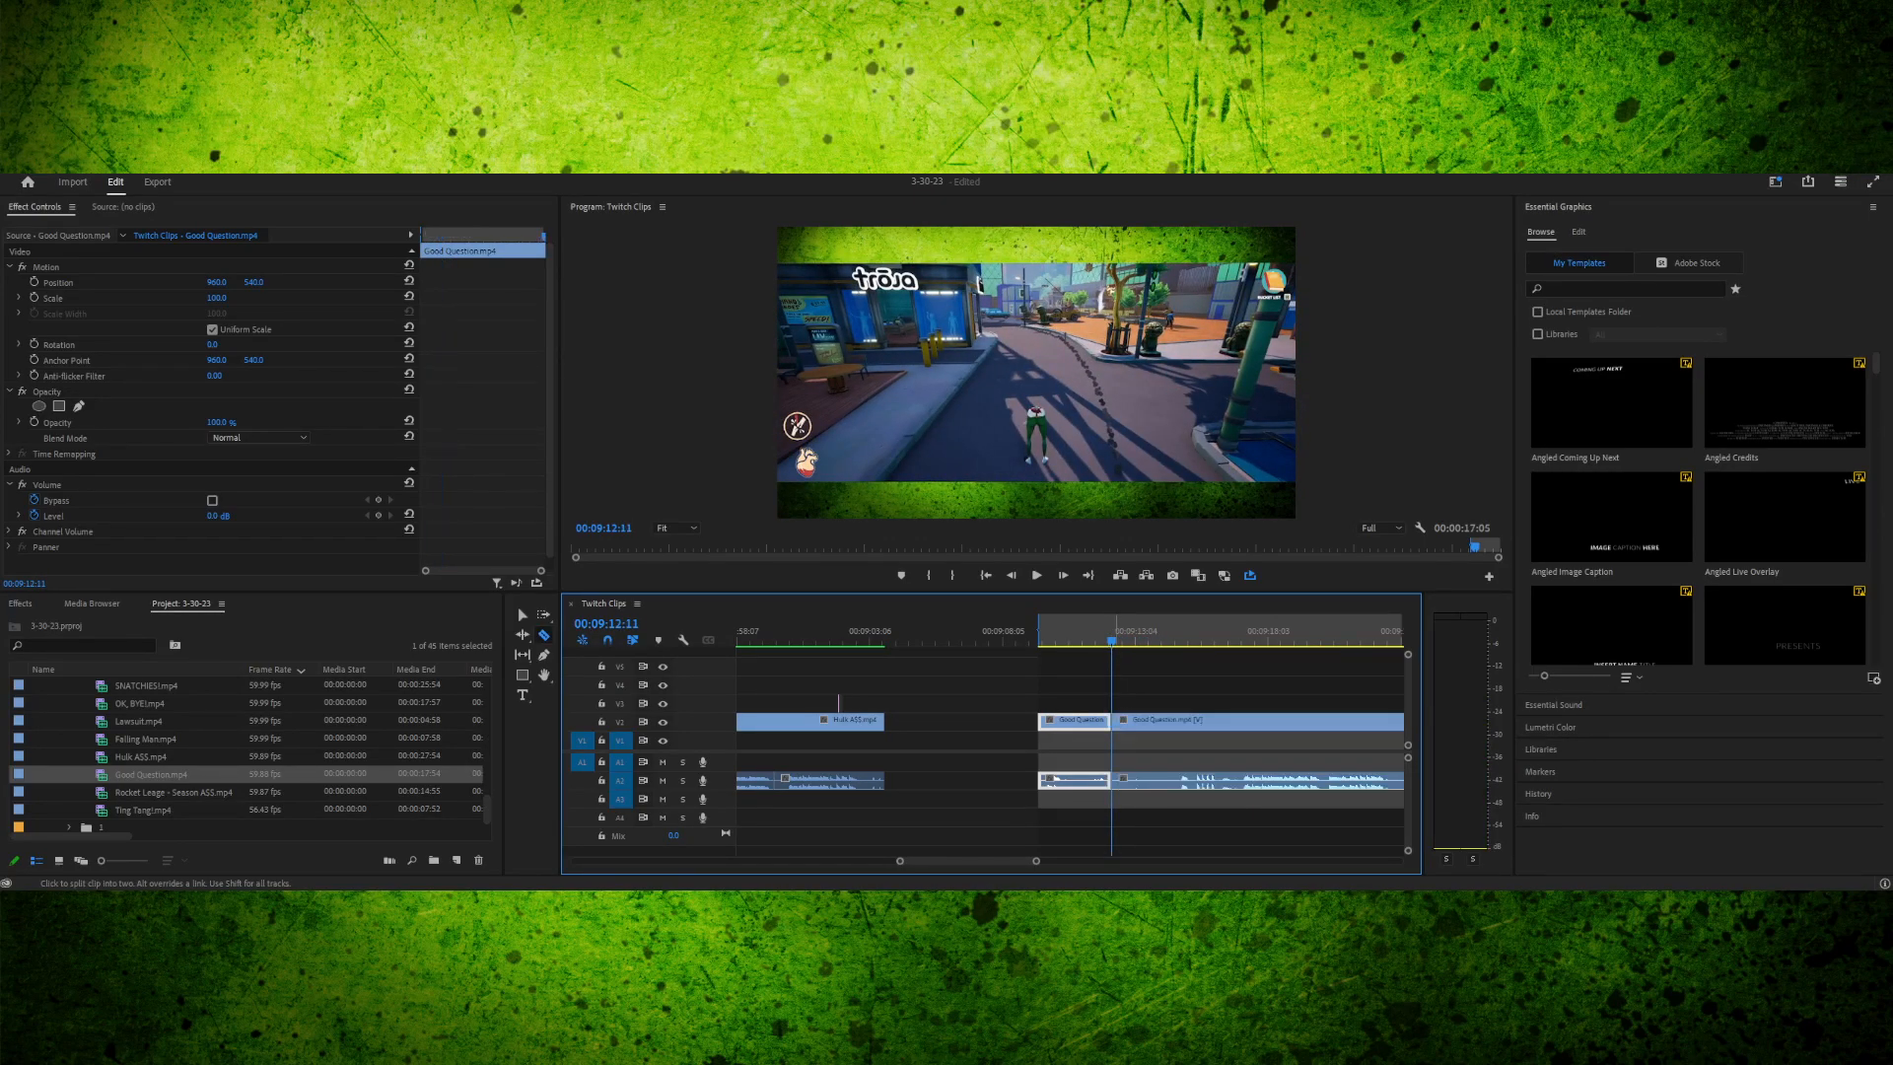
{"action": "key", "text": "v"}
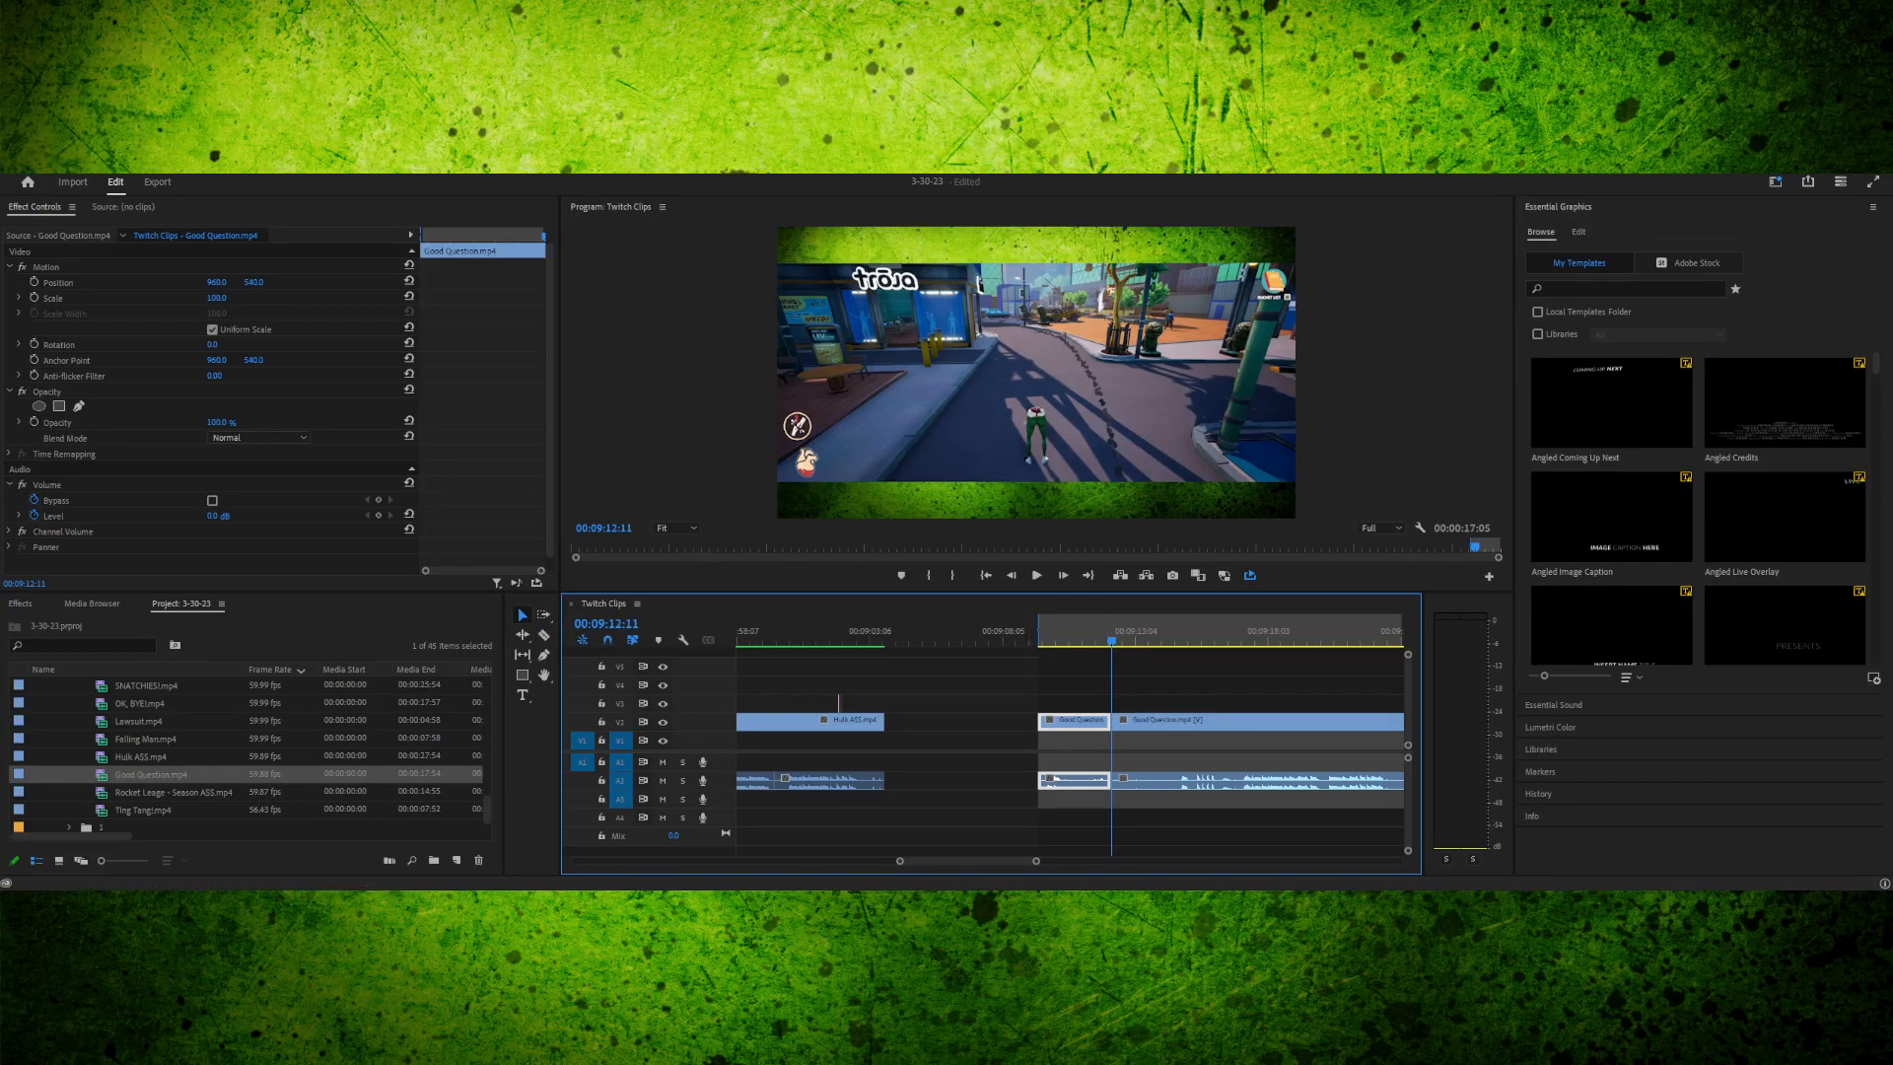
- Unlink the video and audio of the opening Good Question.mp4 section that ends at 00:09:12:11
{"action": "left_click_drag", "start_coordinate": [1036, 861], "coordinate": [1005, 861]}
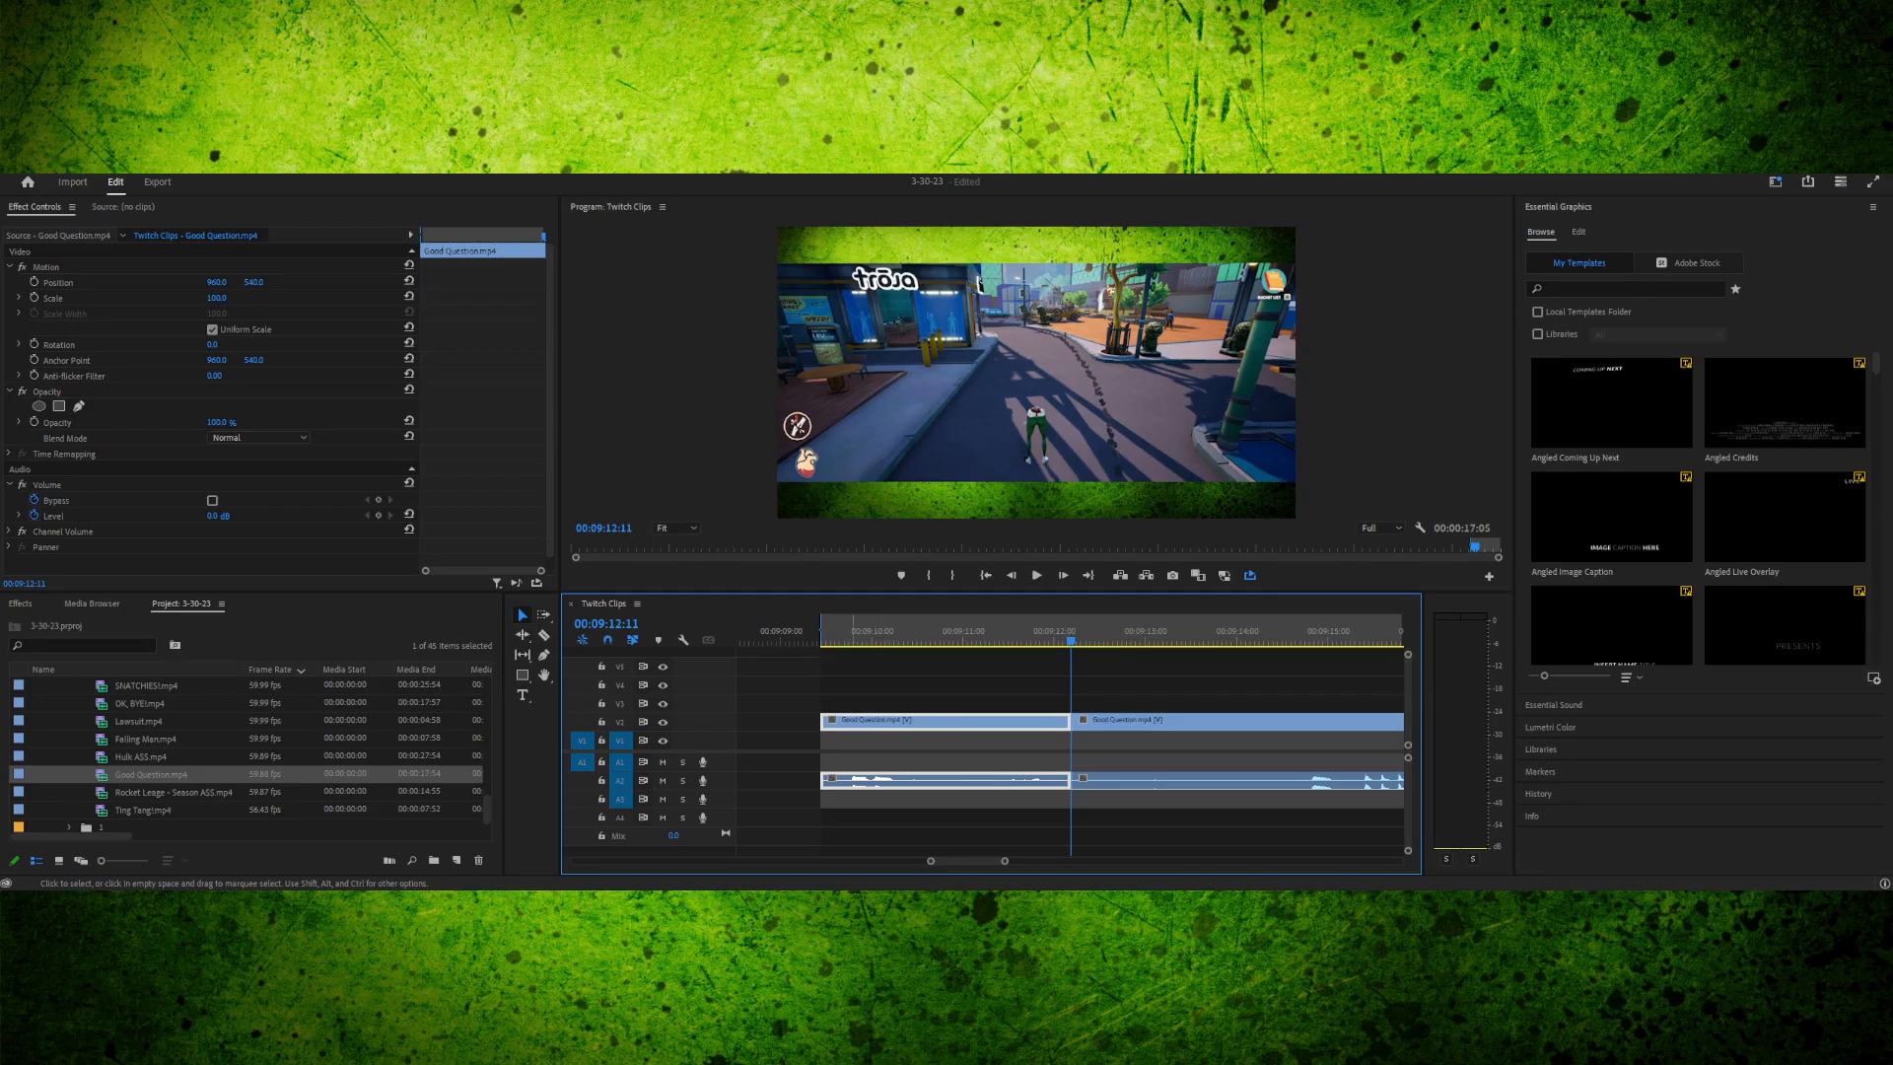
{"action": "key", "text": "Up"}
{"action": "key", "text": "space"}
{"action": "left_click_drag", "start_coordinate": [826, 633], "coordinate": [854, 633]}
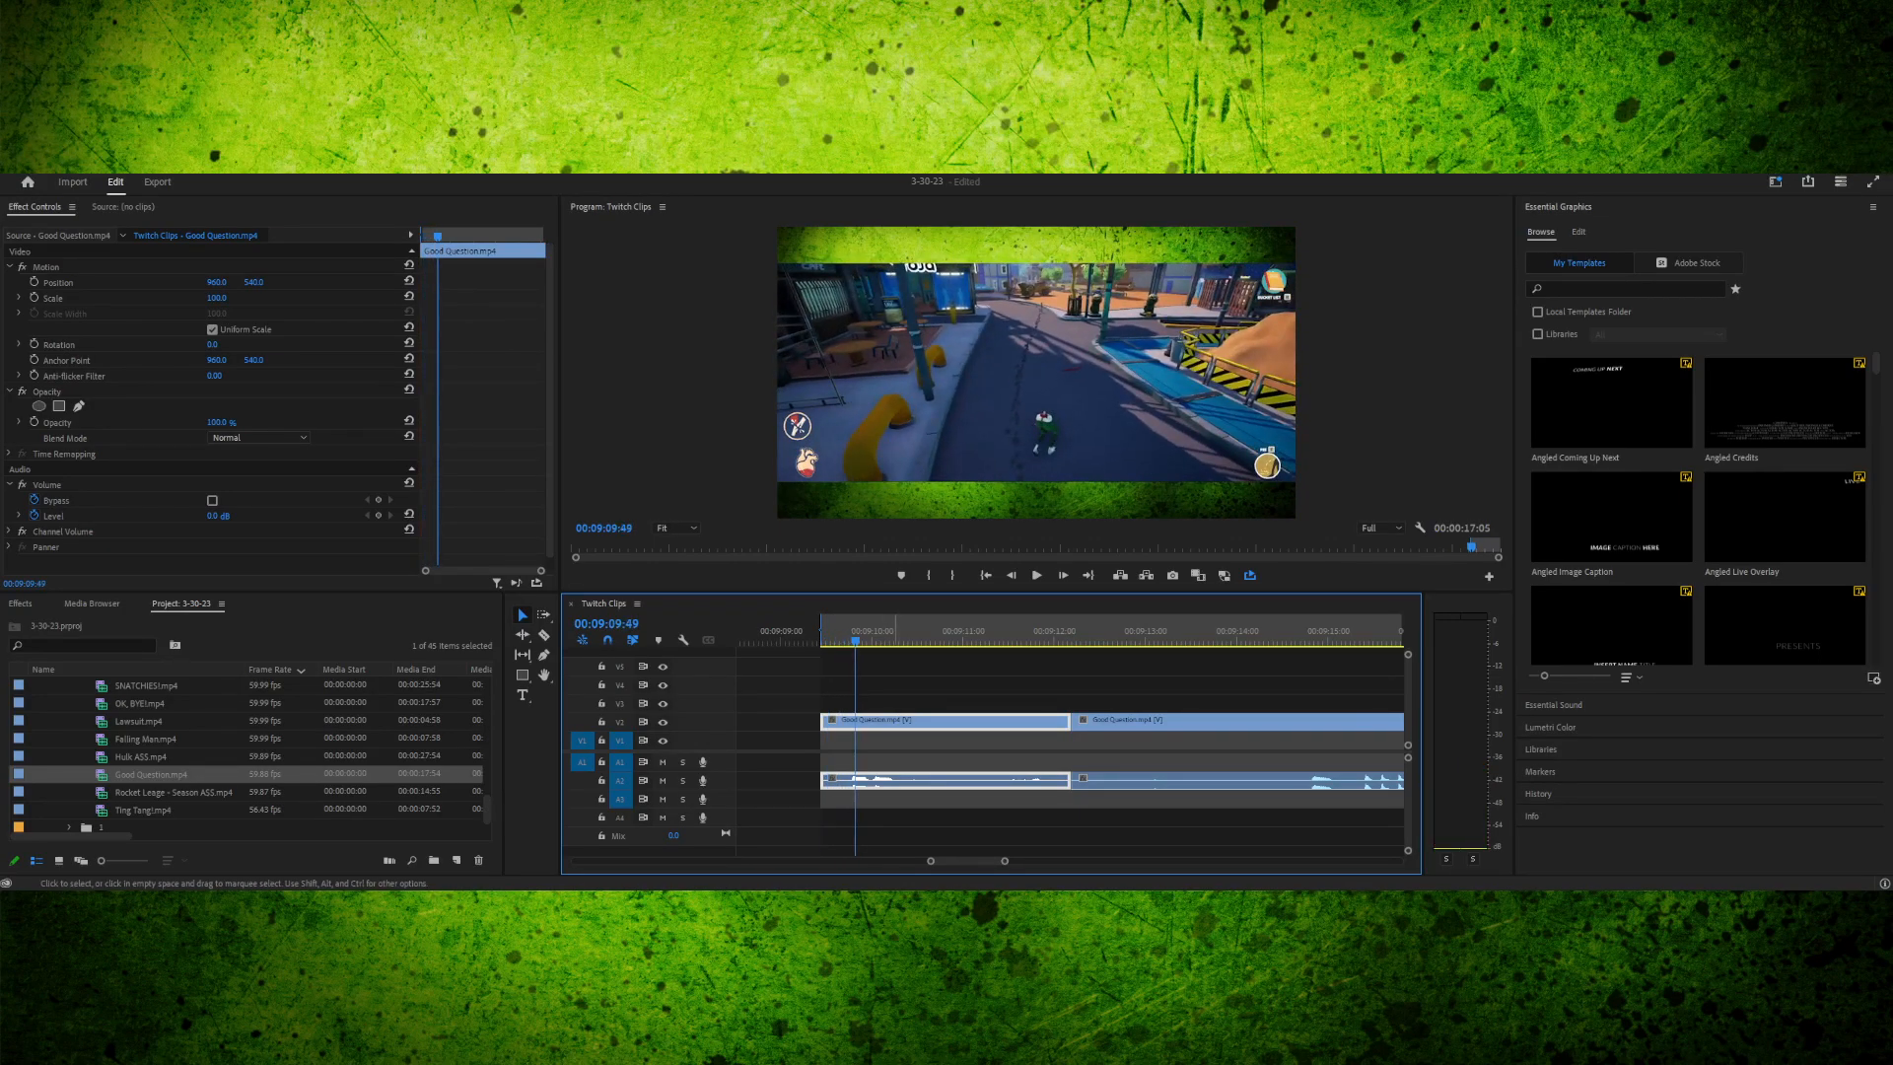
{"action": "key", "text": "ctrl+l"}
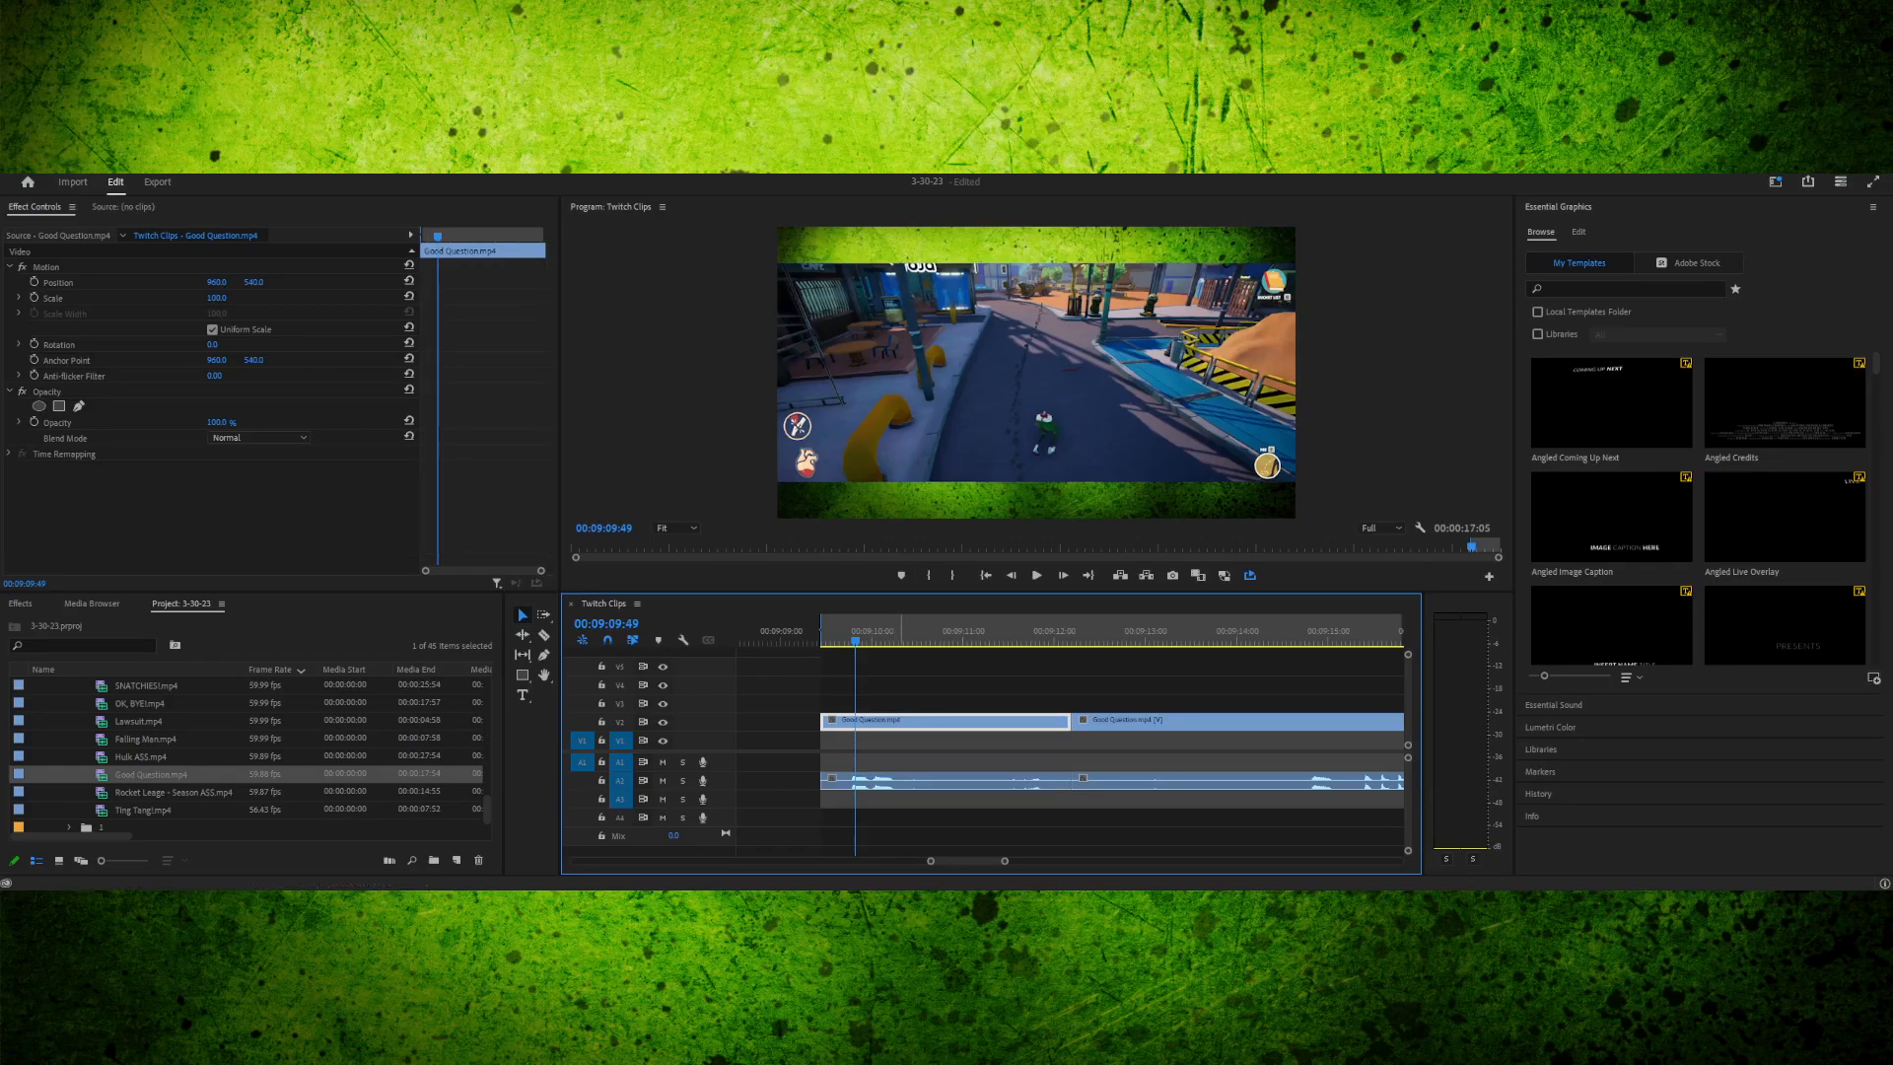
- Cut the opening section's unlinked audio at 00:09:10:16 and 00:09:11:05, leaving its video uncut
{"action": "key", "text": "Left"}
{"action": "key", "text": "Left"}
{"action": "key", "text": "Left"}
{"action": "key", "text": "Left"}
{"action": "key", "text": "Left"}
{"action": "left_click_drag", "start_coordinate": [848, 633], "coordinate": [971, 633]}
{"action": "key", "text": "c"}
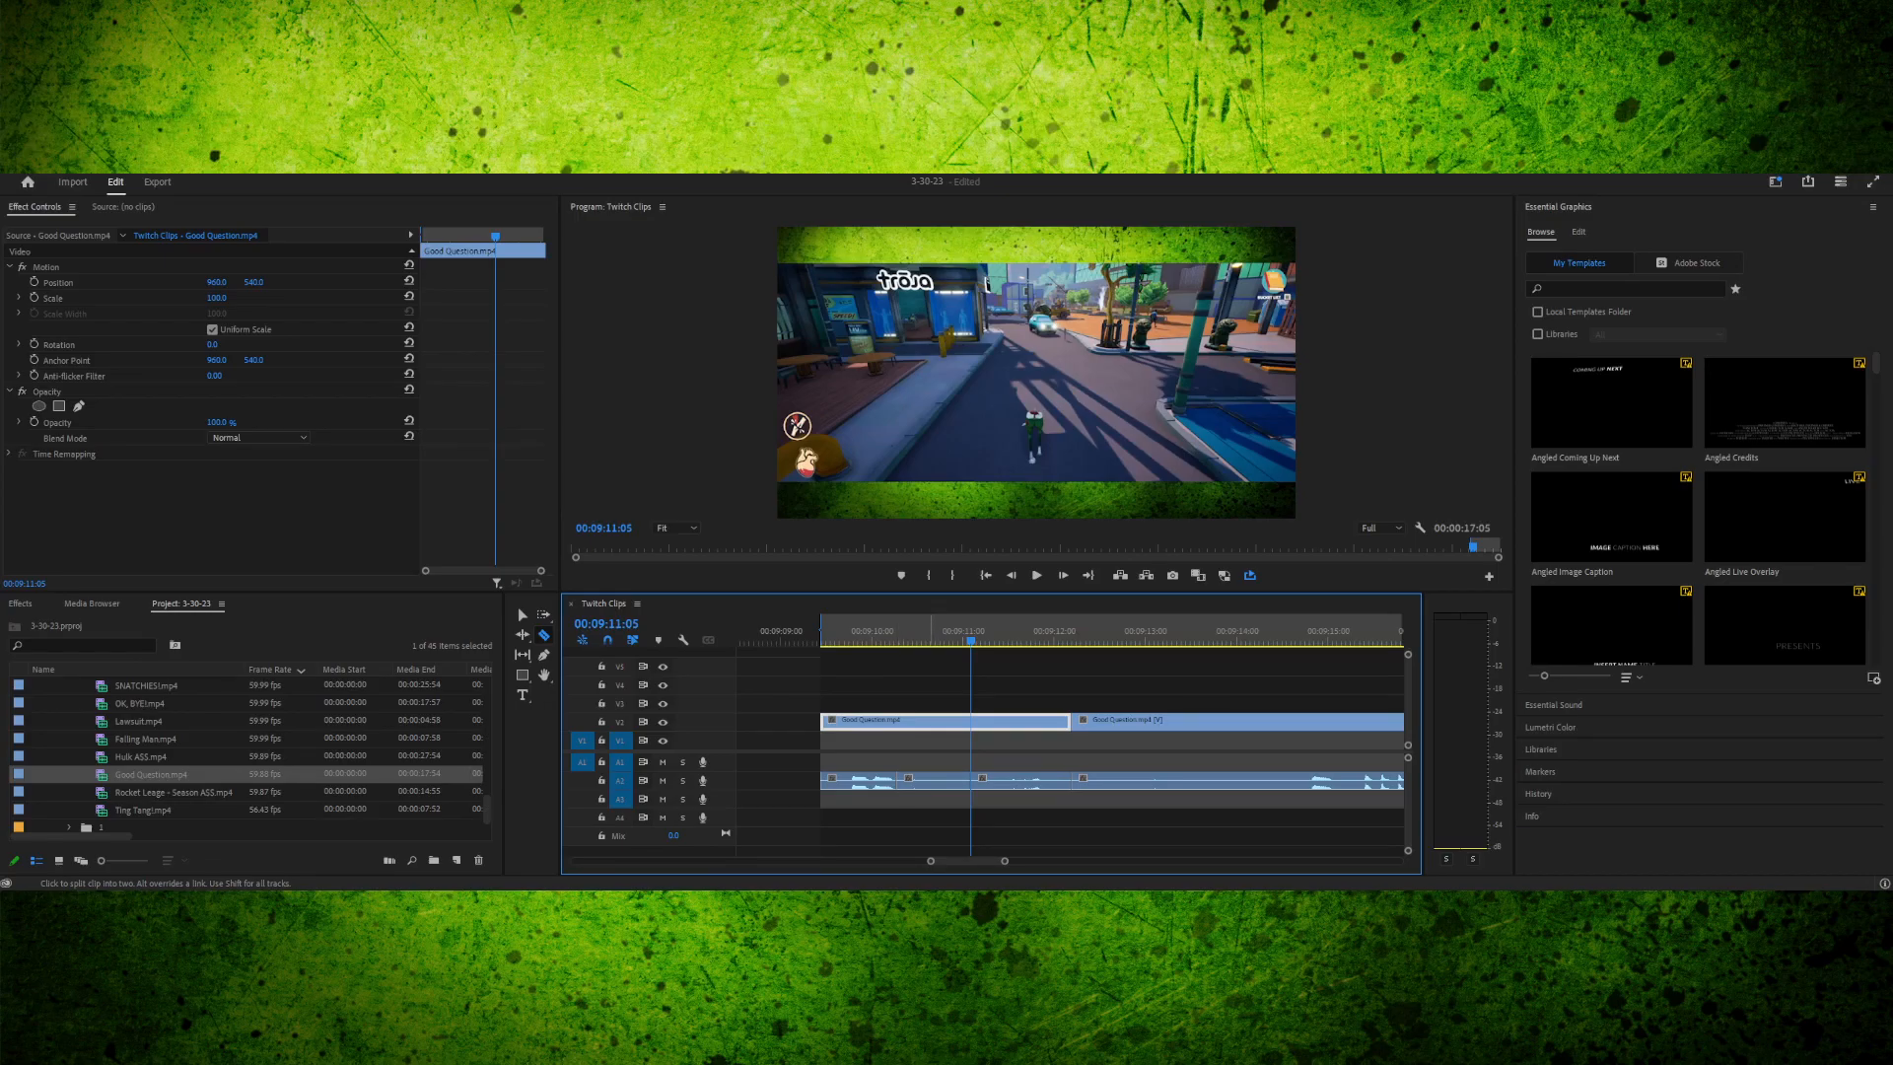
{"action": "key", "text": "v"}
- Shift the opening audio piece to span 00:09:10:16 to 00:09:11:05 and delete the displaced audio piece on the track below
{"action": "mouse_move", "coordinate": [919, 781]}
{"action": "left_mouse_down"}
{"action": "mouse_move", "coordinate": [920, 800]}
{"action": "mouse_move", "coordinate": [929, 781]}
{"action": "left_mouse_up"}
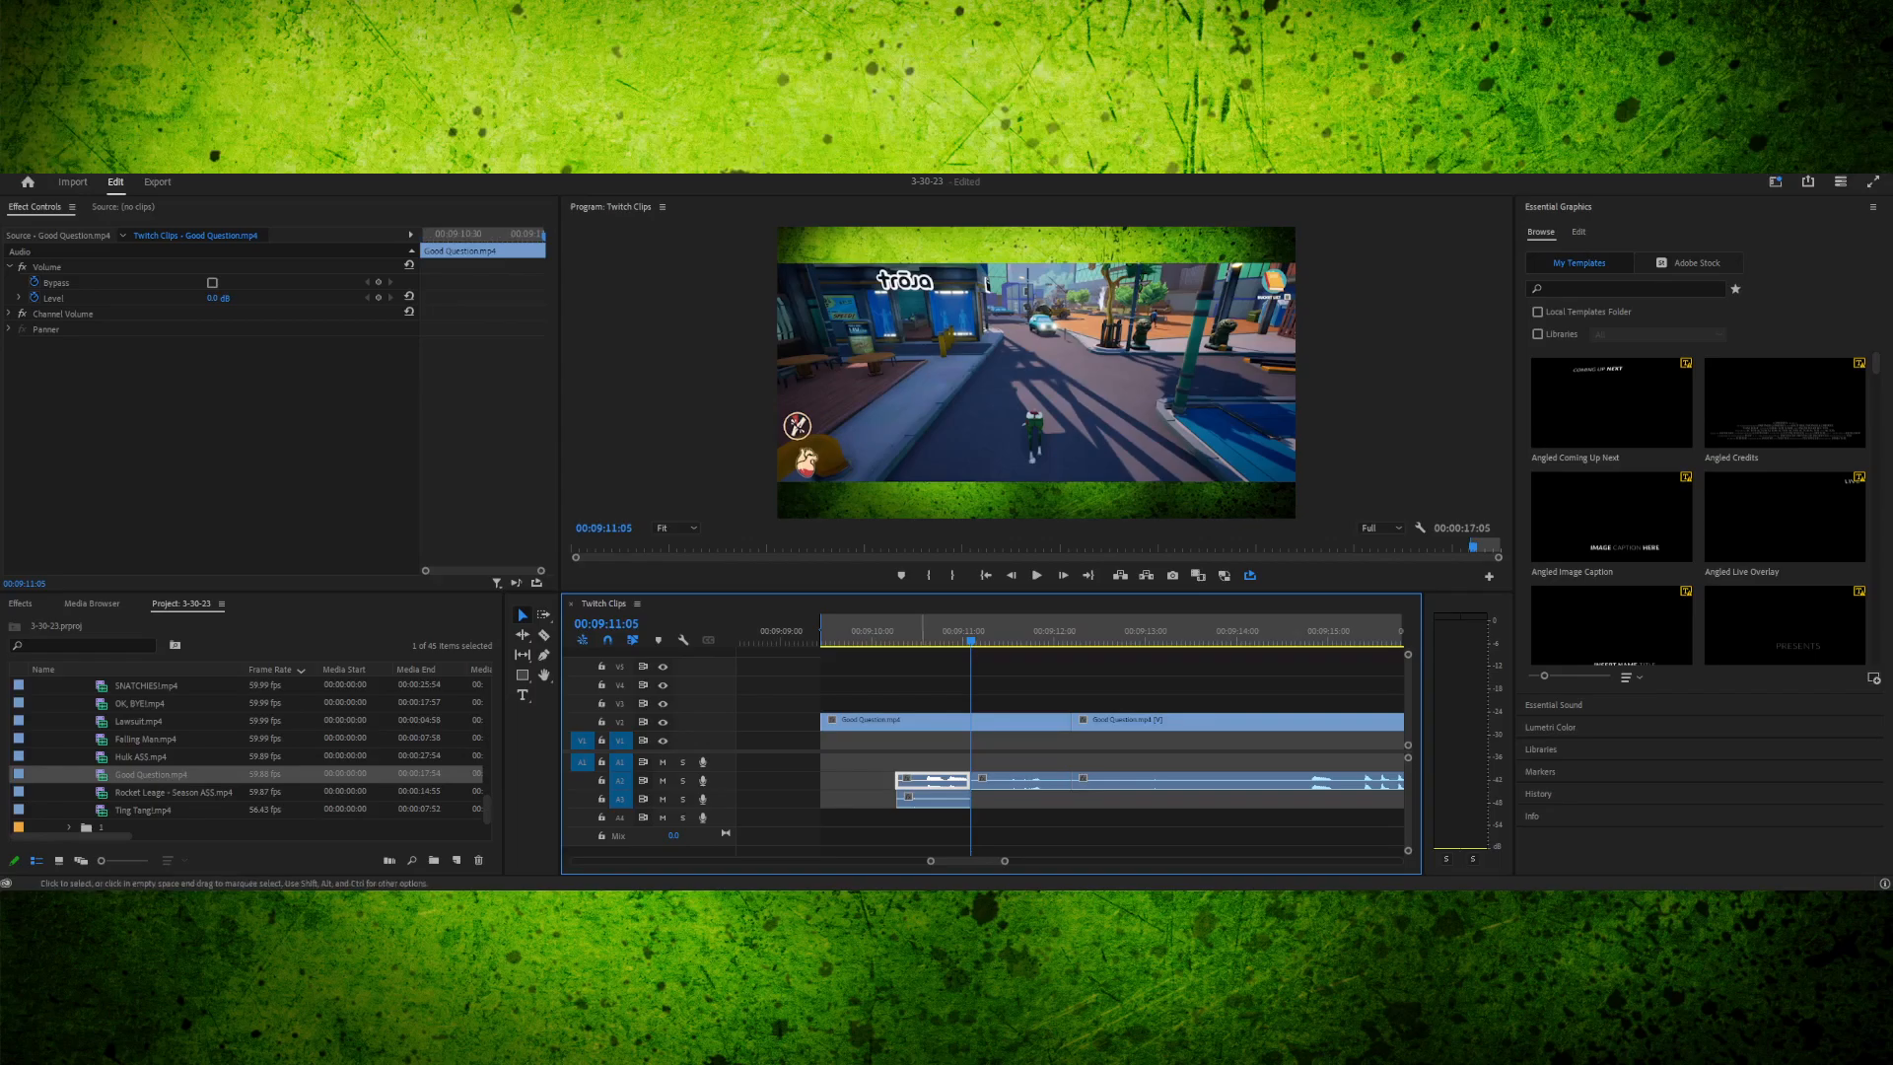
{"action": "left_click", "coordinate": [933, 800]}
{"action": "key", "text": "Delete"}
- Split the opening video at 00:09:10:16, where the shifted audio starts, and delete the video before the cut
{"action": "key", "text": "c"}
{"action": "left_click", "coordinate": [895, 720]}
{"action": "key", "text": "v"}
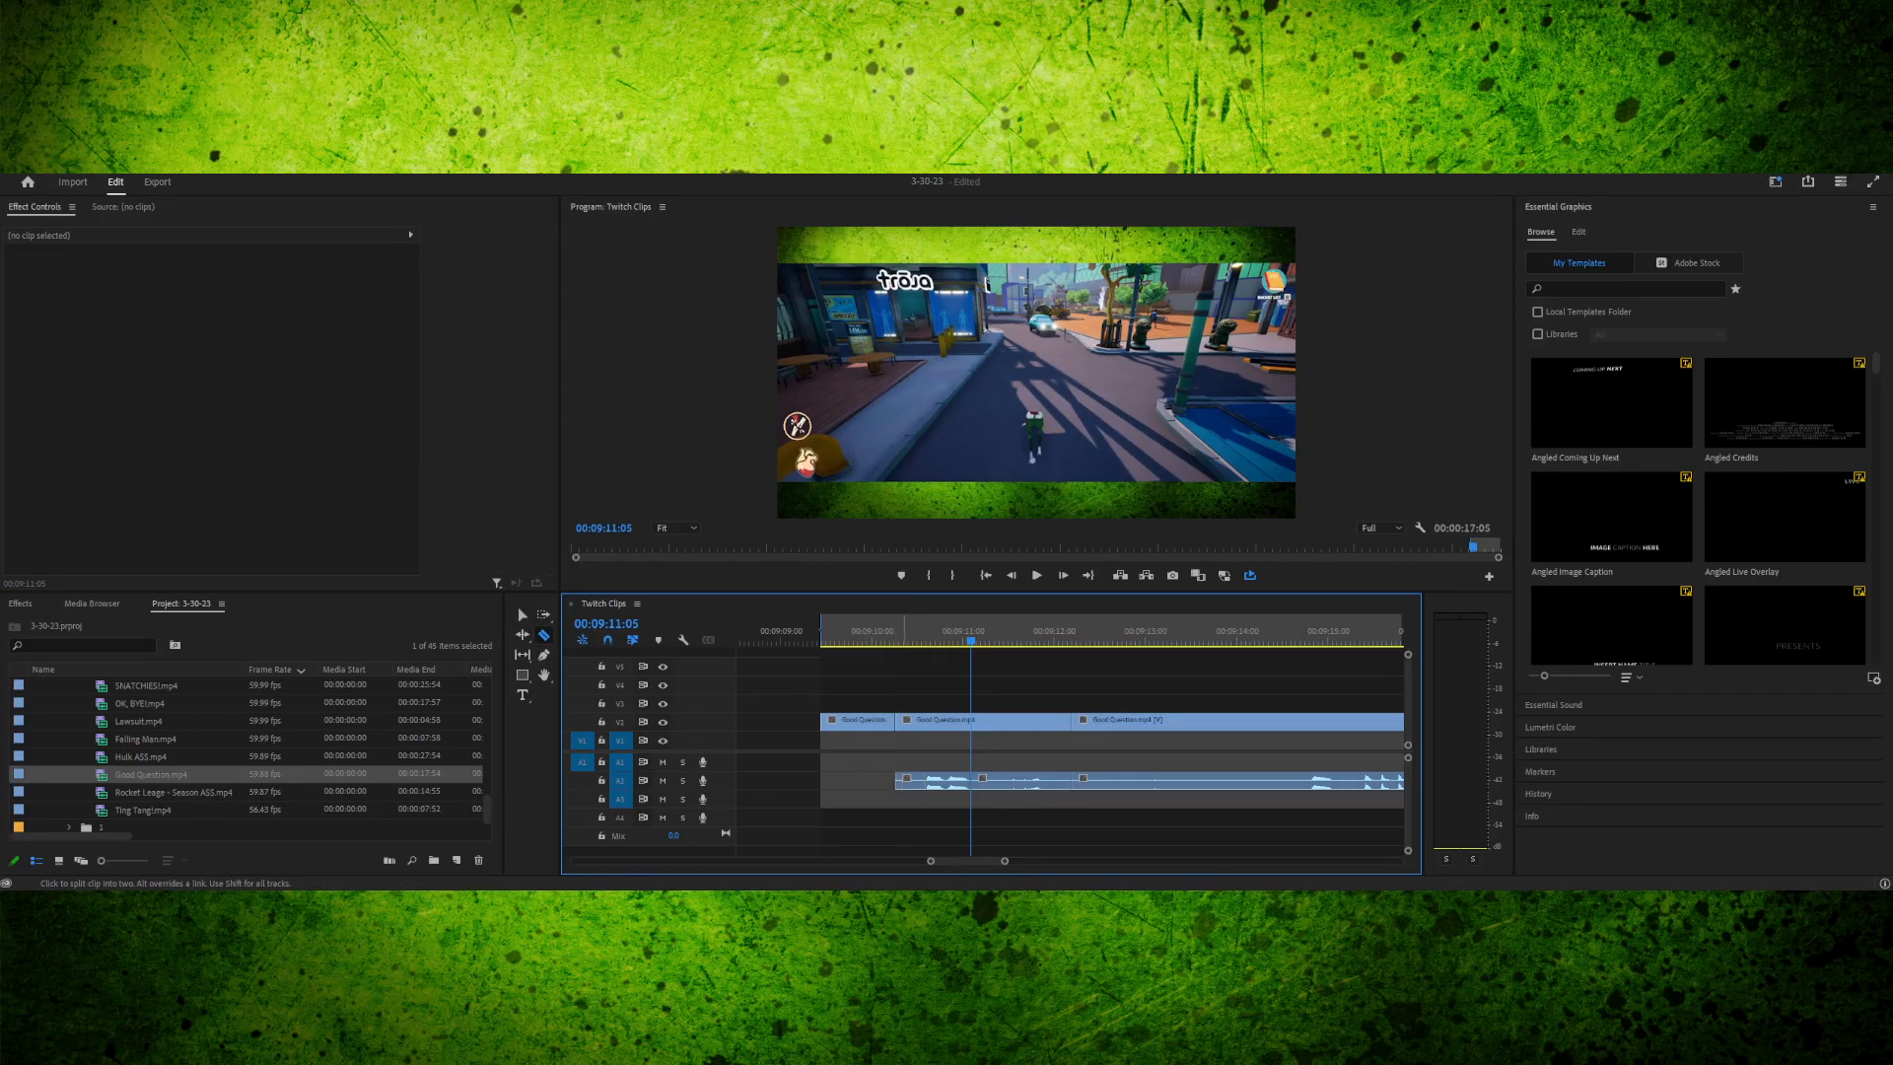
{"action": "left_click", "coordinate": [866, 720]}
{"action": "key", "text": "Delete"}
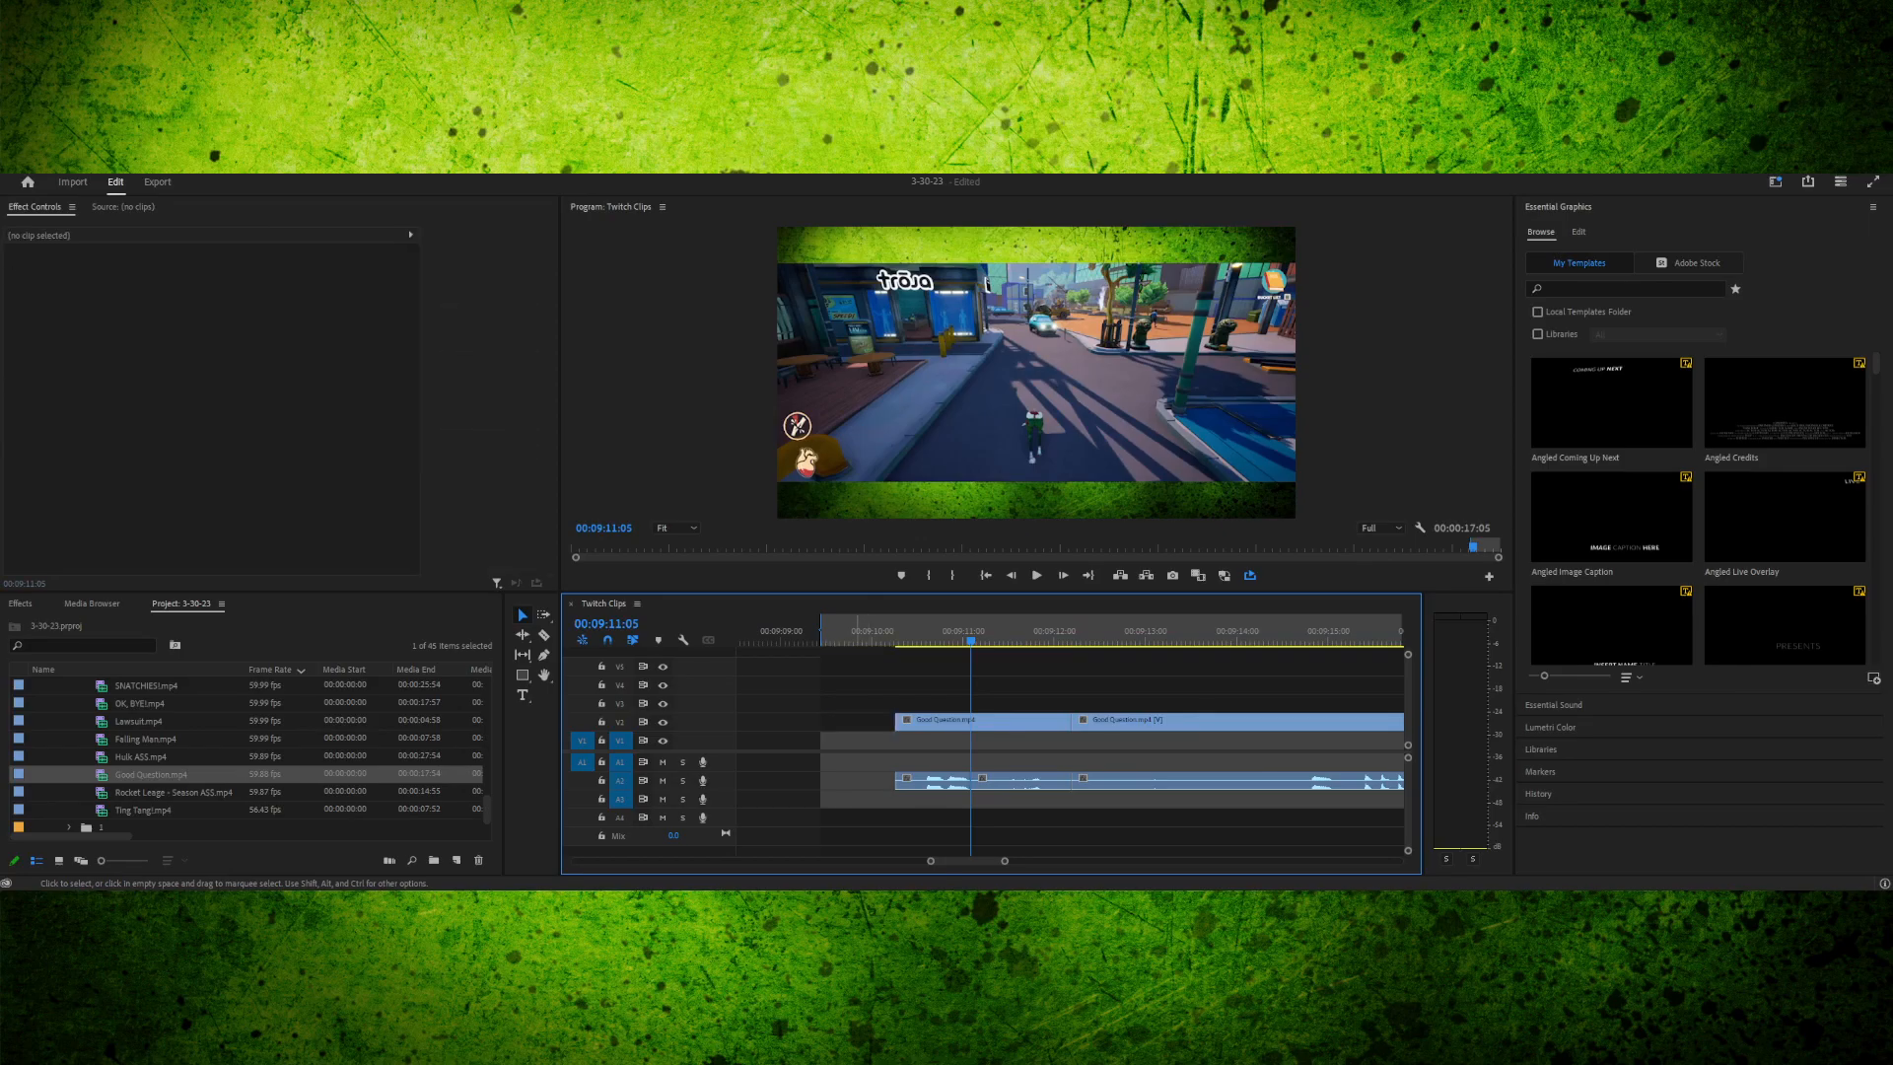
- Move the sequence's In point and the playhead to the shortened clip's new start at 00:09:10:16
{"action": "left_click_drag", "start_coordinate": [821, 629], "coordinate": [895, 629]}
{"action": "left_click", "coordinate": [903, 631]}
{"action": "key", "text": "Left"}
{"action": "key", "text": "Left"}
{"action": "key", "text": "Left"}
{"action": "key", "text": "Left"}
{"action": "key", "text": "Left"}
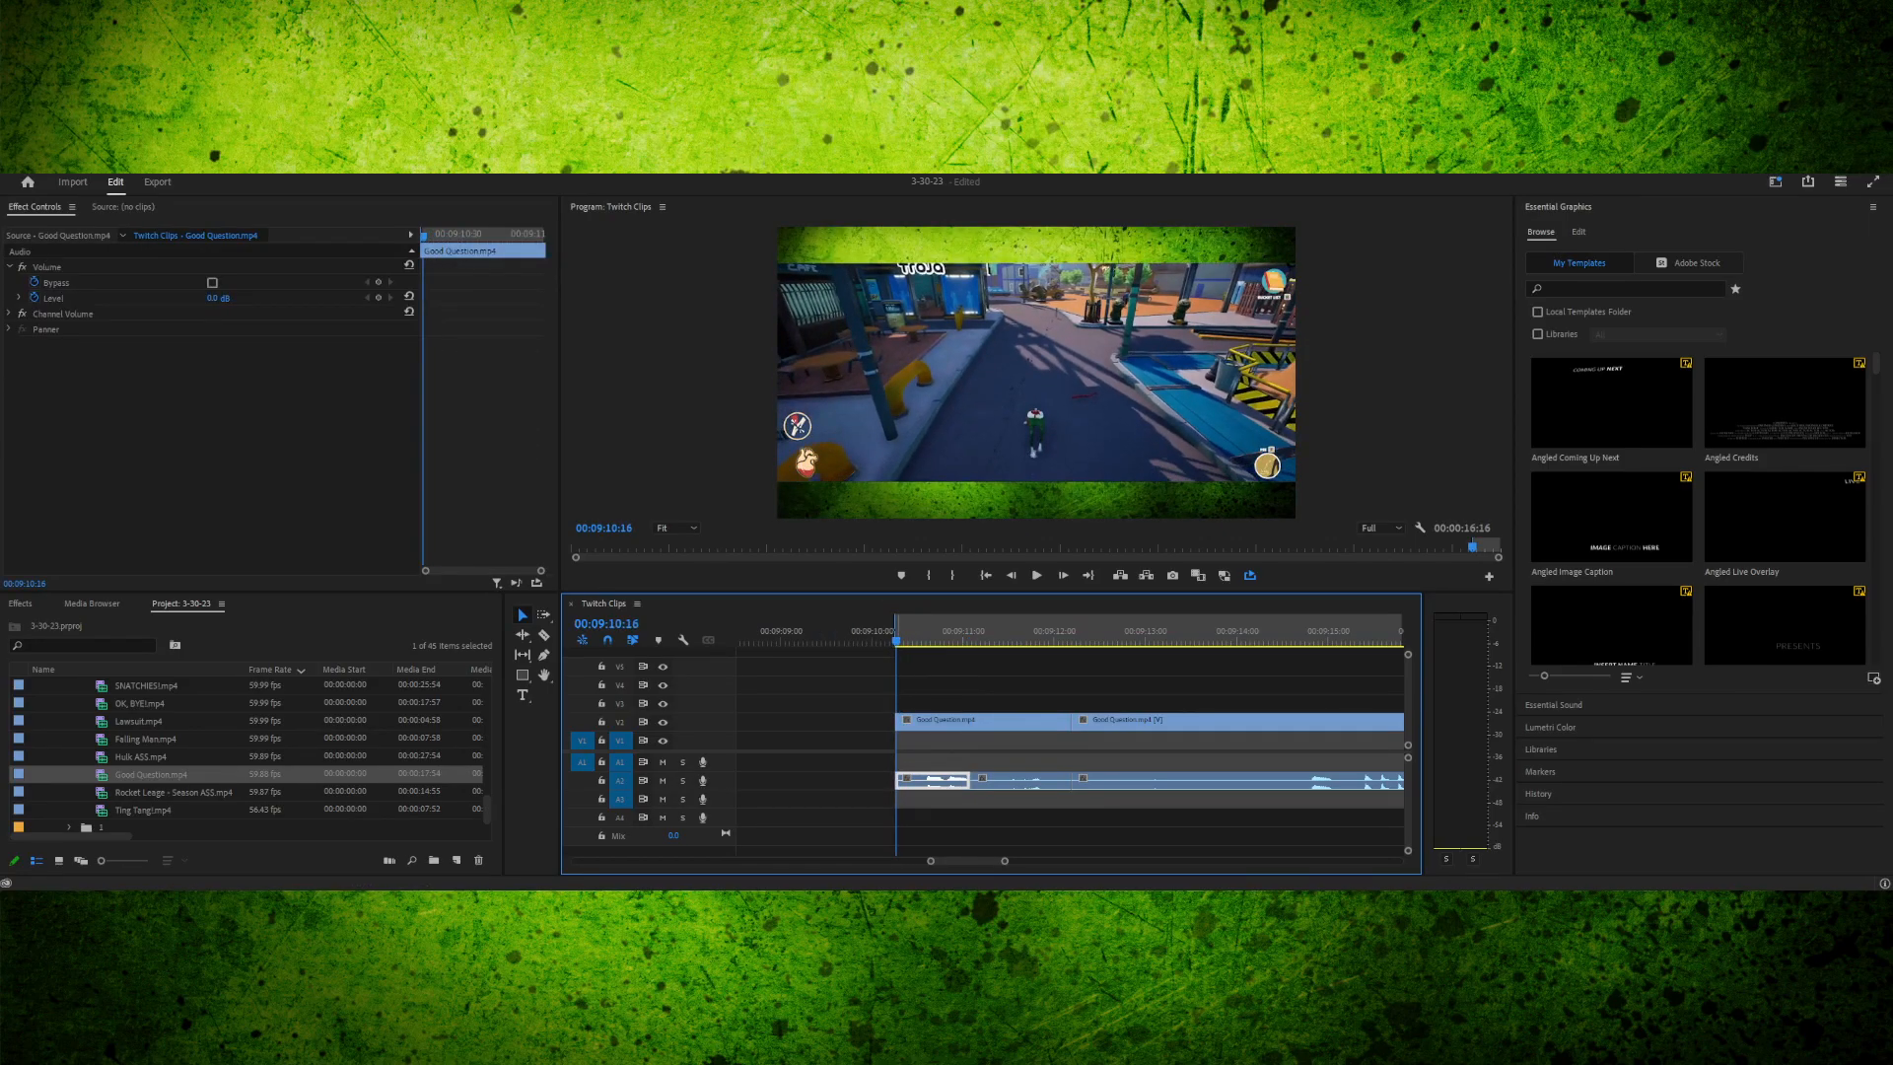
- Play the shortened Good Question.mp4 clip from its new start to check how the shifted audio fits the video
{"action": "key", "text": "space"}
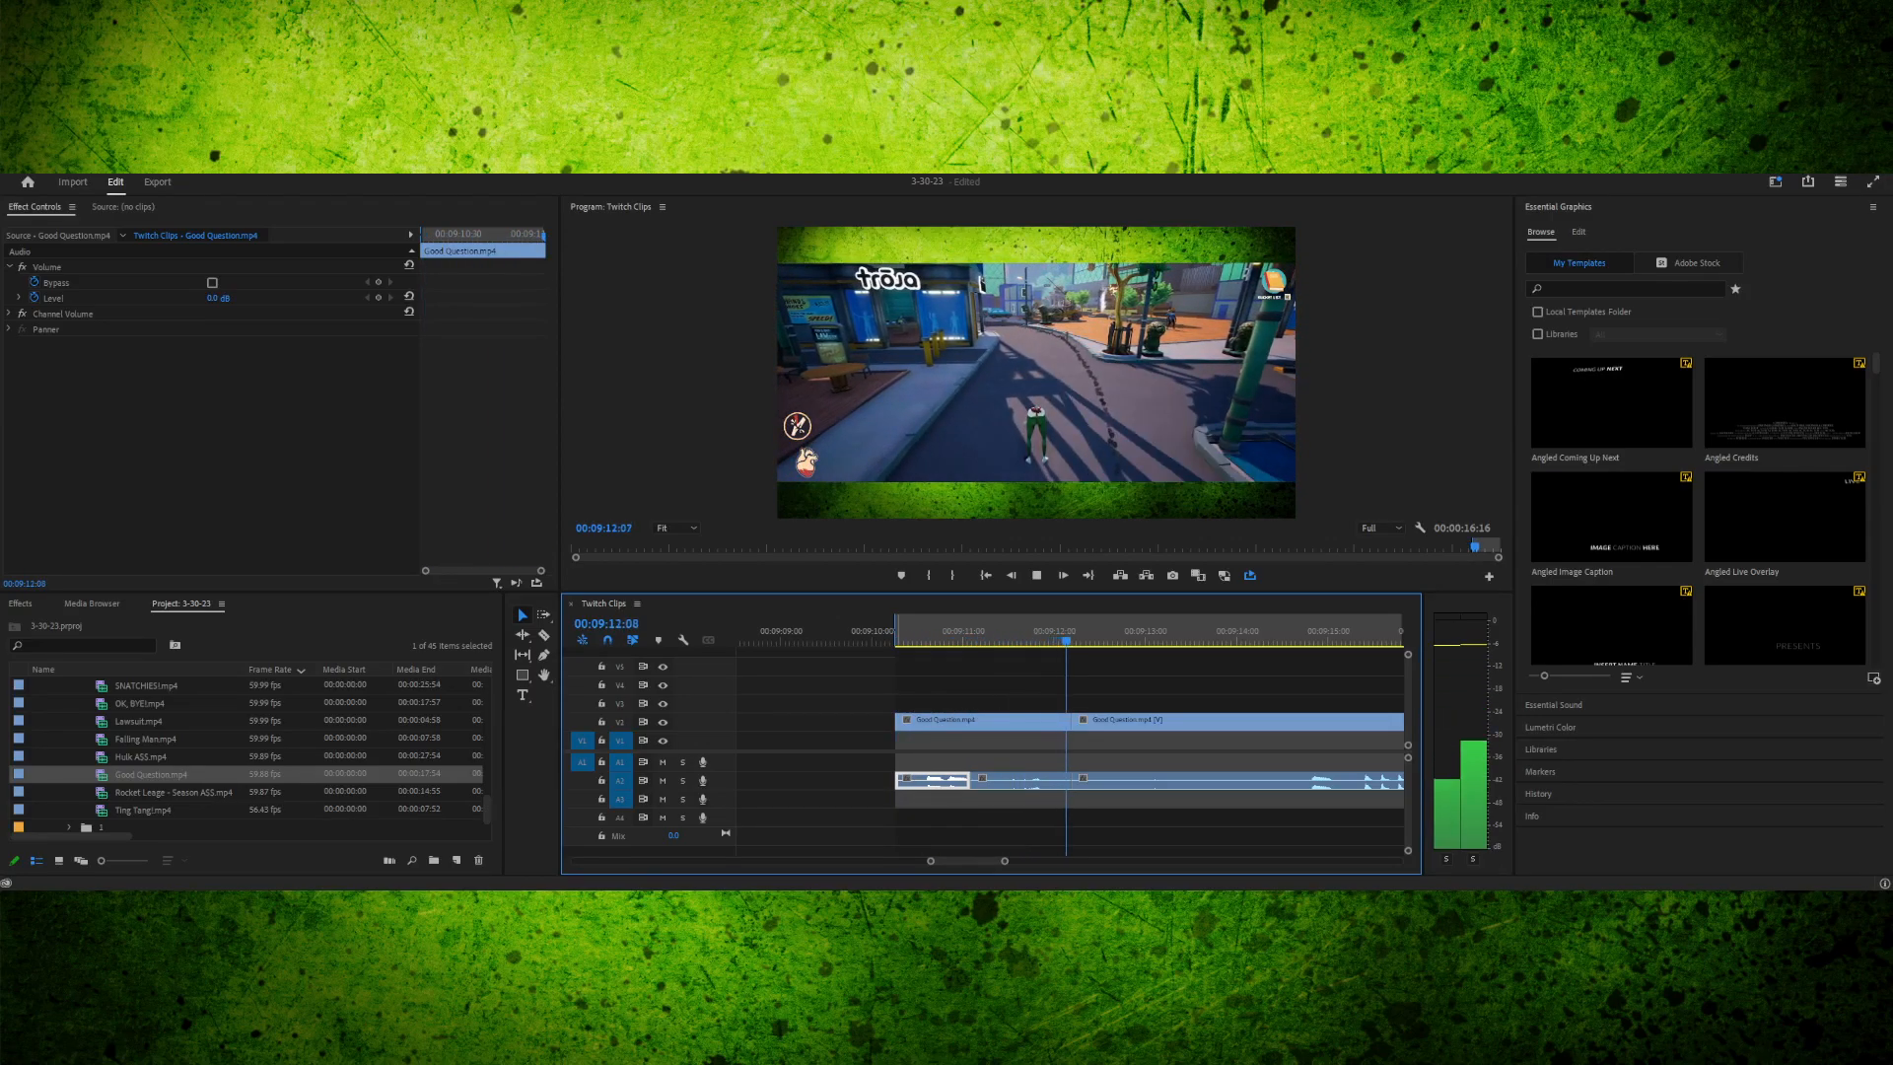
{"action": "key", "text": "space"}
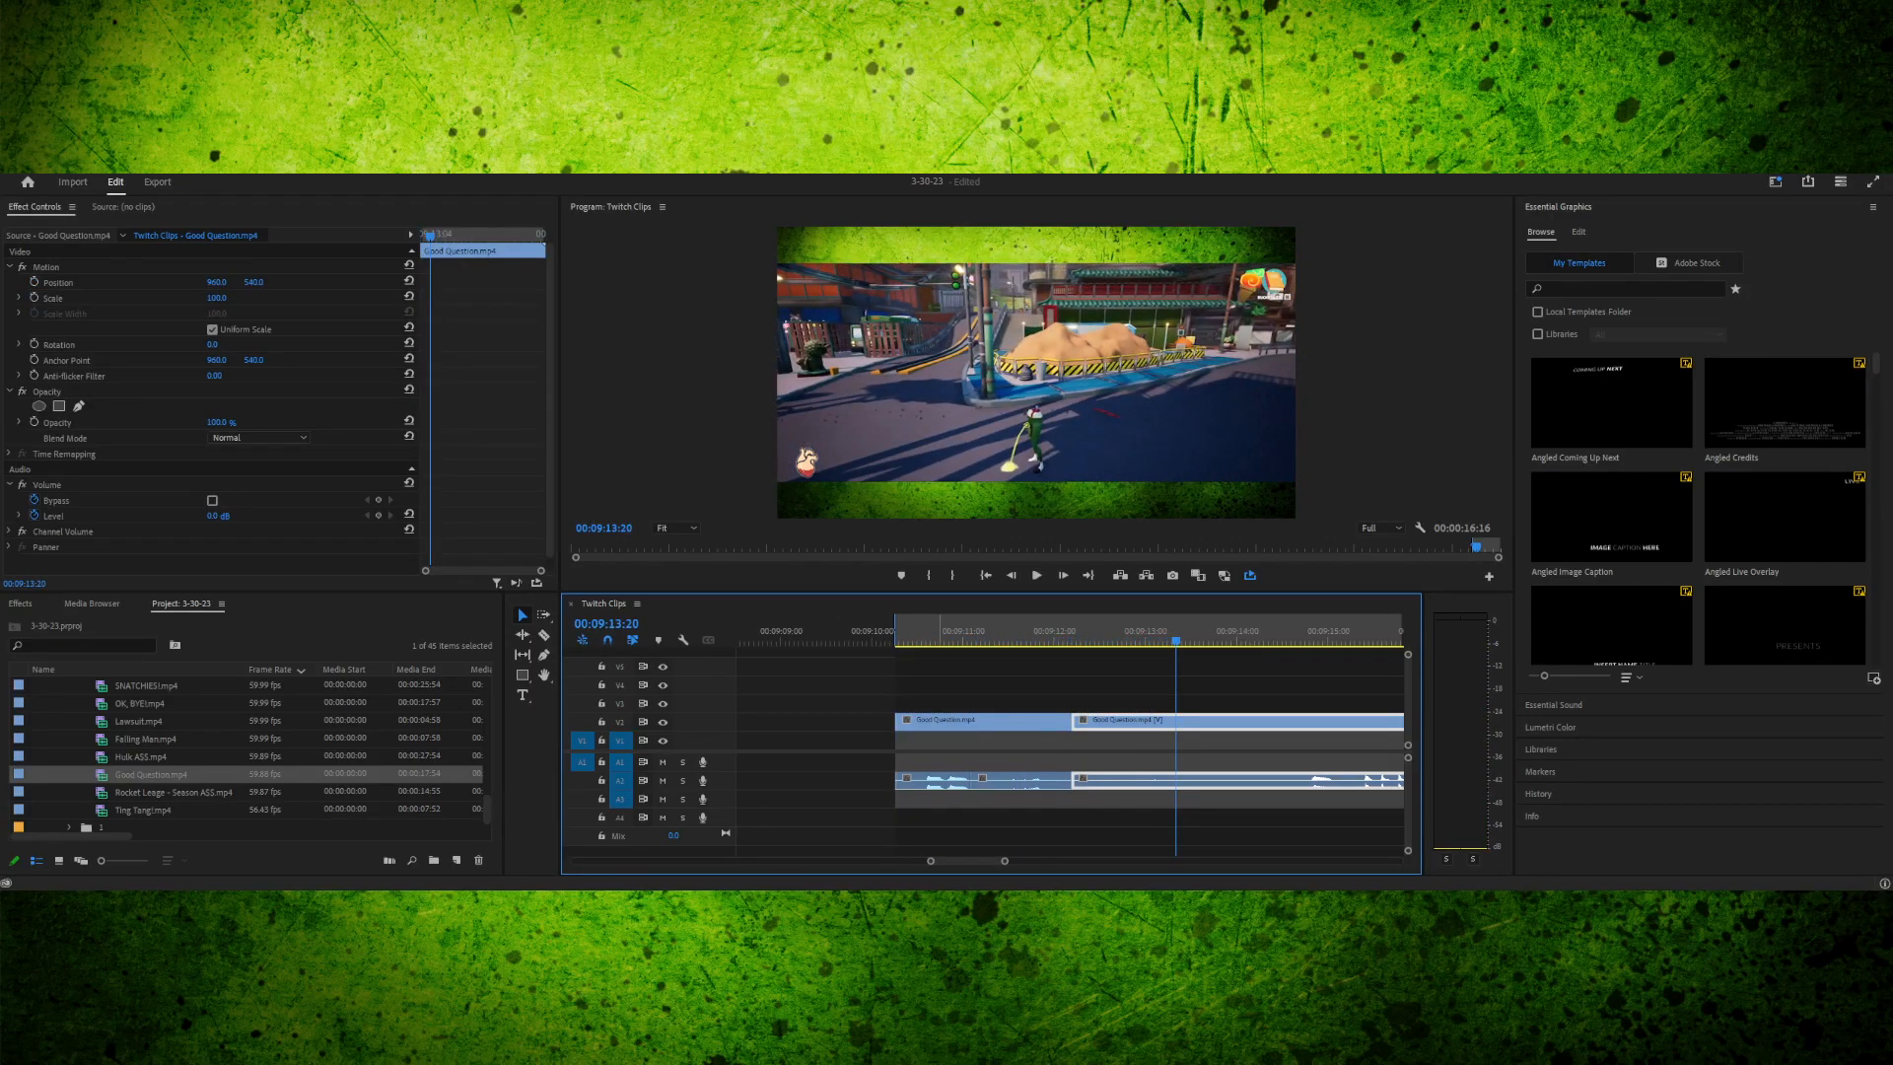
{"action": "left_click_drag", "start_coordinate": [937, 631], "coordinate": [895, 631]}
{"action": "key", "text": "space"}
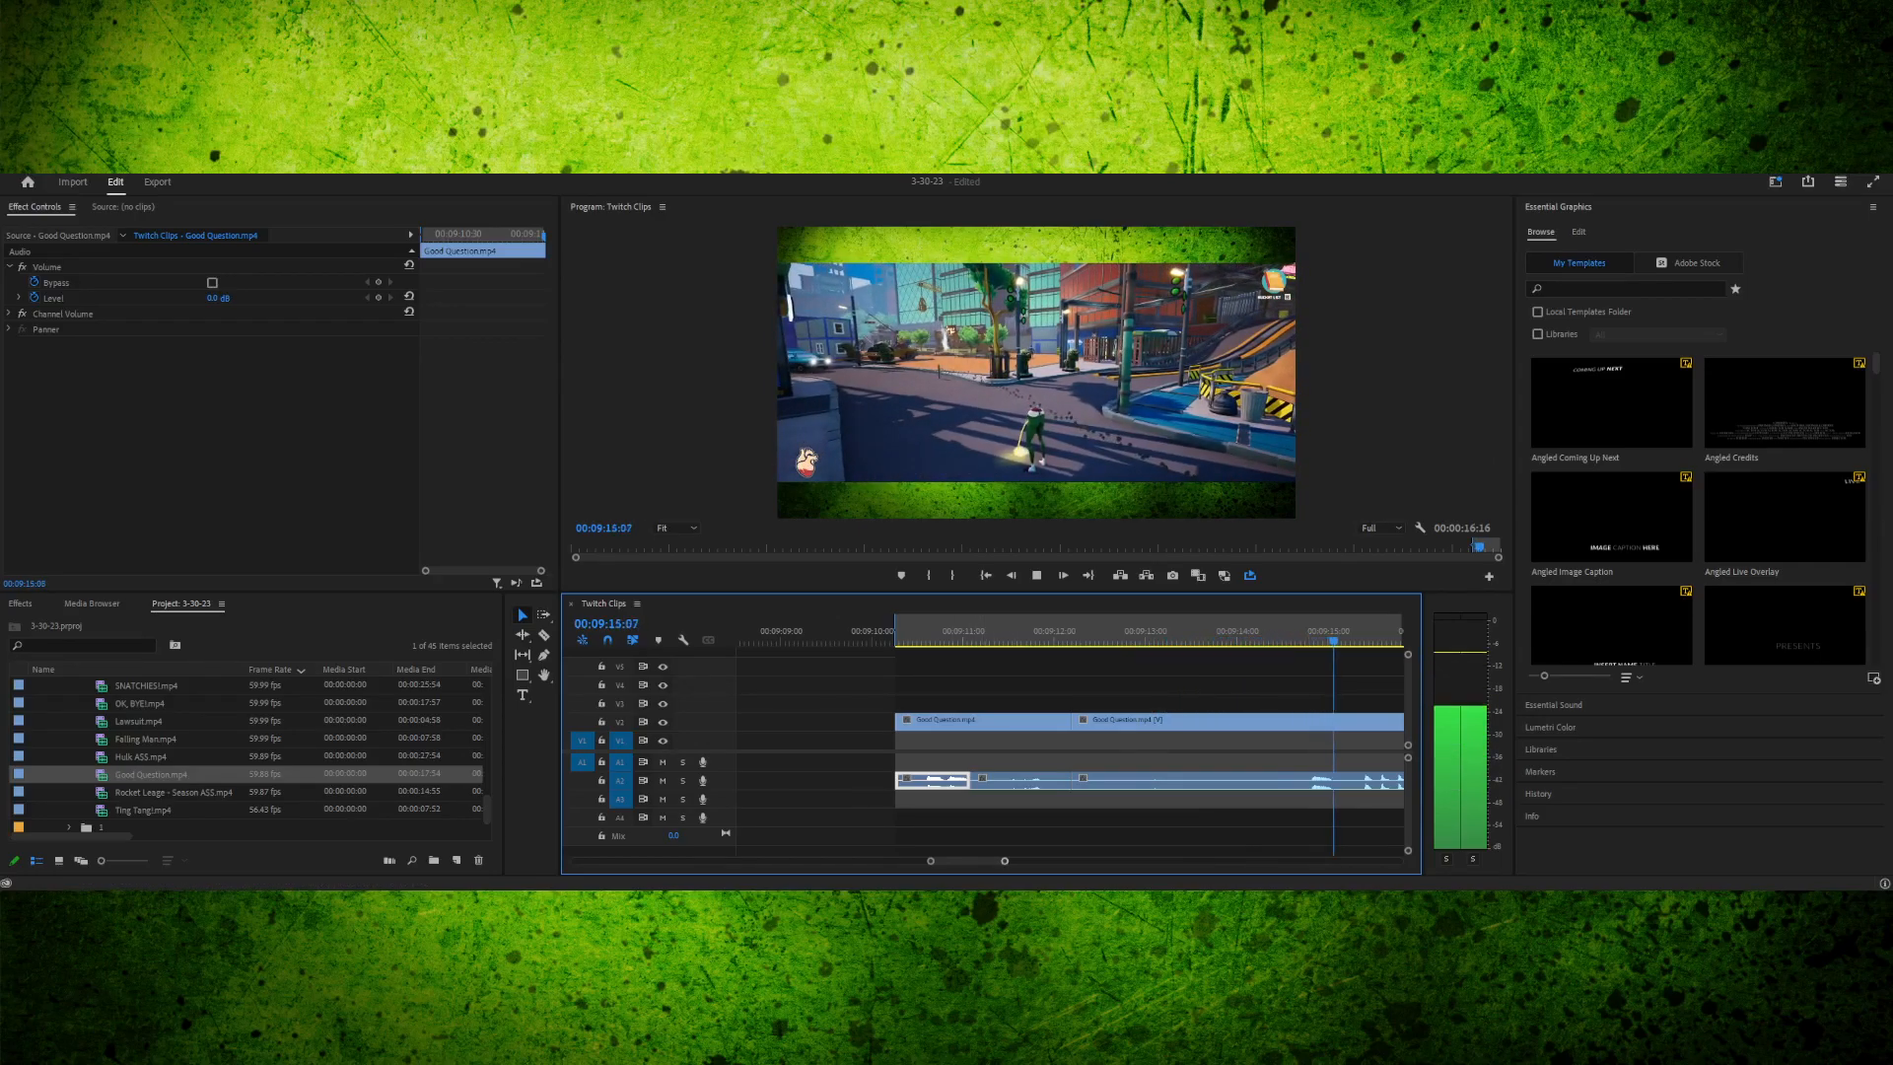
{"action": "key", "text": "minus"}
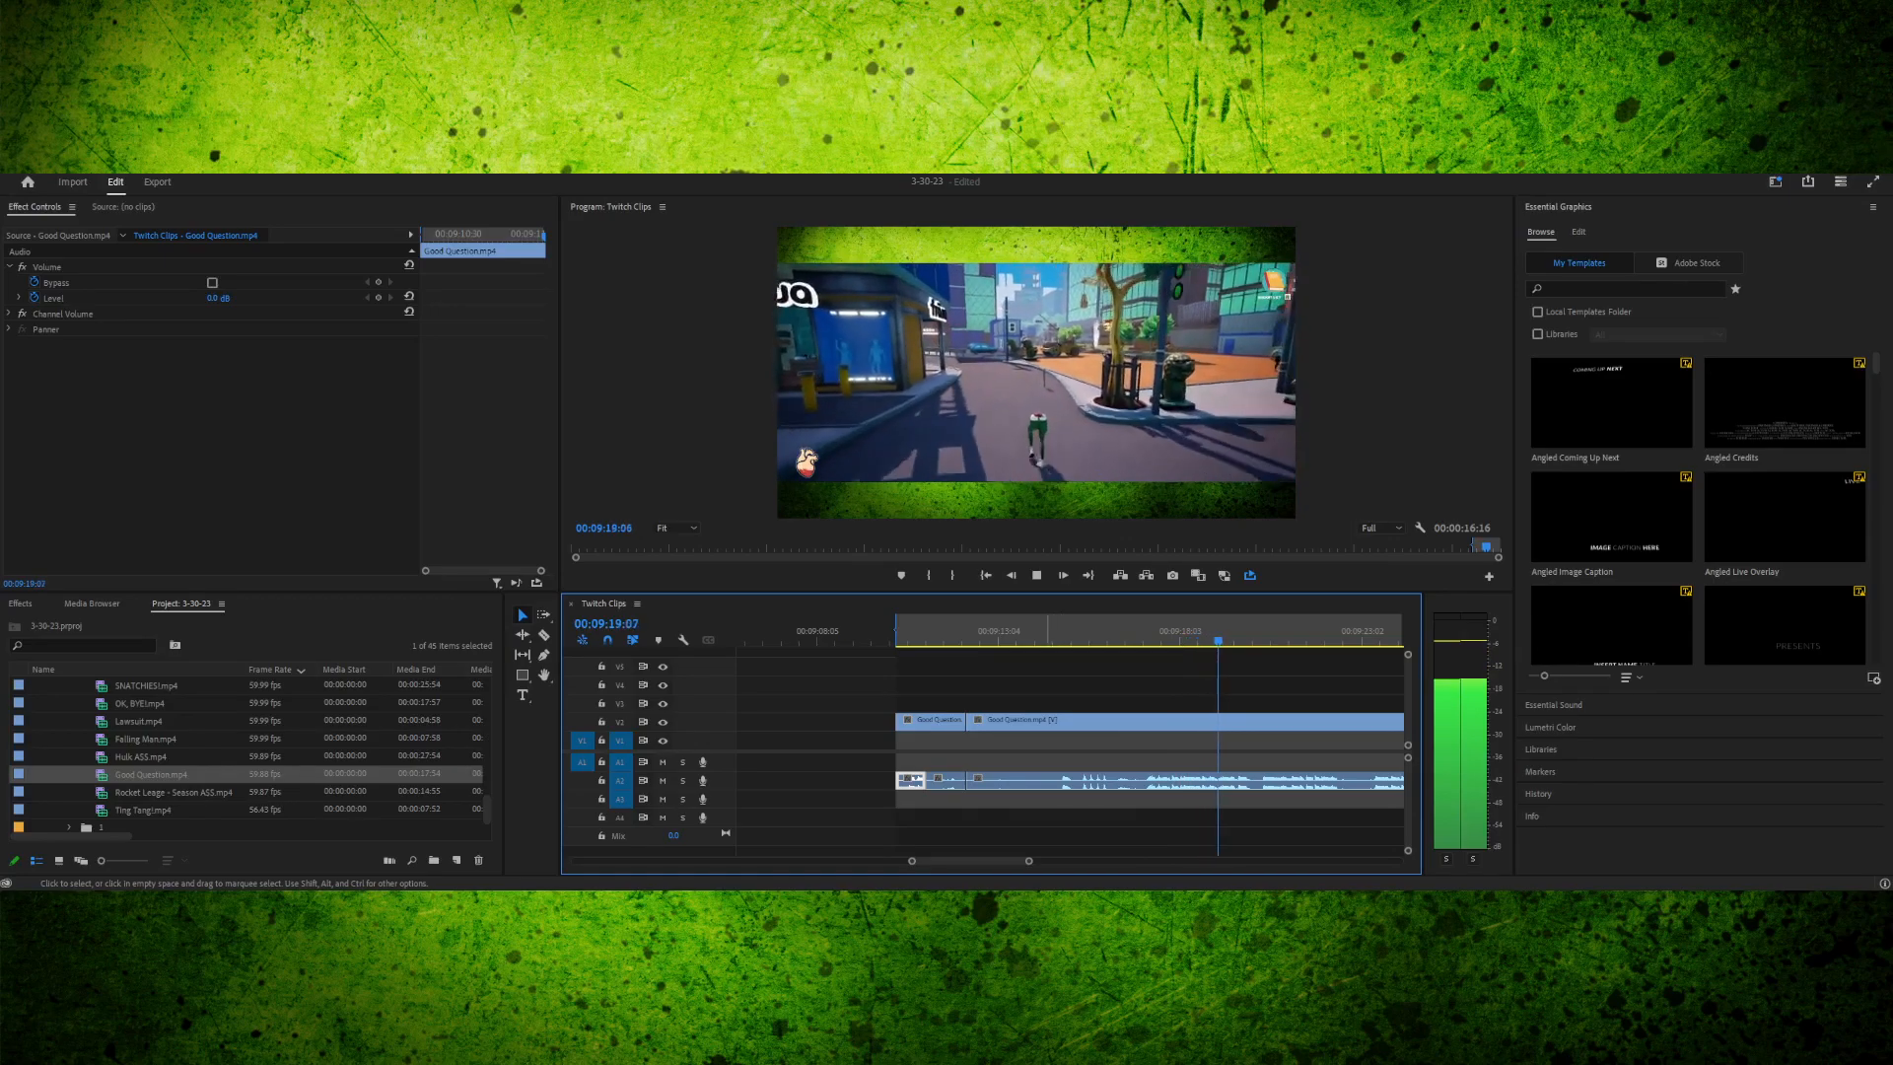
{"action": "key", "text": "space"}
- Replay the clip from about 00:09:11, examining the blue car passing near 00:09:14 and the run down the street
{"action": "left_click_drag", "start_coordinate": [1017, 632], "coordinate": [928, 631]}
{"action": "key", "text": "space"}
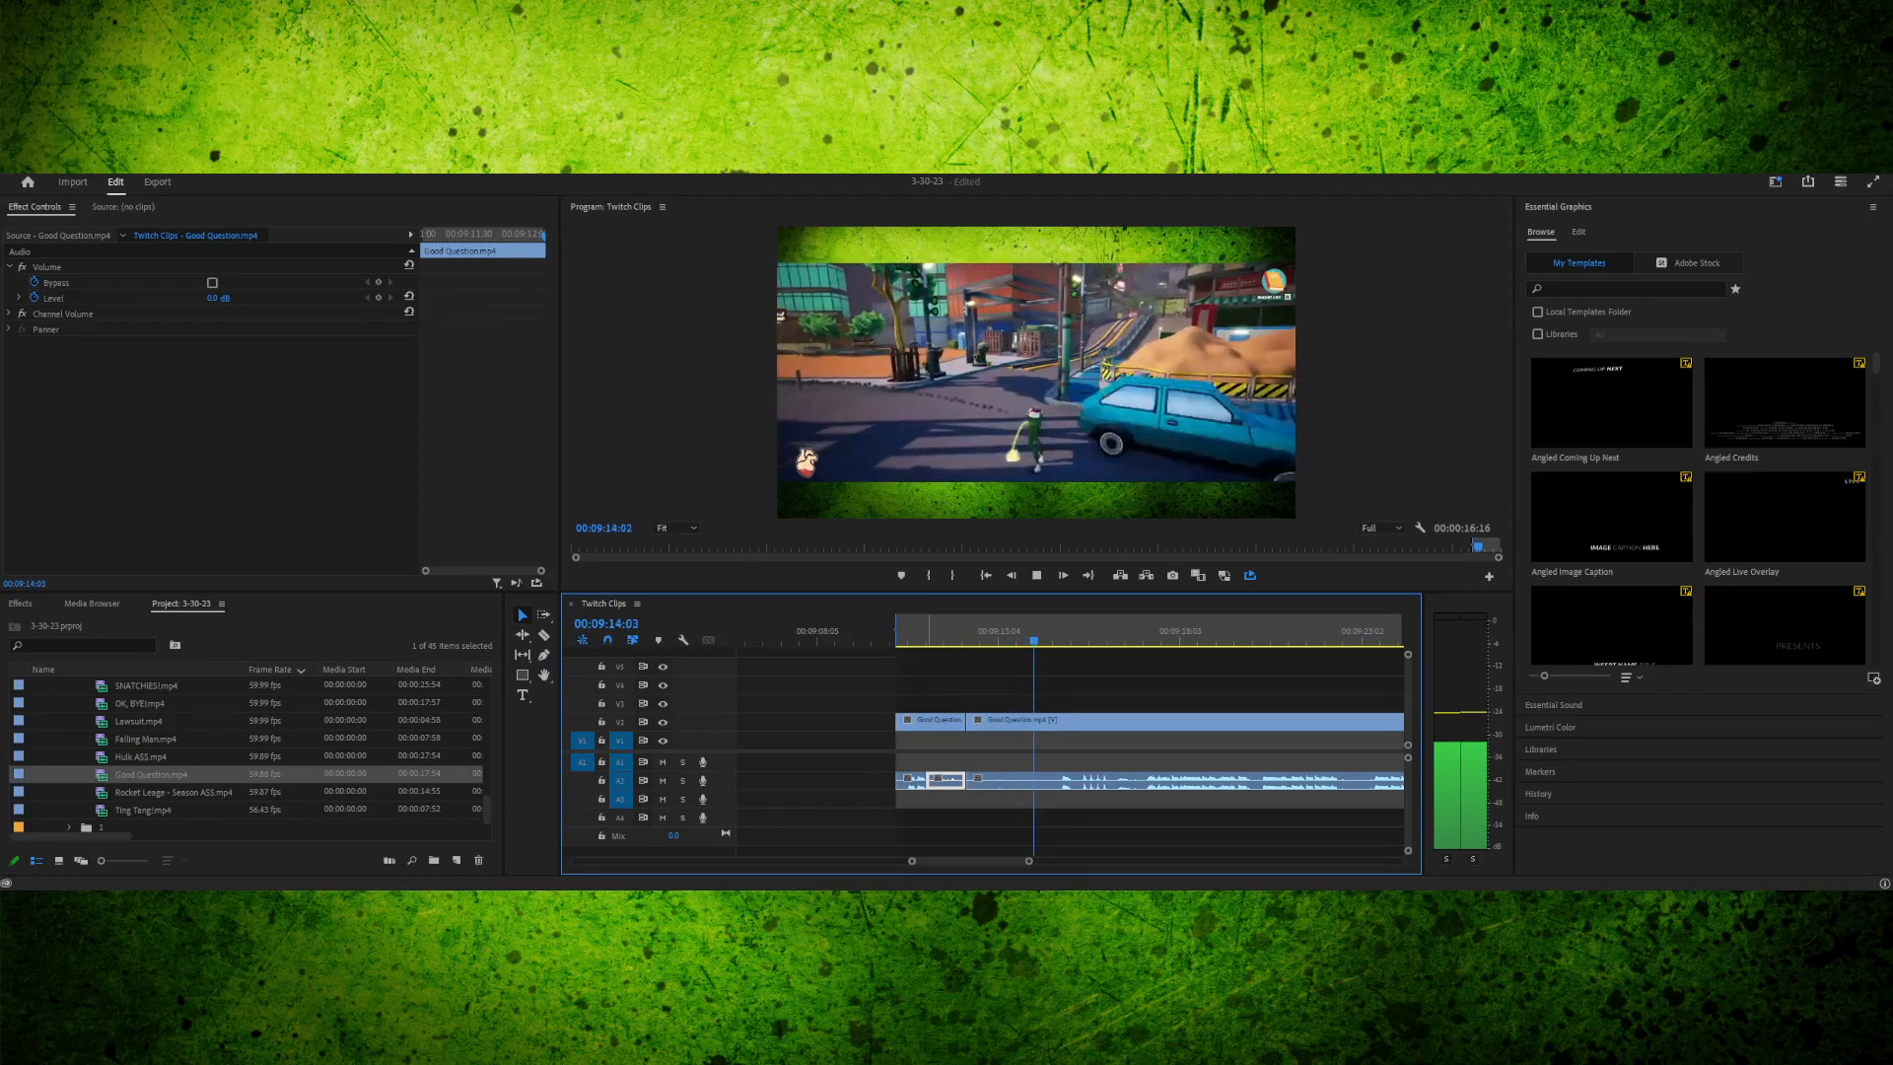
{"action": "key", "text": "space"}
{"action": "key", "text": "space"}
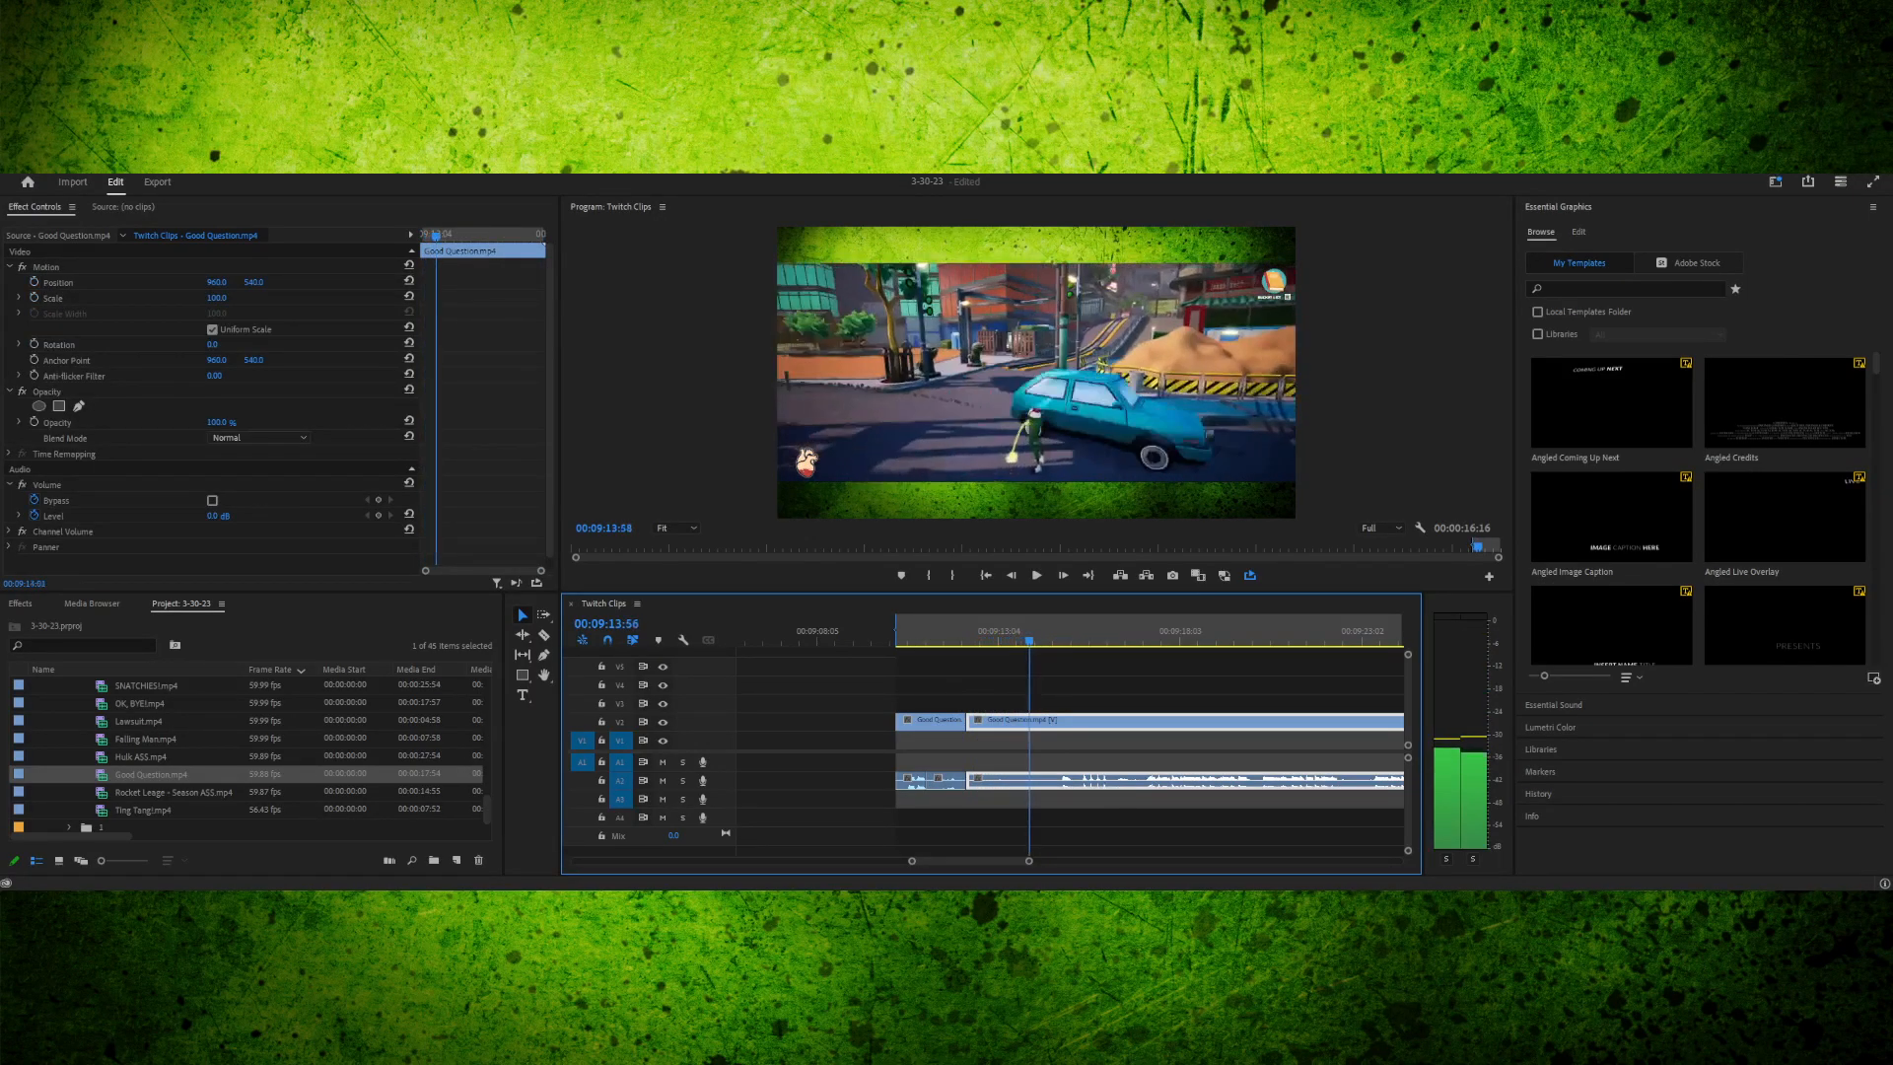
{"action": "key", "text": "space"}
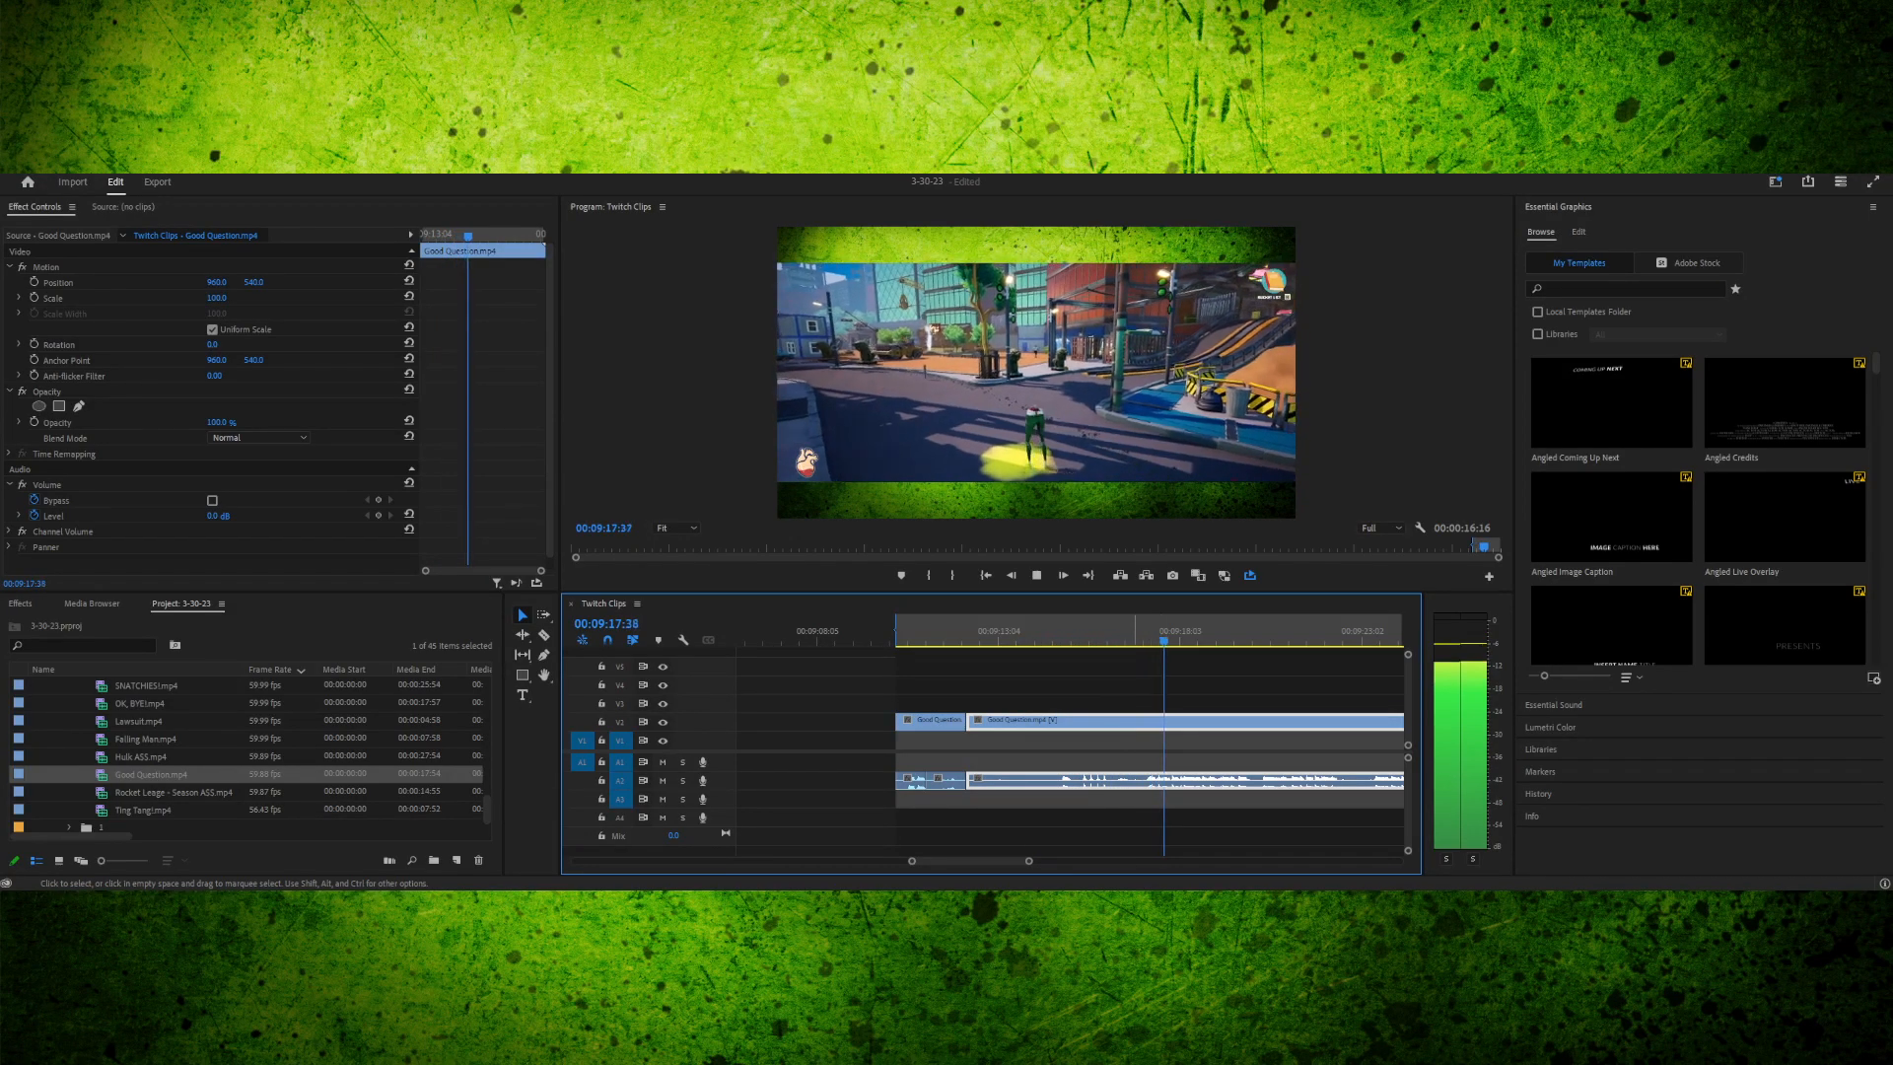
{"action": "key", "text": "minus"}
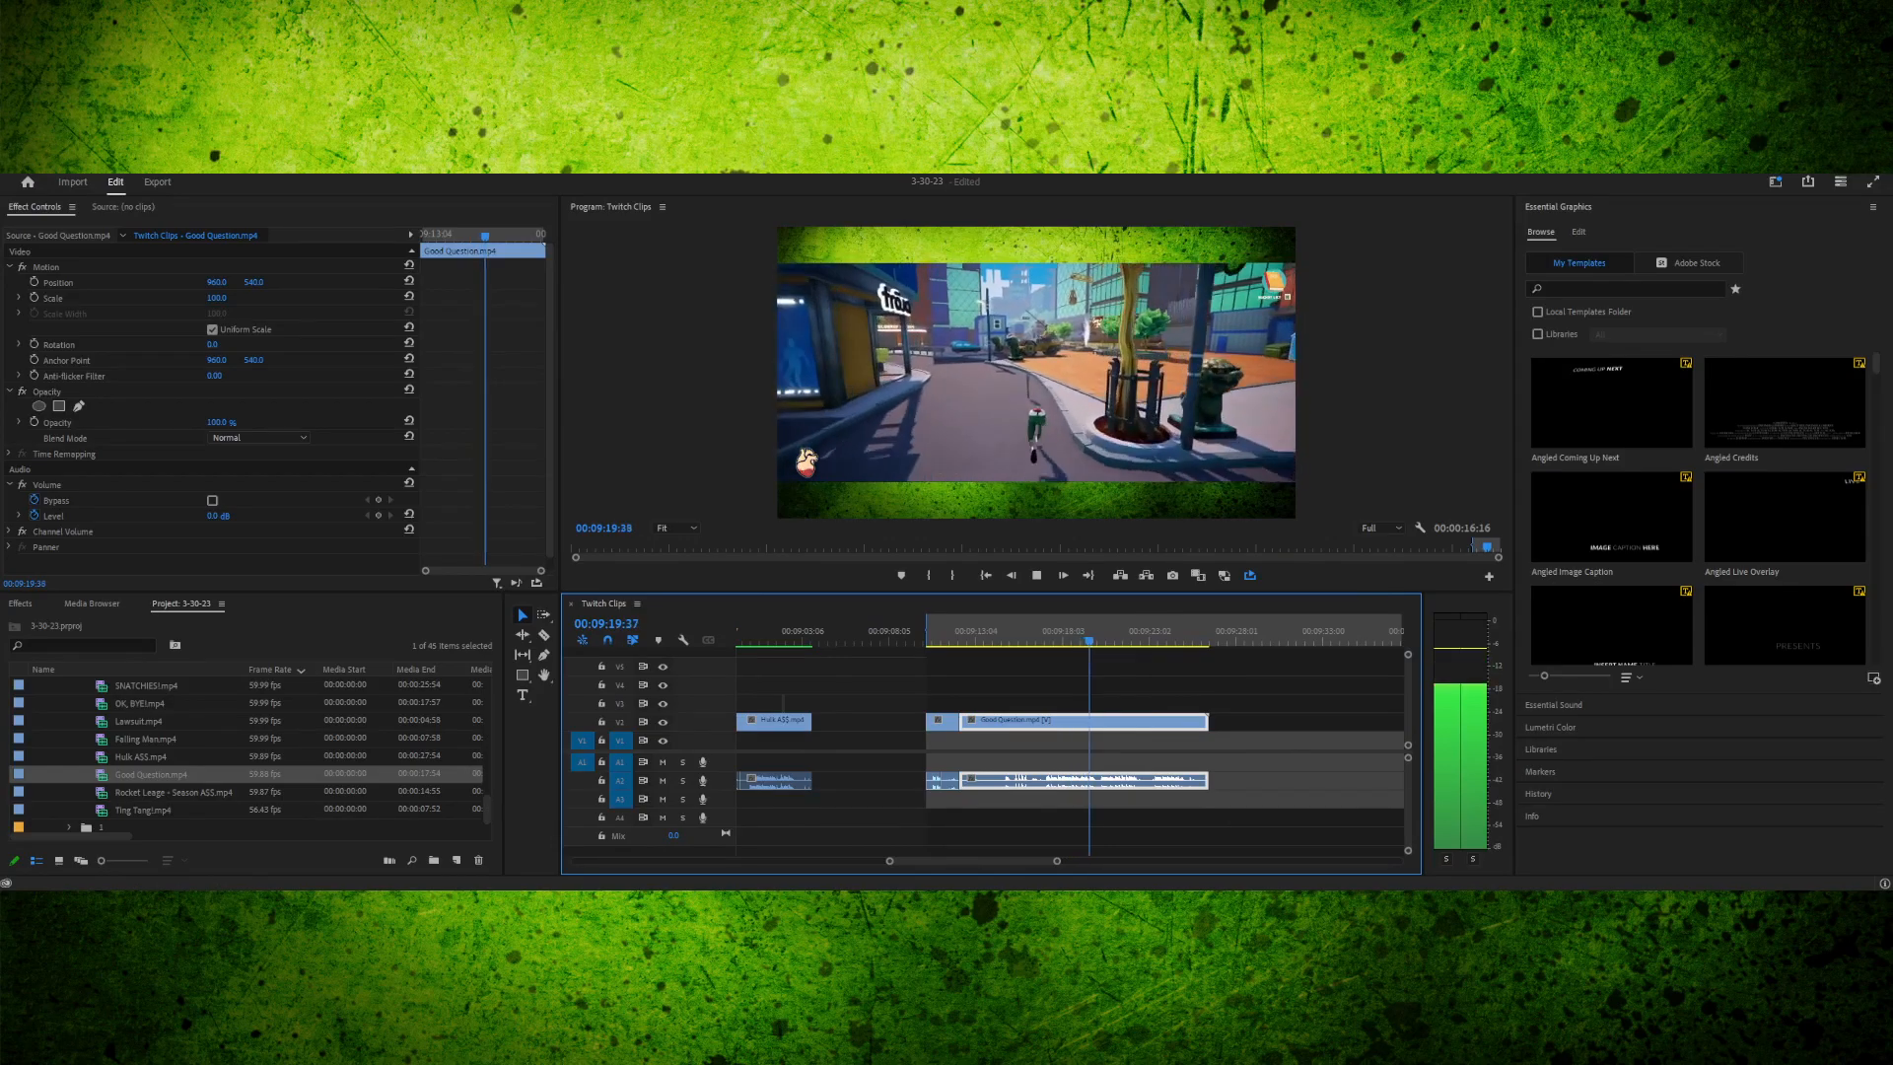
{"action": "key", "text": "space"}
- Replay the stretch between about 00:09:17 and 00:09:24 repeatedly to examine the second car's approach and the hit
{"action": "left_click", "coordinate": [1075, 631]}
{"action": "key", "text": "space"}
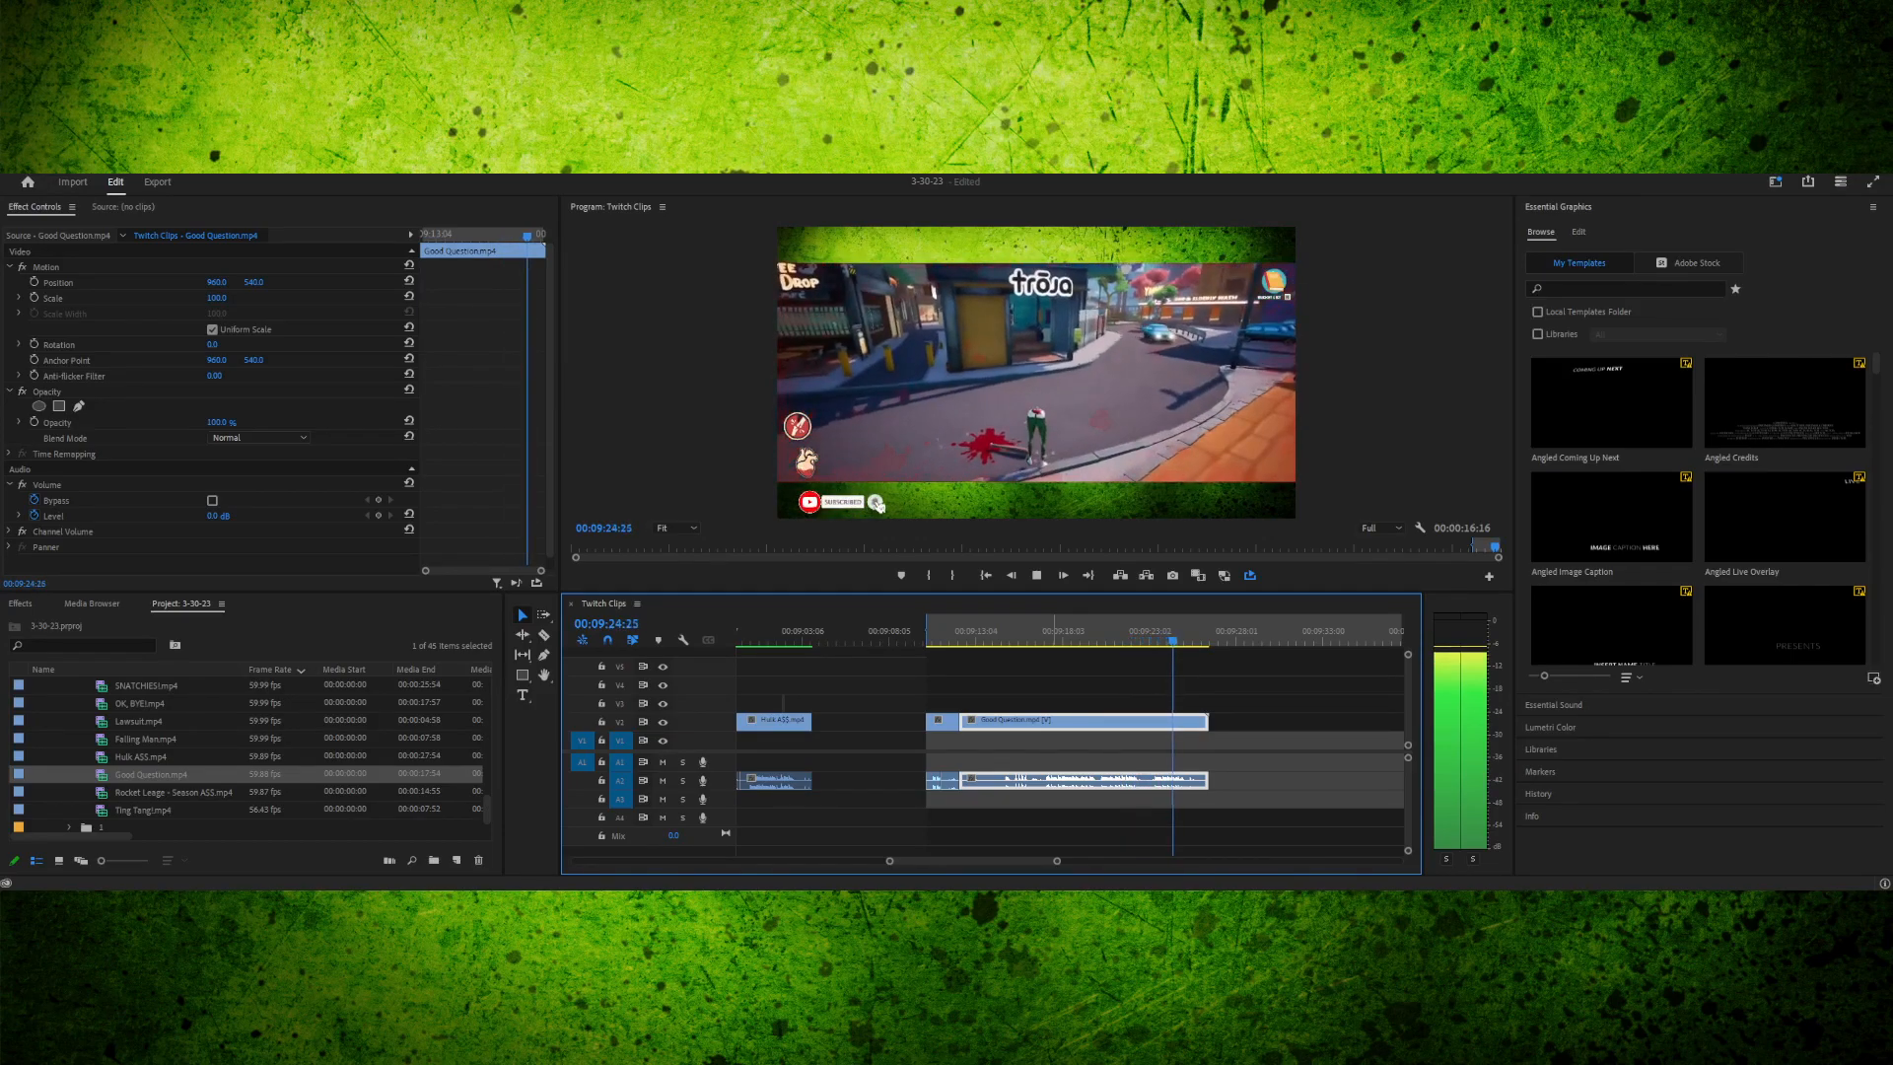
{"action": "key", "text": "space"}
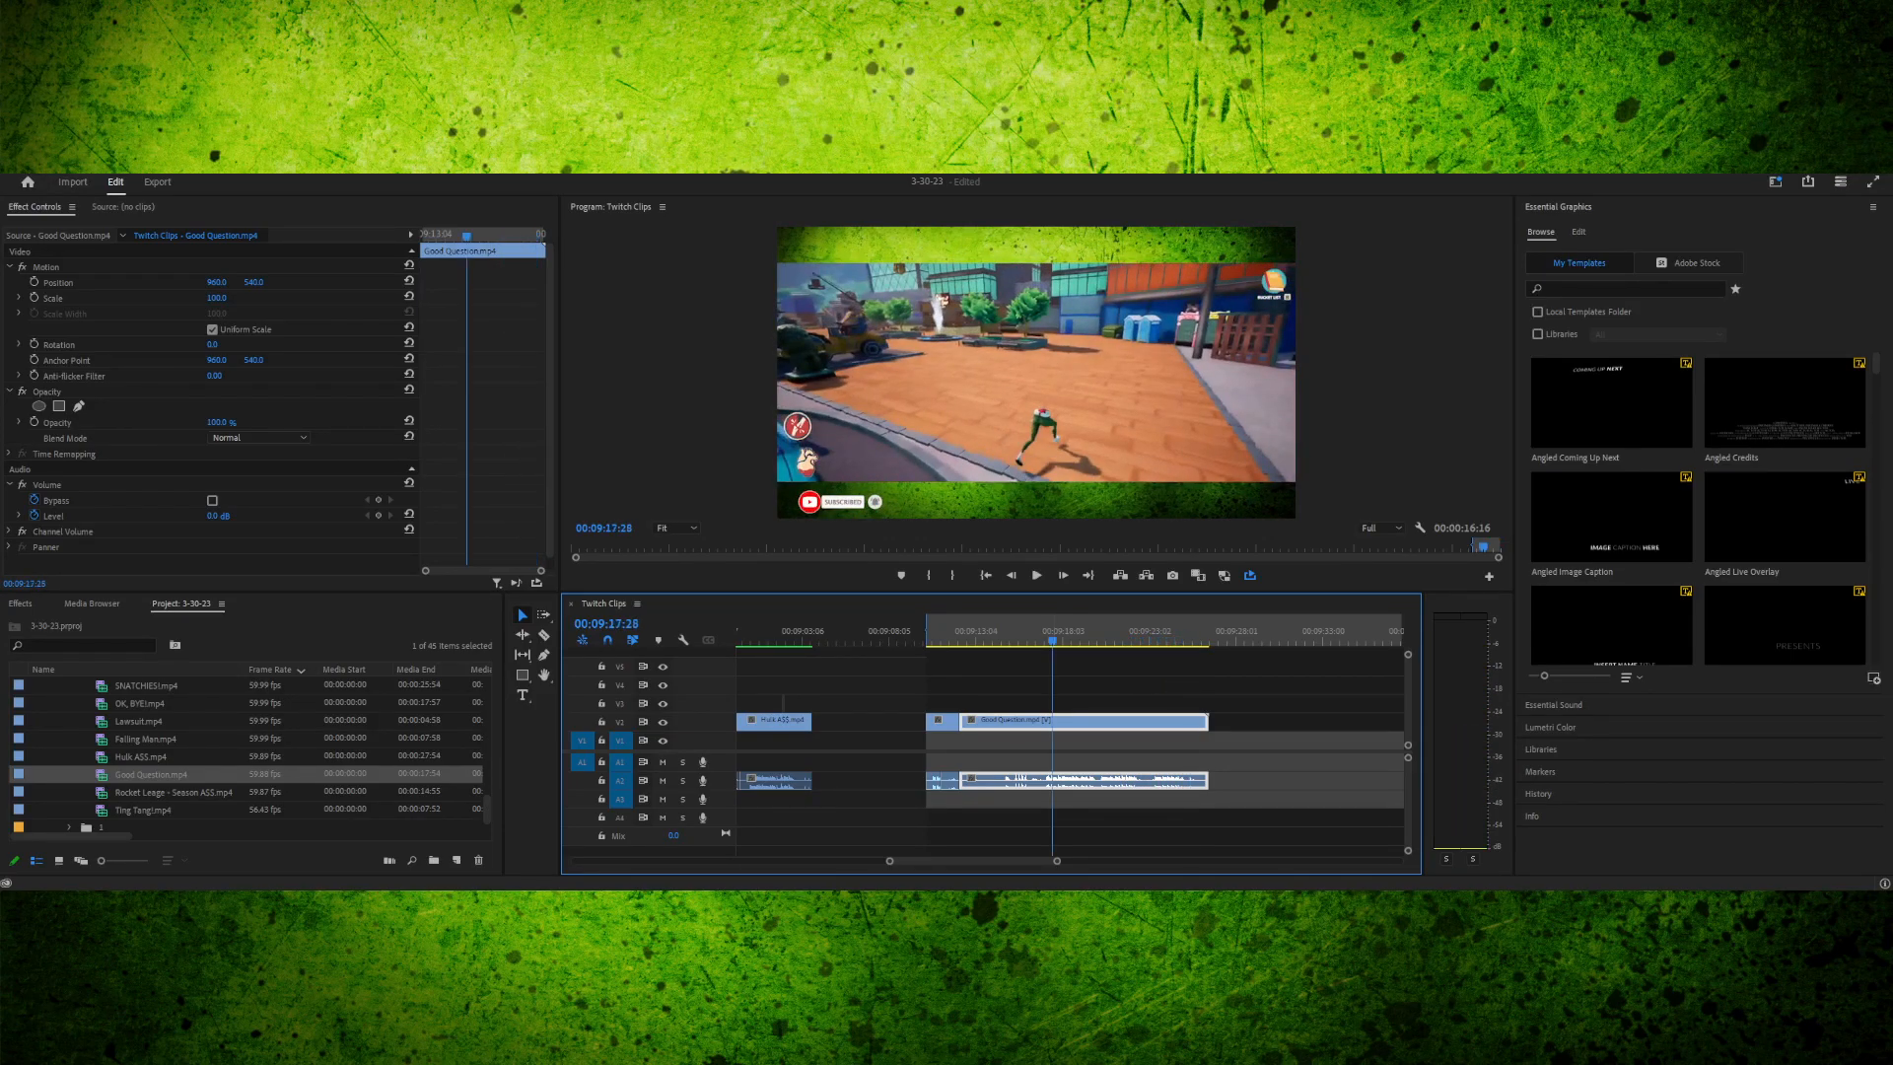
{"action": "key", "text": "space"}
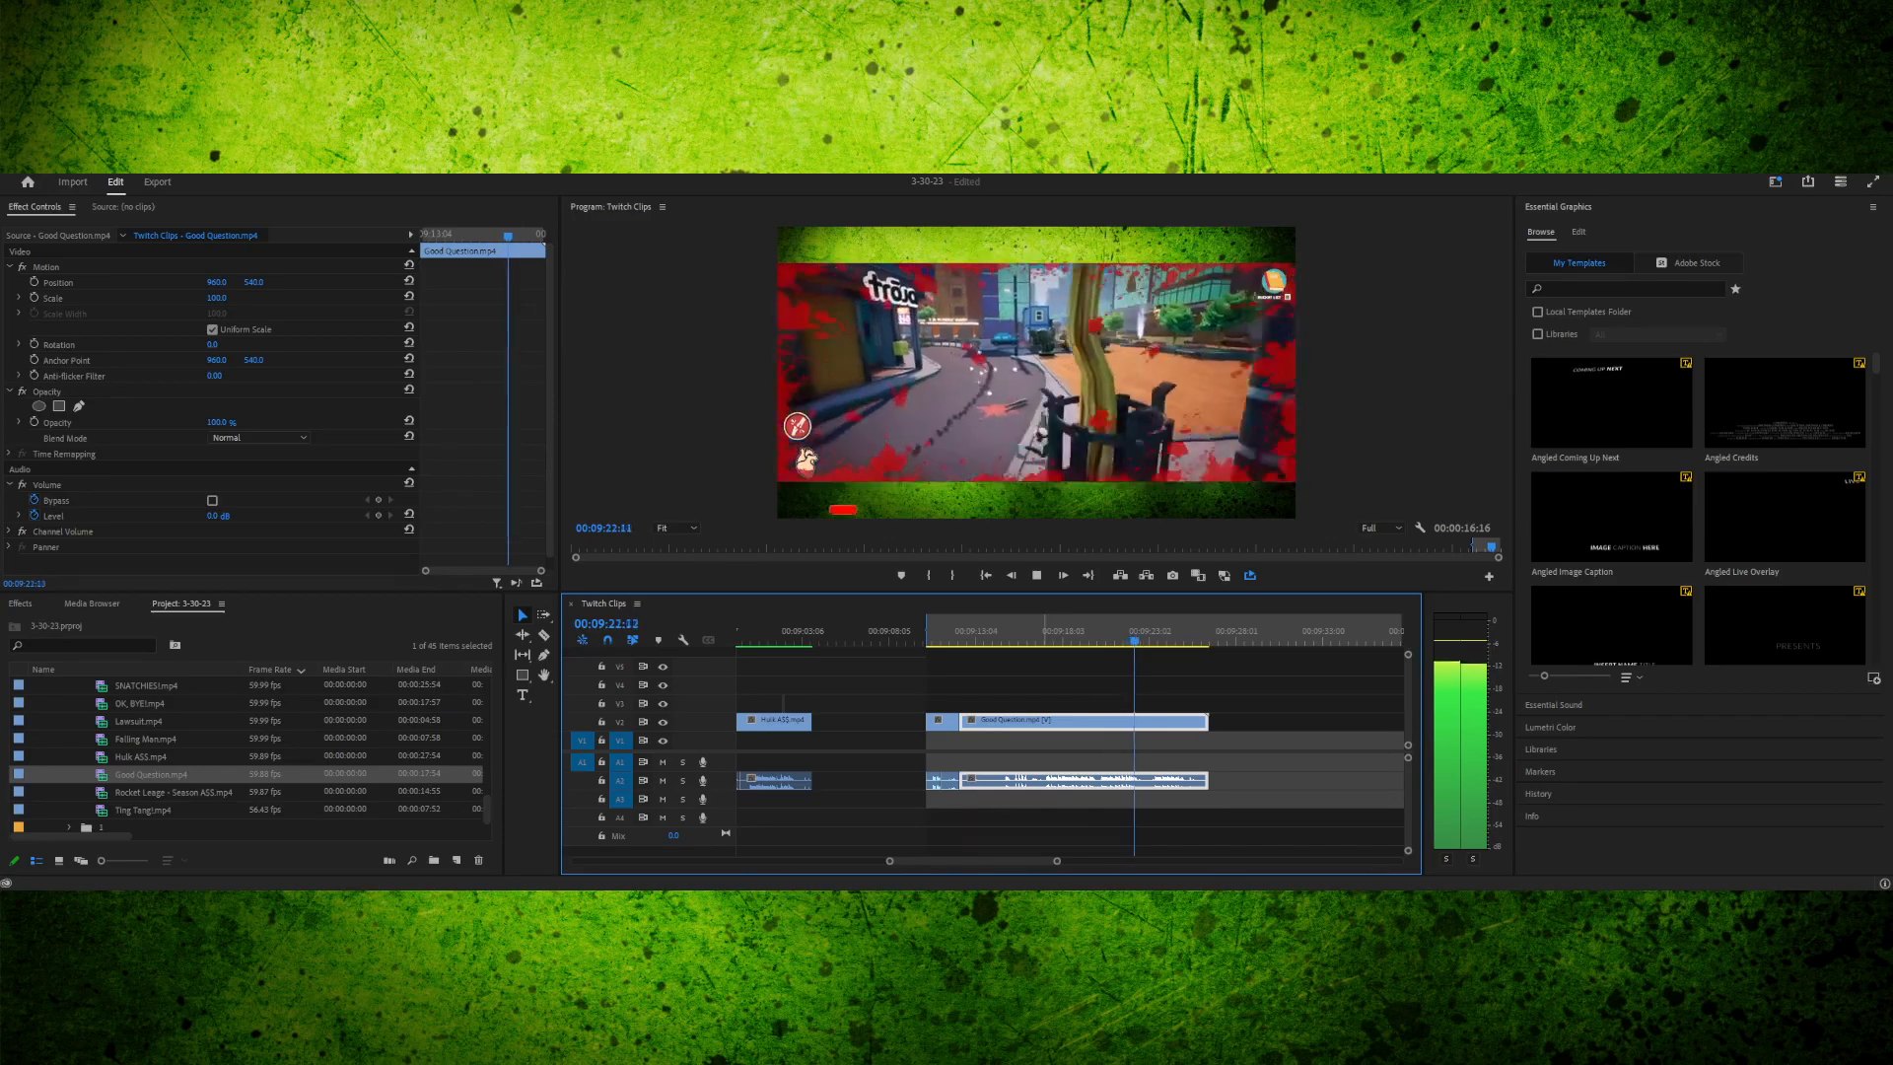
{"action": "key", "text": "space"}
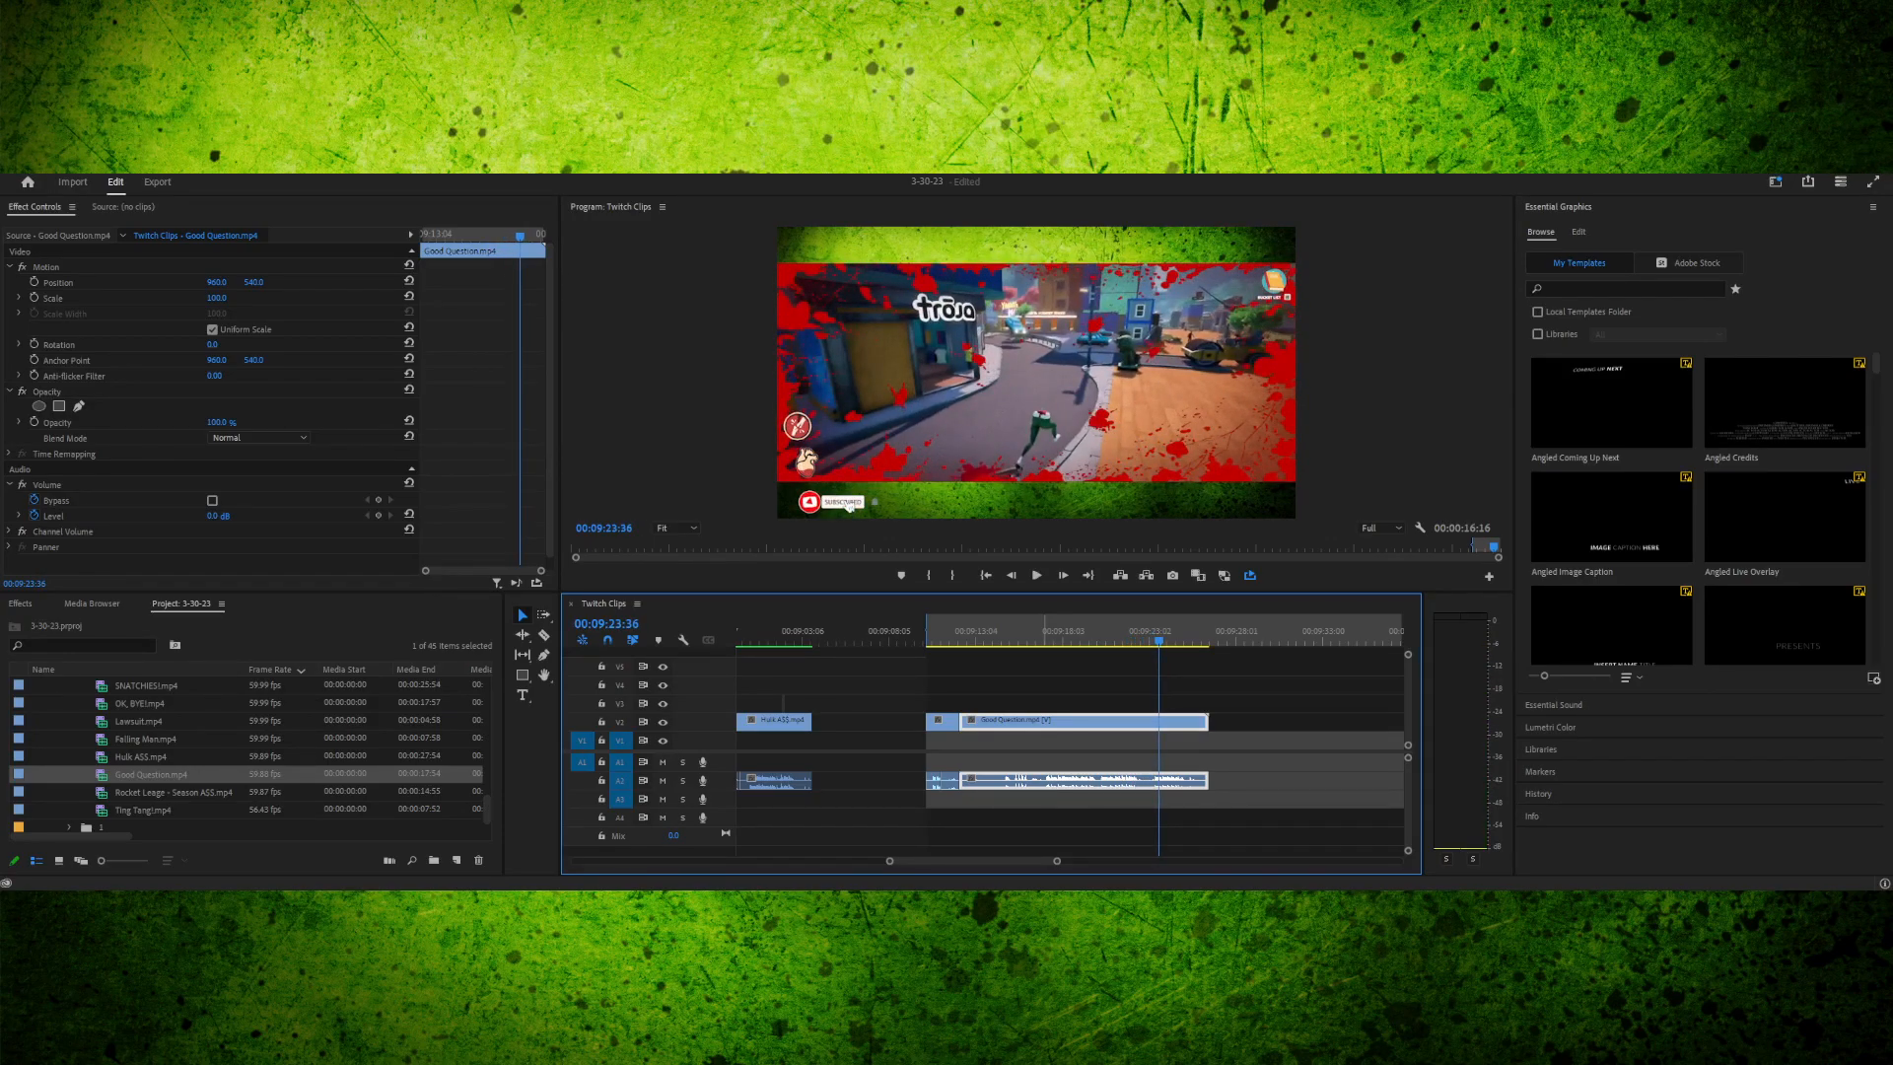
{"action": "key", "text": "space"}
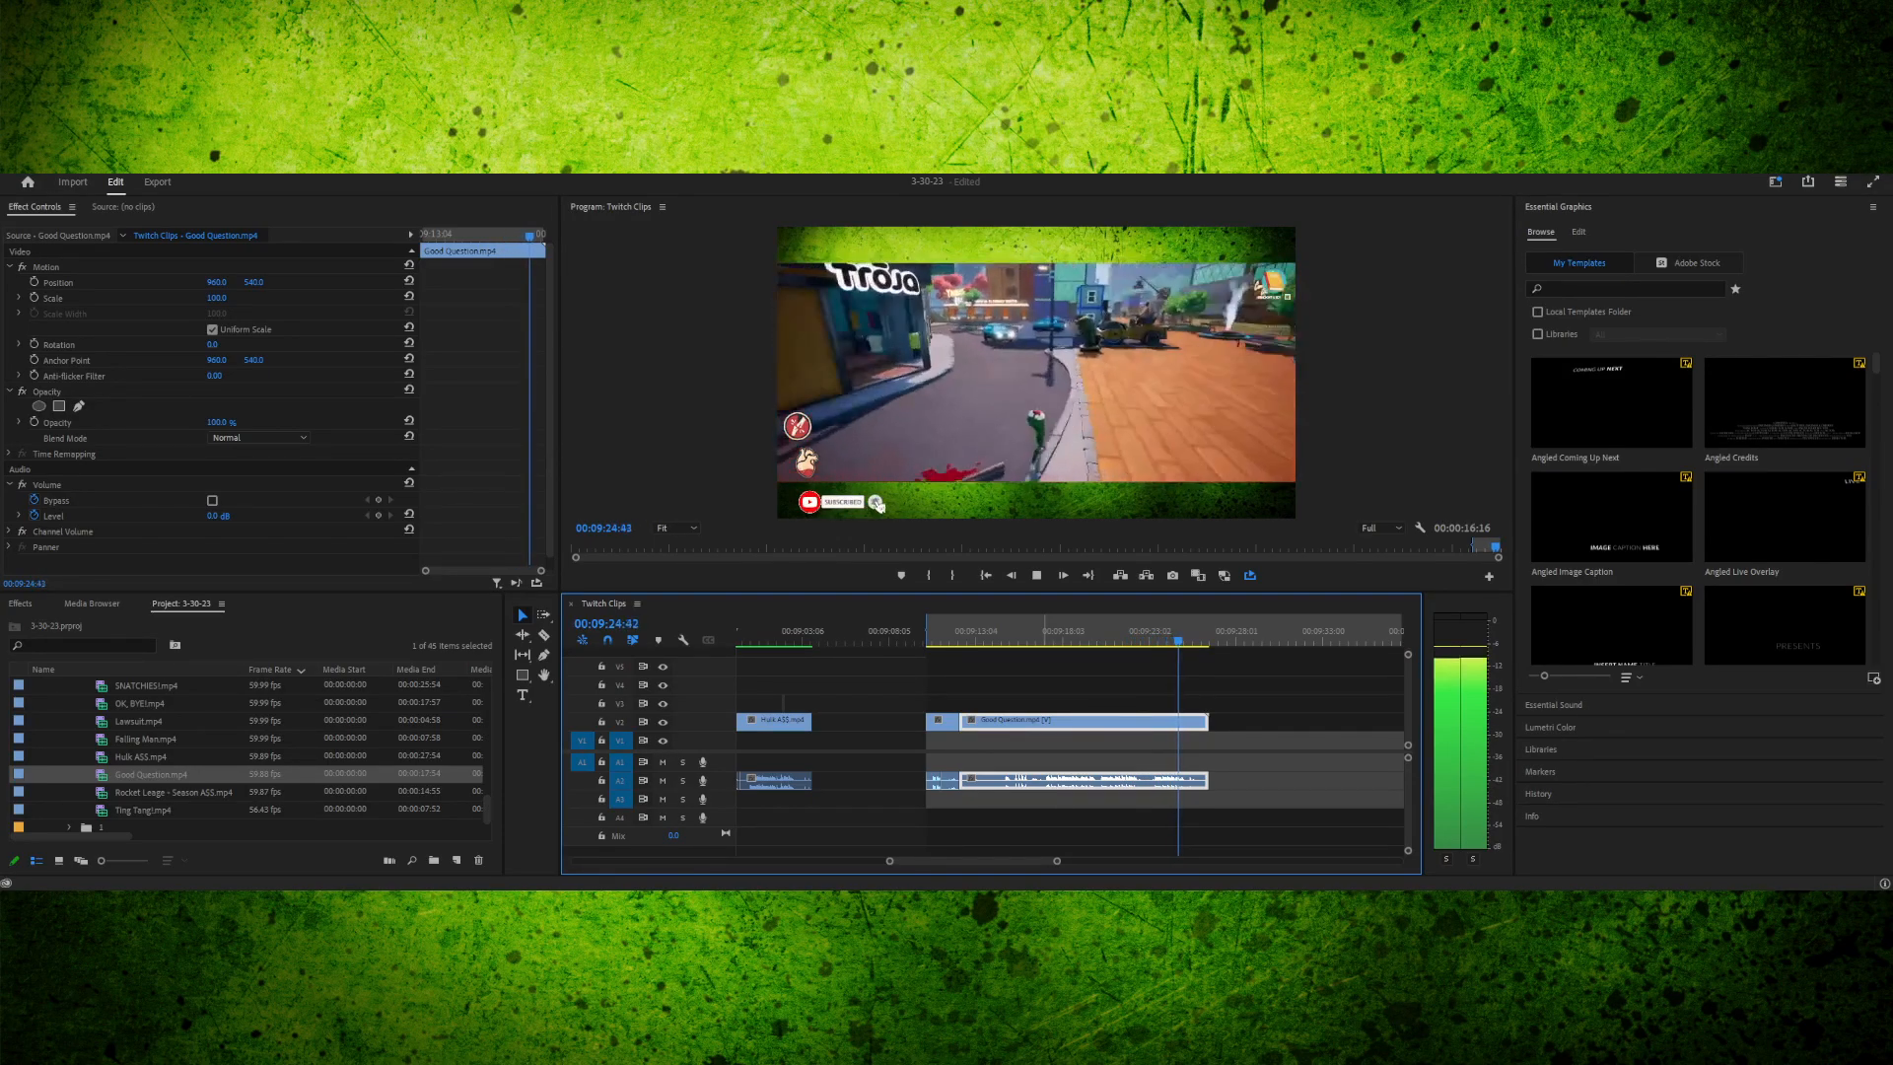
{"action": "key", "text": "space"}
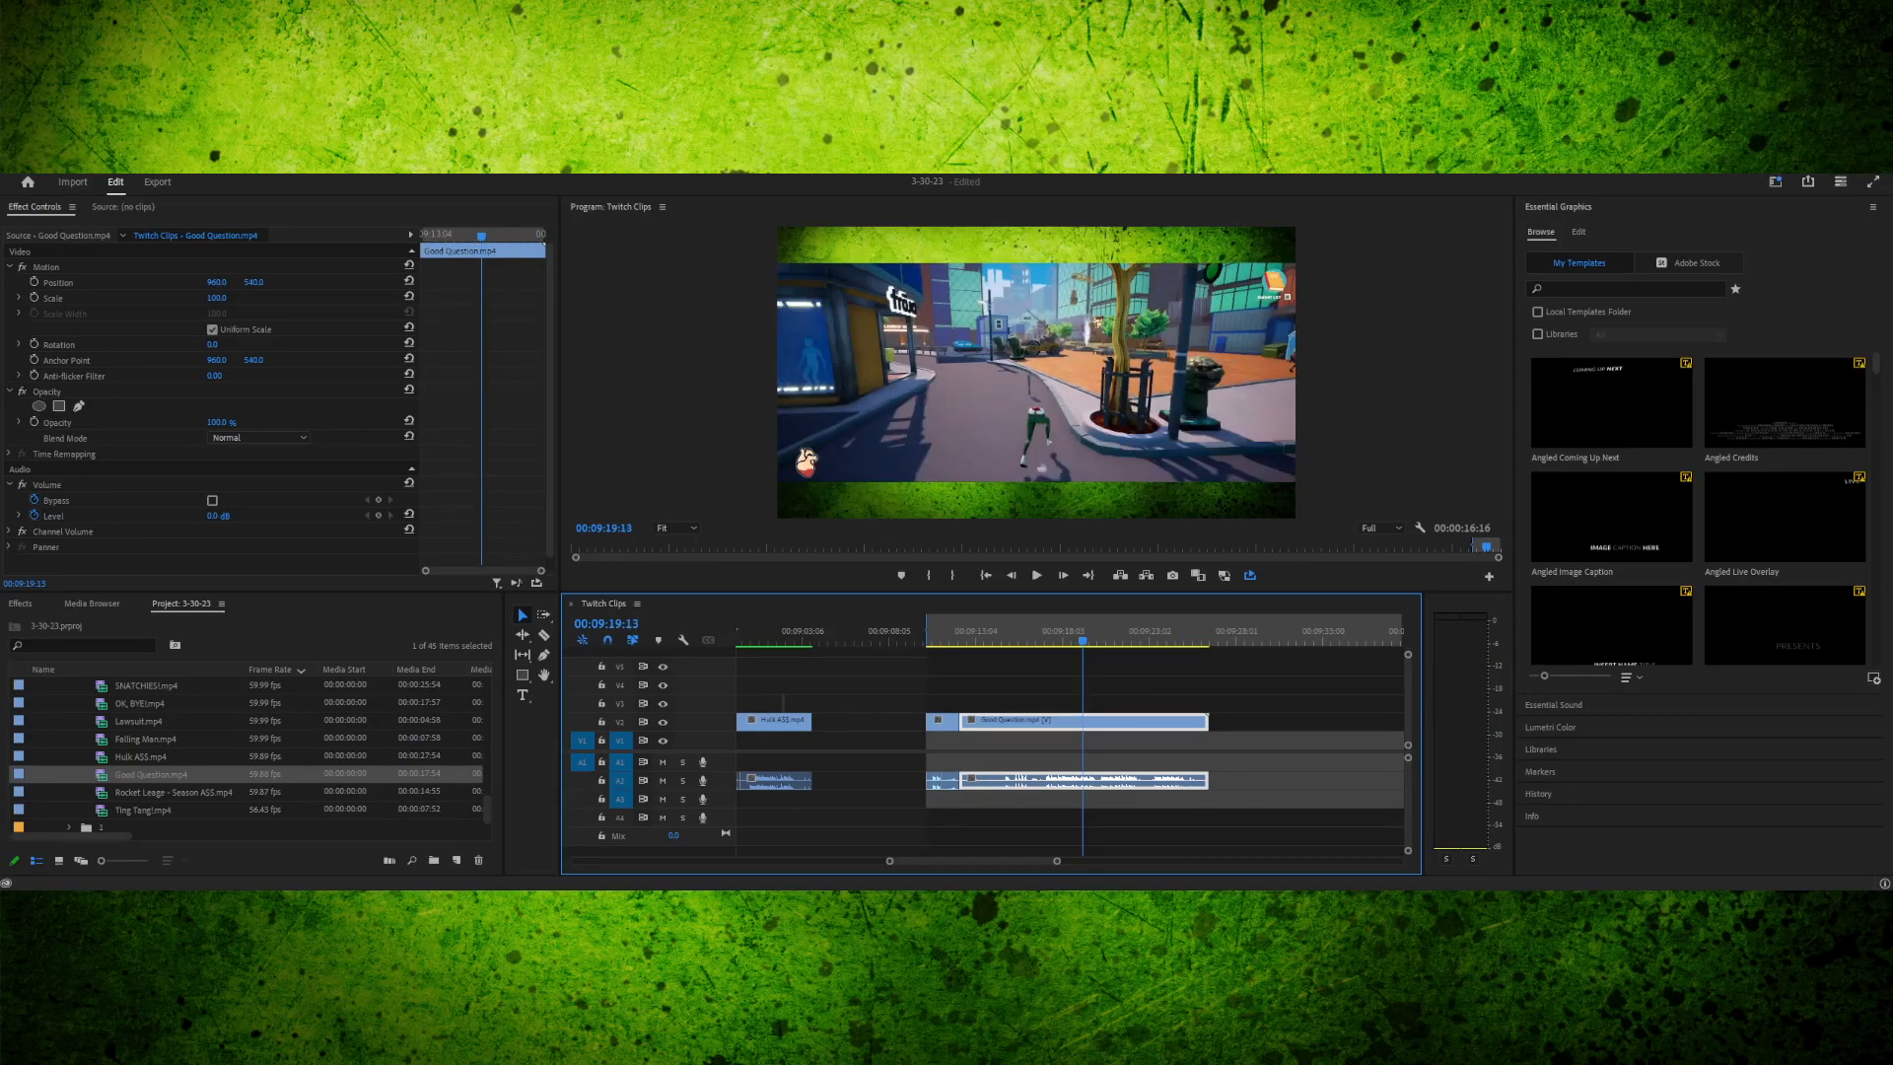
{"action": "key", "text": "space"}
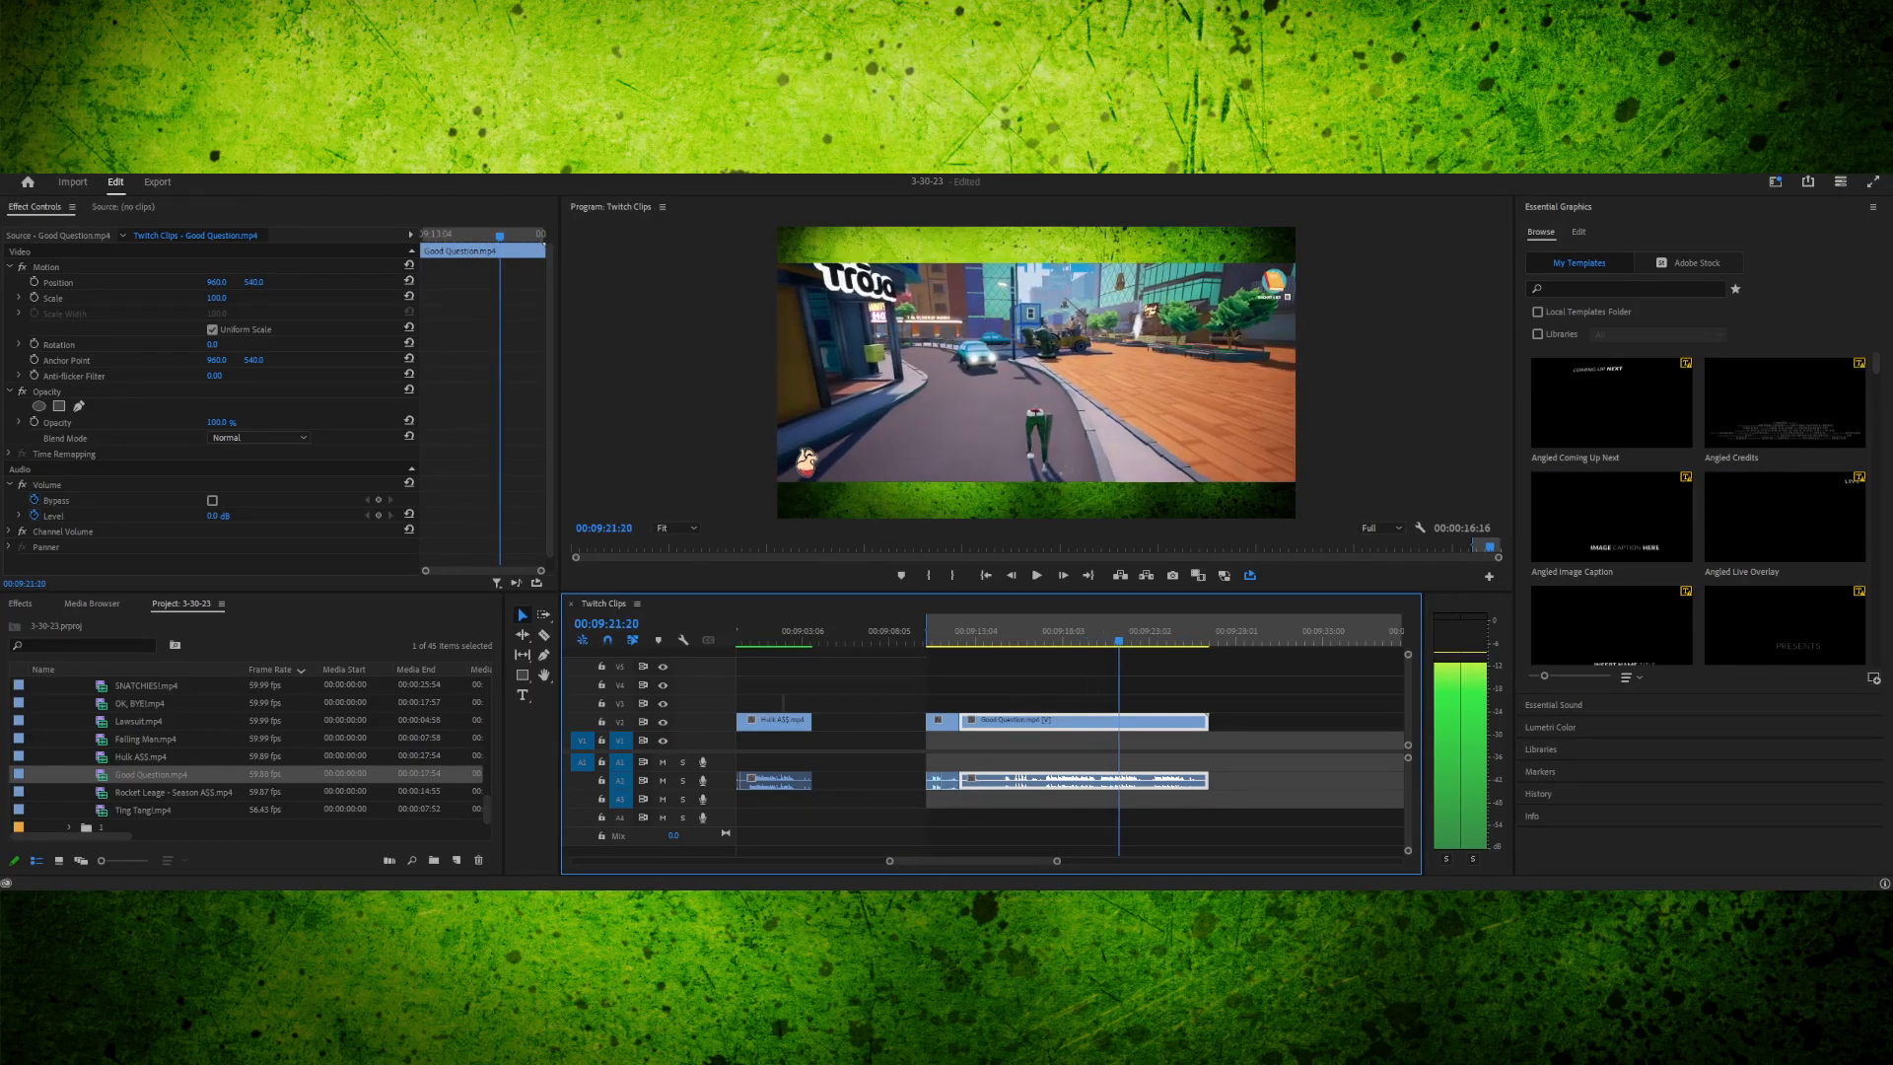
- Play the clip from about 00:09:15 to its end, and recheck the street run from 00:09:17:36
{"action": "left_click_drag", "start_coordinate": [1104, 641], "coordinate": [1048, 641]}
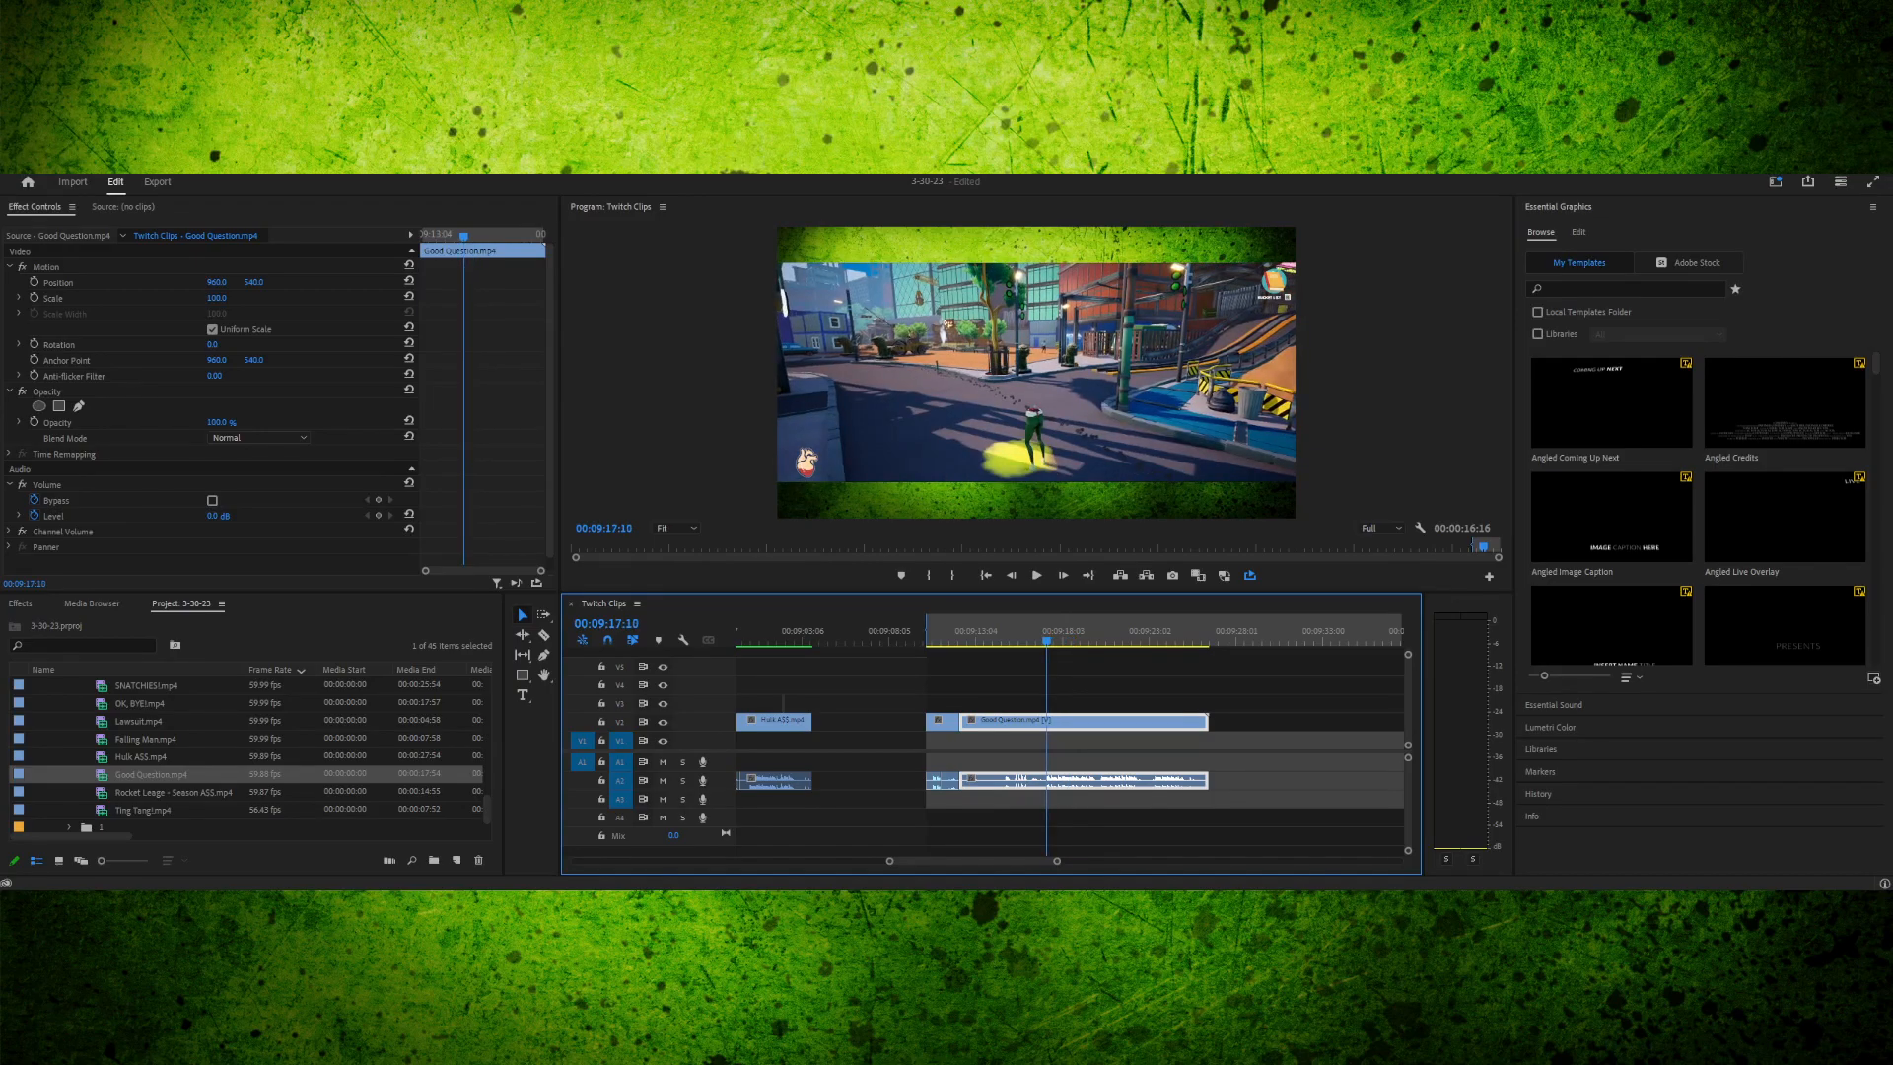
{"action": "left_click_drag", "start_coordinate": [1021, 639], "coordinate": [1004, 639]}
{"action": "key", "text": "space"}
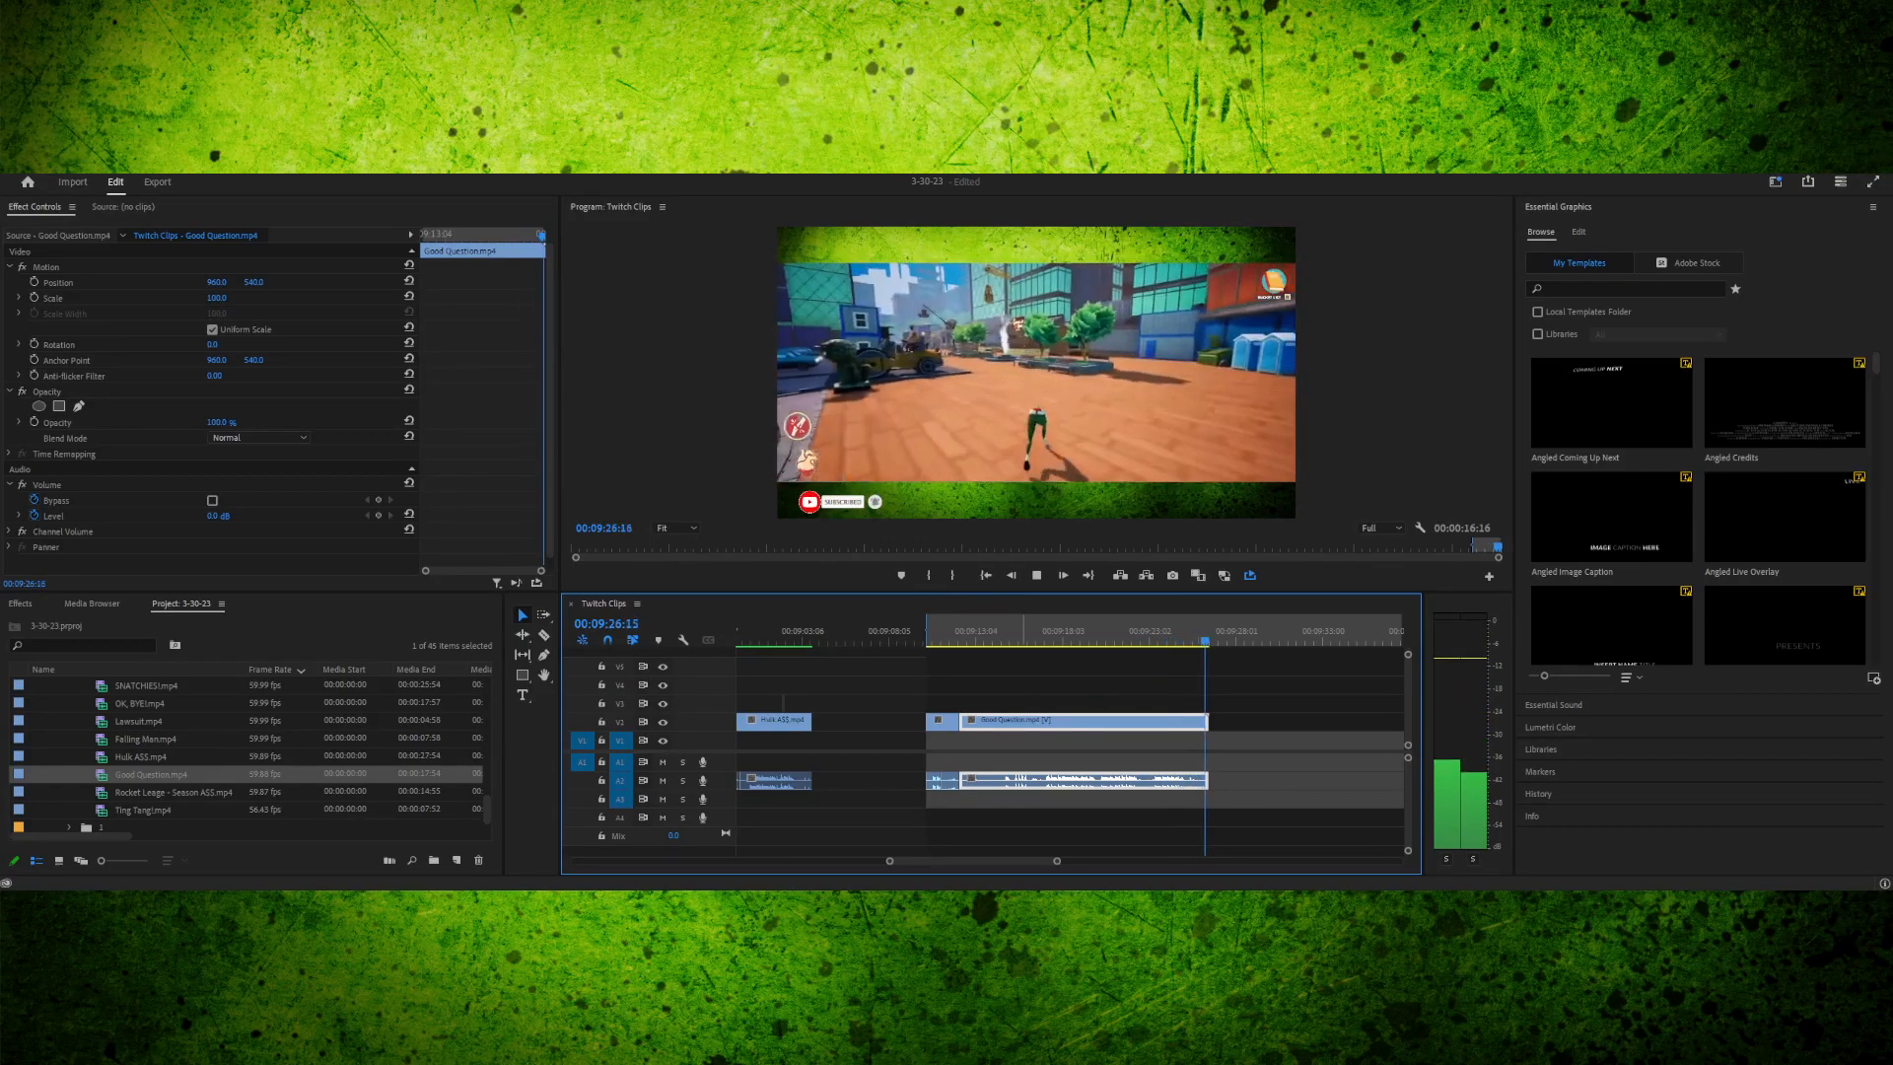
{"action": "key", "text": "space"}
{"action": "mouse_move", "coordinate": [1062, 631]}
{"action": "left_mouse_down"}
{"action": "mouse_move", "coordinate": [1108, 631]}
{"action": "mouse_move", "coordinate": [1056, 631]}
{"action": "left_mouse_up"}
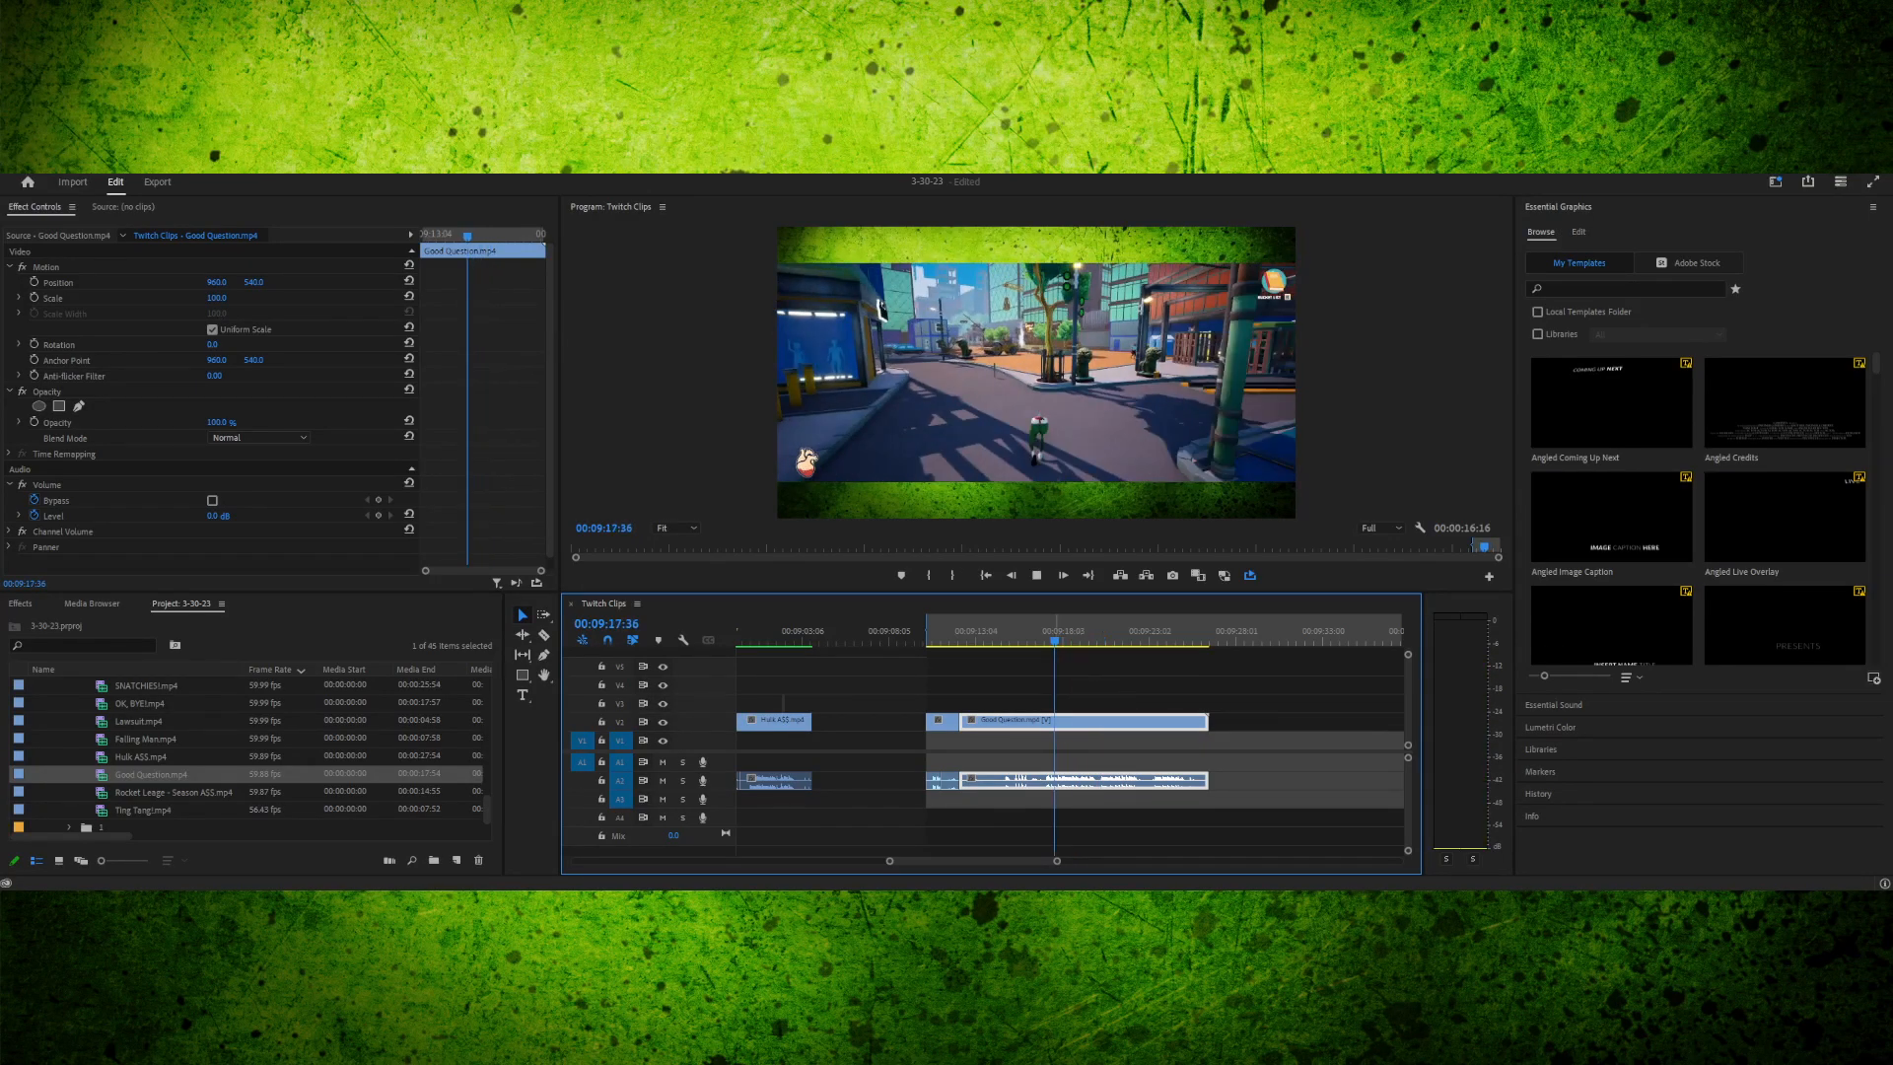
{"action": "key", "text": "space"}
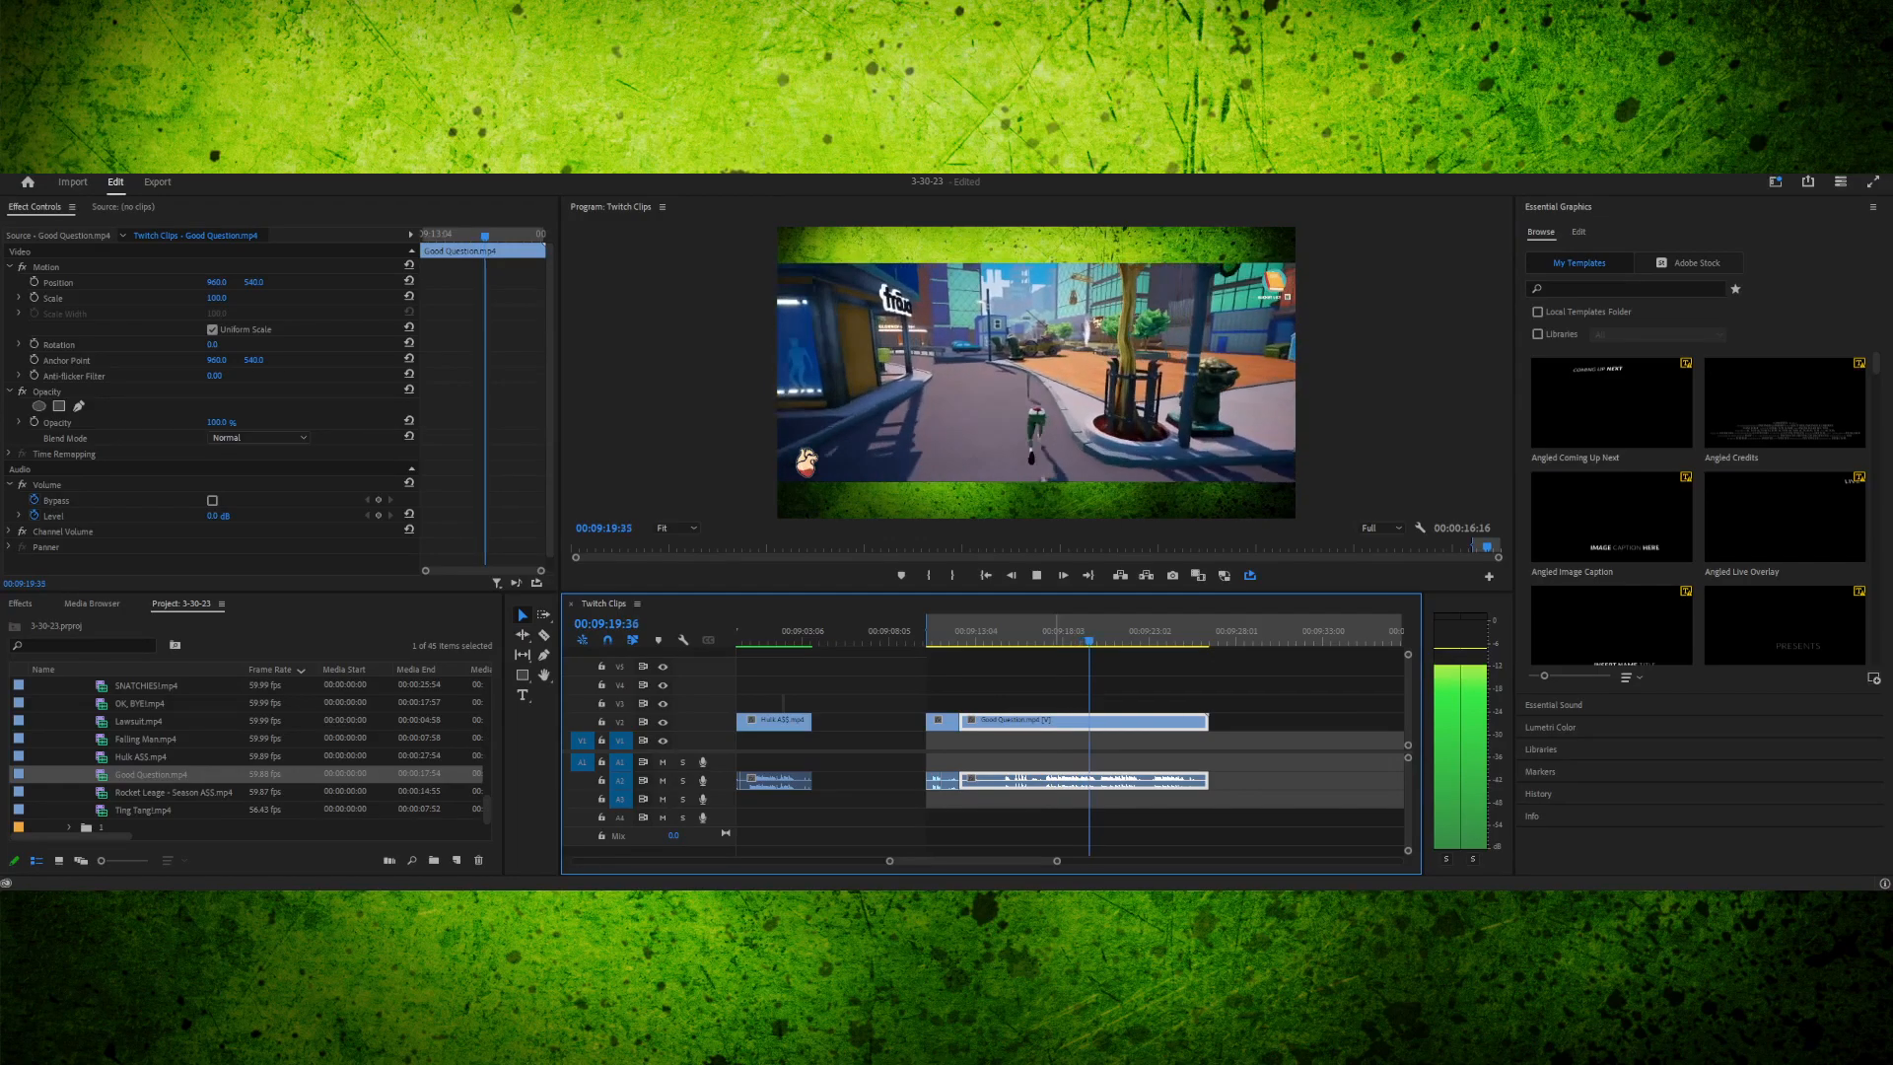
{"action": "key", "text": "space"}
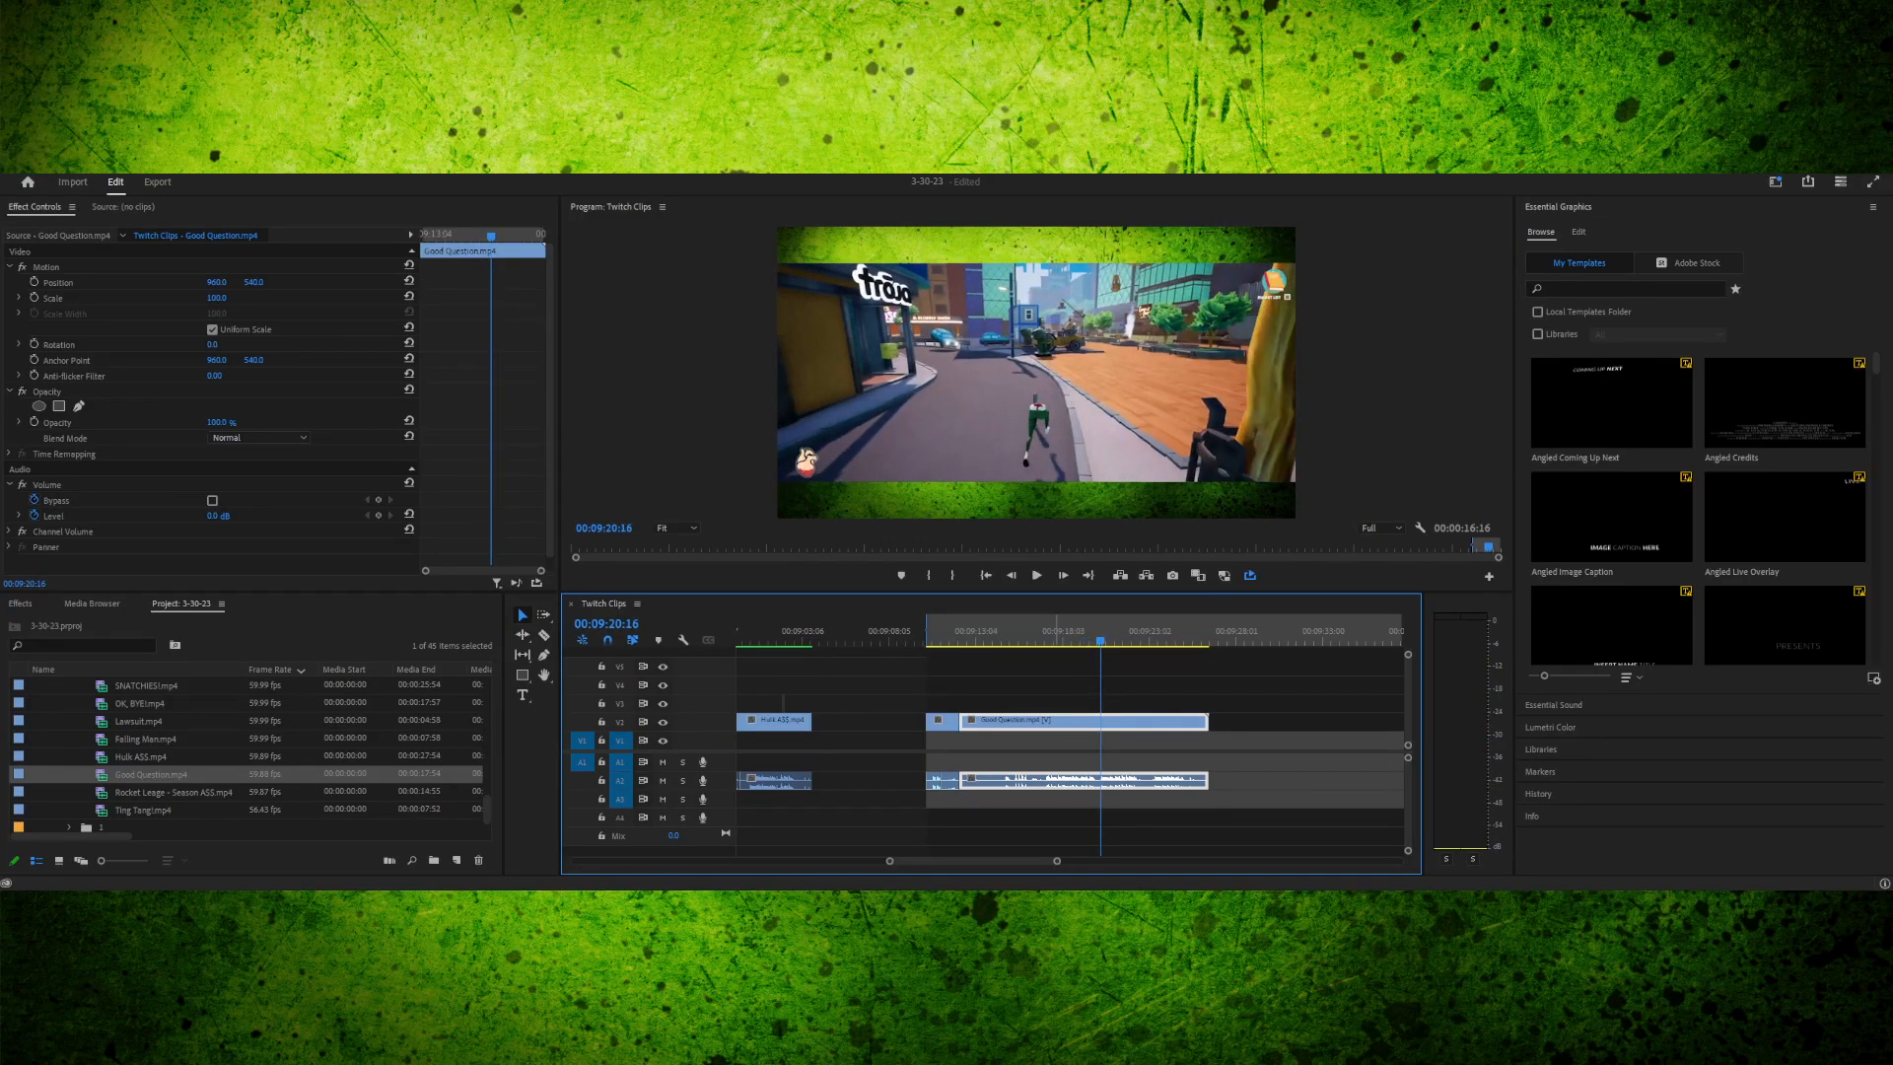
- Split the Good Question.mp4 clip at 00:09:20:06, before the second car reaches the character
{"action": "left_click_drag", "start_coordinate": [1100, 630], "coordinate": [1054, 631]}
{"action": "key", "text": "space"}
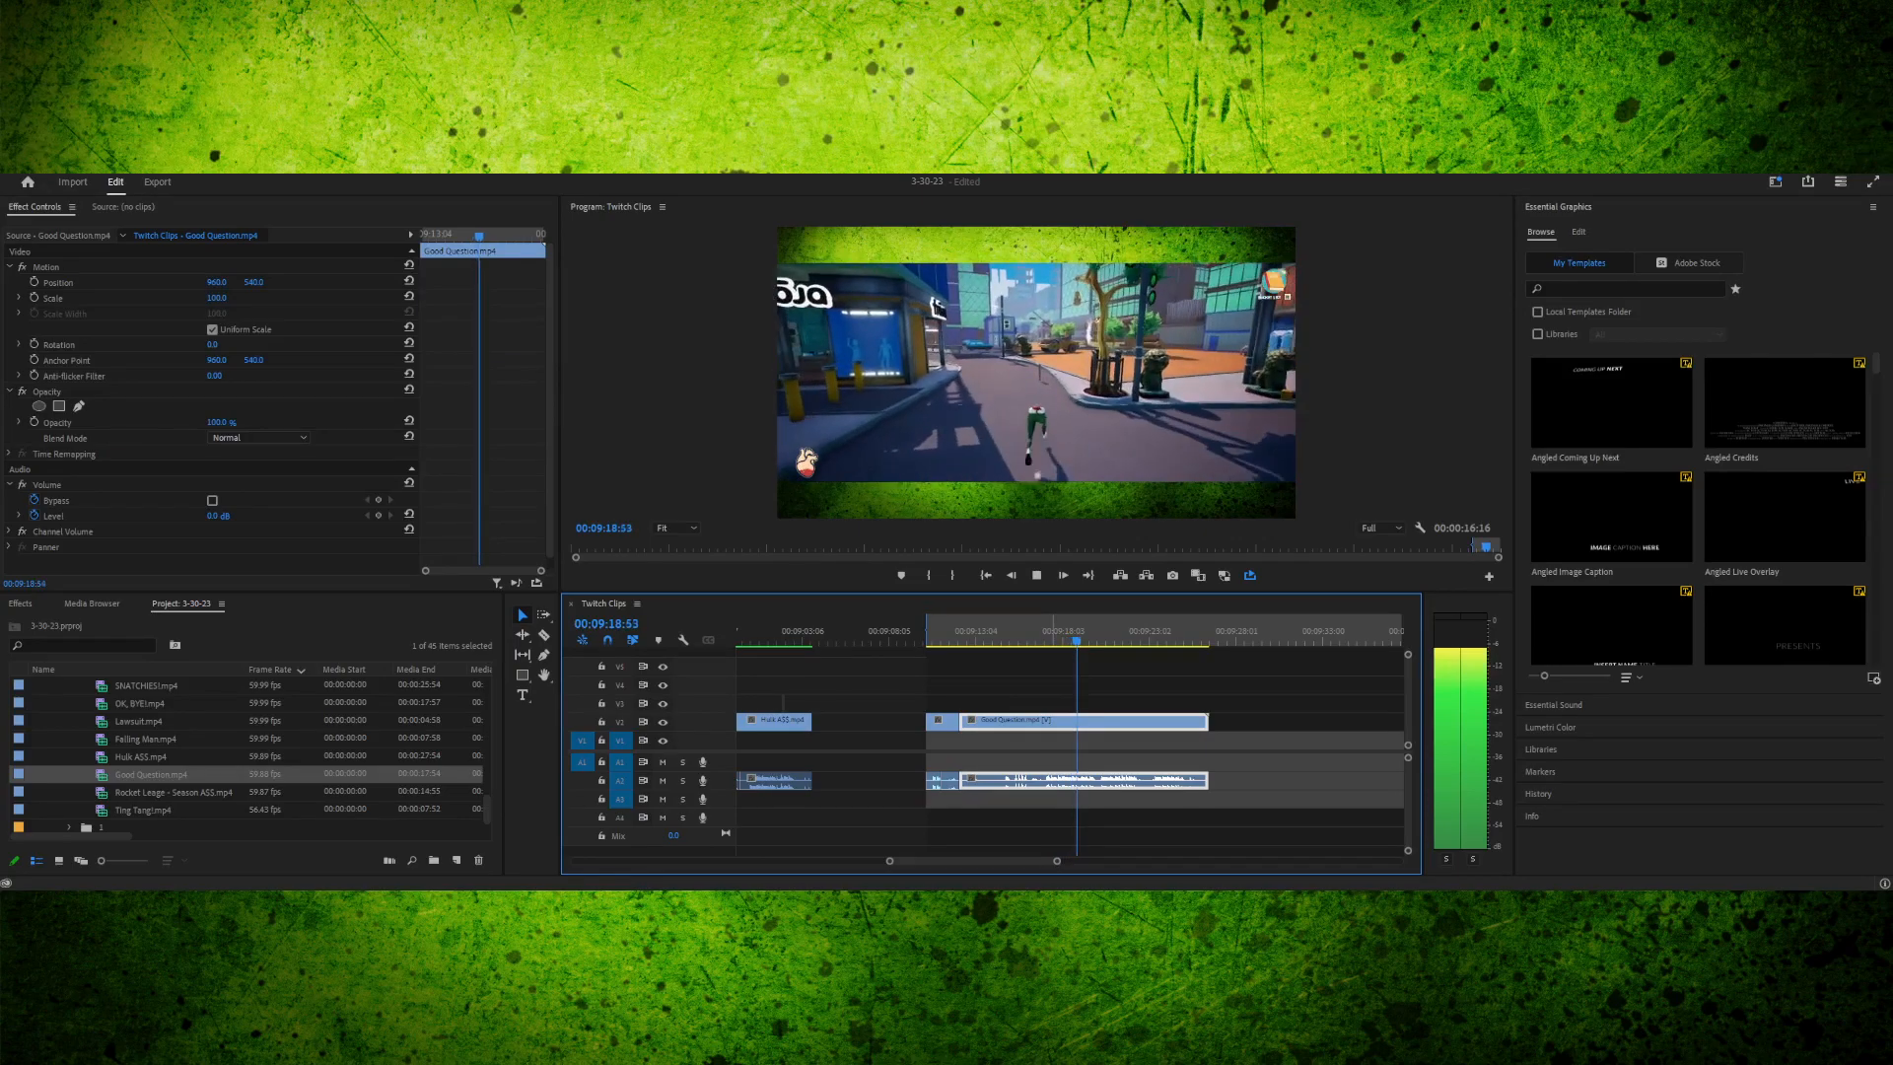
{"action": "key", "text": "space"}
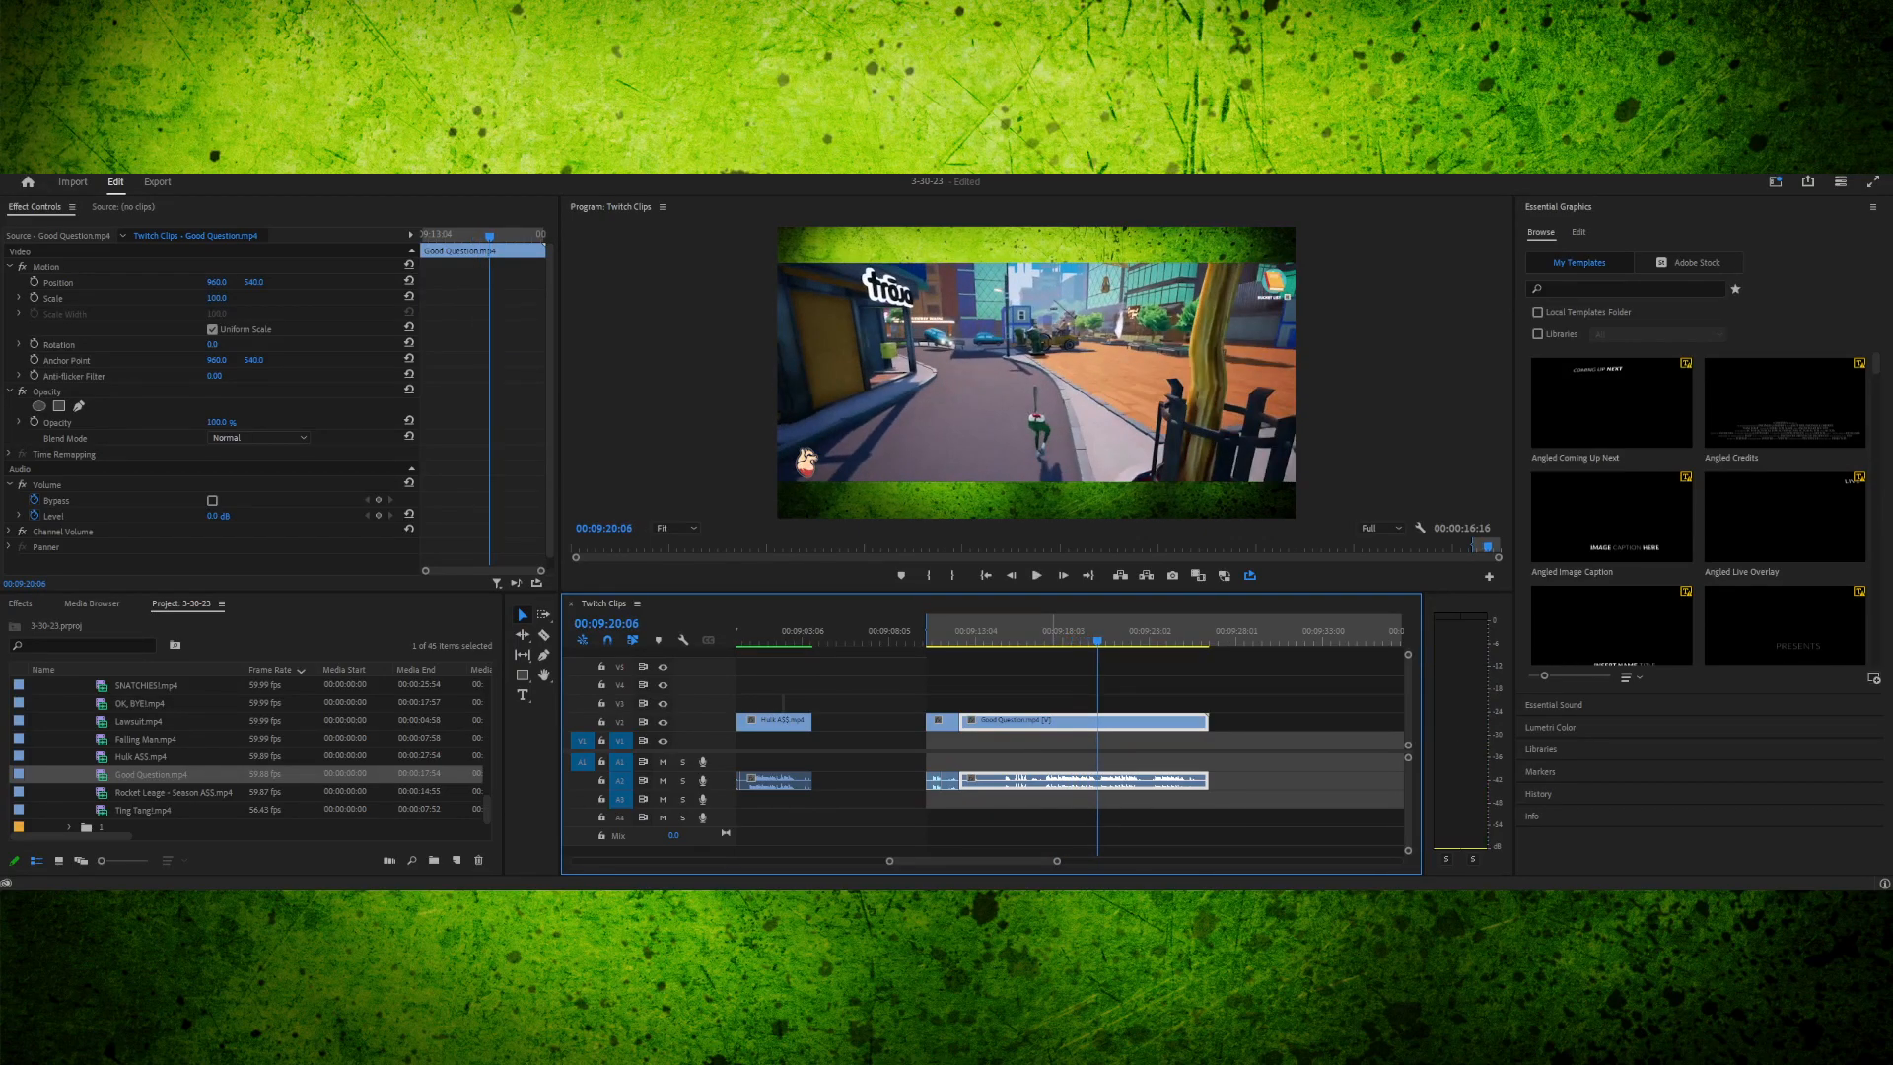
{"action": "key", "text": "ctrl+k"}
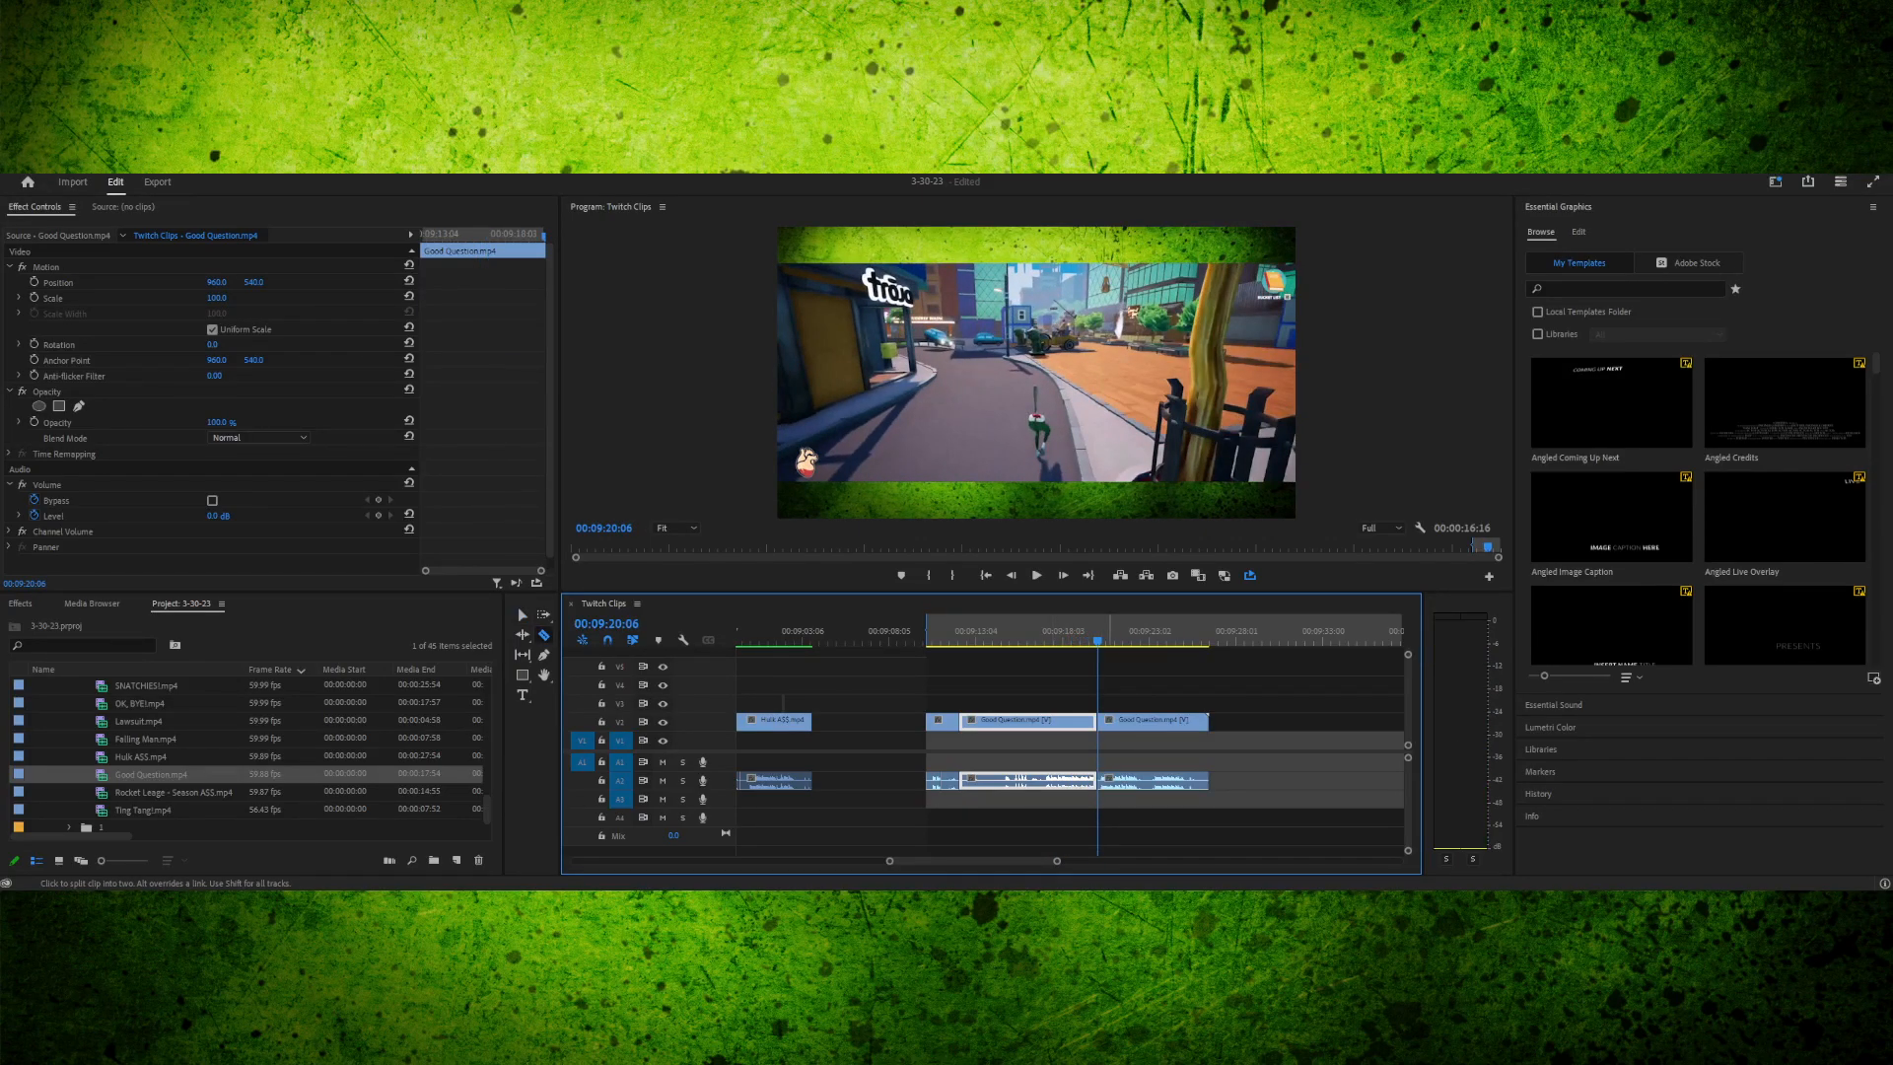
- Move the segment after the 00:09:20:06 split down the timeline to about 00:09:33, and replay the footage before the gap
{"action": "key", "text": "v"}
{"action": "left_click_drag", "start_coordinate": [1138, 722], "coordinate": [1369, 723]}
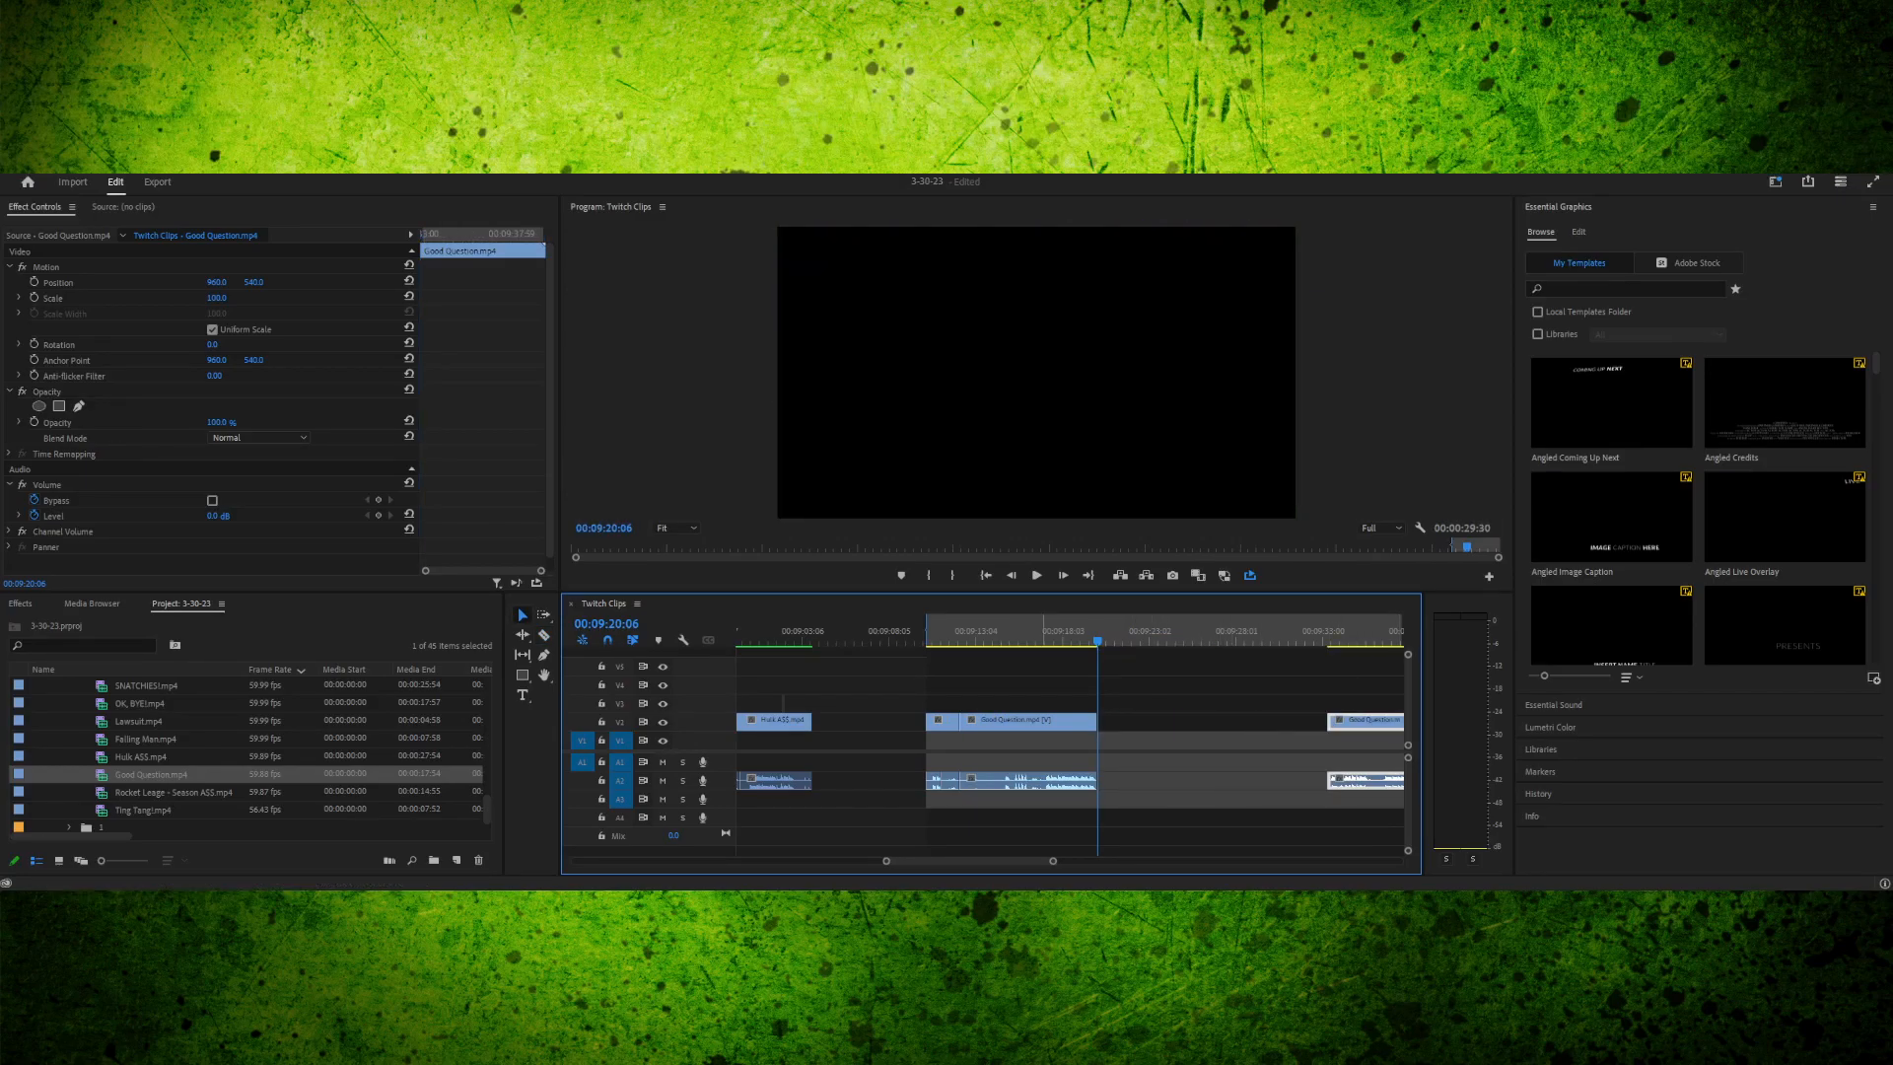
{"action": "left_click_drag", "start_coordinate": [1019, 631], "coordinate": [1024, 631]}
{"action": "key", "text": "space"}
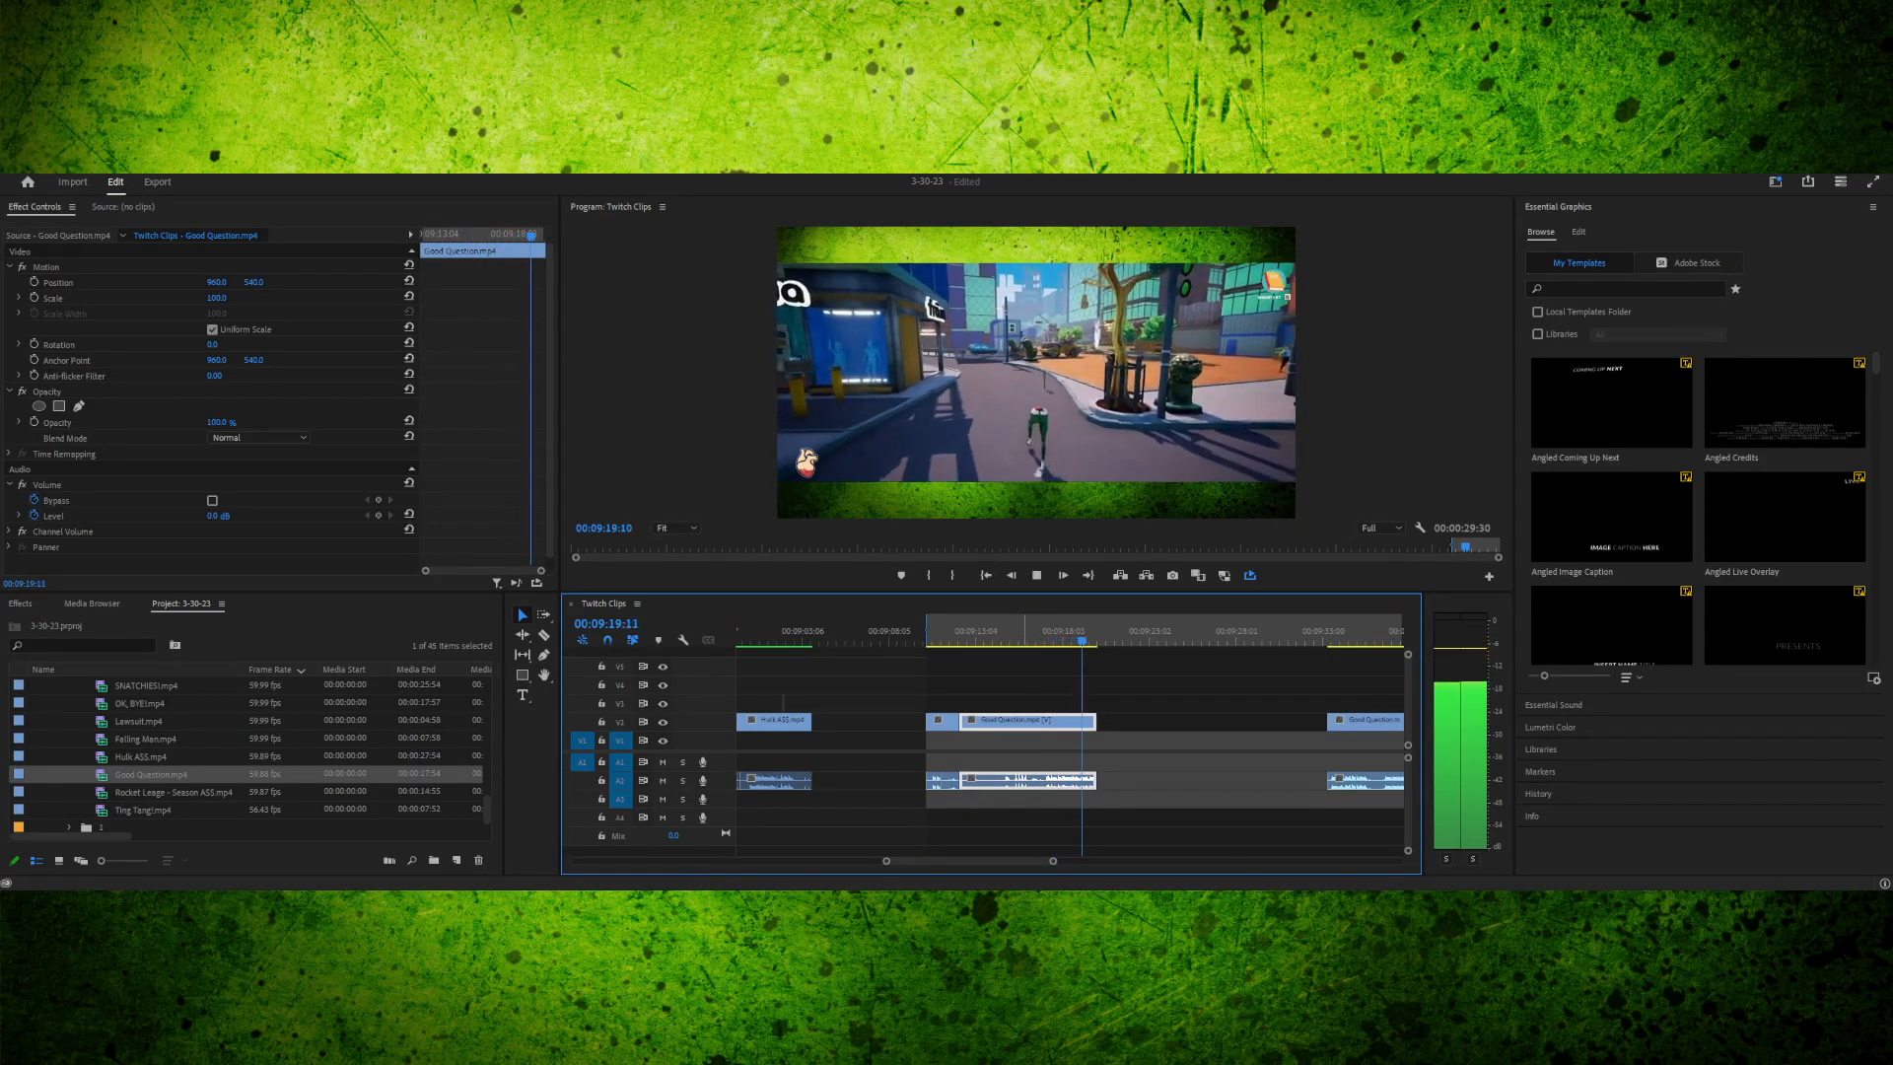
{"action": "key", "text": "space"}
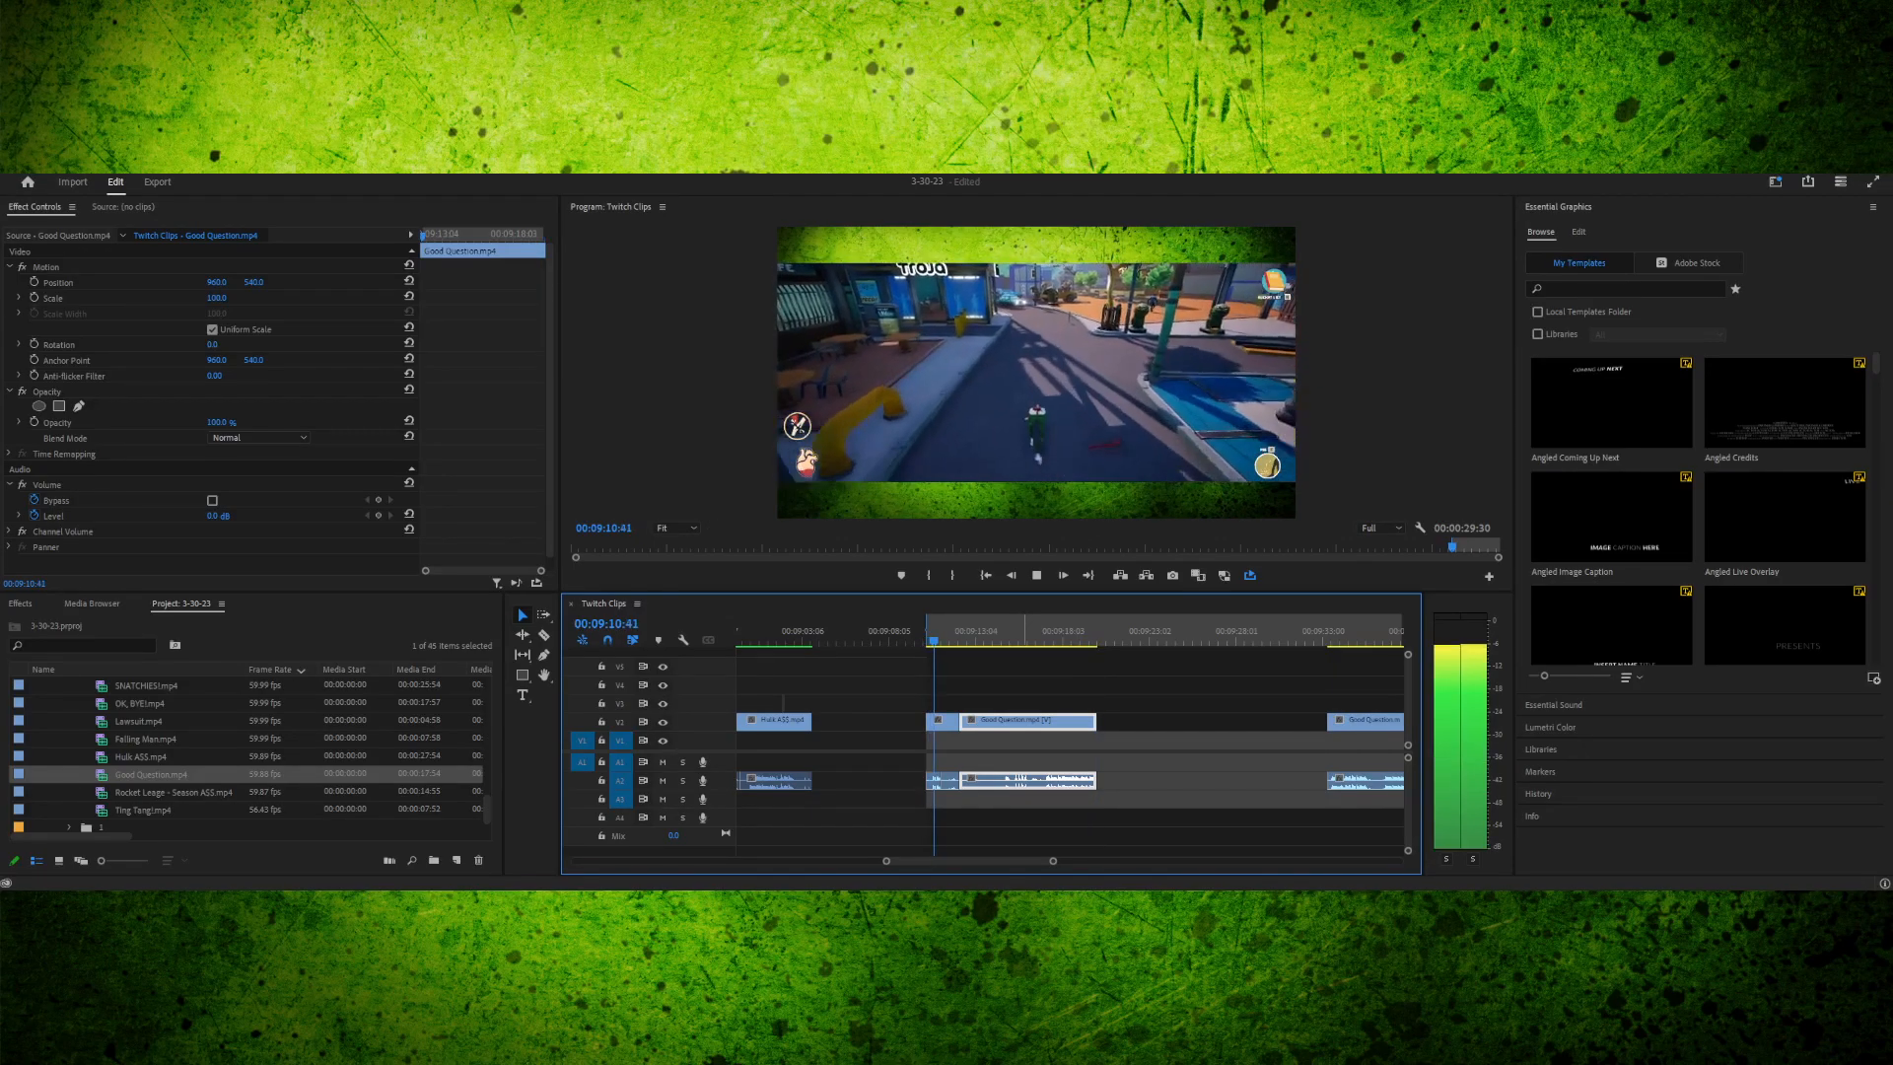
{"action": "key", "text": "space"}
- Set the sequence's Out point at the end of the long Good Question.mp4 segment, just before the new gap
{"action": "left_click_drag", "start_coordinate": [1109, 630], "coordinate": [1100, 631]}
{"action": "key", "text": "Left"}
{"action": "key", "text": "Left"}
{"action": "key", "text": "Left"}
{"action": "key", "text": "Left"}
{"action": "key", "text": "Left"}
{"action": "key", "text": "Left"}
{"action": "key", "text": "Left"}
{"action": "key", "text": "Left"}
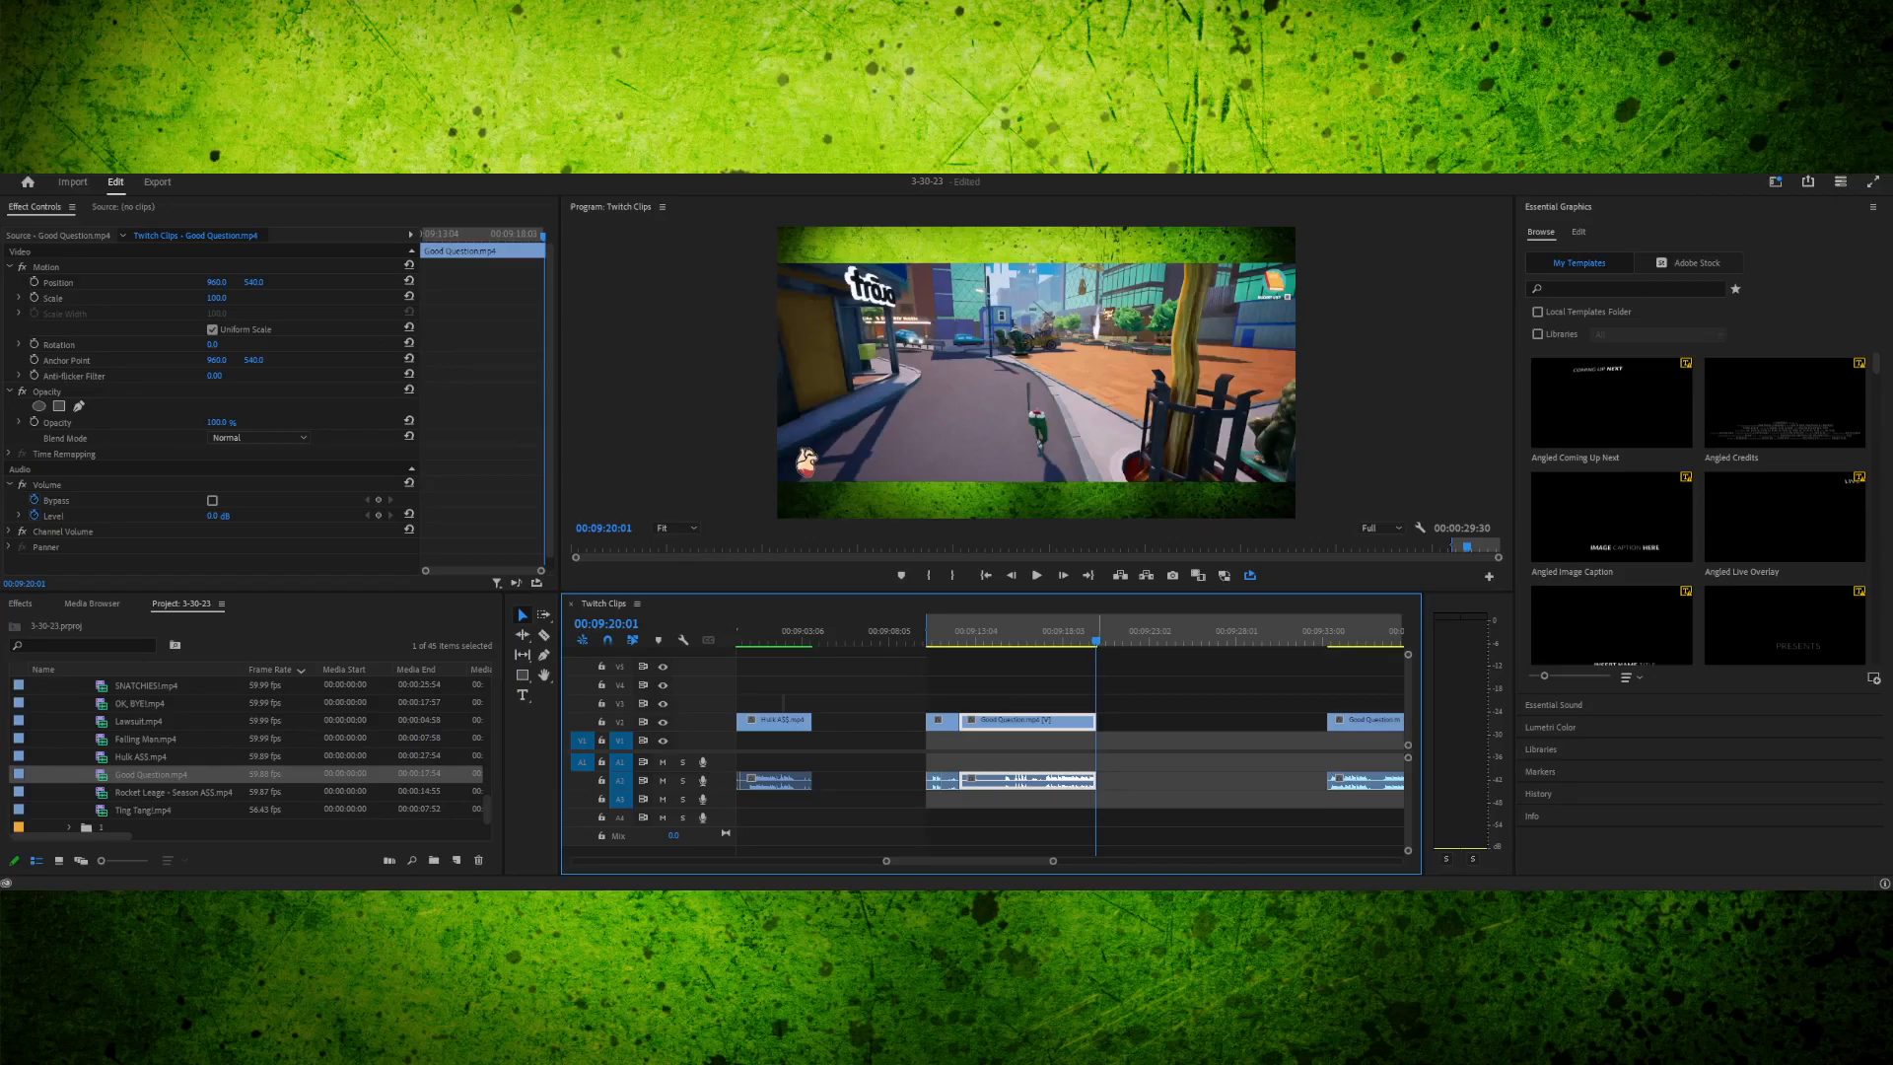
{"action": "key", "text": "Right"}
{"action": "key", "text": "Right"}
{"action": "key", "text": "Right"}
{"action": "key", "text": "Right"}
{"action": "key", "text": "Right"}
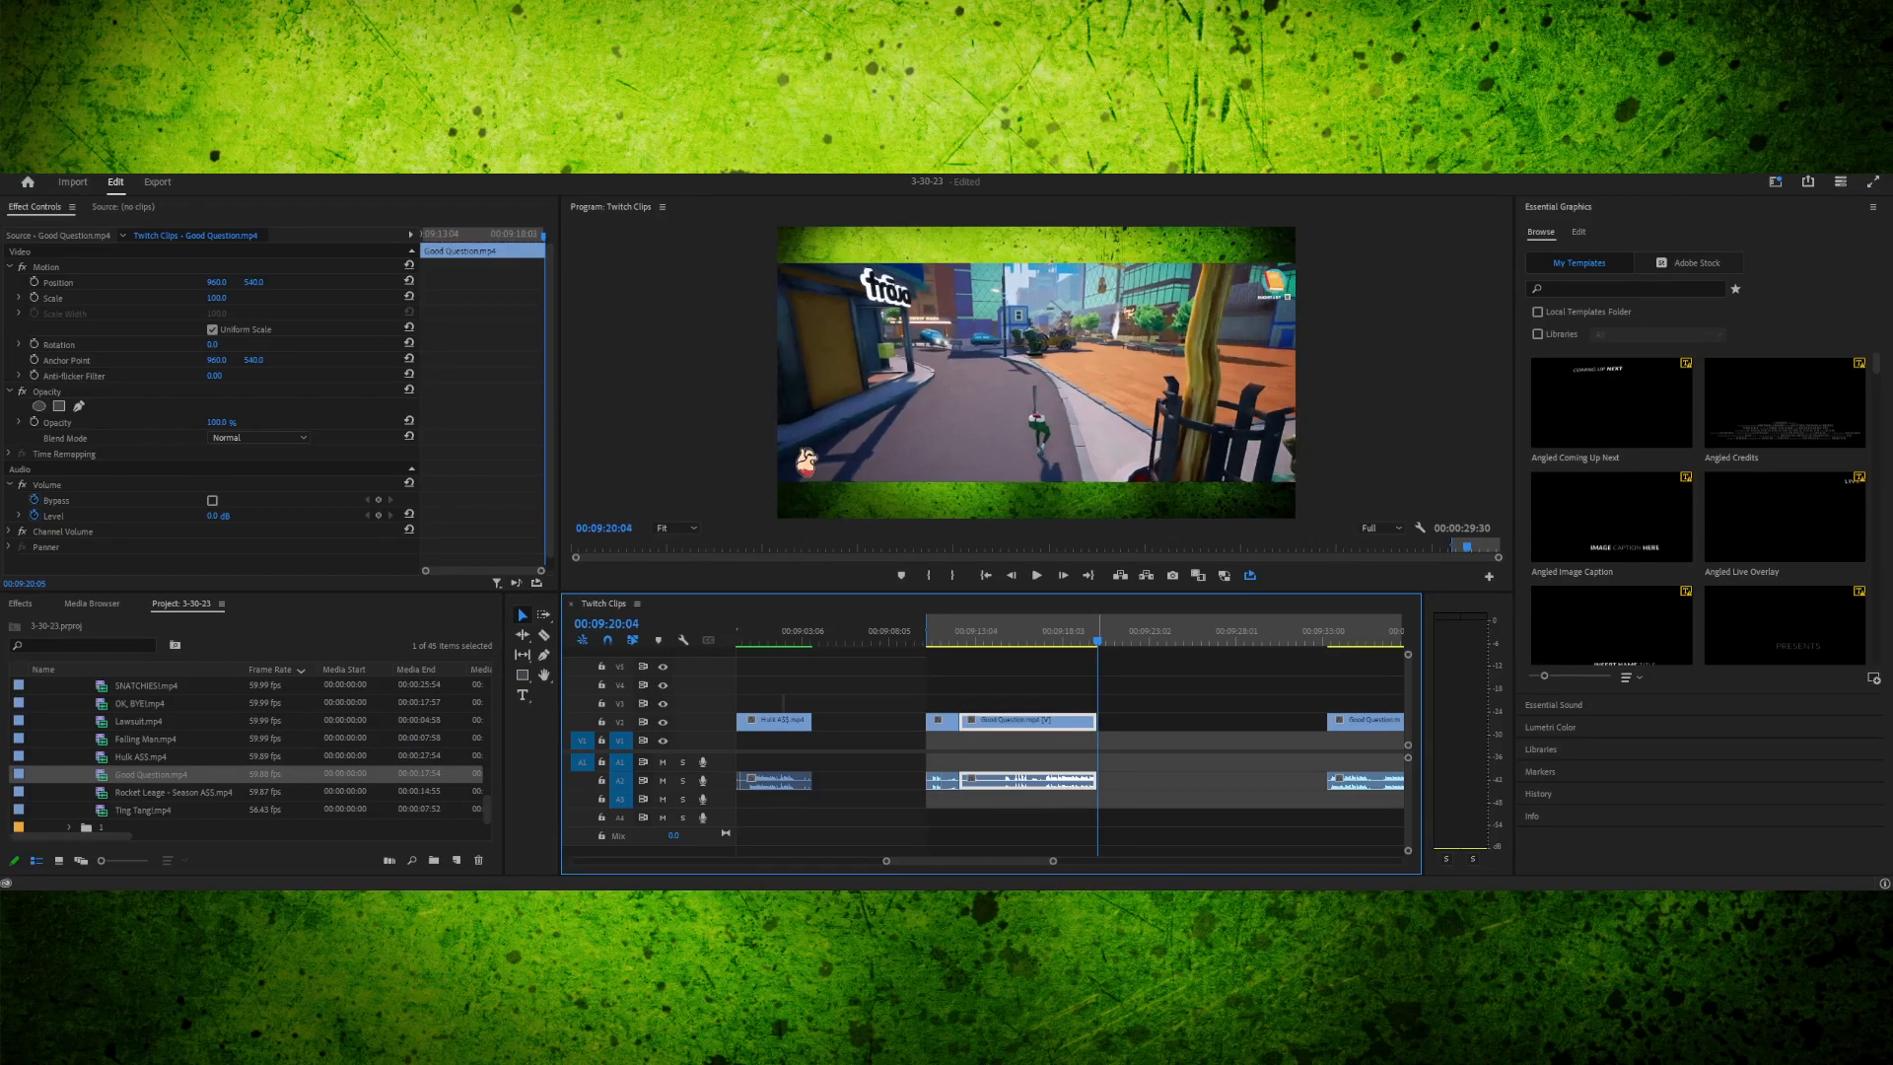
{"action": "key", "text": "o"}
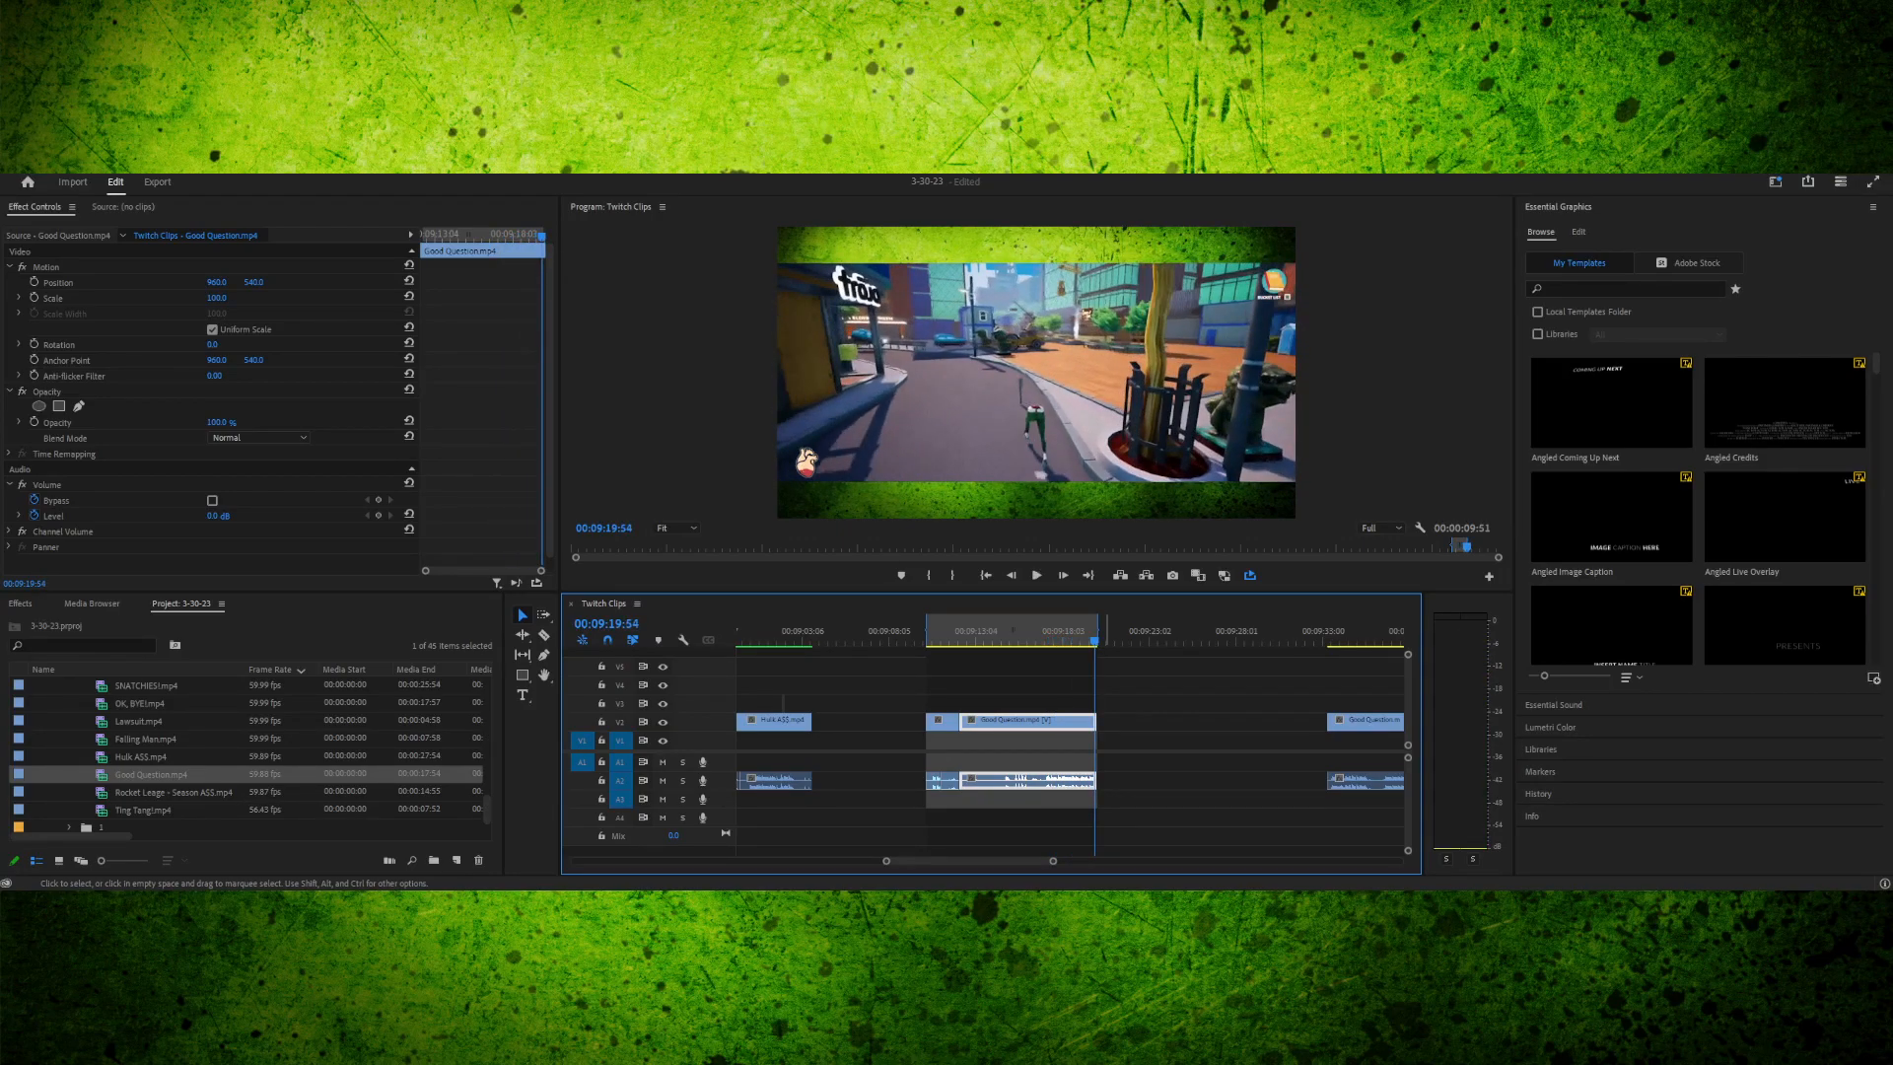
- Deselect the clips and replay the shortened Good Question.mp4 footage from the blue car encounter
{"action": "key", "text": "ctrl+shift+a"}
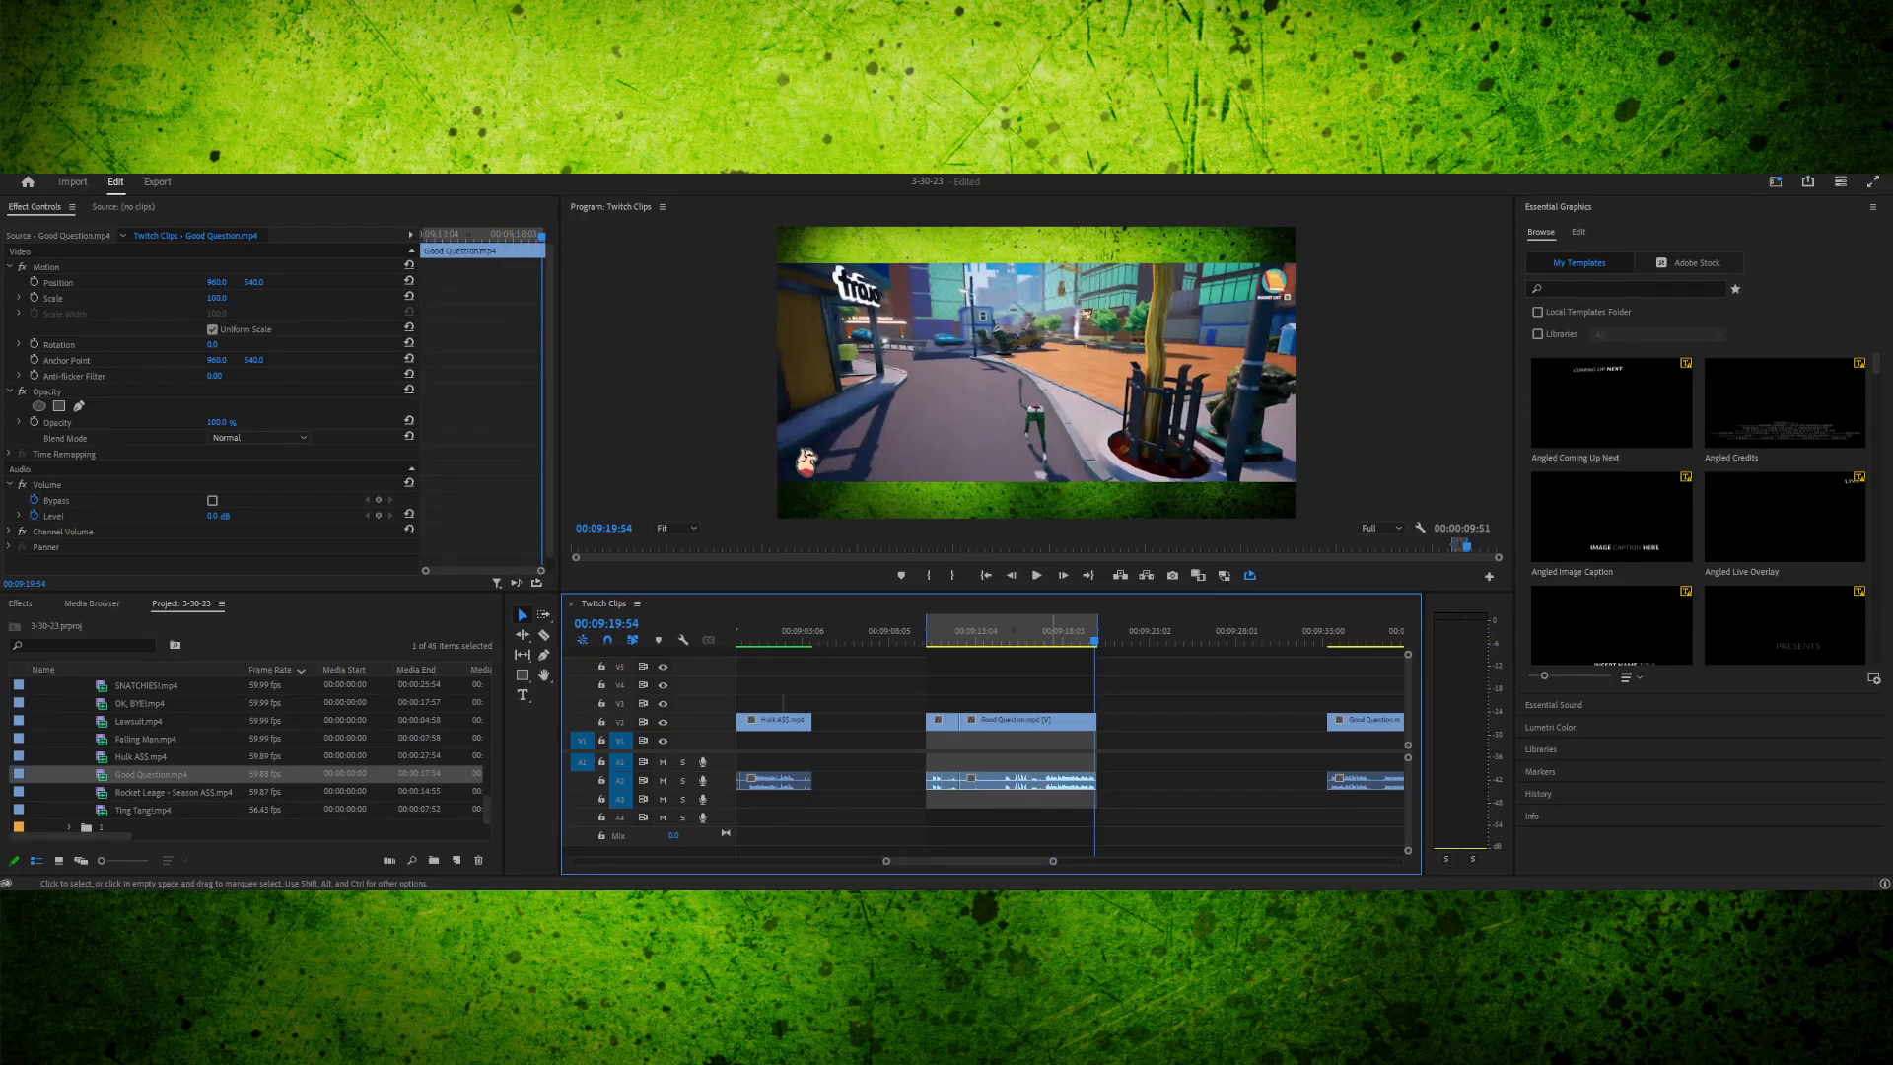
{"action": "key", "text": "equal"}
{"action": "key", "text": "equal"}
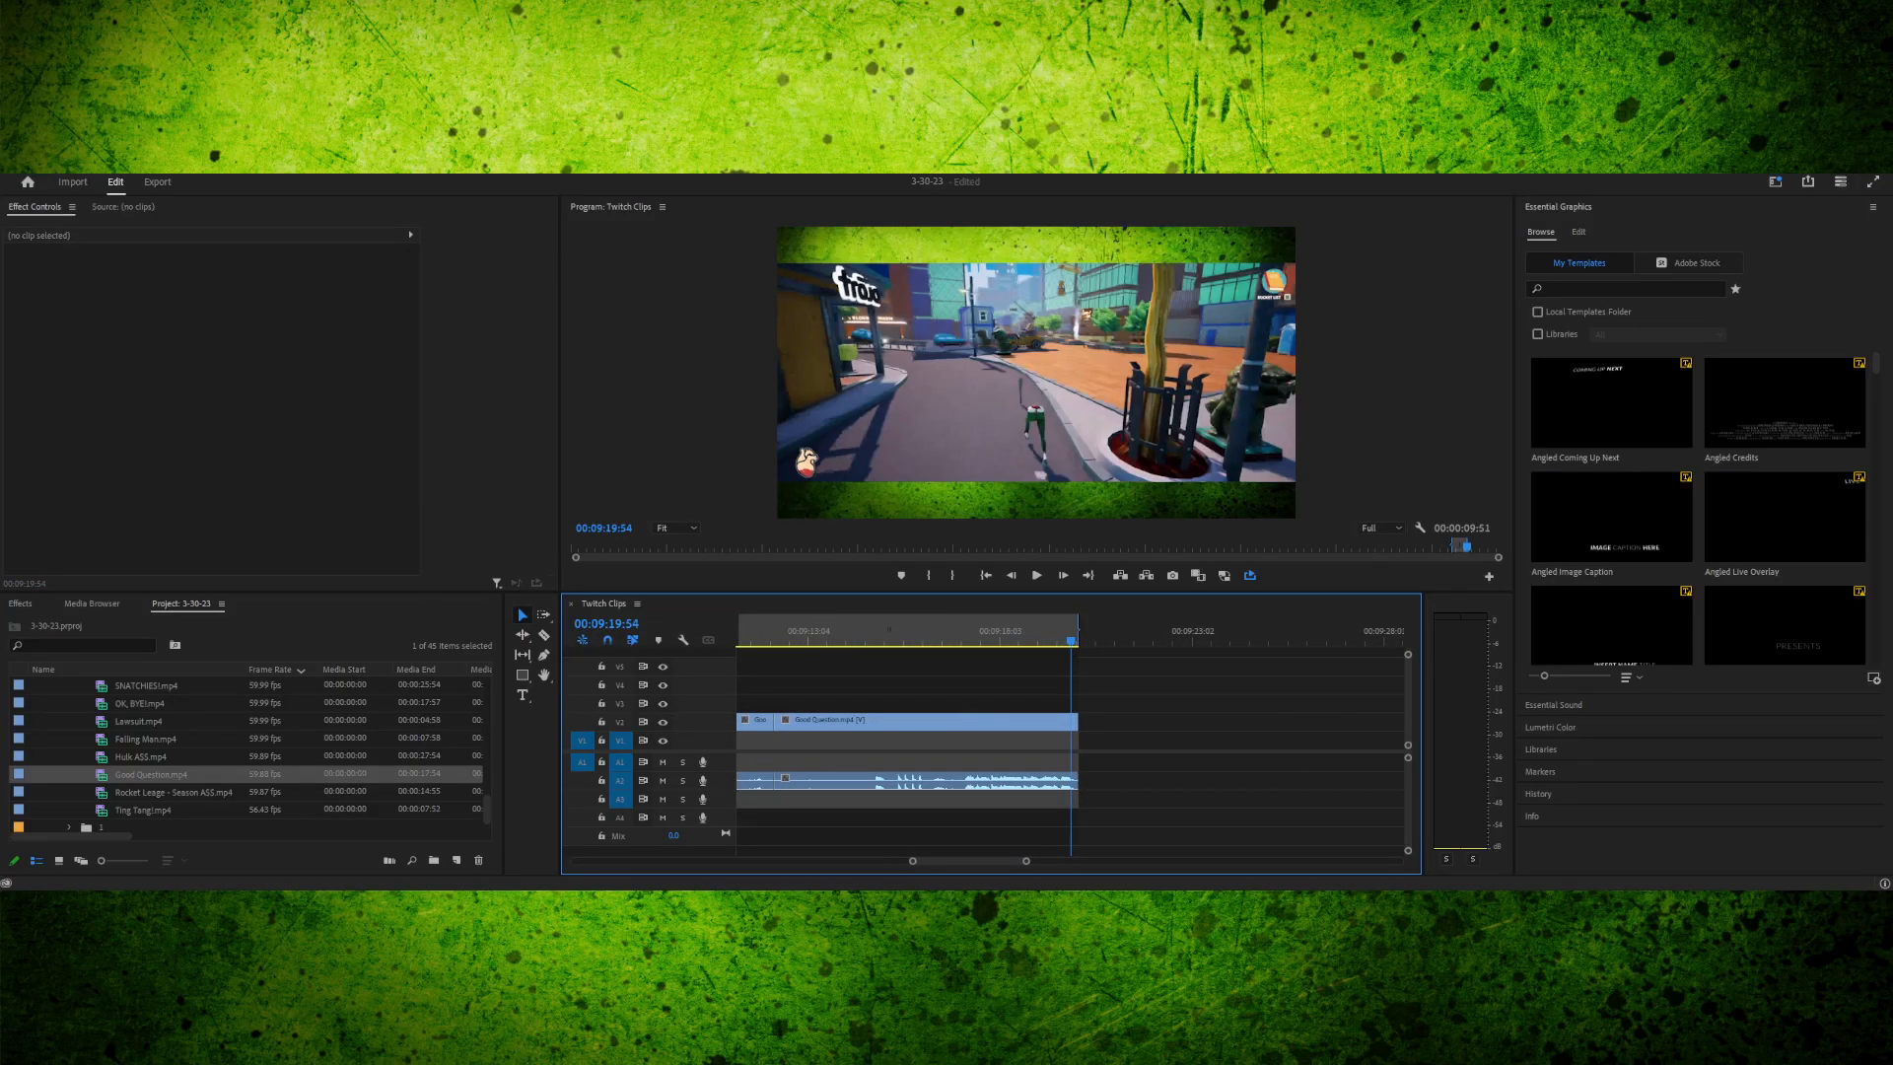
{"action": "scroll", "coordinate": [1070, 734], "scroll_direction": "up", "scroll_amount": 1}
{"action": "left_click", "coordinate": [926, 631]}
{"action": "key", "text": "space"}
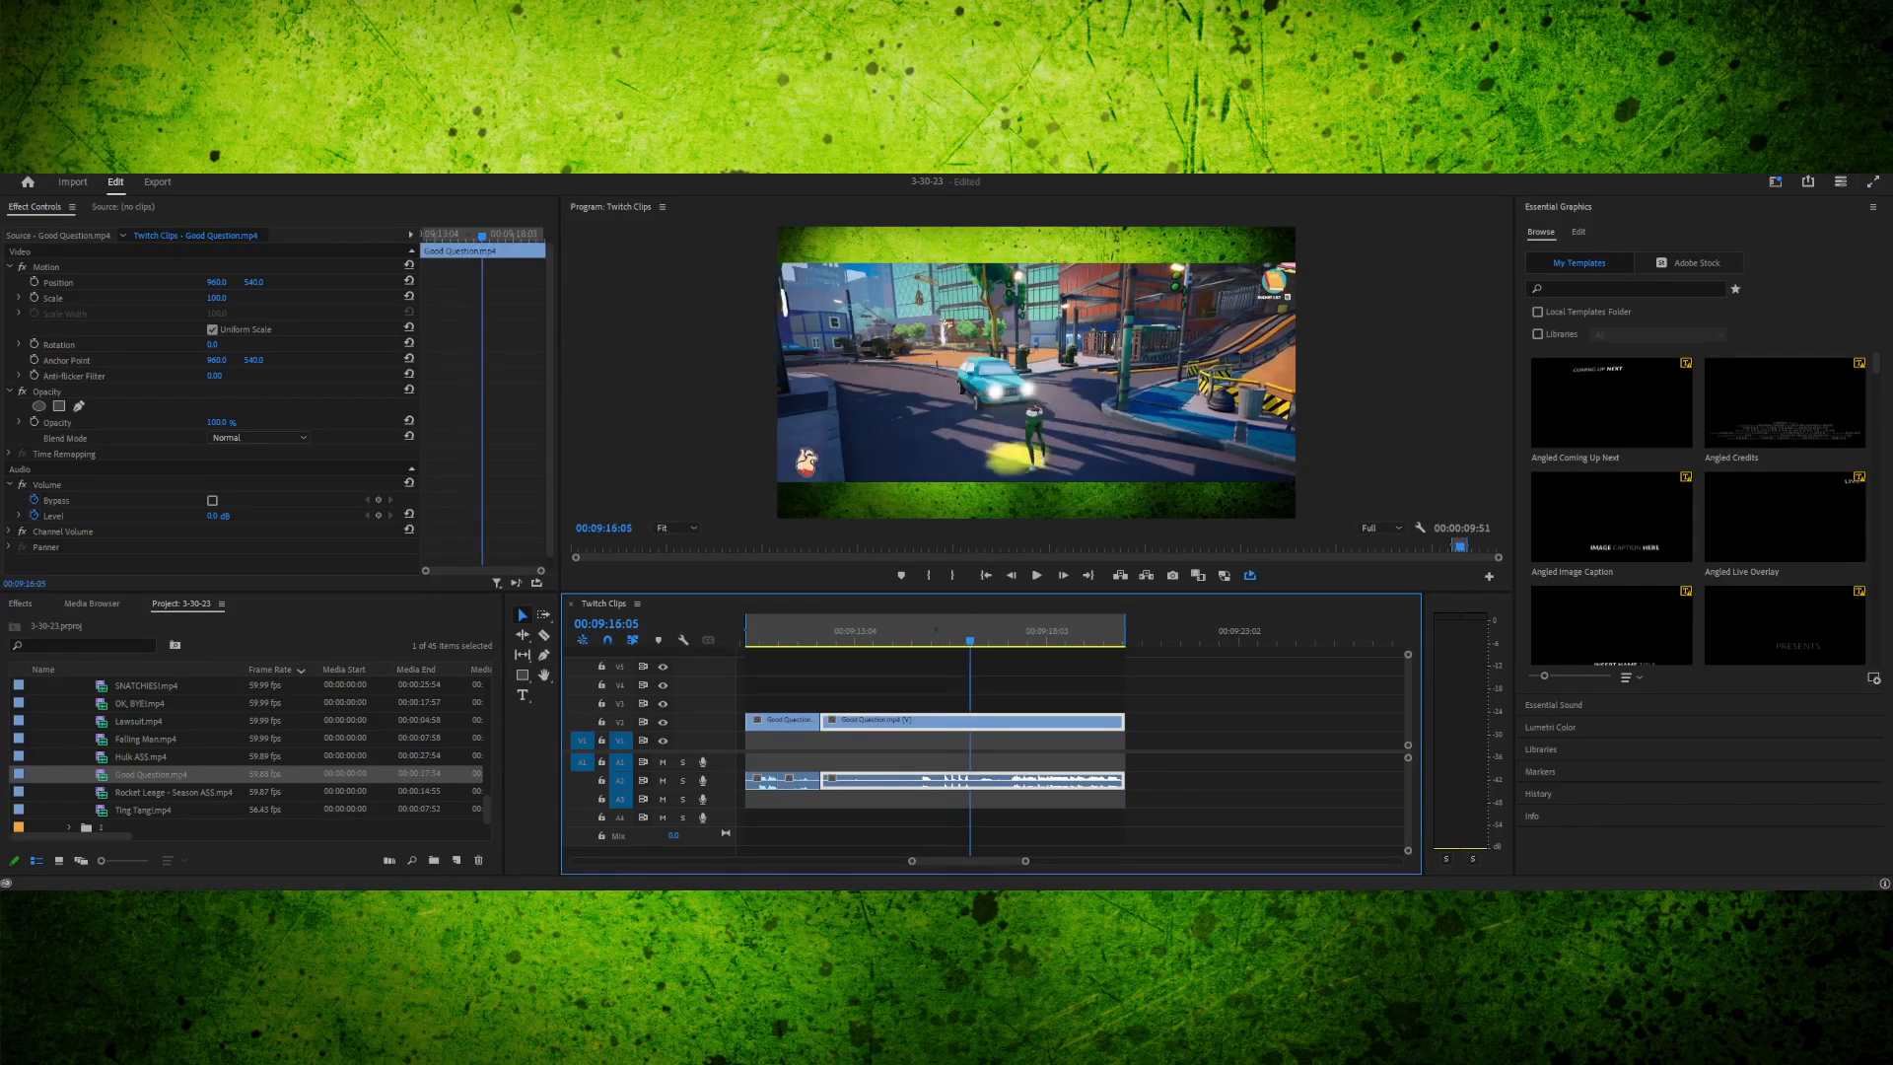
{"action": "key", "text": "space"}
{"action": "left_click", "coordinate": [887, 631]}
{"action": "key", "text": "space"}
{"action": "left_click", "coordinate": [883, 631]}
{"action": "key", "text": "space"}
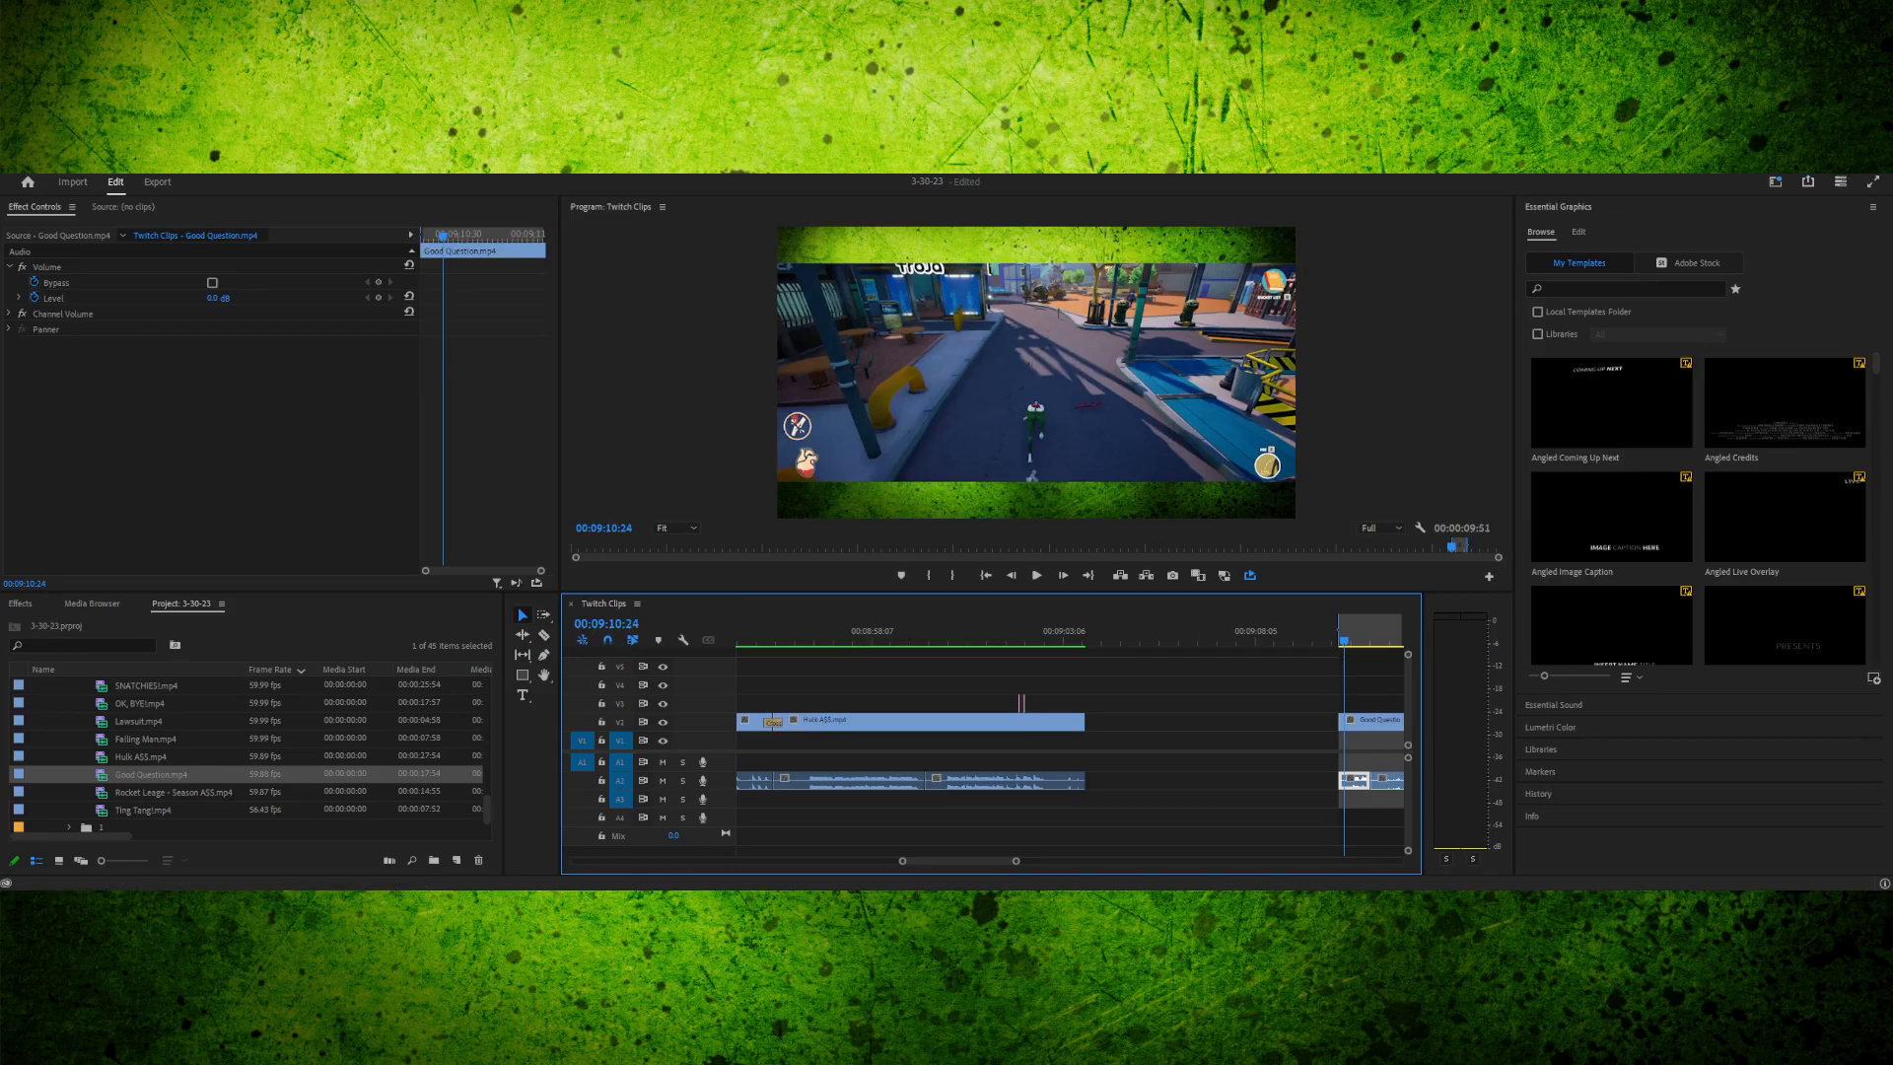
- Replay the run down the street up to about 00:09:19:18, and unlink the long segment's video and audio
{"action": "scroll", "coordinate": [1071, 736], "scroll_direction": "down", "scroll_amount": 12}
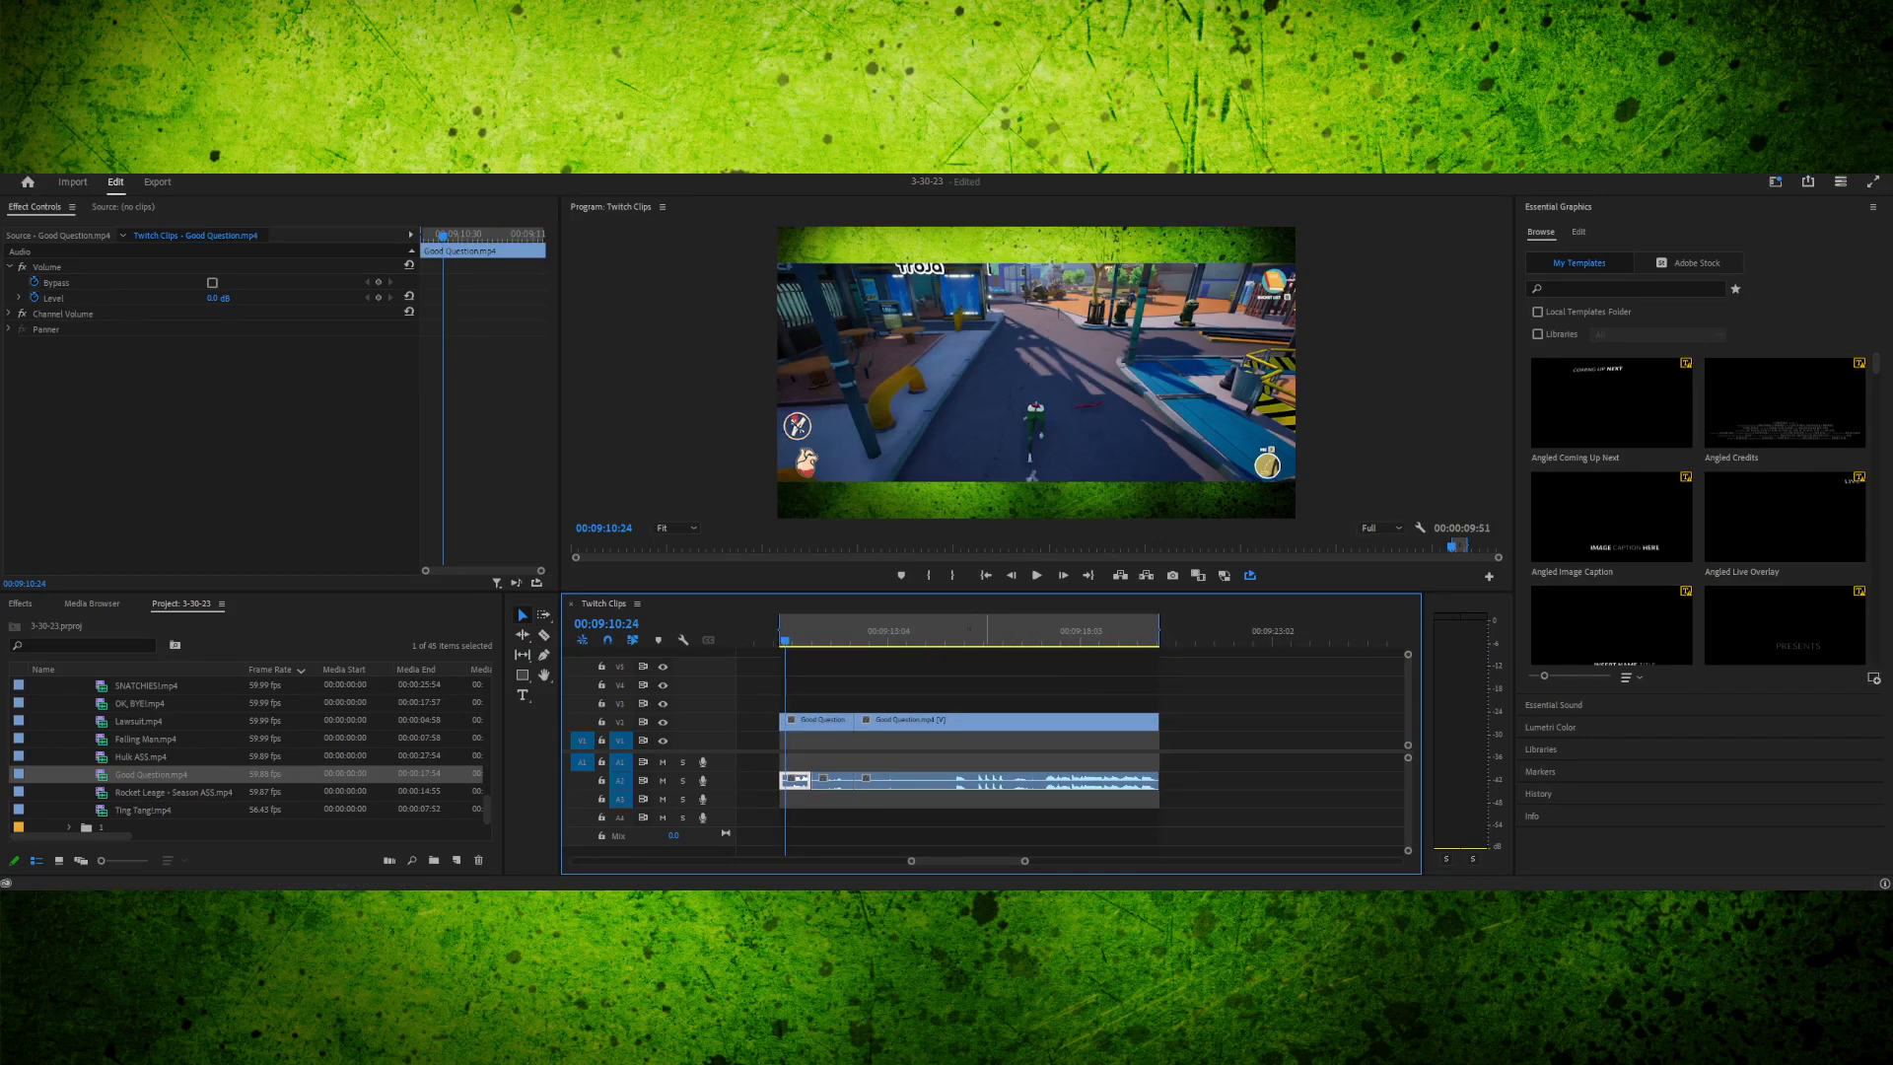
{"action": "left_click", "coordinate": [987, 631]}
{"action": "key", "text": "space"}
{"action": "left_click", "coordinate": [1026, 631]}
{"action": "key", "text": "space"}
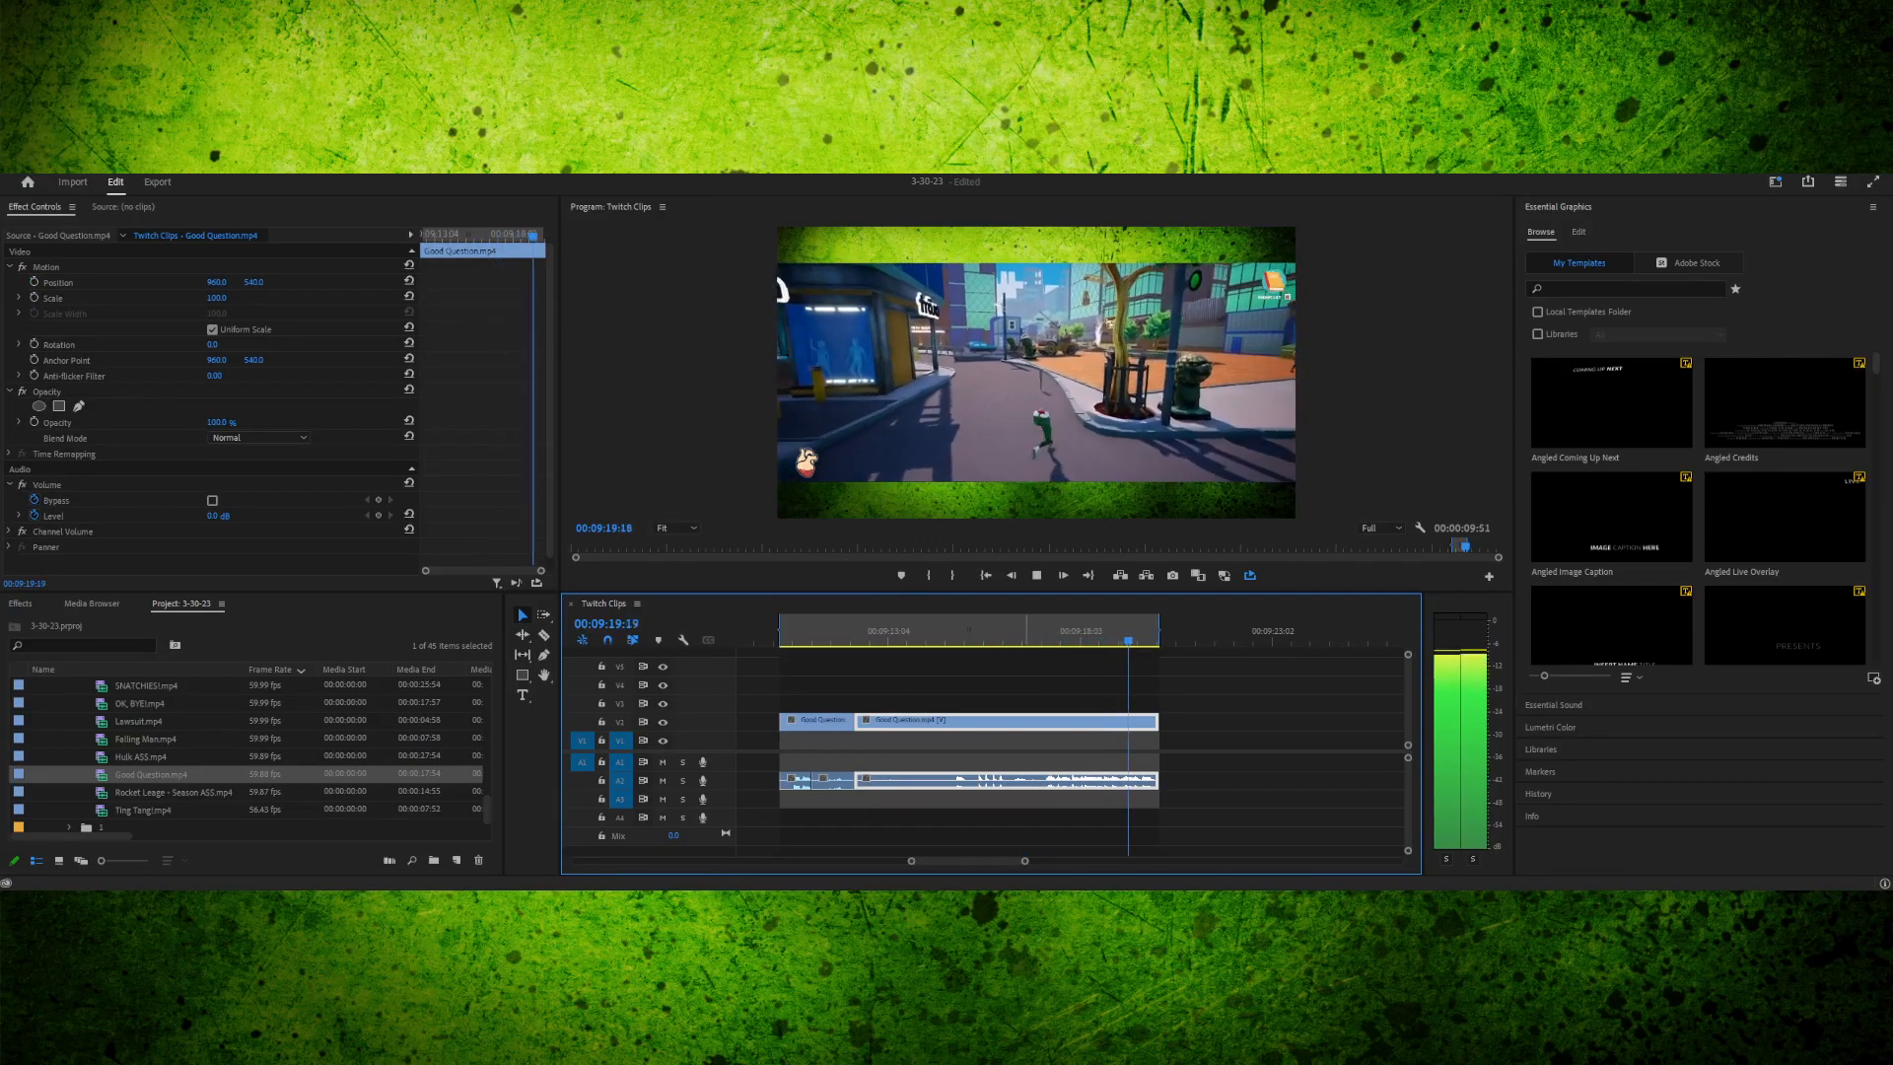
{"action": "key", "text": "space"}
{"action": "key", "text": "space"}
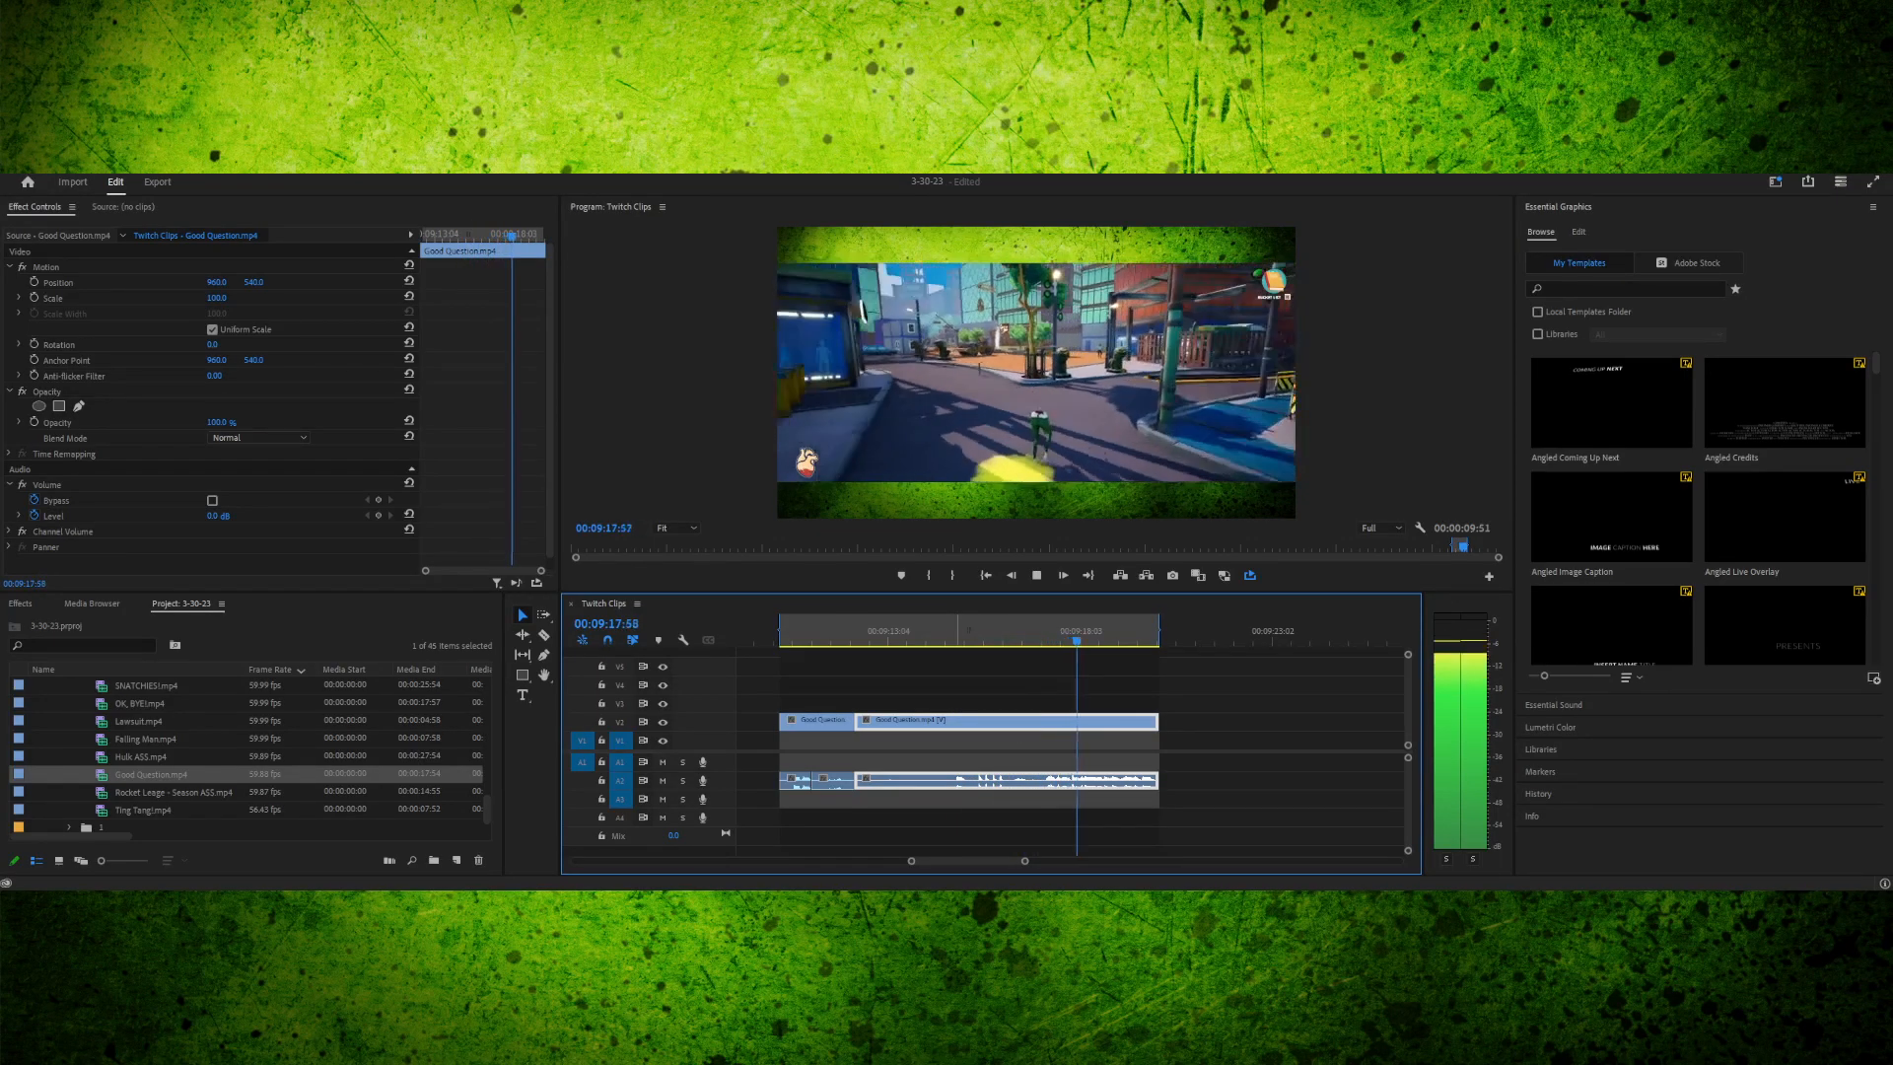
{"action": "key", "text": "space"}
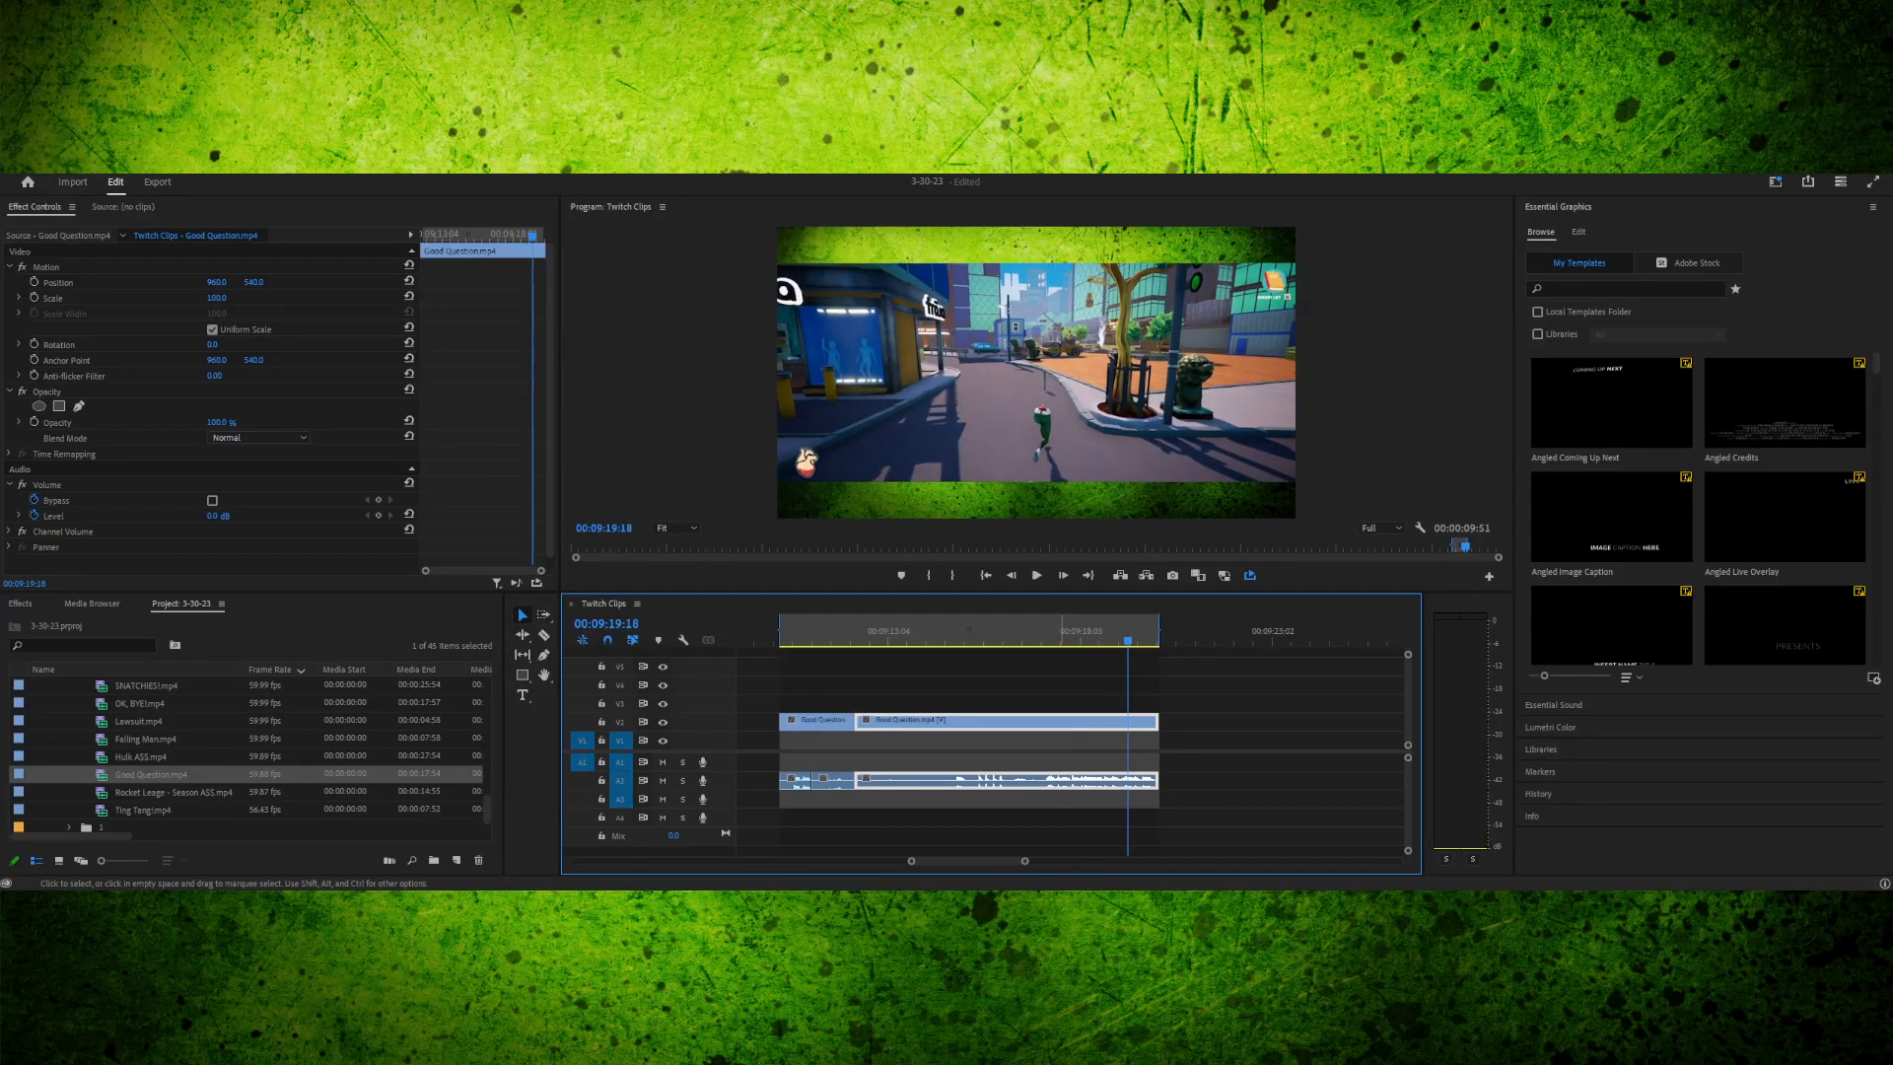
{"action": "key", "text": "ctrl+l"}
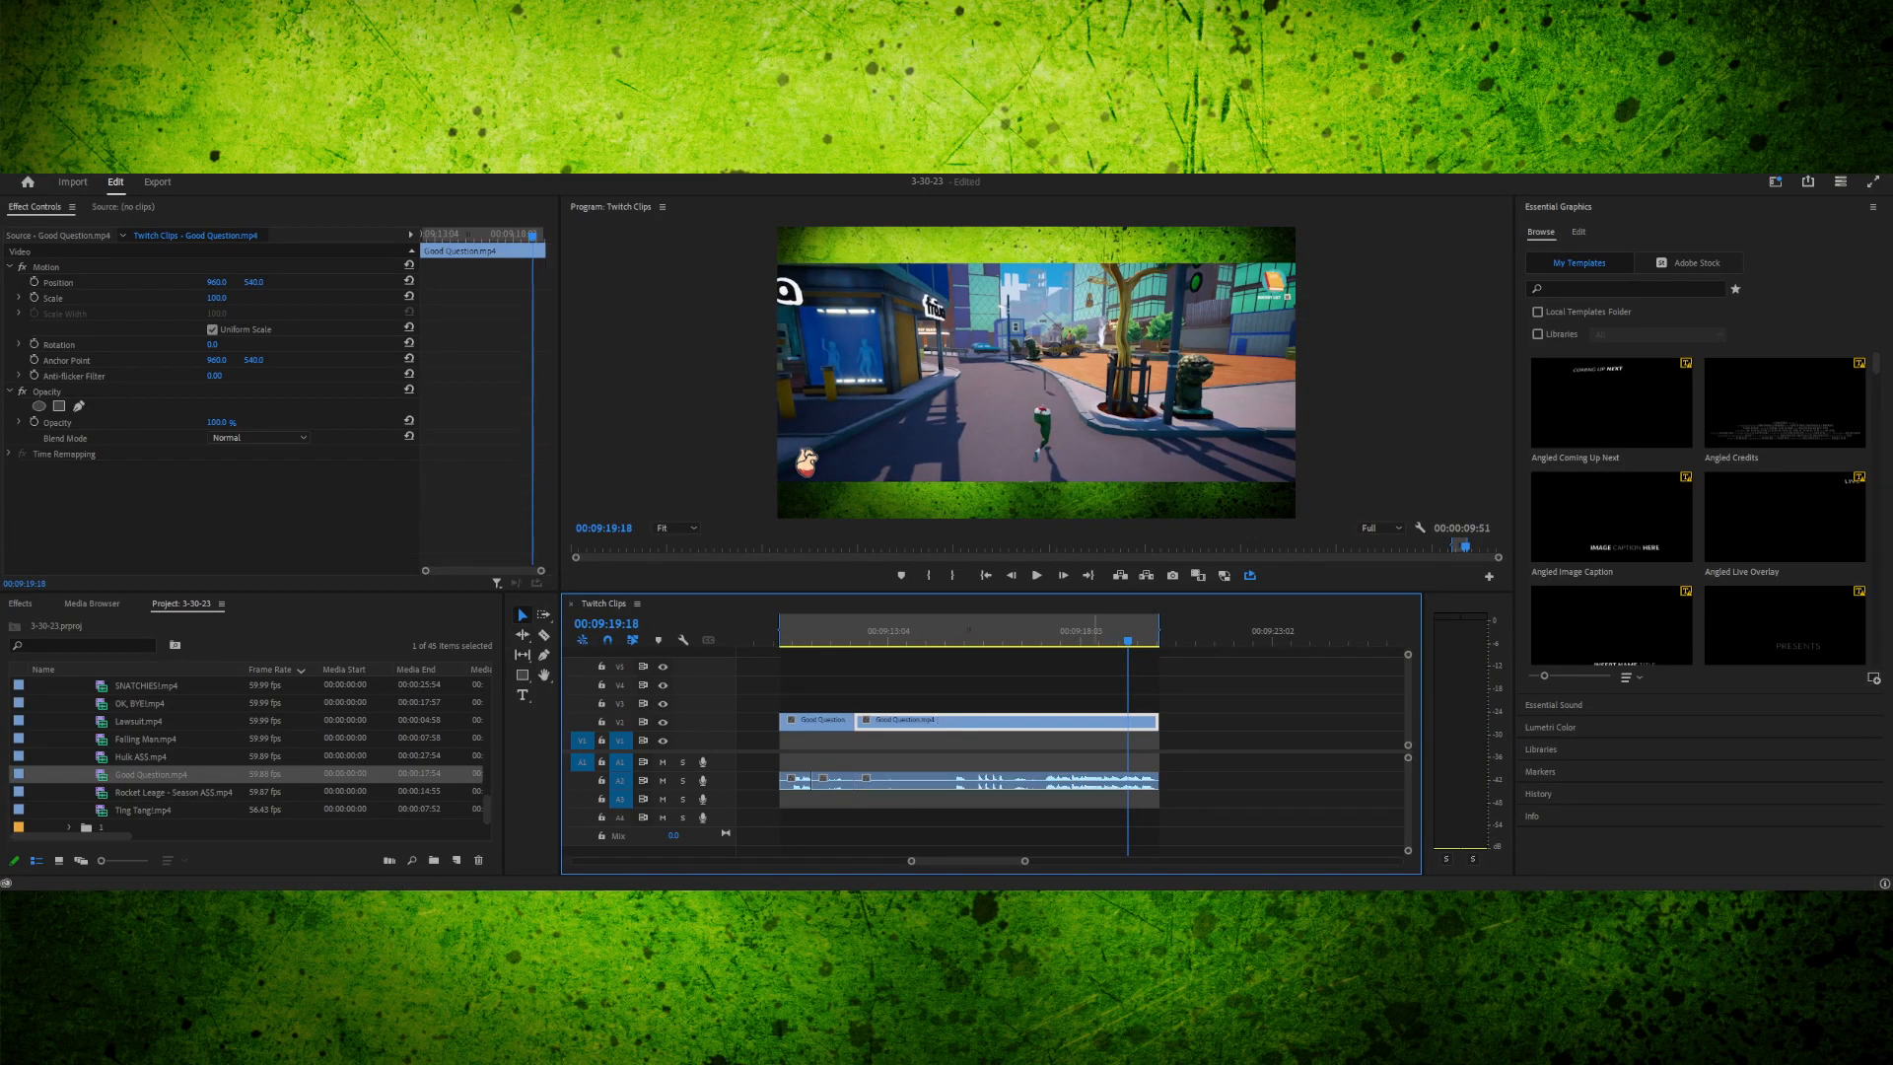
- Locate the unwanted sound near the end of the segment and split only the audio at 00:09:18:48
{"action": "left_click_drag", "start_coordinate": [1086, 631], "coordinate": [1098, 631]}
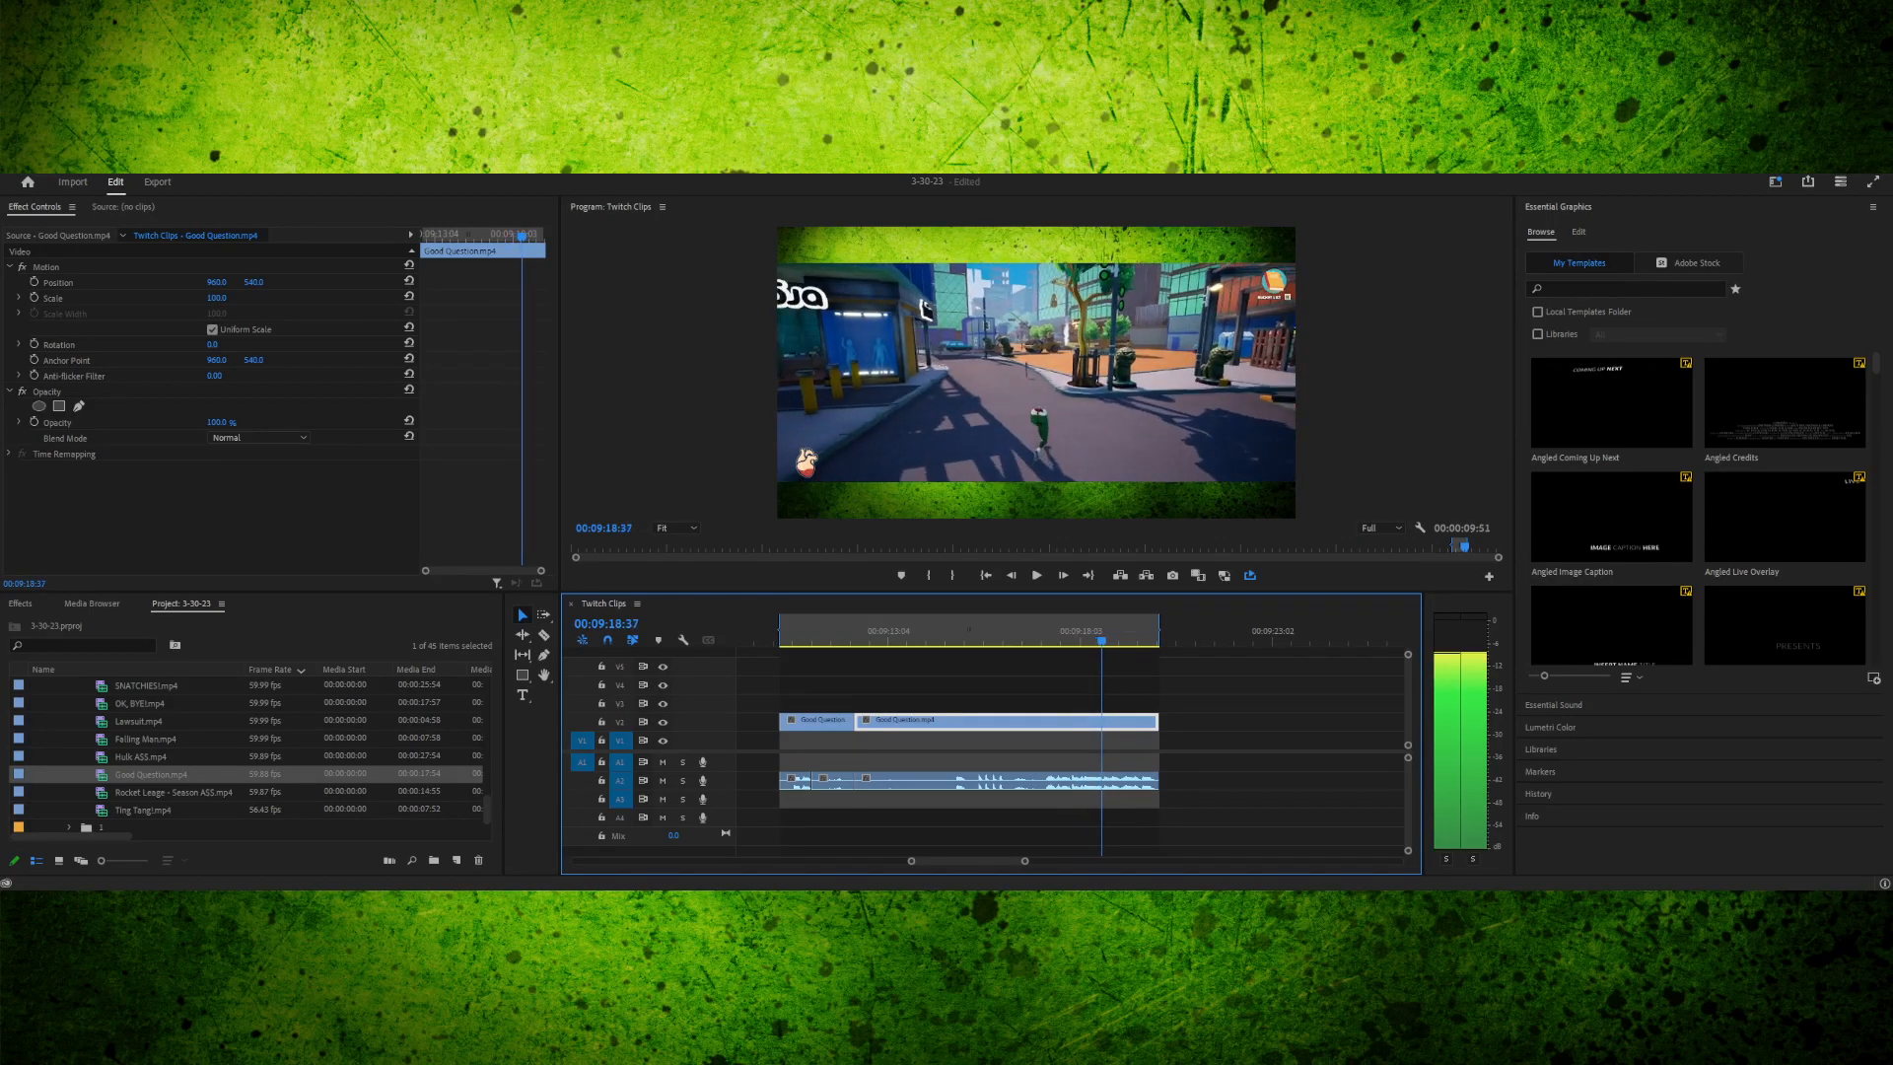
{"action": "left_click_drag", "start_coordinate": [1025, 860], "coordinate": [1010, 861]}
{"action": "key", "text": "space"}
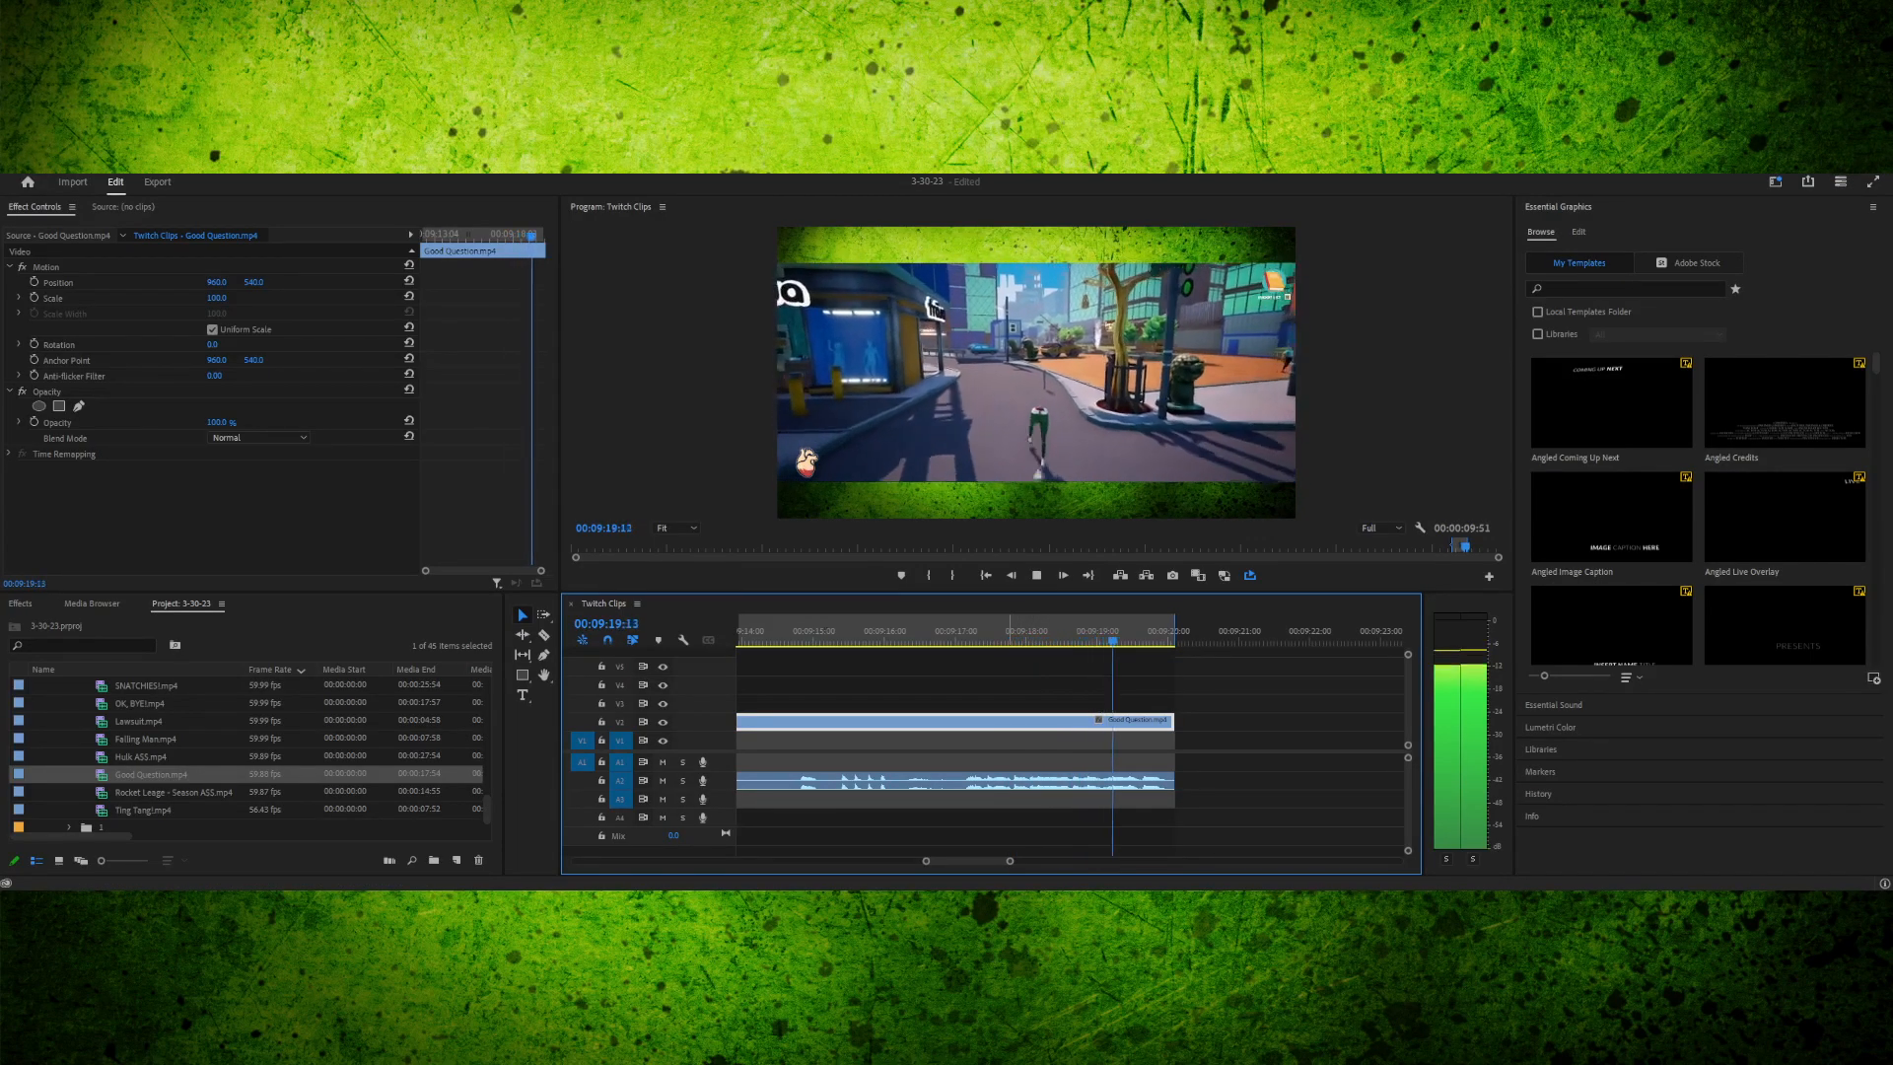
{"action": "key", "text": "space"}
{"action": "key", "text": "space"}
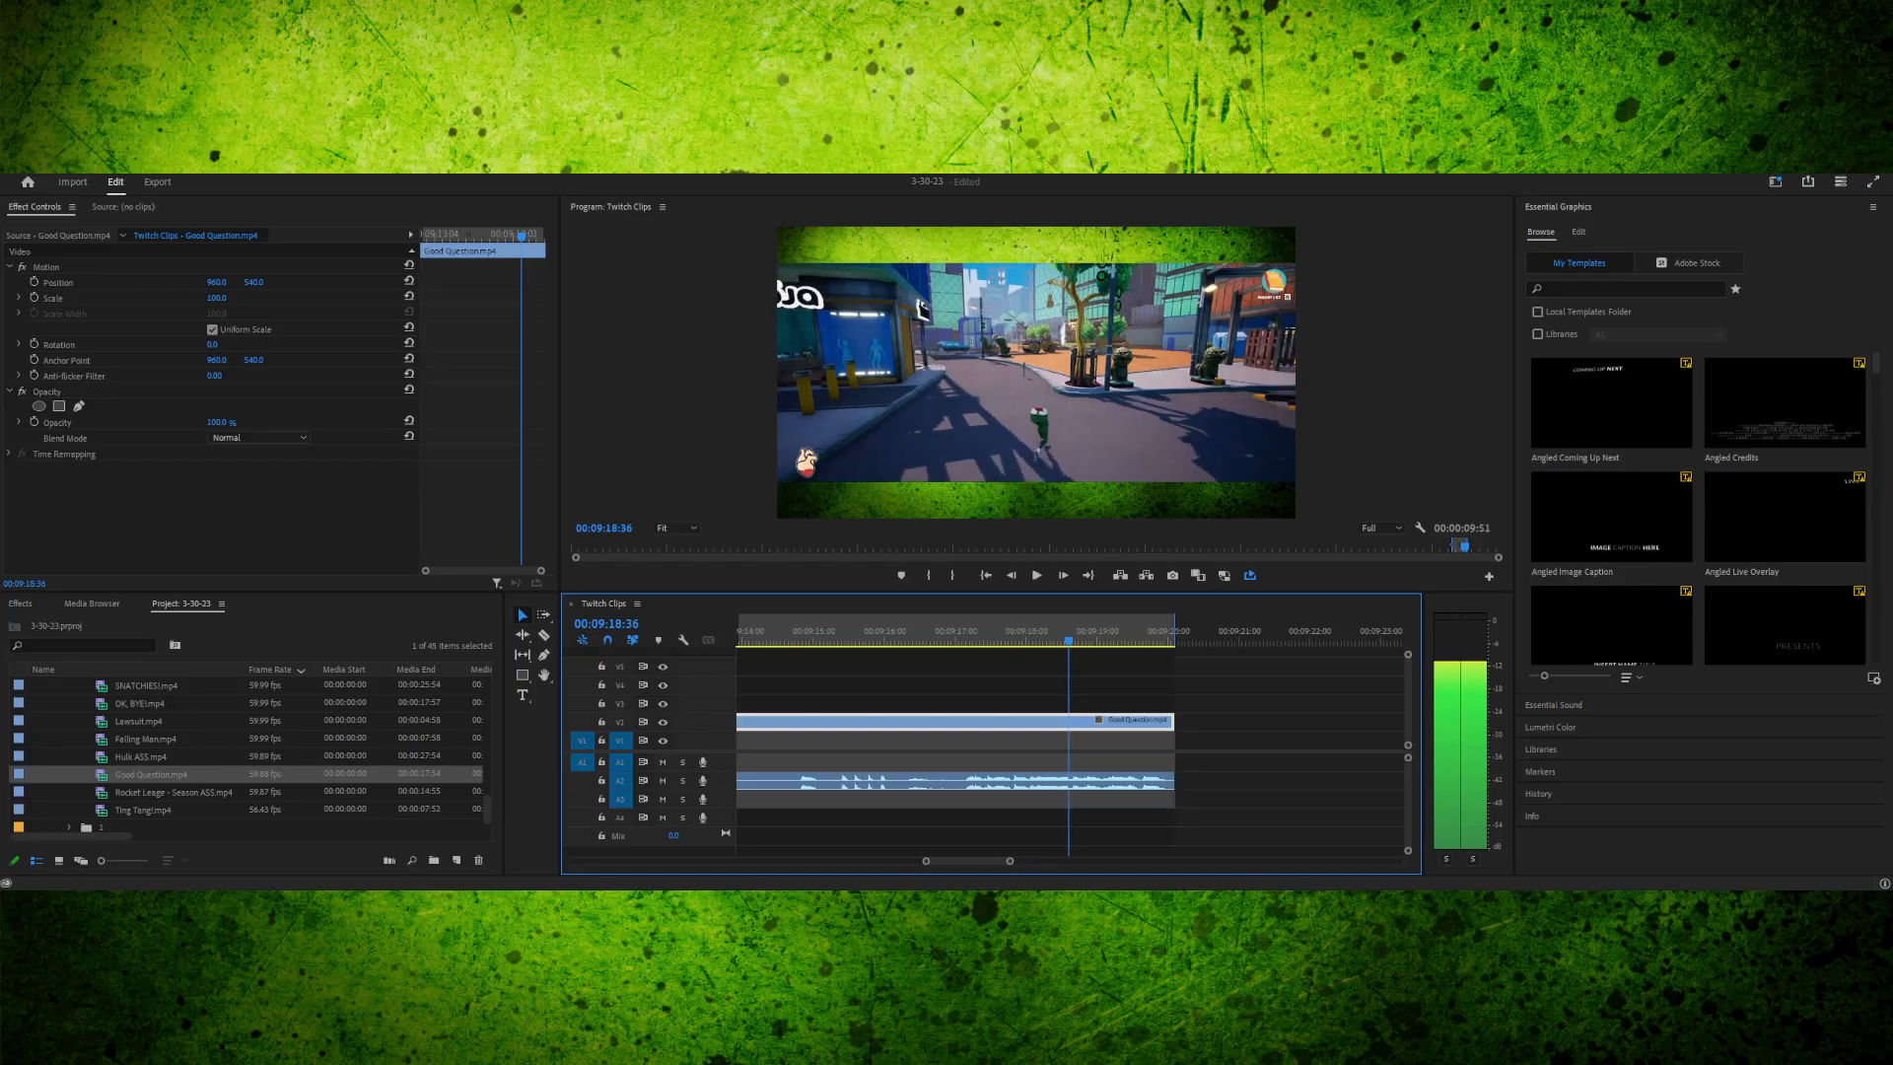
{"action": "key", "text": "space"}
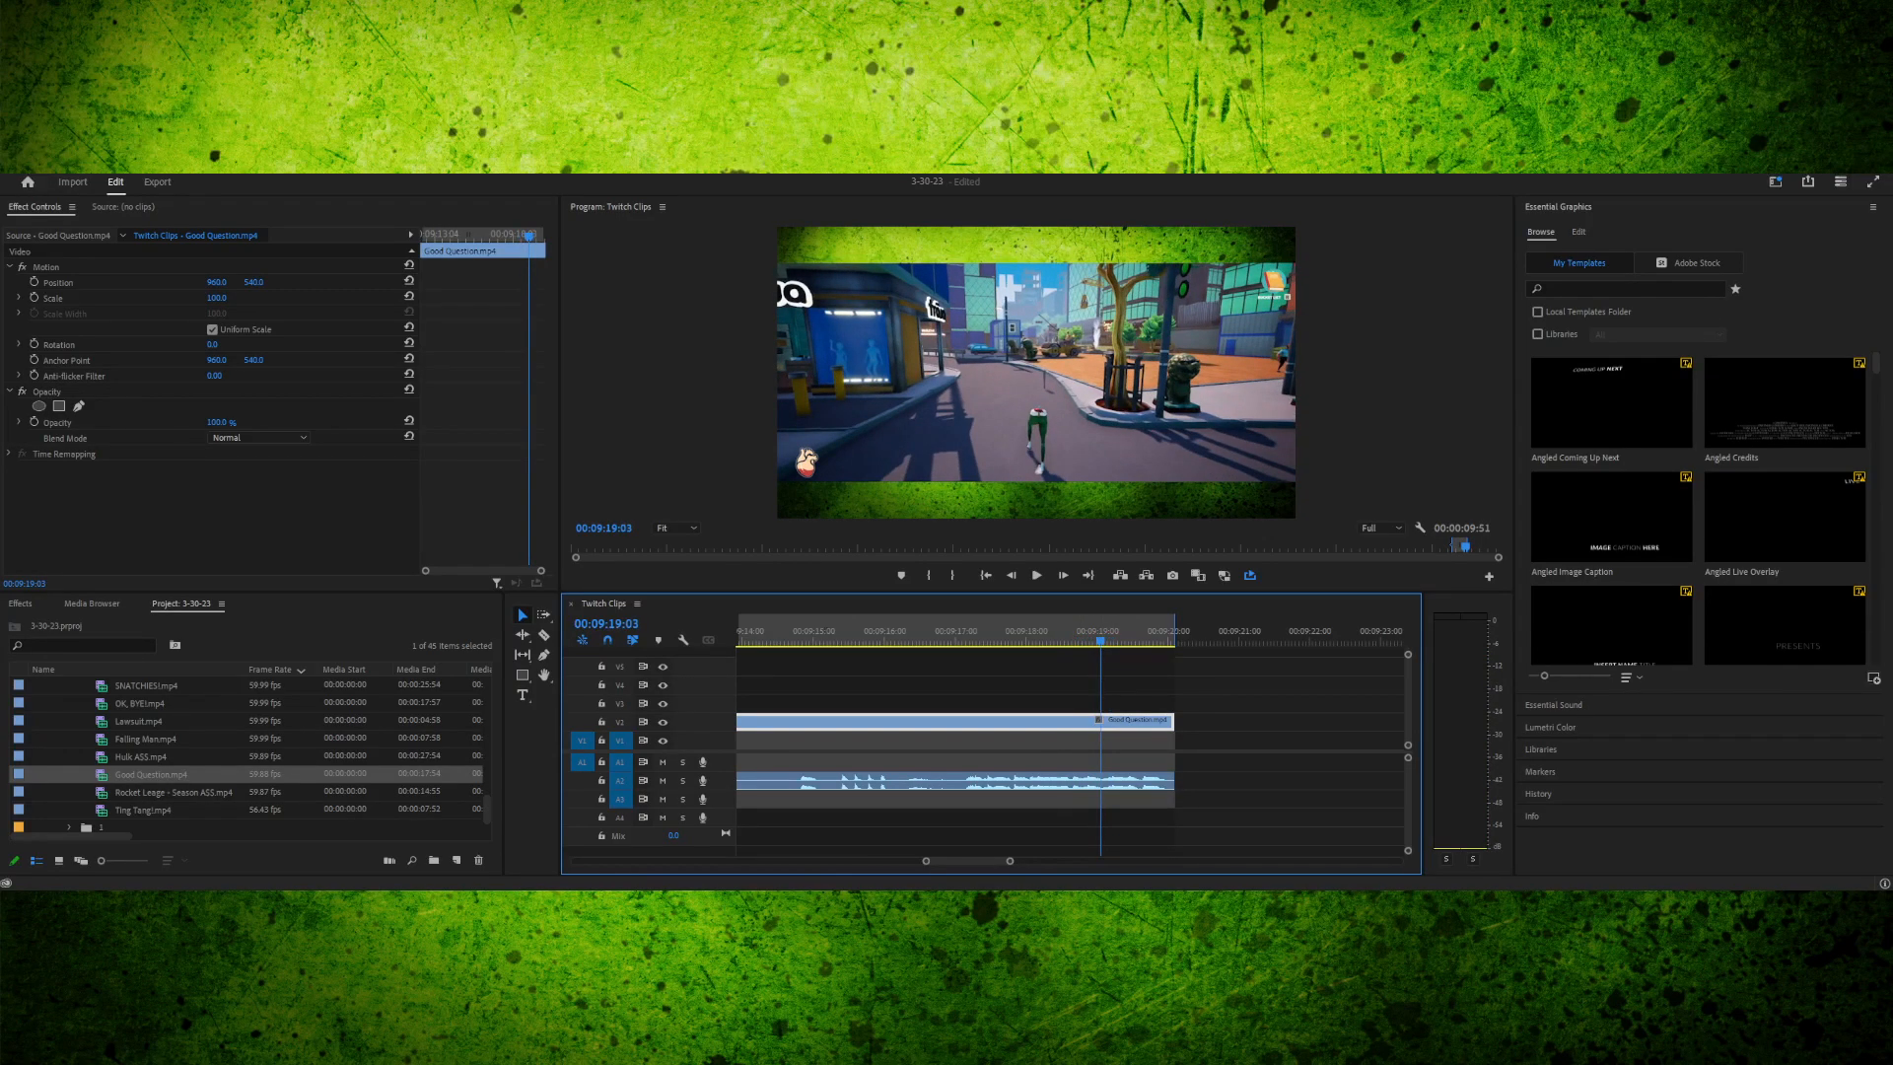
{"action": "key", "text": "Left"}
{"action": "key", "text": "Left"}
{"action": "key", "text": "Left"}
{"action": "key", "text": "Left"}
{"action": "key", "text": "Left"}
{"action": "key", "text": "Left"}
{"action": "key", "text": "Left"}
{"action": "key", "text": "Left"}
{"action": "key", "text": "Left"}
{"action": "key", "text": "Left"}
{"action": "key", "text": "space"}
{"action": "key", "text": "space"}
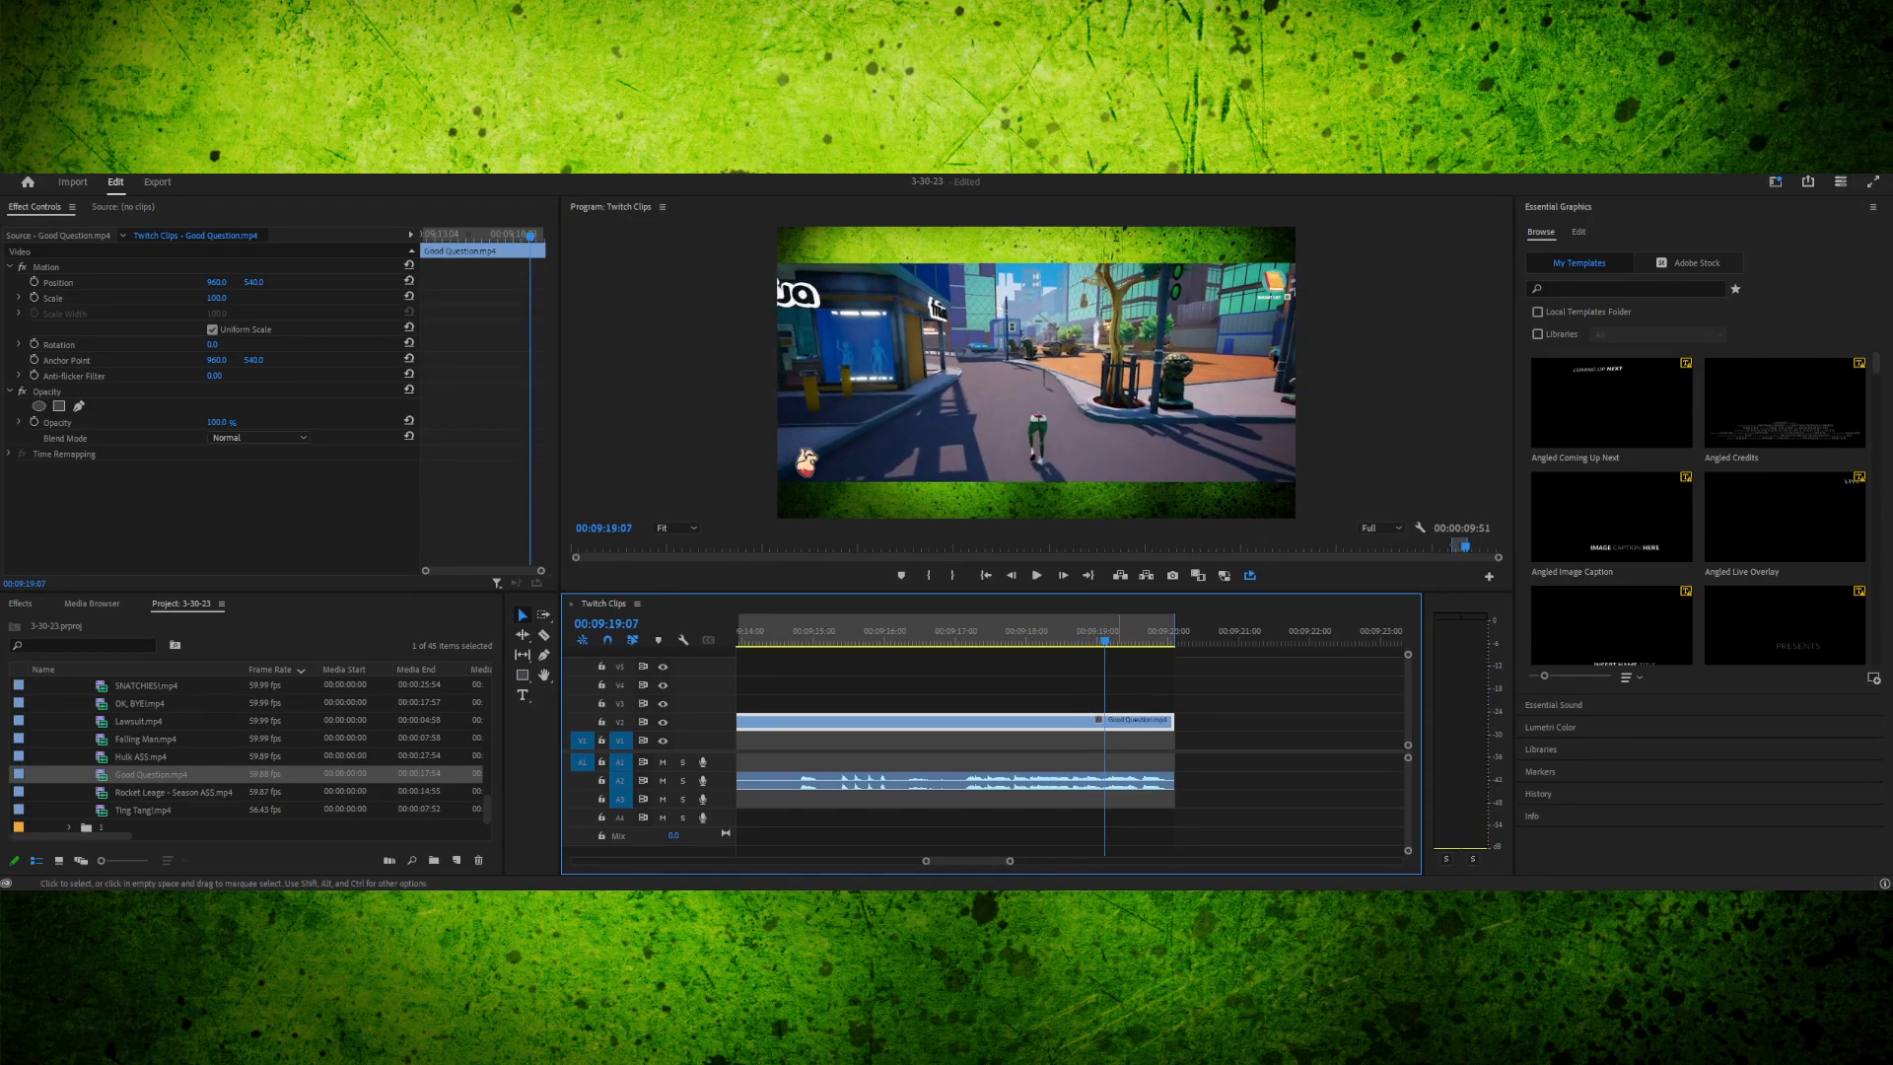
{"action": "key", "text": "Left"}
{"action": "key", "text": "Left"}
{"action": "key", "text": "Left"}
{"action": "key", "text": "Left"}
{"action": "key", "text": "Left"}
{"action": "key", "text": "Left"}
{"action": "key", "text": "Left"}
{"action": "key", "text": "Left"}
{"action": "key", "text": "Left"}
{"action": "key", "text": "Left"}
{"action": "key", "text": "Left"}
{"action": "key", "text": "Left"}
{"action": "key", "text": "Left"}
{"action": "key", "text": "Left"}
{"action": "key", "text": "Left"}
{"action": "key", "text": "Left"}
{"action": "key", "text": "Left"}
{"action": "key", "text": "Left"}
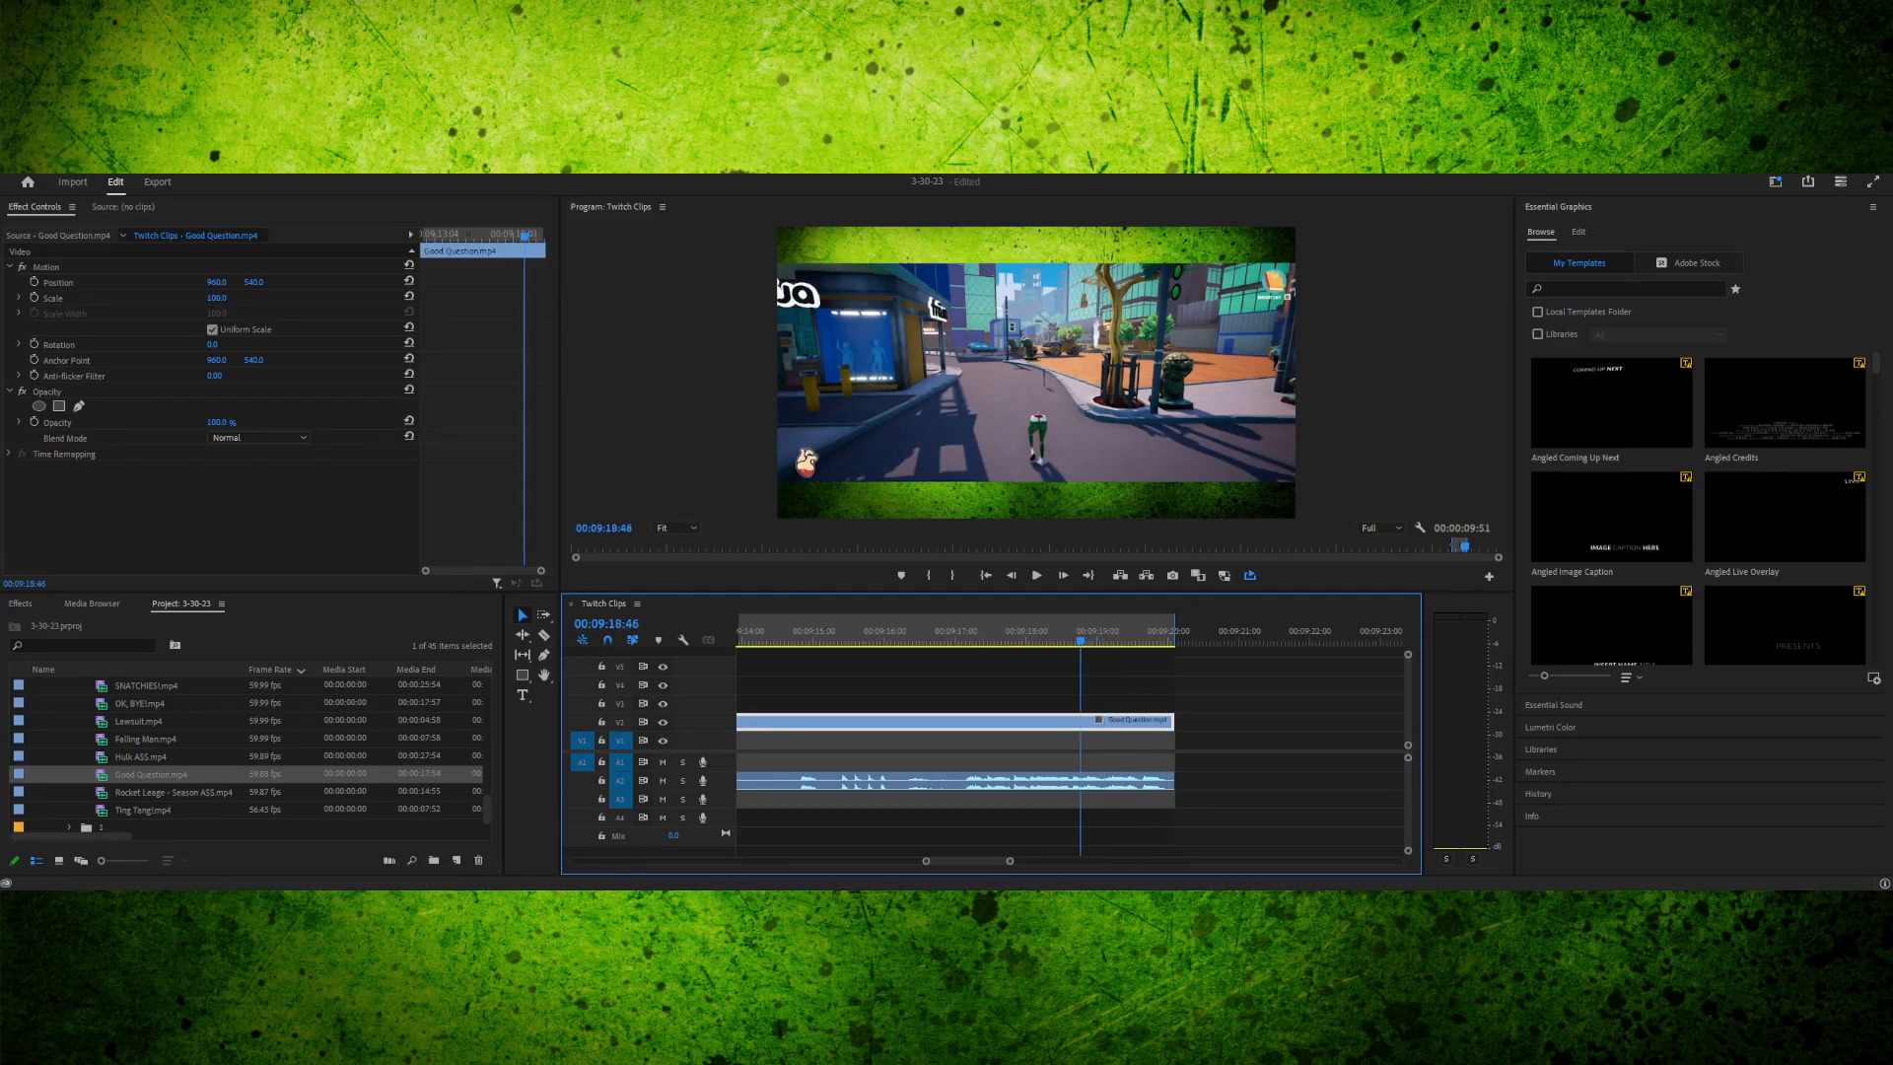
{"action": "key", "text": "Left"}
{"action": "key", "text": "Left"}
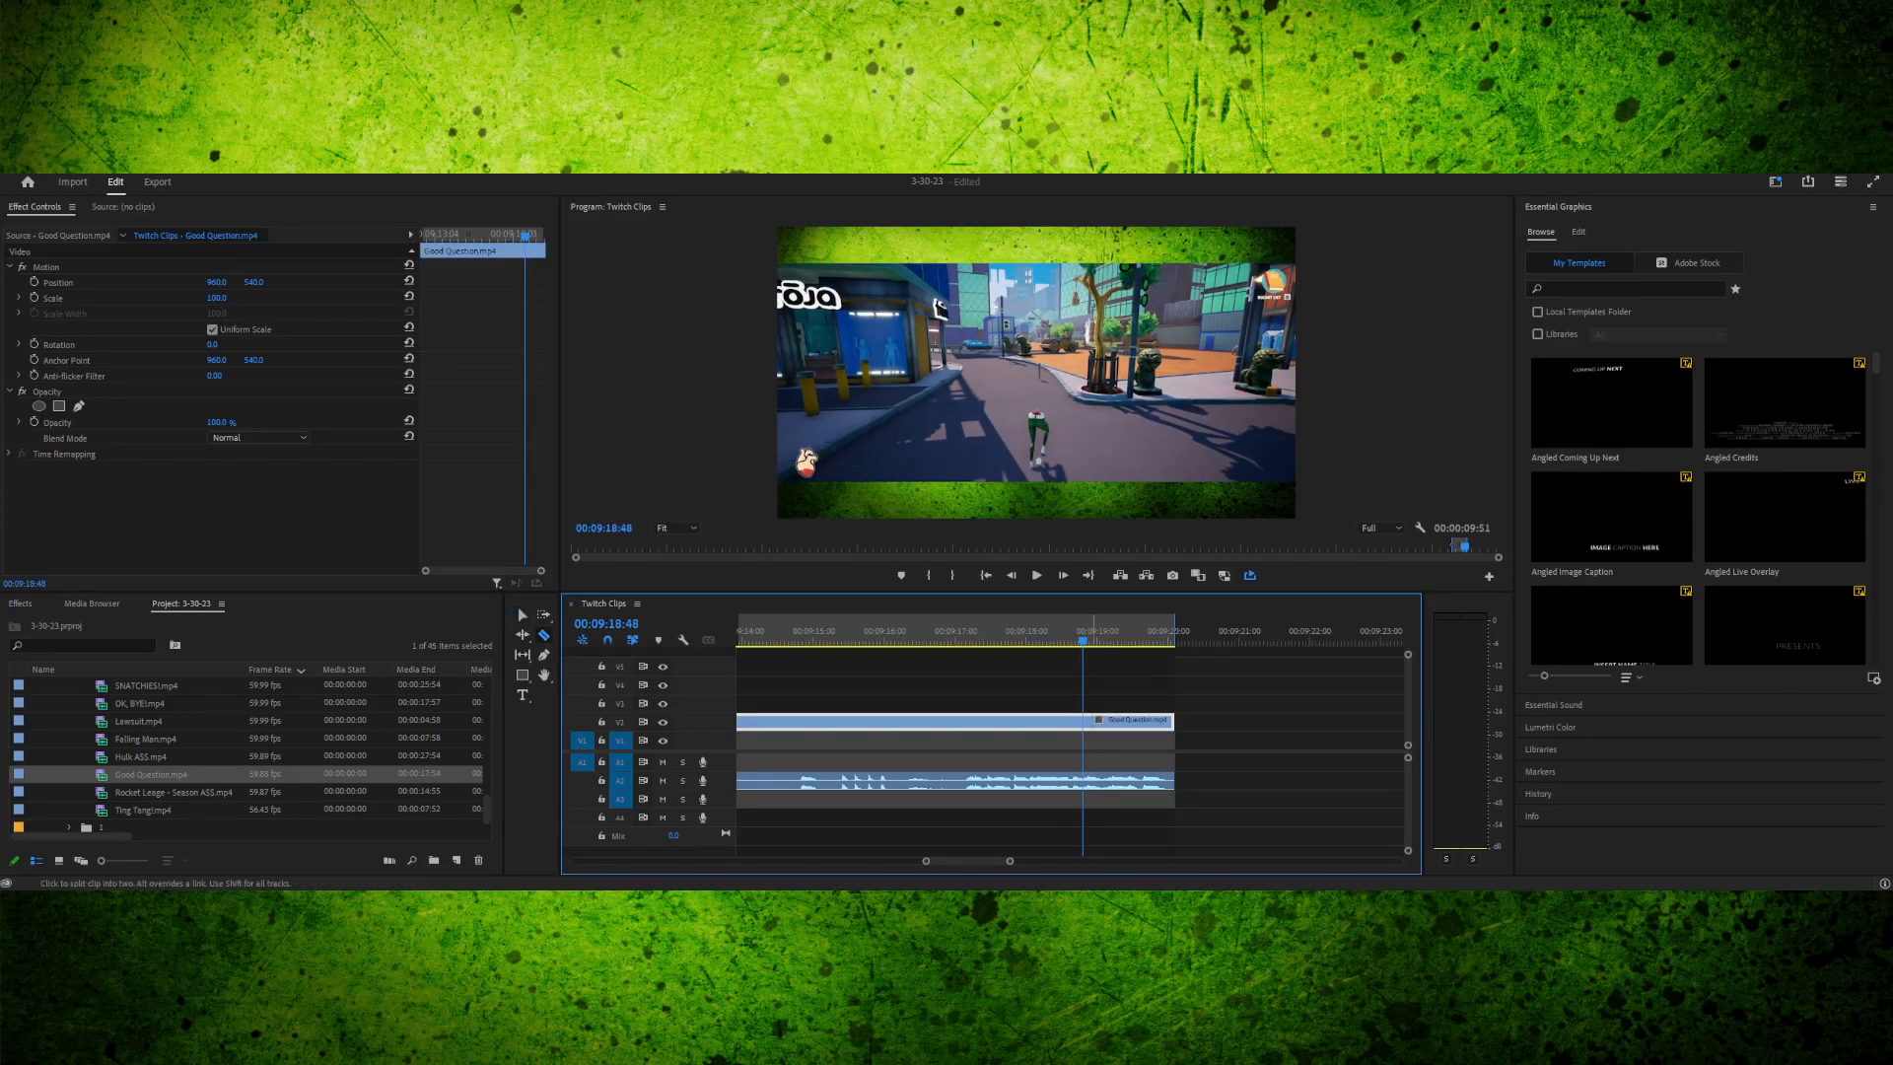
- Split the unlinked audio a second time at 00:09:19:06
{"action": "key", "text": "Right"}
{"action": "key", "text": "Right"}
{"action": "key", "text": "Right"}
{"action": "key", "text": "Right"}
{"action": "key", "text": "Right"}
{"action": "key", "text": "Right"}
{"action": "key", "text": "Right"}
{"action": "key", "text": "Right"}
{"action": "key", "text": "Right"}
{"action": "key", "text": "Right"}
{"action": "key", "text": "Right"}
{"action": "key", "text": "Right"}
{"action": "key", "text": "Right"}
{"action": "key", "text": "Right"}
{"action": "key", "text": "Right"}
{"action": "key", "text": "Right"}
{"action": "key", "text": "Right"}
{"action": "key", "text": "Right"}
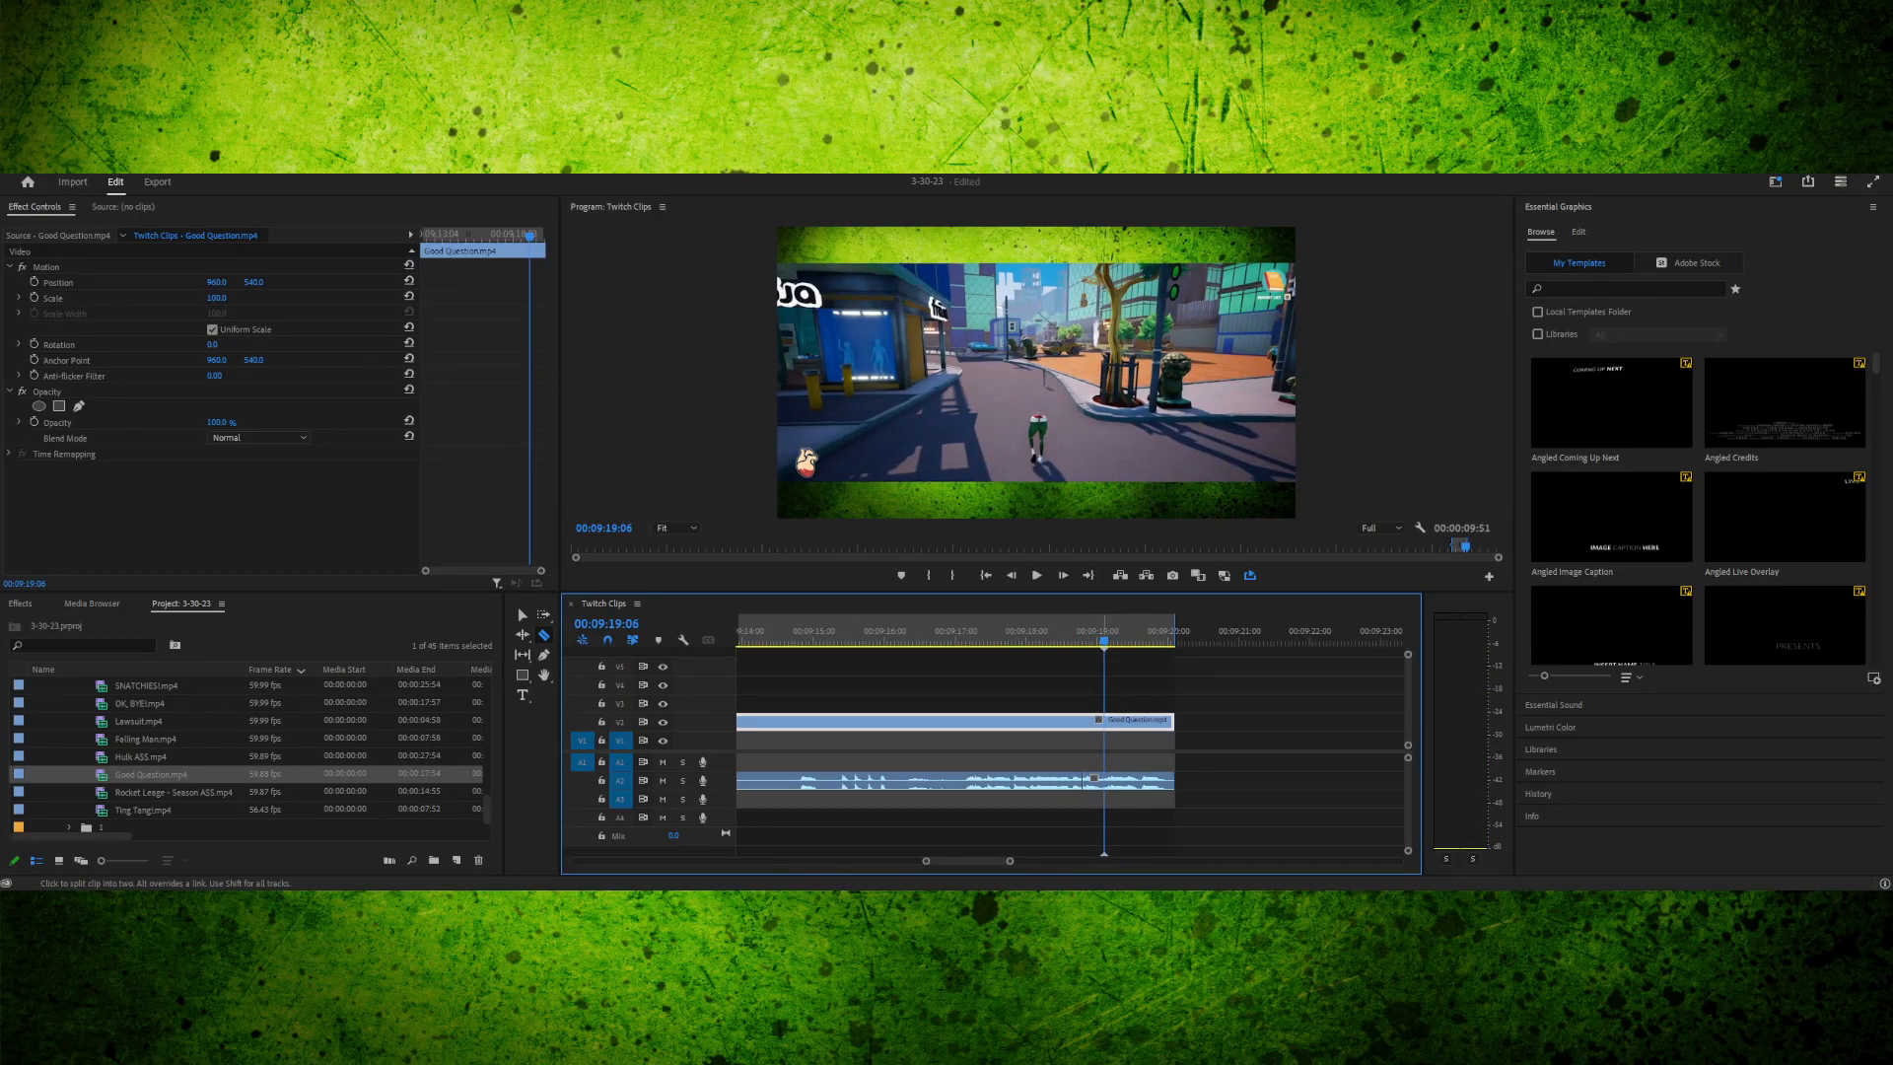
- Delete the audio piece between 00:09:18:48 and 00:09:19:06, and move the audio tail earlier to close the gap
{"action": "left_click", "coordinate": [522, 614]}
{"action": "left_click", "coordinate": [1085, 779]}
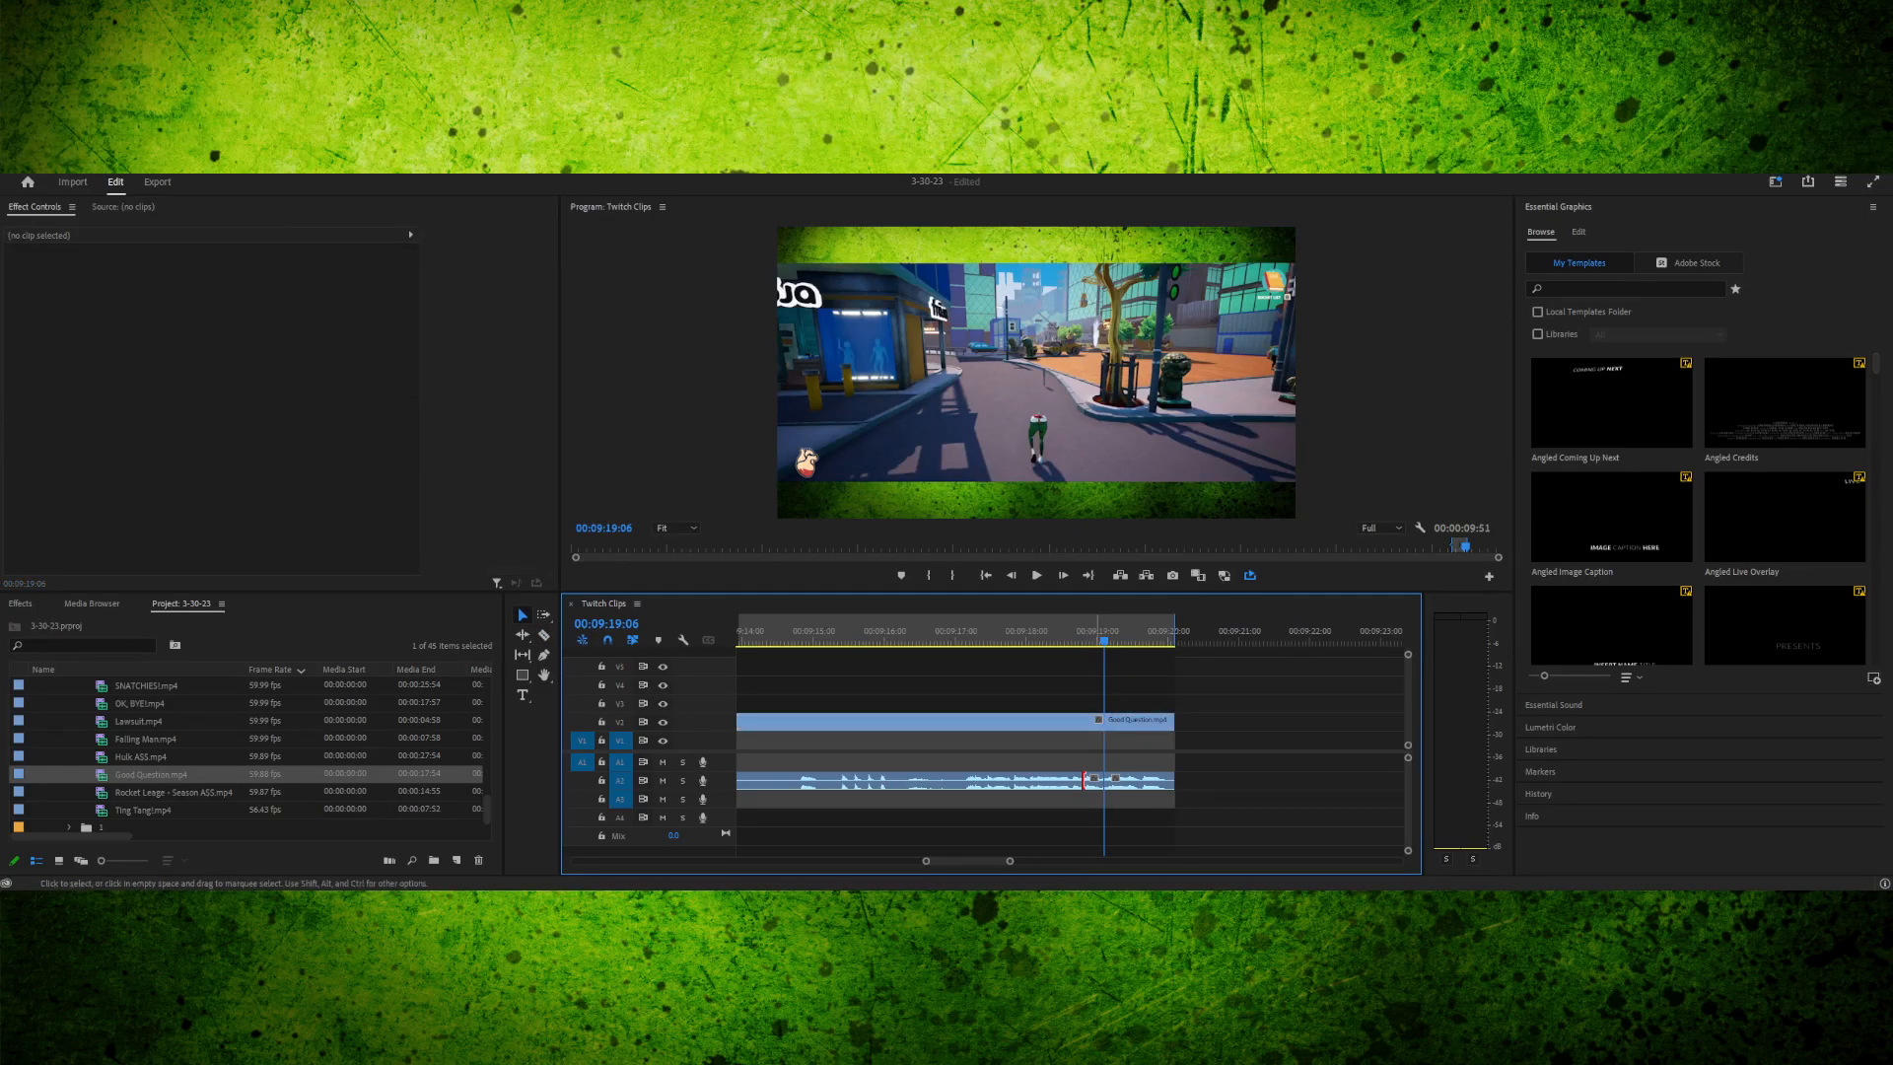
{"action": "left_click", "coordinate": [1095, 781]}
{"action": "key", "text": "Delete"}
{"action": "left_click_drag", "start_coordinate": [1132, 781], "coordinate": [1109, 781]}
- Play across the new audio join near 00:09:18:48 twice, from about 00:09:17:51 and from about 00:09:16, to examine the edit
{"action": "left_click", "coordinate": [1017, 781]}
{"action": "left_click", "coordinate": [1015, 633]}
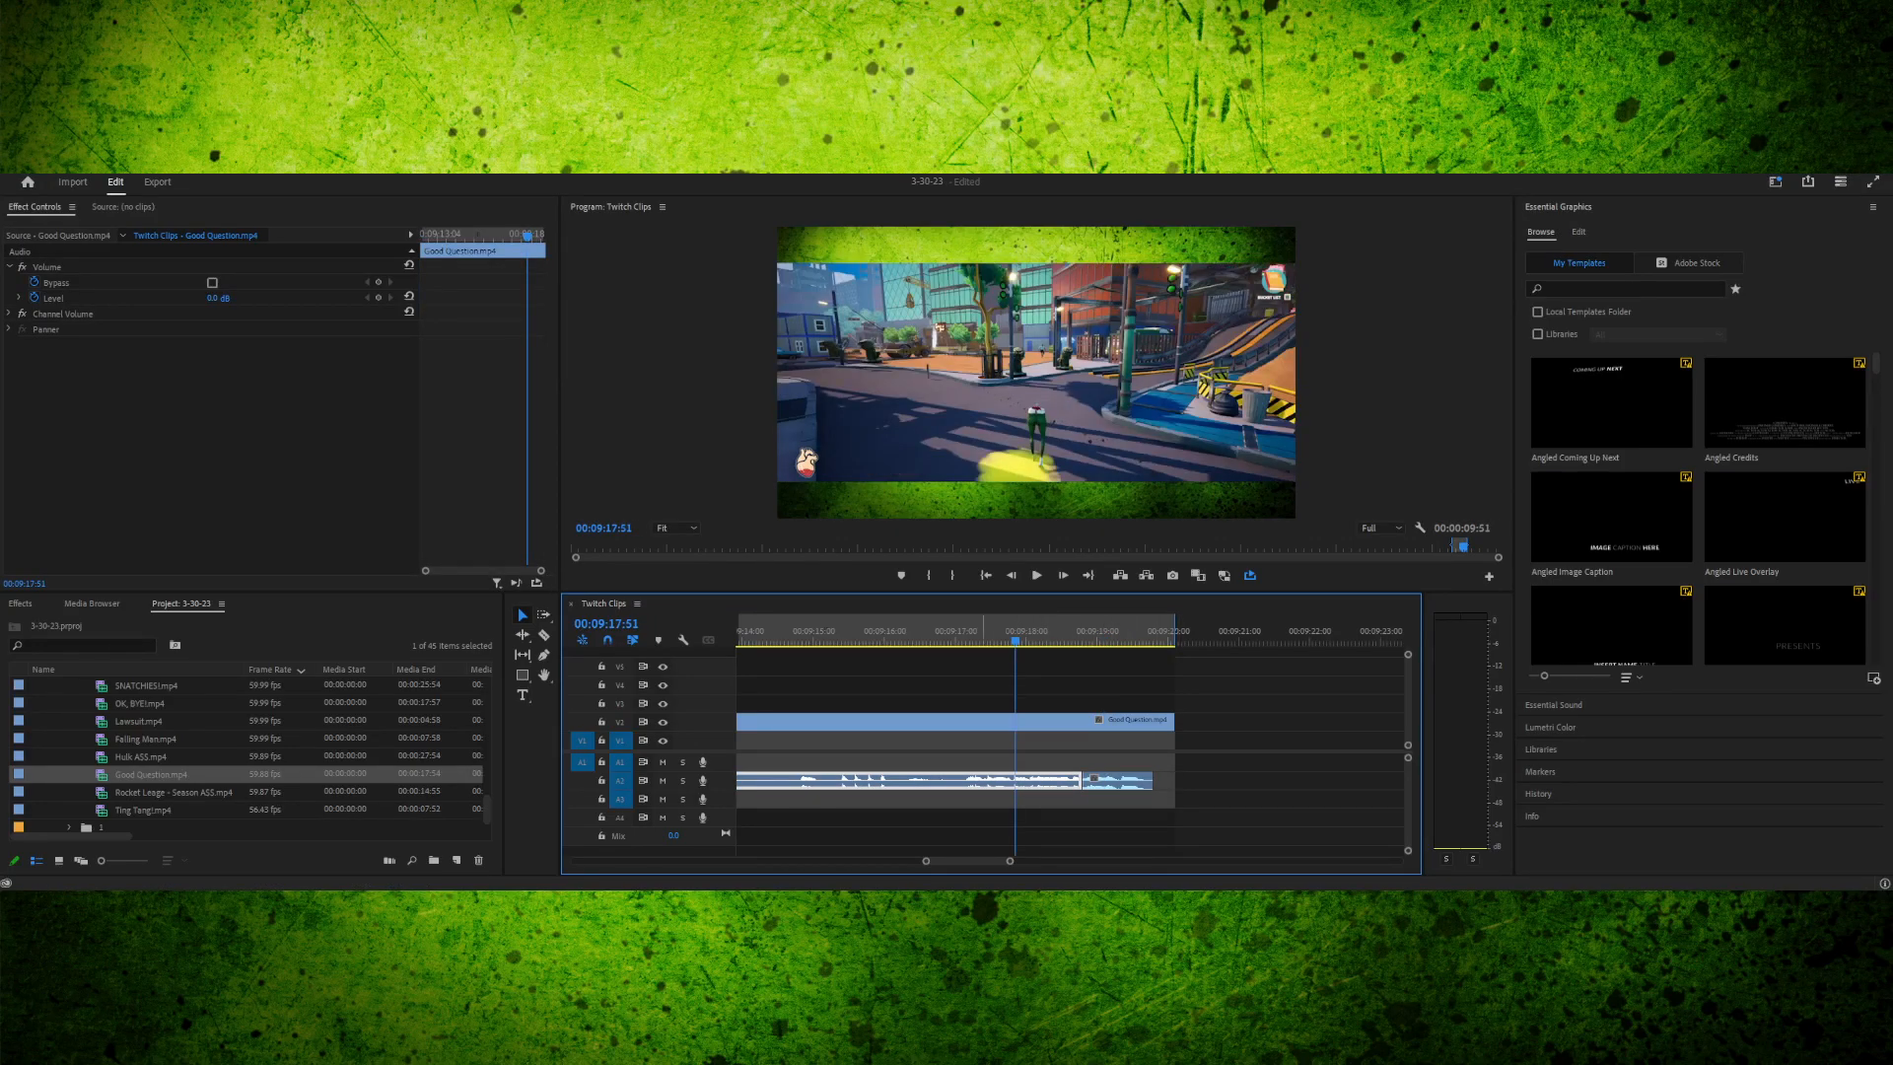
{"action": "key", "text": "space"}
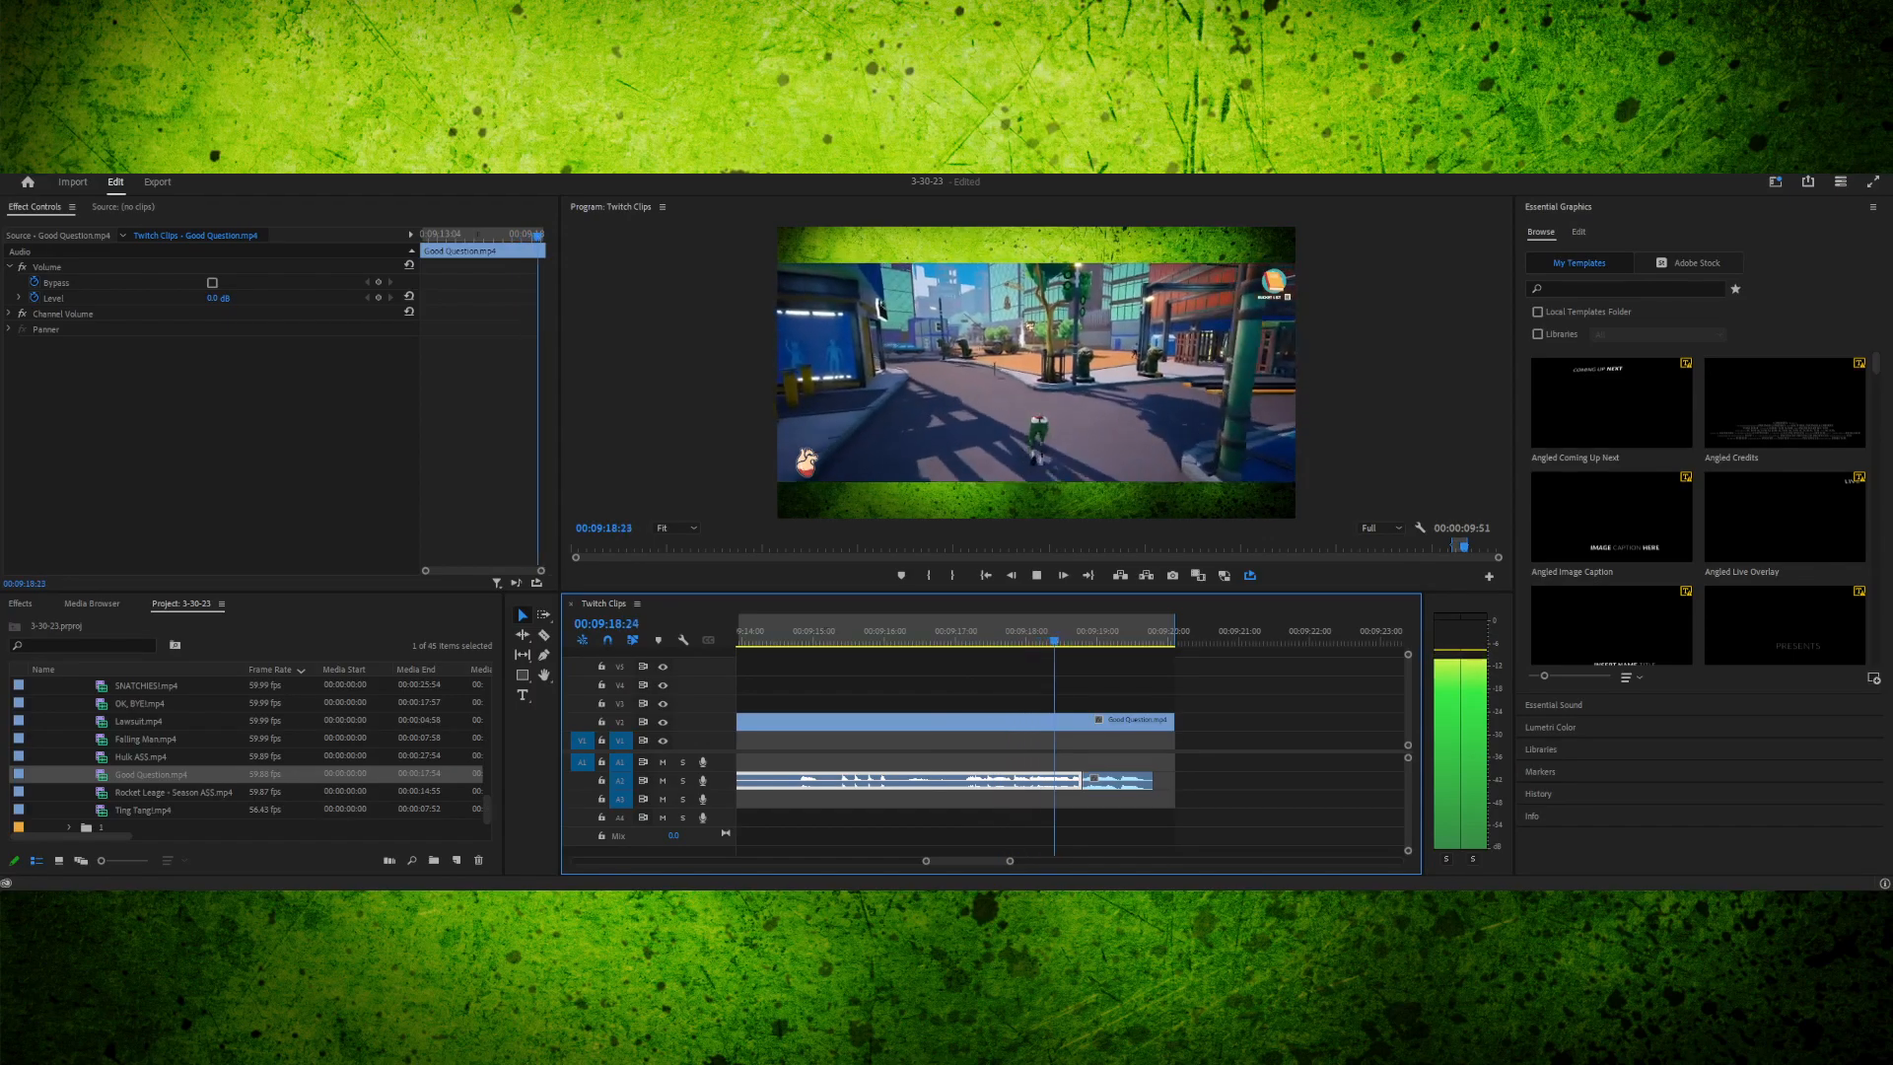
{"action": "key", "text": "space"}
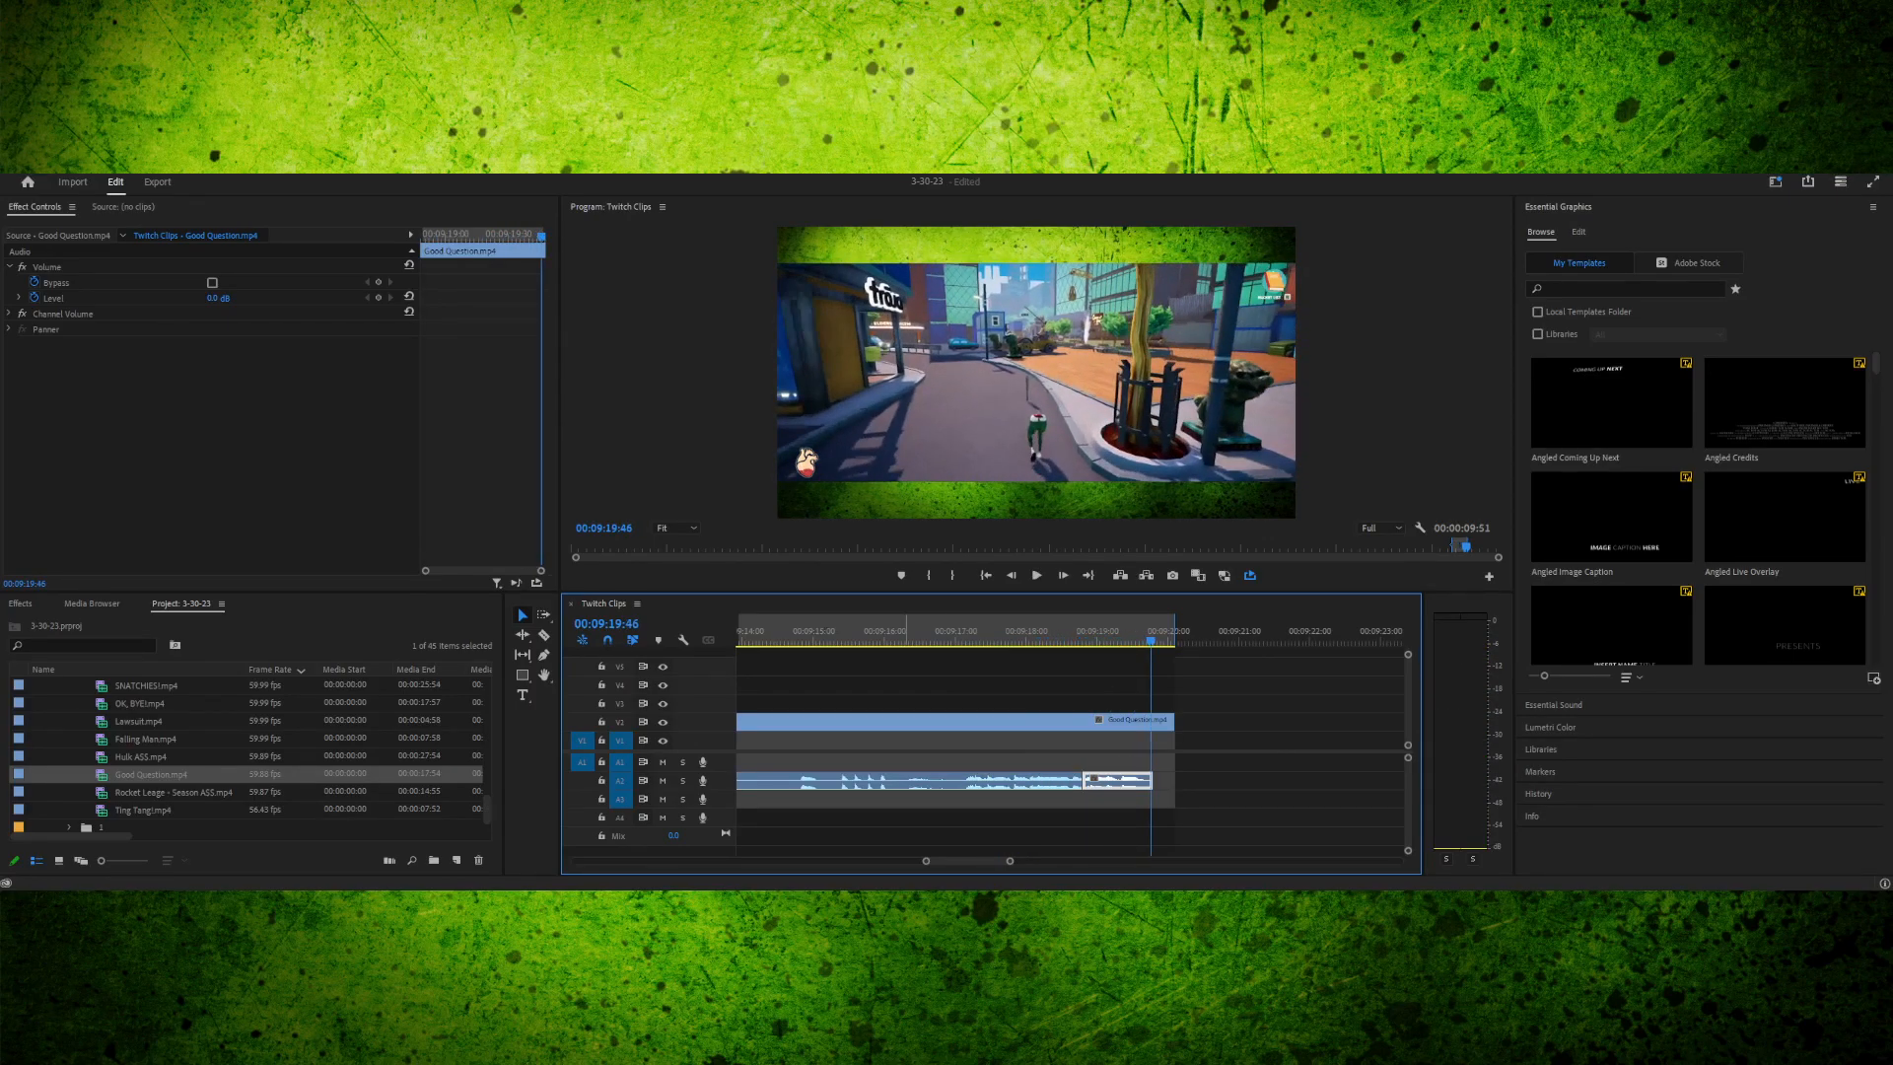
{"action": "left_click", "coordinate": [904, 632]}
{"action": "key", "text": "space"}
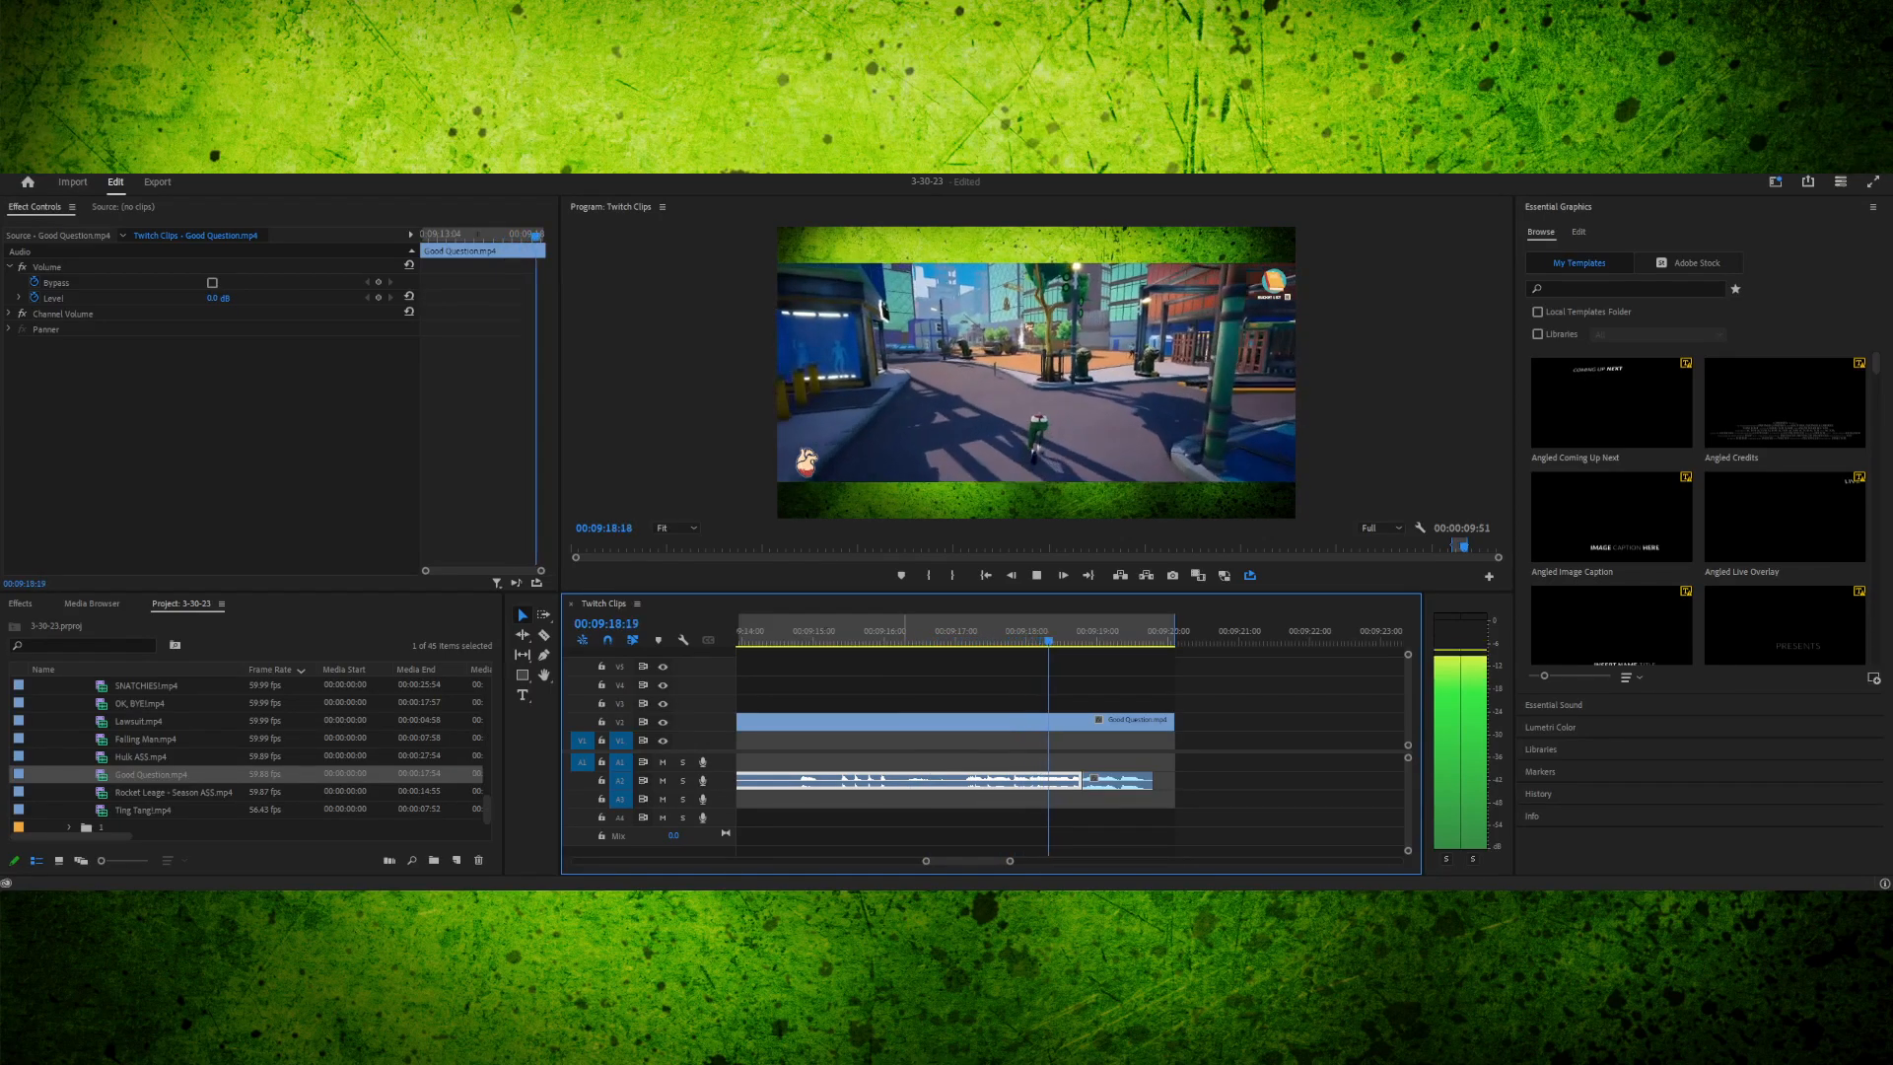
{"action": "key", "text": "space"}
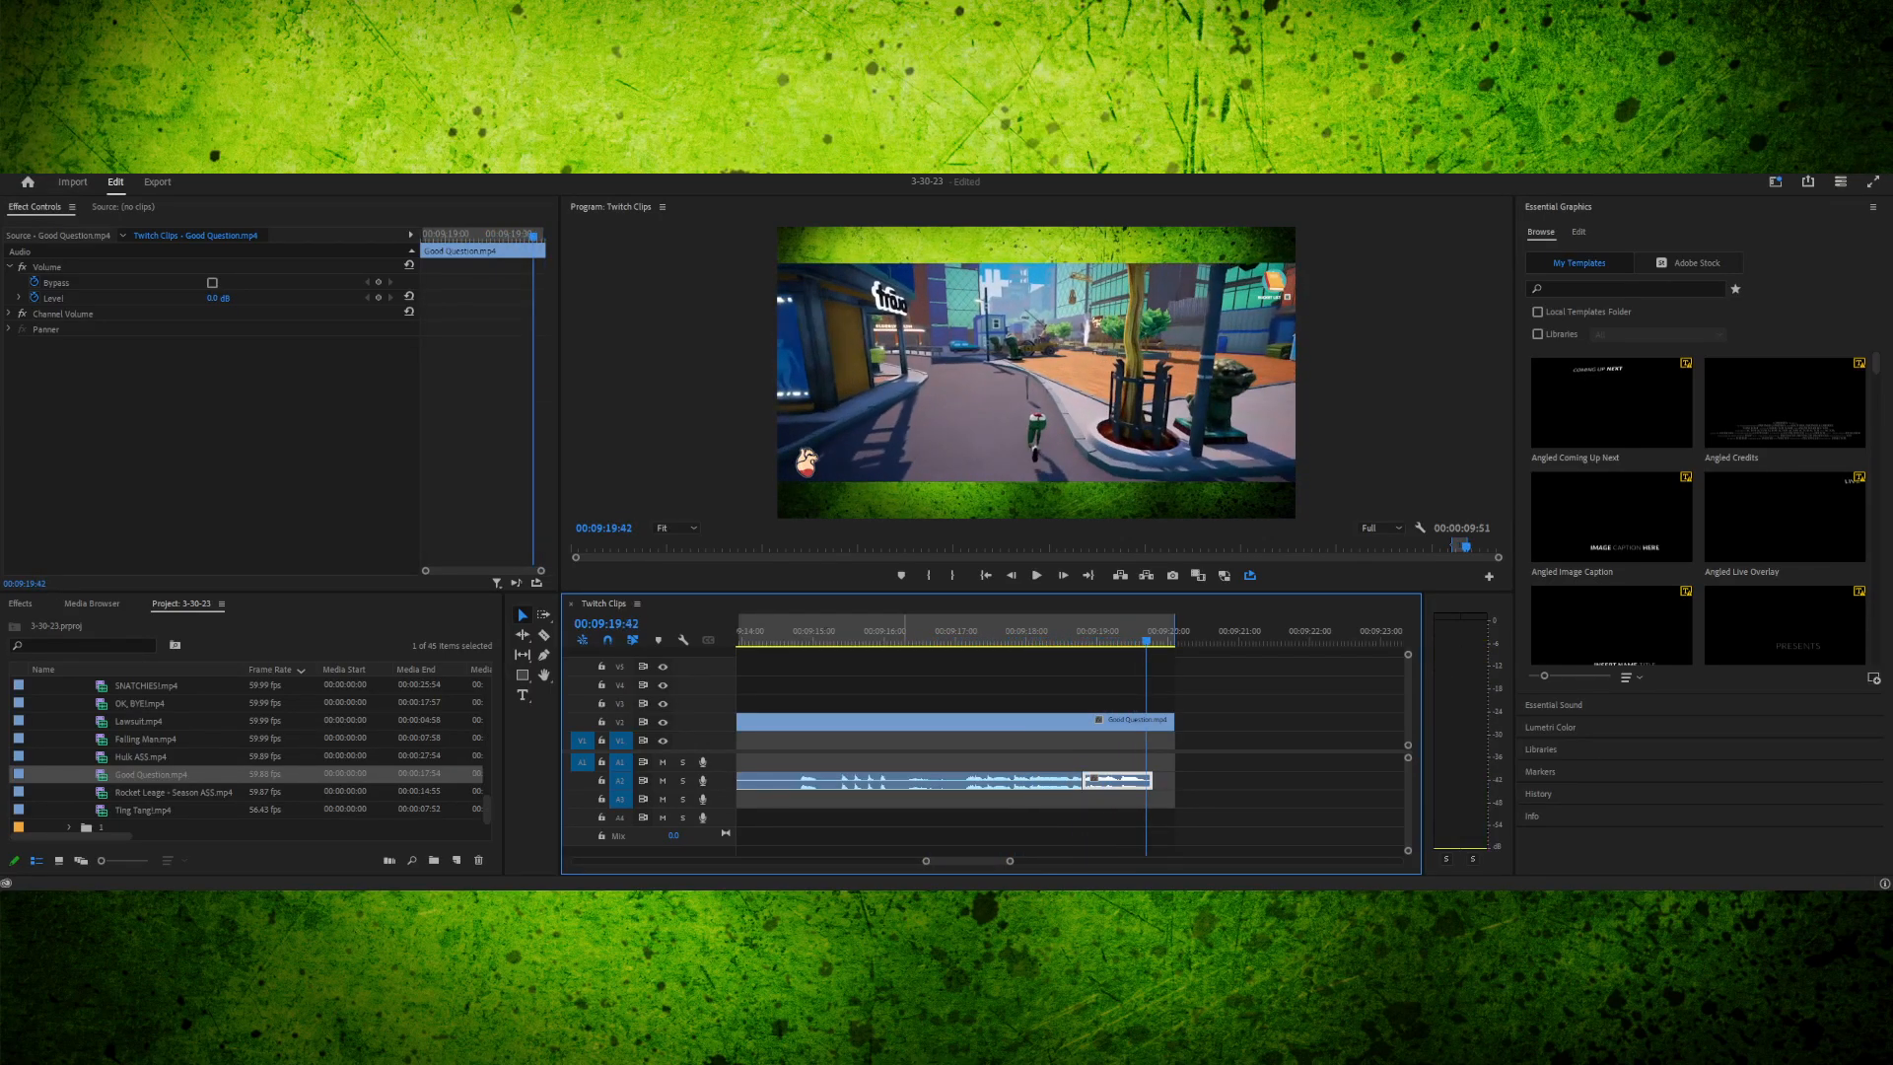
- Extend the audio tail so it ends at about 00:09:20:00, just short of the video's end, and replay the result
{"action": "left_click_drag", "start_coordinate": [1152, 780], "coordinate": [1173, 780]}
{"action": "left_click", "coordinate": [1105, 631]}
{"action": "key", "text": "space"}
{"action": "key", "text": "space"}
{"action": "left_click", "coordinate": [1276, 631]}
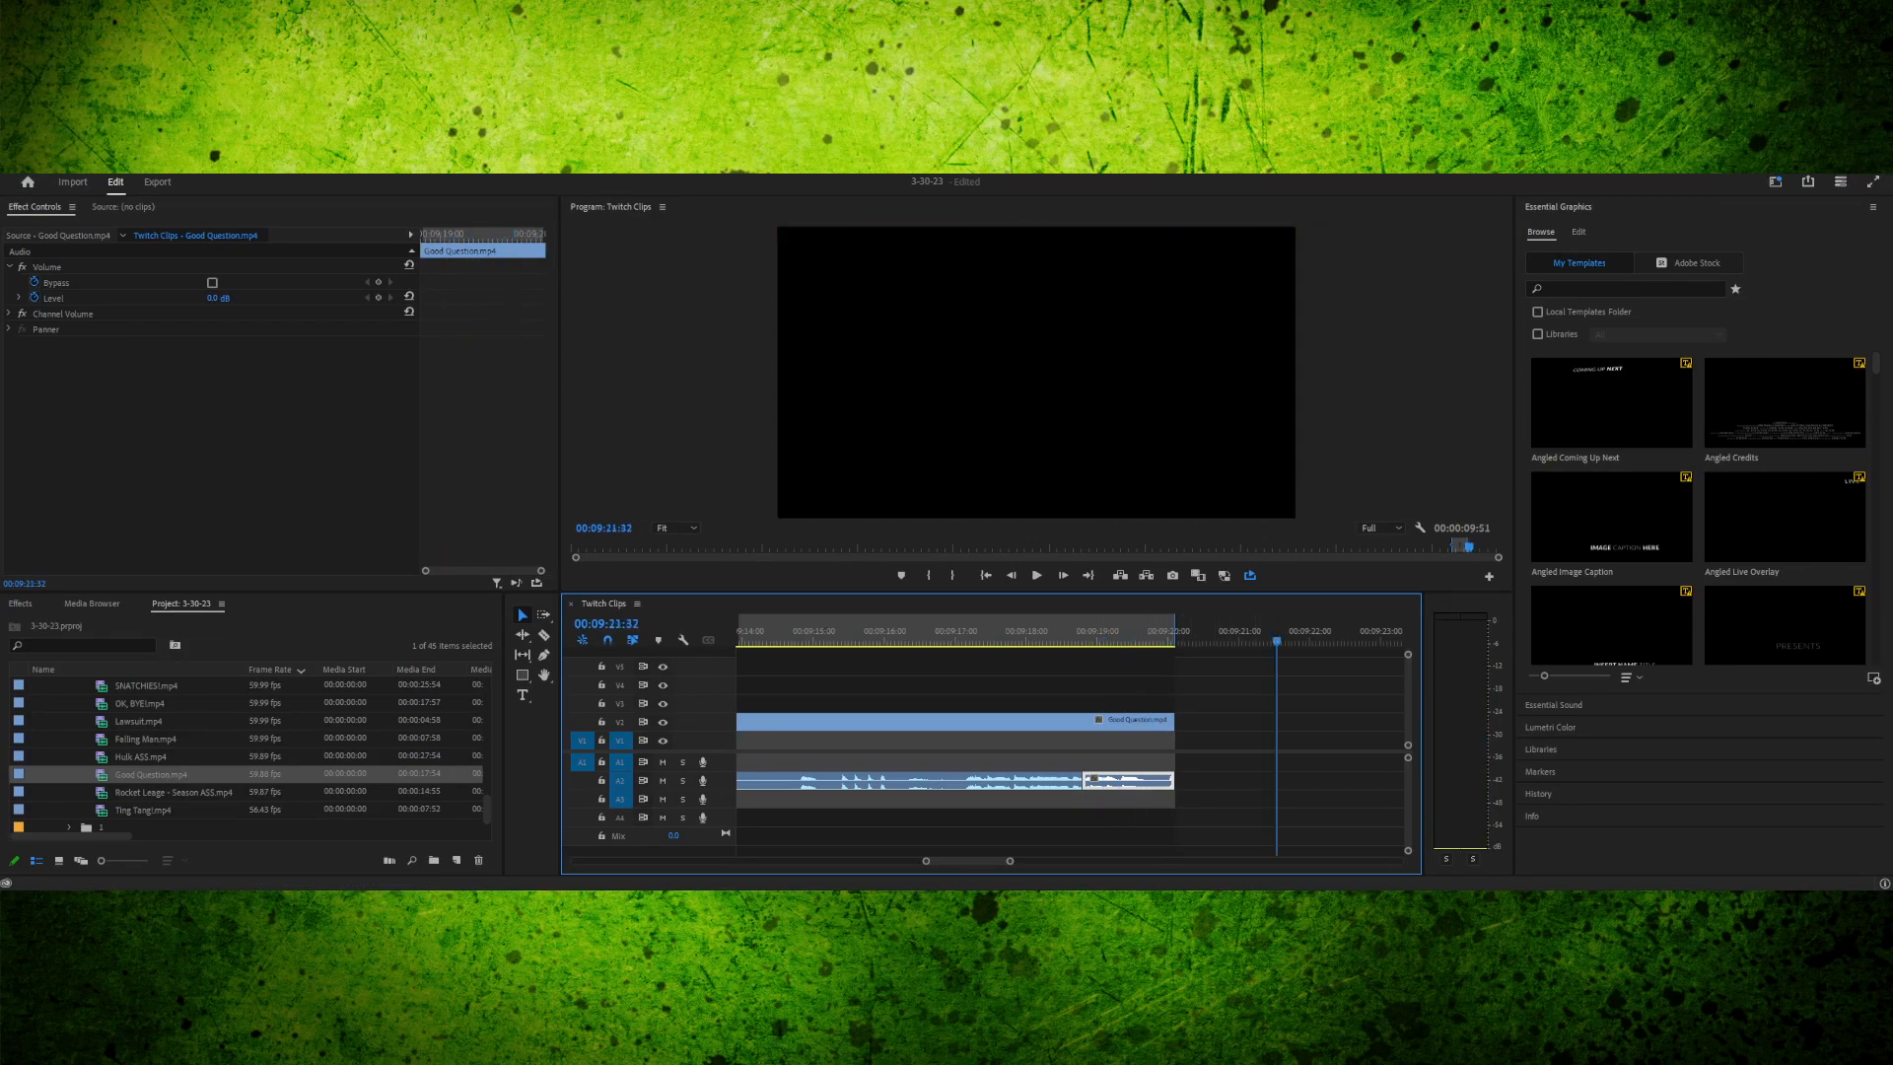
{"action": "mouse_move", "coordinate": [1173, 780]}
{"action": "left_mouse_down"}
{"action": "mouse_move", "coordinate": [1088, 780]}
{"action": "mouse_move", "coordinate": [1166, 779]}
{"action": "left_mouse_up"}
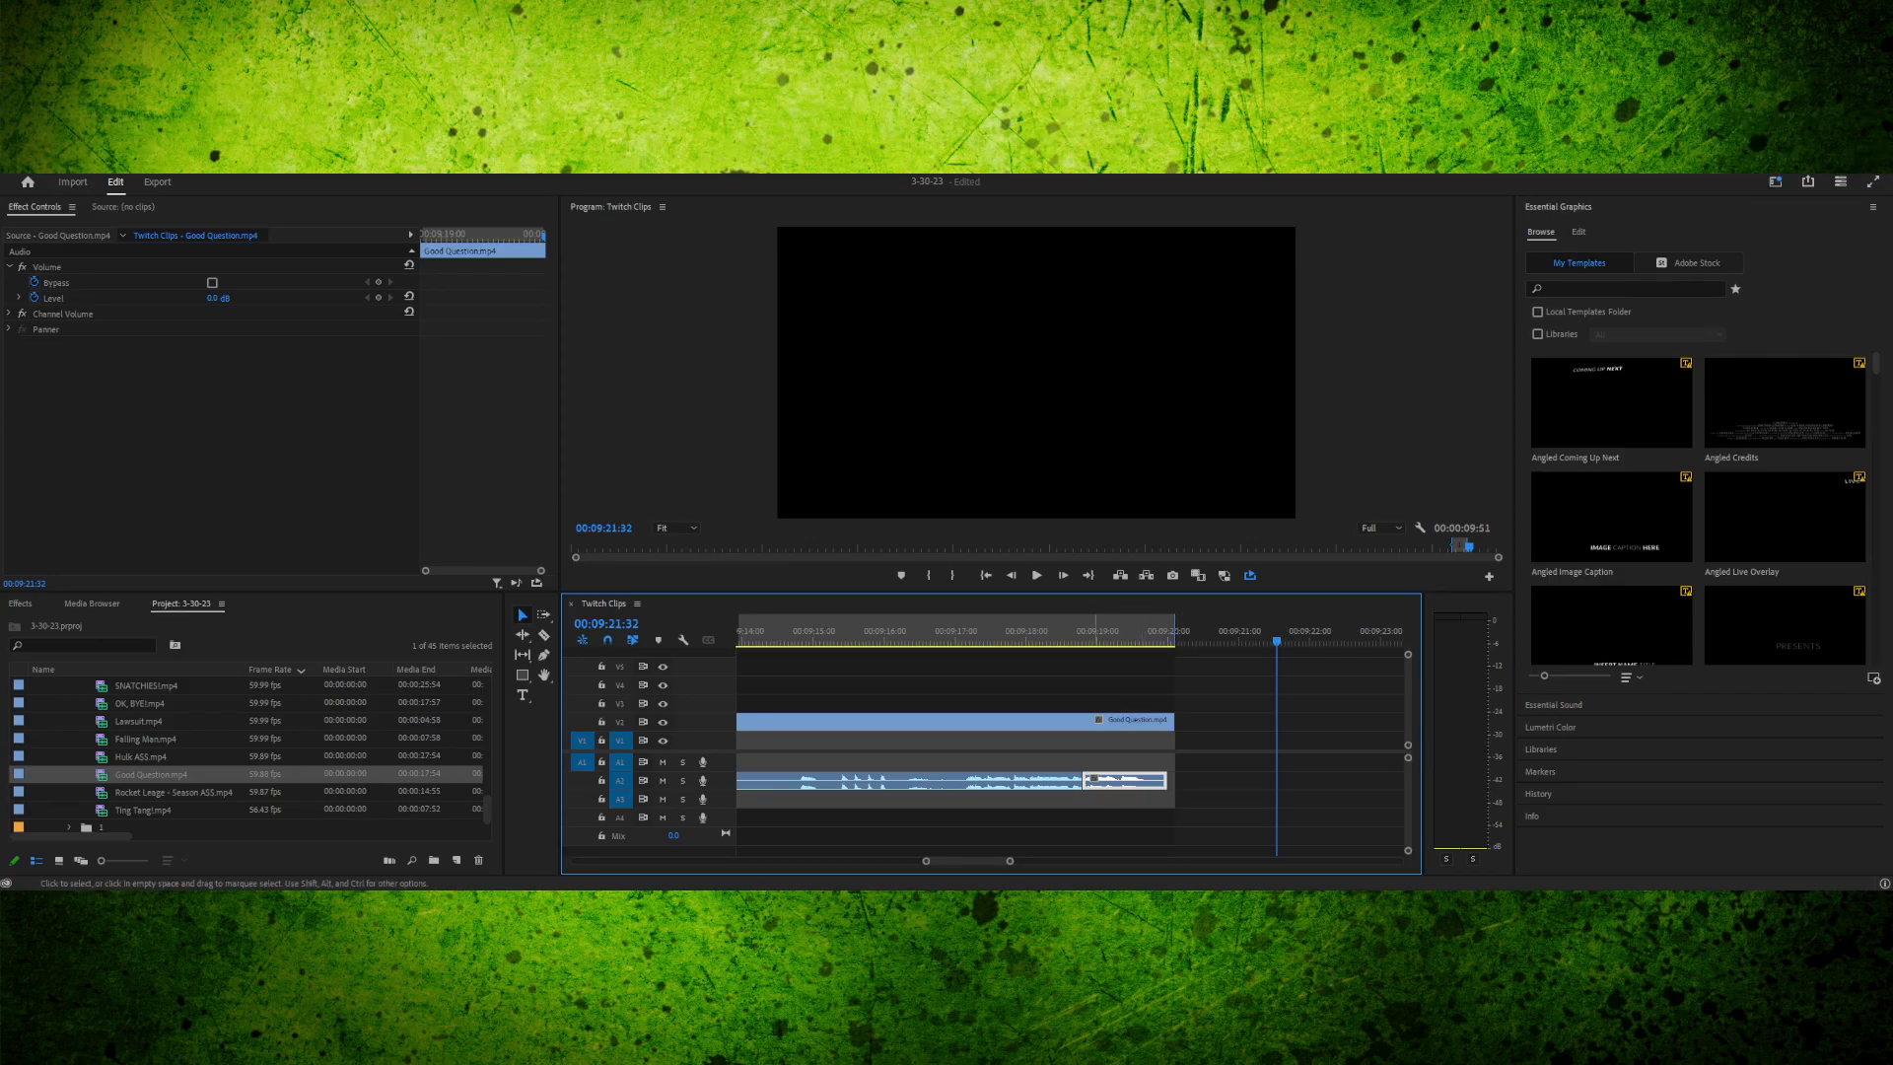
{"action": "left_click_drag", "start_coordinate": [1087, 631], "coordinate": [1050, 631]}
{"action": "key", "text": "space"}
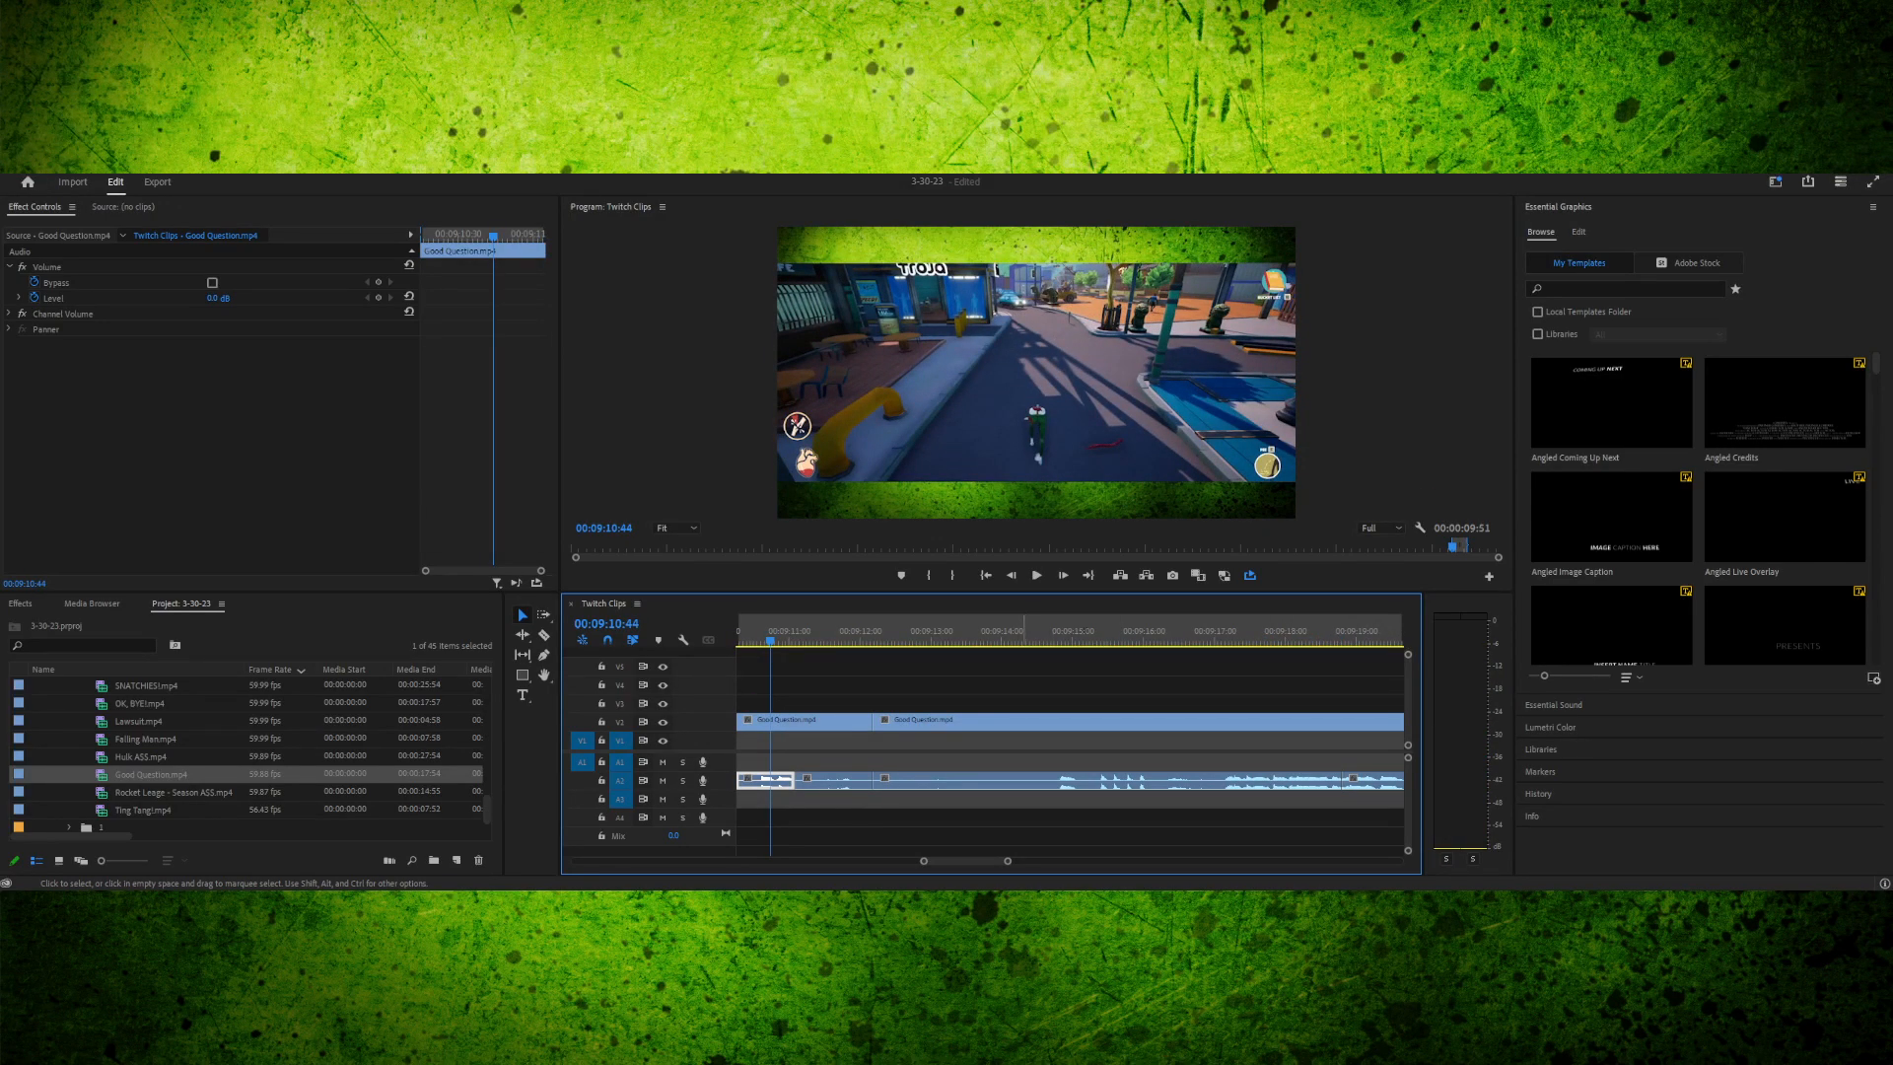
- Shift the last two audio segments slightly later so they end with the video, and play the clip
{"action": "key", "text": "minus"}
{"action": "left_click_drag", "start_coordinate": [1009, 860], "coordinate": [1007, 861]}
{"action": "key", "text": "minus"}
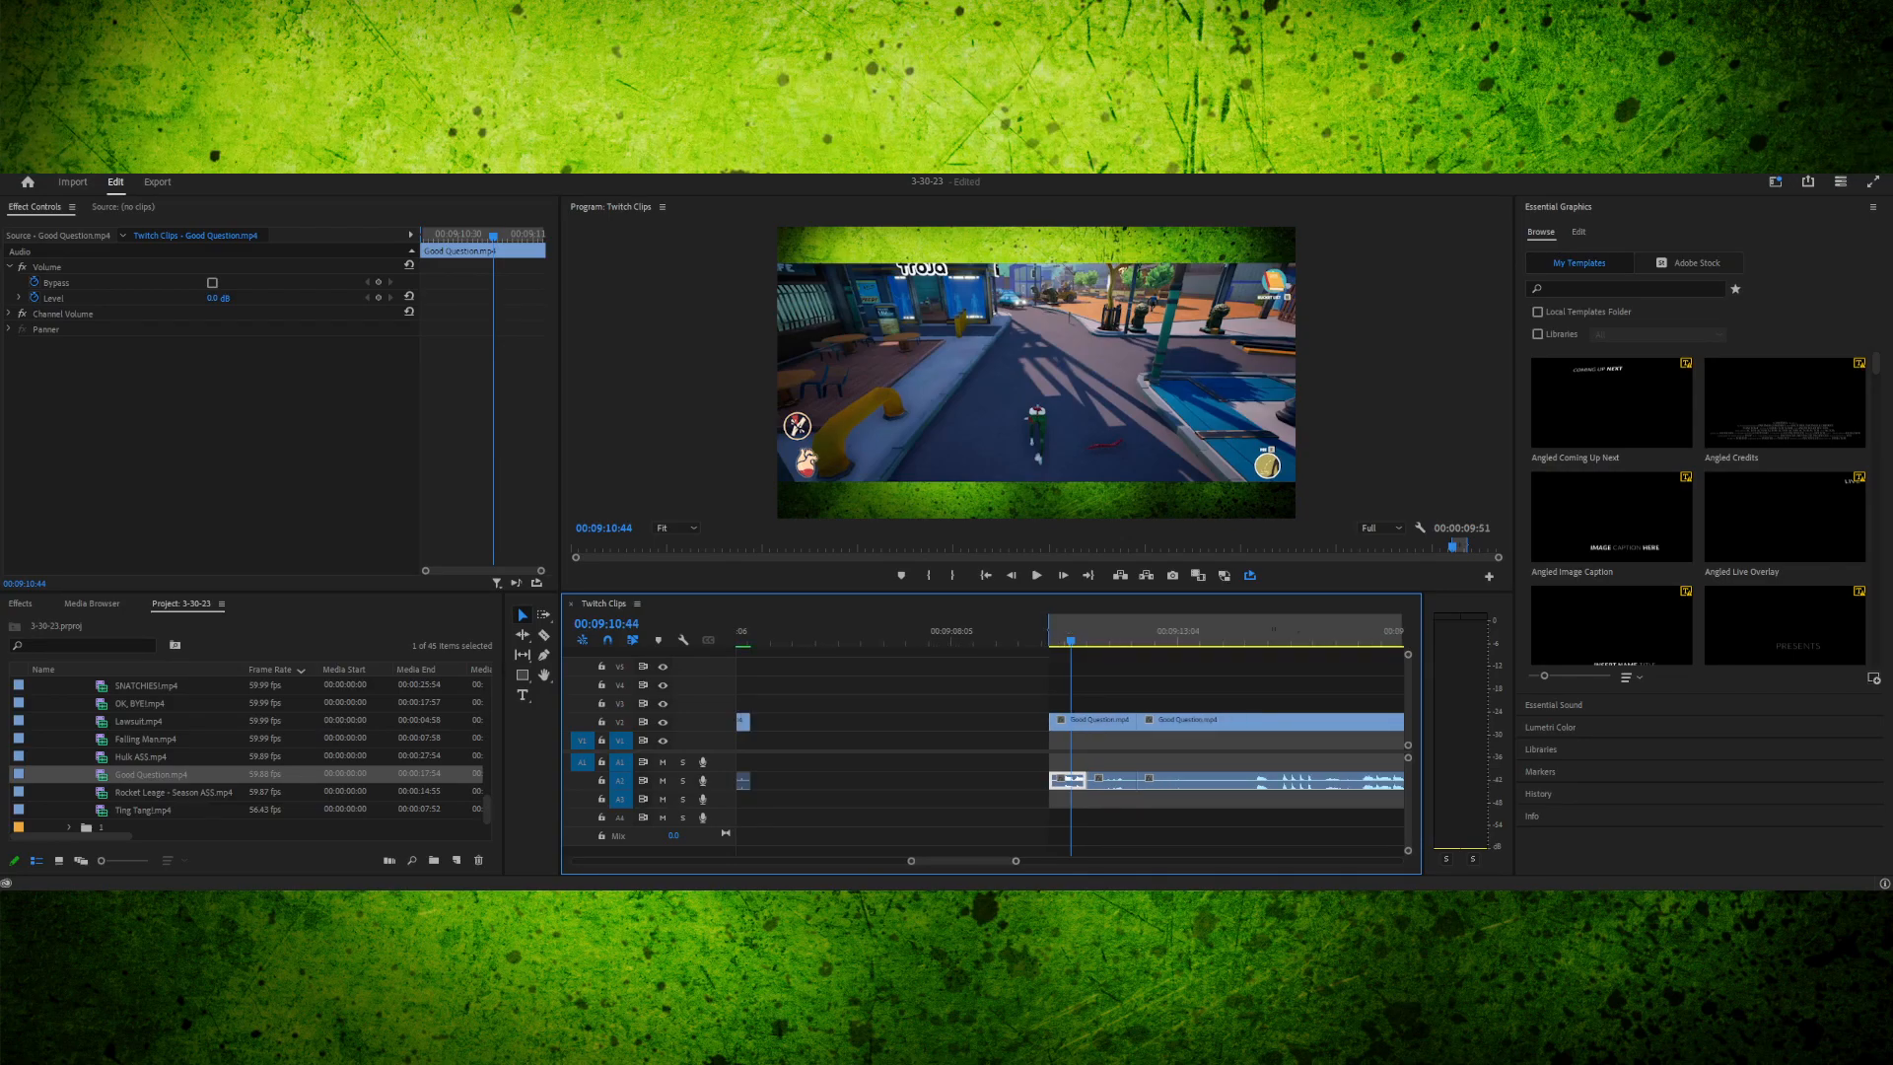
{"action": "scroll", "coordinate": [986, 749], "scroll_direction": "right", "scroll_amount": 3}
{"action": "left_click_drag", "start_coordinate": [965, 762], "coordinate": [1179, 788]}
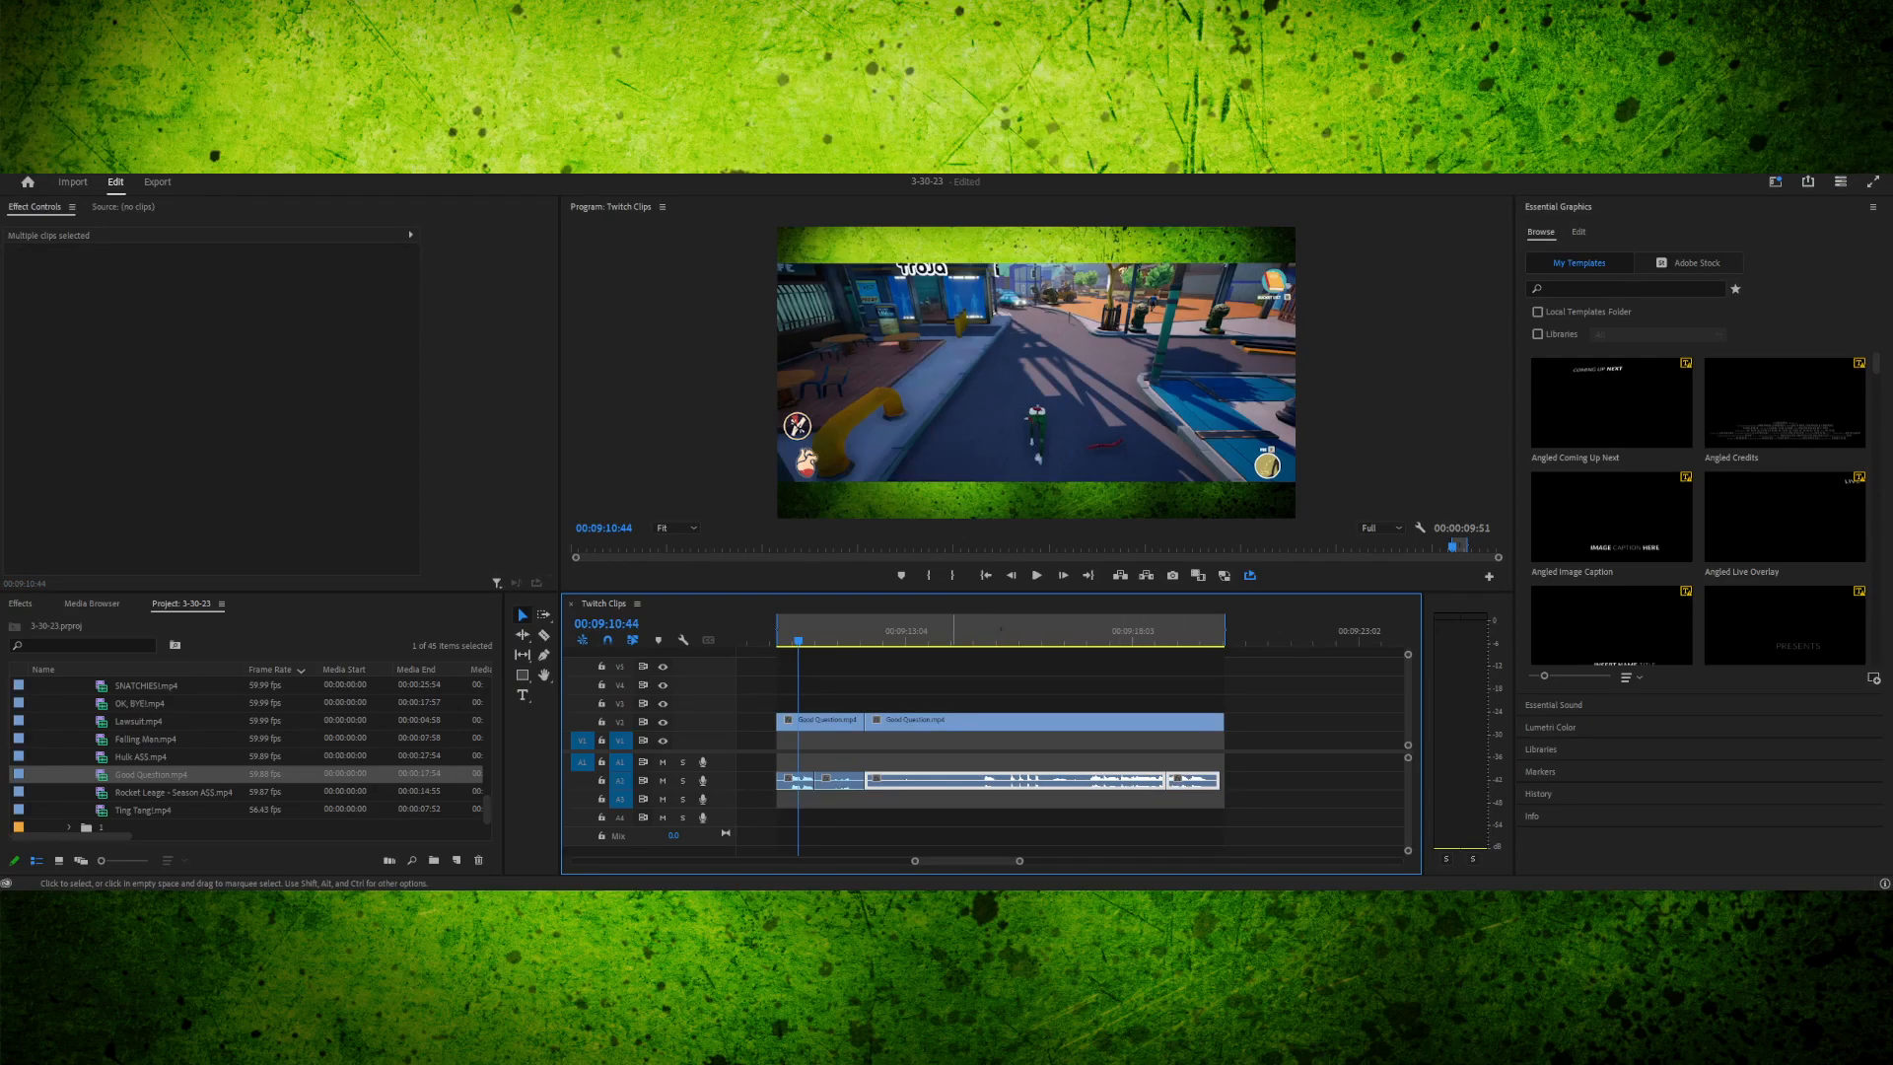
{"action": "left_click_drag", "start_coordinate": [865, 780], "coordinate": [868, 780]}
{"action": "left_click", "coordinate": [827, 779]}
{"action": "key", "text": "space"}
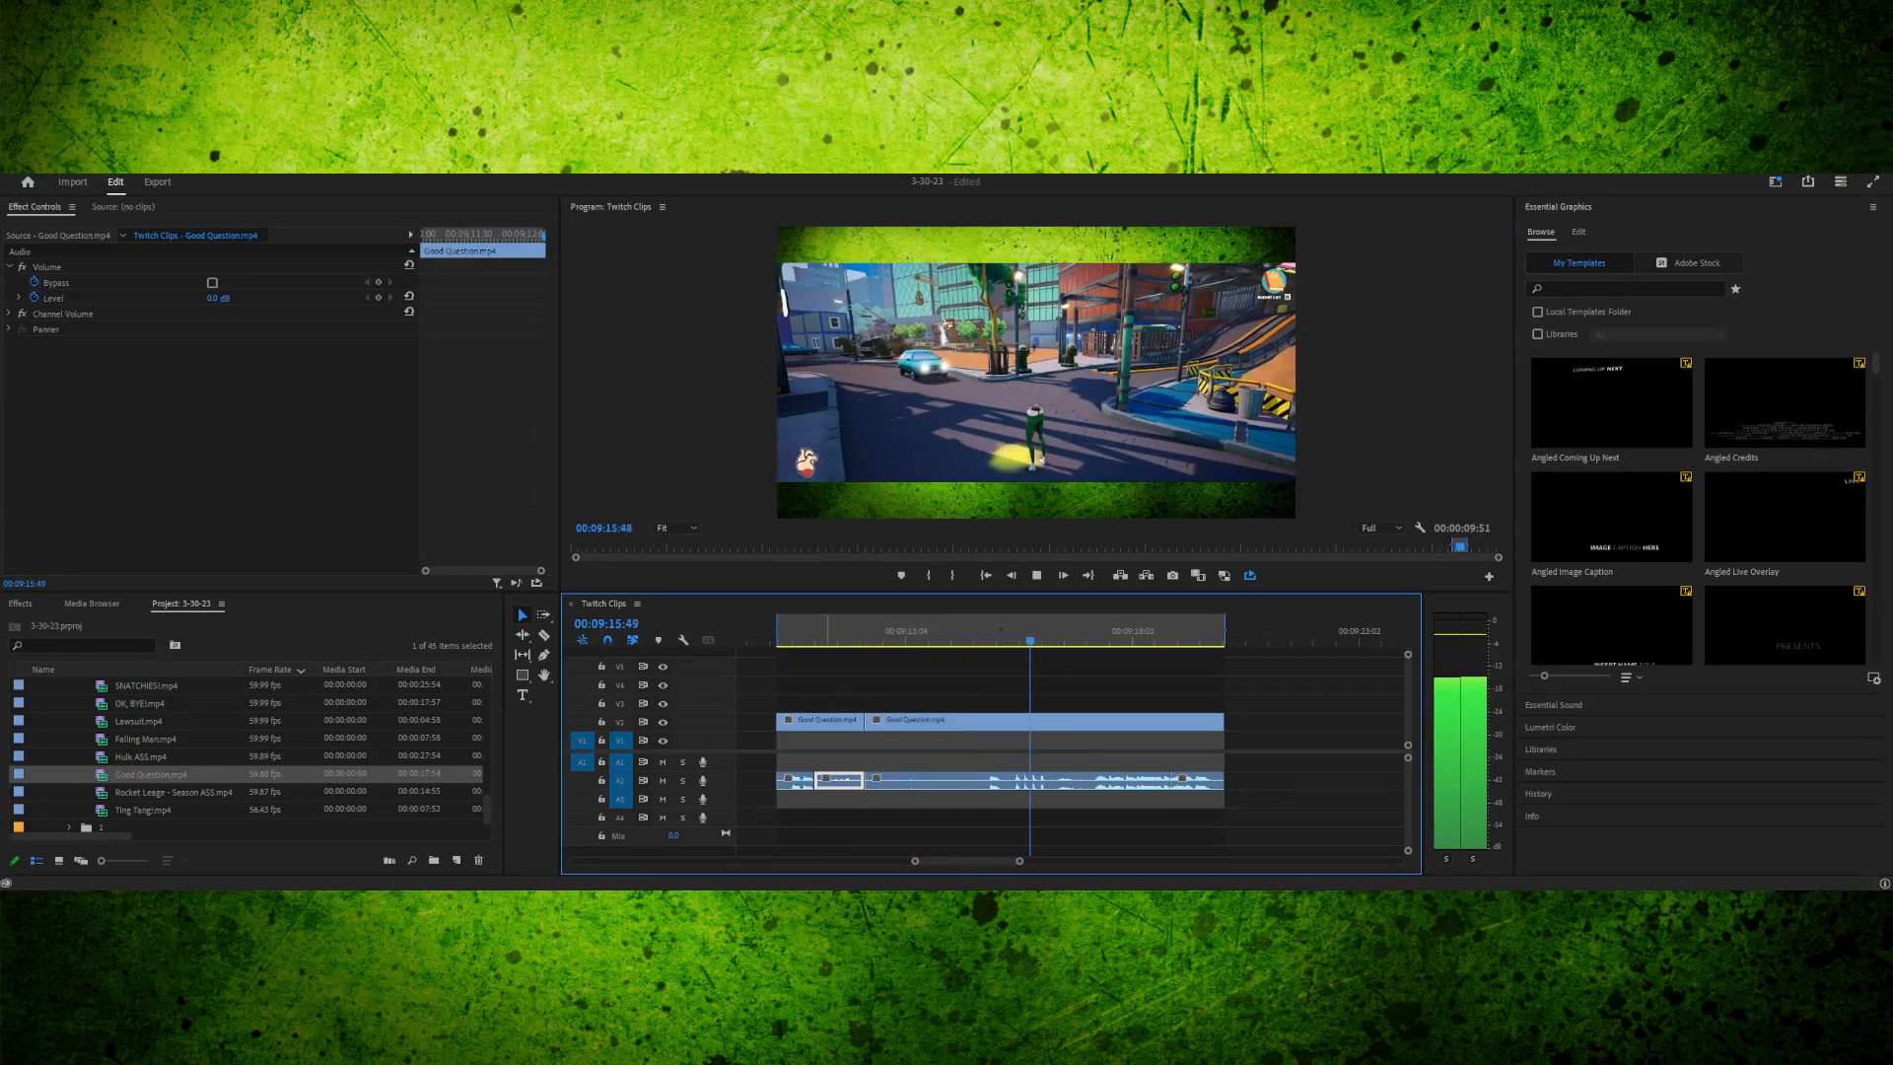
- Play the Good Question.mp4 edit from about 00:09:11 and again from its start at 00:09:10:15 to examine the trimmed audio
{"action": "left_click", "coordinate": [824, 631]}
{"action": "key", "text": "space"}
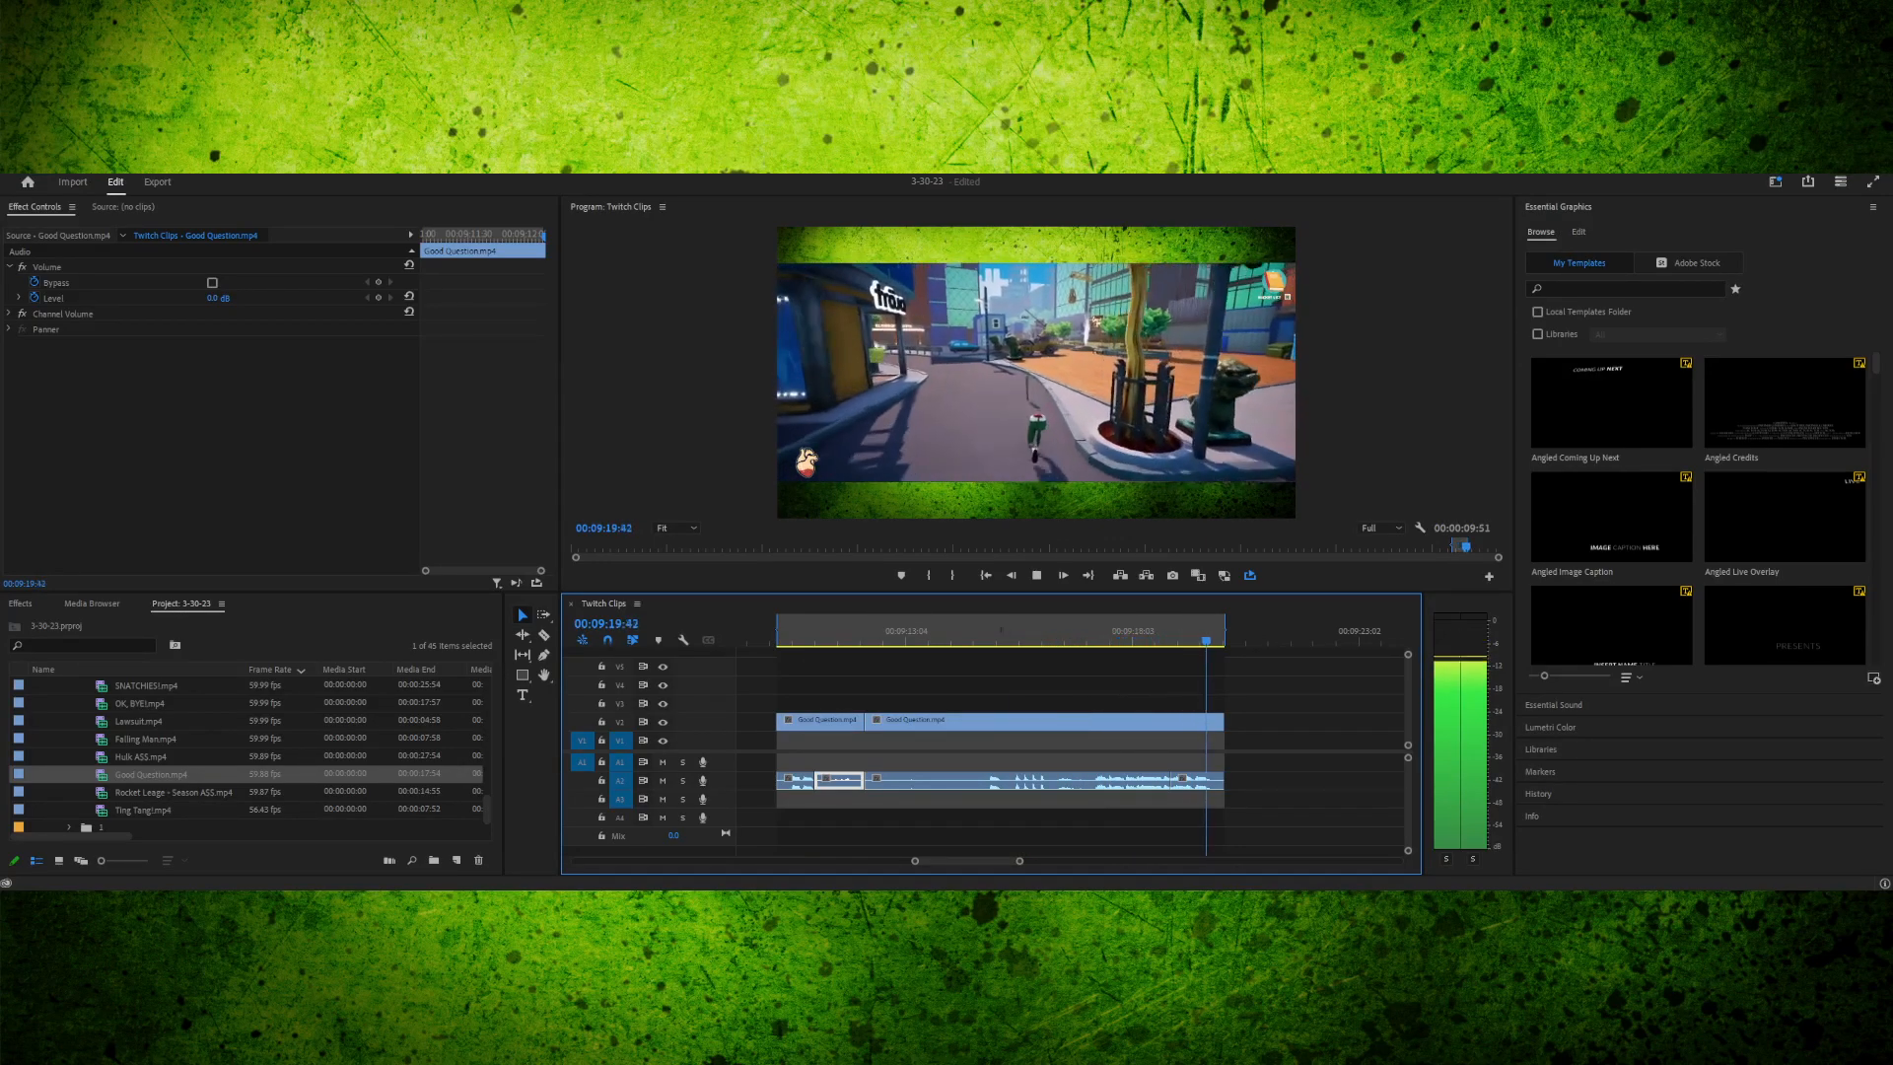
{"action": "key", "text": "space"}
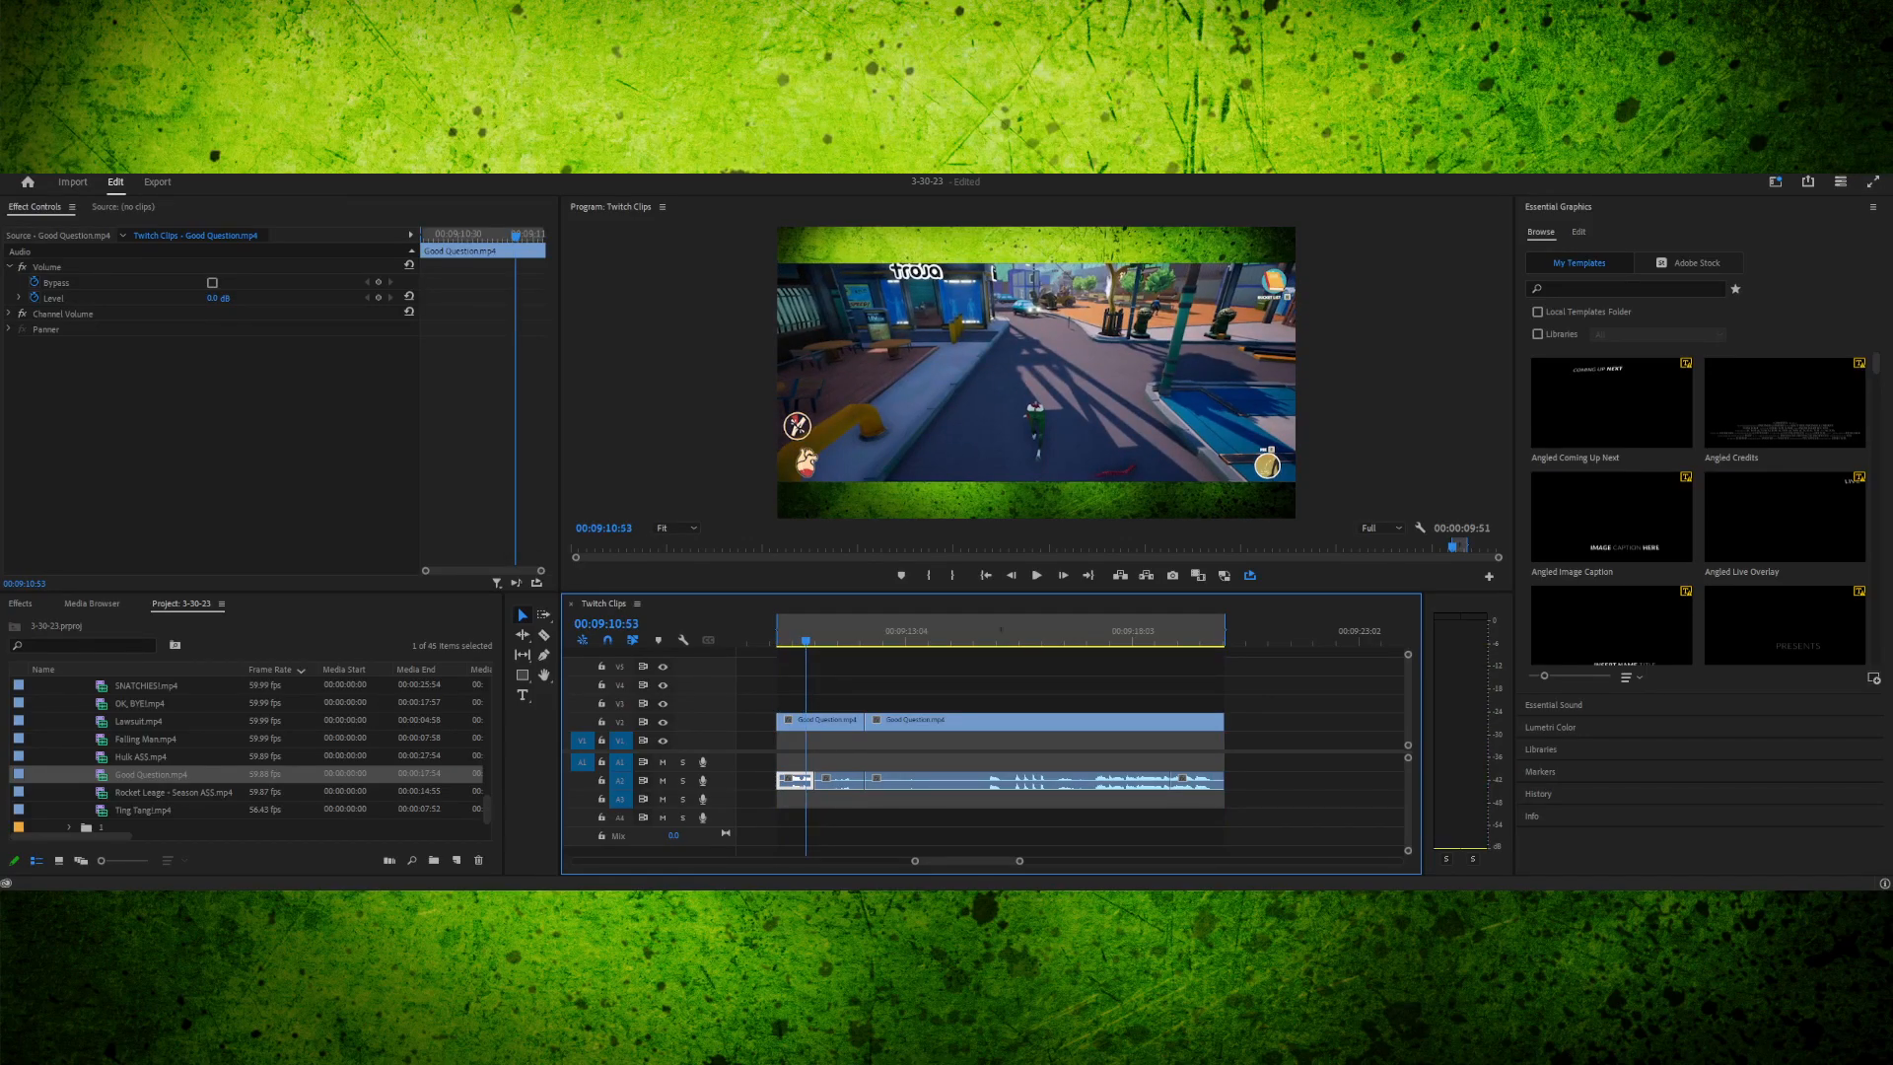
{"action": "key", "text": "space"}
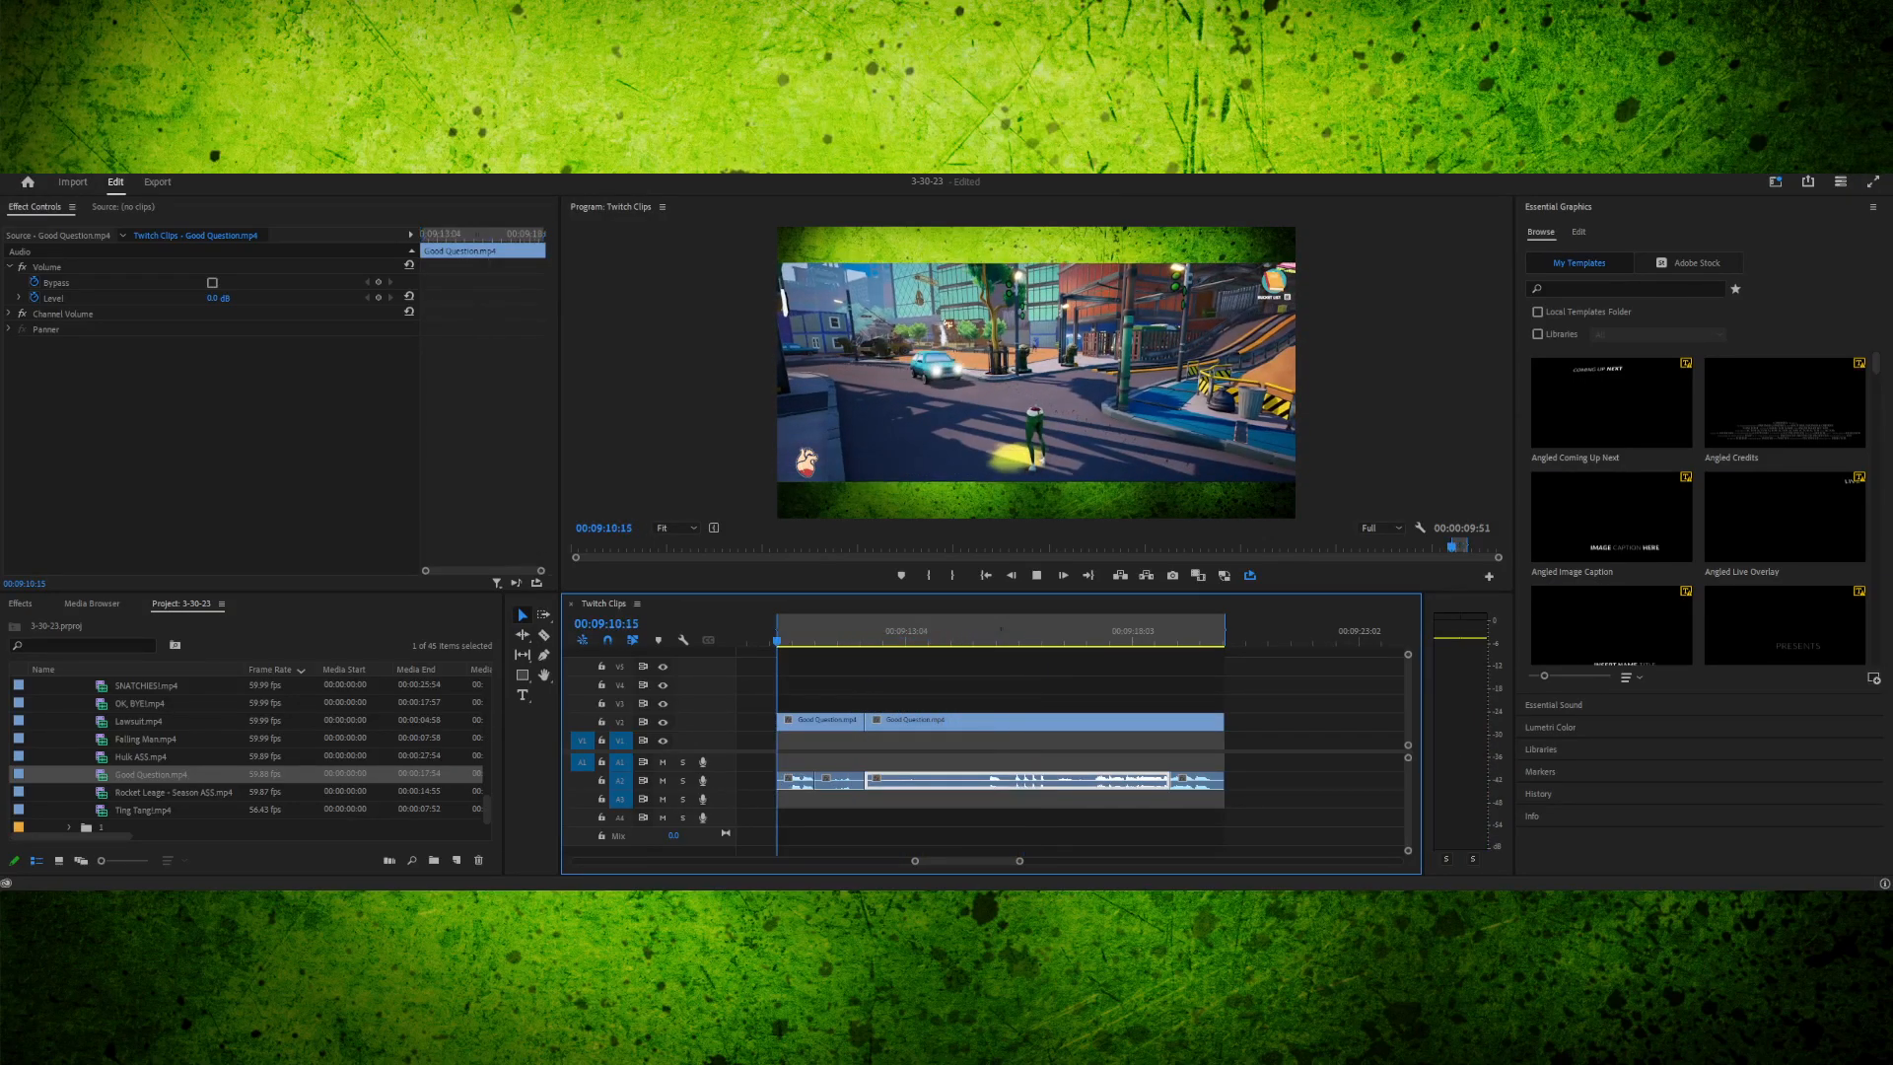
{"action": "key", "text": "space"}
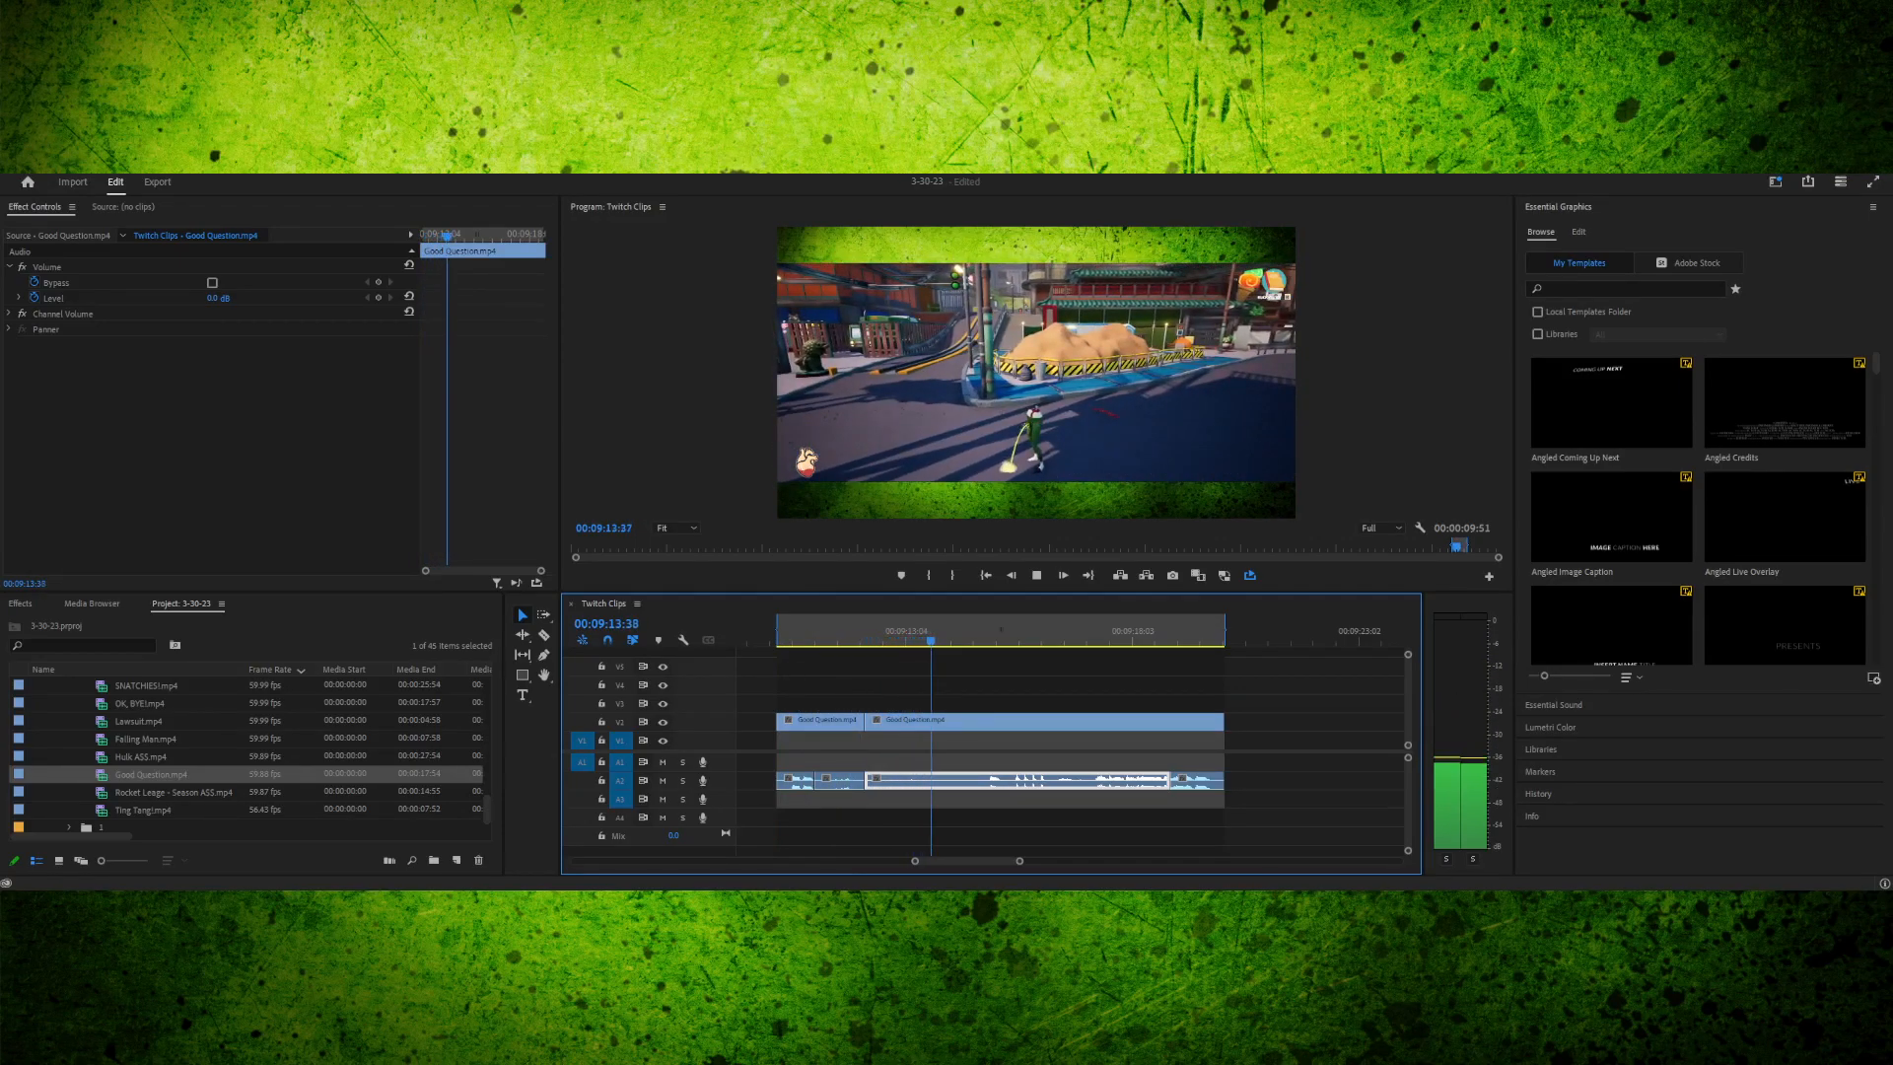
{"action": "key", "text": "shift+i"}
{"action": "key", "text": "space"}
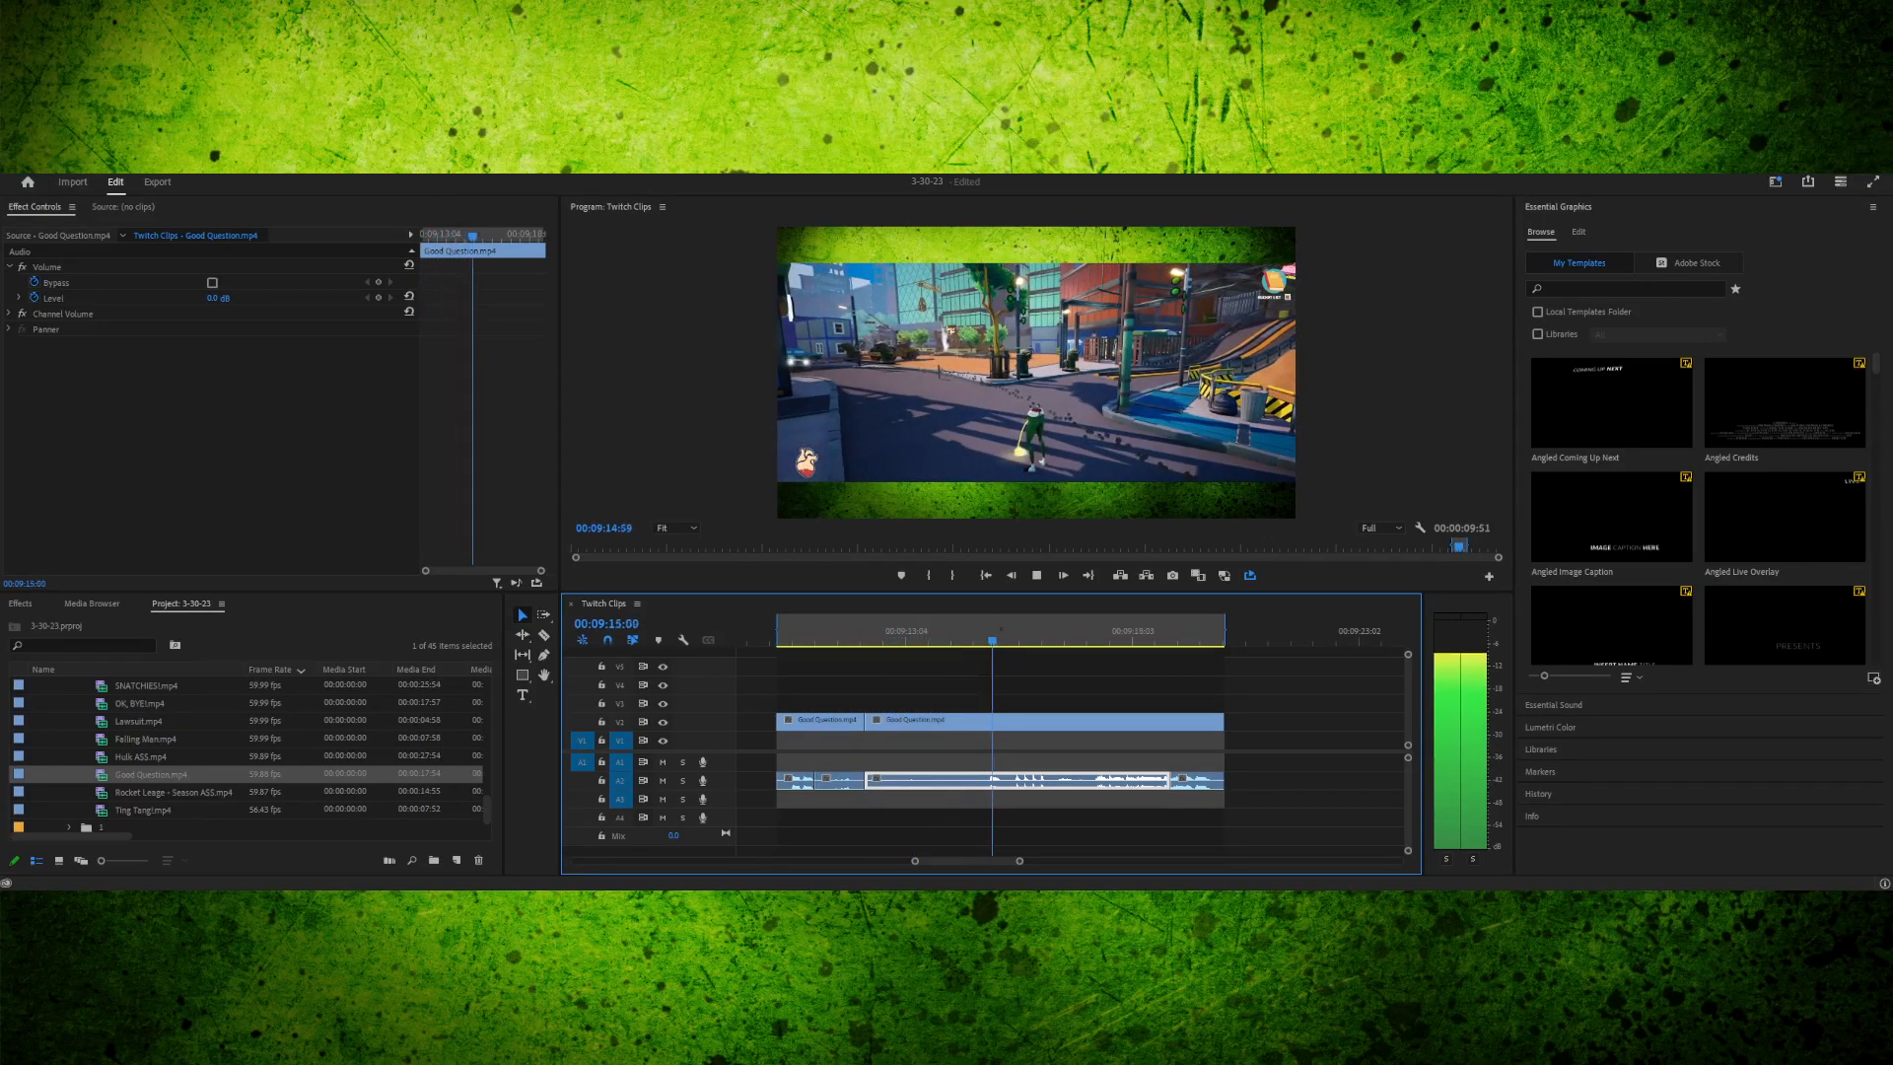
- Replay the second video segment from about 00:09:12:42 to examine its audio against the picture as the car drives in
{"action": "left_click", "coordinate": [883, 631]}
{"action": "key", "text": "space"}
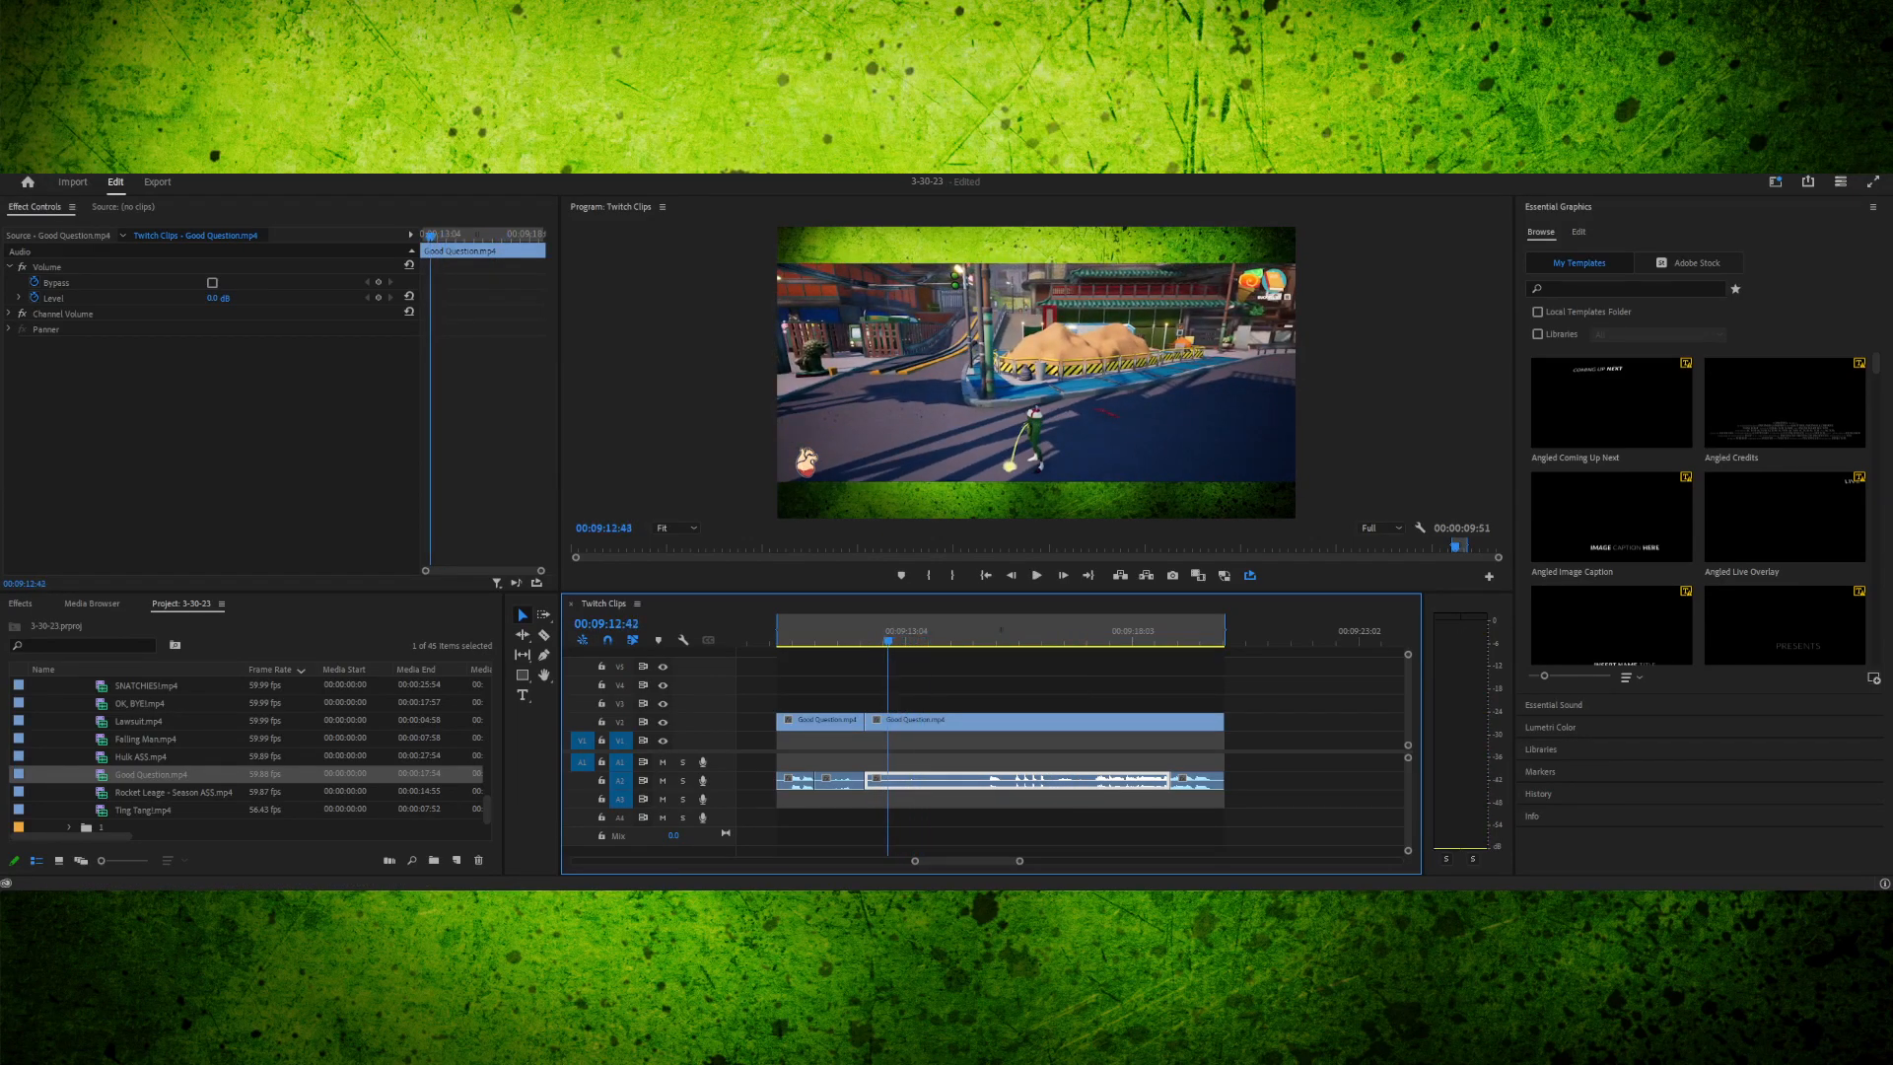
{"action": "left_click", "coordinate": [883, 632]}
{"action": "key", "text": "space"}
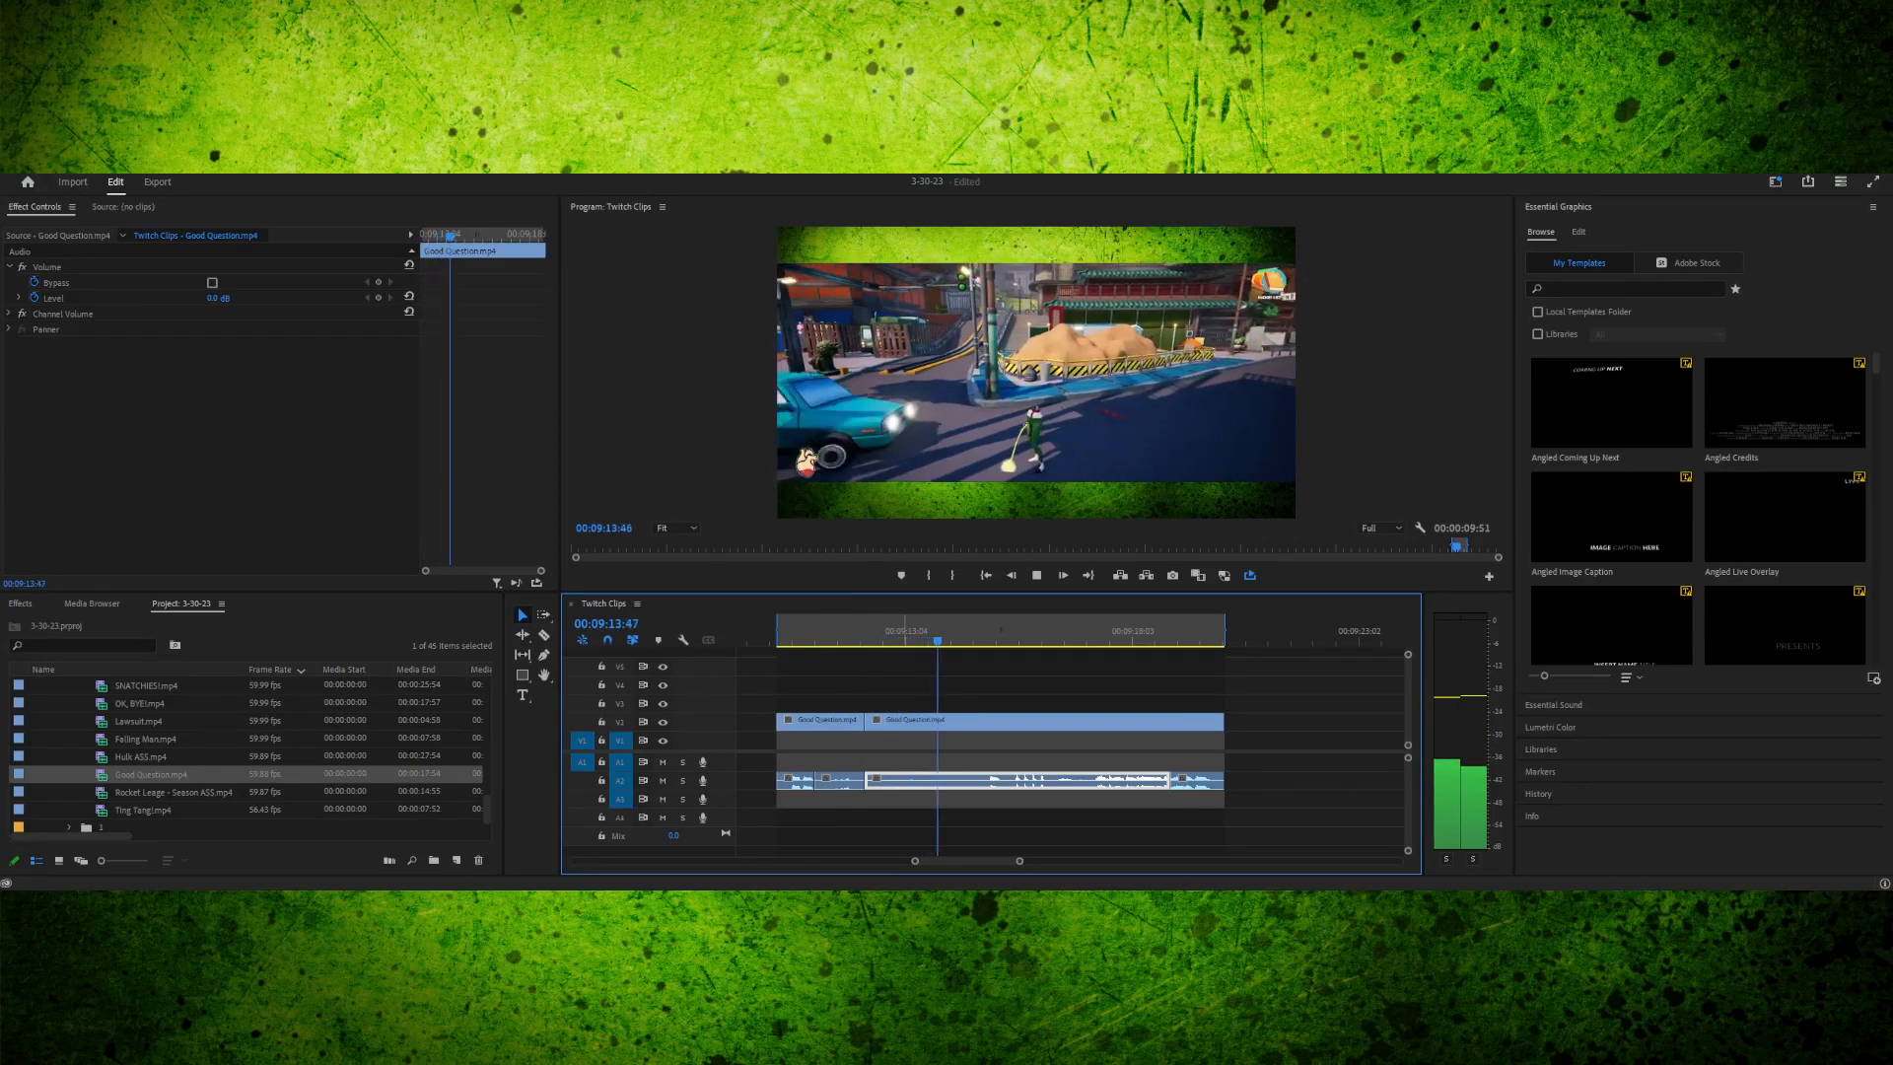
- Stop playback, collapse the CLIPS bin and expand the MP3S bin inside ASSETS to browse the sound effects
{"action": "key", "text": "space"}
{"action": "key", "text": "Right"}
{"action": "scroll", "coordinate": [247, 754], "scroll_direction": "up", "scroll_amount": 5}
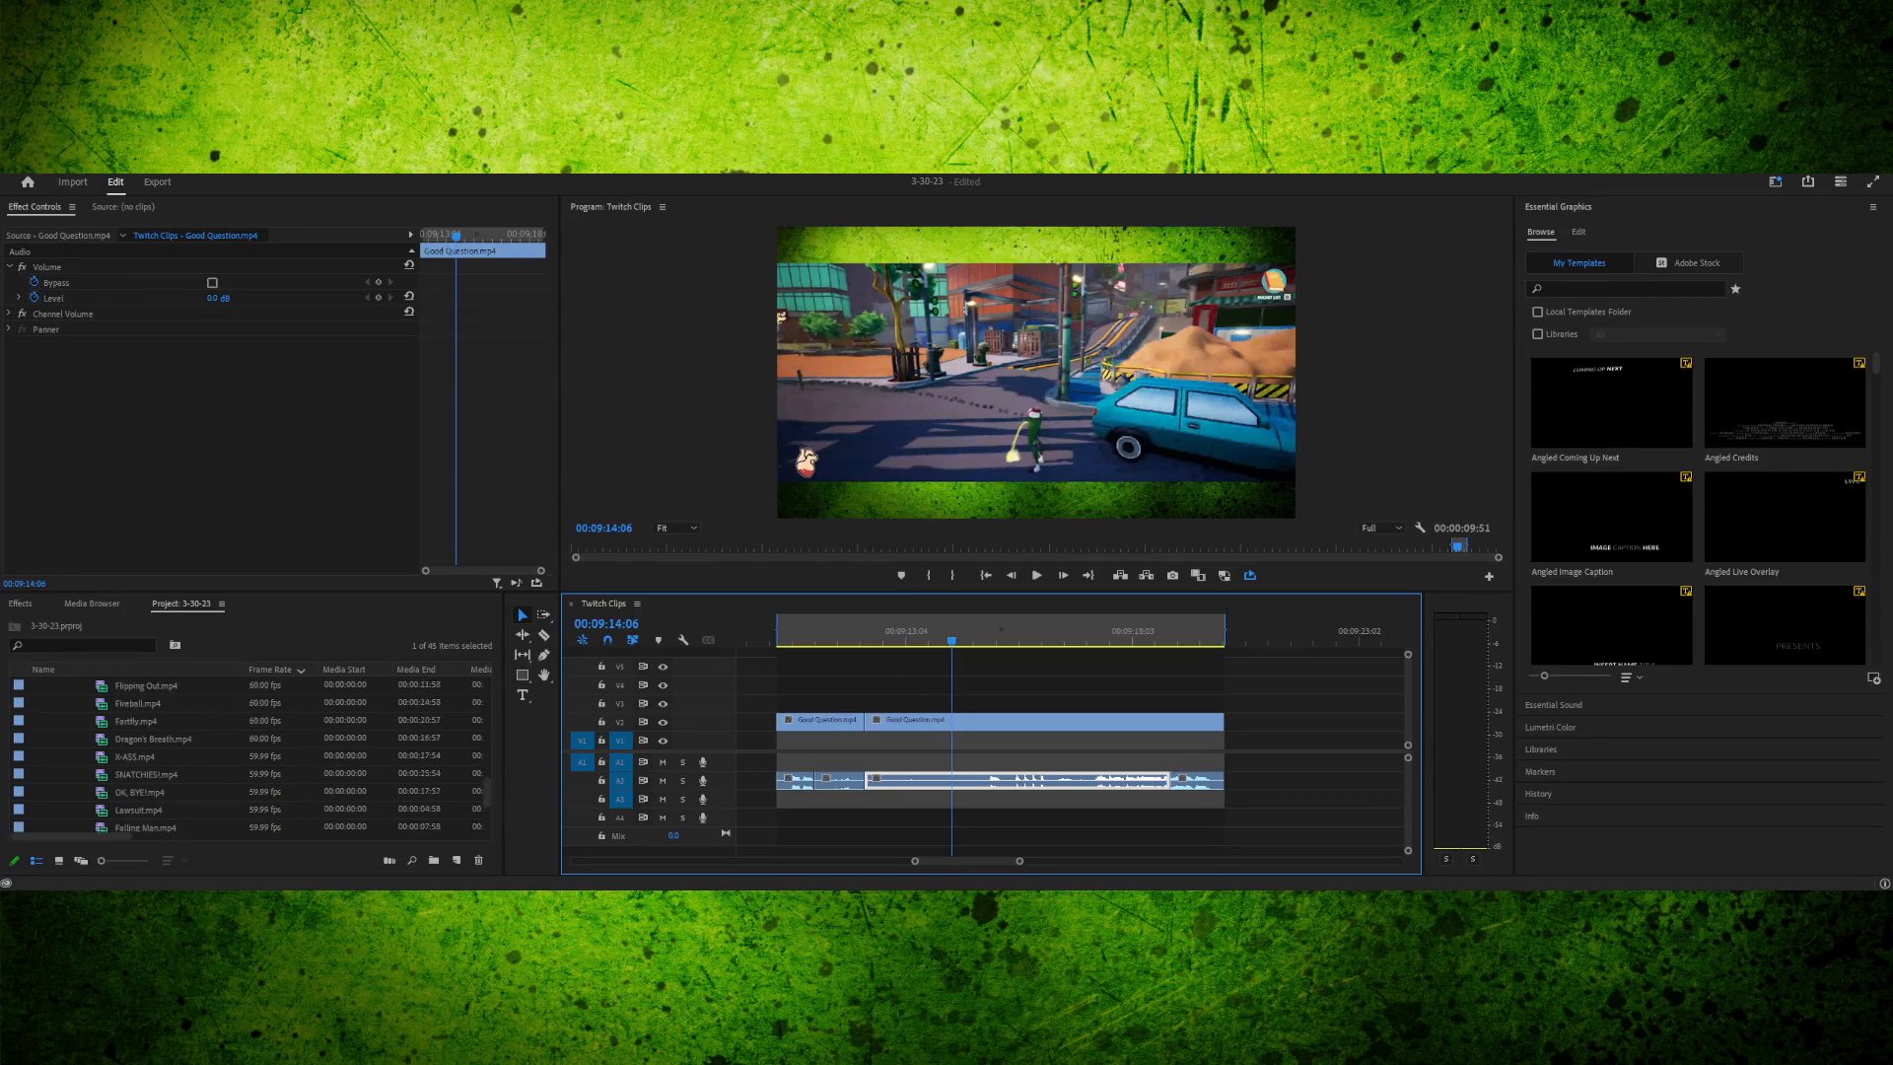
{"action": "scroll", "coordinate": [247, 754], "scroll_direction": "up", "scroll_amount": 2}
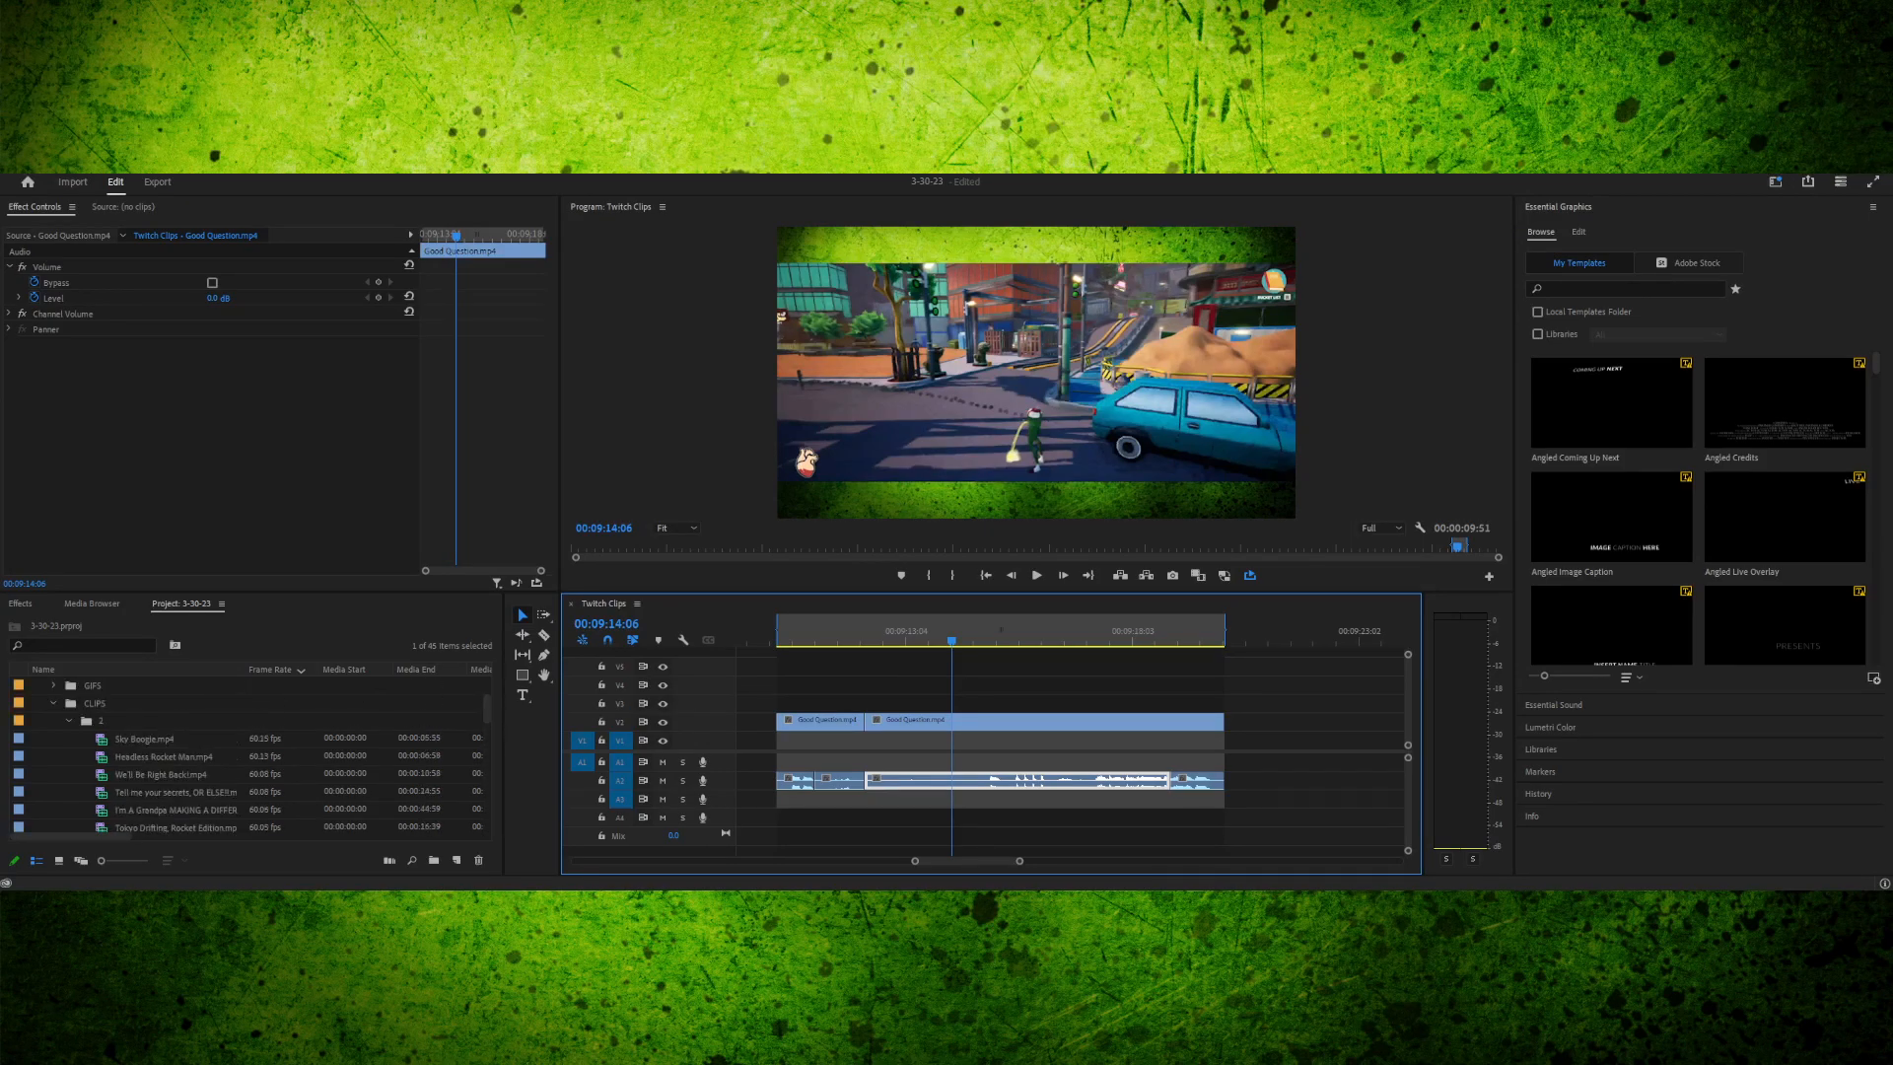
{"action": "left_click", "coordinate": [53, 702]}
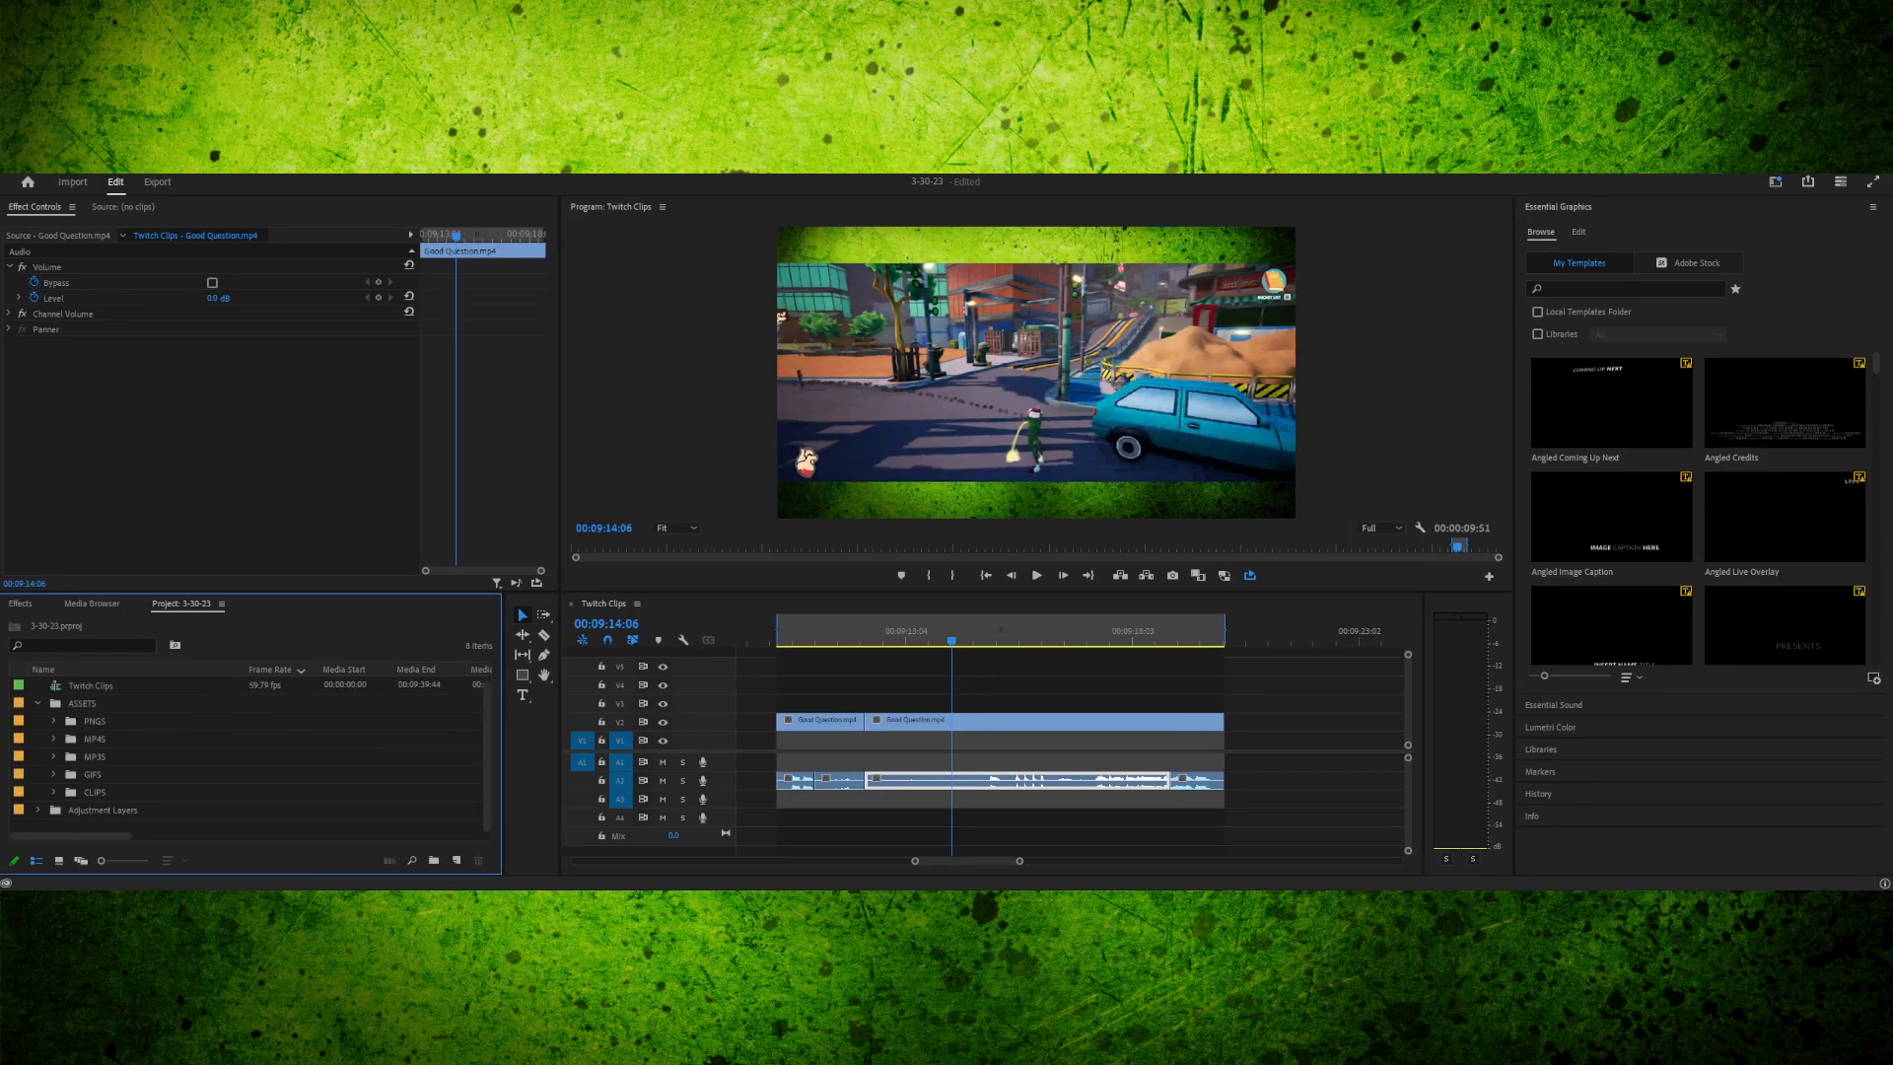
{"action": "left_click", "coordinate": [95, 756]}
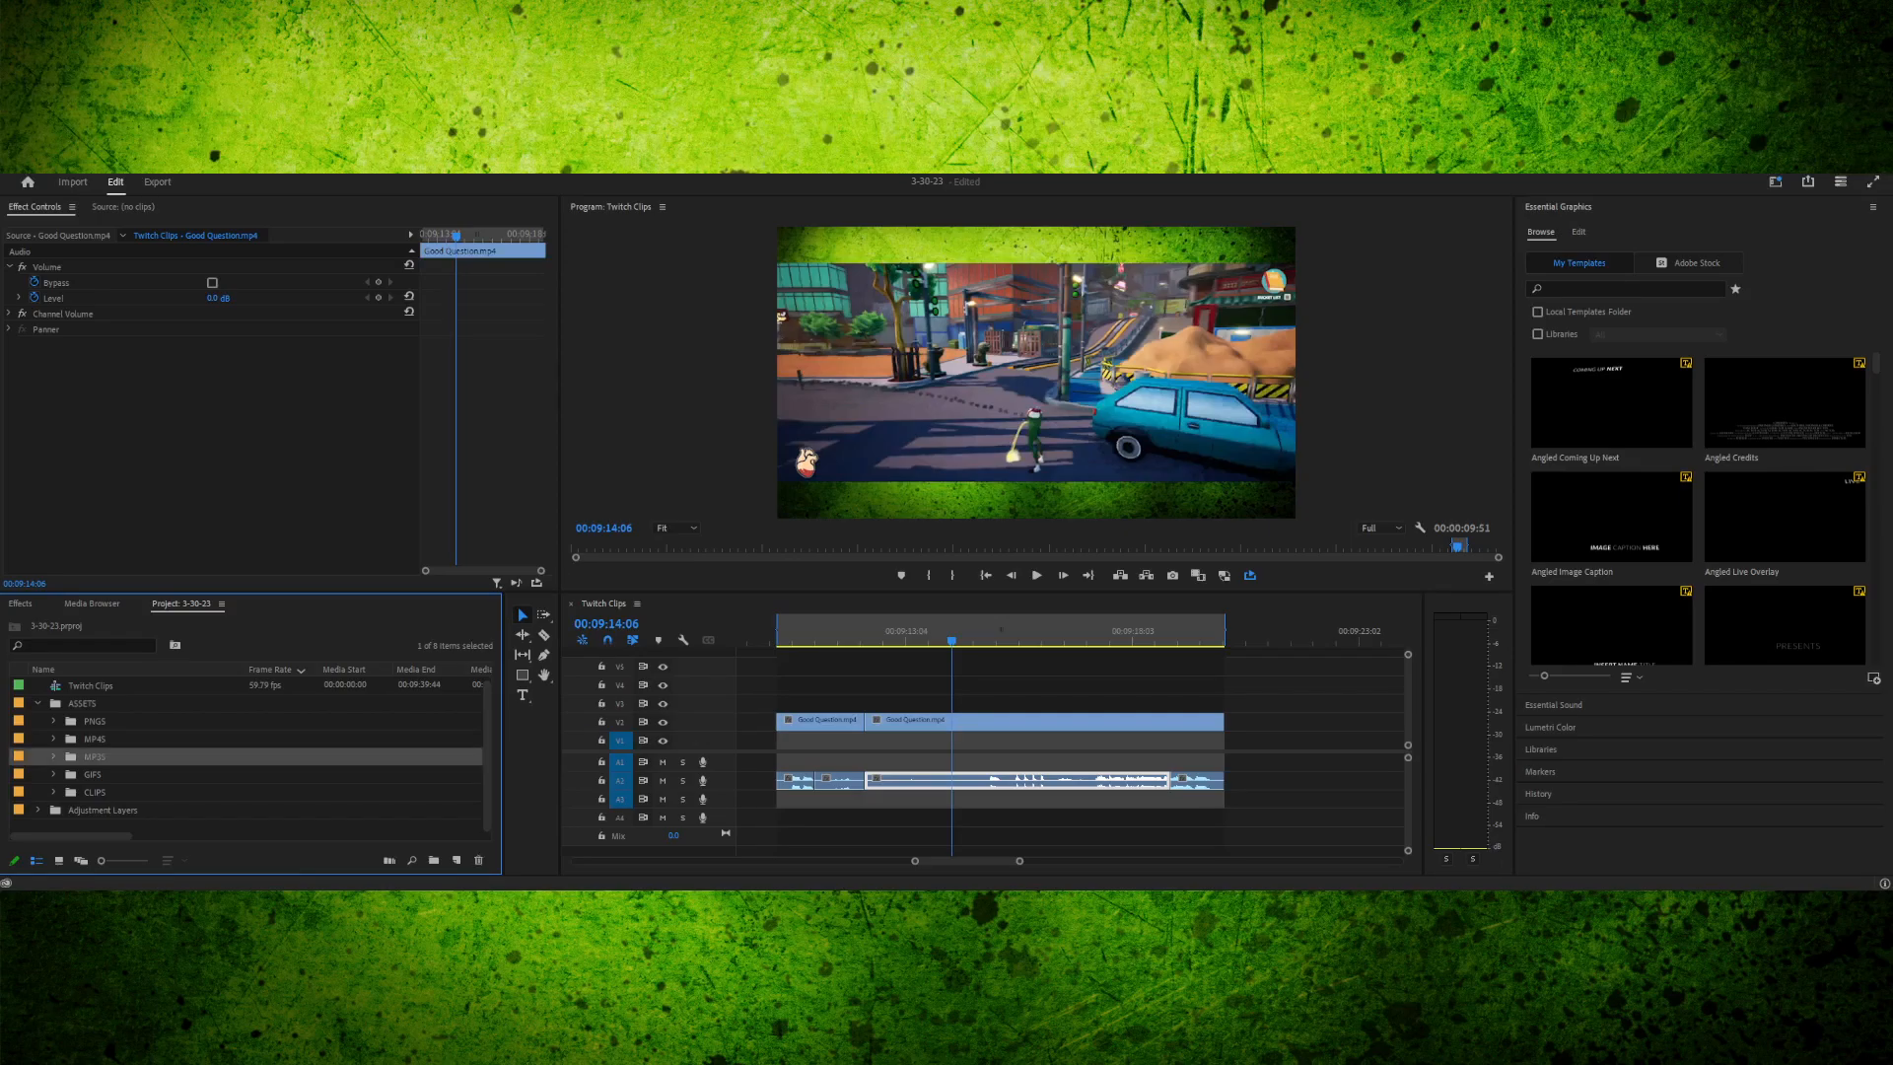
{"action": "left_click", "coordinate": [53, 757]}
{"action": "scroll", "coordinate": [246, 755], "scroll_direction": "down", "scroll_amount": 5}
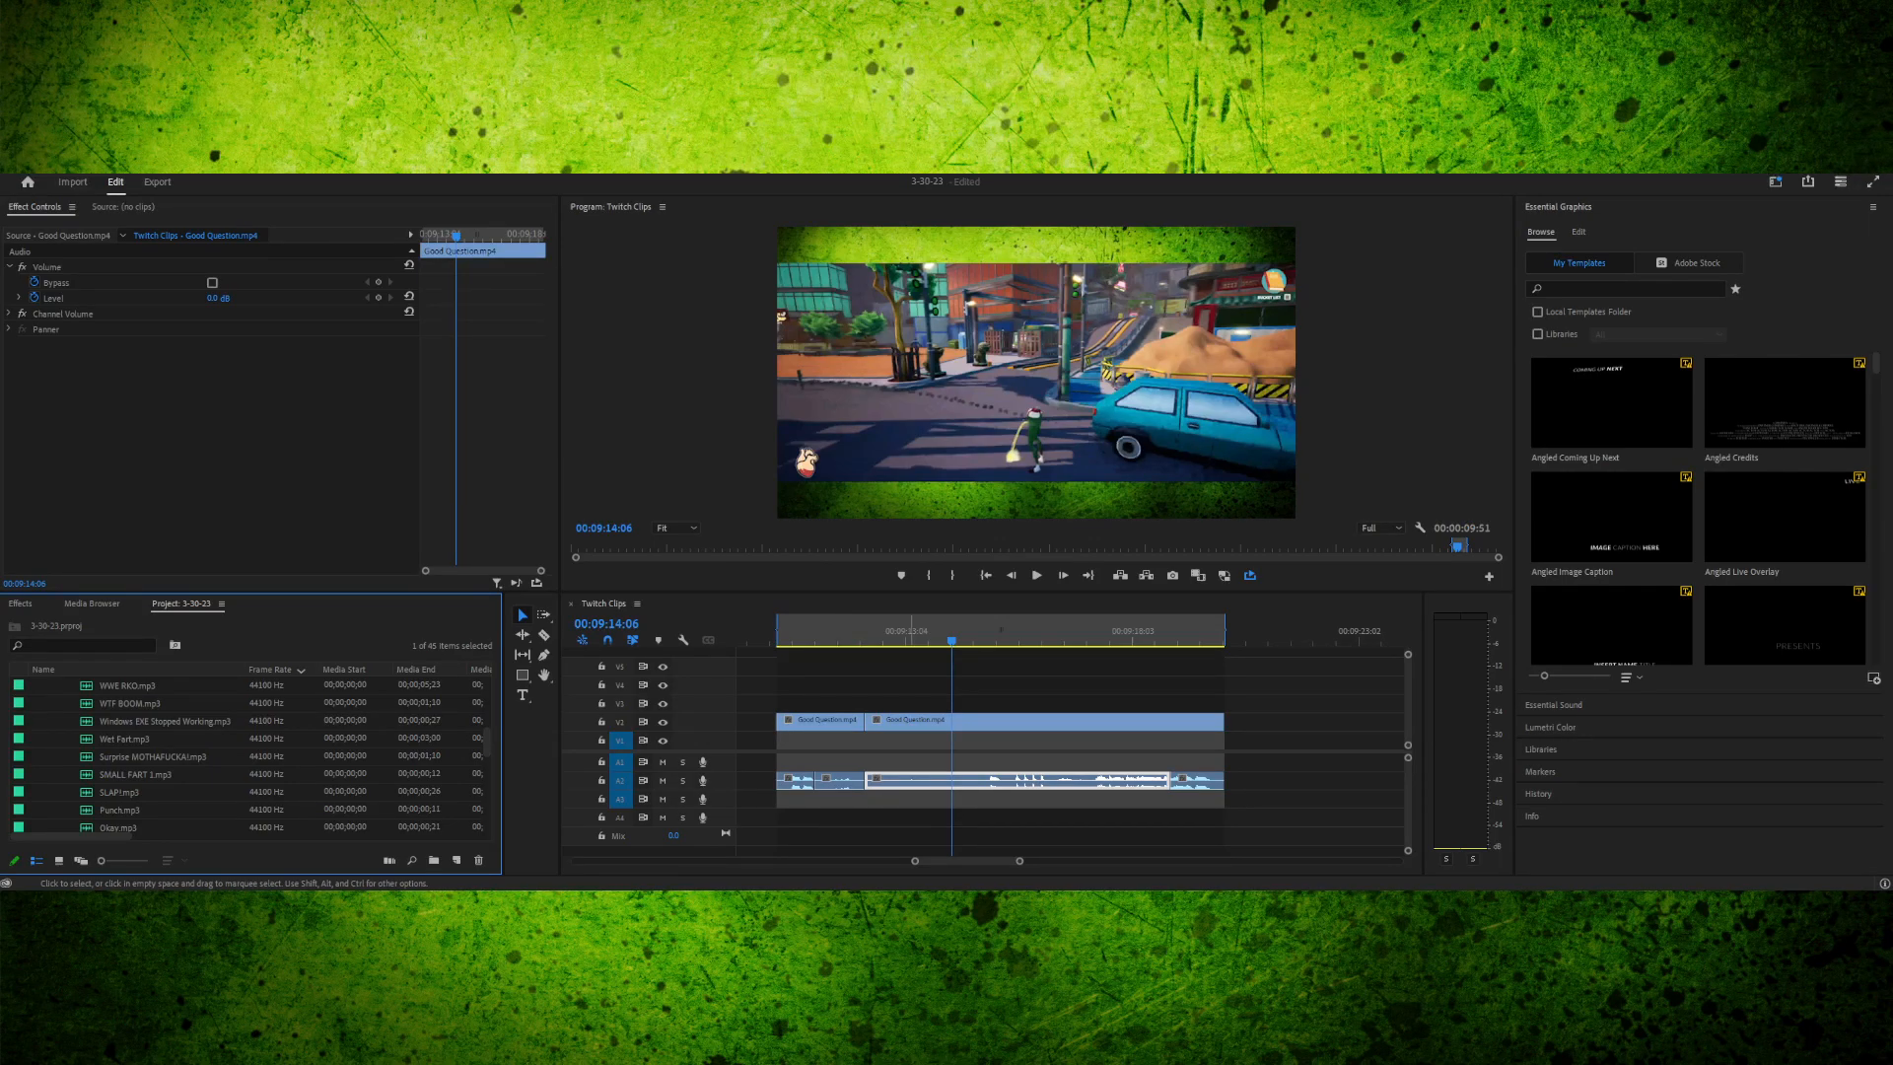
- Save the project and place WHAT.mp4 at 00:09:13:16 on tracks V3 and A3 over the Good Question footage
{"action": "mouse_move", "coordinate": [945, 632]}
{"action": "left_mouse_down"}
{"action": "mouse_move", "coordinate": [877, 632]}
{"action": "mouse_move", "coordinate": [912, 632]}
{"action": "left_mouse_up"}
{"action": "key", "text": "ctrl+s"}
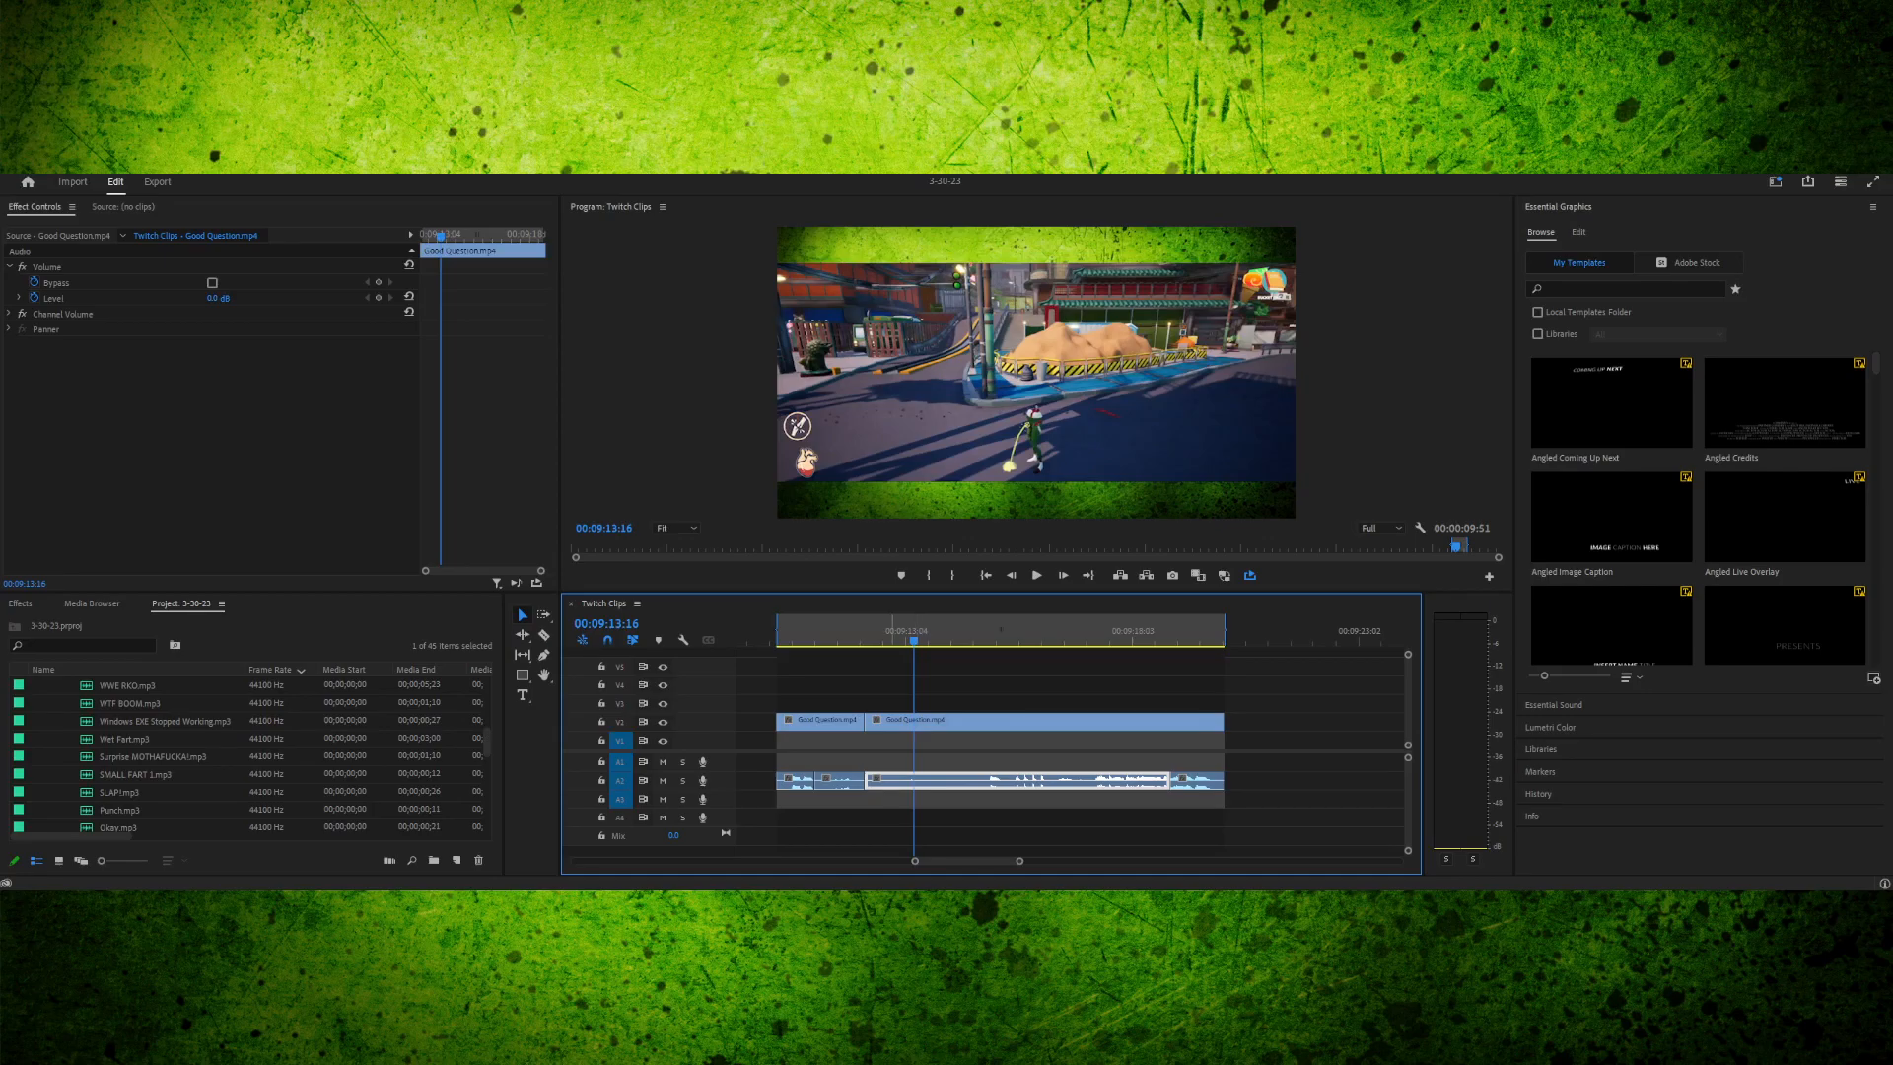
{"action": "scroll", "coordinate": [246, 754], "scroll_direction": "up", "scroll_amount": 3}
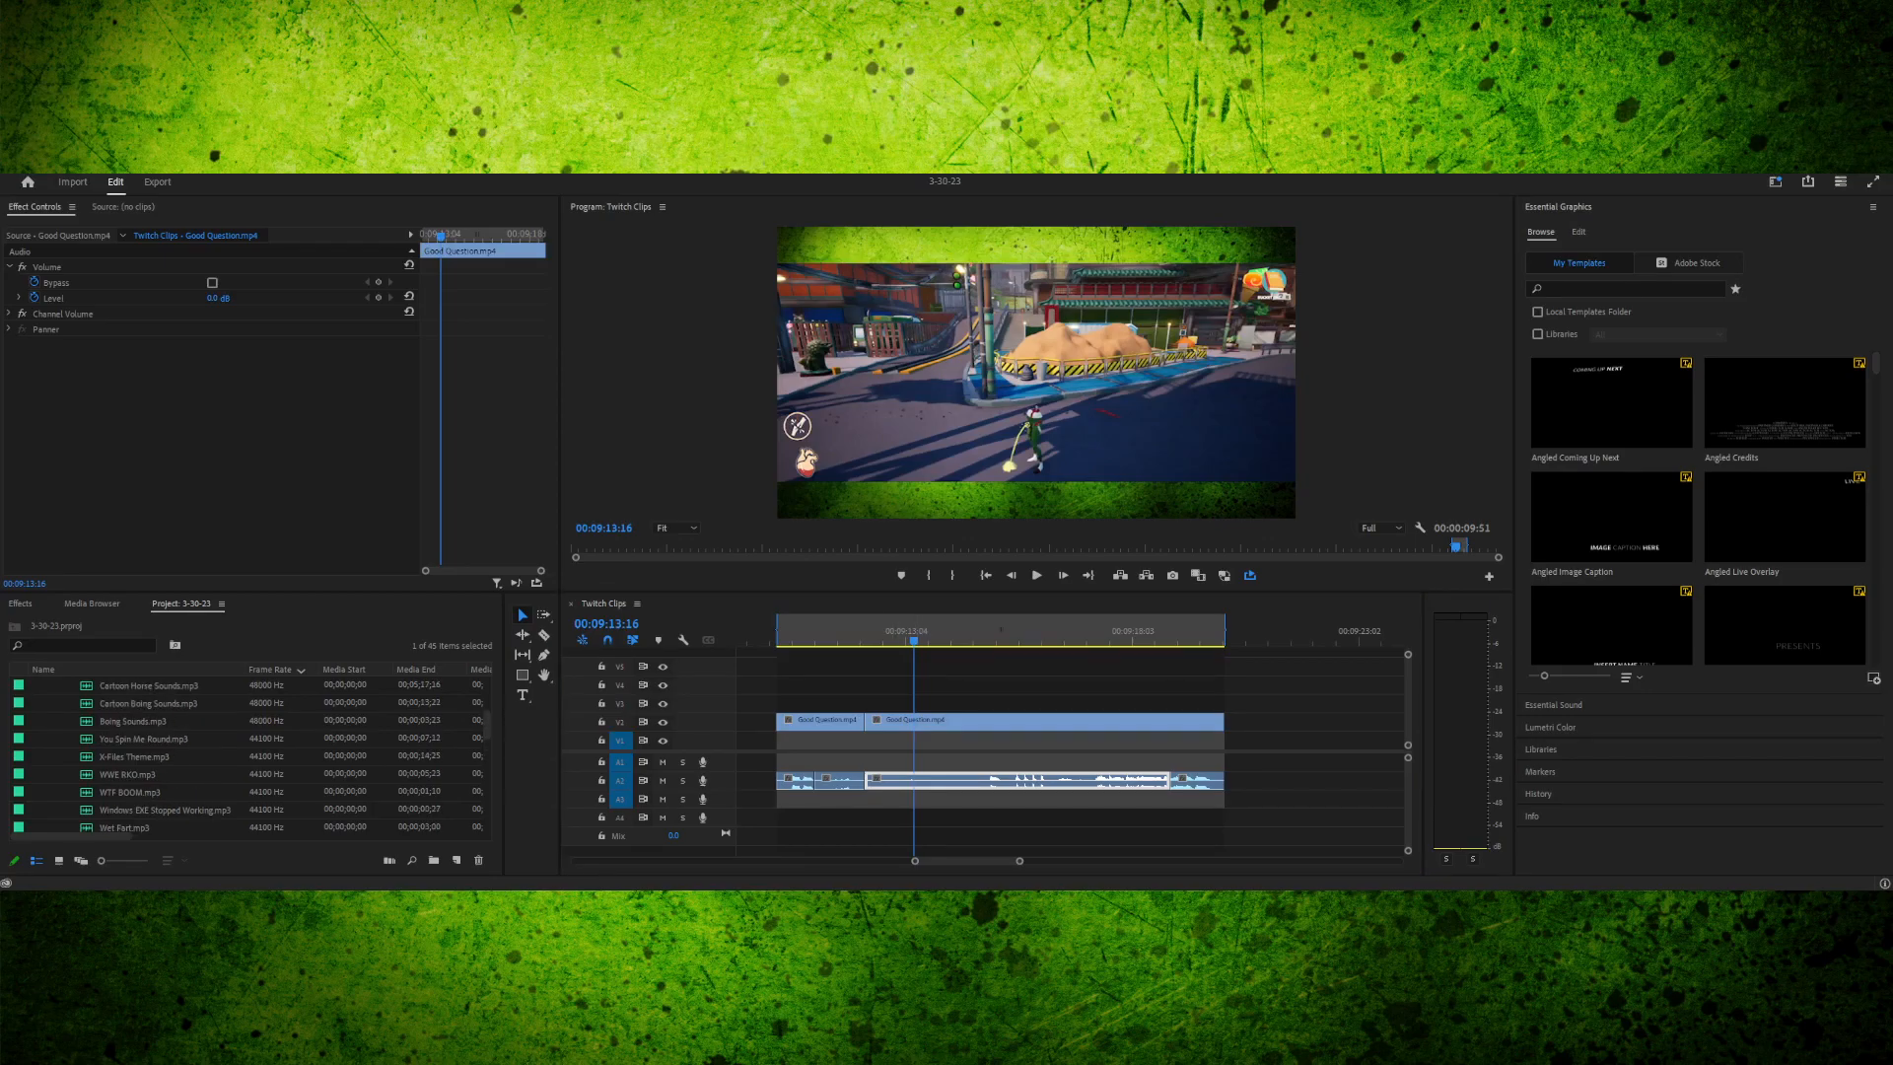
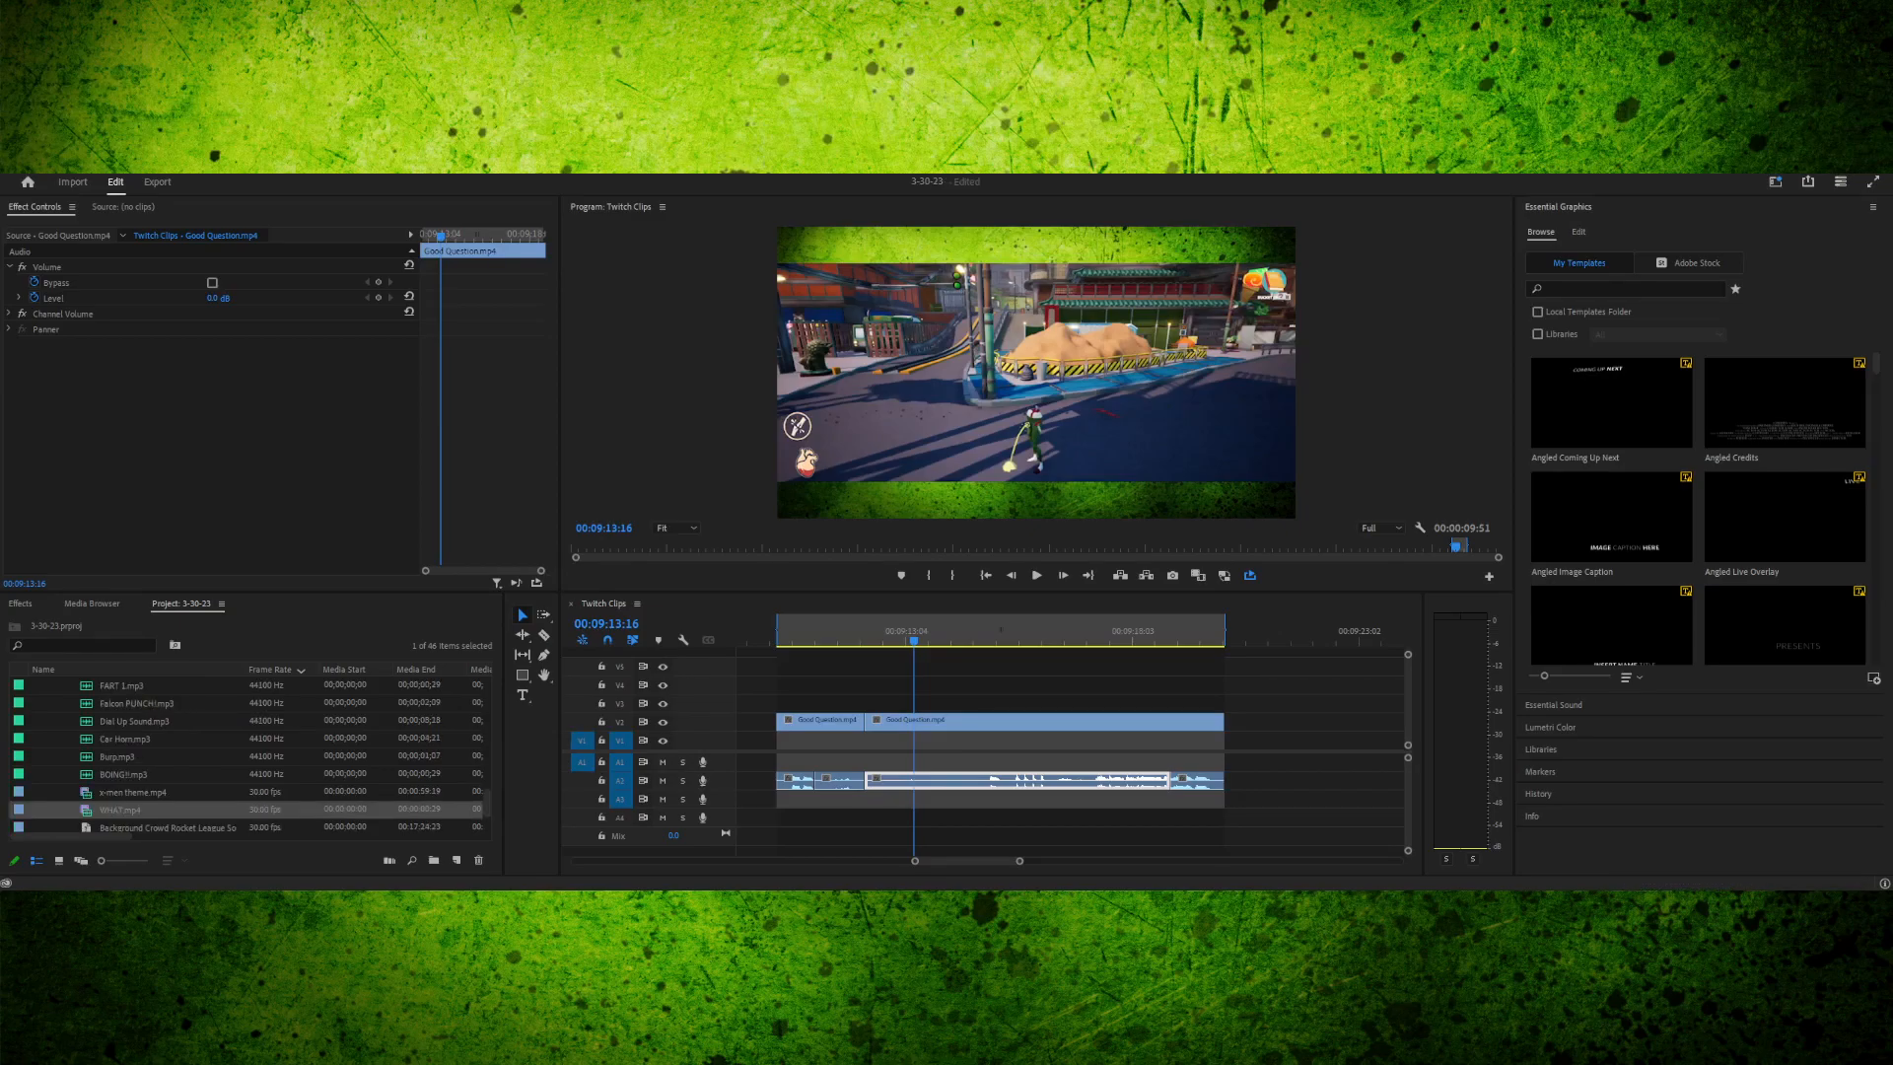
{"action": "left_click", "coordinate": [125, 738]}
{"action": "left_click", "coordinate": [166, 827]}
{"action": "left_click", "coordinate": [121, 810]}
{"action": "left_click_drag", "start_coordinate": [120, 810], "coordinate": [937, 702]}
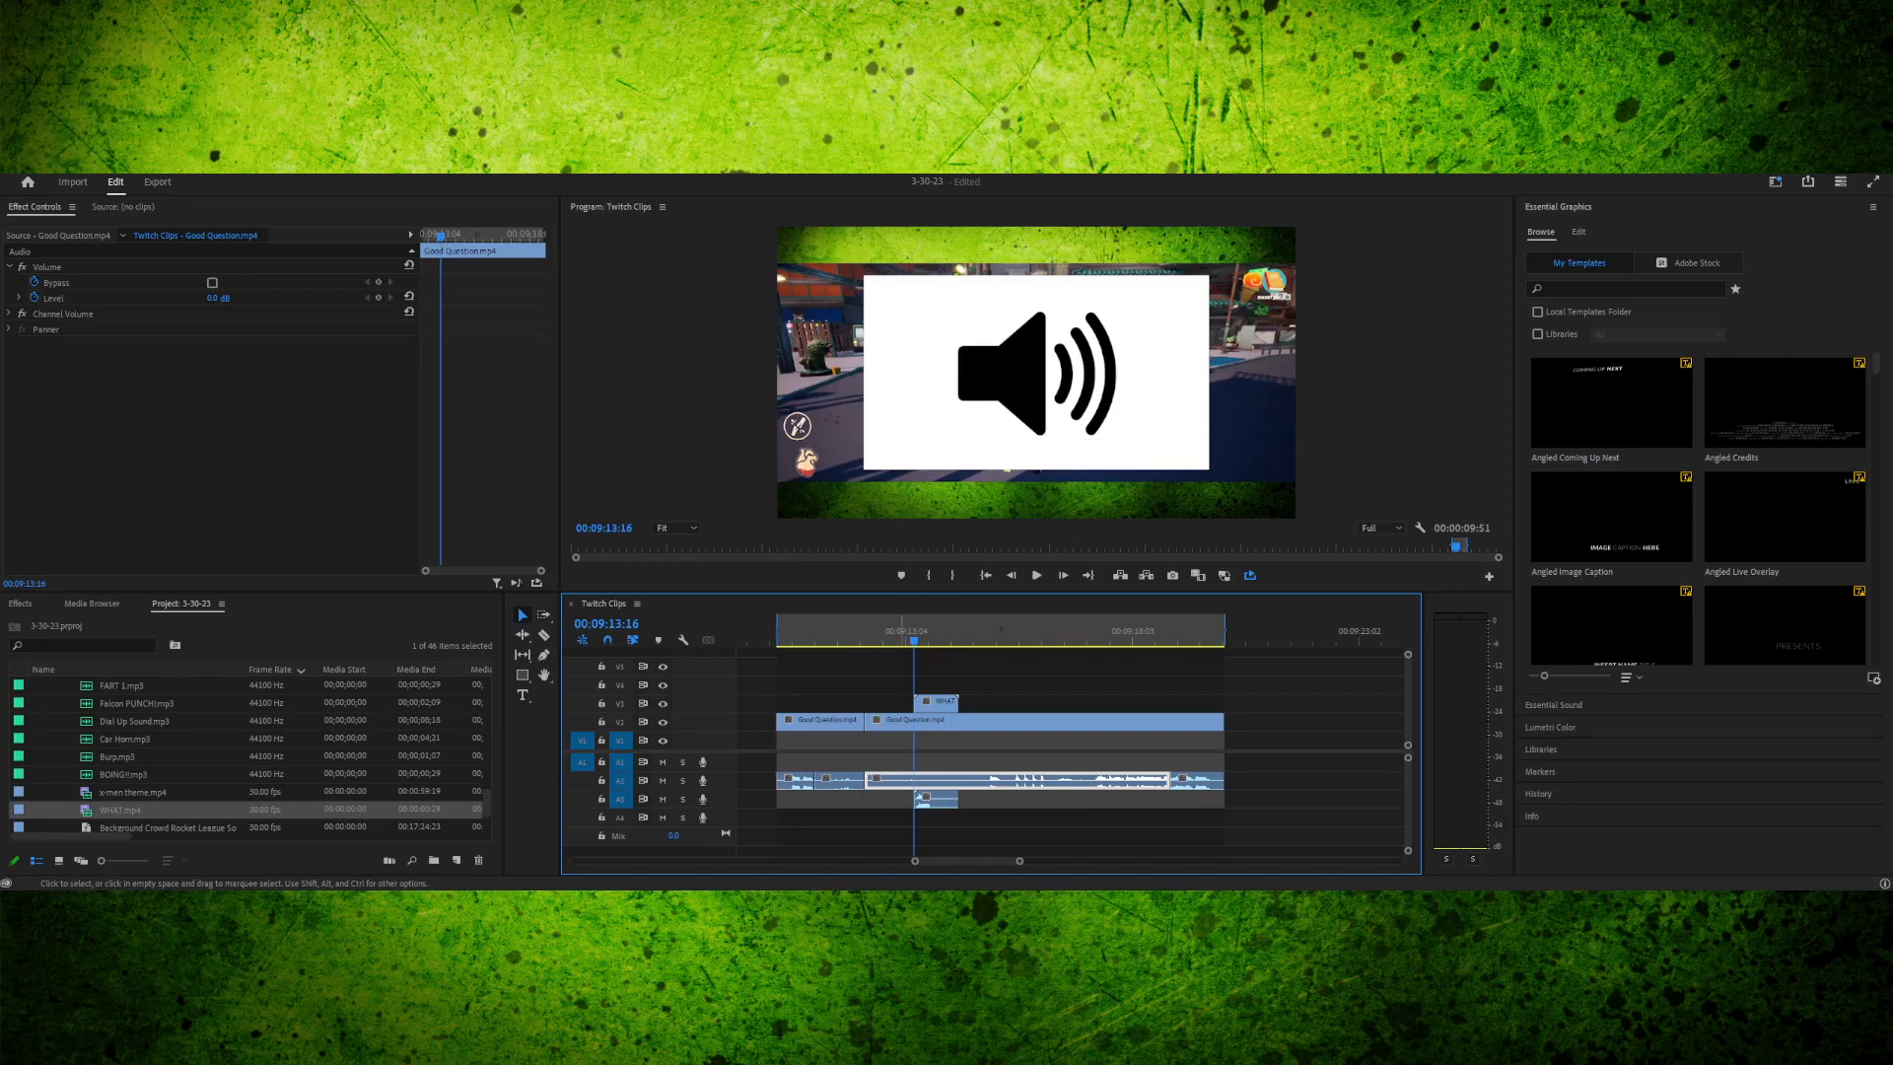
- Preview the placed WHAT.mp4 clip, unlink its video from its audio and delete only the video part
{"action": "key", "text": "space"}
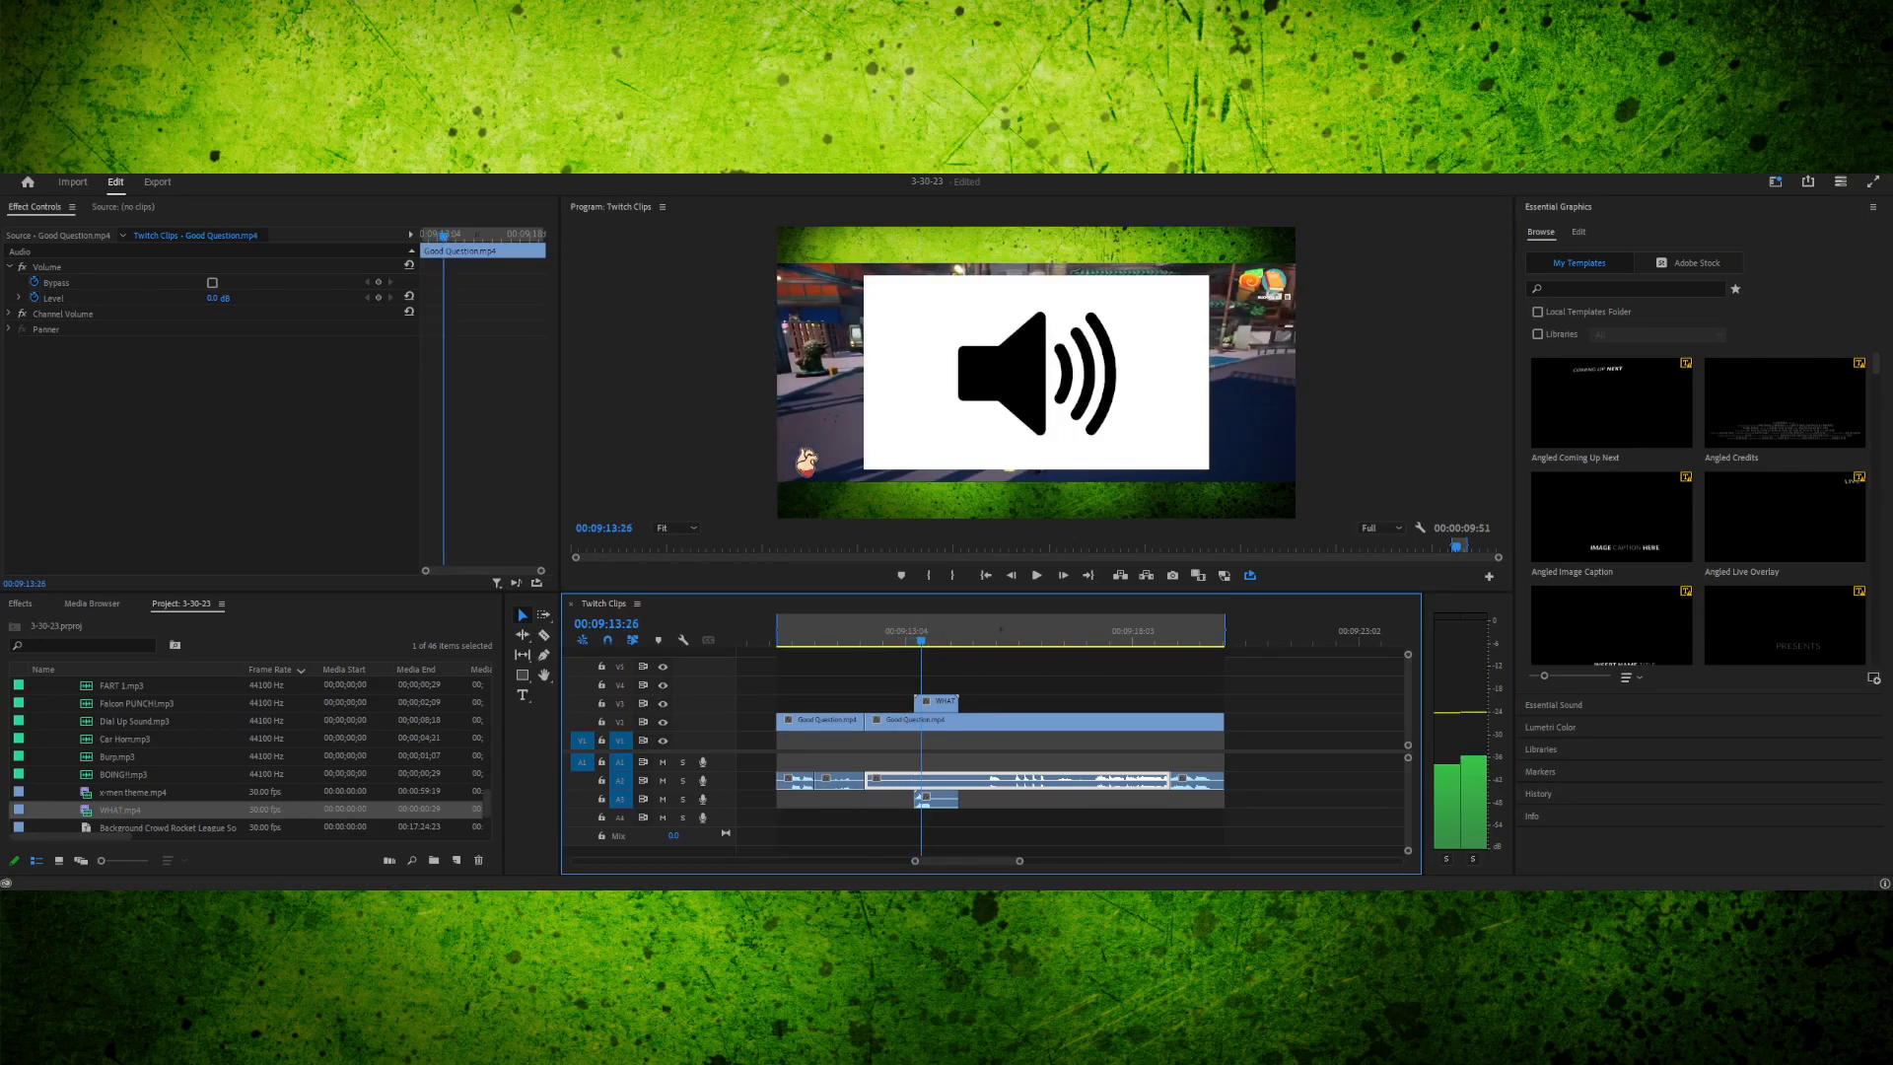
{"action": "key", "text": "space"}
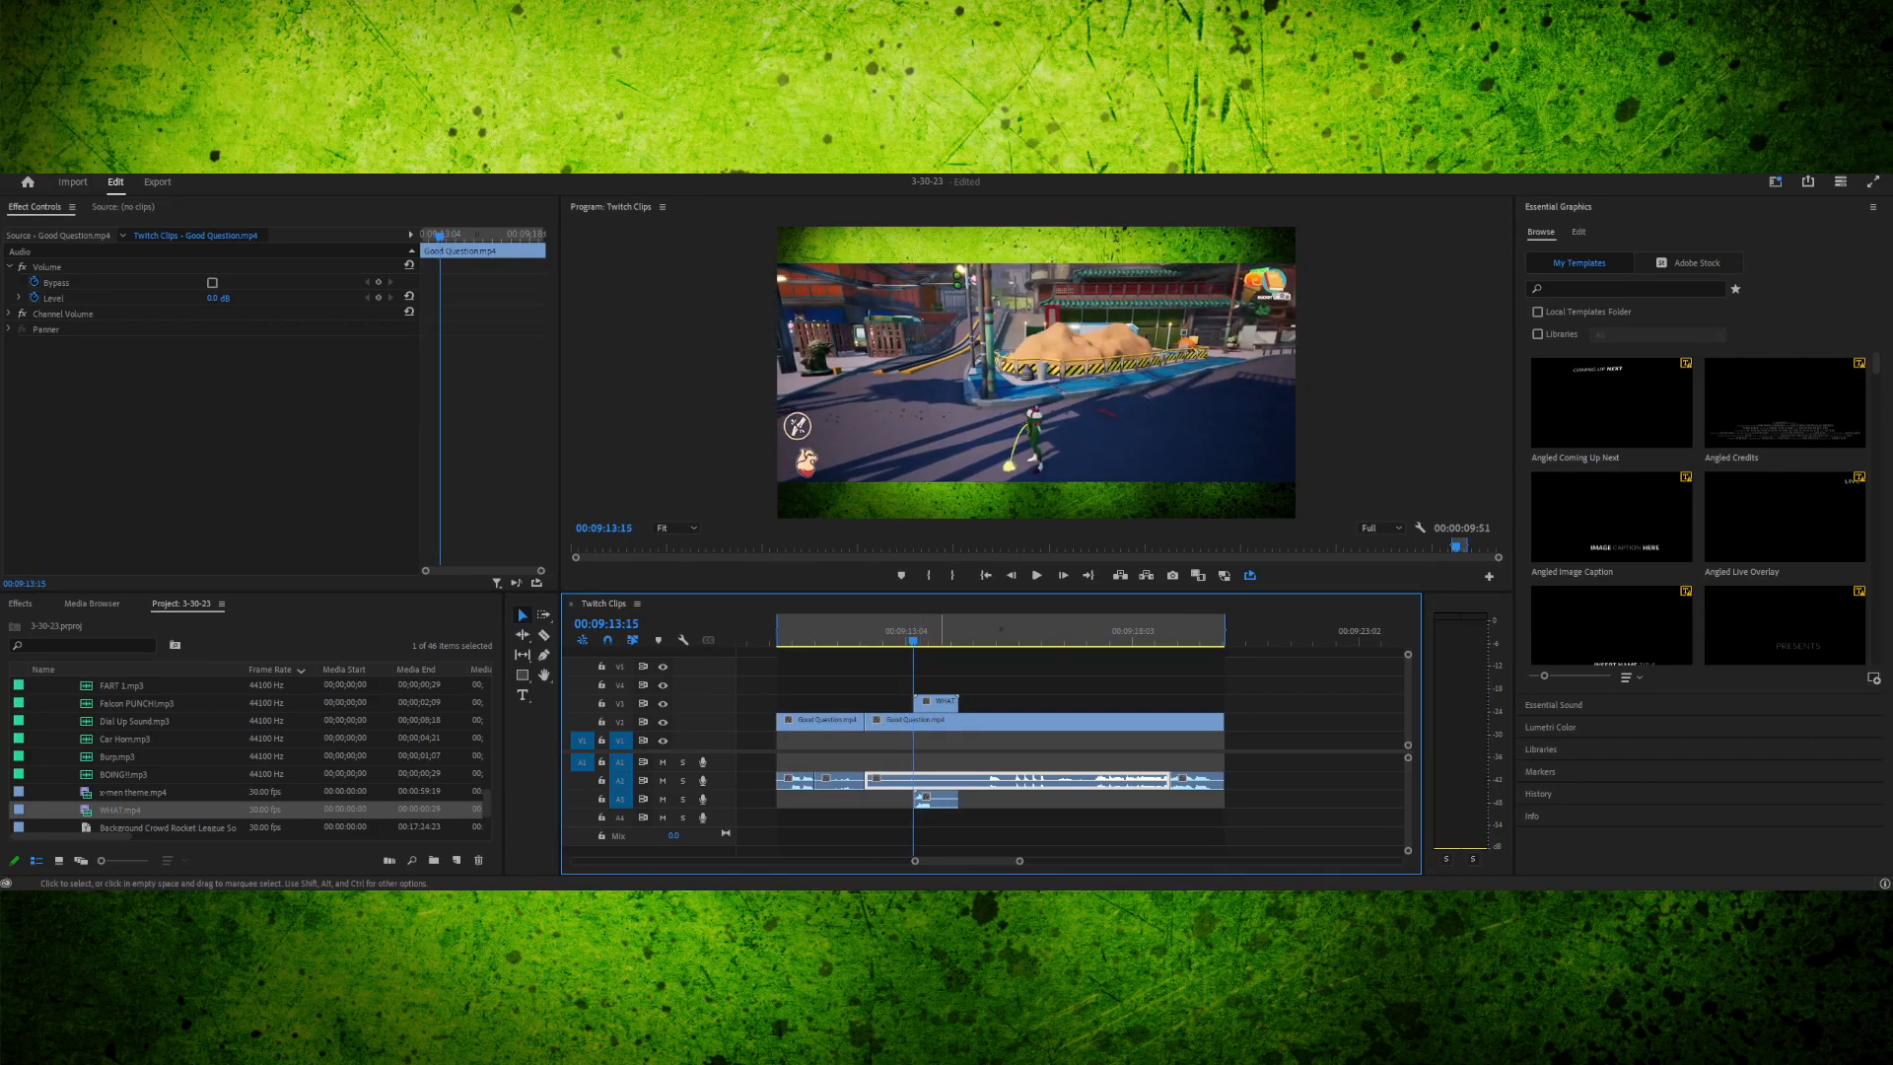
{"action": "left_click_drag", "start_coordinate": [913, 640], "coordinate": [921, 640]}
{"action": "left_click", "coordinate": [941, 703]}
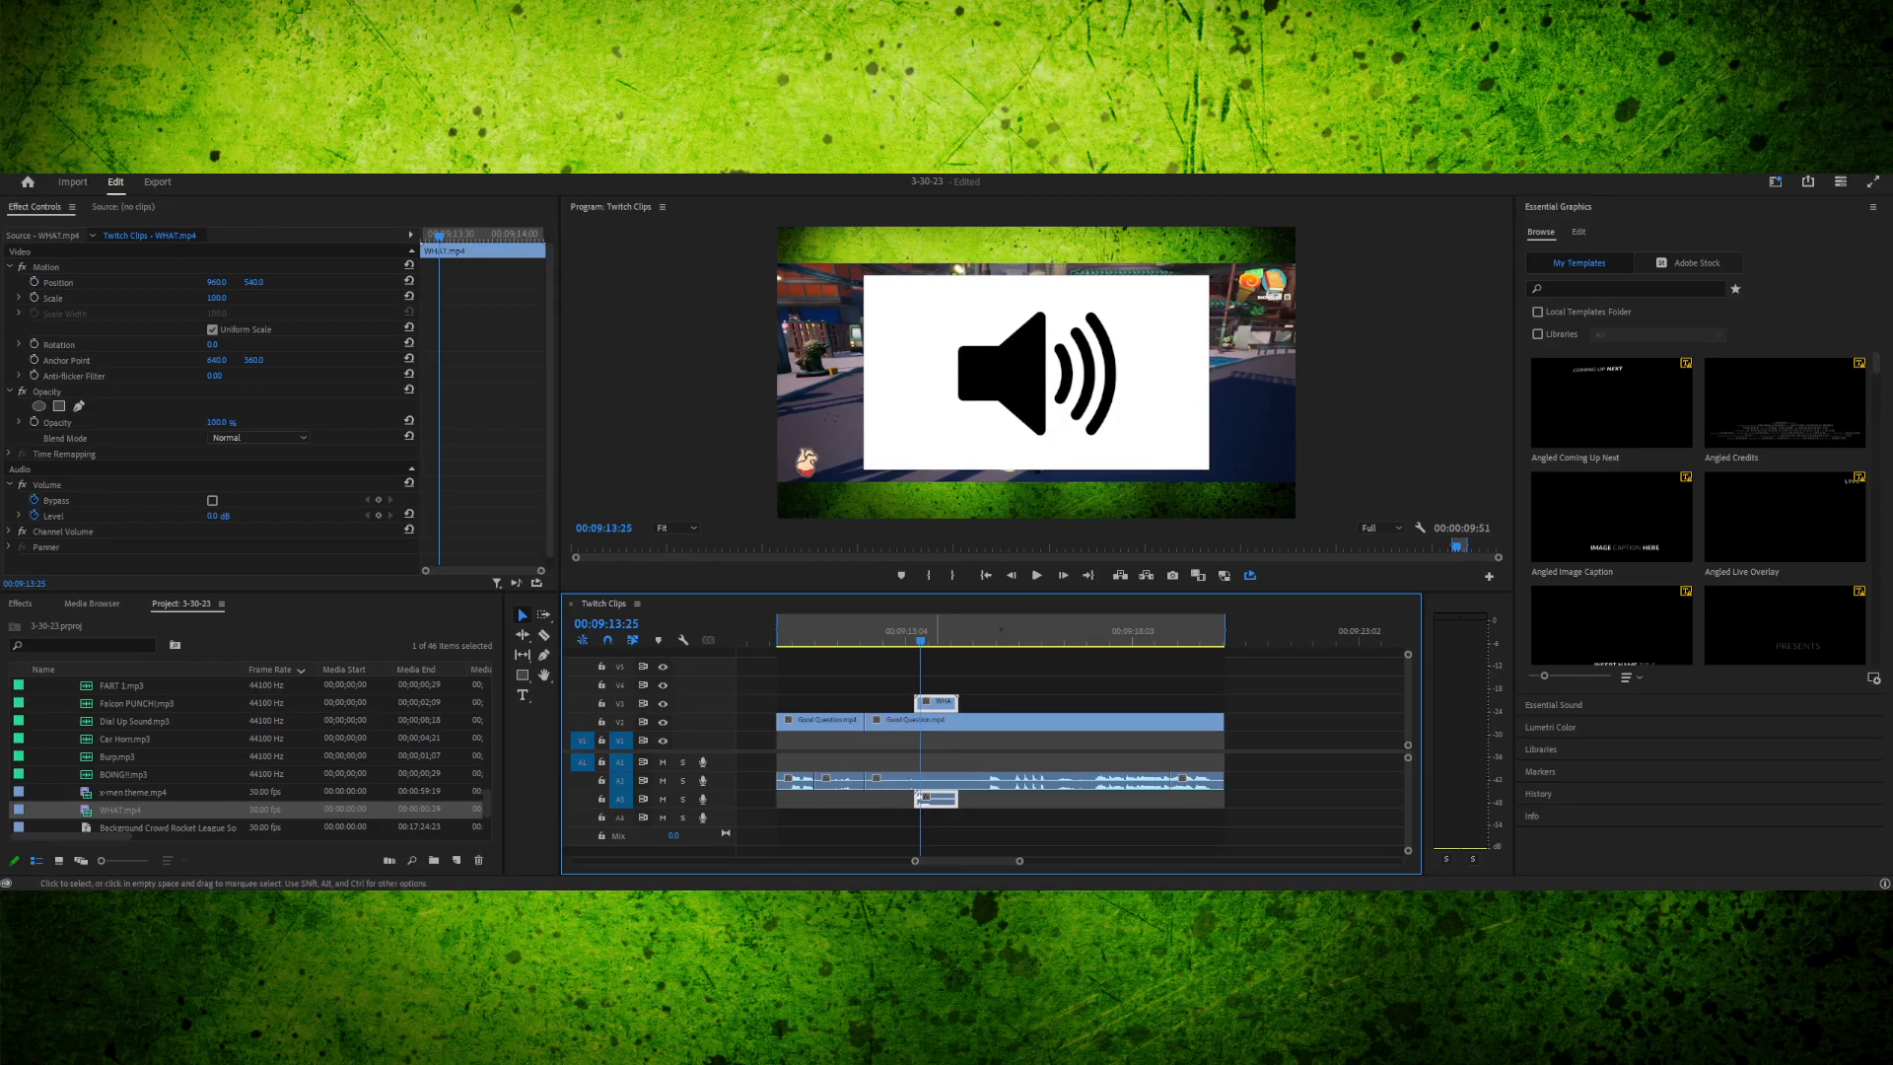
{"action": "key", "text": "ctrl+l"}
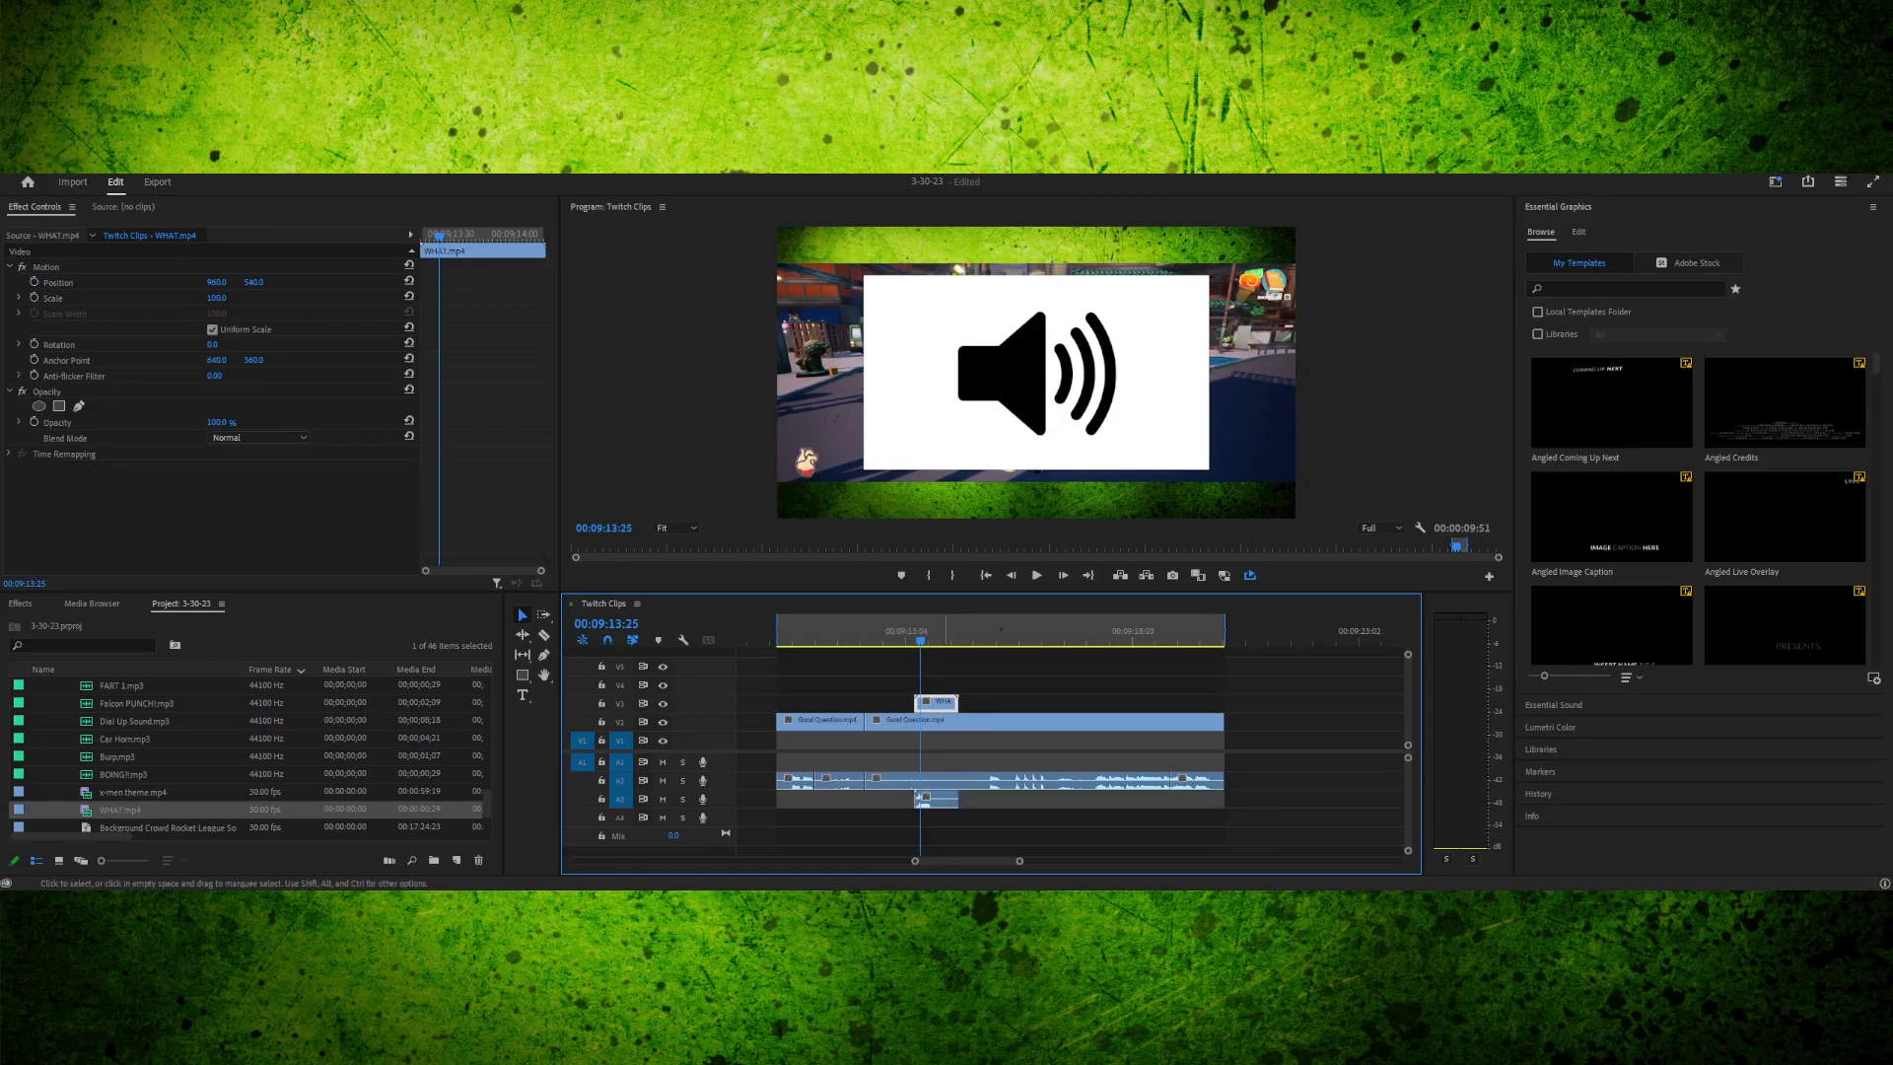
{"action": "key", "text": "Delete"}
- Cut the WHAT.mp4 audio on A3 at about 00:09:13:43 and delete the remainder after the cut
{"action": "left_click_drag", "start_coordinate": [920, 640], "coordinate": [915, 641]}
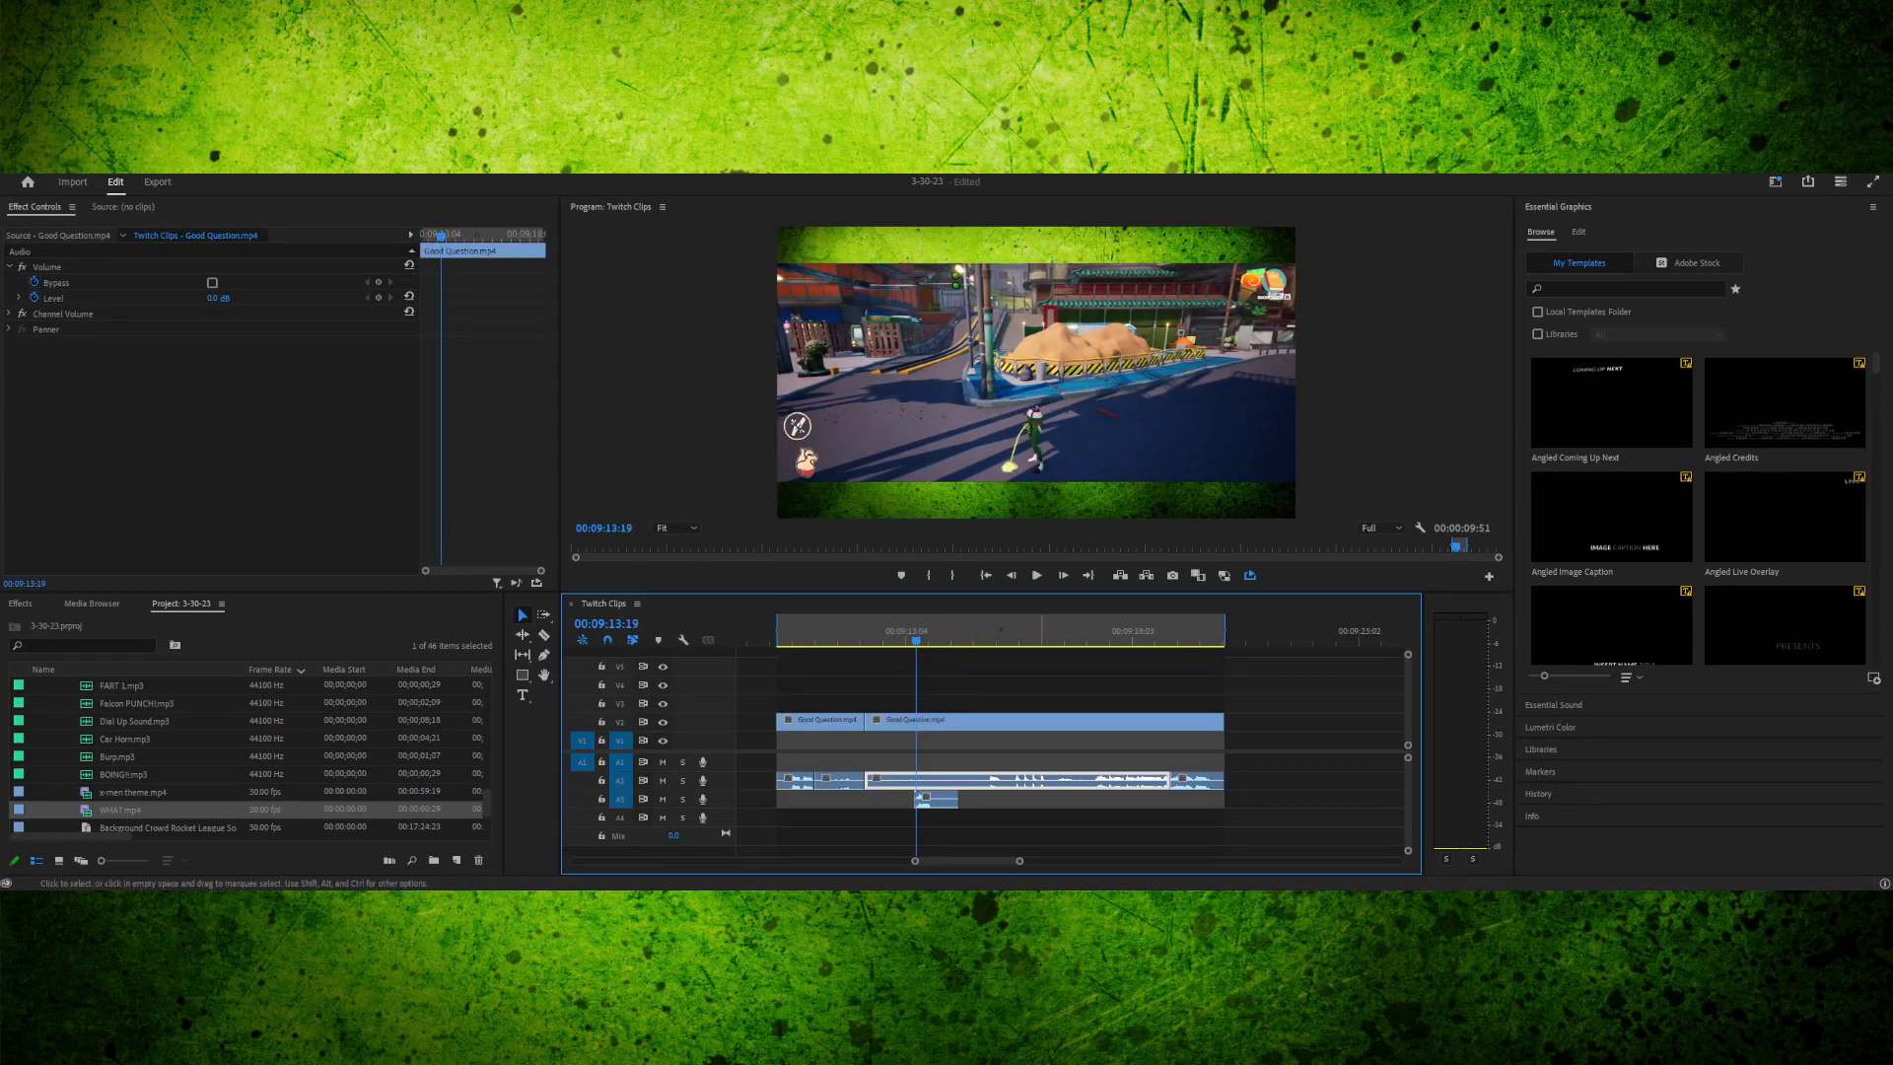
{"action": "left_click_drag", "start_coordinate": [1020, 861], "coordinate": [992, 860]}
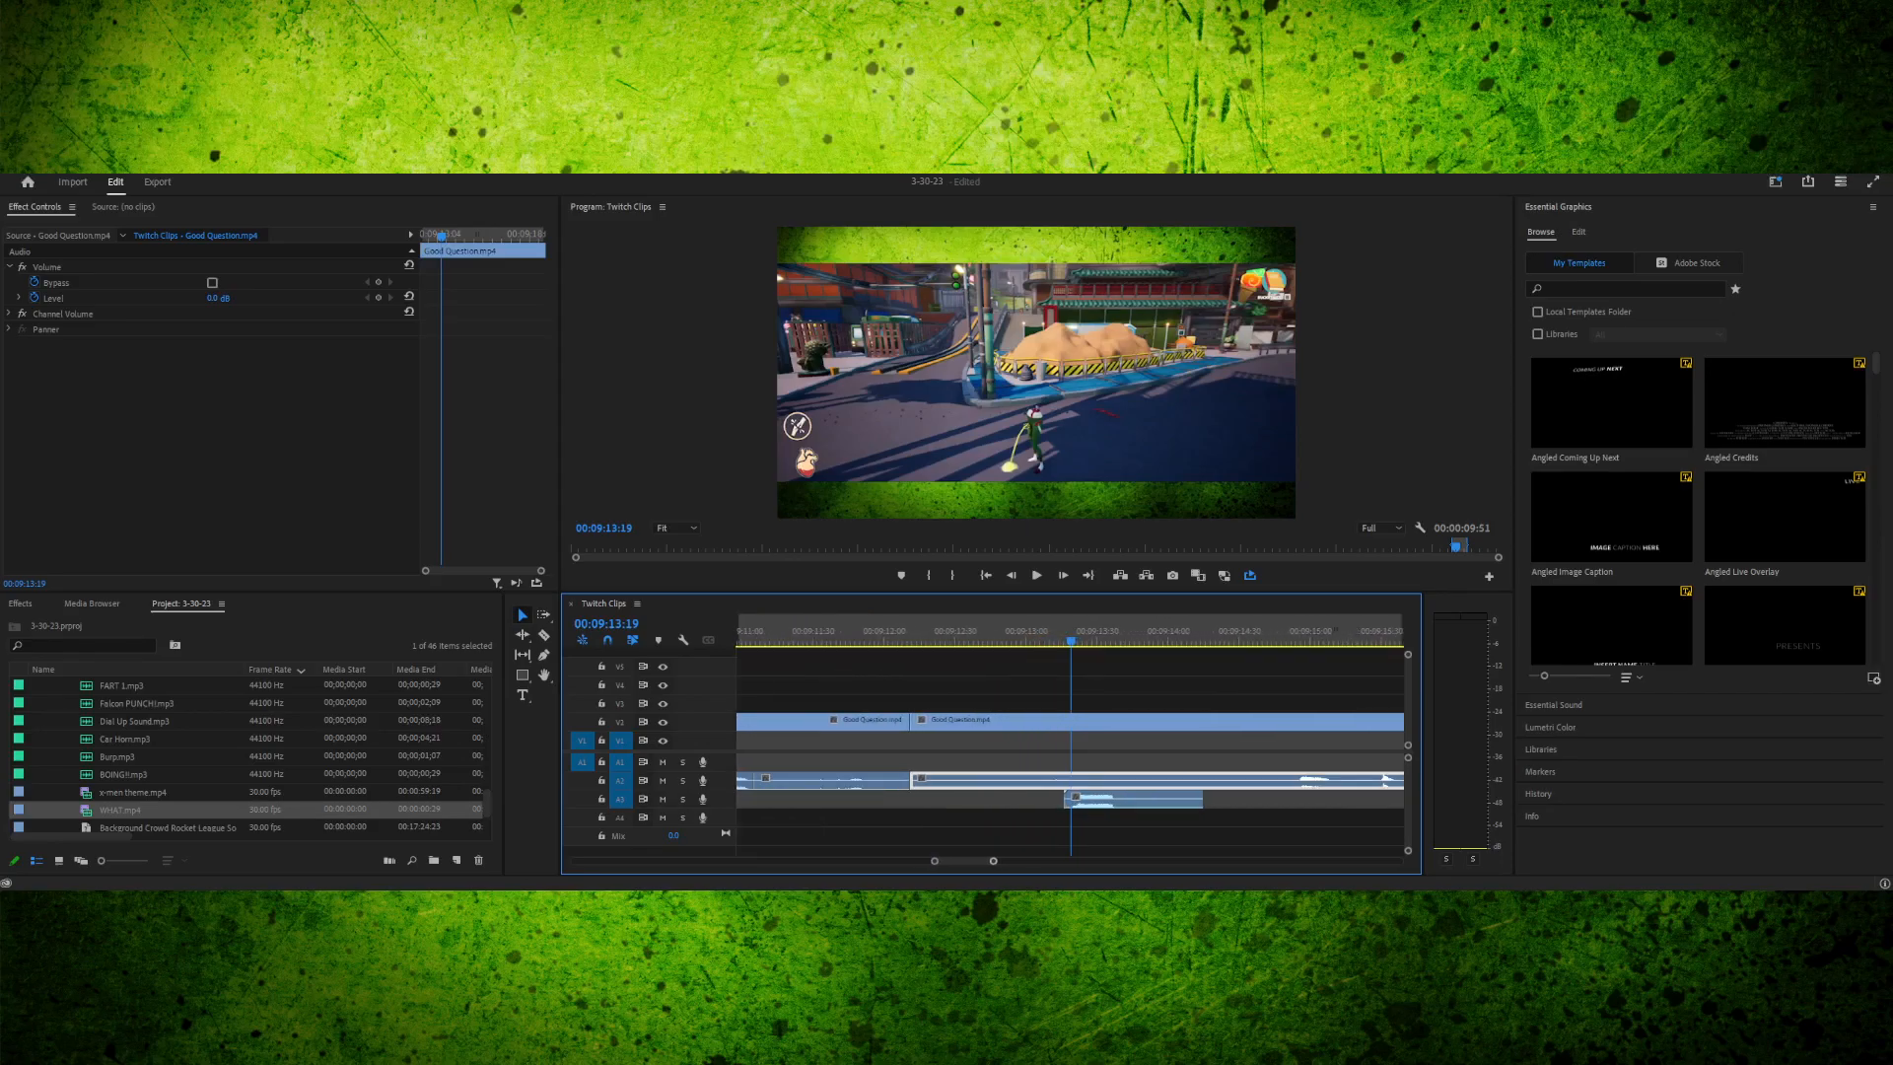
{"action": "mouse_move", "coordinate": [1071, 641]}
{"action": "left_mouse_down"}
{"action": "mouse_move", "coordinate": [1047, 641]}
{"action": "mouse_move", "coordinate": [1063, 641]}
{"action": "left_mouse_up"}
{"action": "key", "text": "Right"}
{"action": "key", "text": "Right"}
{"action": "key", "text": "Right"}
{"action": "key", "text": "c"}
{"action": "left_click", "coordinate": [1130, 798]}
{"action": "key", "text": "v"}
{"action": "left_click", "coordinate": [1173, 798]}
{"action": "key", "text": "Delete"}
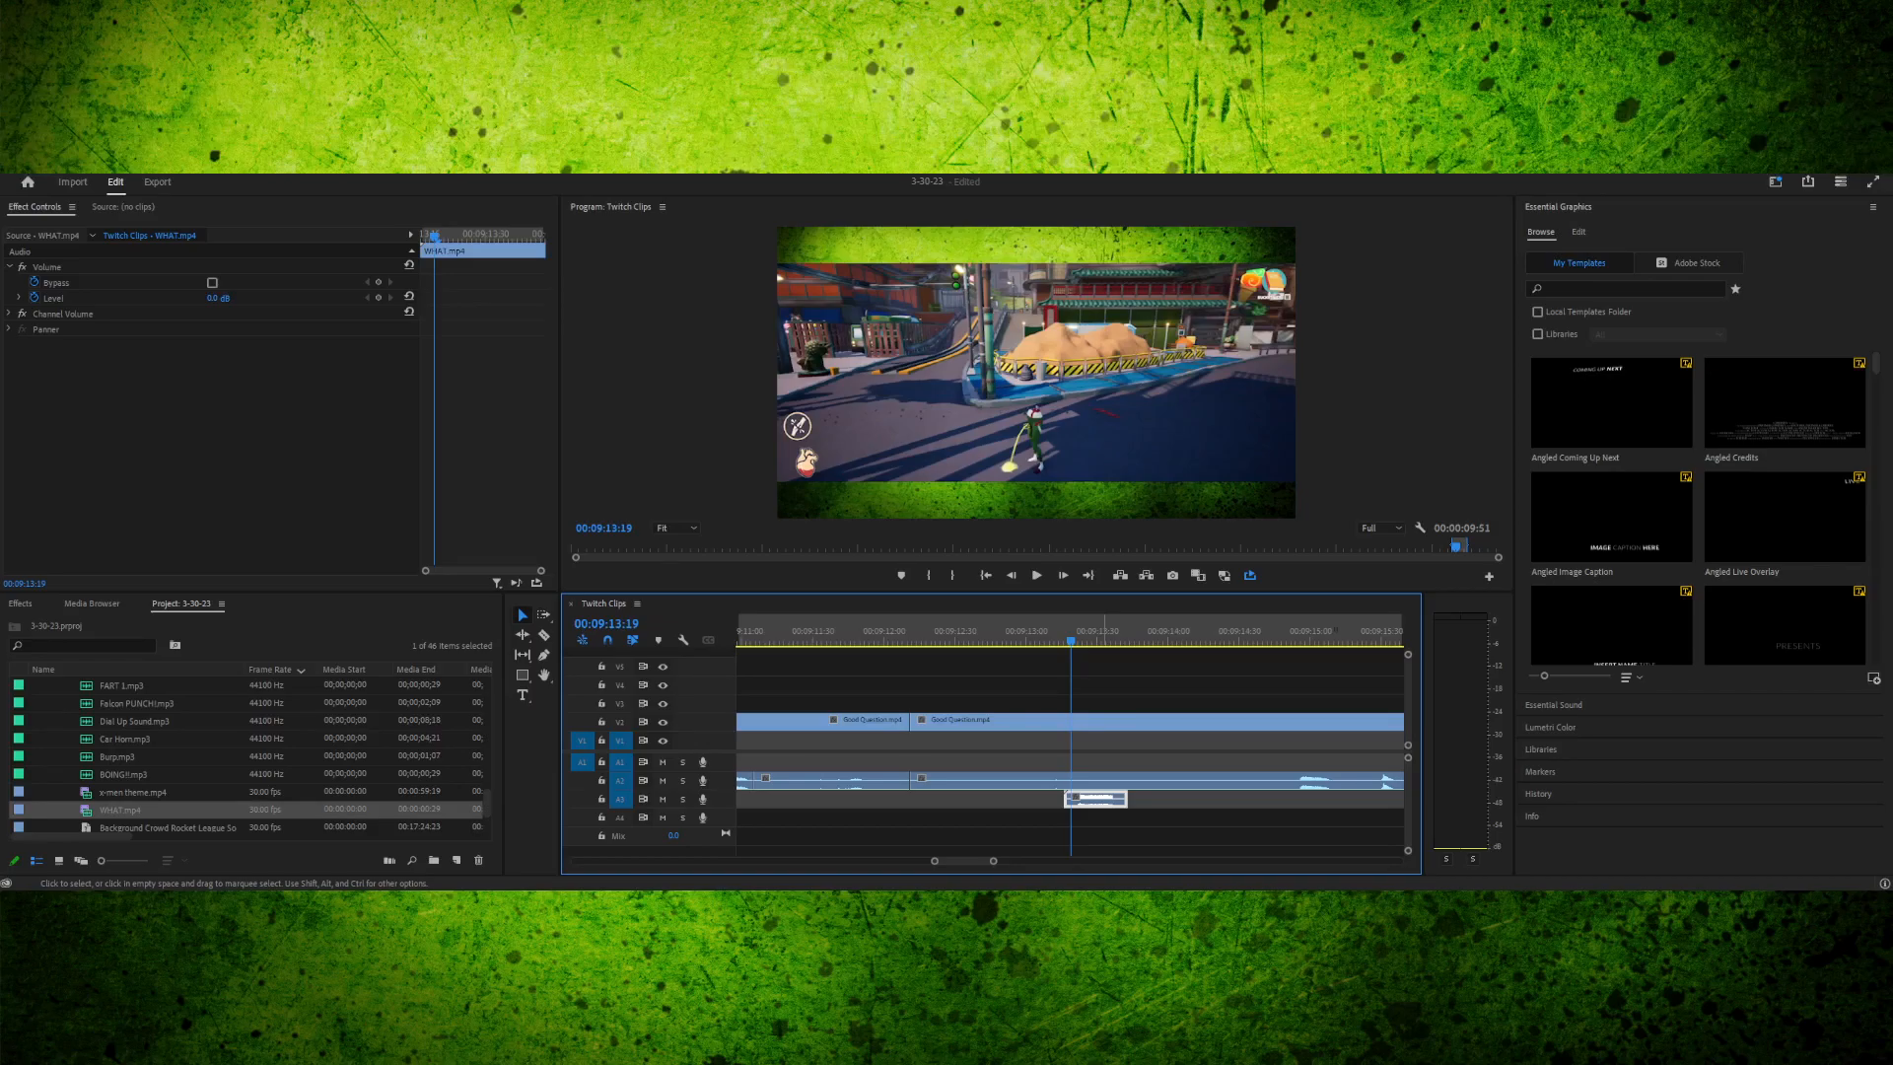
- Adjust the audio gain of the trimmed WHAT.mp4 sound and play back the section around it
{"action": "key", "text": "g"}
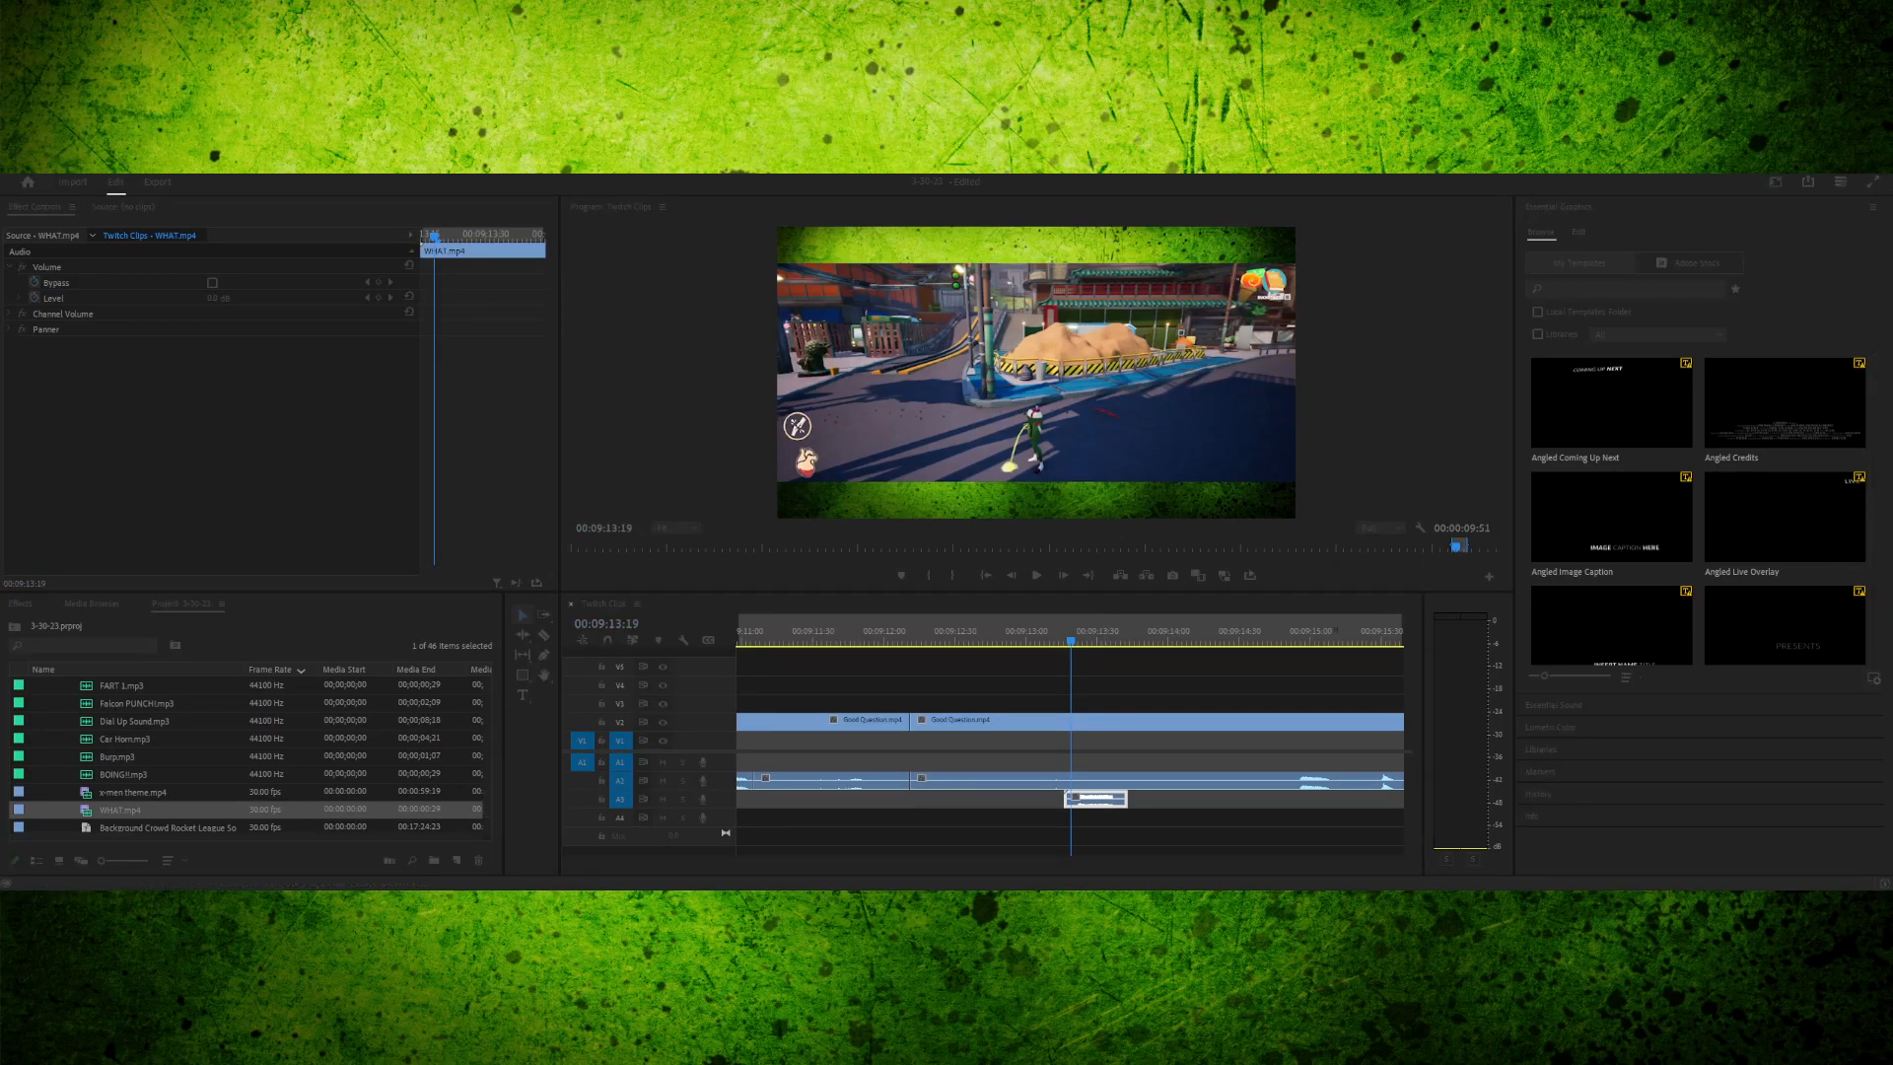
{"action": "key", "text": "Return"}
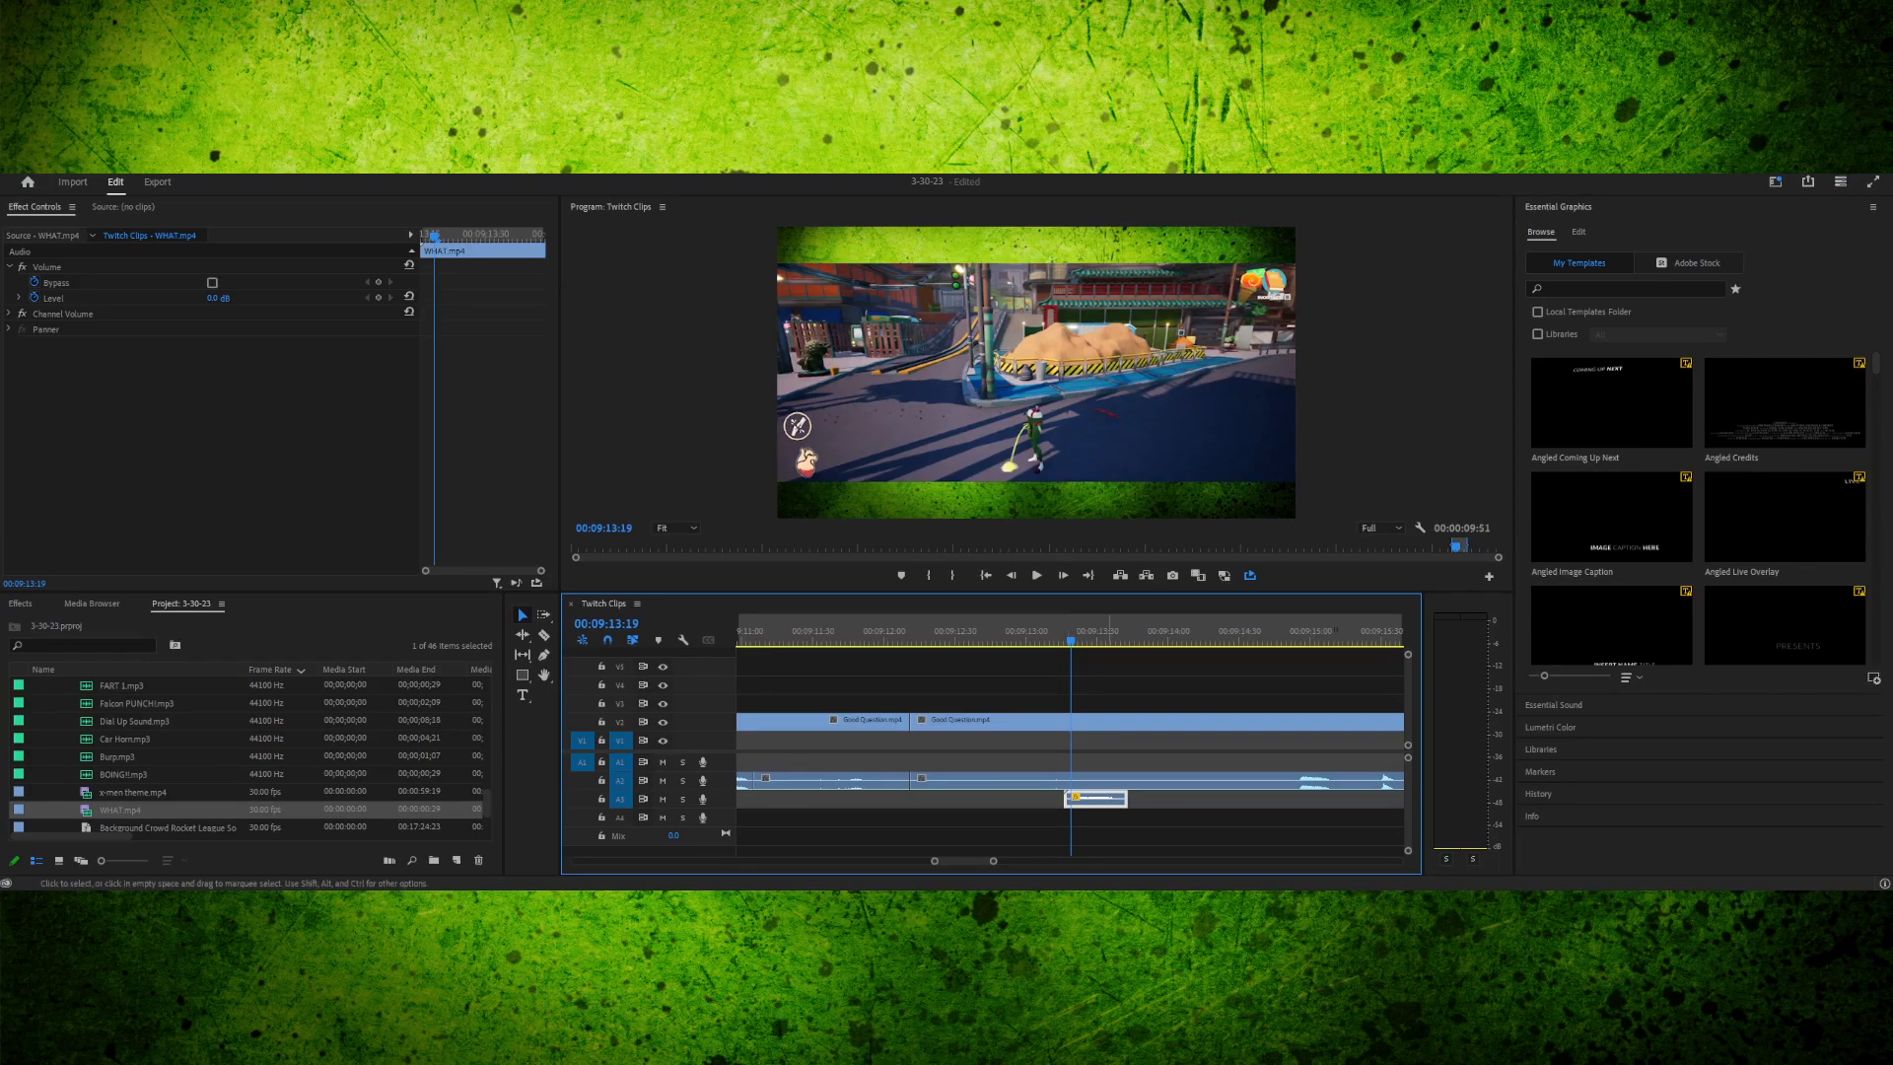
{"action": "left_click", "coordinate": [983, 632]}
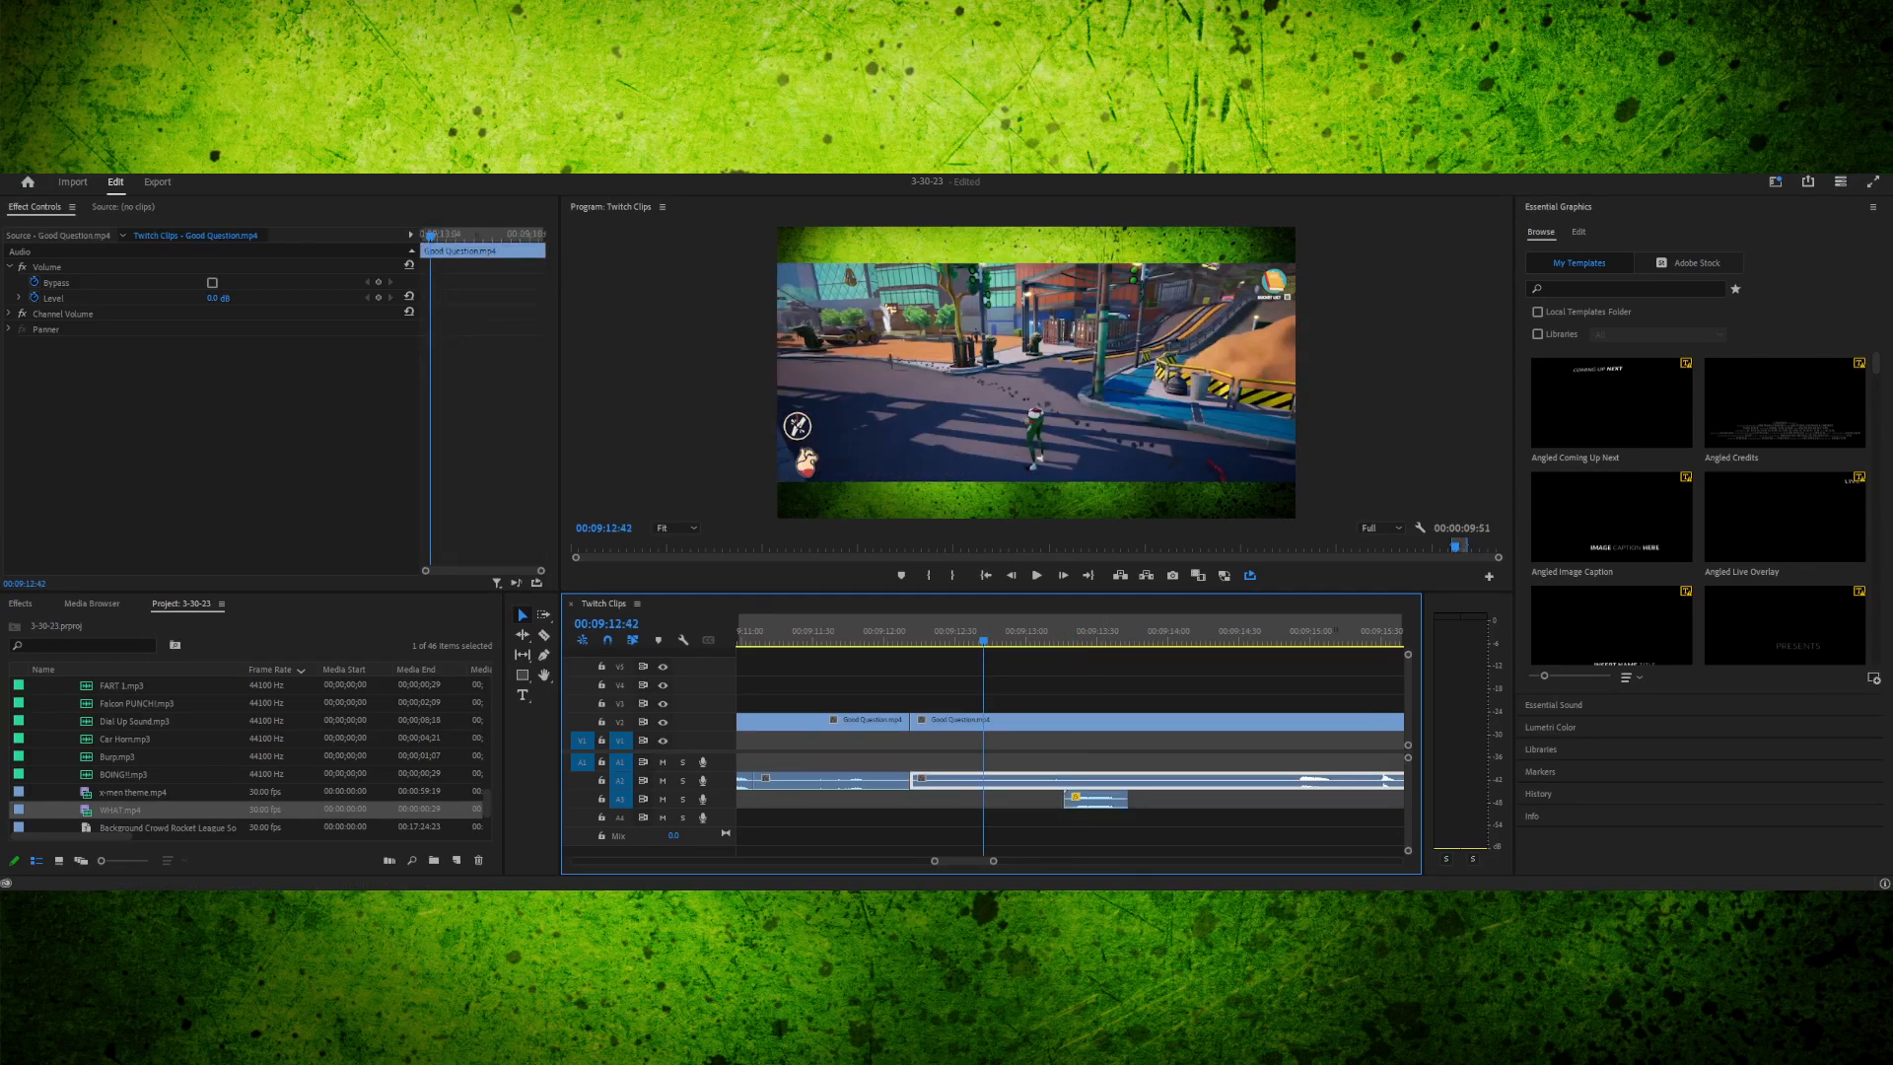
{"action": "key", "text": "space"}
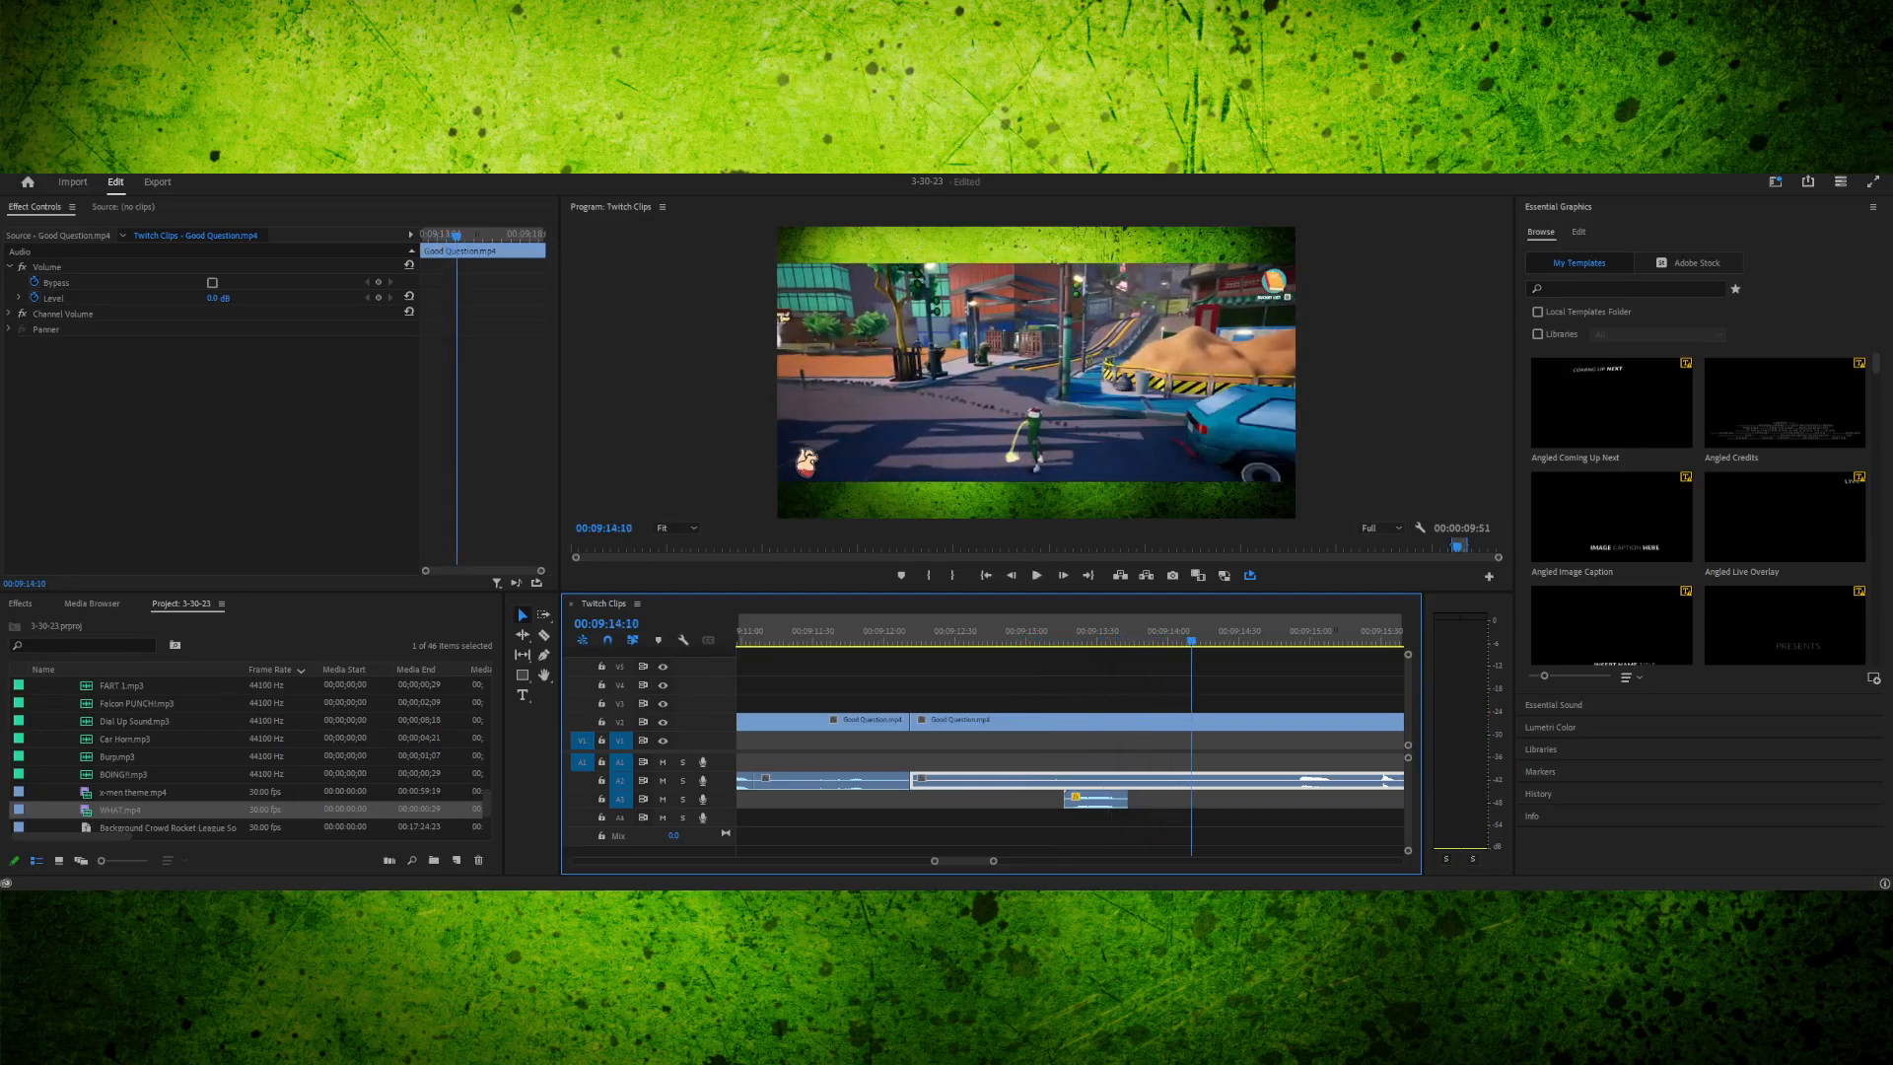
{"action": "key", "text": "space"}
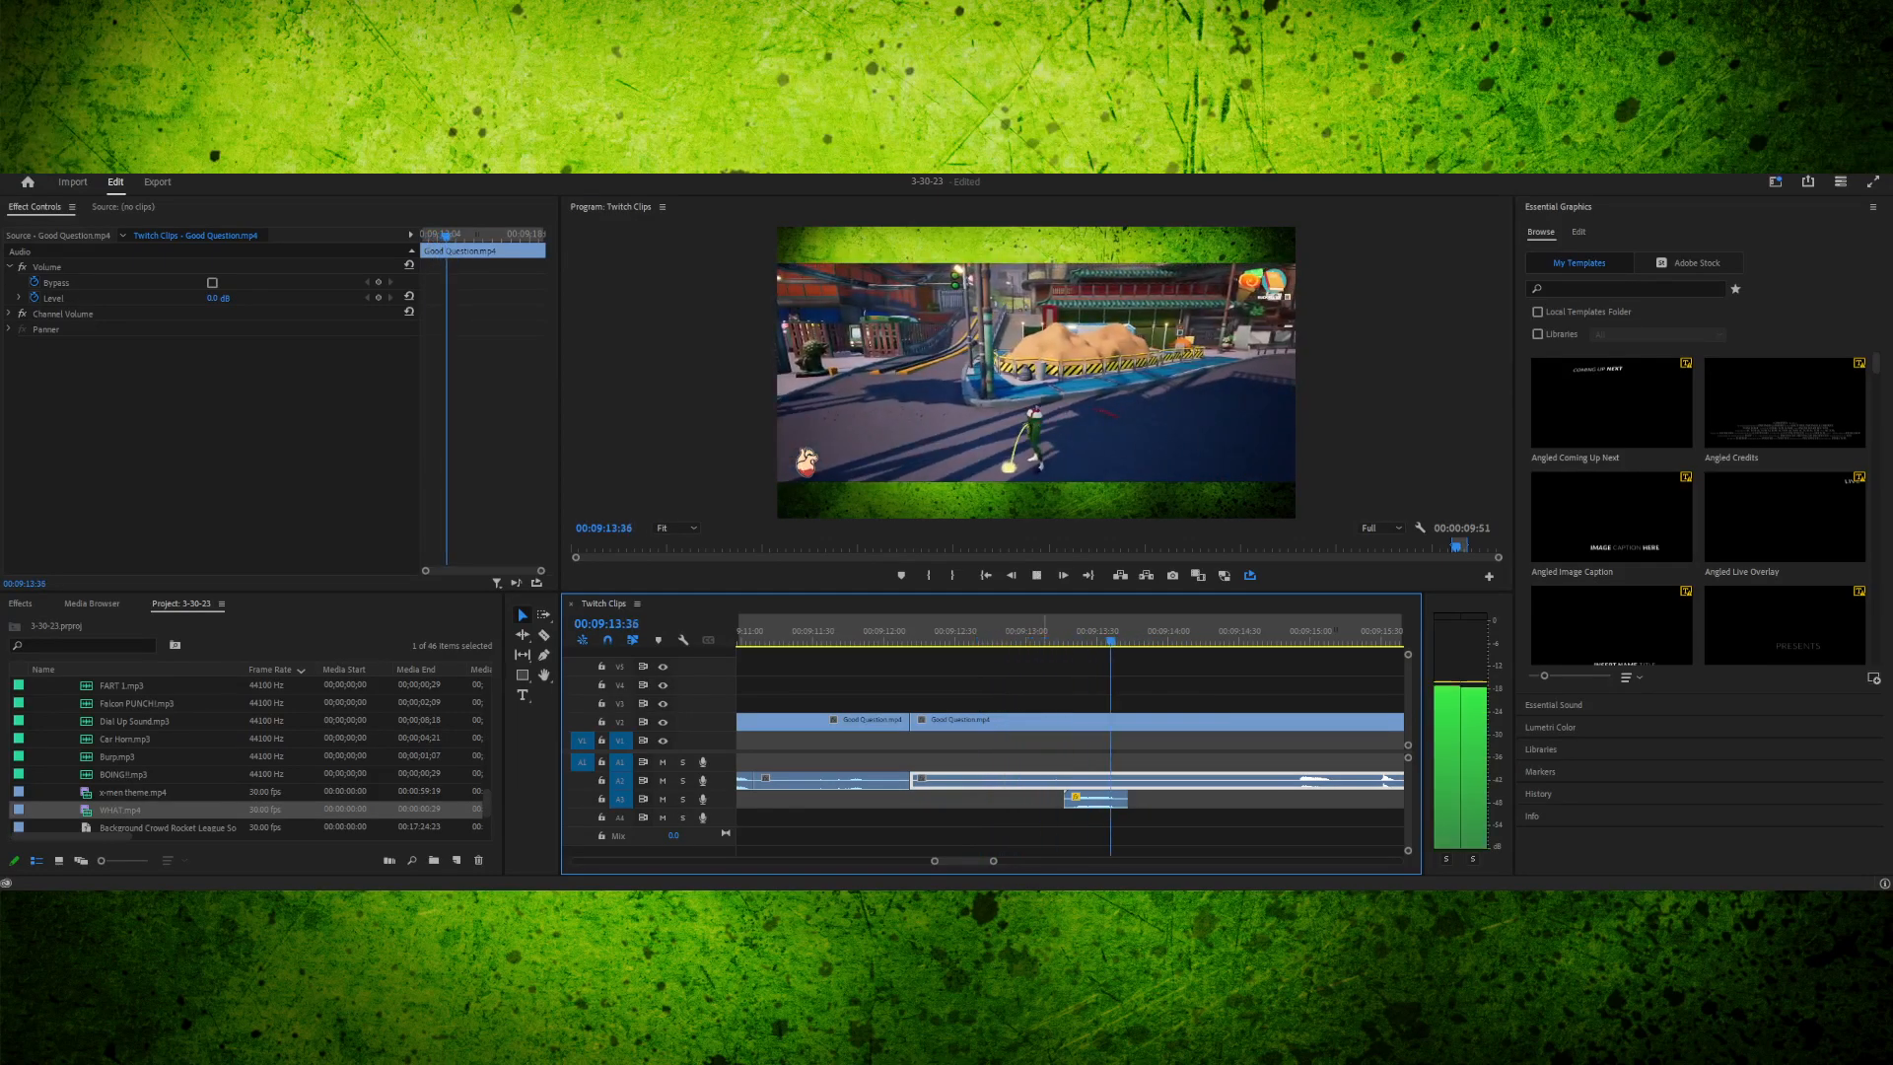
{"action": "key", "text": "space"}
{"action": "left_click_drag", "start_coordinate": [1045, 631], "coordinate": [966, 631]}
{"action": "key", "text": "space"}
{"action": "key", "text": "space"}
- Readjust the gain of the WHAT.mp4 sound on A3 and replay the passage leading up to it
{"action": "left_click", "coordinate": [1094, 798]}
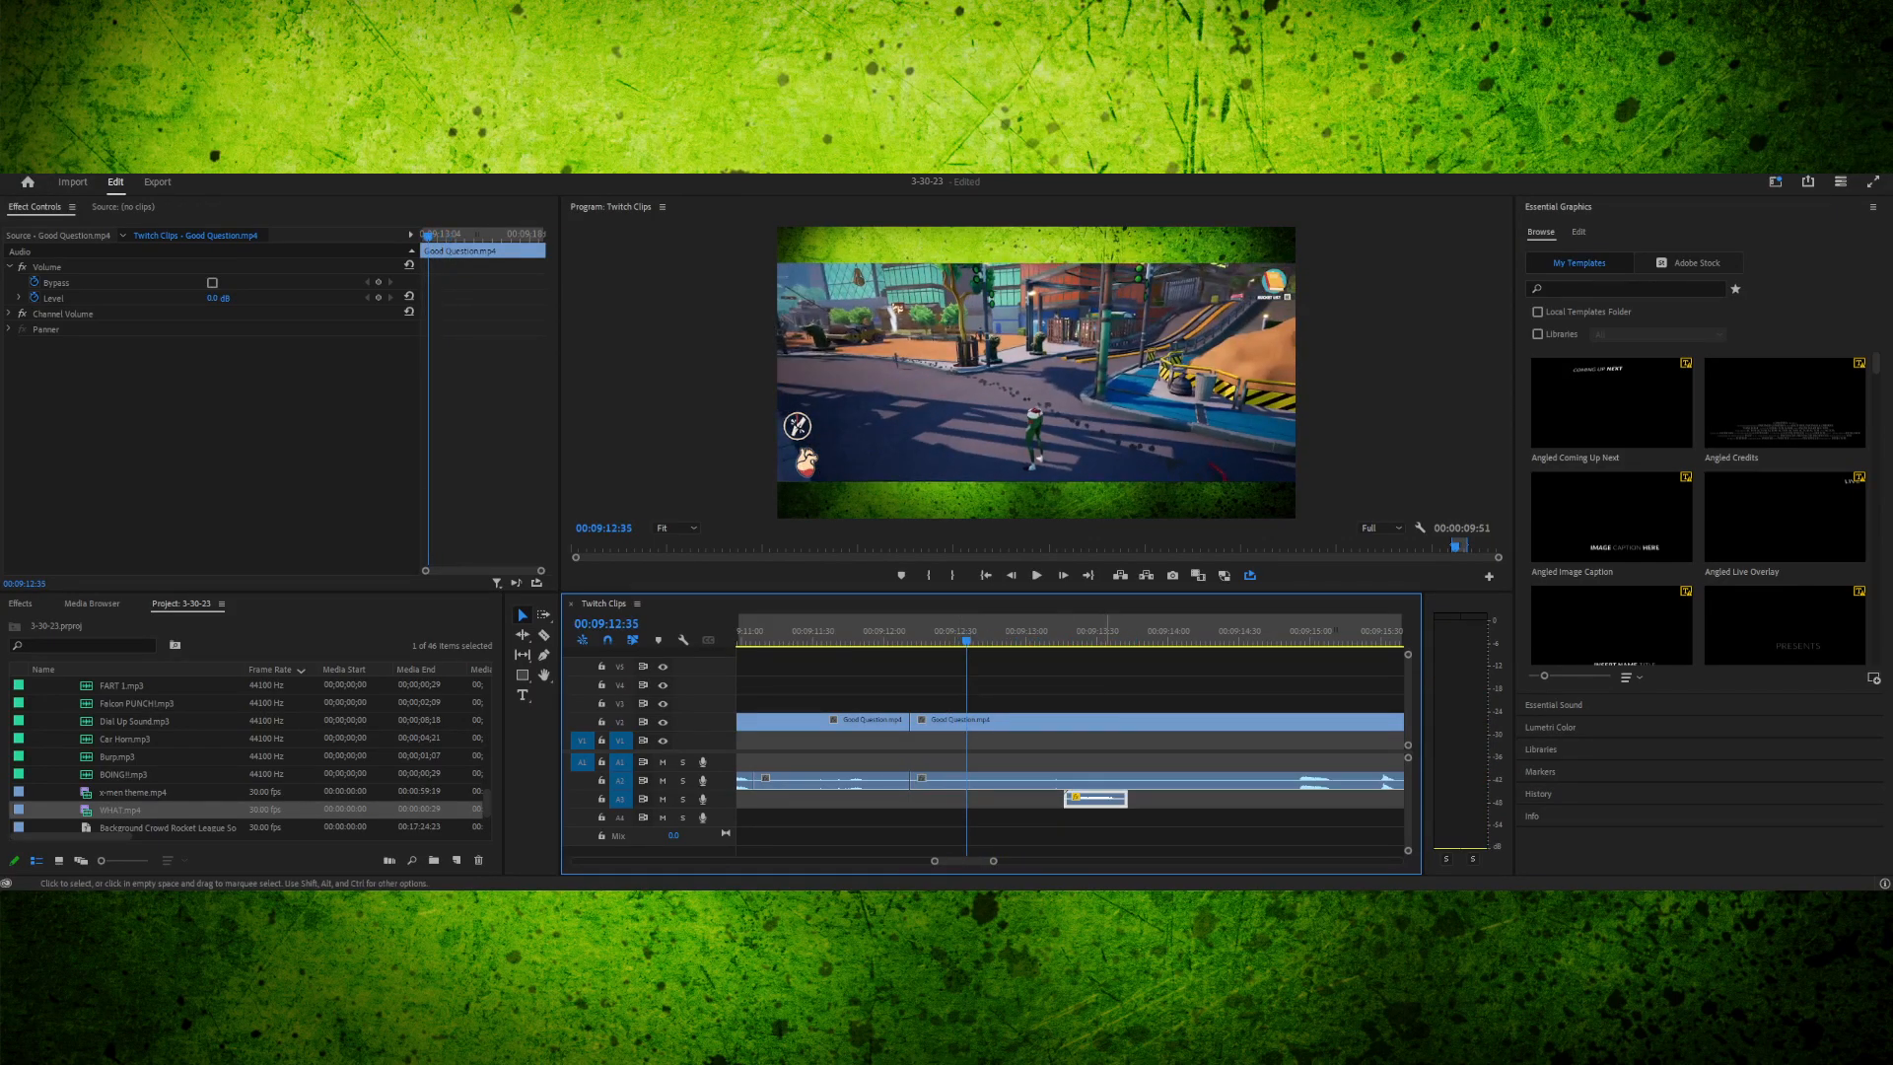
{"action": "key", "text": "g"}
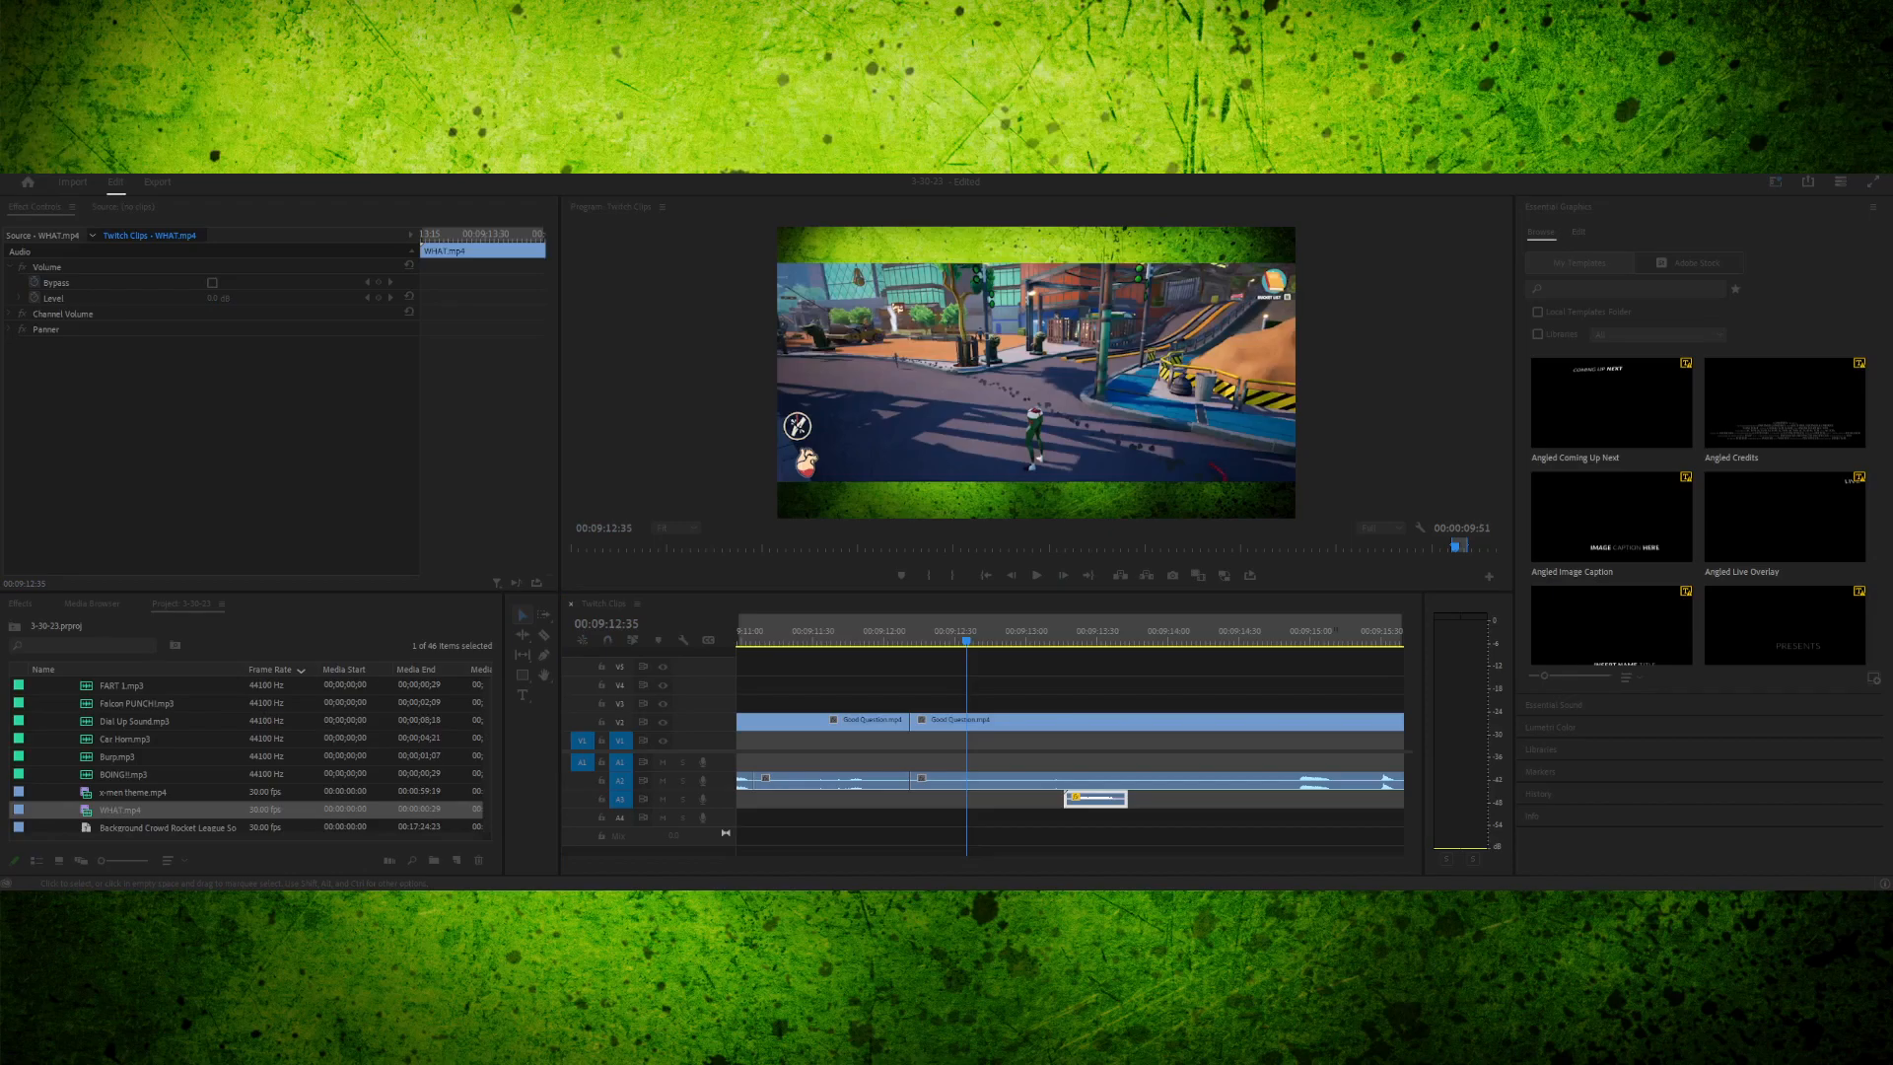
{"action": "key", "text": "Return"}
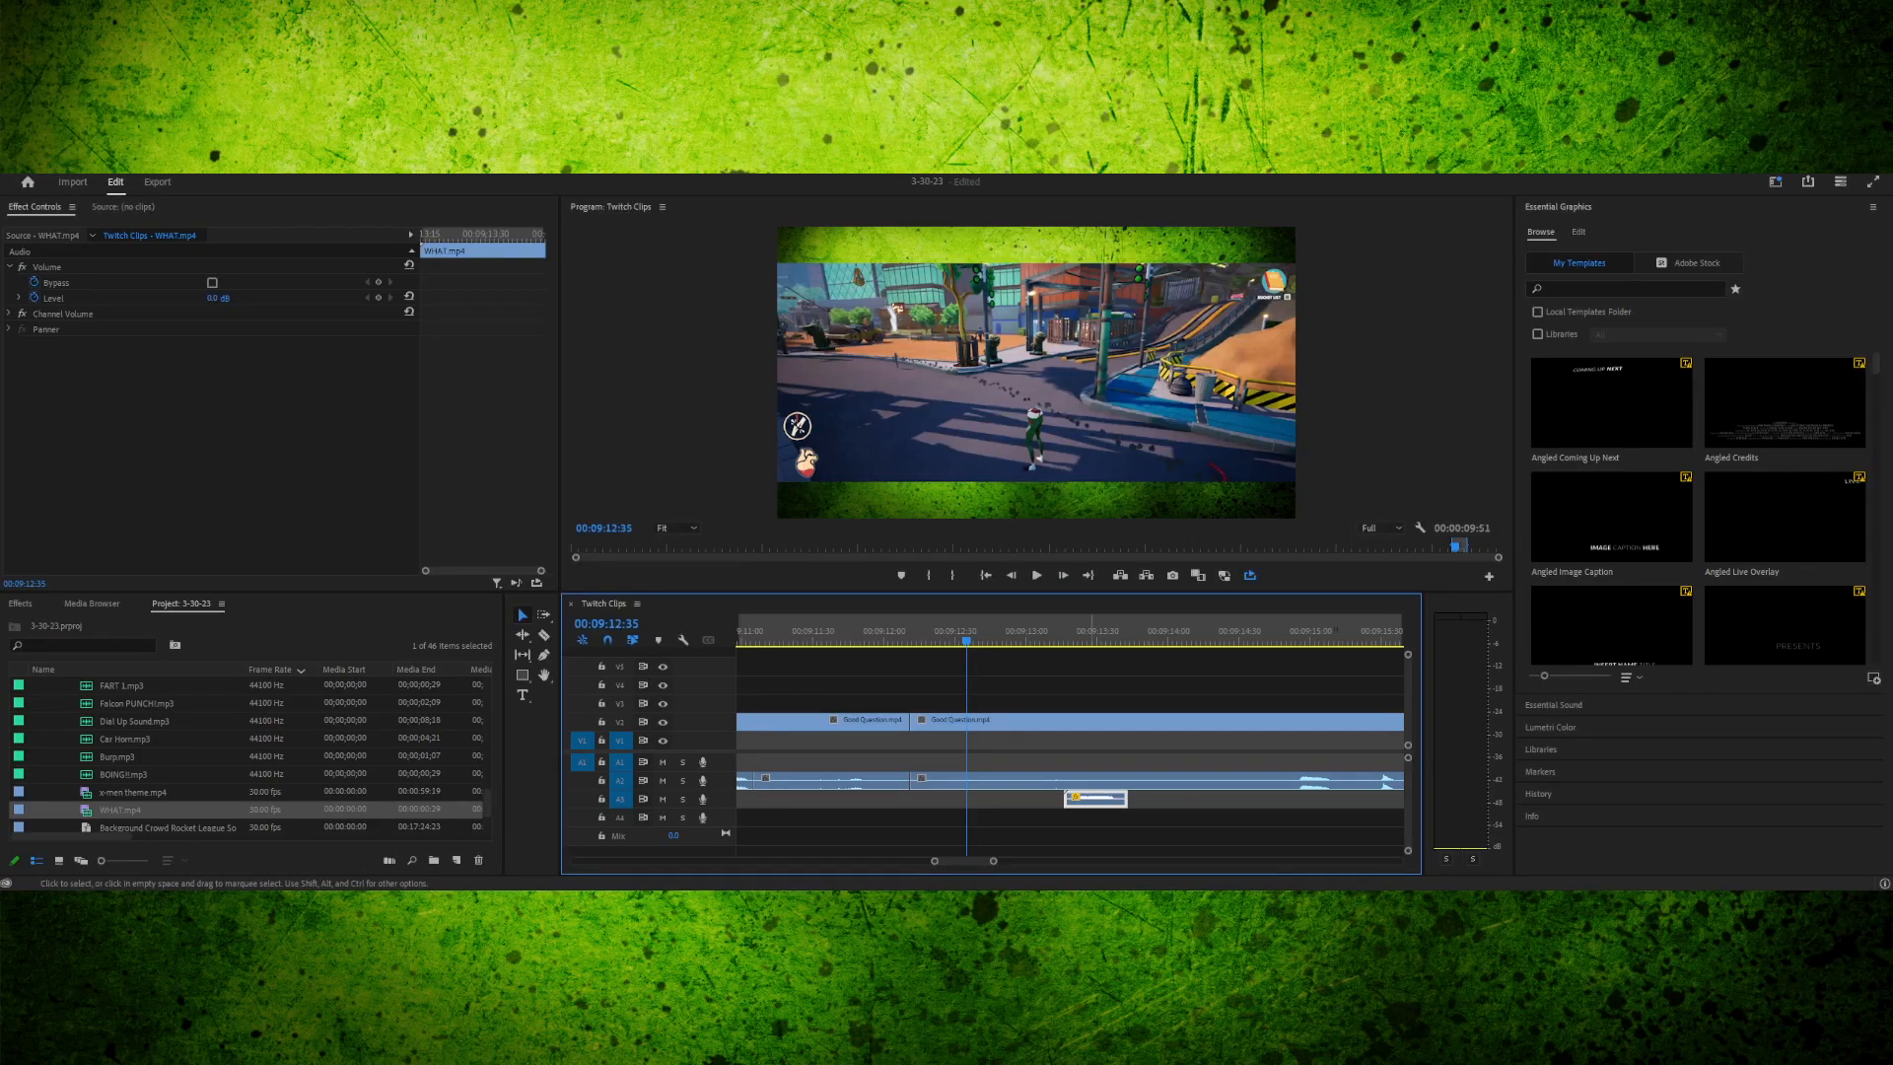
{"action": "key", "text": "space"}
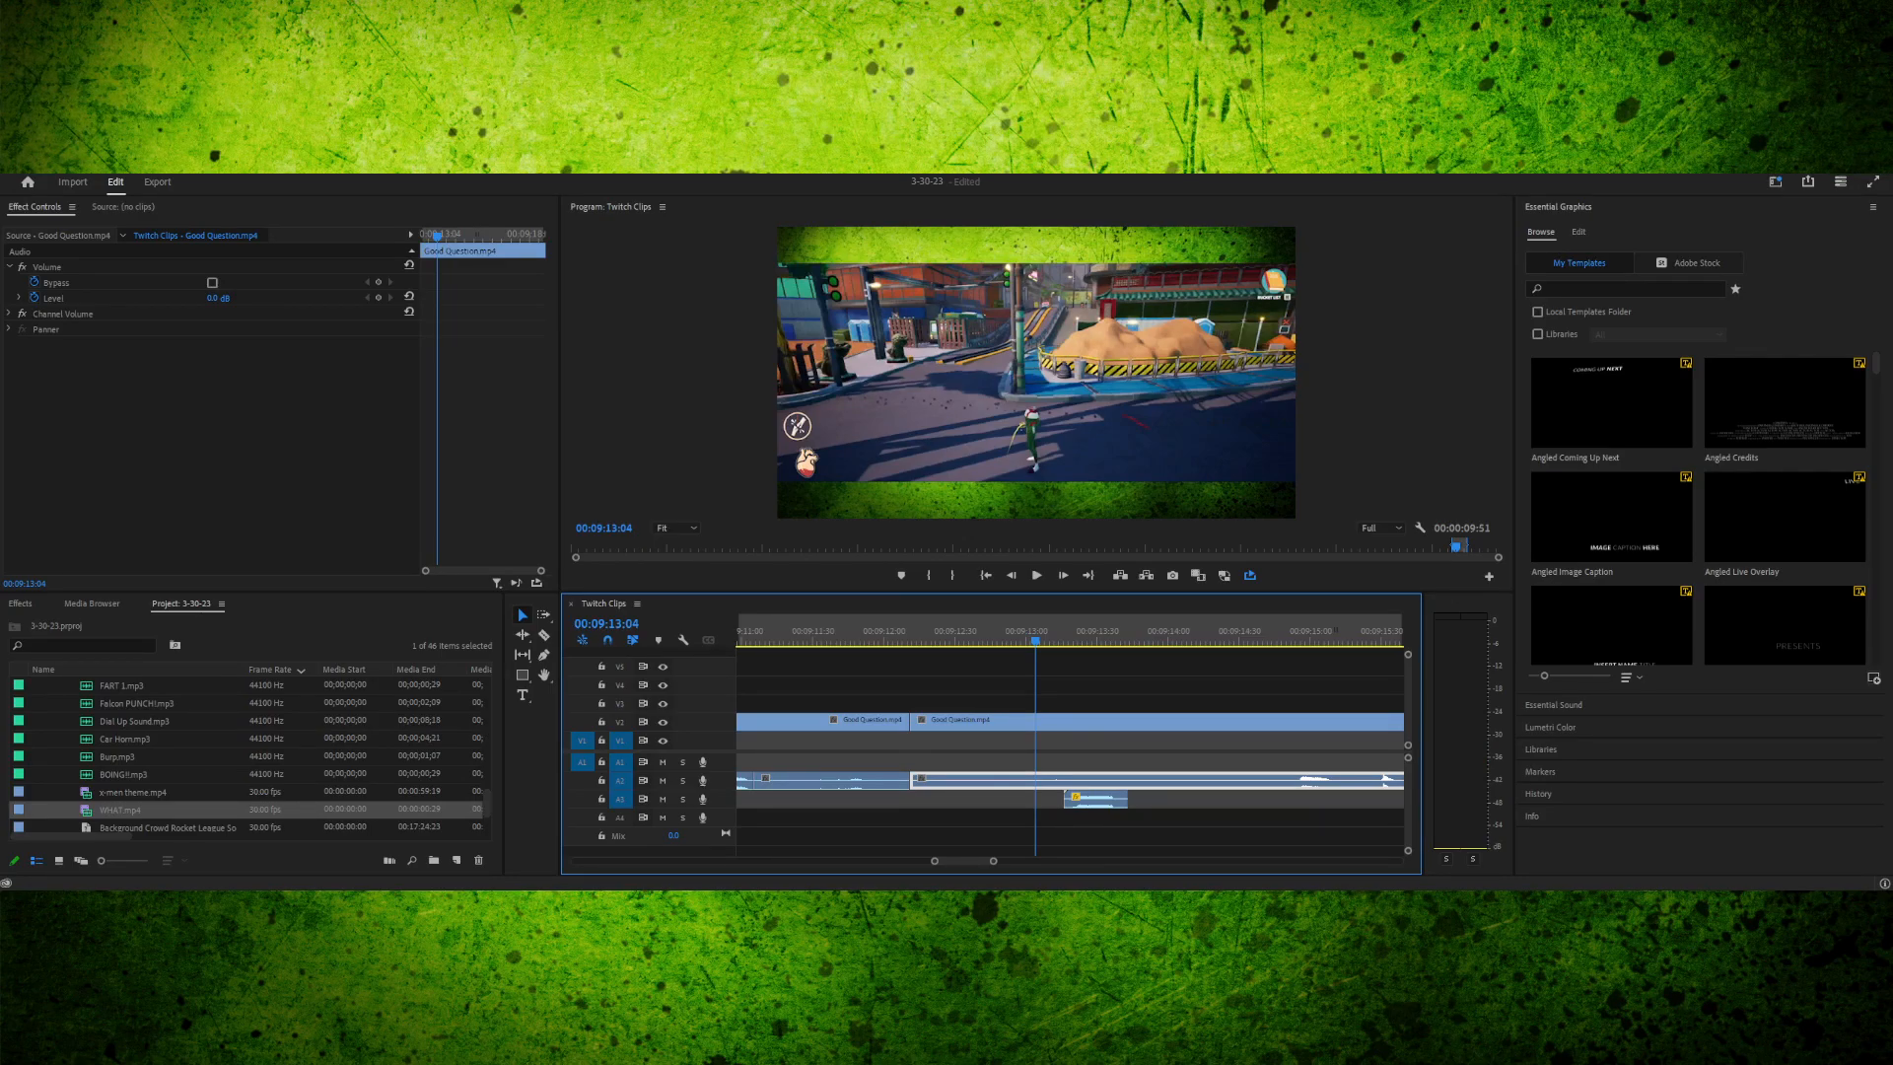
{"action": "key", "text": "space"}
{"action": "key", "text": "space"}
{"action": "key", "text": "space"}
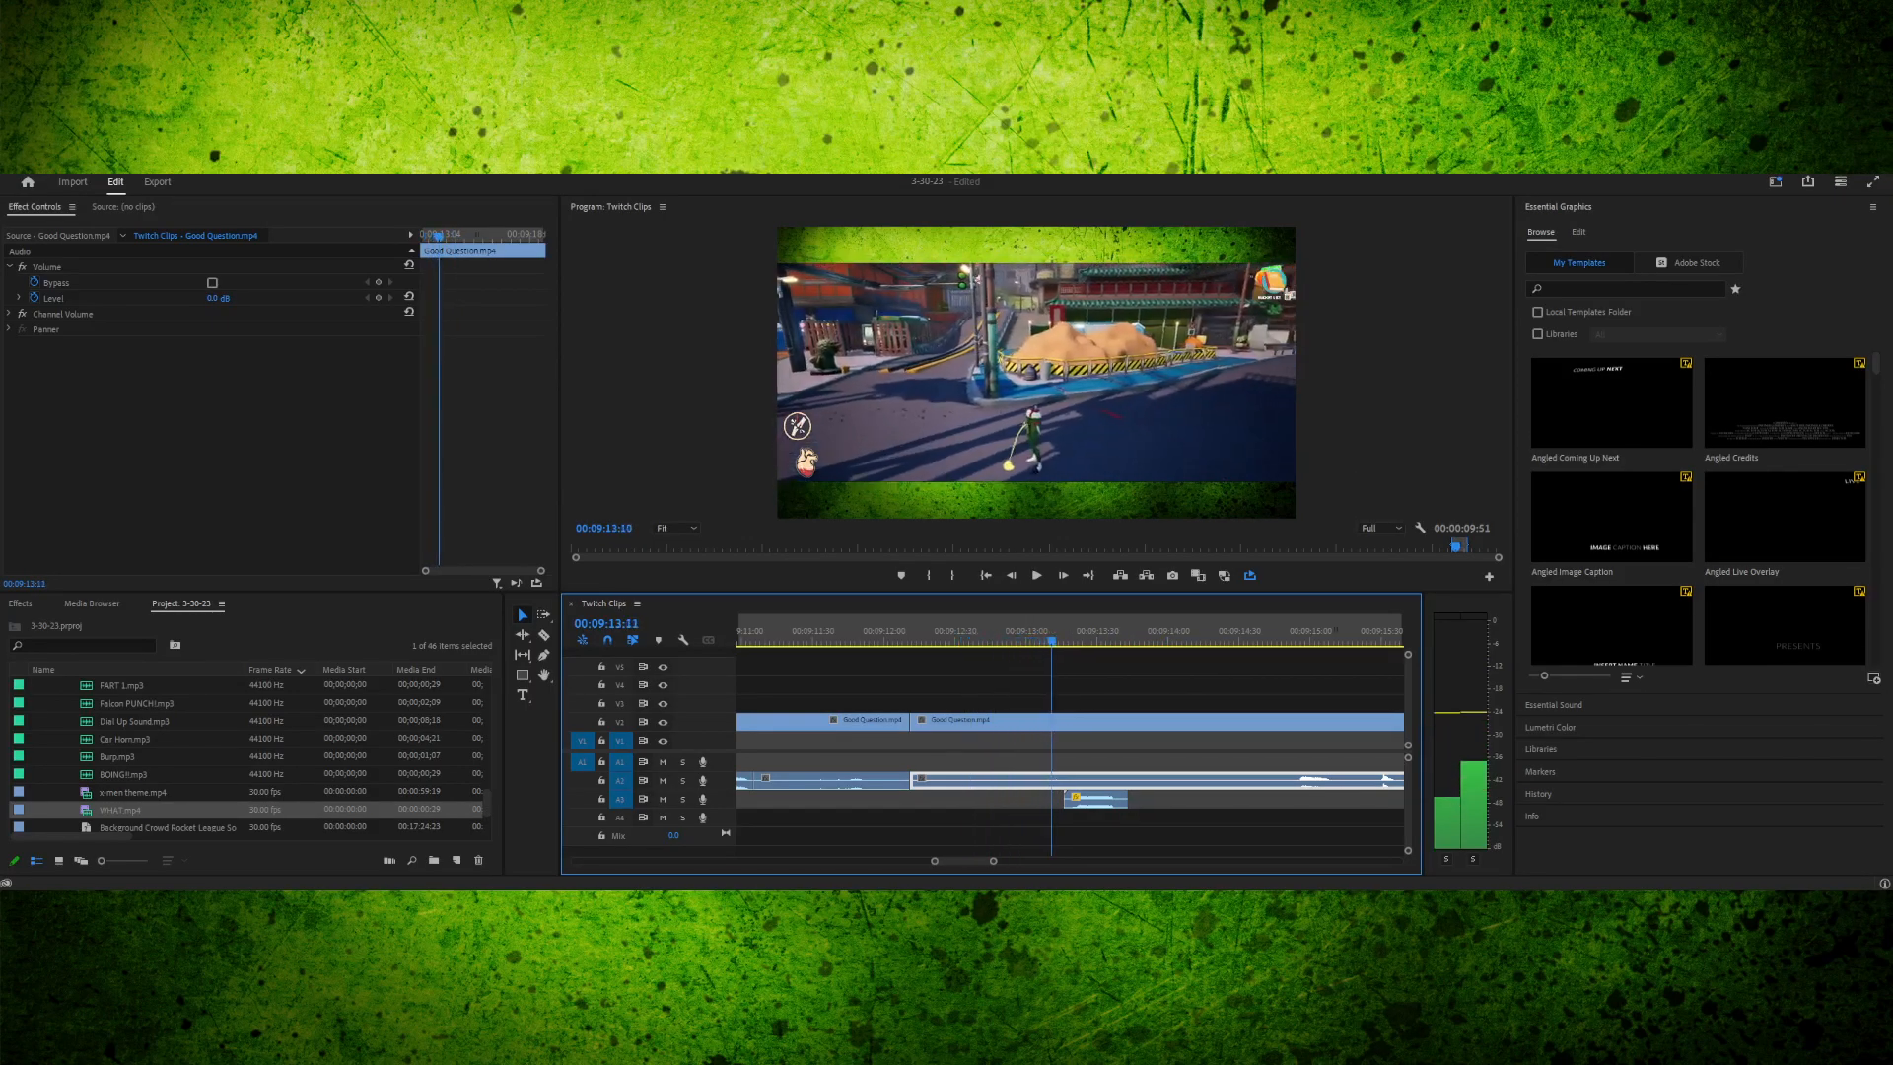
{"action": "key", "text": "space"}
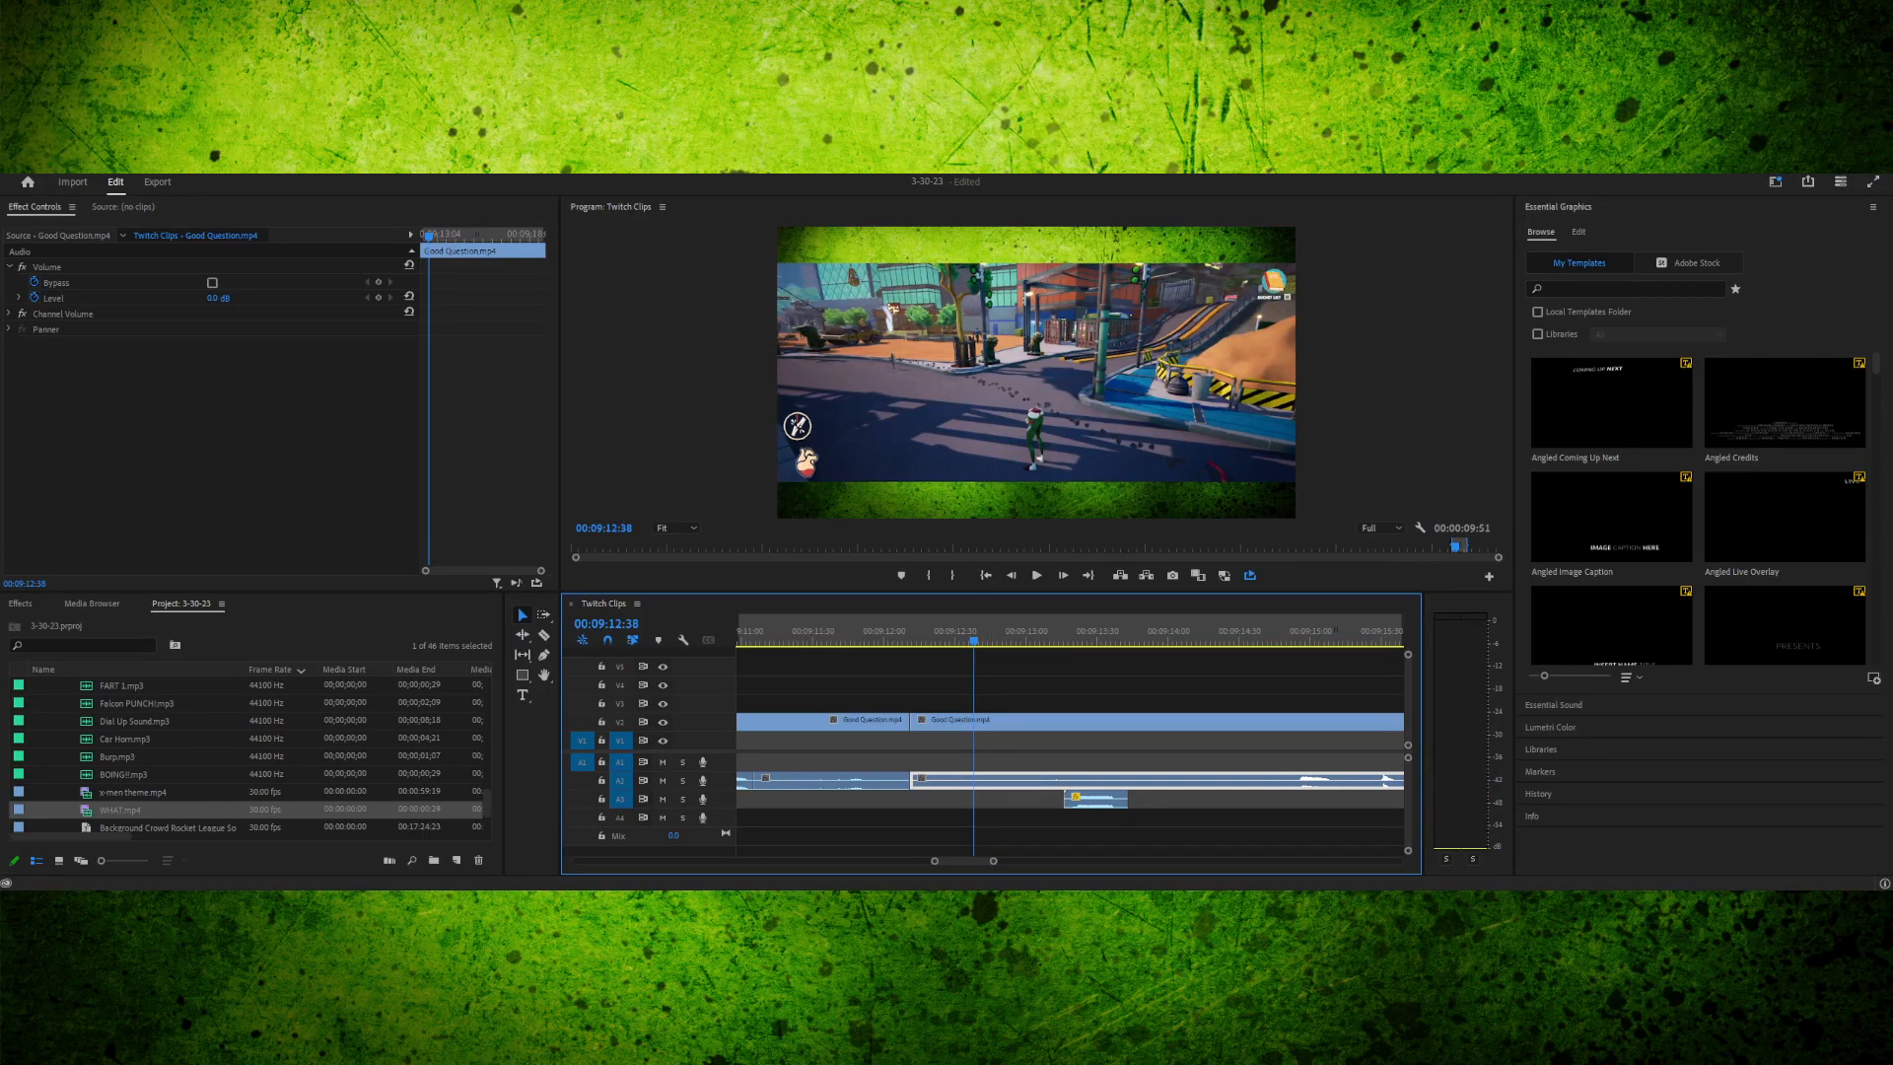
{"action": "key", "text": "space"}
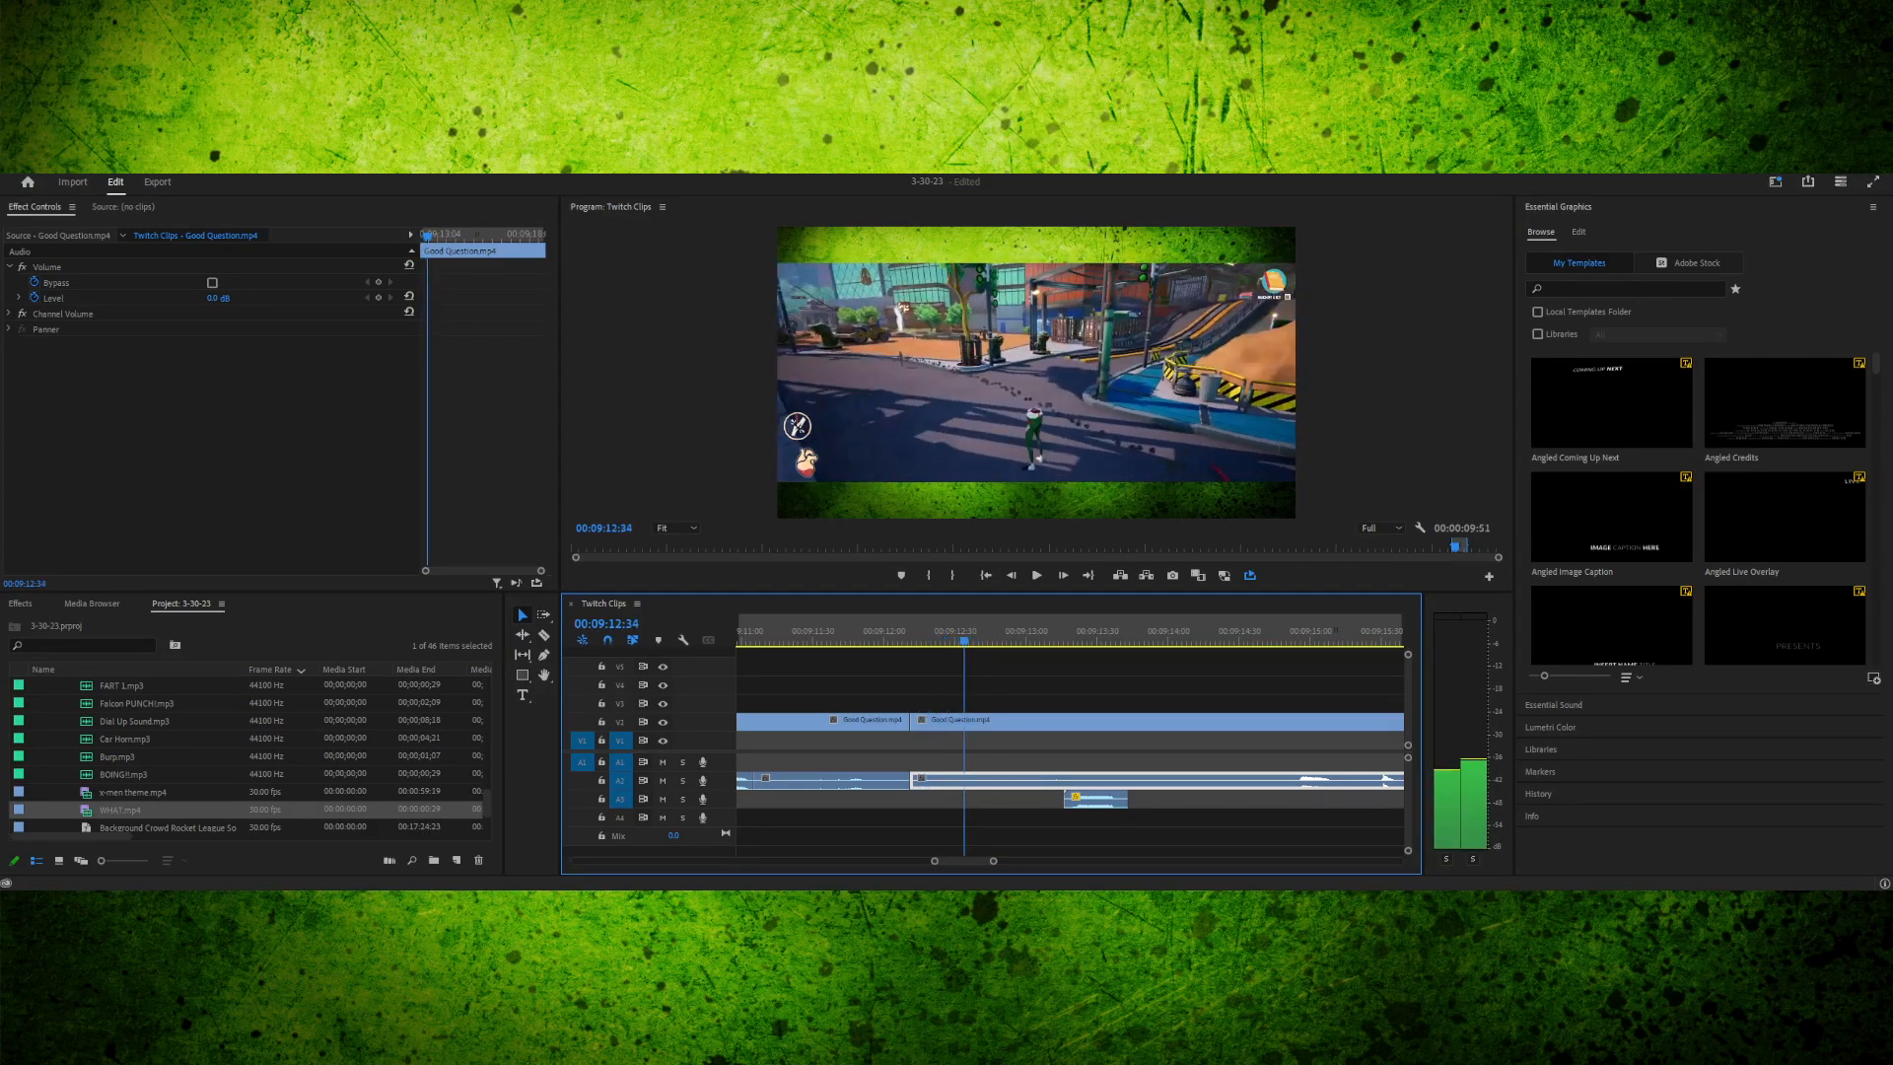
- Split the Good Question video on V2 at about 00:09:12:58 and at 00:09:13:40, around the WHAT sound
{"action": "left_click_drag", "start_coordinate": [1063, 641], "coordinate": [1019, 641]}
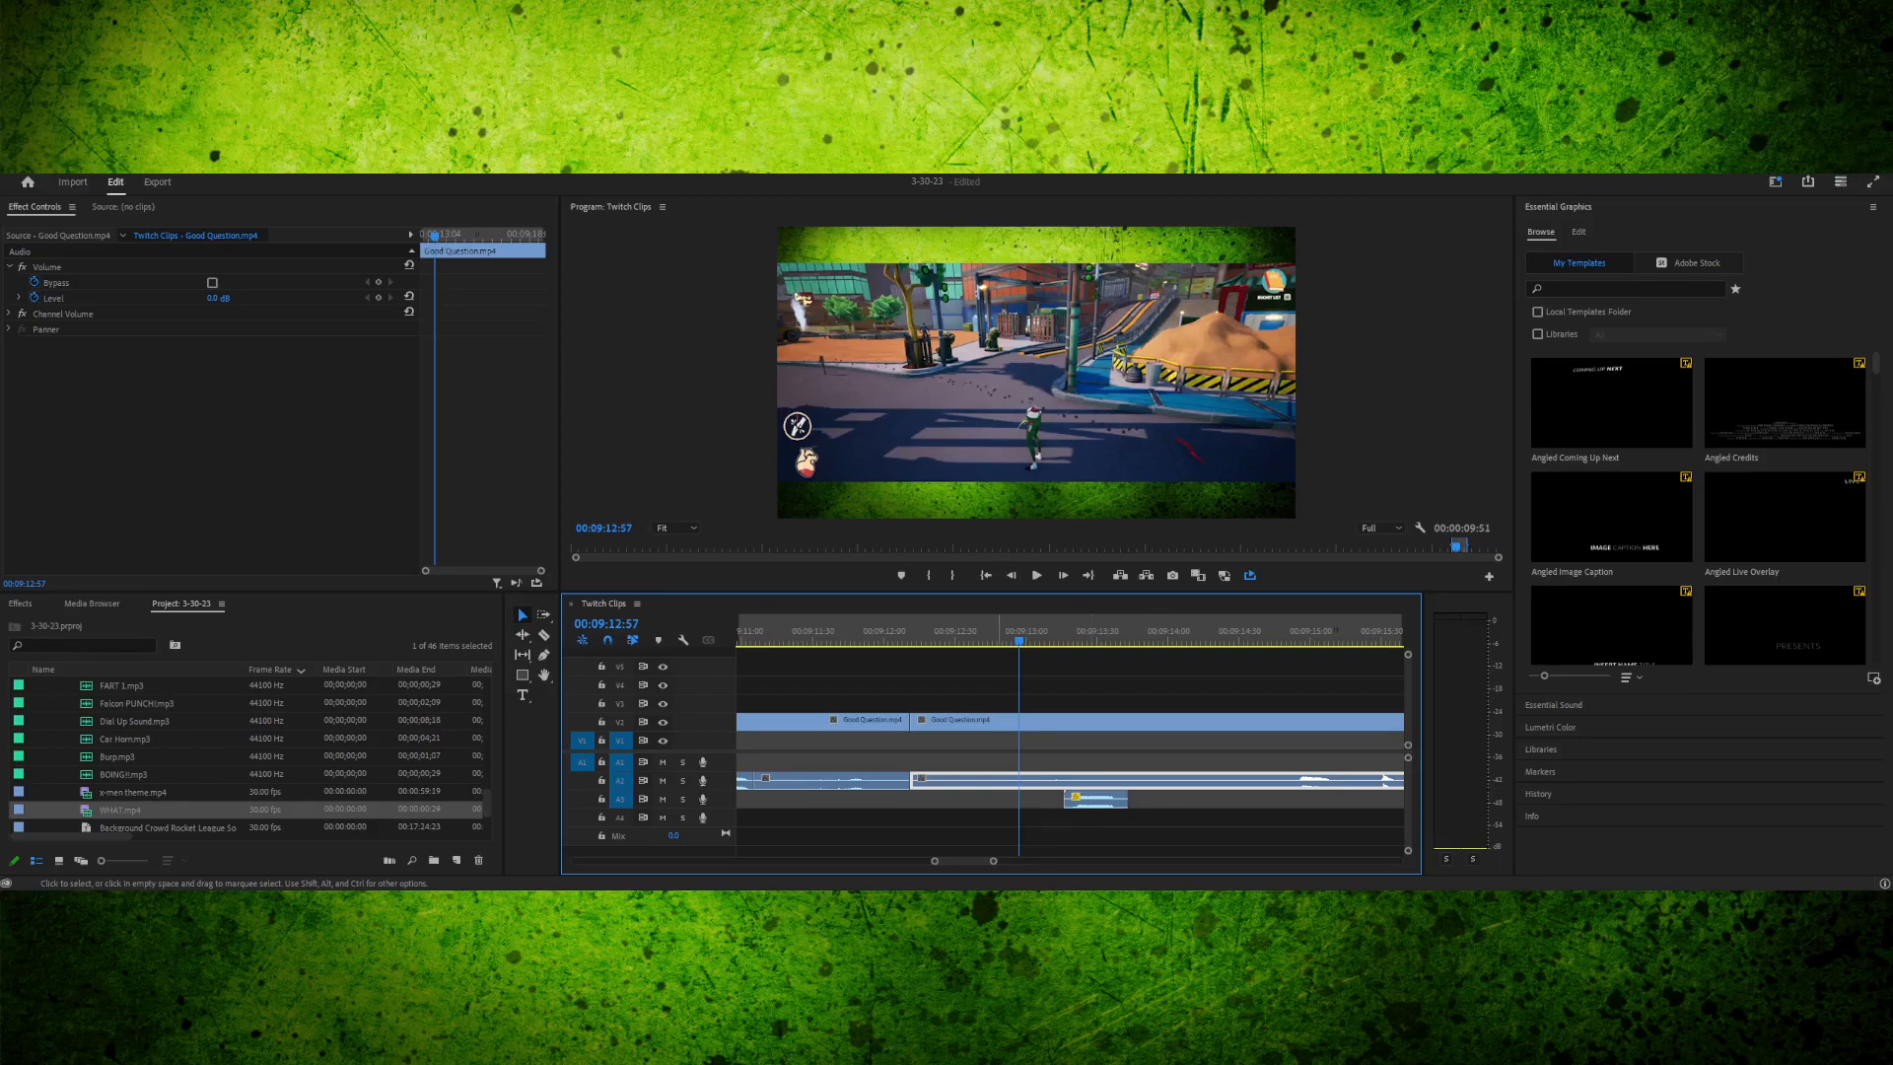
{"action": "key", "text": "c"}
{"action": "left_click", "coordinate": [1020, 722]}
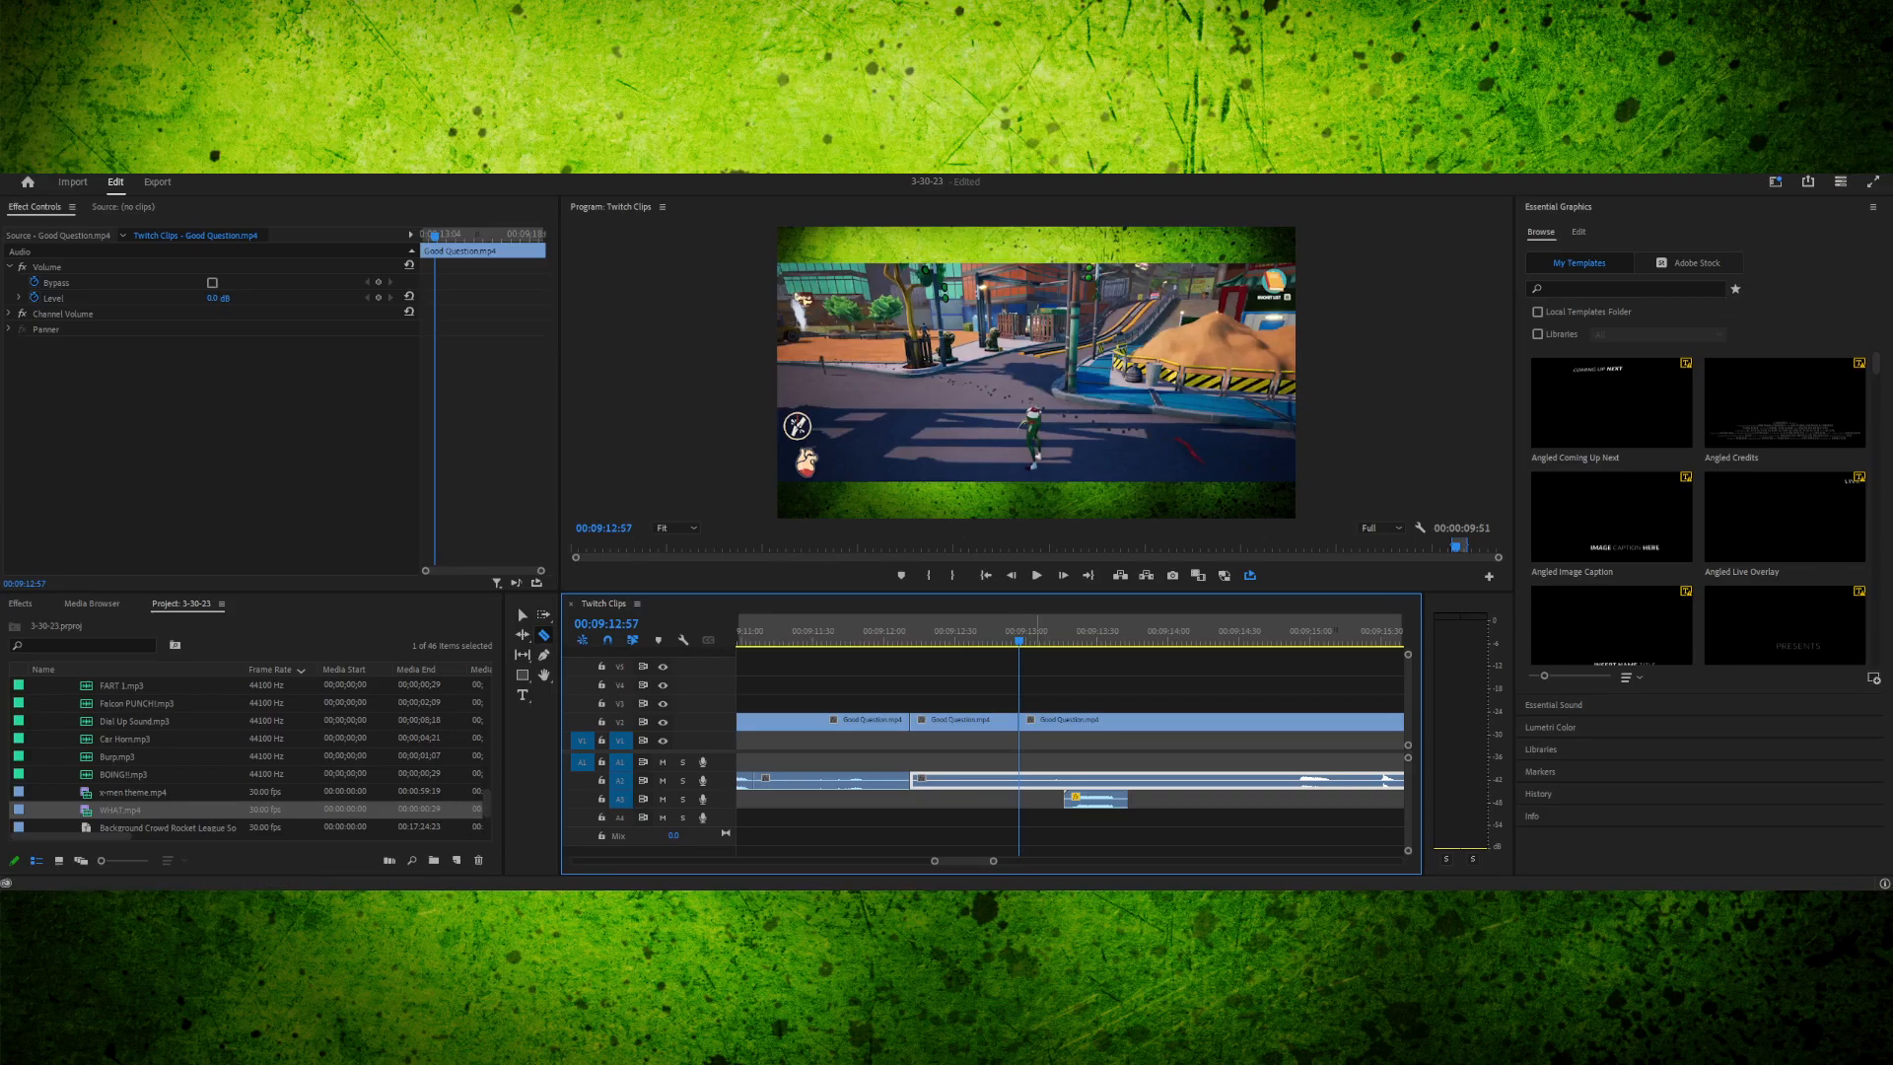
{"action": "key", "text": "space"}
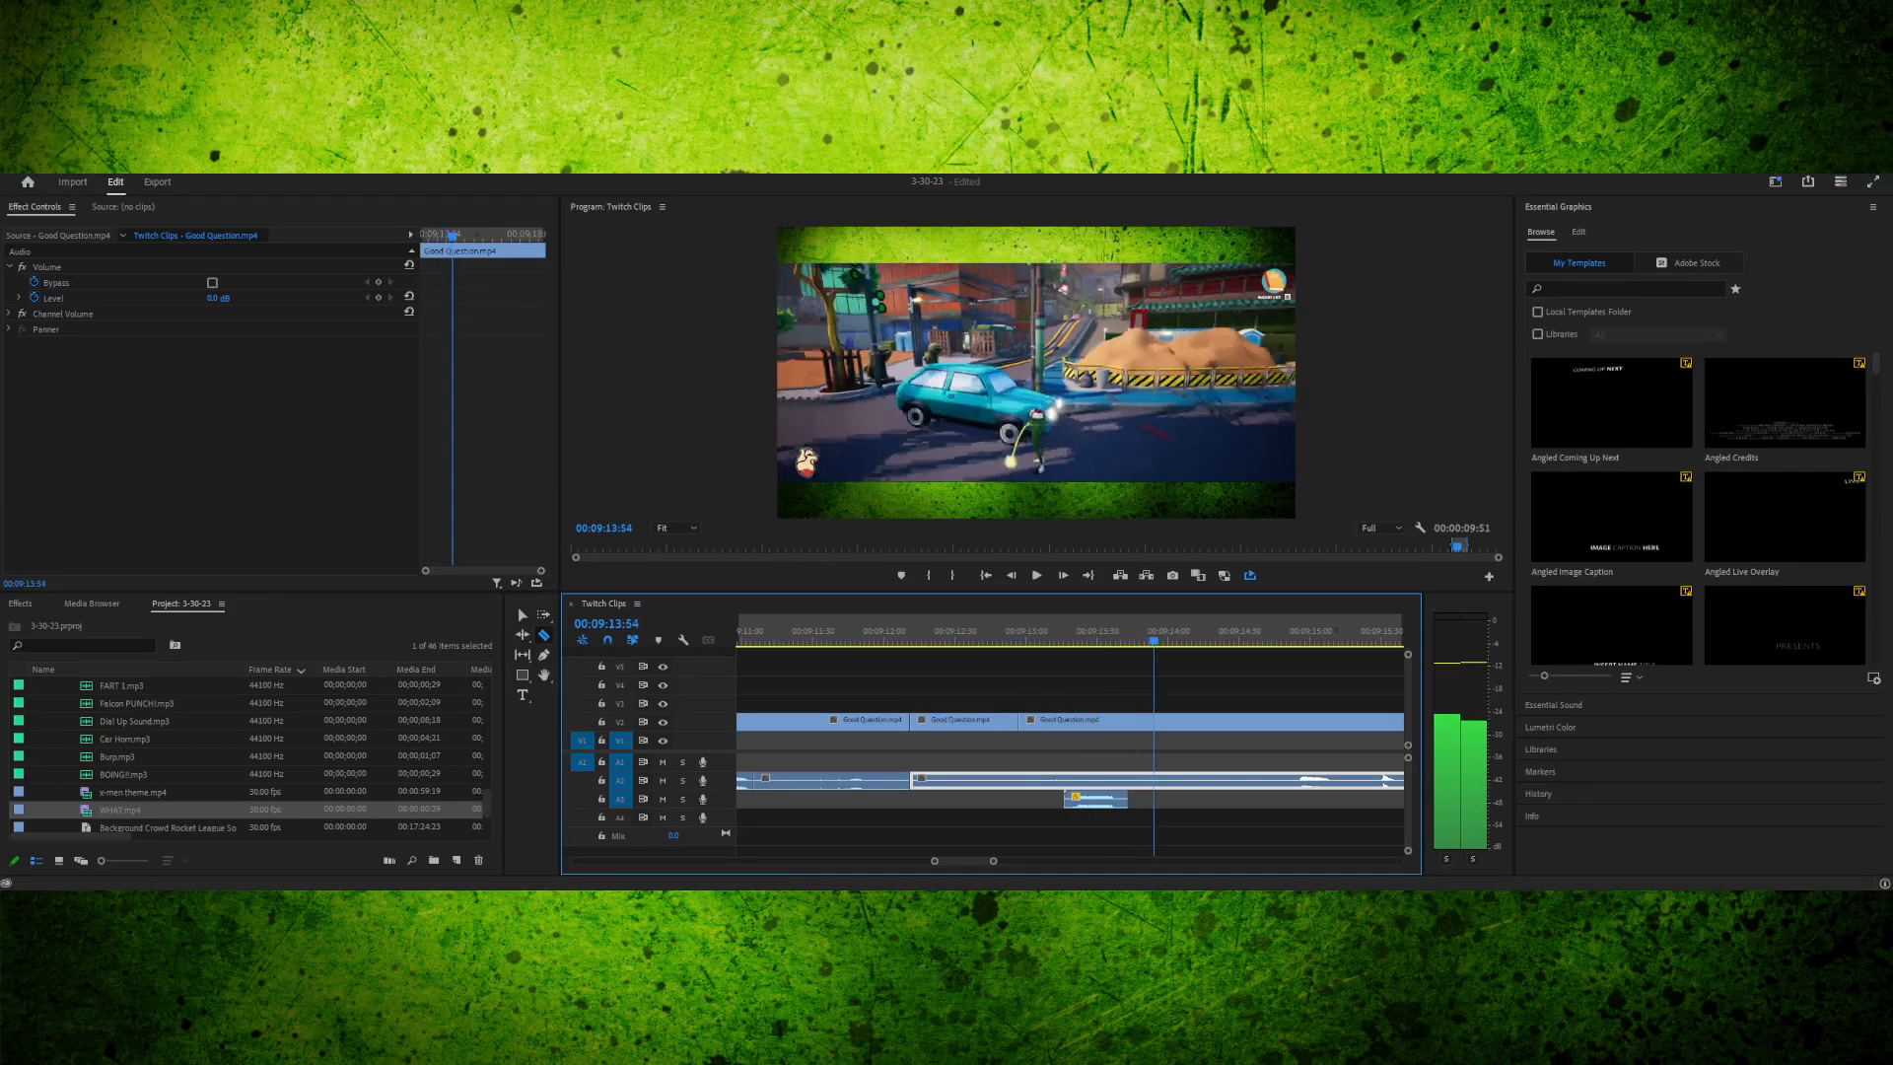
{"action": "key", "text": "space"}
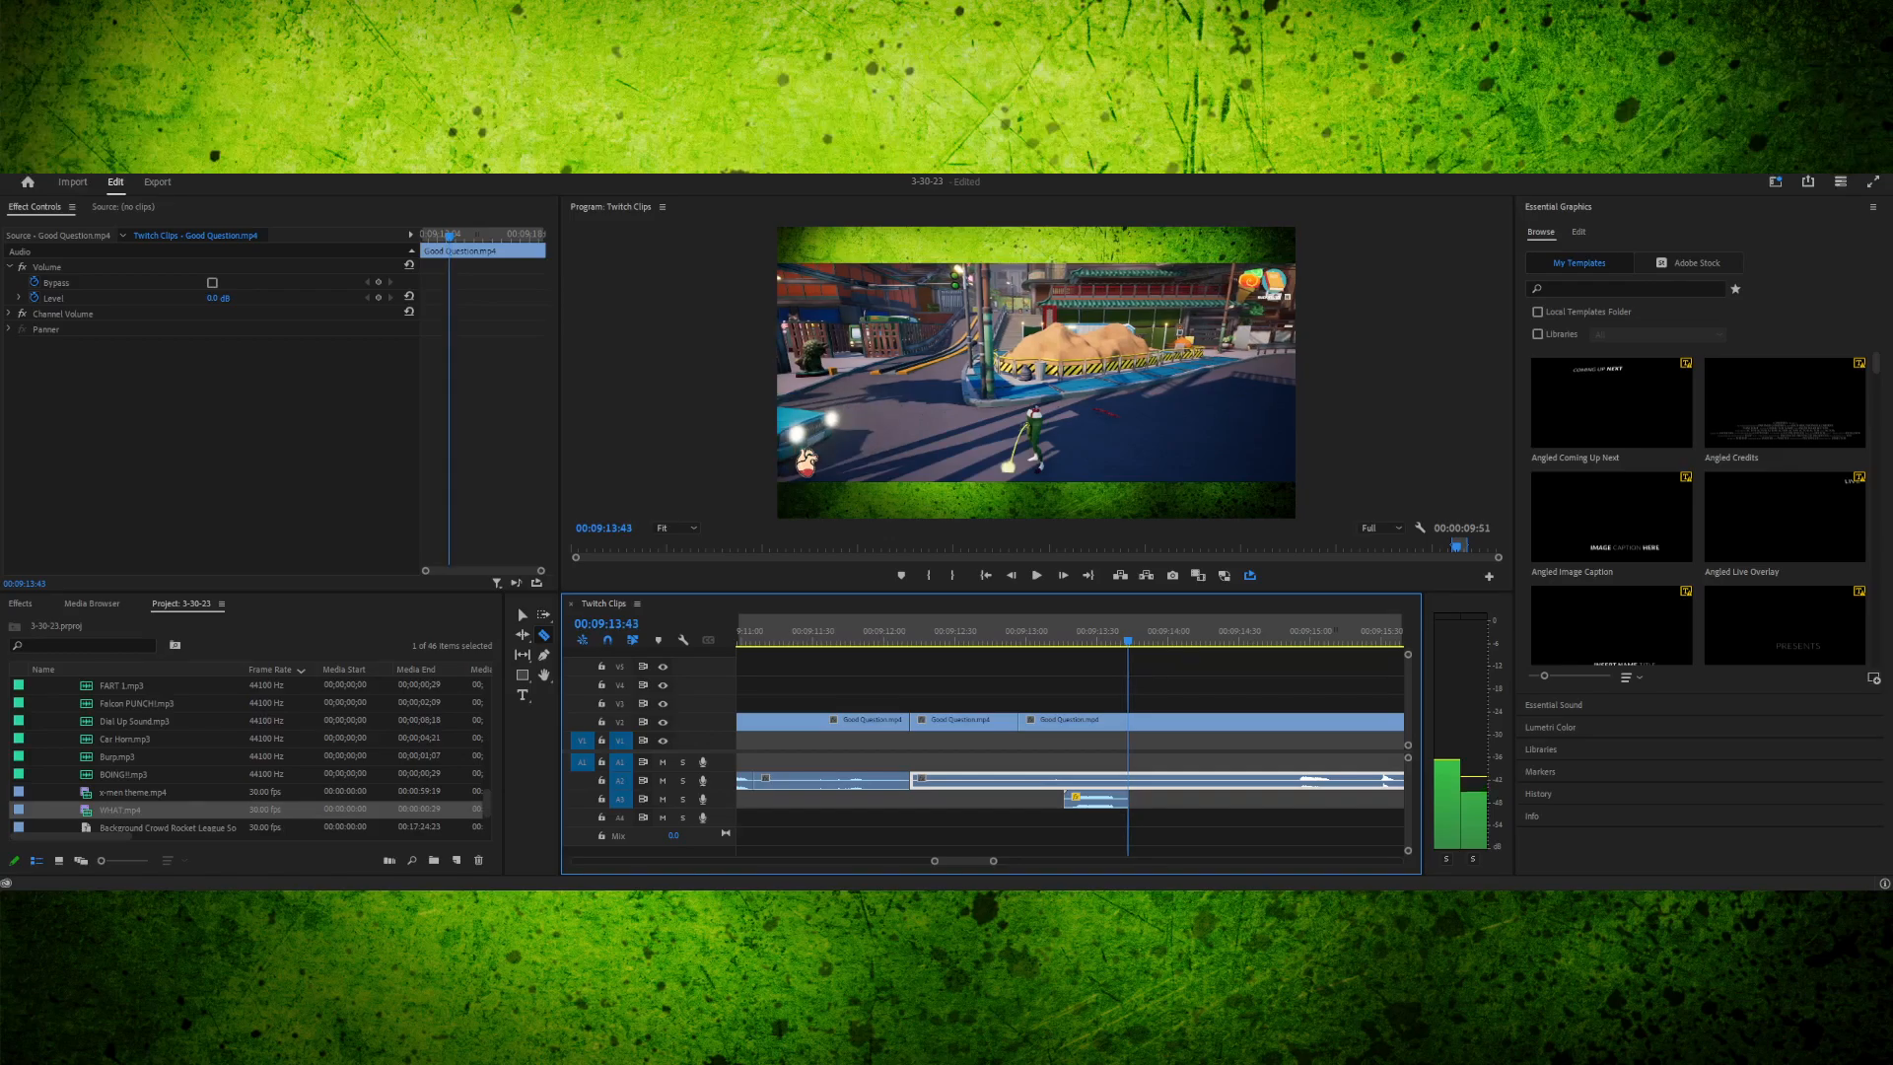
{"action": "key", "text": "Left"}
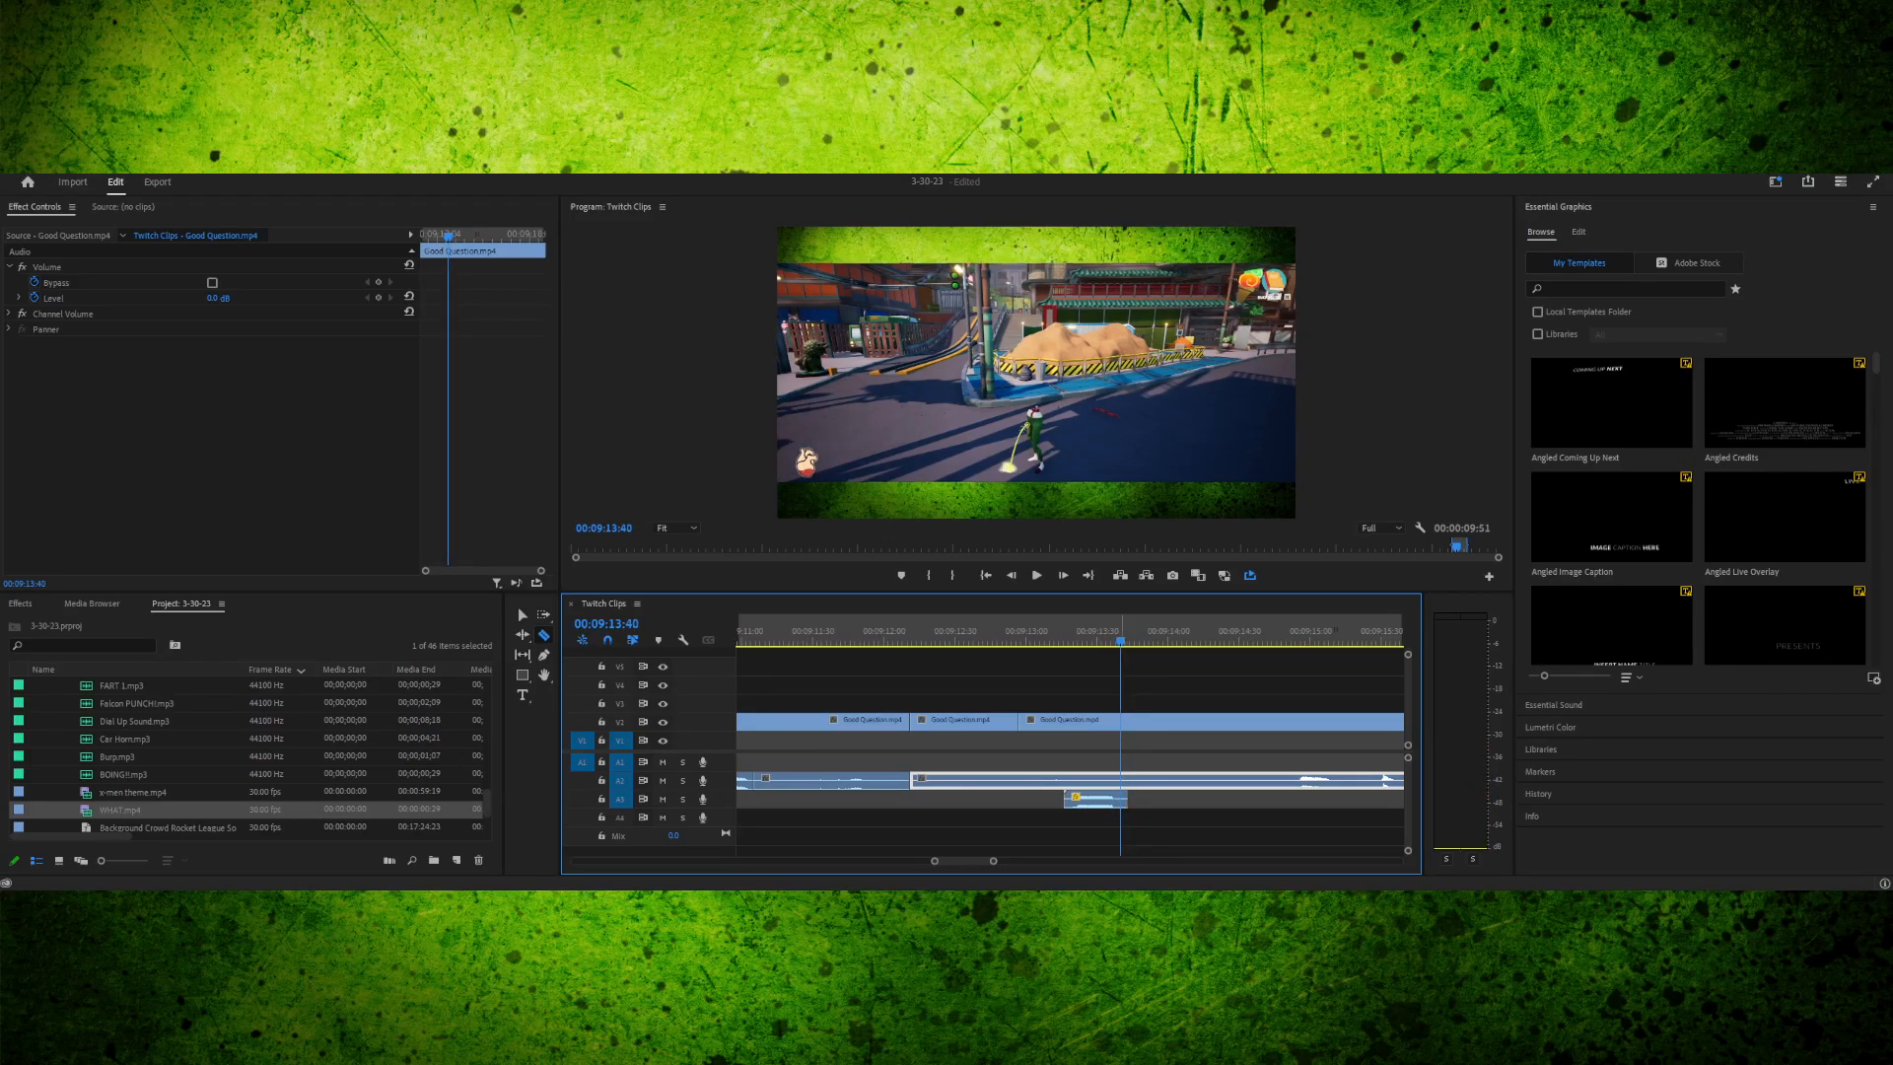
{"action": "key", "text": "ctrl+k"}
- Select the isolated Good Question segment on V2 and add Position and Scale keyframes at its start, 00:09:12:58
{"action": "key", "text": "v"}
{"action": "left_click", "coordinate": [1066, 722]}
{"action": "key", "text": "Up"}
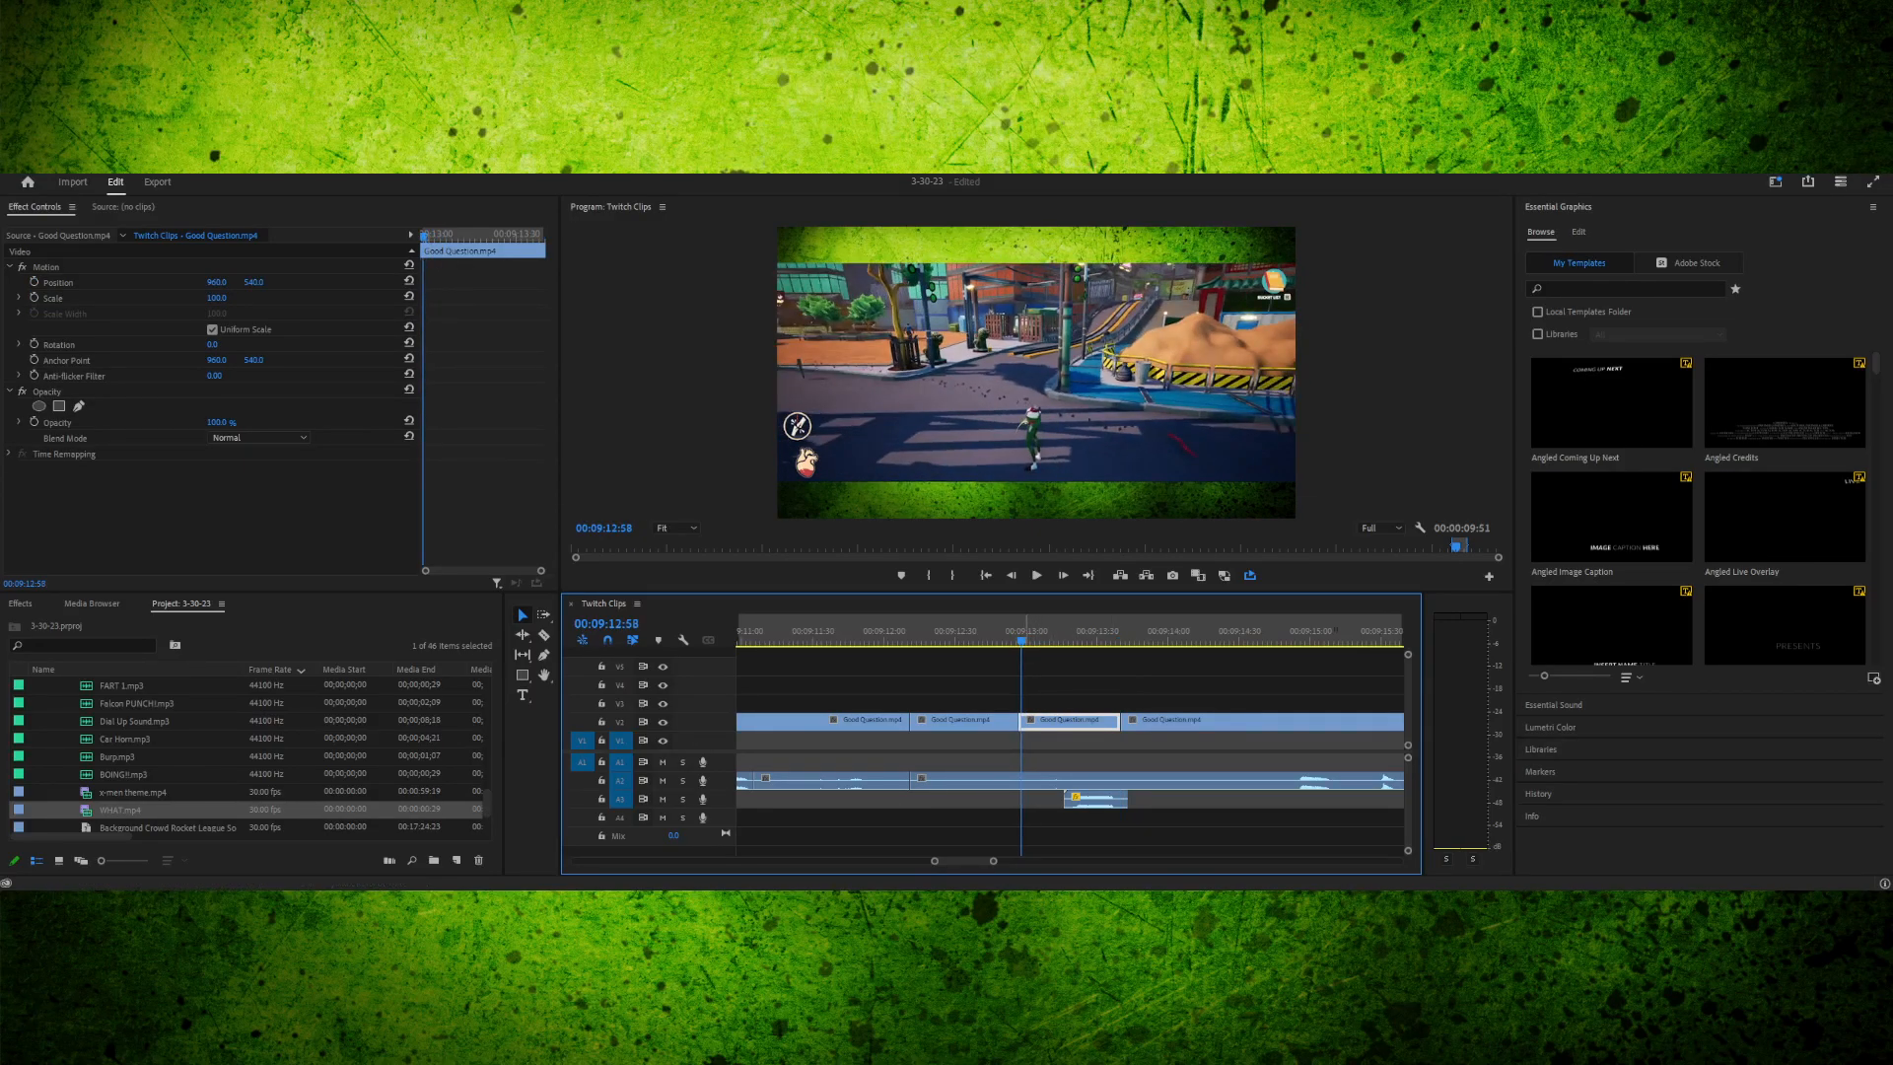
{"action": "key", "text": "Right"}
{"action": "key", "text": "Right"}
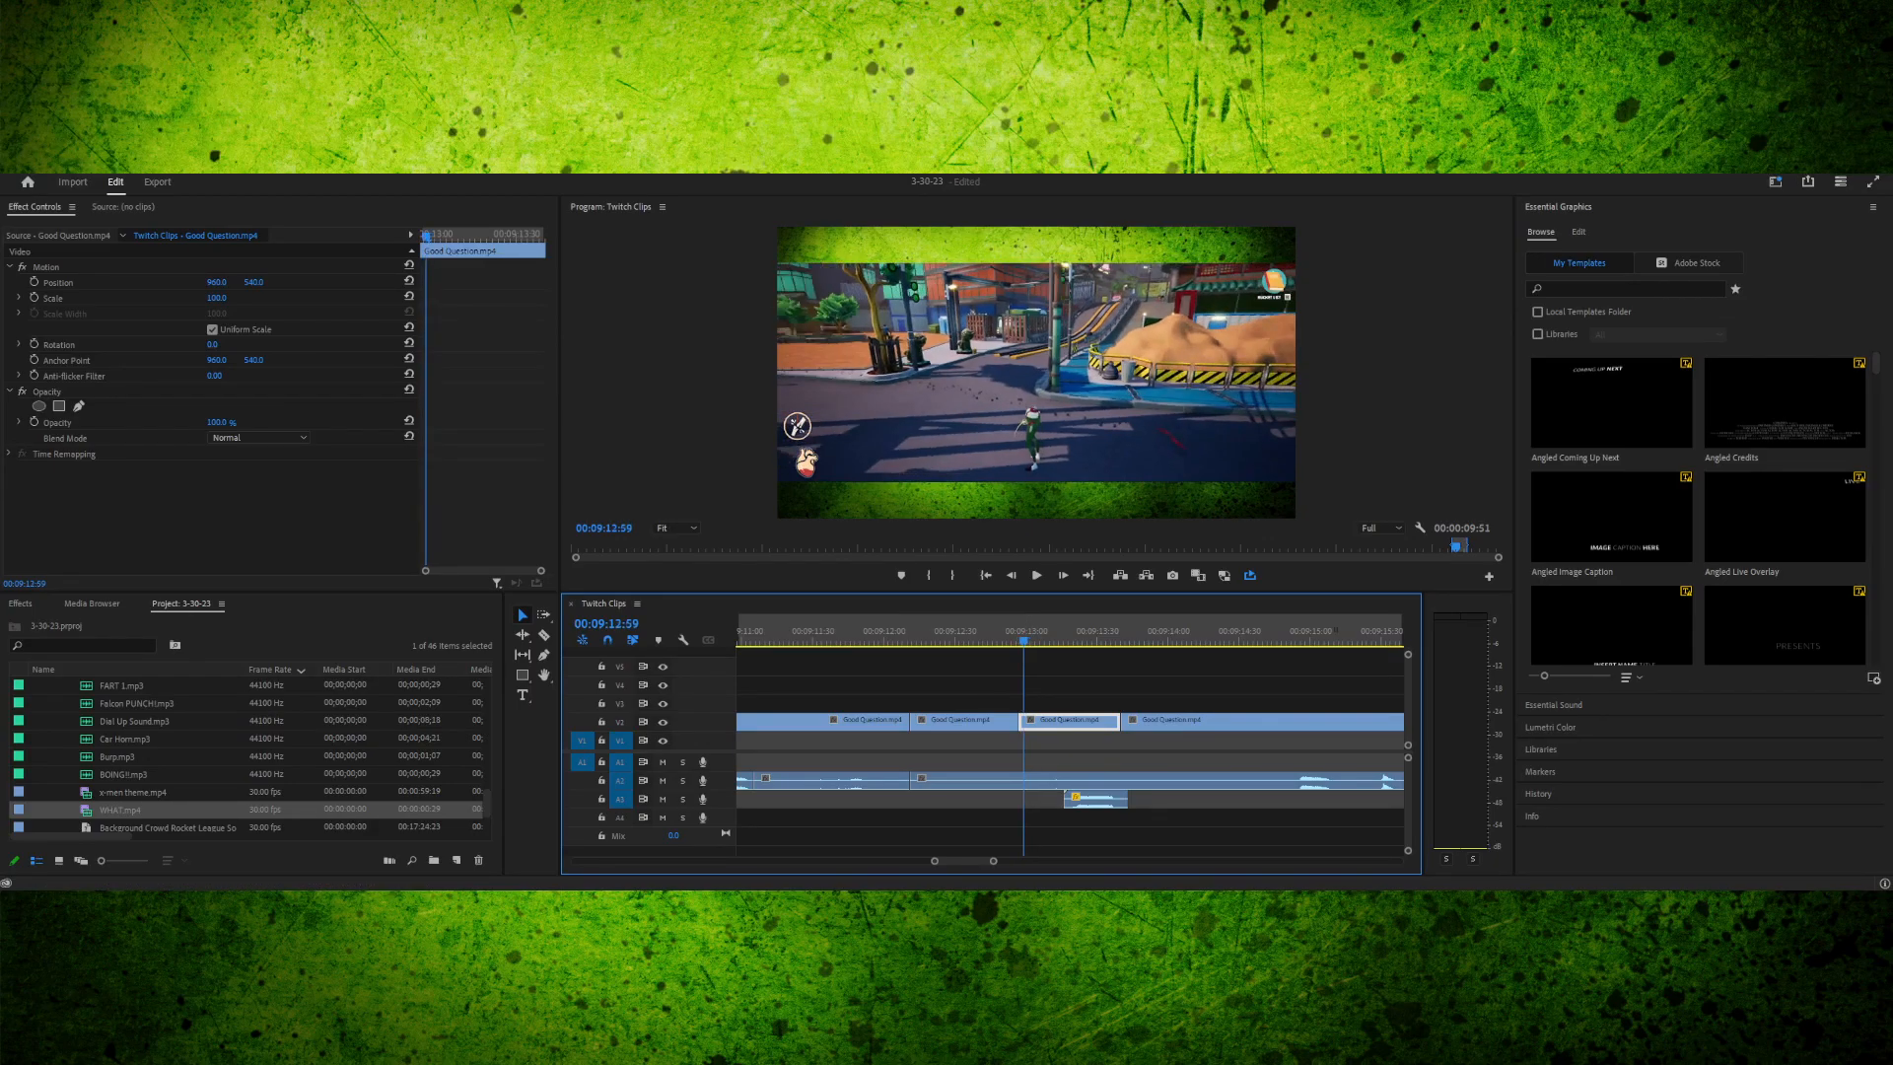
{"action": "key", "text": "Left"}
{"action": "key", "text": "Left"}
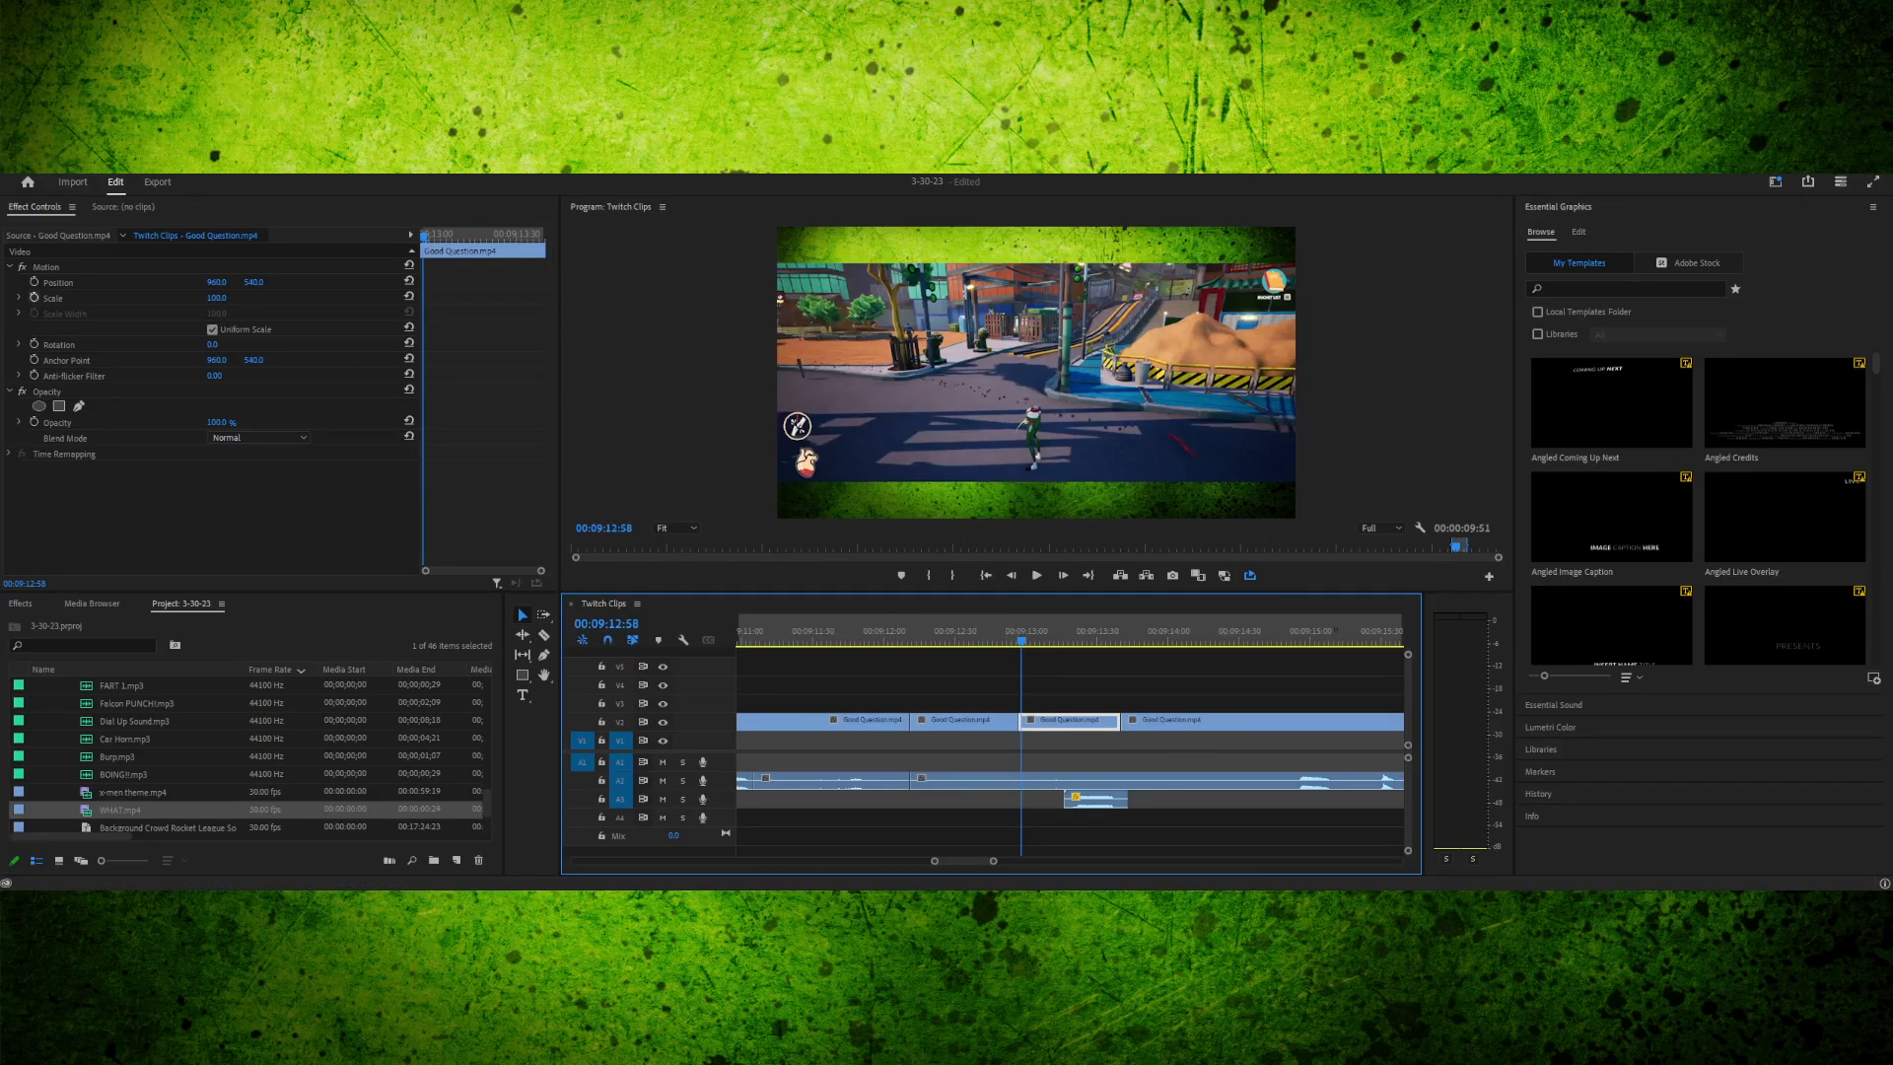
{"action": "left_click", "coordinate": [35, 298]}
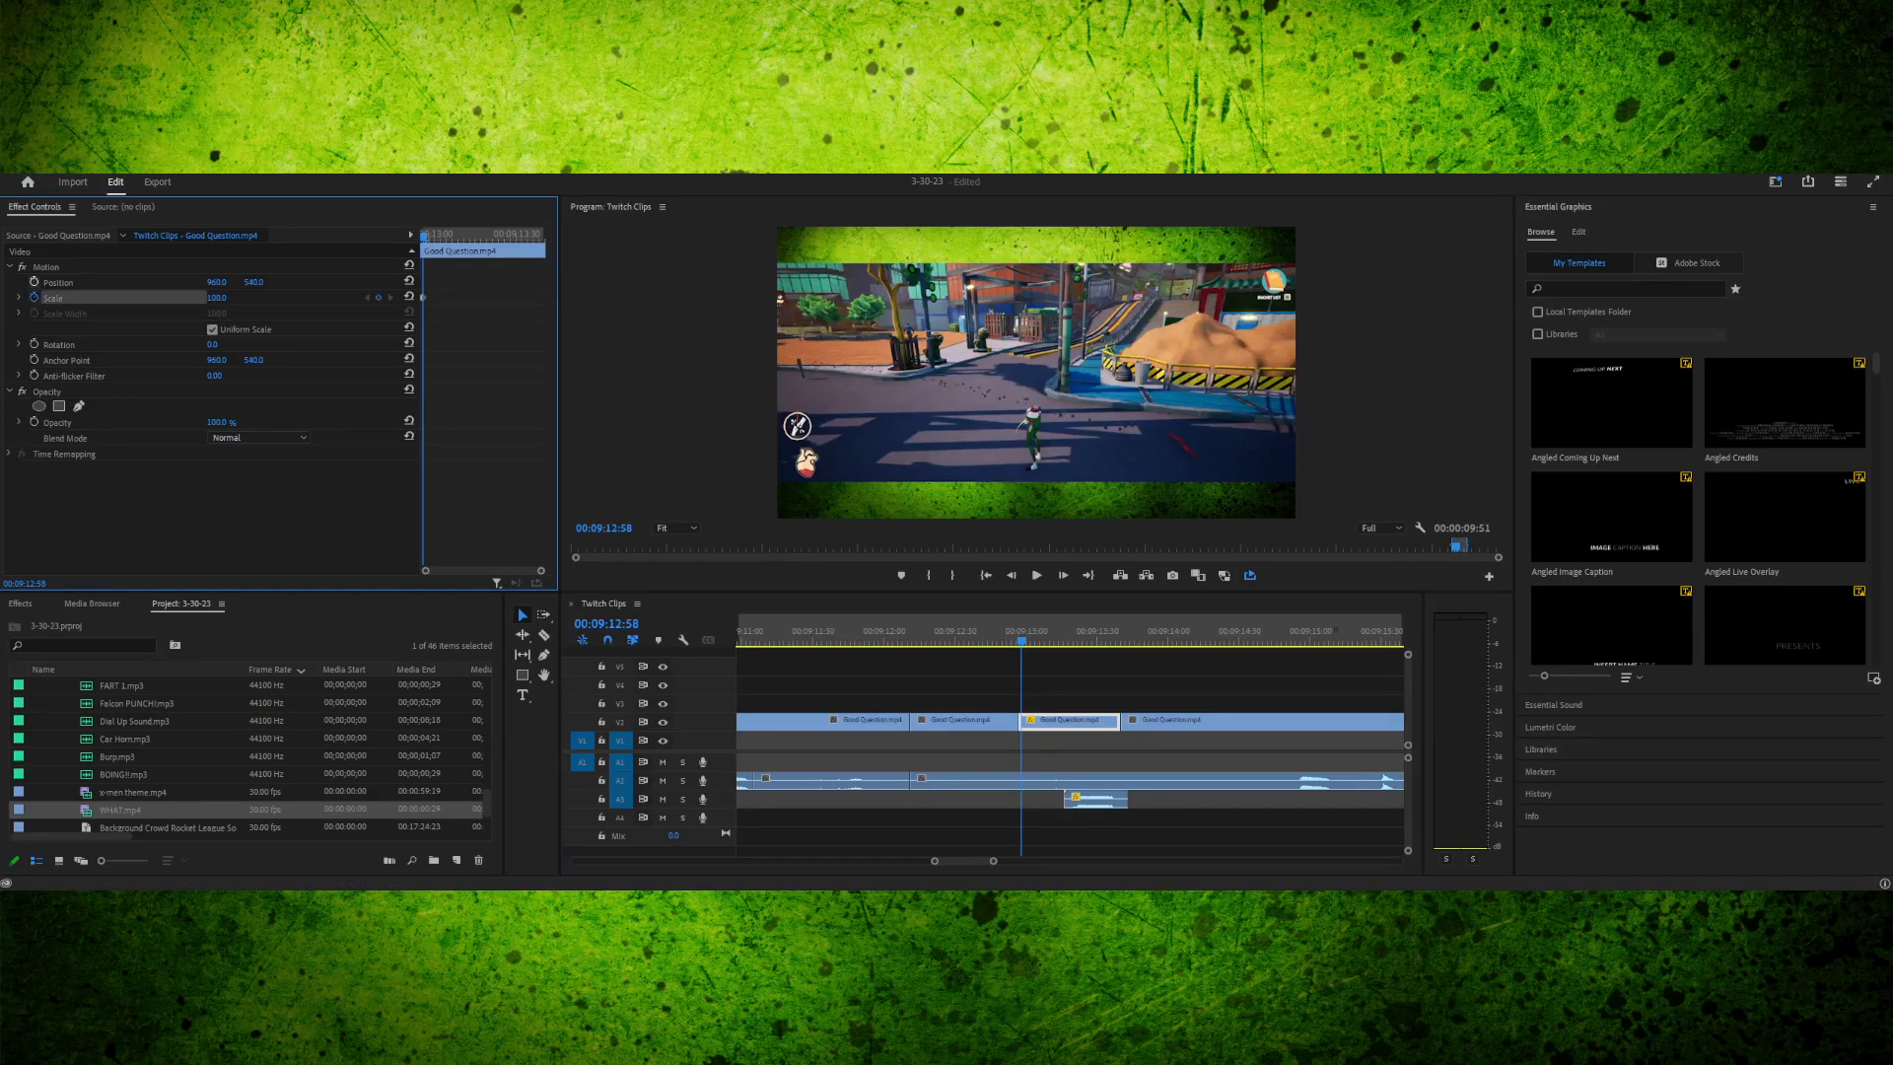
{"action": "left_click", "coordinate": [35, 282]}
{"action": "left_click", "coordinate": [46, 267]}
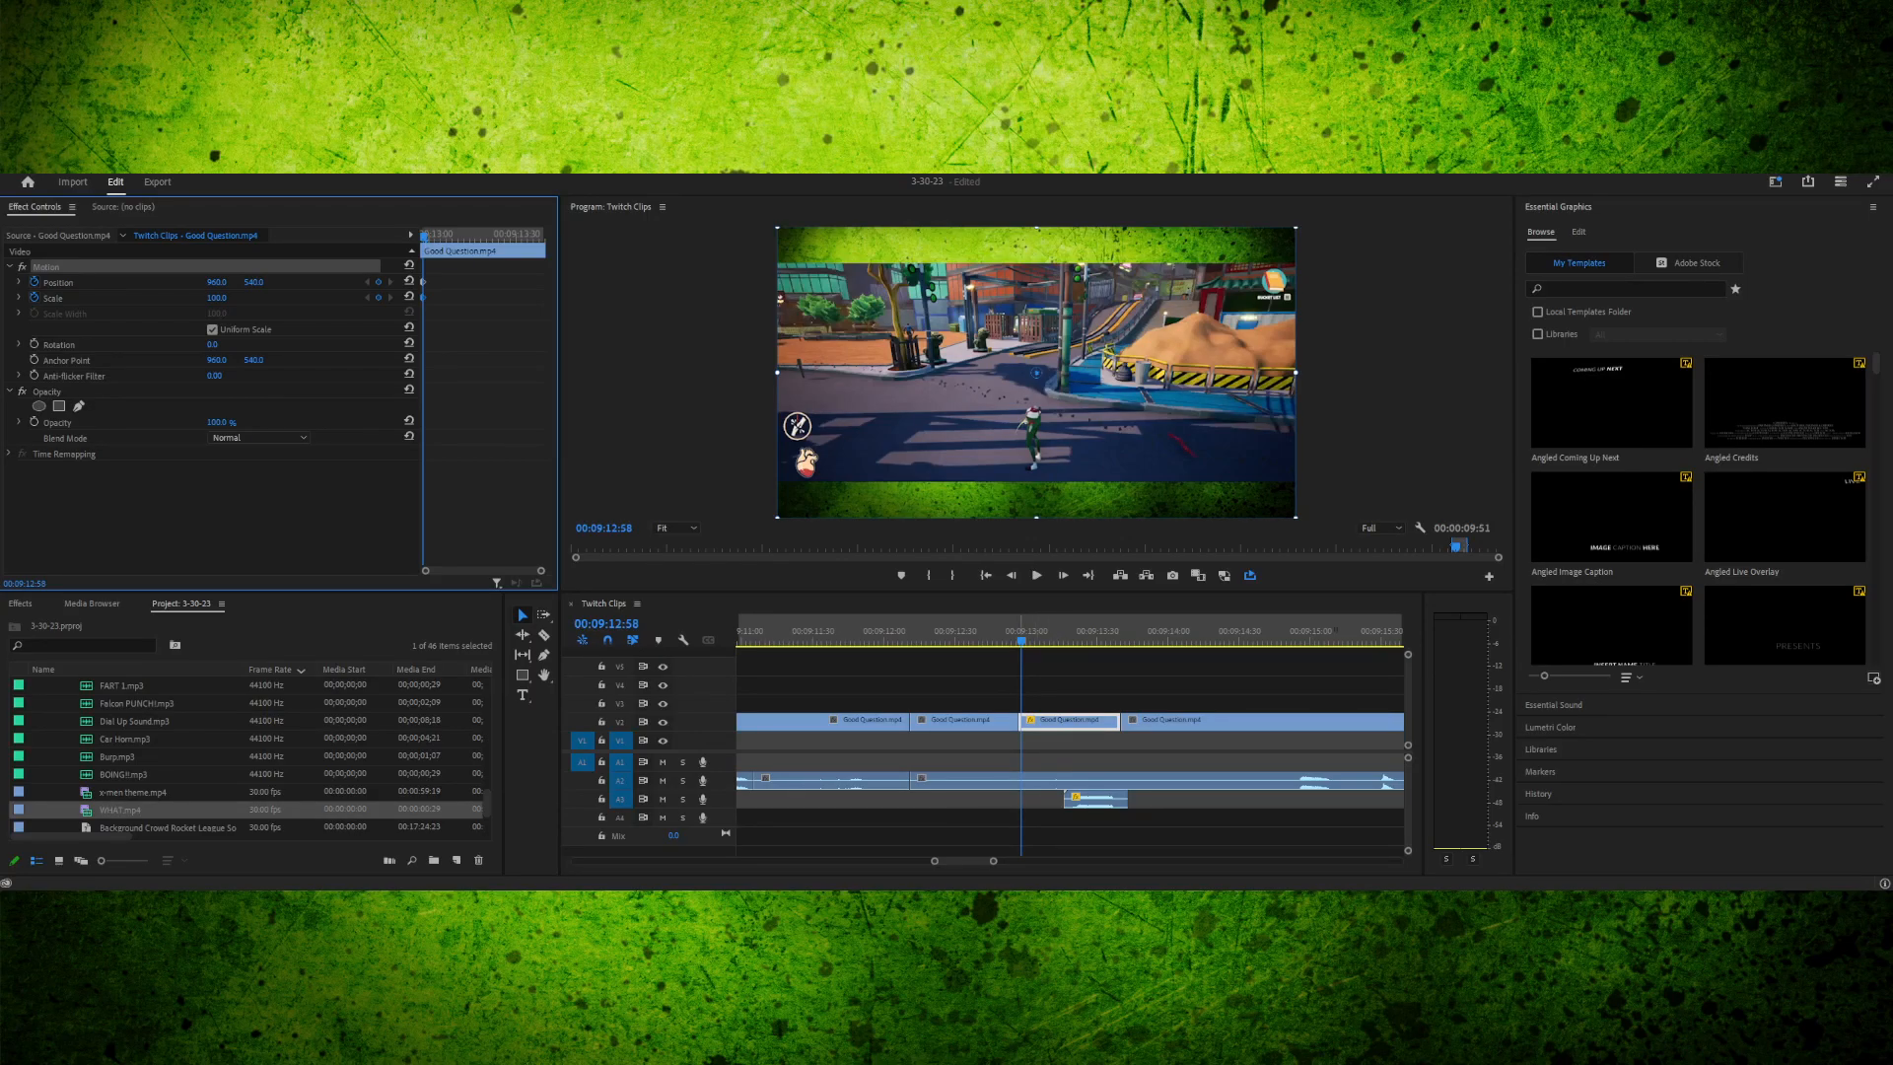
- Keyframe Scale 300 at 00:09:13:09 and reposition the clip to about 995, -128 to frame the character
{"action": "key", "text": "space"}
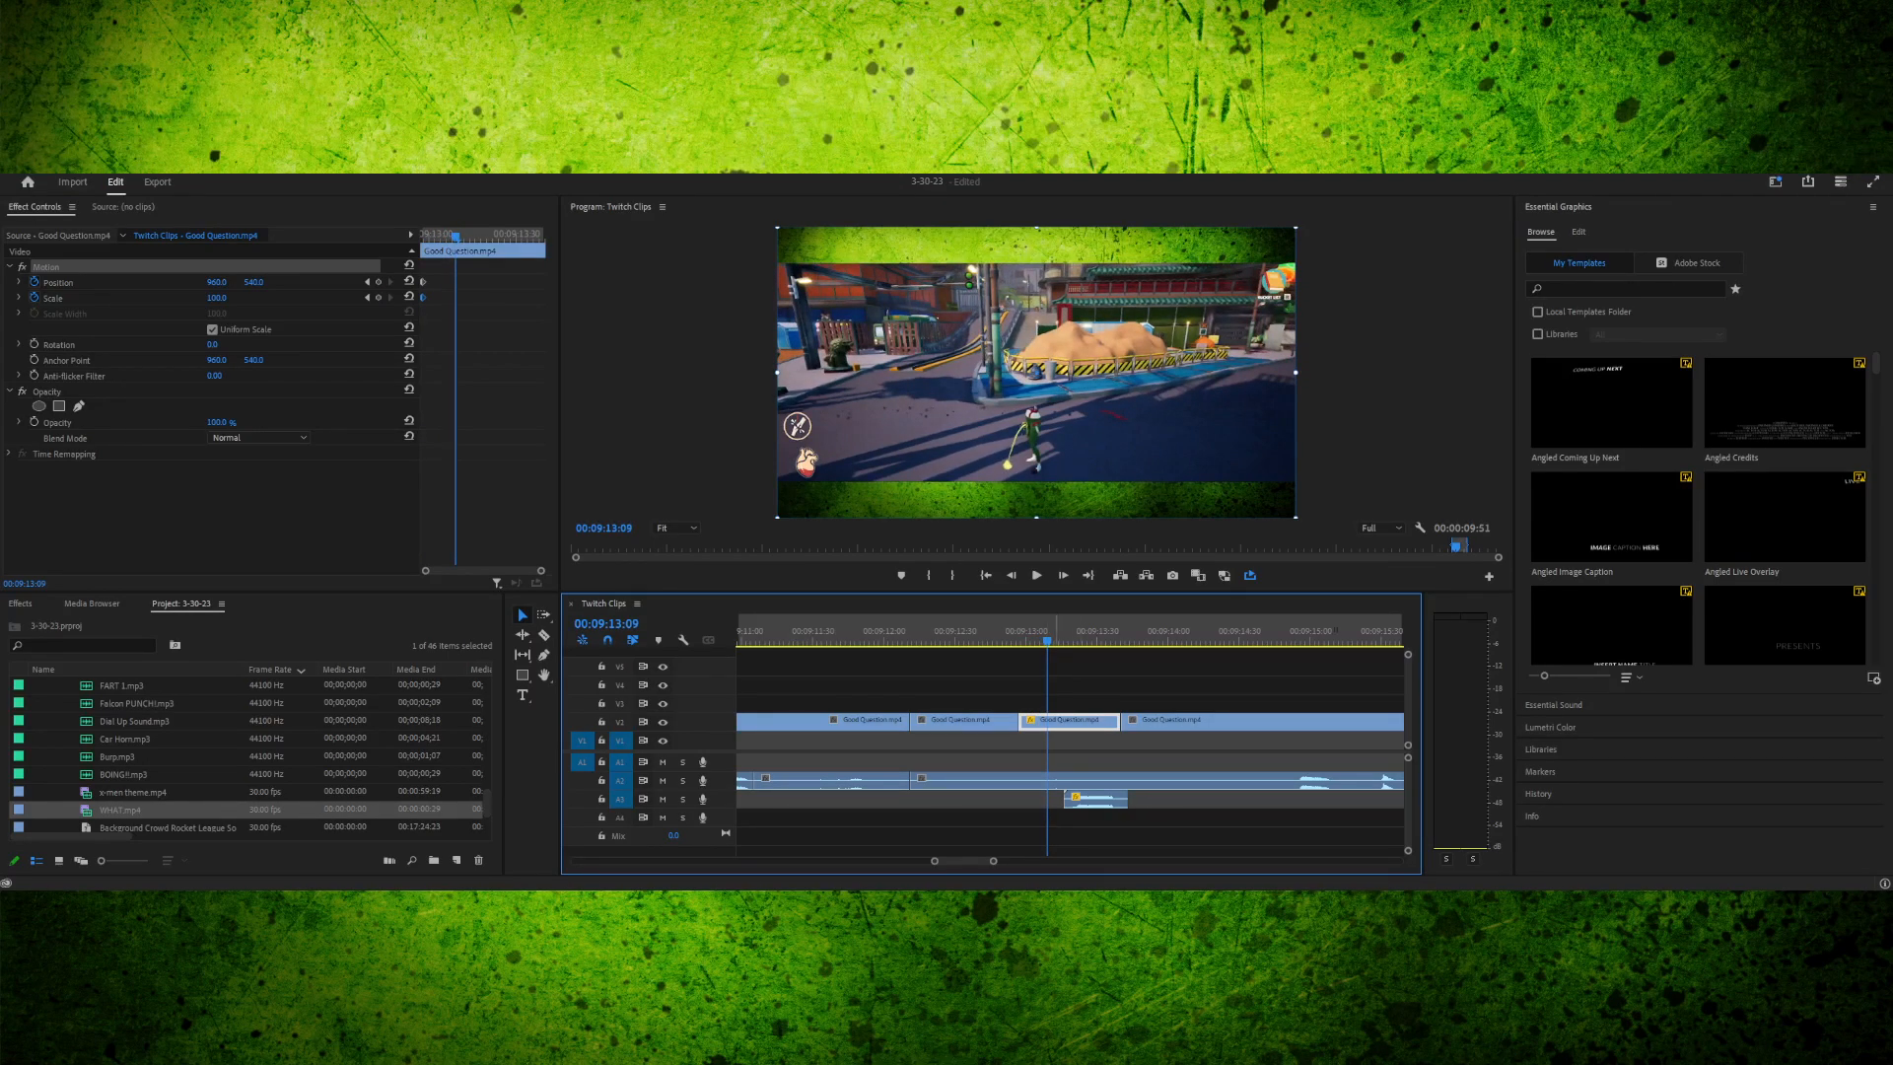
{"action": "left_click", "coordinate": [217, 298]}
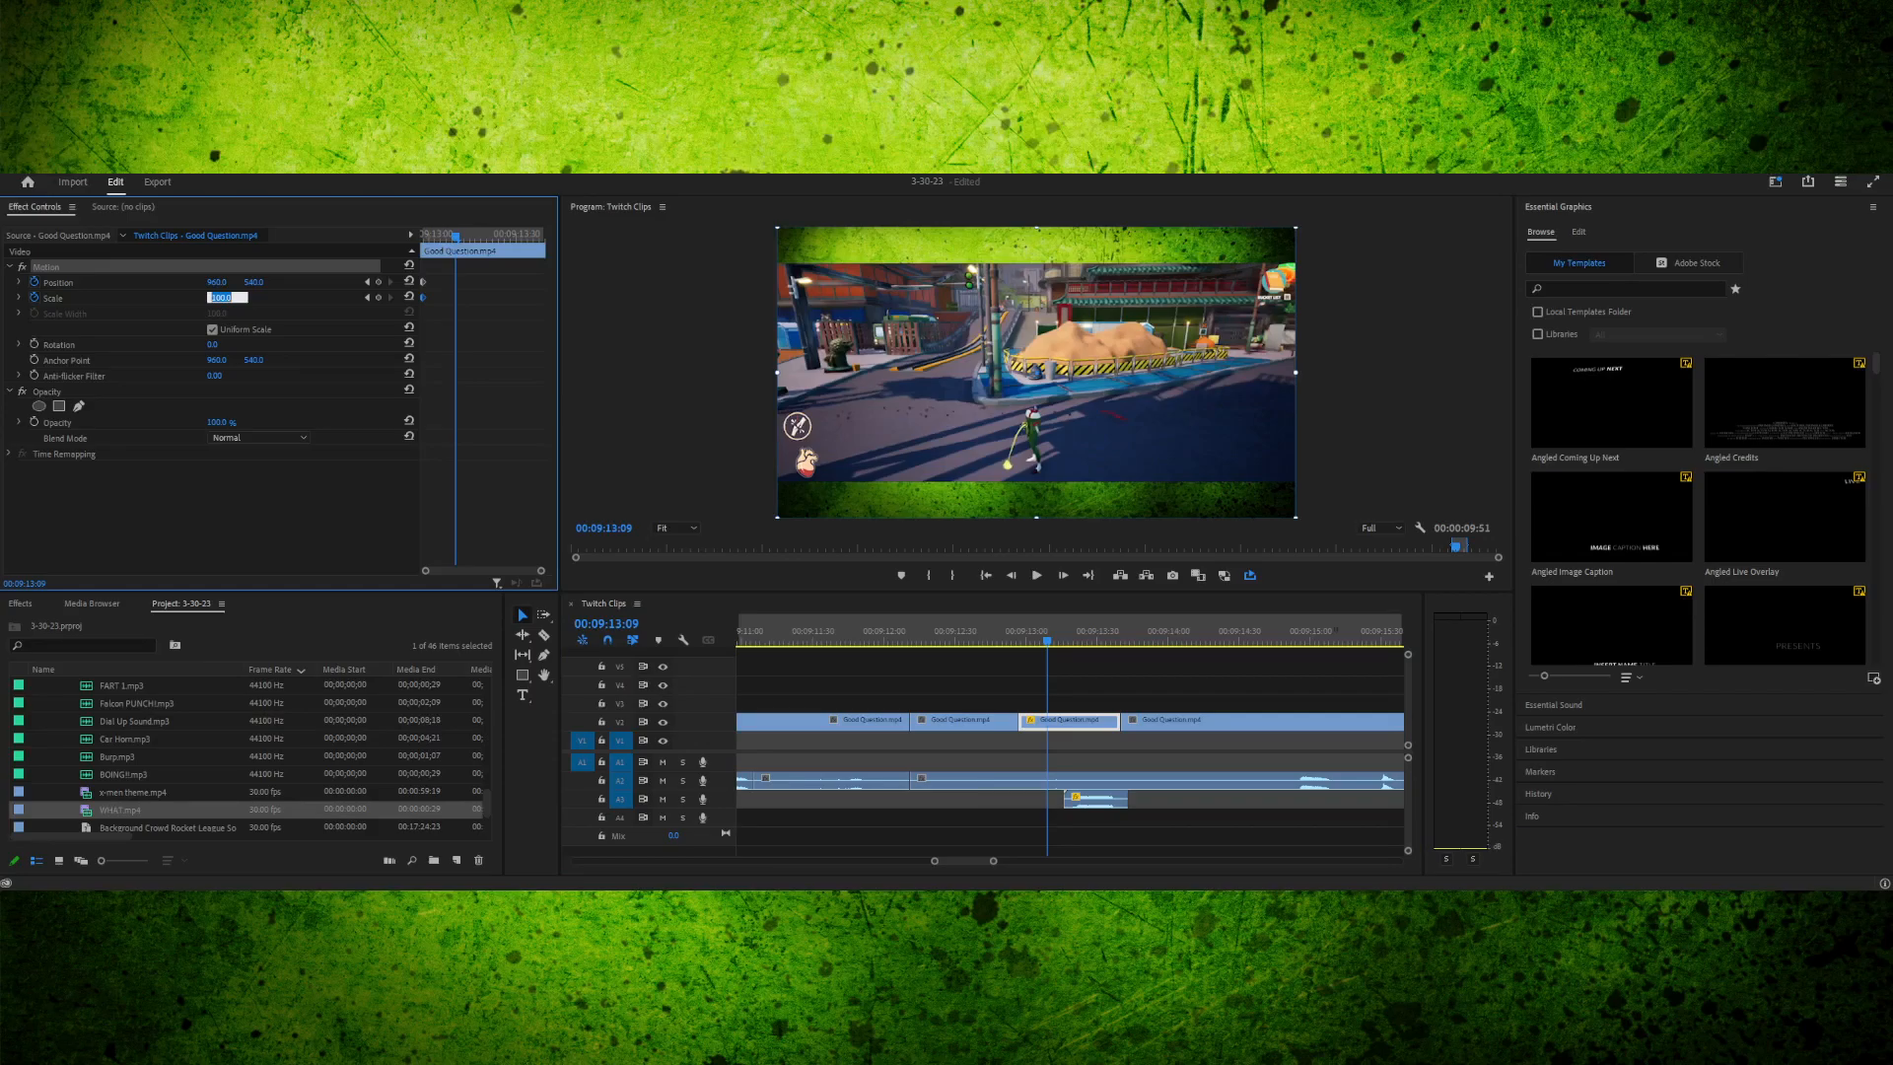
{"action": "type", "text": "300"}
{"action": "key", "text": "Return"}
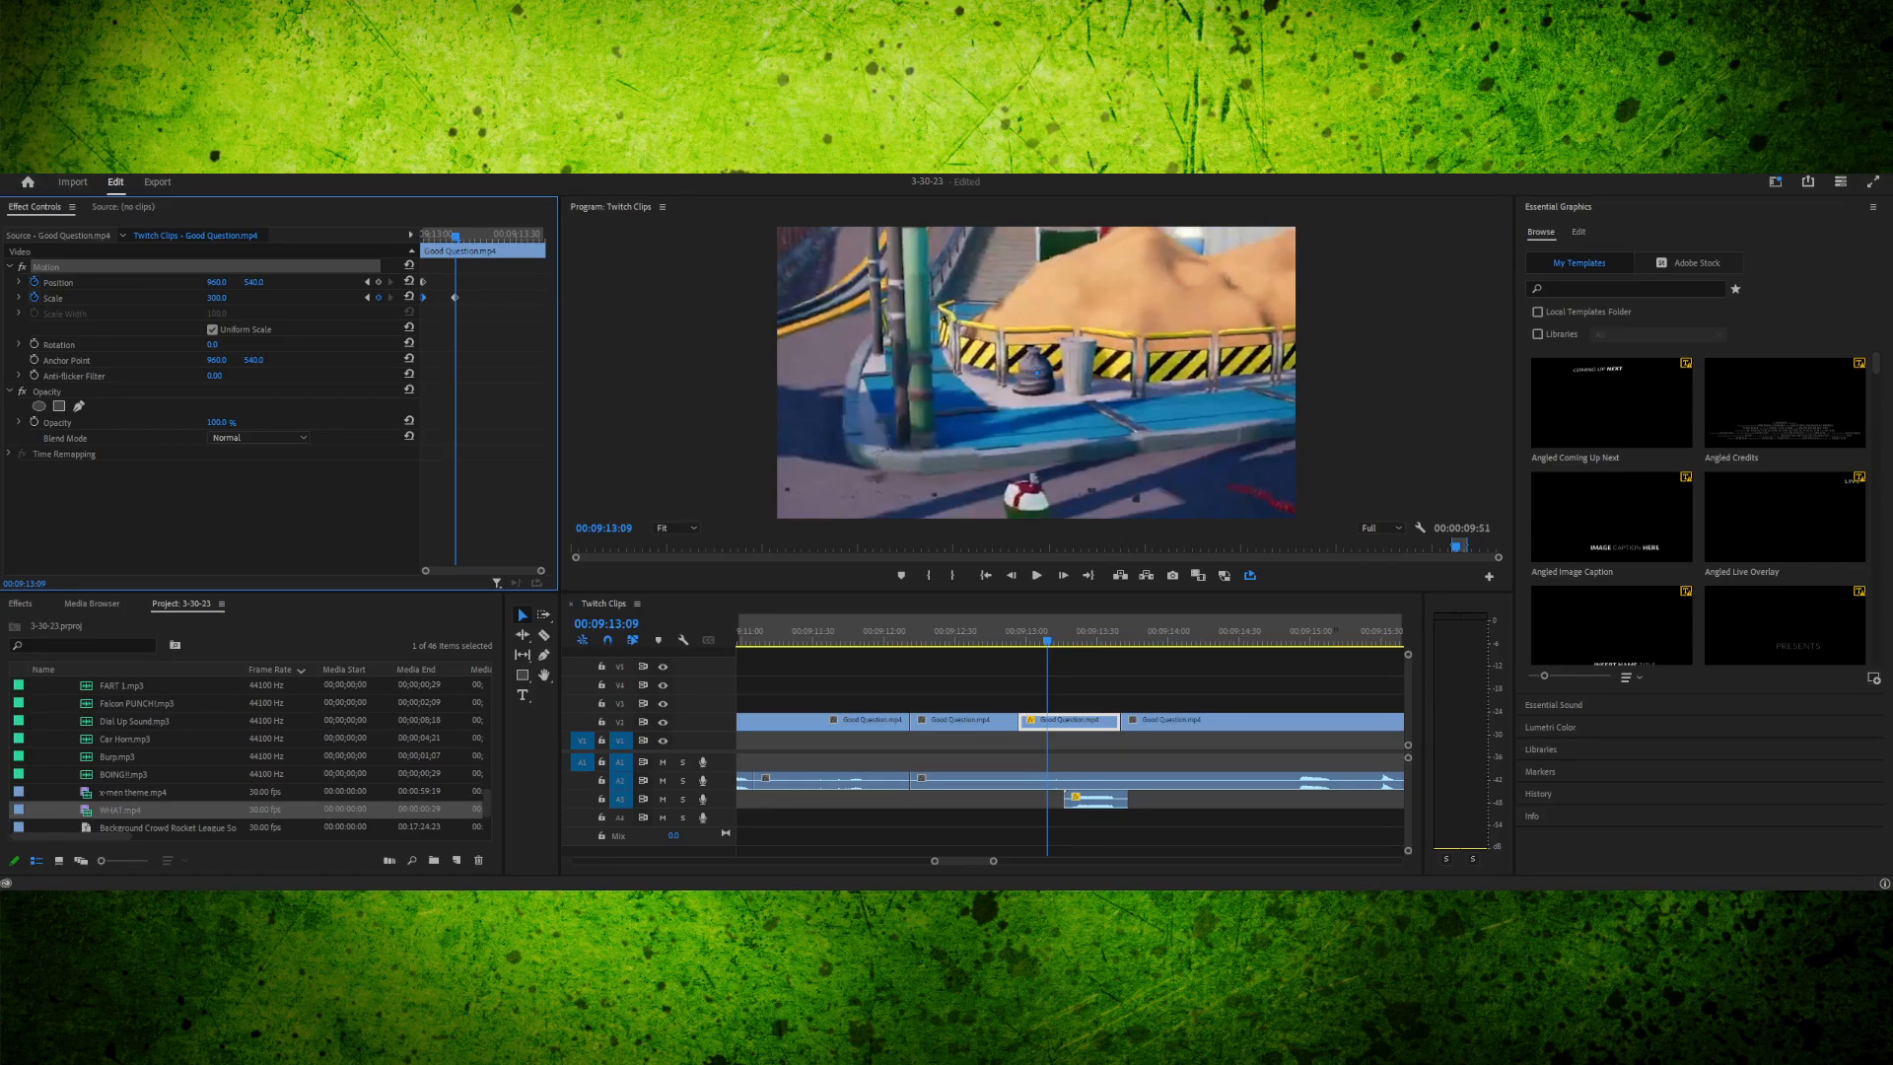
{"action": "left_click", "coordinate": [1035, 373]}
{"action": "left_click_drag", "start_coordinate": [1035, 372], "coordinate": [1045, 191]}
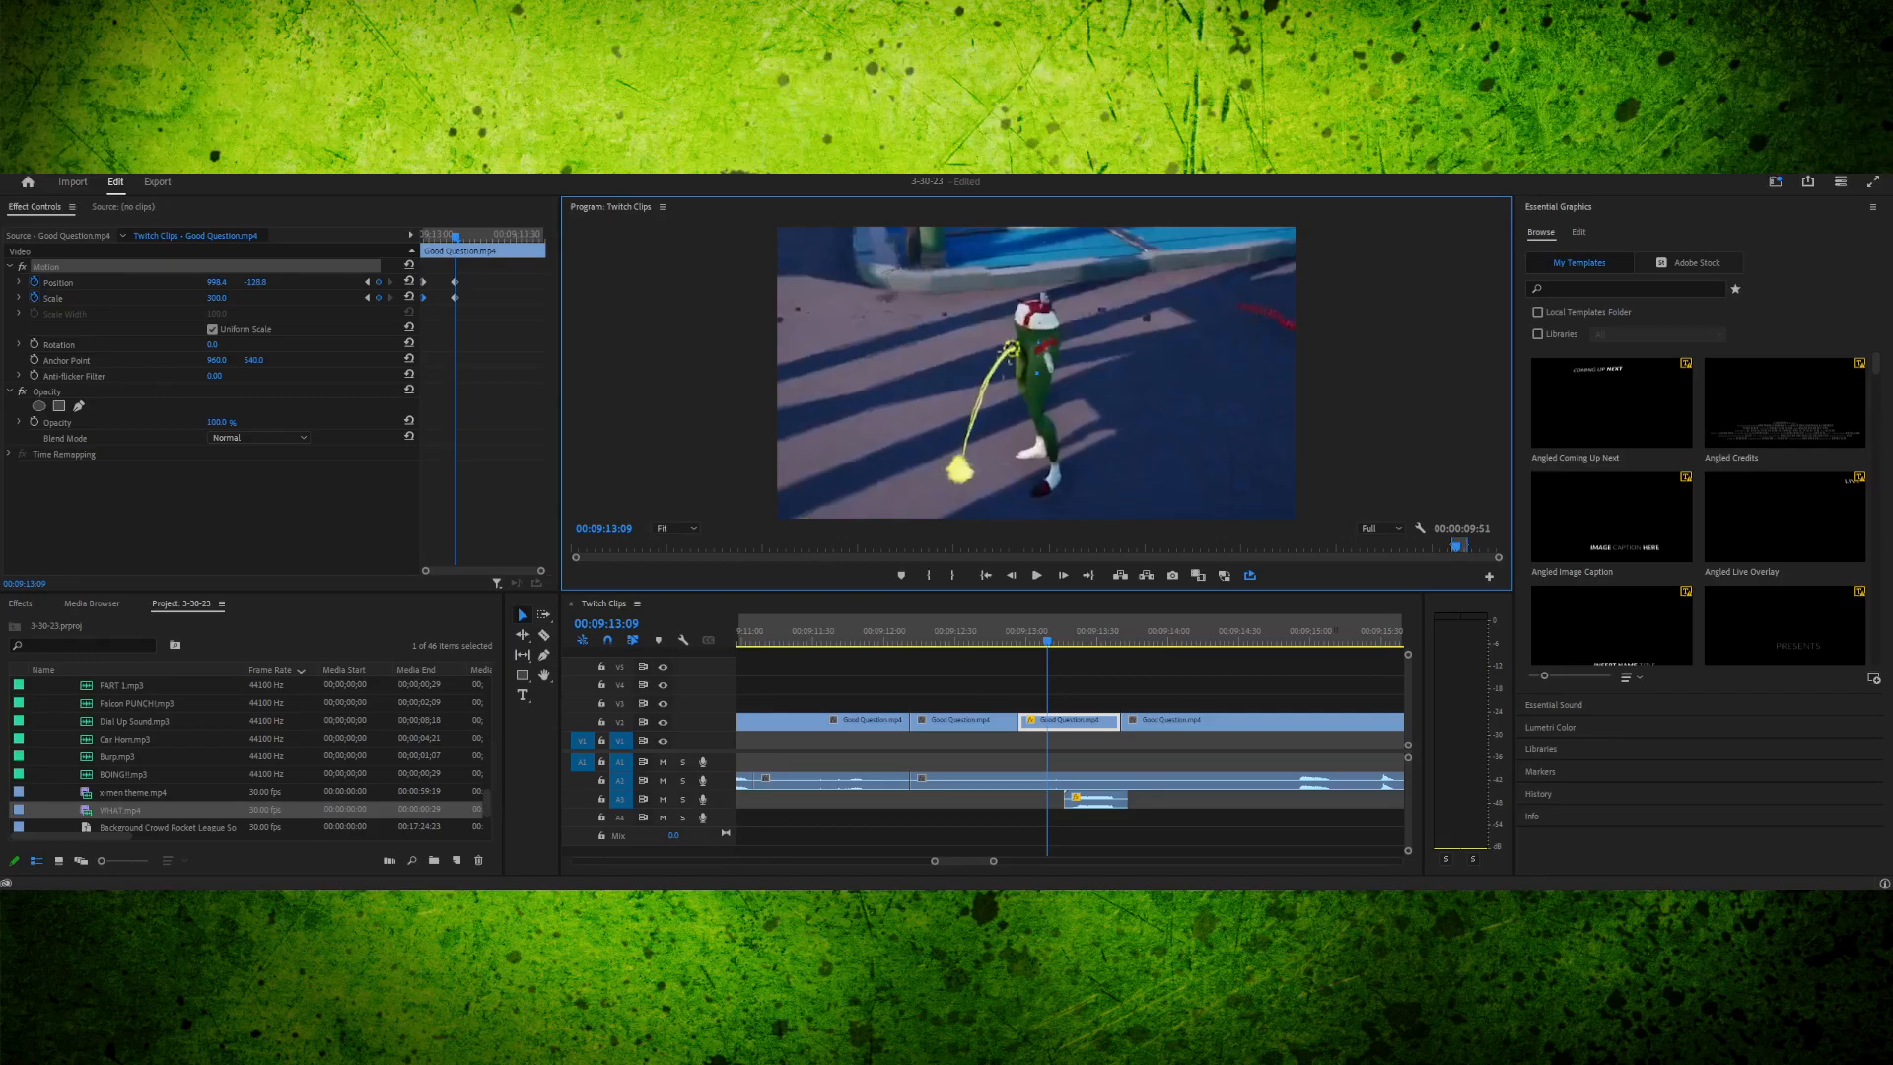
- Raise the Scale at 00:09:13:09 to 350 and shift the clip up to about 1003, -326 to re-centre the character
{"action": "left_click", "coordinate": [217, 298]}
{"action": "type", "text": "3"}
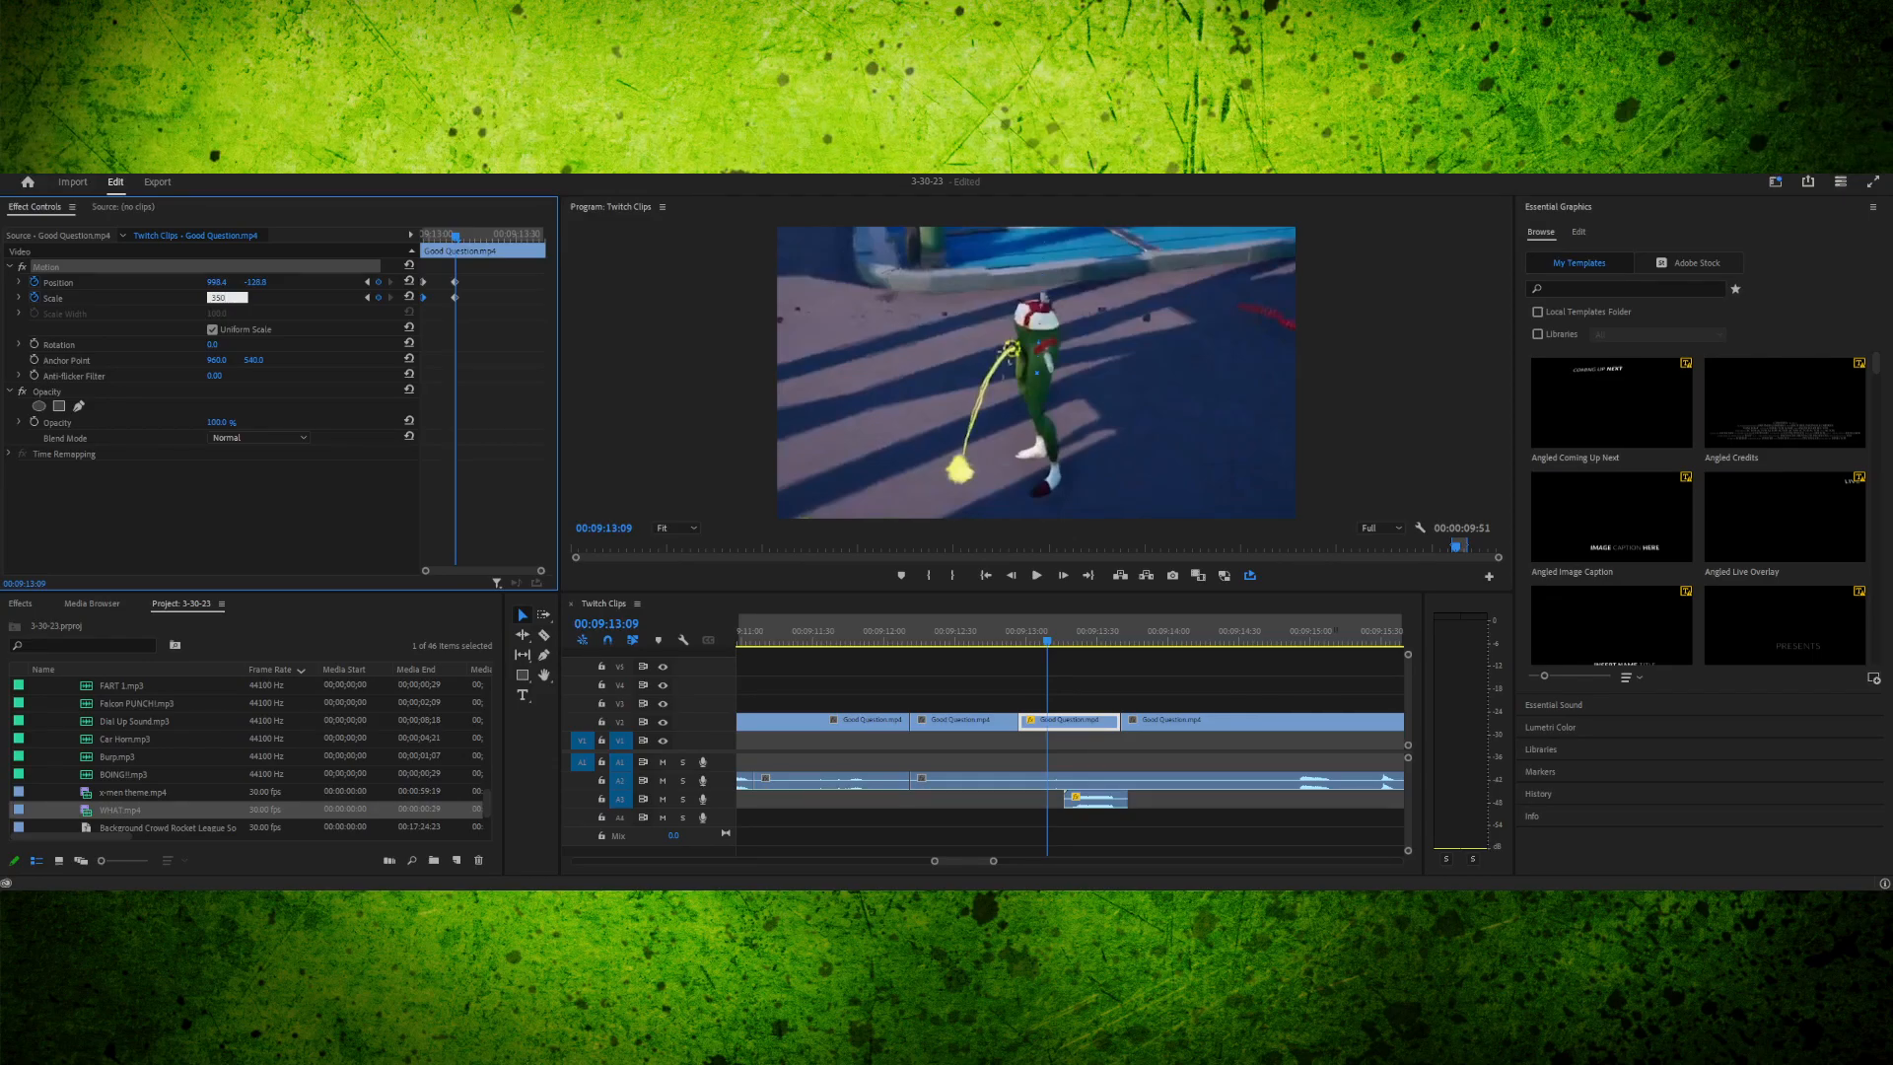
{"action": "type", "text": "50"}
{"action": "key", "text": "Return"}
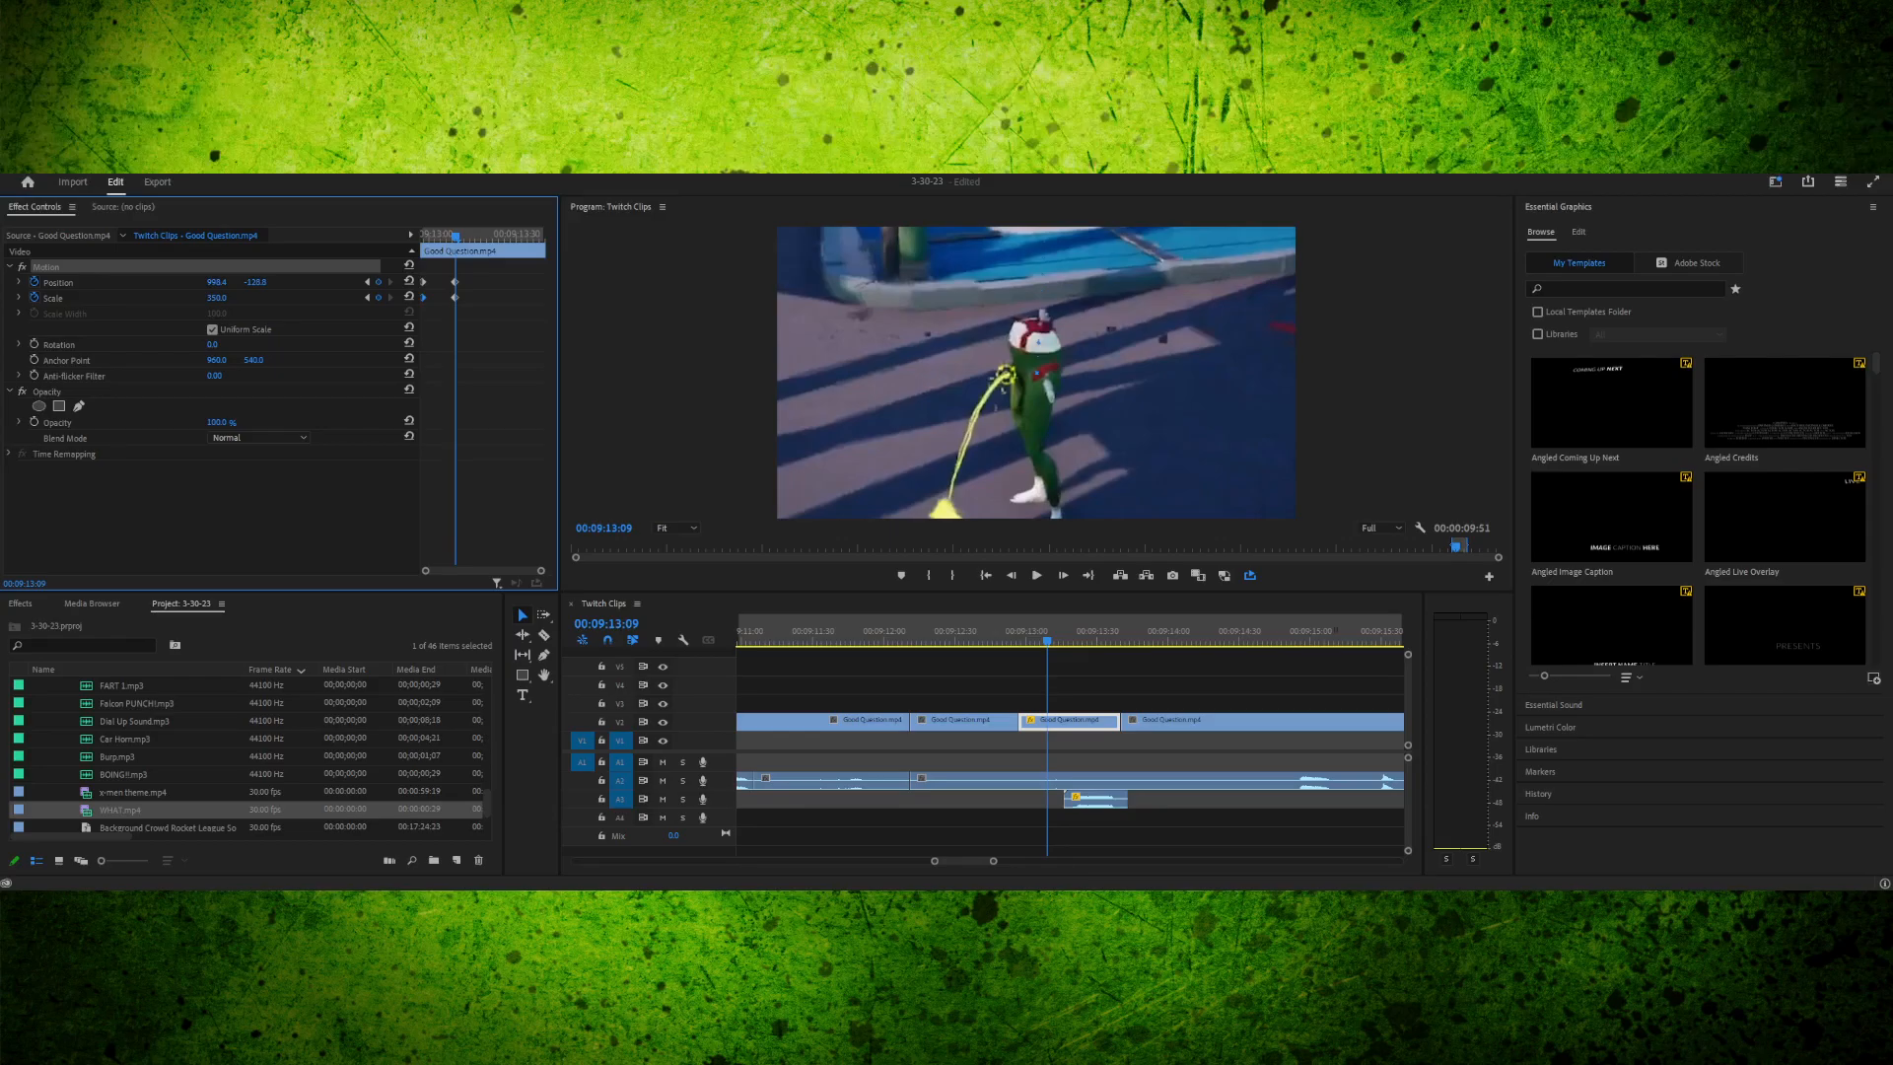
{"action": "left_click", "coordinate": [1035, 373]}
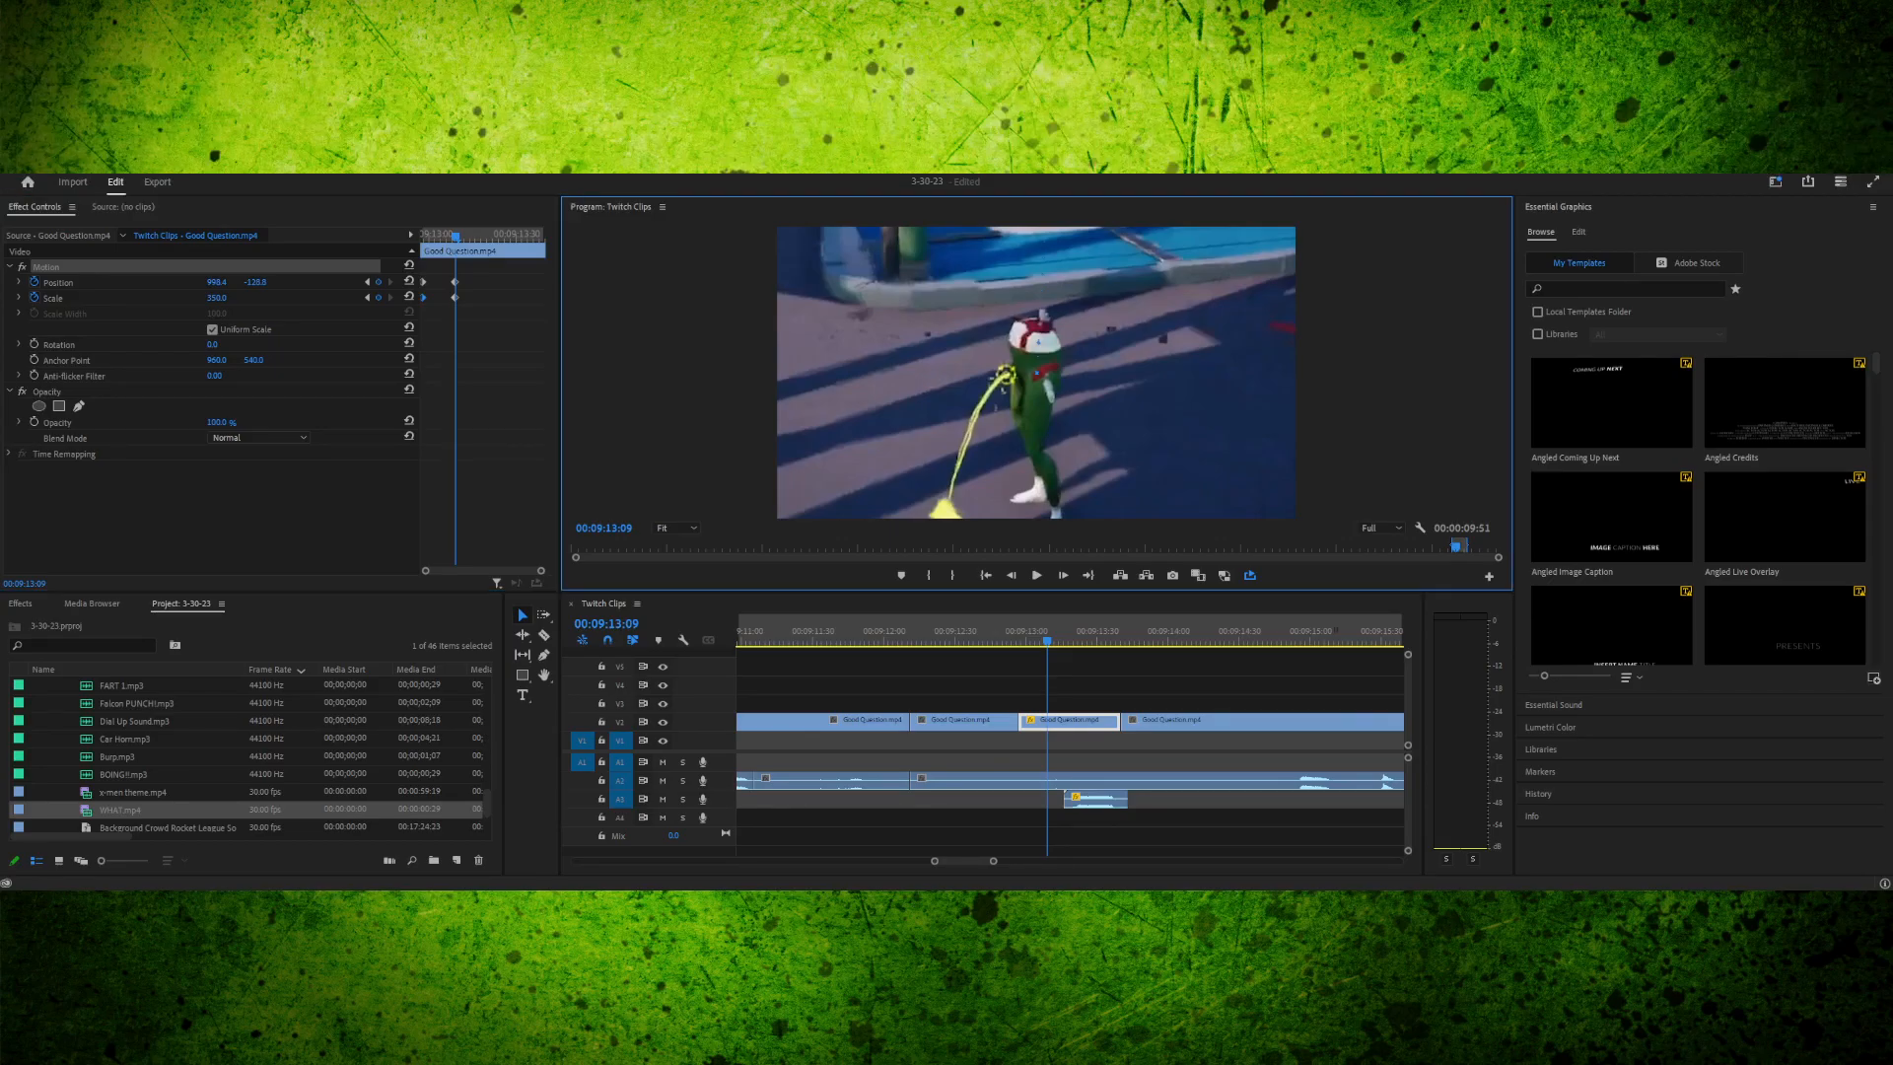
{"action": "left_click_drag", "start_coordinate": [1035, 373], "coordinate": [1037, 319]}
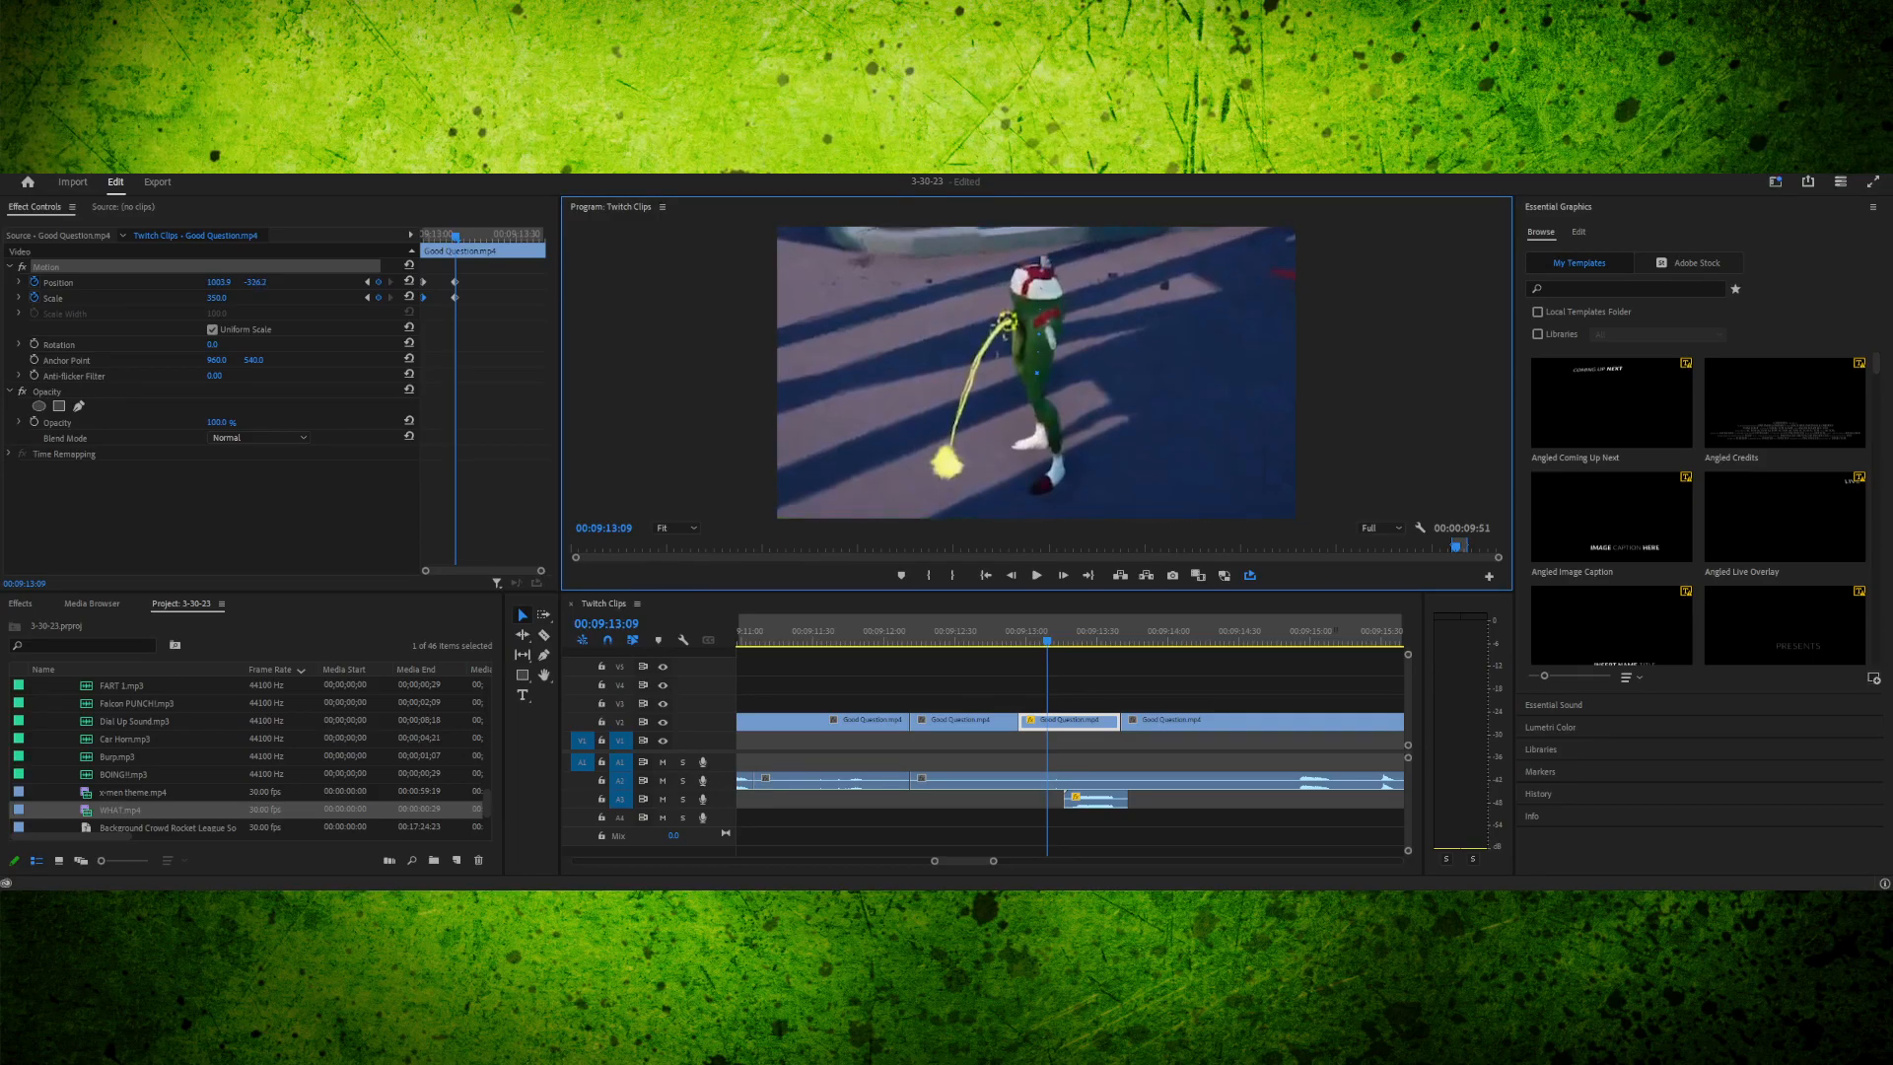
- Play back the zoomed segment and its surroundings several times to check the zoom-in with the WHAT sound
{"action": "left_click_drag", "start_coordinate": [1042, 631], "coordinate": [1014, 631]}
{"action": "key", "text": "space"}
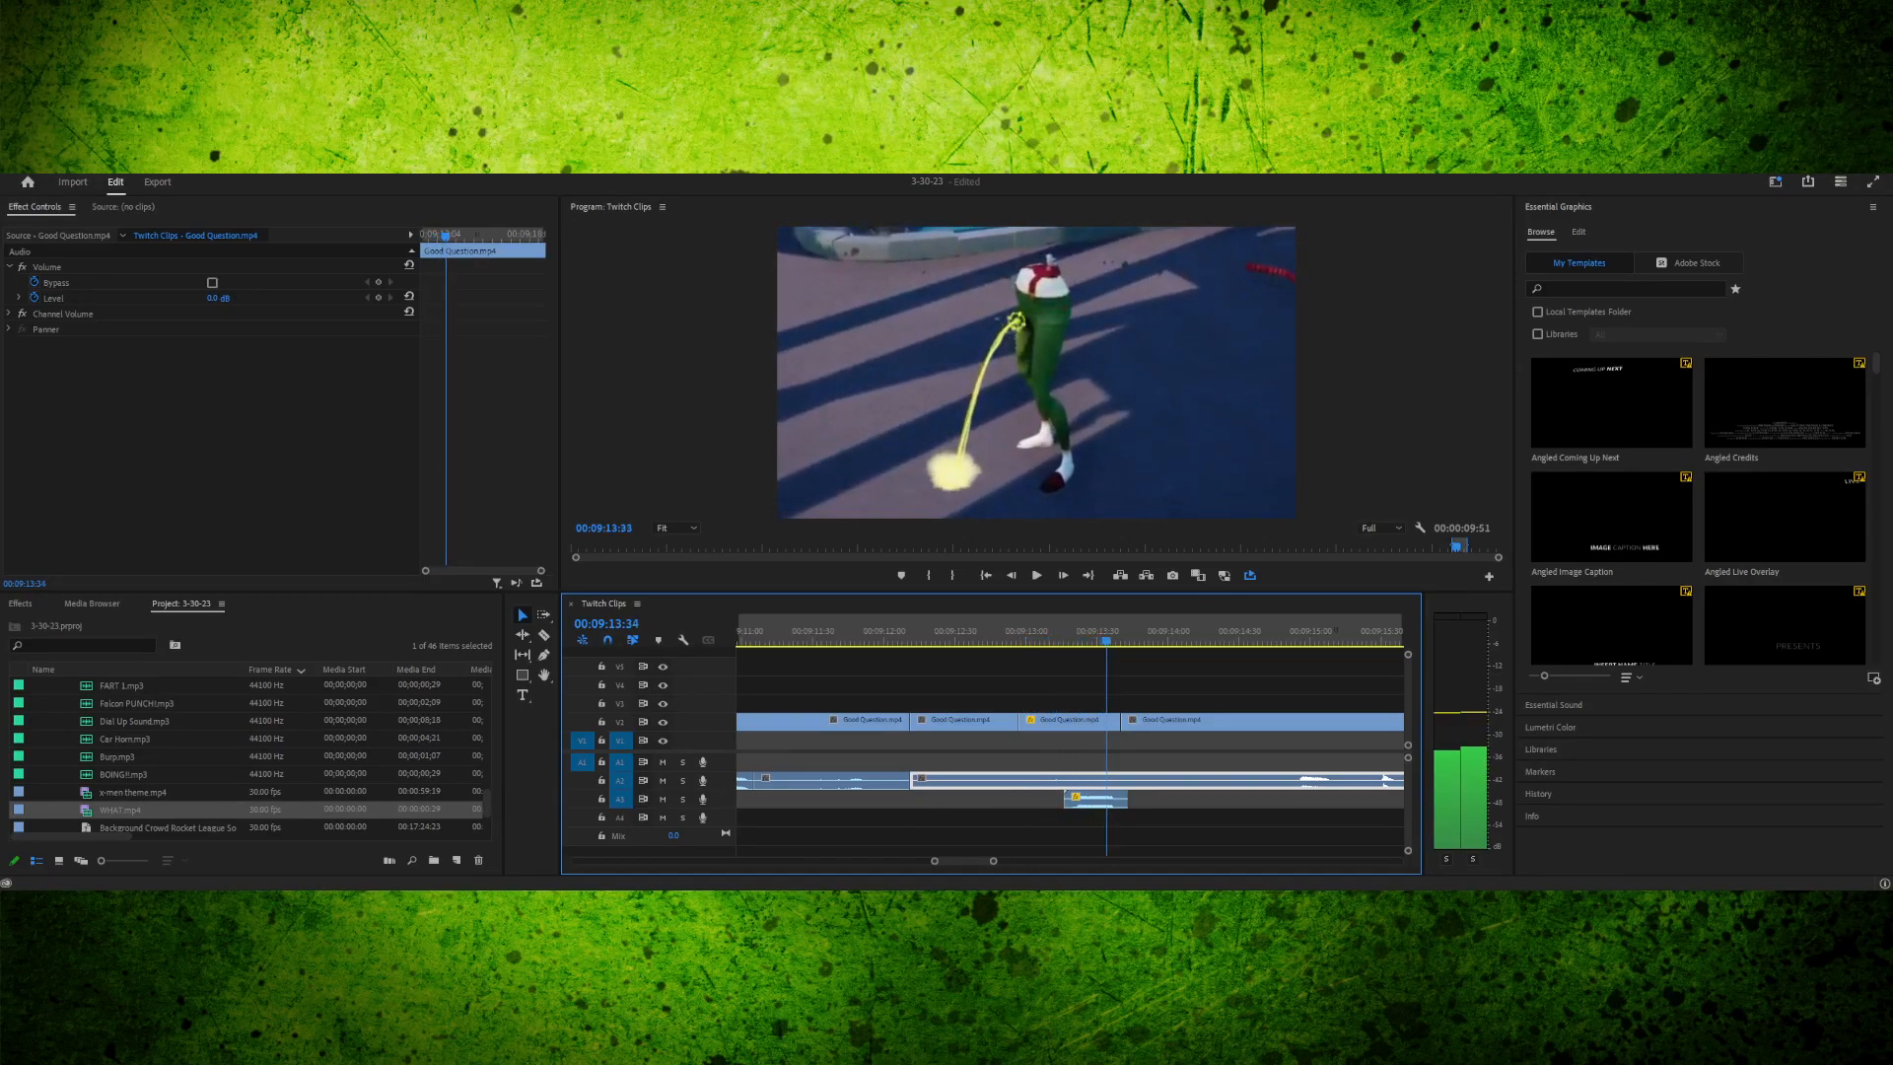
{"action": "left_click_drag", "start_coordinate": [1116, 631], "coordinate": [987, 631]}
{"action": "key", "text": "space"}
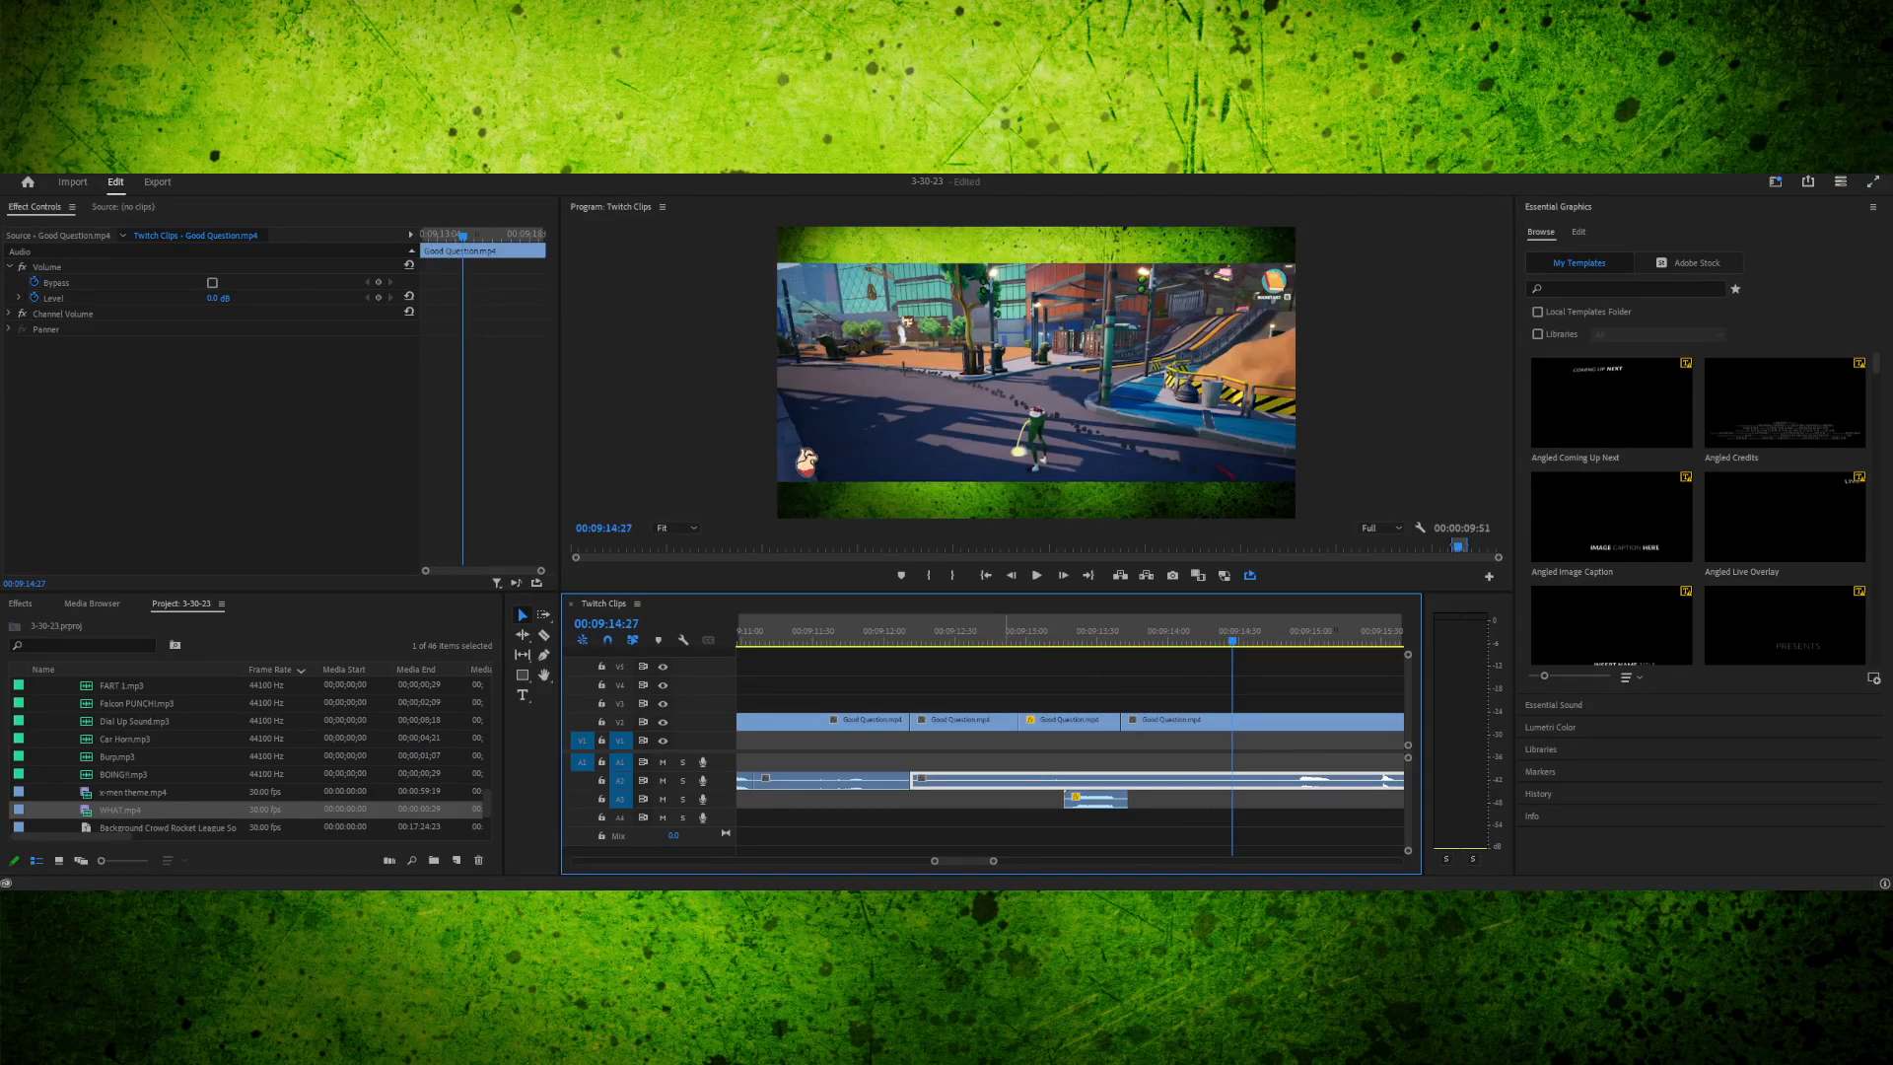
{"action": "left_click_drag", "start_coordinate": [993, 860], "coordinate": [1039, 860]}
{"action": "key", "text": "Return"}
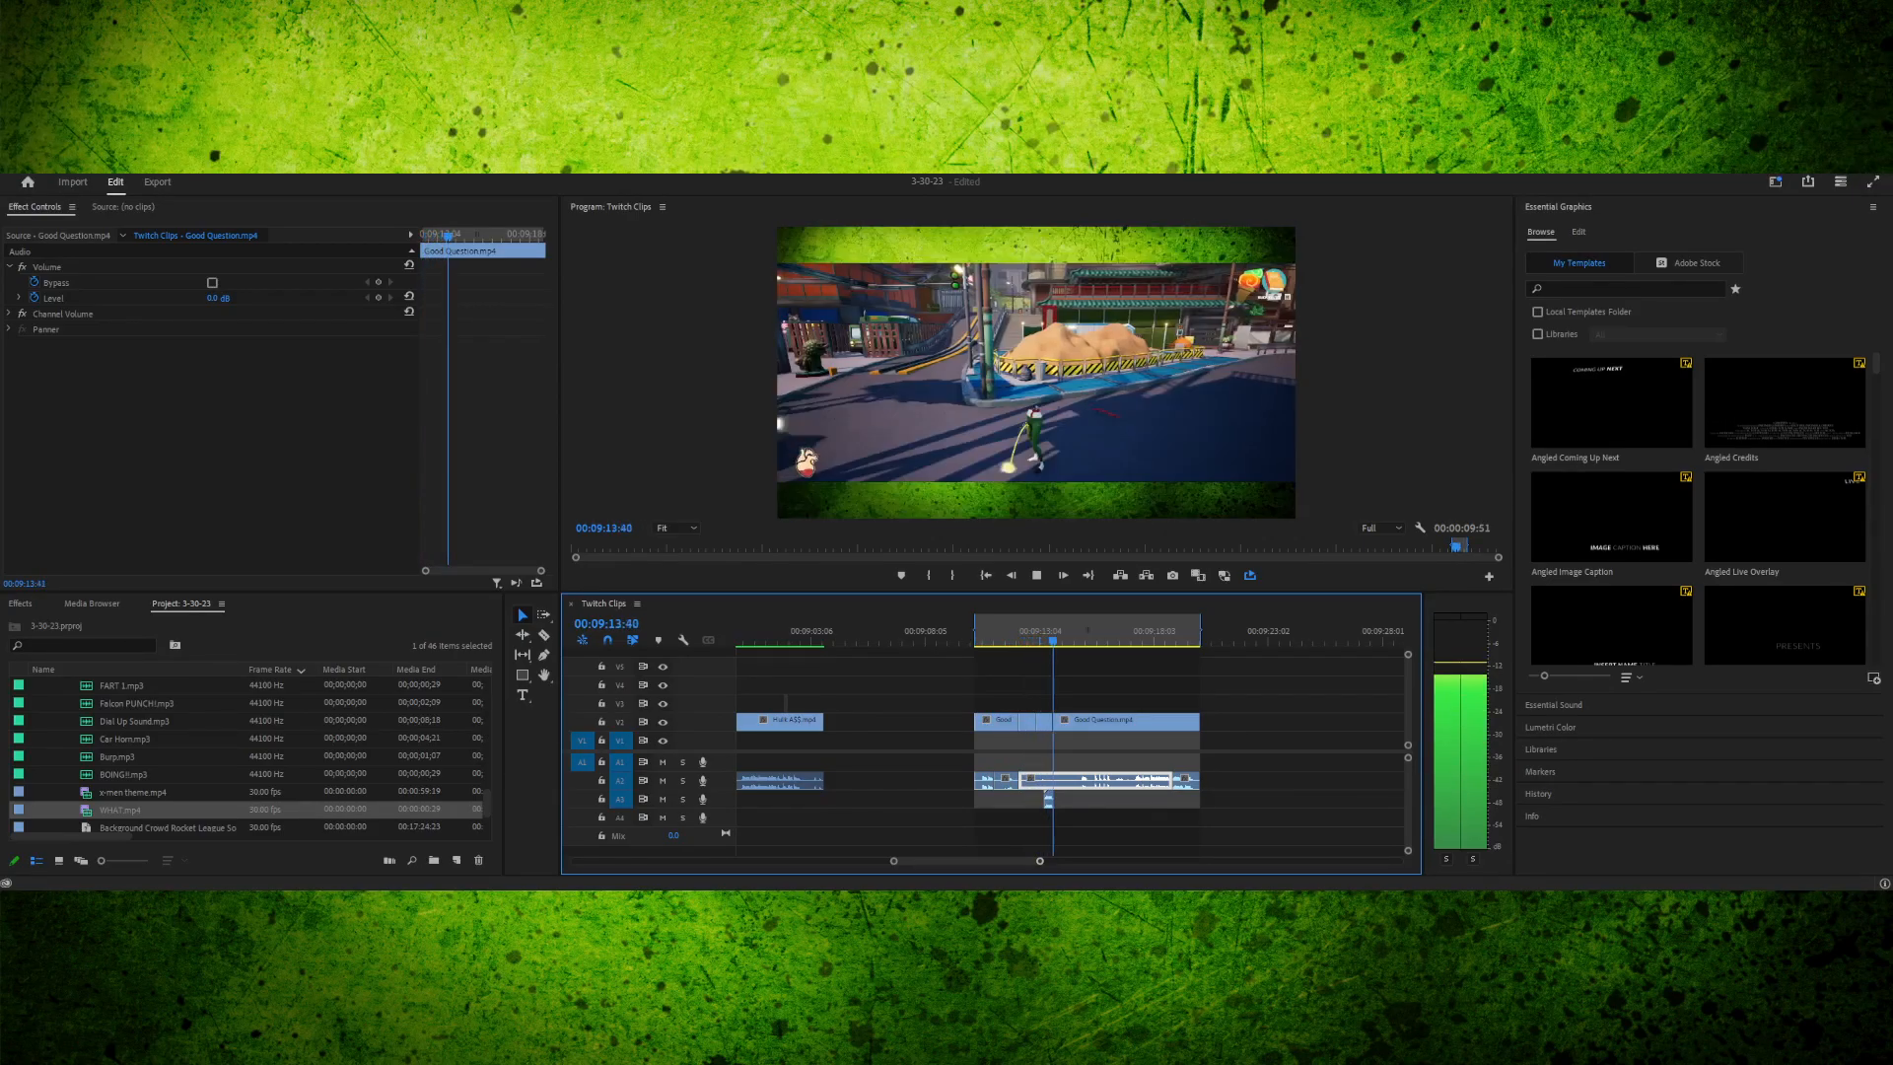
{"action": "key", "text": "space"}
{"action": "left_click_drag", "start_coordinate": [1045, 634], "coordinate": [1024, 634]}
{"action": "left_click", "coordinate": [1043, 634]}
{"action": "key", "text": "space"}
{"action": "left_click", "coordinate": [1049, 634]}
{"action": "key", "text": "space"}
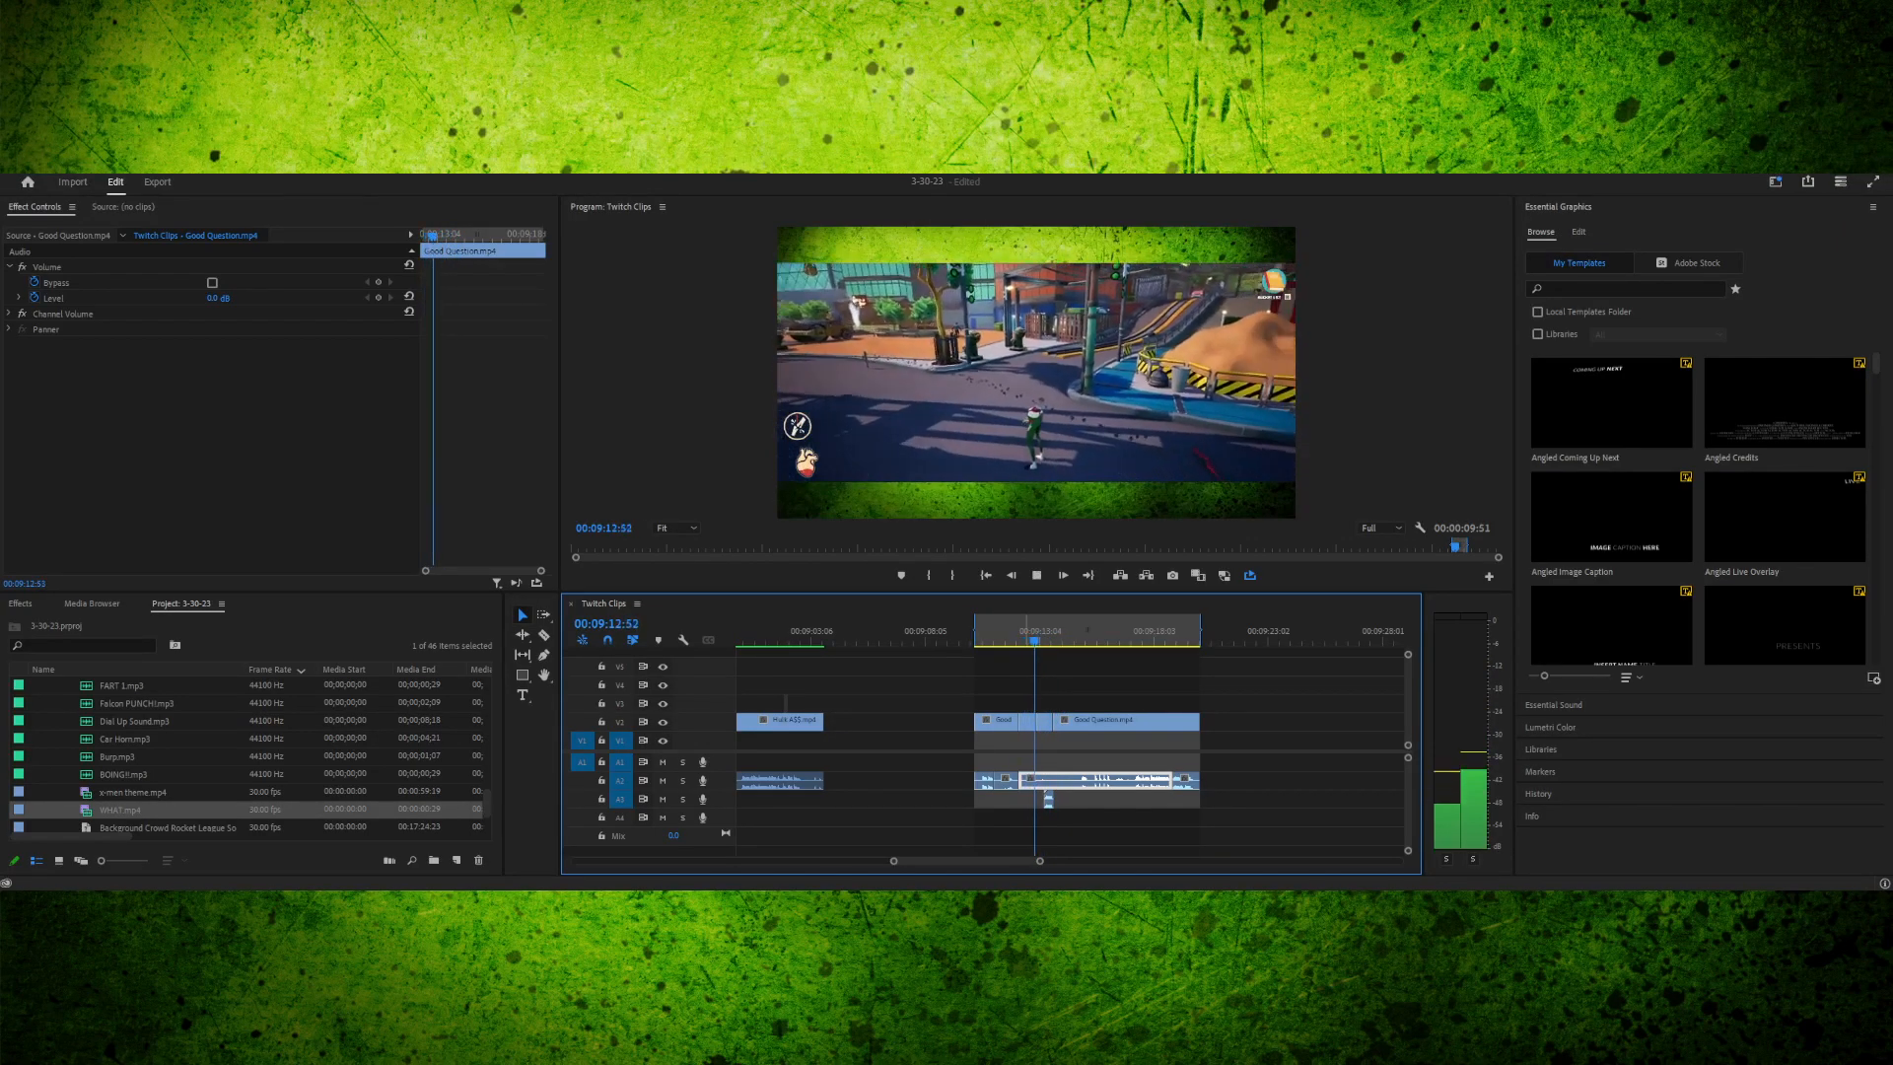
{"action": "key", "text": "space"}
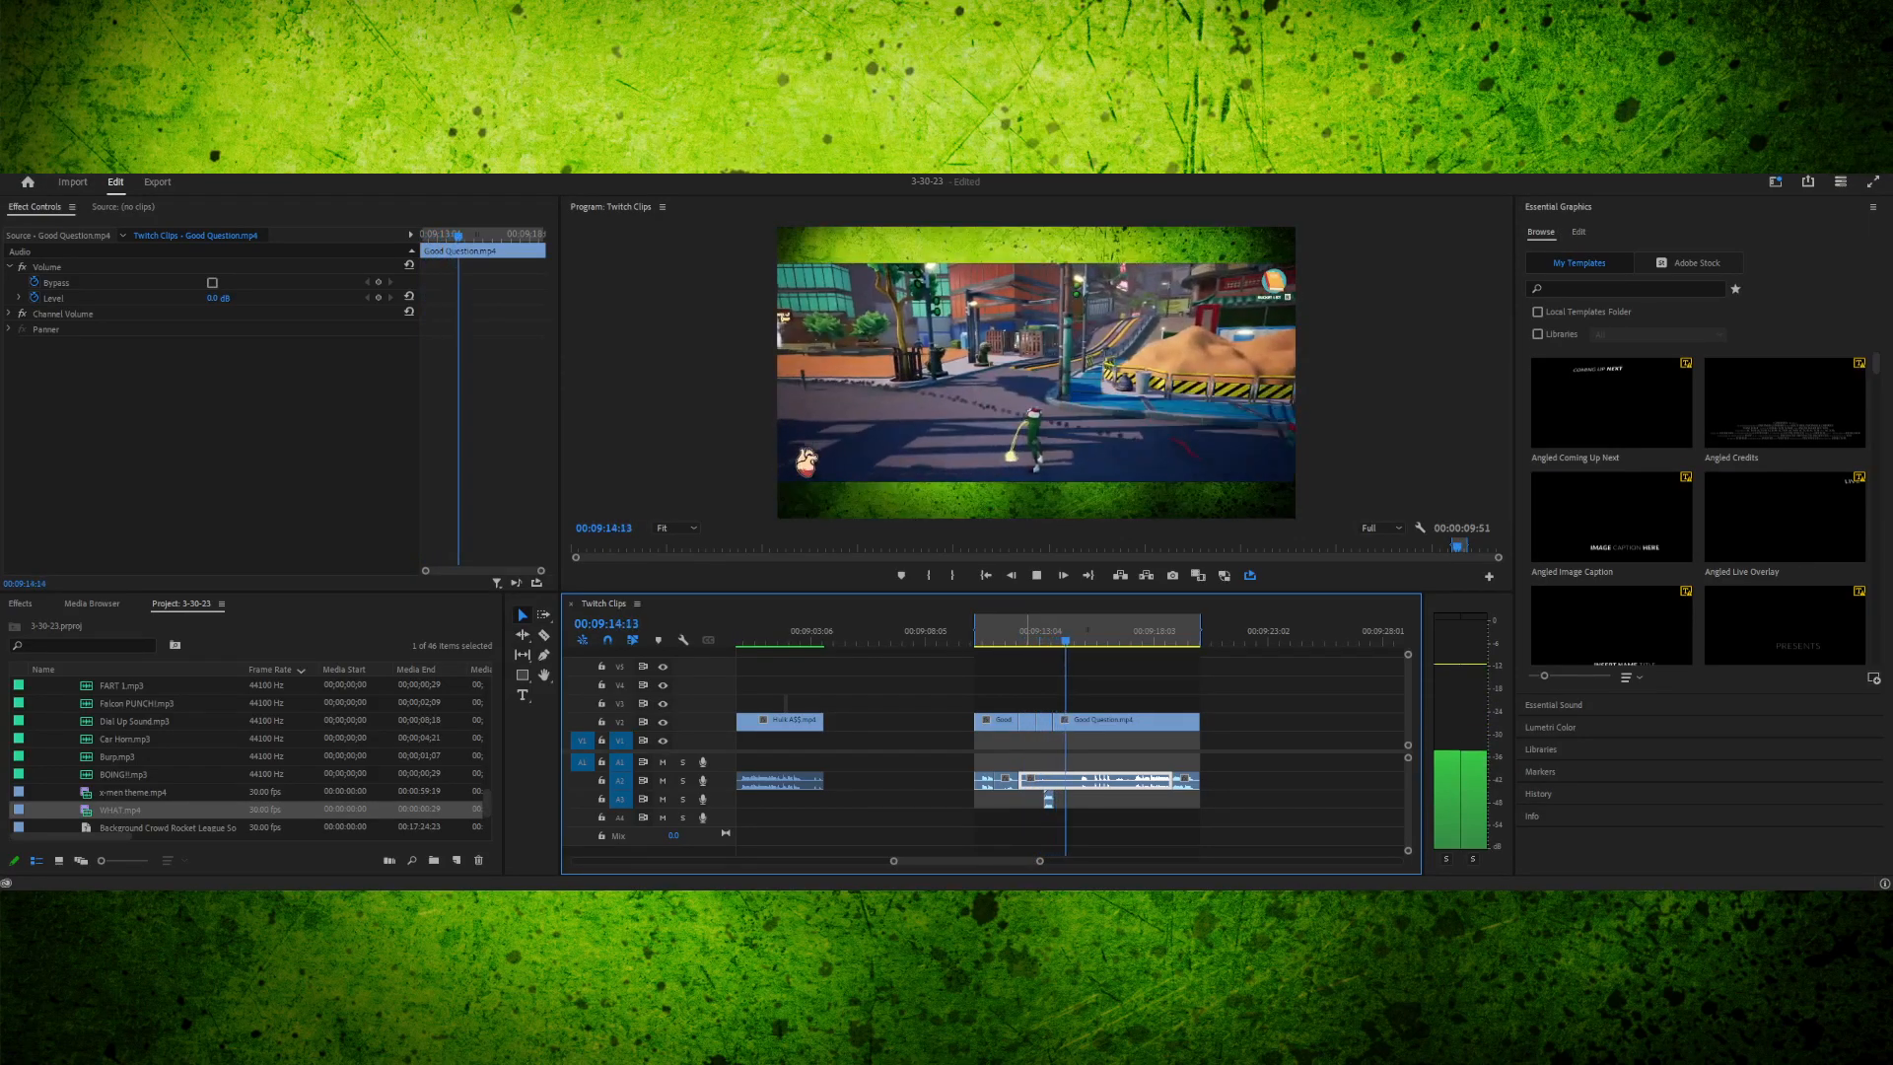
{"action": "key", "text": "space"}
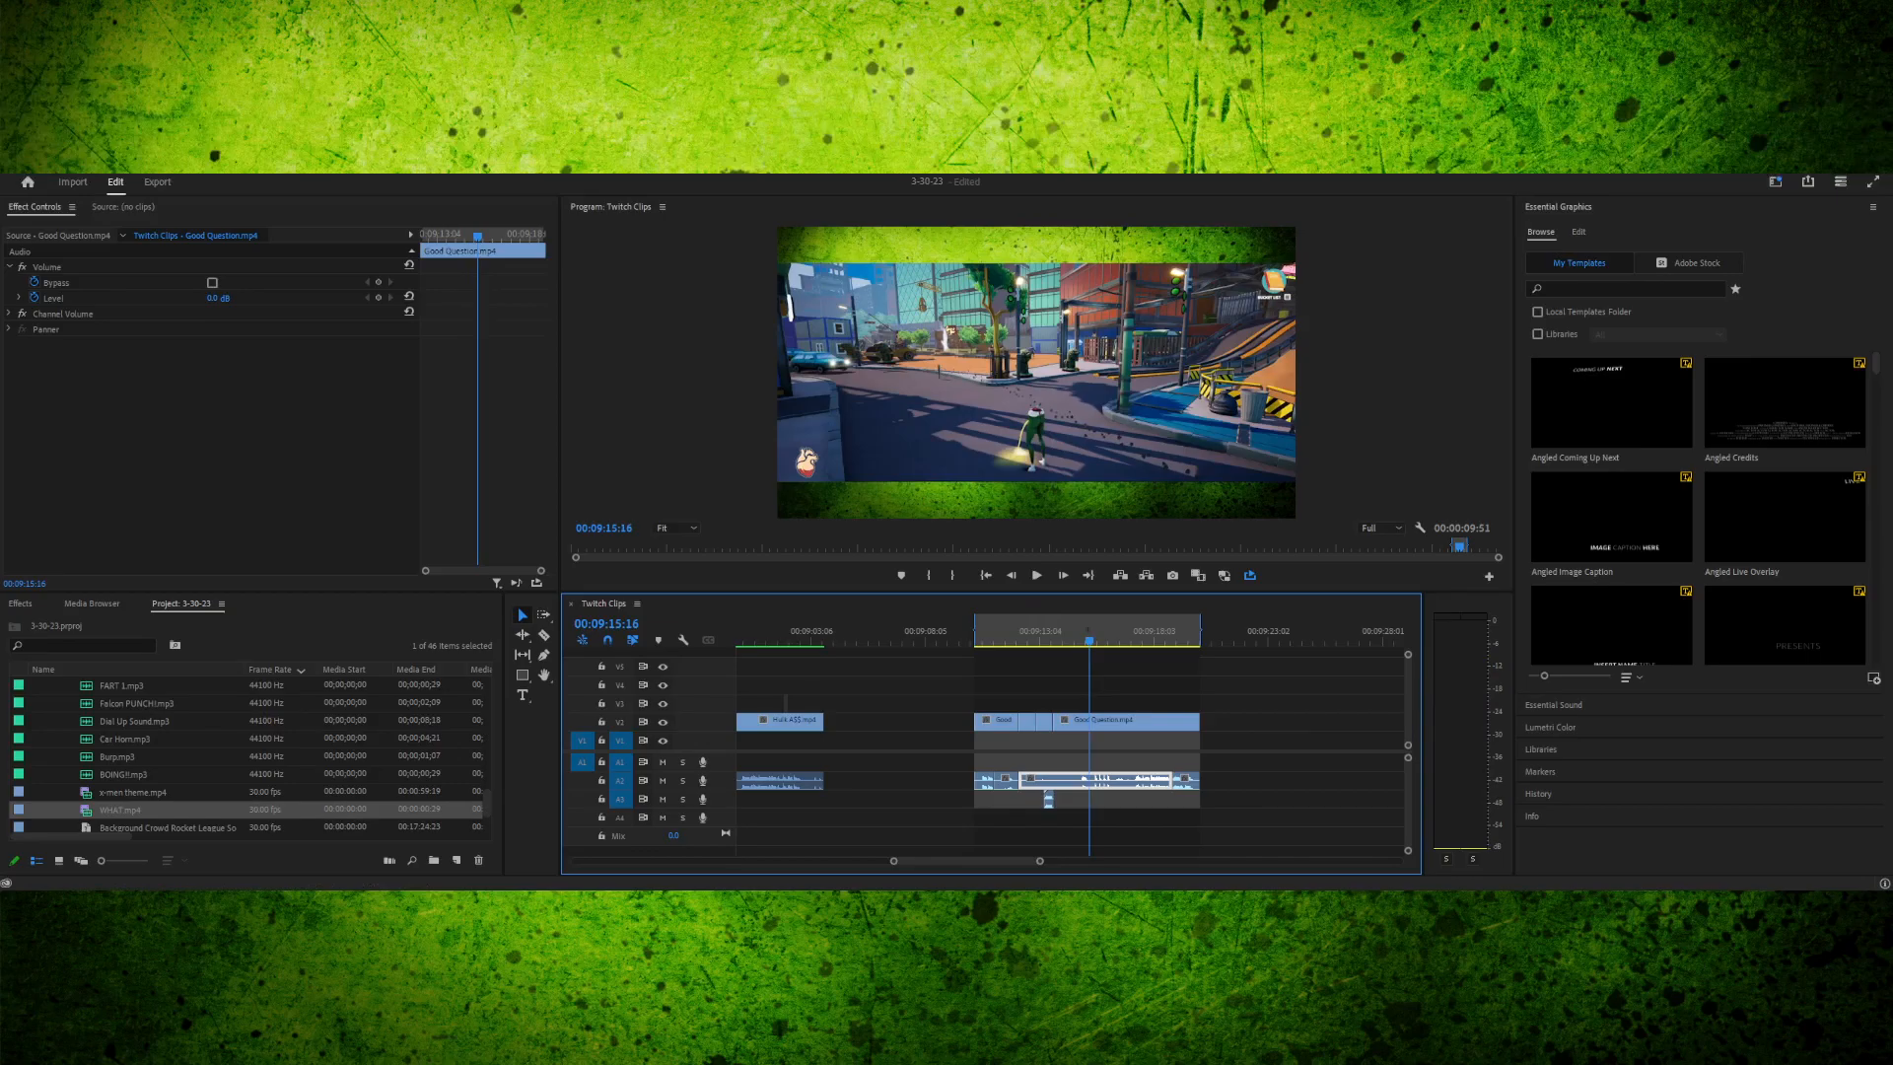
- Replay the passage leading into the zoomed segment to check the timing of the WHAT sound
{"action": "key", "text": "equal"}
{"action": "key", "text": "equal"}
{"action": "key", "text": "equal"}
{"action": "key", "text": "equal"}
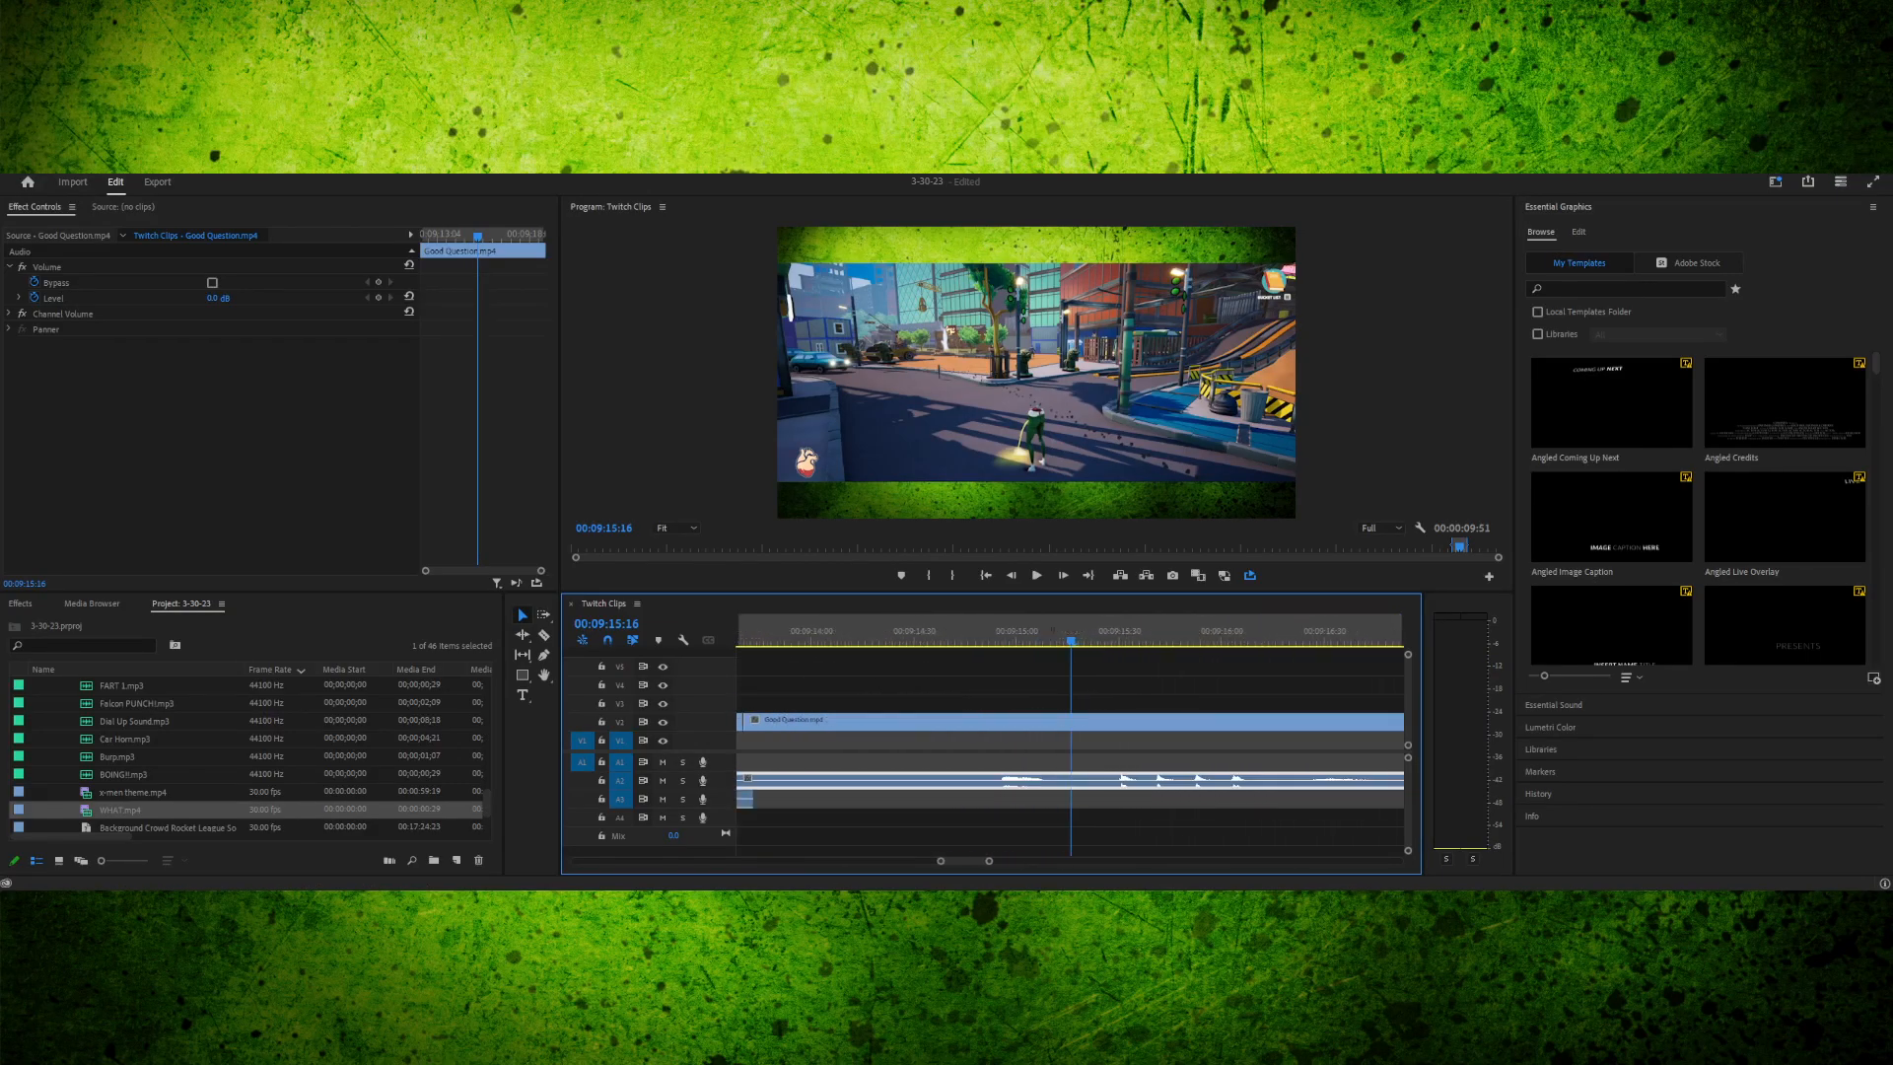
{"action": "scroll", "coordinate": [1070, 734], "scroll_direction": "up", "scroll_amount": 2}
{"action": "scroll", "coordinate": [1070, 734], "scroll_direction": "down", "scroll_amount": 4}
{"action": "scroll", "coordinate": [1071, 735], "scroll_direction": "up", "scroll_amount": 4}
{"action": "left_click", "coordinate": [1012, 632]}
{"action": "key", "text": "space"}
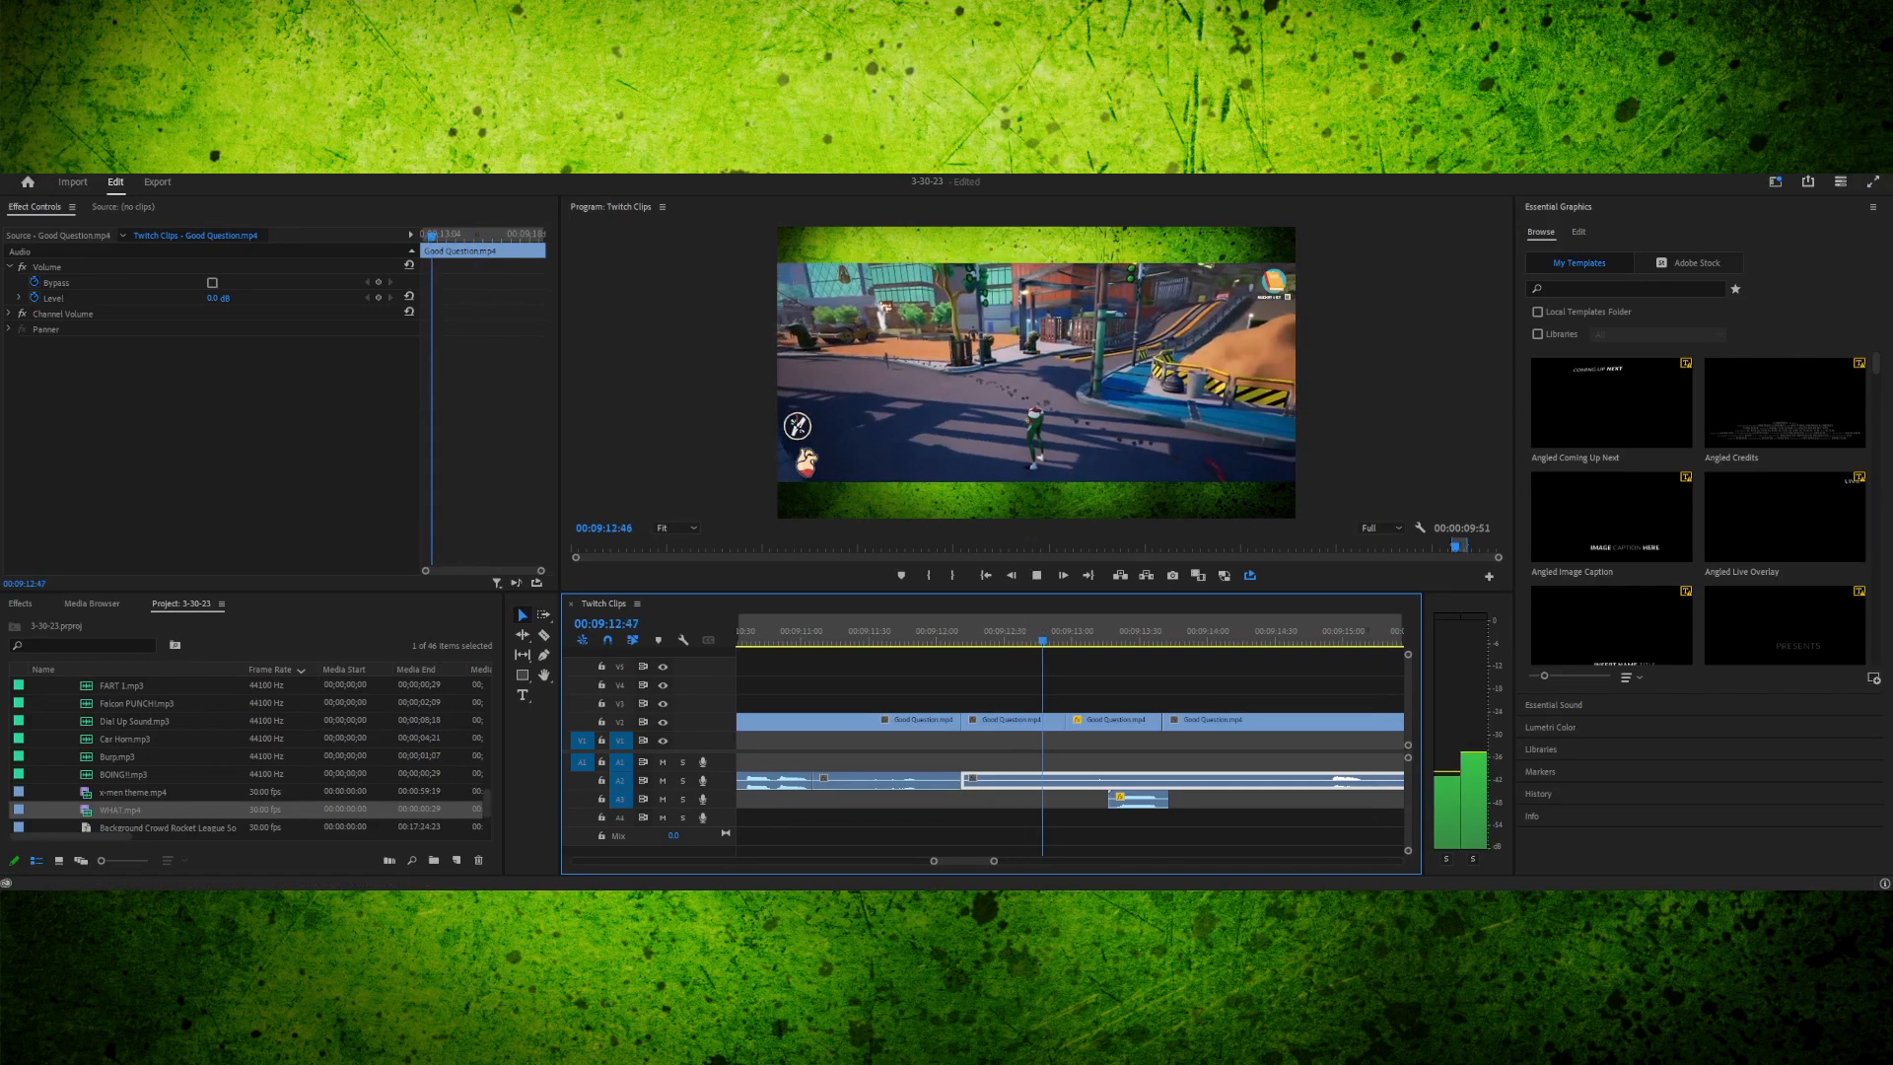
{"action": "key", "text": "space"}
{"action": "left_click", "coordinate": [1039, 632]}
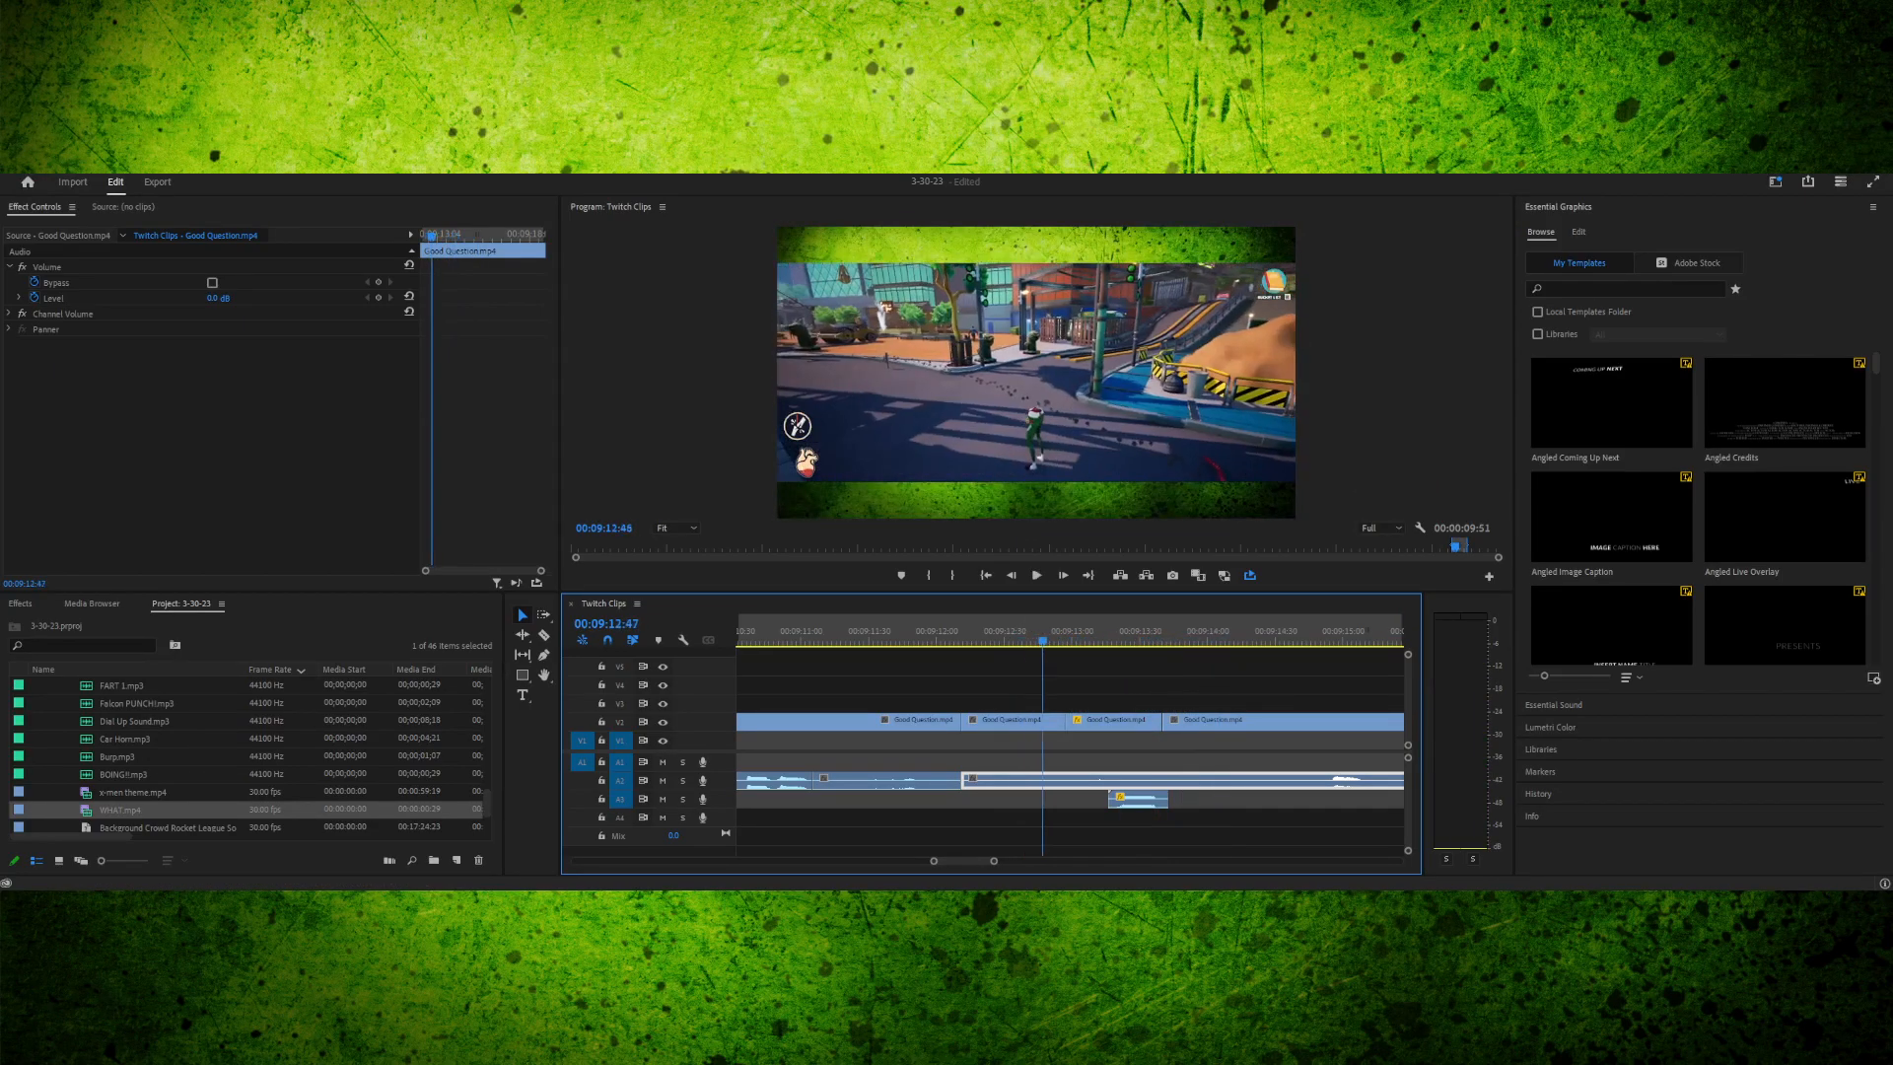
{"action": "key", "text": "space"}
{"action": "key", "text": "space"}
{"action": "key", "text": "space"}
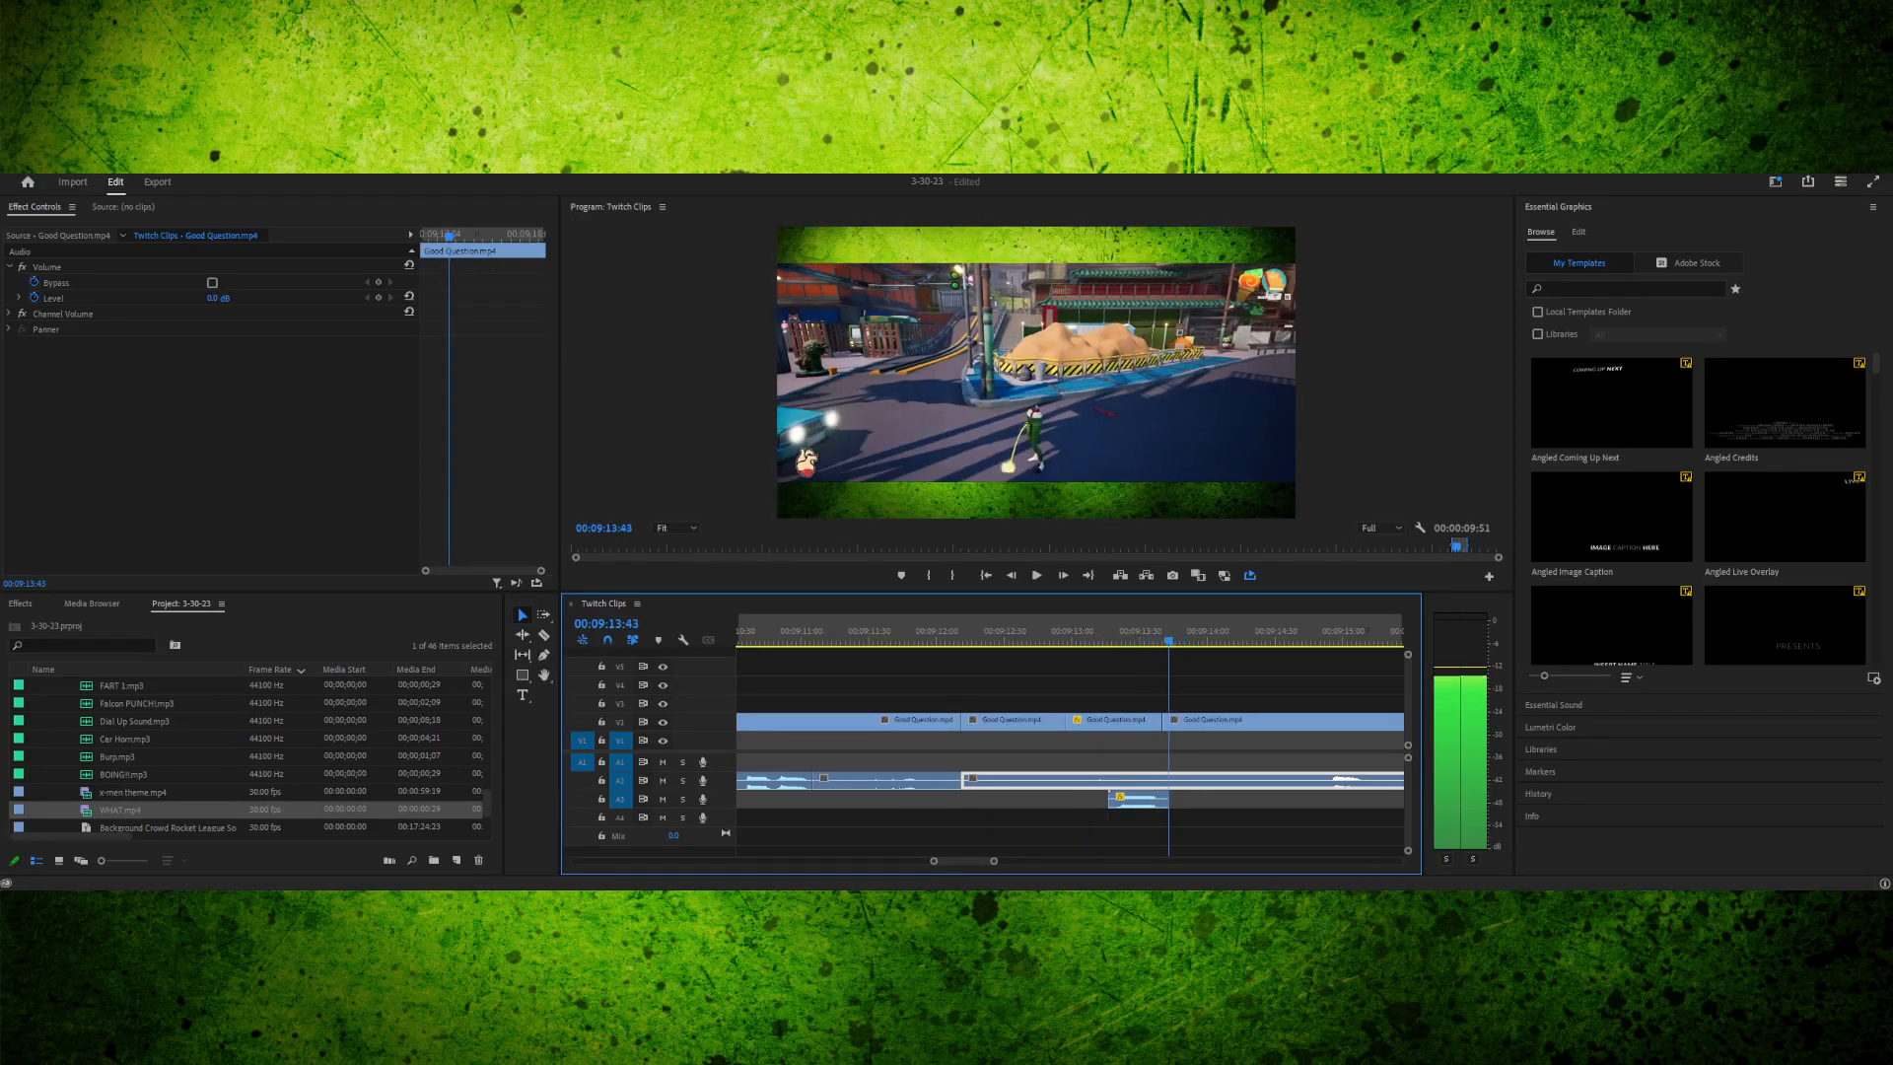
- Find the end of the zoom-in at about 00:09:13:10 and move the WHAT.mp4 sound on A3 earlier to start just before it
{"action": "key", "text": "shift+Left"}
{"action": "key", "text": "Right"}
{"action": "key", "text": "Right"}
{"action": "key", "text": "Right"}
{"action": "key", "text": "Right"}
{"action": "left_click_drag", "start_coordinate": [1161, 641], "coordinate": [1096, 641]}
{"action": "key", "text": "Up"}
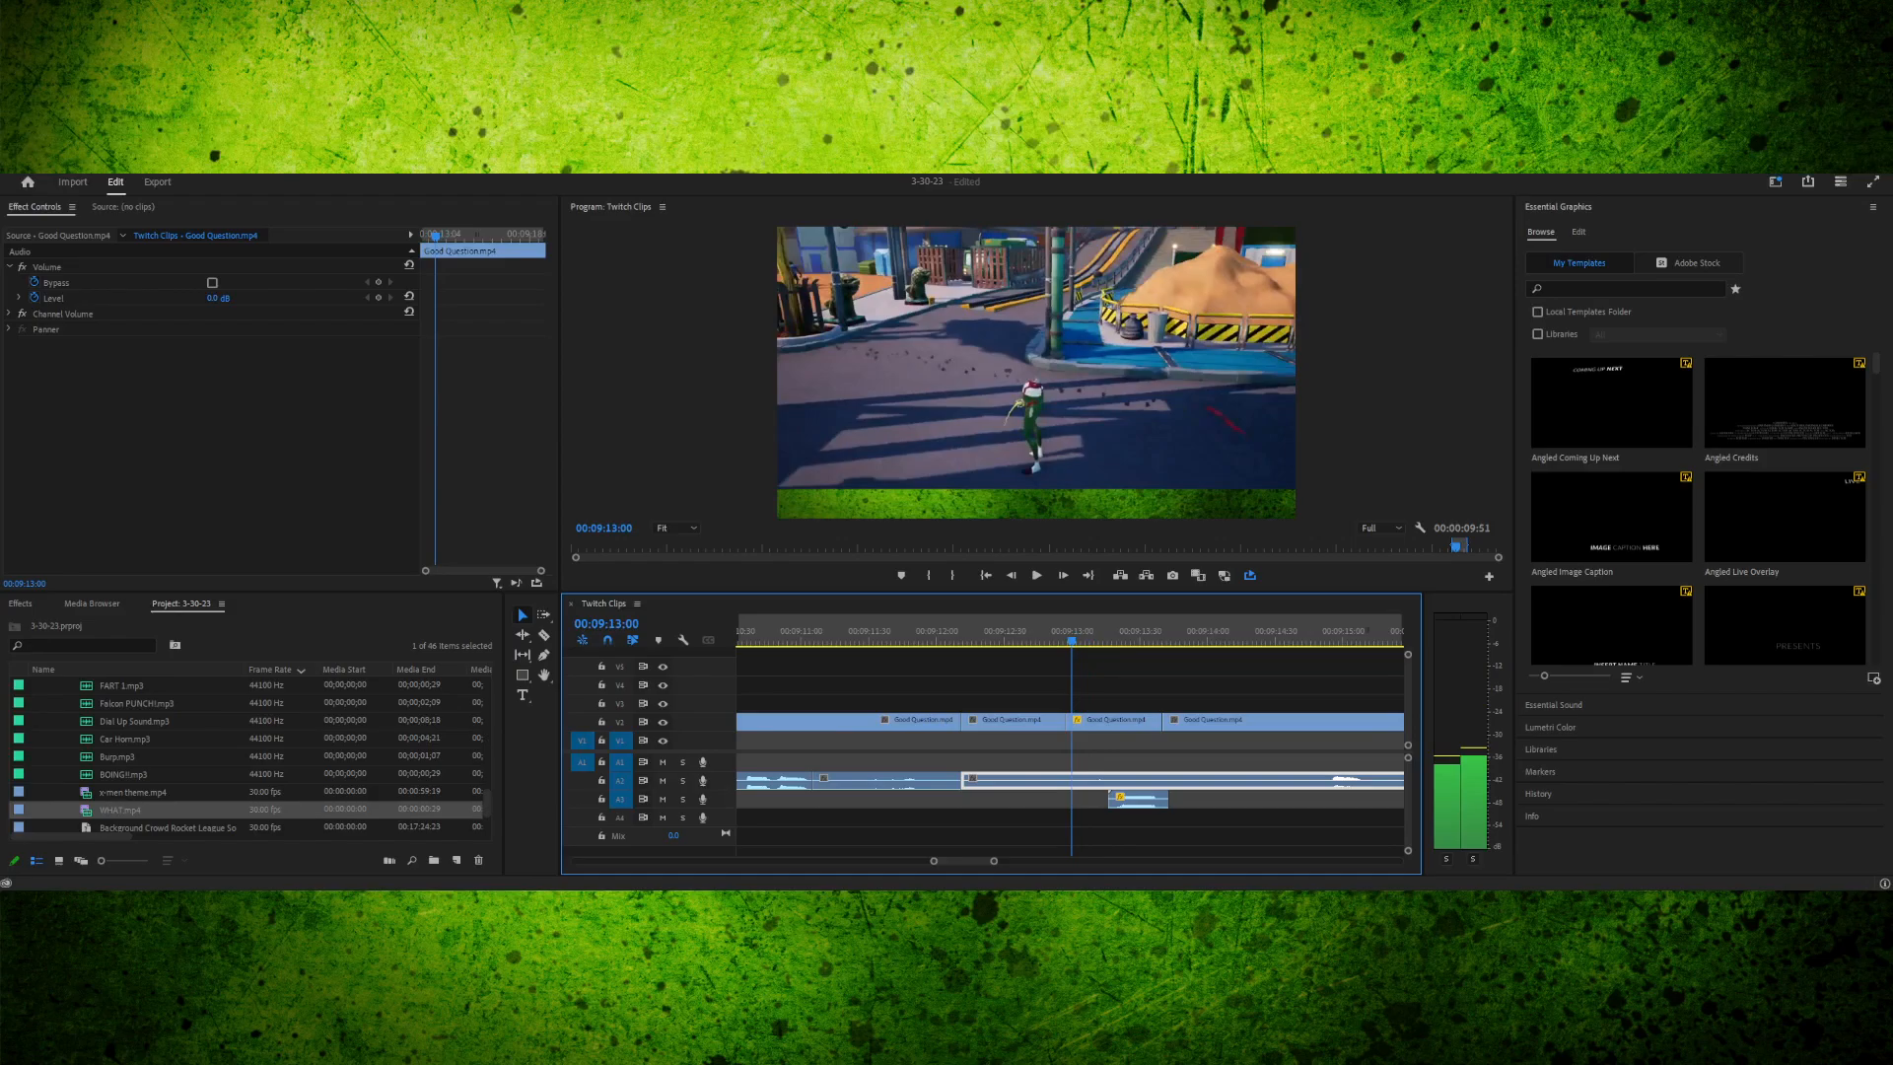
{"action": "key", "text": "Right"}
{"action": "key", "text": "Right"}
{"action": "key", "text": "Right"}
{"action": "key", "text": "Right"}
{"action": "key", "text": "Right"}
{"action": "key", "text": "Right"}
{"action": "key", "text": "Right"}
{"action": "key", "text": "Right"}
{"action": "key", "text": "Right"}
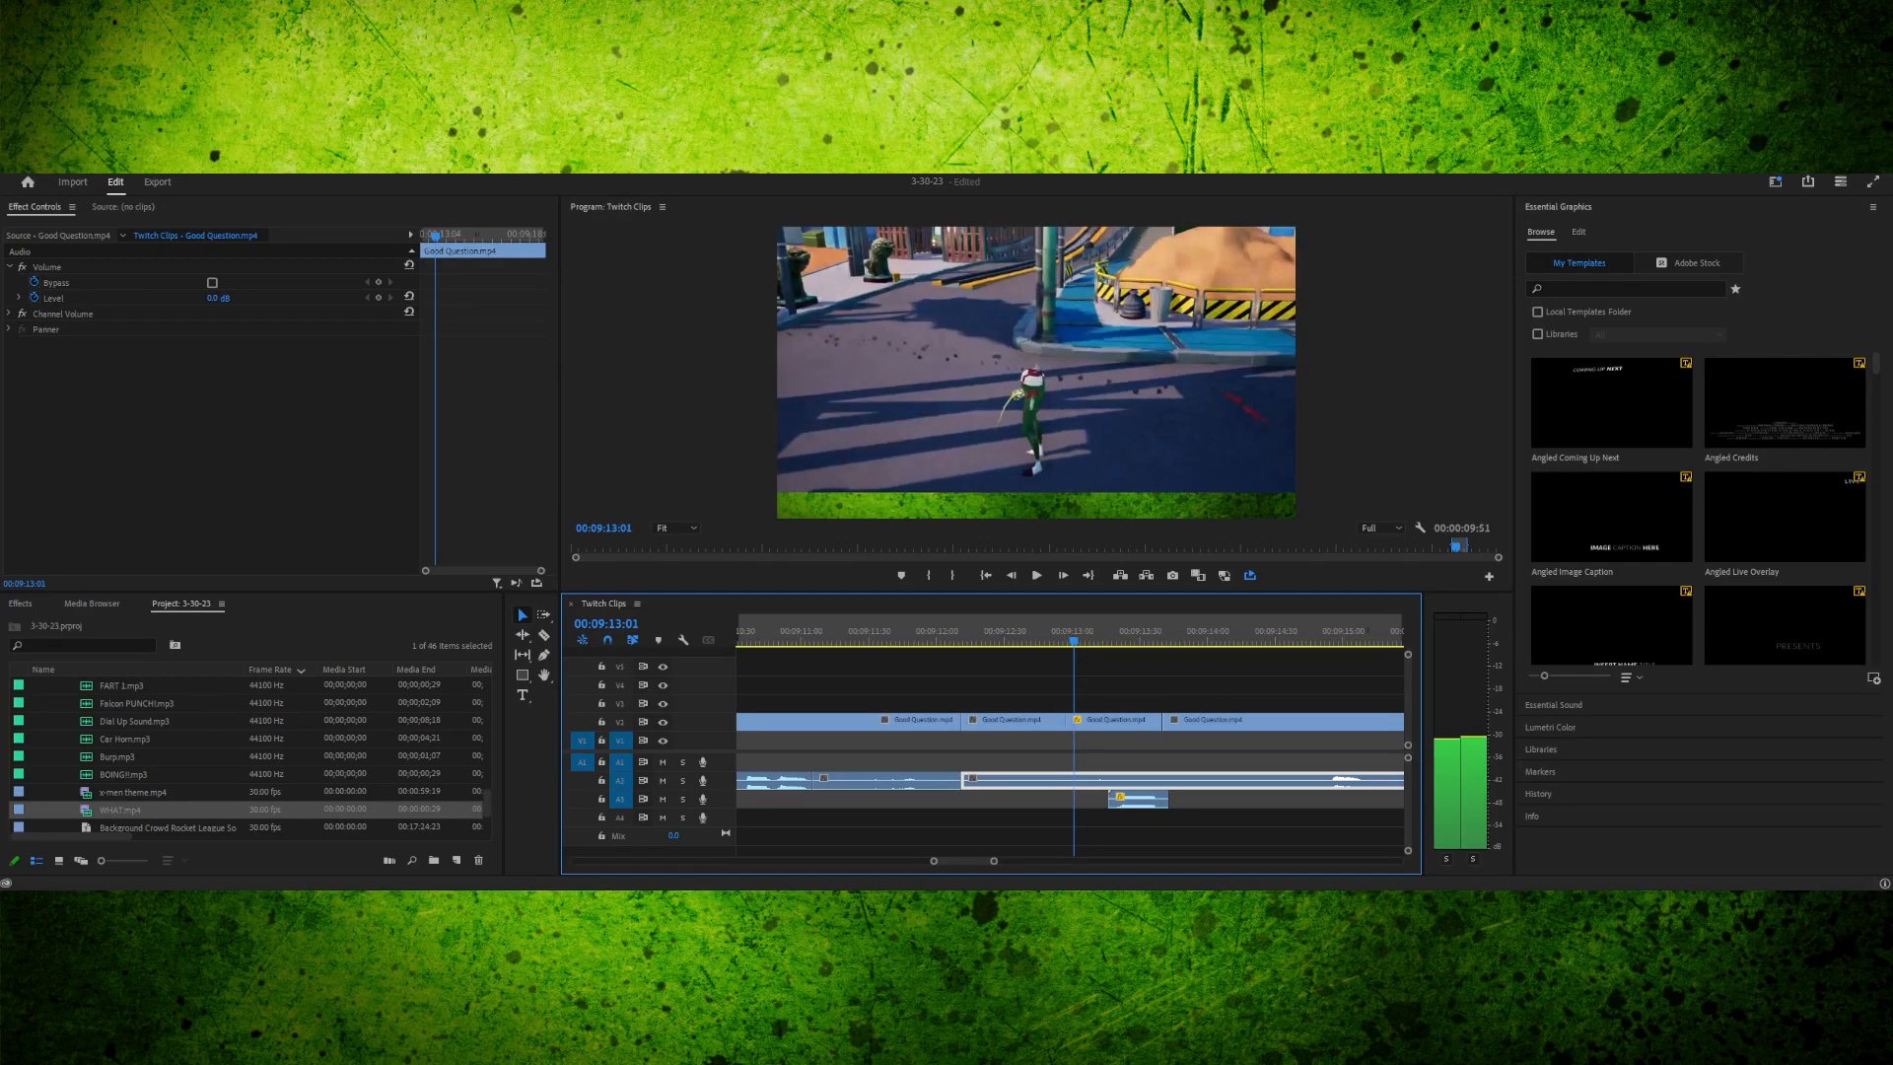
{"action": "key", "text": "Right"}
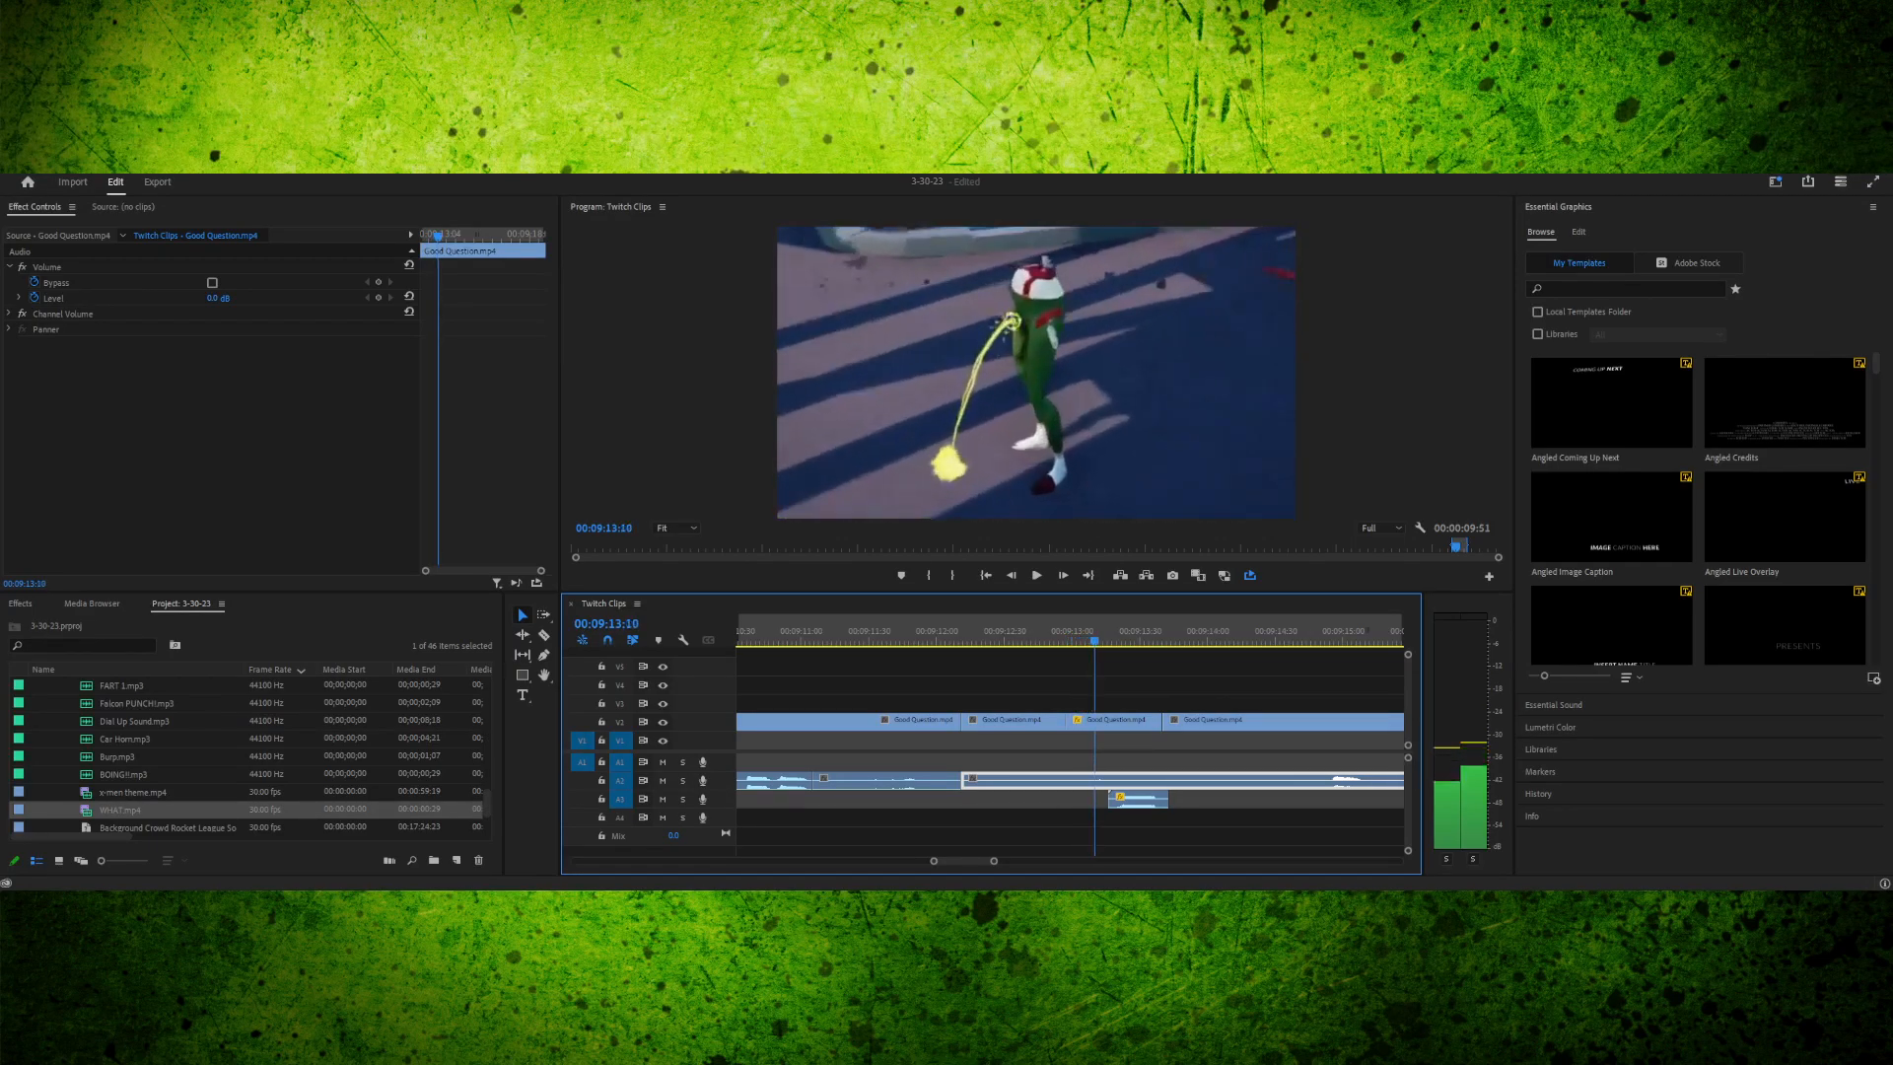
{"action": "left_click_drag", "start_coordinate": [1134, 799], "coordinate": [1111, 799]}
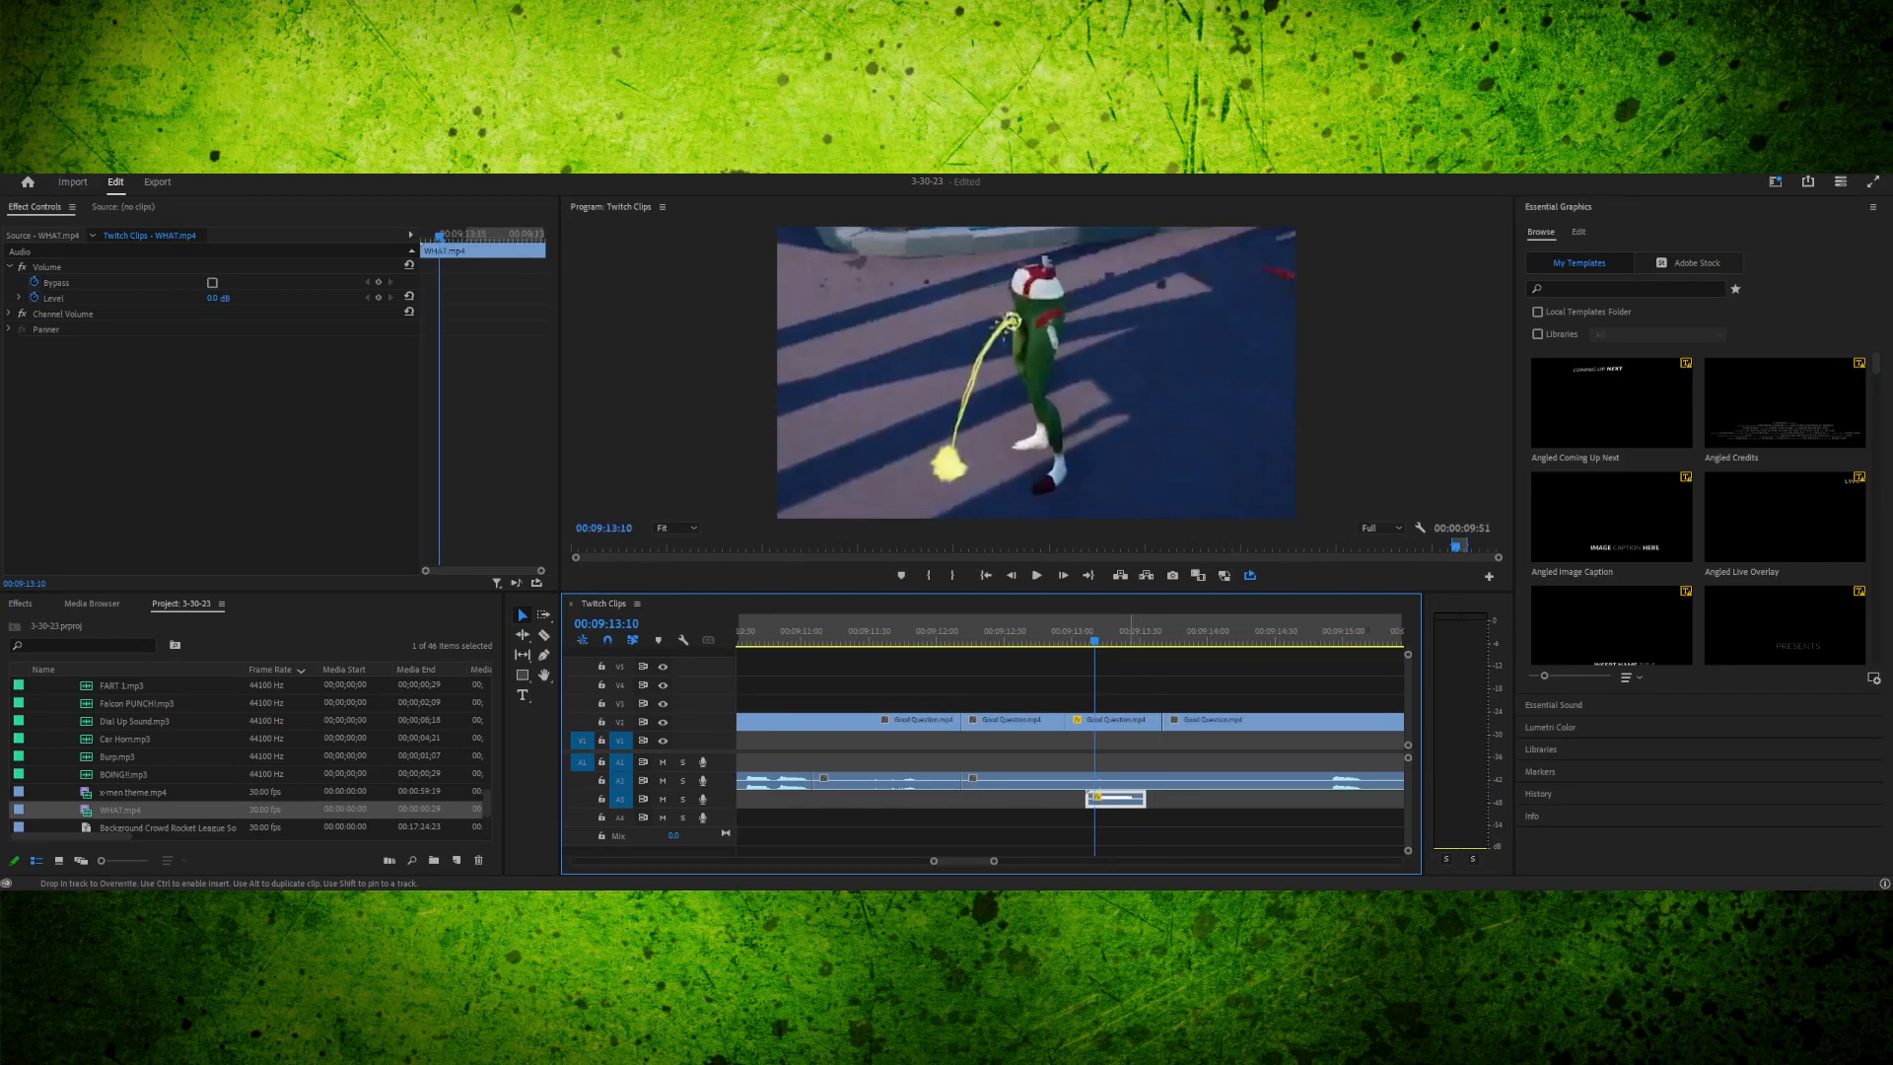
- Play back the zoom-in repeatedly to check the new position of the WHAT sound
{"action": "left_click", "coordinate": [1047, 630]}
{"action": "key", "text": "space"}
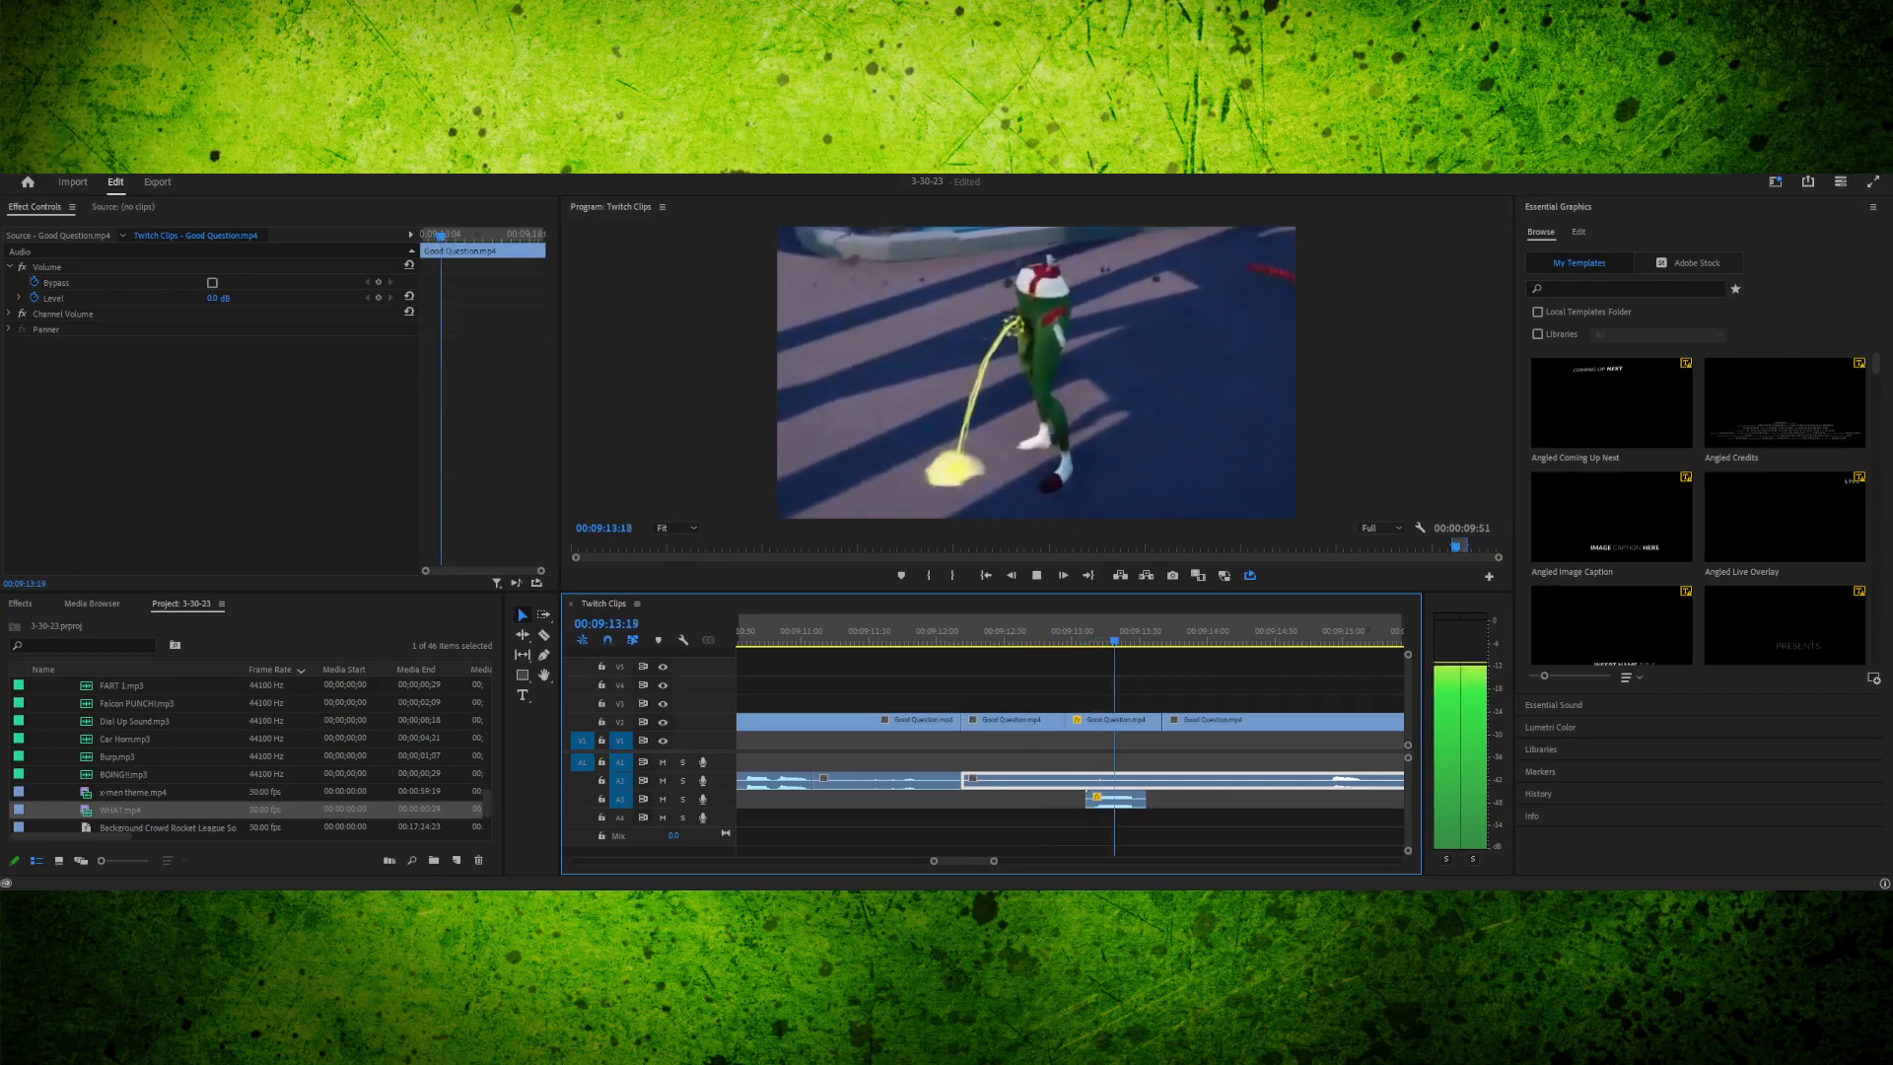
{"action": "key", "text": "space"}
{"action": "key", "text": "space"}
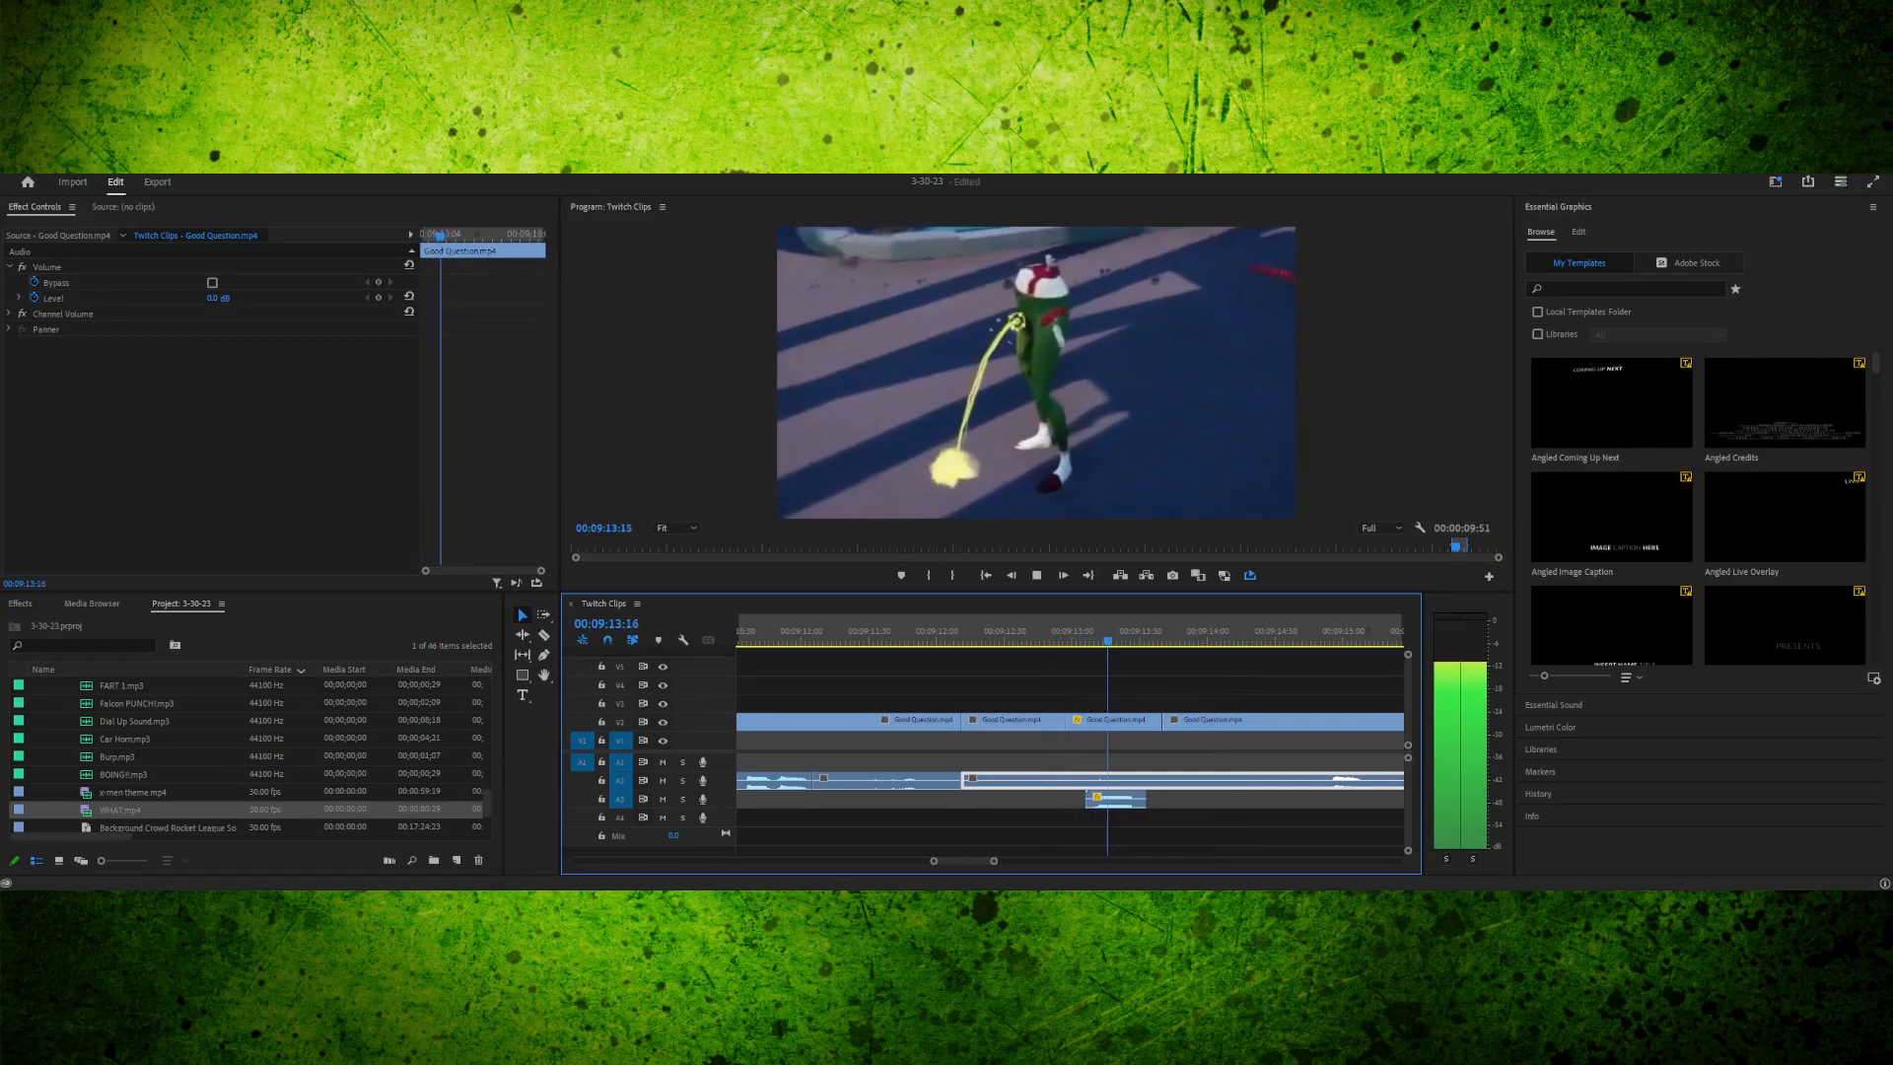
{"action": "key", "text": "space"}
{"action": "left_click", "coordinate": [1010, 631]}
{"action": "key", "text": "space"}
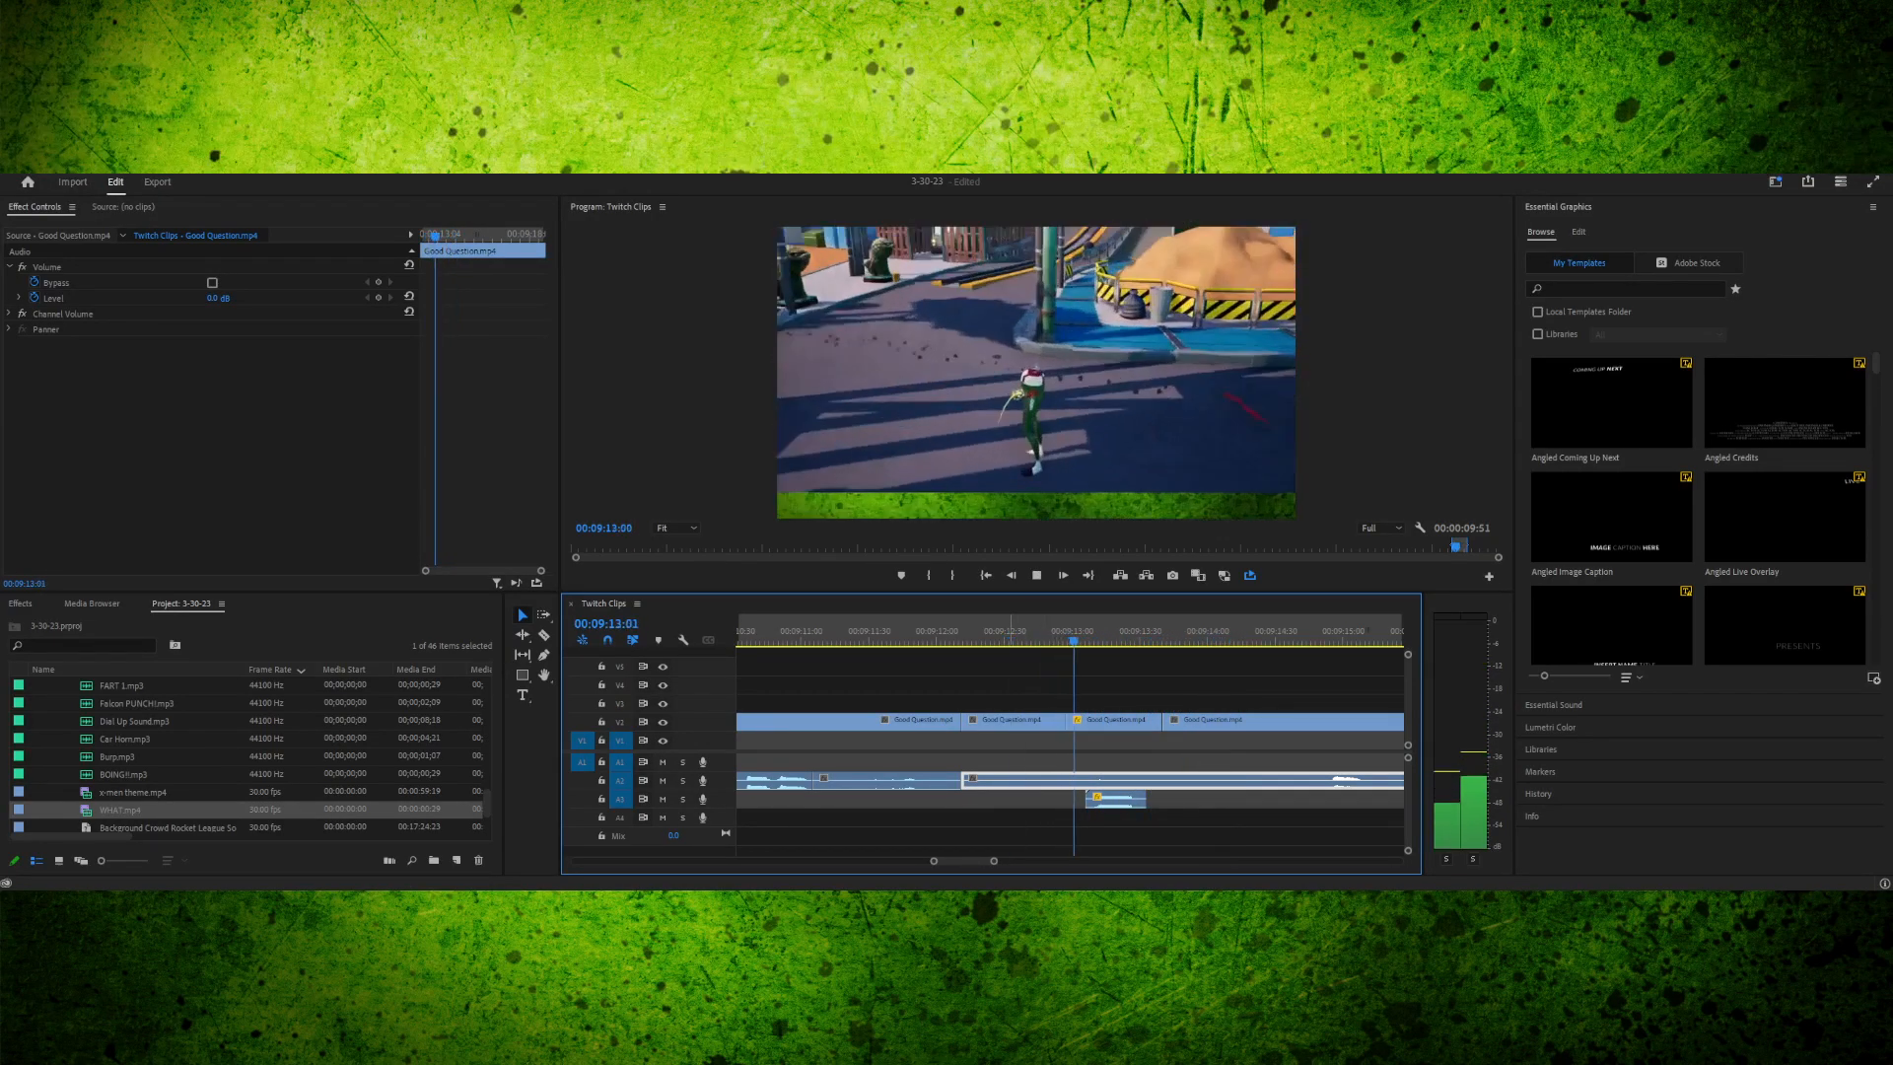
{"action": "key", "text": "space"}
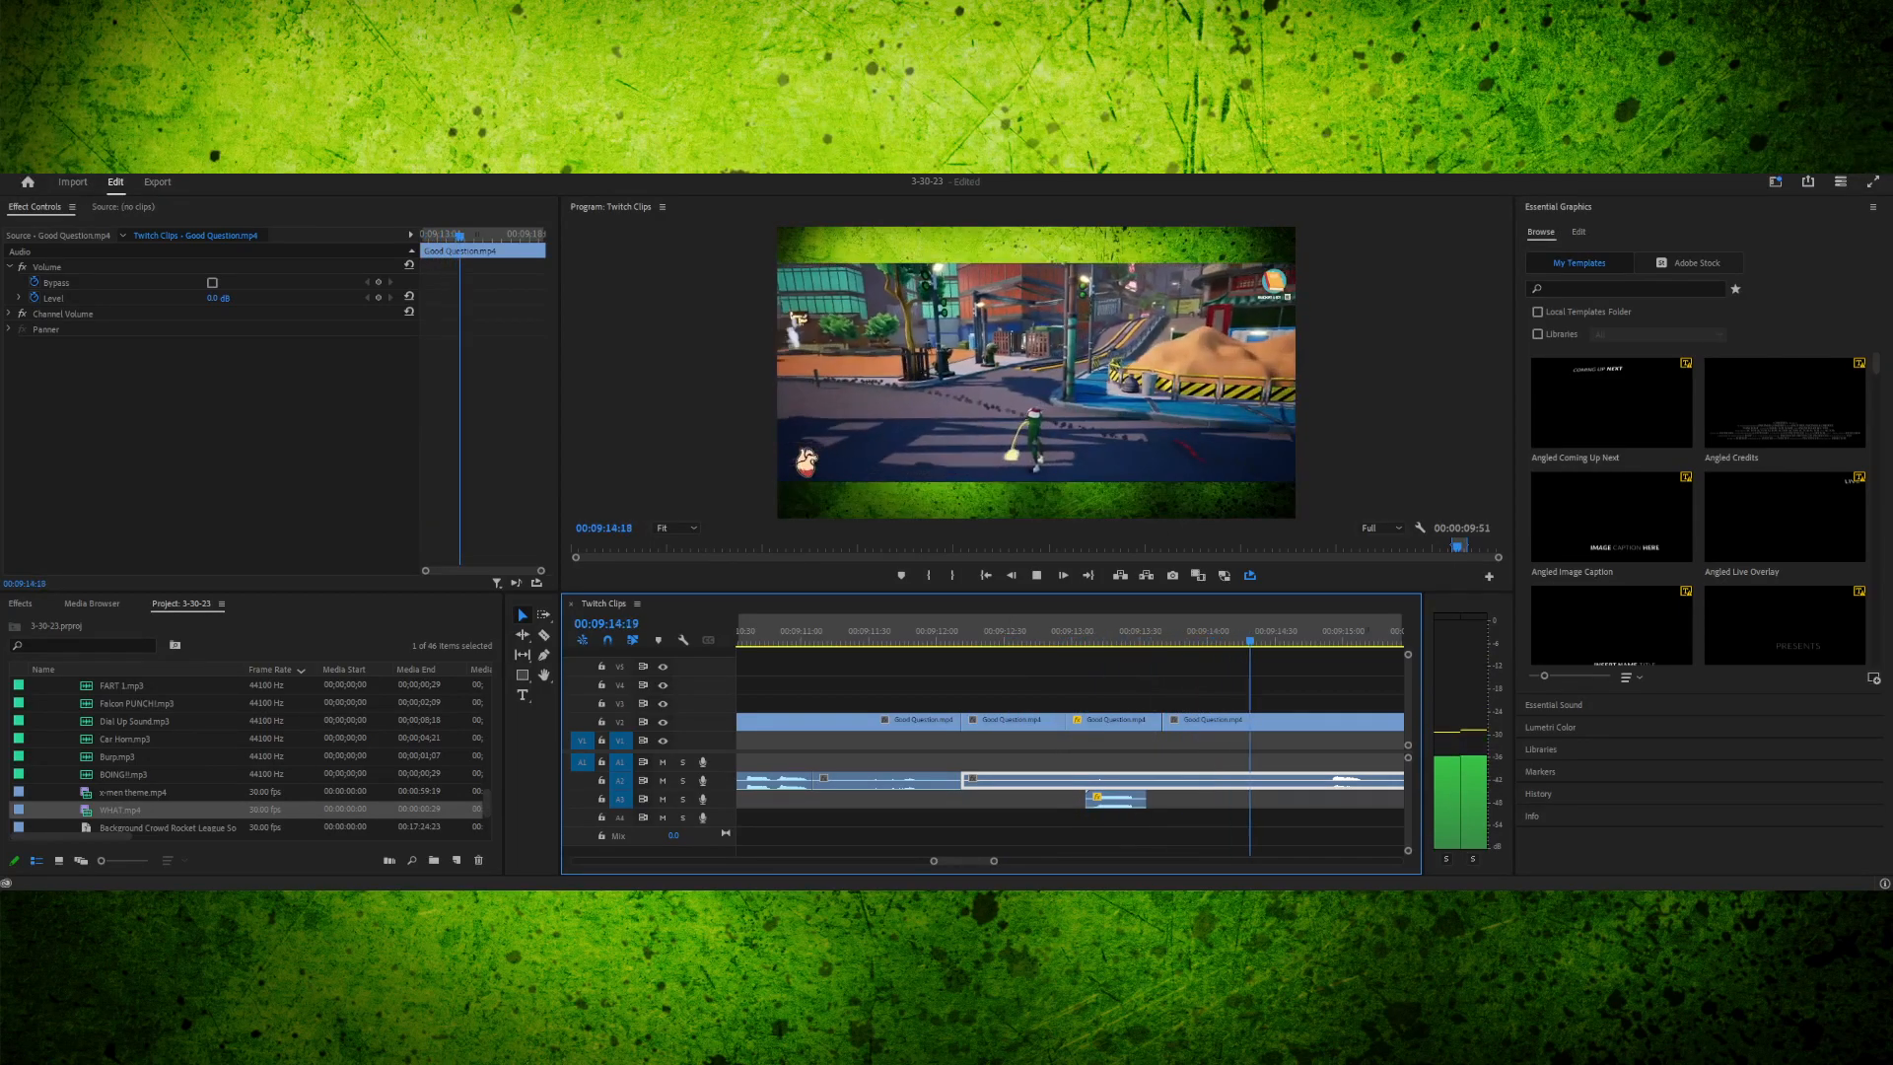
{"action": "key", "text": "space"}
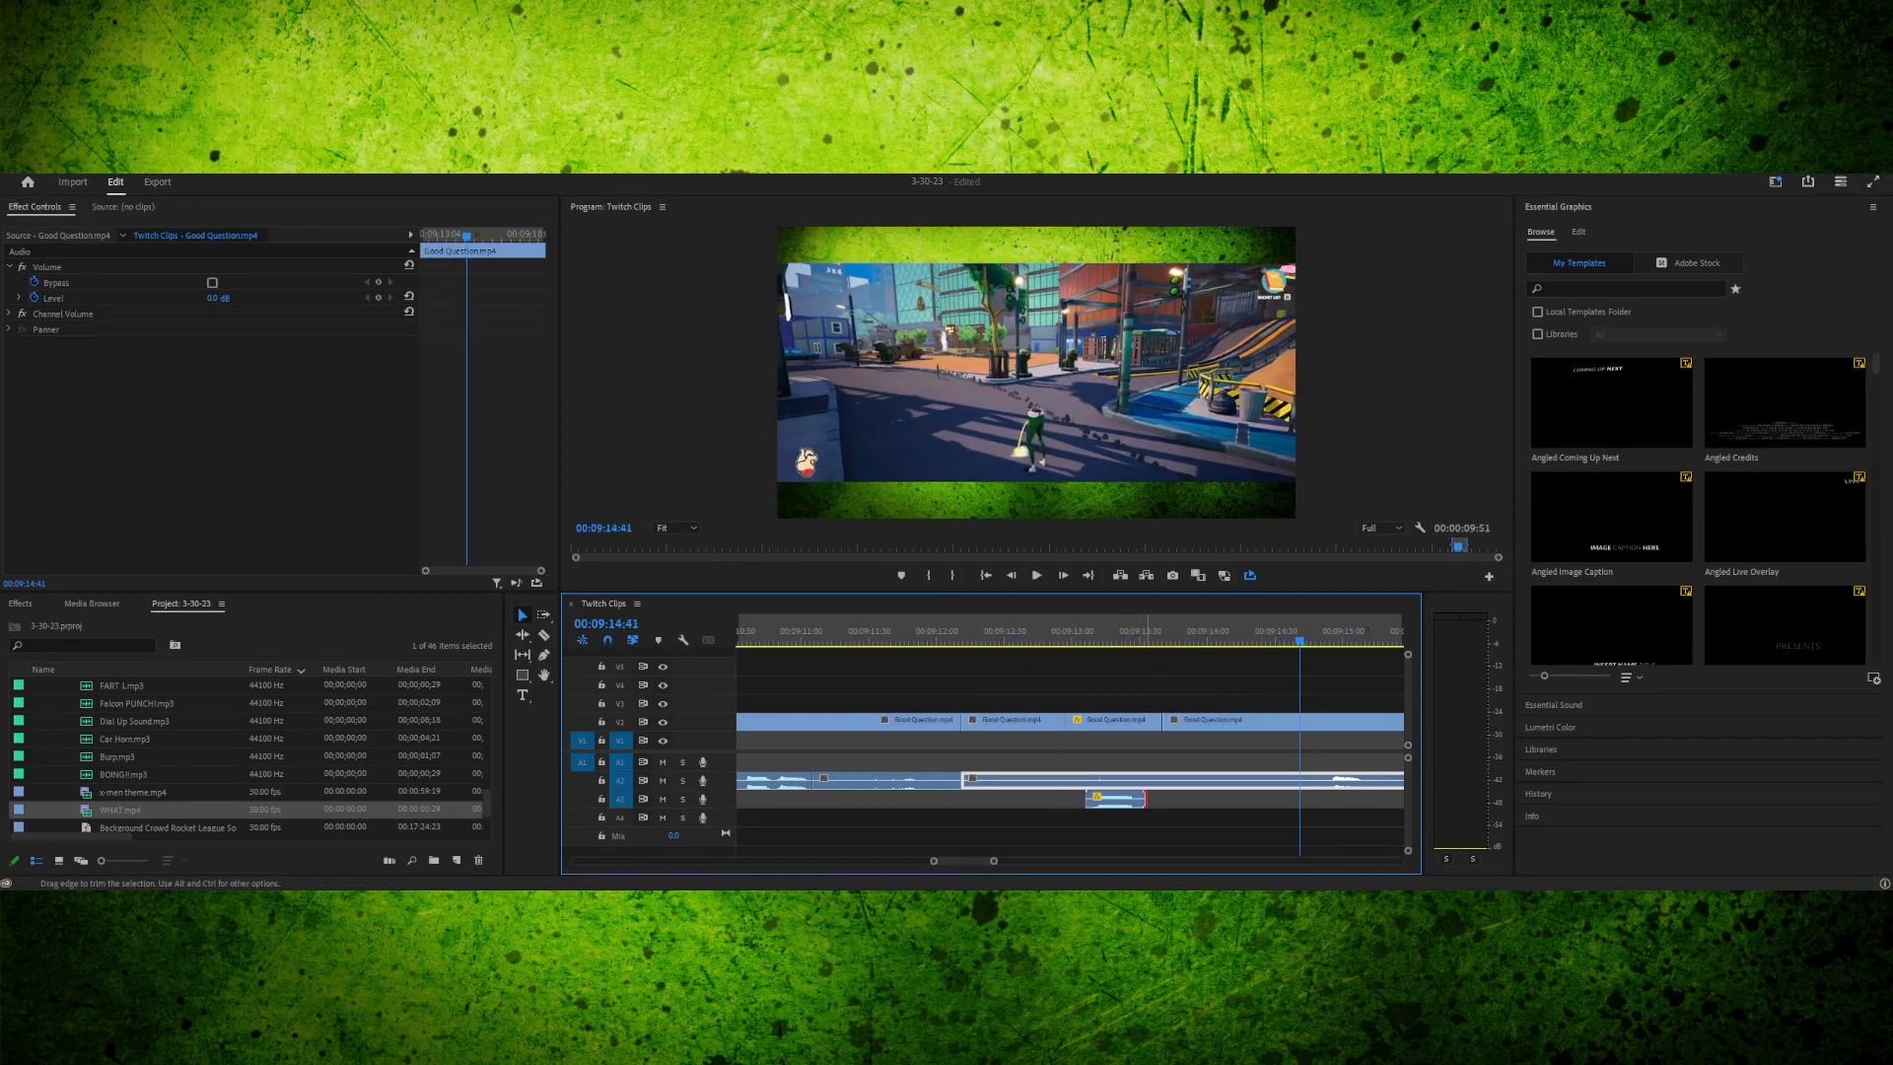
- Try extending the WHAT.mp4 sound on A3 to the end of the zoomed segment and replay the passage
{"action": "key", "text": "space"}
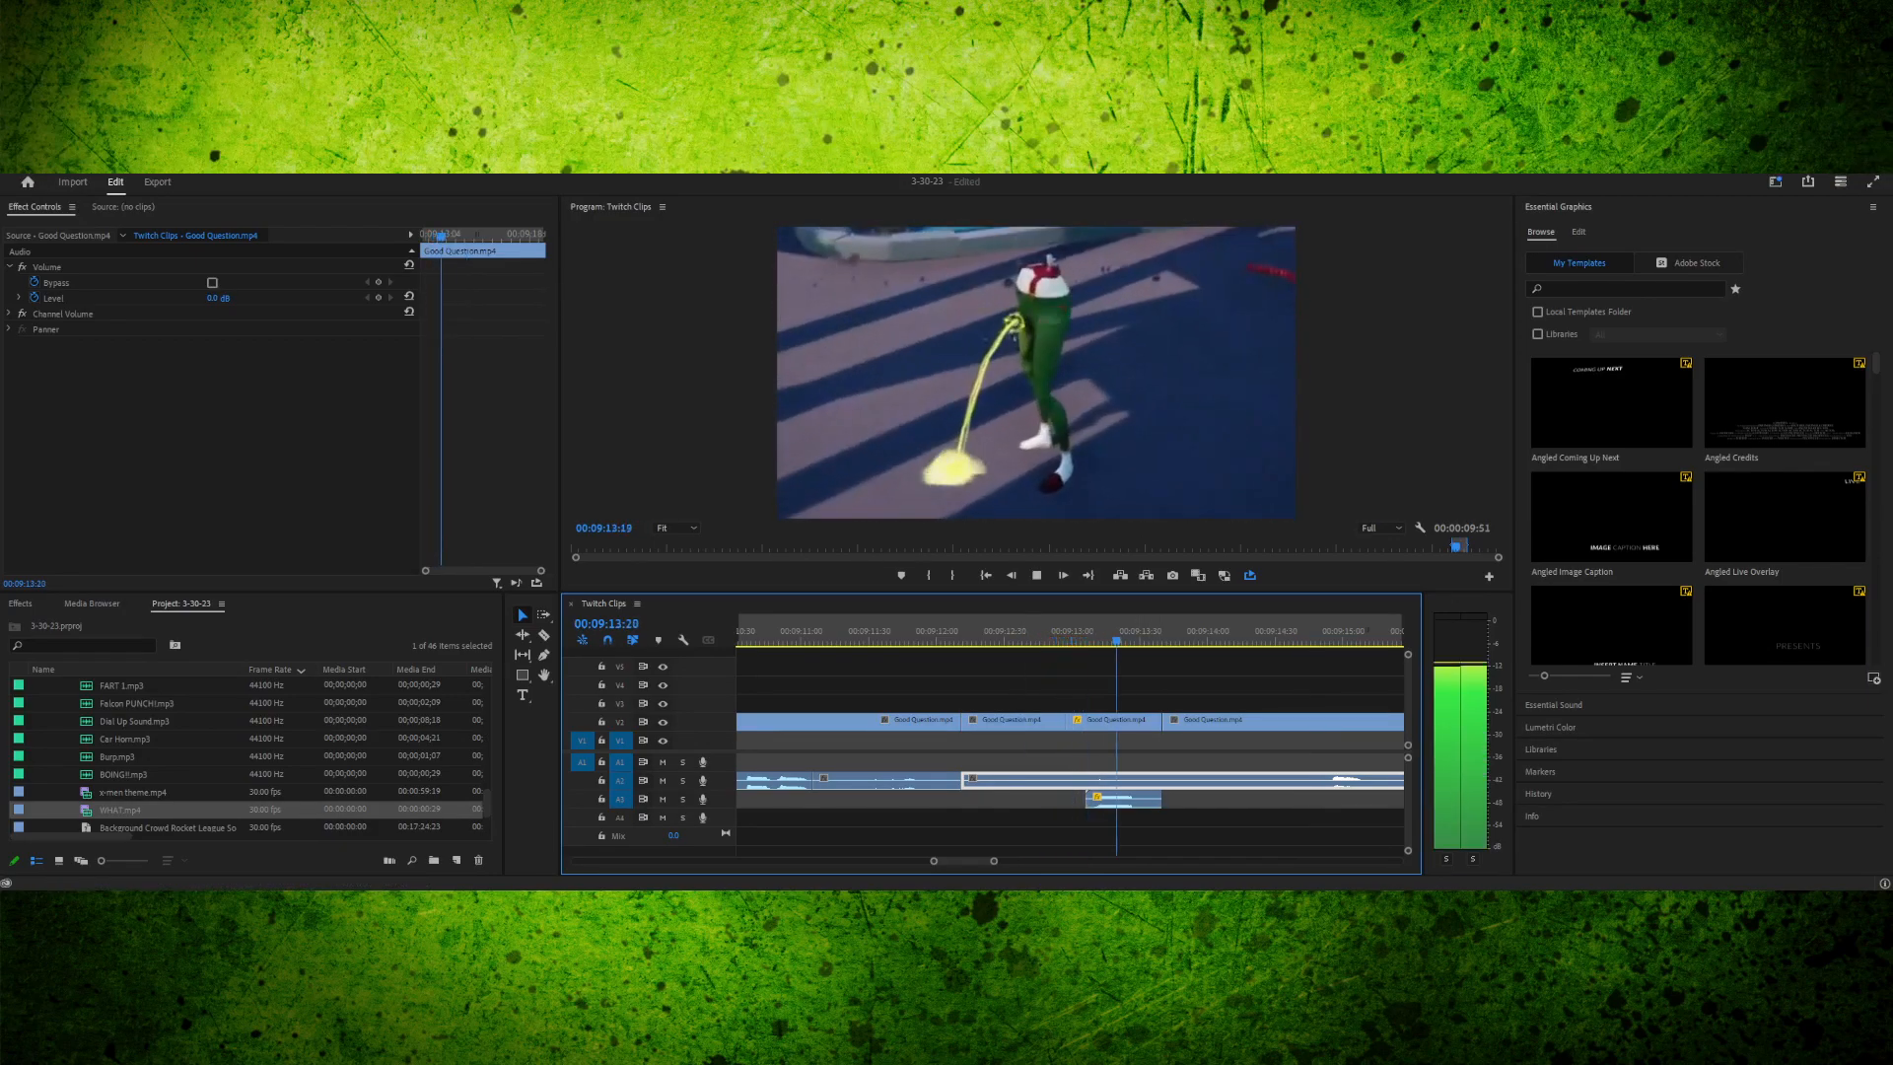
{"action": "key", "text": "space"}
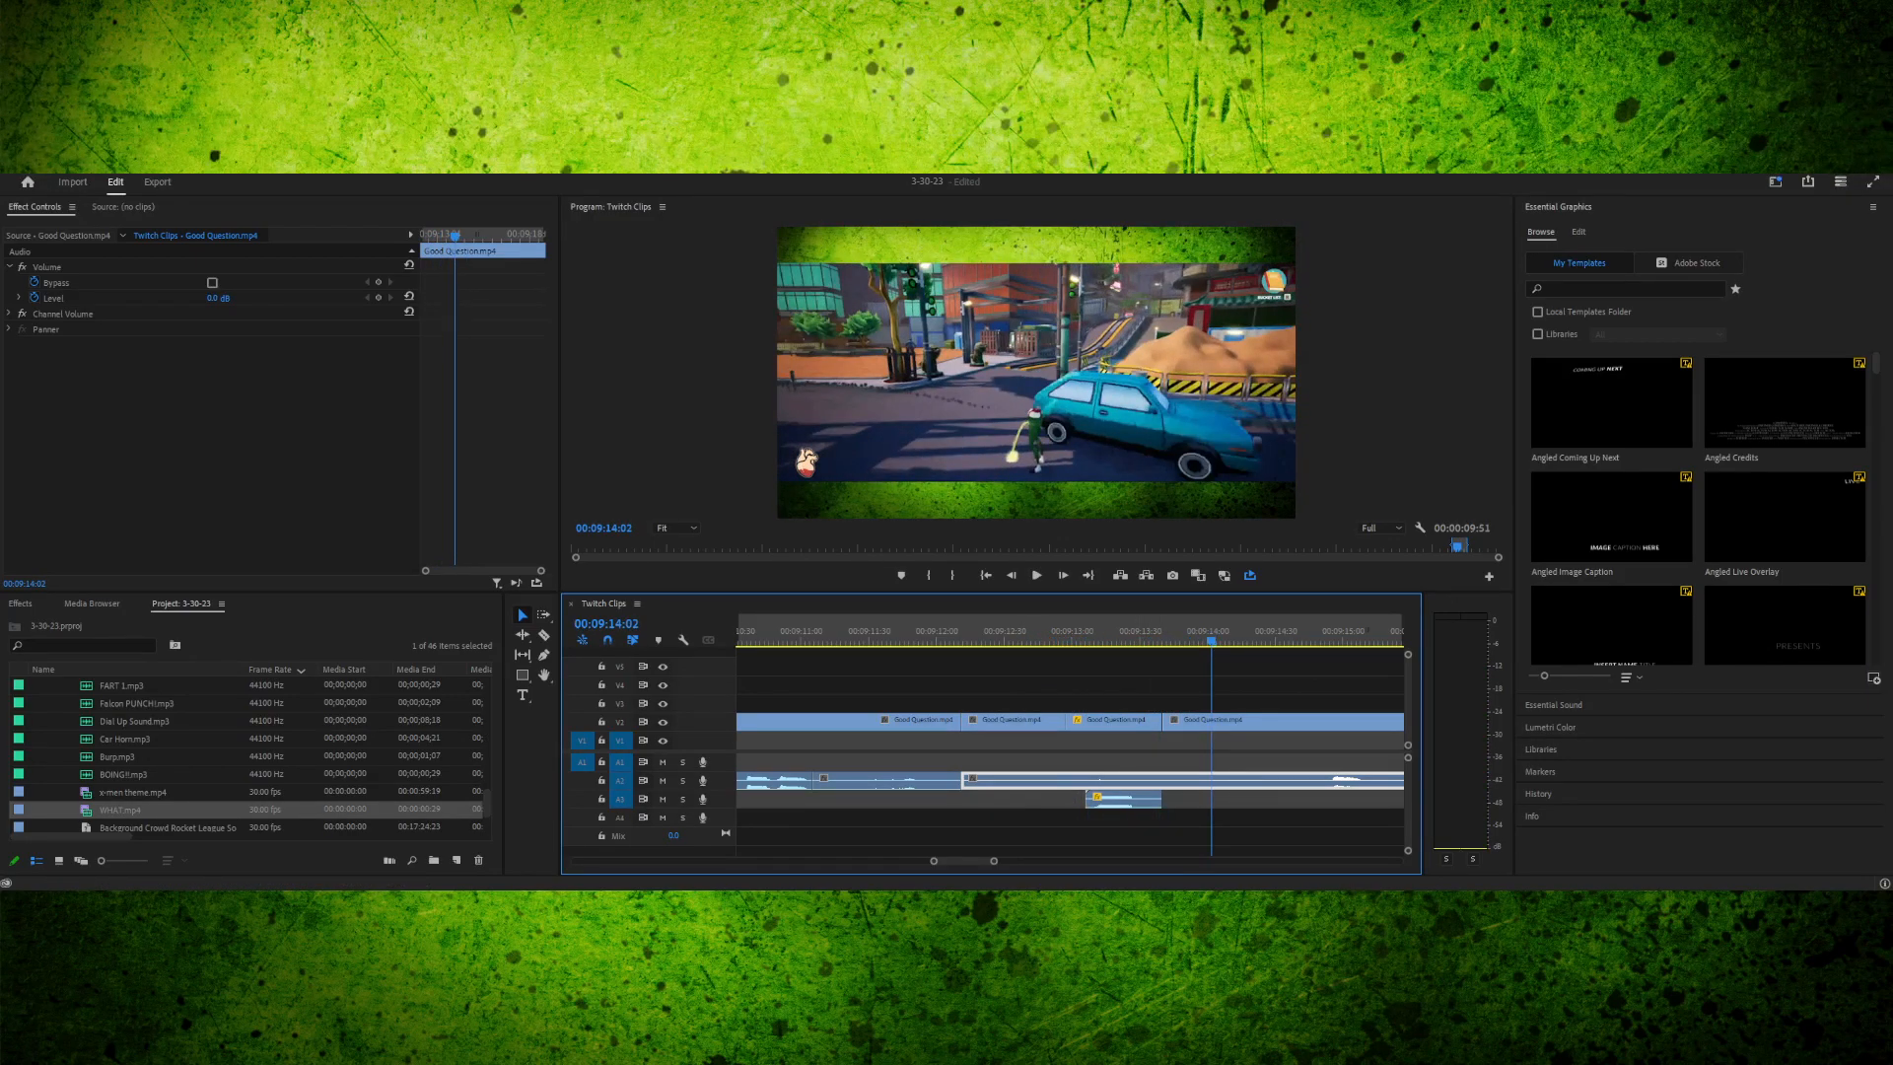
{"action": "key", "text": "space"}
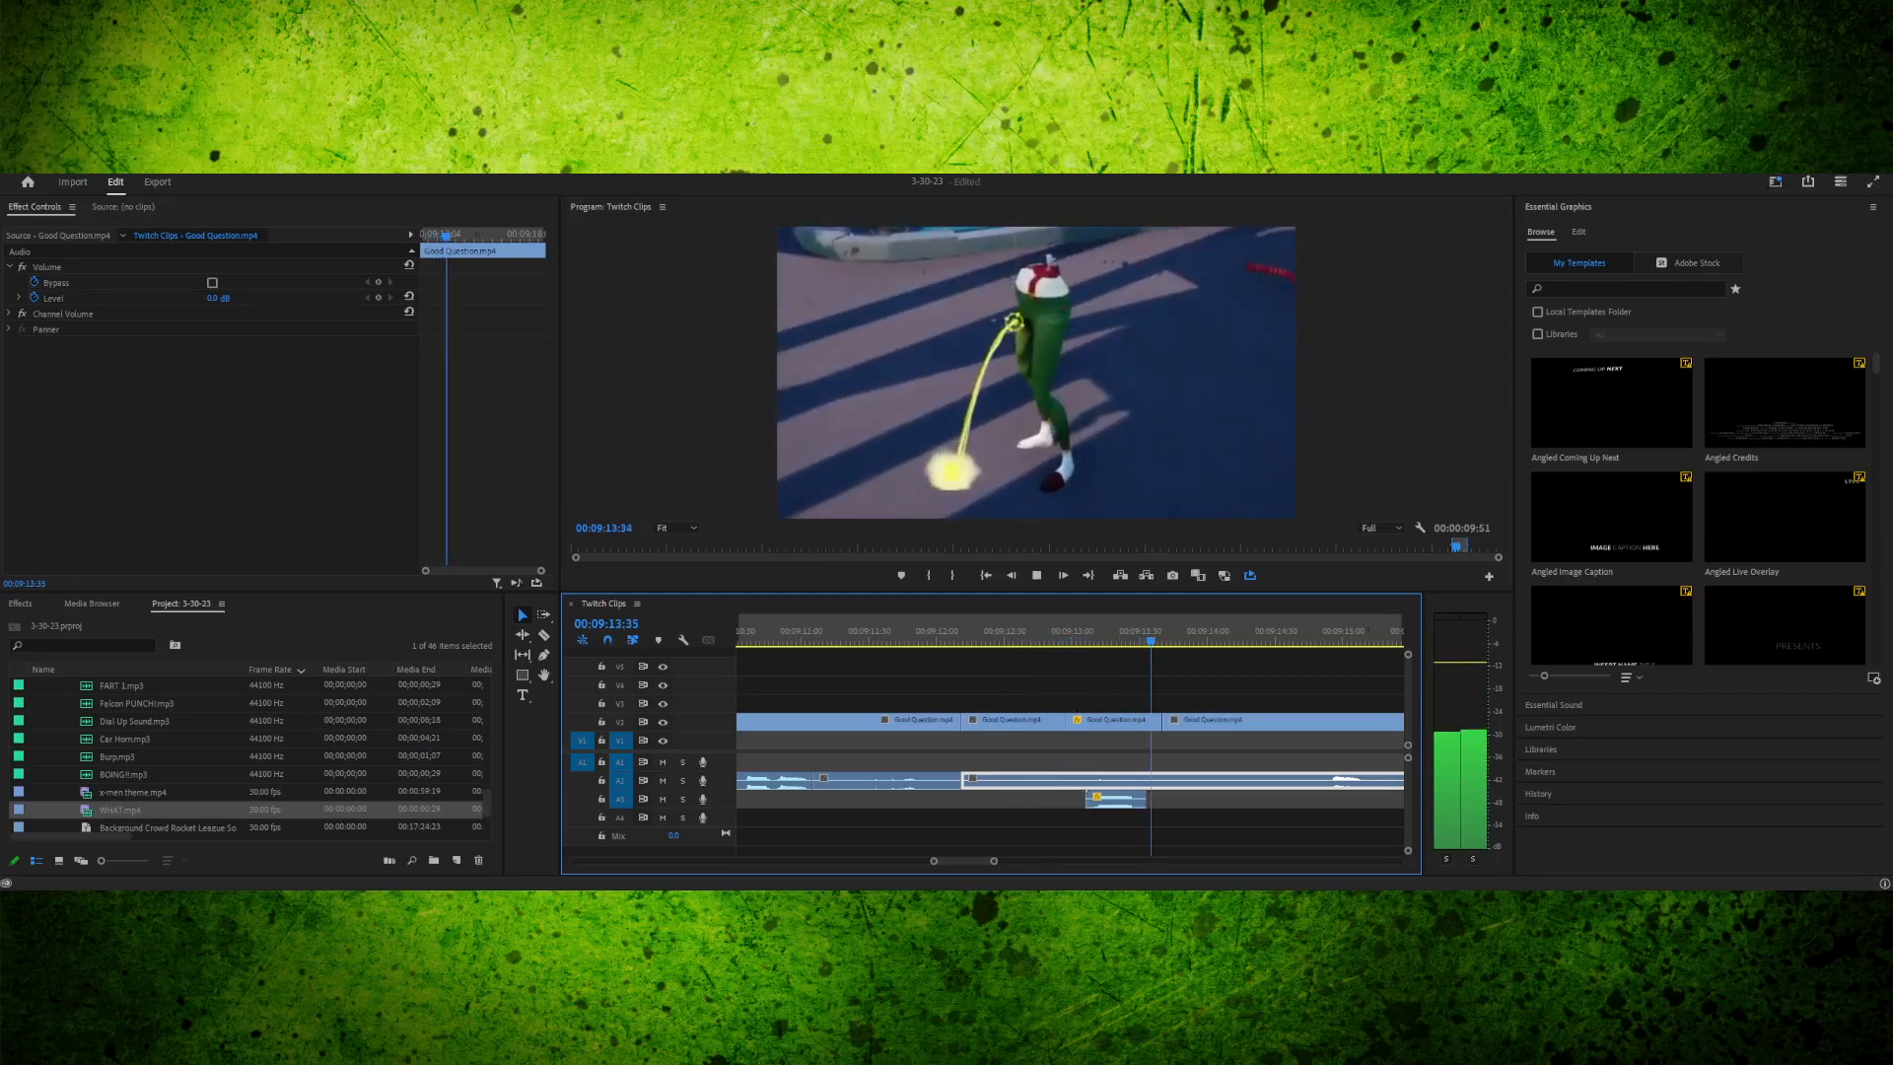
- Play the Good Question clip from the zoomed segment onward to check the WHAT.mp4 sound in context
{"action": "key", "text": "space"}
{"action": "key", "text": "minus"}
{"action": "key", "text": "minus"}
{"action": "key", "text": "minus"}
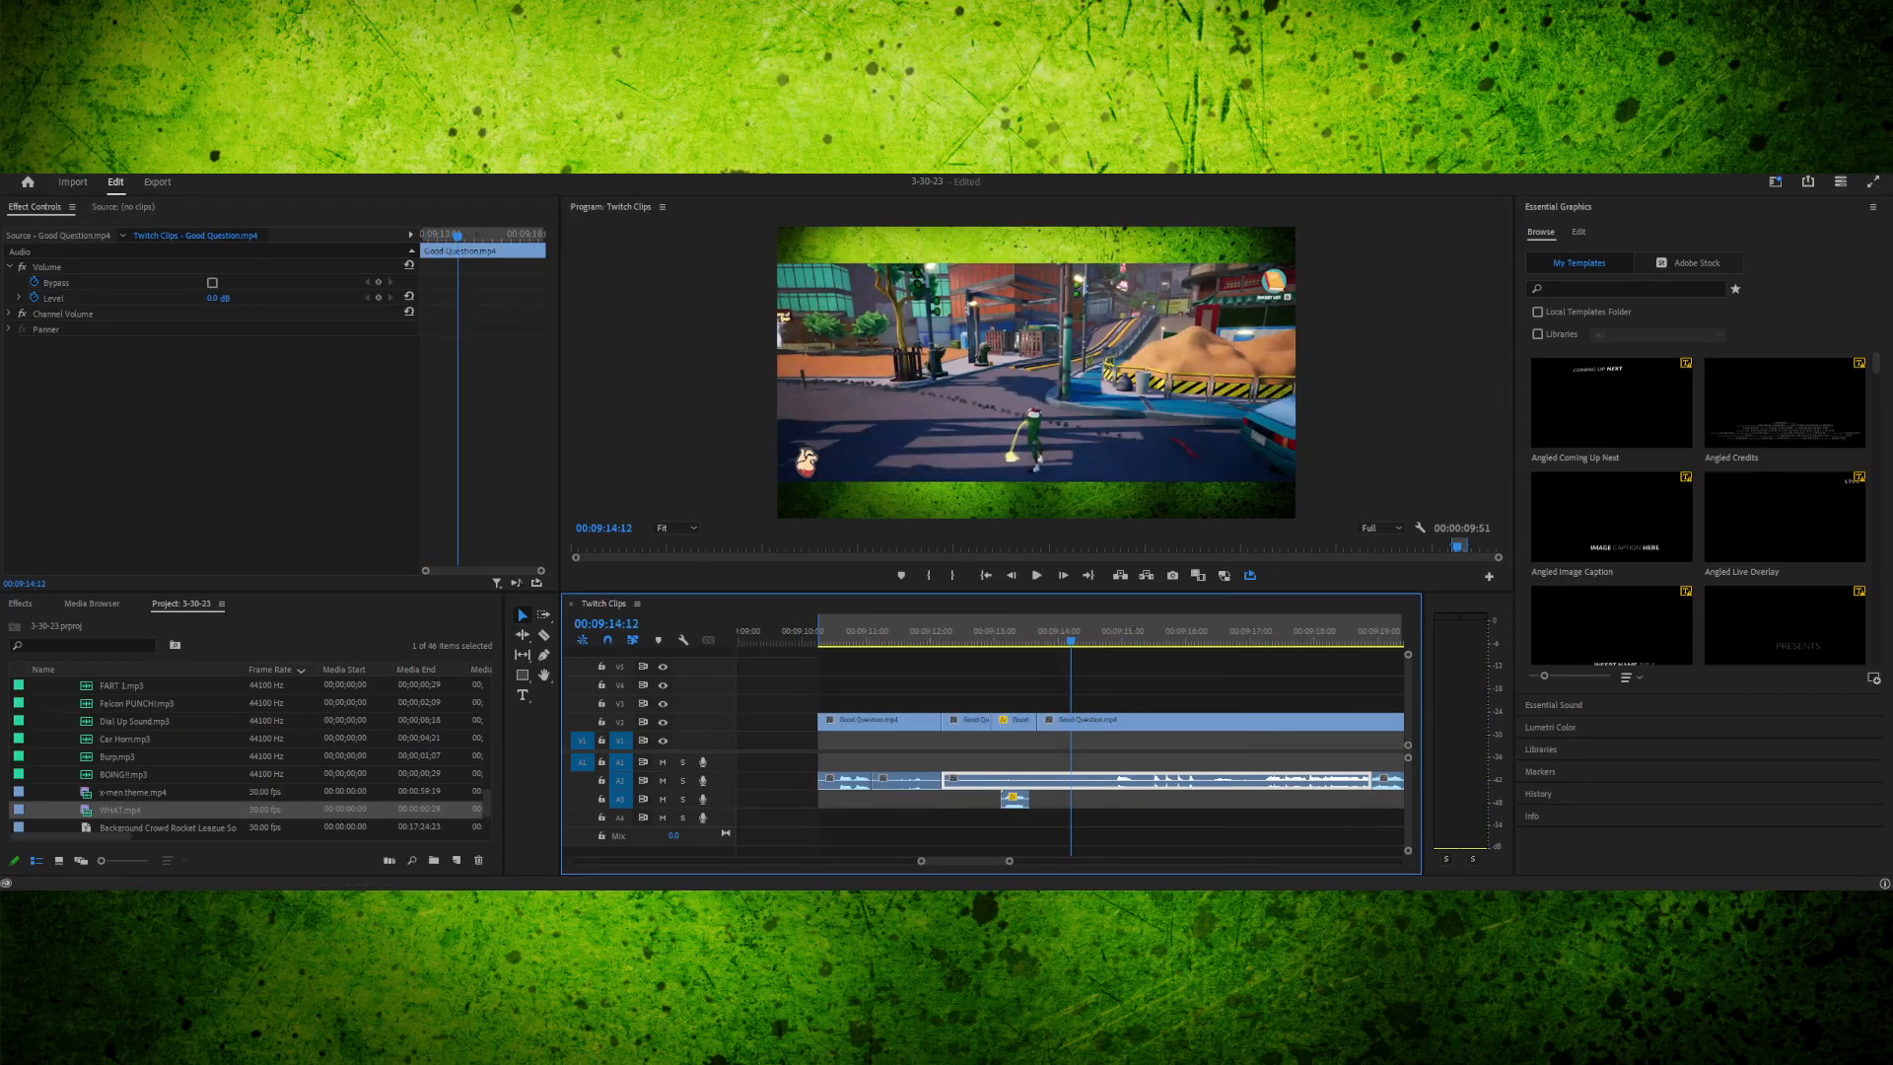
{"action": "left_click", "coordinate": [971, 632]}
{"action": "key", "text": "space"}
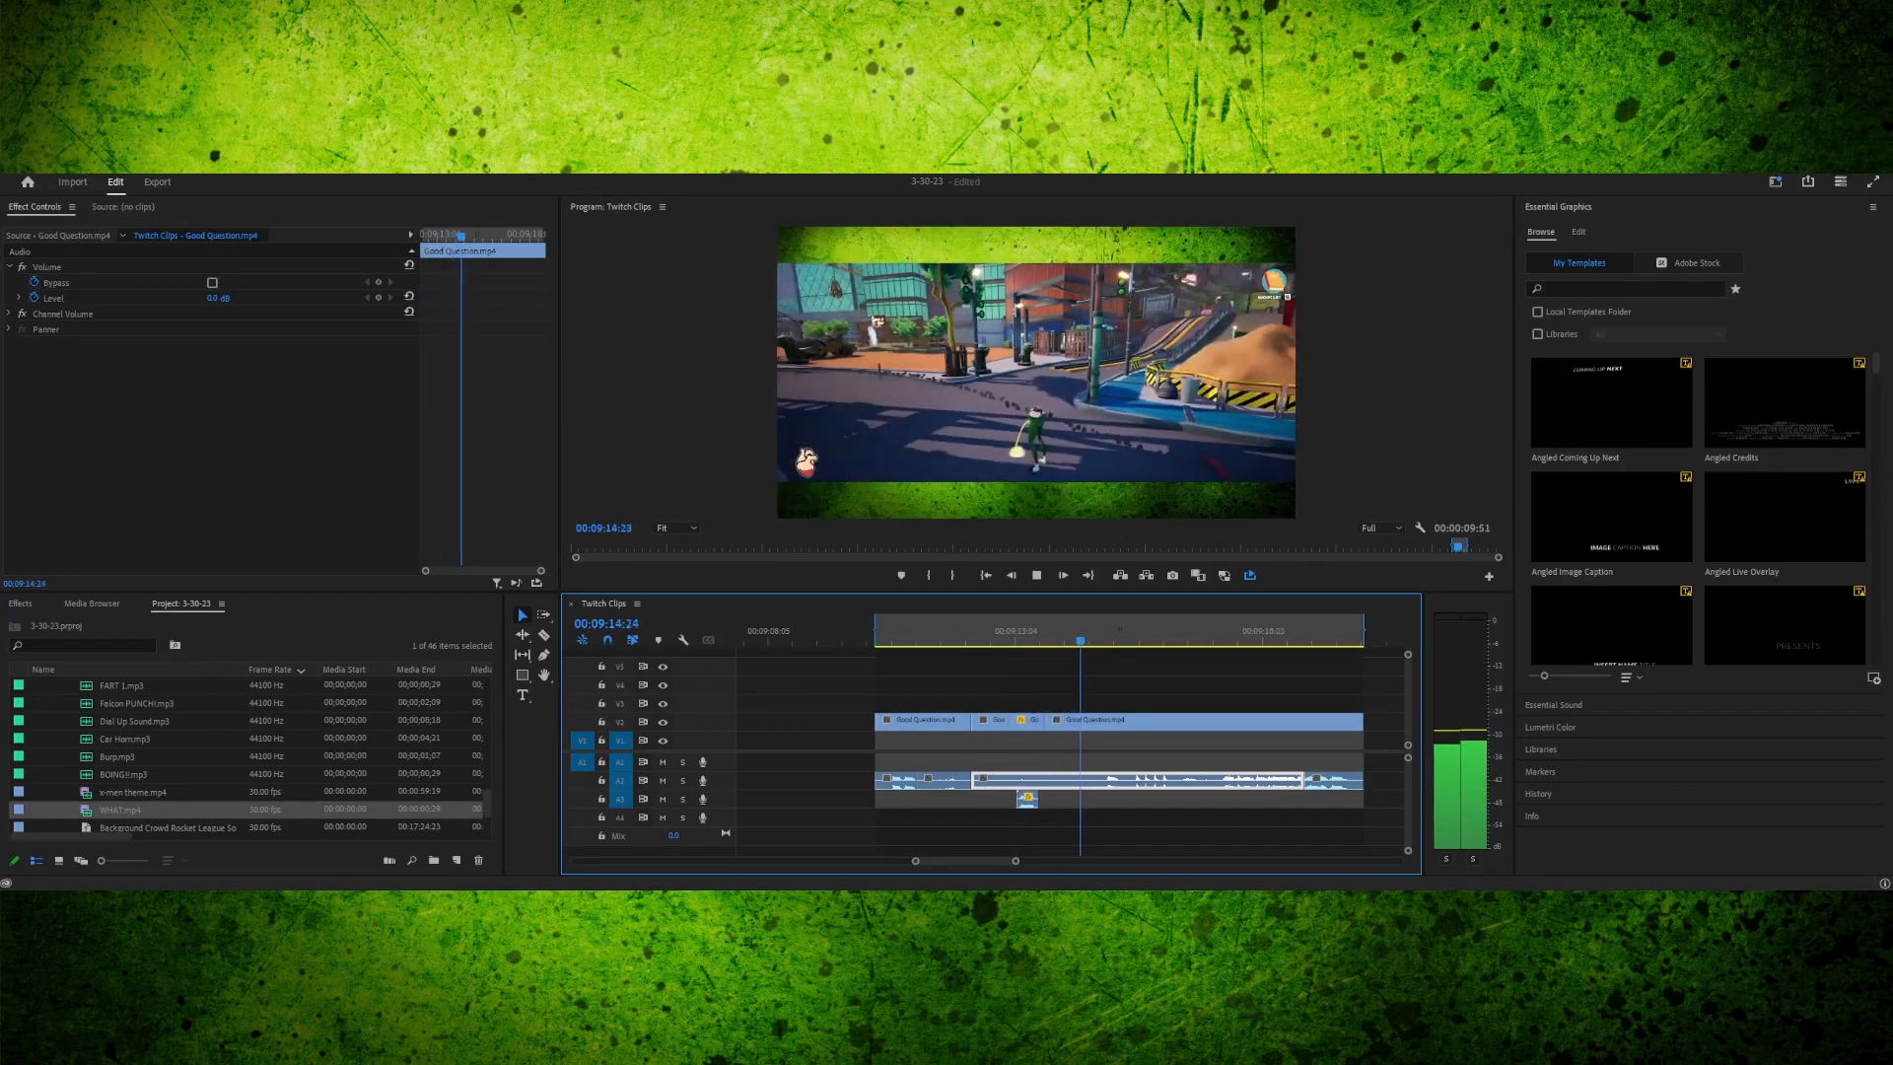
{"action": "key", "text": "space"}
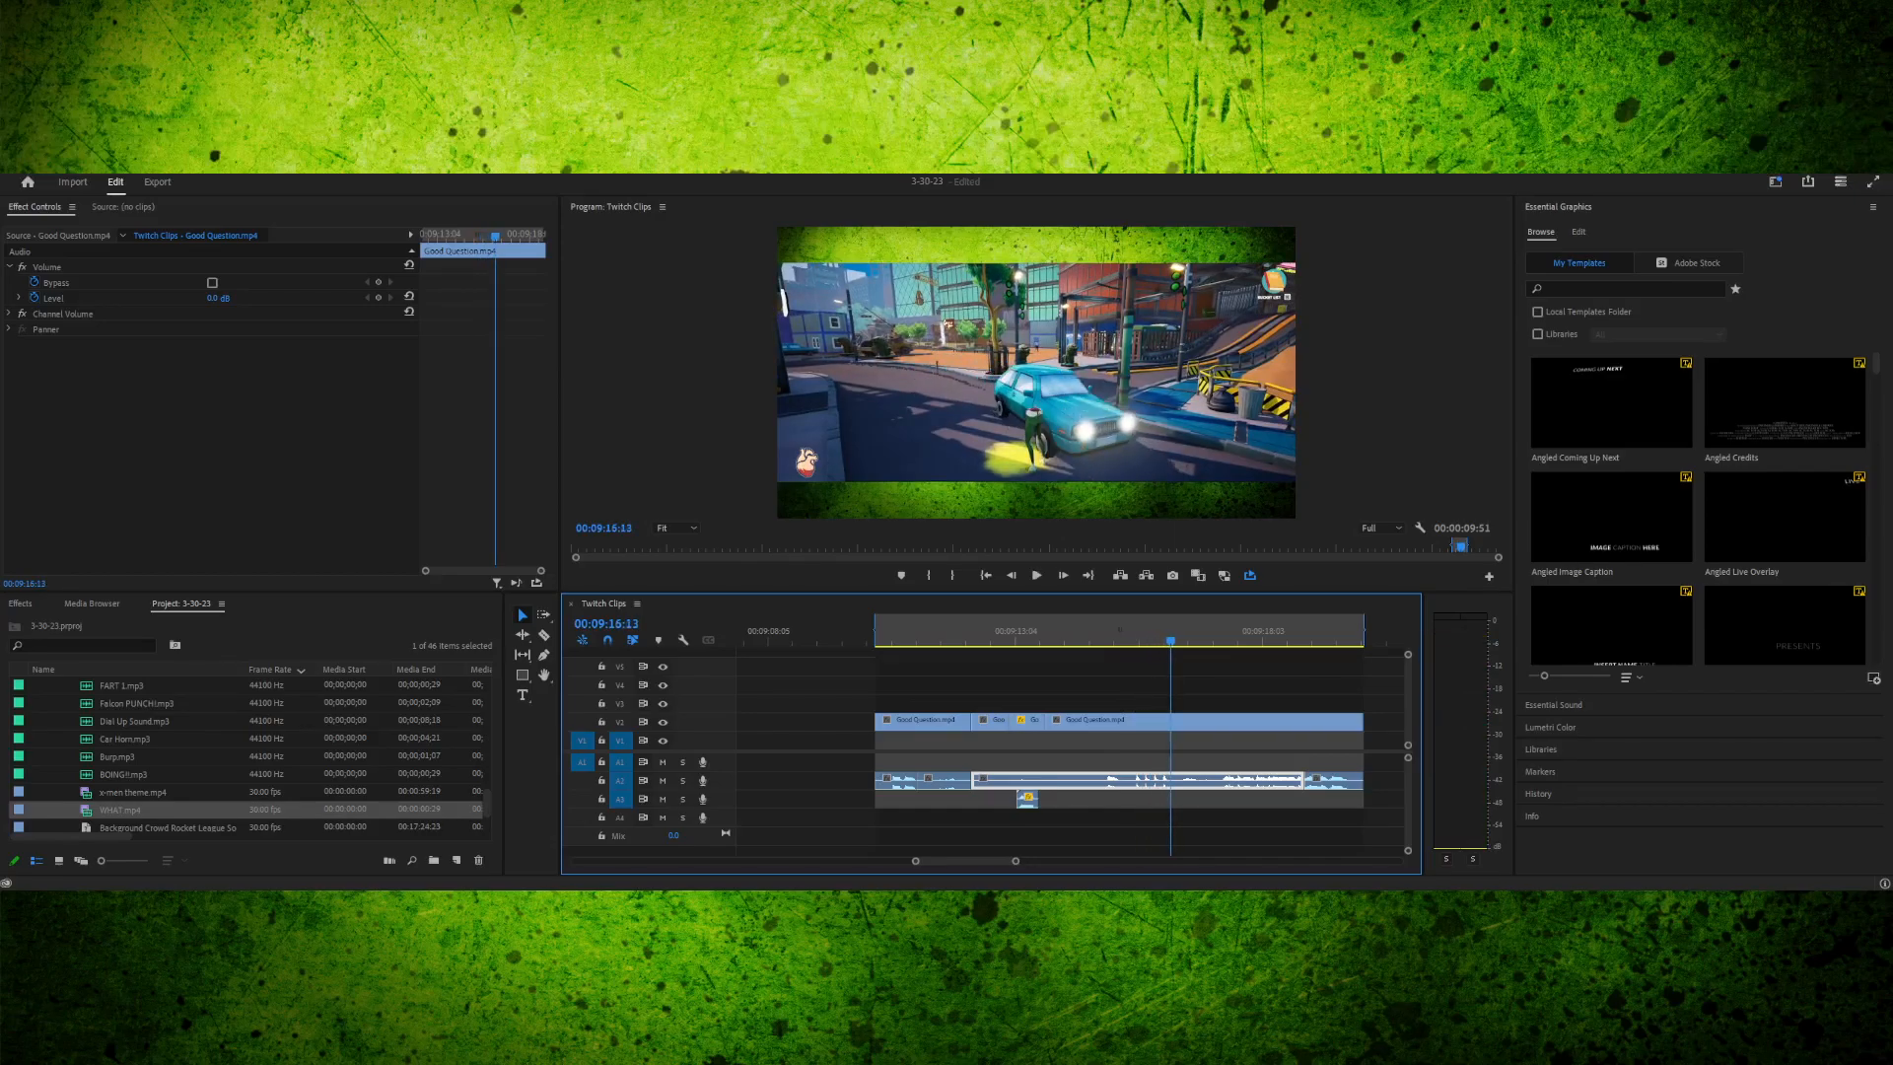
- Replay the Good Question clip from its In point and again from just before the zoom to review the edit
{"action": "key", "text": "shift+i"}
{"action": "key", "text": "space"}
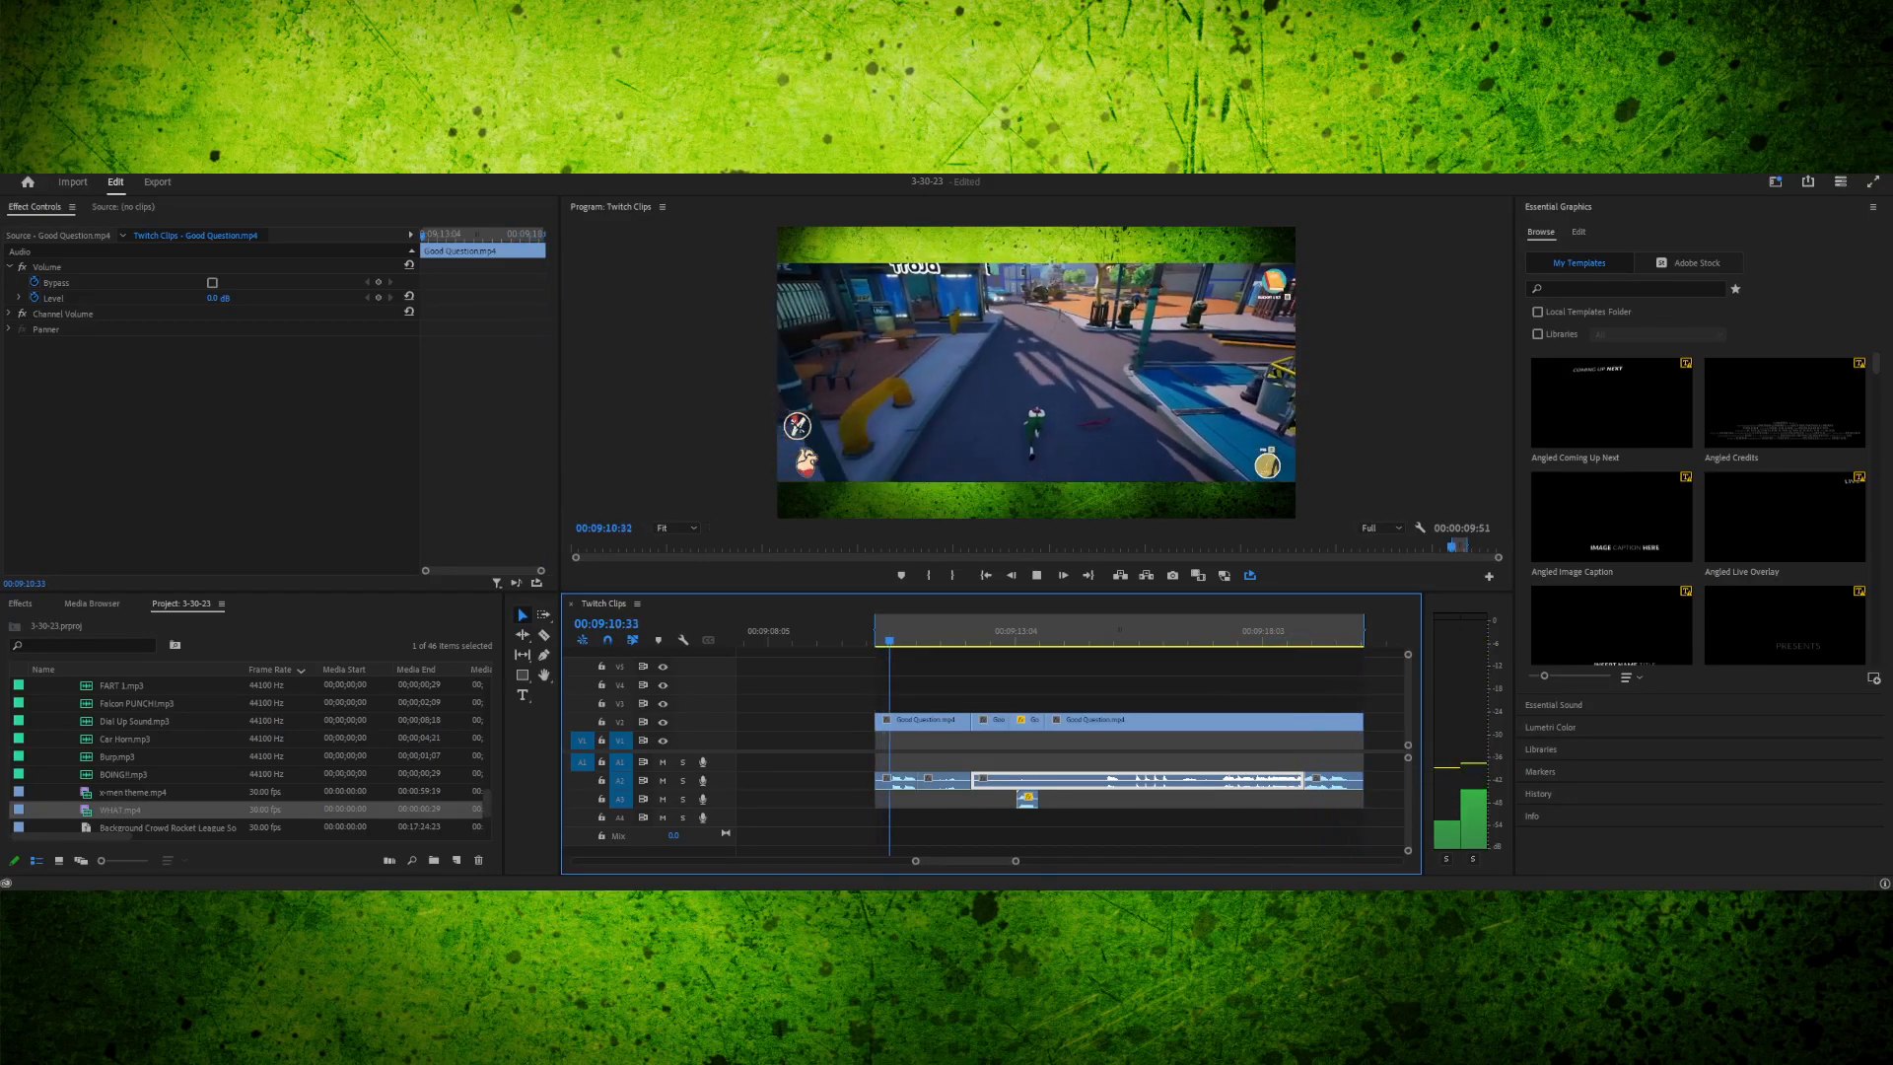
{"action": "key", "text": "space"}
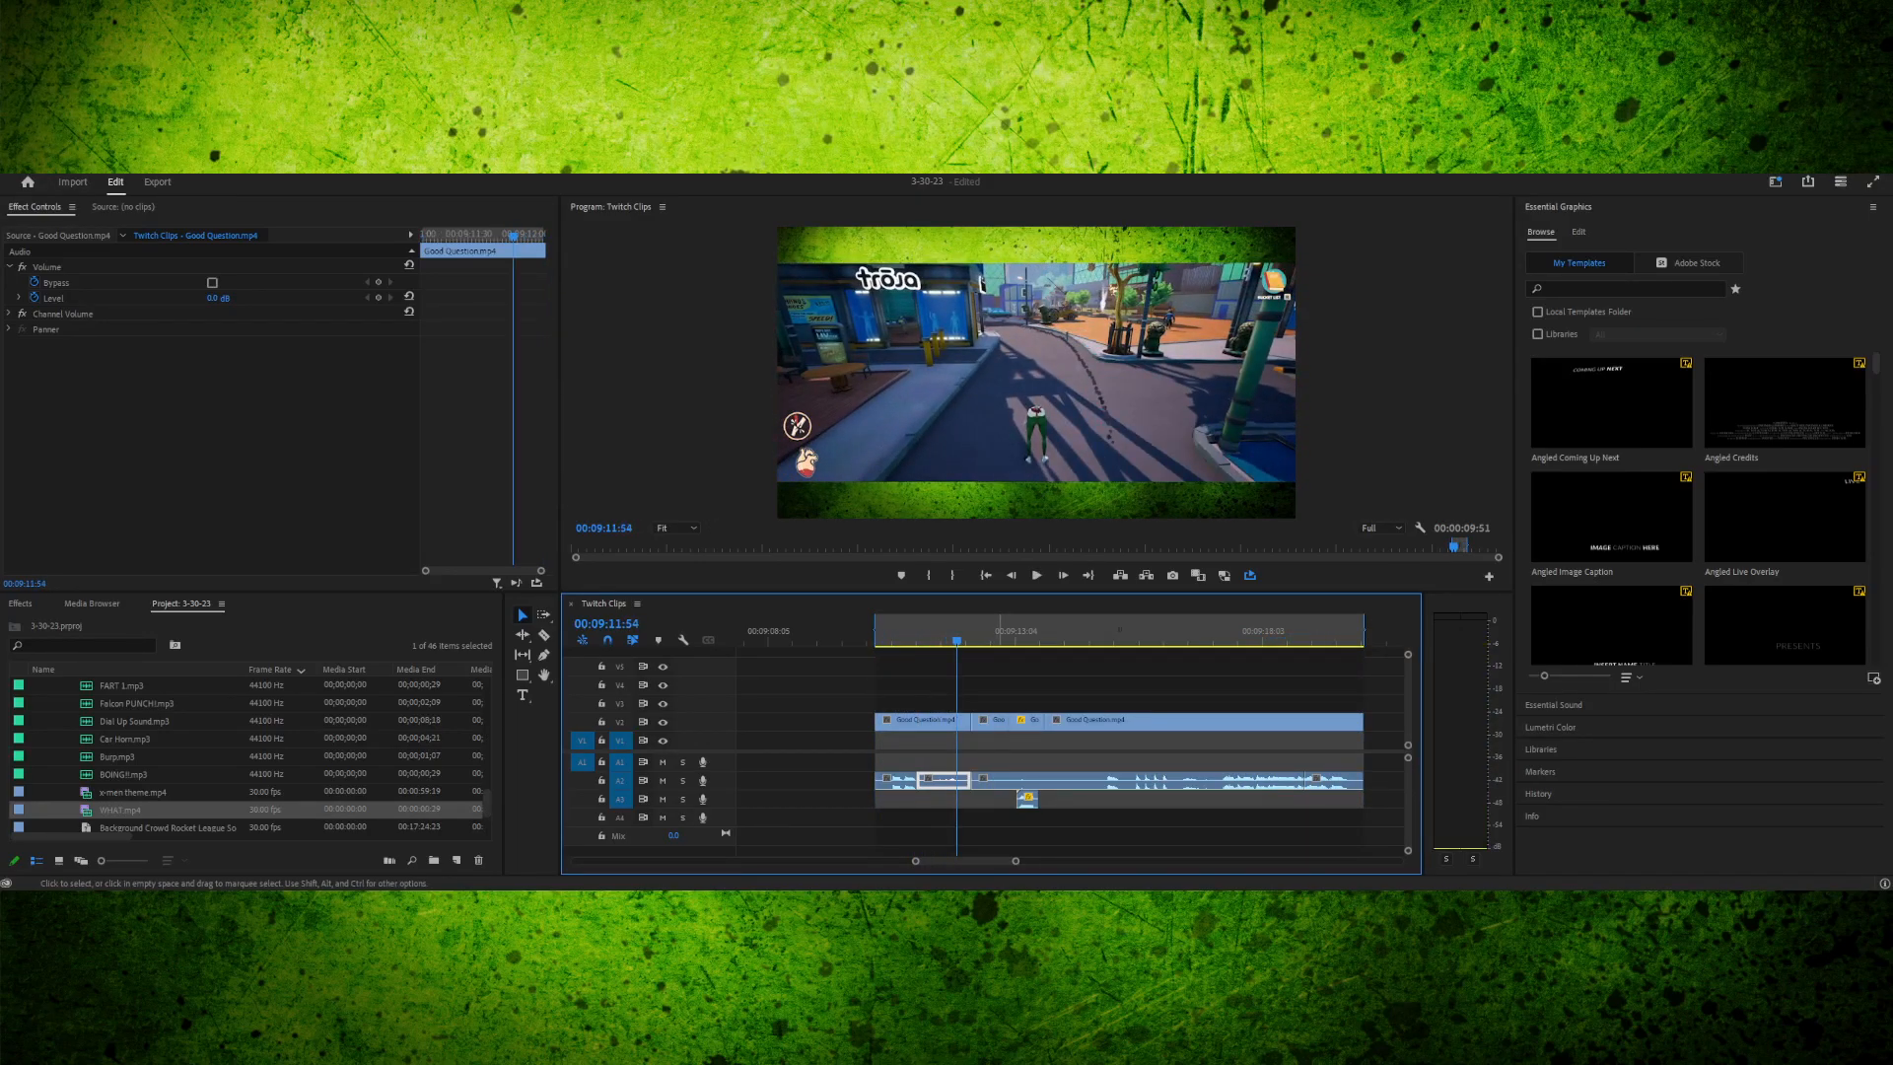
{"action": "key", "text": "minus"}
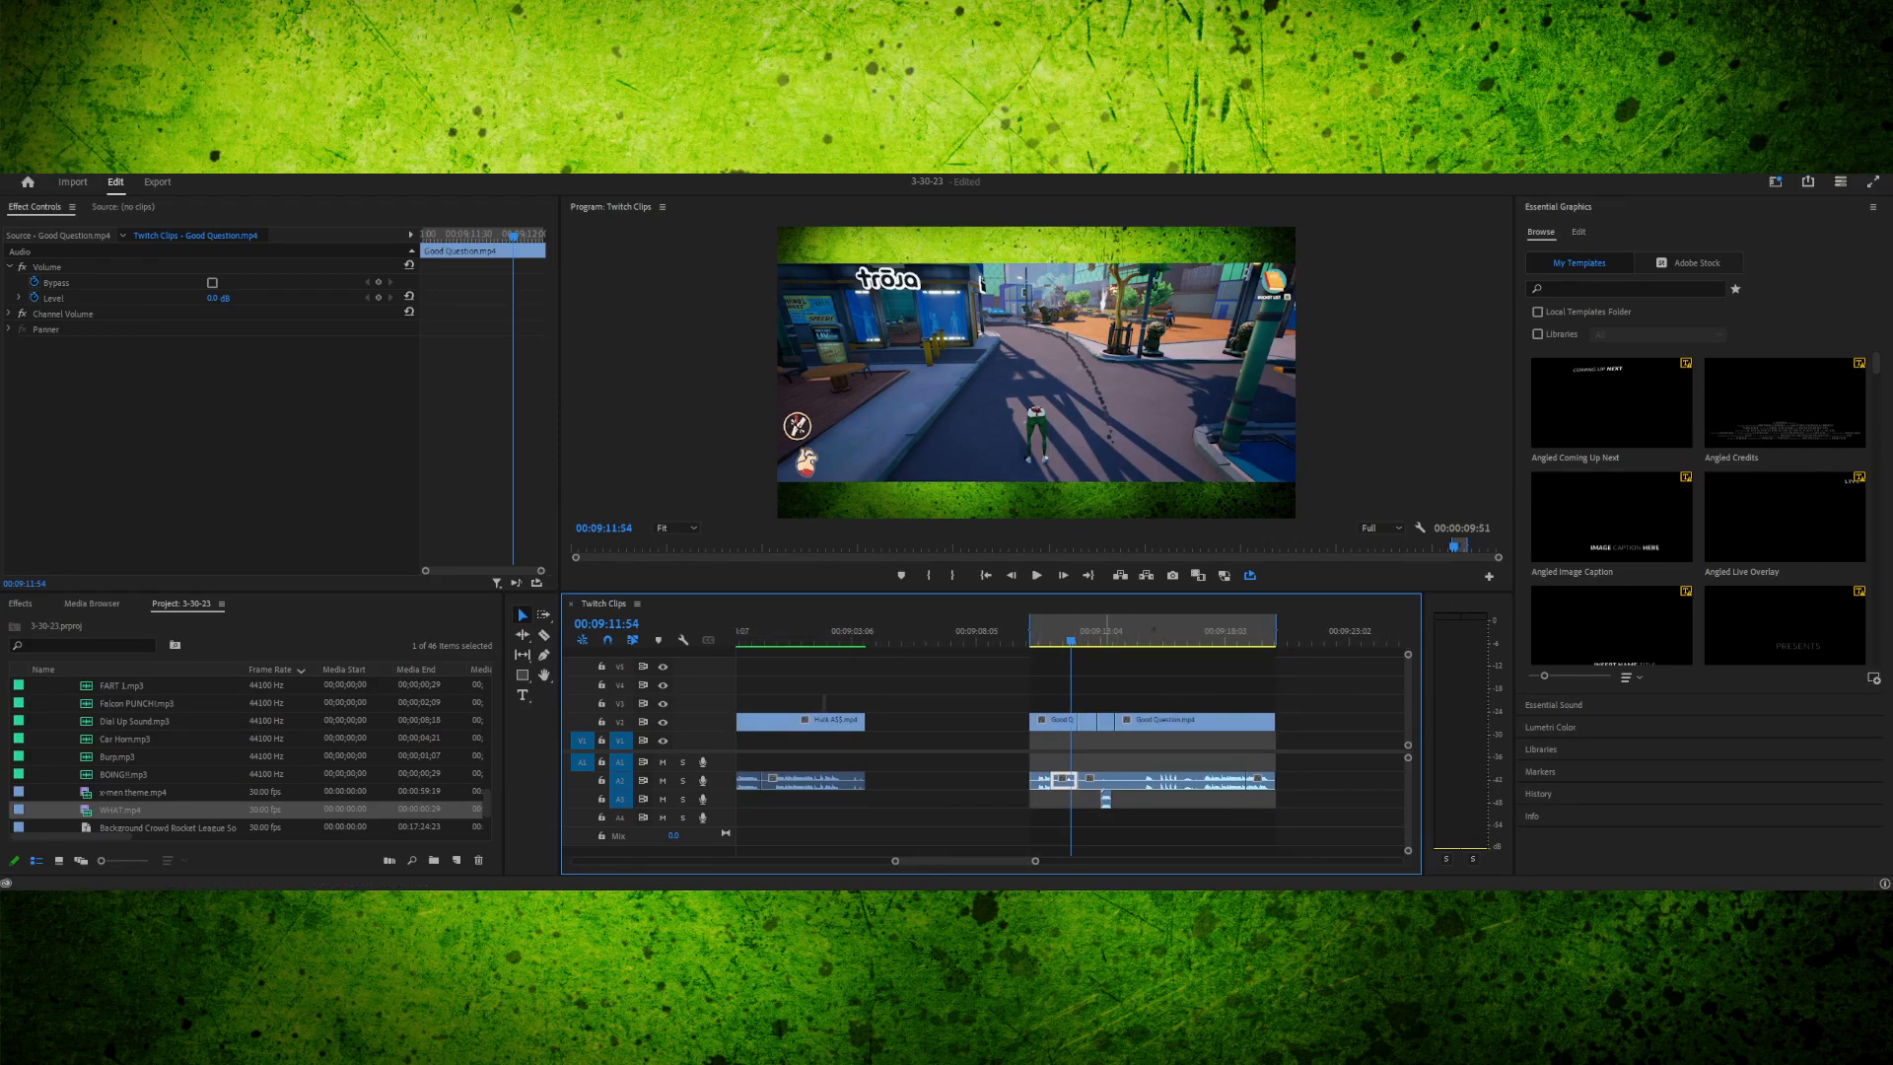
{"action": "left_click", "coordinate": [1100, 632]}
{"action": "key", "text": "space"}
{"action": "key", "text": "space"}
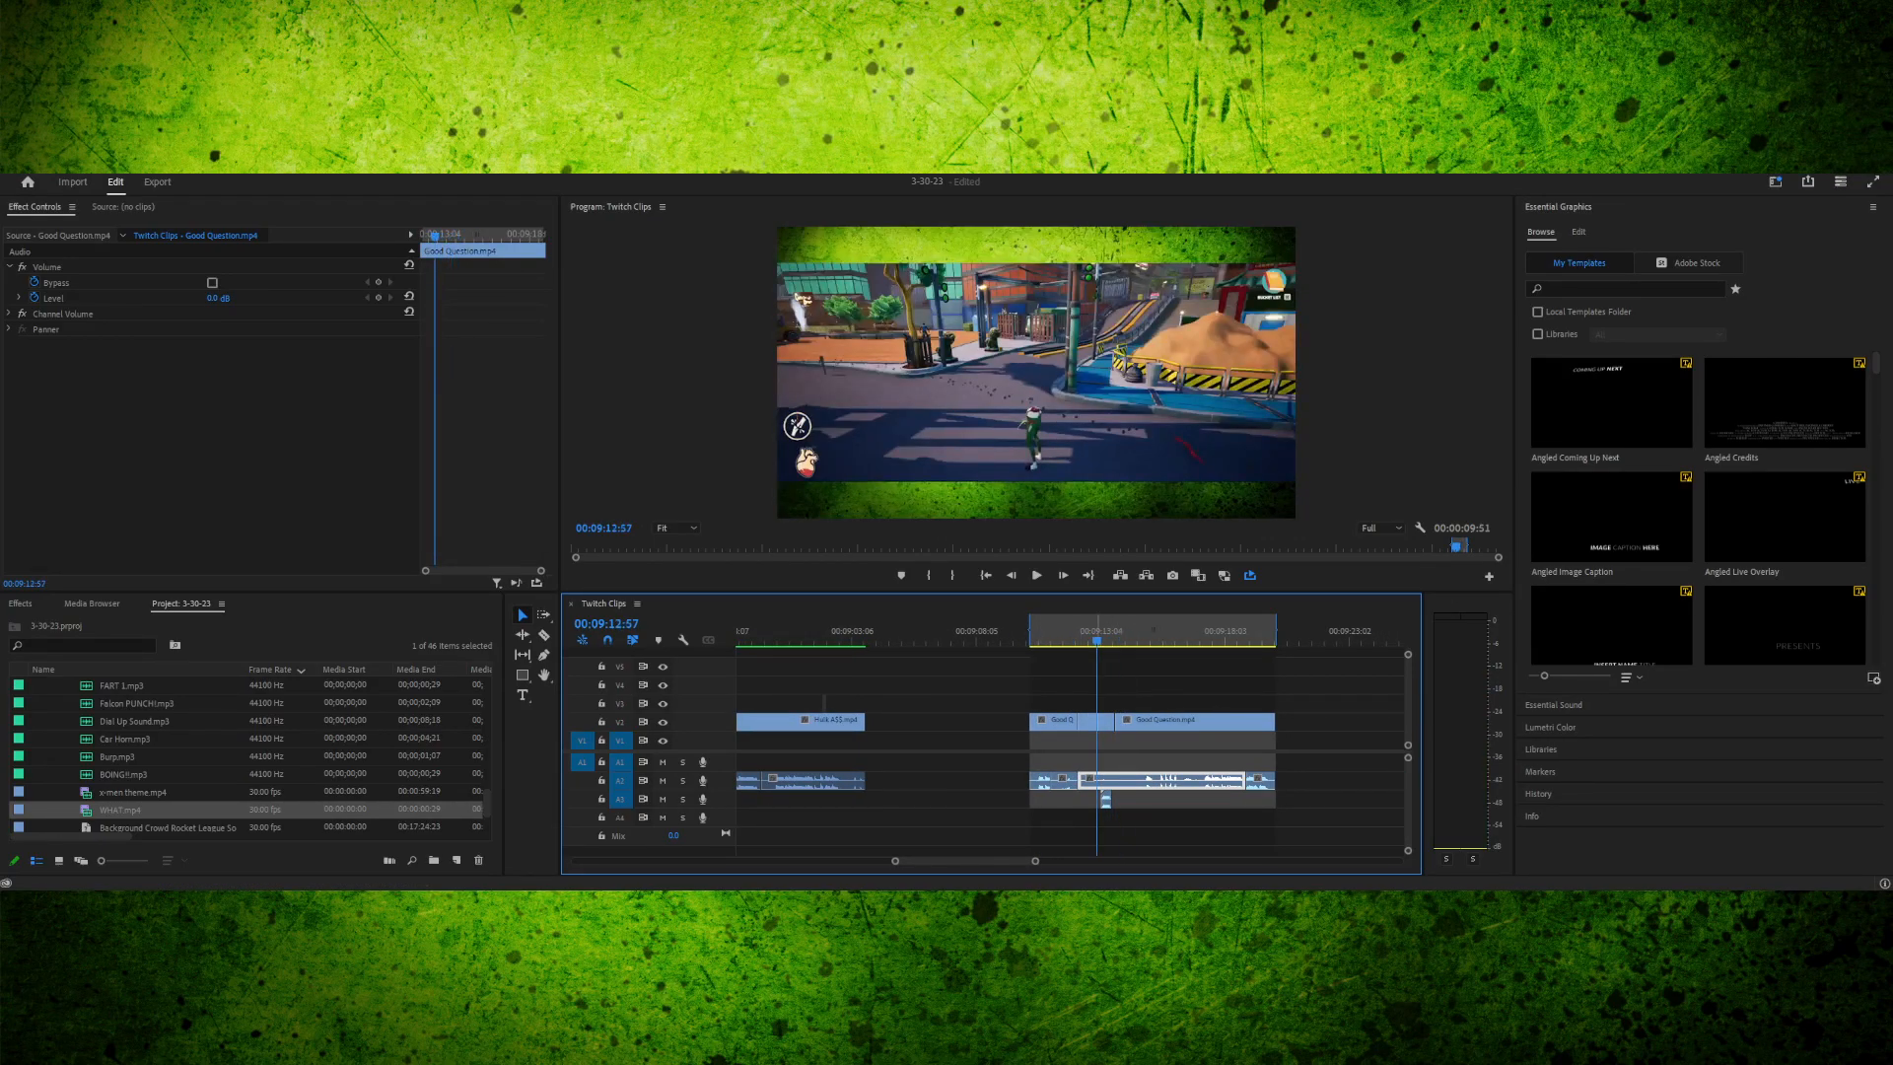
{"action": "key", "text": "Up"}
{"action": "key", "text": "space"}
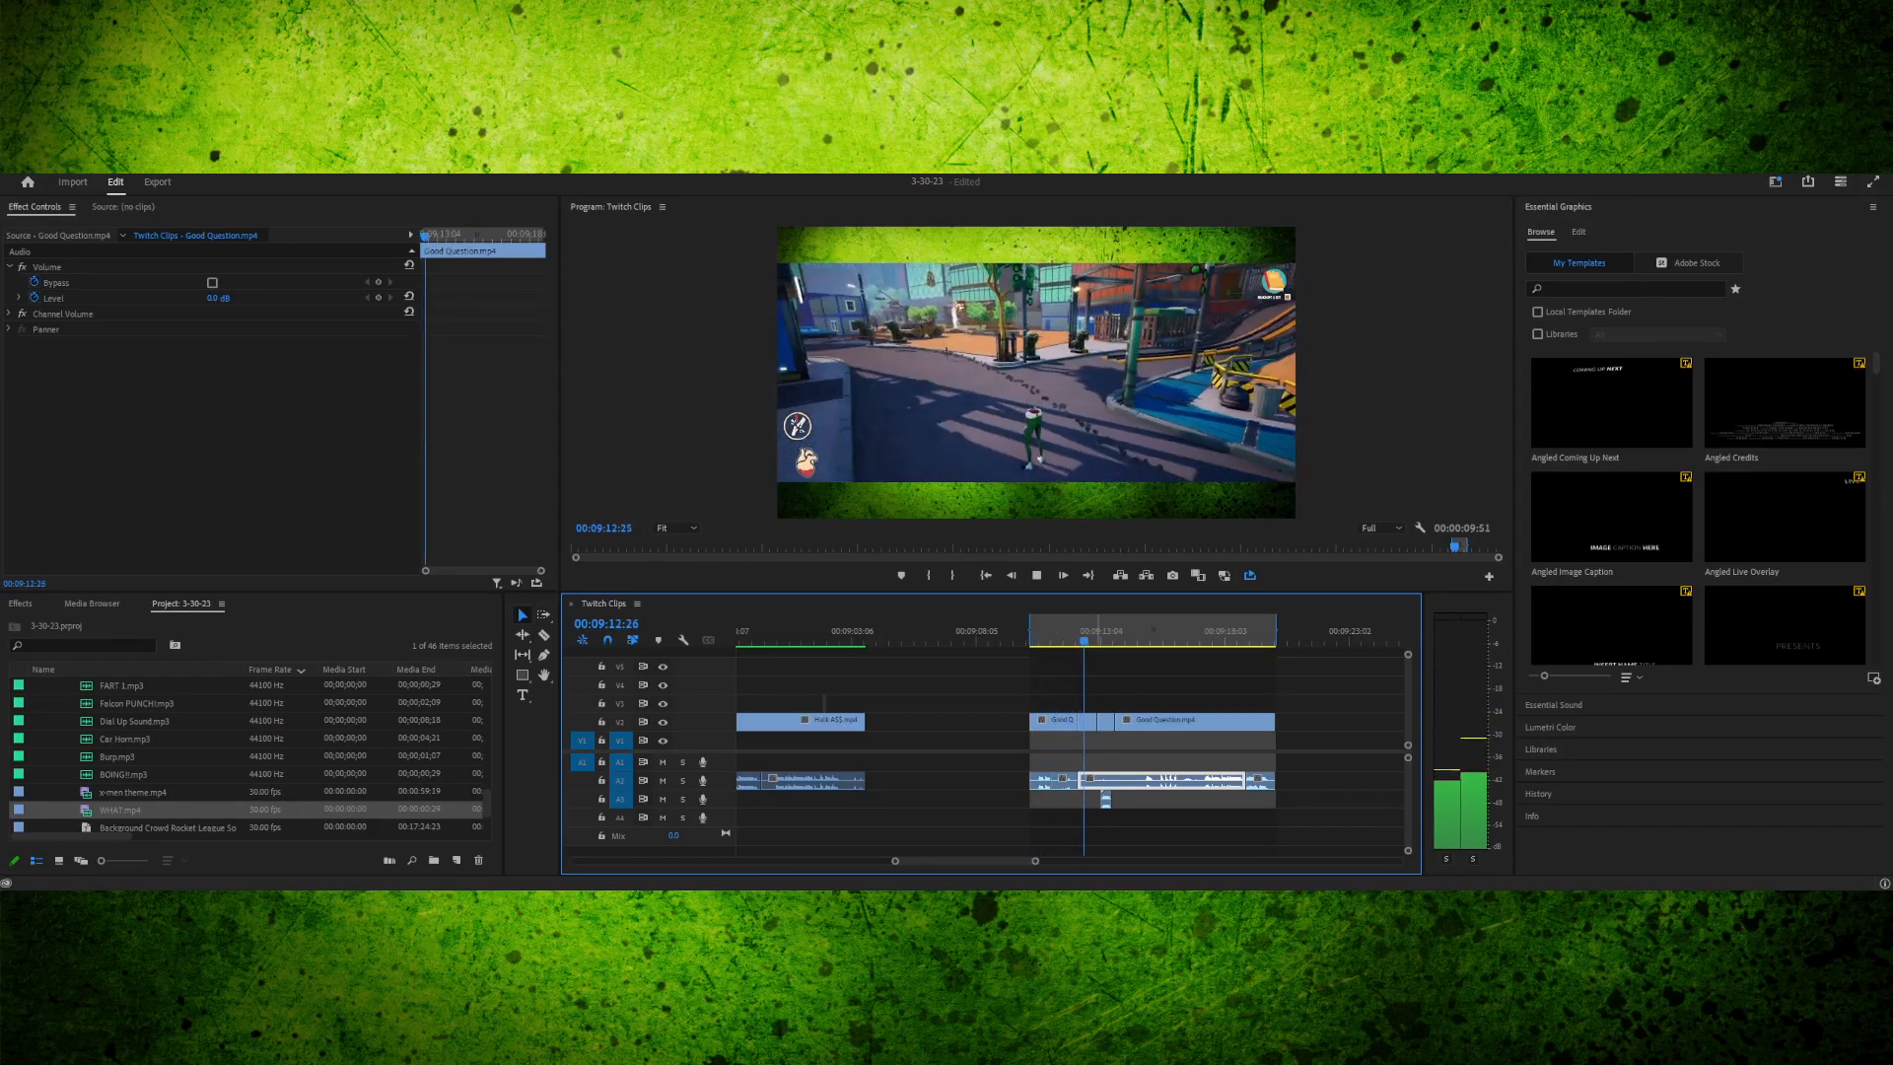
{"action": "key", "text": "space"}
- Save the project, render previews for the marked In to Out range and play back the rendered clip
{"action": "key", "text": "ctrl+s"}
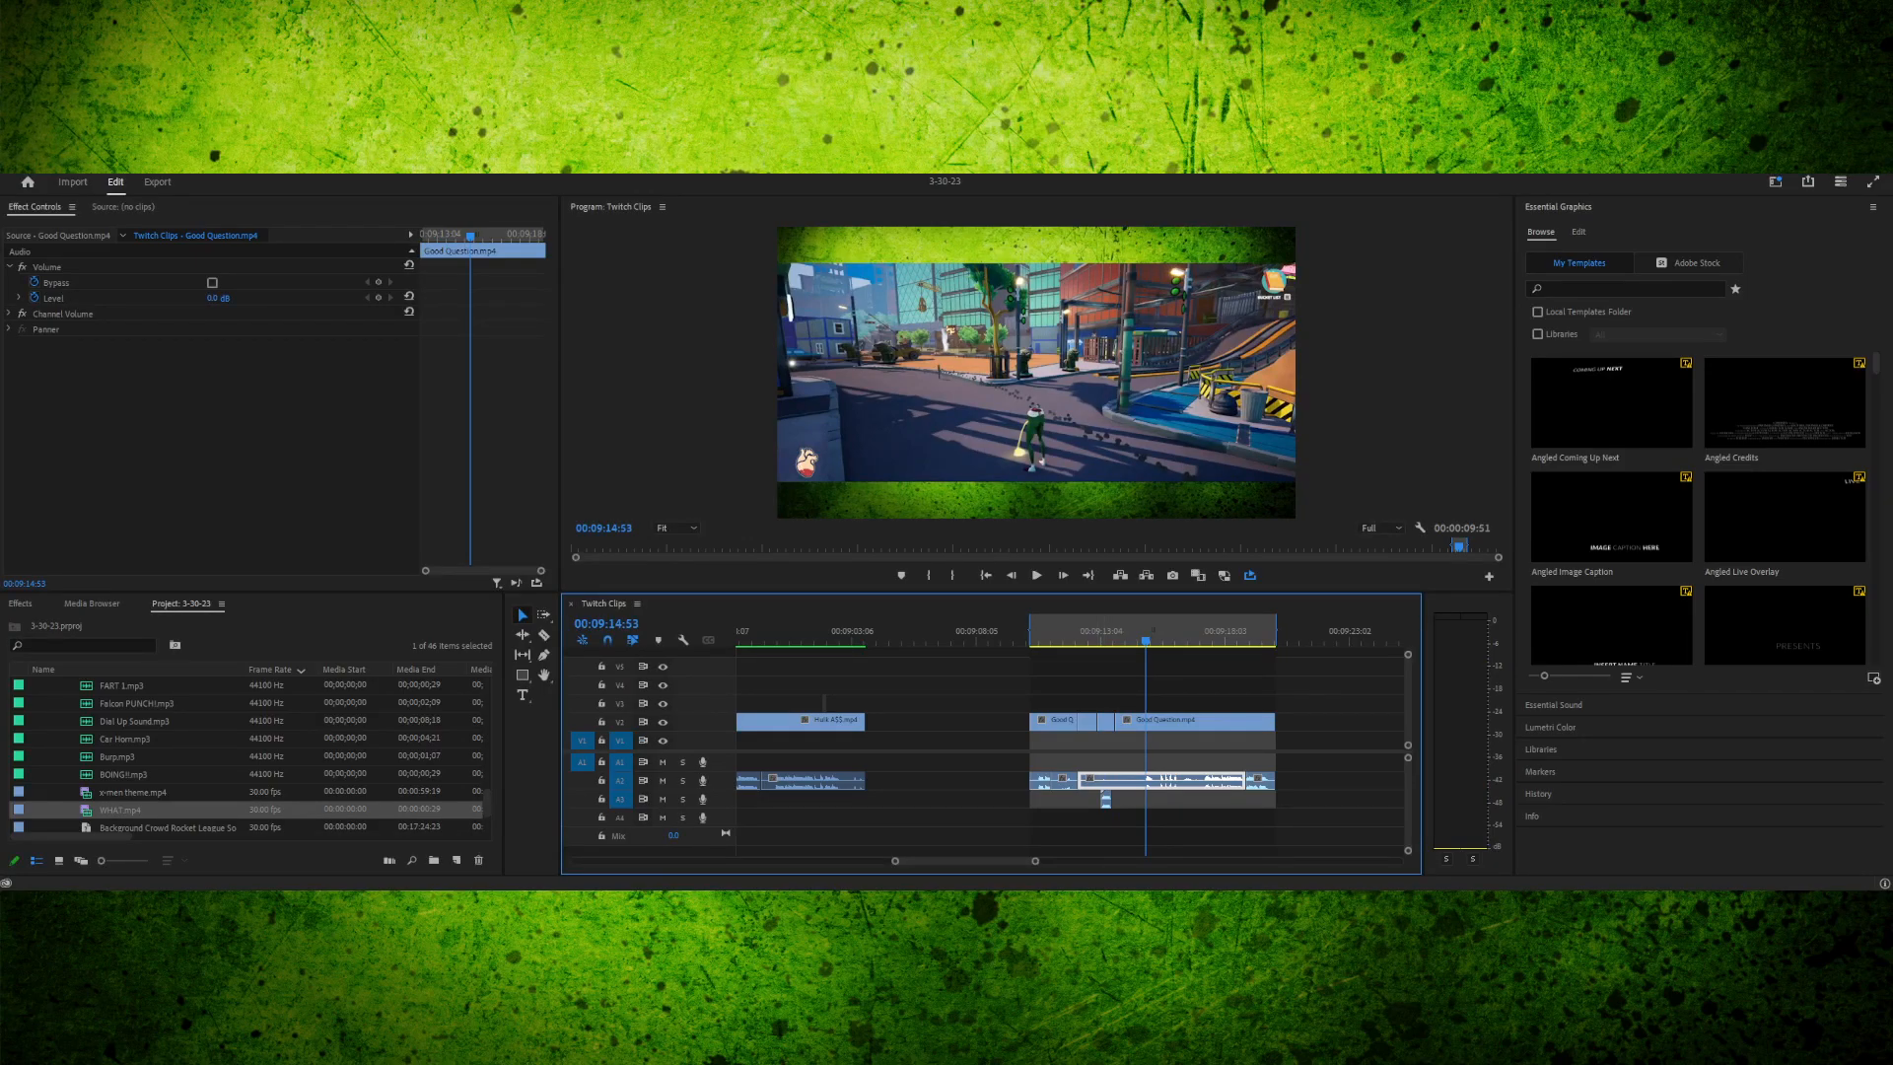
{"action": "key", "text": "Return"}
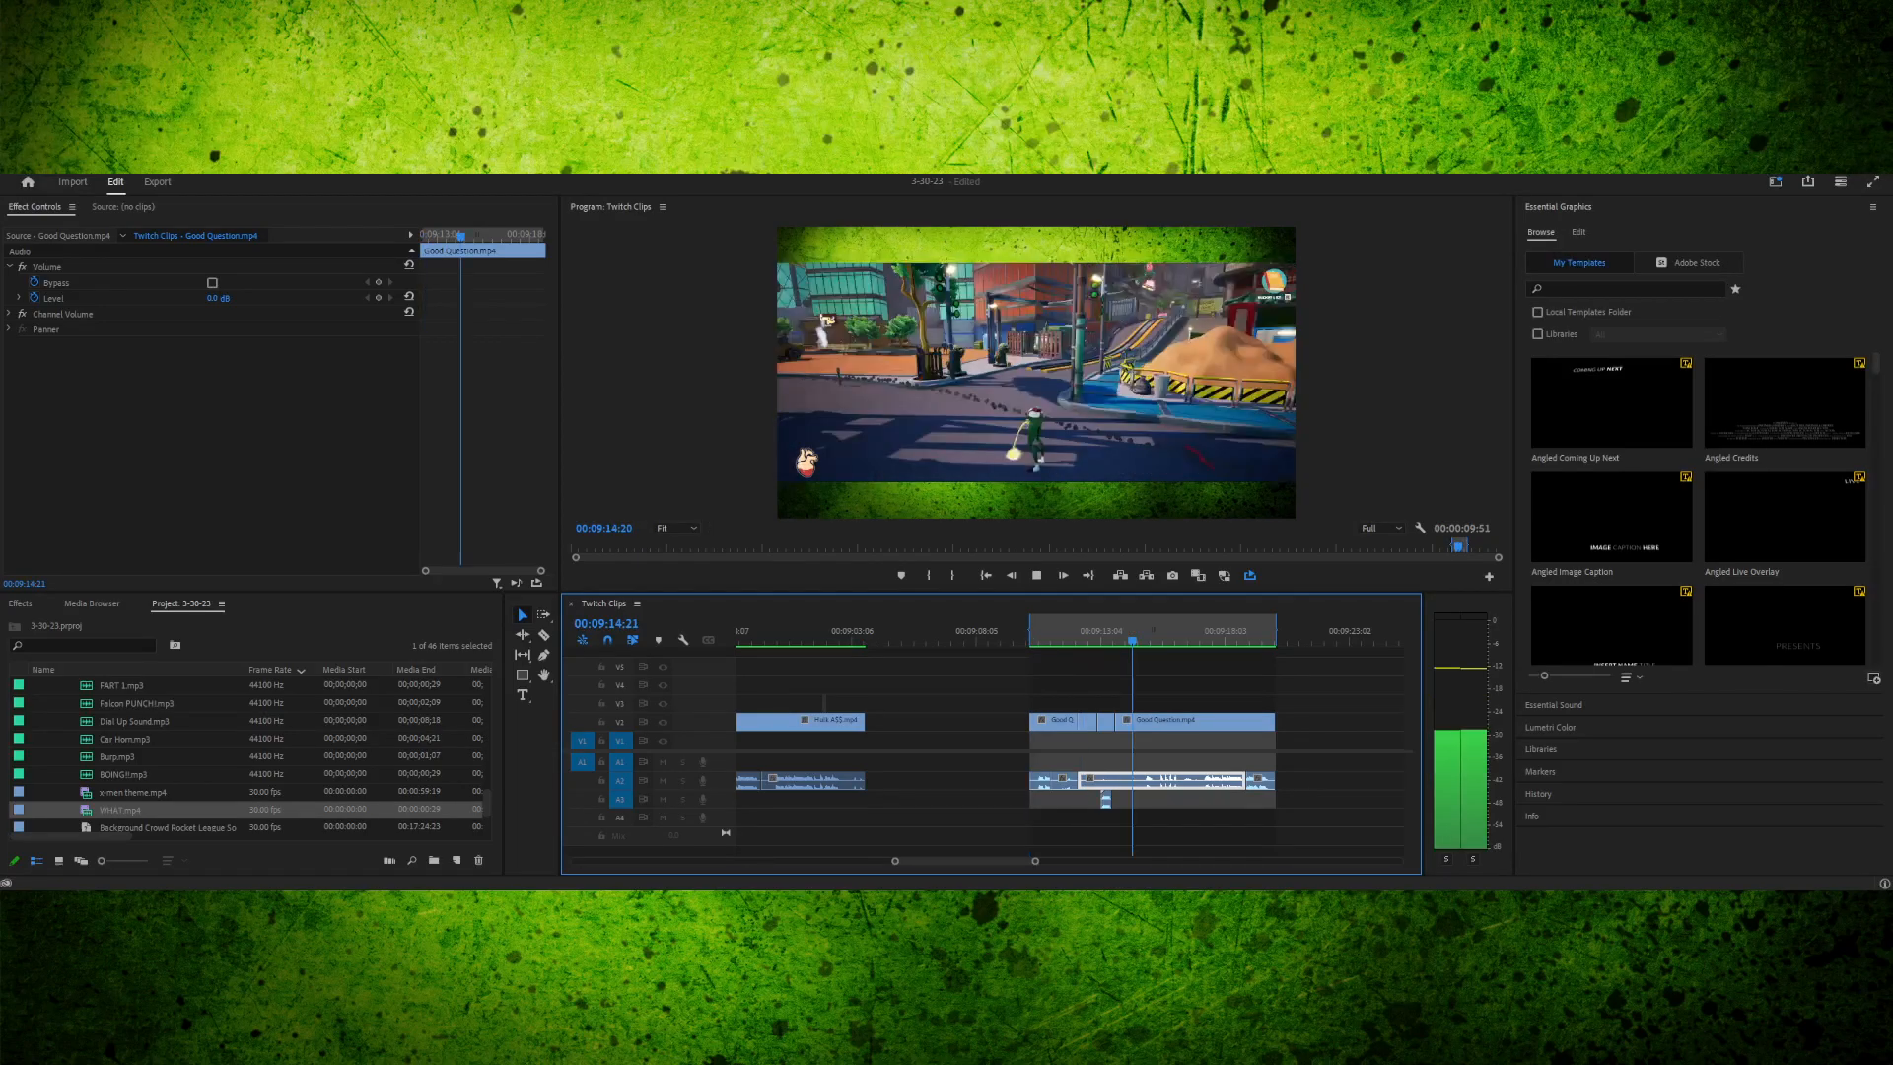
{"action": "left_click", "coordinate": [1036, 575]}
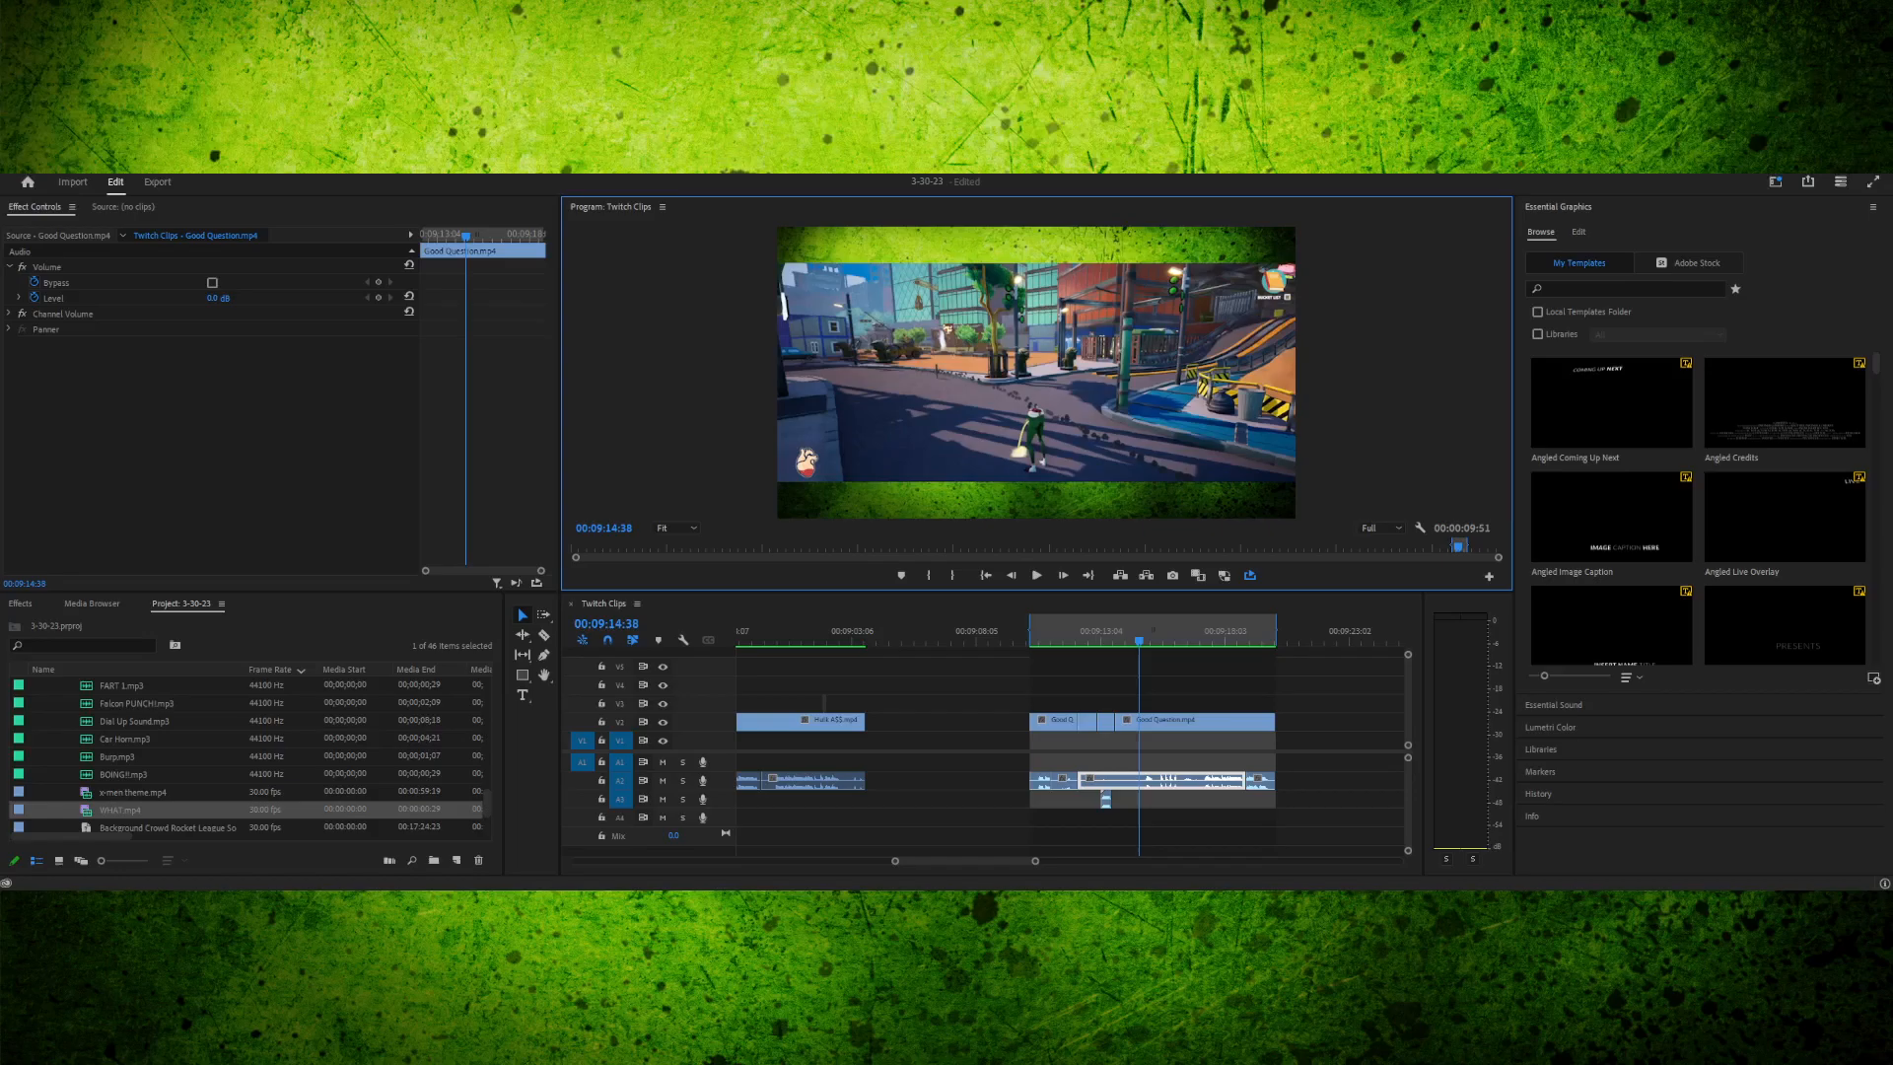
{"action": "key", "text": "Return"}
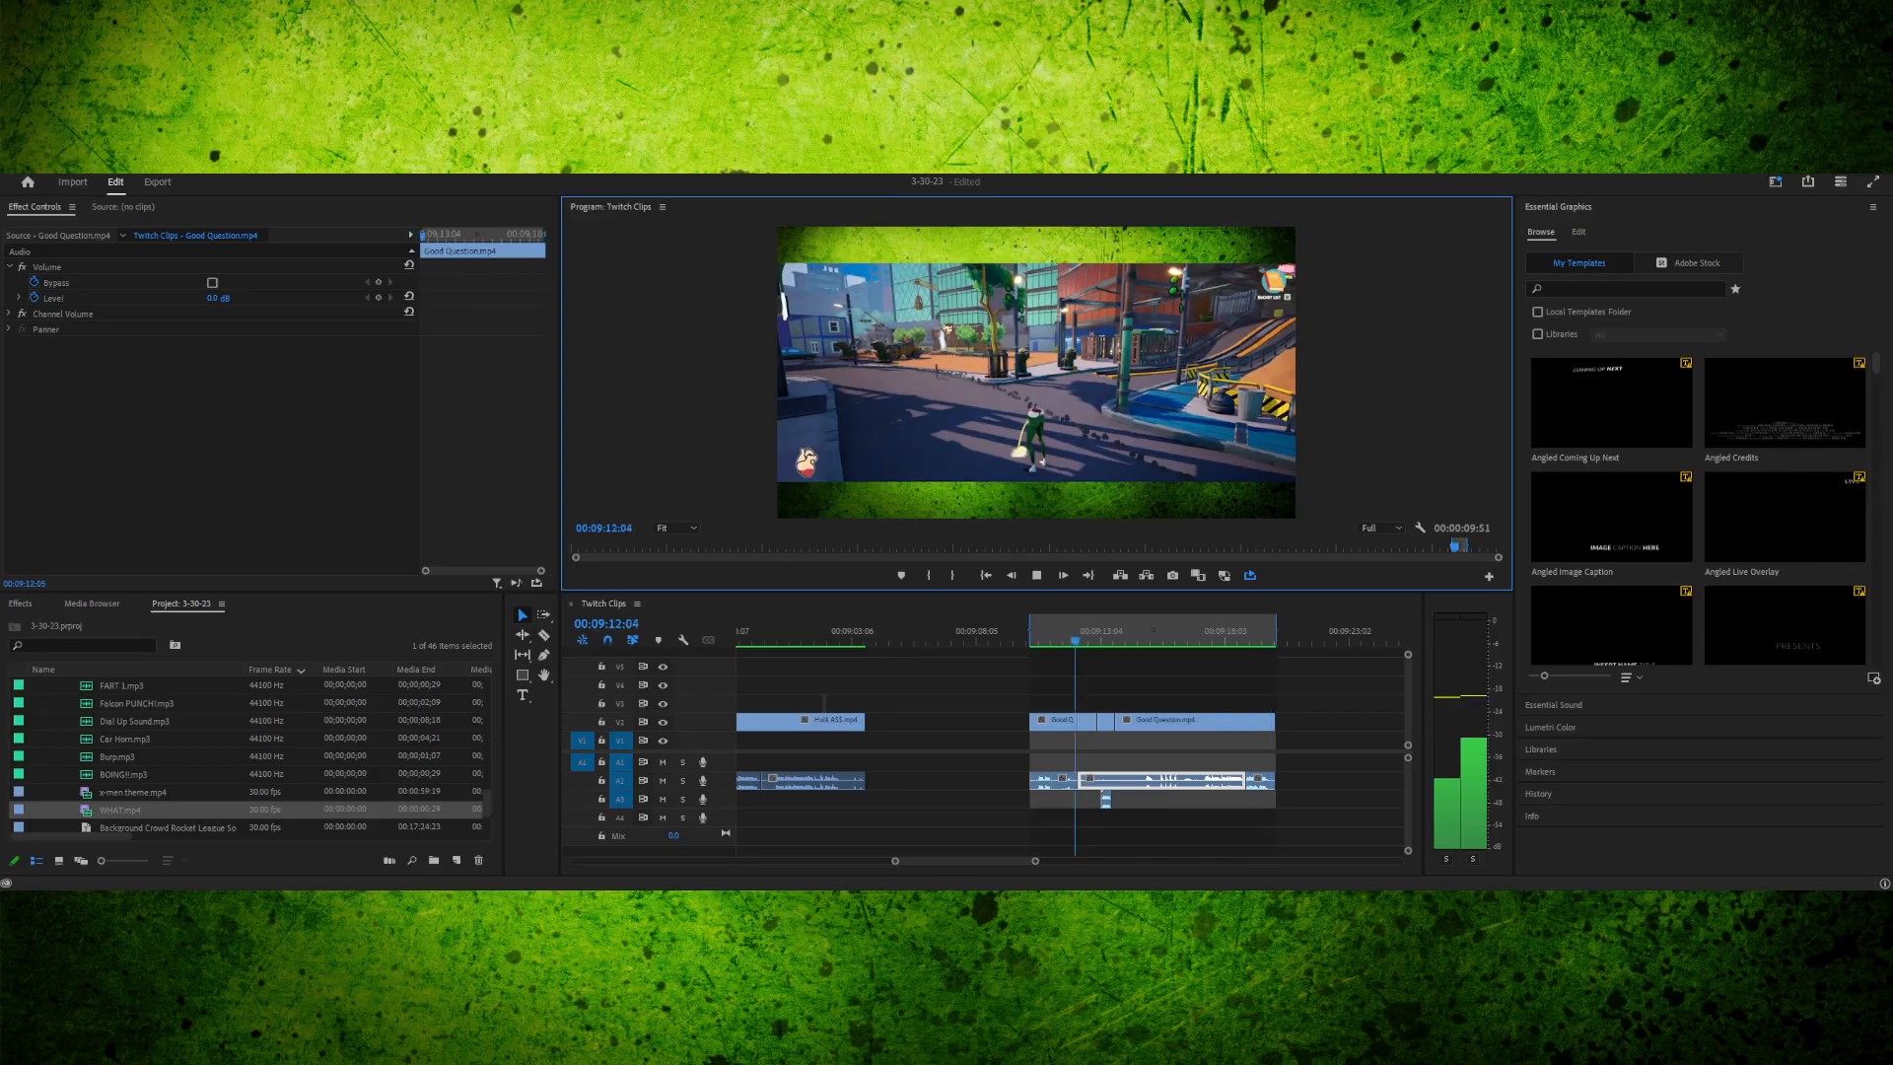
{"action": "key", "text": "ctrl+s"}
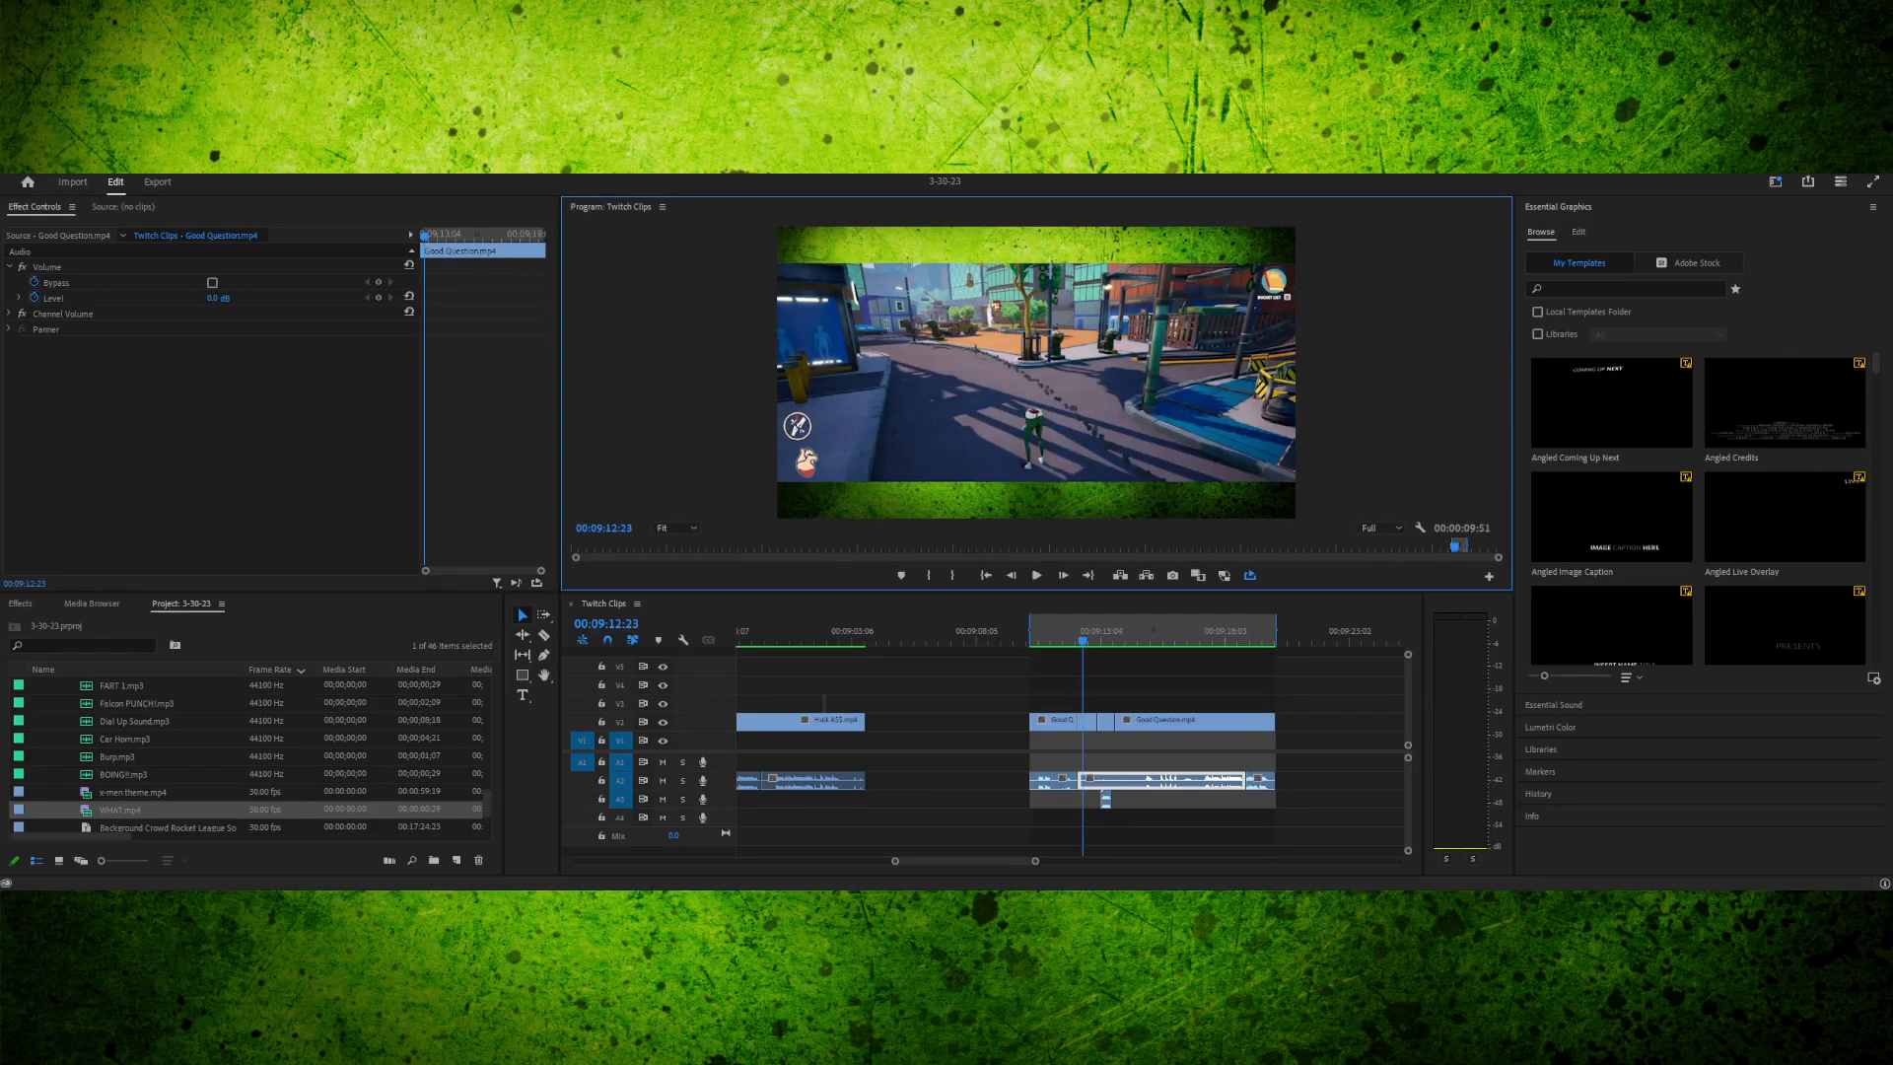
{"action": "left_click", "coordinate": [1105, 632]}
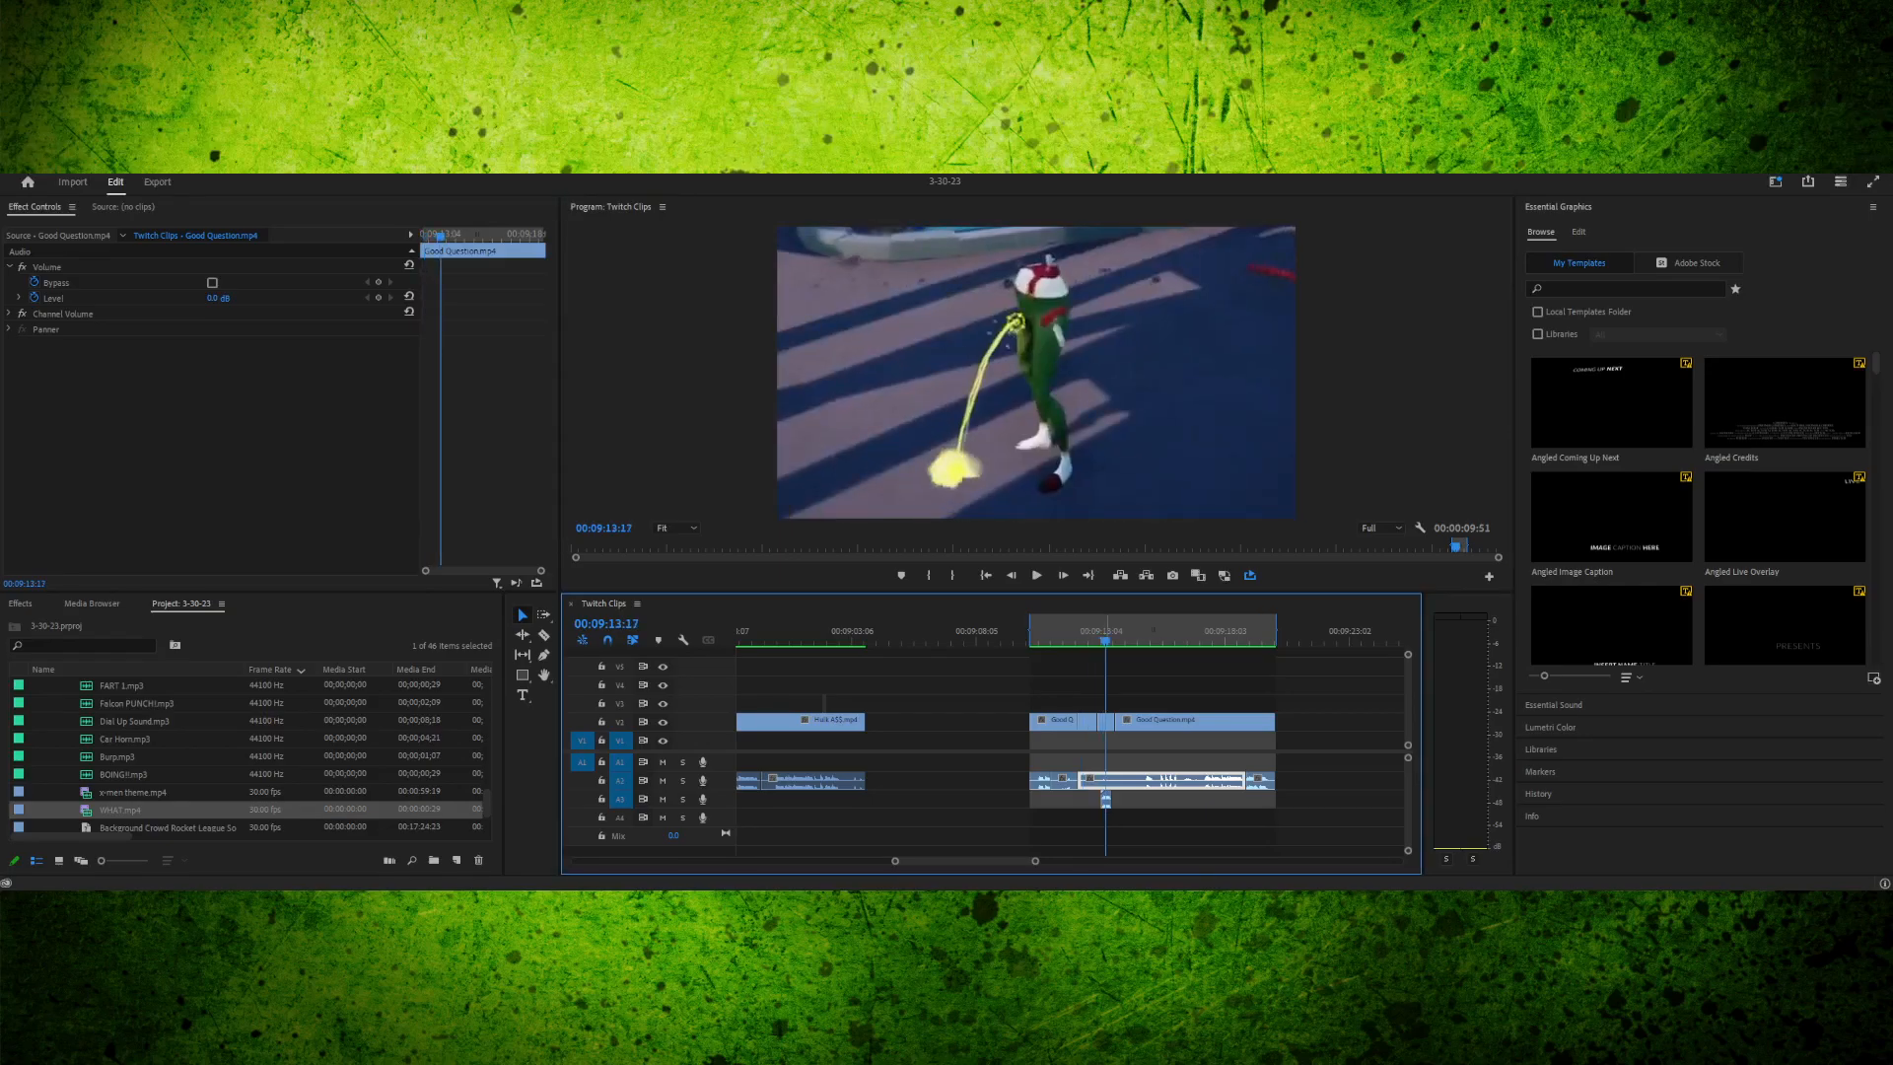
{"action": "key", "text": "ctrl+shift+space"}
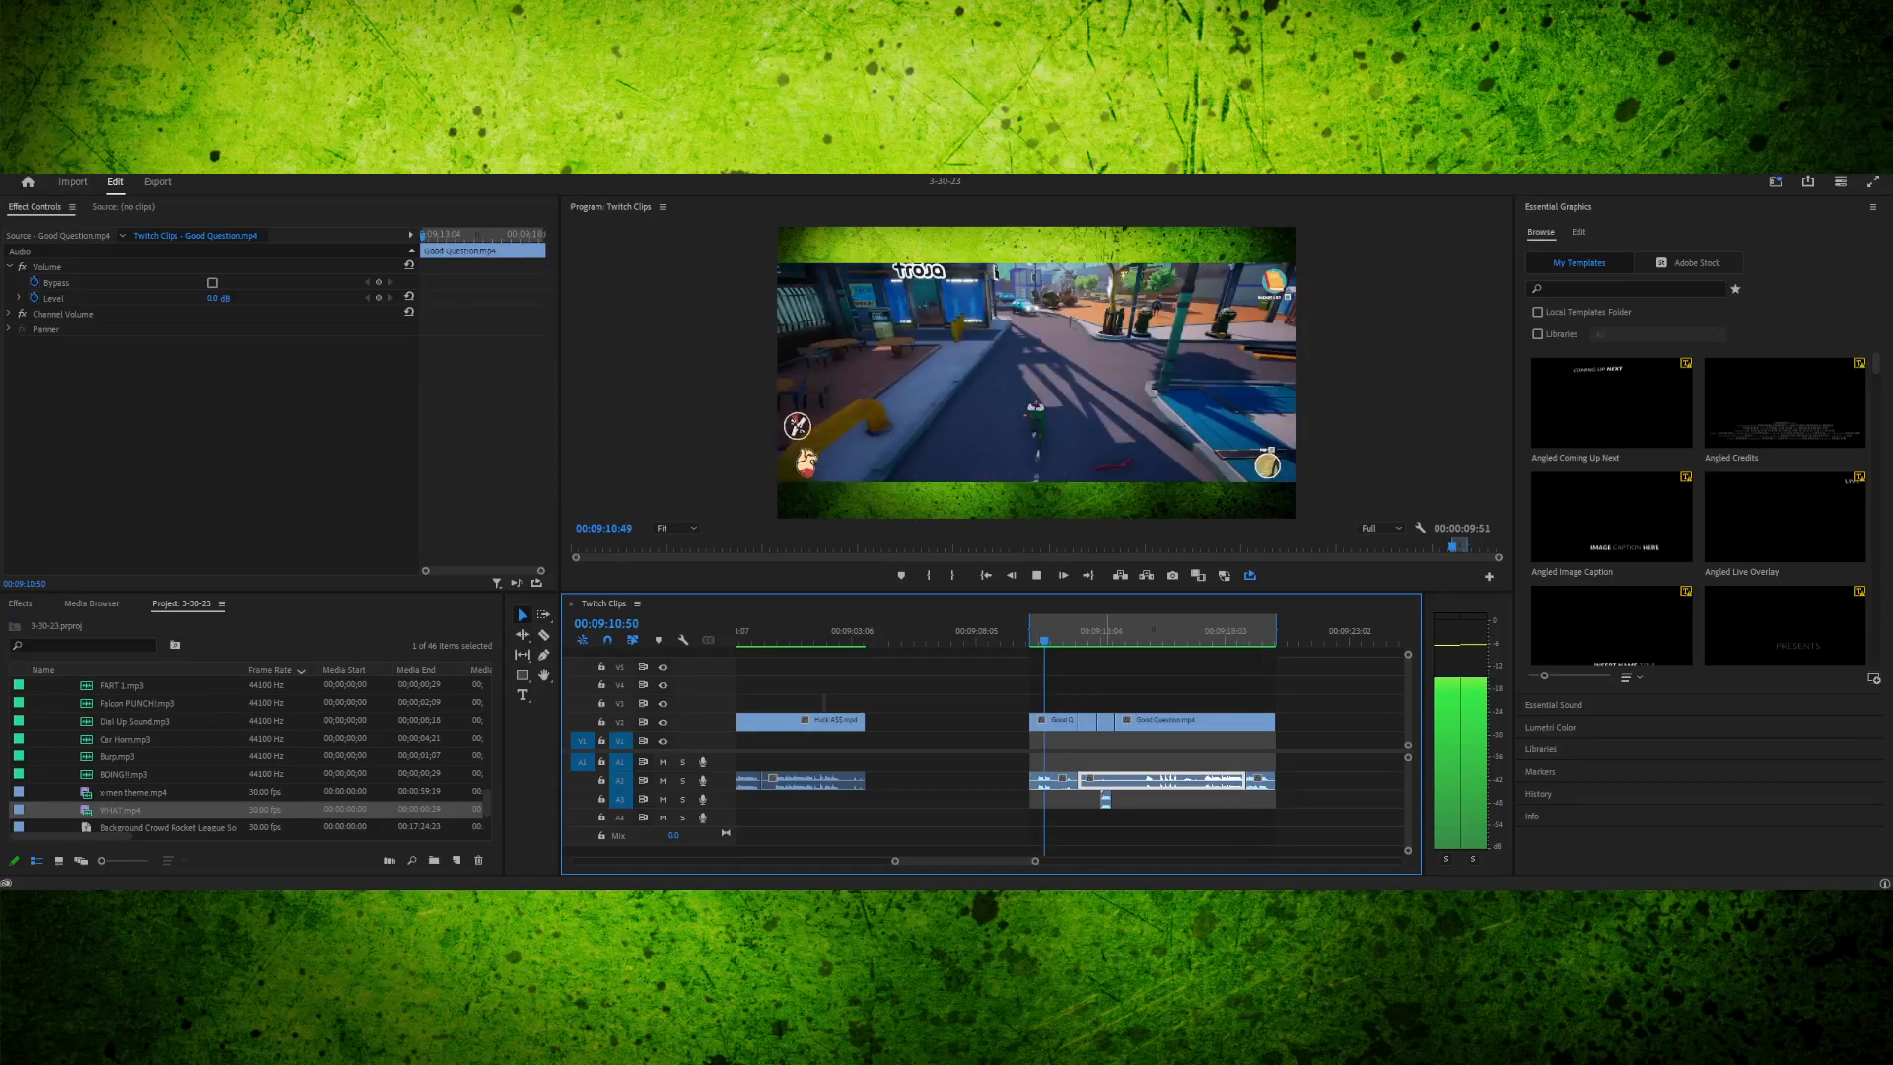
- Open the media export settings for the marked range and name the output file Good Question.mp4
{"action": "key", "text": "ctrl+m"}
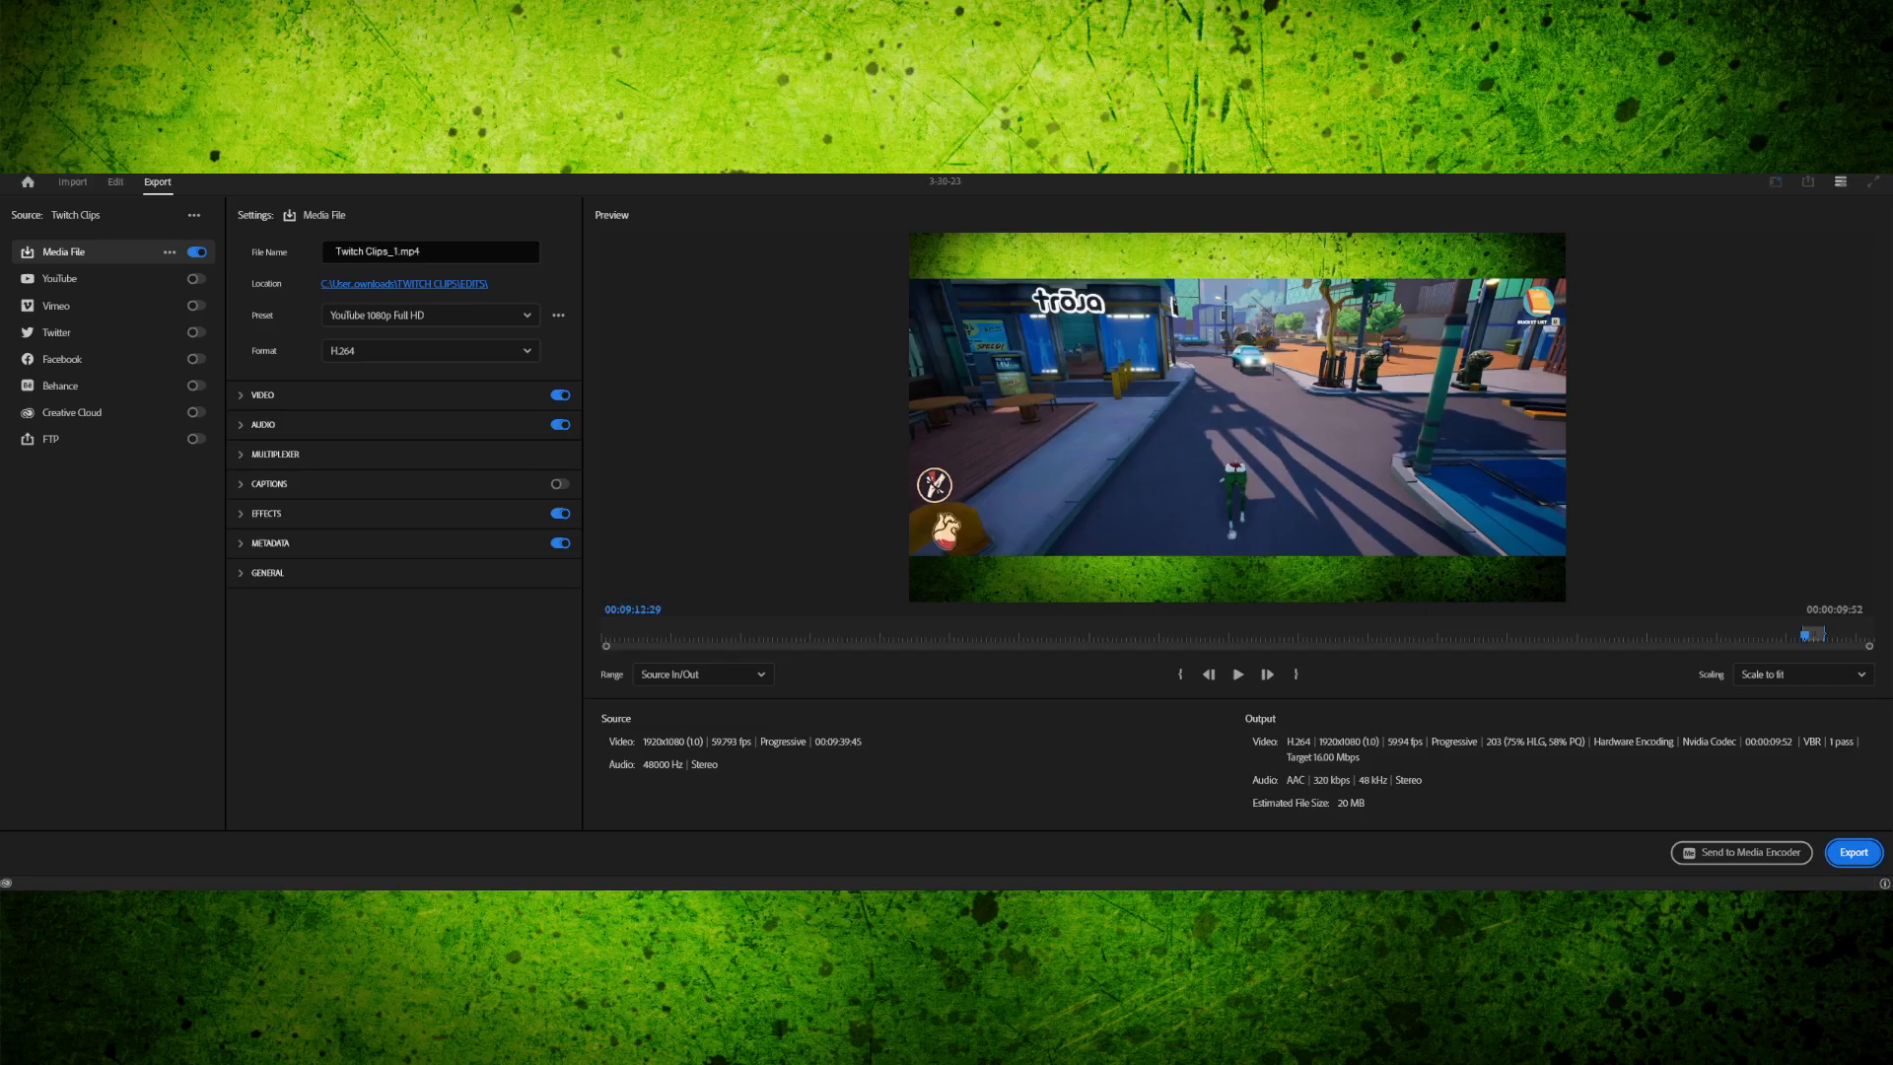
{"action": "left_click_drag", "start_coordinate": [336, 251], "coordinate": [395, 251]}
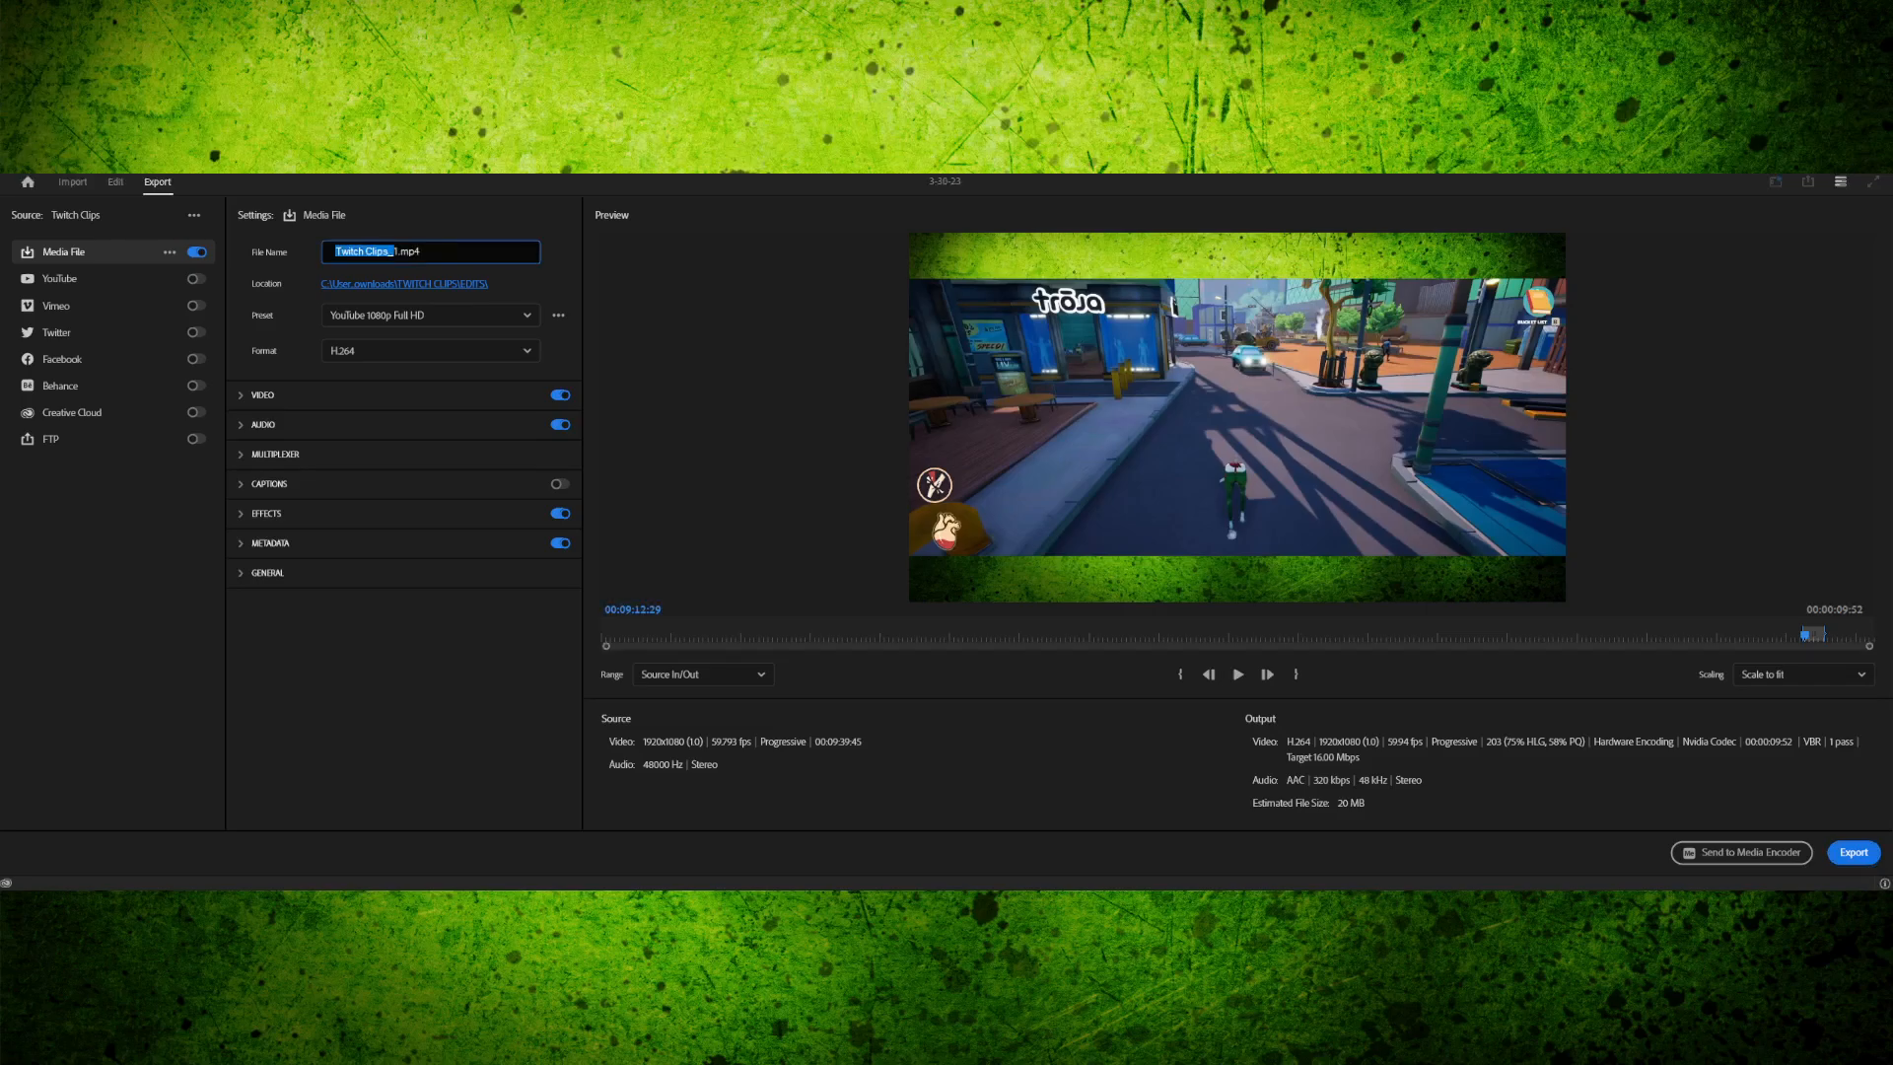
{"action": "type", "text": "Good Question"}
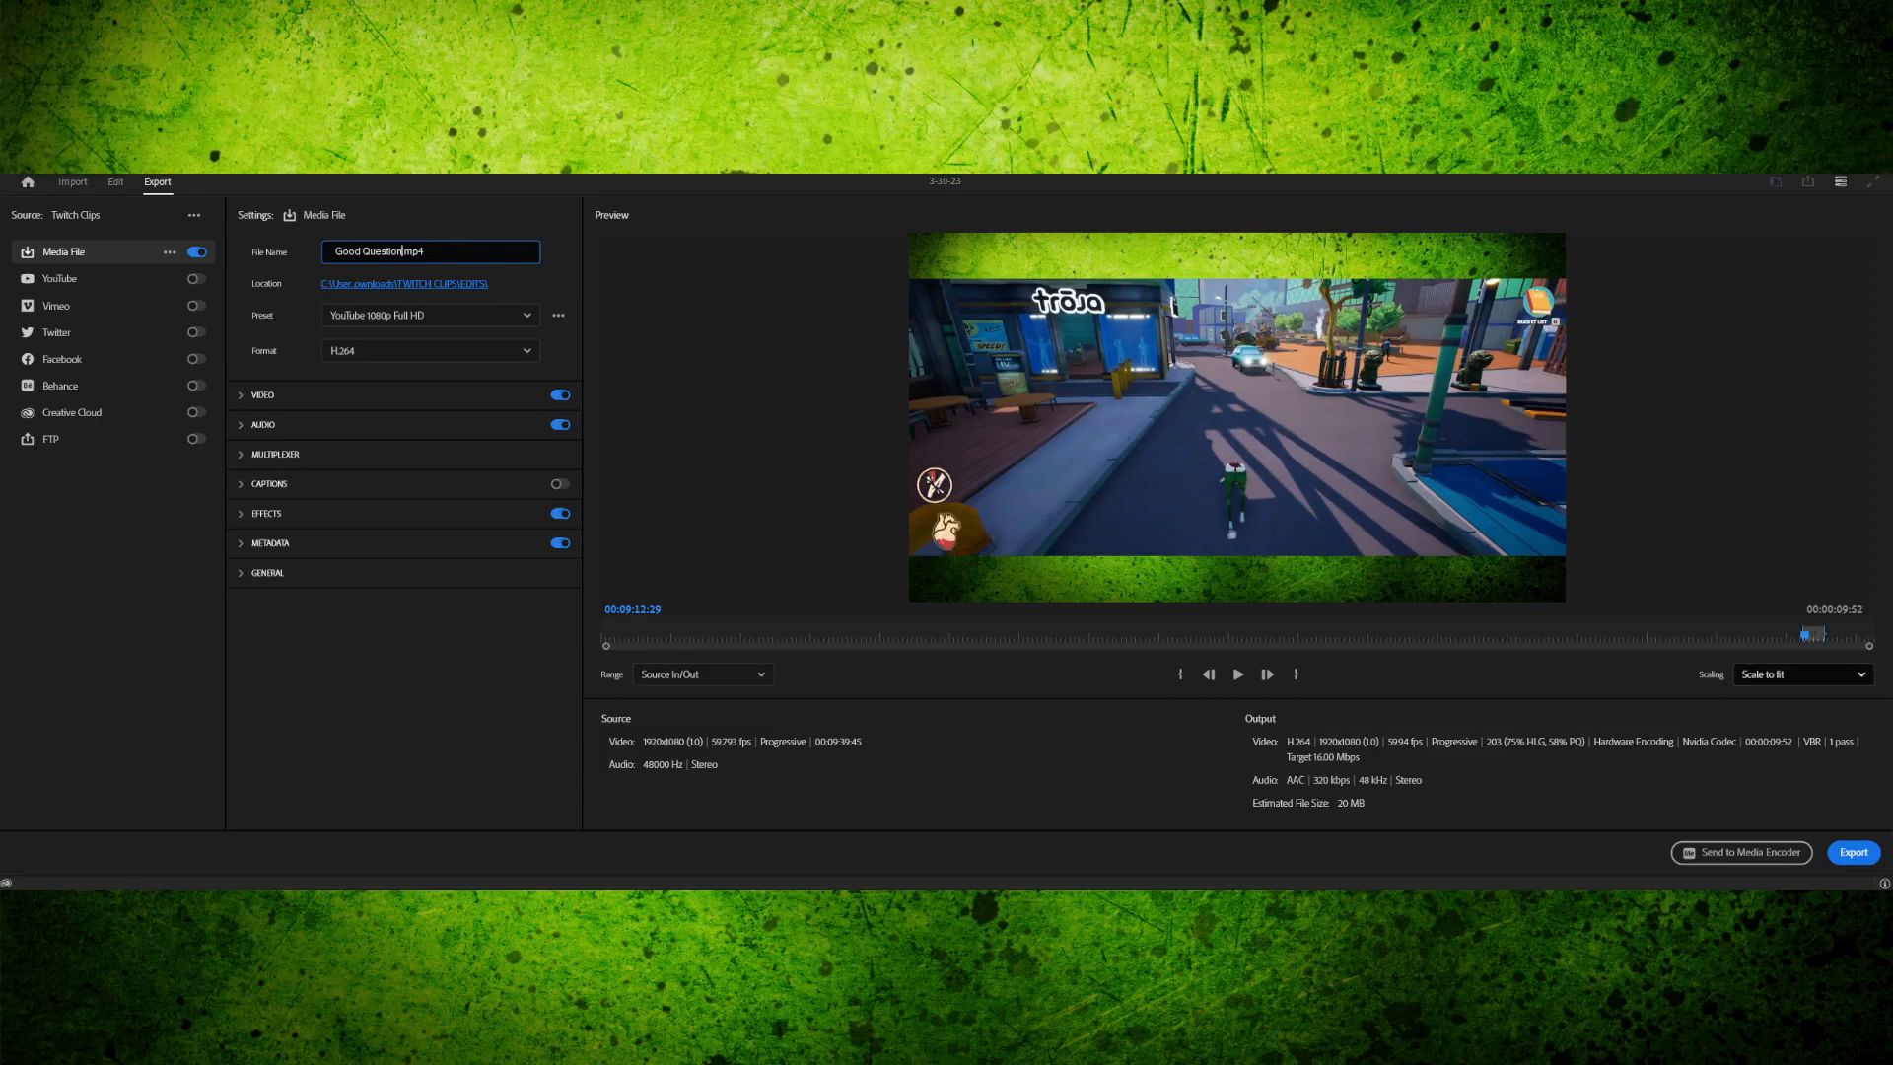
{"action": "left_click", "coordinate": [1853, 853]}
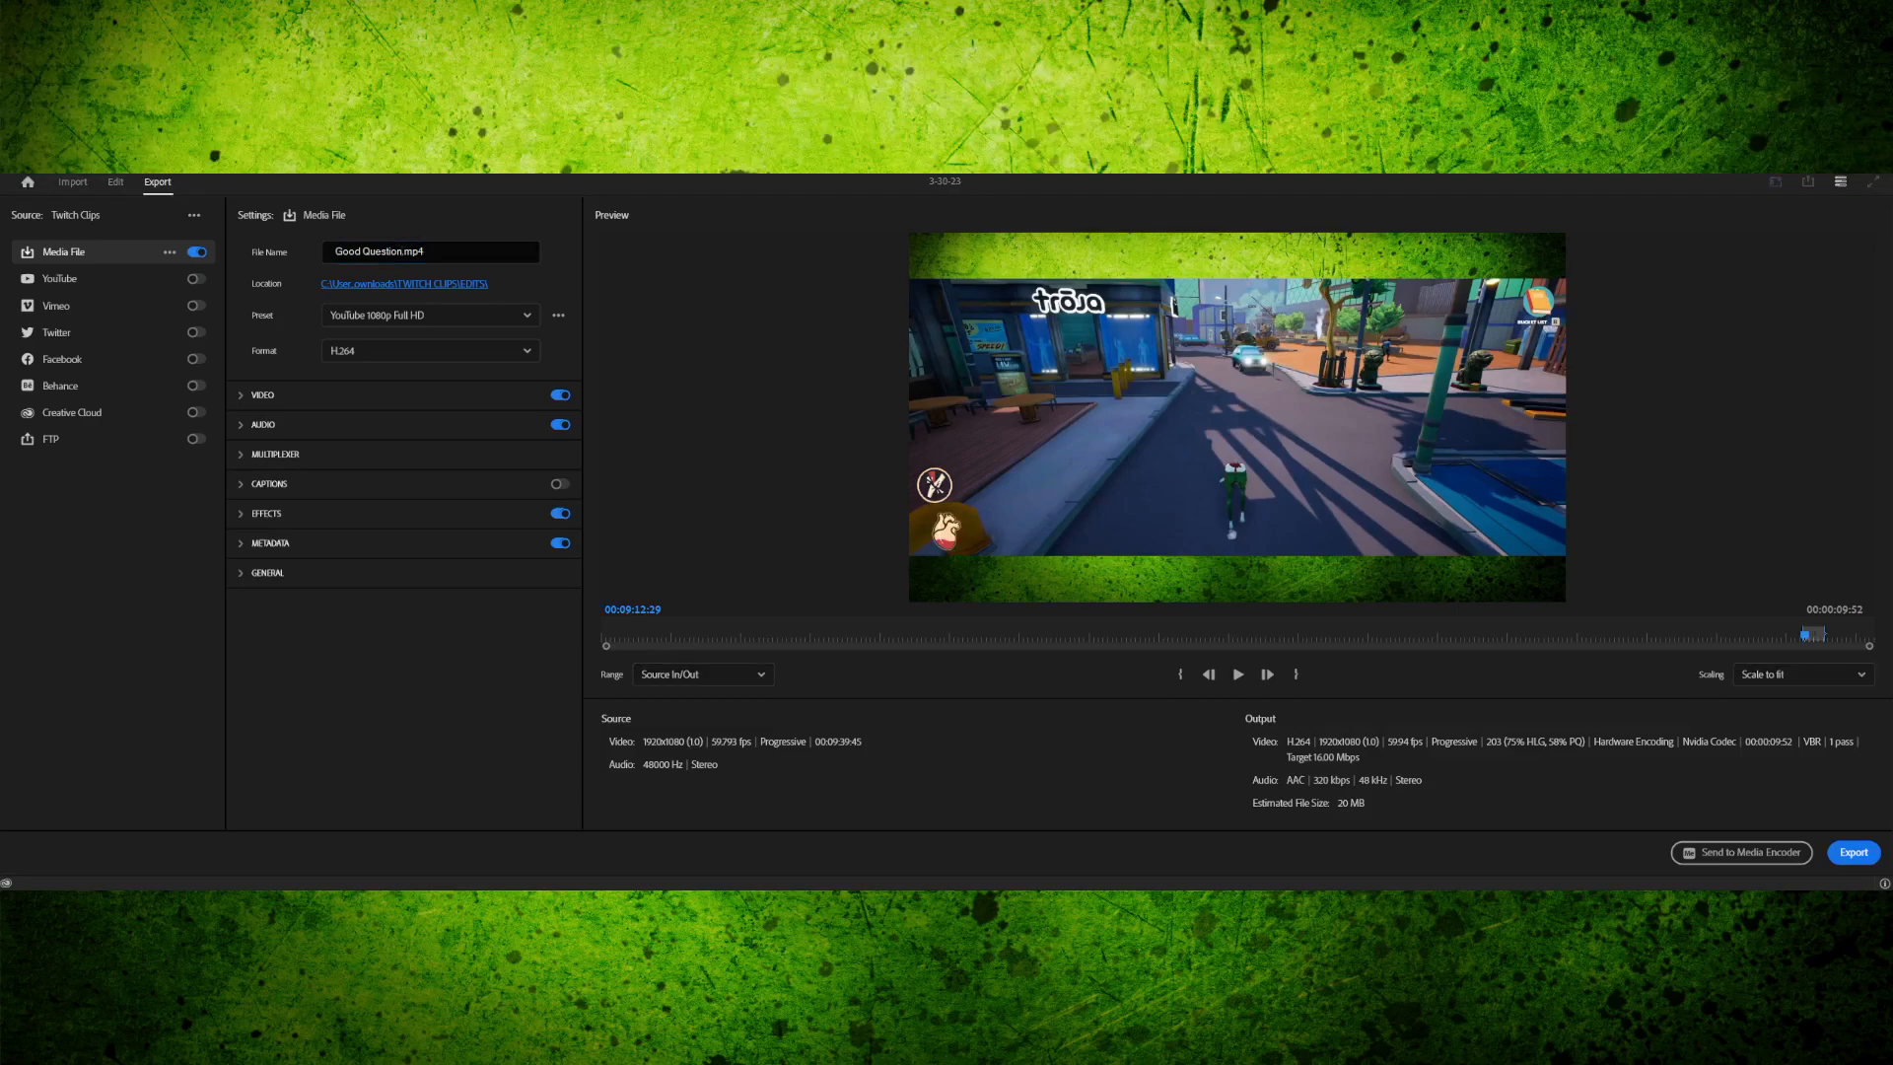
- Play the clip in the export preview, check the passage around the zoom and return to the timeline
{"action": "key", "text": "space"}
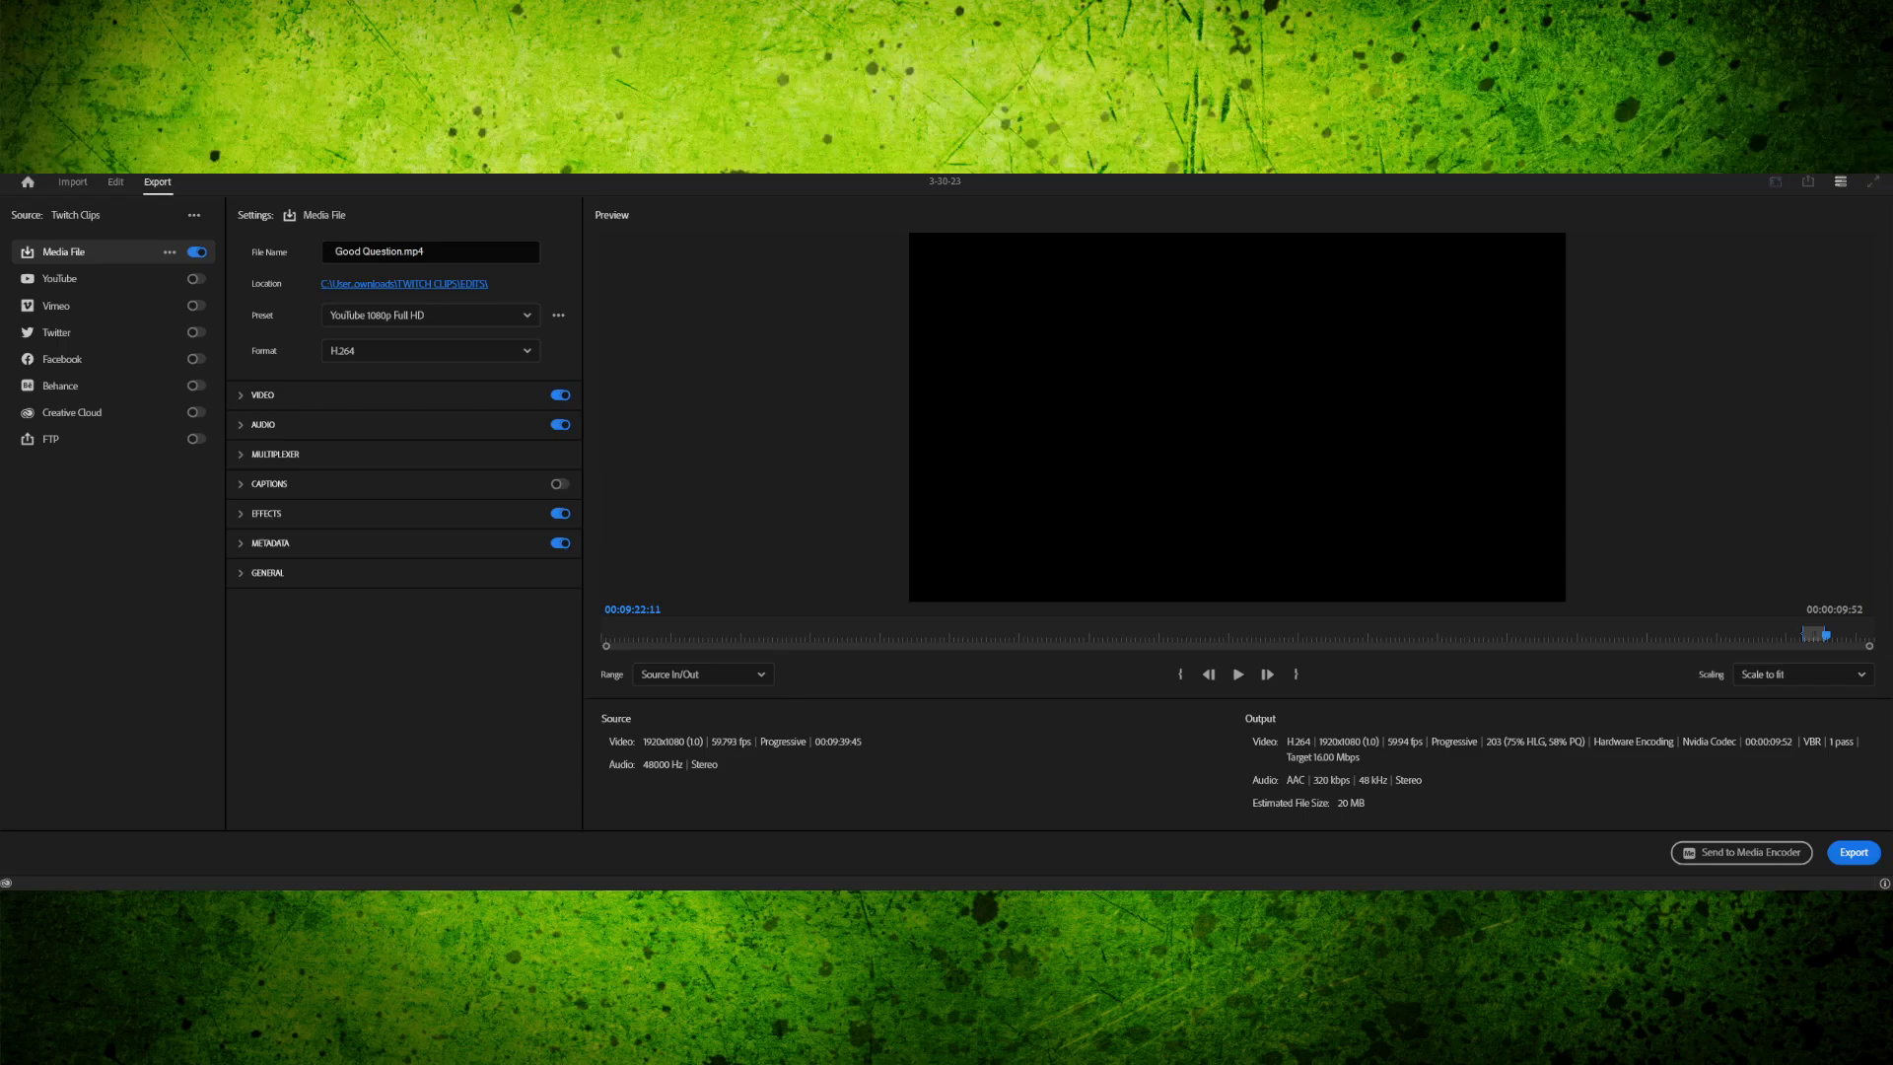
{"action": "key", "text": "space"}
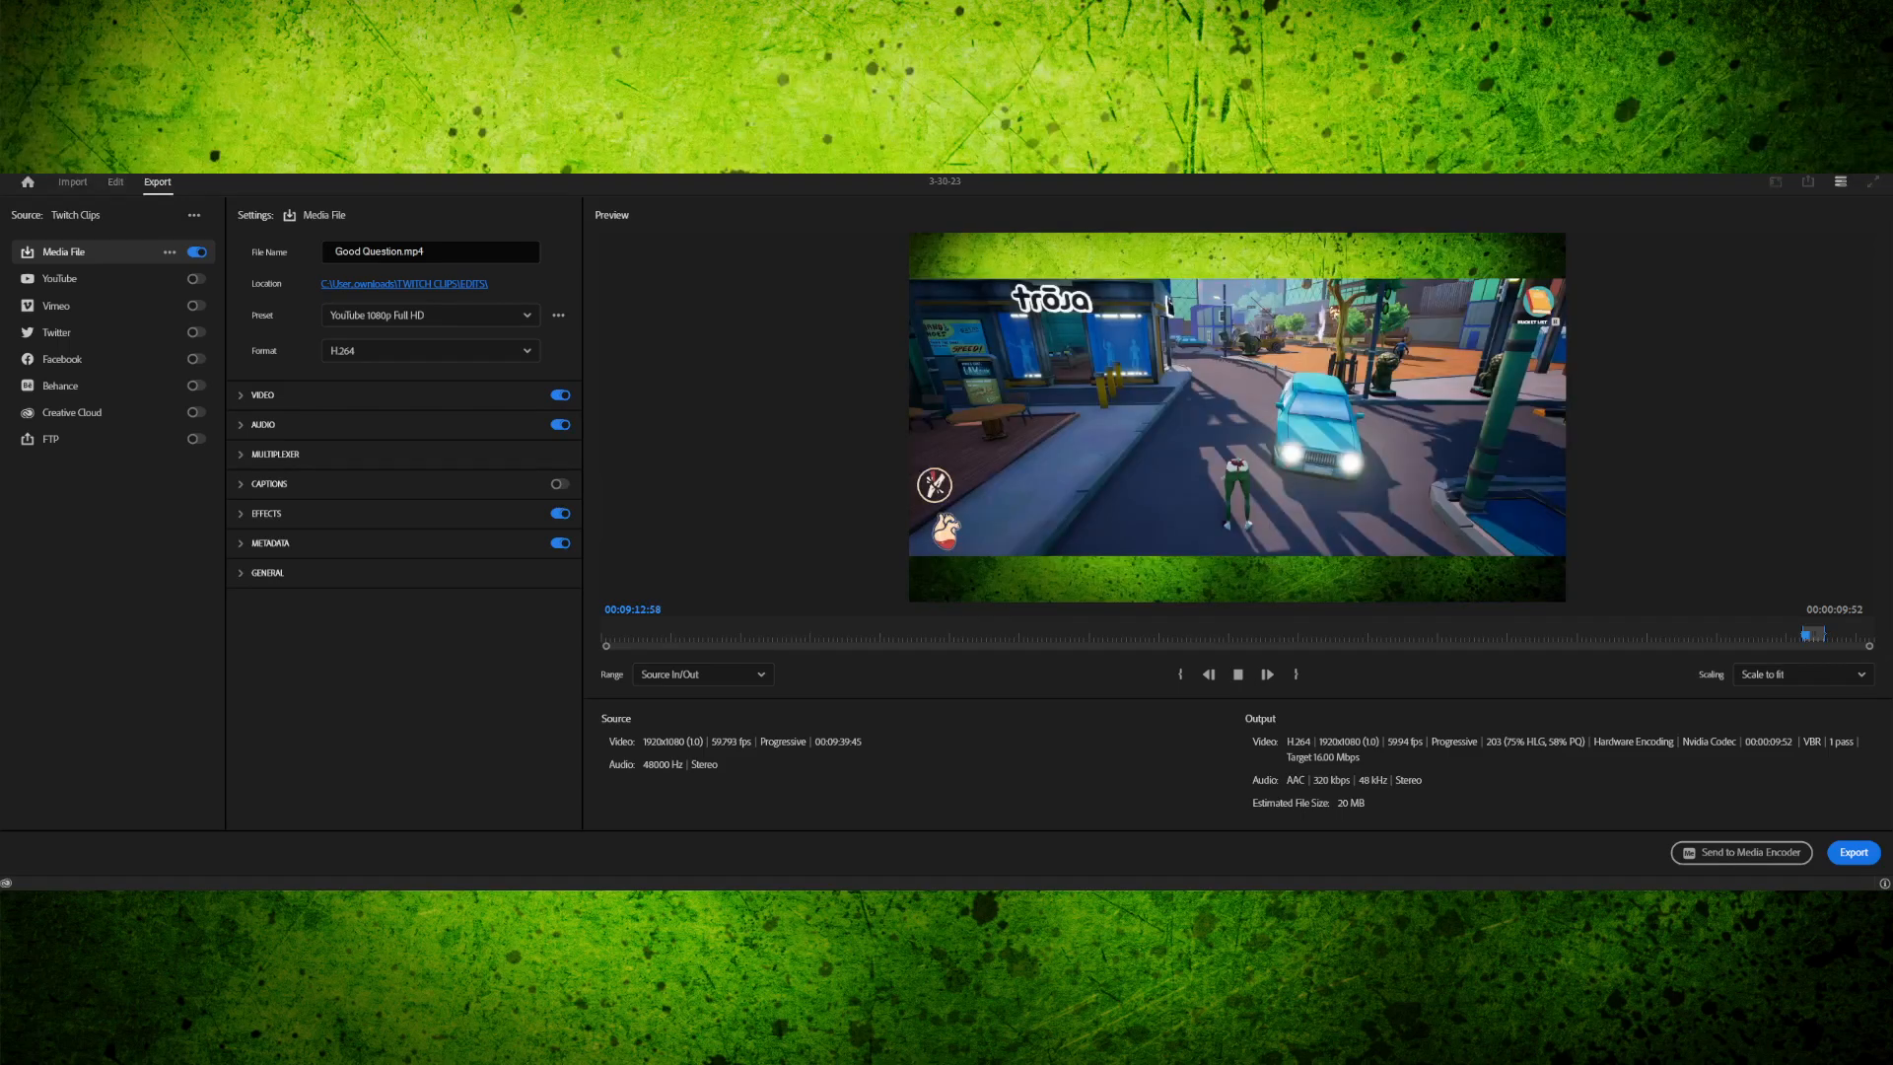
{"action": "key", "text": "space"}
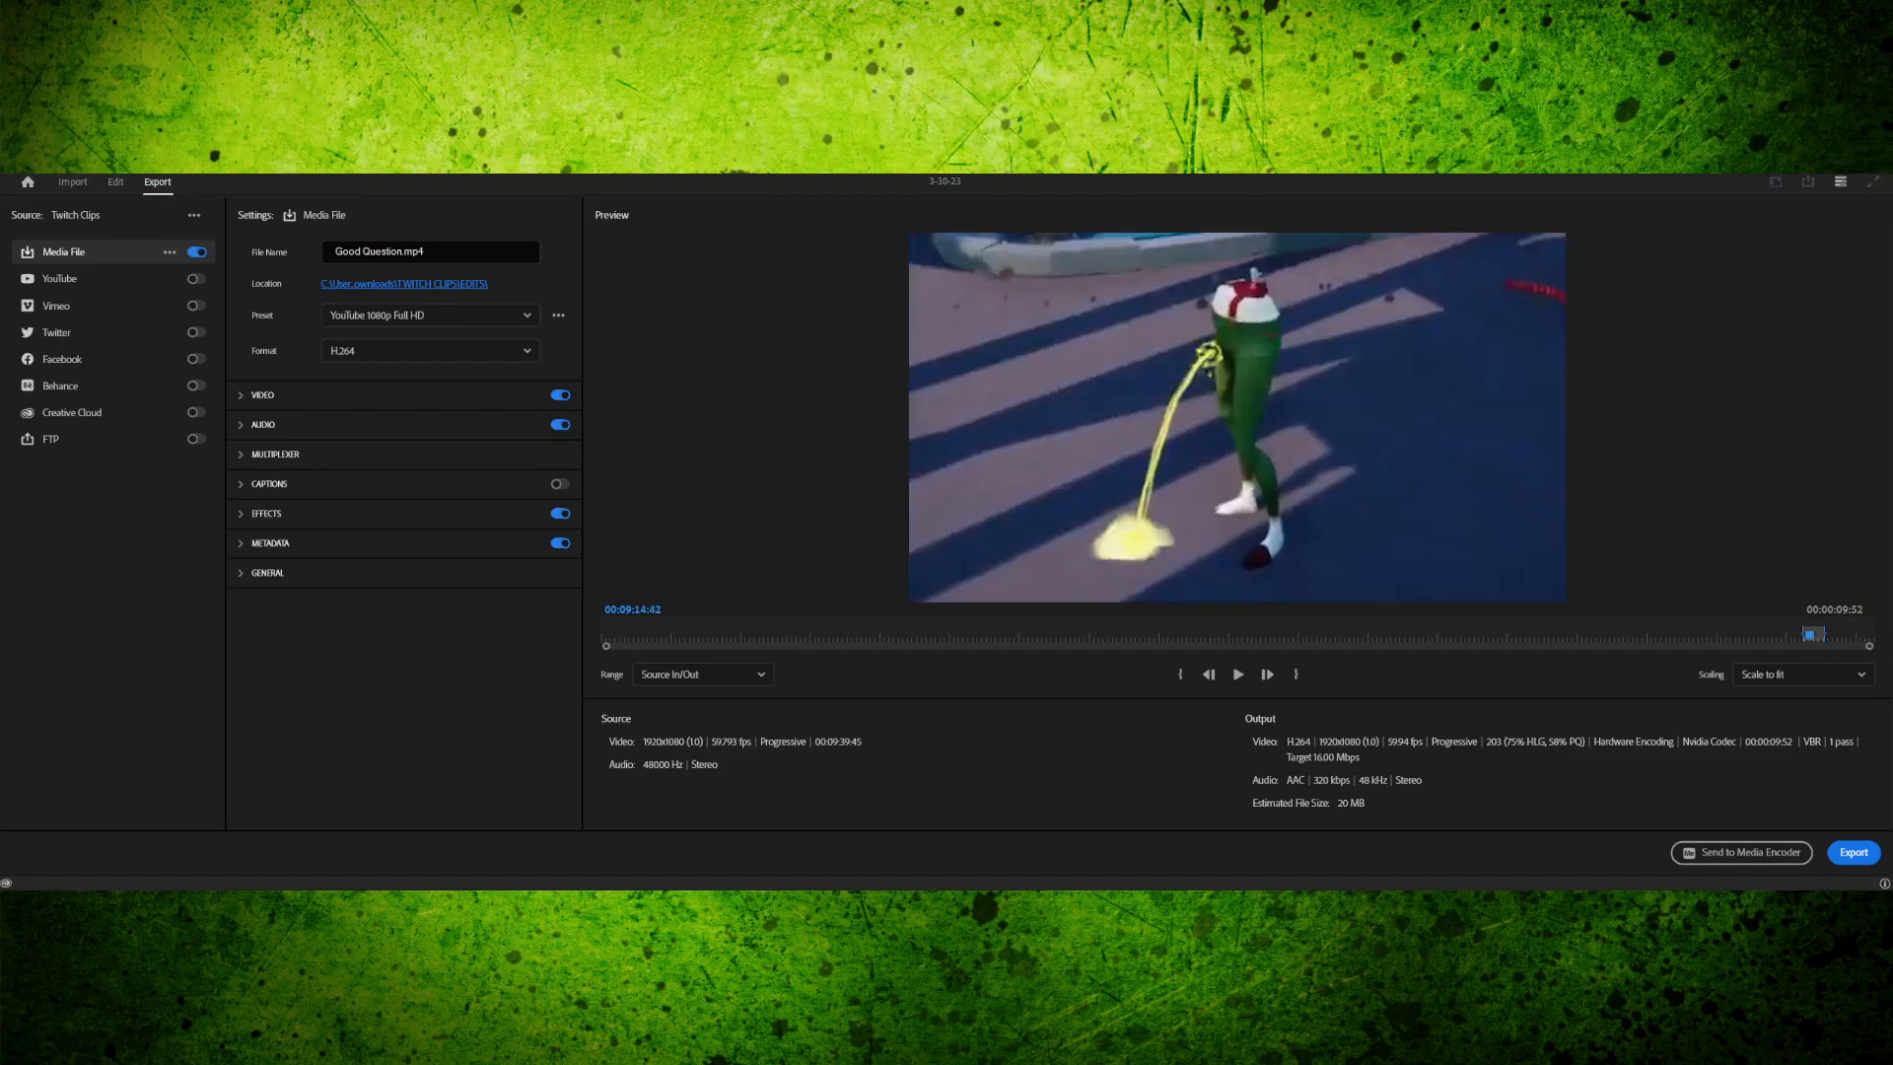
{"action": "key", "text": "Escape"}
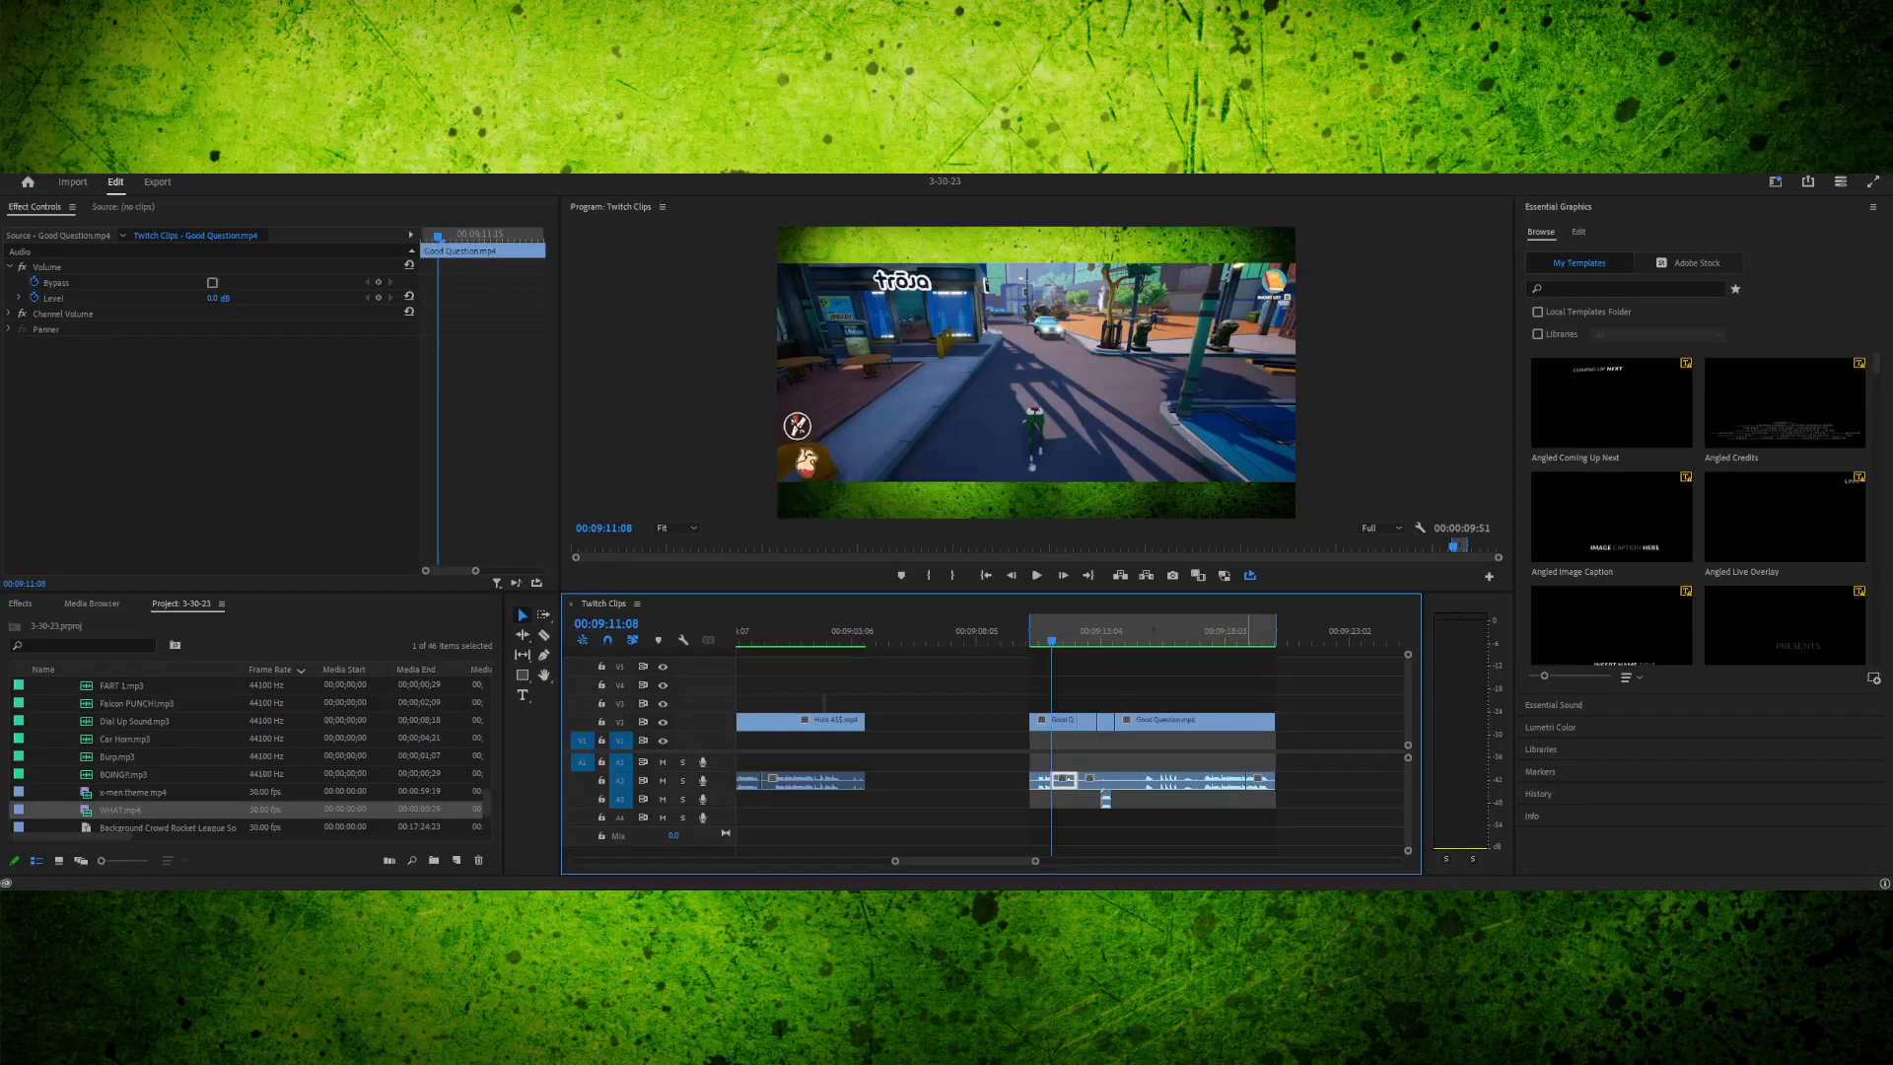
- Examine the last frames of the Good Question clip on the timeline against the Out point
{"action": "left_click", "coordinate": [1275, 631]}
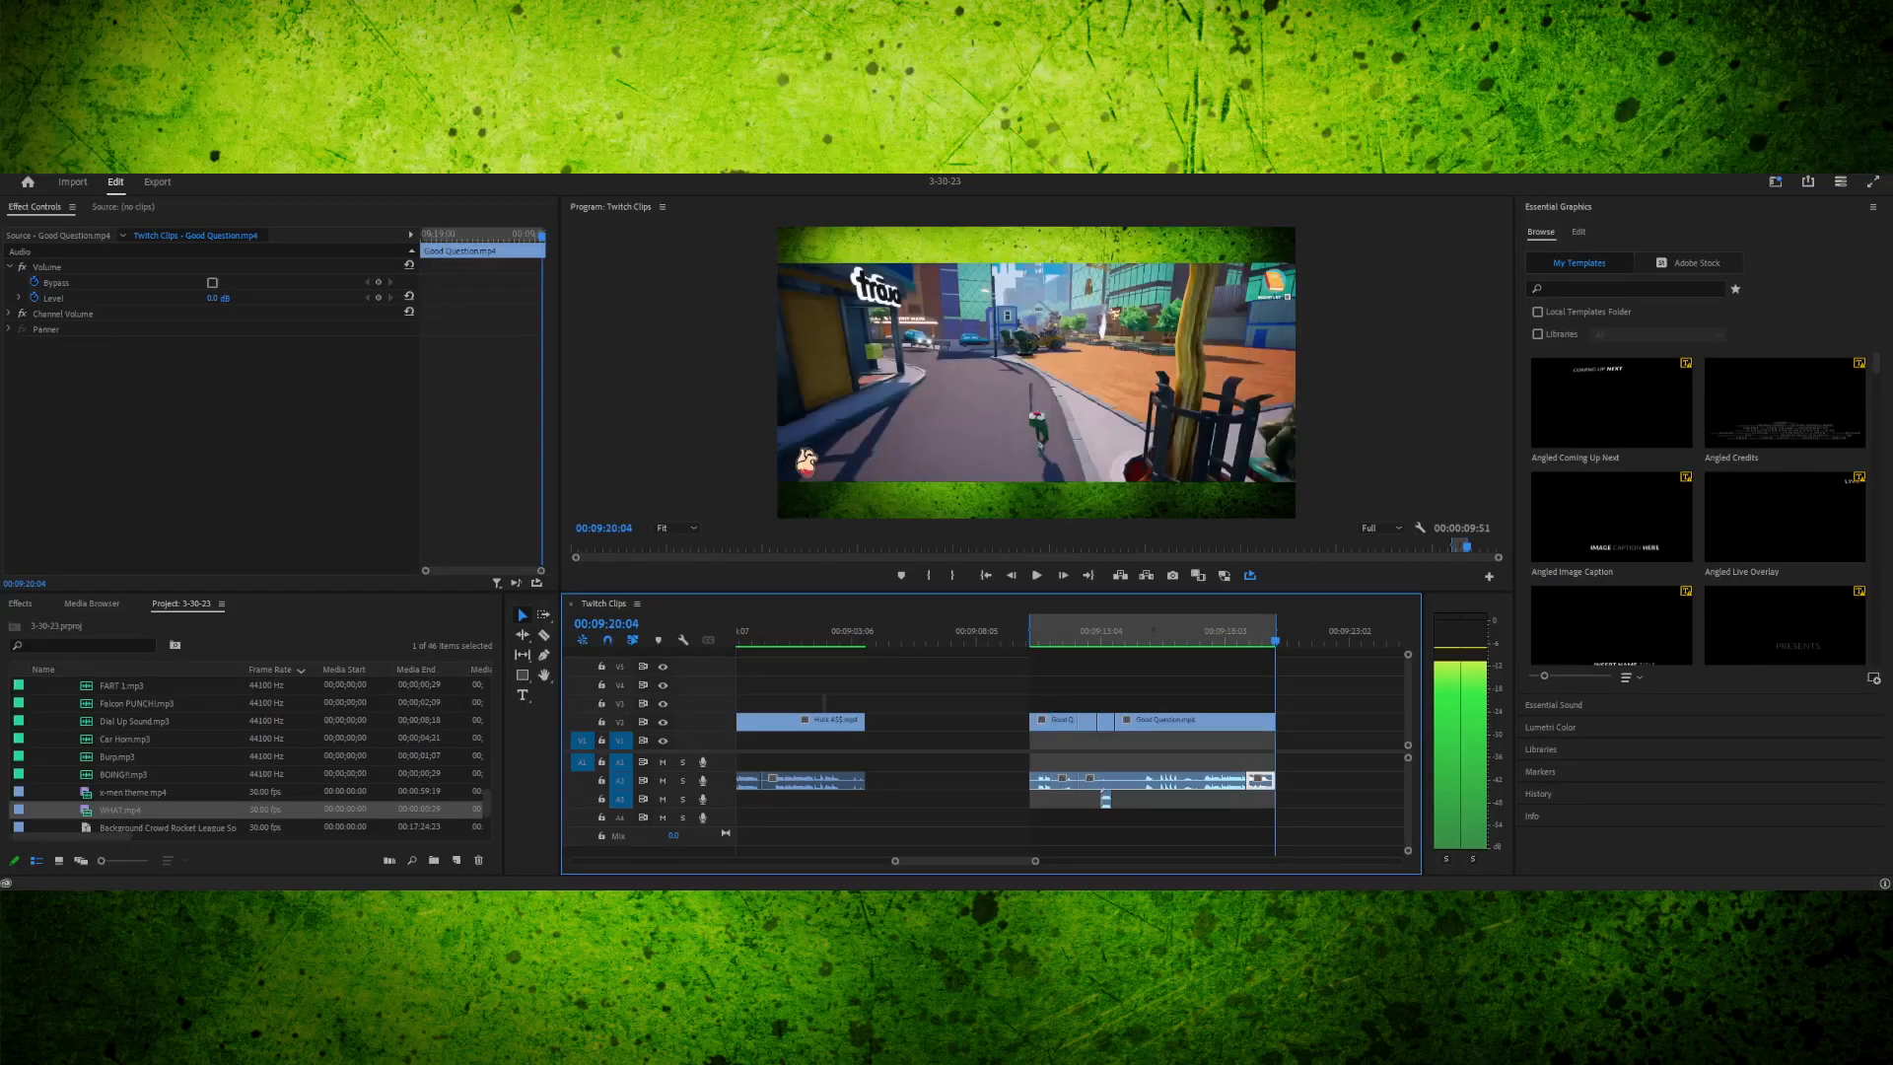
{"action": "key", "text": "Down"}
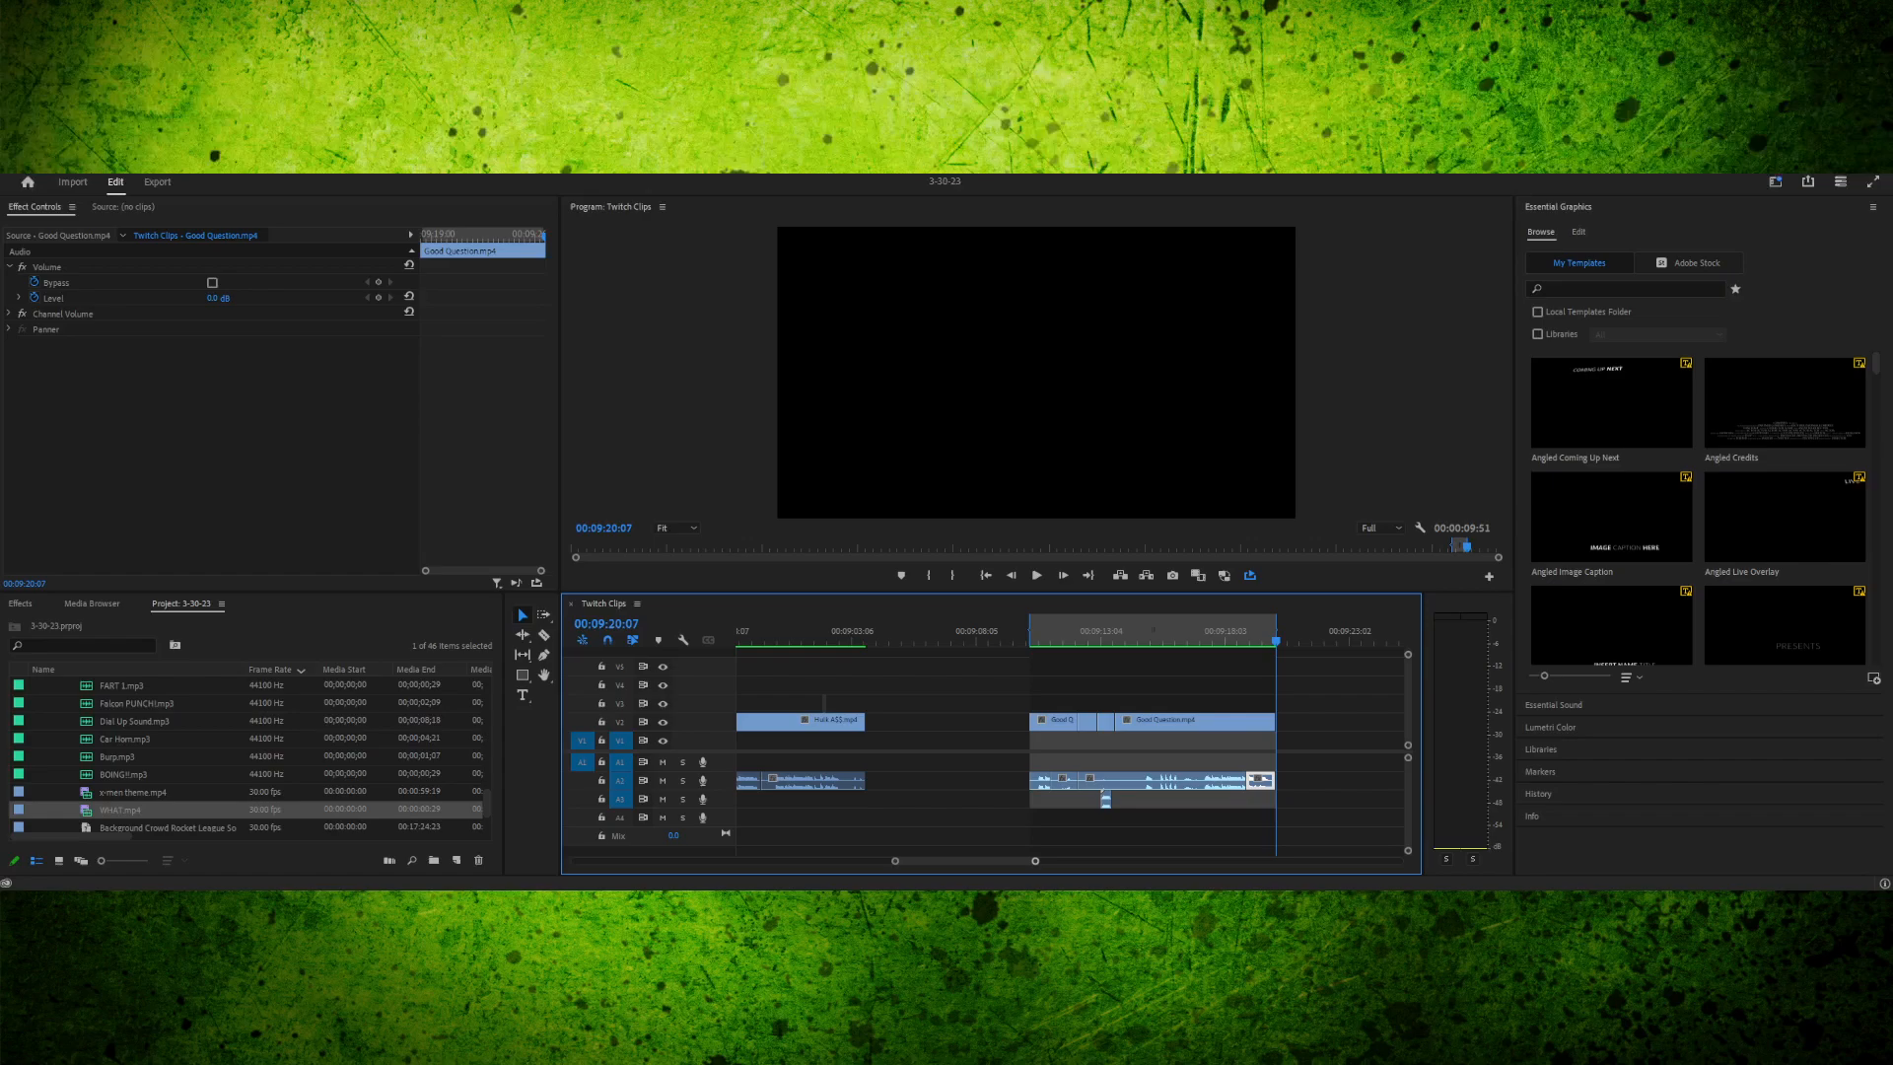
{"action": "key", "text": "="}
{"action": "key", "text": "="}
{"action": "key", "text": "="}
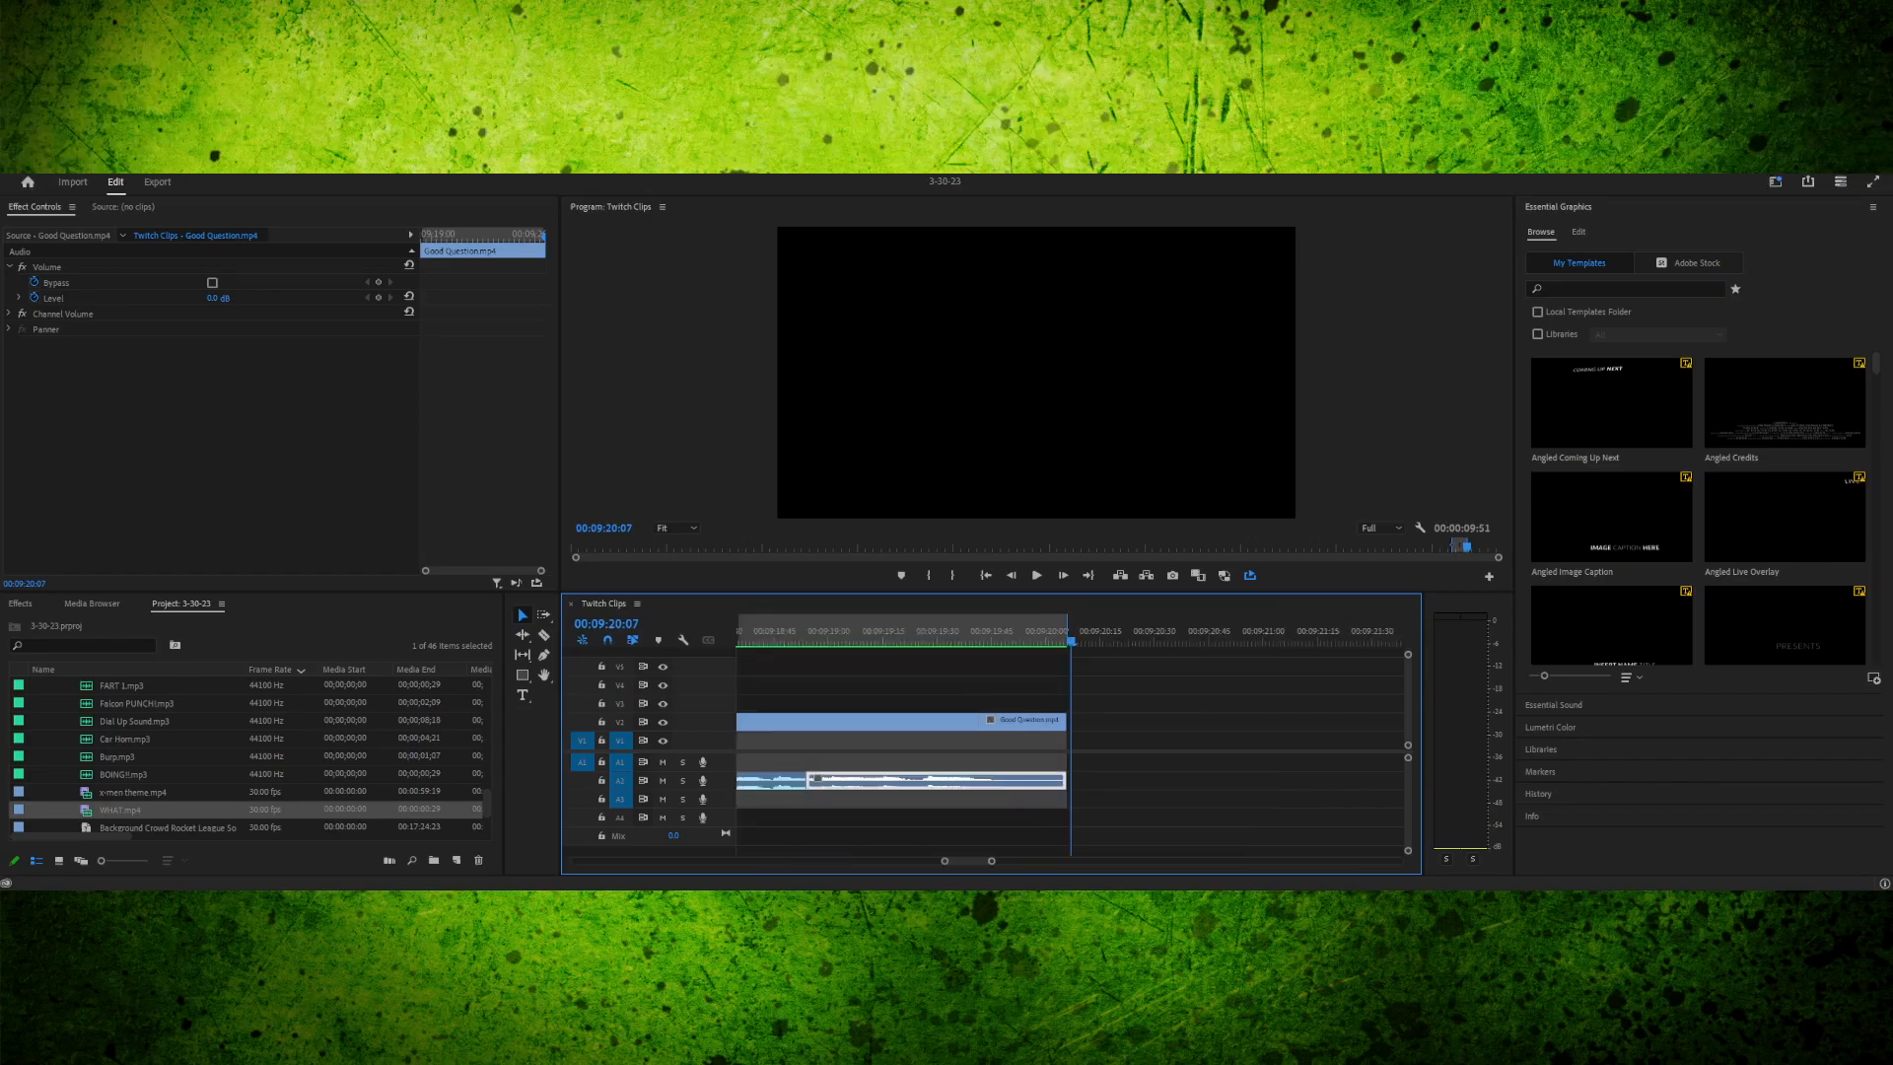
{"action": "key", "text": "="}
{"action": "key", "text": "="}
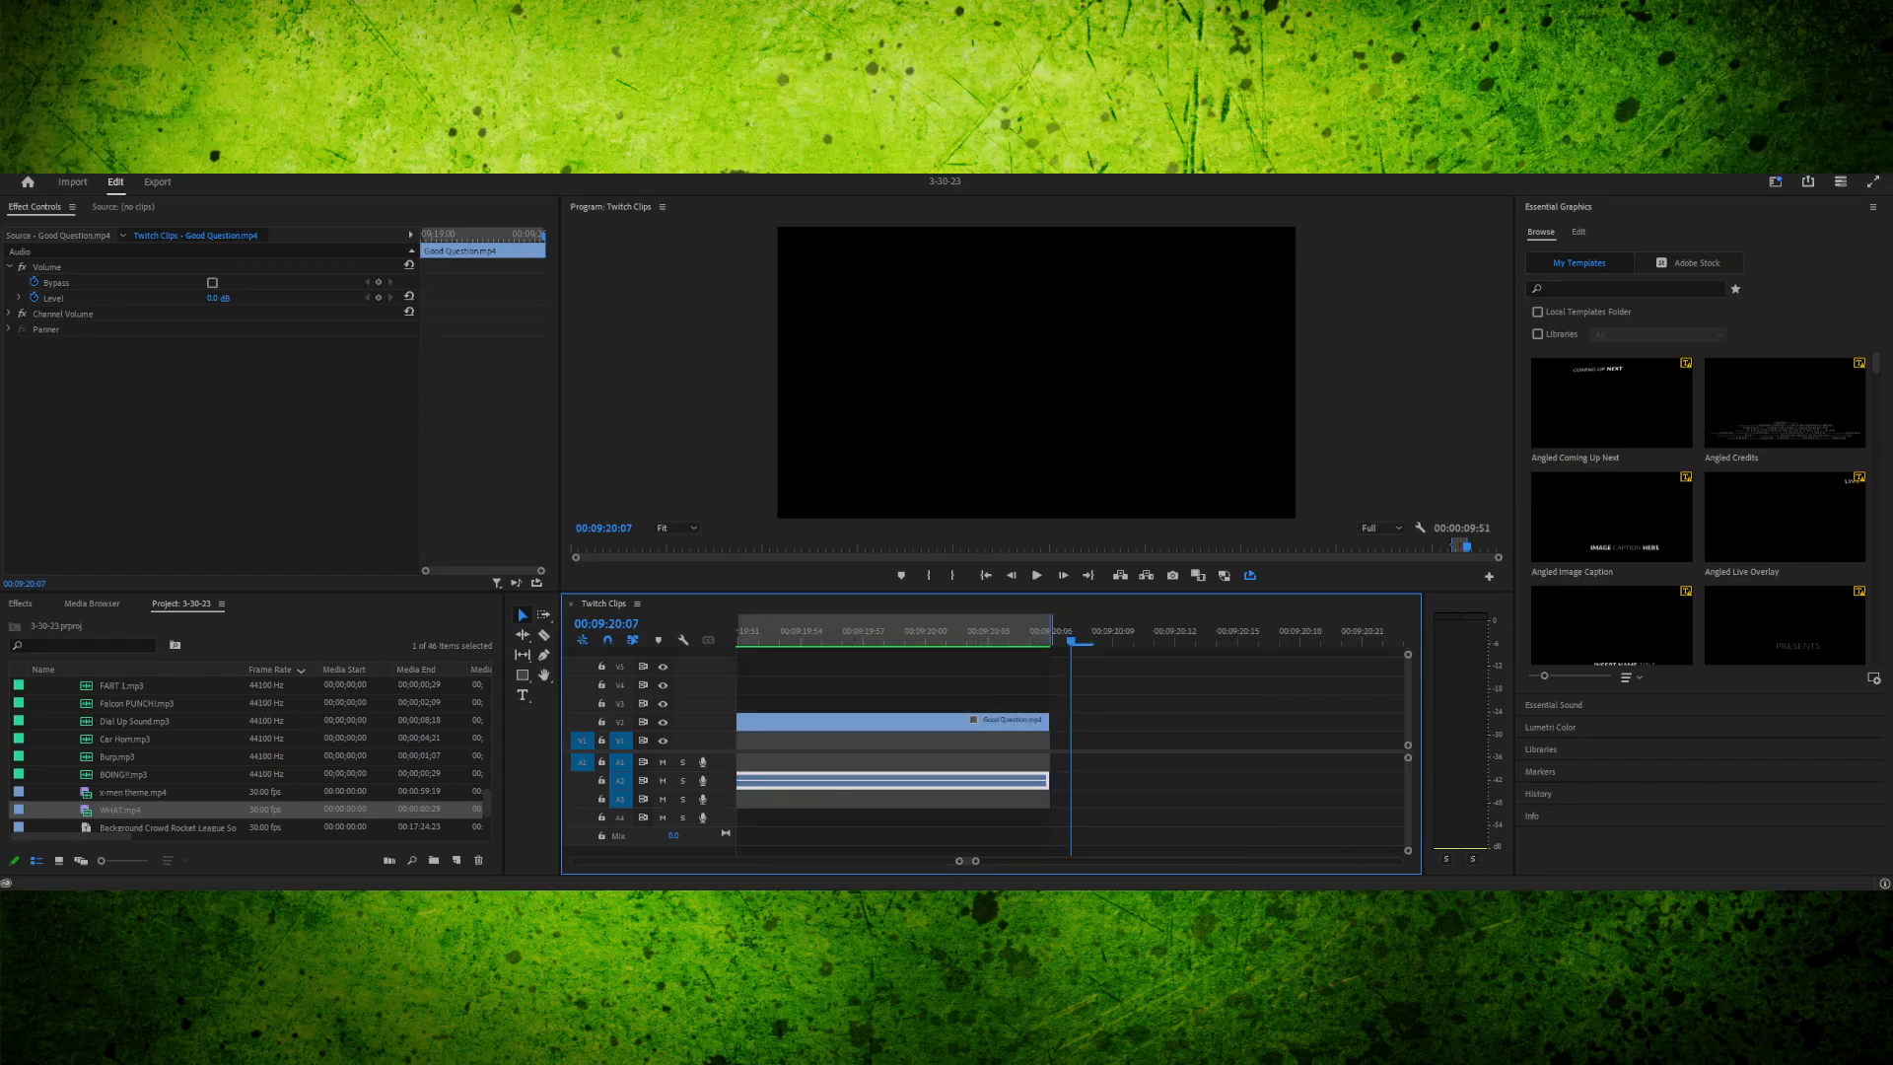
{"action": "key", "text": "Left"}
{"action": "key", "text": "Left"}
{"action": "key", "text": "Left"}
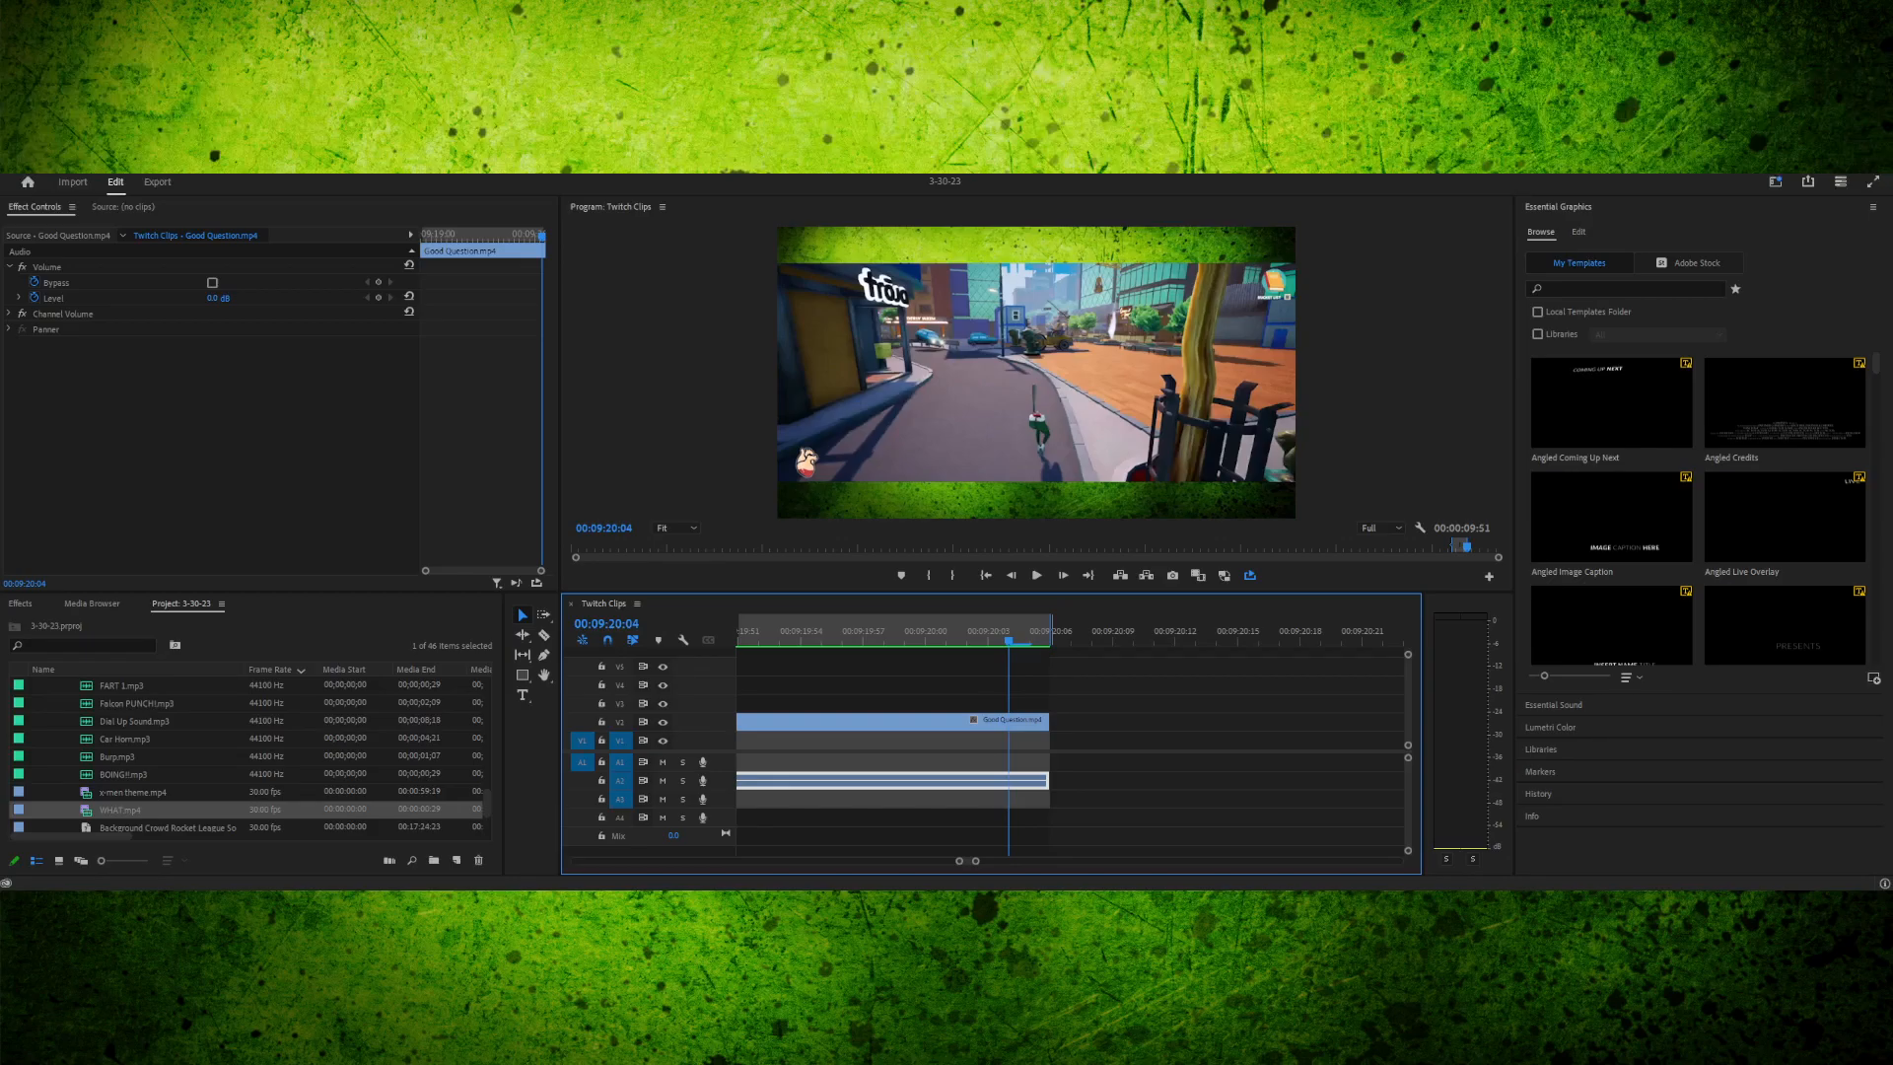
{"action": "key", "text": "Left"}
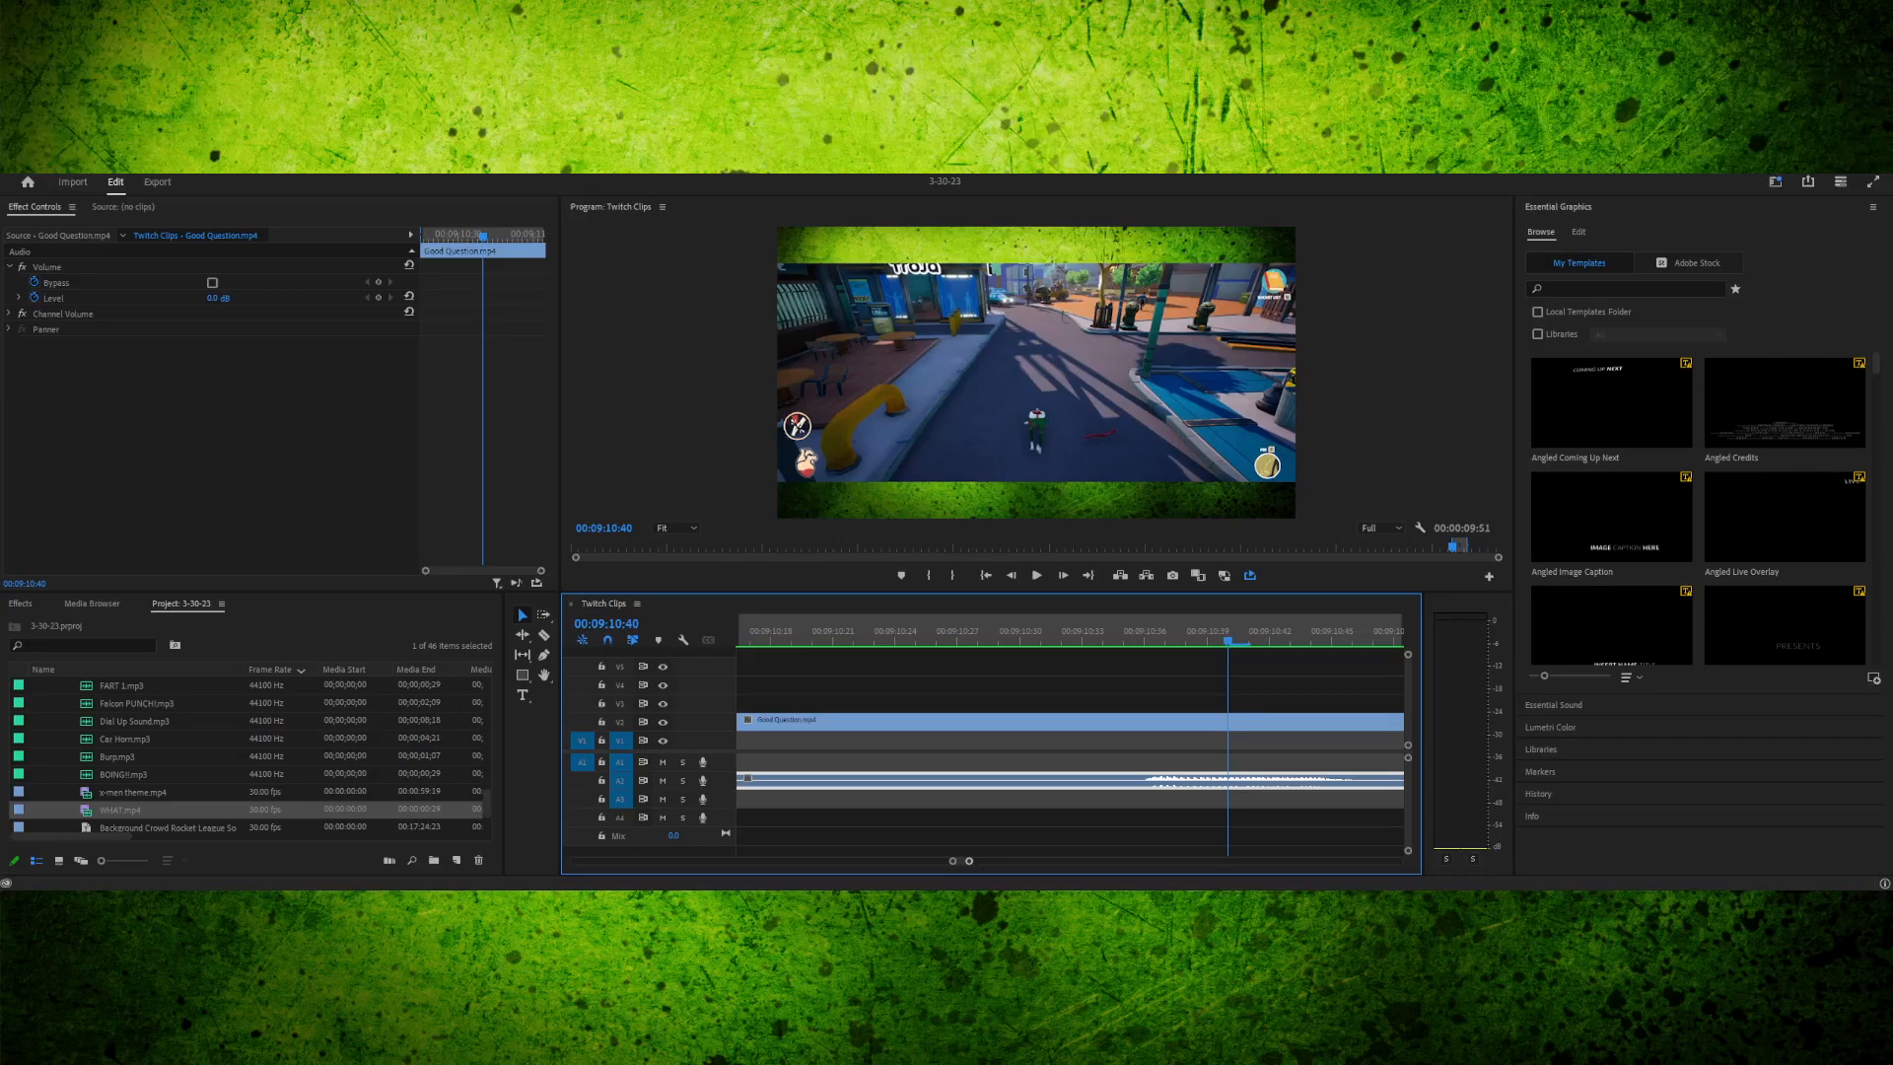
{"action": "scroll", "coordinate": [1071, 779], "scroll_direction": "down", "scroll_amount": 5}
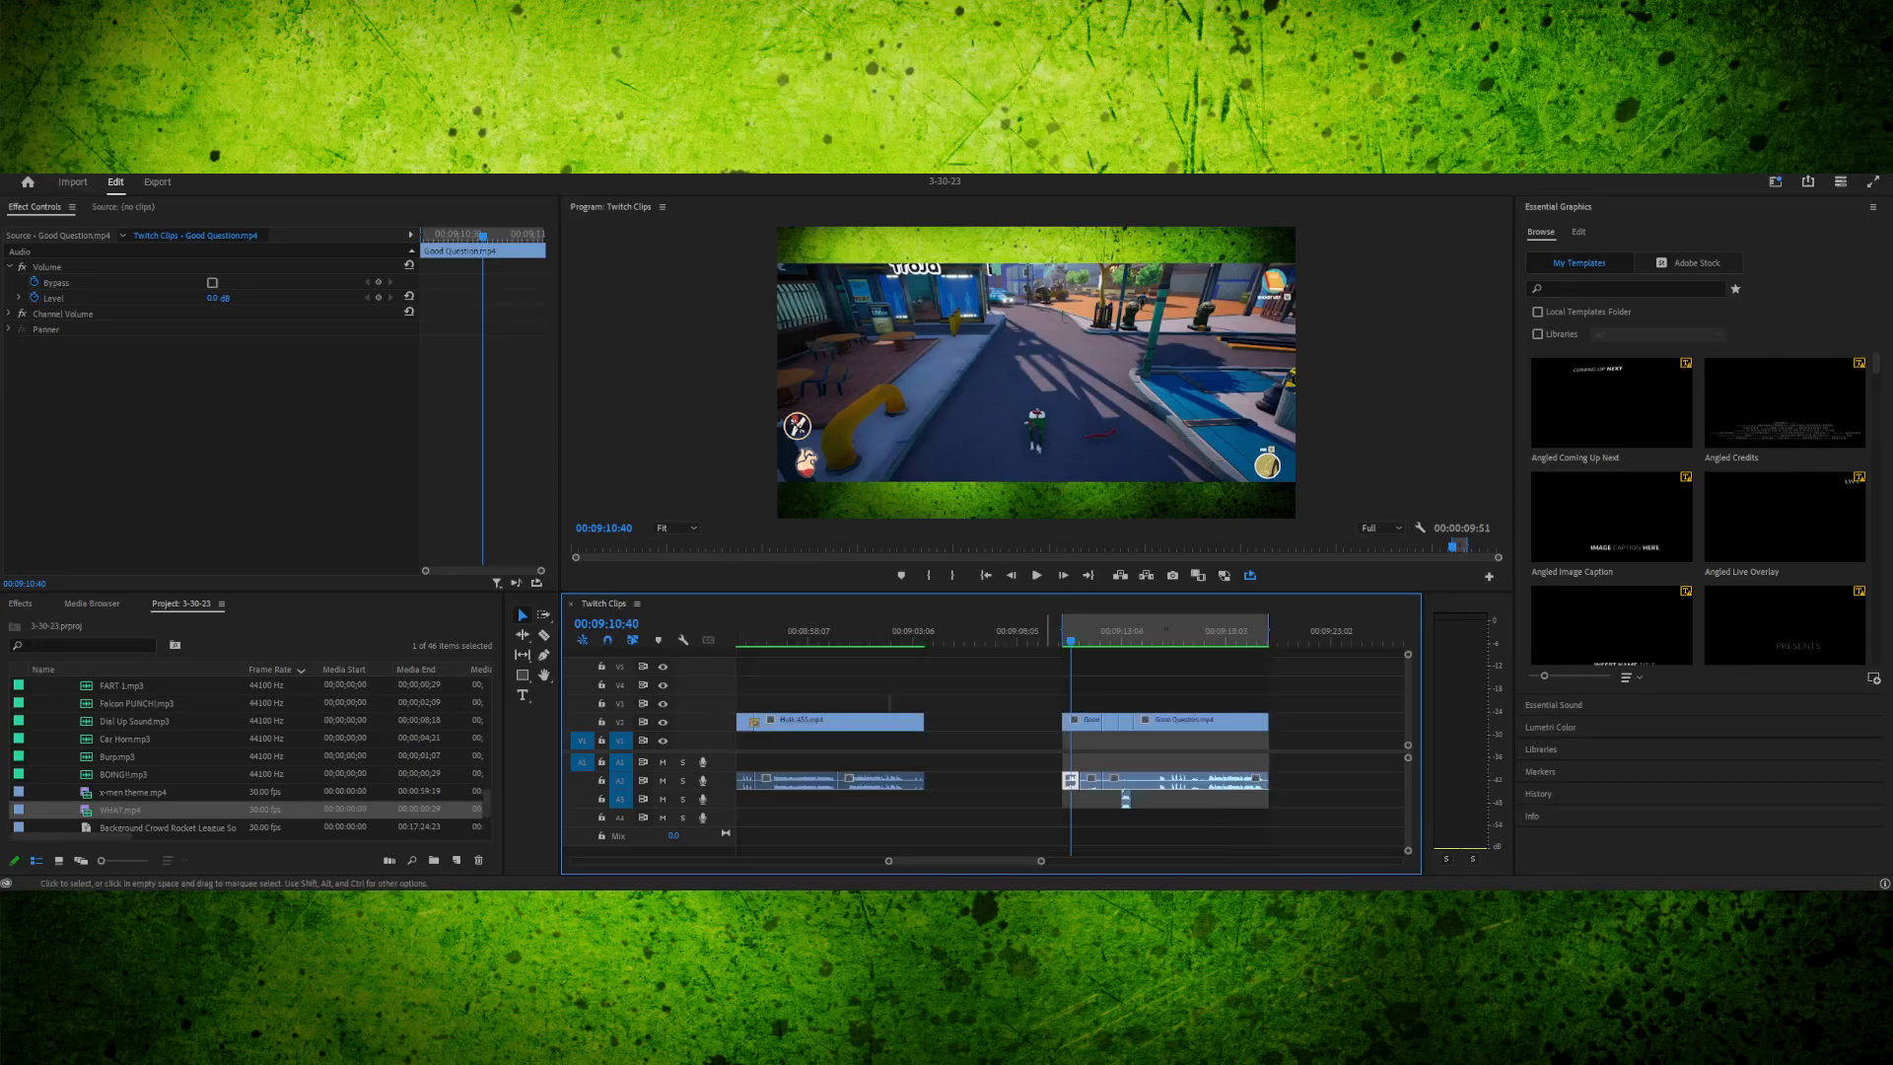
- Set up a media export named Good Question.mp4 with the range Source In/Out and play its preview
{"action": "key", "text": "ctrl+m"}
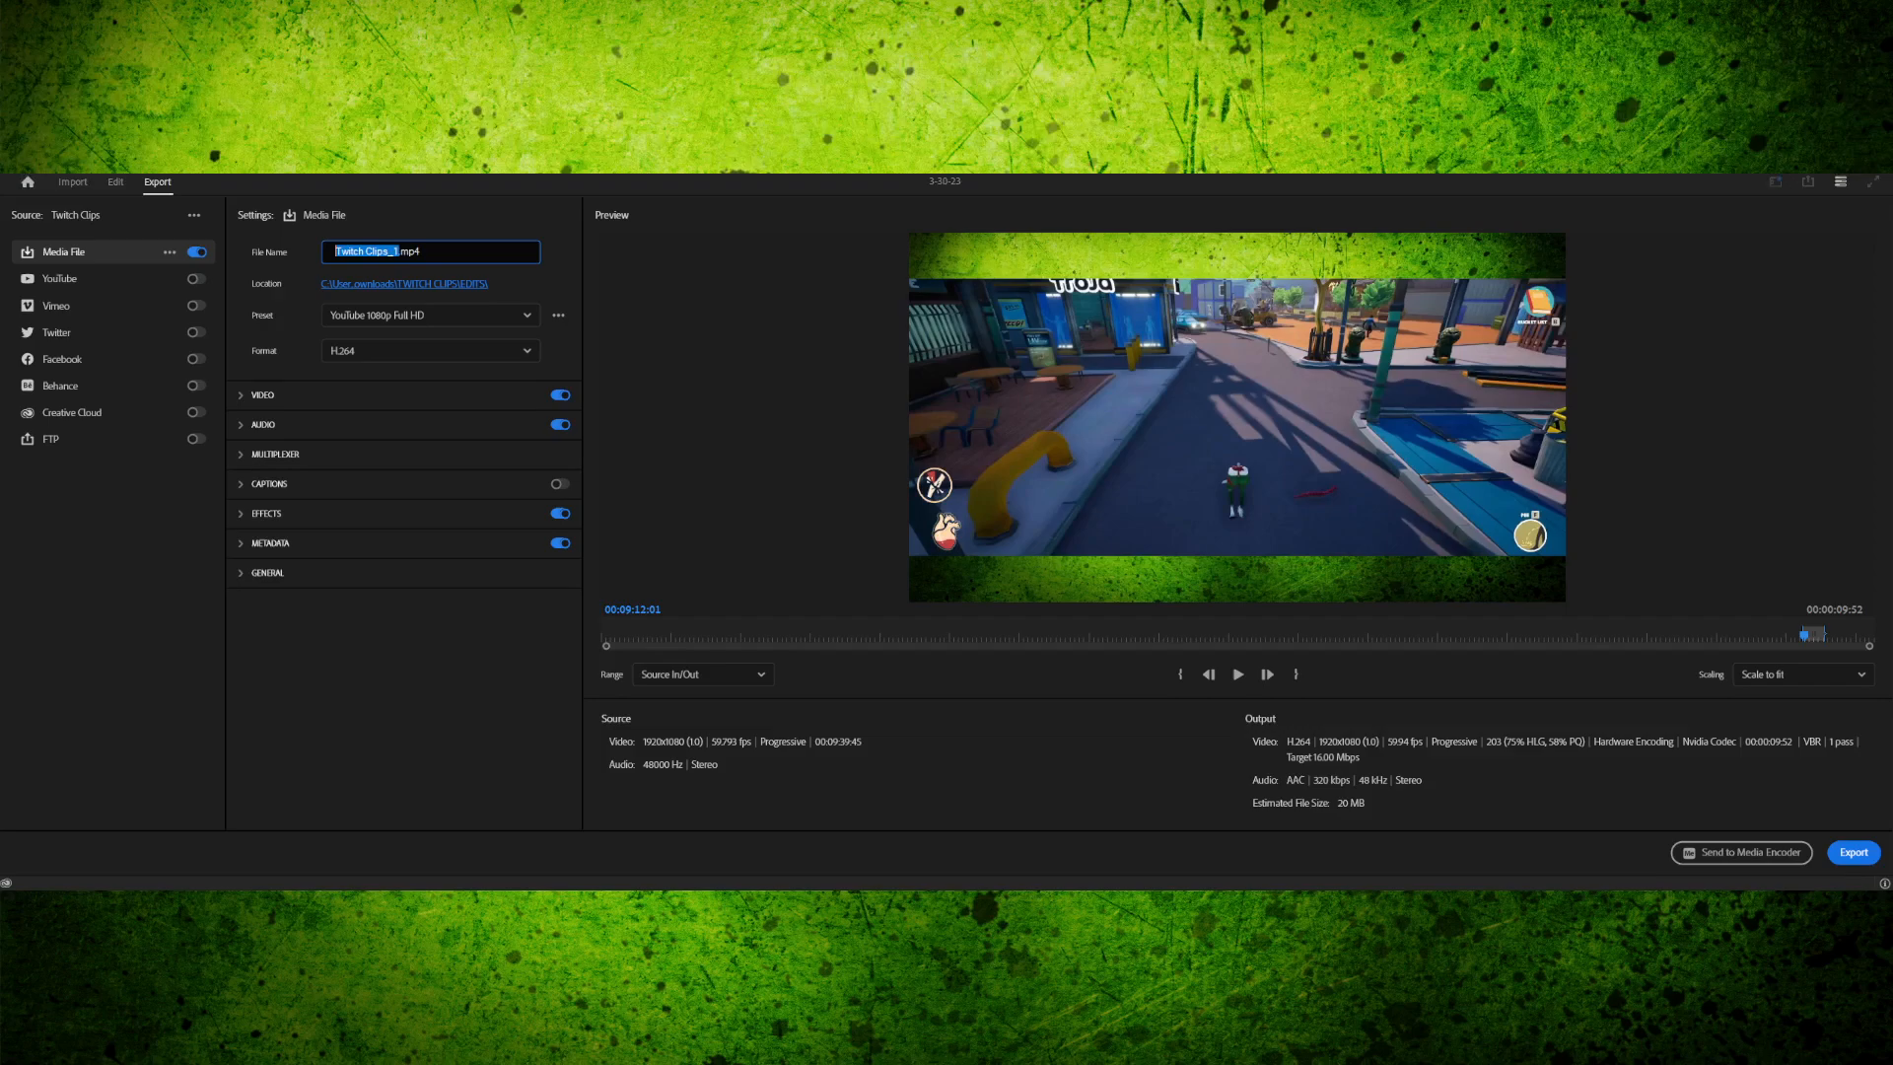
{"action": "type", "text": "Good"}
{"action": "type", "text": "Q"}
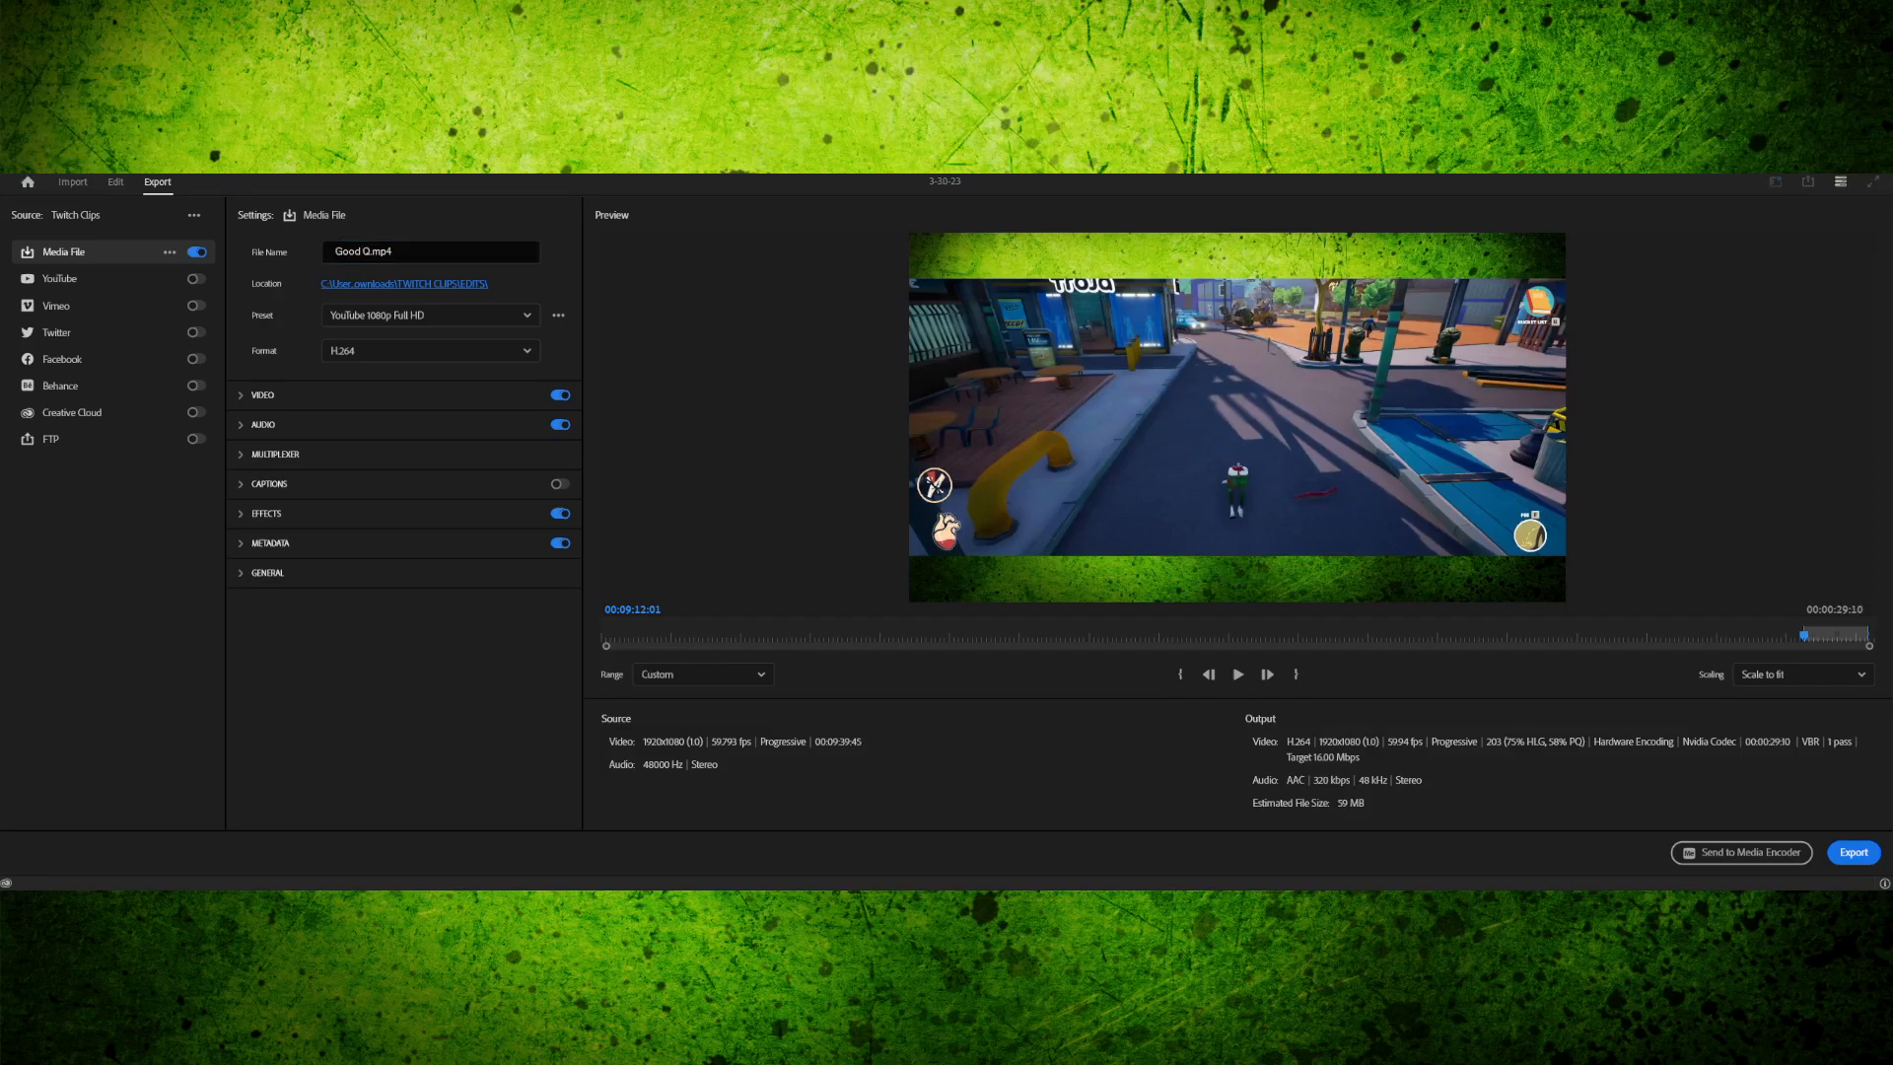
{"action": "type", "text": "o"}
{"action": "type", "text": "uestion"}
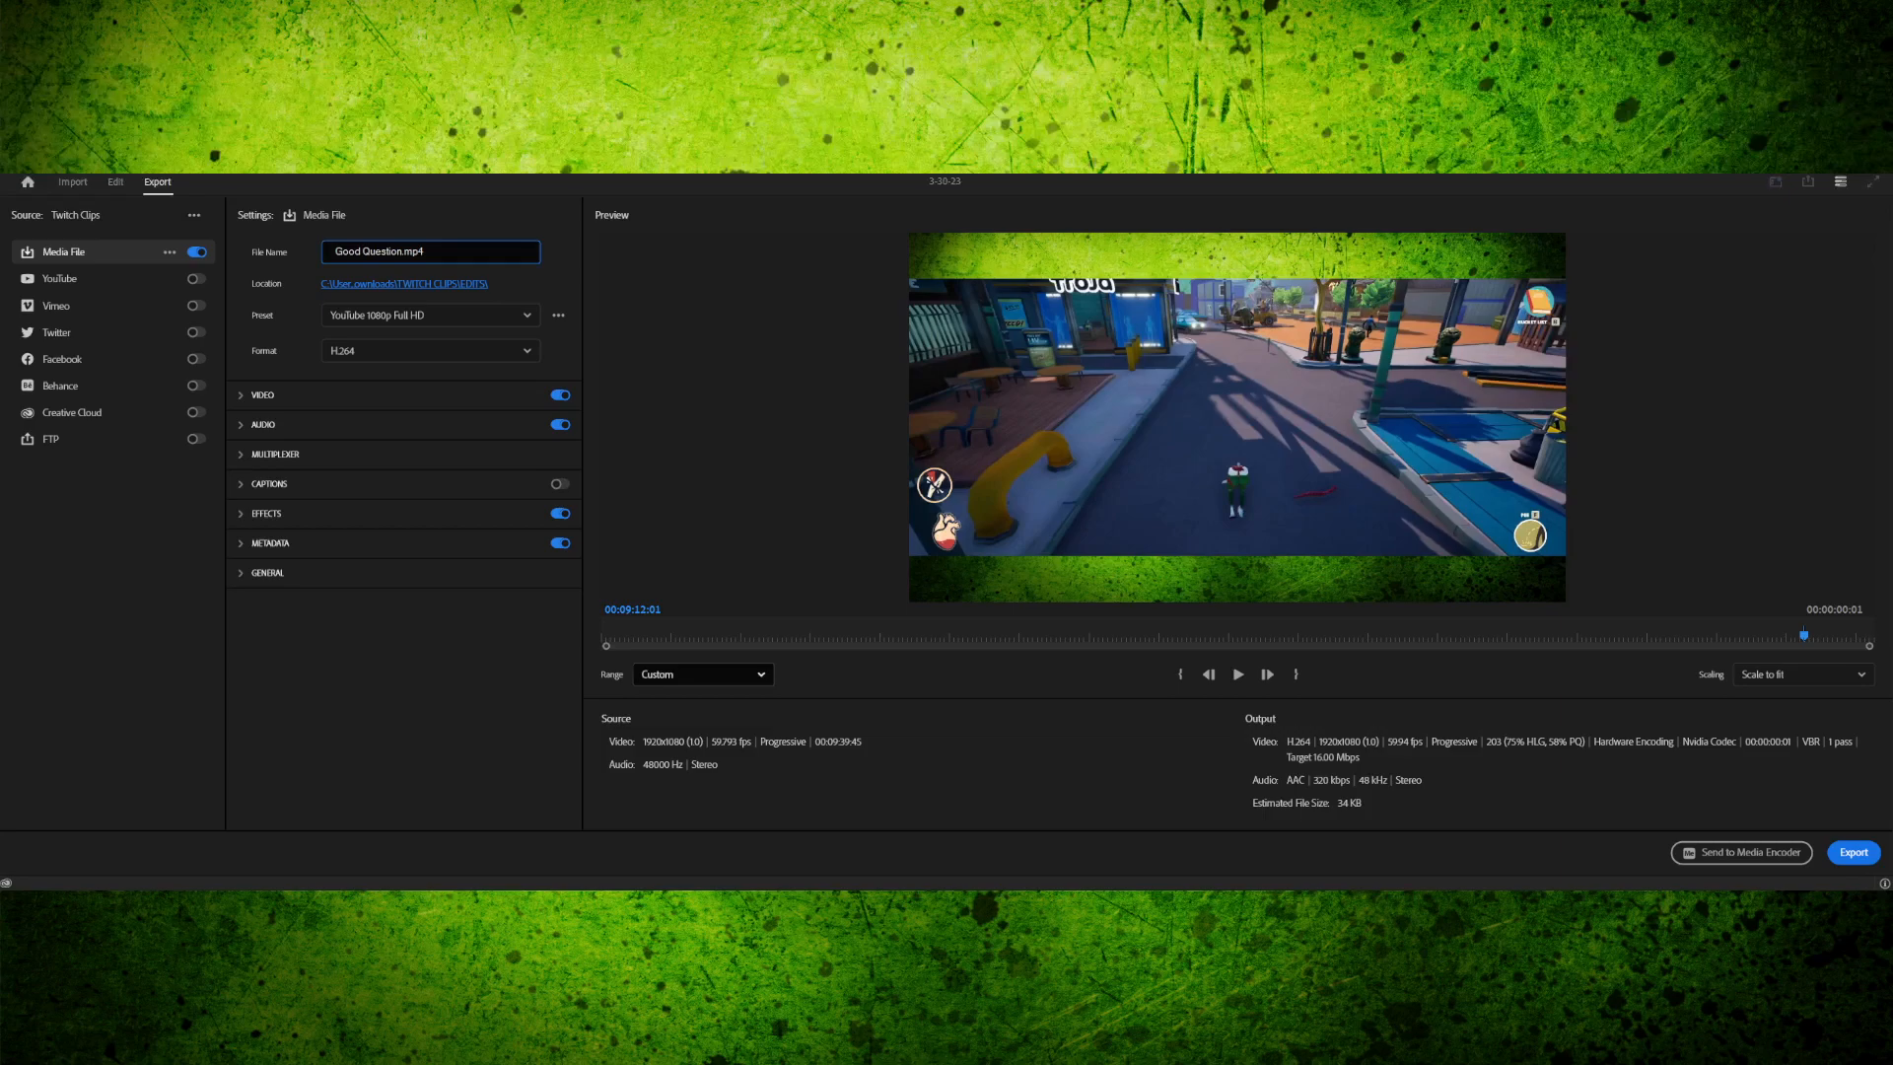
{"action": "left_click", "coordinate": [690, 719]}
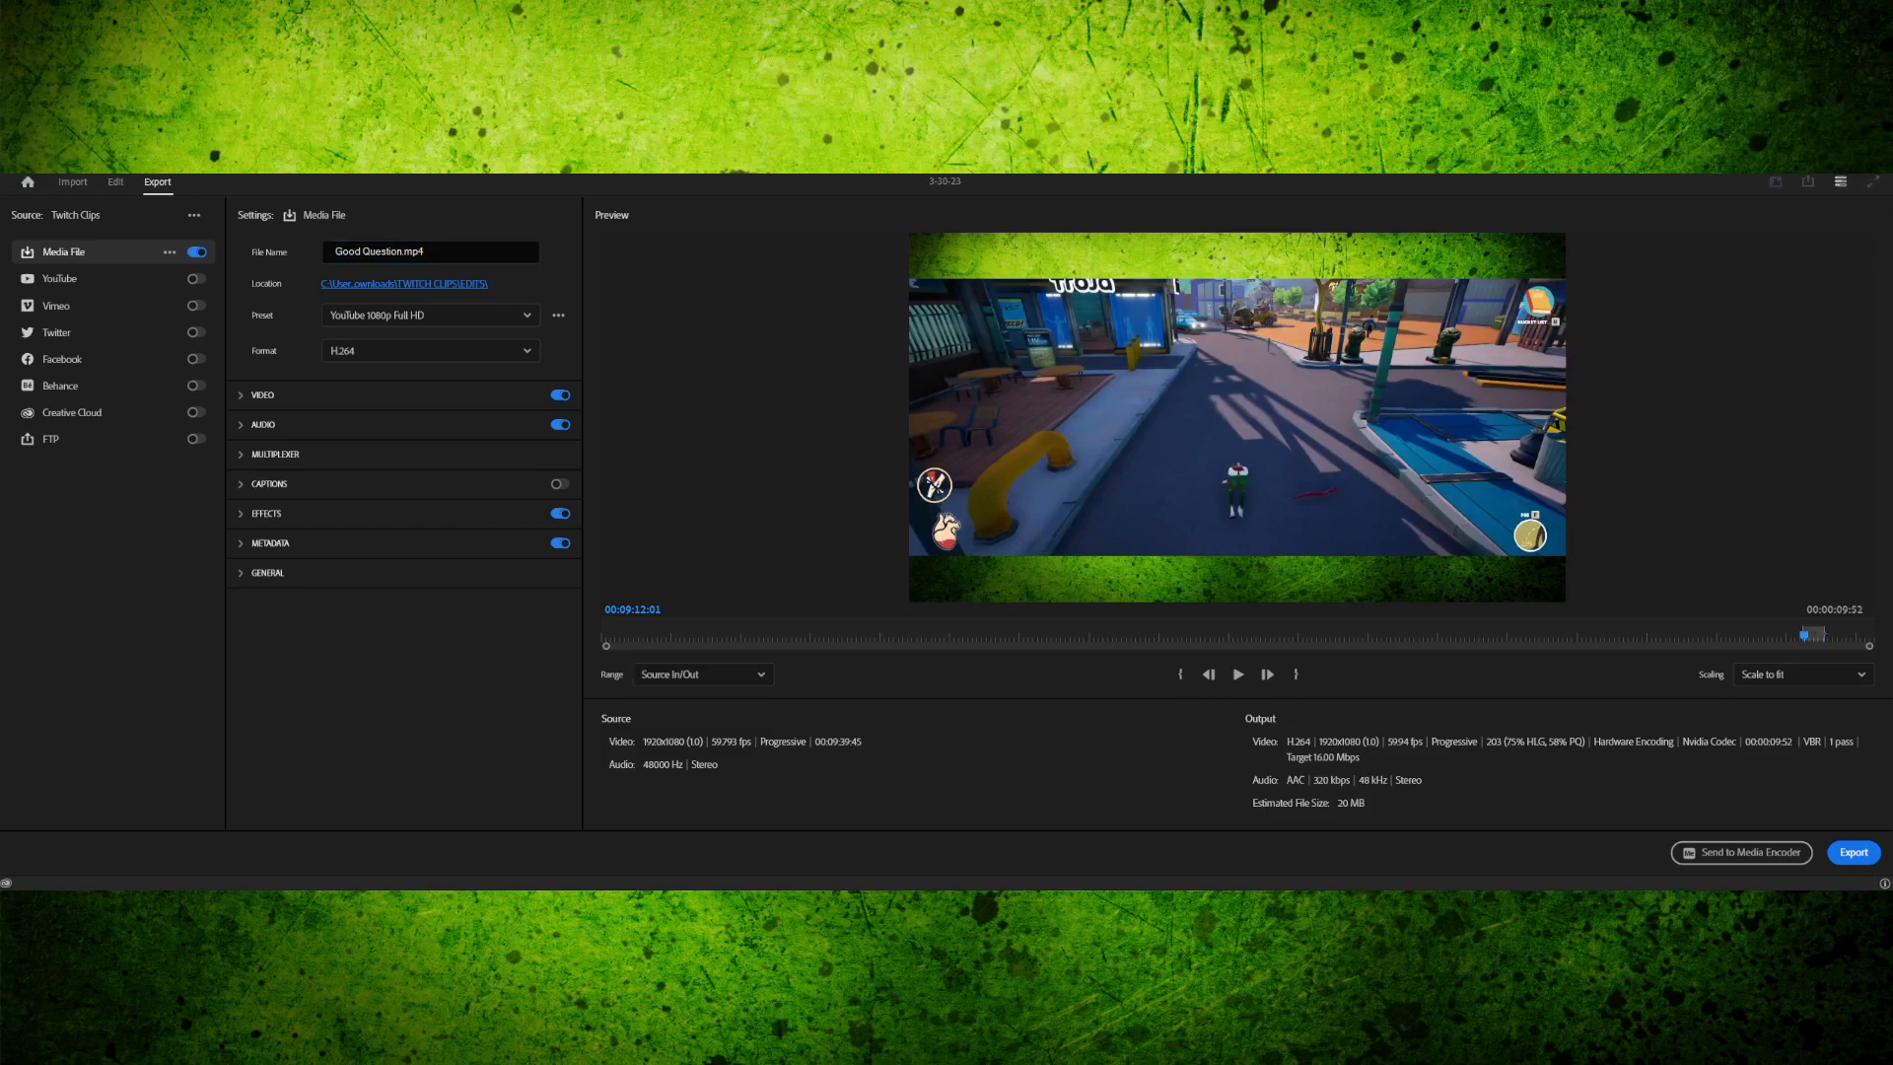
{"action": "key", "text": "space"}
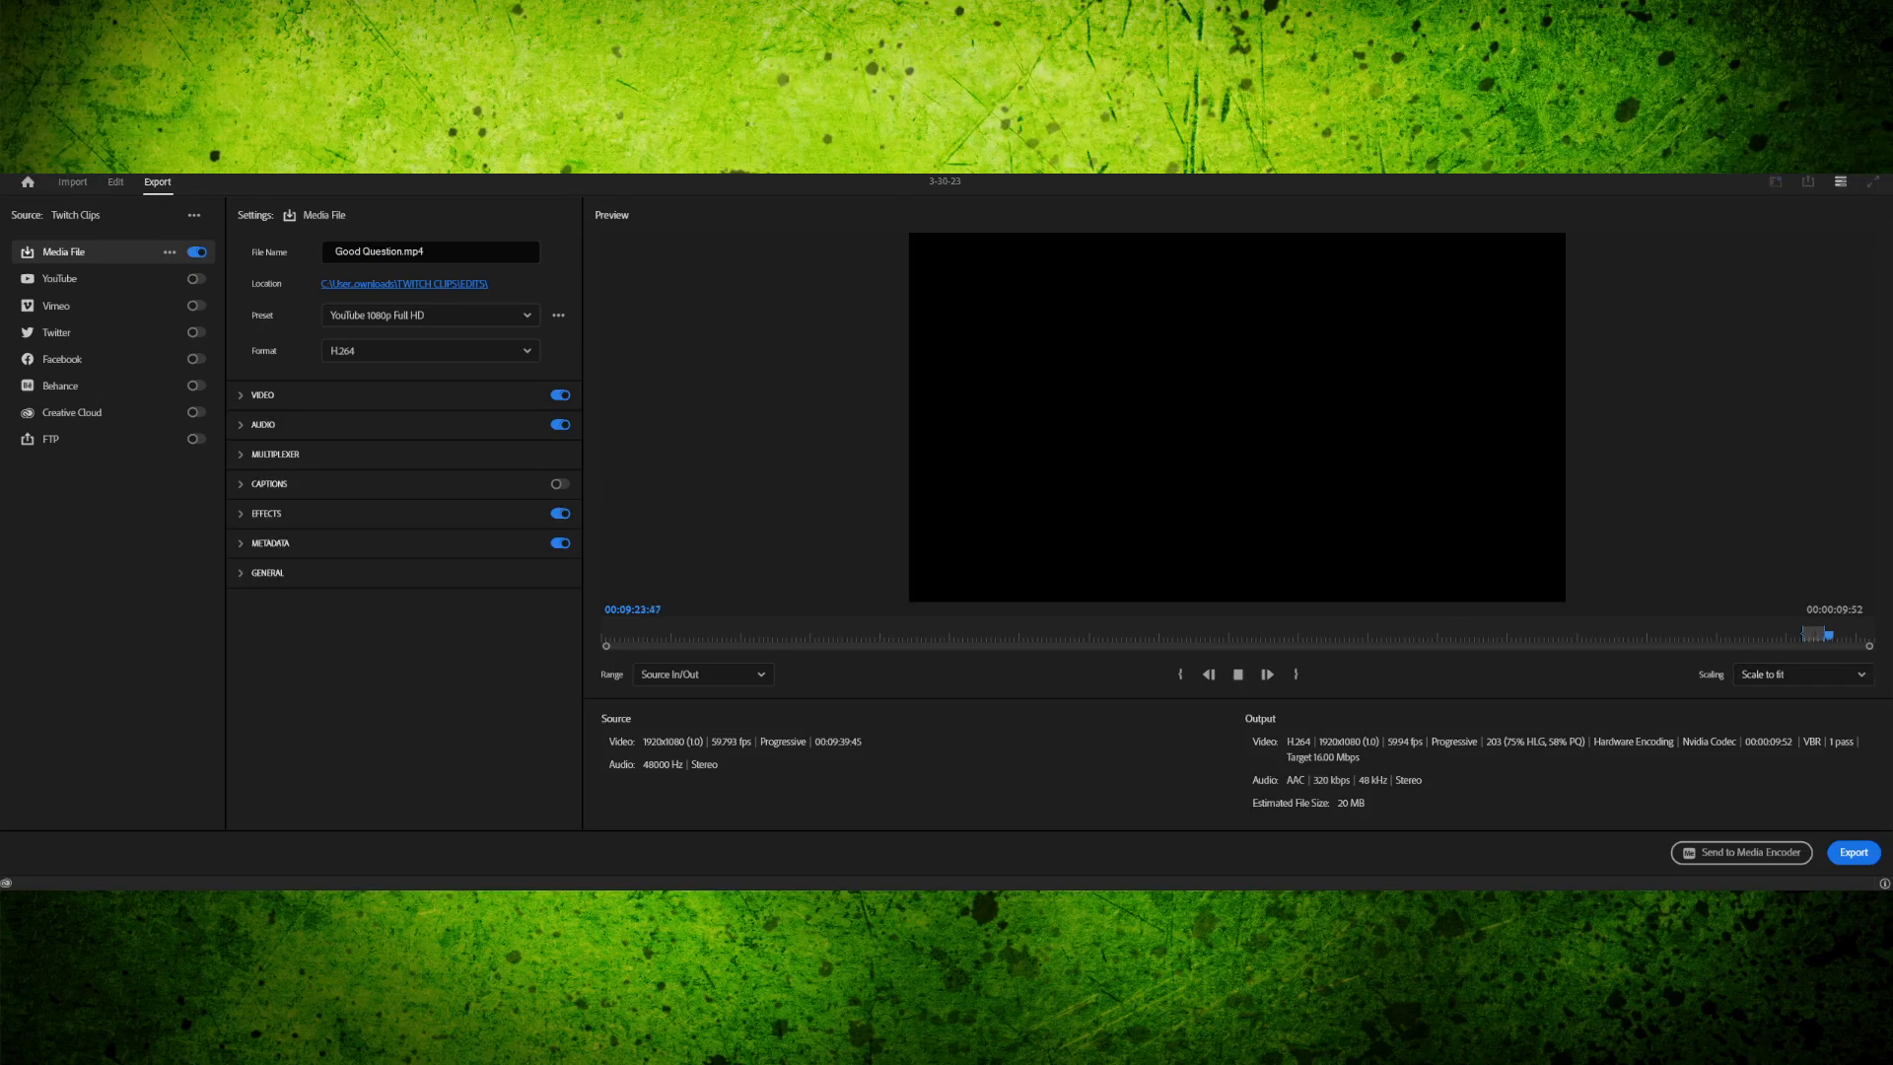
- Export the marked range as Good Question.mp4 and play the clip through on the timeline
{"action": "left_click", "coordinate": [1853, 853]}
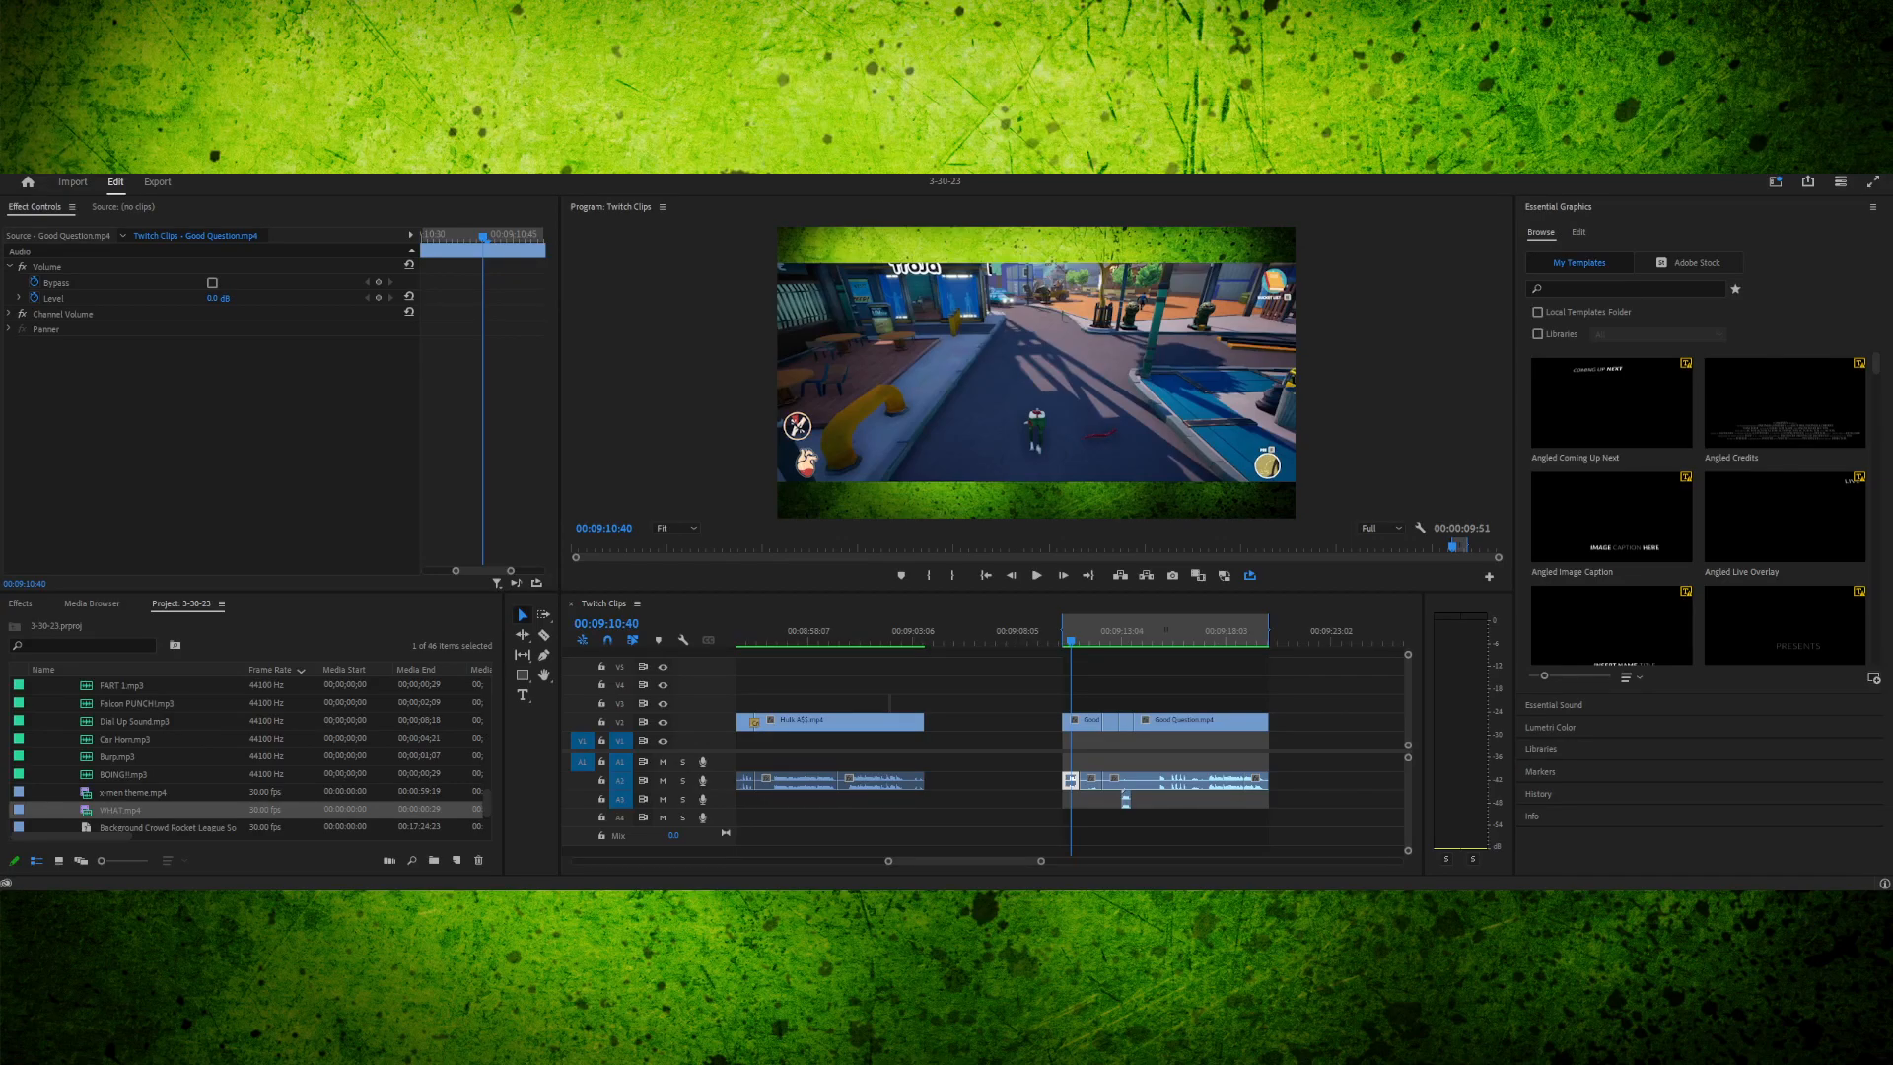
{"action": "key", "text": "space"}
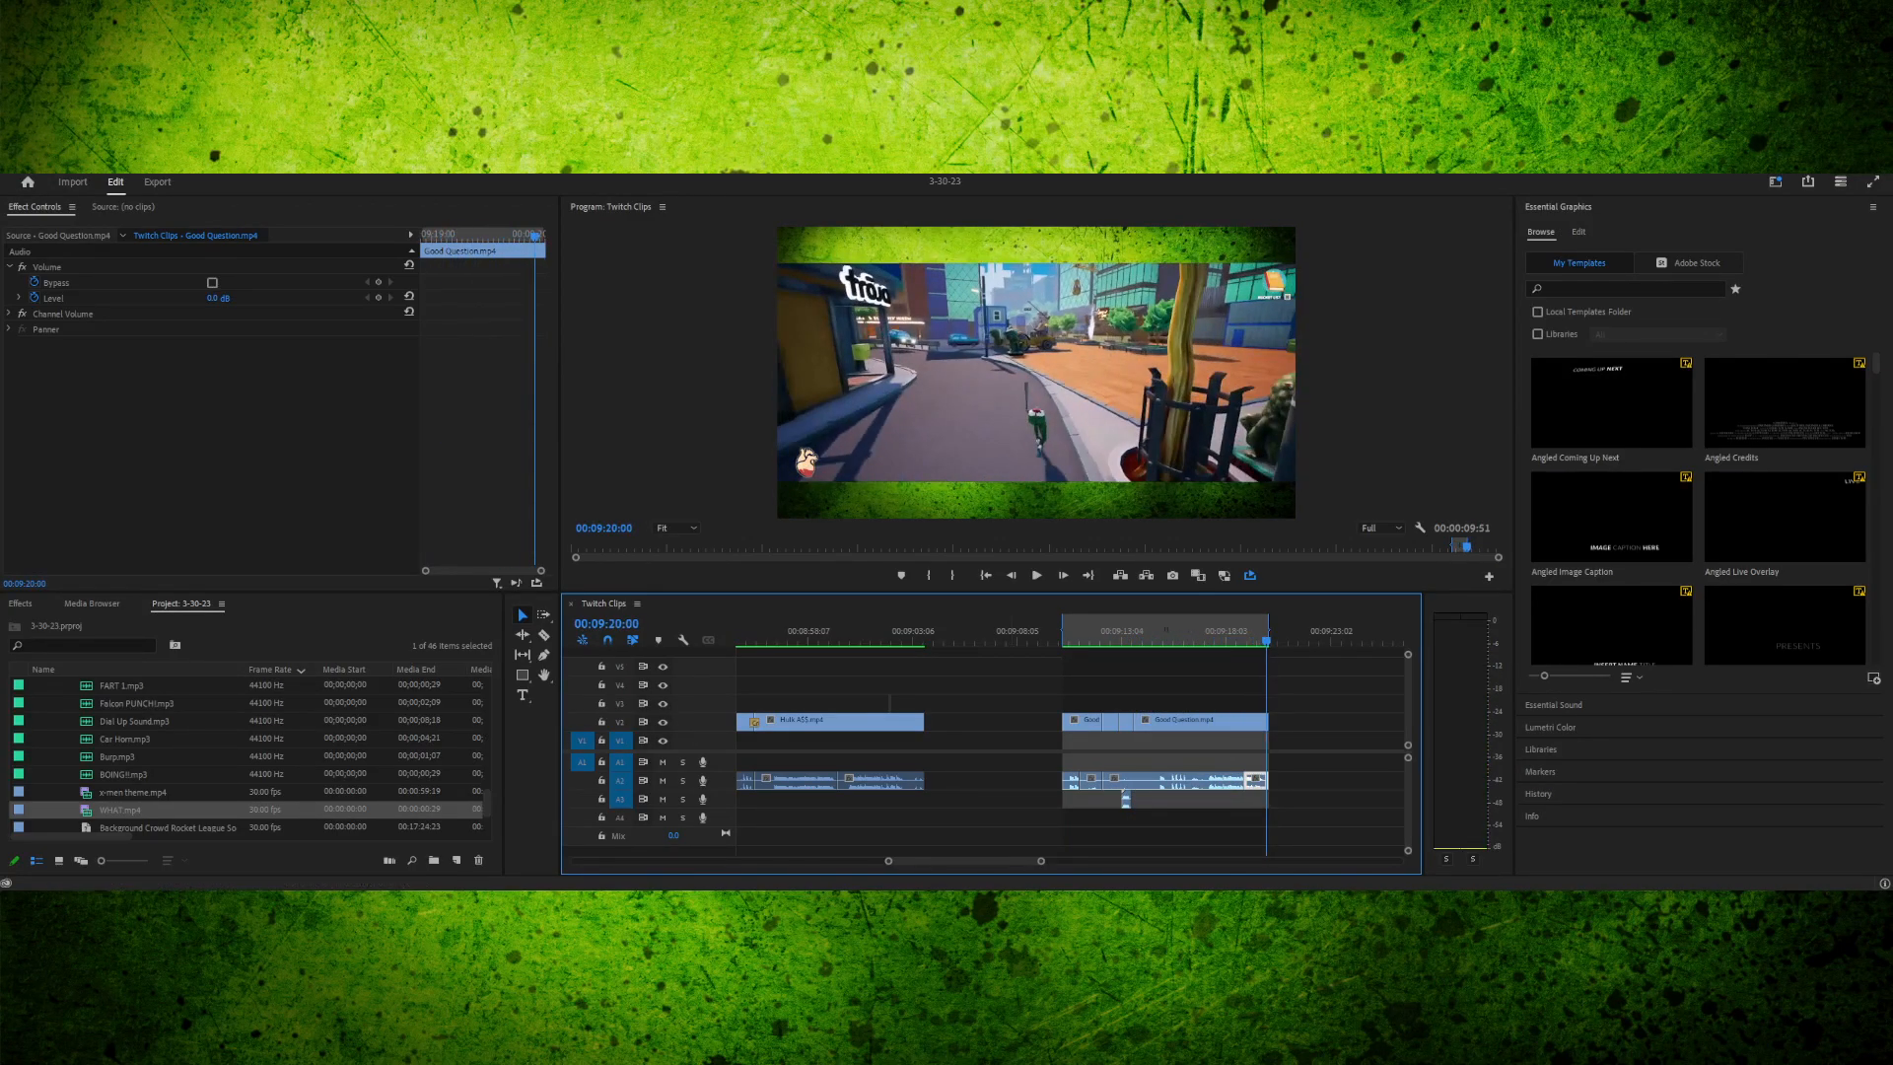
- Clear the Out point and set the In point at the start of the following Good Question clip, at 00:09:33:20
{"action": "scroll", "coordinate": [1073, 749], "scroll_direction": "down", "scroll_amount": 3}
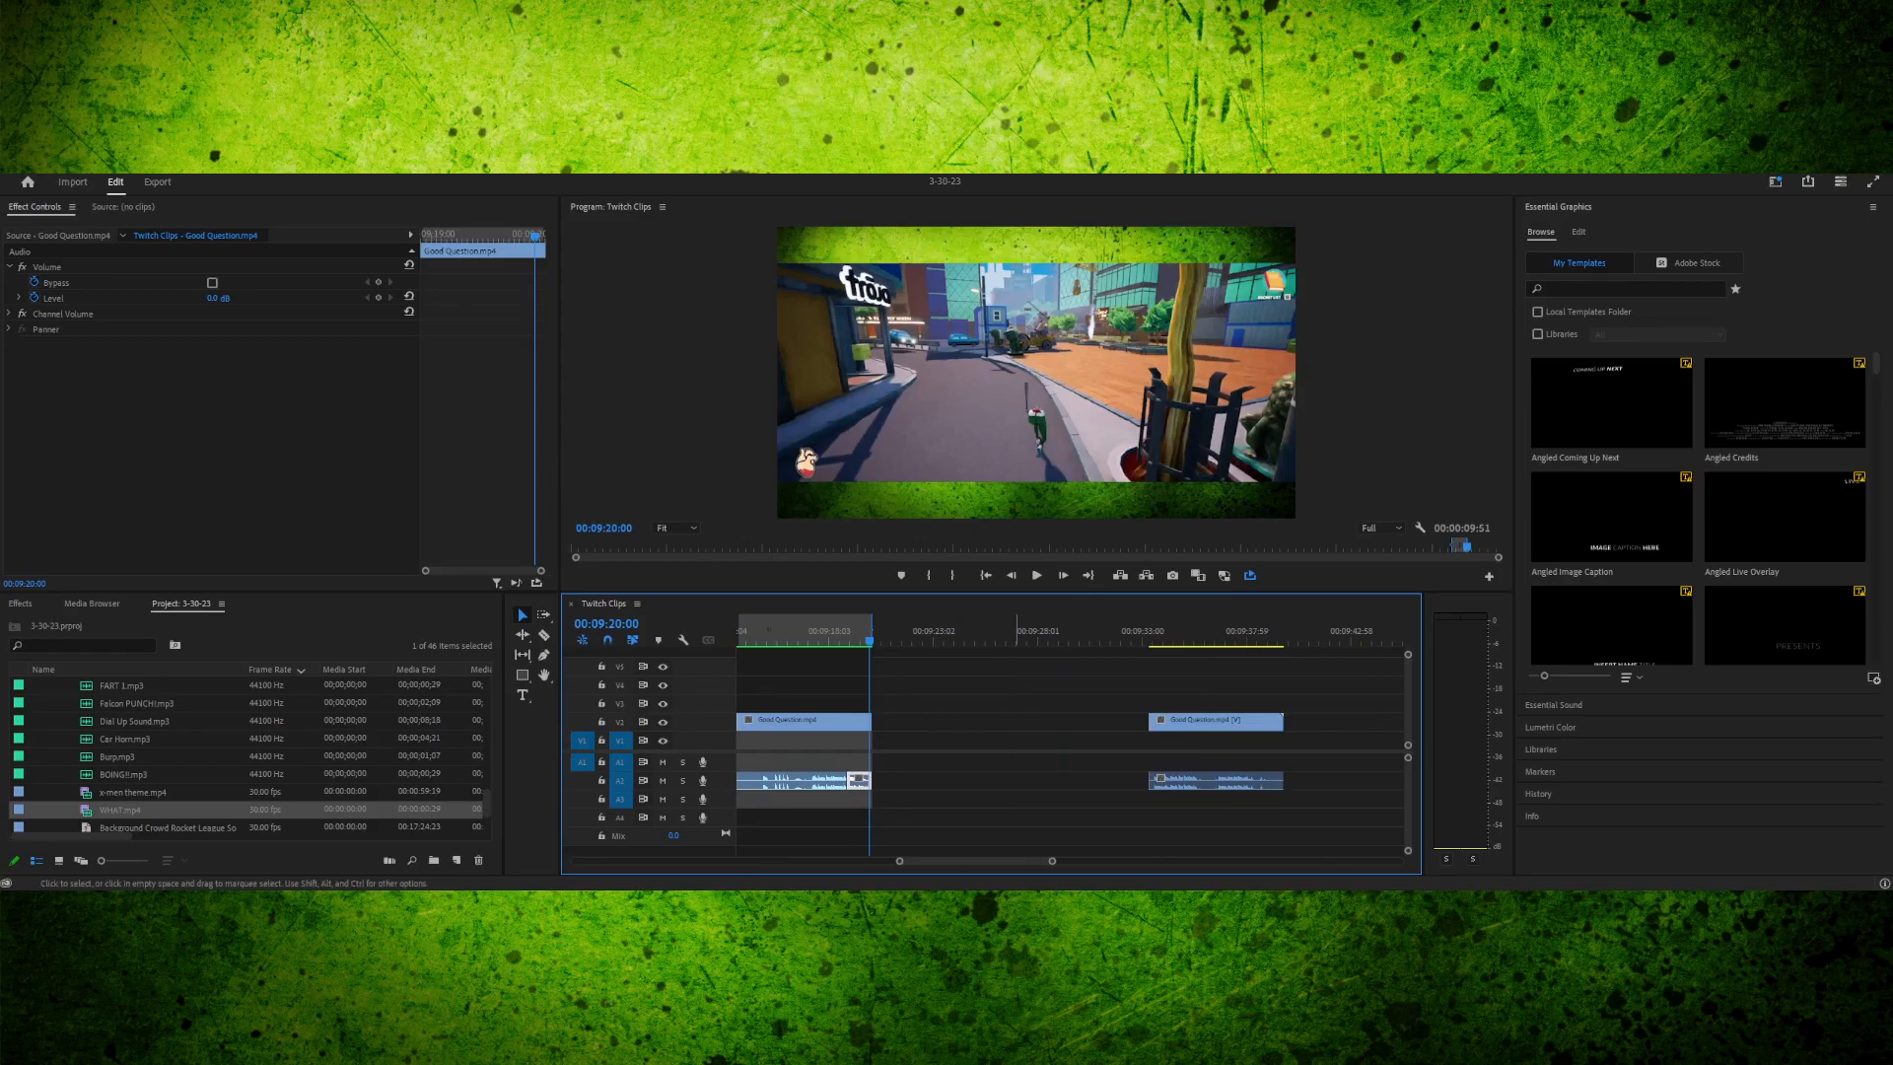
{"action": "key", "text": "ctrl+shift+o"}
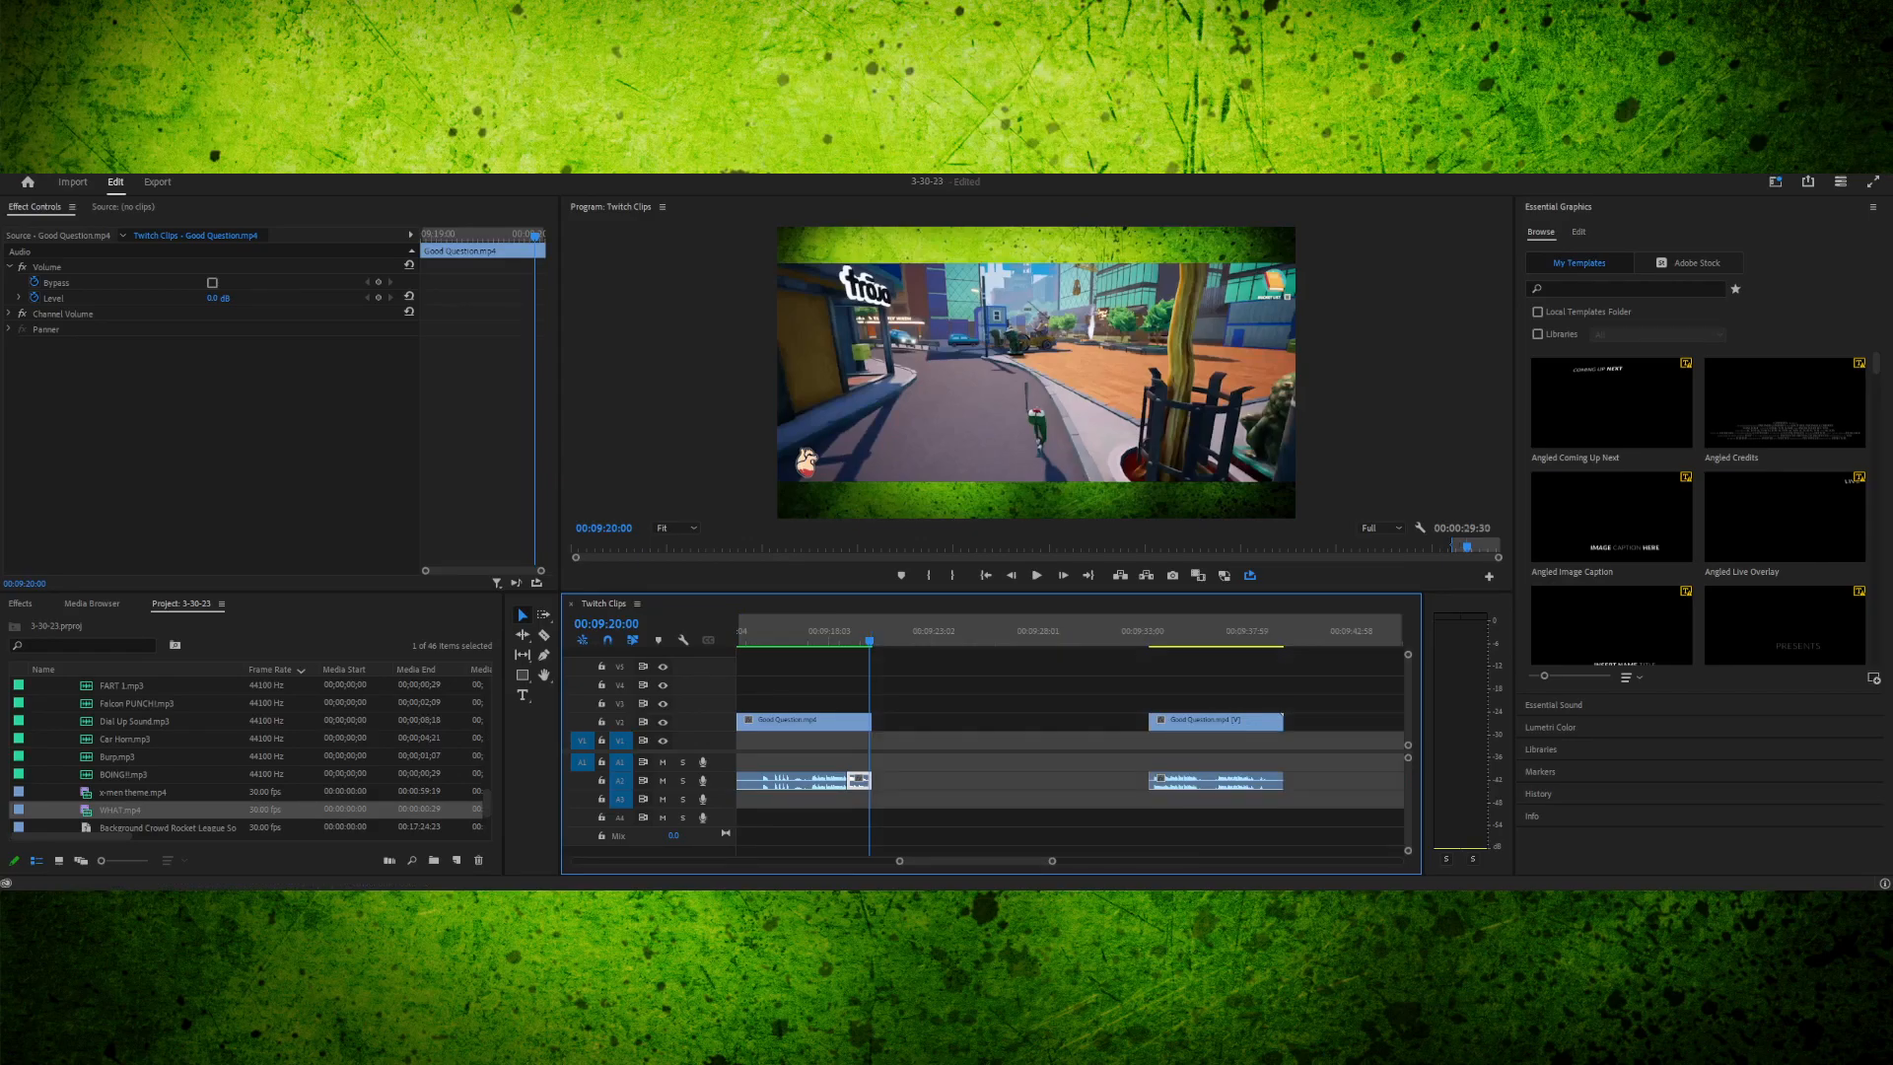
{"action": "key", "text": "Down"}
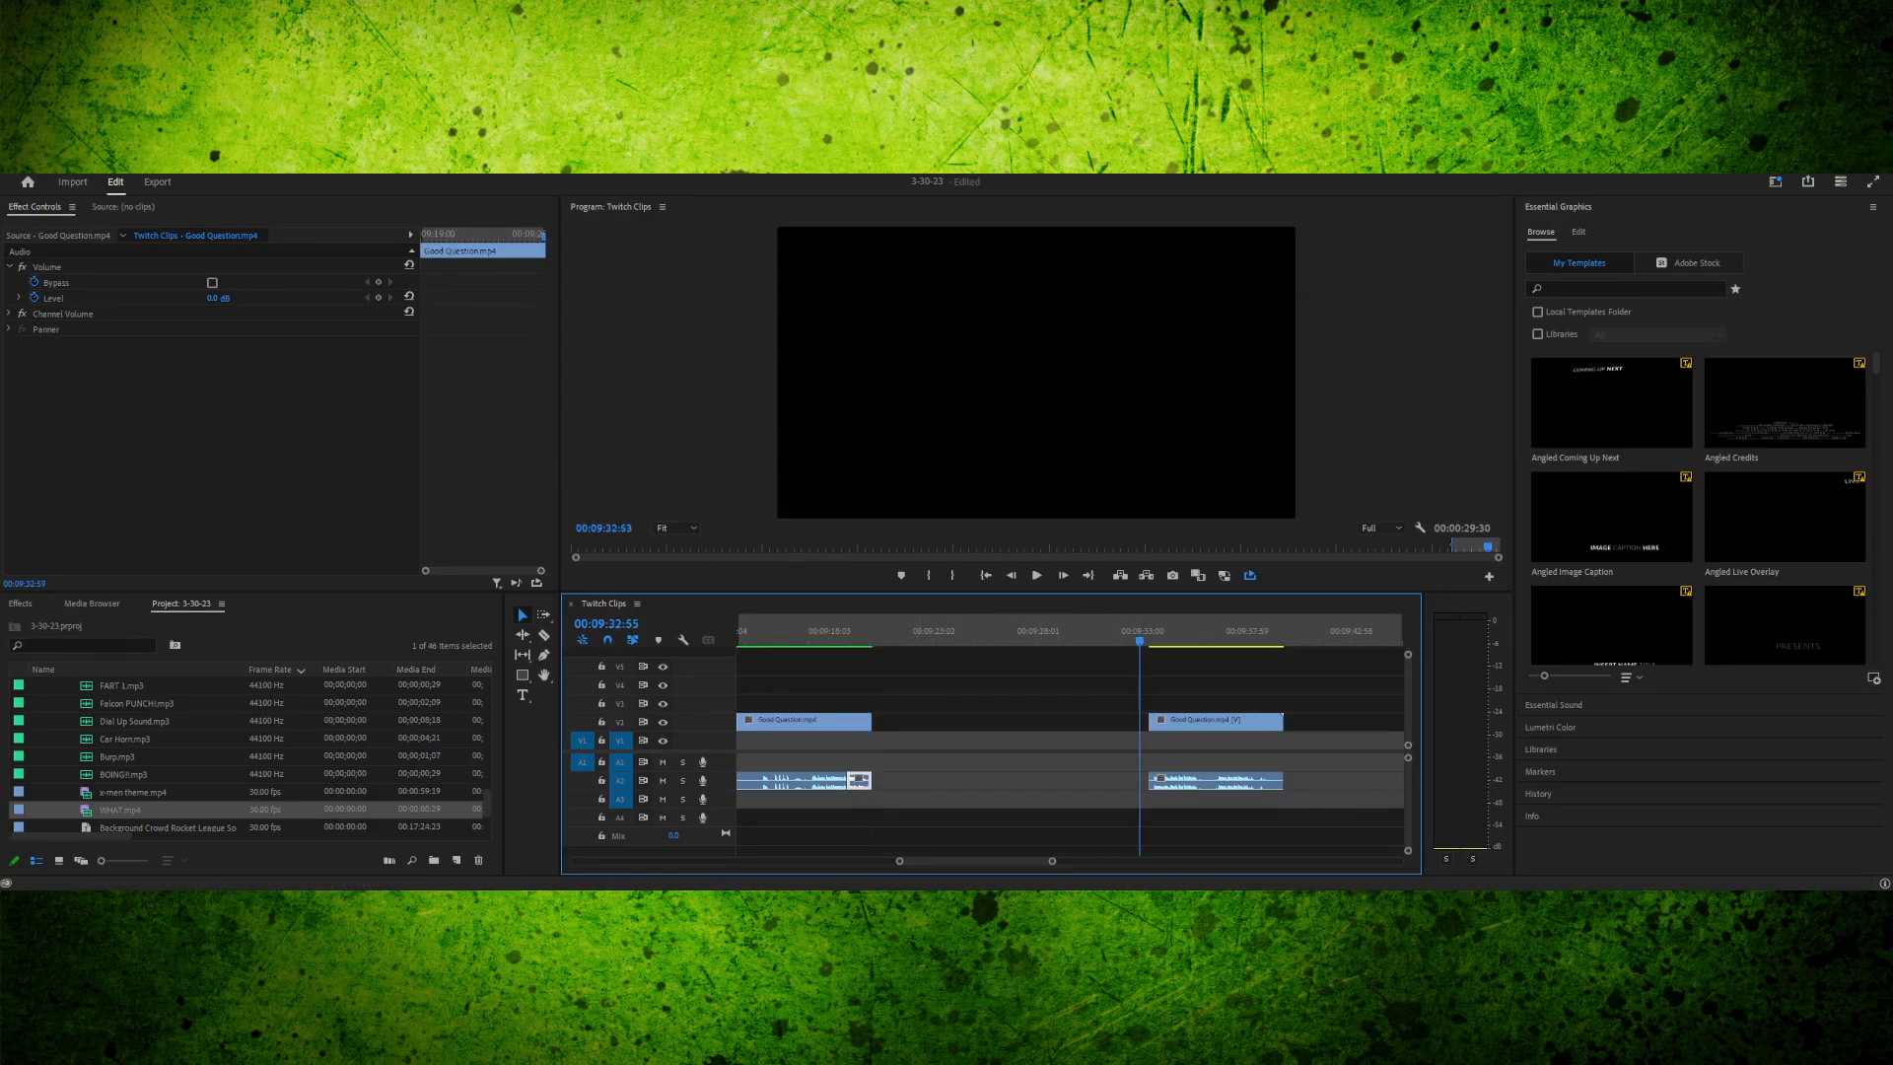
{"action": "left_click_drag", "start_coordinate": [1148, 634], "coordinate": [1150, 634]}
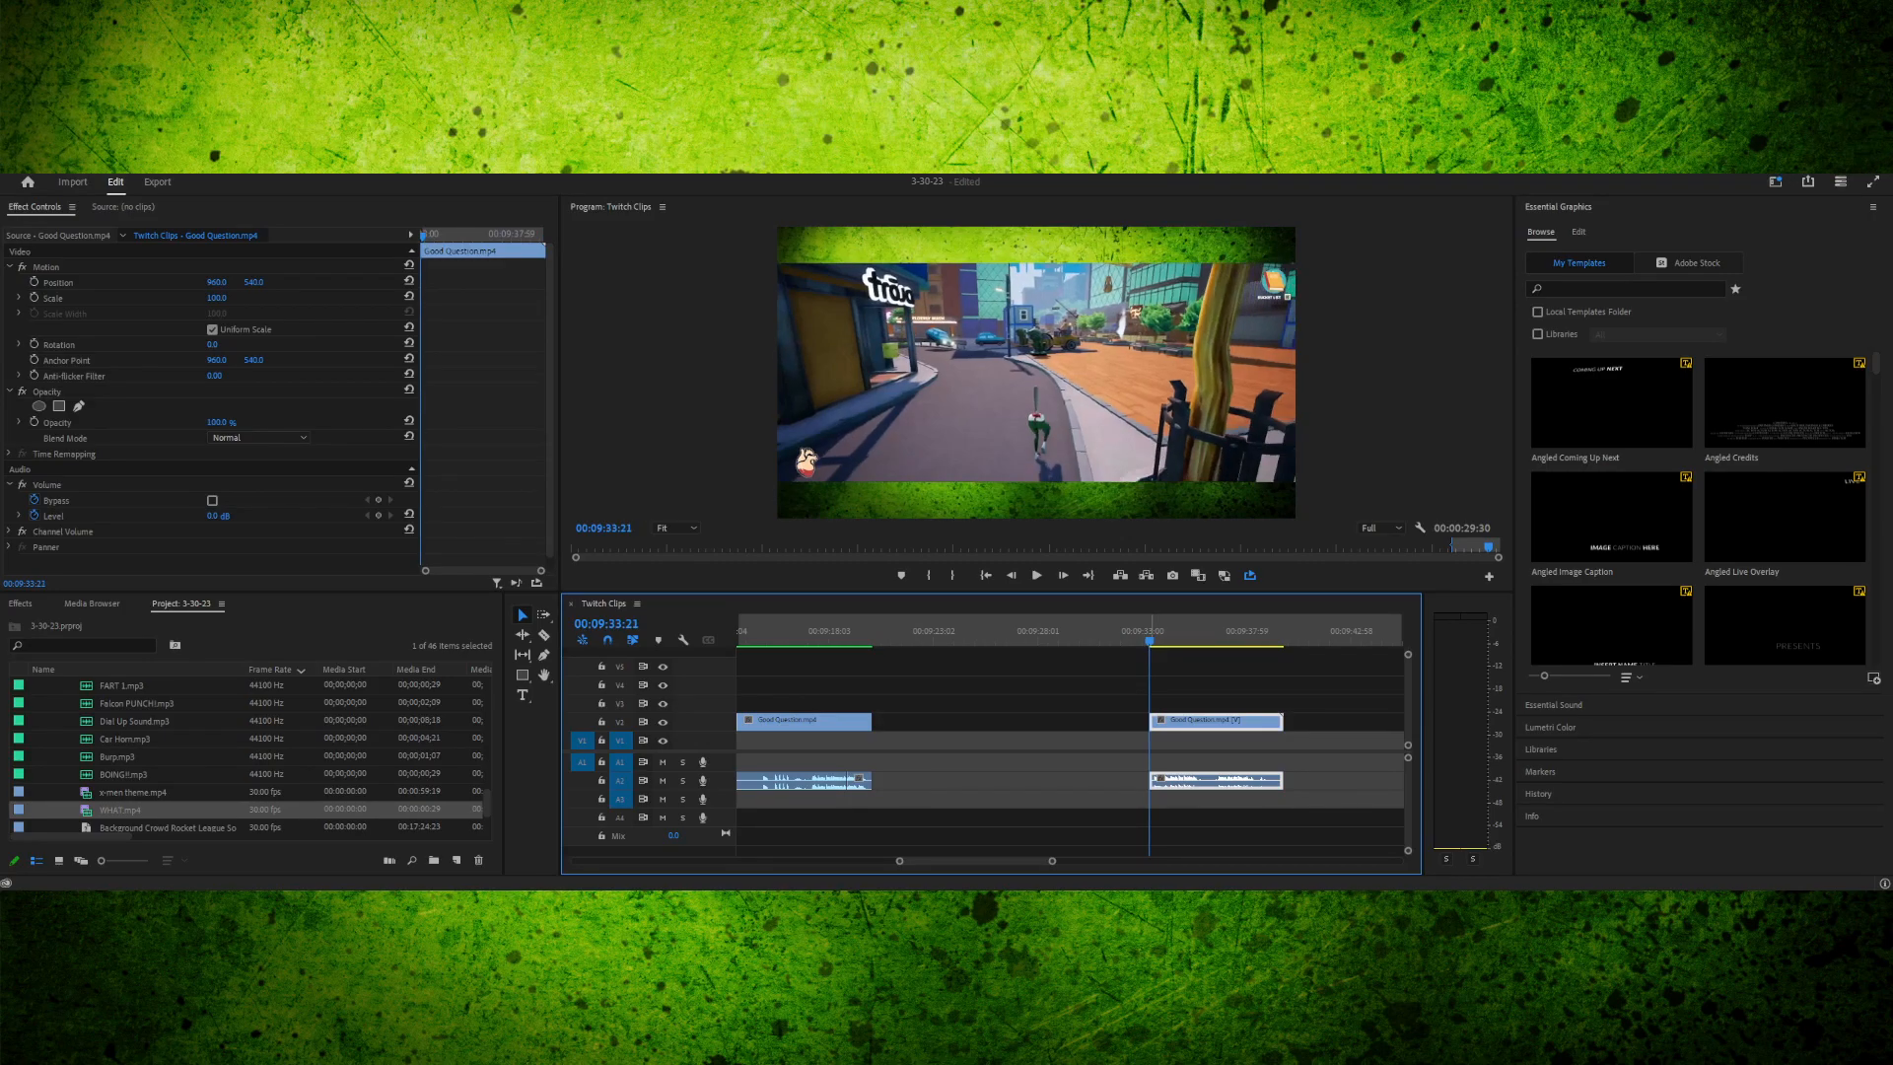
{"action": "key", "text": "Up"}
{"action": "key", "text": "i"}
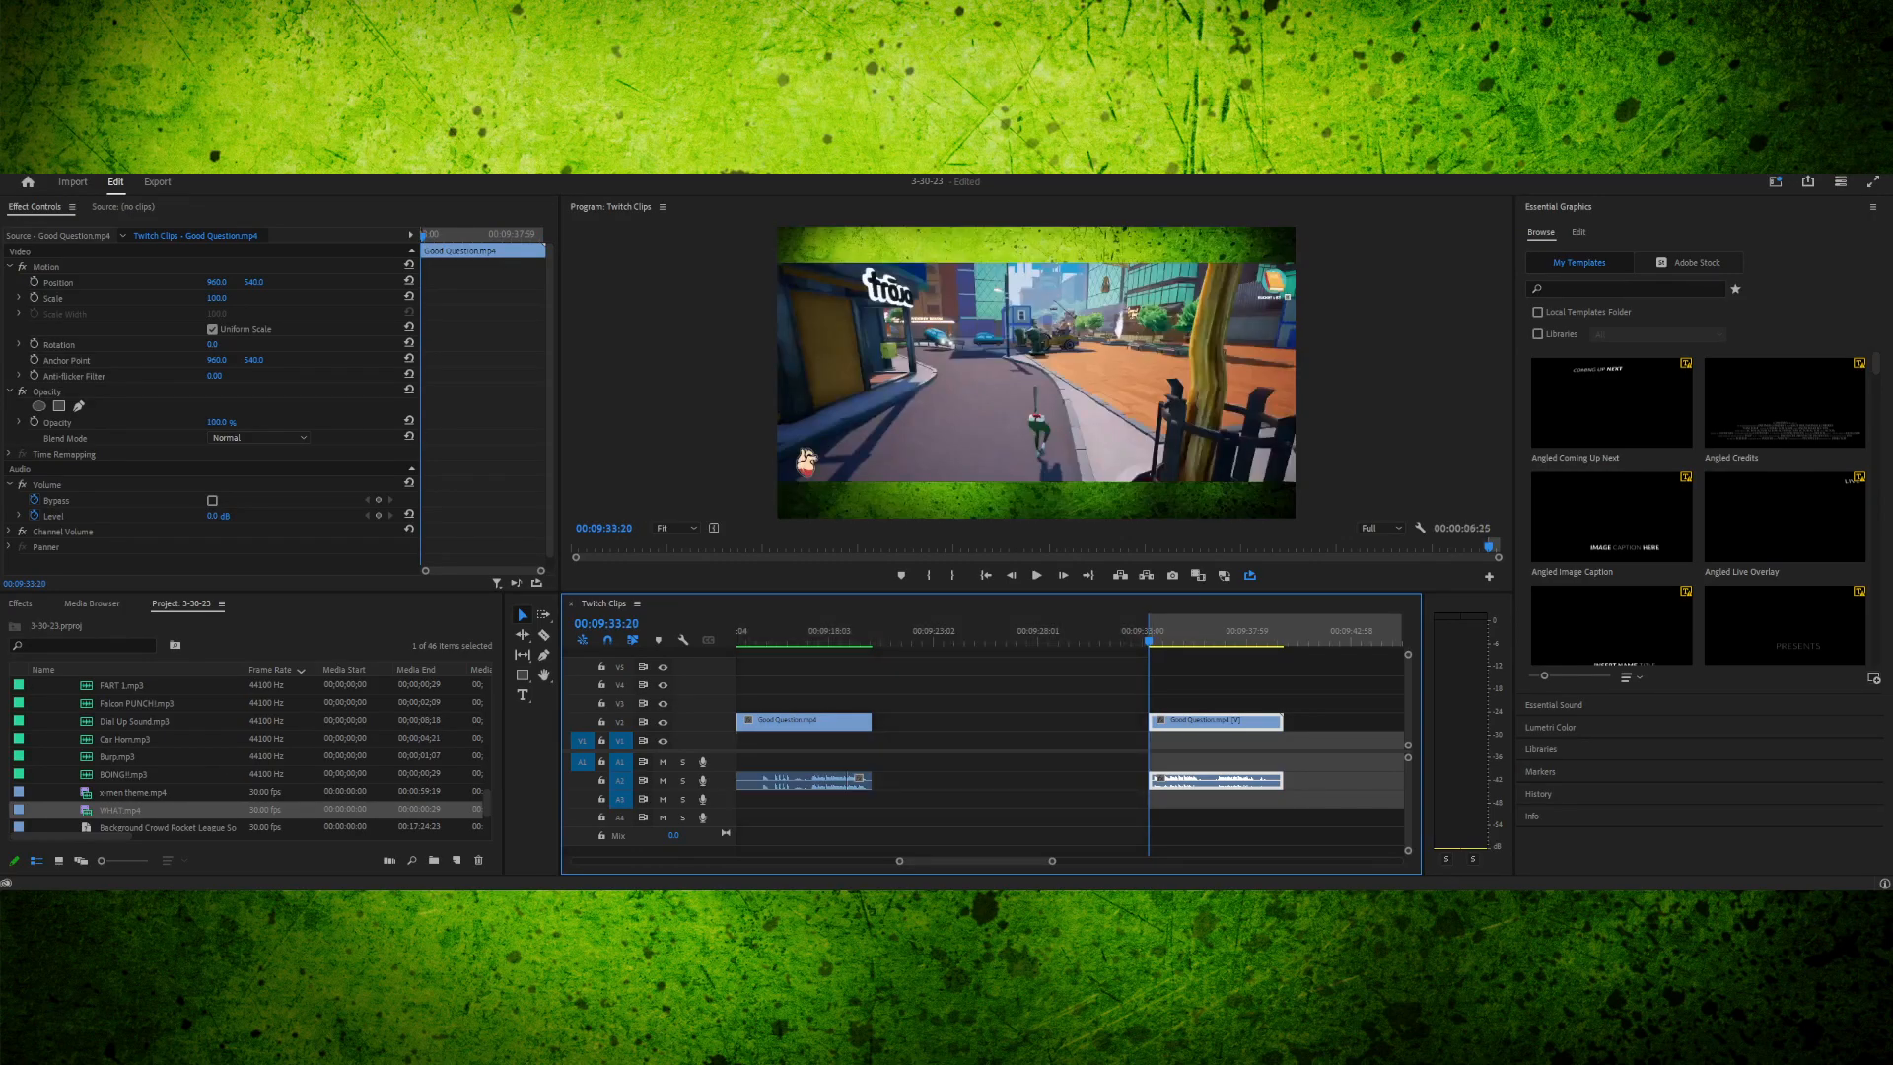
- Play the newly marked Good Question clip from its start to its end
{"action": "key", "text": "space"}
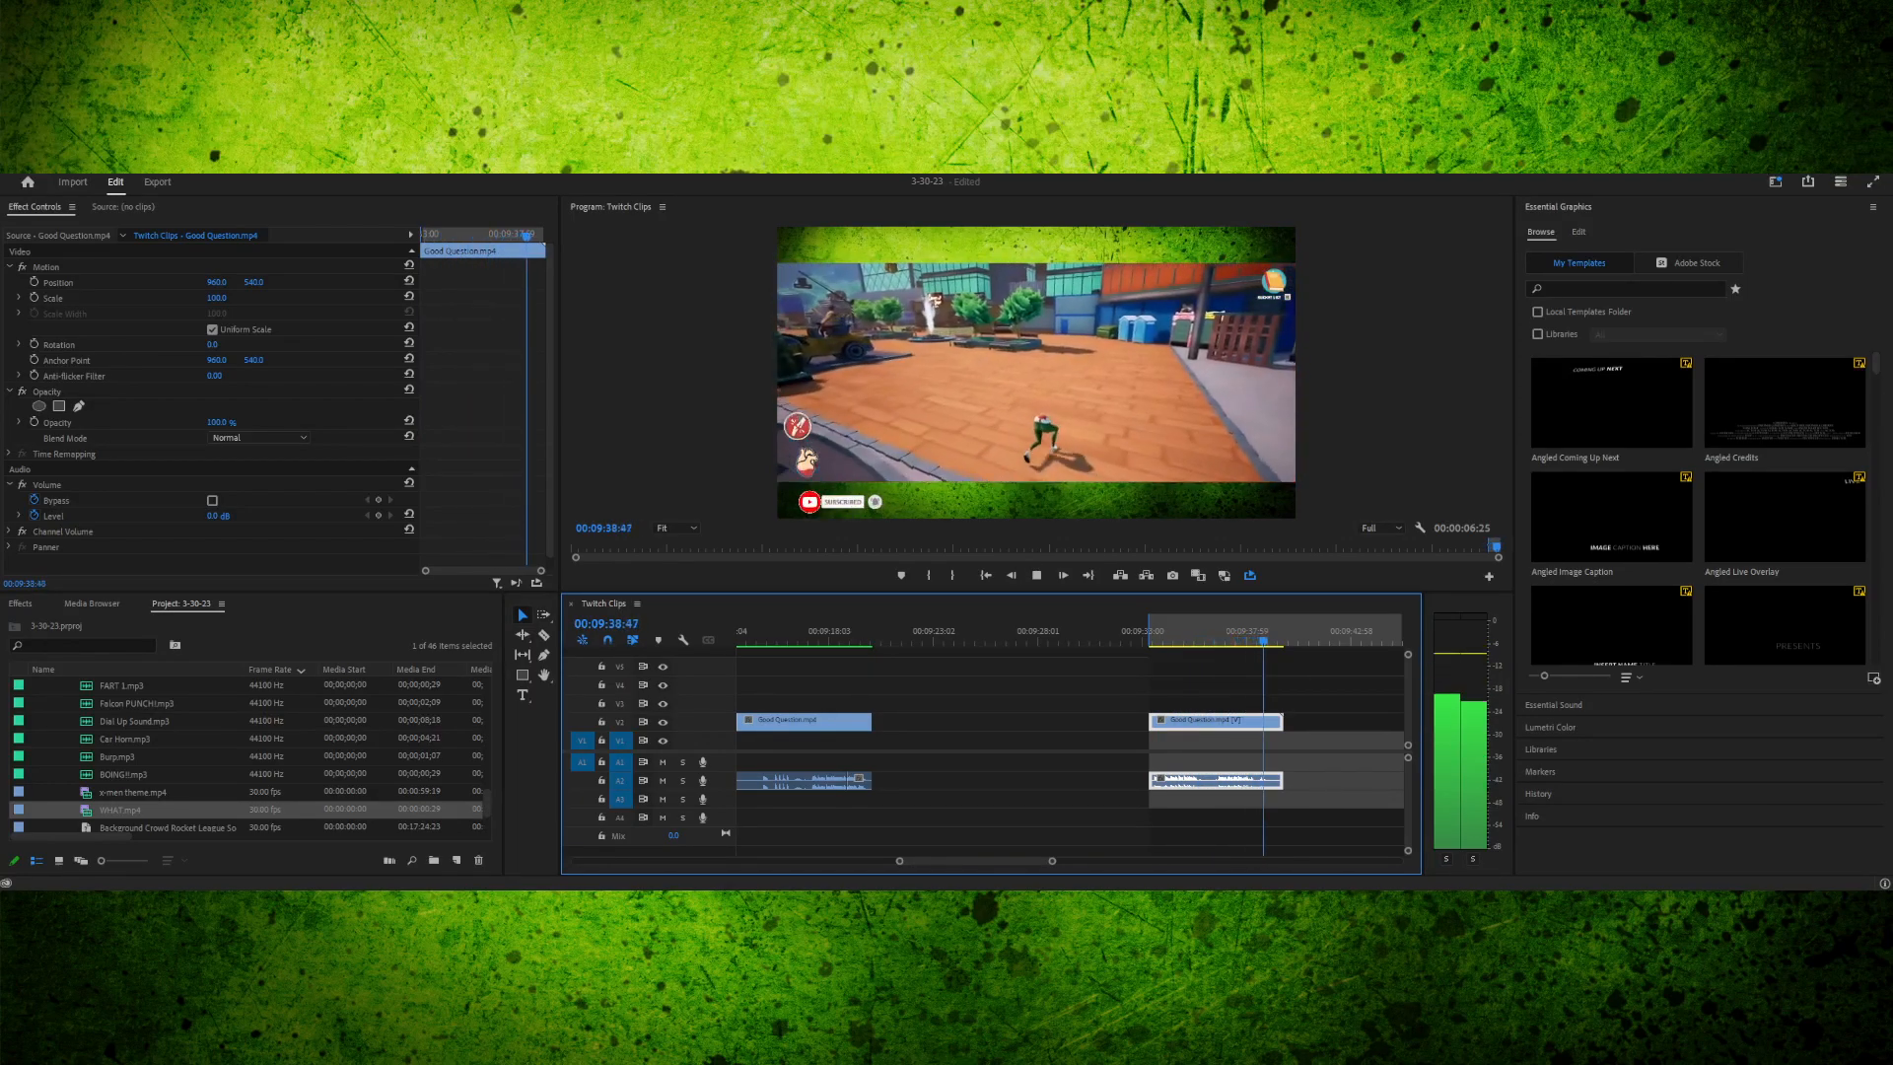
{"action": "key", "text": "space"}
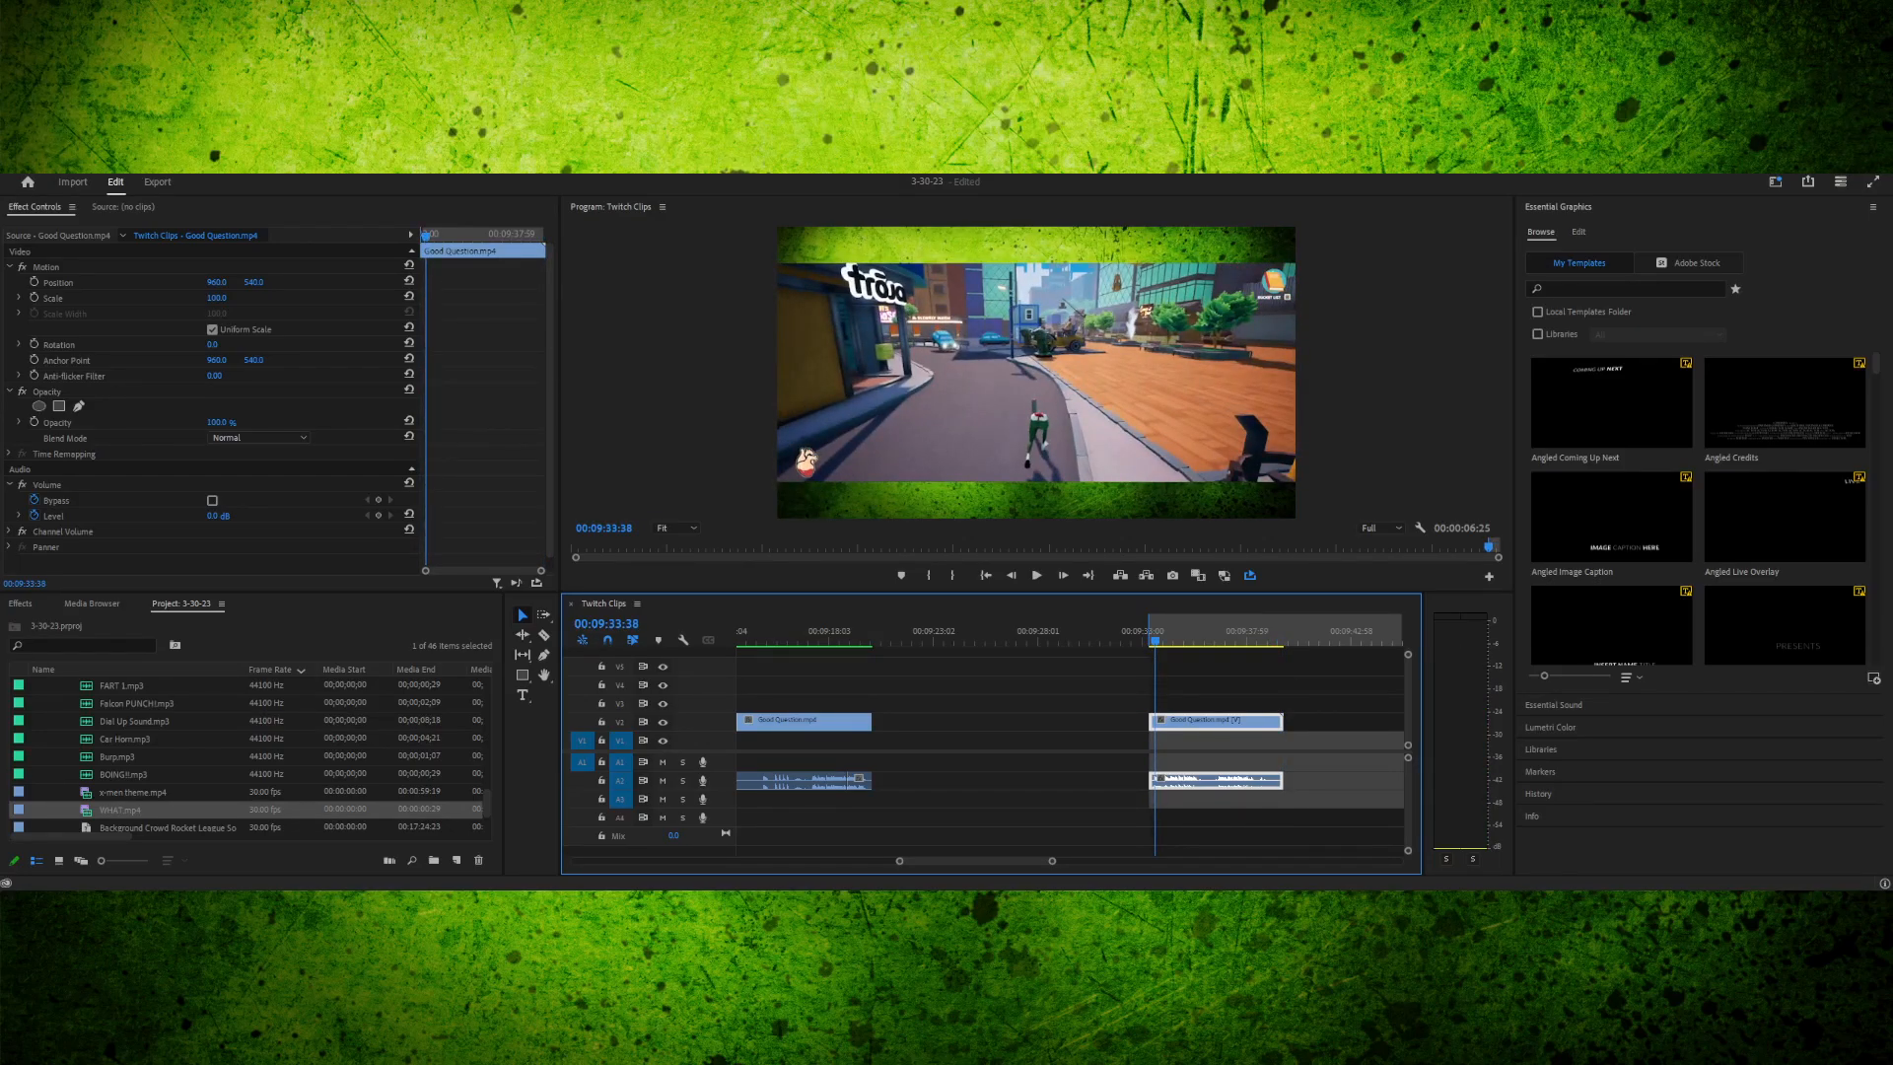
{"action": "key", "text": "alt+Tab"}
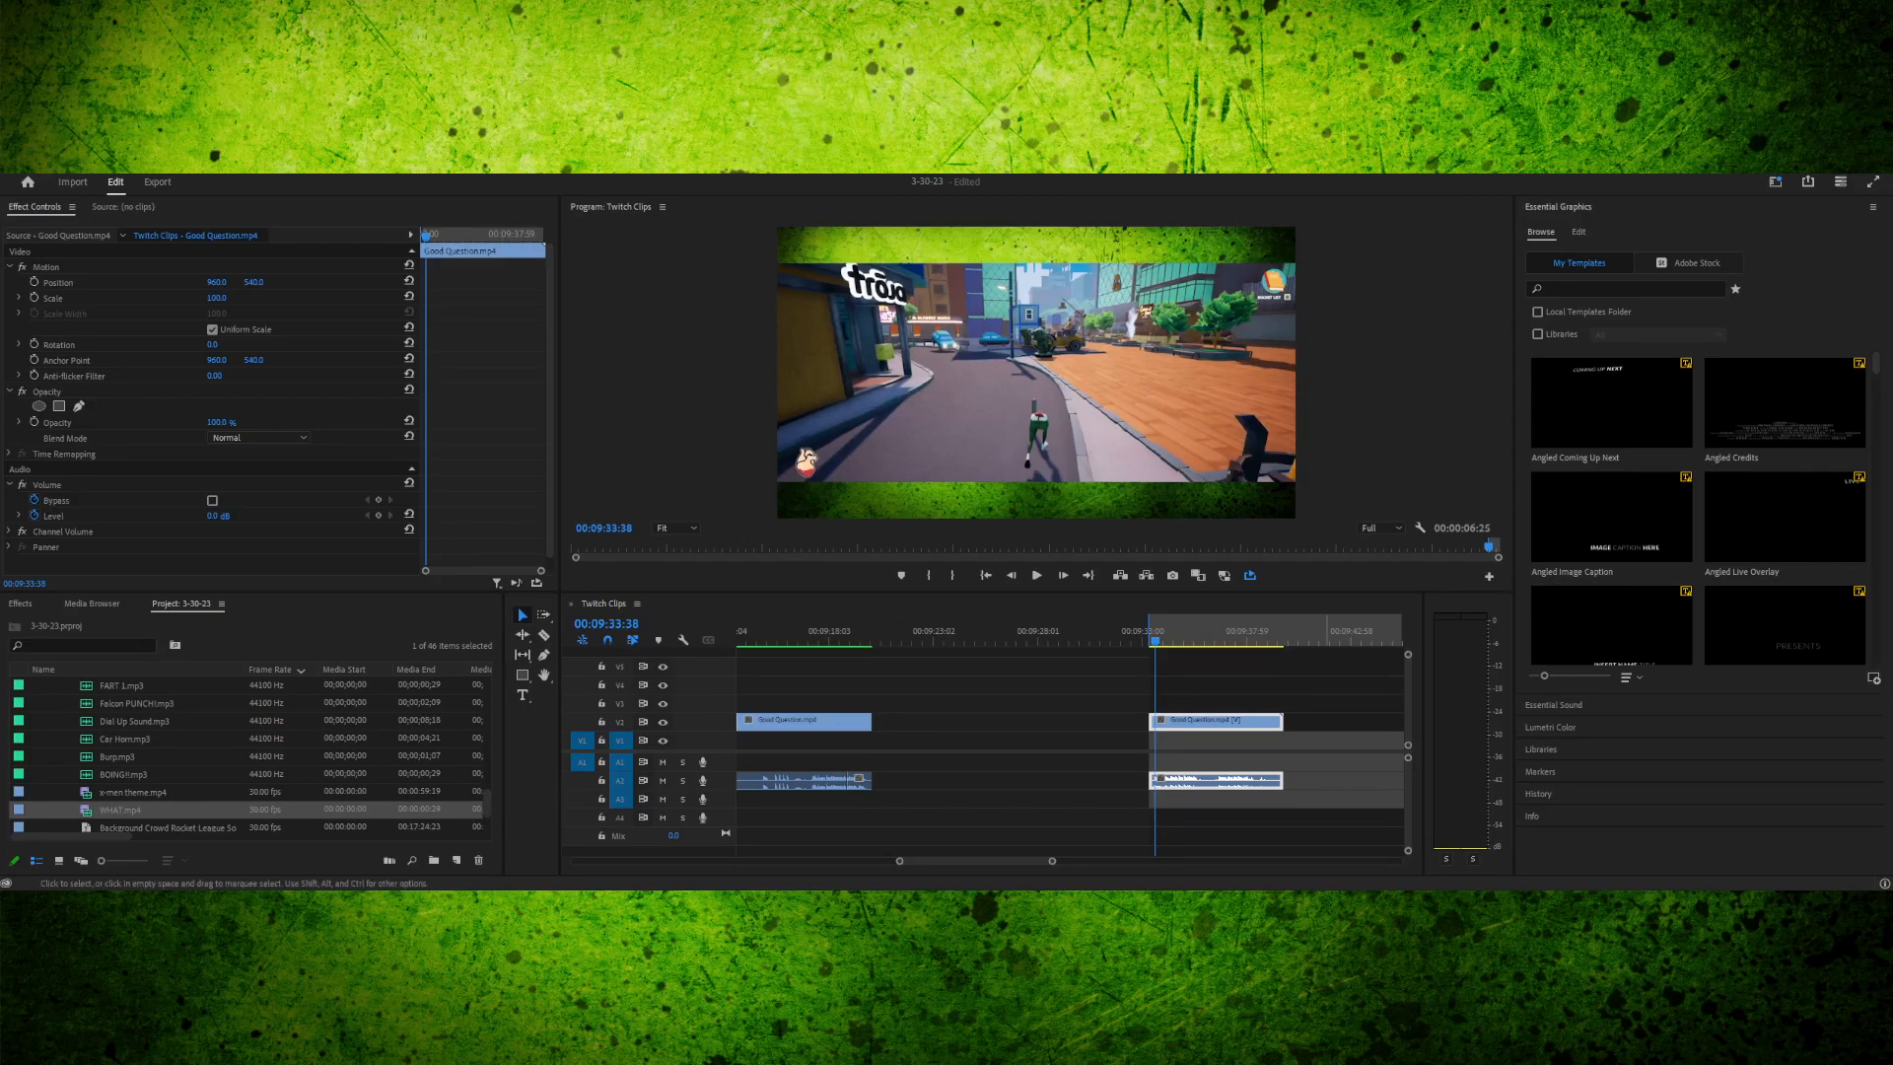
{"action": "left_click_drag", "start_coordinate": [1155, 641], "coordinate": [1151, 641]}
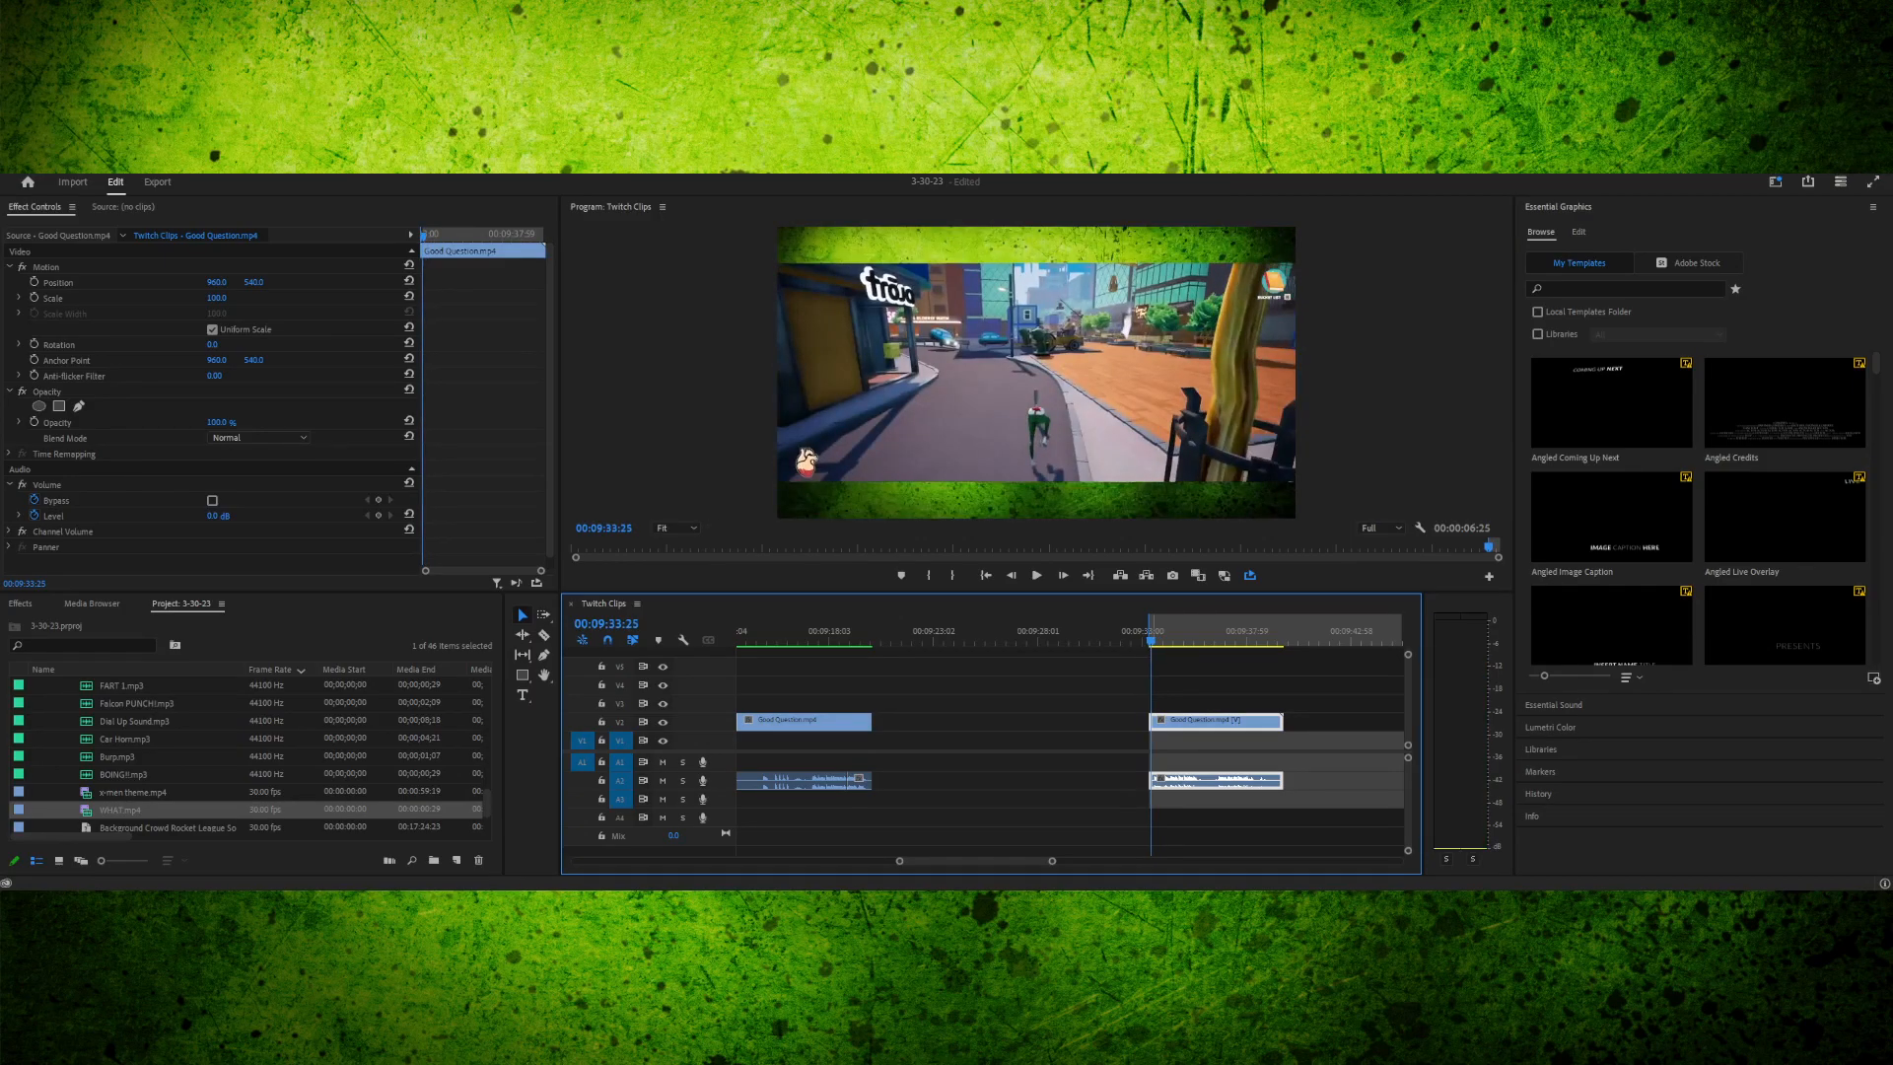
{"action": "key", "text": "space"}
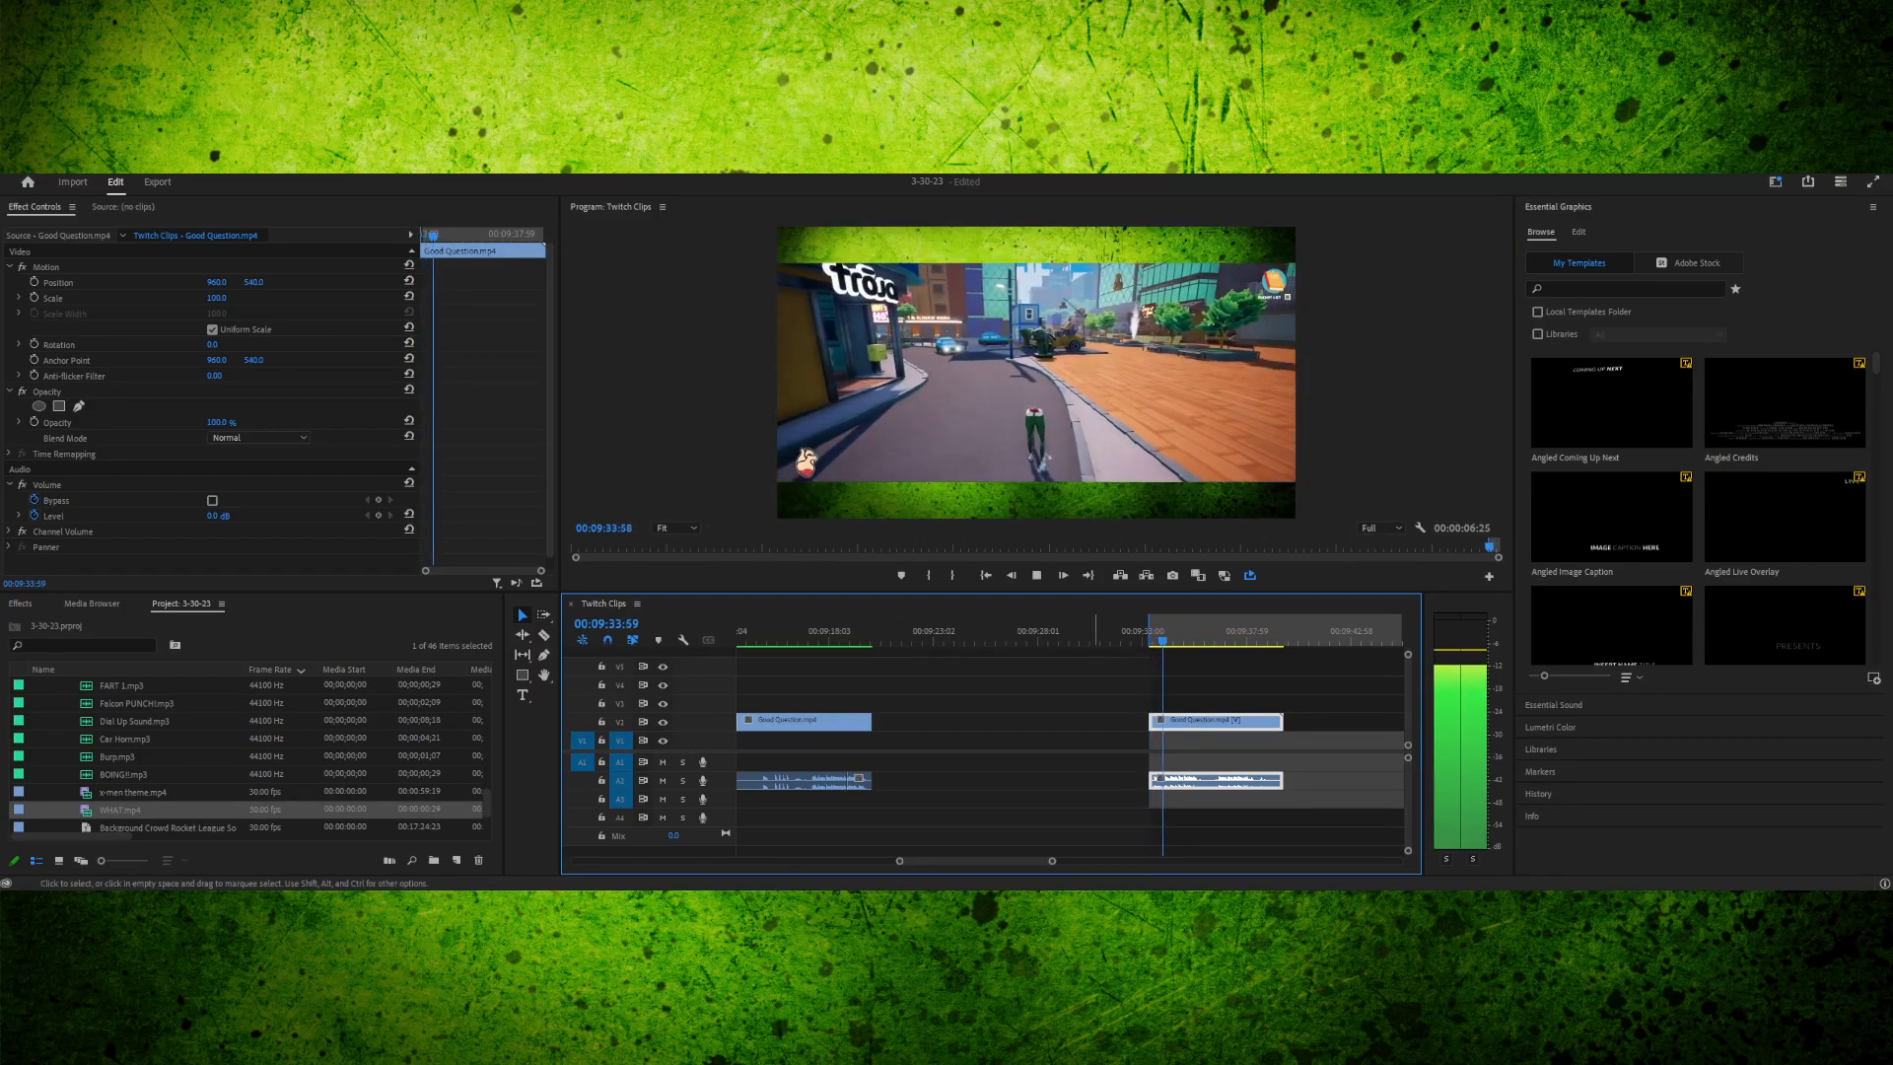
{"action": "key", "text": "space"}
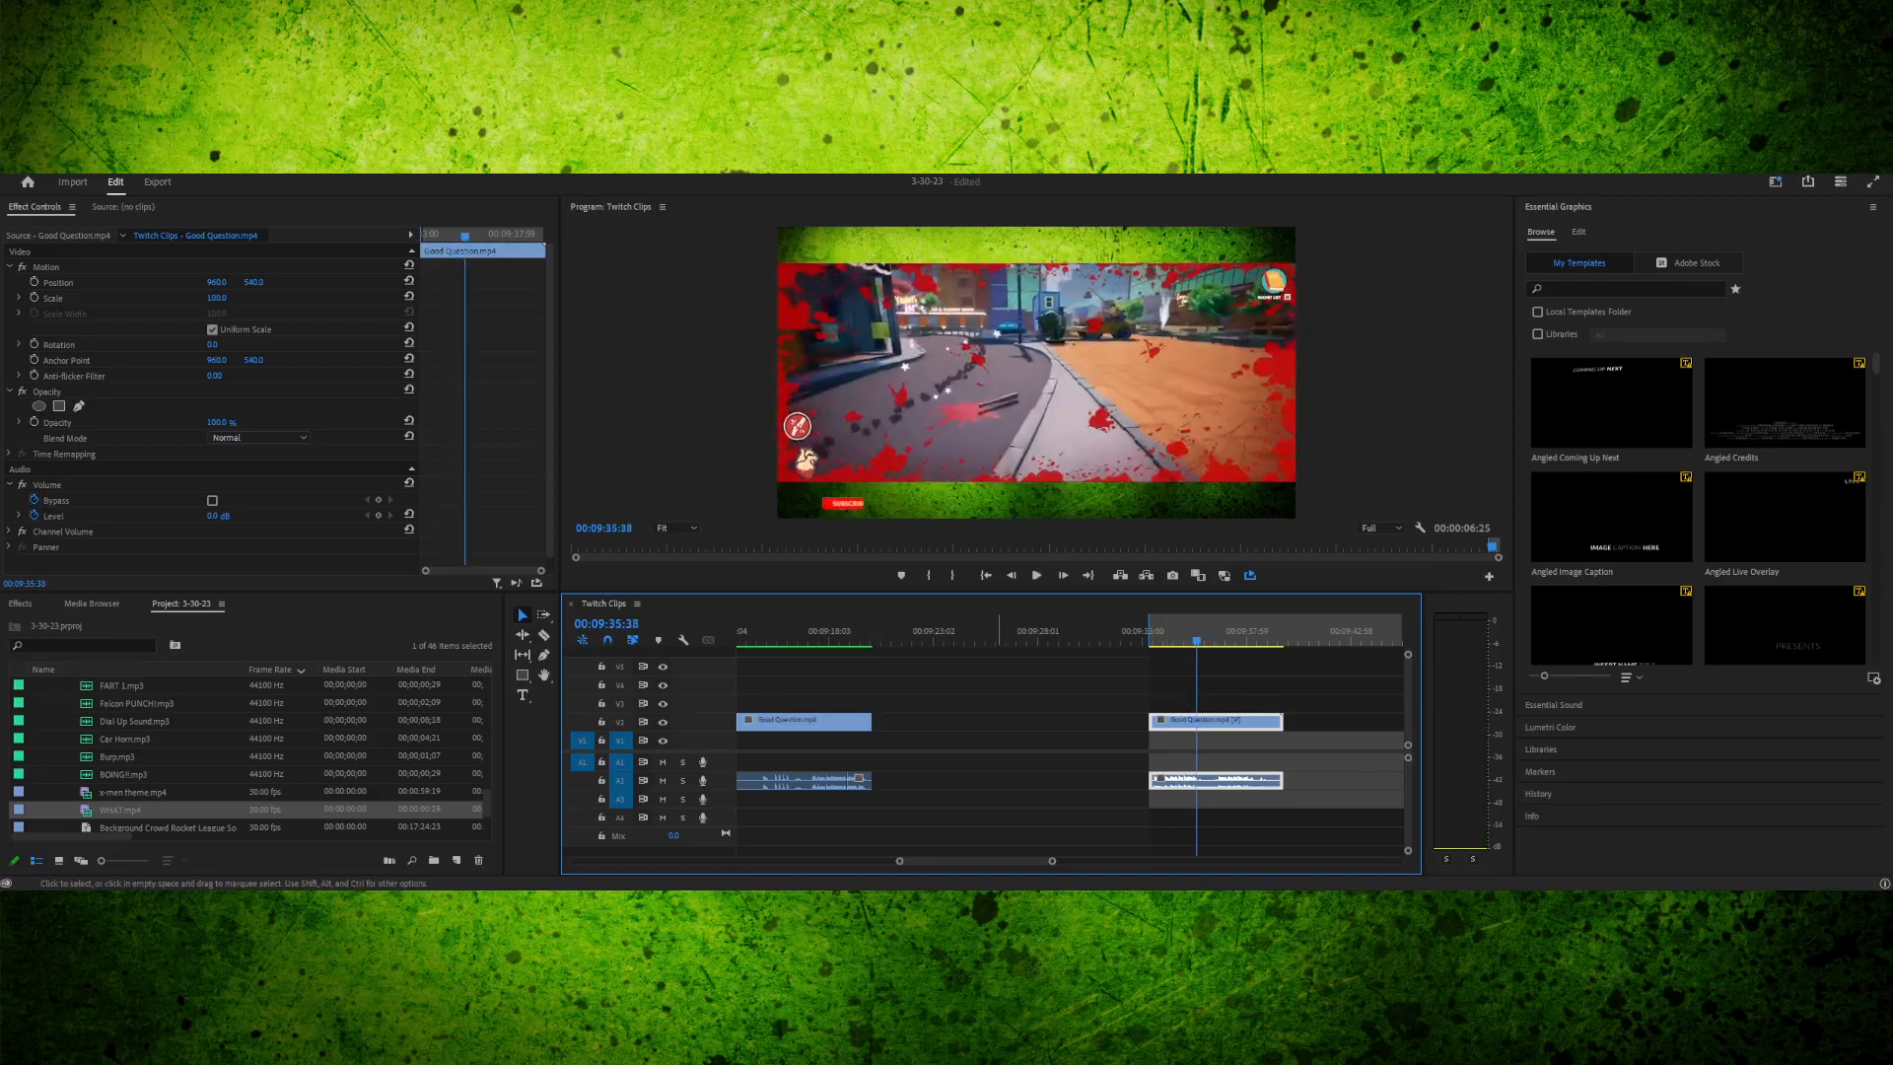
{"action": "scroll", "coordinate": [1070, 734], "scroll_direction": "right", "scroll_amount": 3}
{"action": "scroll", "coordinate": [1071, 735], "scroll_direction": "right", "scroll_amount": 3}
{"action": "left_click_drag", "start_coordinate": [906, 641], "coordinate": [864, 641]}
{"action": "key", "text": "space"}
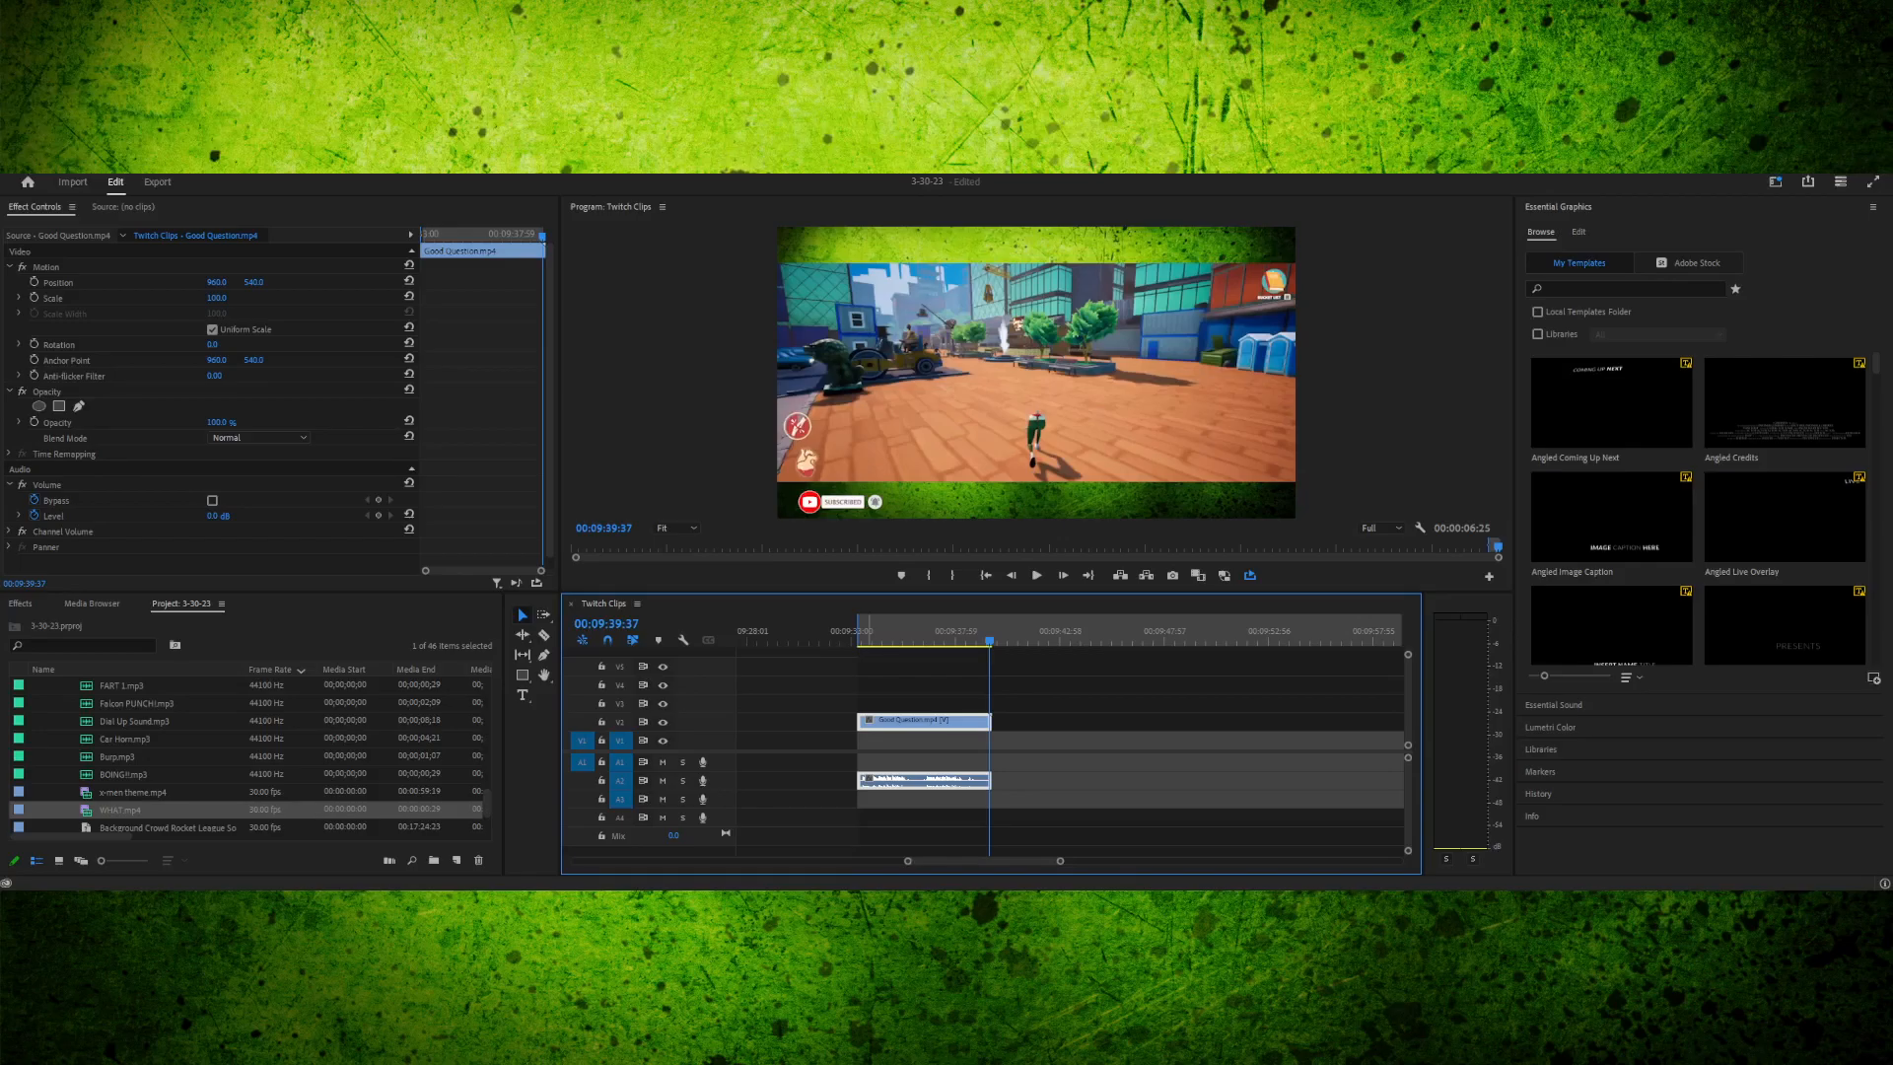
- Replay the second Good Question clip and locate the car impact around 00:09:34:59
{"action": "mouse_move", "coordinate": [868, 631]}
{"action": "left_mouse_down"}
{"action": "mouse_move", "coordinate": [885, 631]}
{"action": "mouse_move", "coordinate": [856, 631]}
{"action": "left_mouse_up"}
{"action": "key", "text": "space"}
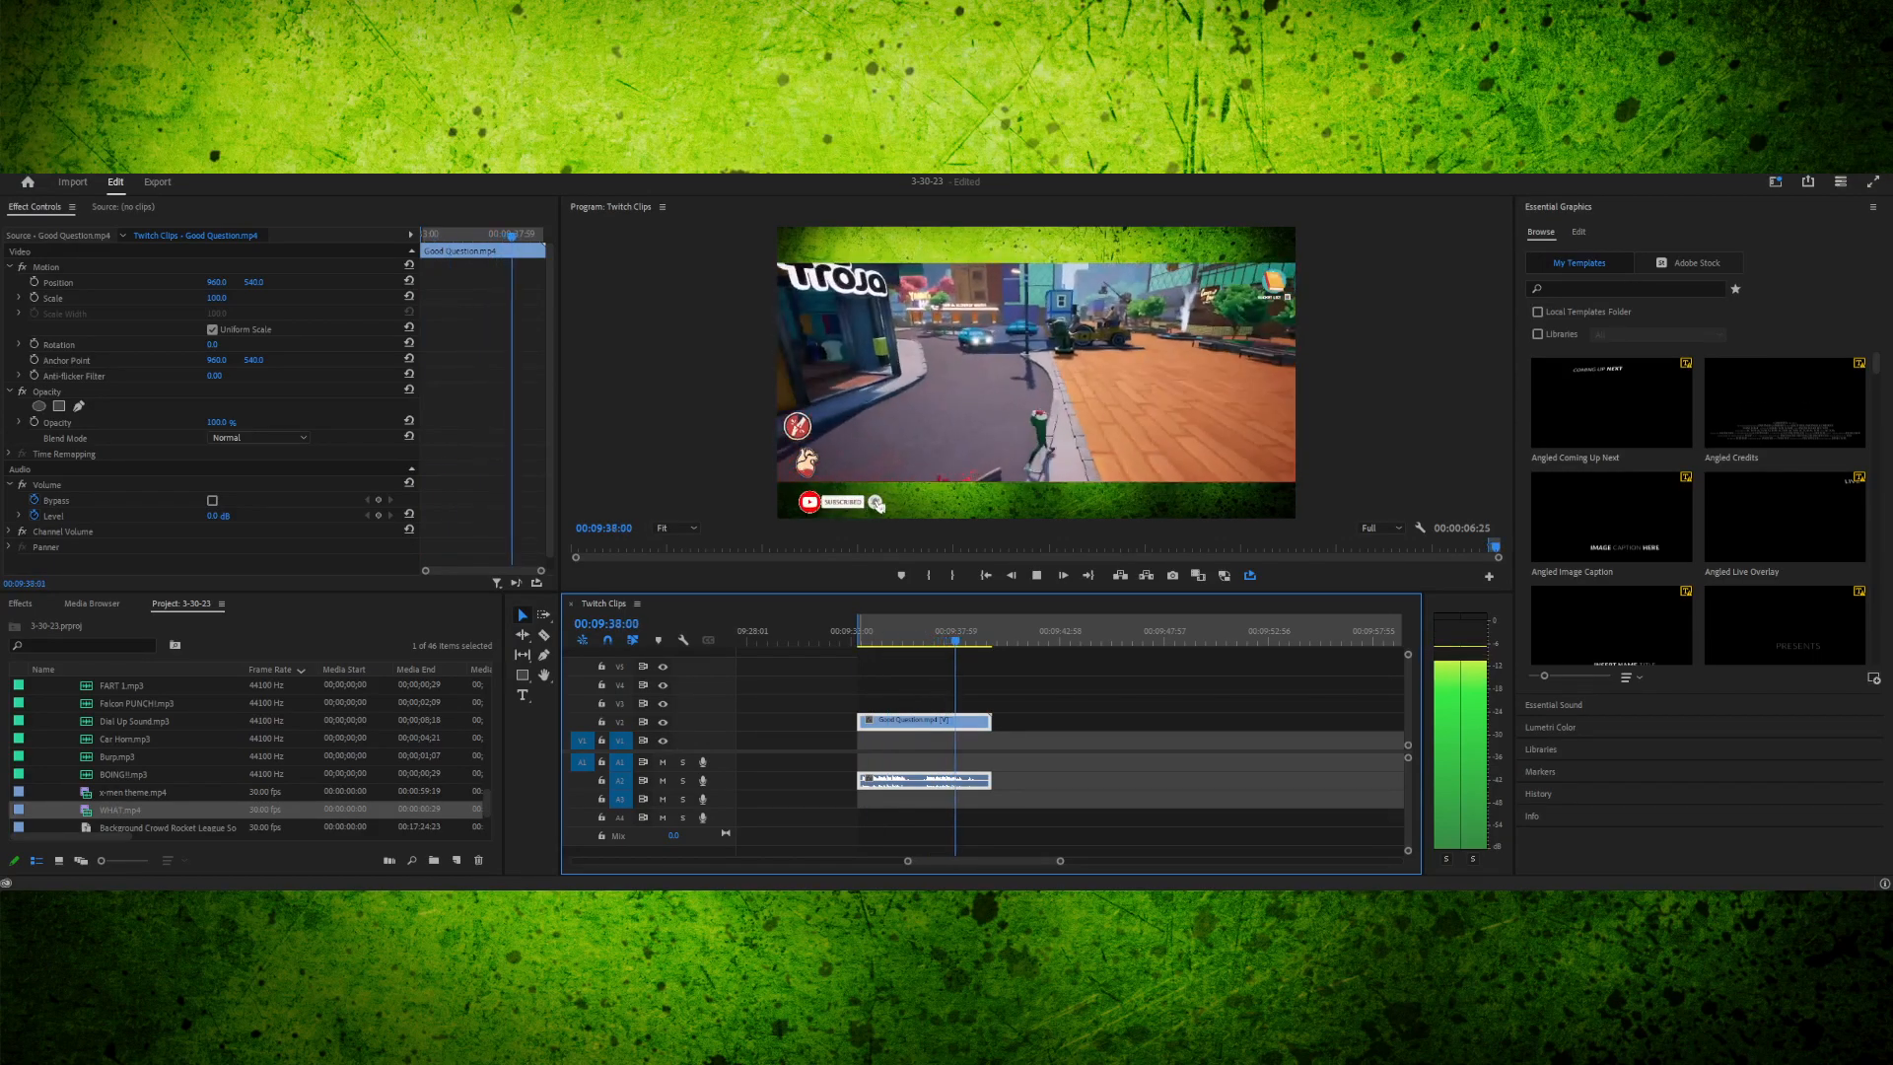
{"action": "key", "text": "space"}
{"action": "key", "text": "space"}
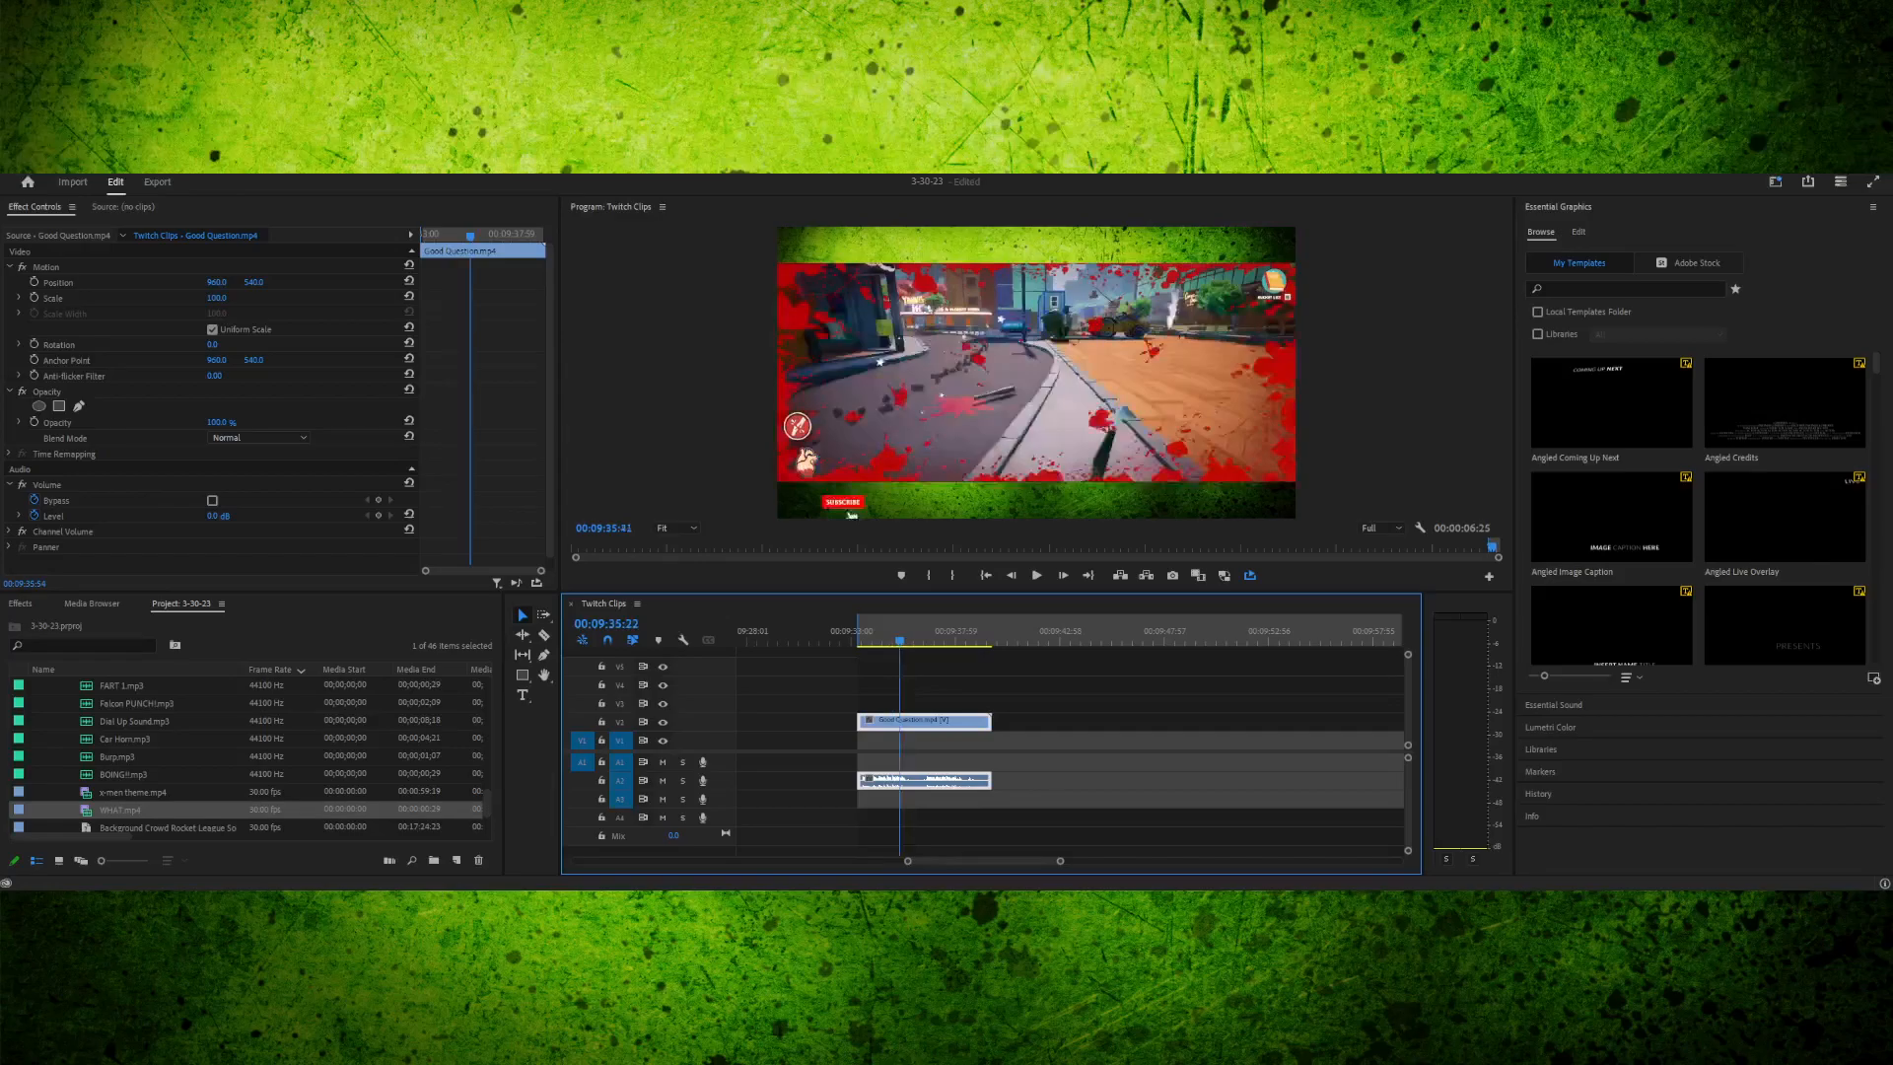
{"action": "left_click_drag", "start_coordinate": [899, 641], "coordinate": [897, 641]}
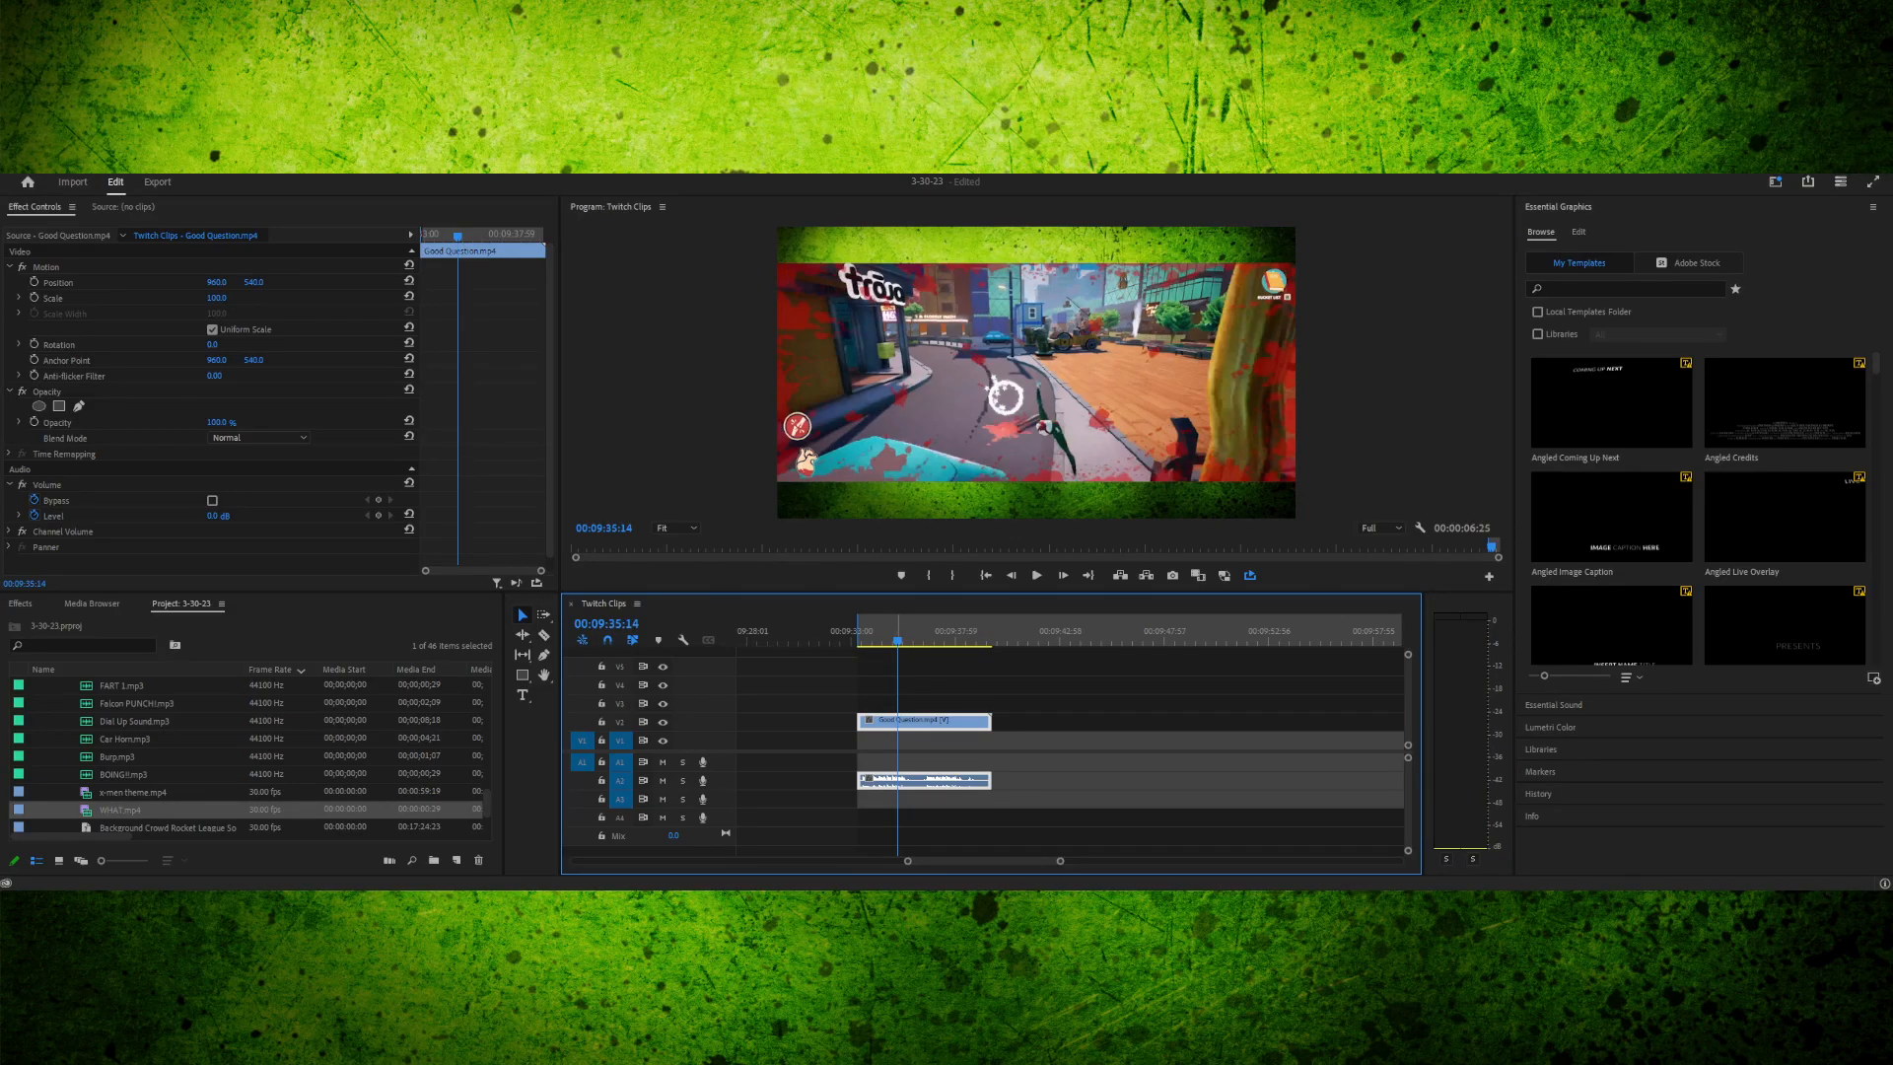
{"action": "left_click_drag", "start_coordinate": [897, 641], "coordinate": [893, 640]}
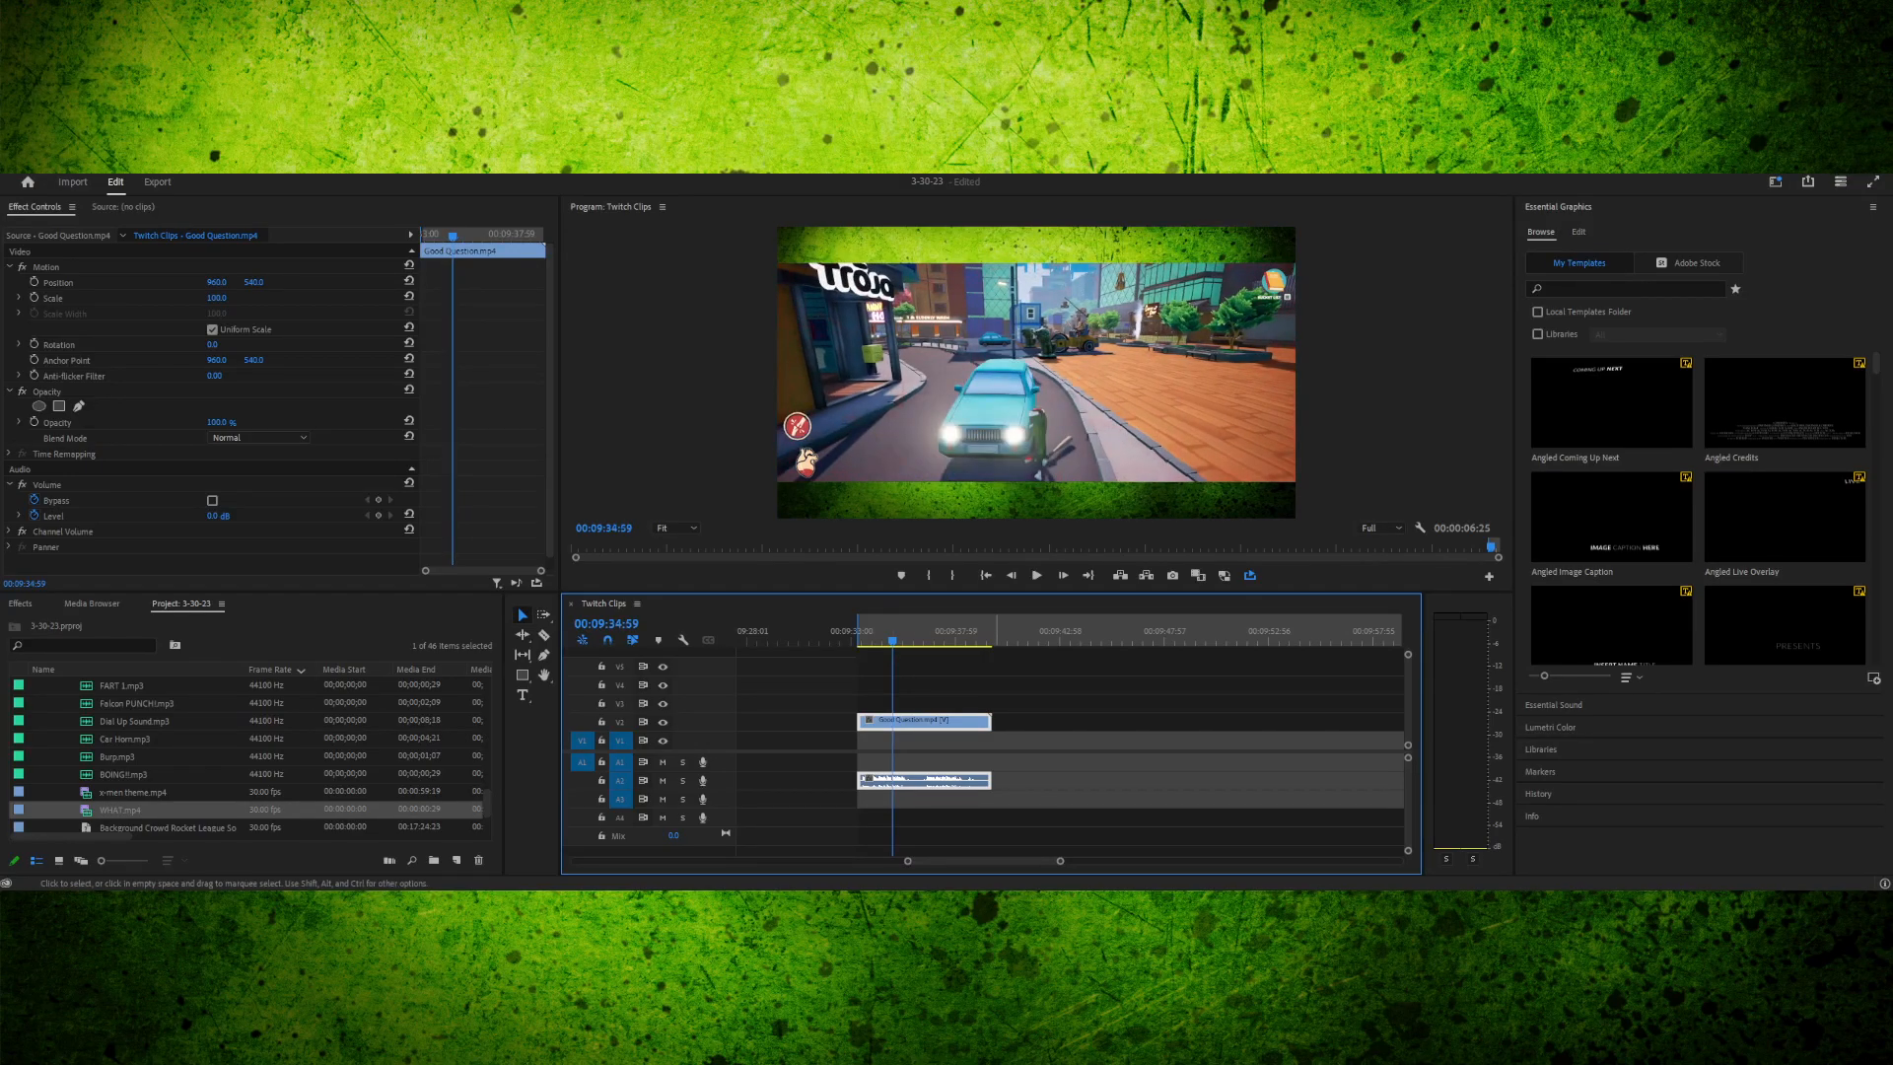
- Find the car impact in the earlier Hulk clip and copy its camera-shake adjustment layers
{"action": "scroll", "coordinate": [1070, 739], "scroll_direction": "left", "scroll_amount": 6}
{"action": "scroll", "coordinate": [1069, 739], "scroll_direction": "left", "scroll_amount": 1}
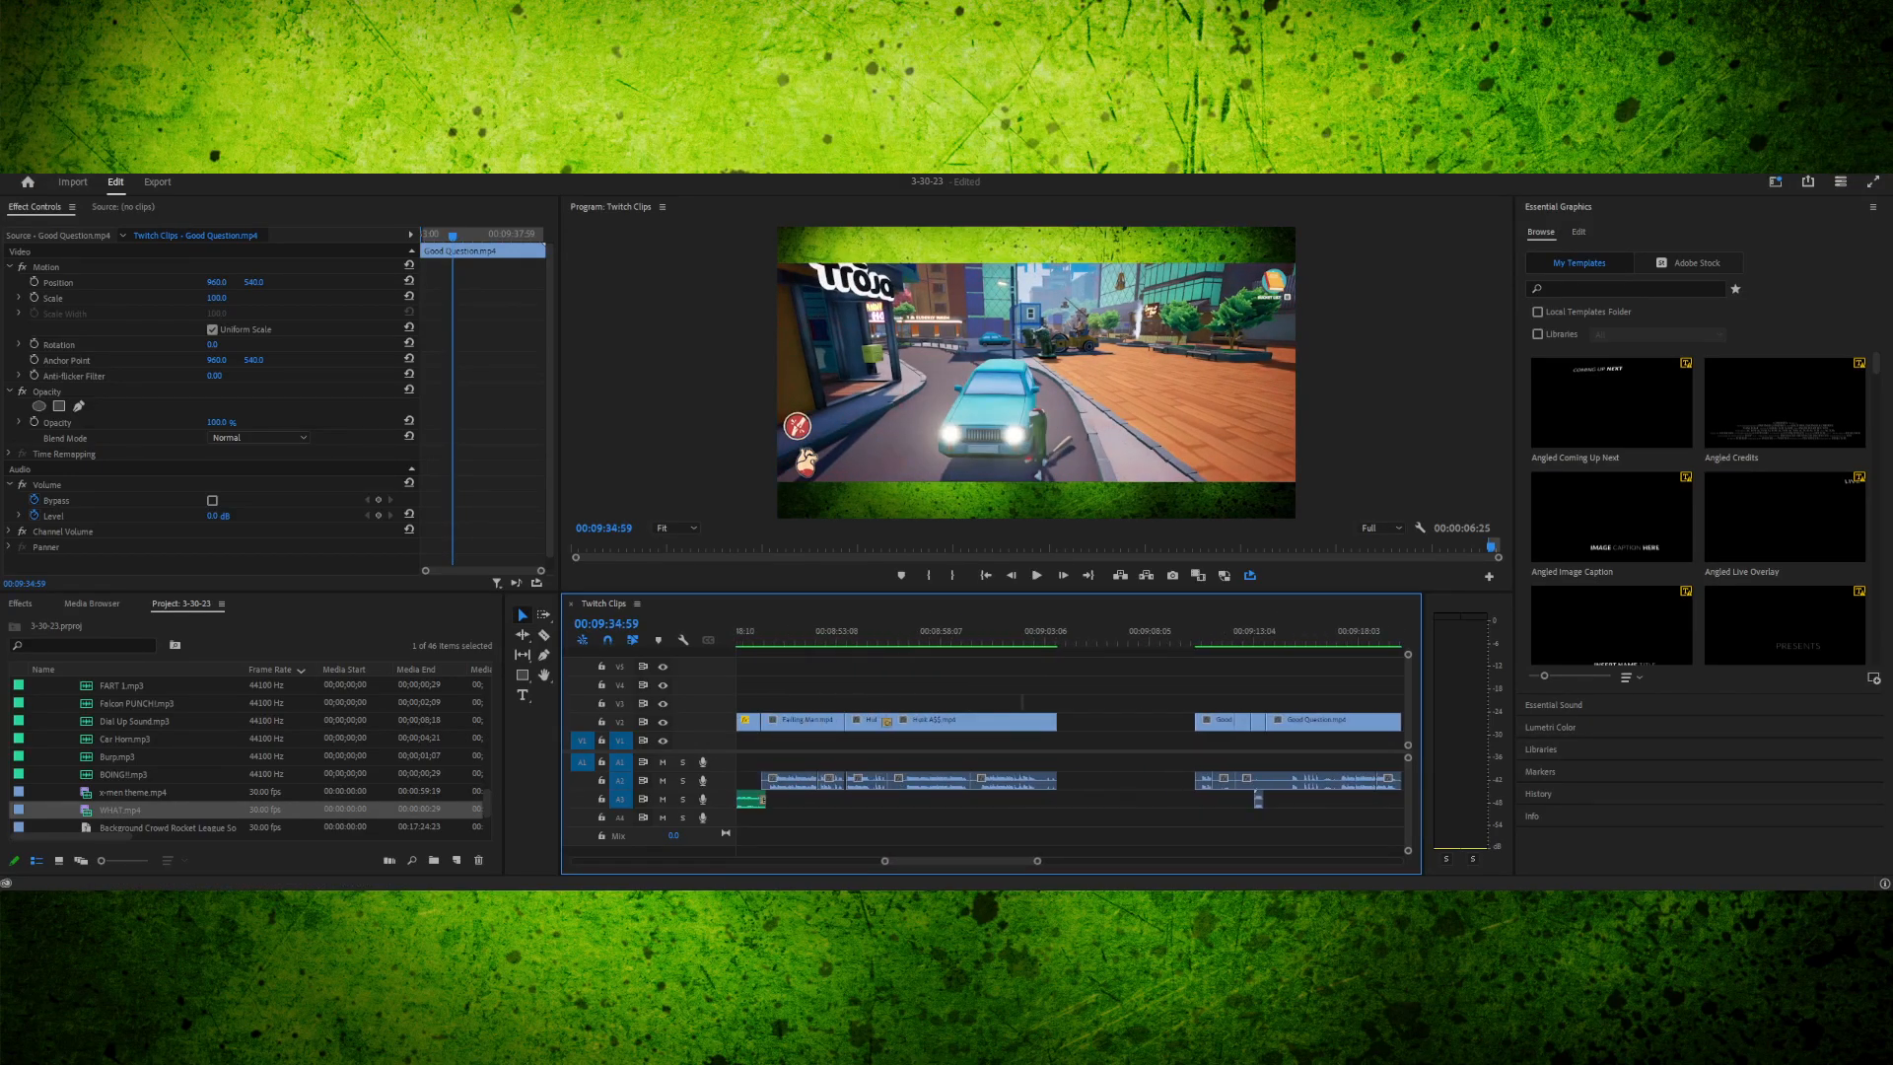
{"action": "left_click_drag", "start_coordinate": [1000, 639], "coordinate": [1013, 640]}
{"action": "key", "text": "Right"}
{"action": "key", "text": "Right"}
{"action": "key", "text": "Right"}
{"action": "key", "text": "Right"}
{"action": "key", "text": "Right"}
{"action": "key", "text": "Right"}
{"action": "key", "text": "Right"}
{"action": "key", "text": "Right"}
{"action": "key", "text": "Right"}
{"action": "key", "text": "Right"}
{"action": "key", "text": "Right"}
{"action": "key", "text": "Right"}
{"action": "key", "text": "Right"}
{"action": "key", "text": "Right"}
{"action": "key", "text": "Right"}
{"action": "key", "text": "Right"}
{"action": "key", "text": "Right"}
{"action": "key", "text": "Right"}
{"action": "key", "text": "Right"}
{"action": "key", "text": "Right"}
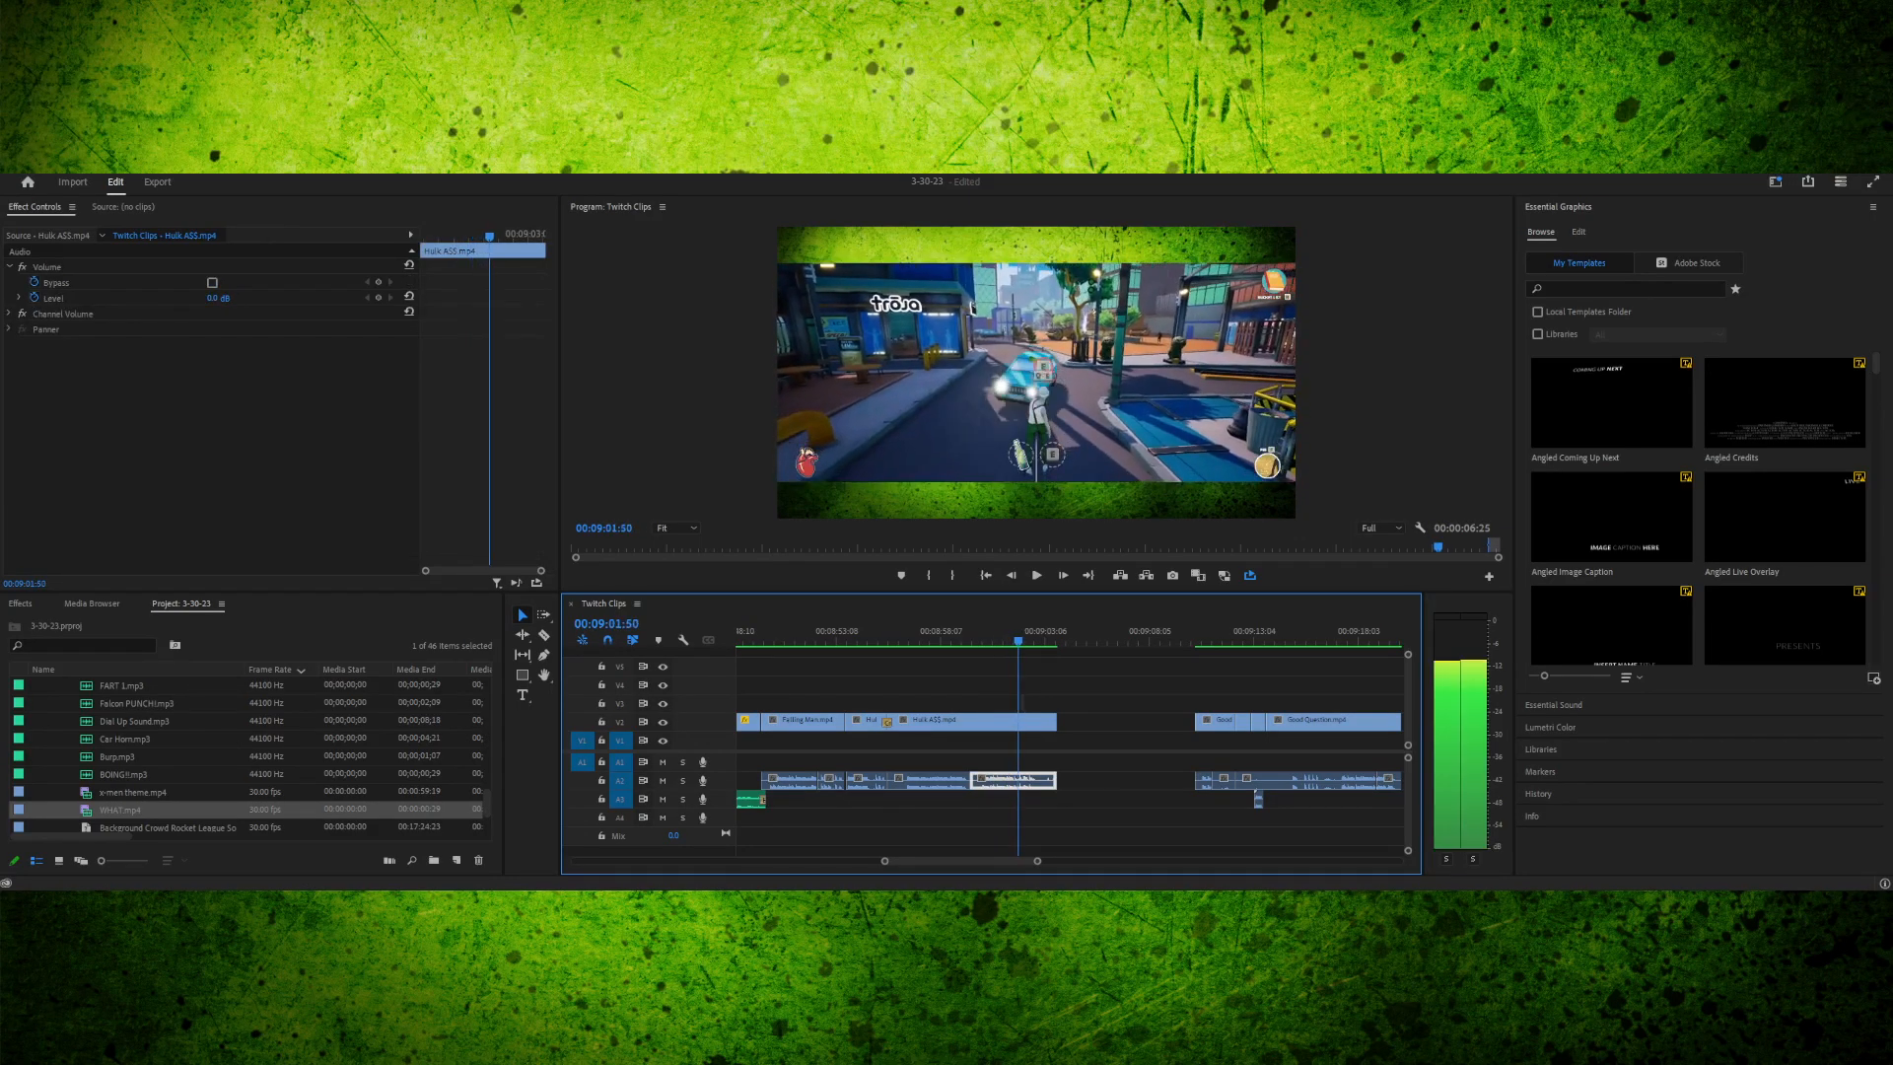
{"action": "left_click_drag", "start_coordinate": [1039, 708], "coordinate": [939, 703]}
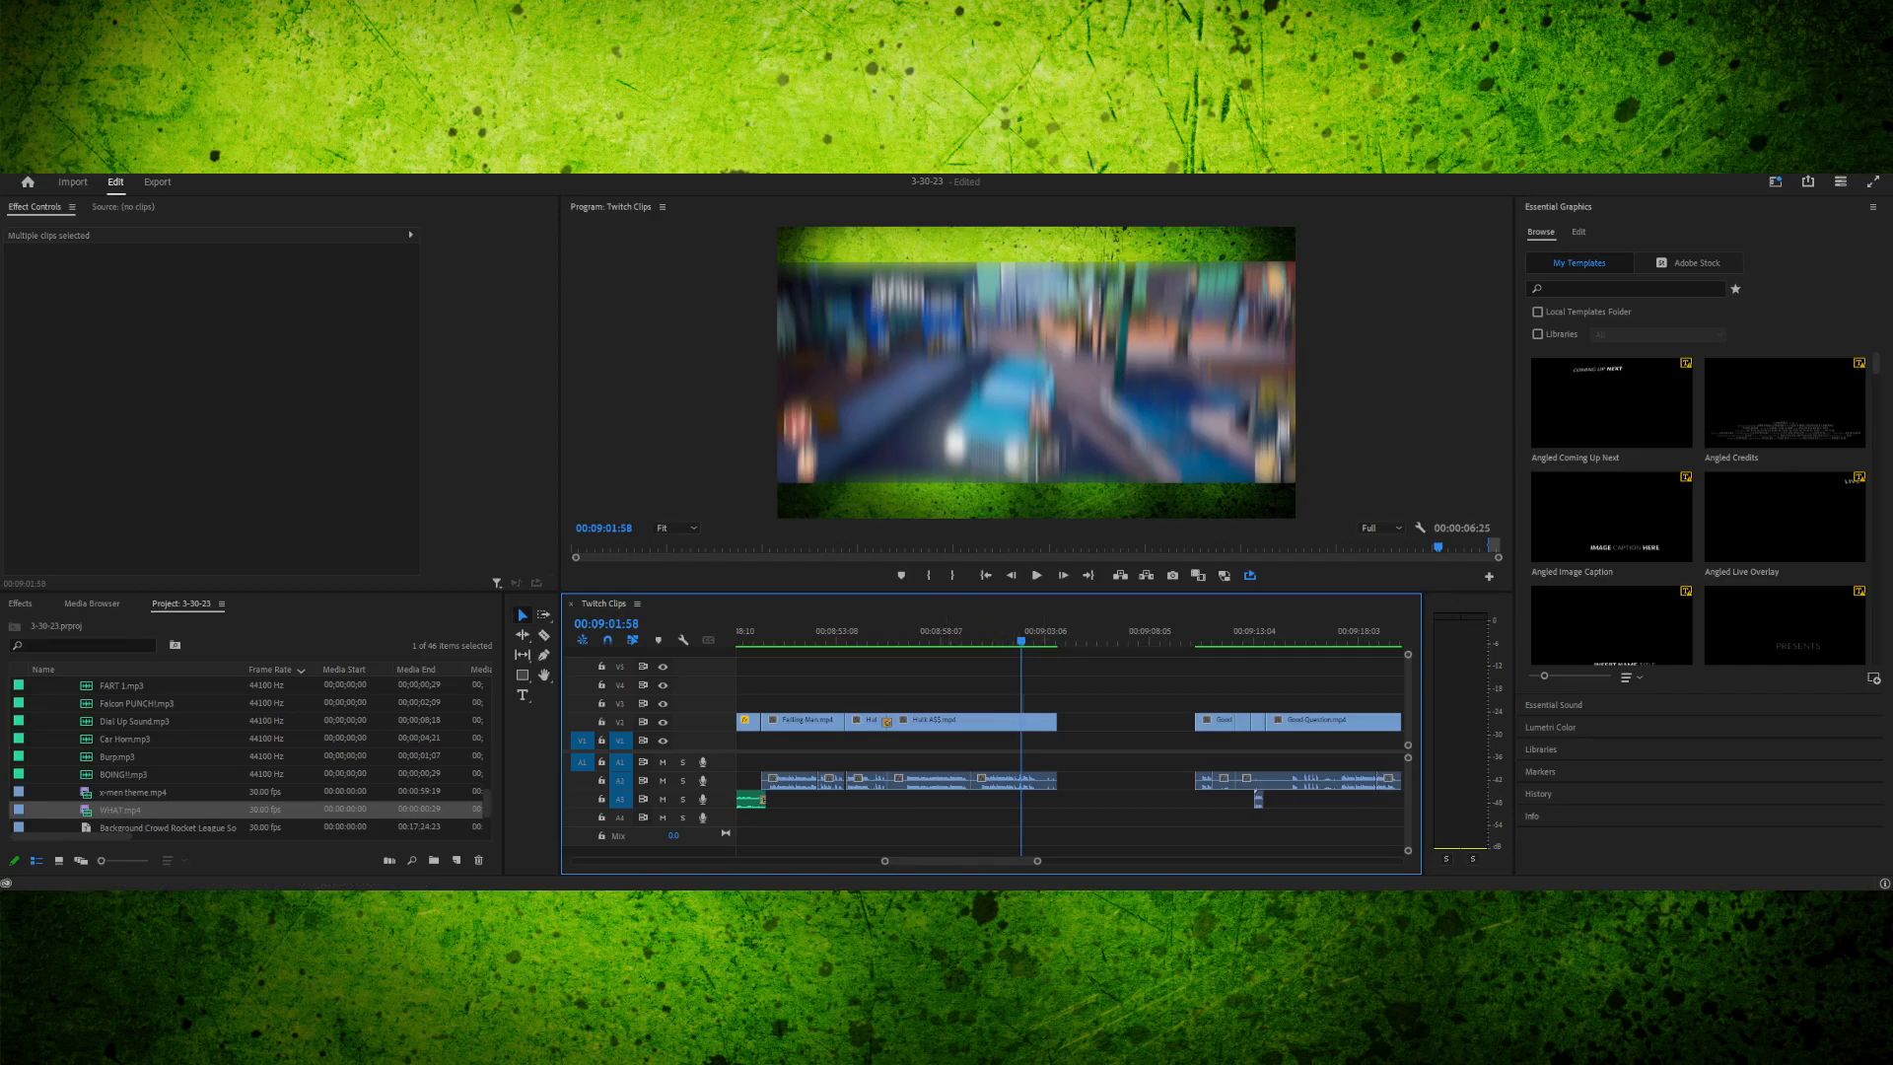
- Paste the camera-shake adjustment layers above the second Good Question clip at the car impact, at 00:09:34:59
{"action": "scroll", "coordinate": [1125, 739], "scroll_direction": "down", "scroll_amount": 9}
{"action": "left_click_drag", "start_coordinate": [845, 632], "coordinate": [866, 632]}
{"action": "key", "text": "Left"}
{"action": "key", "text": "Left"}
{"action": "key", "text": "Right"}
{"action": "key", "text": "Left"}
{"action": "key", "text": "Left"}
{"action": "key", "text": "Right"}
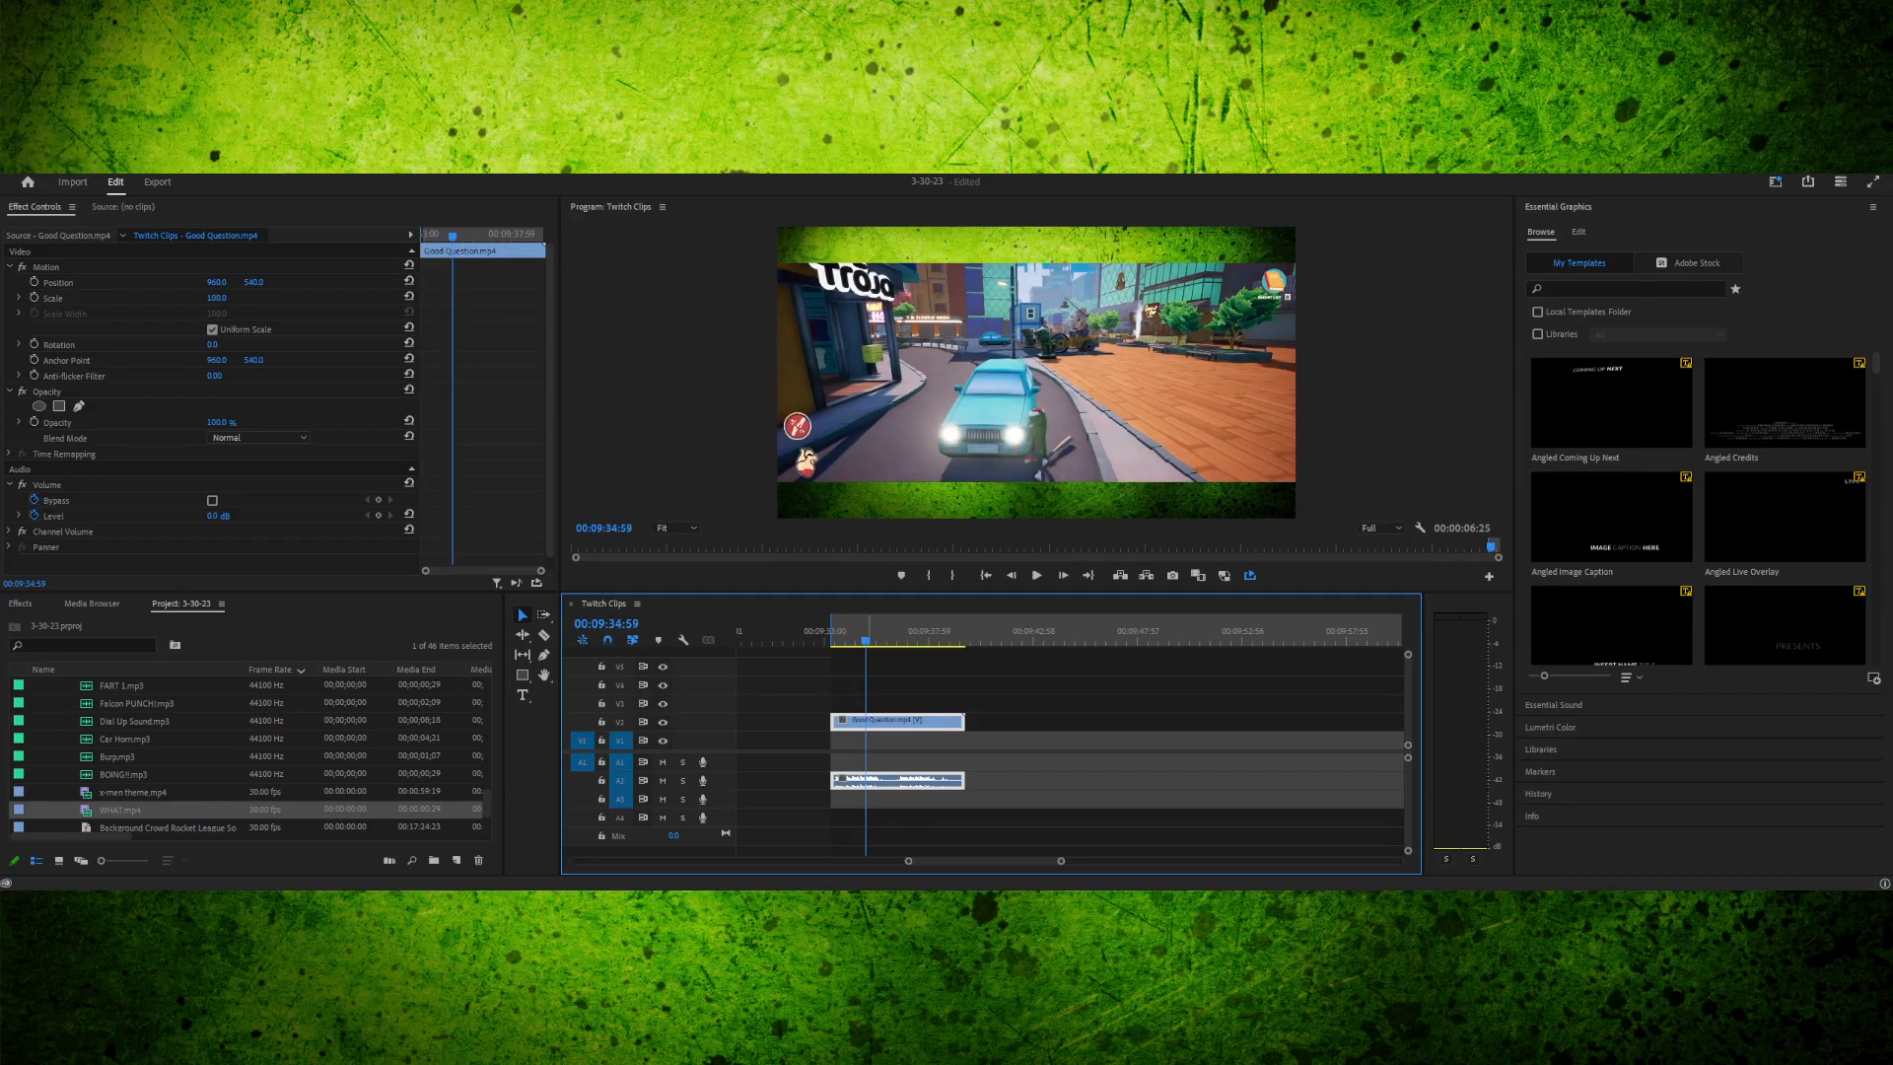
{"action": "left_click", "coordinate": [868, 632]}
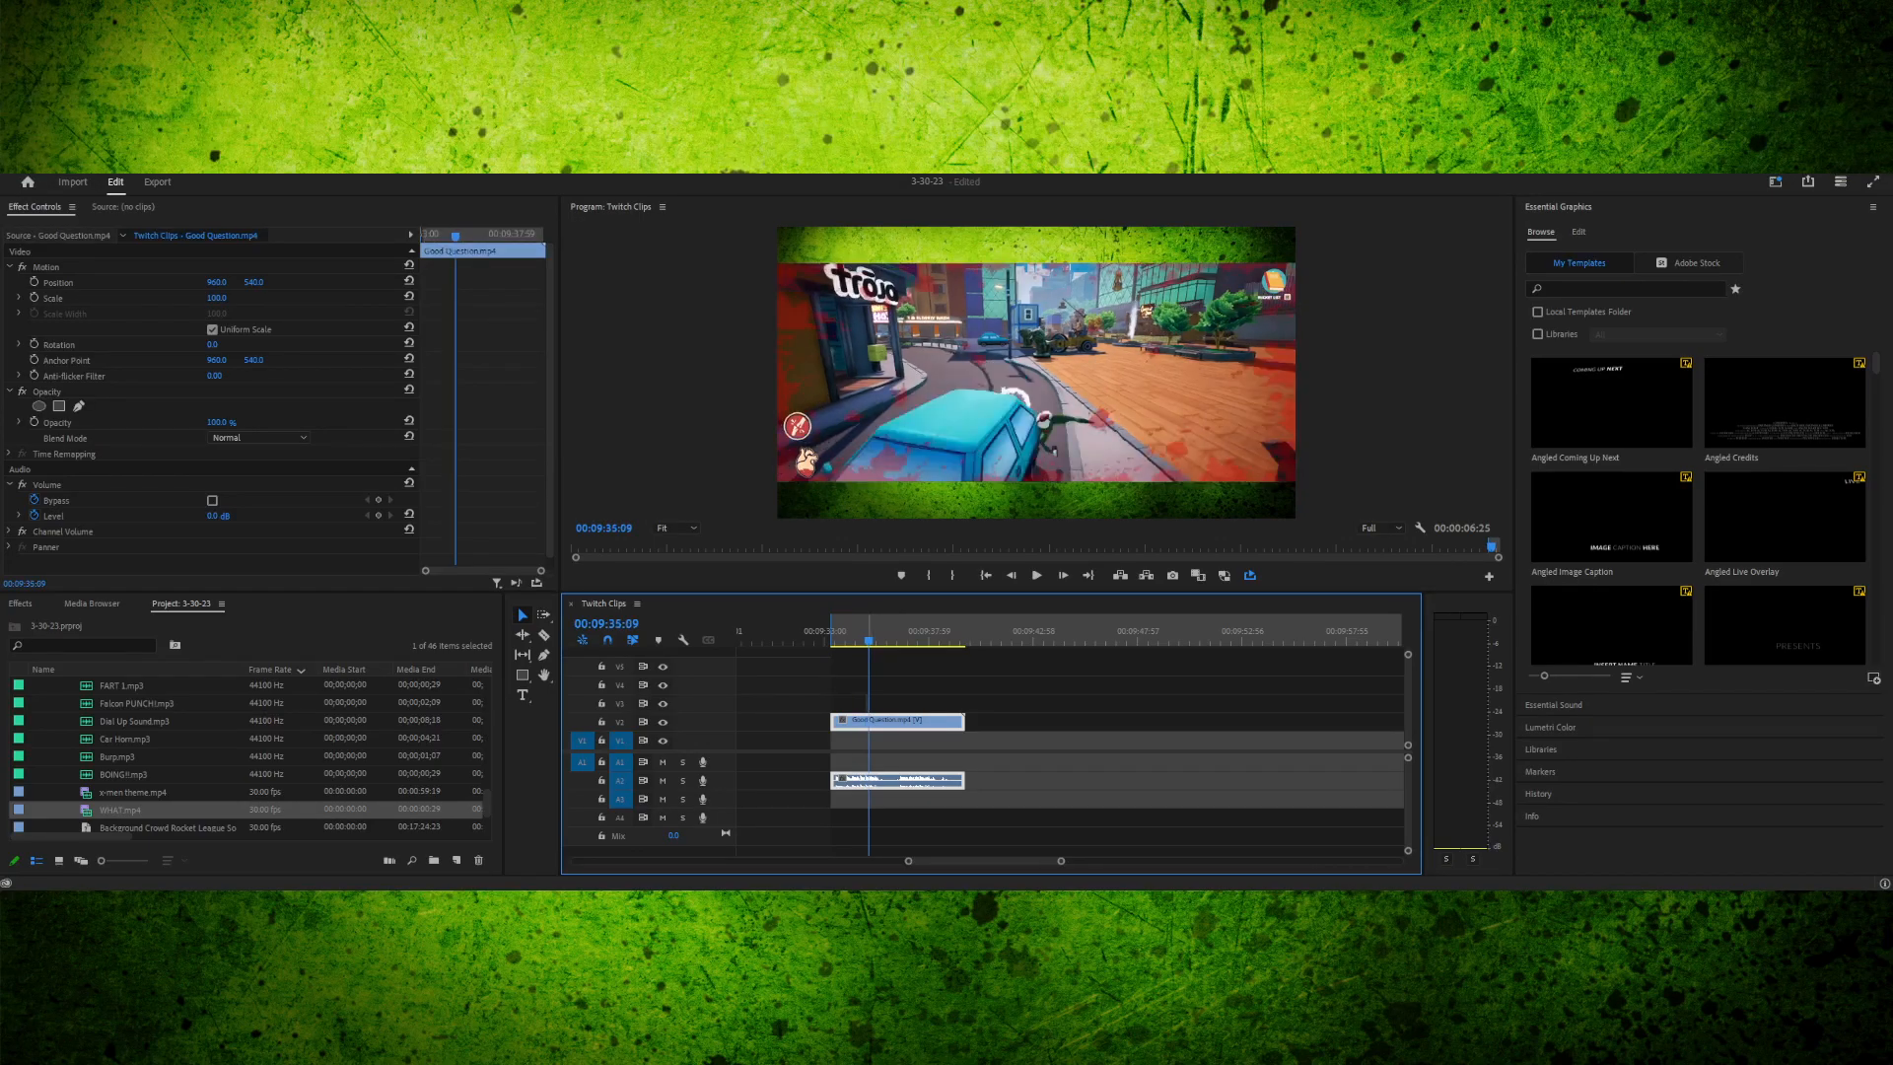
{"action": "left_click", "coordinate": [866, 632]}
{"action": "key", "text": "equal"}
{"action": "left_click_drag", "start_coordinate": [1045, 861], "coordinate": [1003, 861]}
{"action": "left_click", "coordinate": [1037, 632]}
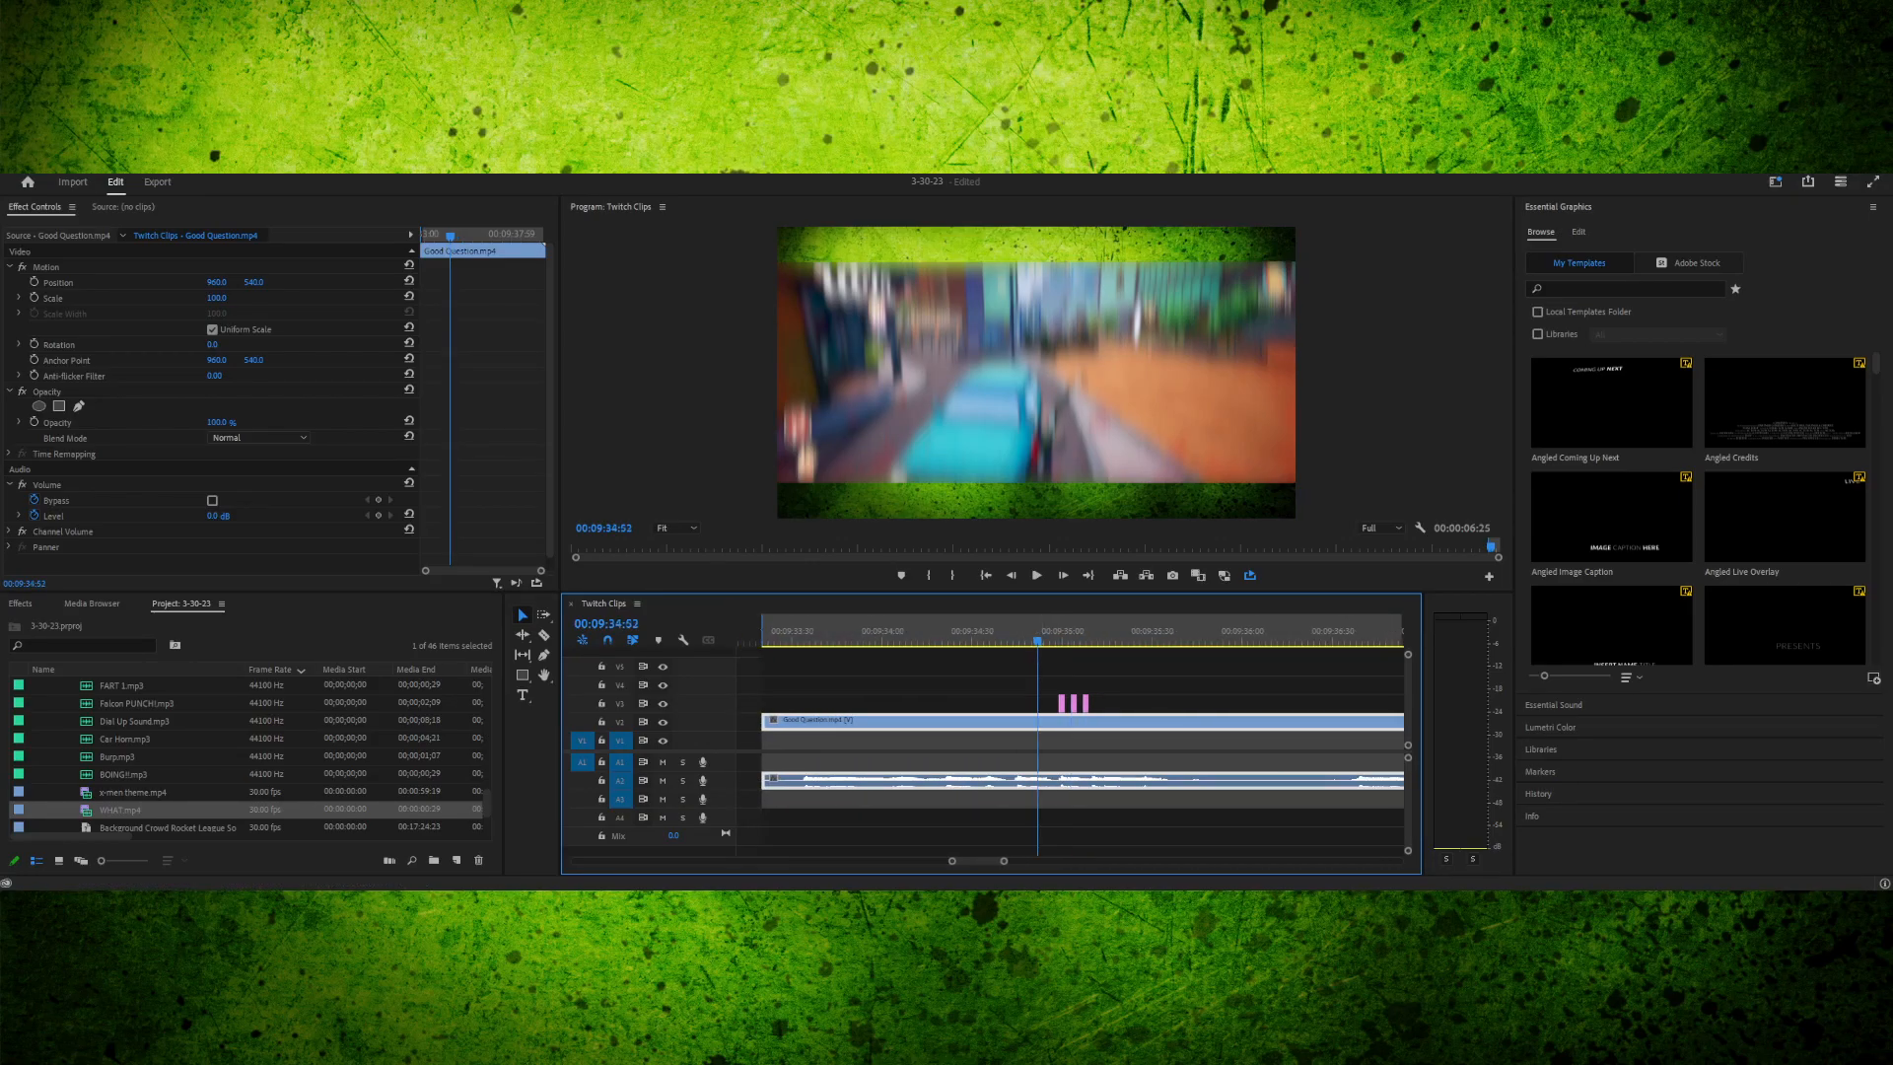
- Go frame by frame through the pasted camera-shake layers to check their timing against the car impact
{"action": "key", "text": "Right"}
{"action": "key", "text": "Right"}
{"action": "key", "text": "Right"}
{"action": "key", "text": "Right"}
{"action": "key", "text": "Right"}
{"action": "key", "text": "Right"}
{"action": "key", "text": "Right"}
{"action": "key", "text": "Right"}
{"action": "key", "text": "Right"}
{"action": "key", "text": "Right"}
{"action": "key", "text": "Right"}
{"action": "key", "text": "Right"}
{"action": "key", "text": "Right"}
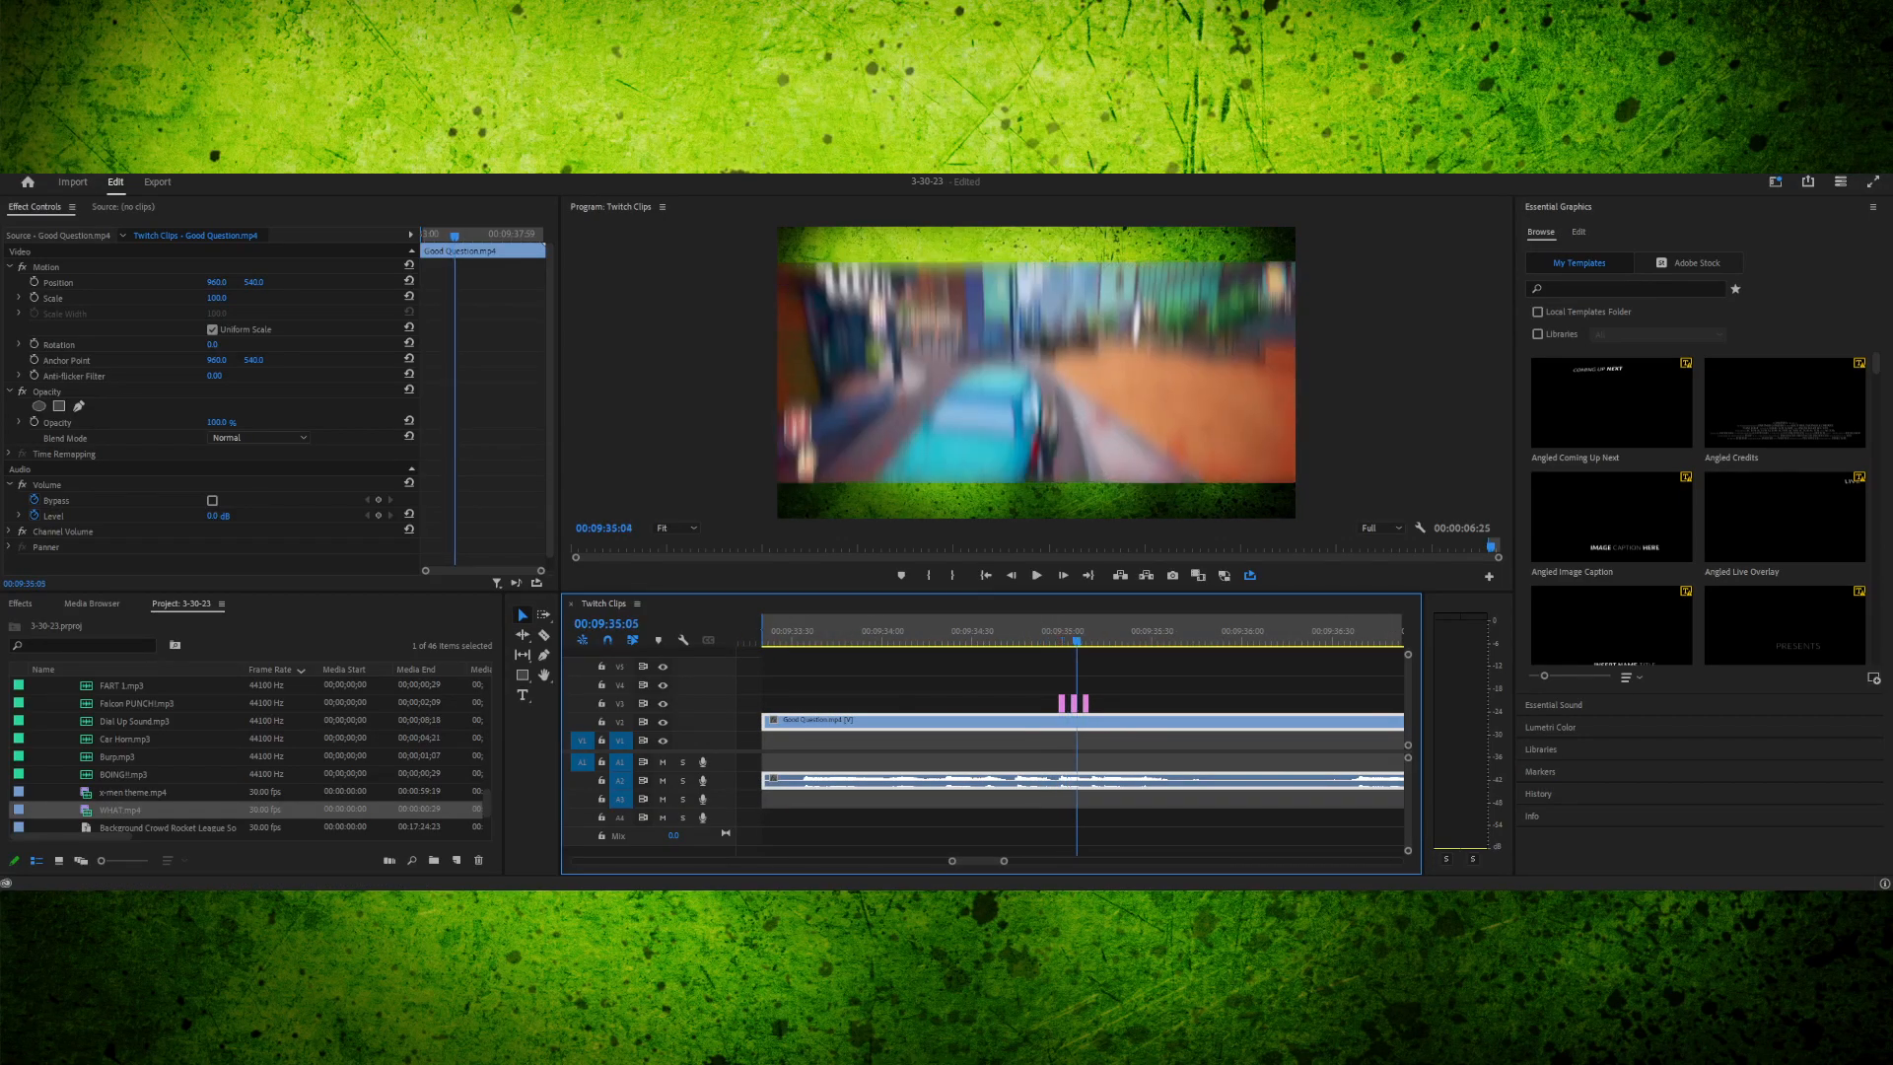
{"action": "key", "text": "Right"}
{"action": "key", "text": "Right"}
{"action": "key", "text": "Right"}
{"action": "key", "text": "Right"}
{"action": "key", "text": "Right"}
{"action": "key", "text": "Right"}
{"action": "key", "text": "Right"}
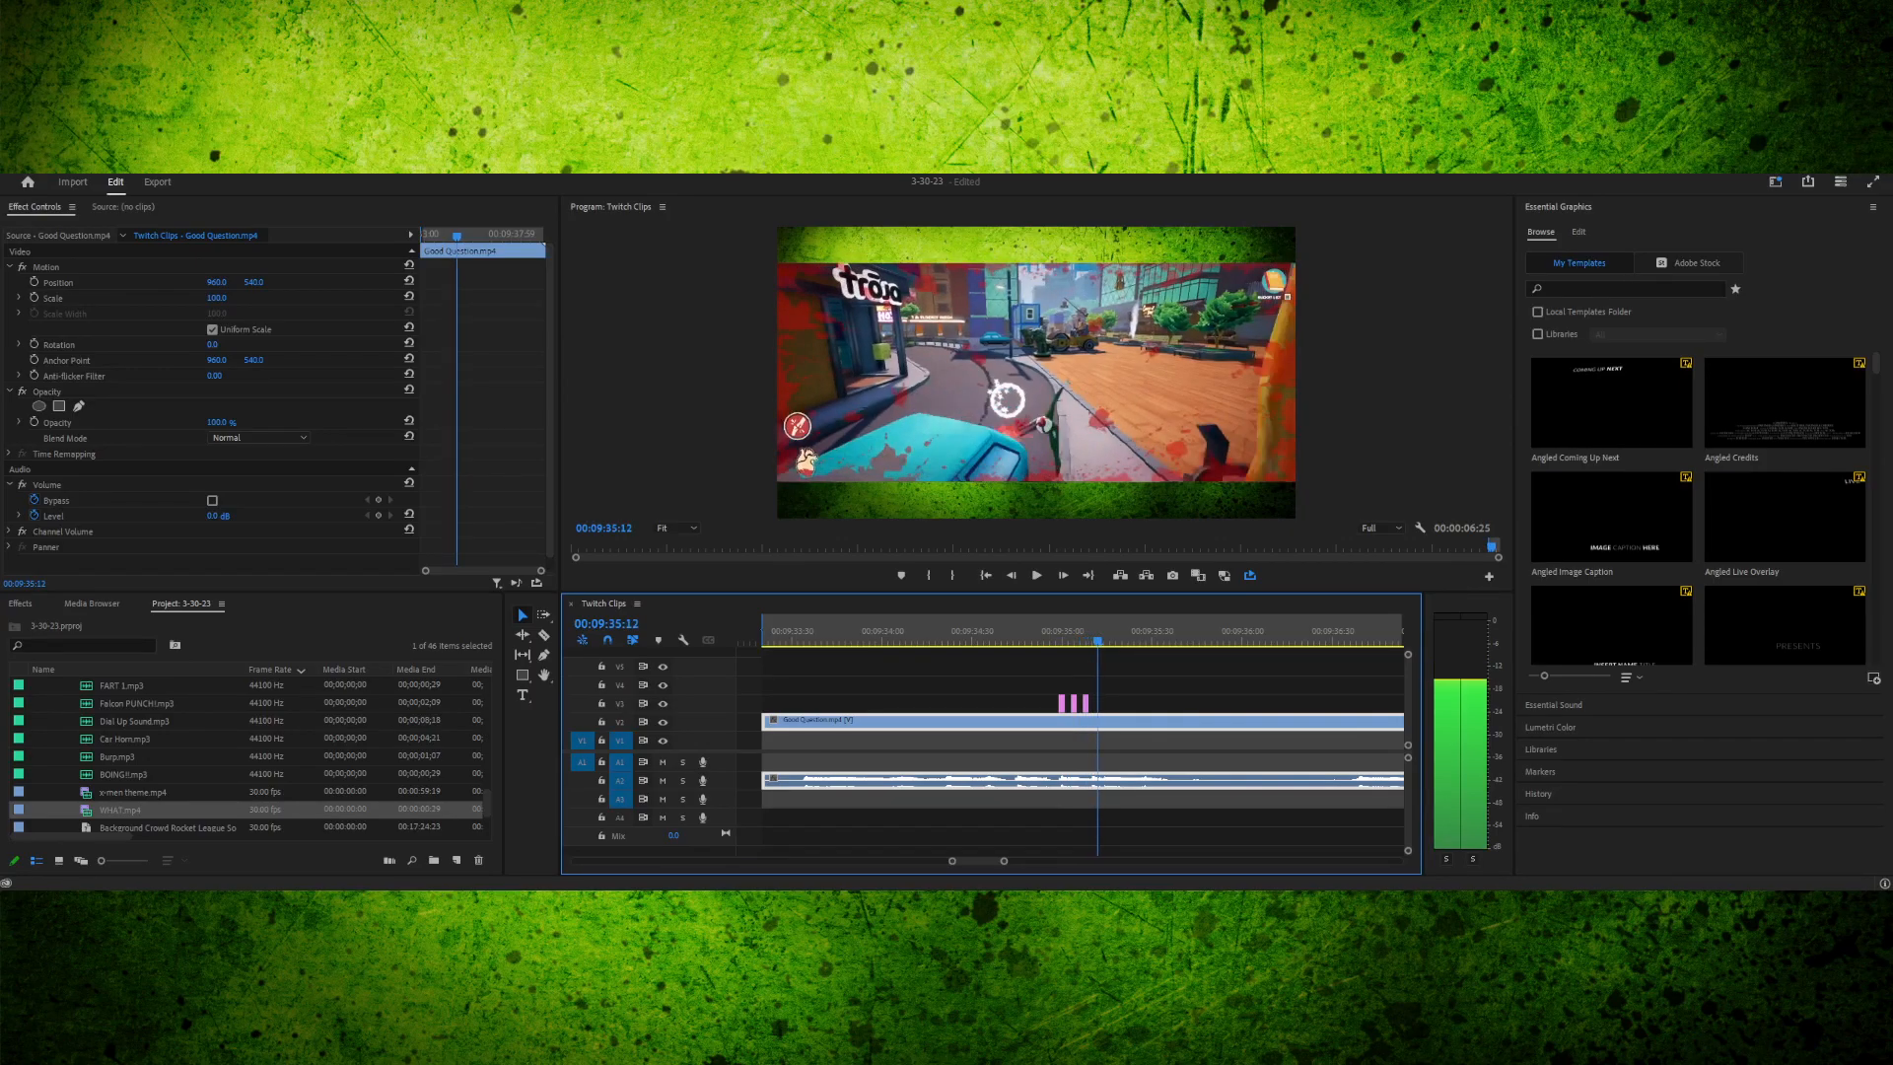
{"action": "key", "text": "Left"}
{"action": "key", "text": "Left"}
{"action": "key", "text": "Left"}
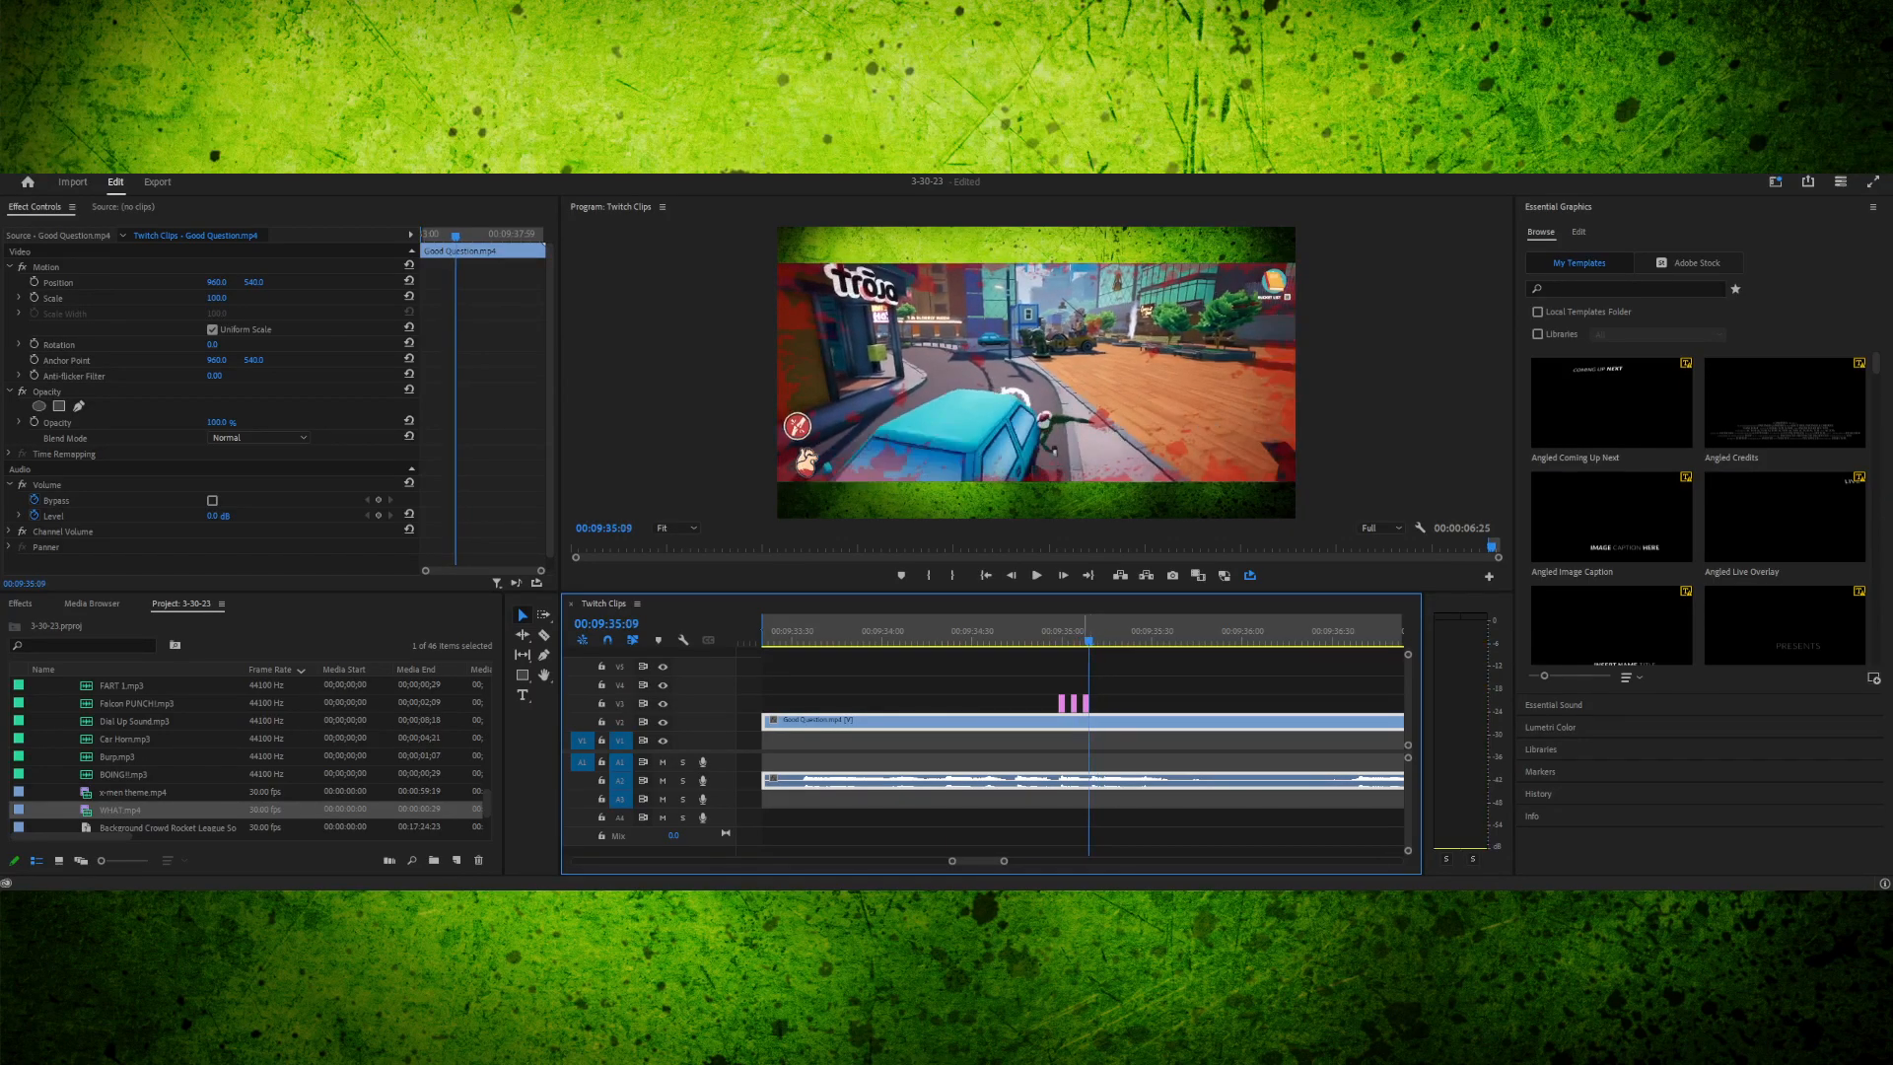
- Duplicate the last camera-shake adjustment layer at 00:09:35:11 so the shake has a fourth pulse
{"action": "left_click", "coordinate": [1099, 703]}
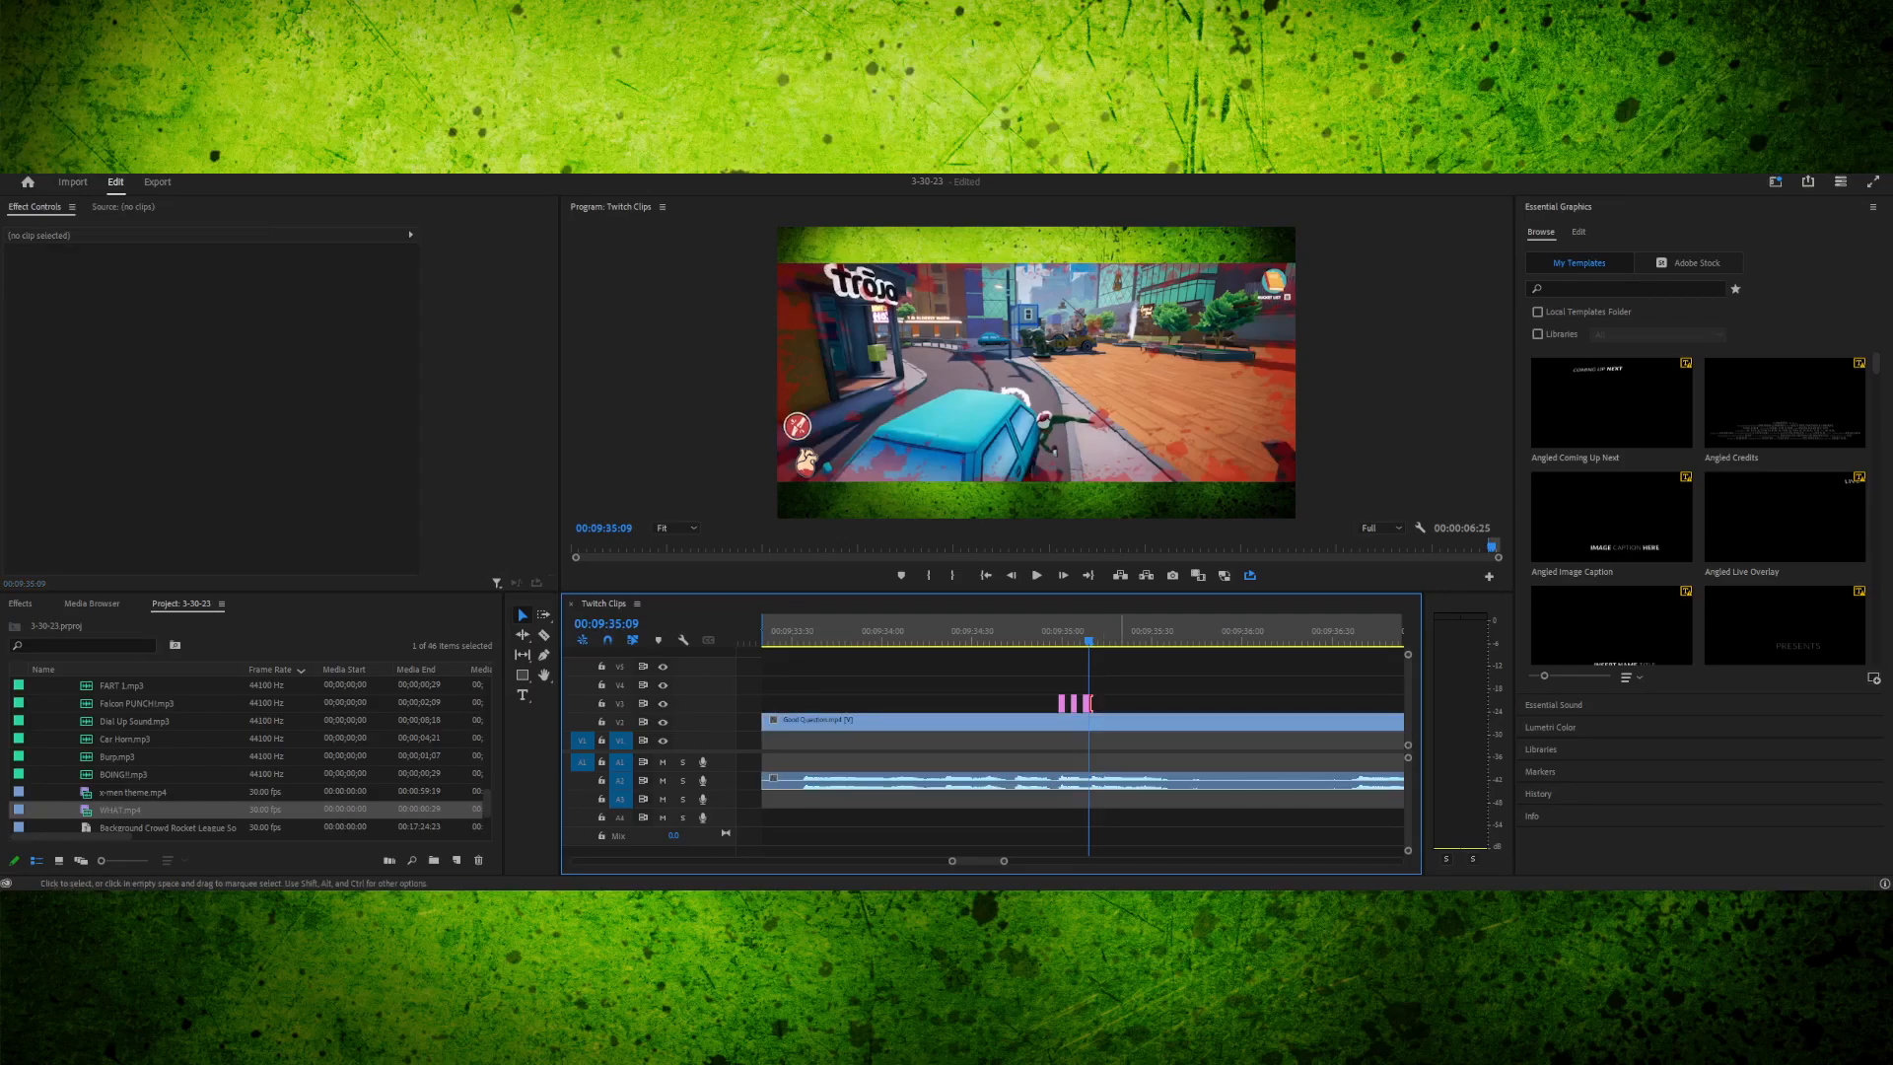
{"action": "left_click", "coordinate": [1086, 703]}
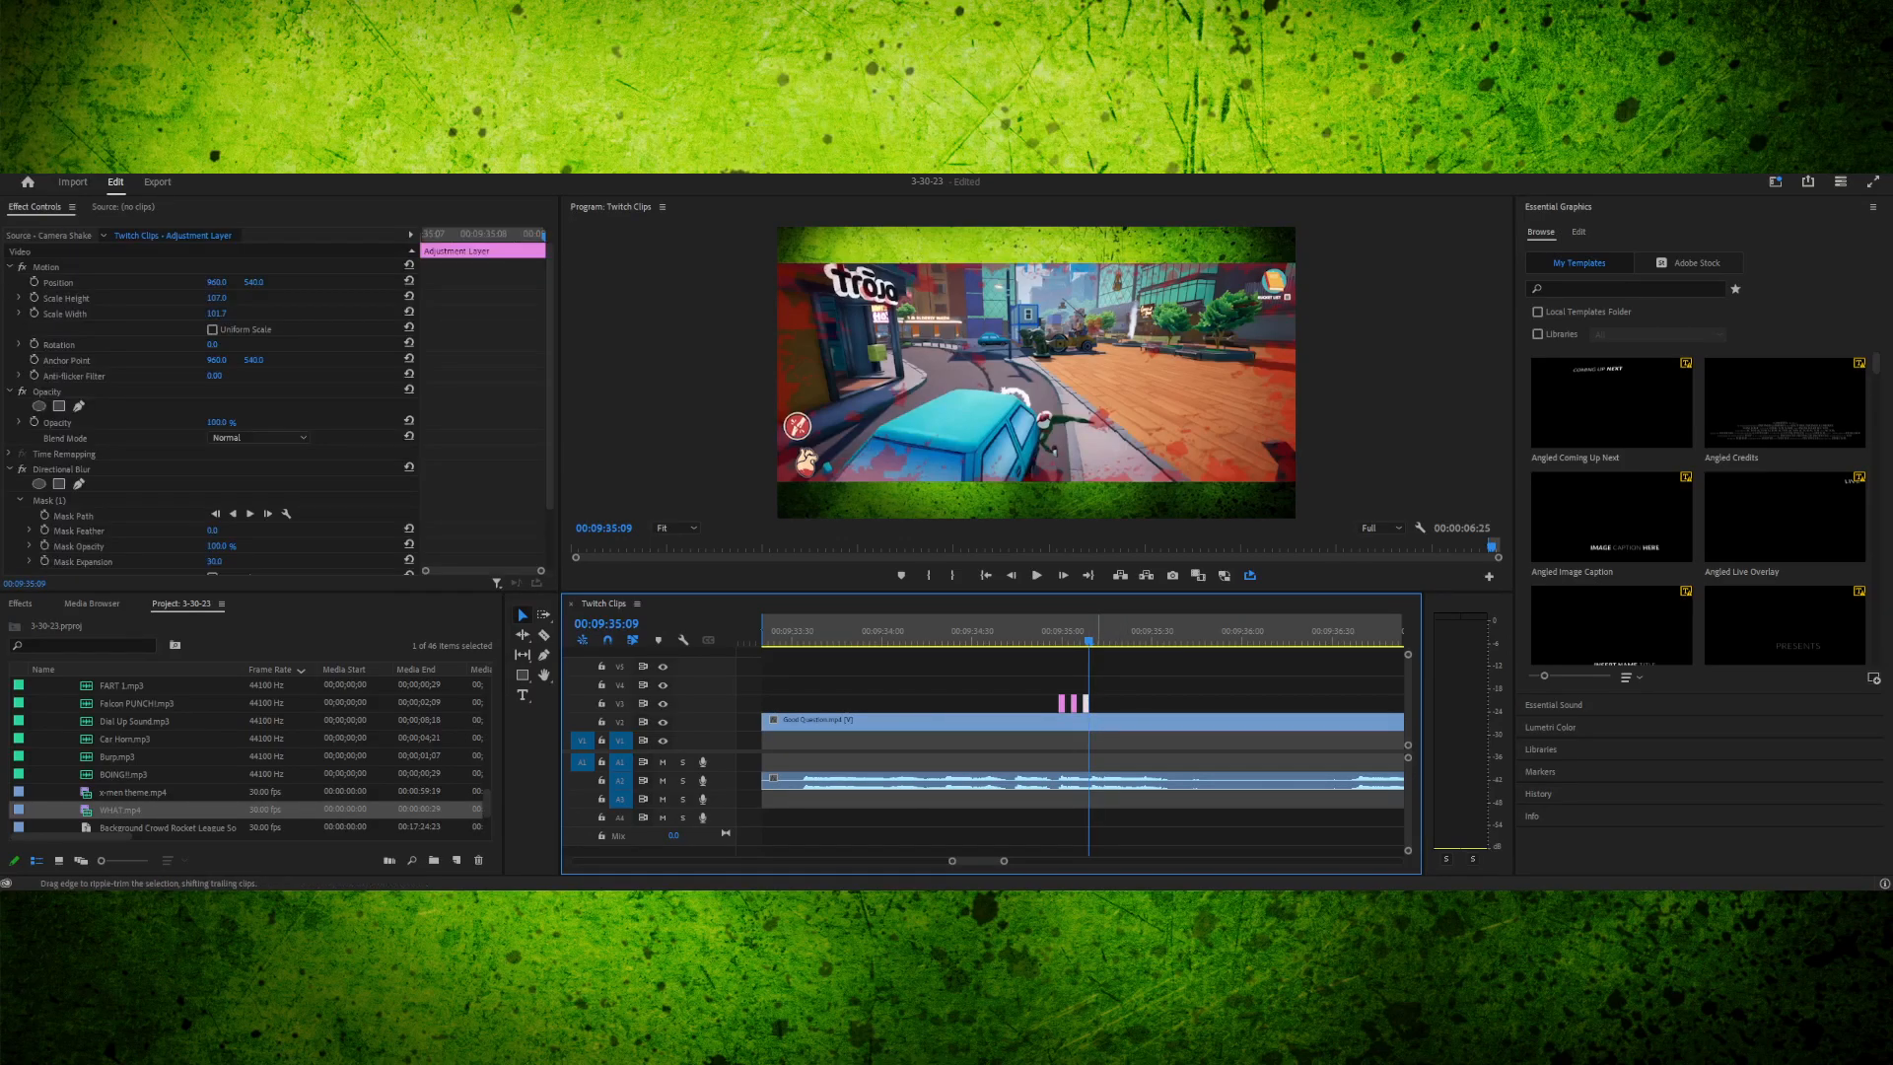
{"action": "key", "text": "Right"}
{"action": "key", "text": "Right"}
{"action": "key", "text": "Right"}
{"action": "key", "text": "Left"}
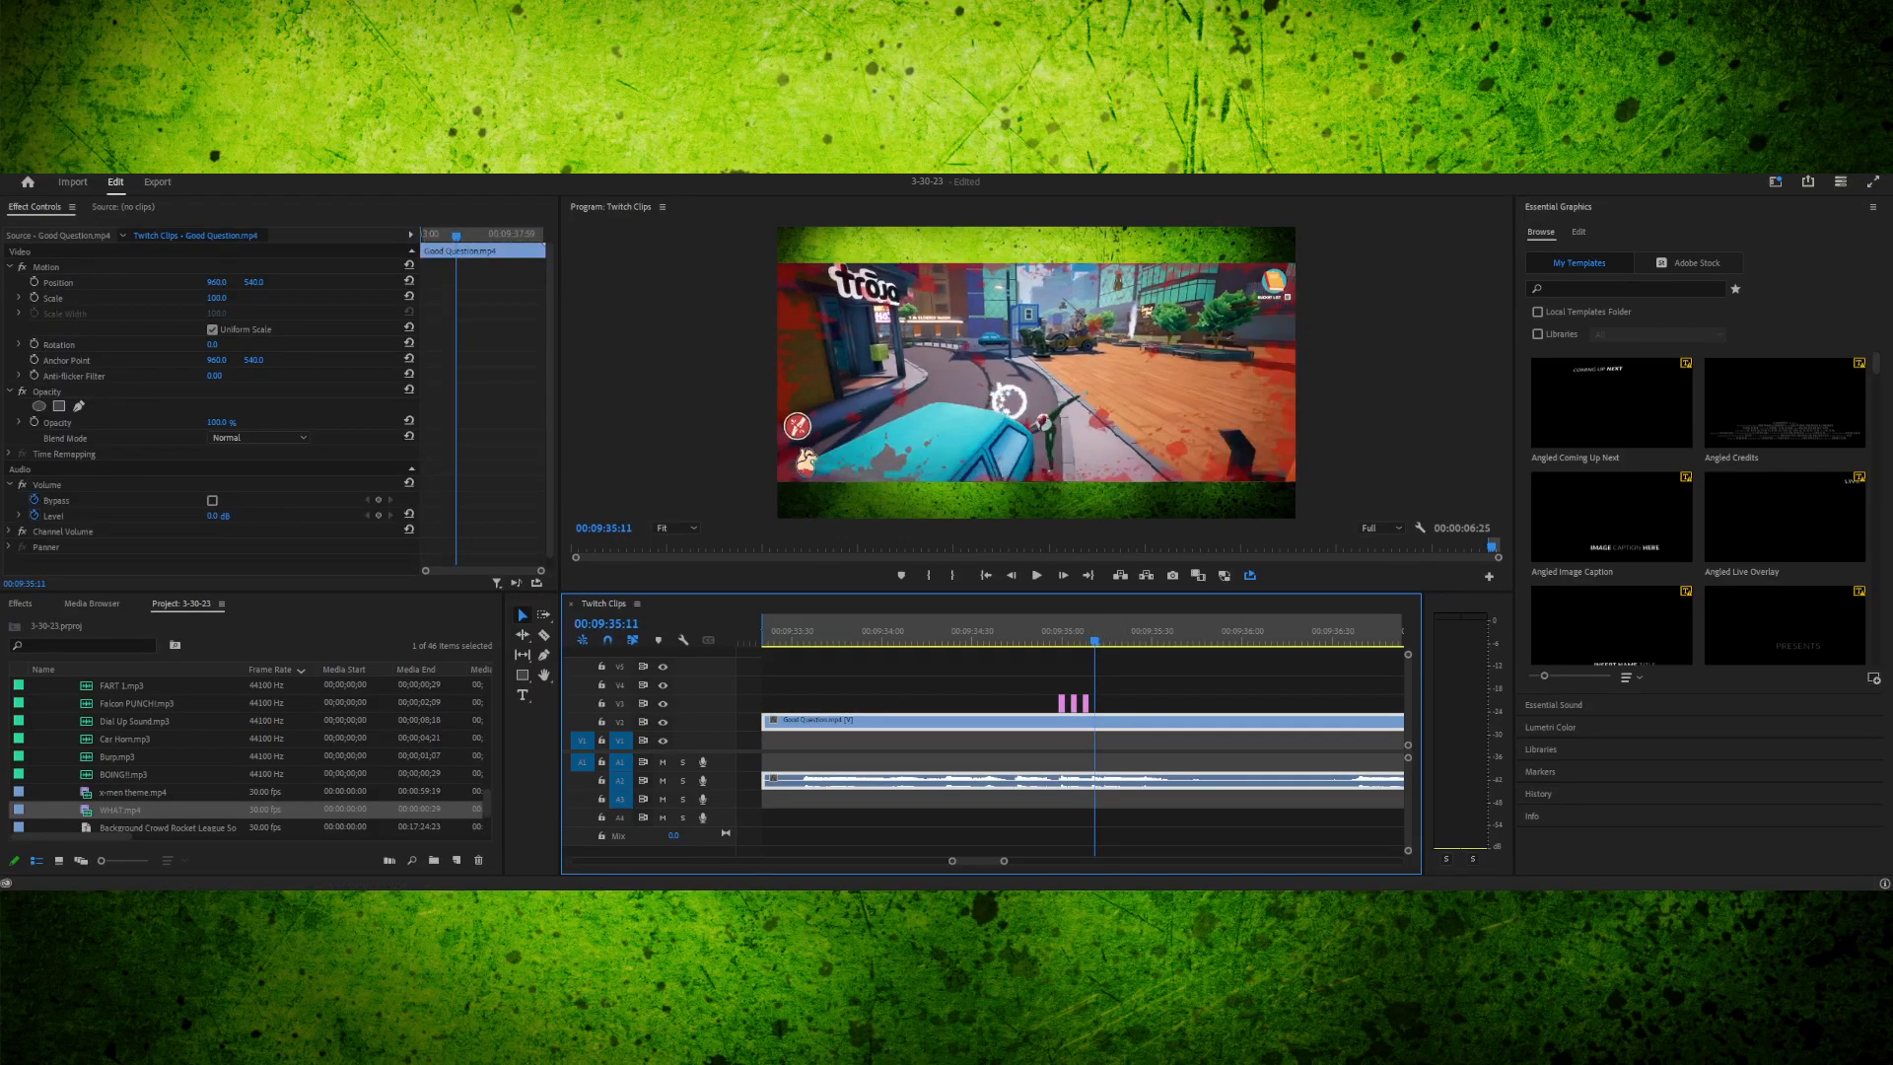
- Play the passage around the four camera-shake layers
{"action": "key", "text": "space"}
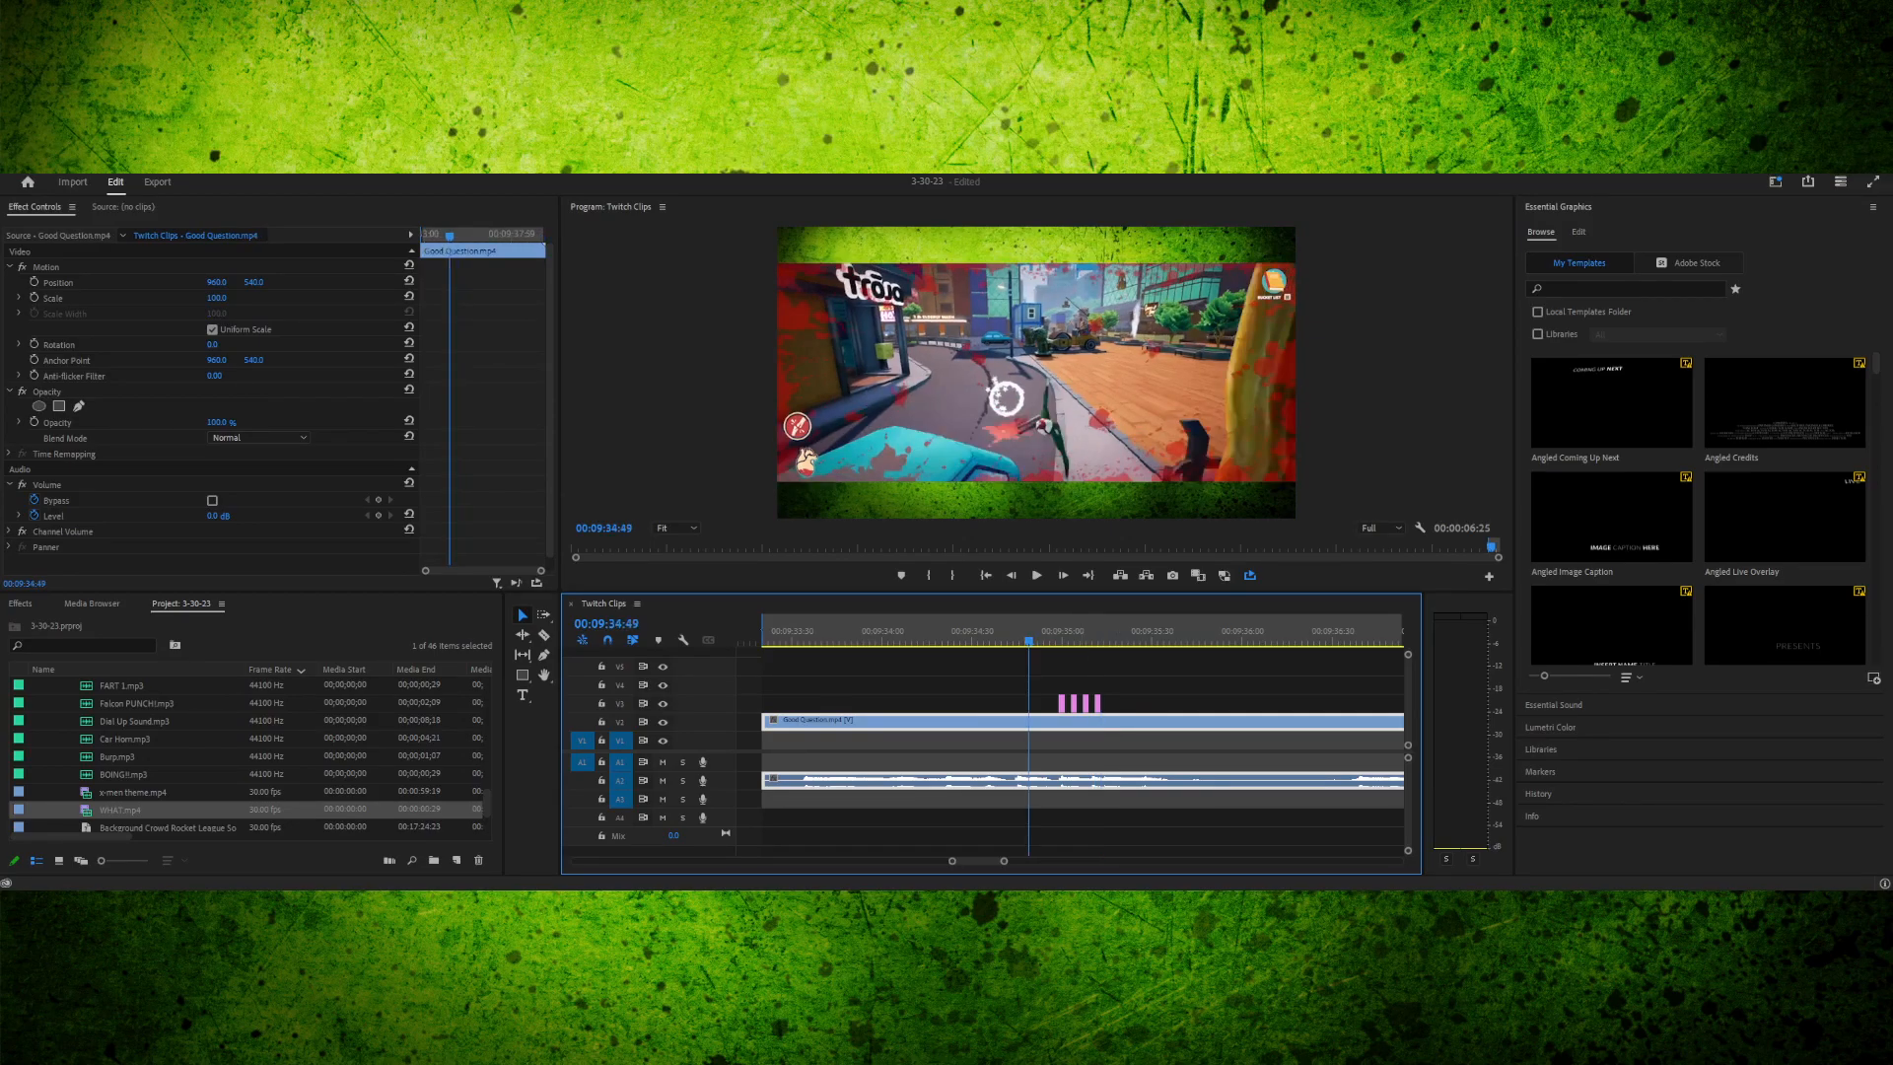
{"action": "left_click_drag", "start_coordinate": [1052, 631], "coordinate": [1097, 631]}
{"action": "left_click_drag", "start_coordinate": [1101, 641], "coordinate": [1022, 641]}
{"action": "key", "text": "space"}
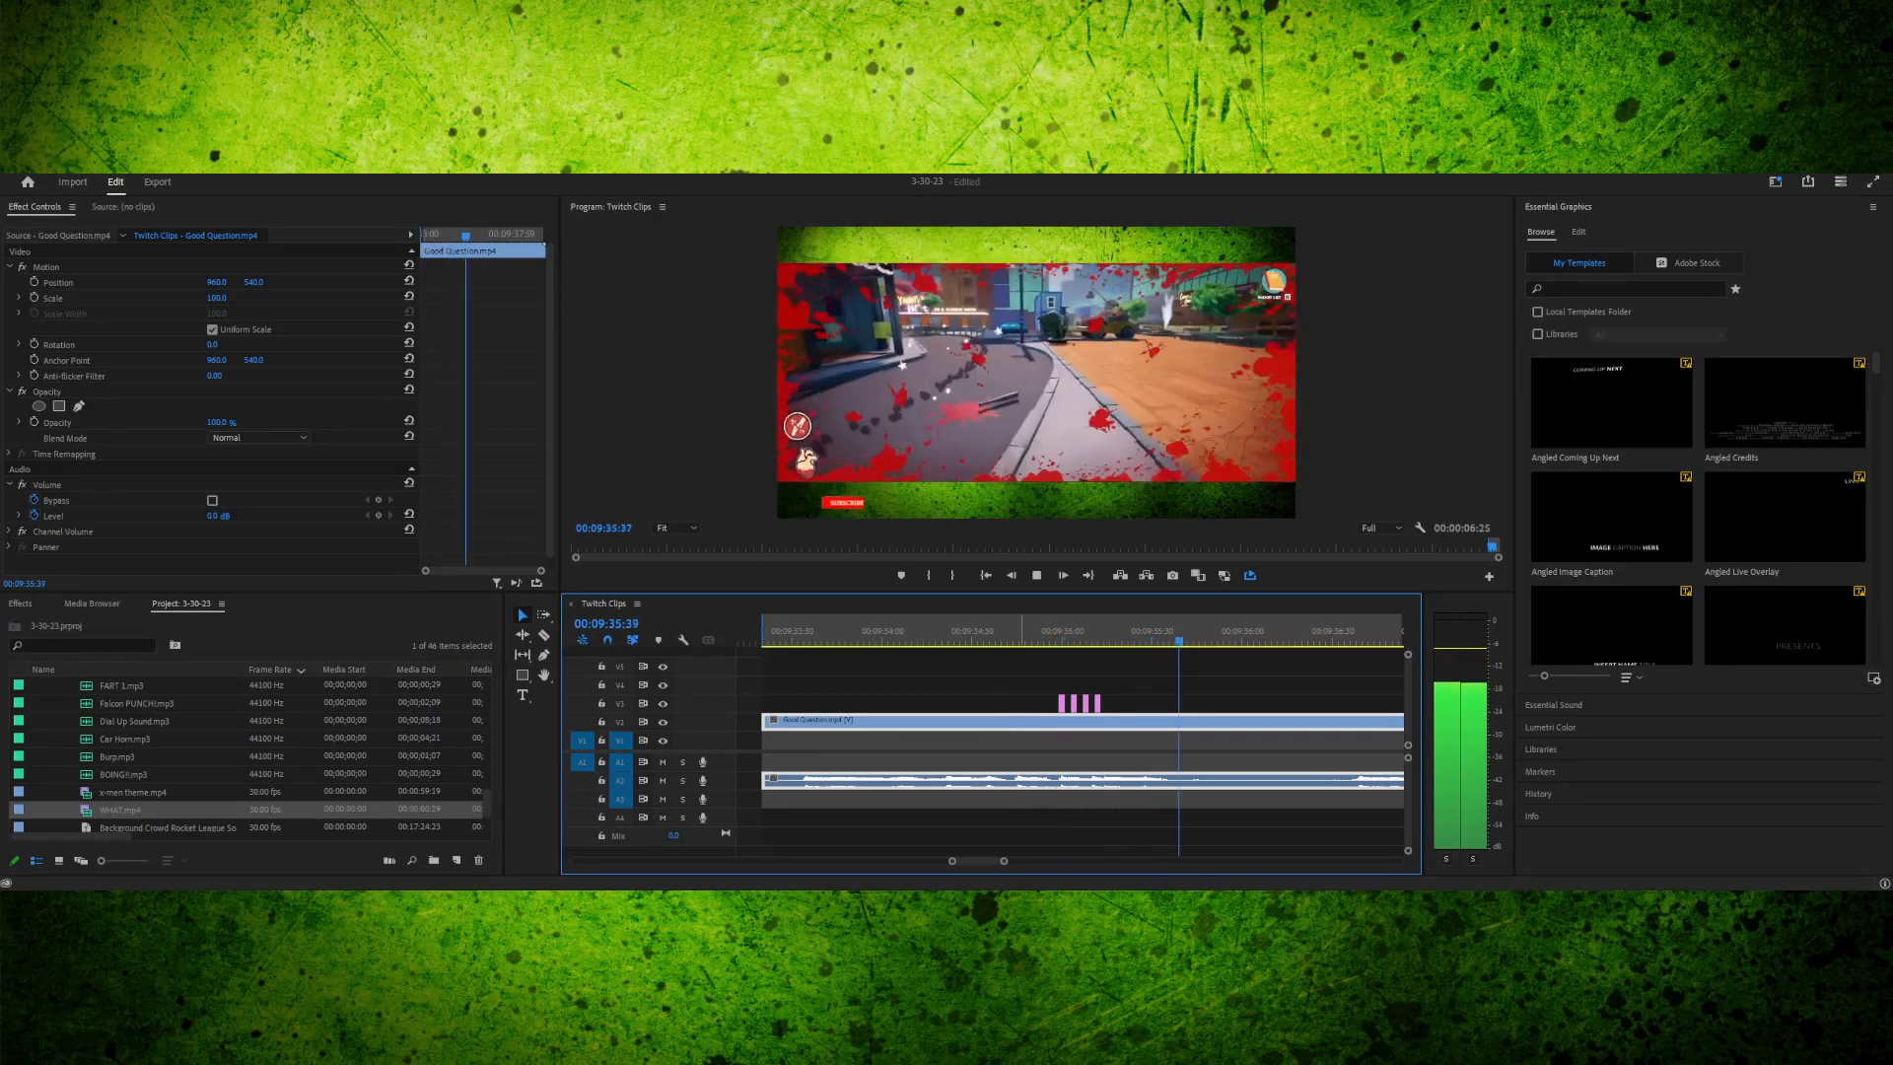
{"action": "key", "text": "space"}
- Return to the start of the second Good Question clip and play its opening
{"action": "left_click_drag", "start_coordinate": [1004, 862], "coordinate": [1025, 862]}
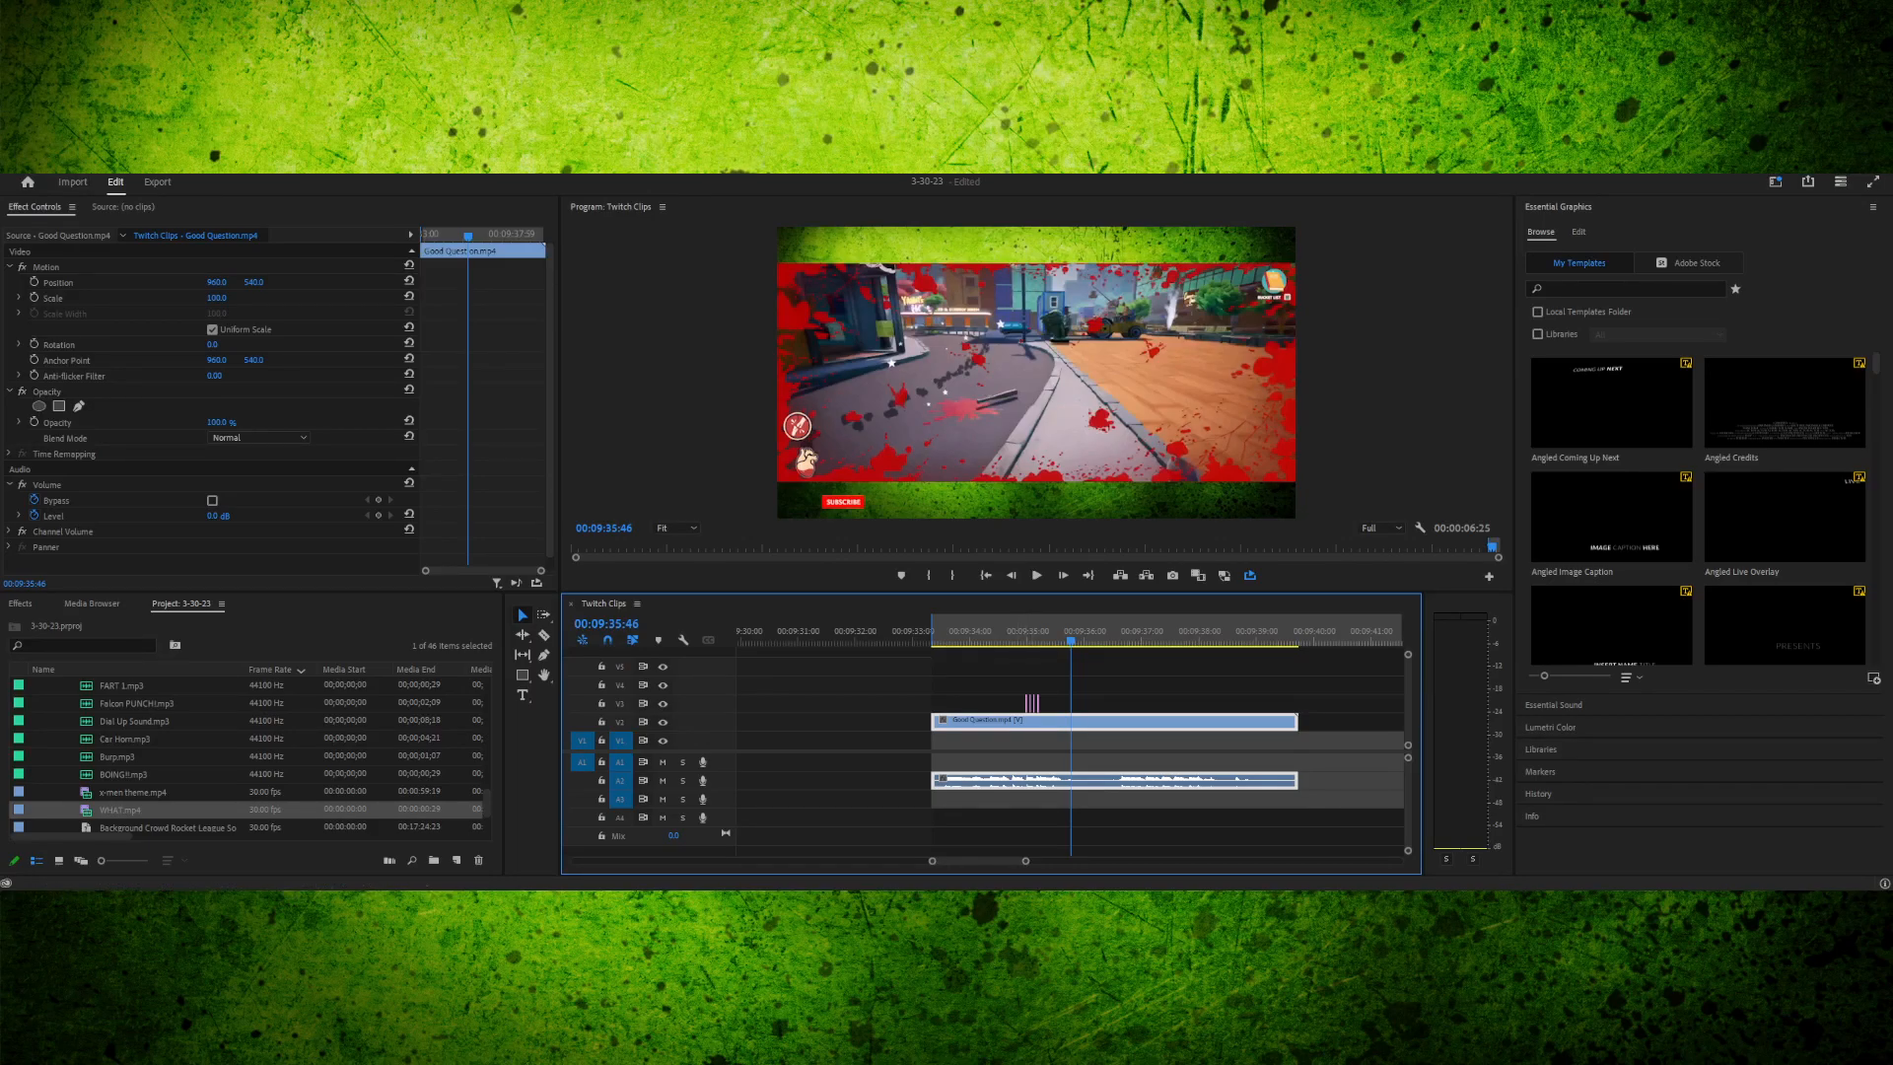
{"action": "scroll", "coordinate": [1069, 744], "scroll_direction": "down", "scroll_amount": 5}
{"action": "scroll", "coordinate": [1070, 744], "scroll_direction": "up", "scroll_amount": 4}
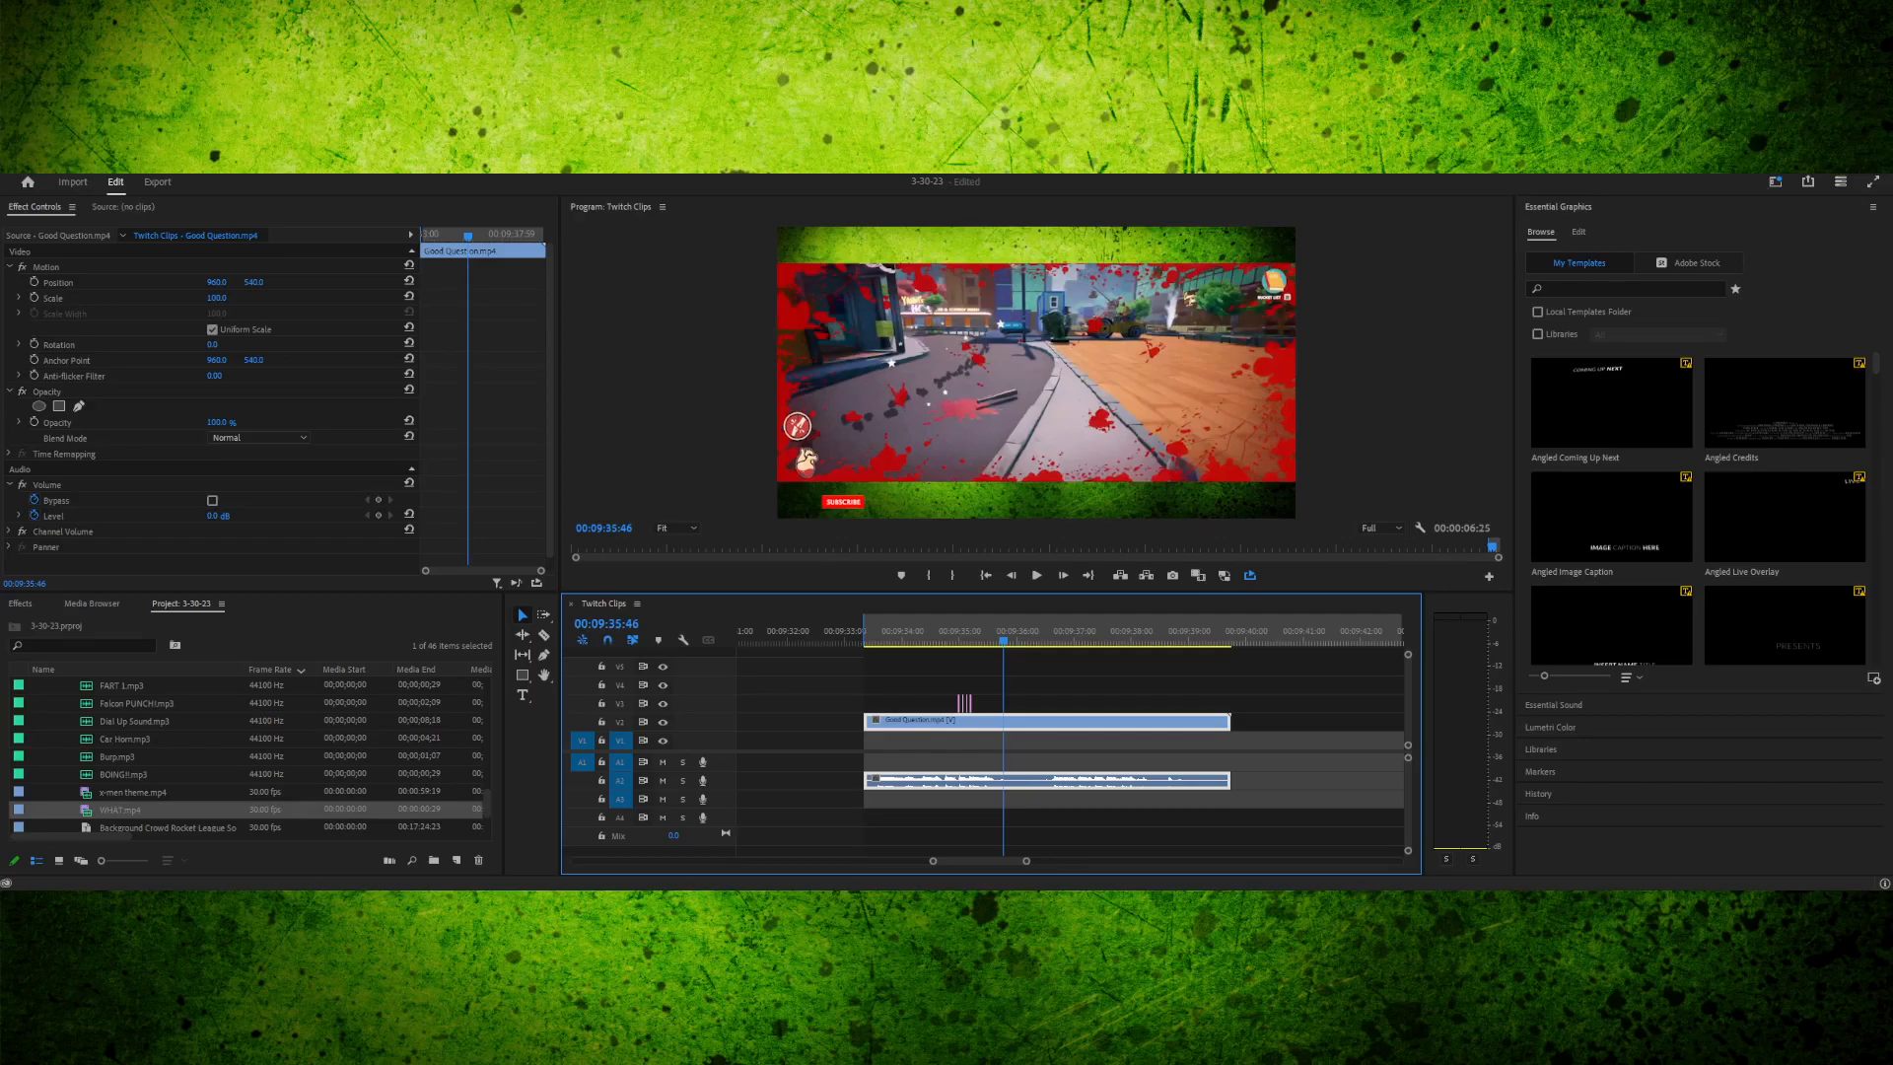
{"action": "key", "text": "Up"}
{"action": "key", "text": "space"}
{"action": "key", "text": "space"}
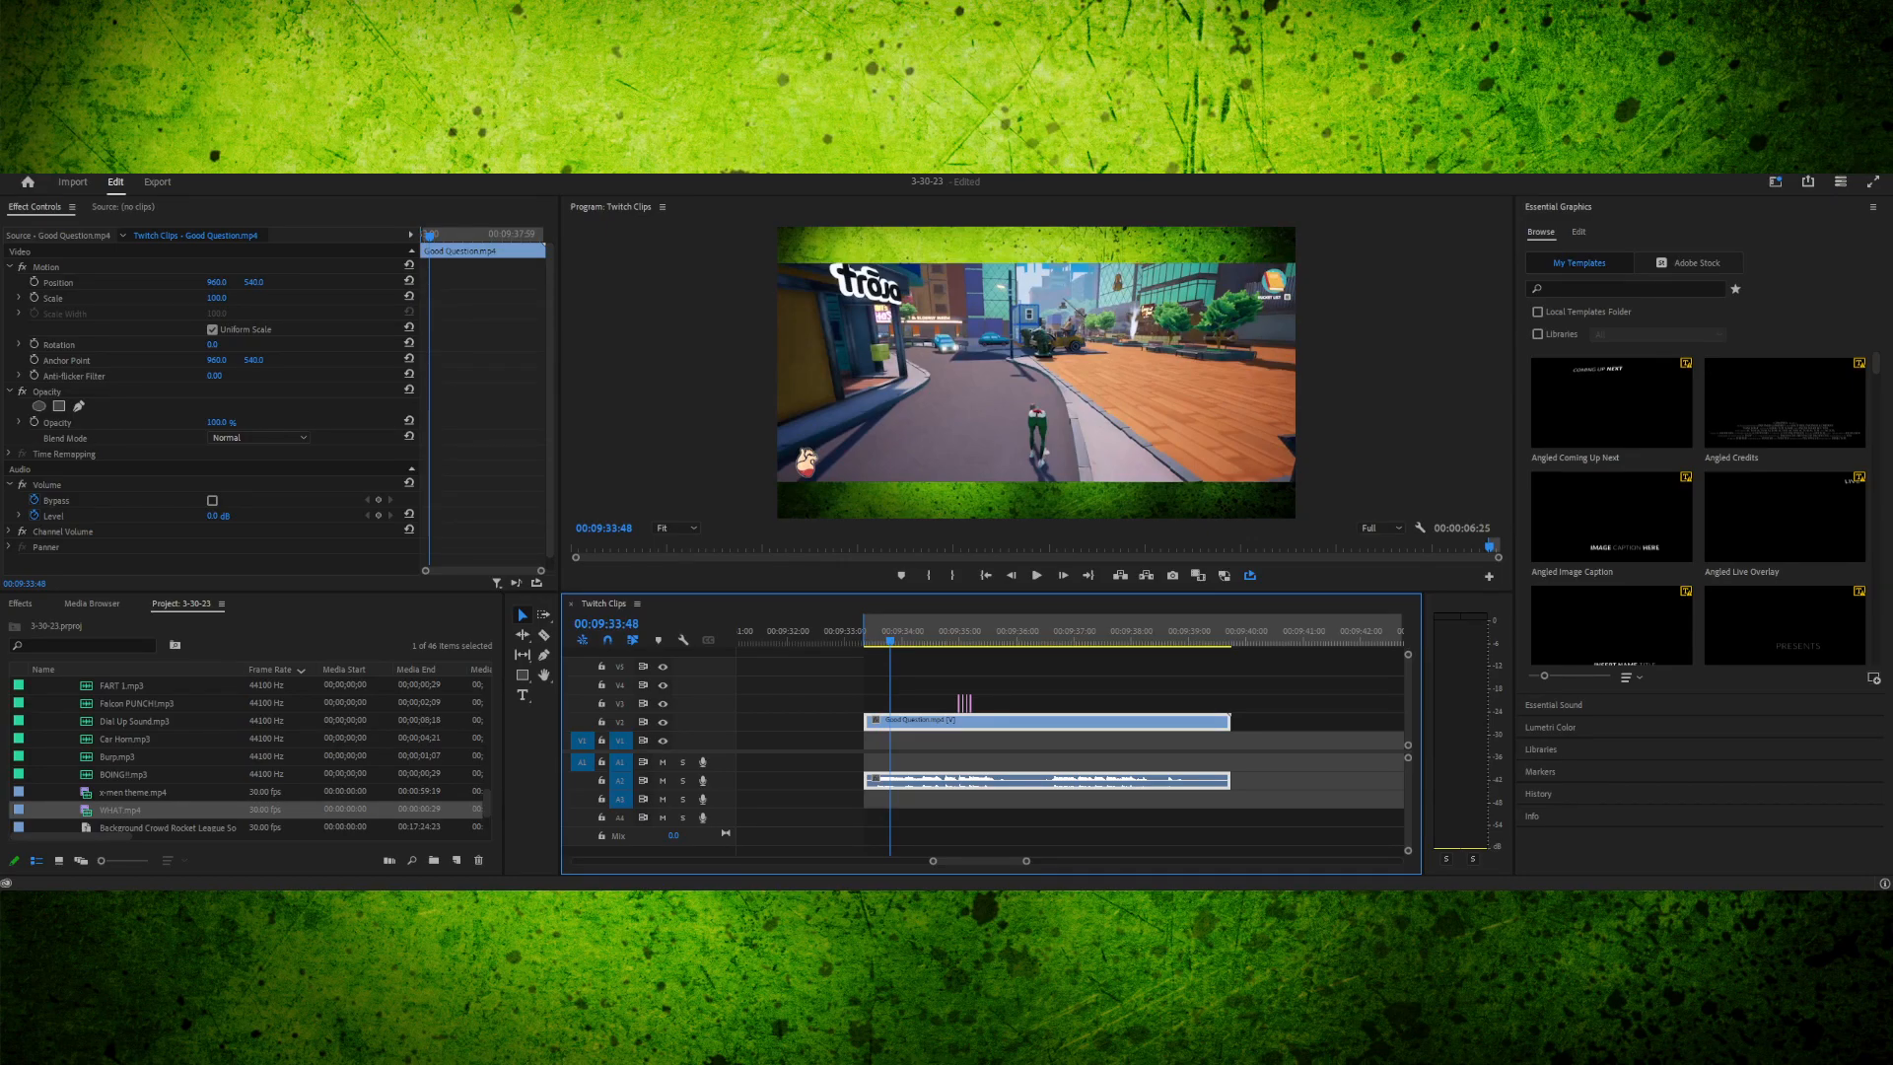
- Play the second Good Question clip from its start through the car impact to its ending
{"action": "key", "text": "Up"}
{"action": "key", "text": "space"}
{"action": "key", "text": "space"}
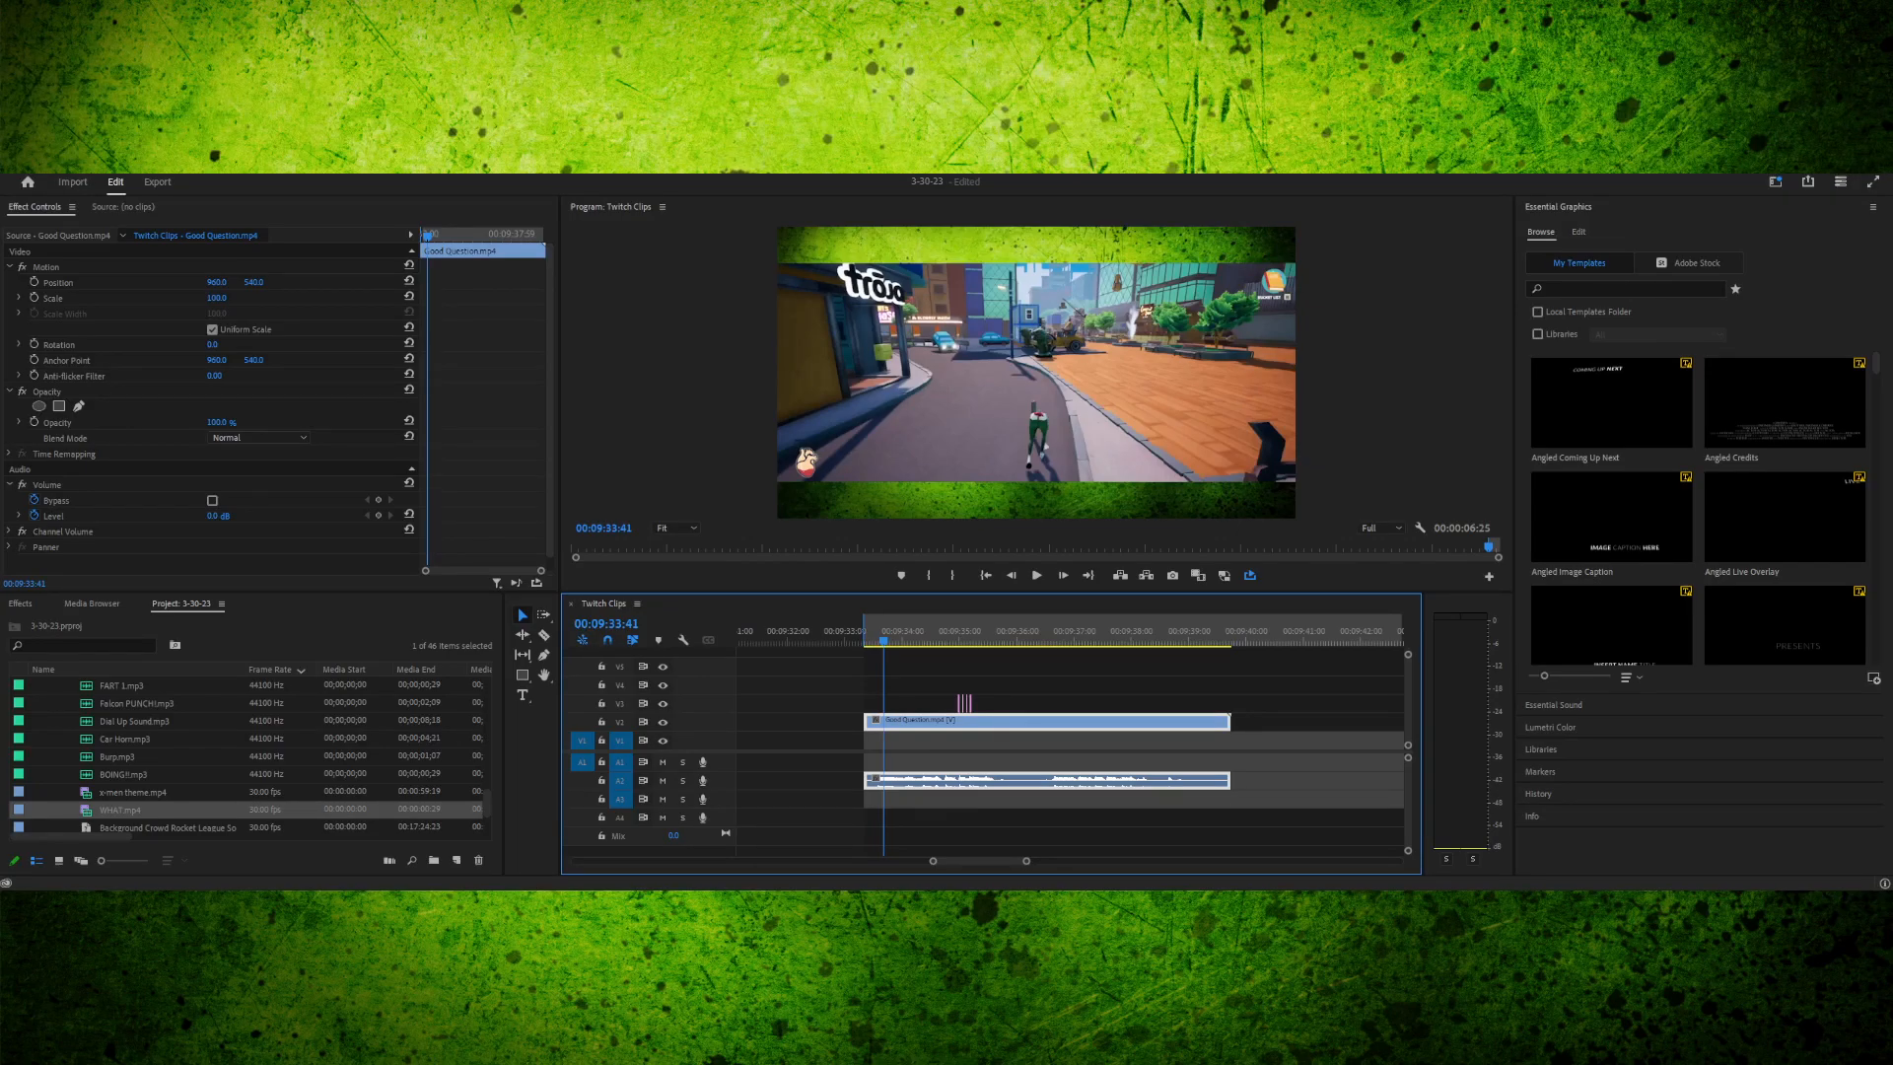
{"action": "key", "text": "space"}
{"action": "key", "text": "space"}
{"action": "key", "text": "space"}
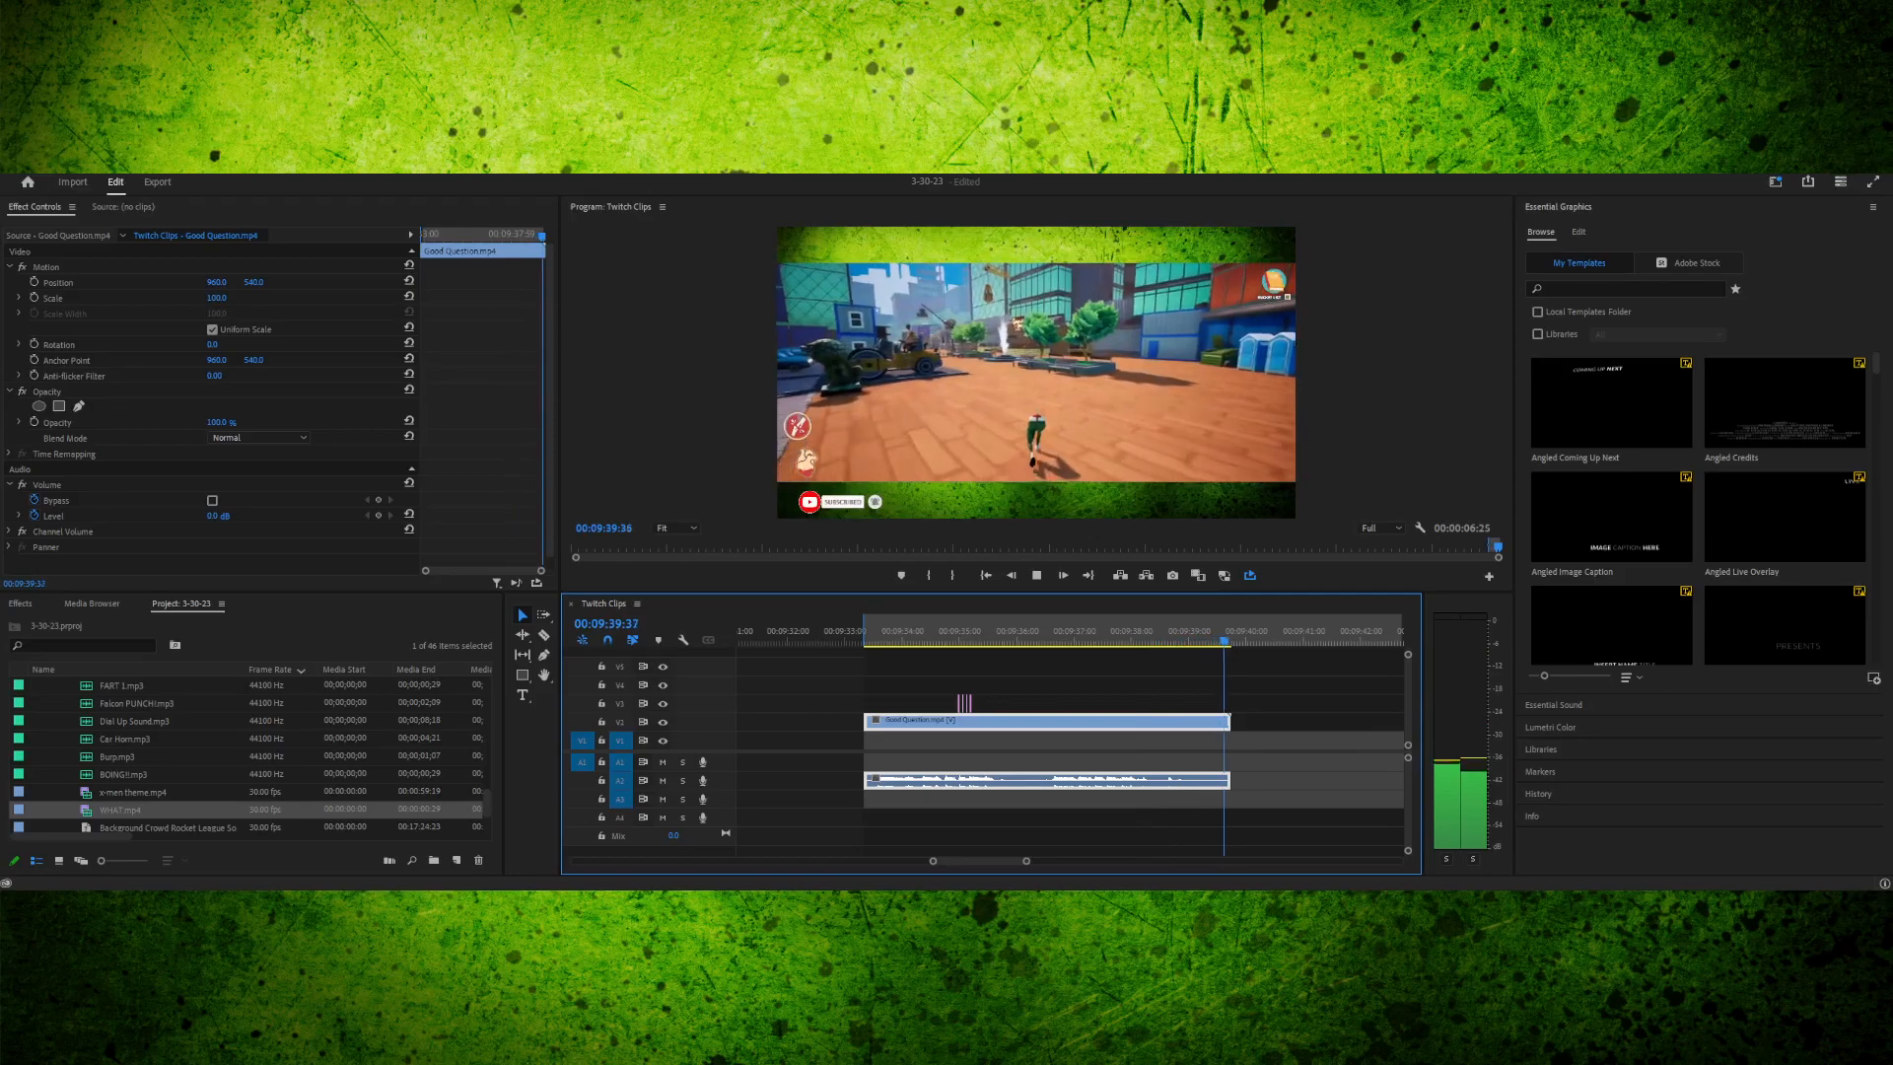
{"action": "key", "text": "space"}
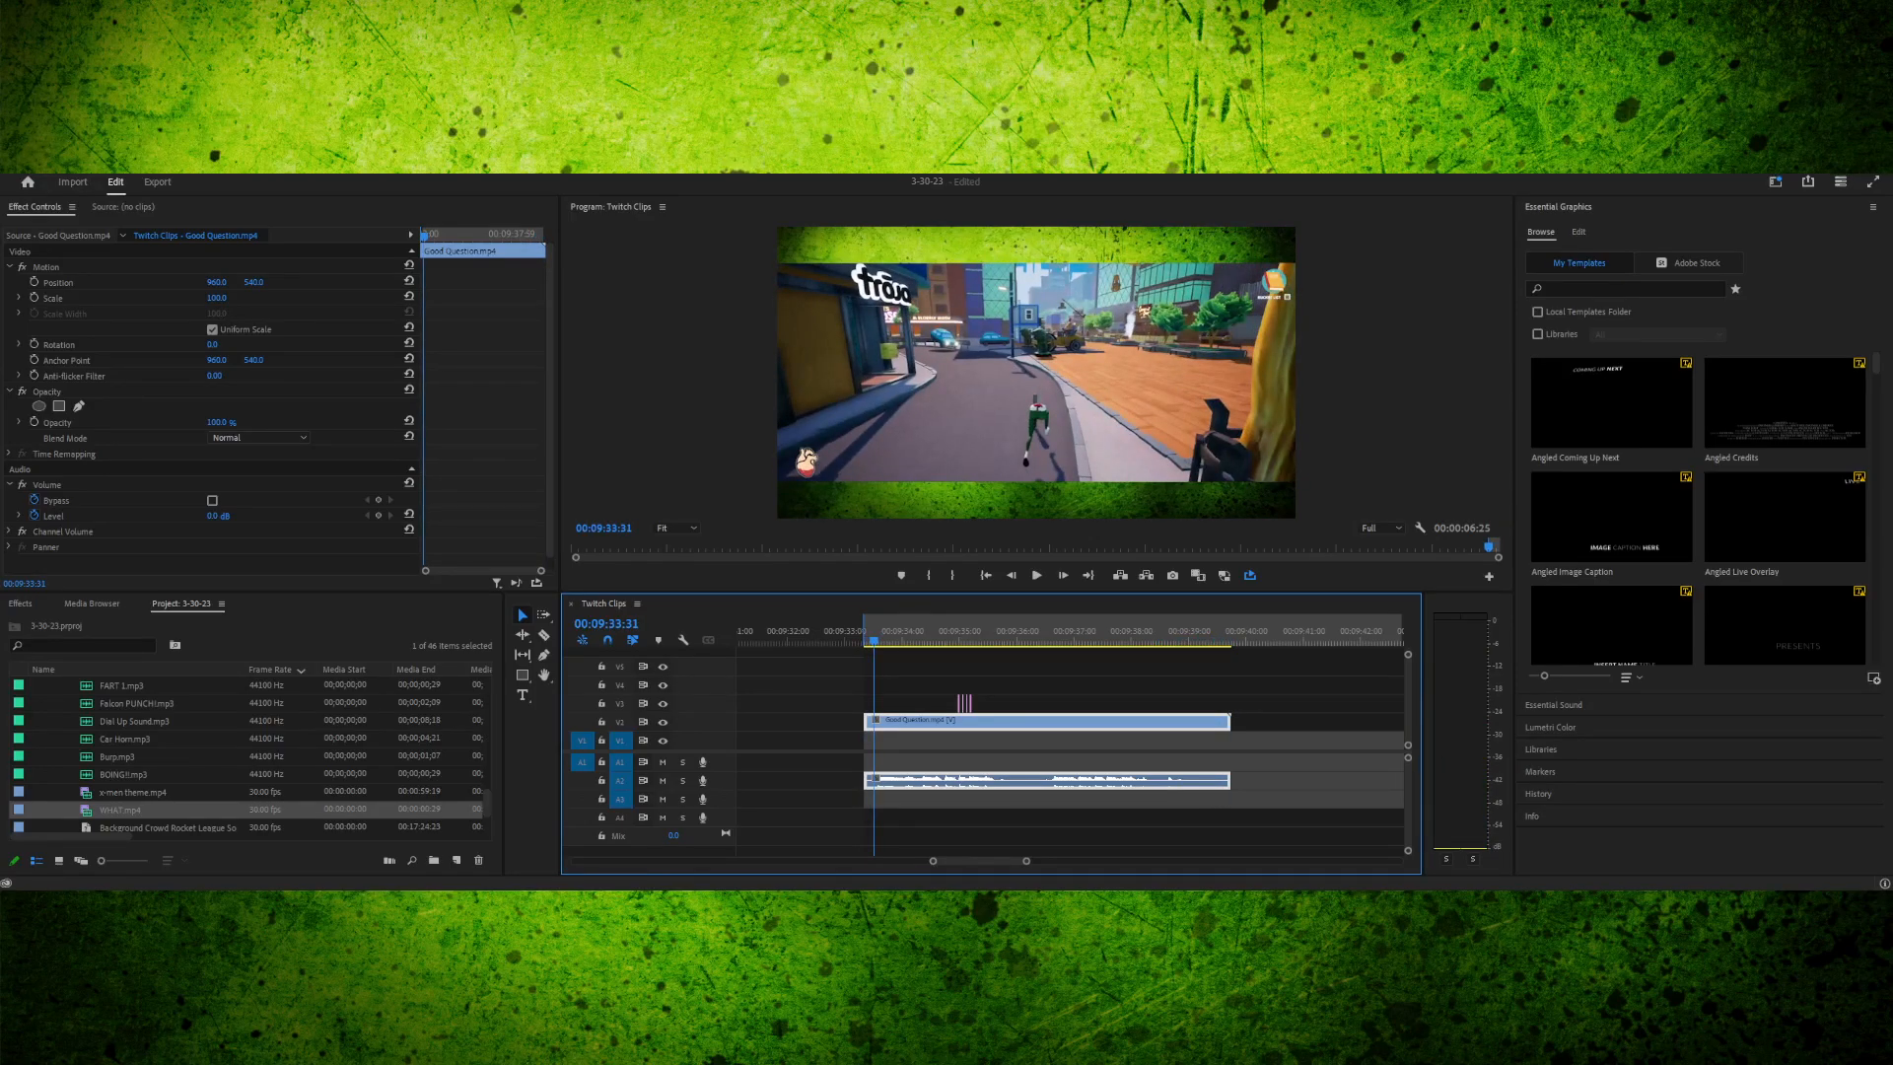
{"action": "key", "text": "space"}
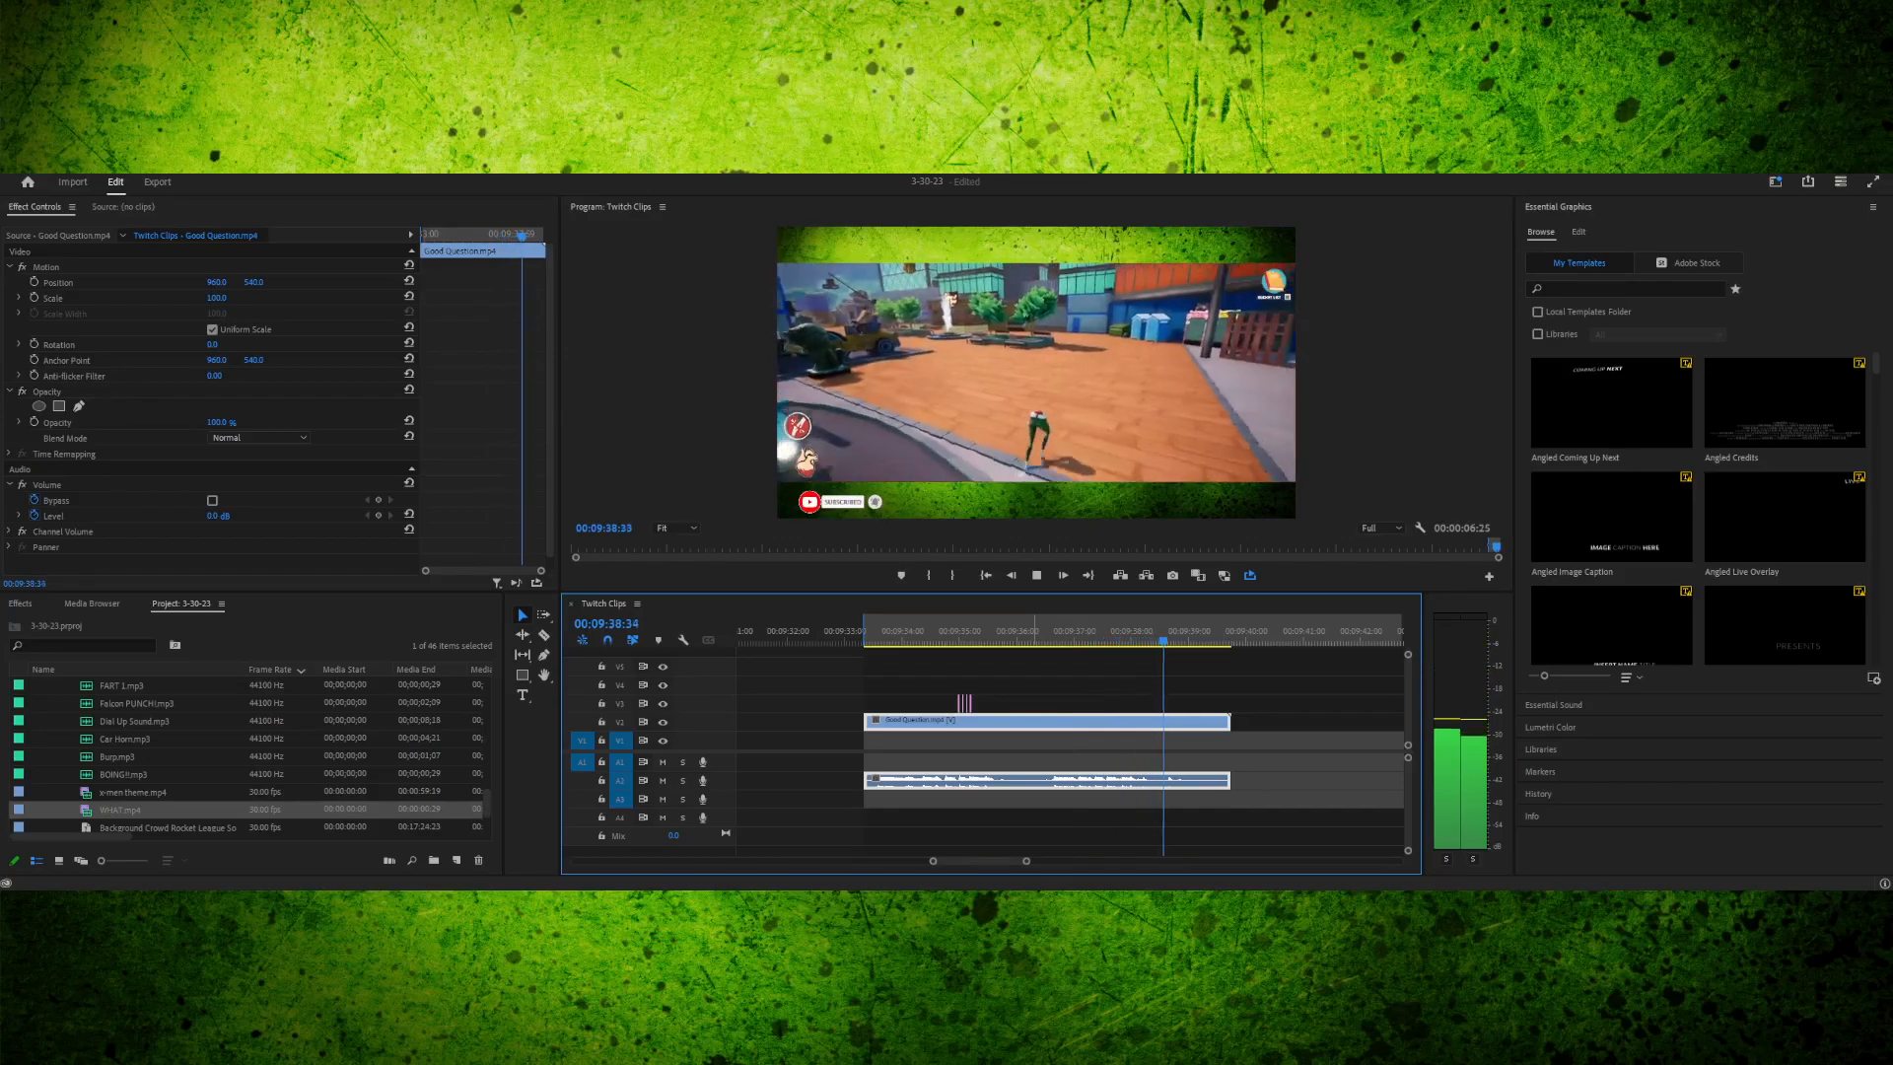
- Split the second Good Question clip at 00:09:38:59 near its ending and delete the leftover tail
{"action": "key", "text": "space"}
{"action": "left_click_drag", "start_coordinate": [1160, 632], "coordinate": [1157, 632]}
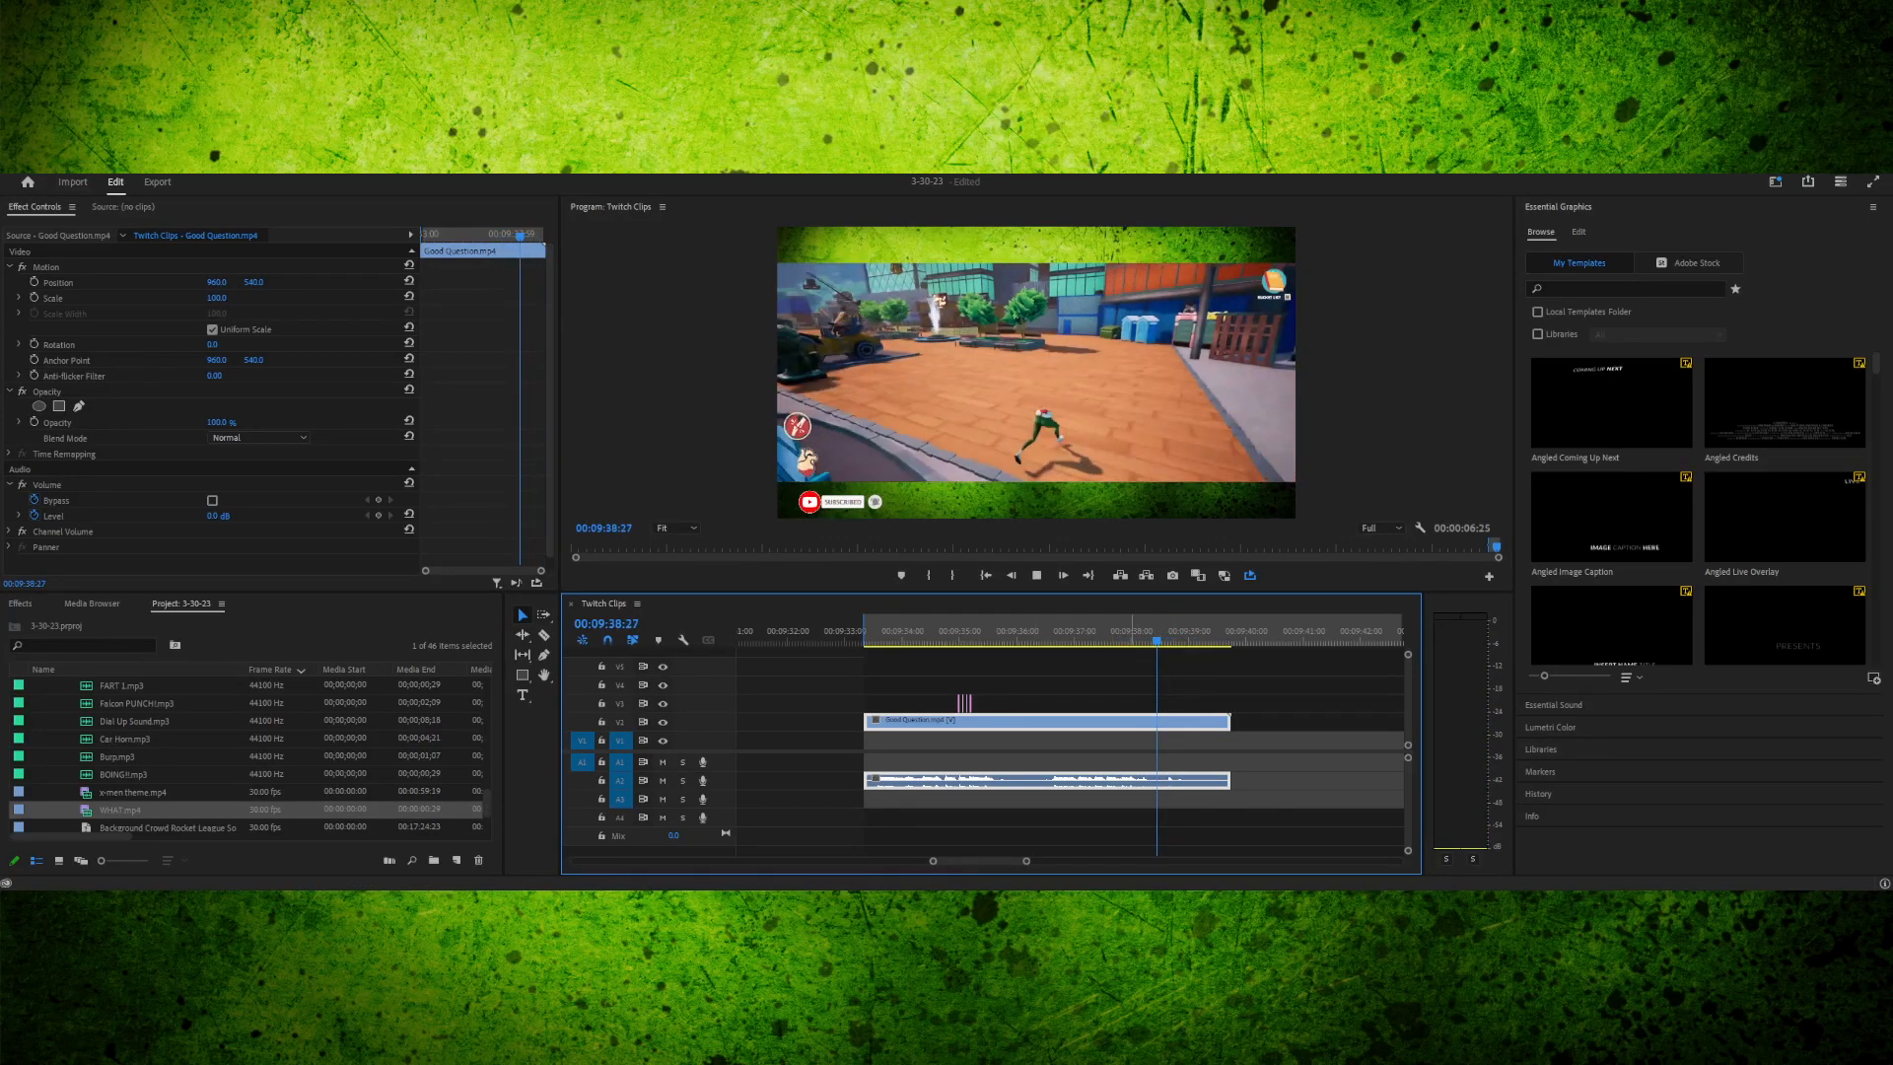
{"action": "left_click", "coordinate": [1131, 632]}
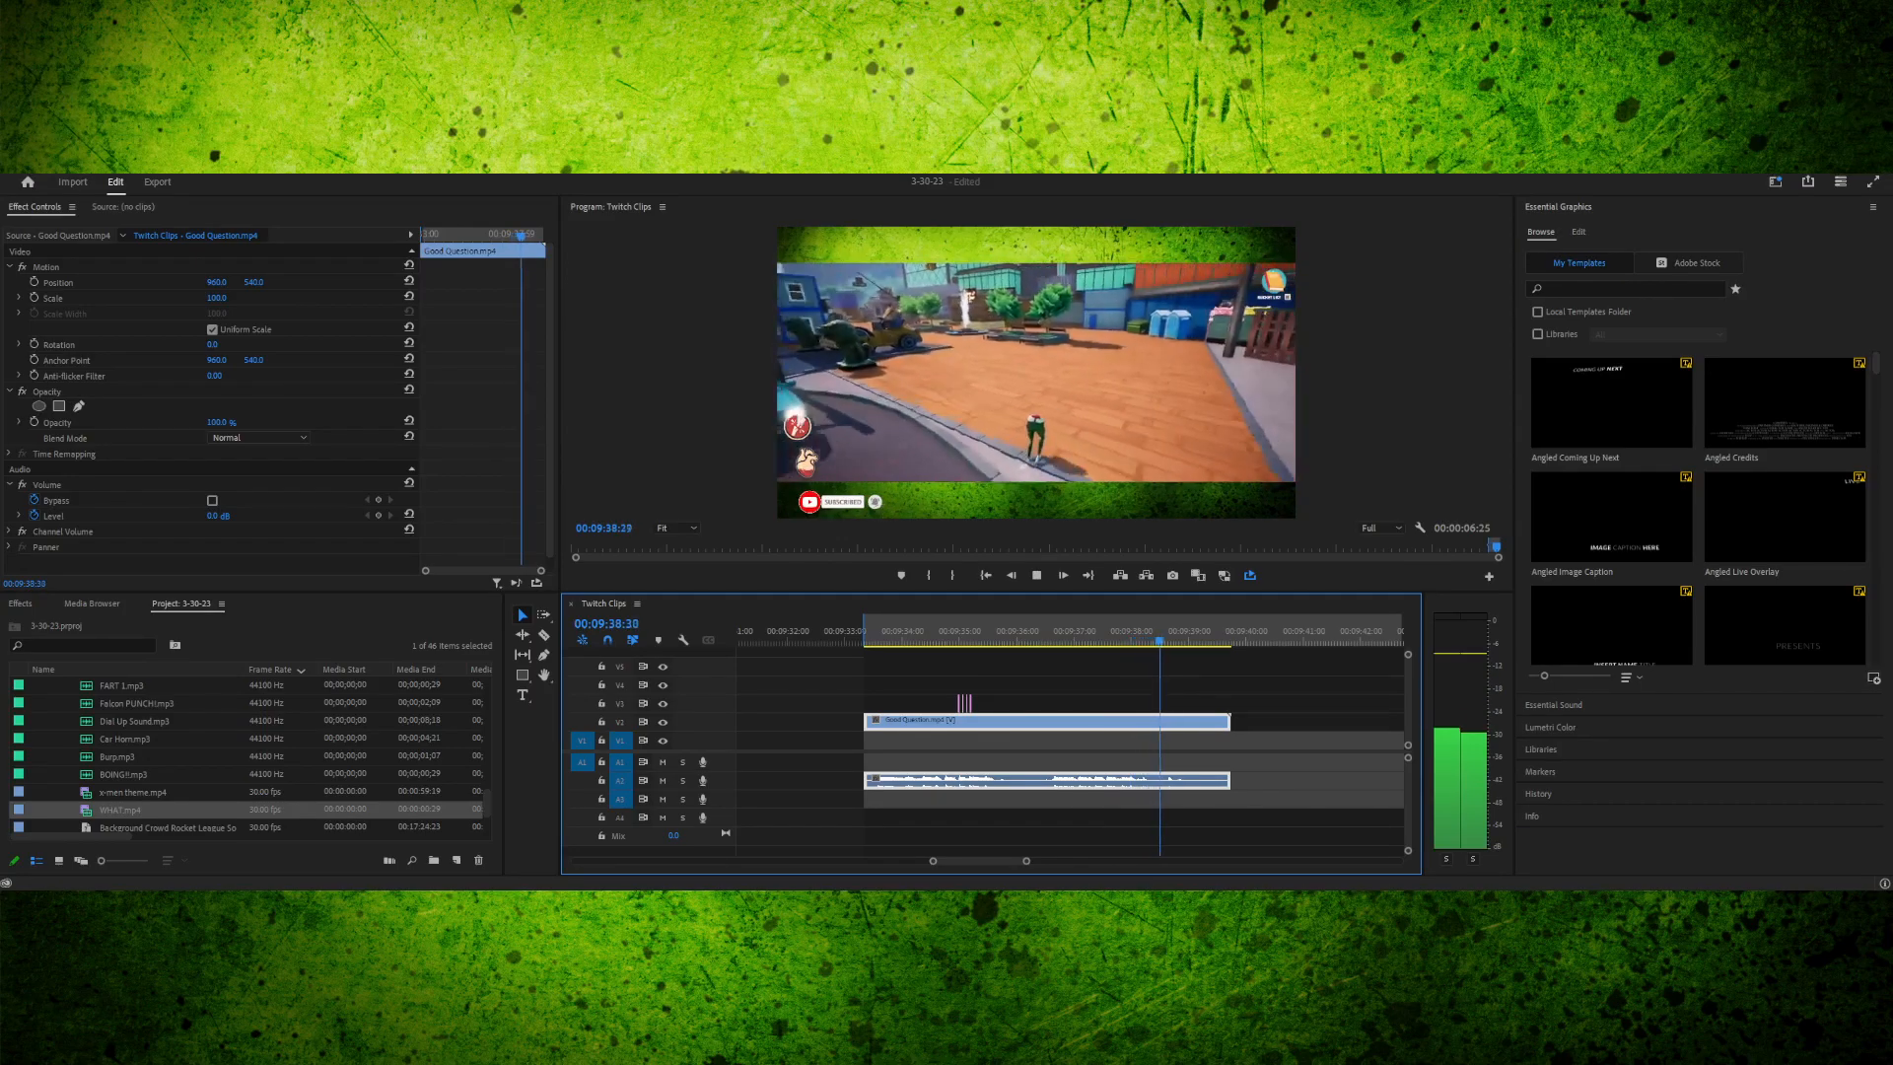
{"action": "left_click", "coordinate": [1131, 631]}
{"action": "key", "text": "space"}
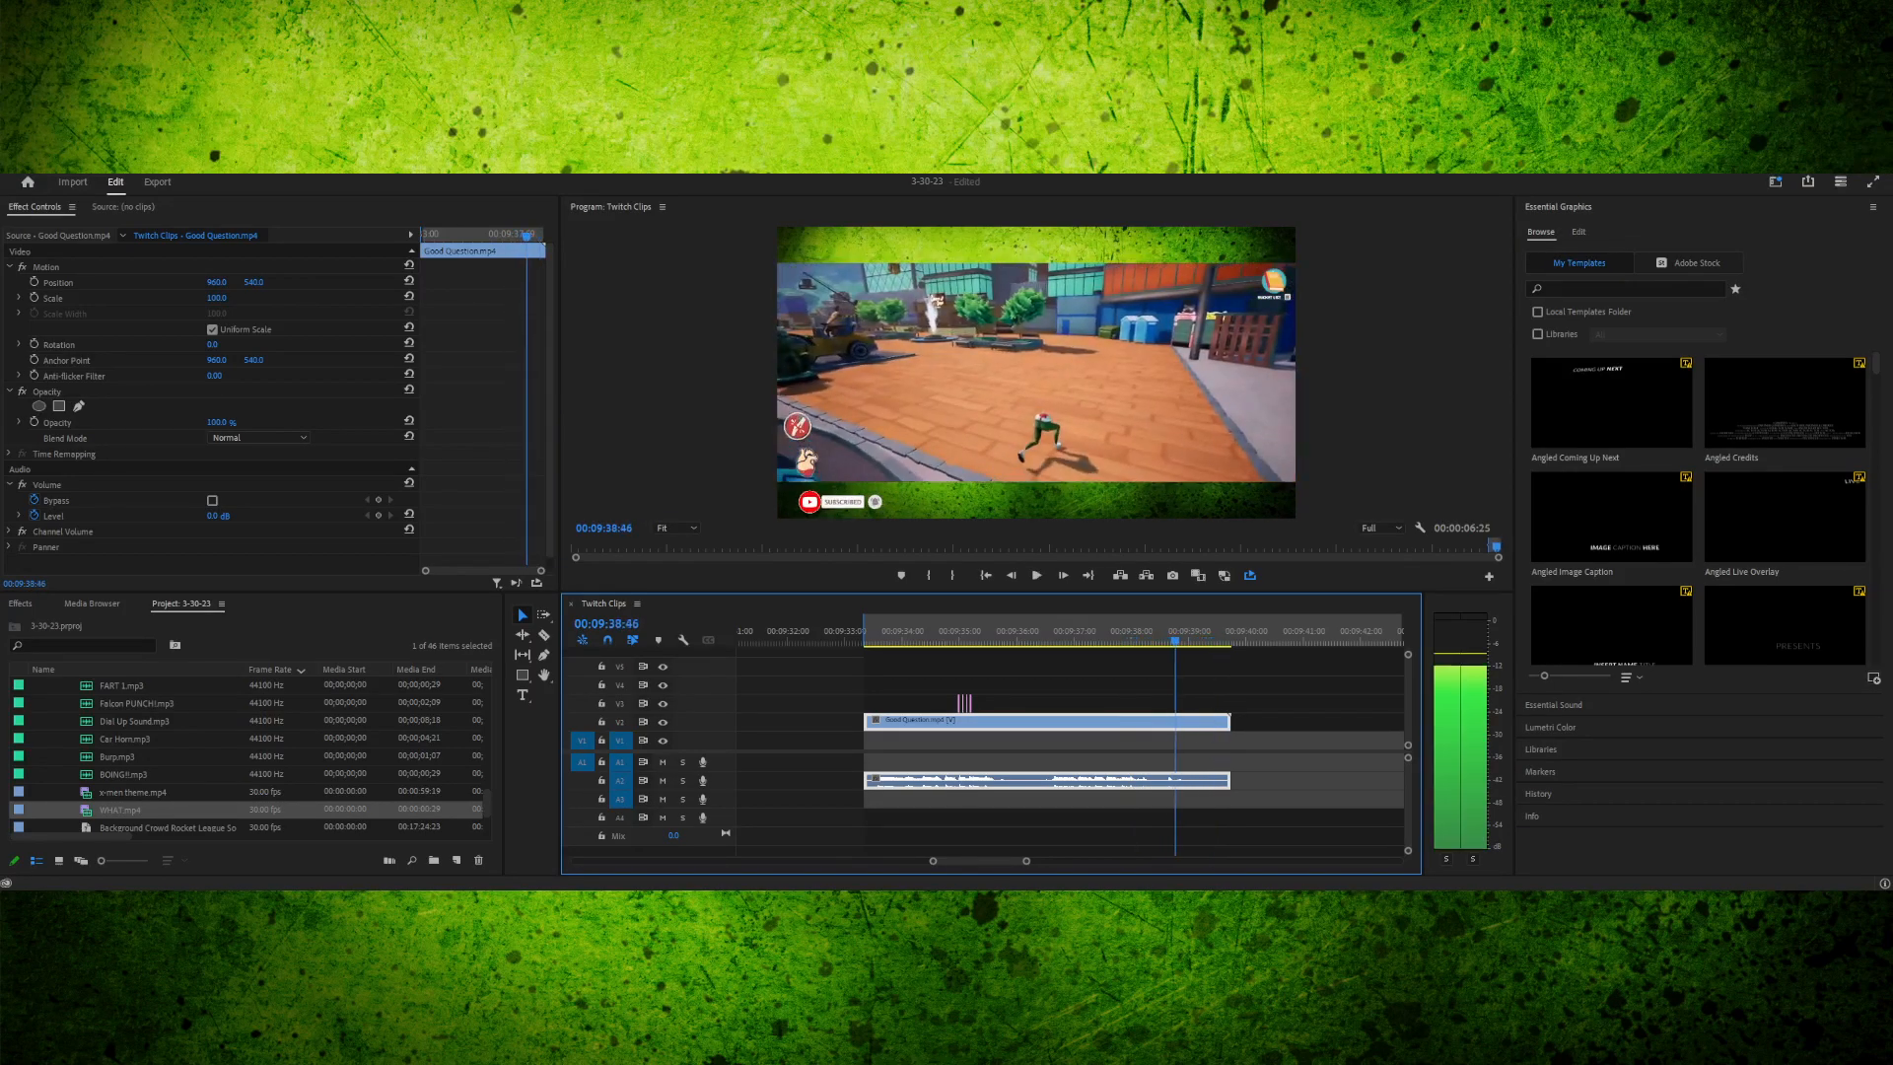
{"action": "key", "text": "space"}
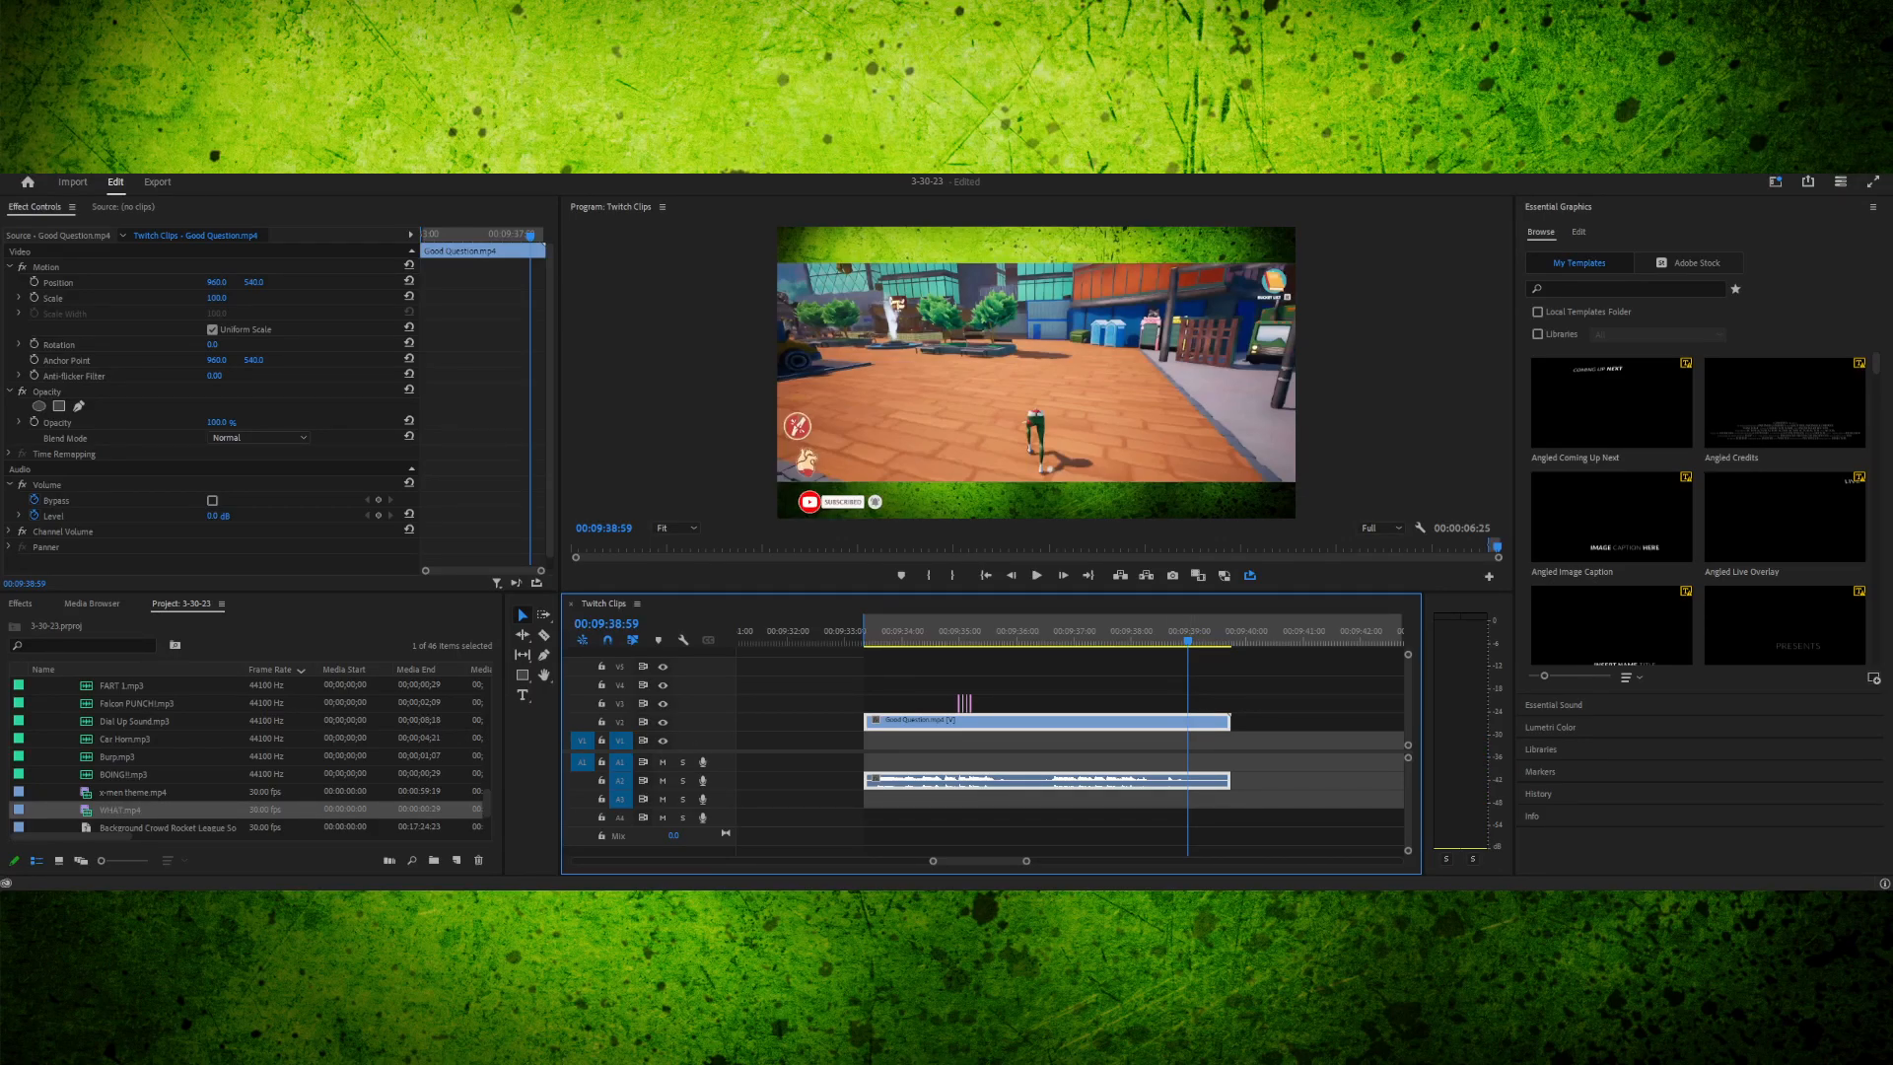
{"action": "key", "text": "c"}
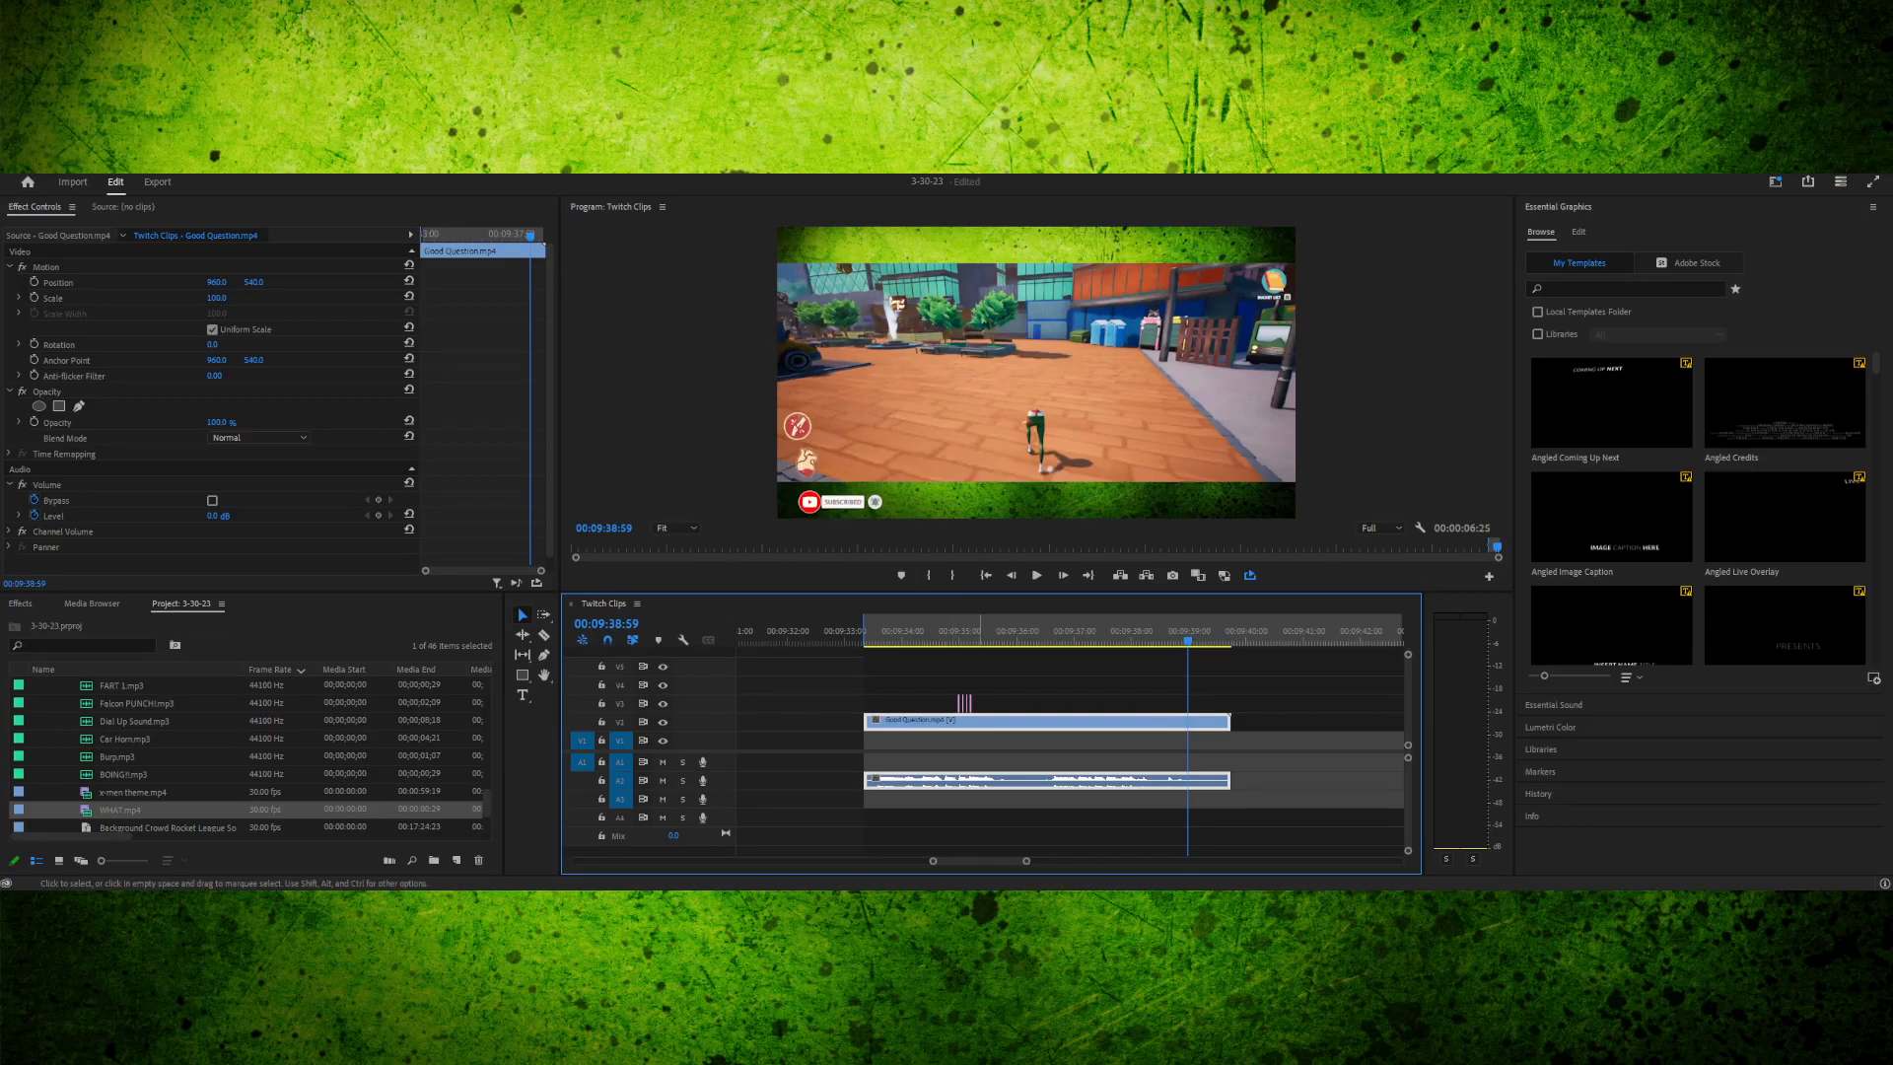
{"action": "left_click", "coordinate": [1188, 722]}
{"action": "key", "text": "v"}
{"action": "left_click", "coordinate": [1212, 721]}
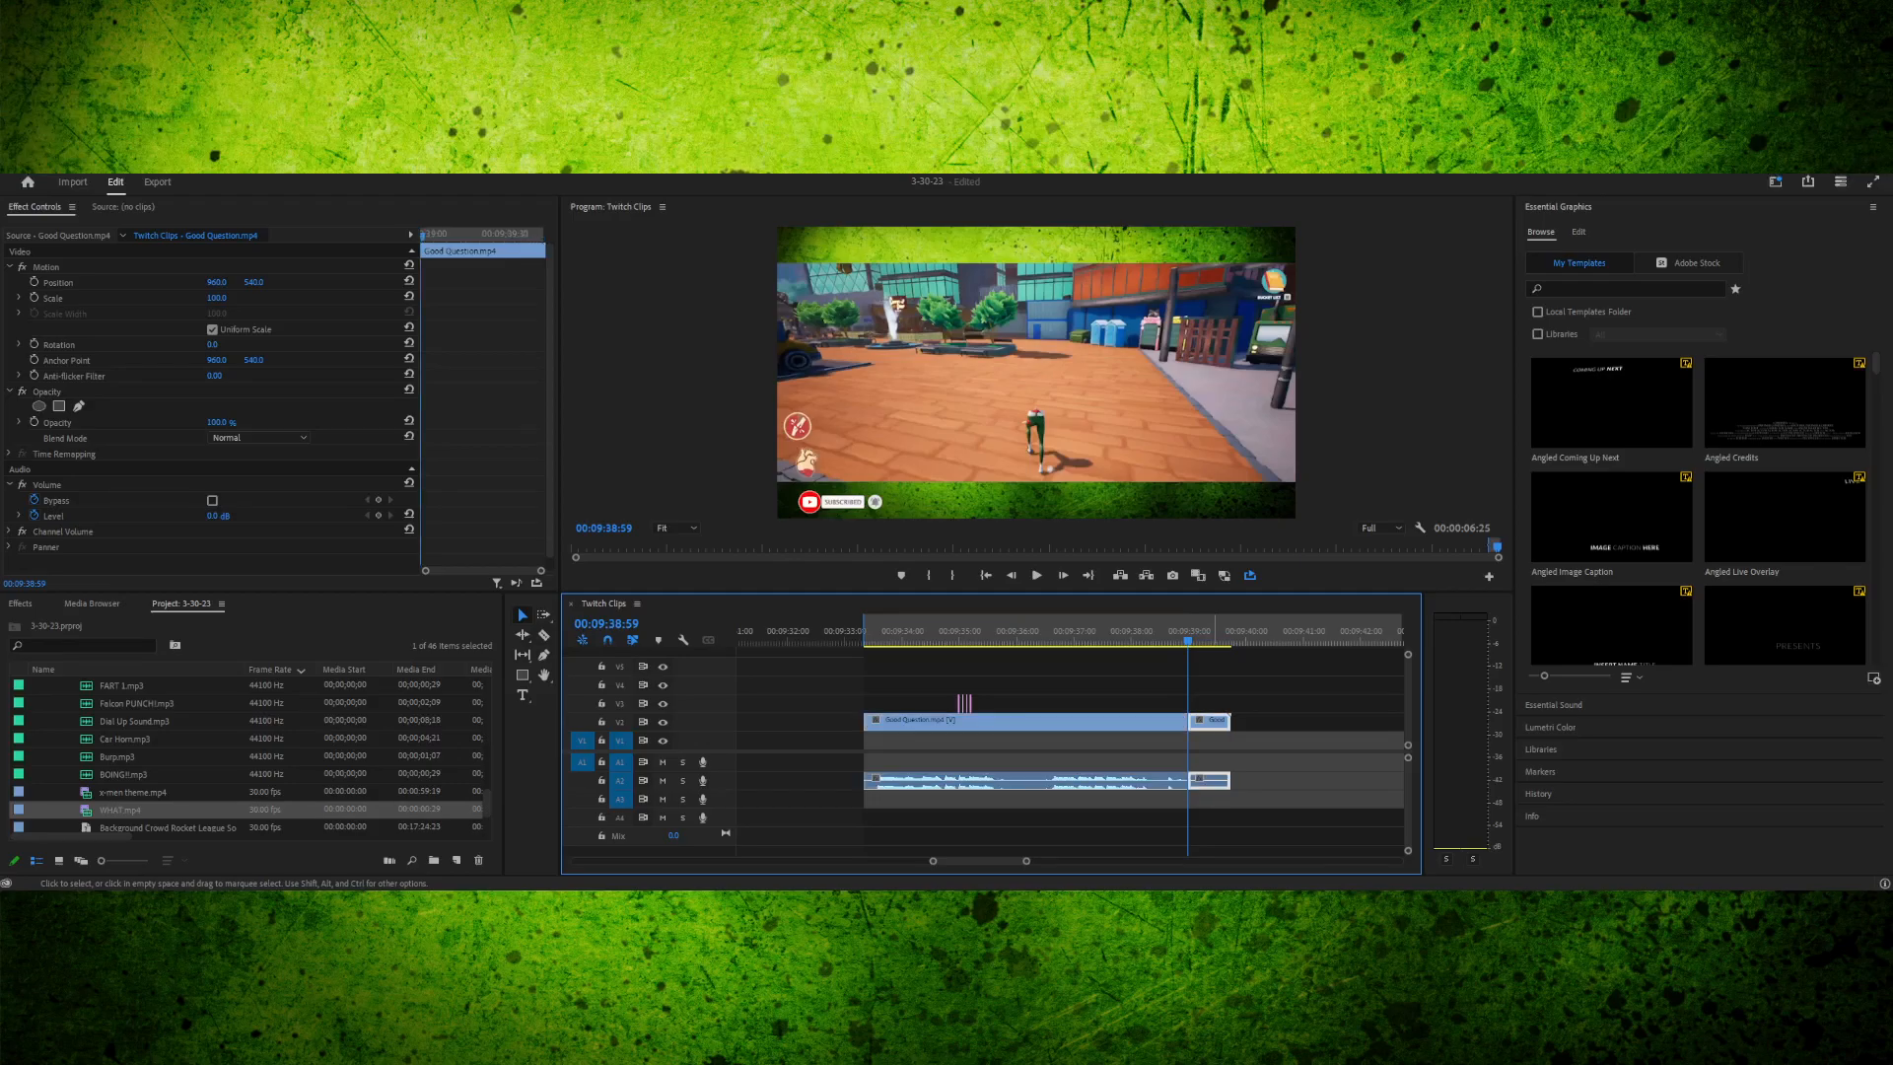
{"action": "key", "text": "Delete"}
- Play the trimmed clip's ending and the passage through the car impact and camera shake
{"action": "left_click", "coordinate": [1140, 633]}
{"action": "key", "text": "space"}
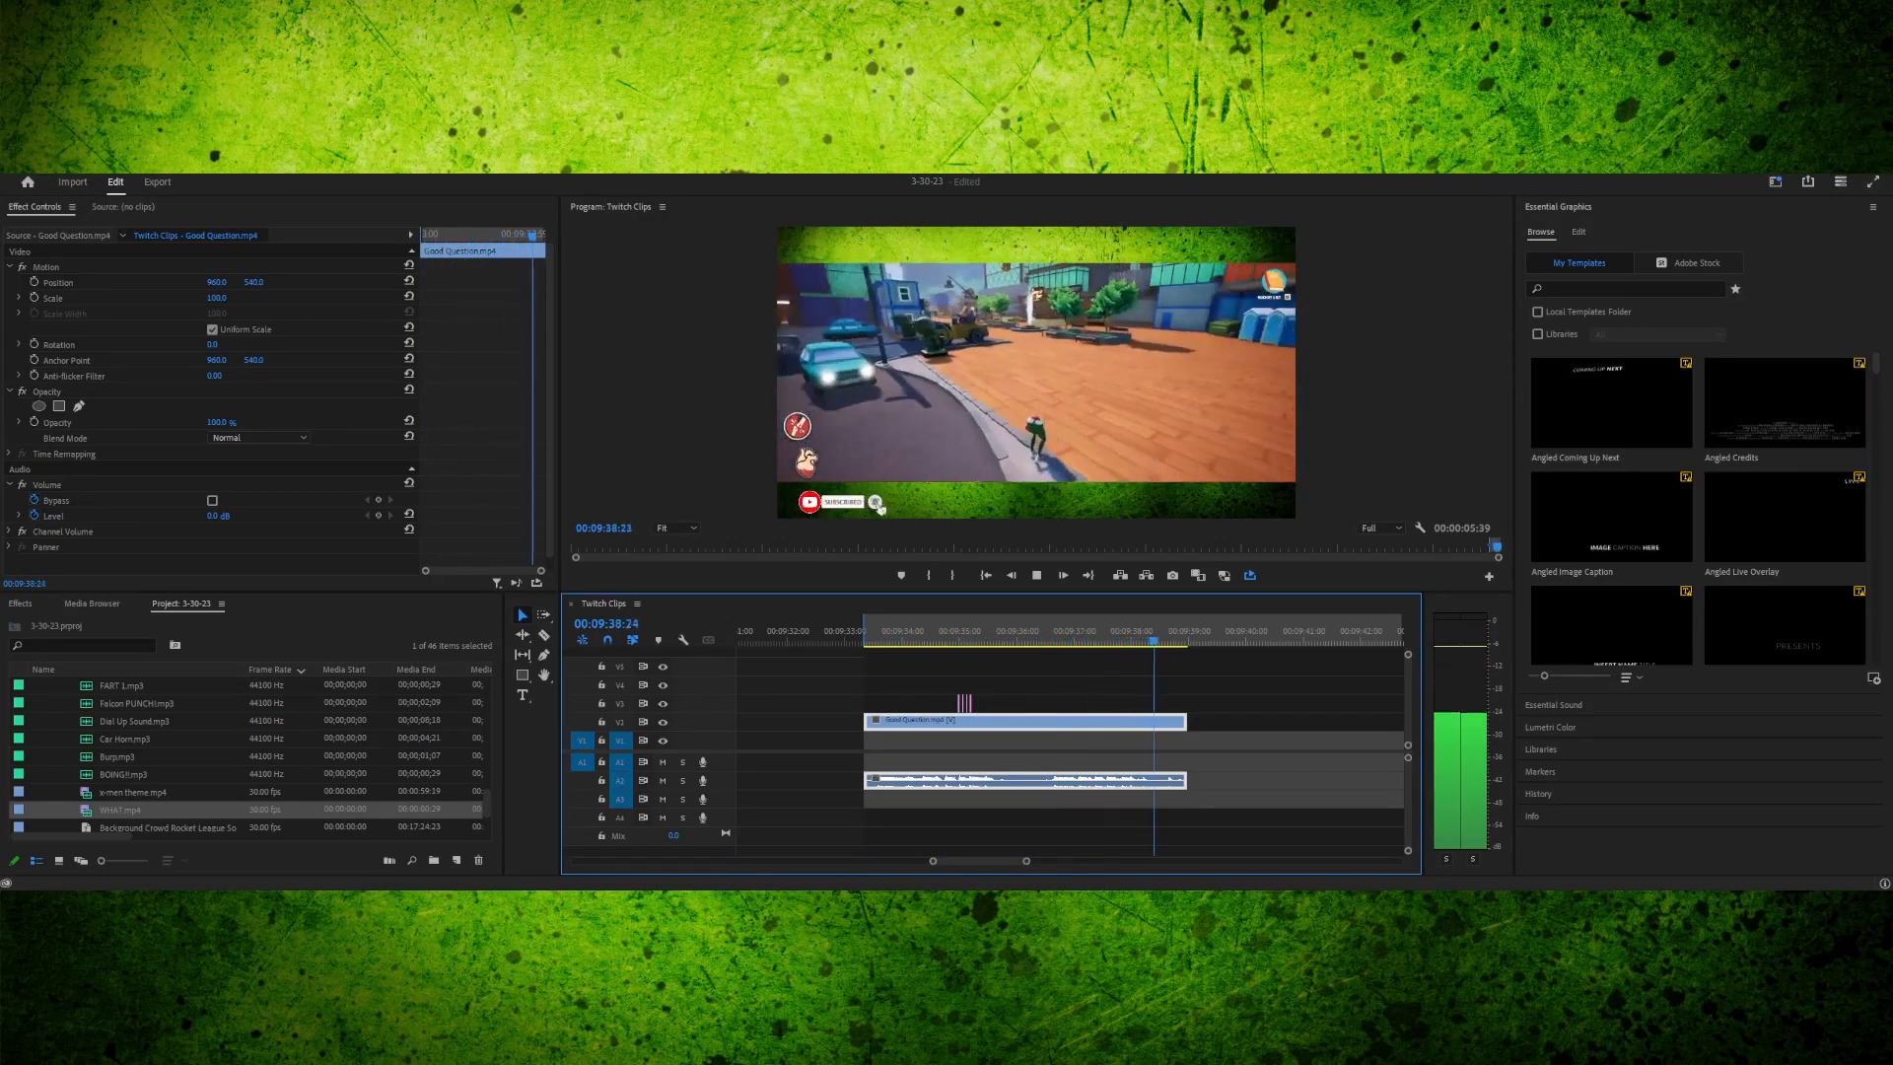
{"action": "key", "text": "space"}
{"action": "left_click_drag", "start_coordinate": [990, 631], "coordinate": [935, 630]}
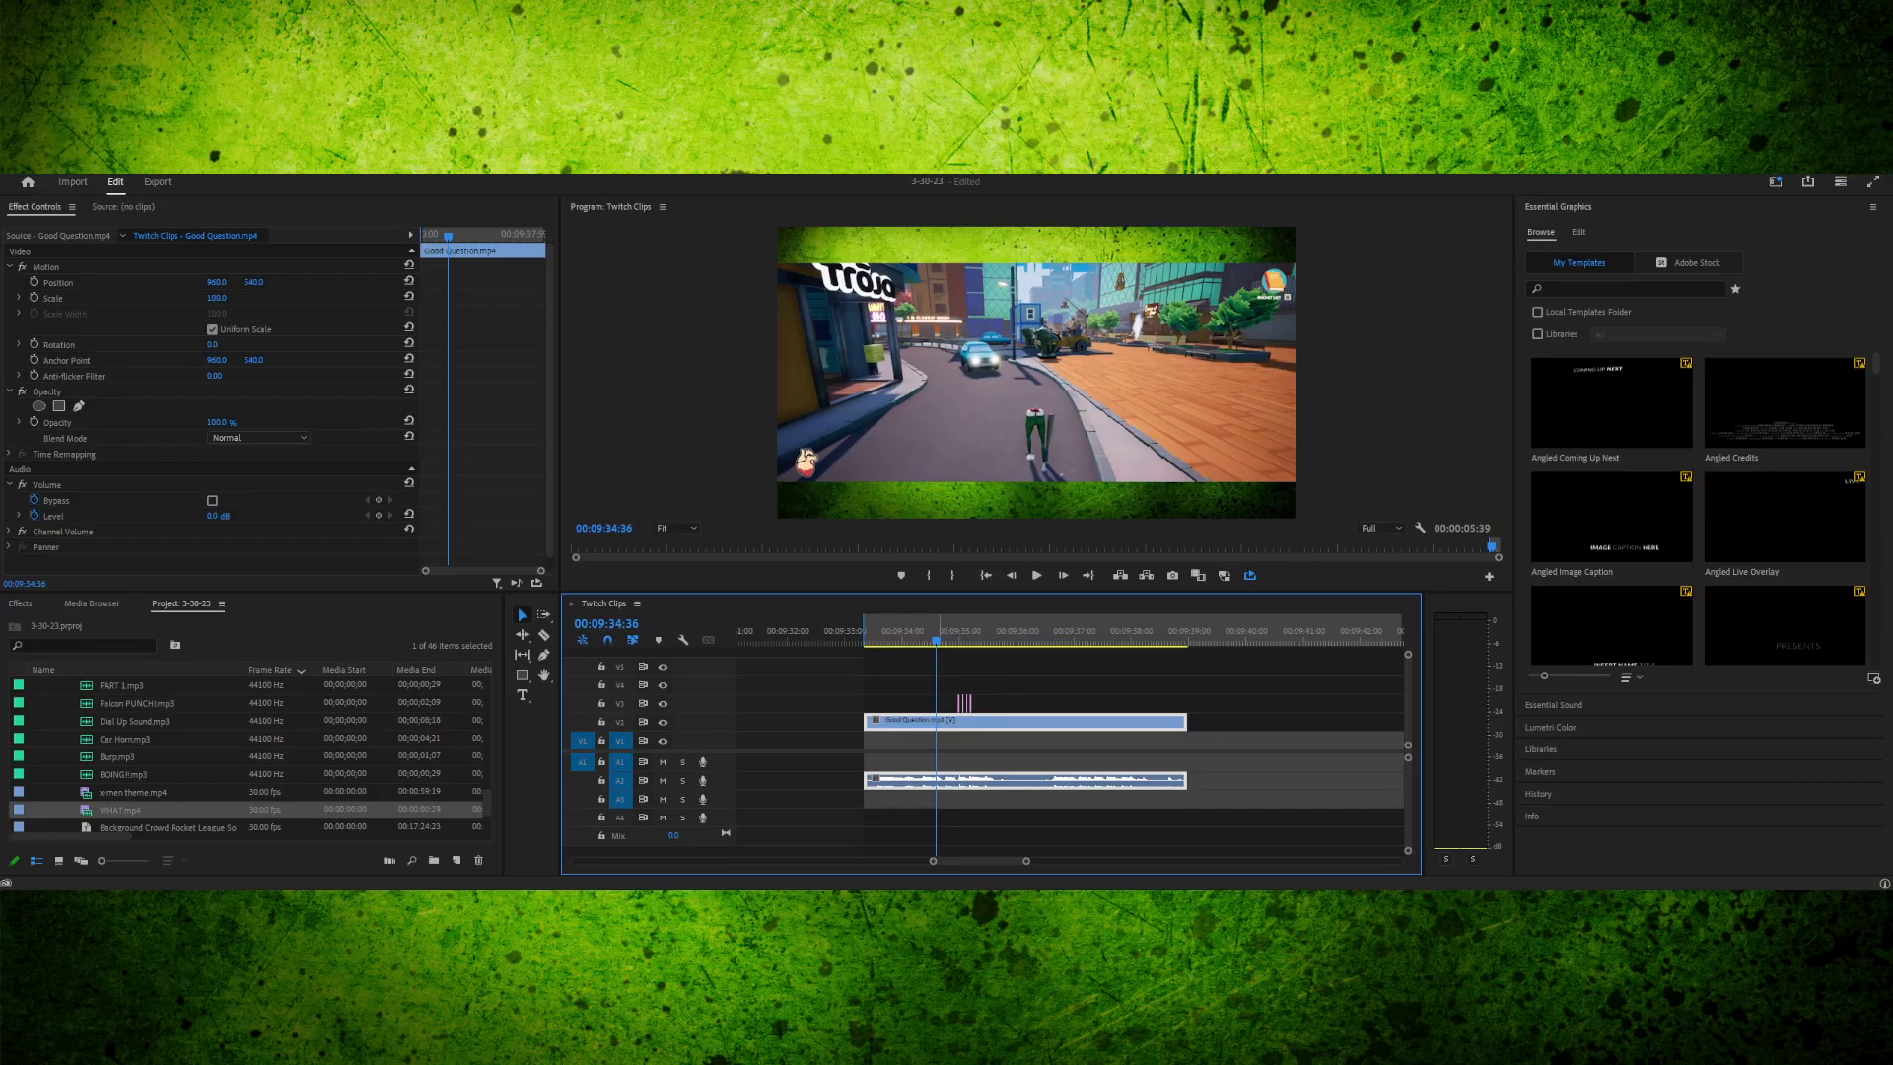
{"action": "key", "text": "space"}
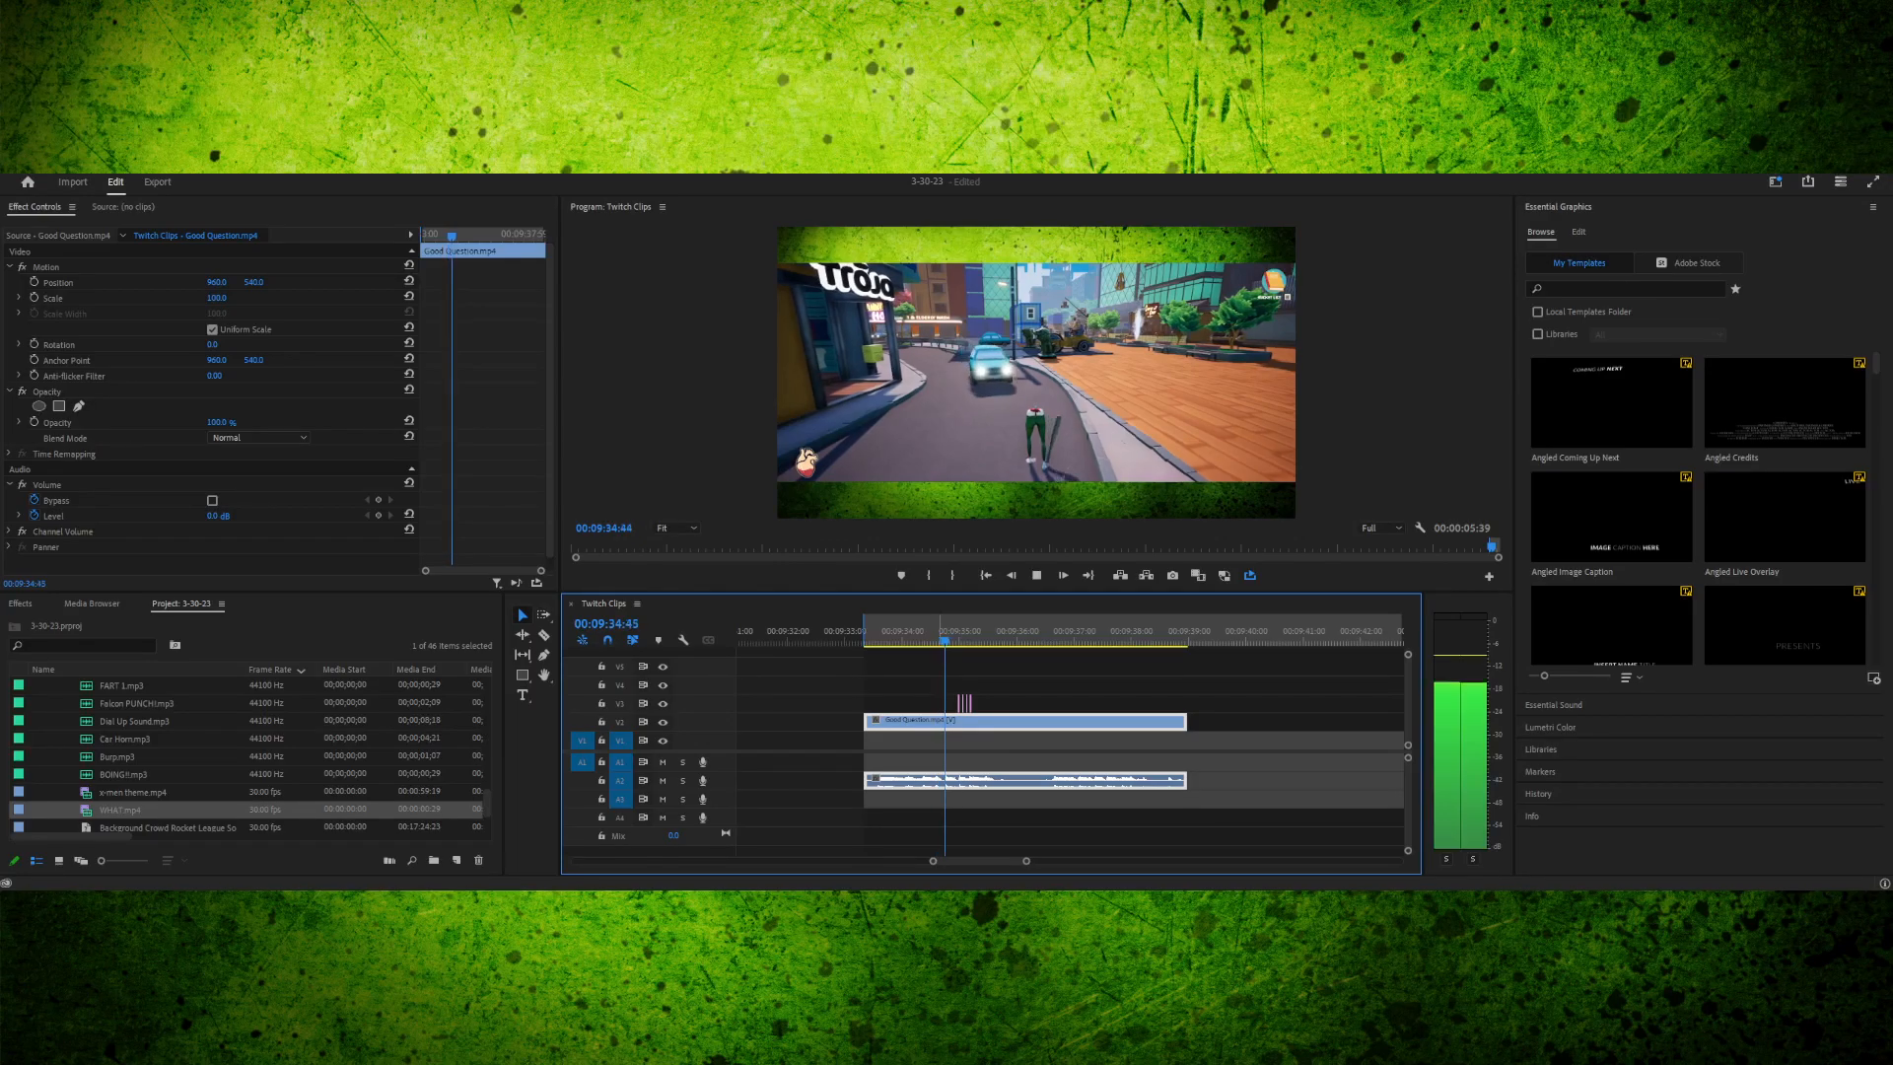
{"action": "key", "text": "space"}
{"action": "left_click", "coordinate": [934, 631]}
{"action": "key", "text": "space"}
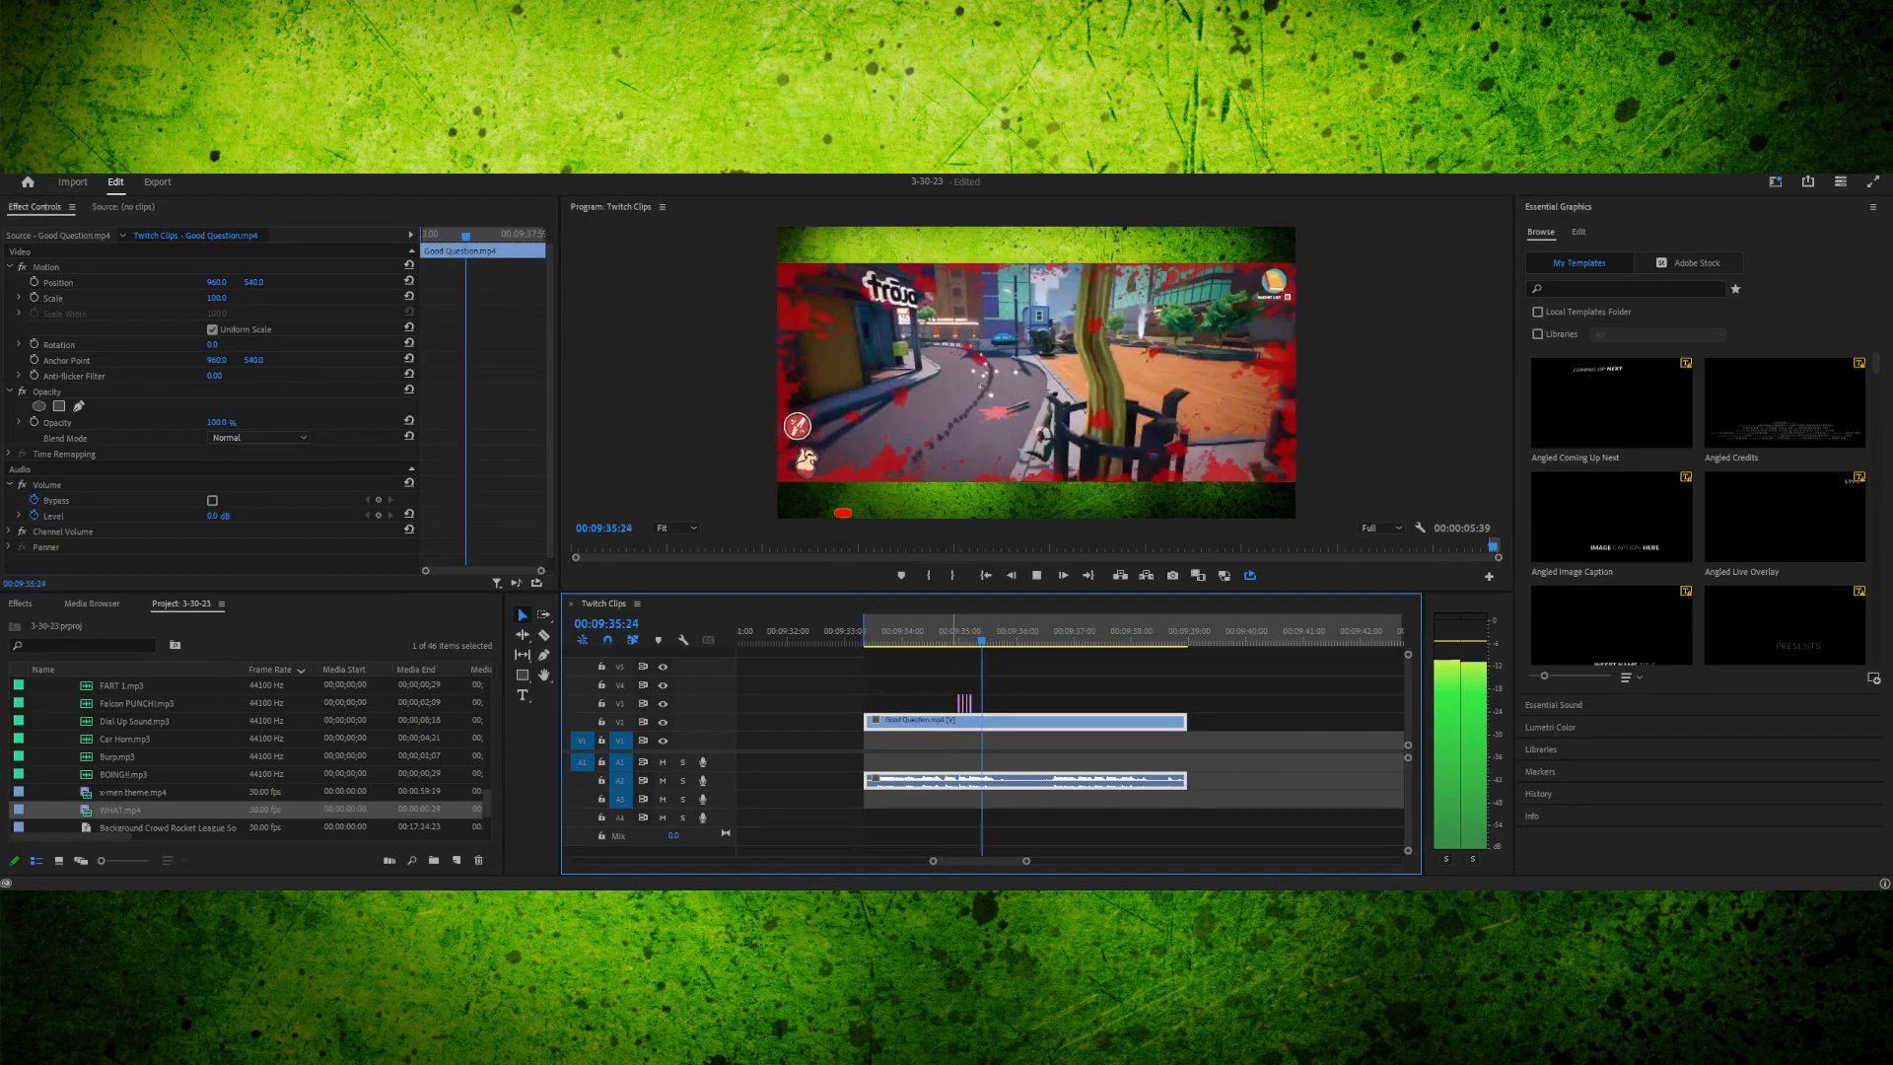
{"action": "key", "text": "space"}
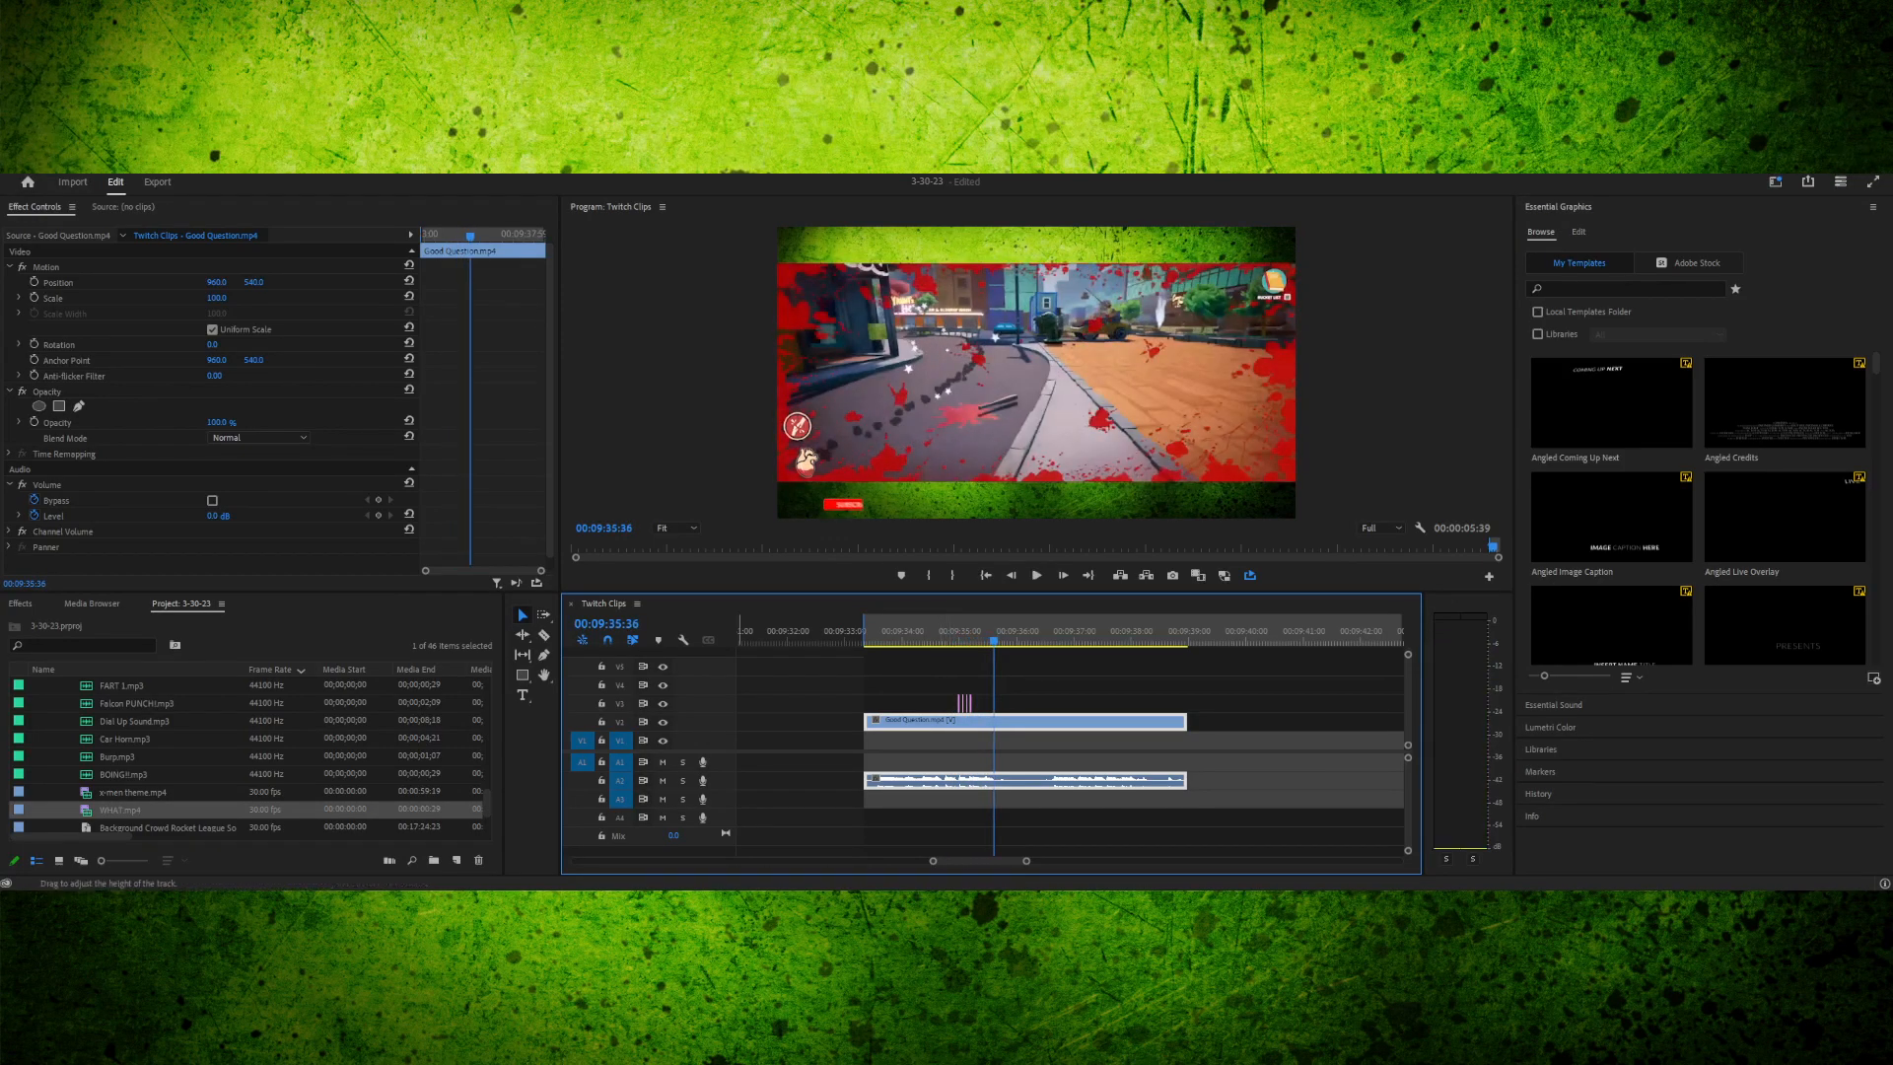
- Collapse the MP3S folder in the project's ASSETS bin
{"action": "scroll", "coordinate": [247, 754], "scroll_direction": "up", "scroll_amount": 5}
{"action": "scroll", "coordinate": [246, 754], "scroll_direction": "up", "scroll_amount": 6}
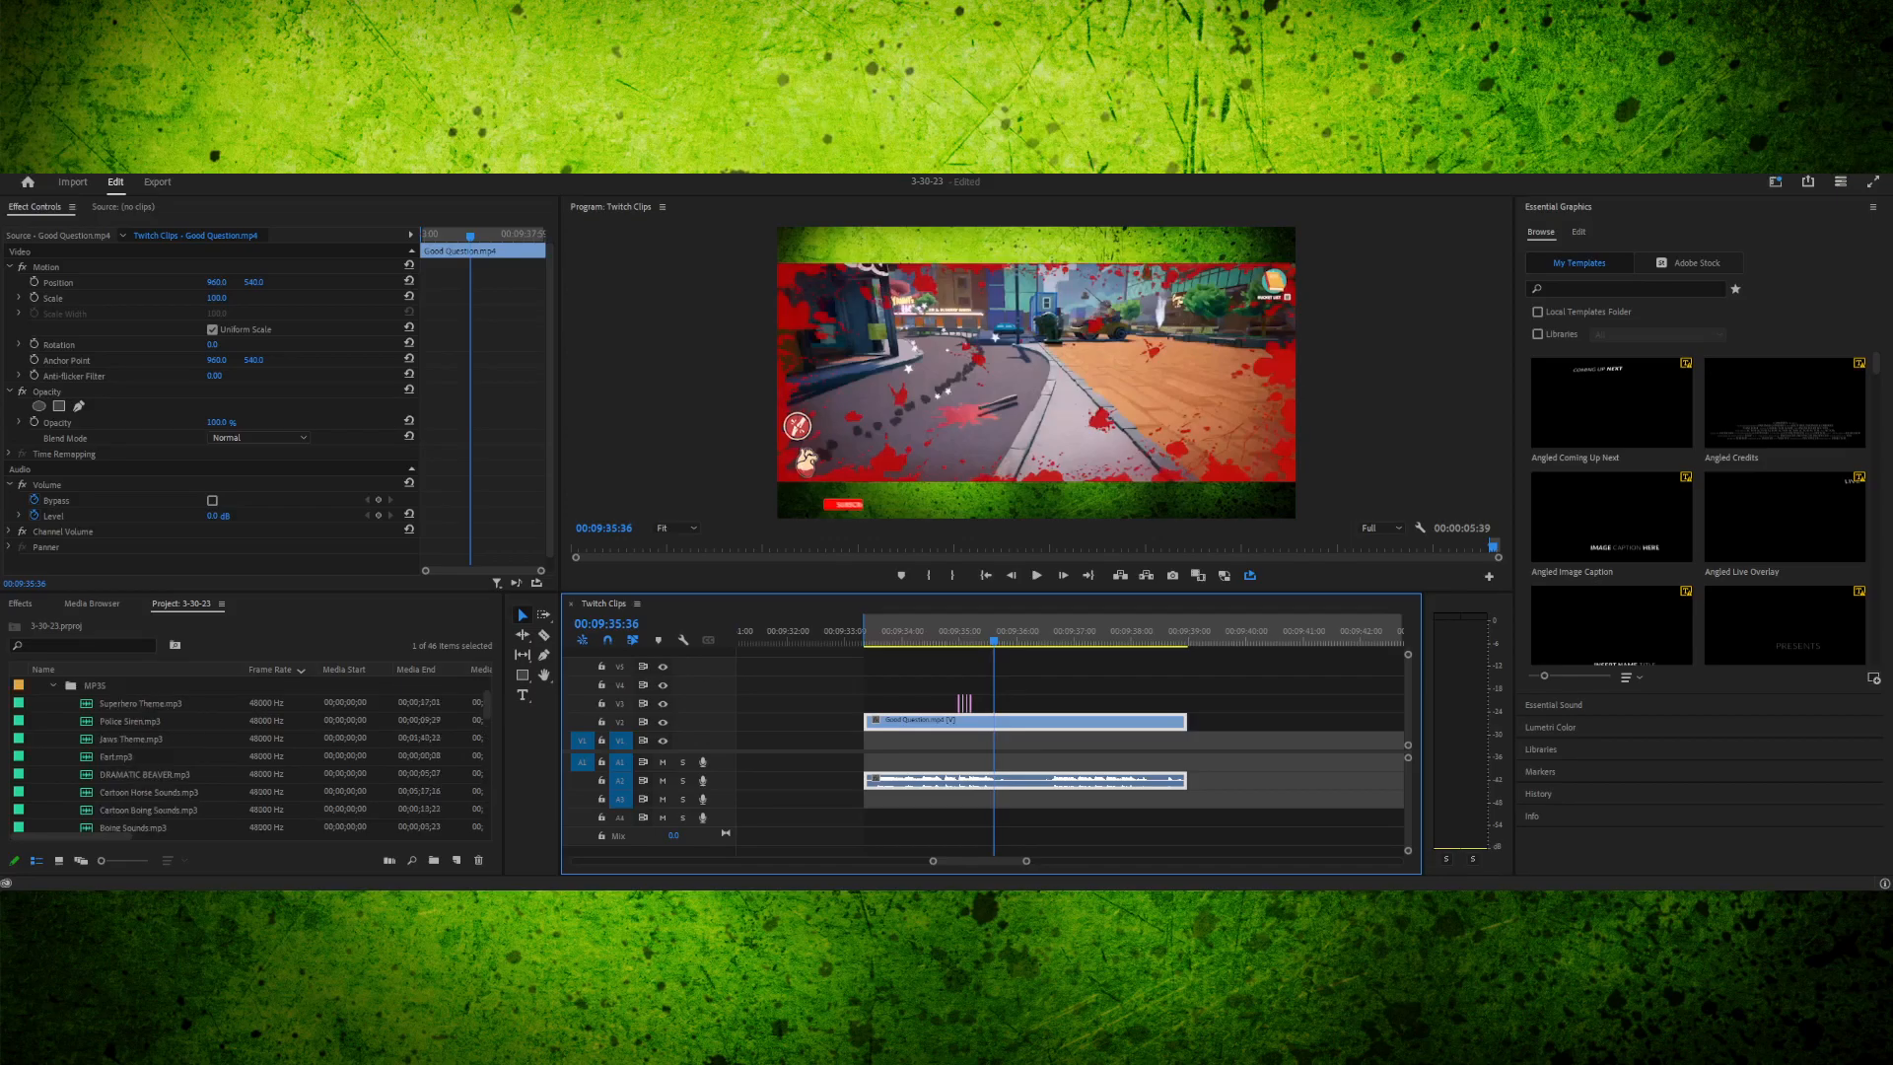
{"action": "left_click", "coordinate": [53, 756]}
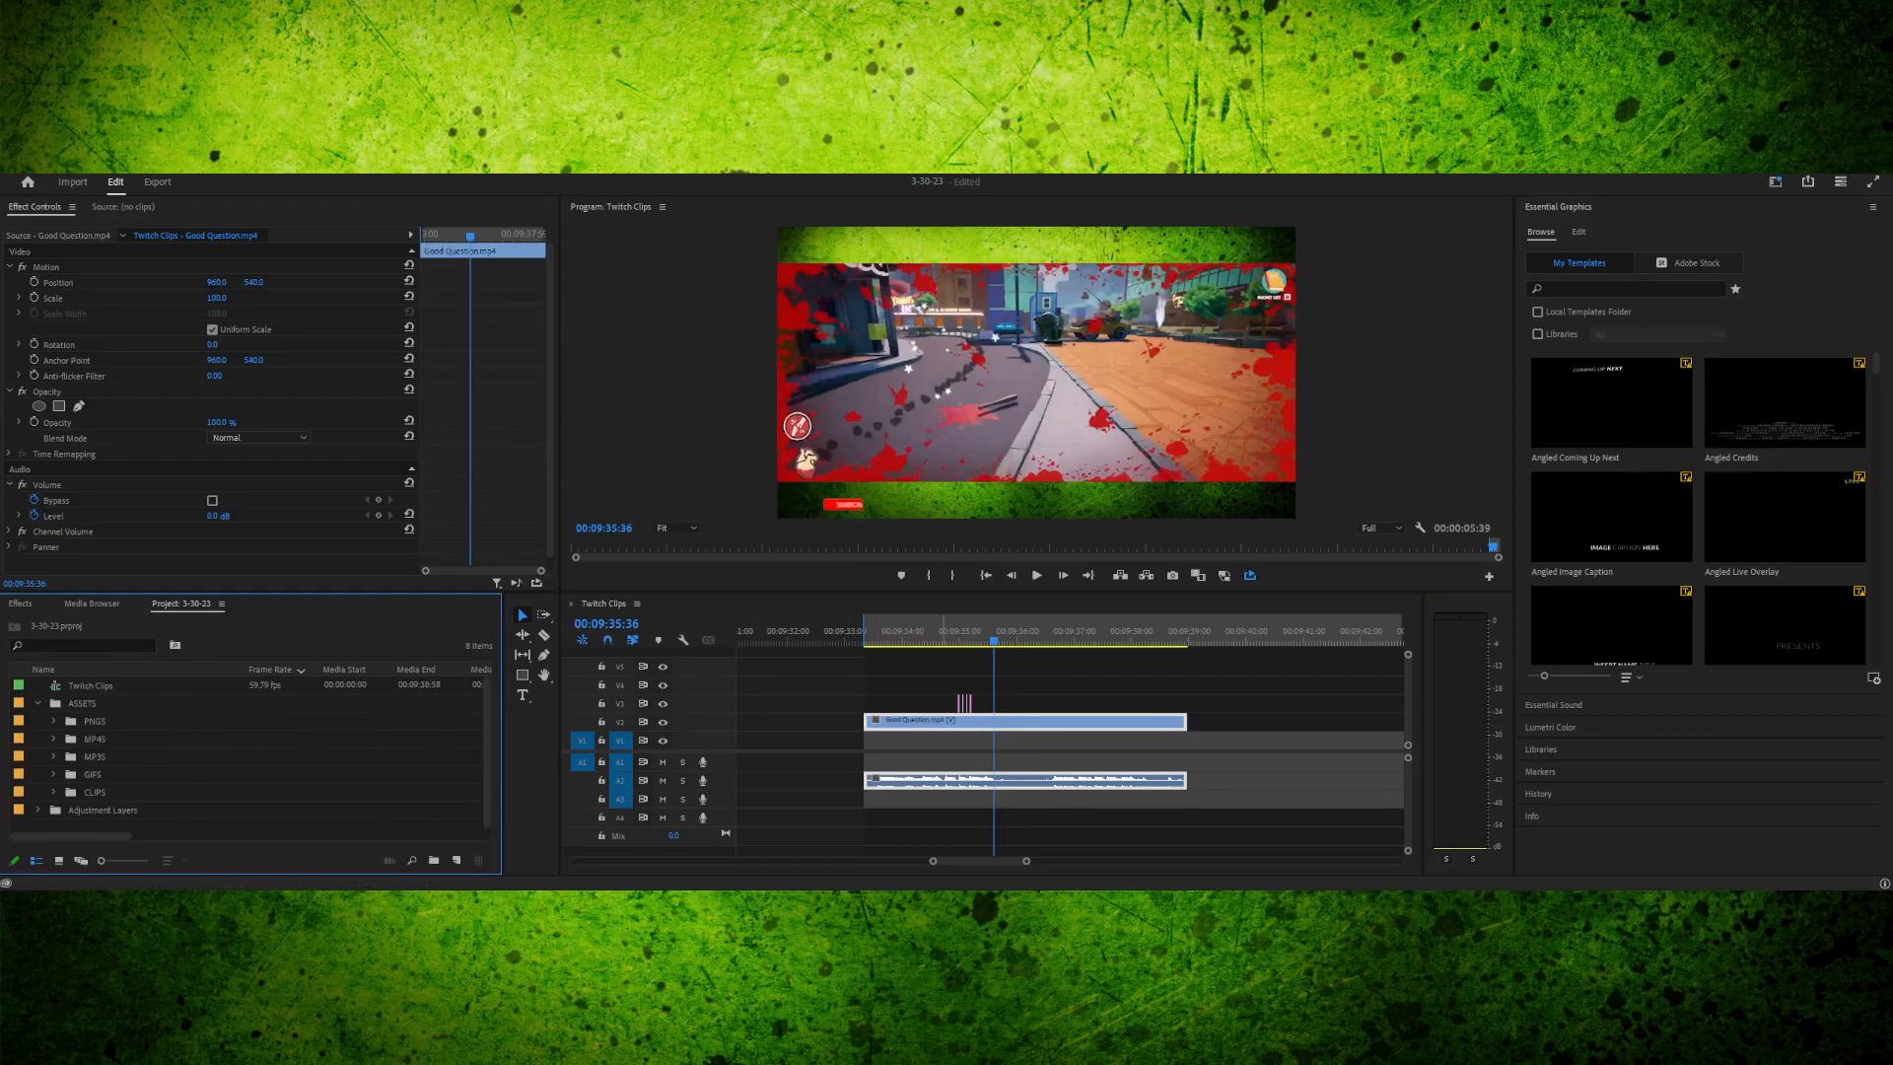
- Save the project and render the preview of the trimmed Good Question clip
{"action": "key", "text": "ctrl+s"}
{"action": "key", "text": "ctrl+i"}
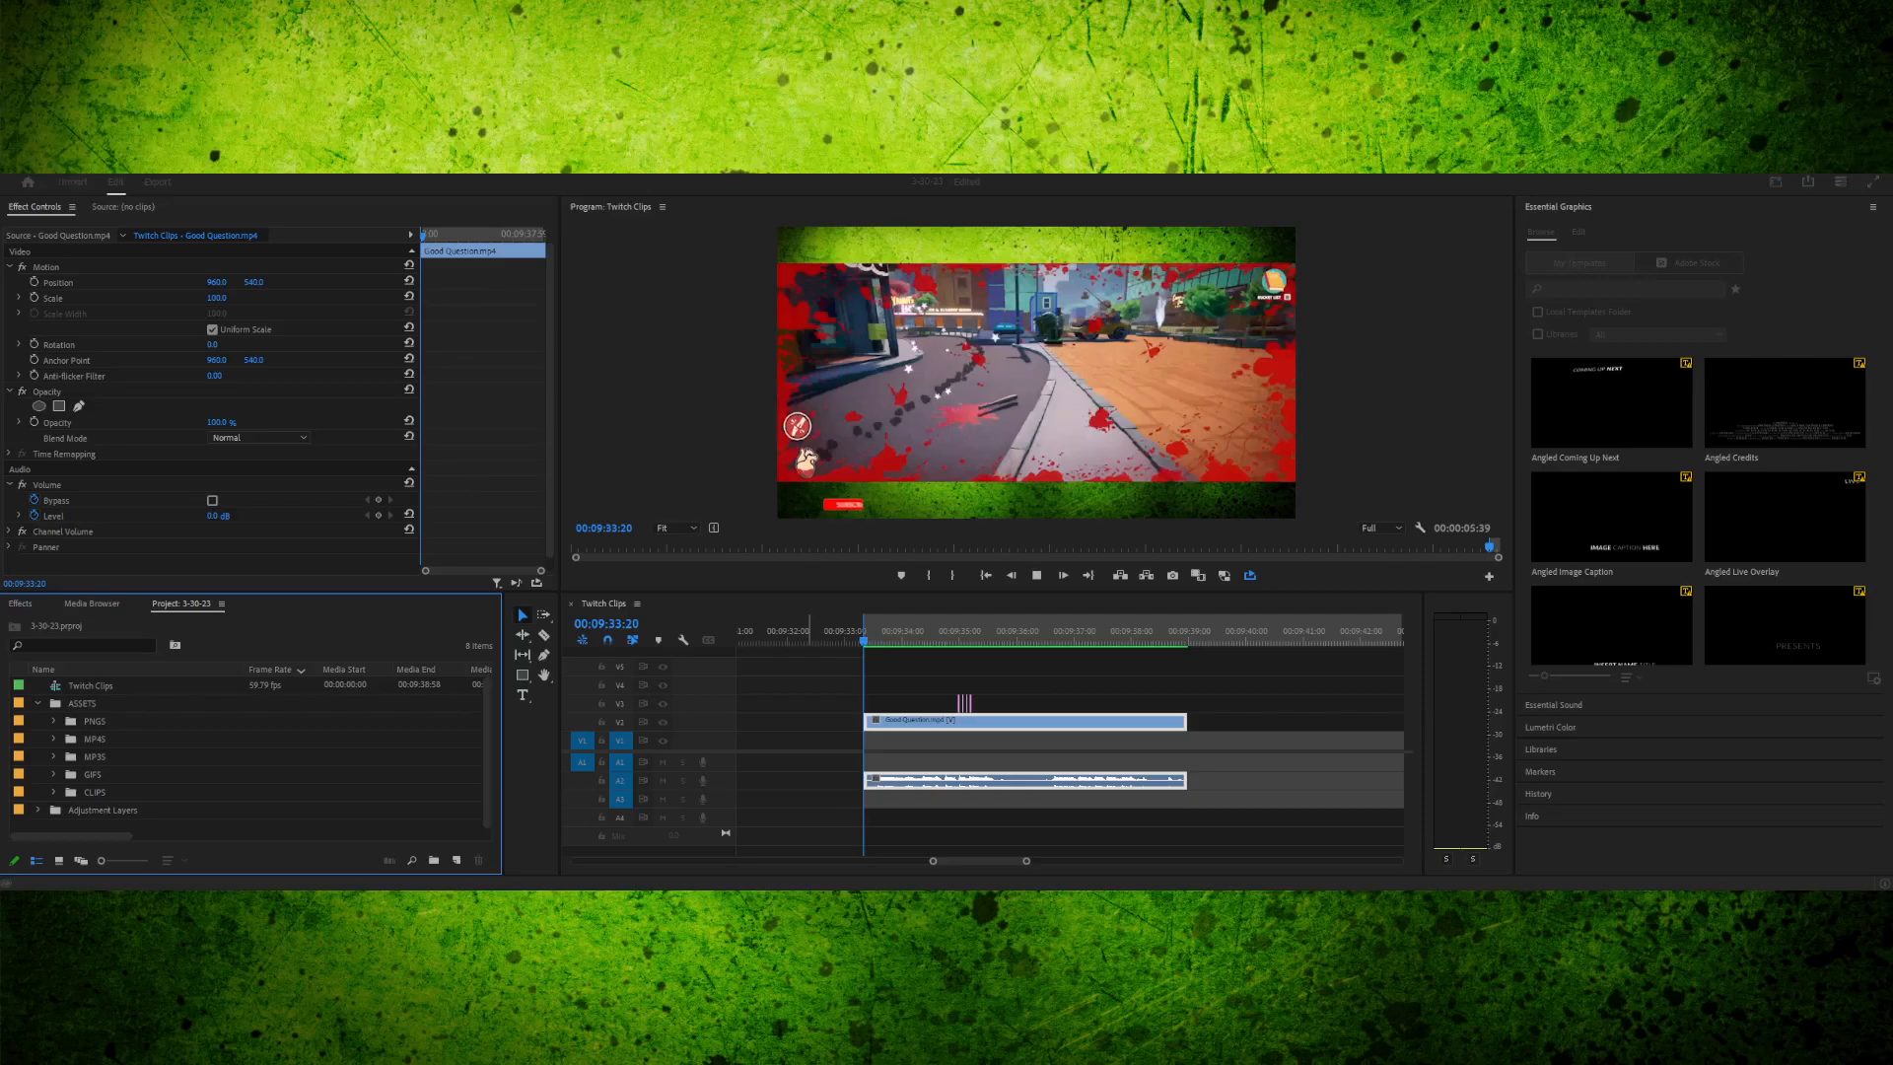
{"action": "key", "text": "space"}
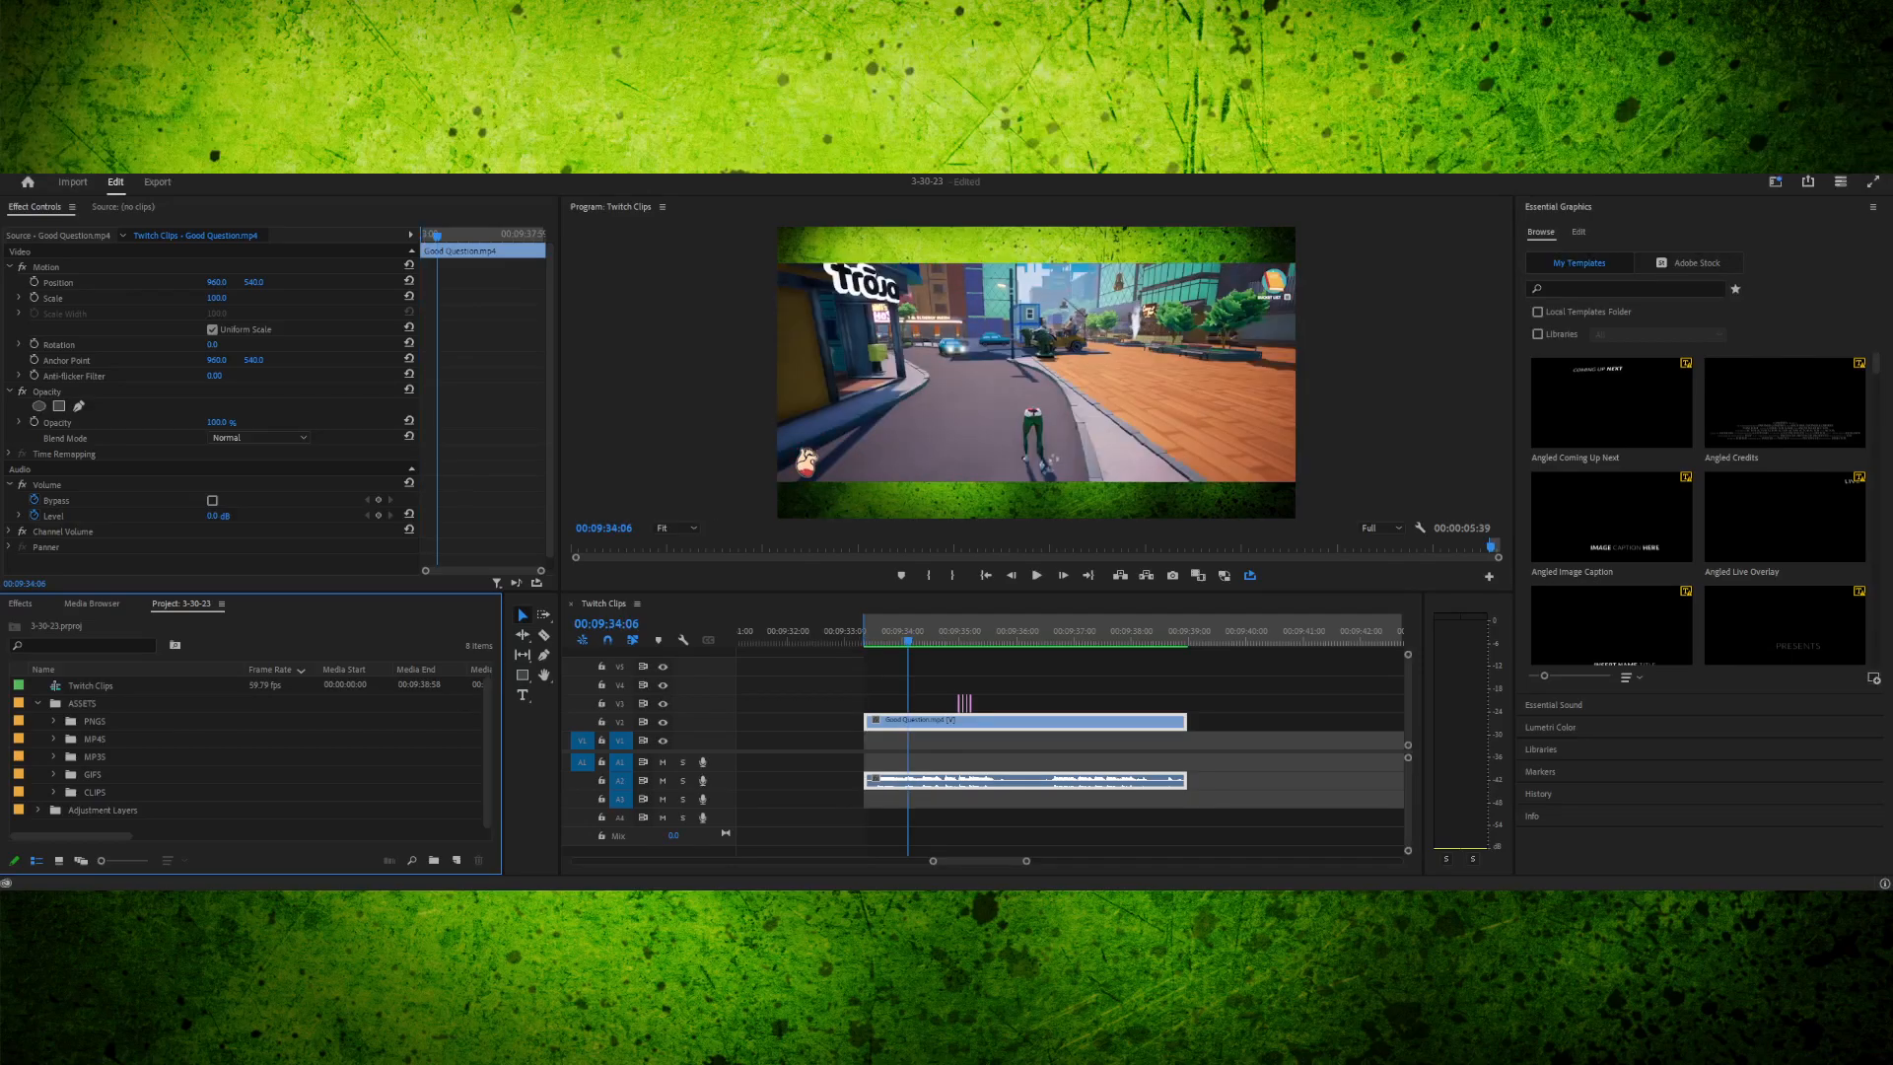
{"action": "key", "text": "ctrl+s"}
{"action": "key", "text": "ctrl+m"}
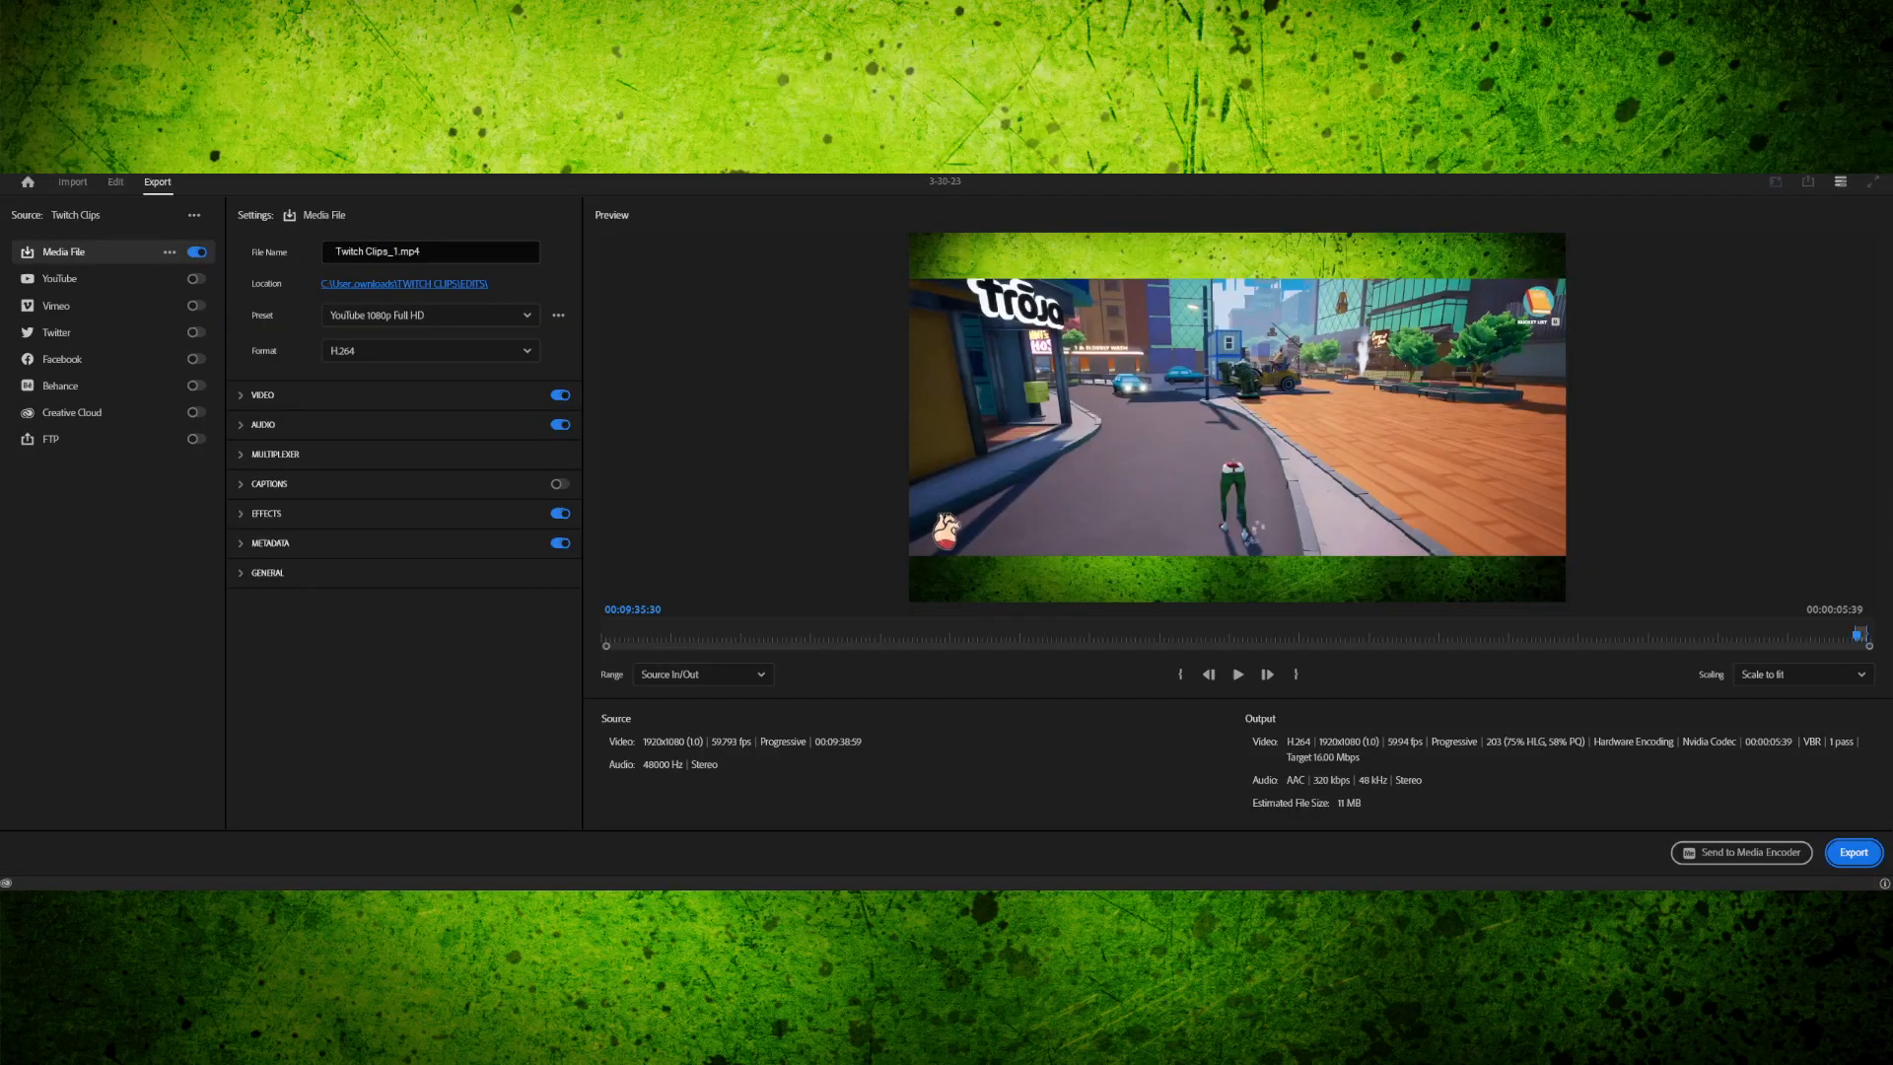
{"action": "key", "text": "Escape"}
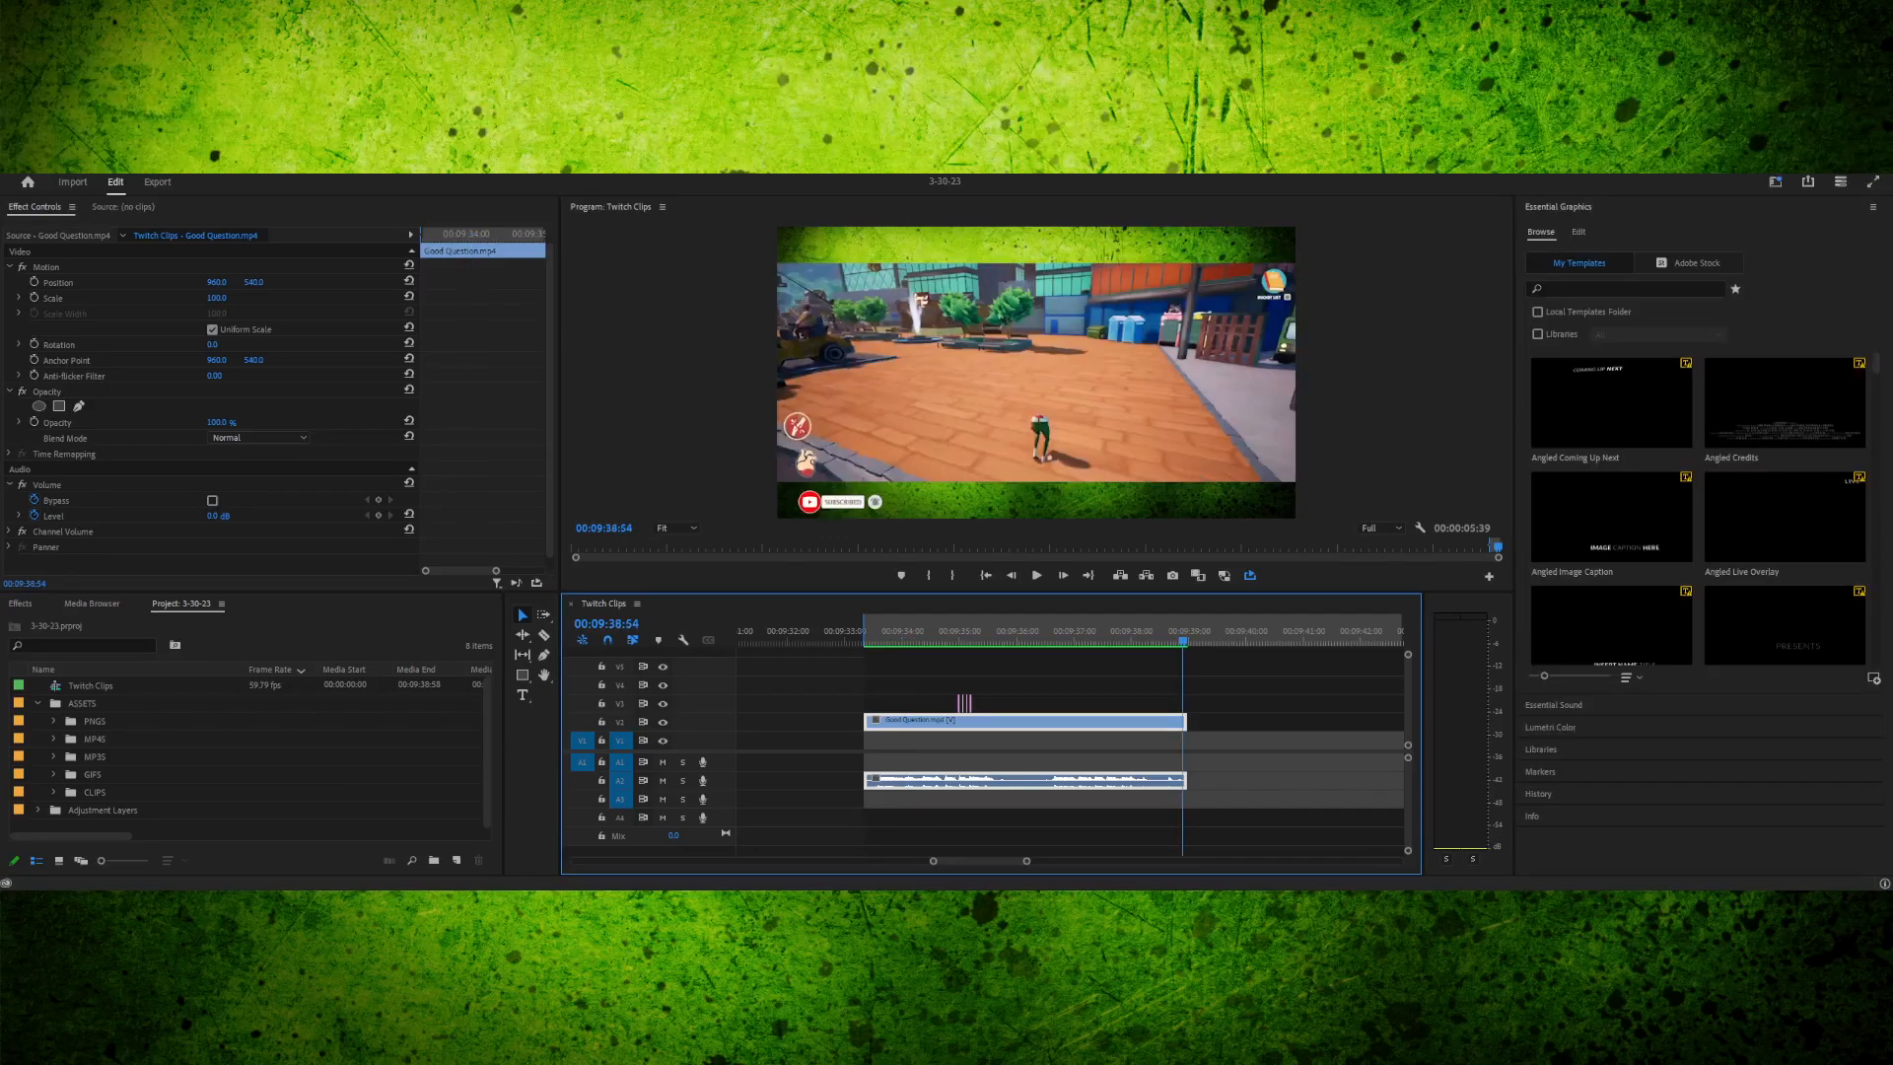
- Set the out point at 00:09:38:58 at the end of the clip and save the project
{"action": "key", "text": "space"}
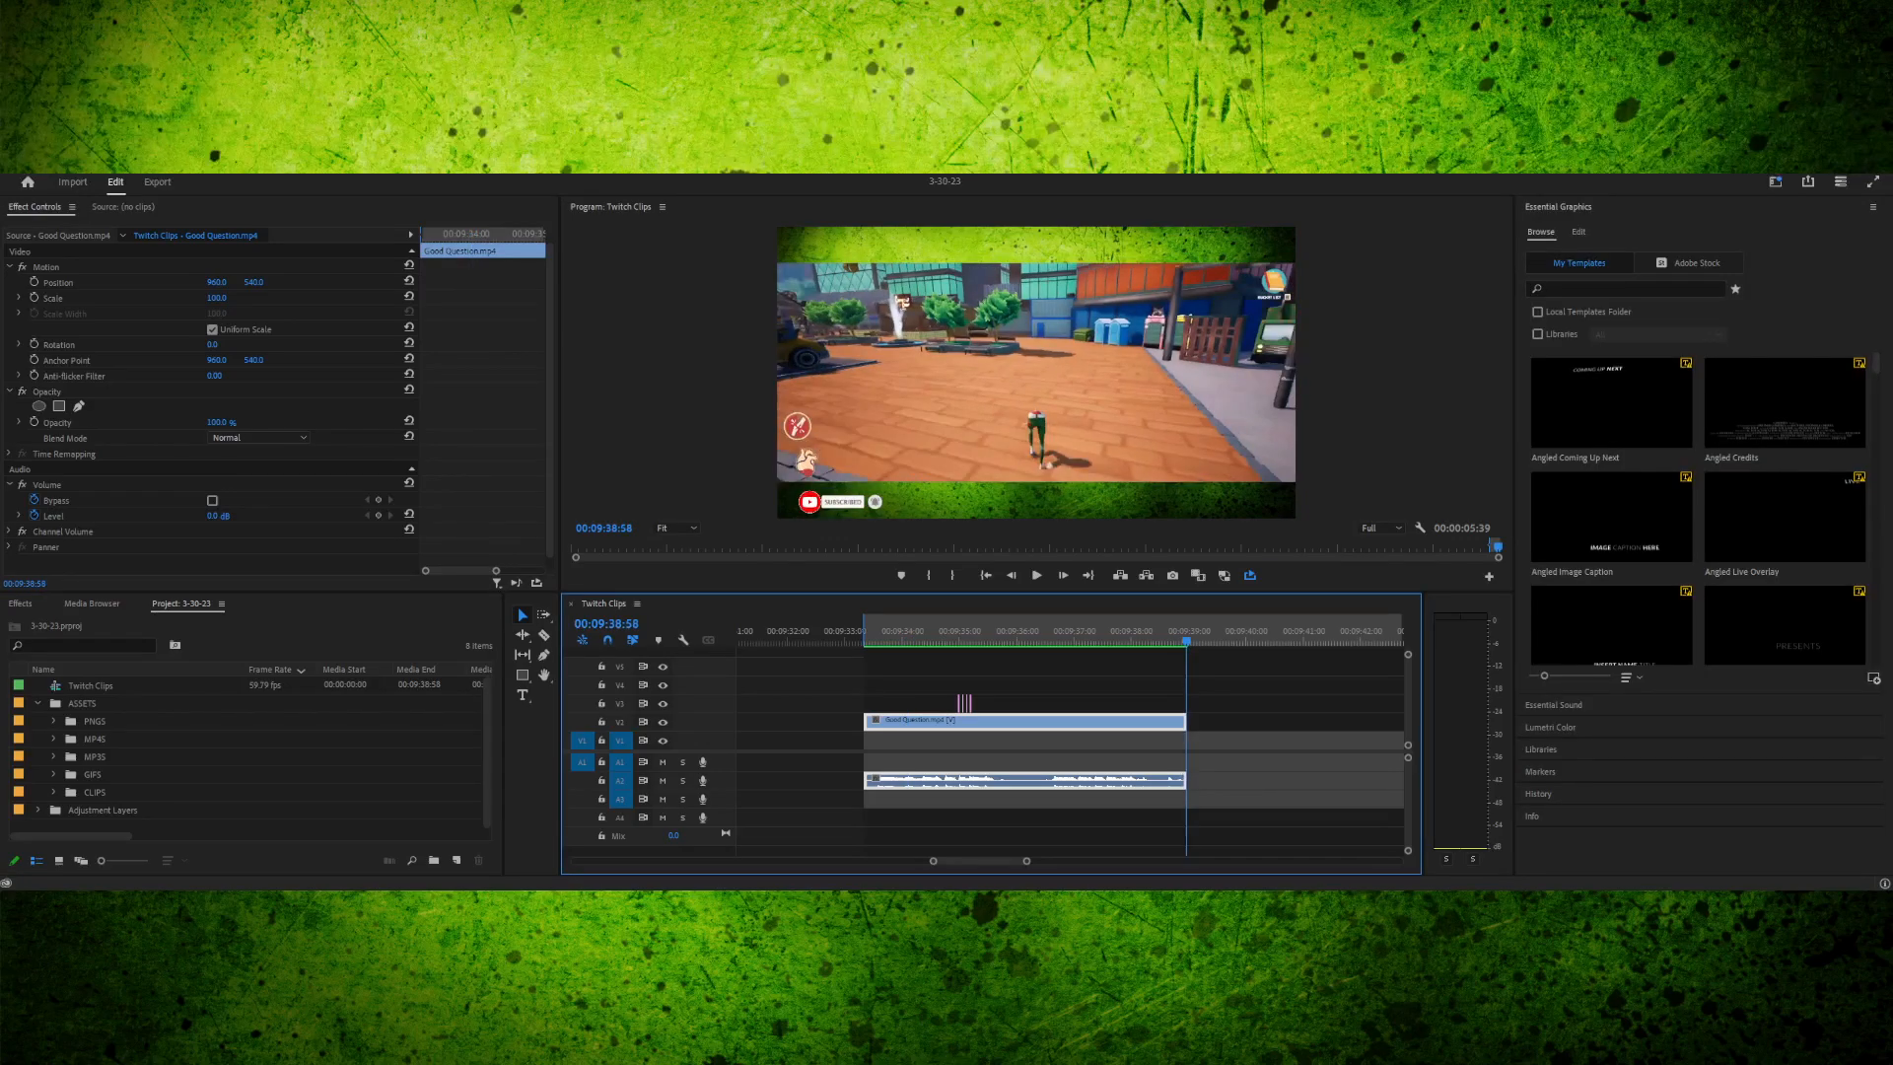
{"action": "key", "text": "o"}
{"action": "key", "text": "ctrl+s"}
- Open the export settings for the marked range and name the output file Bat N Run
{"action": "key", "text": "ctrl+m"}
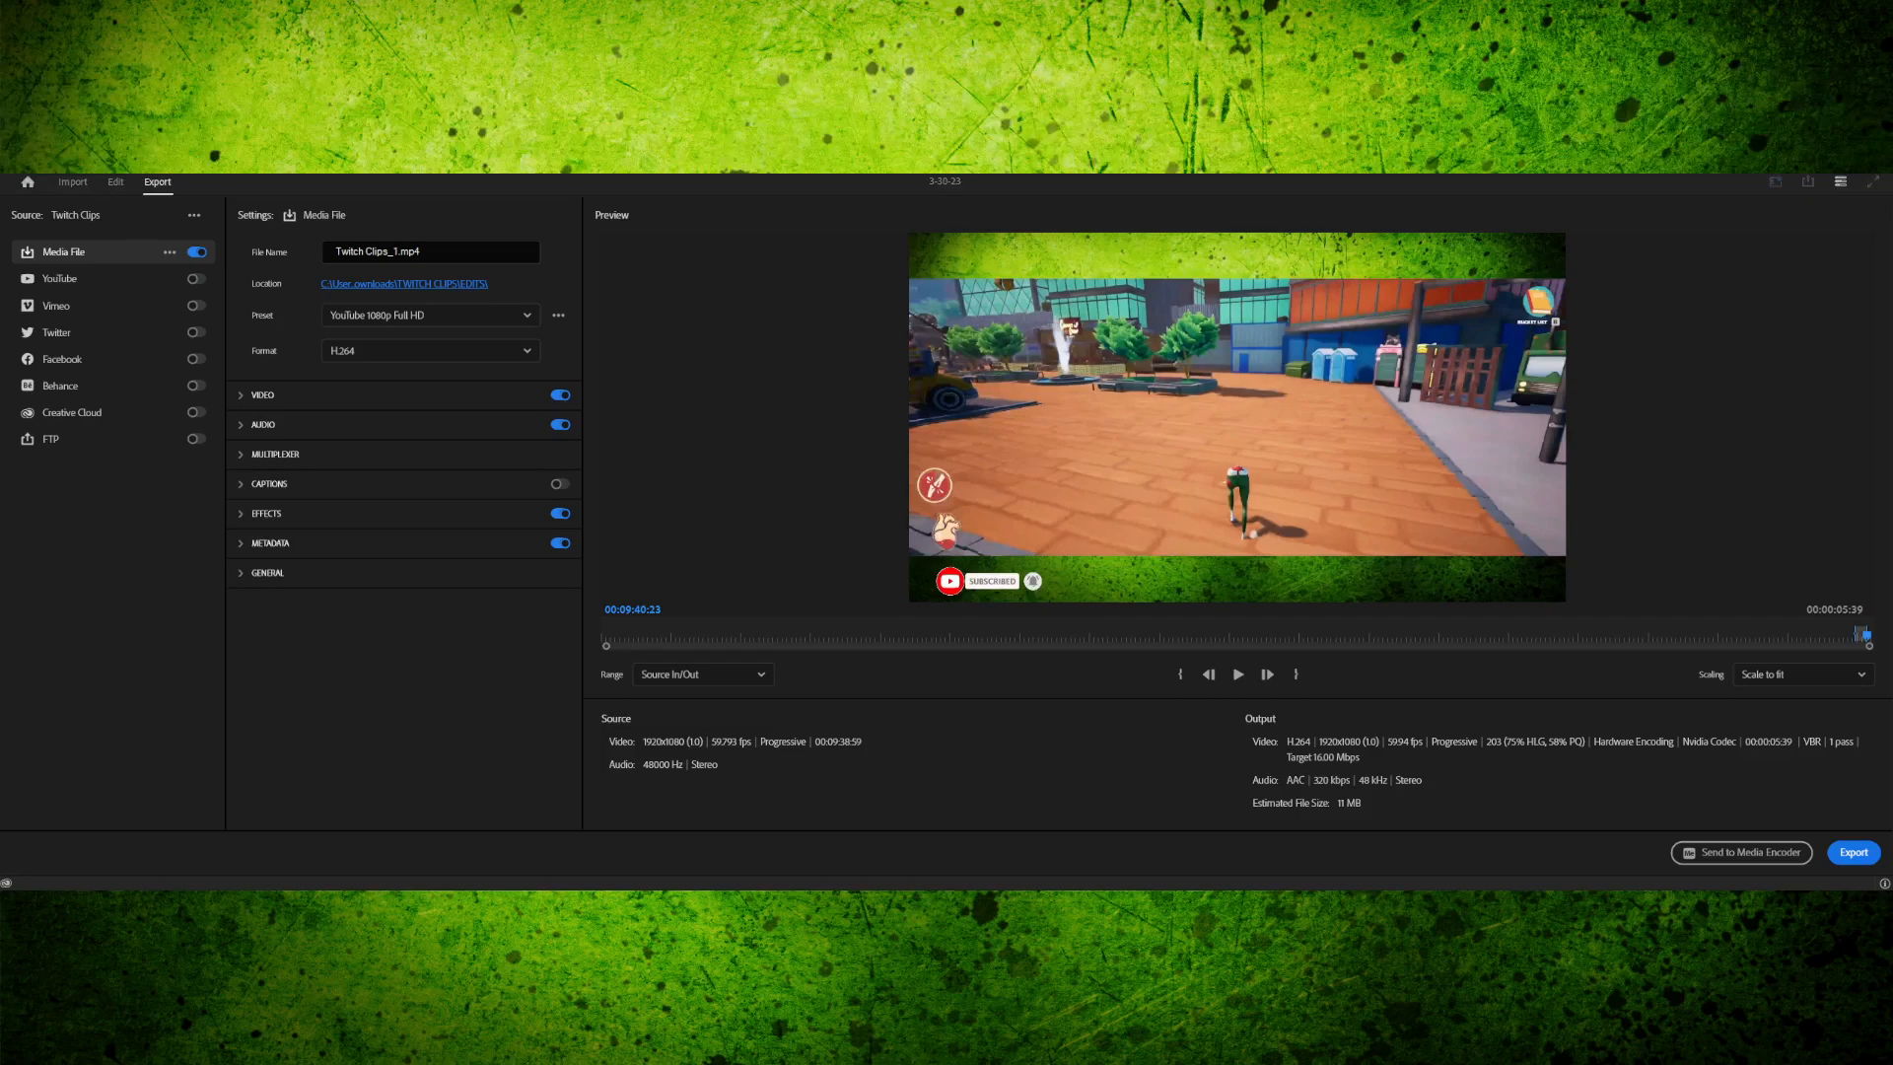
{"action": "left_click", "coordinate": [1853, 852]}
{"action": "left_click_drag", "start_coordinate": [399, 251], "coordinate": [334, 251]}
{"action": "key", "text": "BackSpace"}
{"action": "type", "text": "Bat N Run"}
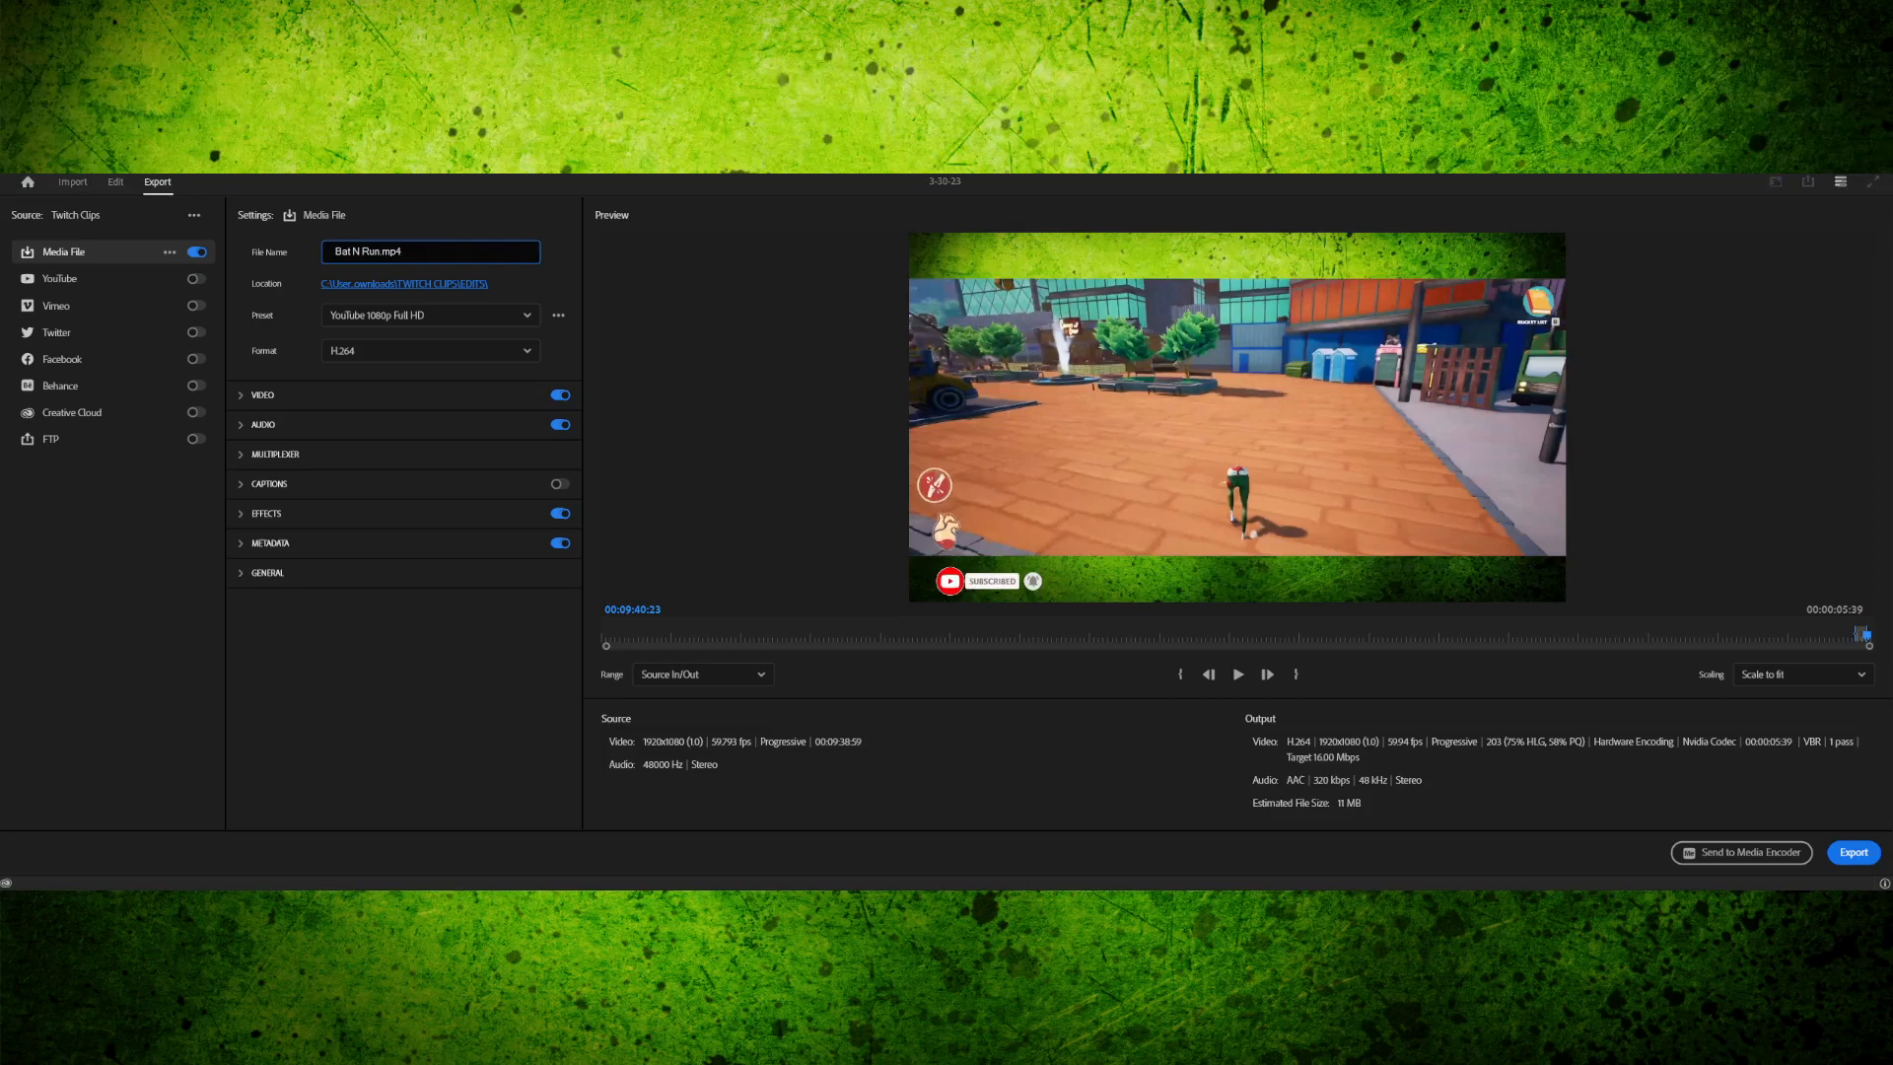
- Replace the spaces in the export file name with hyphens so that it reads Bat-N-Run
{"action": "key", "text": "Left"}
{"action": "key", "text": "Left"}
{"action": "key", "text": "Left"}
{"action": "key", "text": "BackSpace"}
{"action": "type", "text": "-"}
{"action": "key", "text": "Left"}
{"action": "key", "text": "Left"}
{"action": "key", "text": "BackSpace"}
{"action": "type", "text": "-"}
- Play the export preview briefly and export the clip as Bat-N-Run.mp4
{"action": "left_click", "coordinate": [1238, 675]}
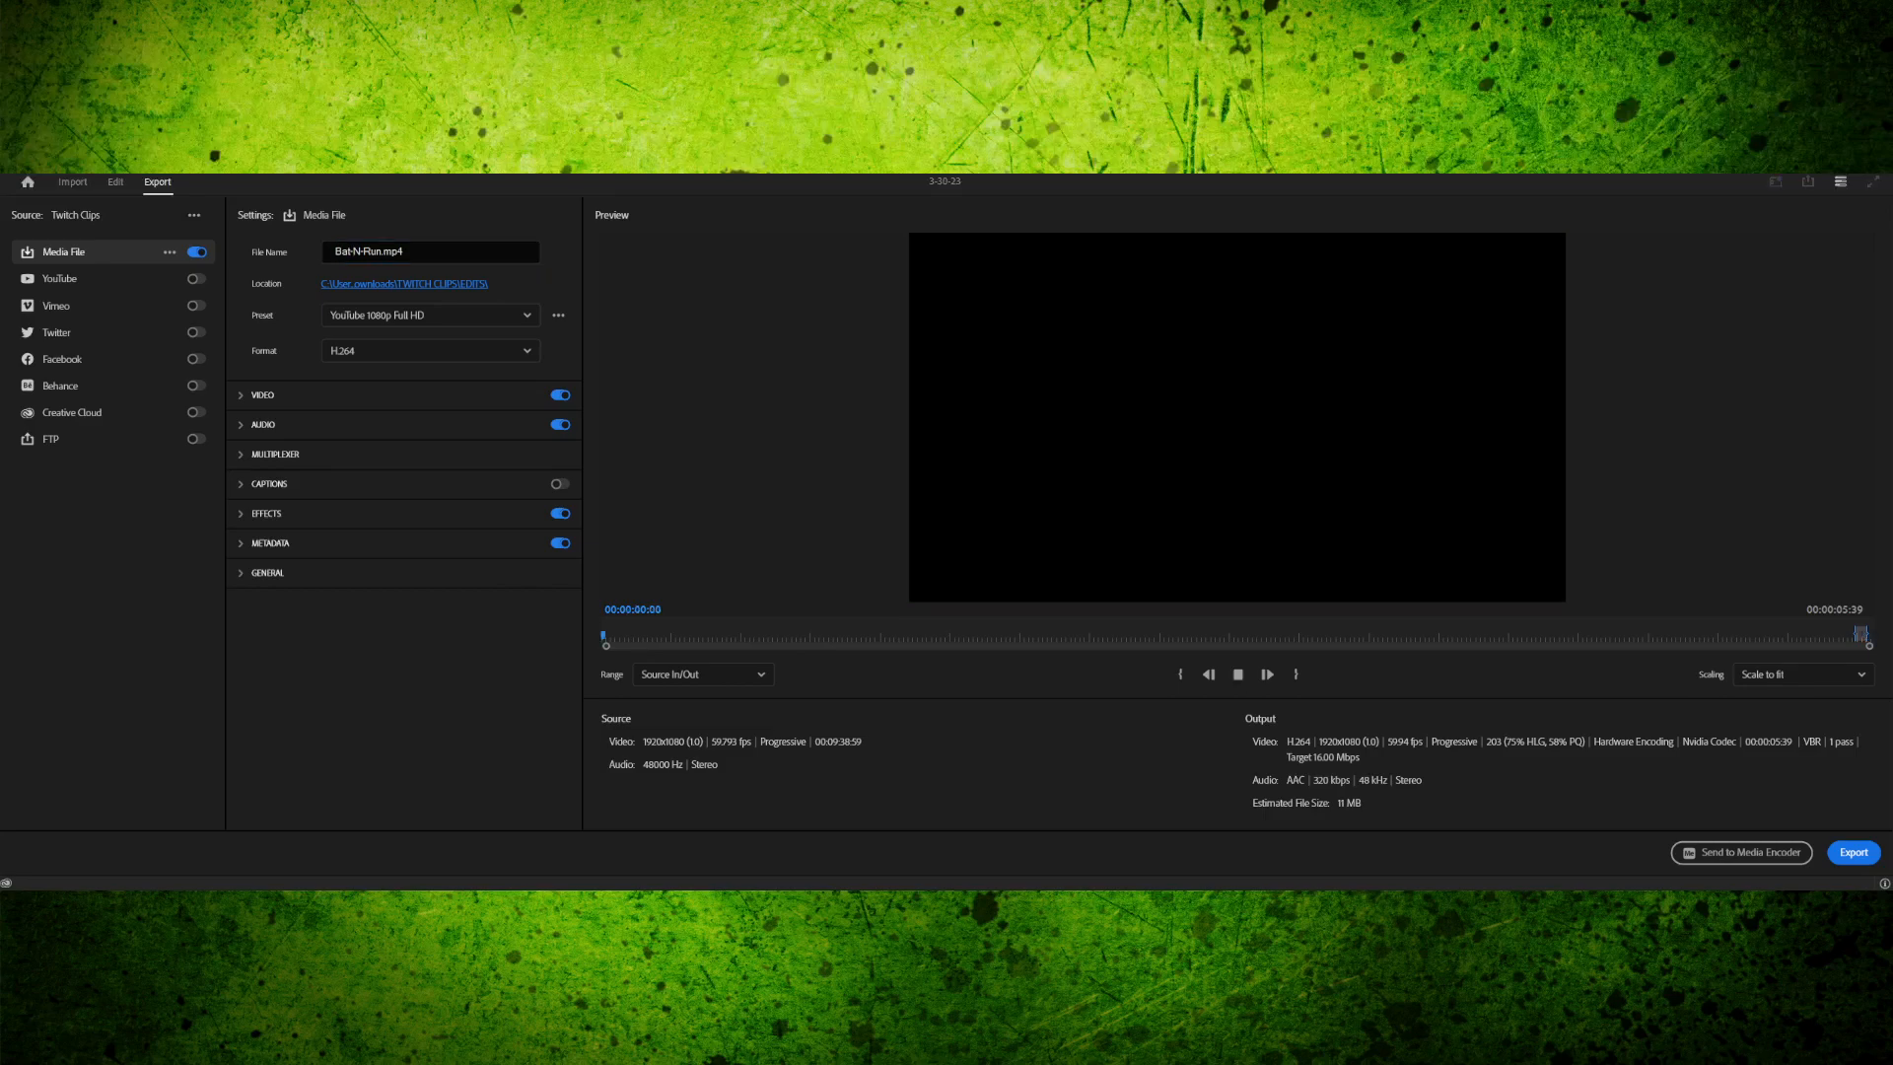
{"action": "left_click", "coordinate": [1238, 674]}
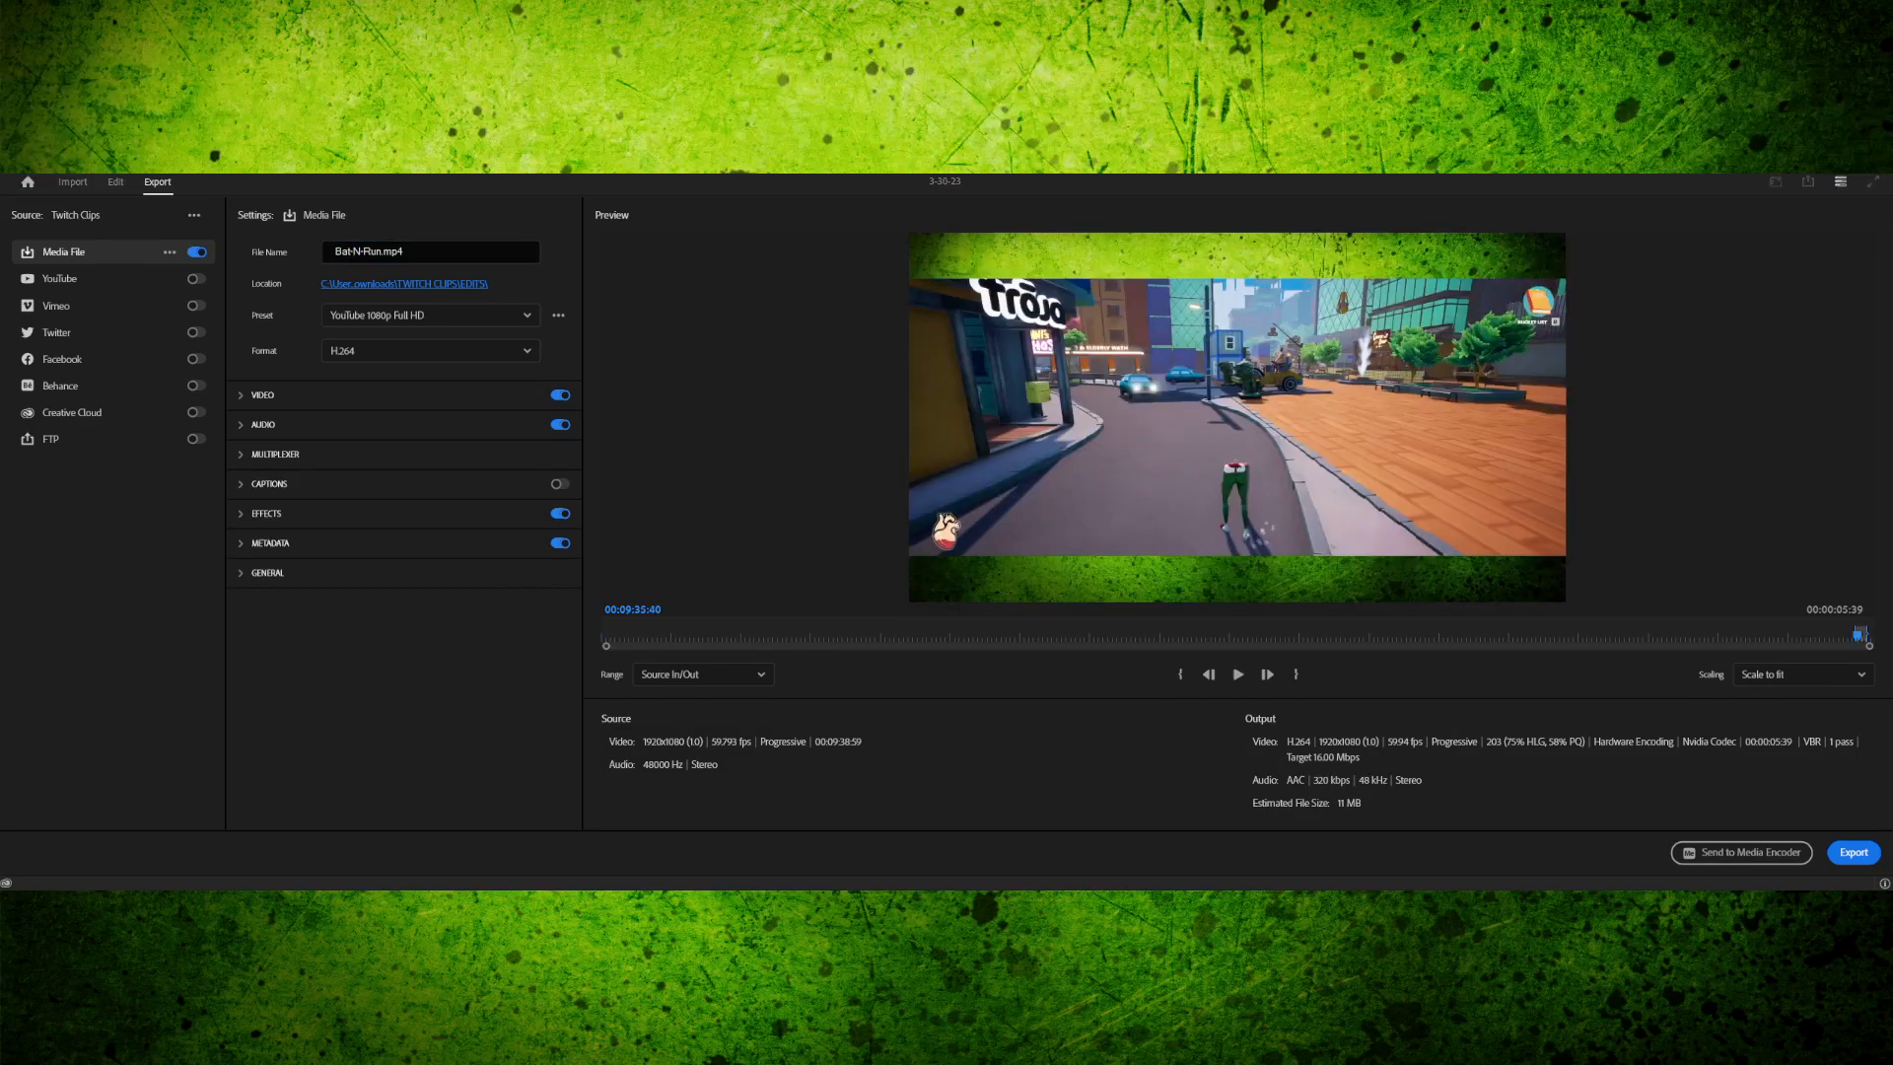
{"action": "key", "text": "space"}
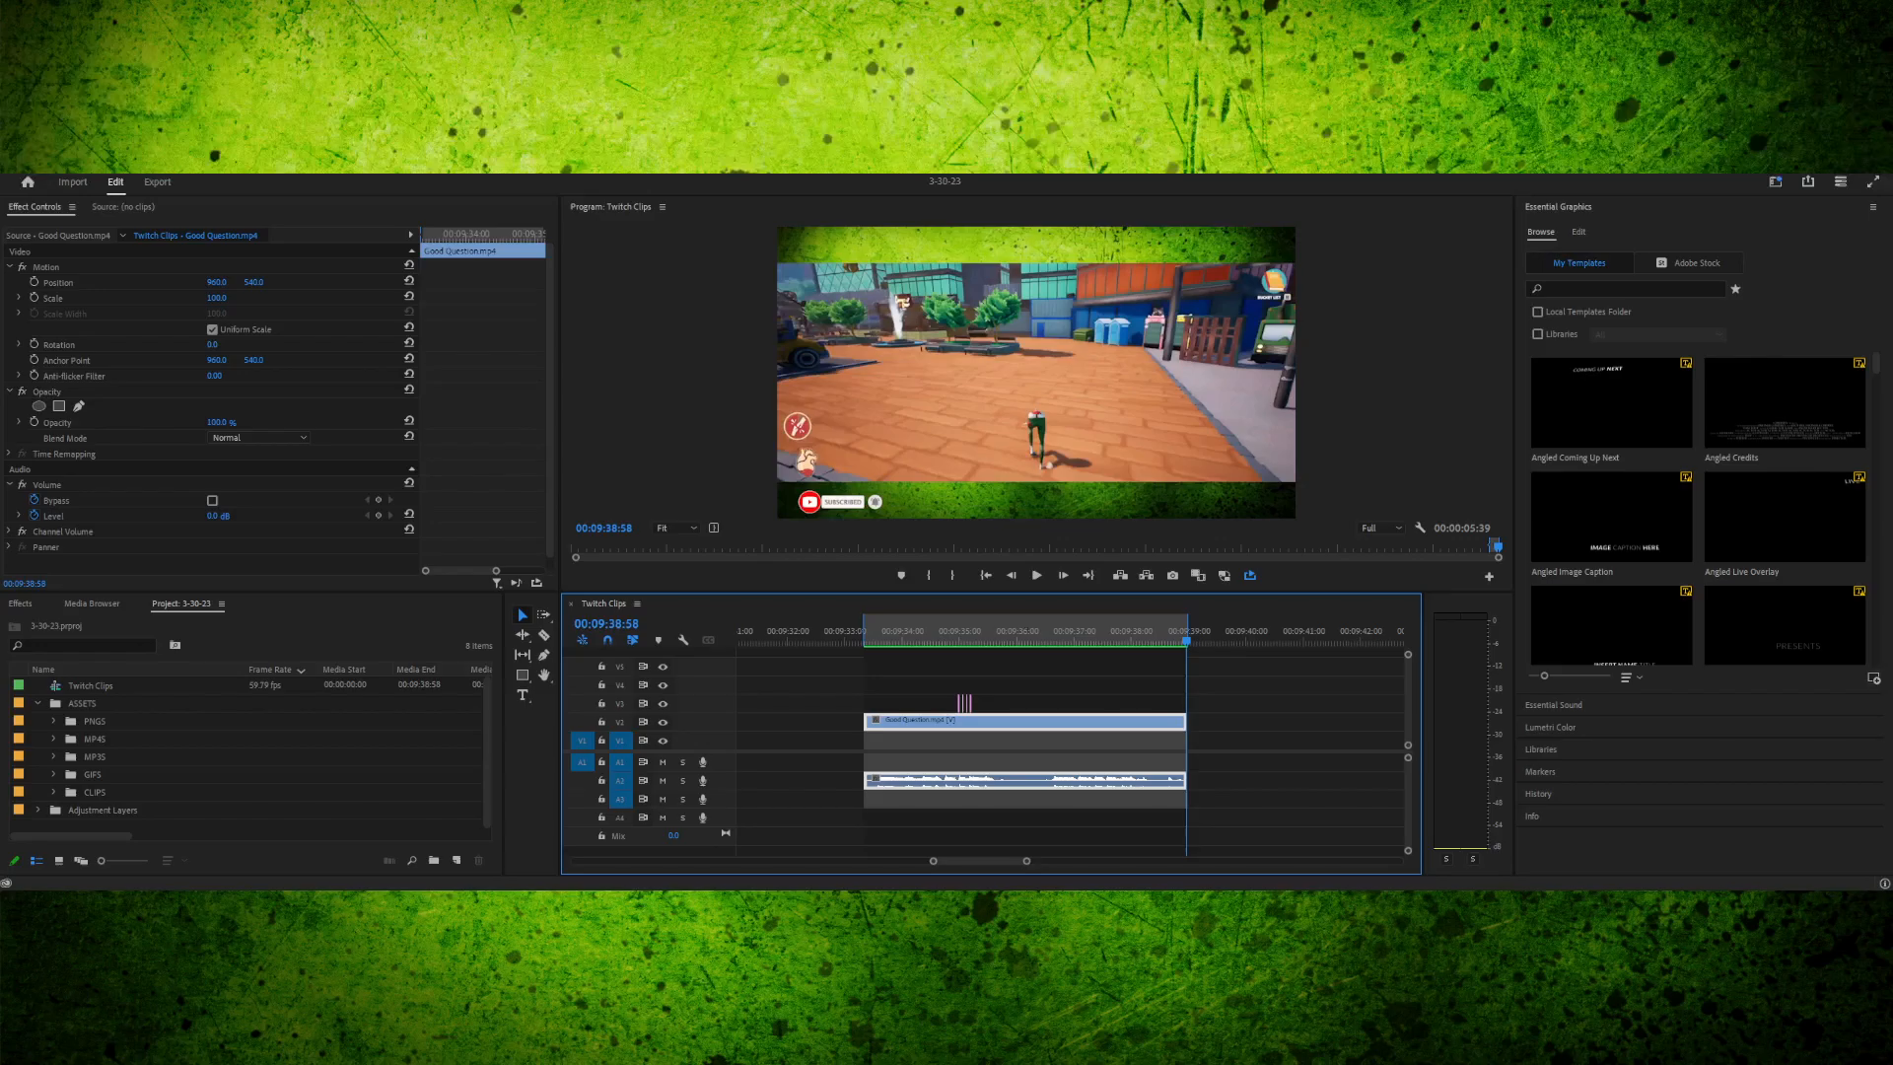
{"action": "key", "text": "ctrl+m"}
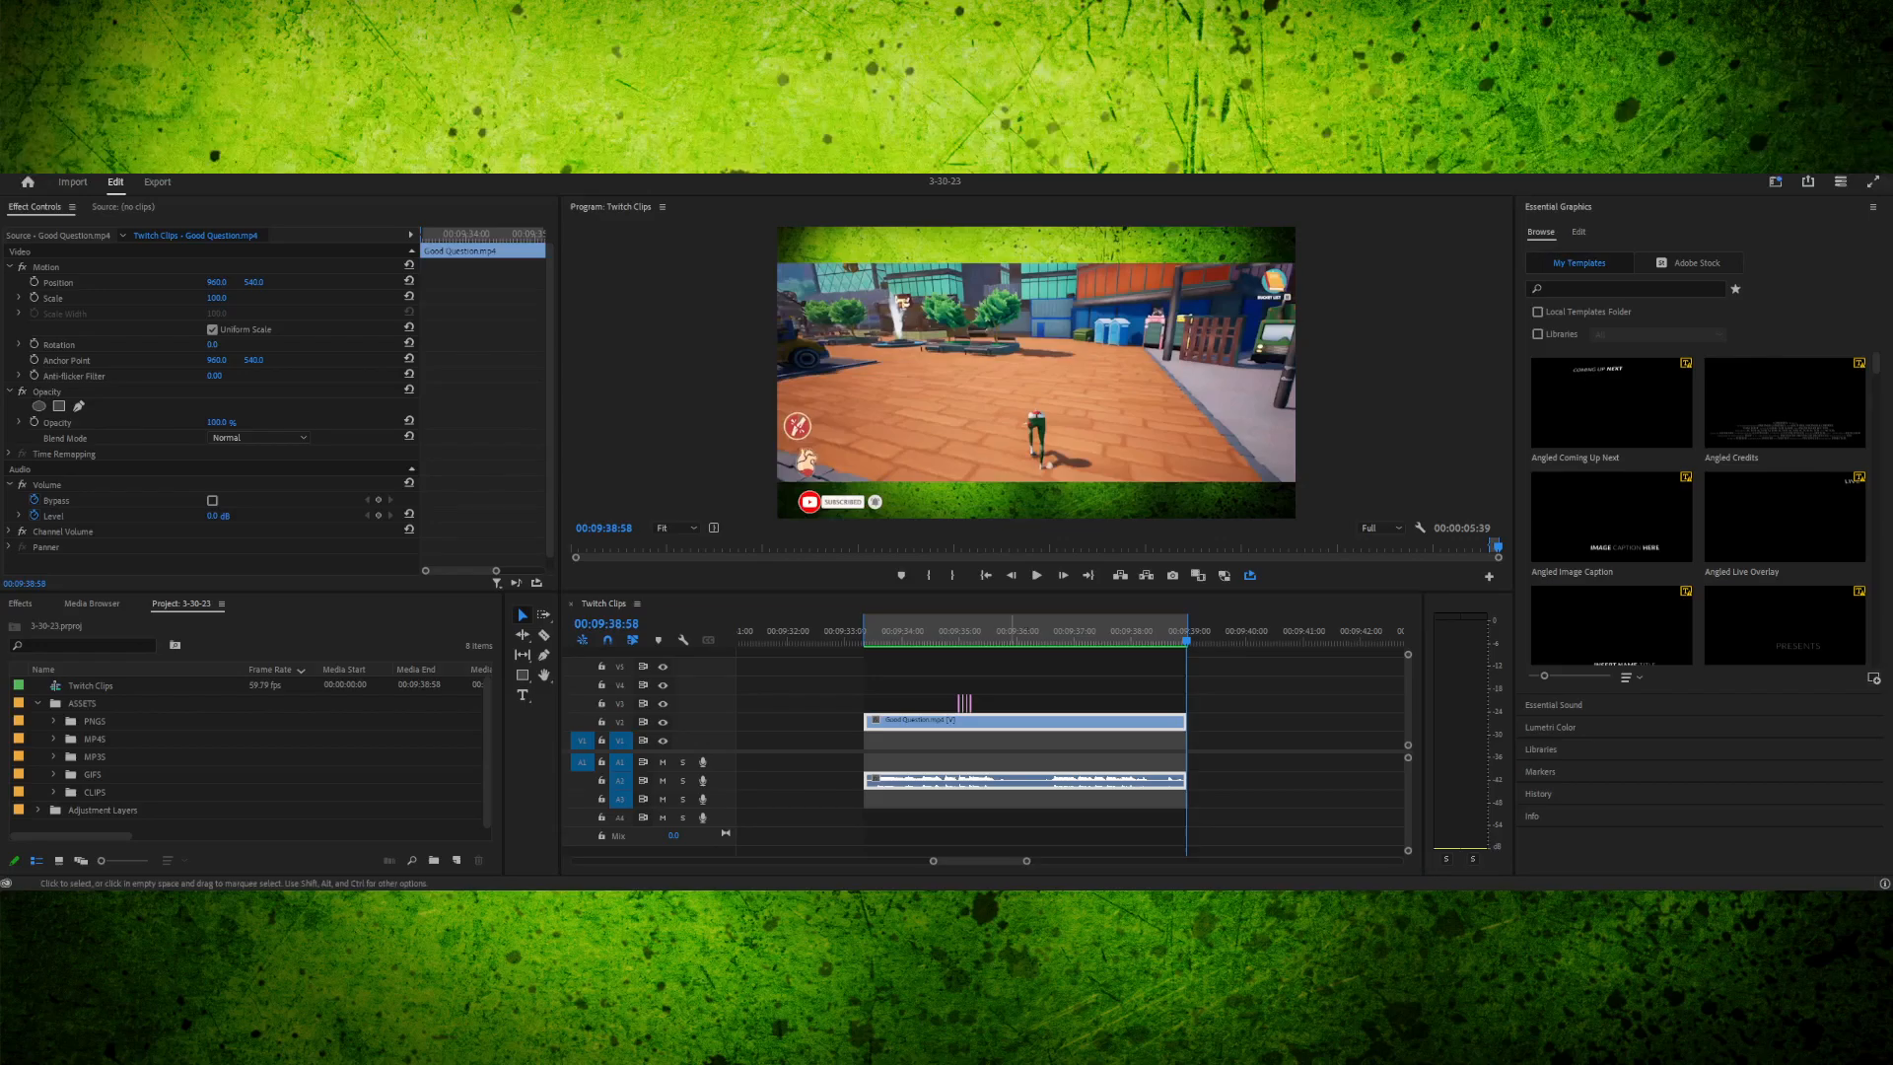
- Clear the sequence's out point and close the empty gap before the exported Good Question clip
{"action": "left_click", "coordinate": [979, 632]}
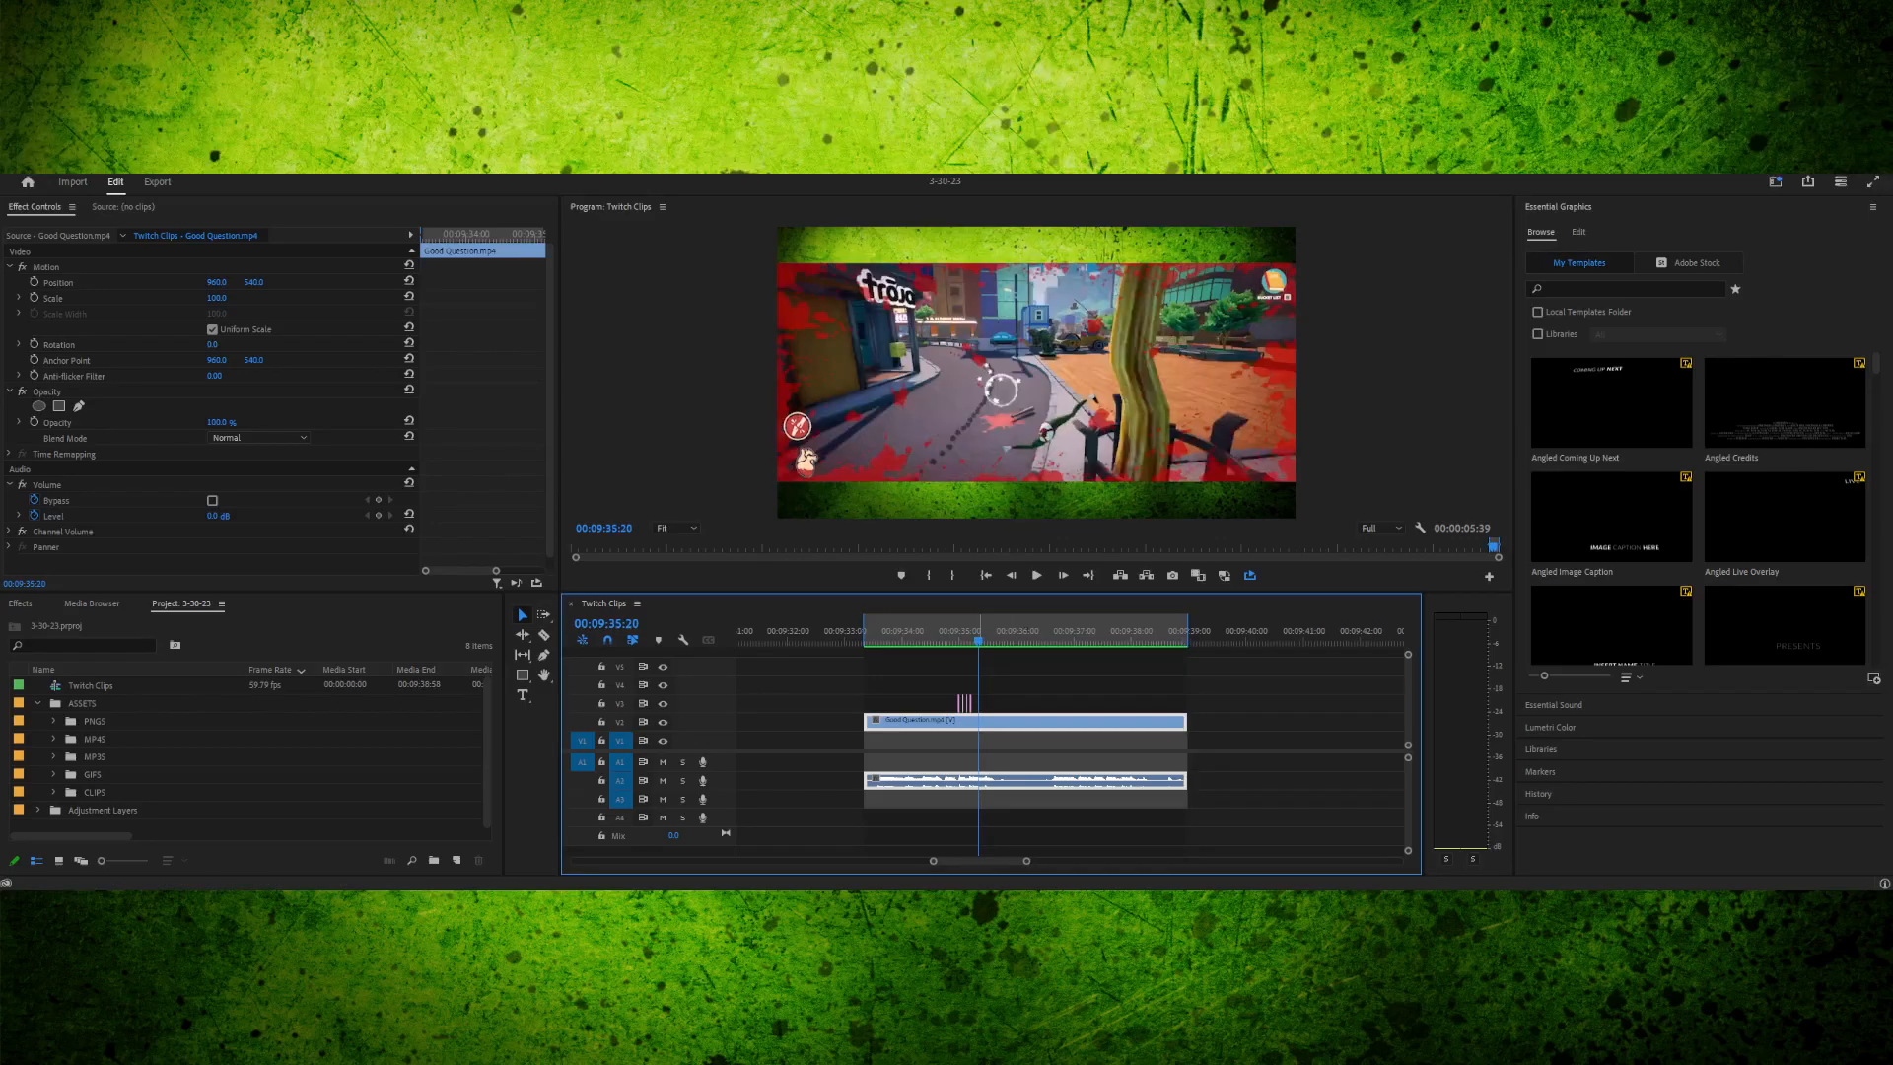
{"action": "key", "text": "ctrl+shift+x"}
{"action": "left_click", "coordinate": [828, 722]}
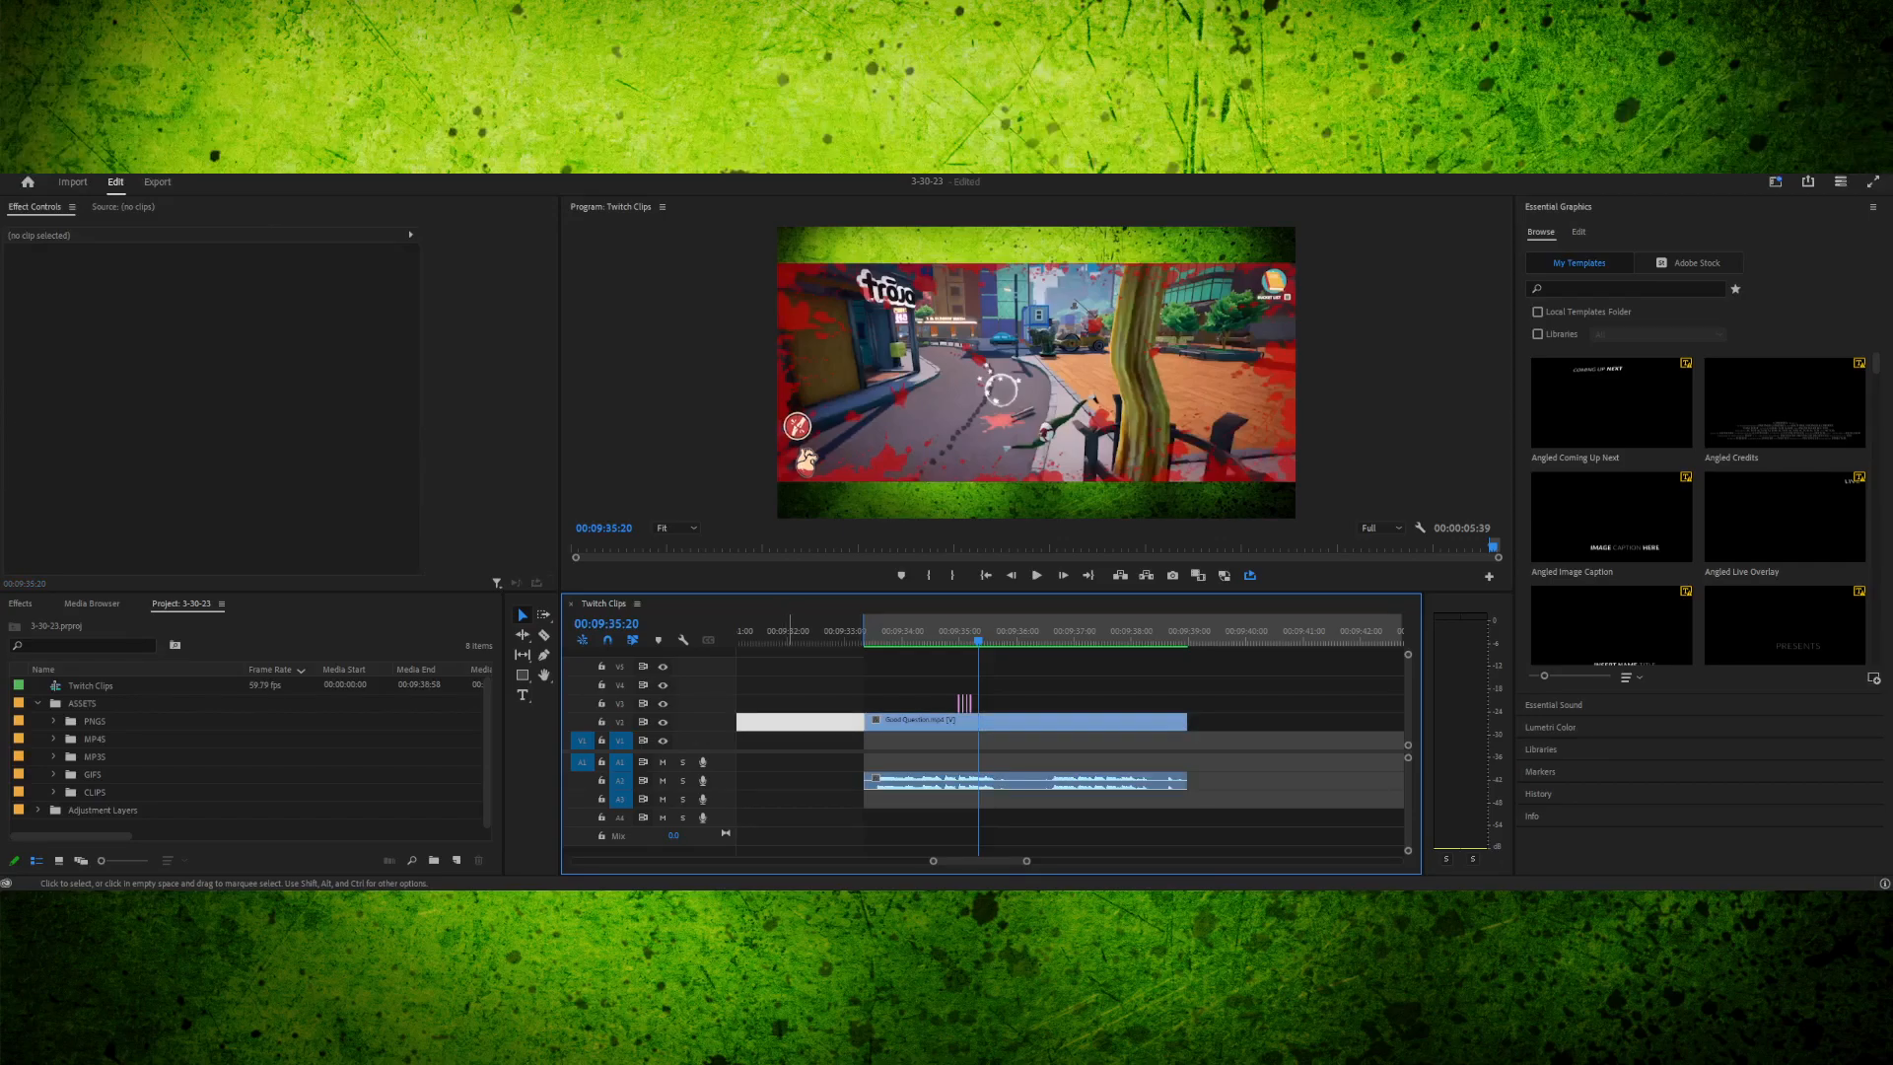
{"action": "key", "text": "Delete"}
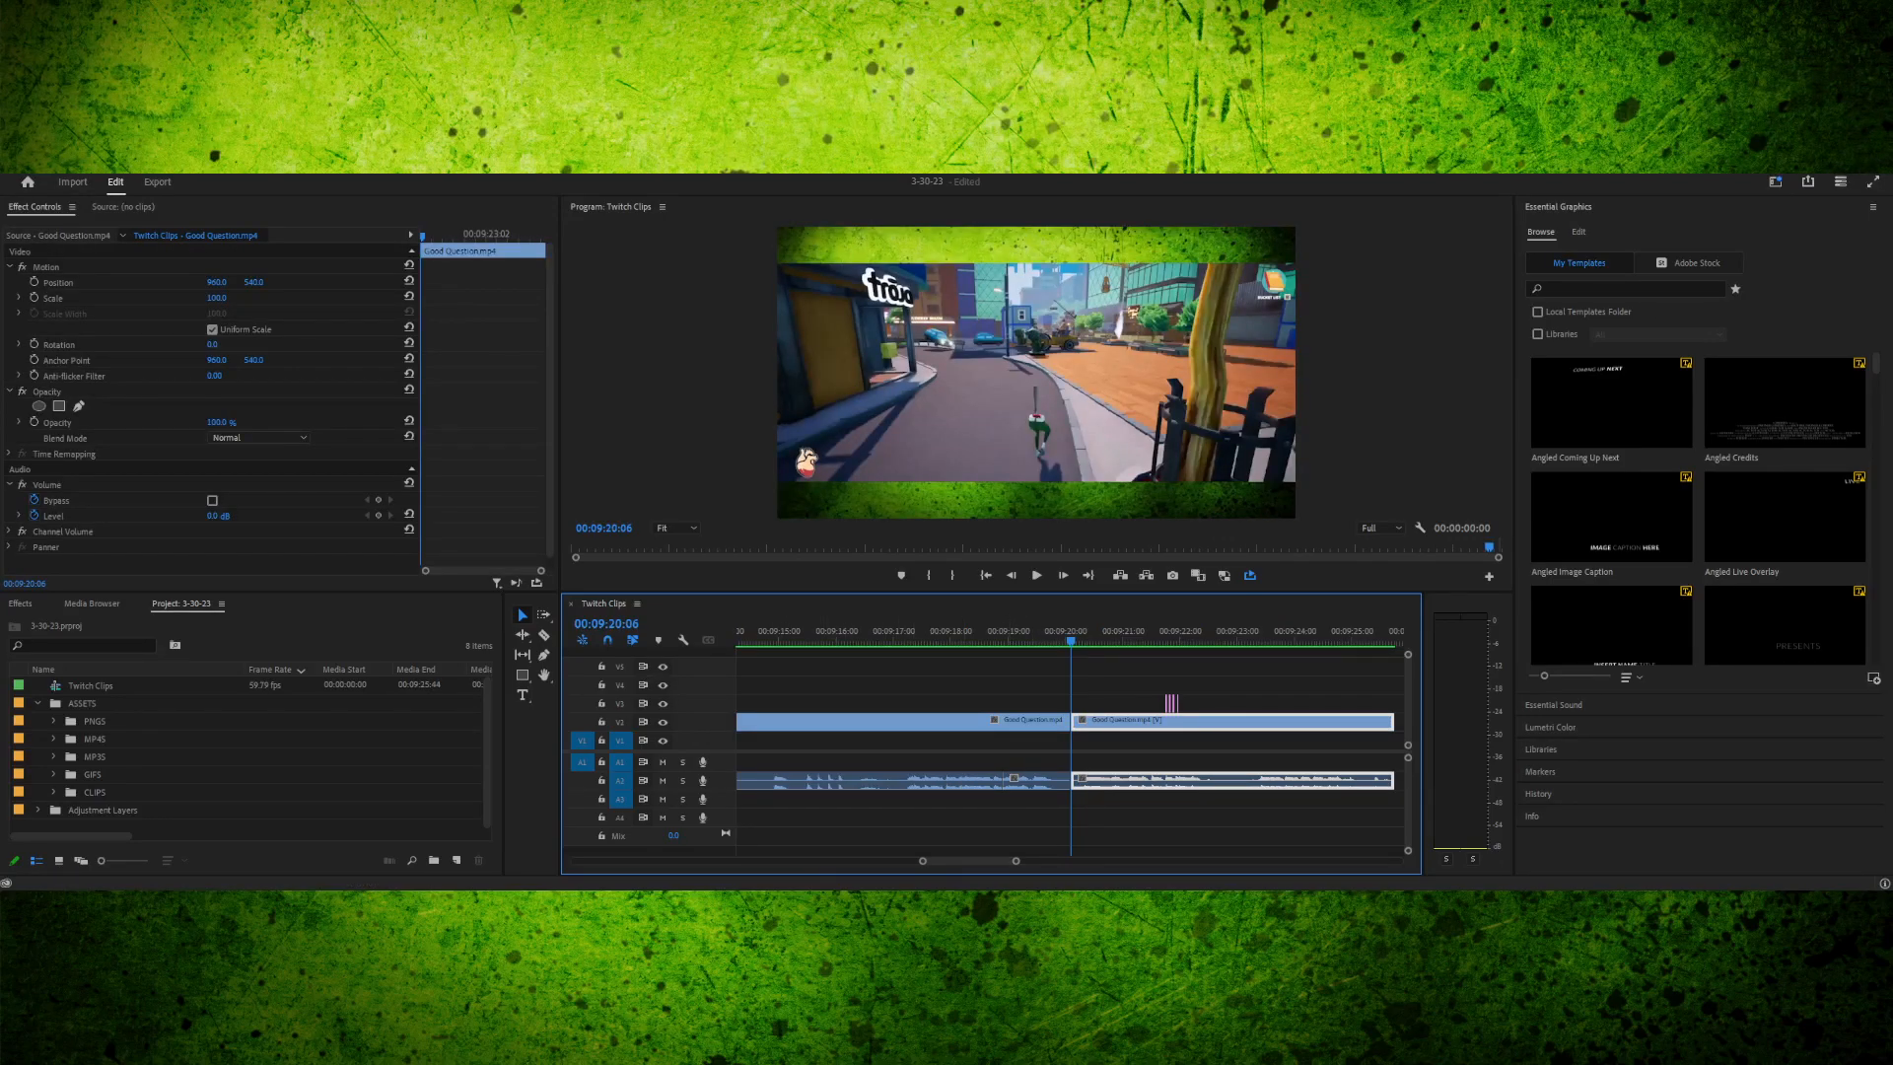
- Add Lawsuit.mp4 from the CLIPS folder to the second video track at the in point and move the playhead near its start
{"action": "scroll", "coordinate": [979, 750], "scroll_direction": "down", "scroll_amount": 5}
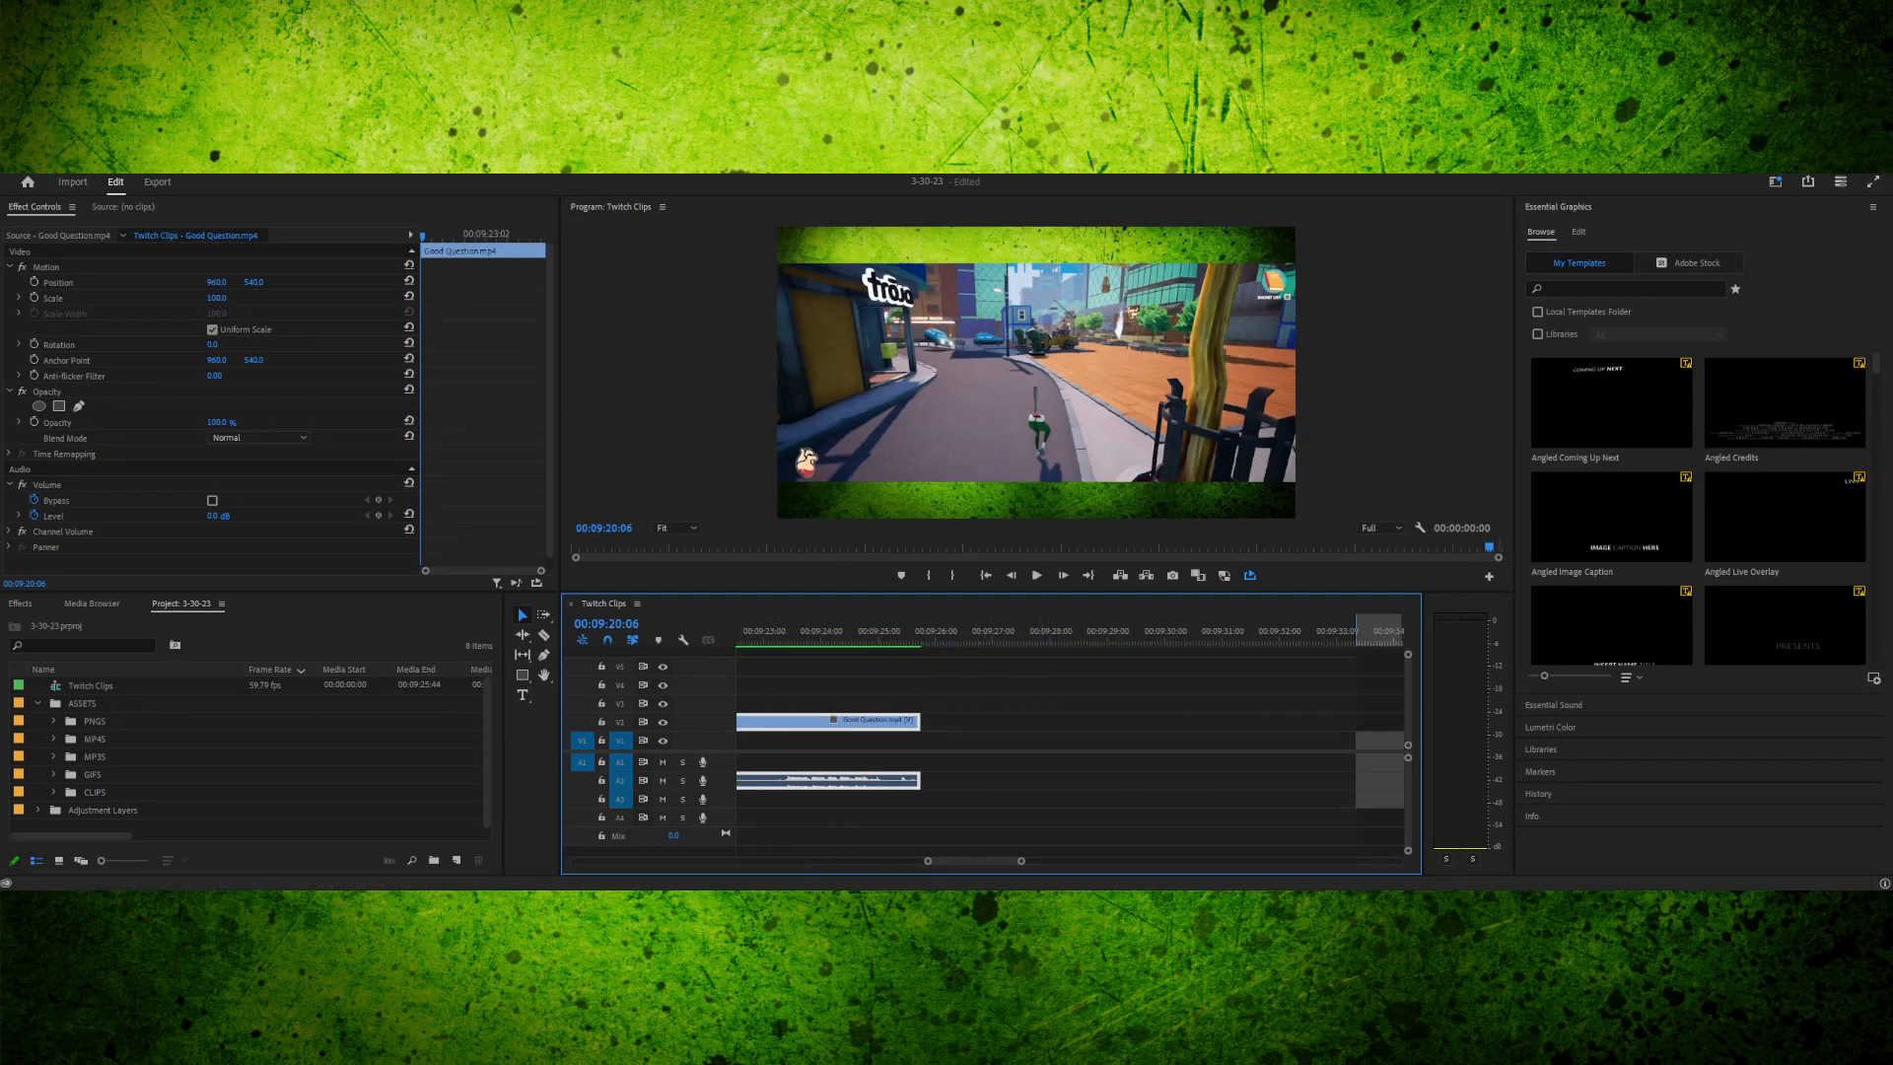
{"action": "left_click", "coordinate": [53, 791]}
{"action": "scroll", "coordinate": [148, 769], "scroll_direction": "down", "scroll_amount": 10}
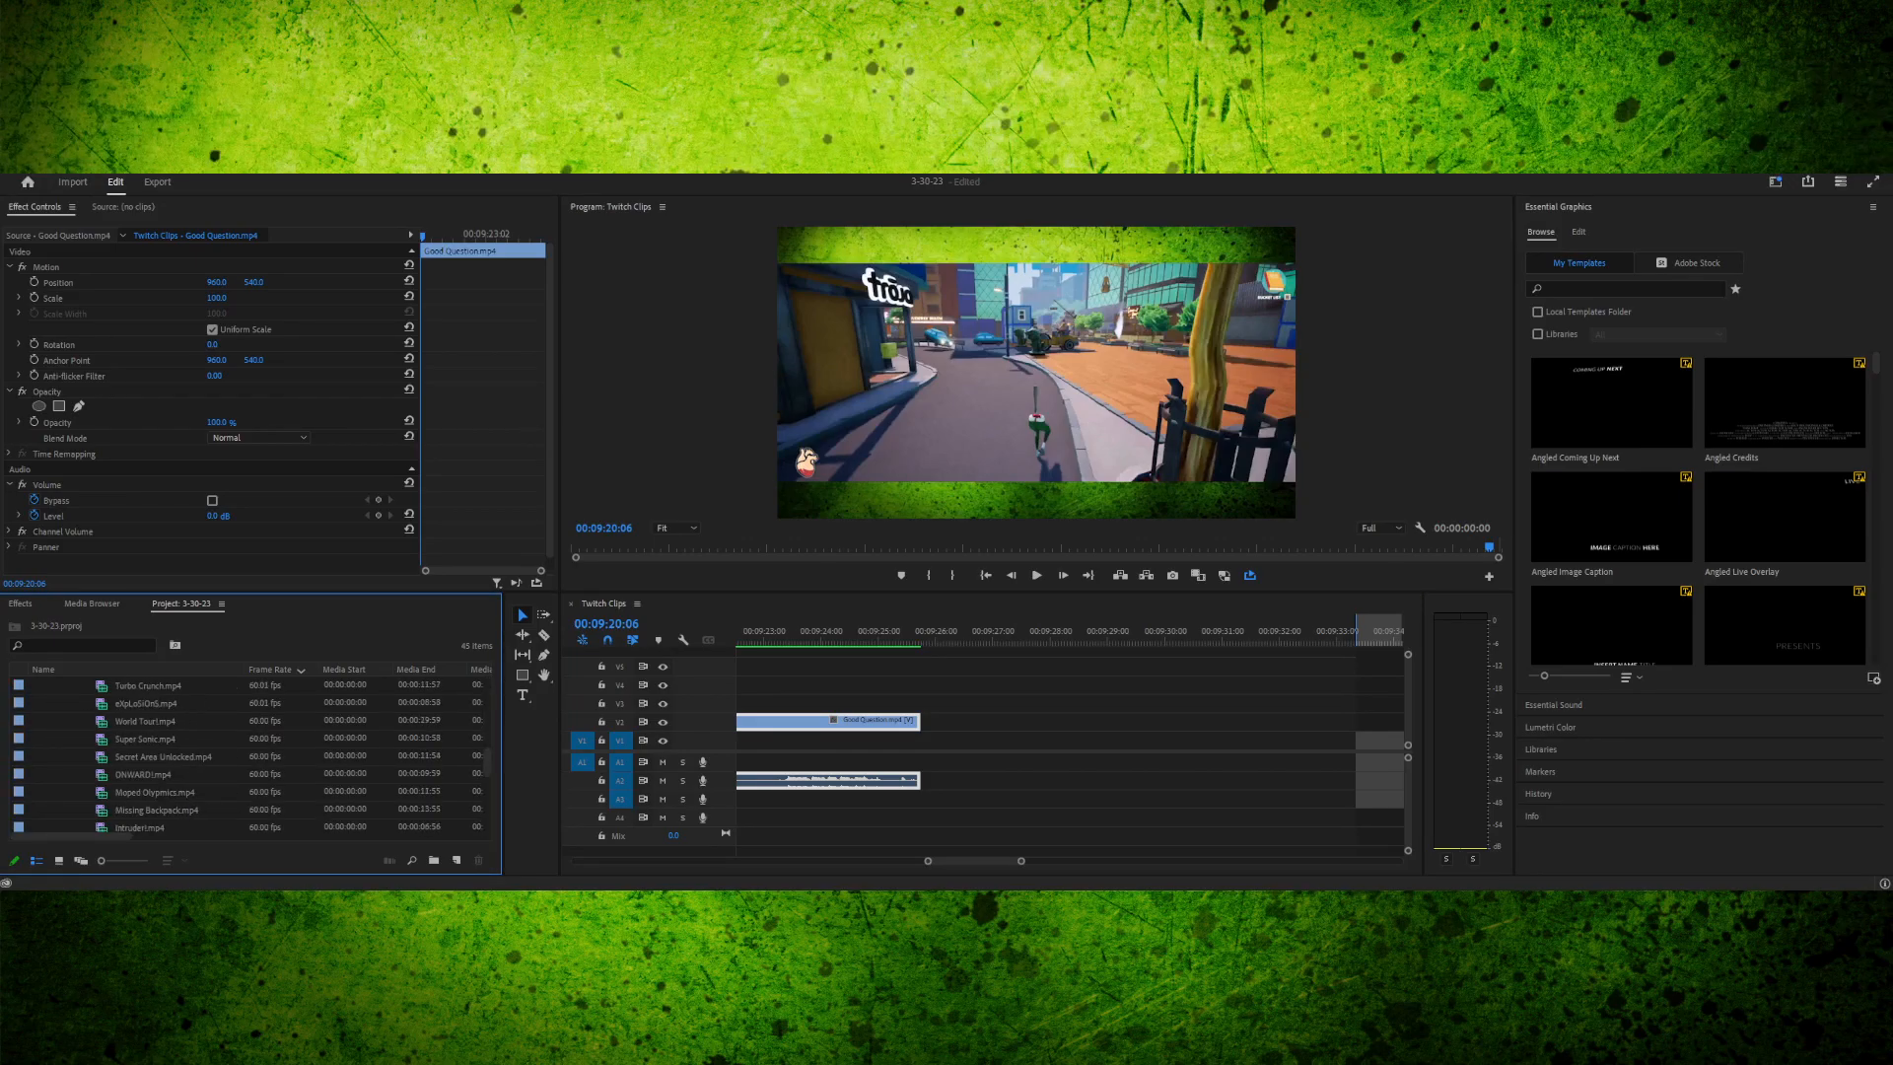
{"action": "scroll", "coordinate": [148, 769], "scroll_direction": "down", "scroll_amount": 5}
{"action": "left_click", "coordinate": [151, 739]}
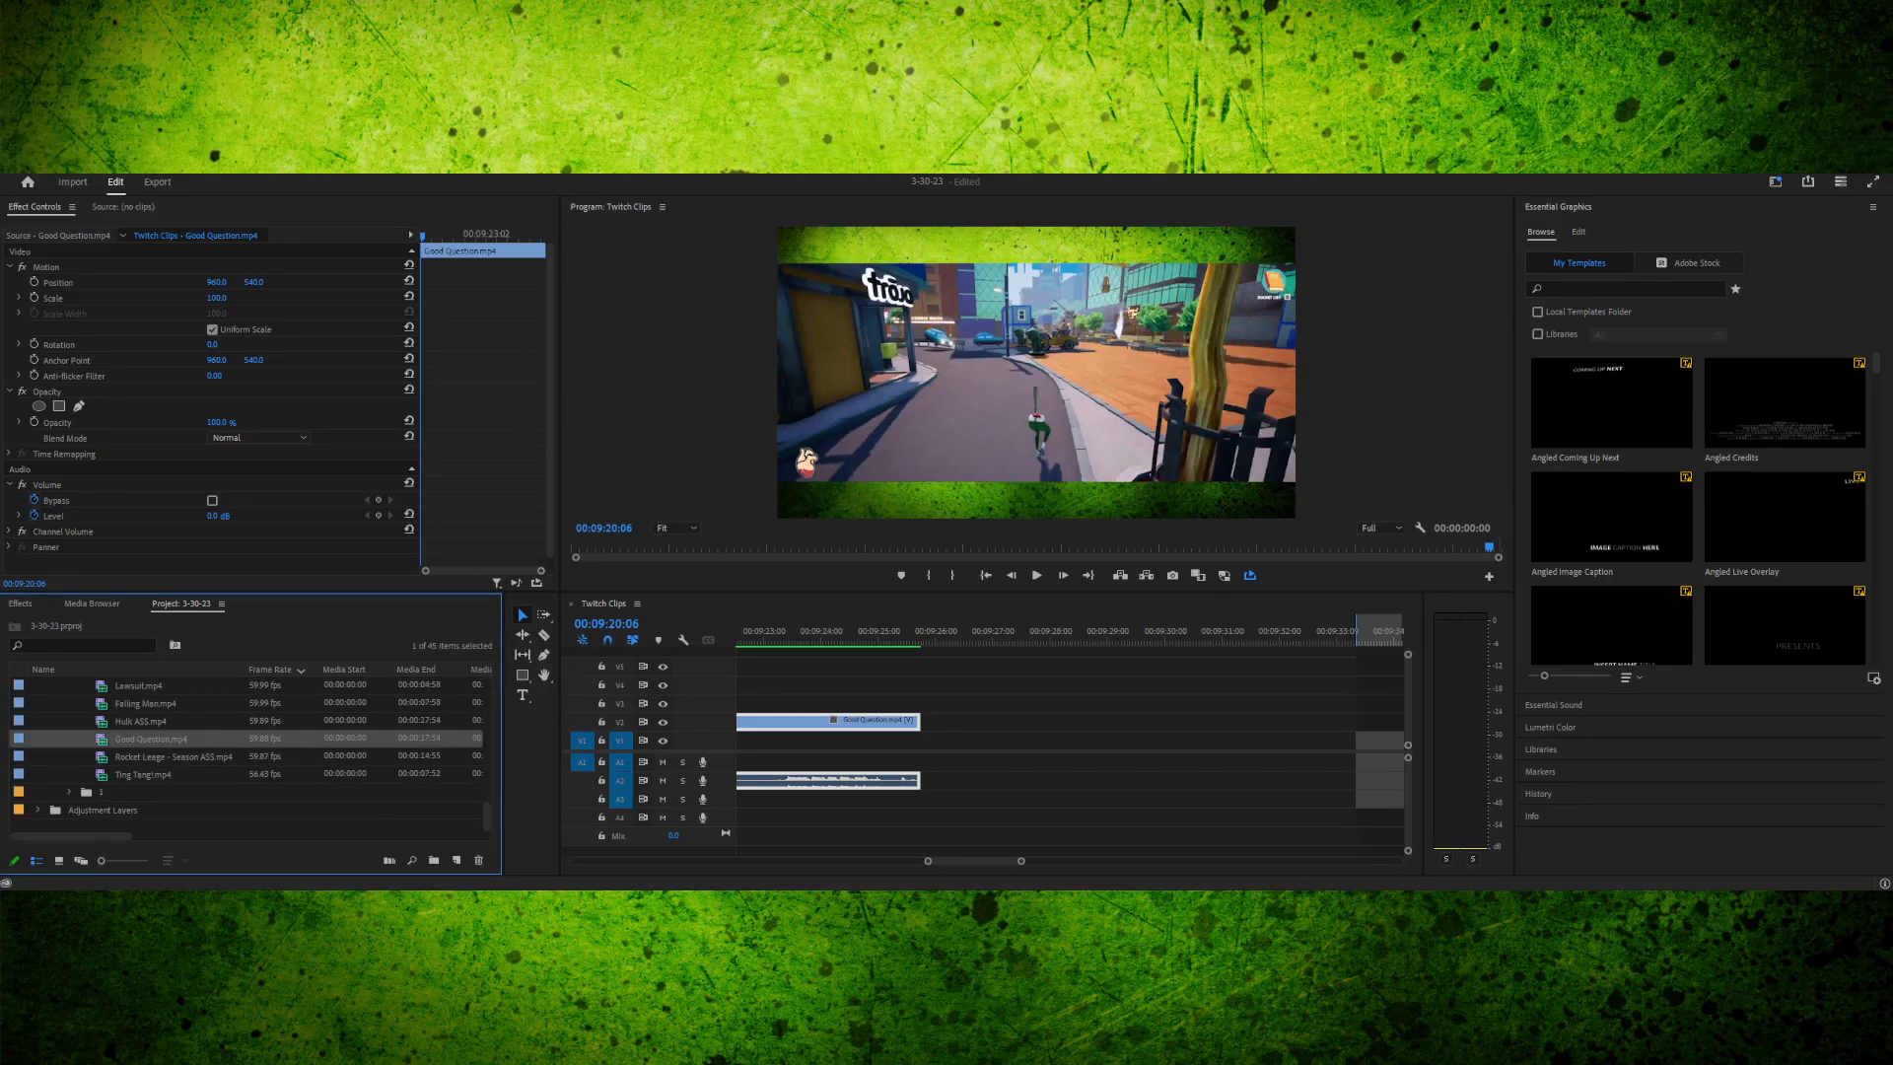
{"action": "left_click", "coordinate": [145, 703]}
{"action": "scroll", "coordinate": [145, 705], "scroll_direction": "up", "scroll_amount": 2}
{"action": "left_click", "coordinate": [138, 720]}
{"action": "left_click_drag", "start_coordinate": [138, 721], "coordinate": [1380, 722]}
{"action": "left_click_drag", "start_coordinate": [983, 861], "coordinate": [988, 860]}
{"action": "left_click", "coordinate": [961, 632]}
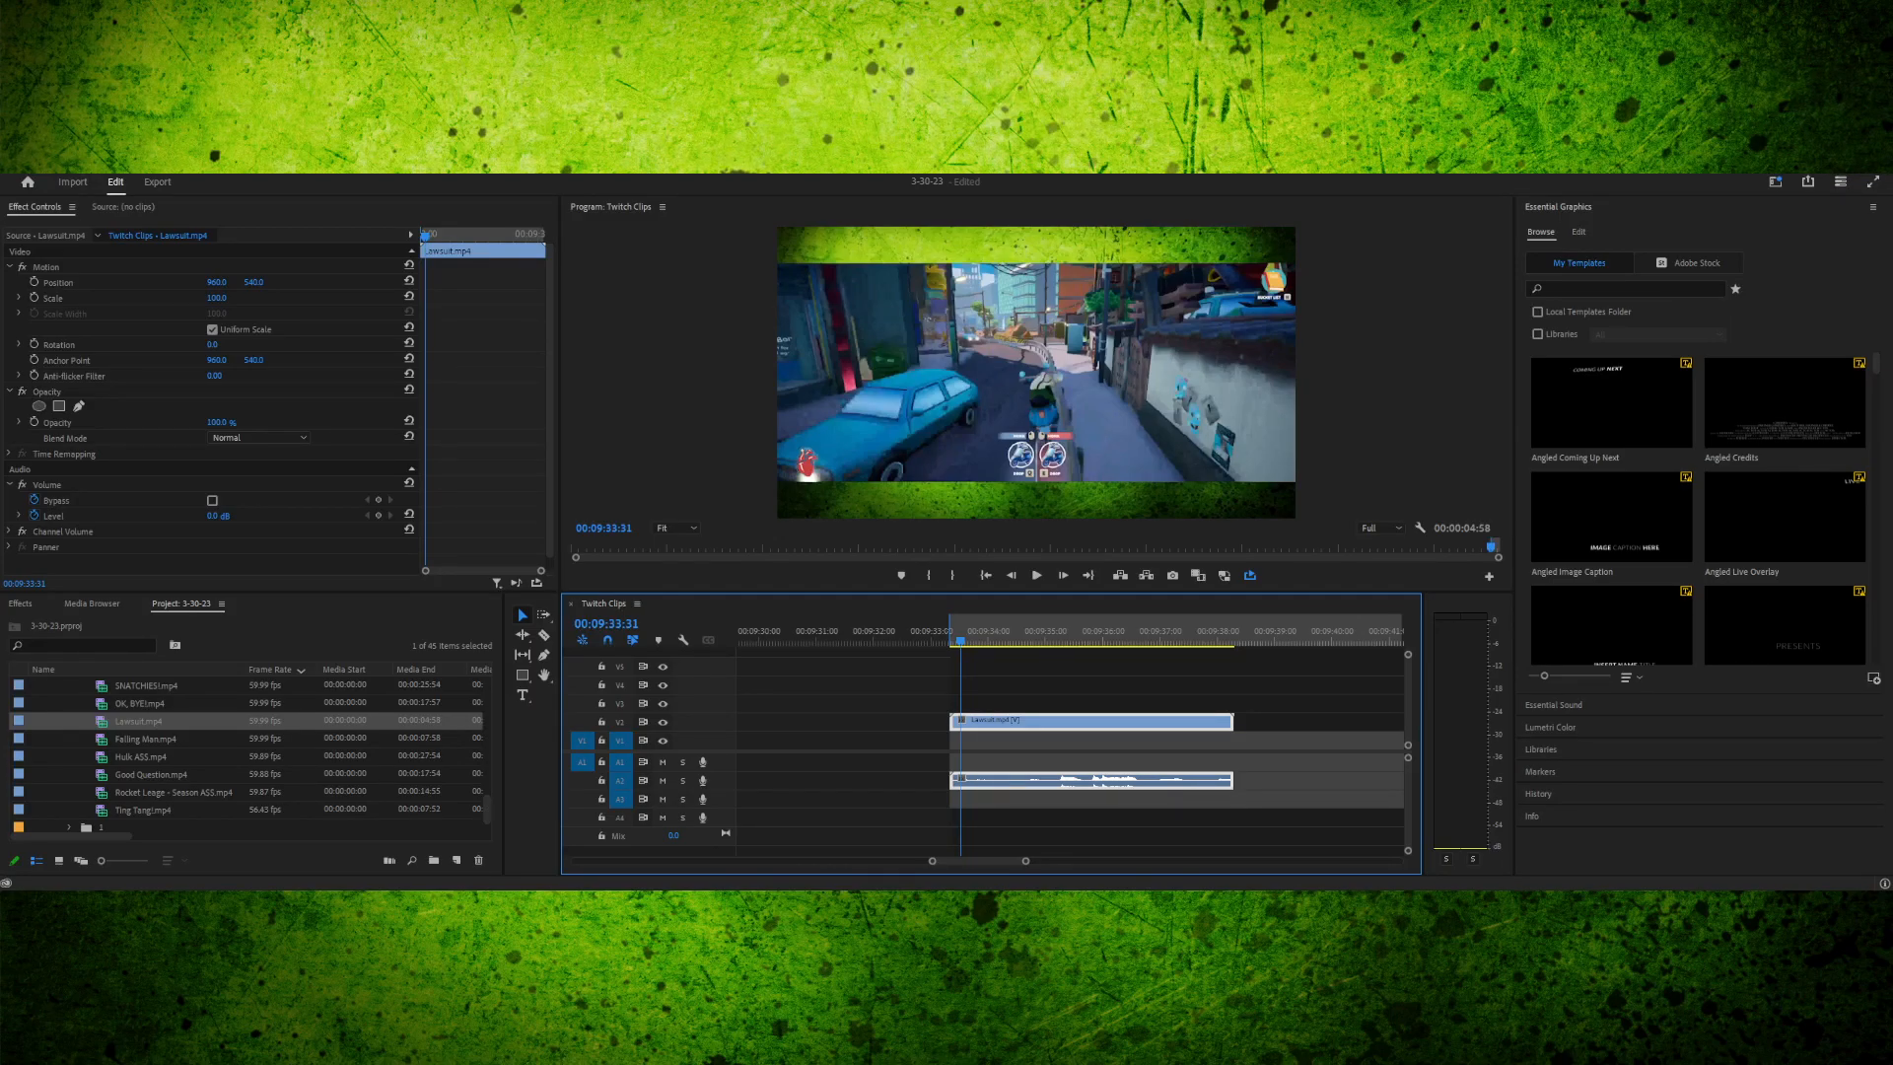
- Play and scrub through the Lawsuit clip to locate the moment the scooter and car collide
{"action": "key", "text": "space"}
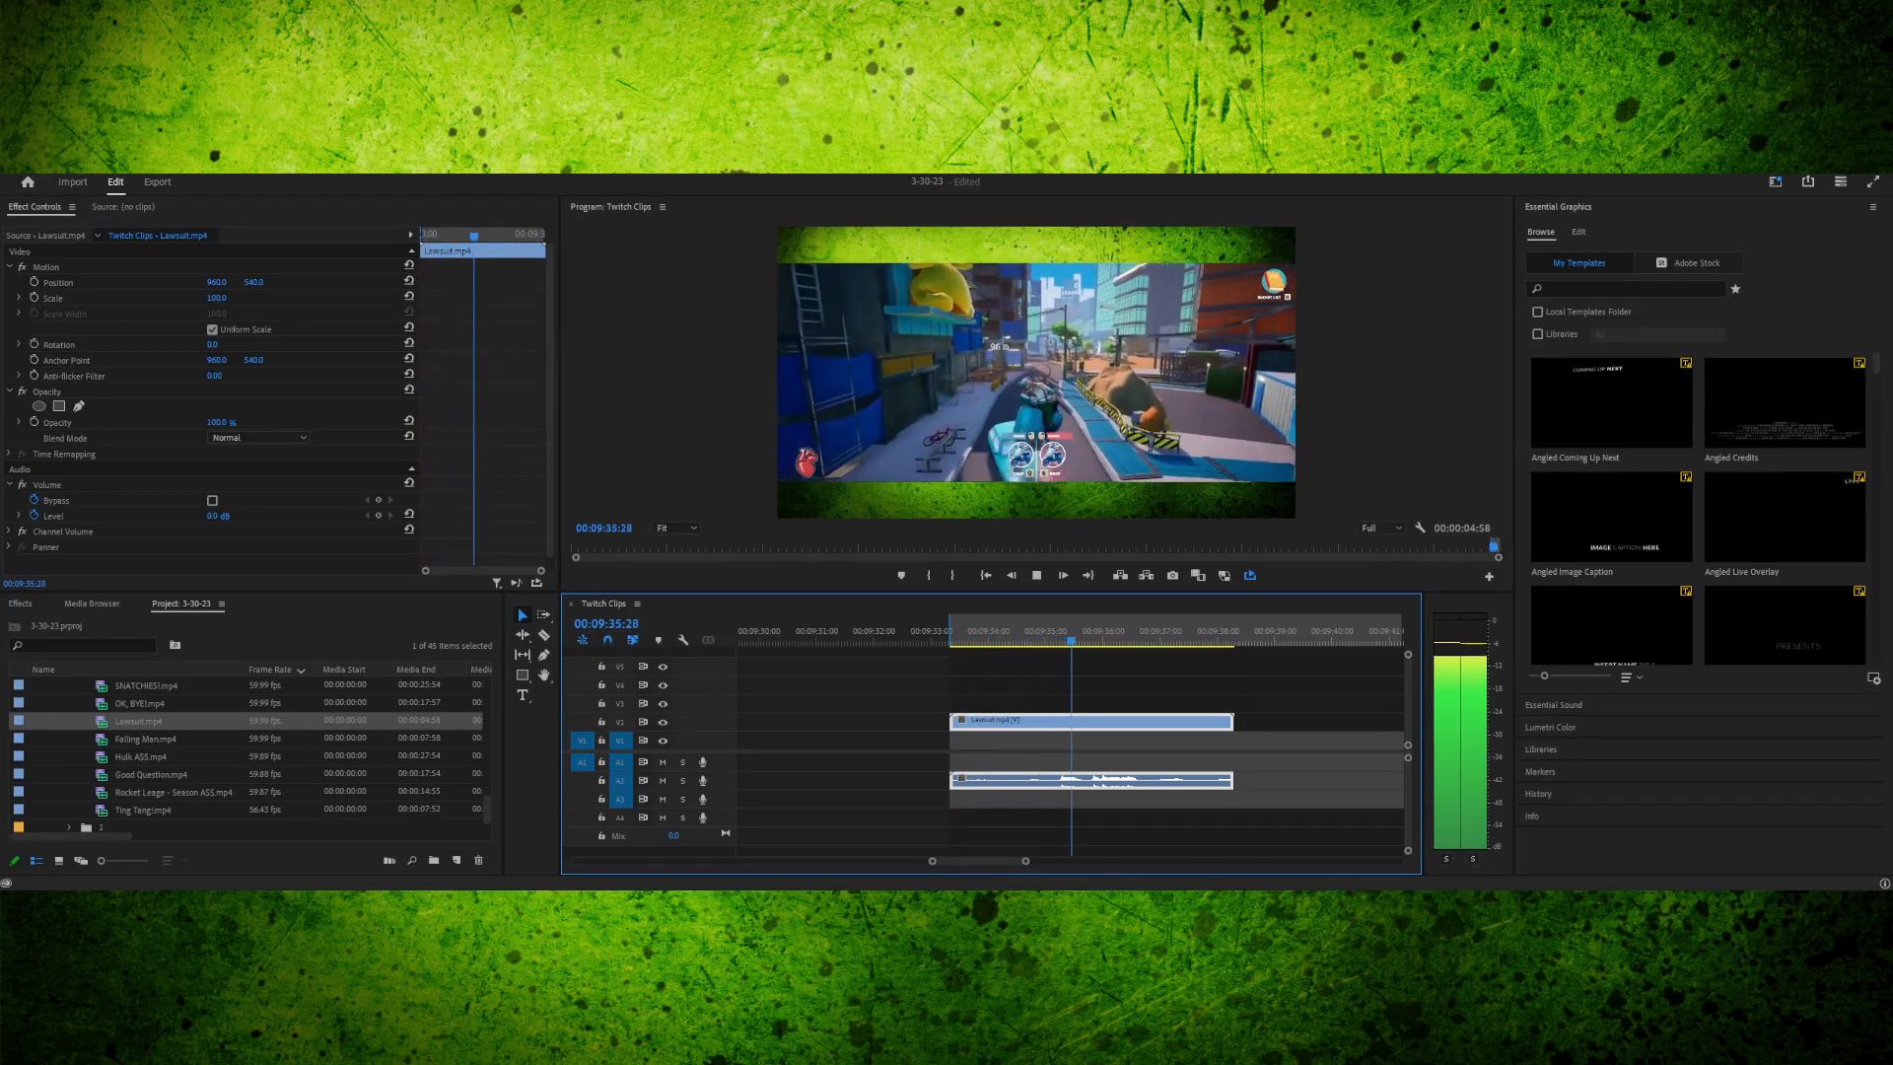
{"action": "key", "text": "space"}
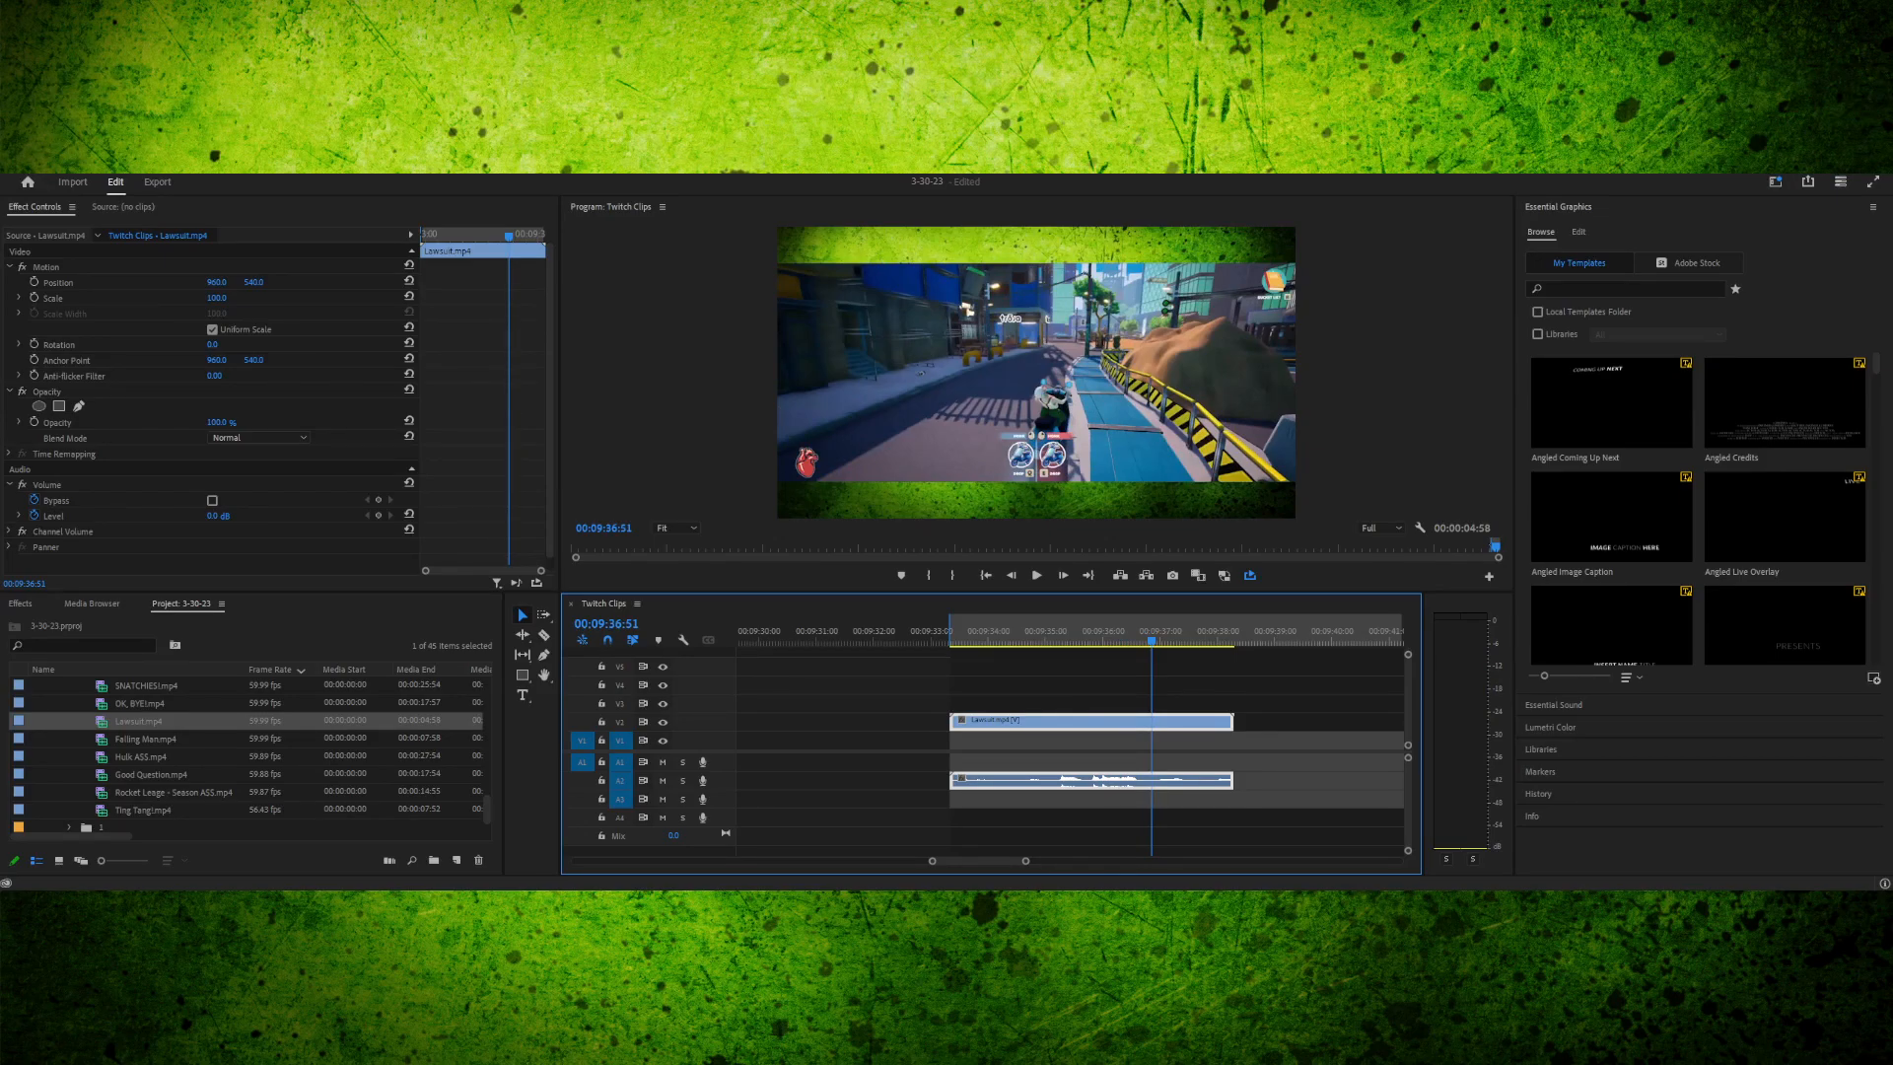
{"action": "left_click_drag", "start_coordinate": [1032, 631], "coordinate": [1063, 631]}
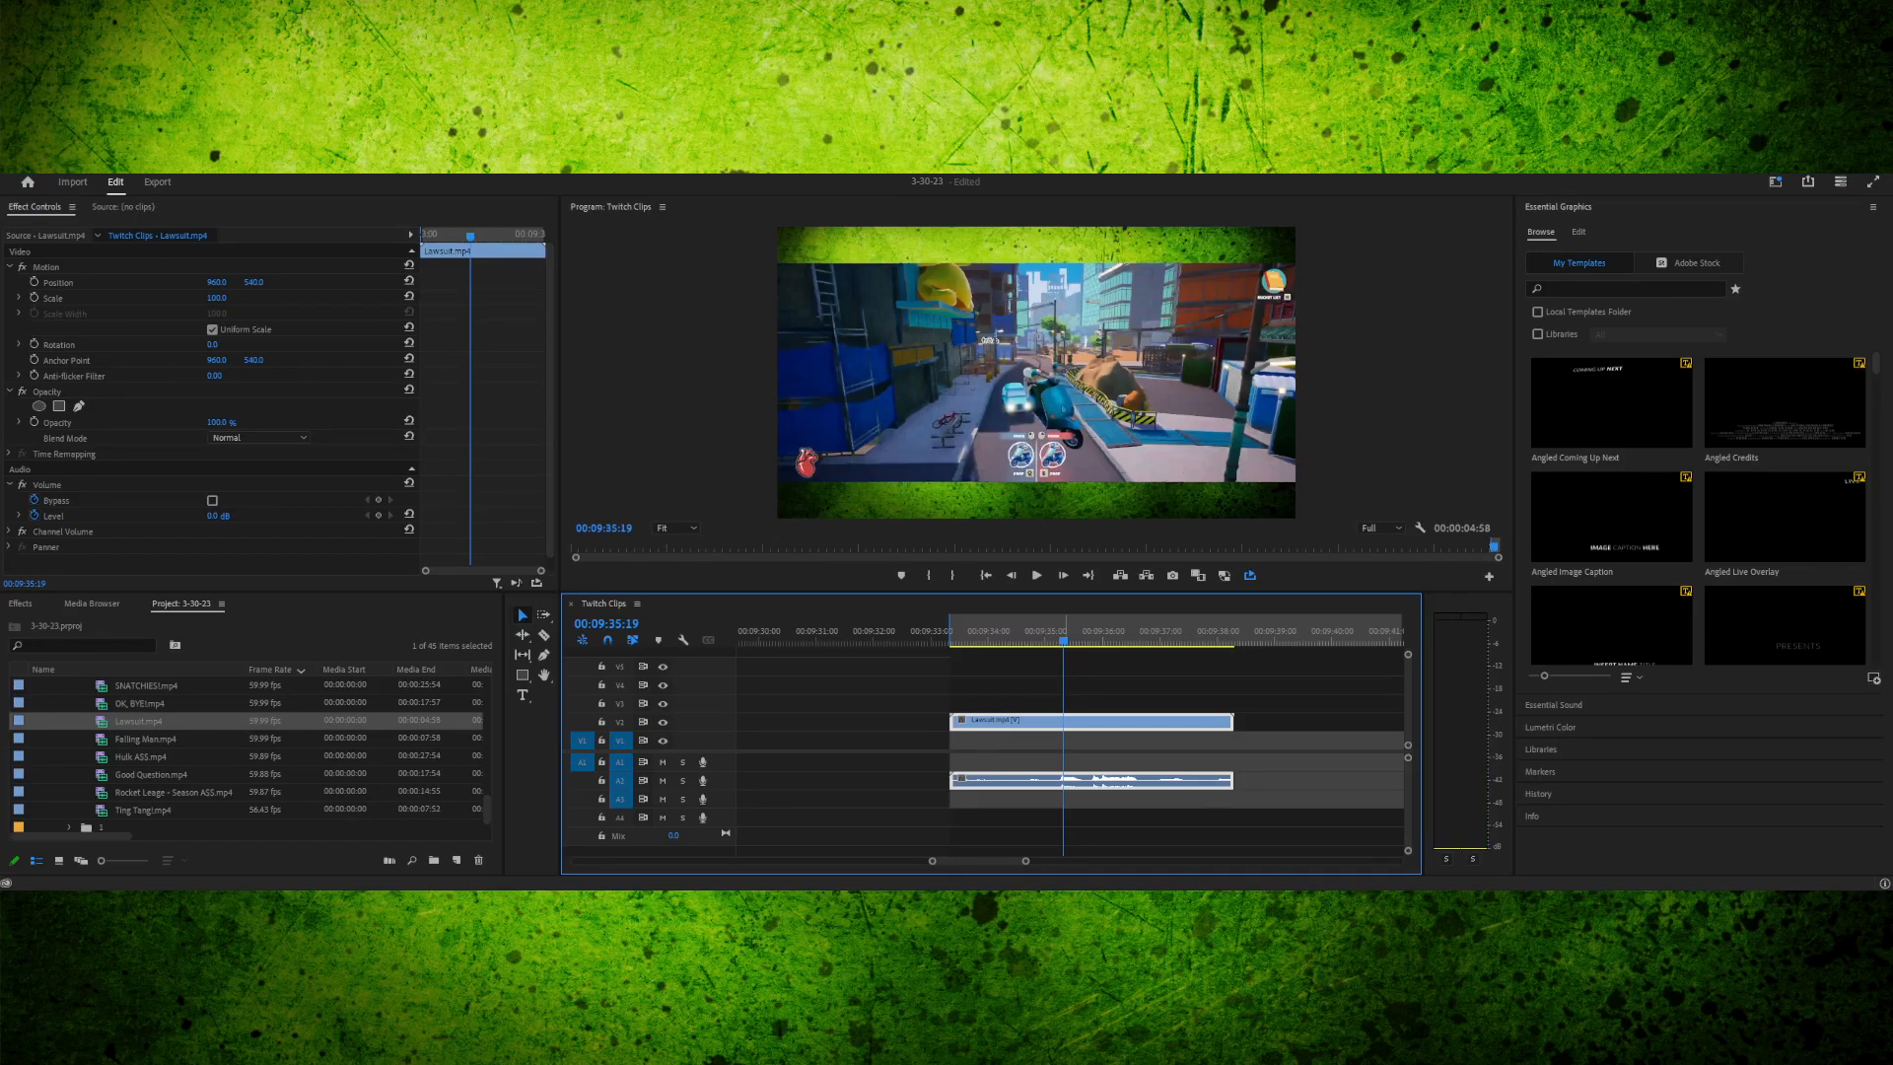
{"action": "key", "text": "Left"}
{"action": "key", "text": "Left"}
{"action": "key", "text": "Left"}
{"action": "key", "text": "Left"}
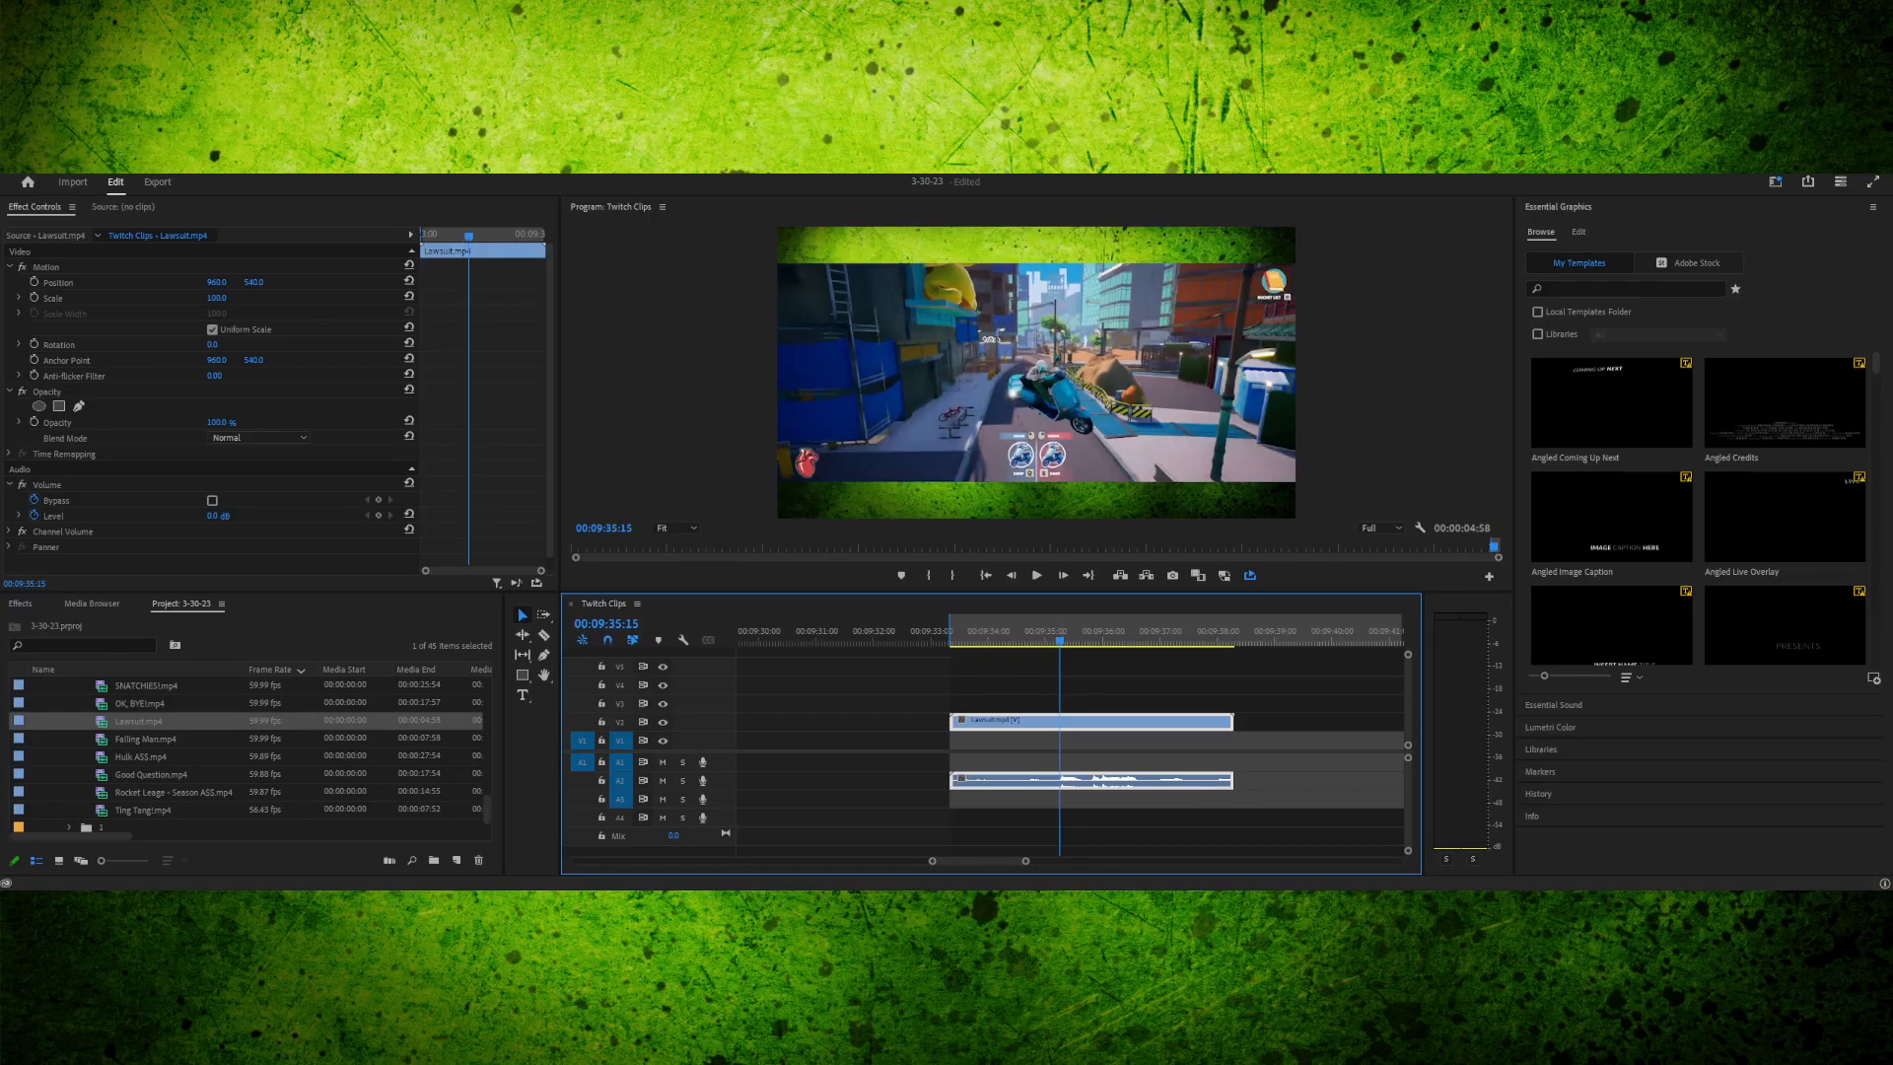
{"action": "key", "text": "shift+Left"}
{"action": "left_click_drag", "start_coordinate": [1054, 632], "coordinate": [1062, 632]}
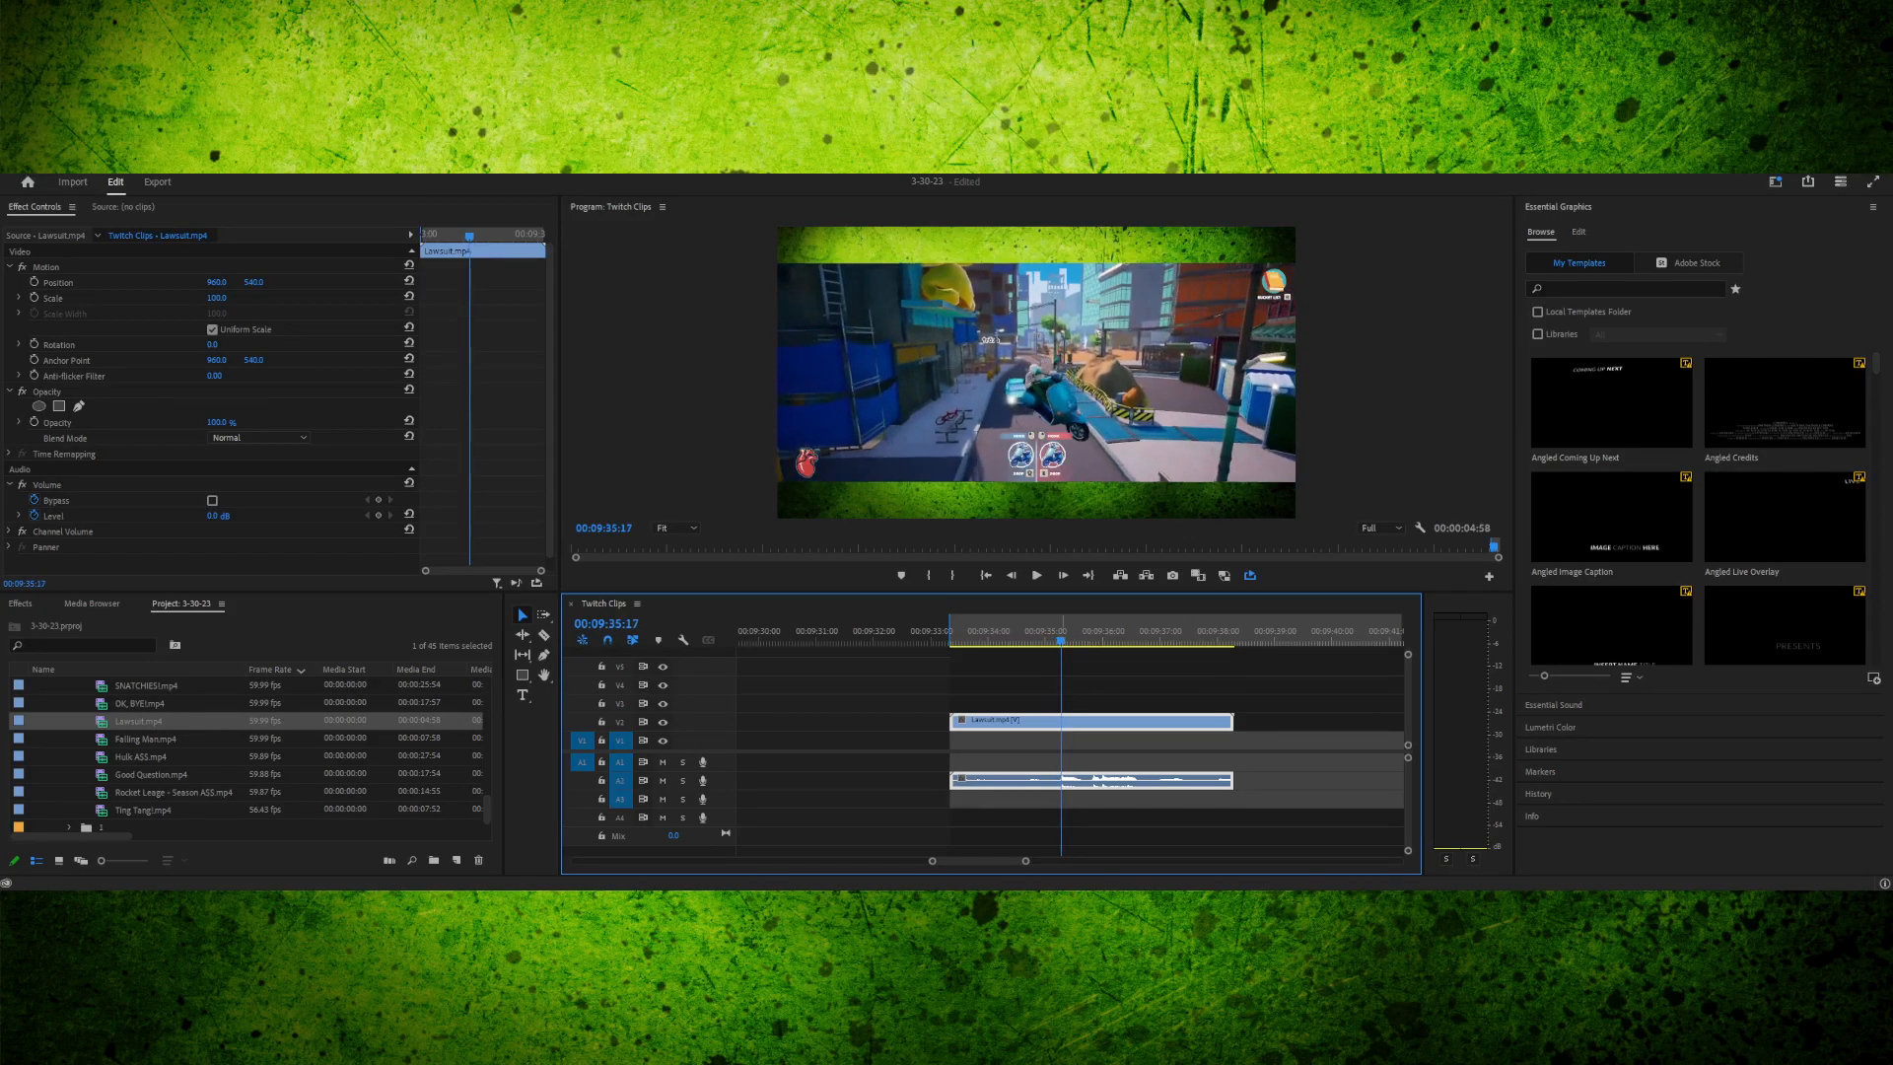
{"action": "key", "text": "space"}
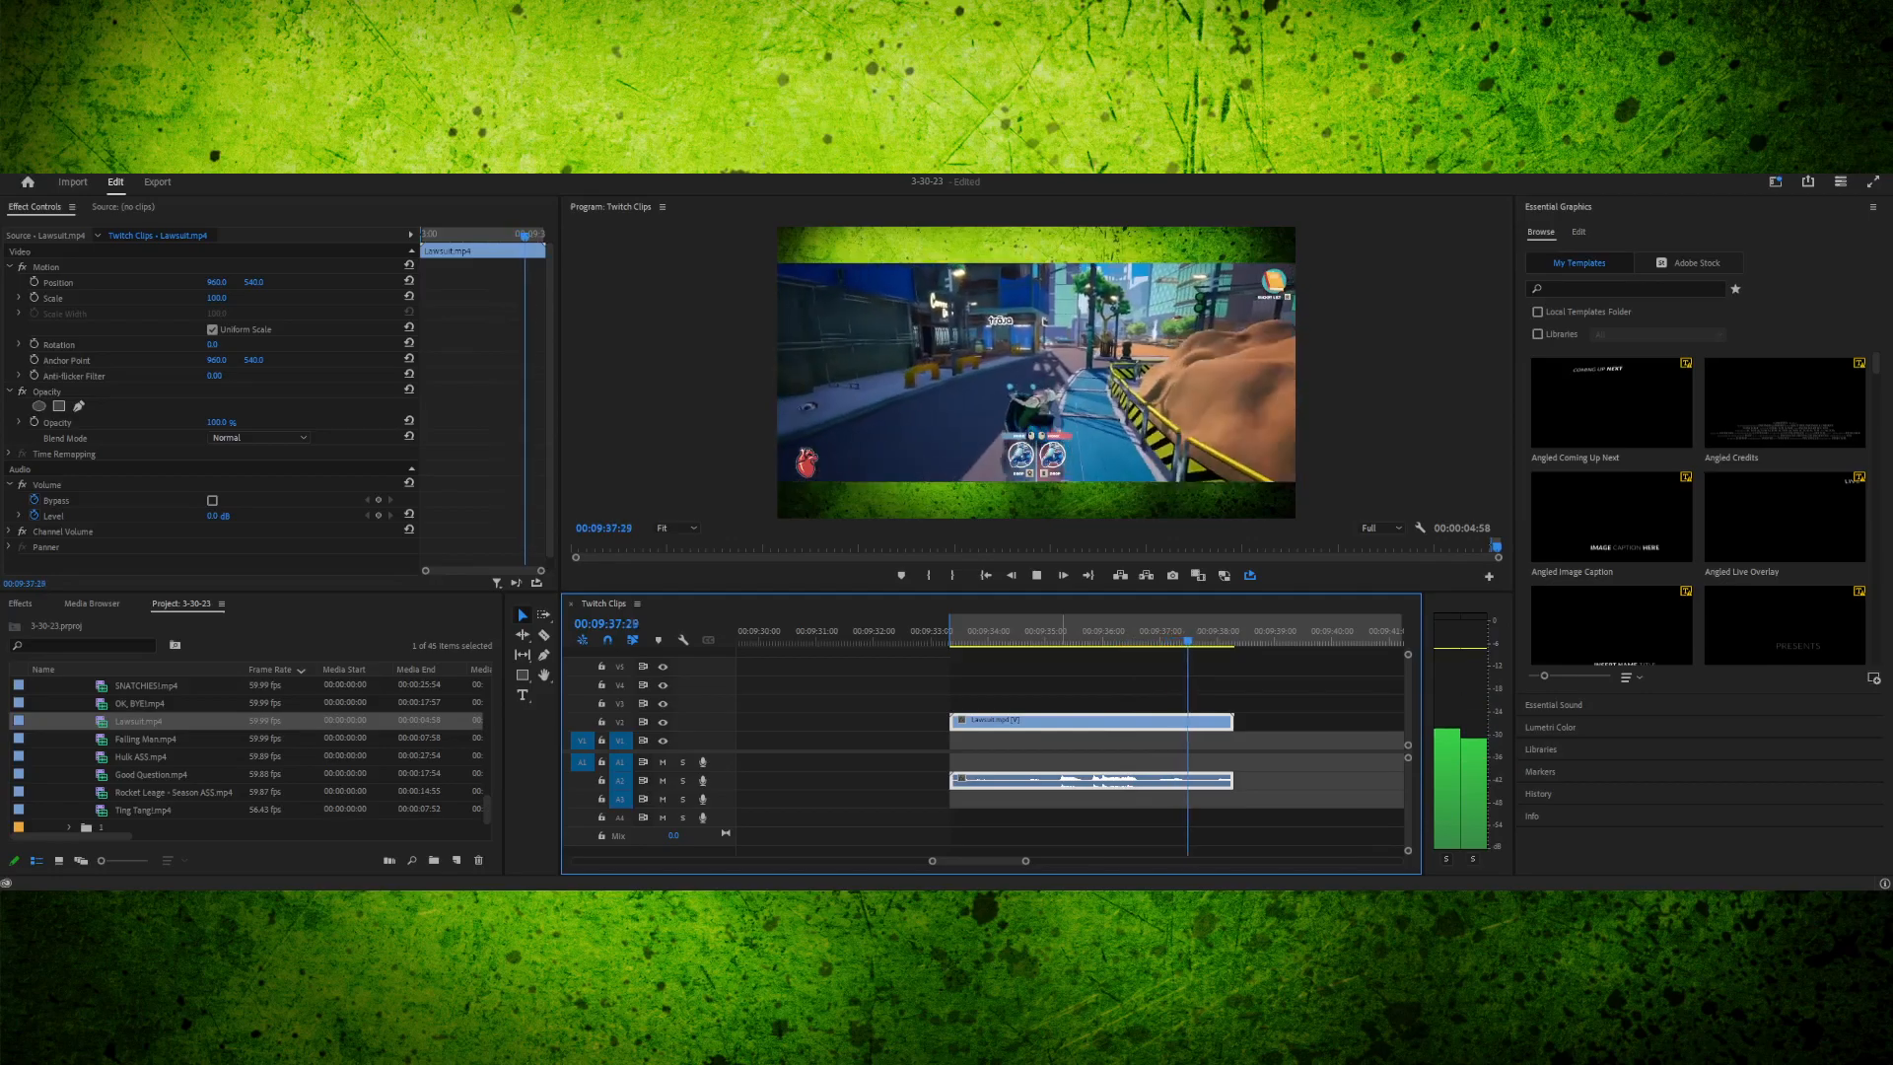
{"action": "key", "text": "space"}
{"action": "left_click_drag", "start_coordinate": [1061, 632], "coordinate": [1009, 632]}
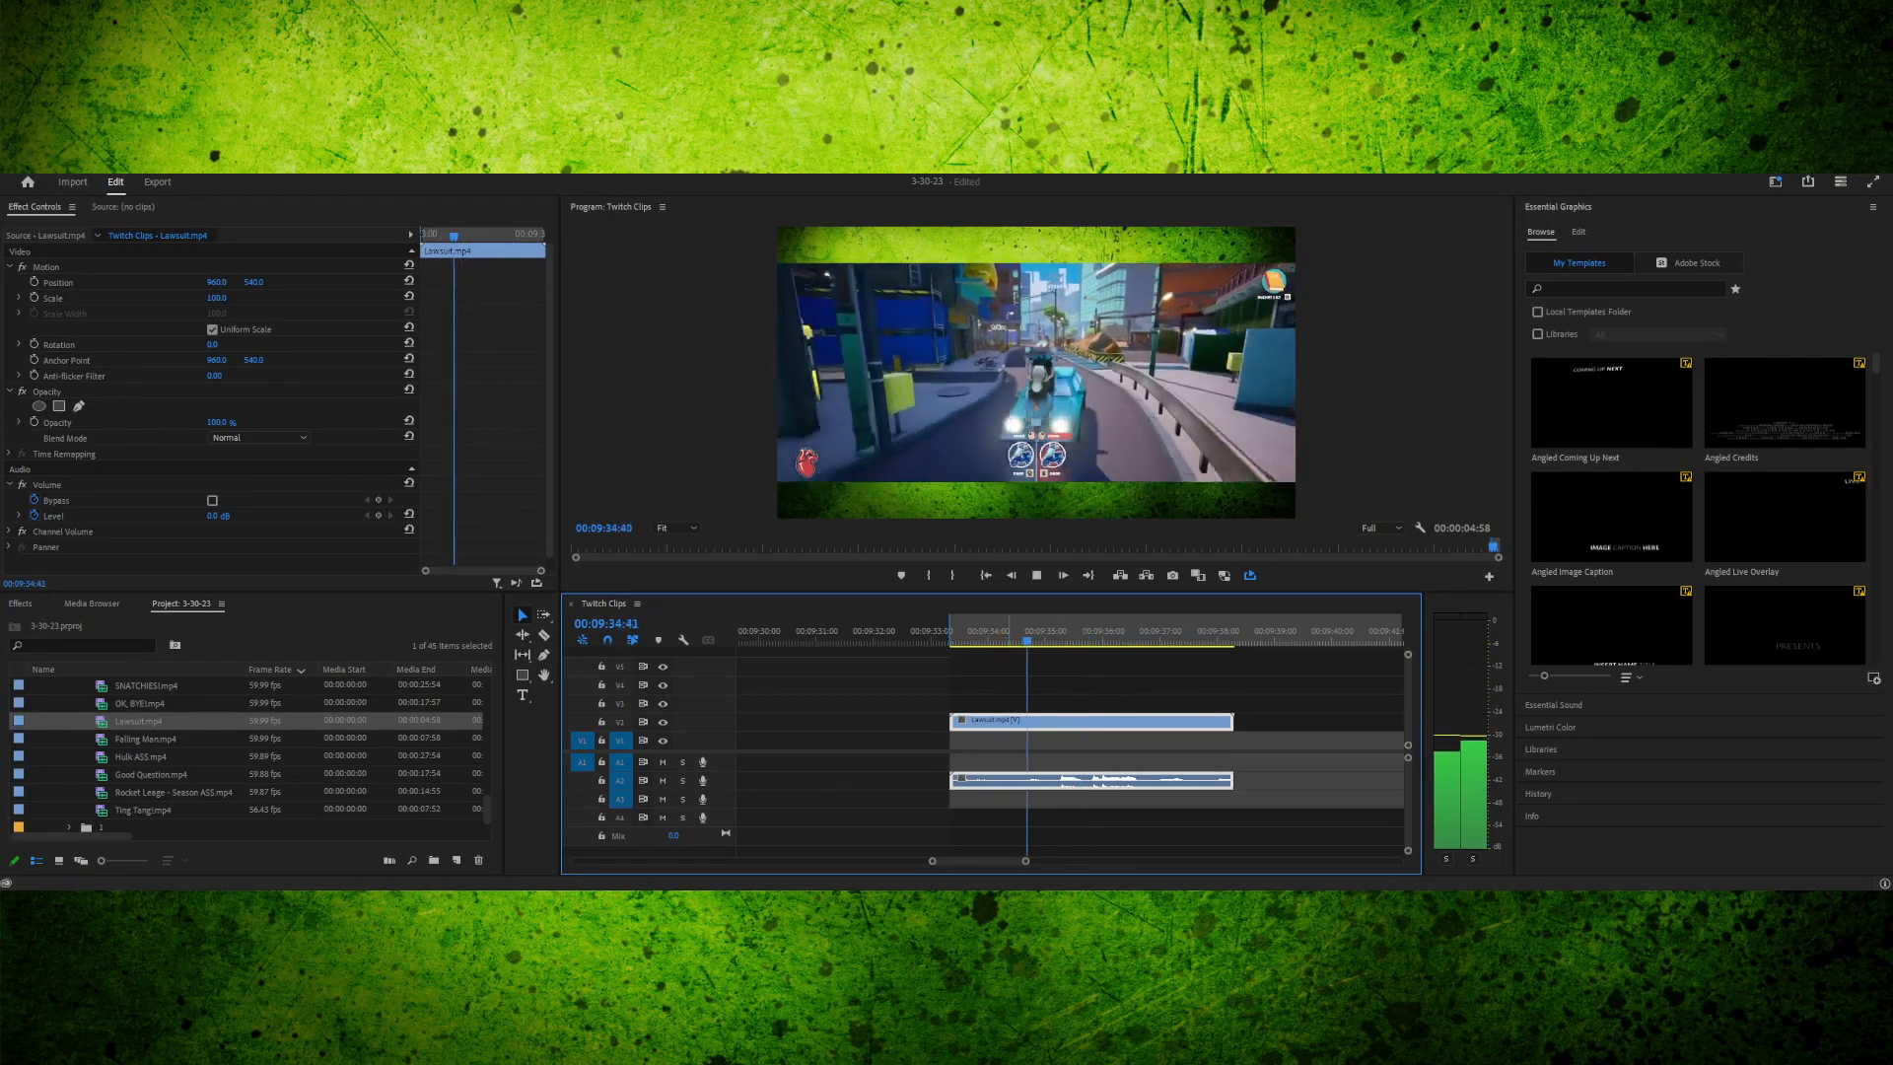
{"action": "key", "text": "space"}
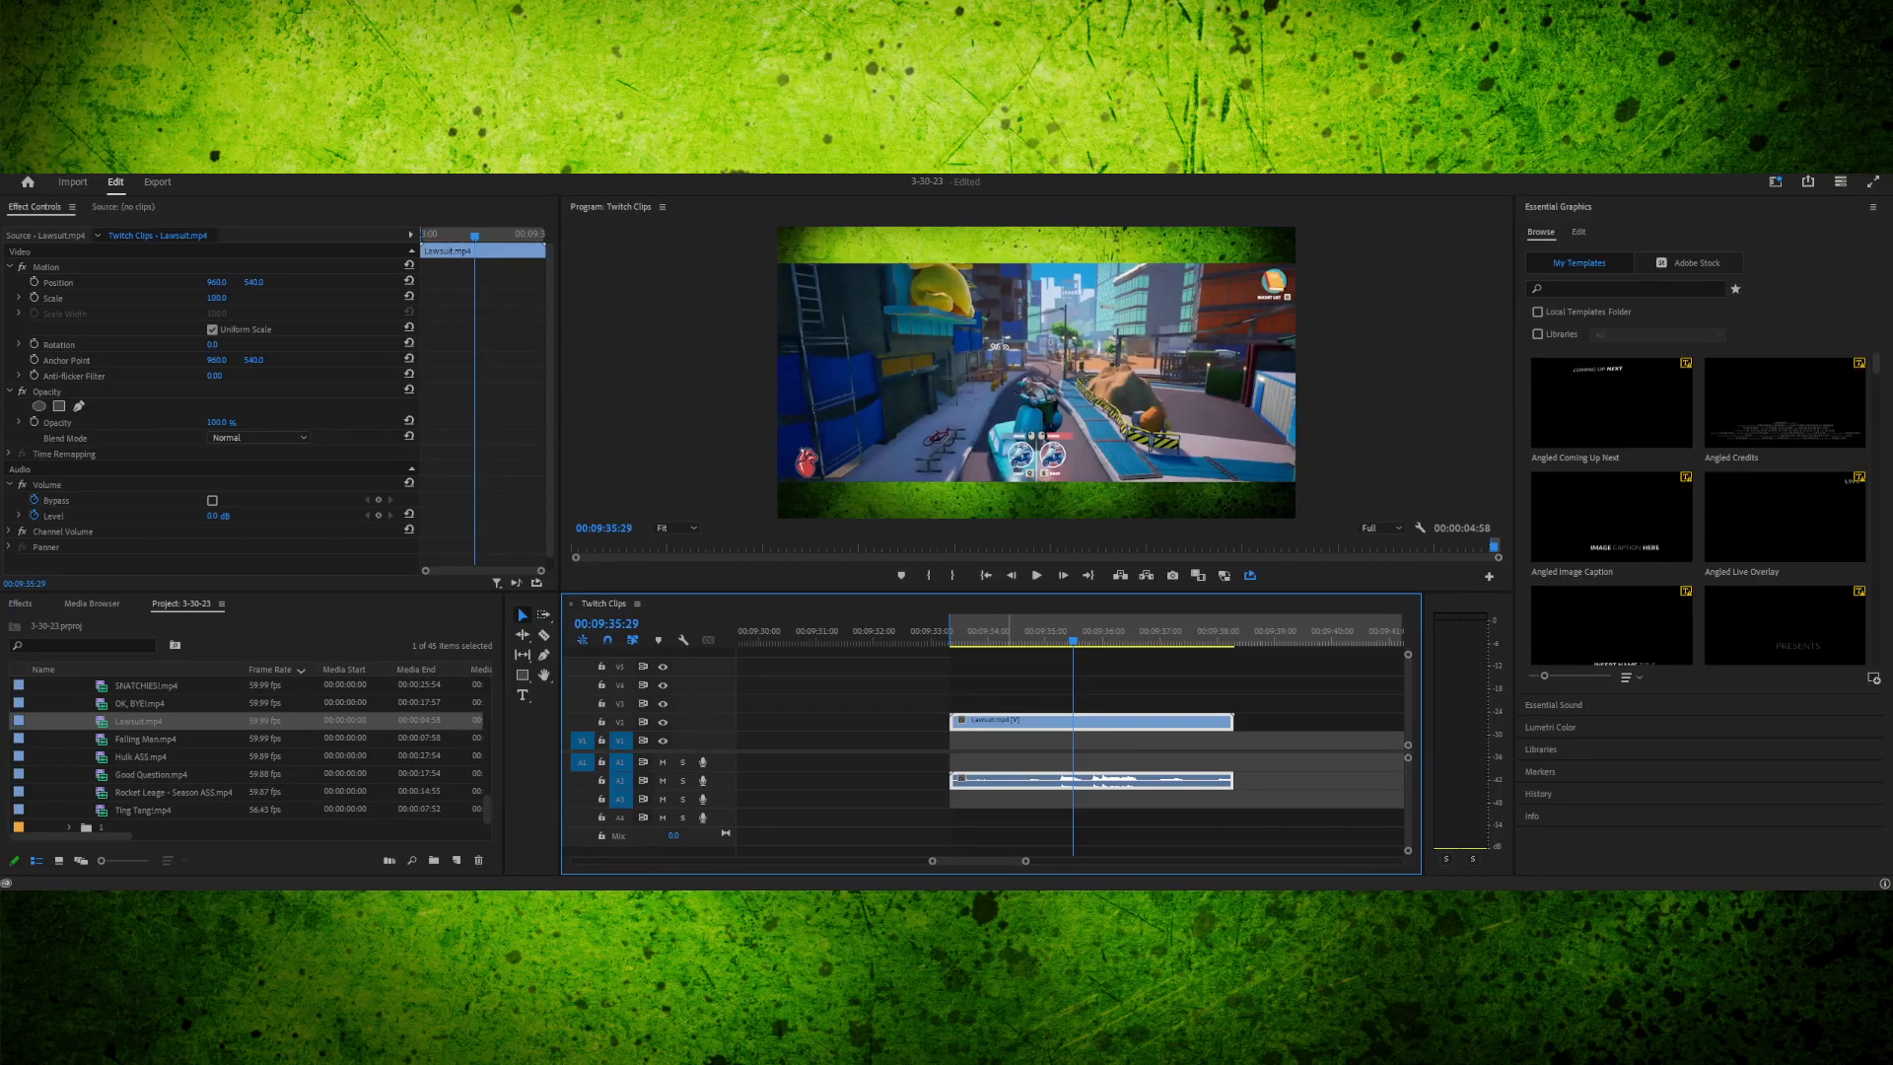
{"action": "left_click_drag", "start_coordinate": [1009, 632], "coordinate": [1029, 632]}
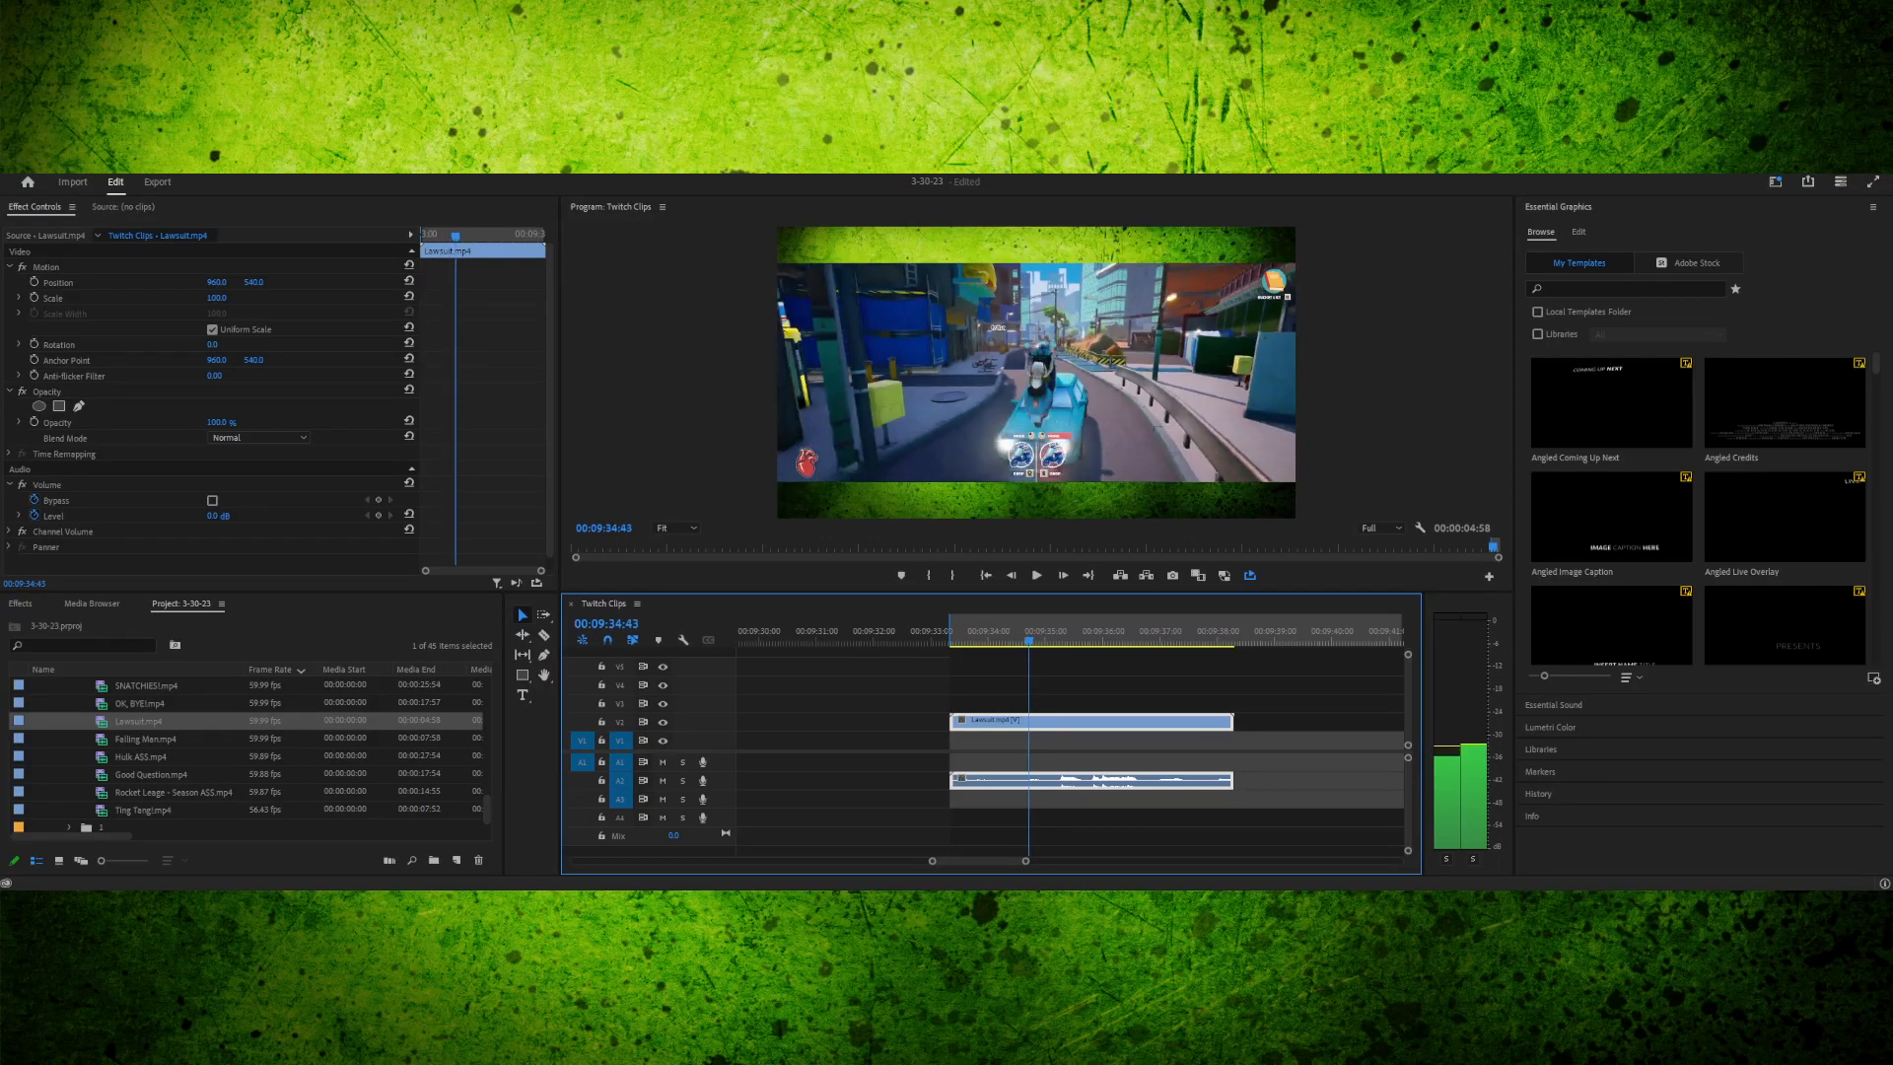
- Find the collision frame in the Lawsuit clip and add a two-frame effect layer above it on the third video track at 00:09:34:47
{"action": "key", "text": "Right"}
{"action": "key", "text": "Right"}
{"action": "key", "text": "Right"}
{"action": "key", "text": "Left"}
{"action": "key", "text": "Left"}
{"action": "key", "text": "Left"}
{"action": "key", "text": "Left"}
{"action": "key", "text": "Left"}
{"action": "key", "text": "Left"}
{"action": "key", "text": "Left"}
{"action": "key", "text": "Left"}
{"action": "key", "text": "Left"}
{"action": "key", "text": "Left"}
{"action": "key", "text": "Left"}
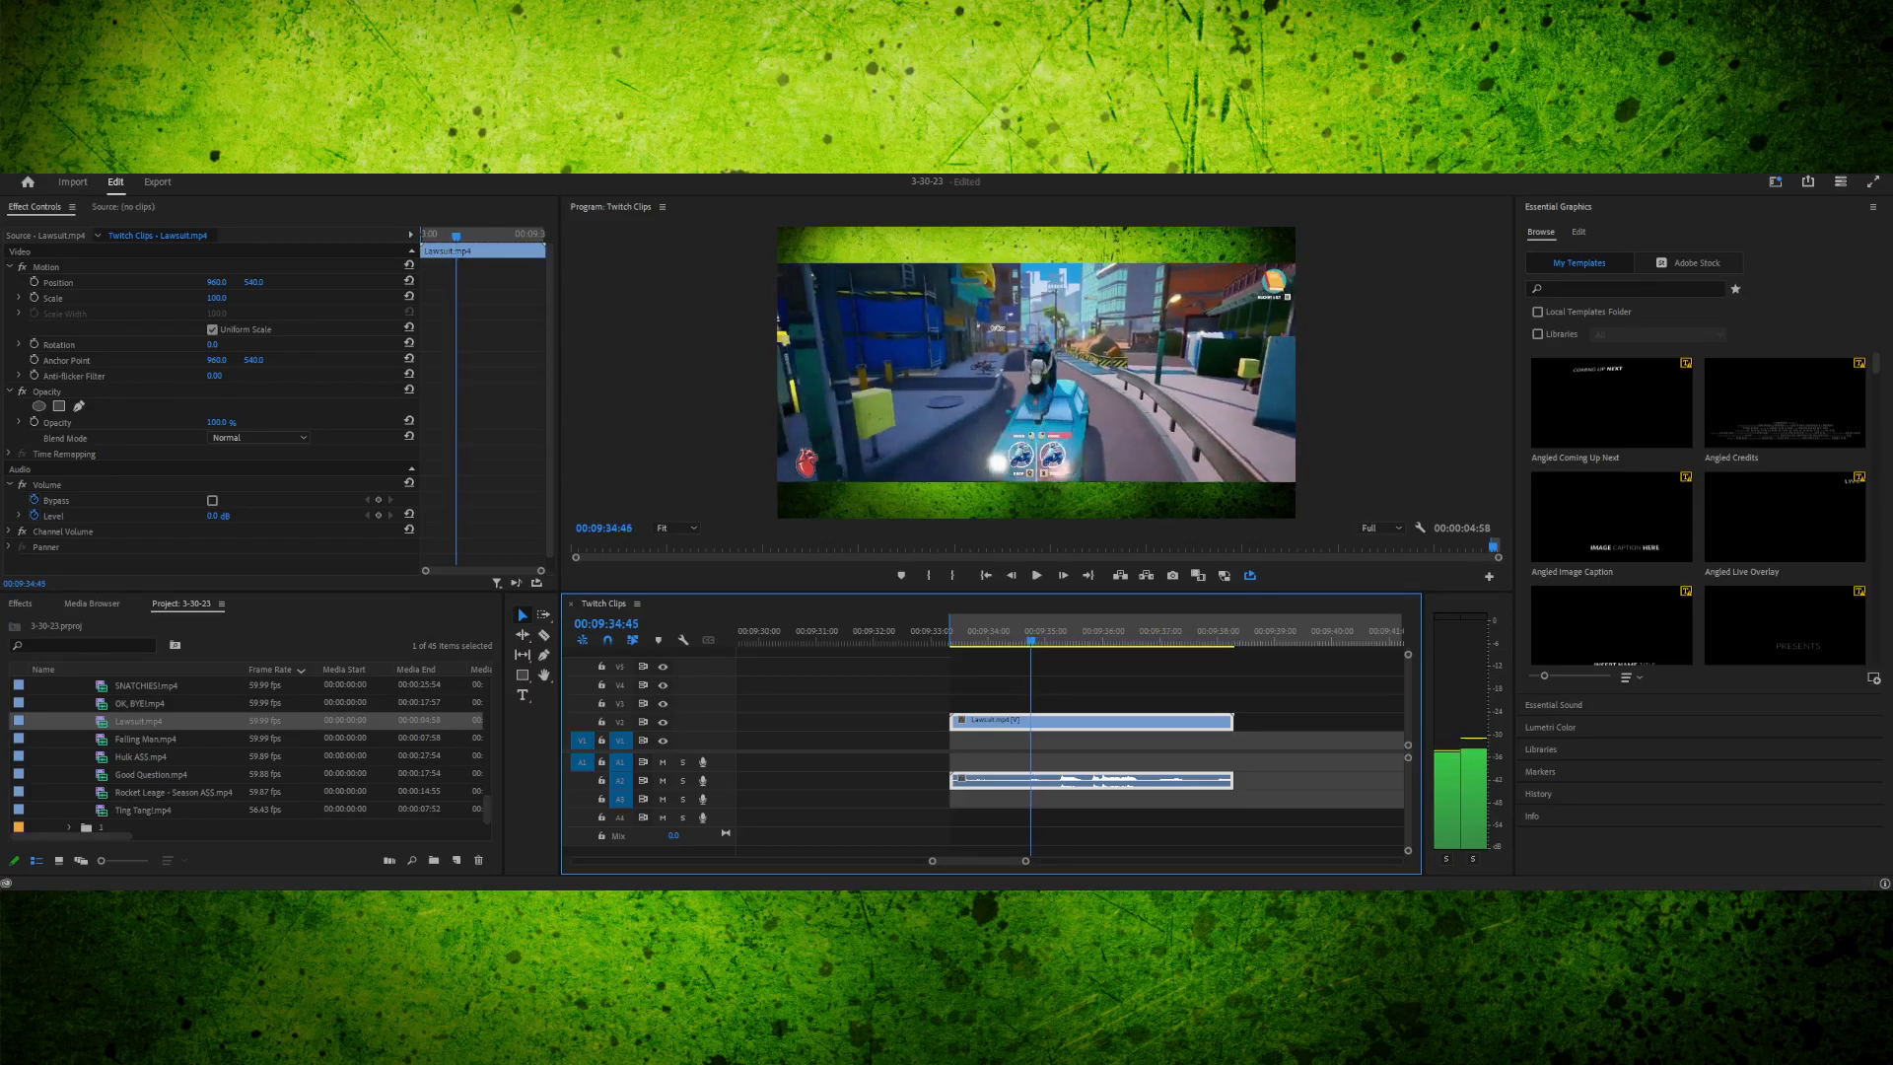
{"action": "key", "text": "Right"}
{"action": "key", "text": "Right"}
{"action": "key", "text": "Right"}
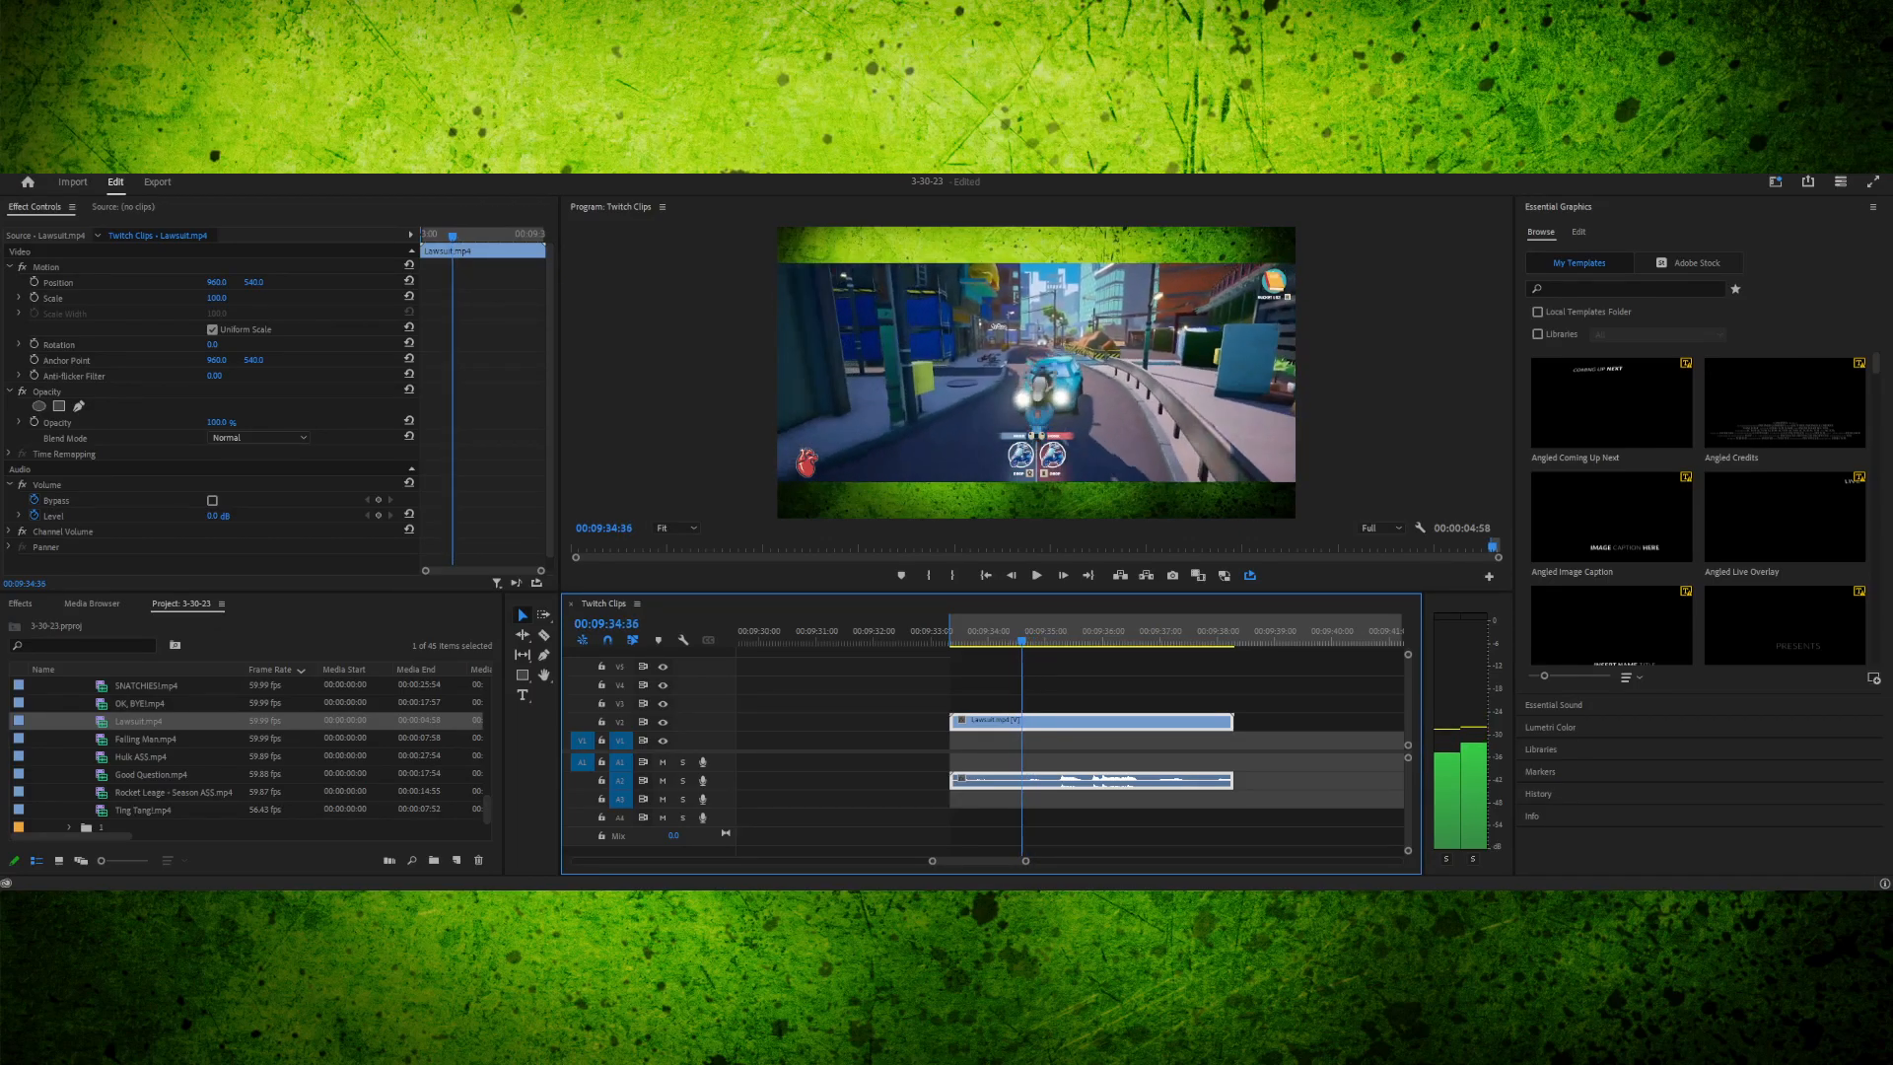
{"action": "key", "text": "Right"}
{"action": "key", "text": "Right"}
{"action": "key", "text": "Right"}
{"action": "key", "text": "Right"}
{"action": "key", "text": "Right"}
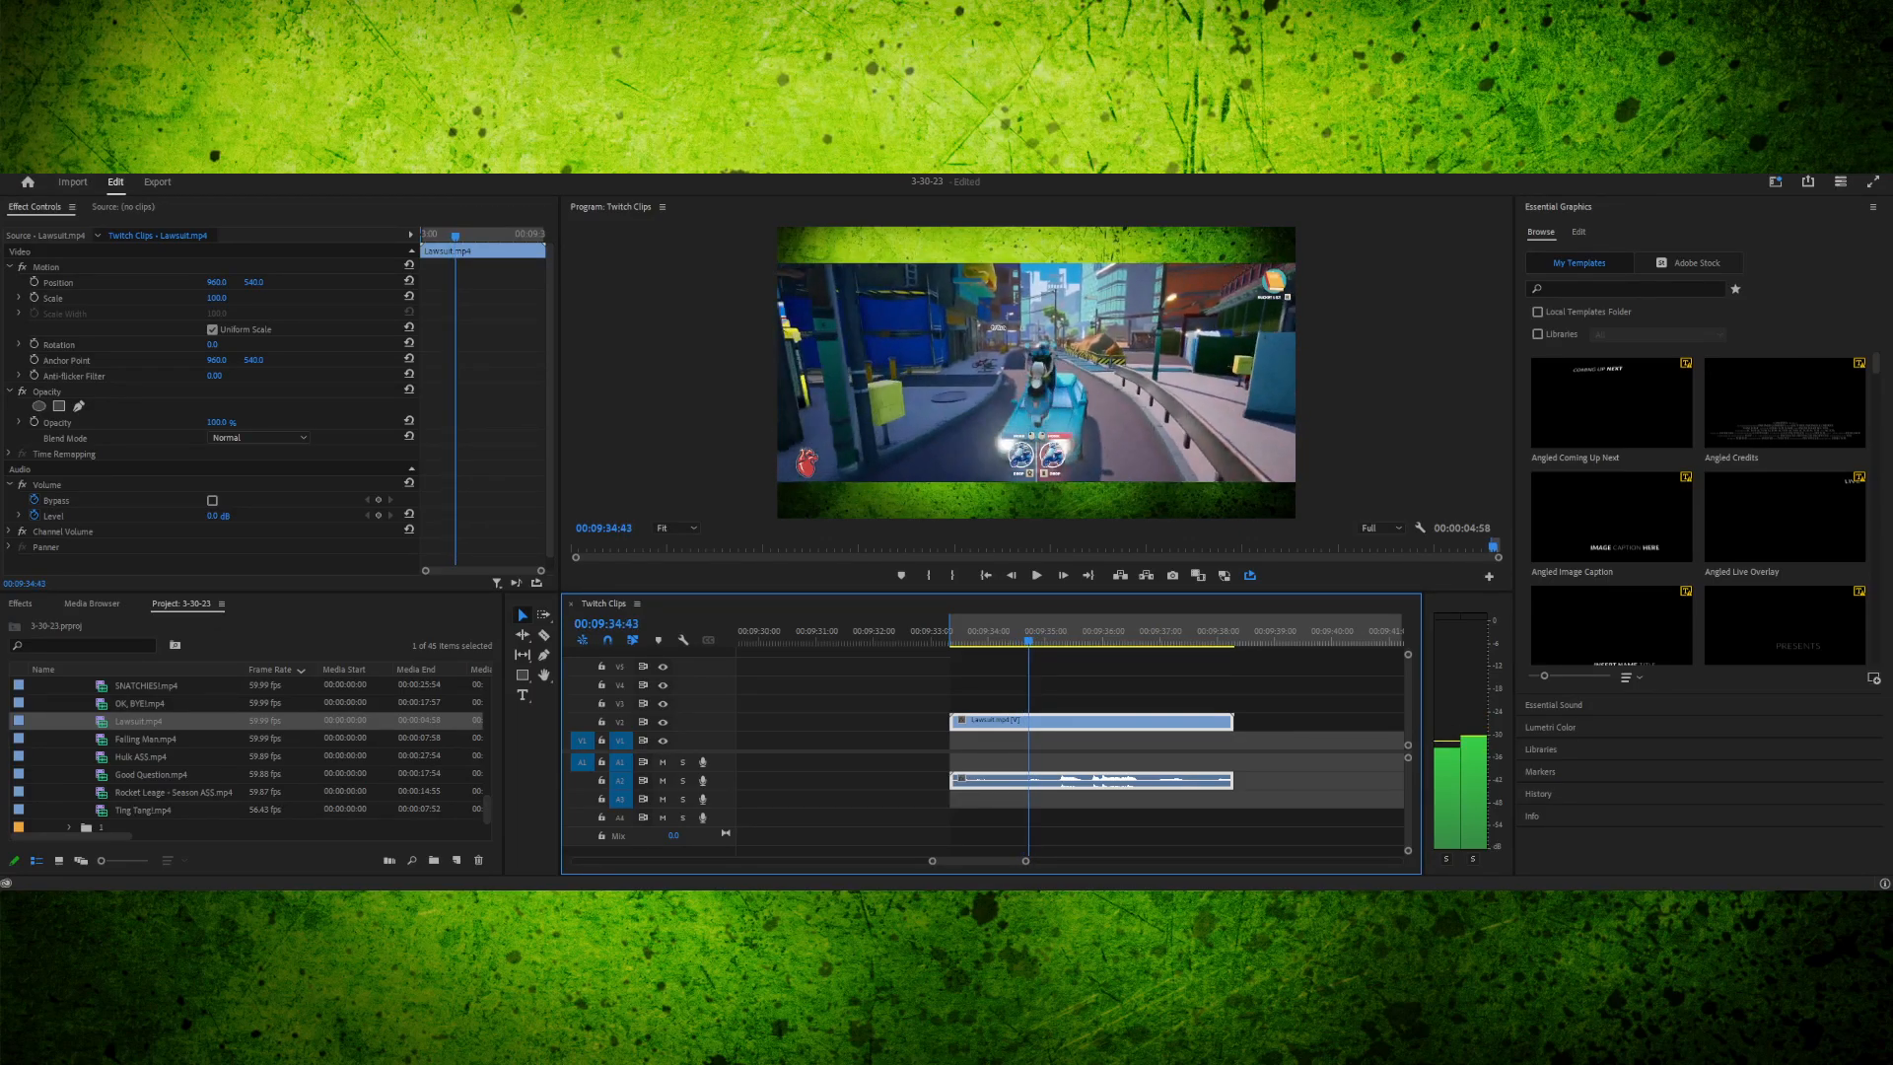
{"action": "key", "text": "Left"}
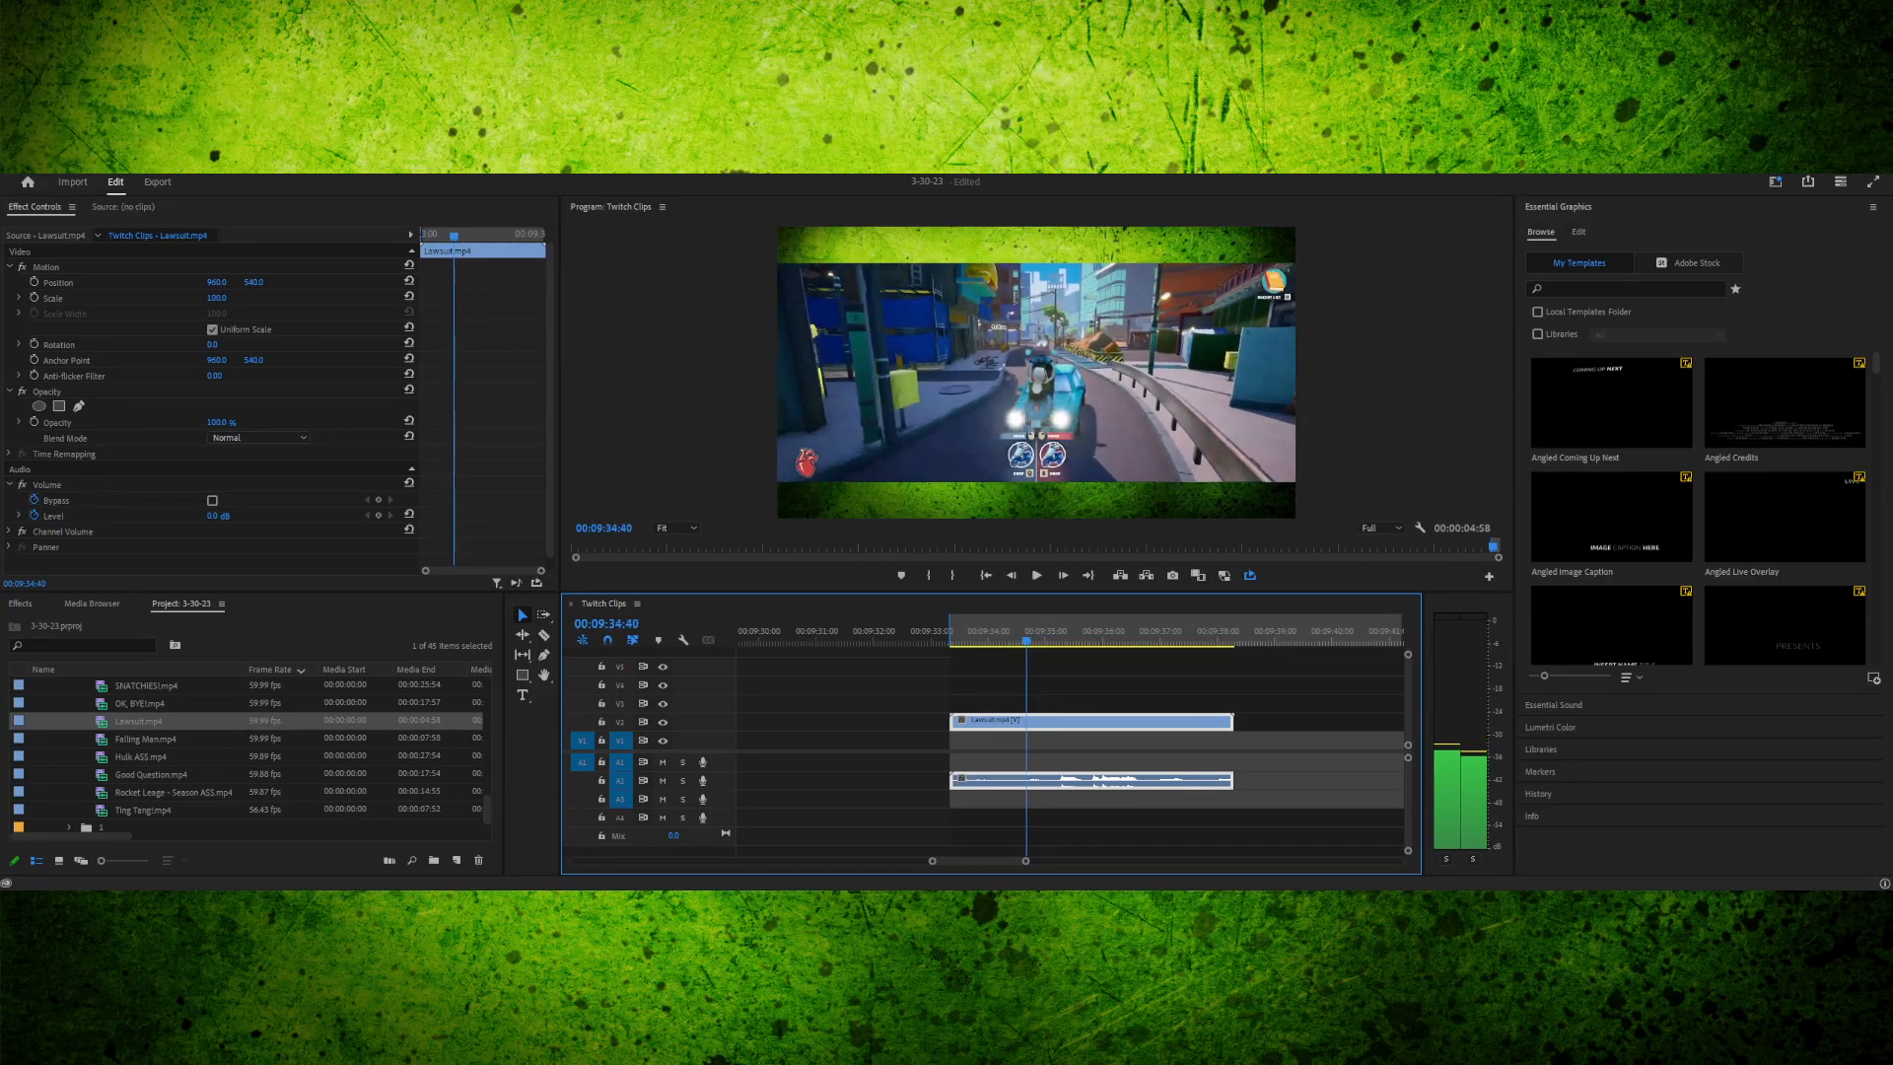
{"action": "key", "text": "Right"}
{"action": "key", "text": "Right"}
{"action": "key", "text": "Right"}
{"action": "key", "text": "Right"}
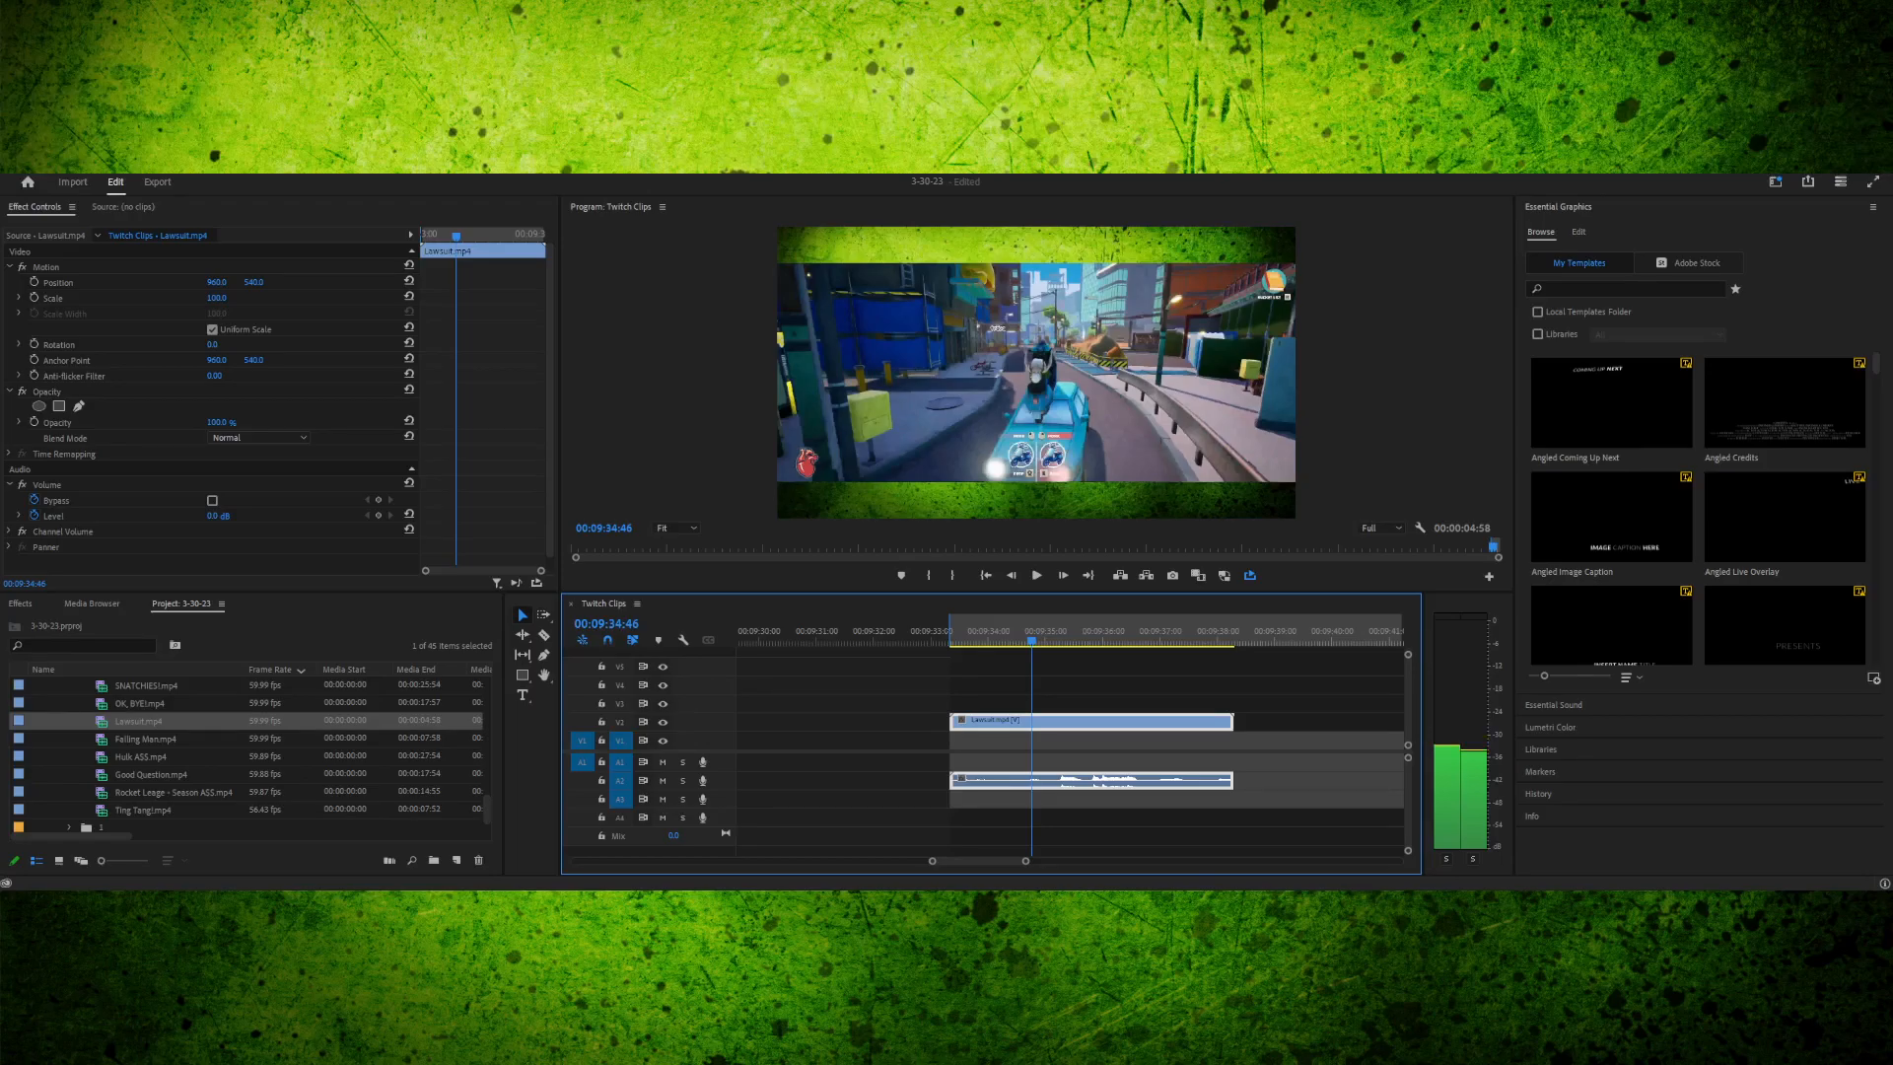
{"action": "key", "text": "Right"}
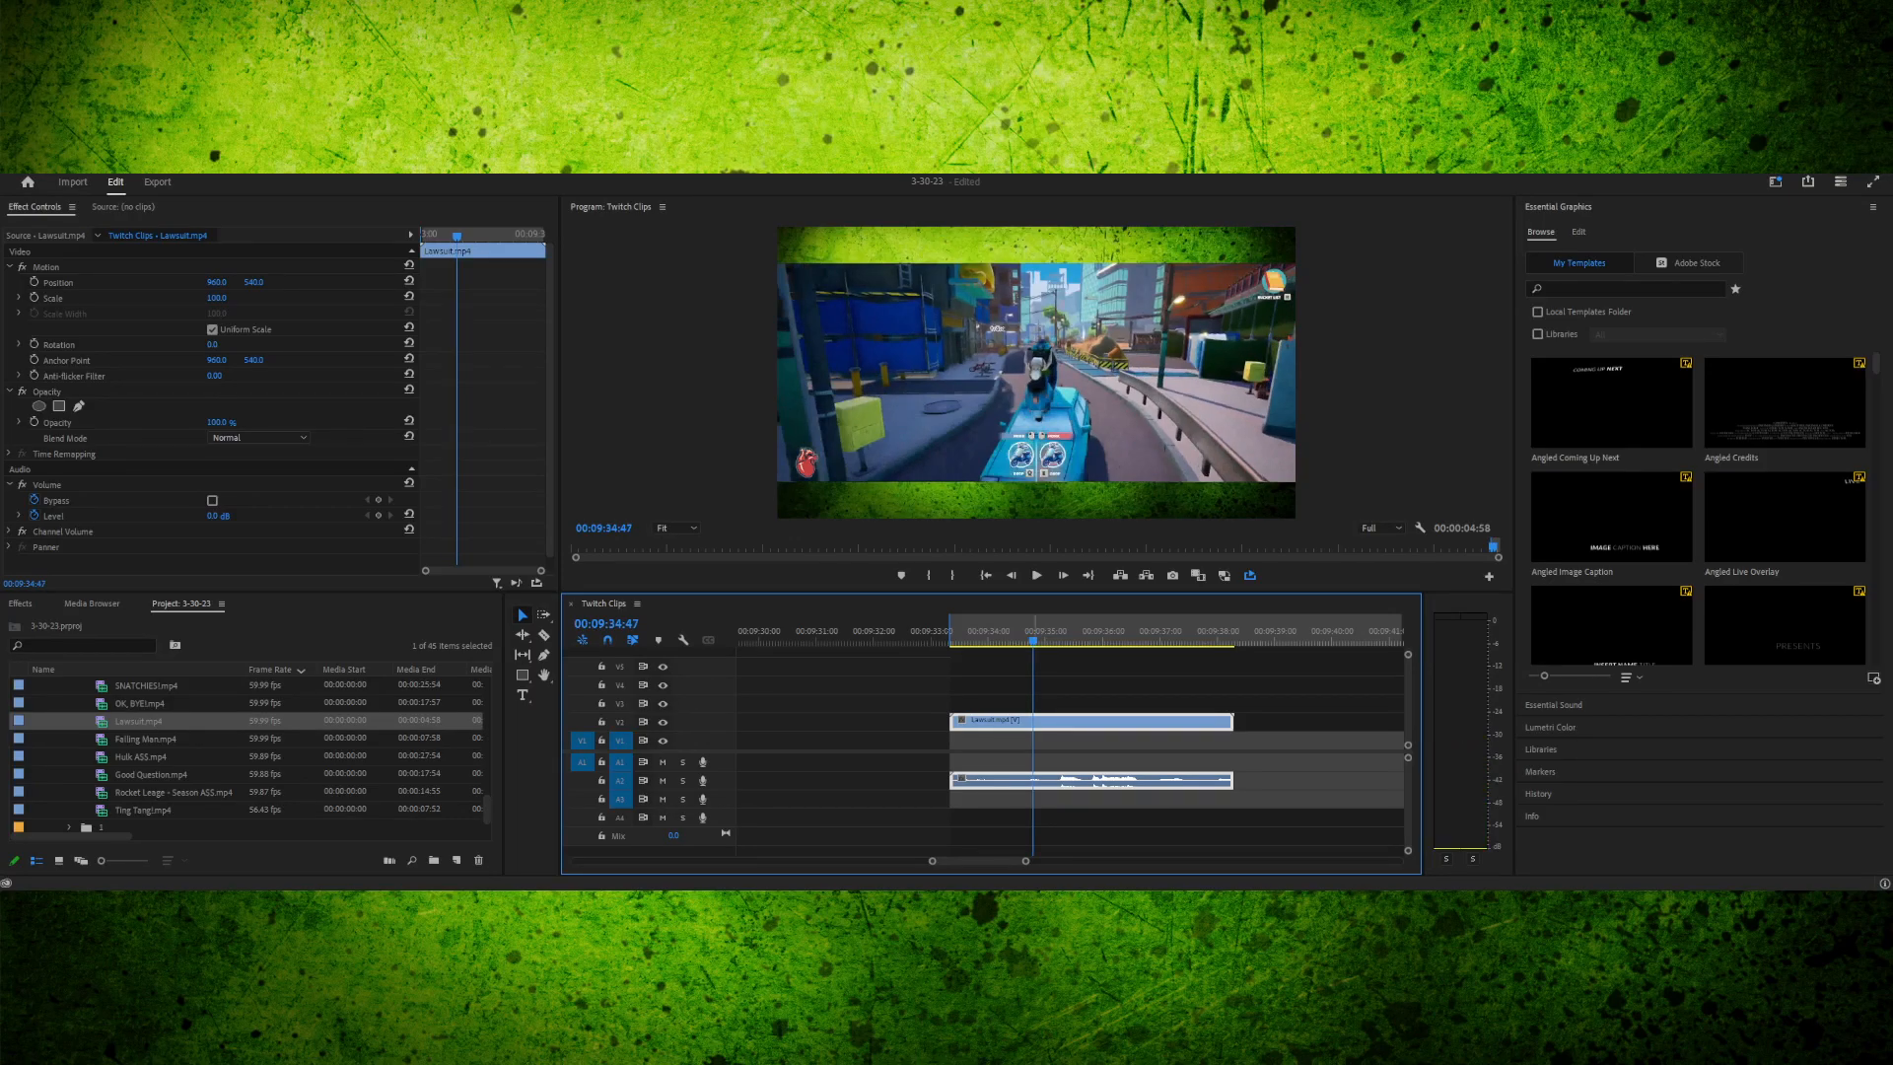
{"action": "key", "text": "Right"}
{"action": "key", "text": "Right"}
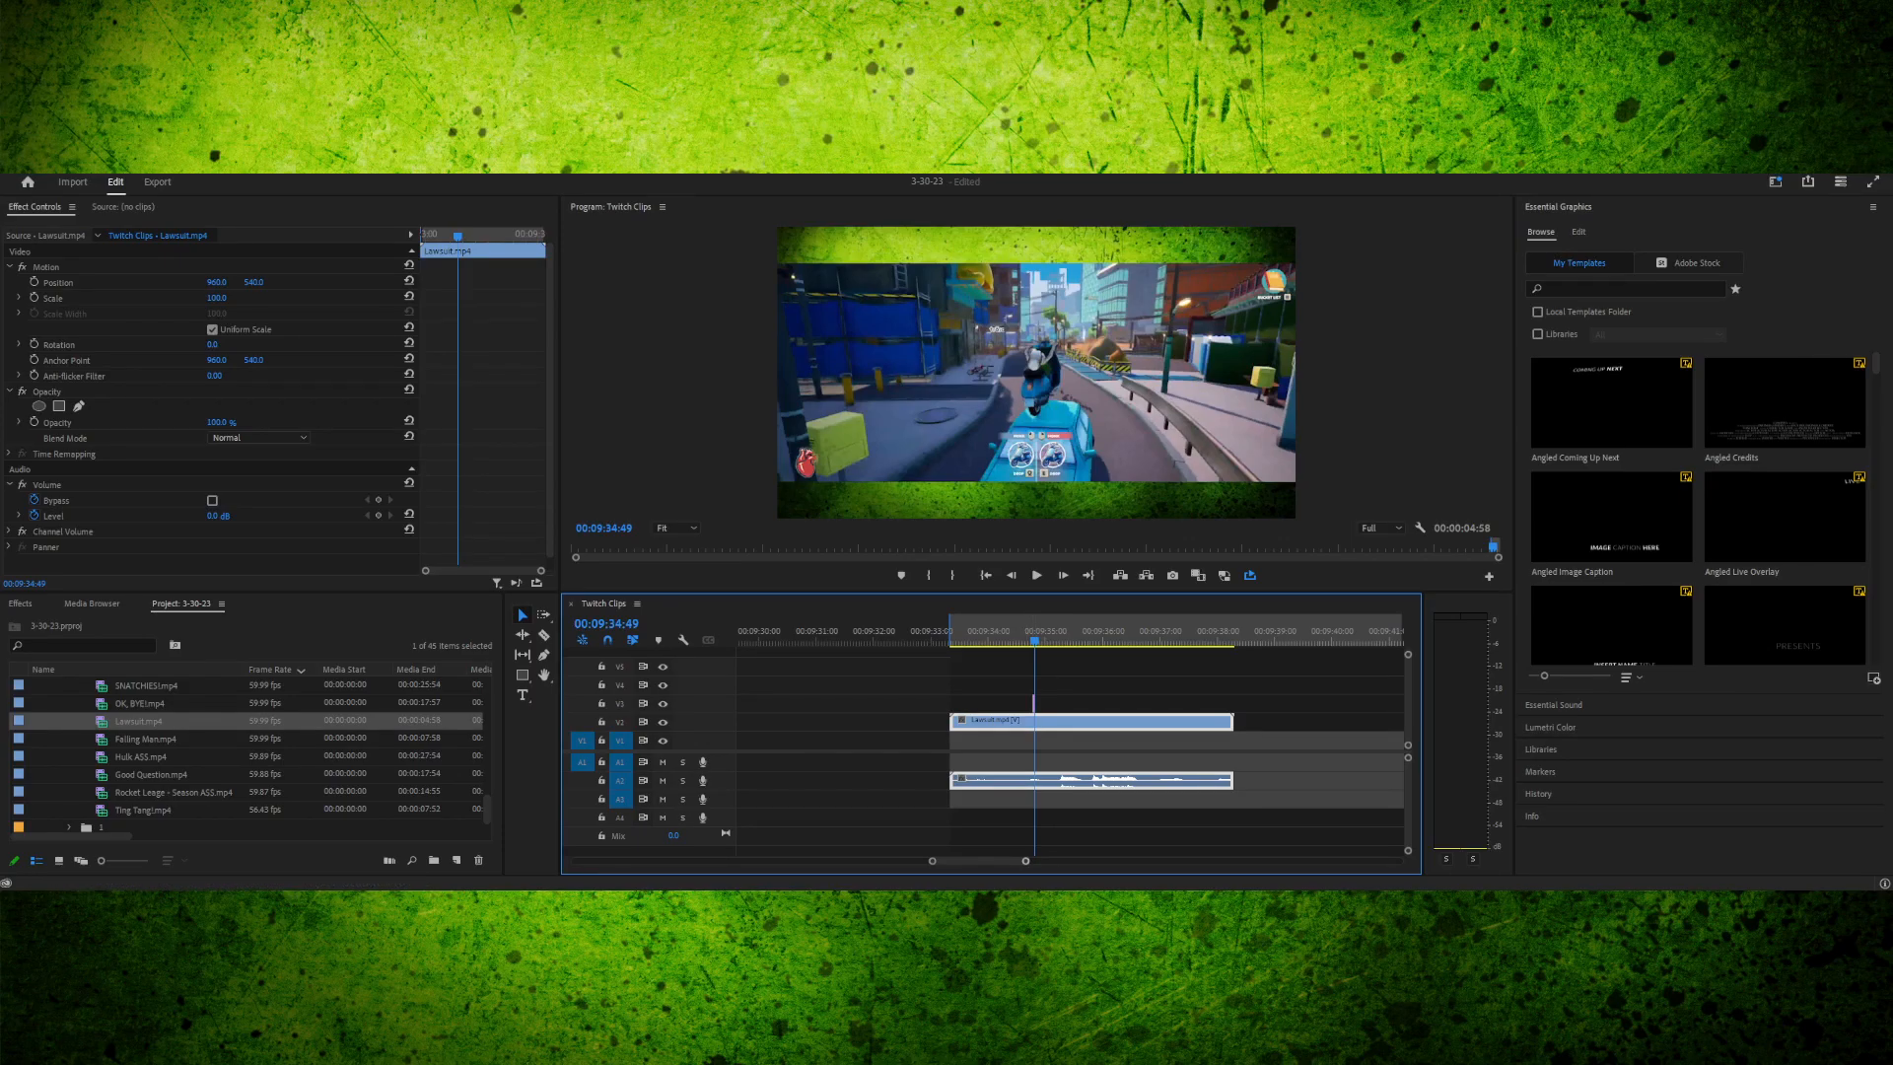
- Examine the Lawsuit clip frame by frame around the new effect layer and through the rest of the crash
{"action": "key", "text": "="}
{"action": "key", "text": "="}
{"action": "key", "text": "="}
{"action": "key", "text": "="}
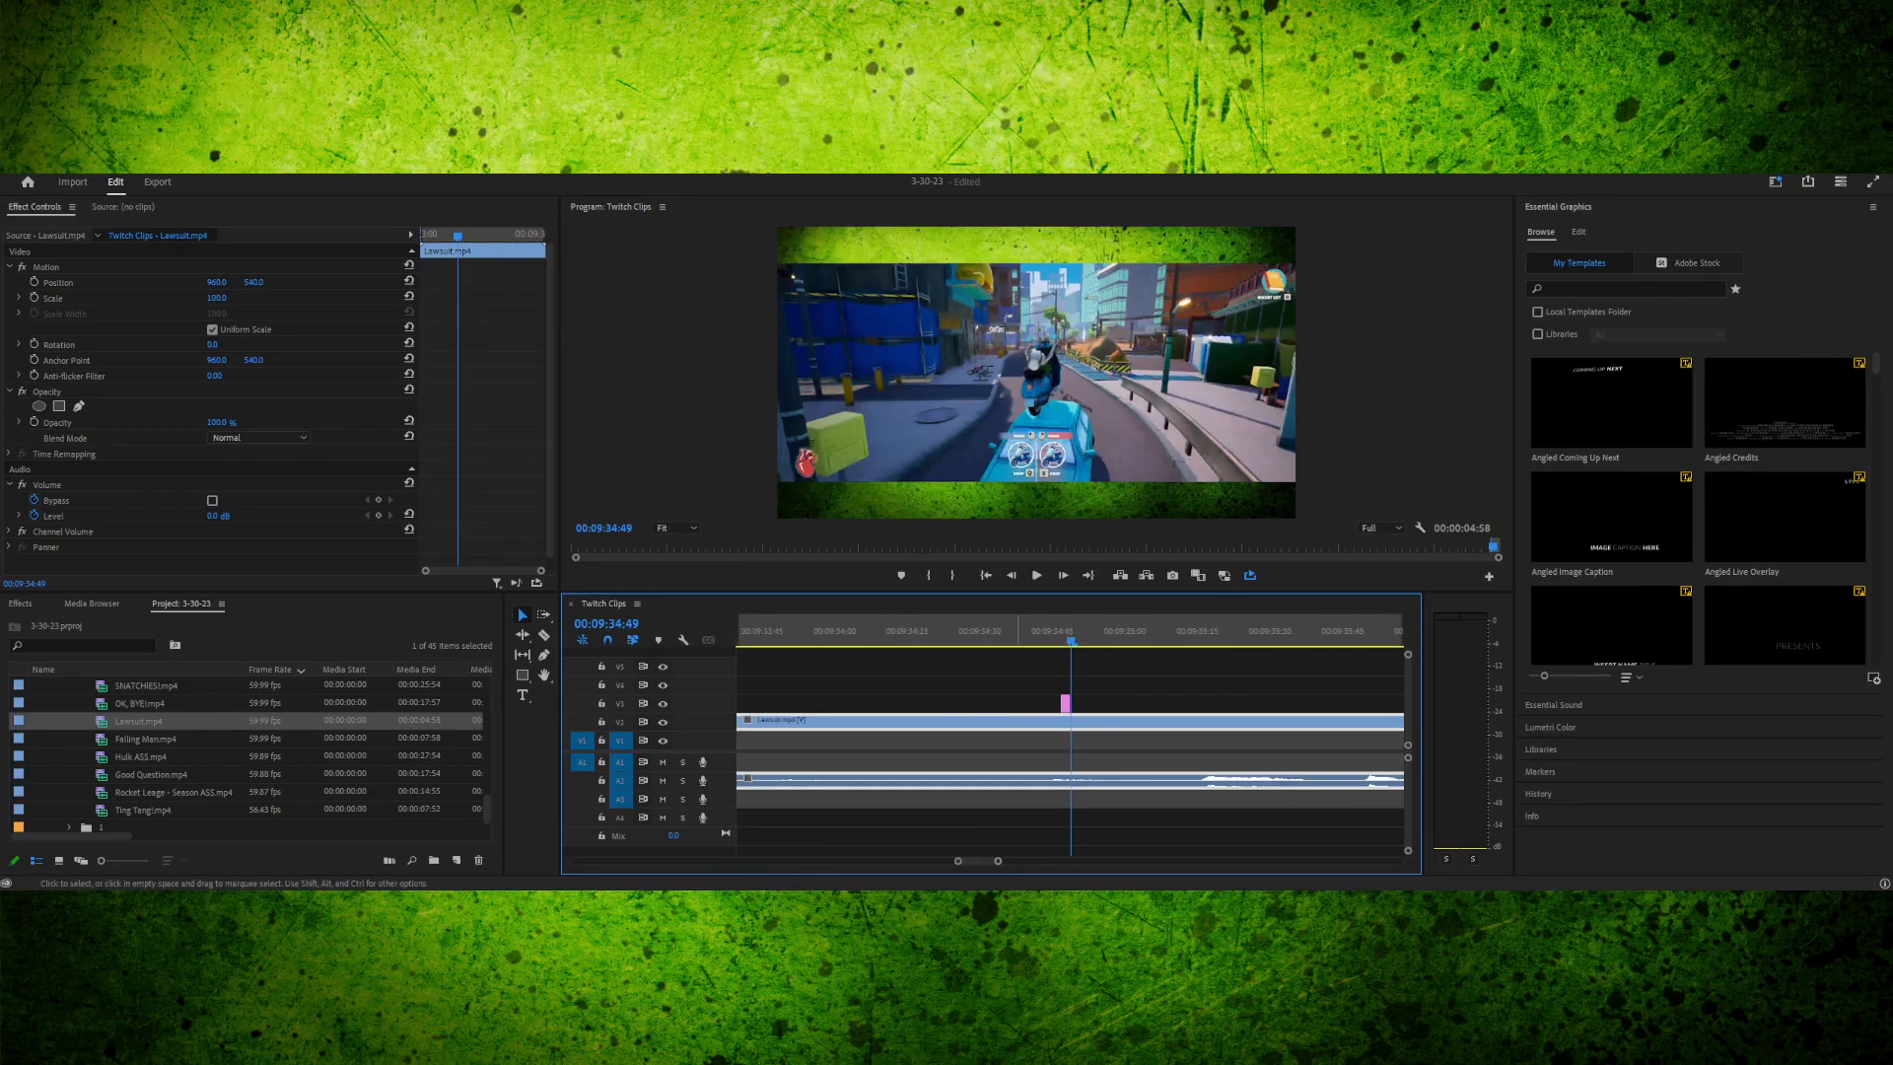
{"action": "key", "text": "Left"}
{"action": "key", "text": "Left"}
{"action": "key", "text": "Left"}
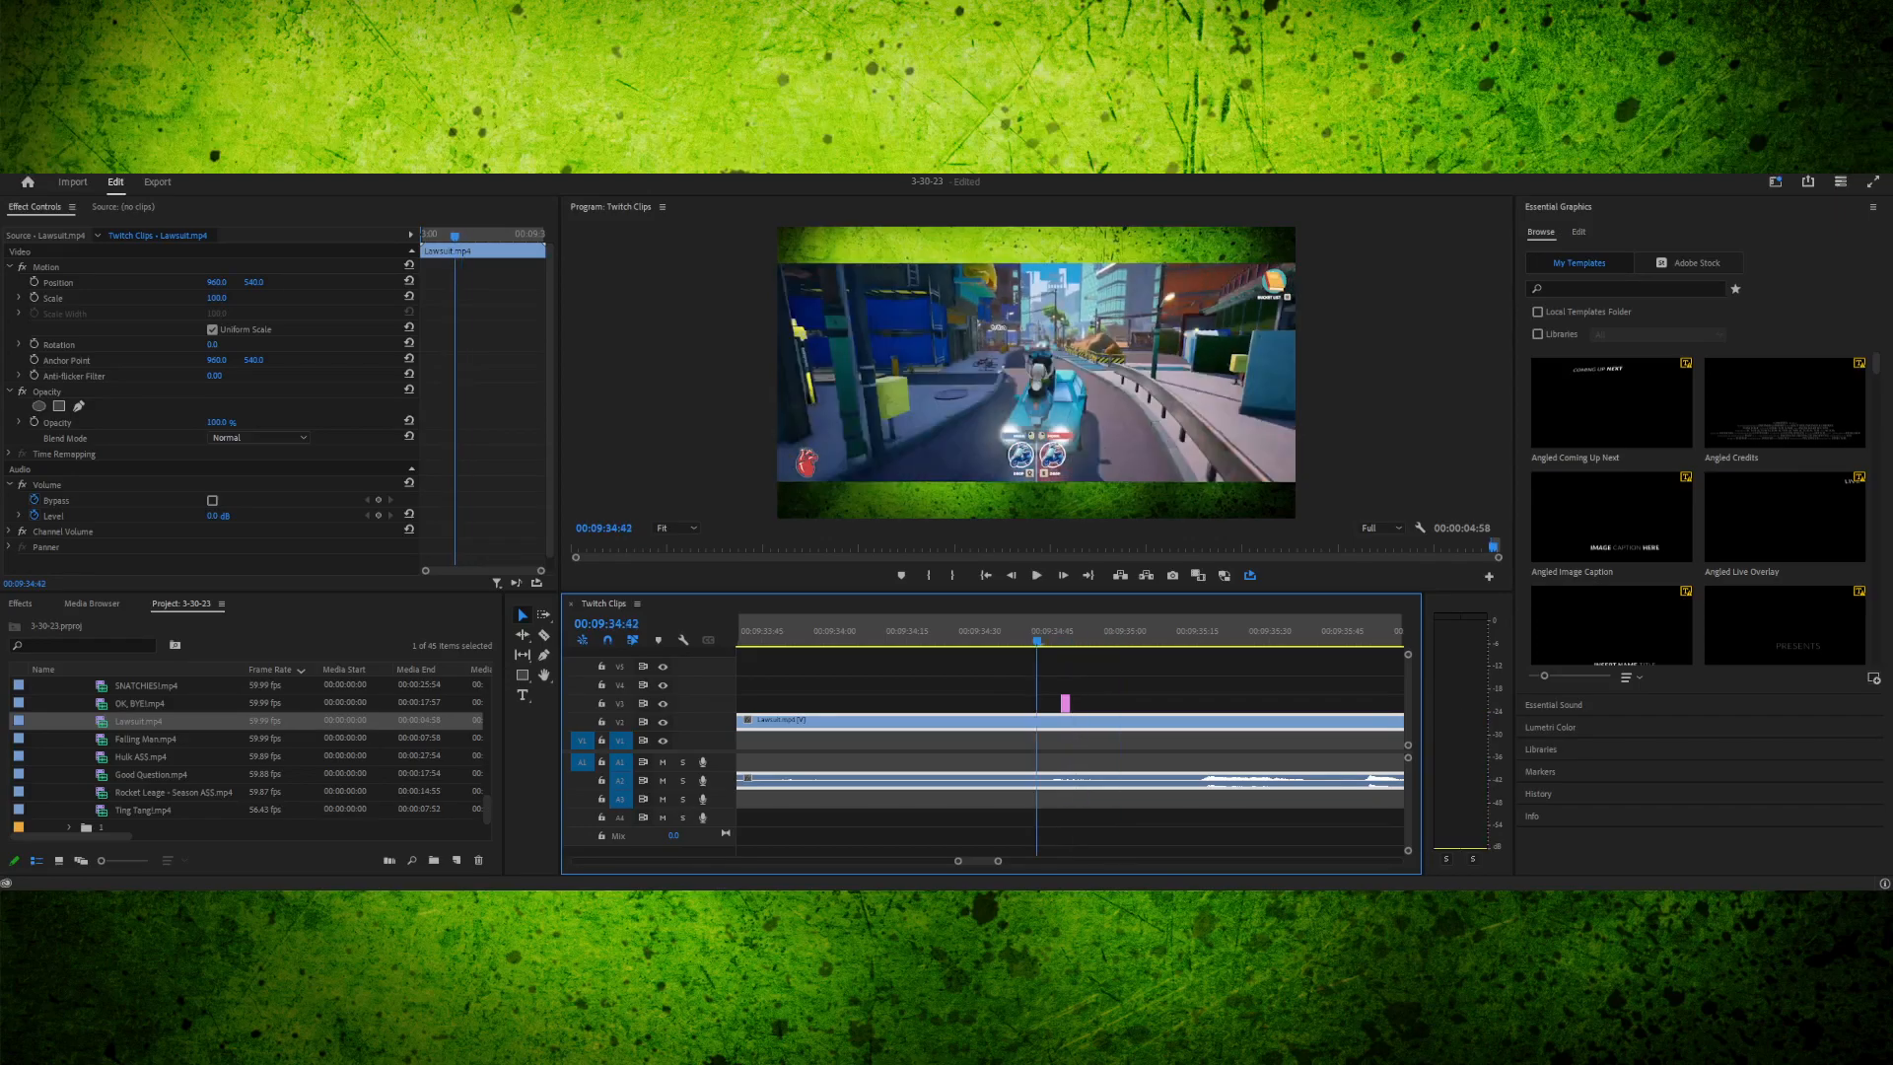
{"action": "key", "text": "Right"}
{"action": "key", "text": "Right"}
{"action": "key", "text": "Right"}
{"action": "key", "text": "Right"}
{"action": "key", "text": "Right"}
{"action": "key", "text": "Right"}
{"action": "key", "text": "Right"}
{"action": "key", "text": "Right"}
{"action": "key", "text": "Right"}
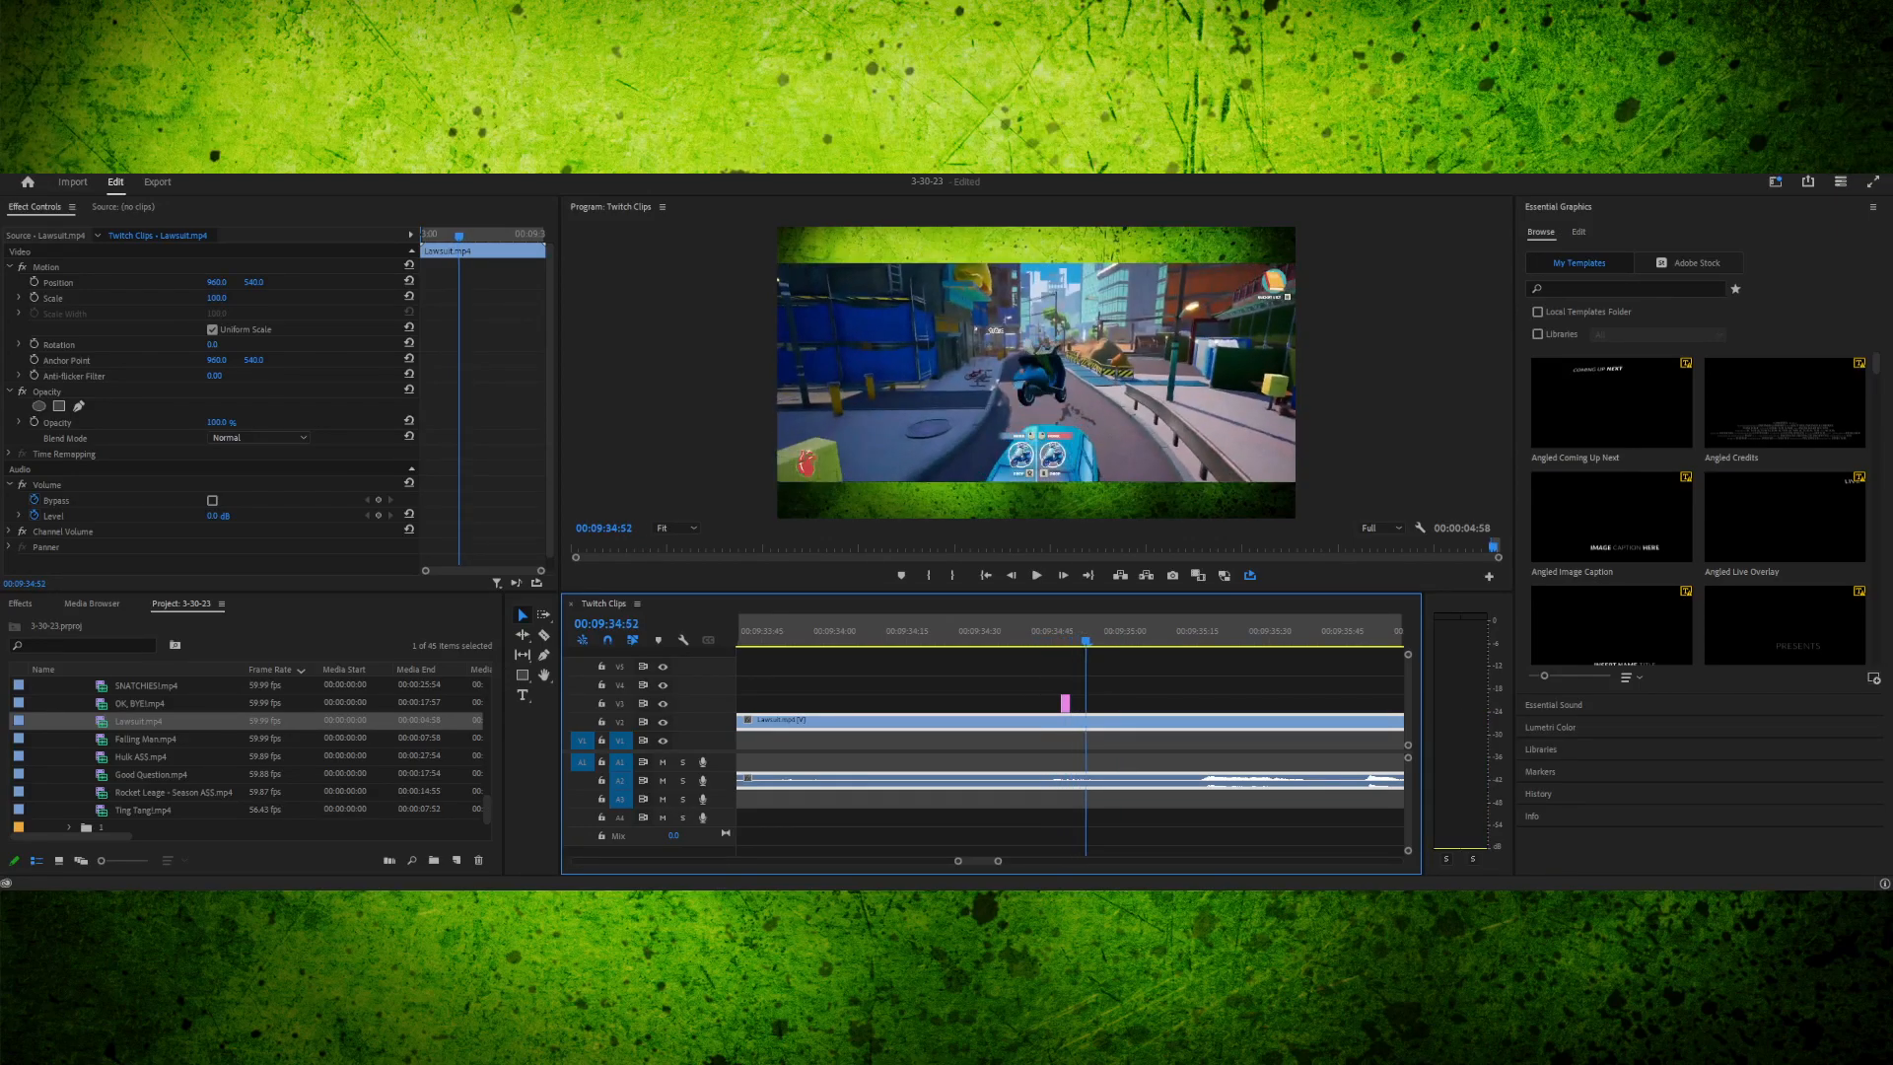
{"action": "key", "text": "Right"}
{"action": "key", "text": "Right"}
{"action": "key", "text": "Right"}
{"action": "key", "text": "Right"}
{"action": "key", "text": "Right"}
{"action": "key", "text": "Right"}
{"action": "key", "text": "Right"}
{"action": "key", "text": "Right"}
{"action": "key", "text": "Right"}
{"action": "key", "text": "Right"}
{"action": "key", "text": "Right"}
{"action": "key", "text": "Right"}
{"action": "key", "text": "Right"}
{"action": "key", "text": "Right"}
{"action": "key", "text": "Right"}
{"action": "key", "text": "Right"}
{"action": "key", "text": "Right"}
{"action": "key", "text": "Right"}
{"action": "key", "text": "Right"}
{"action": "key", "text": "Right"}
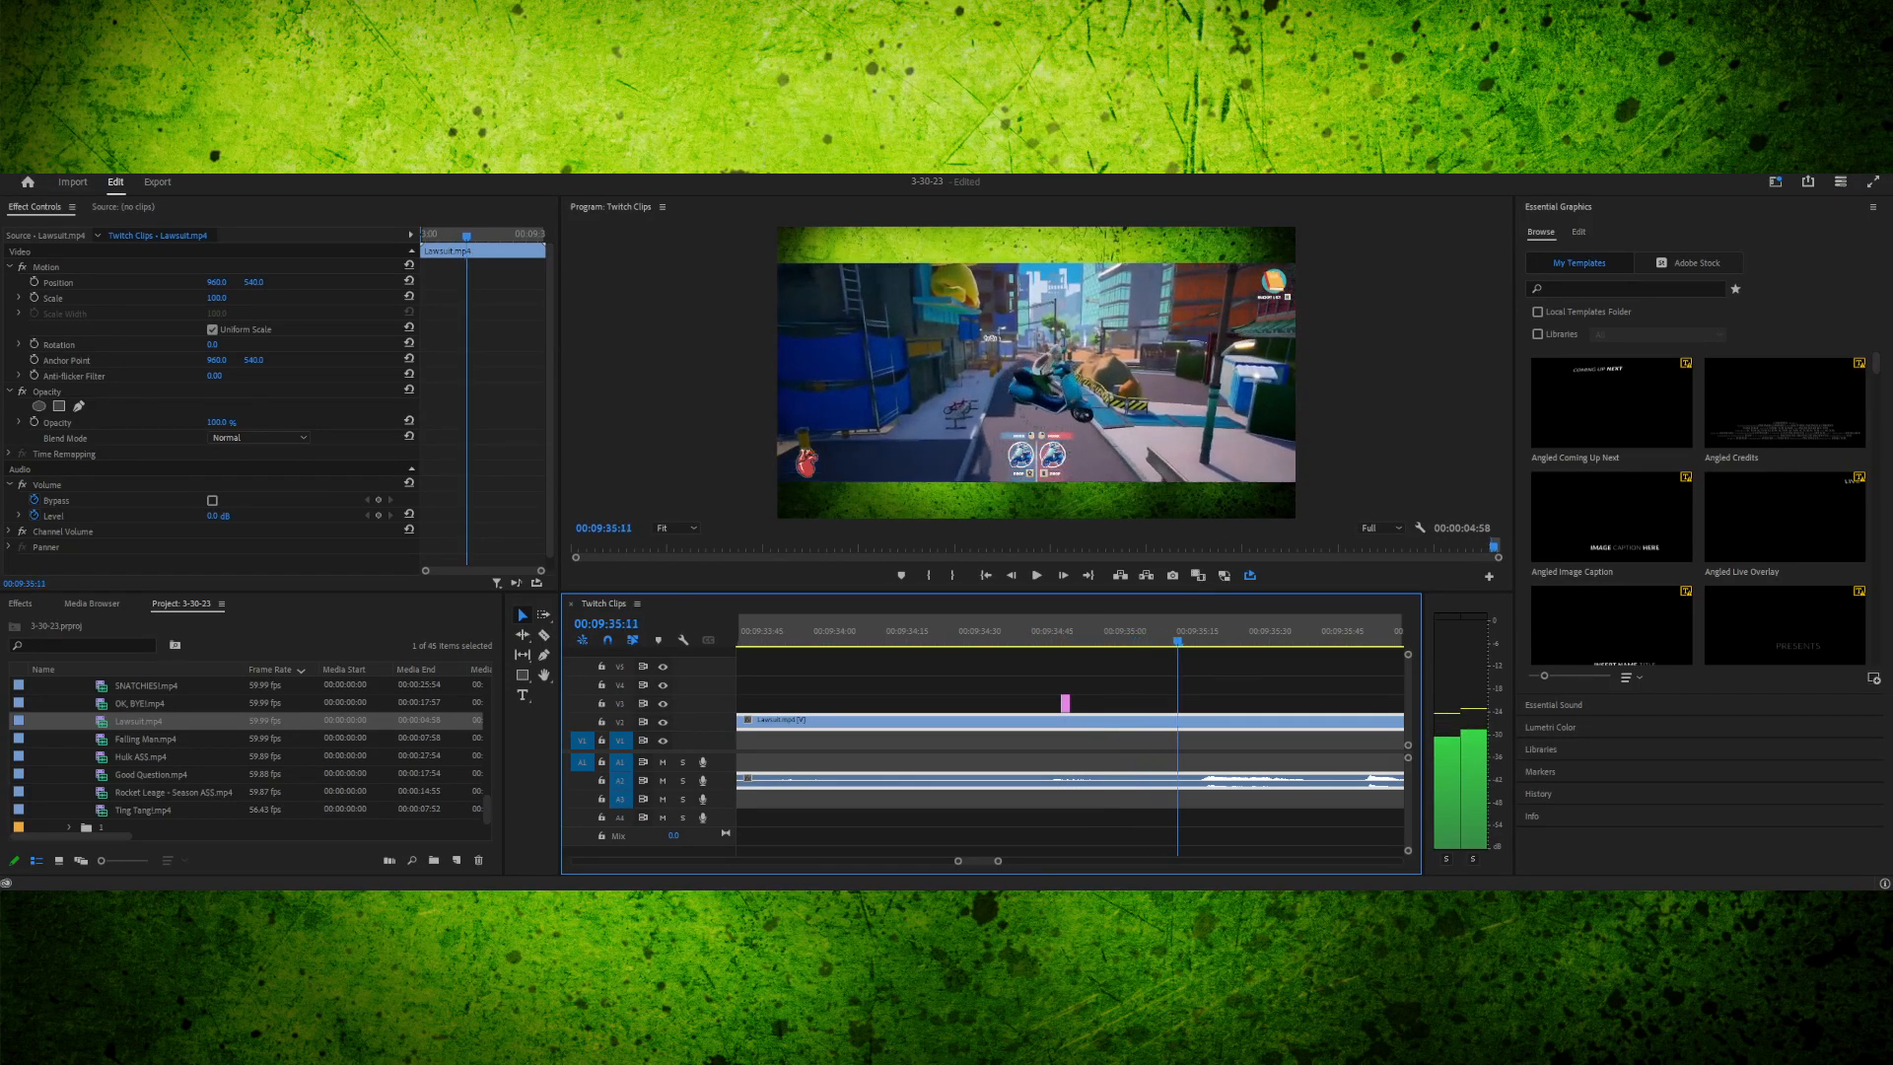
{"action": "key", "text": "Right"}
{"action": "key", "text": "Right"}
{"action": "key", "text": "Right"}
{"action": "key", "text": "Right"}
{"action": "key", "text": "Right"}
{"action": "key", "text": "Right"}
{"action": "key", "text": "Right"}
{"action": "key", "text": "Right"}
{"action": "key", "text": "Right"}
{"action": "key", "text": "Right"}
{"action": "key", "text": "Right"}
{"action": "key", "text": "Right"}
{"action": "key", "text": "Right"}
{"action": "key", "text": "Right"}
{"action": "key", "text": "Right"}
{"action": "key", "text": "Right"}
{"action": "key", "text": "Right"}
{"action": "key", "text": "Right"}
{"action": "key", "text": "Right"}
{"action": "key", "text": "Right"}
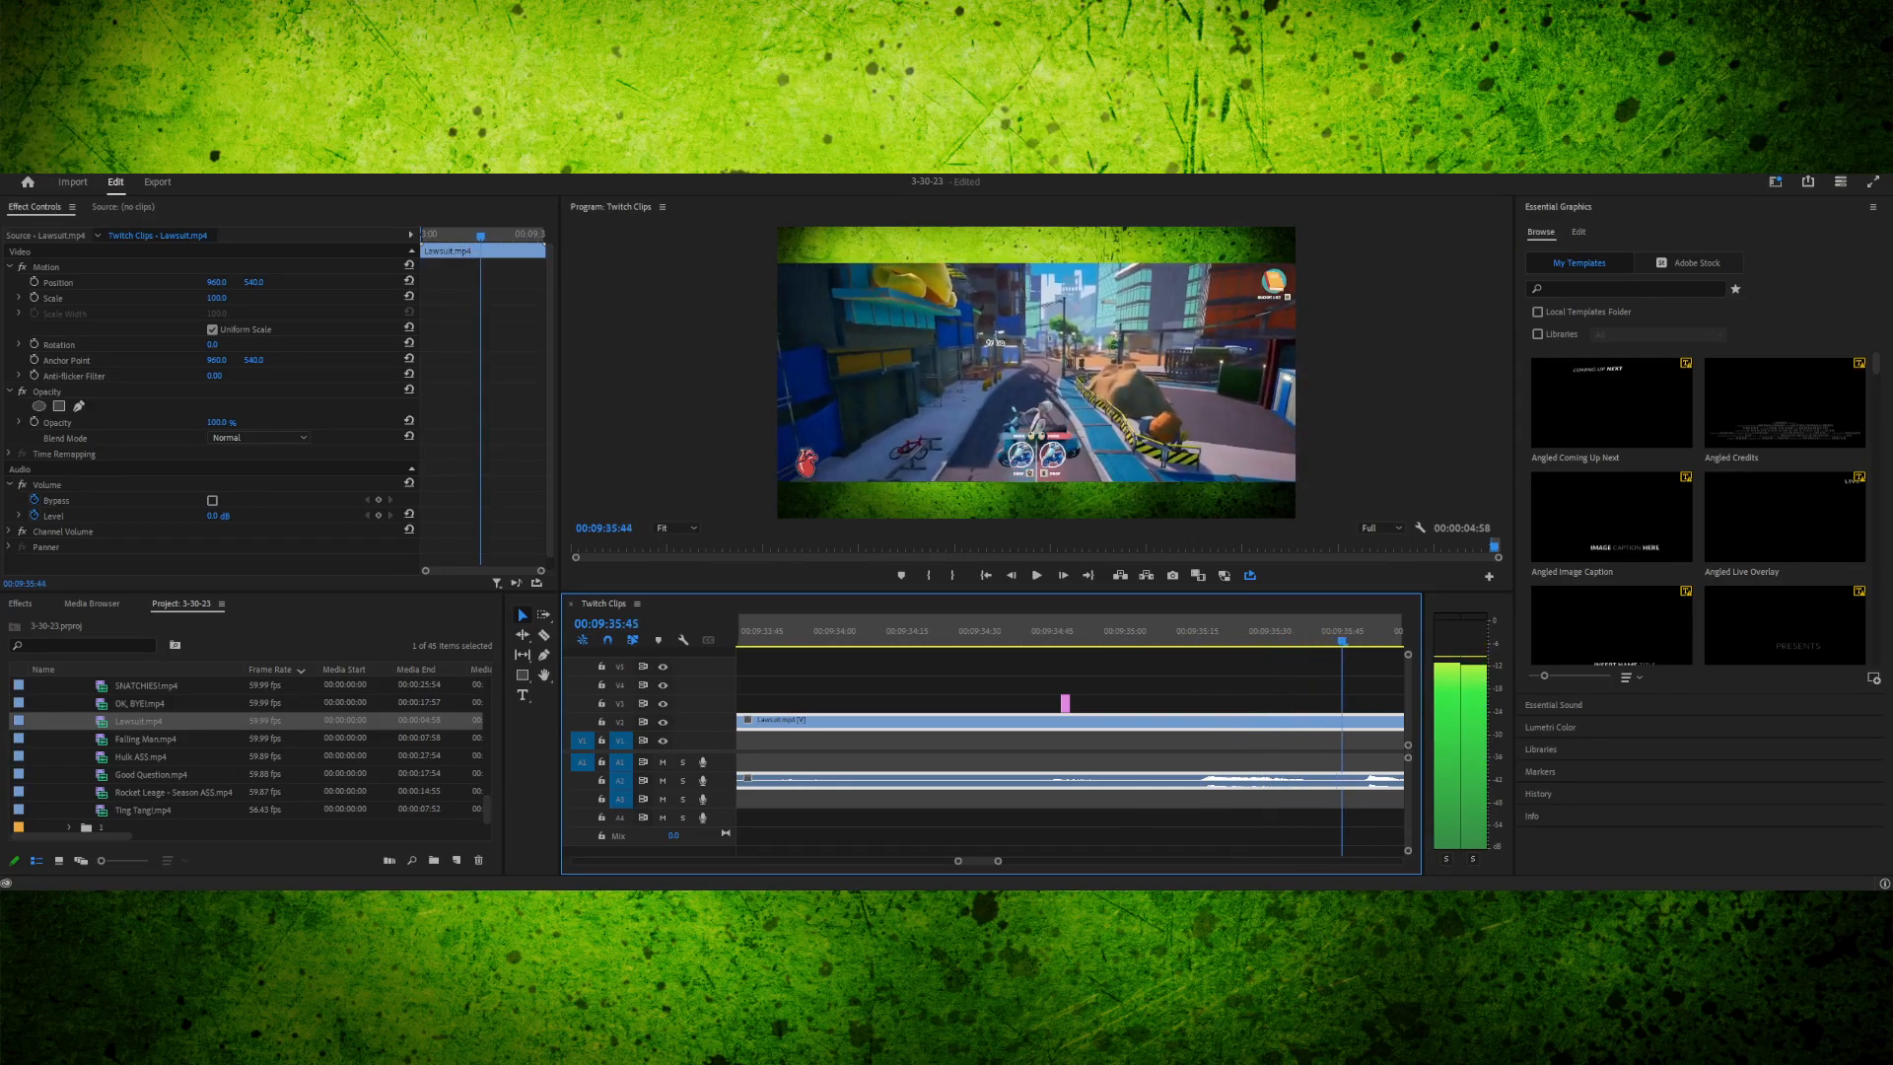
{"action": "key", "text": "Right"}
{"action": "key", "text": "Right"}
{"action": "key", "text": "Right"}
{"action": "key", "text": "Right"}
{"action": "key", "text": "Right"}
{"action": "key", "text": "Right"}
{"action": "left_click_drag", "start_coordinate": [1398, 633], "coordinate": [1003, 634]}
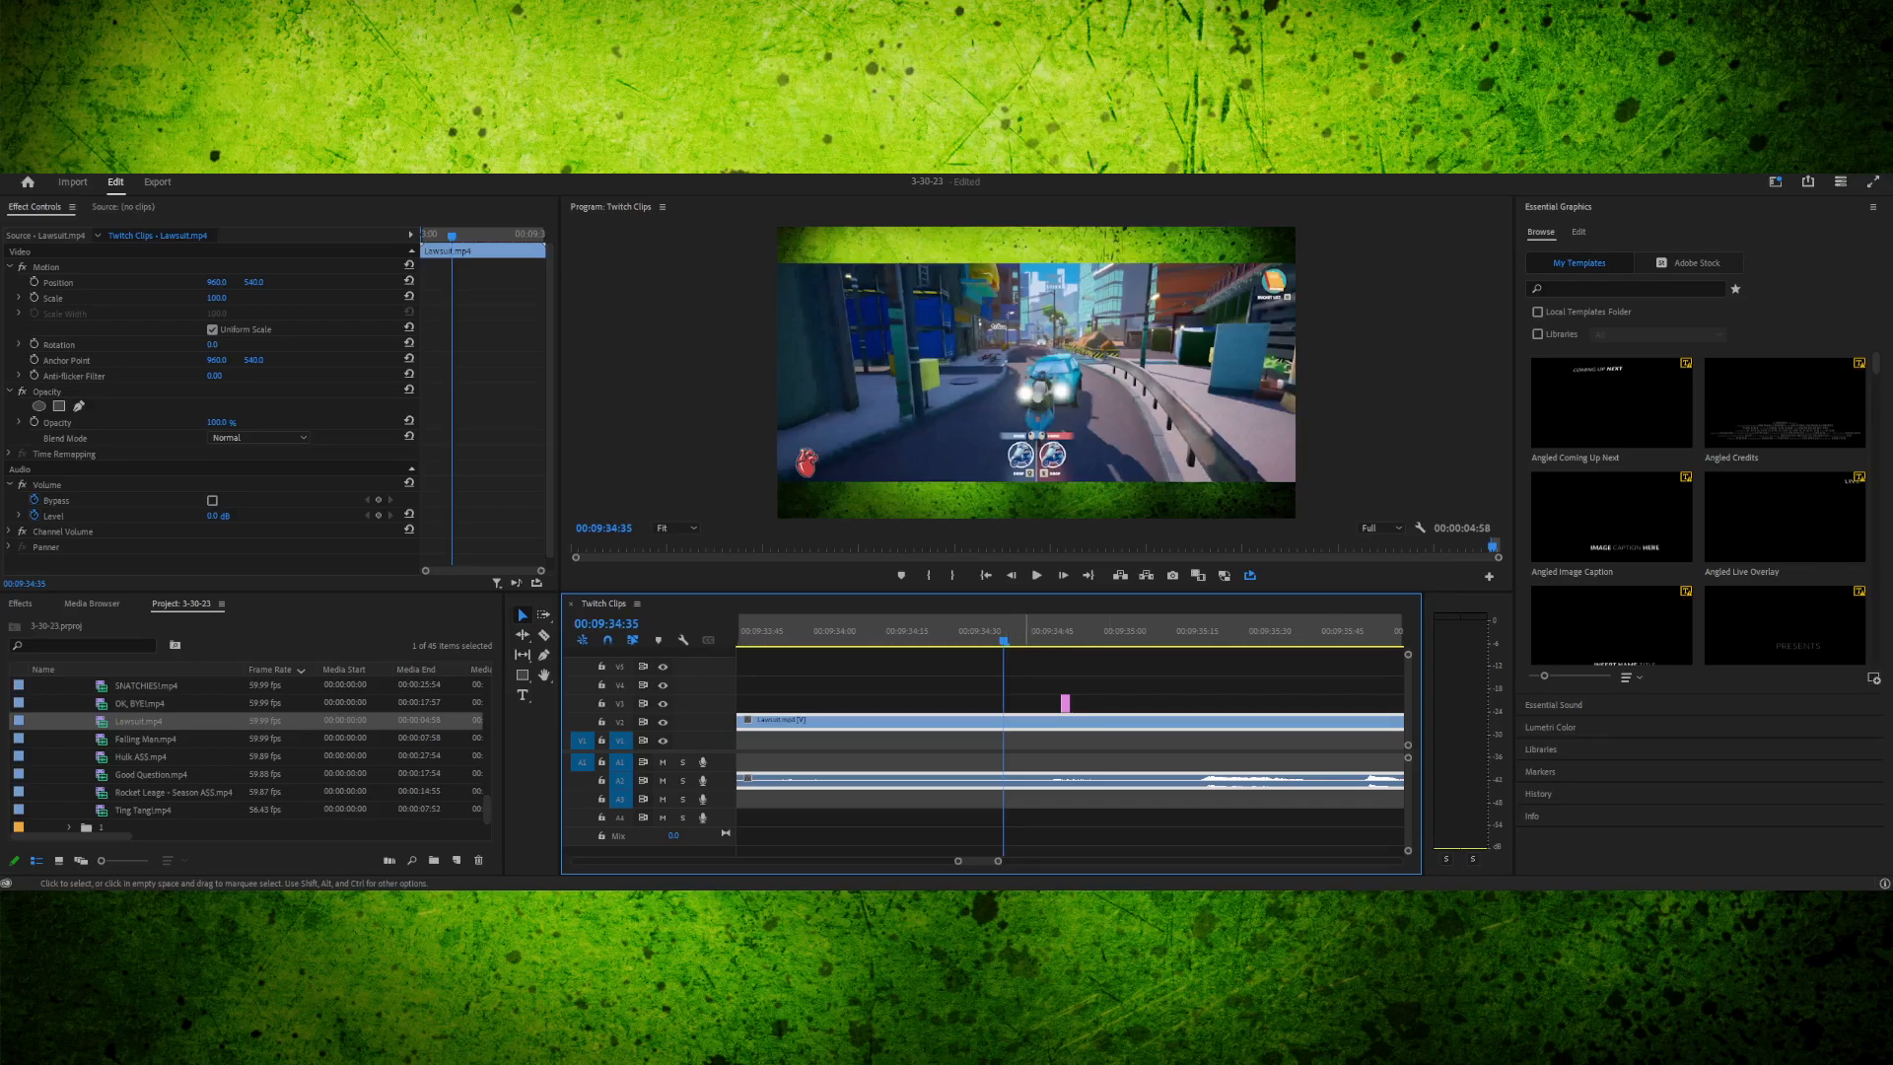
- Replay the Lawsuit clip from near its start and check the effect at the collision frame
{"action": "left_click_drag", "start_coordinate": [998, 860], "coordinate": [1041, 861]}
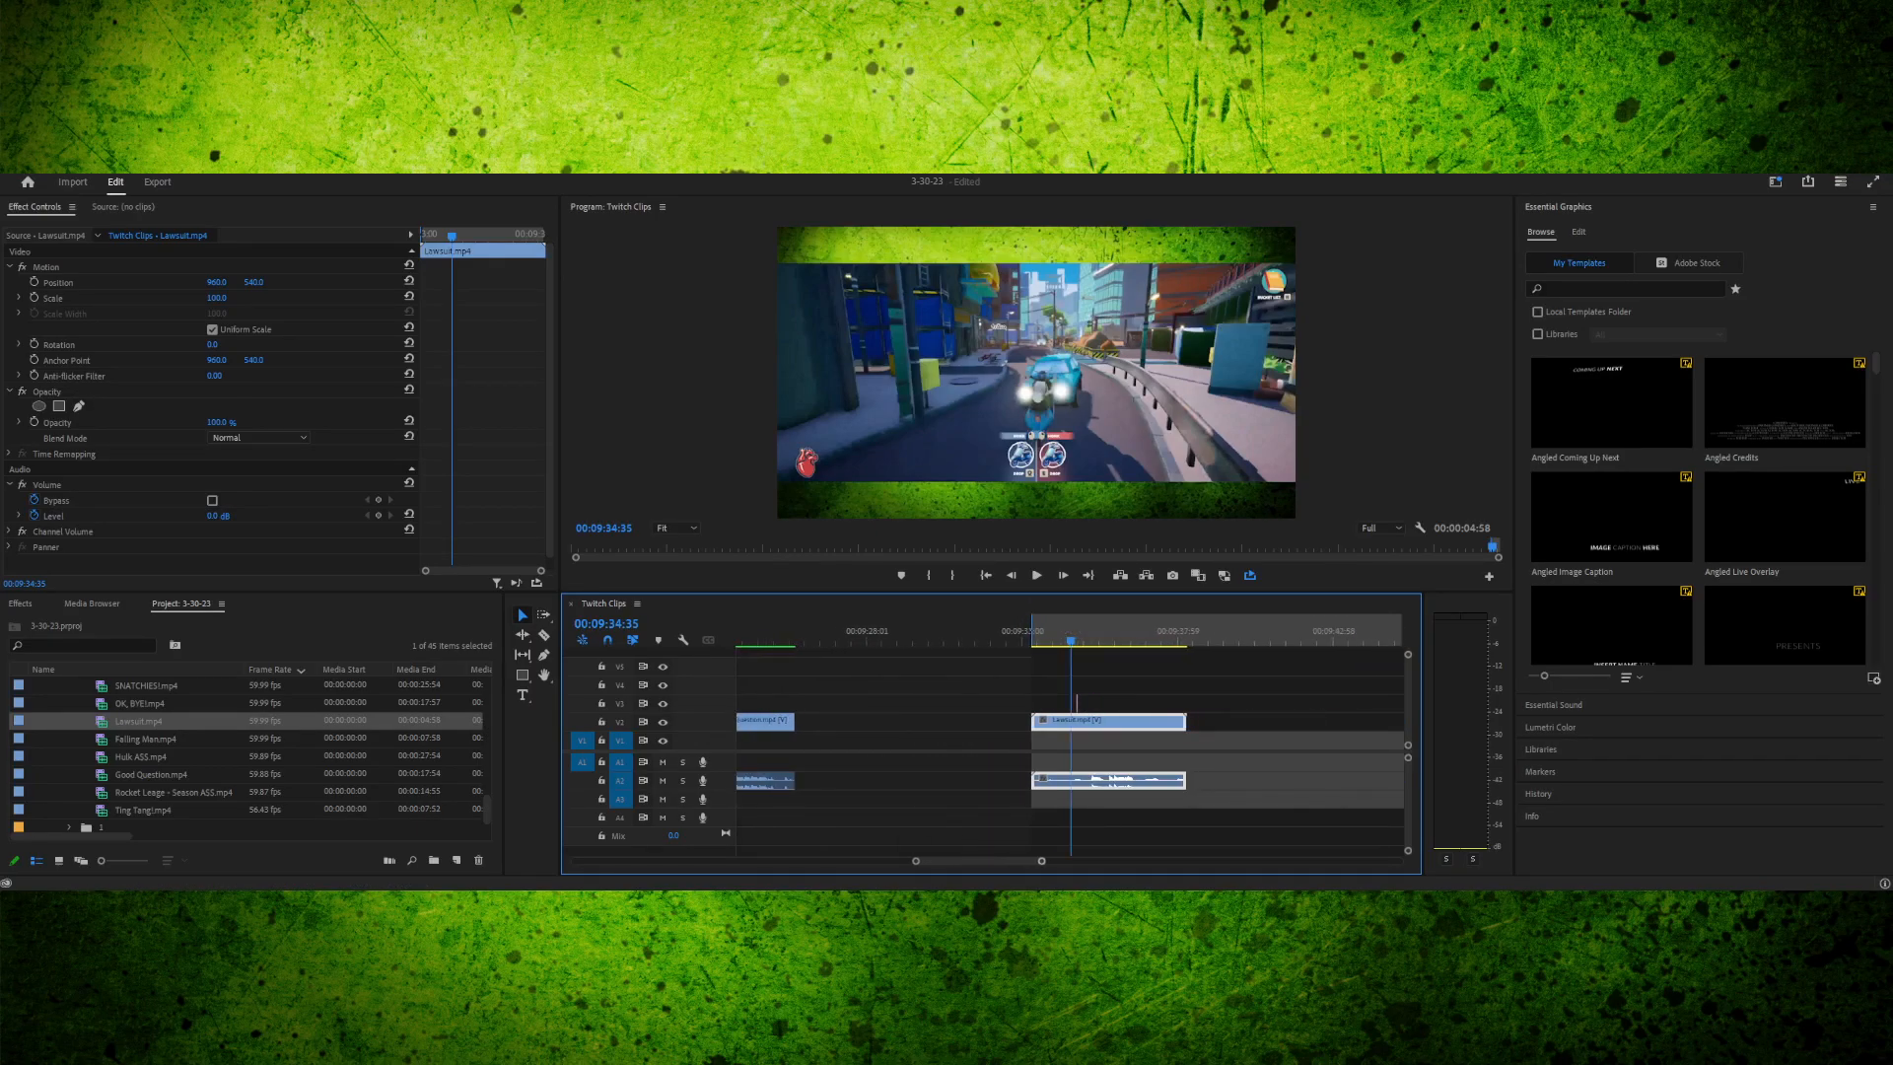
{"action": "left_click_drag", "start_coordinate": [1043, 632], "coordinate": [1040, 633]}
{"action": "key", "text": "space"}
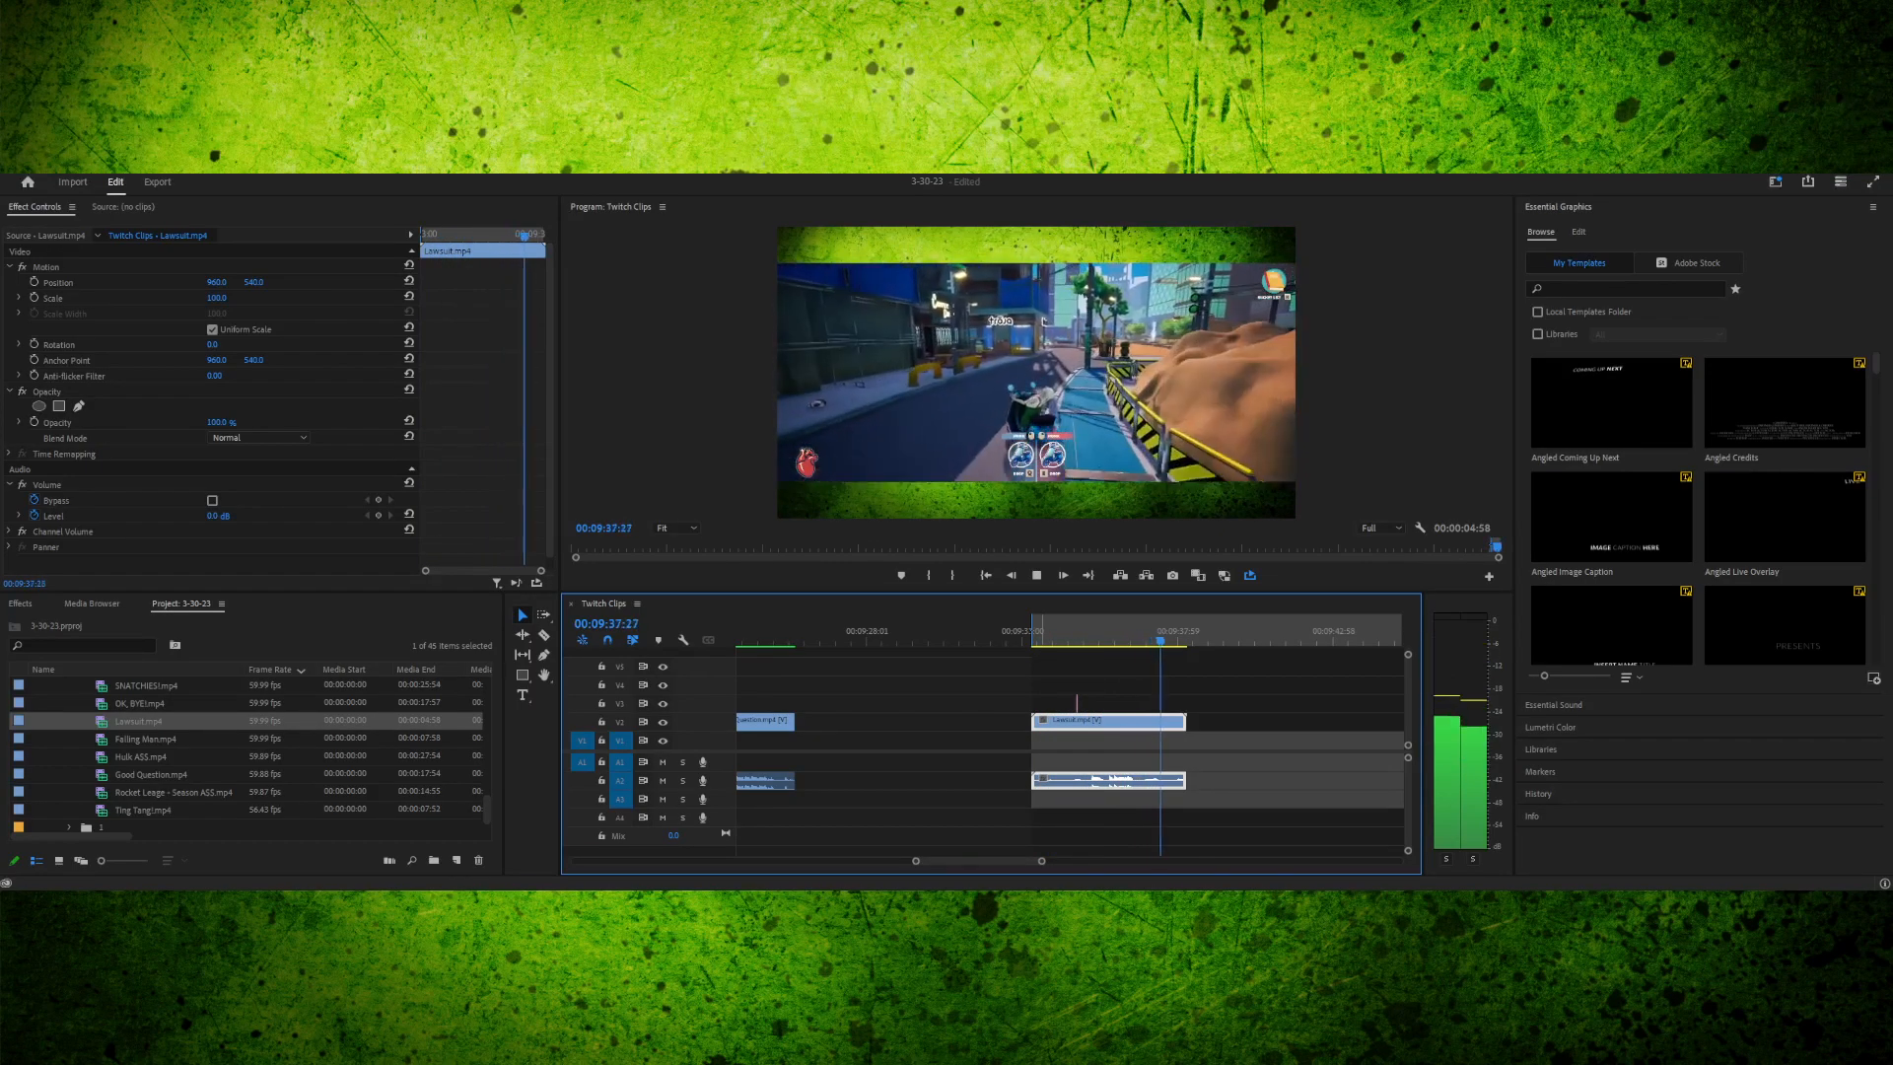
{"action": "key", "text": "space"}
{"action": "mouse_move", "coordinate": [1067, 631]}
{"action": "left_mouse_down"}
{"action": "mouse_move", "coordinate": [1091, 631]}
{"action": "mouse_move", "coordinate": [1066, 631]}
{"action": "left_mouse_up"}
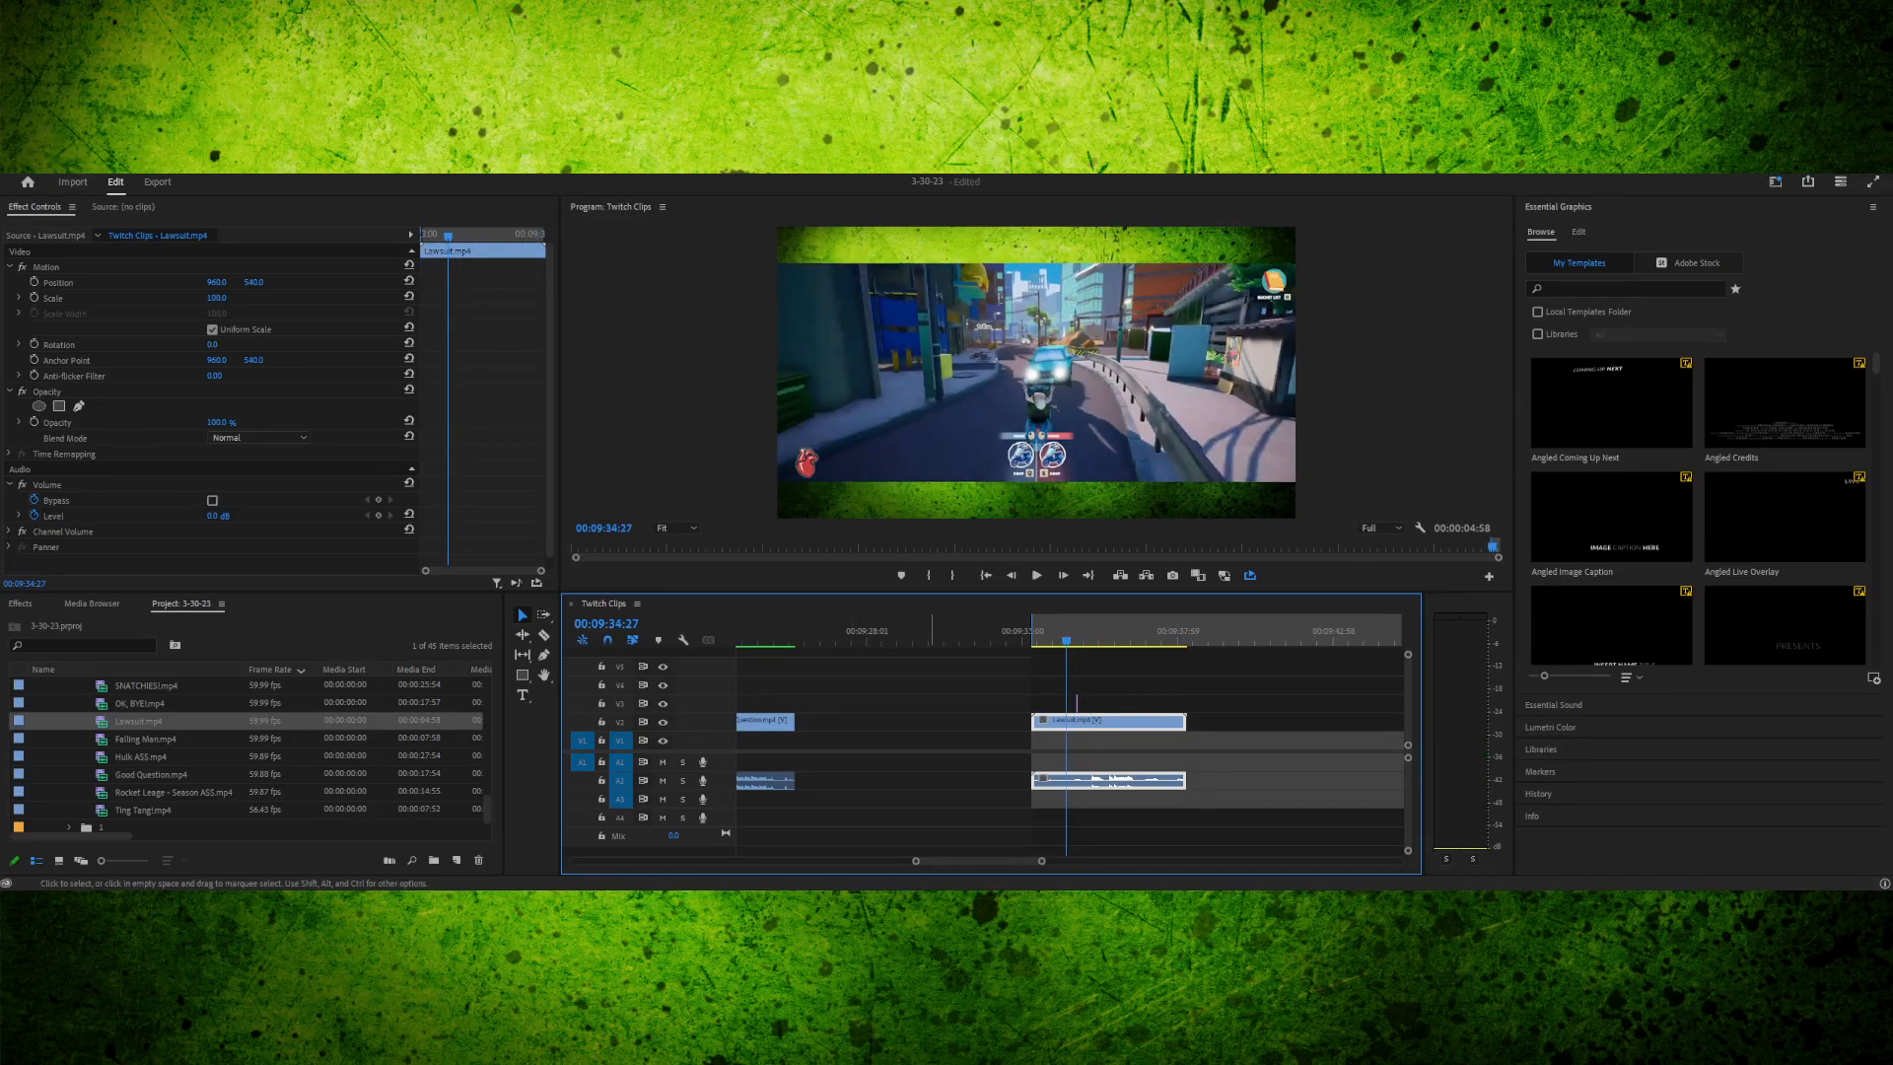
{"action": "key", "text": "space"}
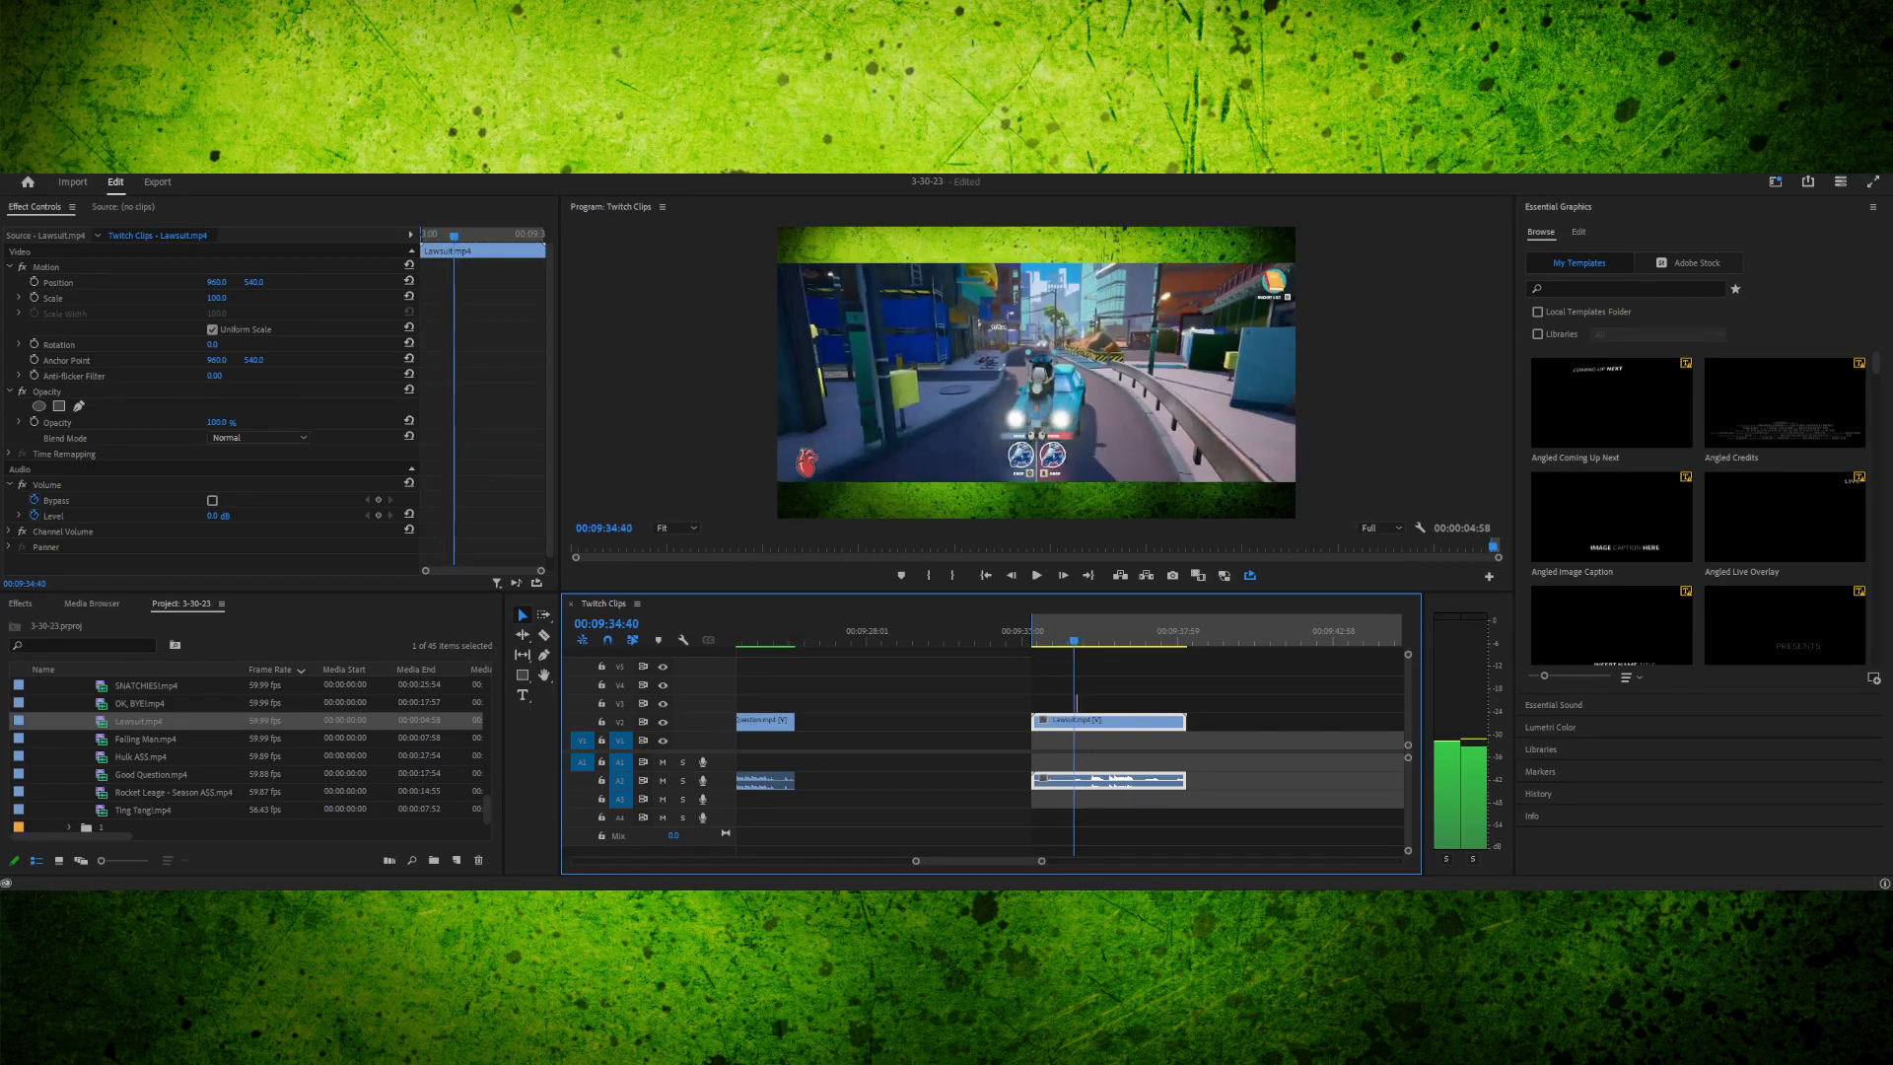
{"action": "left_click_drag", "start_coordinate": [1089, 640], "coordinate": [1076, 640]}
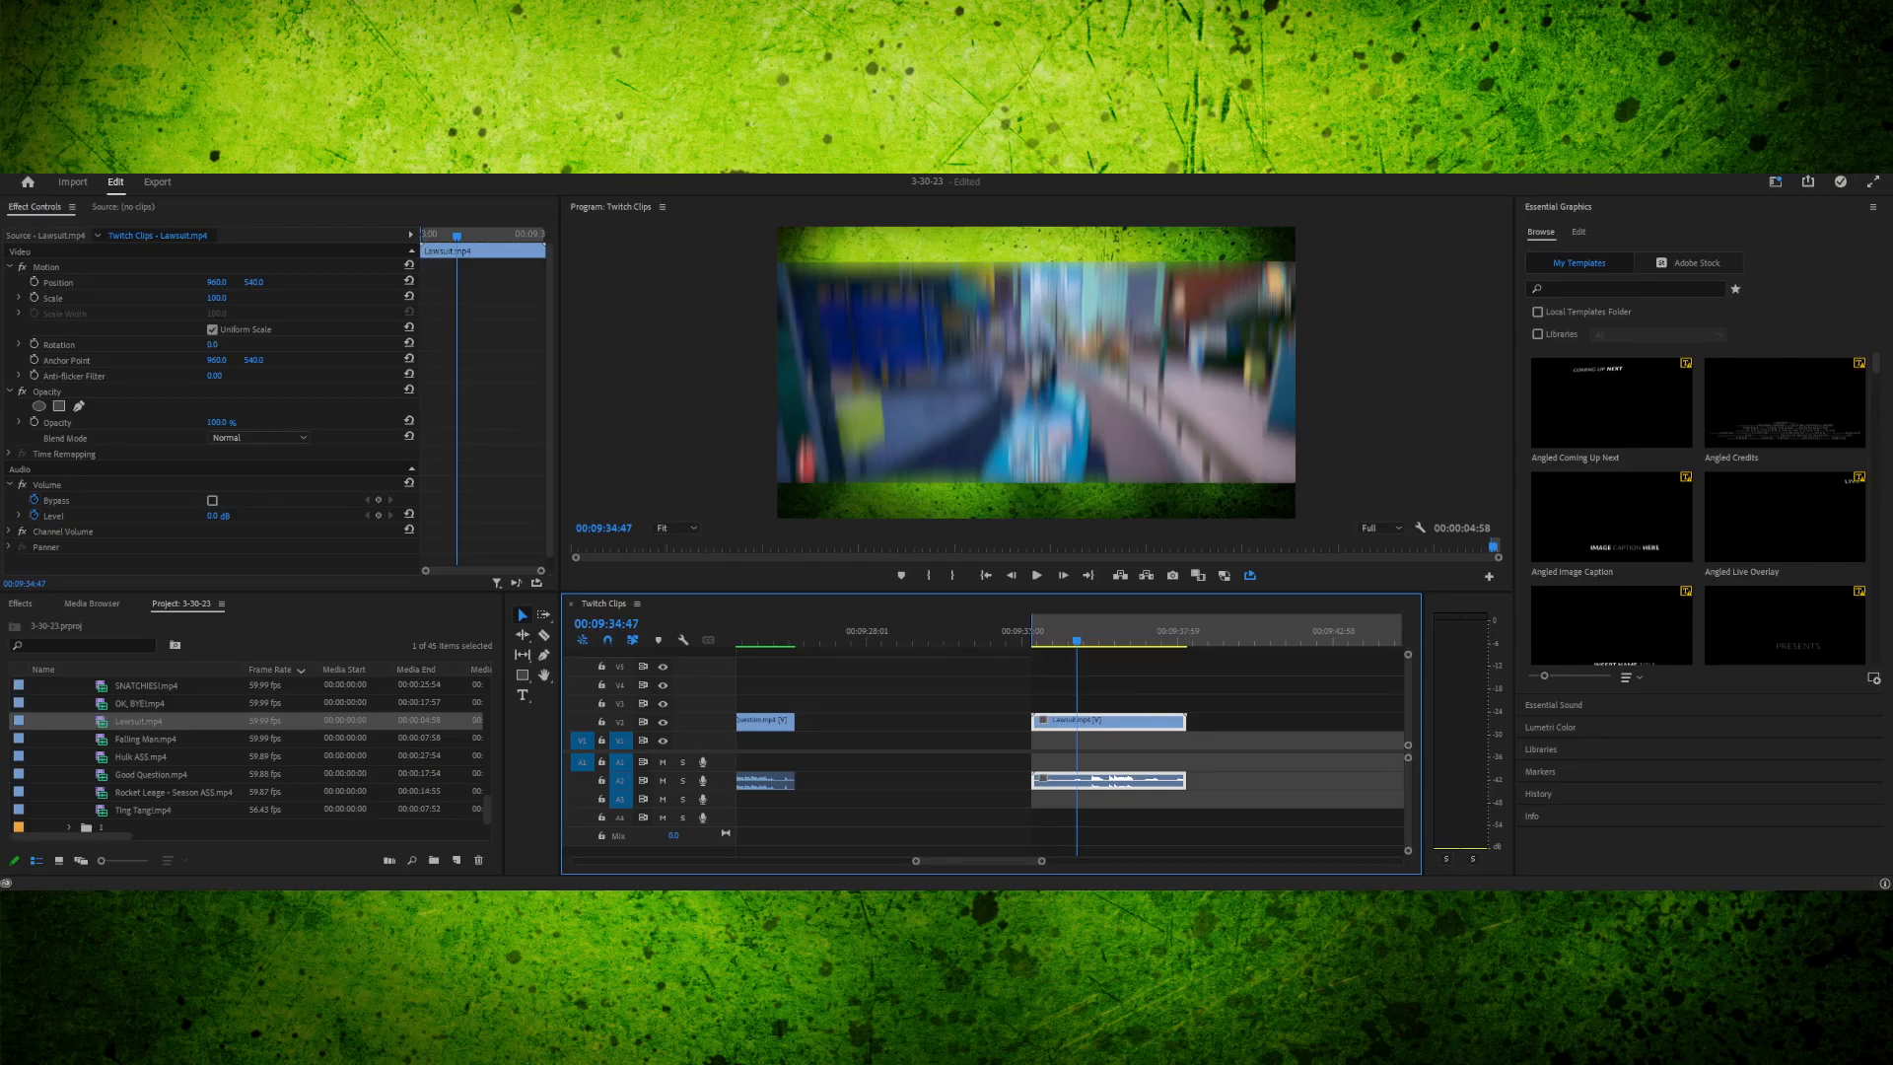
- Close the gap after the Hulk ASS clip and move the sequence's in point to the start of the Lawsuit clip
{"action": "left_click_drag", "start_coordinate": [1042, 860], "coordinate": [984, 861]}
{"action": "left_click", "coordinate": [996, 720]}
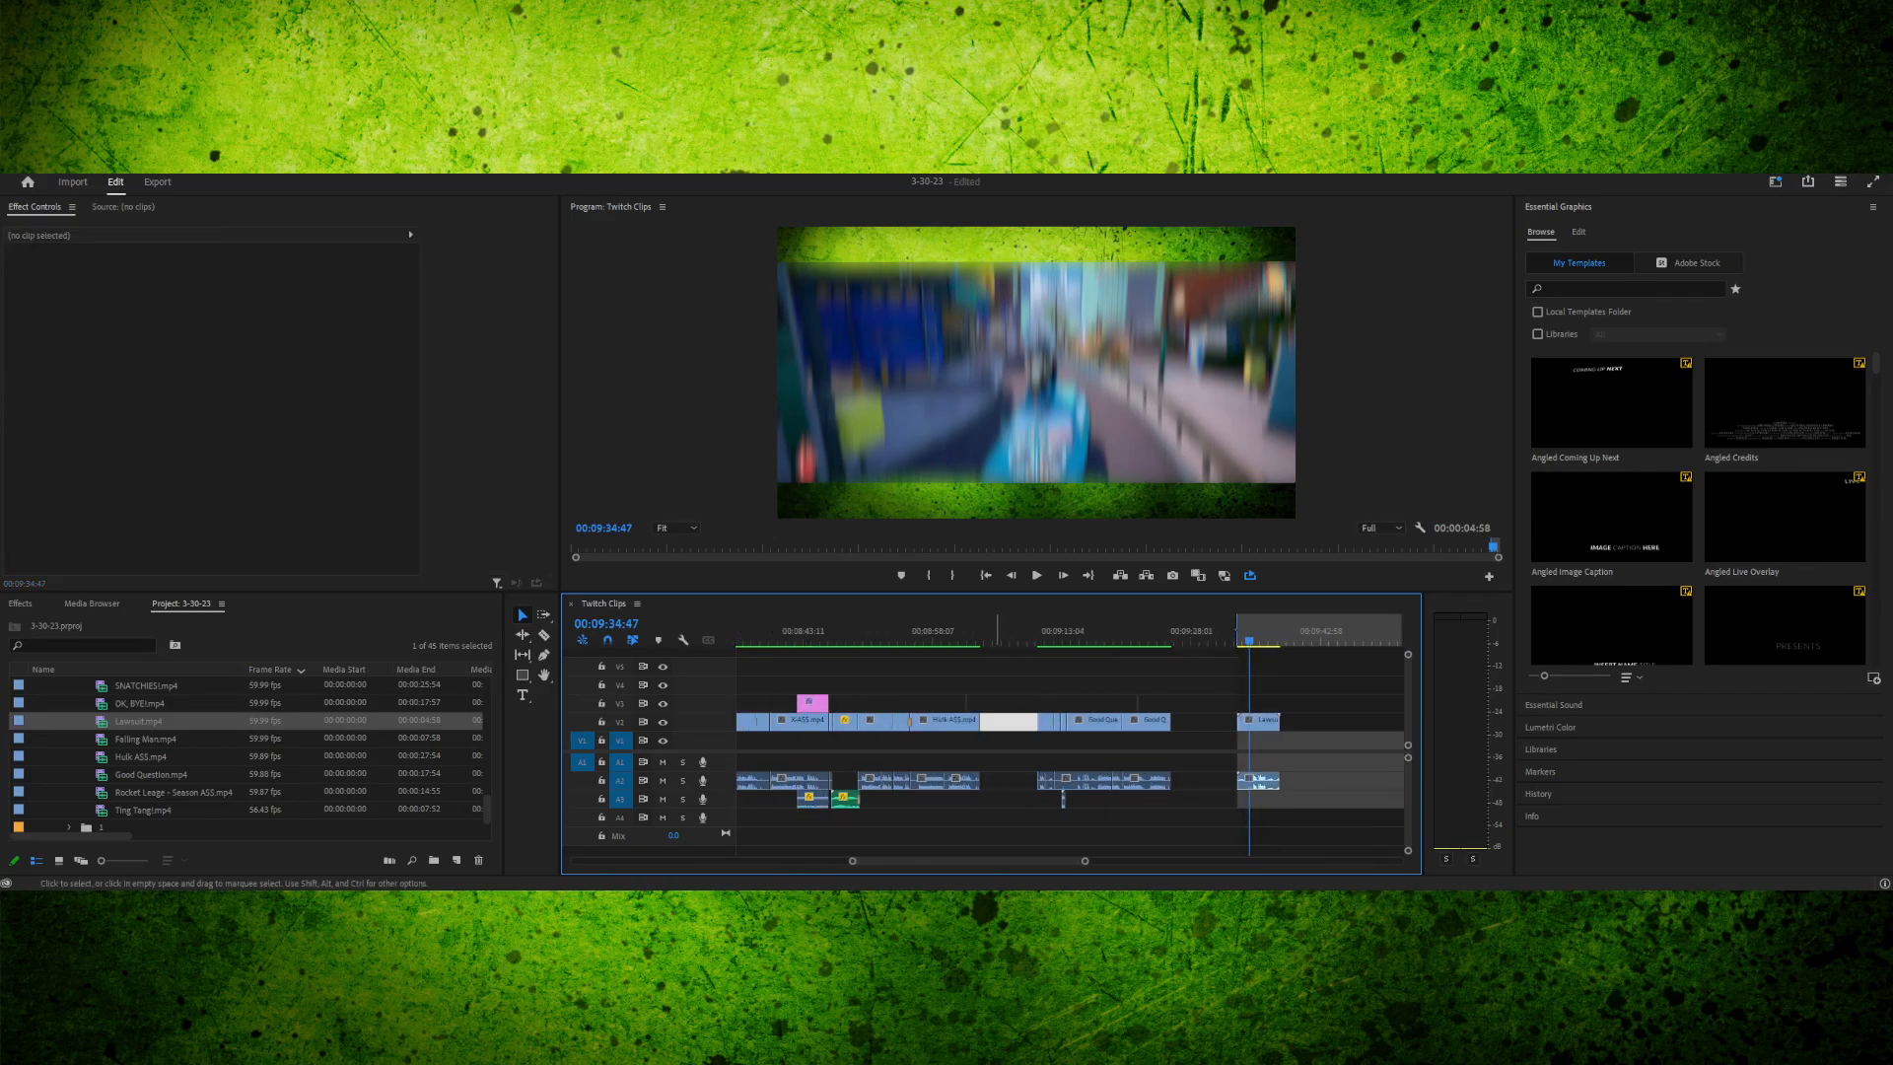
{"action": "key", "text": "Delete"}
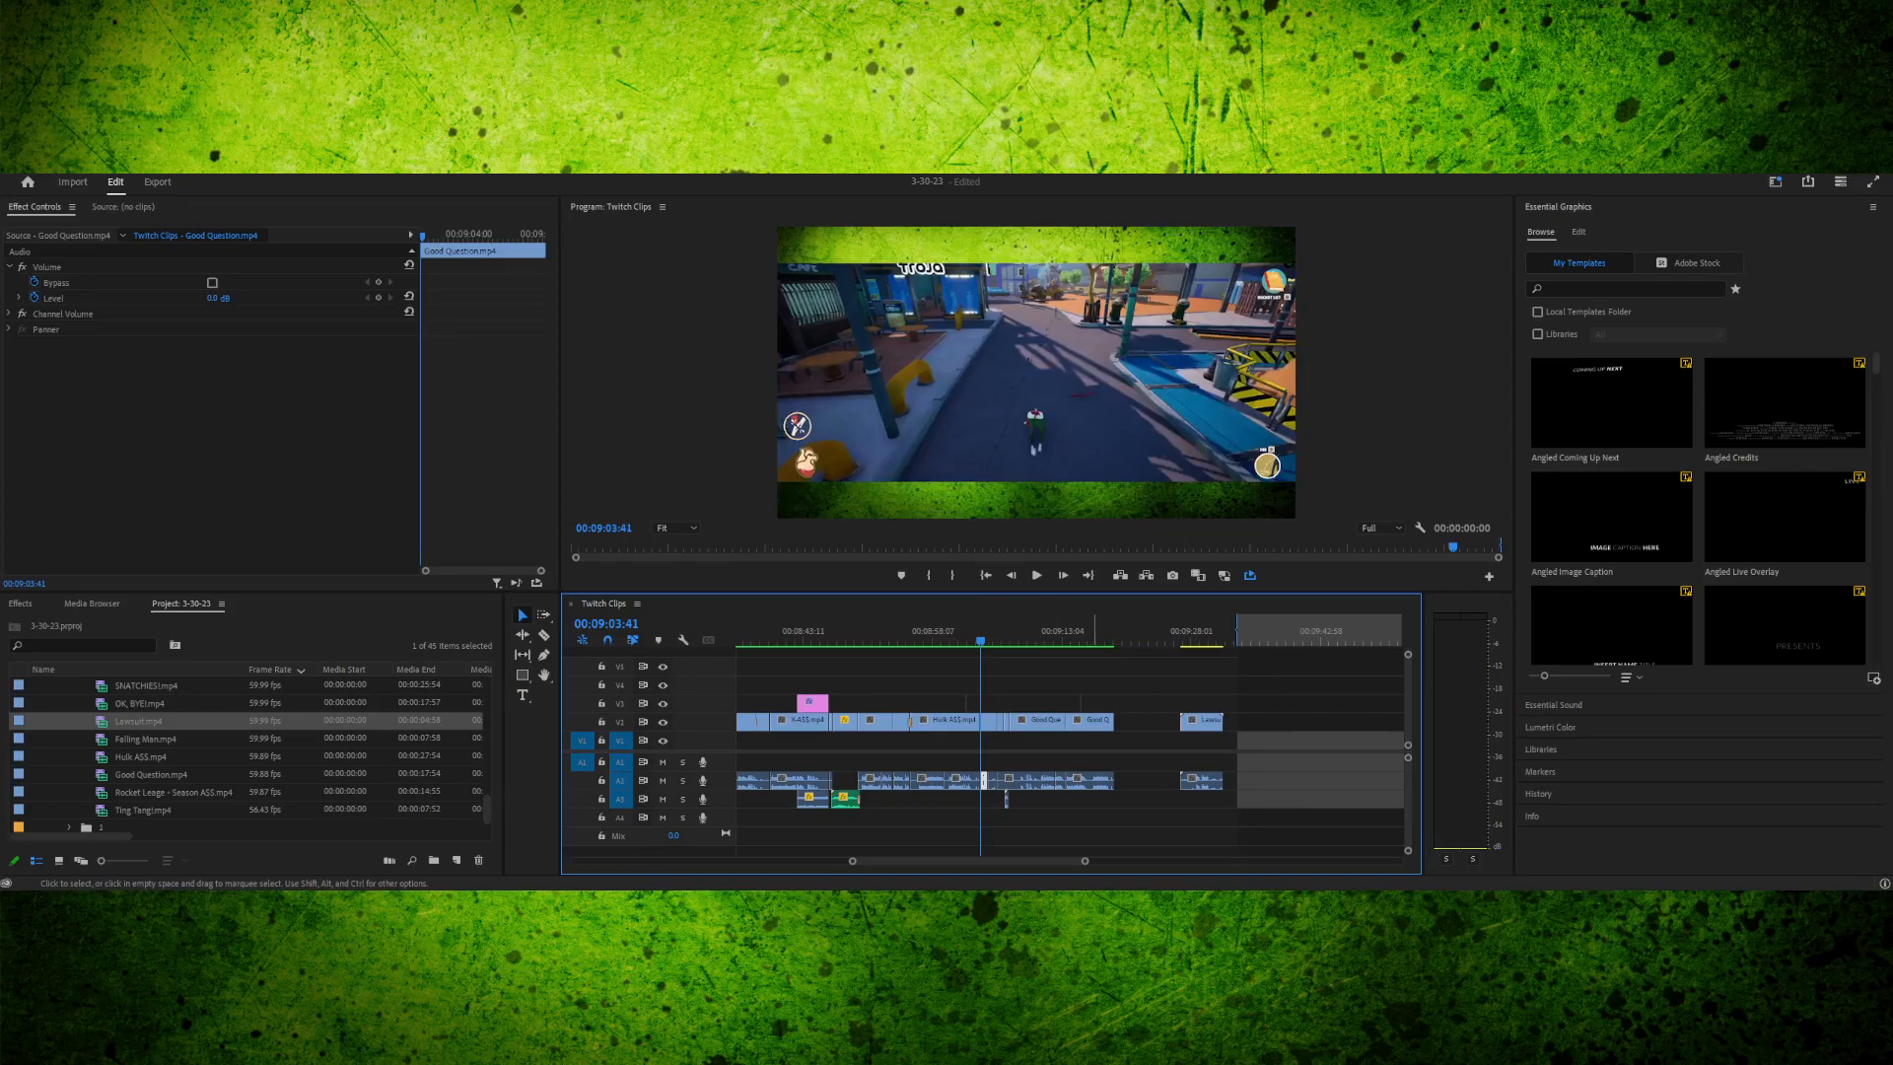
{"action": "left_click_drag", "start_coordinate": [1238, 629], "coordinate": [1180, 629]}
- Look back through the earlier clips in the sequence and play the Turbo Crunch clip's impact from 00:05:03:08
{"action": "scroll", "coordinate": [1070, 749], "scroll_direction": "up", "scroll_amount": 10}
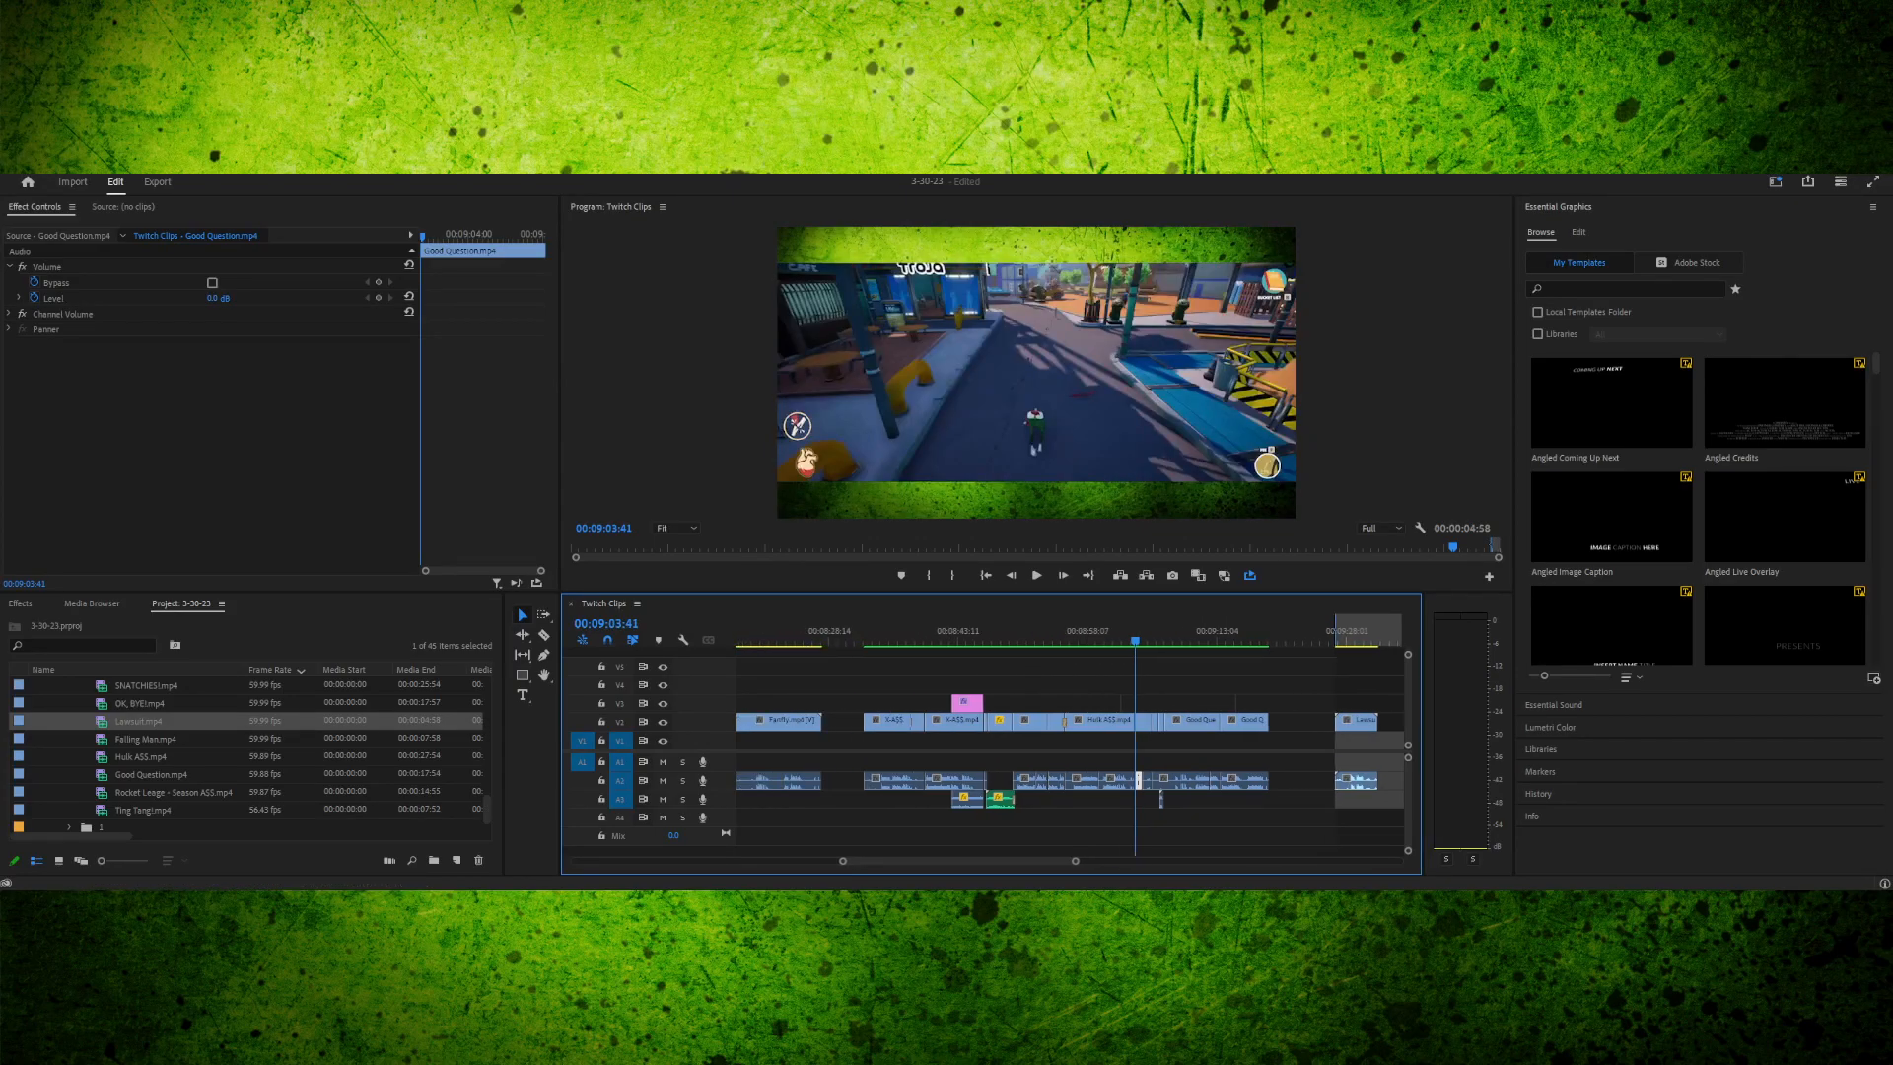
{"action": "scroll", "coordinate": [1069, 730], "scroll_direction": "up", "scroll_amount": 3}
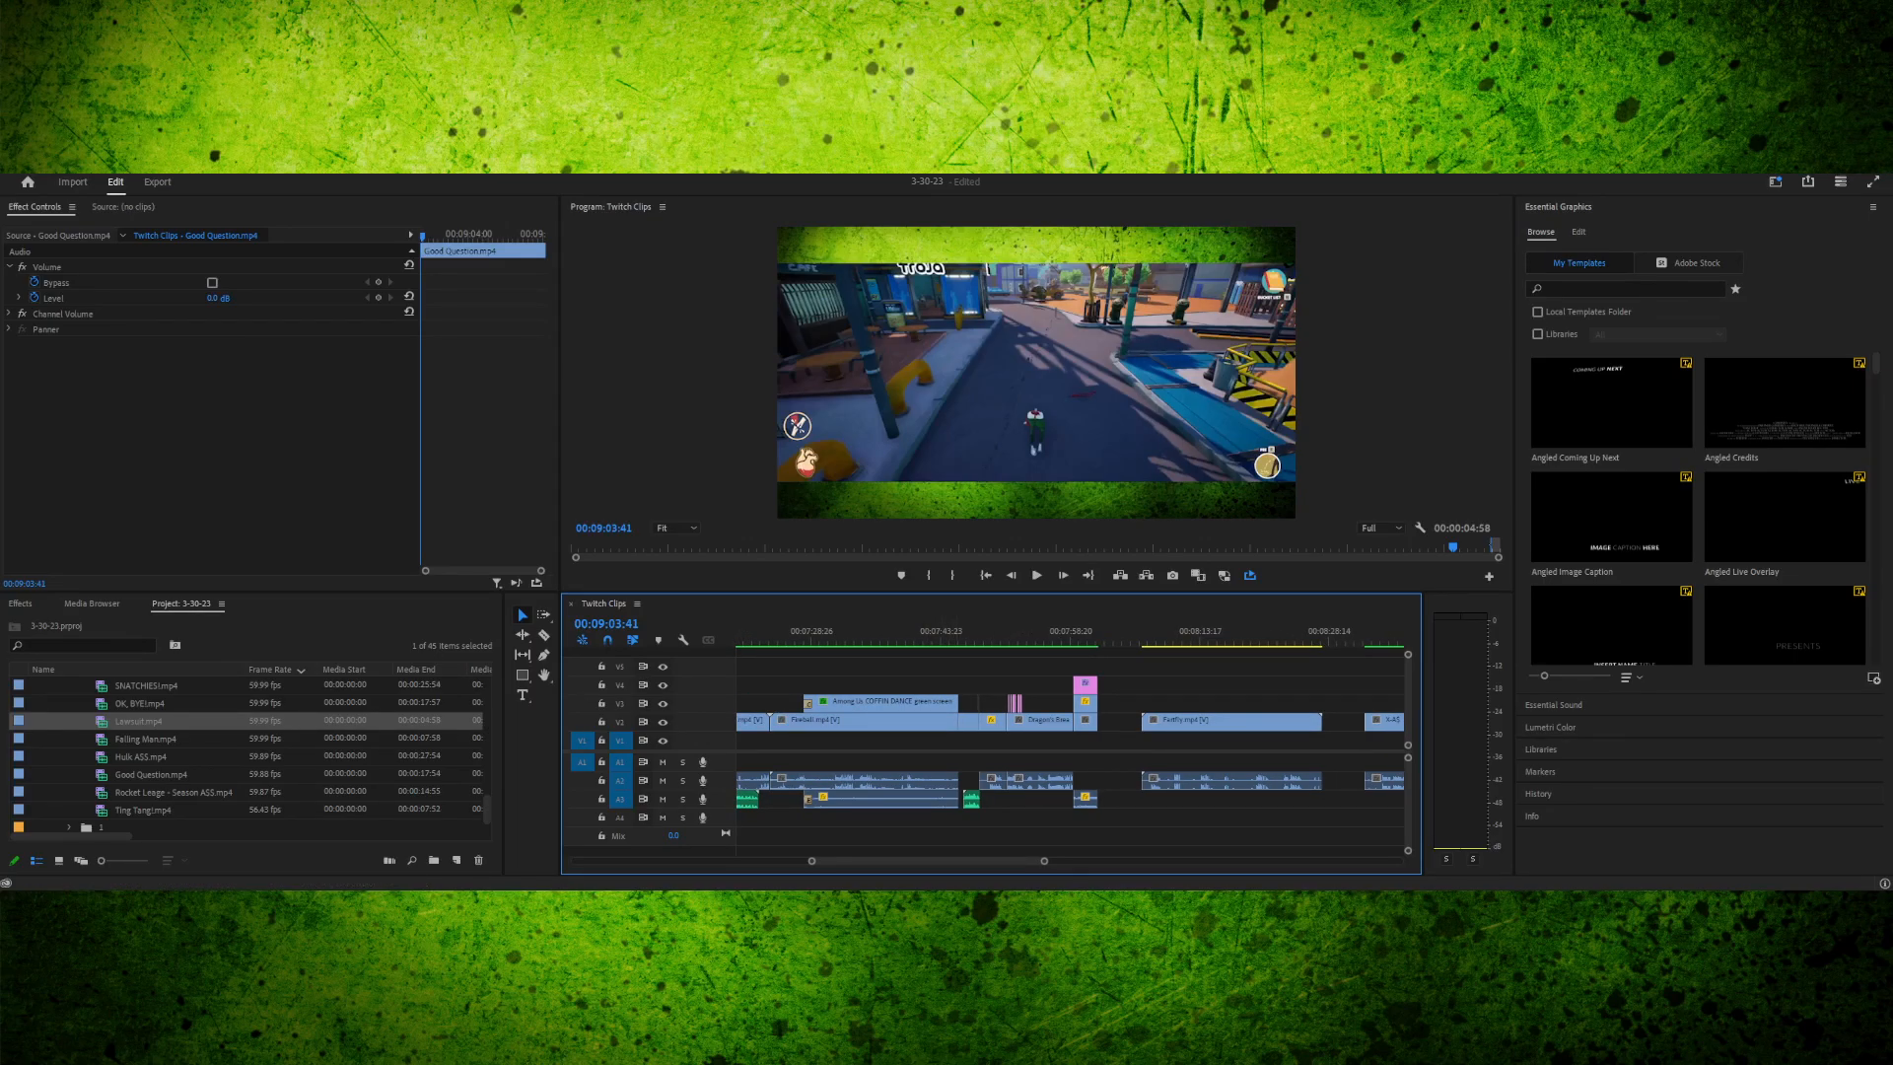
{"action": "scroll", "coordinate": [1070, 750], "scroll_direction": "up", "scroll_amount": 20}
{"action": "scroll", "coordinate": [1069, 749], "scroll_direction": "down", "scroll_amount": 1}
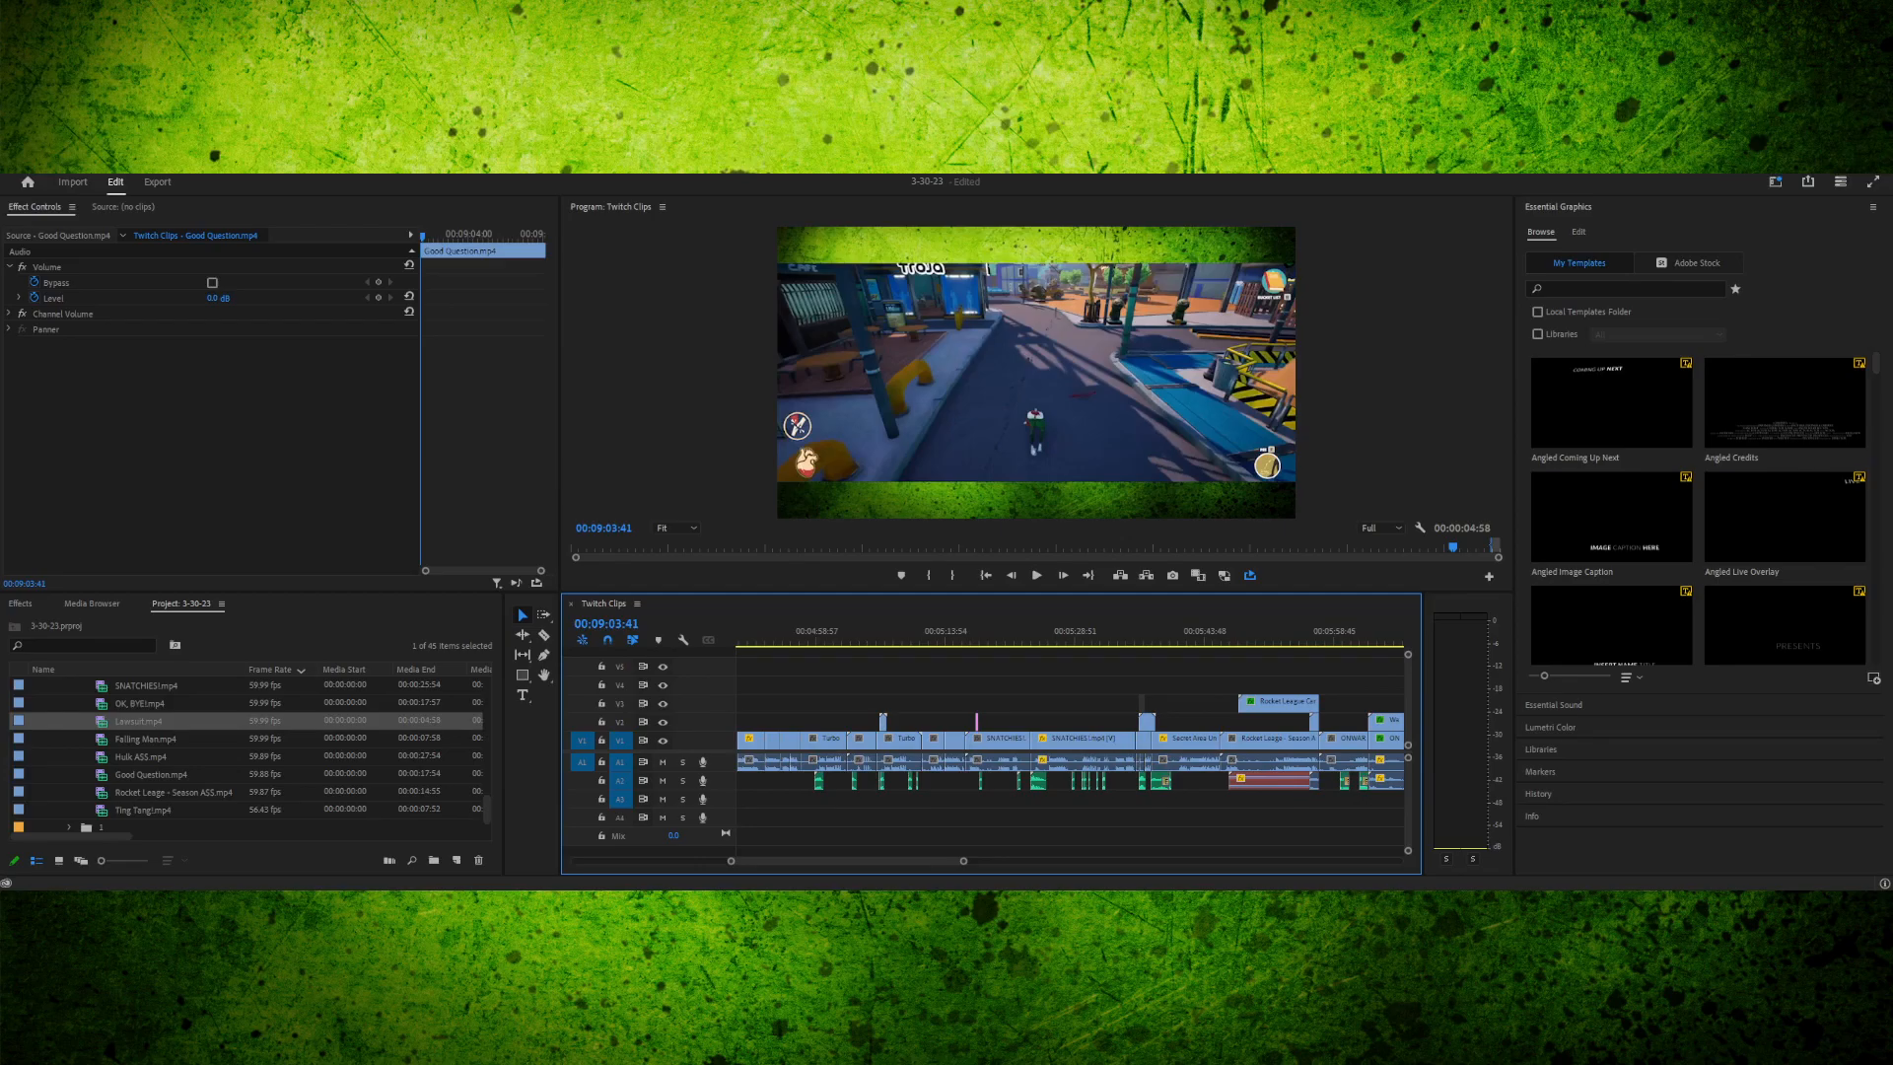
{"action": "scroll", "coordinate": [1069, 750], "scroll_direction": "up", "scroll_amount": 2}
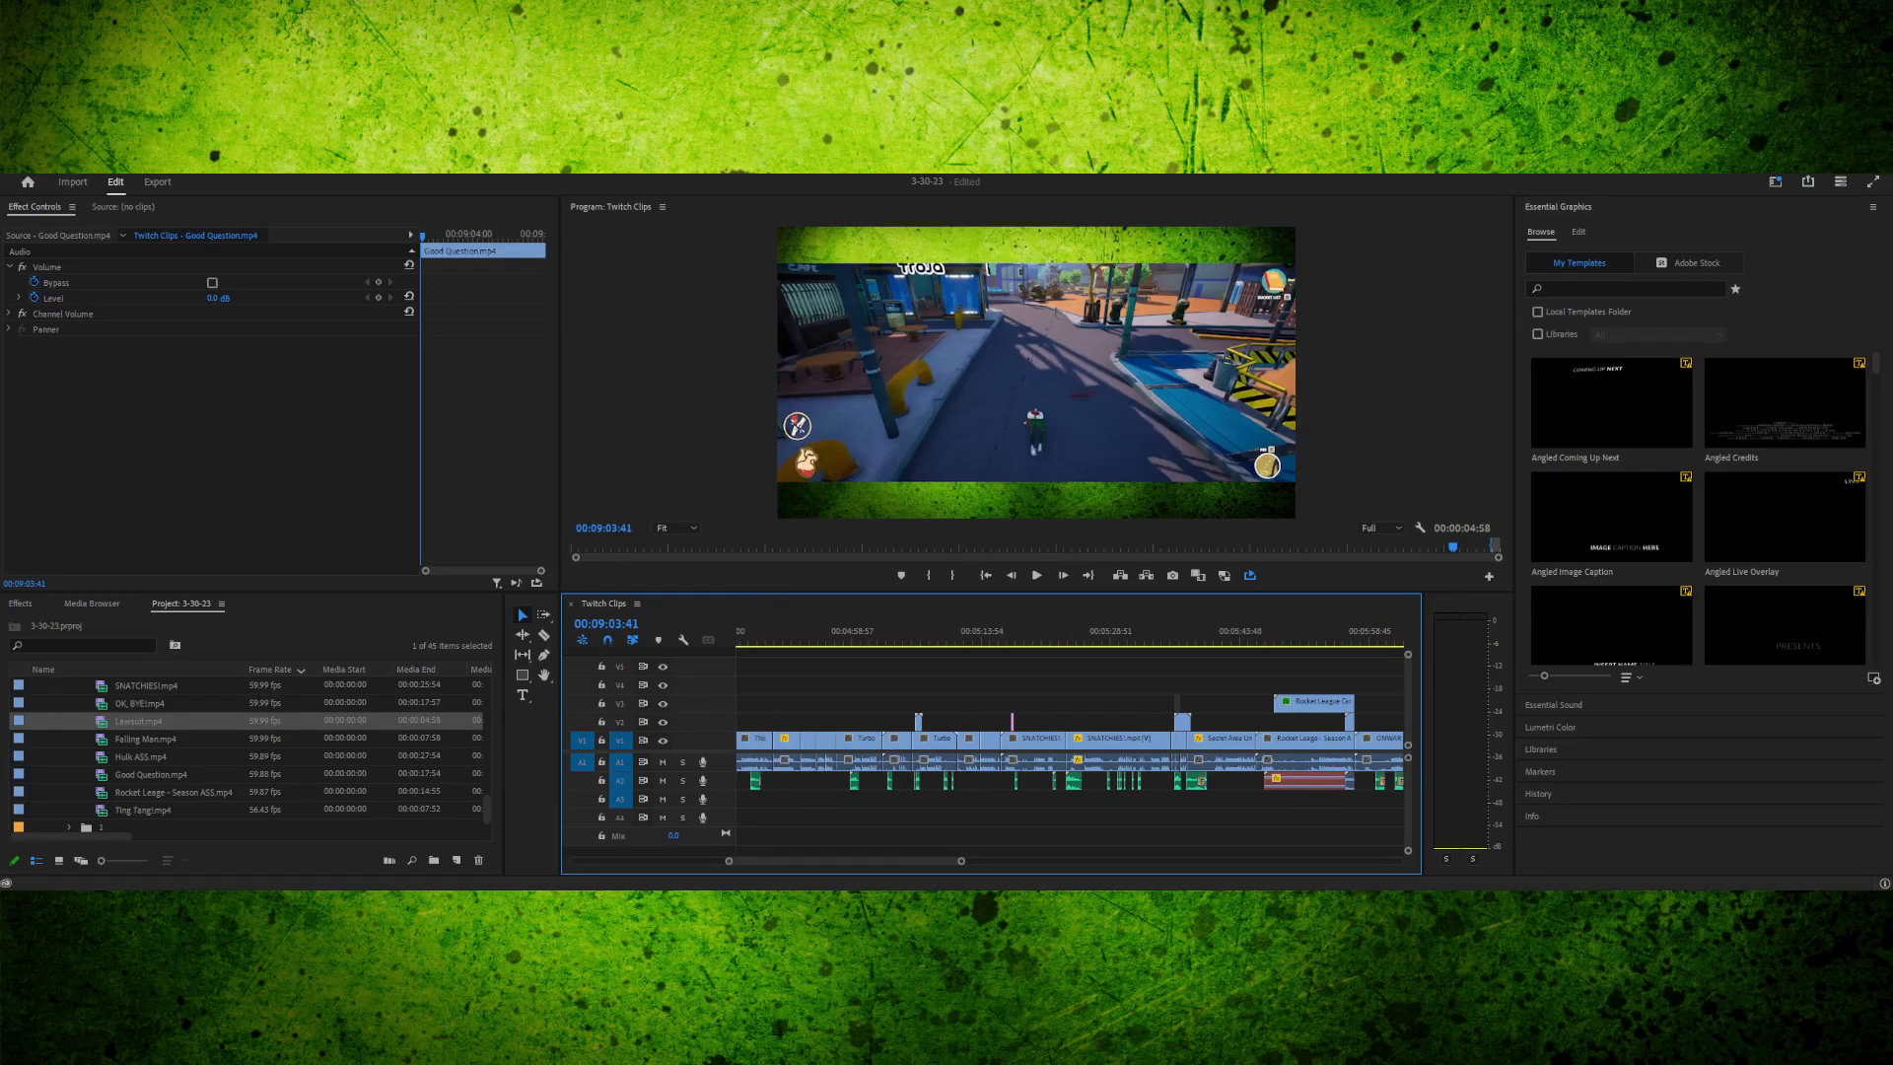
{"action": "left_click_drag", "start_coordinate": [1091, 638], "coordinate": [888, 638]}
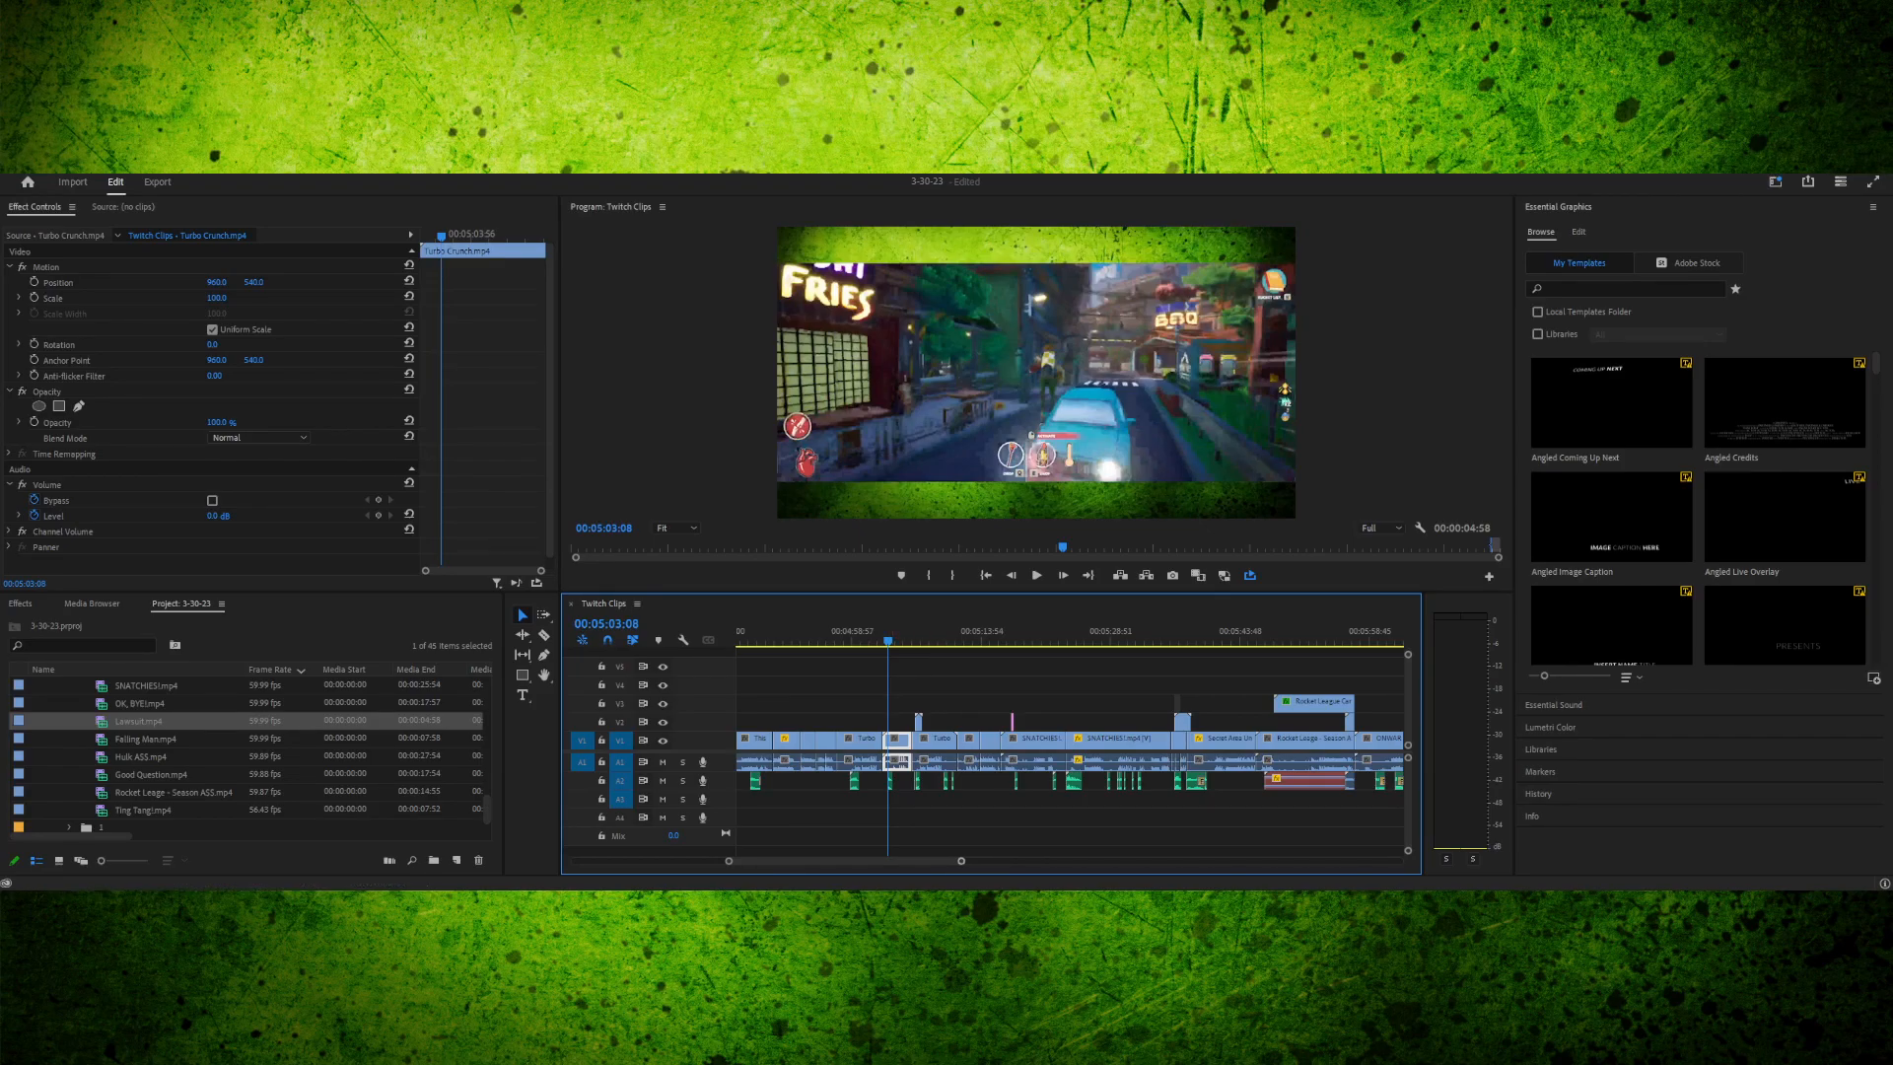
{"action": "key", "text": "equal"}
{"action": "key", "text": "equal"}
{"action": "key", "text": "equal"}
{"action": "key", "text": "equal"}
{"action": "key", "text": "equal"}
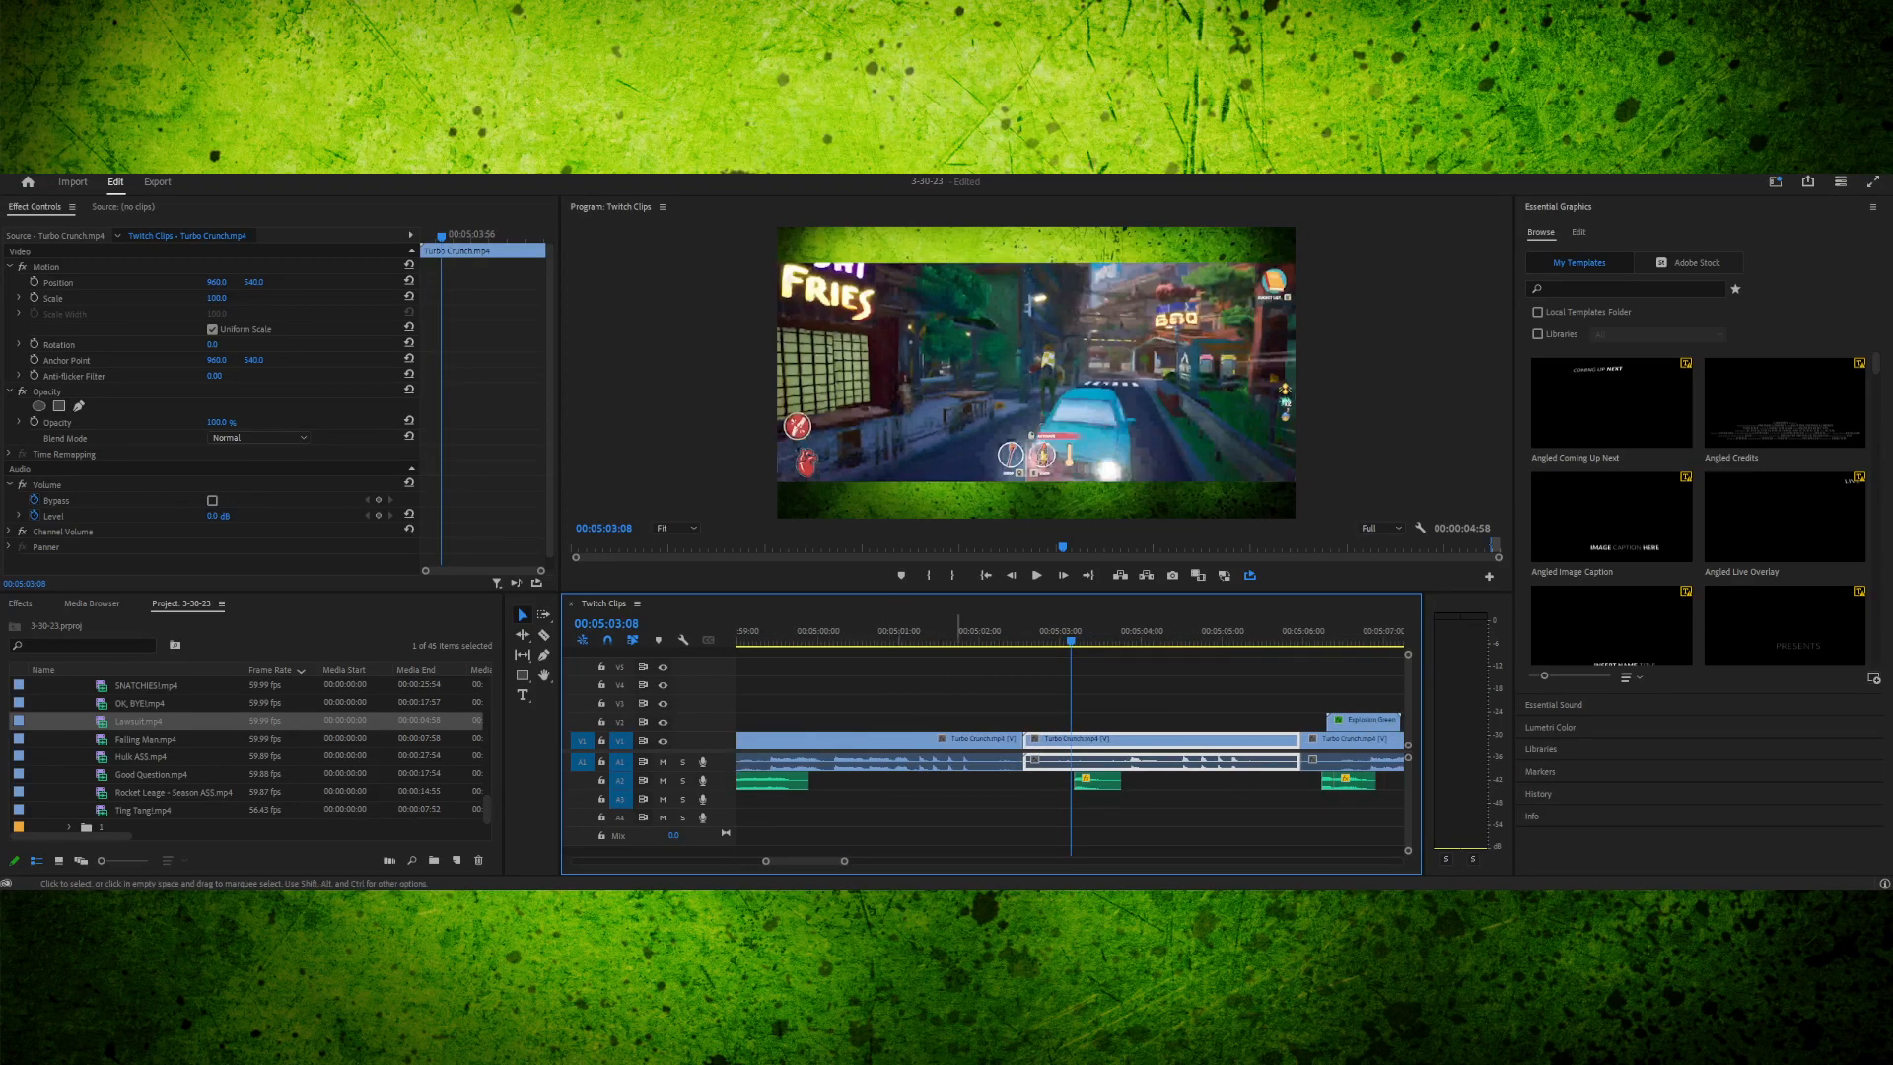
{"action": "key", "text": "space"}
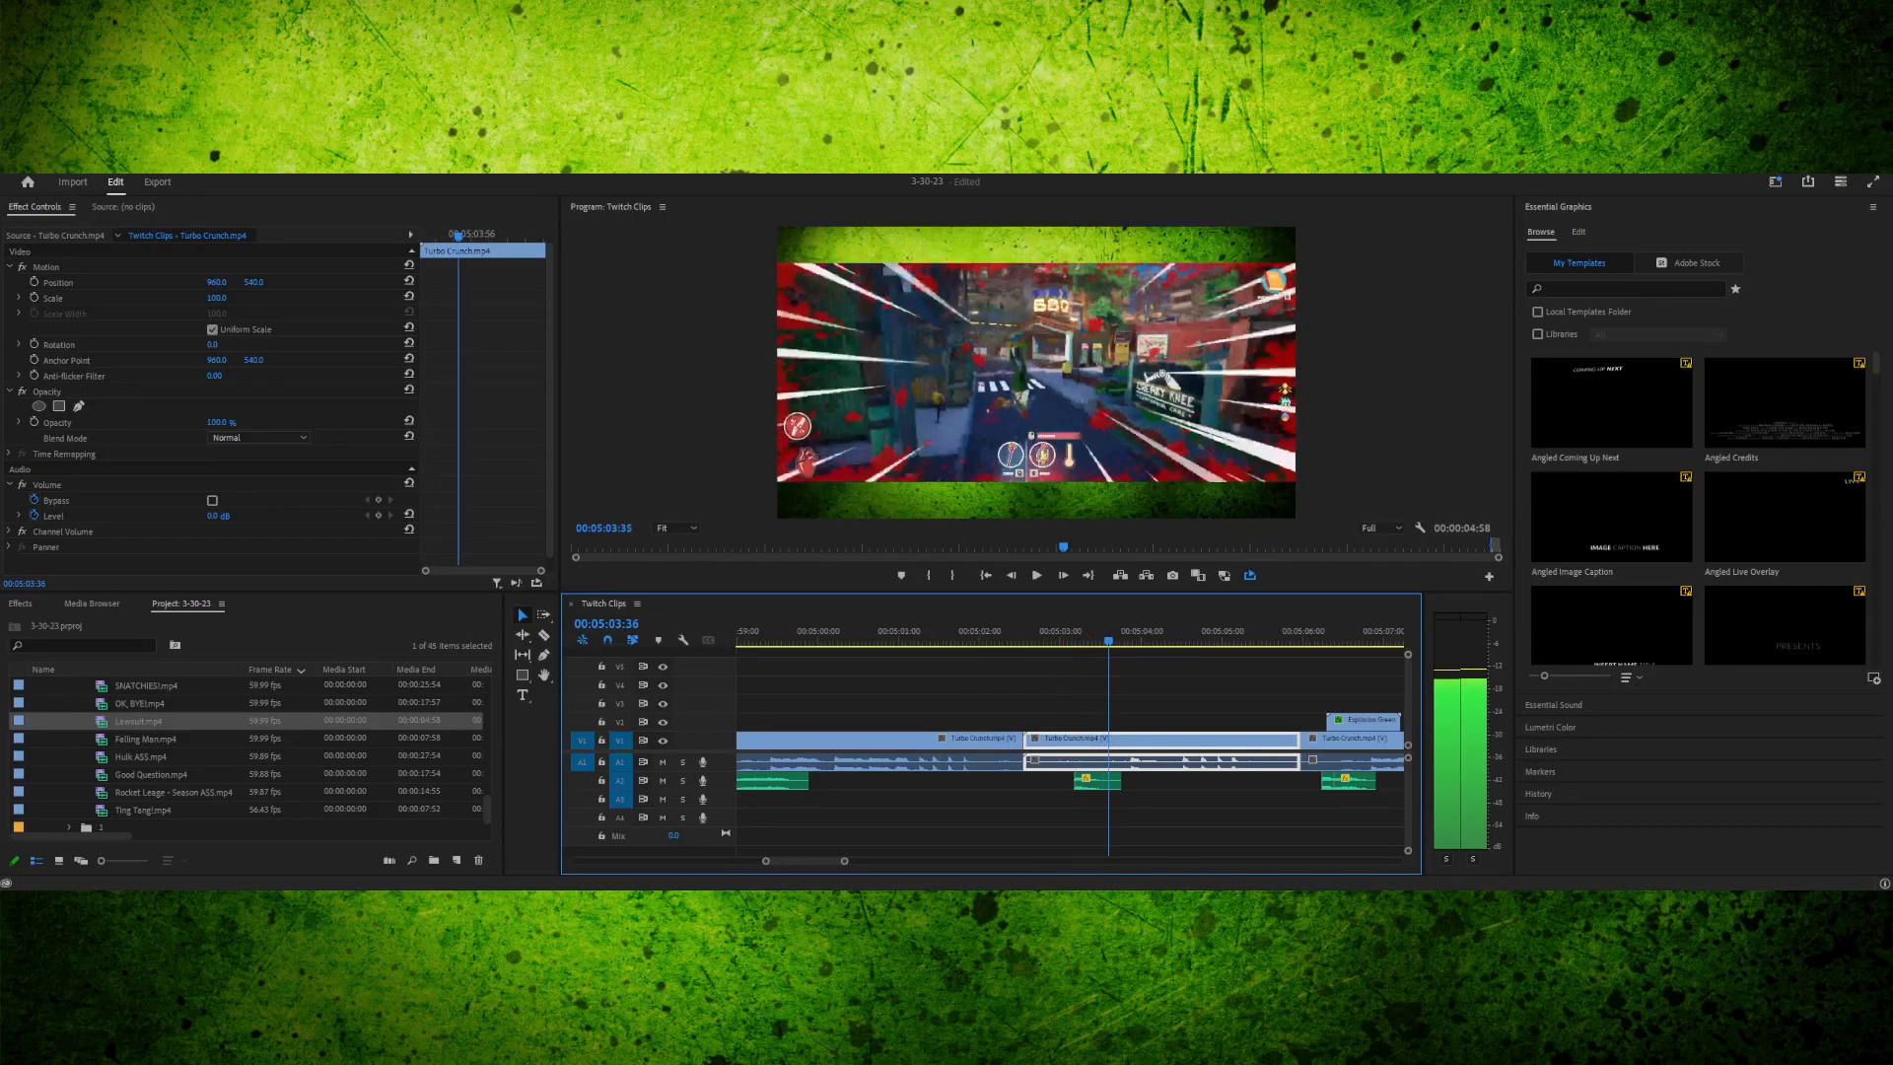
{"action": "key", "text": "space"}
- Find the WTF BOOM.mp3 sound under the earlier "I'm A Grandpa MAKING A DIFFERENCE" clip and copy its first instance
{"action": "left_click_drag", "start_coordinate": [1117, 641], "coordinate": [739, 641]}
{"action": "key", "text": "space"}
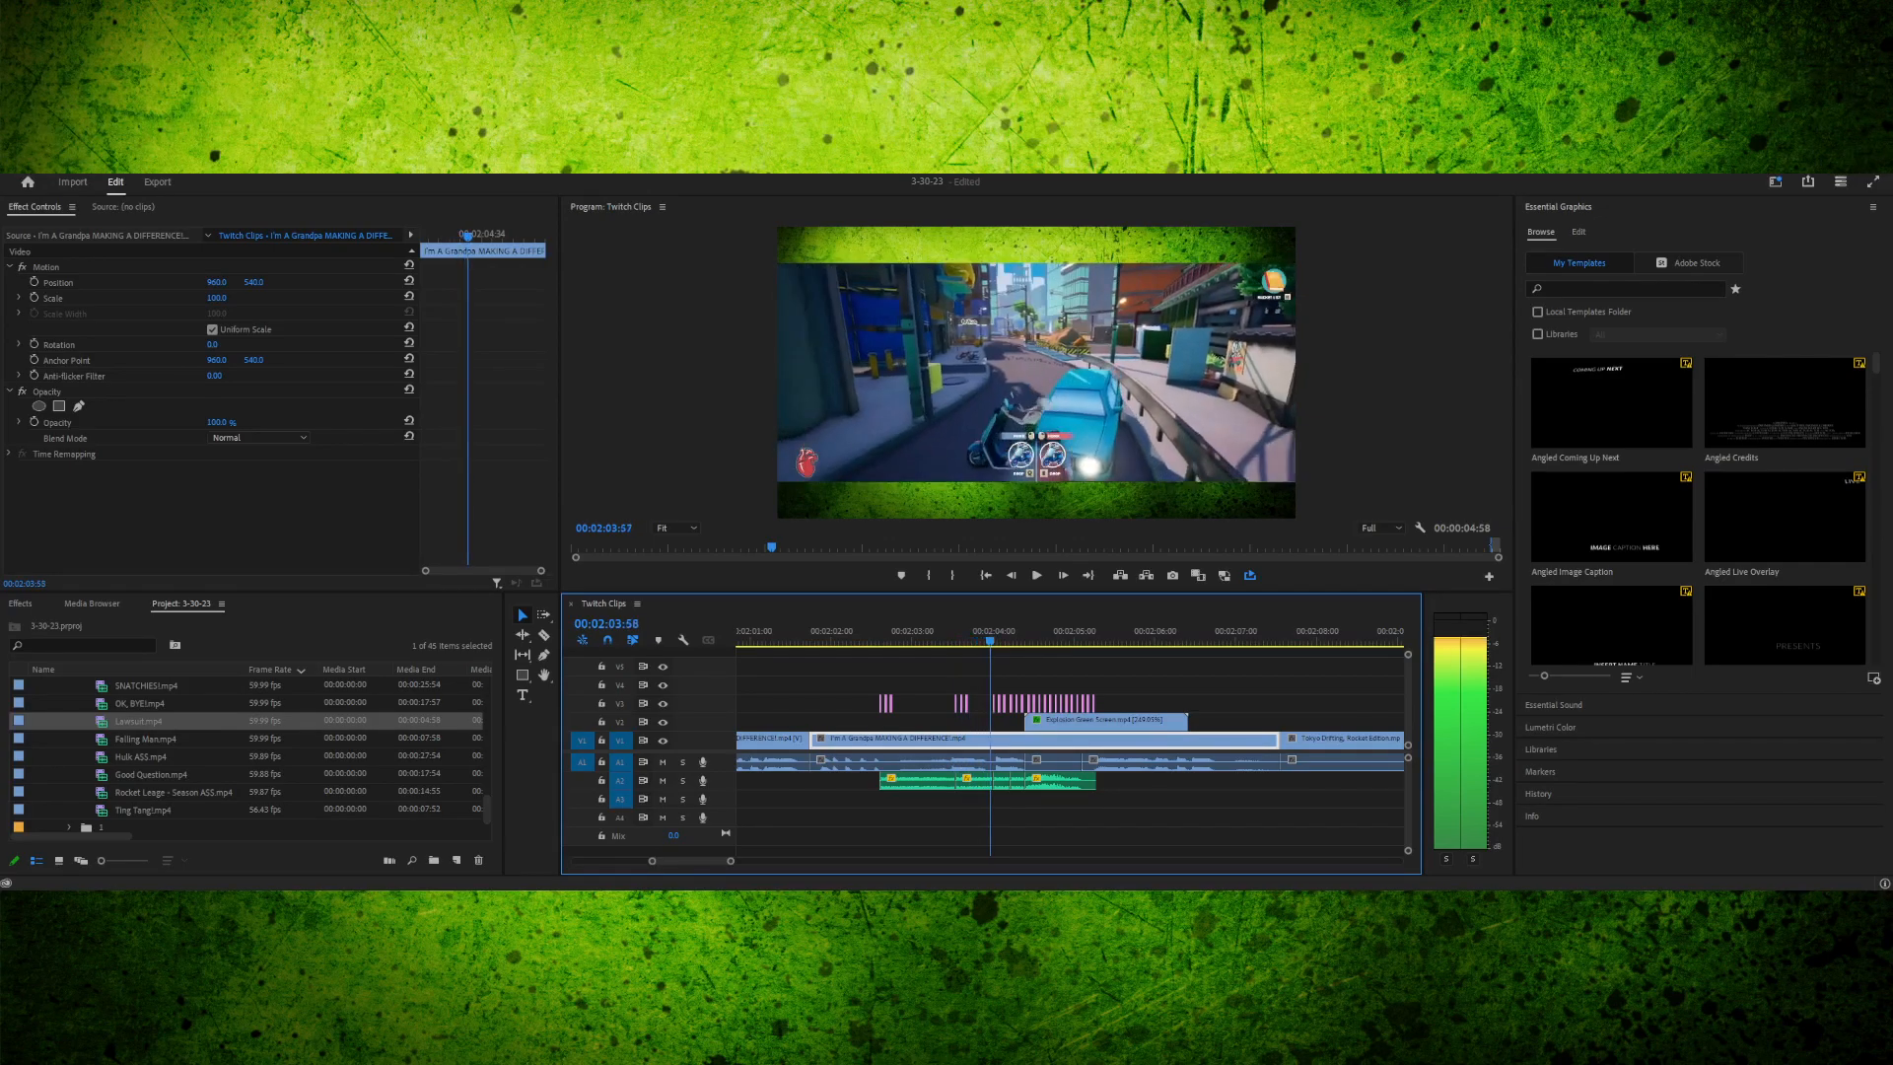
{"action": "left_click_drag", "start_coordinate": [1052, 641], "coordinate": [874, 641]}
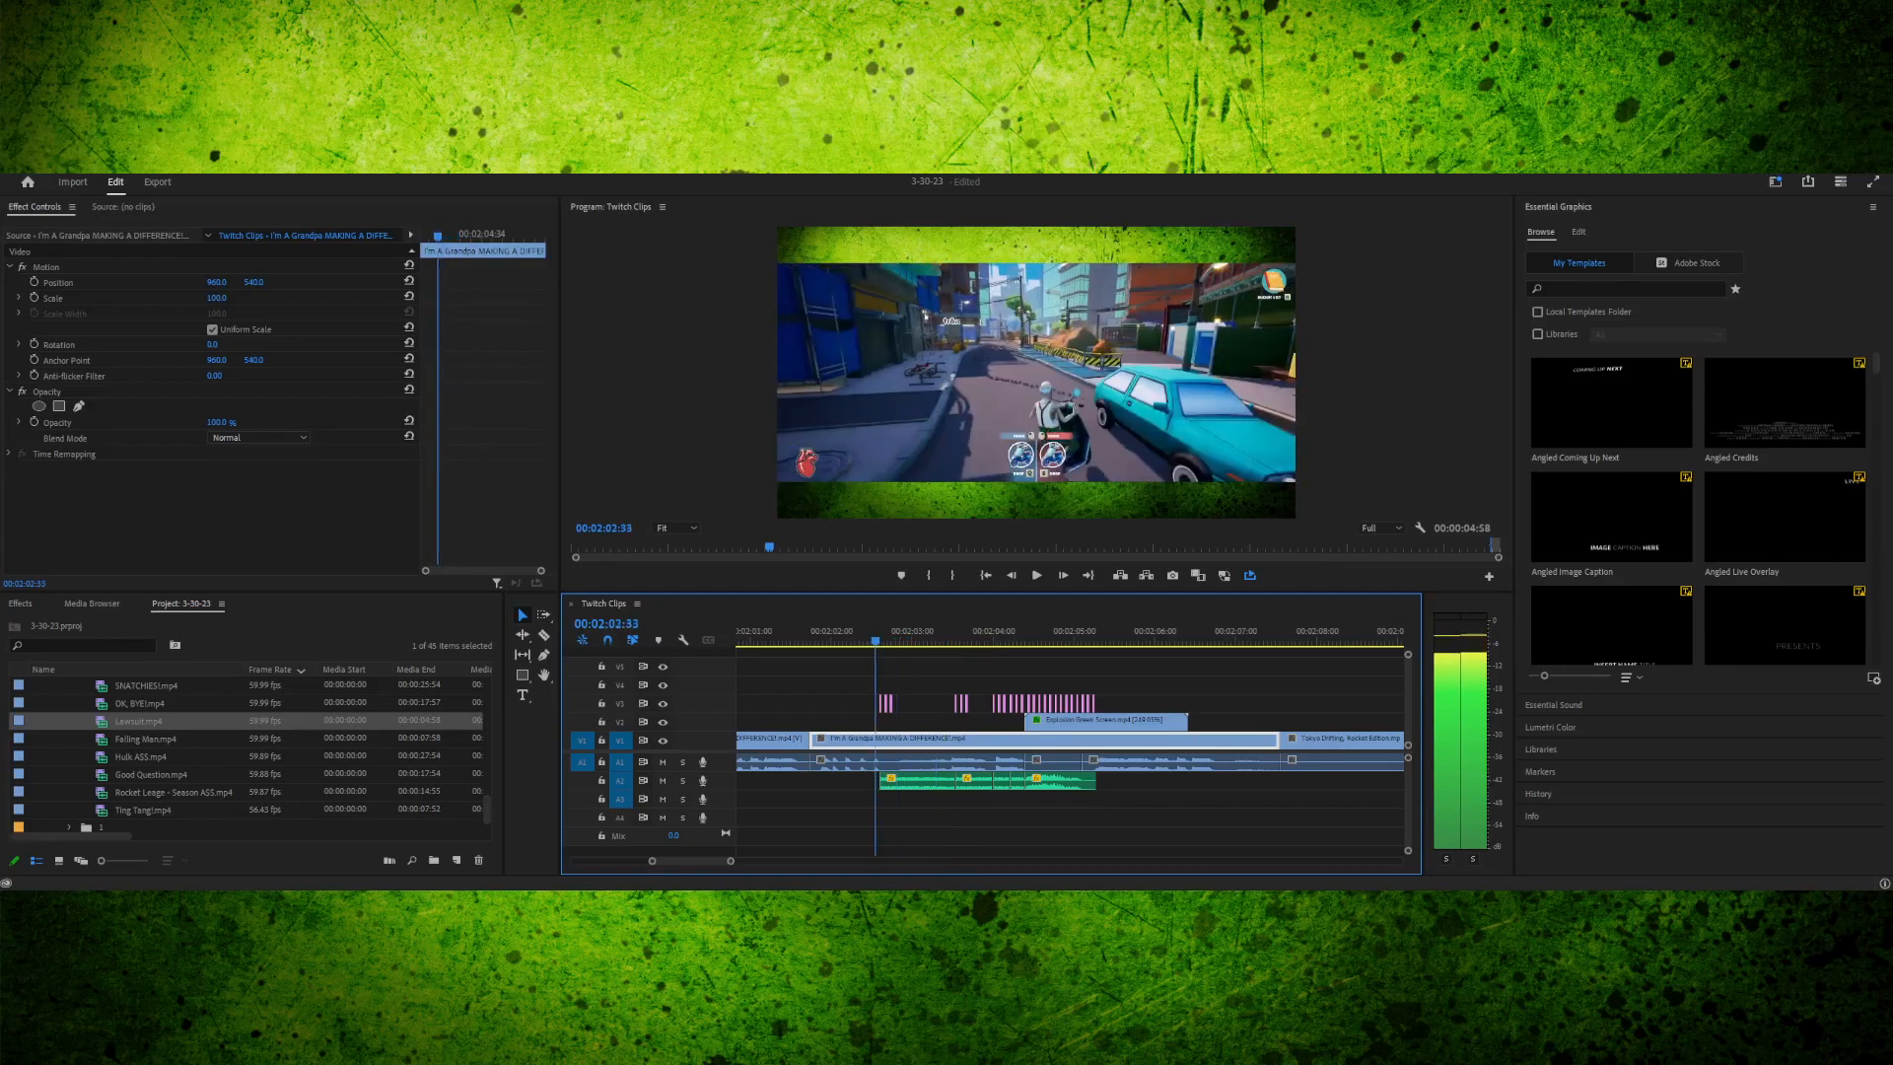
{"action": "left_click", "coordinate": [920, 781]}
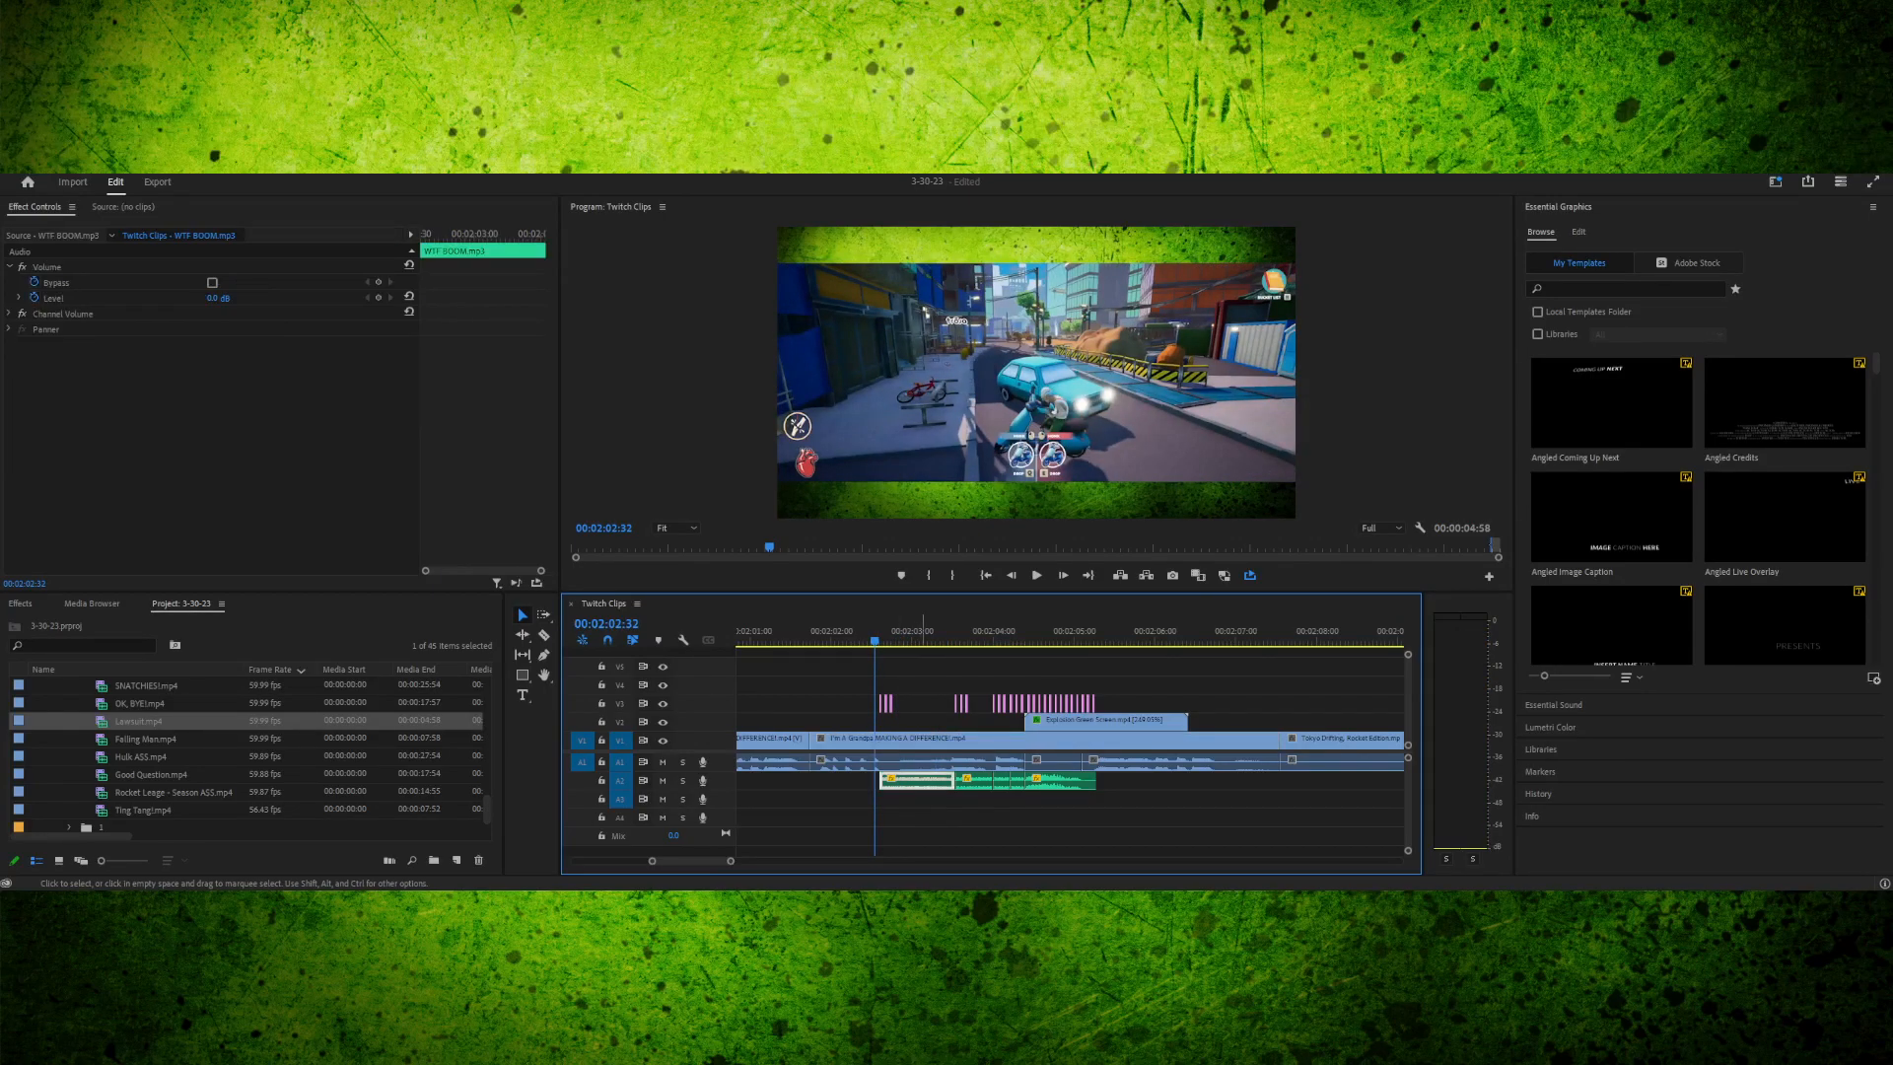
{"action": "left_click", "coordinate": [934, 636]}
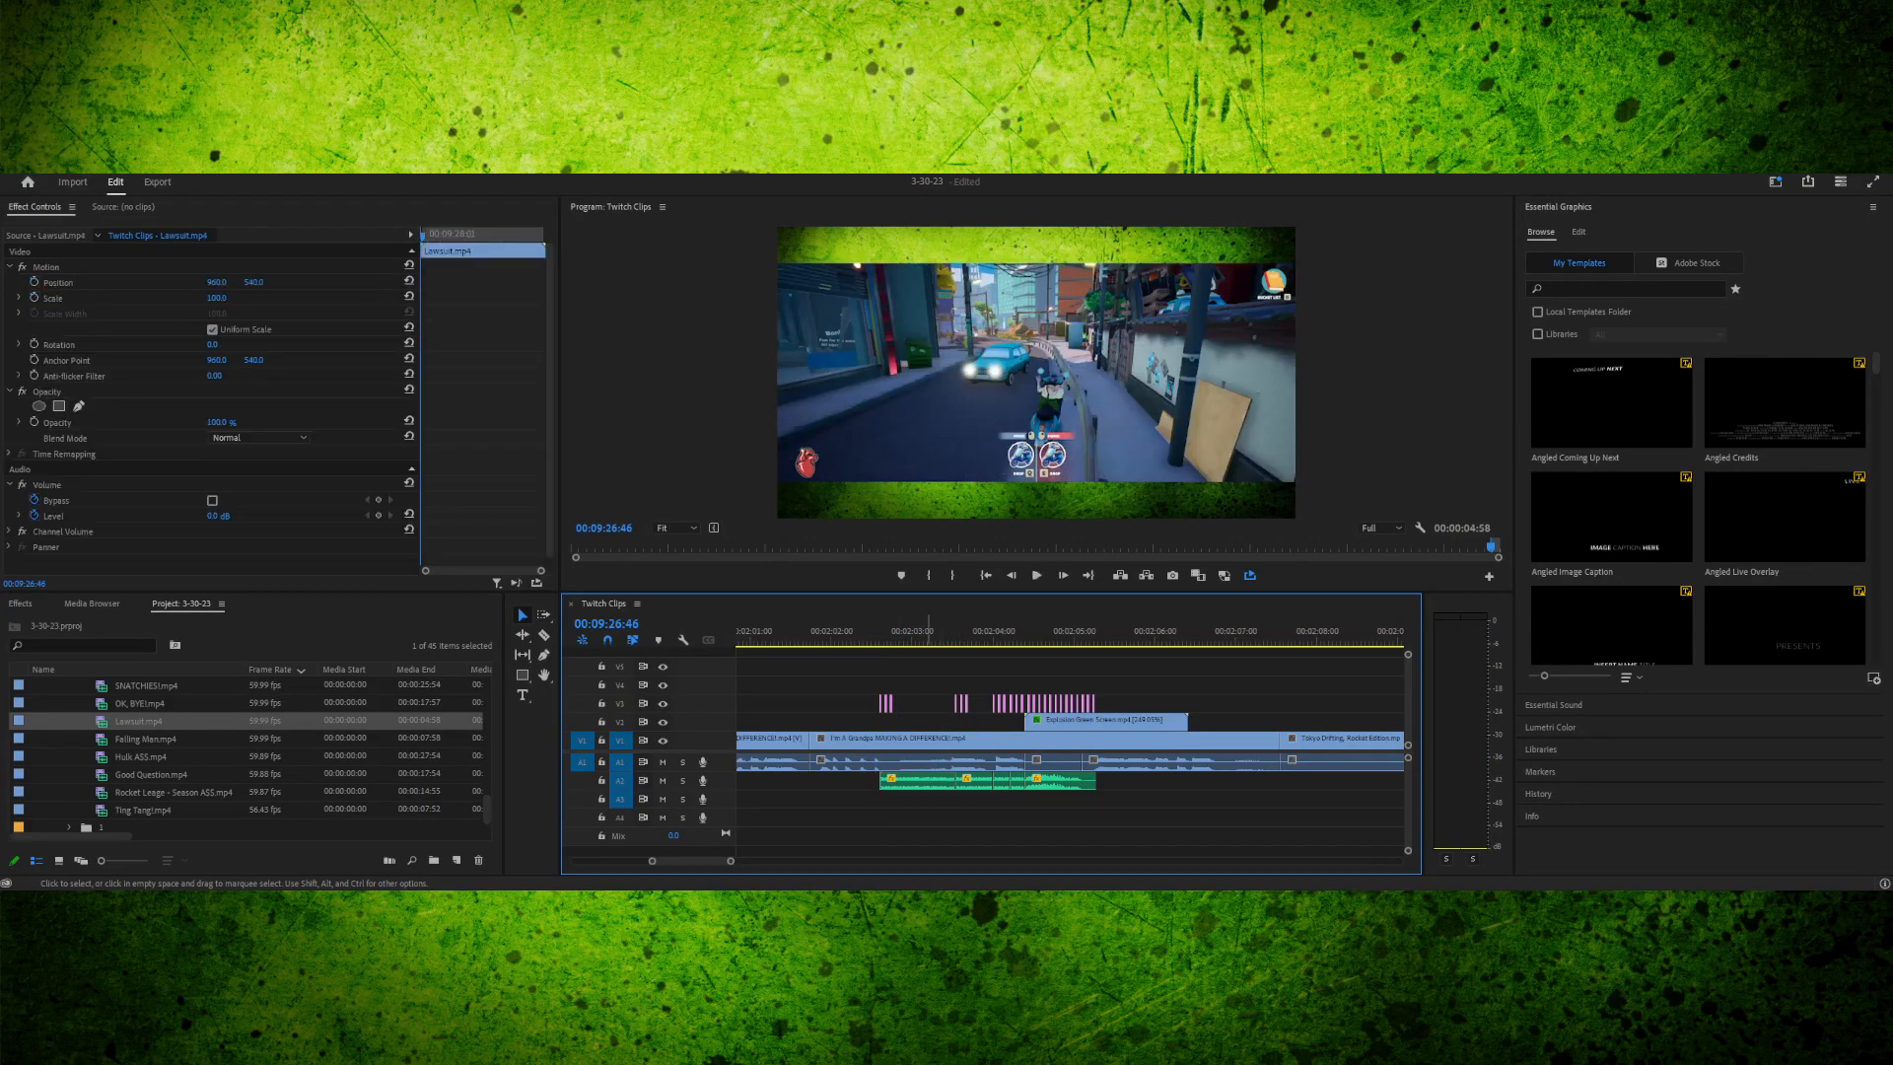
{"action": "left_click", "coordinate": [910, 781]}
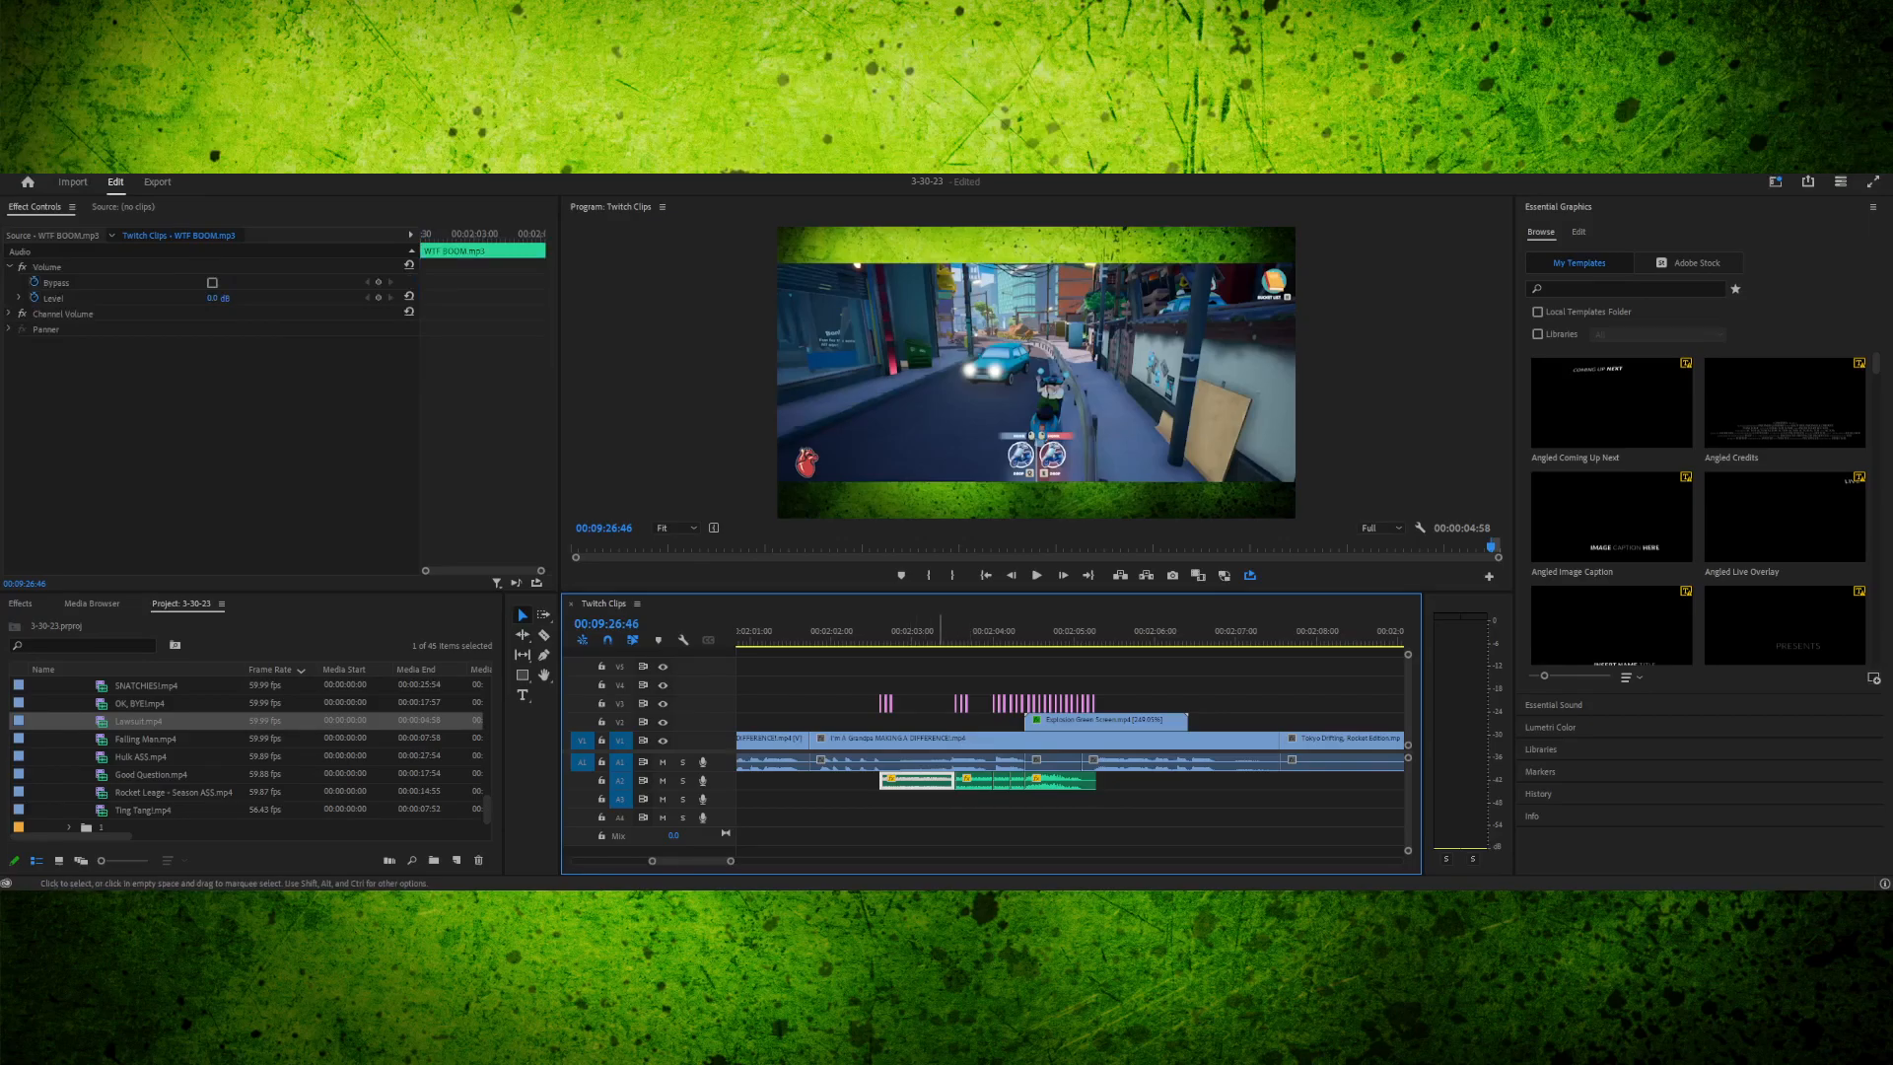
- Paste the WTF BOOM sound at the Lawsuit clip's collision frame, 00:09:28:13, and place it on the third audio track below the clip's own audio
{"action": "left_click_drag", "start_coordinate": [692, 860], "coordinate": [861, 860]}
{"action": "key", "text": "space"}
{"action": "key", "text": "space"}
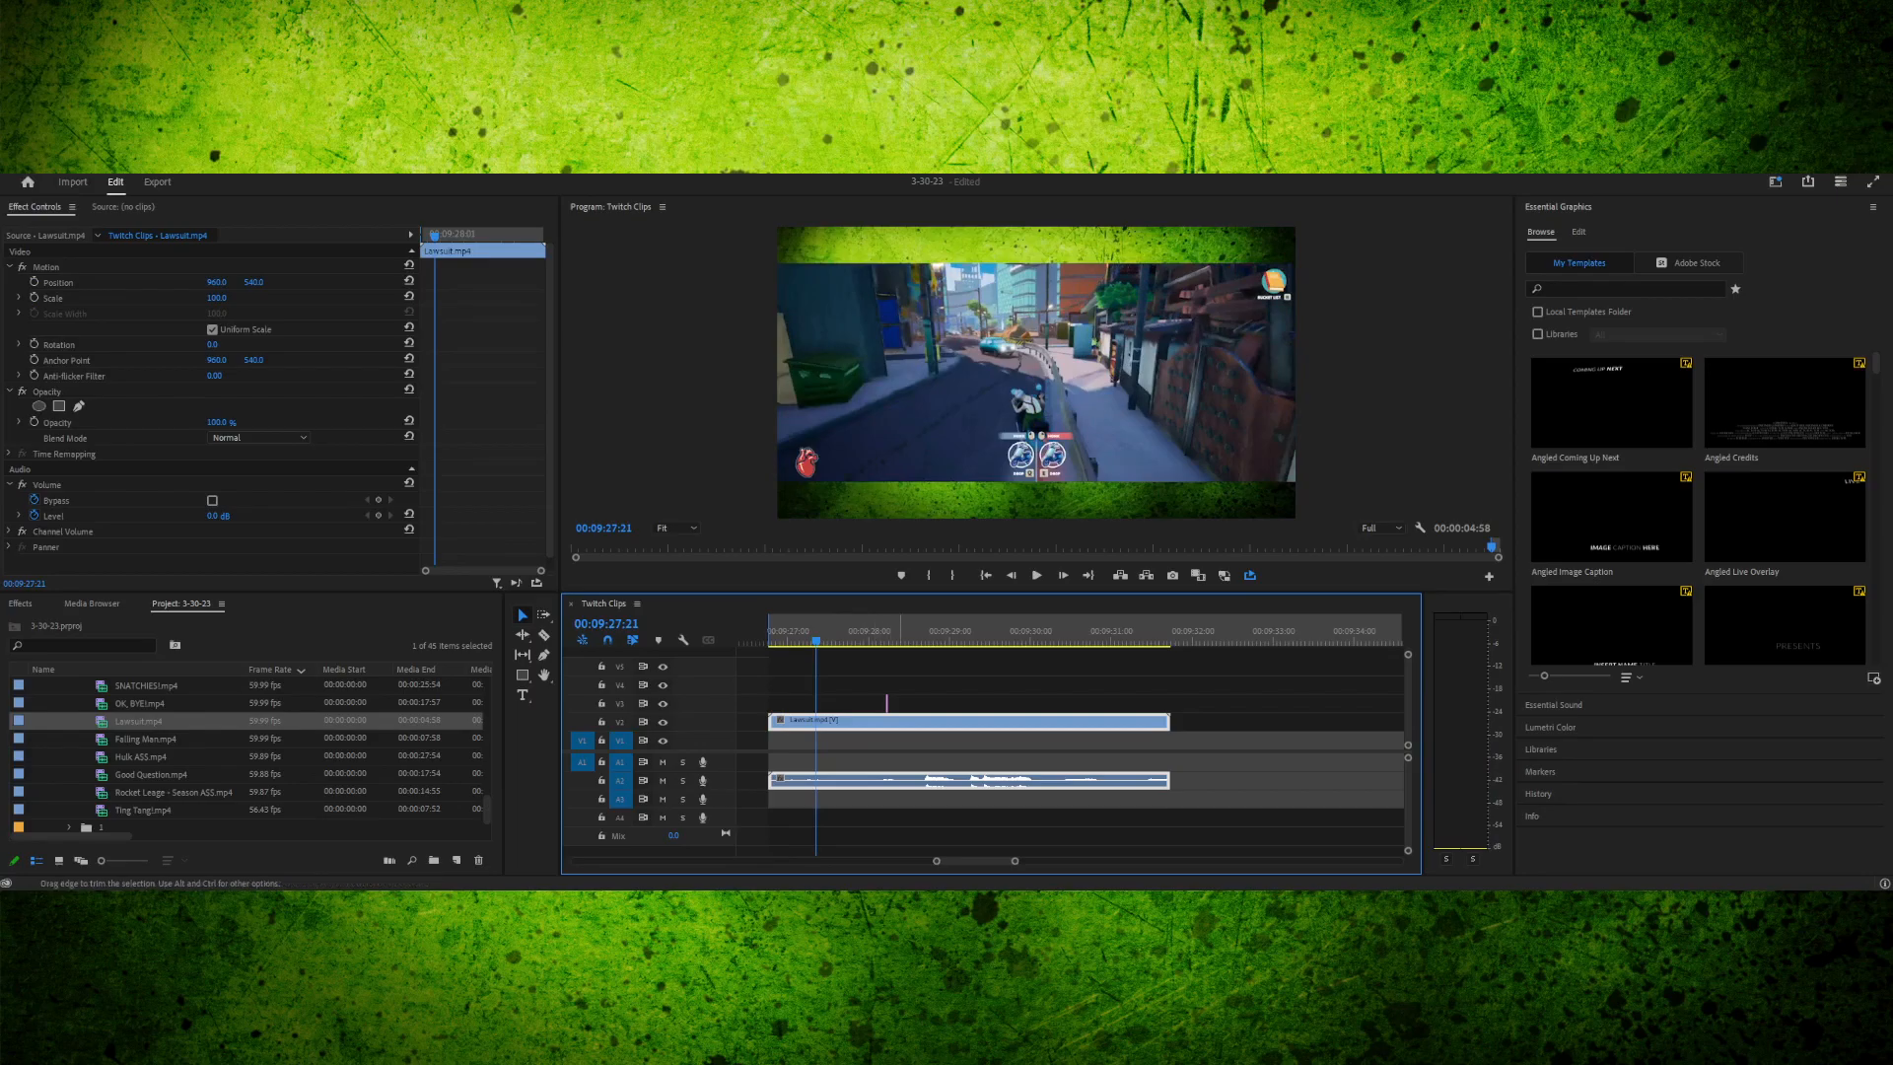
{"action": "left_click", "coordinate": [887, 630]}
{"action": "key", "text": "Left"}
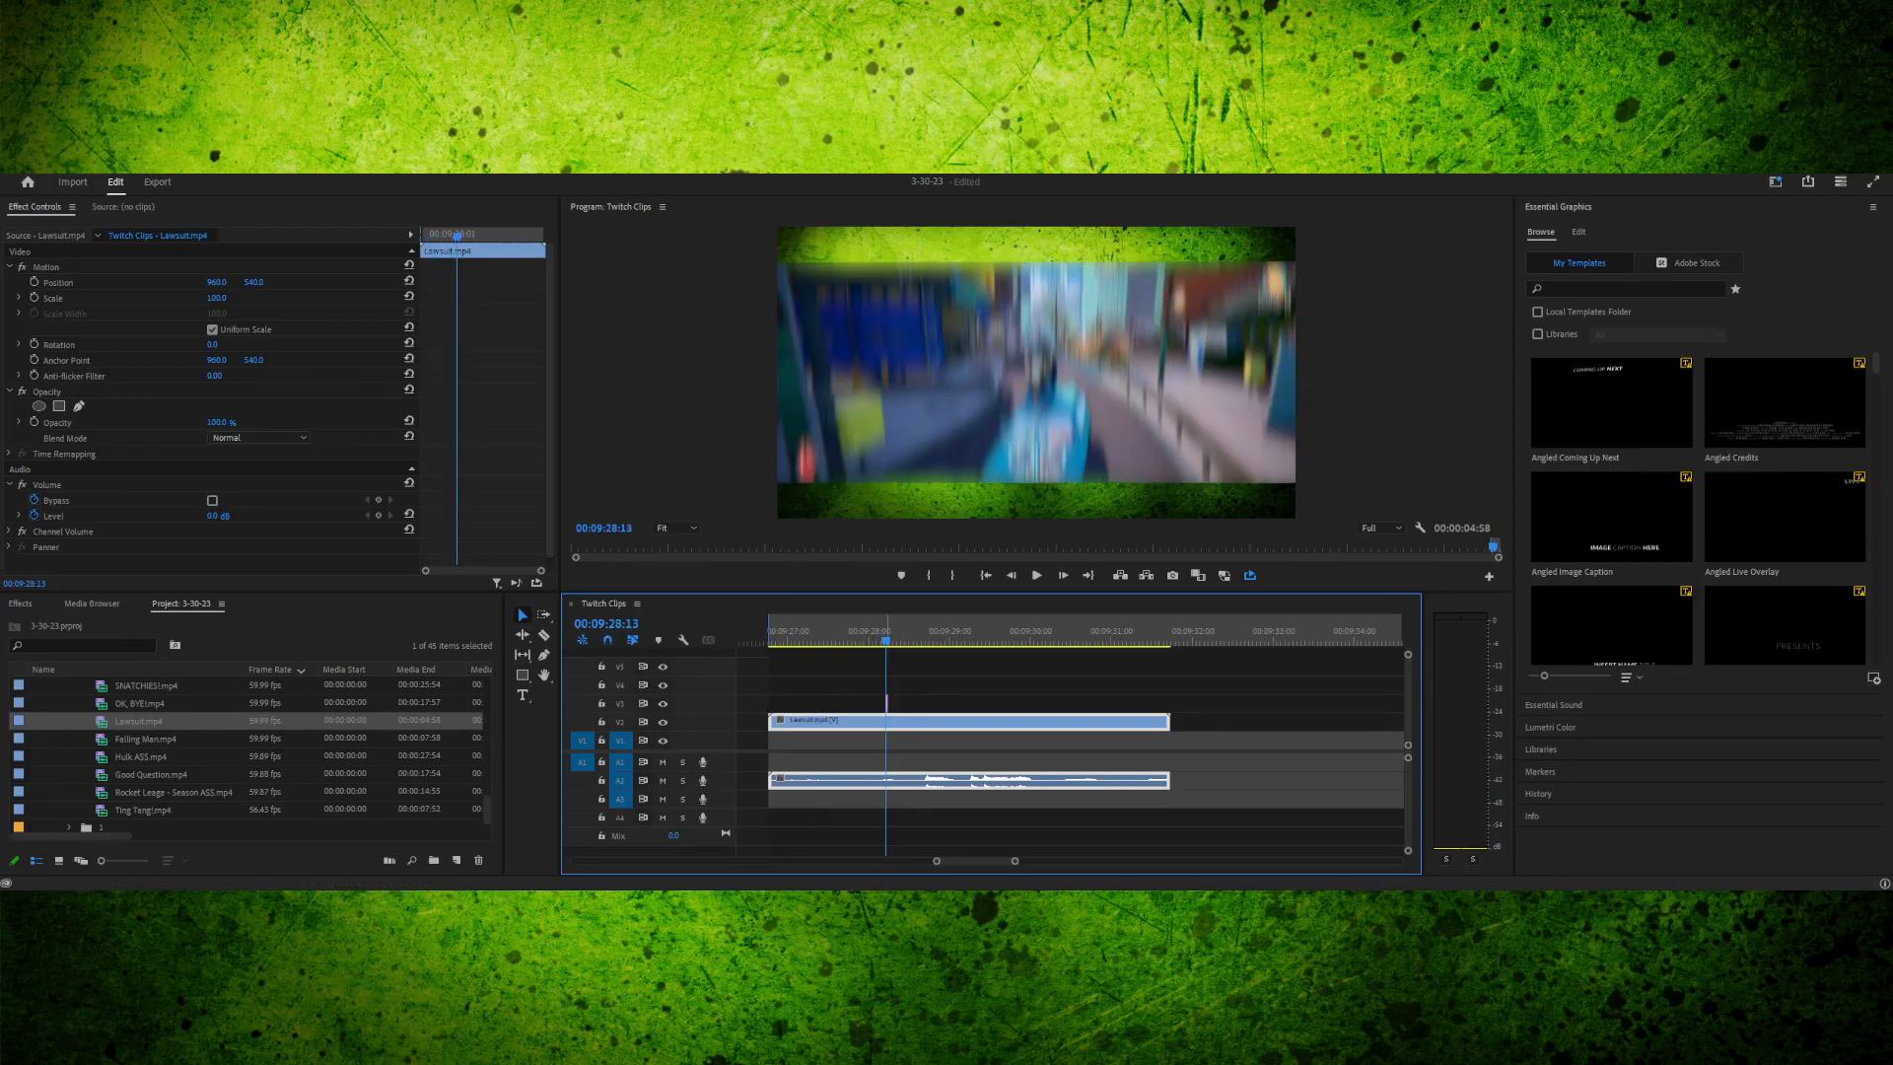
{"action": "key", "text": "ctrl+v"}
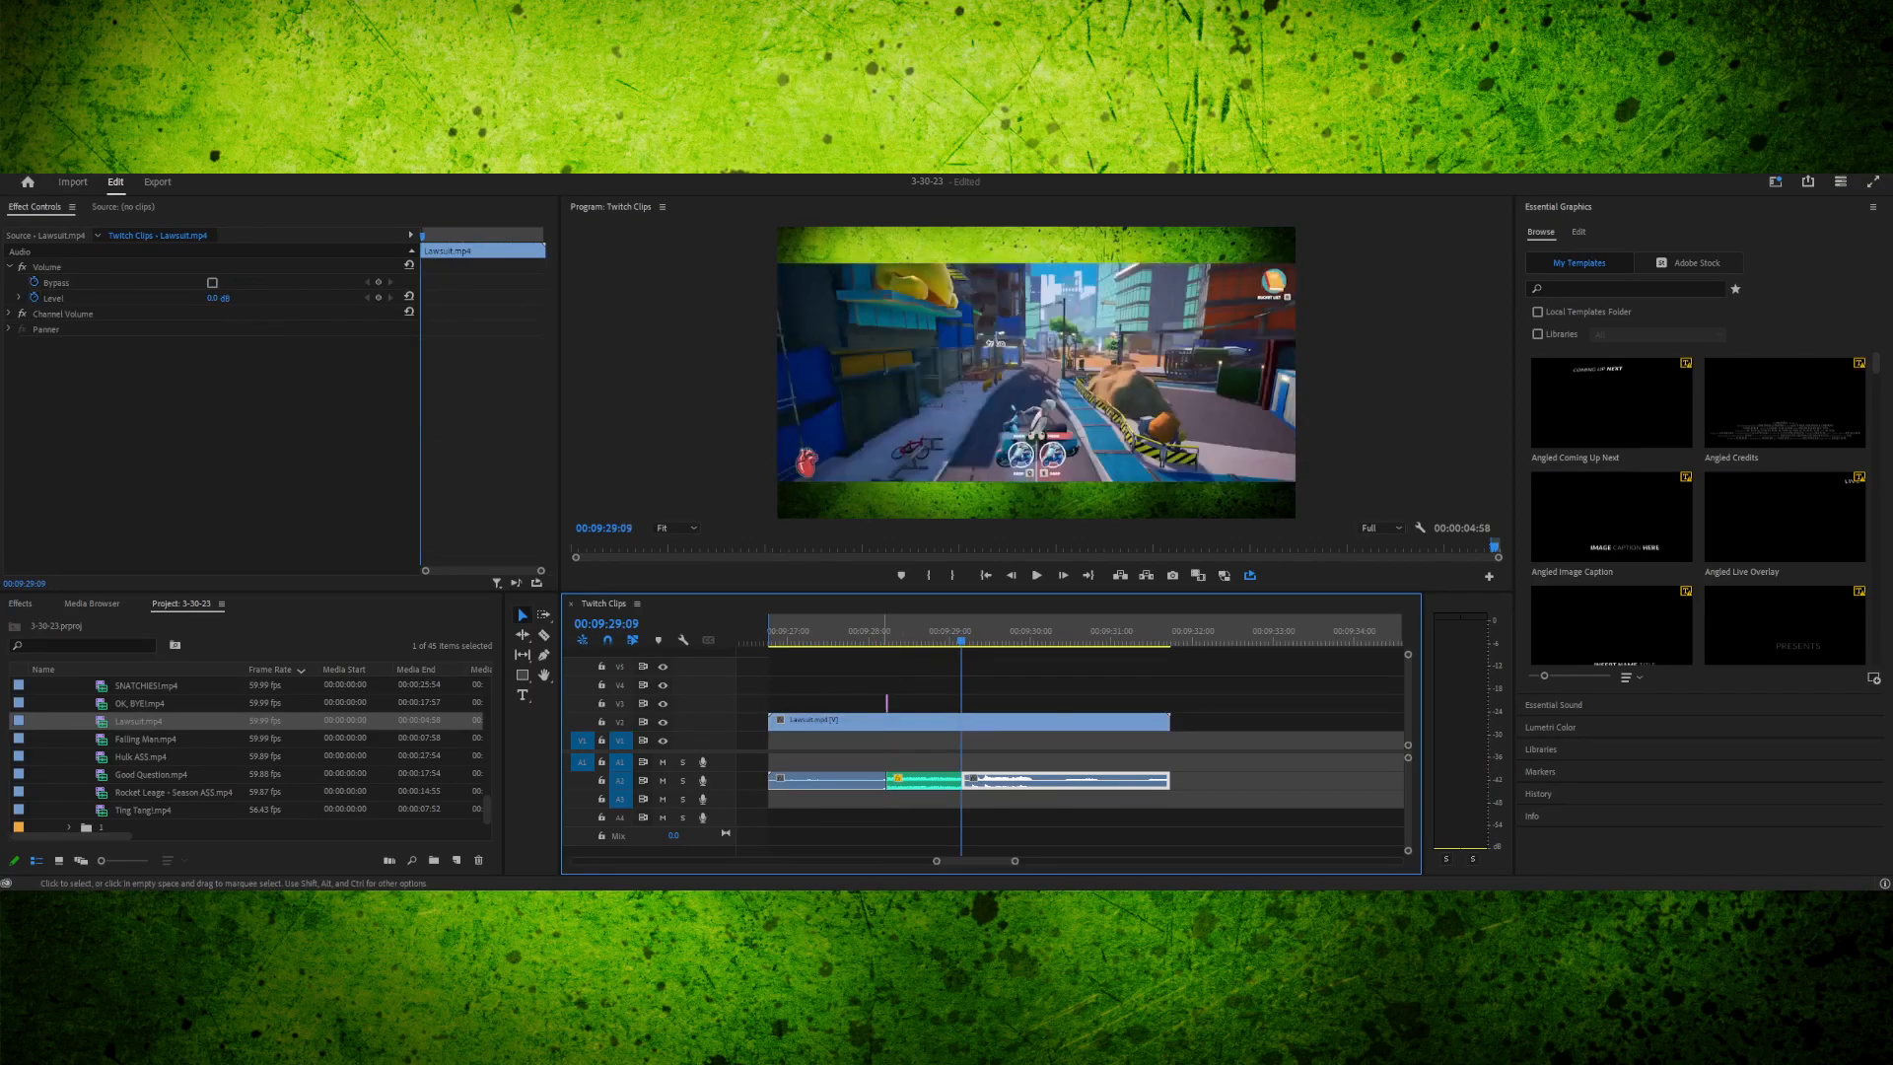
{"action": "key", "text": "ctrl+z"}
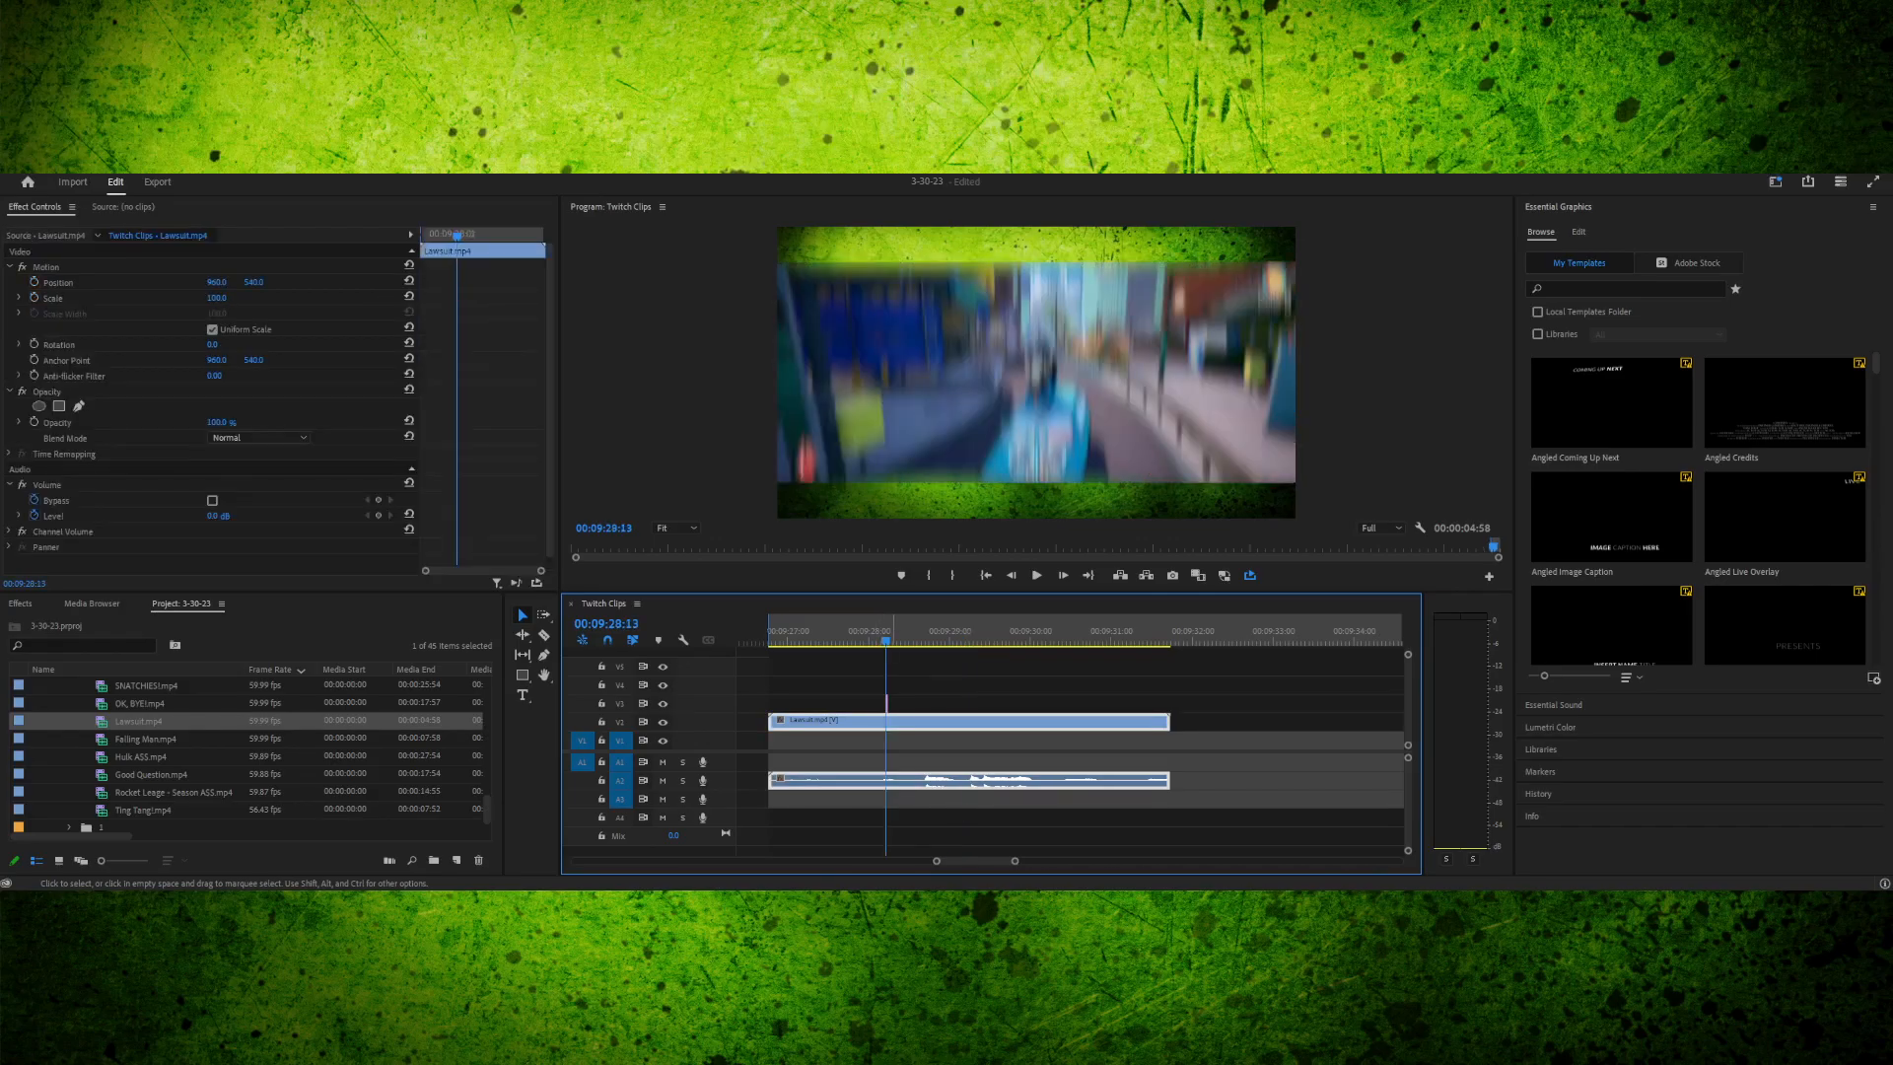
{"action": "key", "text": "ctrl+z"}
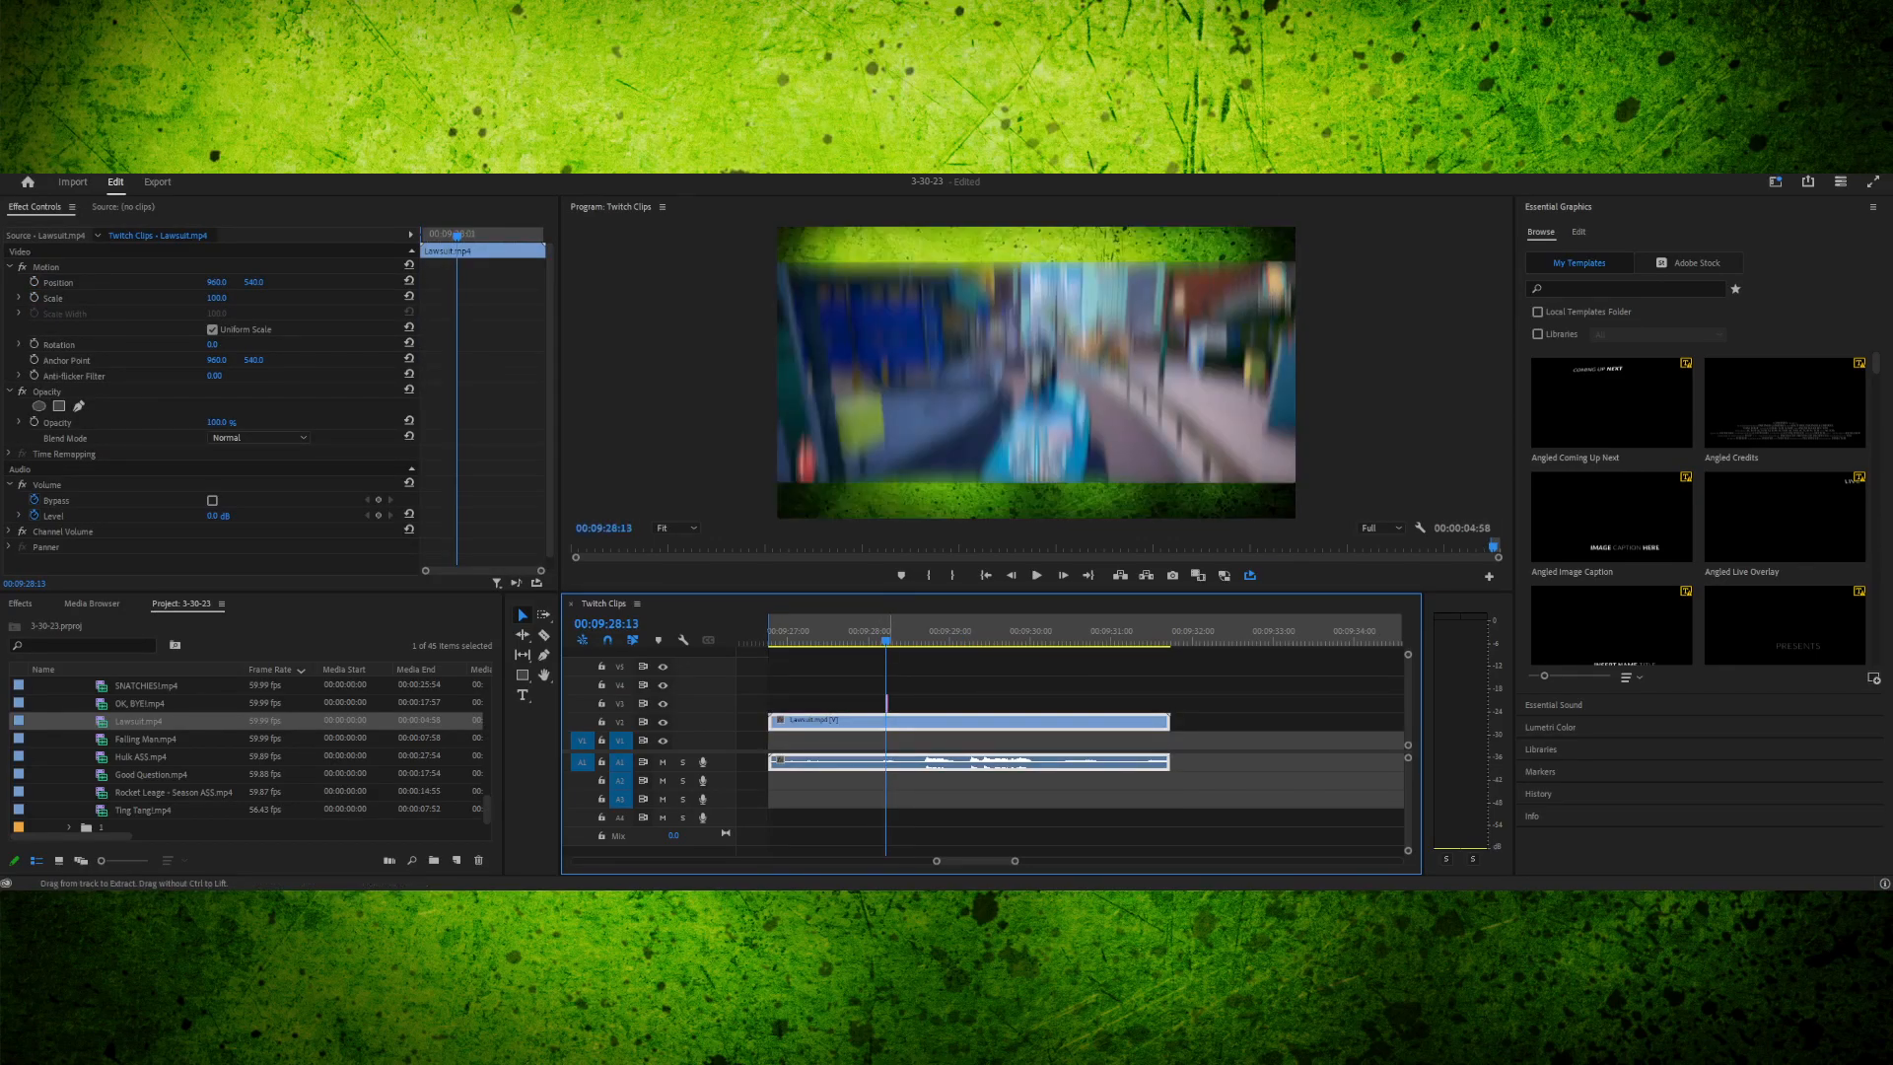
{"action": "key", "text": "ctrl+v"}
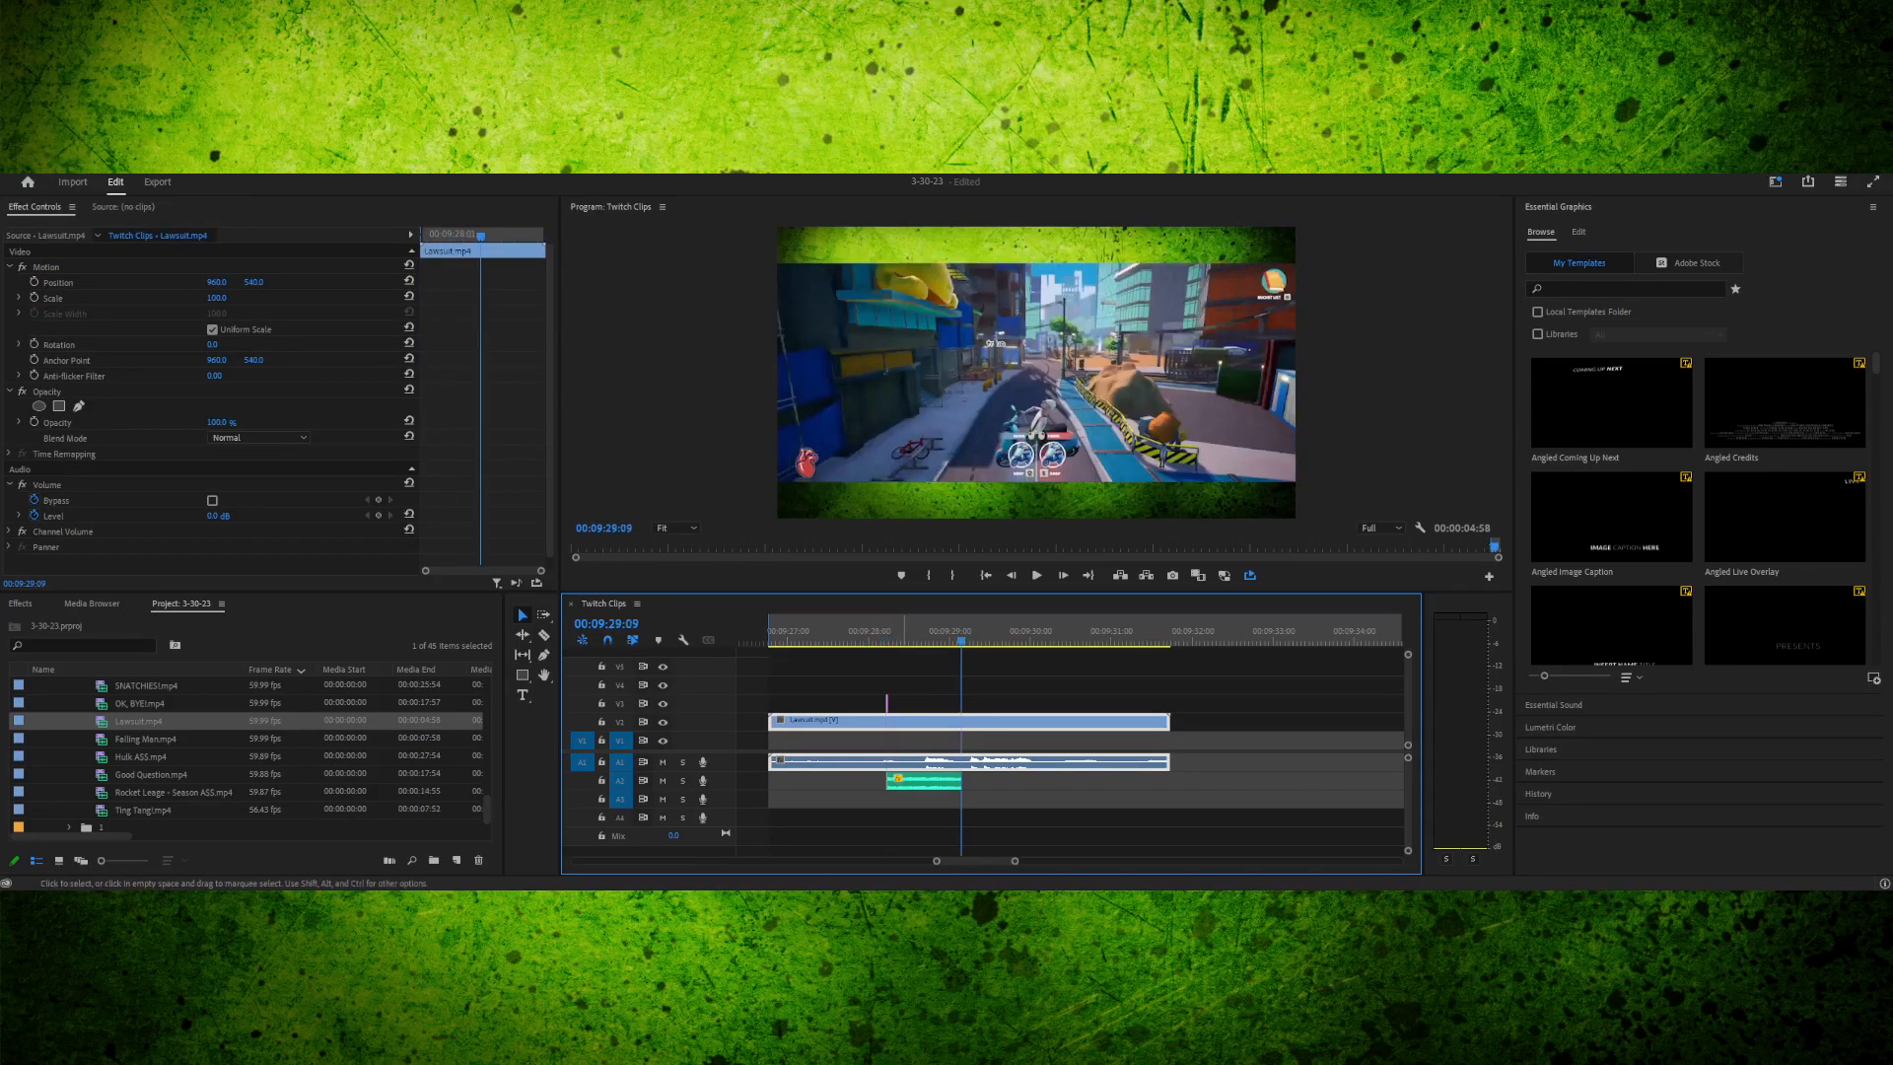
{"action": "mouse_move", "coordinate": [922, 781]}
{"action": "left_mouse_down"}
{"action": "mouse_move", "coordinate": [921, 799]}
{"action": "mouse_move", "coordinate": [921, 781]}
{"action": "left_mouse_up"}
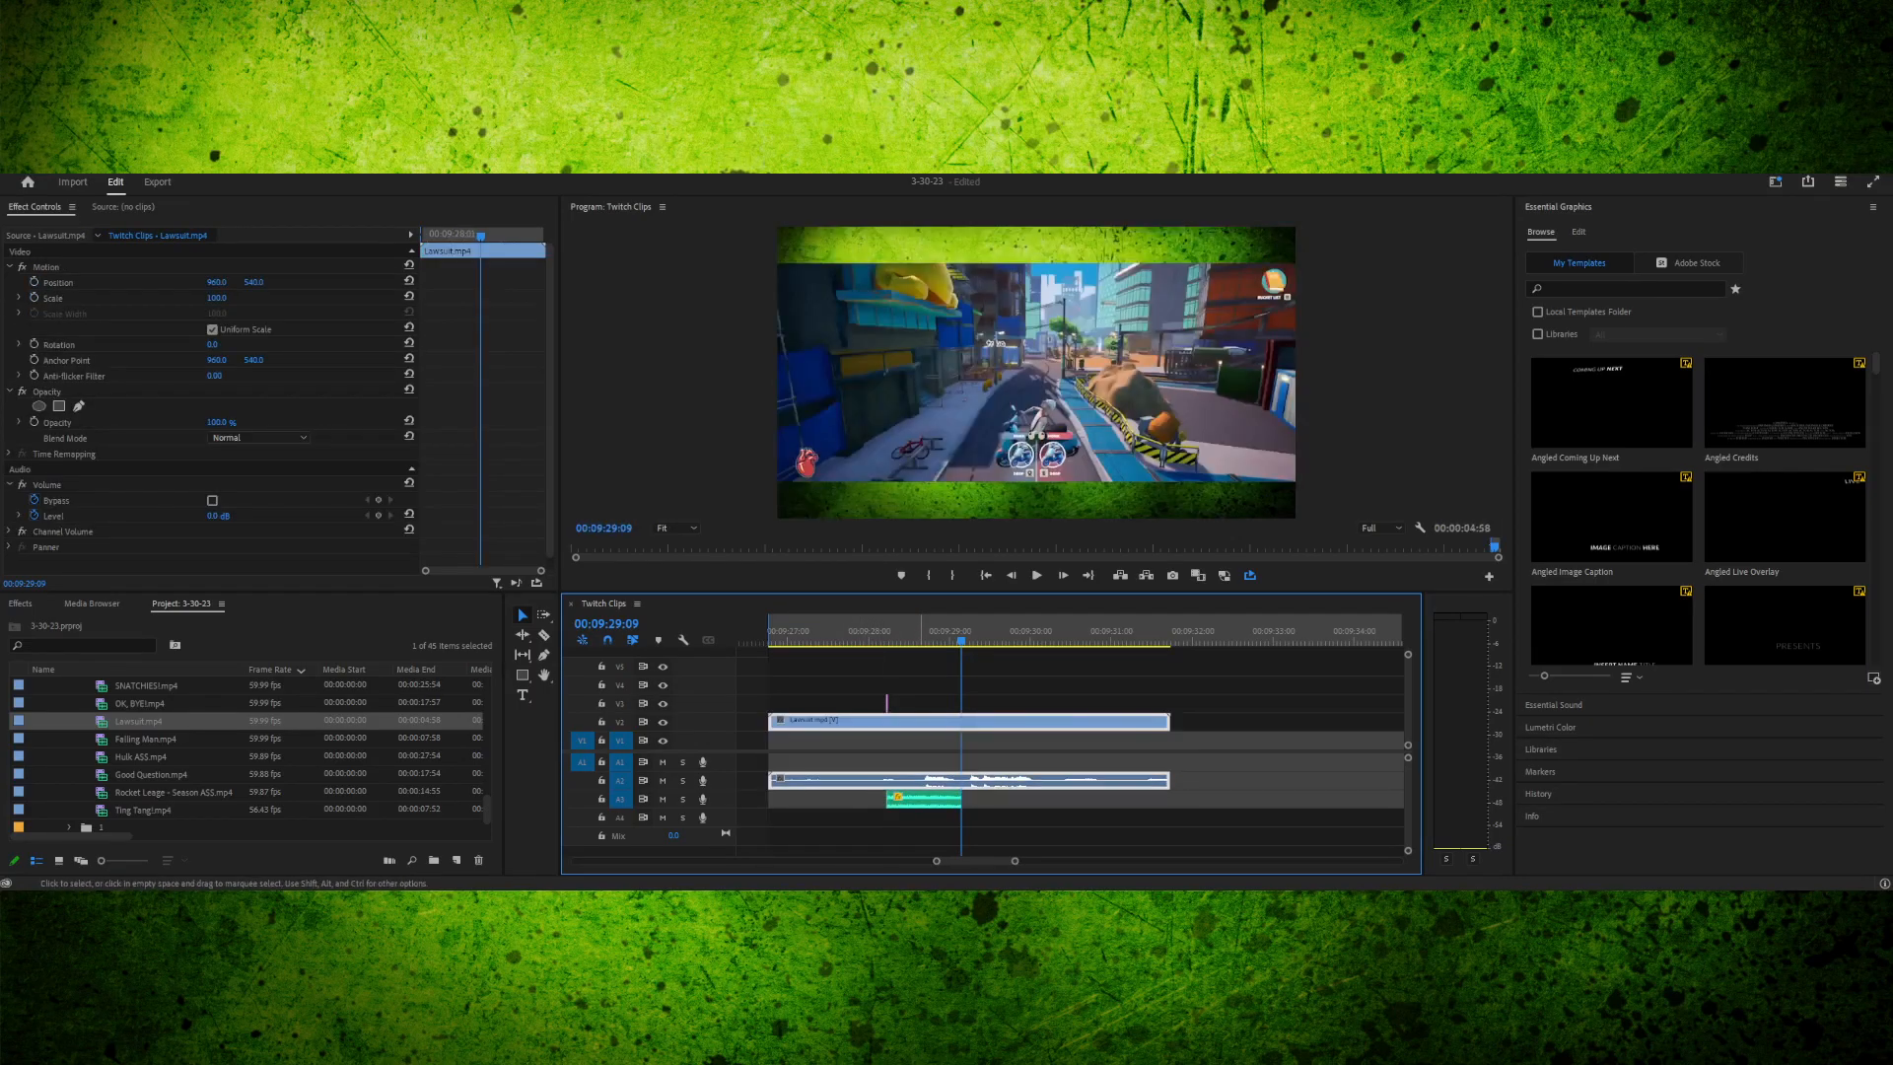
- Replay the Lawsuit collision several times from just before the impact to check the WTF BOOM sound's timing and loudness
{"action": "left_click", "coordinate": [842, 632]}
{"action": "key", "text": "space"}
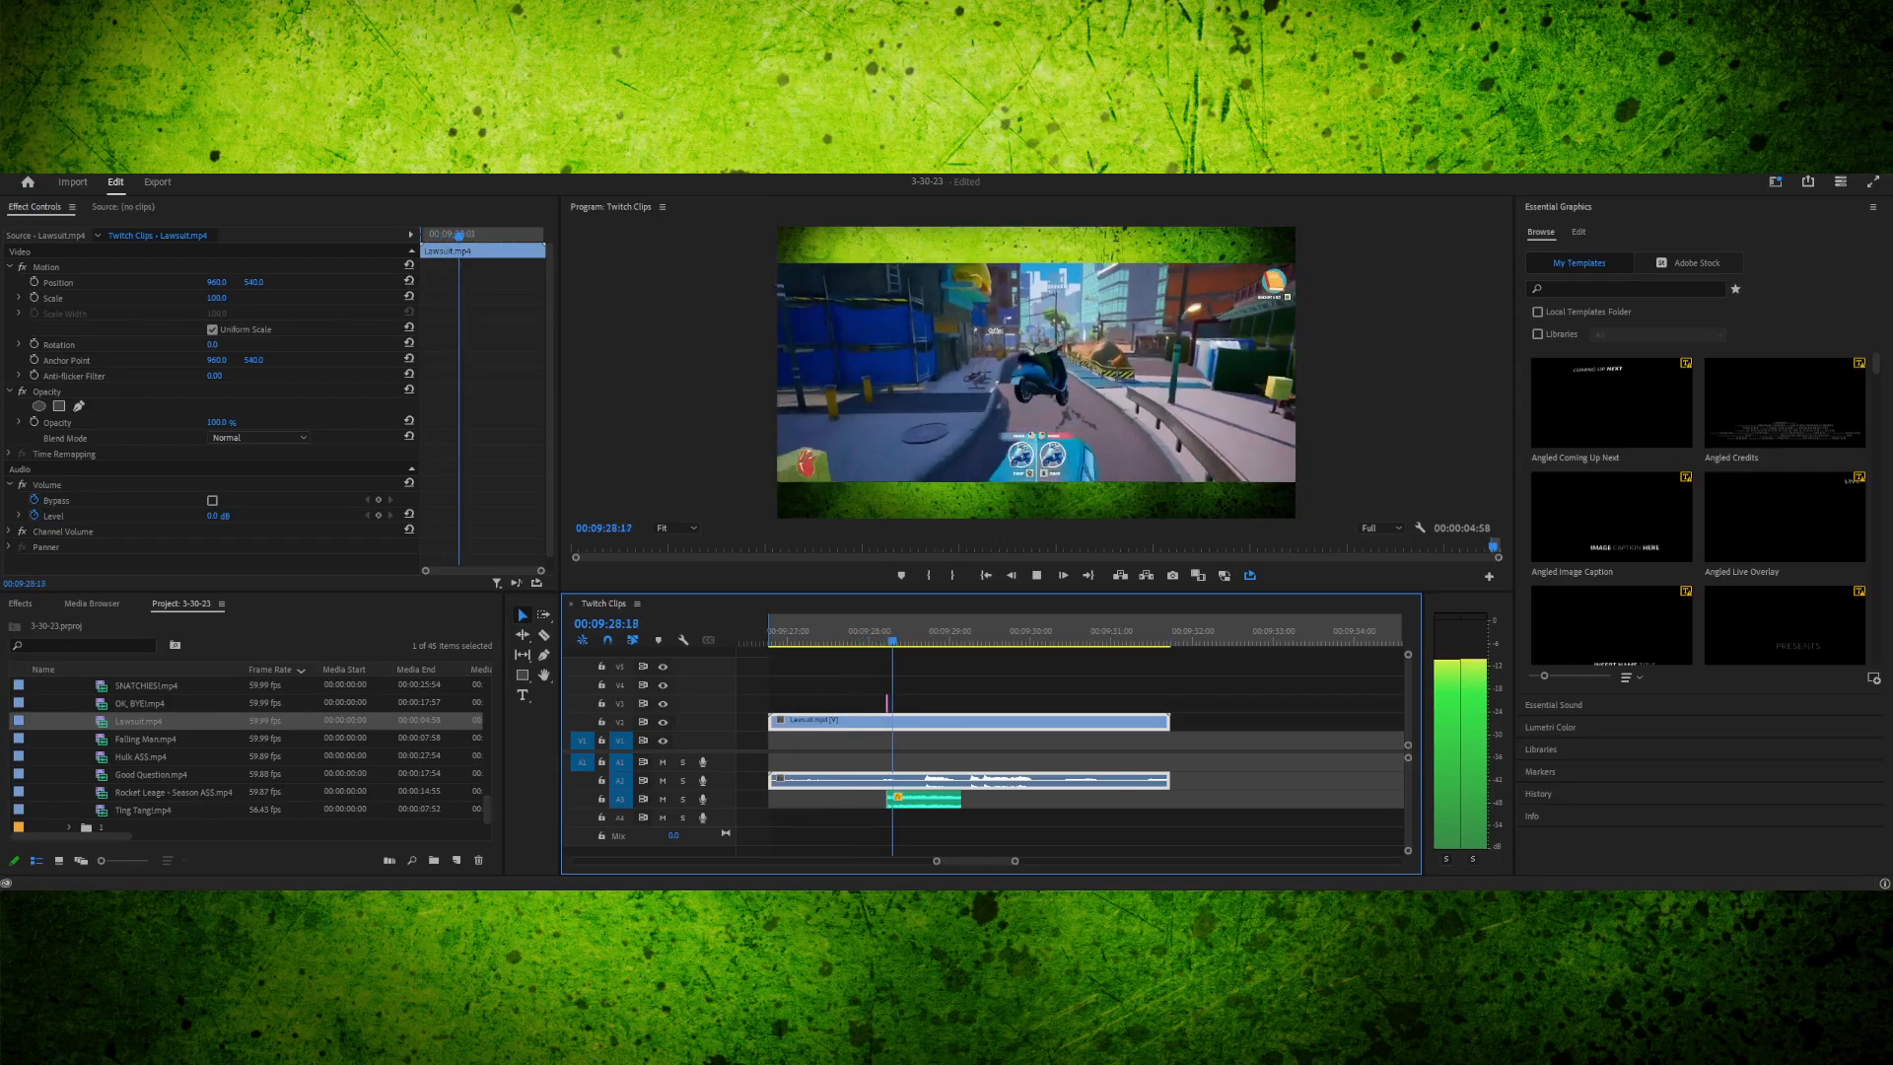
{"action": "key", "text": "space"}
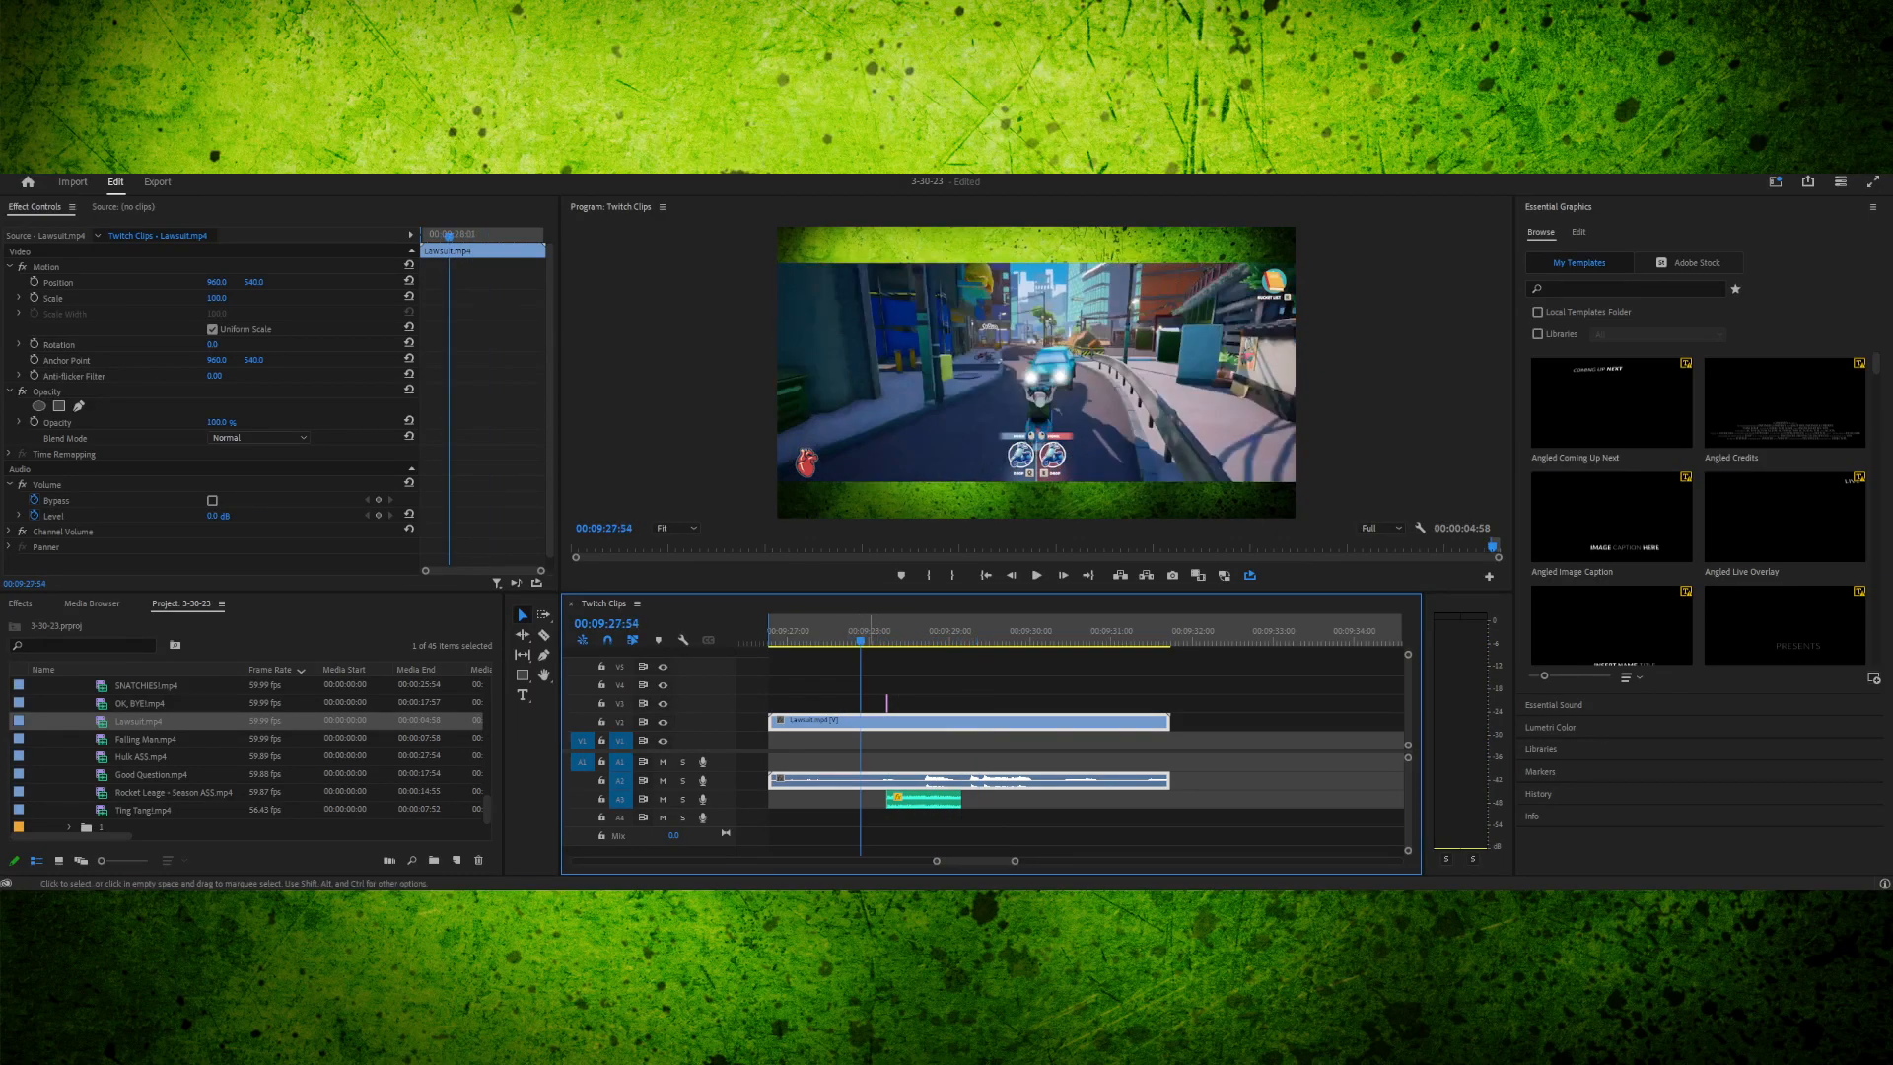
{"action": "key", "text": "equal"}
{"action": "key", "text": "equal"}
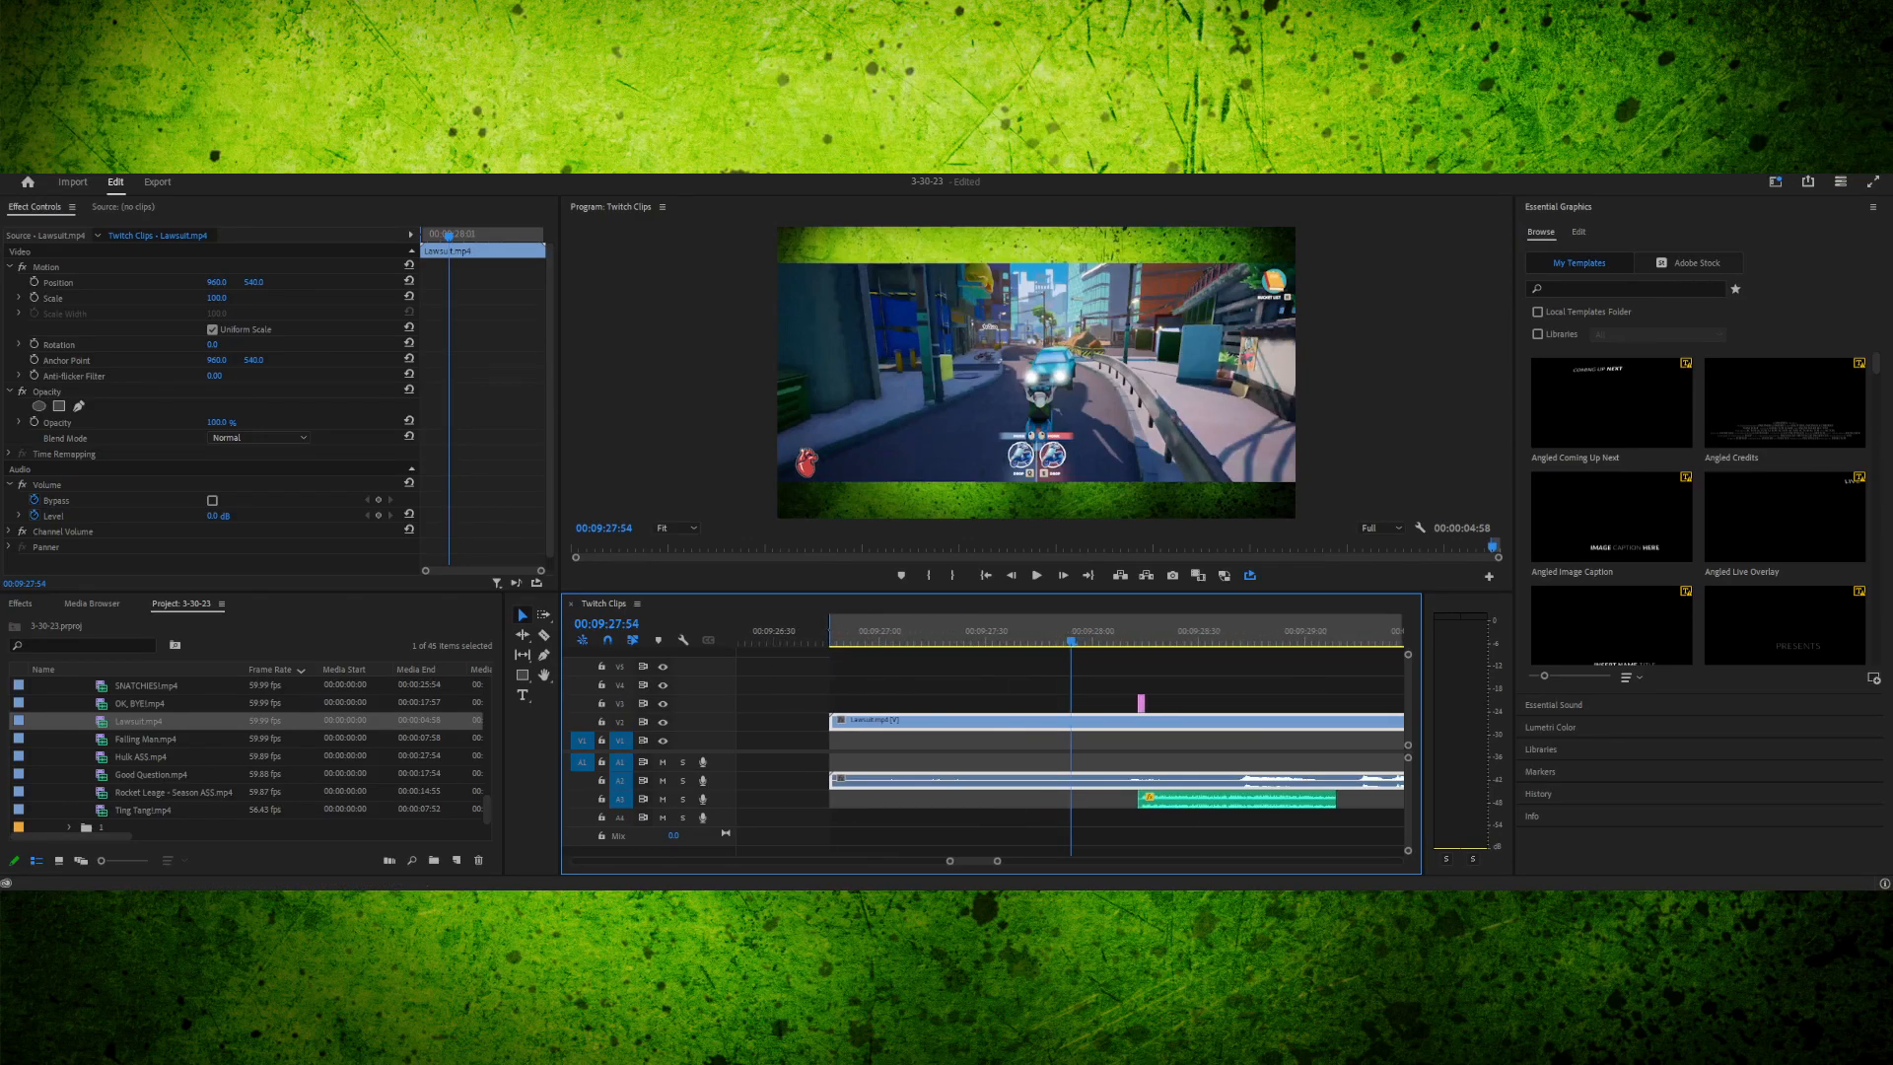
{"action": "key", "text": "space"}
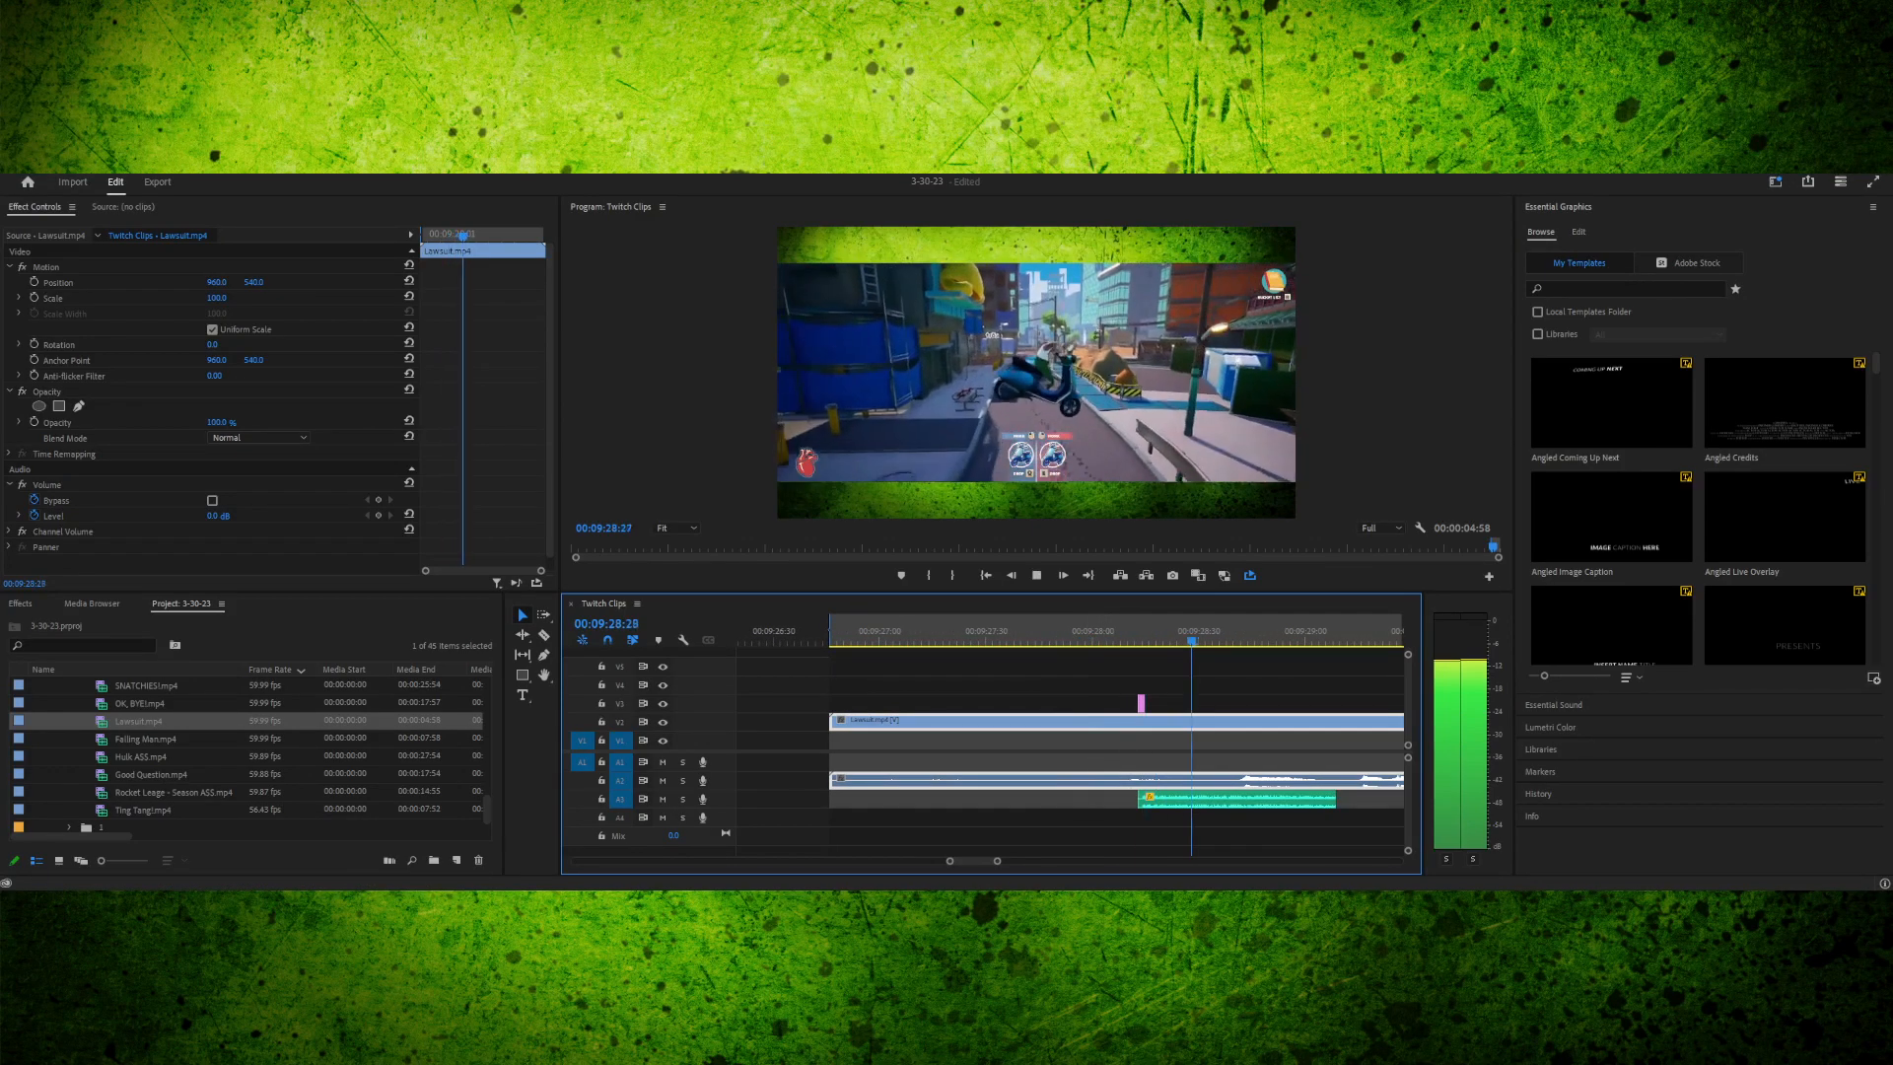
{"action": "key", "text": "space"}
{"action": "left_click_drag", "start_coordinate": [1080, 635], "coordinate": [1128, 639]}
{"action": "key", "text": "space"}
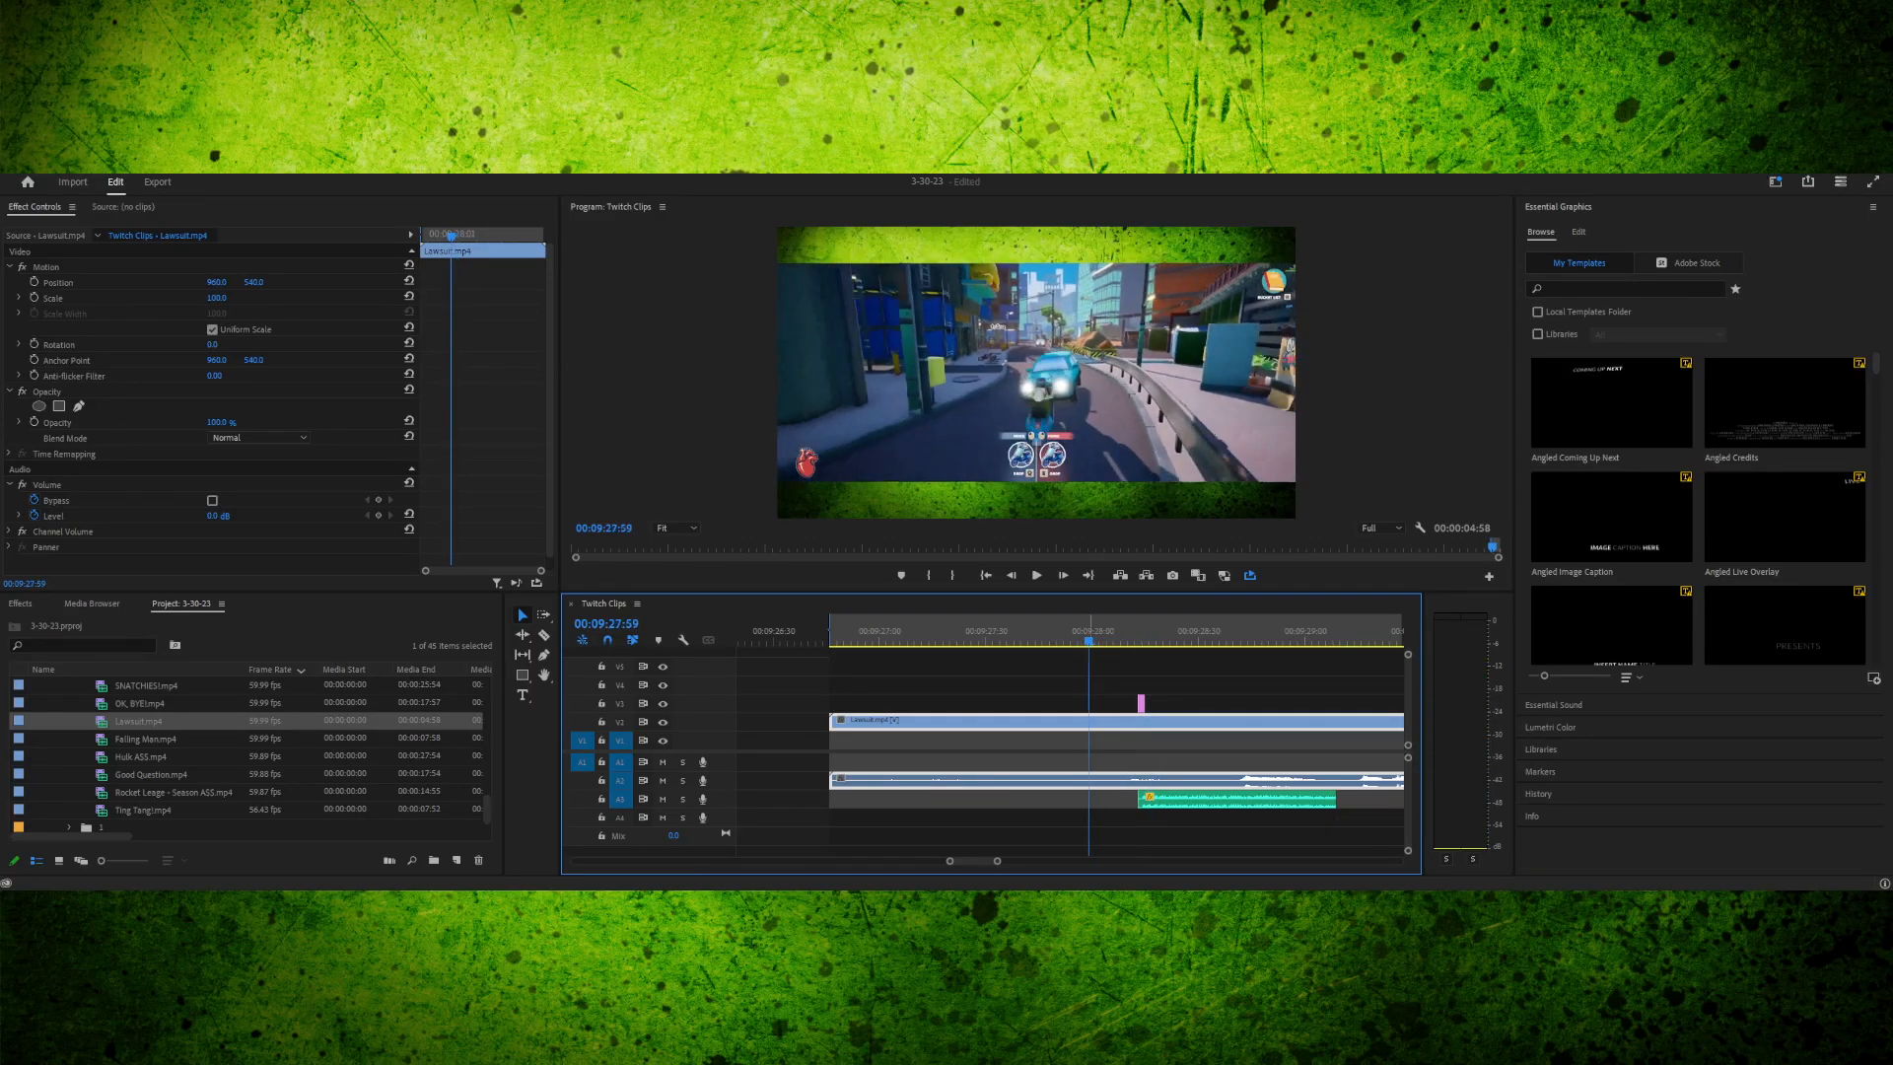
{"action": "key", "text": "space"}
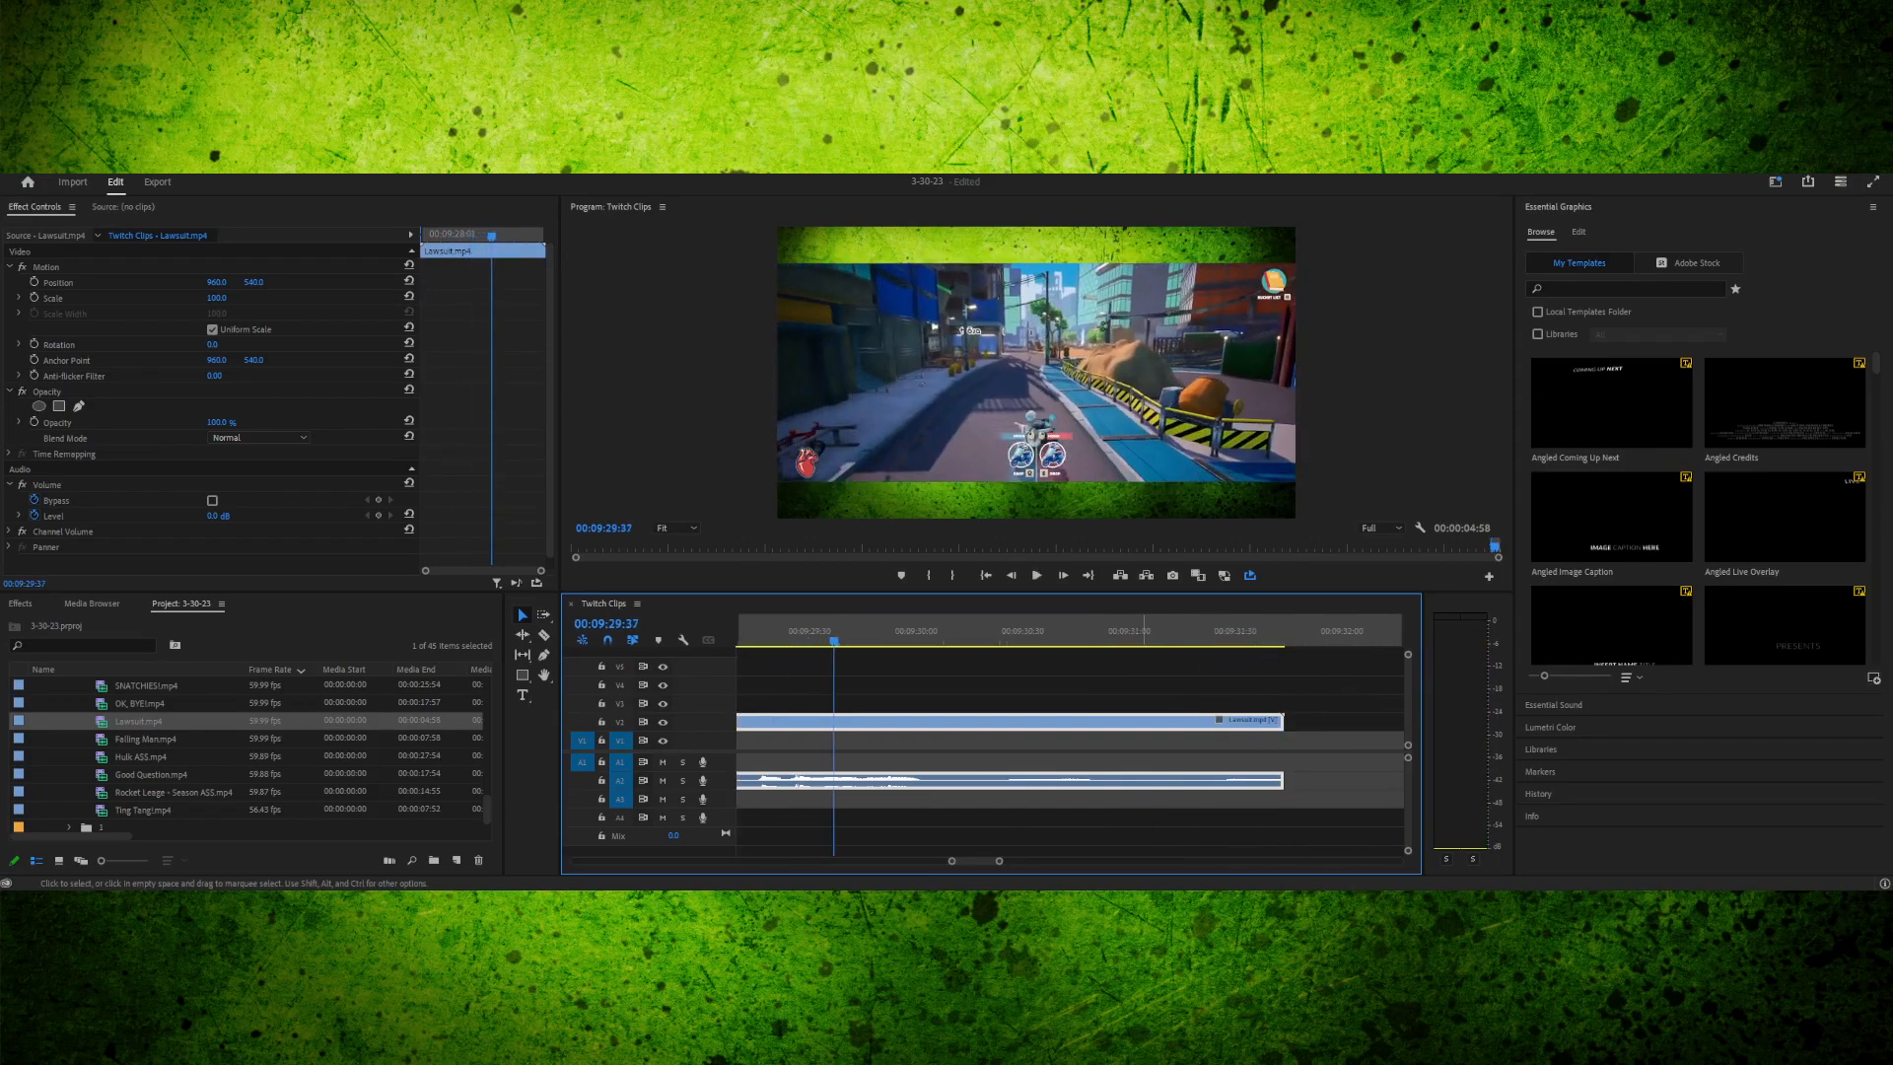
- Adjust the WTF BOOM sound's audio gain under the Lawsuit clip and shorten the sound from its end
{"action": "scroll", "coordinate": [1069, 740], "scroll_direction": "up", "scroll_amount": 3}
{"action": "scroll", "coordinate": [1070, 740], "scroll_direction": "down", "scroll_amount": 3}
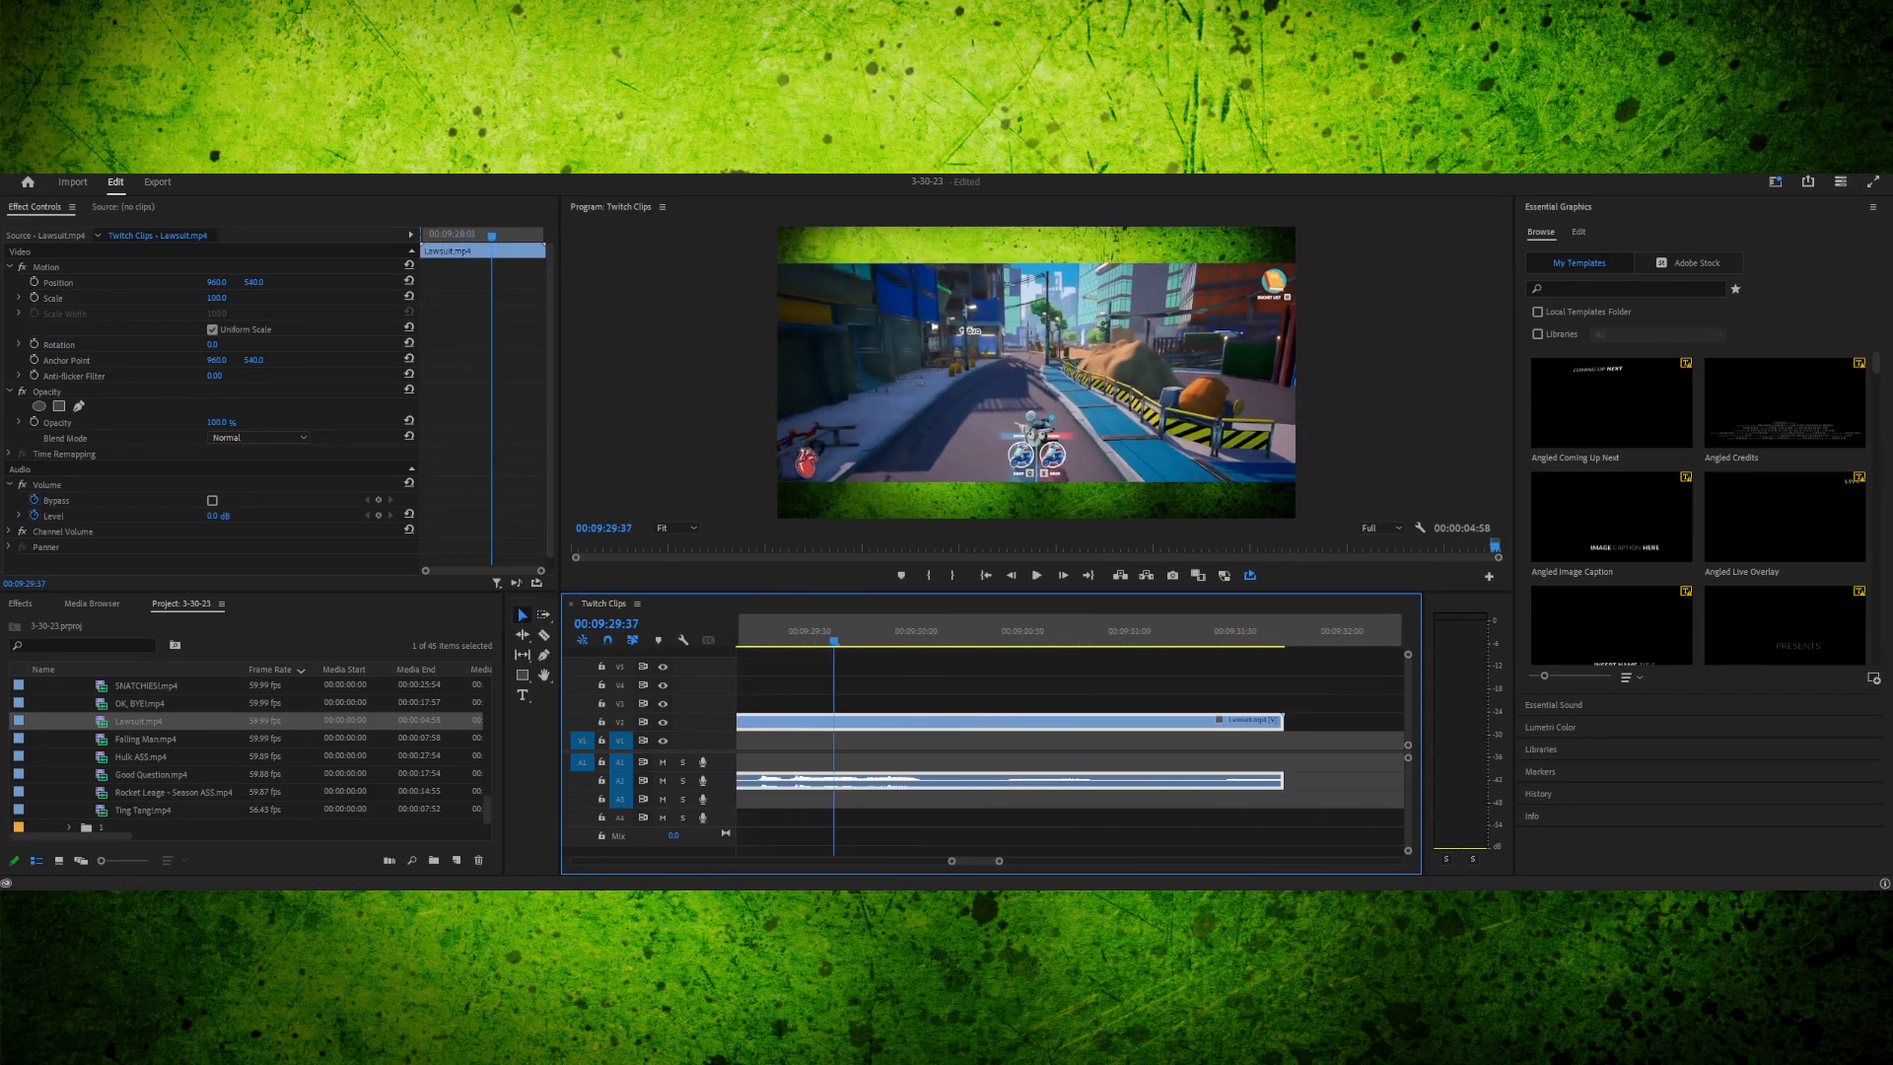
{"action": "scroll", "coordinate": [1070, 740], "scroll_direction": "up", "scroll_amount": 2}
{"action": "left_click", "coordinate": [1065, 799]}
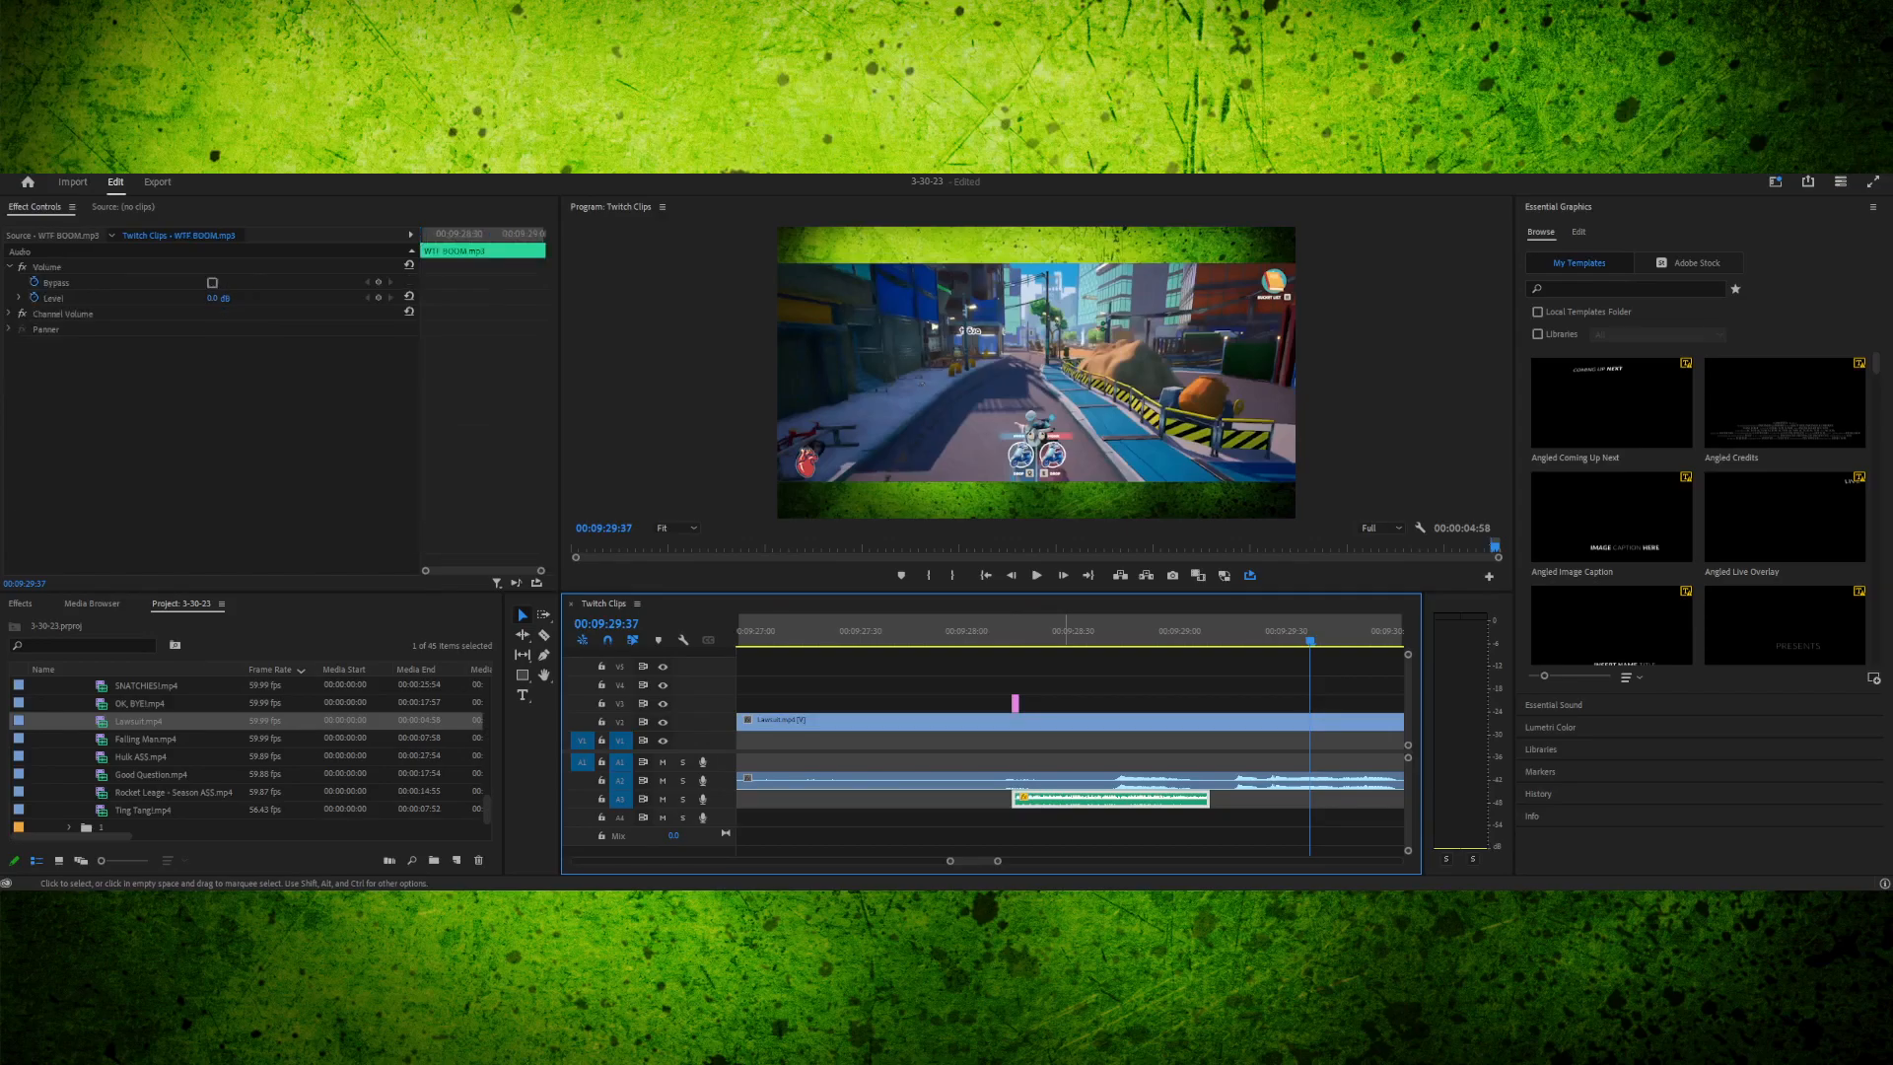
{"action": "key", "text": "g"}
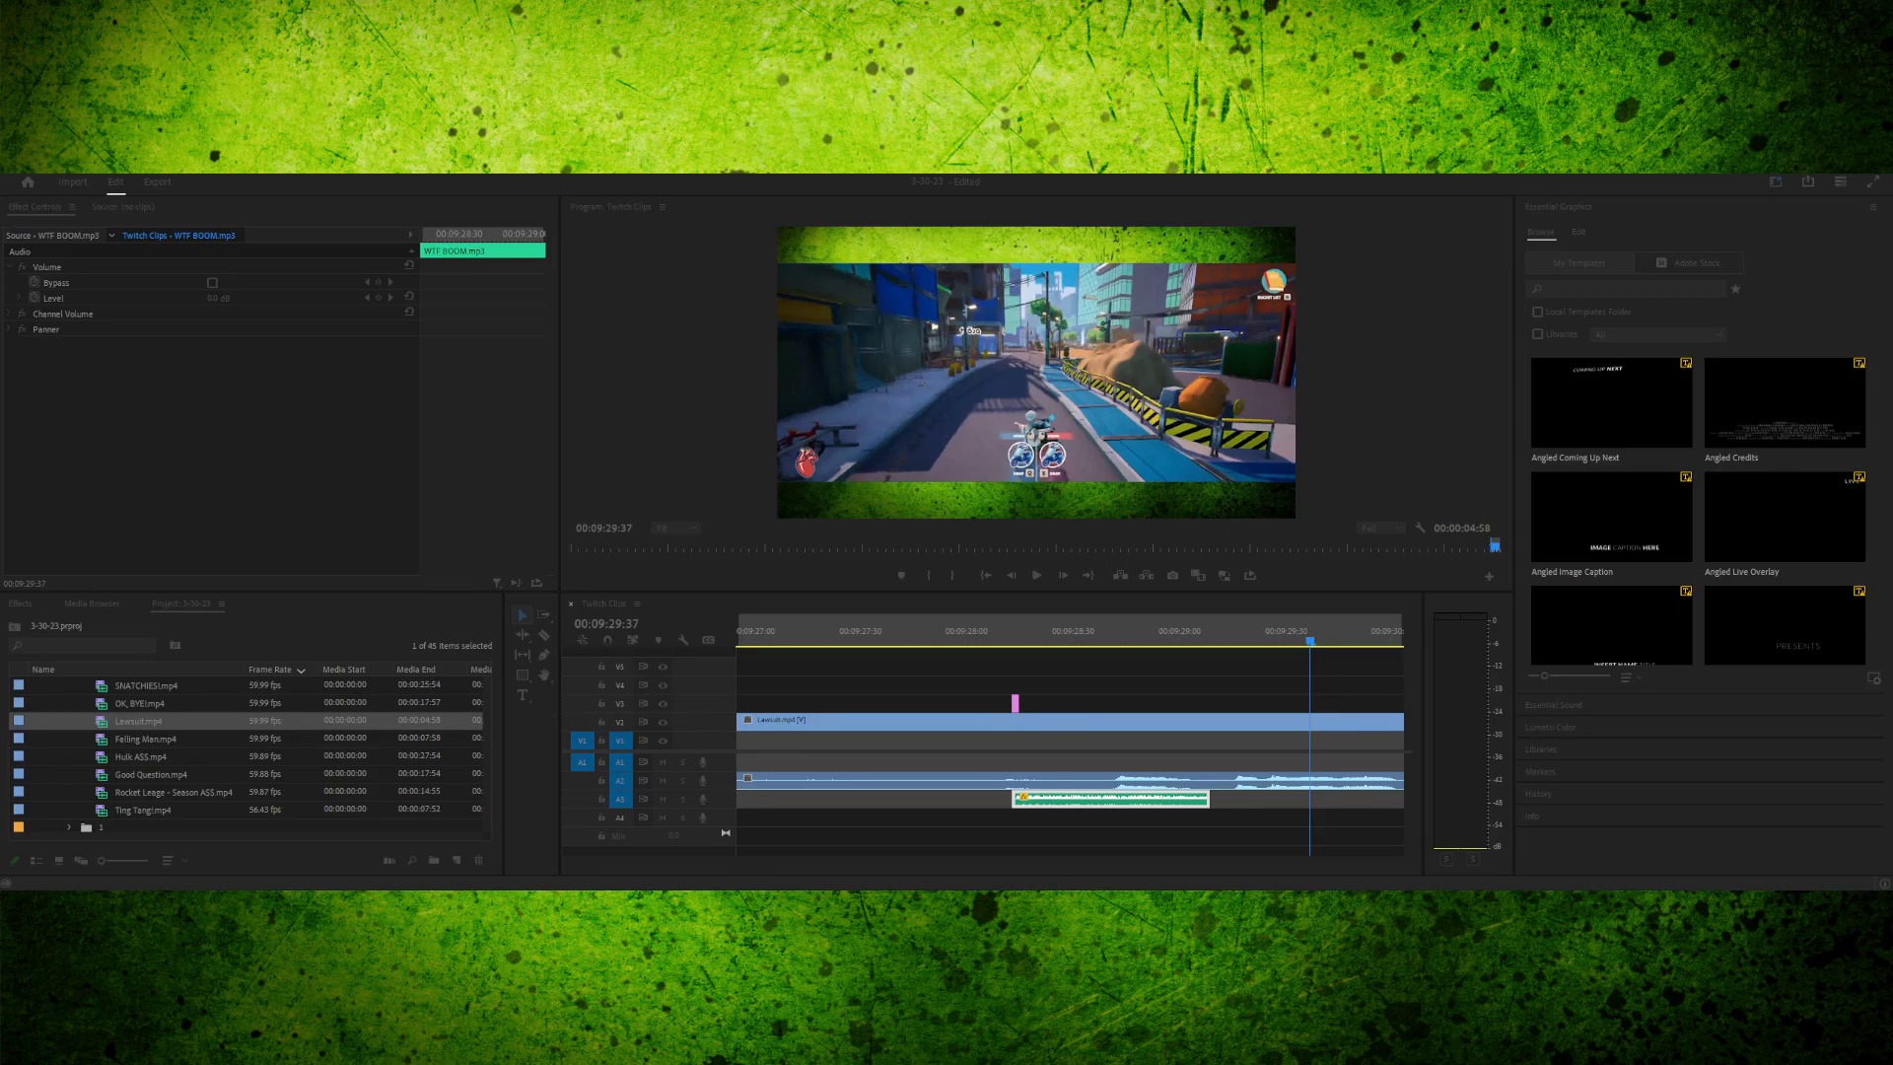
{"action": "key", "text": "Return"}
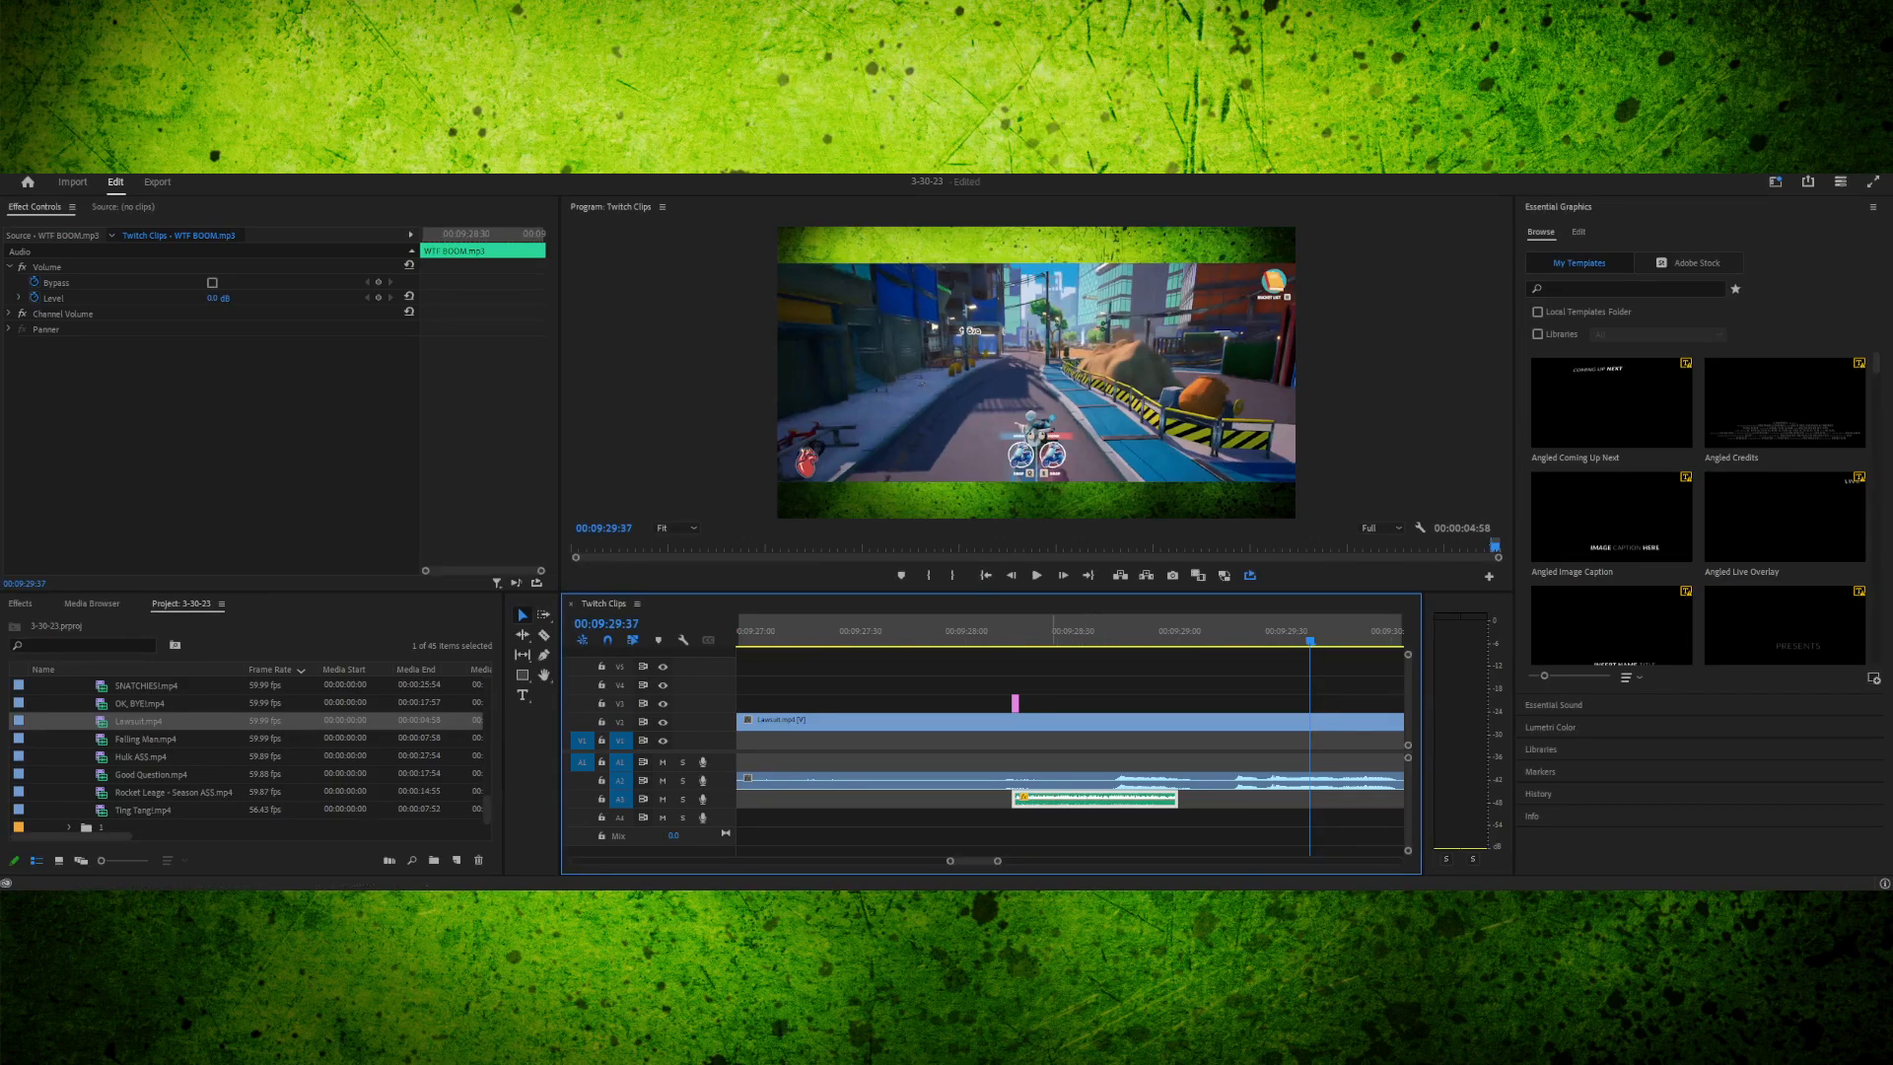
- Play the Lawsuit collision again to check the adjusted WTF BOOM sound
{"action": "left_click", "coordinate": [983, 631]}
{"action": "key", "text": "space"}
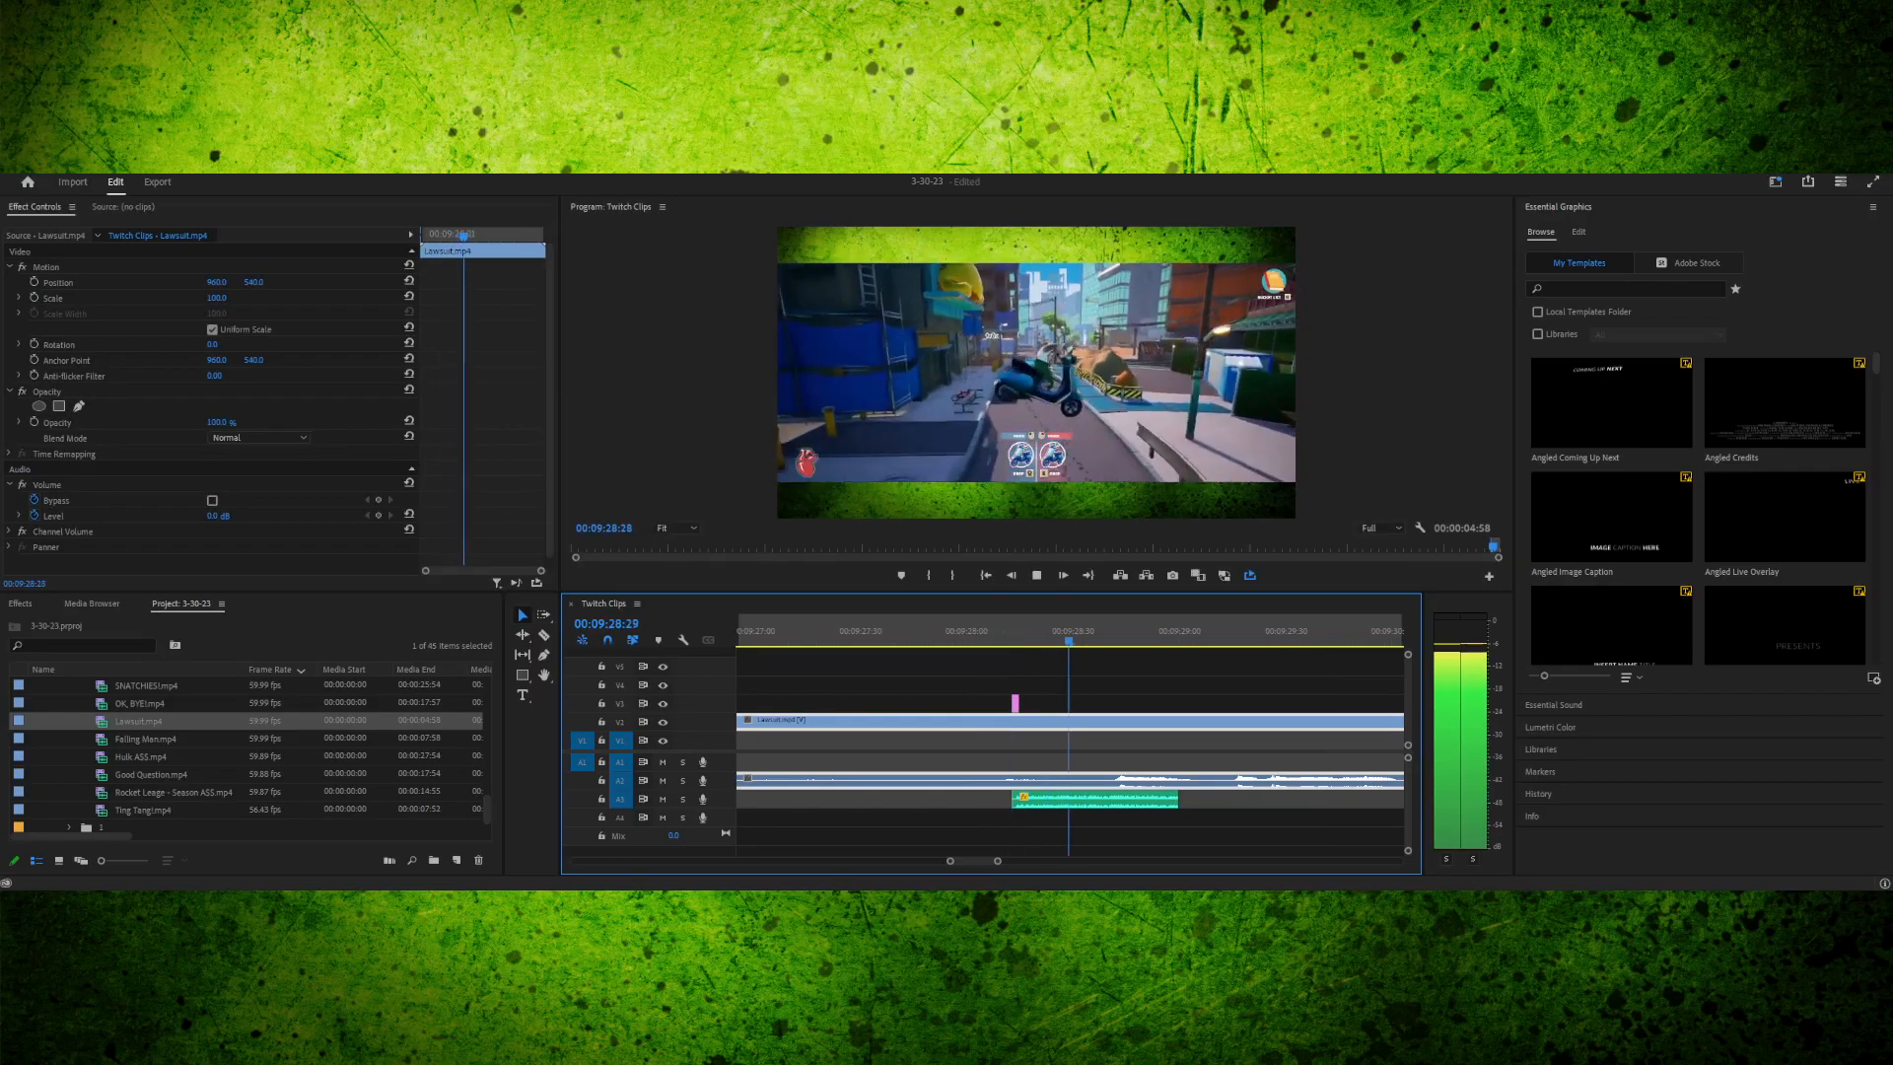
{"action": "key", "text": "space"}
{"action": "key", "text": "space"}
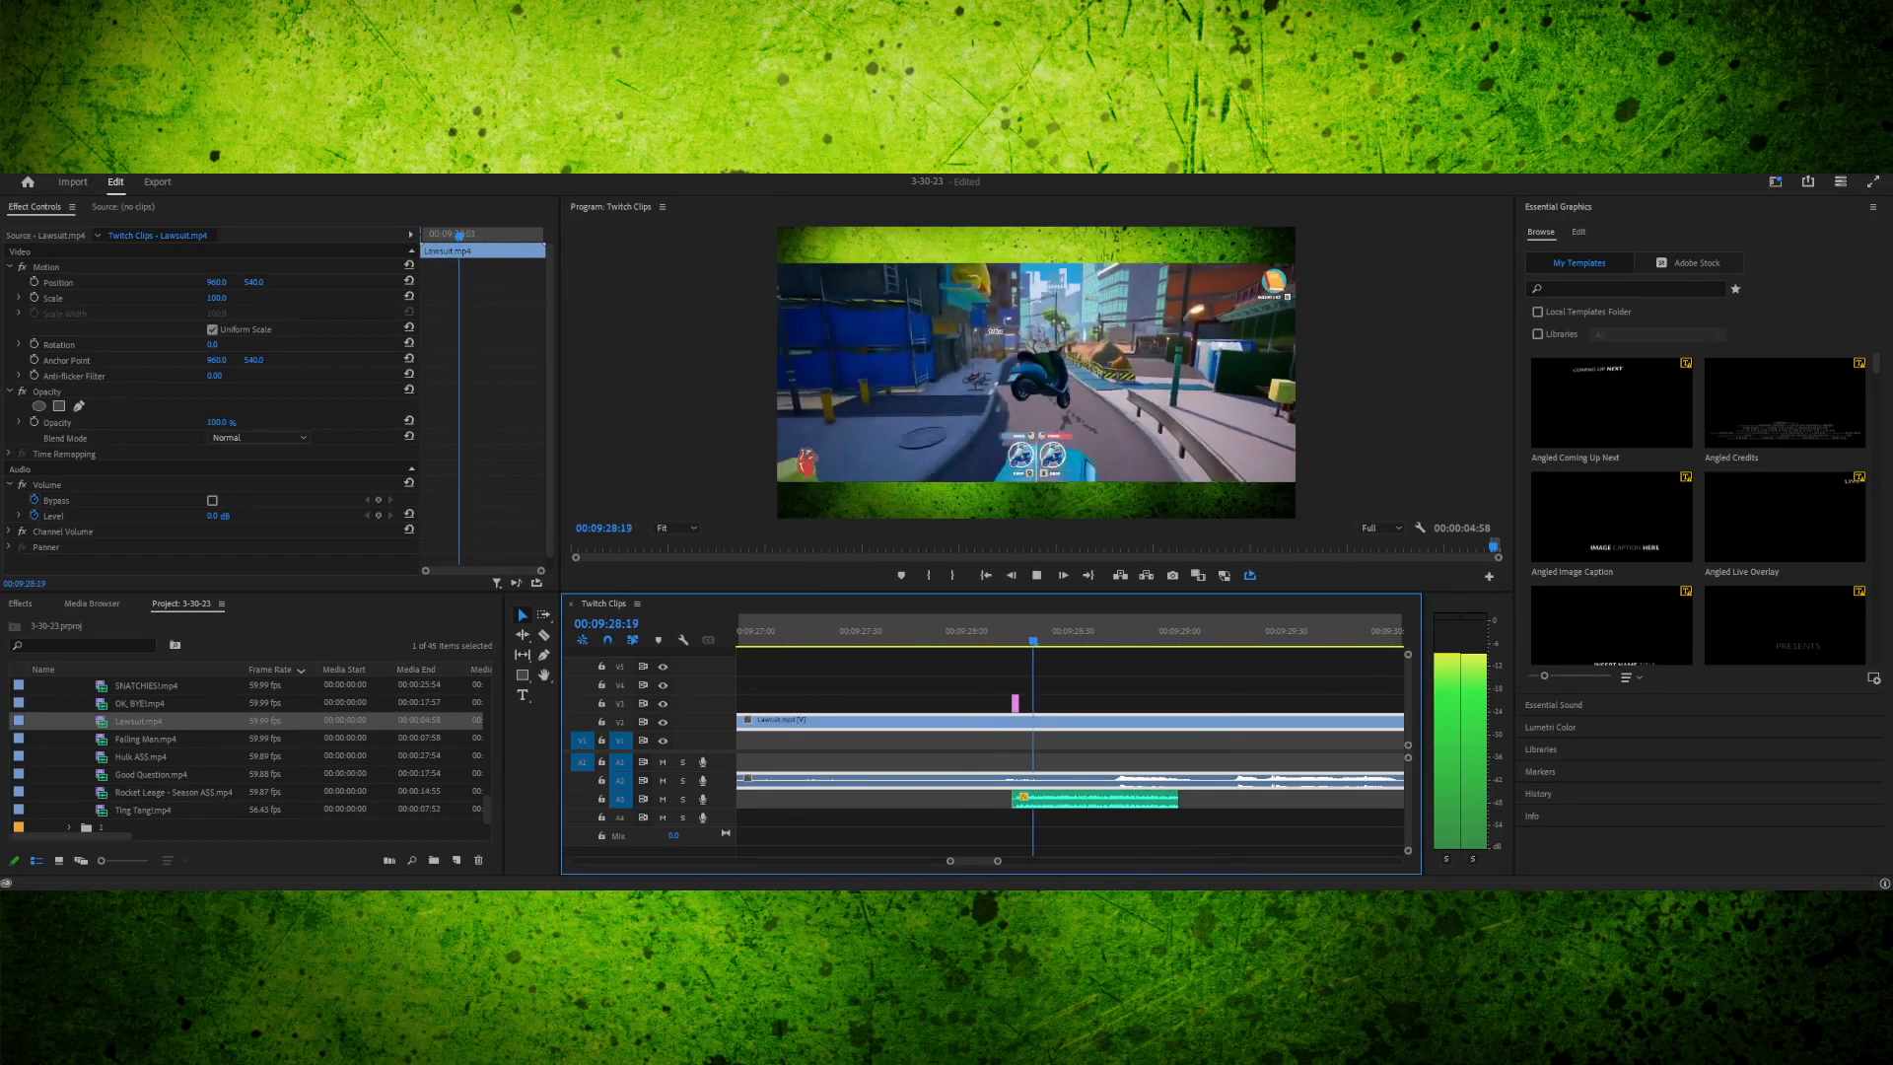
{"action": "key", "text": "space"}
- Apply the Exponential Fade audio transition to the end of the WTF BOOM sound
{"action": "scroll", "coordinate": [246, 754], "scroll_direction": "up", "scroll_amount": 5}
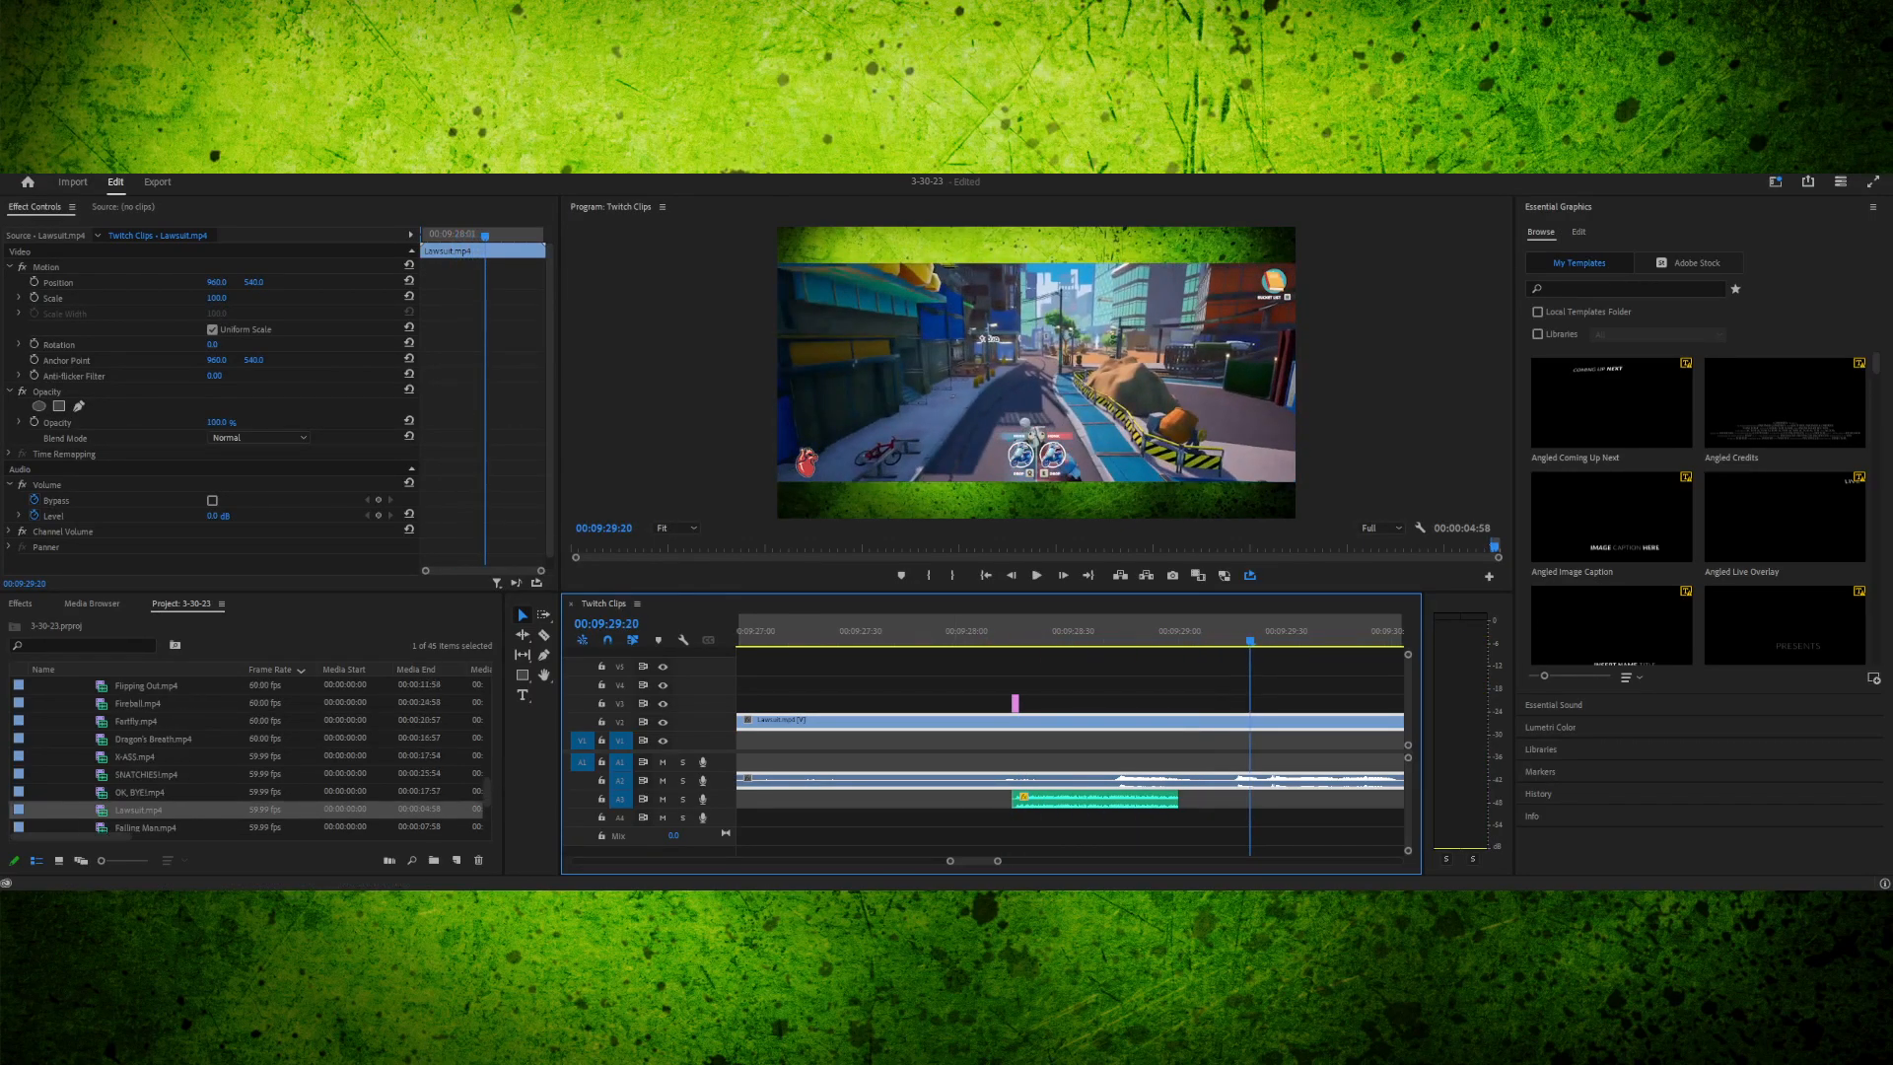
{"action": "key", "text": "shift+7"}
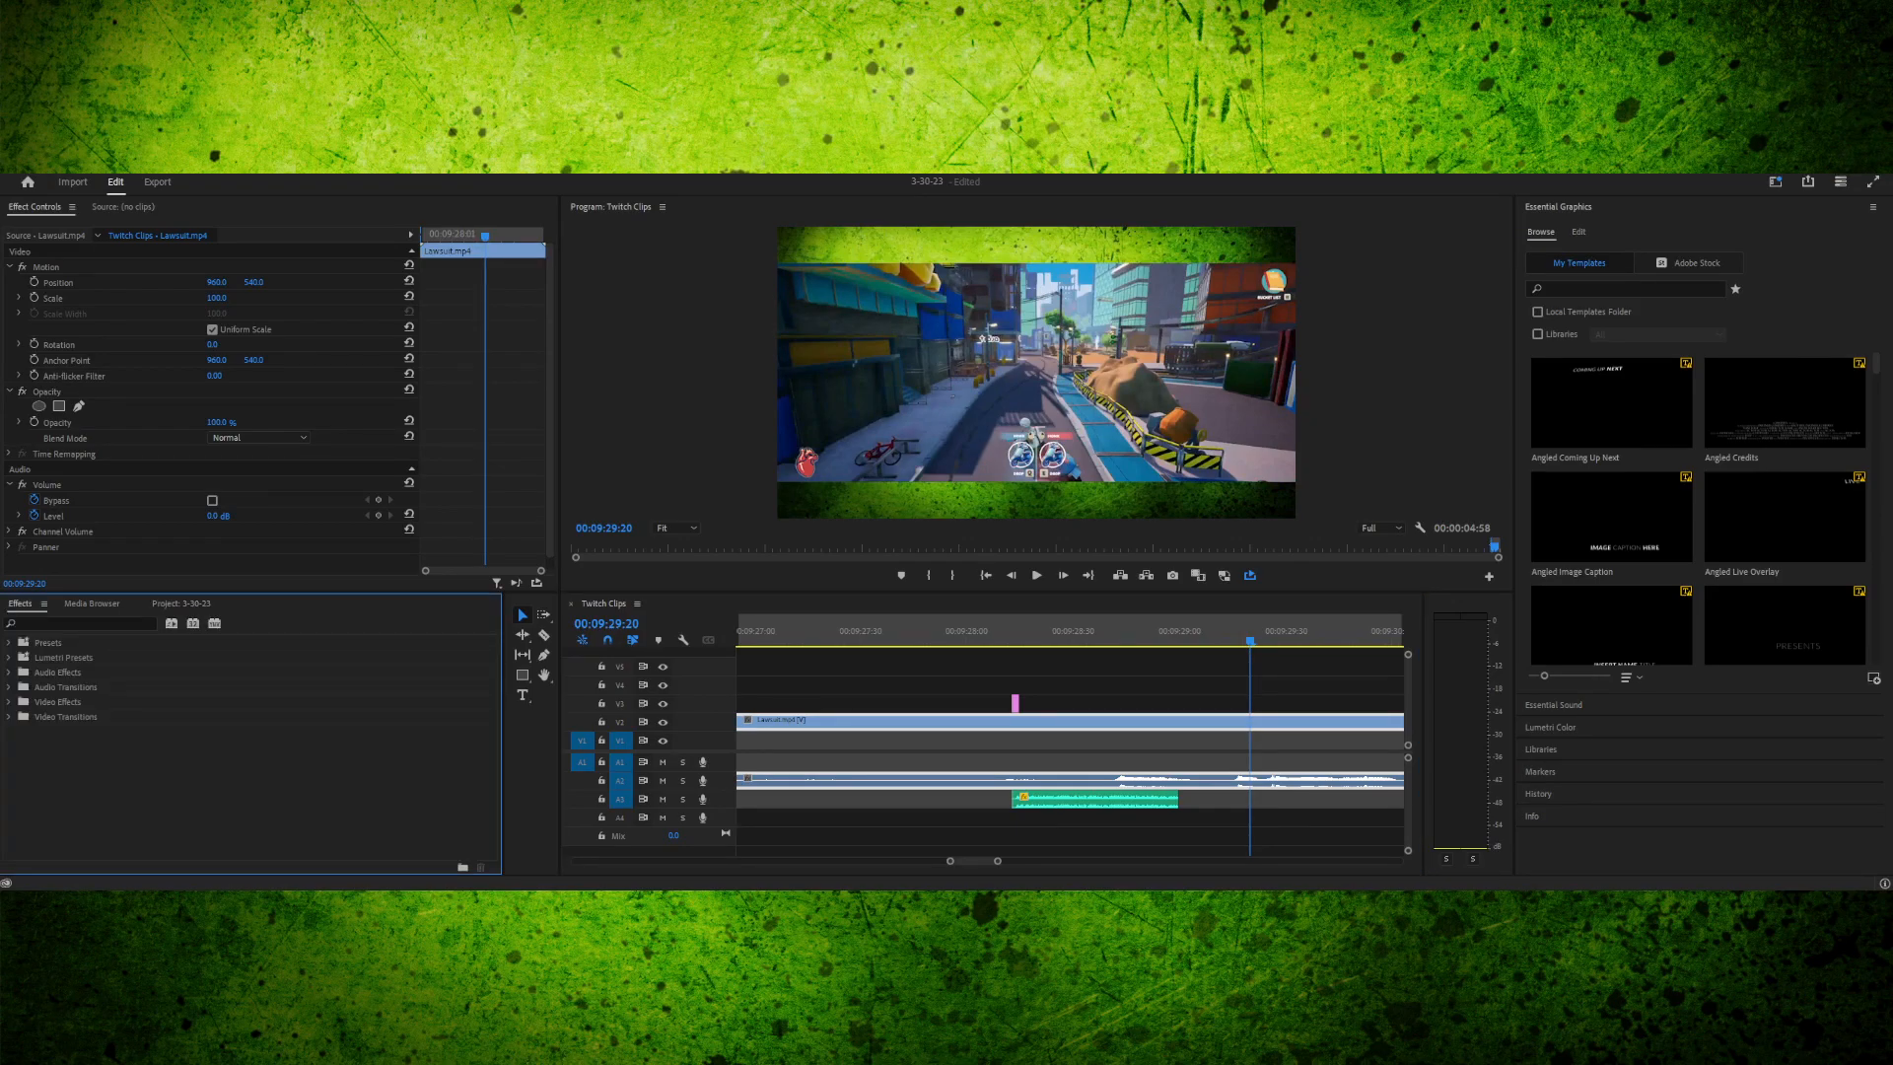
{"action": "left_click", "coordinate": [9, 687]}
{"action": "left_click", "coordinate": [82, 747]}
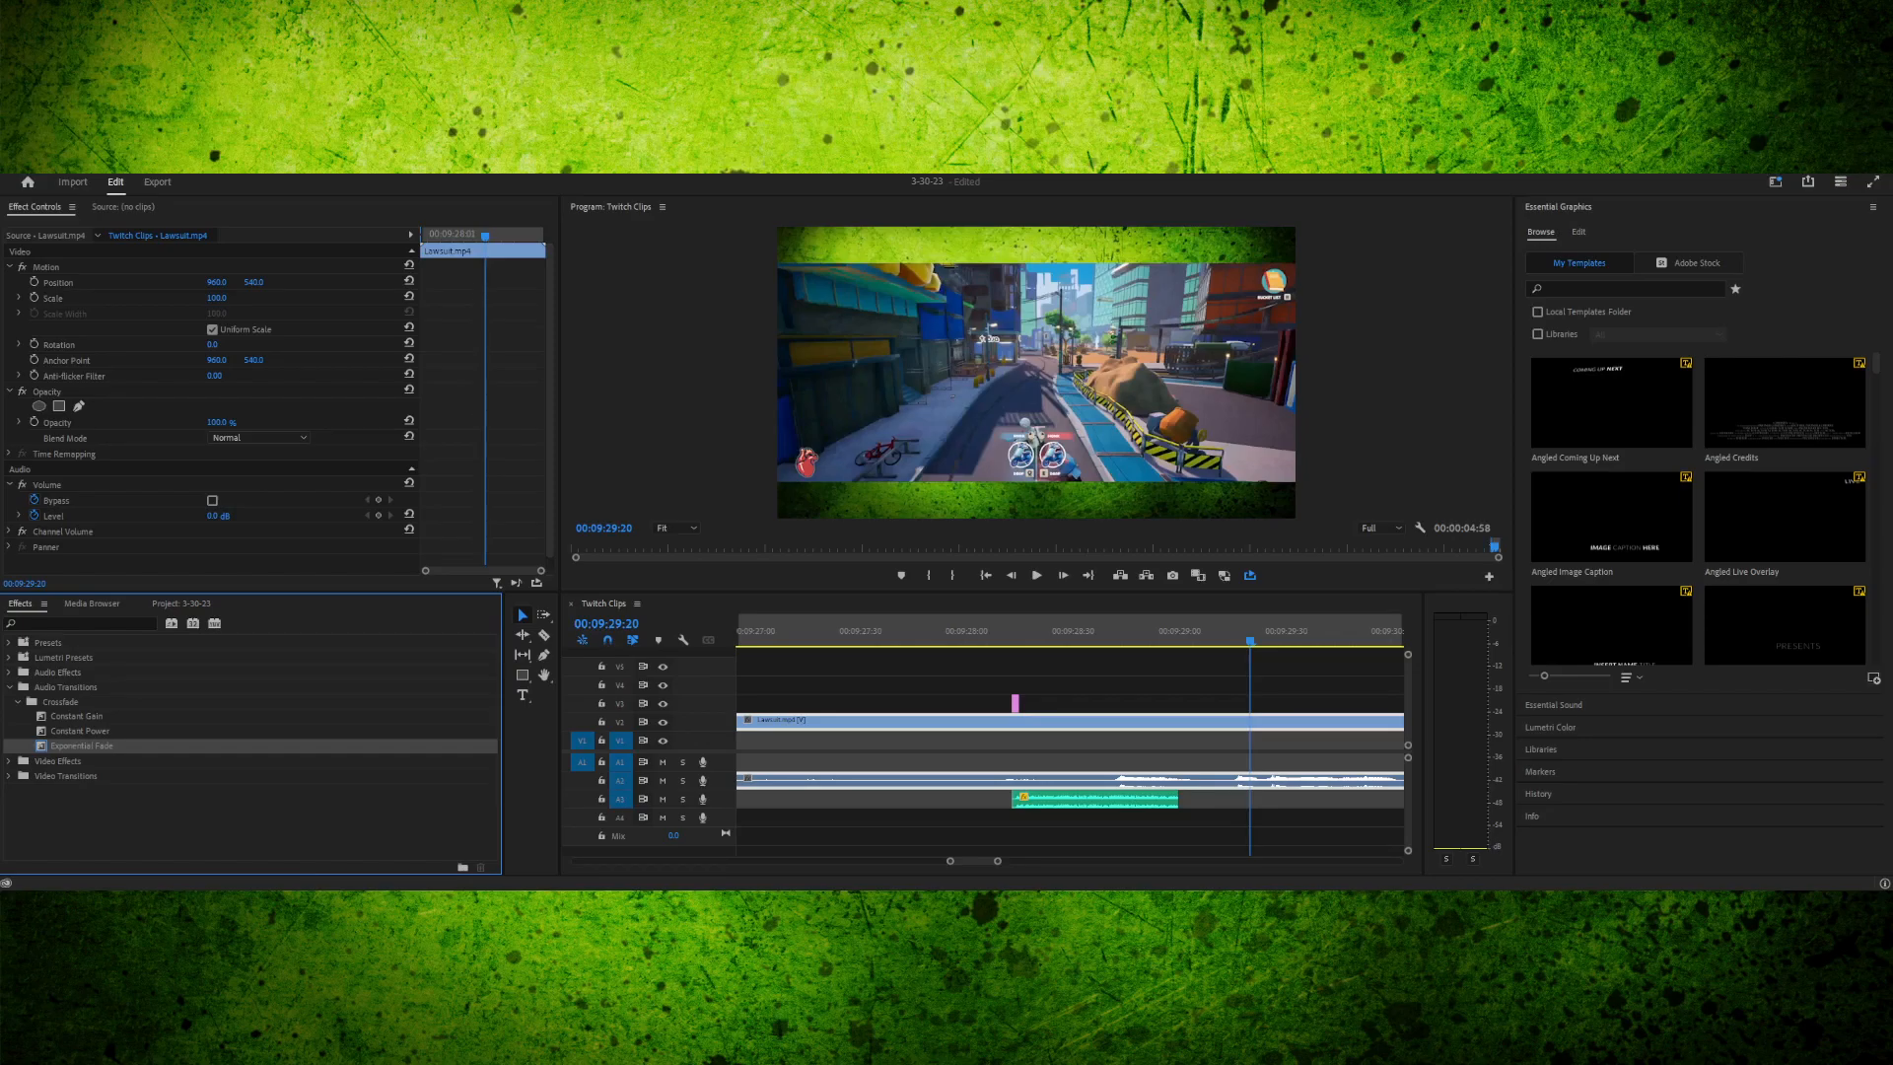
{"action": "left_click_drag", "start_coordinate": [82, 746], "coordinate": [1175, 800]}
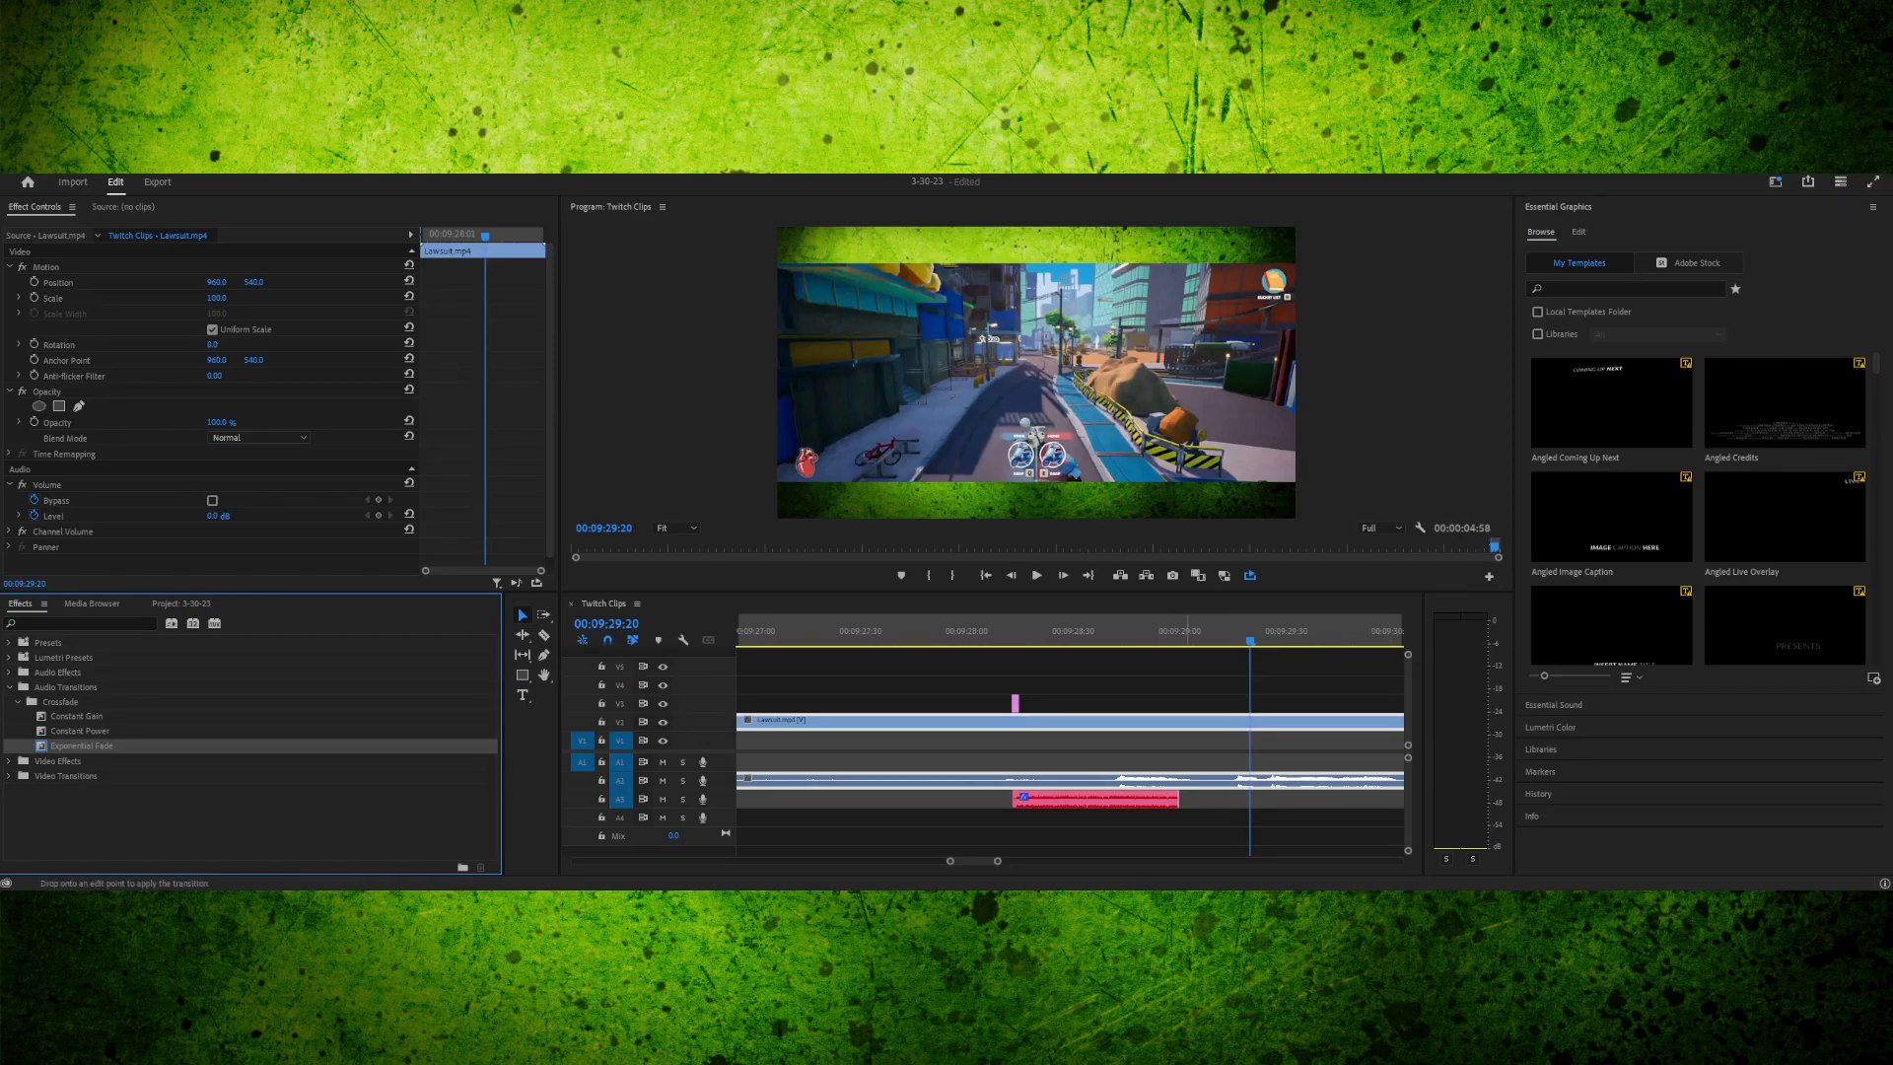
- Apply the Exponential Fade to the end of the WTF BOOM sound and set its duration to 10 frames
{"action": "left_click_drag", "start_coordinate": [1021, 798], "coordinate": [1021, 799]}
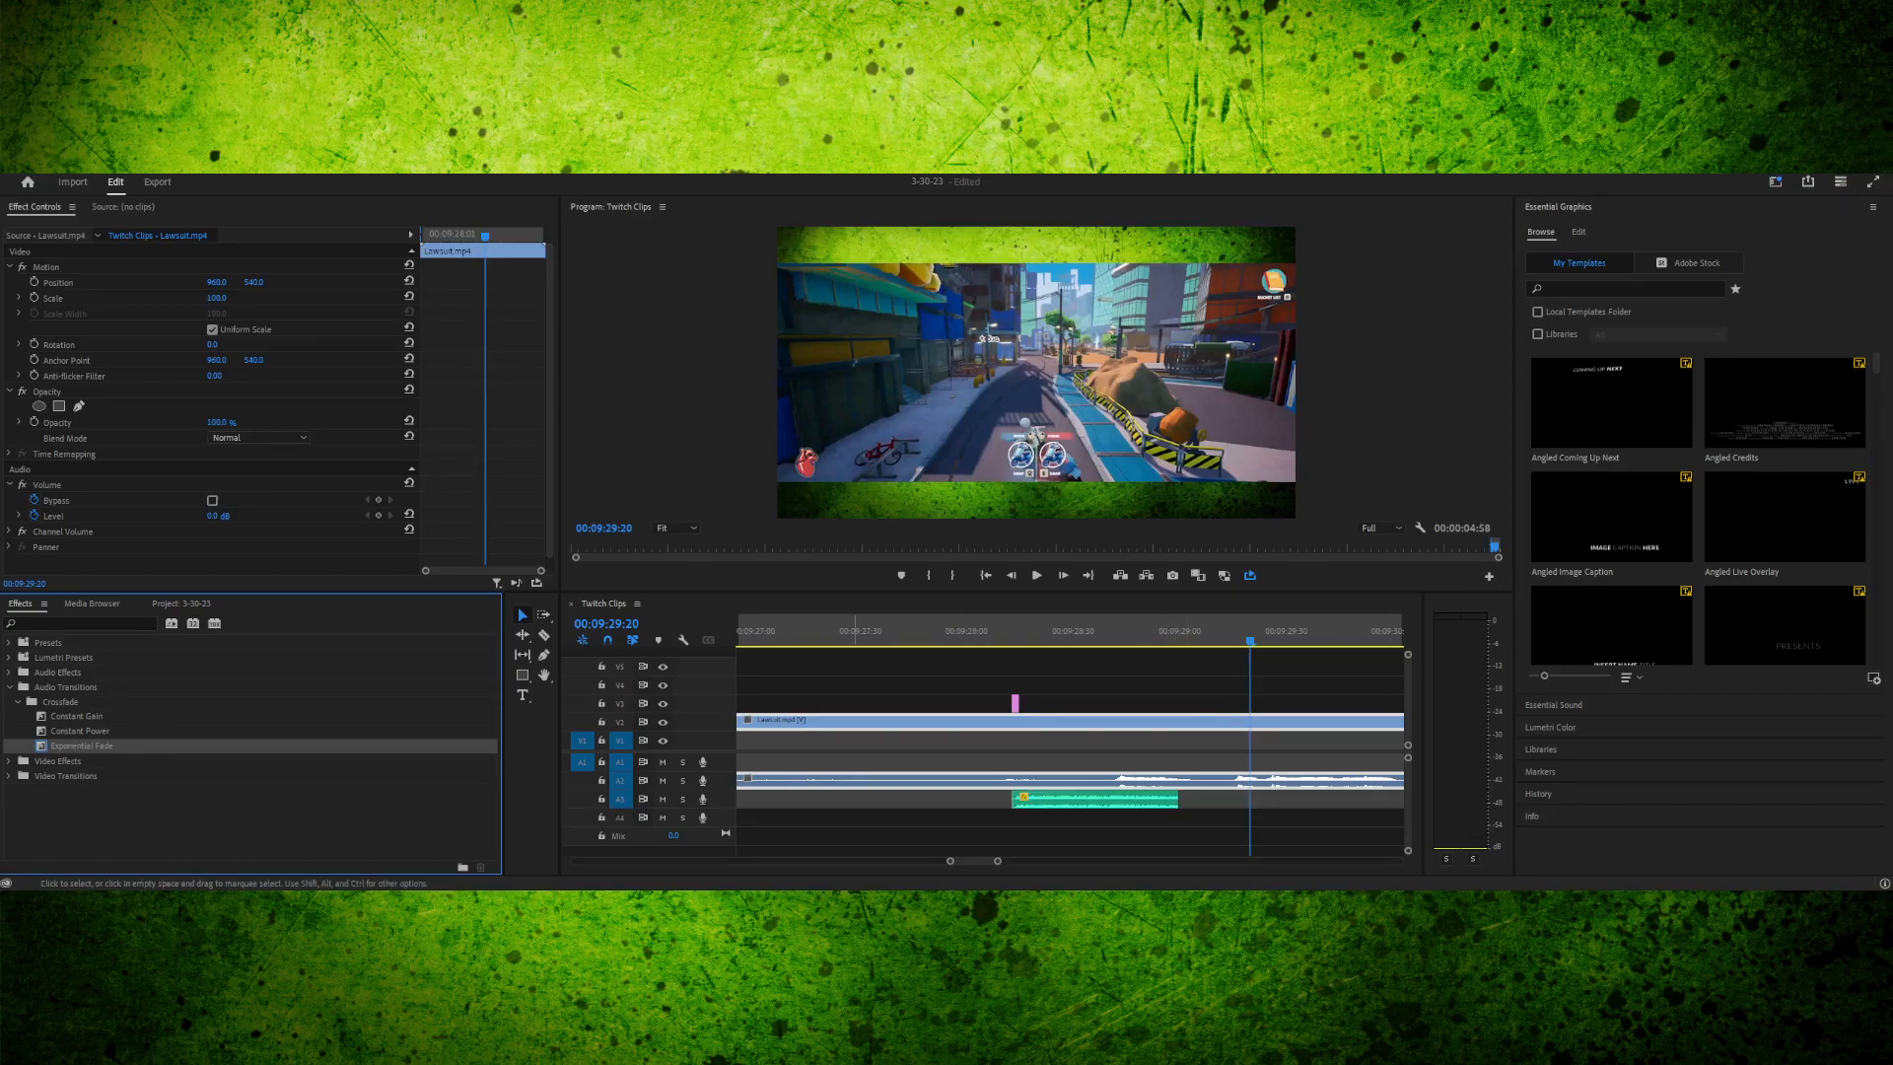
{"action": "mouse_move", "coordinate": [82, 747]}
{"action": "left_mouse_down"}
{"action": "mouse_move", "coordinate": [1116, 800]}
{"action": "mouse_move", "coordinate": [1094, 800]}
{"action": "left_mouse_up"}
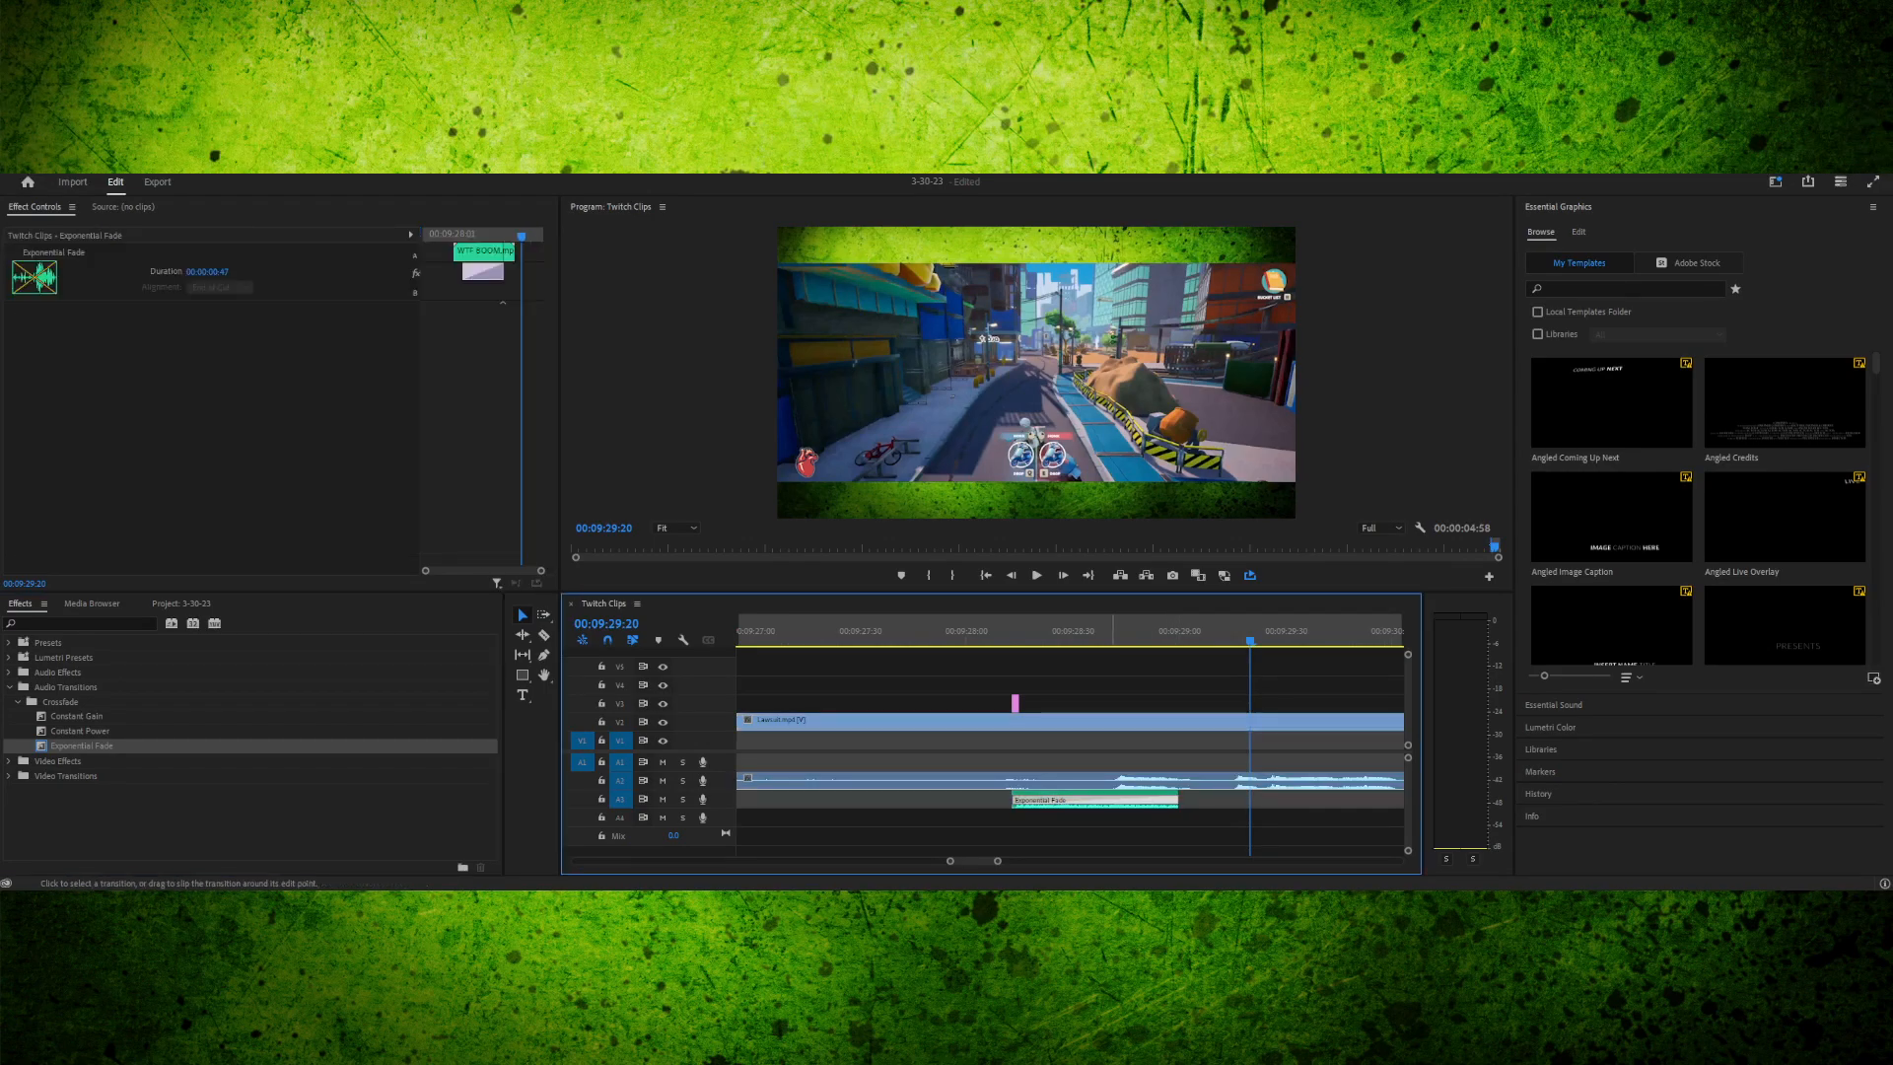
{"action": "left_click", "coordinate": [208, 272]}
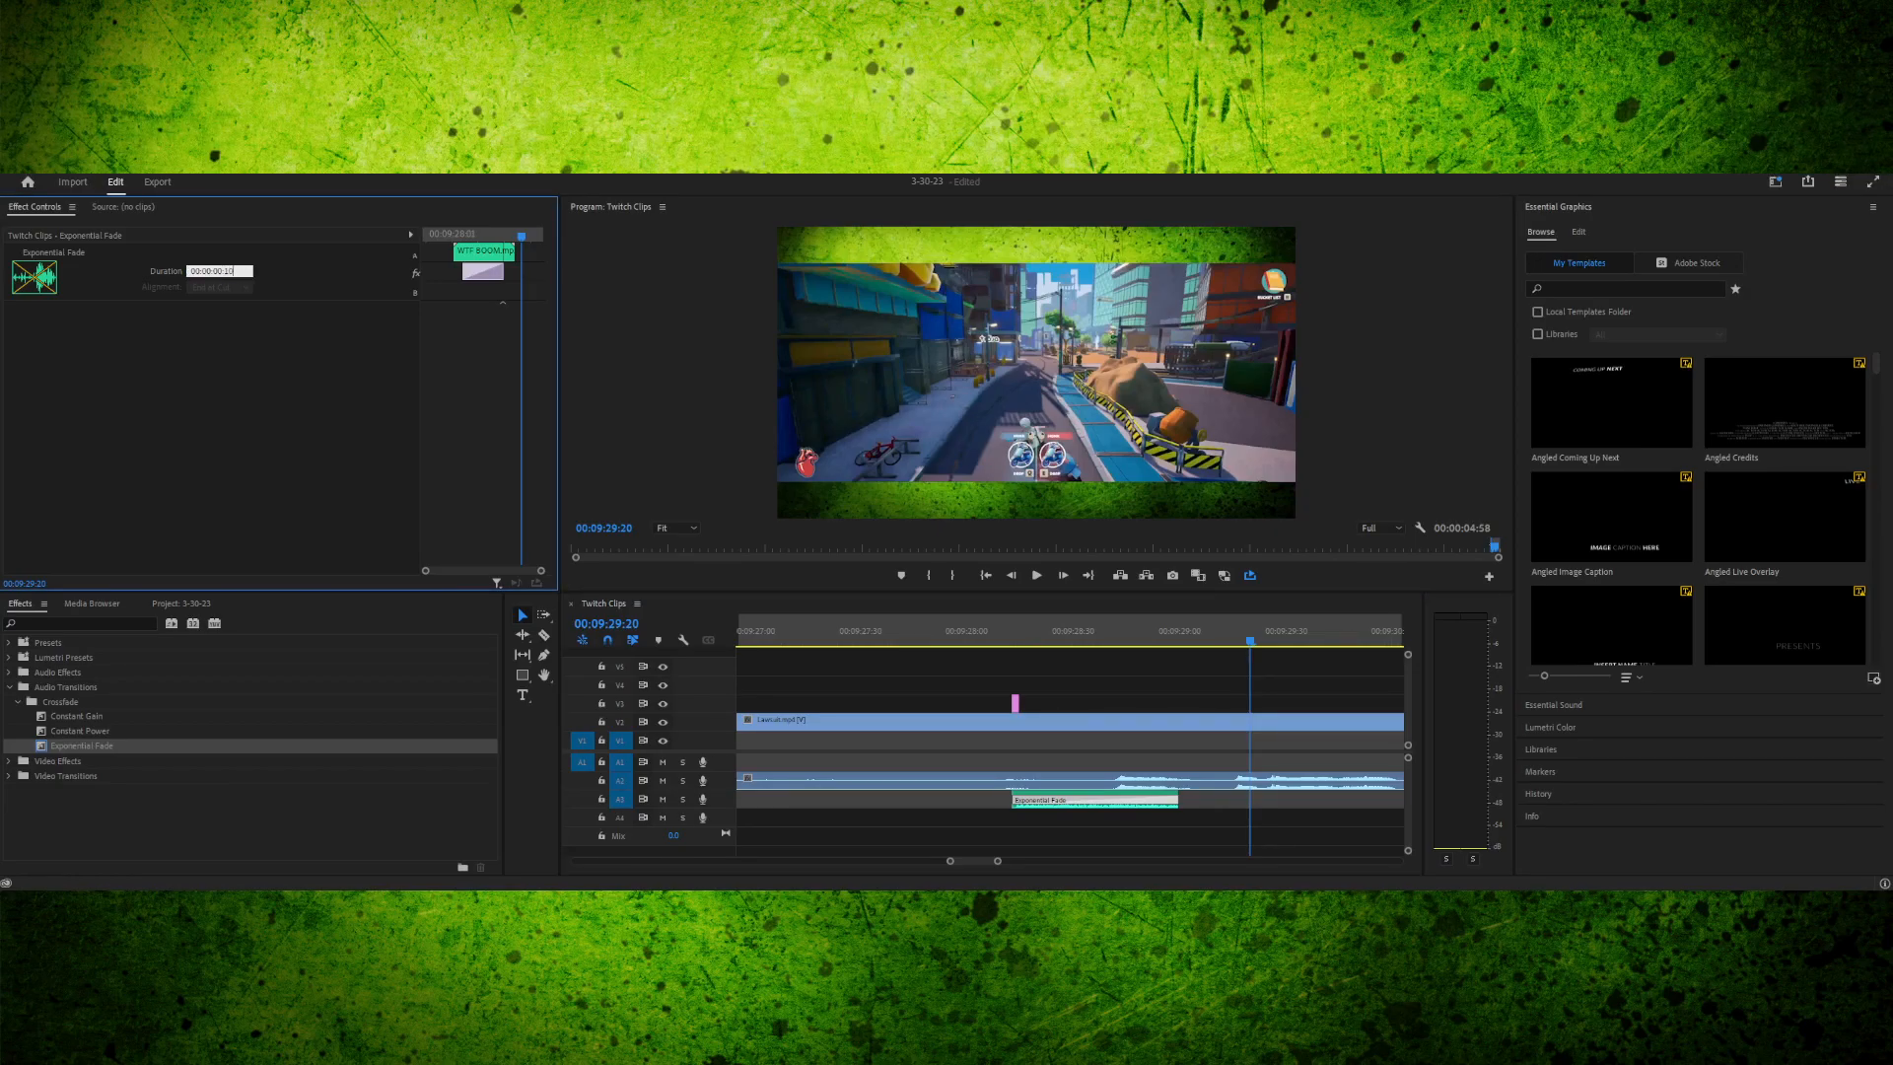
{"action": "type", "text": "10"}
{"action": "key", "text": "Return"}
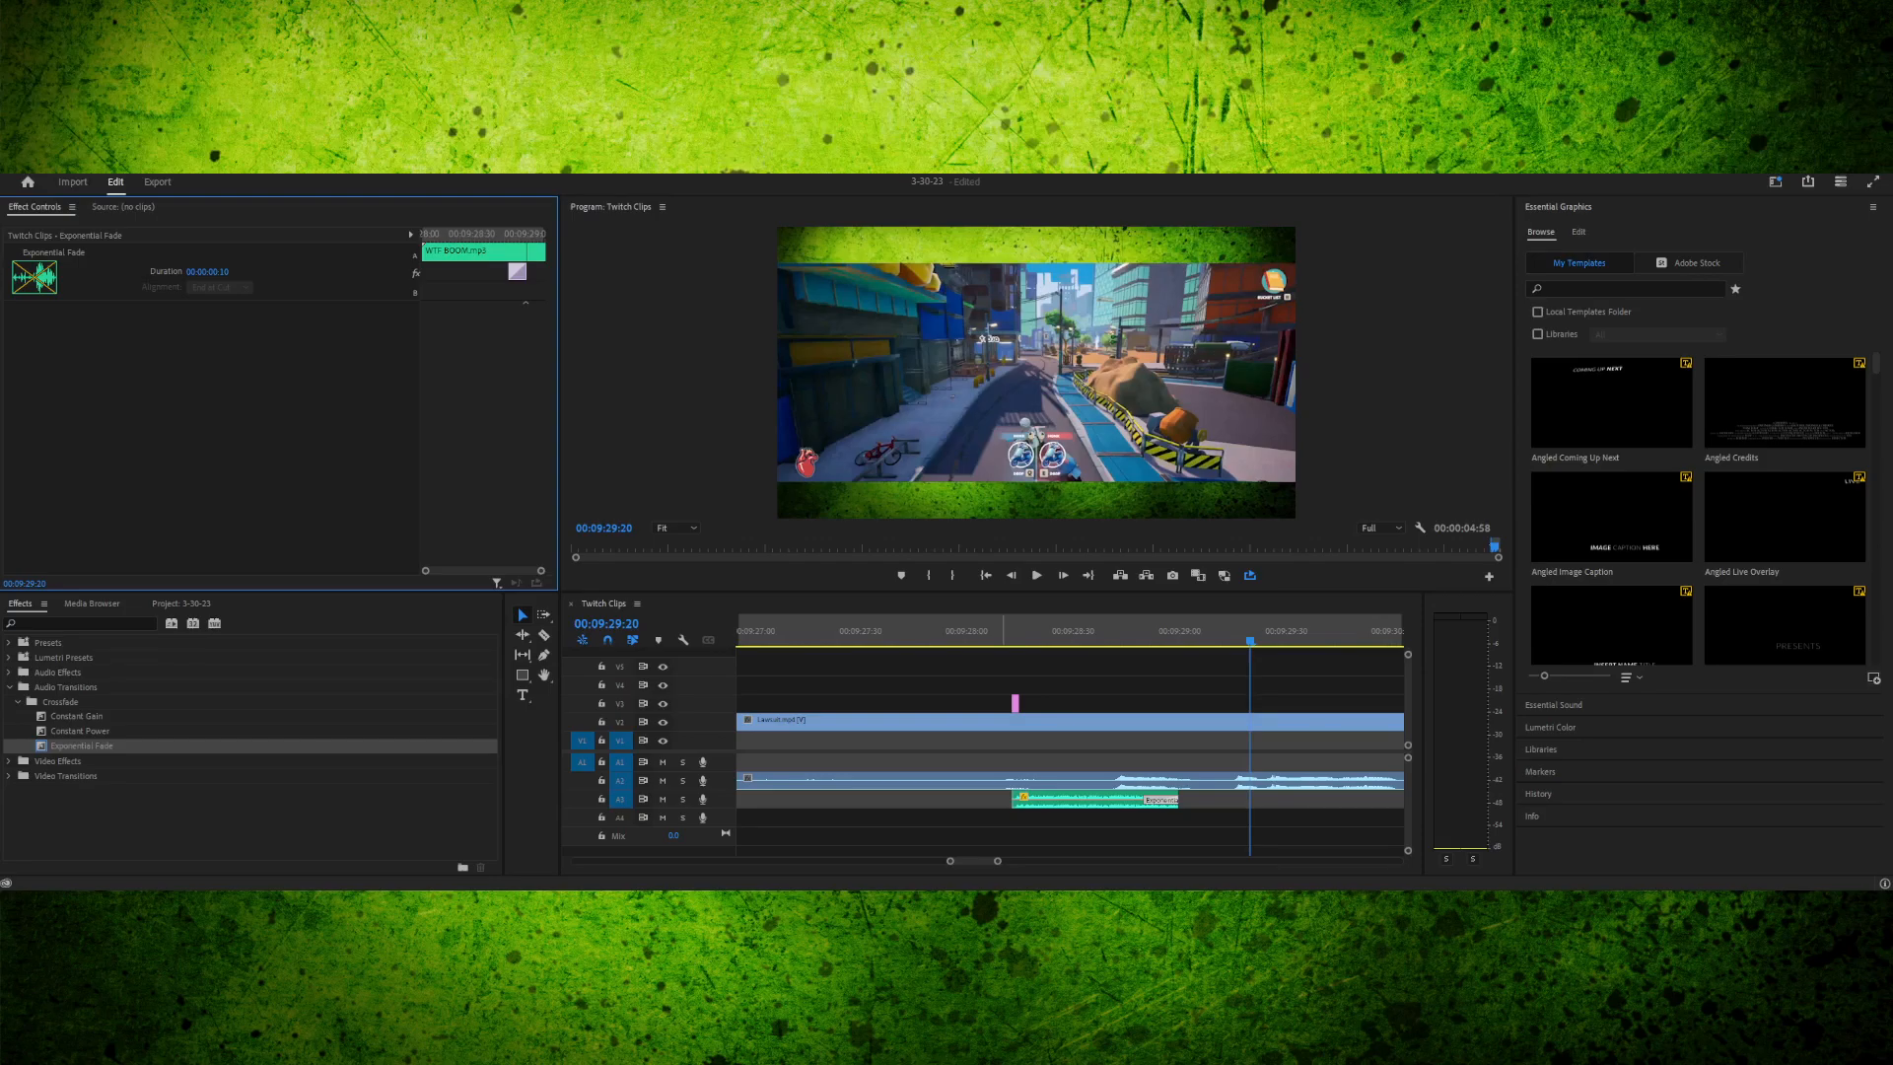
- Replay the Lawsuit collision to check how the WTF BOOM sound fades out with the 10-frame fade
{"action": "left_click", "coordinate": [1004, 632]}
{"action": "key", "text": "space"}
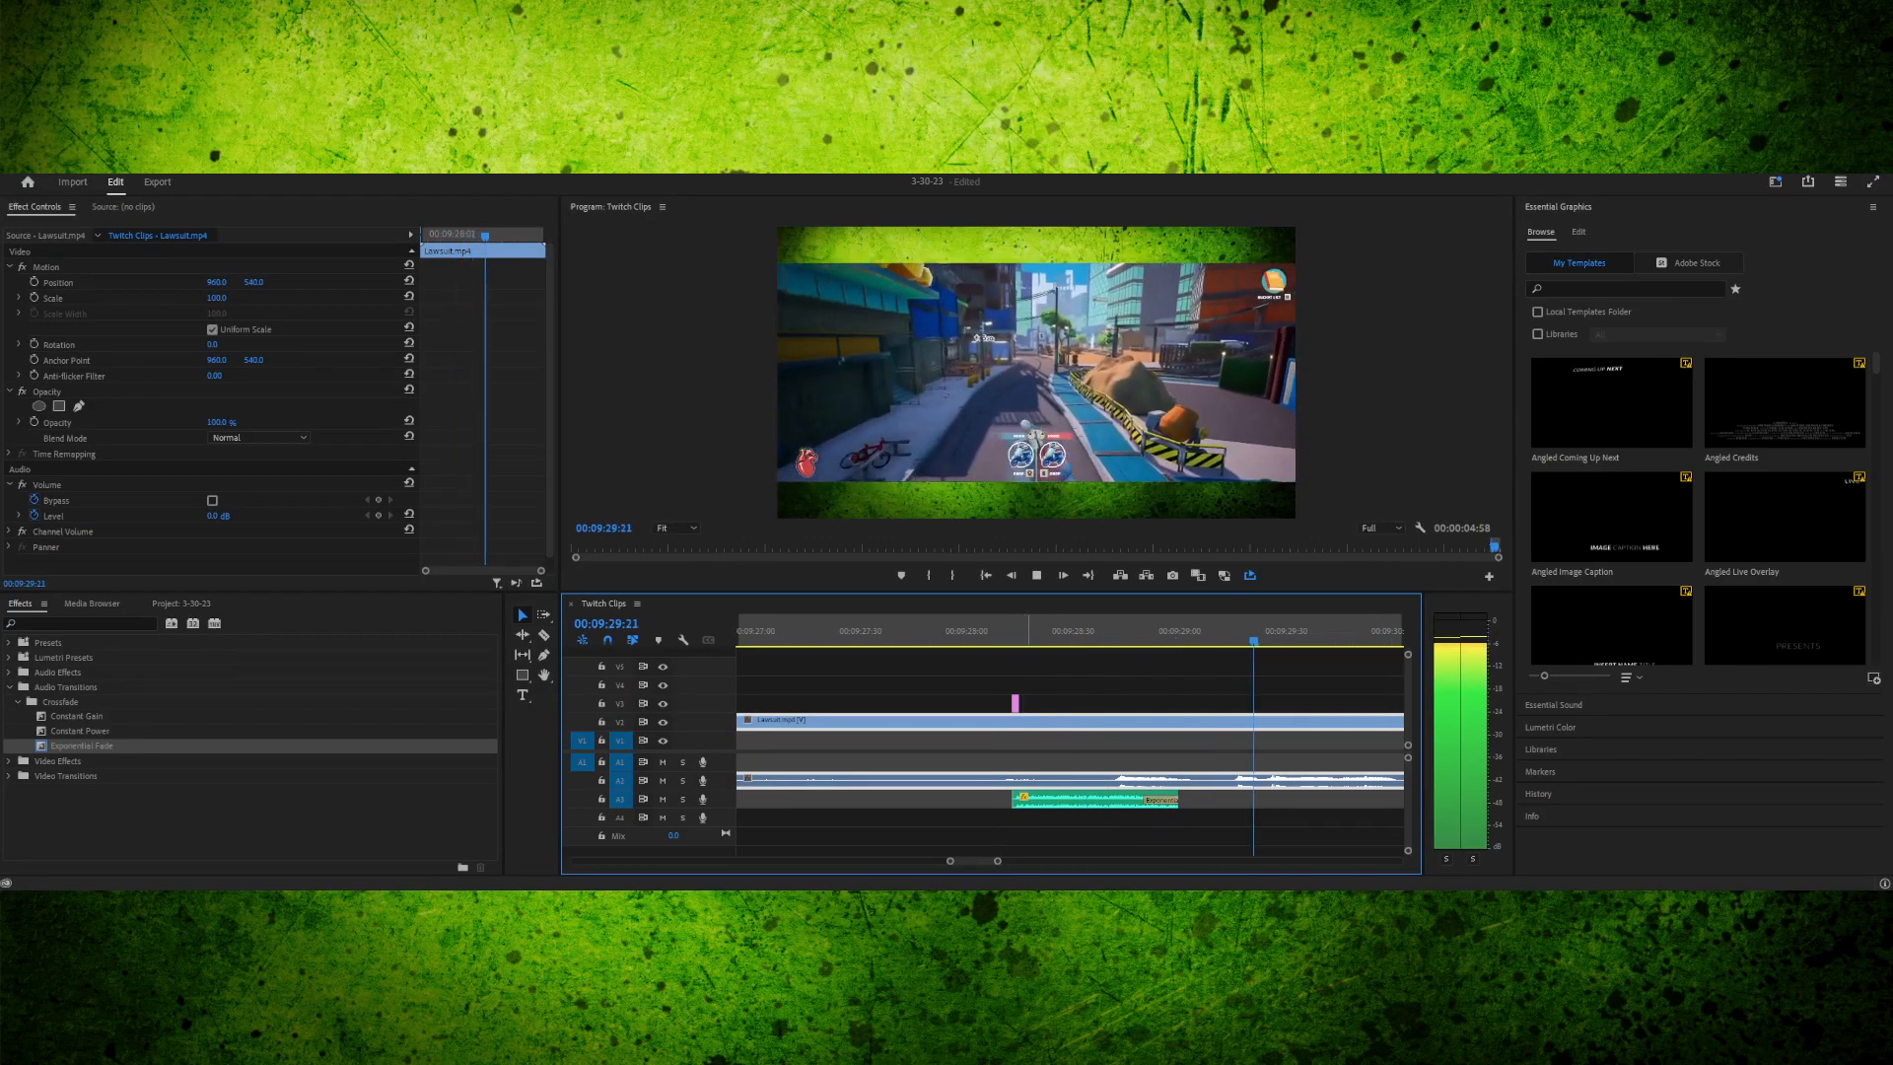
{"action": "key", "text": "space"}
{"action": "mouse_move", "coordinate": [1045, 632]}
{"action": "left_mouse_down"}
{"action": "mouse_move", "coordinate": [1153, 632]}
{"action": "mouse_move", "coordinate": [1013, 632]}
{"action": "left_mouse_up"}
{"action": "key", "text": "space"}
{"action": "key", "text": "space"}
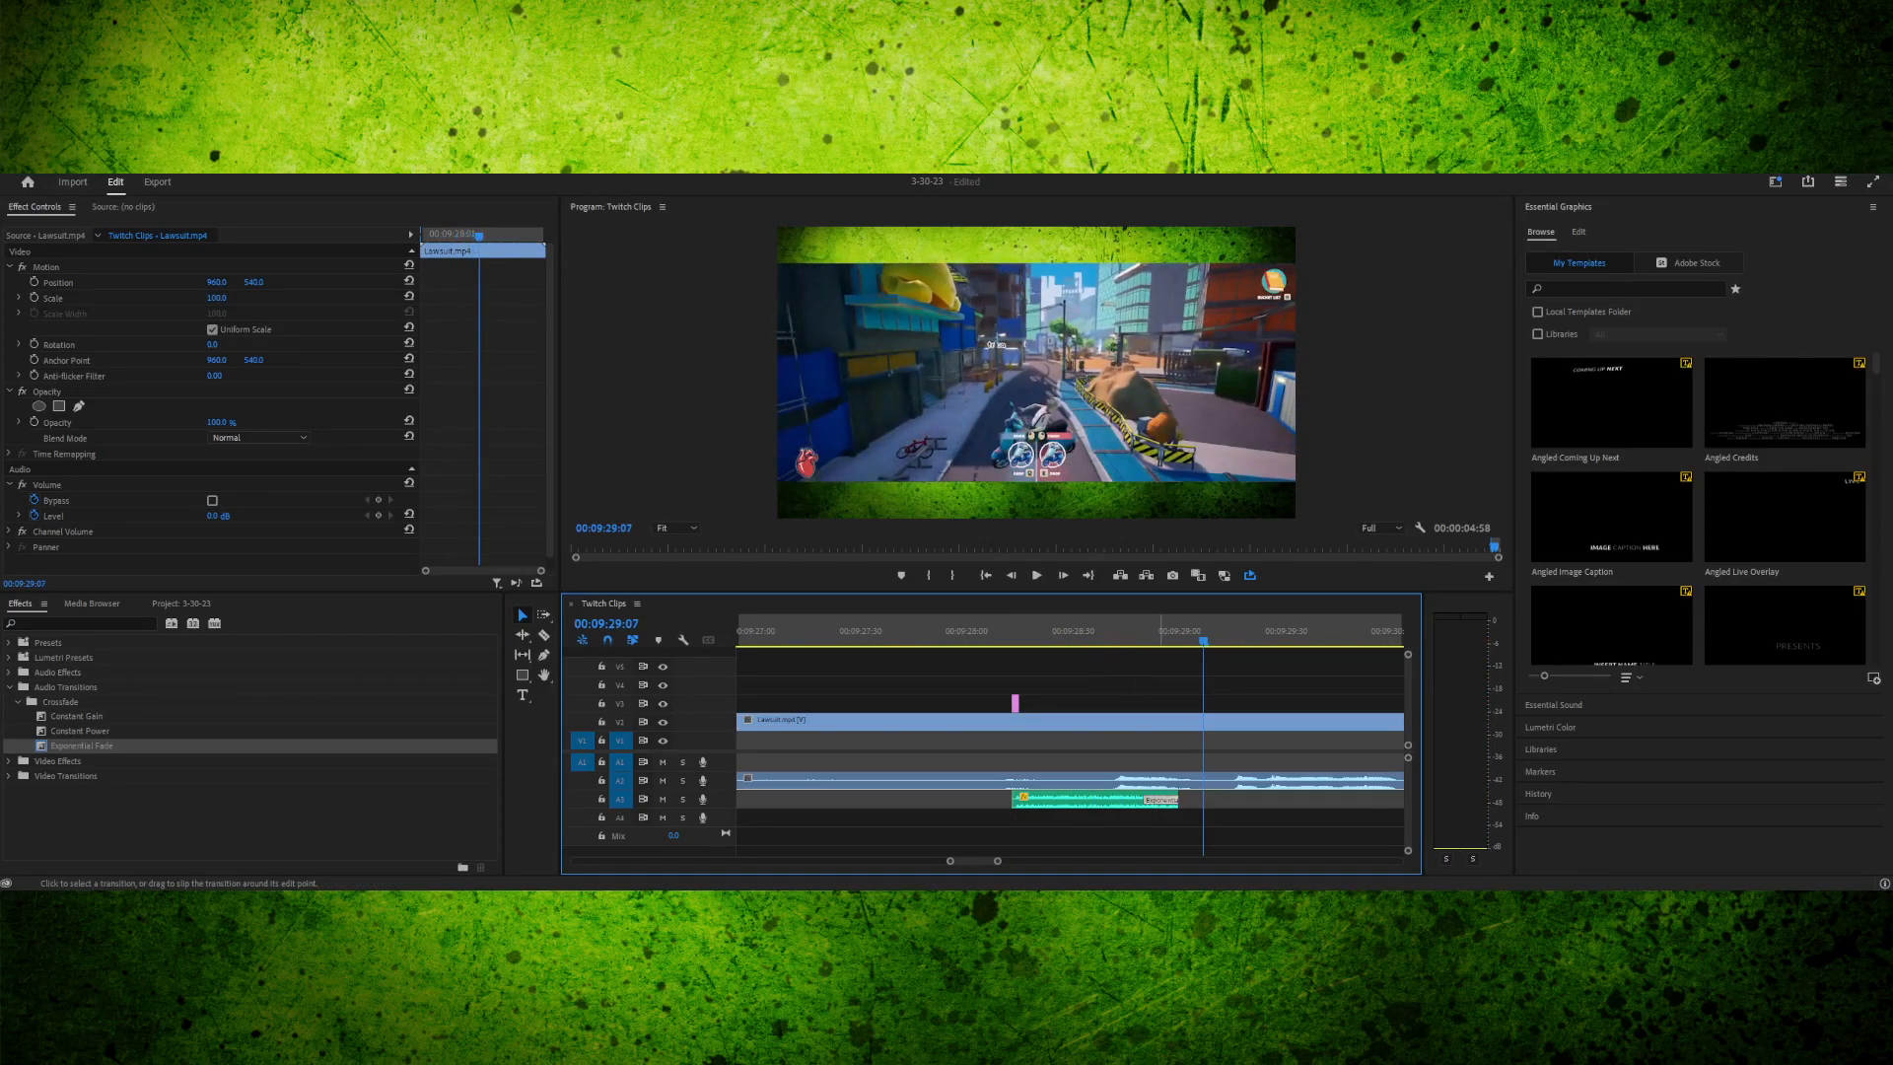
- Increase the duration of the Exponential Fade at the end of the WTF BOOM sound and play it back
{"action": "double_click", "coordinate": [1161, 800]}
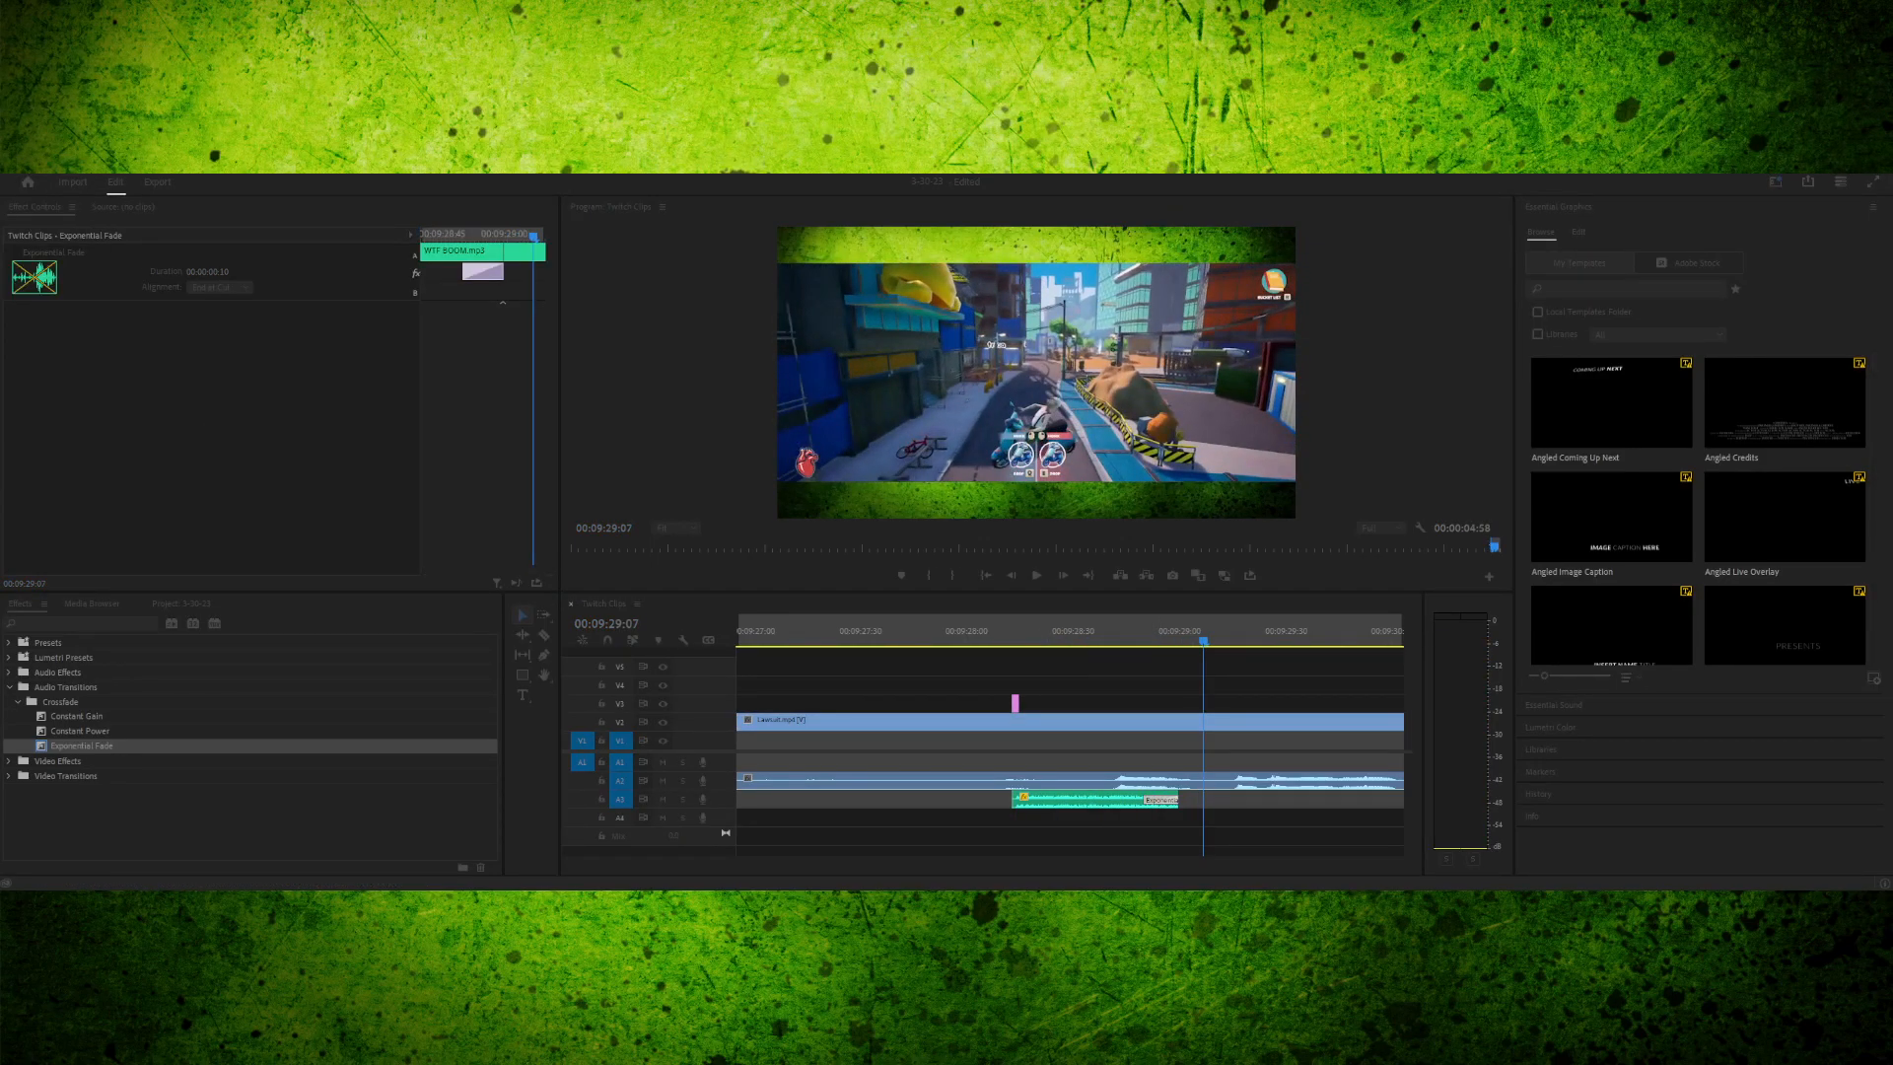
{"action": "key", "text": "Return"}
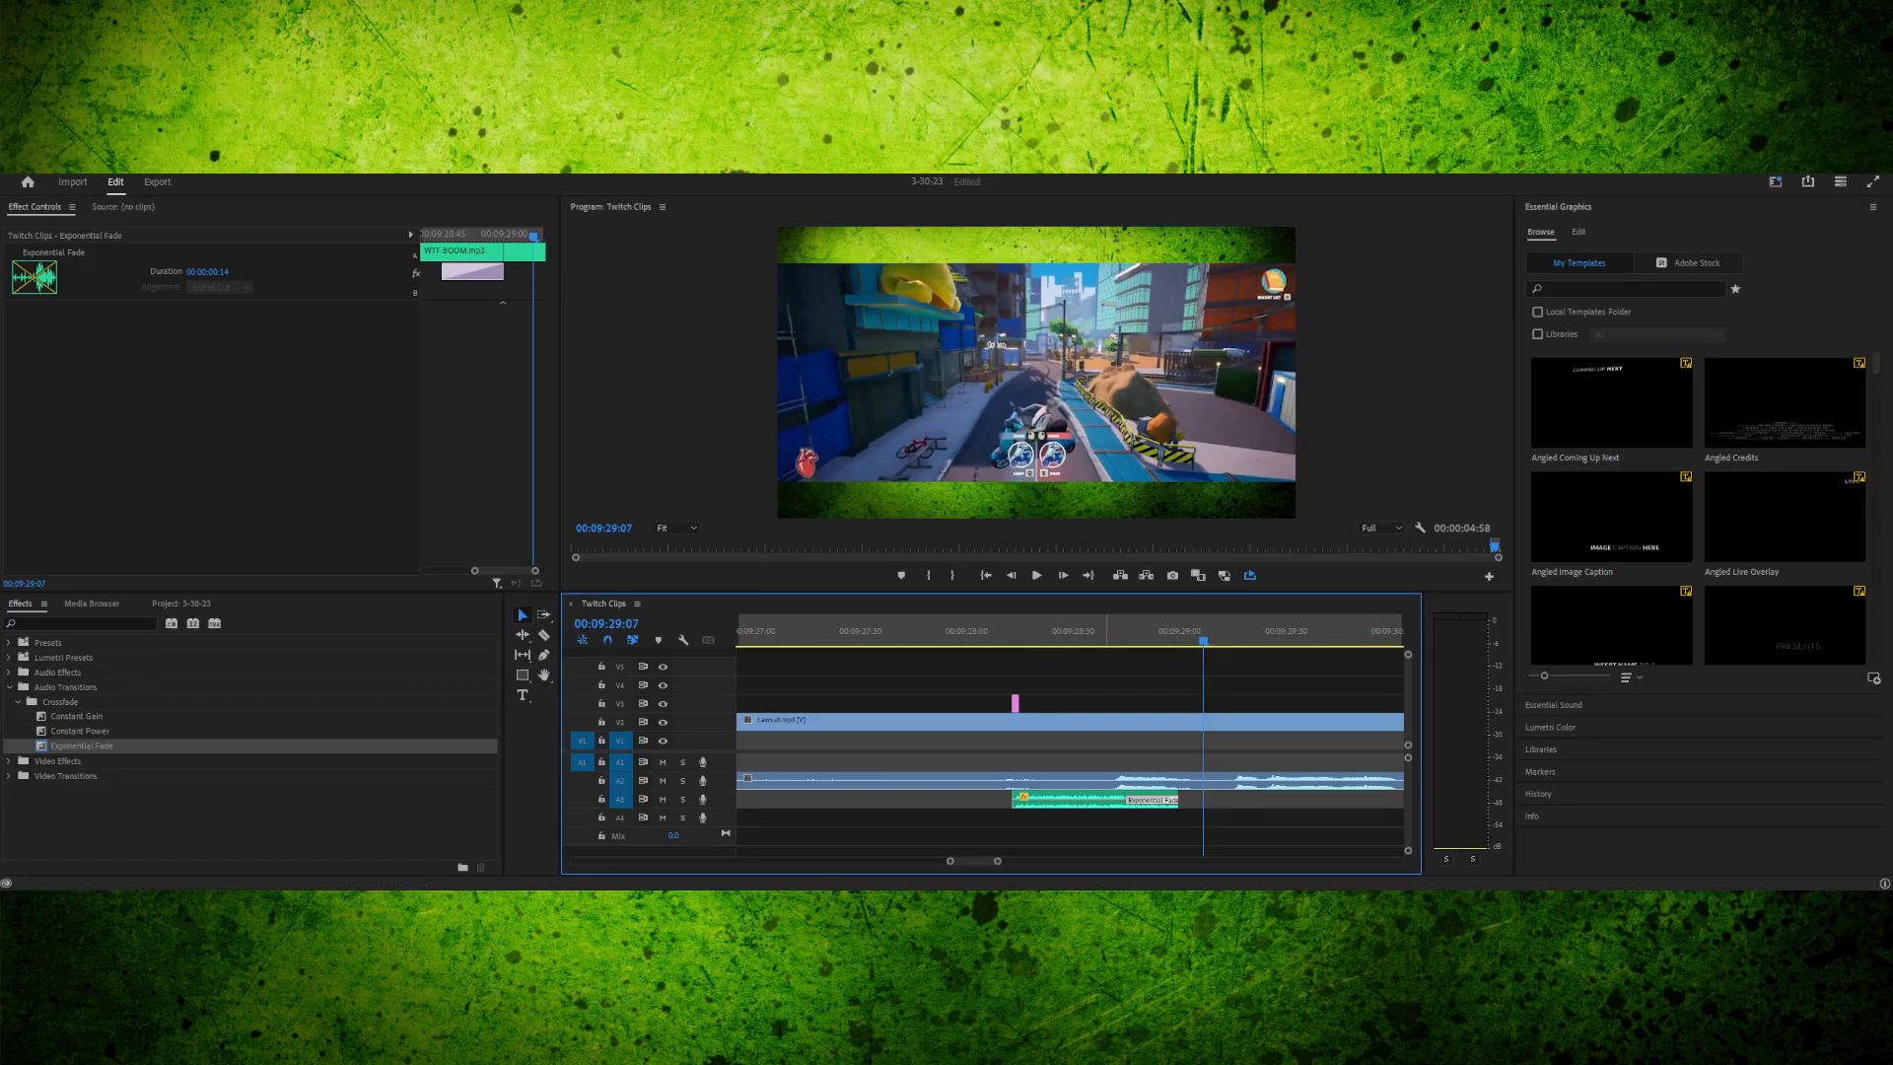
{"action": "key", "text": "space"}
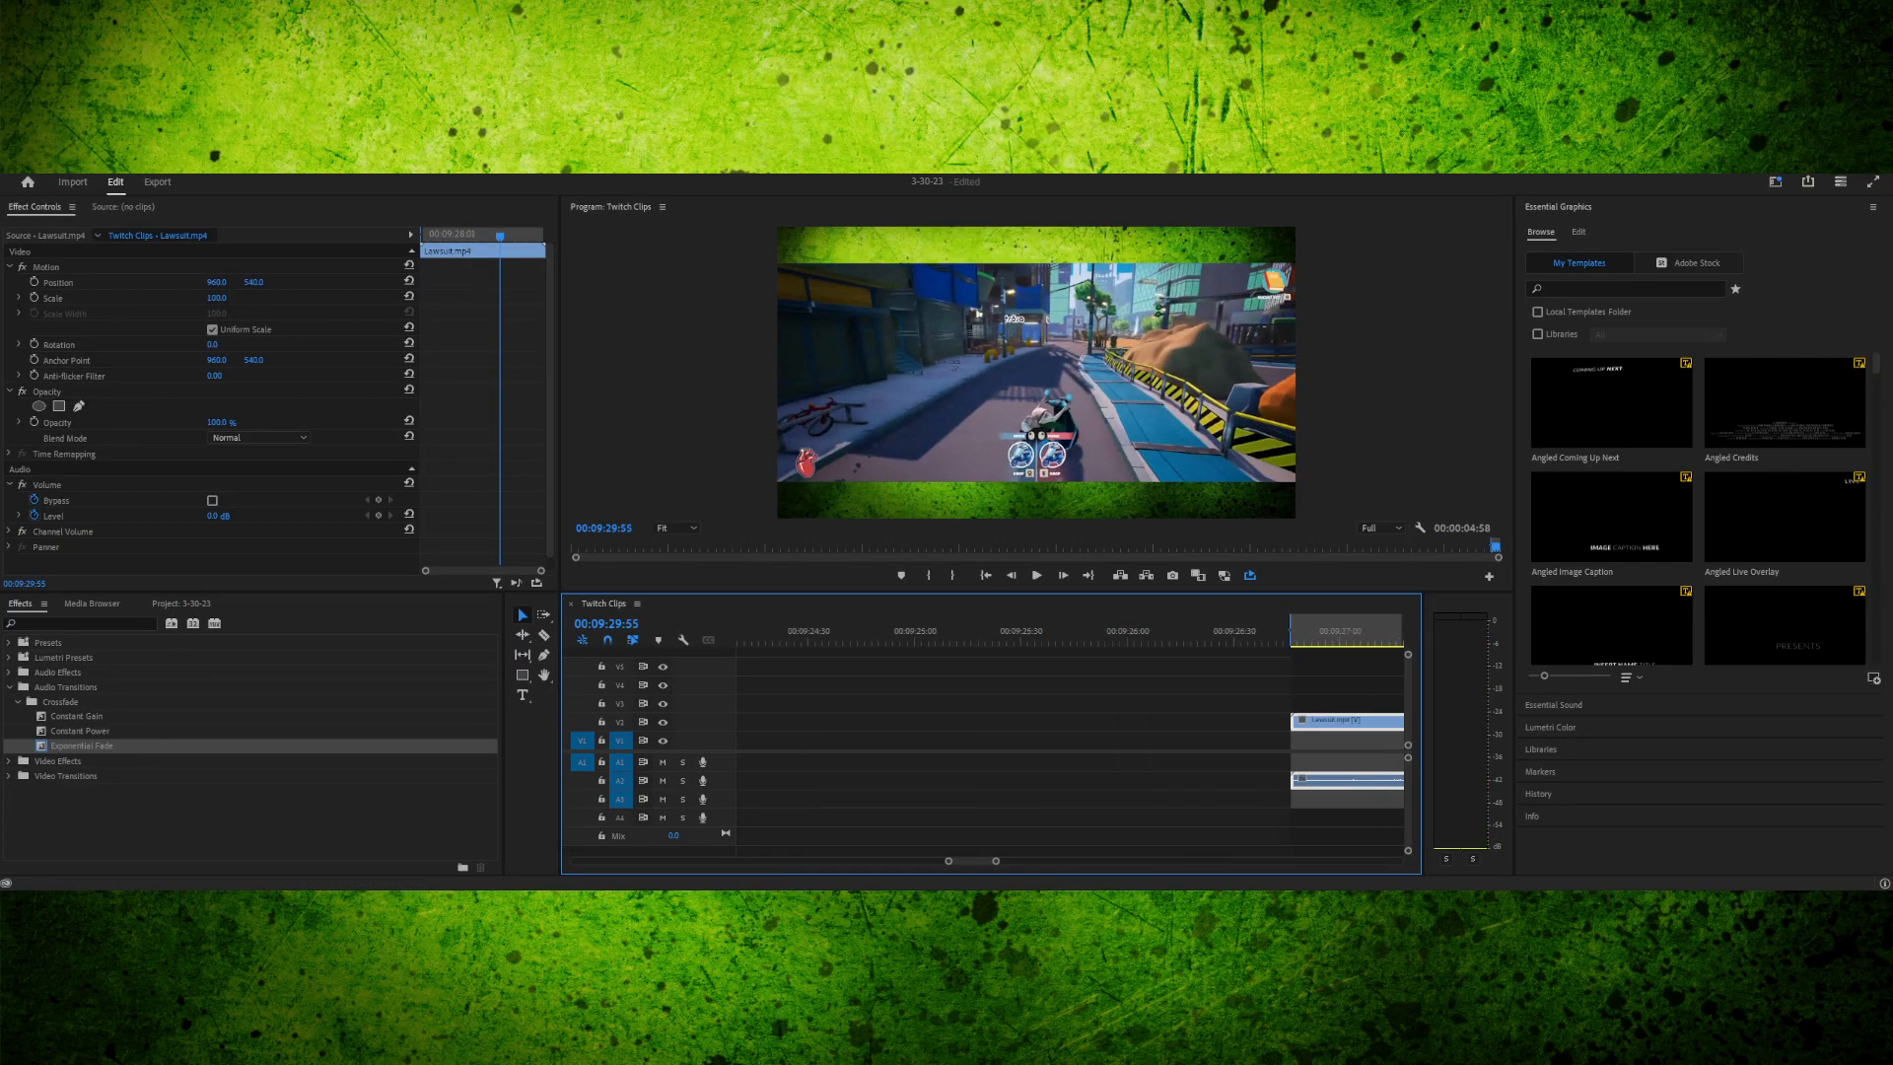
- Replay the Lawsuit collision from just before the impact to check the lengthened WTF BOOM fade
{"action": "scroll", "coordinate": [1070, 739], "scroll_direction": "up", "scroll_amount": 4}
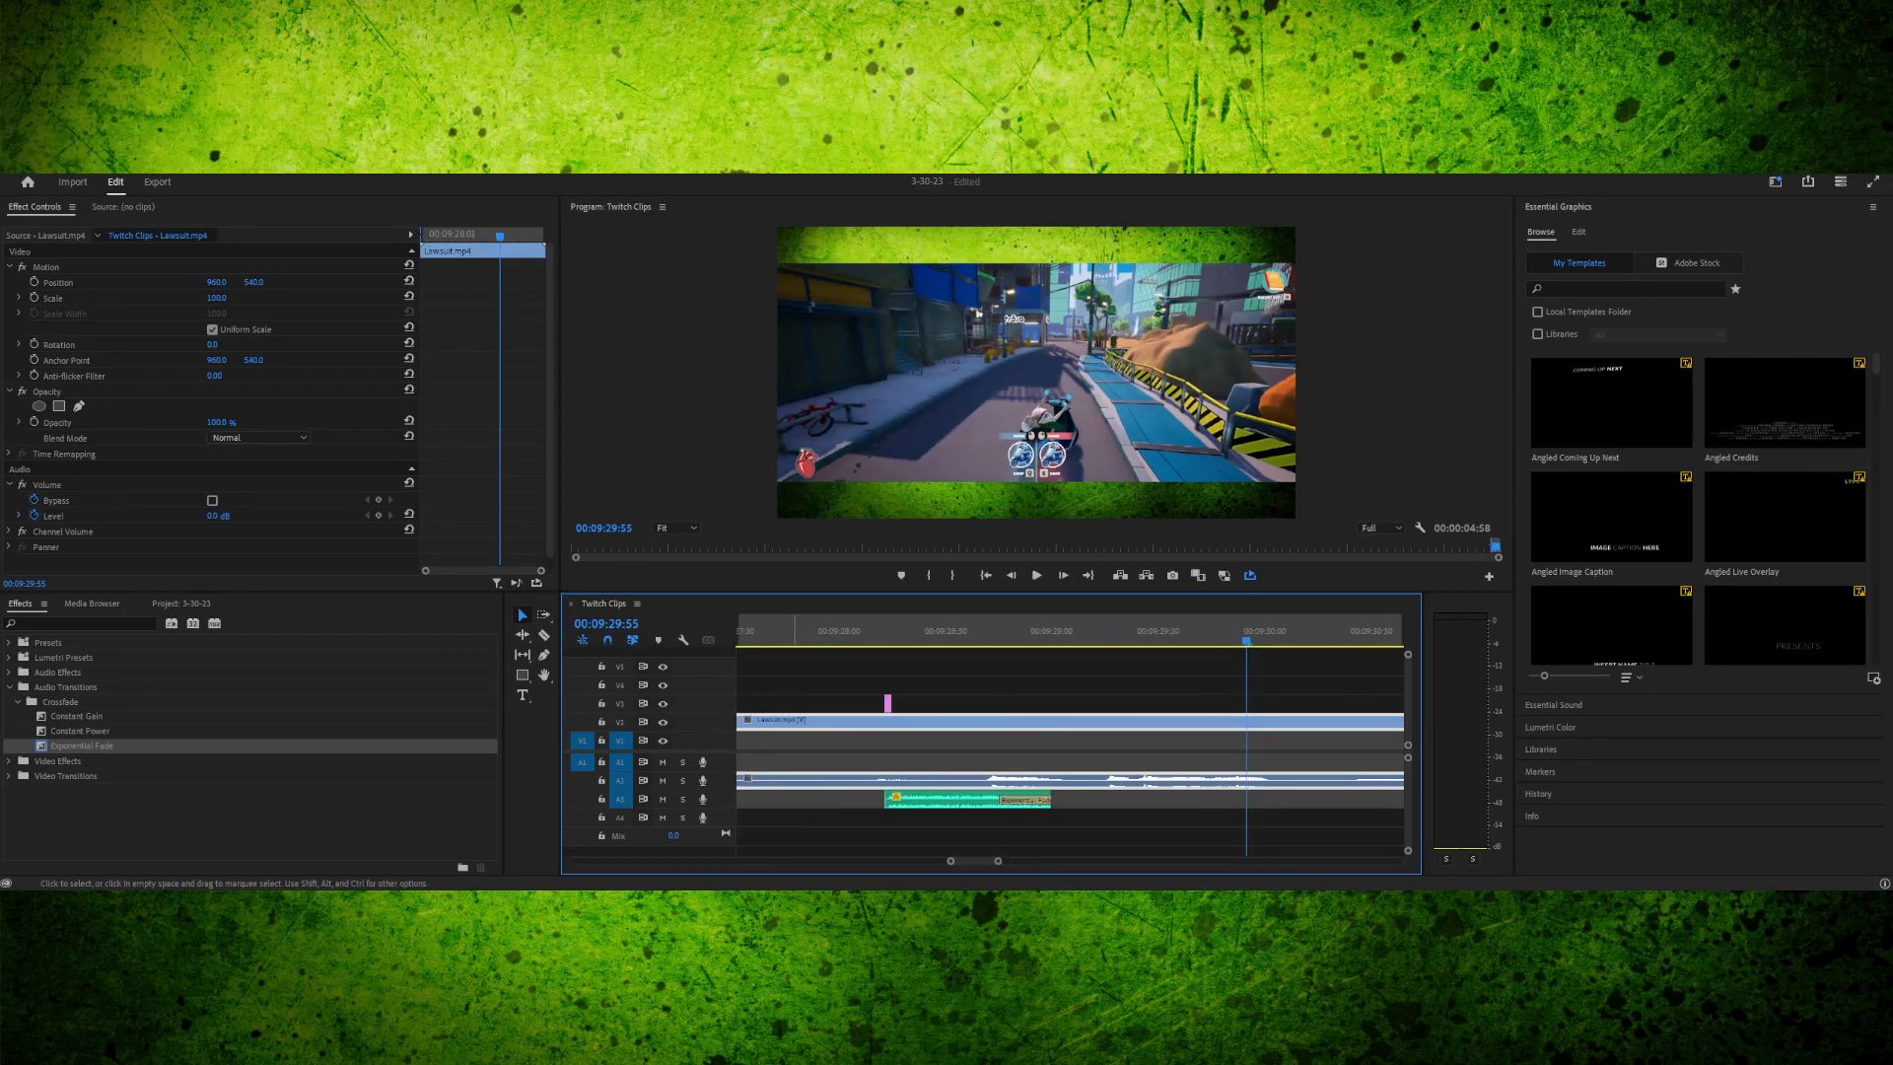
{"action": "left_click", "coordinate": [779, 631]}
{"action": "key", "text": "space"}
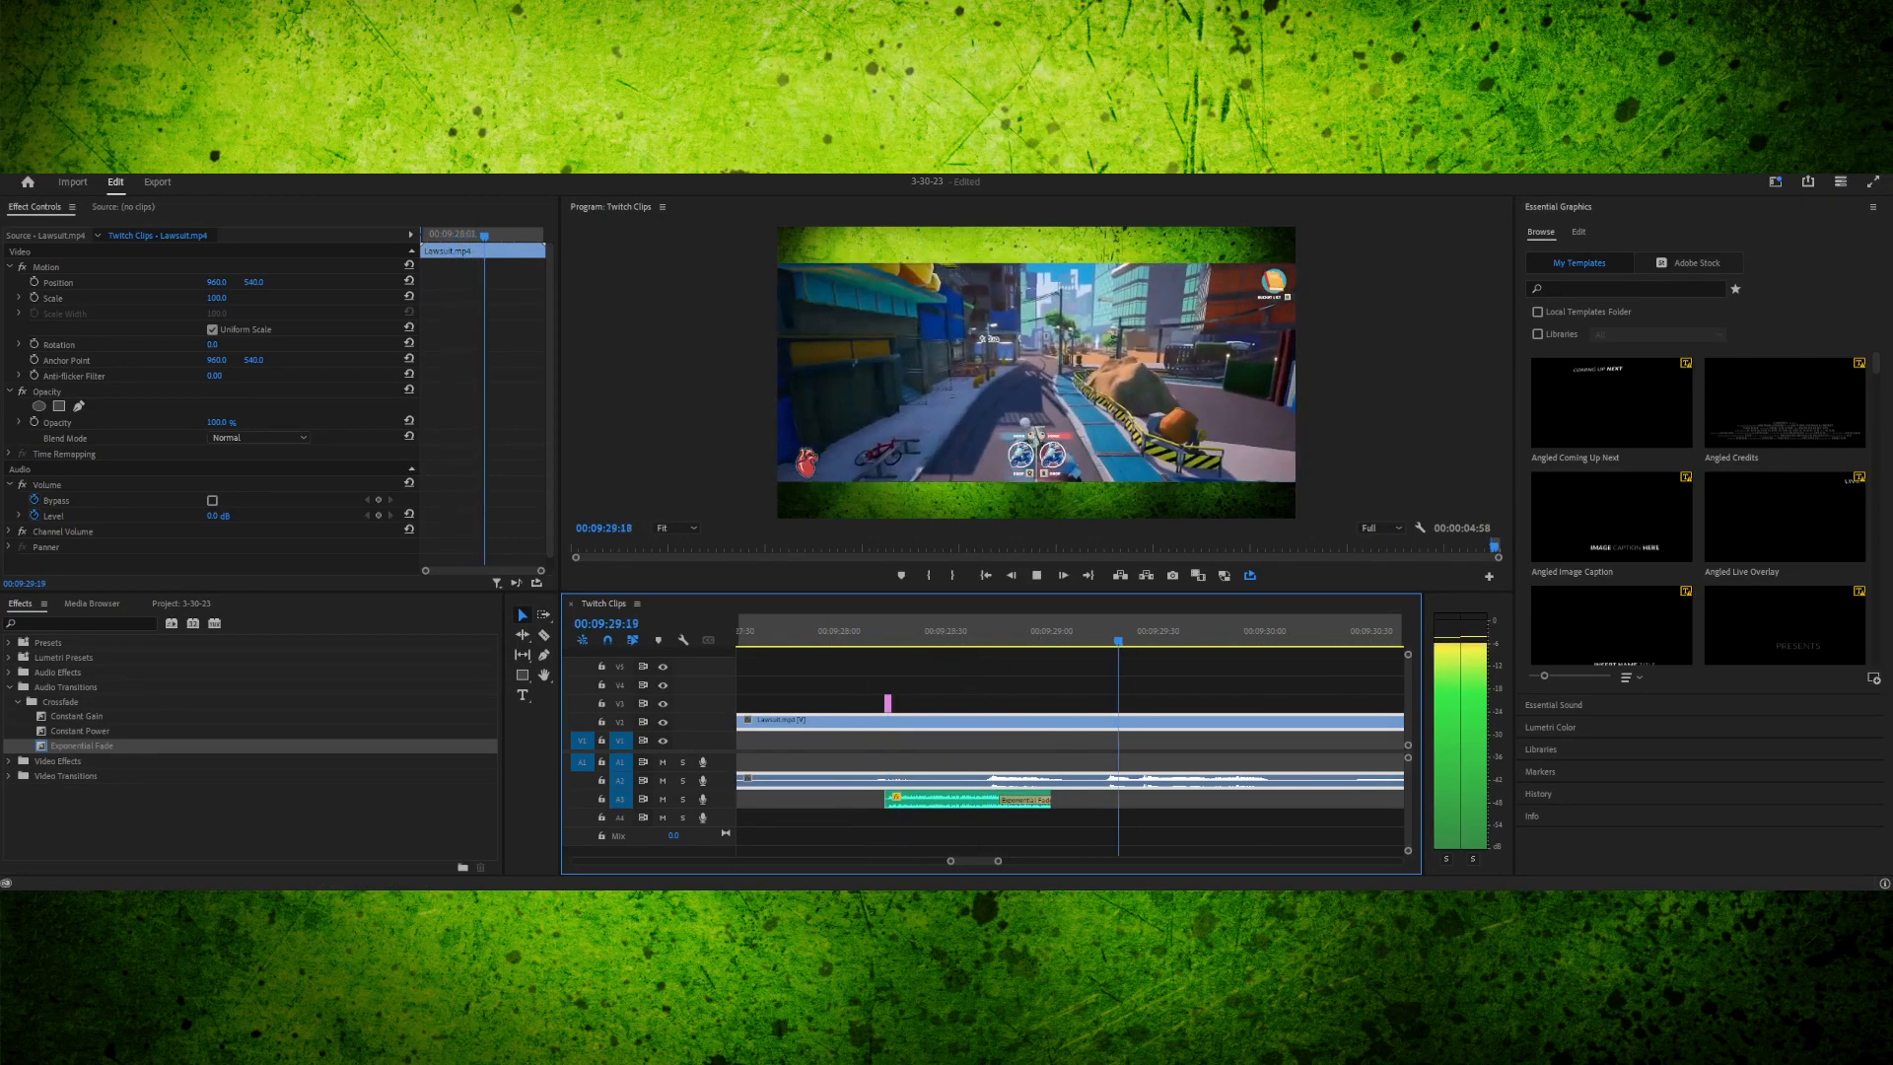
{"action": "key", "text": "space"}
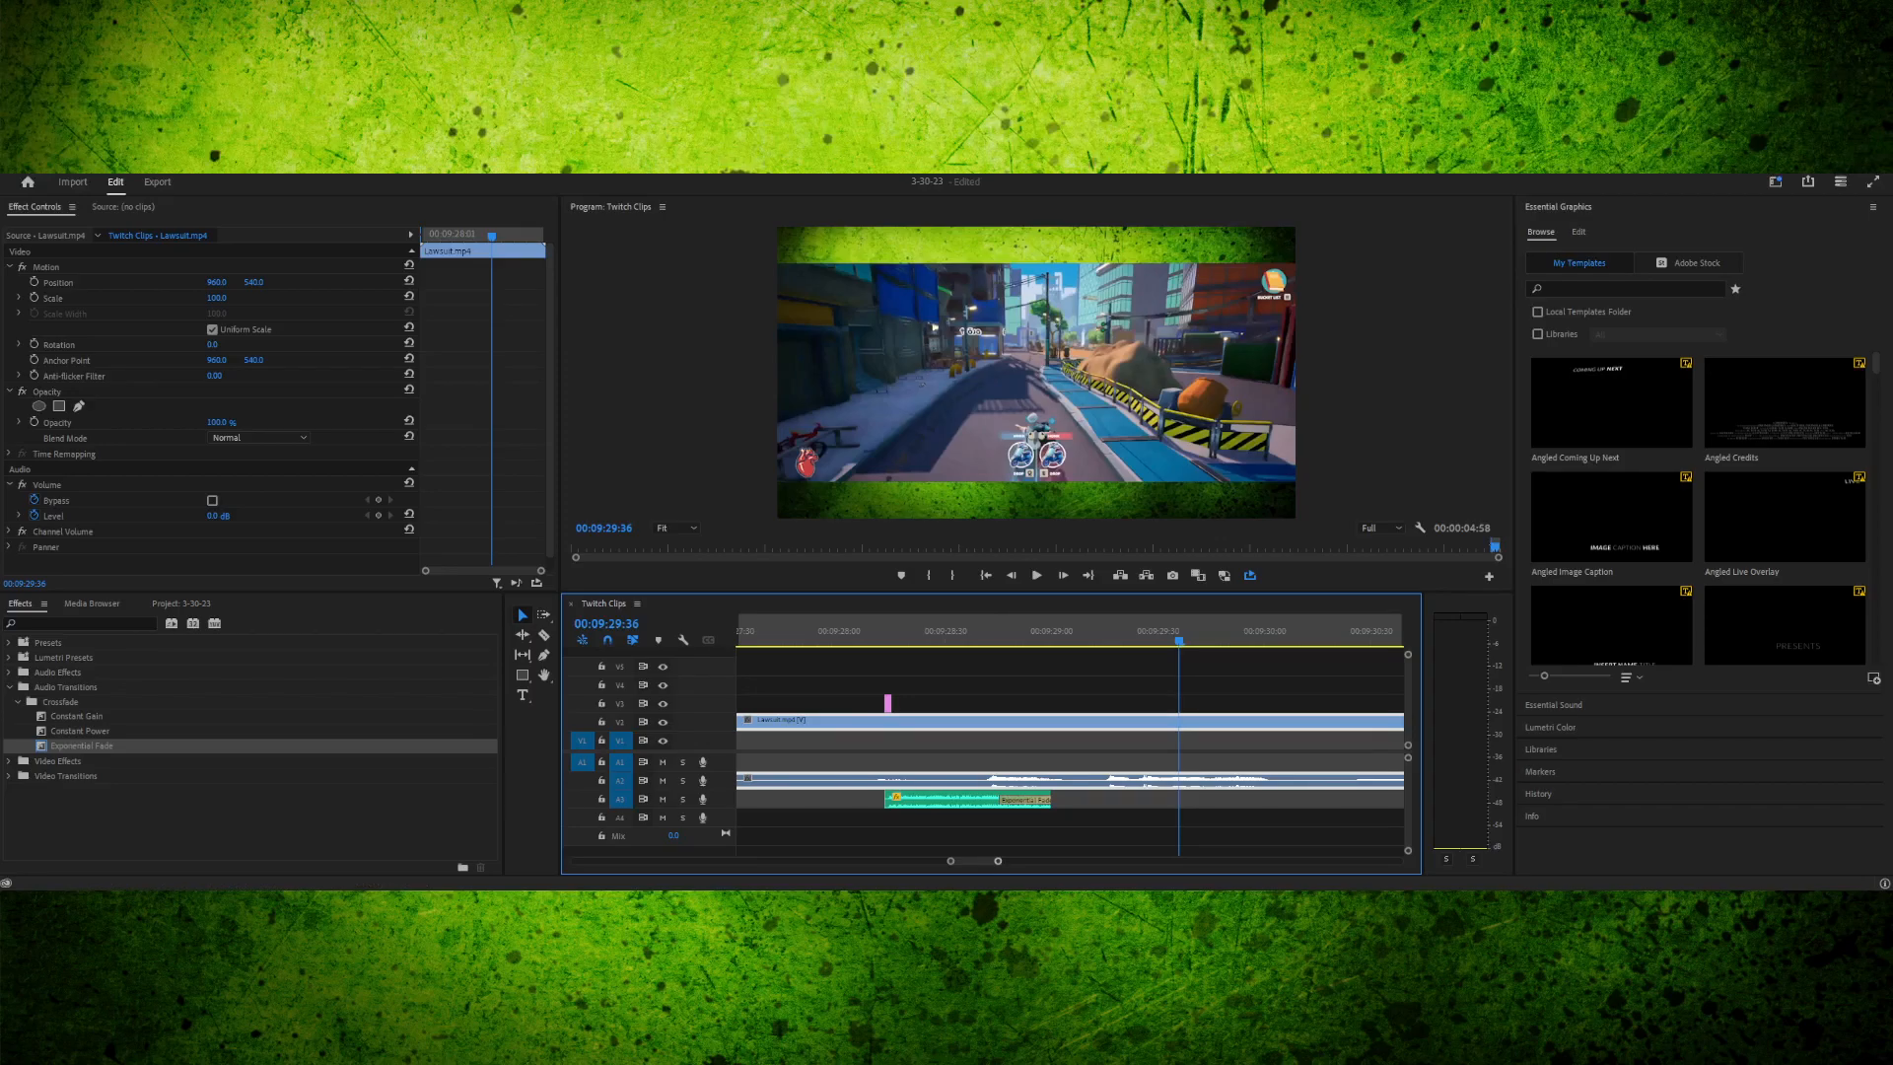
{"action": "left_click", "coordinate": [833, 631]}
{"action": "key", "text": "space"}
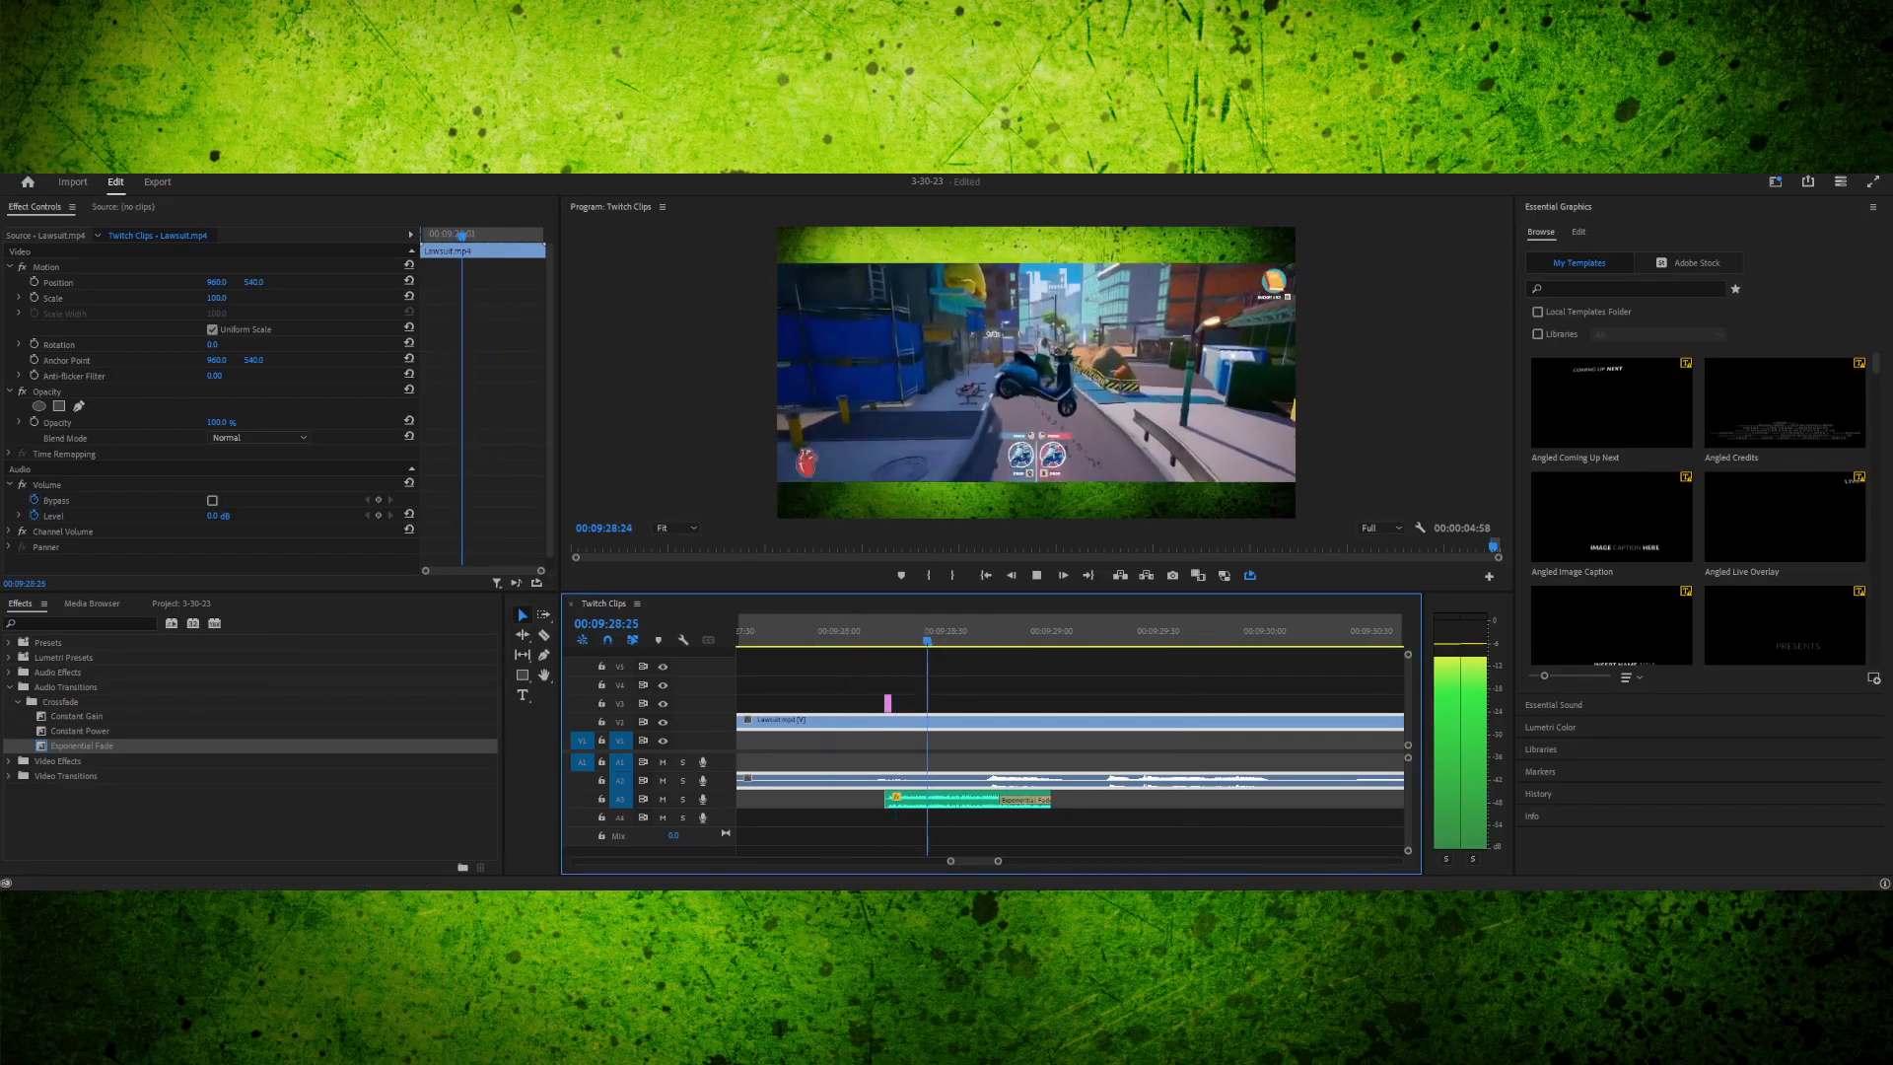
{"action": "key", "text": "space"}
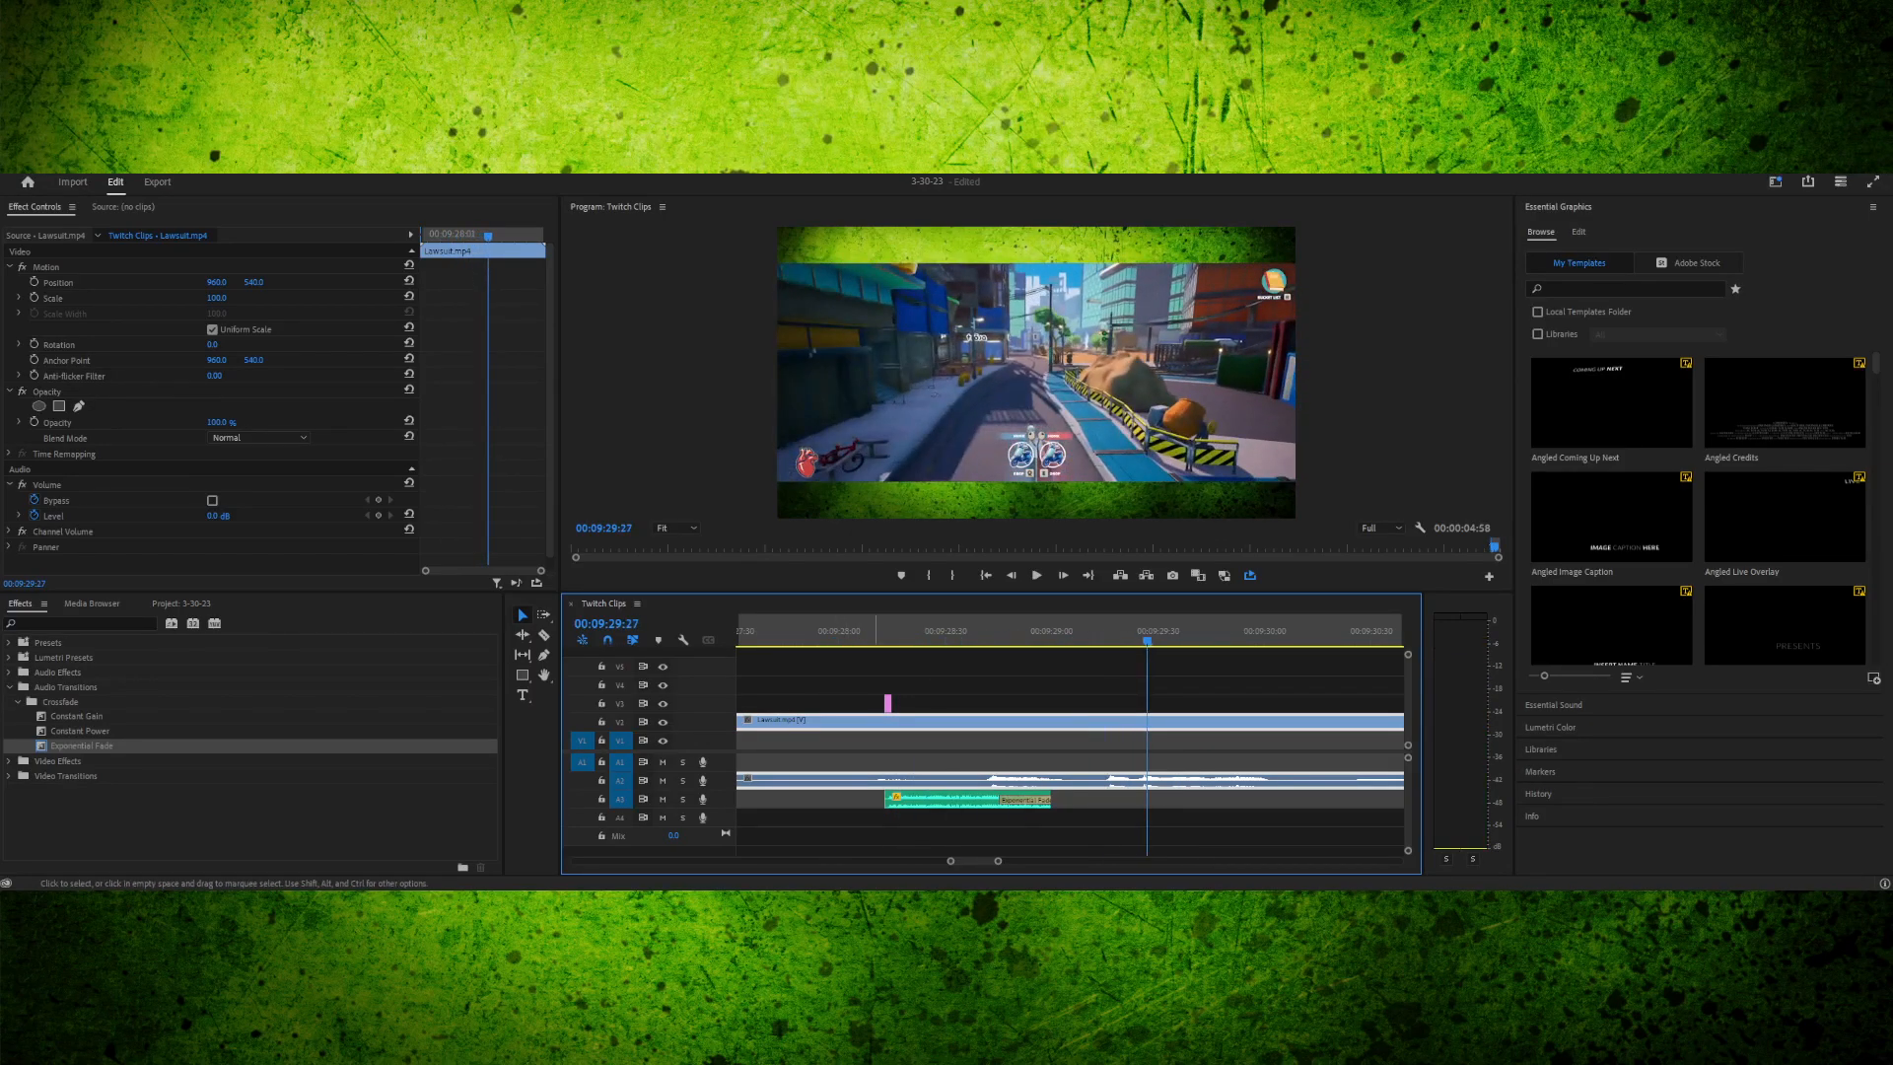
- Extend the end of the WTF BOOM sound slightly and play the collision to check it
{"action": "left_click_drag", "start_coordinate": [1051, 799], "coordinate": [1069, 800]}
{"action": "left_click", "coordinate": [856, 631]}
{"action": "key", "text": "space"}
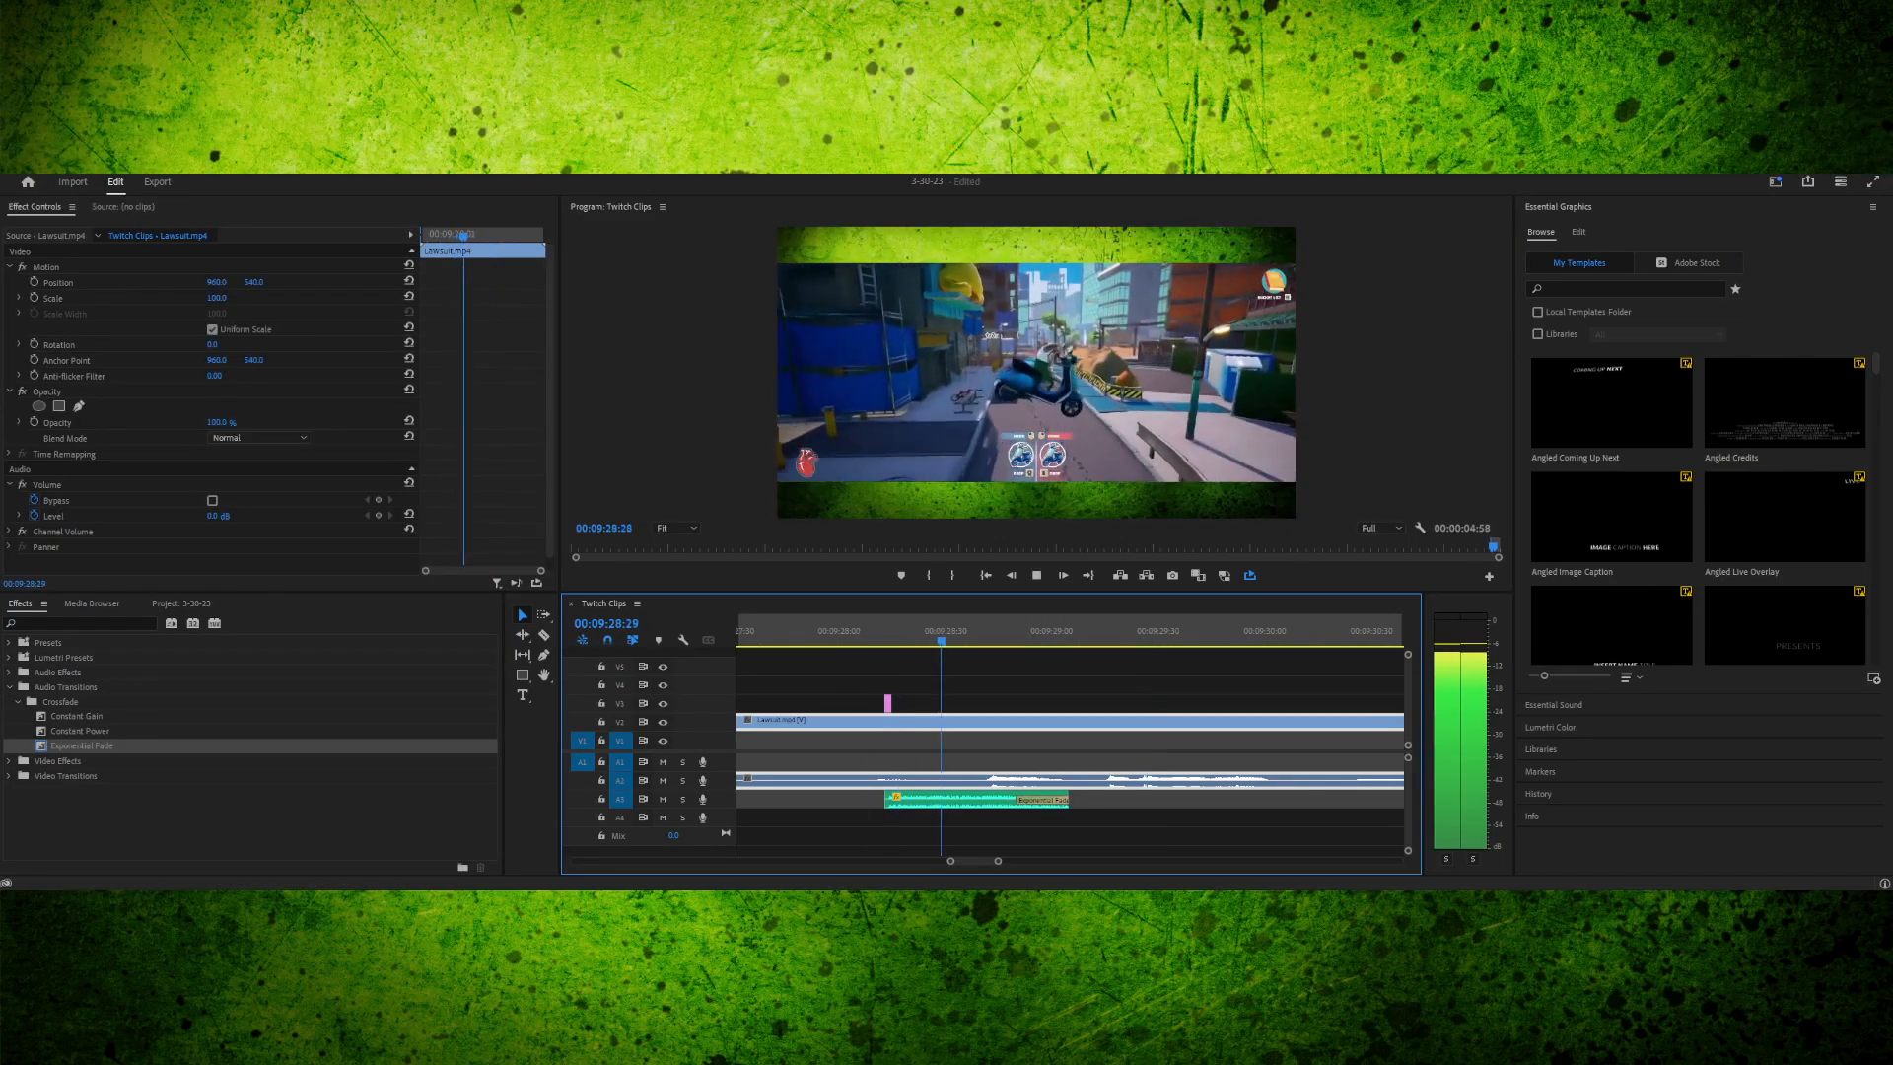
{"action": "key", "text": "space"}
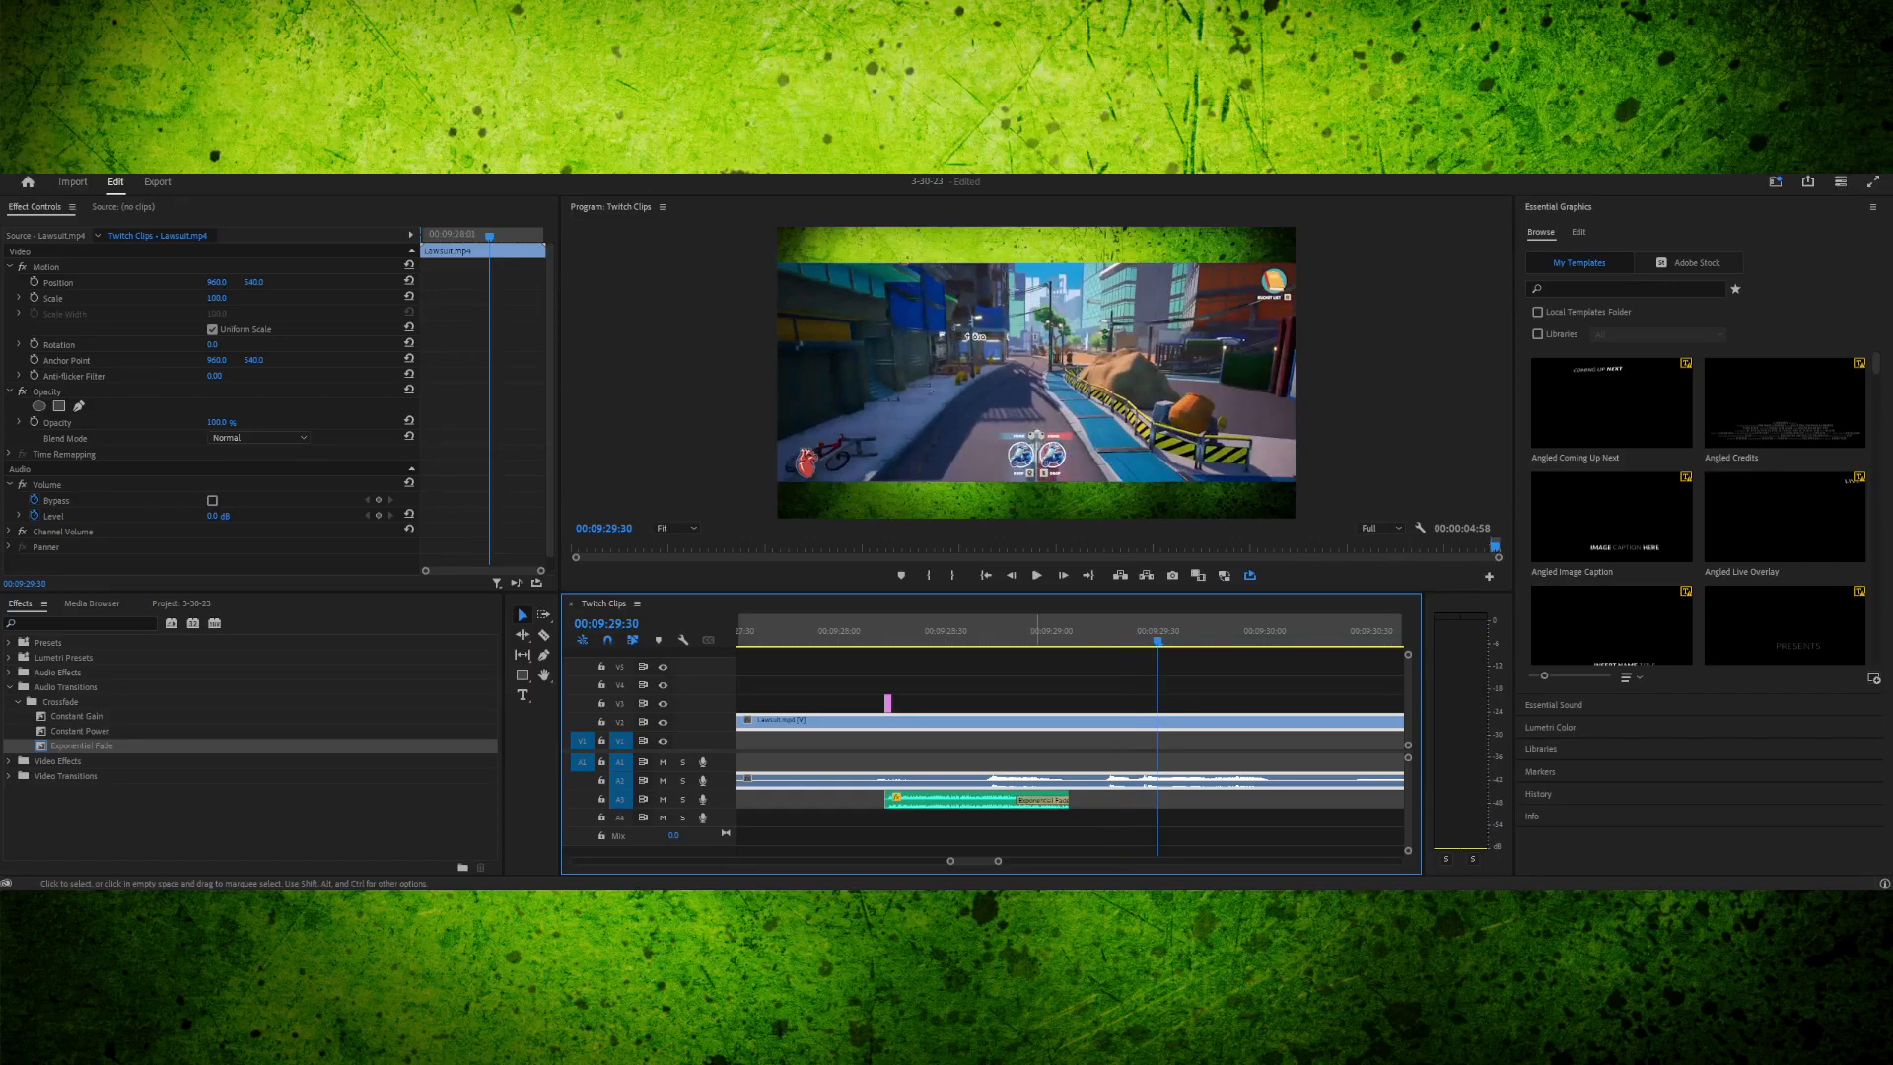
- Play the whole Lawsuit clip through to its end to examine where it can be cut
{"action": "left_click_drag", "start_coordinate": [997, 861], "coordinate": [1021, 860]}
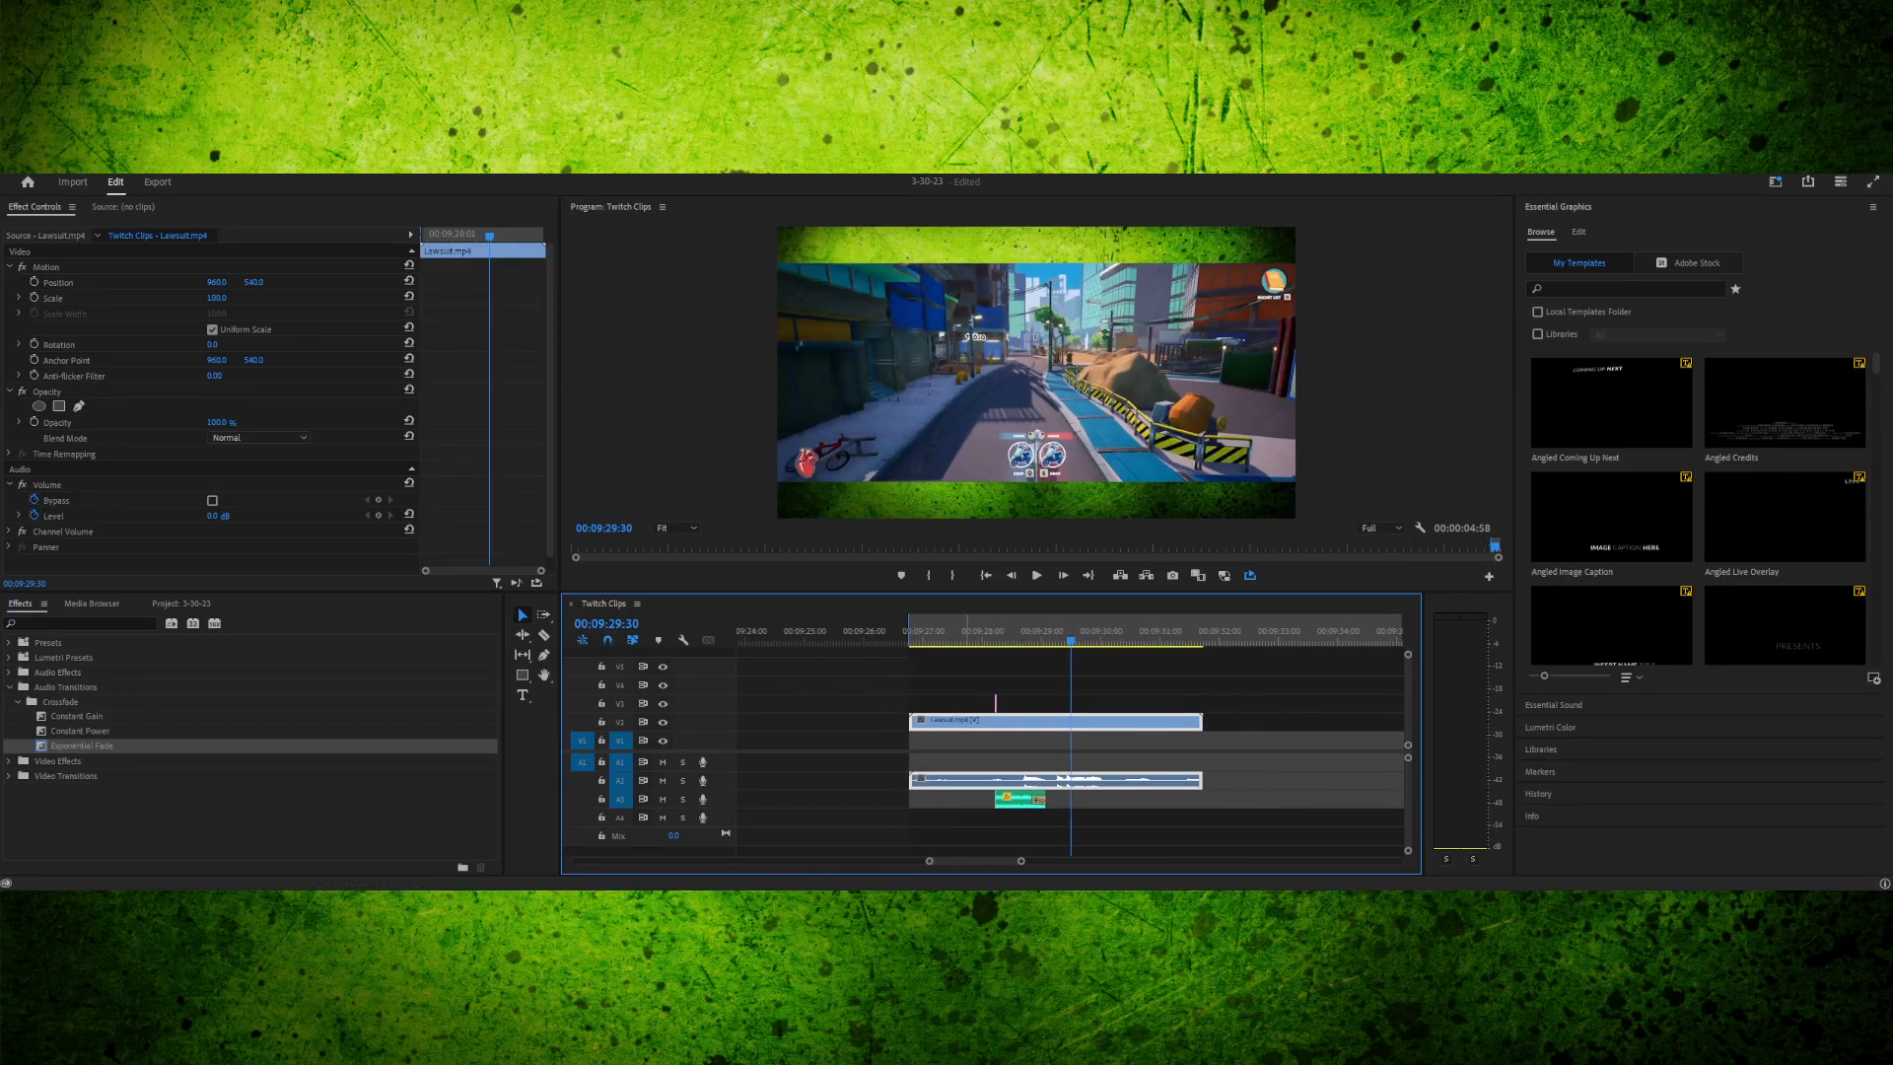
{"action": "left_click", "coordinate": [963, 631]}
{"action": "key", "text": "space"}
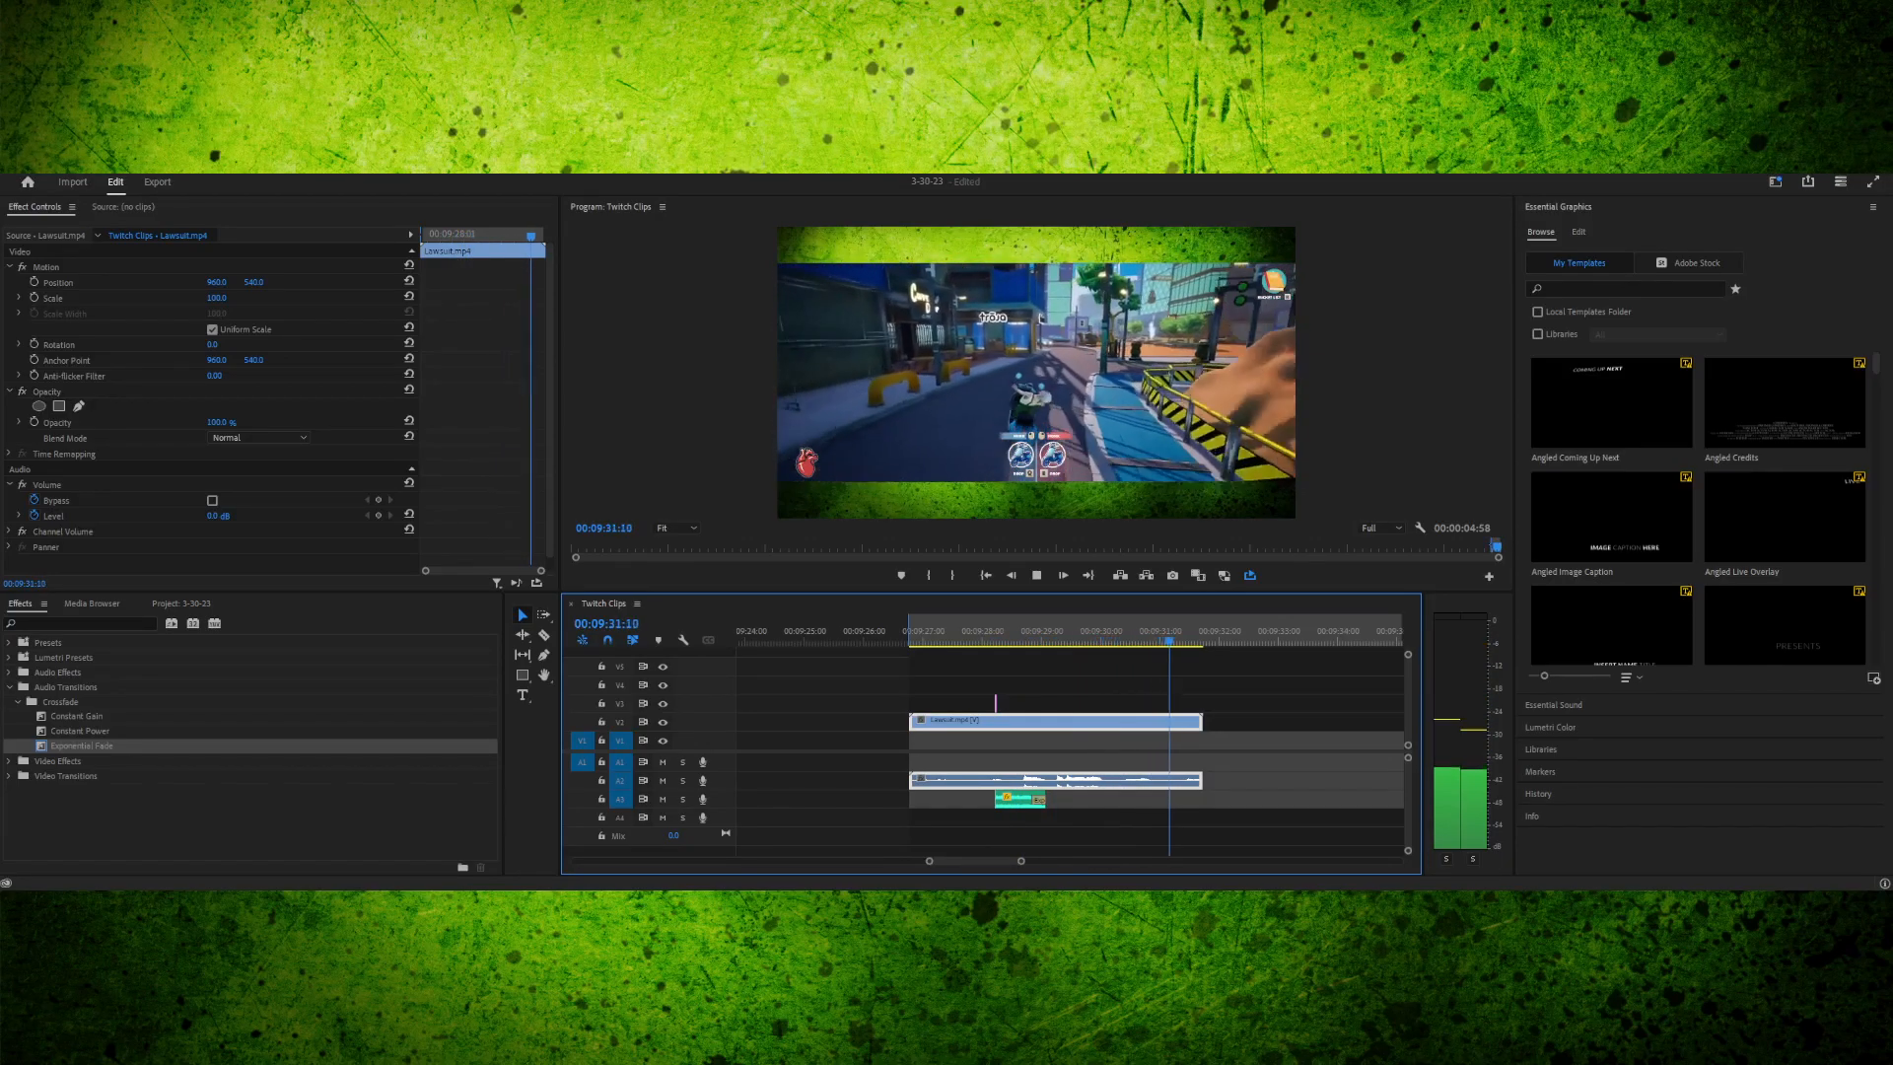
{"action": "key", "text": "space"}
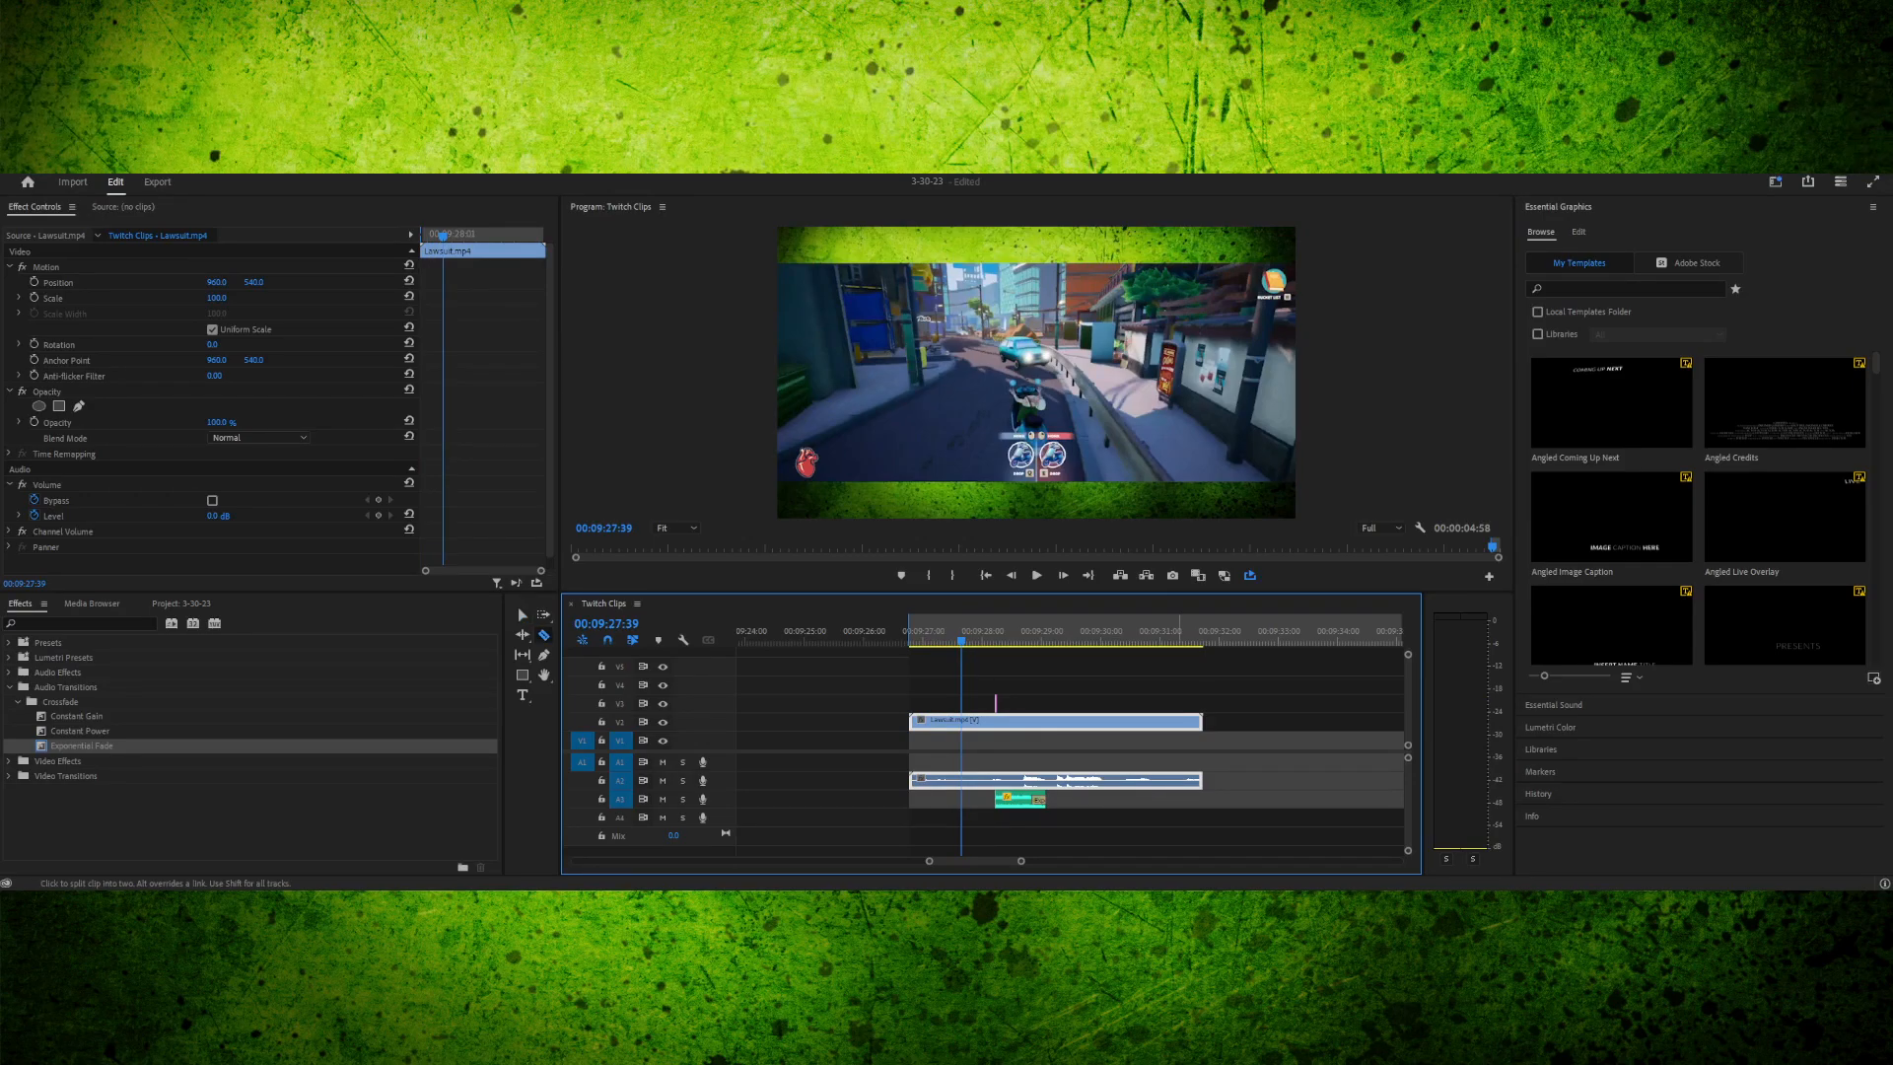
{"action": "key", "text": "space"}
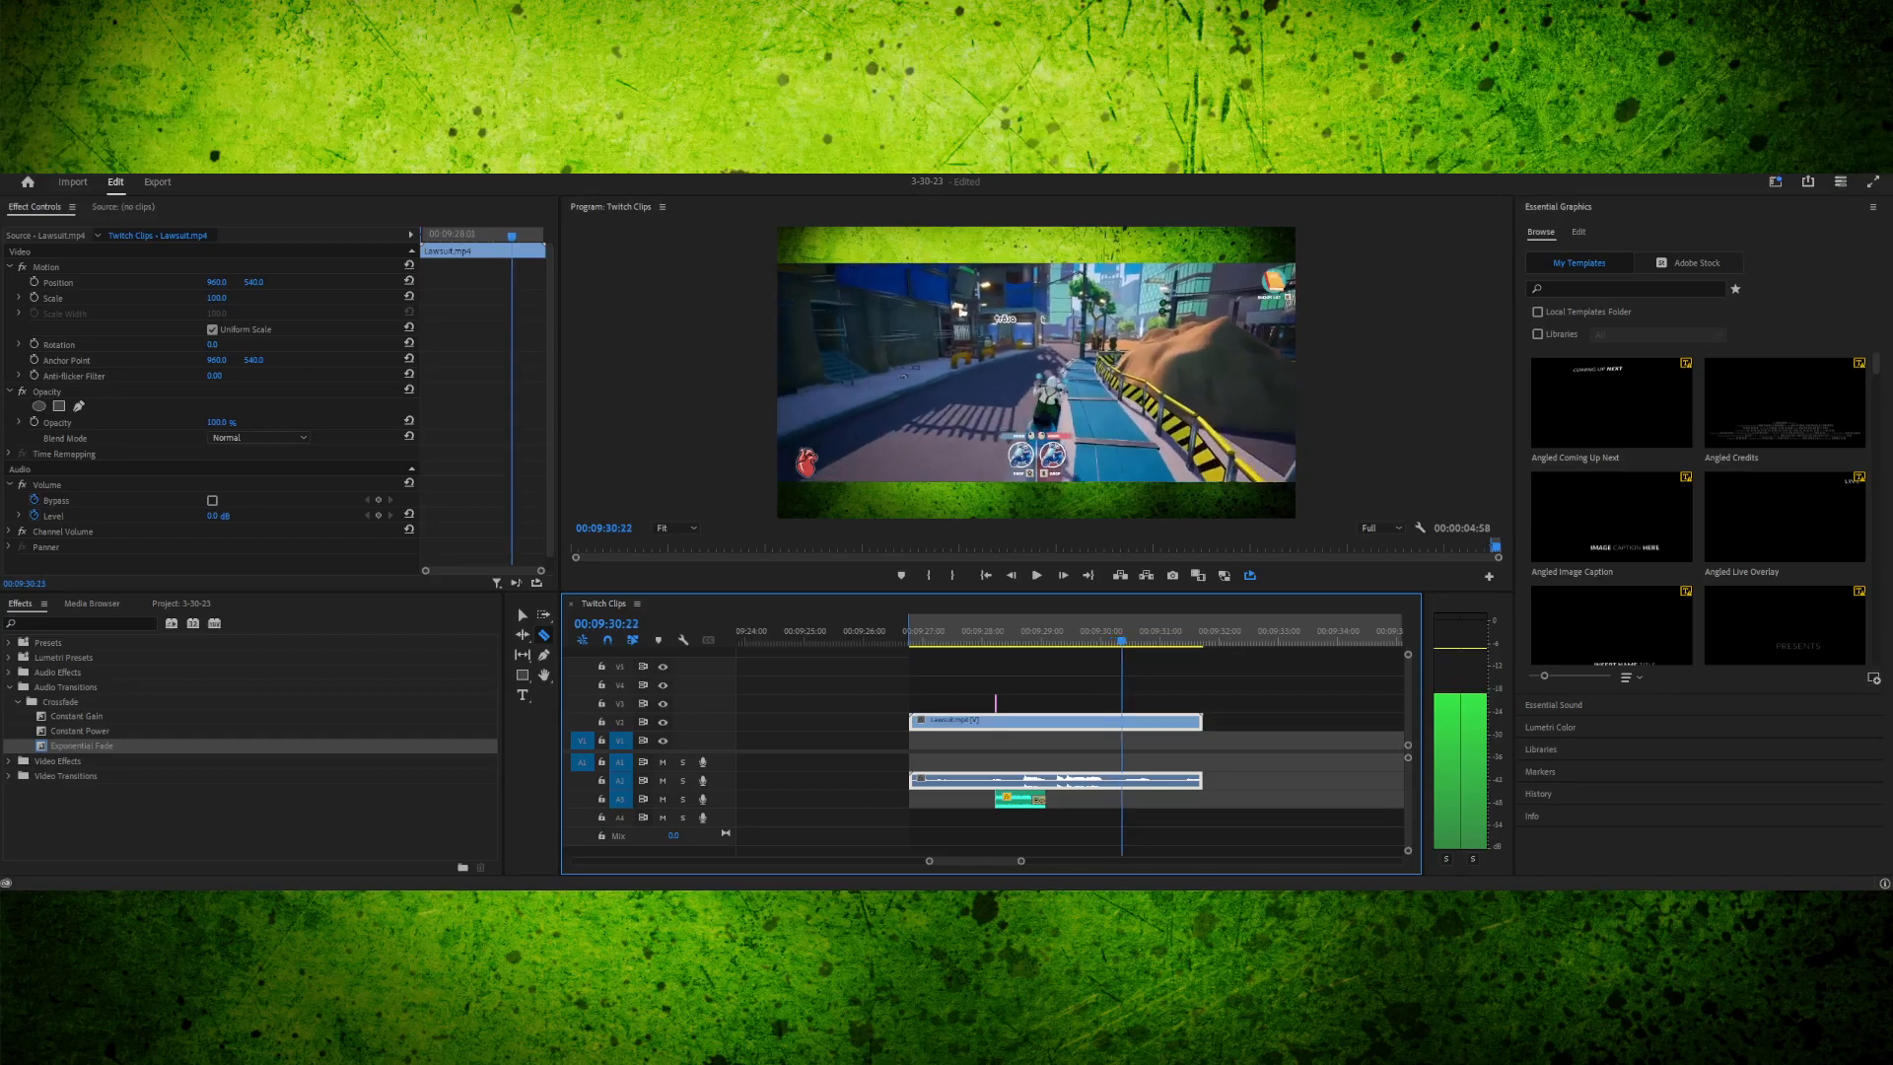
{"action": "key", "text": "space"}
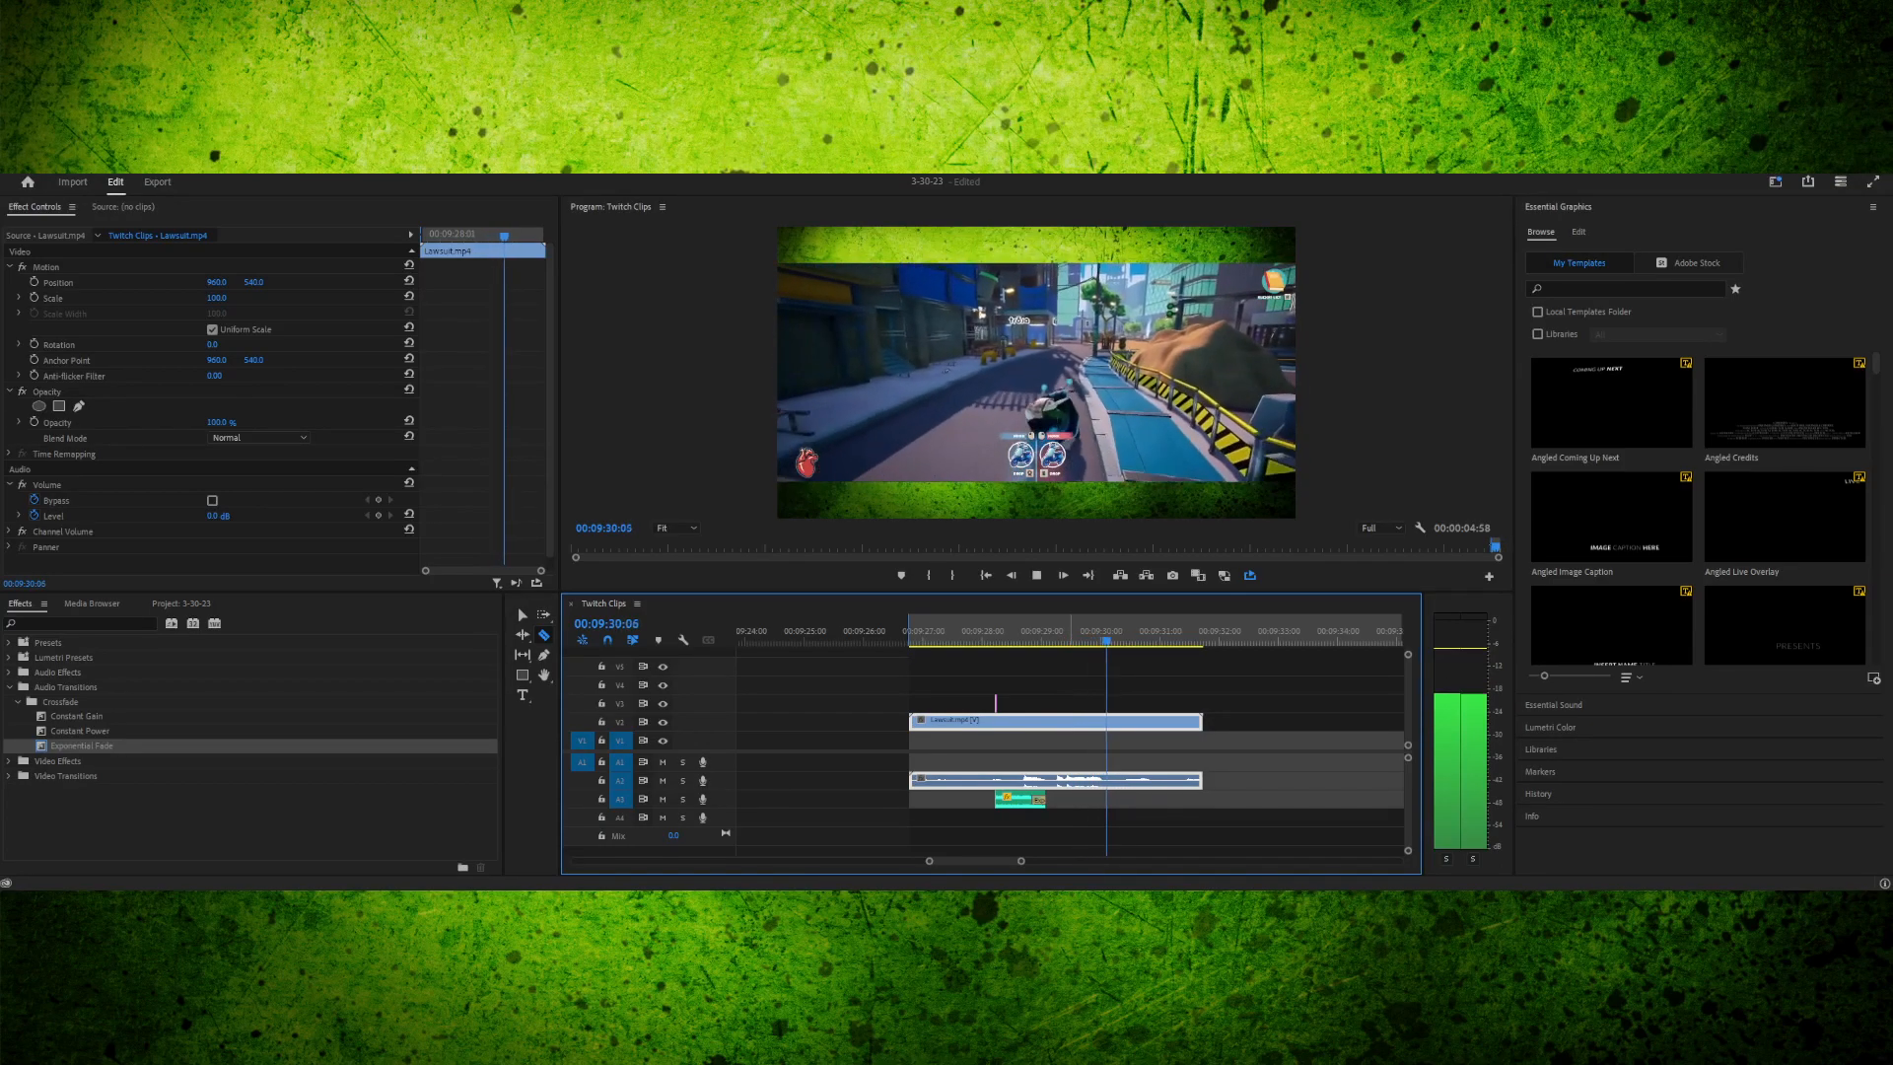
{"action": "key", "text": "space"}
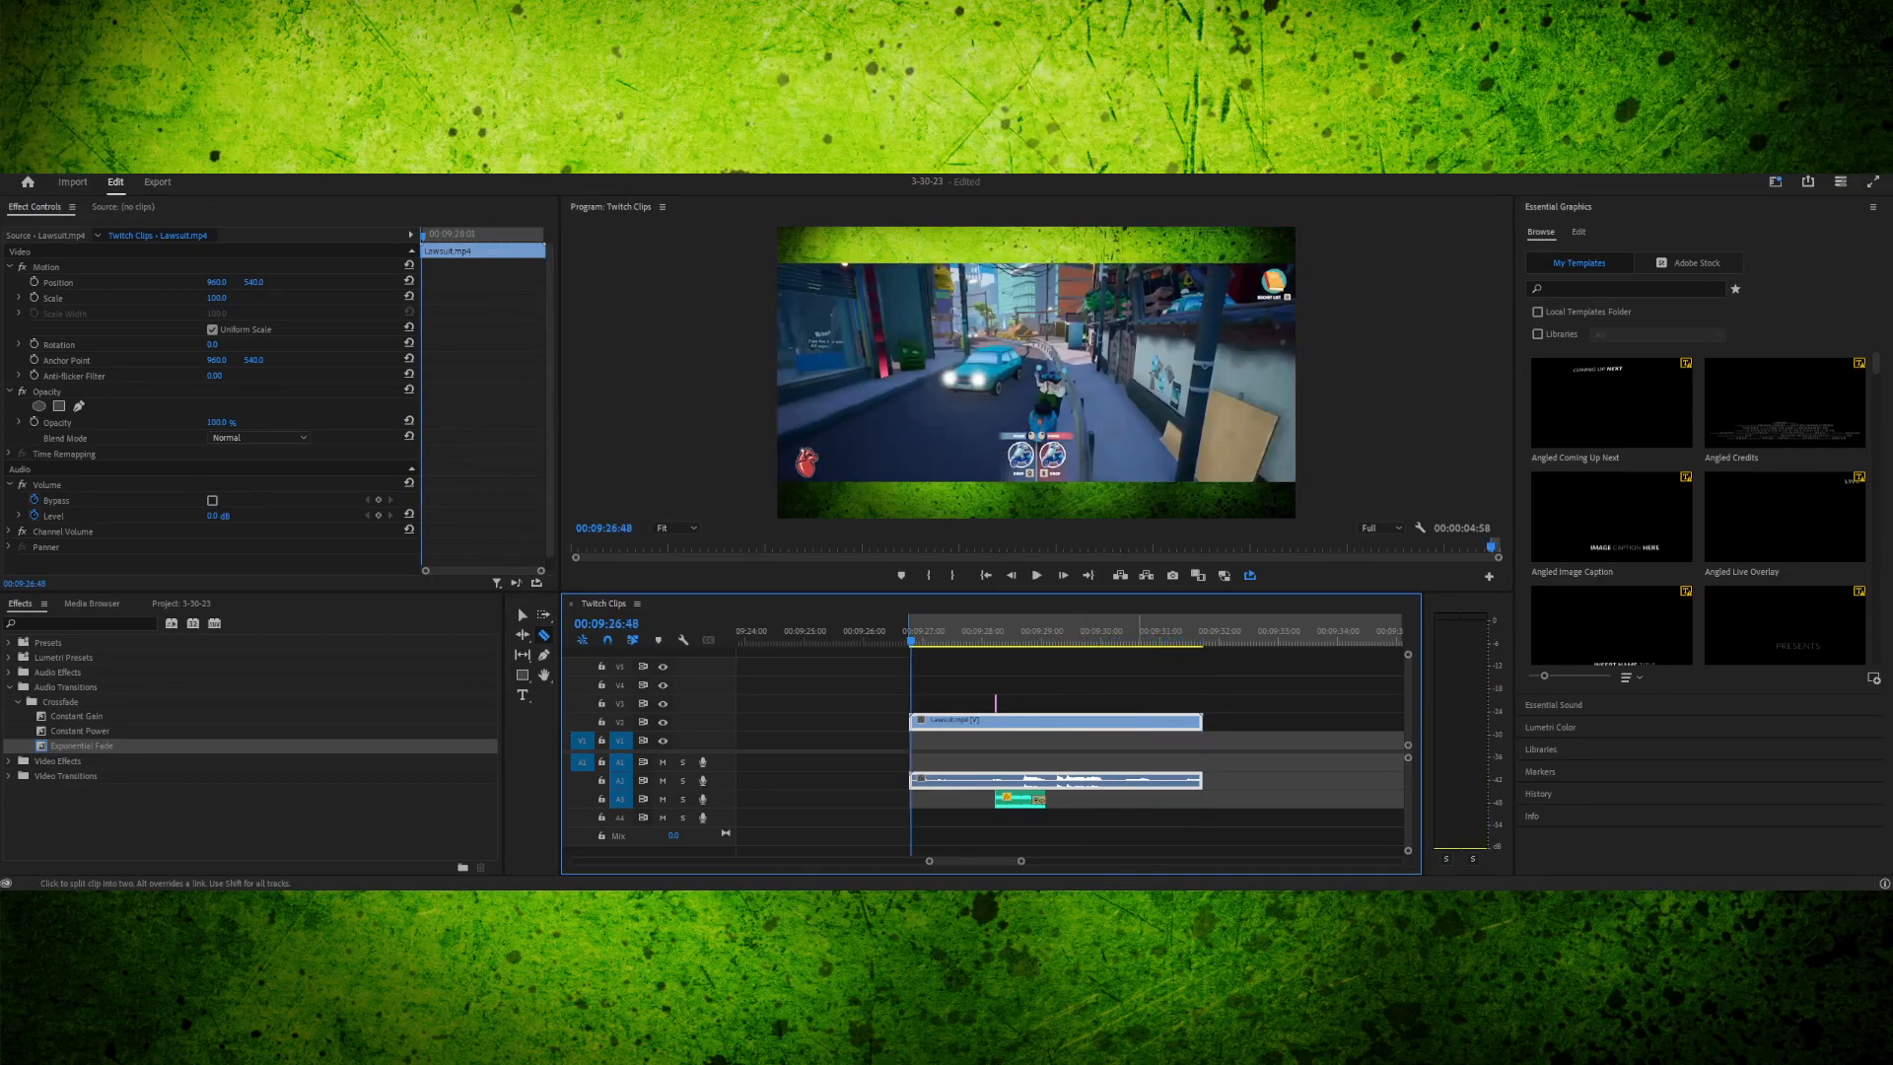
- Split the Lawsuit clip at 00:09:31:06 and delete the section after the cut
{"action": "key", "text": "space"}
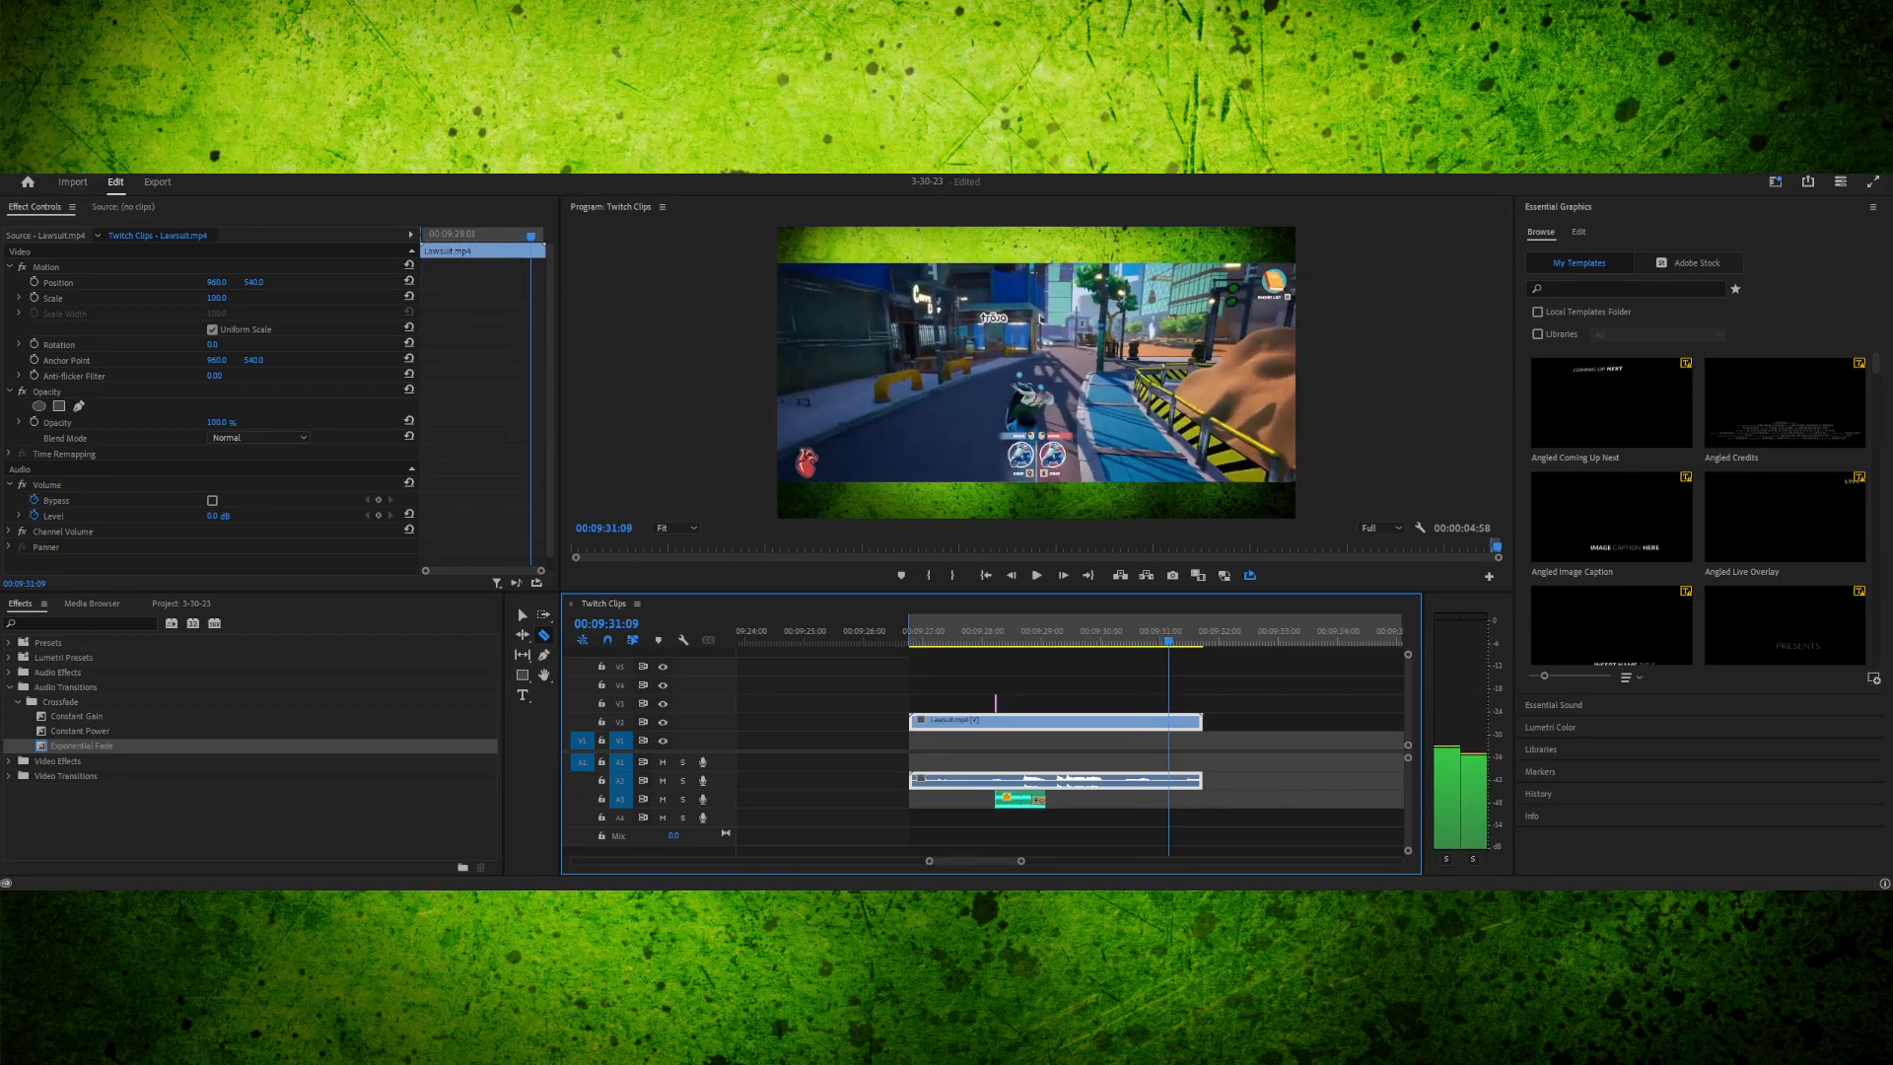
{"action": "key", "text": "space"}
{"action": "key", "text": "ctrl+k"}
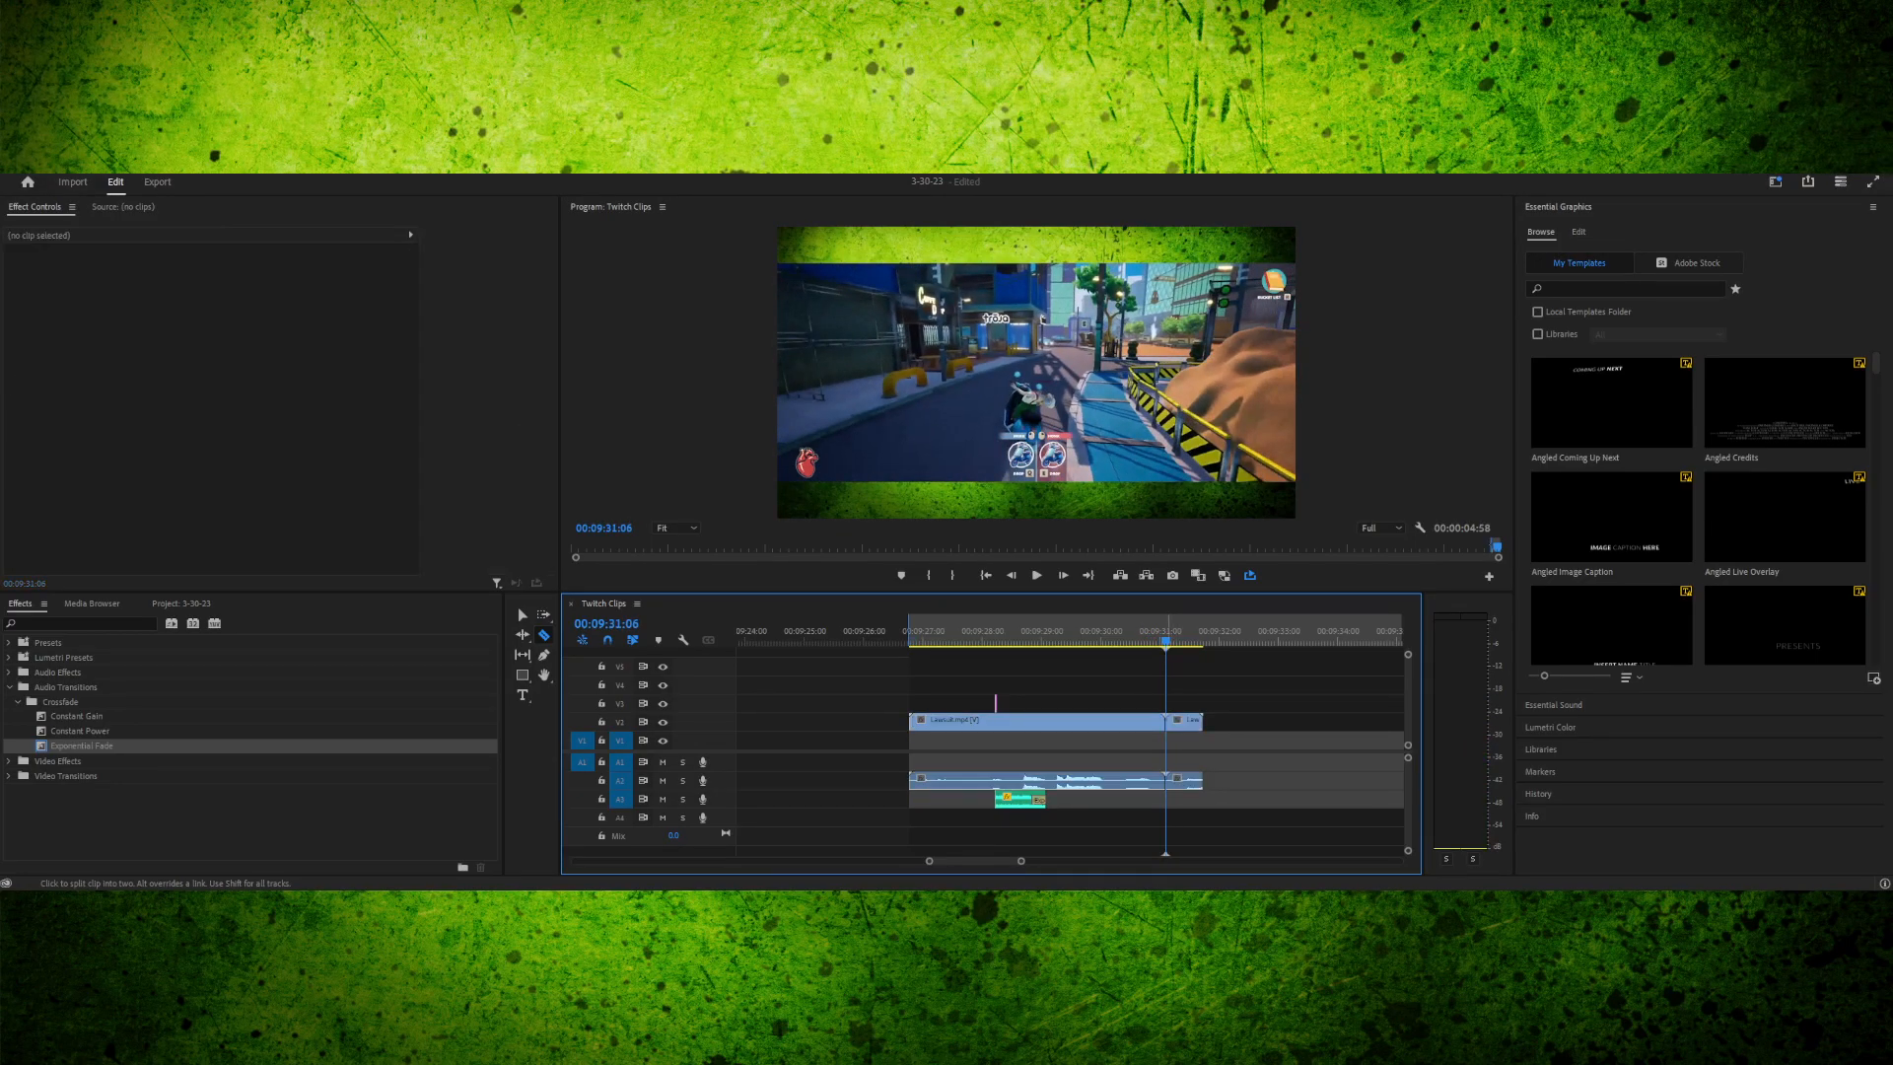
{"action": "left_click", "coordinate": [1187, 723]}
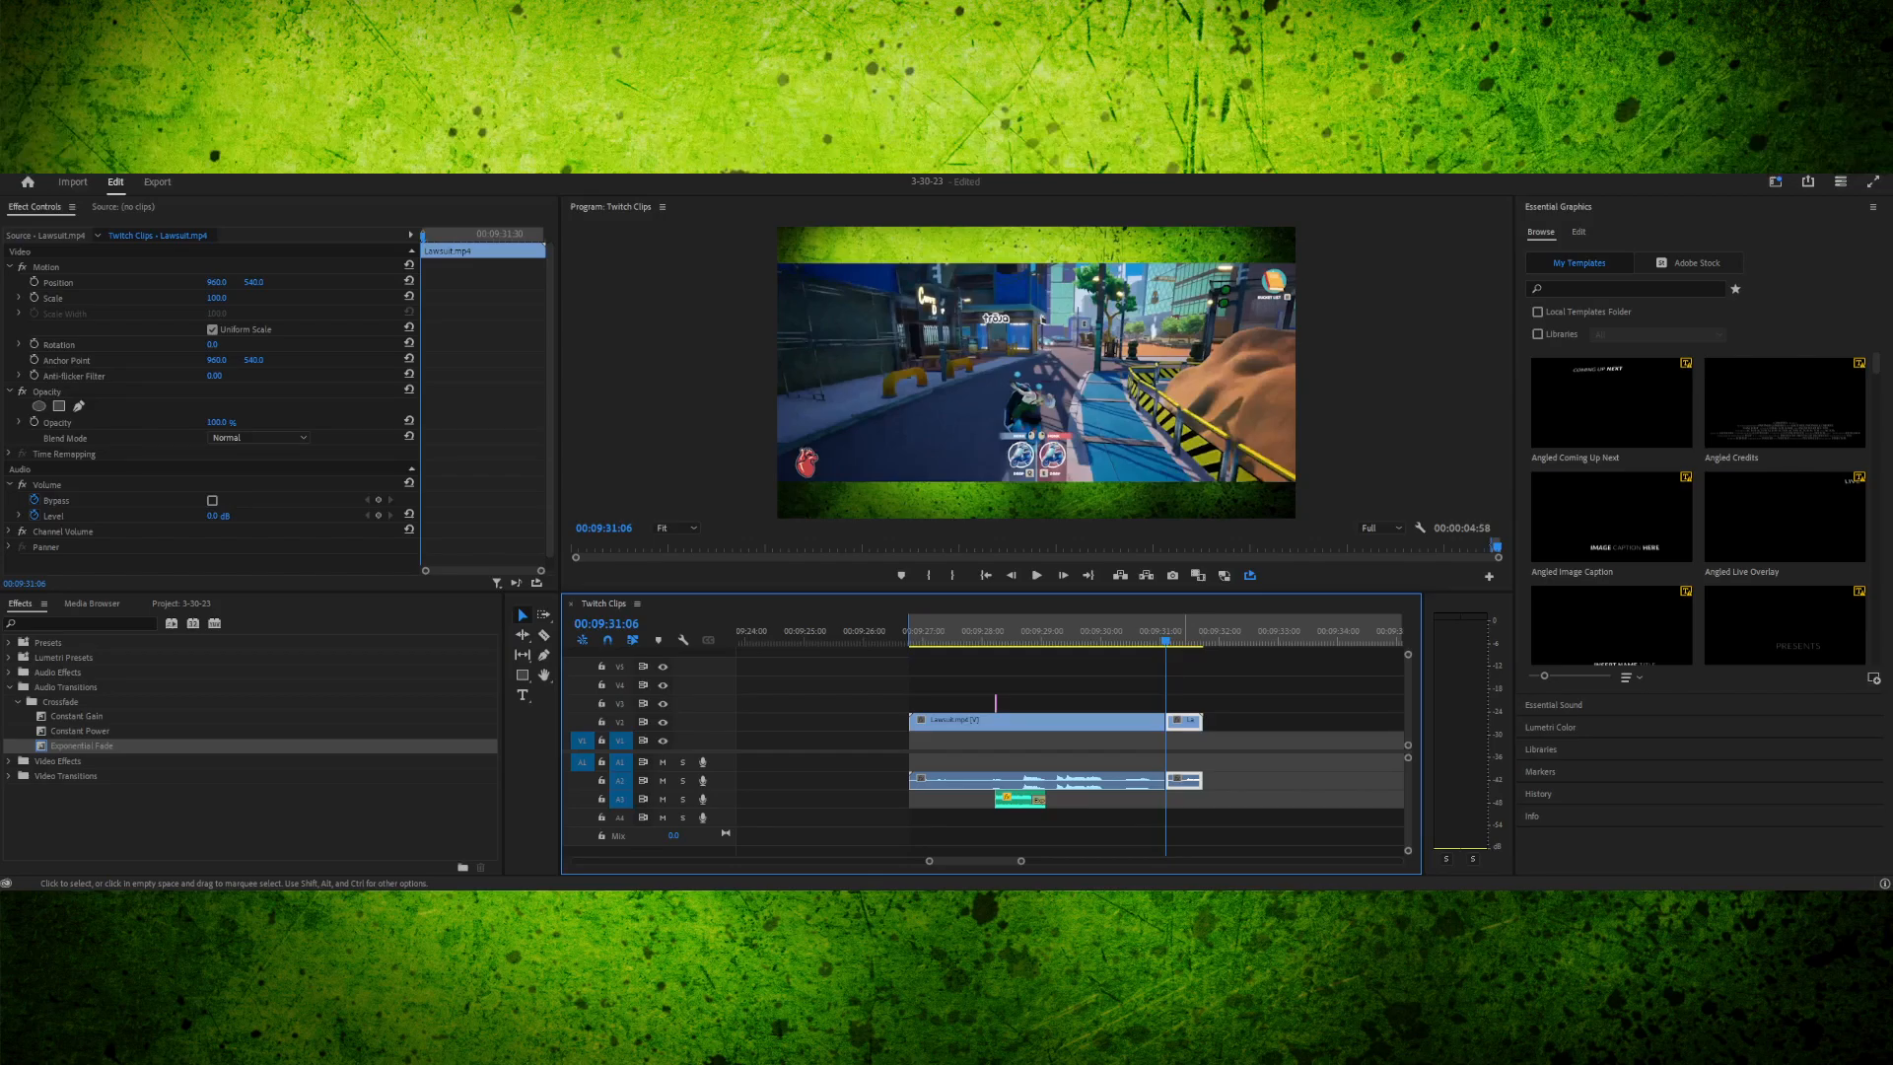
{"action": "key", "text": "Delete"}
- Replay the trimmed Lawsuit clip from its beginning to check the new ending
{"action": "key", "text": "Up"}
{"action": "key", "text": "Up"}
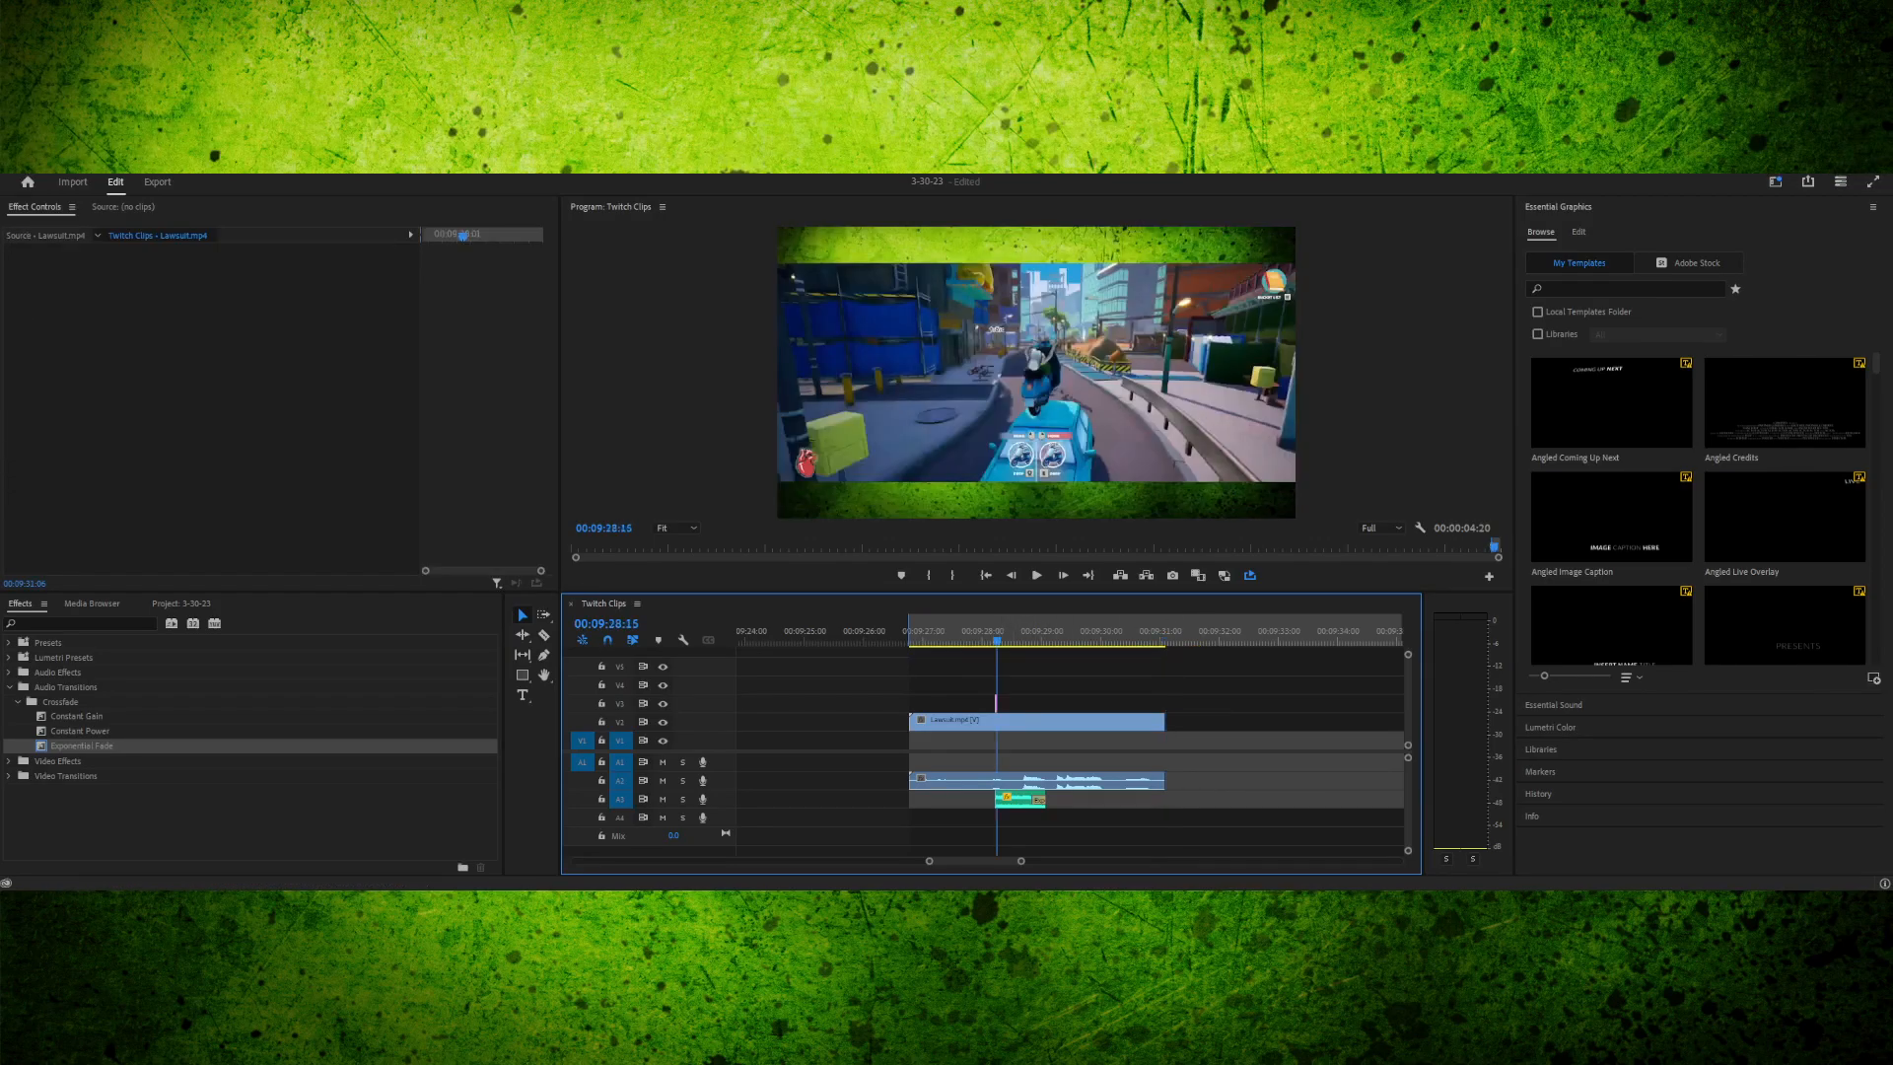
{"action": "key", "text": "Up"}
{"action": "key", "text": "space"}
{"action": "key", "text": "space"}
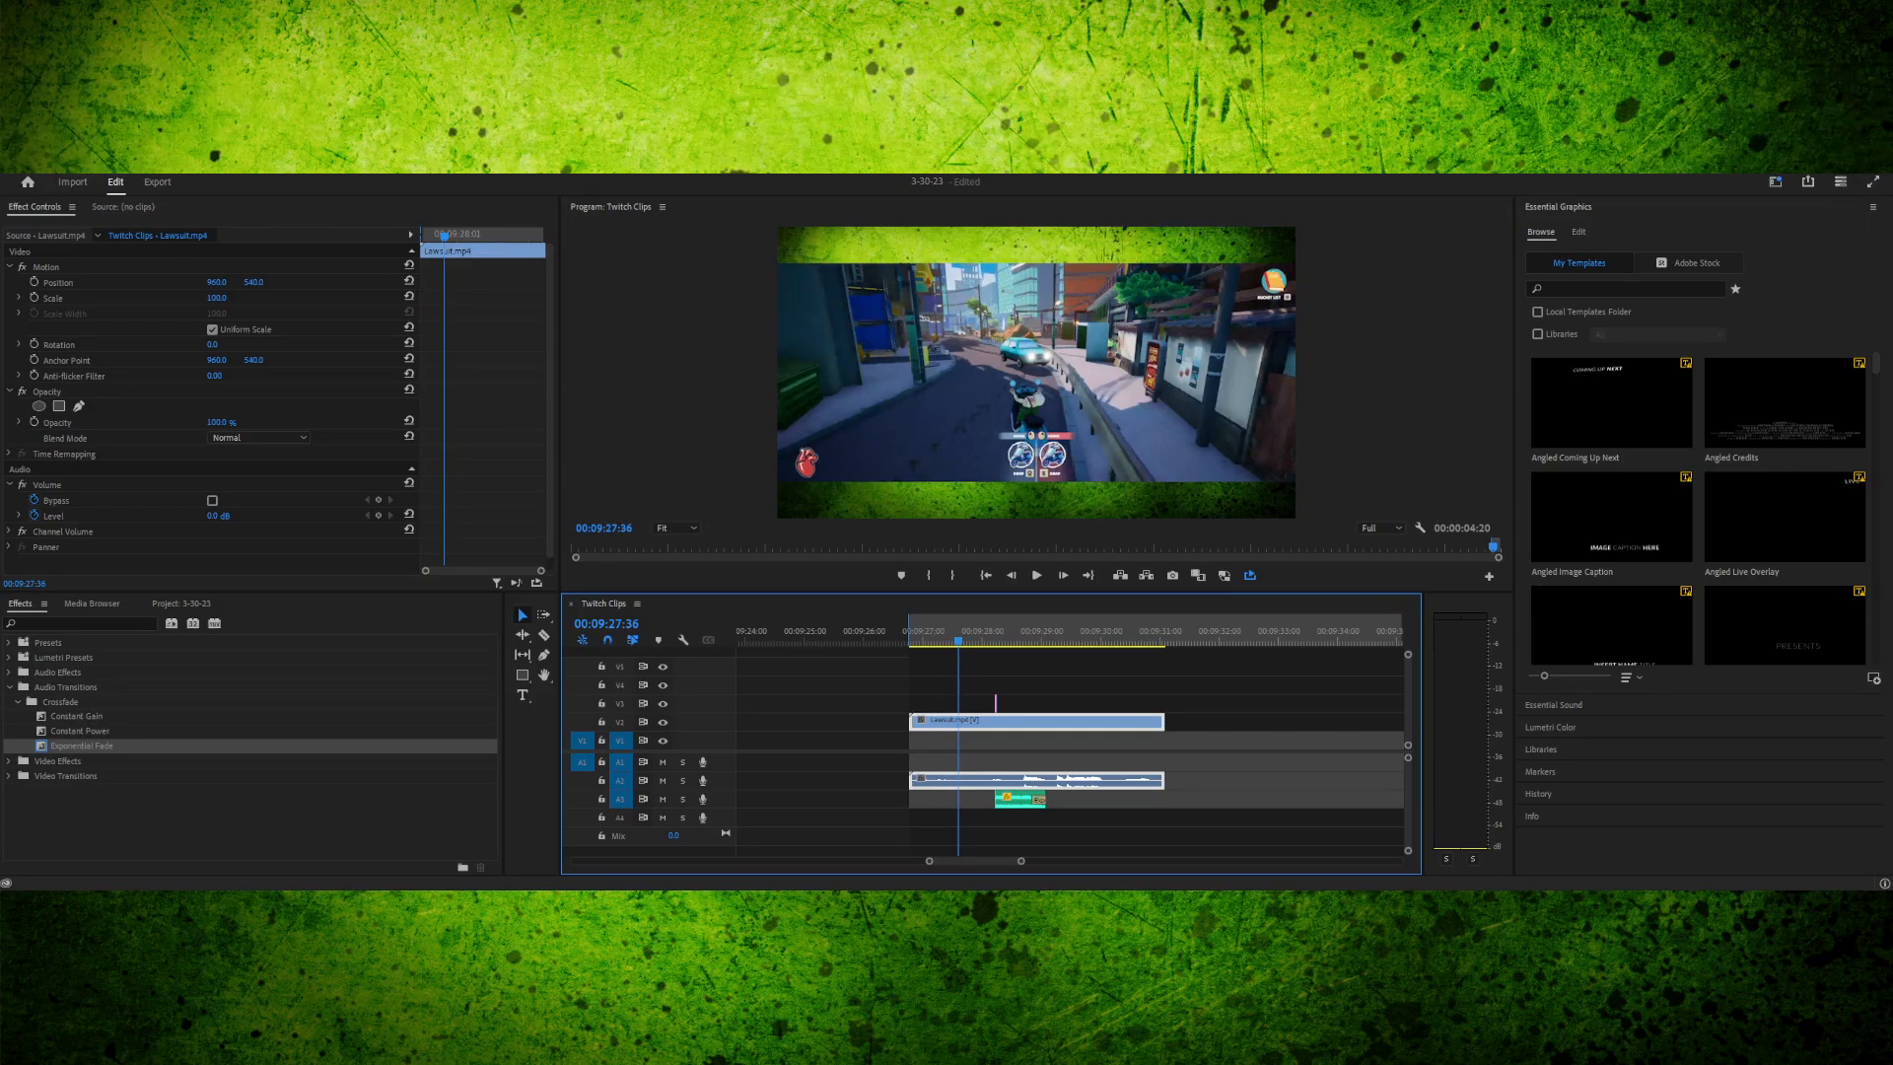
{"action": "left_click", "coordinate": [927, 632]}
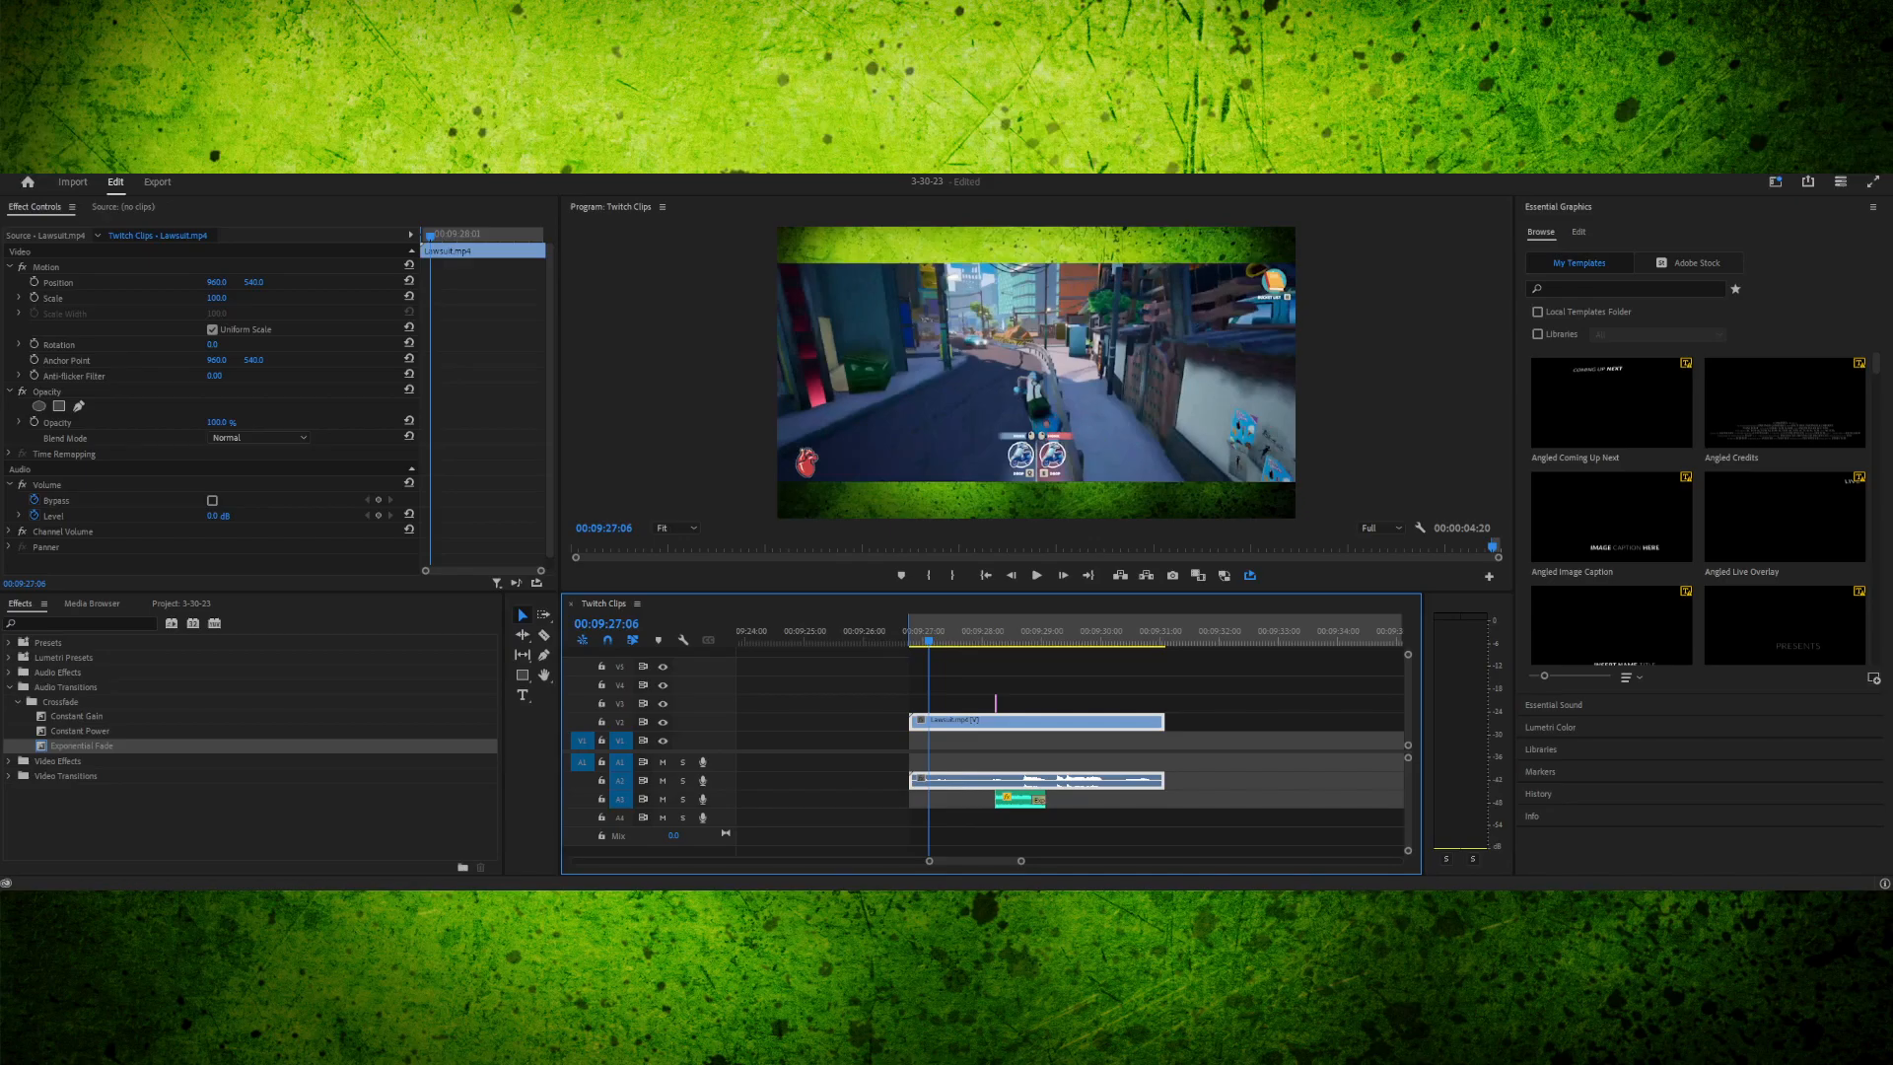
{"action": "key", "text": "Up"}
{"action": "key", "text": "space"}
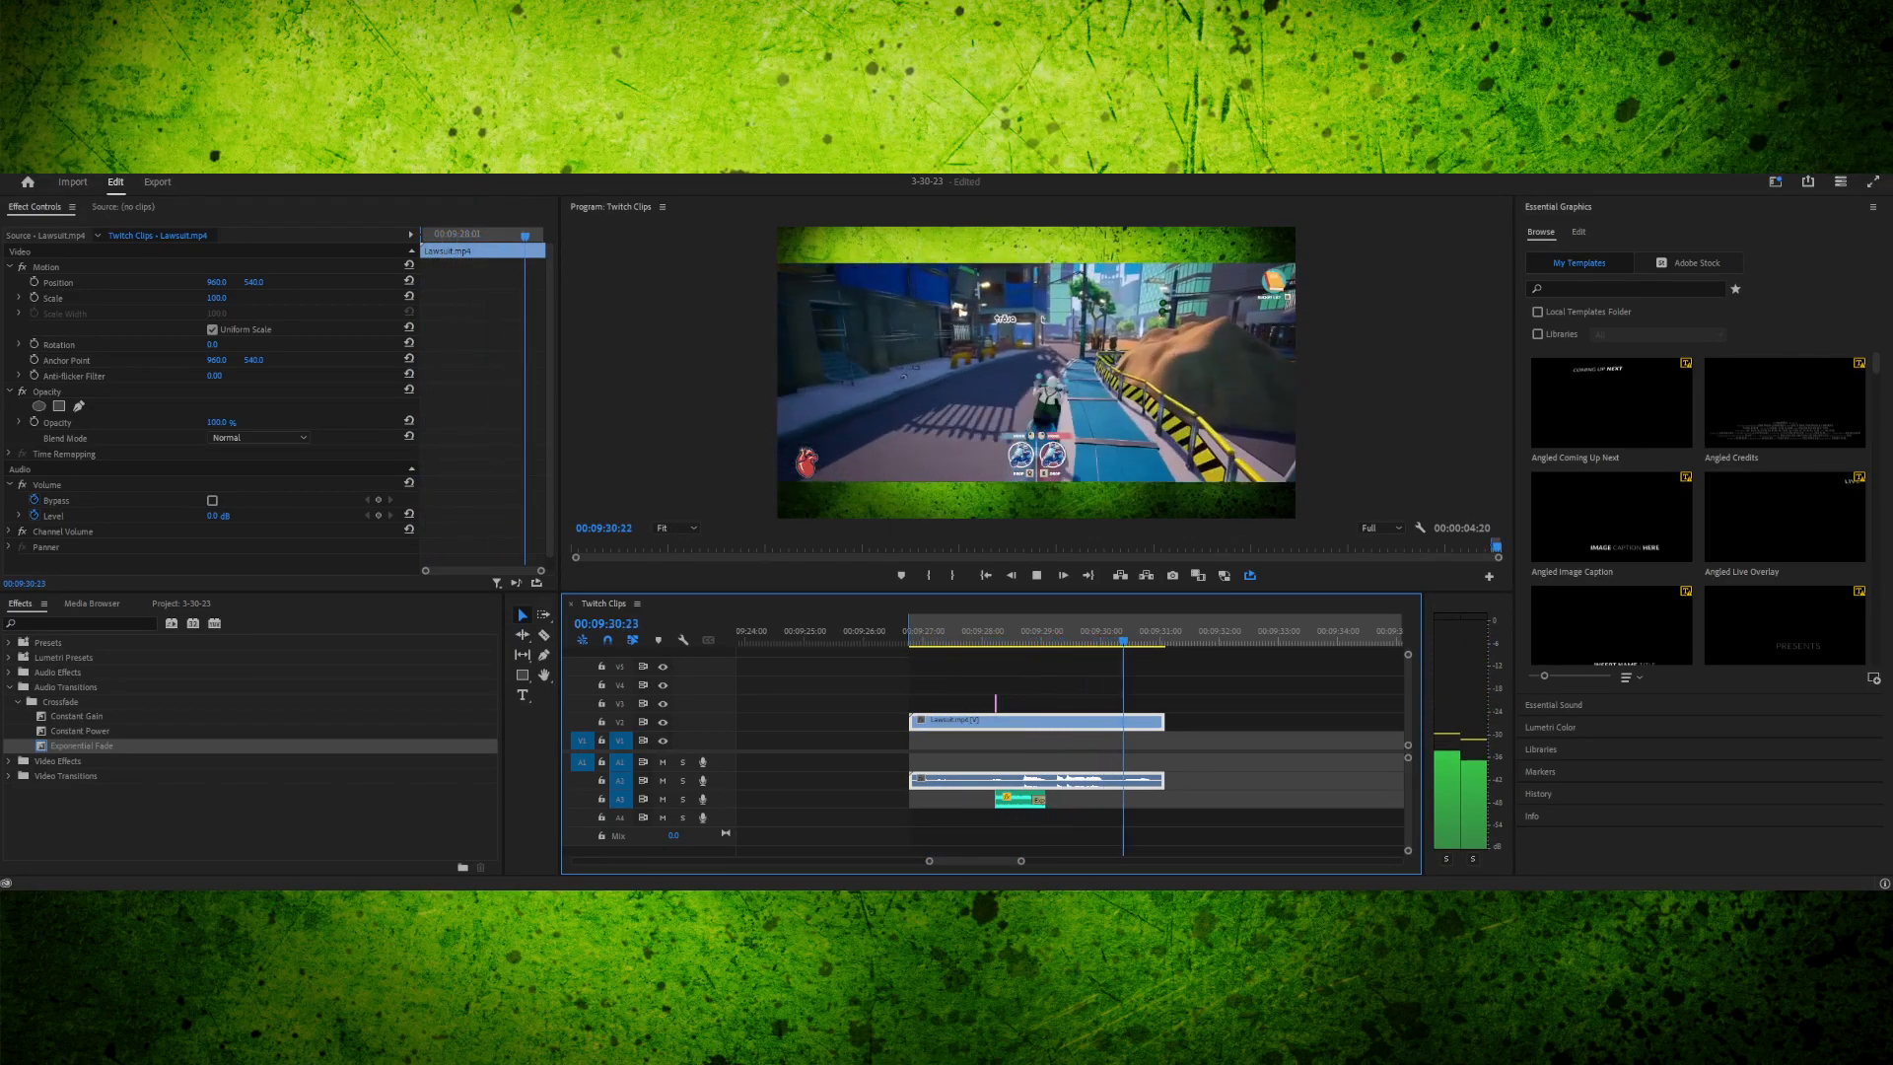
{"action": "key", "text": "space"}
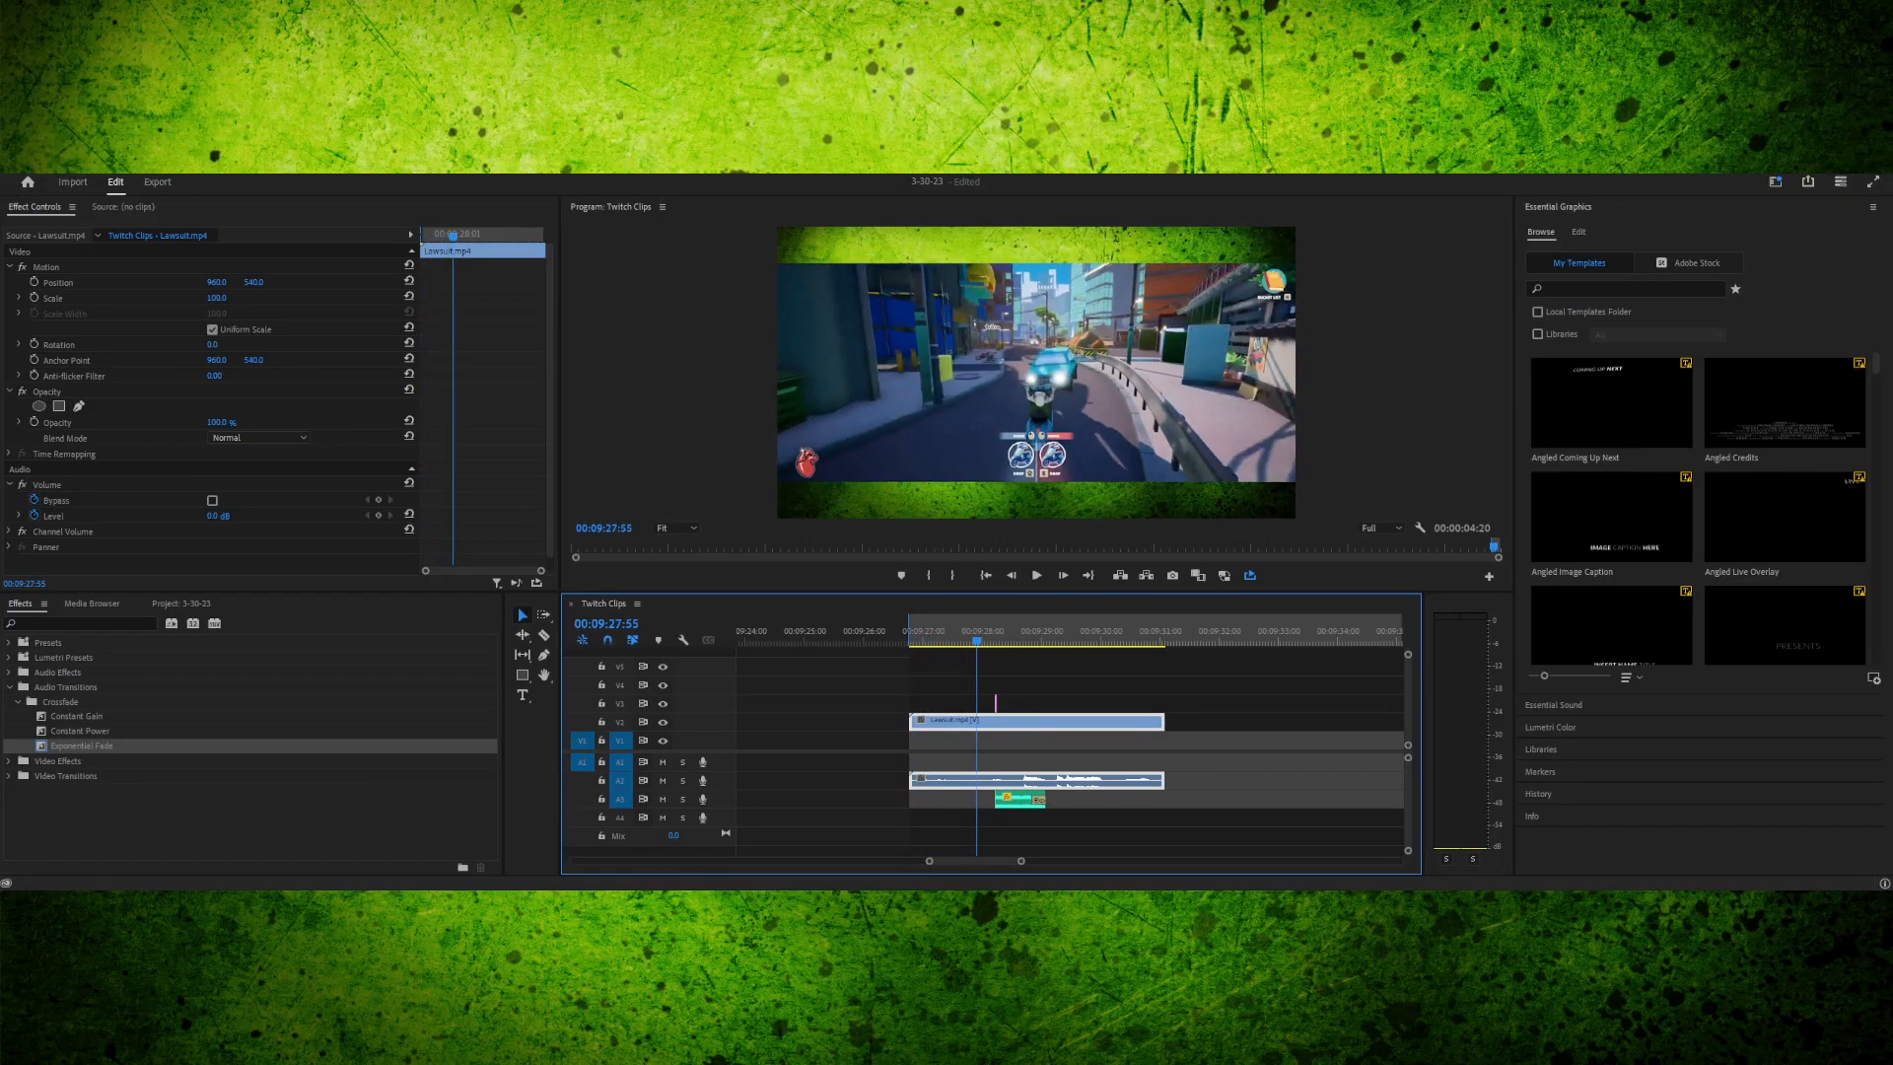
- Step back towards the Lawsuit clip's start and replay the collision once more to check picture and sound
{"action": "key", "text": "space"}
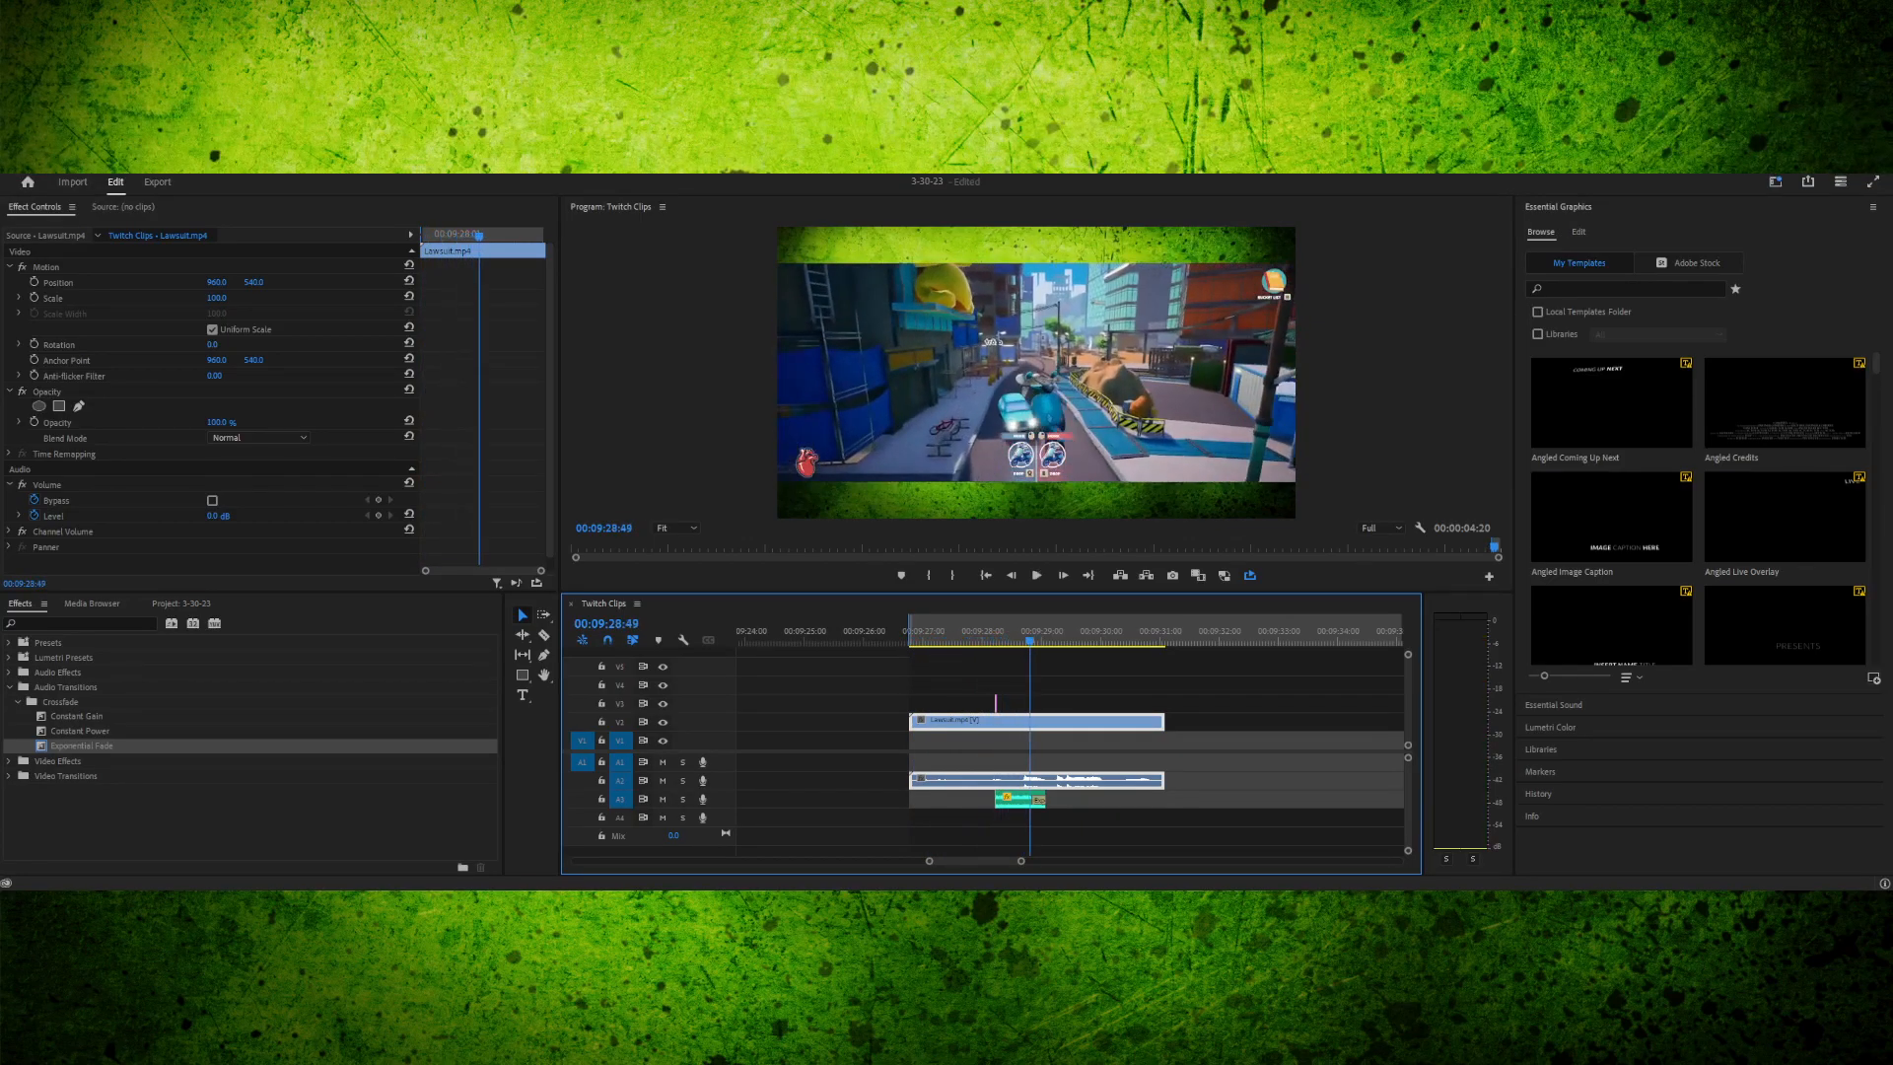
{"action": "key", "text": "space"}
{"action": "key", "text": "Left"}
{"action": "key", "text": "Left"}
{"action": "key", "text": "Left"}
{"action": "key", "text": "Left"}
{"action": "key", "text": "Left"}
{"action": "key", "text": "Left"}
{"action": "key", "text": "Left"}
{"action": "key", "text": "Left"}
{"action": "key", "text": "Left"}
{"action": "key", "text": "Left"}
{"action": "key", "text": "Left"}
{"action": "key", "text": "Left"}
{"action": "key", "text": "Left"}
{"action": "key", "text": "Left"}
{"action": "key", "text": "Left"}
{"action": "key", "text": "Left"}
{"action": "key", "text": "Left"}
{"action": "key", "text": "Left"}
{"action": "key", "text": "Left"}
{"action": "key", "text": "Left"}
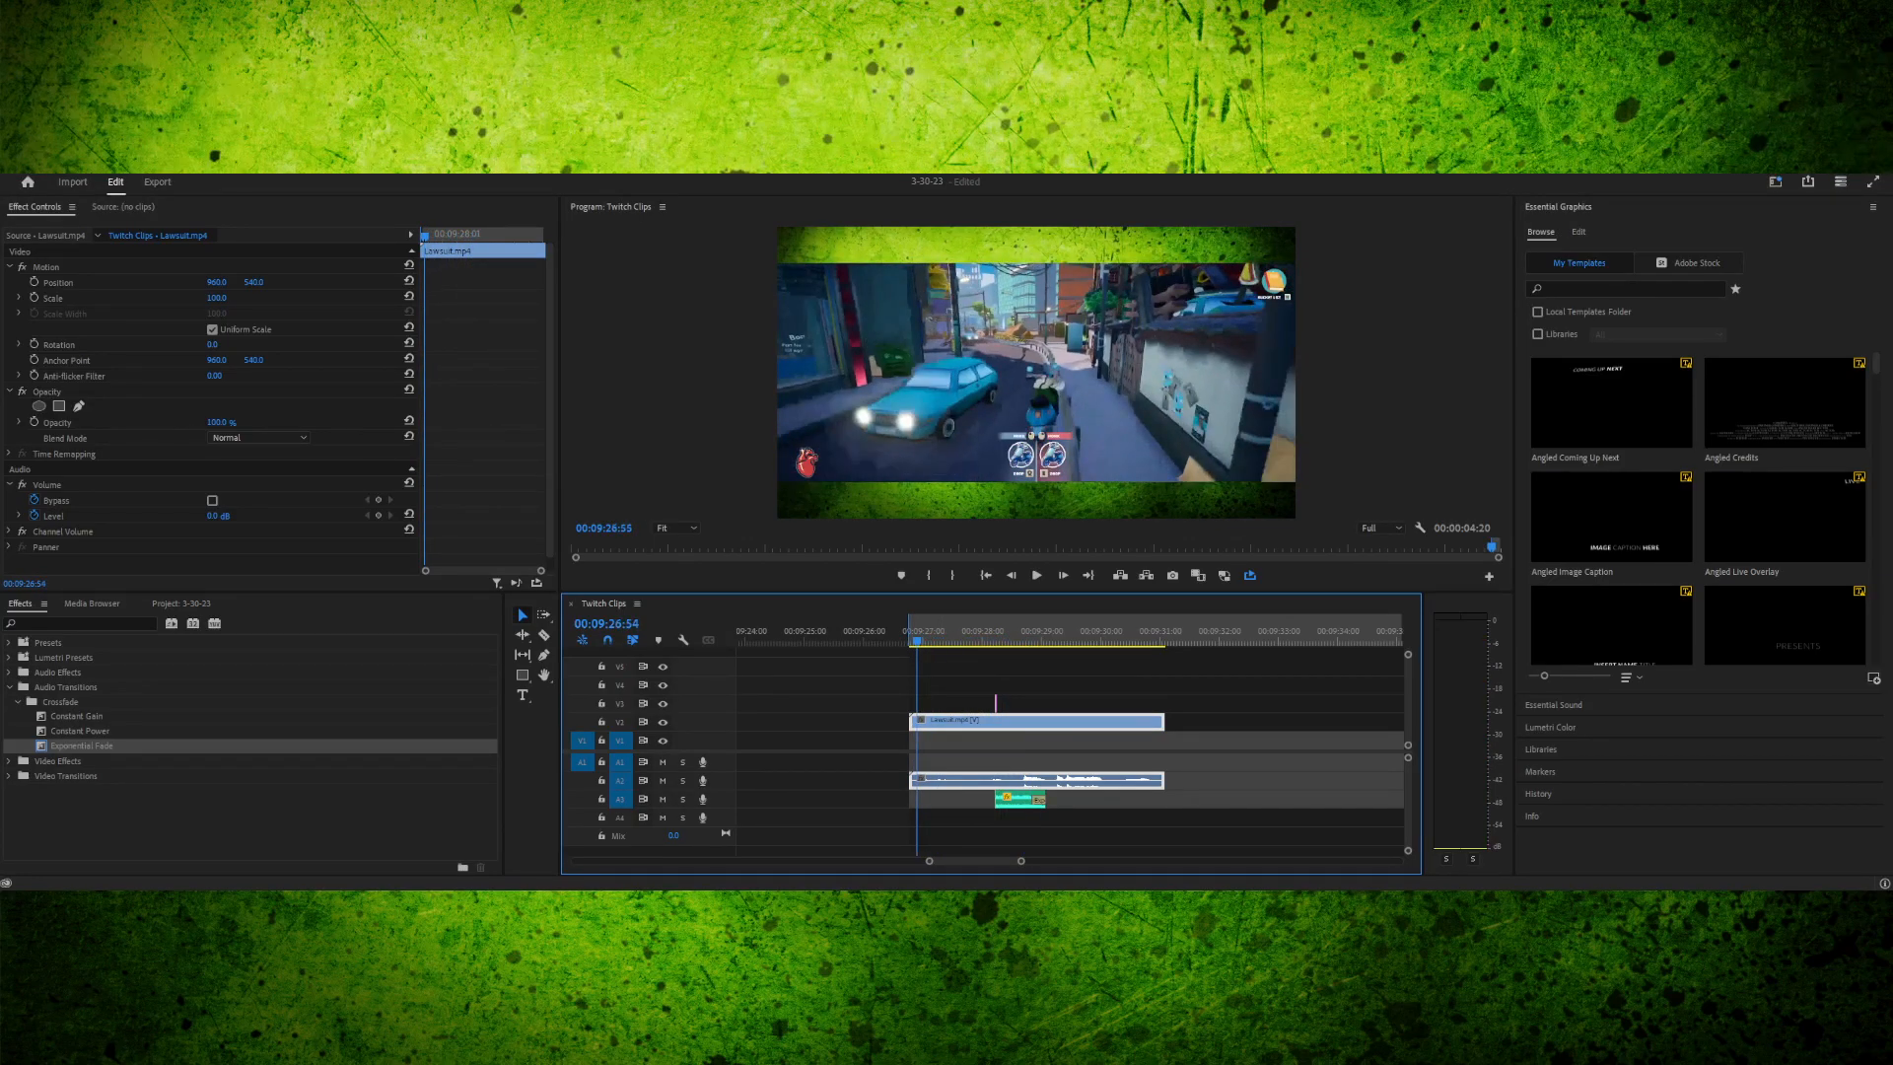
{"action": "key", "text": "space"}
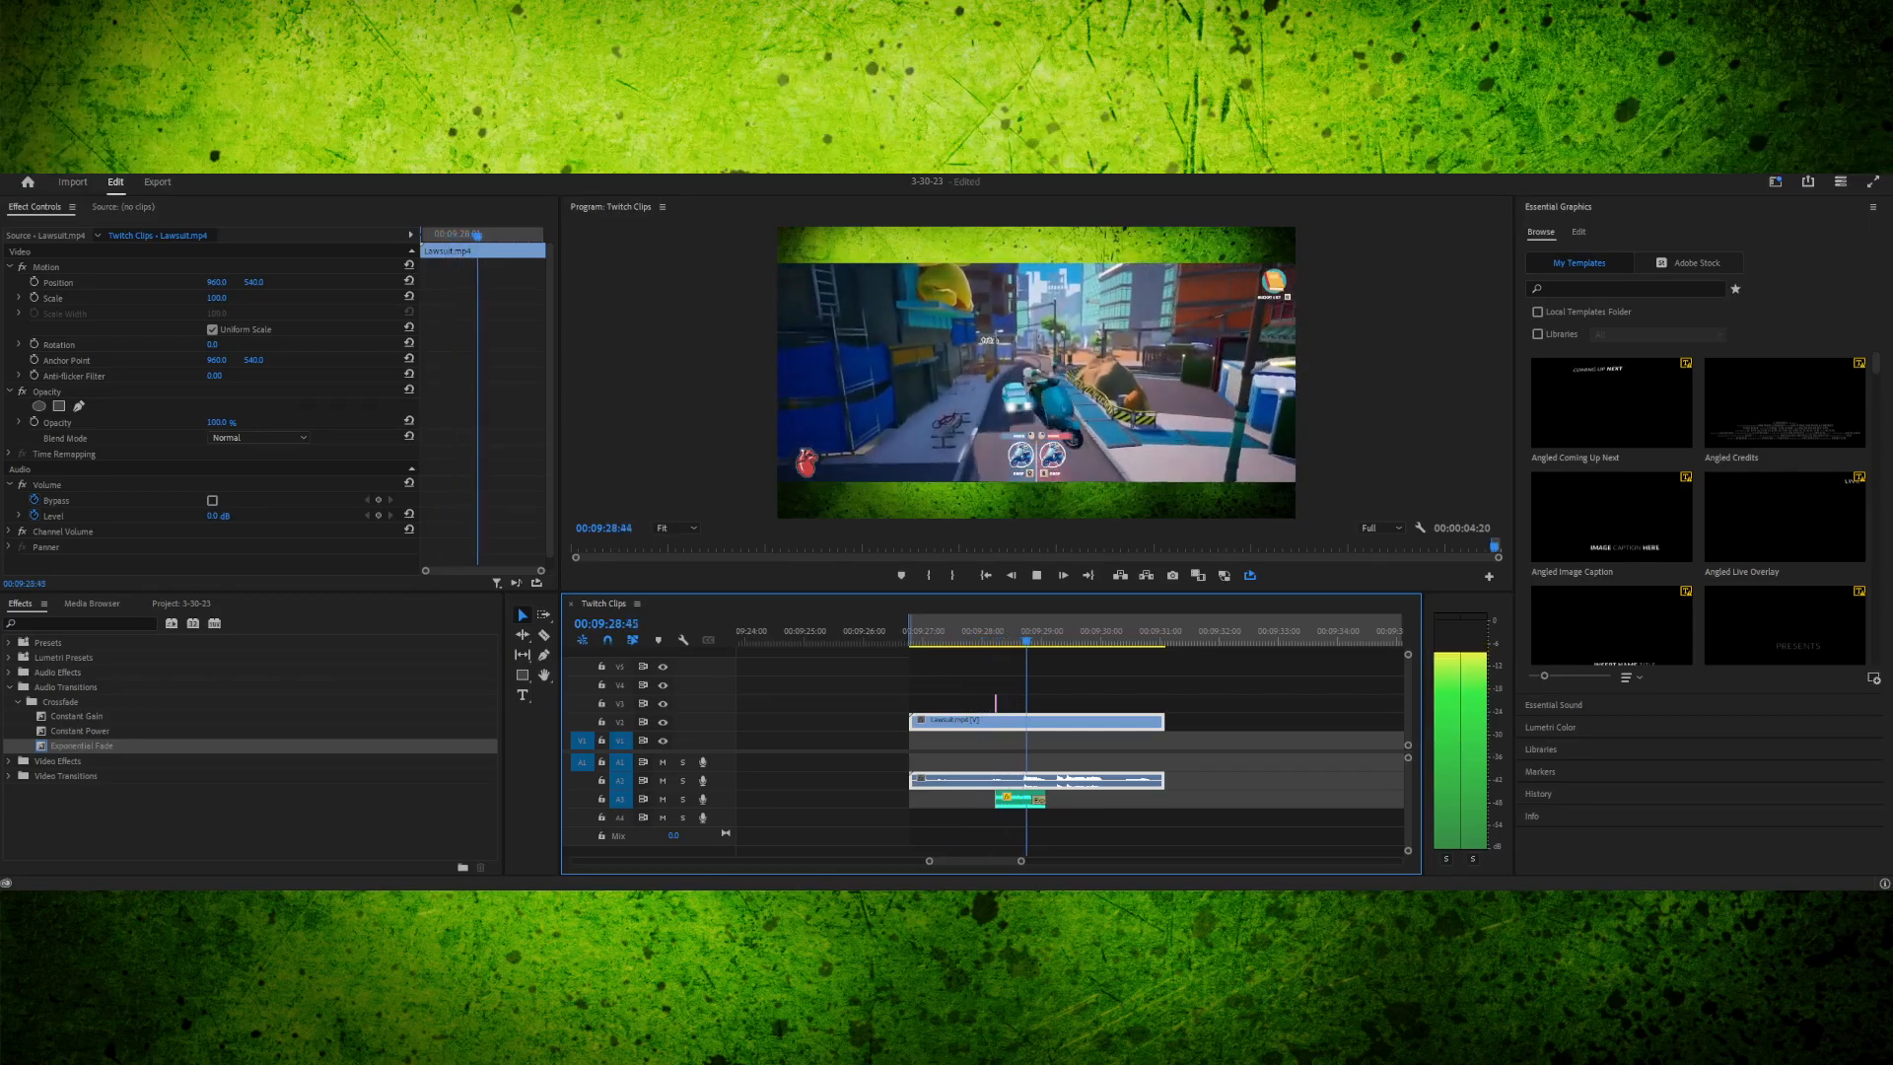
{"action": "key", "text": "space"}
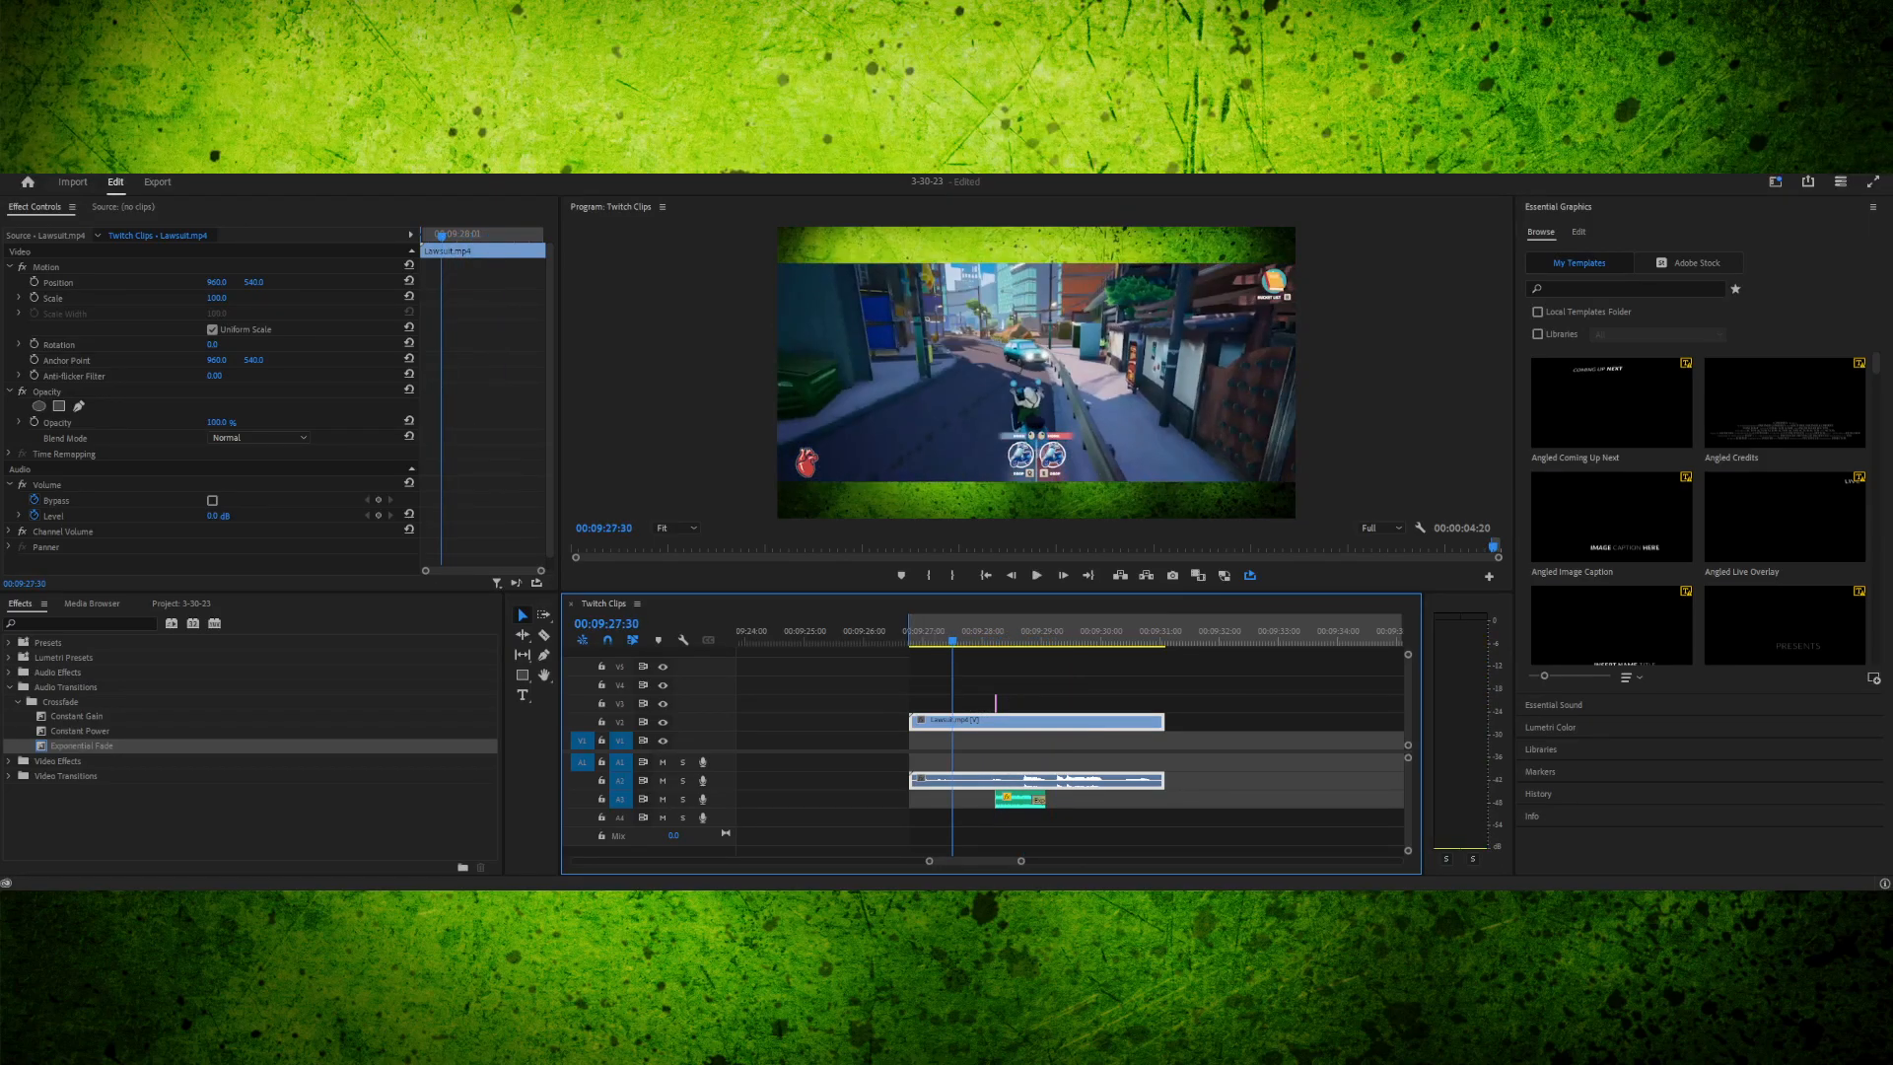
- Save the project and start rendering the marked Lawsuit section of the sequence
{"action": "key", "text": "ctrl+s"}
{"action": "key", "text": "ctrl+m"}
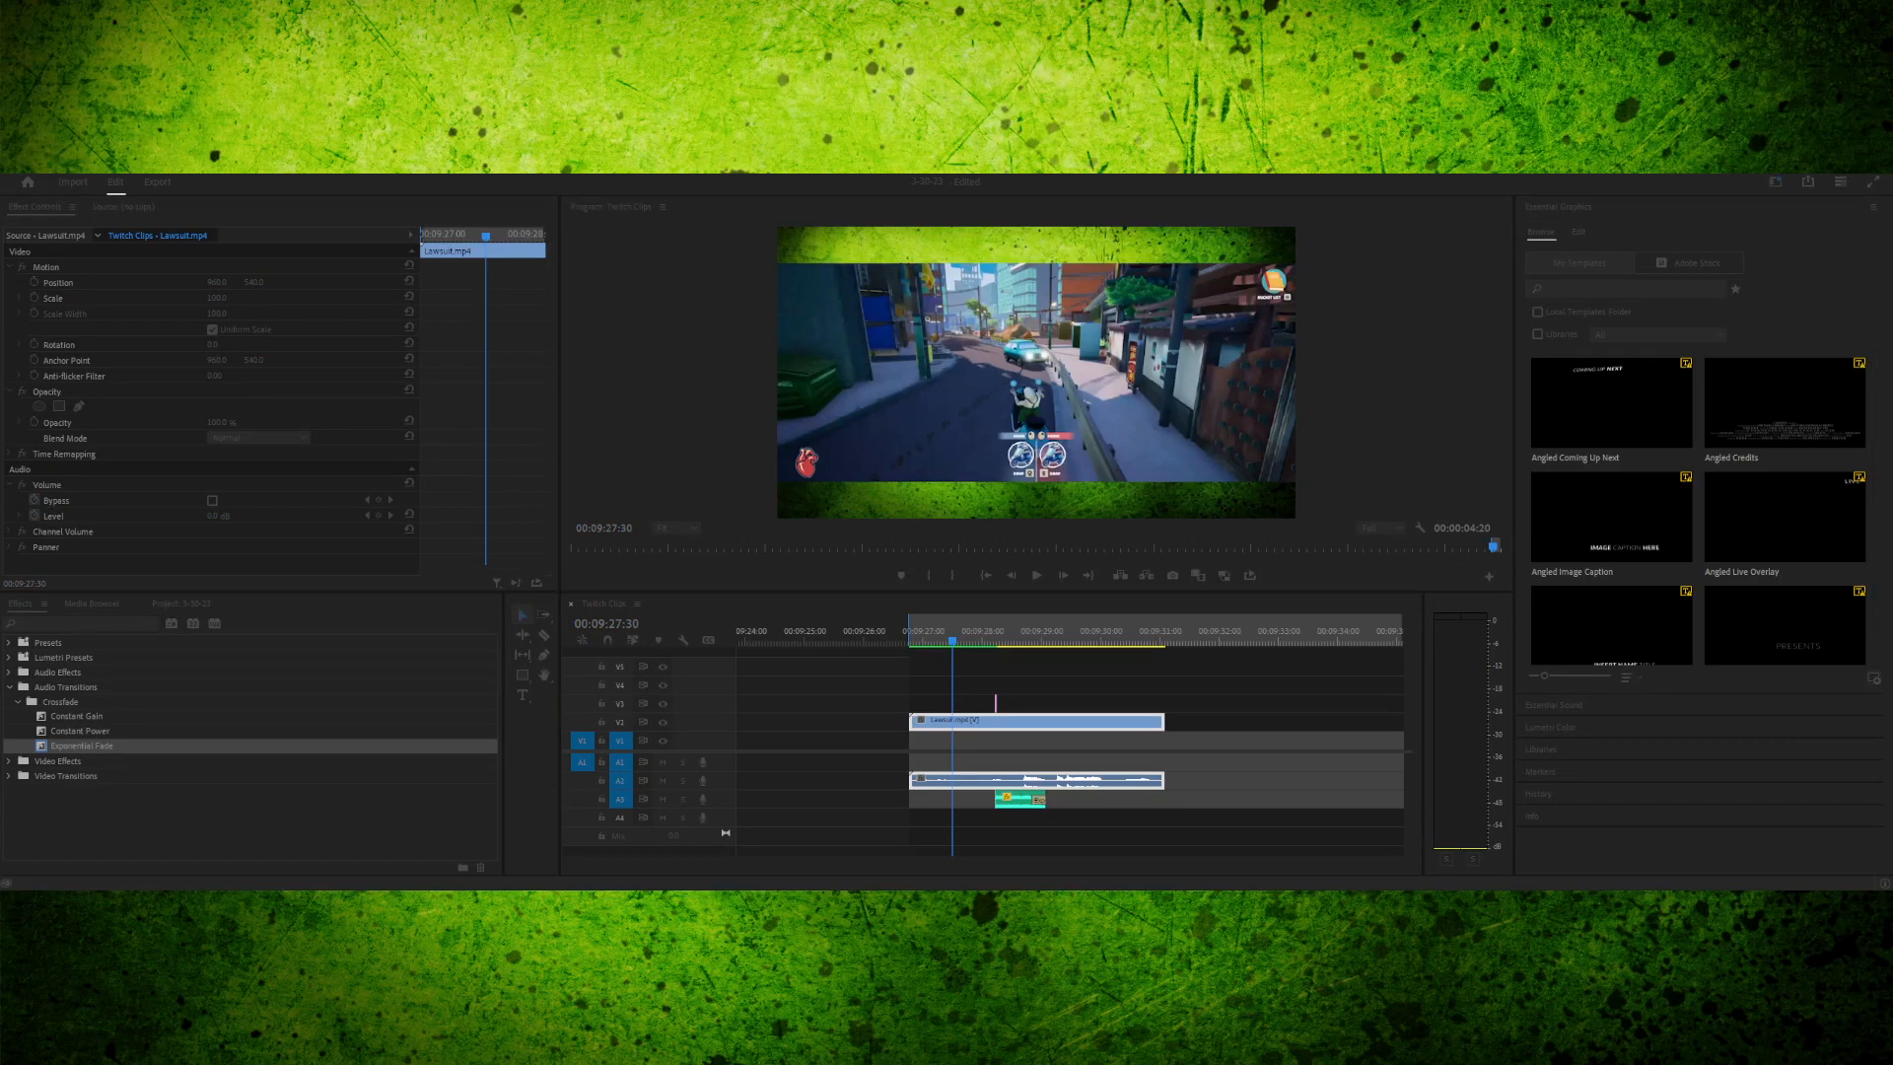
- Export the rendered In-to-Out section with the YouTube 1080p Full HD preset under the file name Lawsuit.mp4
{"action": "key", "text": "space"}
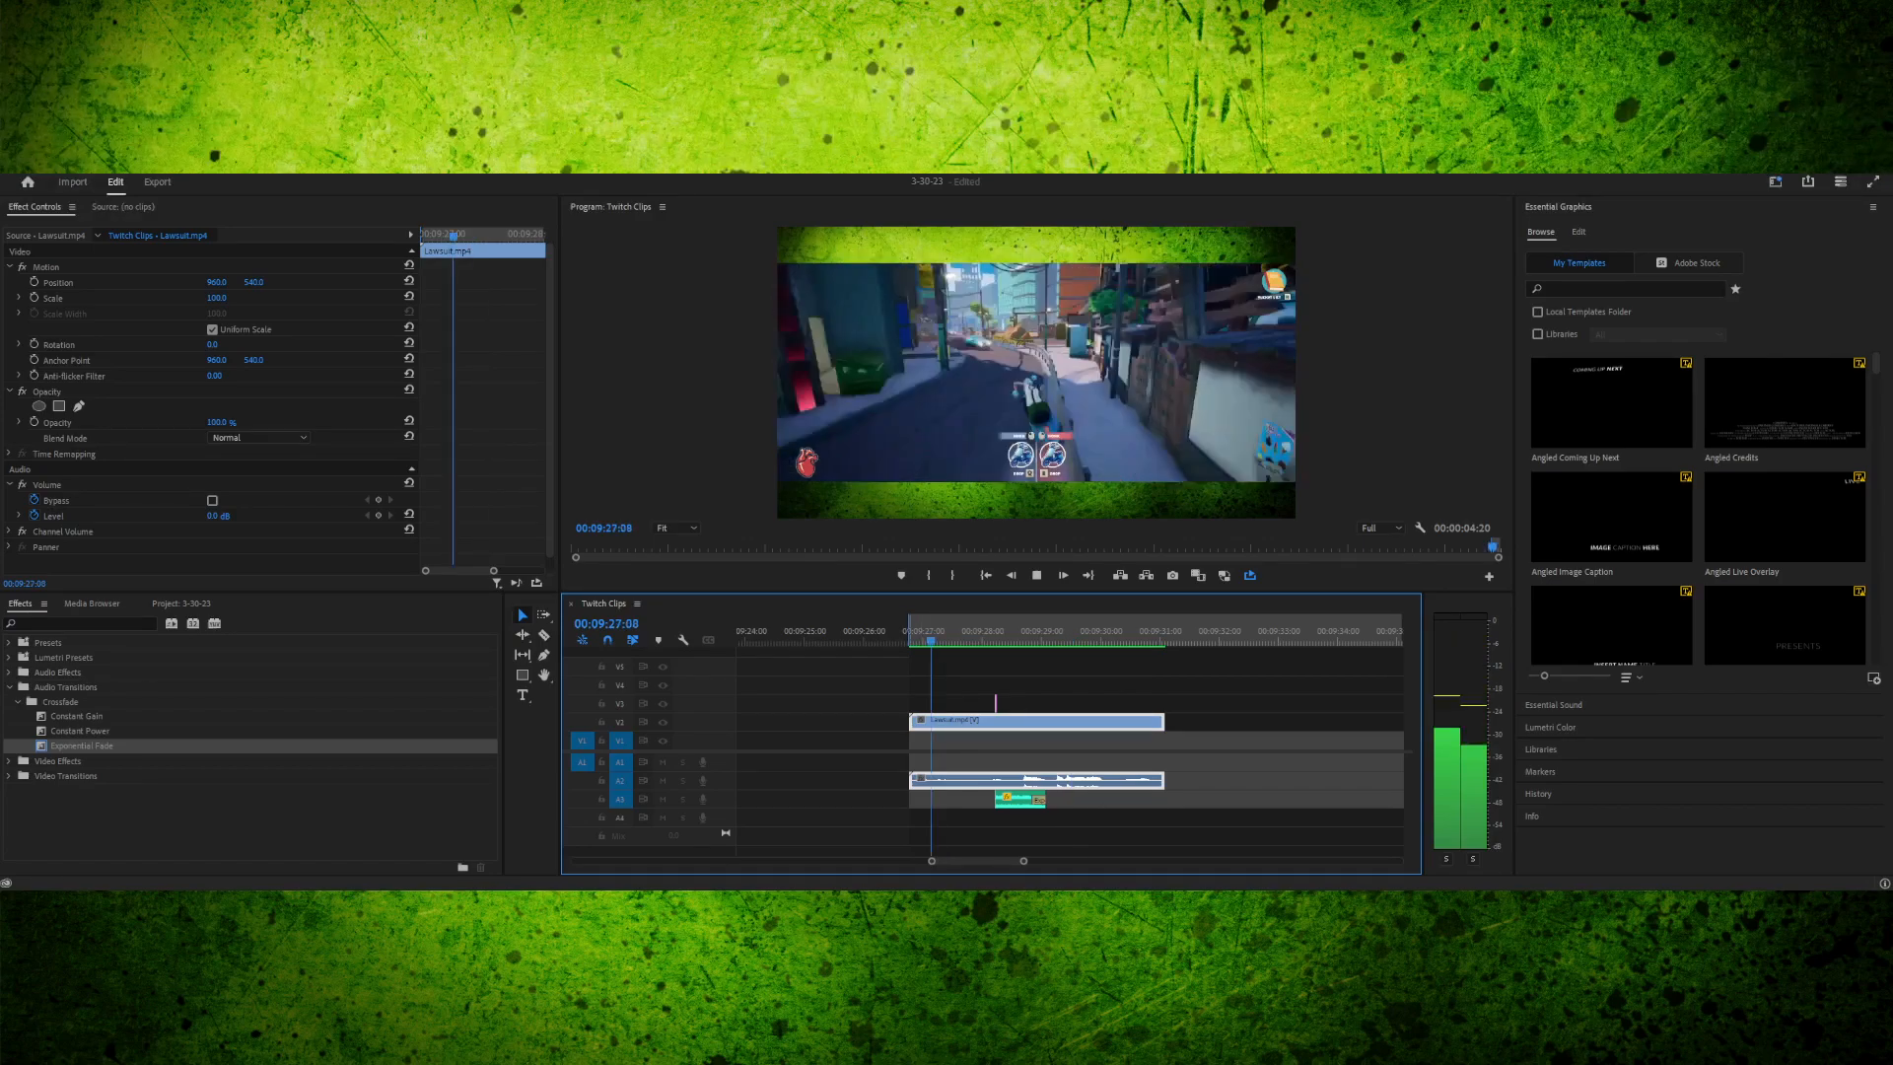
{"action": "key", "text": "space"}
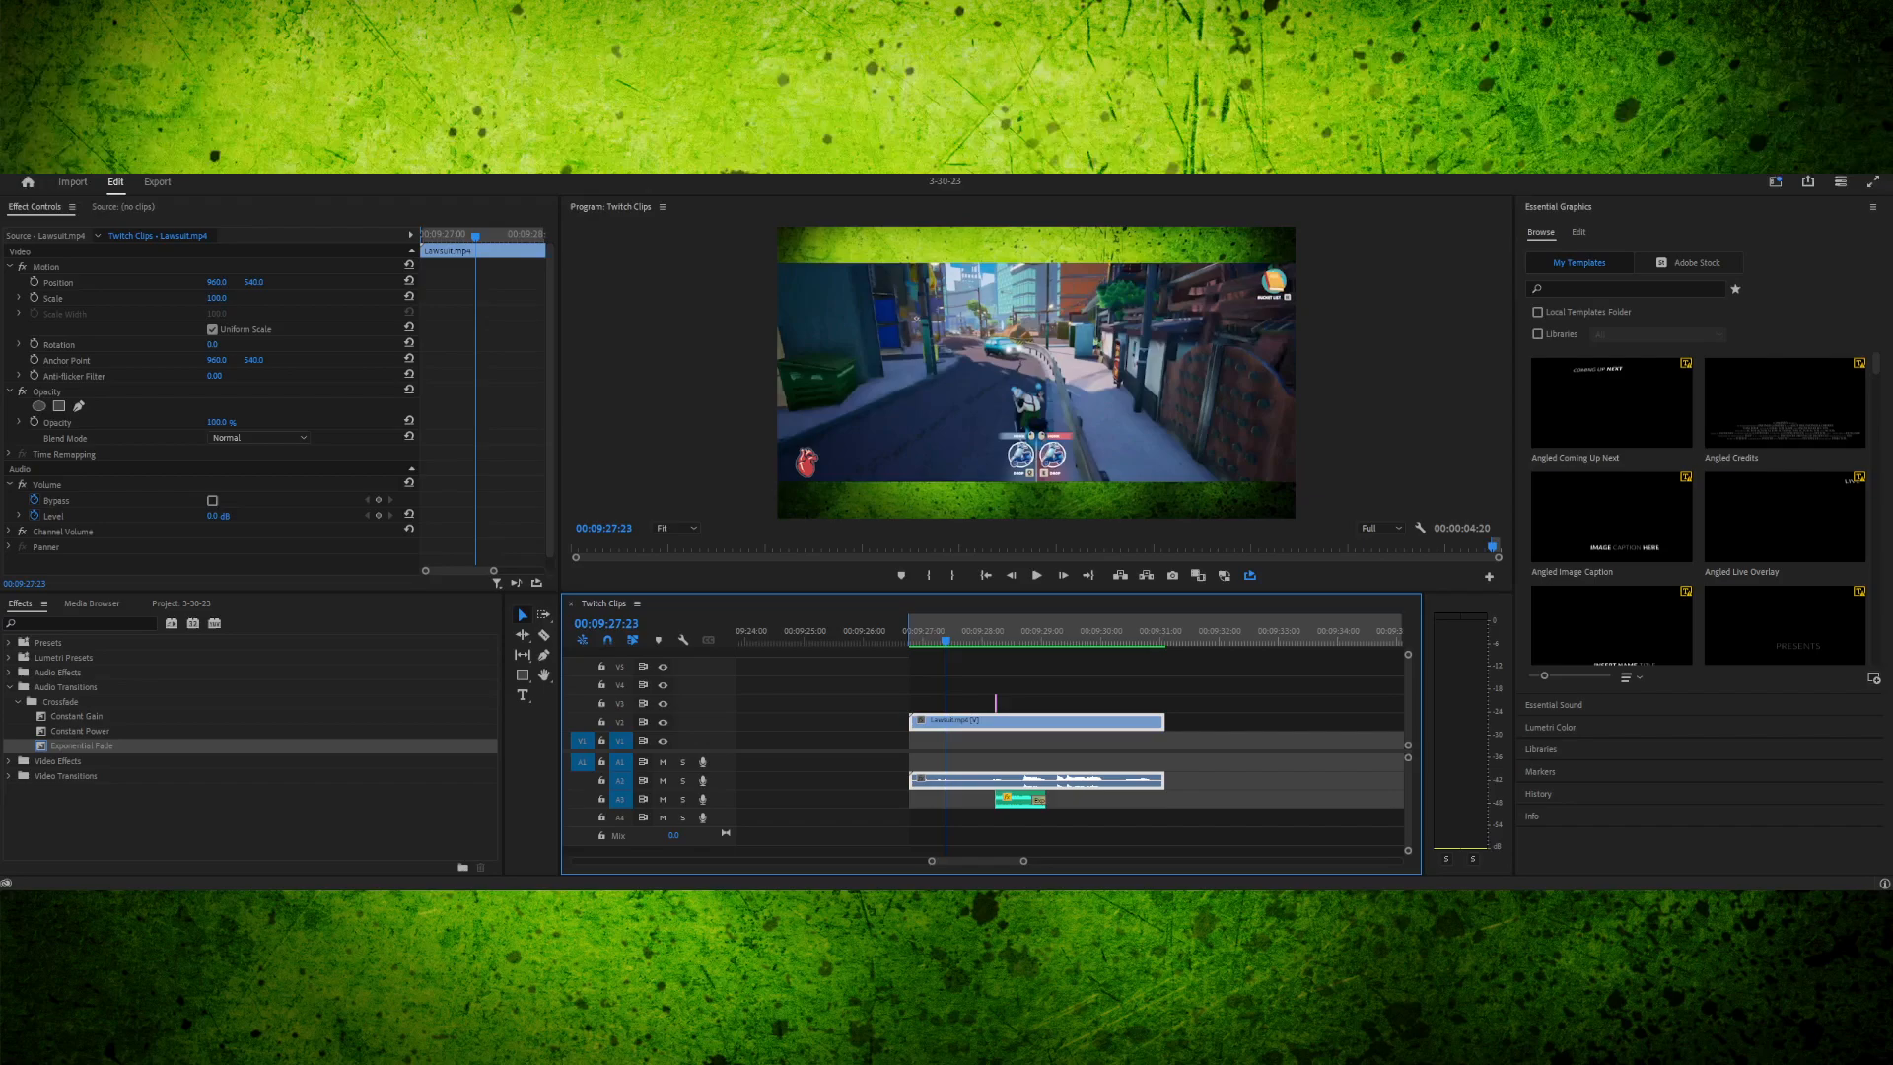
{"action": "key", "text": "ctrl+m"}
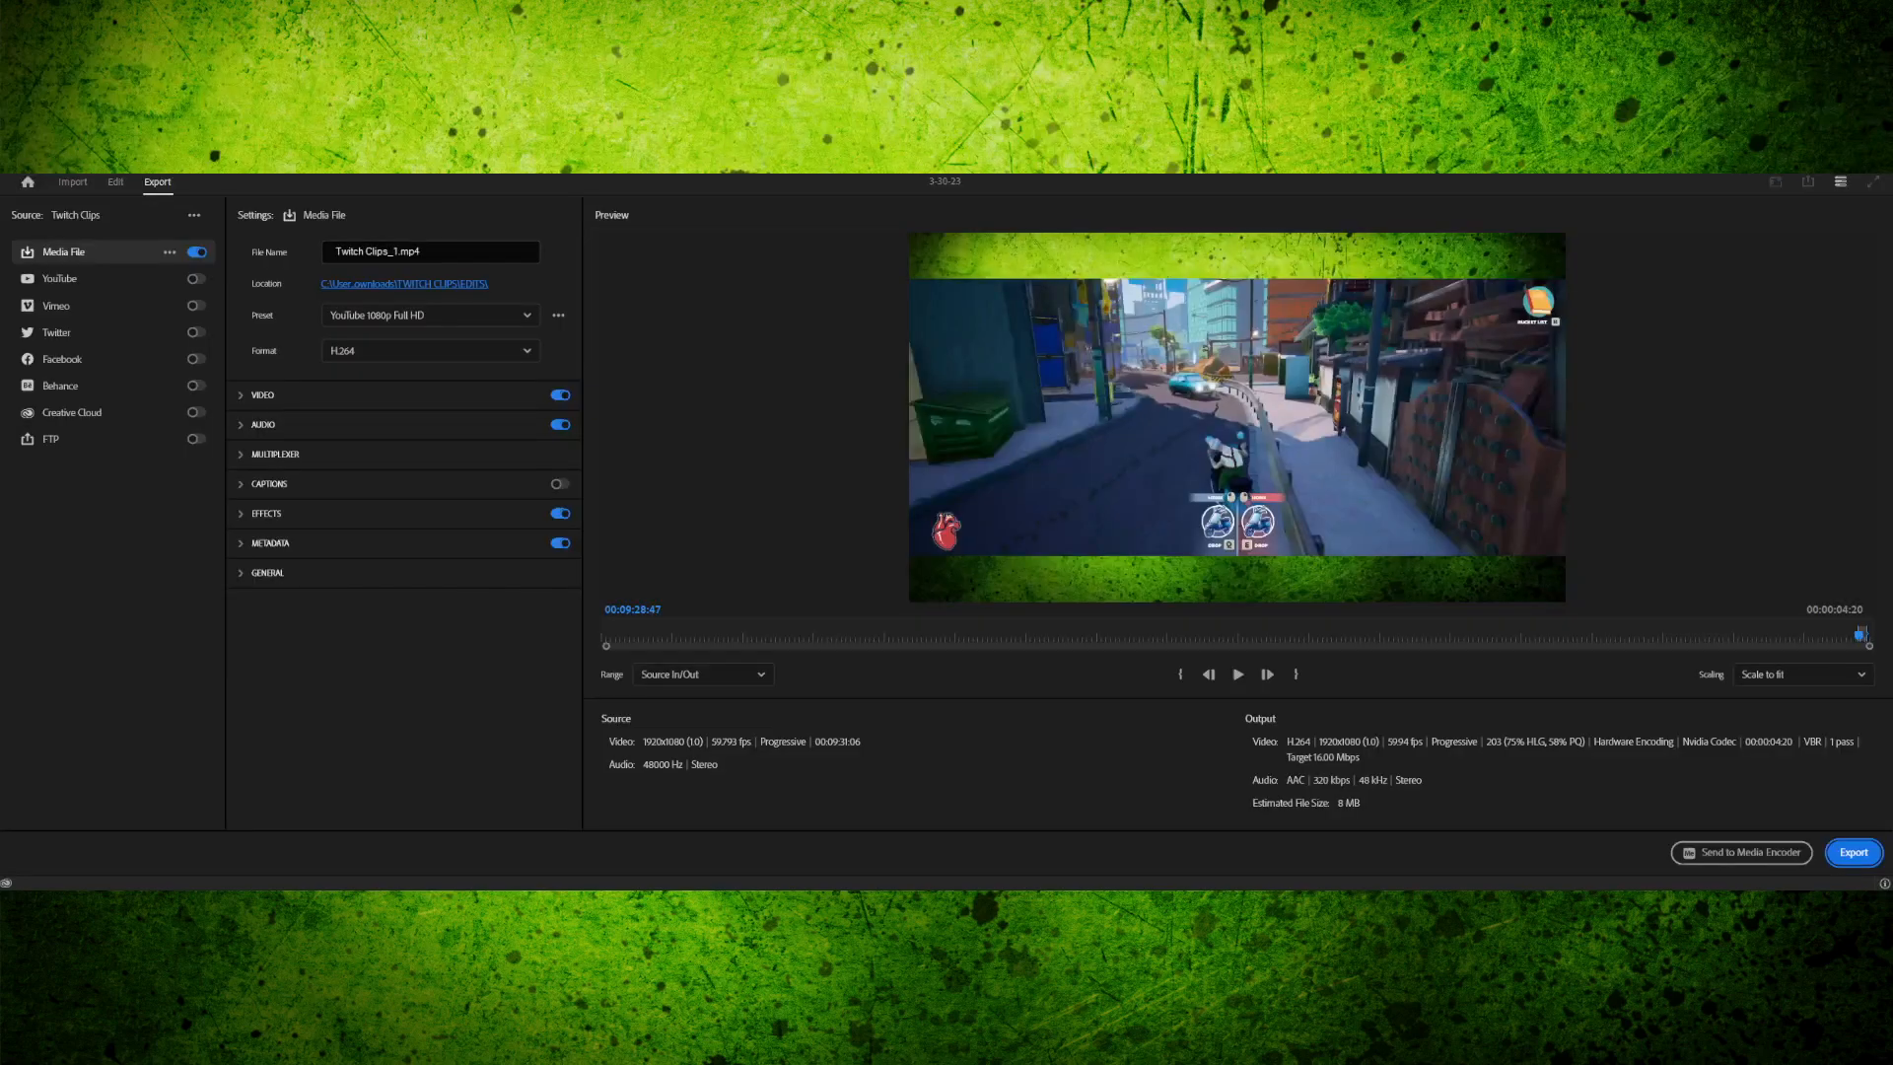
{"action": "left_click", "coordinate": [429, 252]}
{"action": "type", "text": "Lawsuit"}
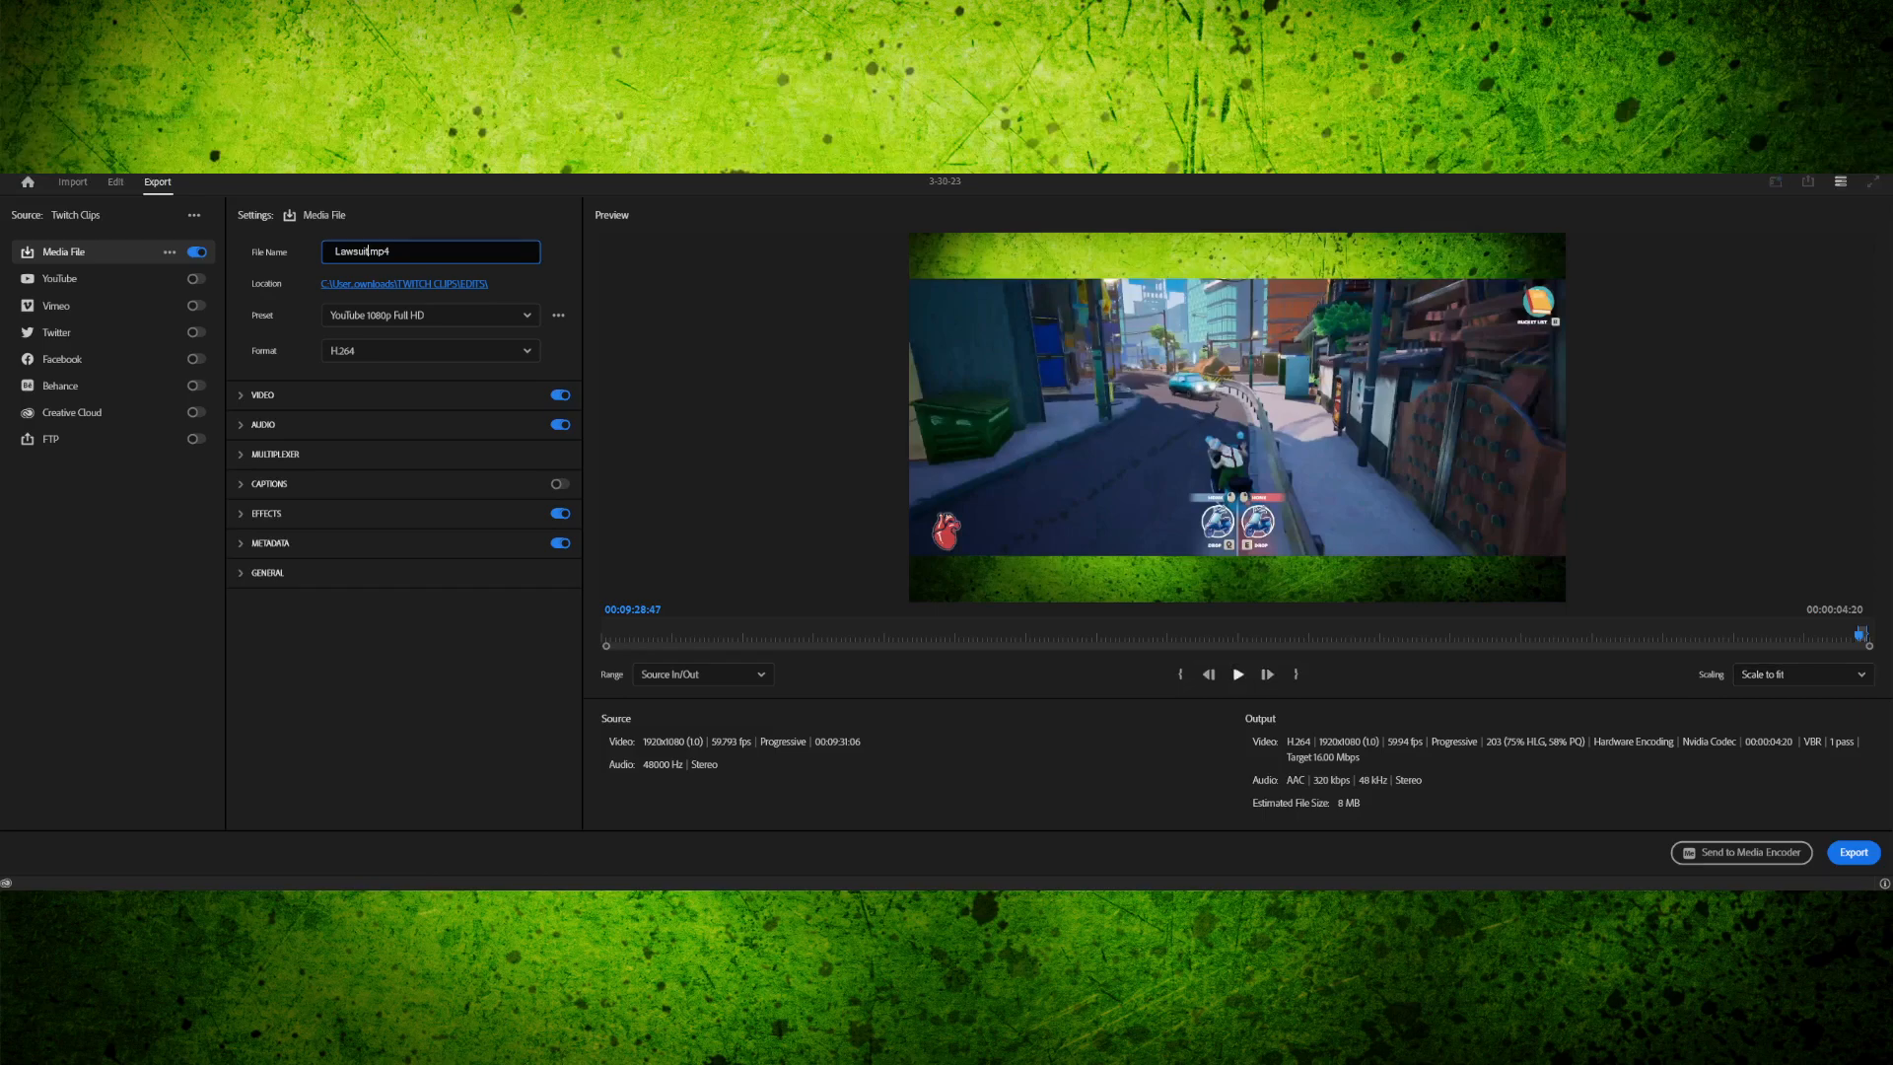
{"action": "left_click", "coordinate": [1238, 675]}
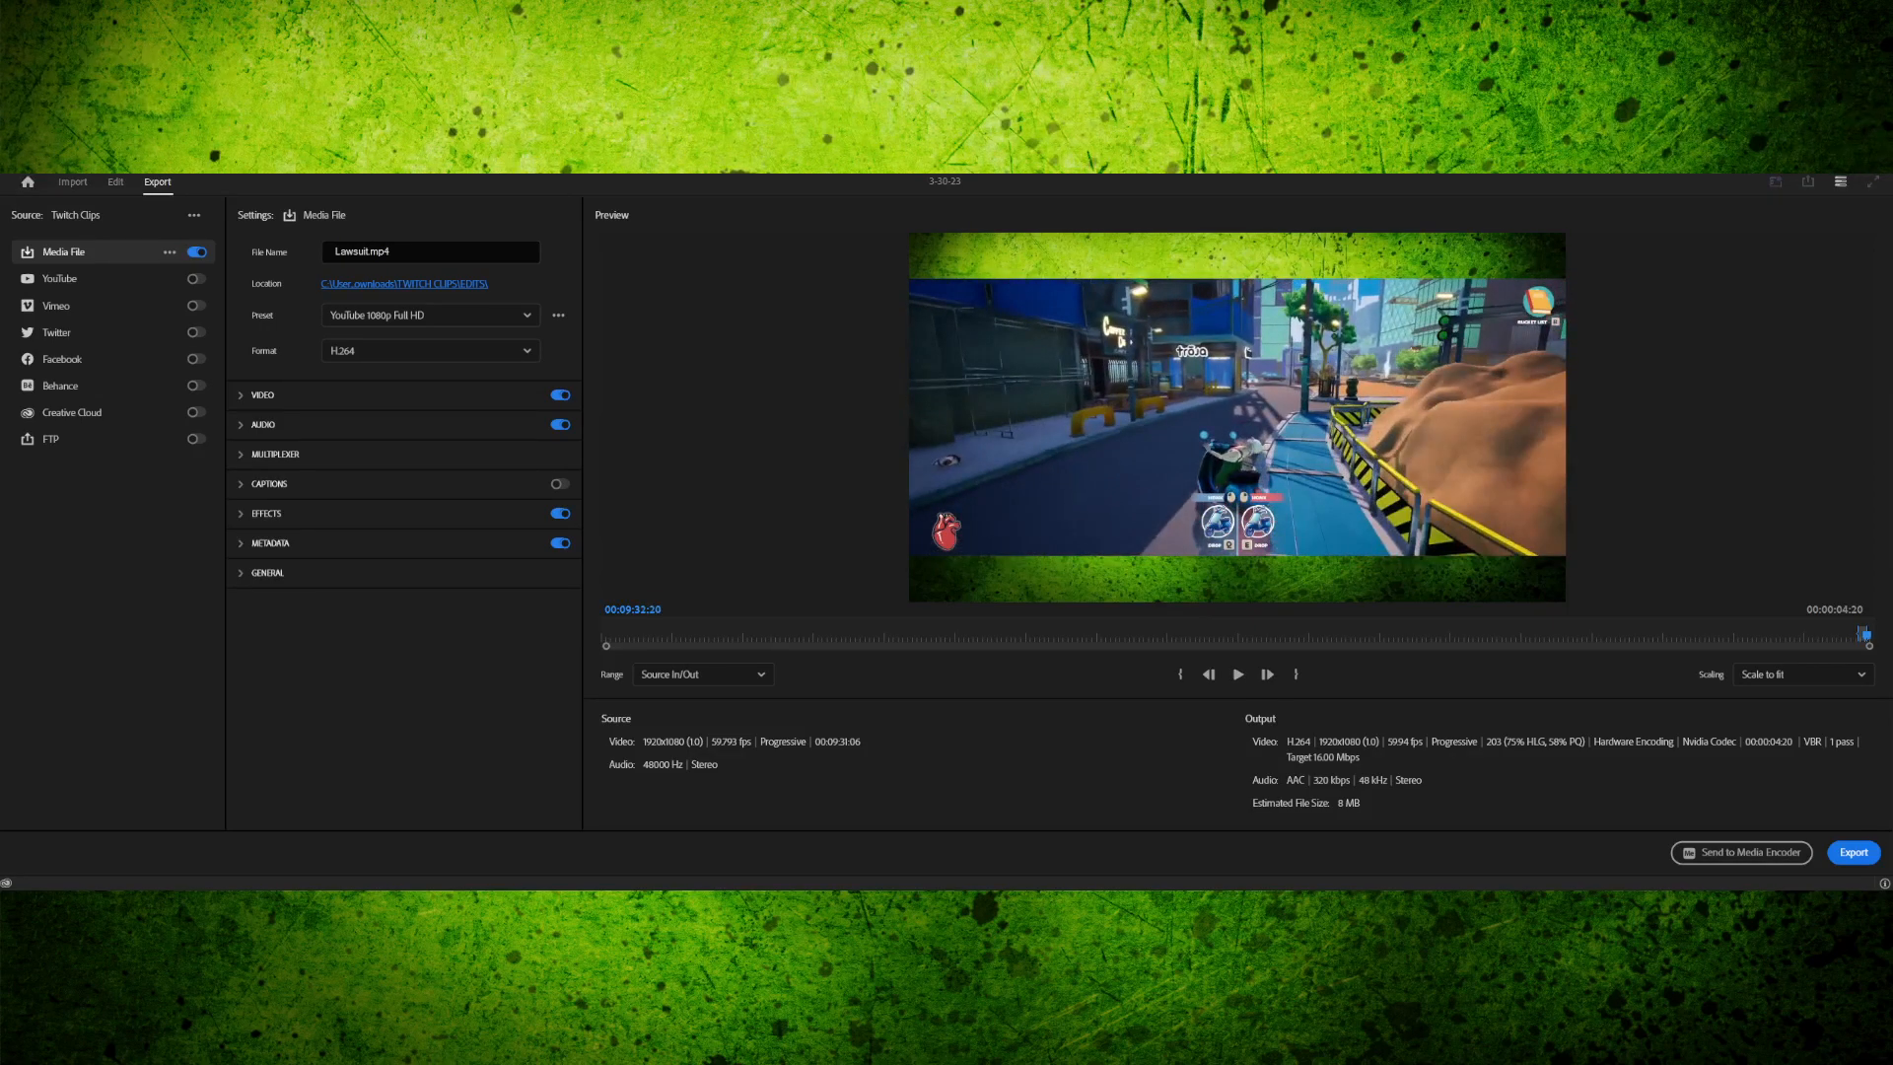
{"action": "left_click", "coordinate": [1854, 853]}
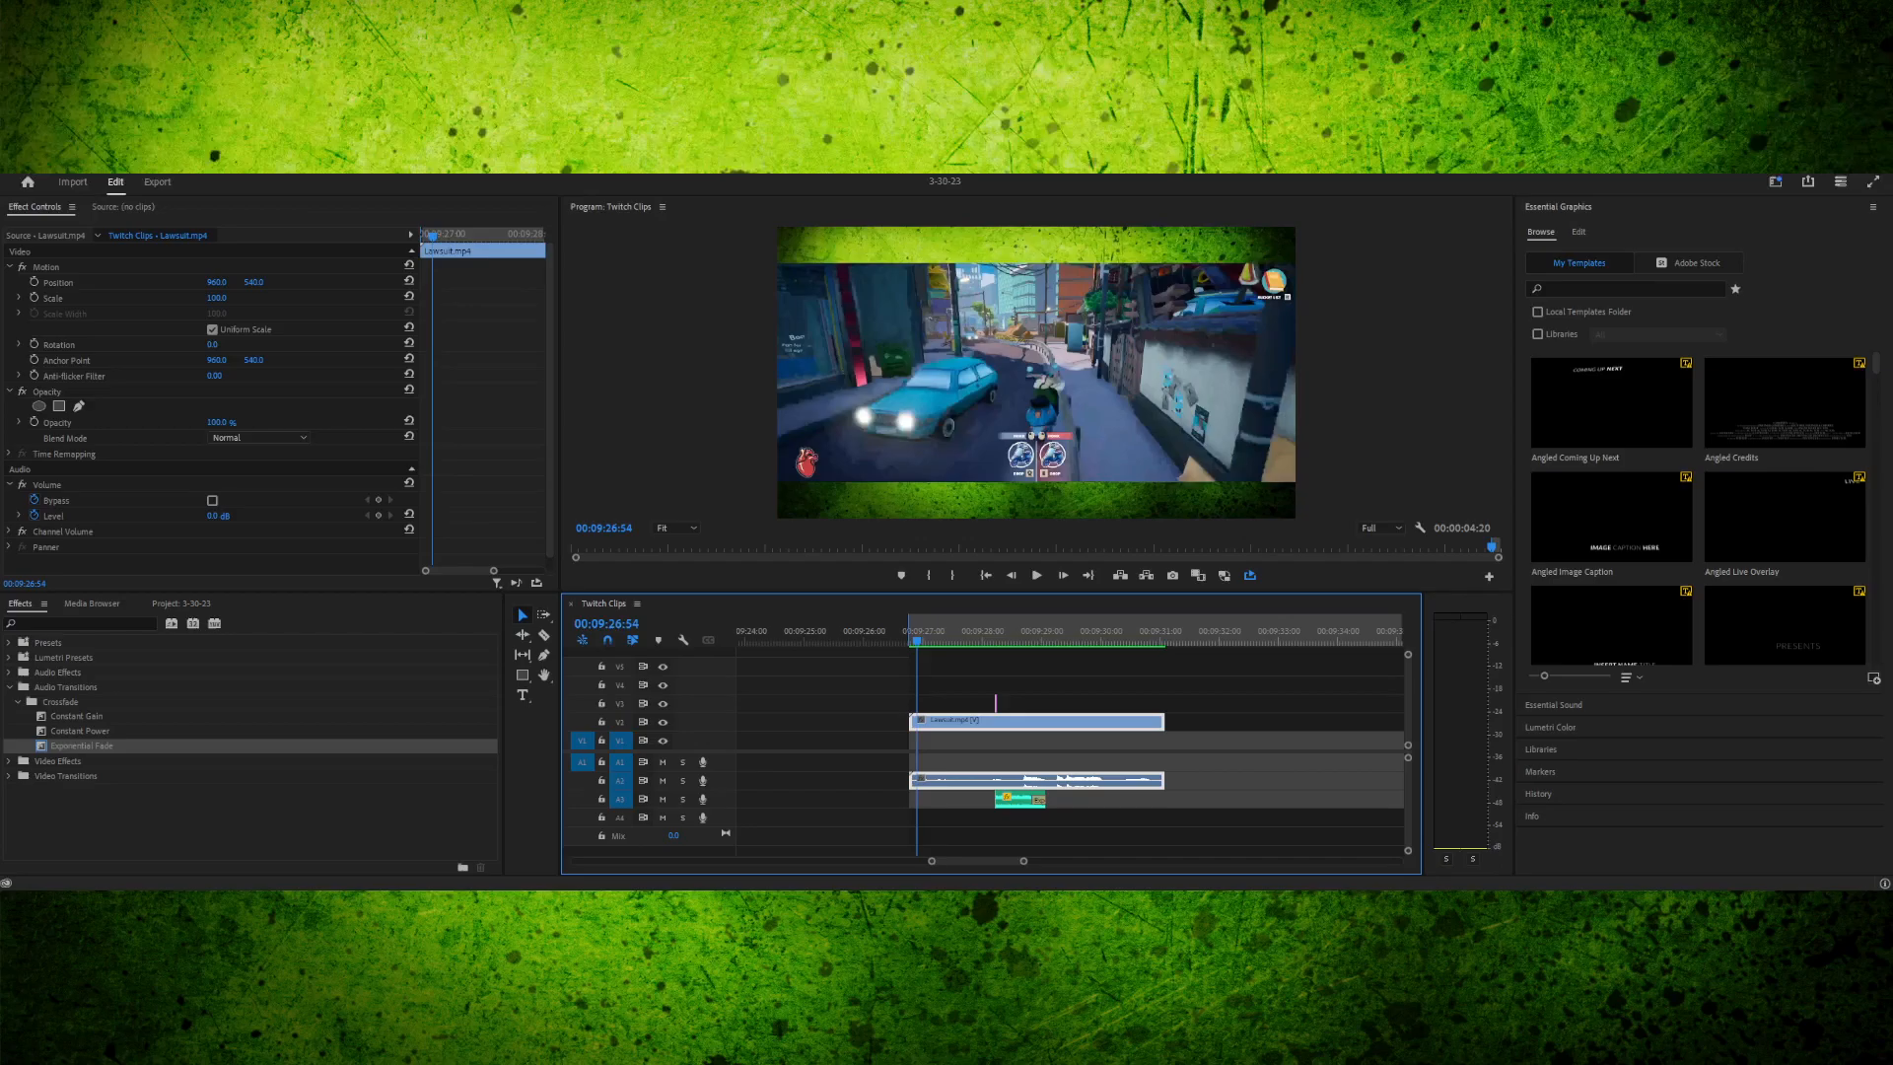
- Move the Fartfly clip past the Lawsuit clip at the end of the sequence and close the gap it leaves
{"action": "left_click", "coordinate": [1017, 639]}
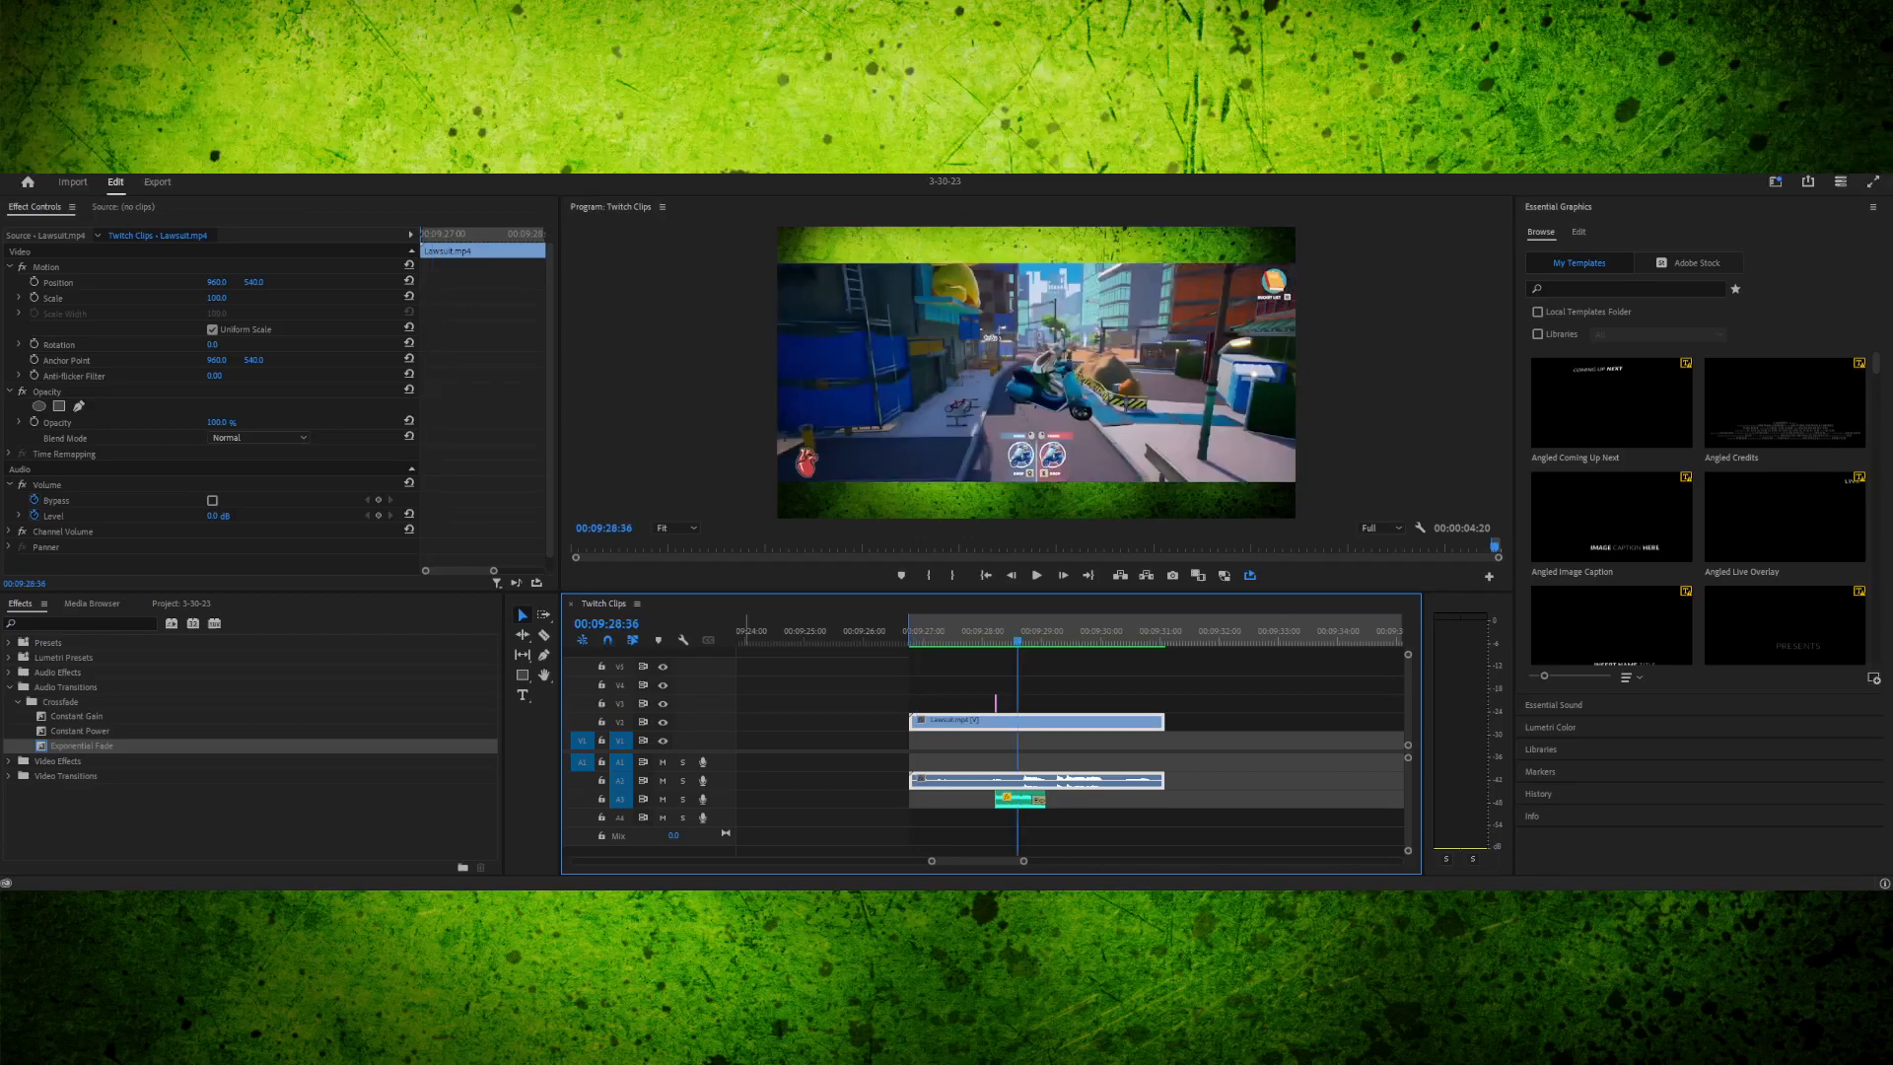
{"action": "key", "text": "shift+1"}
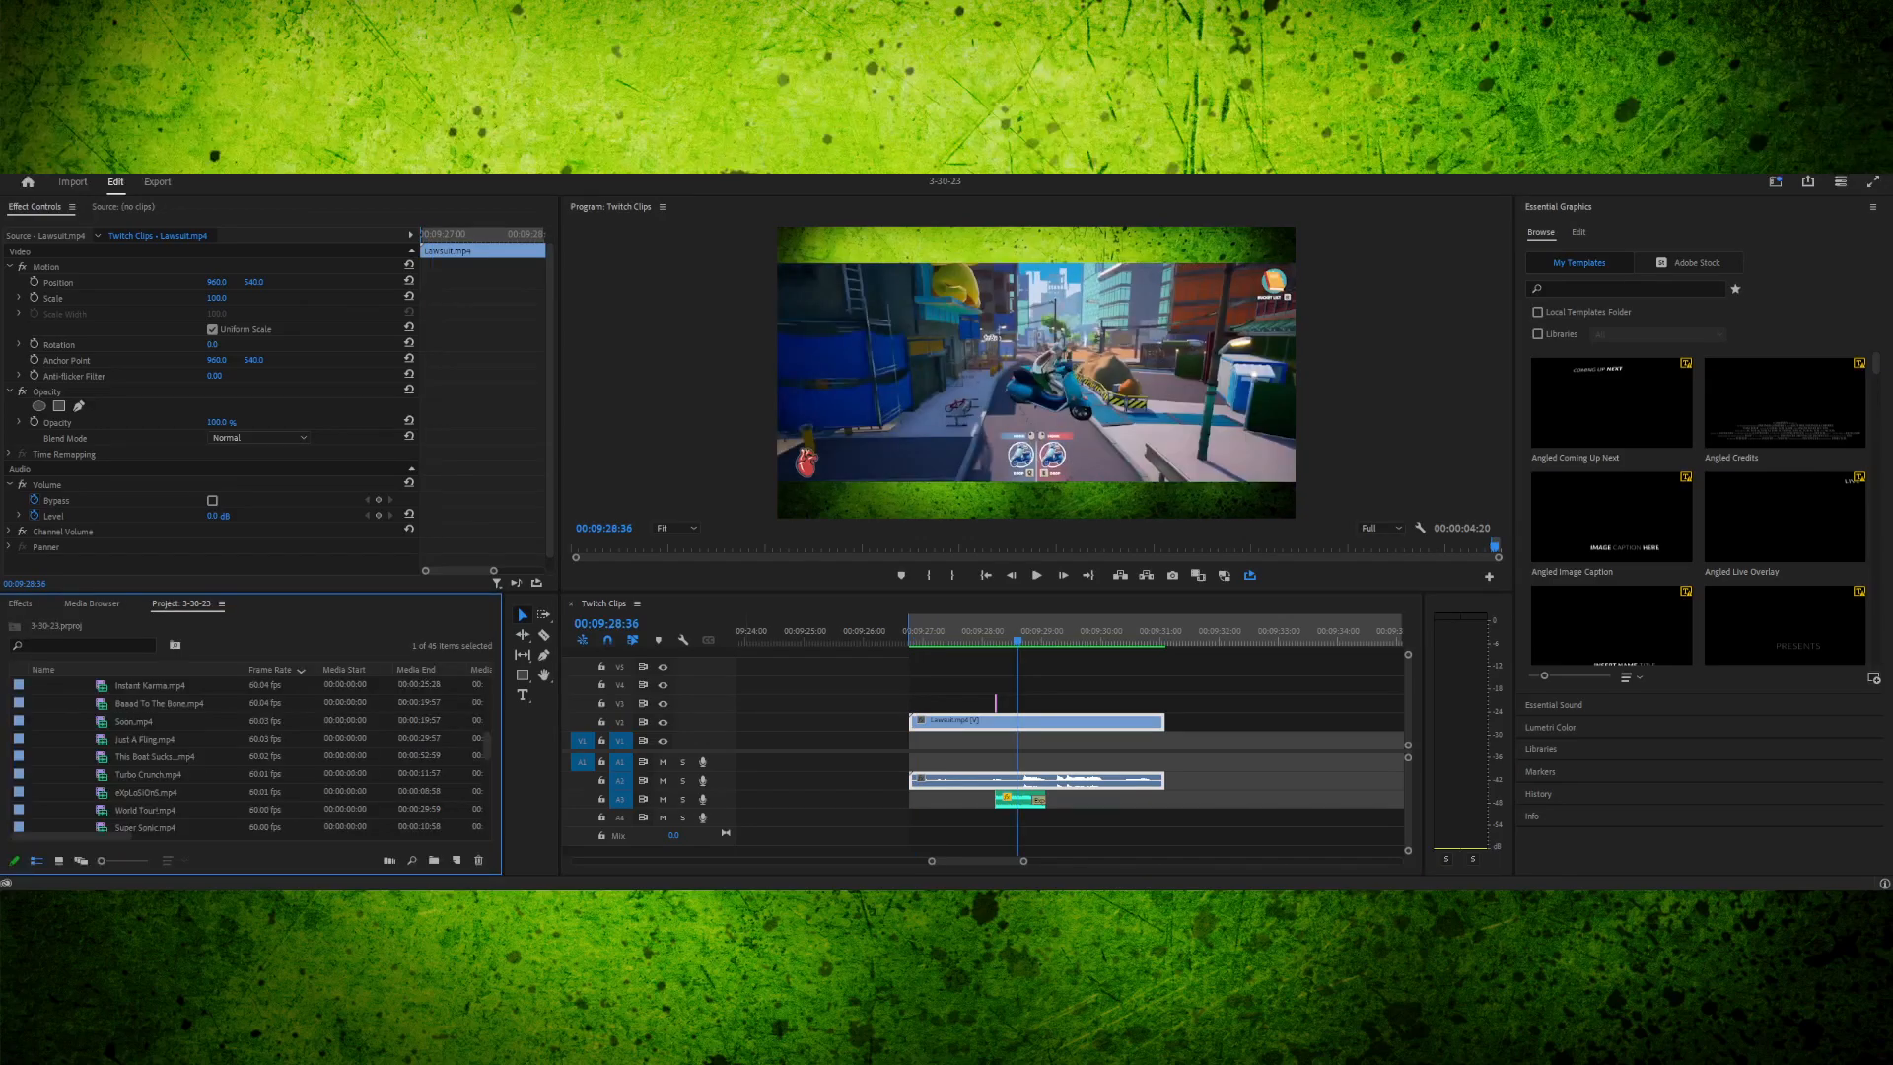
{"action": "scroll", "coordinate": [246, 755], "scroll_direction": "down", "scroll_amount": 7}
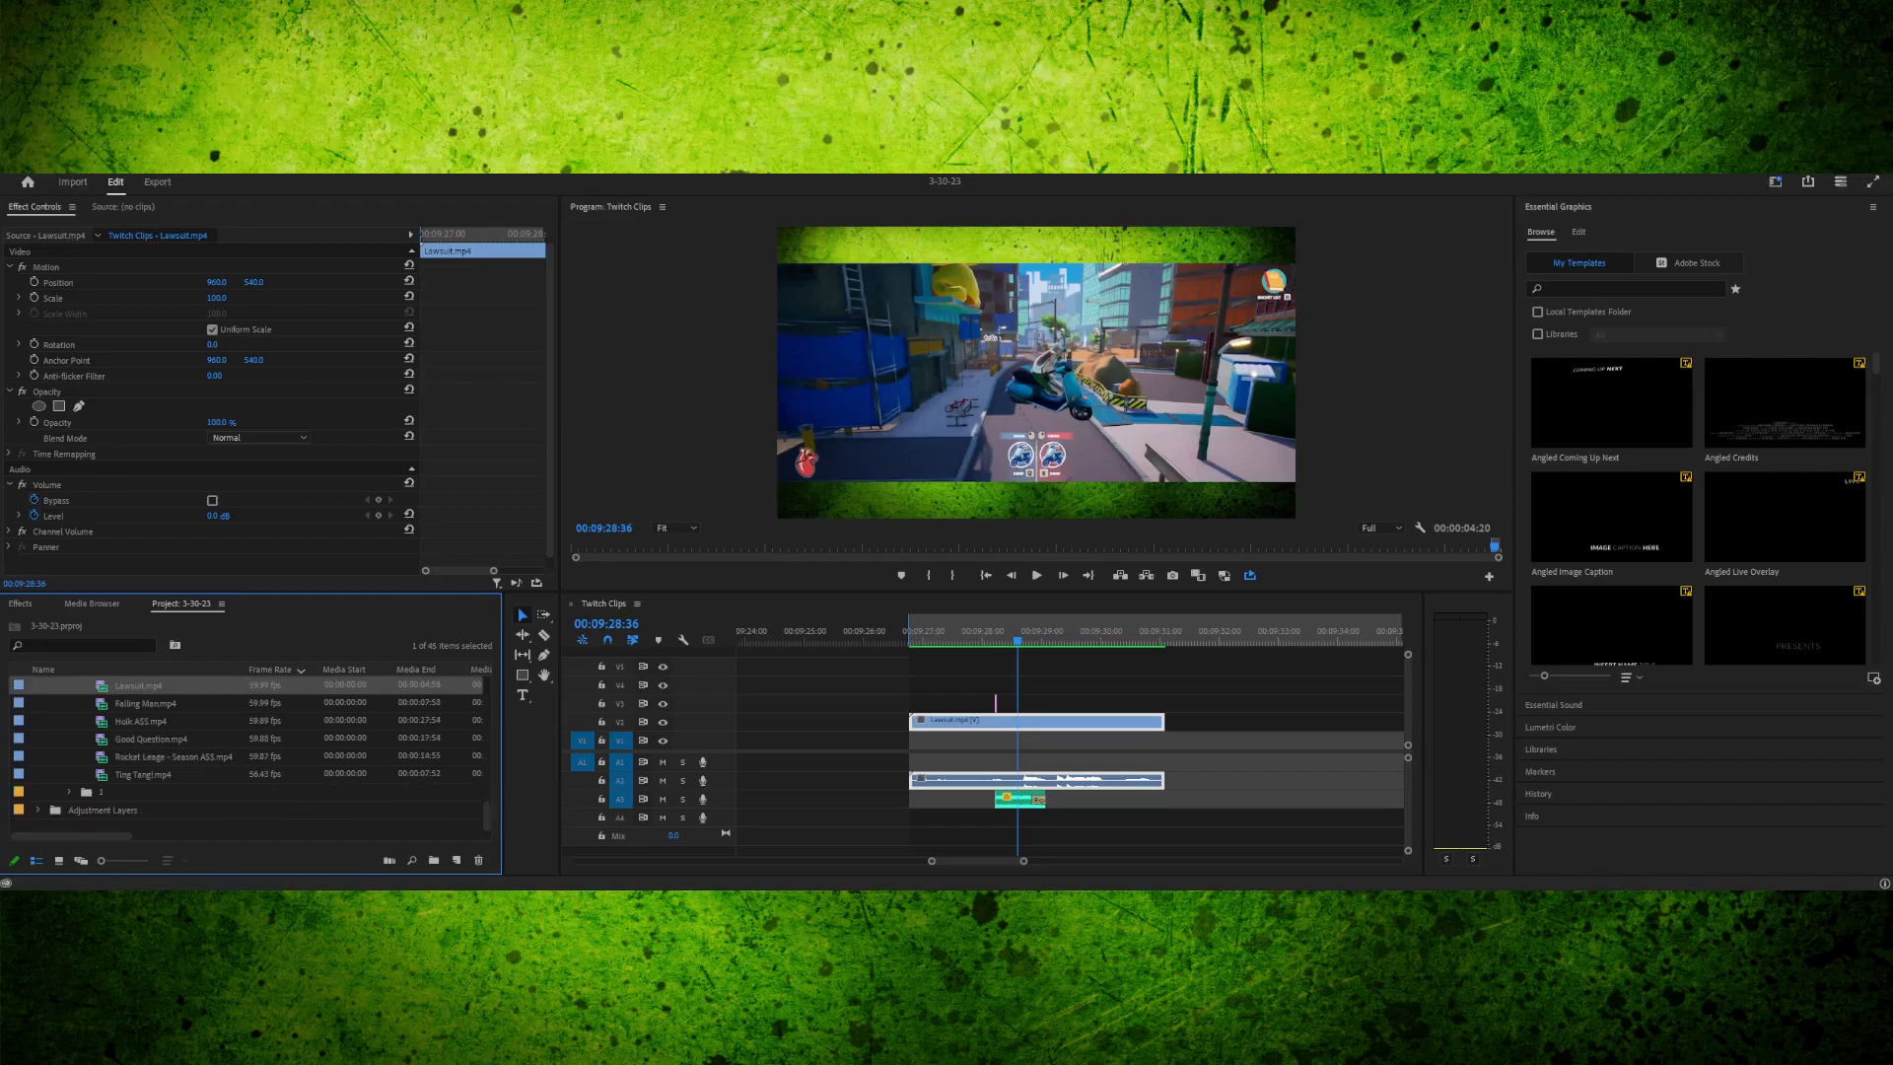
{"action": "scroll", "coordinate": [148, 774], "scroll_direction": "up", "scroll_amount": 1}
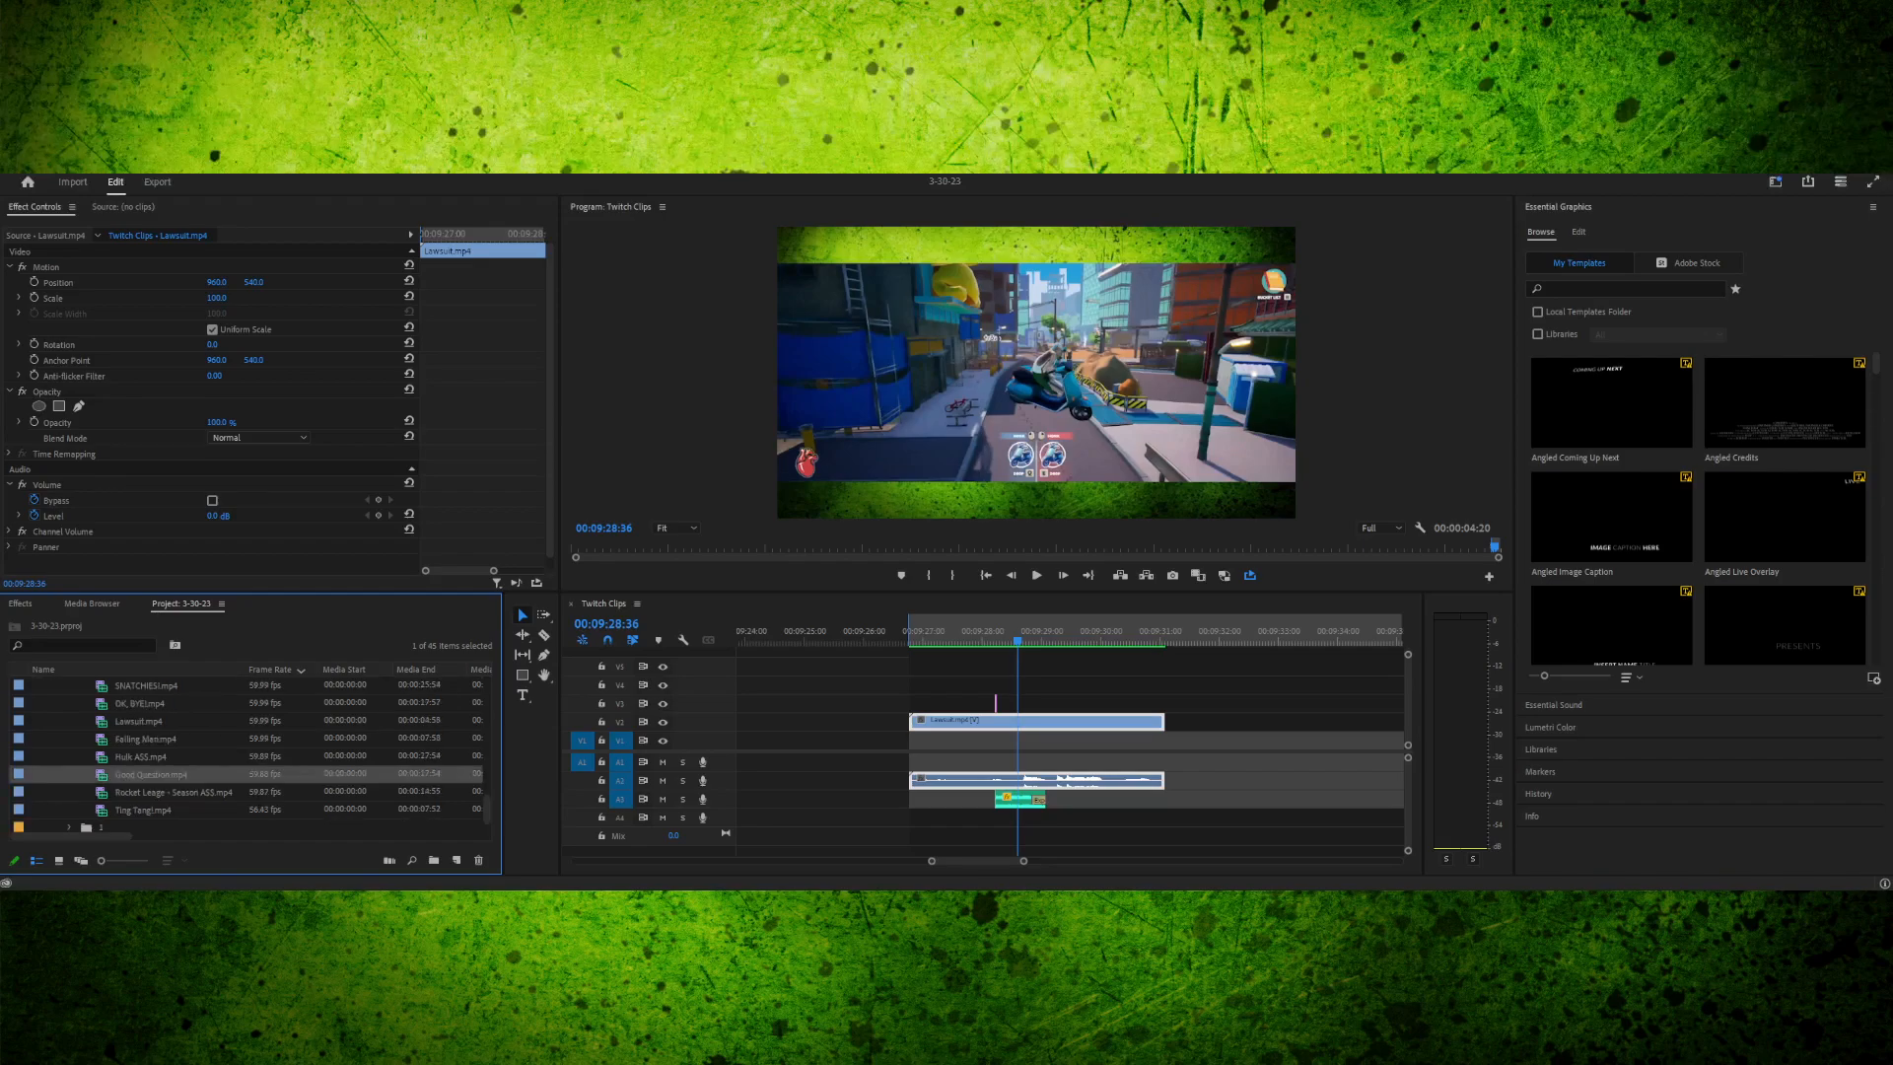
{"action": "scroll", "coordinate": [247, 755], "scroll_direction": "up", "scroll_amount": 2}
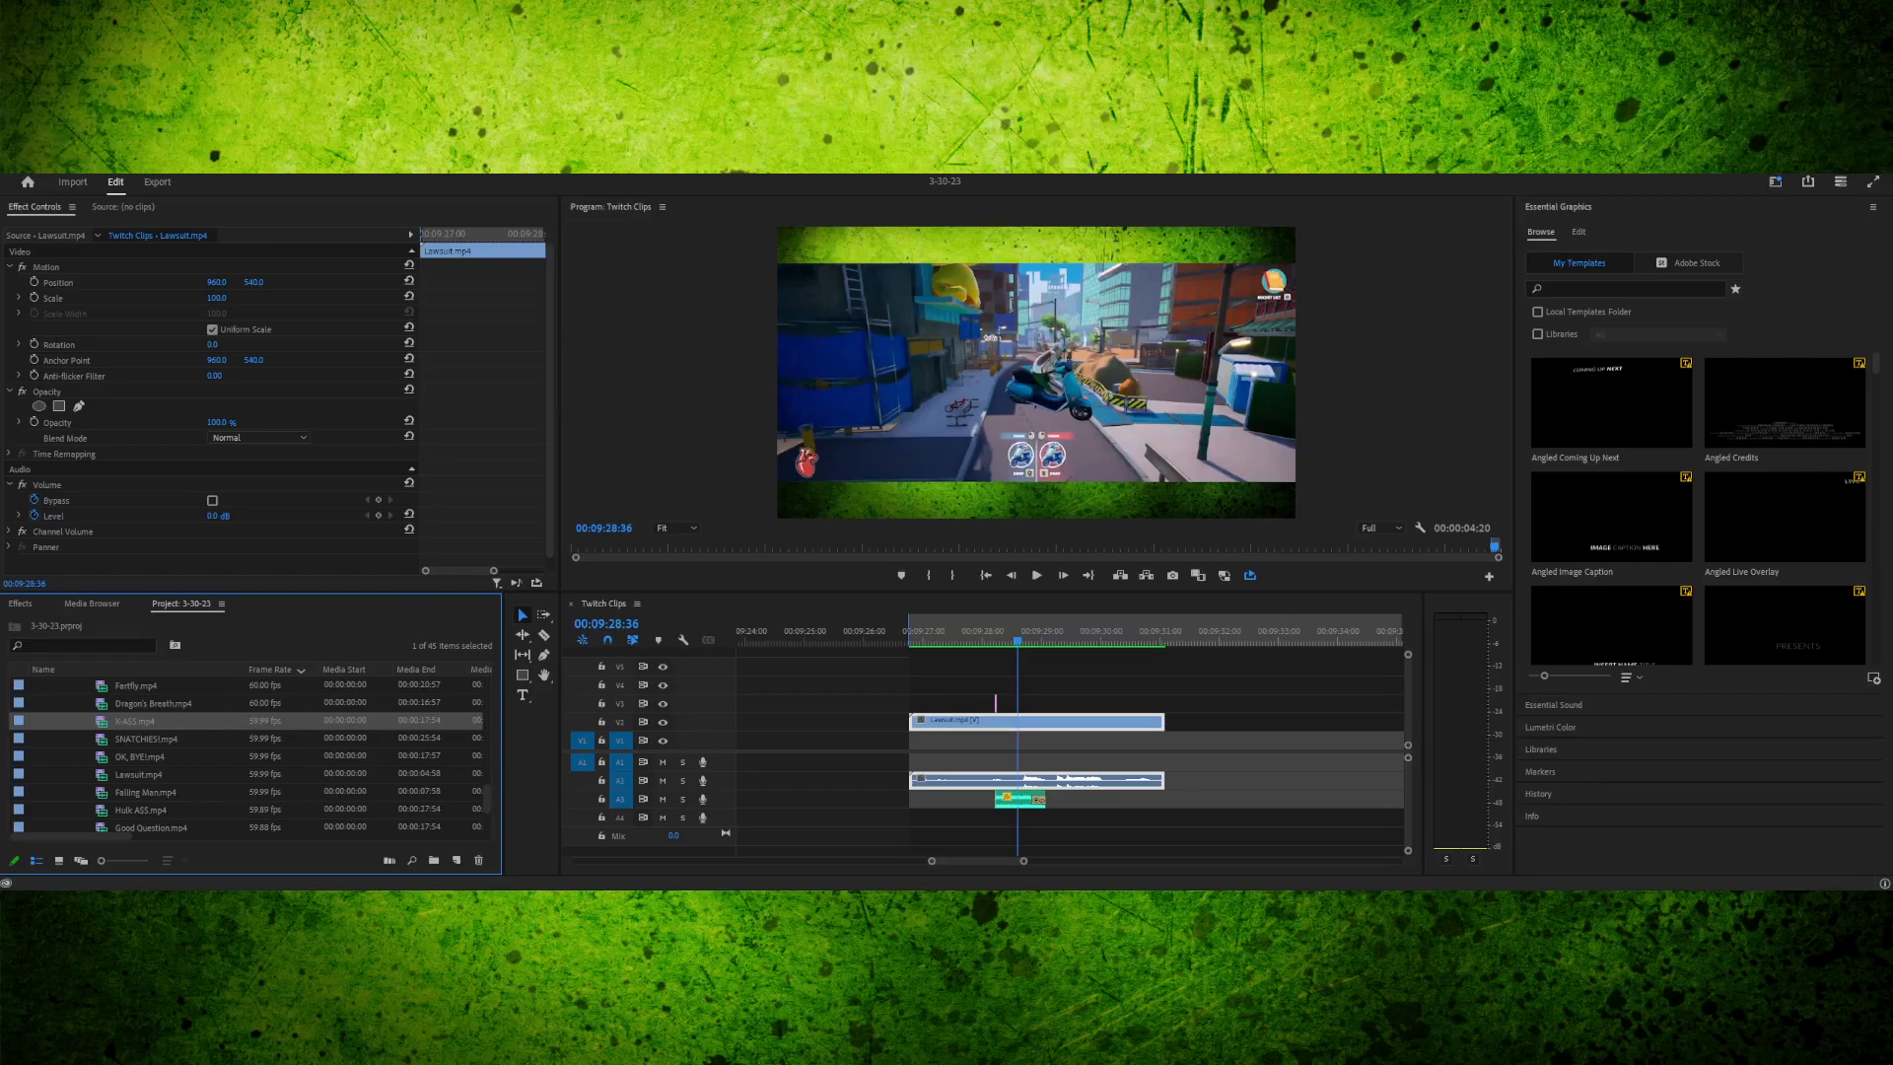
{"action": "scroll", "coordinate": [246, 755], "scroll_direction": "up", "scroll_amount": 1}
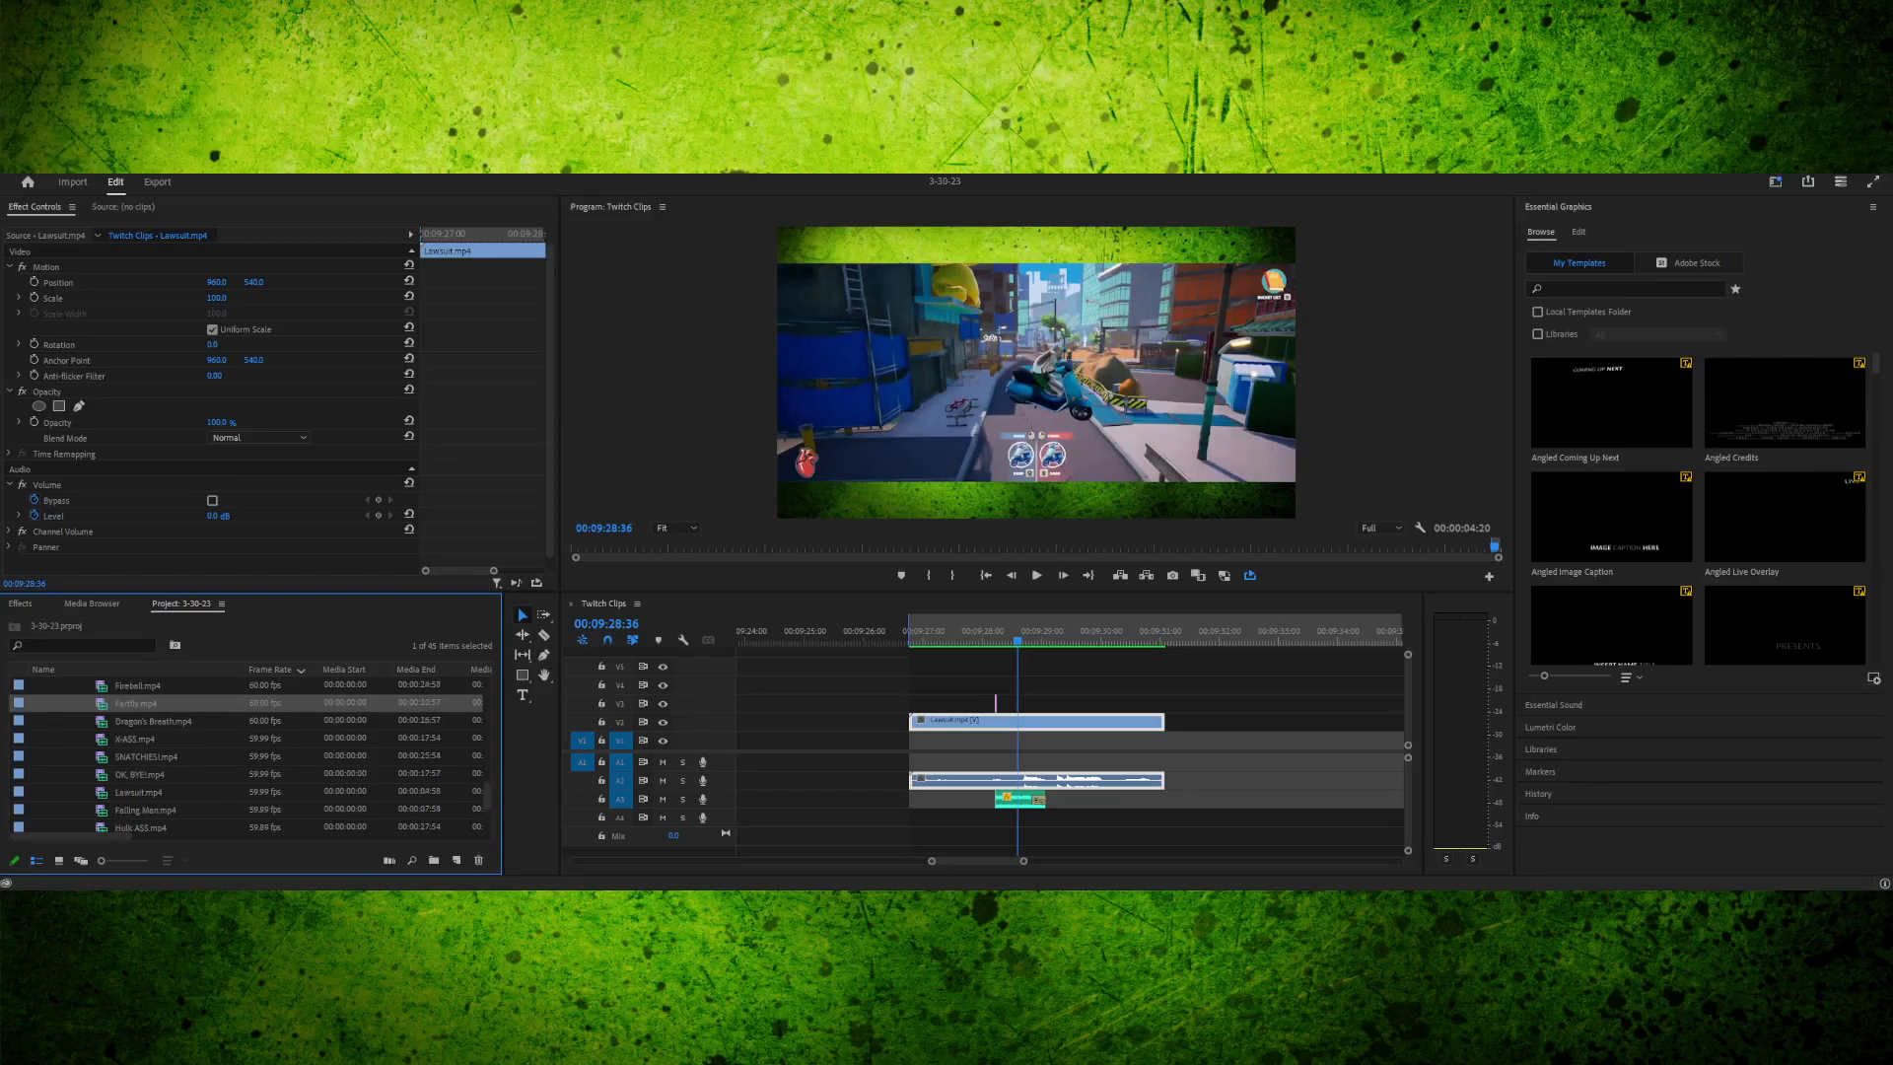
{"action": "left_click", "coordinate": [828, 722]}
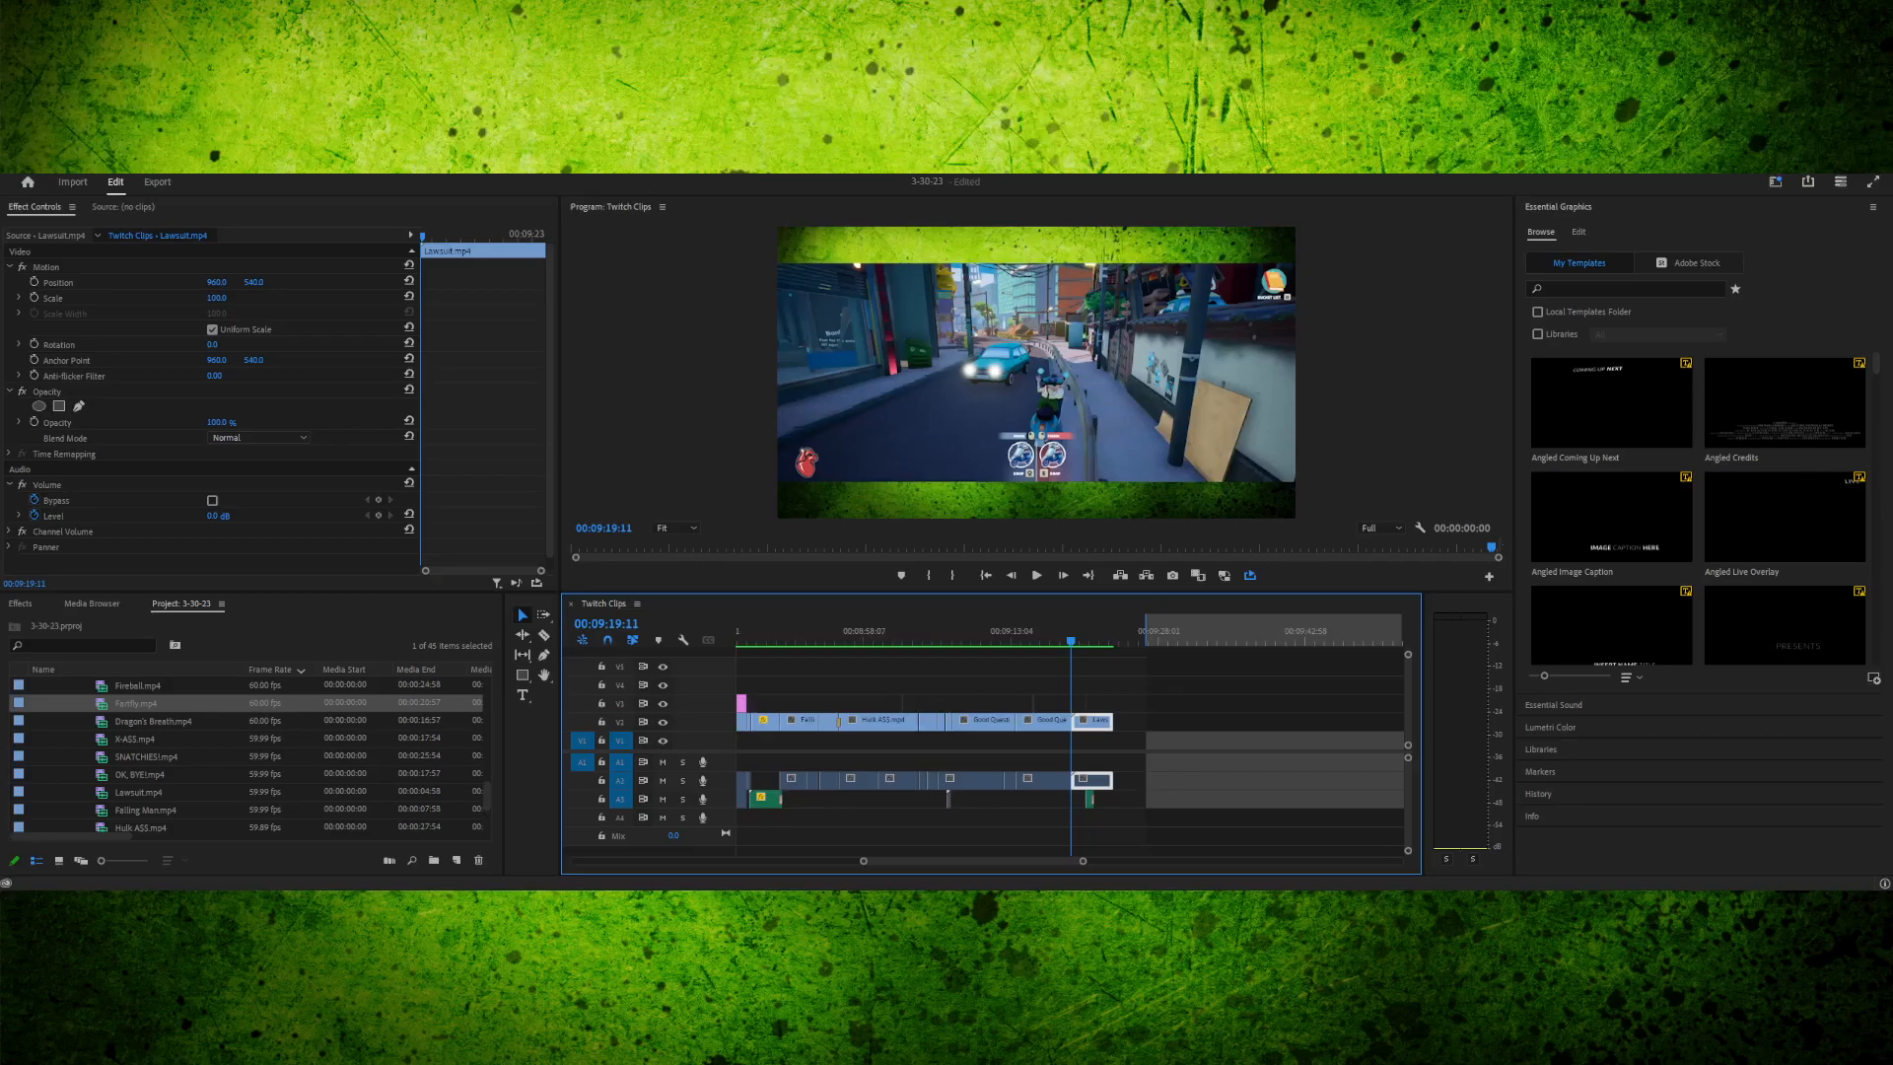
{"action": "key", "text": "minus"}
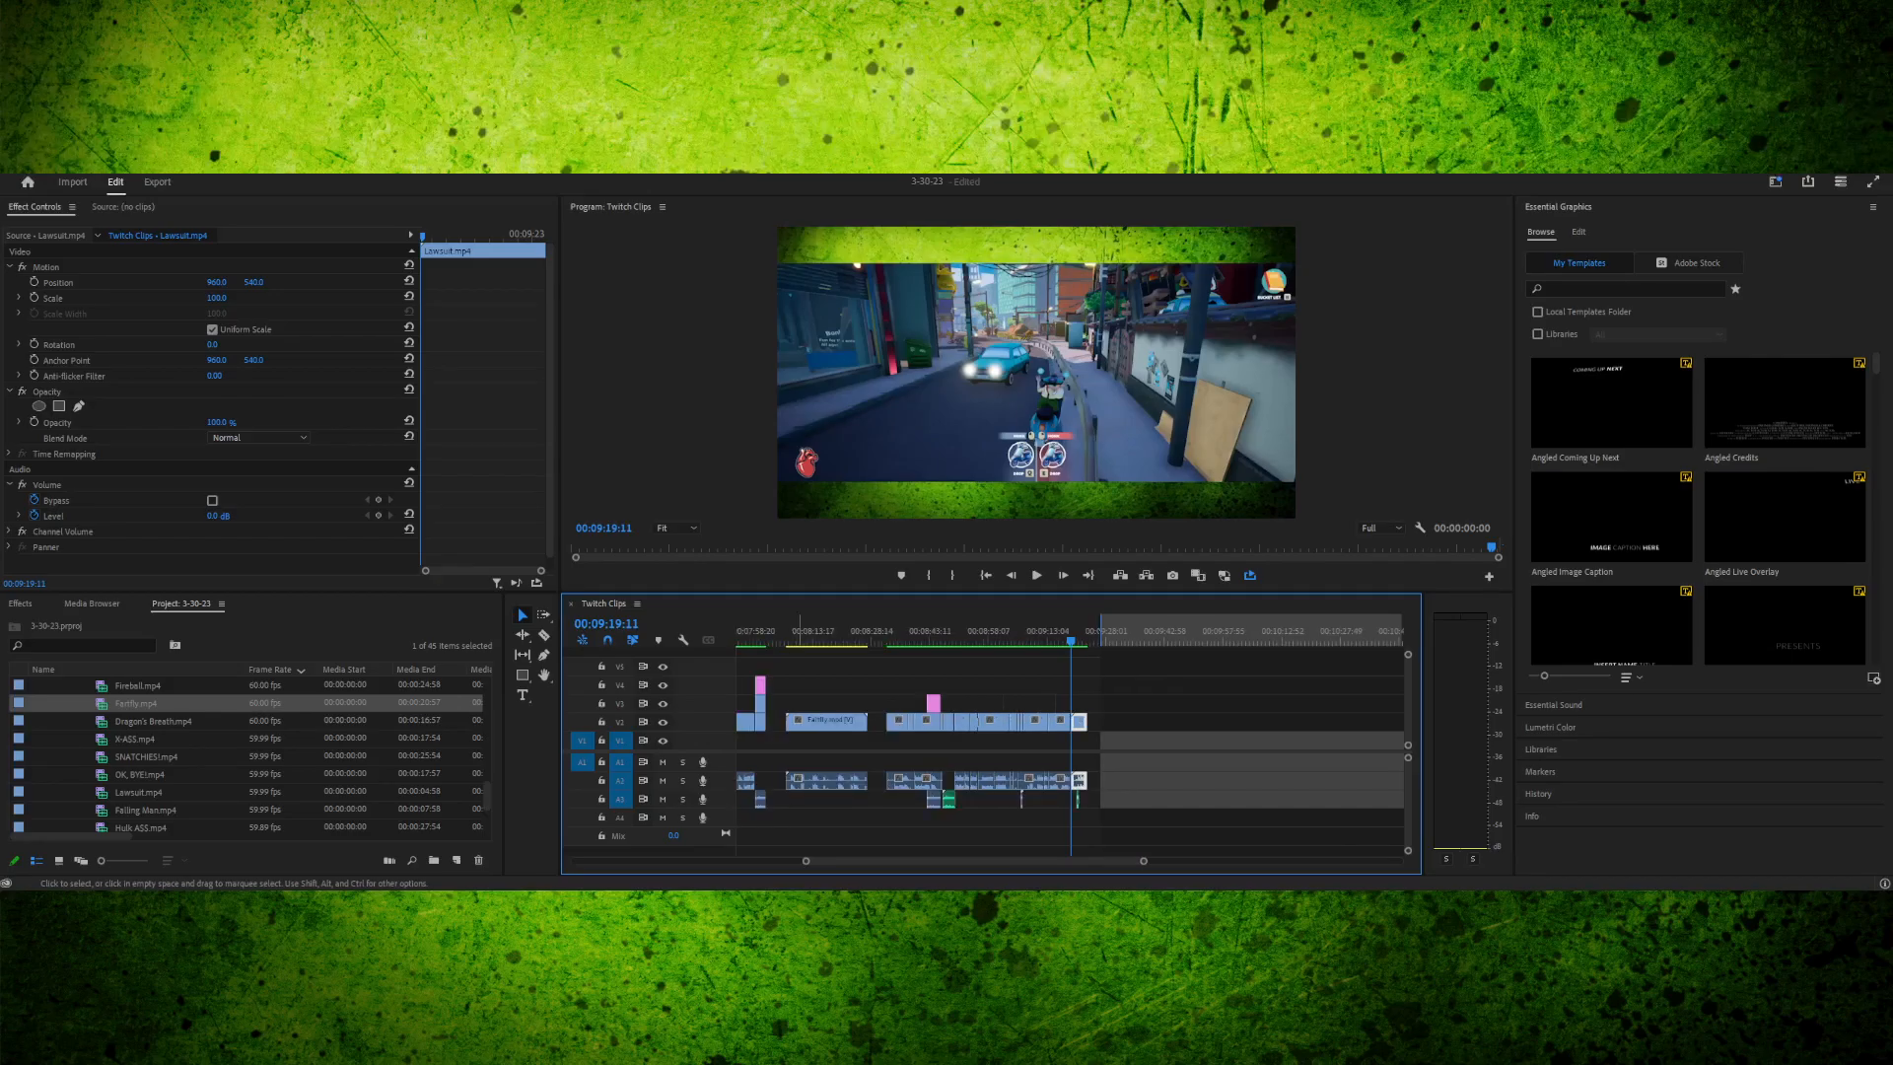
{"action": "left_click_drag", "start_coordinate": [799, 722], "coordinate": [1114, 723]}
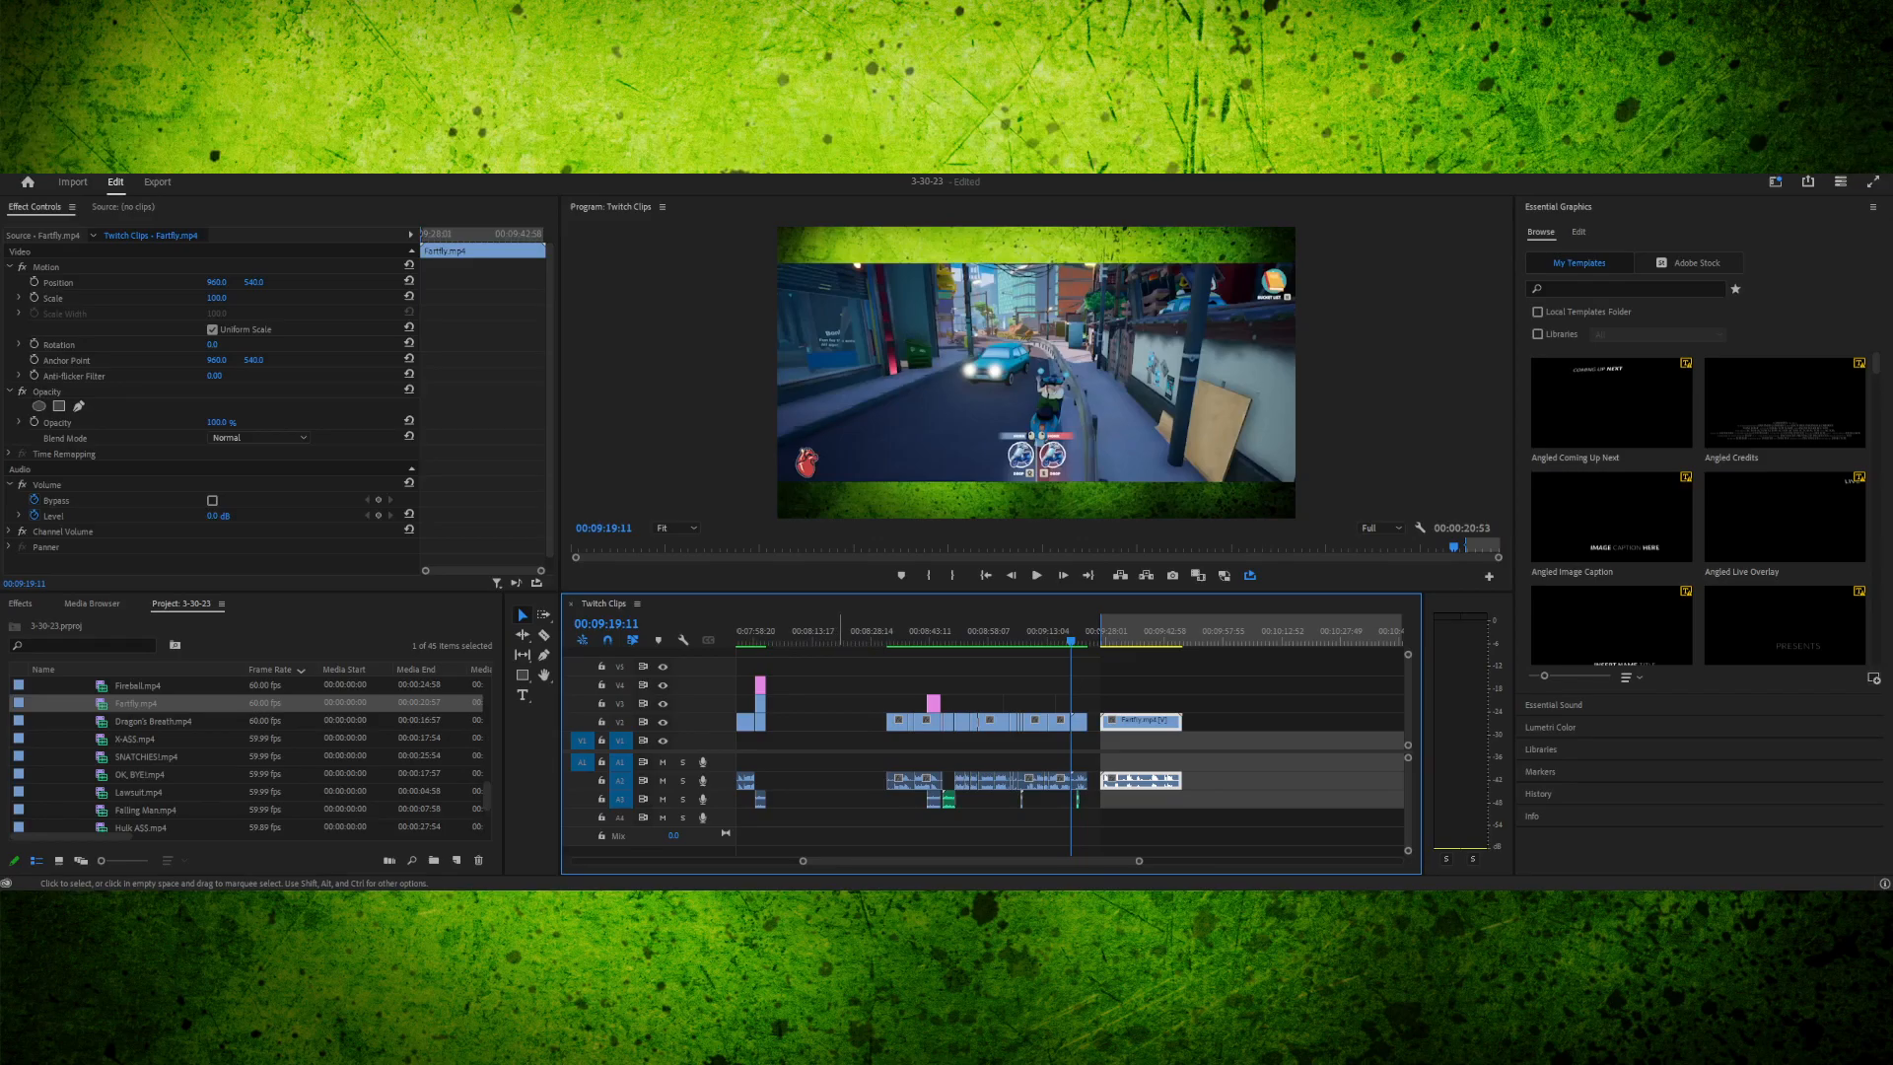
{"action": "left_click", "coordinate": [839, 723]}
{"action": "key", "text": "Delete"}
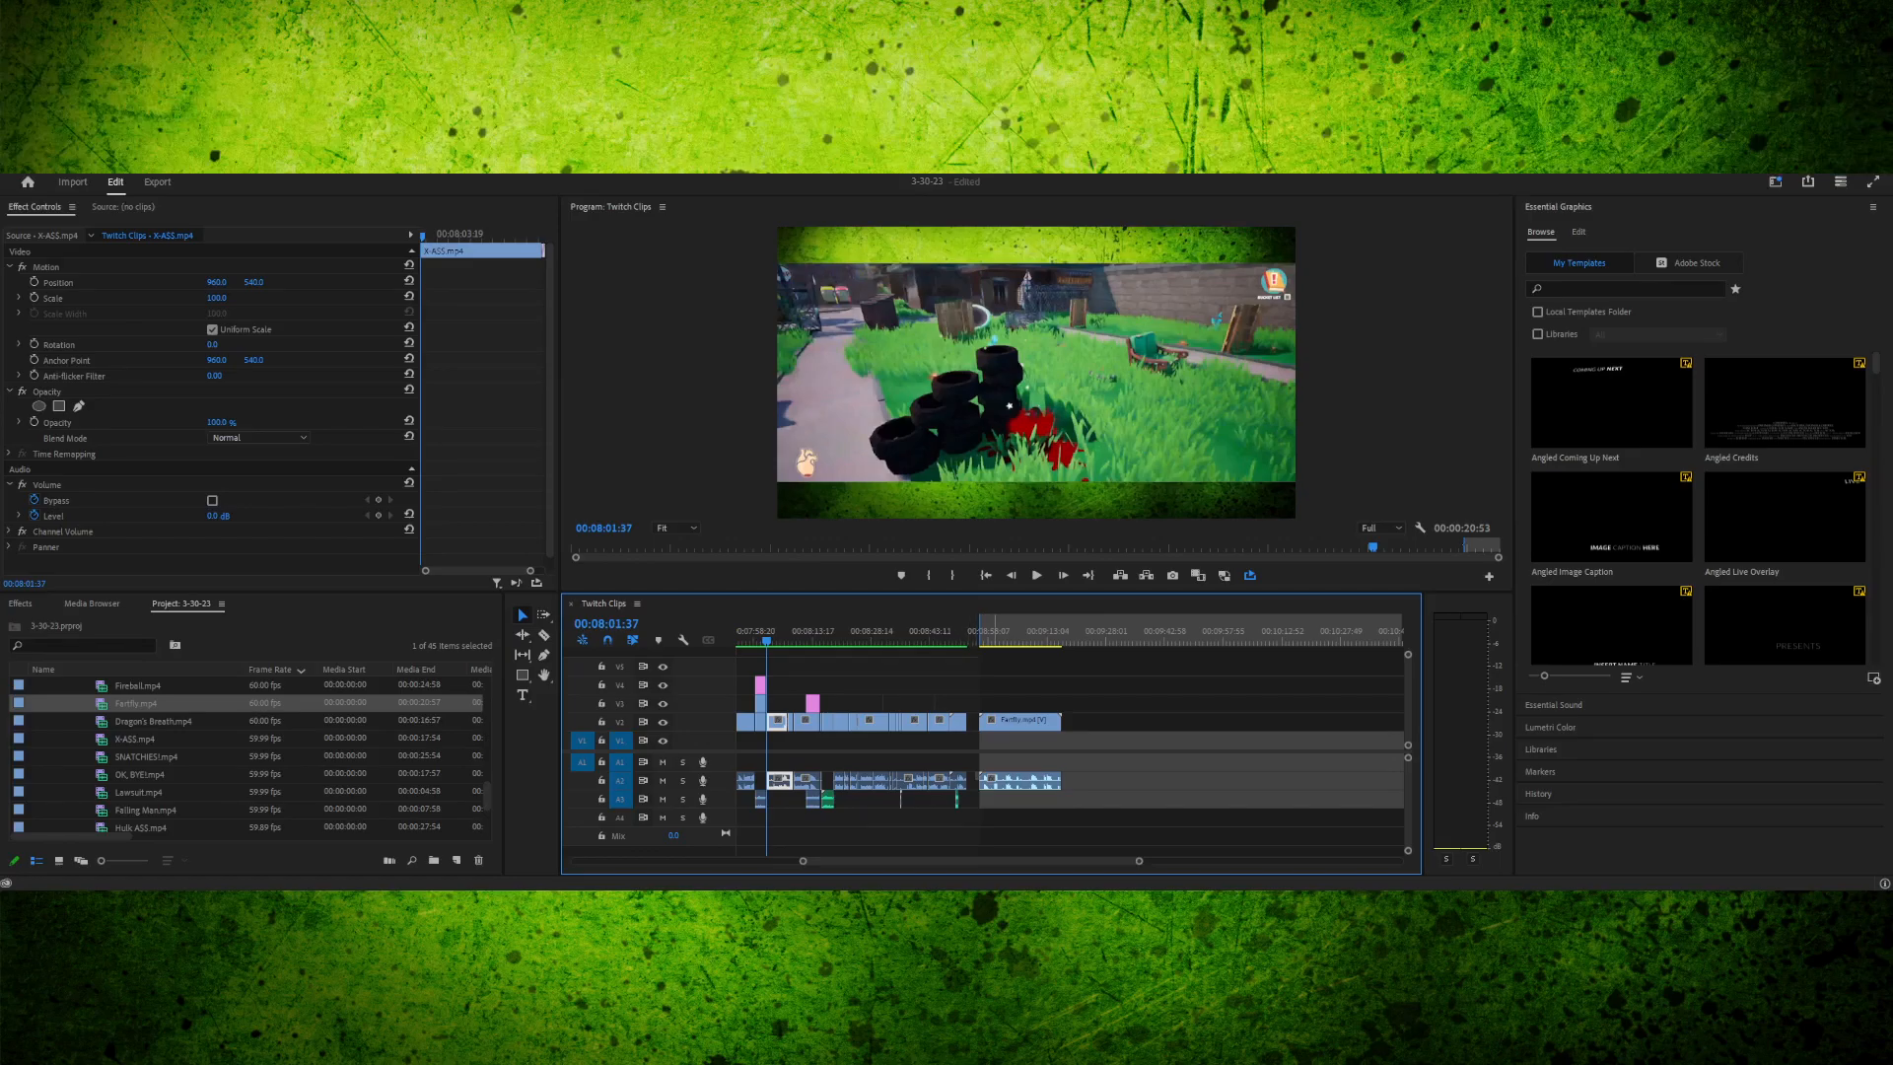
- Play the opening of the moved Fartfly clip from its start to find where the action begins
{"action": "left_click_drag", "start_coordinate": [994, 631], "coordinate": [980, 631]}
{"action": "key", "text": "space"}
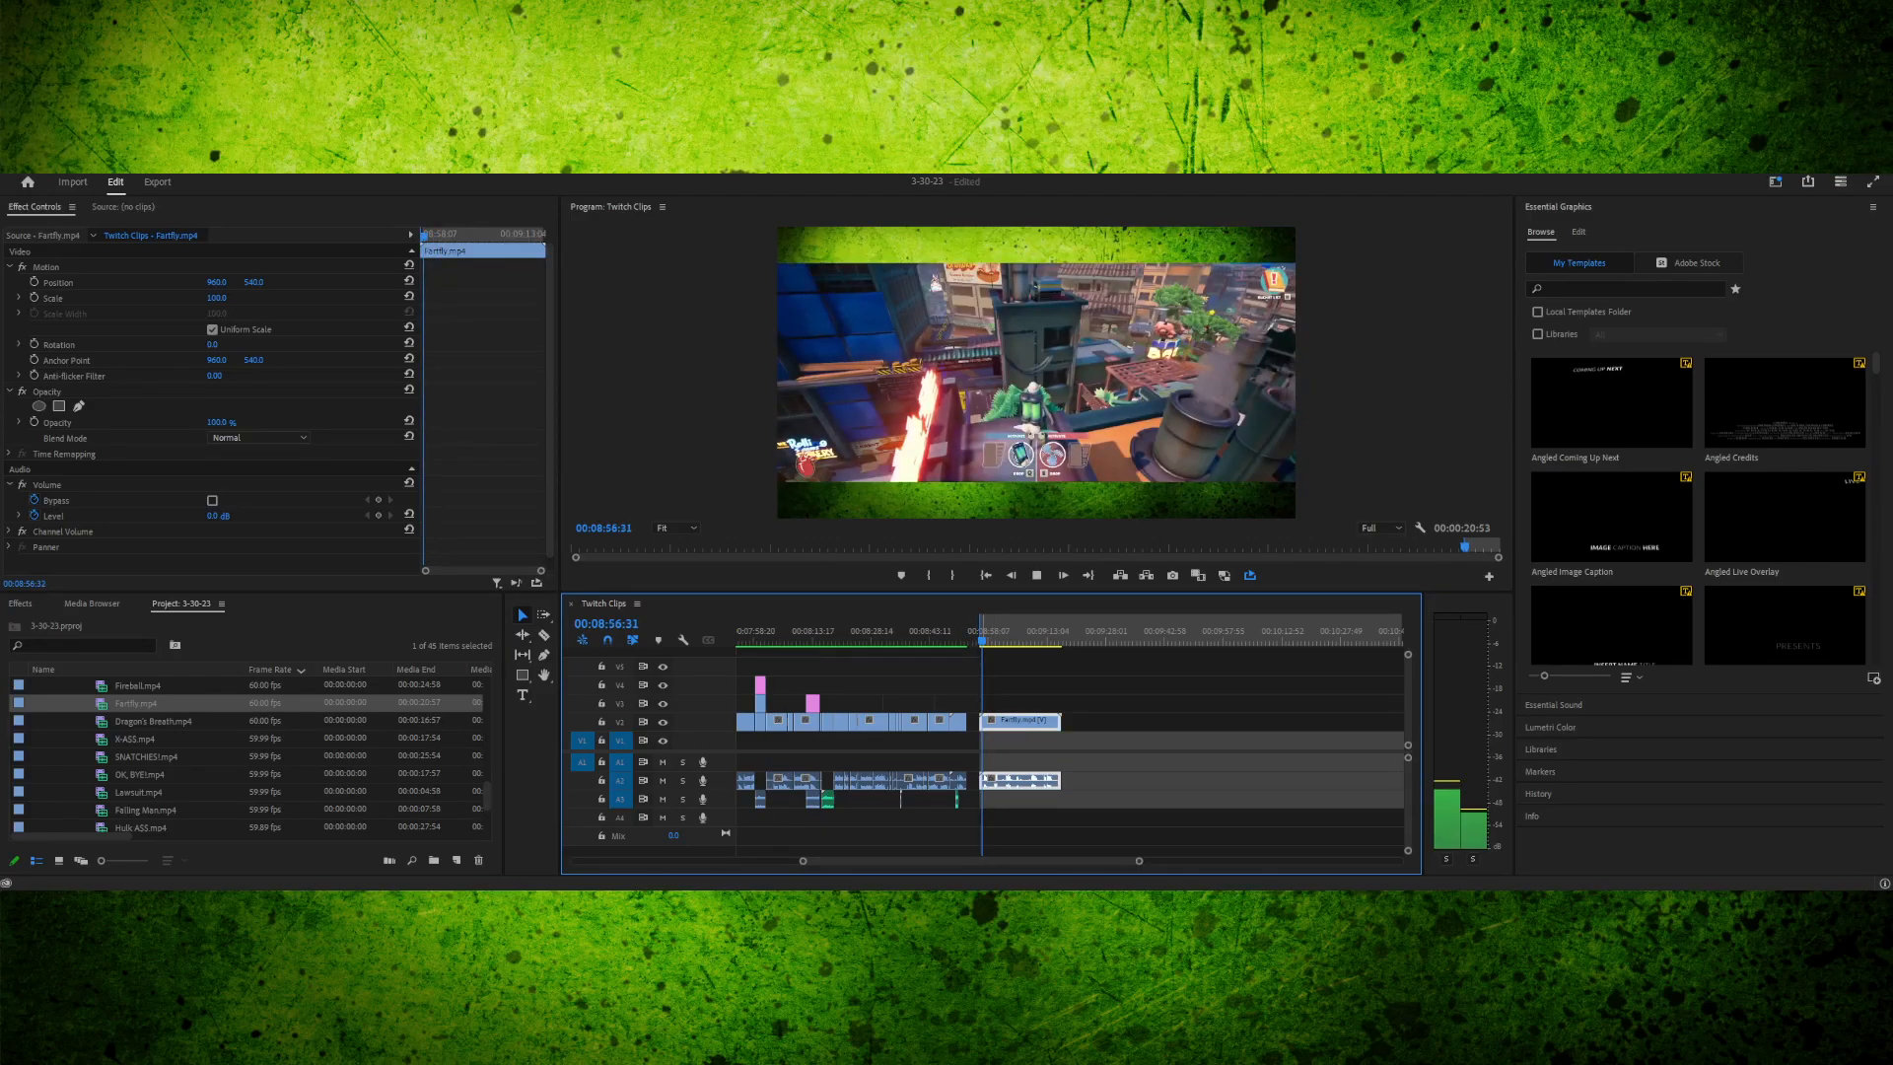
{"action": "key", "text": "backslash"}
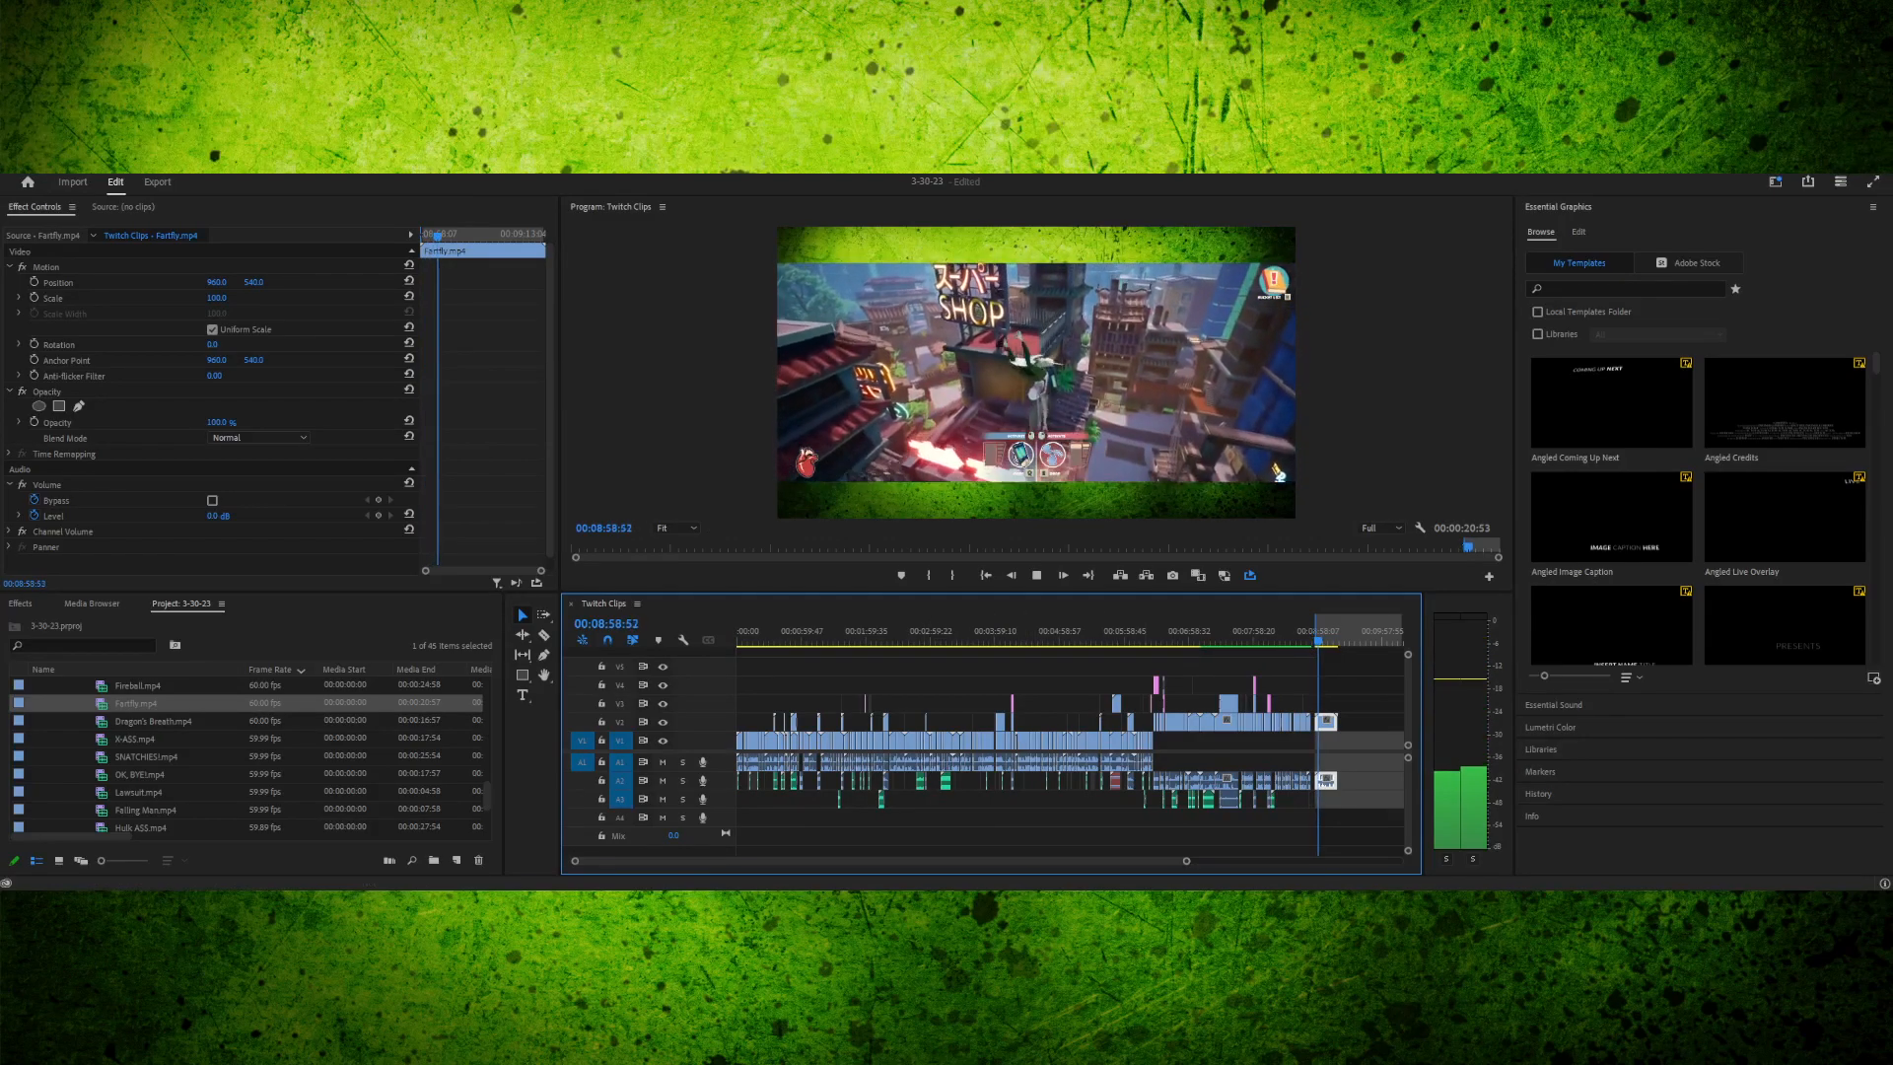
{"action": "key", "text": "backslash"}
{"action": "key", "text": "equal"}
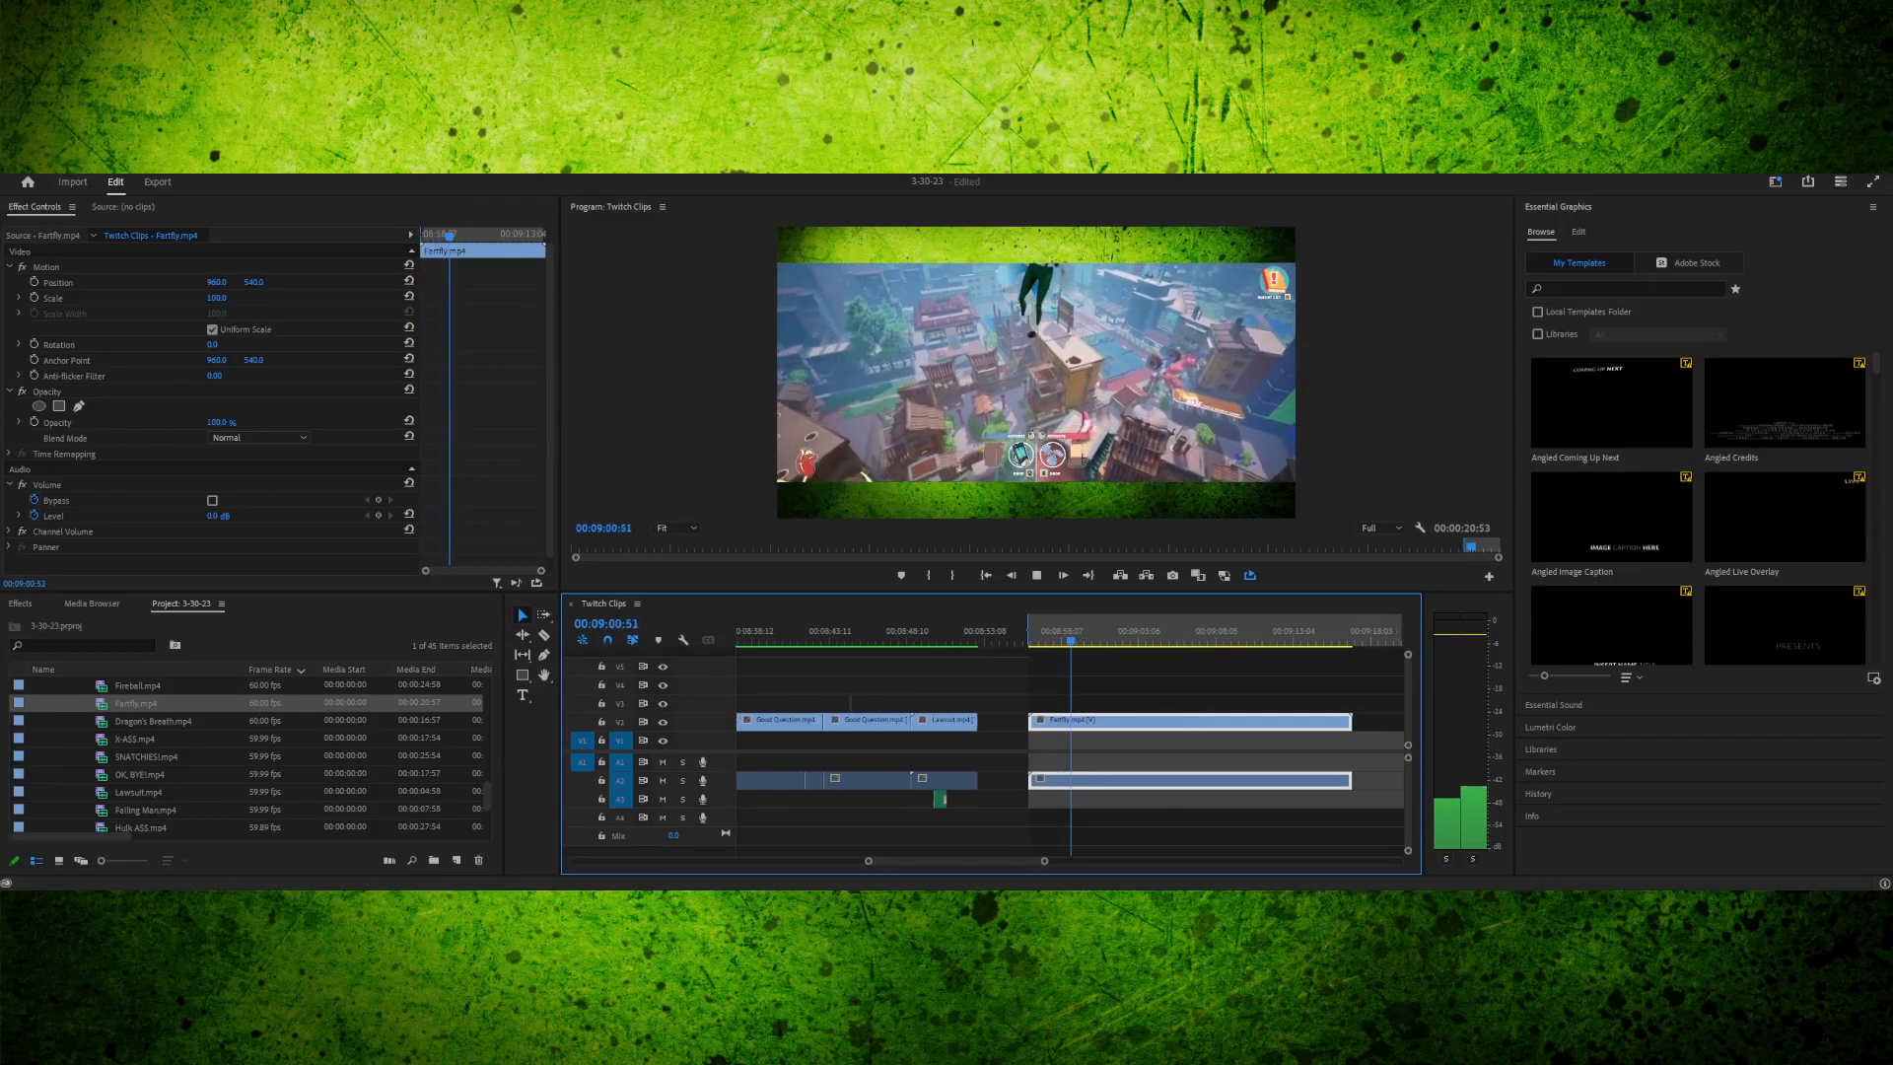
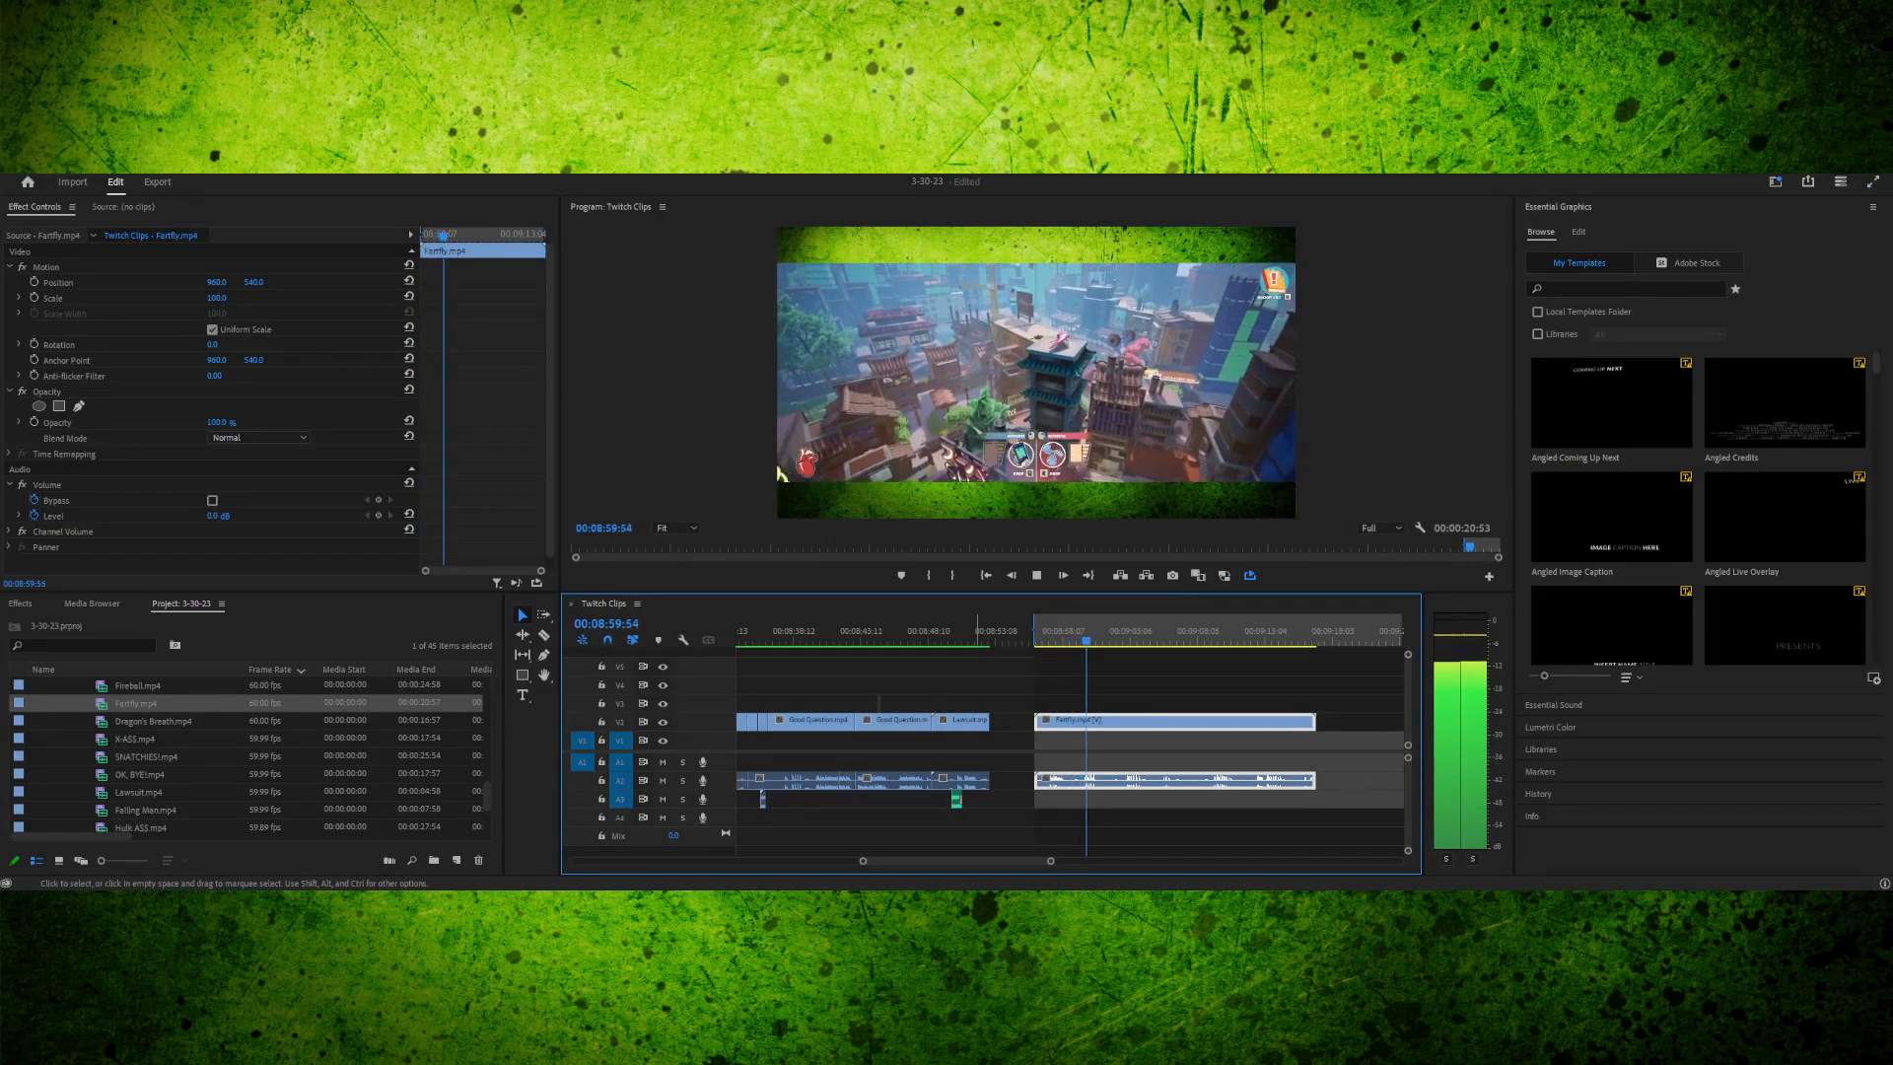
{"action": "key", "text": "space"}
{"action": "key", "text": "Up"}
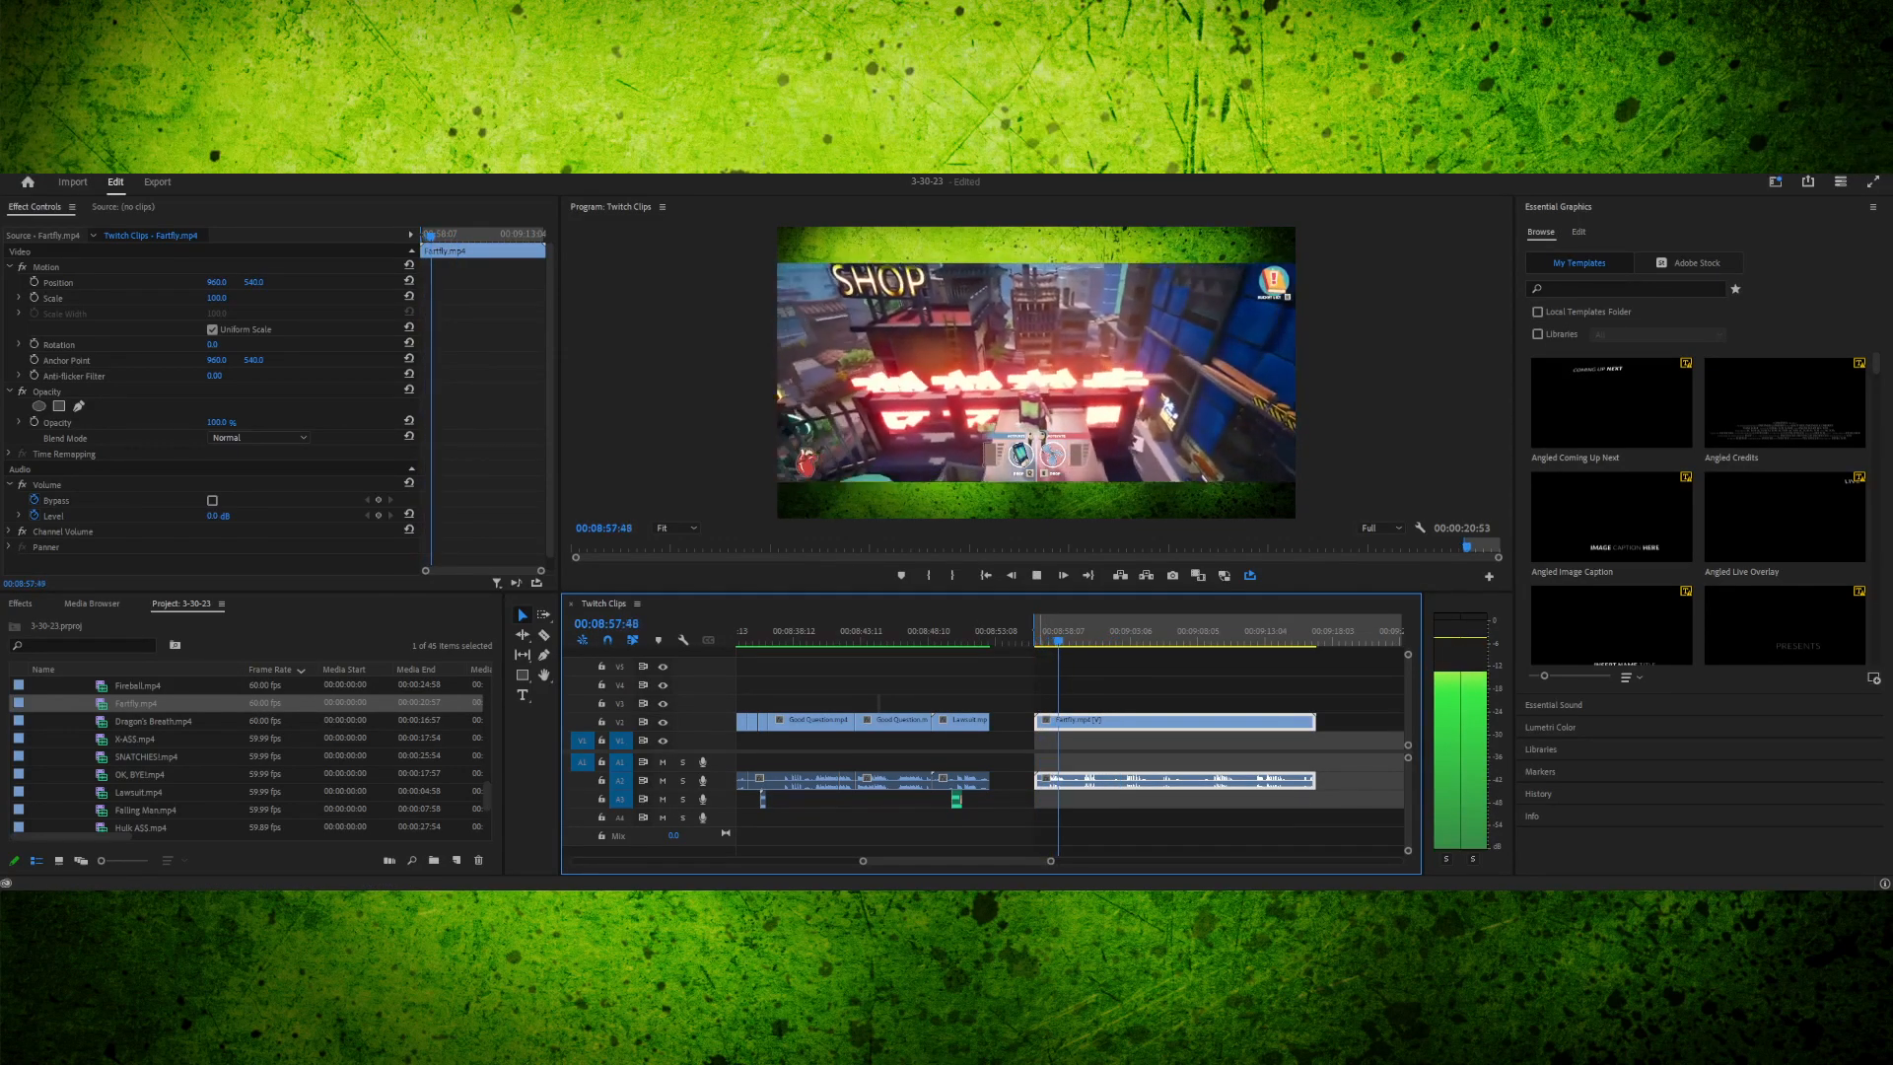
{"action": "key", "text": "space"}
- Split the Fartfly clip at 00:08:58:06 and delete the section before the cut
{"action": "left_click_drag", "start_coordinate": [1038, 636], "coordinate": [1064, 635]}
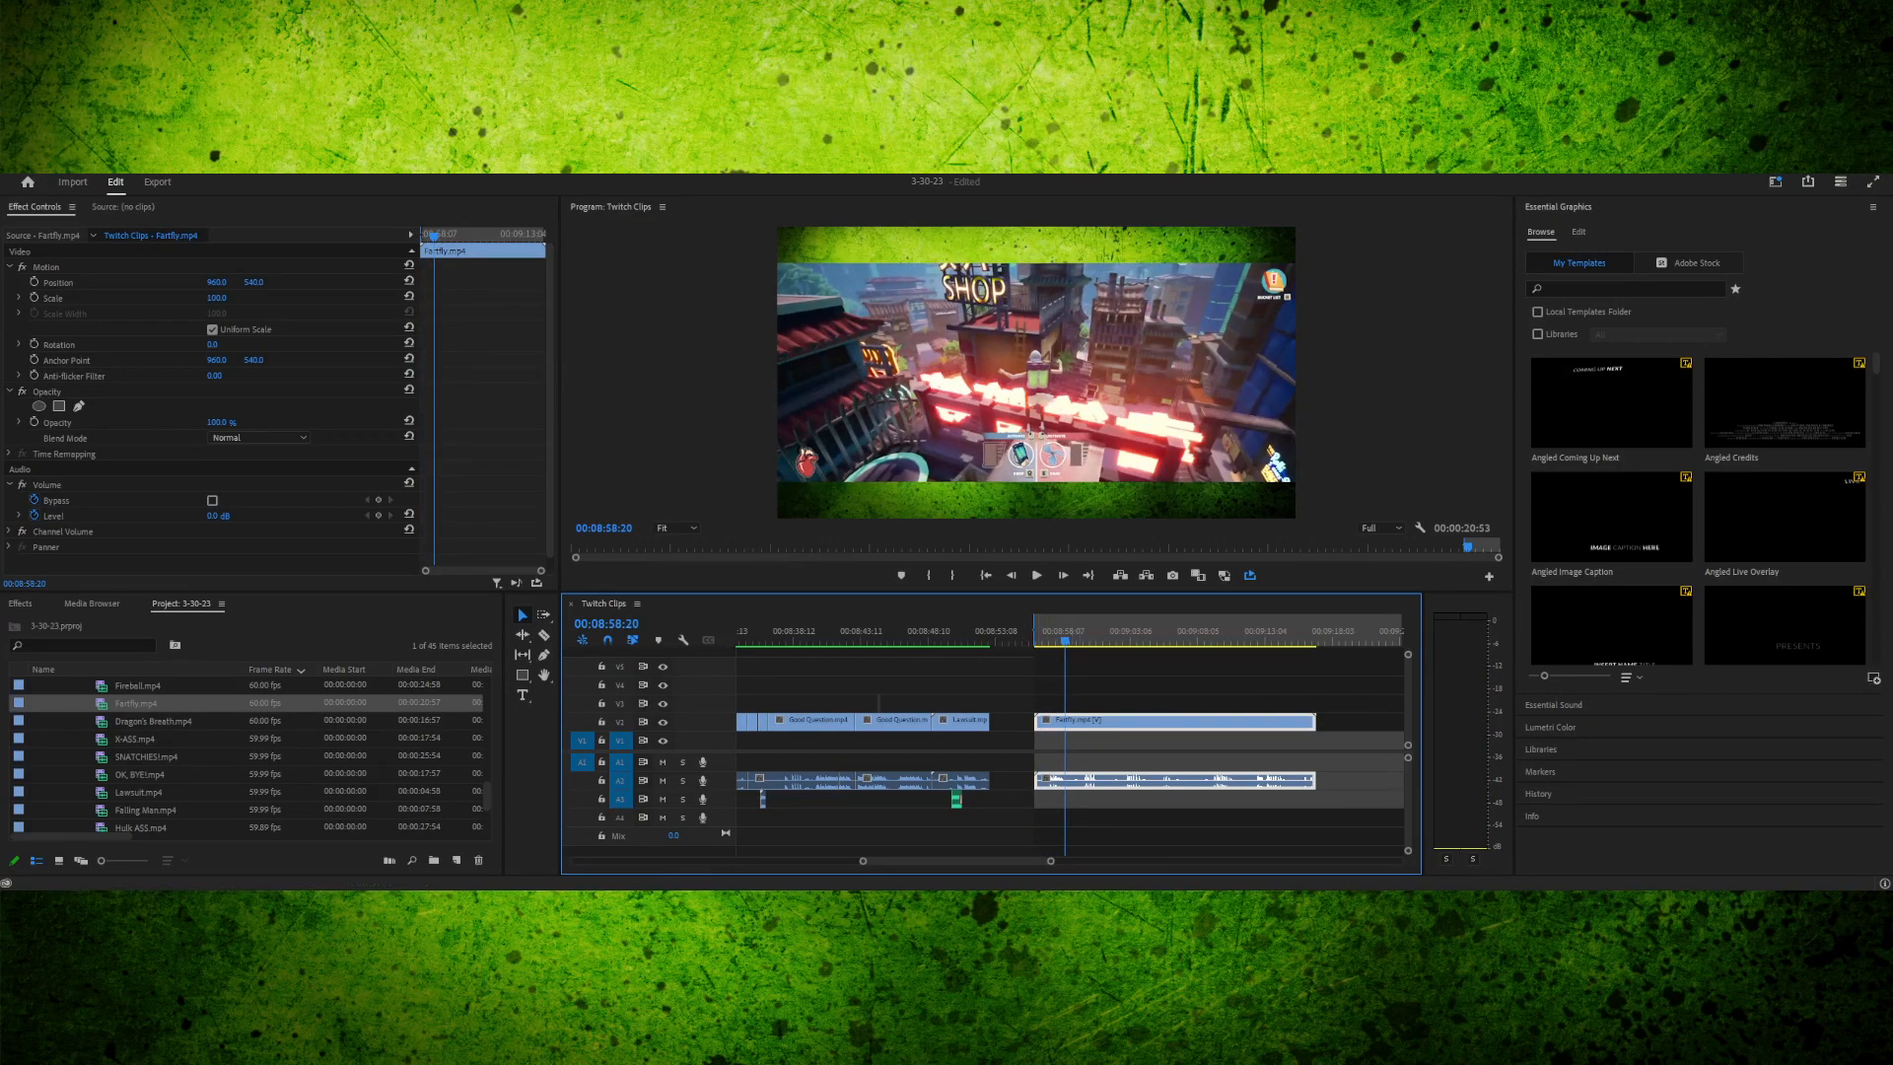
{"action": "key", "text": "equal"}
{"action": "key", "text": "equal"}
{"action": "key", "text": "equal"}
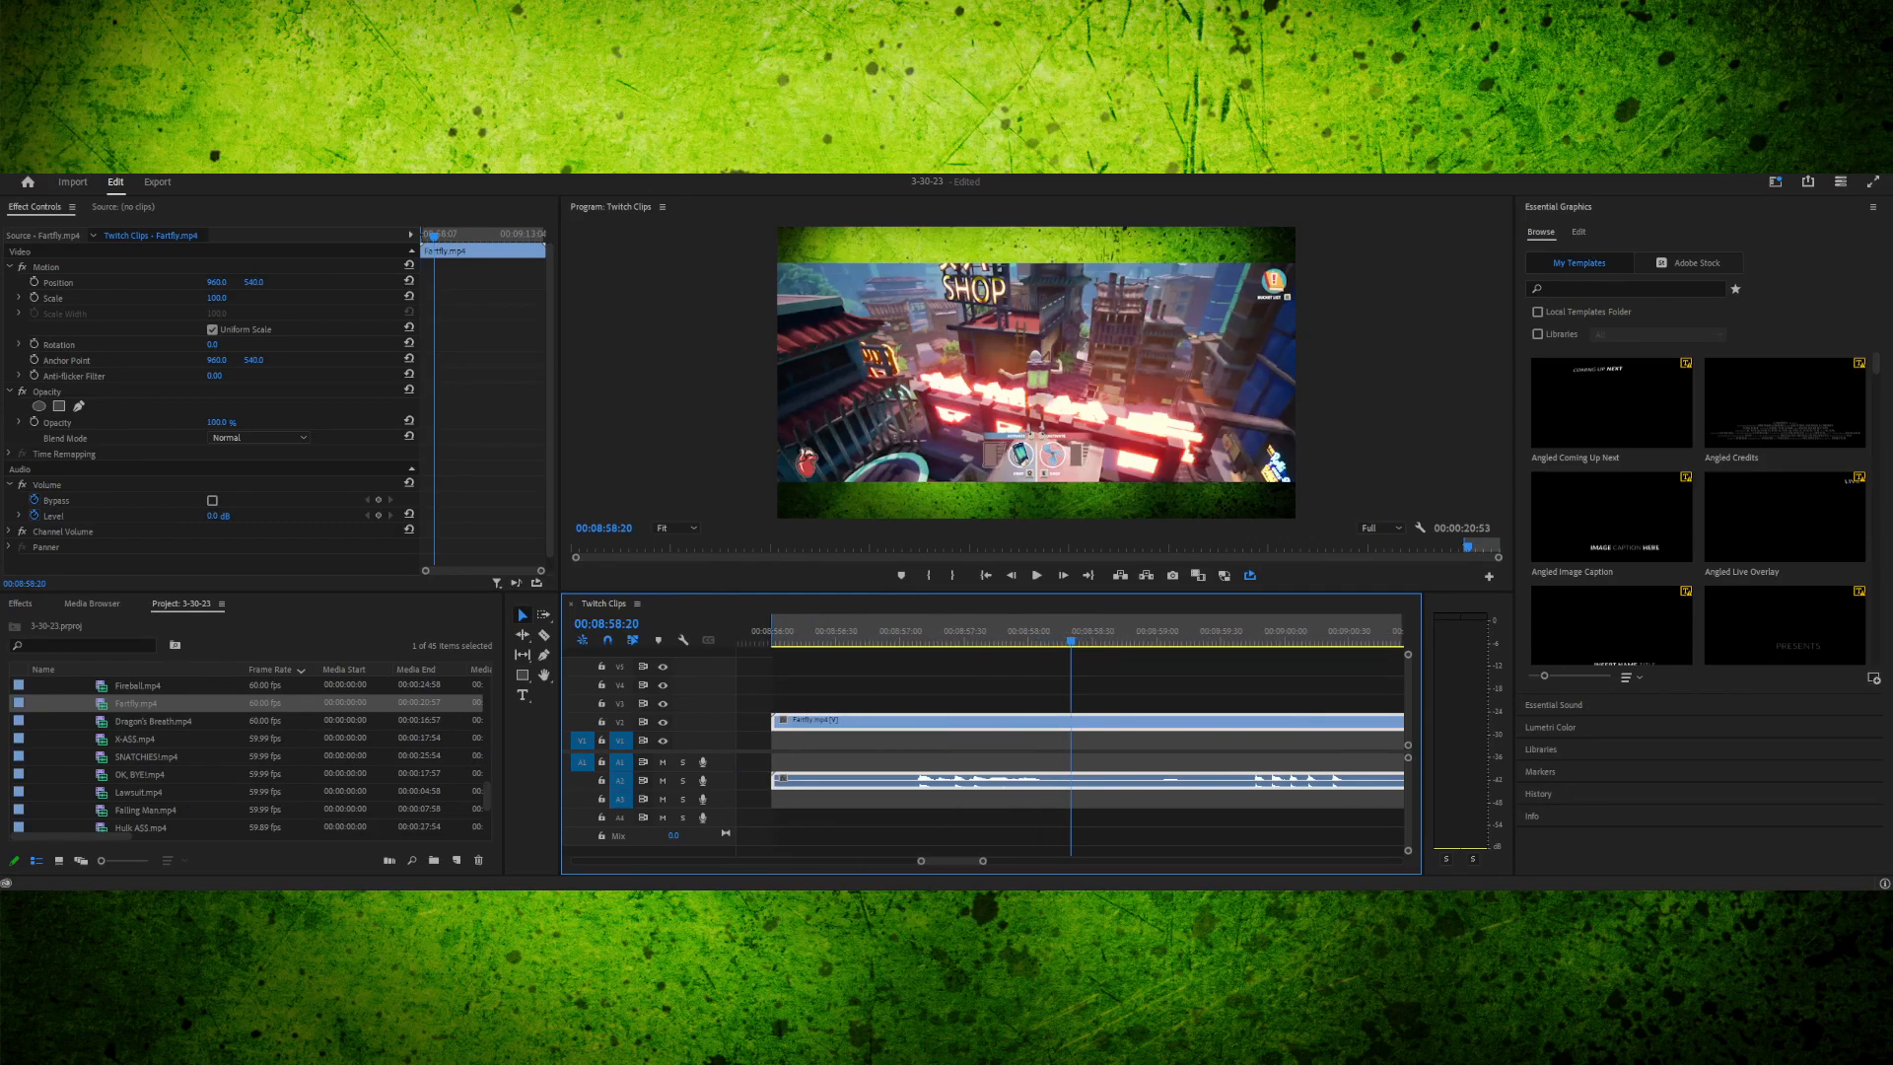
{"action": "key", "text": "c"}
{"action": "mouse_move", "coordinate": [1070, 635]}
{"action": "left_mouse_down"}
{"action": "mouse_move", "coordinate": [1015, 636]}
{"action": "mouse_move", "coordinate": [1048, 636]}
{"action": "left_mouse_up"}
{"action": "key", "text": "Left"}
{"action": "key", "text": "Left"}
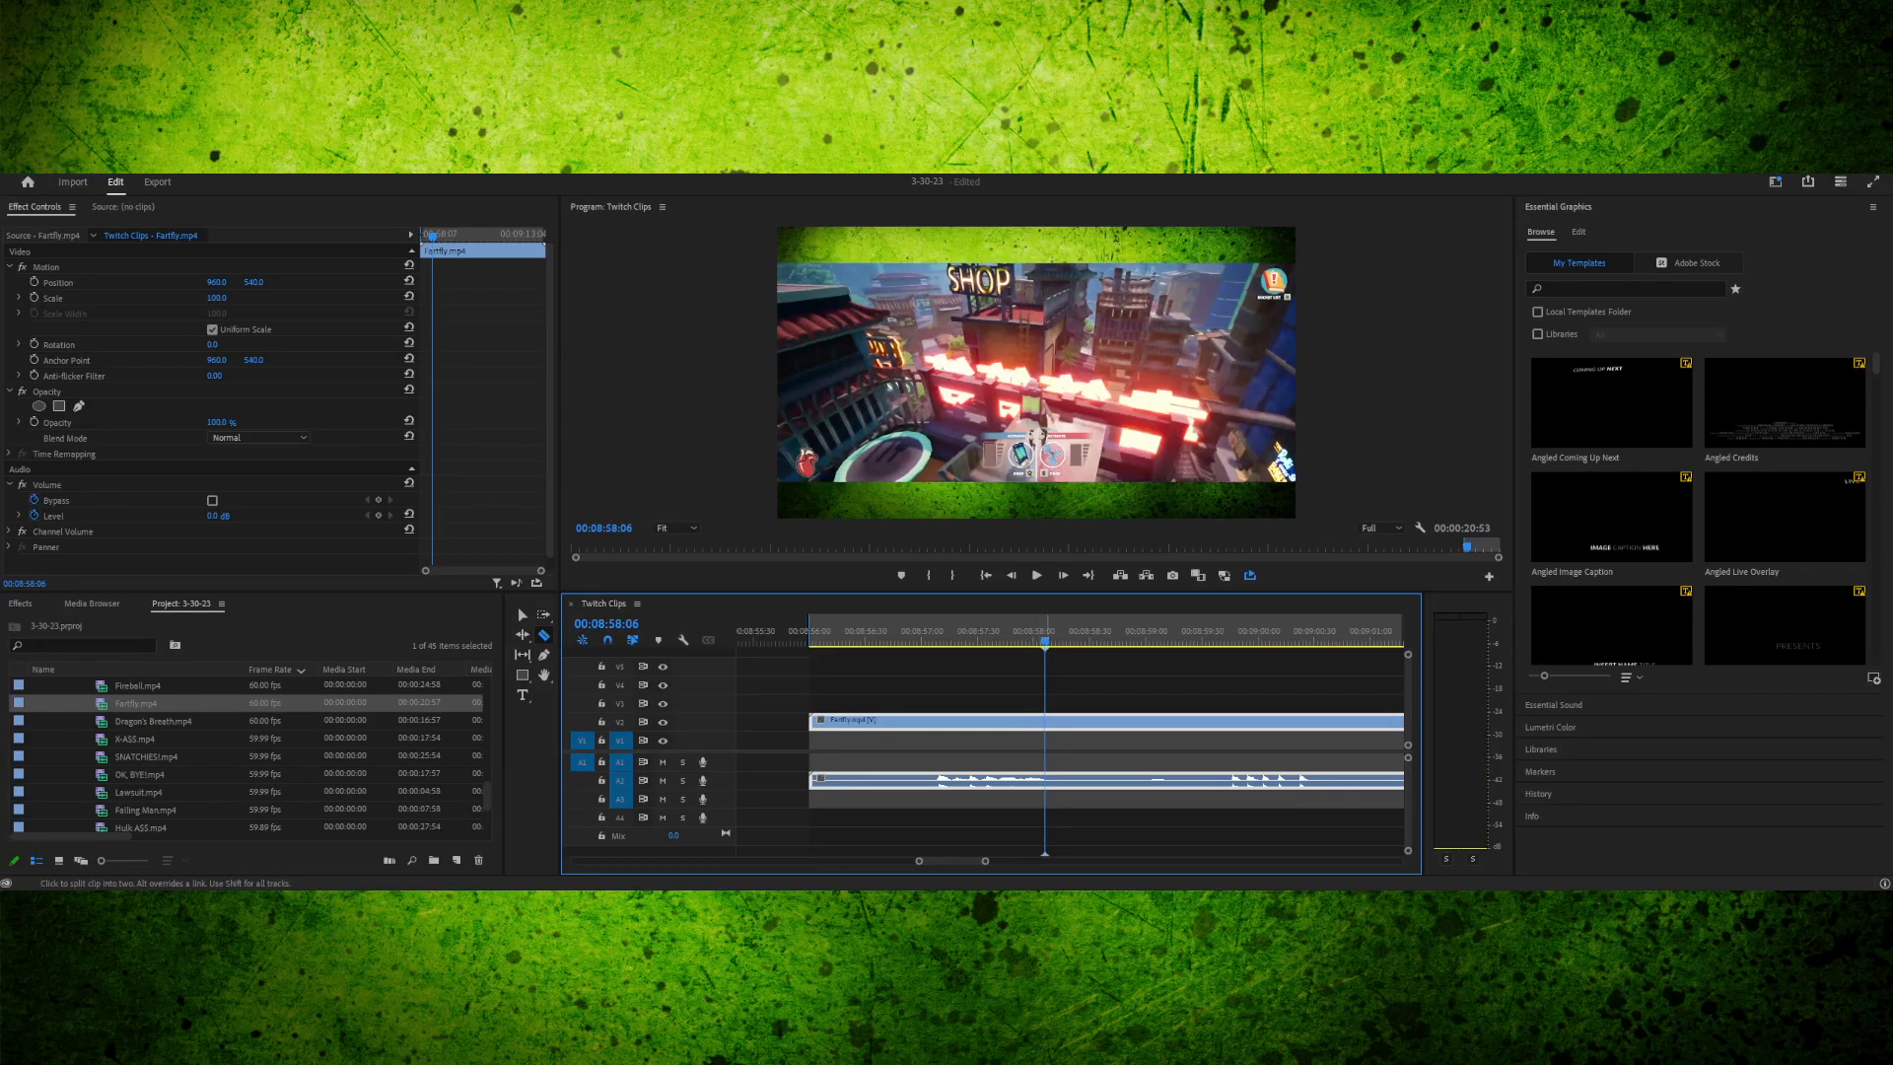
{"action": "left_click", "coordinate": [1044, 721]}
{"action": "key", "text": "v"}
{"action": "key", "text": "space"}
{"action": "left_click", "coordinate": [1041, 632]}
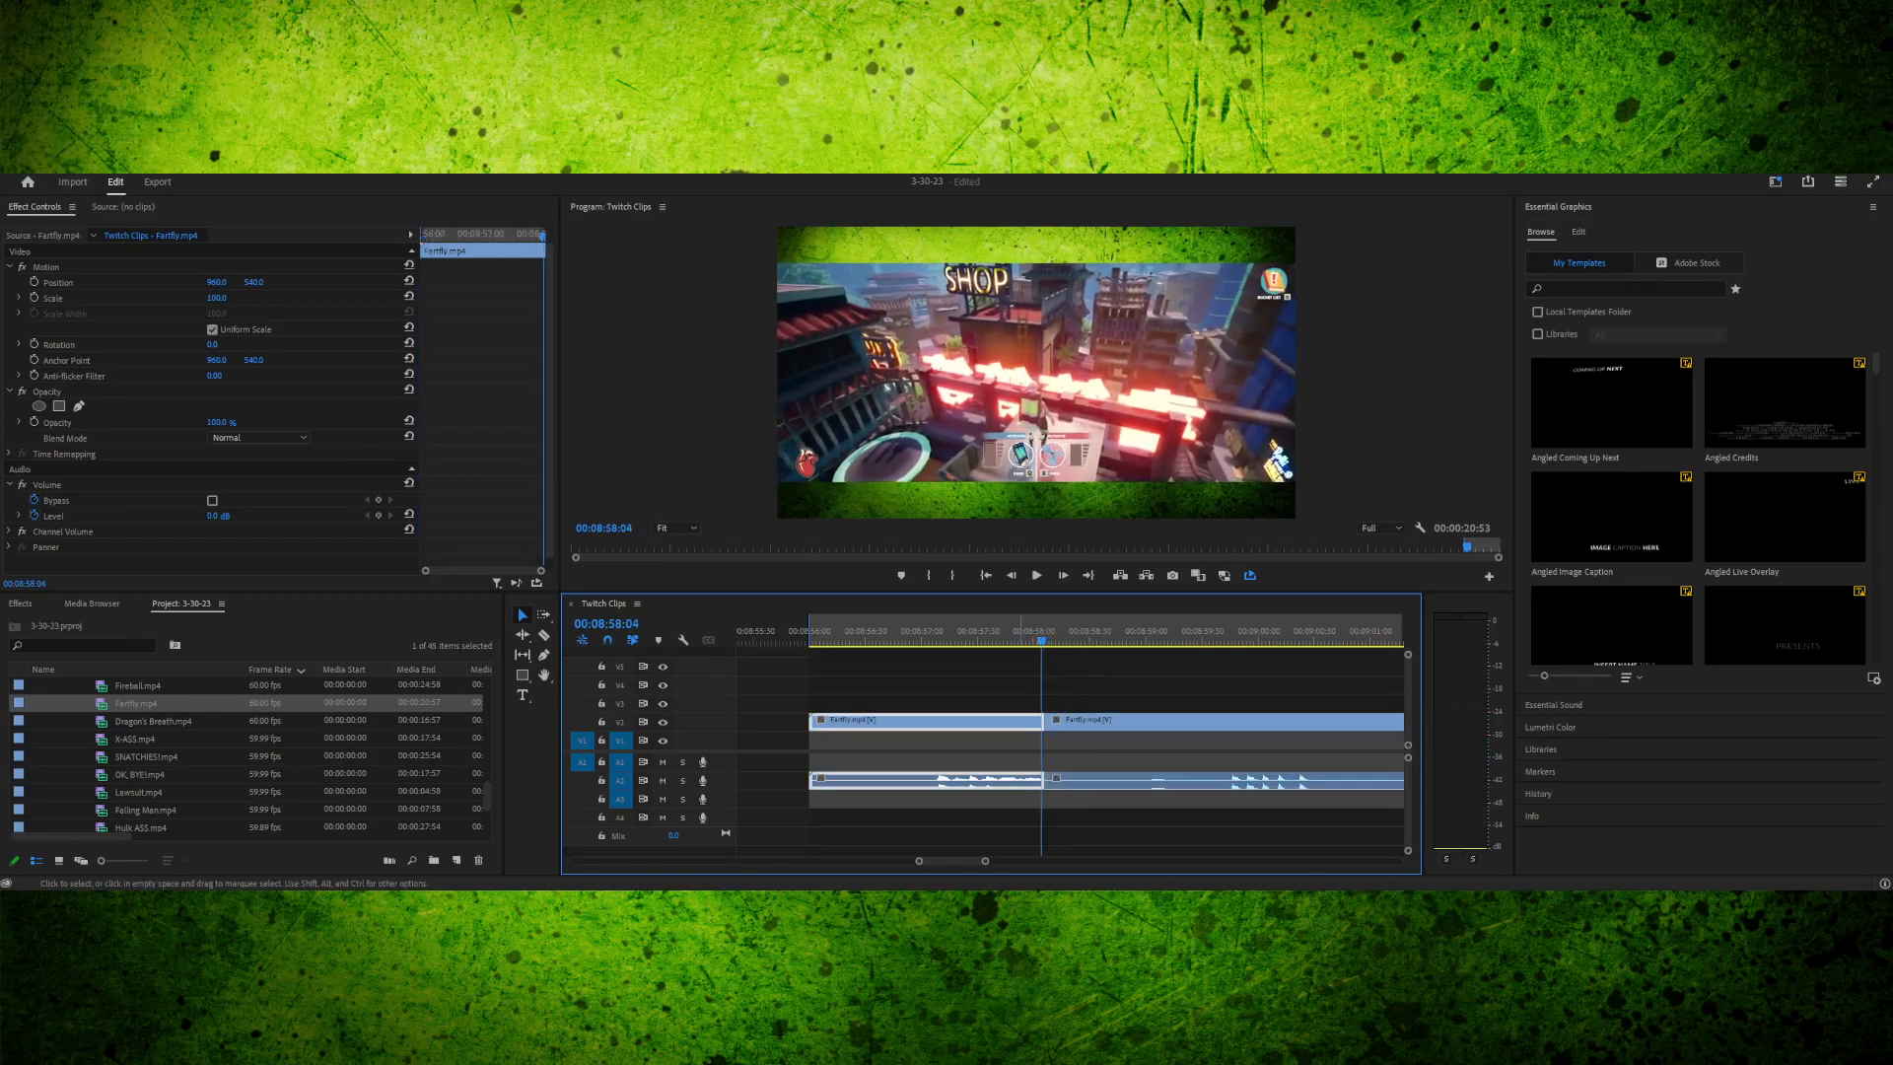
{"action": "key", "text": "Delete"}
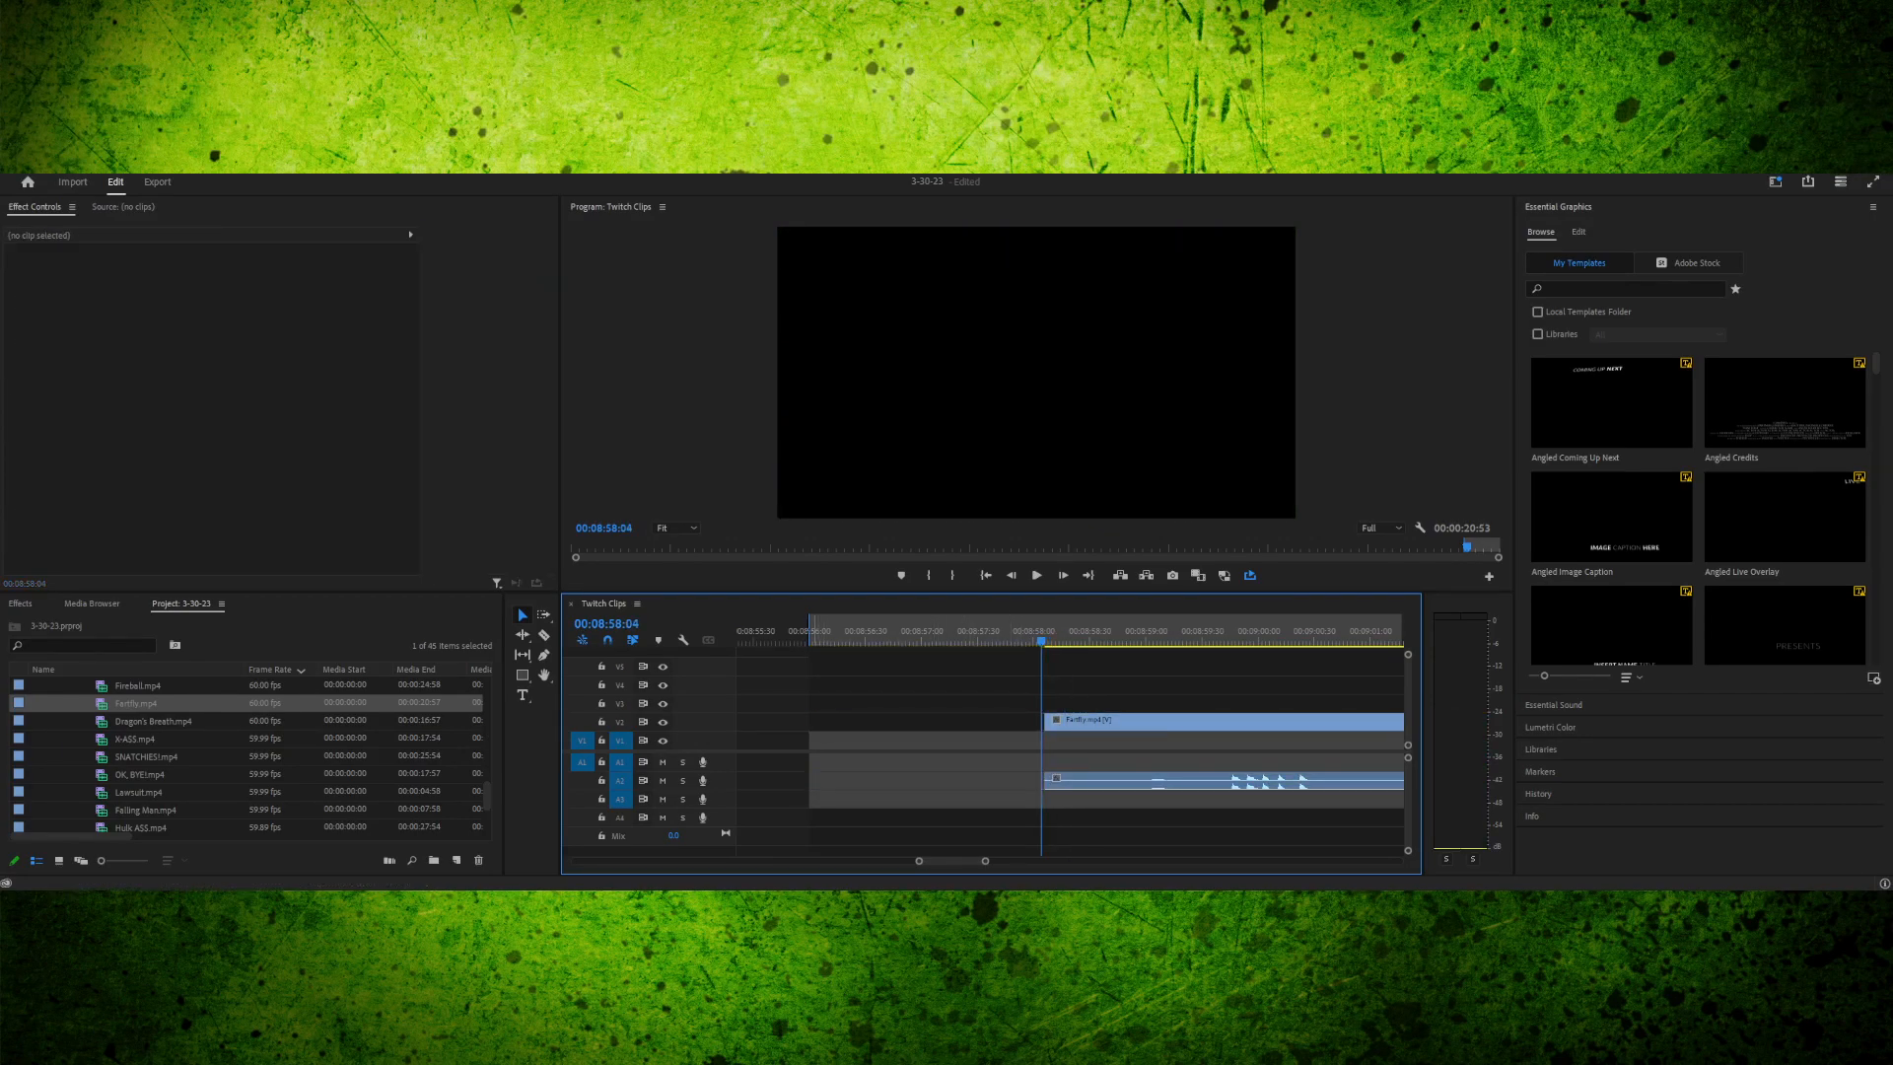
- Move the sequence's In point to the trimmed start of the Fartfly clip
{"action": "left_click_drag", "start_coordinate": [809, 630], "coordinate": [1045, 631]}
{"action": "key", "text": "minus"}
{"action": "key", "text": "minus"}
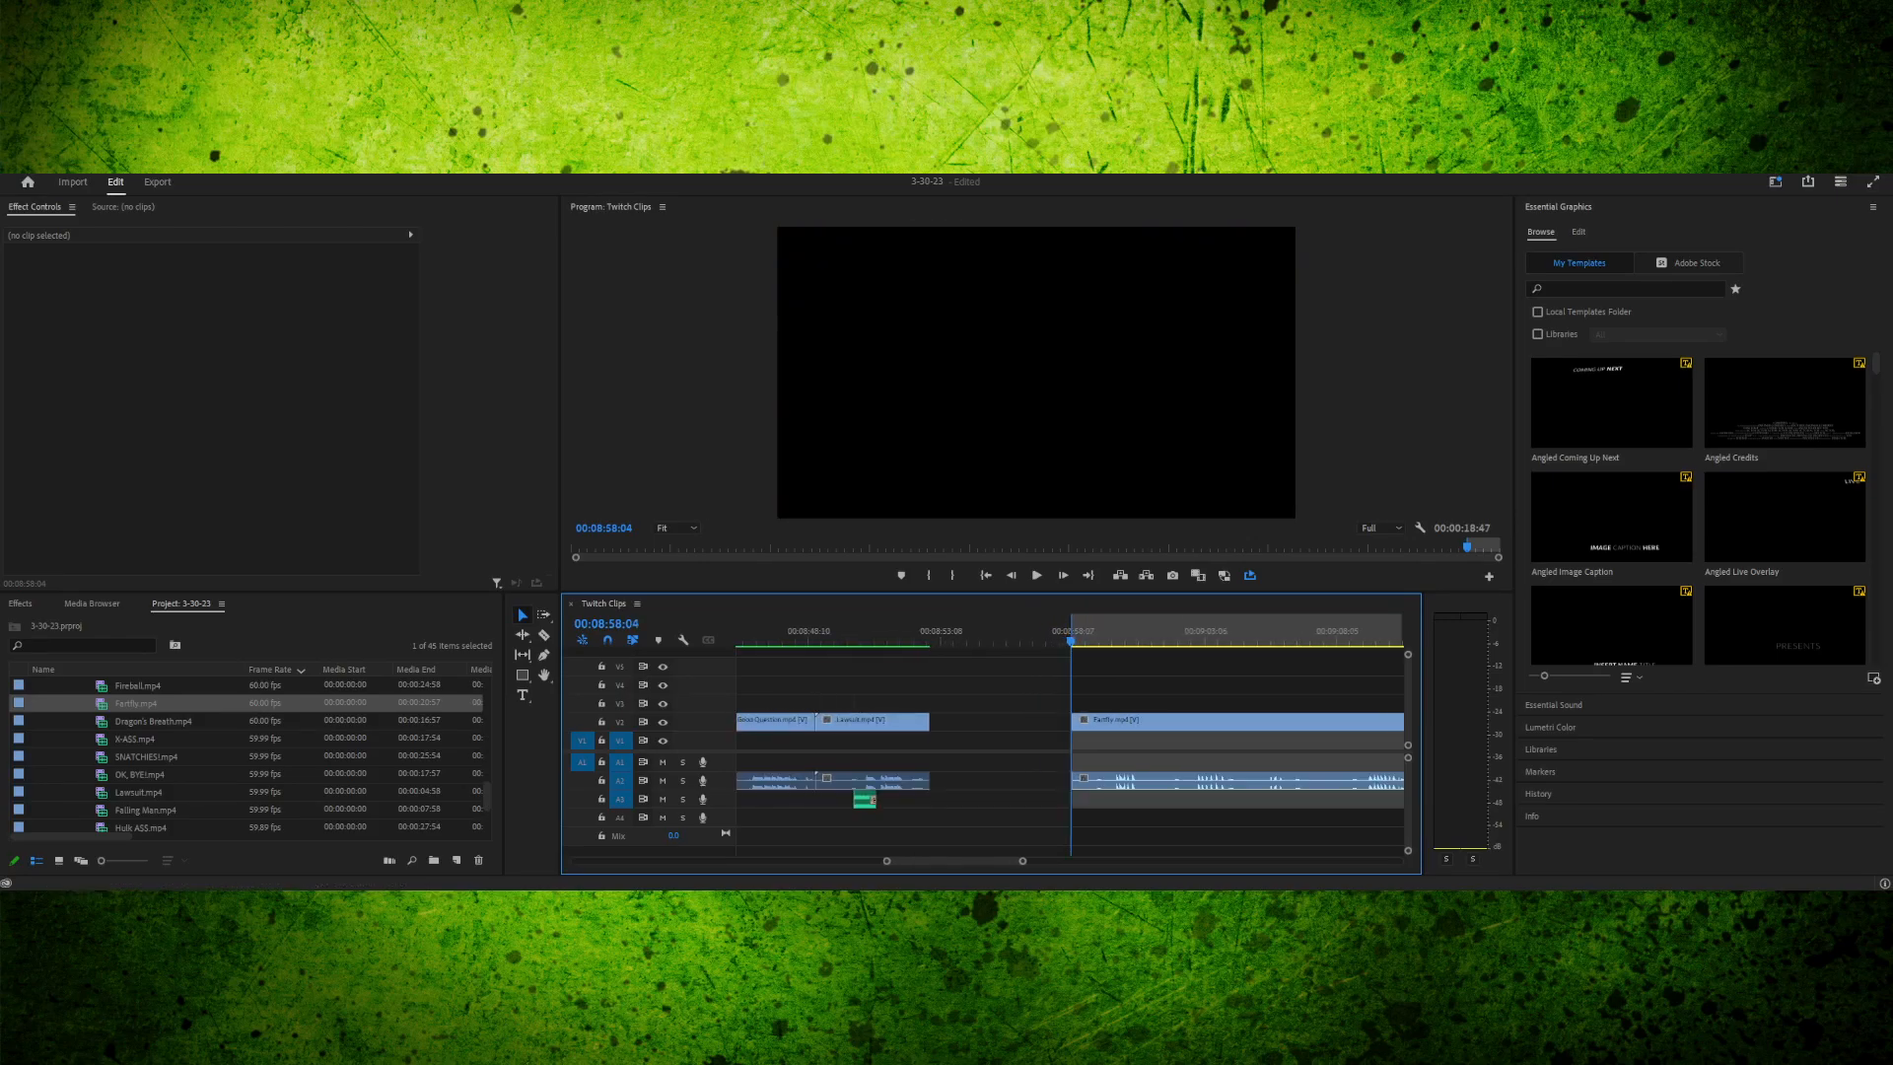
- Play the trimmed Fartfly clip from its new start to check the opening
{"action": "key", "text": "space"}
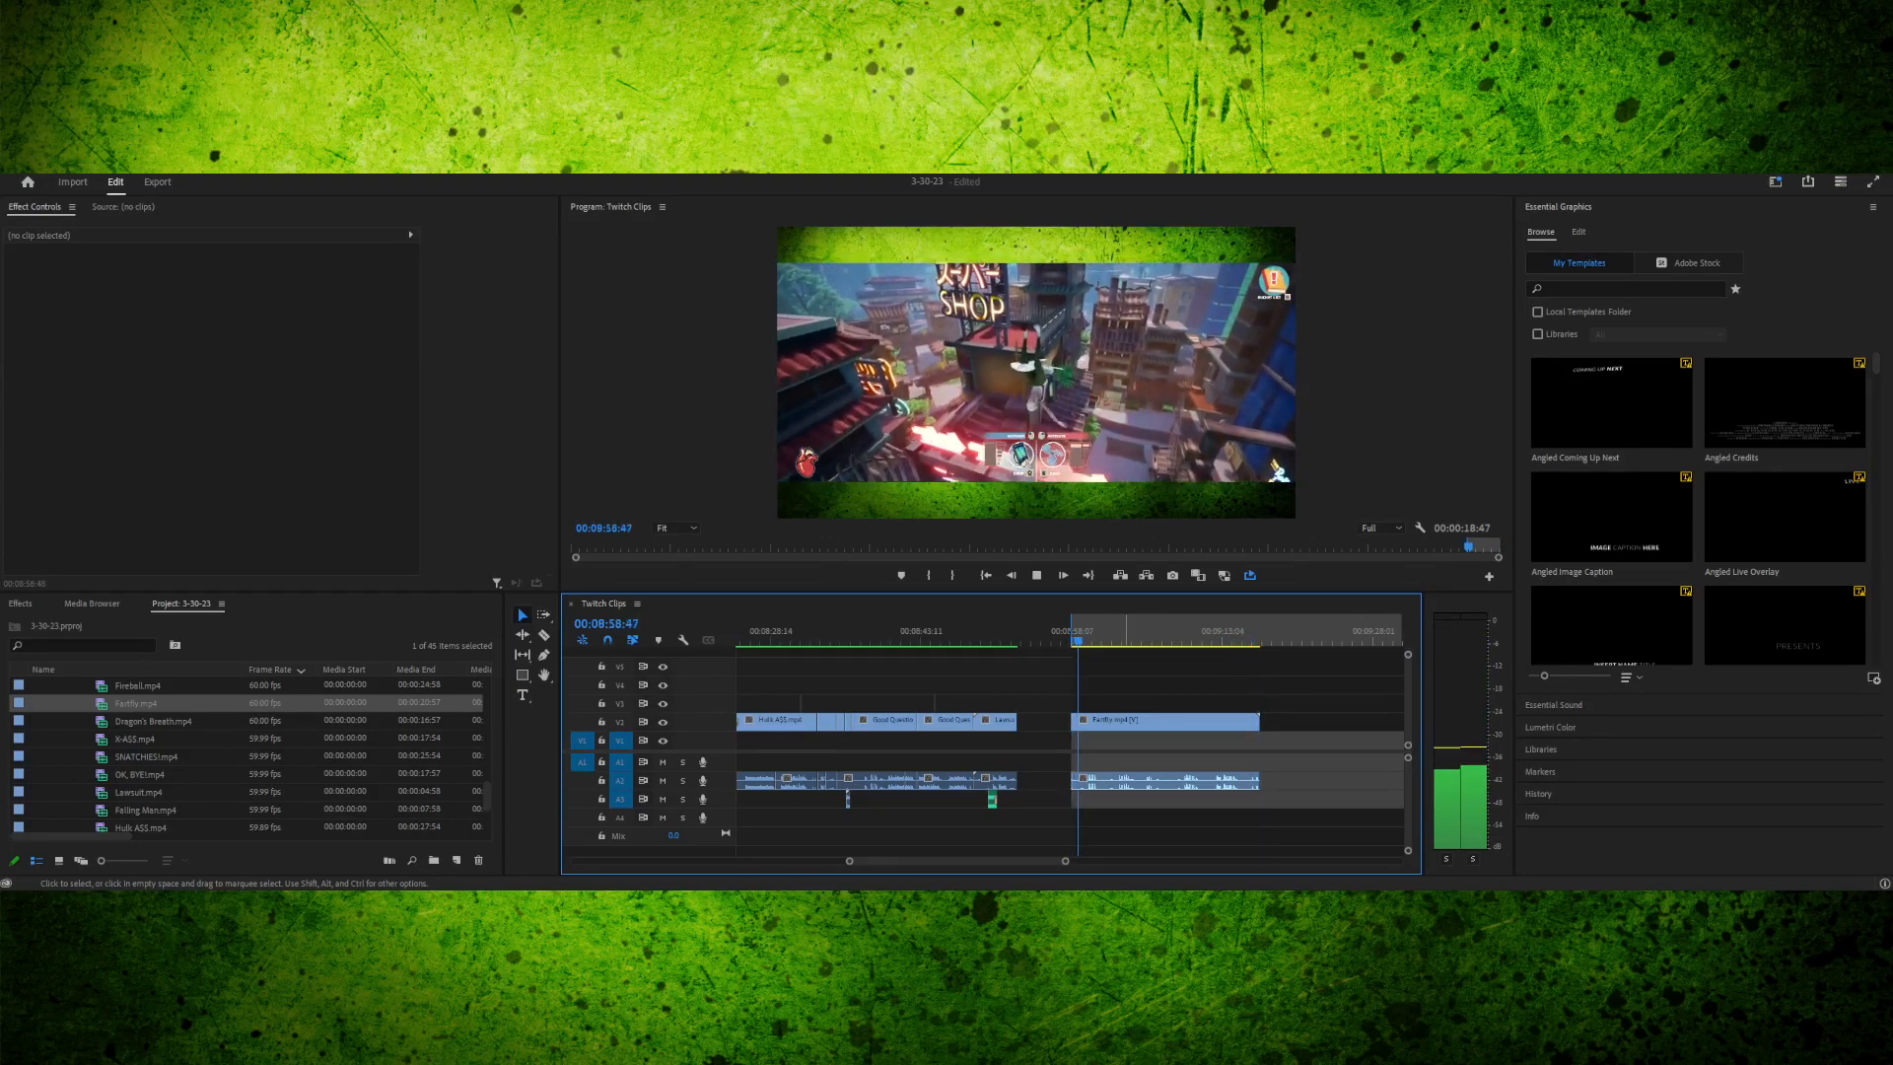
{"action": "key", "text": "space"}
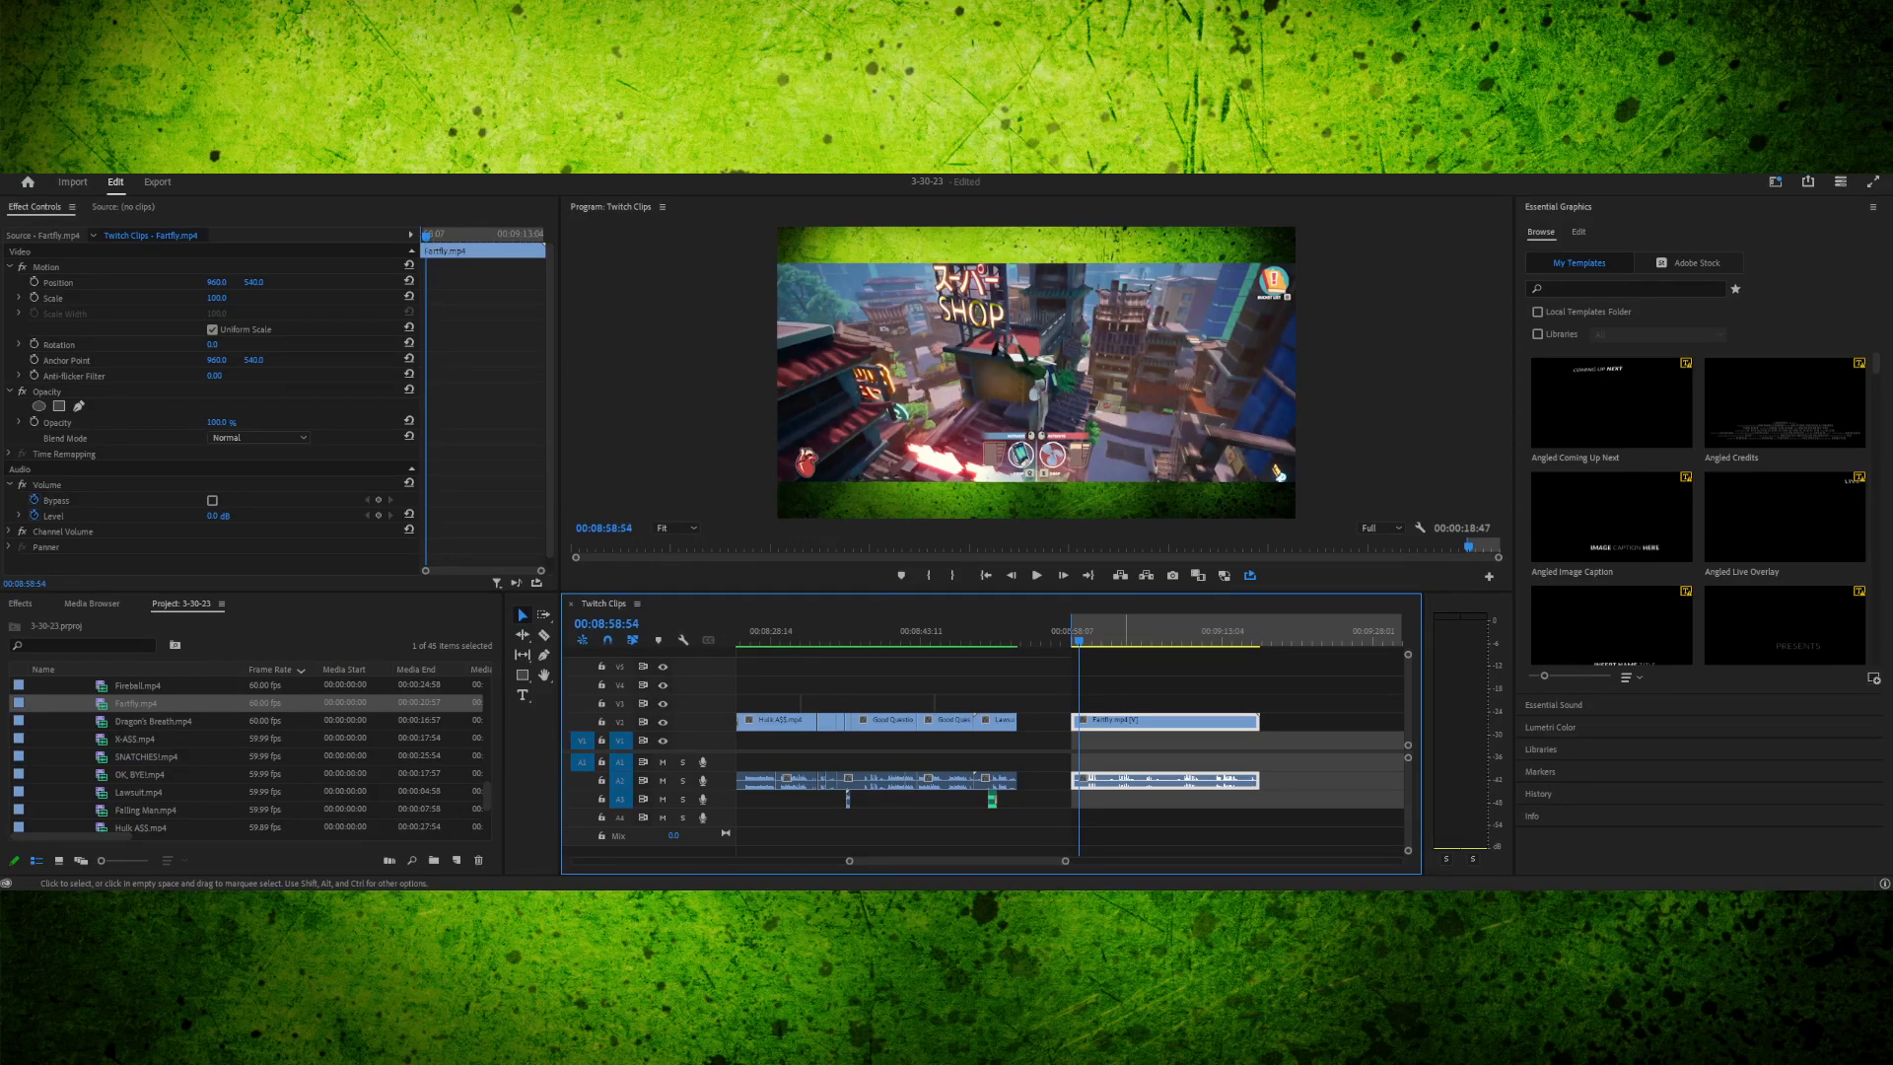
{"action": "left_click_drag", "start_coordinate": [1080, 635], "coordinate": [1071, 635]}
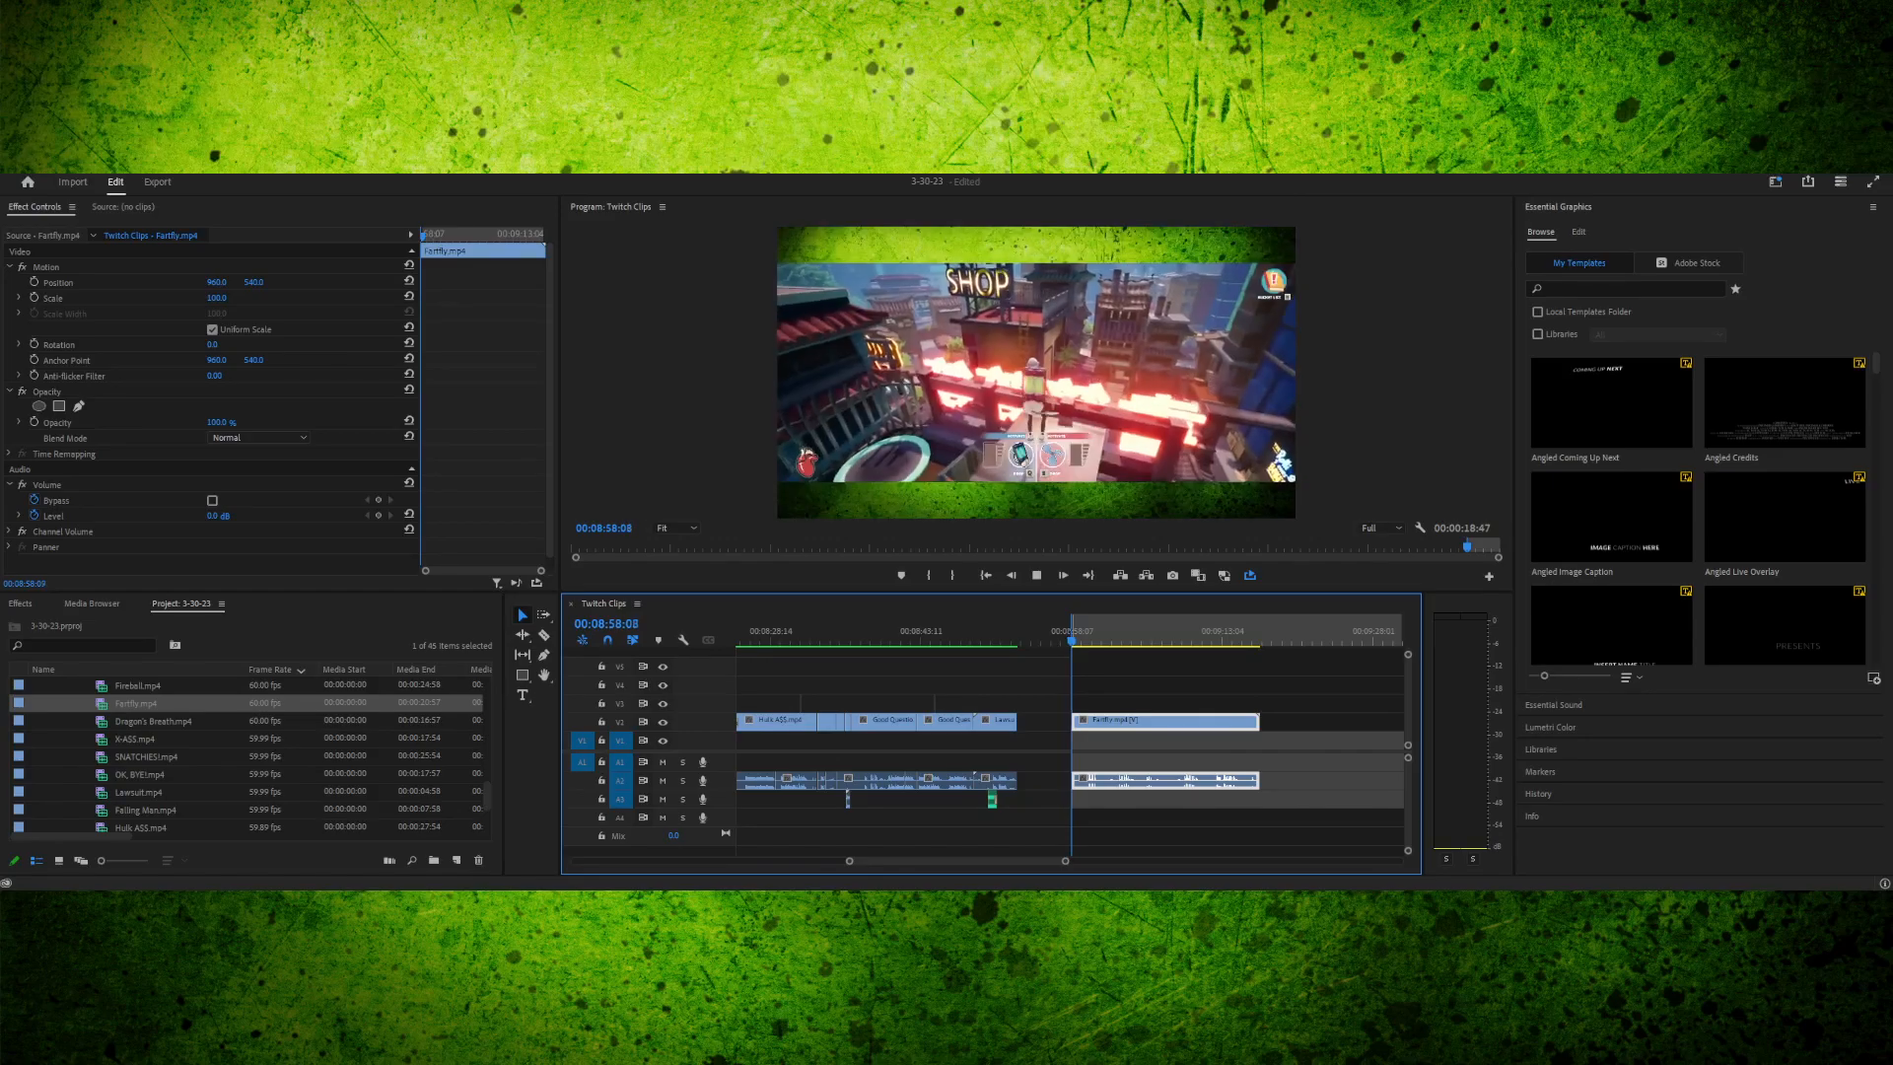
{"action": "key", "text": "space"}
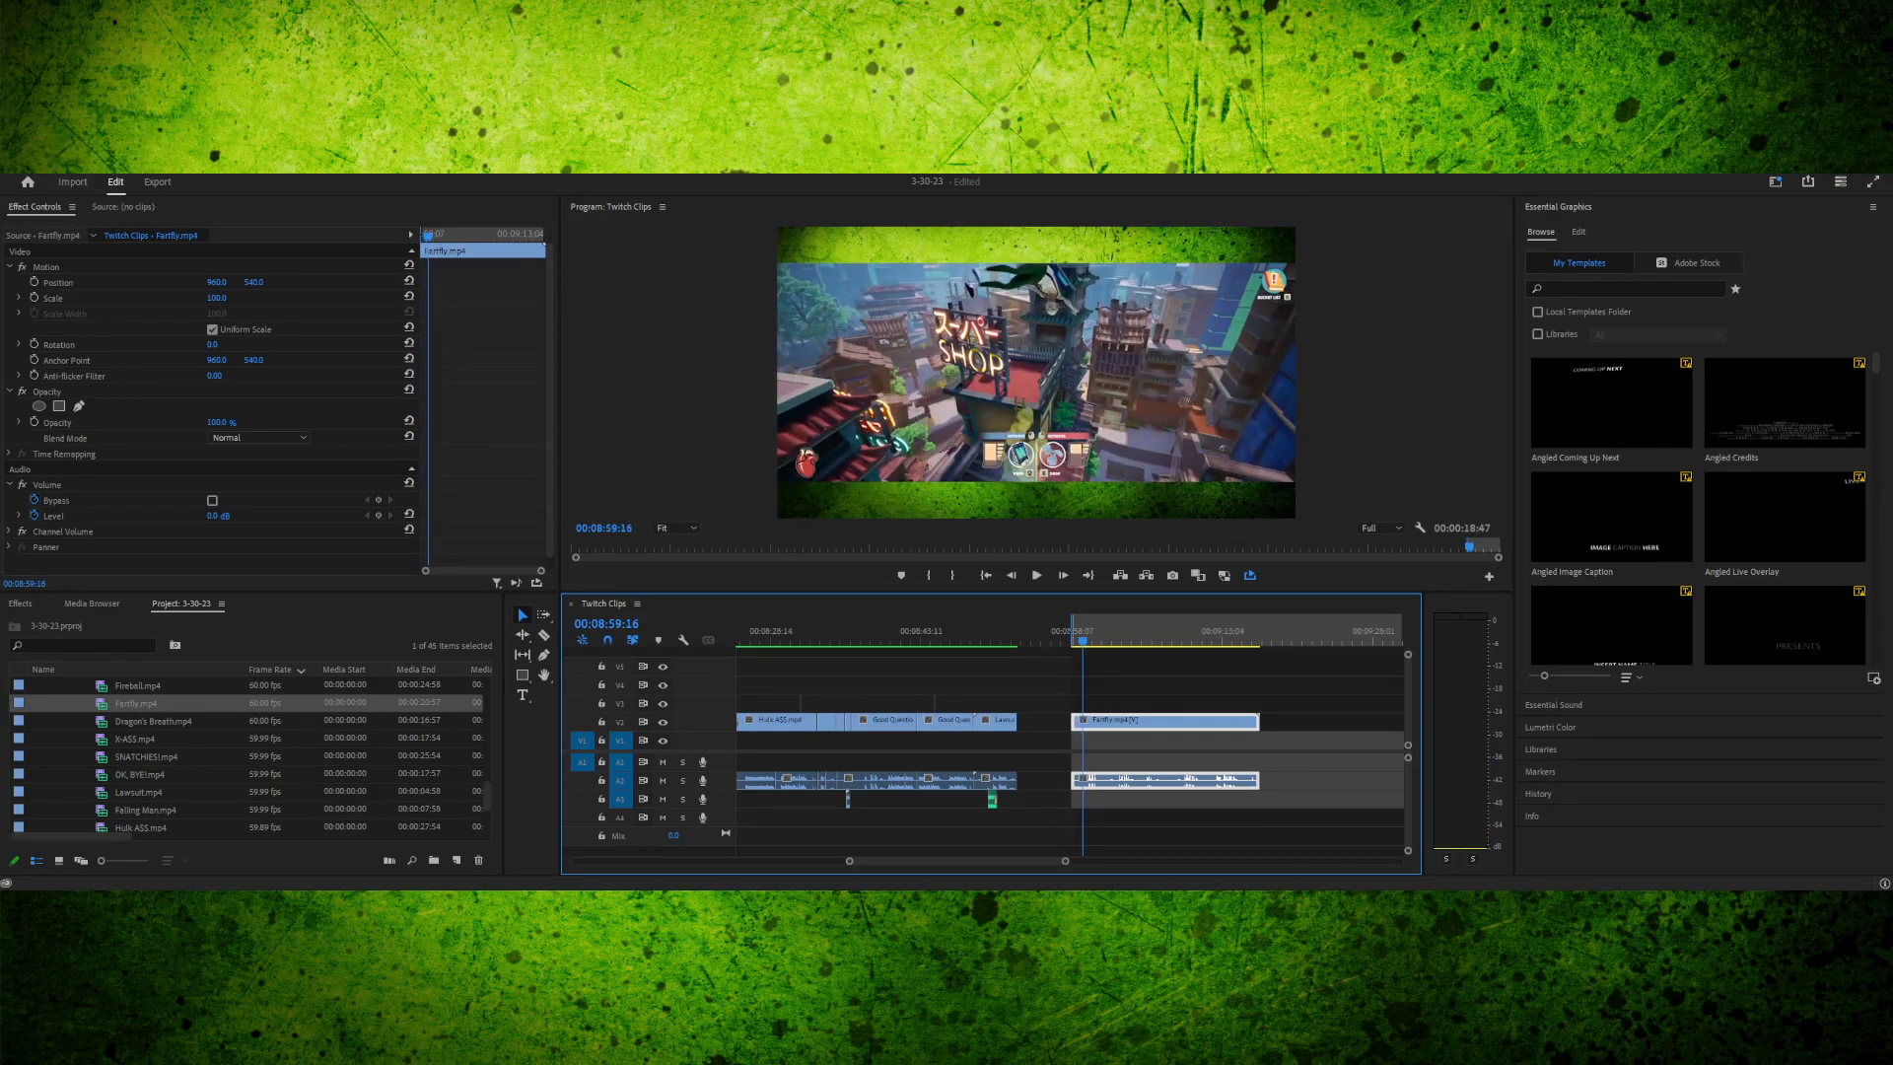
{"action": "key", "text": "space"}
{"action": "key", "text": "space"}
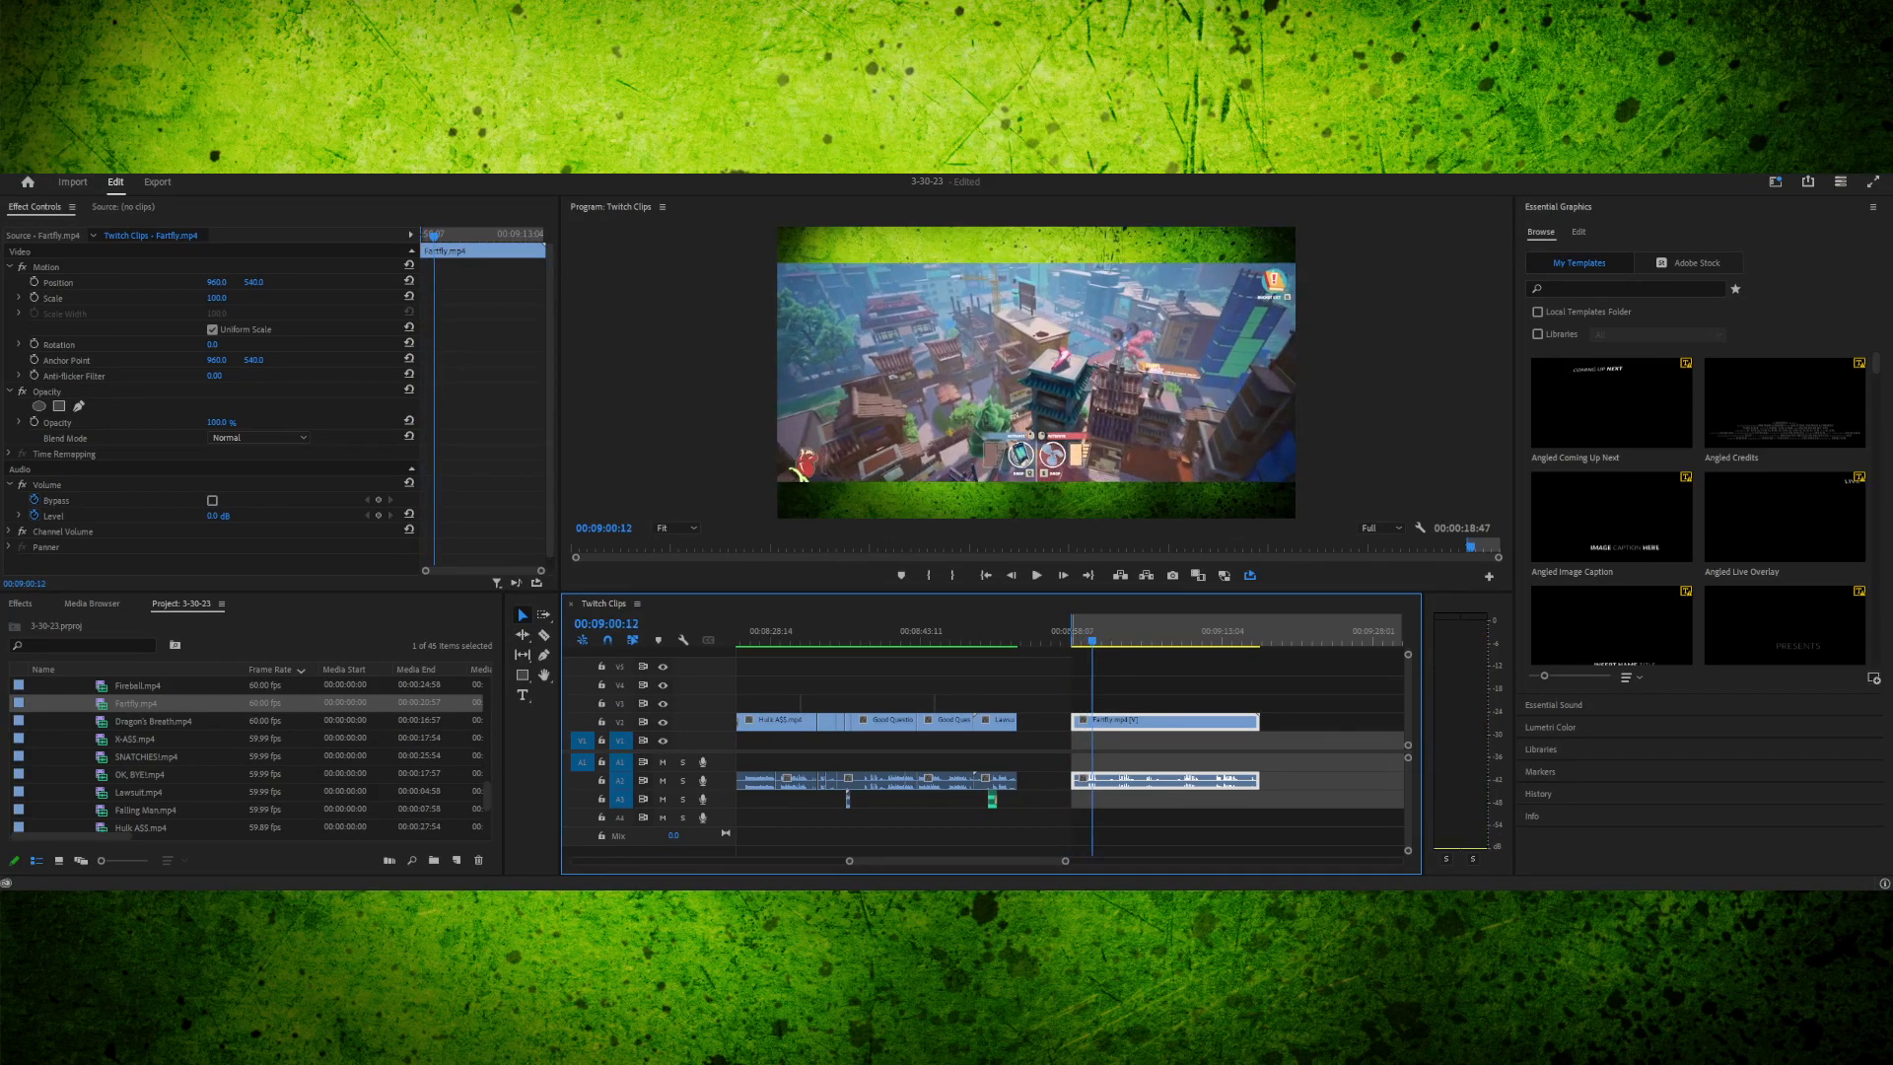
- Replay the Fartfly clip from 00:08:59:53 and step back through the flight to review it again
{"action": "left_click_drag", "start_coordinate": [1092, 635], "coordinate": [1089, 636]}
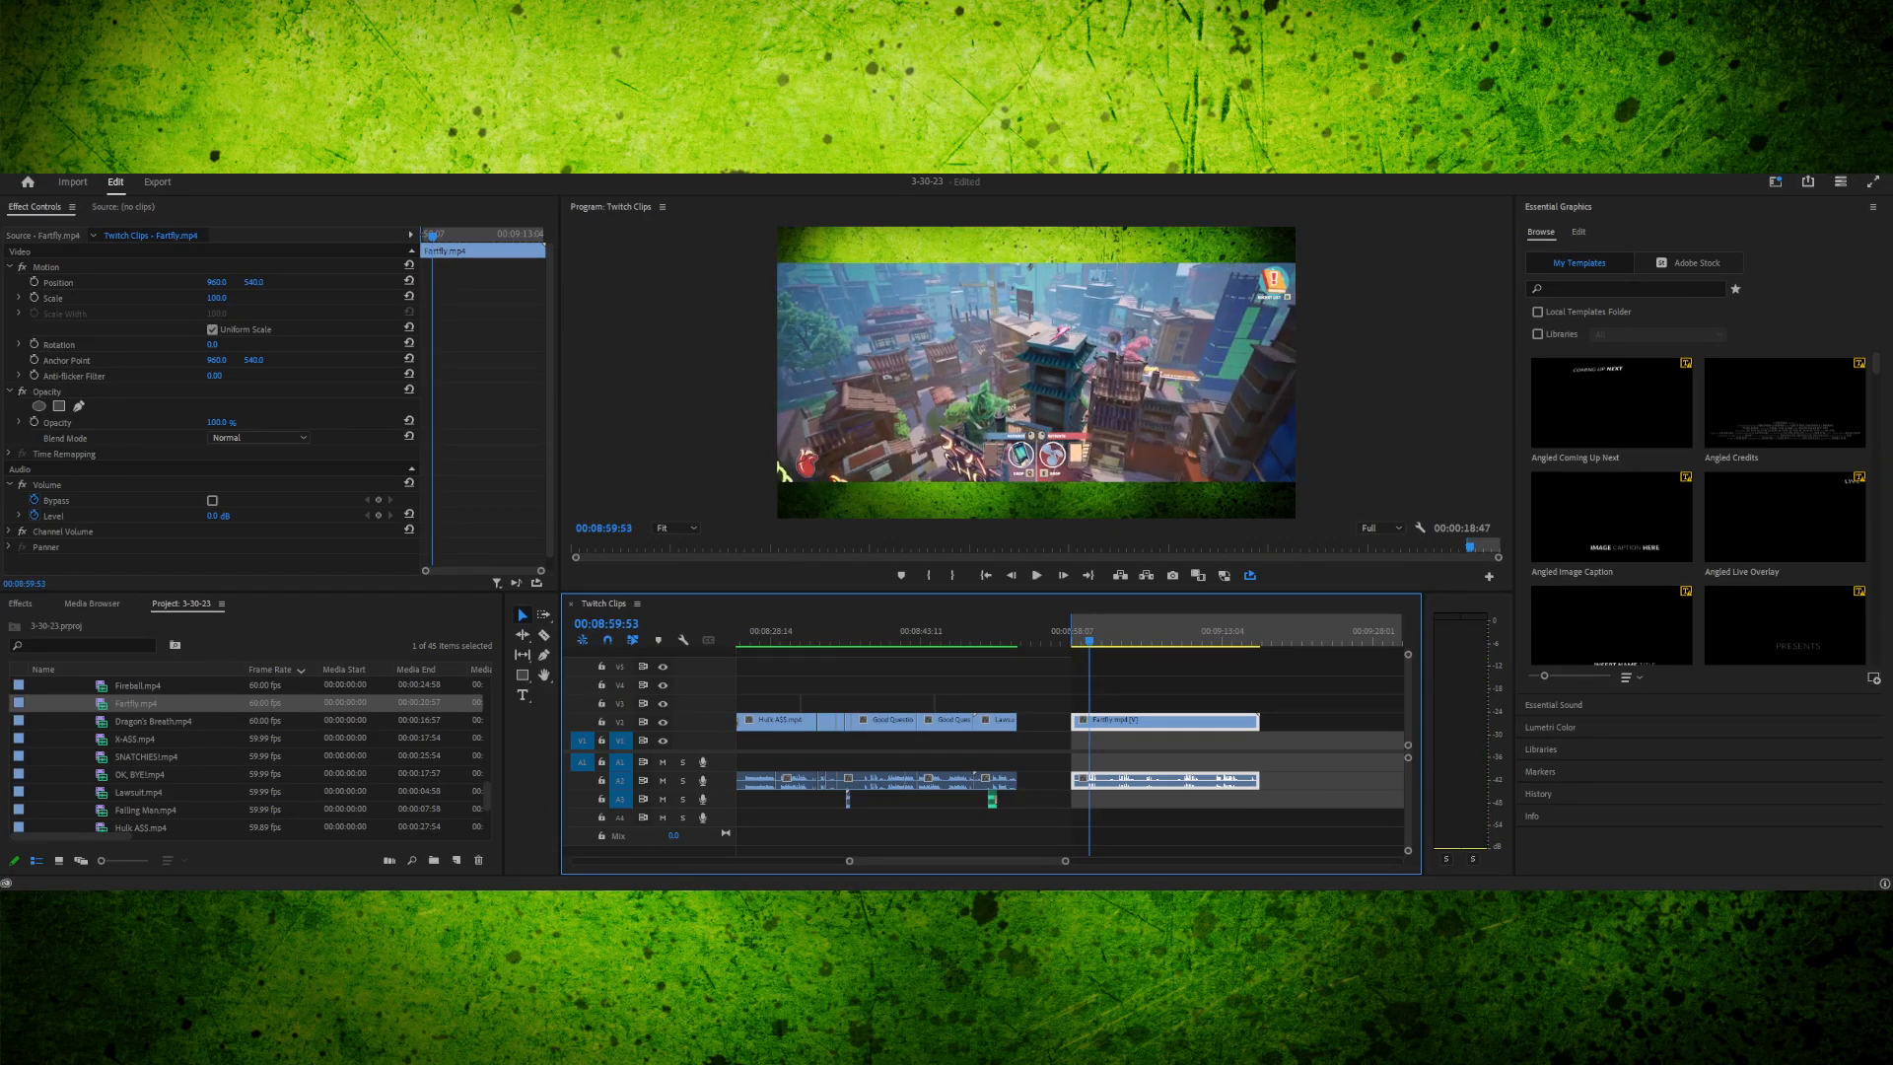
{"action": "key", "text": "space"}
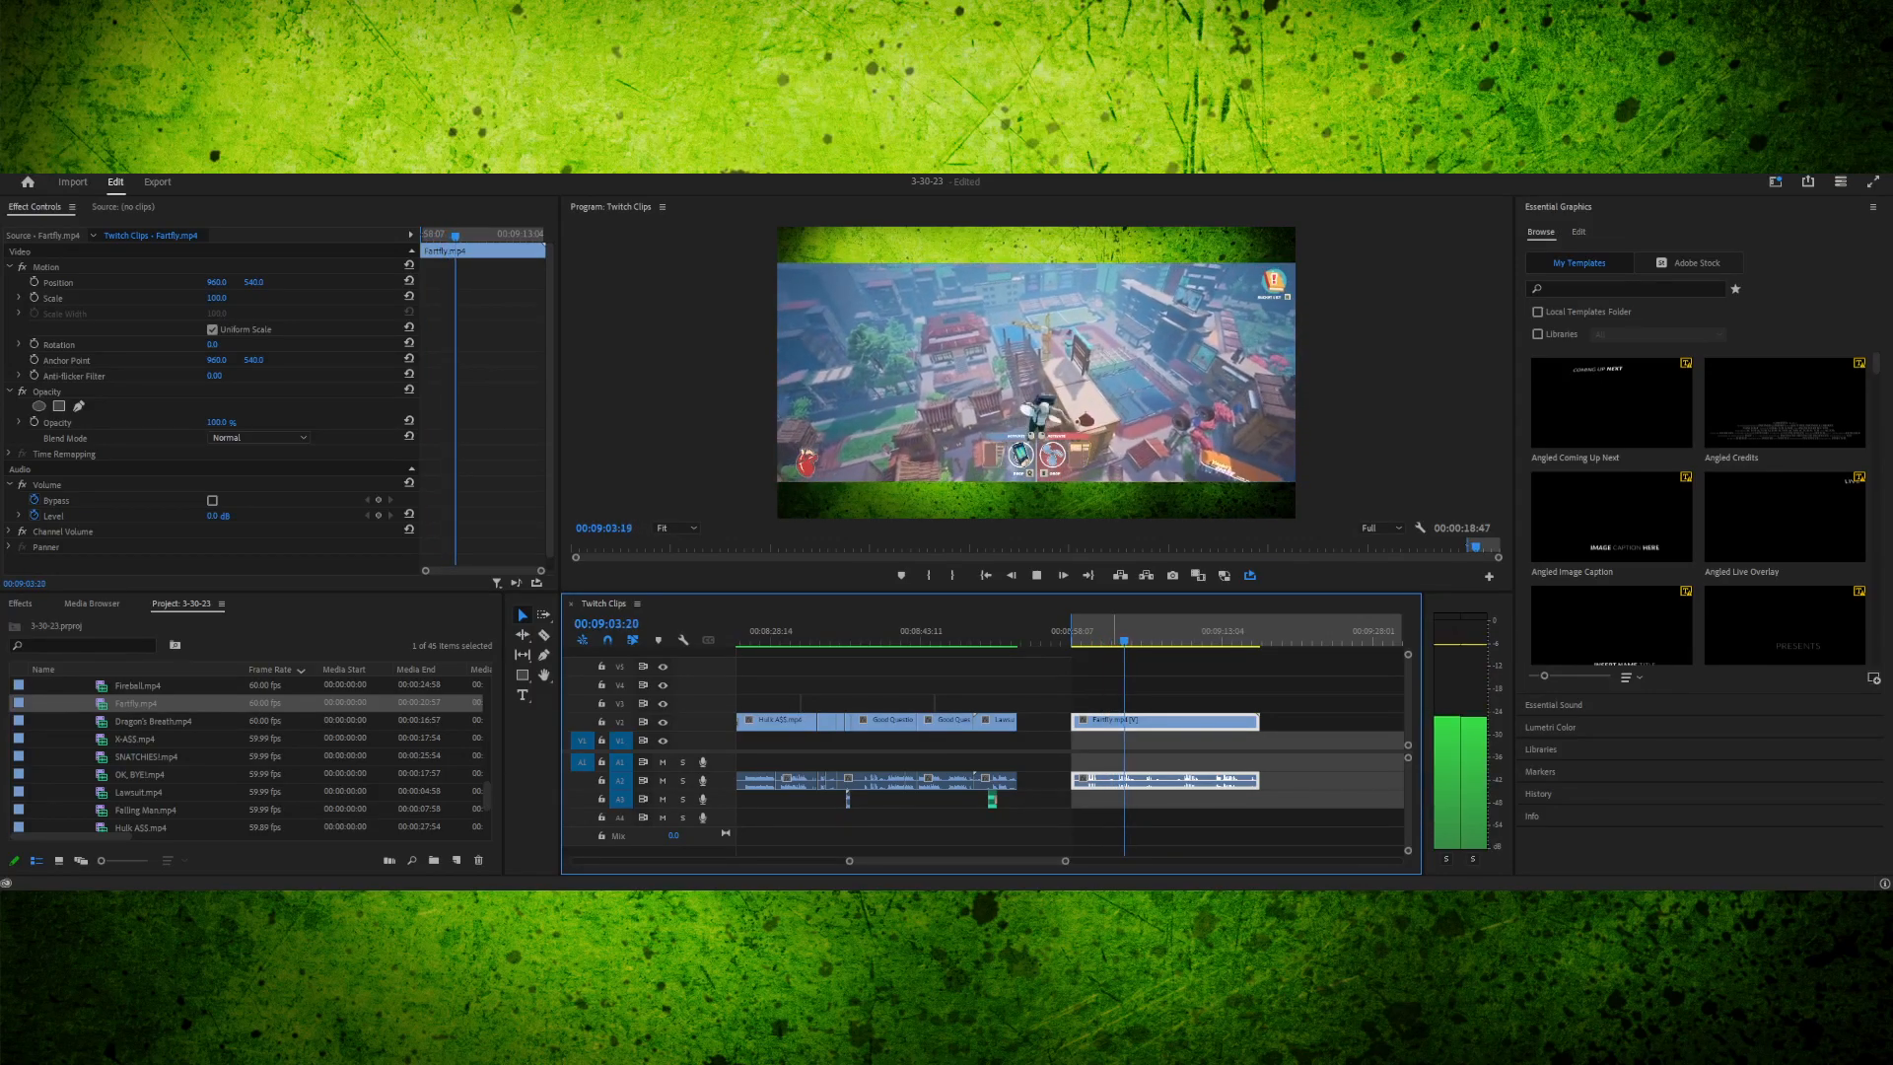
{"action": "key", "text": "space"}
{"action": "key", "text": "shift+Left"}
{"action": "key", "text": "shift+Left"}
{"action": "key", "text": "shift+Left"}
{"action": "key", "text": "shift+Left"}
{"action": "key", "text": "shift+Left"}
{"action": "key", "text": "shift+Left"}
{"action": "key", "text": "shift+Left"}
{"action": "key", "text": "shift+Left"}
{"action": "key", "text": "shift+Left"}
{"action": "key", "text": "shift+Left"}
{"action": "key", "text": "shift+Left"}
{"action": "key", "text": "shift+Left"}
{"action": "key", "text": "shift+Left"}
{"action": "key", "text": "shift+Left"}
{"action": "key", "text": "shift+Left"}
{"action": "key", "text": "space"}
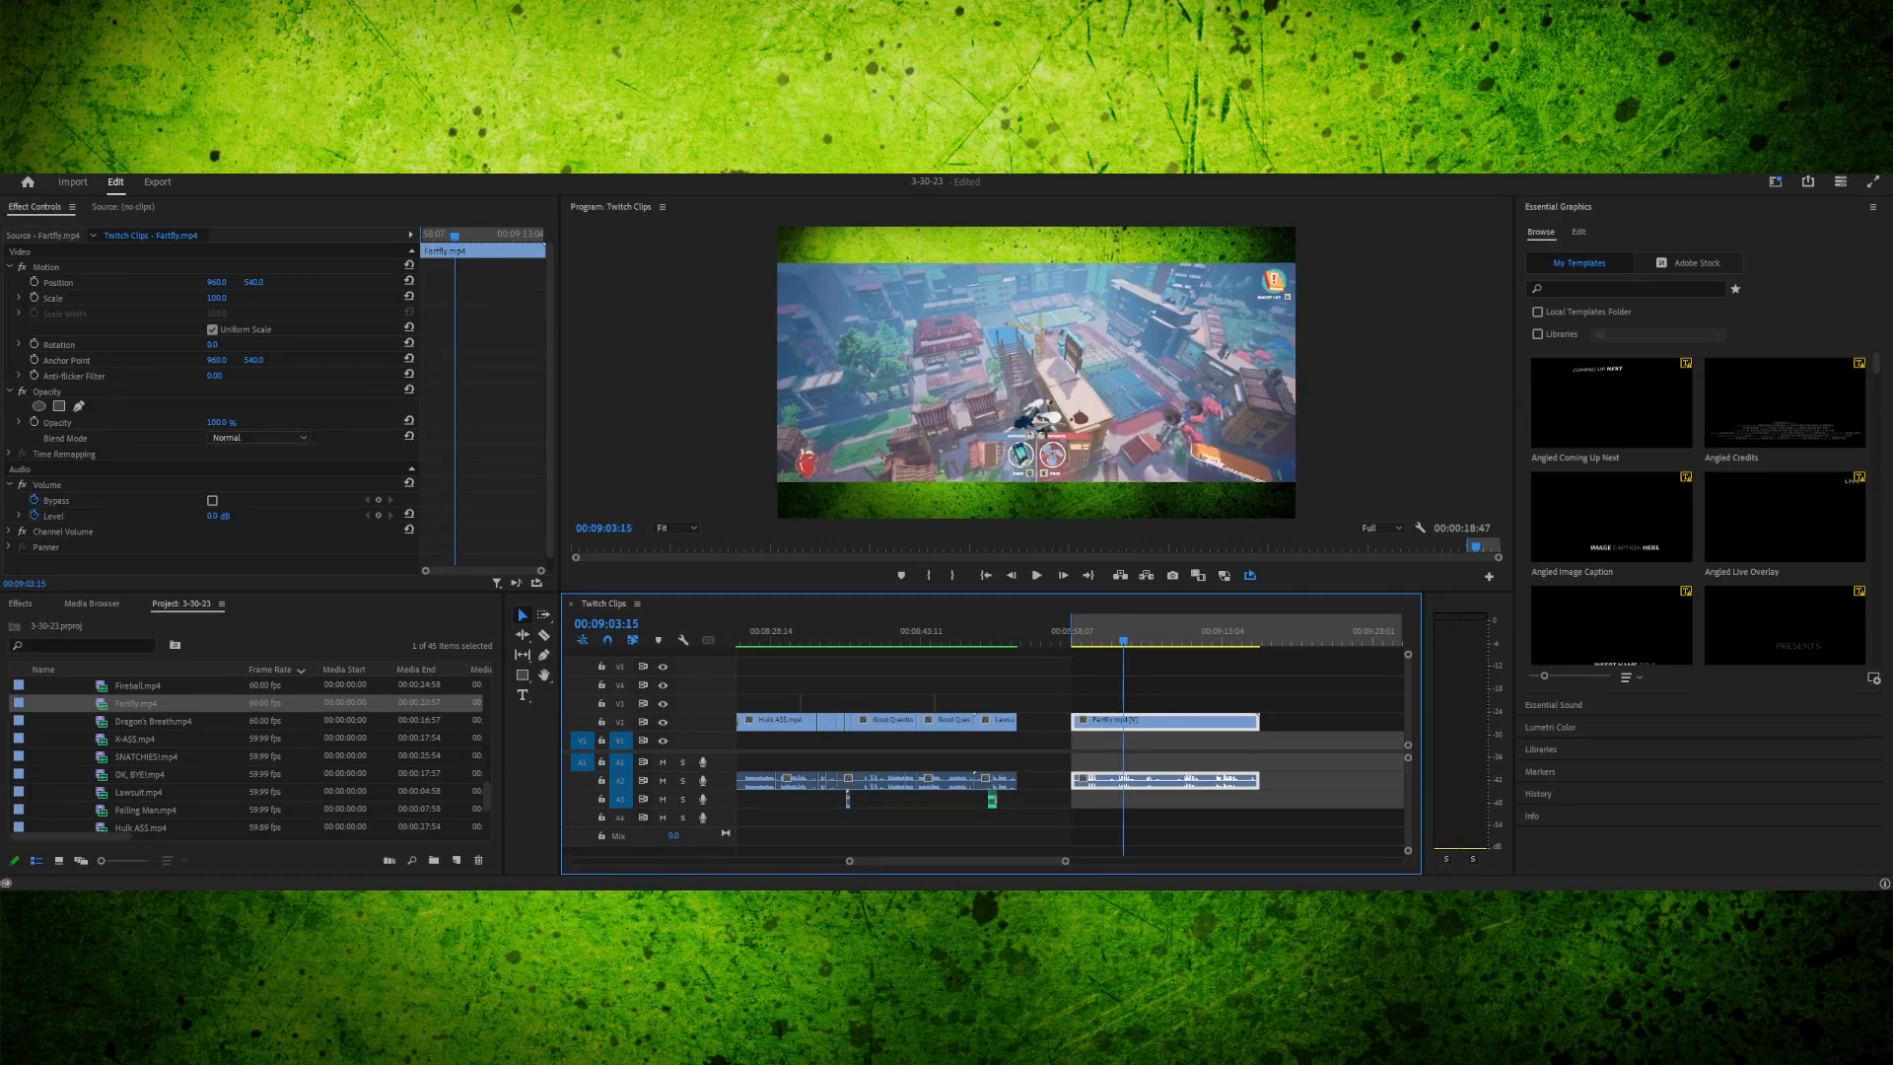
- Play the Fartfly clip onward from 00:09:03:15 to review the flight over the city
{"action": "key", "text": "space"}
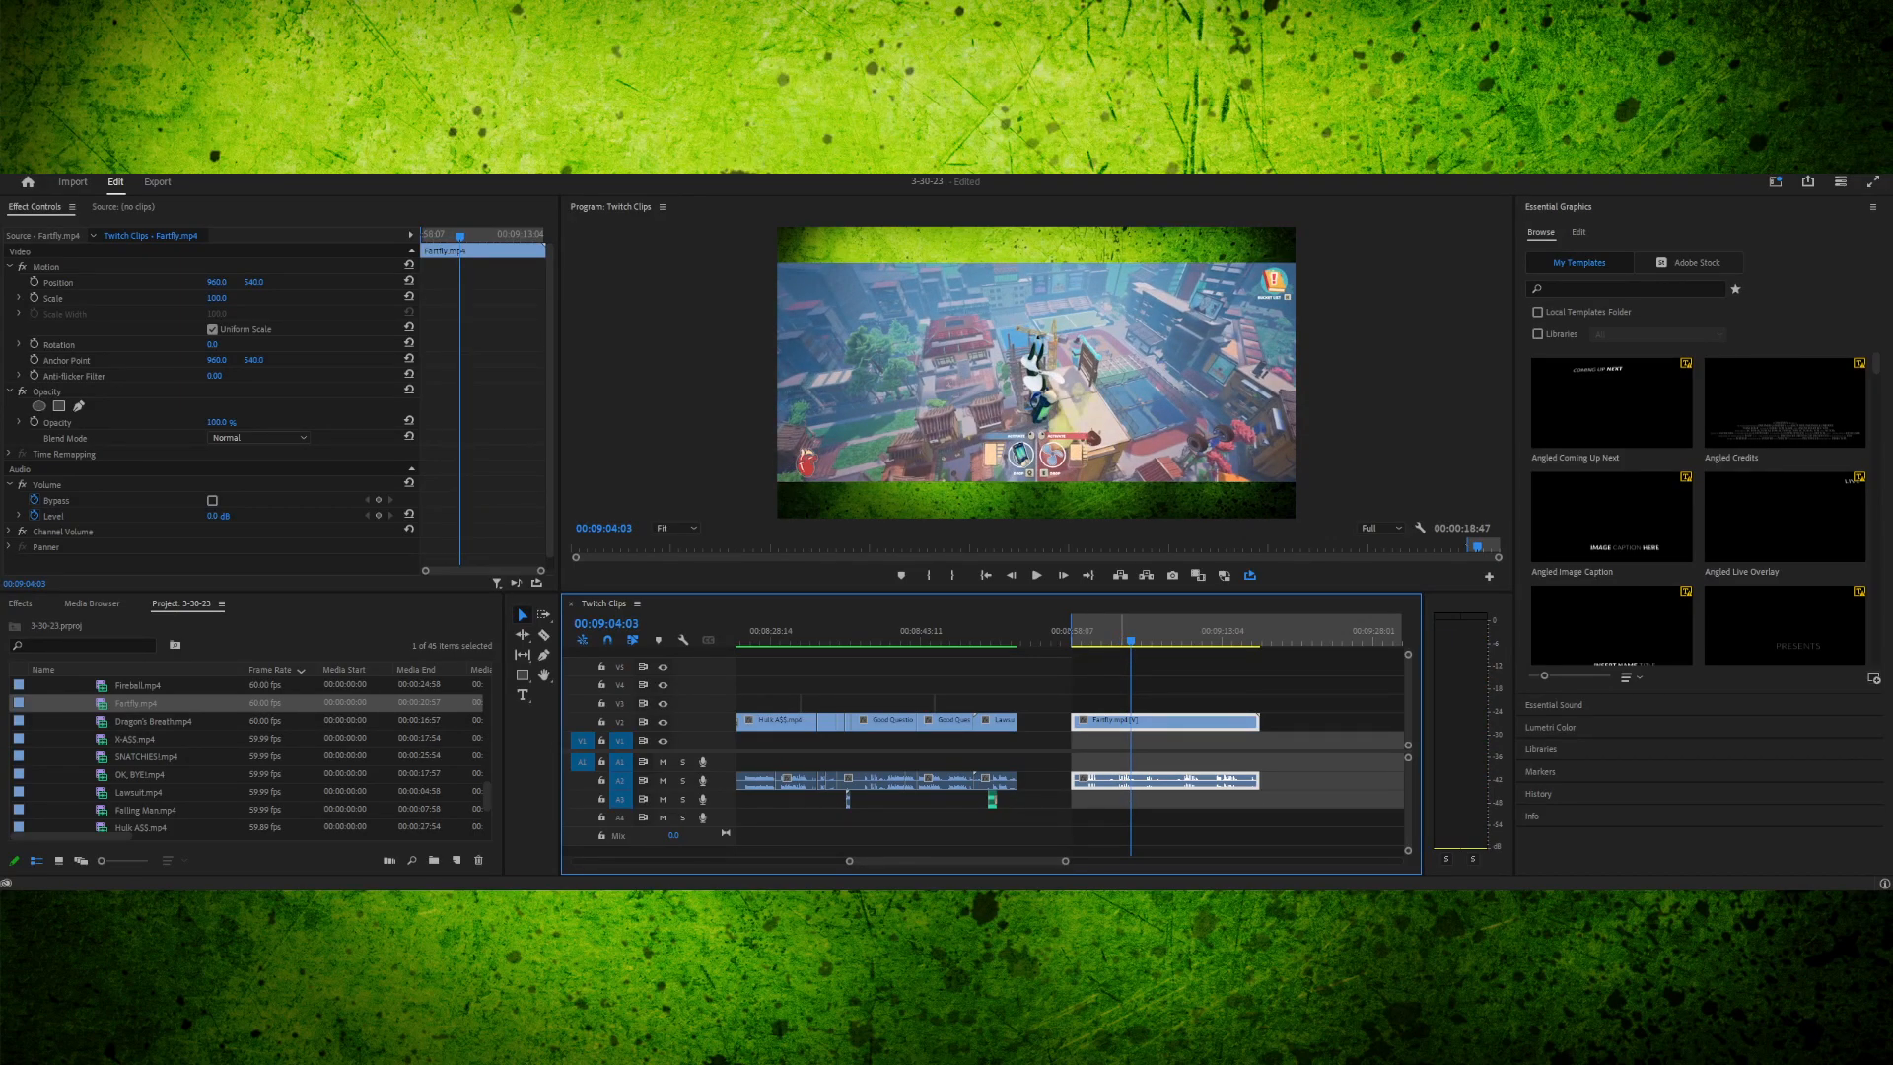
{"action": "key", "text": "space"}
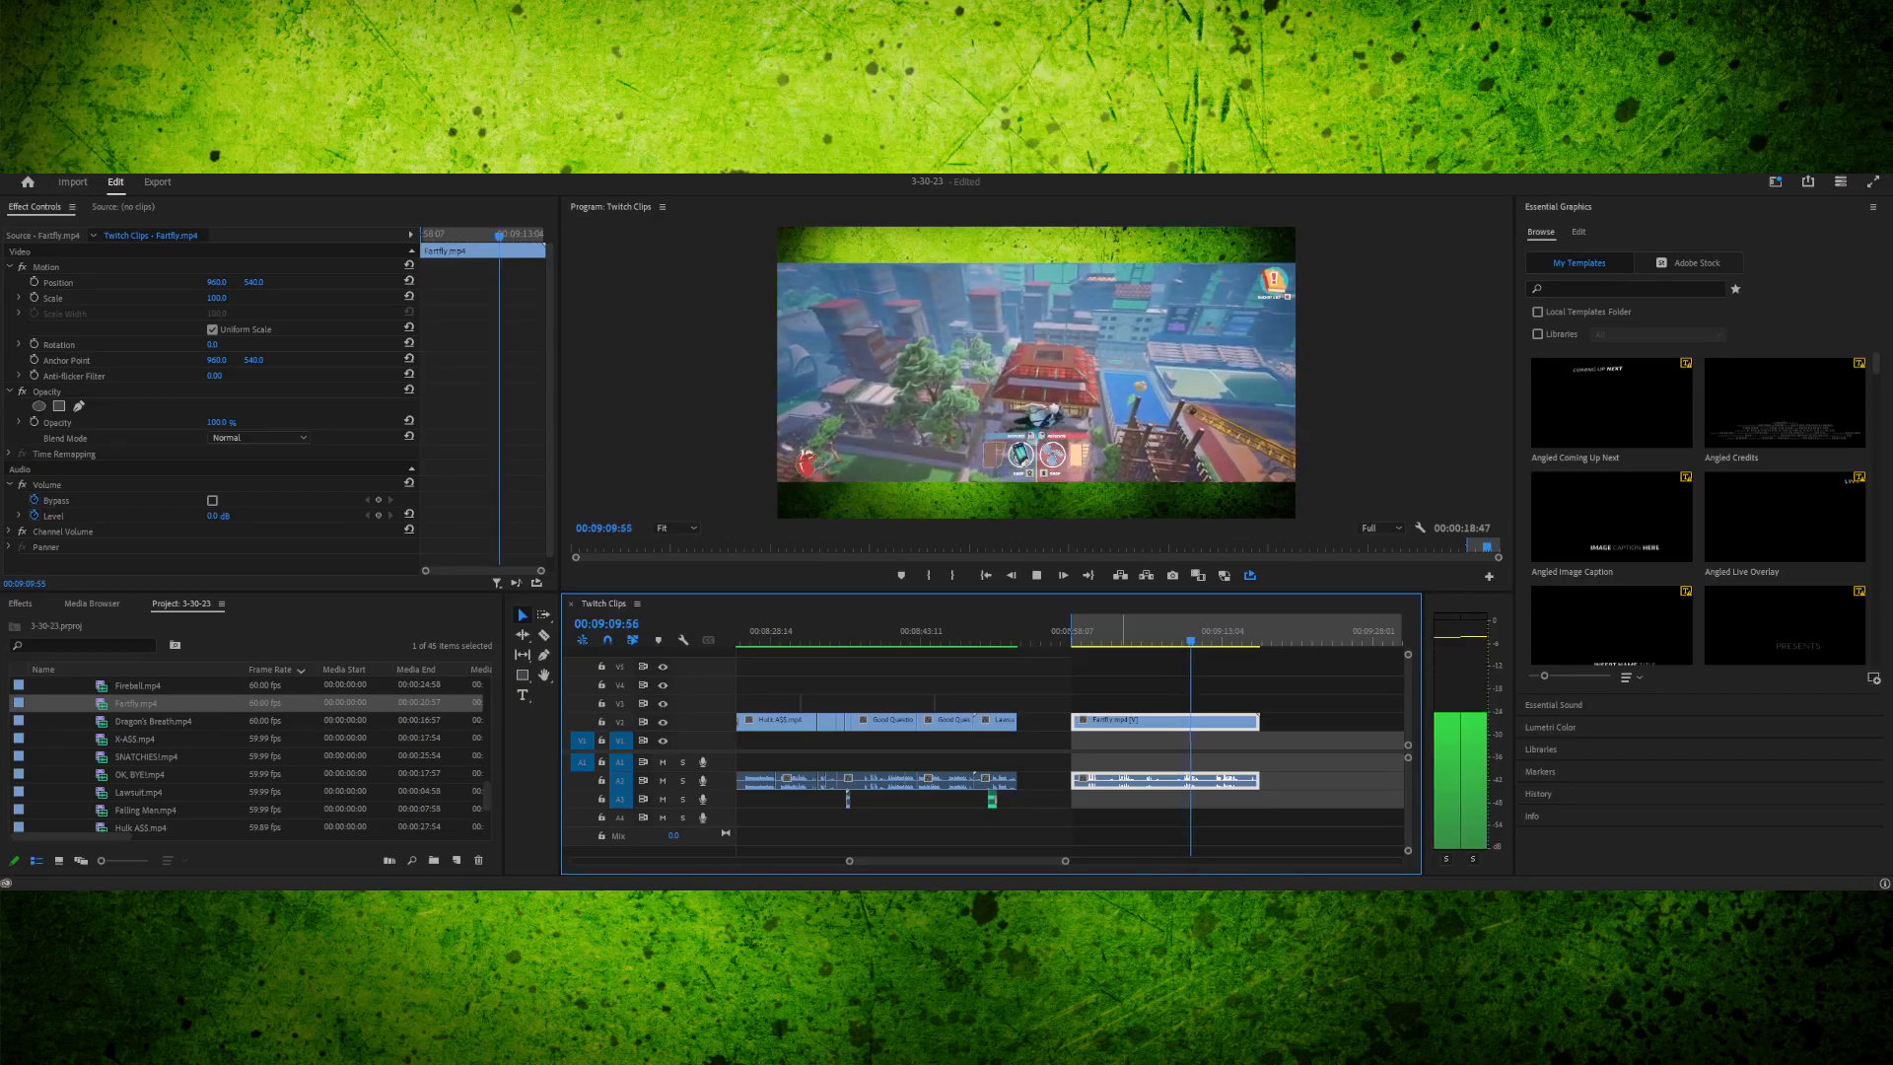
{"action": "key", "text": "space"}
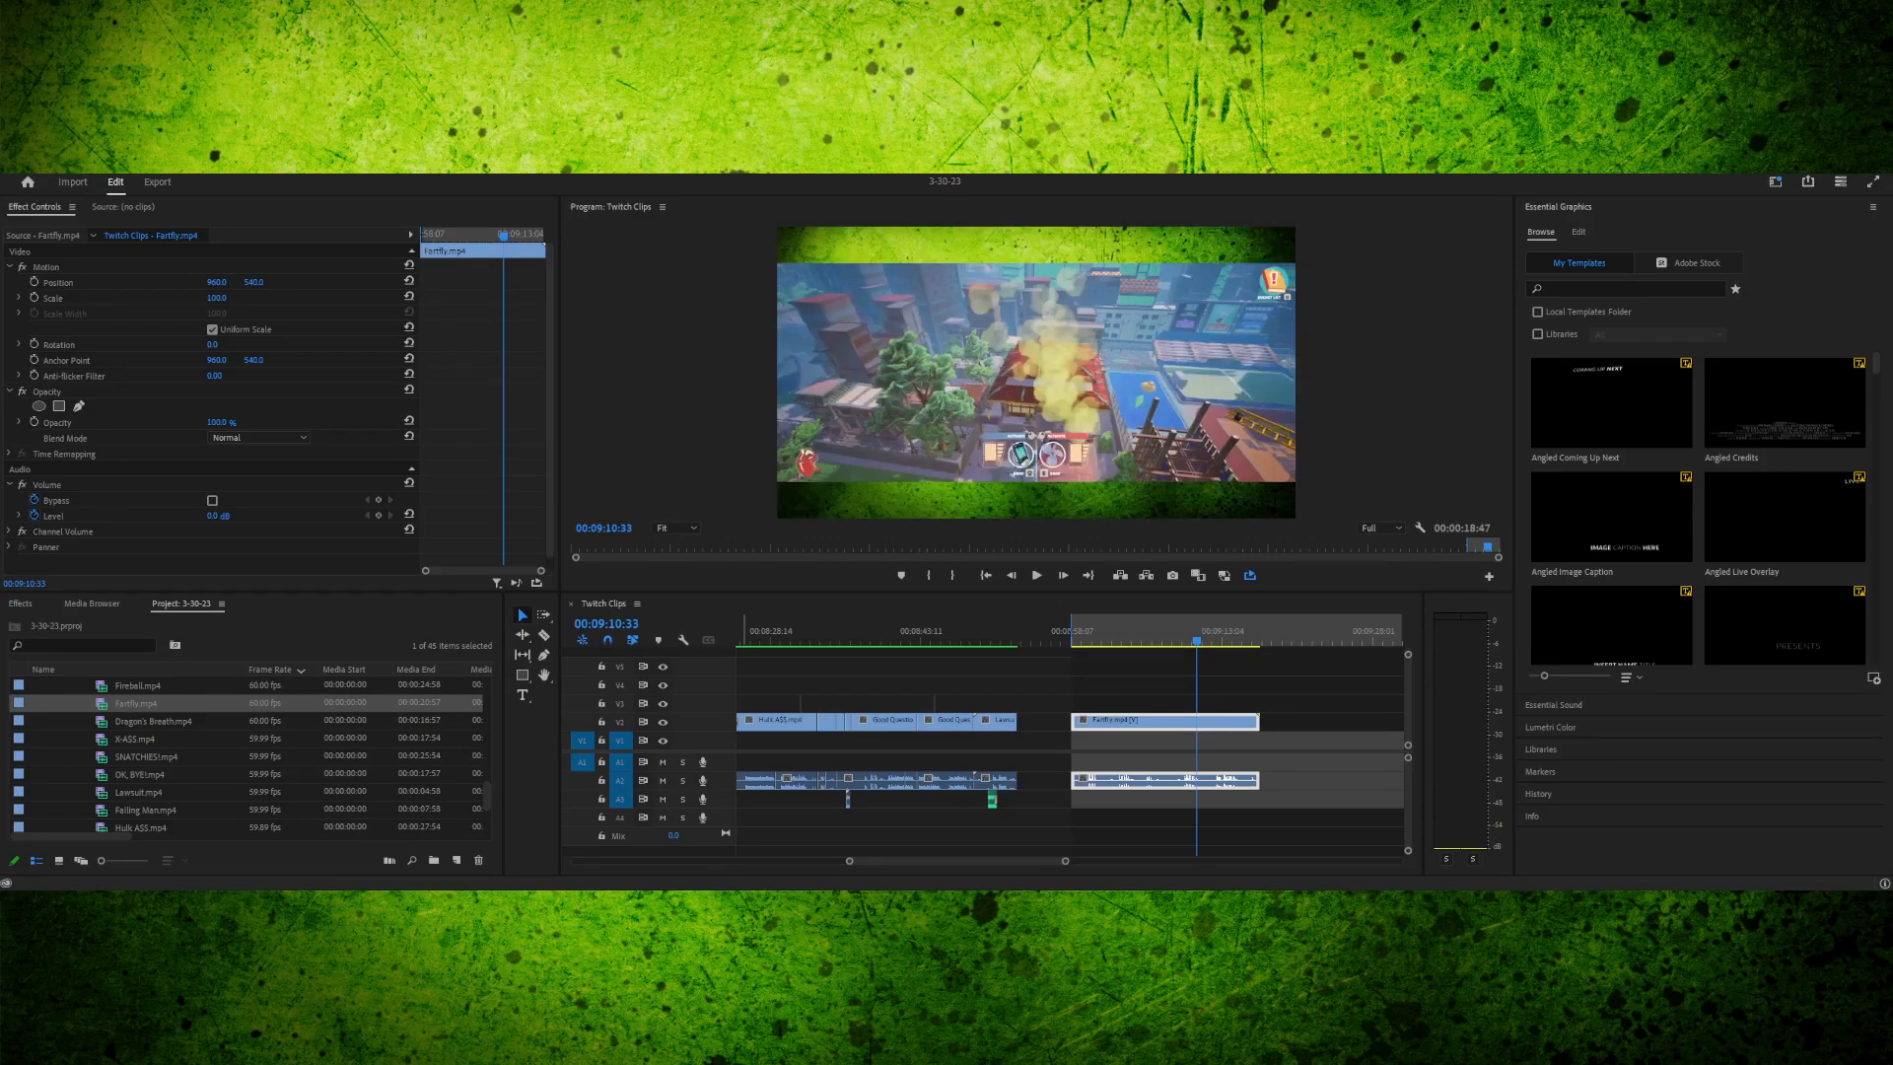
- Collapse the CLIPS bin in the project and expand the MP3S bin
{"action": "scroll", "coordinate": [246, 757], "scroll_direction": "up", "scroll_amount": 1}
{"action": "left_click", "coordinate": [246, 773]}
{"action": "scroll", "coordinate": [247, 757], "scroll_direction": "up", "scroll_amount": 4}
{"action": "scroll", "coordinate": [246, 757], "scroll_direction": "up", "scroll_amount": 3}
{"action": "left_click", "coordinate": [53, 774]}
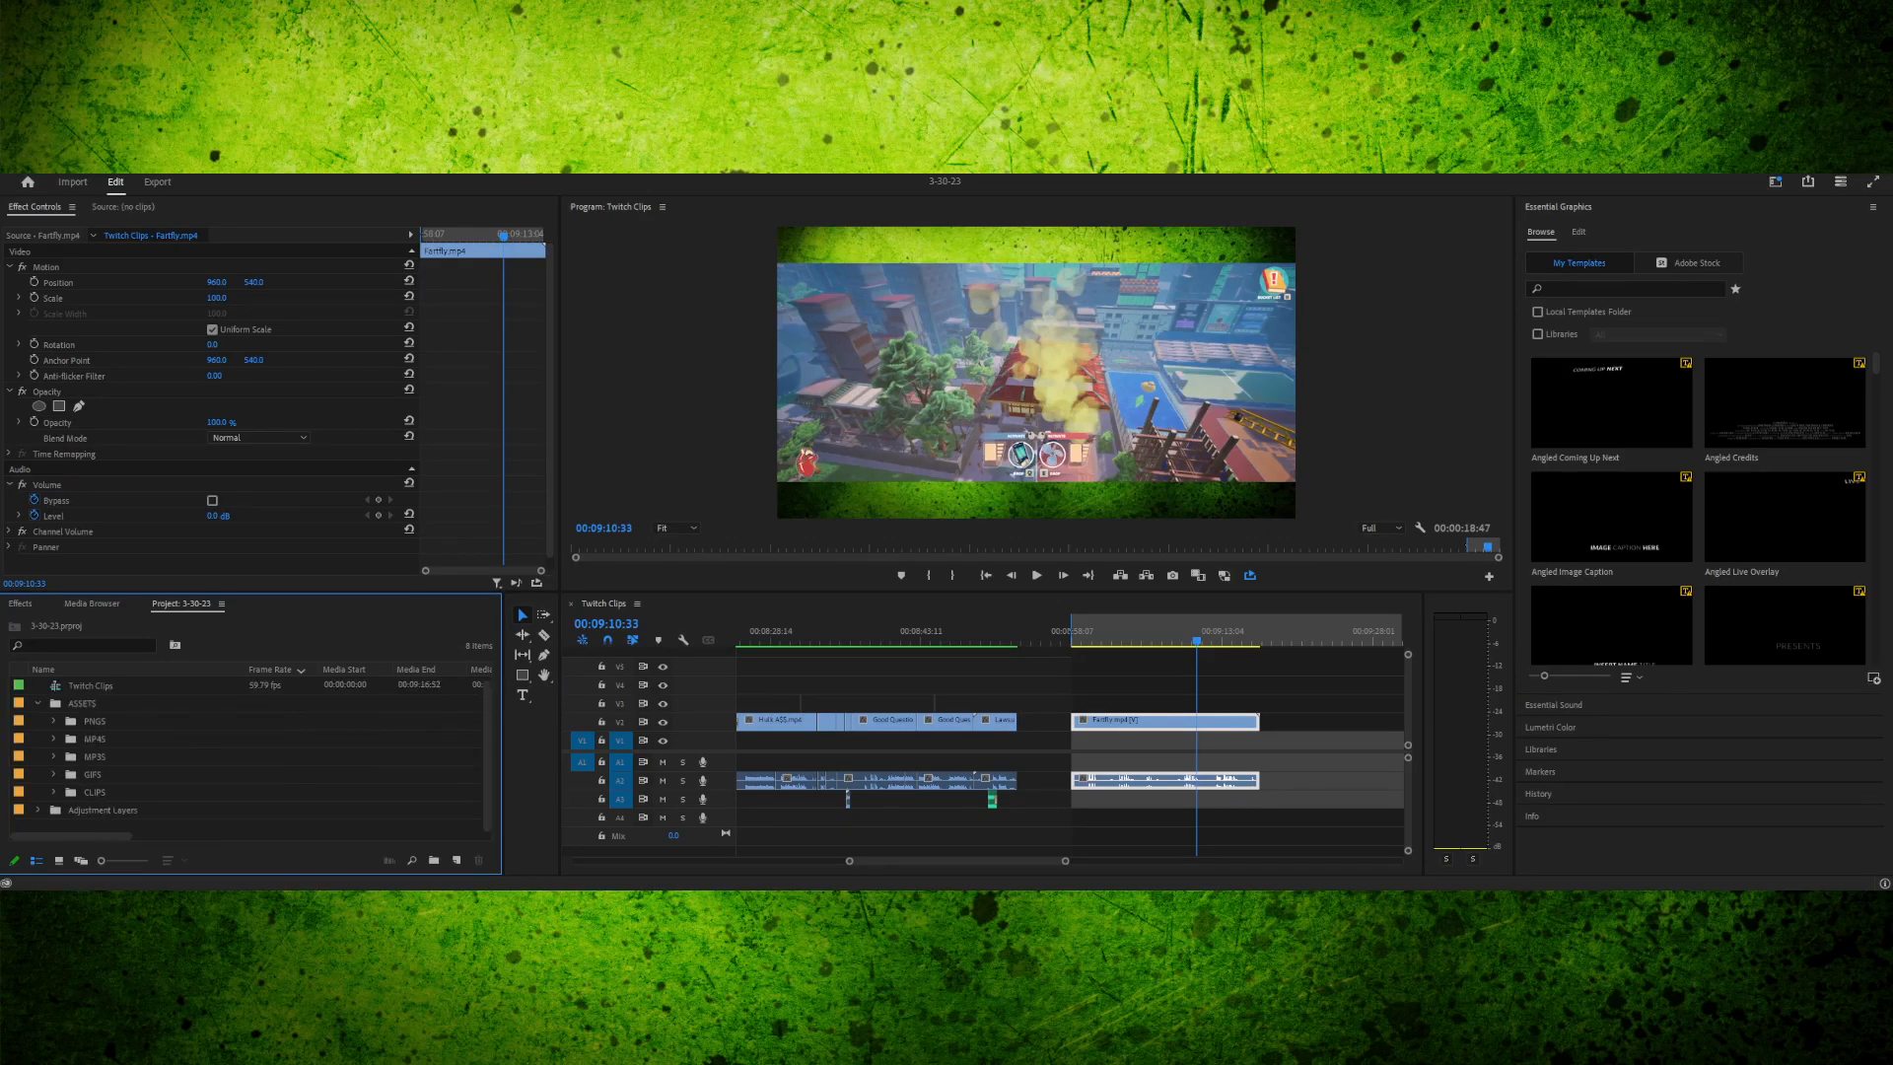
{"action": "left_click", "coordinate": [95, 756]}
{"action": "left_click", "coordinate": [246, 825]}
{"action": "left_click", "coordinate": [54, 756]}
- Add Grieg - In the Hall of the Mountain King to the sequence, aligned with the Fartfly clip's start
{"action": "key", "text": "alt+Tab"}
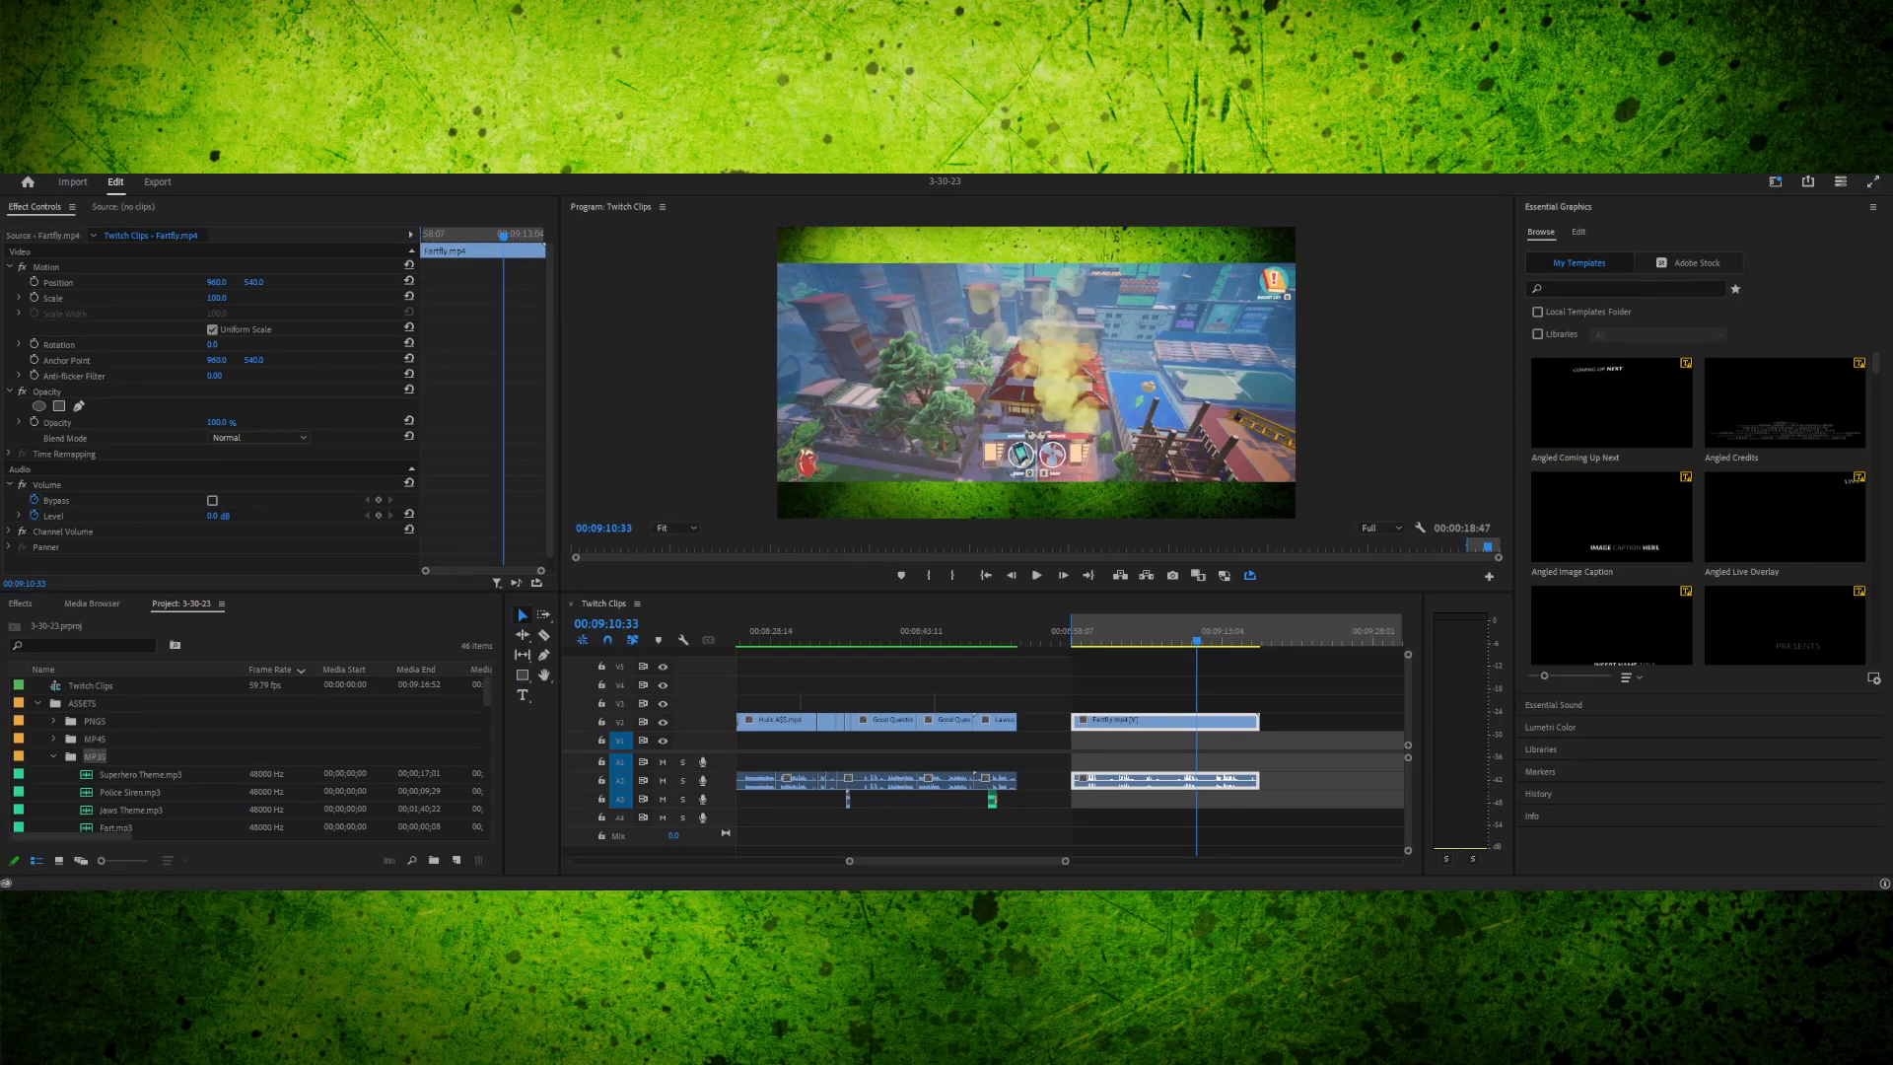
{"action": "left_click_drag", "start_coordinate": [96, 757], "coordinate": [95, 756]}
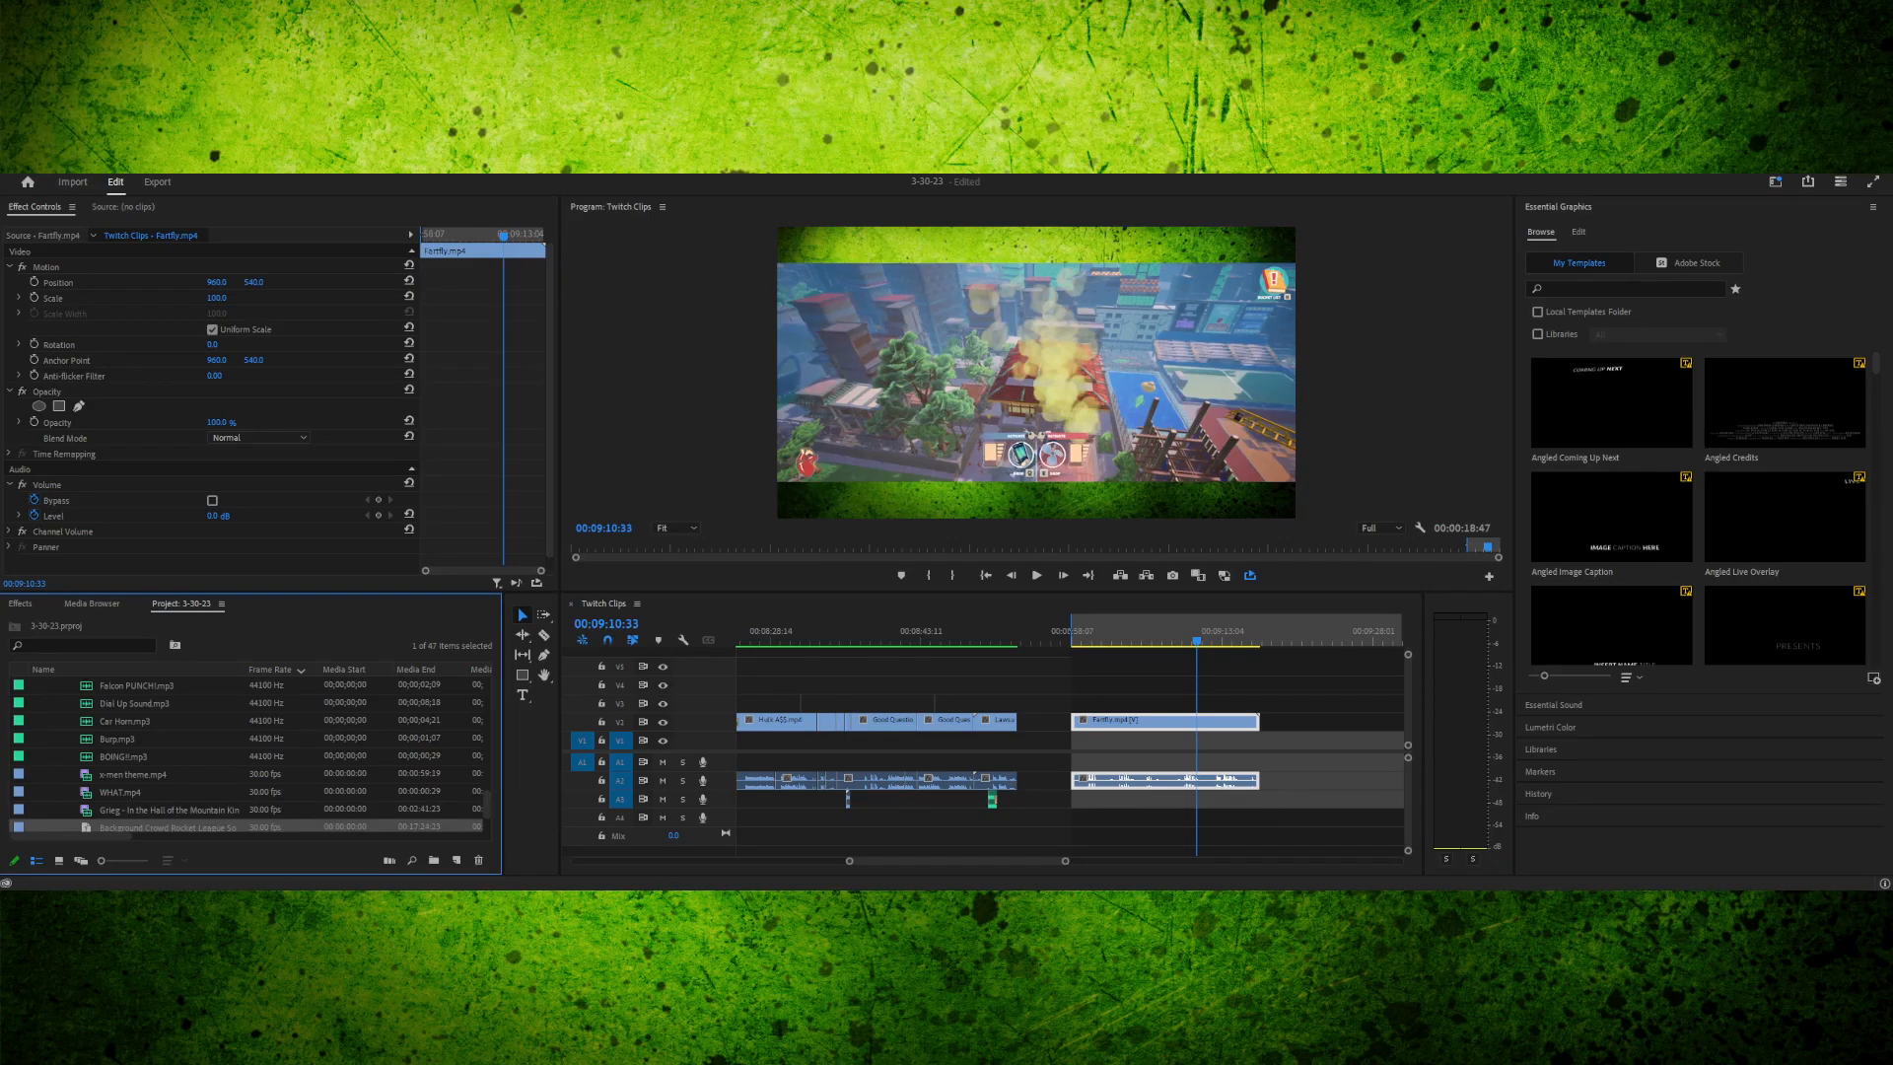
{"action": "left_click", "coordinate": [169, 810]}
{"action": "left_click_drag", "start_coordinate": [169, 810], "coordinate": [1086, 701]}
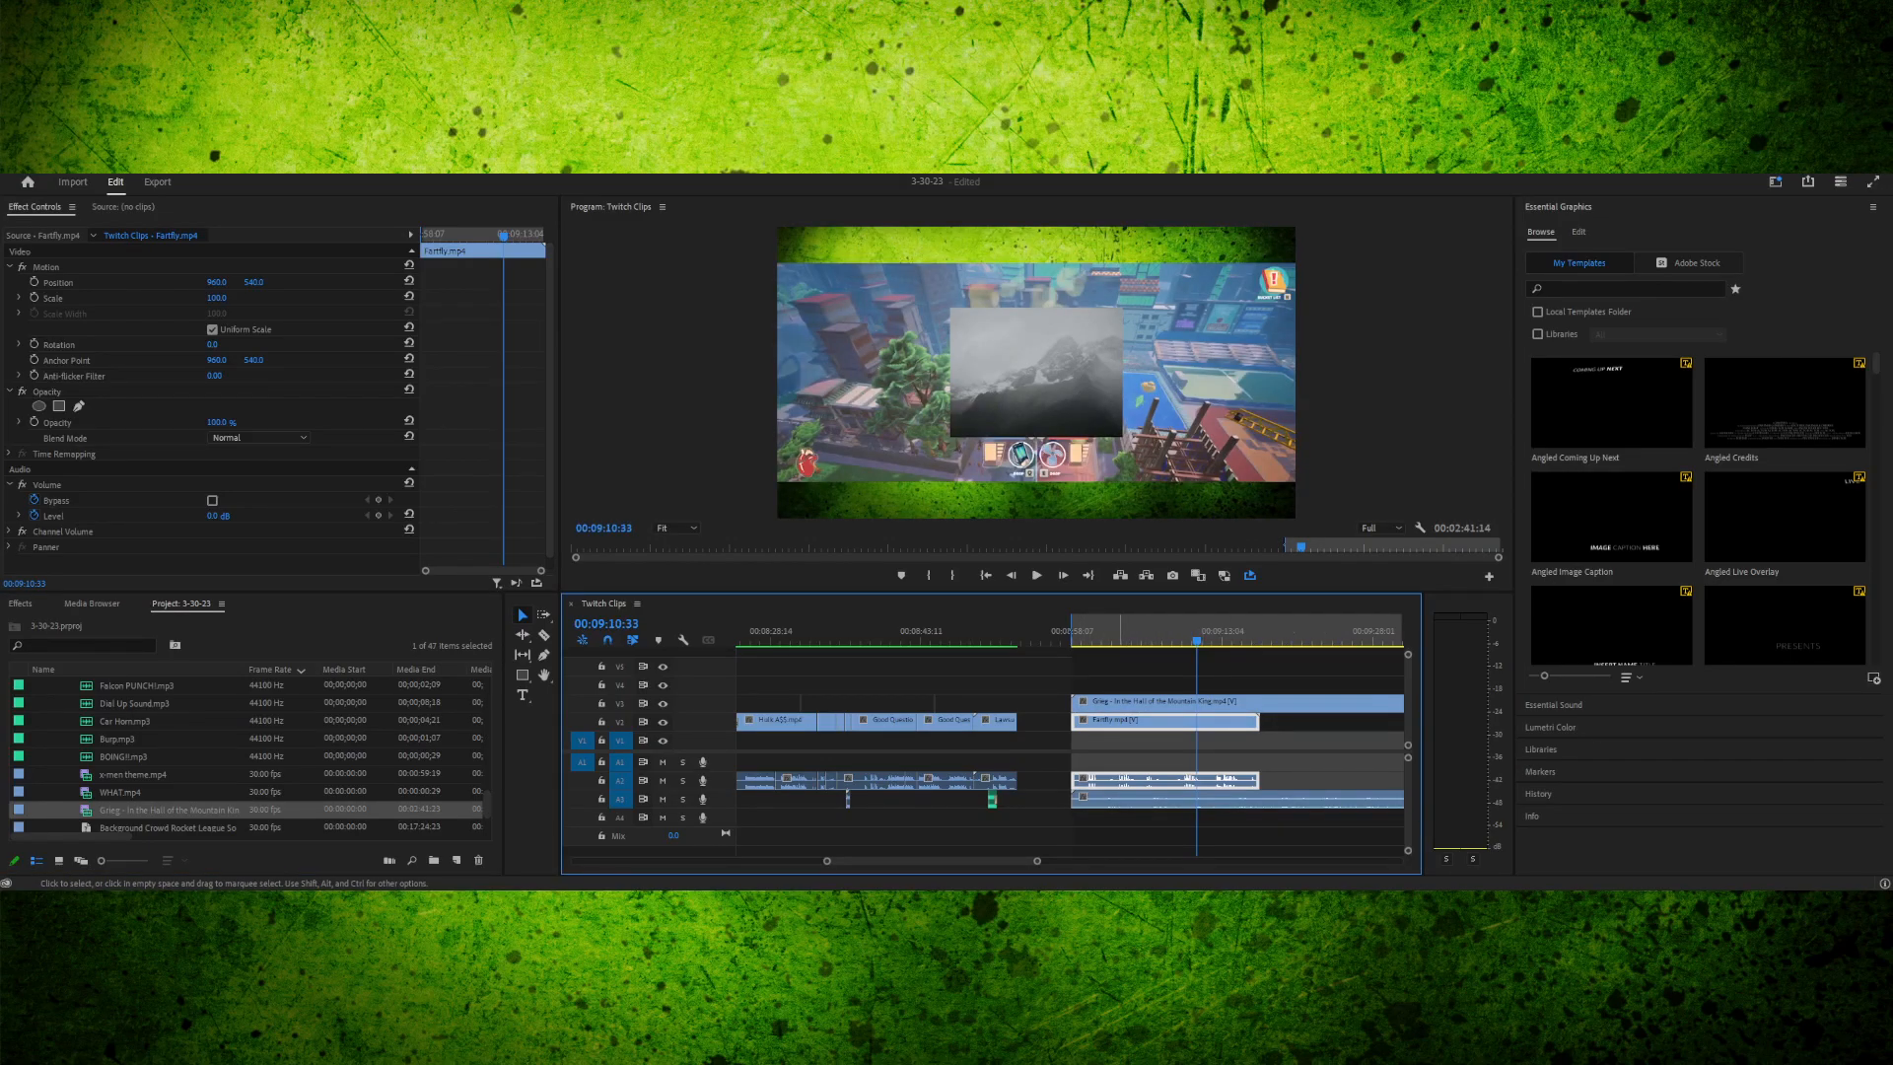
- Unlink the Grieg music clip and delete its video portion, keeping the audio
{"action": "left_click", "coordinate": [1119, 702]}
{"action": "key", "text": "ctrl+l"}
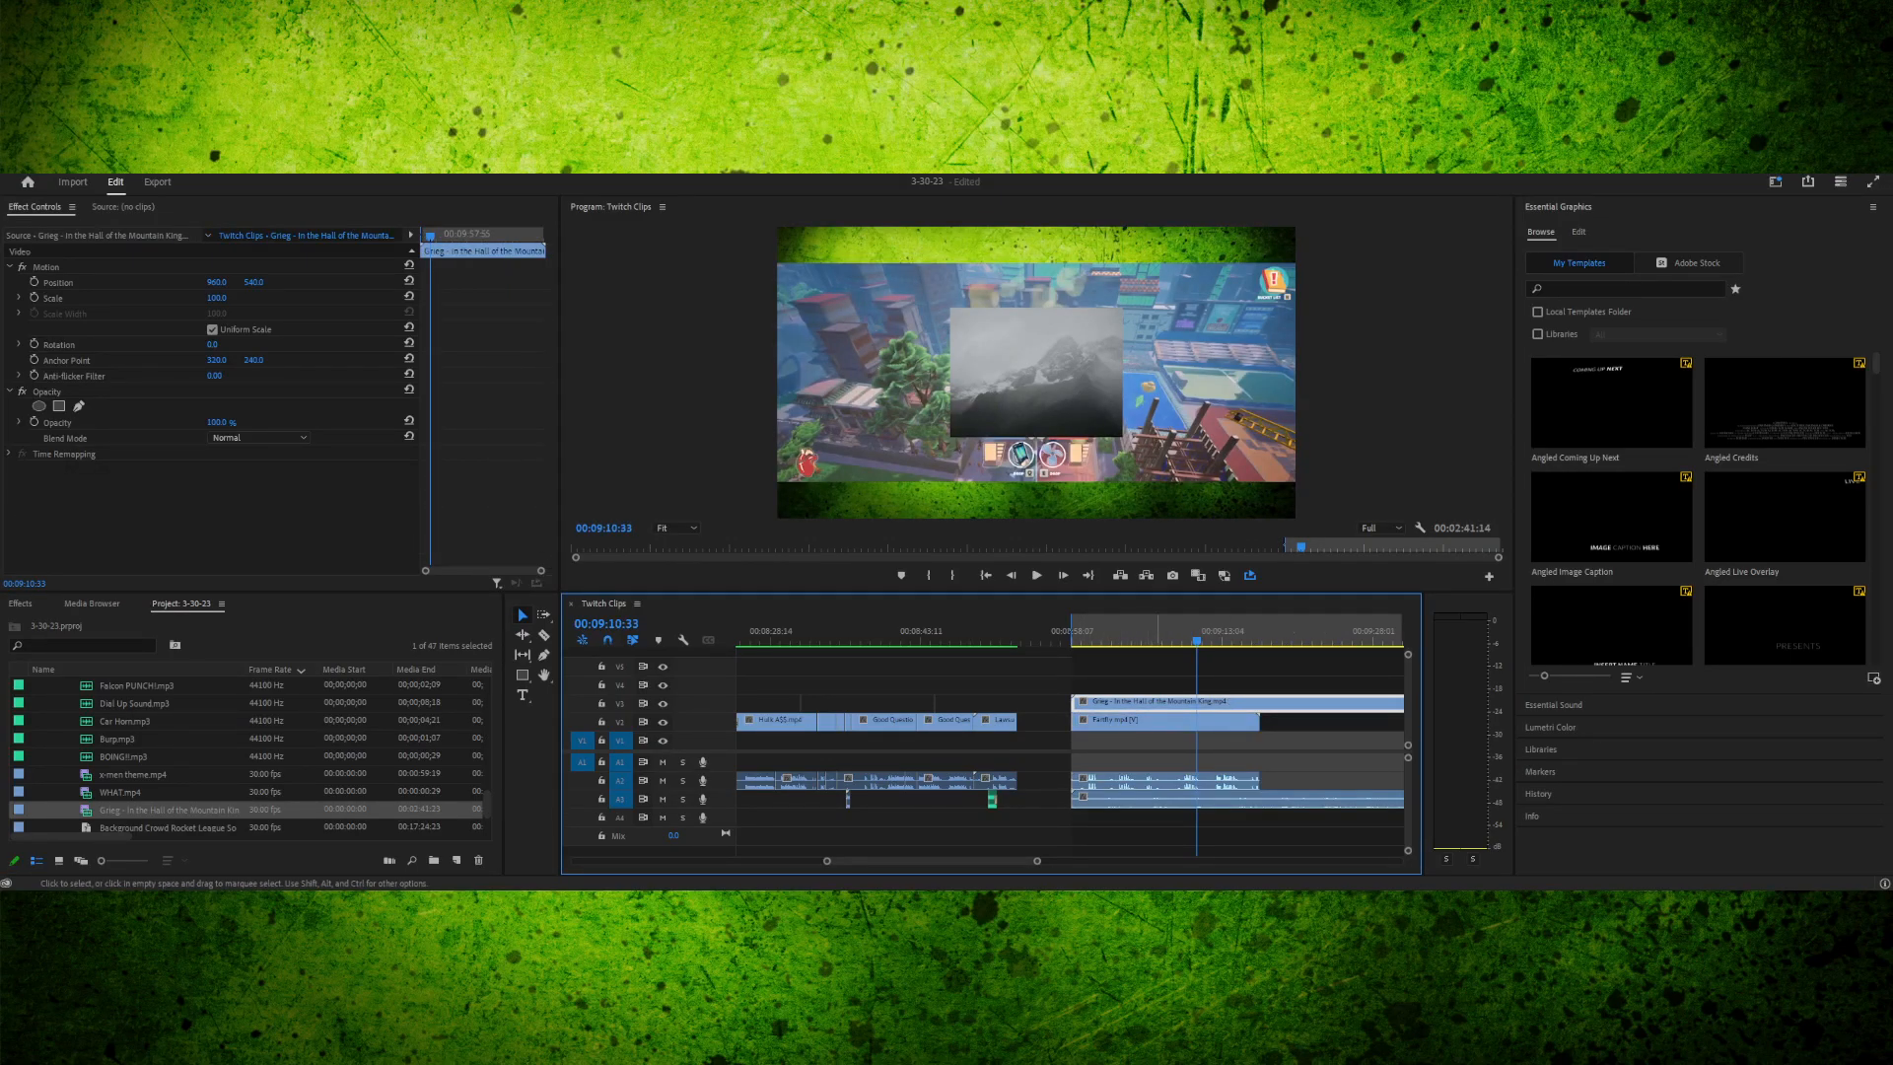
{"action": "left_click", "coordinate": [1146, 681]}
{"action": "key", "text": "semicolon"}
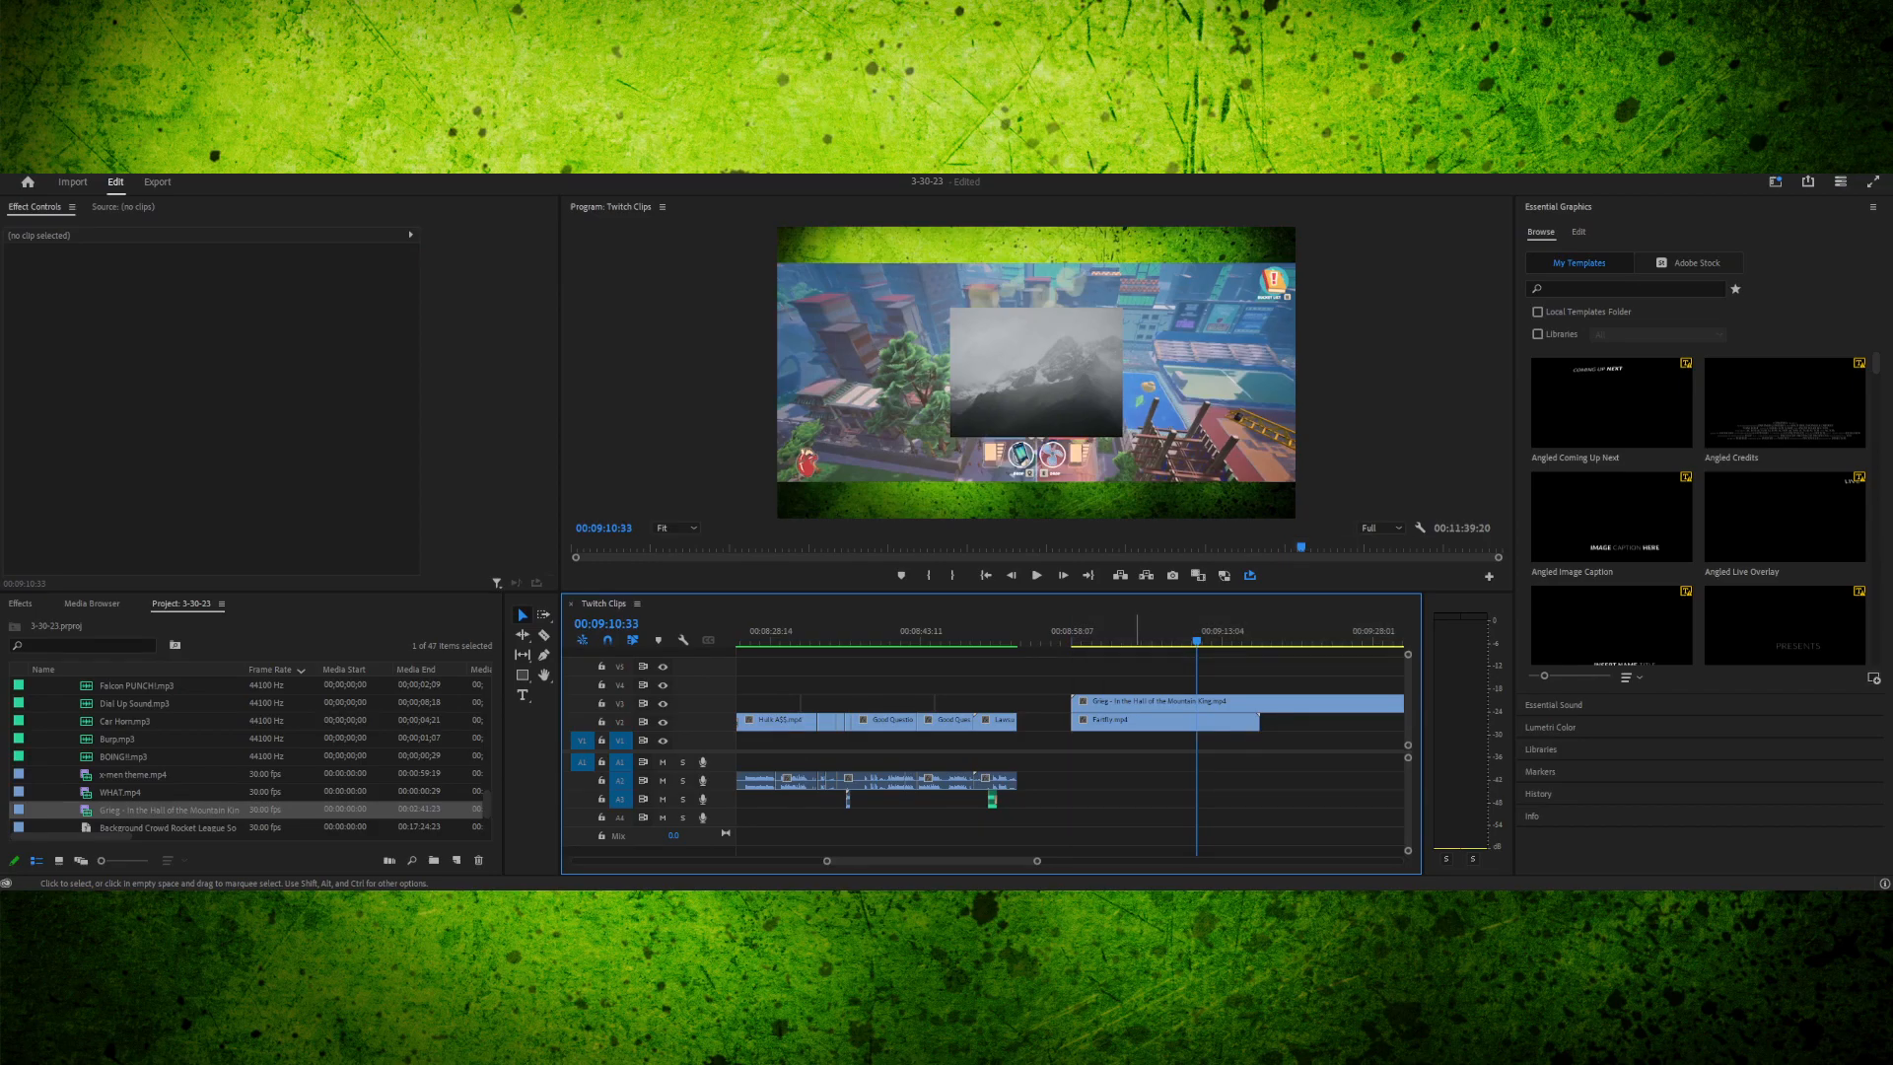
{"action": "key", "text": "ctrl+z"}
{"action": "left_click", "coordinate": [1144, 703]}
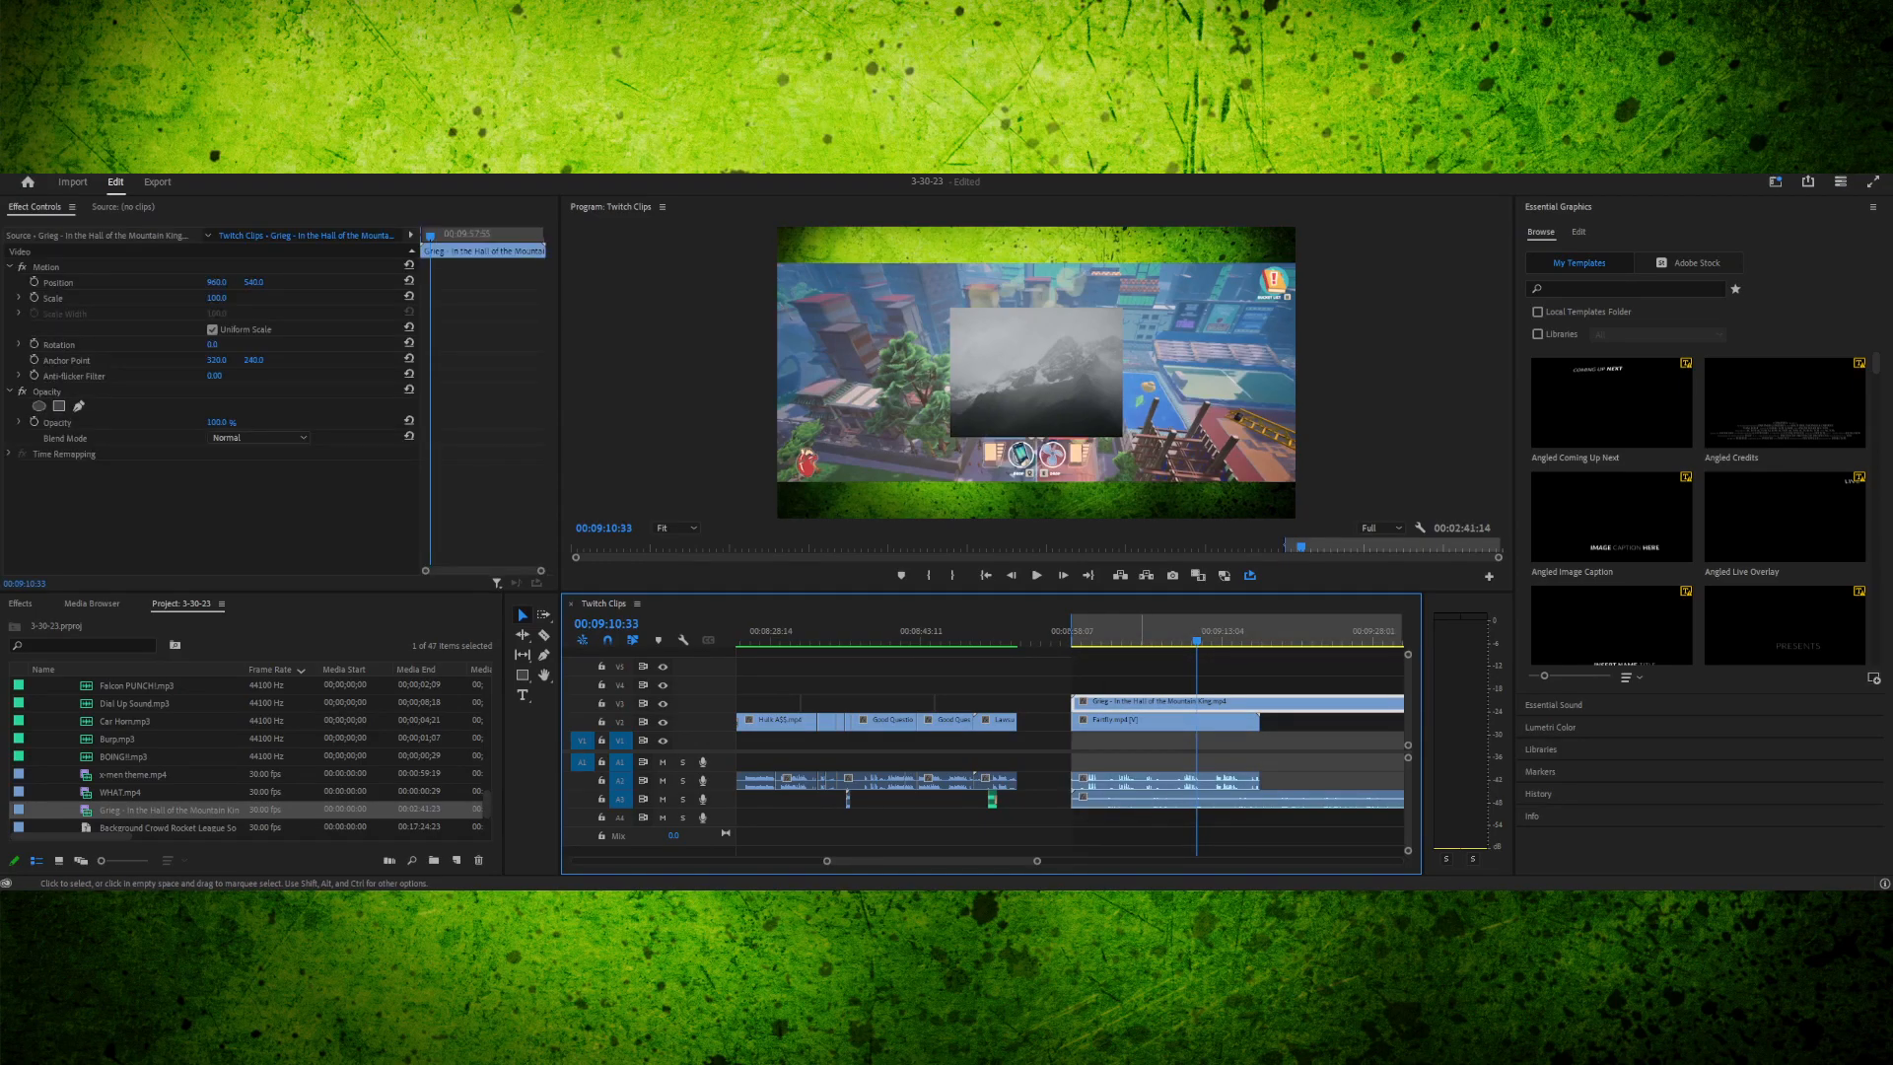
{"action": "key", "text": "Delete"}
- Listen to the later part of the Grieg audio around 00:10:29 to find a suitable starting passage
{"action": "left_click", "coordinate": [1105, 721]}
{"action": "left_click_drag", "start_coordinate": [1105, 631], "coordinate": [1260, 631]}
{"action": "left_click", "coordinate": [1272, 799]}
{"action": "key", "text": "space"}
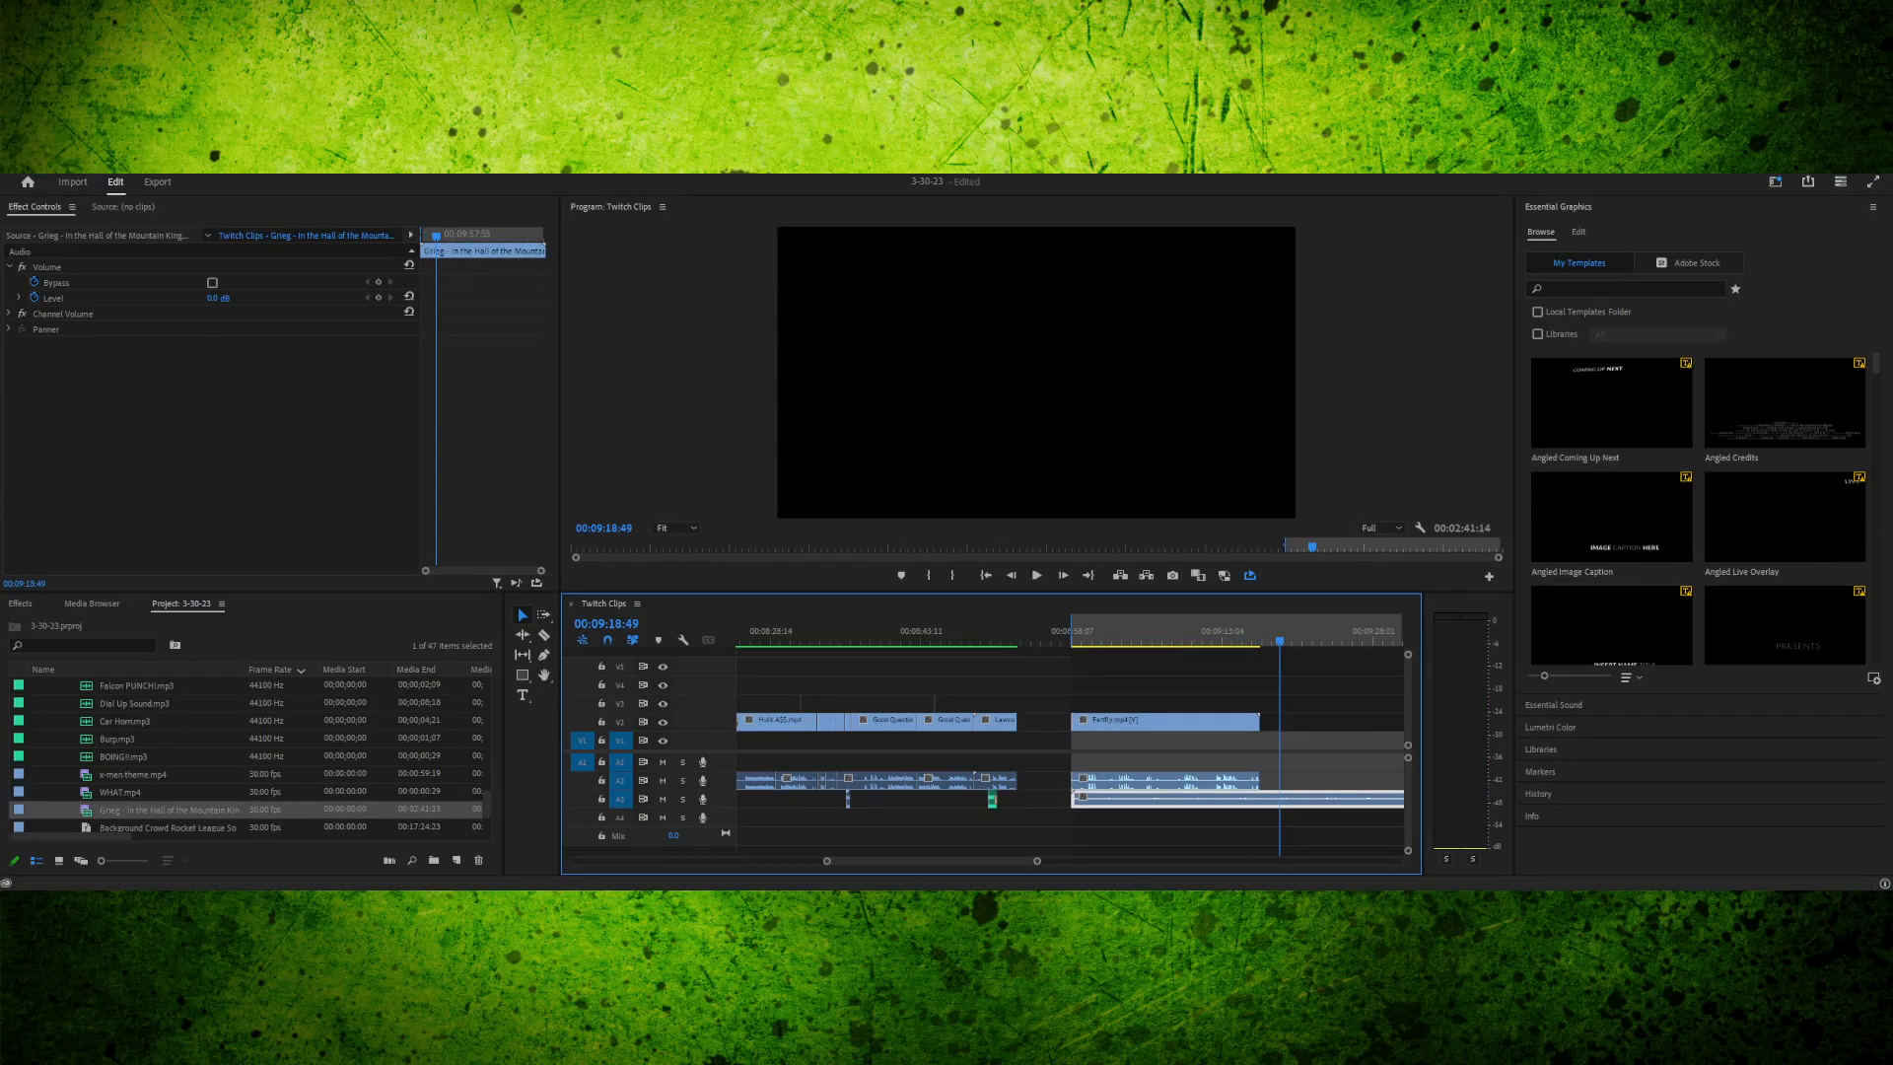
{"action": "scroll", "coordinate": [1069, 749], "scroll_direction": "down", "scroll_amount": 7}
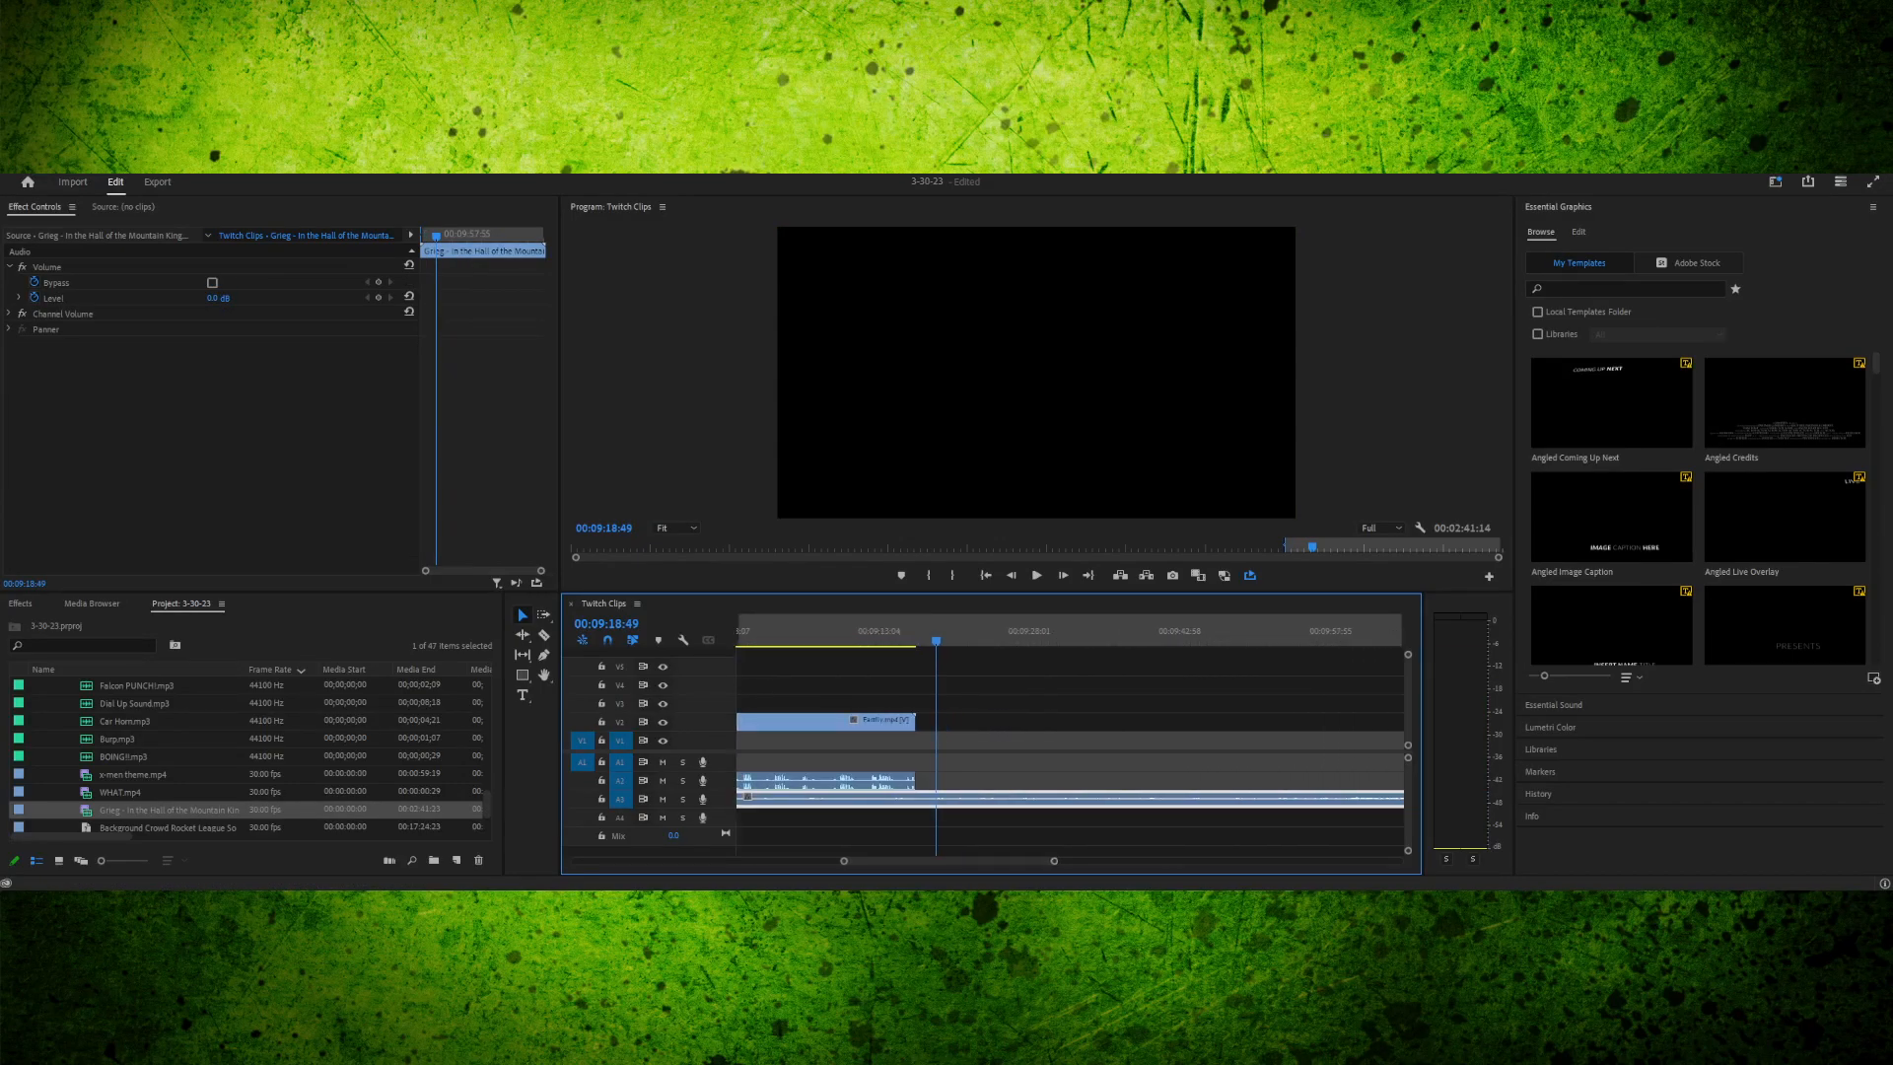
{"action": "key", "text": "minus"}
{"action": "key", "text": "minus"}
{"action": "key", "text": "minus"}
{"action": "key", "text": "minus"}
{"action": "key", "text": "minus"}
{"action": "key", "text": "minus"}
{"action": "left_click_drag", "start_coordinate": [1212, 636], "coordinate": [1202, 636]}
{"action": "key", "text": "space"}
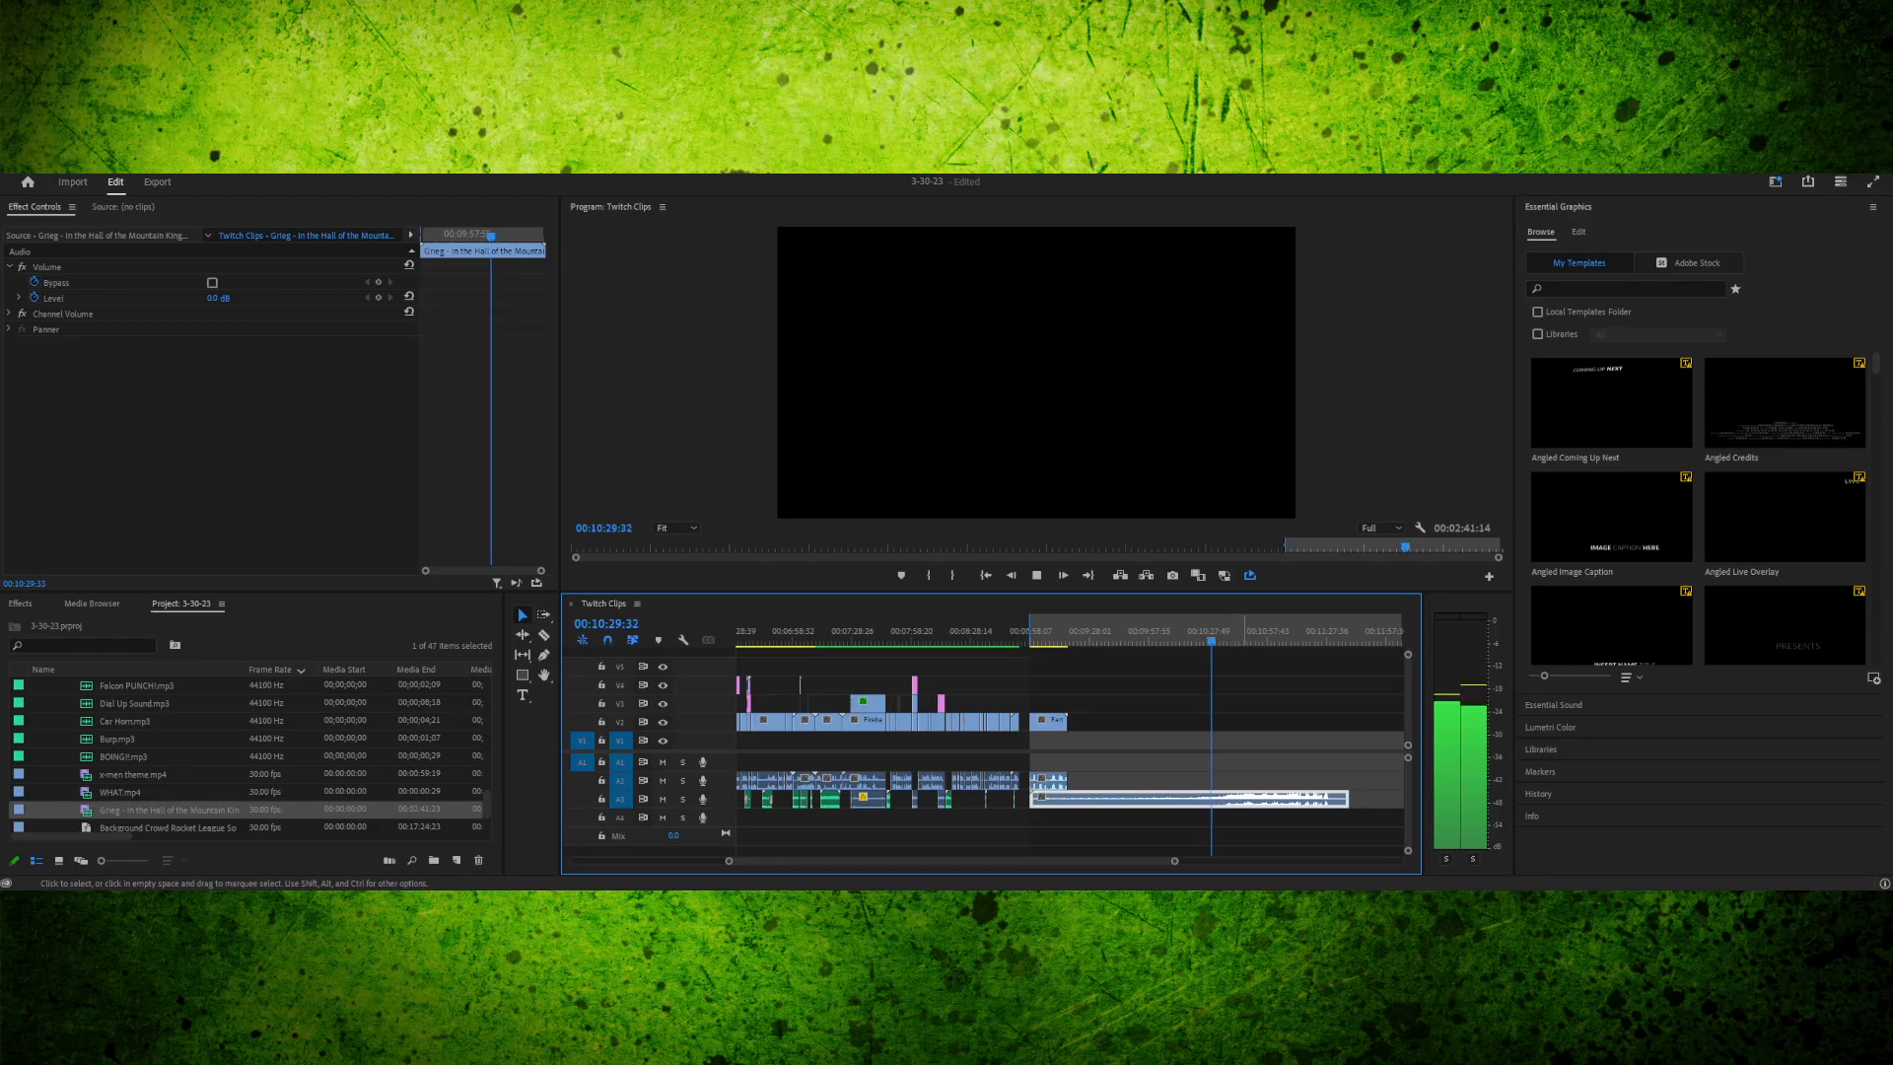
{"action": "key", "text": "space"}
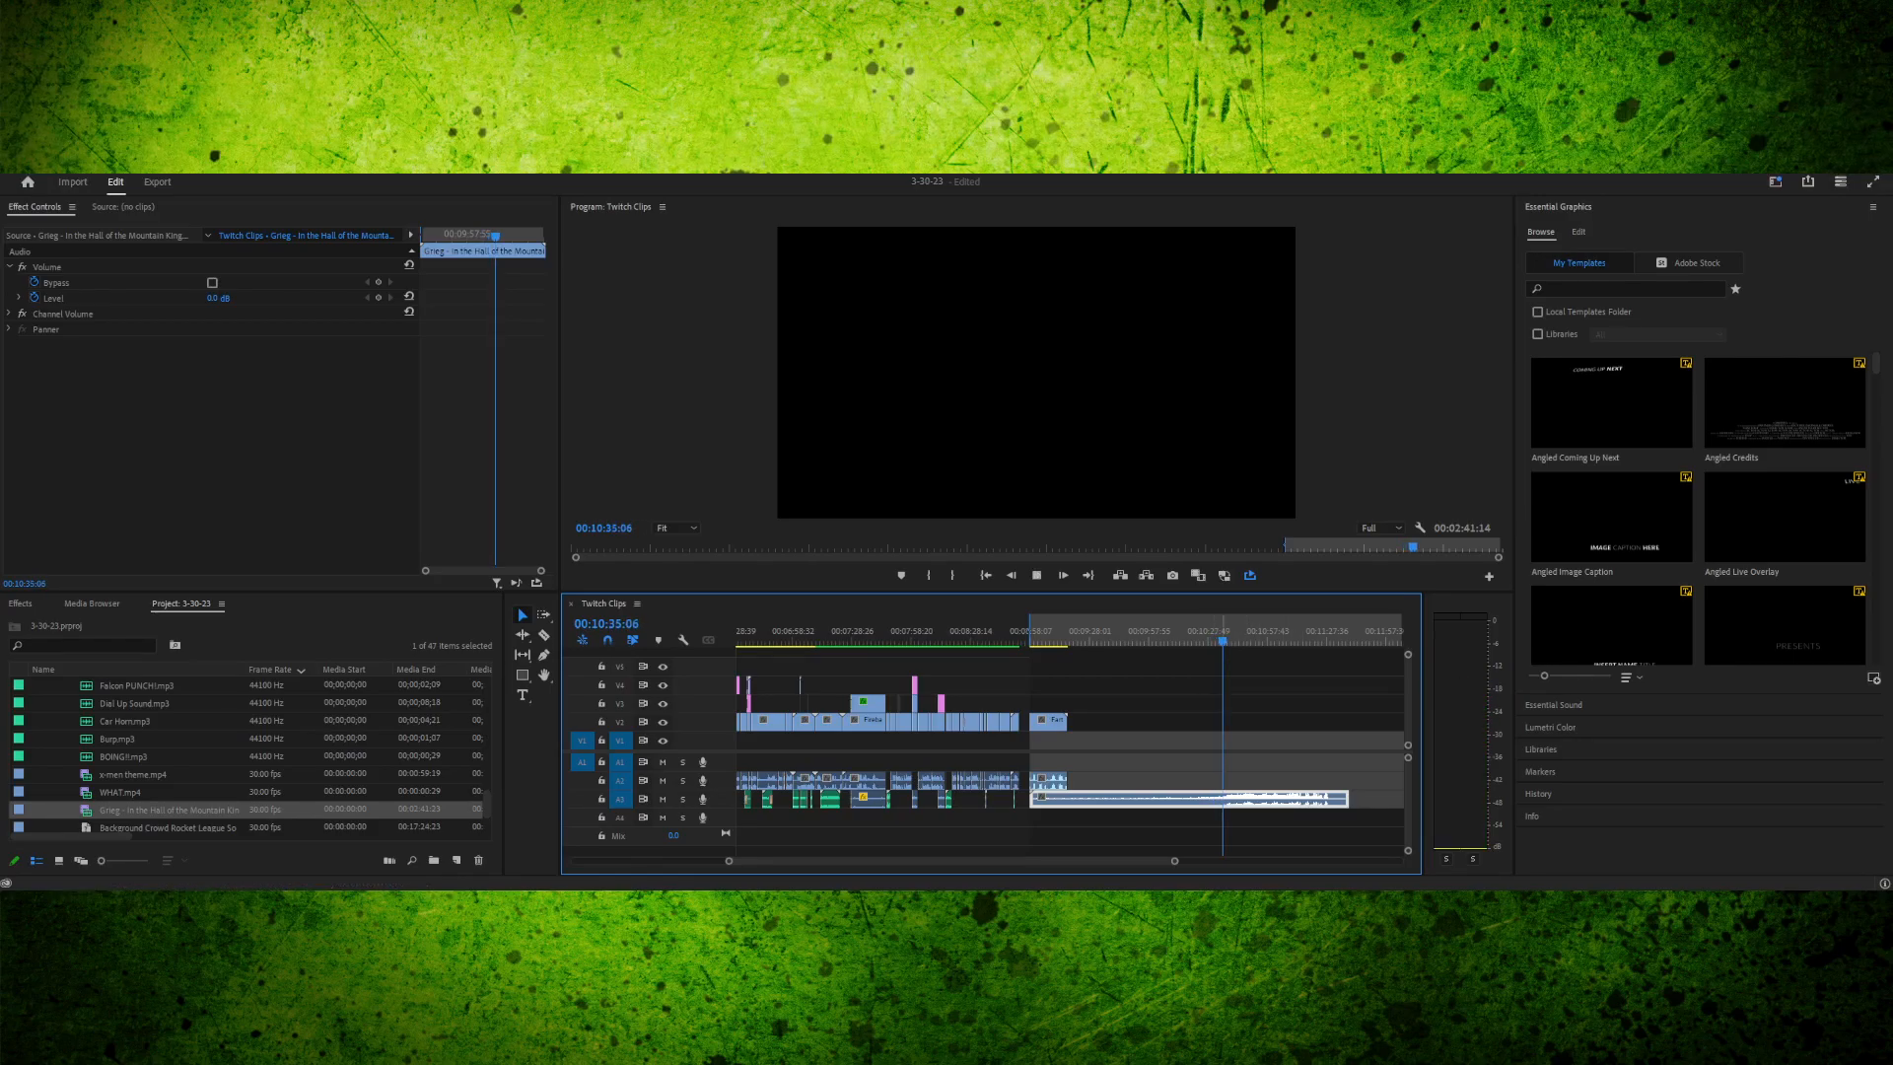
{"action": "key", "text": "space"}
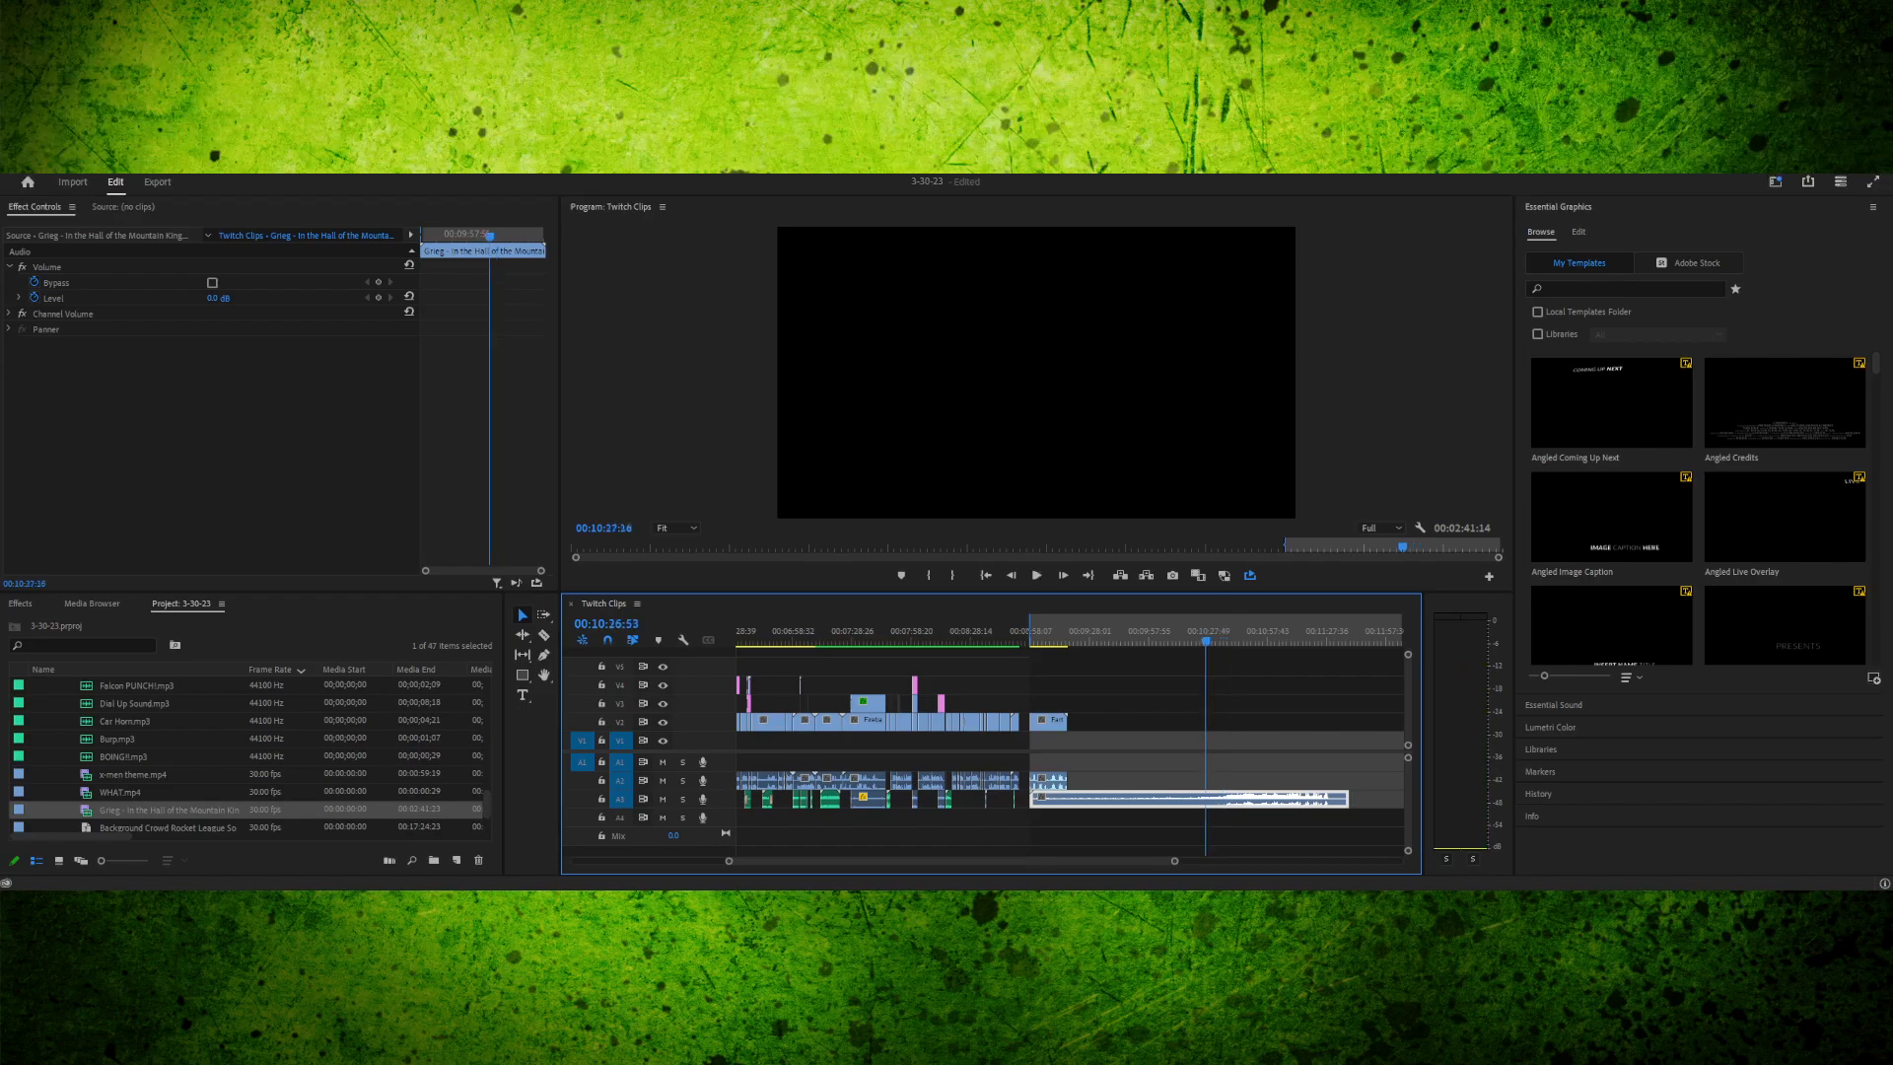
- Cut the Grieg audio's opening off at 00:10:23:09 and move the remaining audio to the Fartfly clip's start
{"action": "left_click_drag", "start_coordinate": [1205, 633], "coordinate": [1198, 633]}
{"action": "key", "text": "c"}
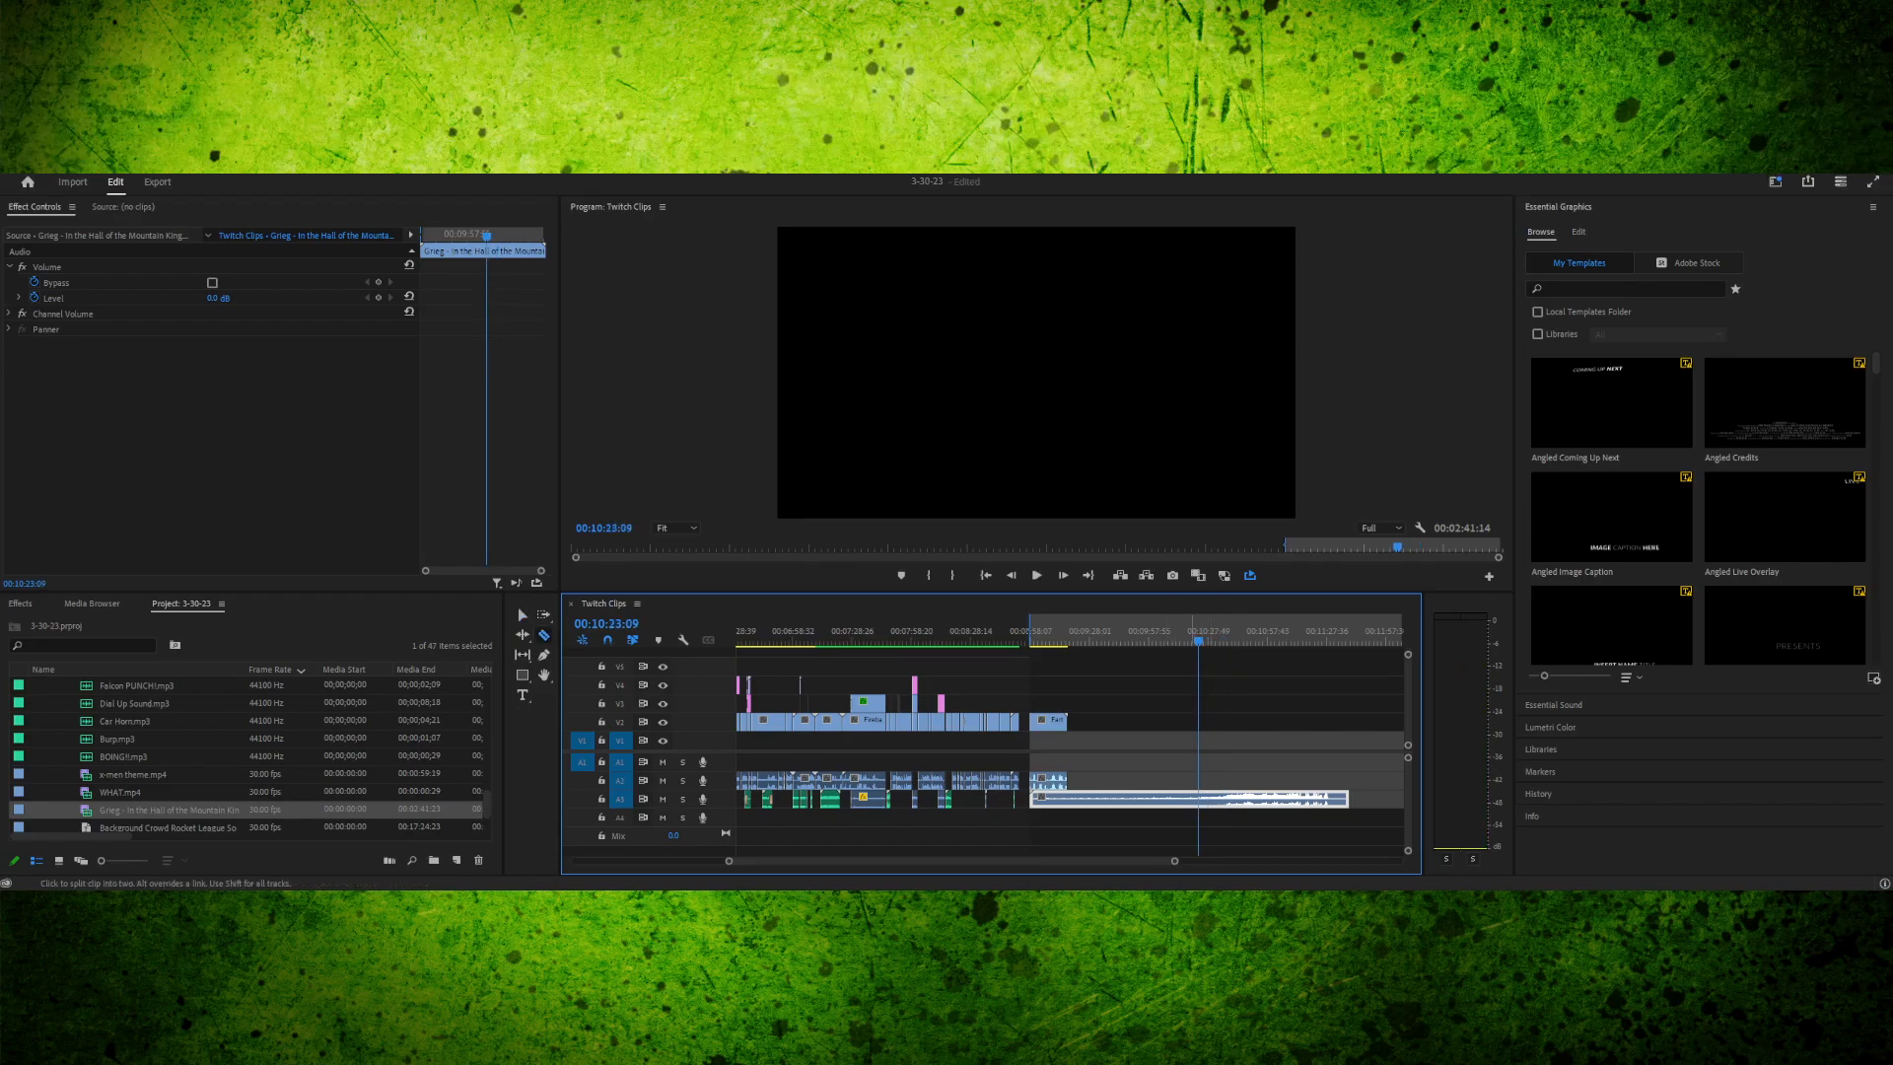
{"action": "left_click", "coordinate": [1198, 798]}
{"action": "key", "text": "v"}
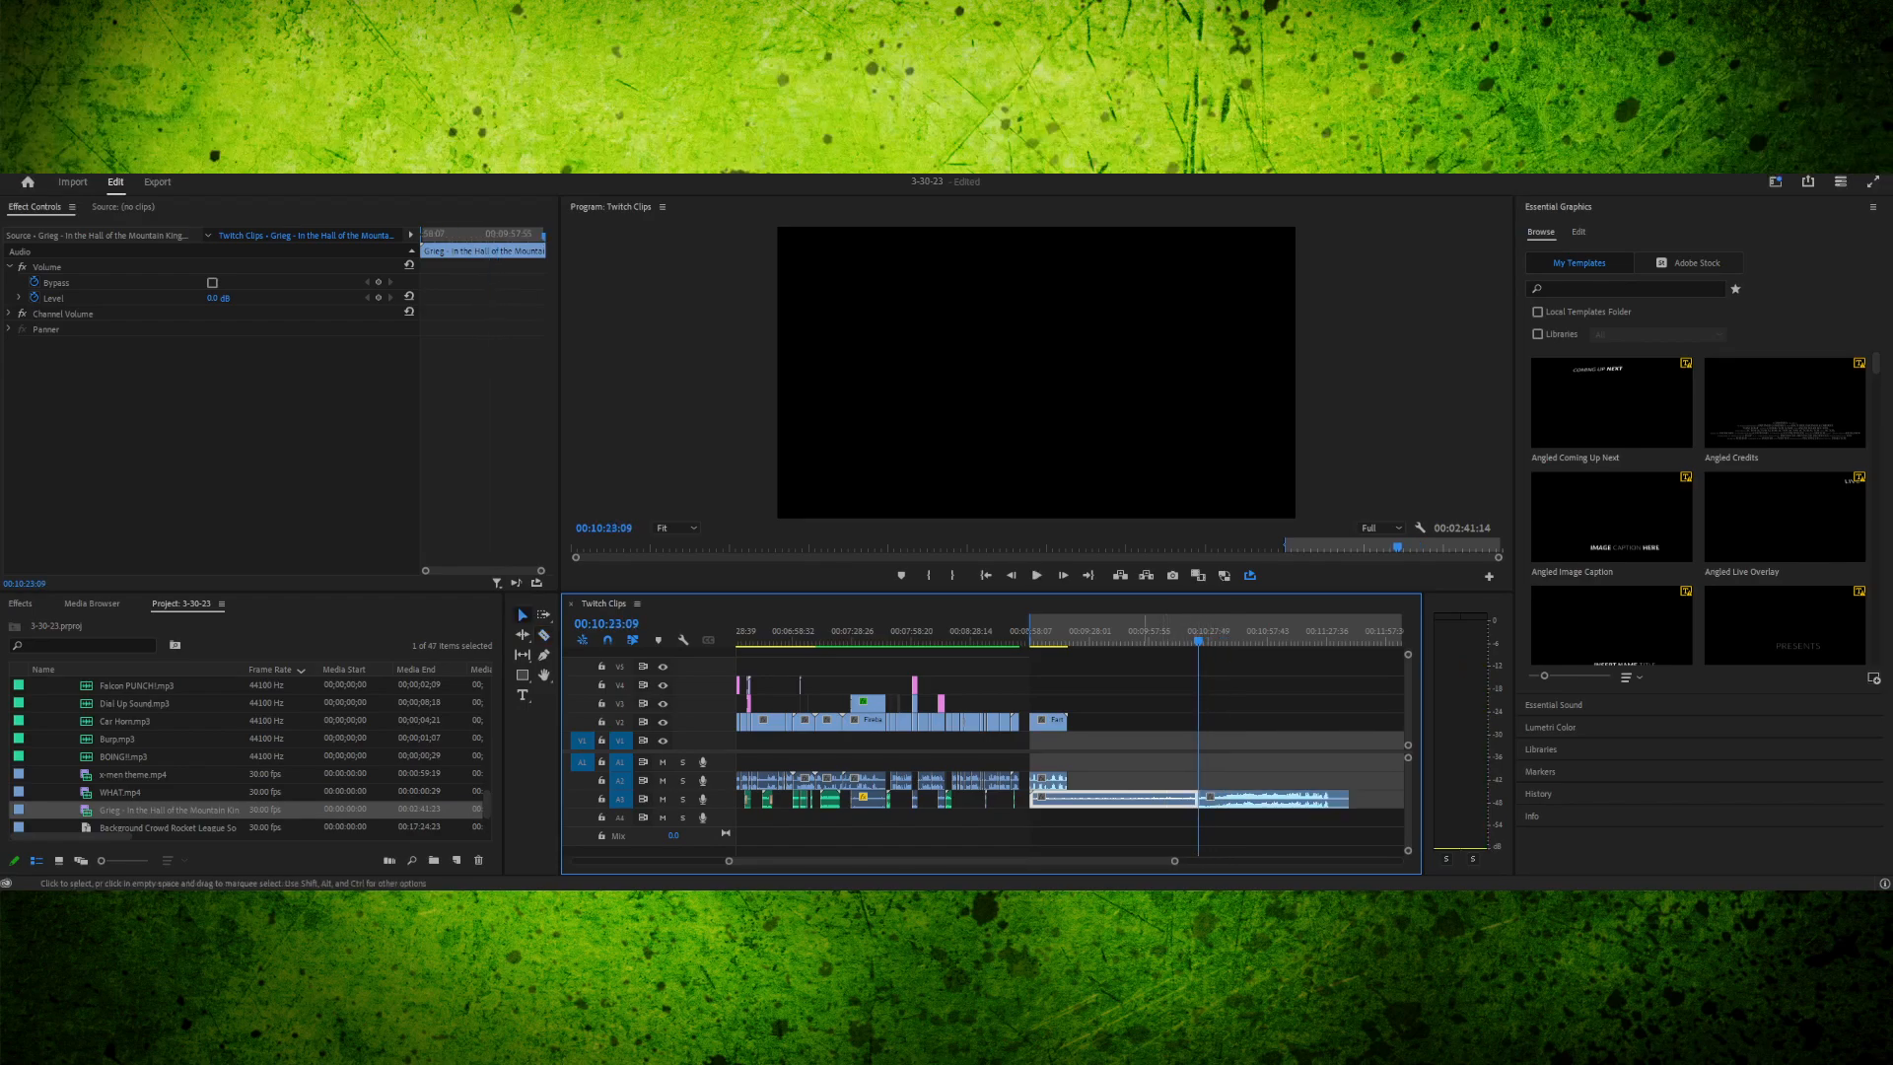
{"action": "key", "text": "Delete"}
{"action": "left_click_drag", "start_coordinate": [1272, 799], "coordinate": [1103, 799]}
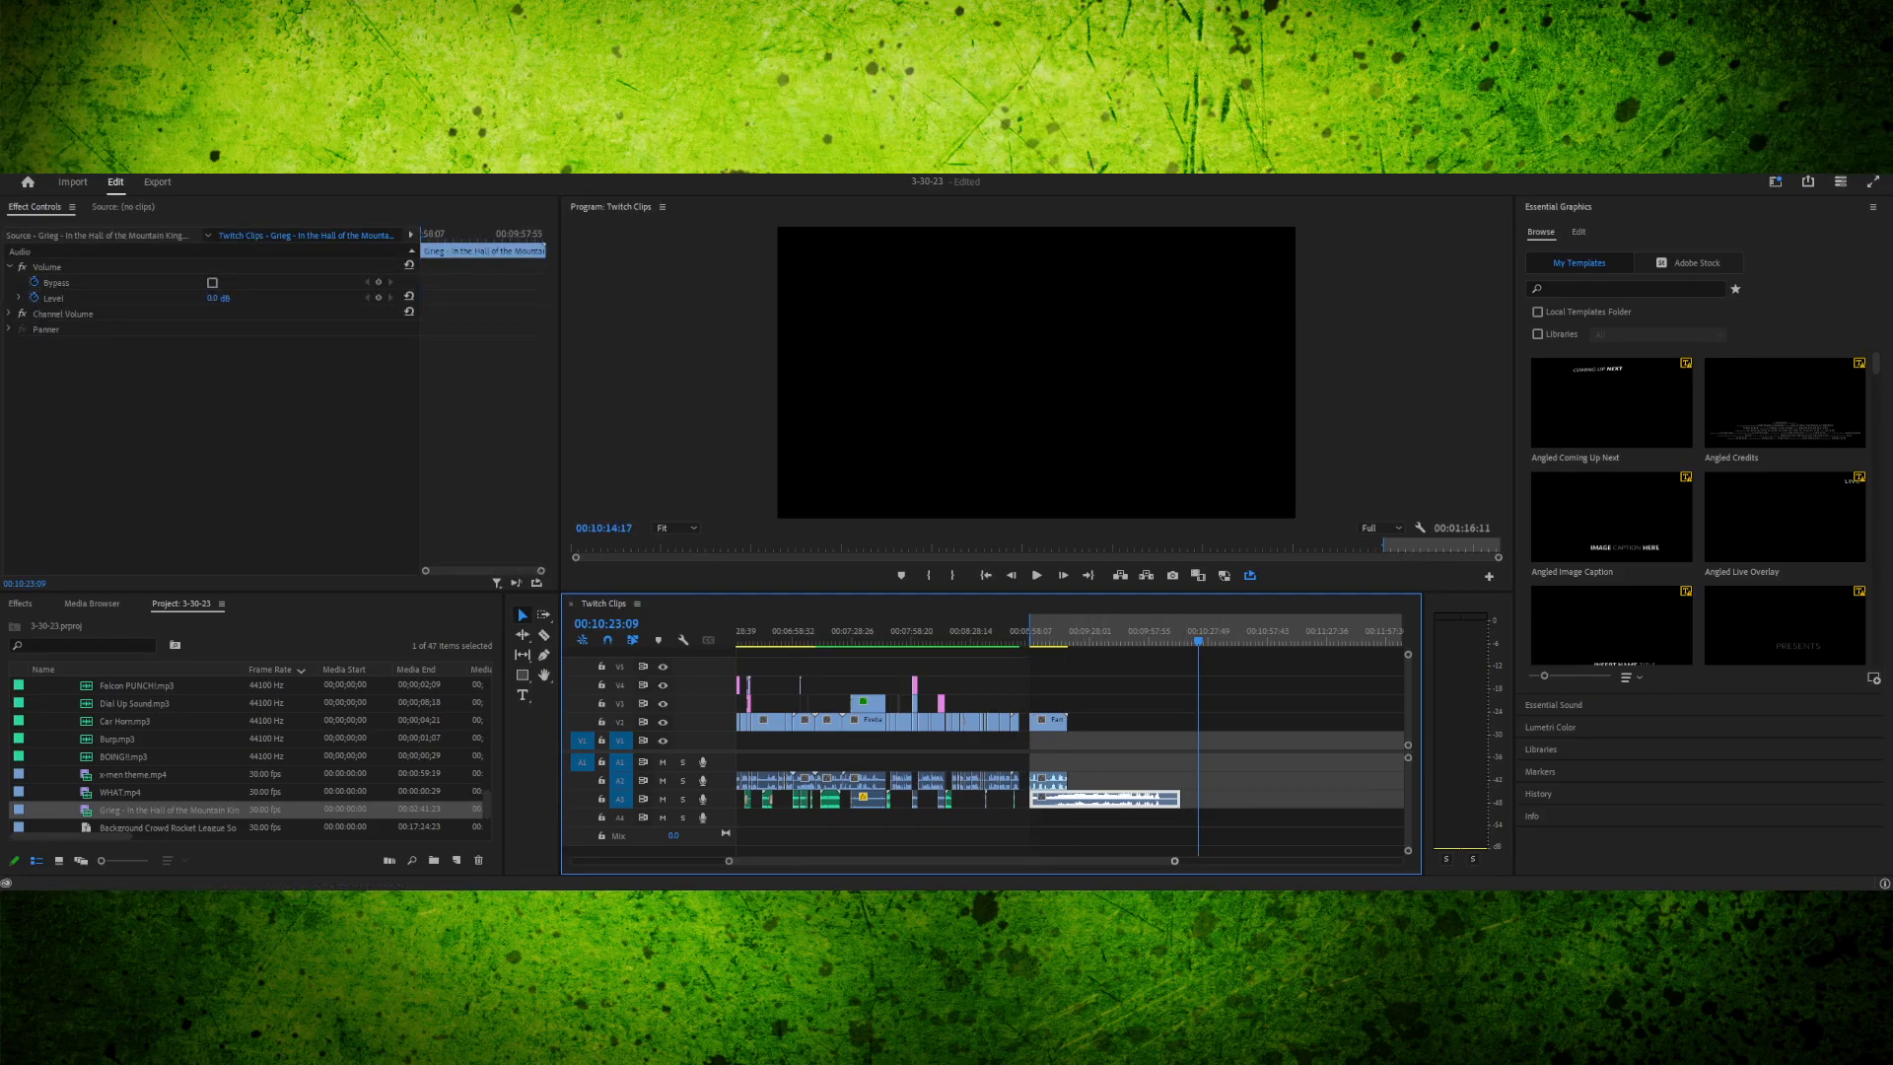
- Play the Fartfly clip from its start together with the trimmed Grieg music
{"action": "key", "text": "equal"}
{"action": "key", "text": "equal"}
{"action": "scroll", "coordinate": [1071, 739], "scroll_direction": "left", "scroll_amount": 10}
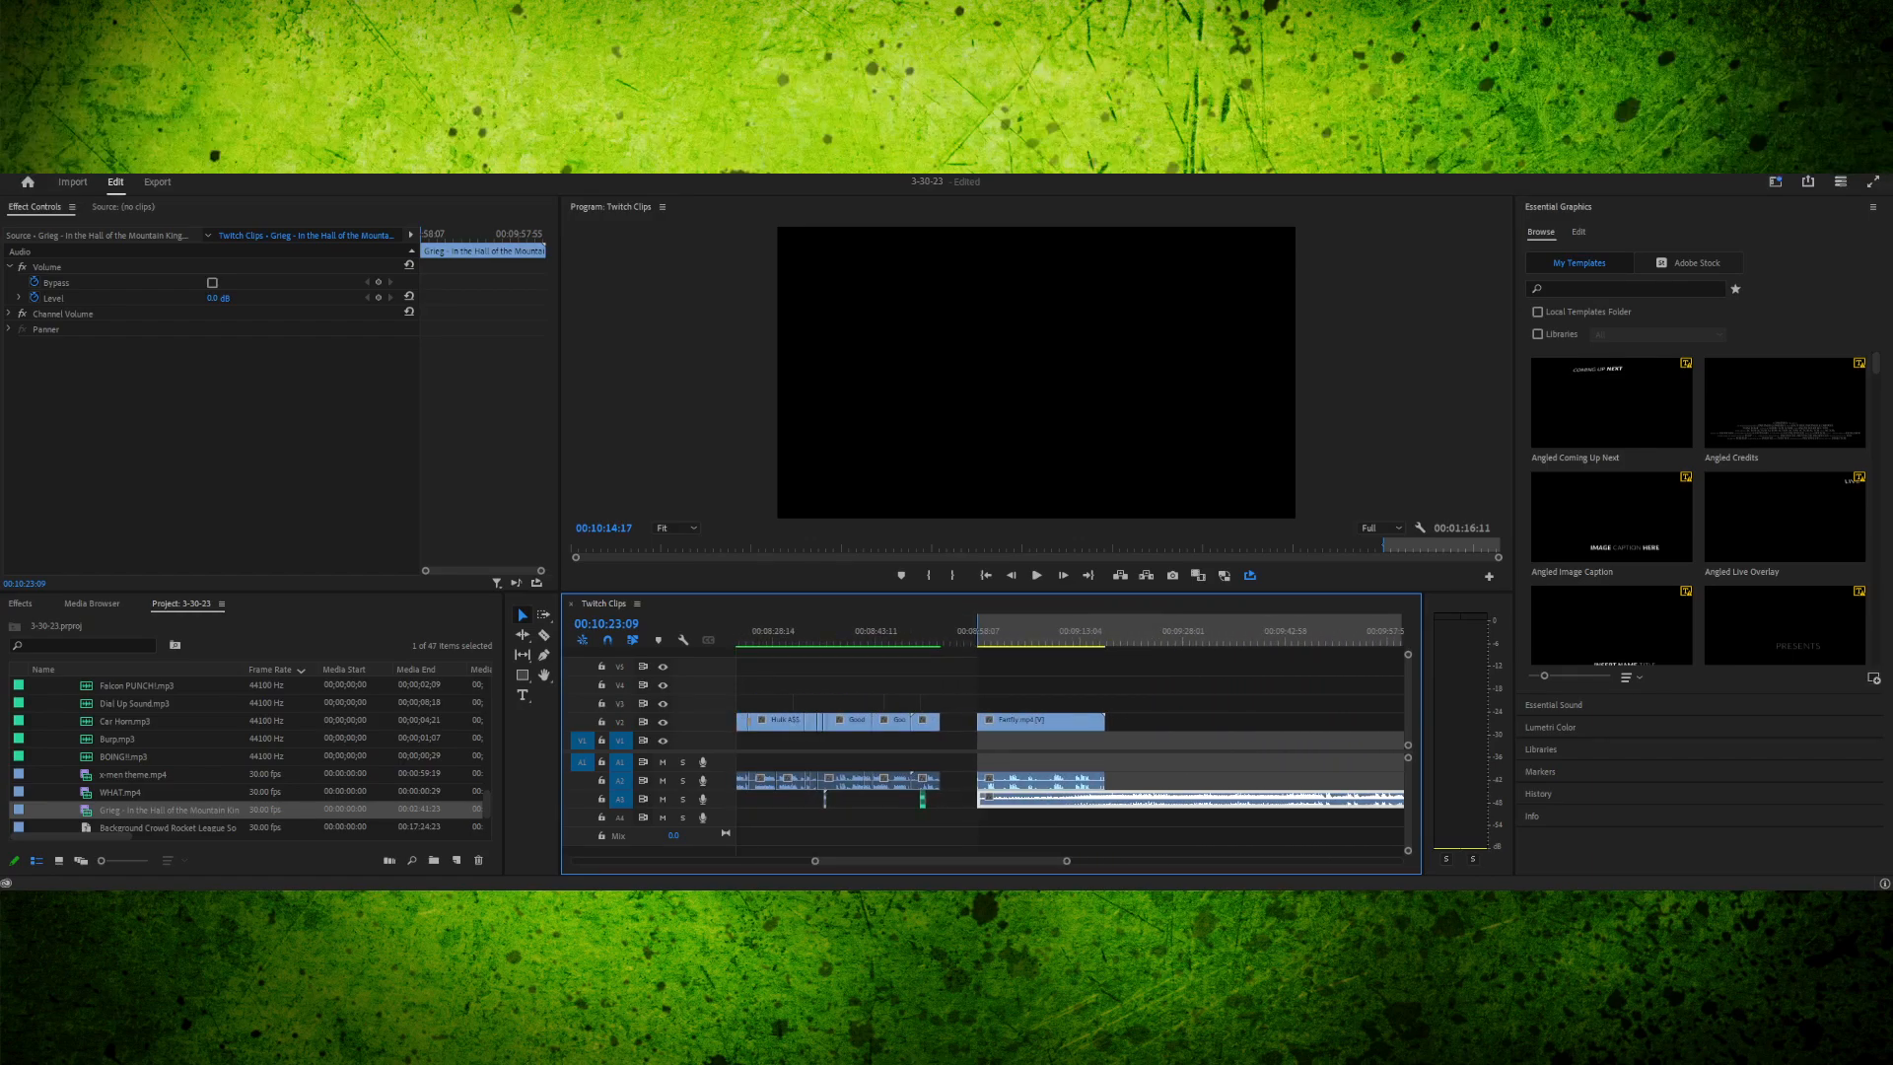
{"action": "mouse_move", "coordinate": [1067, 860]}
{"action": "left_mouse_down"}
{"action": "mouse_move", "coordinate": [1020, 860]}
{"action": "mouse_move", "coordinate": [1044, 860]}
{"action": "left_mouse_up"}
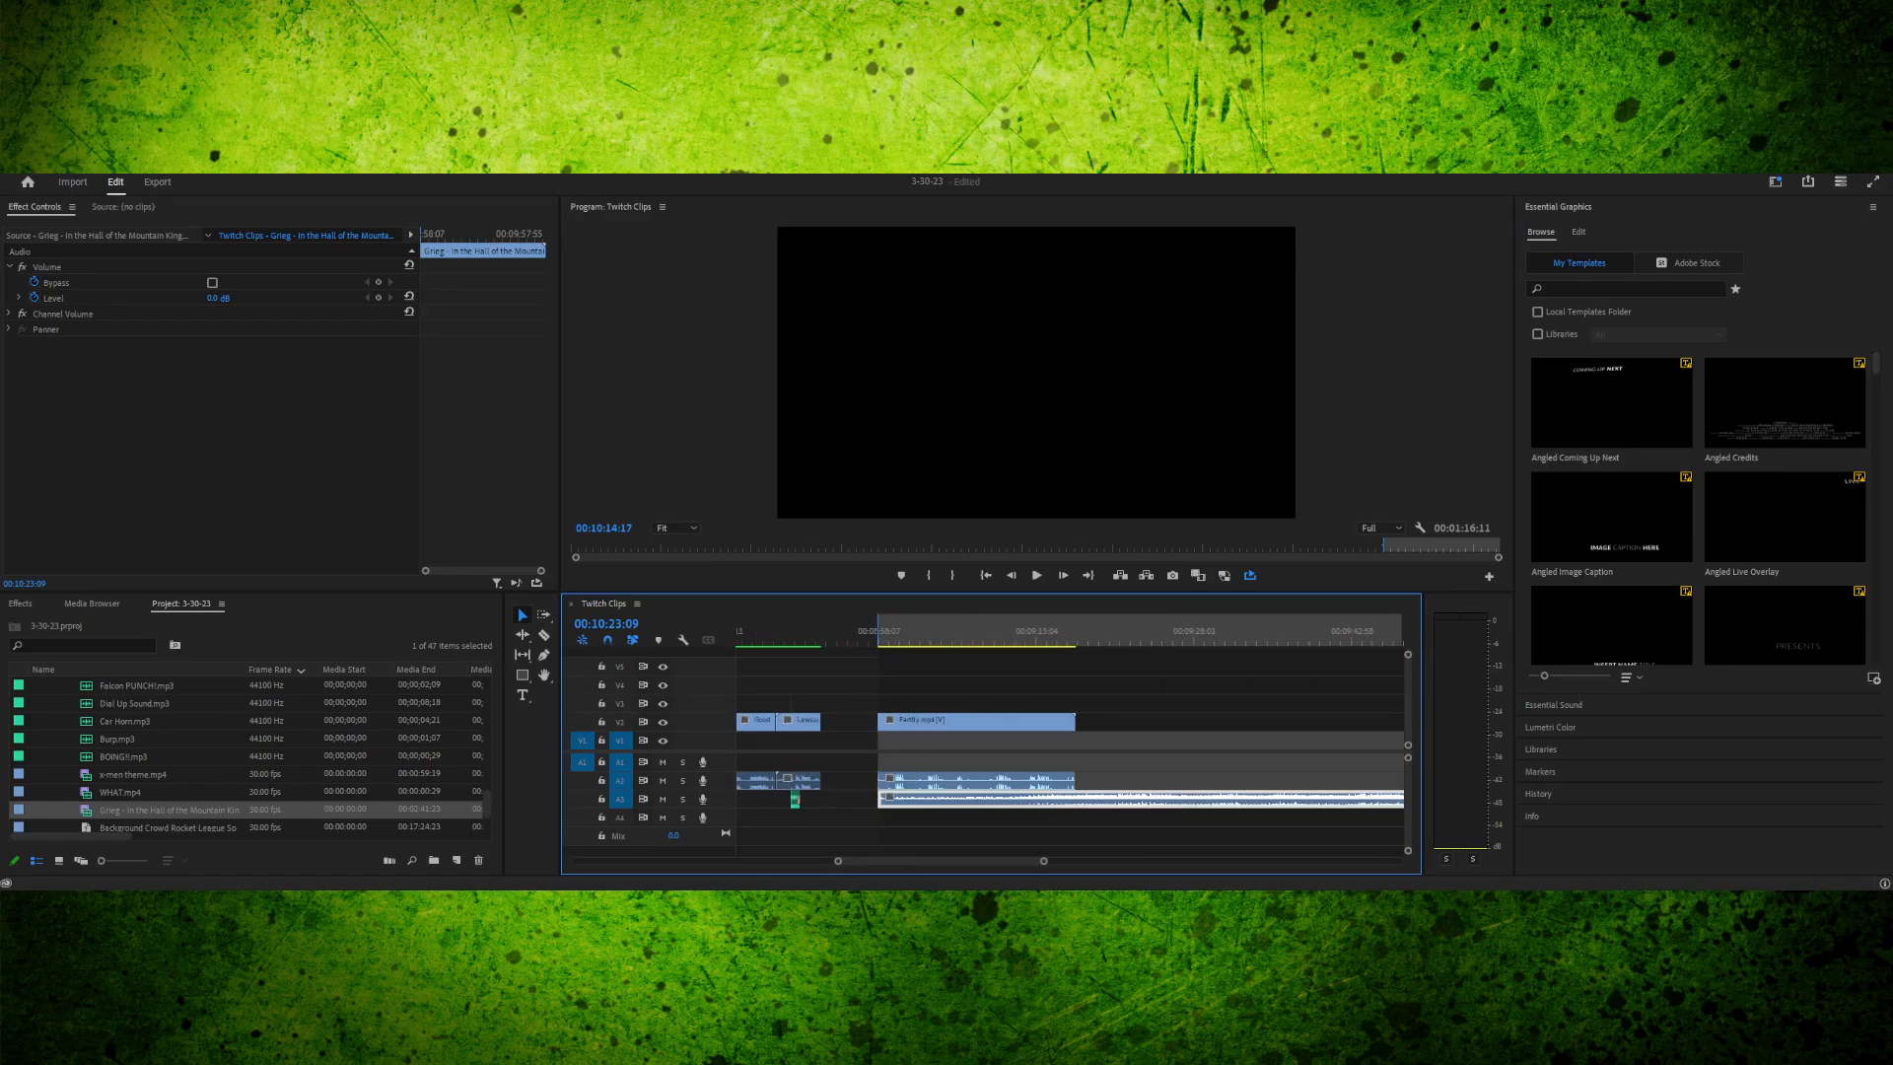
{"action": "left_click_drag", "start_coordinate": [926, 631], "coordinate": [875, 631]}
{"action": "key", "text": "space"}
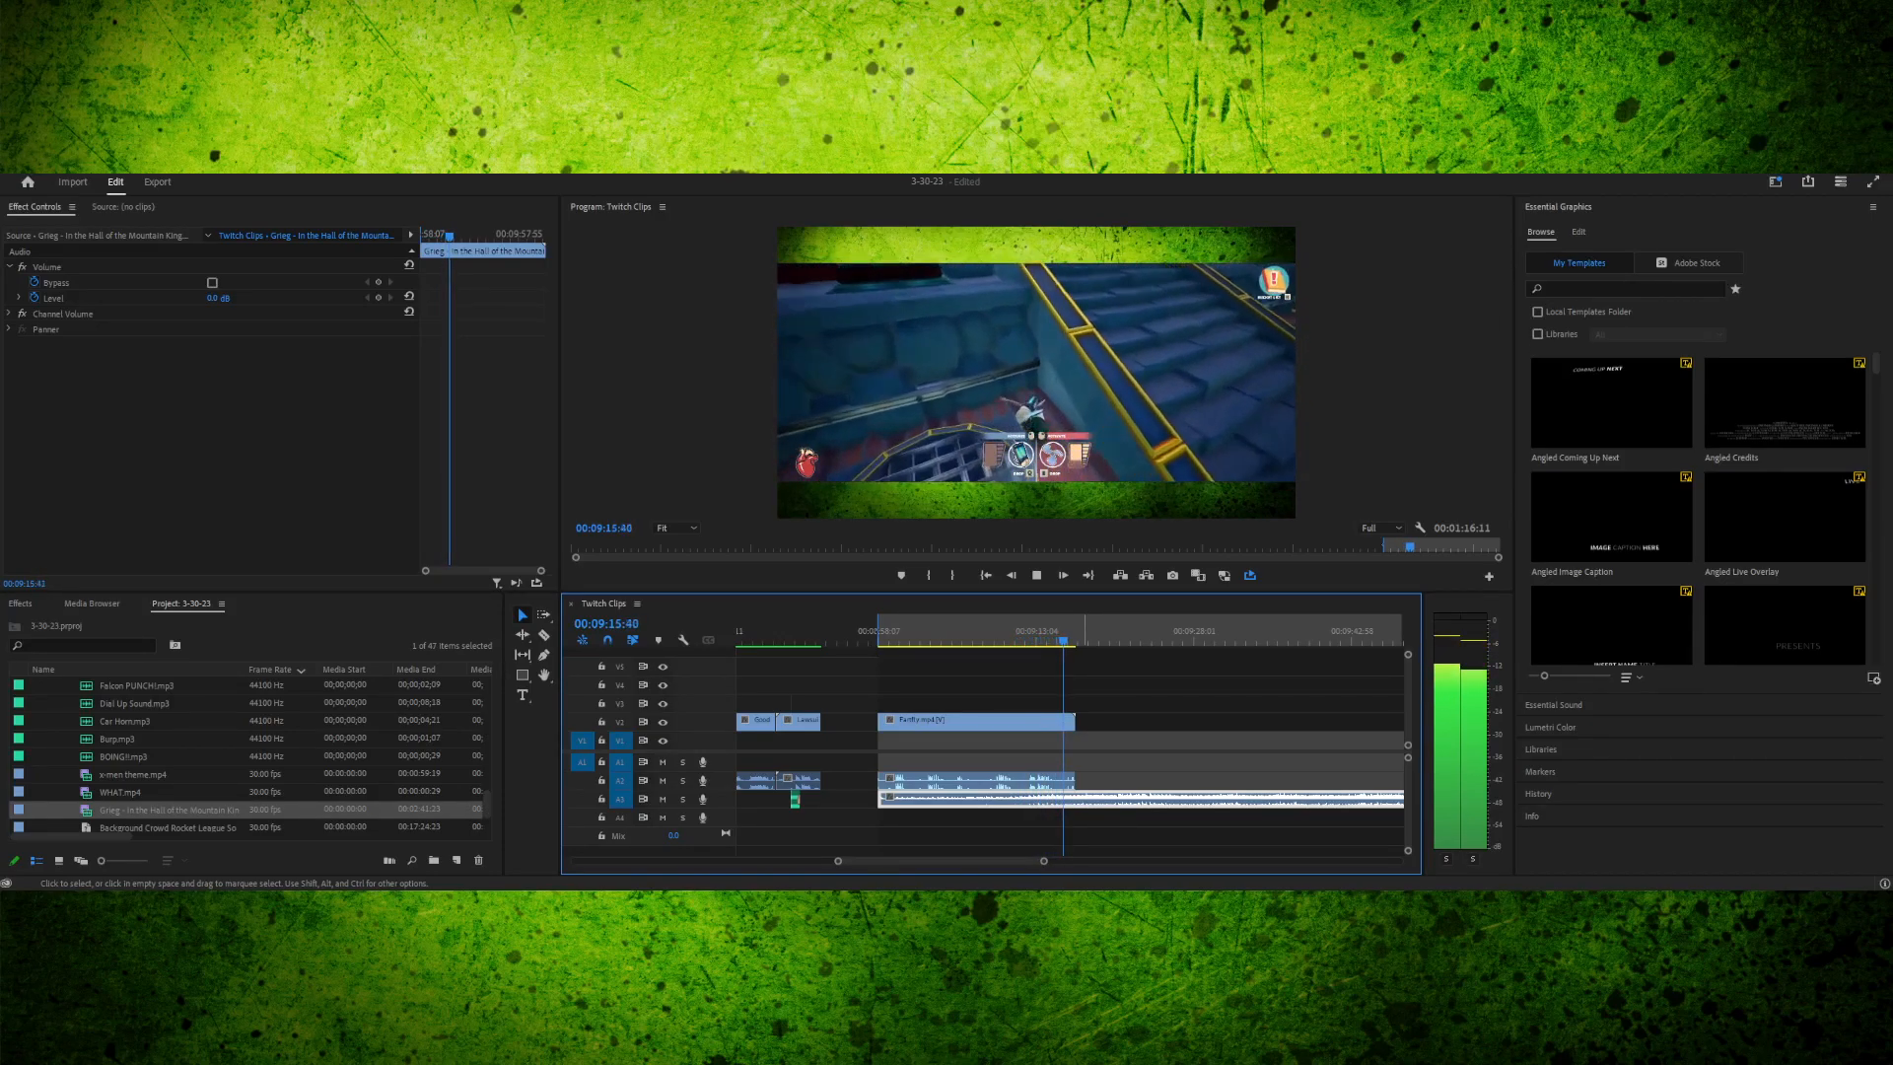
- Audition the music further along the Fartfly clip, up to about 00:09:12:34, to find a later starting passage
{"action": "mouse_move", "coordinate": [971, 631]}
{"action": "left_mouse_down"}
{"action": "mouse_move", "coordinate": [930, 631]}
{"action": "mouse_move", "coordinate": [983, 631]}
{"action": "left_mouse_up"}
{"action": "key", "text": "space"}
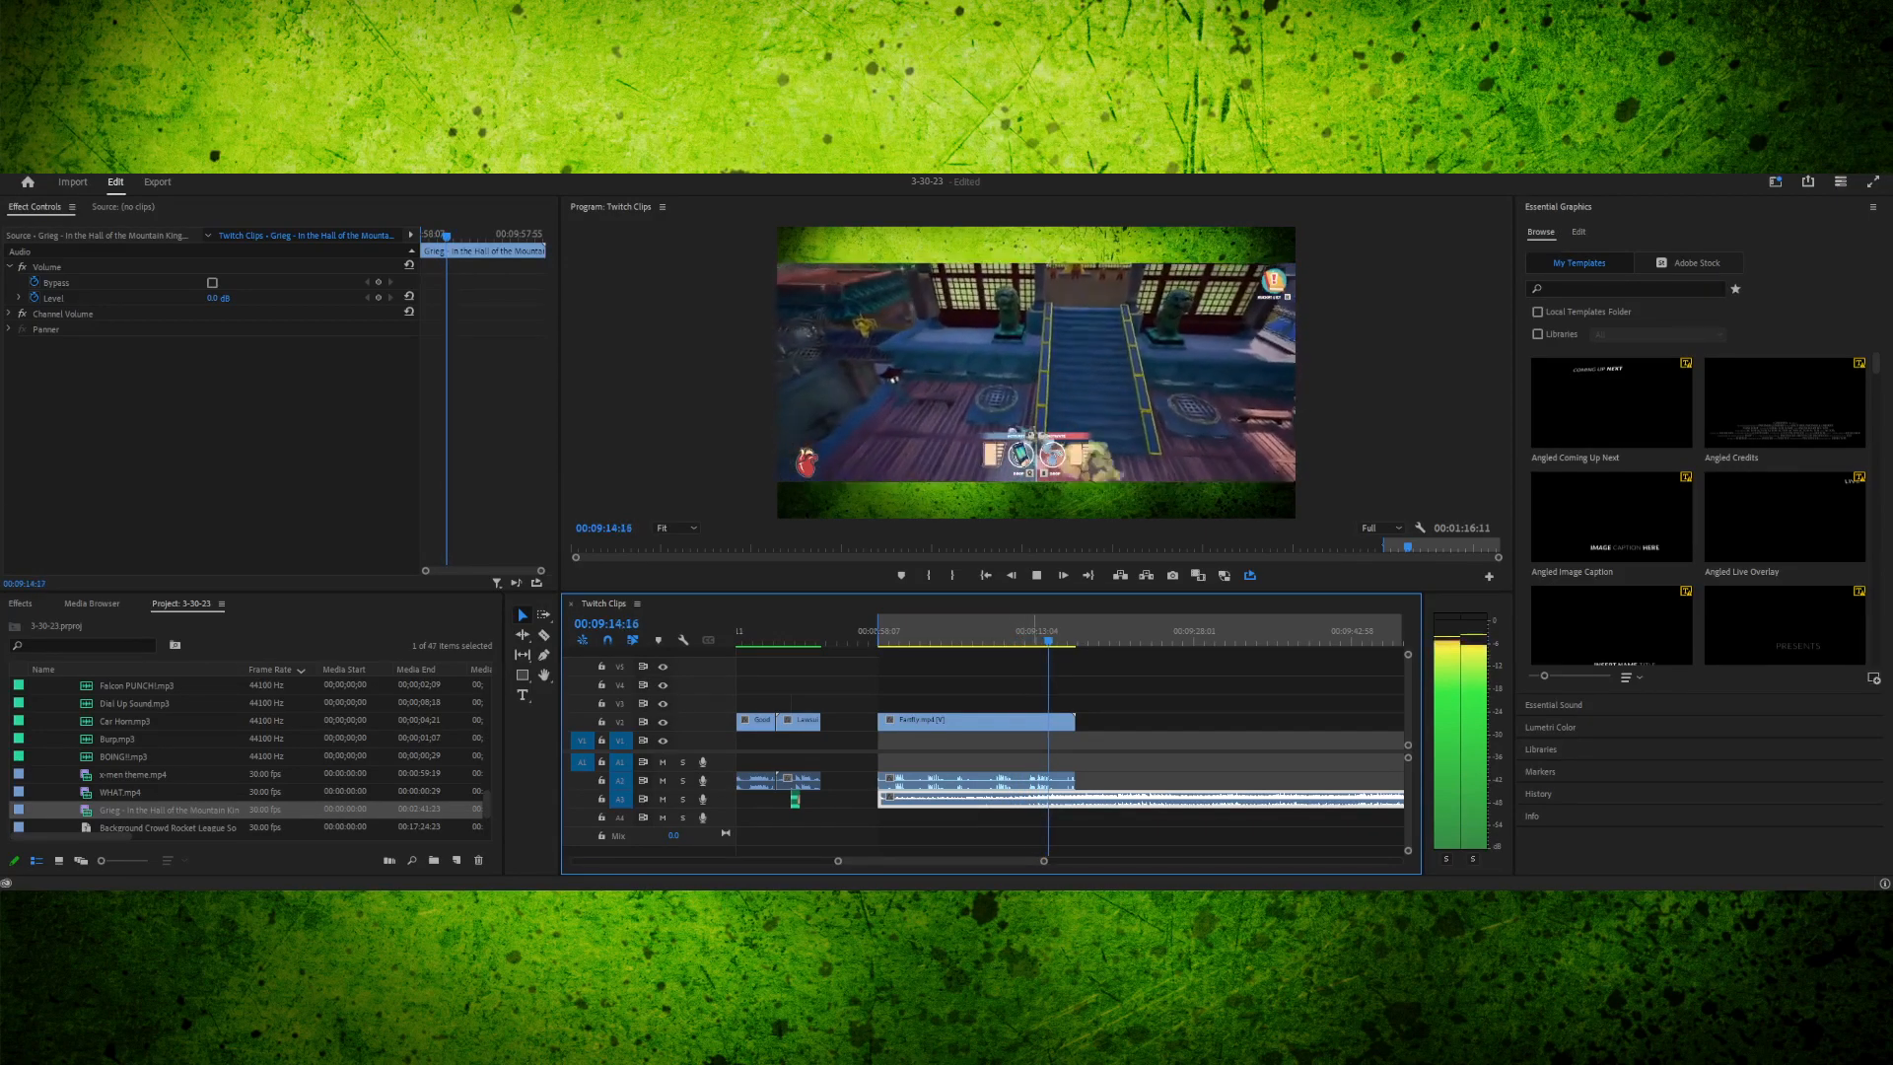
{"action": "key", "text": "space"}
{"action": "left_click_drag", "start_coordinate": [1002, 631], "coordinate": [1030, 631]}
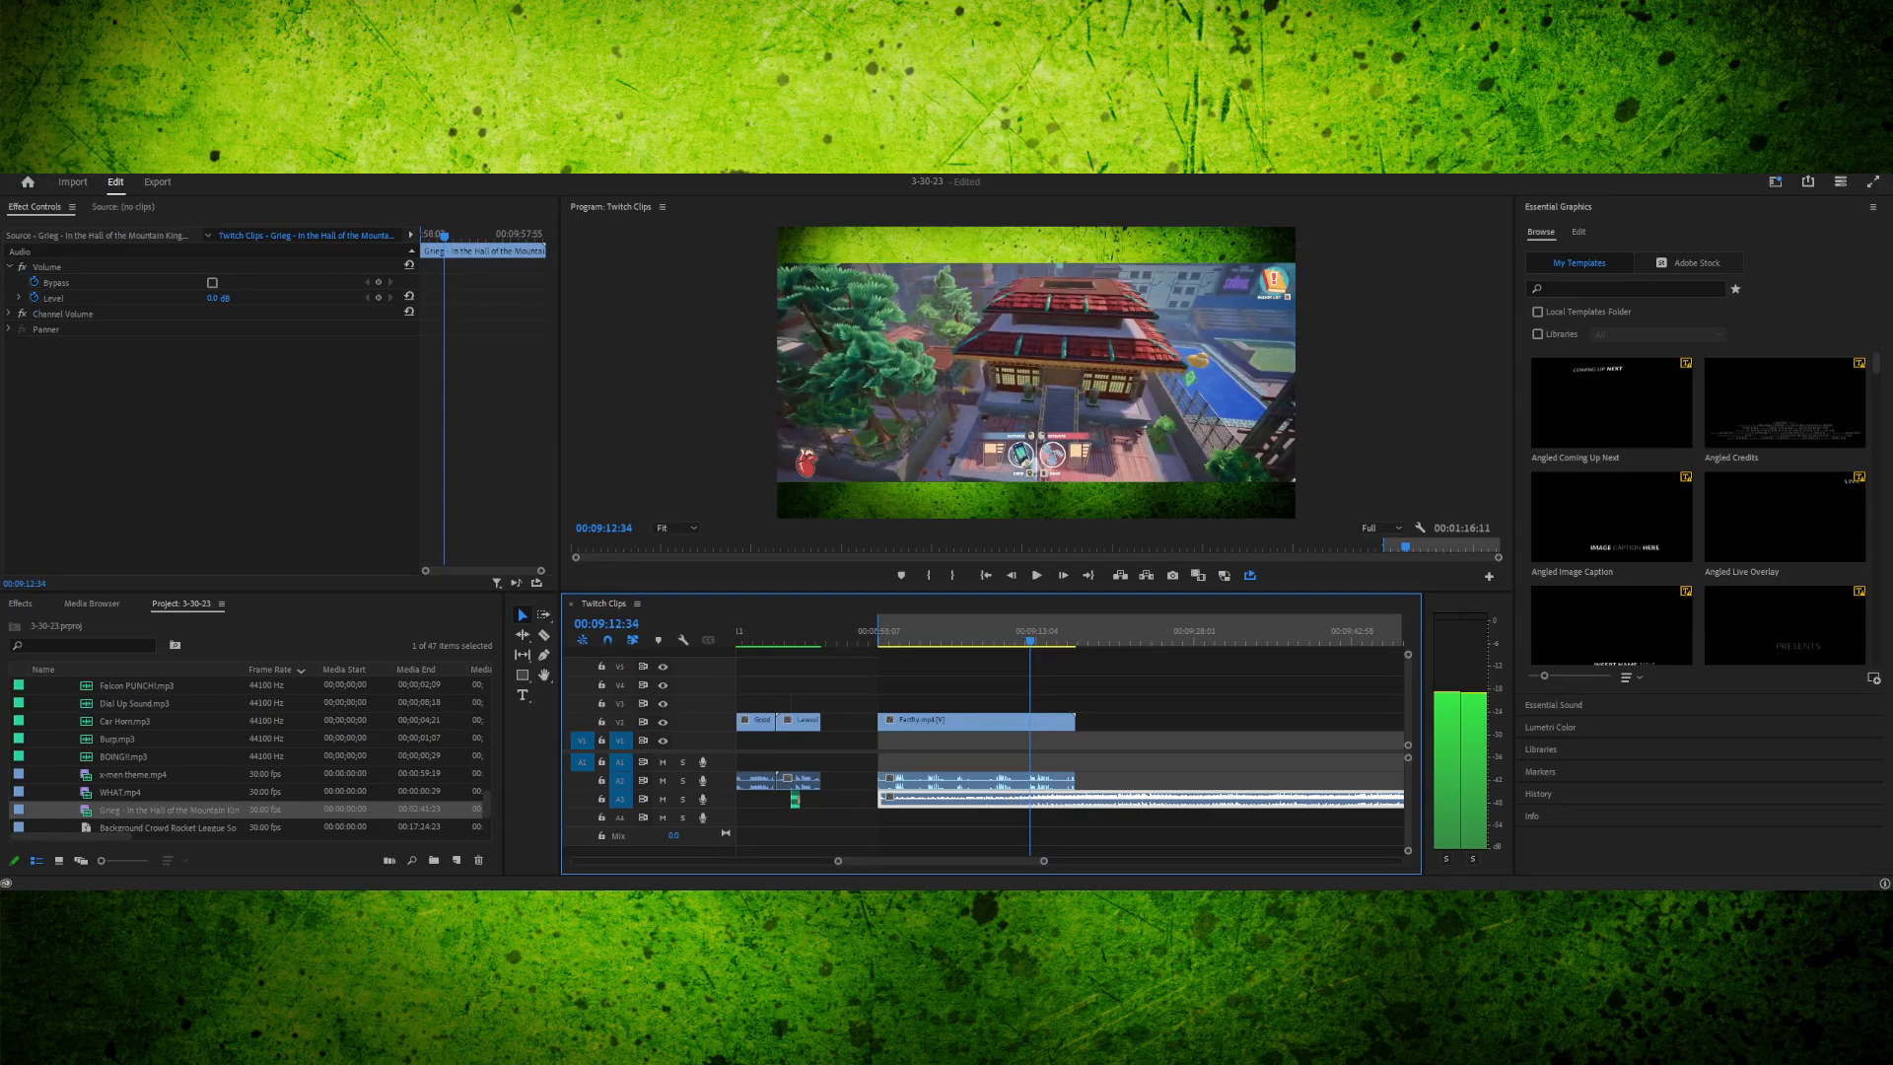
{"action": "key", "text": "space"}
{"action": "key", "text": "space"}
- Trim the Grieg audio's start again at about 00:09:12 and move the remainder to the Fartfly clip's start
{"action": "key", "text": "c"}
{"action": "left_click", "coordinate": [1030, 799]}
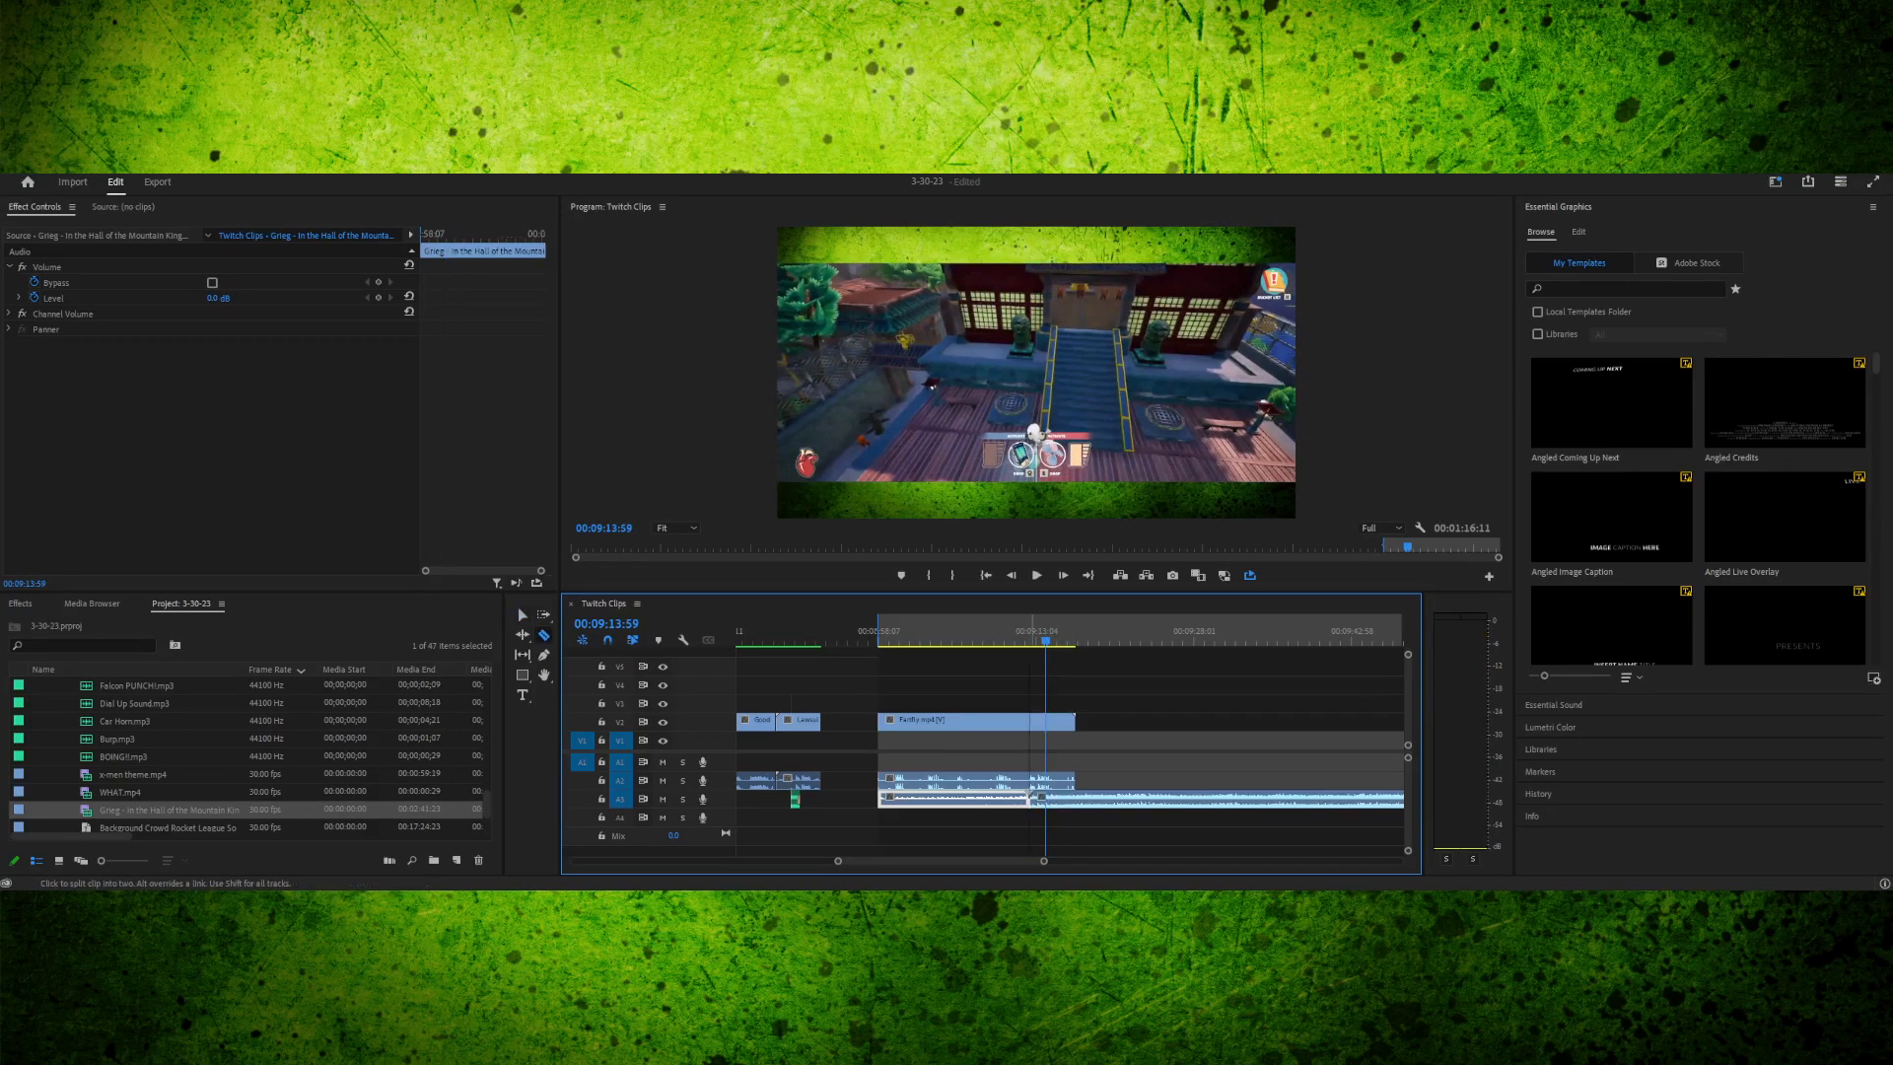
{"action": "key", "text": "Delete"}
{"action": "left_click_drag", "start_coordinate": [1058, 800], "coordinate": [910, 800]}
- Play the Fartfly clip from its start to check the newly trimmed music
{"action": "left_click", "coordinate": [872, 632]}
{"action": "key", "text": "space"}
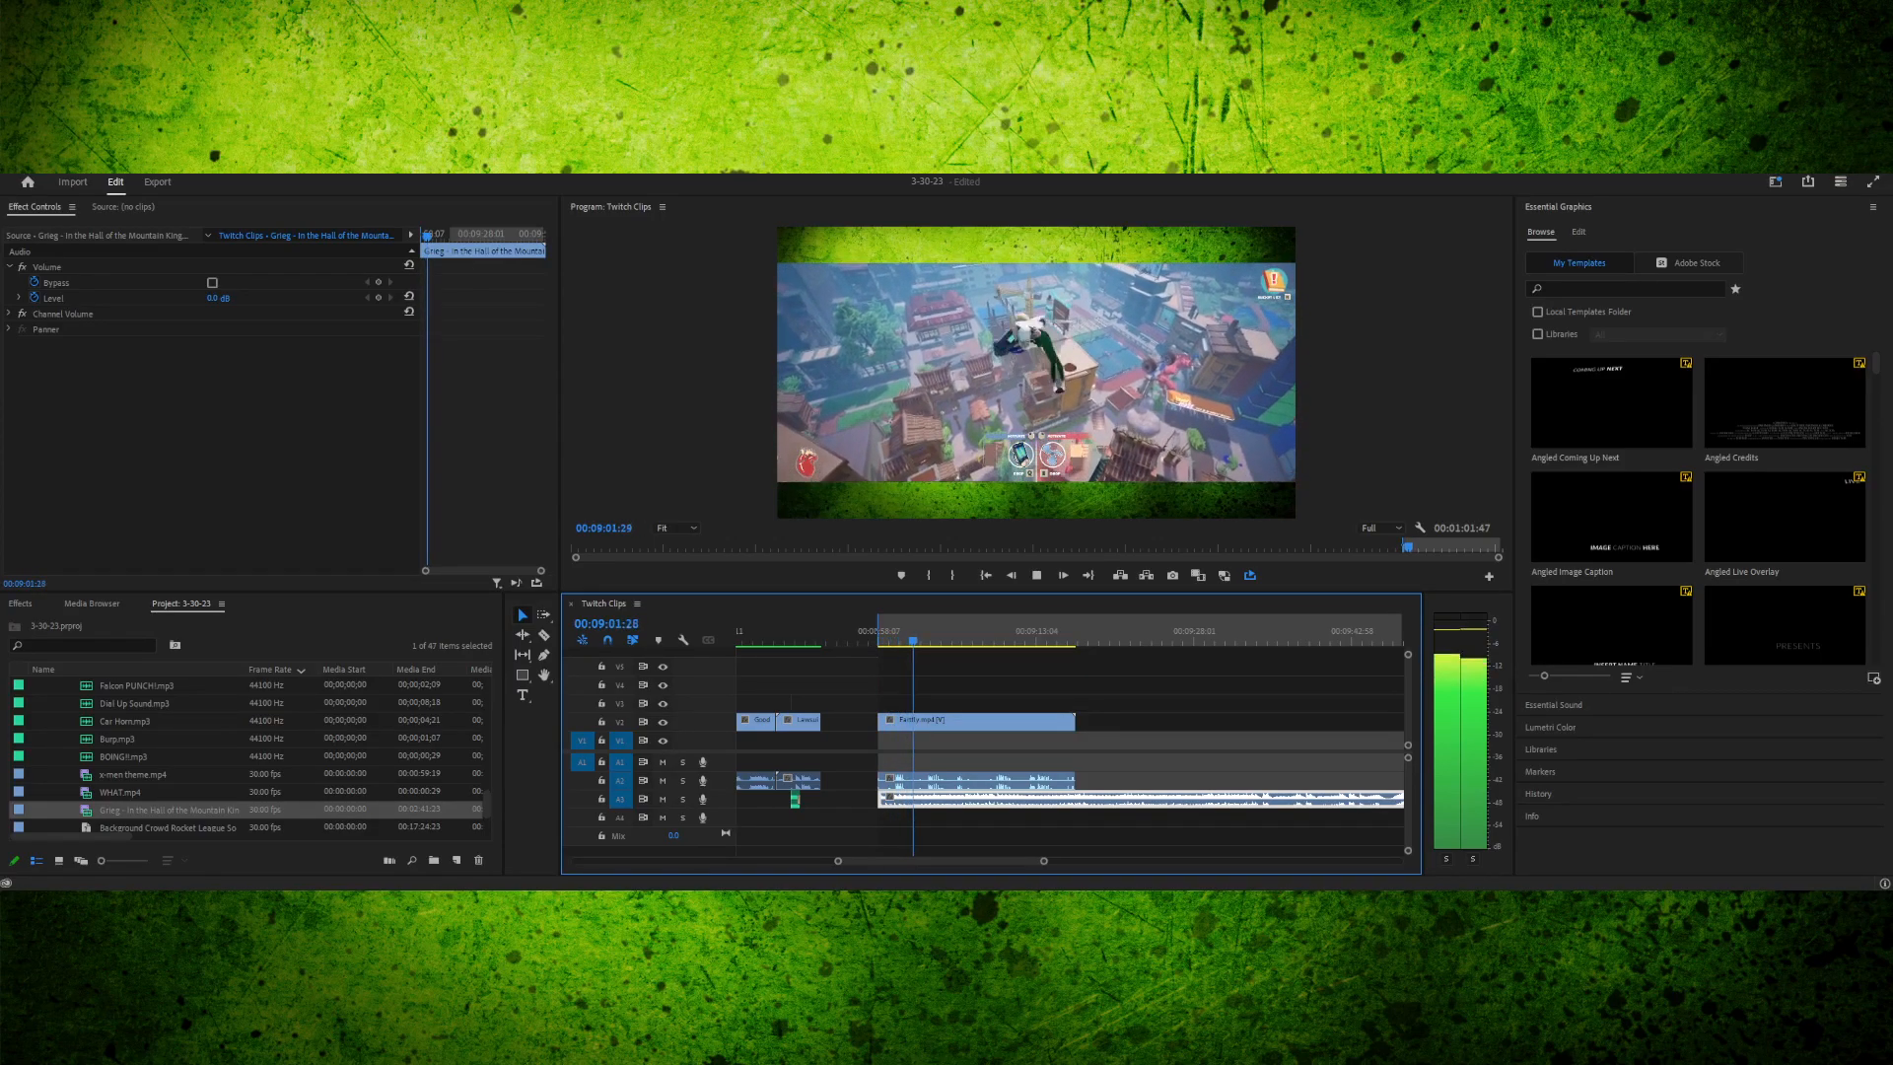
{"action": "key", "text": "space"}
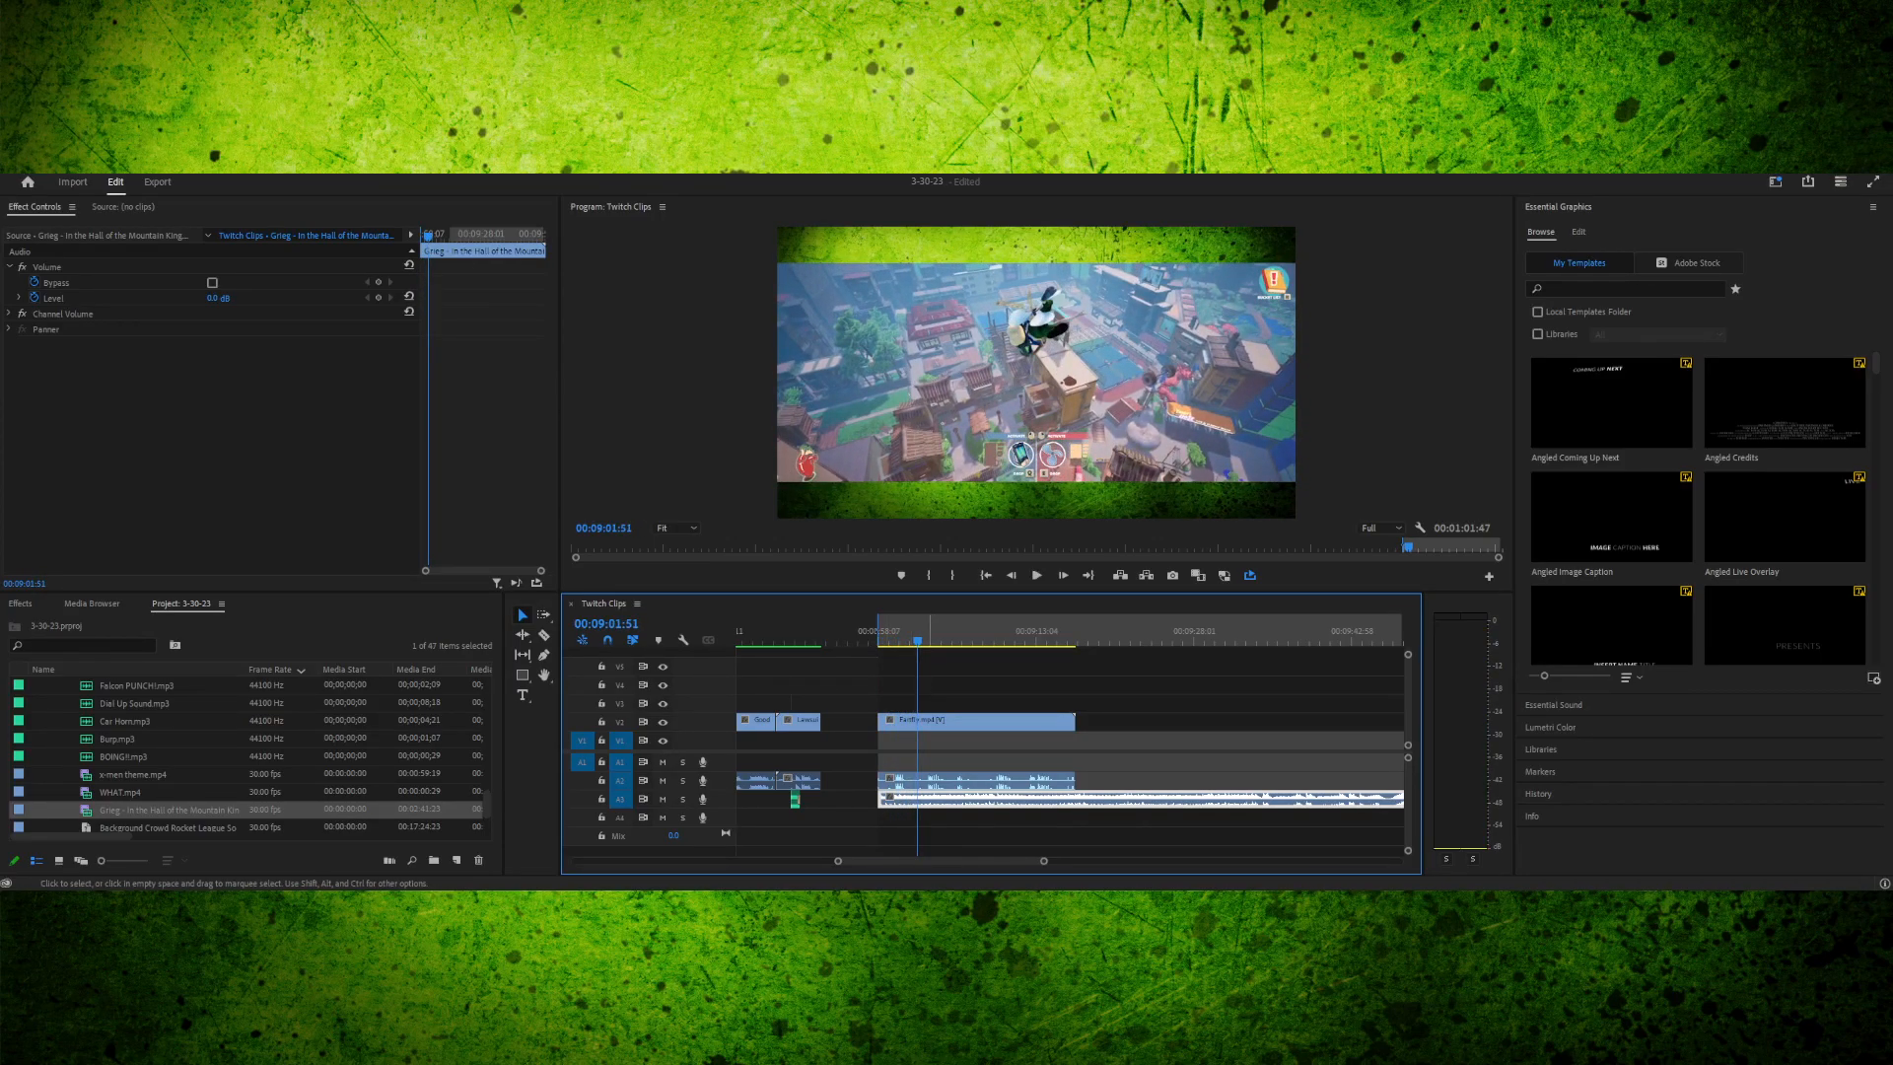
- Replay the opening from 00:08:58:07 and step through it to compare the music's timing with the flight
{"action": "mouse_move", "coordinate": [848, 861]}
{"action": "left_mouse_down"}
{"action": "mouse_move", "coordinate": [825, 860]}
{"action": "mouse_move", "coordinate": [886, 861]}
{"action": "left_mouse_up"}
{"action": "left_click", "coordinate": [809, 633]}
{"action": "key", "text": "Up"}
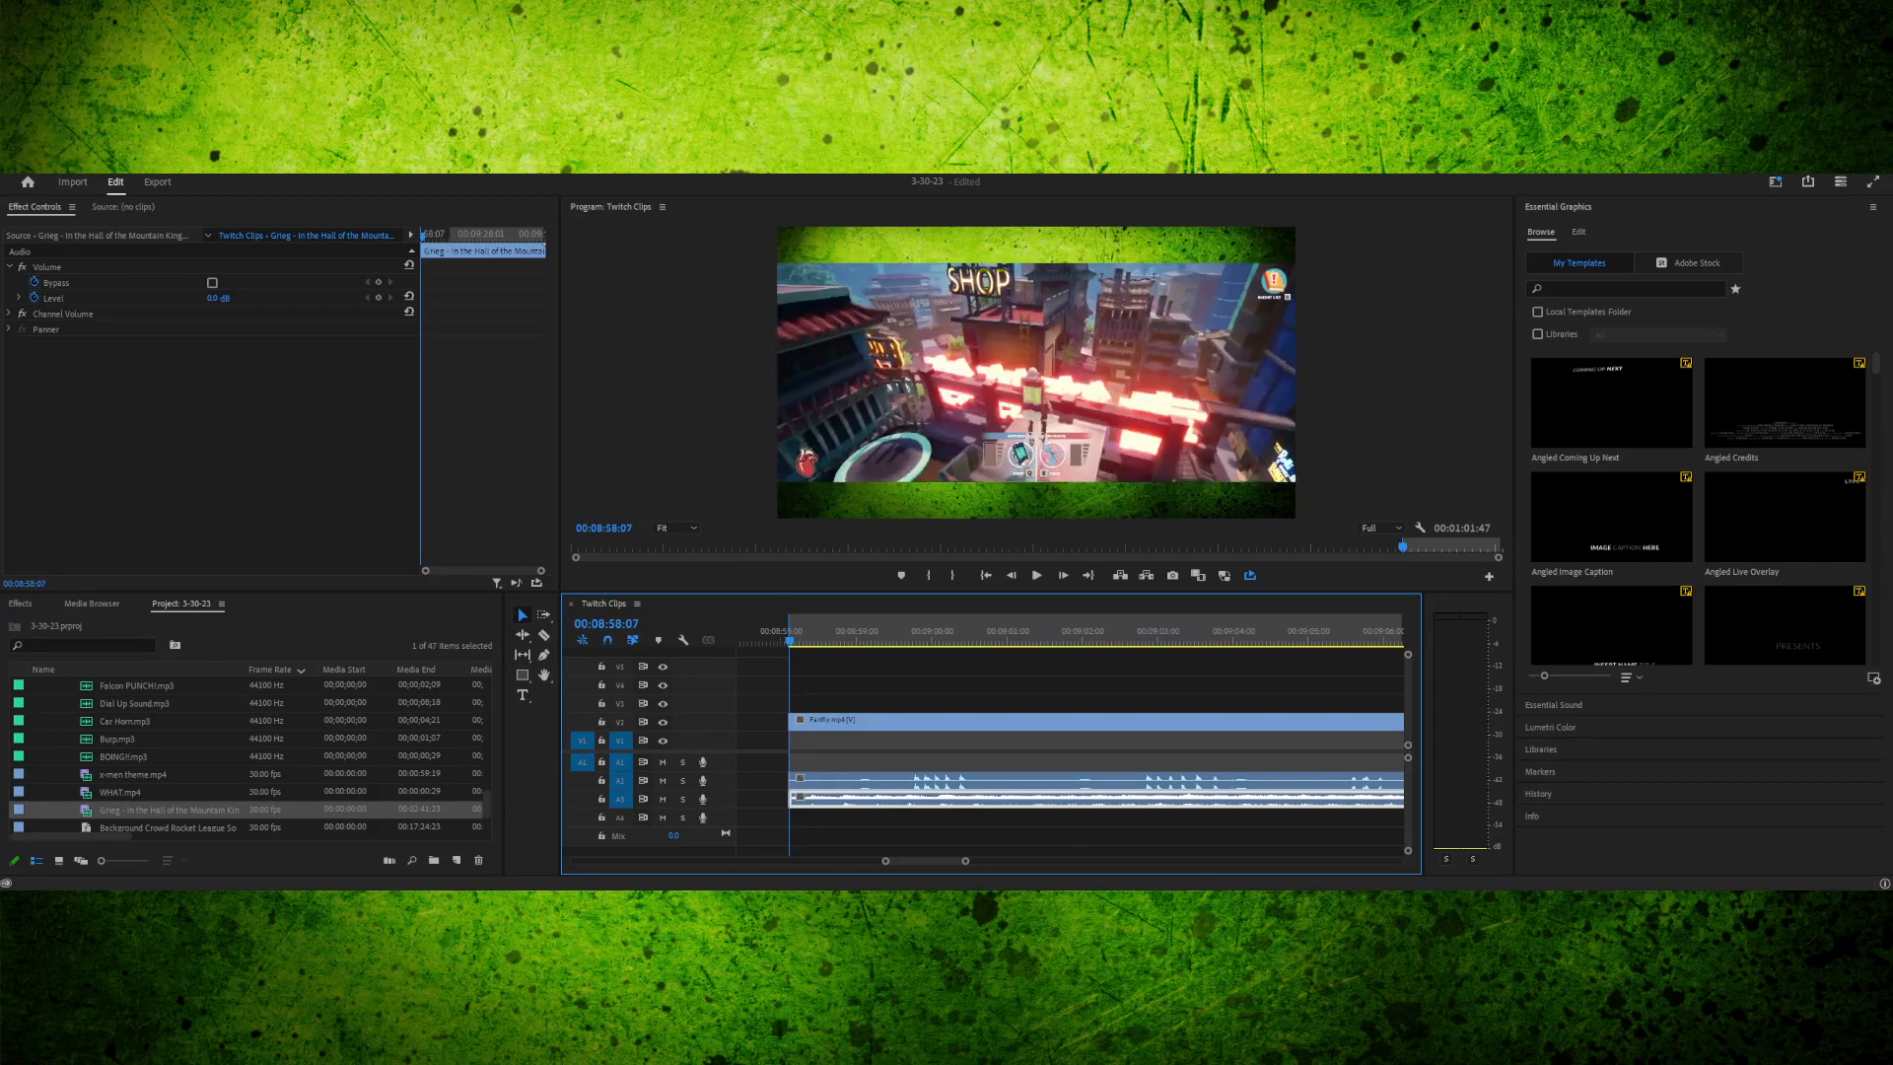
{"action": "key", "text": "space"}
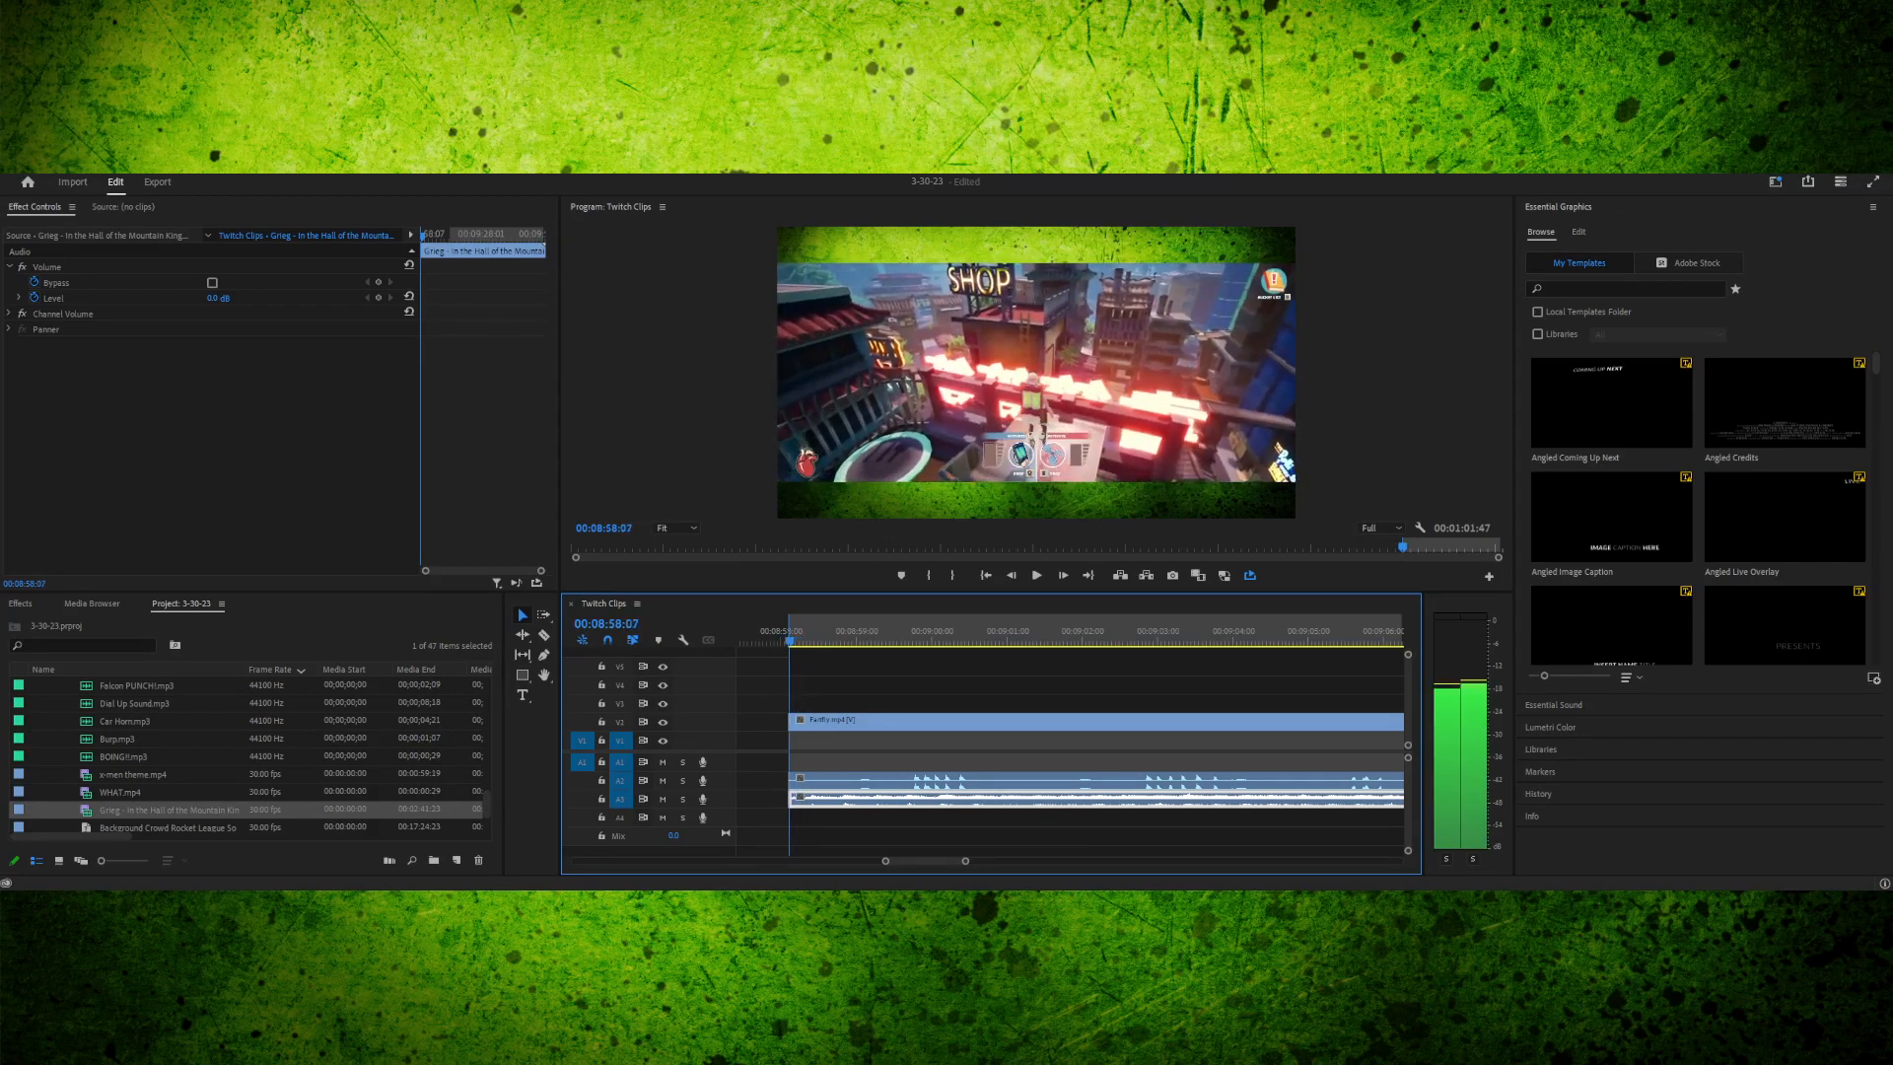
{"action": "key", "text": "space"}
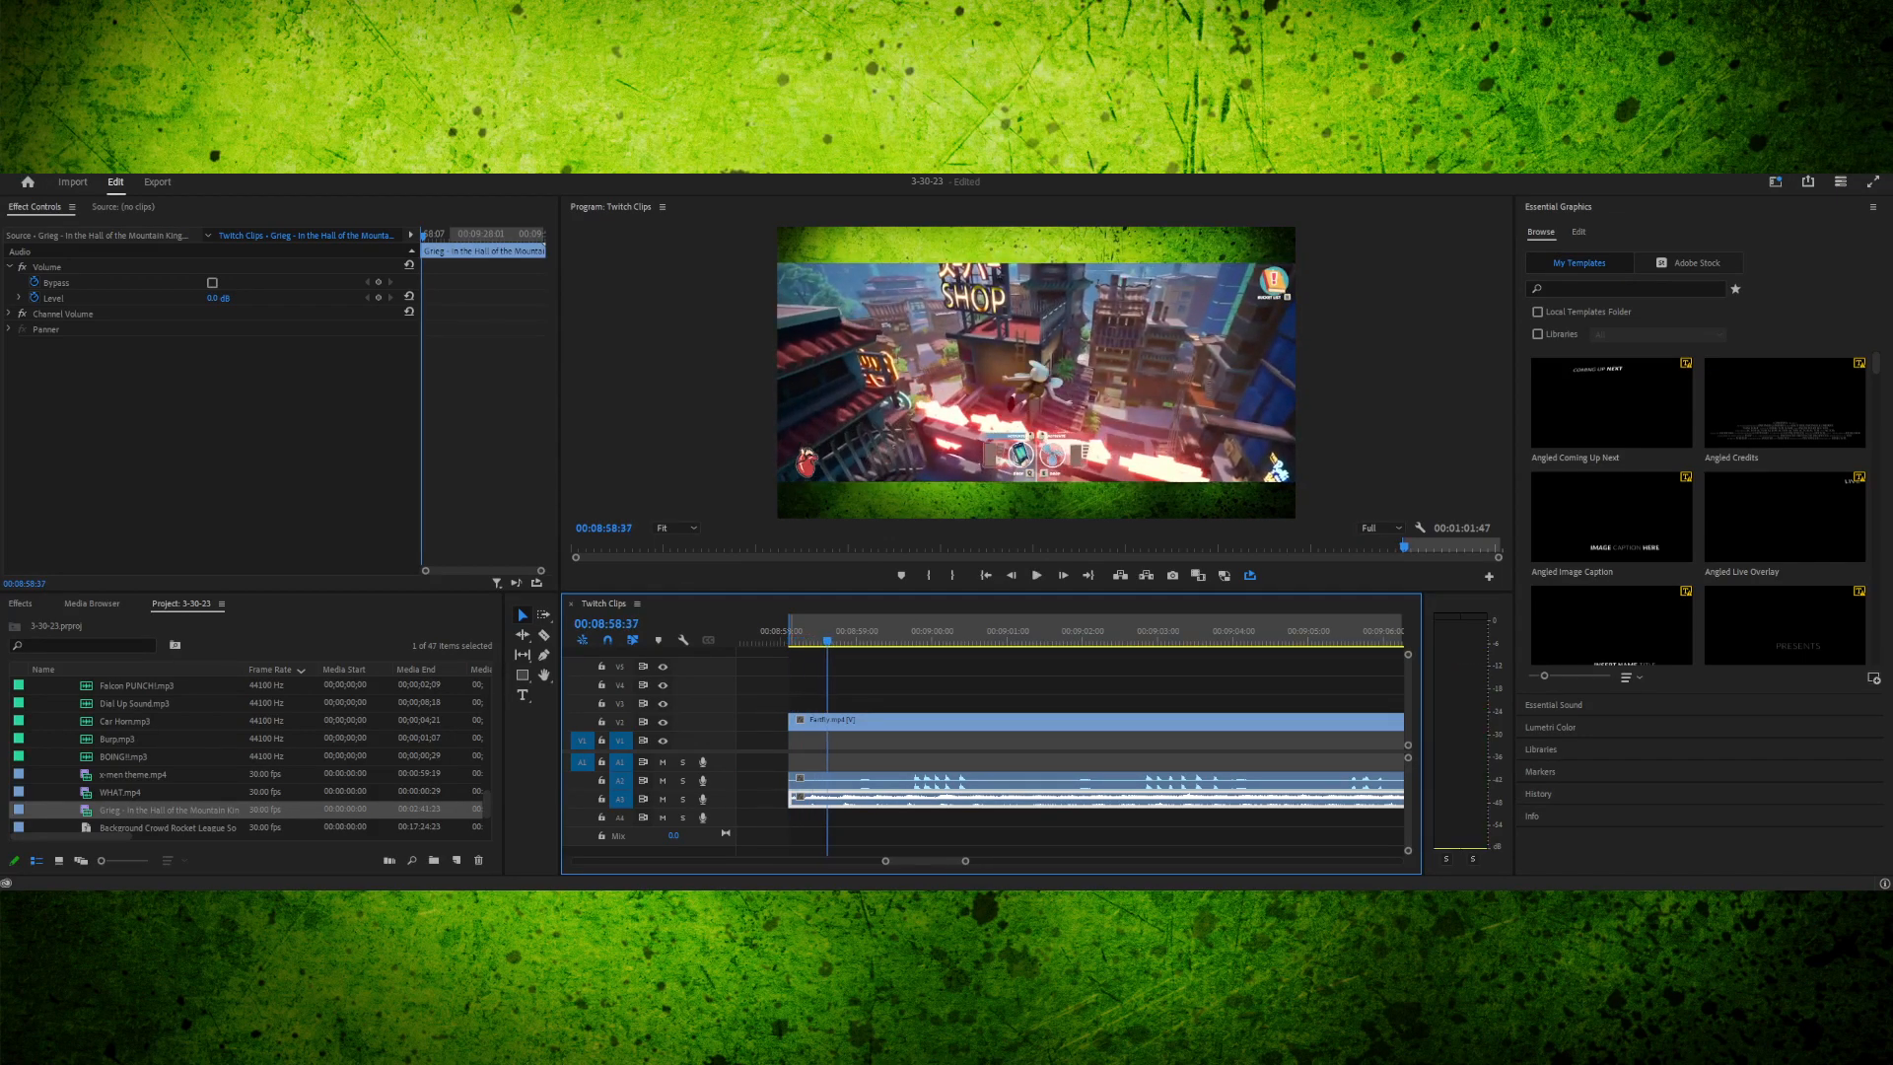
{"action": "key", "text": "space"}
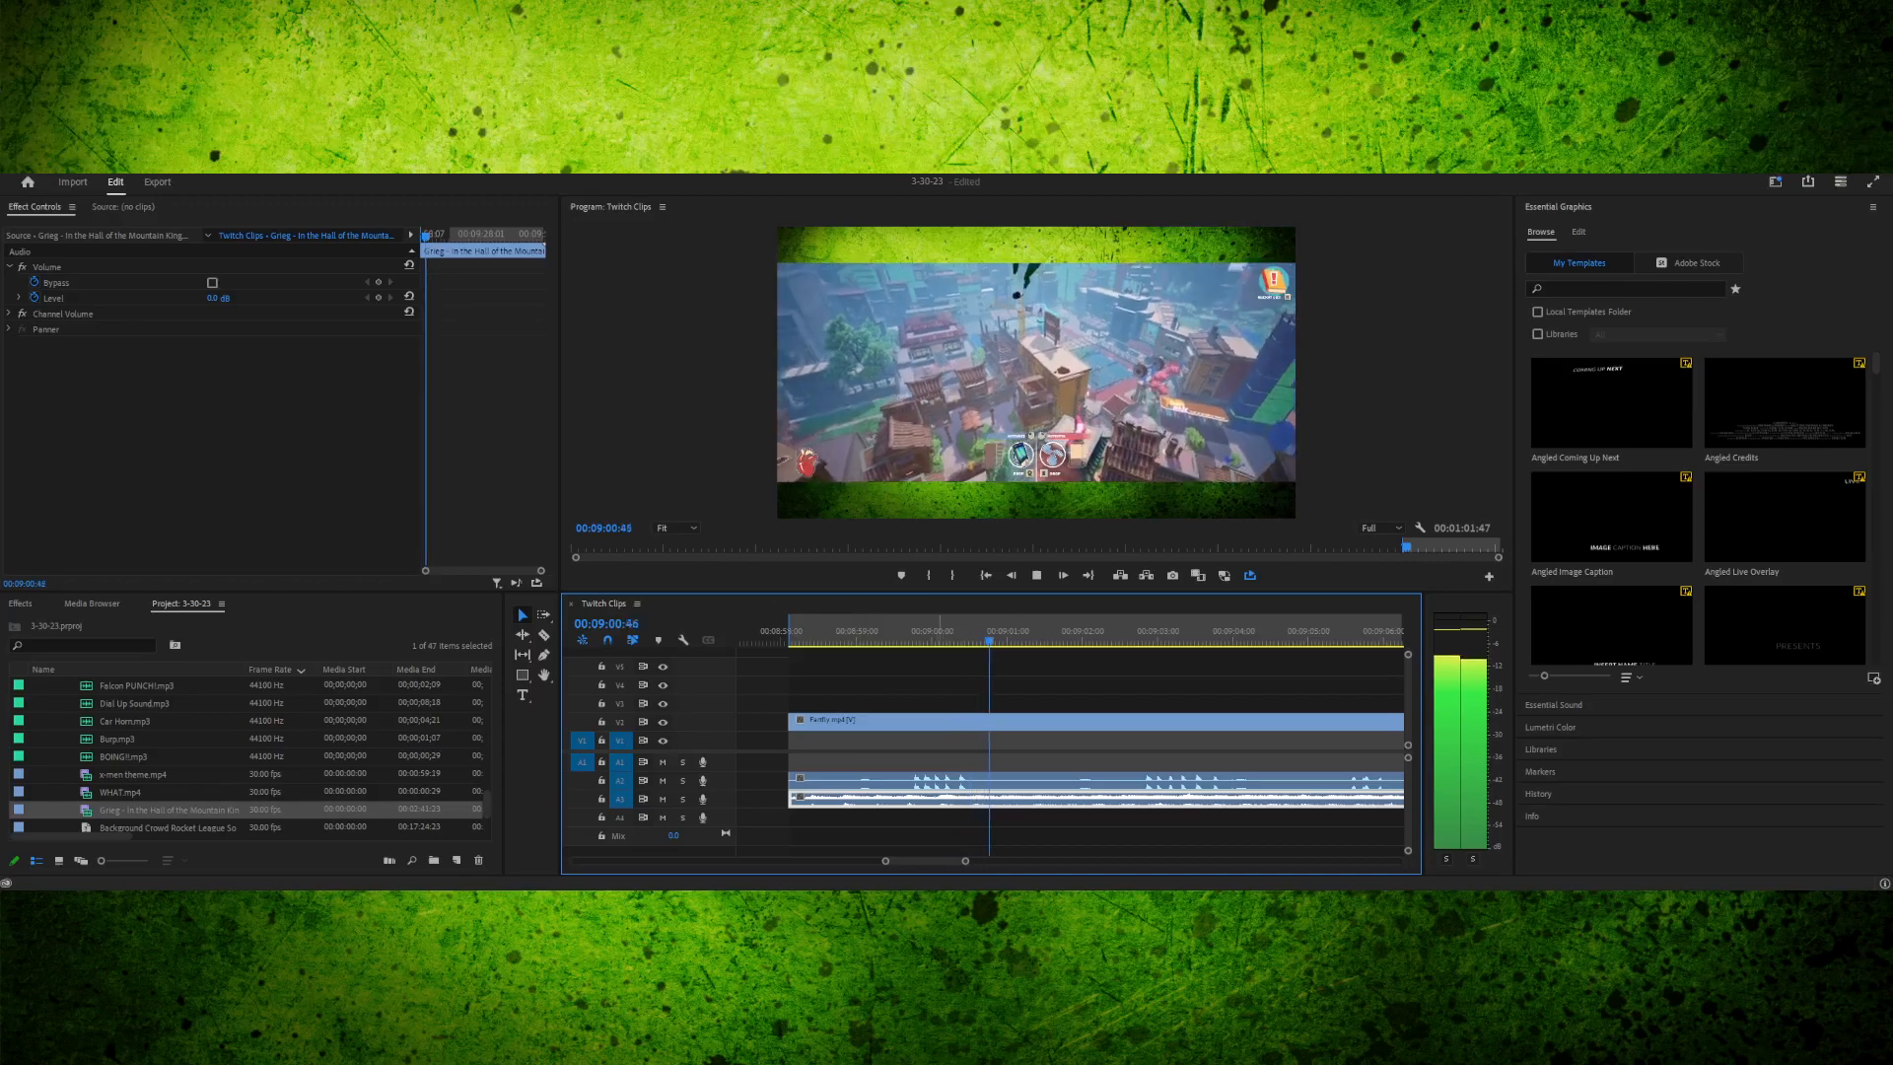
{"action": "key", "text": "space"}
{"action": "key", "text": "Left"}
{"action": "key", "text": "Left"}
{"action": "key", "text": "Left"}
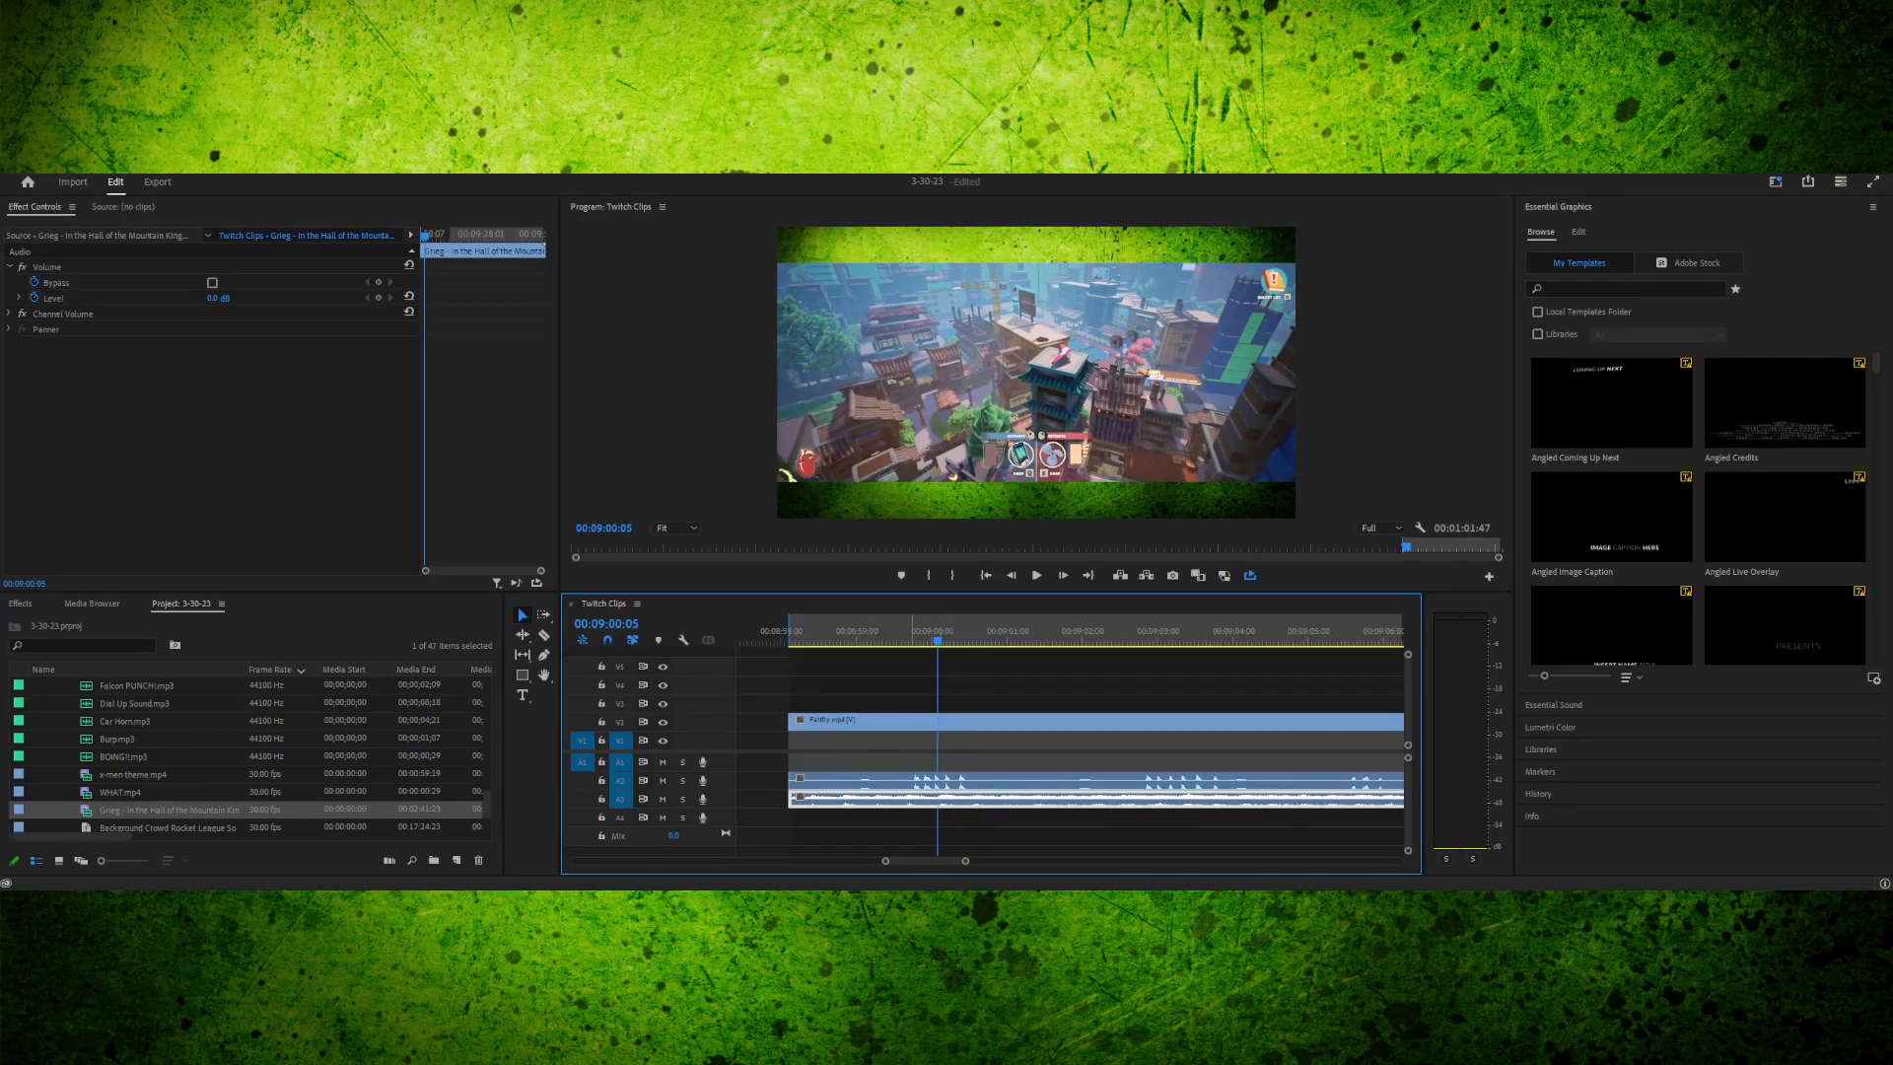
- Shift the Grieg audio about 1 second 21 frames earlier so it begins before the Fartfly clip
{"action": "key", "text": "j"}
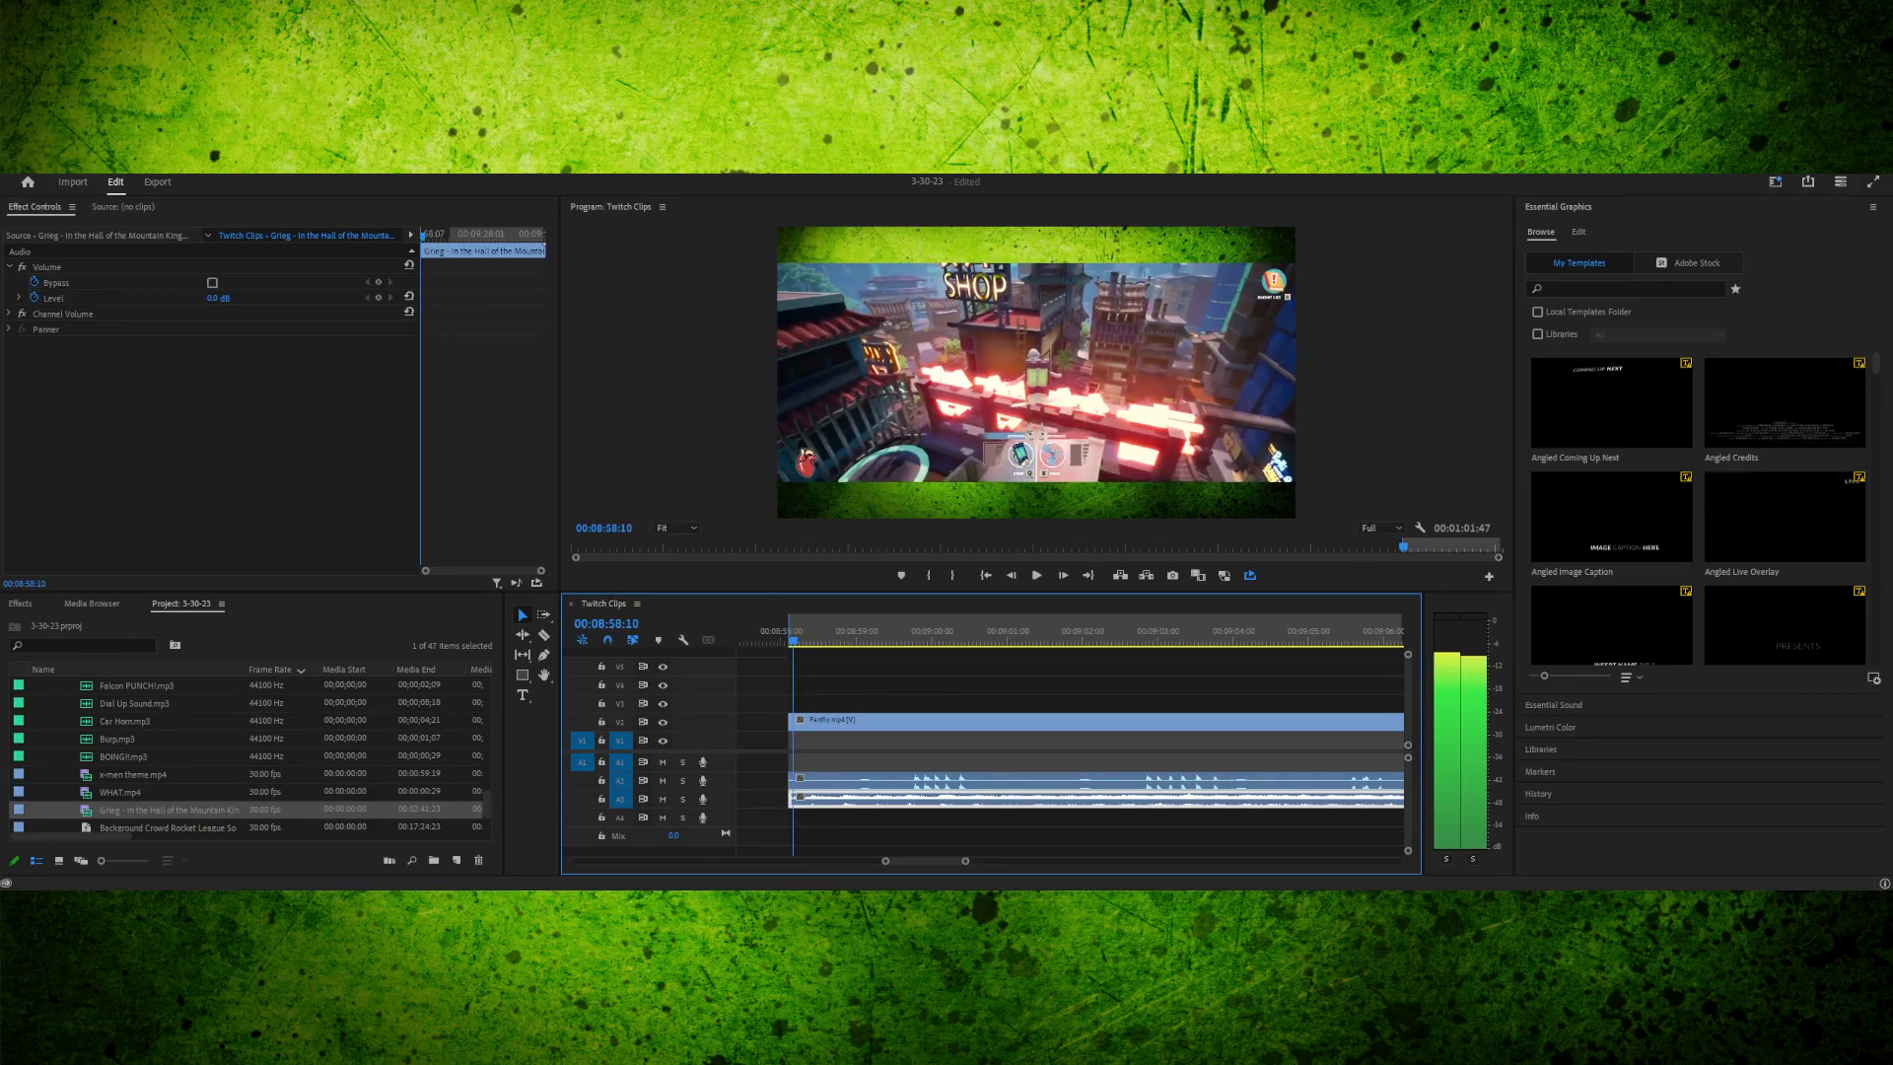
{"action": "key", "text": "l"}
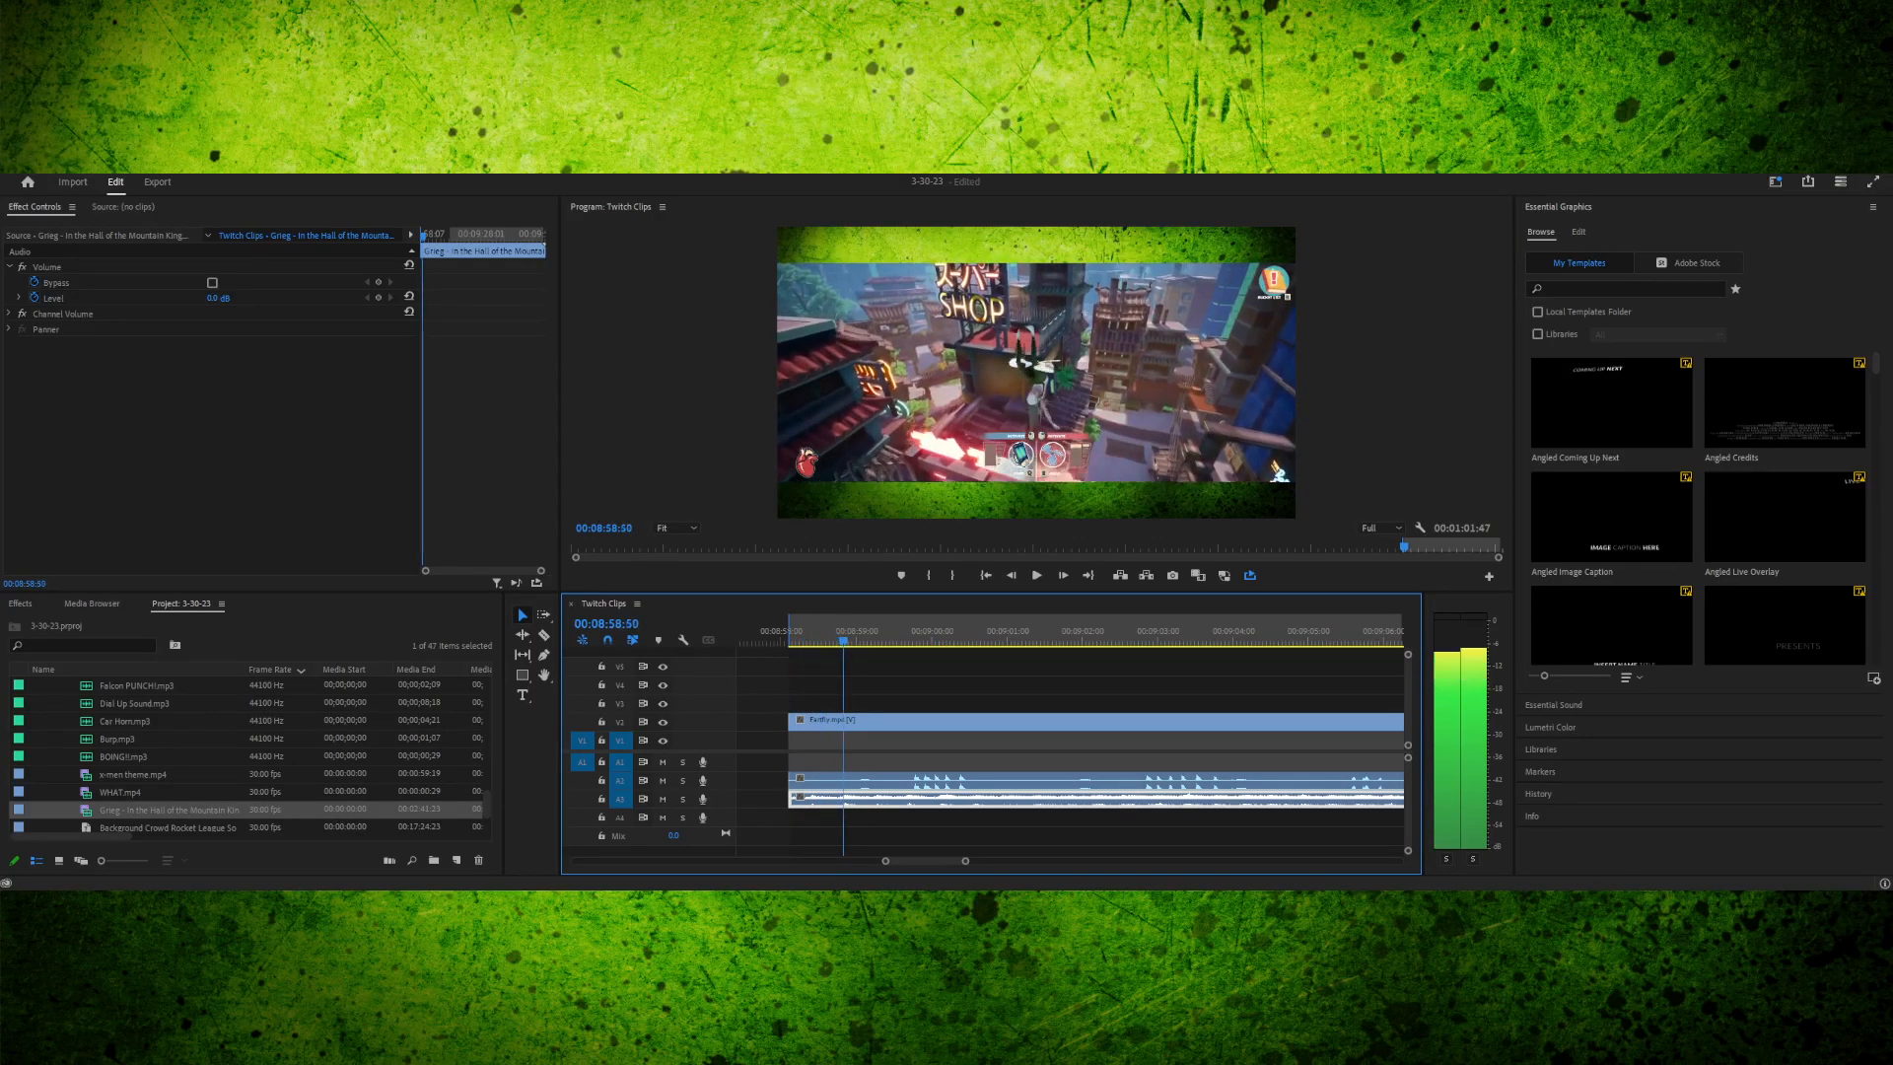
{"action": "key", "text": "Left"}
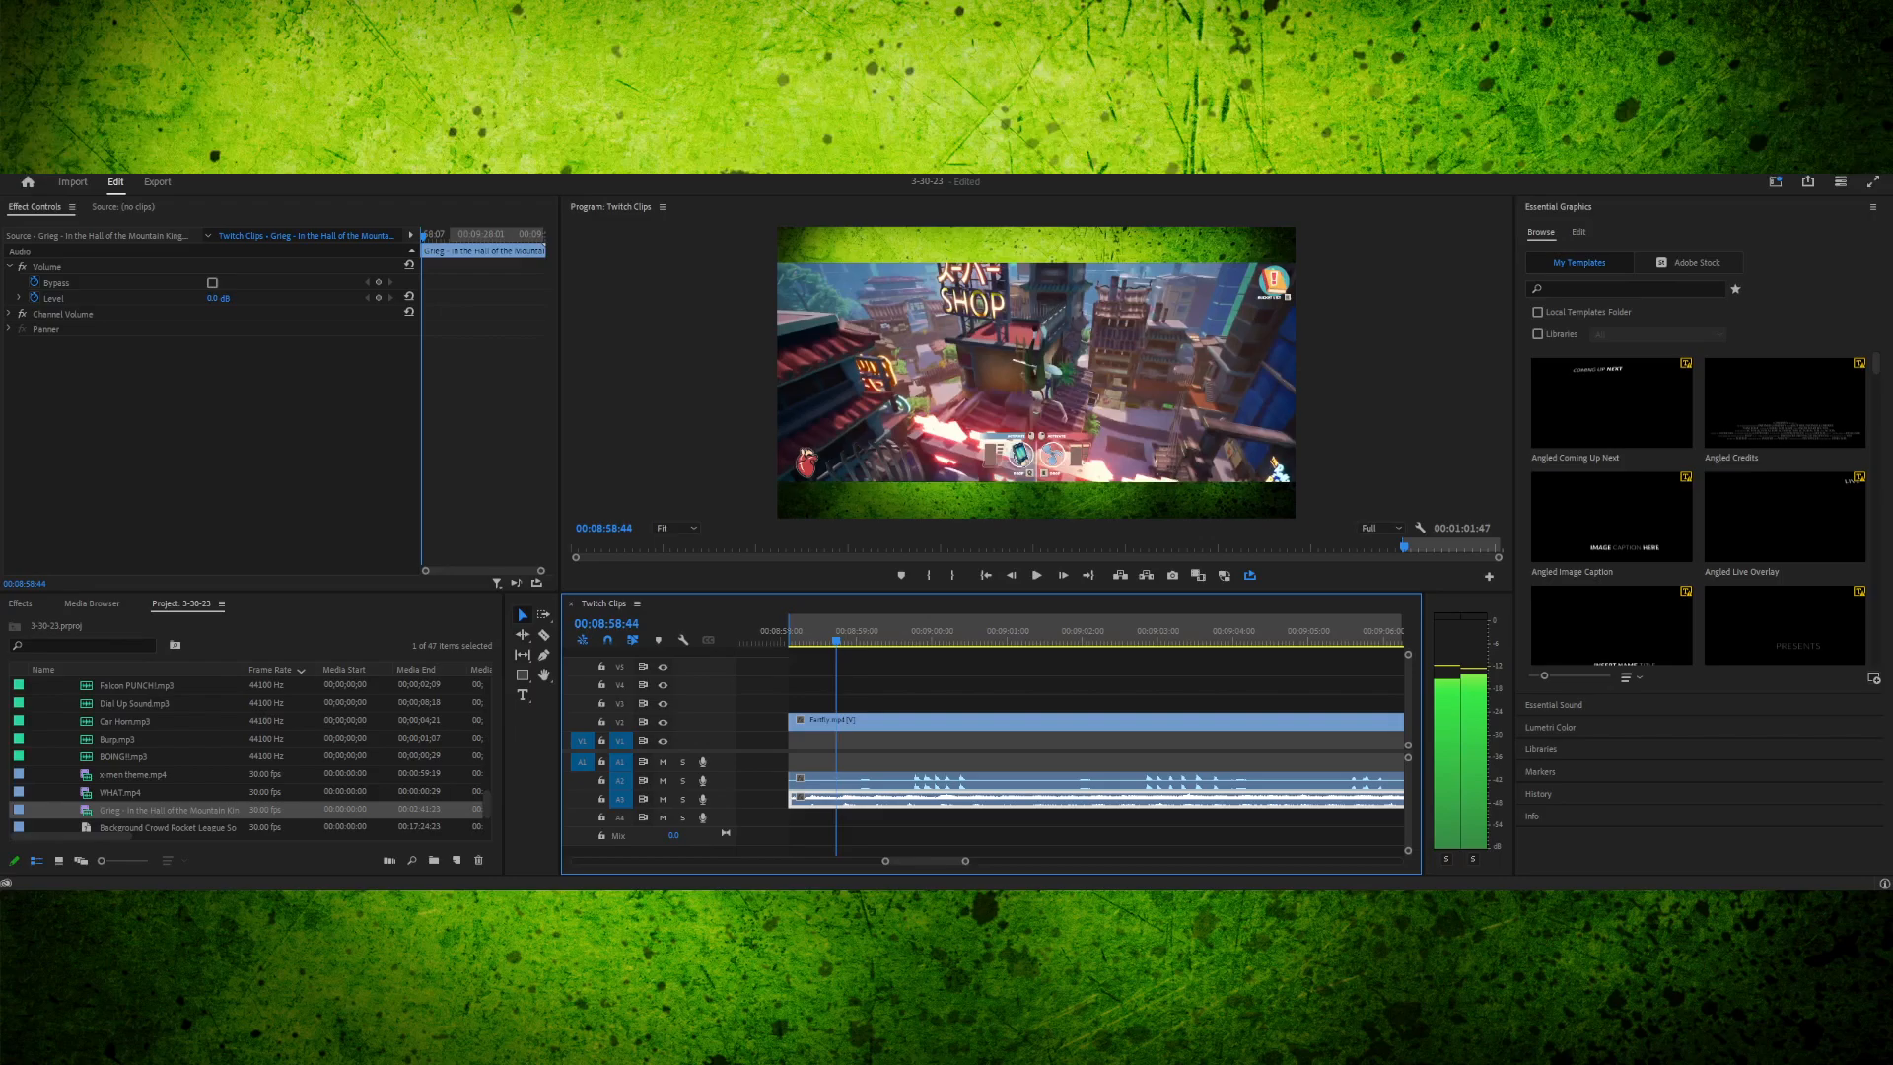
{"action": "left_click_drag", "start_coordinate": [987, 800], "coordinate": [888, 799]}
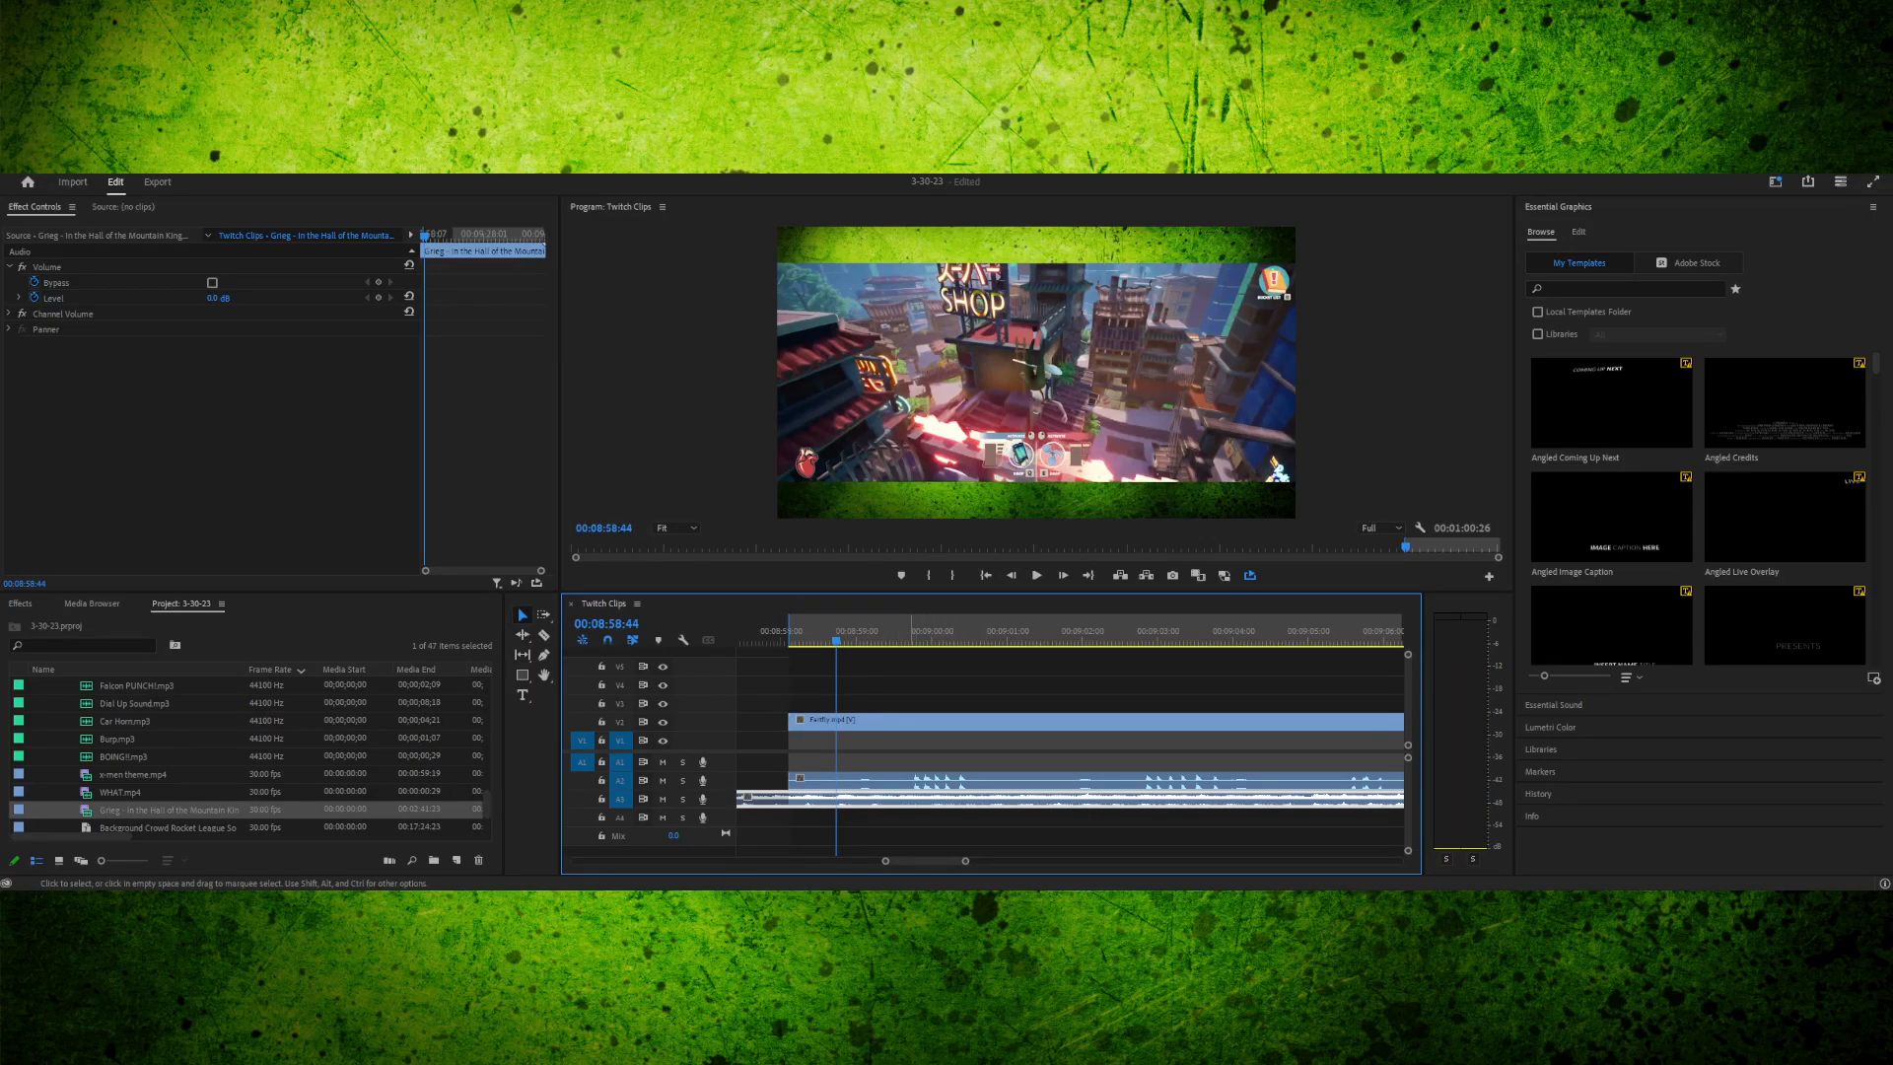
- Shift the Grieg audio 9 frames earlier, using 00:08:58:35 as the reference point in the Fartfly clip
{"action": "scroll", "coordinate": [986, 734], "scroll_direction": "left", "scroll_amount": 5}
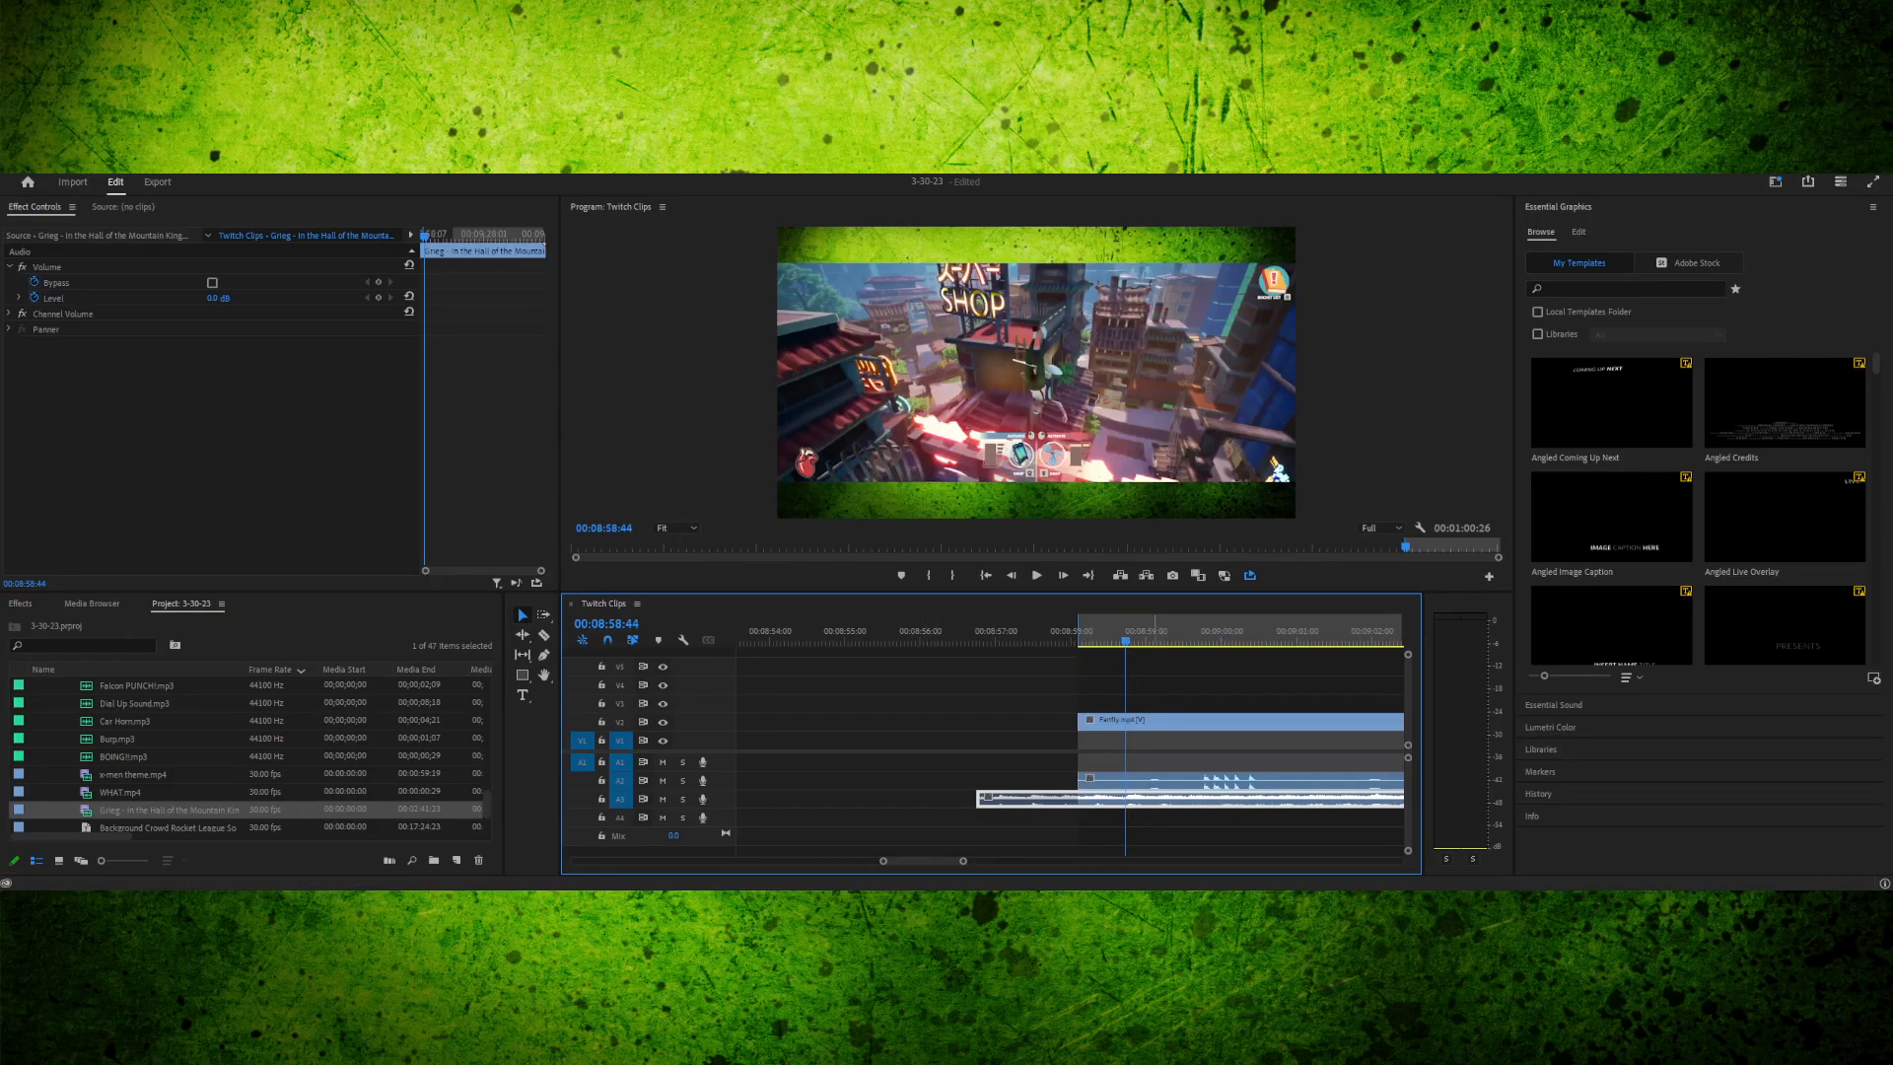
{"action": "key", "text": "Left"}
{"action": "key", "text": "Left"}
{"action": "key", "text": "Left"}
{"action": "key", "text": "Left"}
{"action": "key", "text": "Left"}
{"action": "key", "text": "Left"}
{"action": "key", "text": "Left"}
{"action": "key", "text": "Left"}
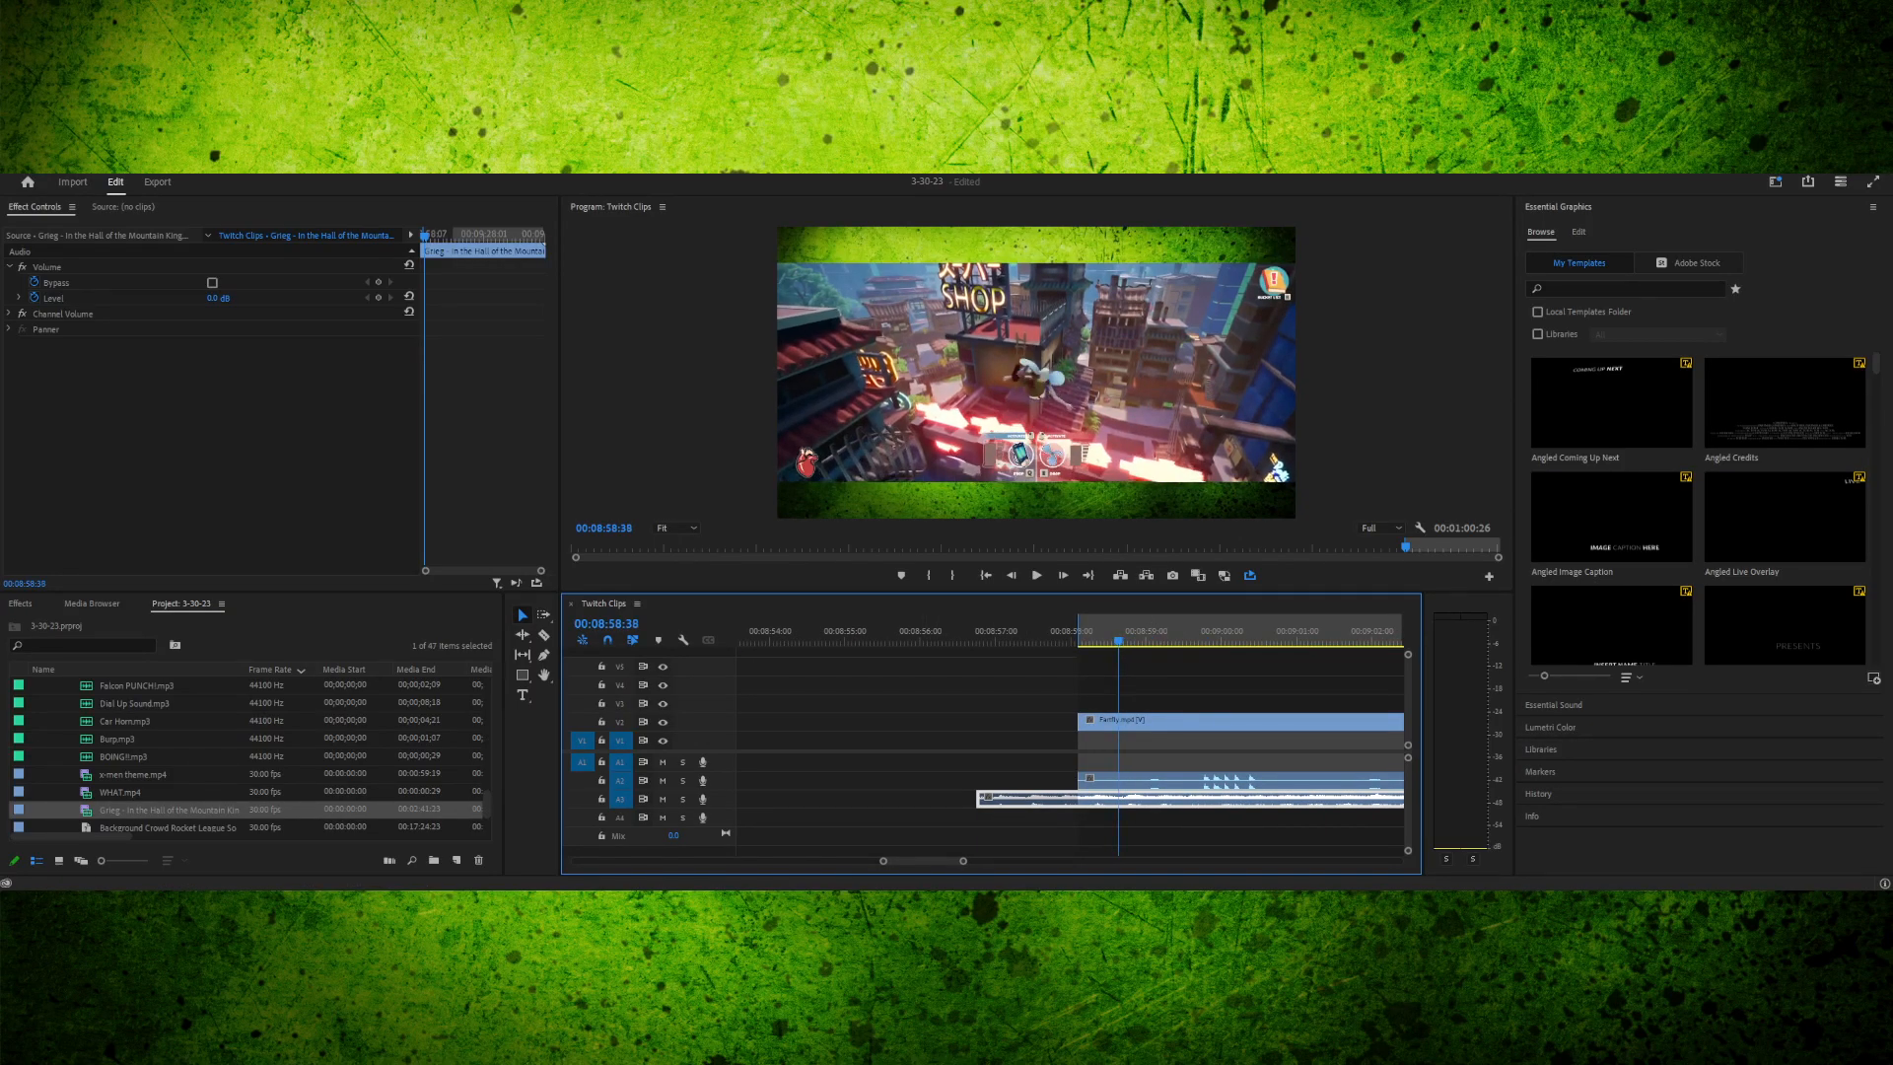
{"action": "key", "text": "Left"}
{"action": "left_click_drag", "start_coordinate": [1195, 800], "coordinate": [1192, 800]}
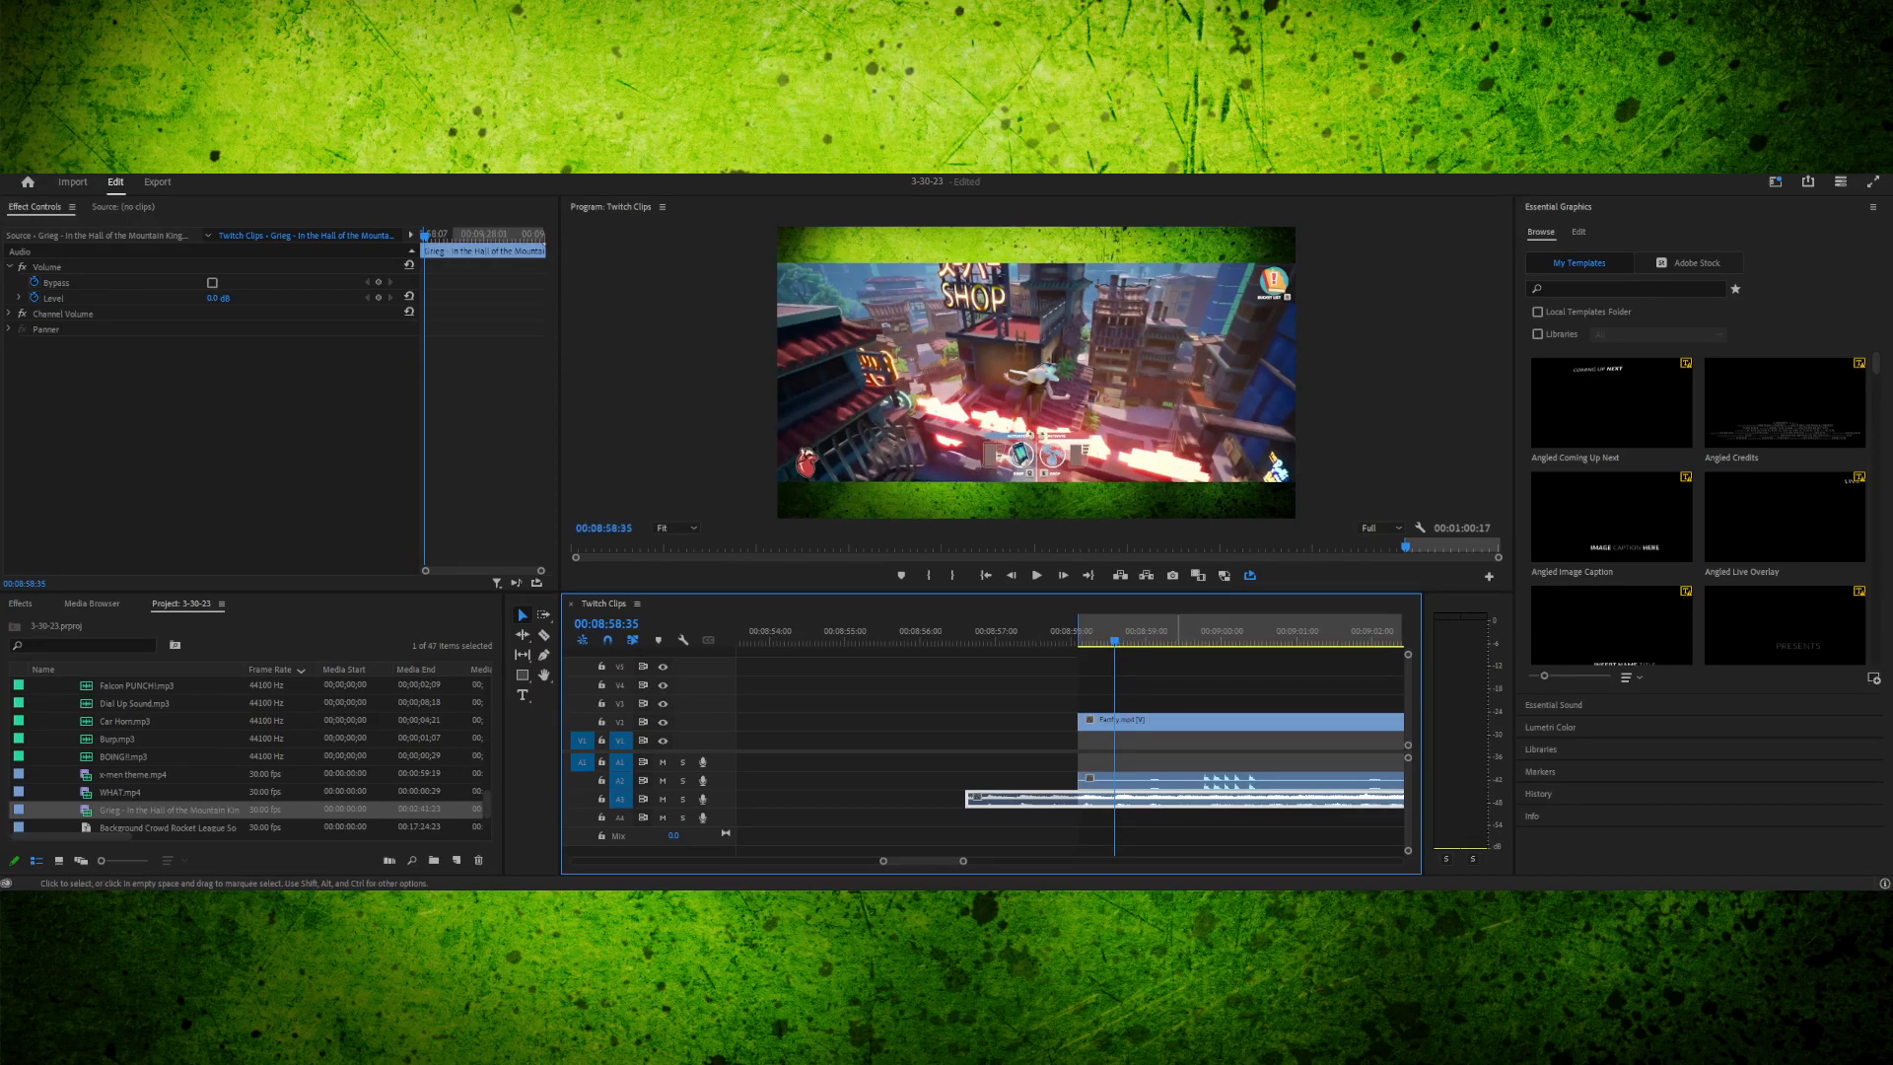
- Delete the Grieg audio before the Fartfly clip's start and play the clip to check the music's timing
{"action": "left_click", "coordinate": [523, 614]}
{"action": "key", "text": "Delete"}
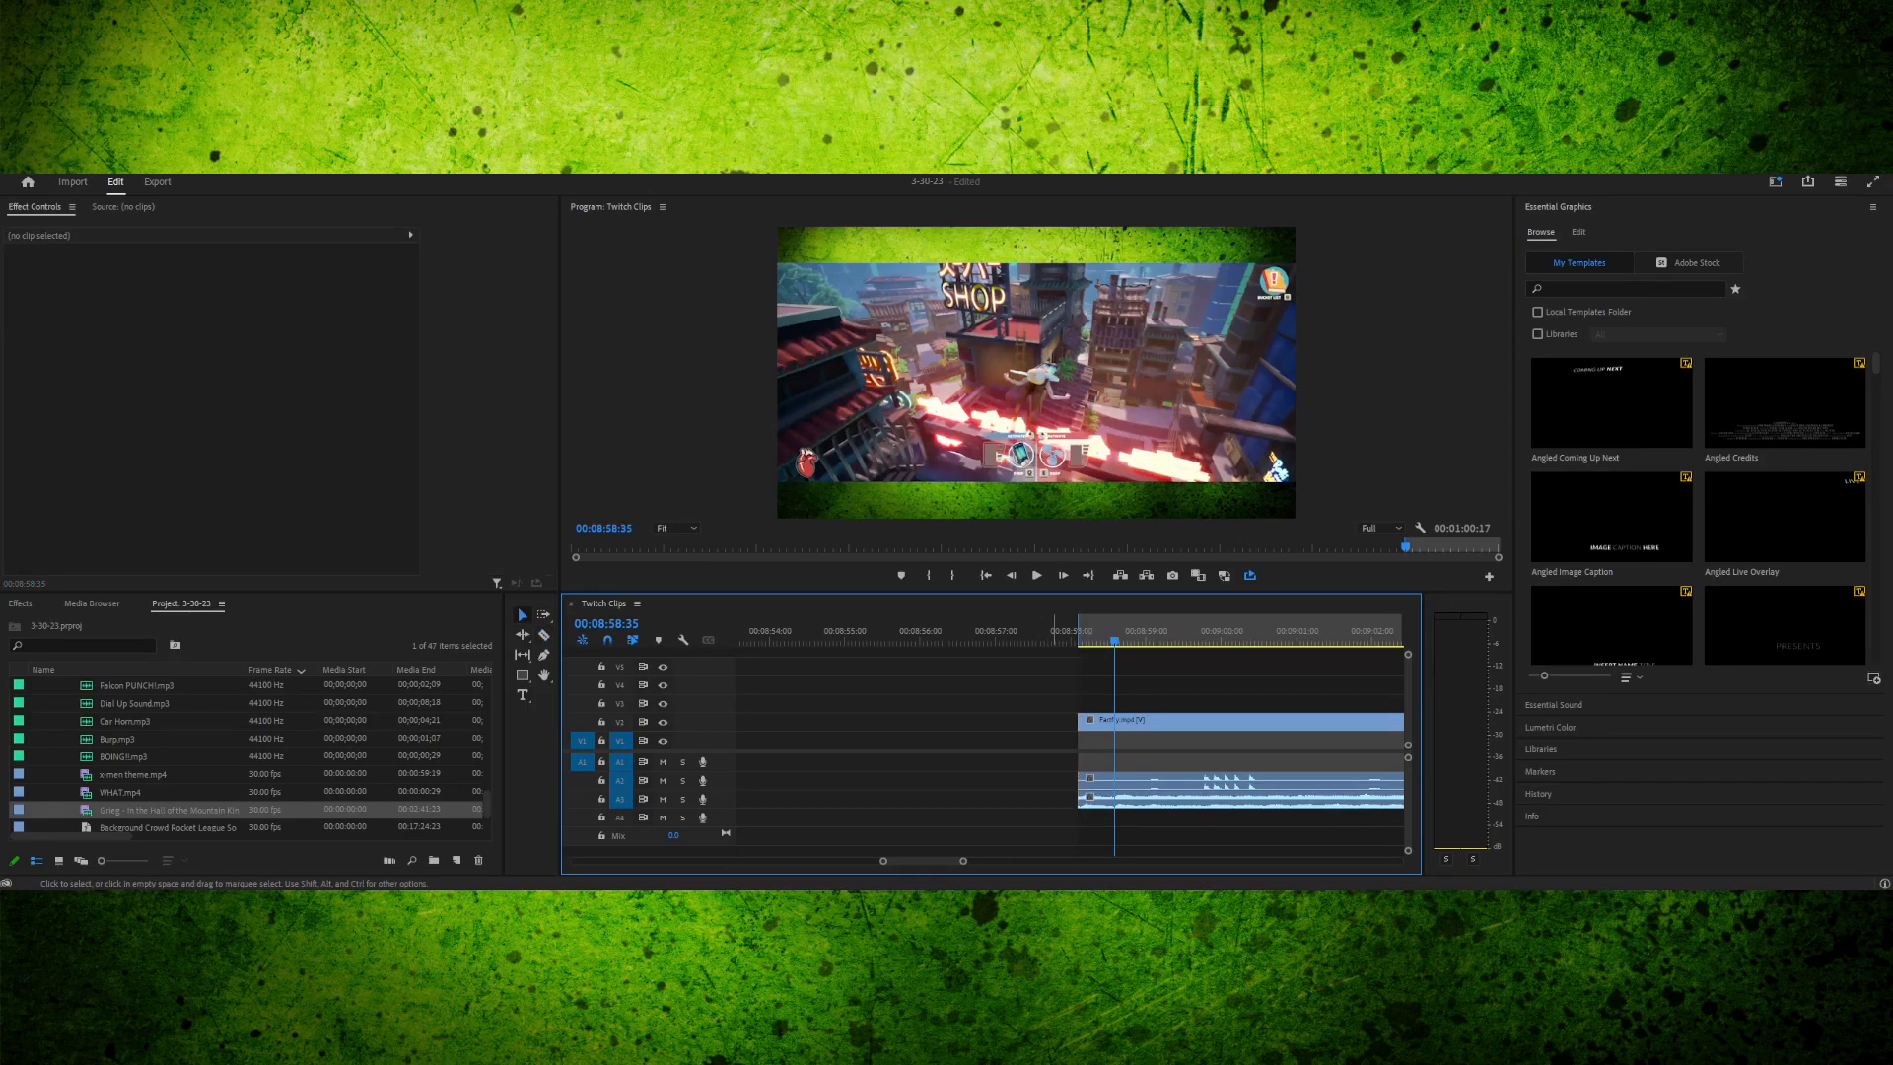
{"action": "key", "text": "space"}
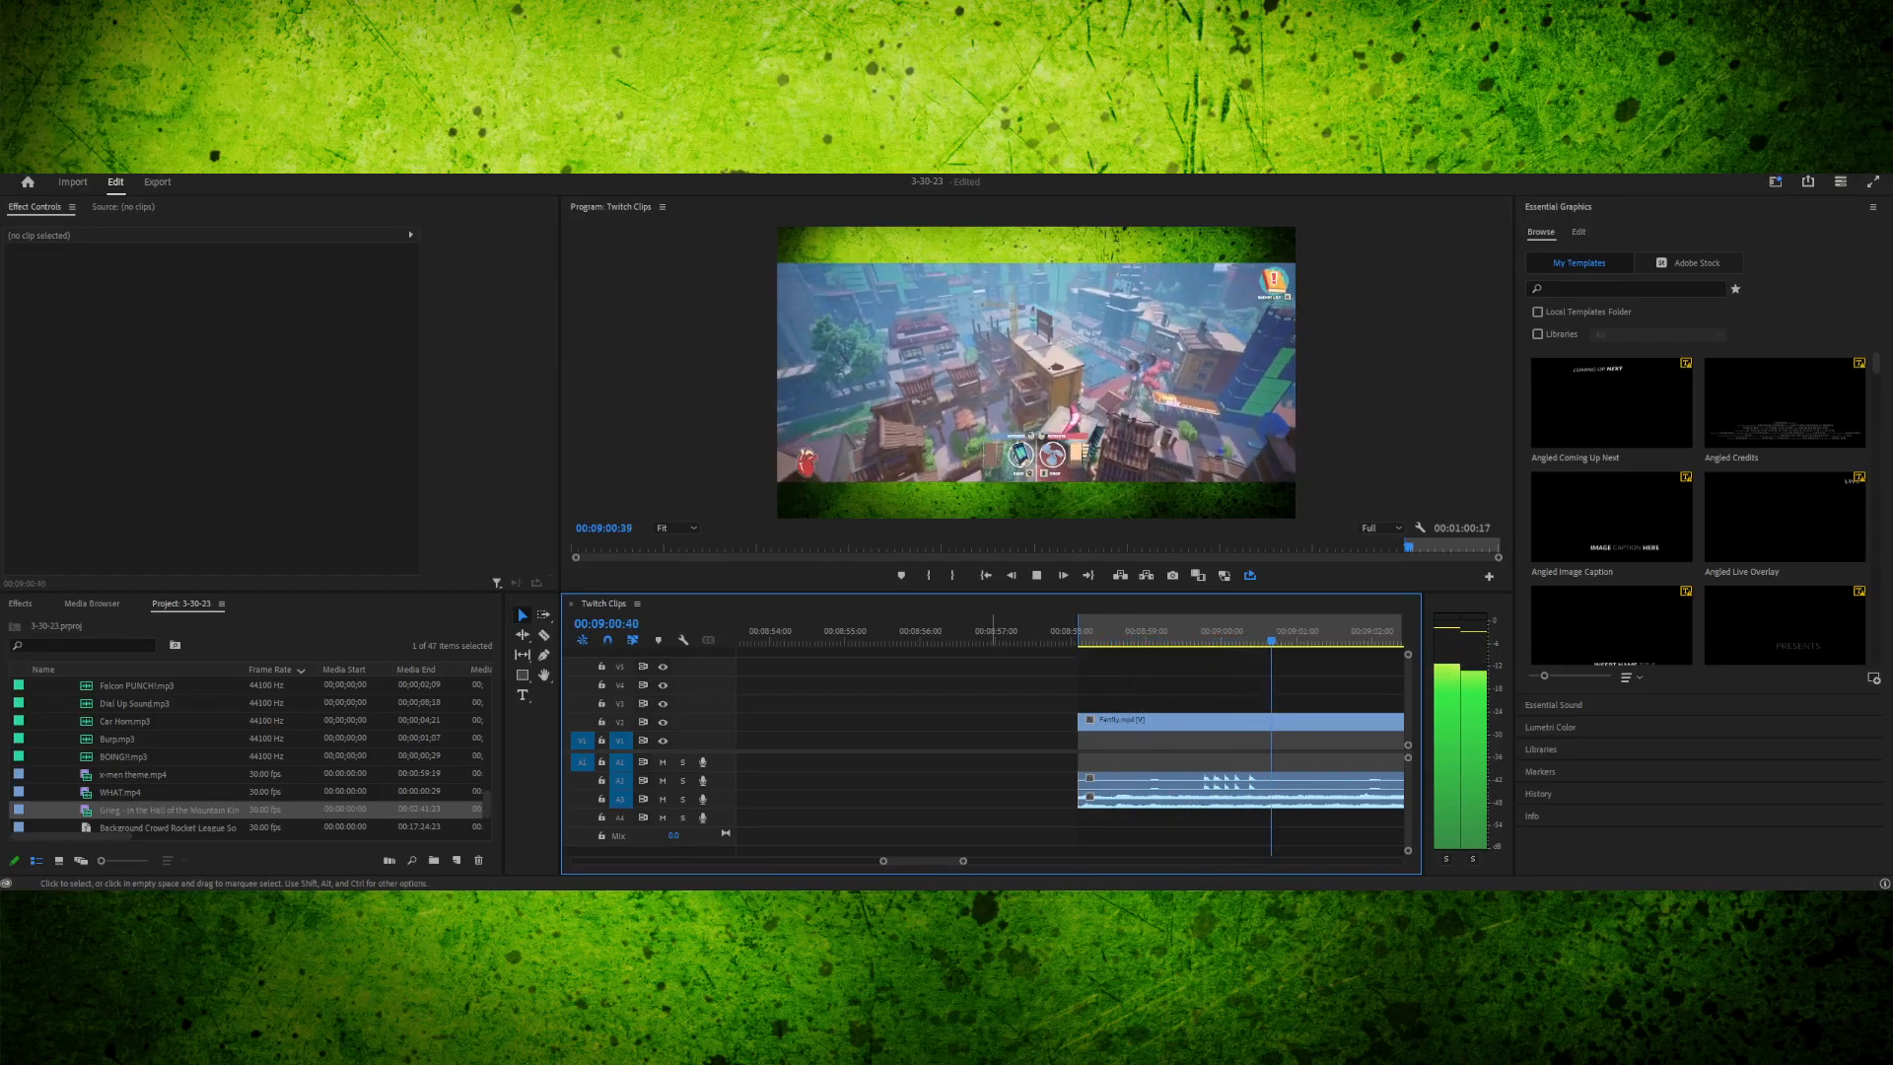
{"action": "key", "text": "minus"}
{"action": "left_click_drag", "start_coordinate": [982, 861], "coordinate": [1012, 861]}
{"action": "key", "text": "space"}
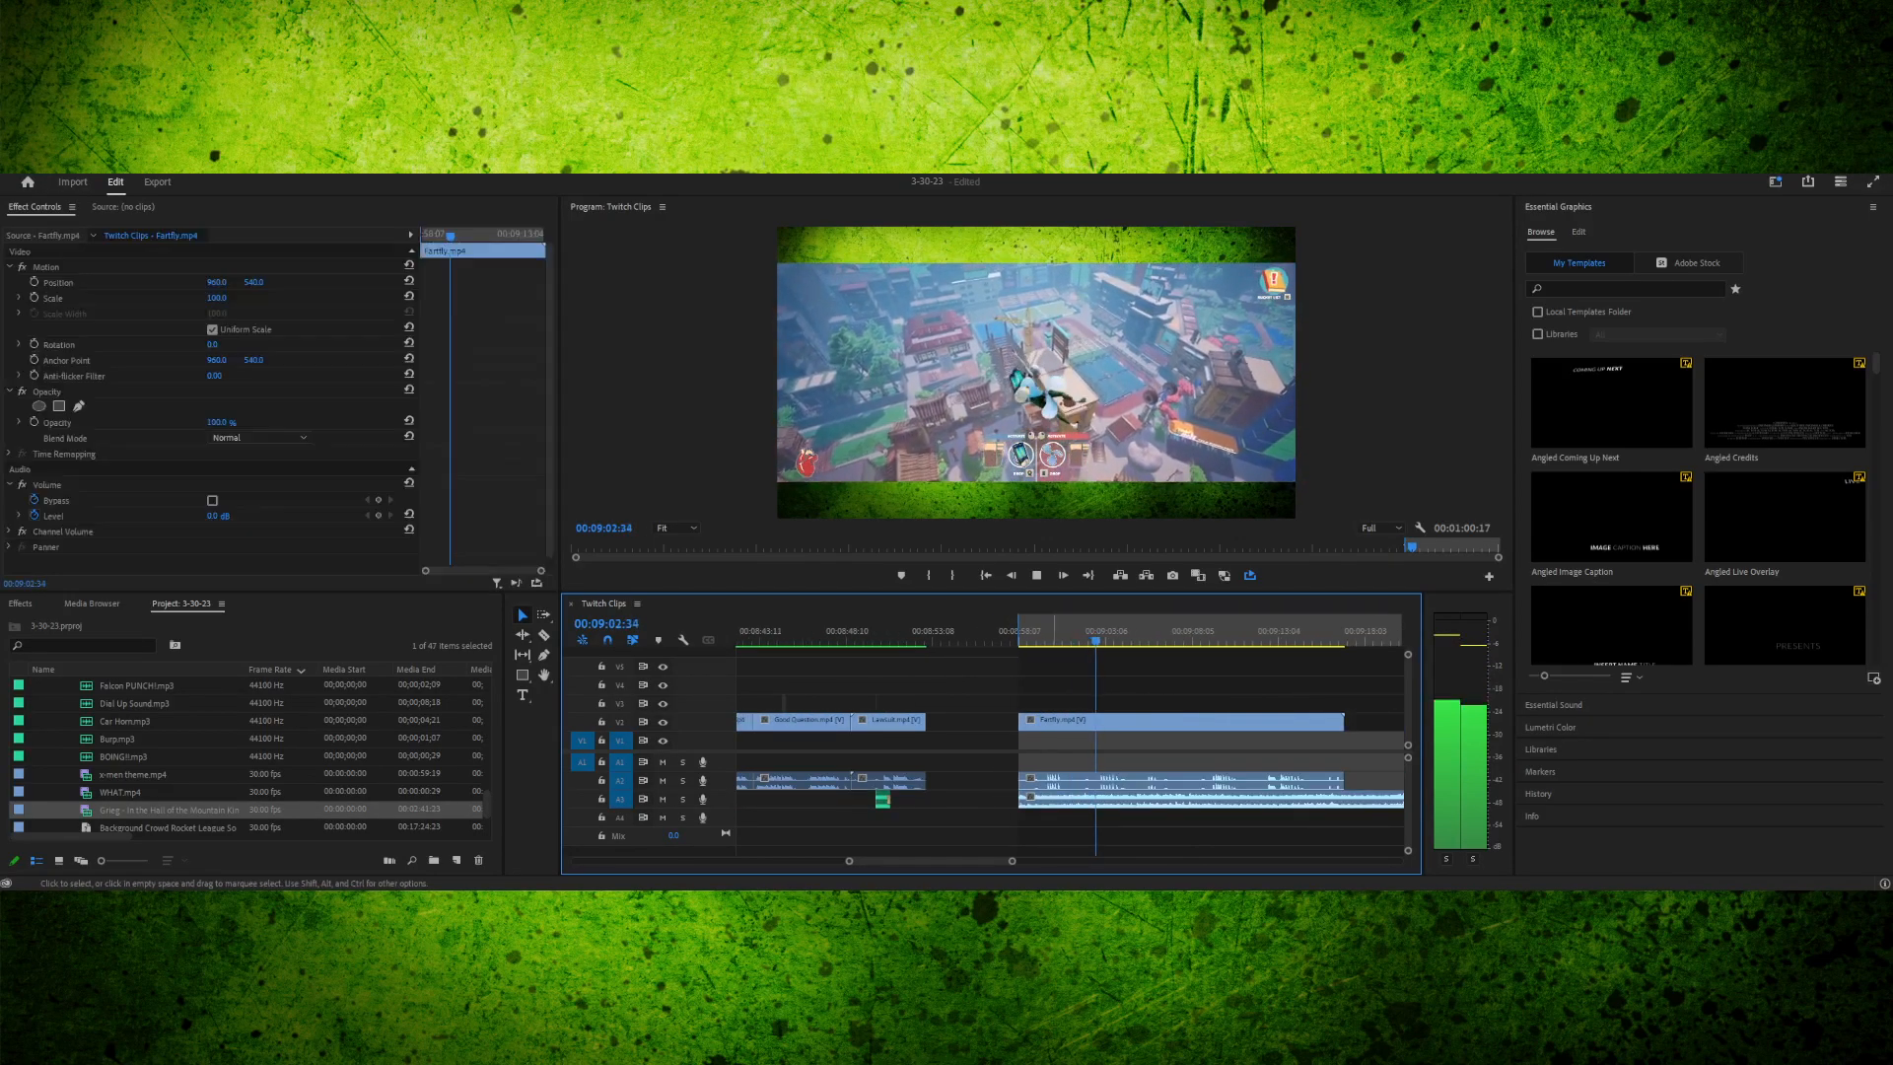
- Lower the Grieg audio's gain and play the Fartfly clip from its start to check the sound balance
{"action": "left_click", "coordinate": [1087, 799]}
{"action": "key", "text": "g"}
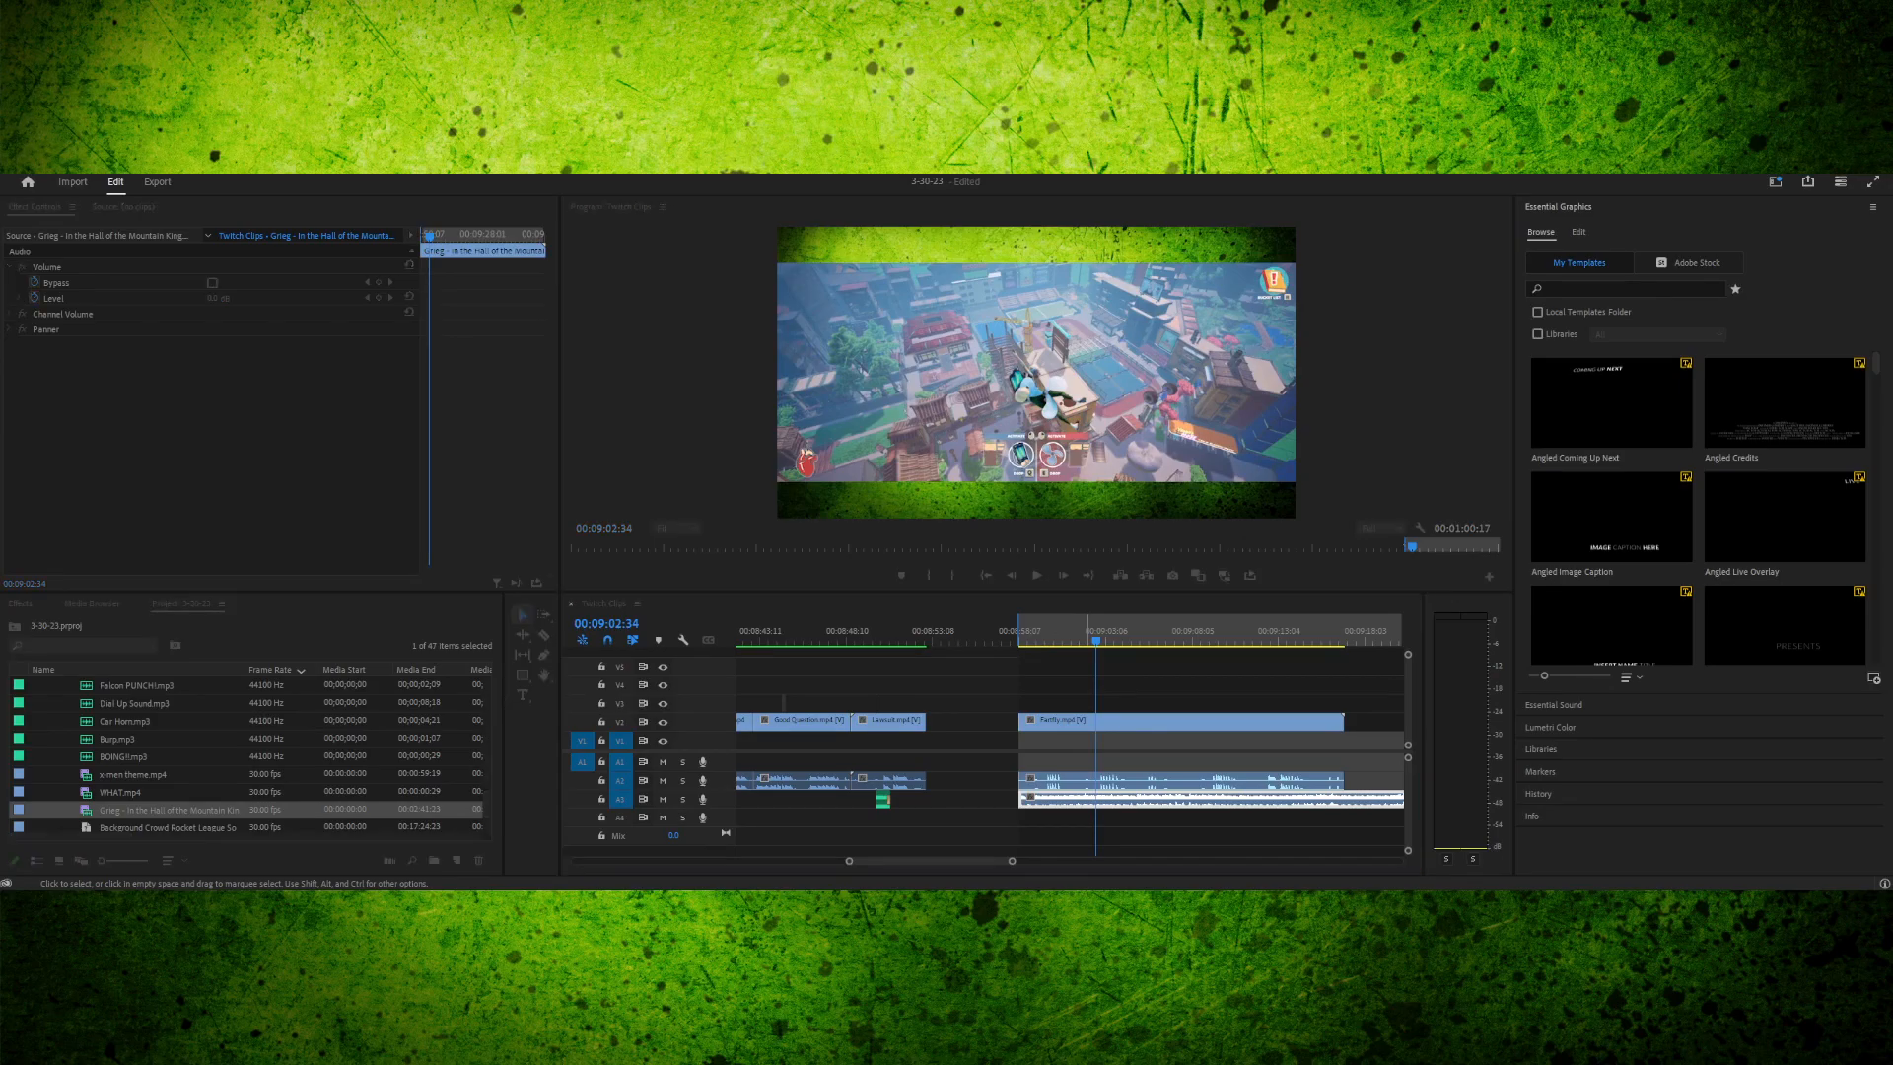
{"action": "key", "text": "Return"}
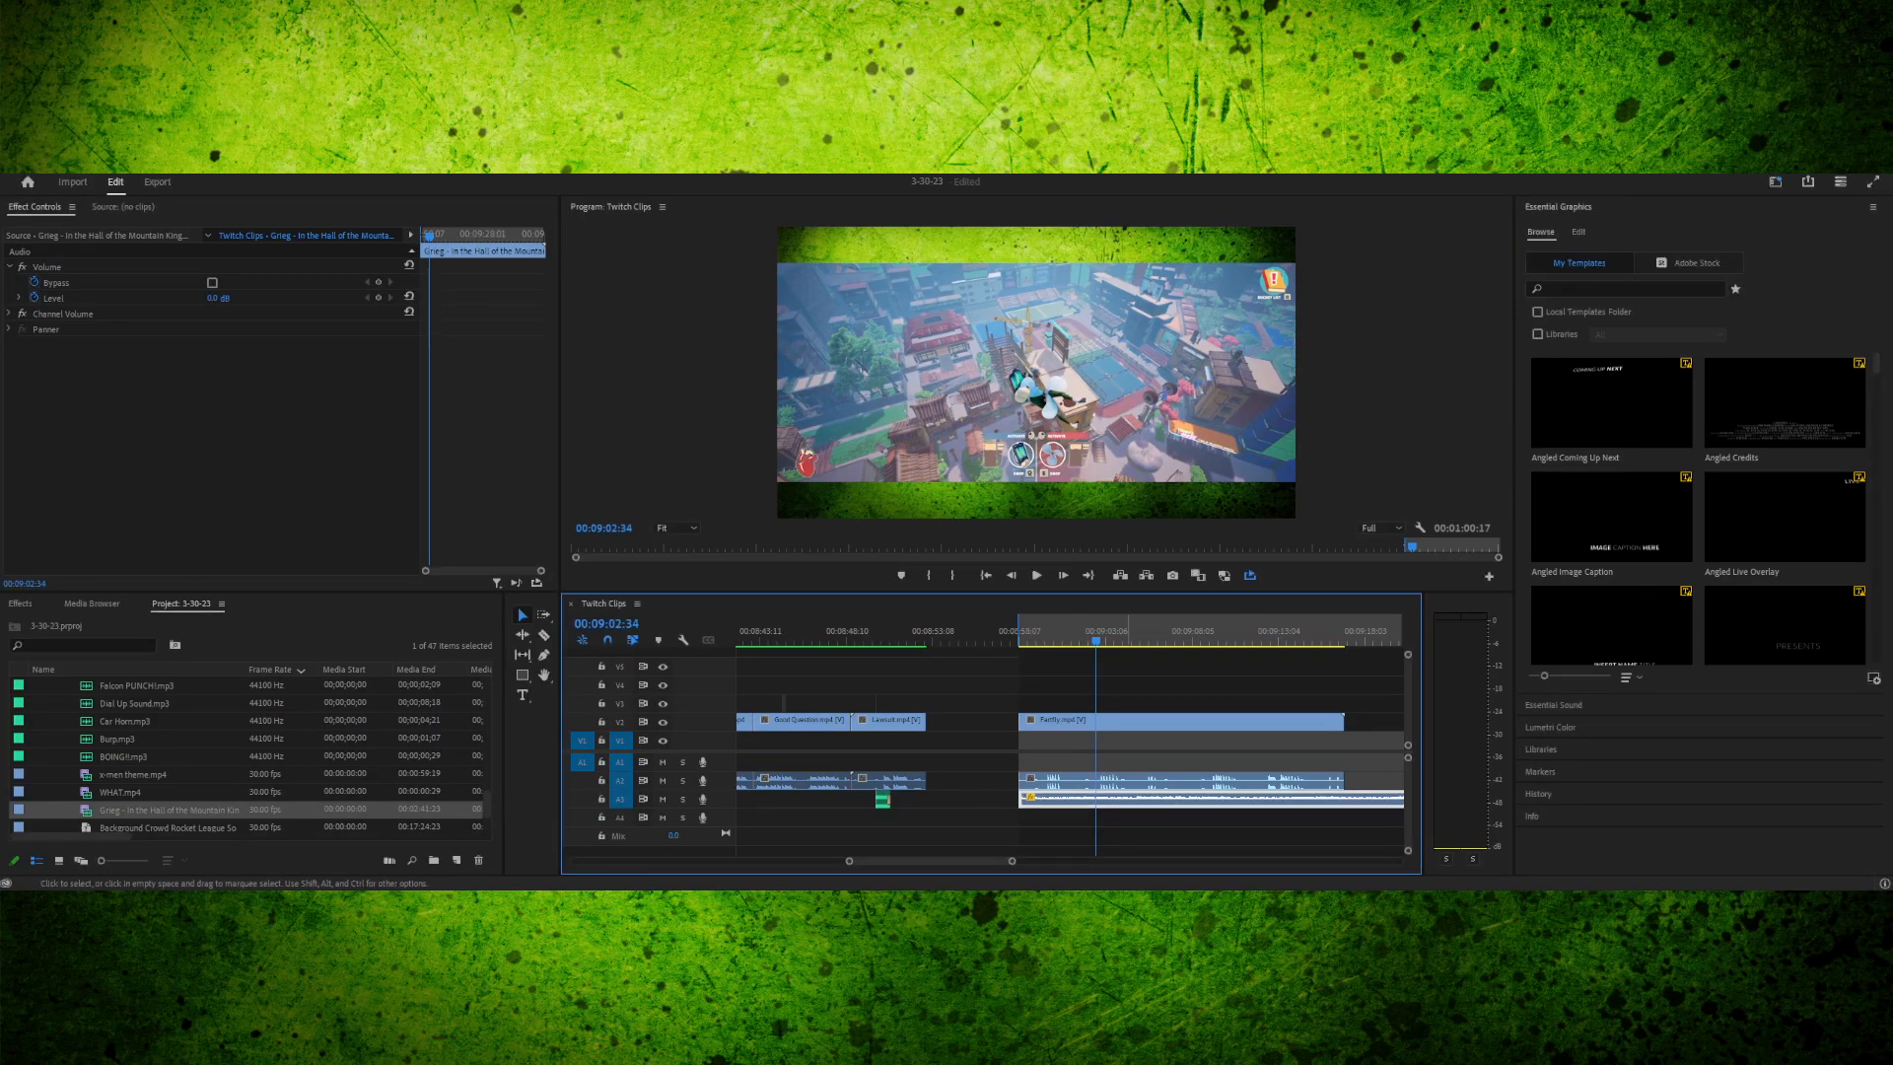
{"action": "key", "text": "Up"}
{"action": "key", "text": "space"}
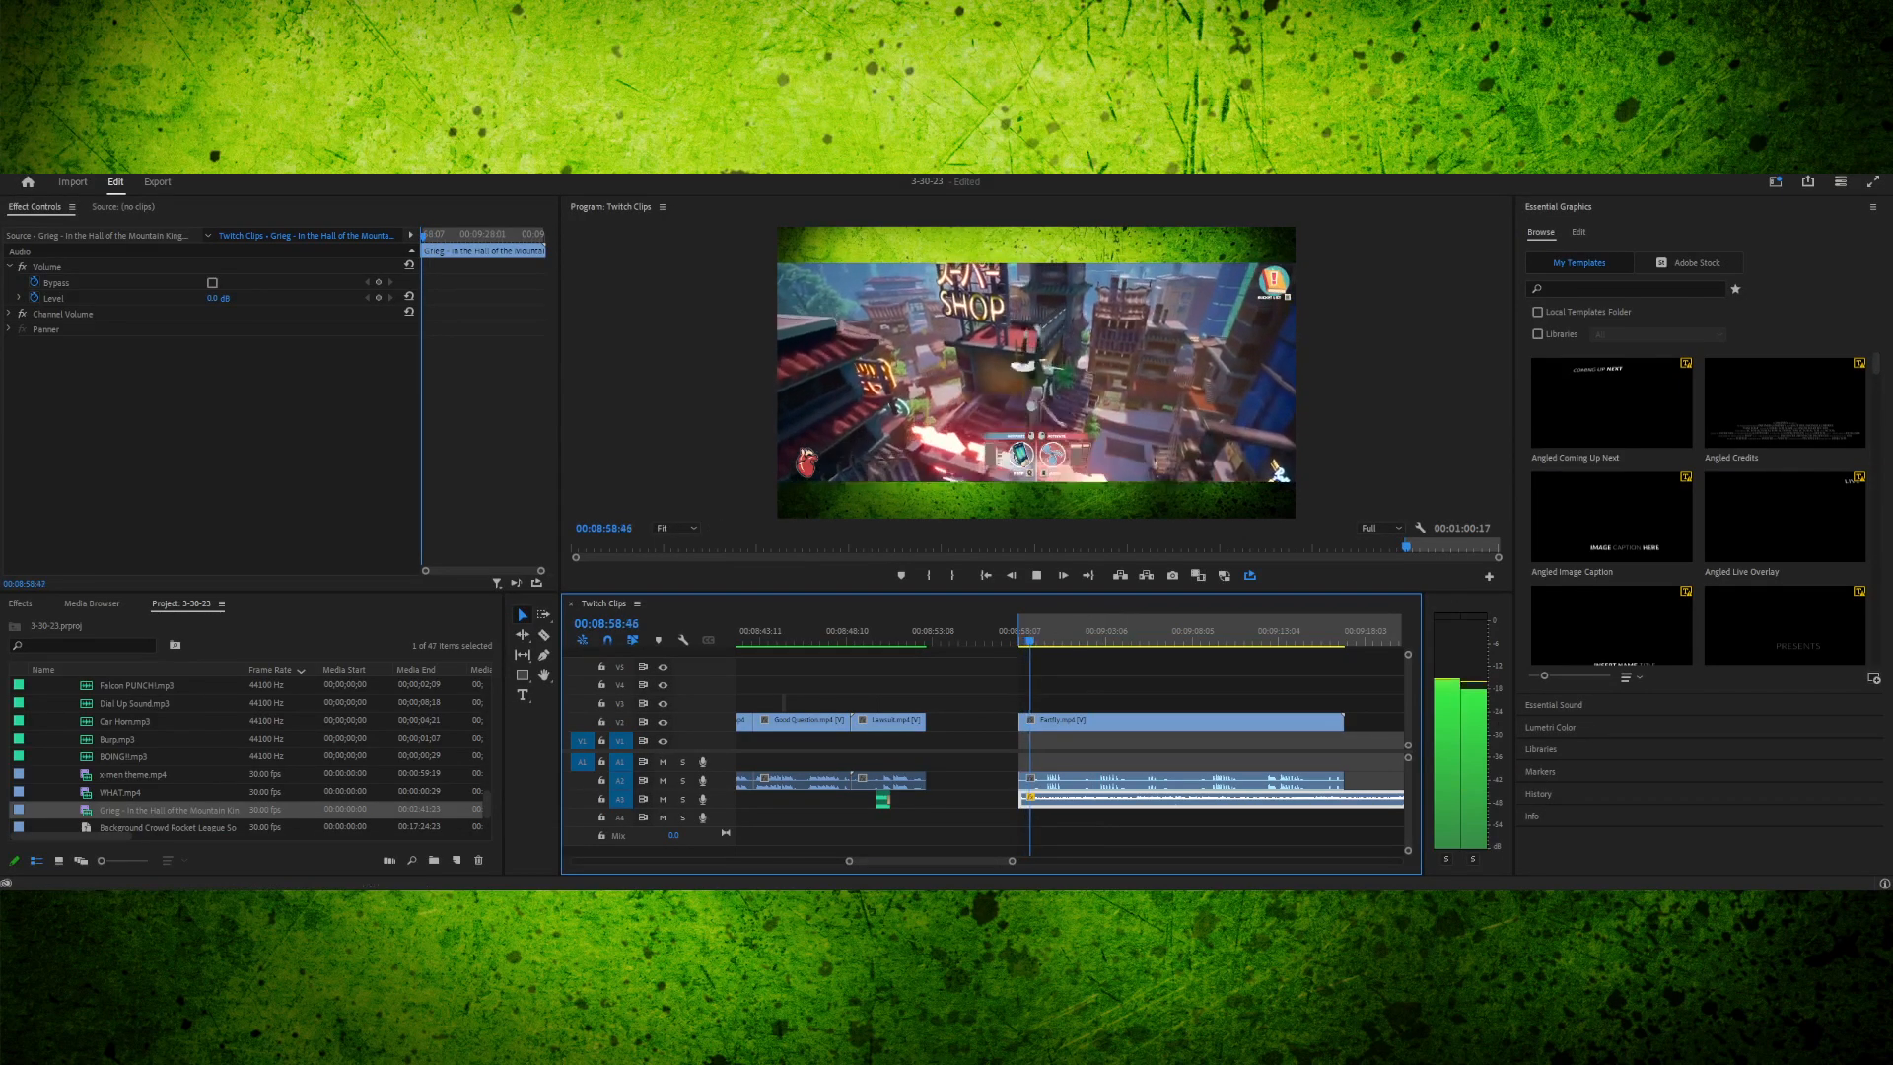
{"action": "scroll", "coordinate": [1070, 750], "scroll_direction": "down", "scroll_amount": 5}
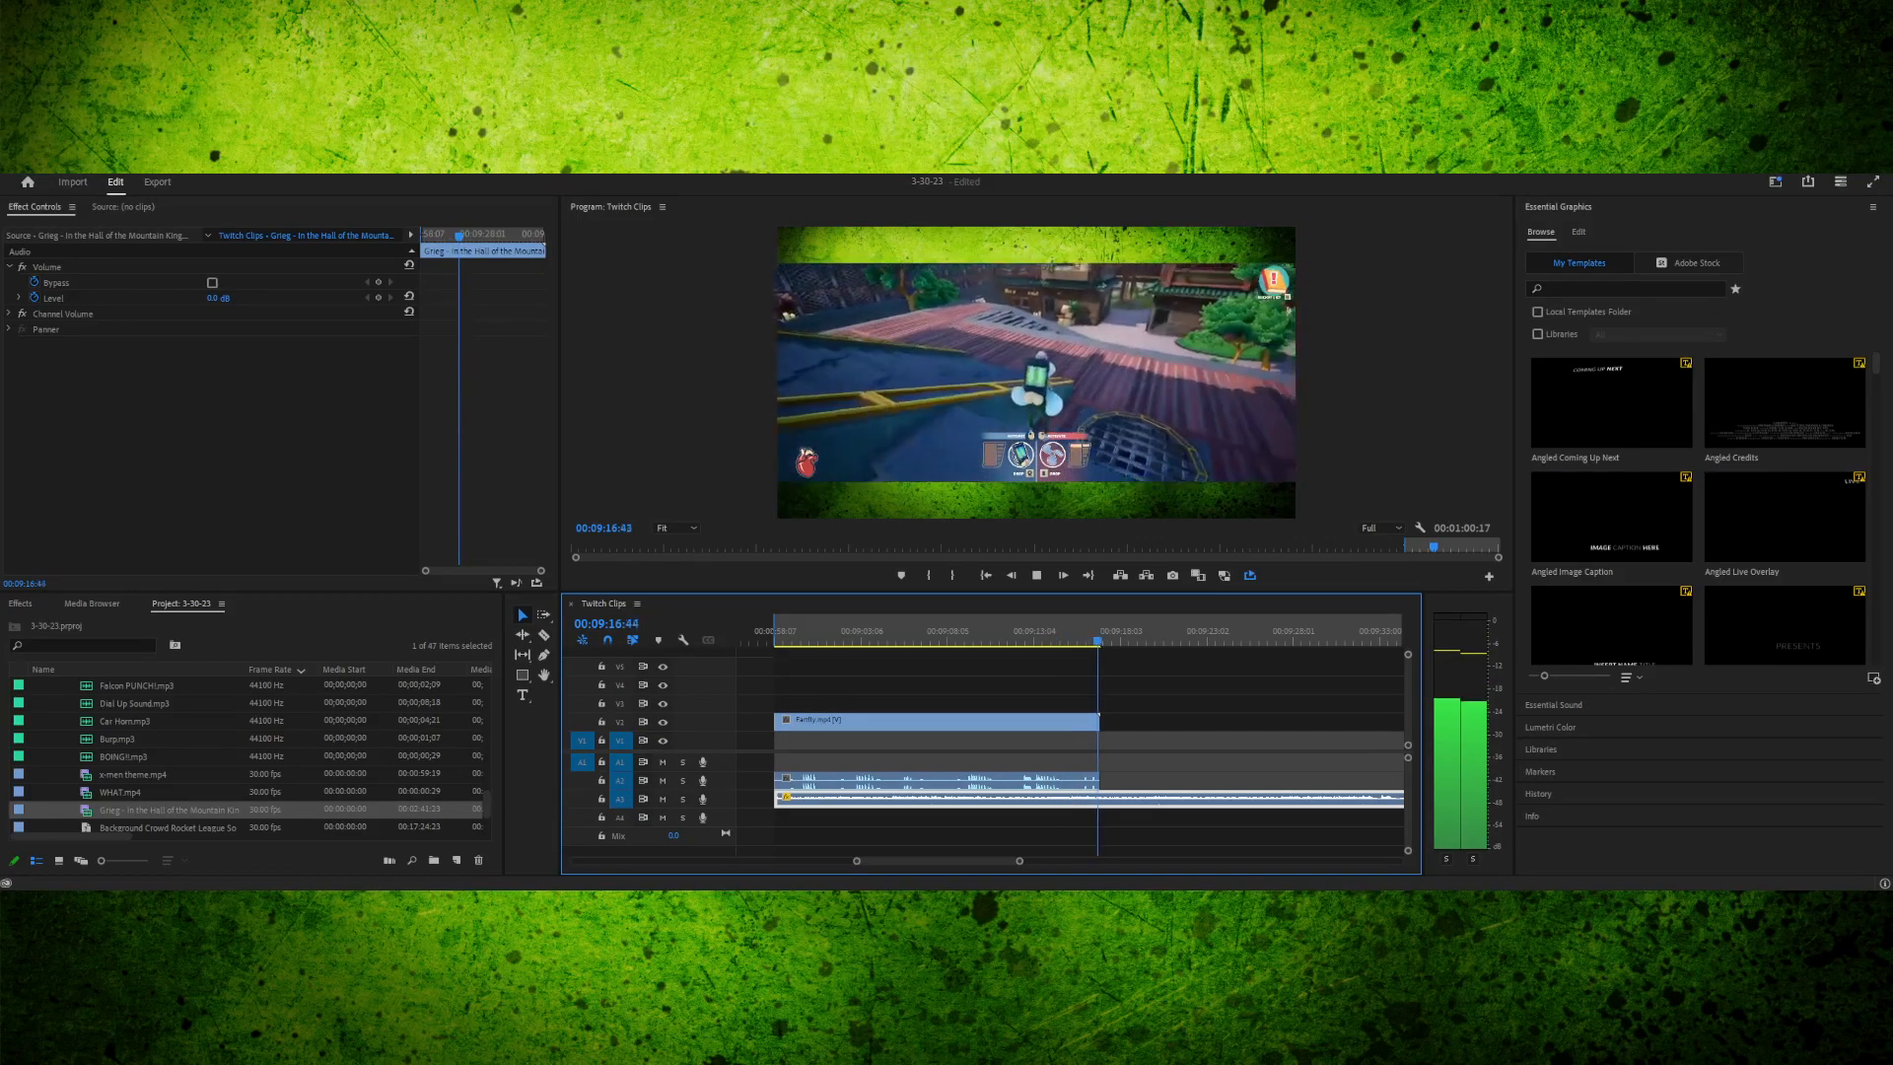
- Split the Grieg audio at the Fartfly clip's end and delete the excess music after it
{"action": "key", "text": "space"}
{"action": "key", "text": "c"}
{"action": "left_click", "coordinate": [1100, 799]}
{"action": "key", "text": "v"}
{"action": "left_click", "coordinate": [1147, 799]}
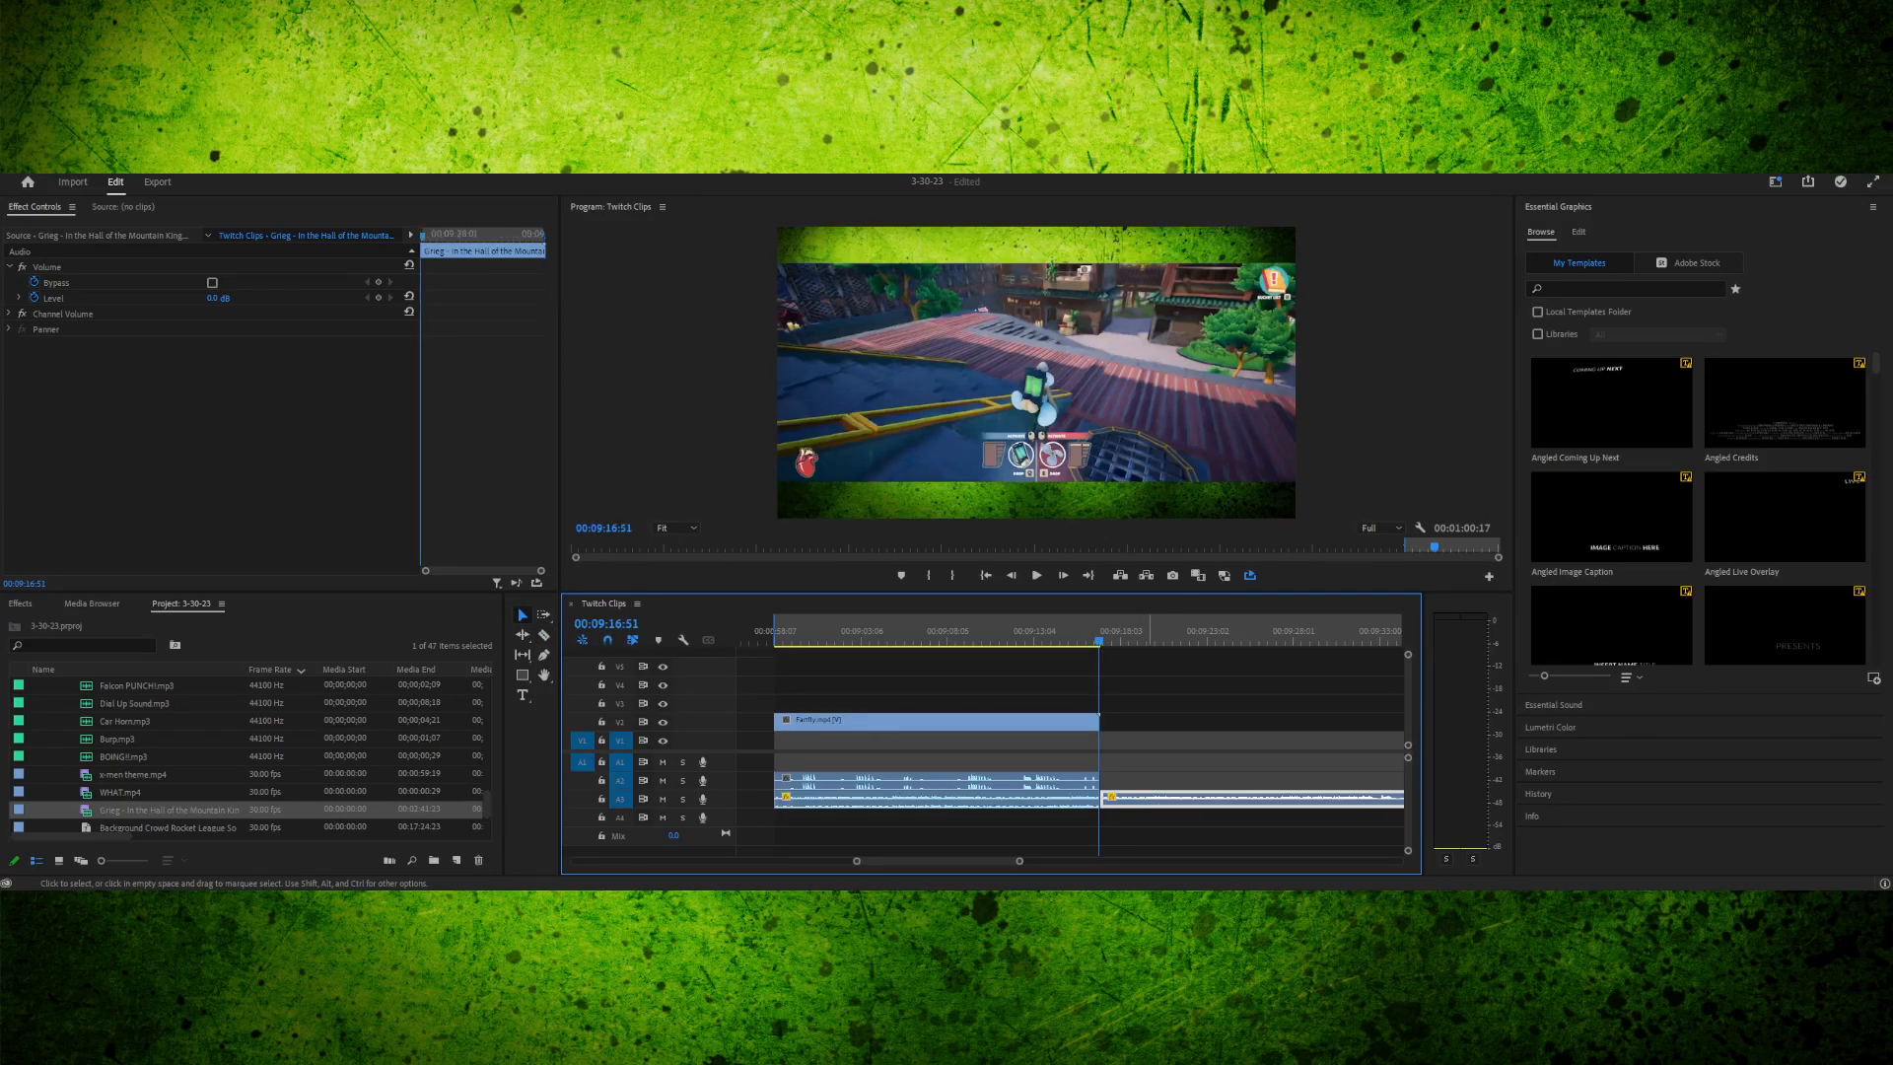
{"action": "key", "text": "Delete"}
- Mark the Fartfly clip's range for output and add an Exponential Fade to the end of the Grieg audio
{"action": "left_click", "coordinate": [1008, 634]}
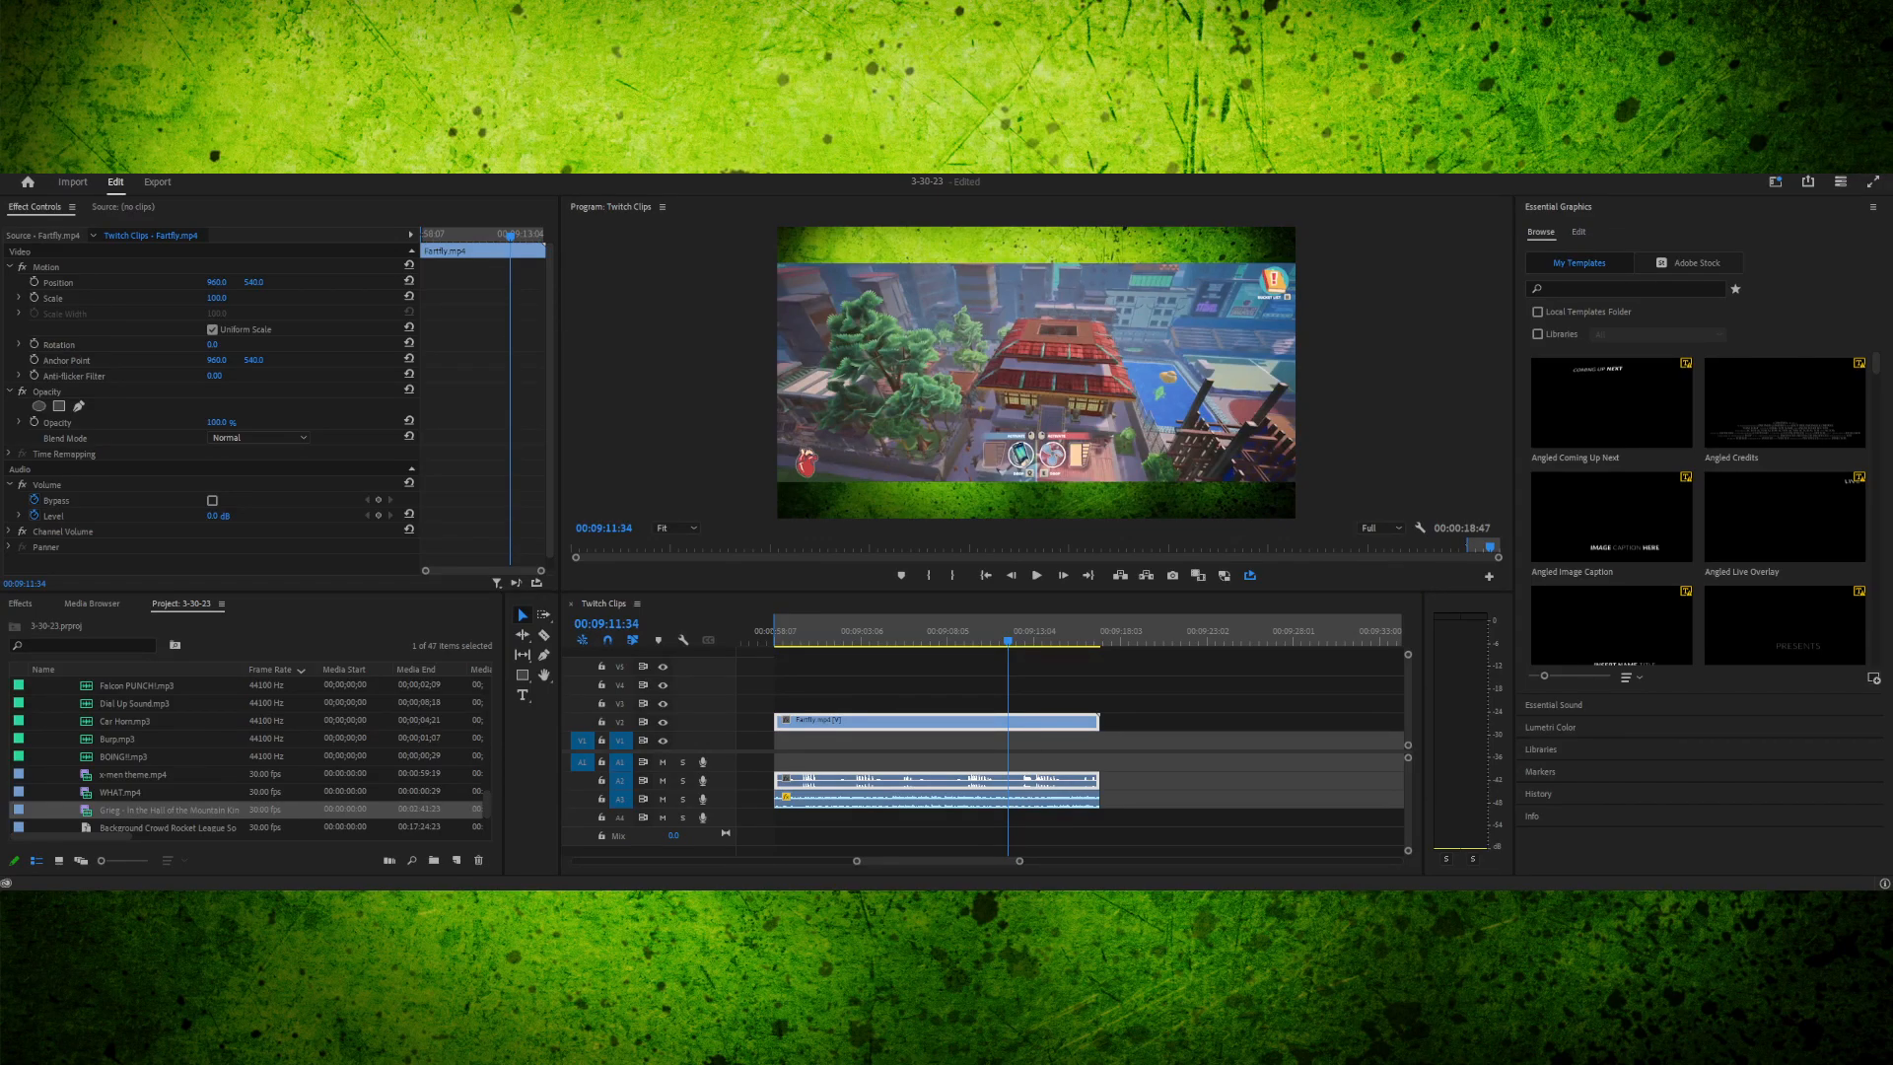
{"action": "left_click", "coordinate": [869, 632]}
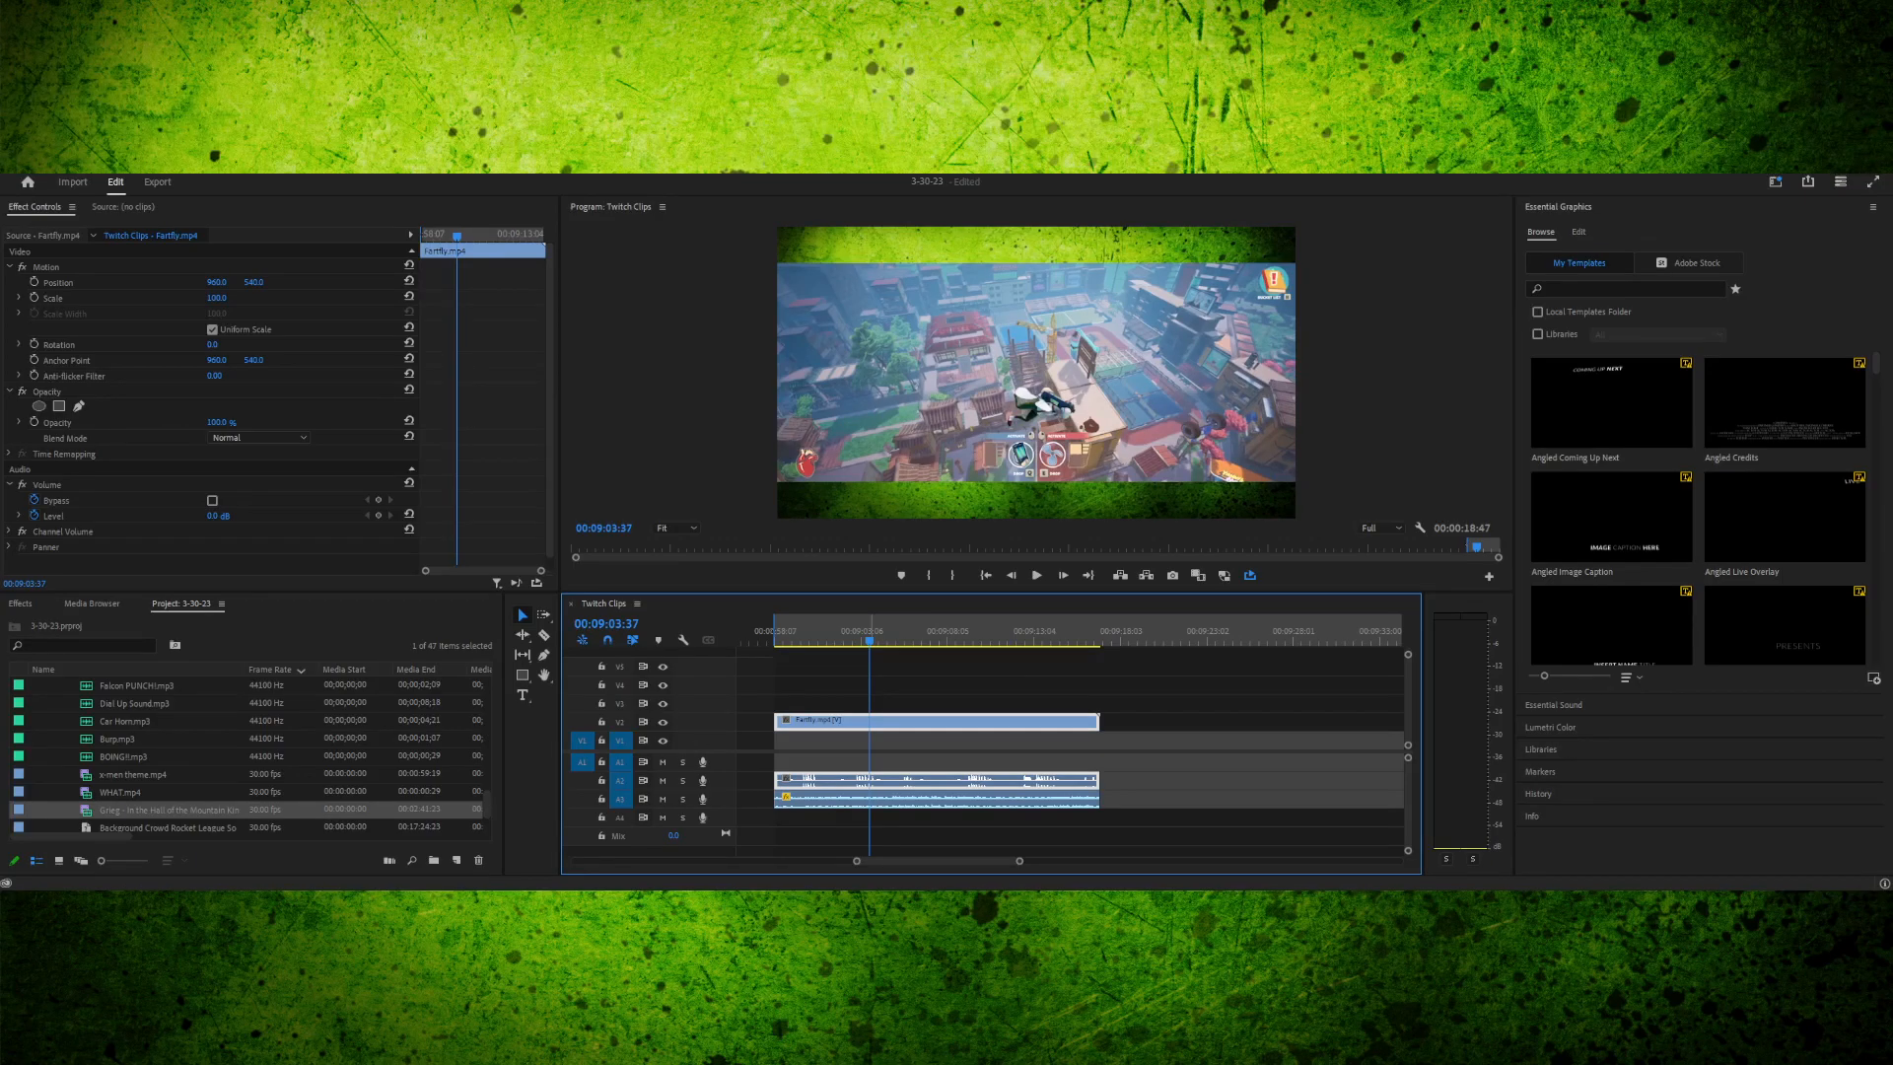
{"action": "key", "text": "ctrl+s"}
{"action": "left_click_drag", "start_coordinate": [861, 632], "coordinate": [846, 632]}
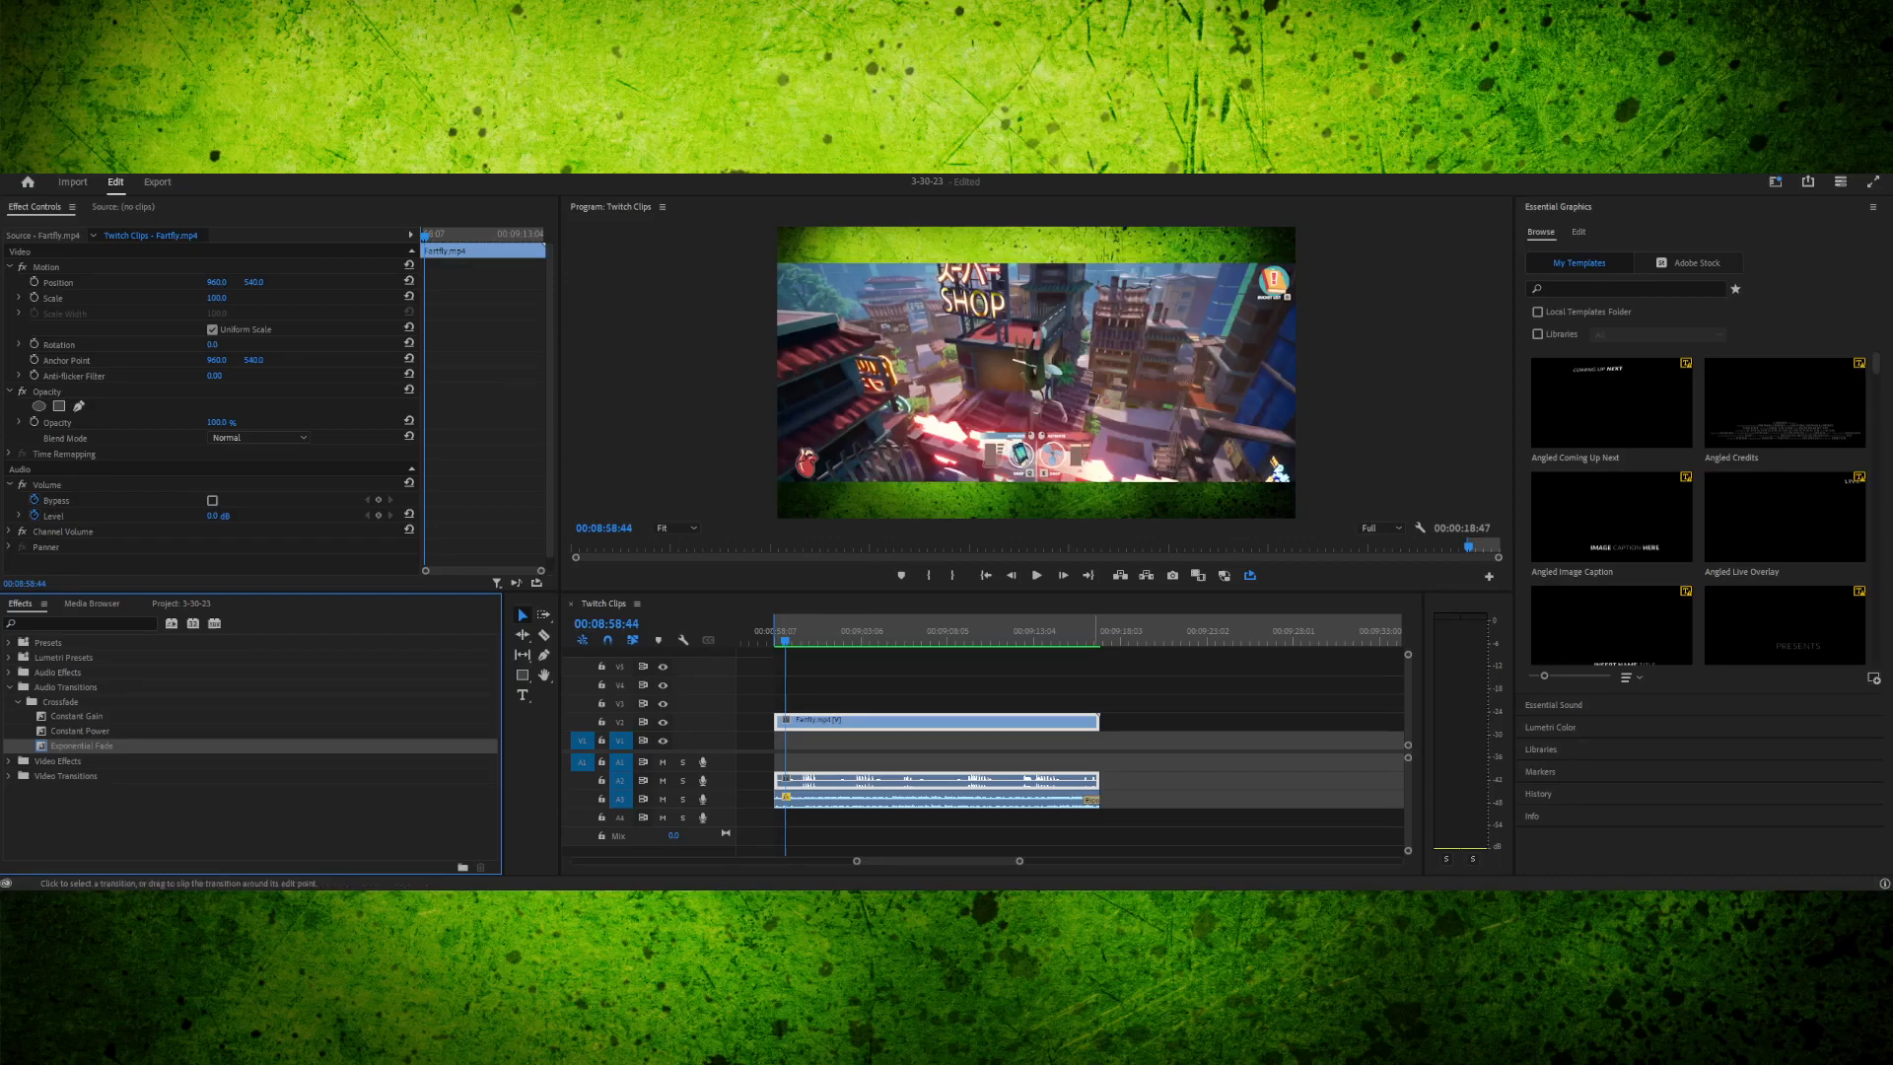
- Play the Fartfly clip and replay its ending from 00:09:14:38 to check the music's fade-out
{"action": "left_click", "coordinate": [1092, 800]}
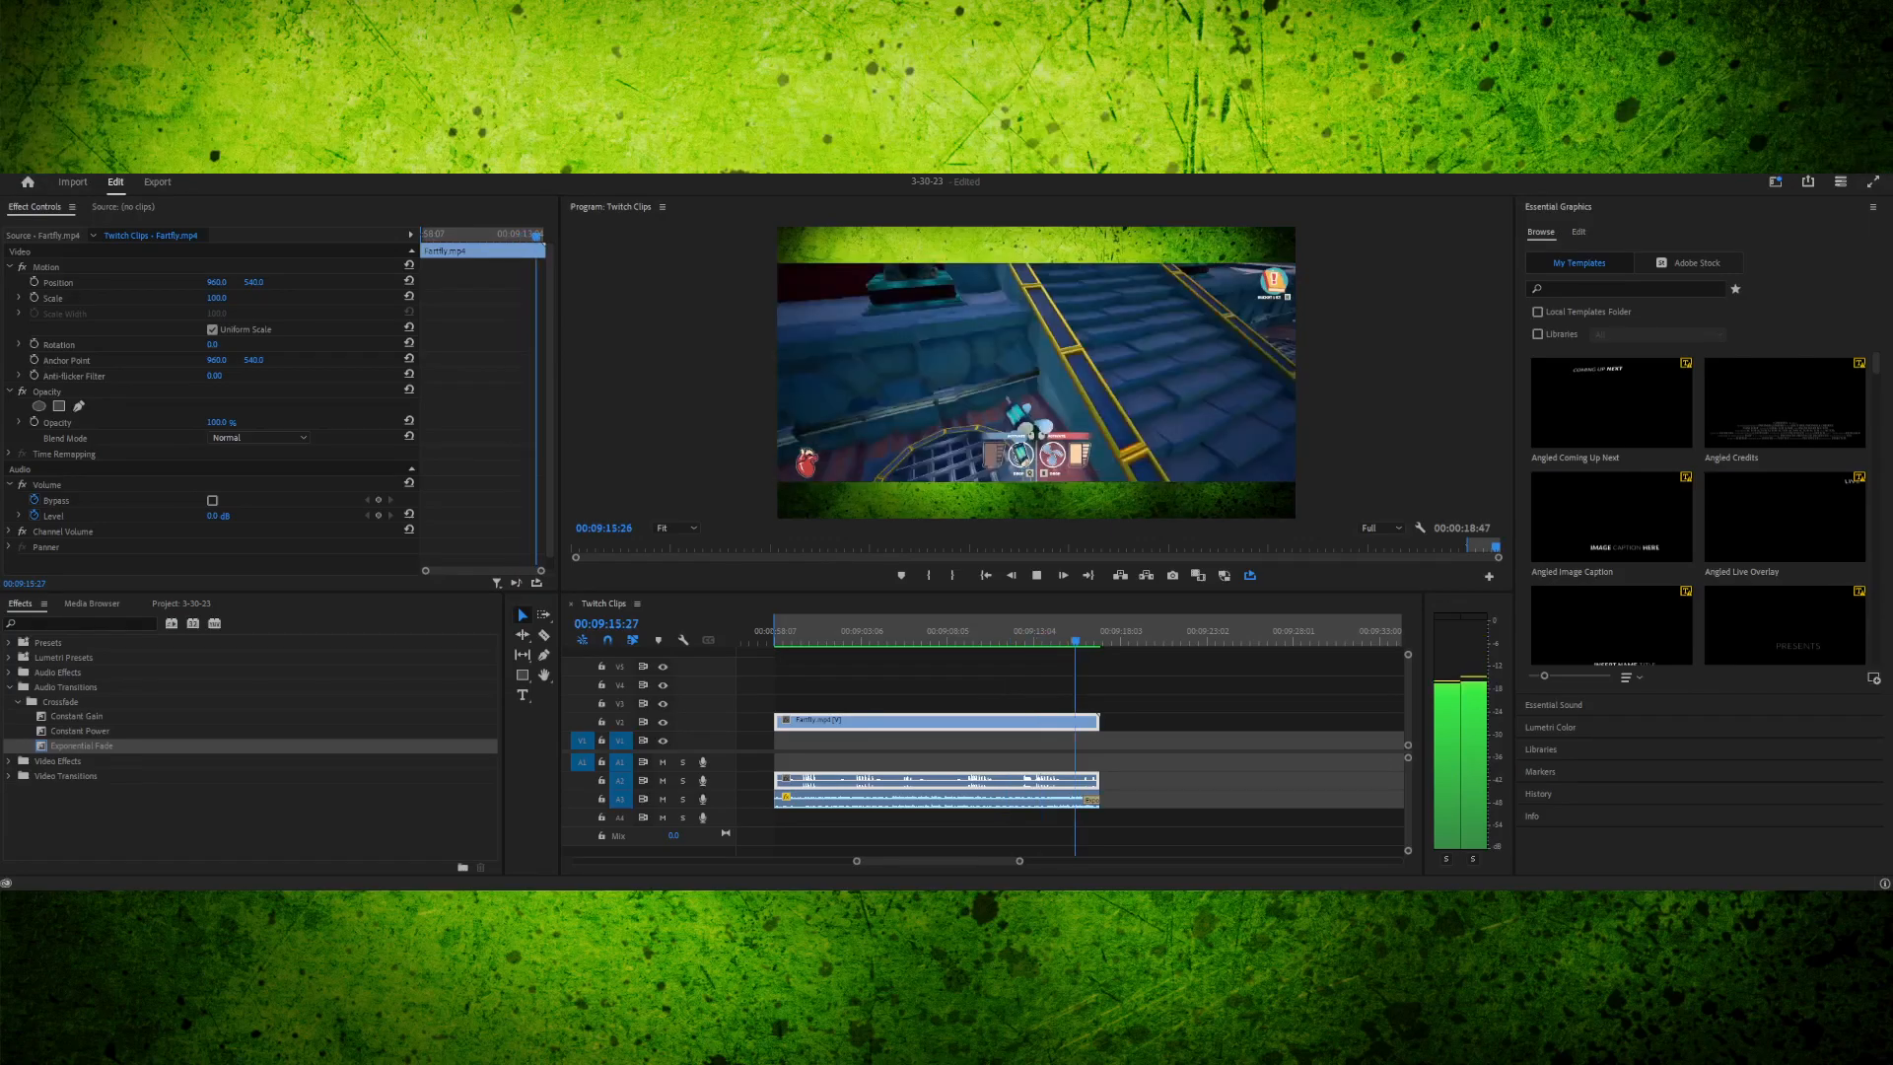
{"action": "key", "text": "Home"}
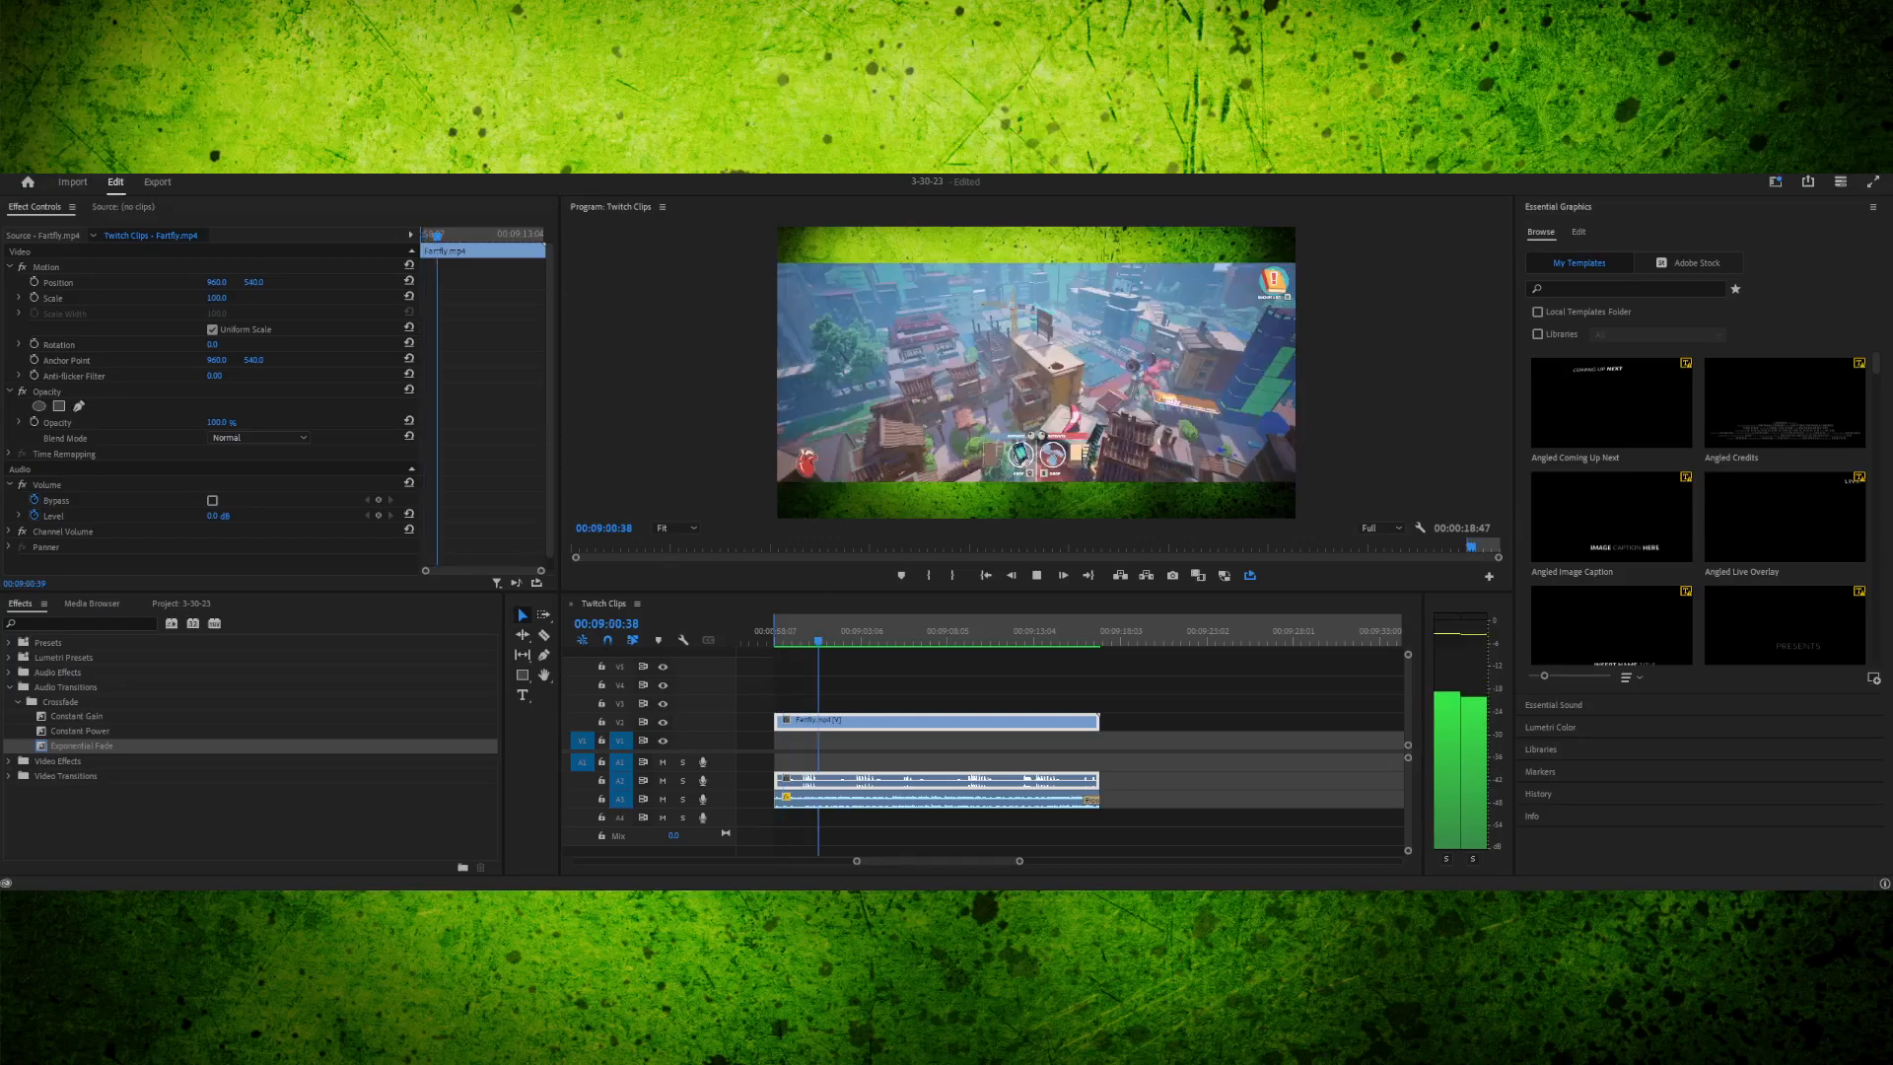
{"action": "left_click", "coordinate": [1060, 632]}
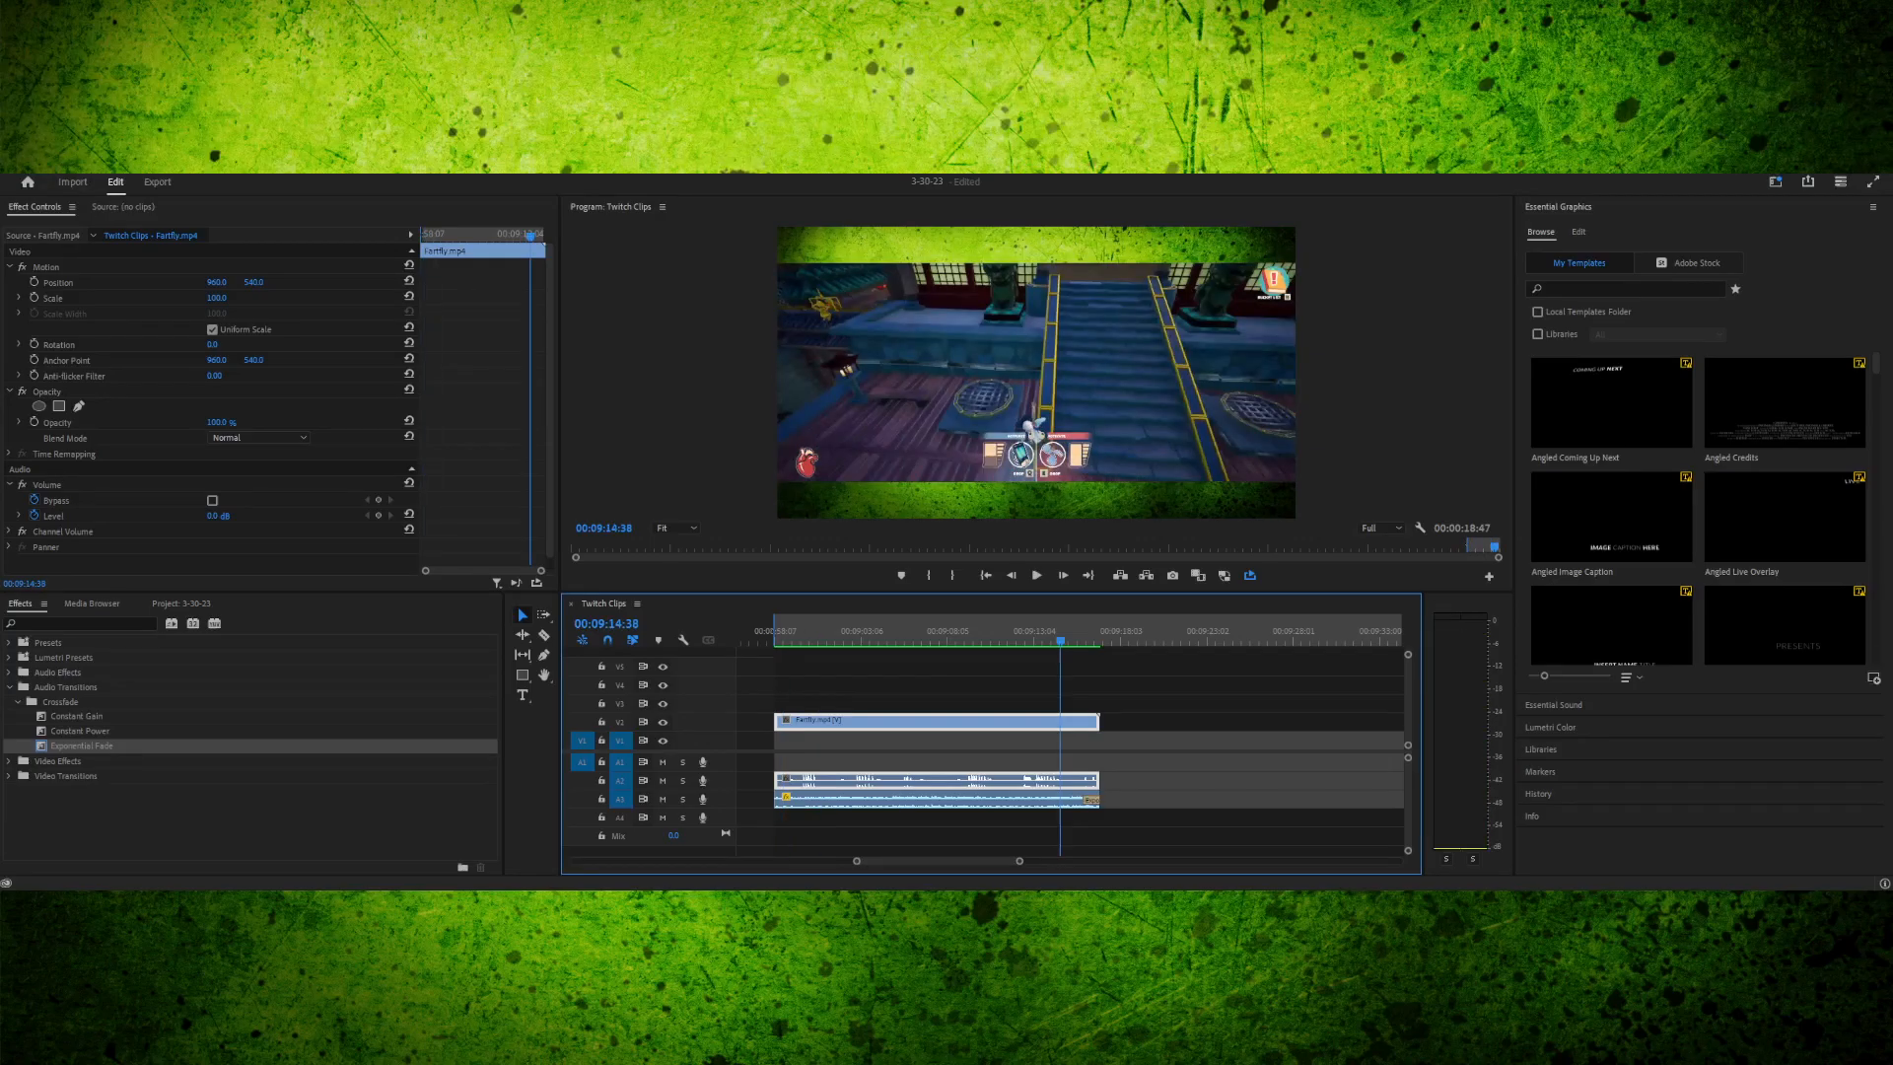
{"action": "key", "text": "space"}
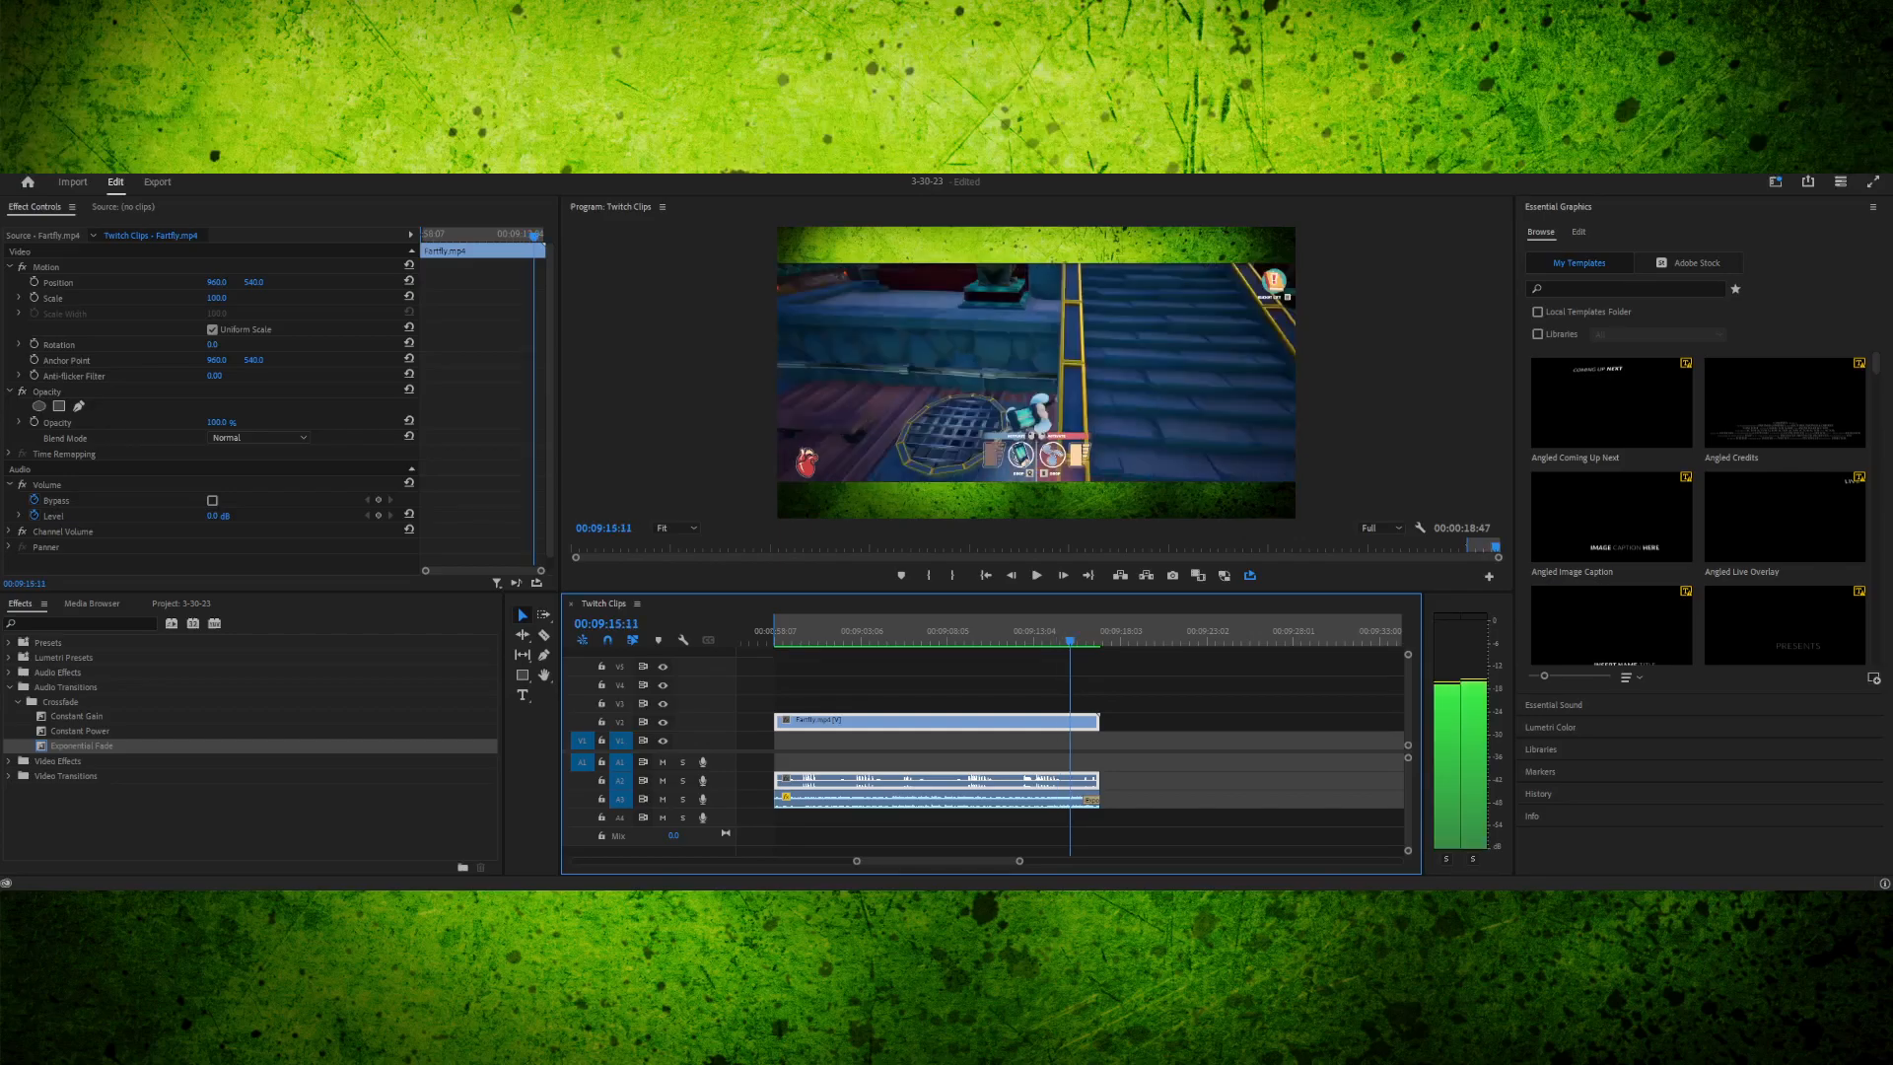
{"action": "key", "text": "space"}
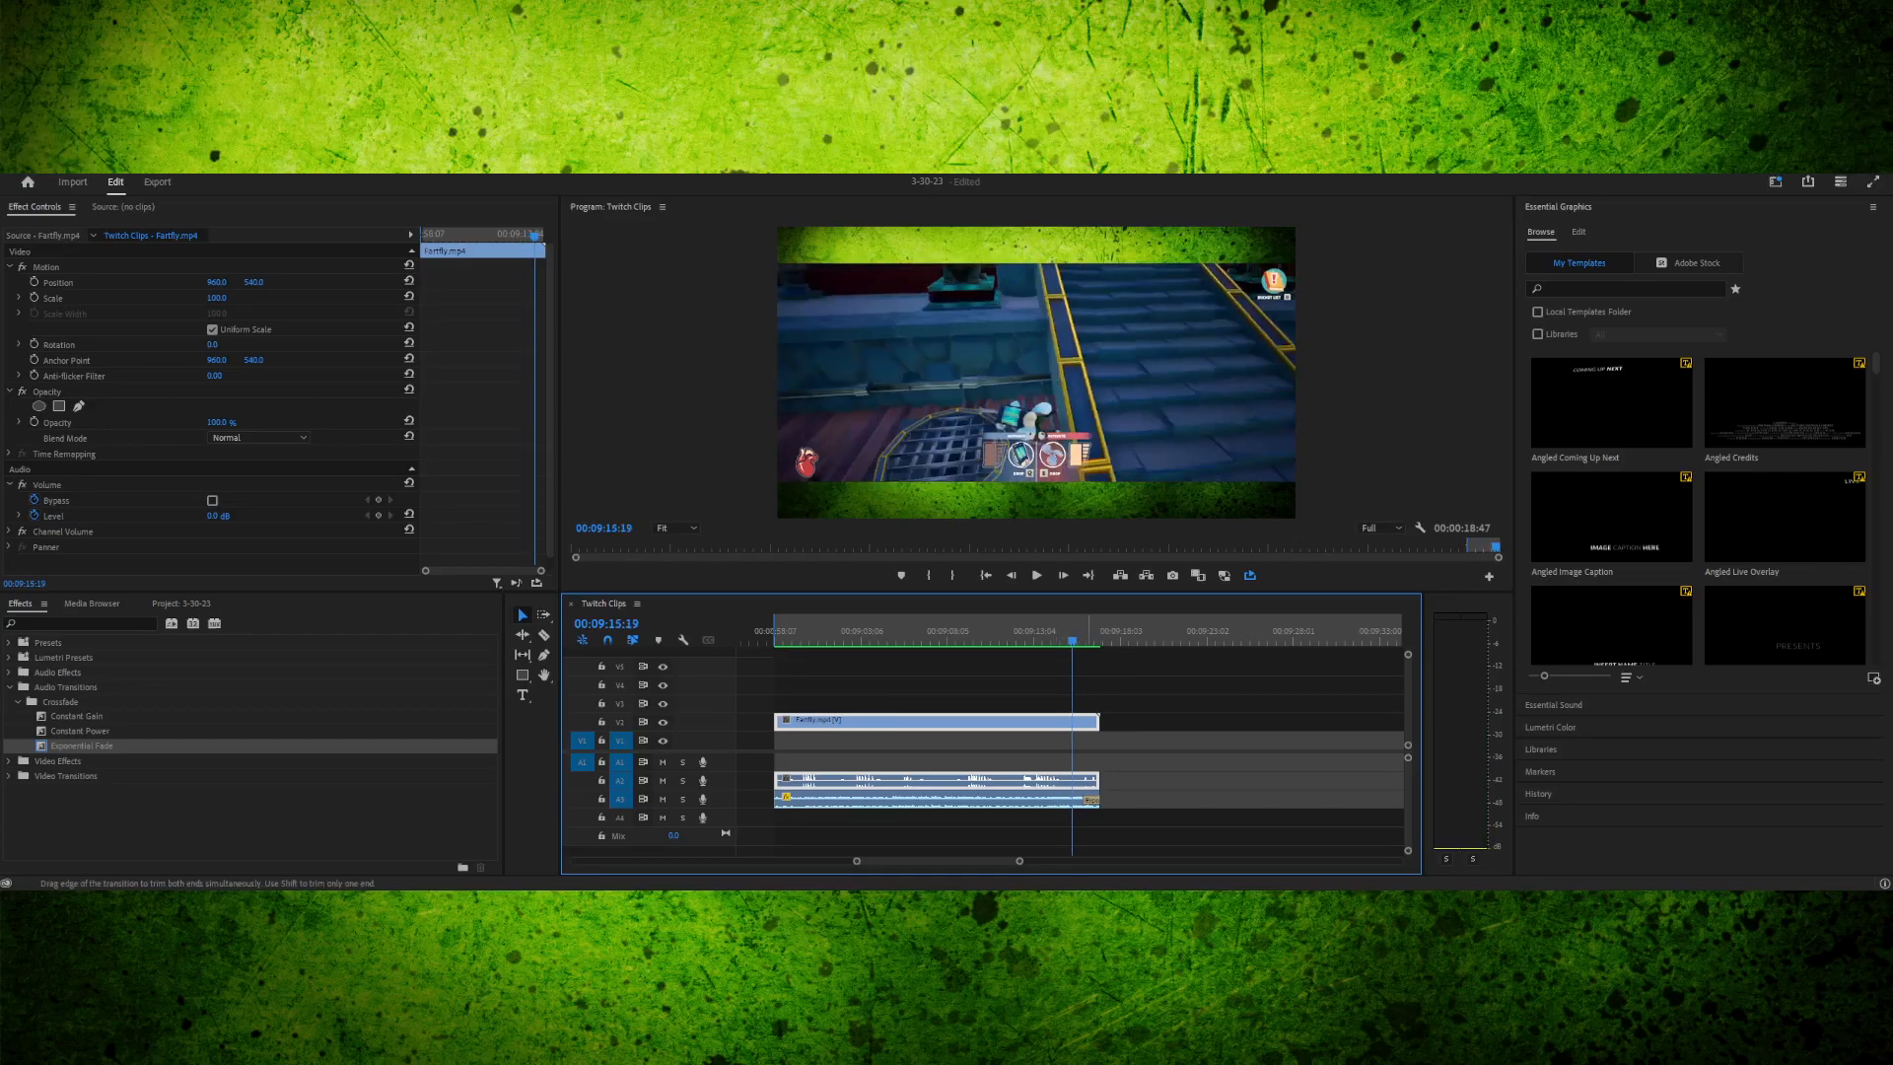
- Lengthen the Exponential Fade at the end of the Grieg audio and save the project
{"action": "left_click", "coordinate": [1085, 799]}
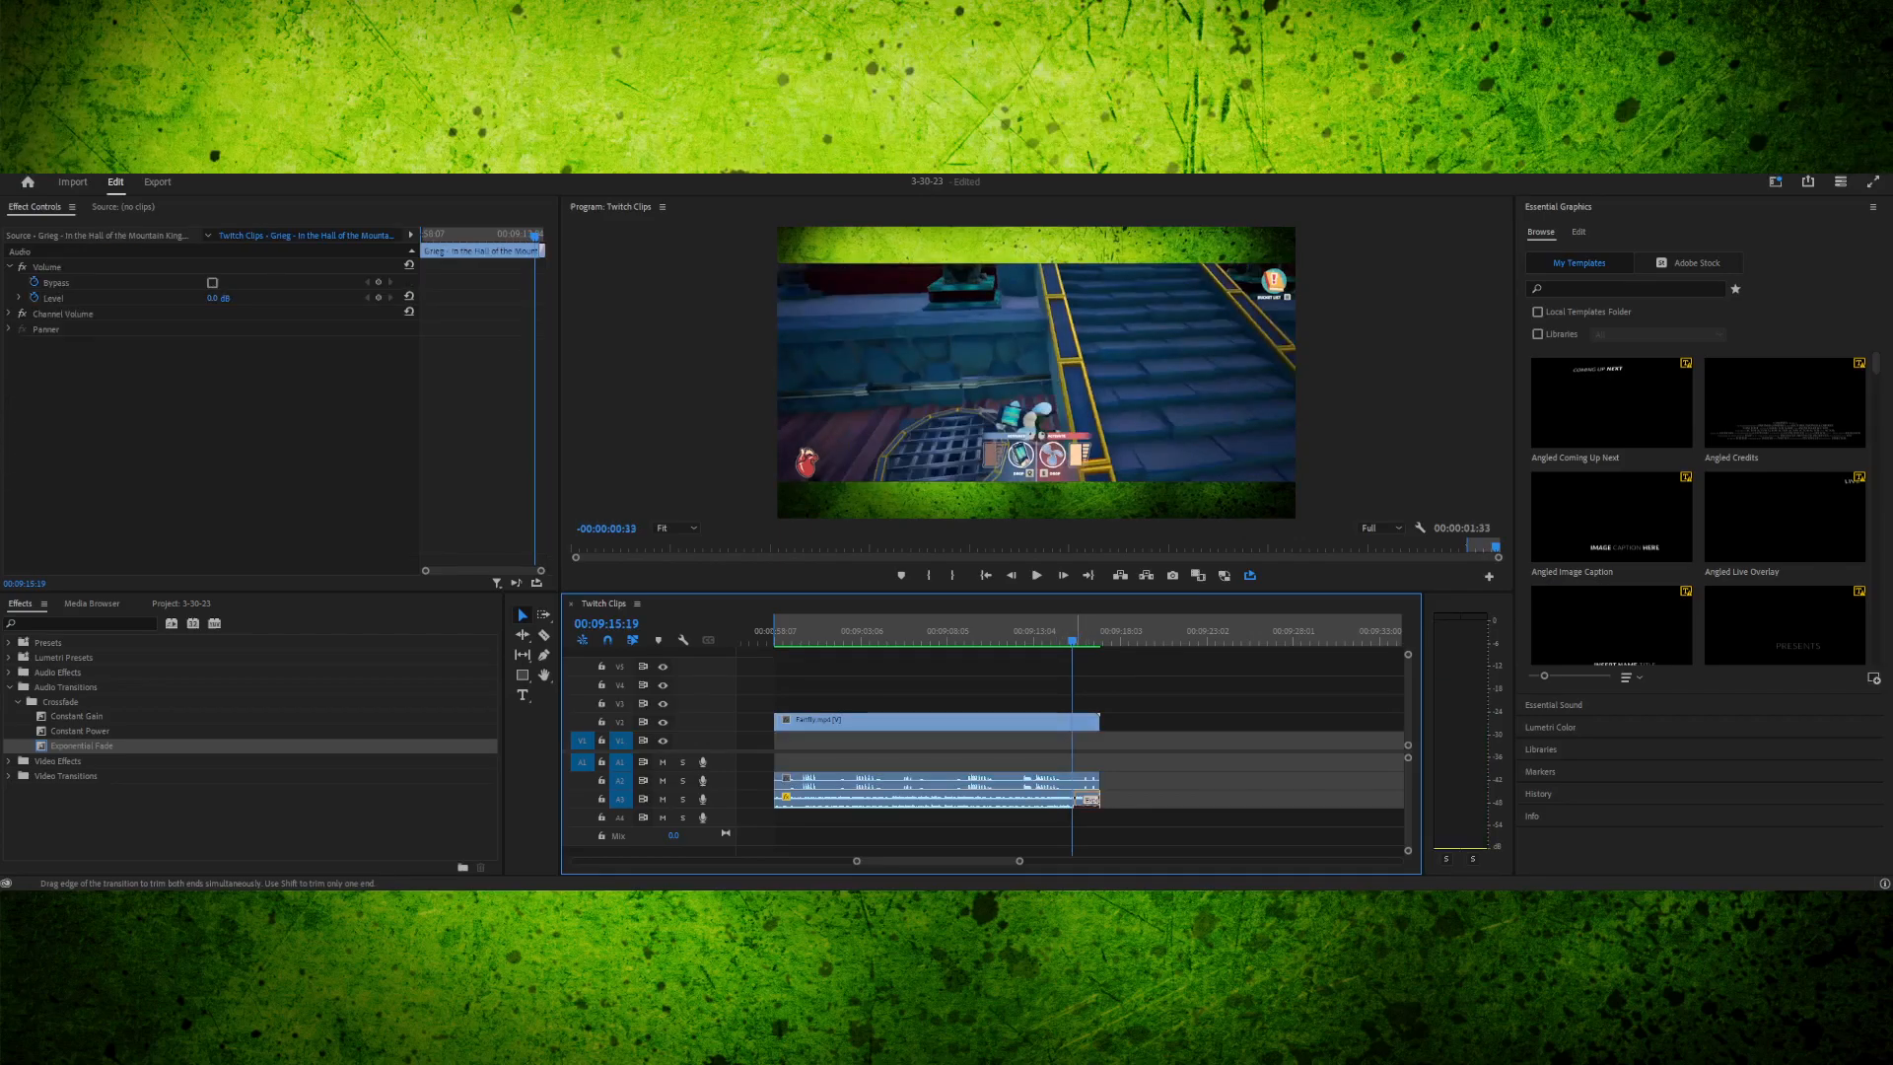
{"action": "left_click", "coordinate": [1089, 799]}
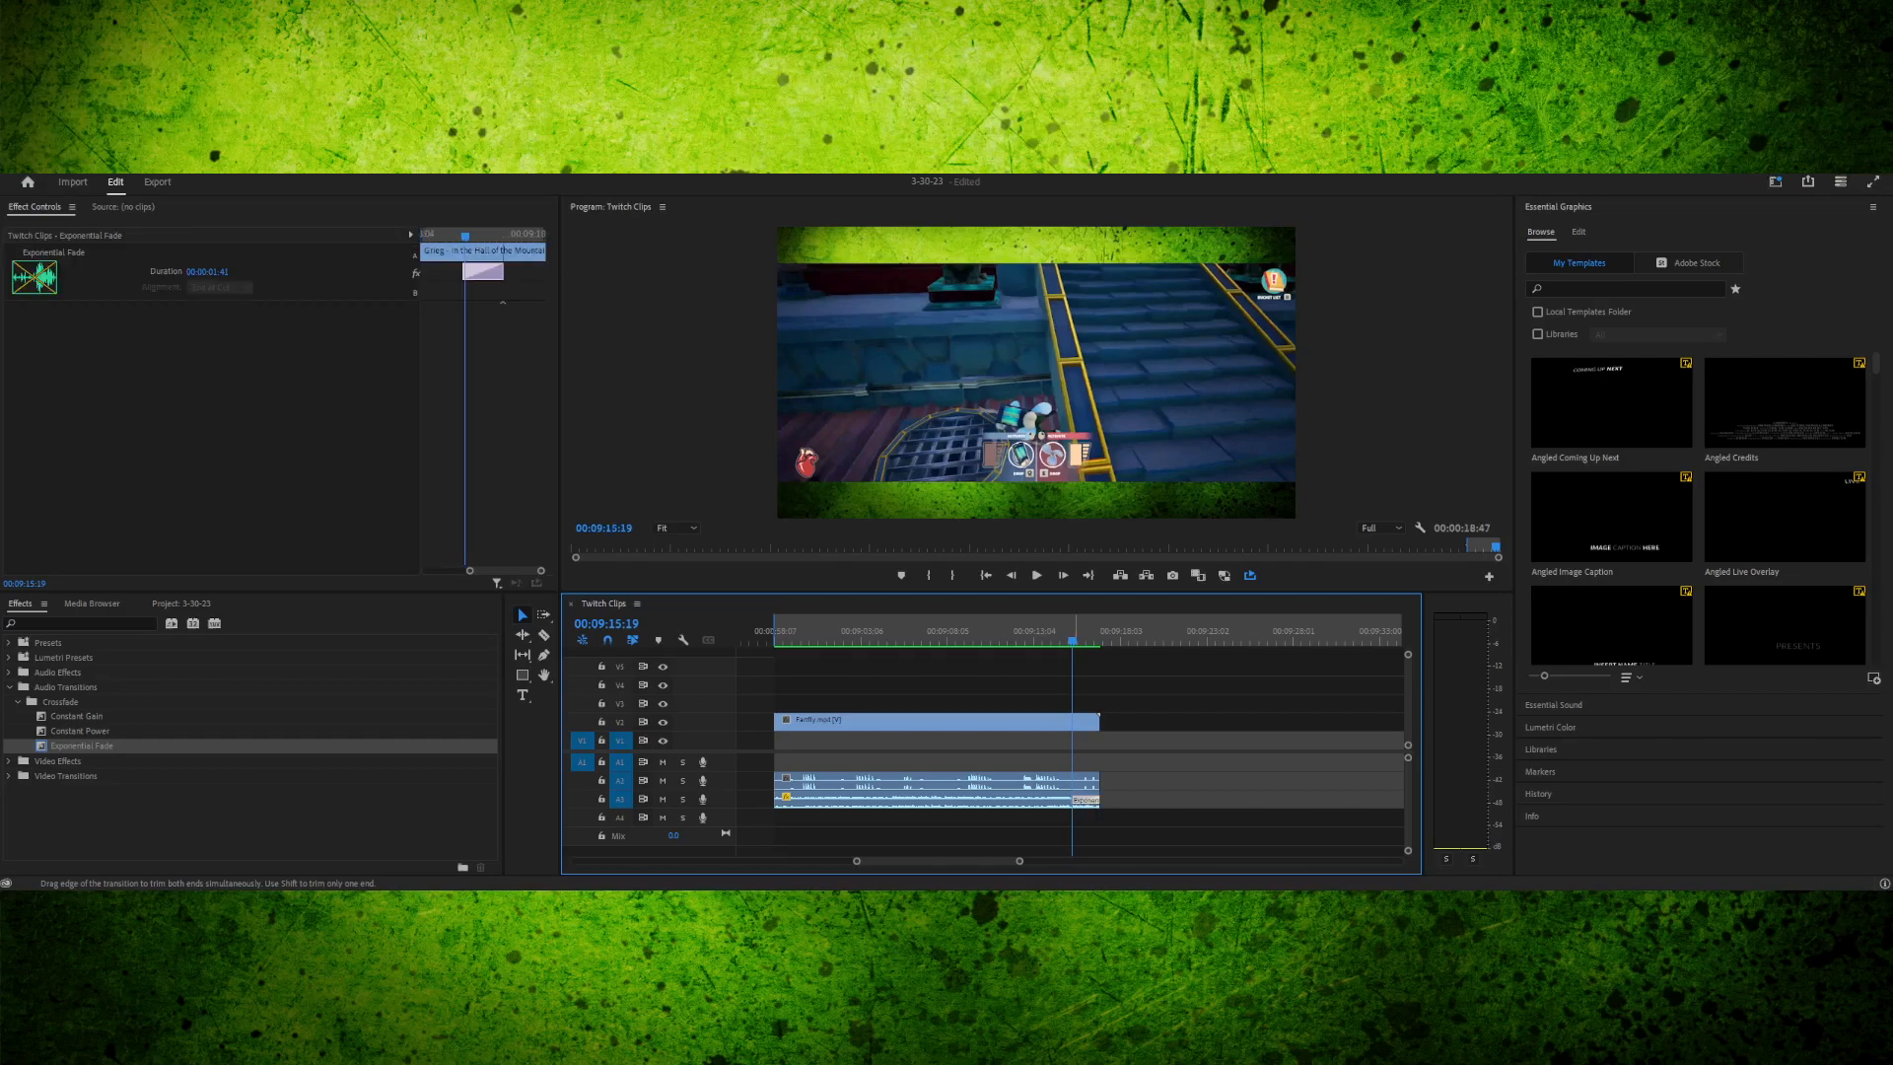
{"action": "double_click", "coordinate": [1083, 799]}
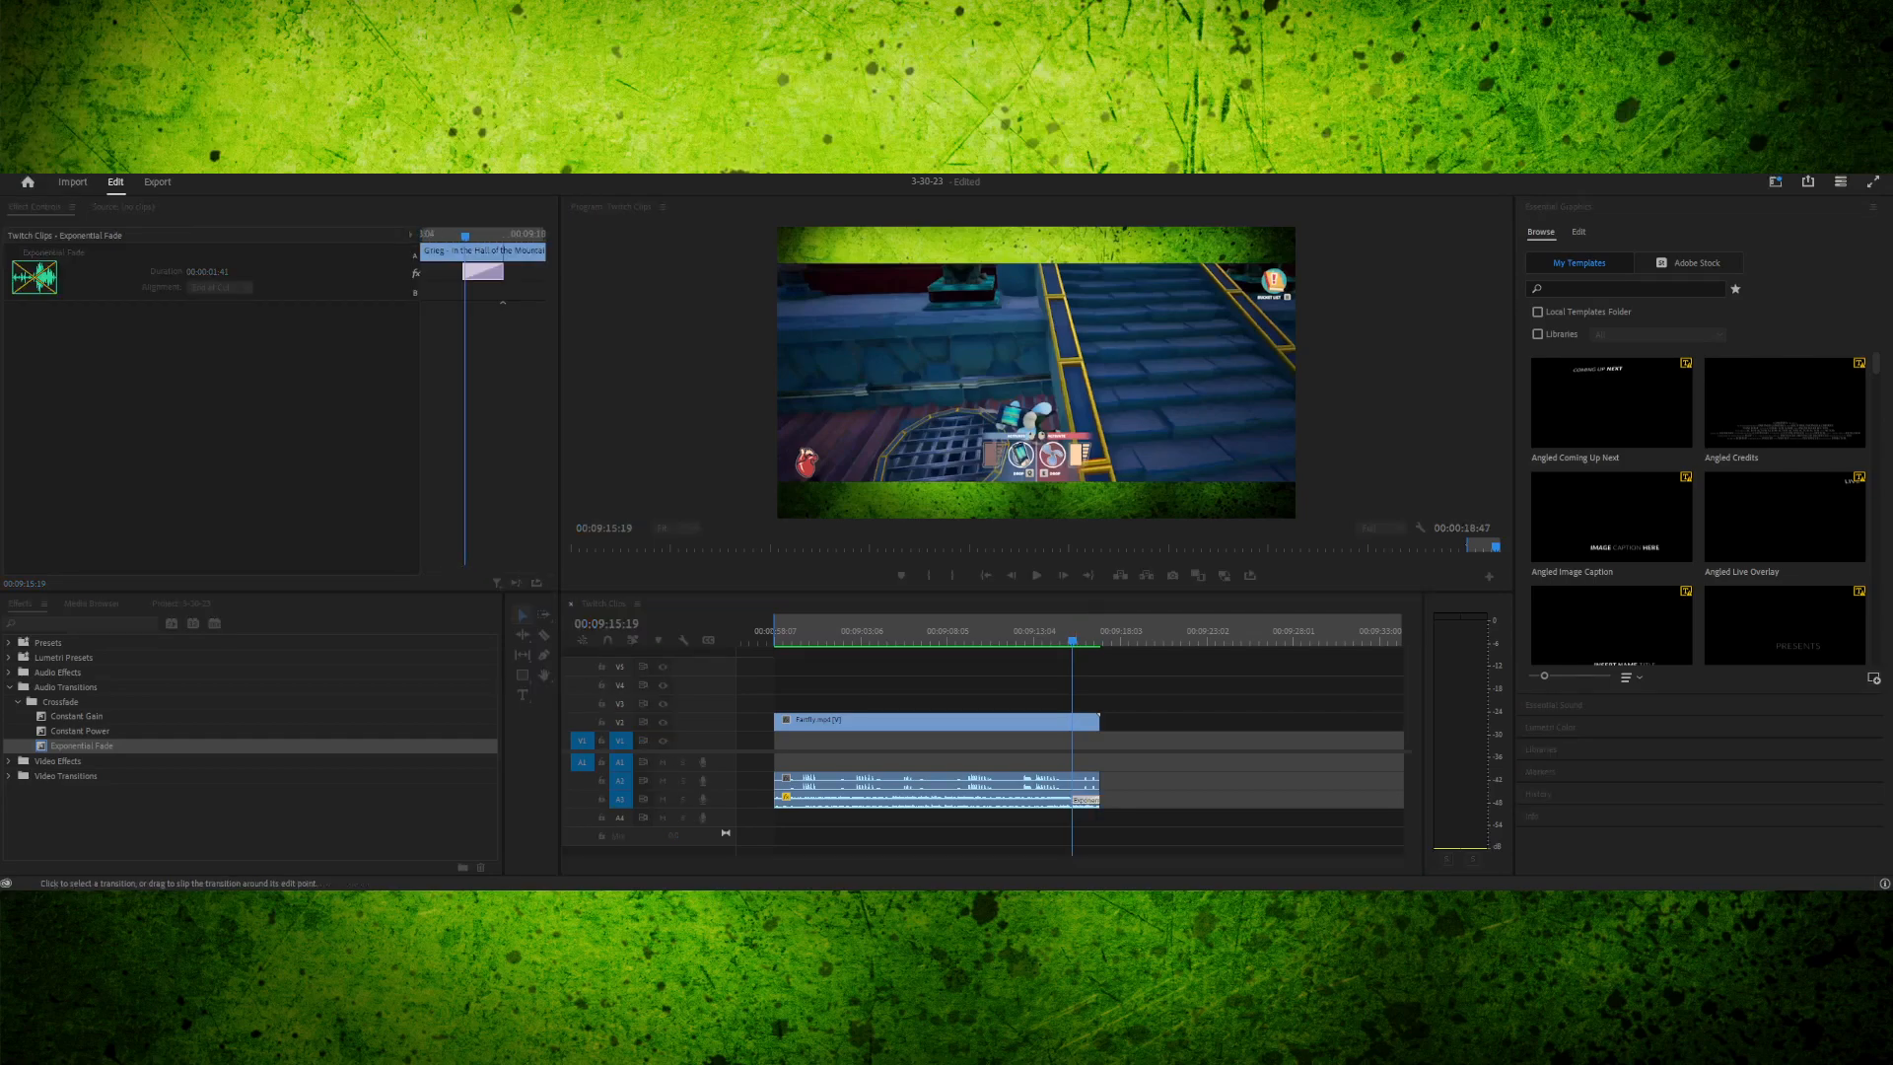
{"action": "double_click", "coordinate": [1084, 800]}
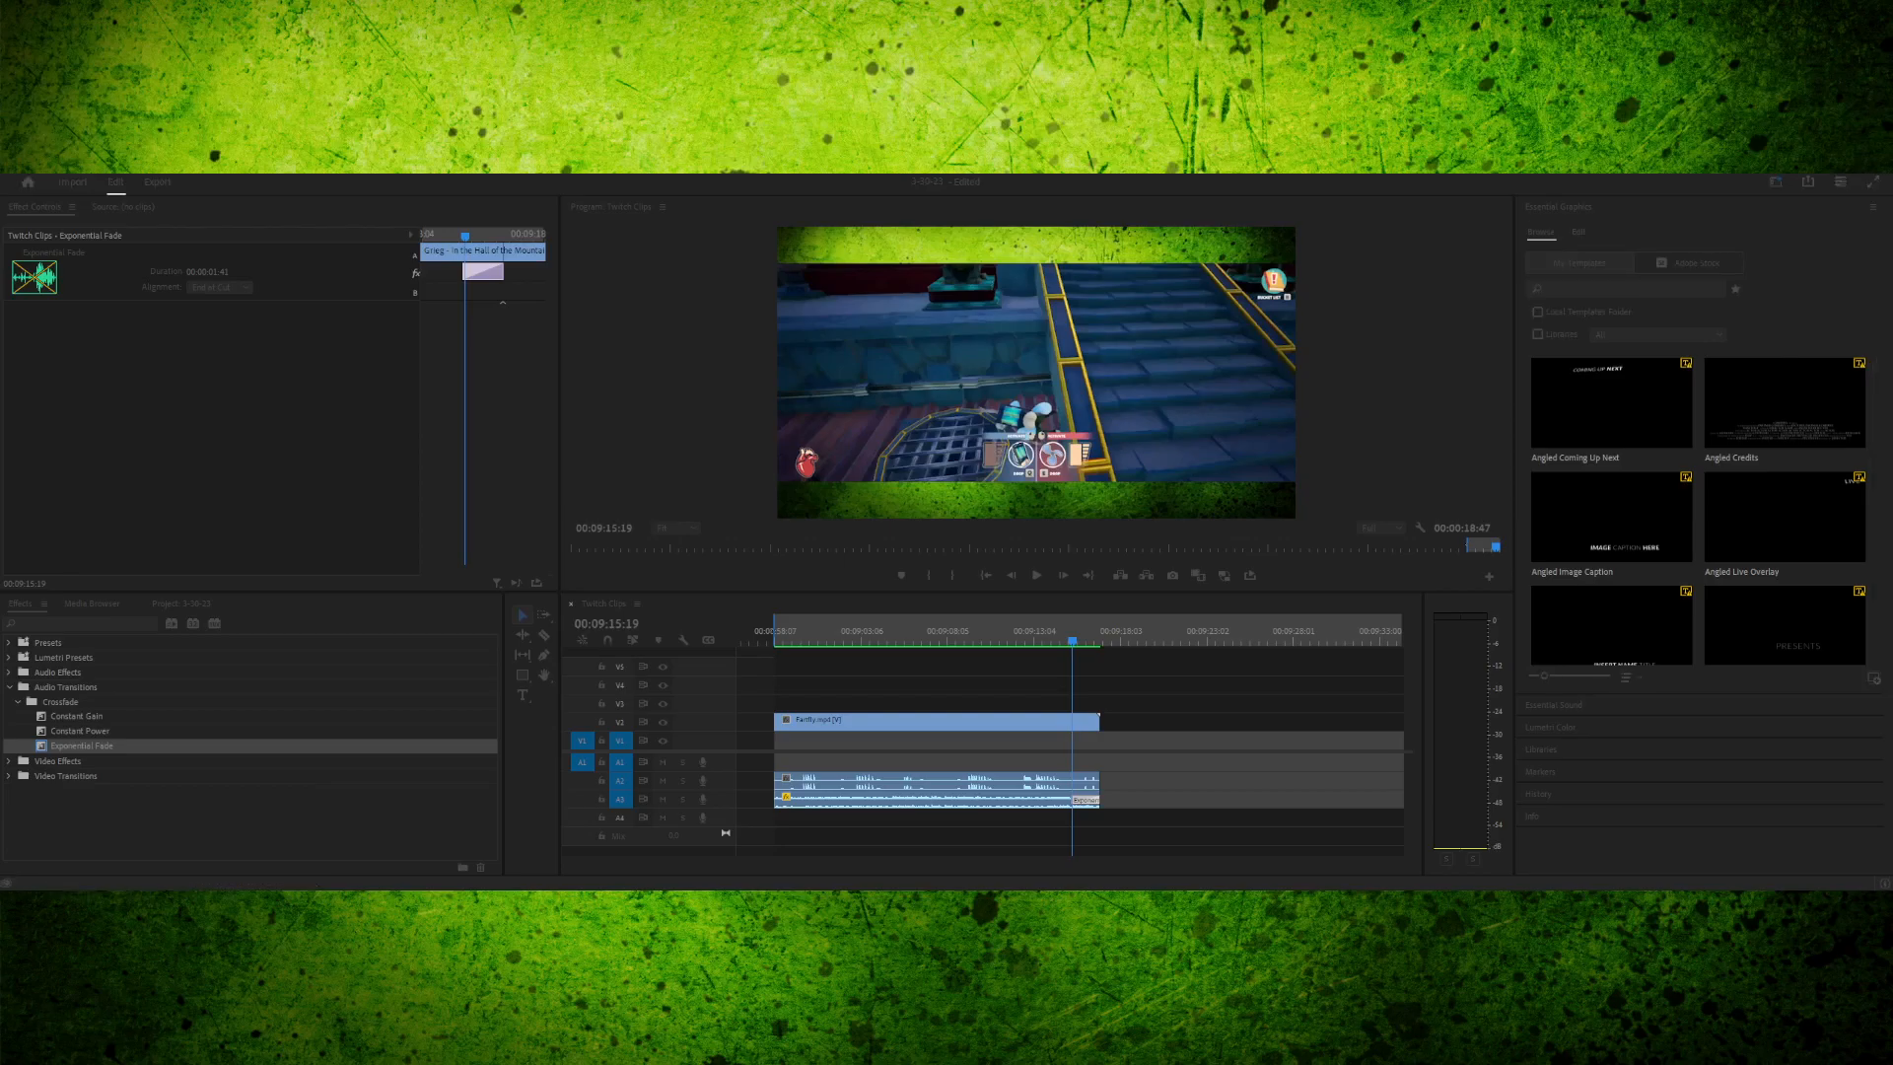
{"action": "key", "text": "Return"}
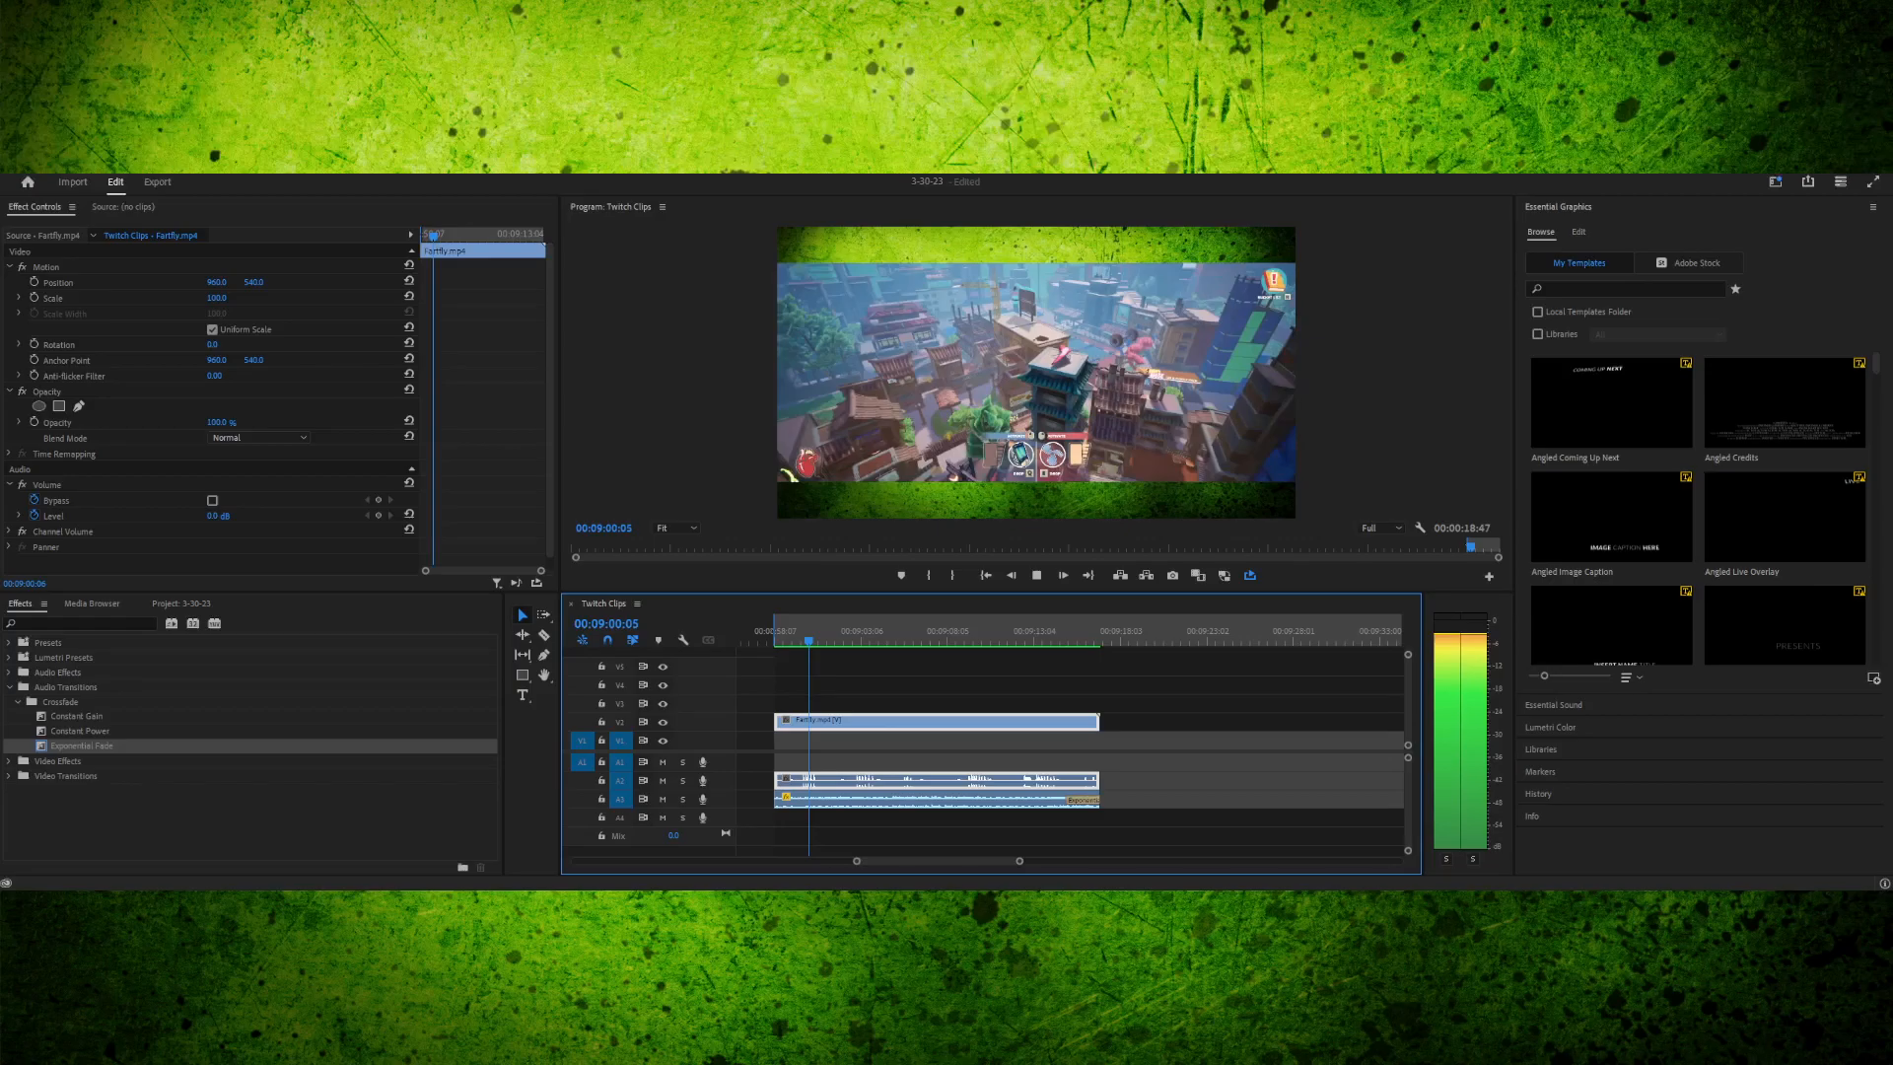
{"action": "key", "text": "ctrl+s"}
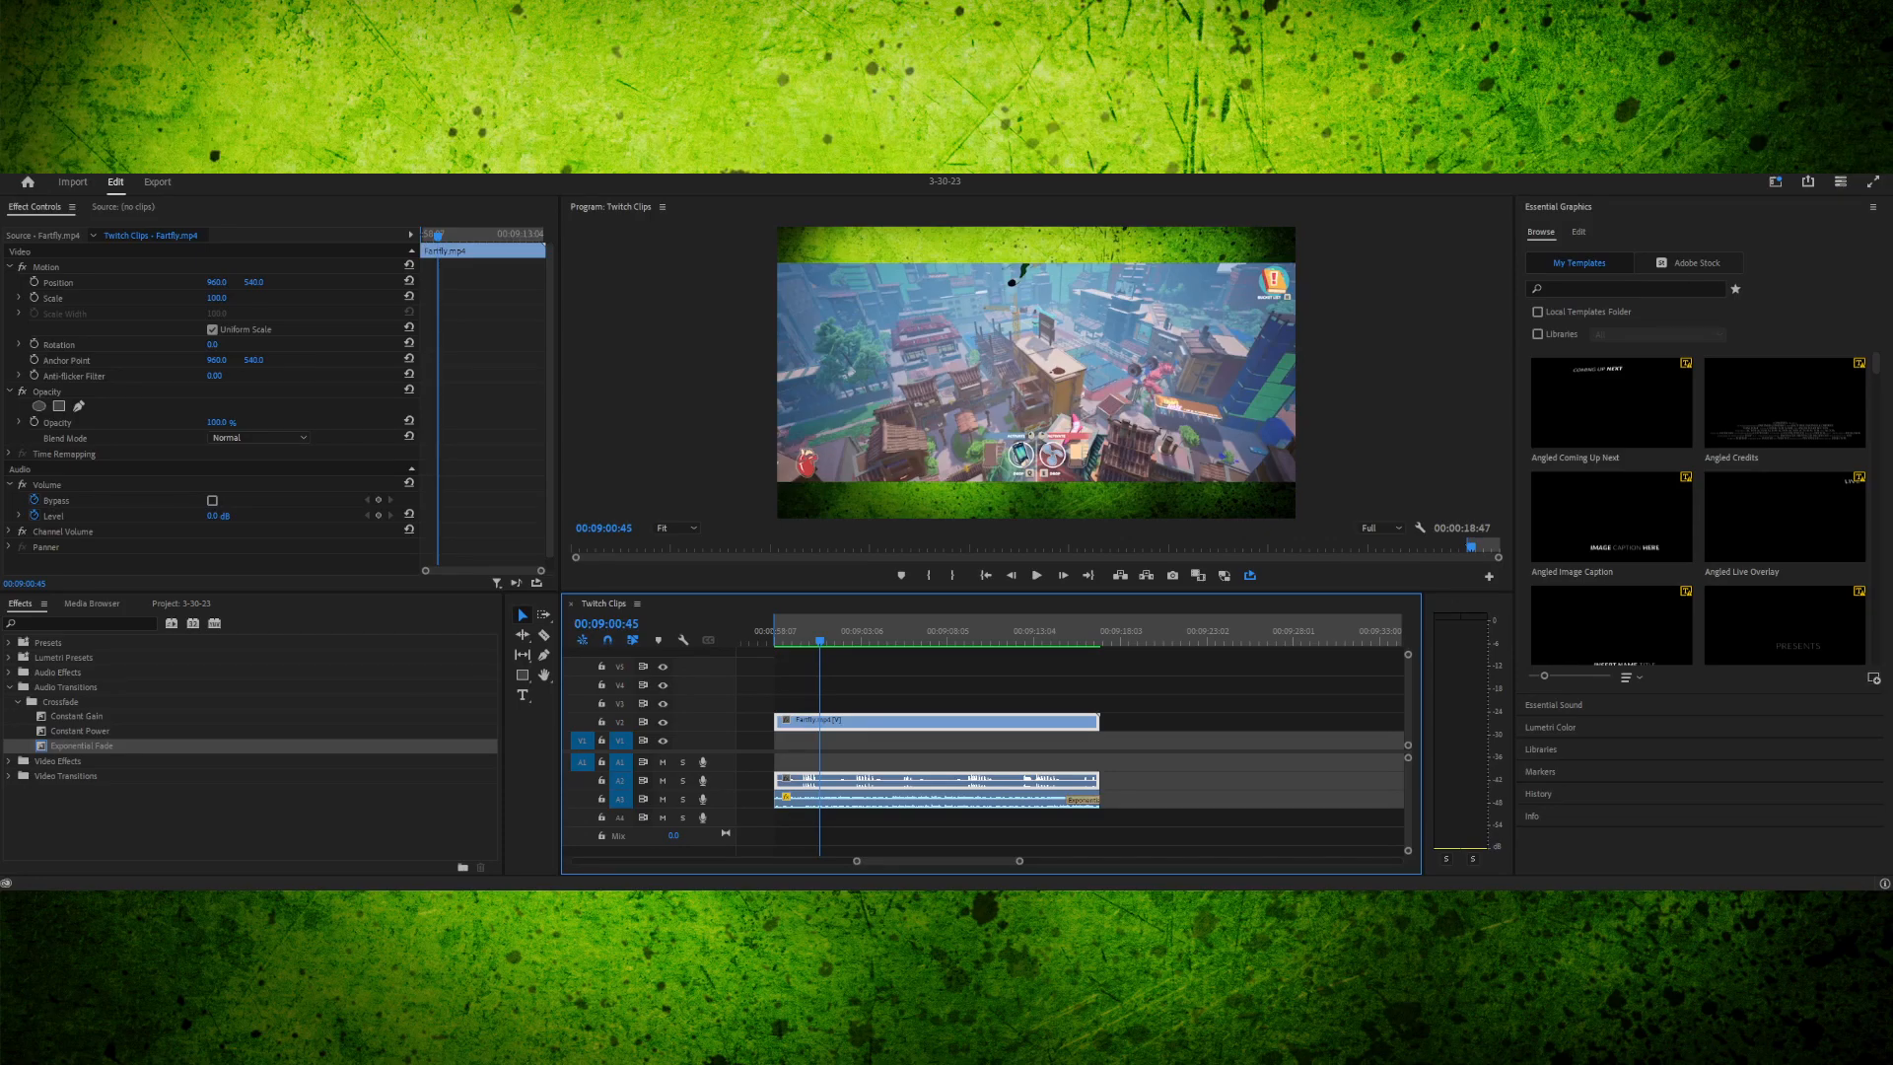
- Play the Fartfly clip from its start again to review the finished edit
{"action": "key", "text": "Up"}
{"action": "key", "text": "space"}
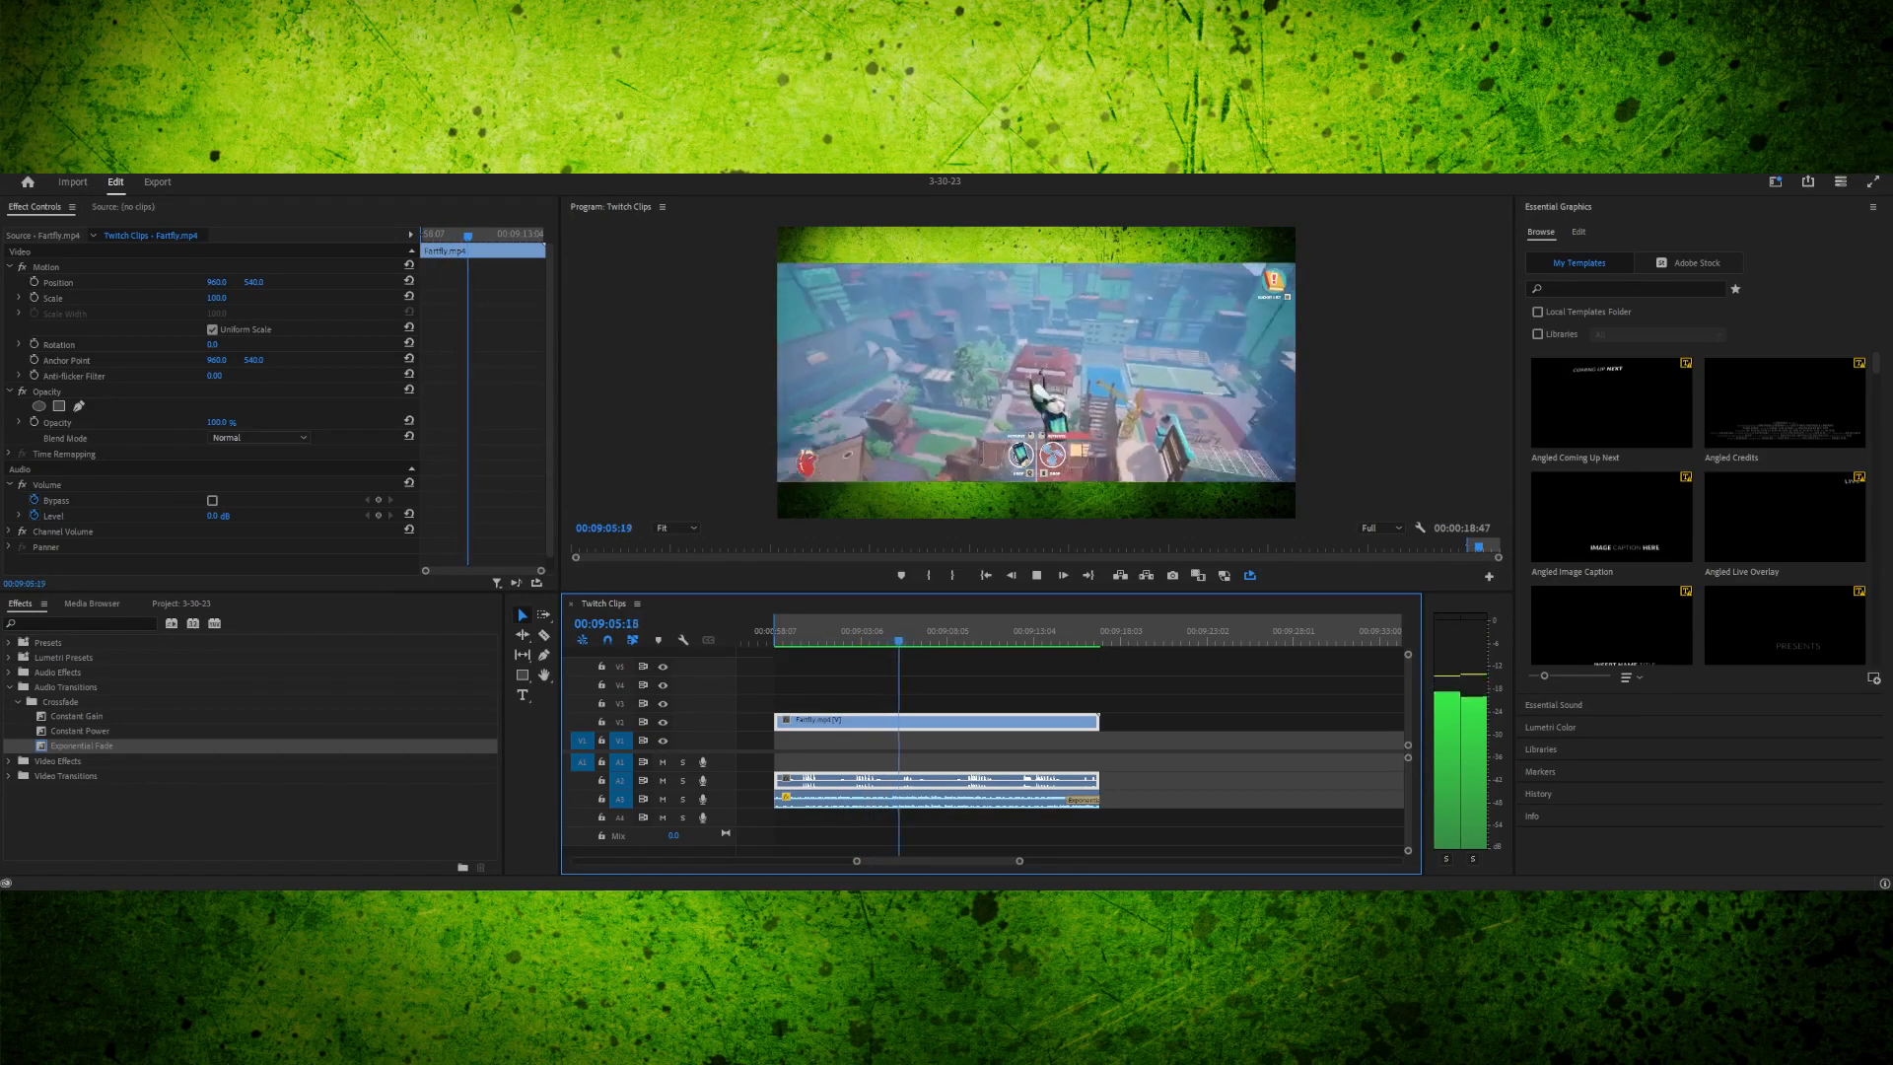
{"action": "key", "text": "Up"}
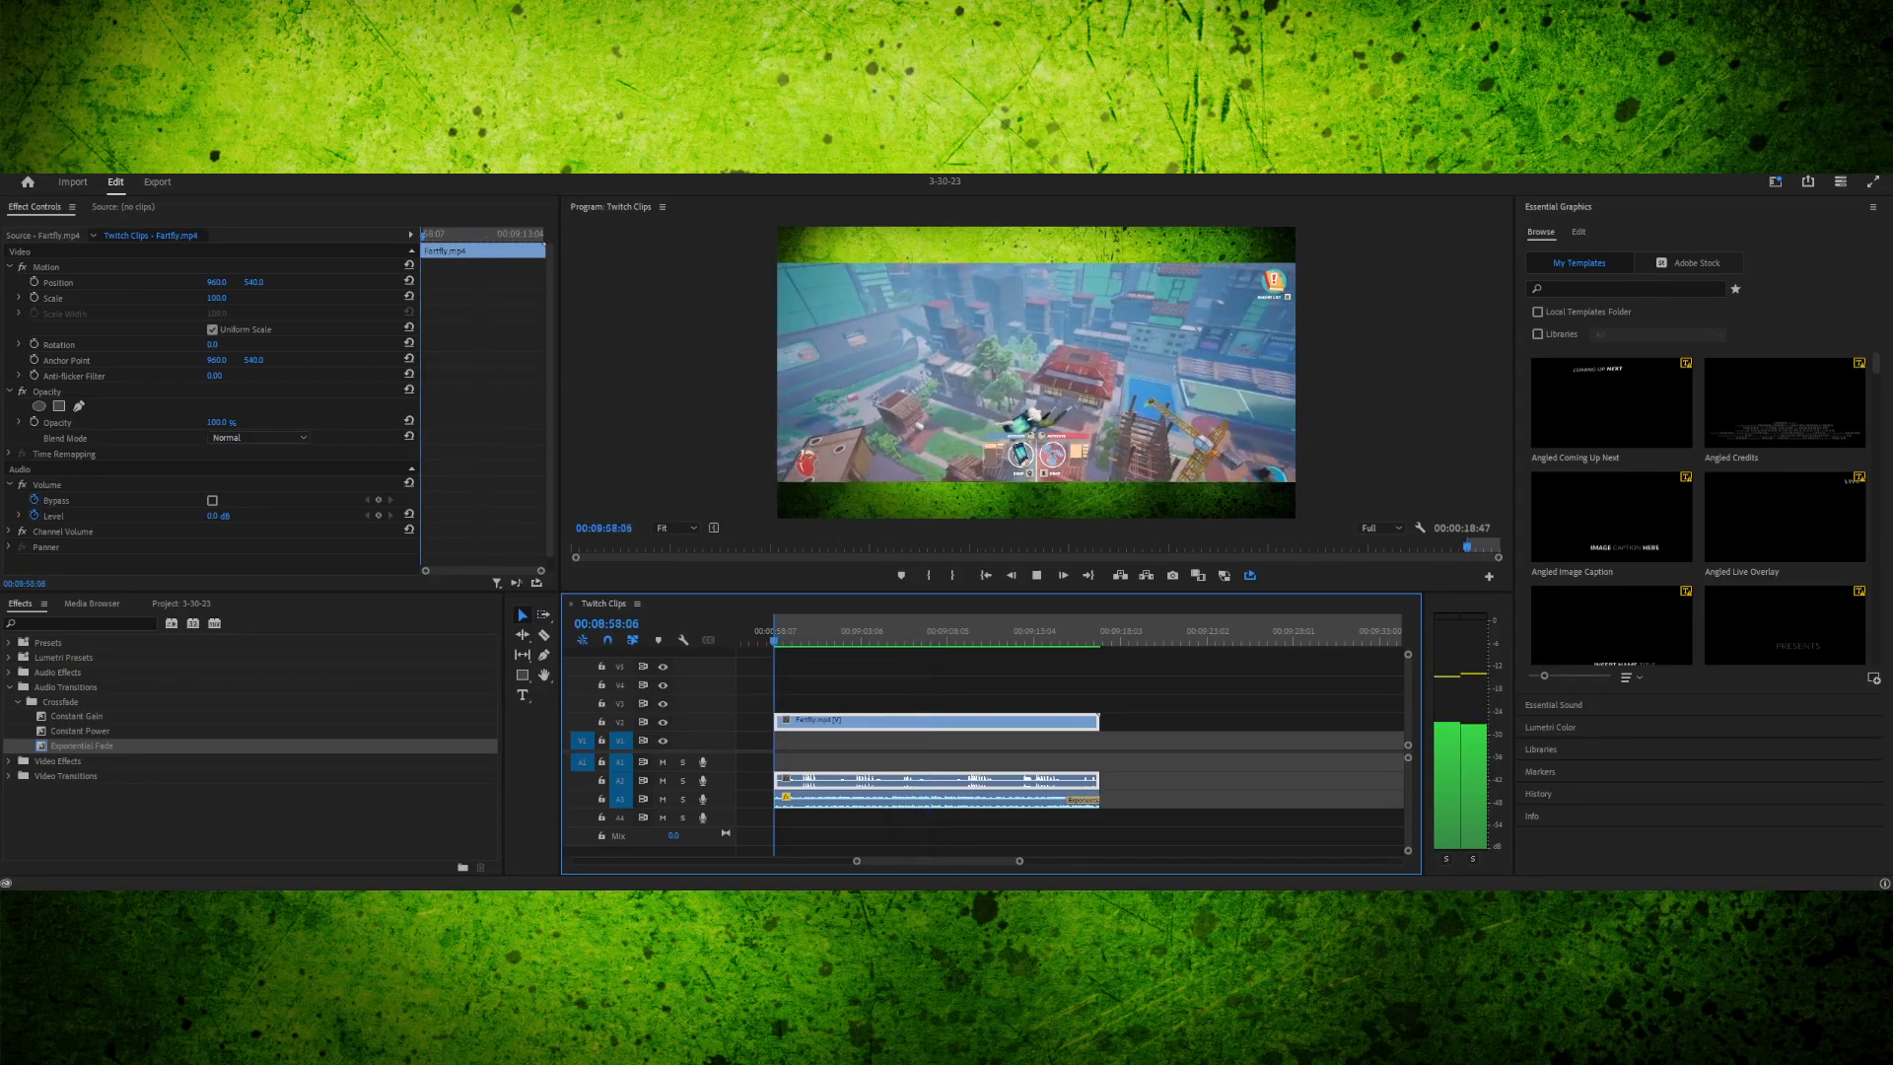
{"action": "key", "text": "space"}
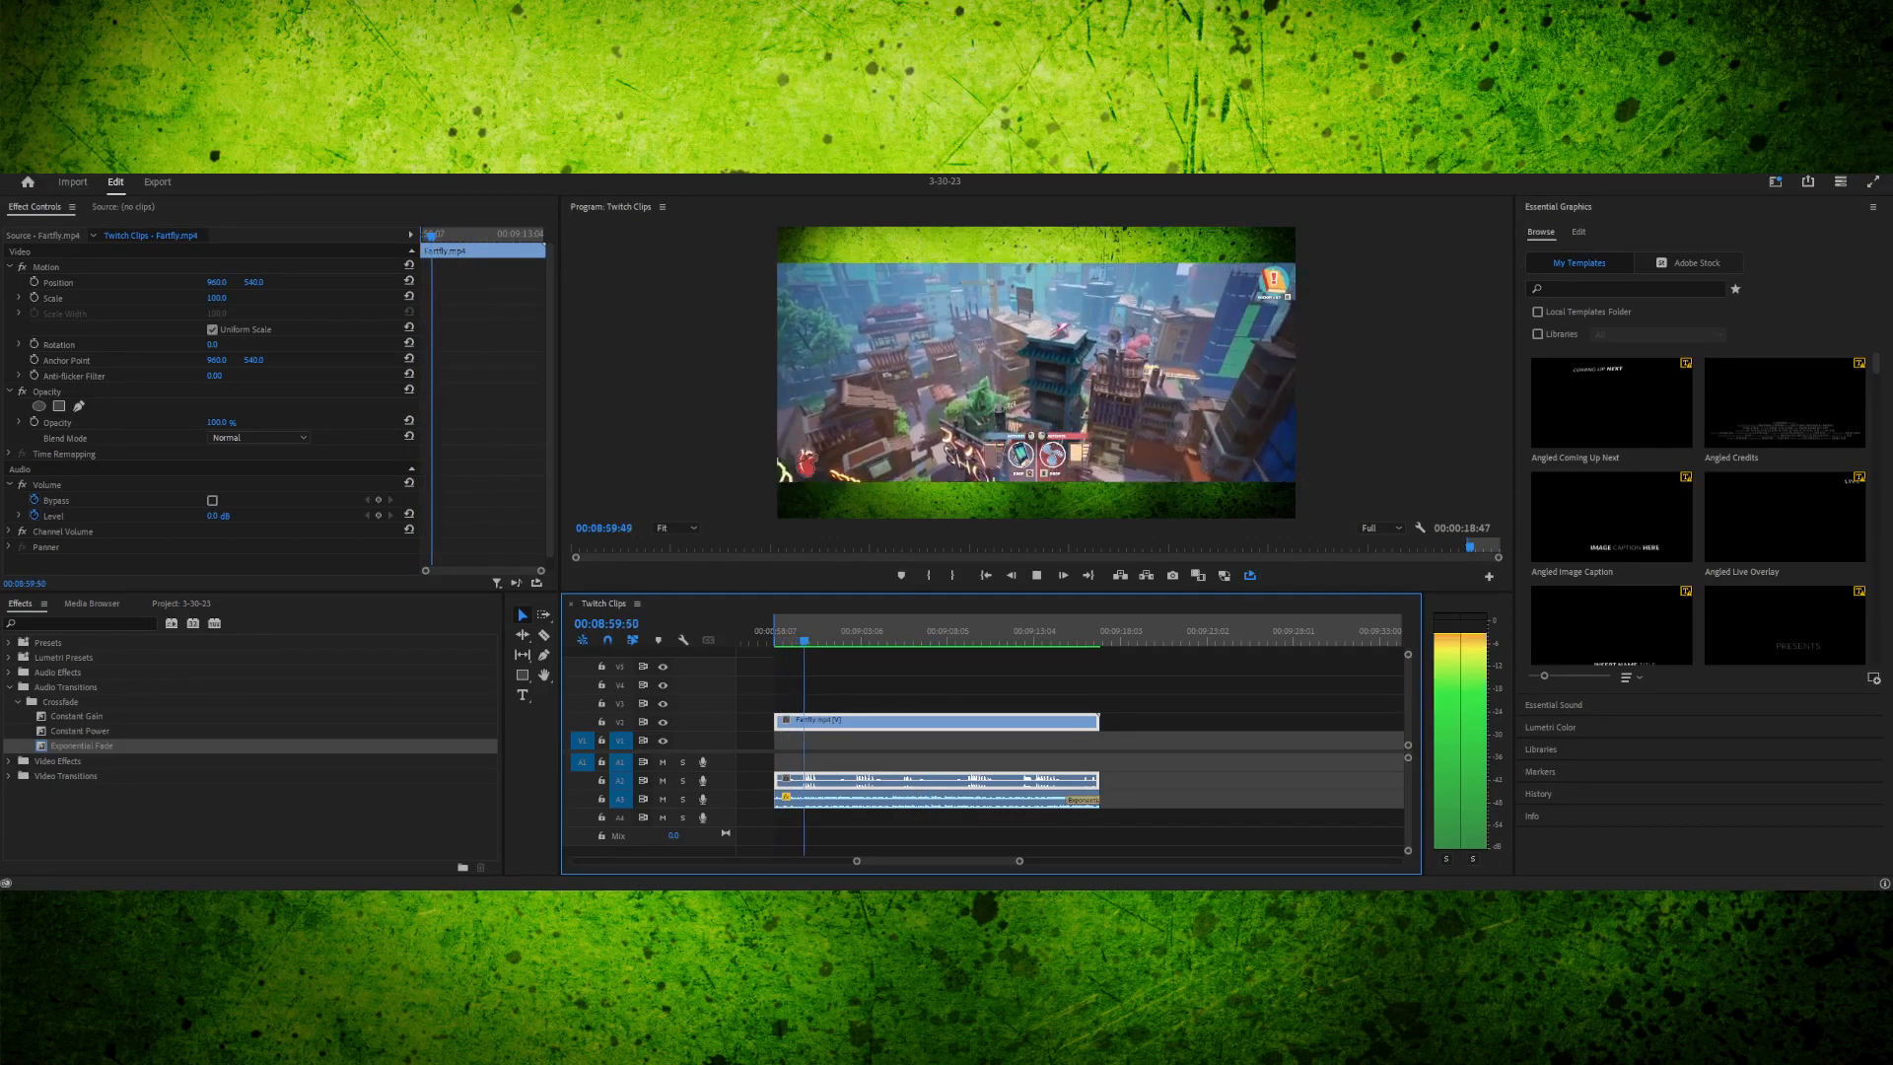
- Open the export settings for the marked Fartfly range and play its export preview from about 00:09:01
{"action": "key", "text": "ctrl+m"}
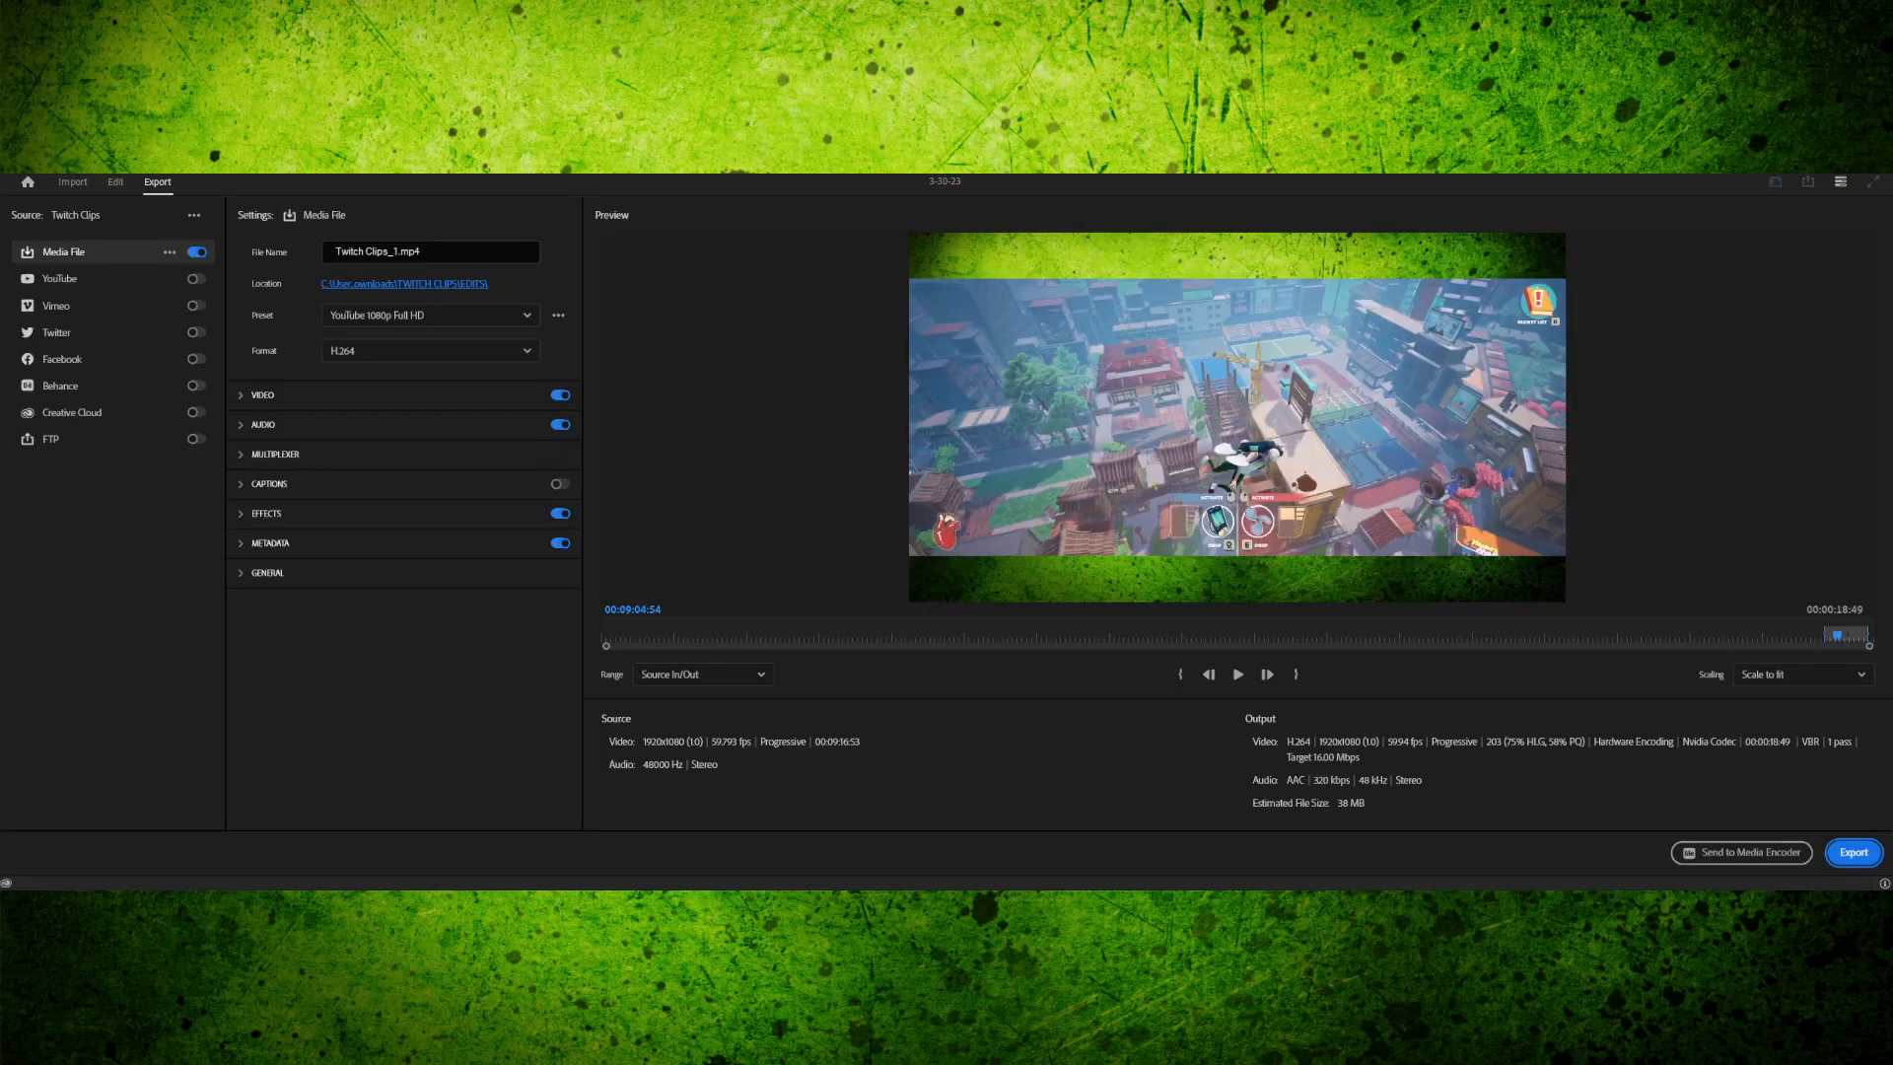
{"action": "left_click", "coordinate": [431, 252]}
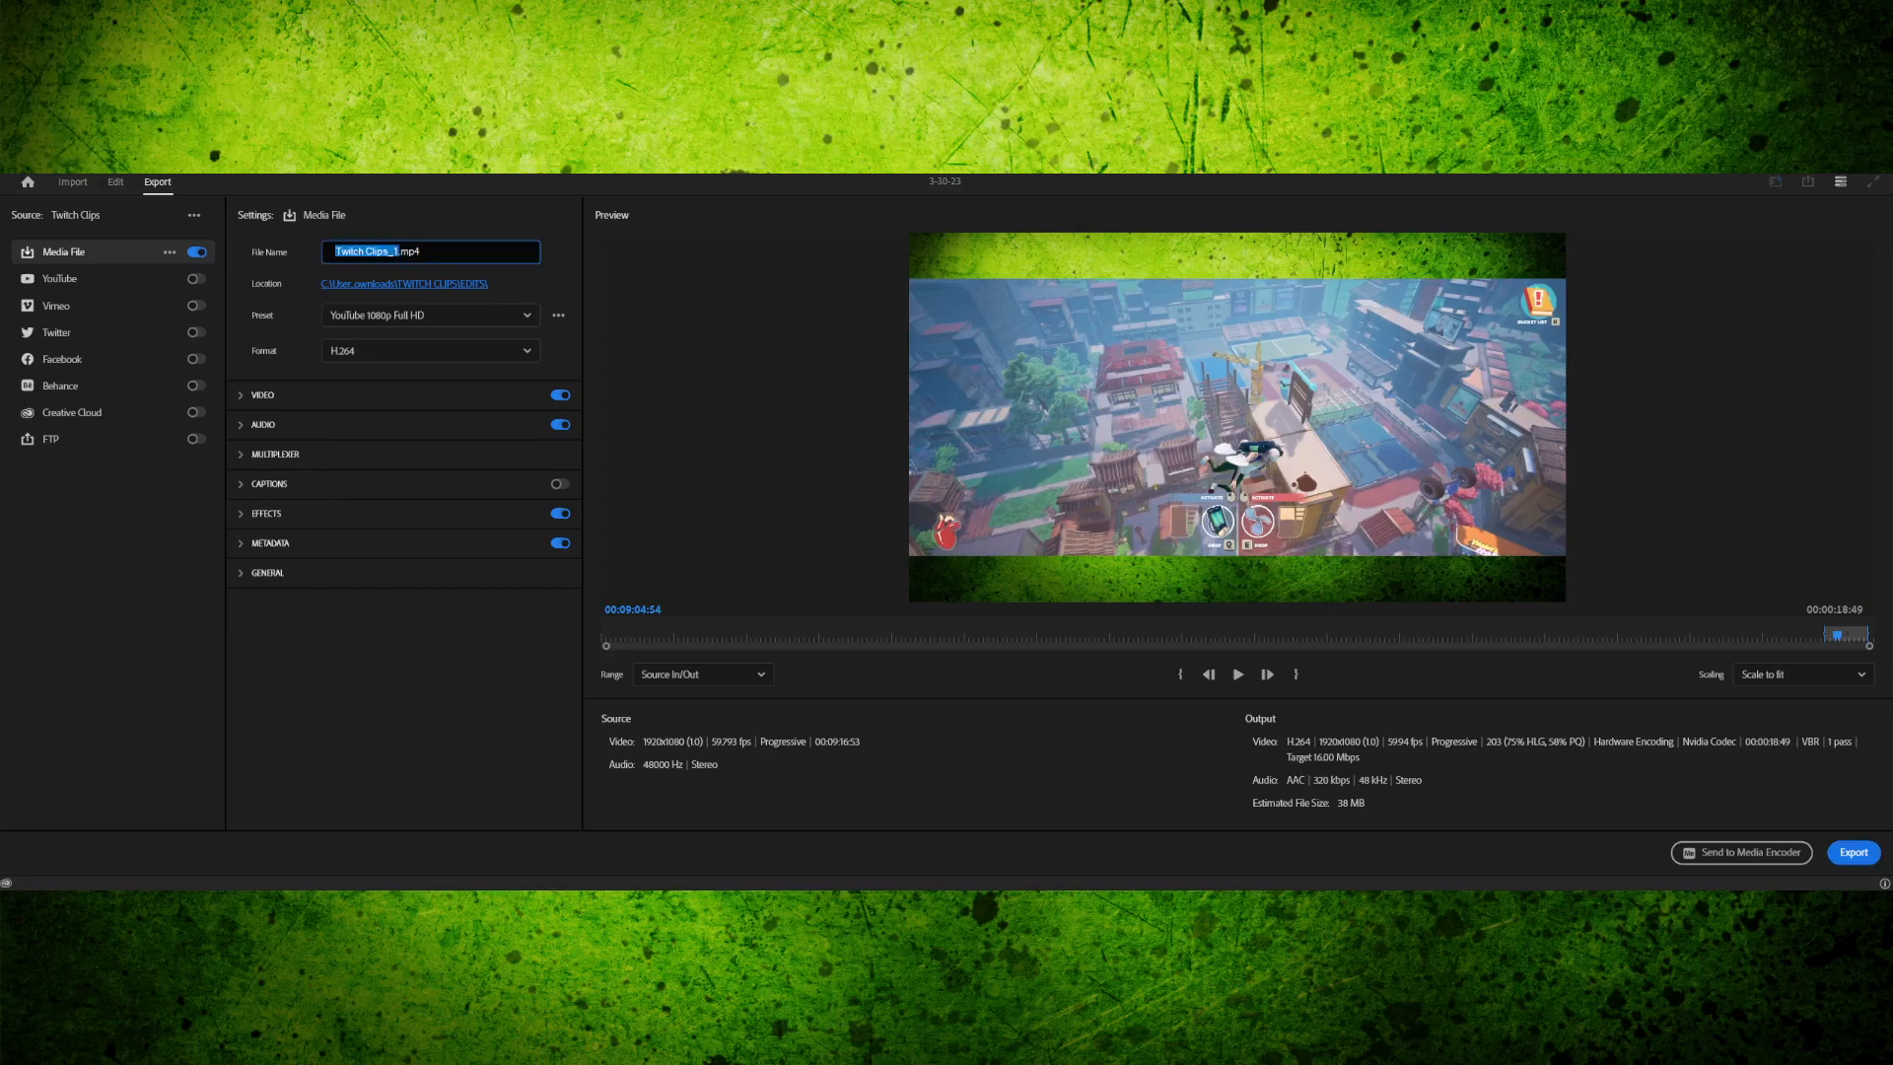
{"action": "left_click", "coordinate": [431, 252]}
{"action": "left_click", "coordinate": [399, 252]}
{"action": "left_click", "coordinate": [1828, 636]}
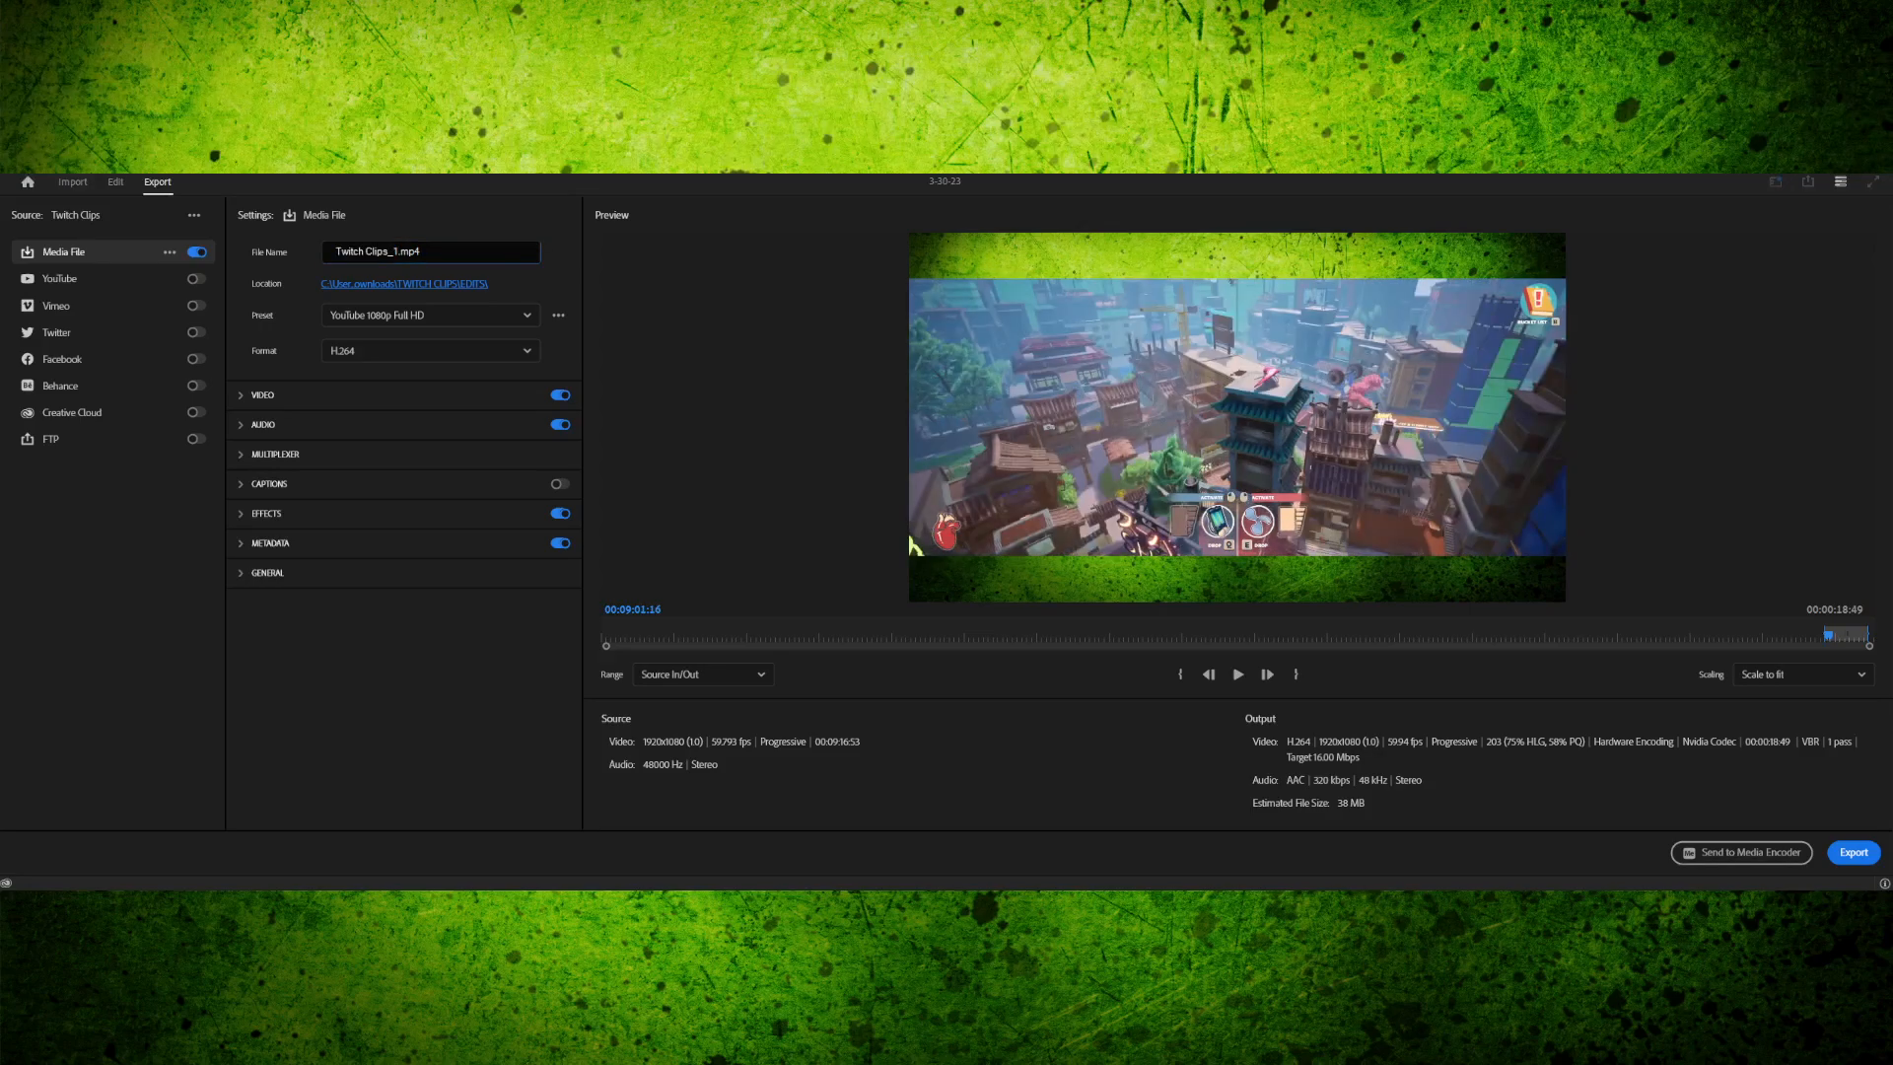
{"action": "key", "text": "space"}
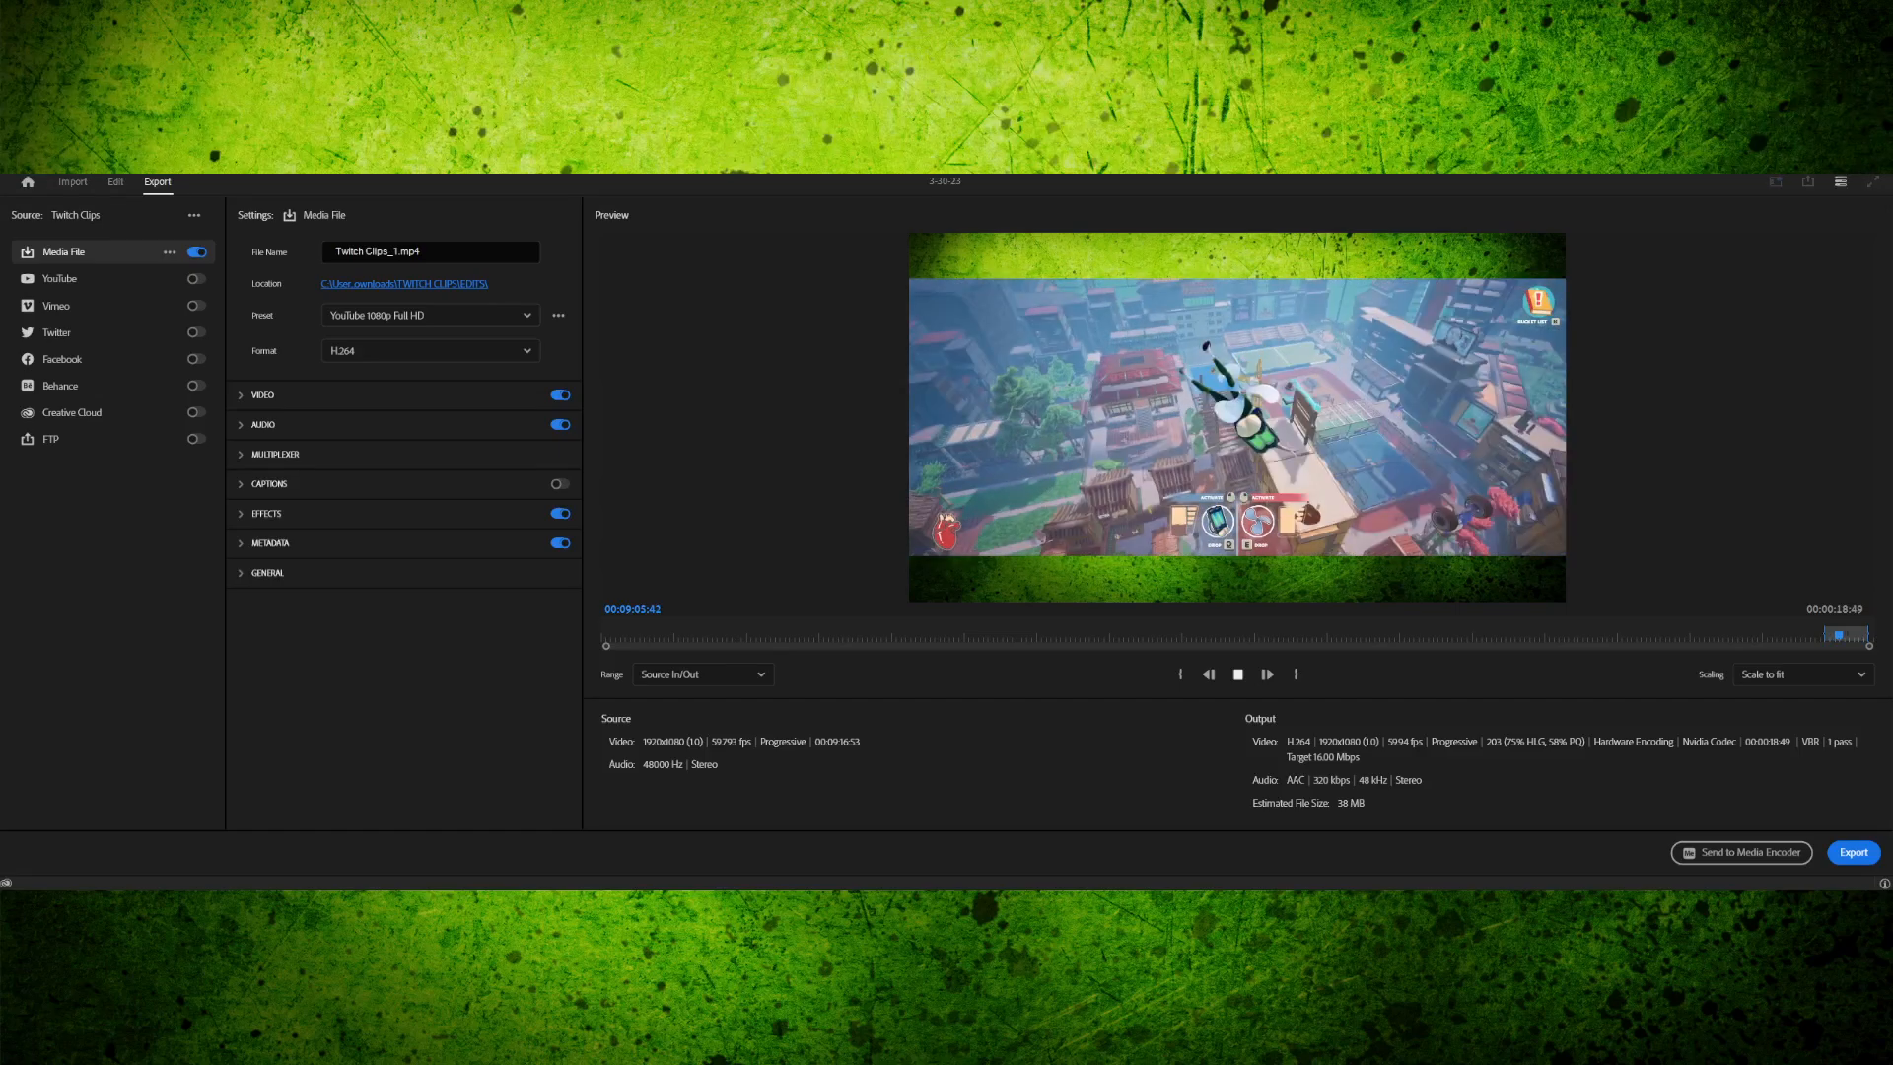
- Give the export file a name starting with "Flight Of The Far" and export the marked range as H.264
{"action": "left_click", "coordinate": [398, 252]}
{"action": "key", "text": "shift+Home"}
{"action": "type", "text": "Flight Of The Far"}
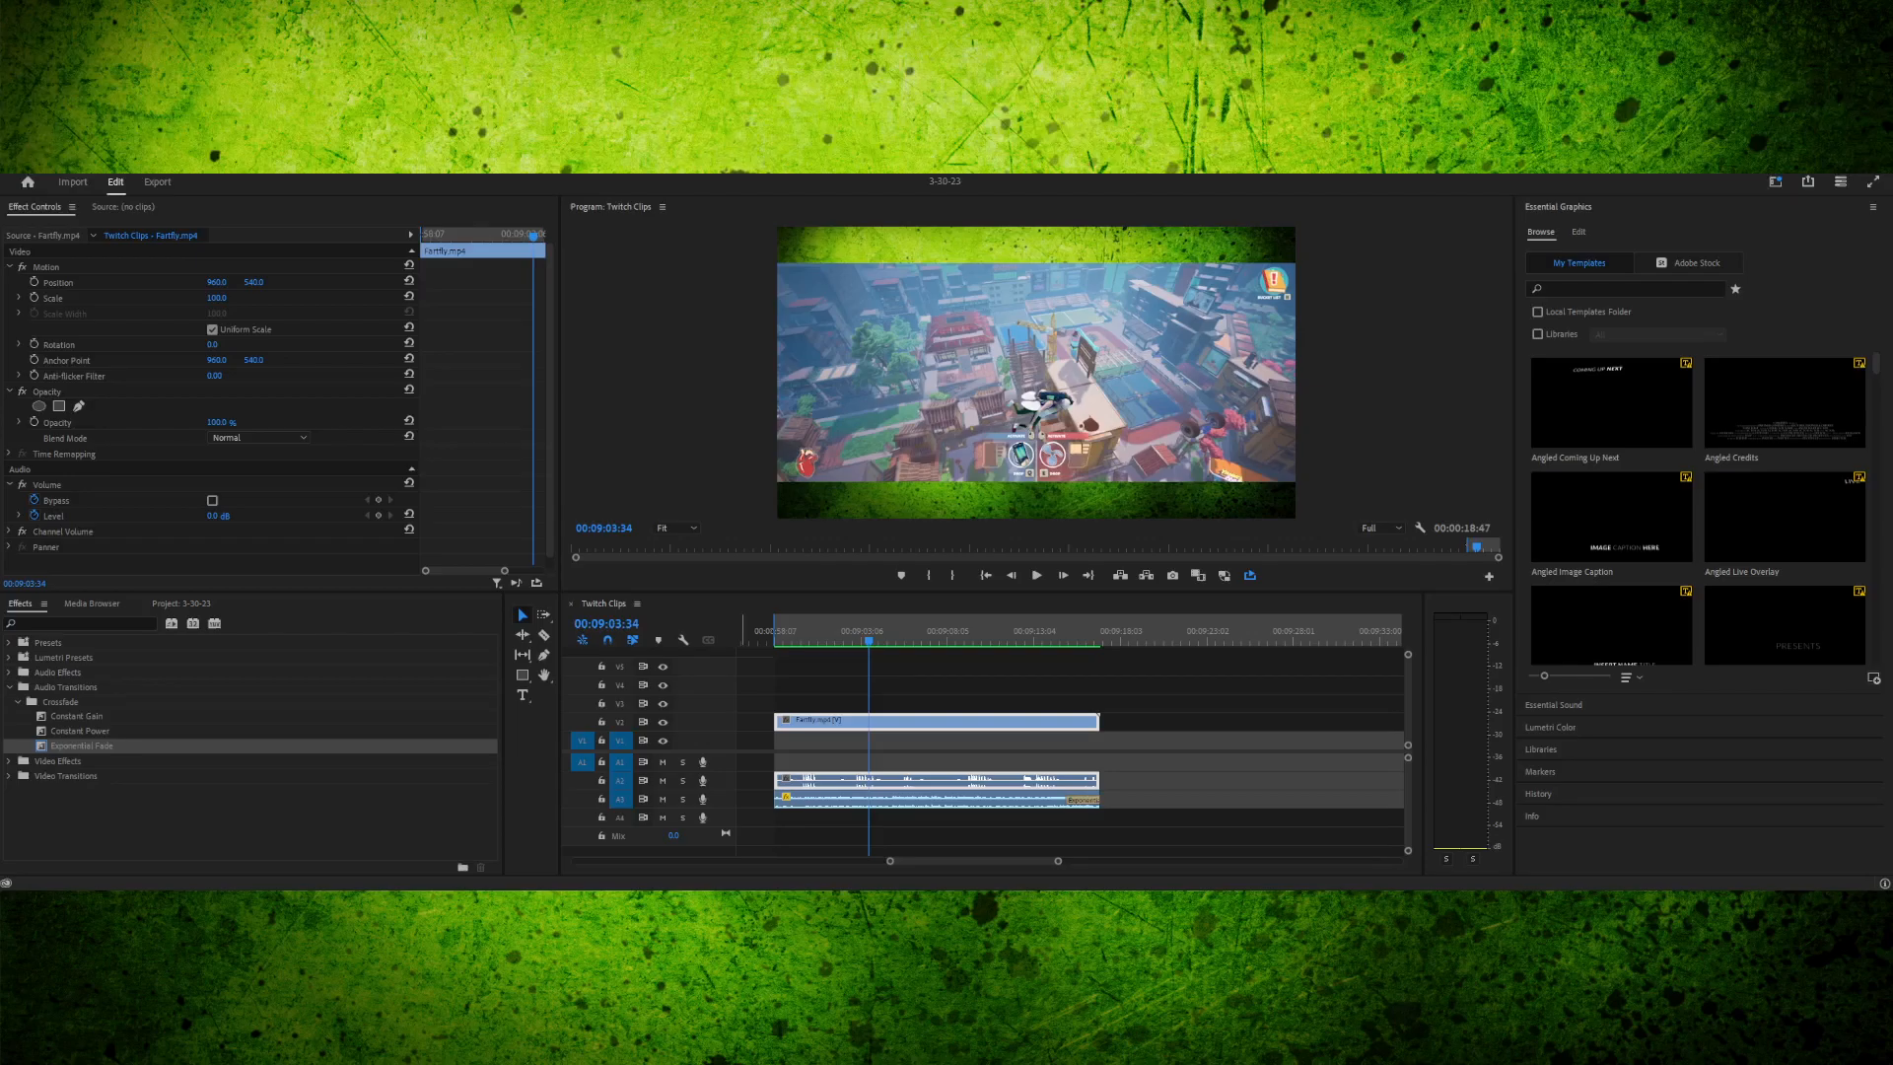
- Bring up the project's media list and select the Fartfly clip in the sequence
{"action": "key", "text": "shift+1"}
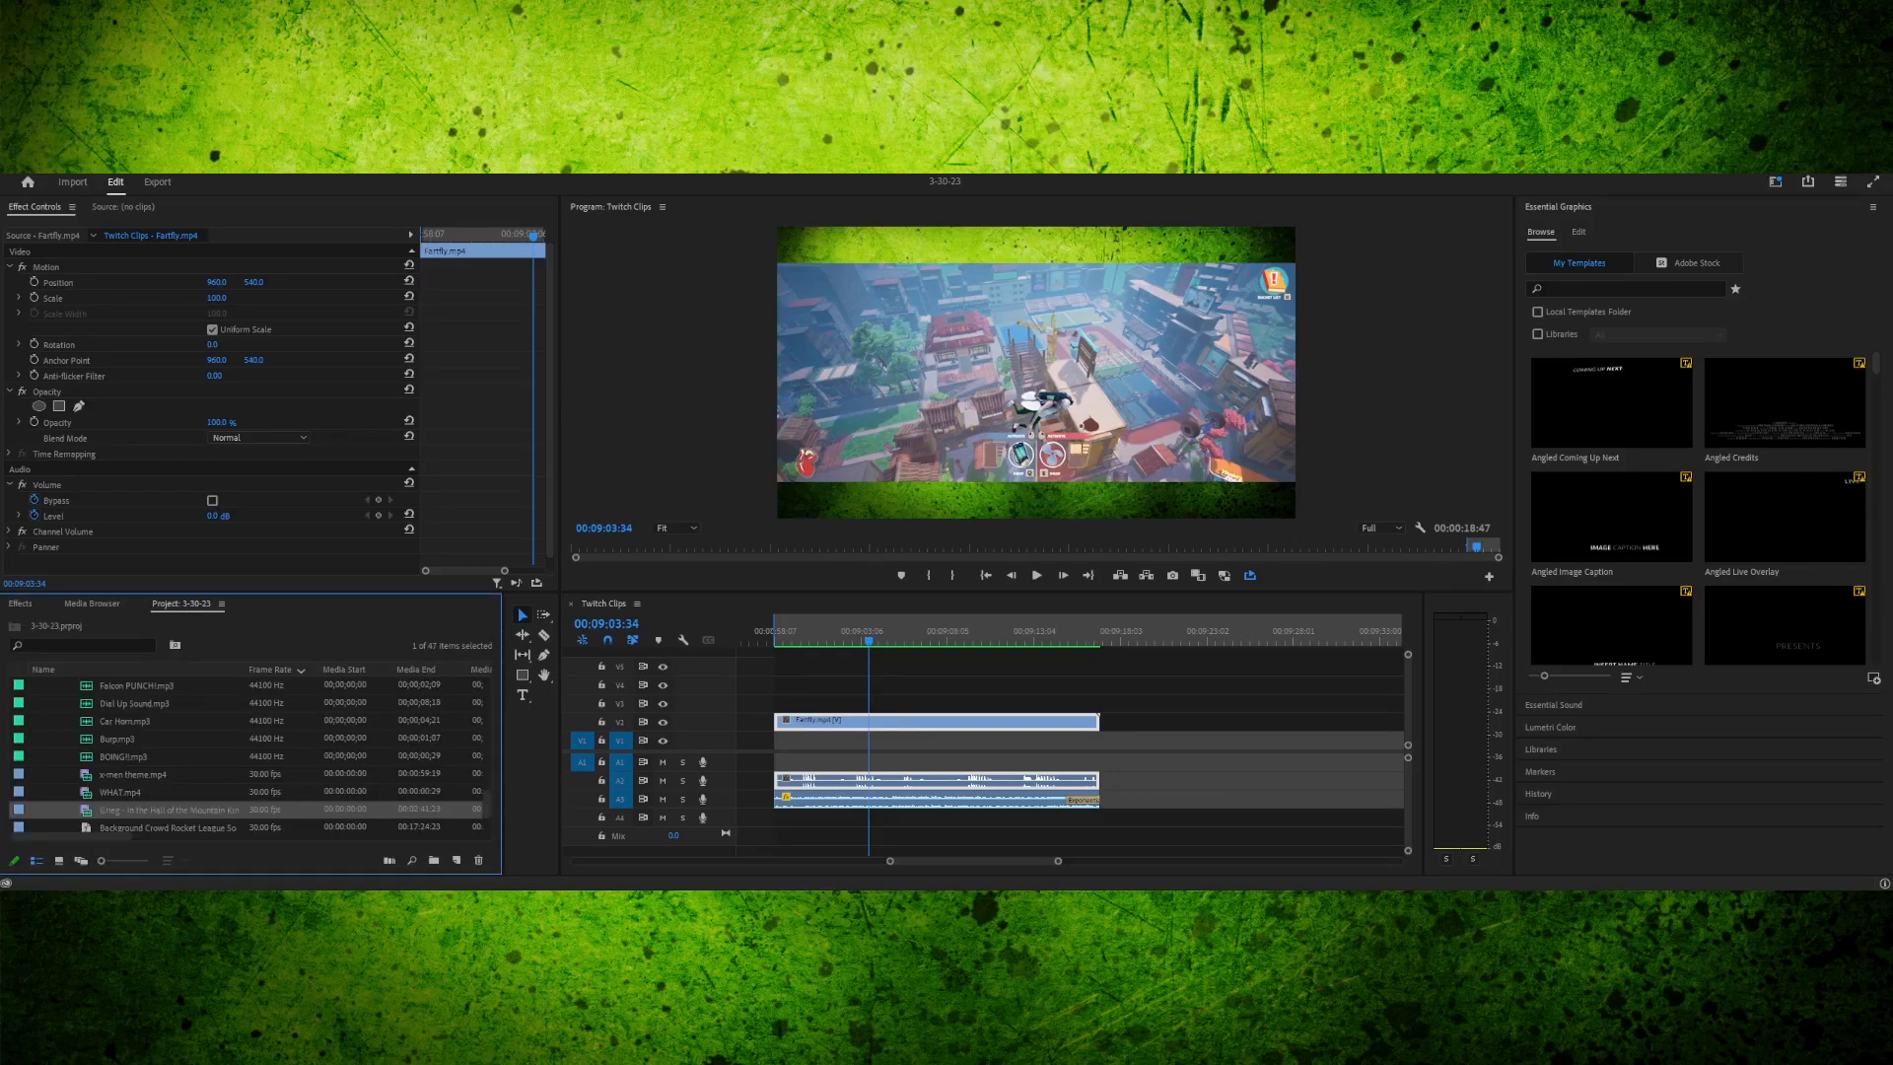
{"action": "left_click", "coordinate": [916, 722]}
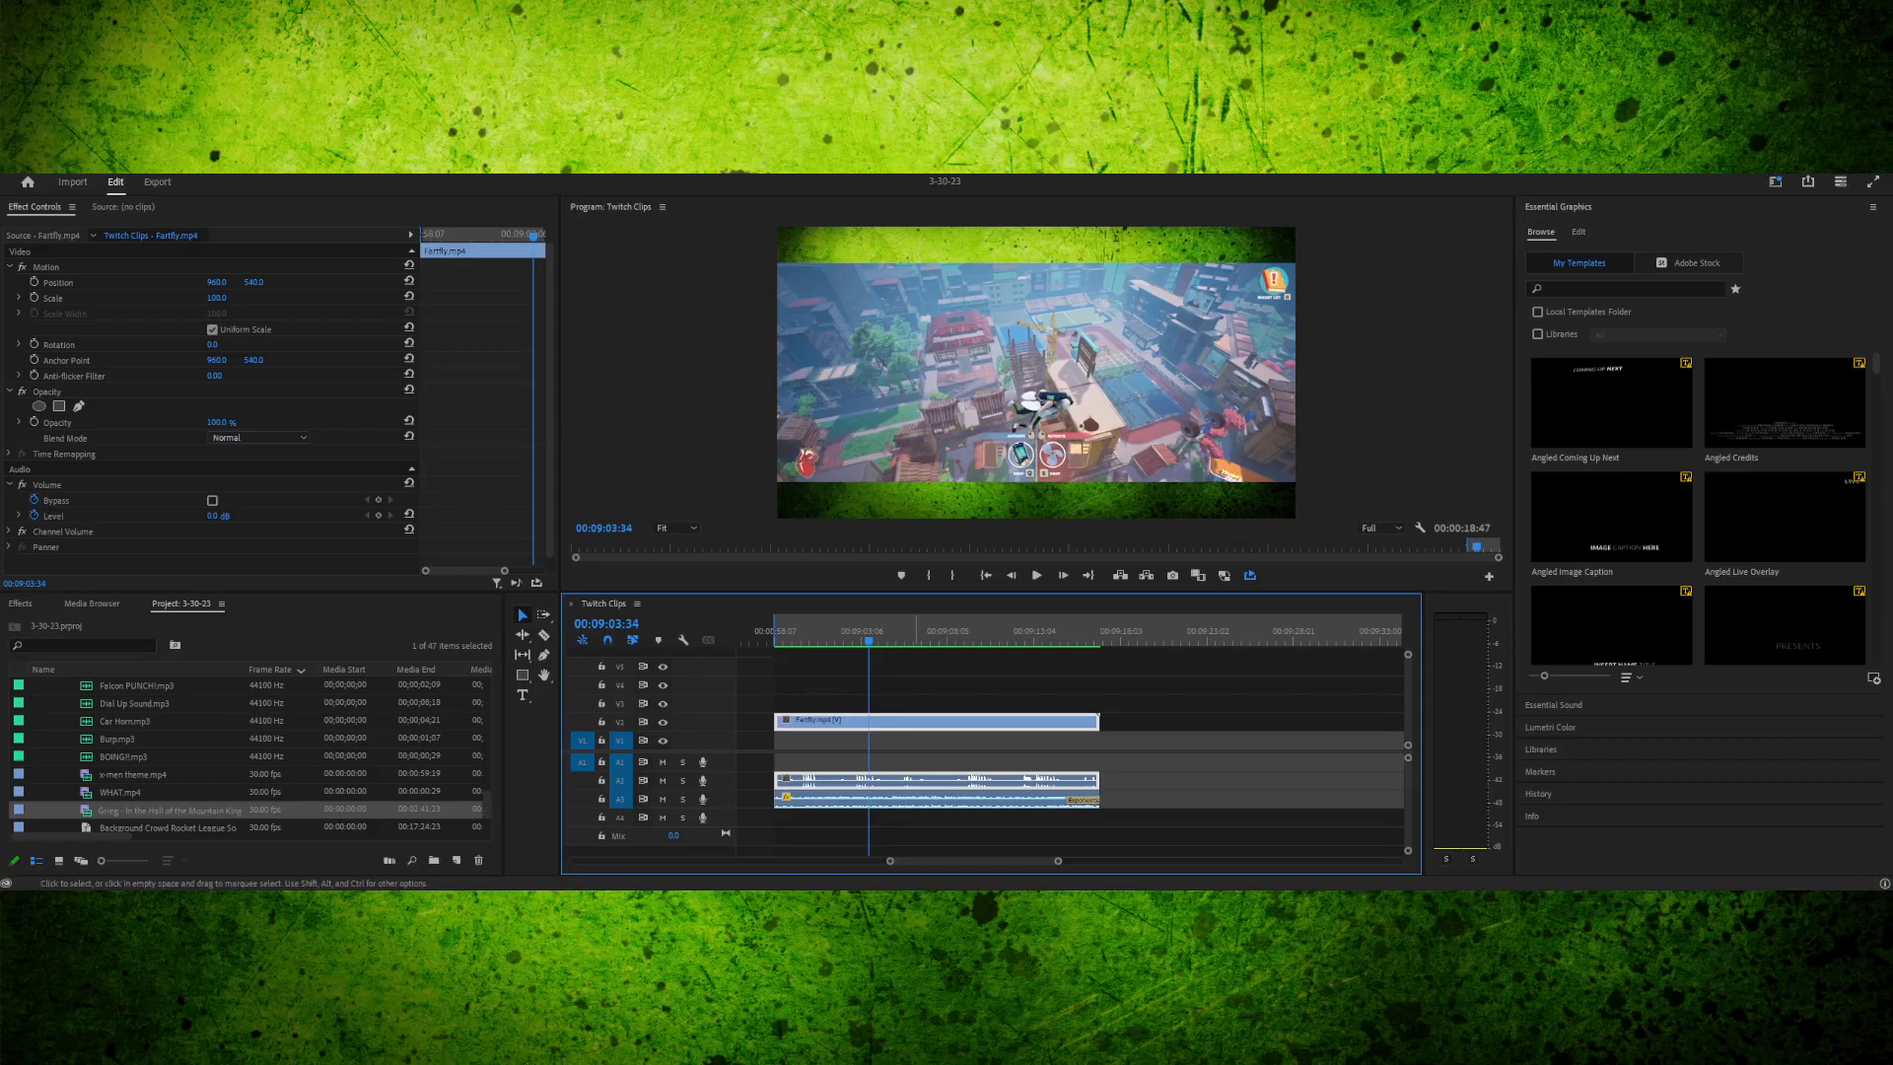
- Collapse the MP3S bin and expand the CLIPS bin in the project's media list
{"action": "scroll", "coordinate": [246, 756], "scroll_direction": "up", "scroll_amount": 5}
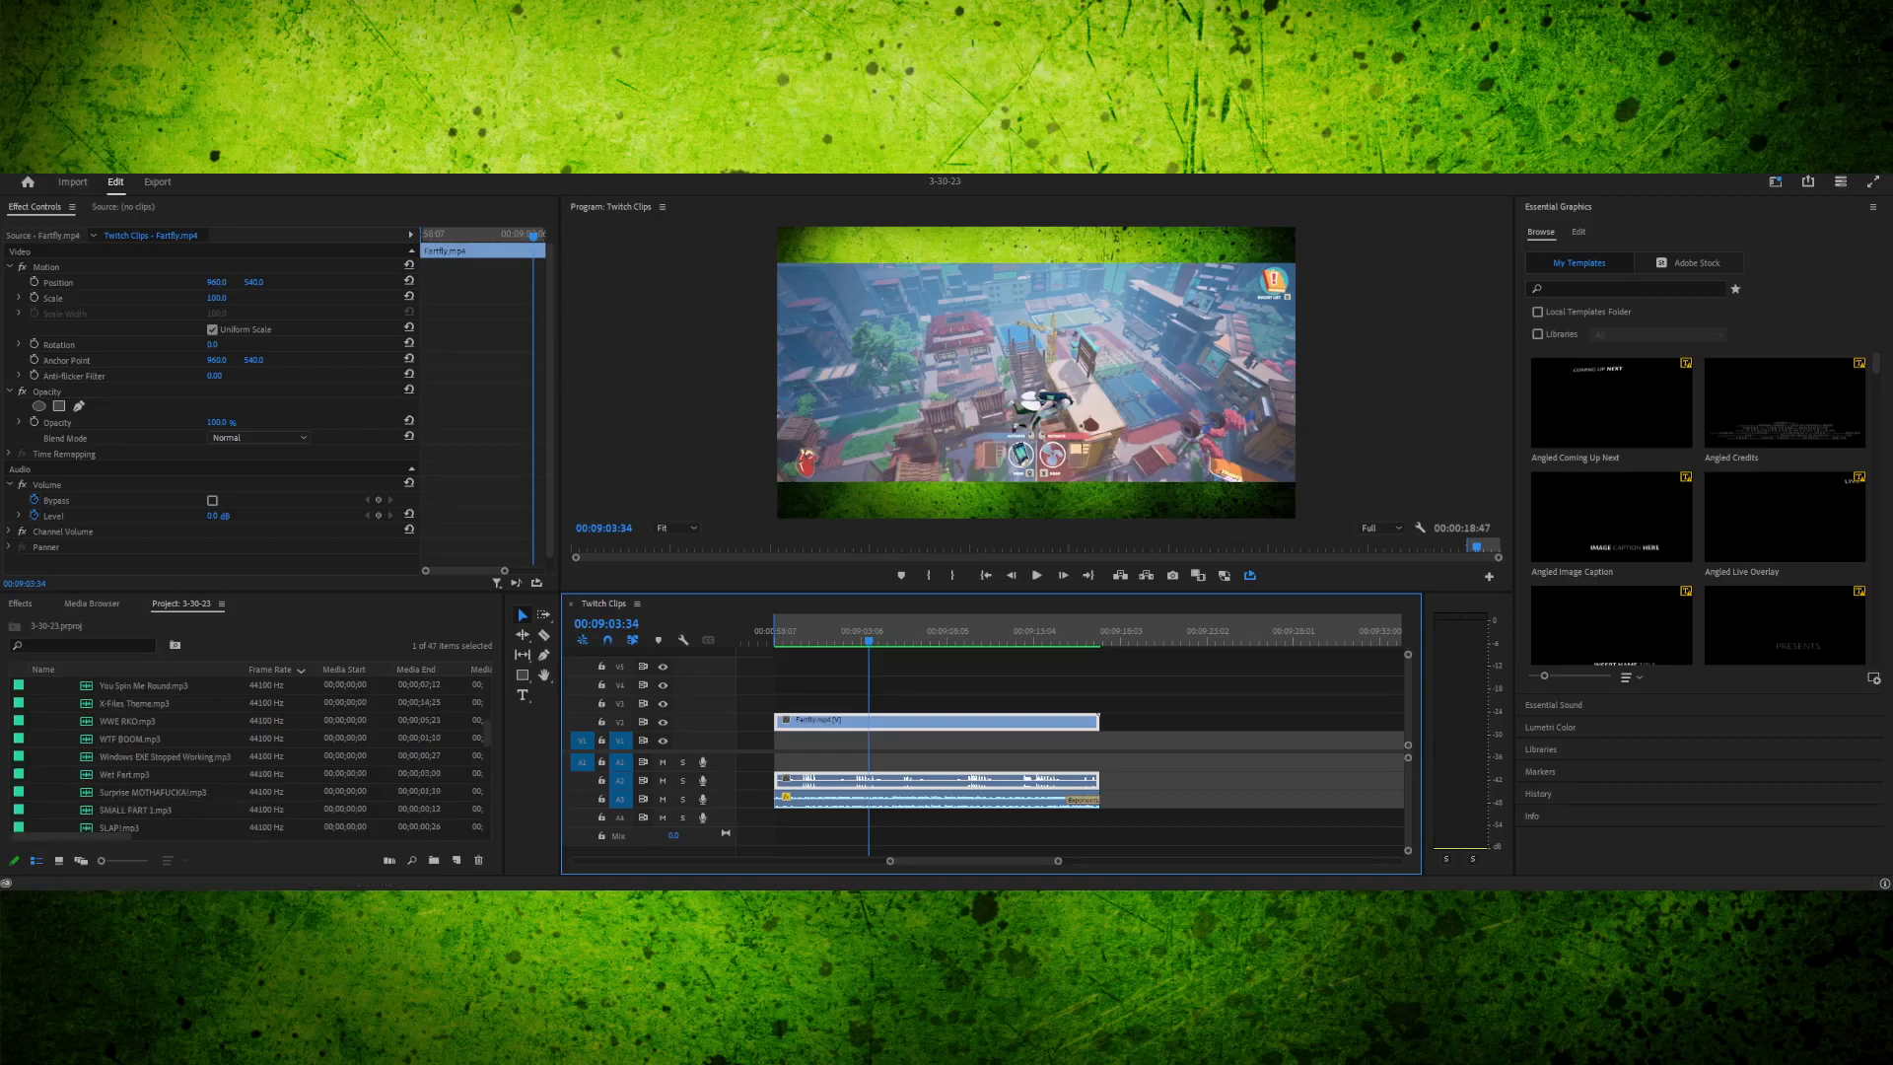
{"action": "scroll", "coordinate": [247, 756], "scroll_direction": "up", "scroll_amount": 3}
{"action": "left_click", "coordinate": [53, 756]}
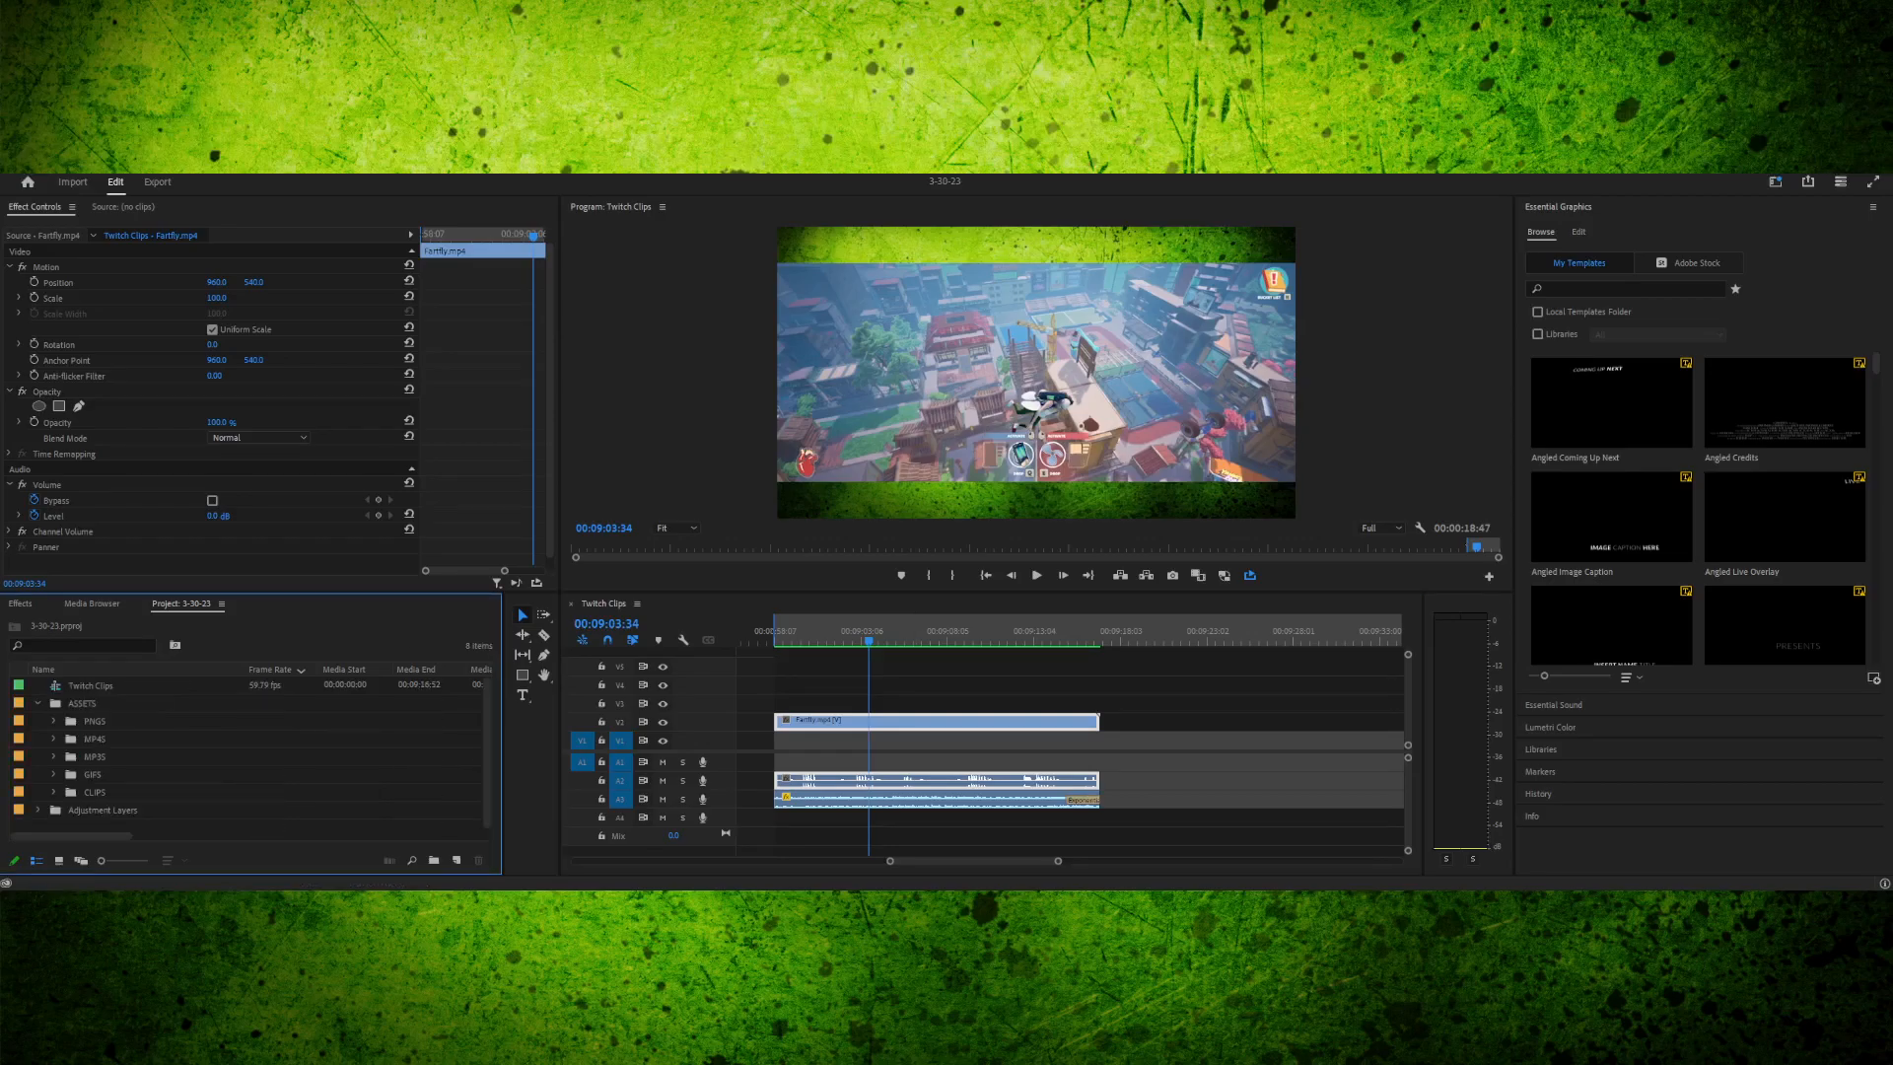
{"action": "left_click", "coordinate": [53, 792]}
{"action": "scroll", "coordinate": [53, 792], "scroll_direction": "down", "scroll_amount": 3}
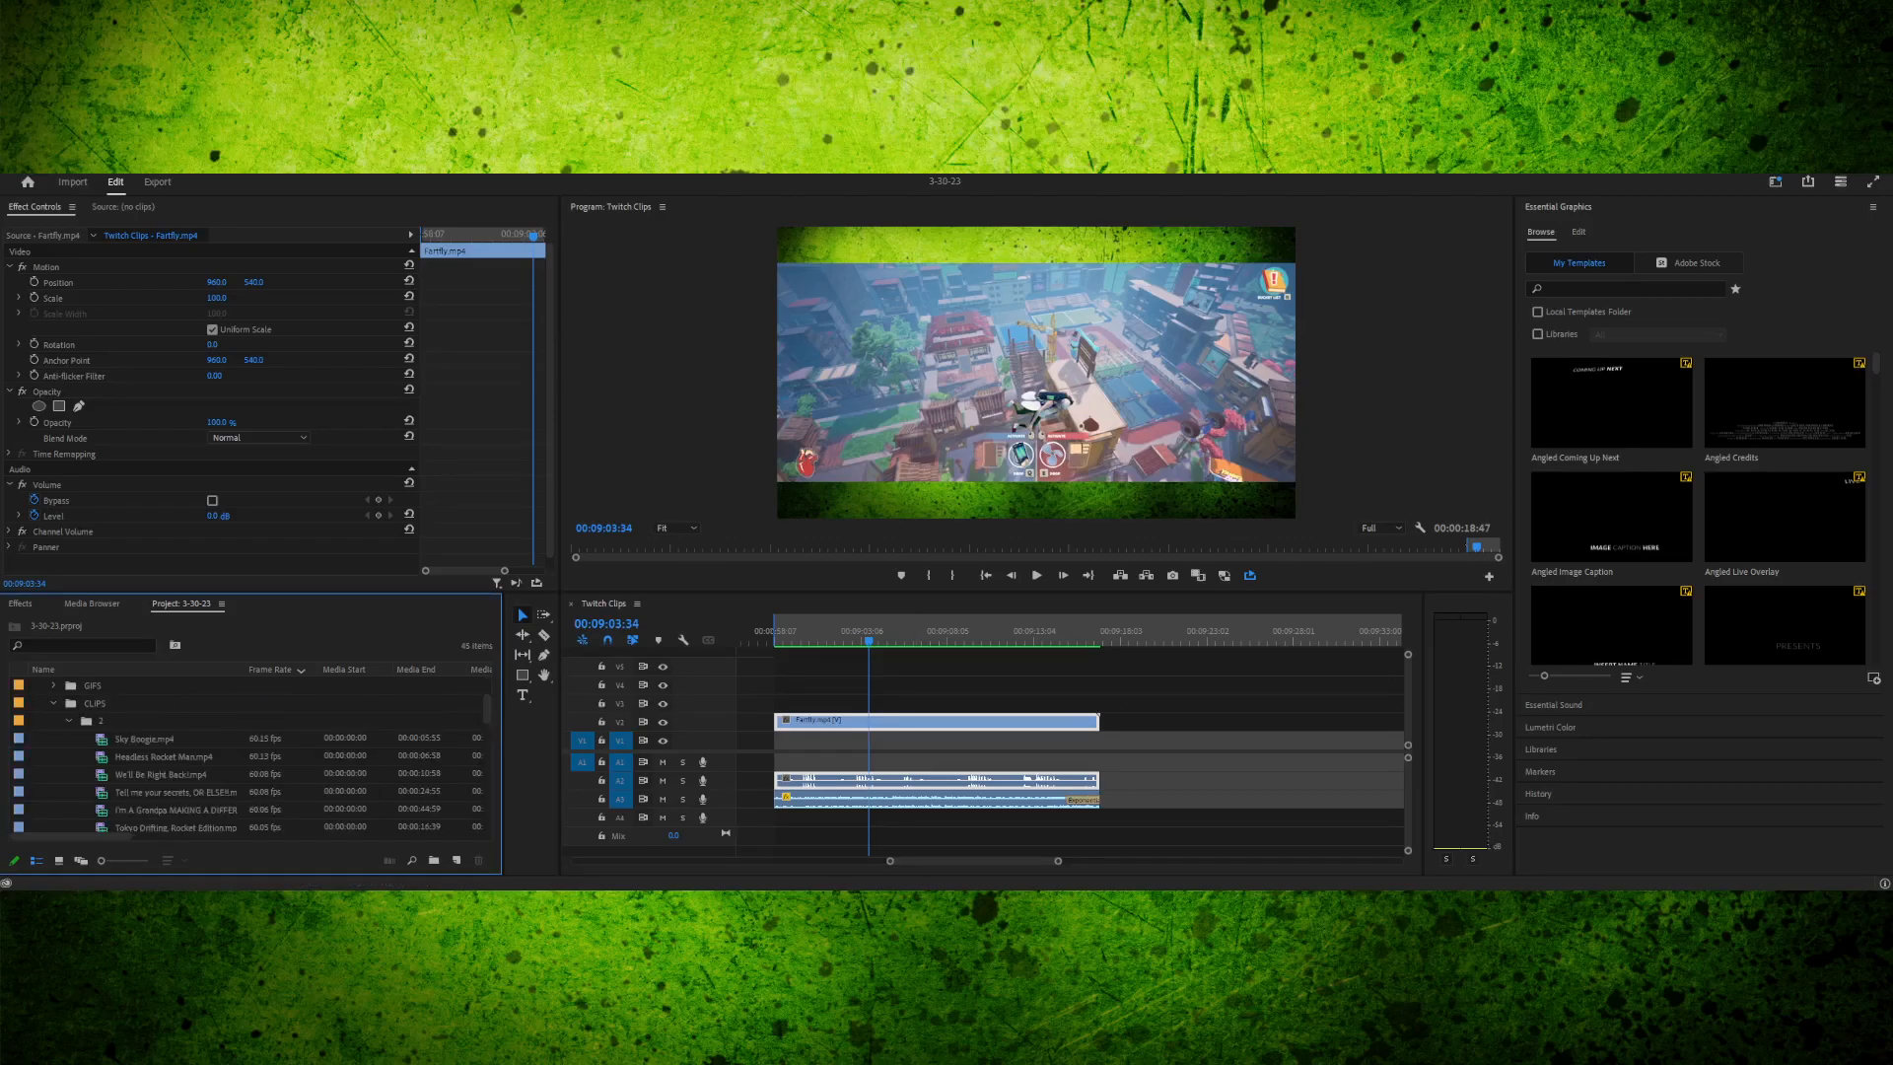
- Look through the video clips in the CLIPS bin and select Flipping Out.mp4
{"action": "scroll", "coordinate": [246, 756], "scroll_direction": "down", "scroll_amount": 5}
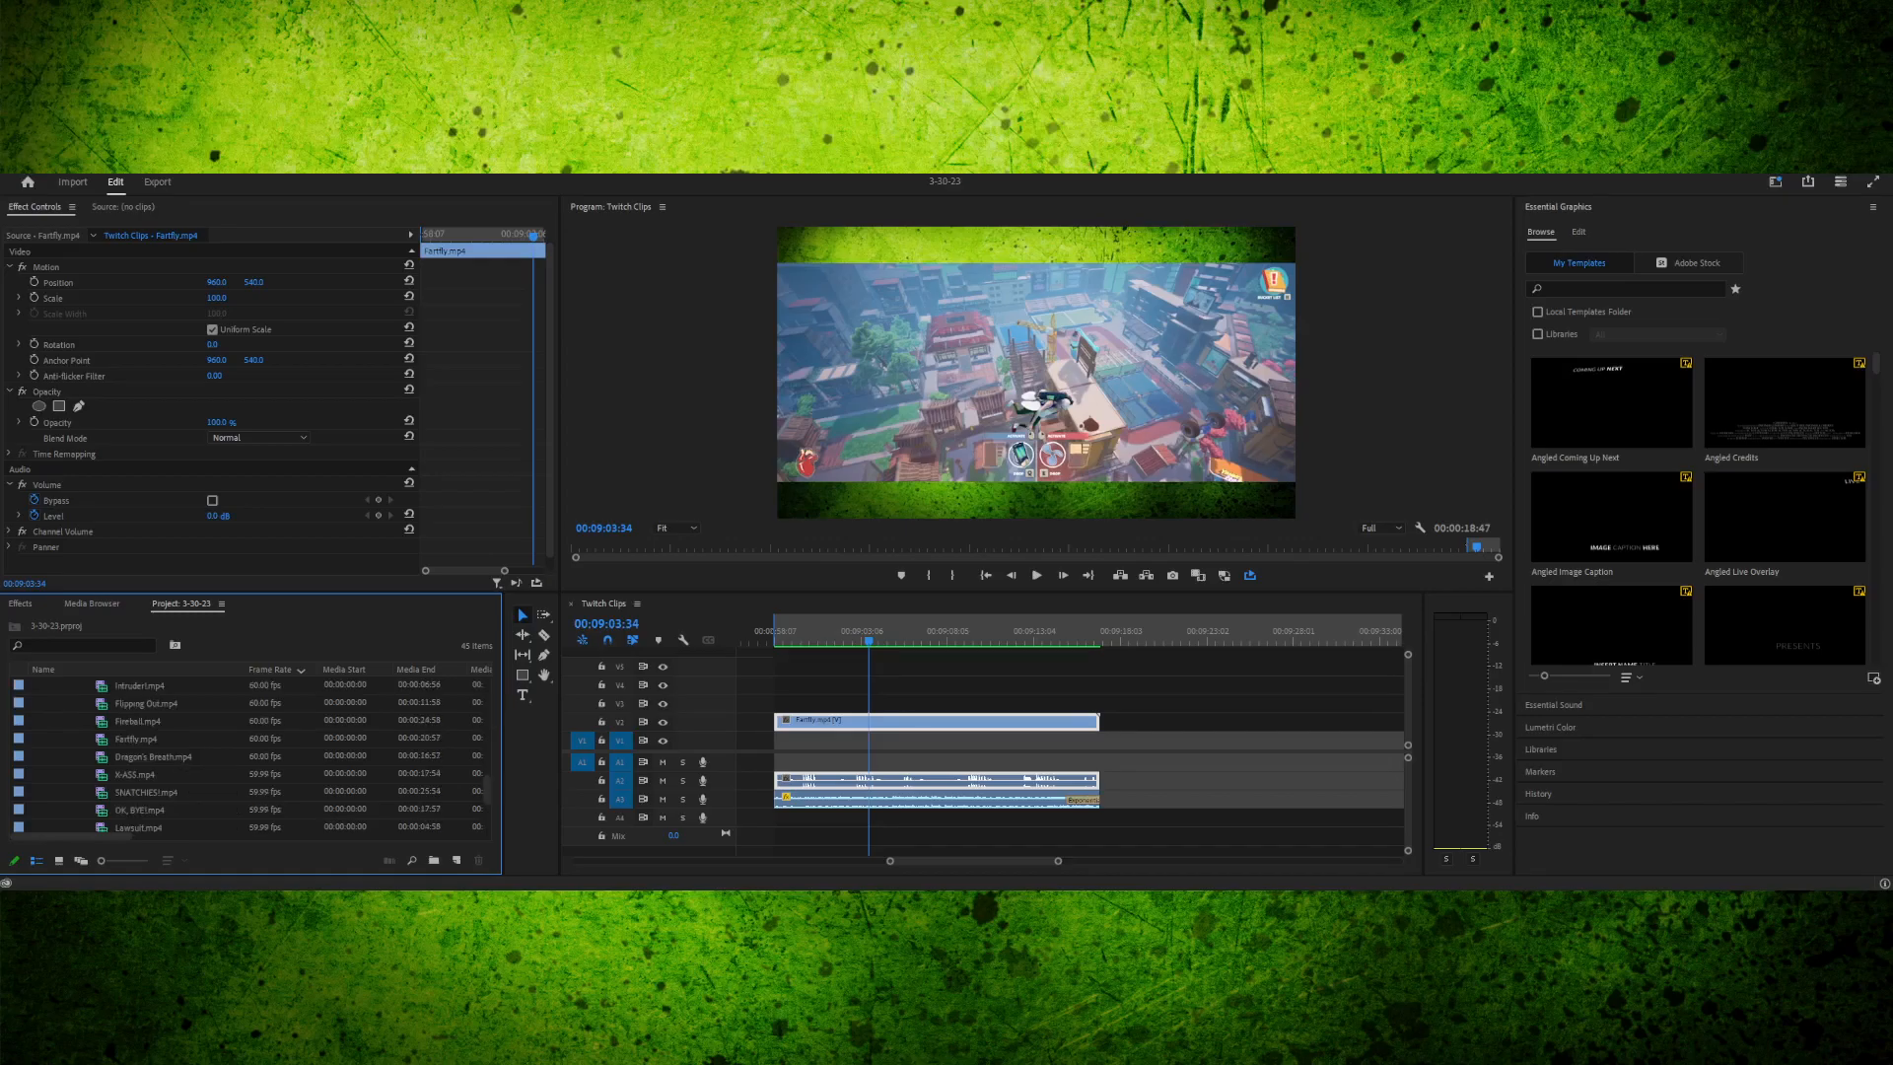
{"action": "scroll", "coordinate": [143, 792], "scroll_direction": "down", "scroll_amount": 3}
{"action": "left_click", "coordinate": [143, 792]}
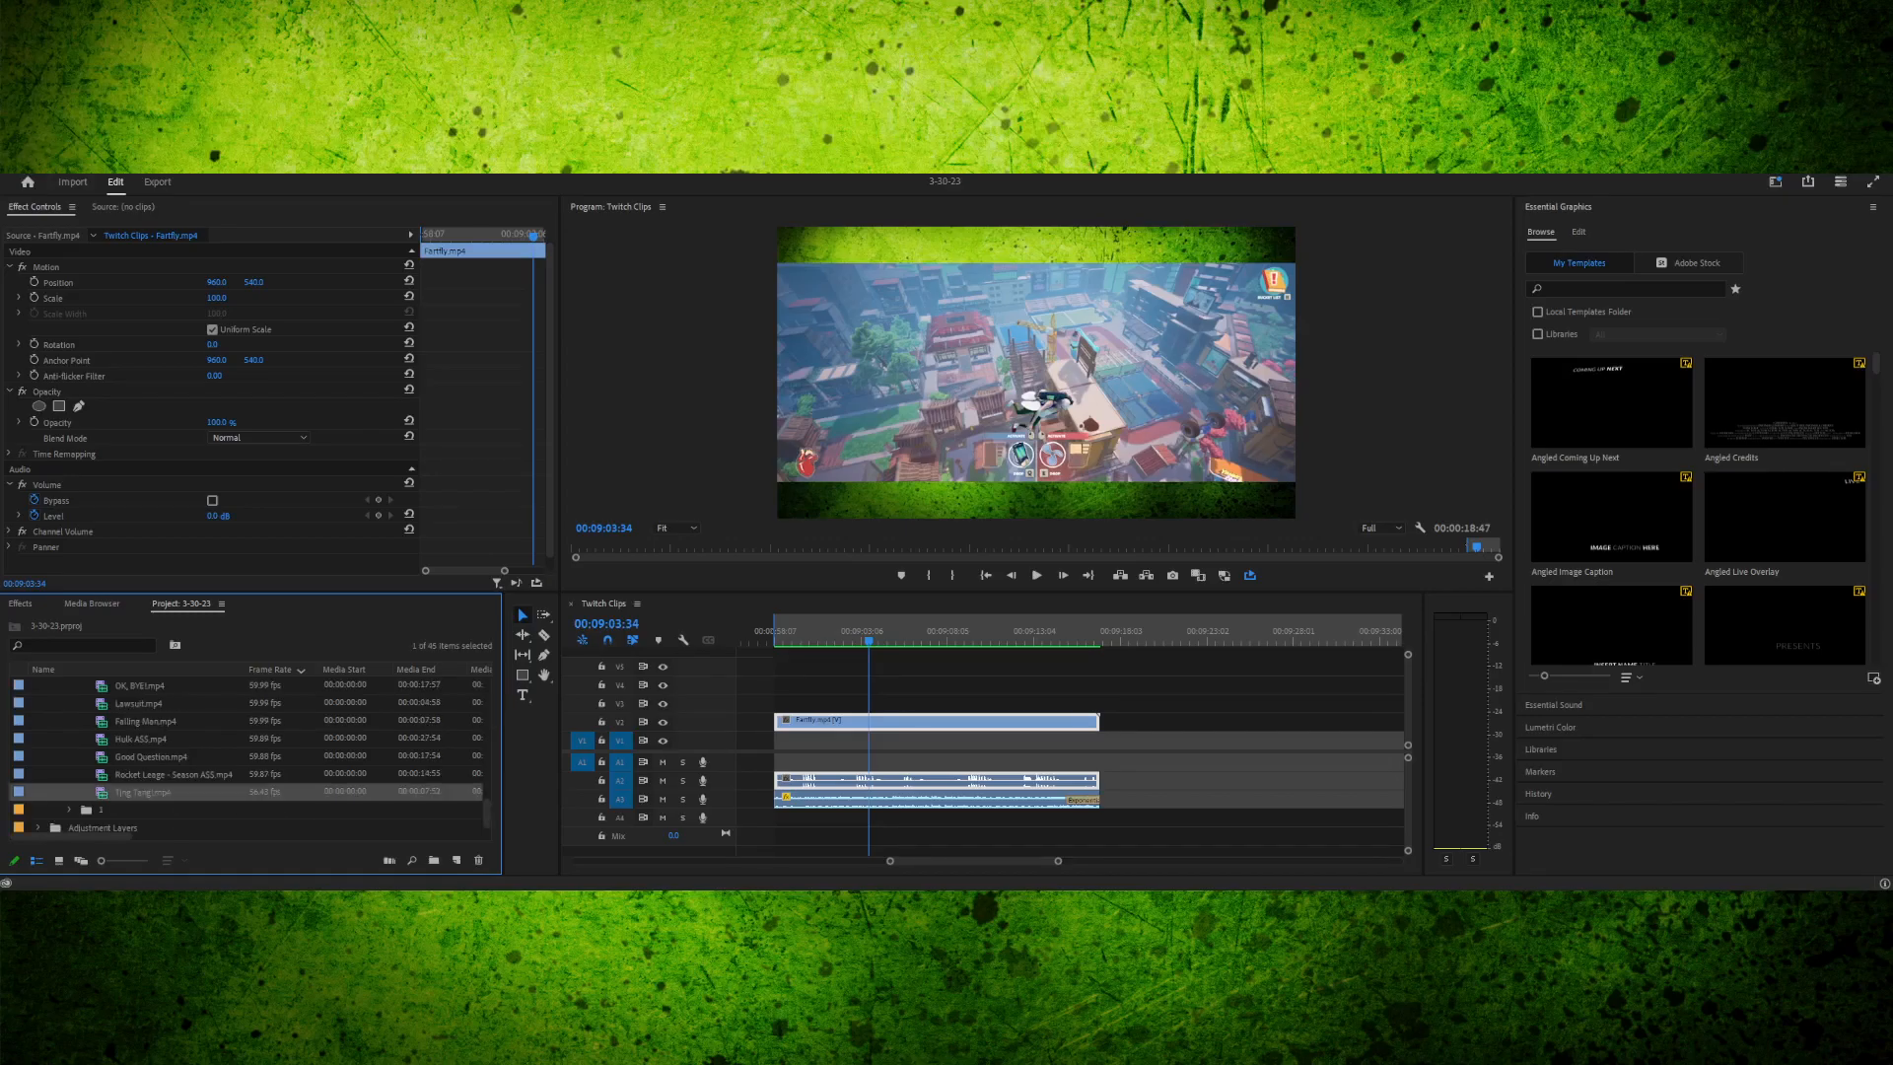
{"action": "scroll", "coordinate": [142, 792], "scroll_direction": "up", "scroll_amount": 2}
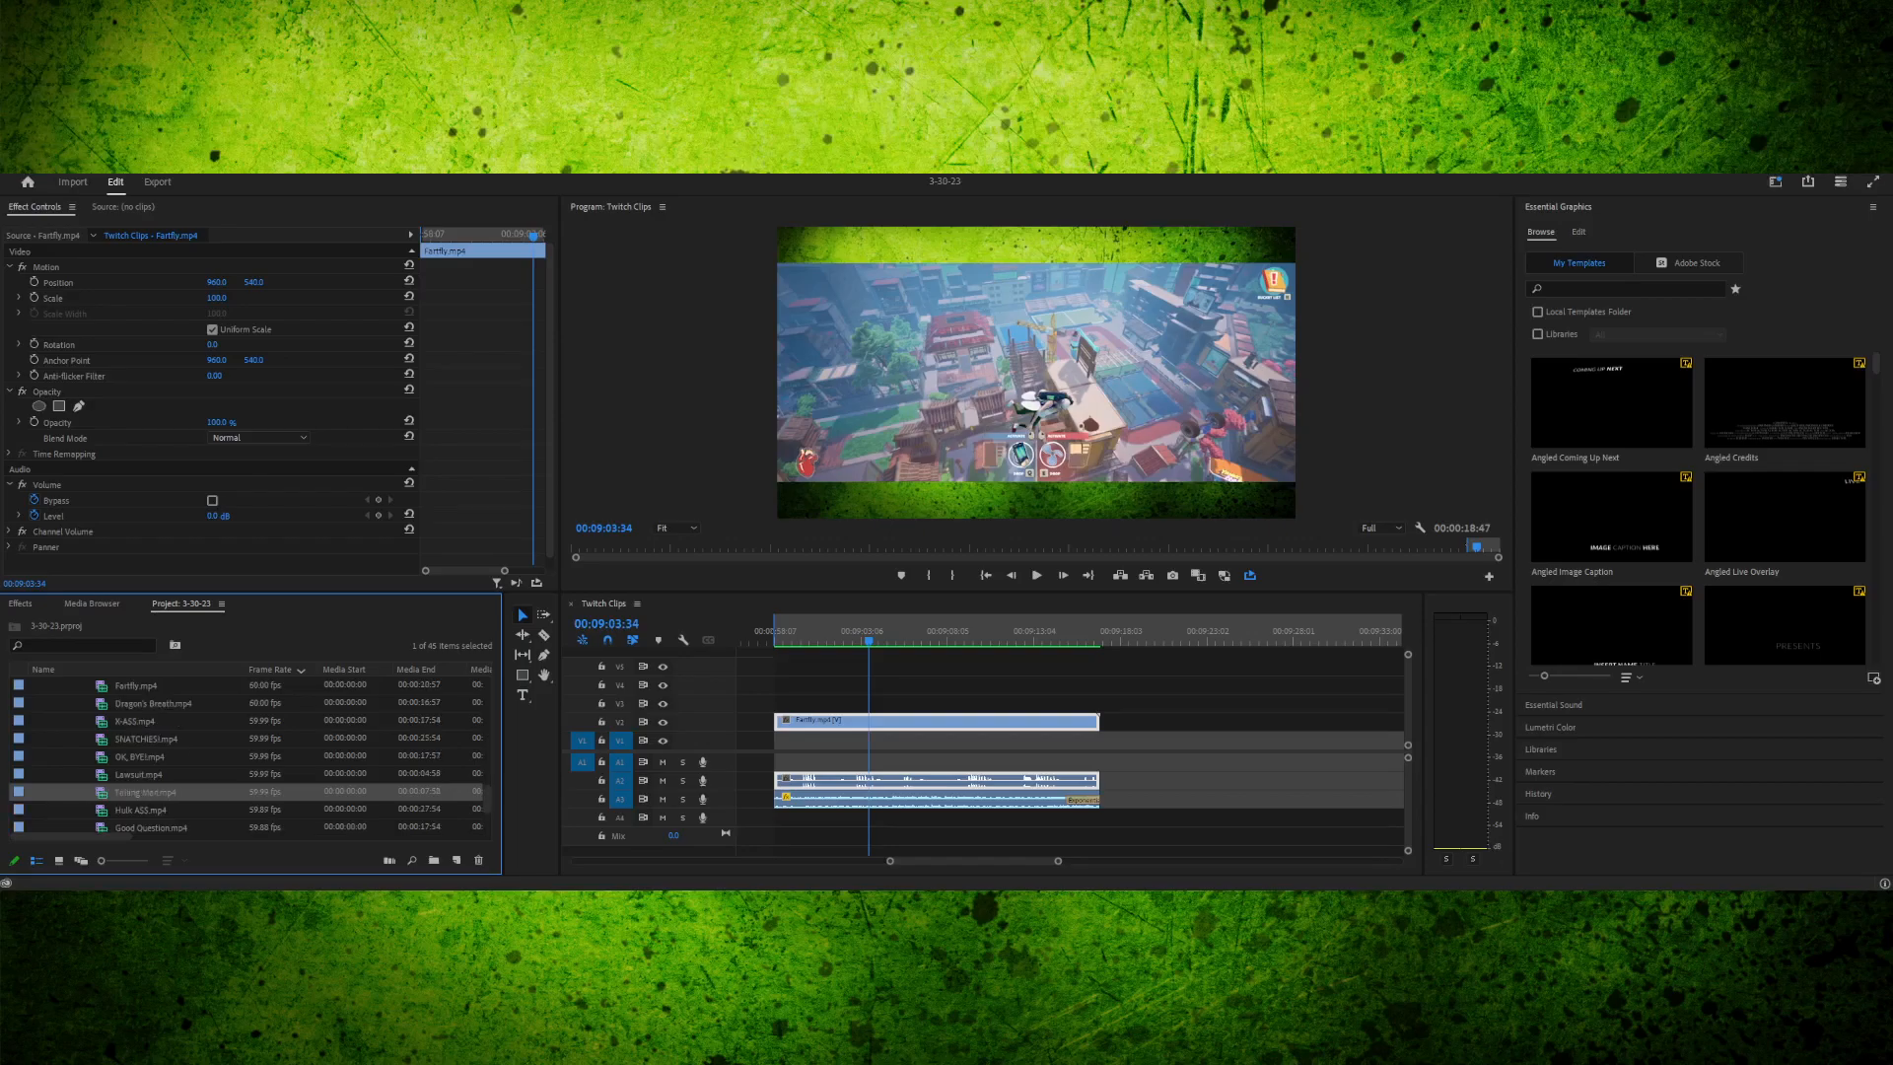
{"action": "scroll", "coordinate": [143, 774], "scroll_direction": "up", "scroll_amount": 2}
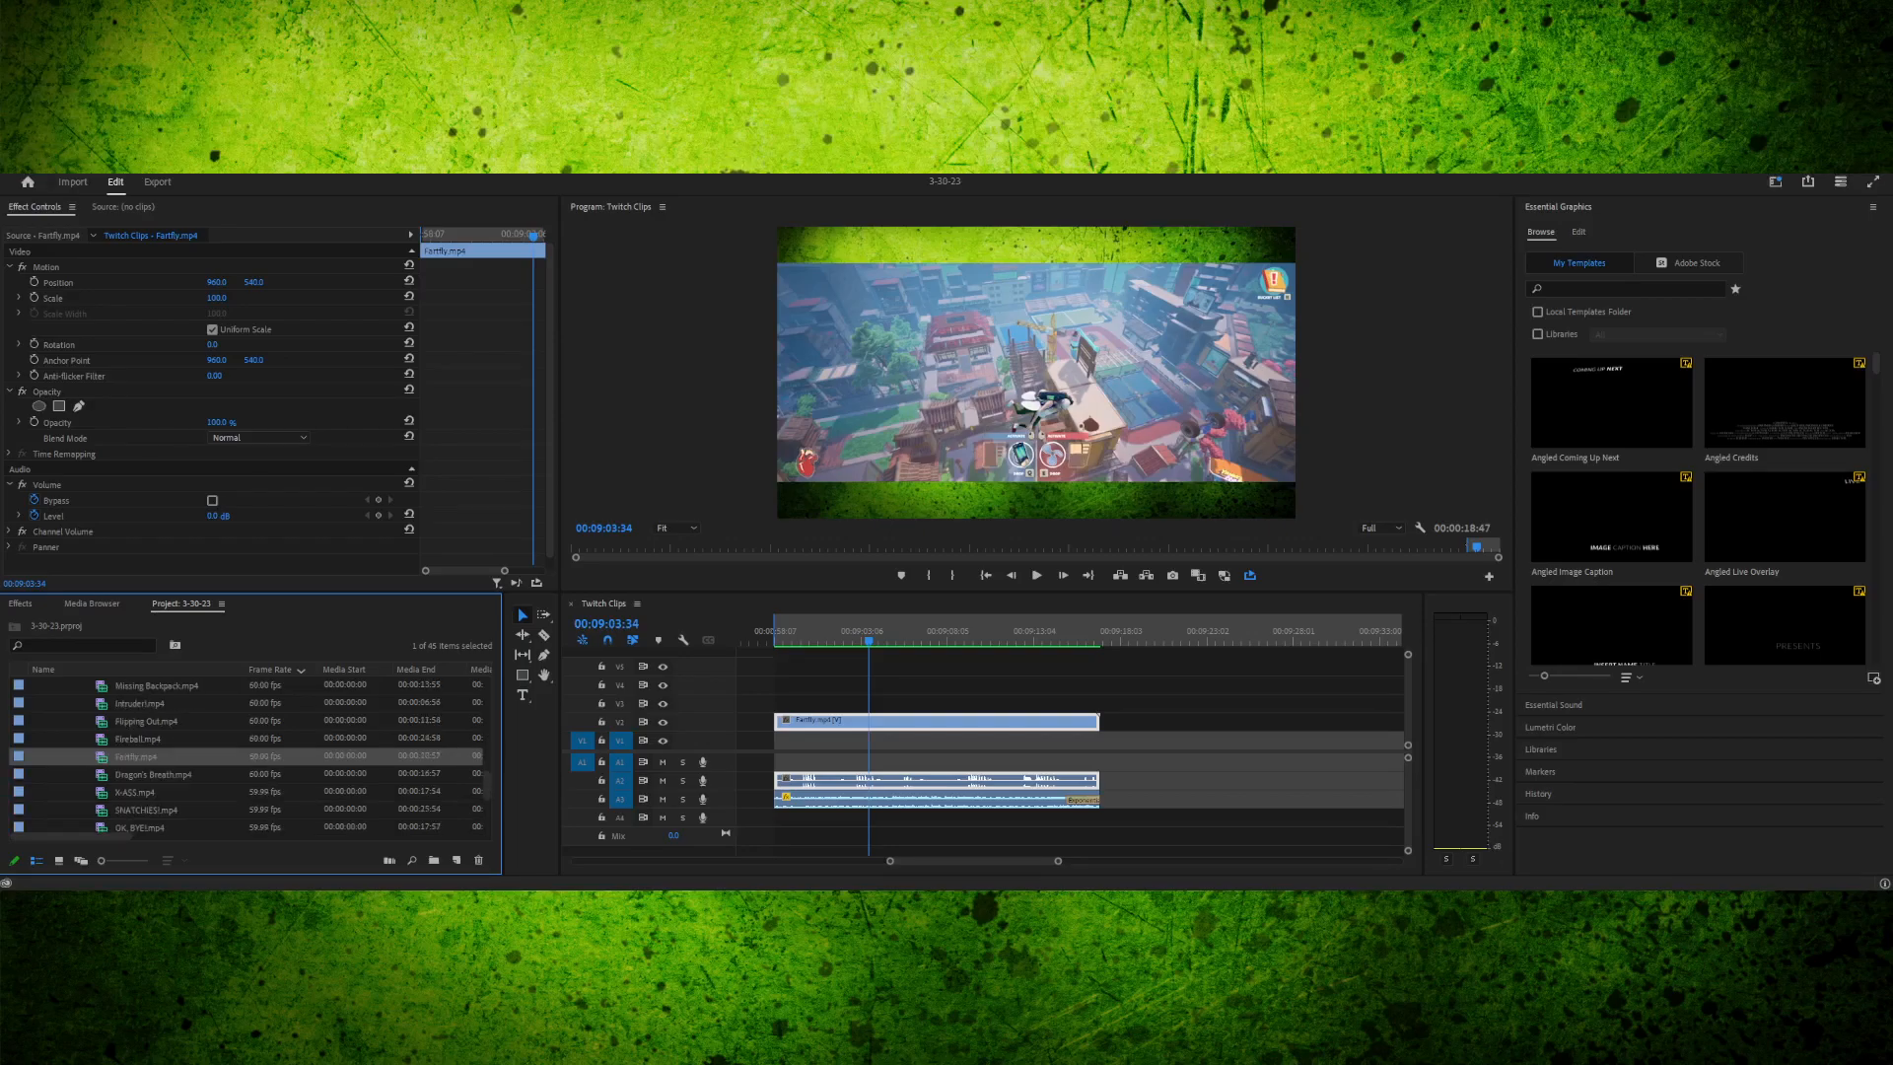
{"action": "scroll", "coordinate": [143, 747], "scroll_direction": "up", "scroll_amount": 1}
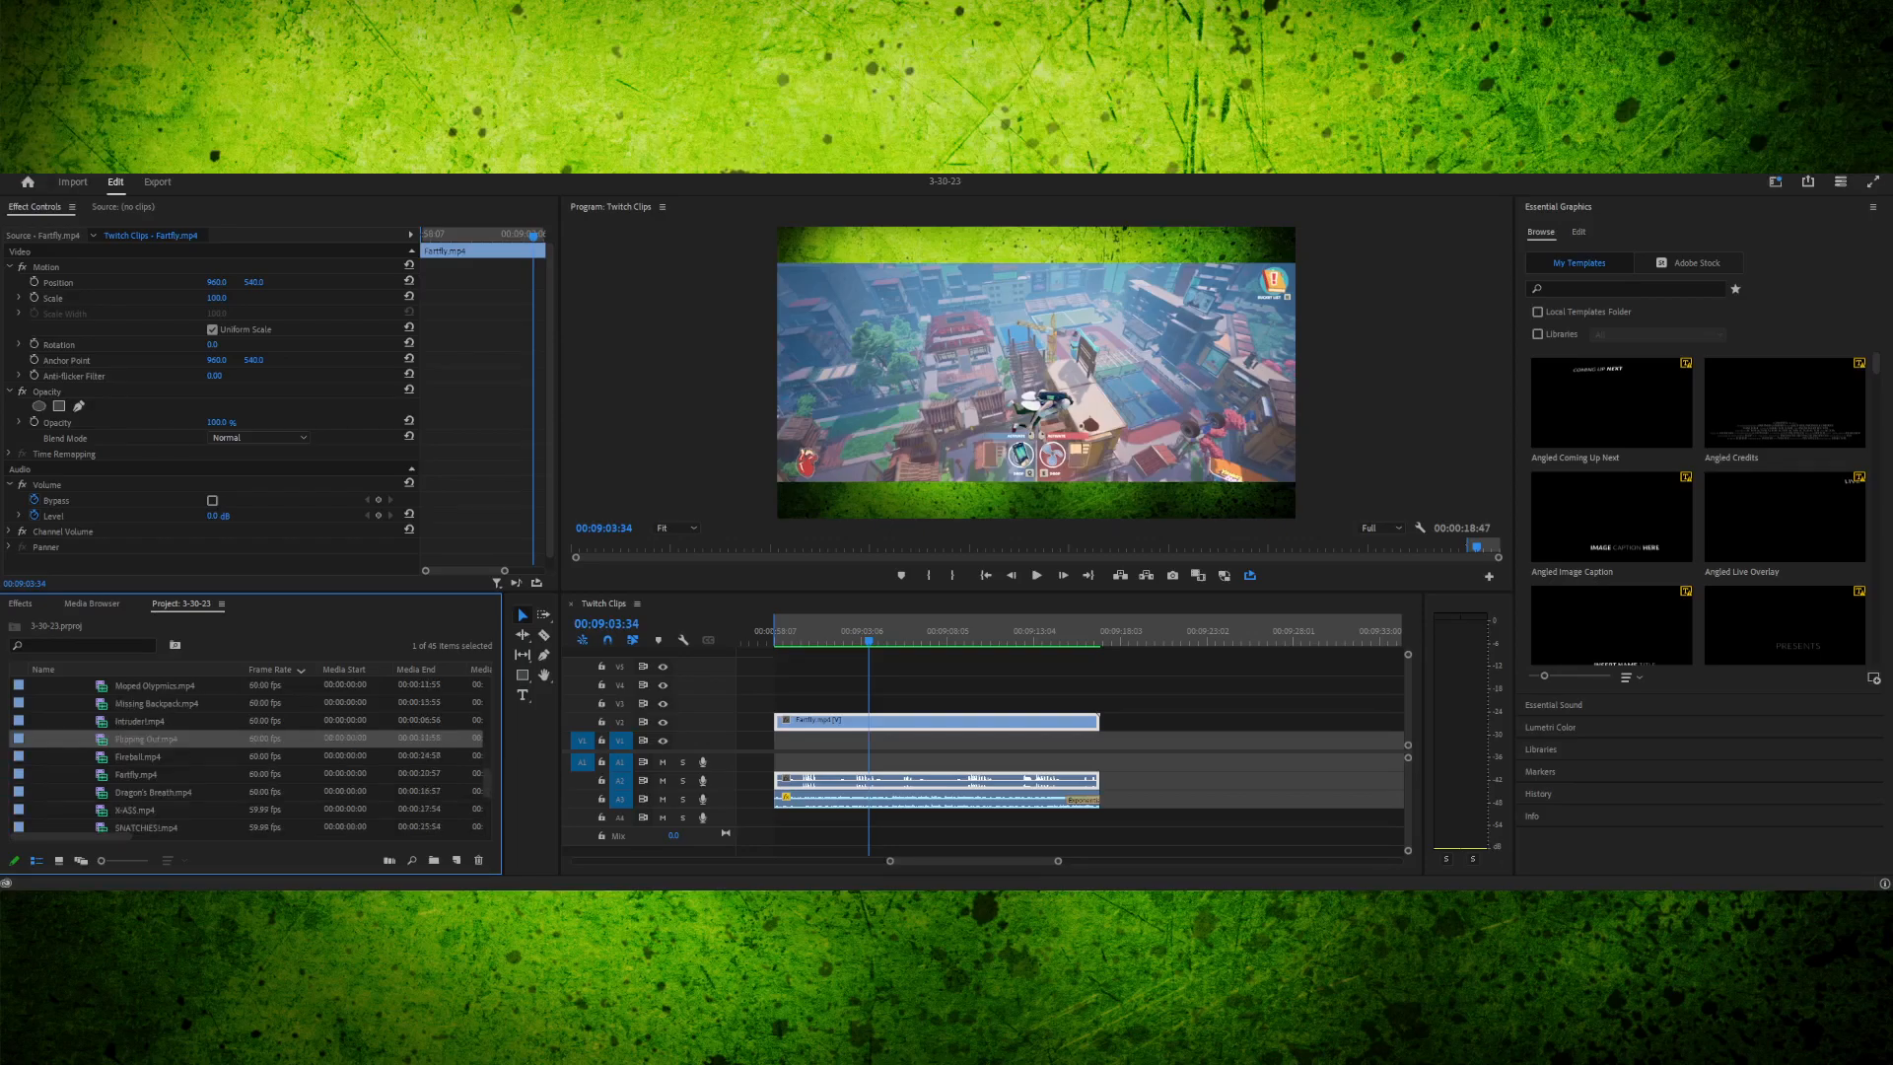
{"action": "scroll", "coordinate": [143, 748], "scroll_direction": "up", "scroll_amount": 2}
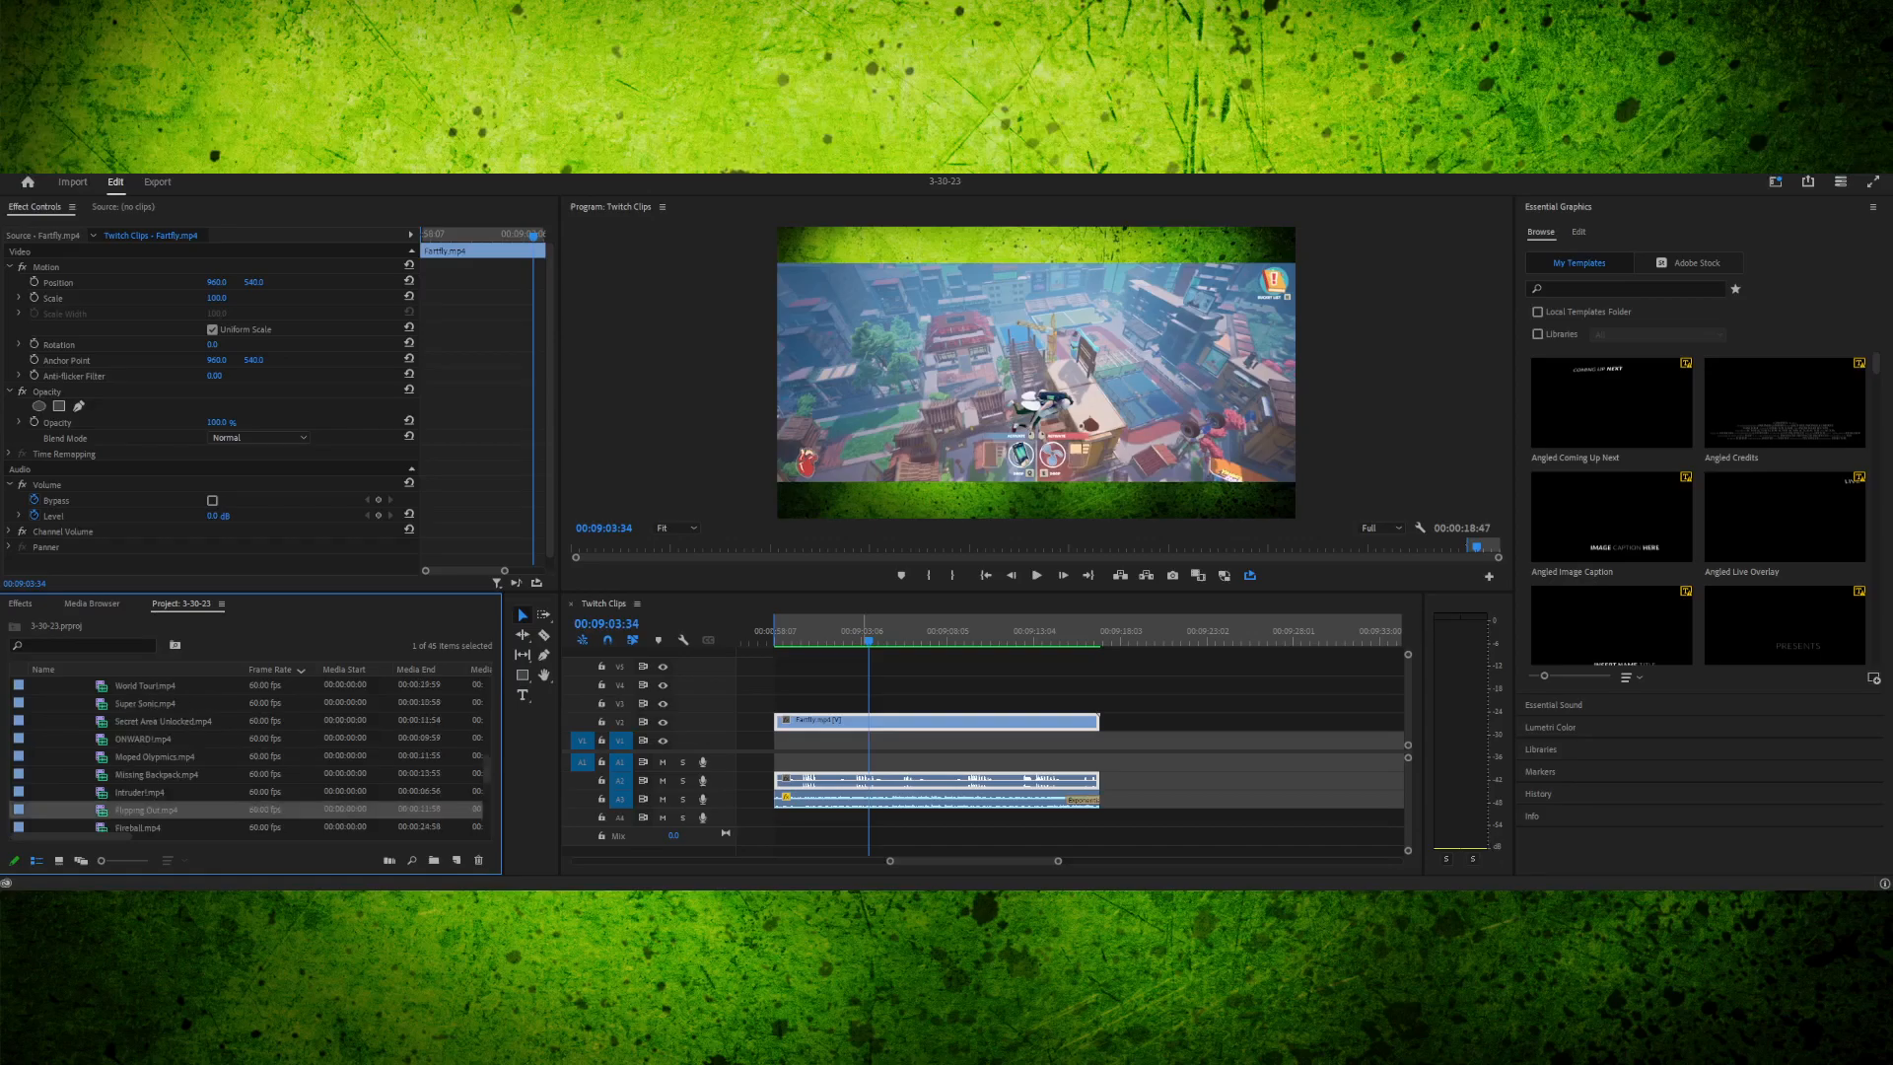
- Place the playhead at 00:09:04:16 in the Fartfly clip and open the export settings for the marked range
{"action": "left_click", "coordinate": [881, 631]}
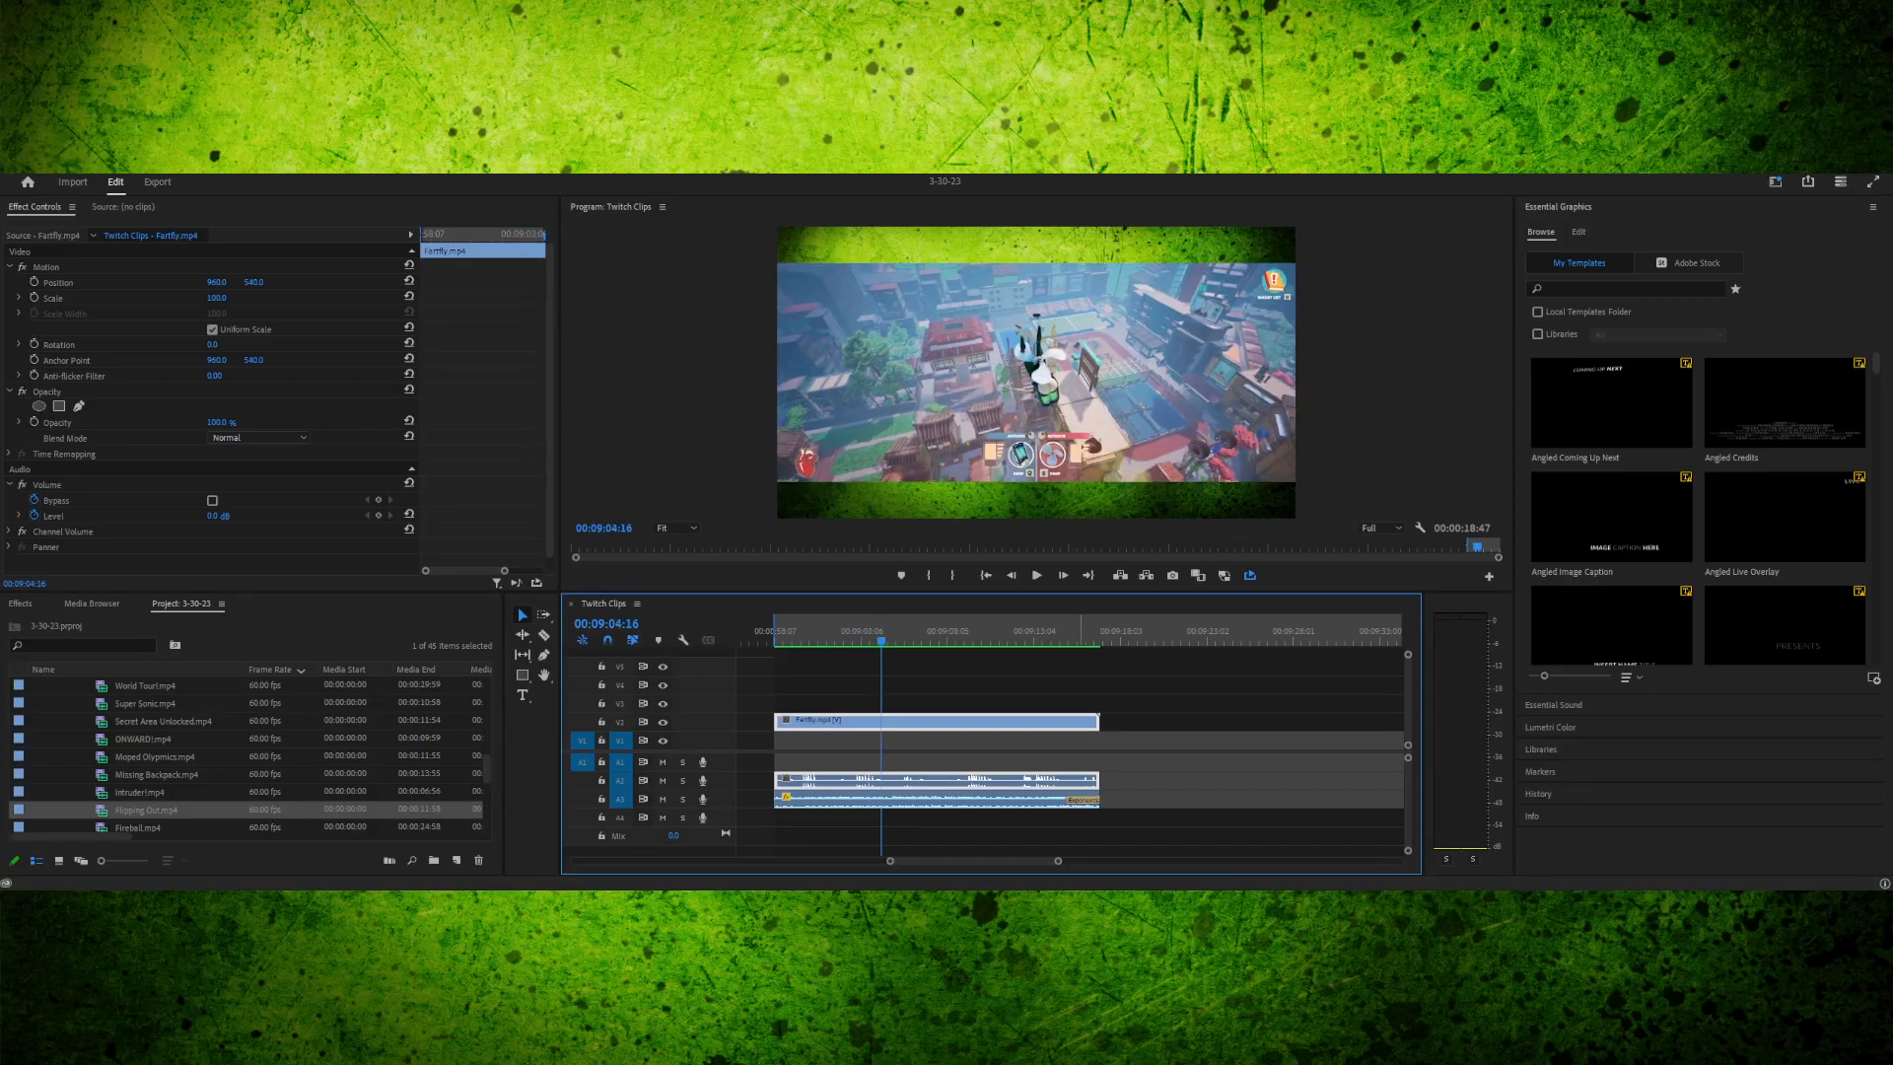
{"action": "key", "text": "minus"}
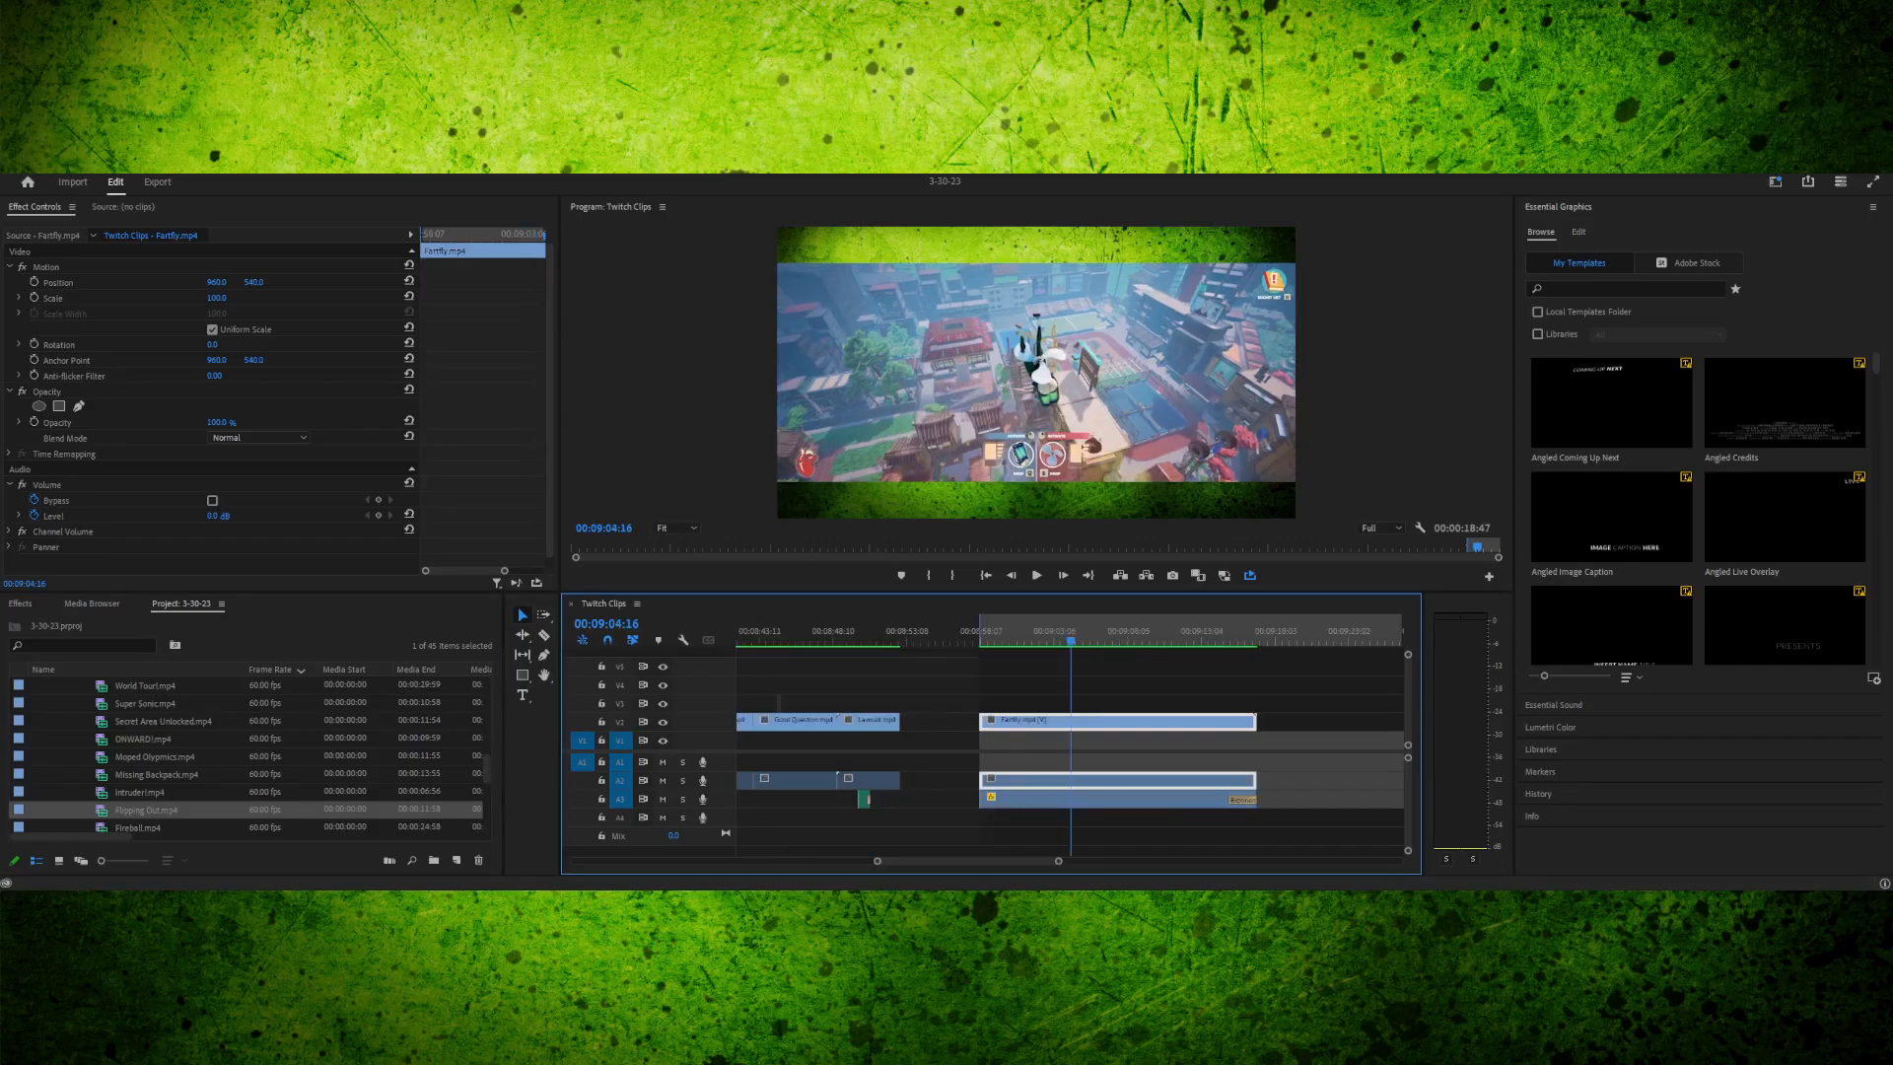
{"action": "key", "text": "minus"}
{"action": "key", "text": "minus"}
{"action": "key", "text": "minus"}
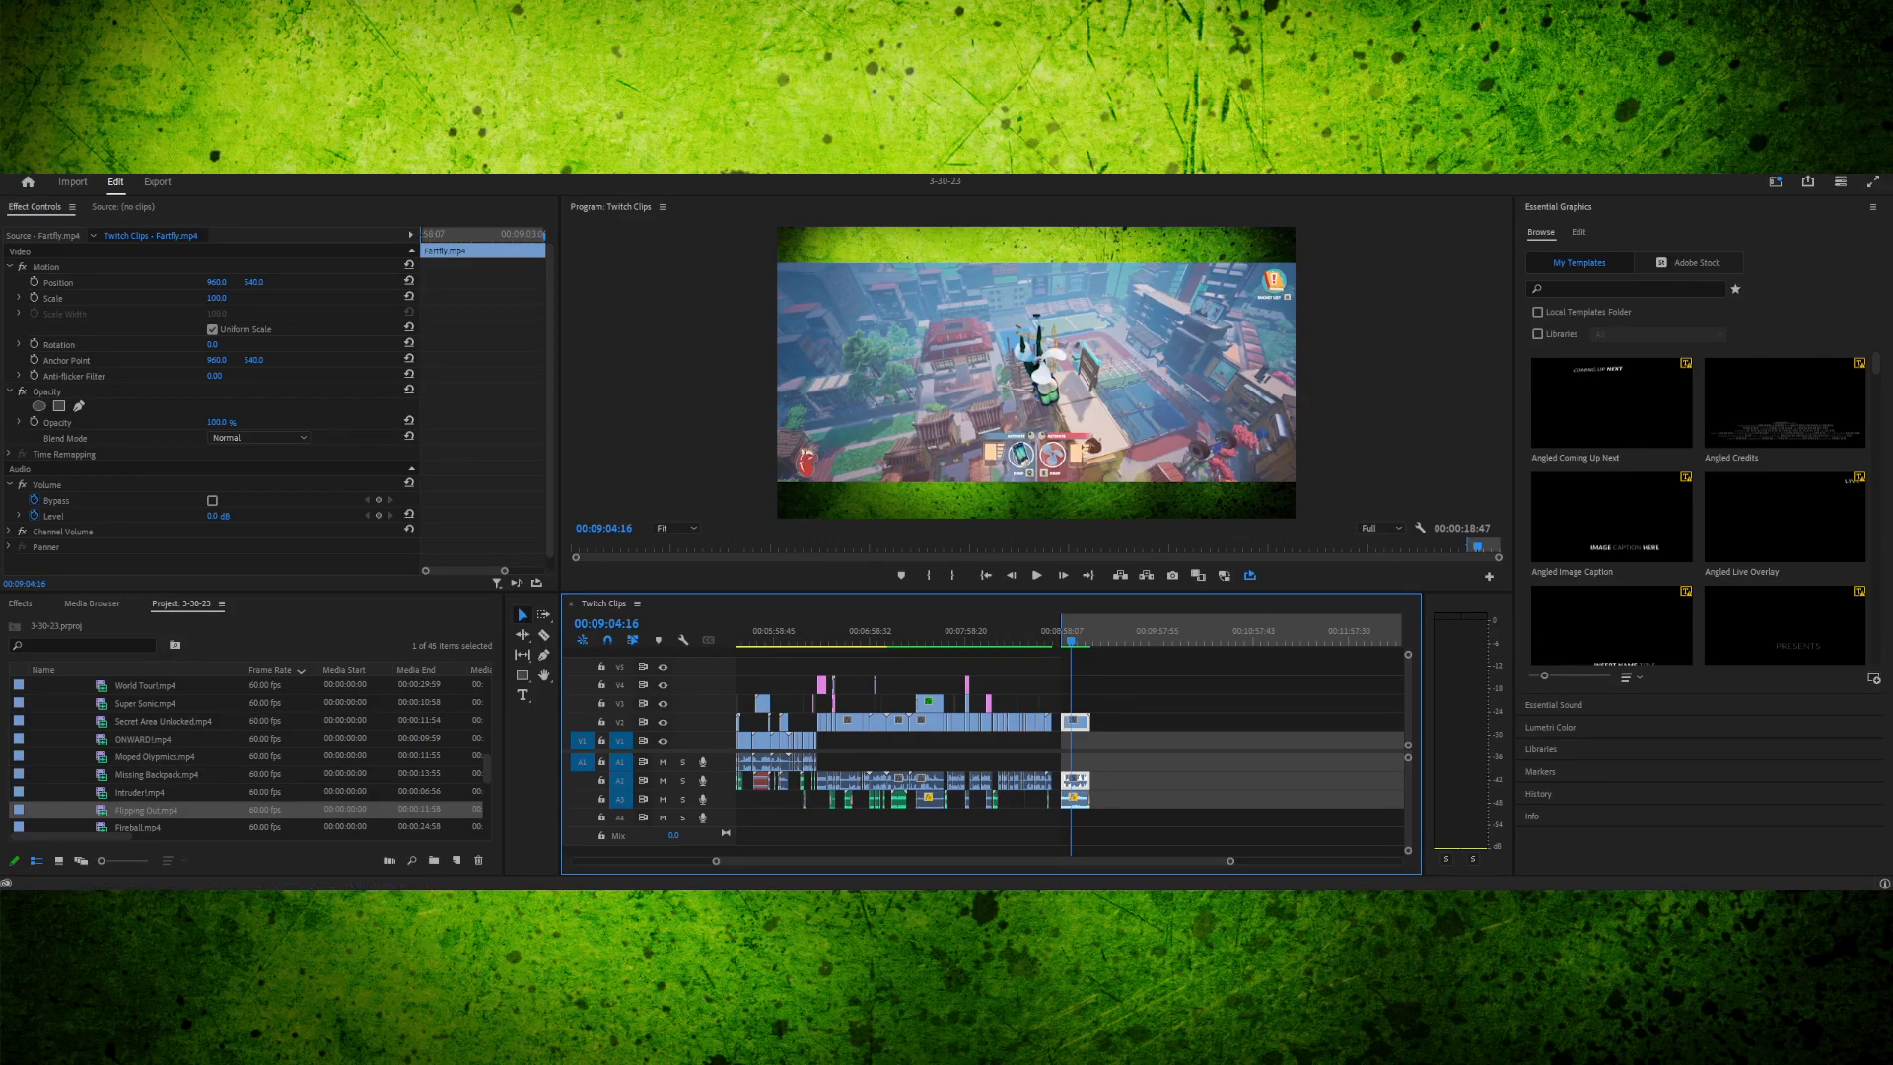
{"action": "key", "text": "ctrl+m"}
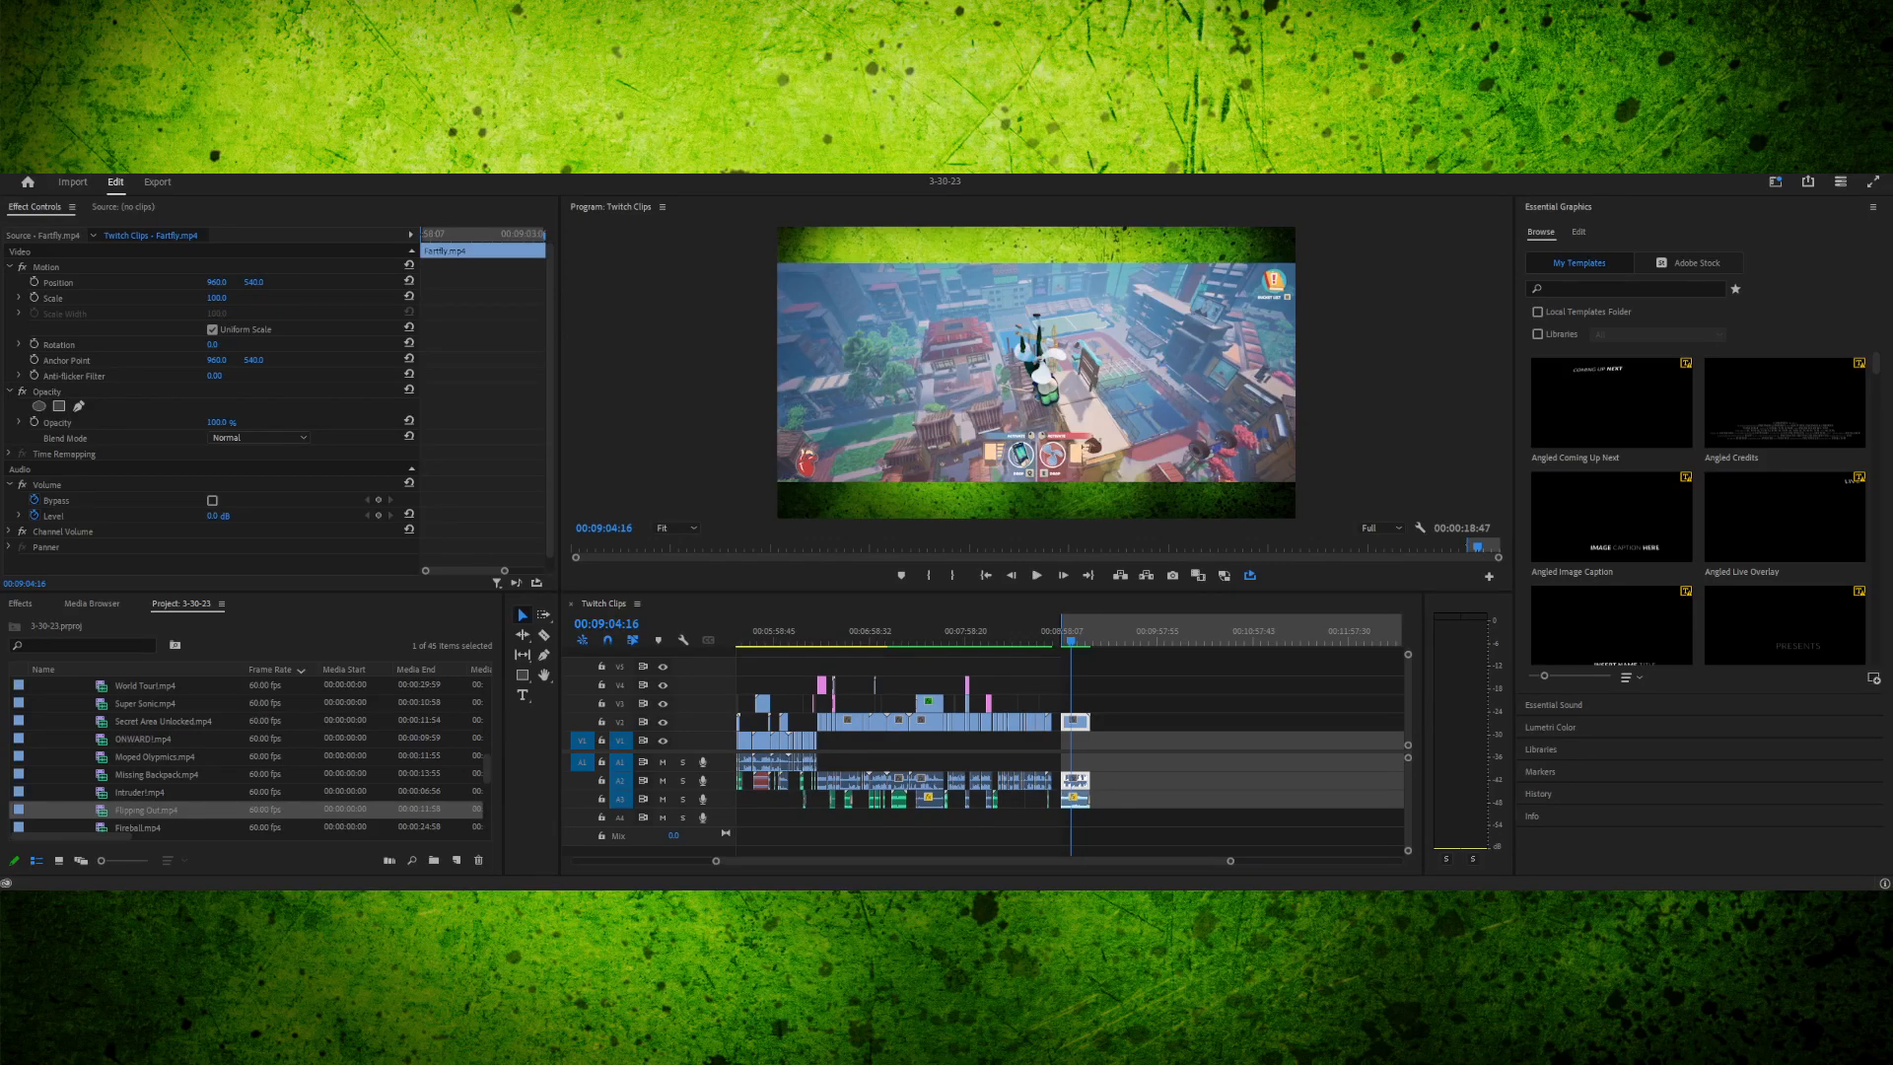